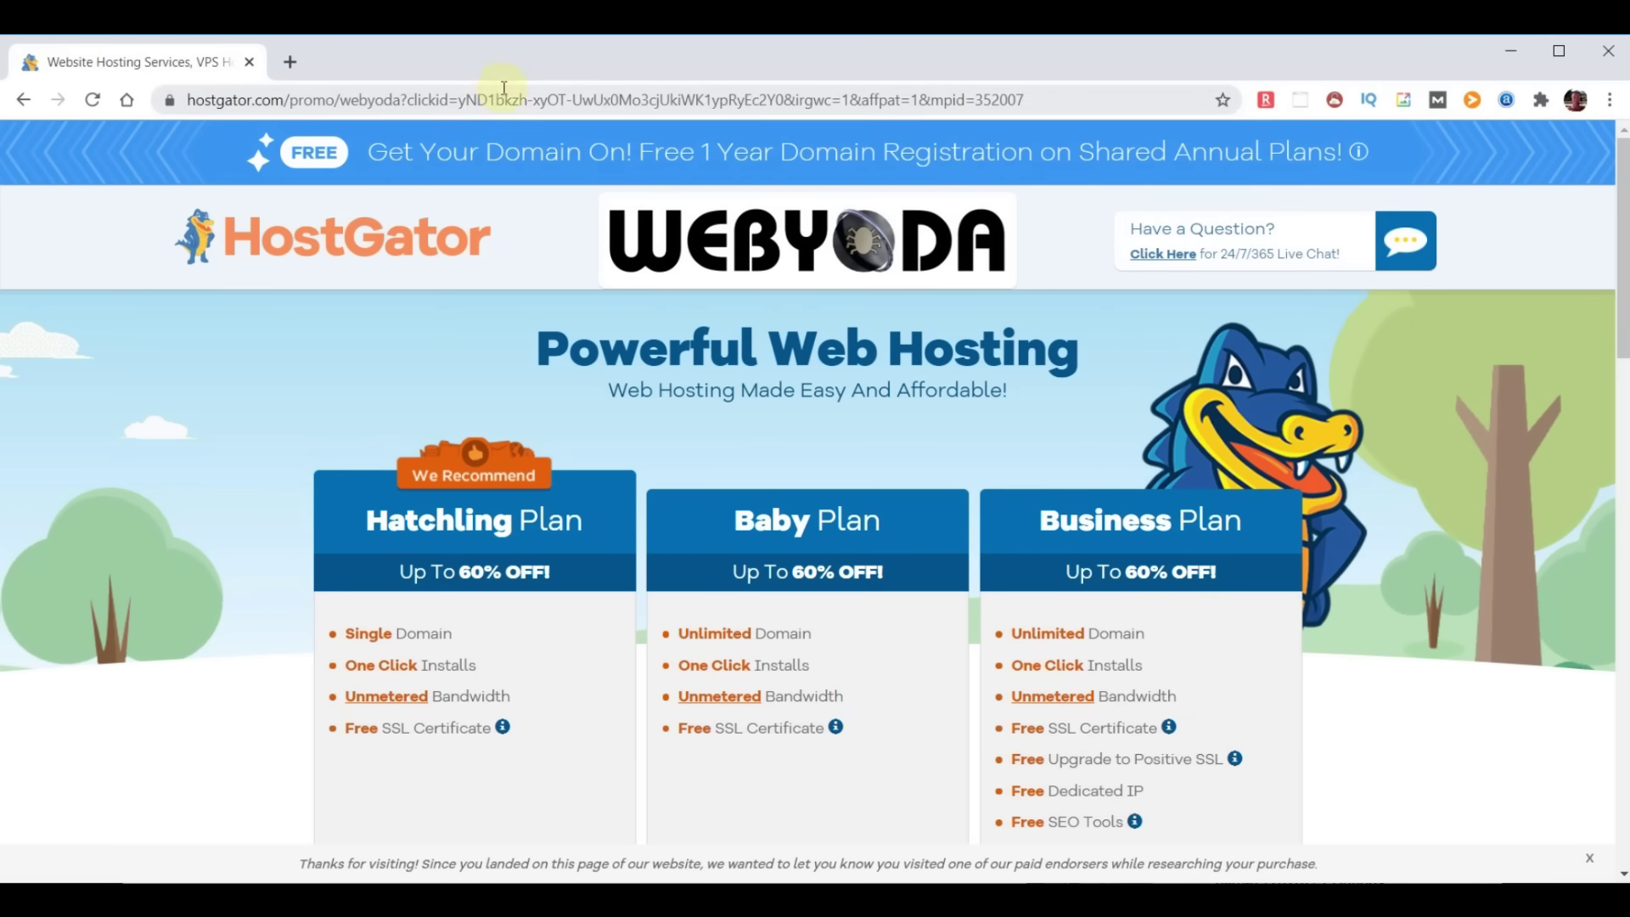
Review the pricing page's One Click Installs, Unmetered Bandwidth and Free SSL Certificate features
click(719, 151)
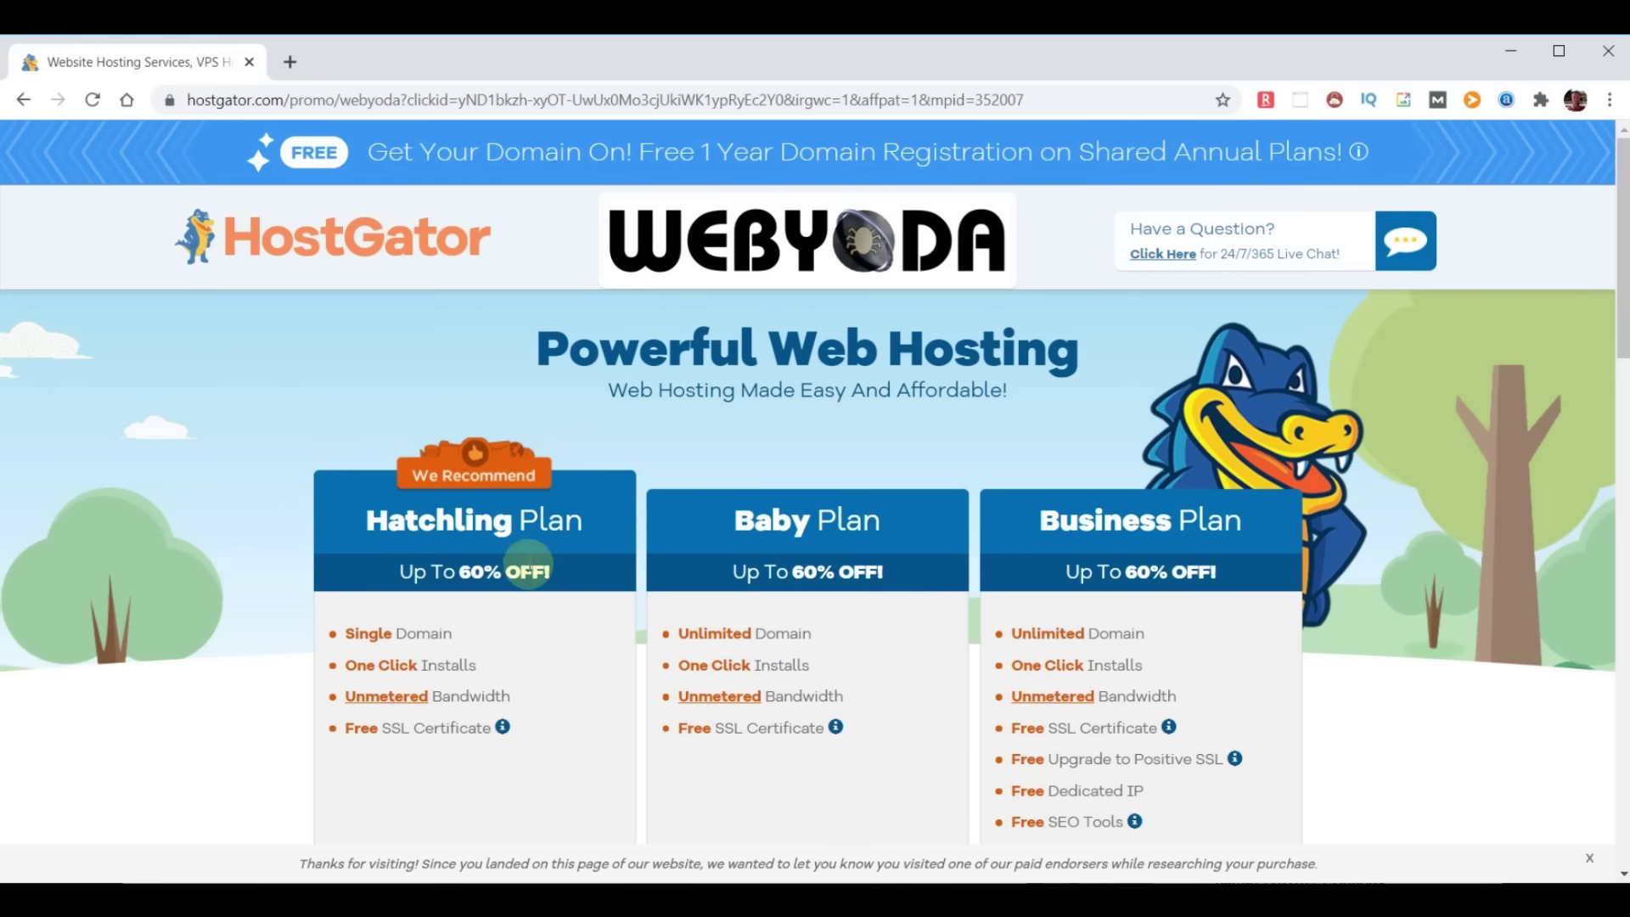
scroll(530, 567, down, 3)
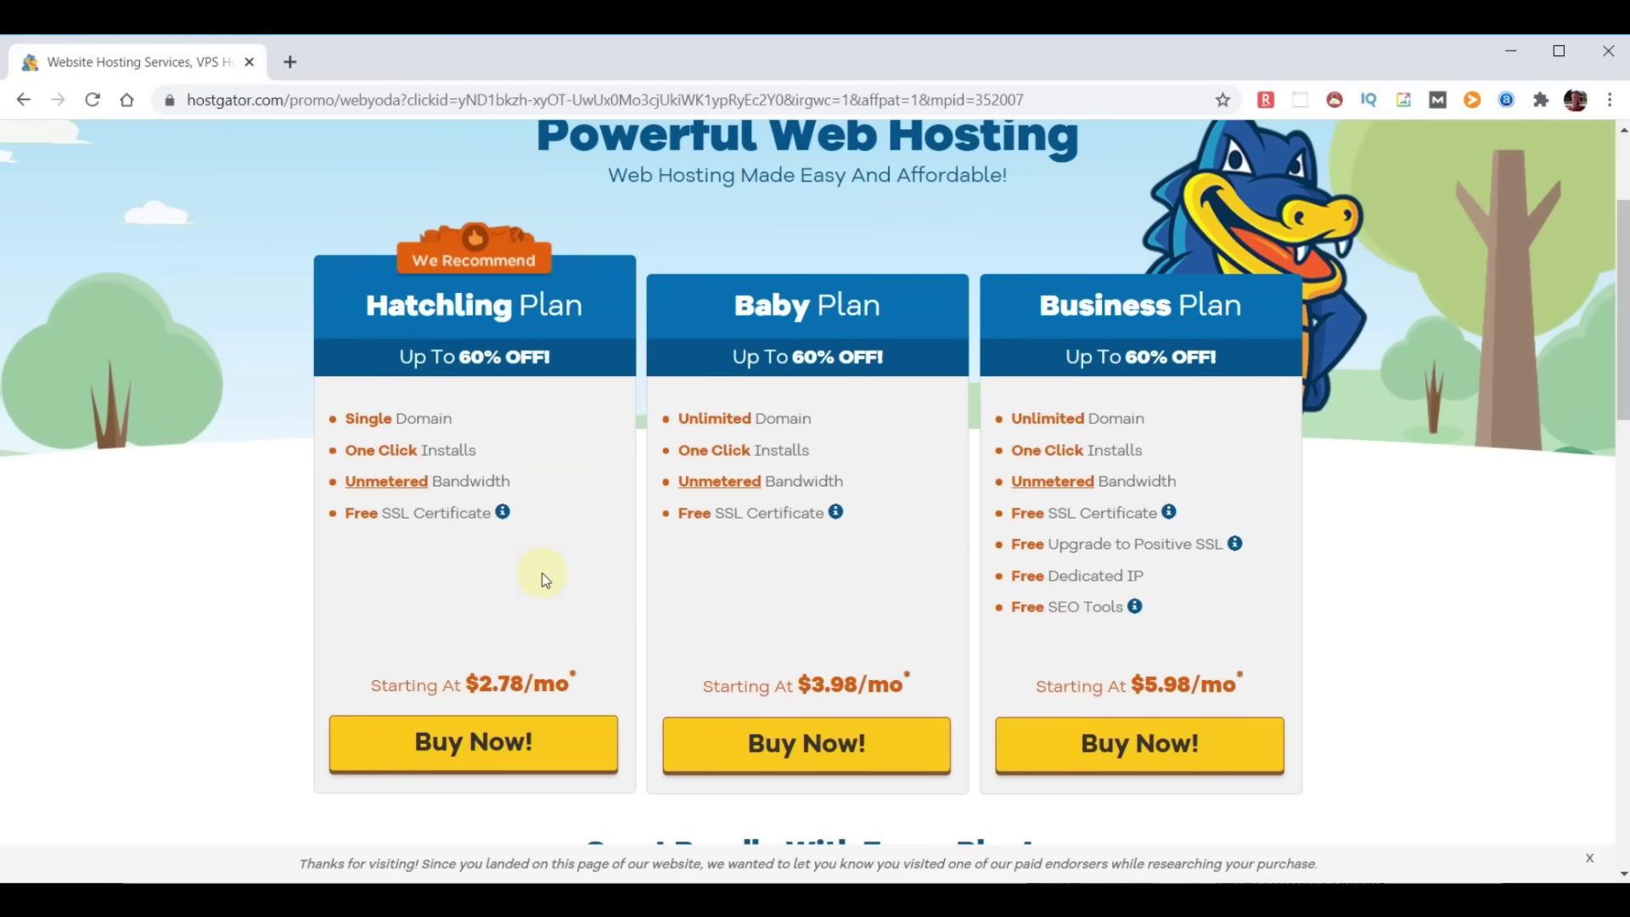
drag(489, 456, 342, 451)
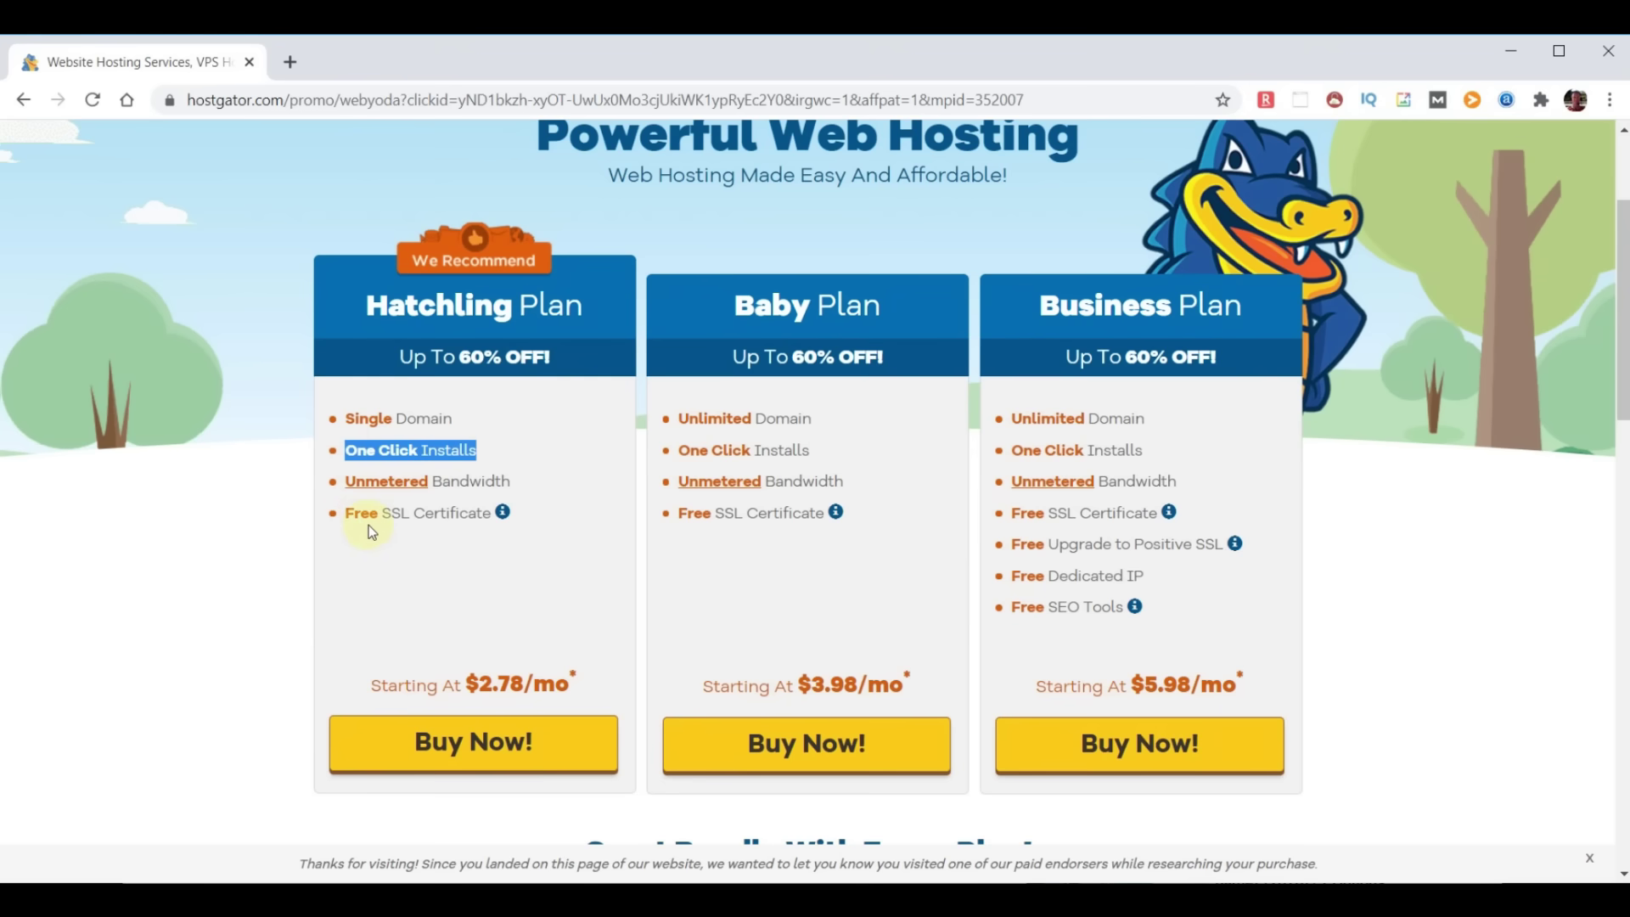
drag(520, 491, 293, 530)
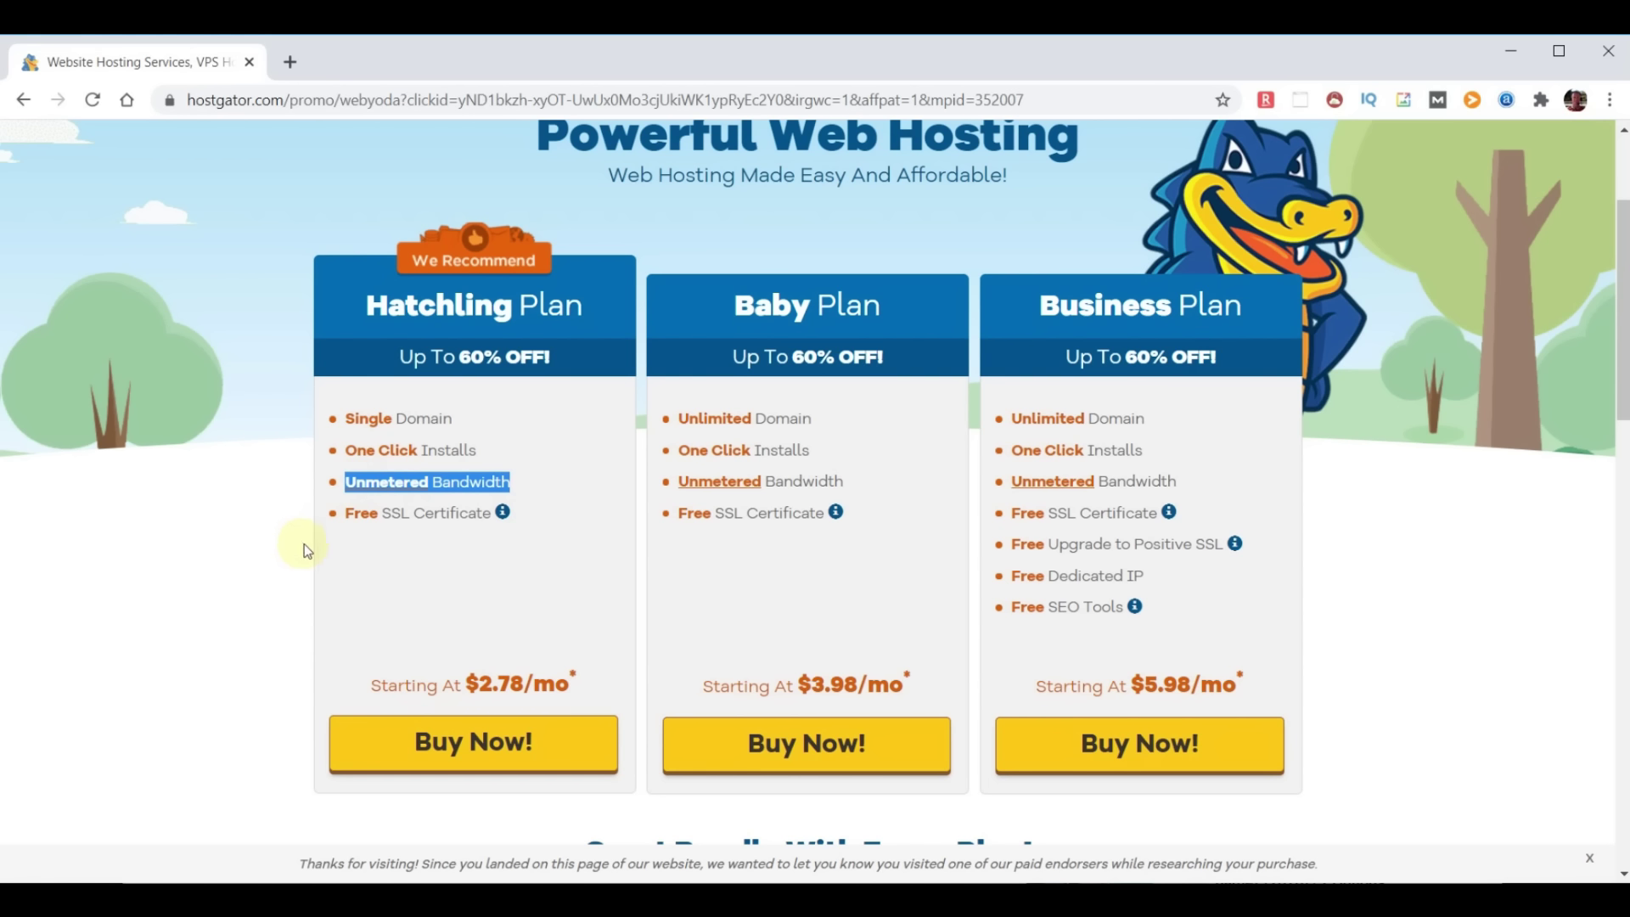
drag(490, 516, 348, 518)
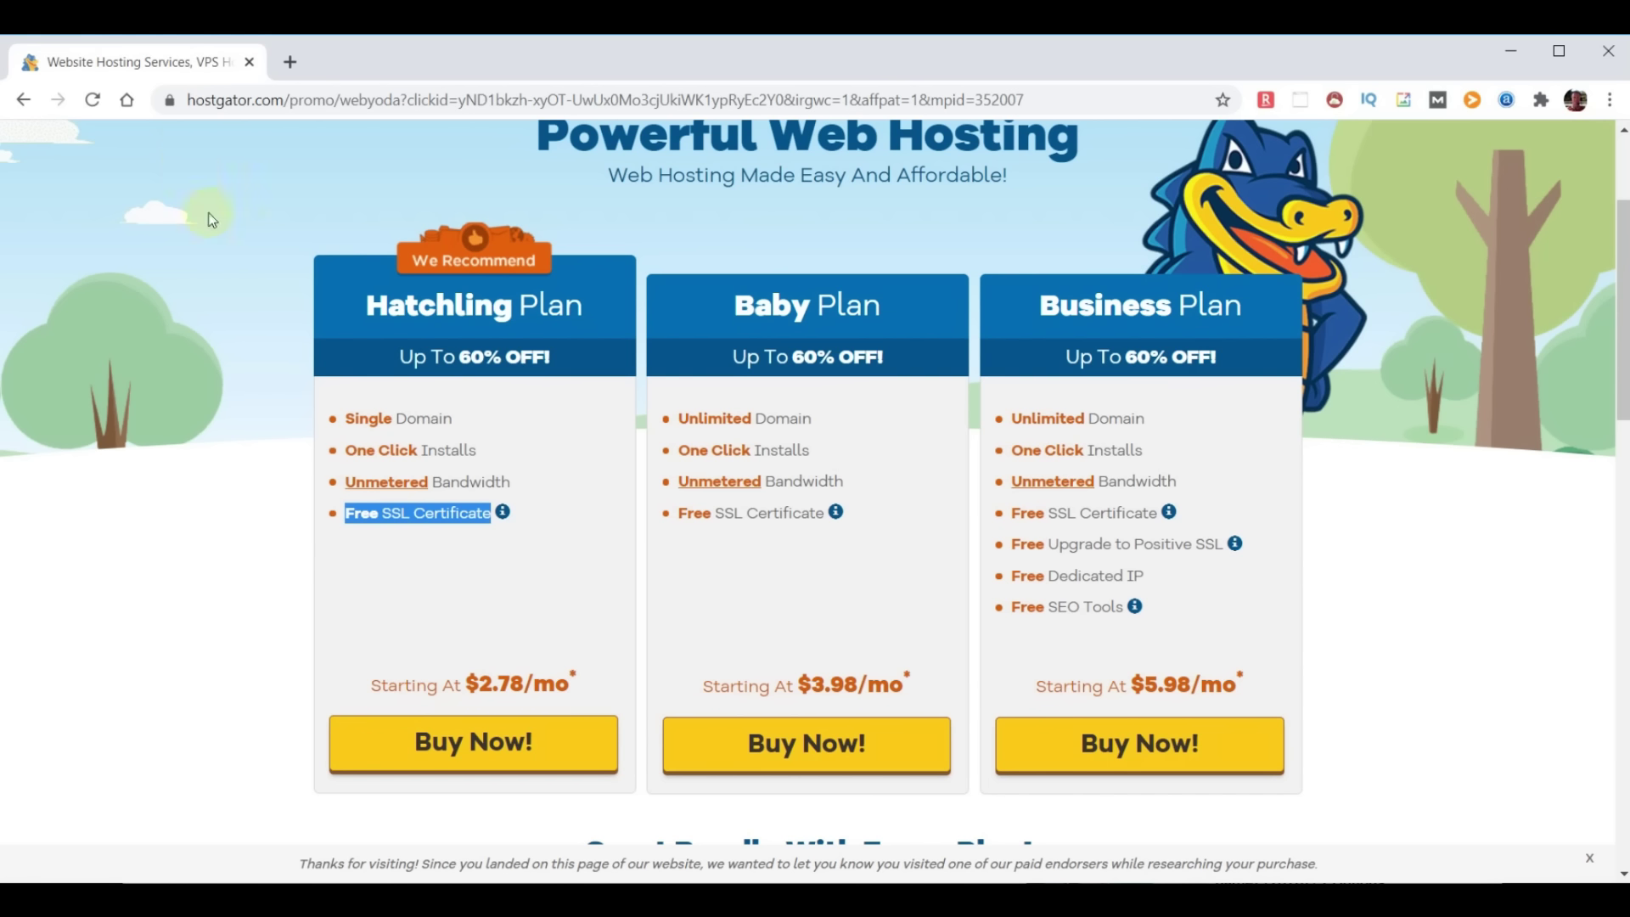
Compare the Baby and Business plan headings, then buy the Hatchling plan
click(368, 305)
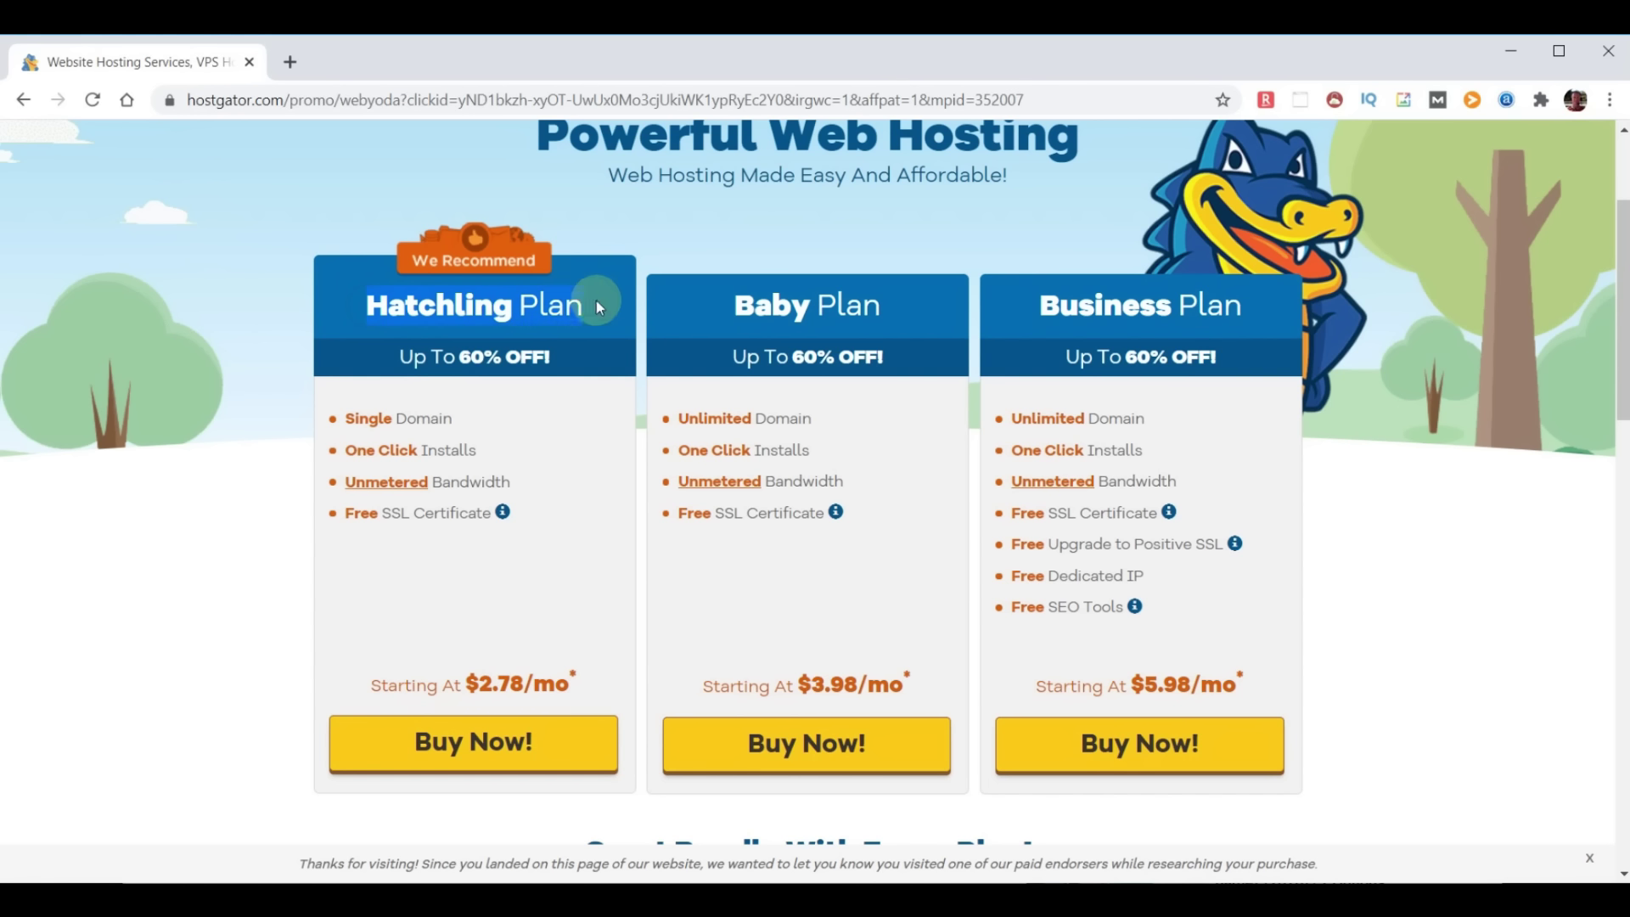
drag(726, 309, 877, 307)
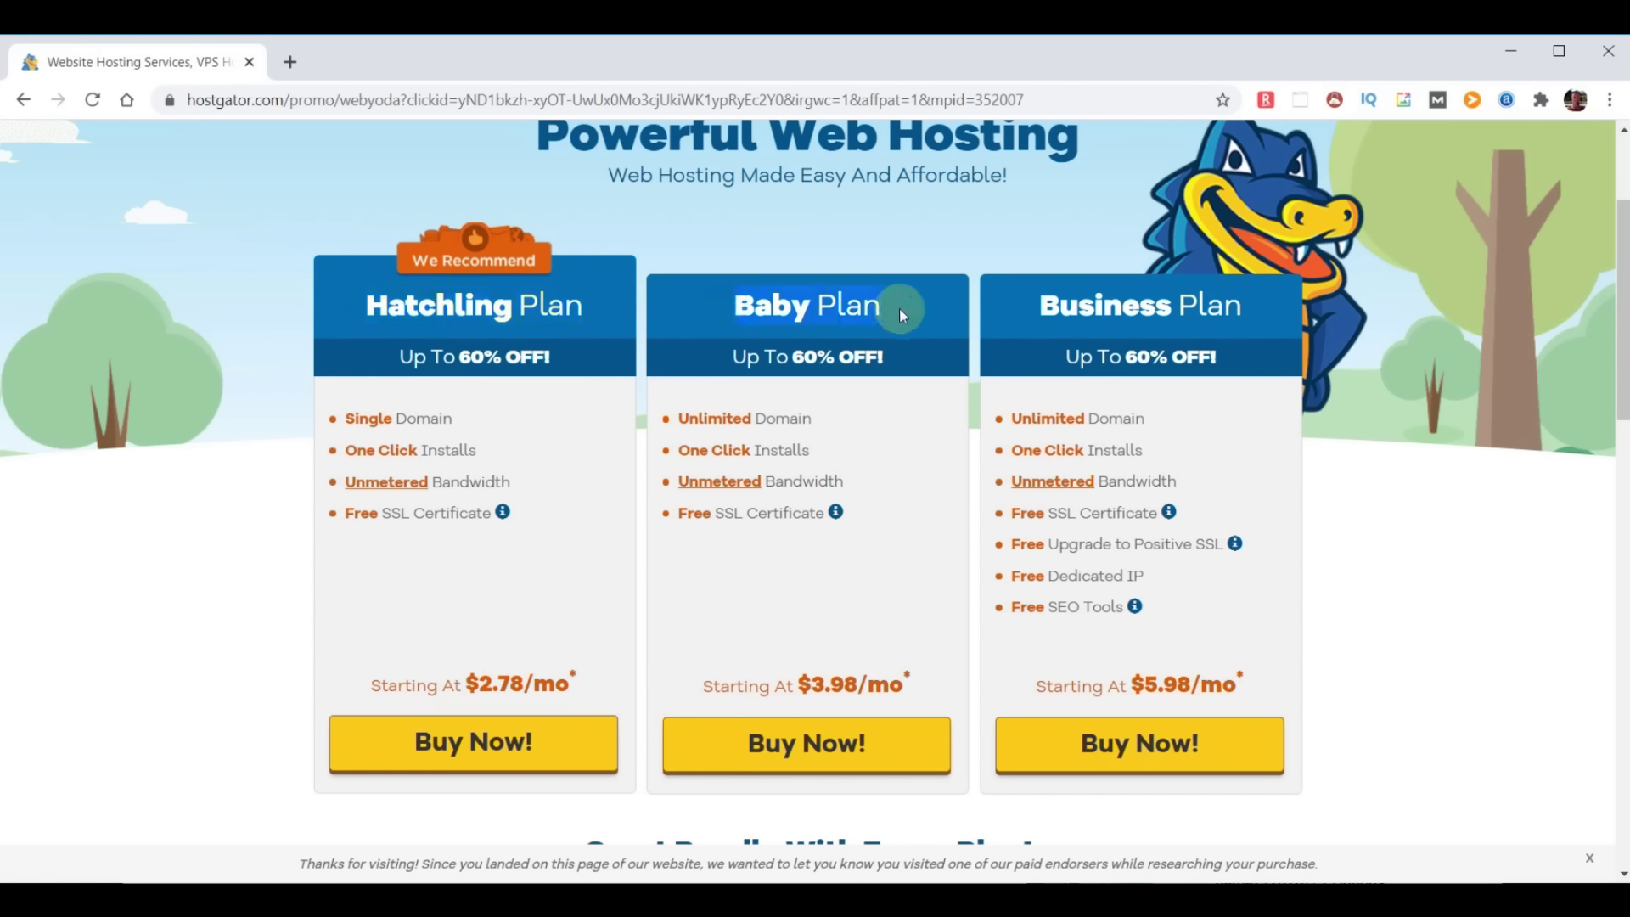
drag(1038, 306, 1253, 314)
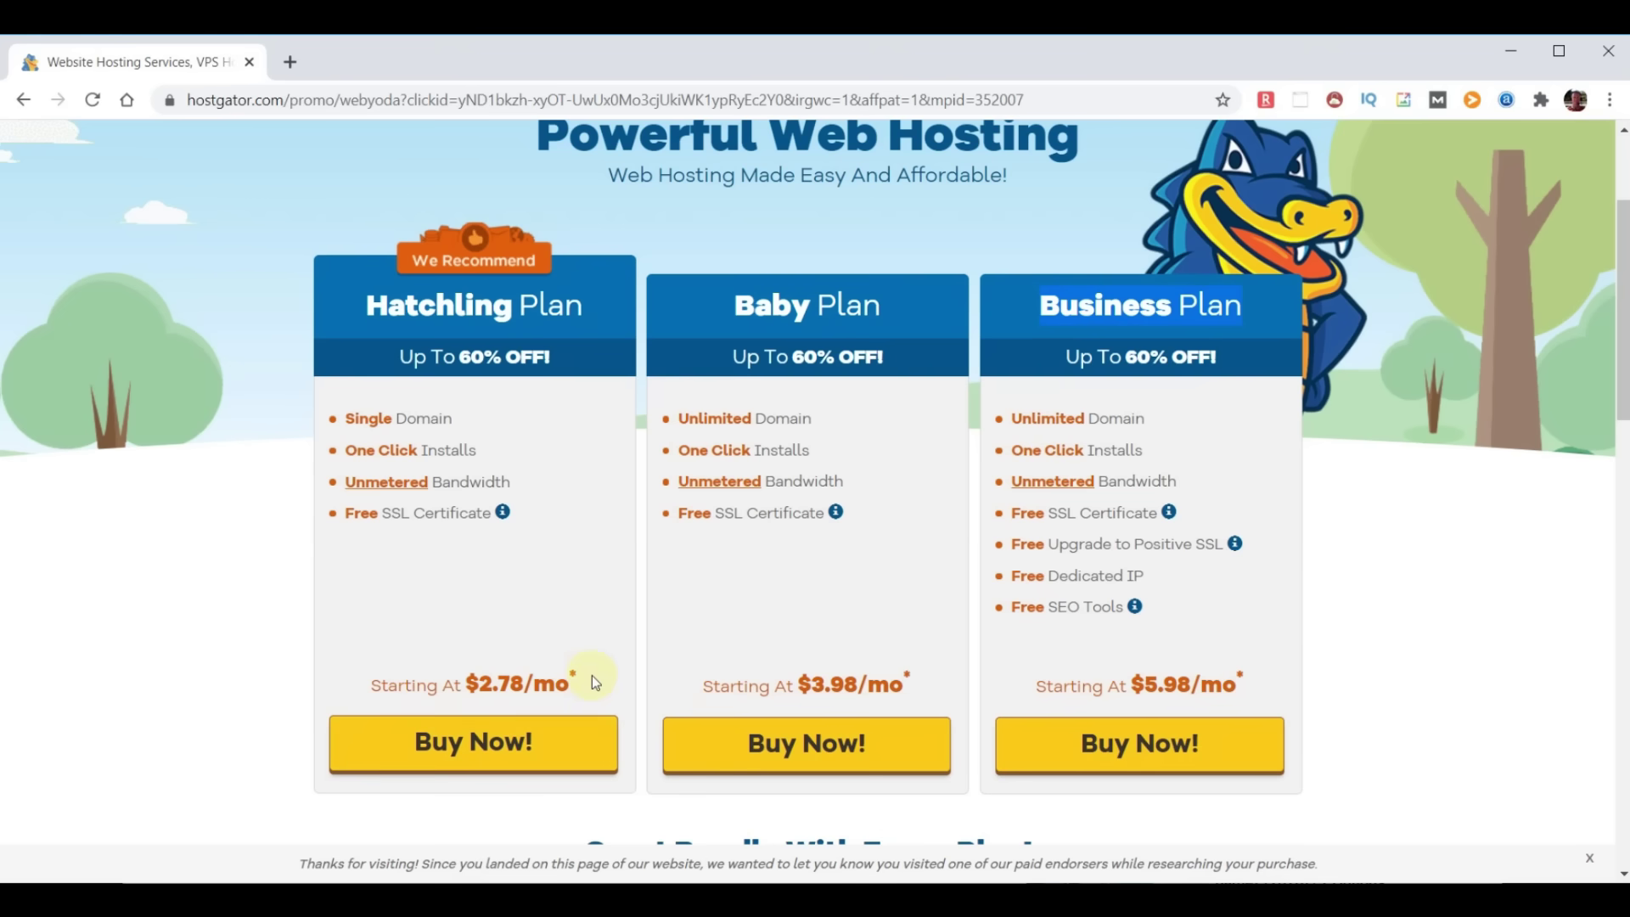
click(473, 745)
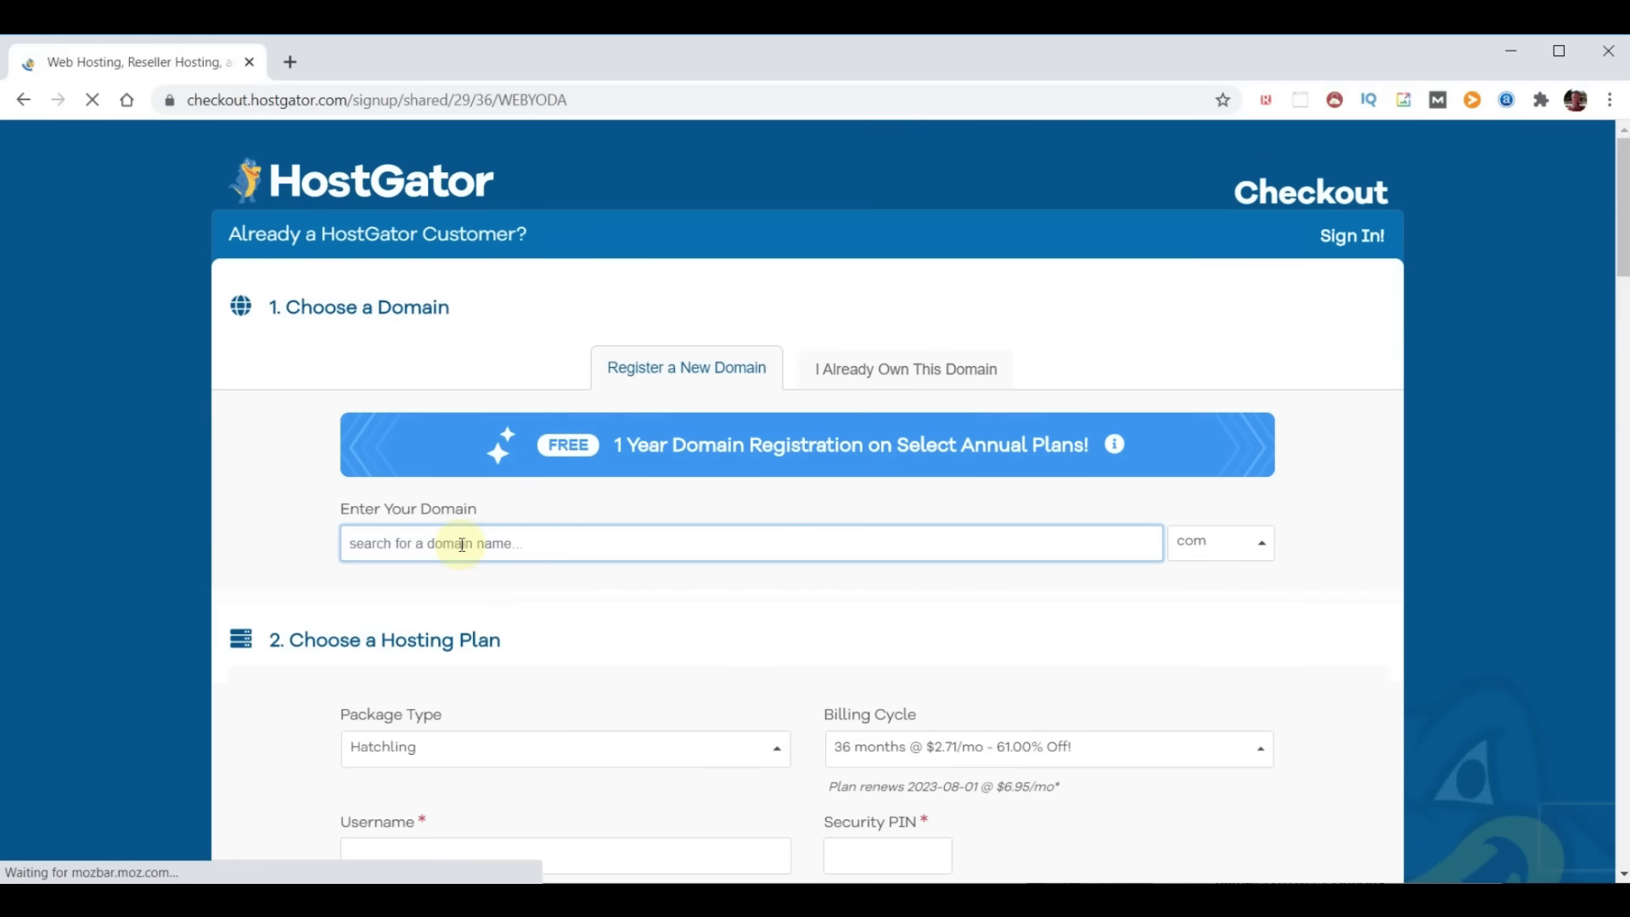
Search for choosemydomainname as the new free domain and review the results
text(choosemy)
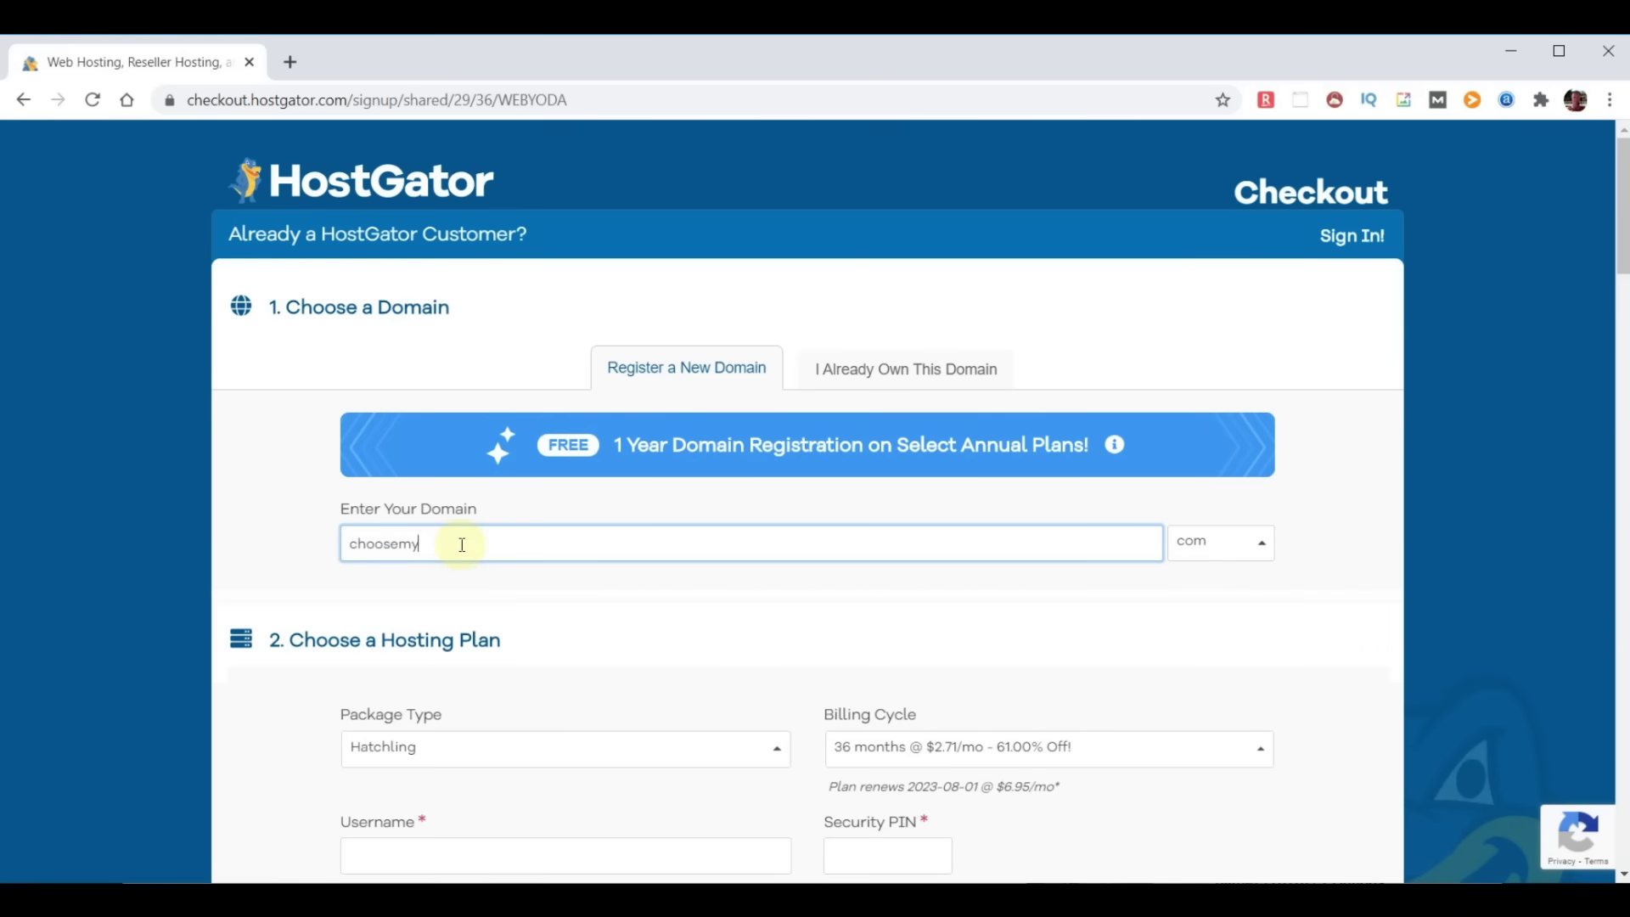
text(domainname)
click(1329, 545)
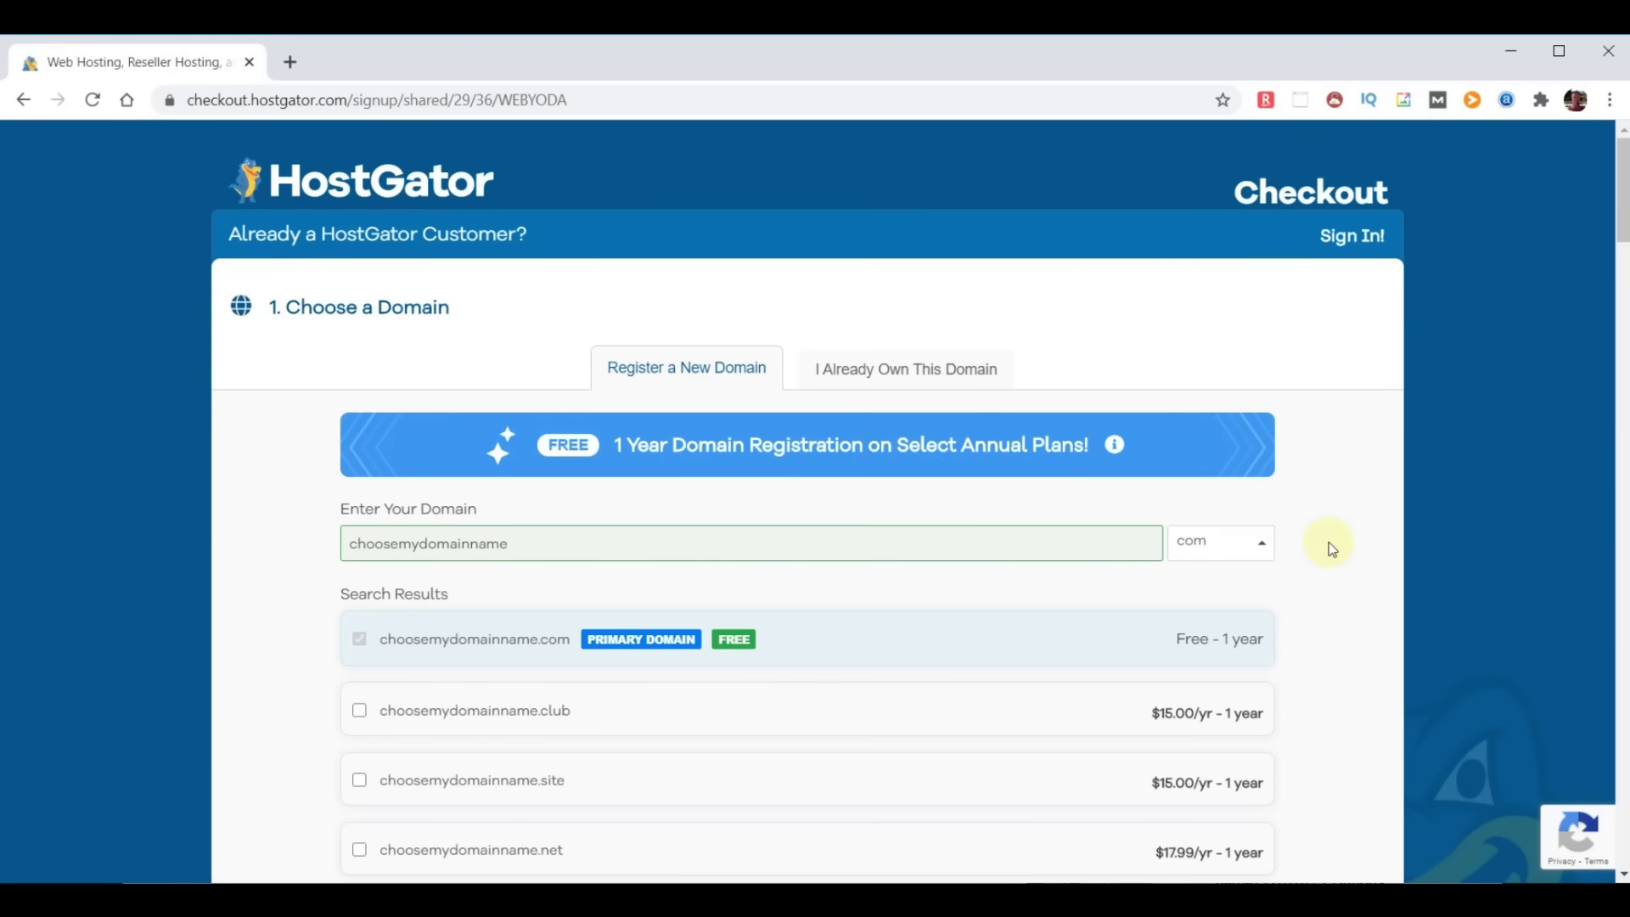
scroll(881, 603, down, 3)
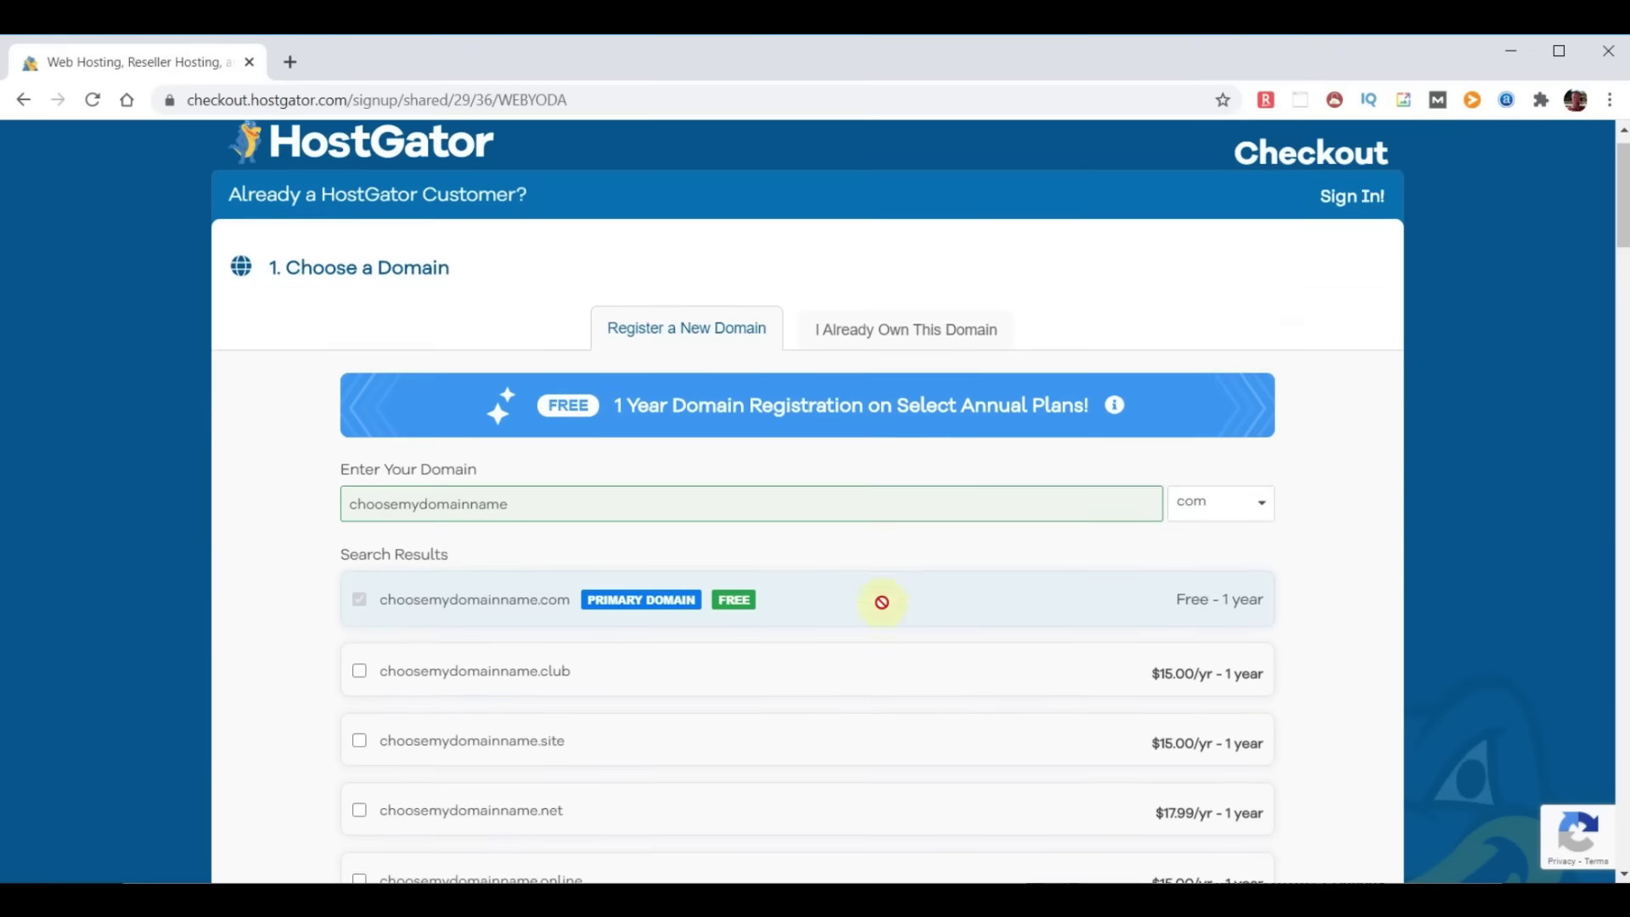
scroll(881, 603, down, 10)
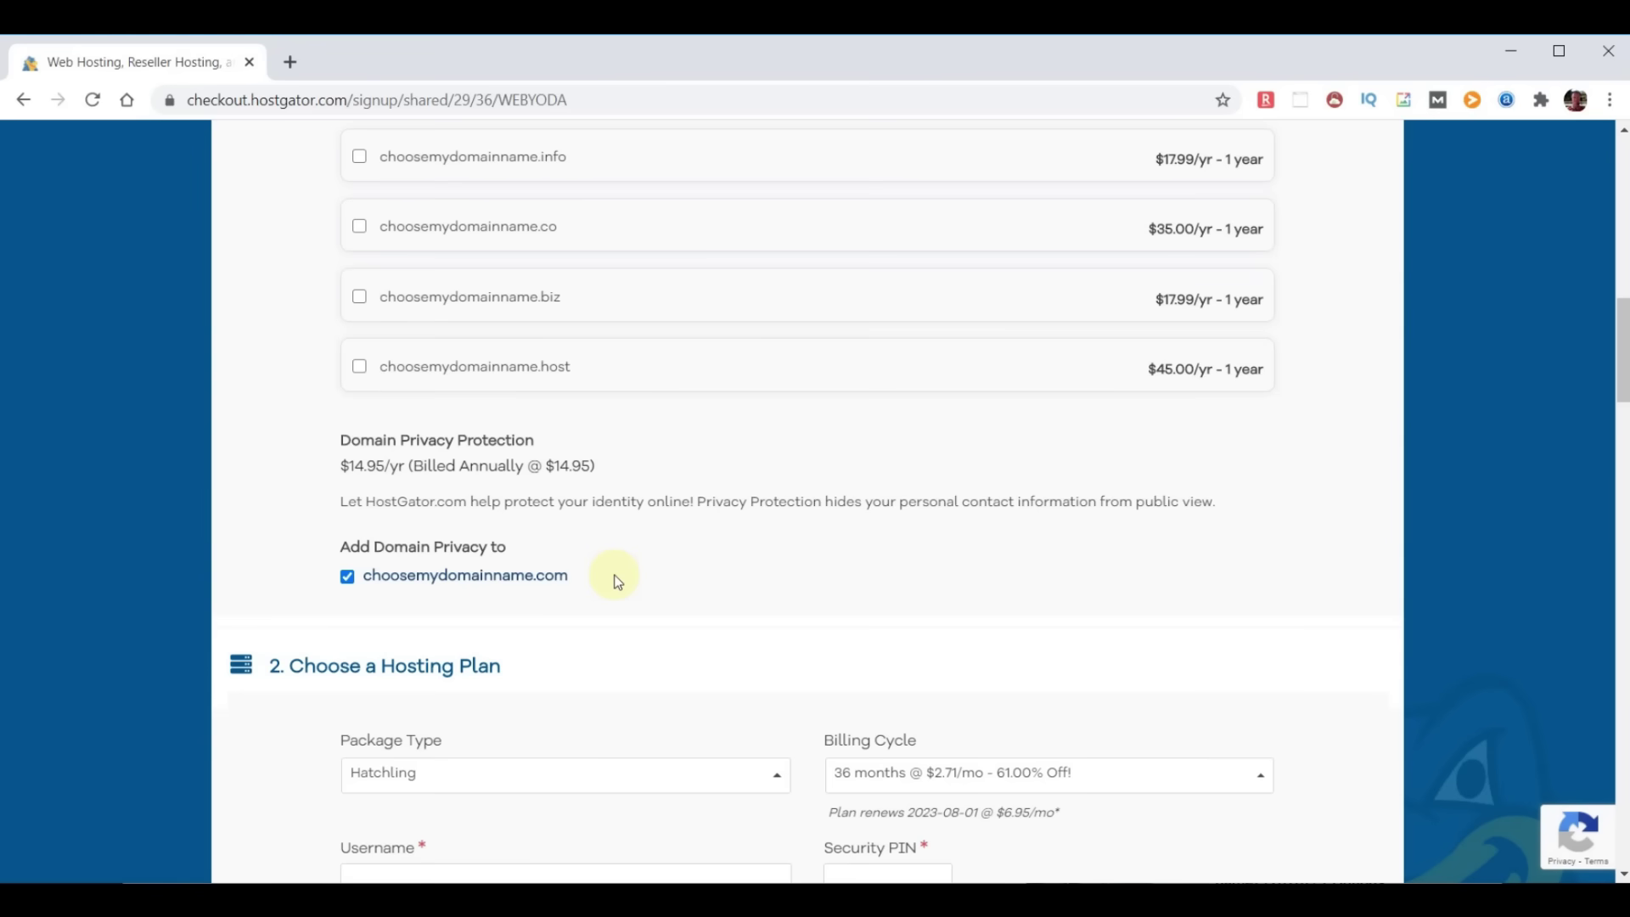
Remove Domain Privacy Protection and set the billing cycle to 12 months
click(348, 577)
scroll(899, 571, down, 5)
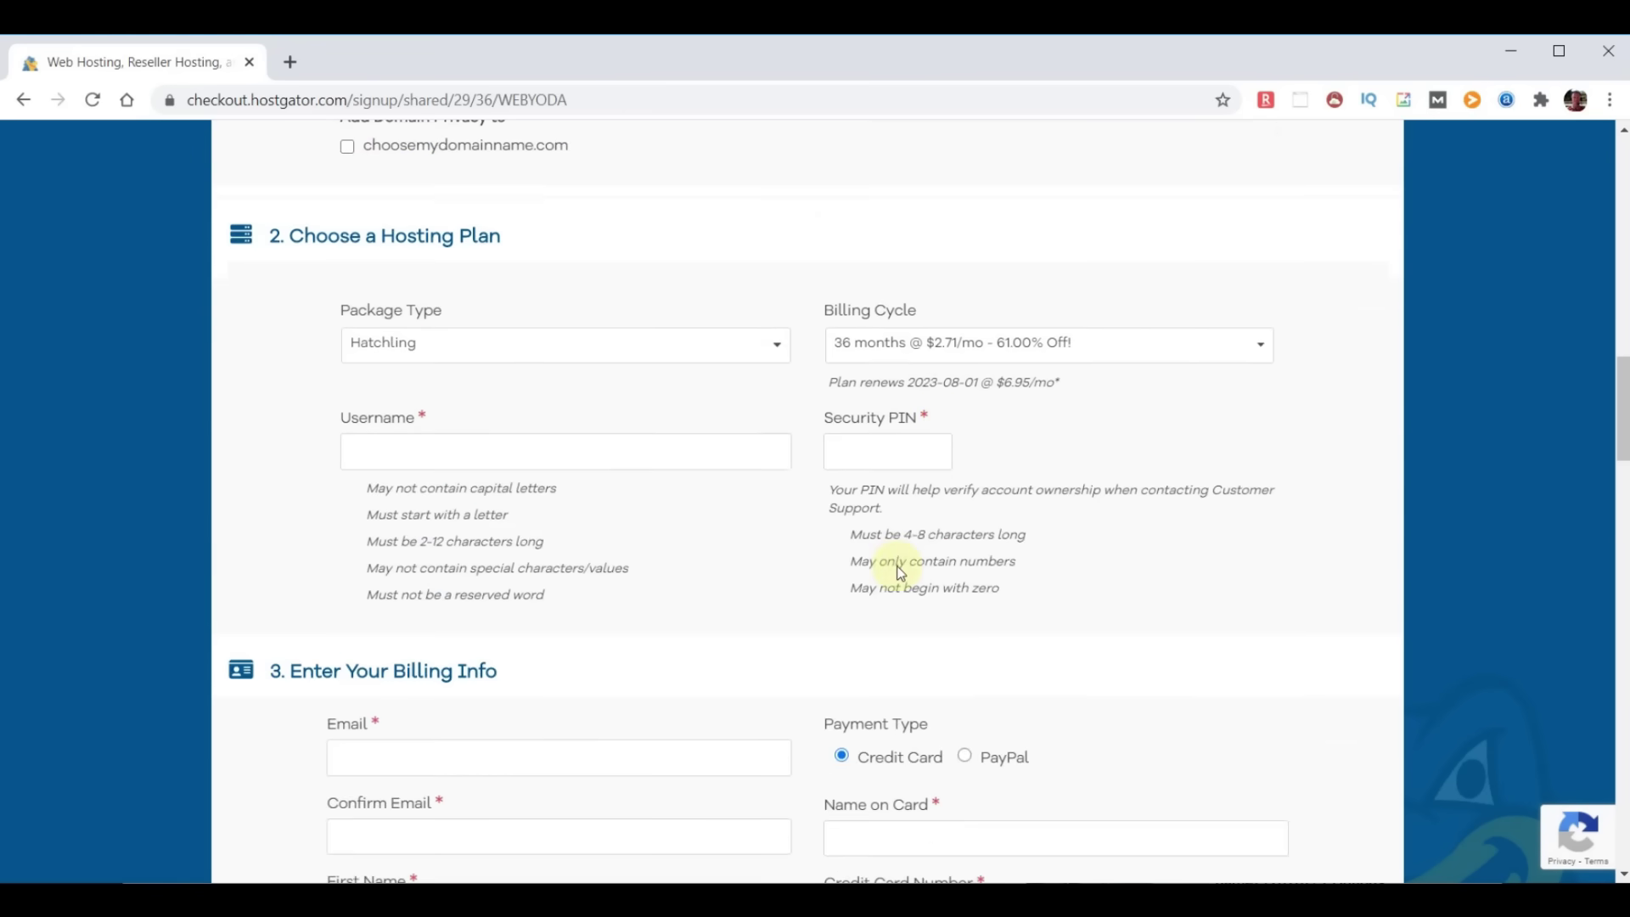
click(1263, 348)
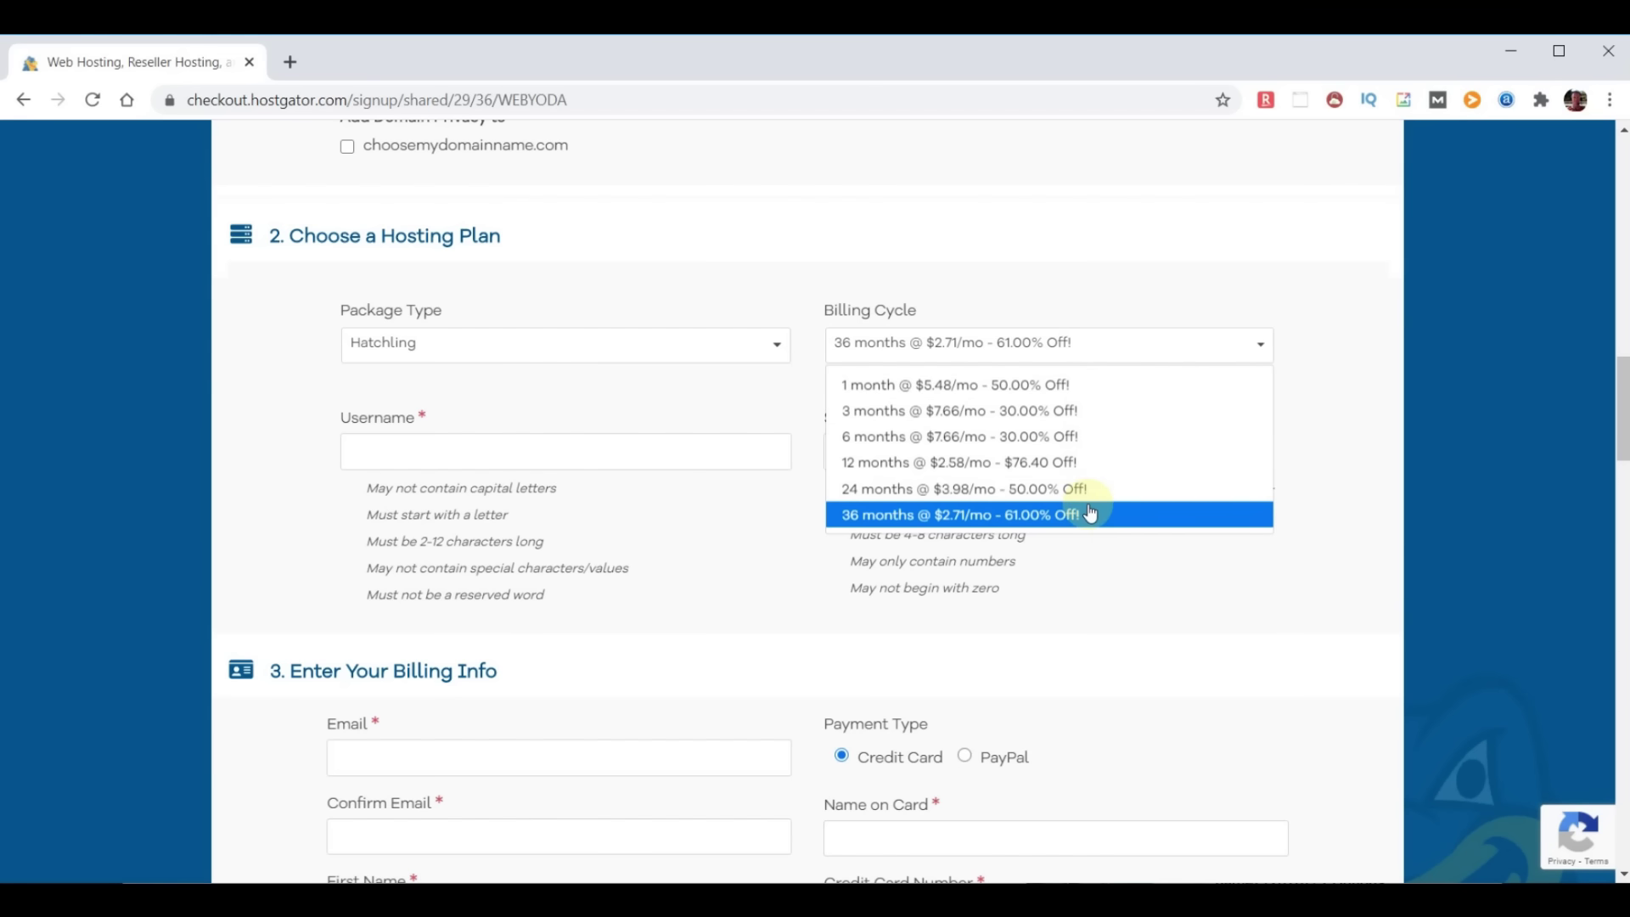
click(1062, 462)
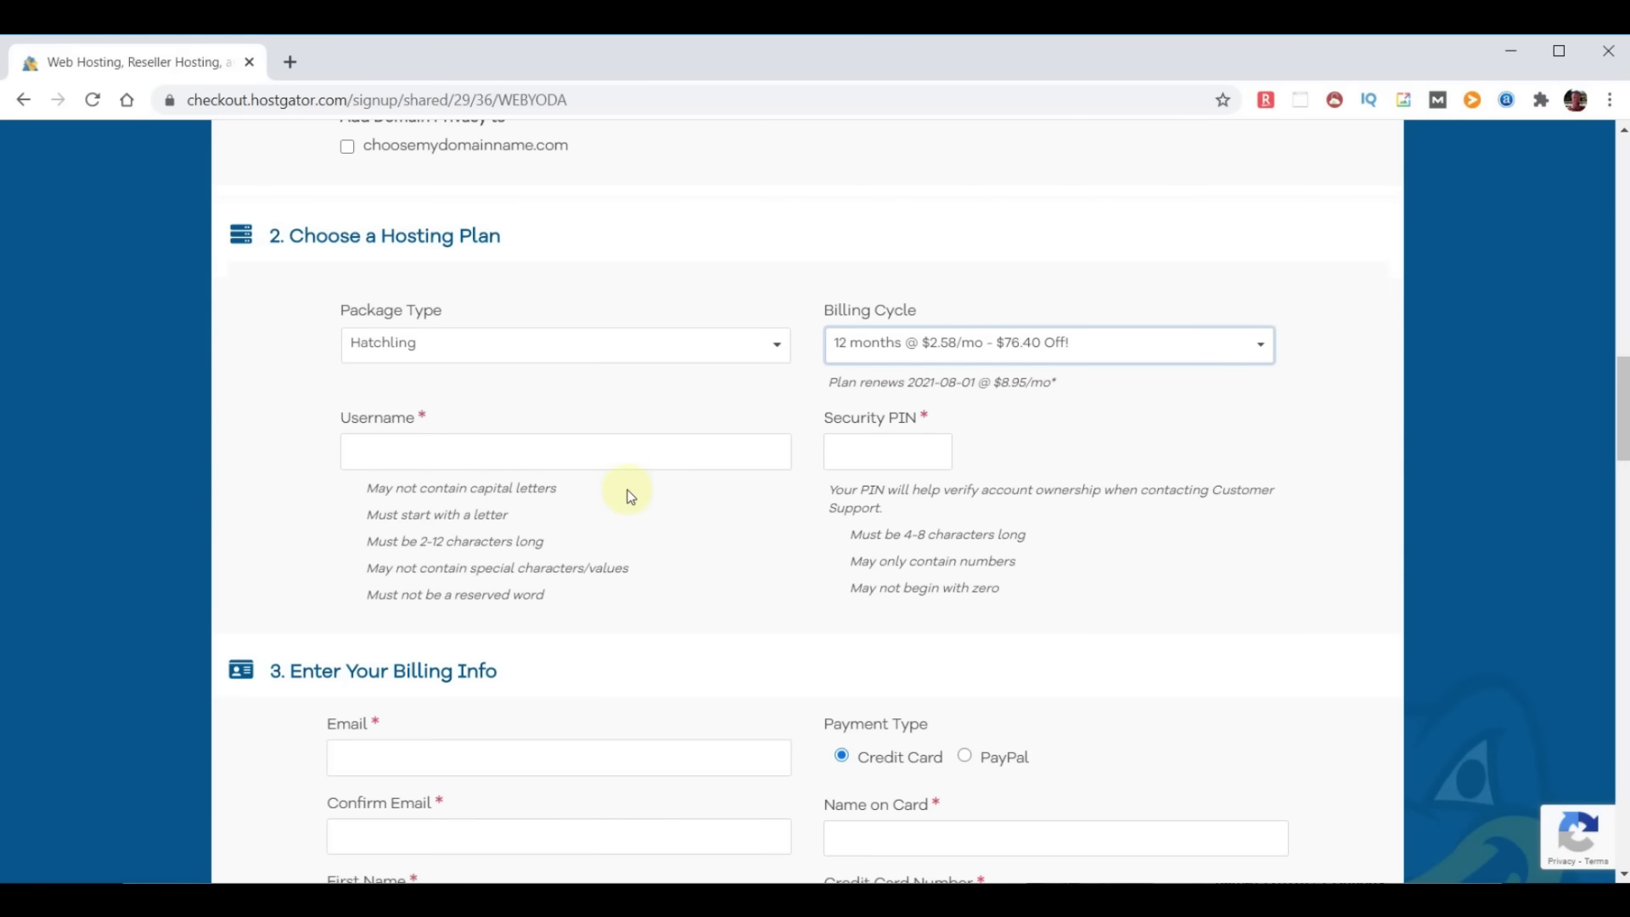
Enter the account username and a 4-digit security PIN
click(499, 452)
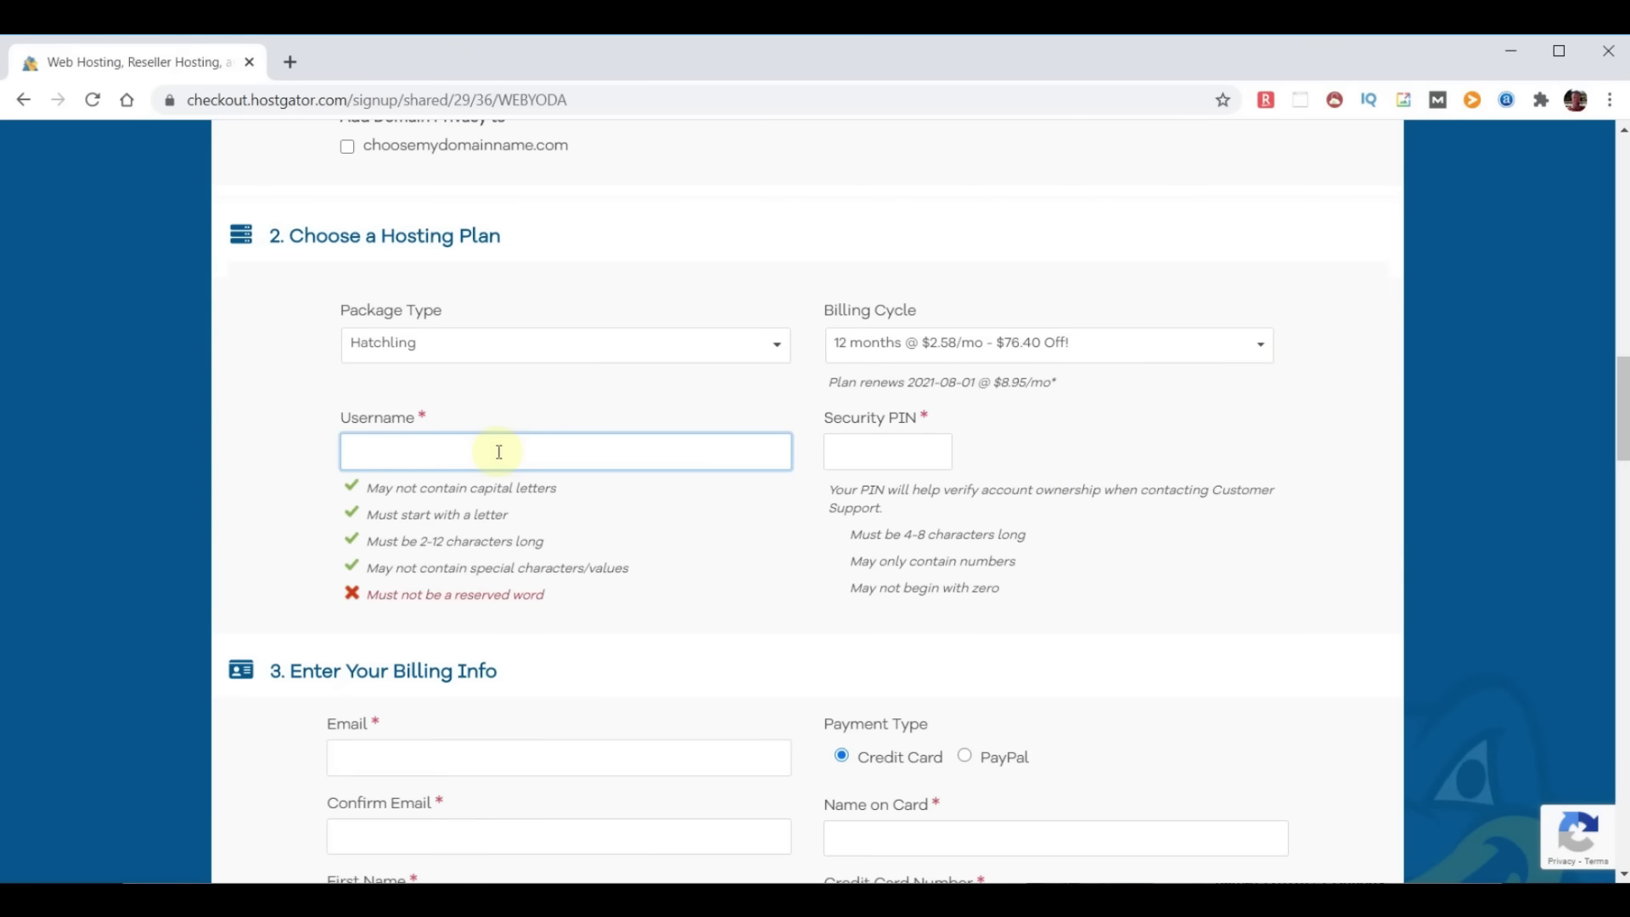
text(adminyoda)
click(867, 450)
text(1234)
scroll(740, 635, down, 1)
scroll(740, 629, down, 15)
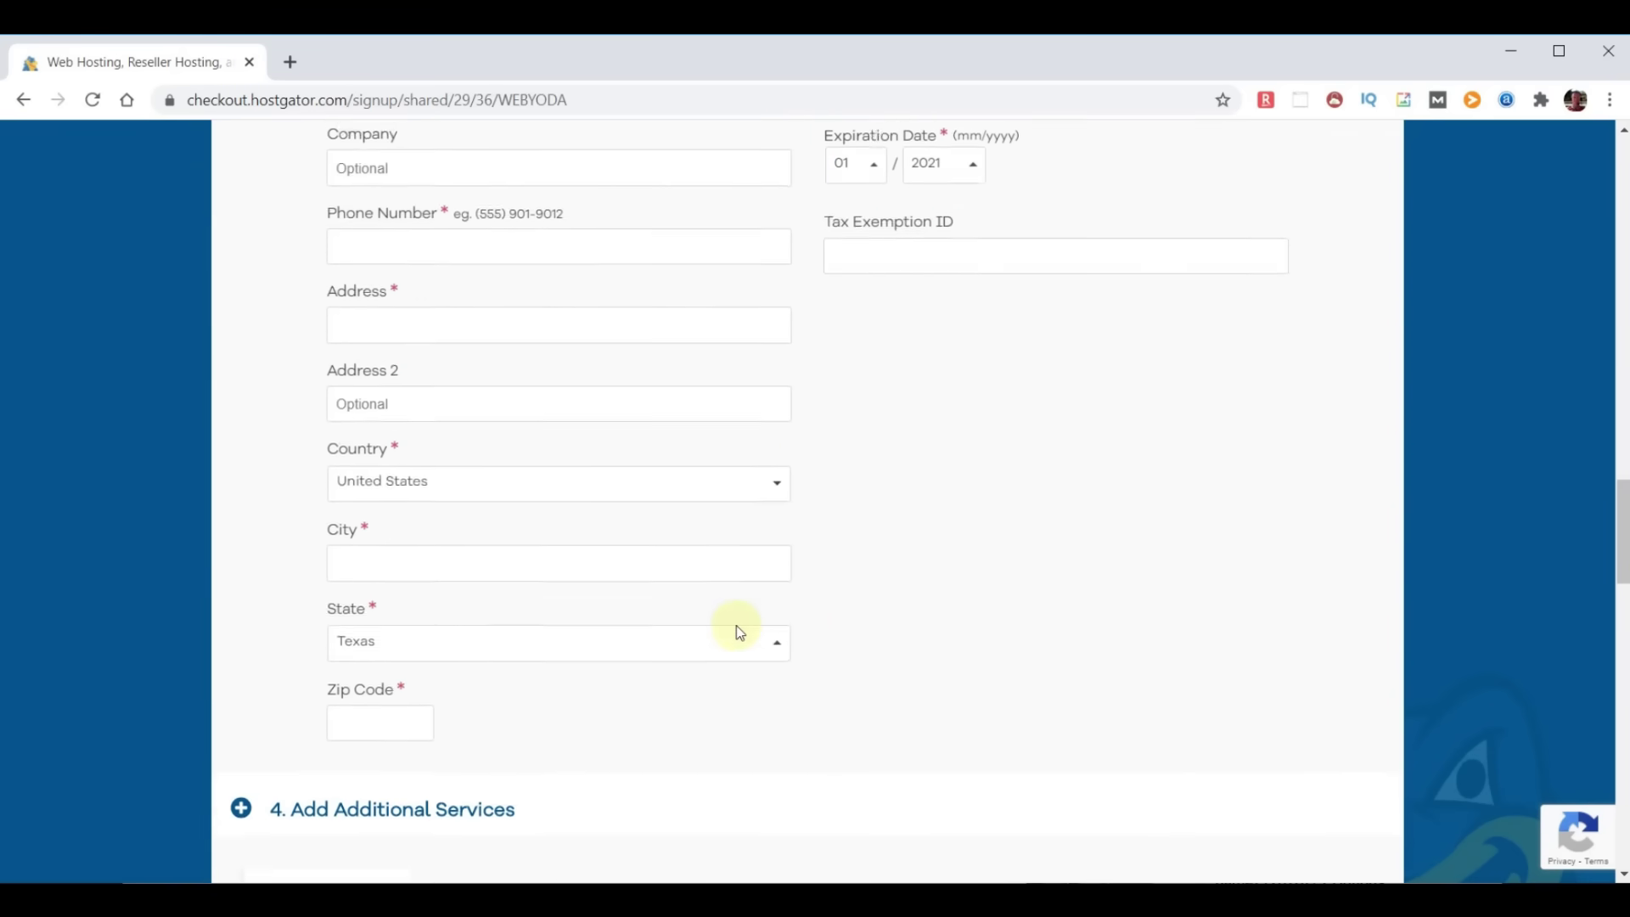
Untick the SiteLock Essentials and Site Backup add-ons under Additional Services
scroll(738, 629, down, 4)
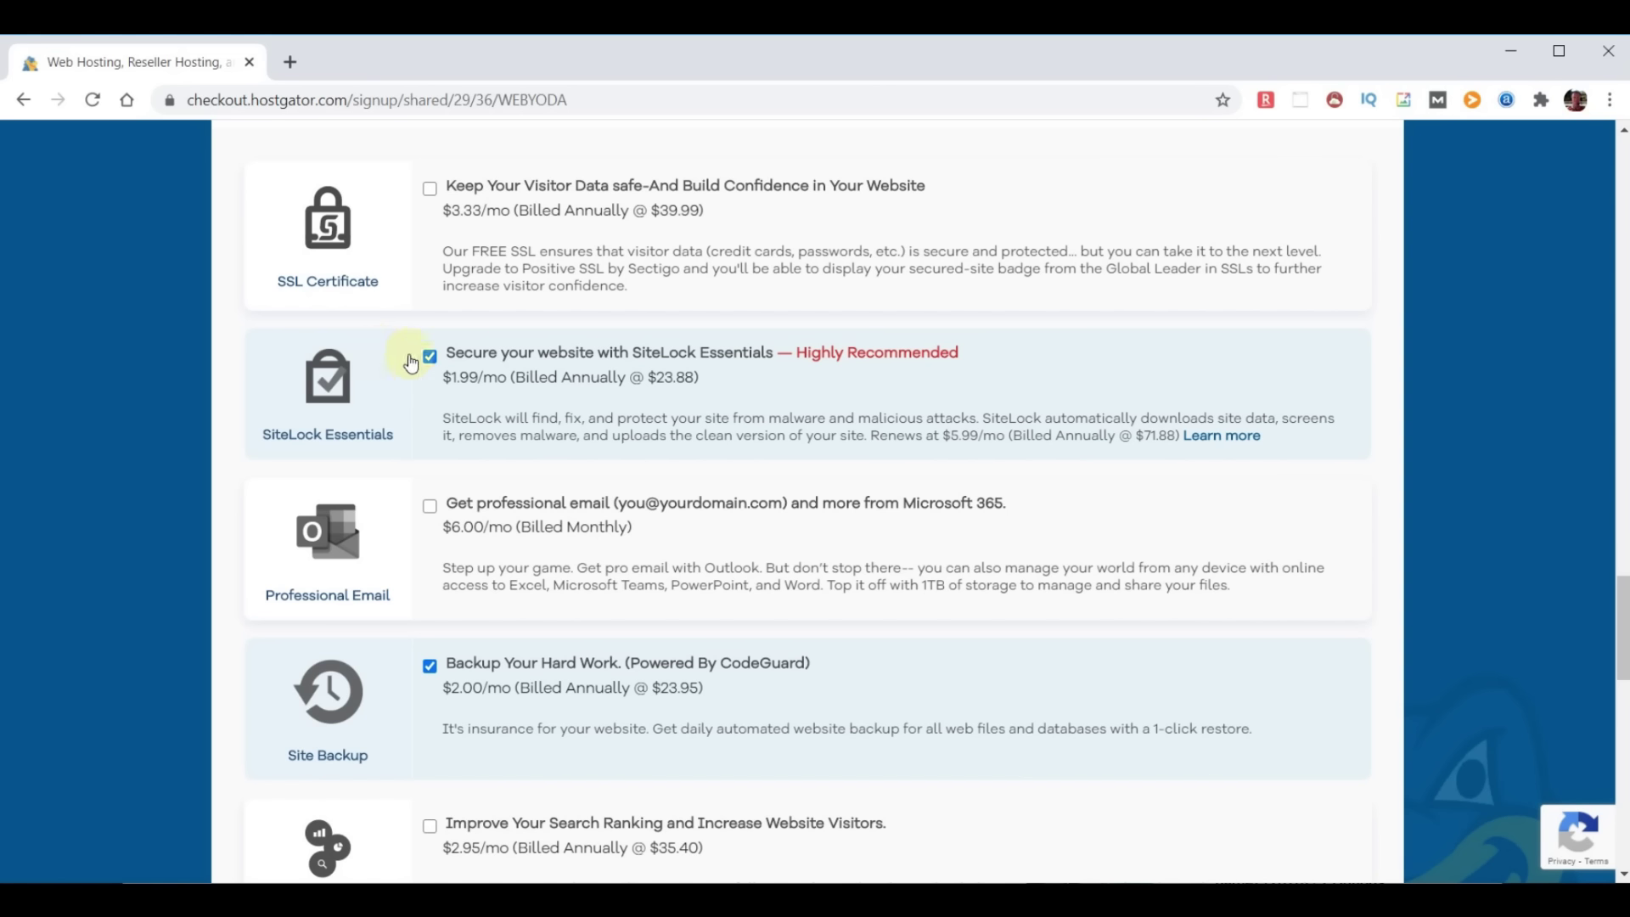
click(429, 356)
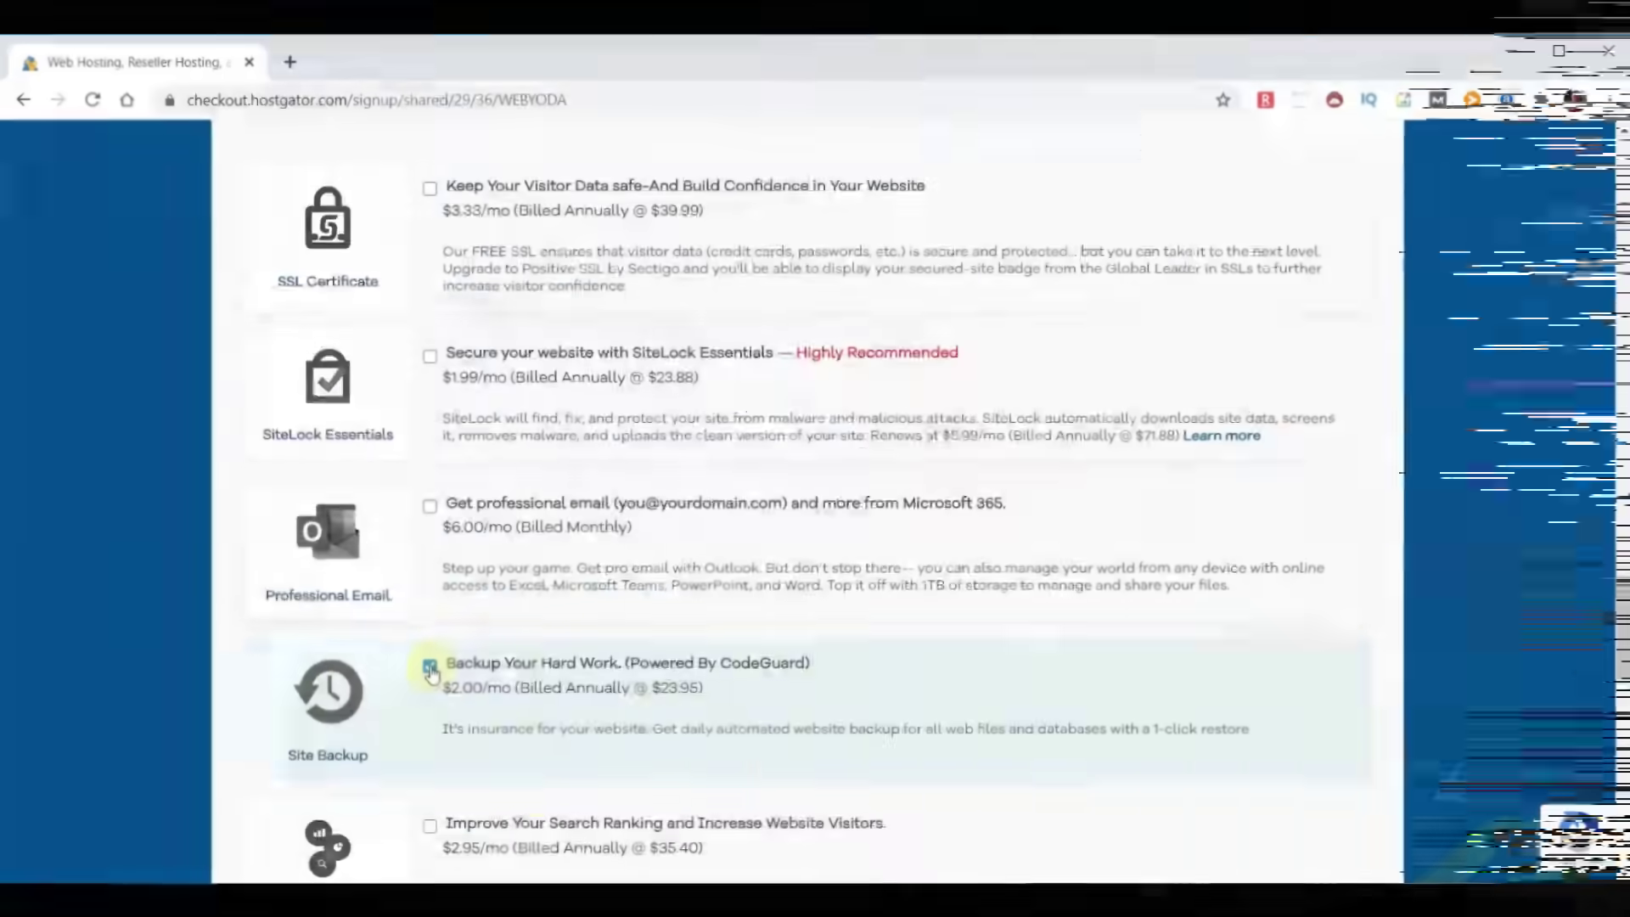
click(430, 669)
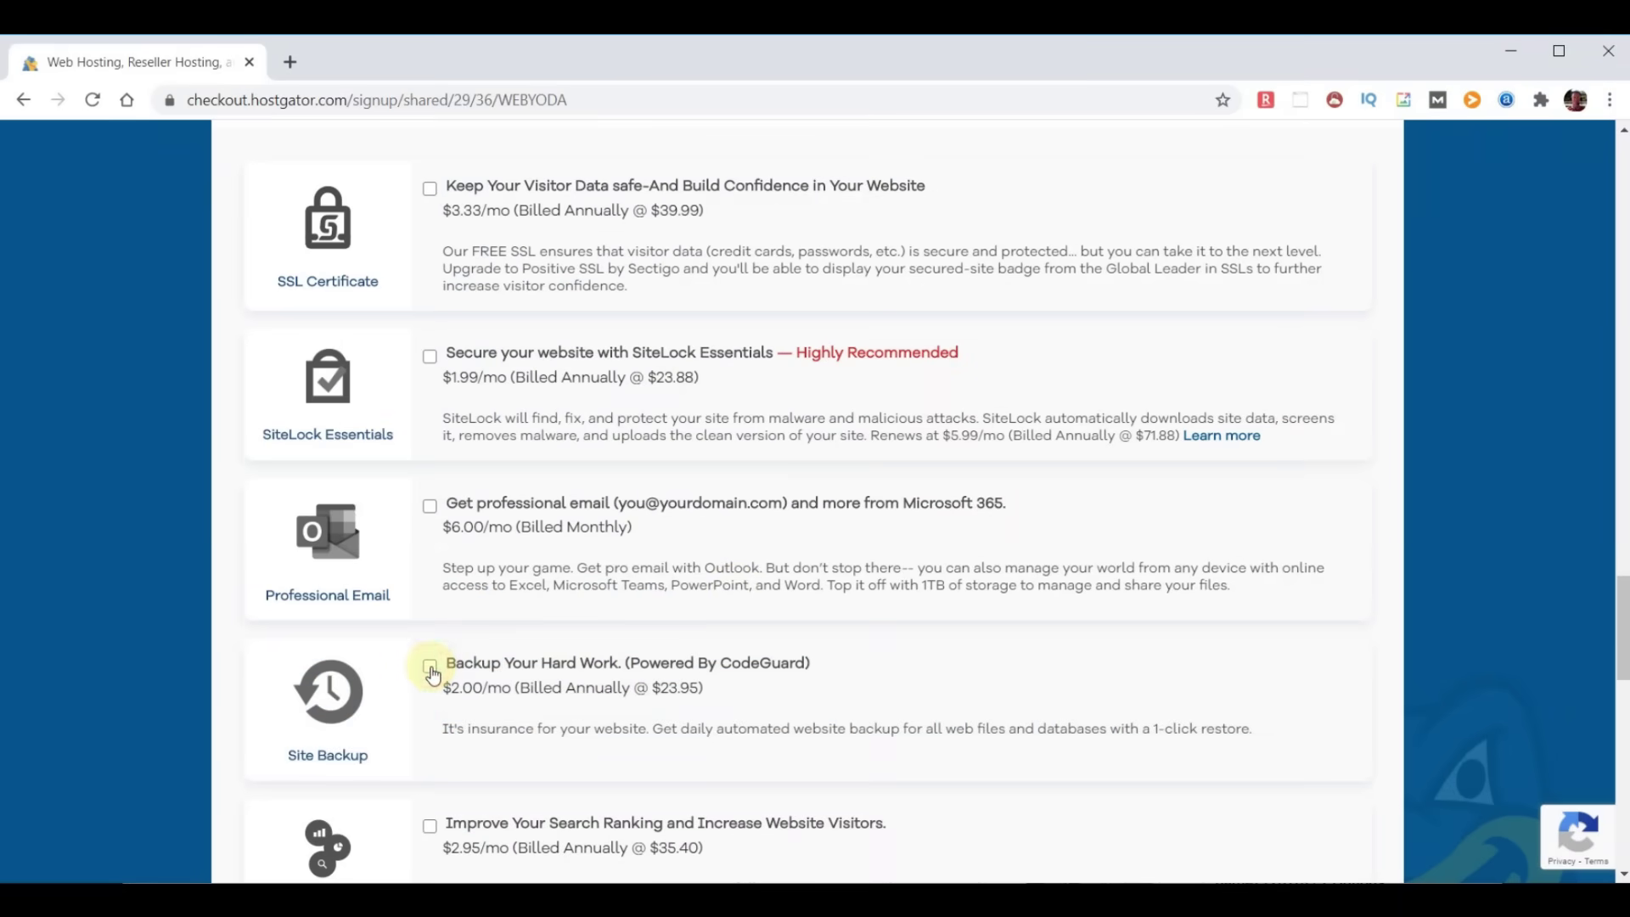
scroll(985, 560, down, 1)
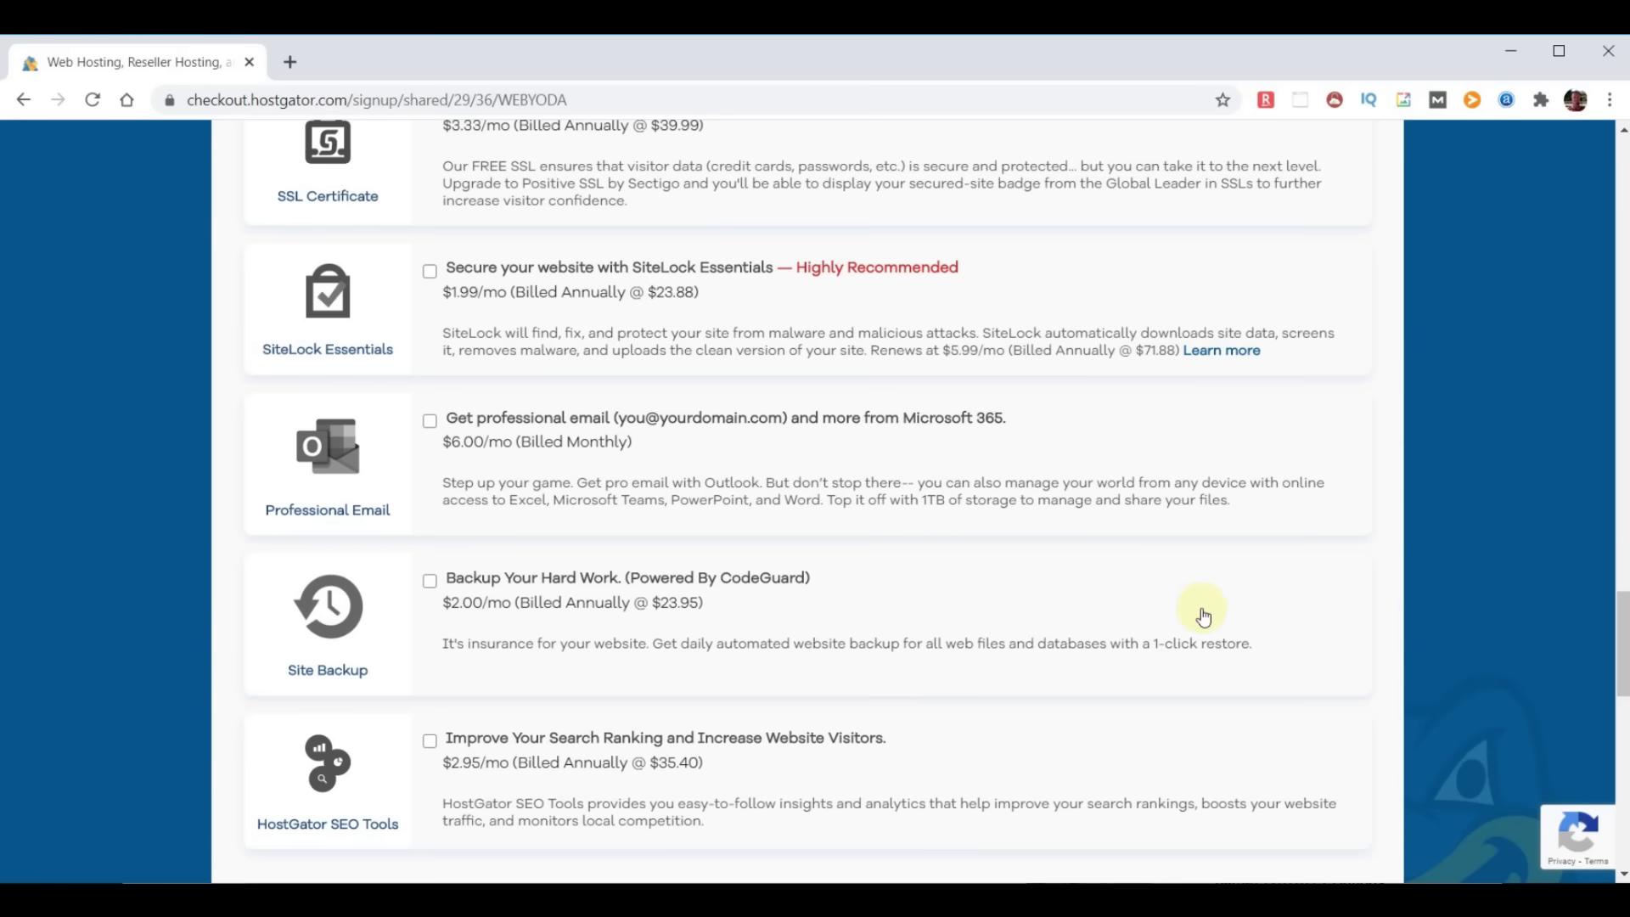
scroll(1223, 642, down, 6)
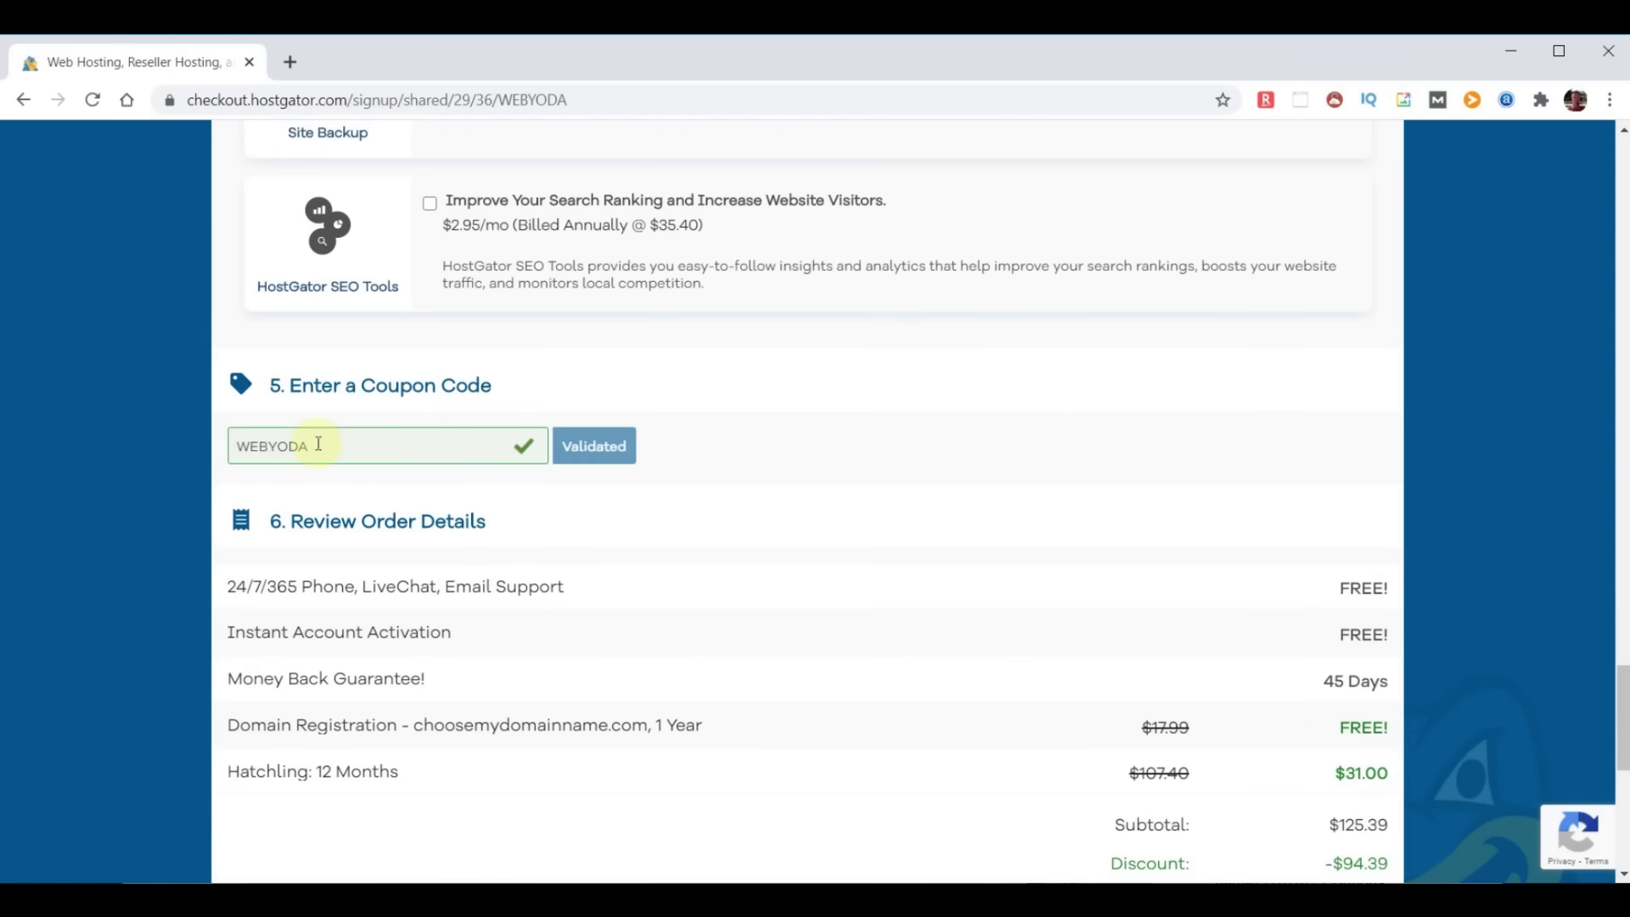
scroll(976, 543, down, 2)
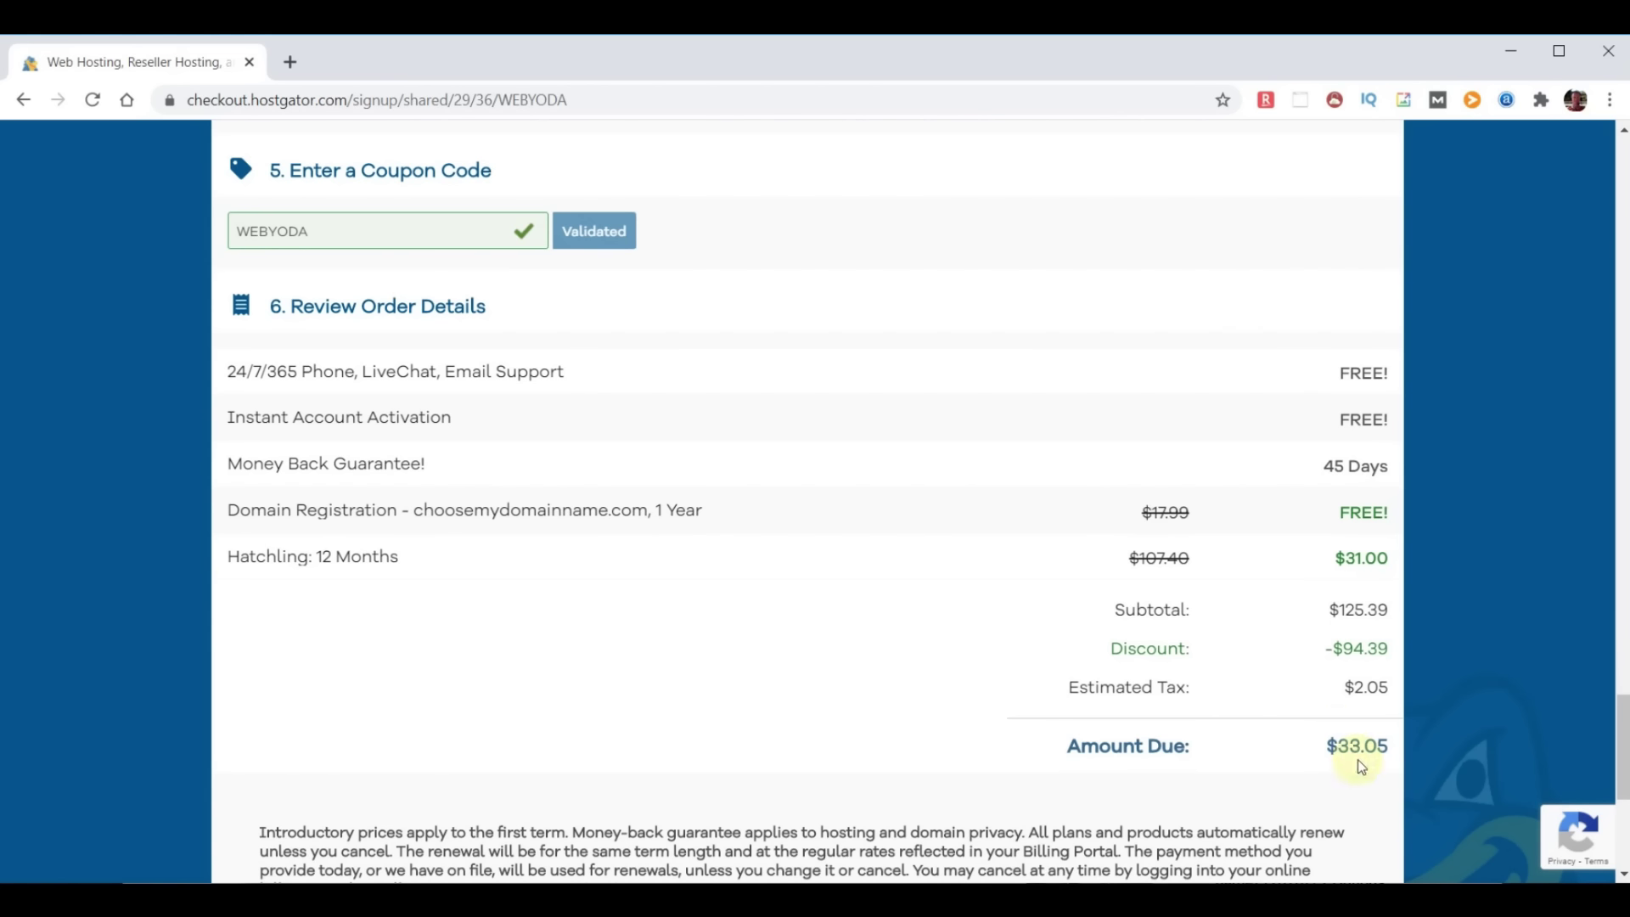
click(232, 512)
drag(232, 513, 746, 531)
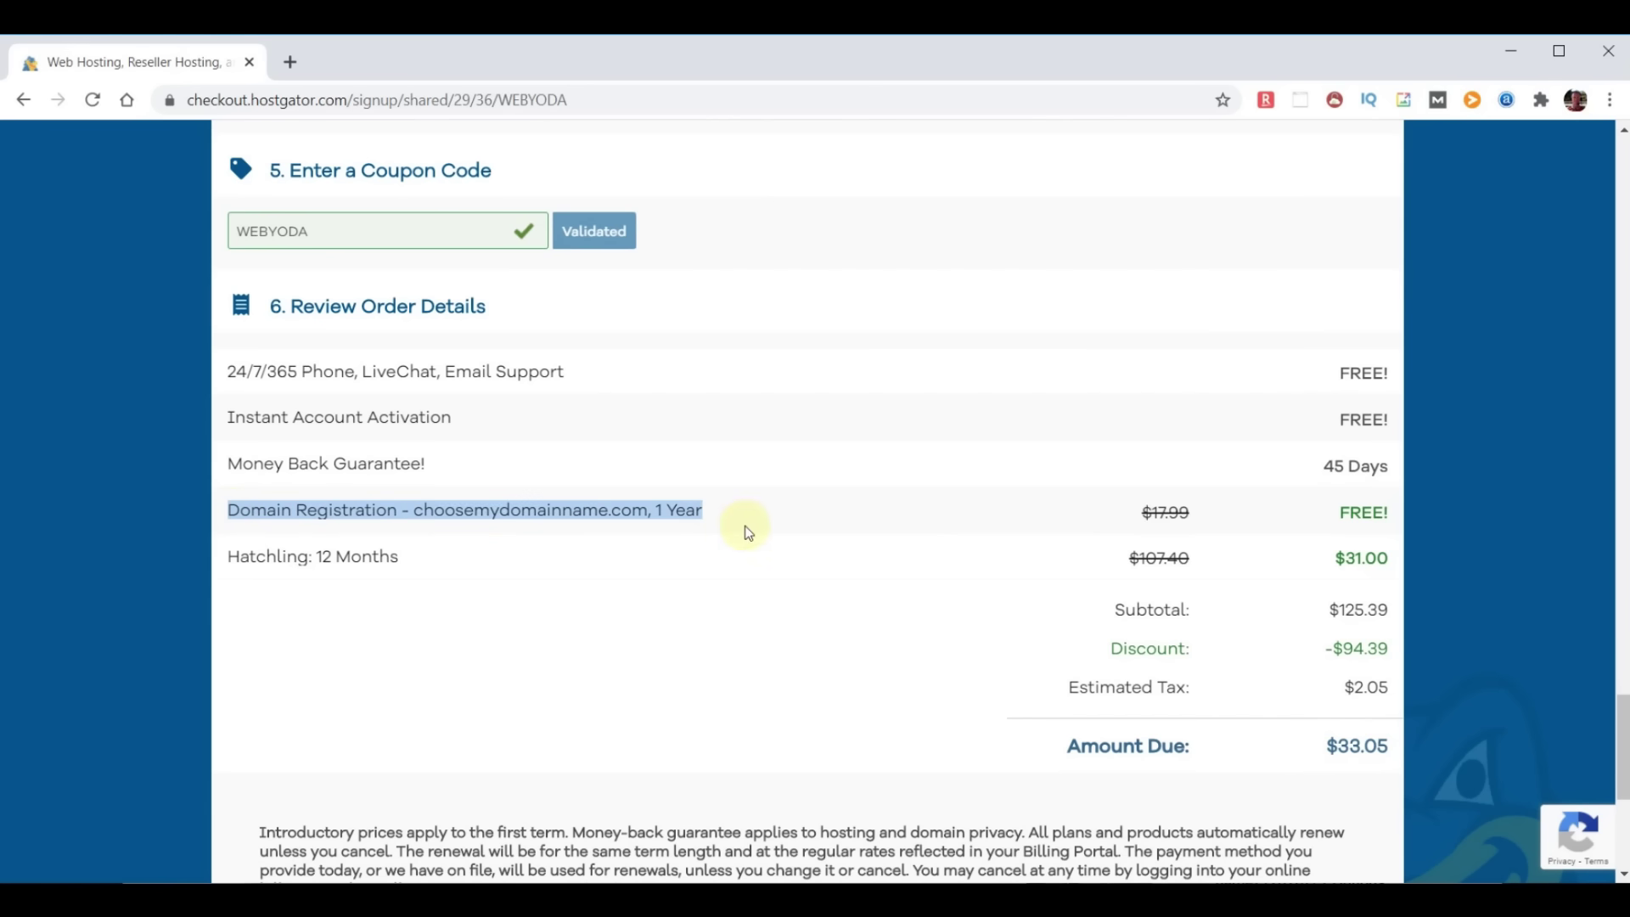
click(1344, 514)
scroll(1358, 509, down, 1)
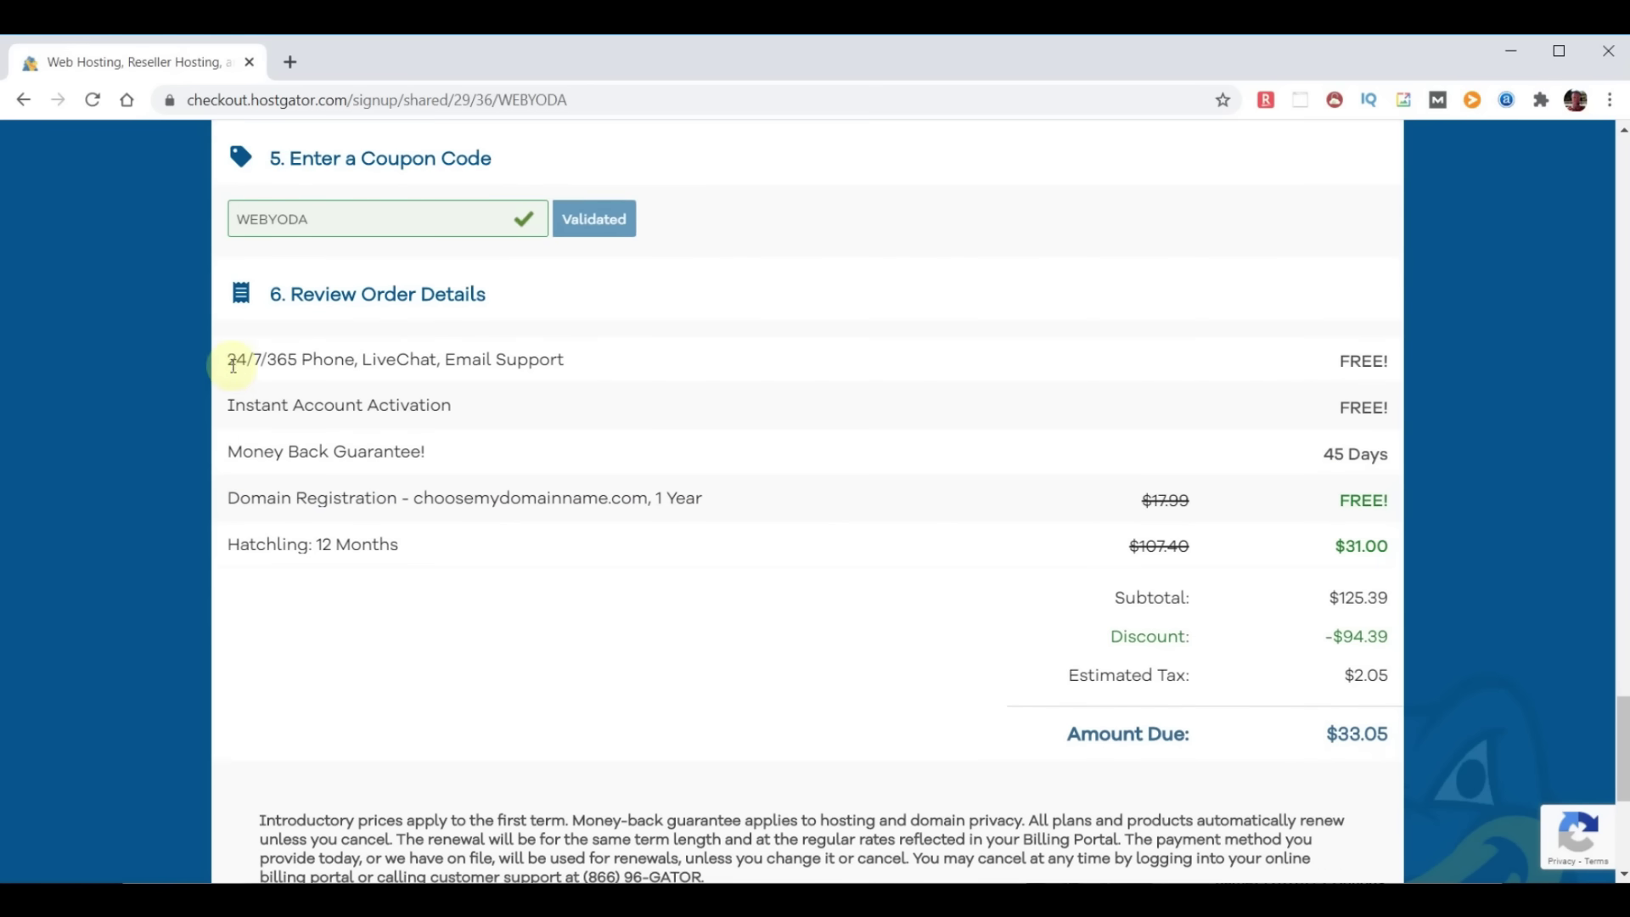
drag(232, 356, 578, 371)
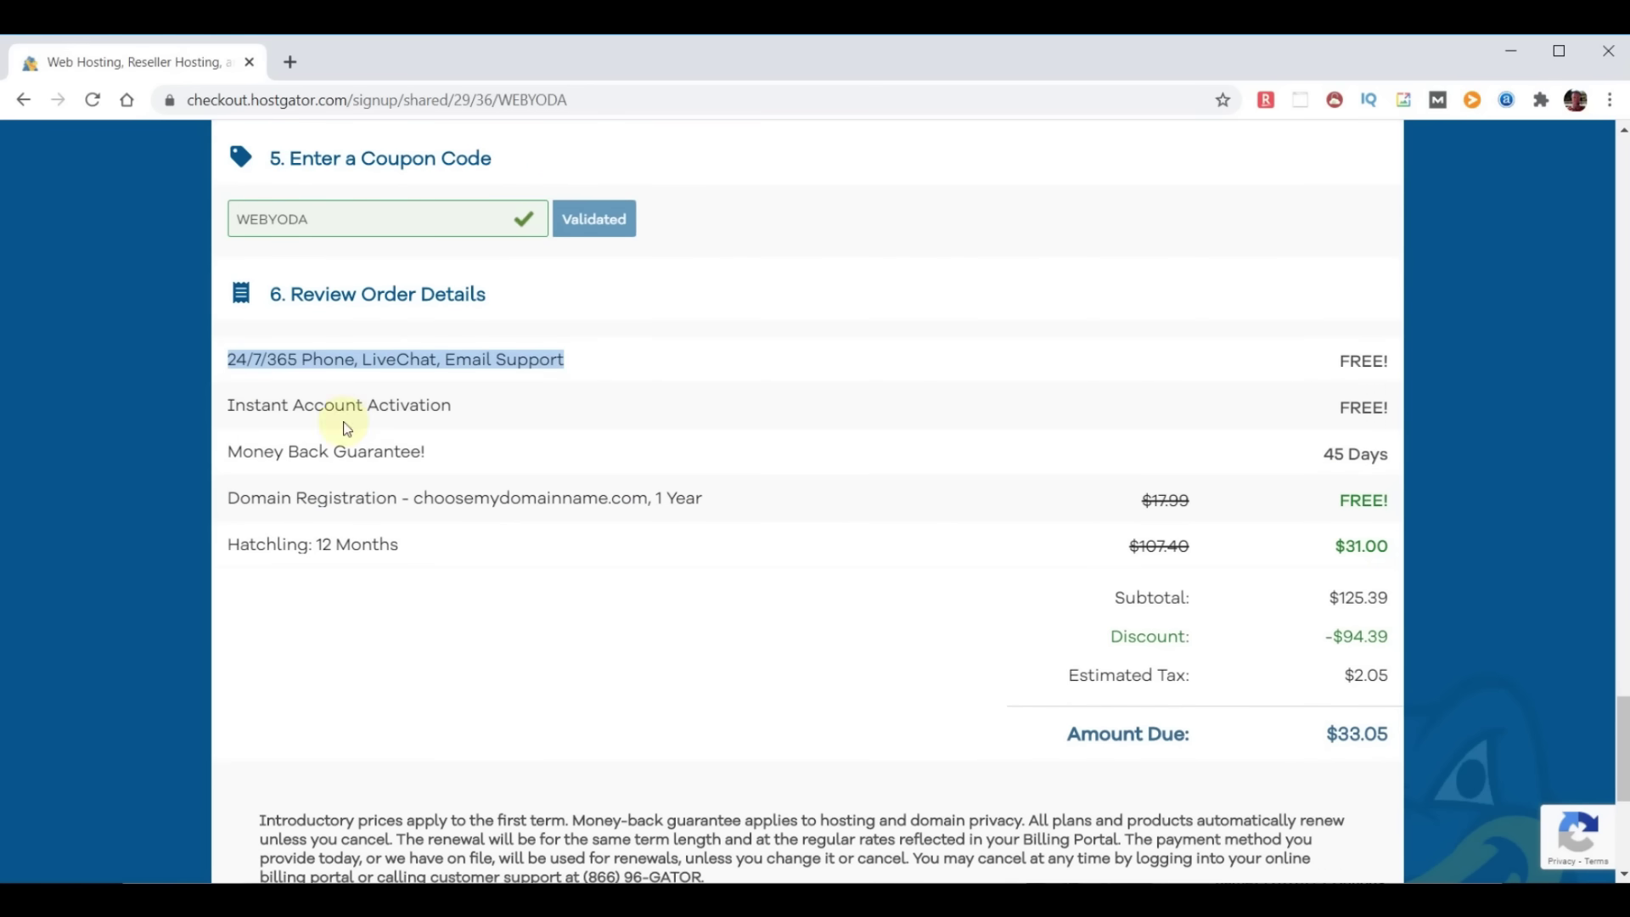
drag(226, 450, 507, 451)
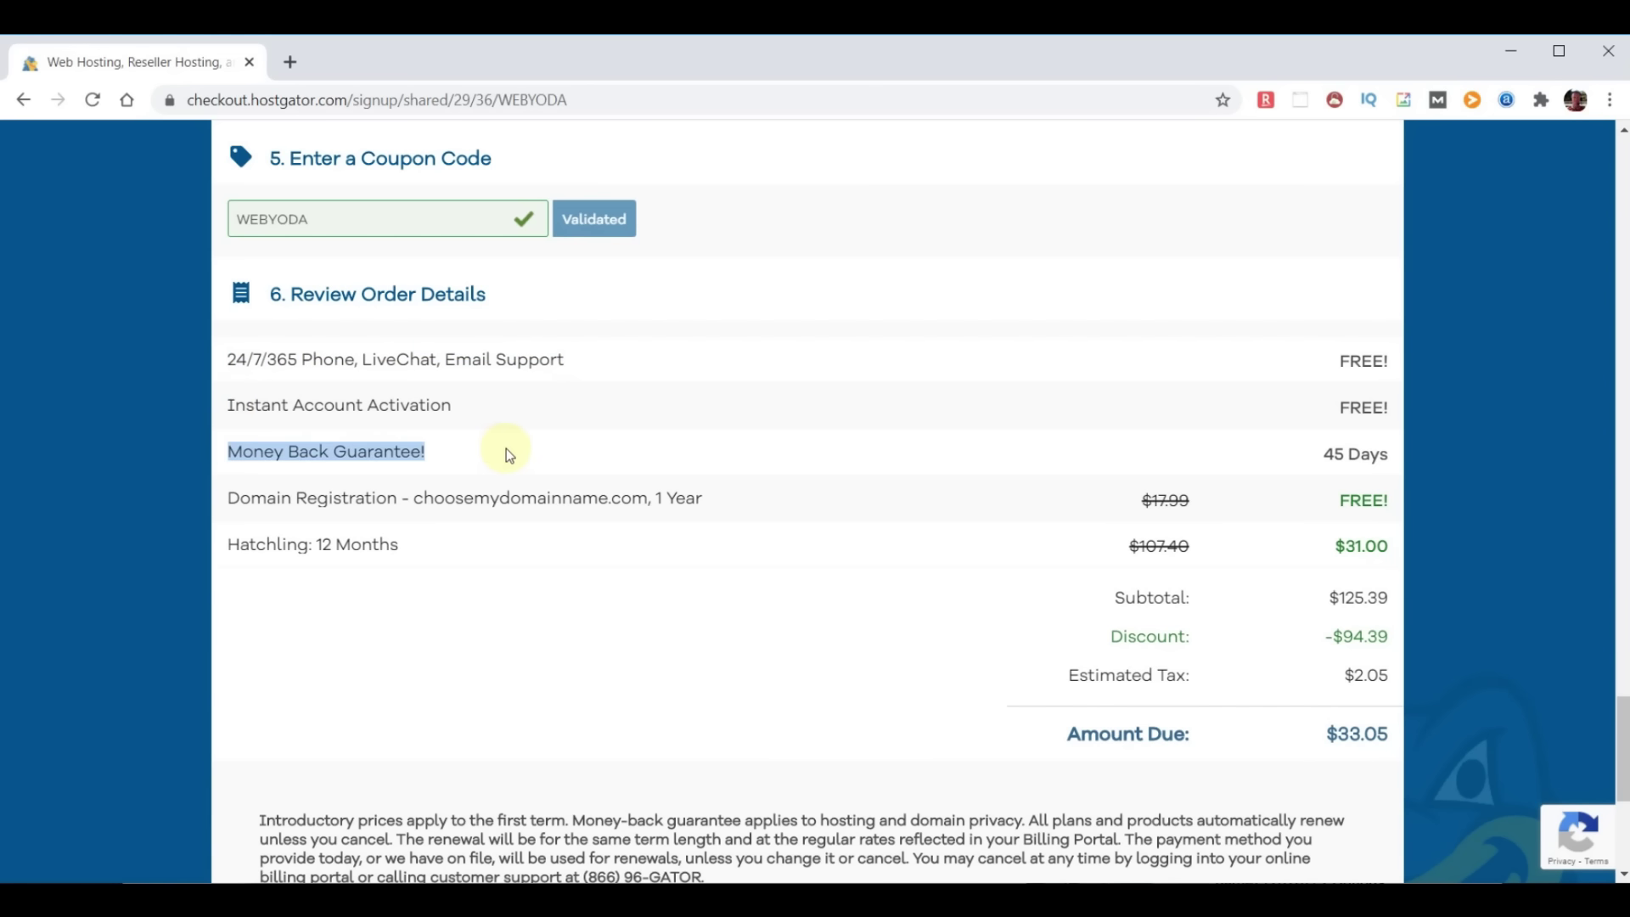
click(649, 548)
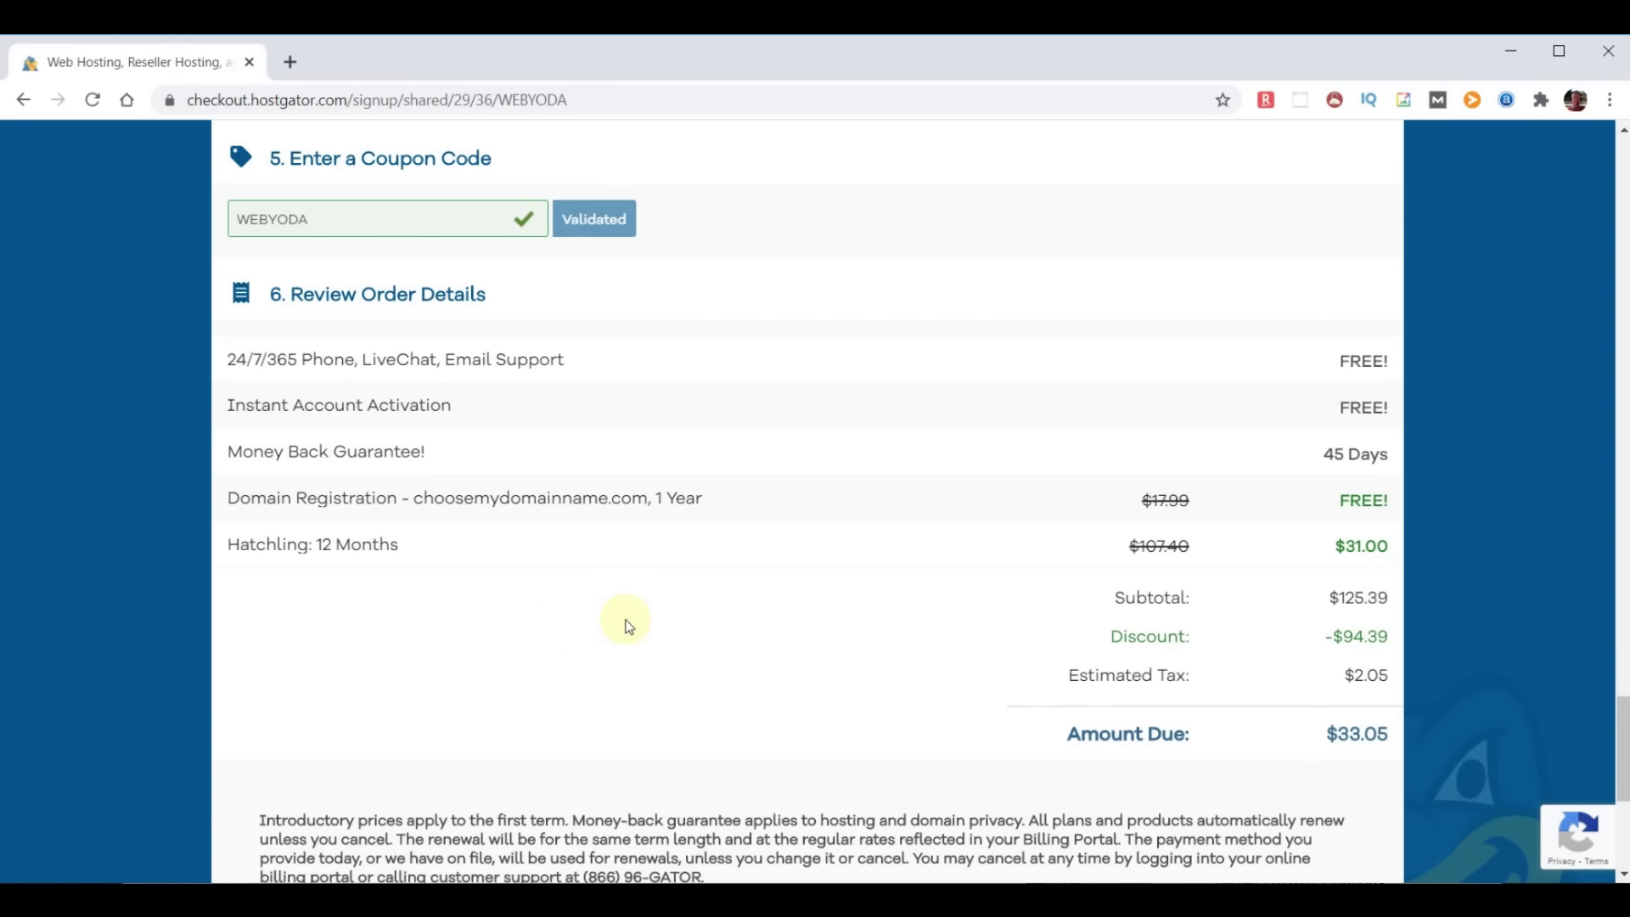
scroll(562, 627, down, 5)
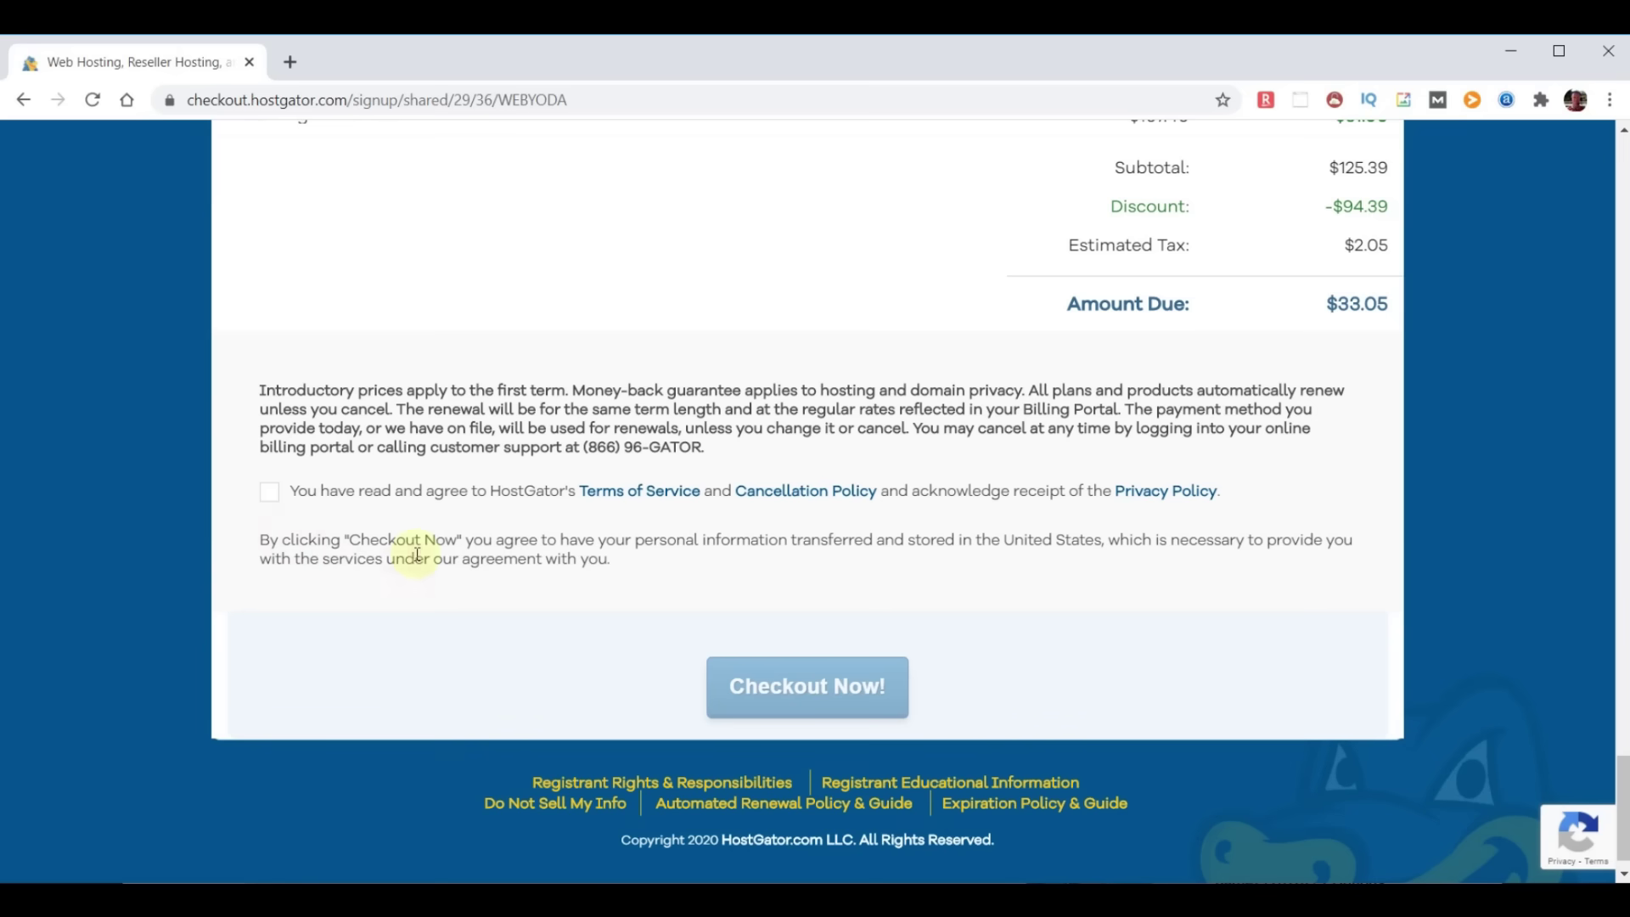
Accept the terms of service and choose to use an already-owned domain
click(269, 497)
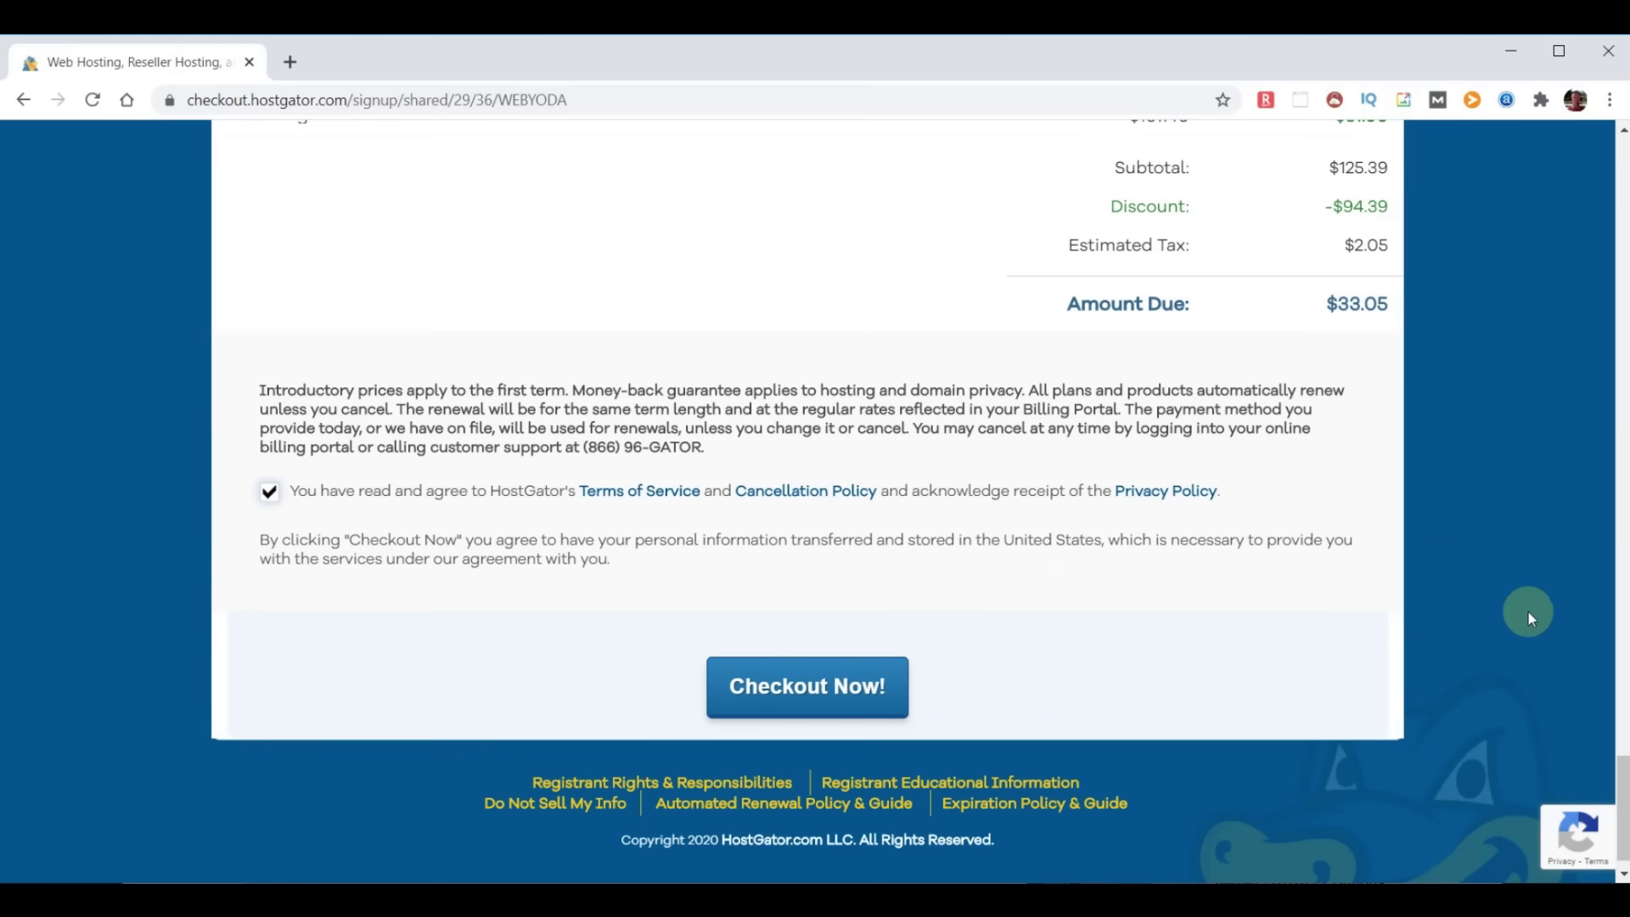
drag(1626, 830, 1626, 208)
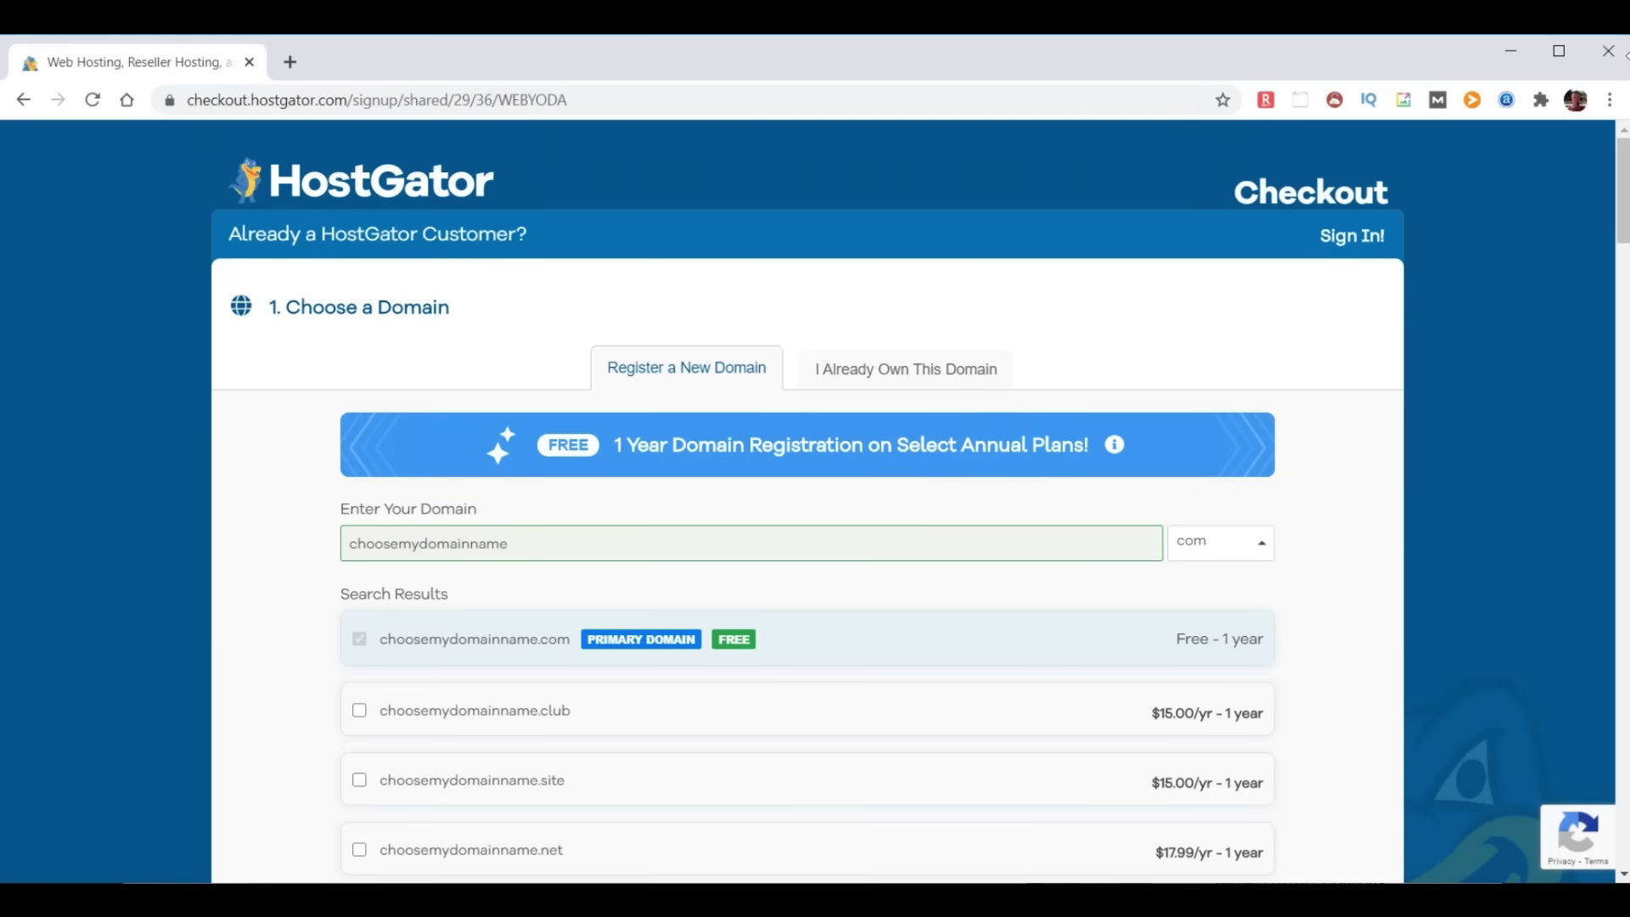
click(890, 372)
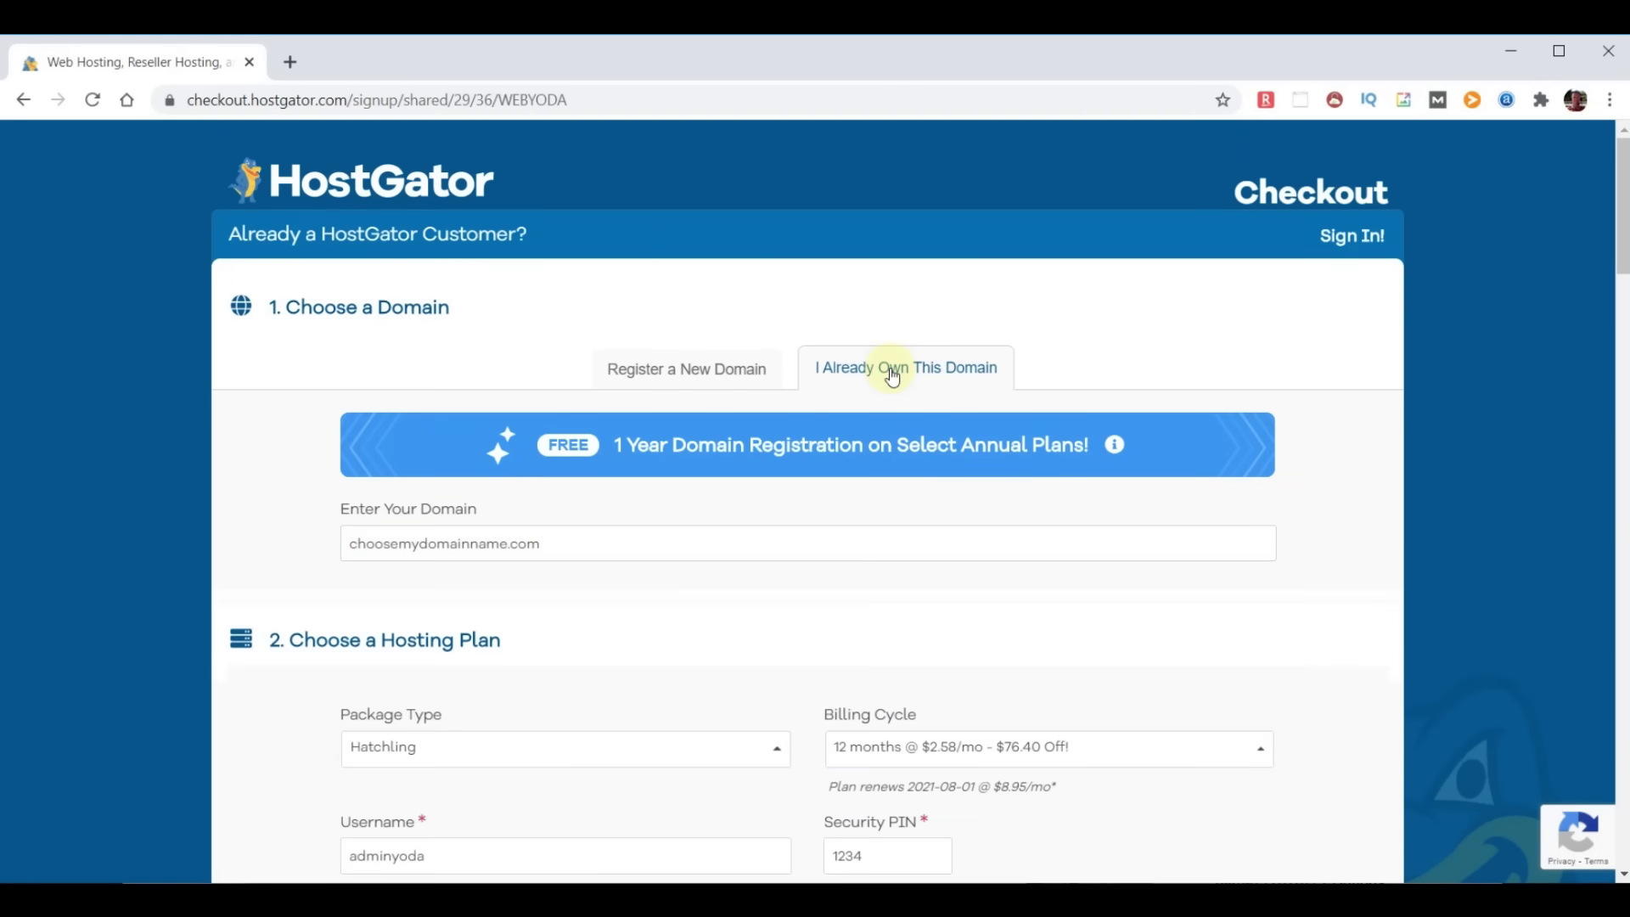
Change the domain to chooseyourdomainname.com and place the hosting order
click(424, 549)
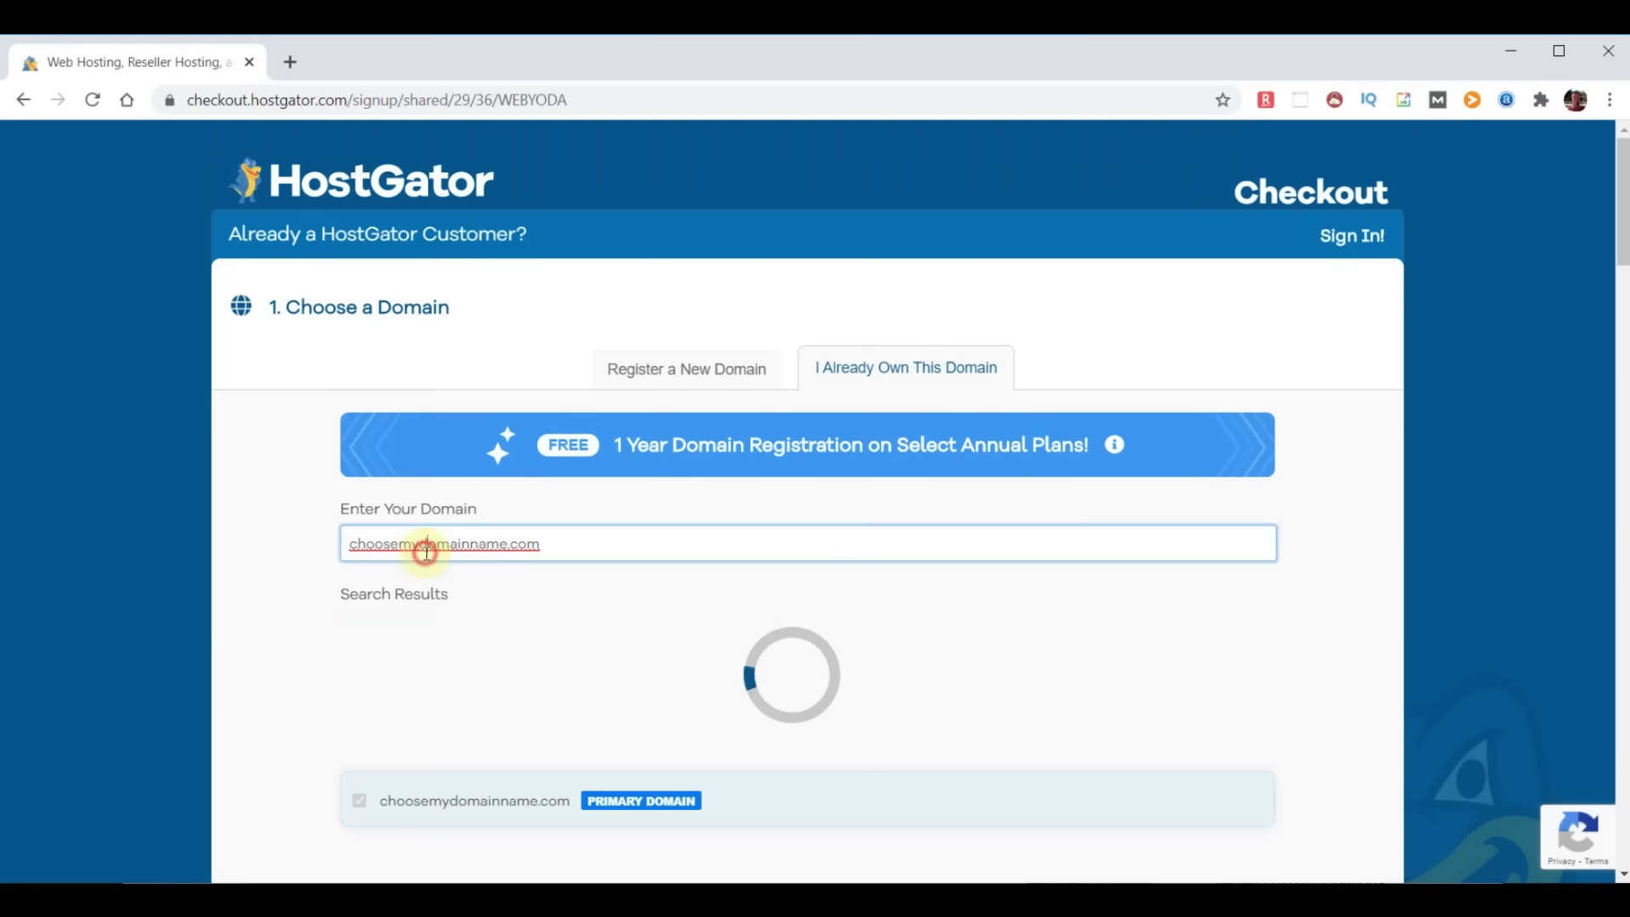
key(BackSpace)
key(BackSpace)
text(your)
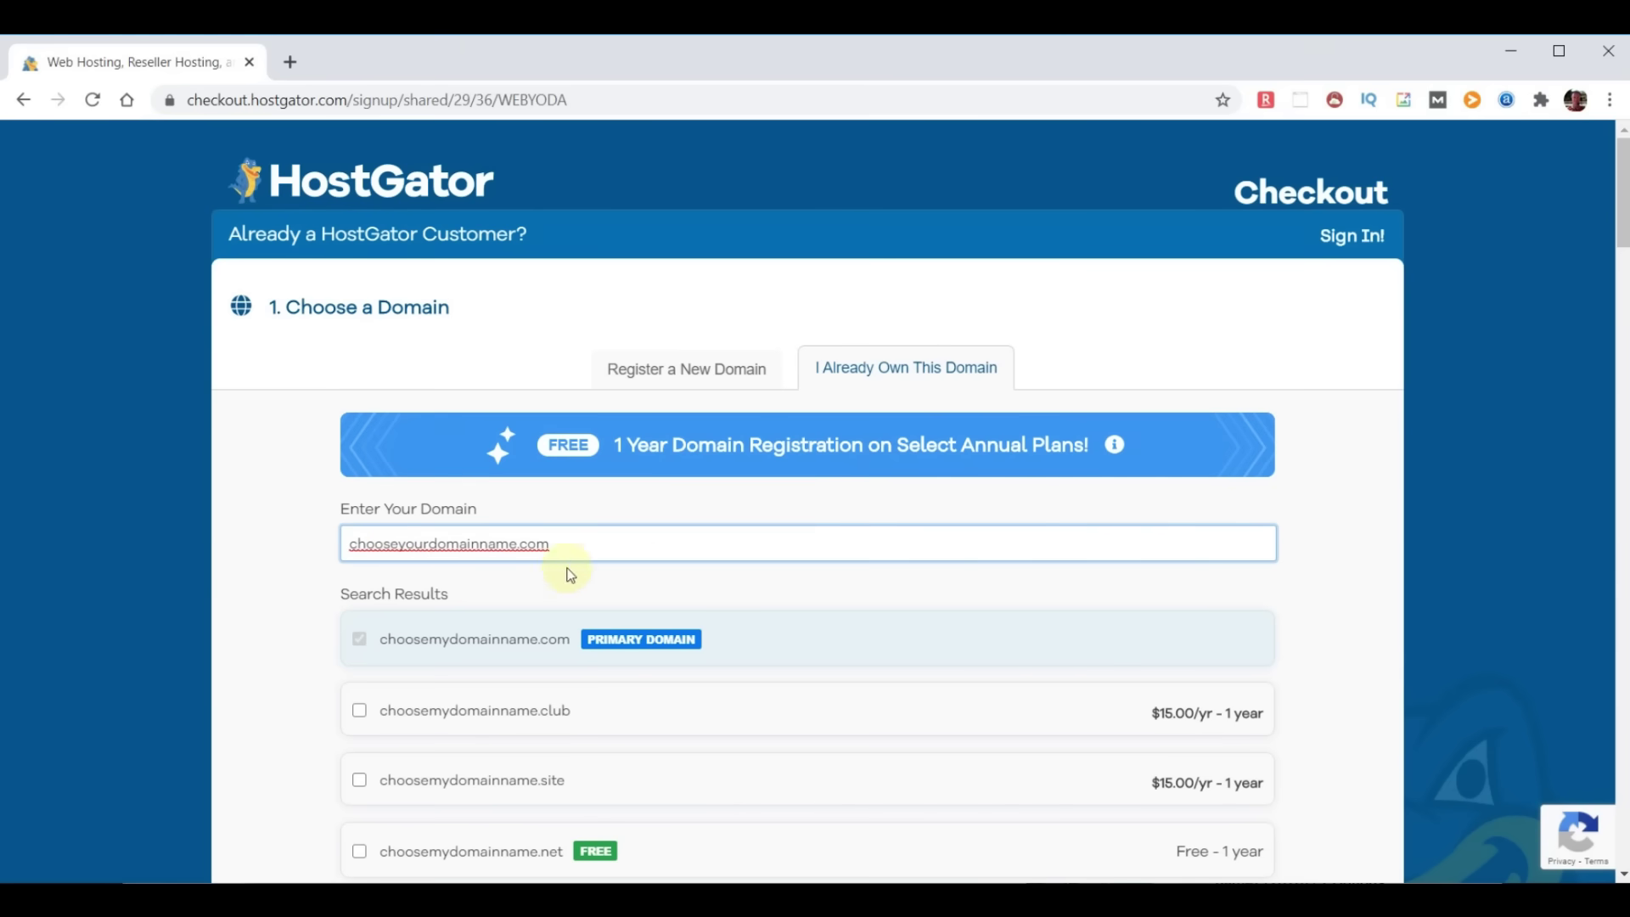
click(1363, 571)
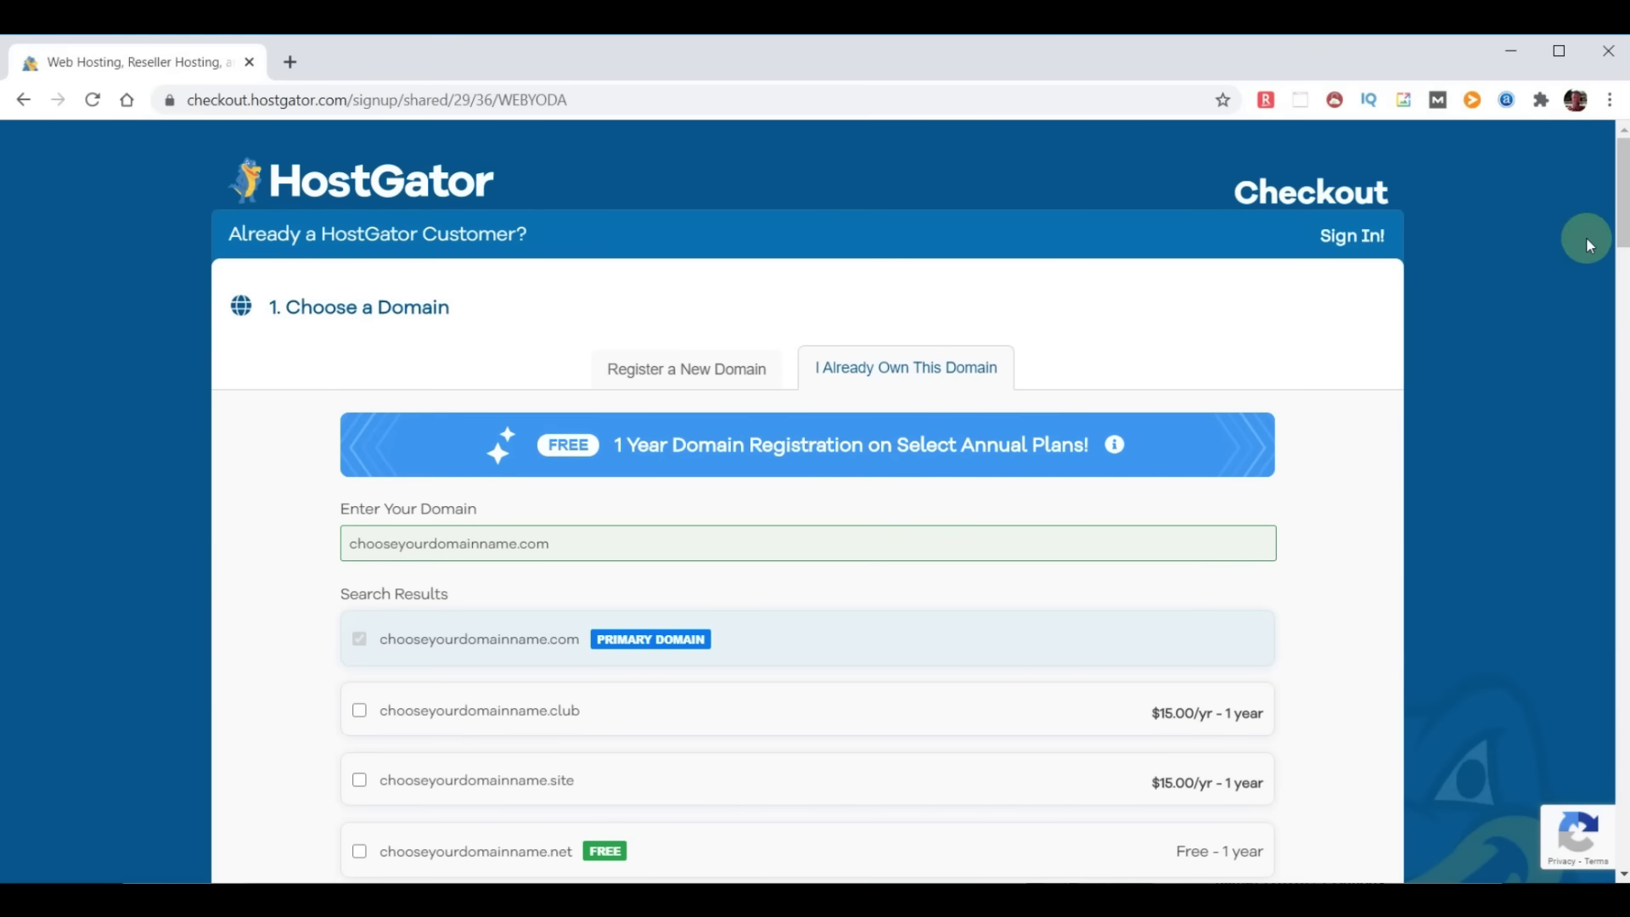
drag(1626, 189, 1623, 811)
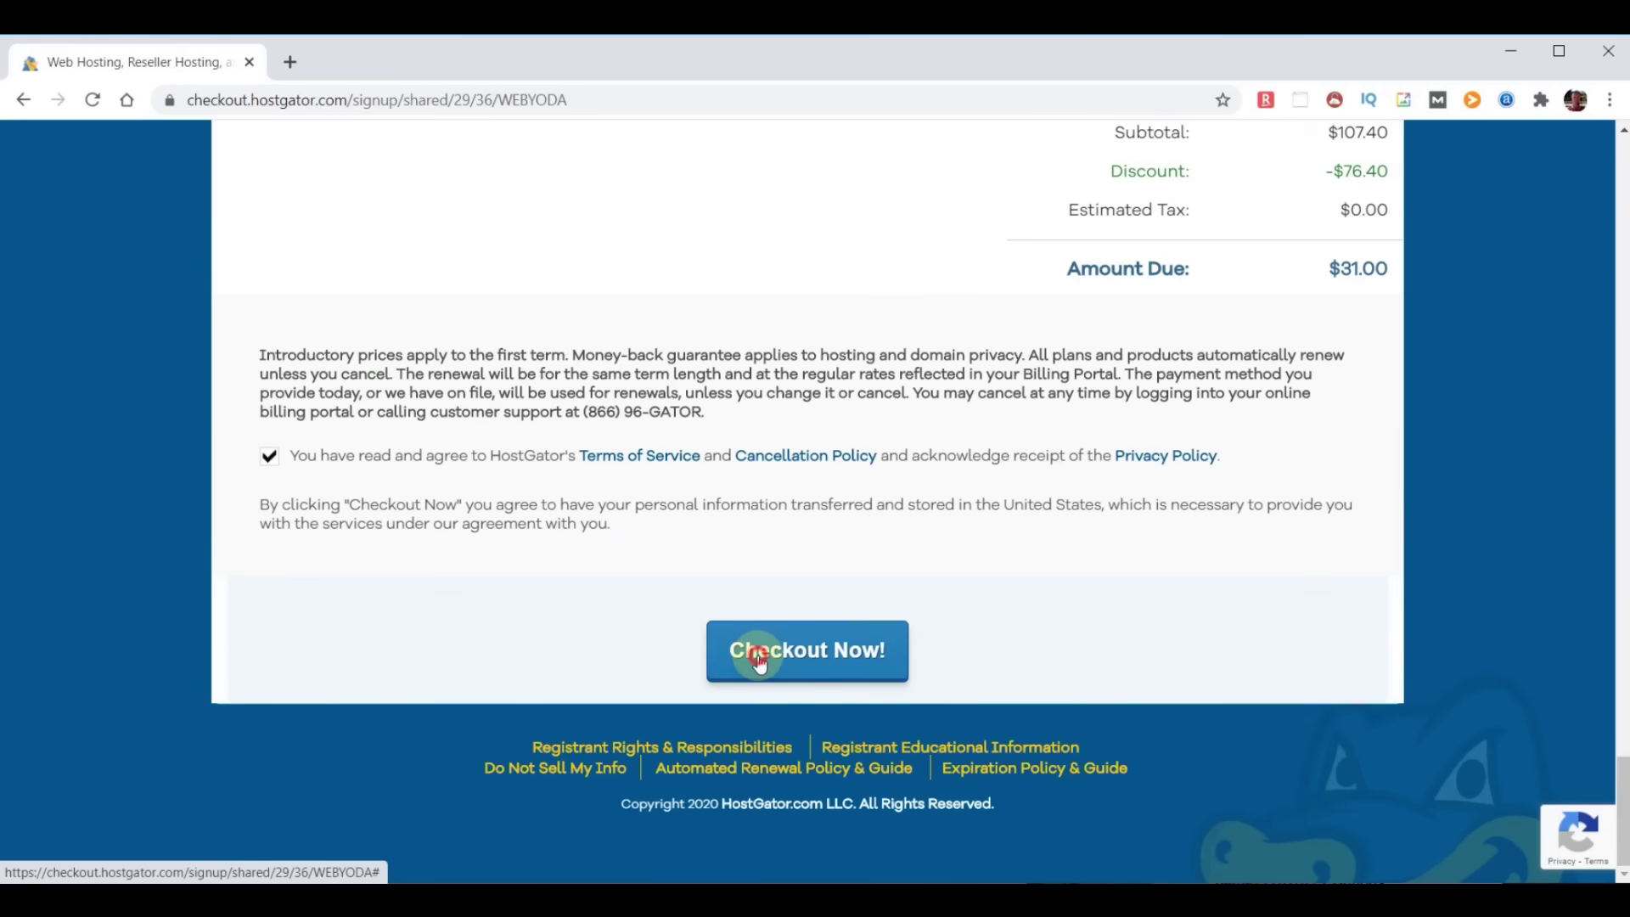
click(729, 667)
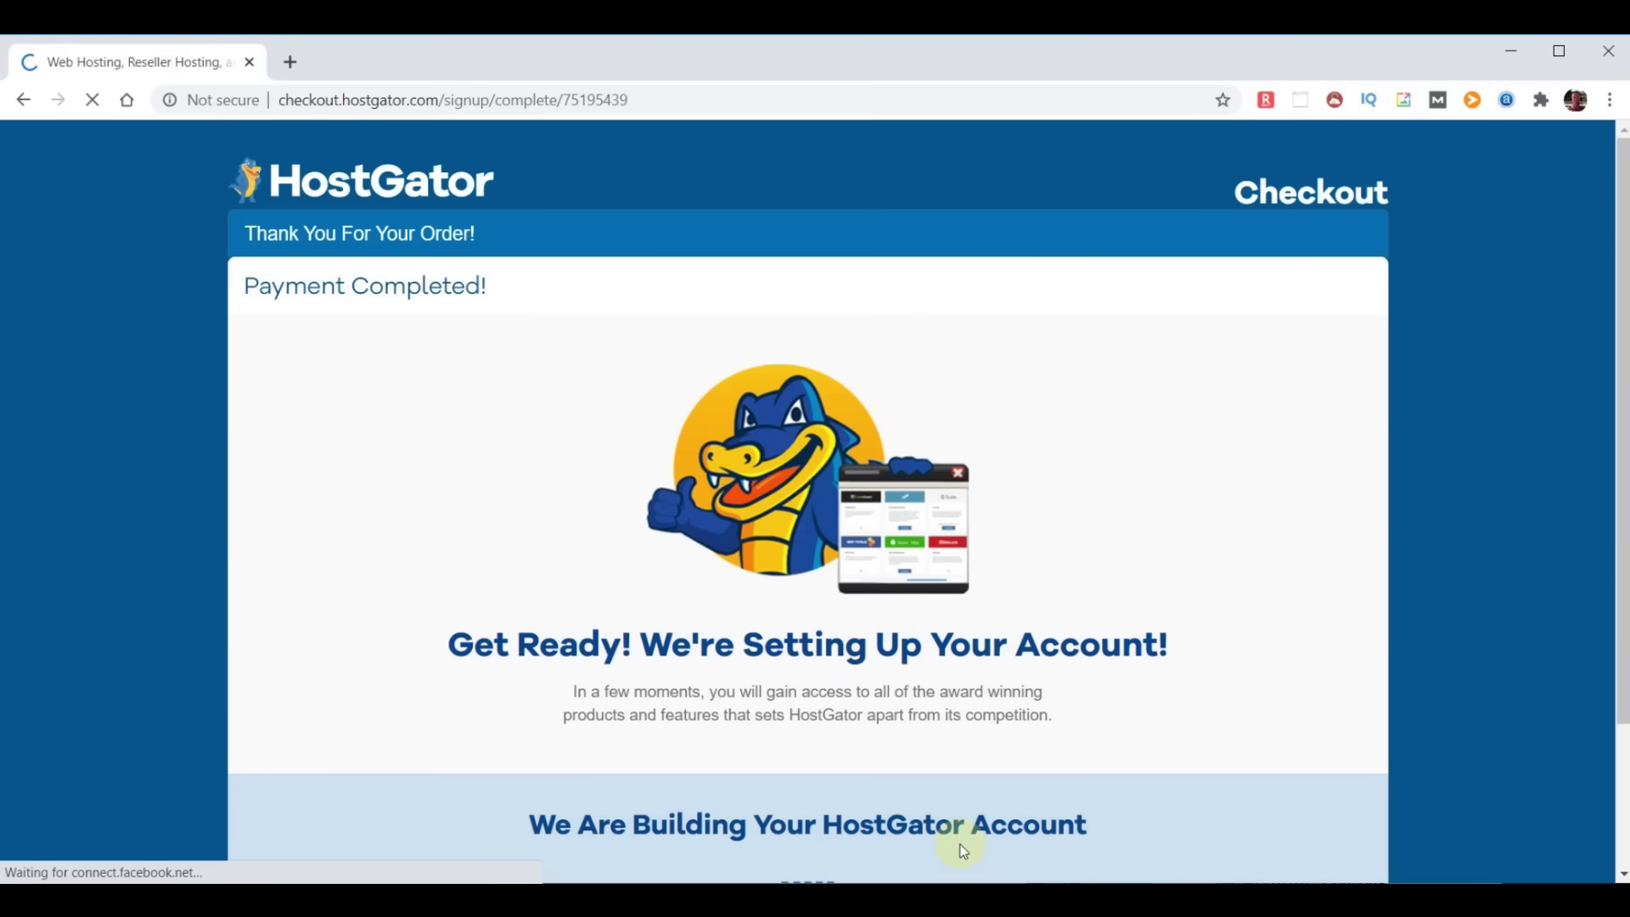
Scroll down the page while the new hosting account finishes setting up
scroll(1127, 758, down, 1)
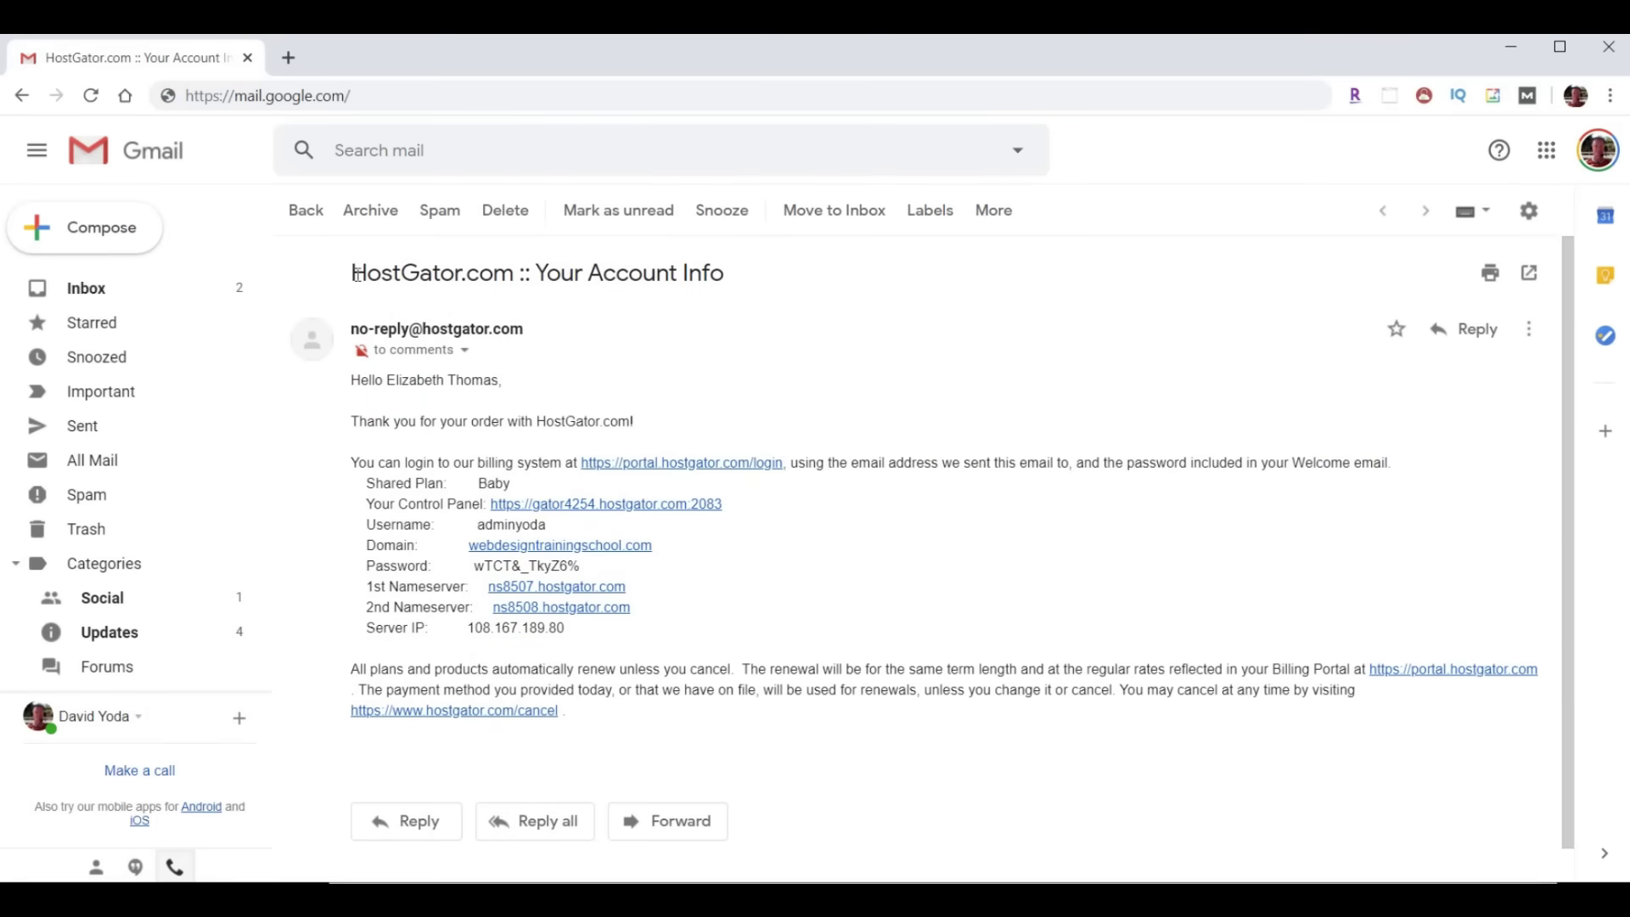
drag(349, 274, 756, 291)
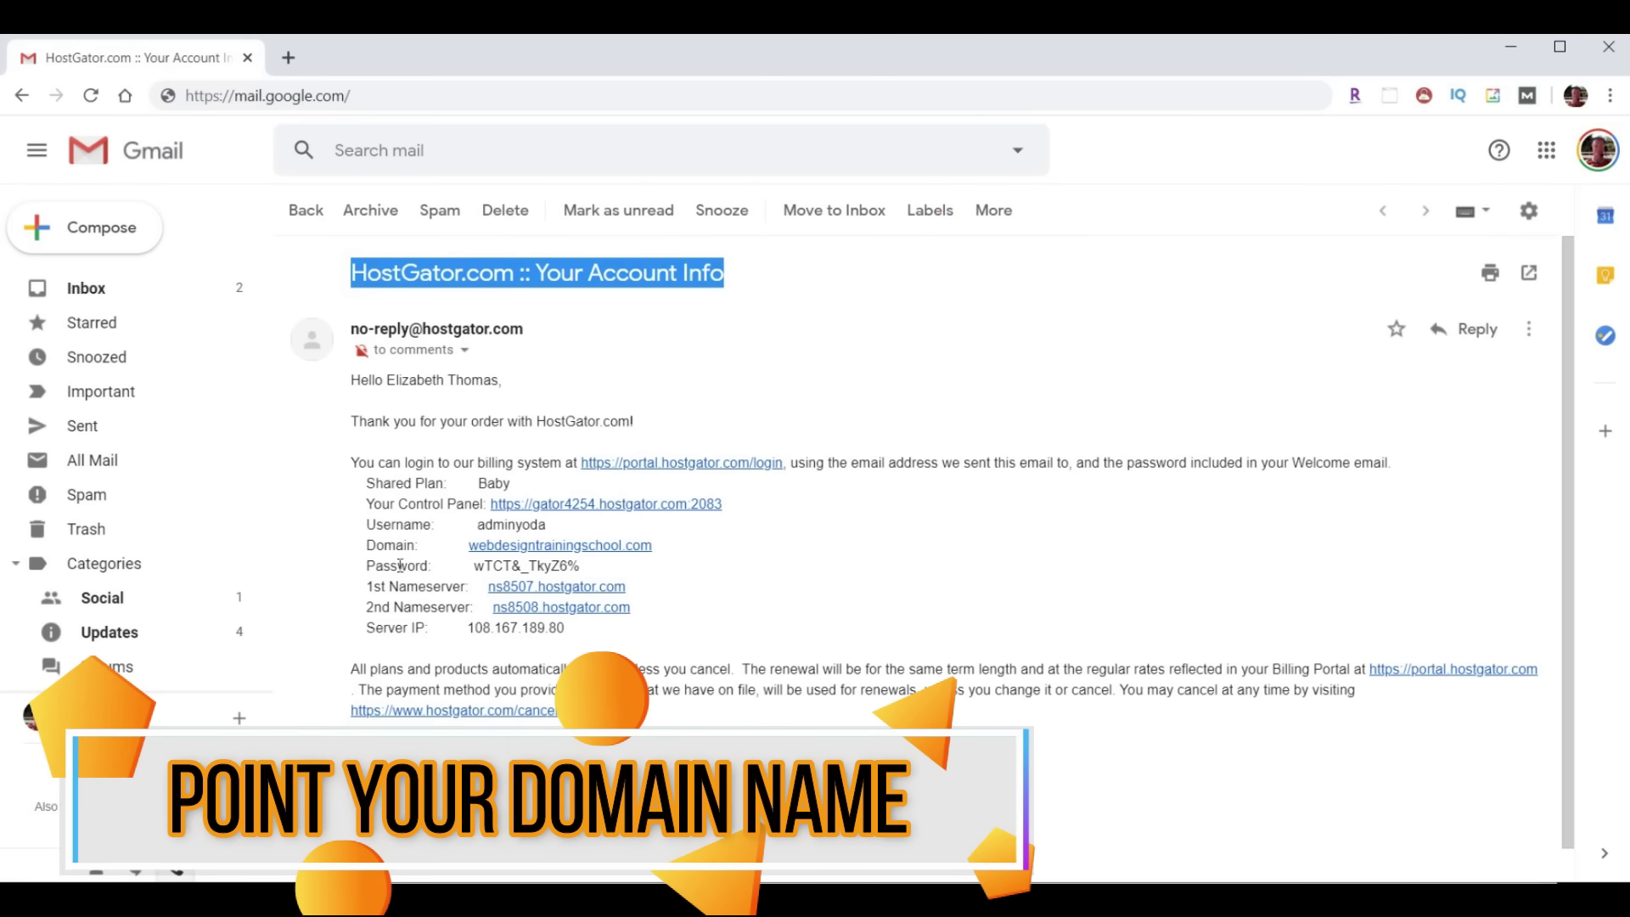
Copy the account password from the HostGator email and open its Control Panel link
drag(354, 588, 720, 611)
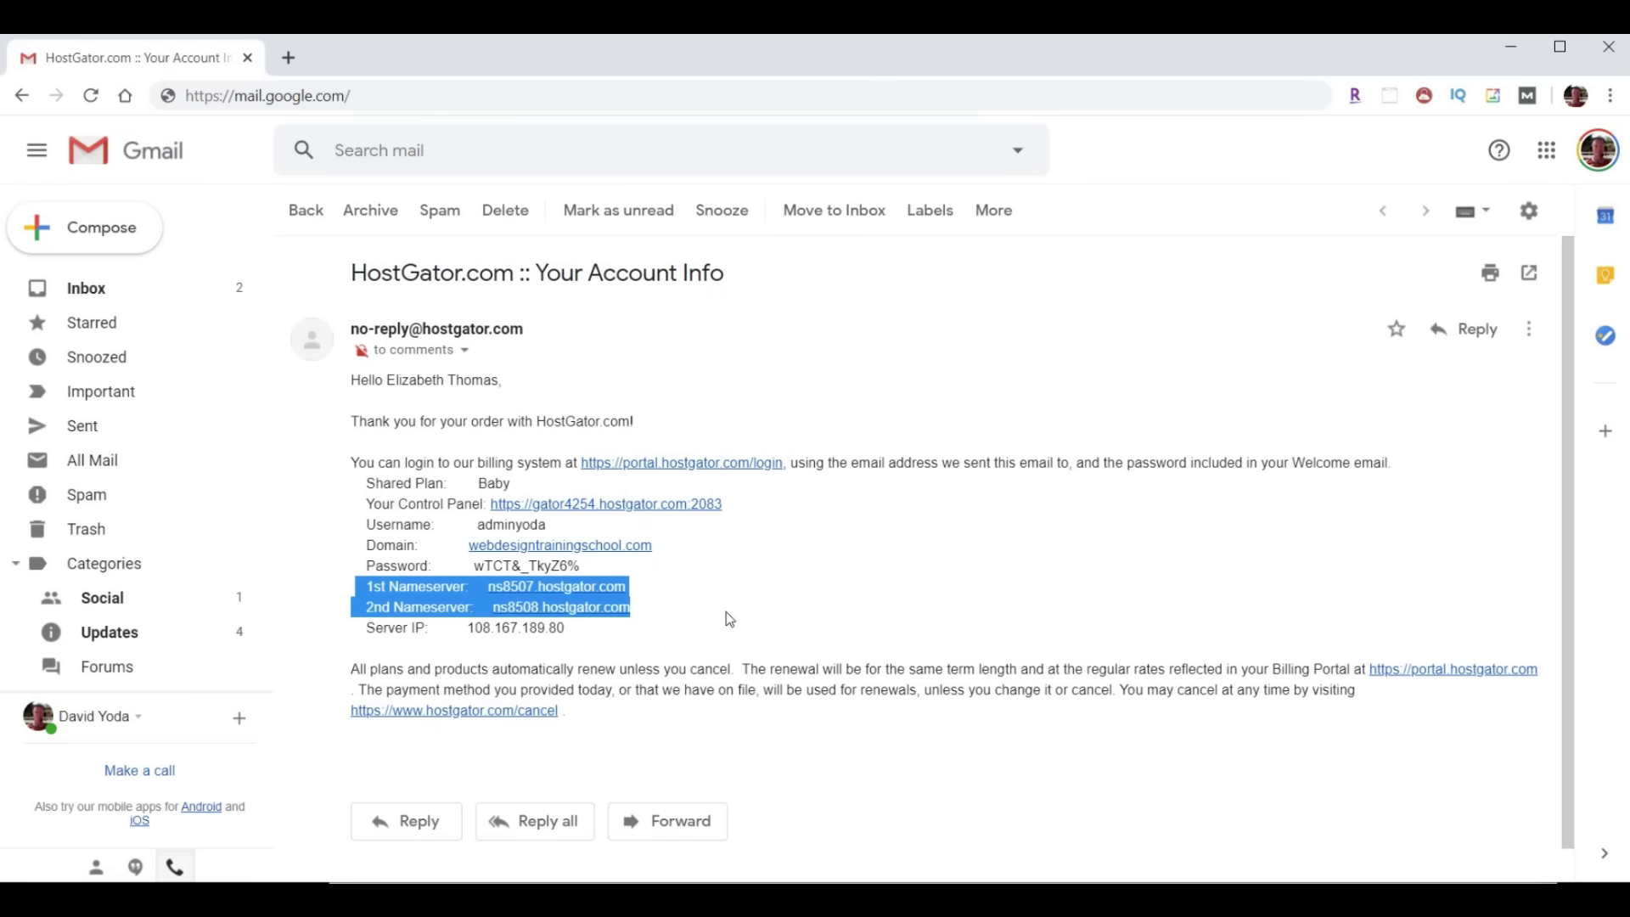
click(478, 526)
drag(478, 527, 473, 566)
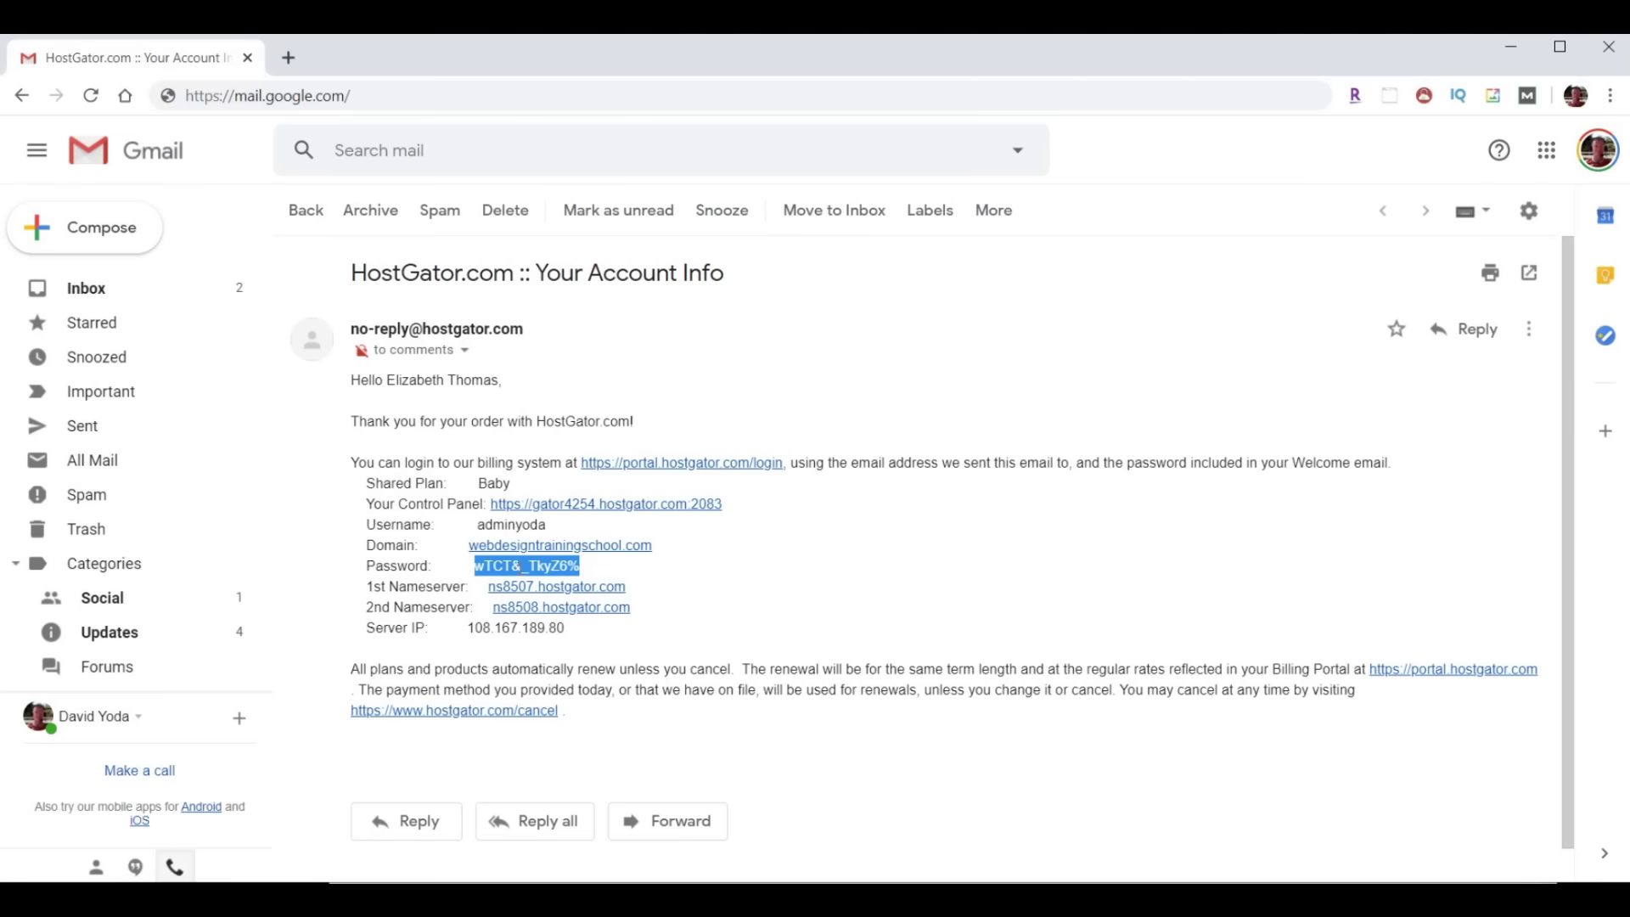
right_click(521, 567)
click(543, 582)
drag(363, 503, 483, 504)
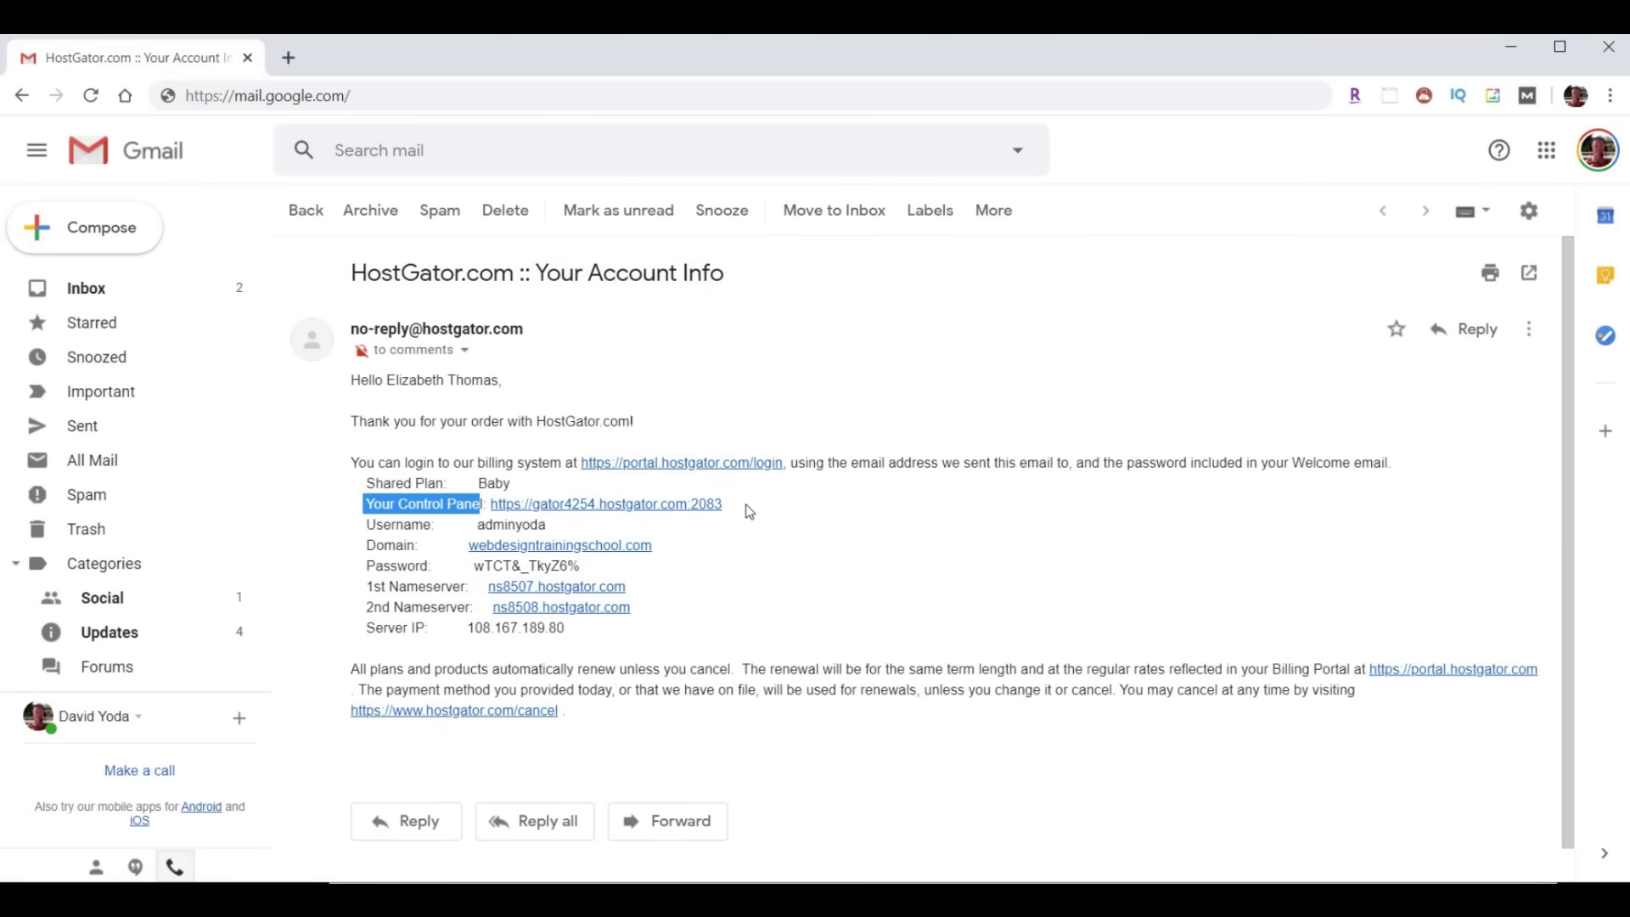
click(618, 504)
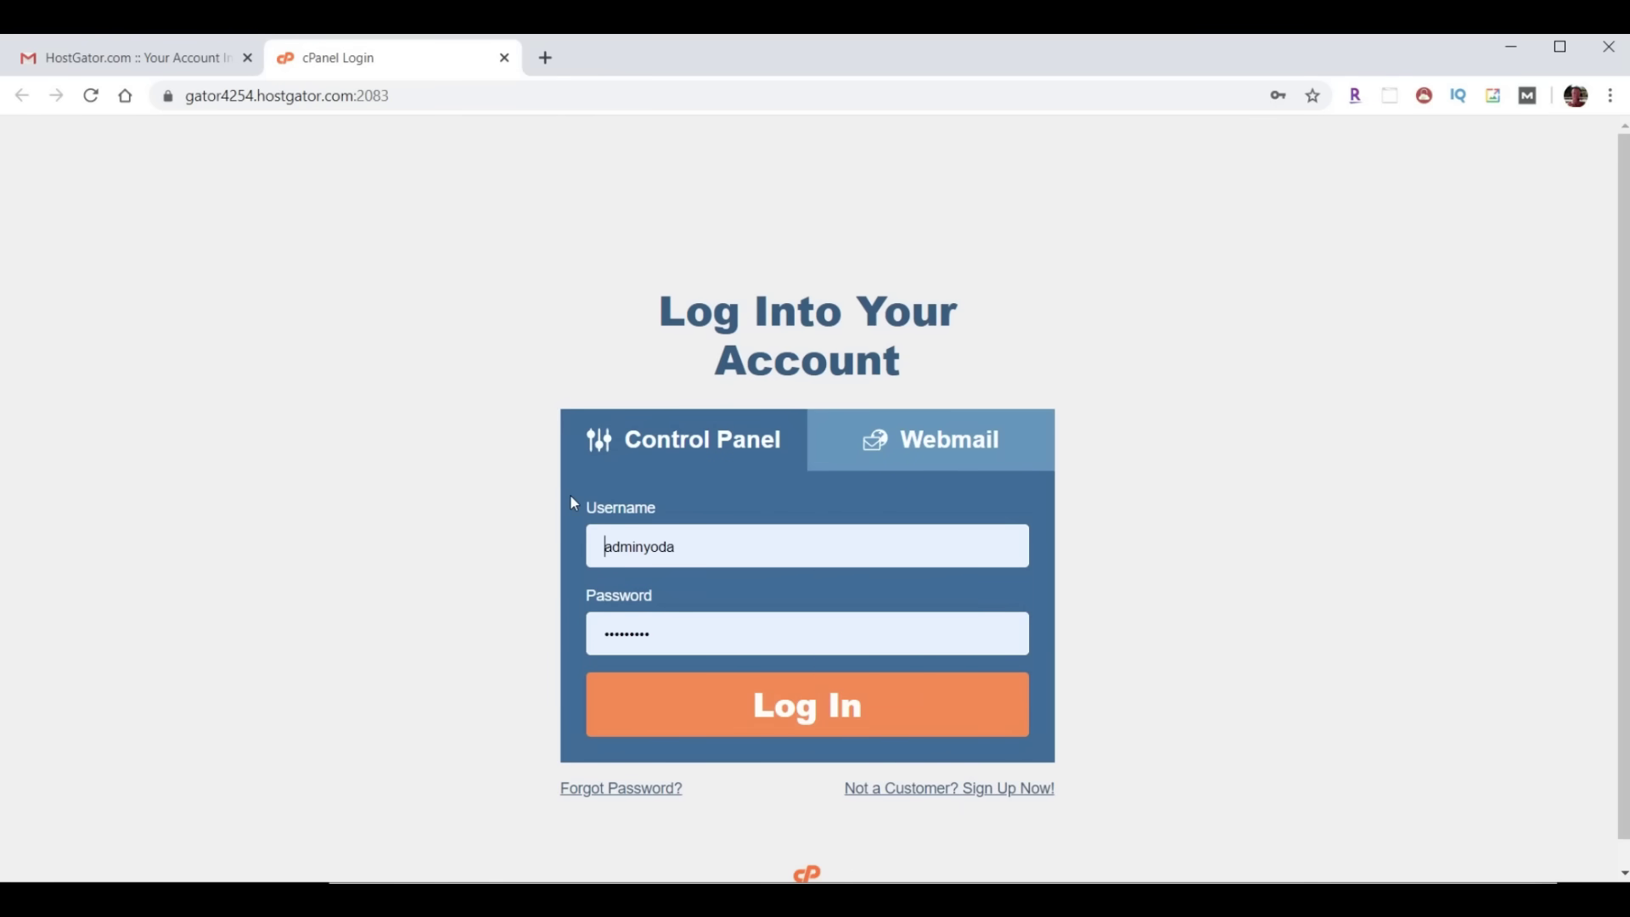
Log in to cPanel using the prefilled credentials from the email
click(832, 709)
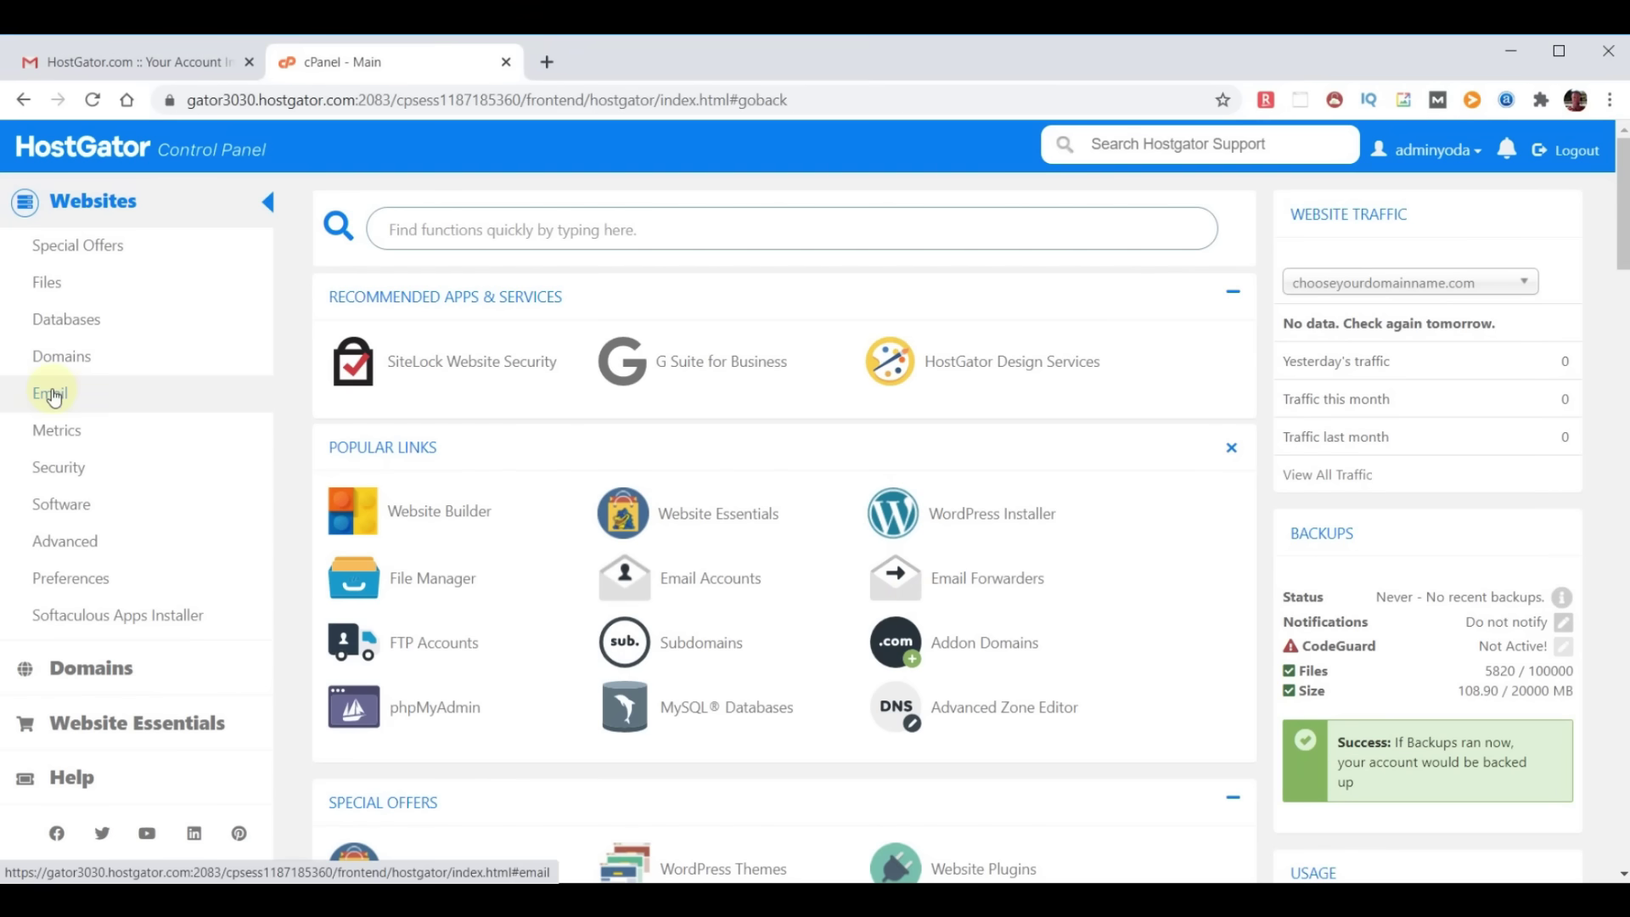
Go to cPanel's Email section and open Email Forwarders
click(52, 396)
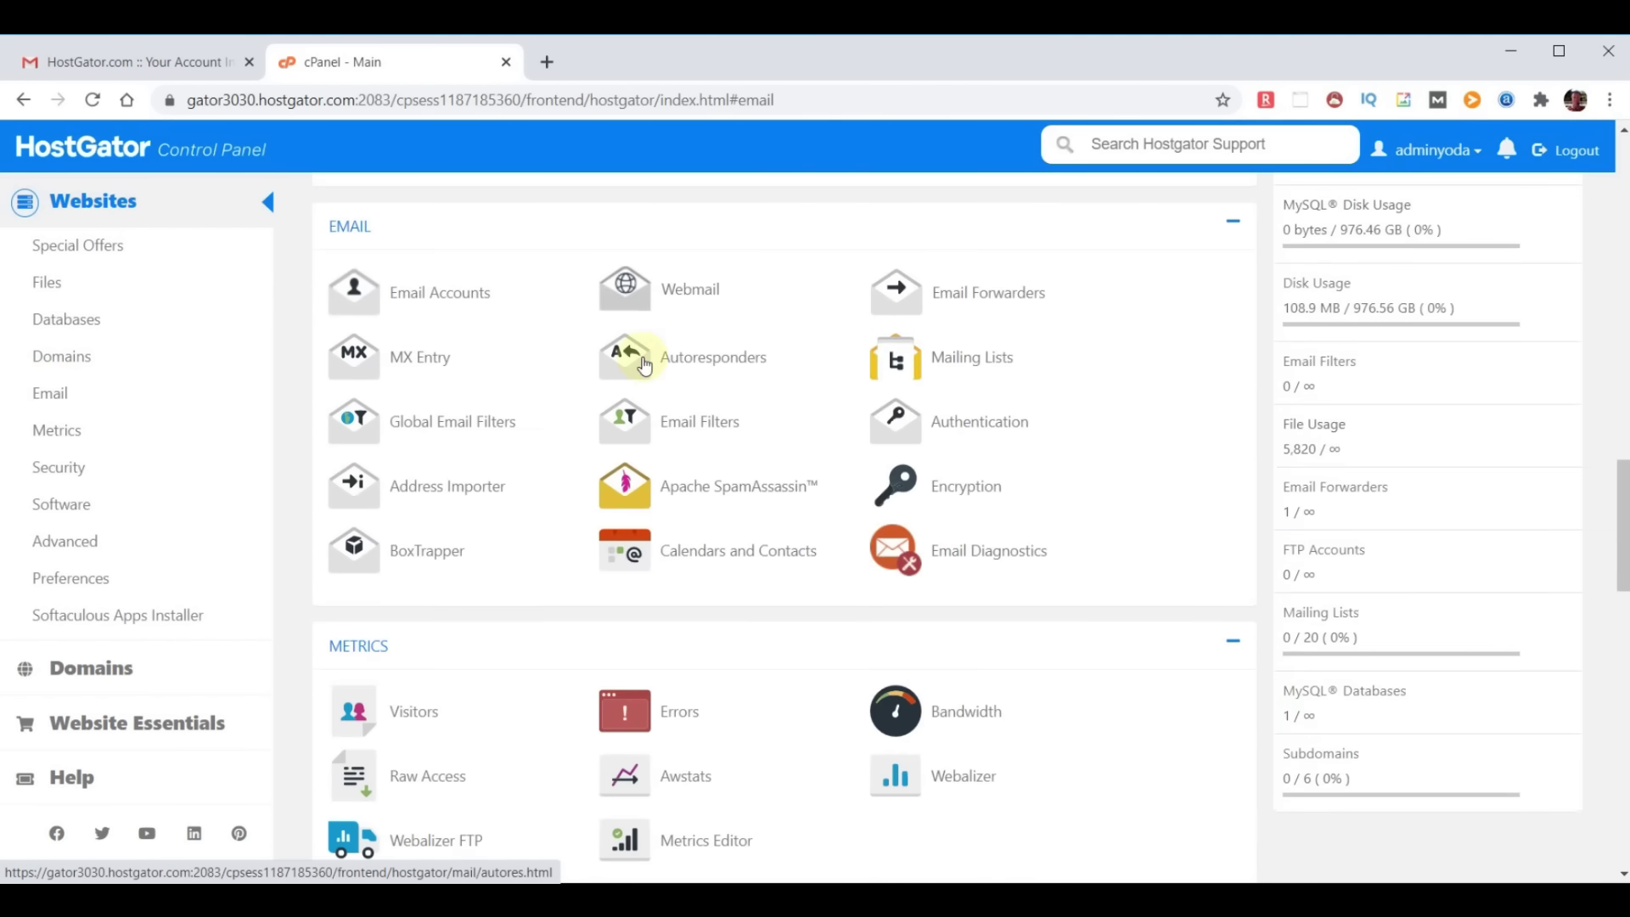
click(967, 299)
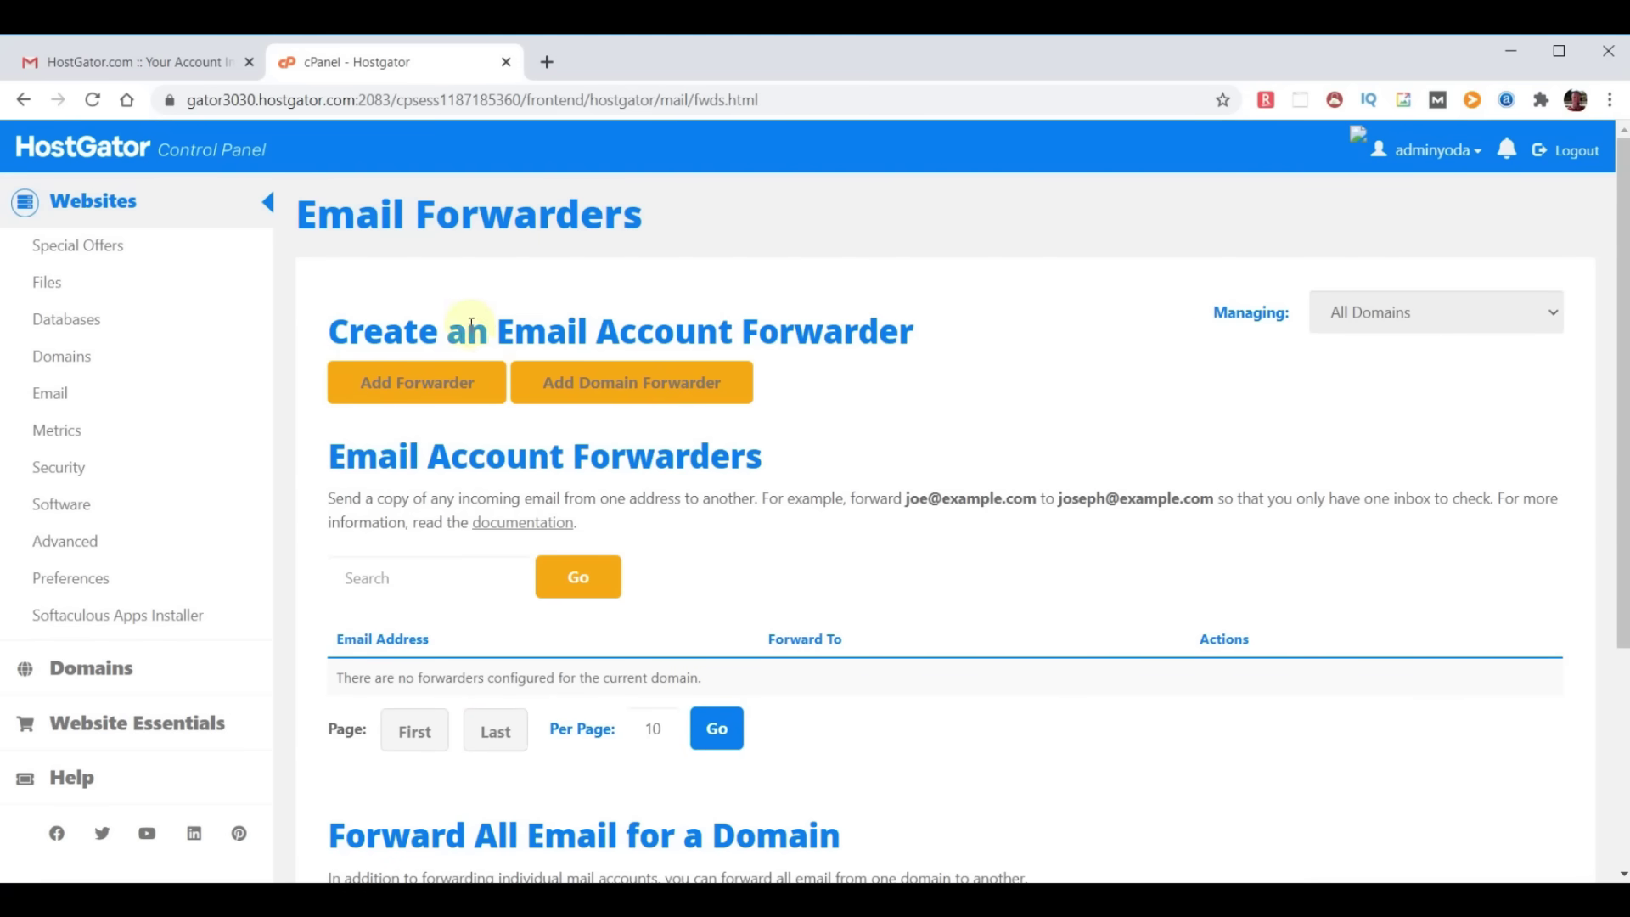
Add a forwarder from a new domain address to an existing e-mail, then return home
click(426, 383)
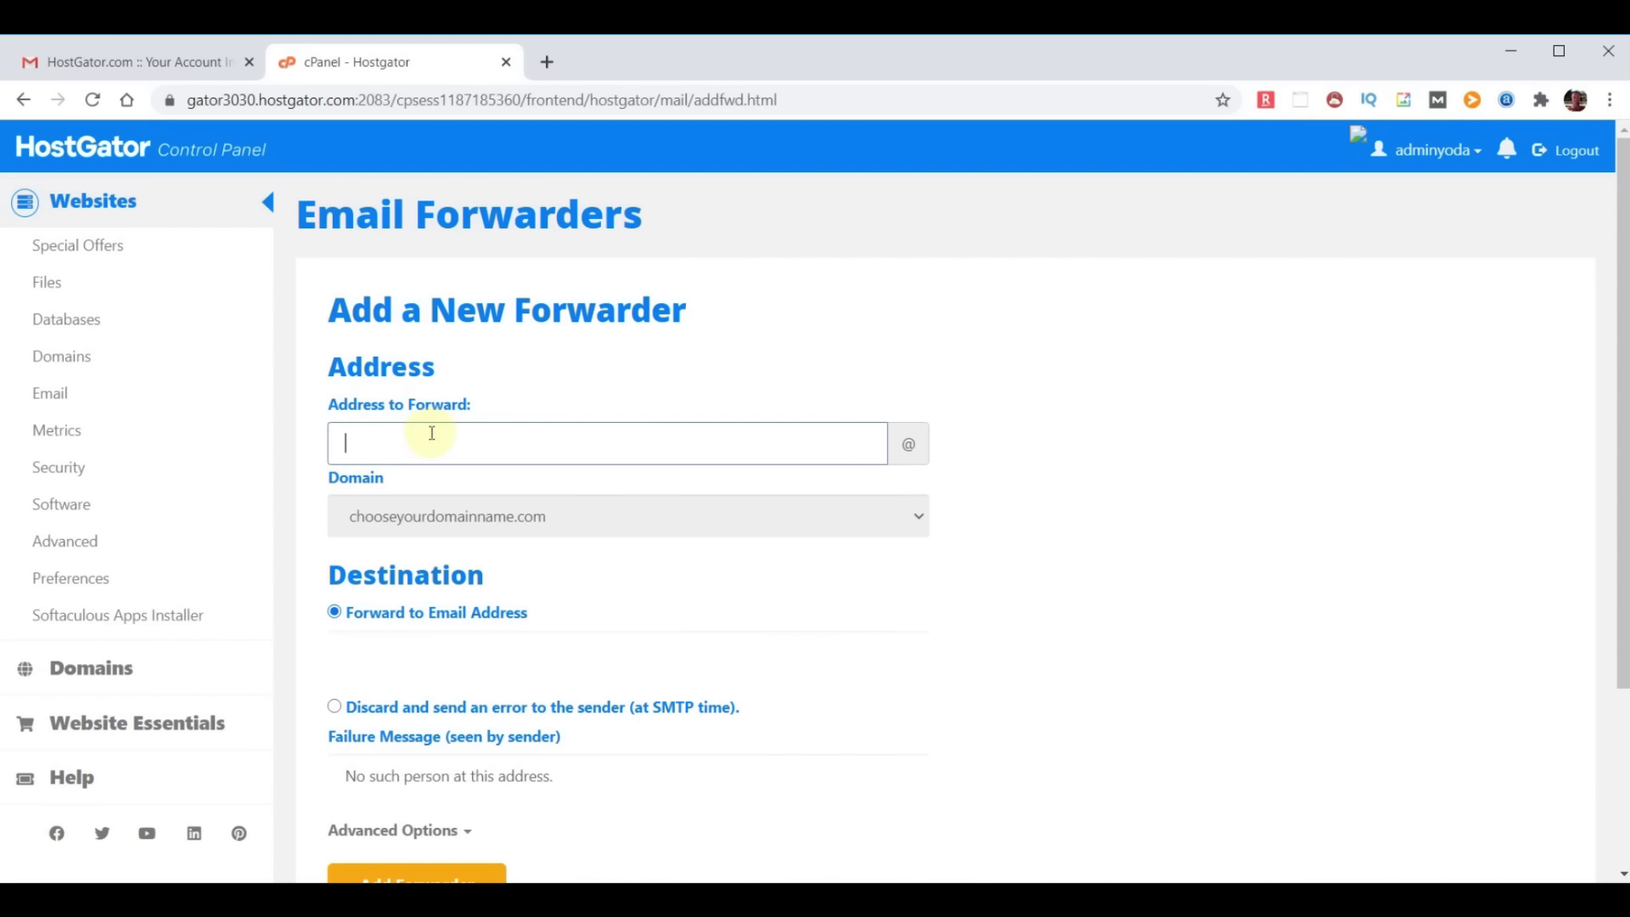
text(yoda)
click(416, 652)
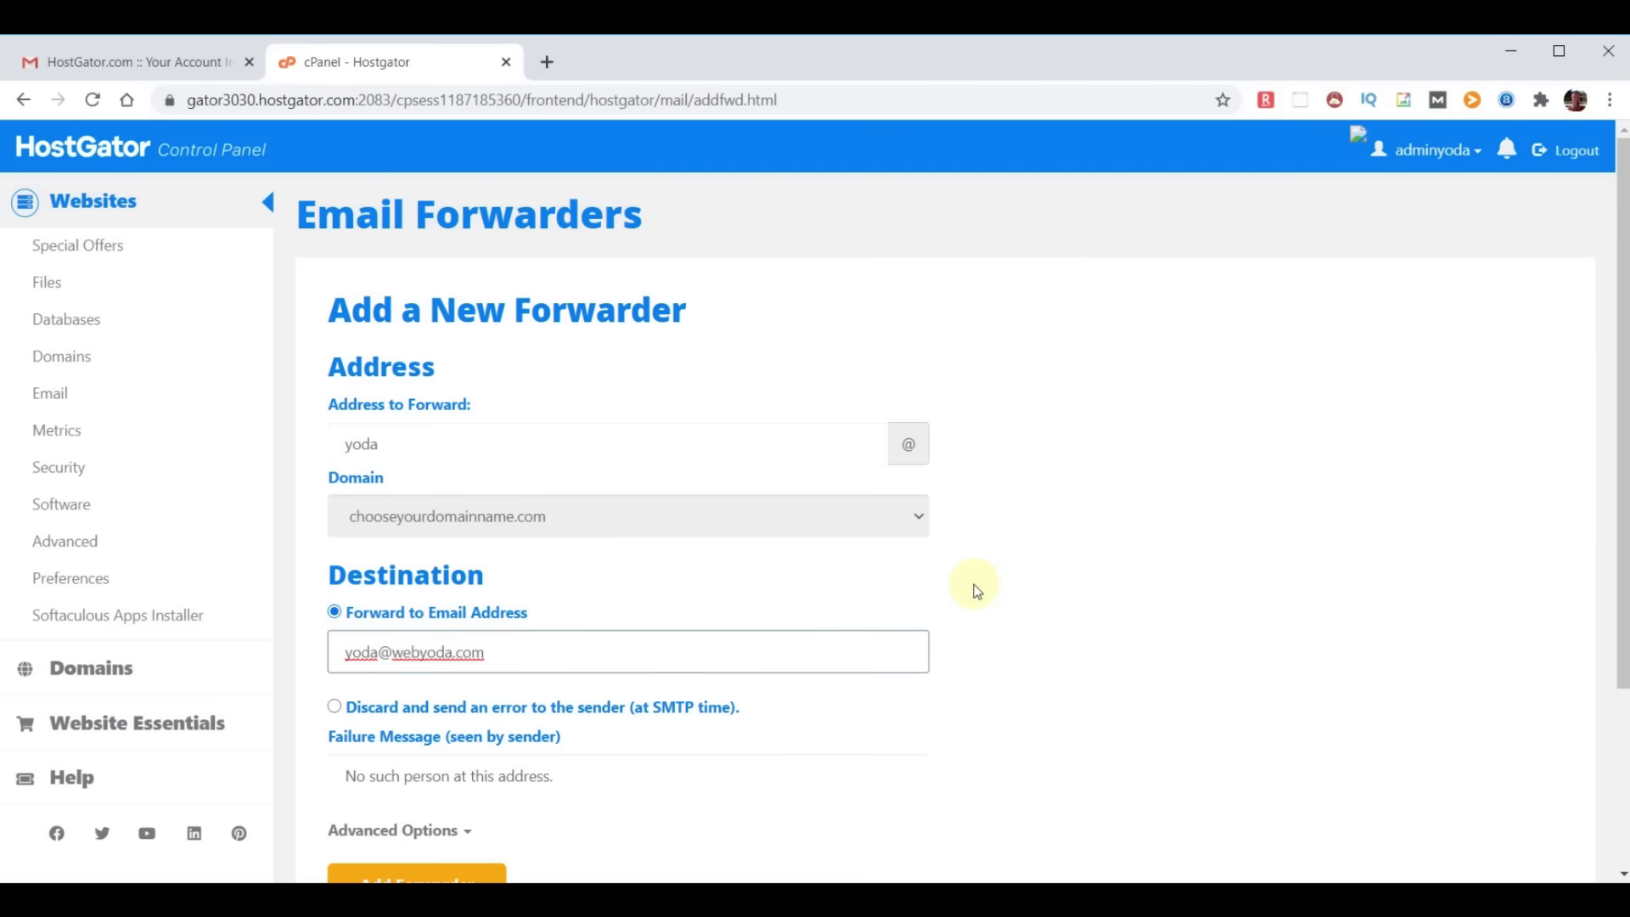
scroll(985, 577, down, 2)
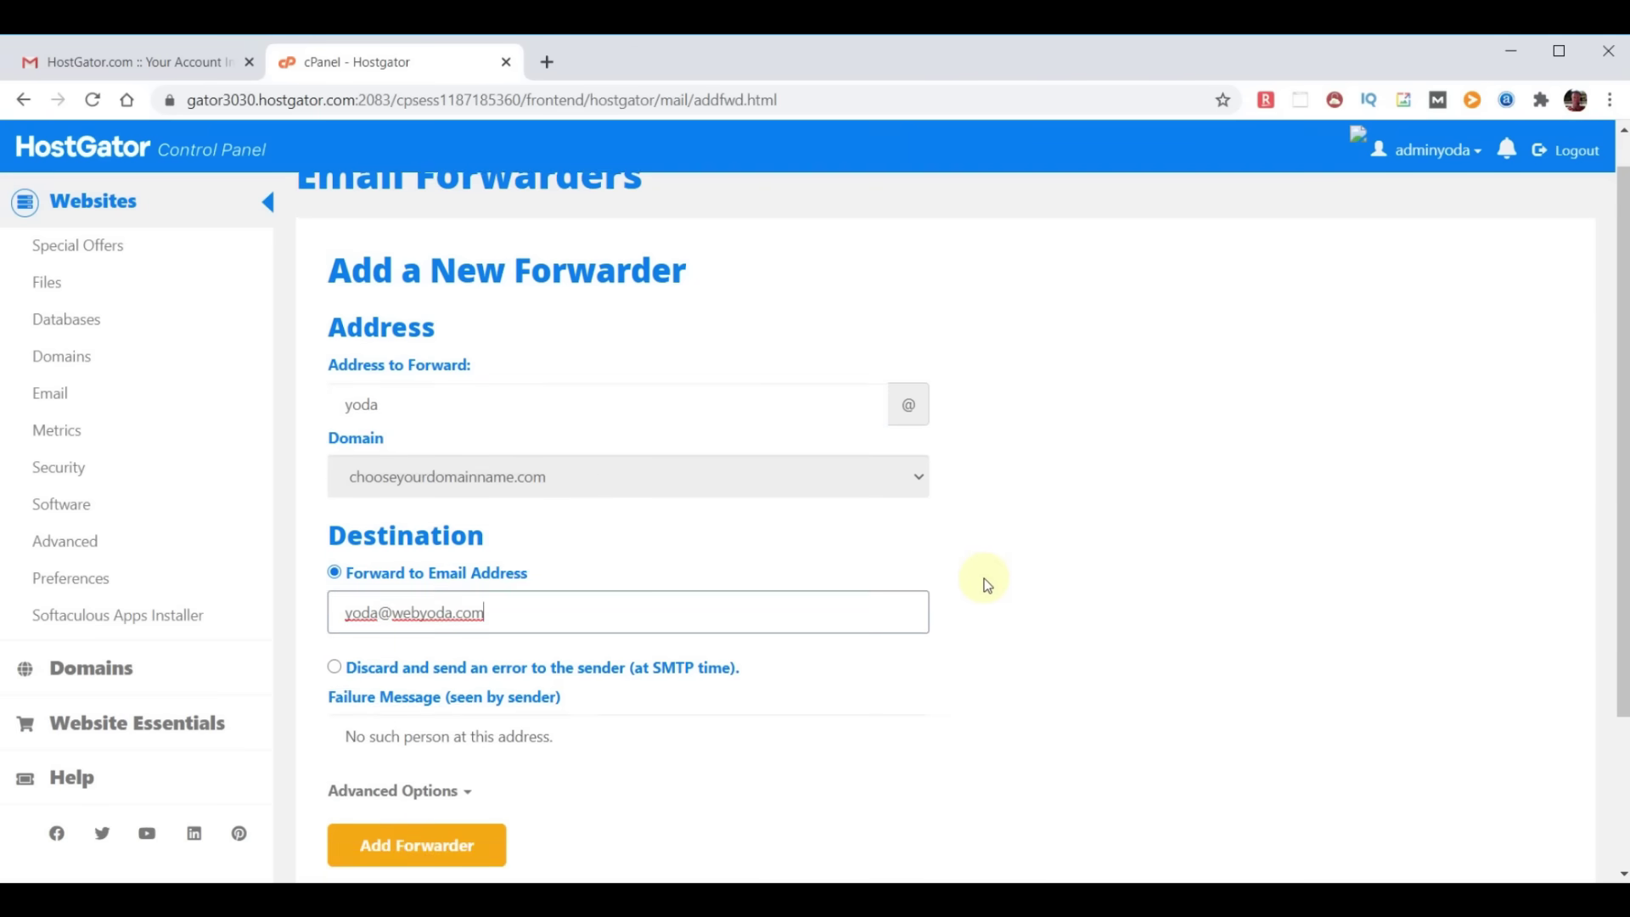
click(414, 779)
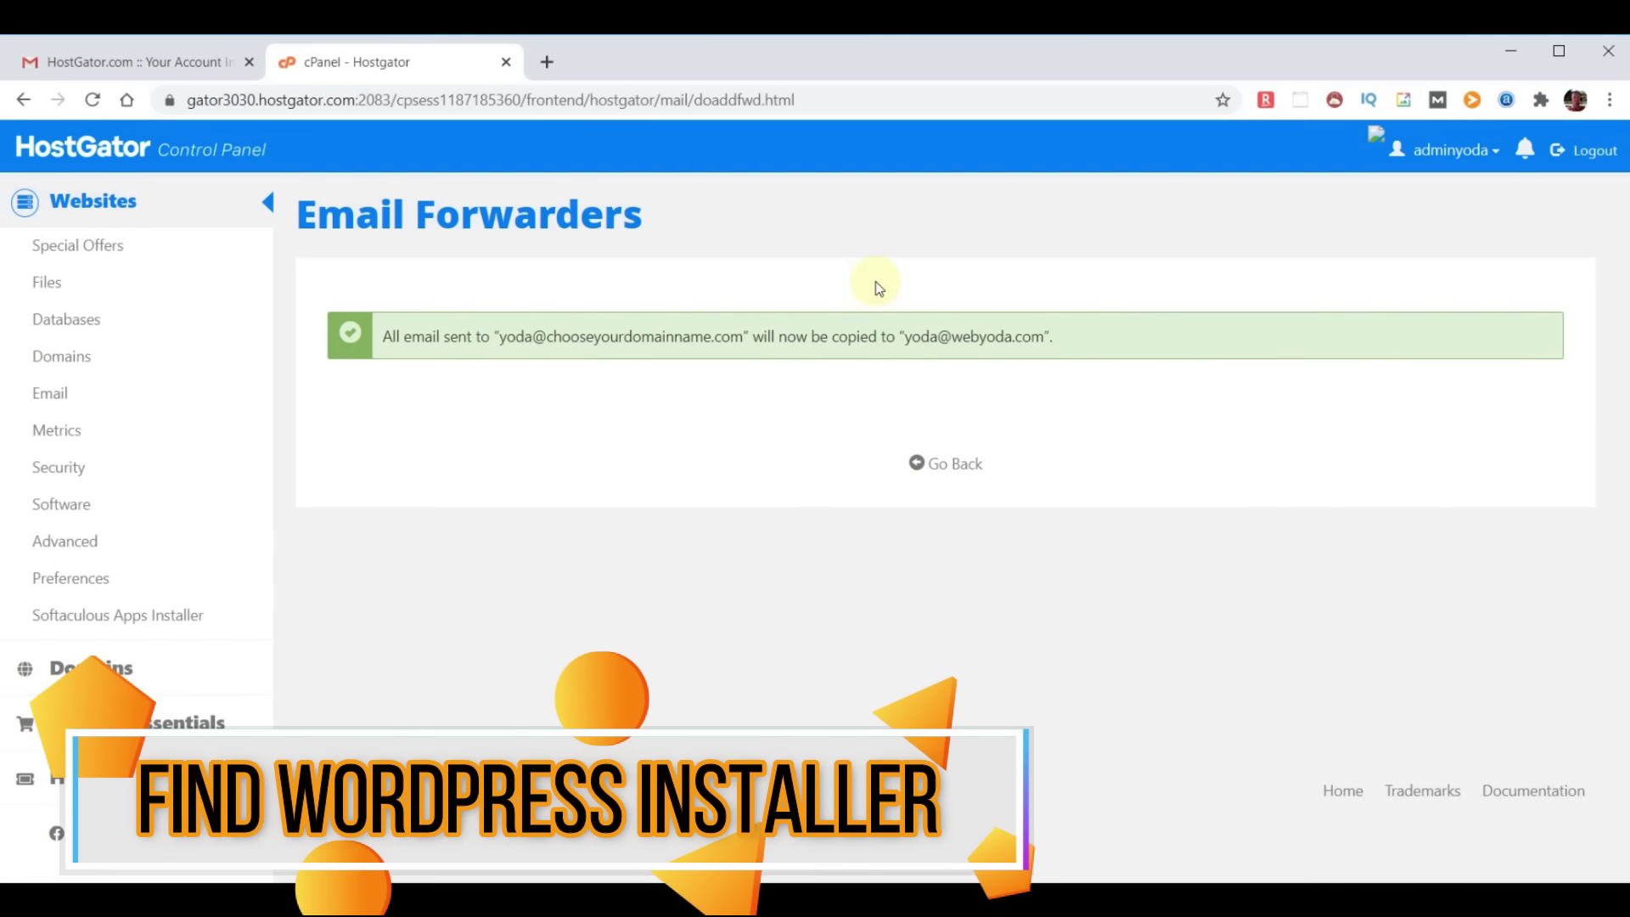
click(76, 146)
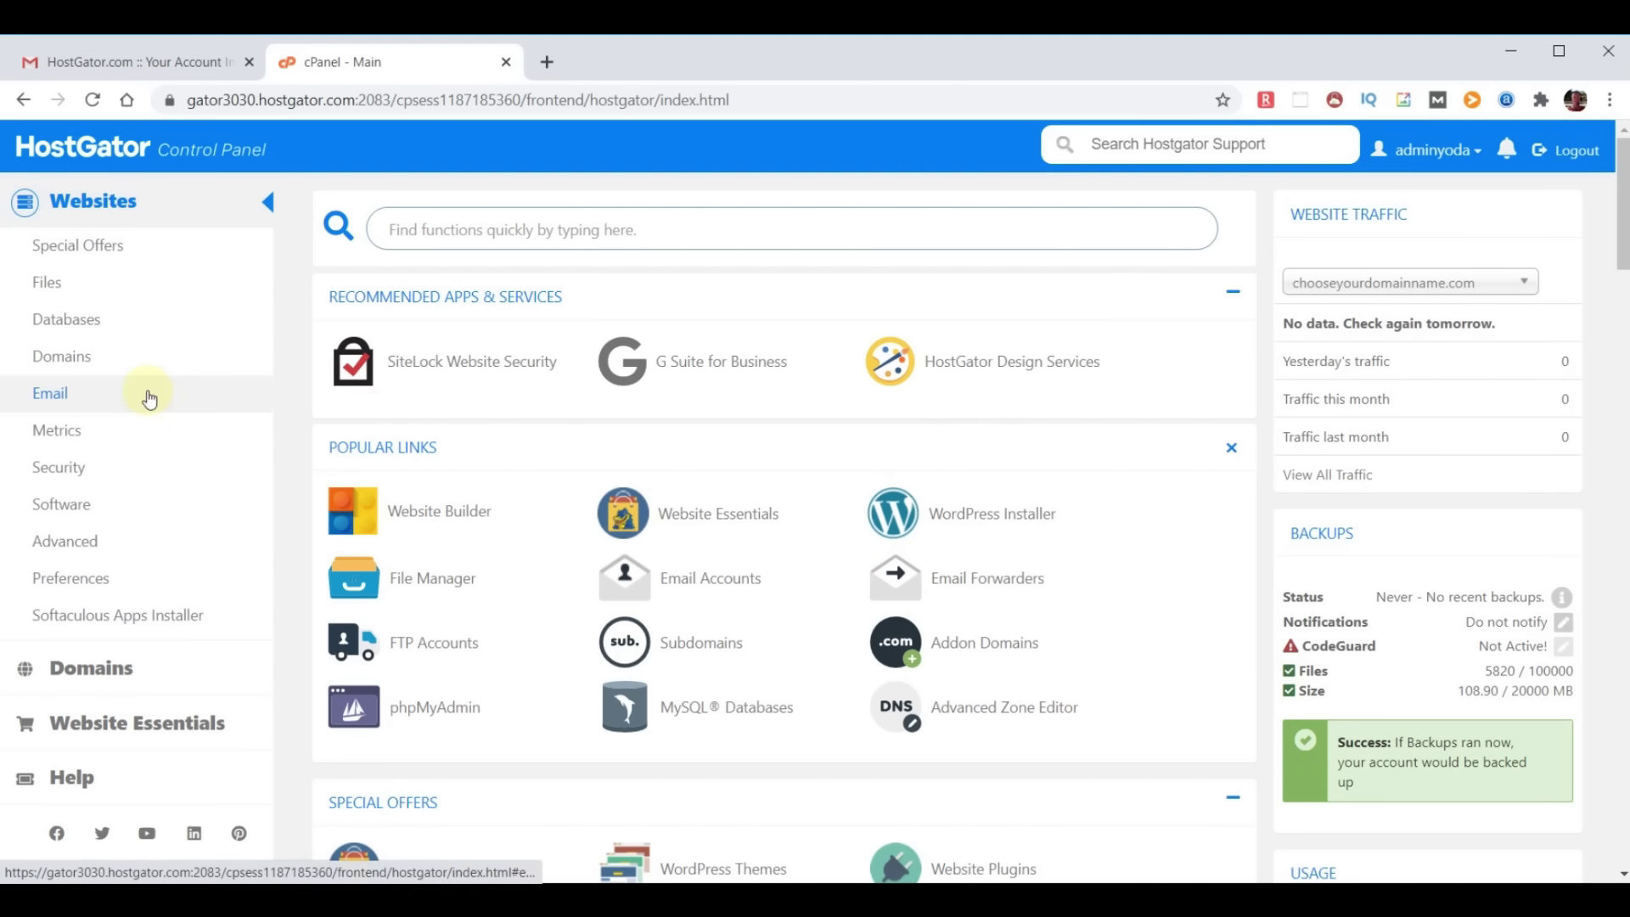
Go to the Softaculous Apps Installer section in cPanel and choose WordPress
click(114, 618)
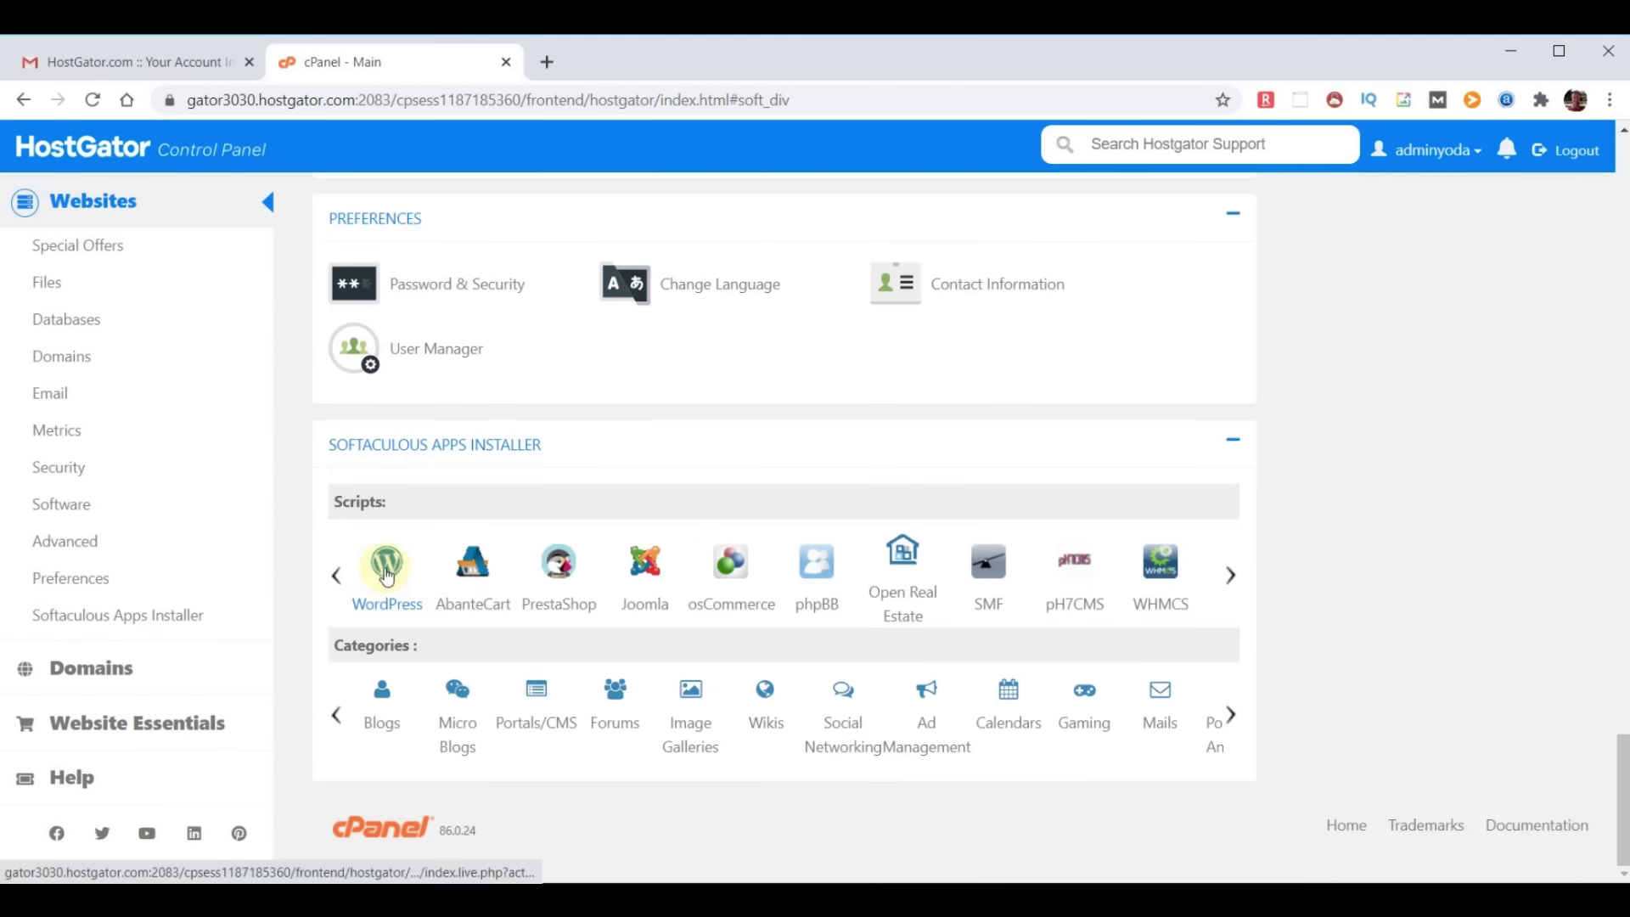
click(386, 567)
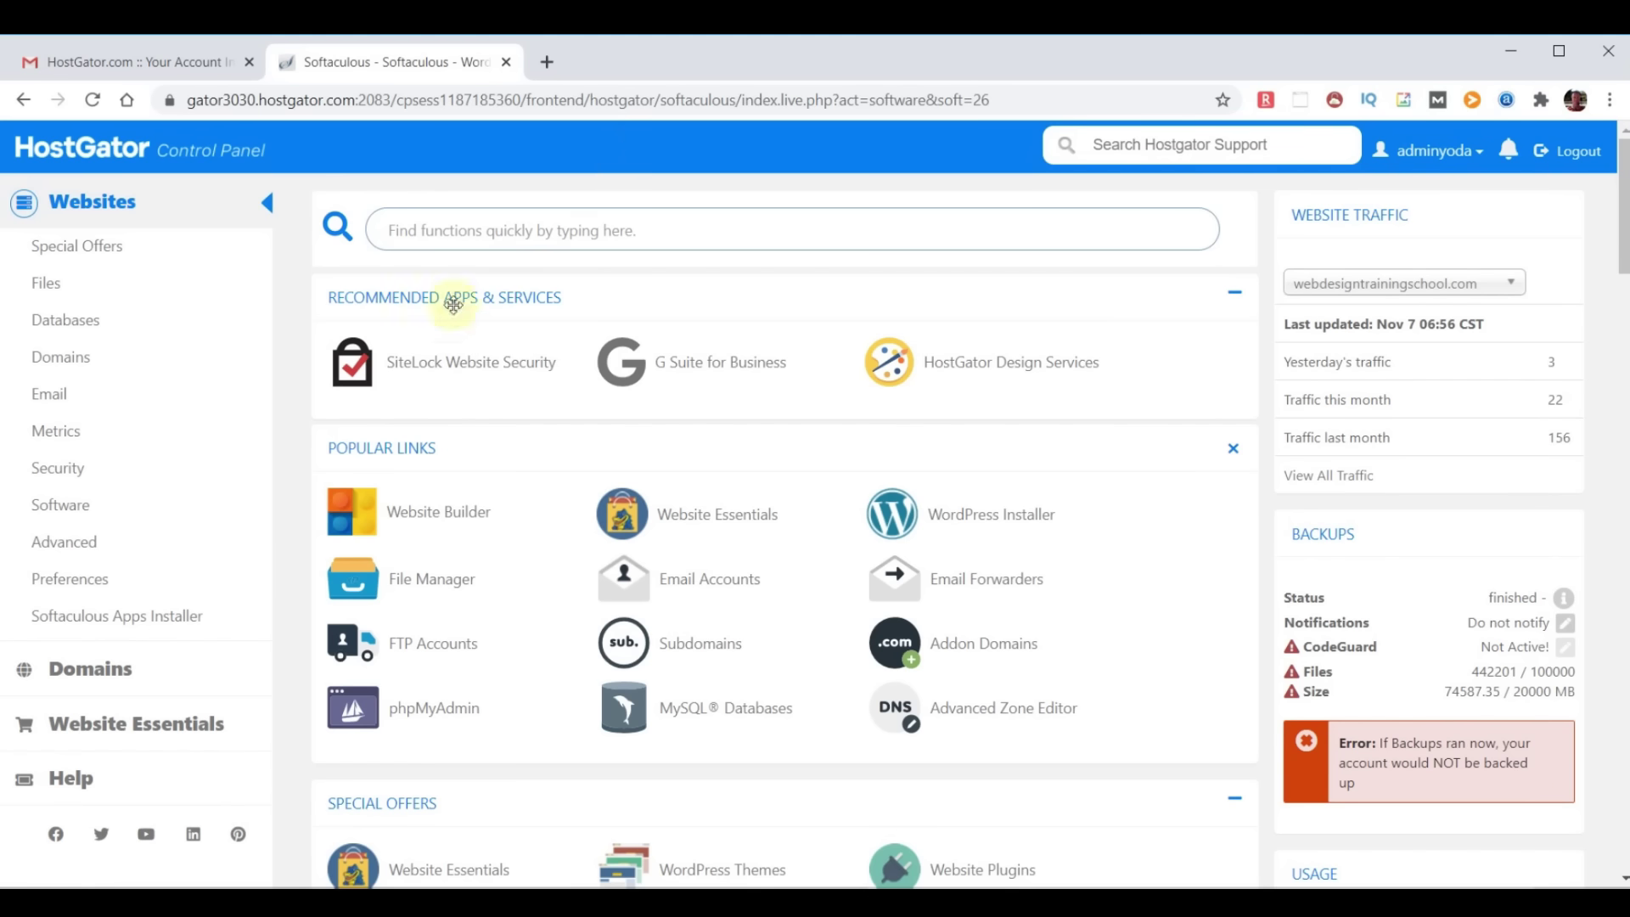
Search Softaculous for 'wordpress' and open the WordPress 5.4.2 overview page
click(139, 620)
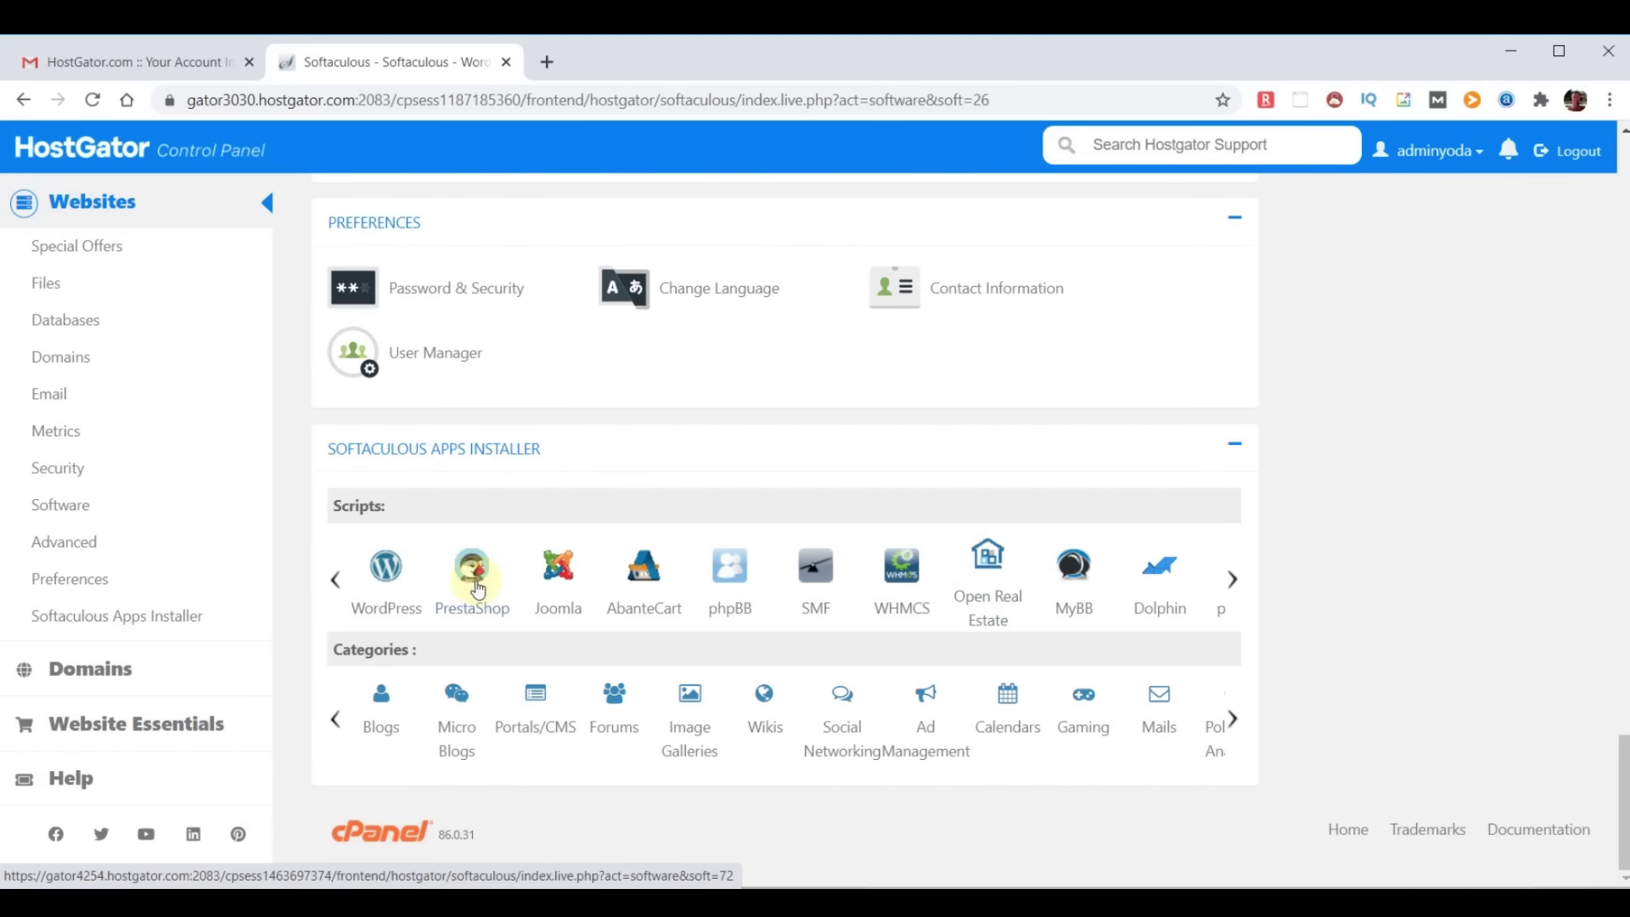
click(476, 573)
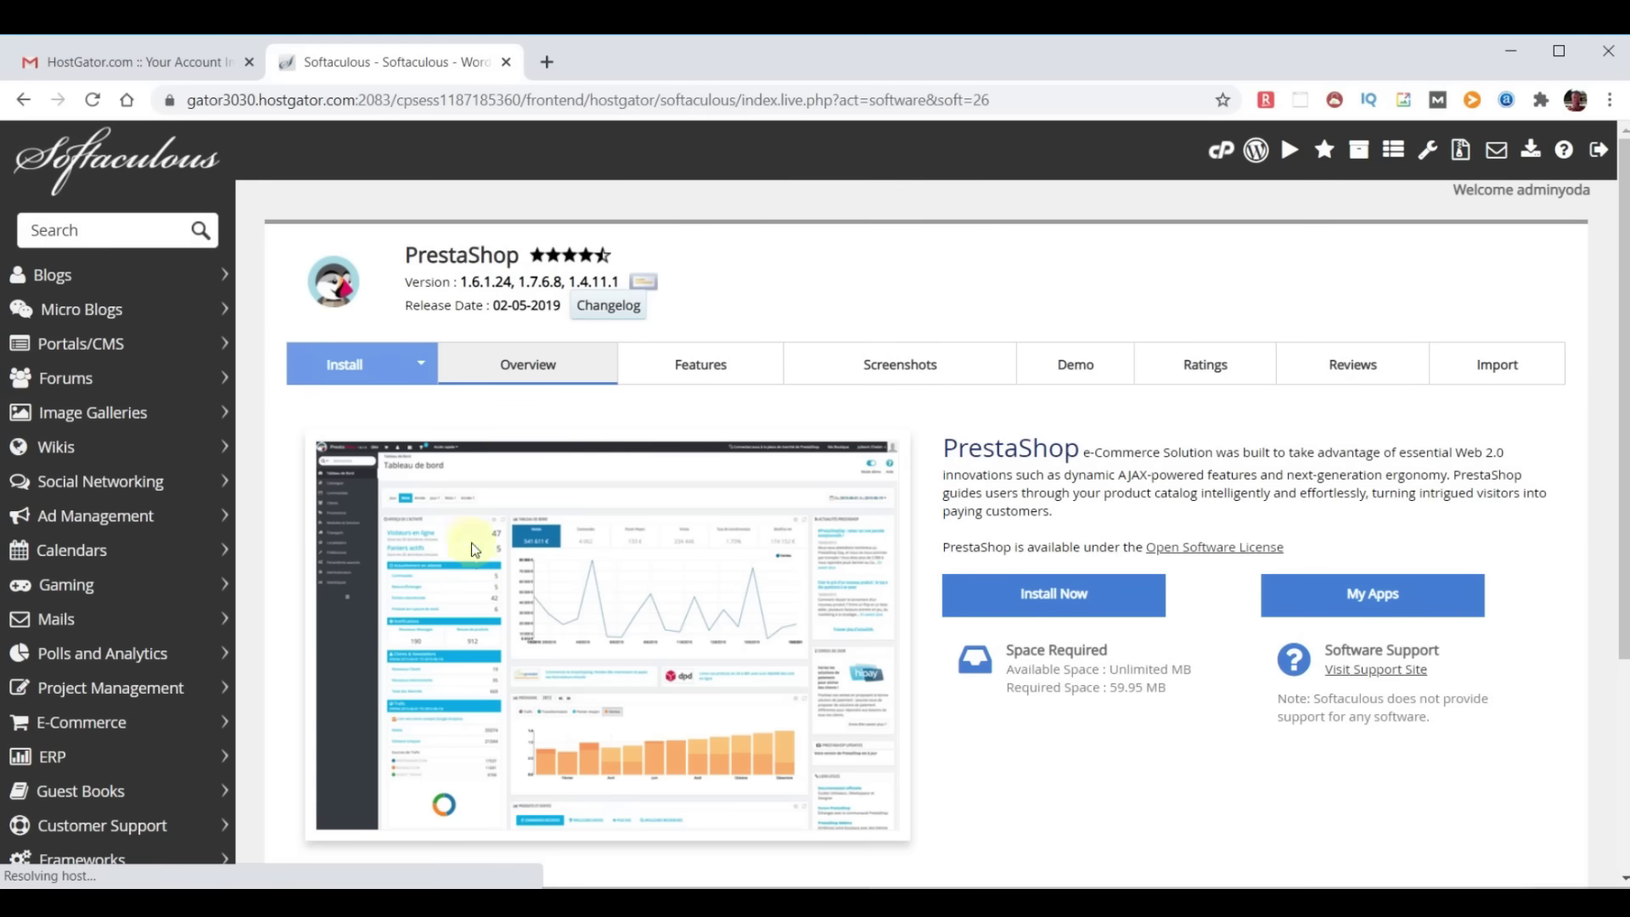
click(115, 231)
text(wordpress)
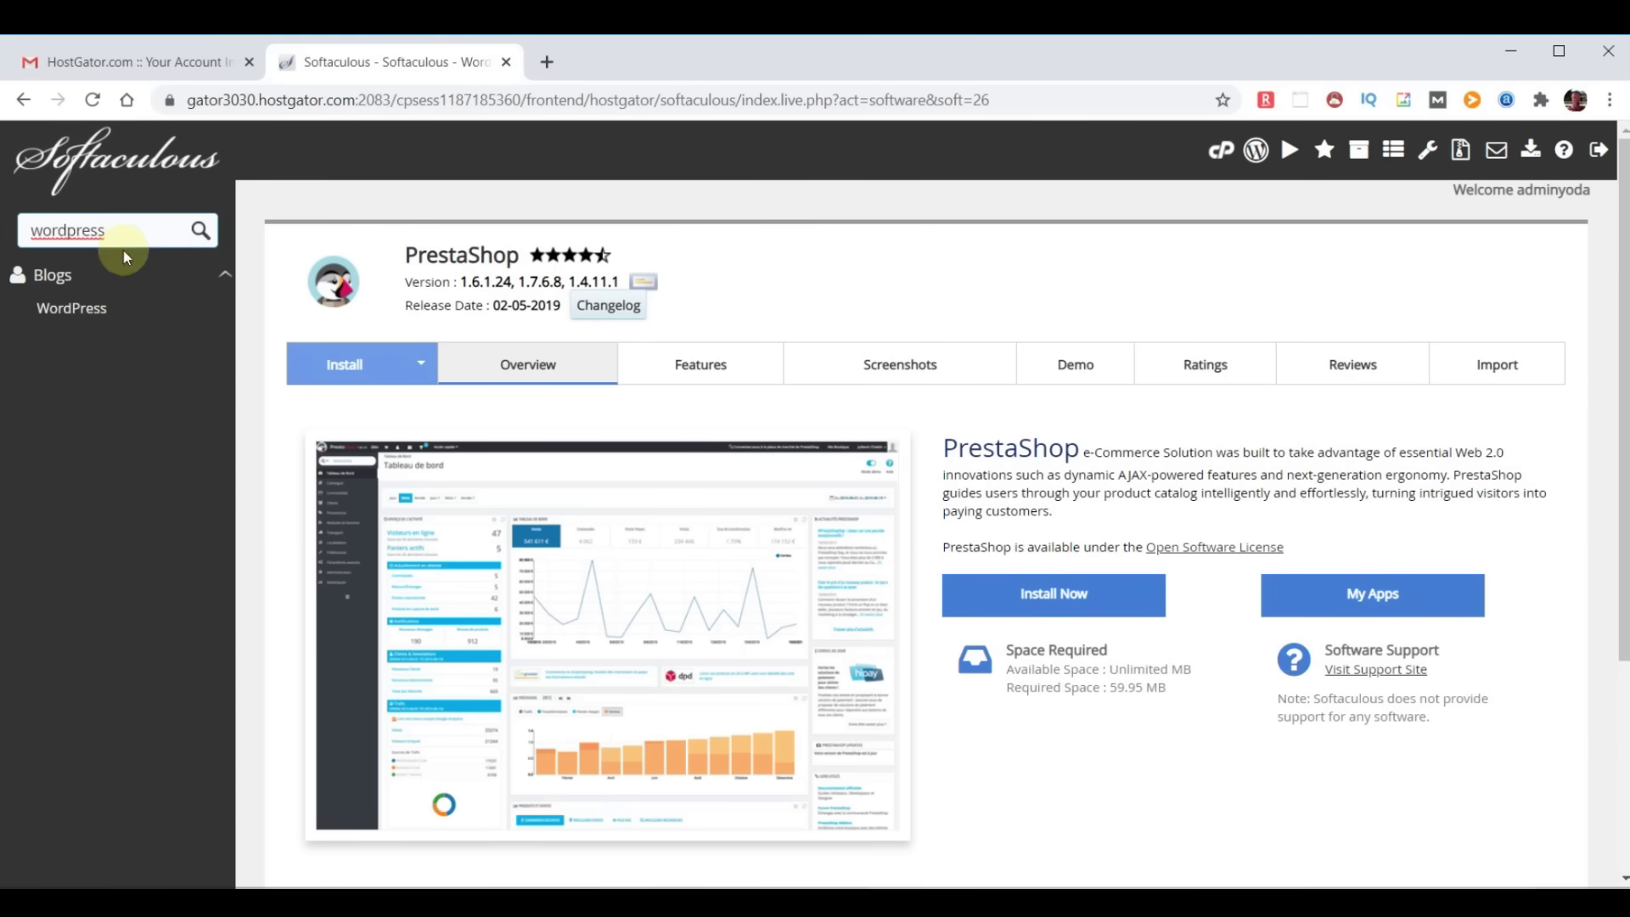
click(100, 313)
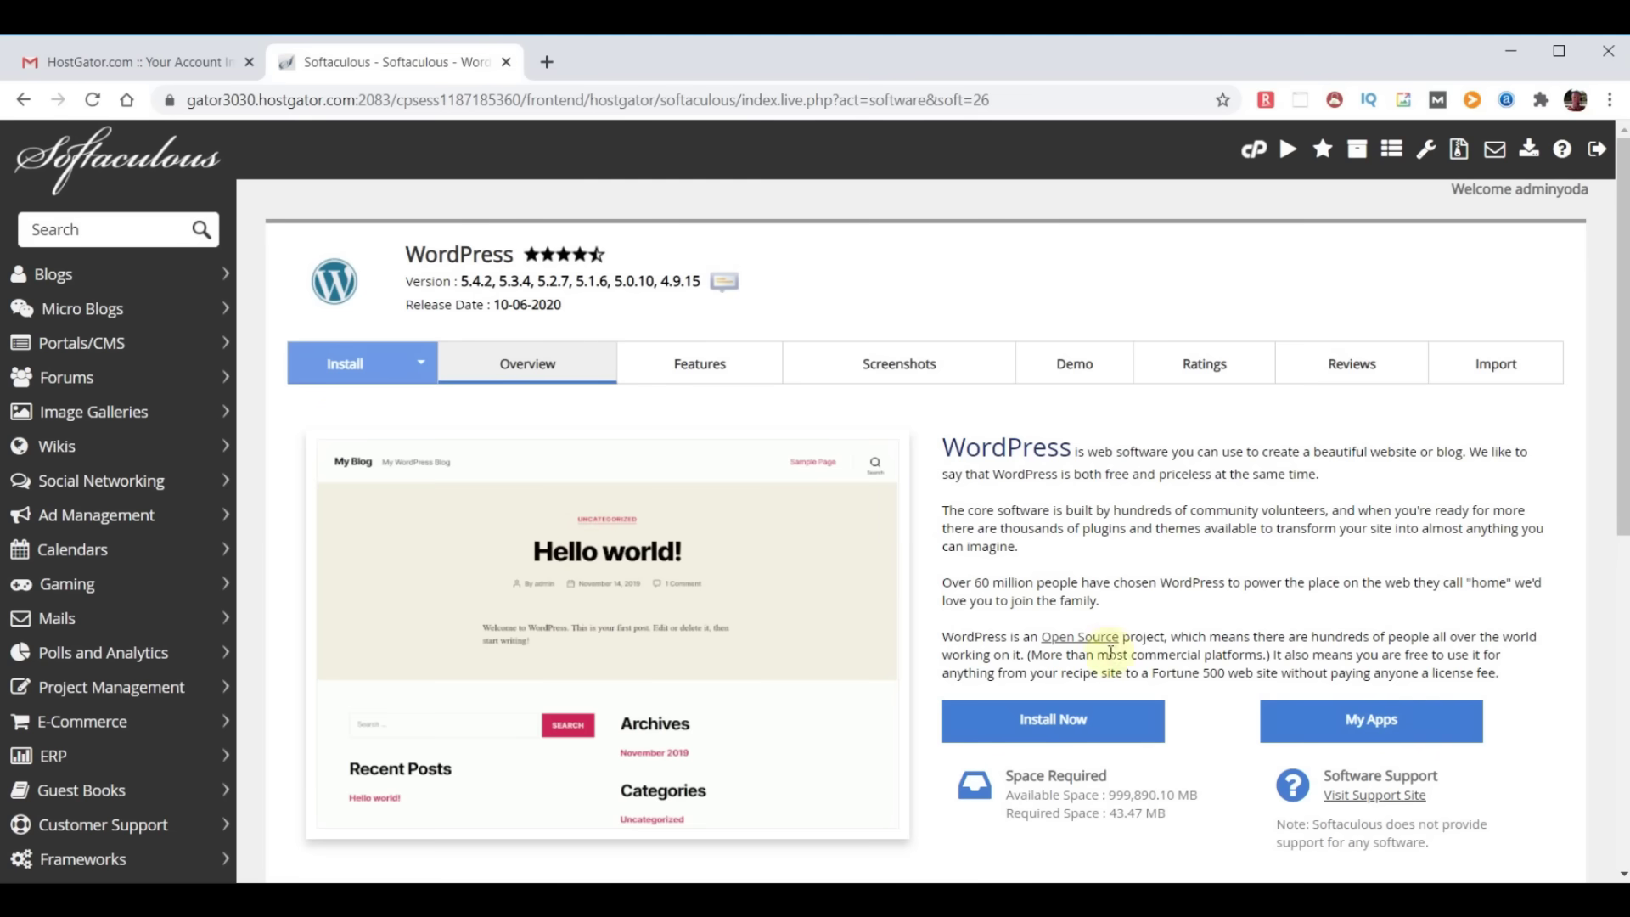
Submit a WordPress install on chooseyourdomainname.com, which reports an installation already exists
click(1053, 720)
scroll(1014, 629, down, 2)
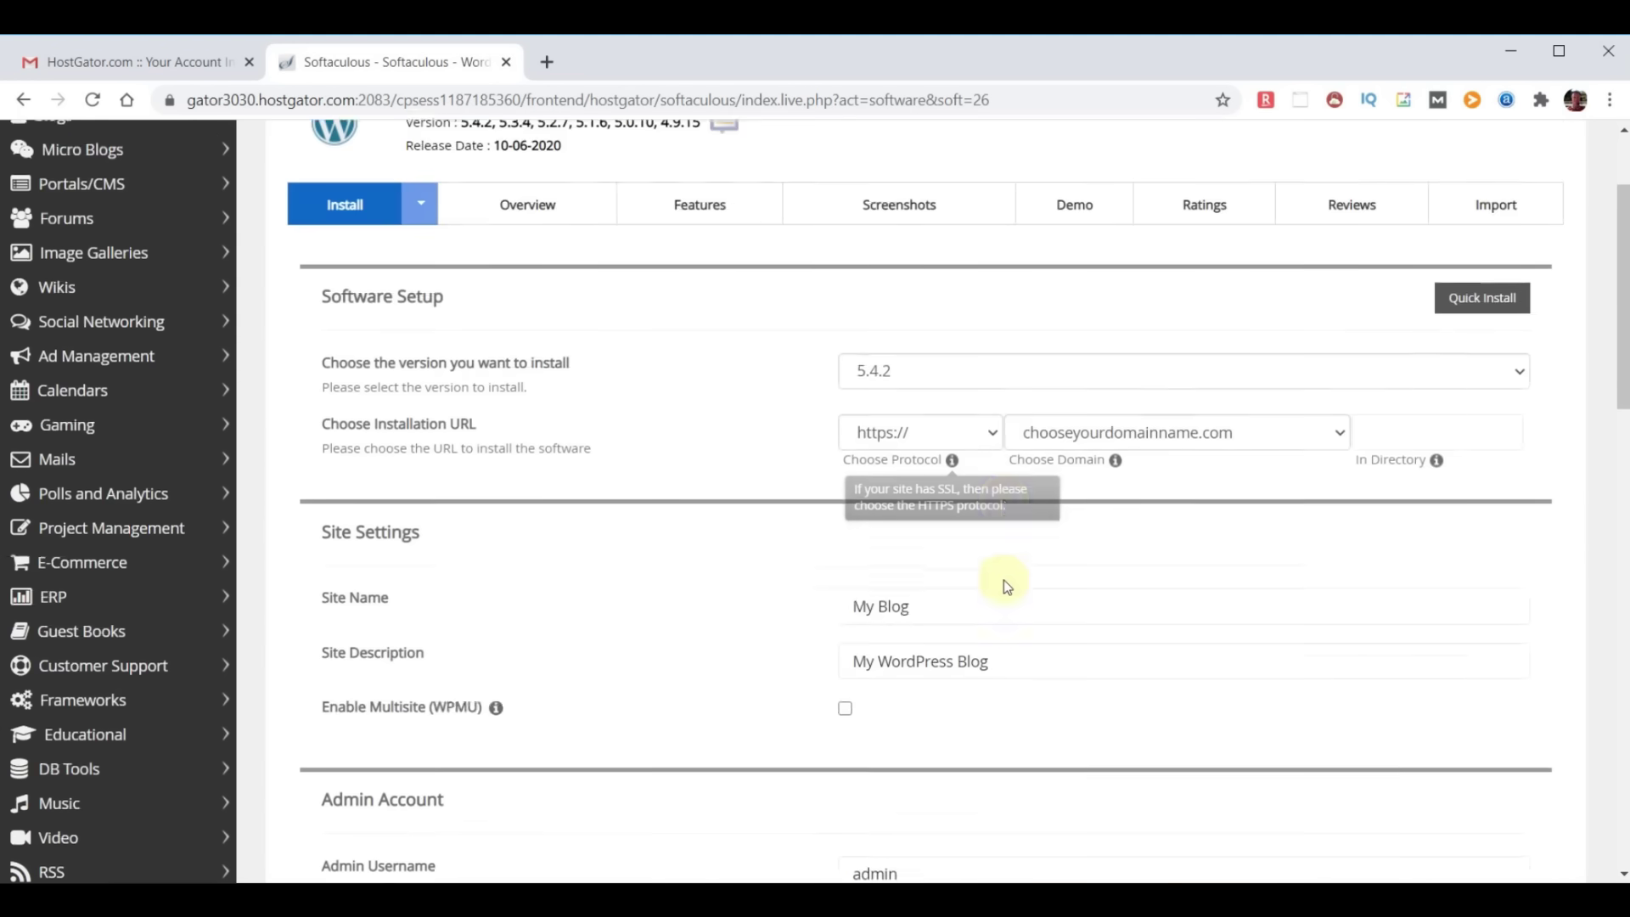
scroll(1007, 586, down, 18)
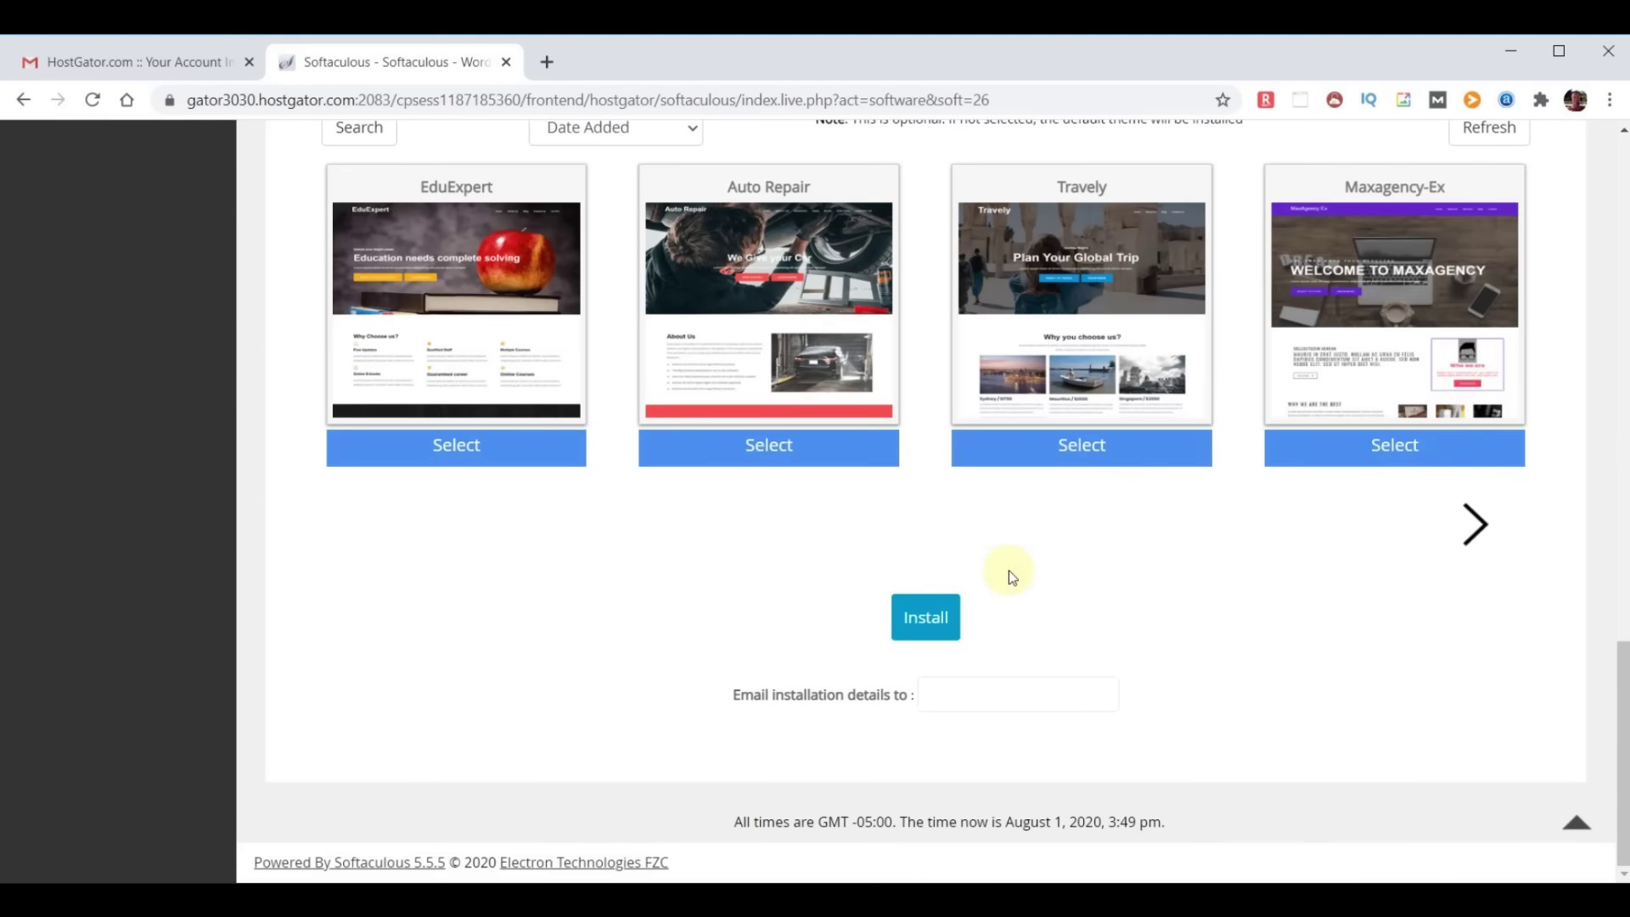
click(925, 617)
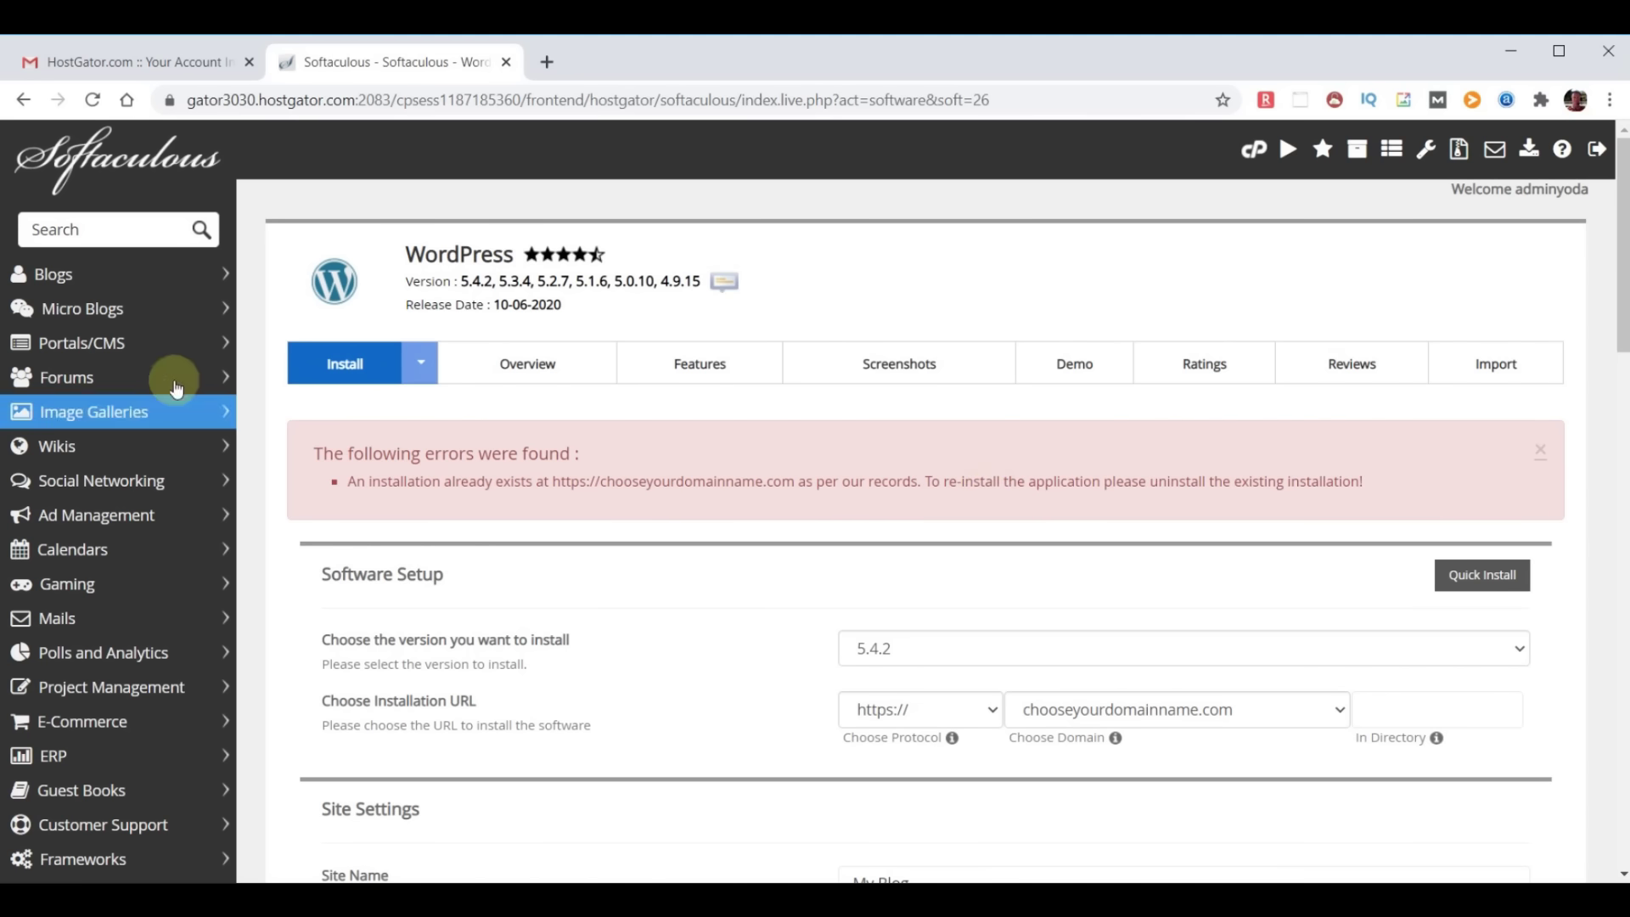
Remove the existing WordPress installation with its directory and database from the Installations list
click(115, 168)
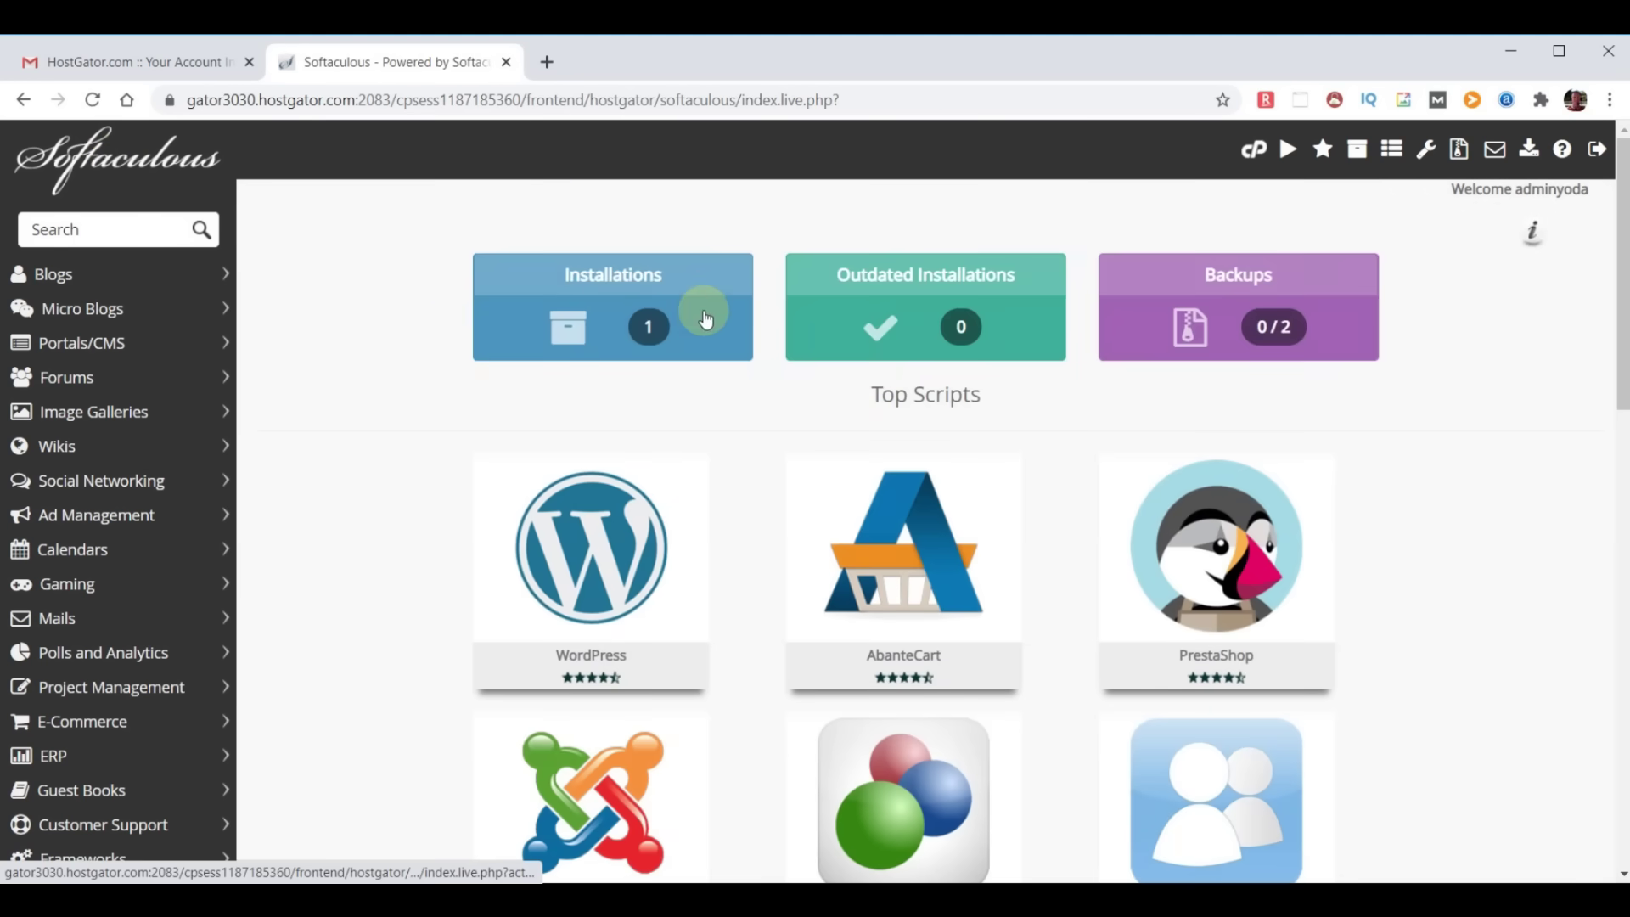
click(635, 324)
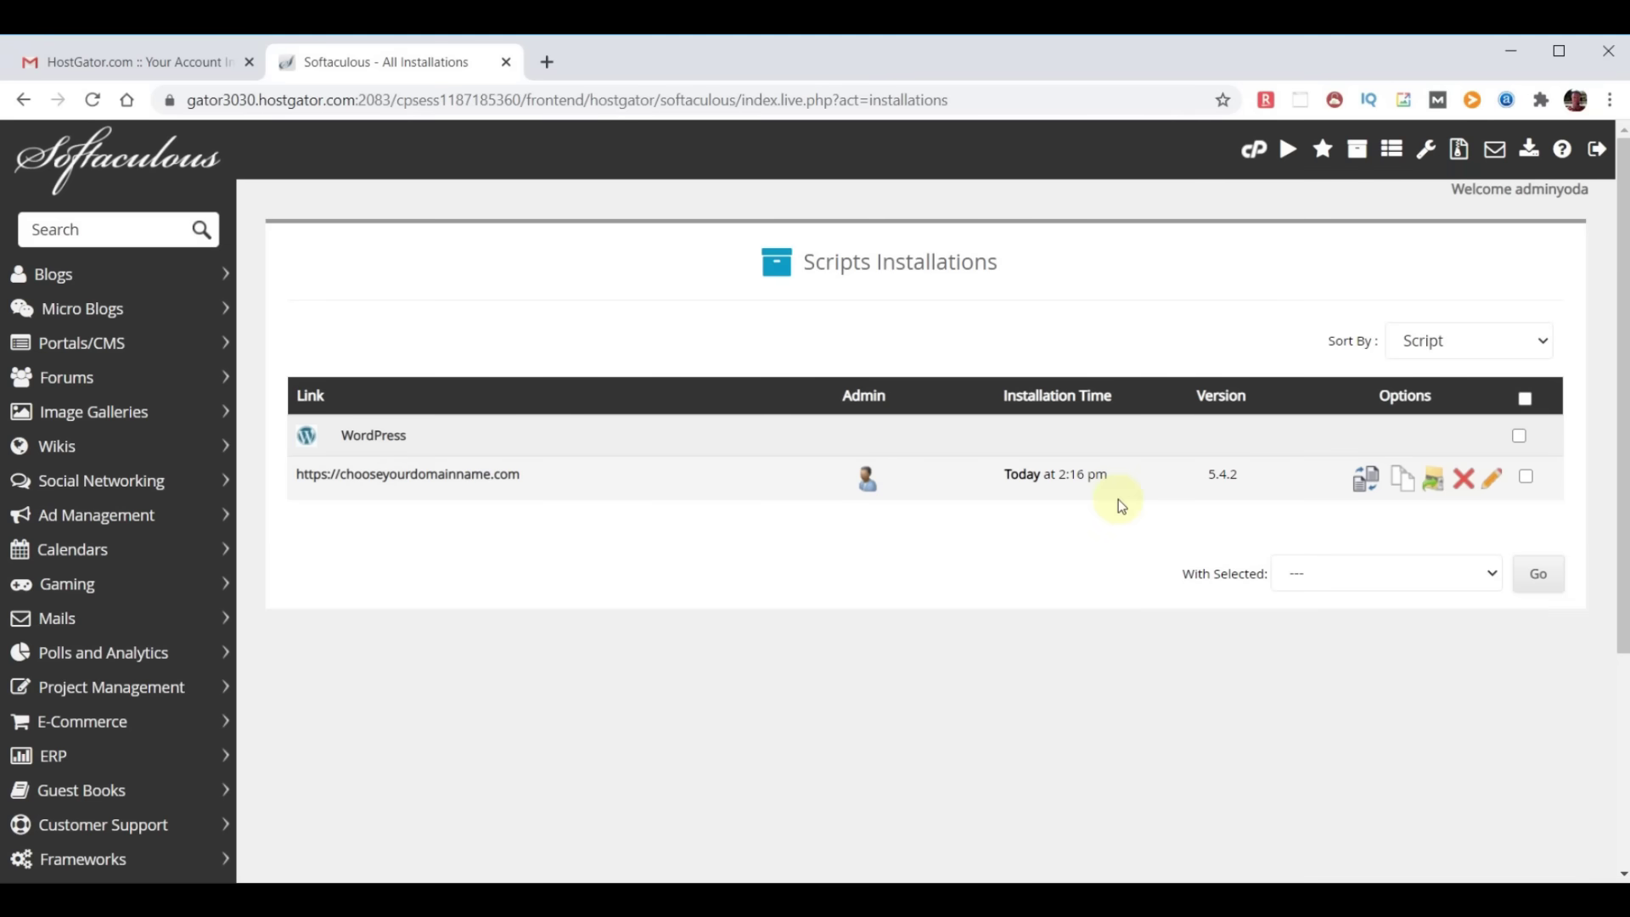
click(1465, 482)
scroll(1277, 460, down, 5)
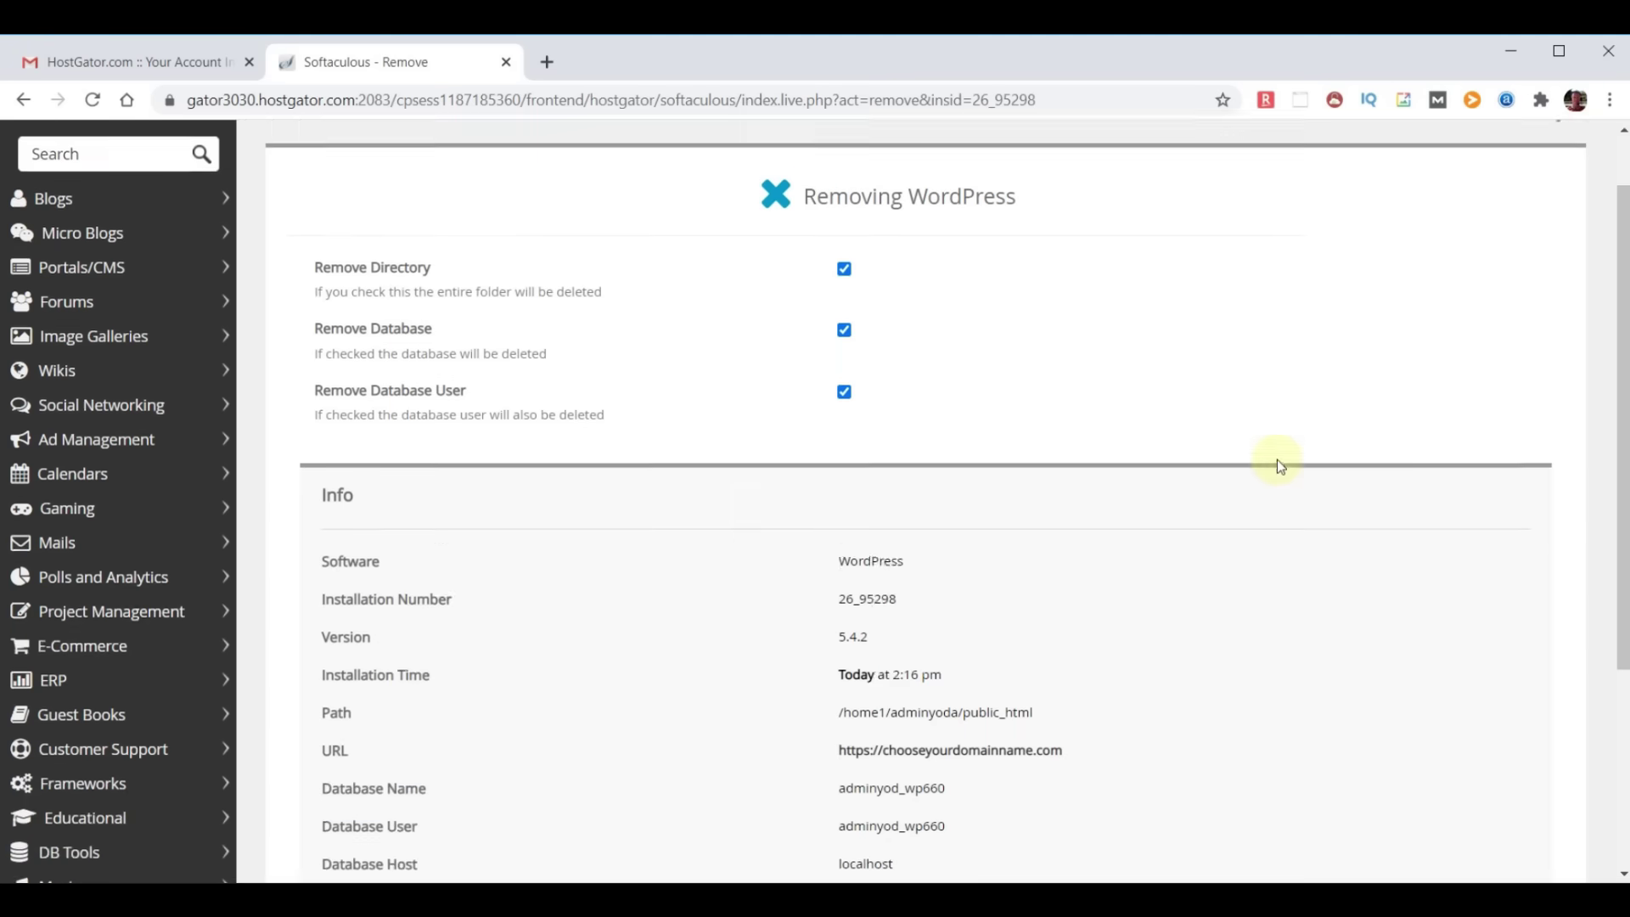
click(909, 655)
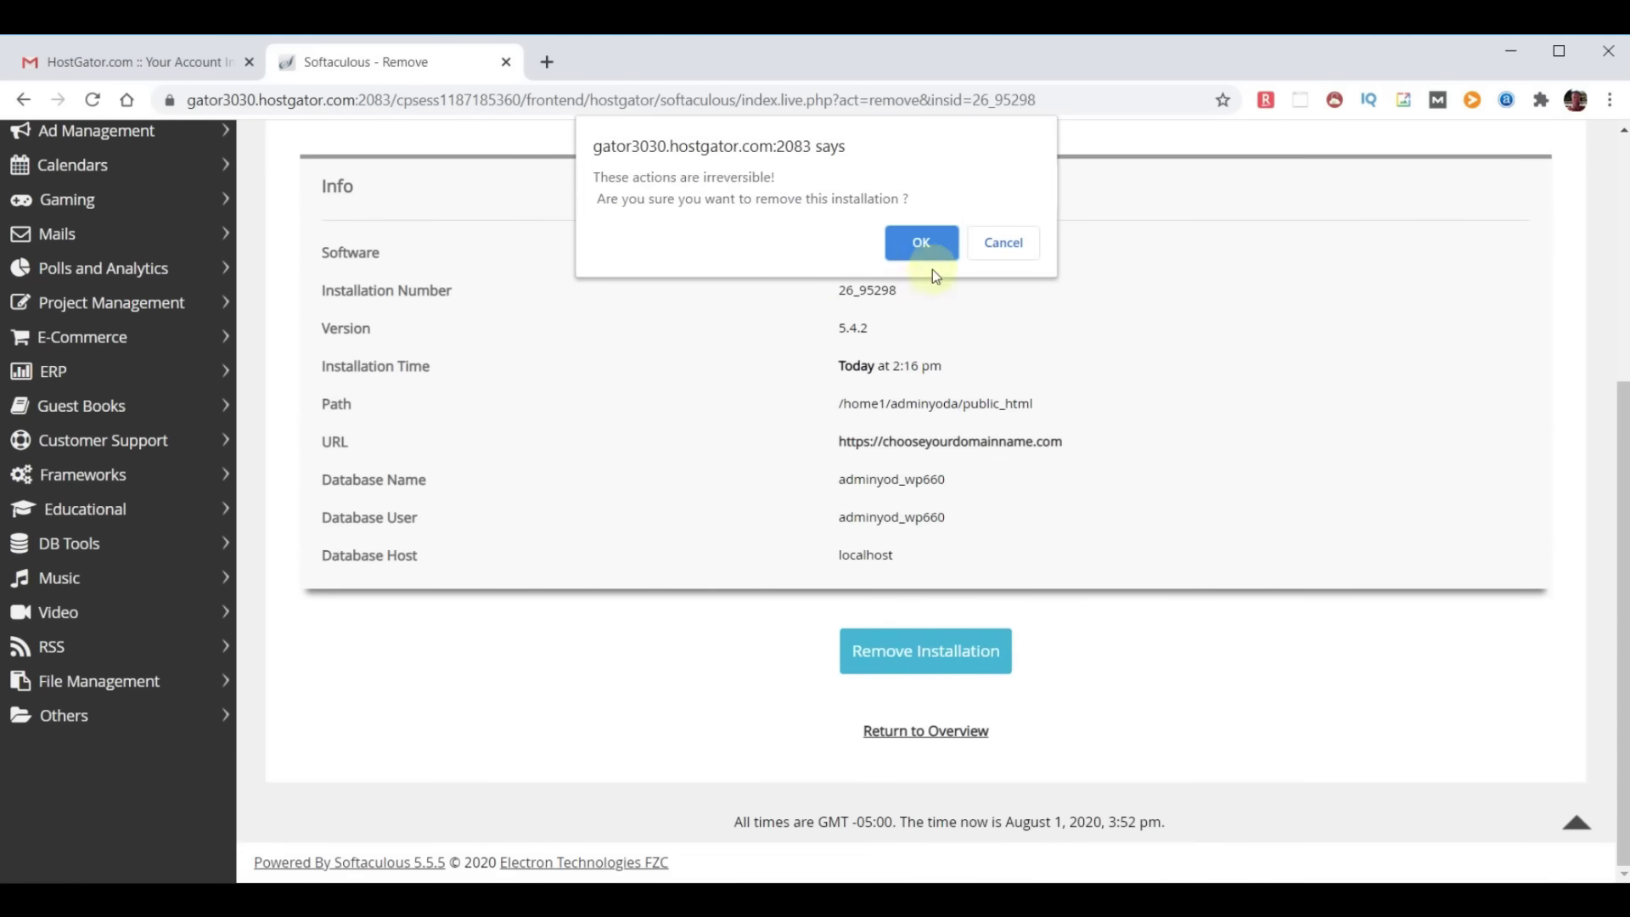
click(923, 244)
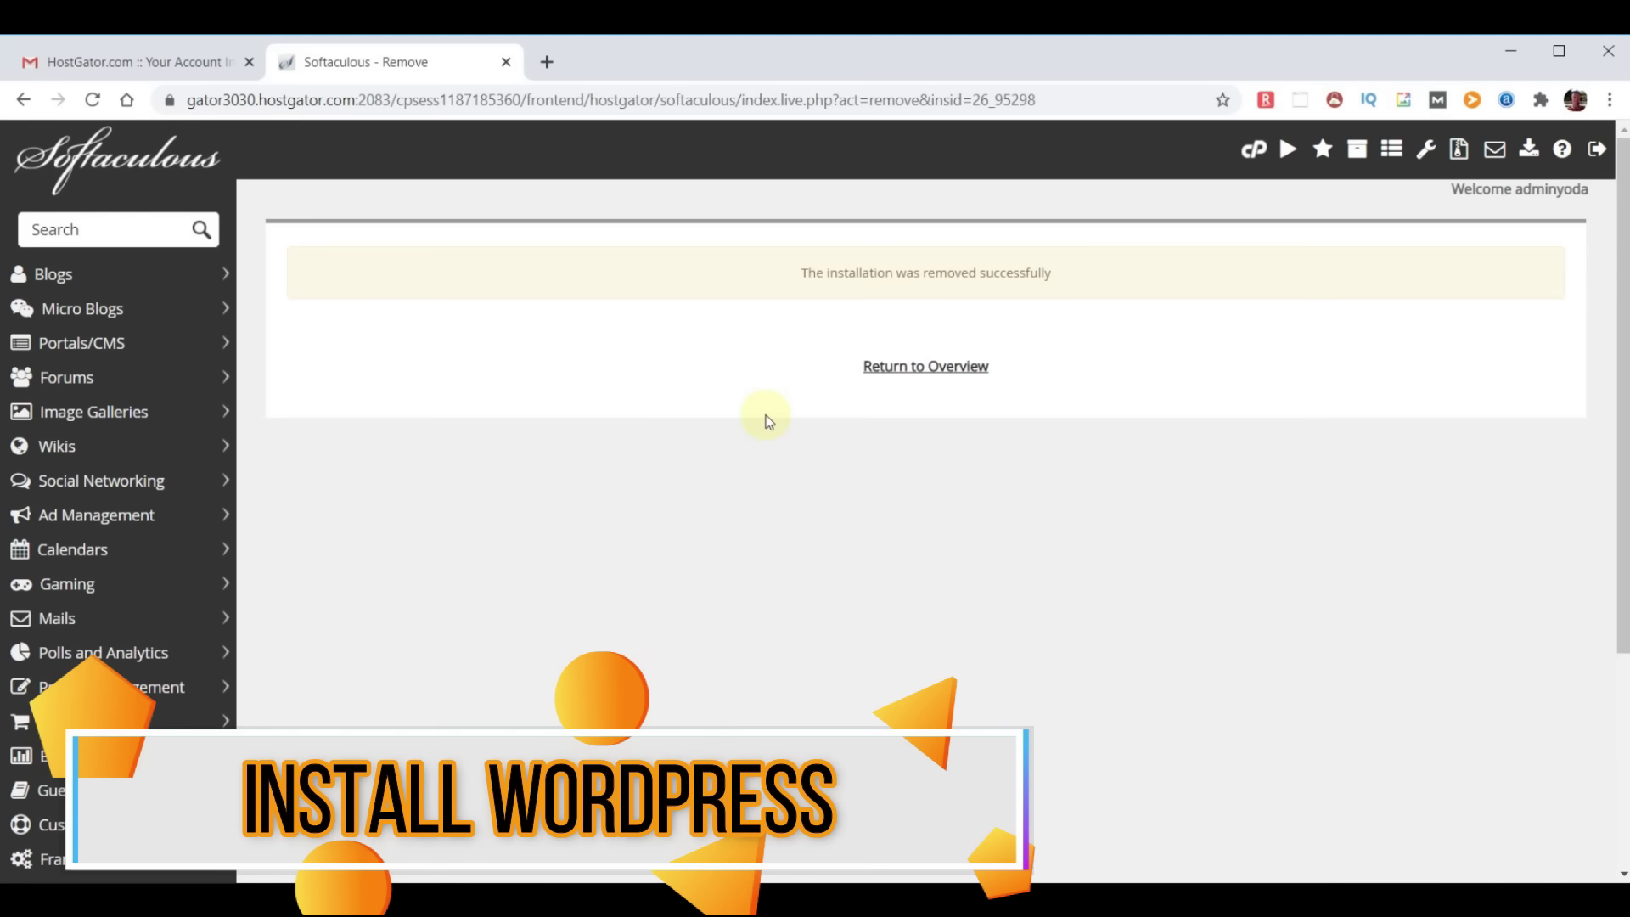
click(96, 155)
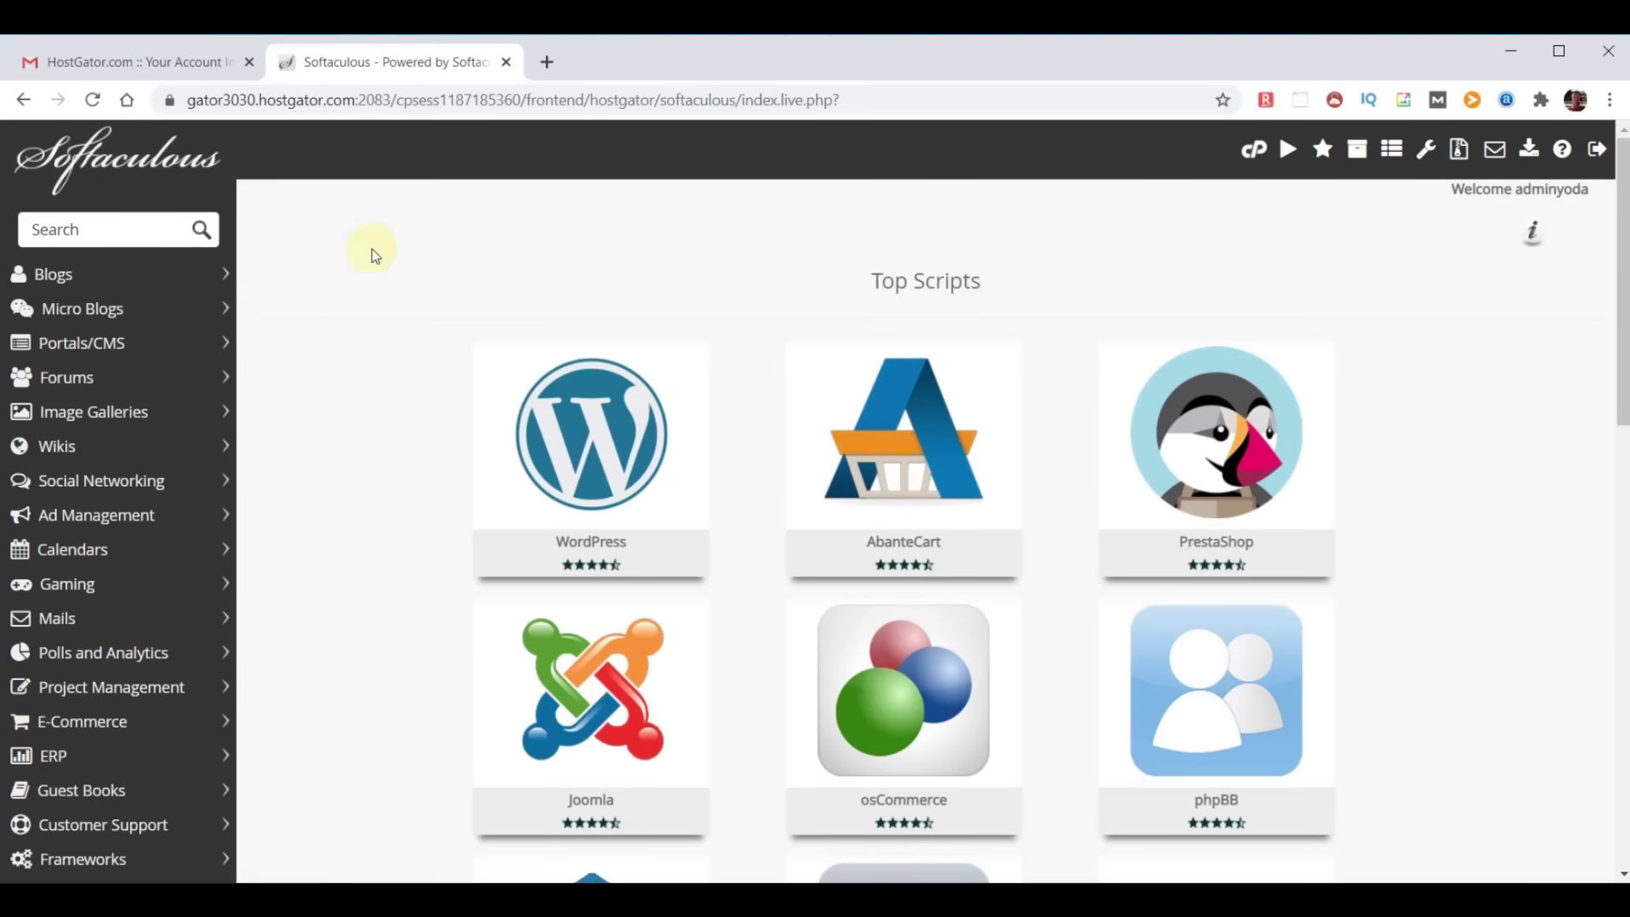
click(584, 433)
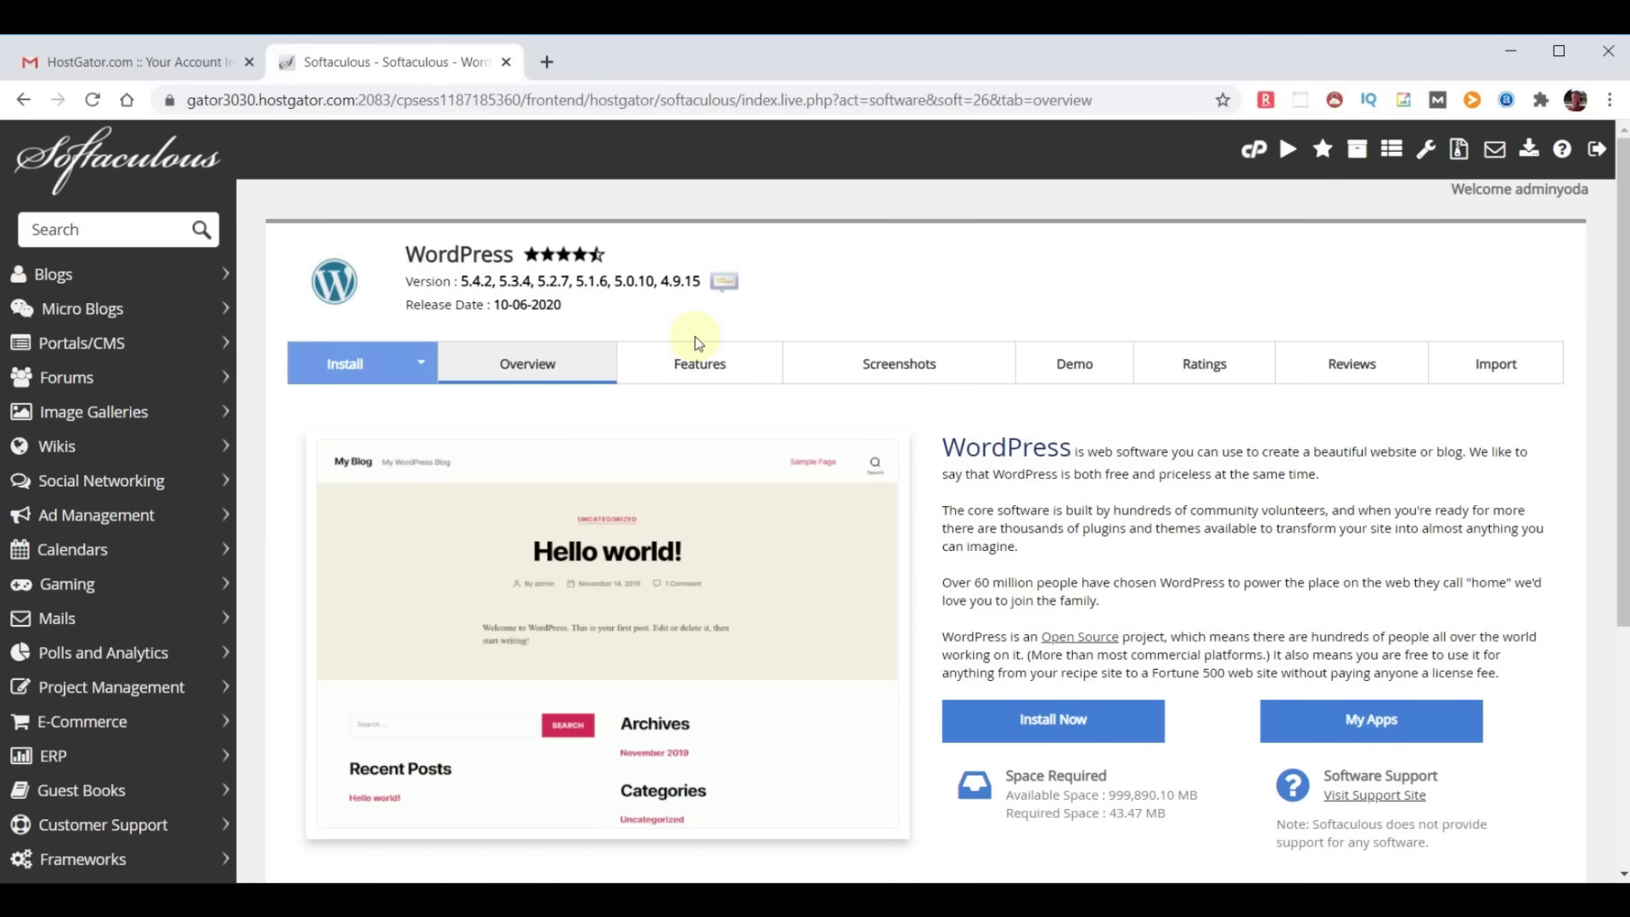
click(1058, 726)
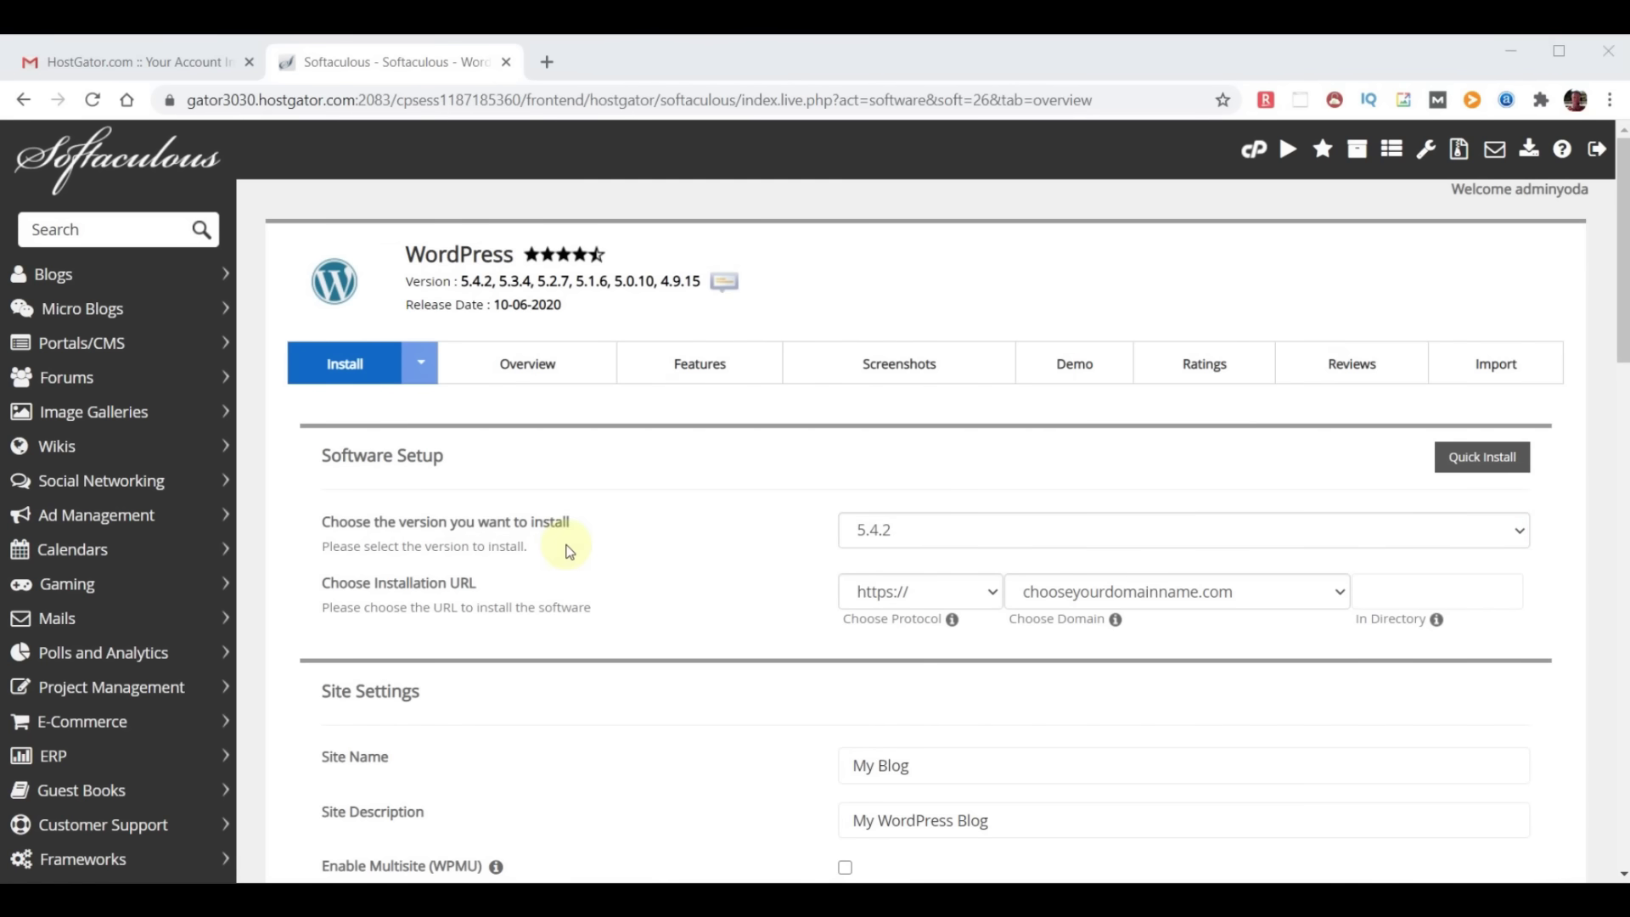
click(1098, 537)
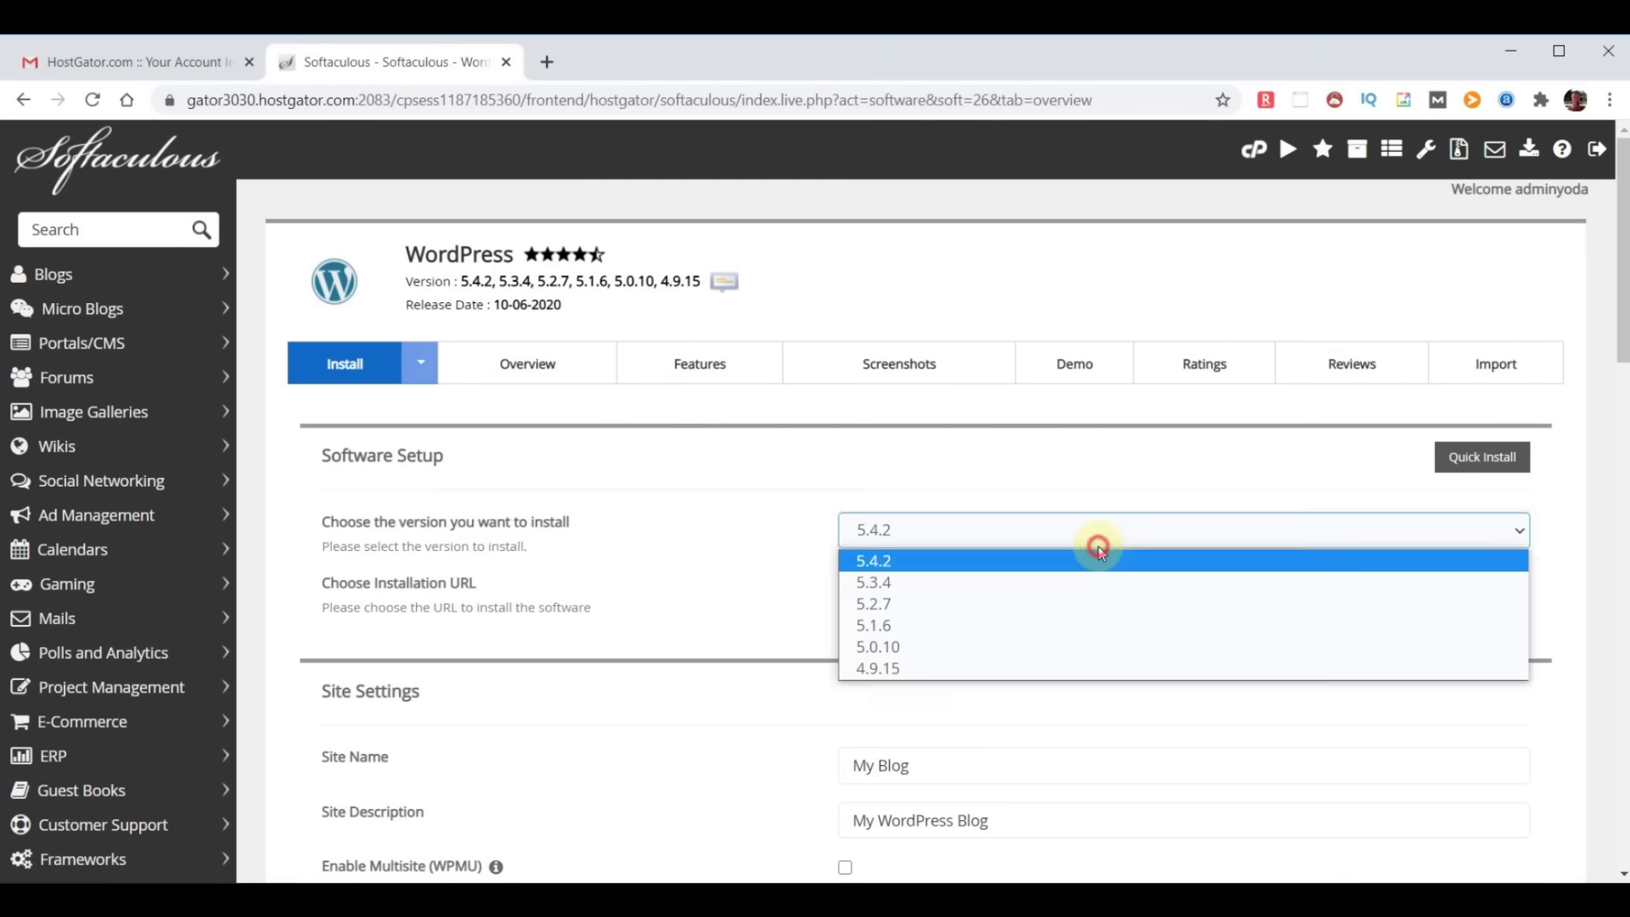
click(1100, 560)
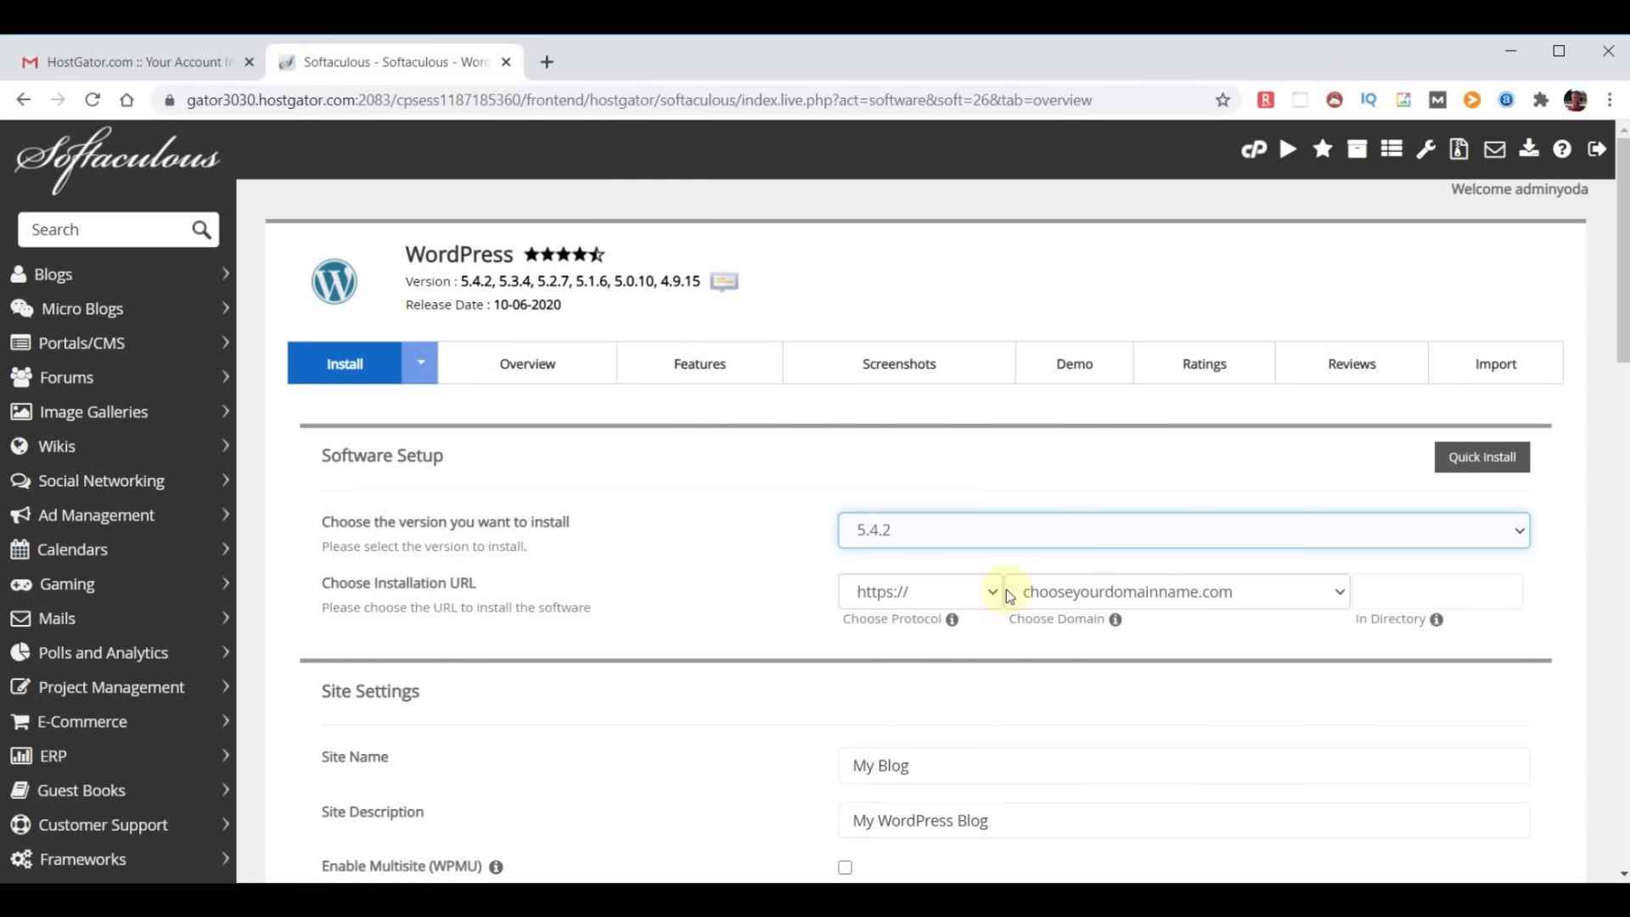
click(1338, 594)
click(1339, 592)
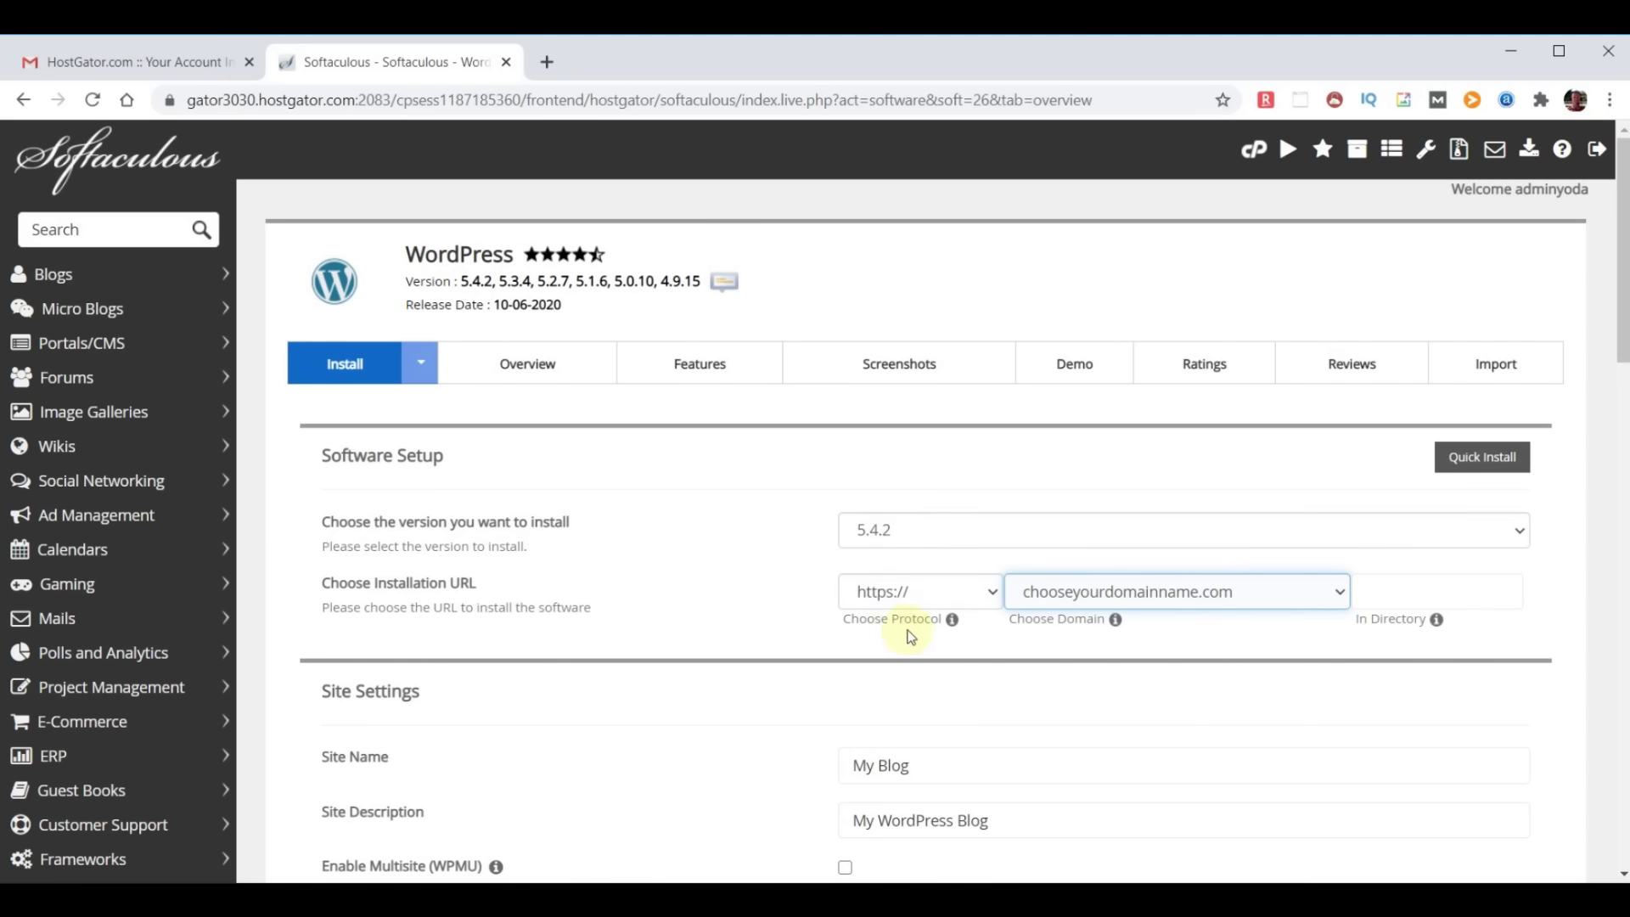
click(991, 593)
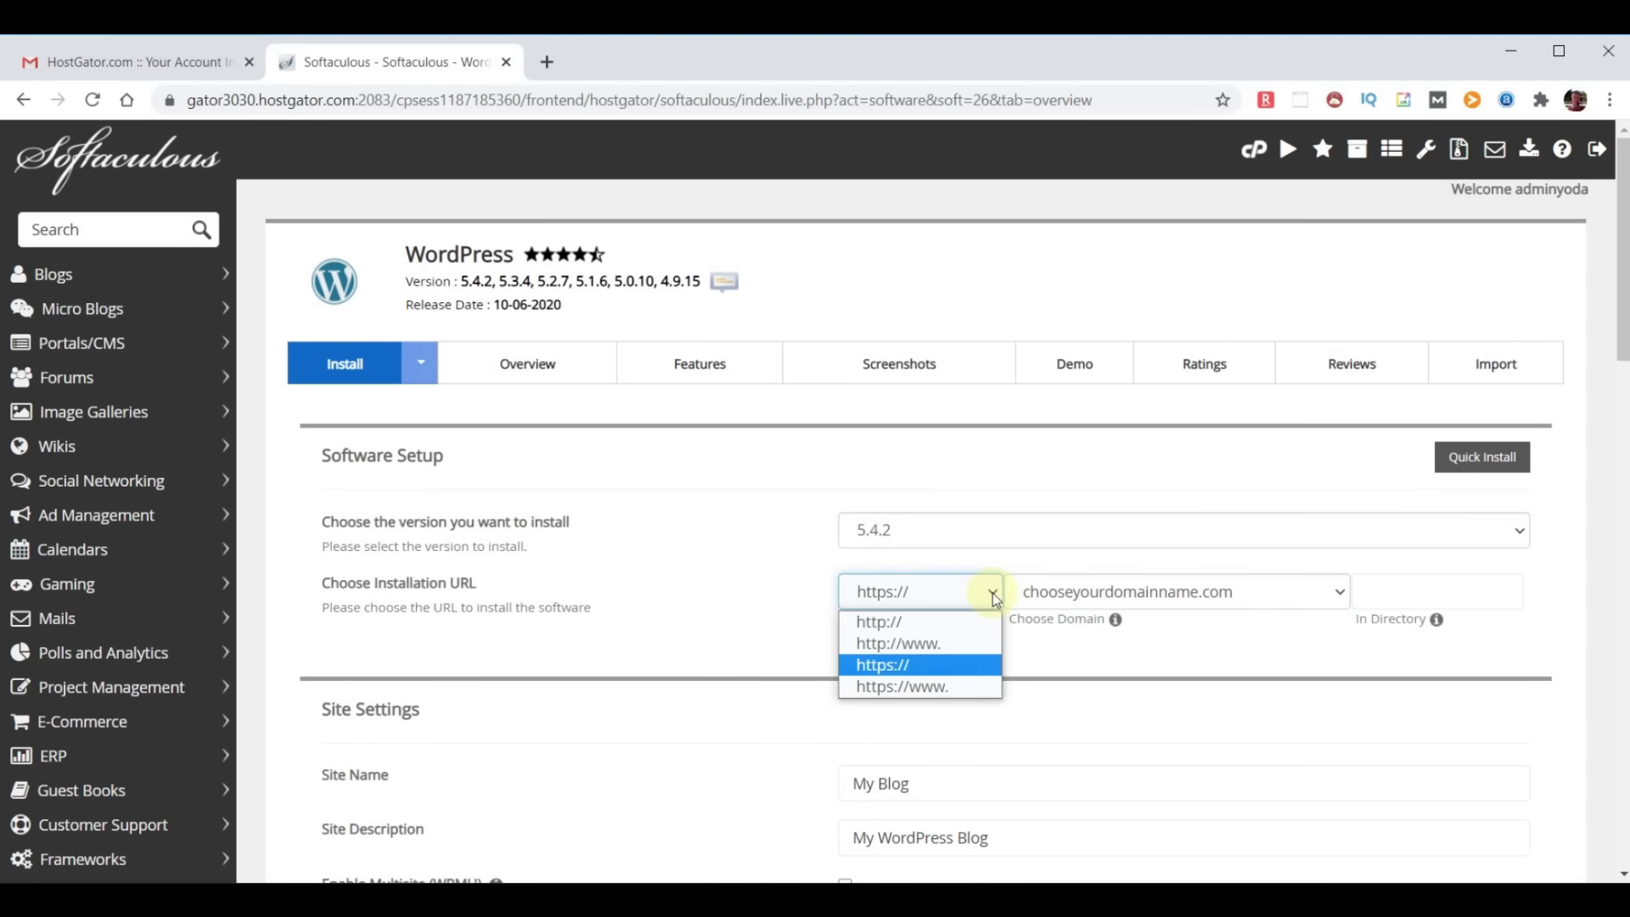
click(902, 622)
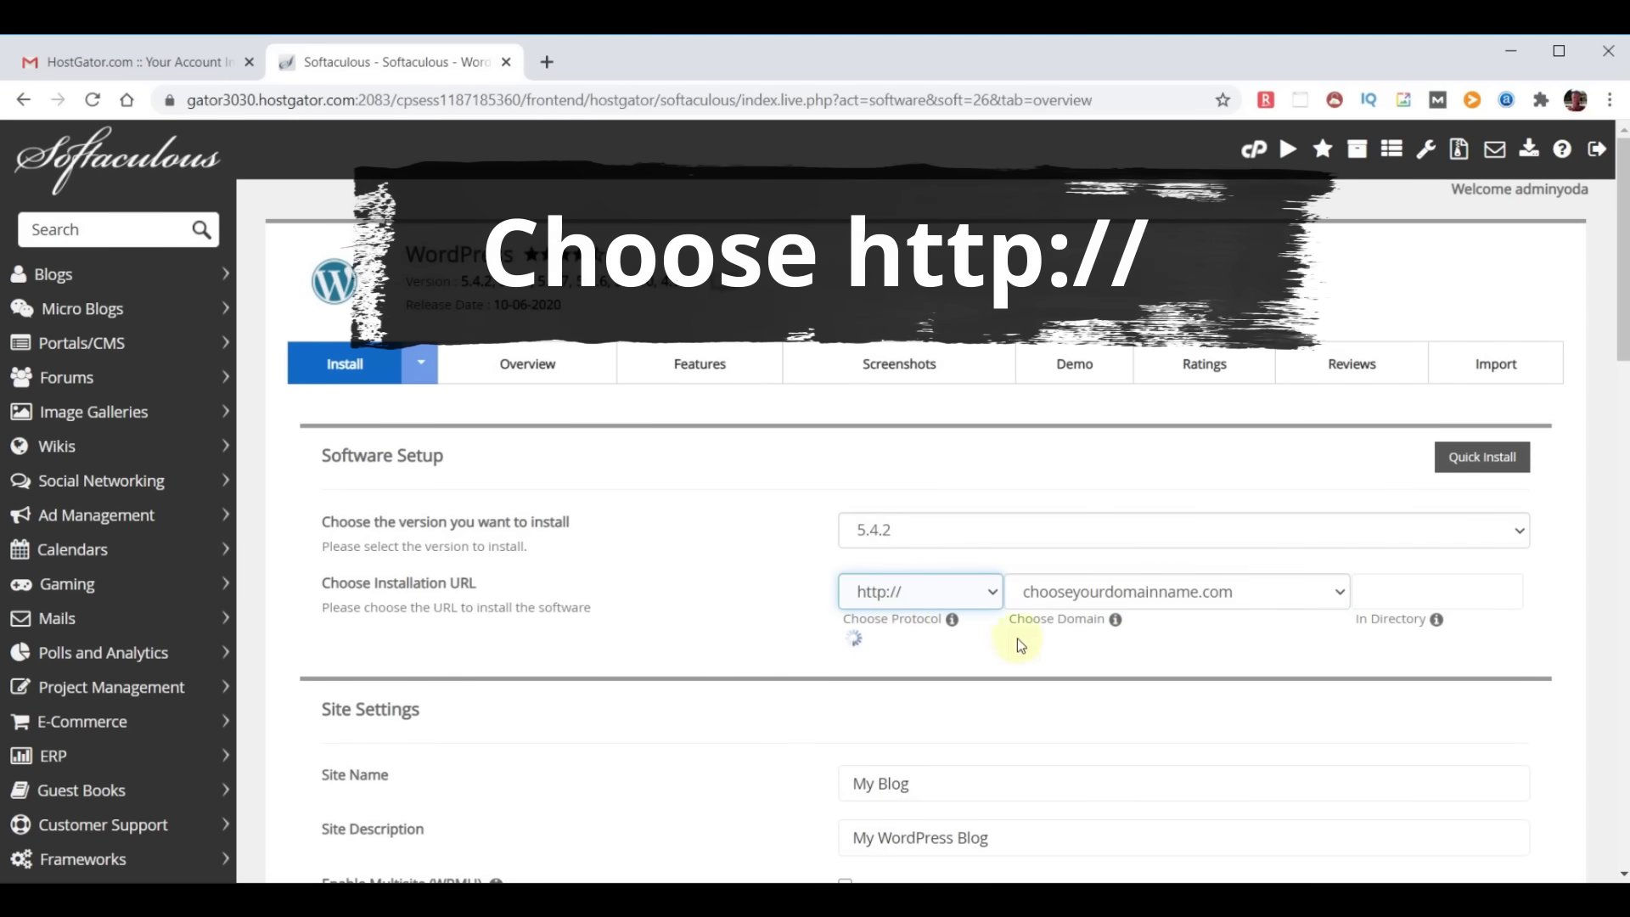
scroll(1066, 639, down, 3)
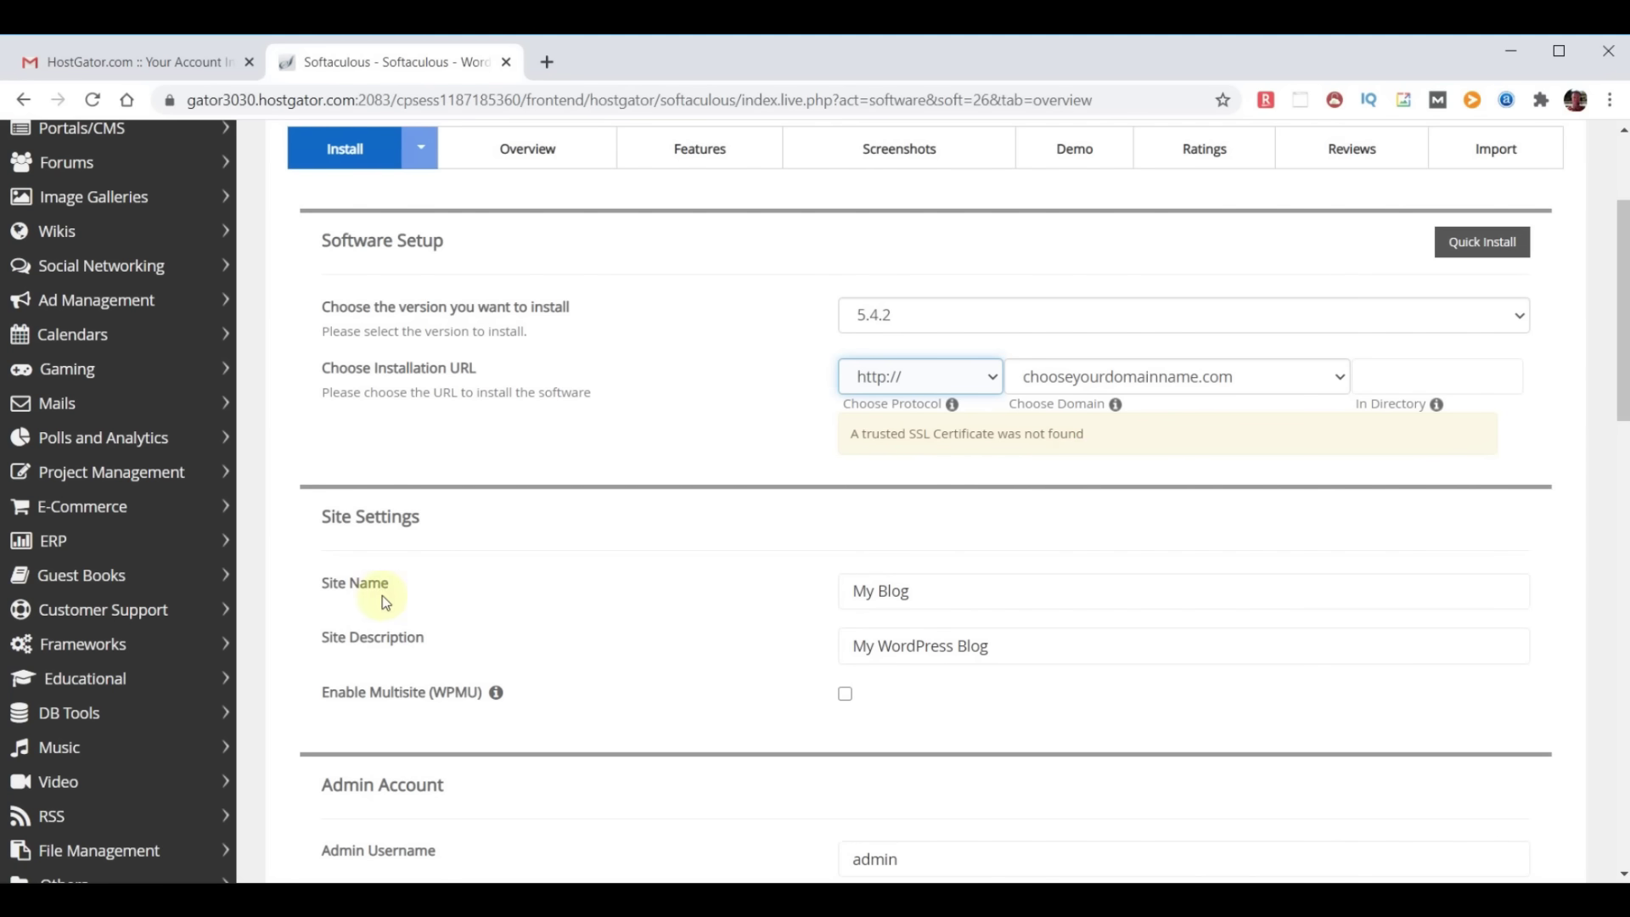
Set the site name to 'WebYoda' and the description to 'Free Online Courses'
click(946, 592)
triple_click(954, 592)
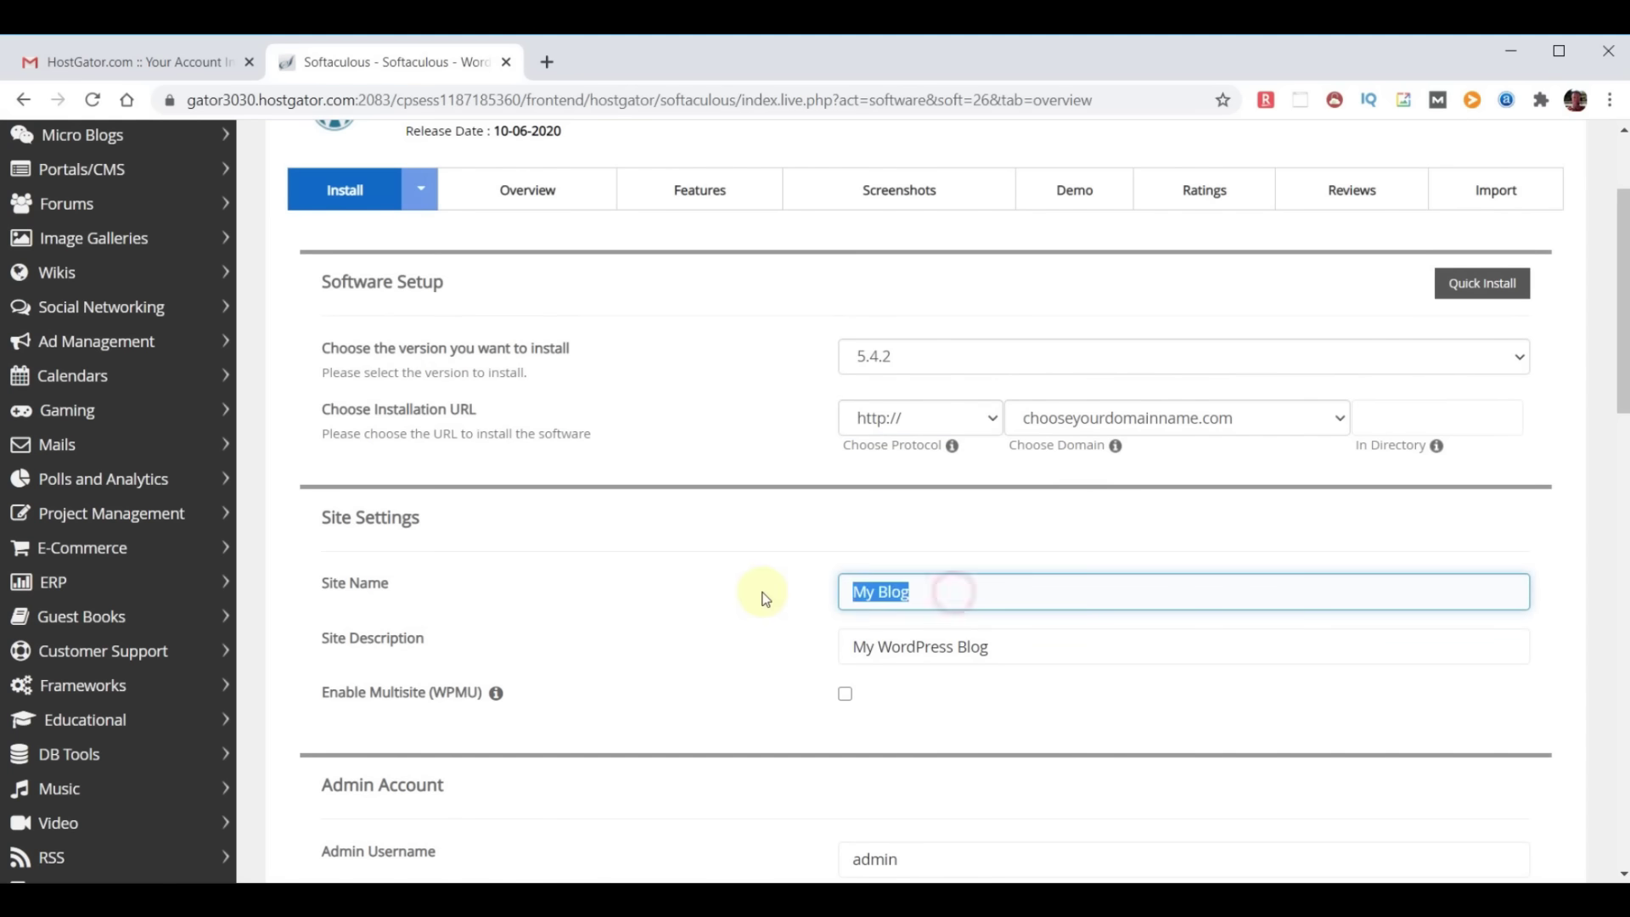
text(WebYoda)
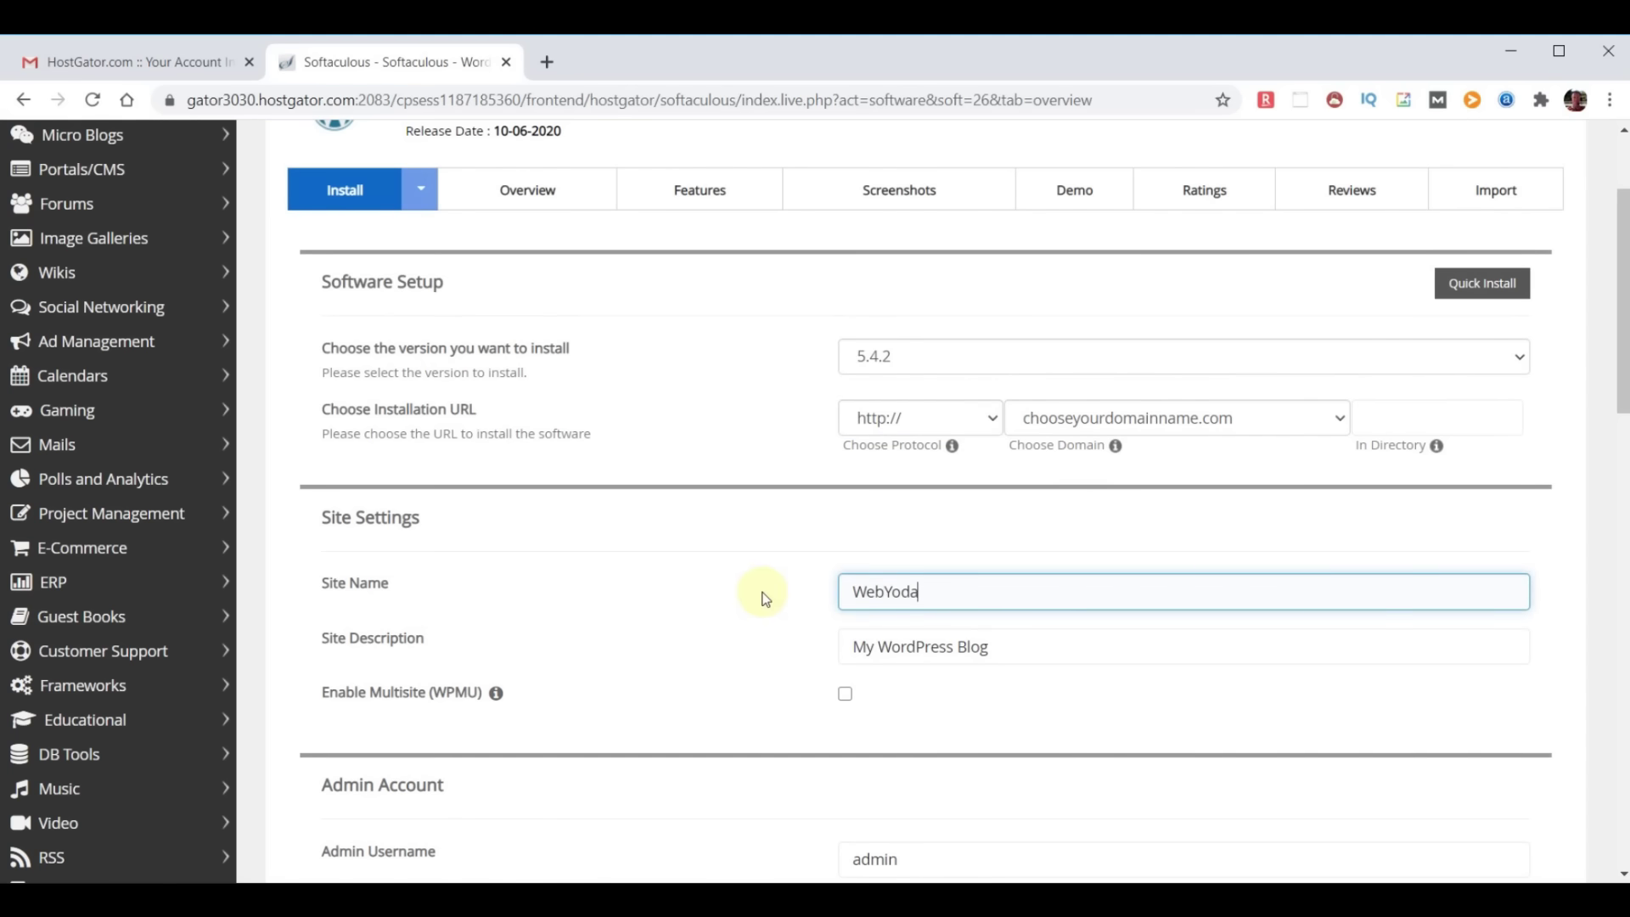
triple_click(1037, 651)
text(Free Online Courses)
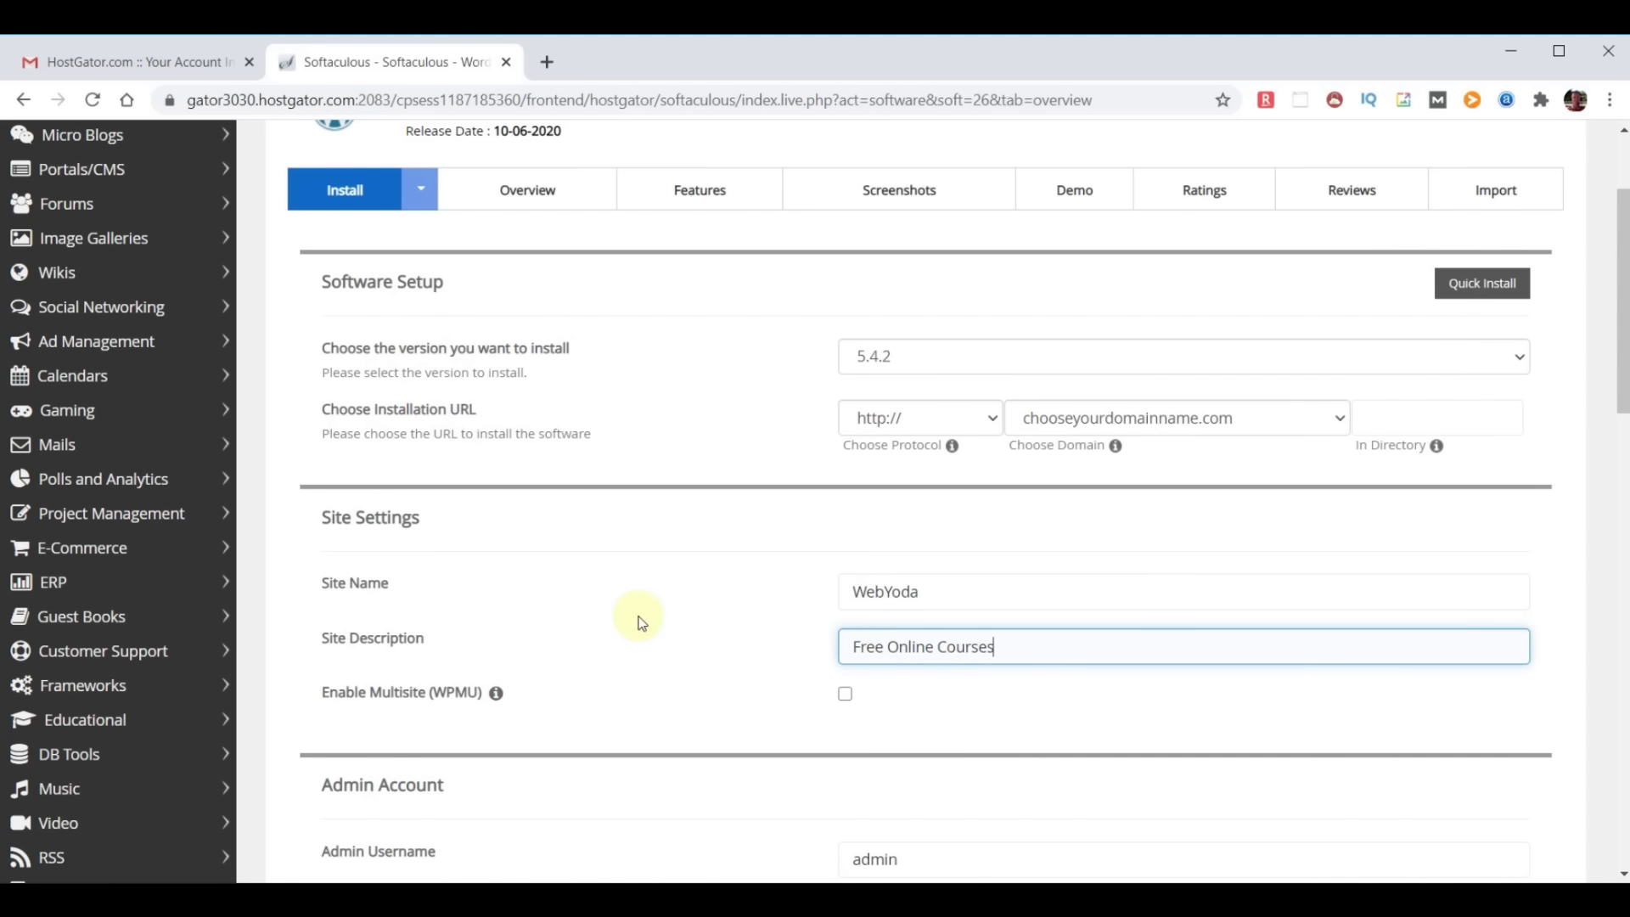
scroll(1045, 691, down, 2)
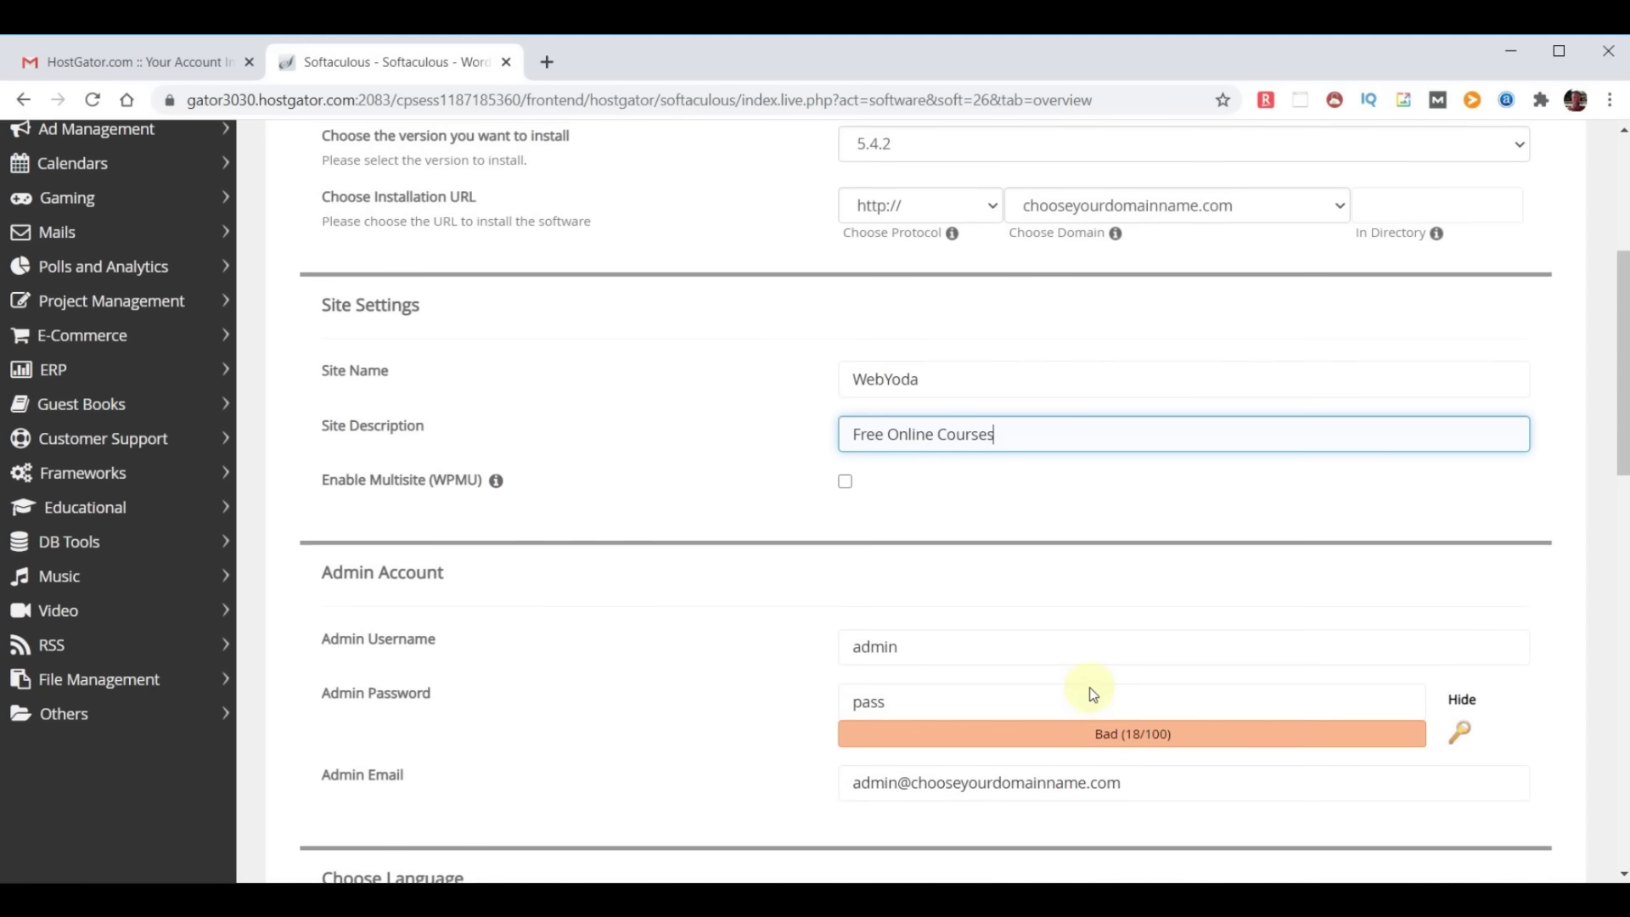
scroll(1092, 692, down, 2)
Enter the admin username, a strong admin password, and the admin e-mail address
click(954, 431)
double_click(954, 430)
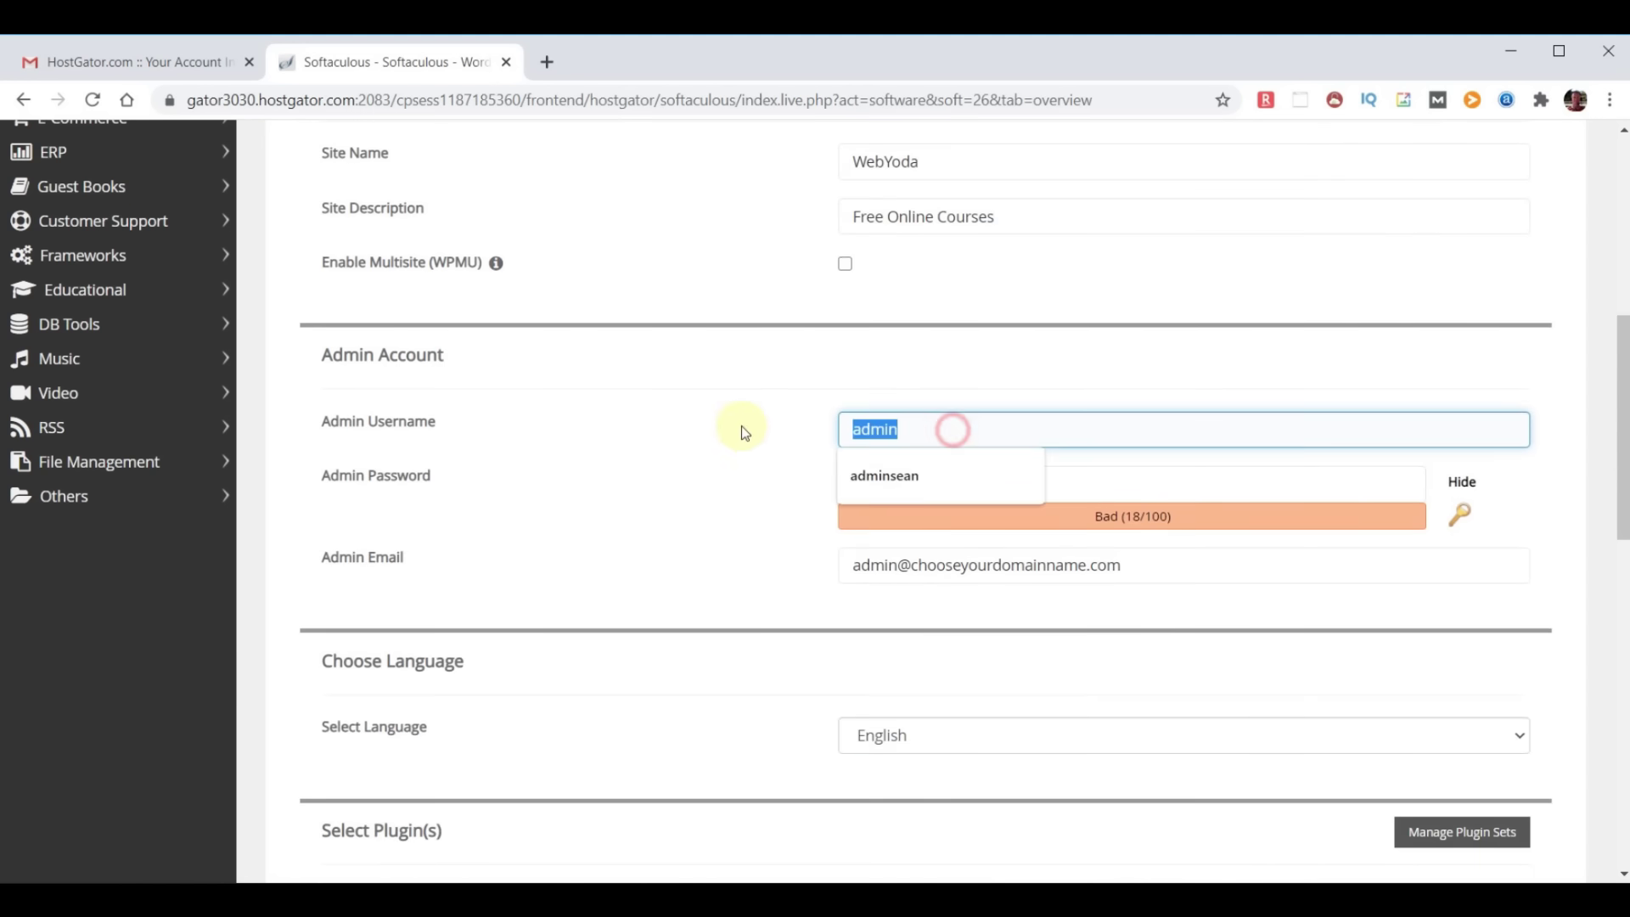
text(yodauser)
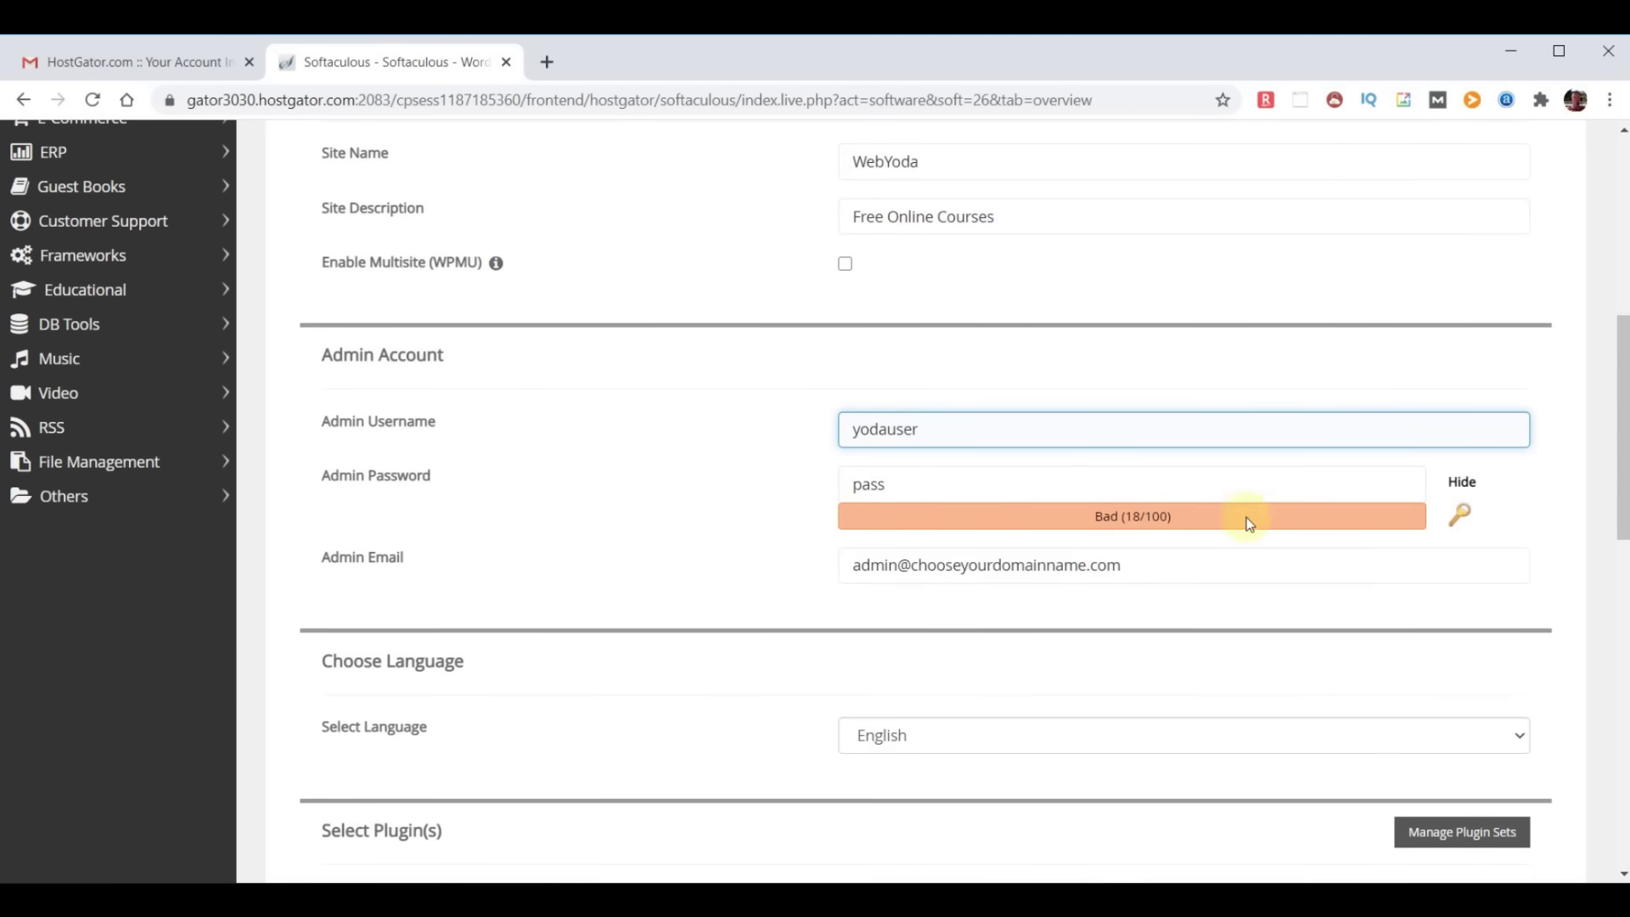
click(1464, 486)
click(895, 484)
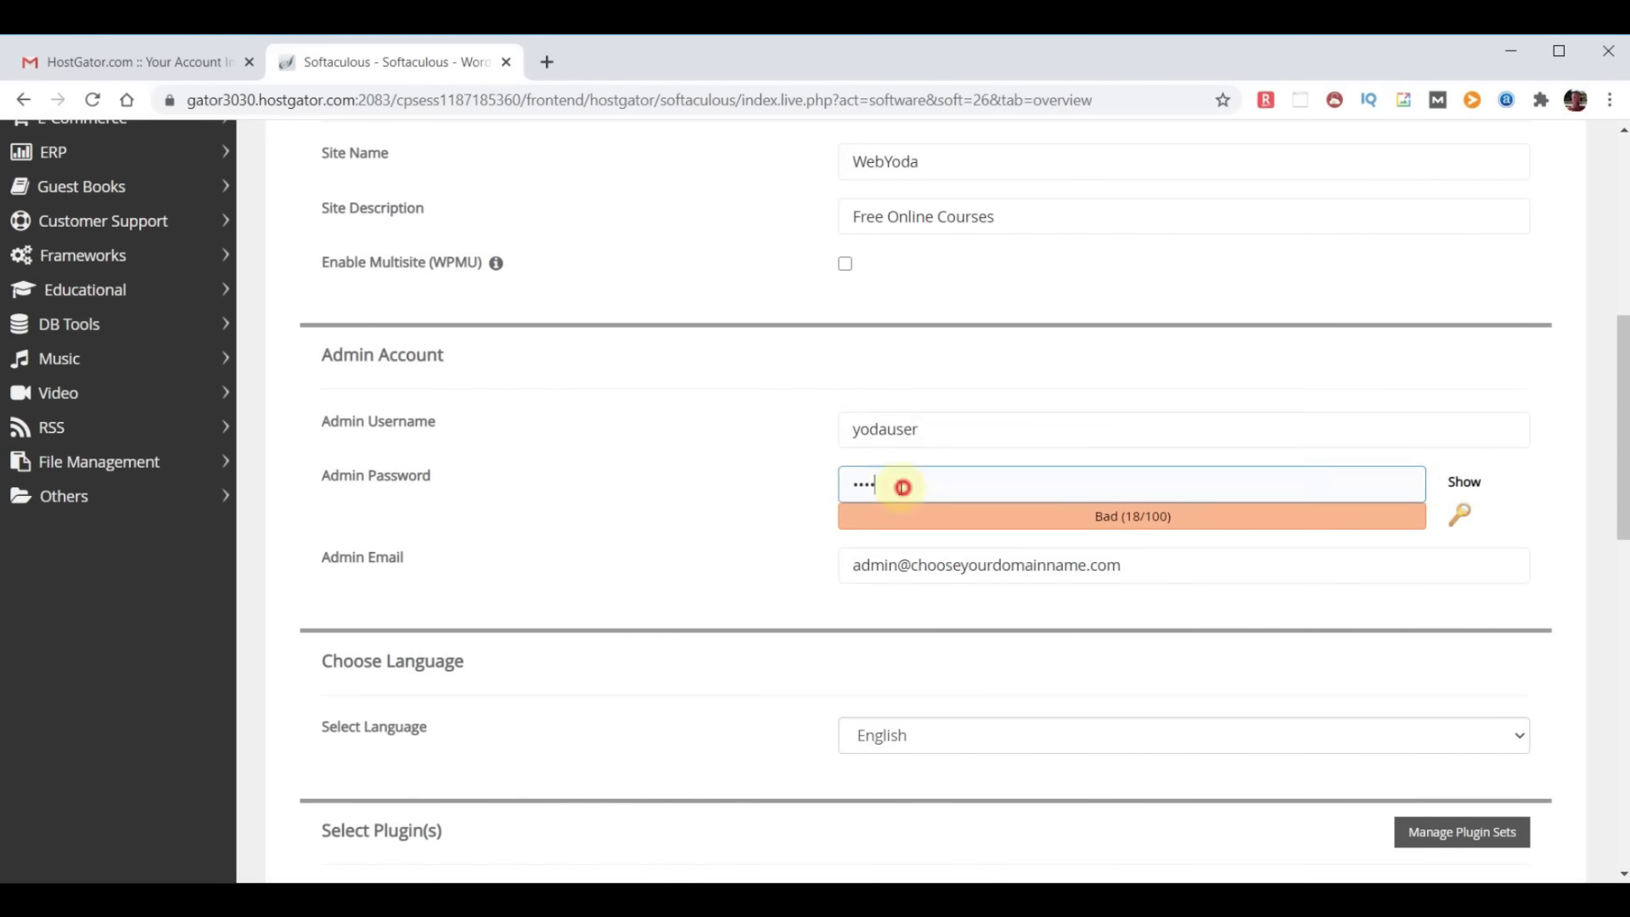
key(ctrl+v)
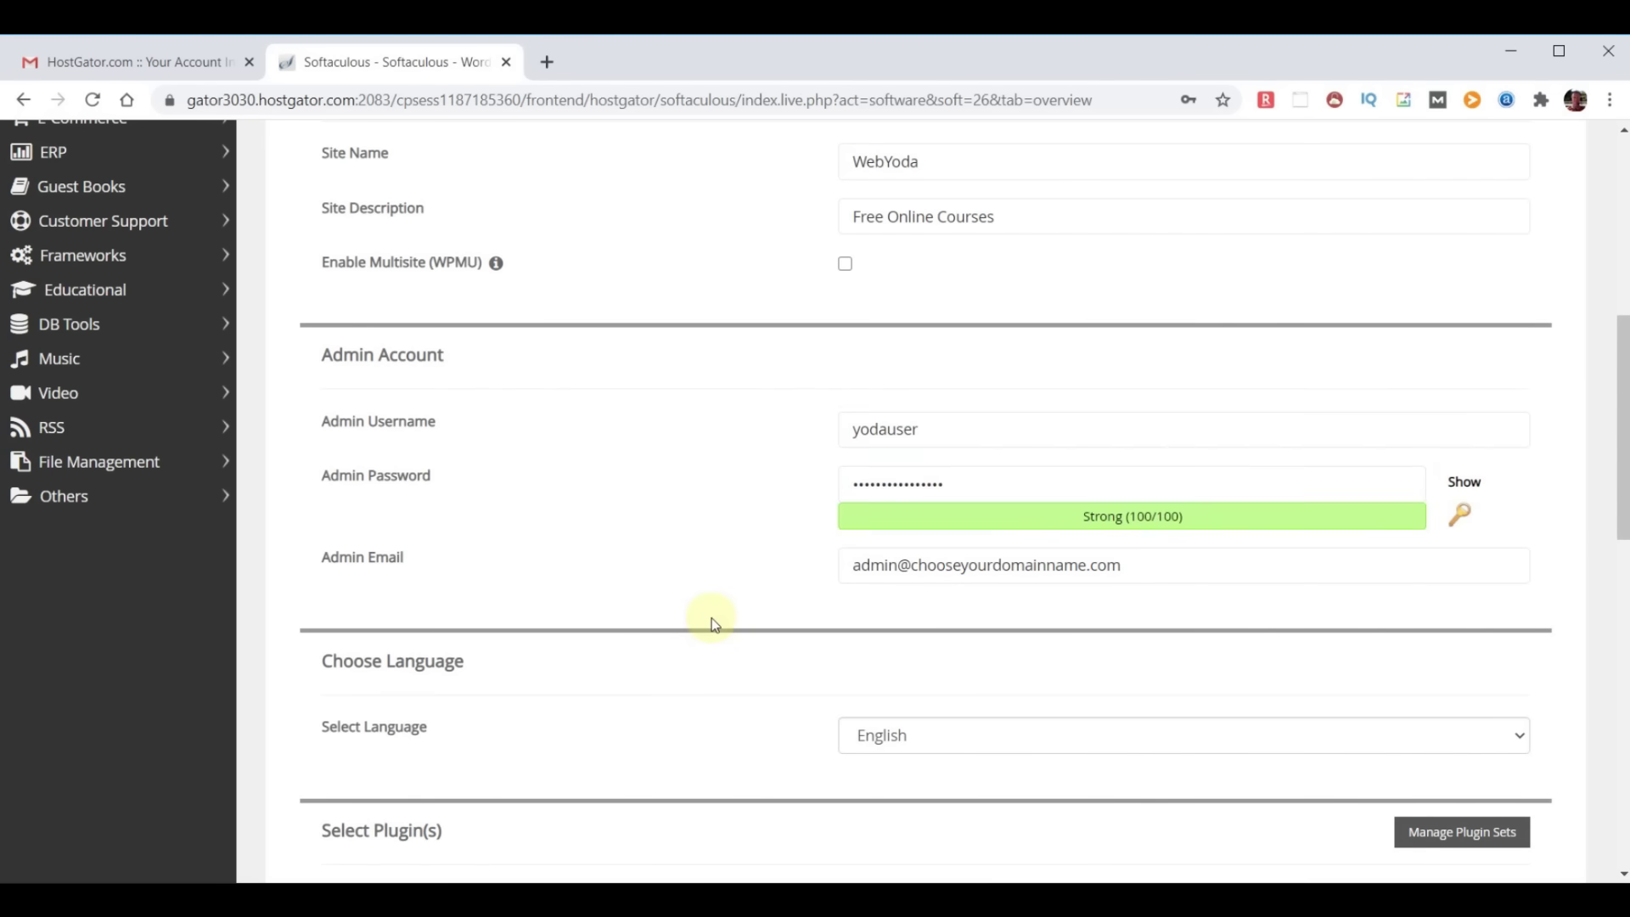
drag(321, 556, 415, 565)
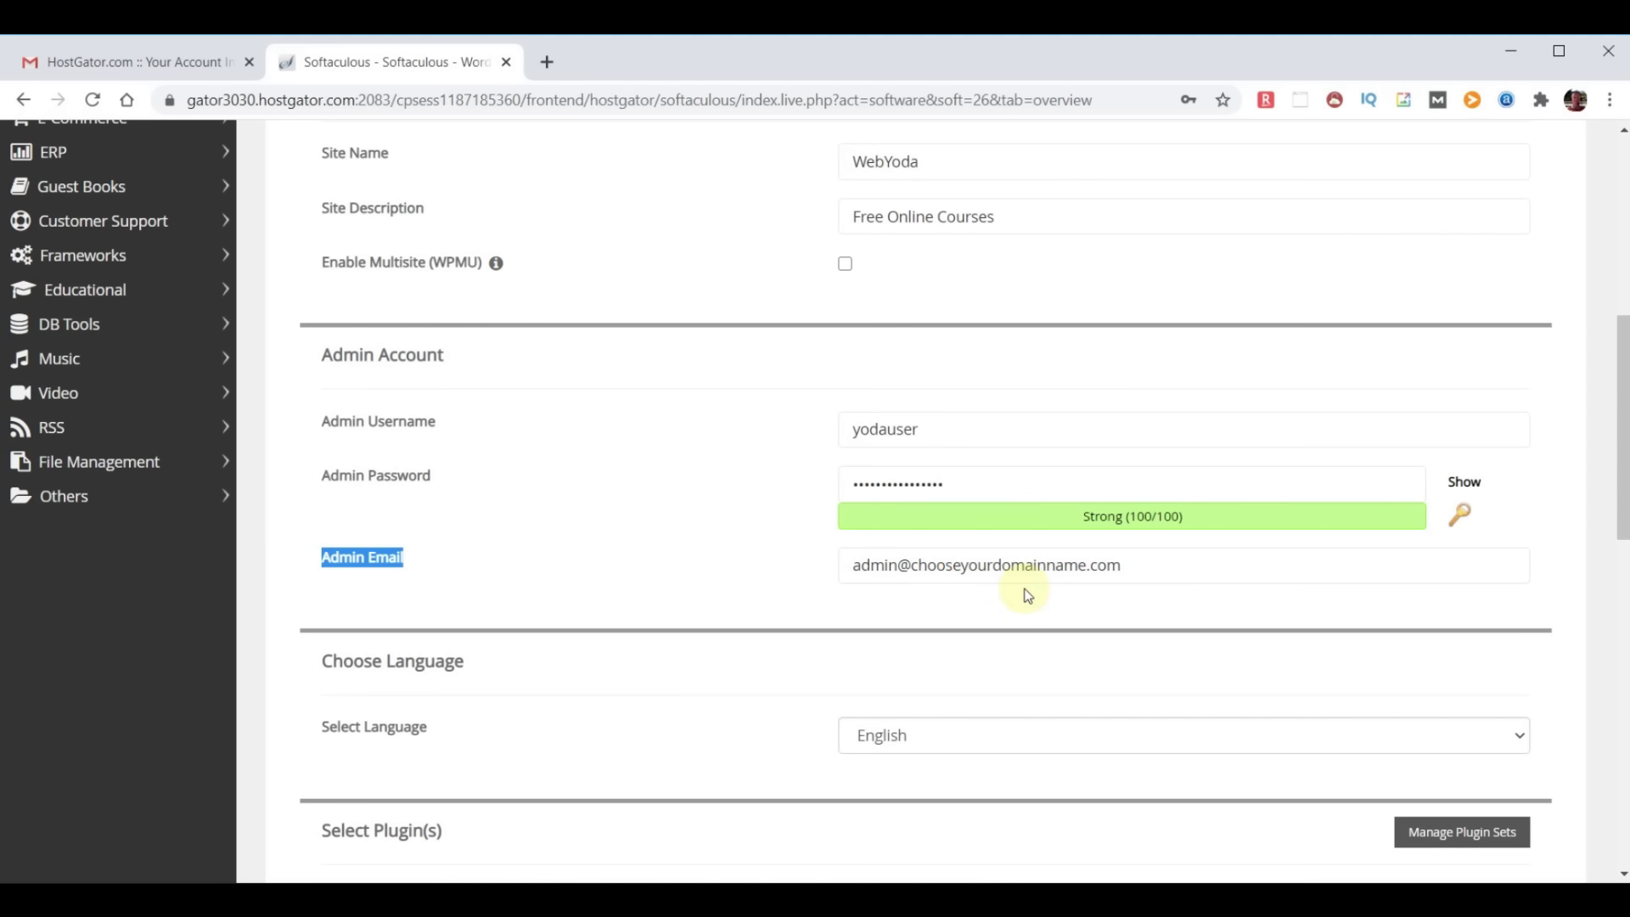
click(990, 610)
drag(1186, 576, 473, 548)
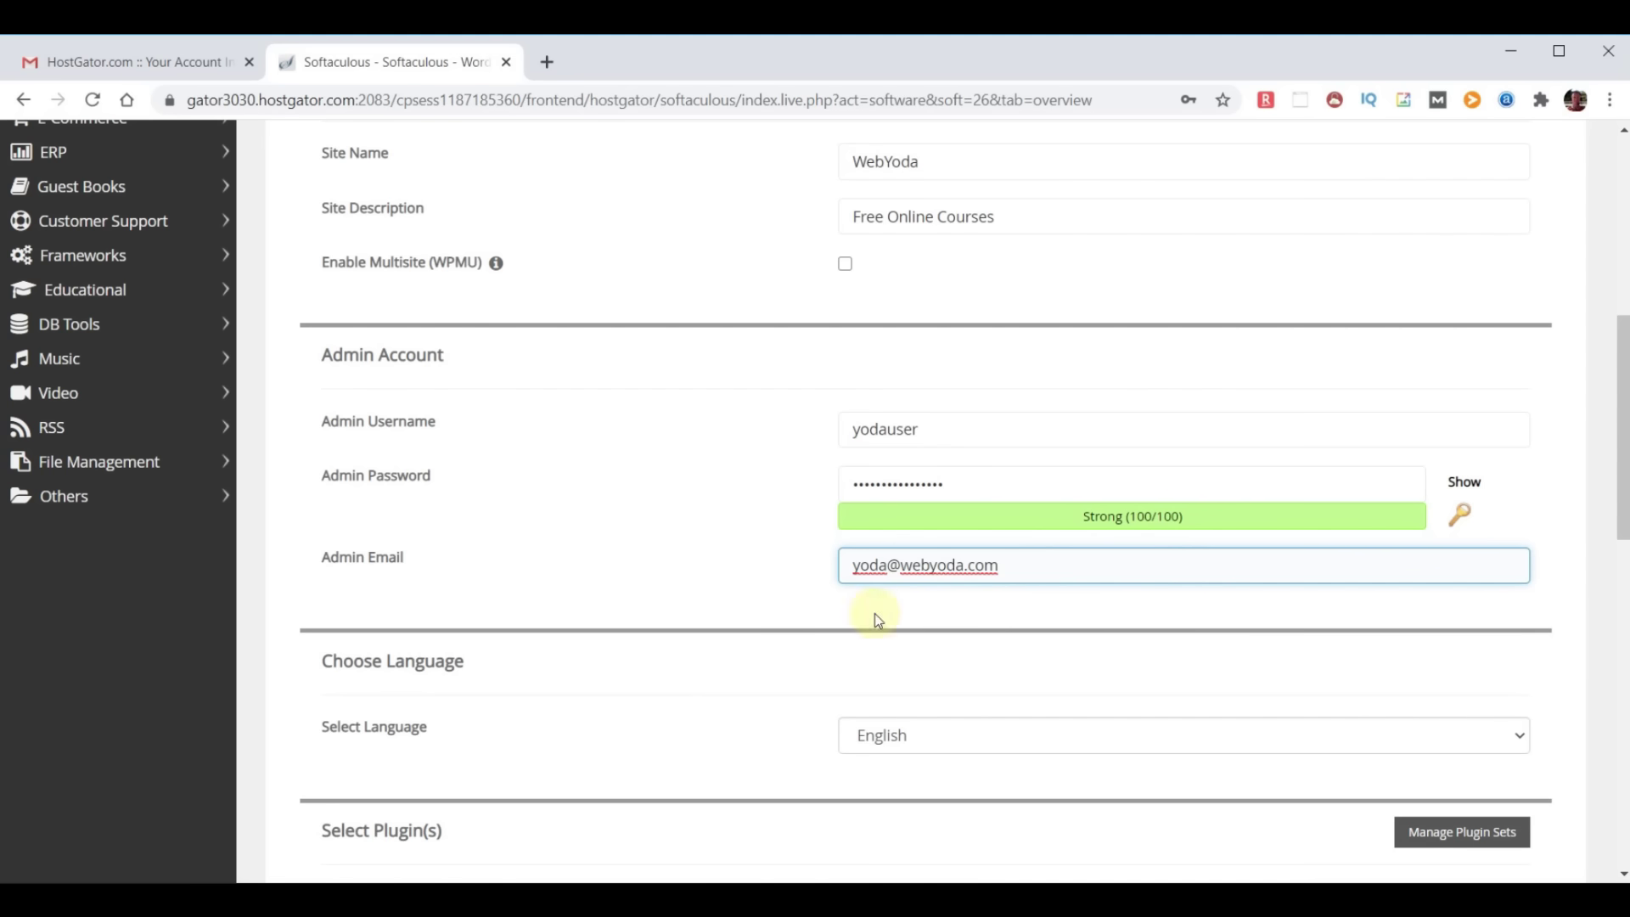
Enter the e-mail address for installation details and run the WordPress install
scroll(776, 507, down, 3)
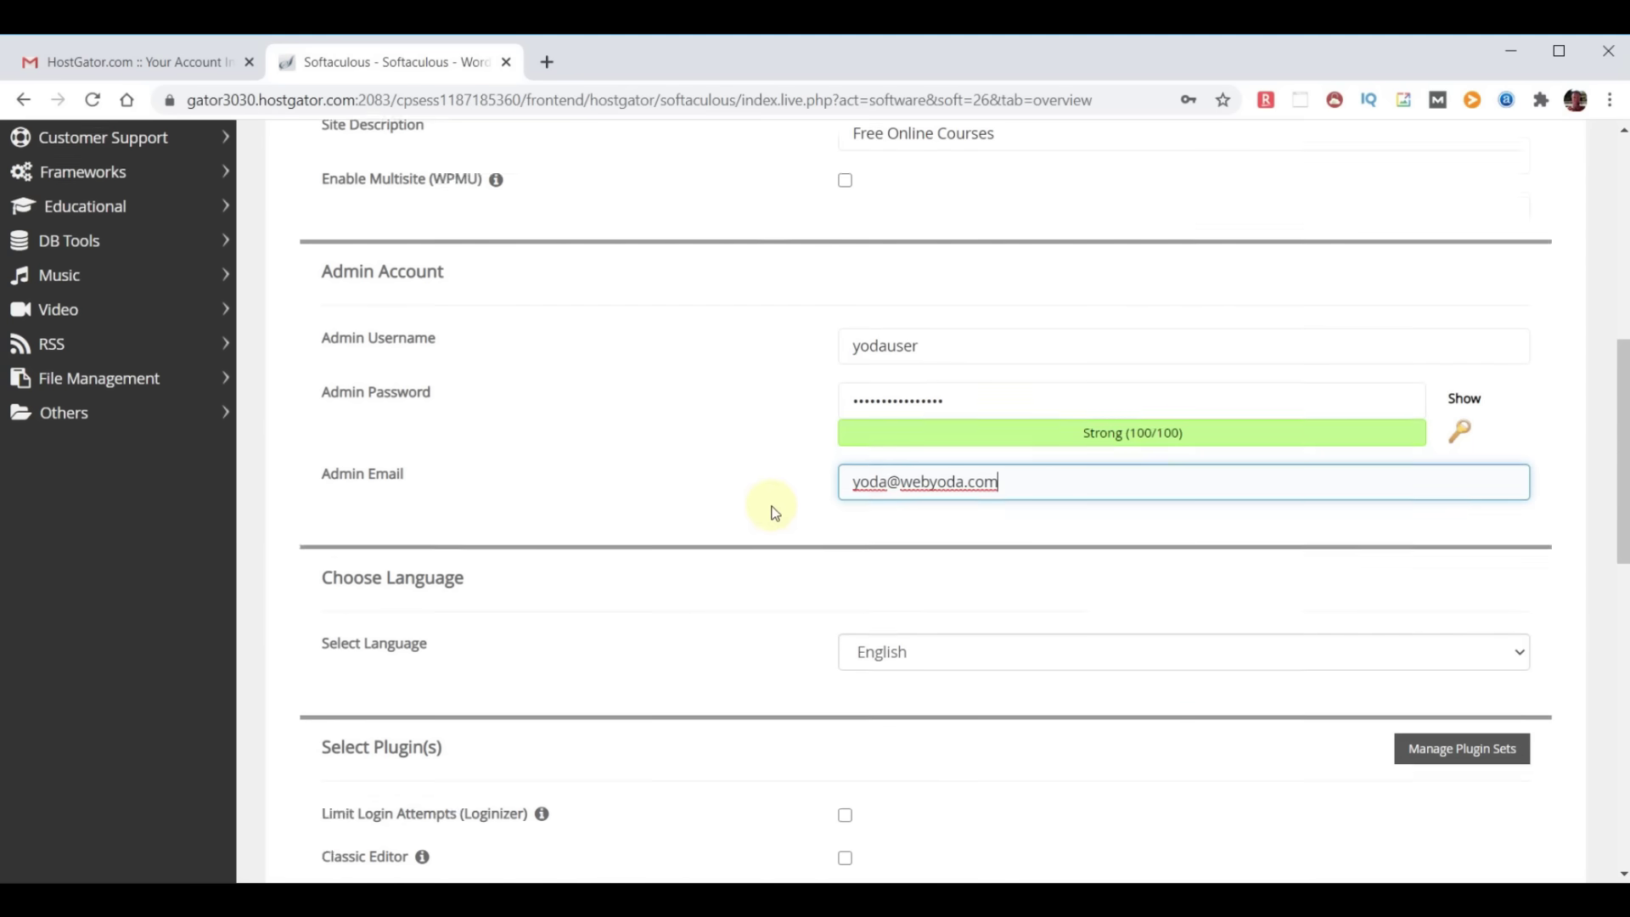
scroll(1200, 624, down, 3)
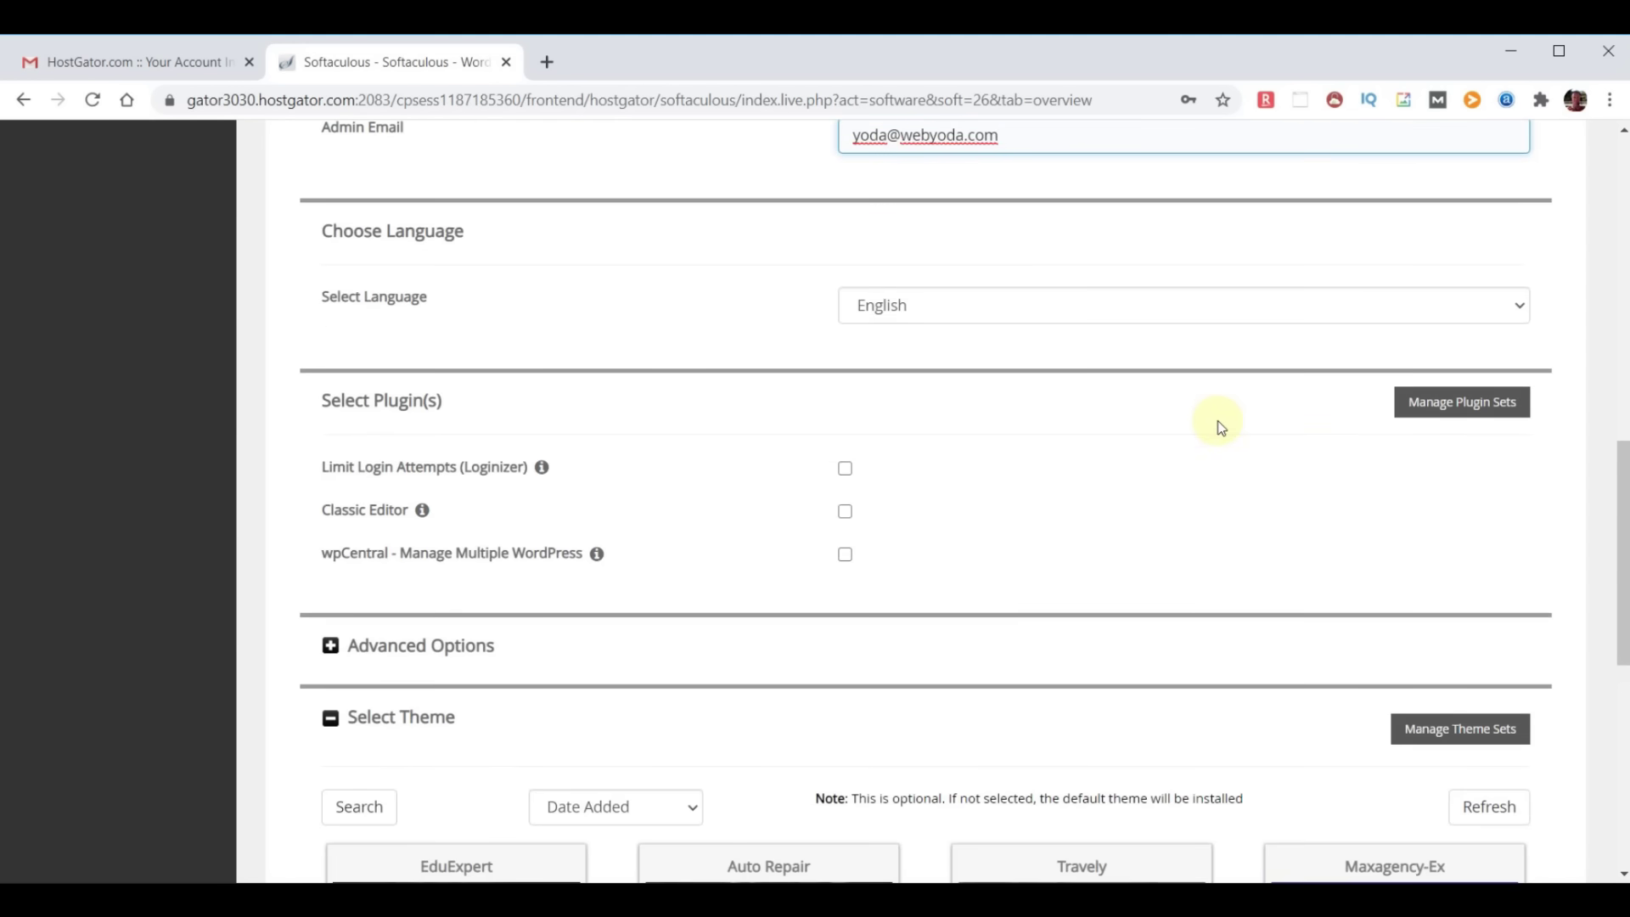
scroll(1220, 424, down, 3)
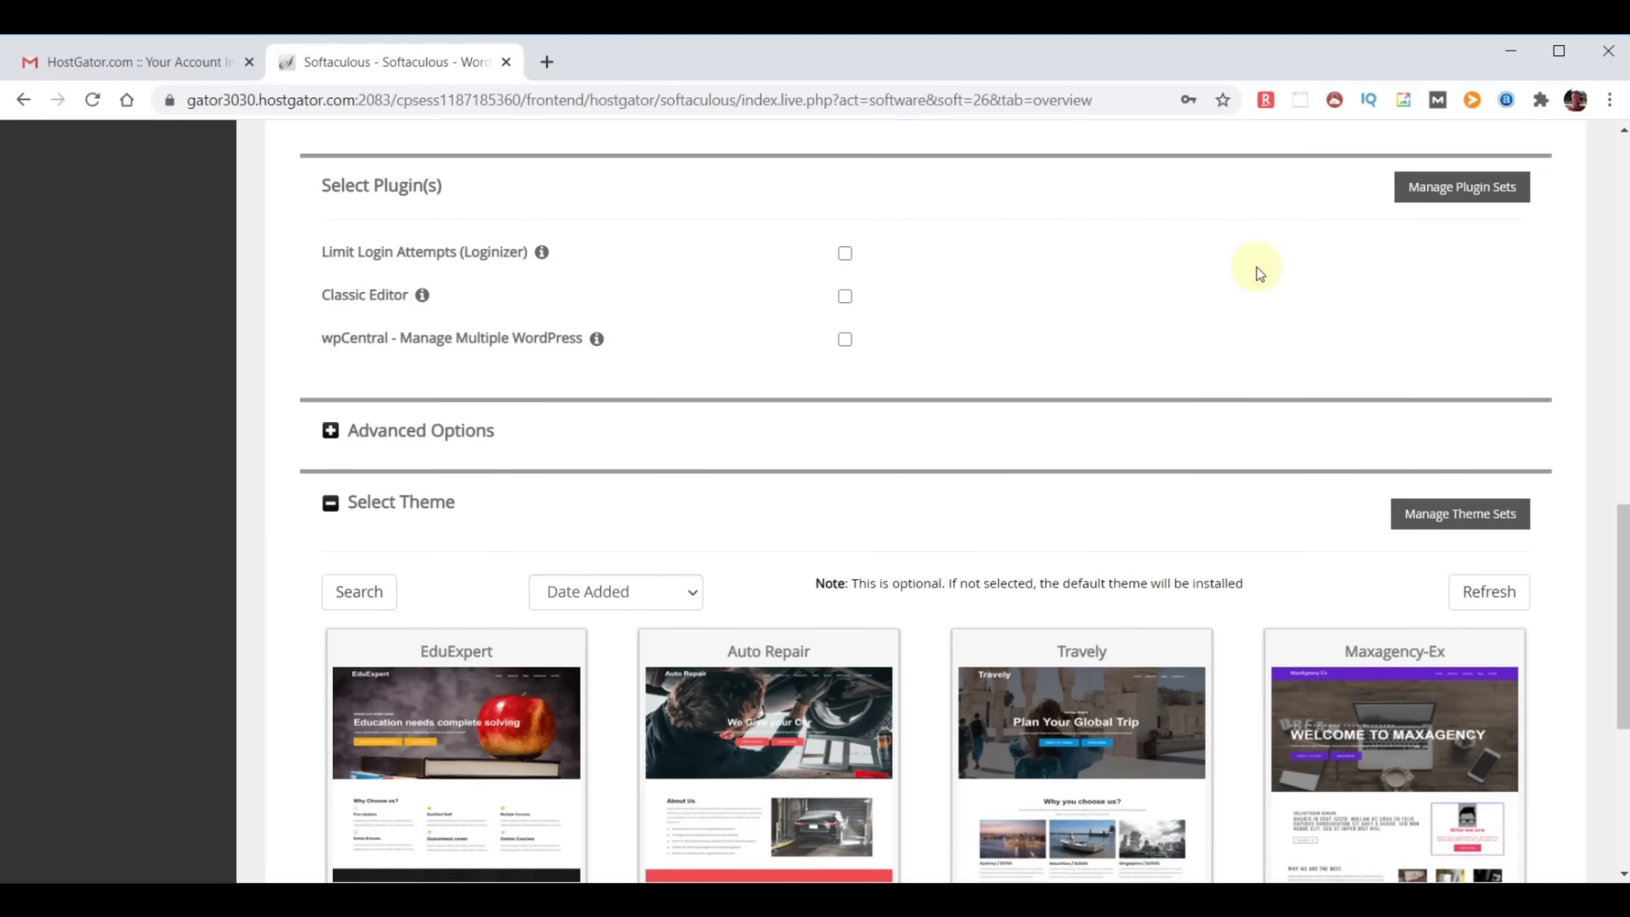
scroll(1257, 267, down, 5)
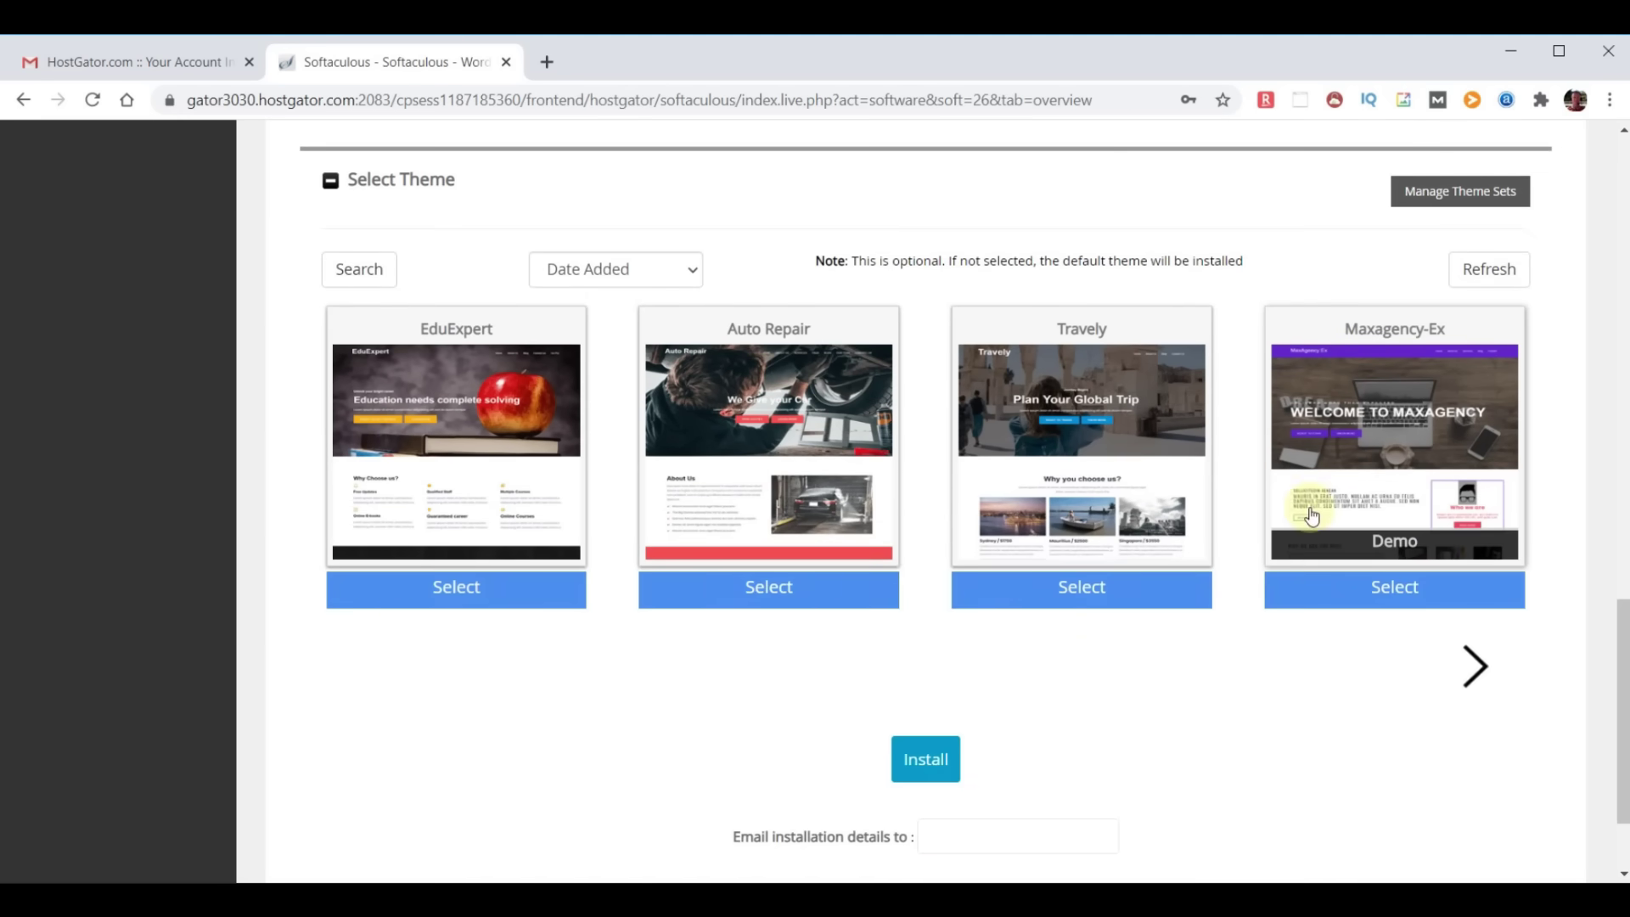
scroll(1403, 592, down, 2)
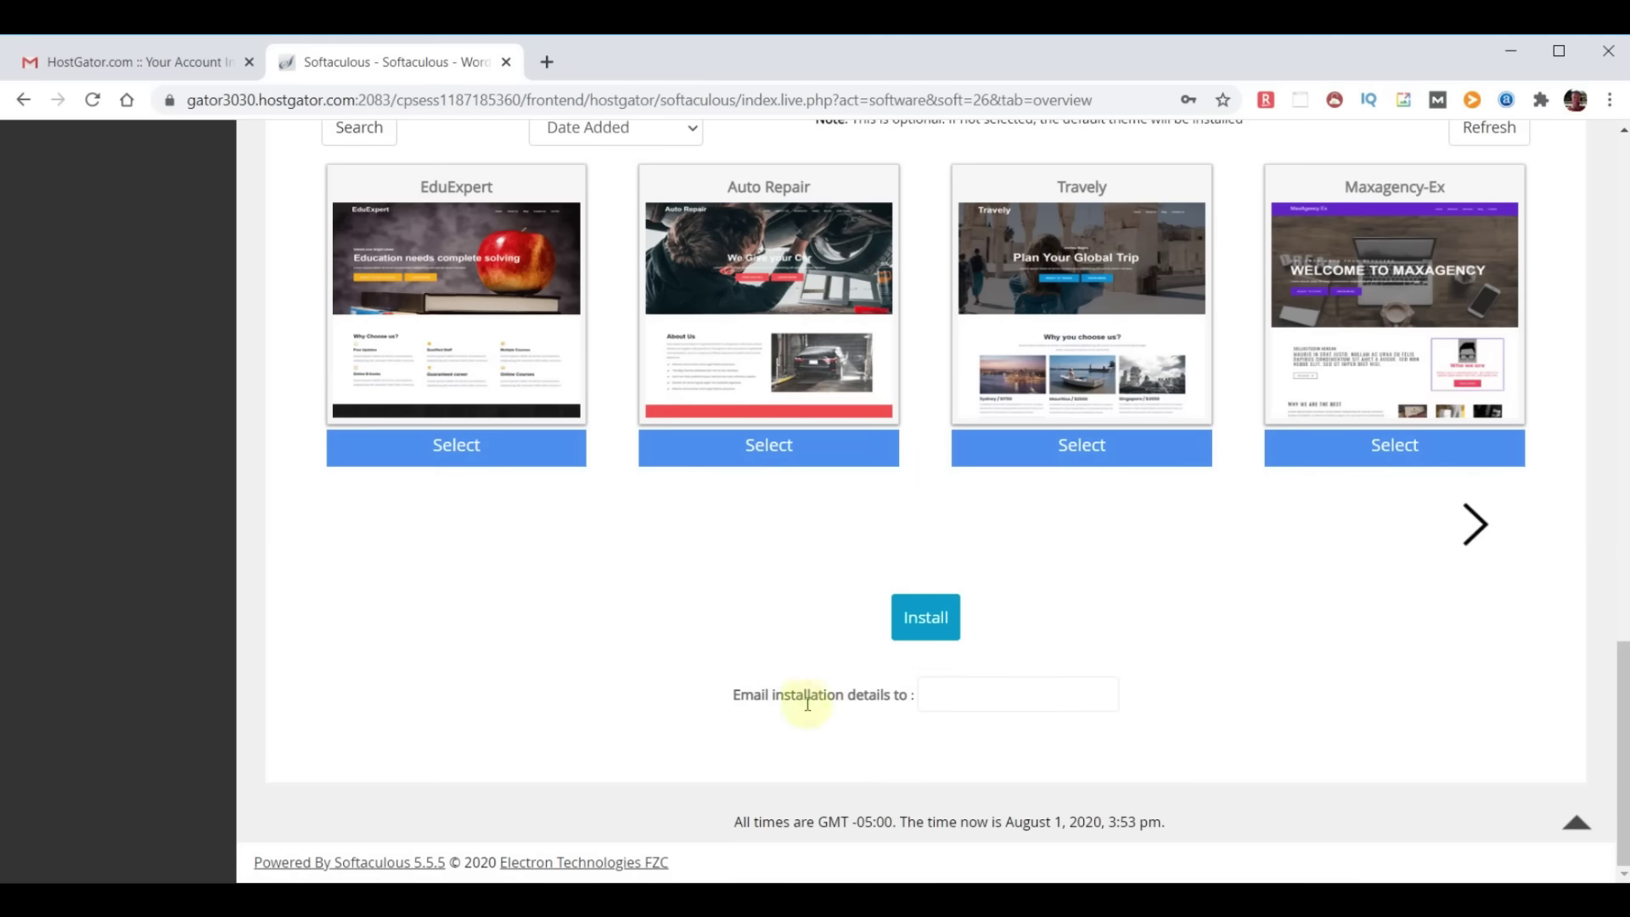
click(928, 693)
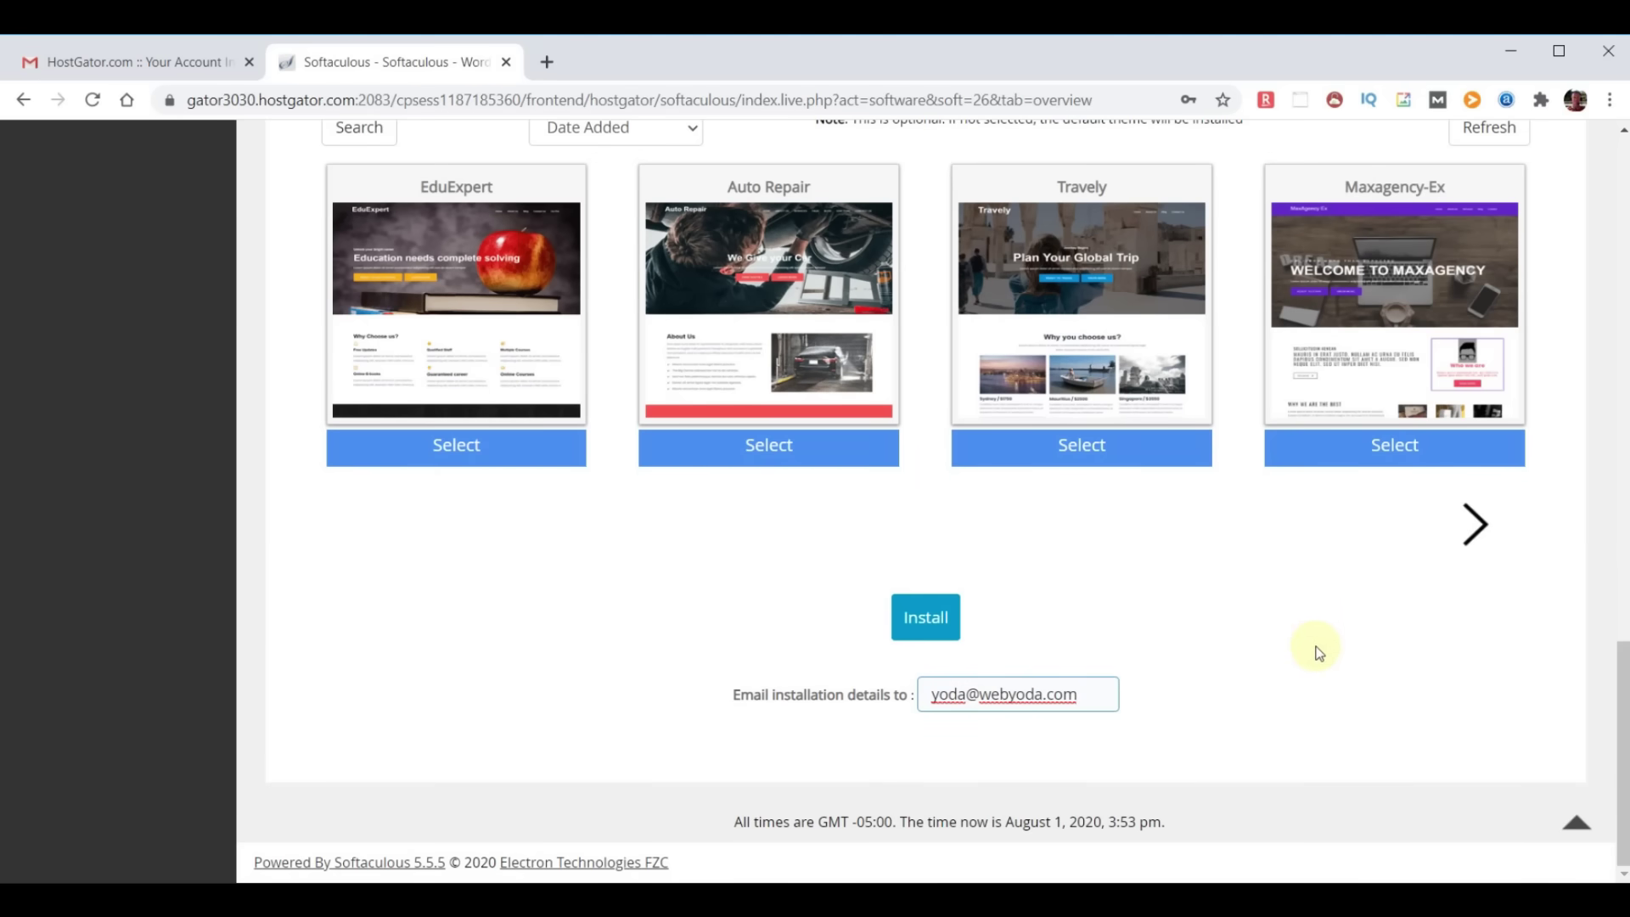
click(925, 620)
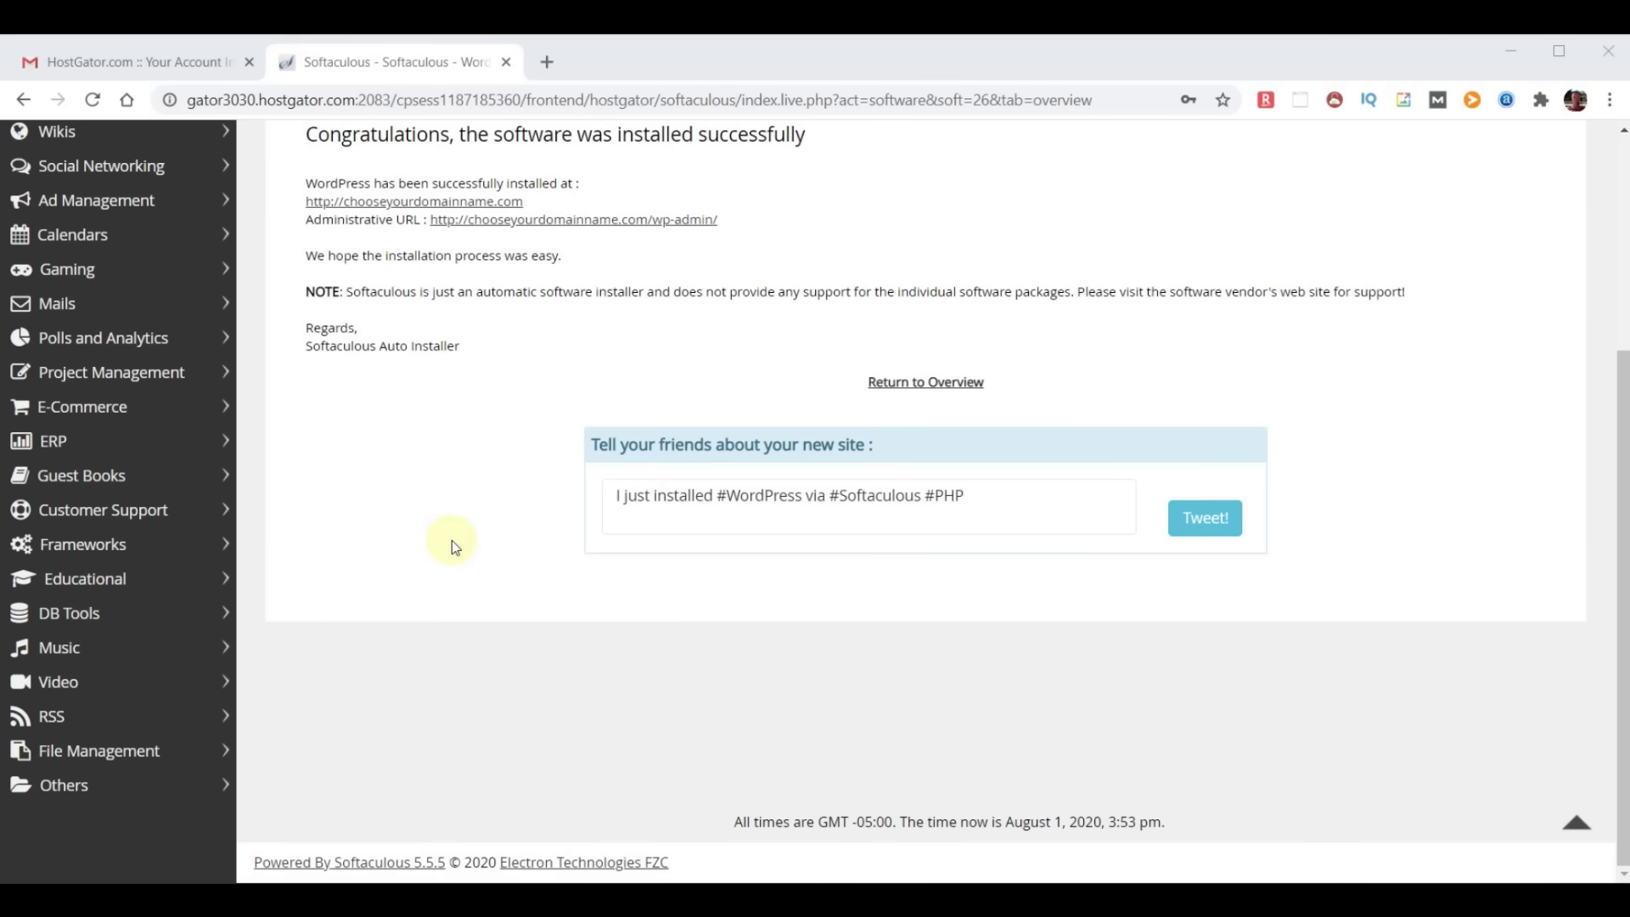
Load chooseyourdomainname.com in a new browser tab to view the new site
click(549, 59)
text(chooseyourdomainname.com)
key(Return)
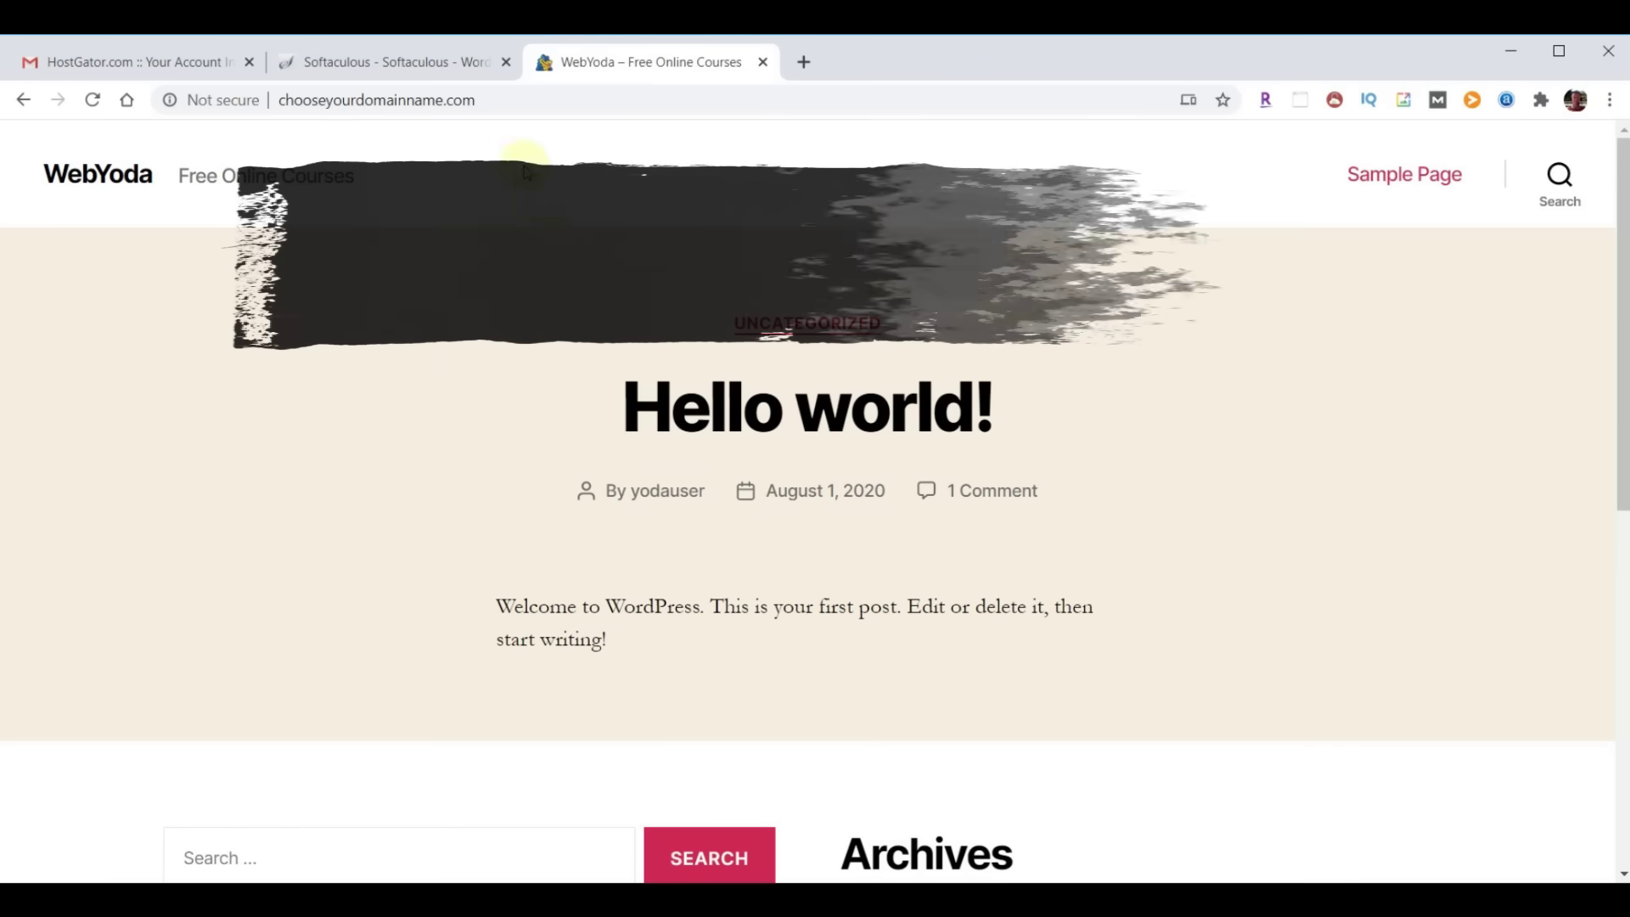
Go to the site's /wp-admin login page
click(536, 101)
key(End)
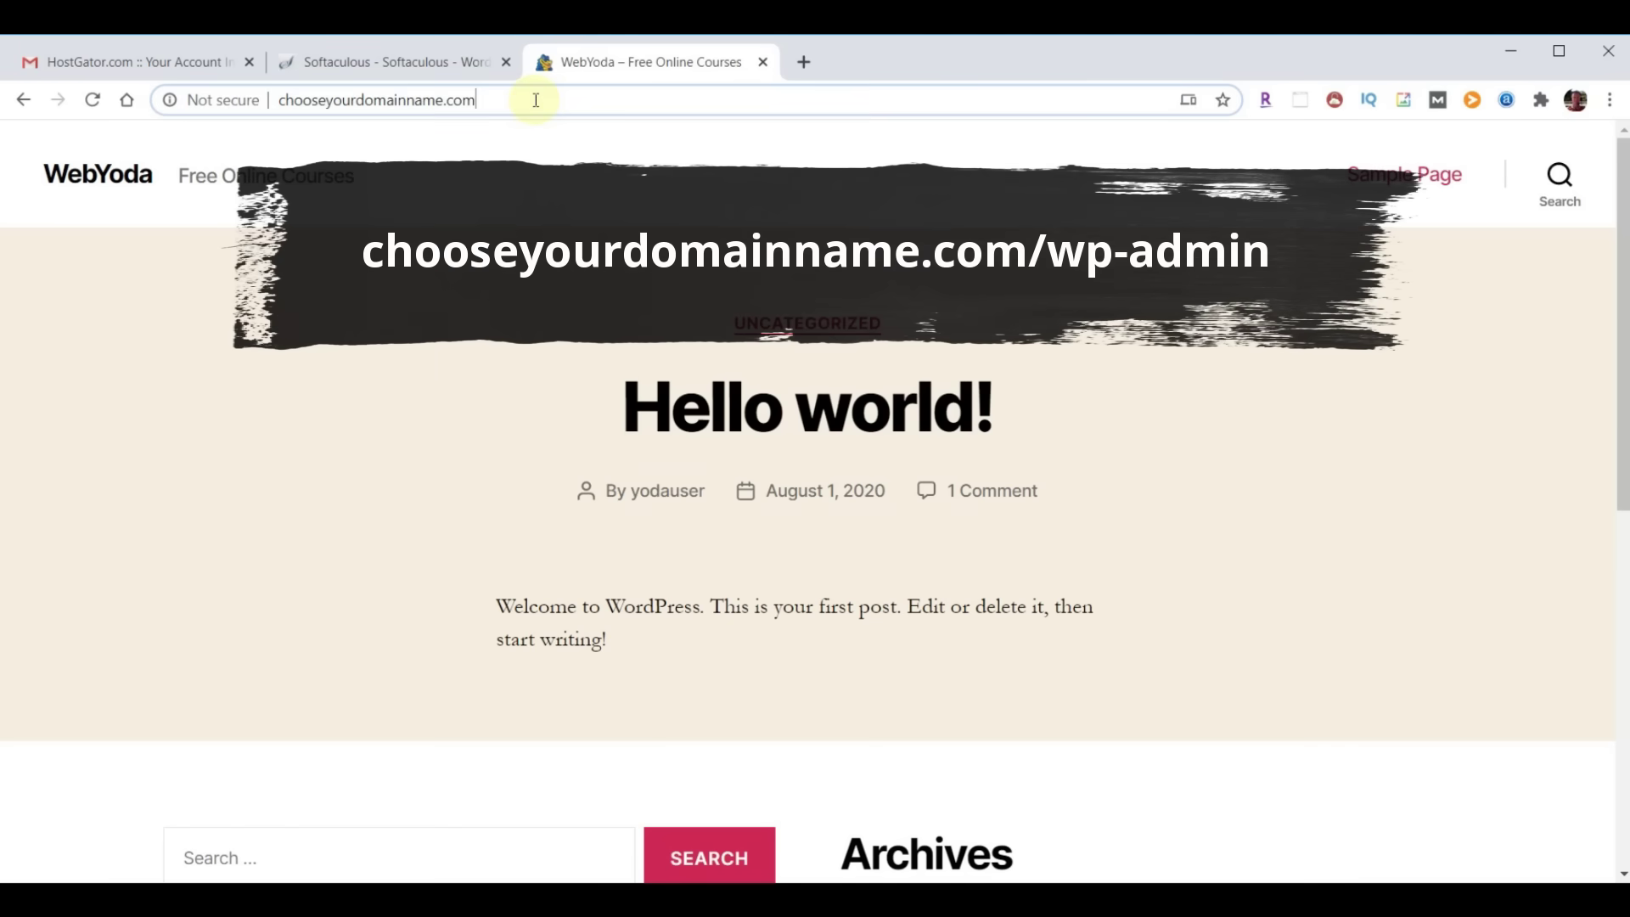
text(/wp-admin)
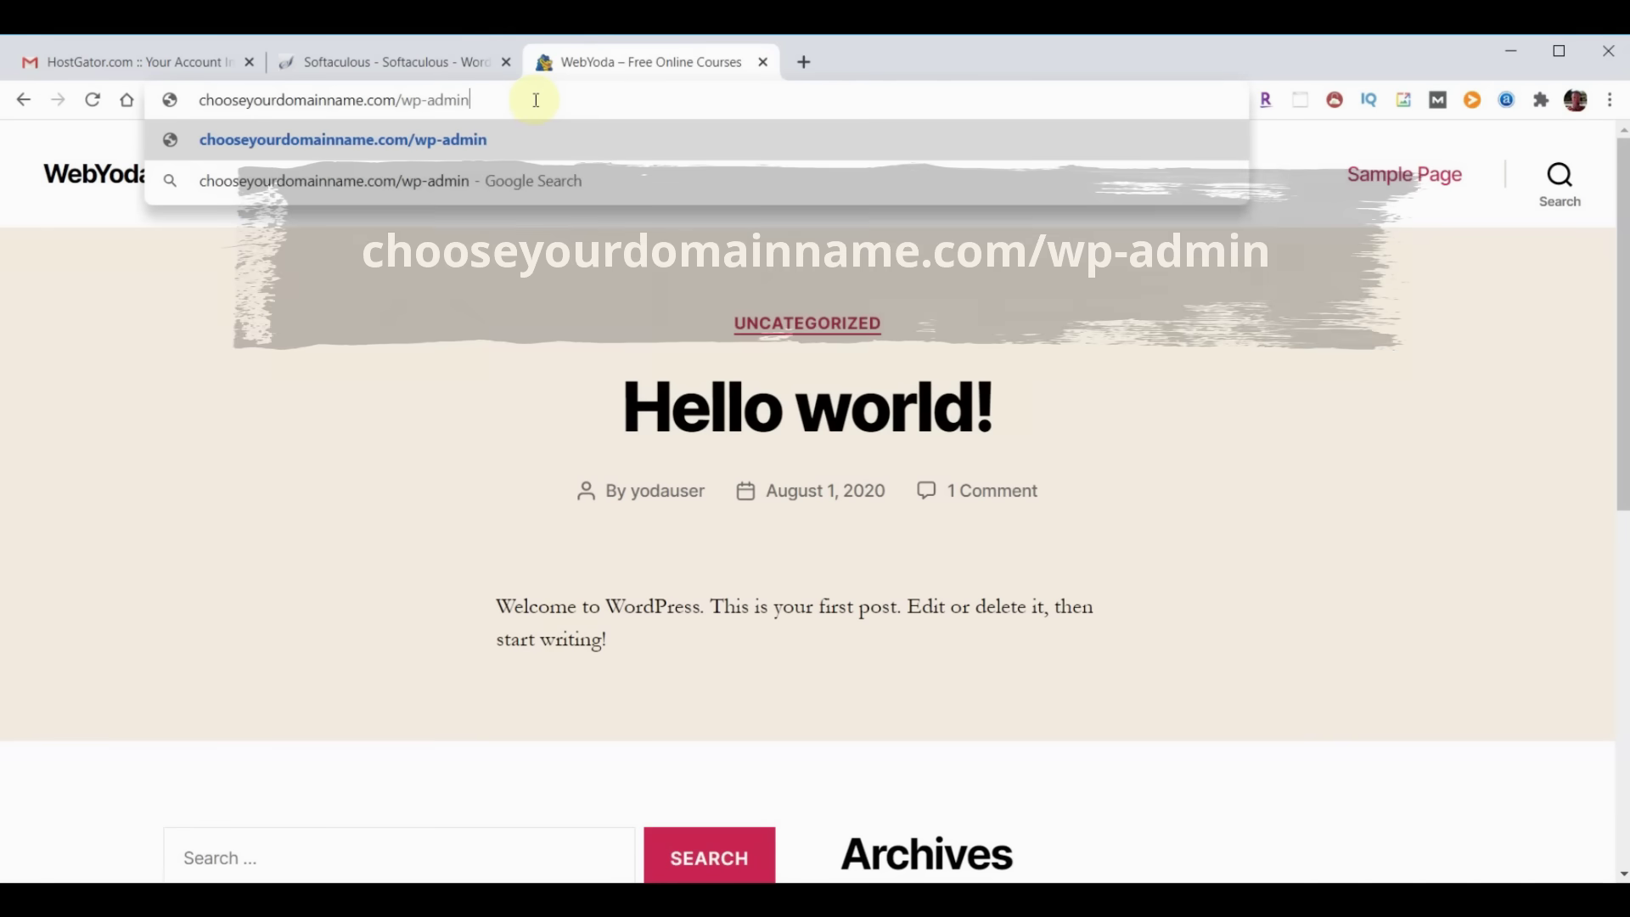
key(Return)
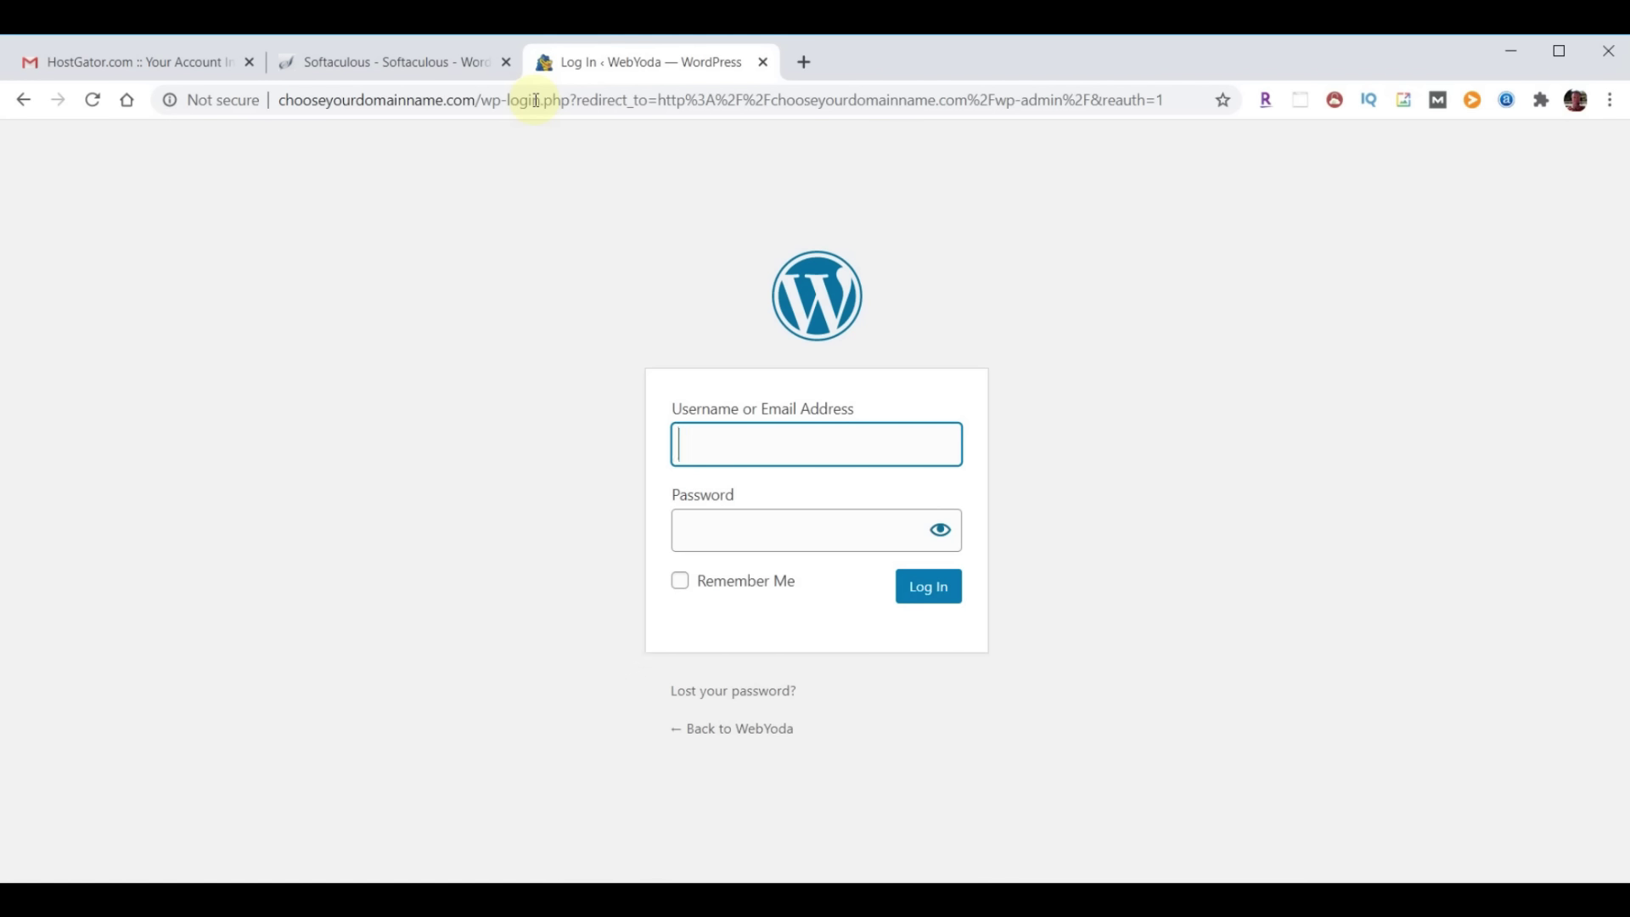
Log in to WordPress admin with the site's username and password
text(yodauser)
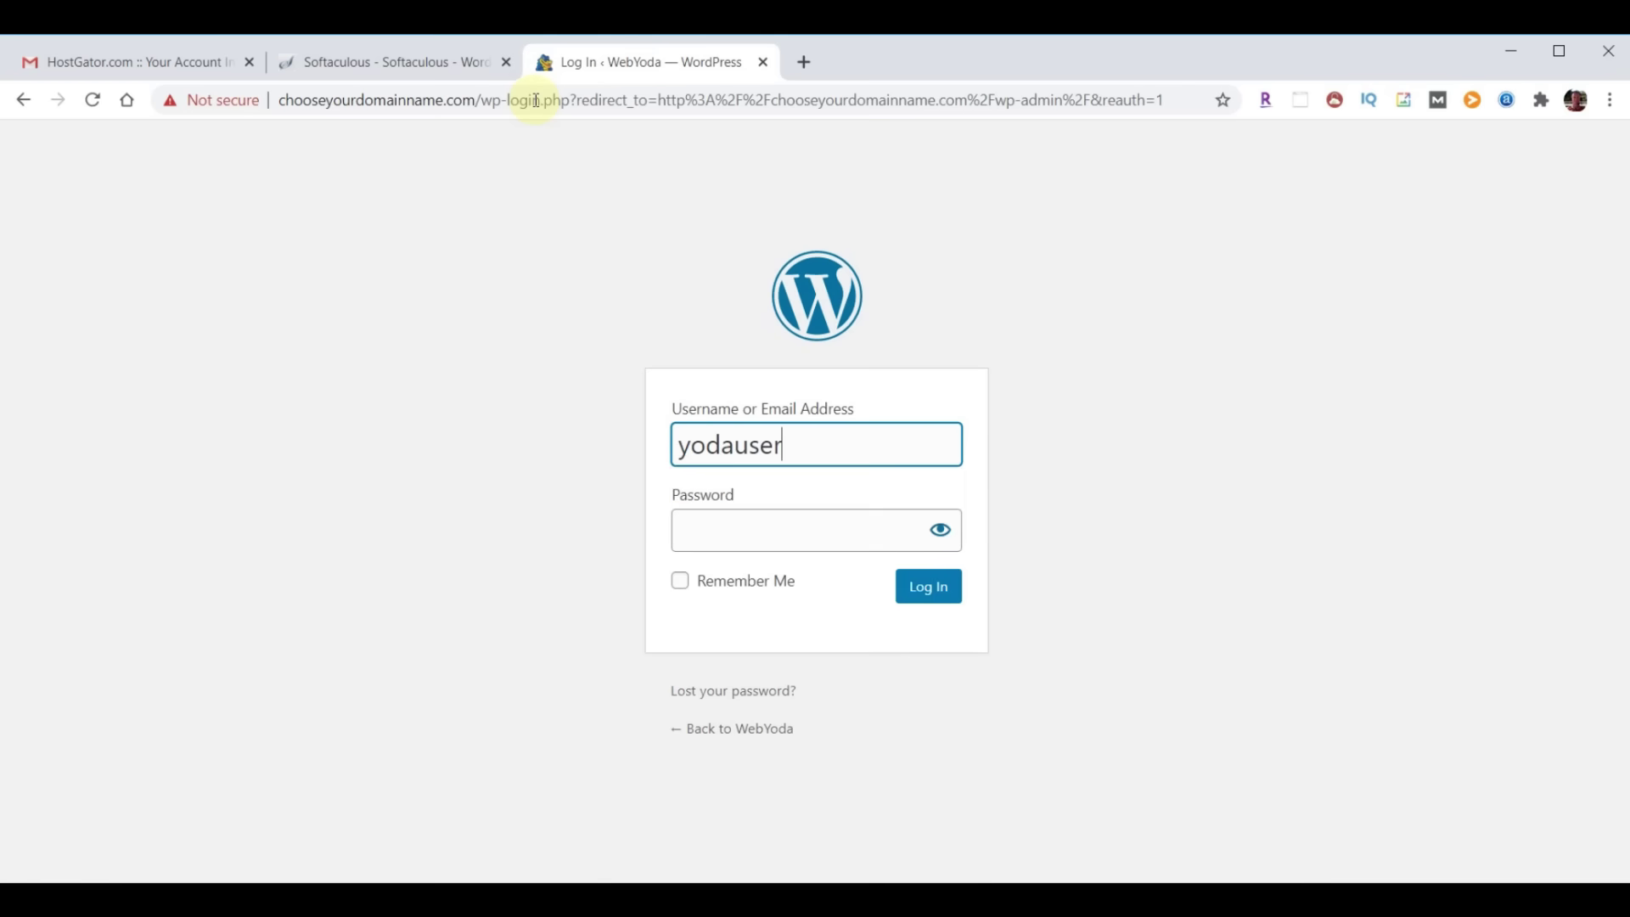
key(Tab)
click(731, 535)
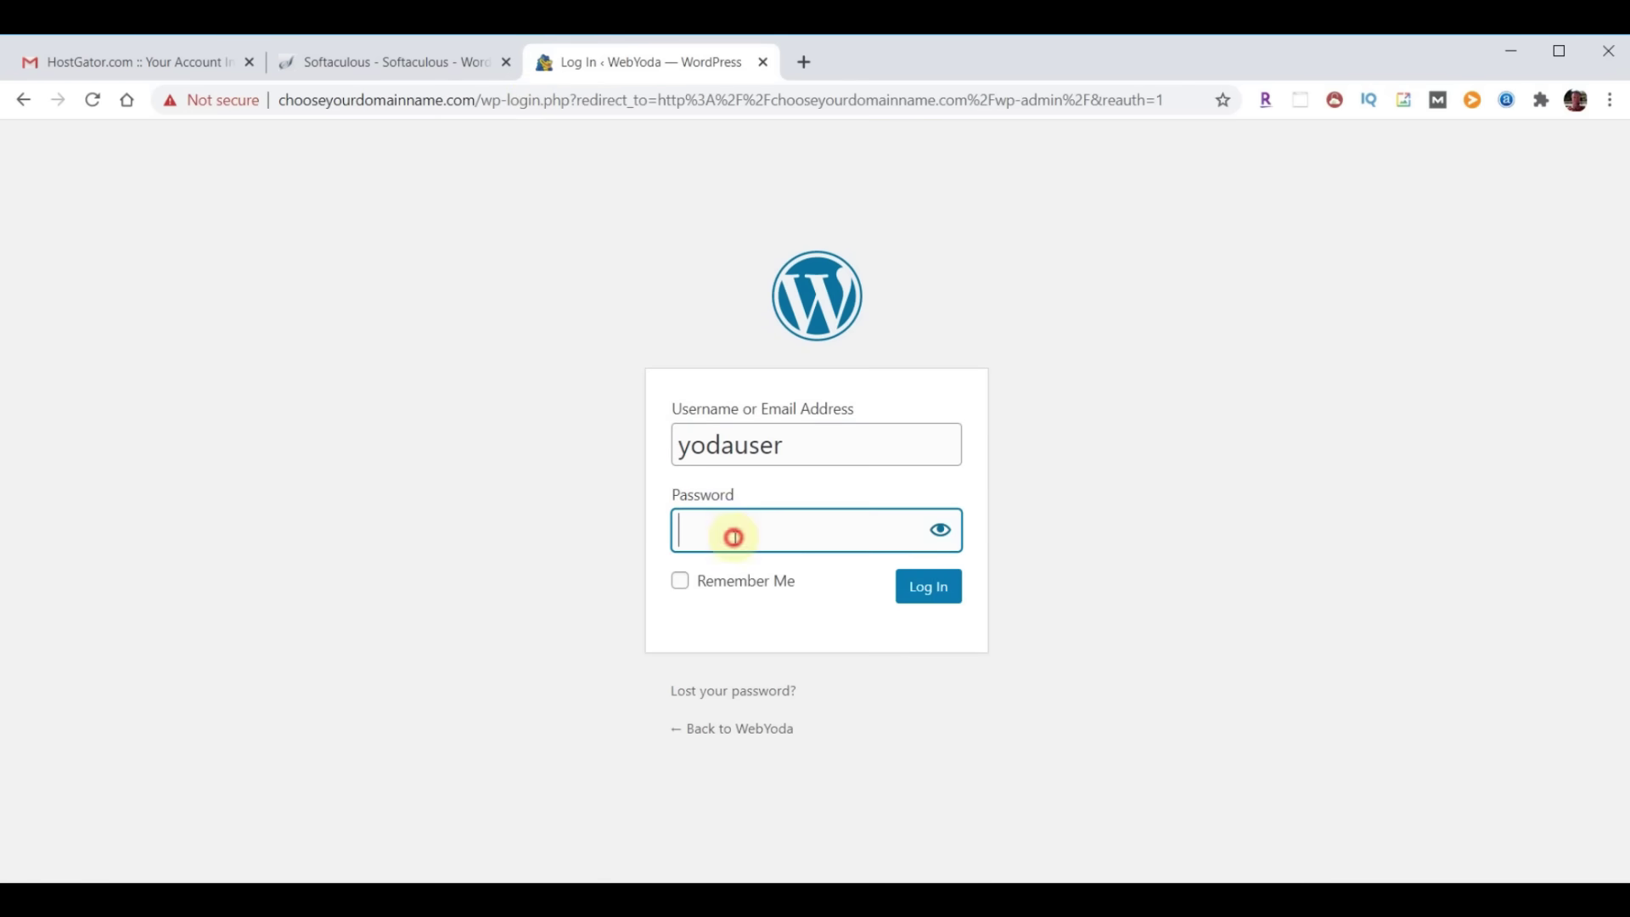
key(ctrl+v)
click(933, 594)
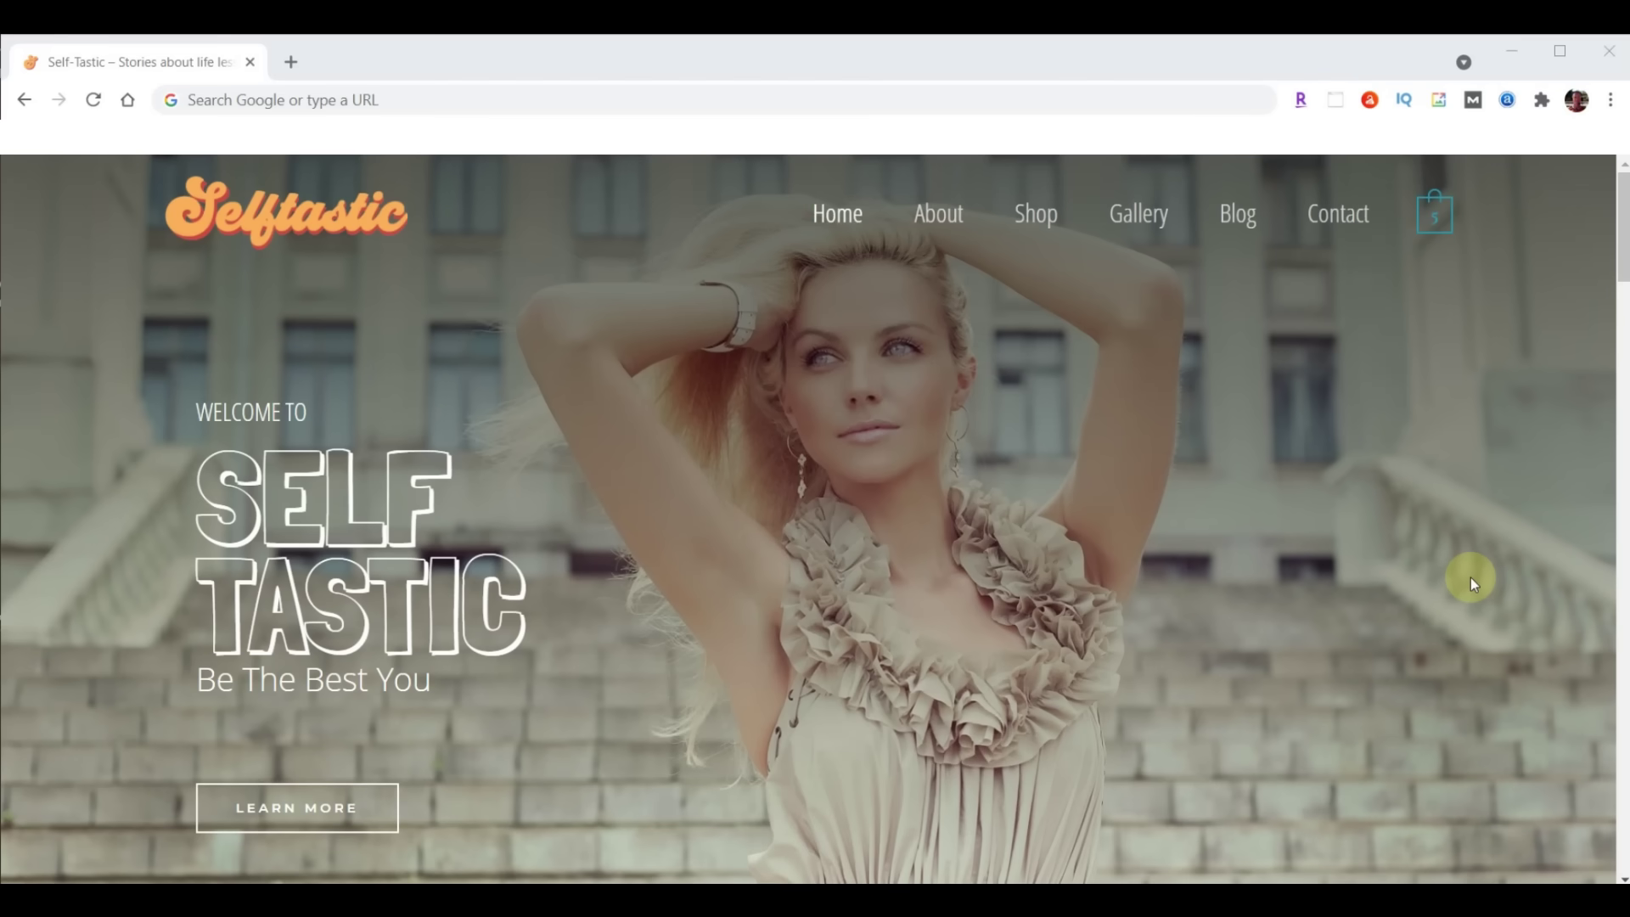
Log in to the Selftastic dashboard at sample.self-tastic.com/wp-admin
click(421, 102)
text(sample.self-tastic.com/wp-admin)
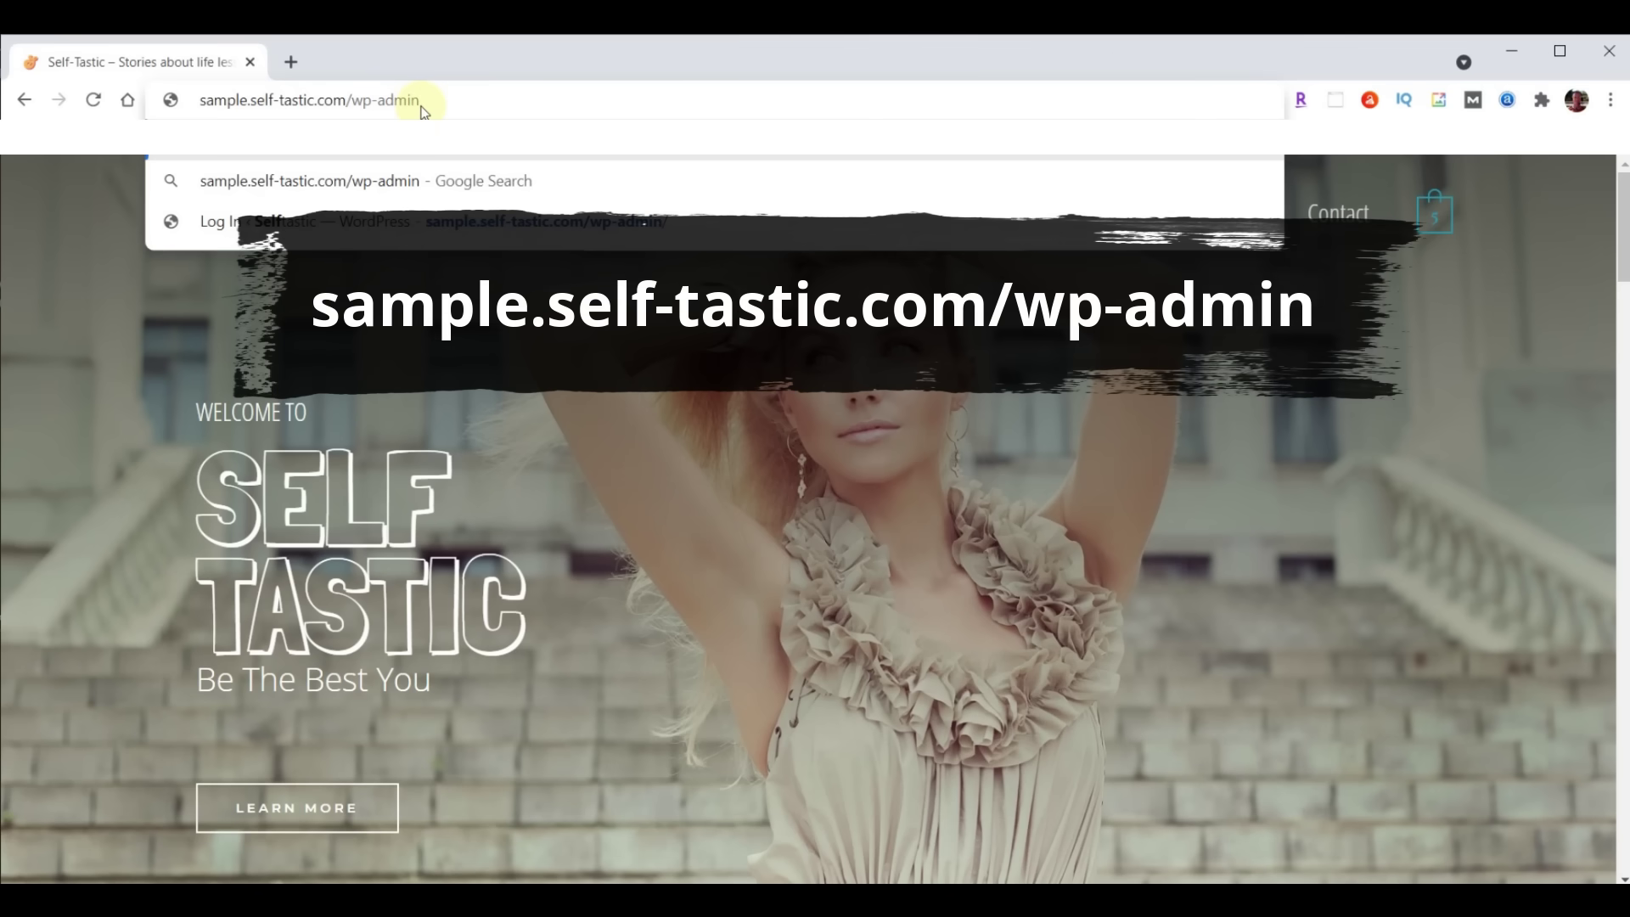
key(Return)
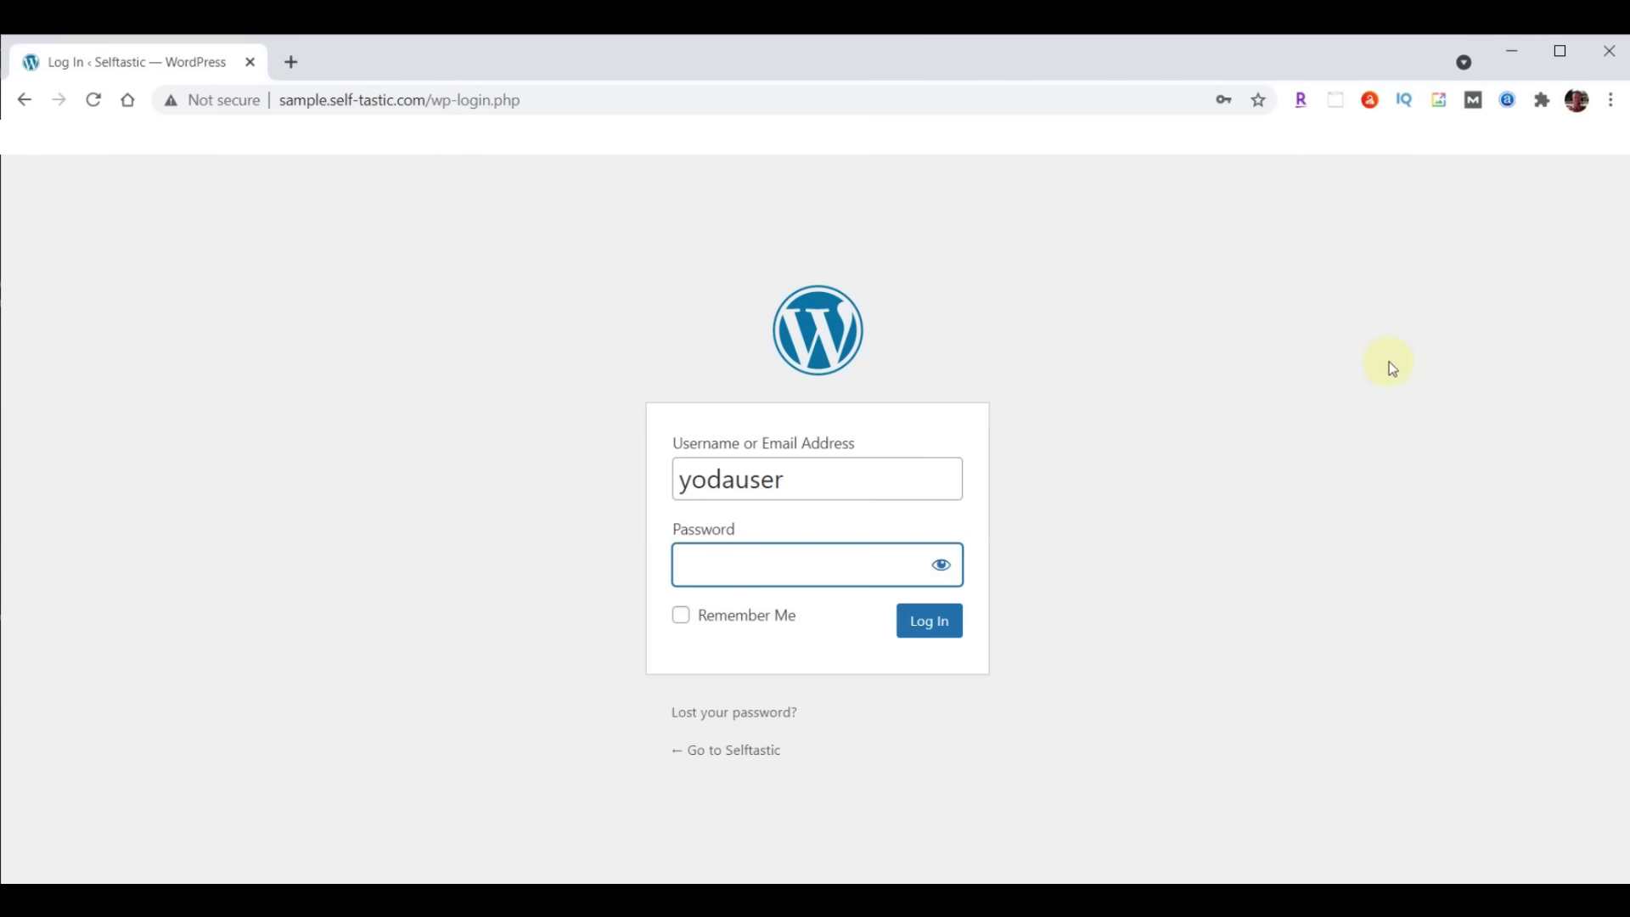
key(ctrl+v)
click(904, 628)
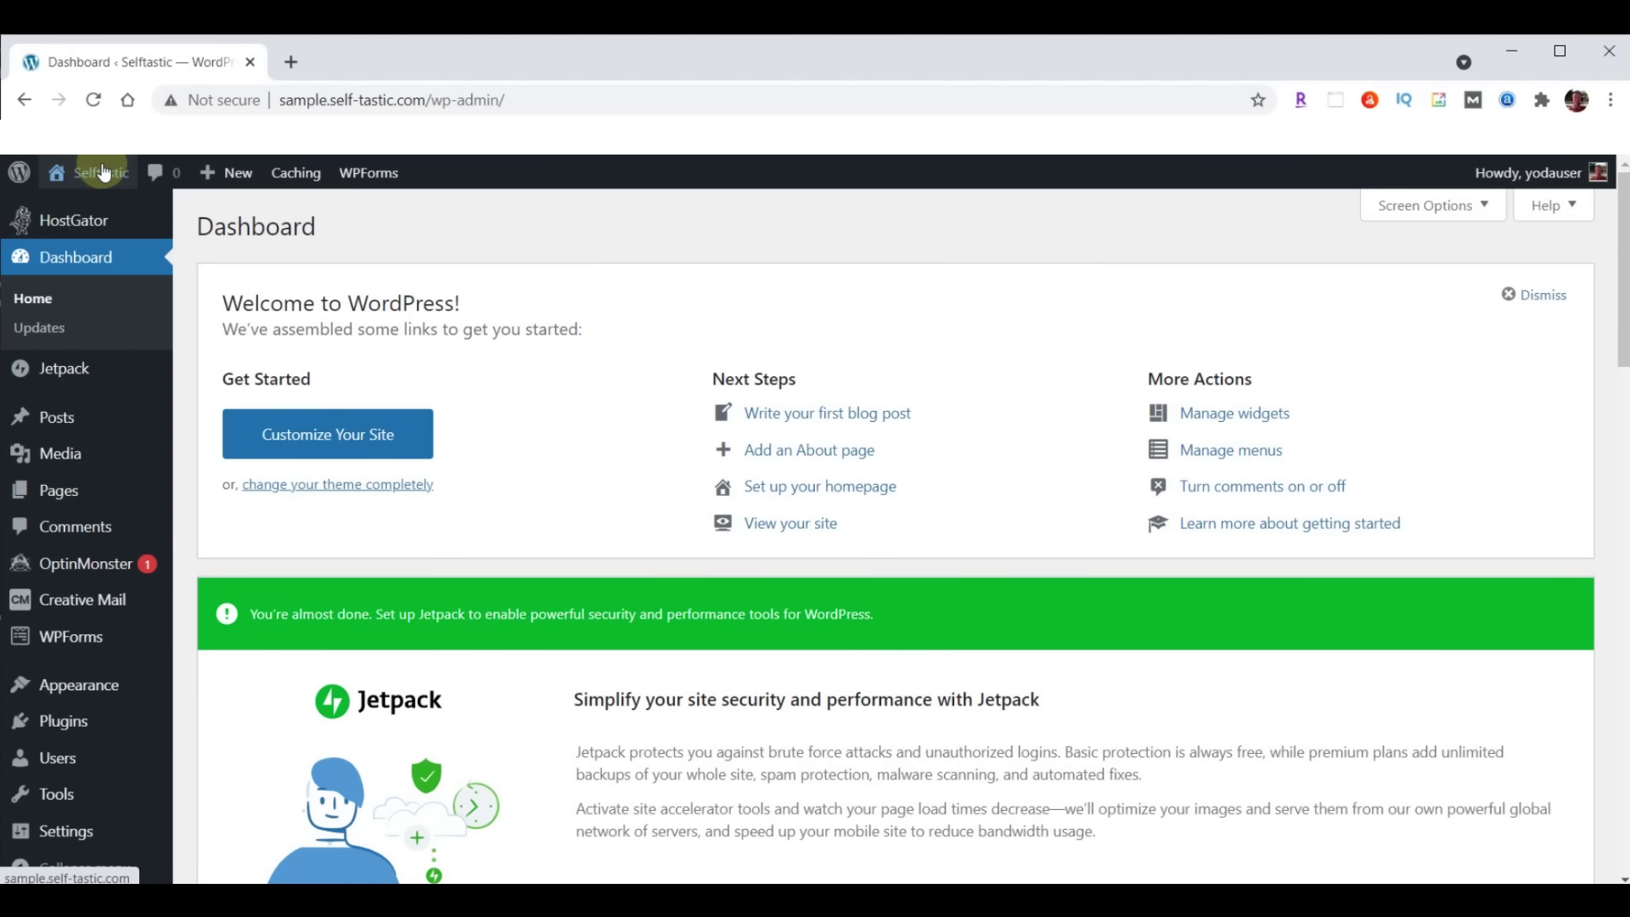
Open the Selftastic front page via Visit Site in a new tab
mouse_move(101, 176)
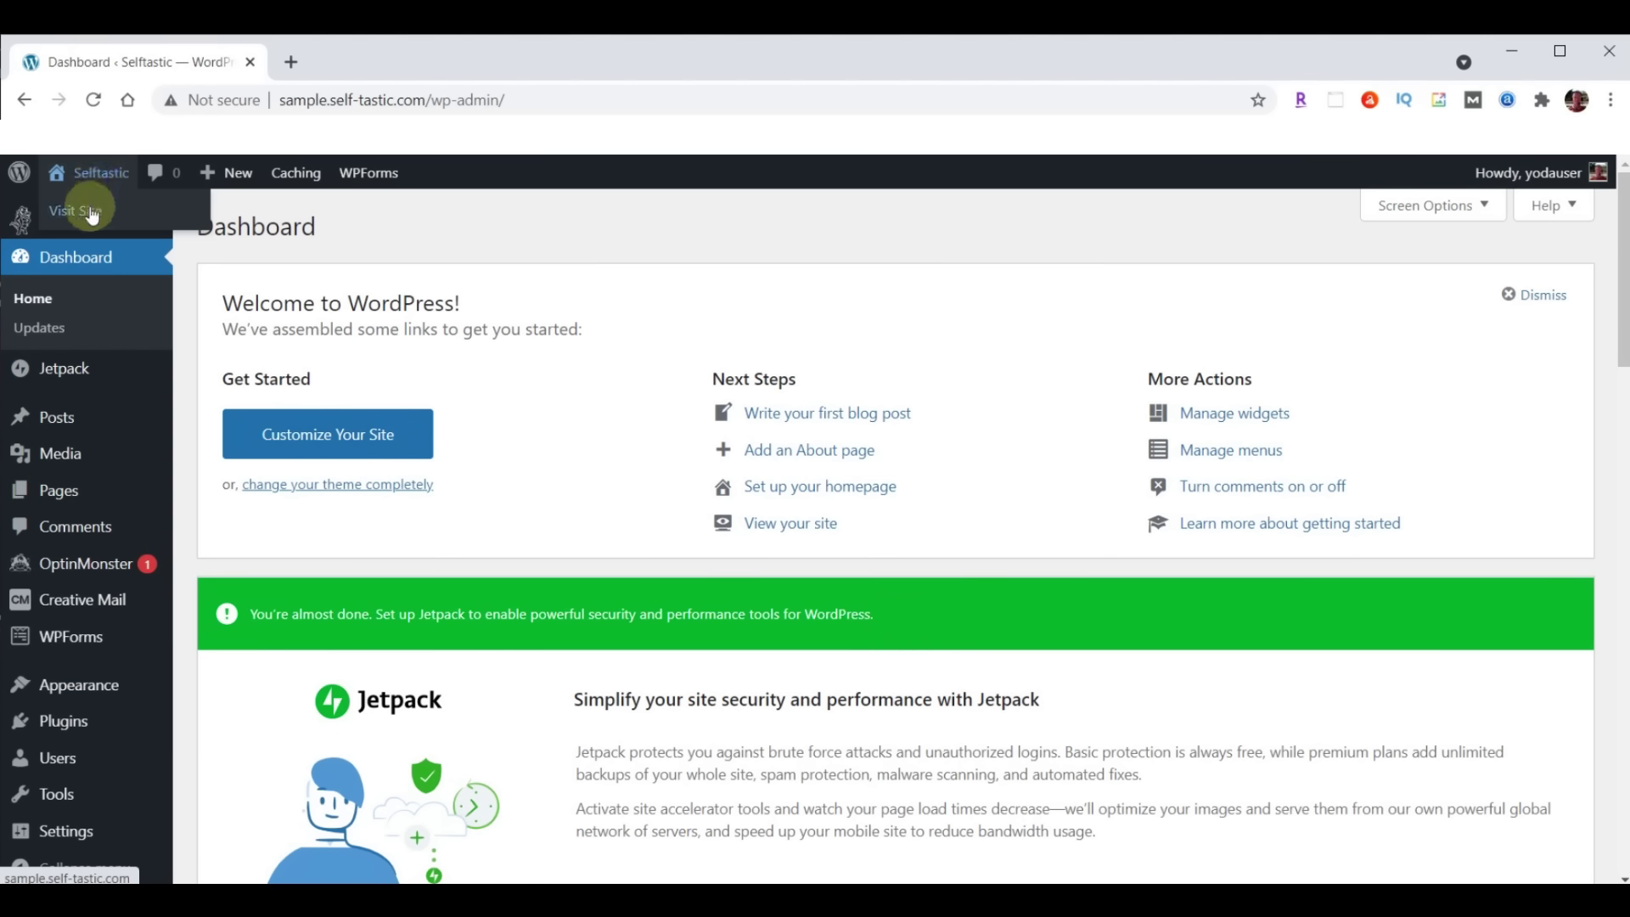
right_click(94, 211)
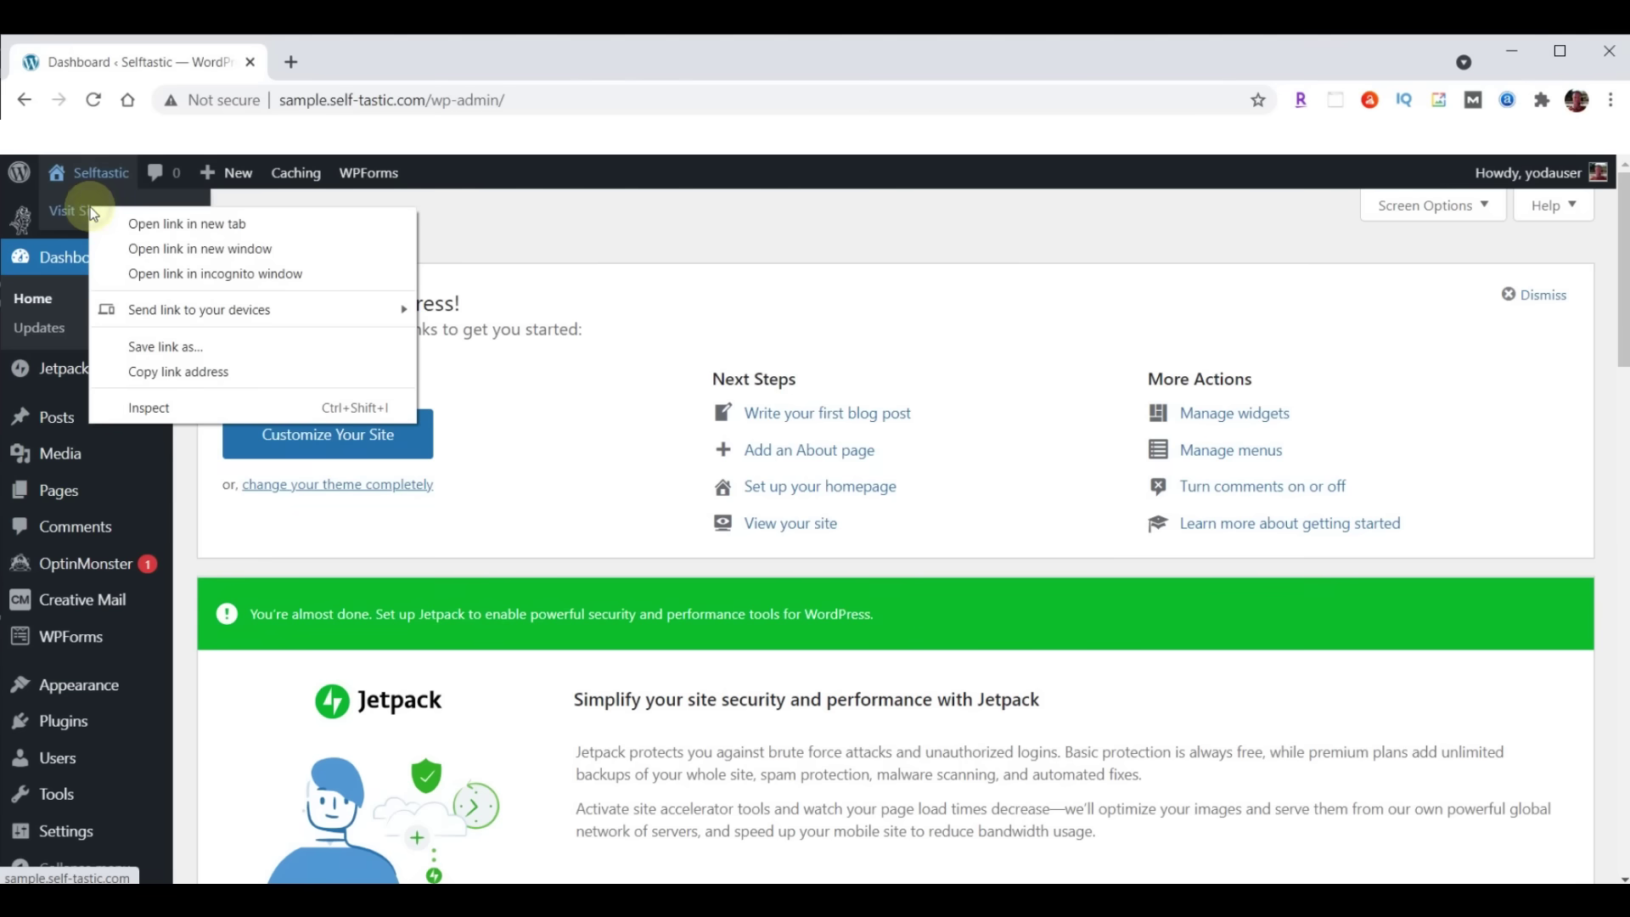
click(183, 225)
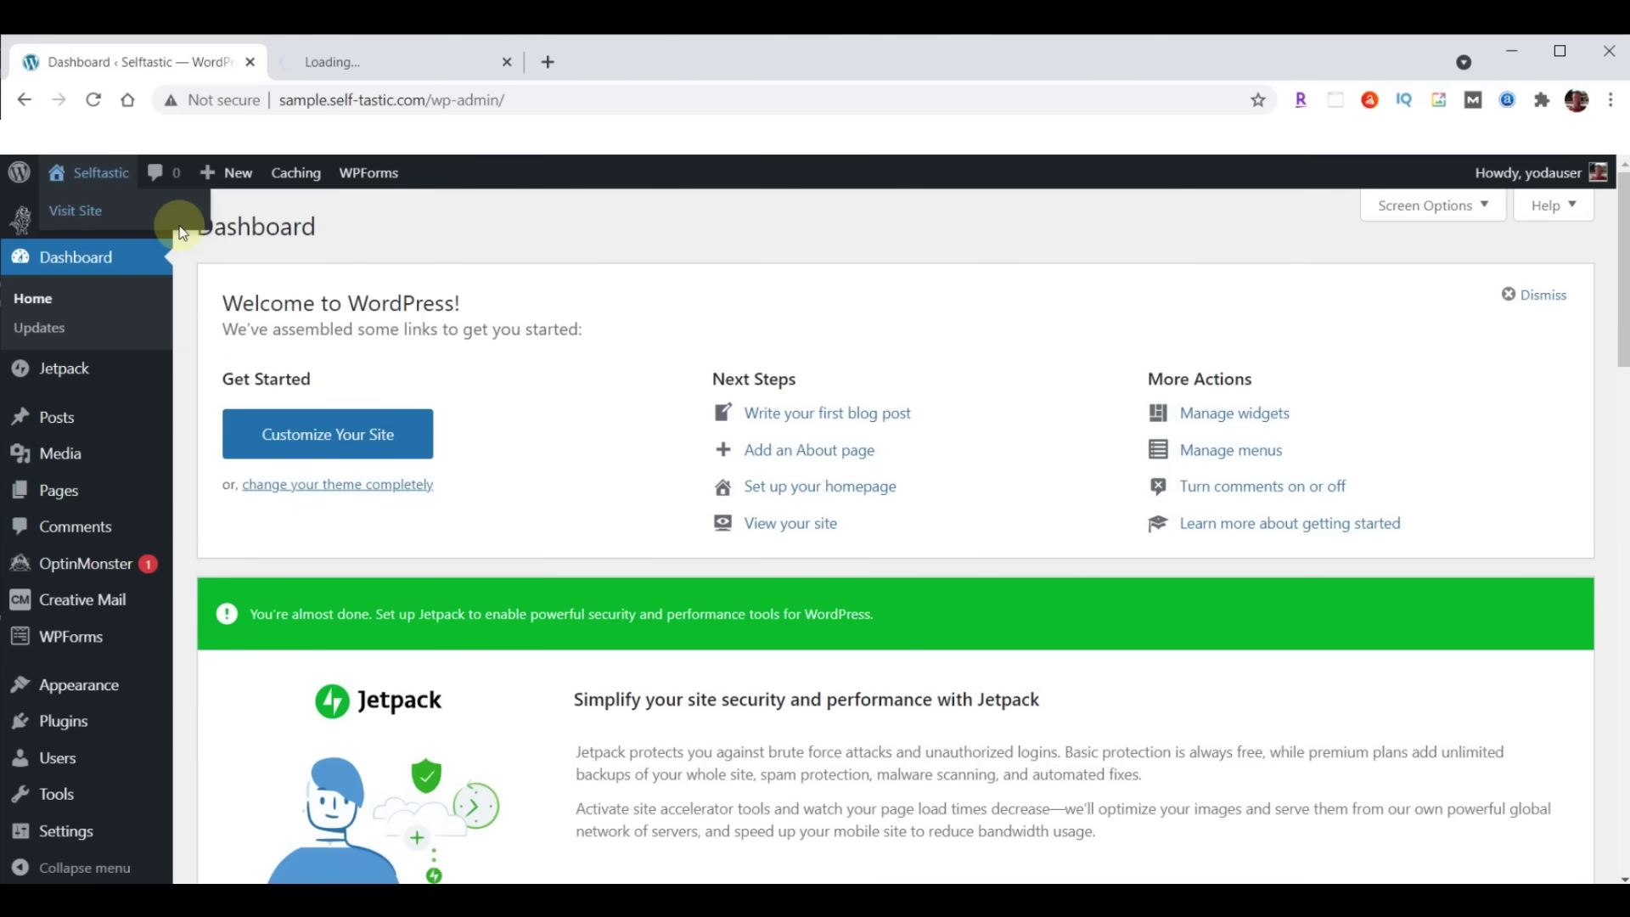
click(383, 62)
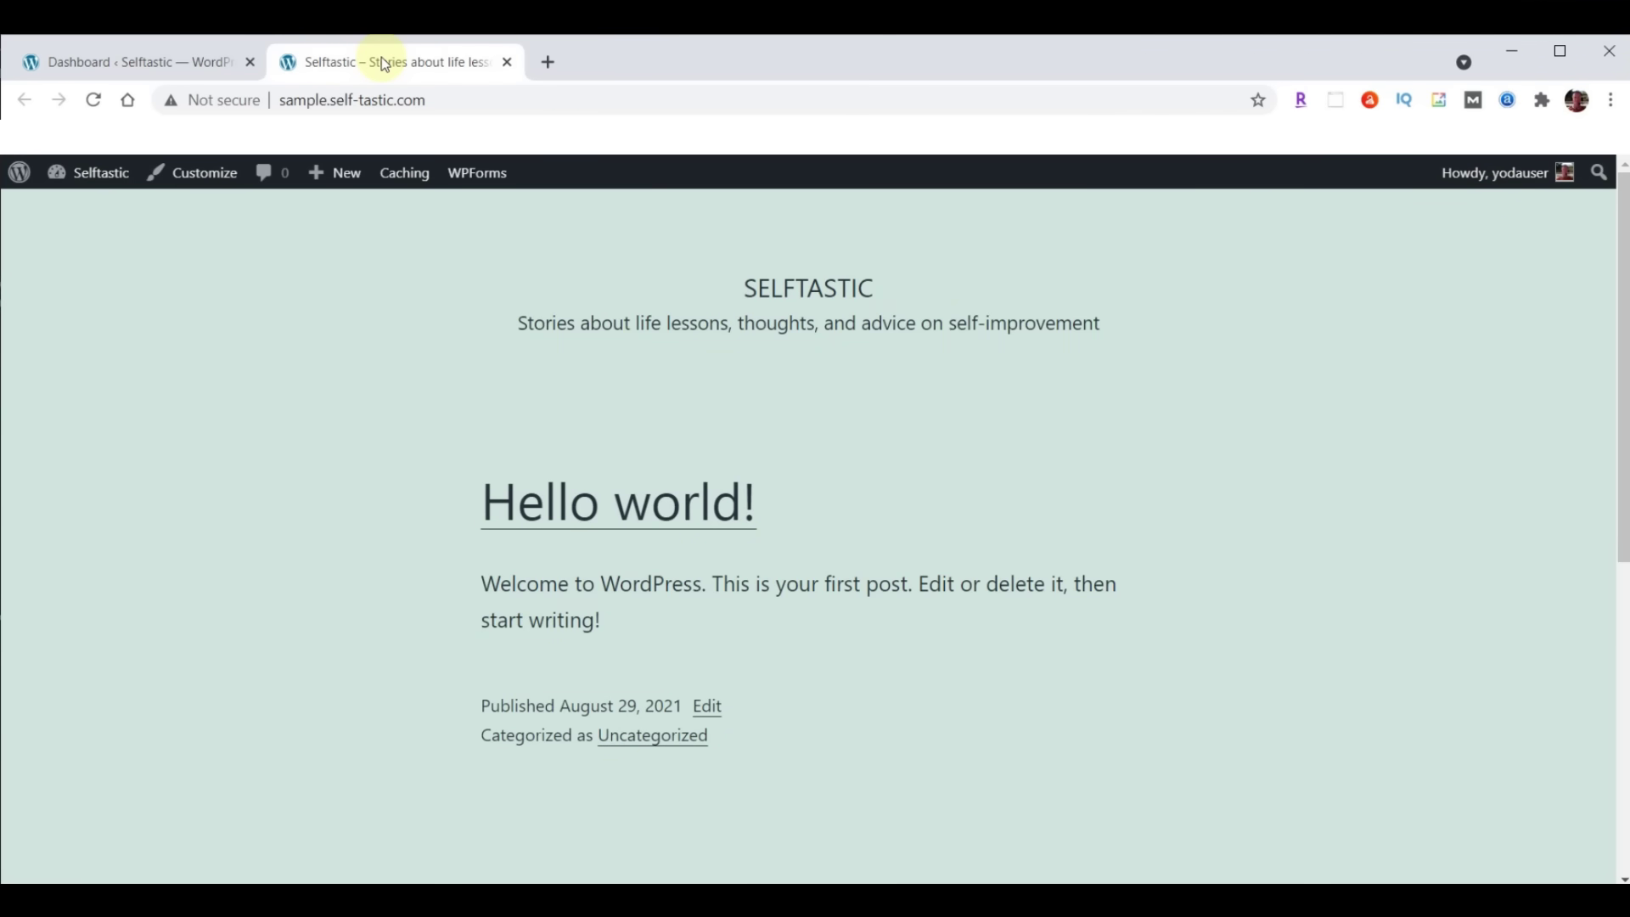
Enter self-tastic.com as the address in another new tab
drag(330, 99, 435, 99)
key(ctrl+c)
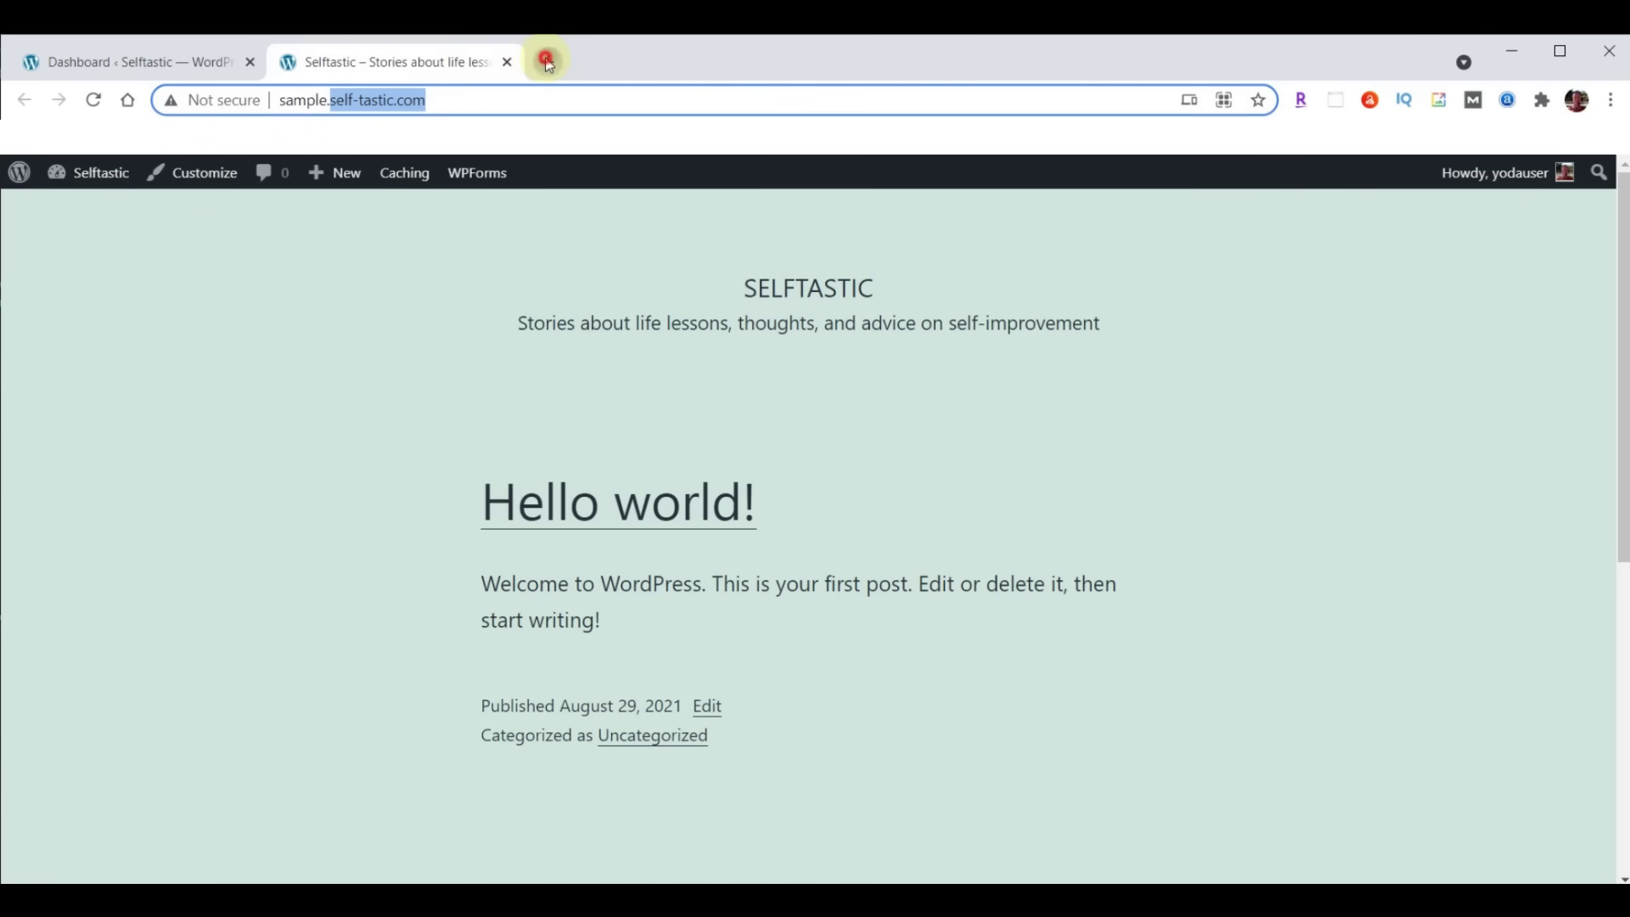
click(548, 62)
click(499, 102)
key(ctrl+v)
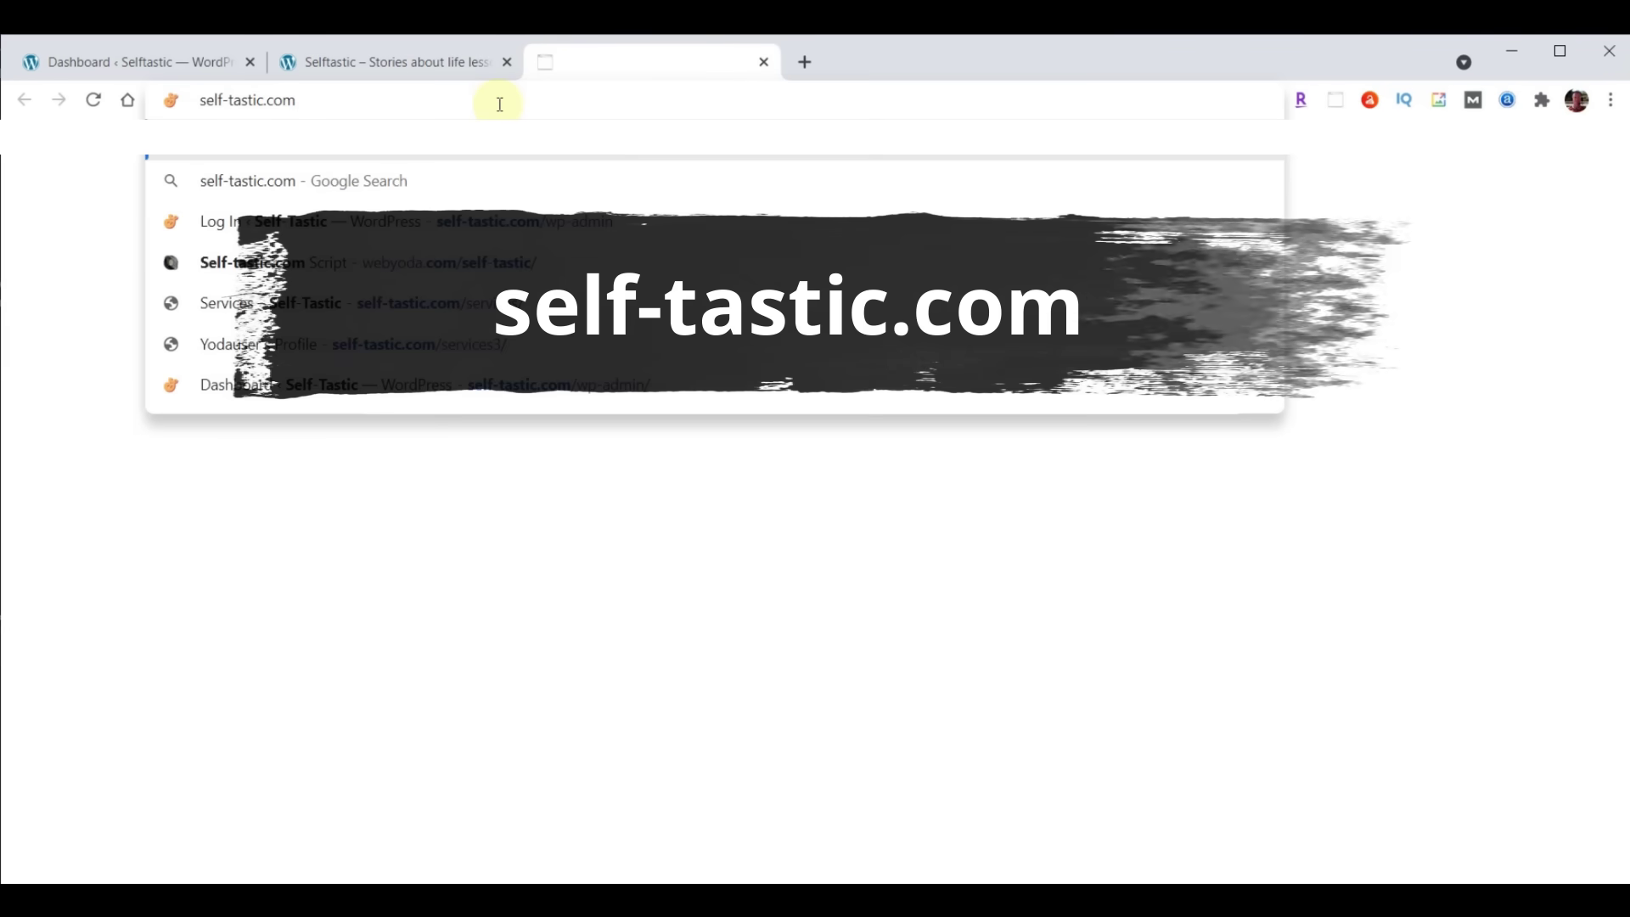
Load self-tastic.com, then open the Self-Tastic.com Script doc at webyoda.com/selftastic in another tab
key(Return)
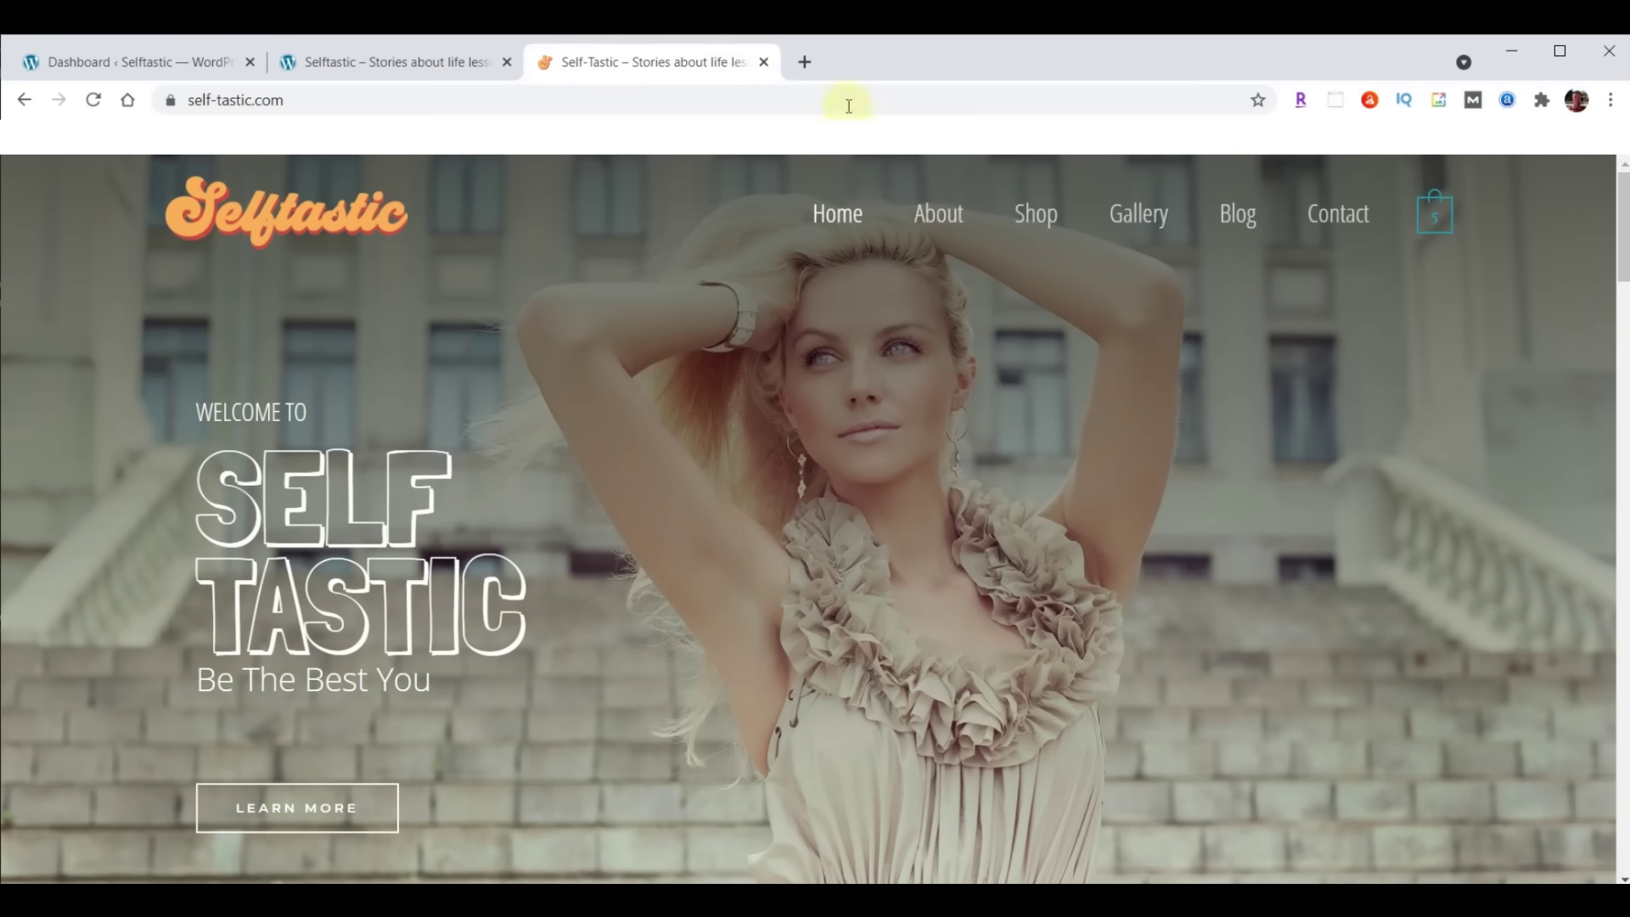
click(805, 62)
text(webyoda.com/selftastic)
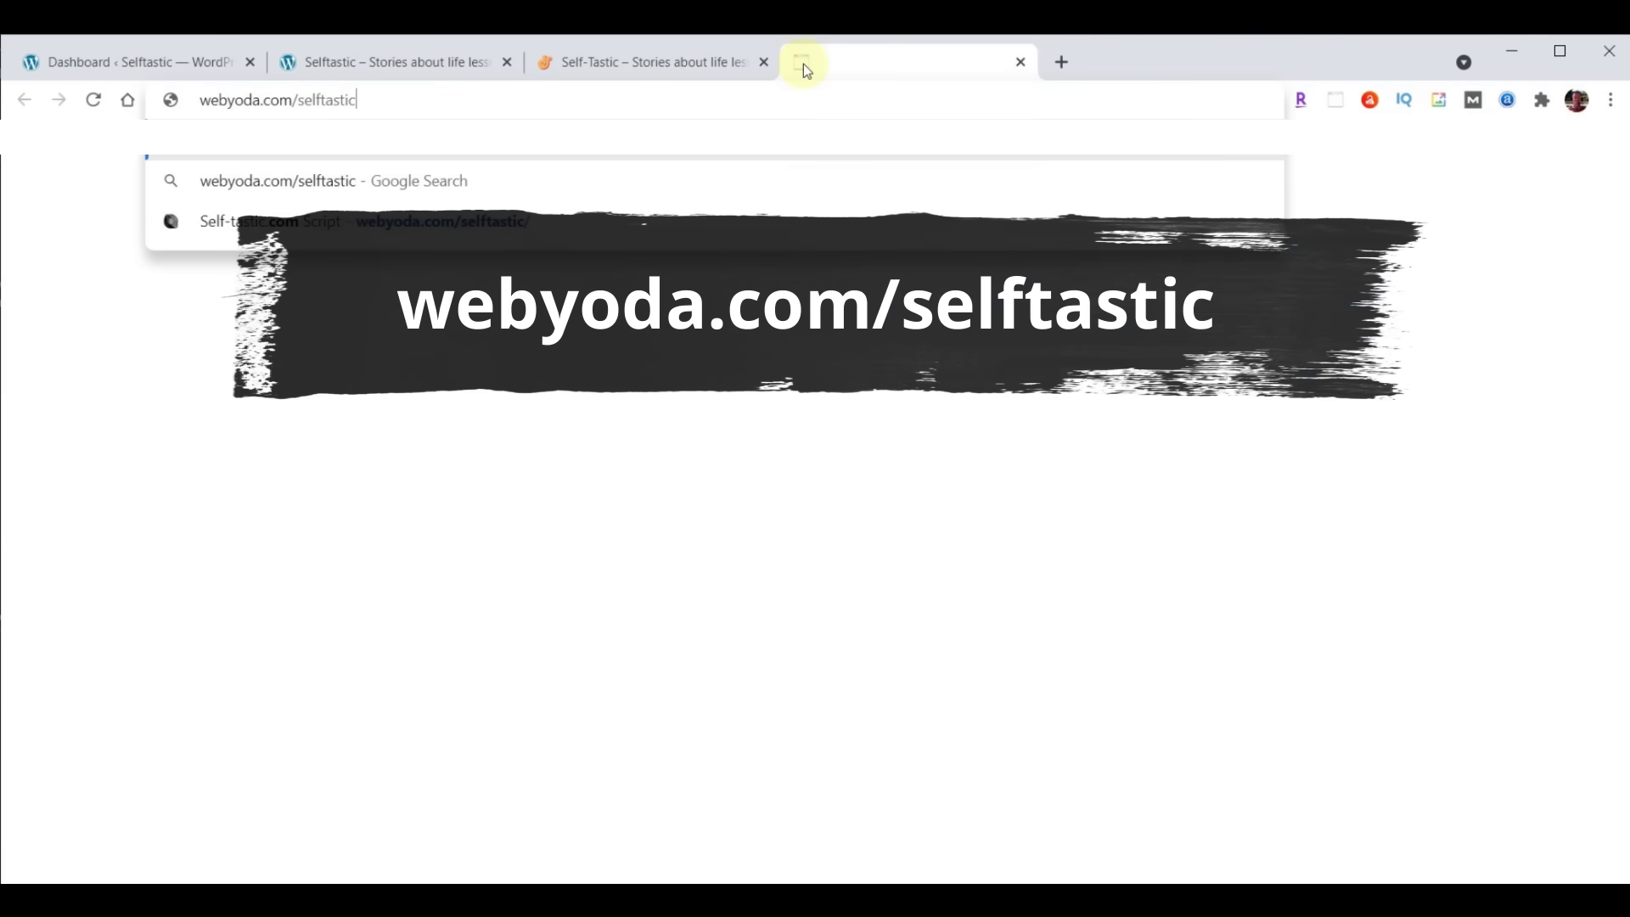
key(Return)
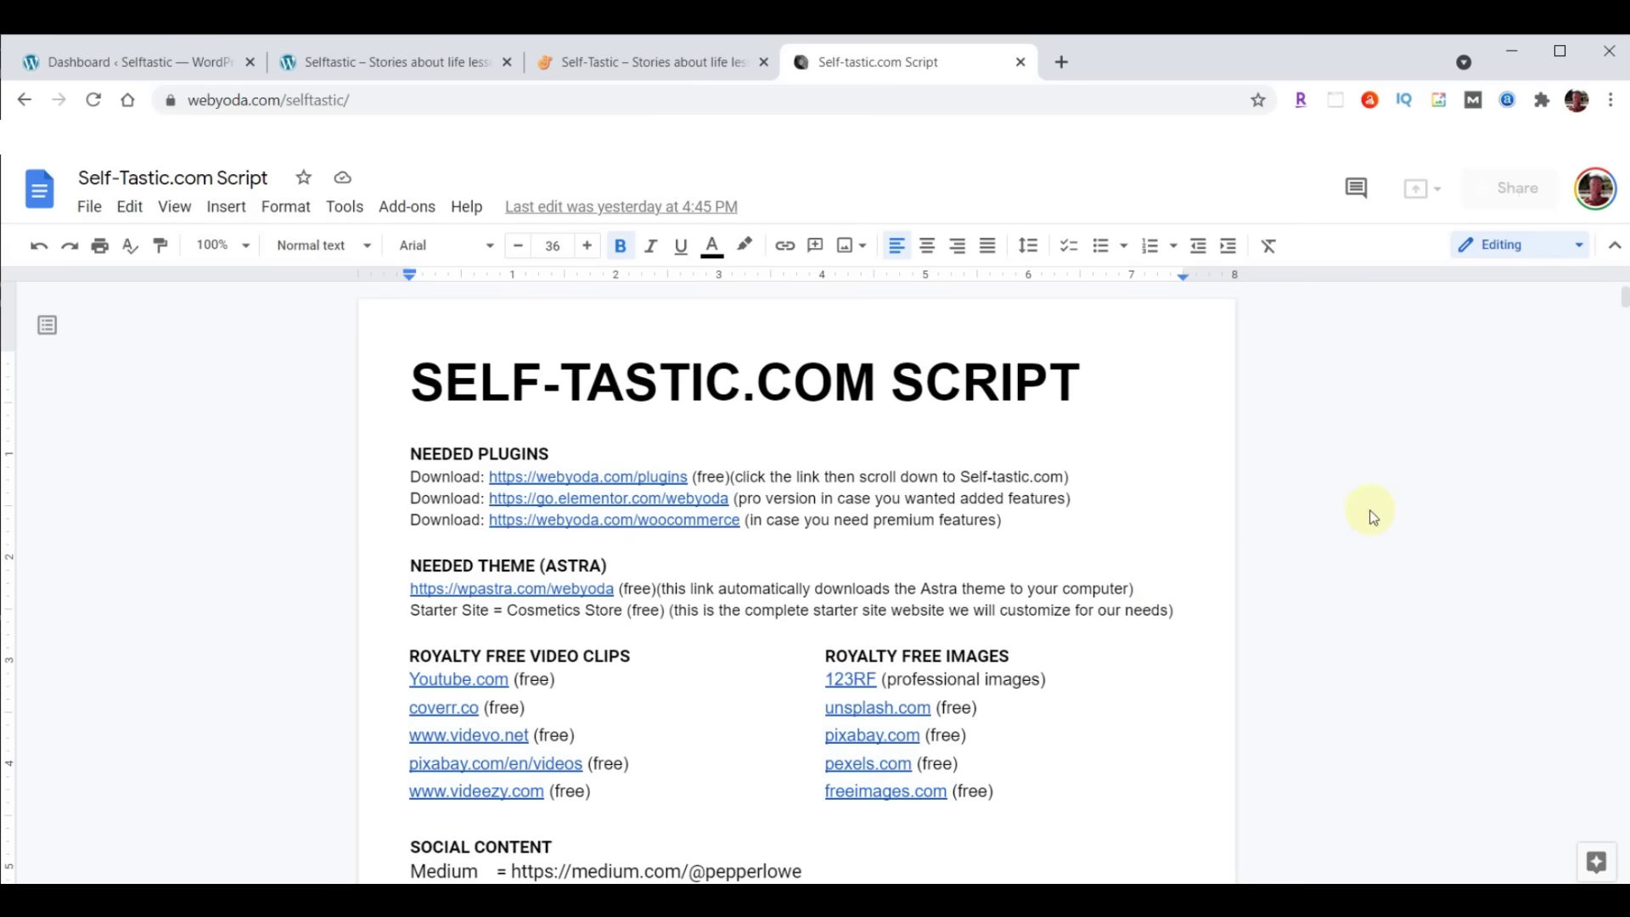
Download content-selftastic.zip (57.5 MB) from the webyoda.com/content resources page
click(1061, 65)
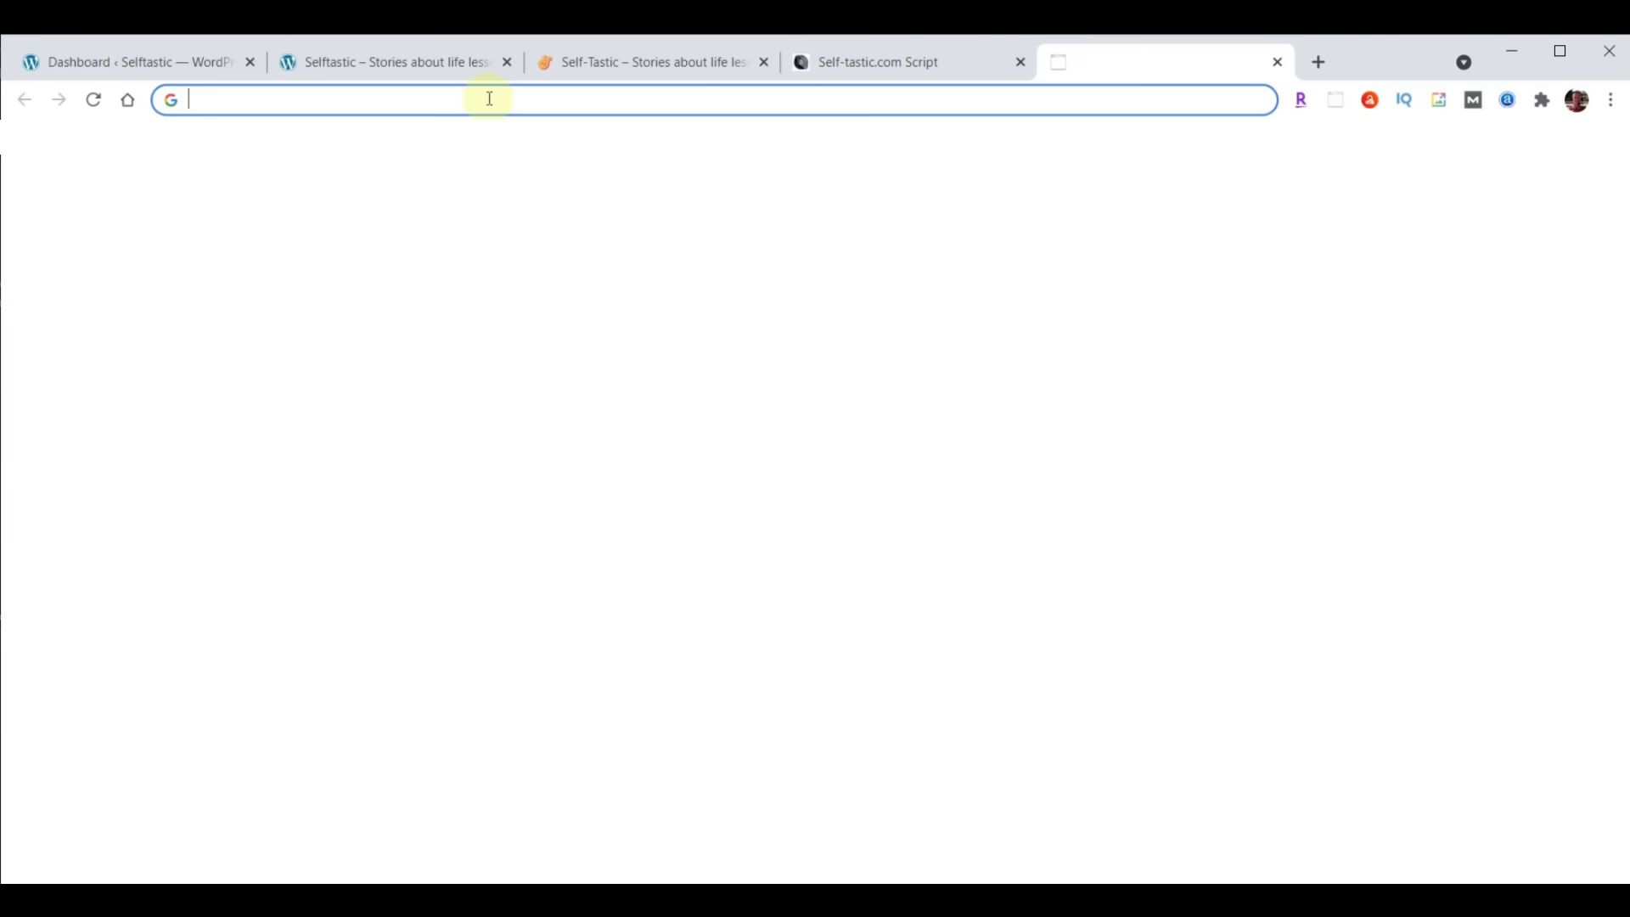
text(webyoda.com/content)
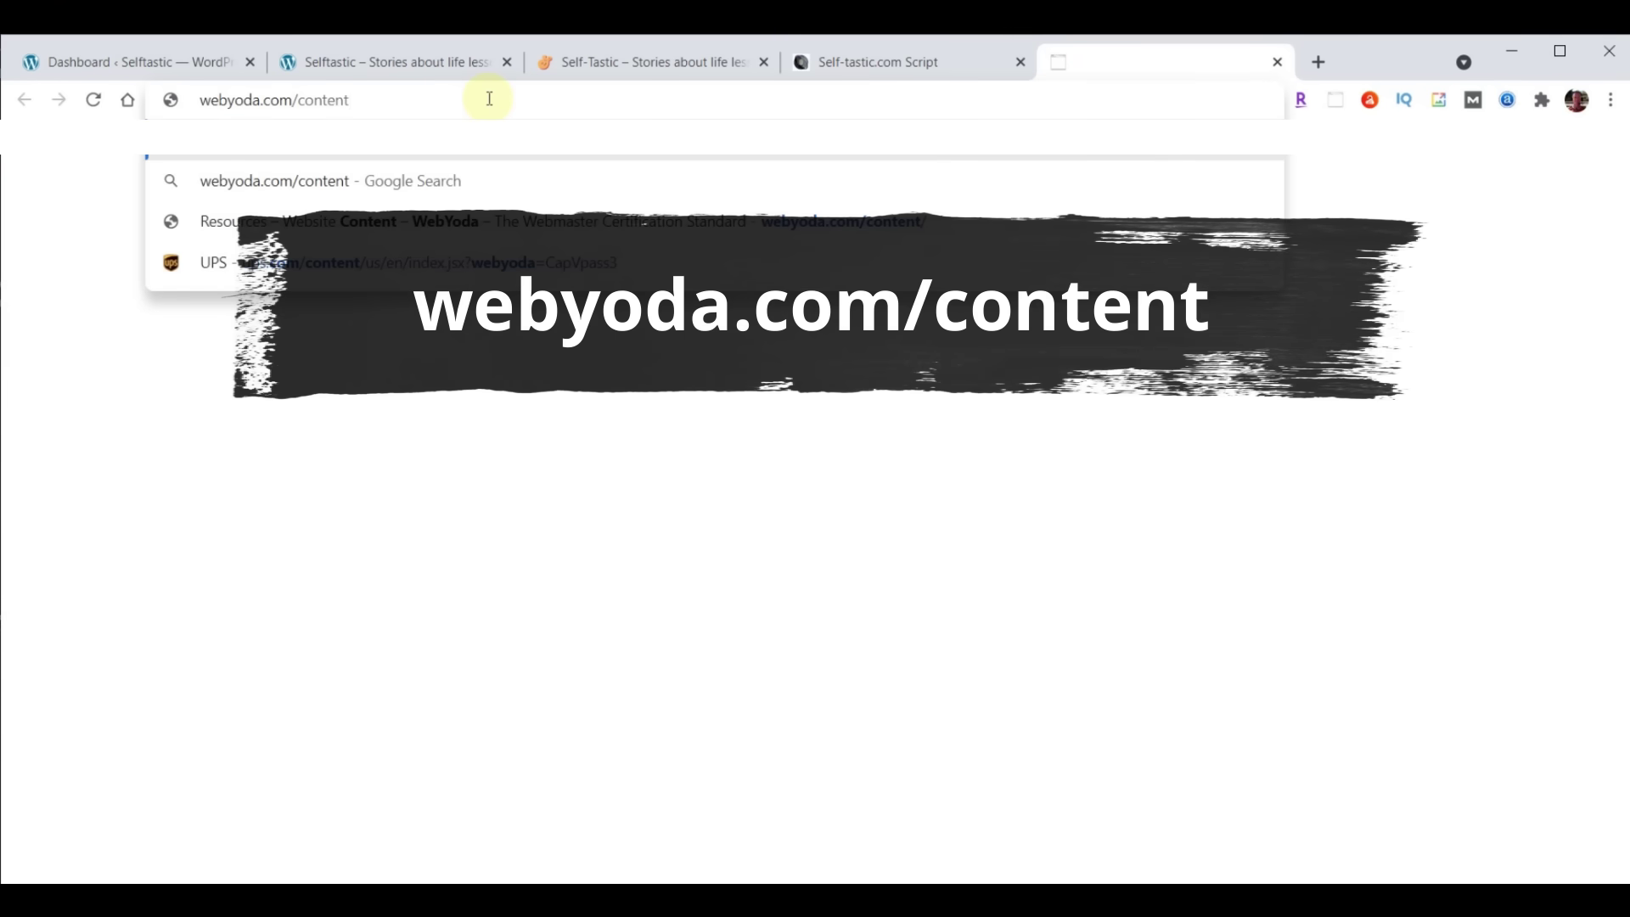
key(Return)
scroll(1474, 453, down, 12)
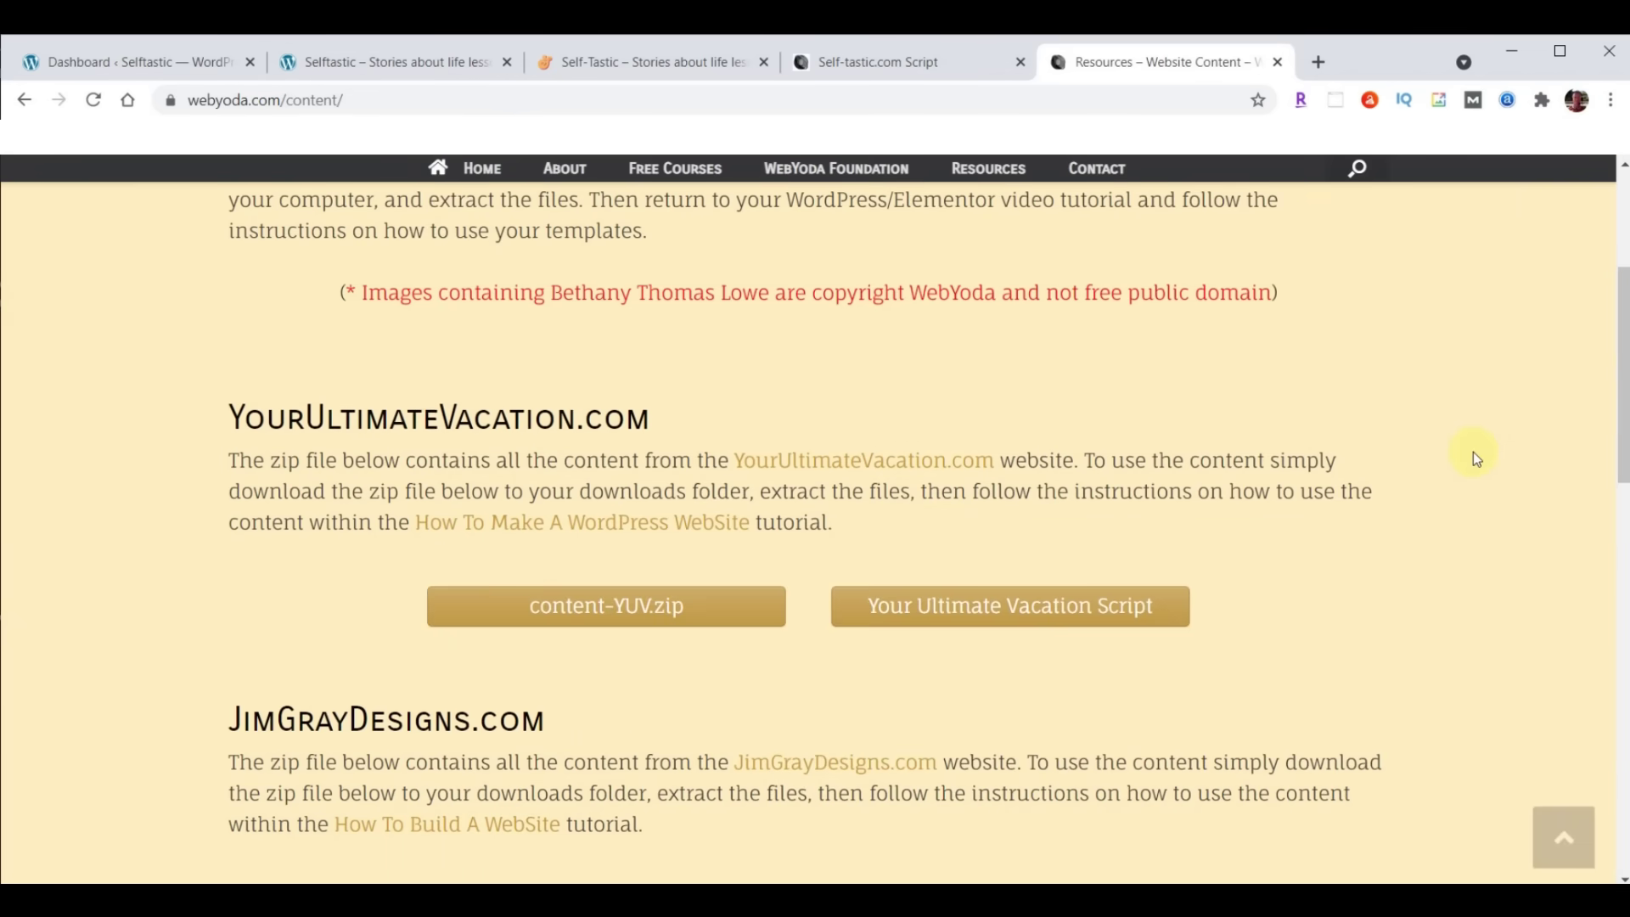
scroll(1475, 459, down, 3)
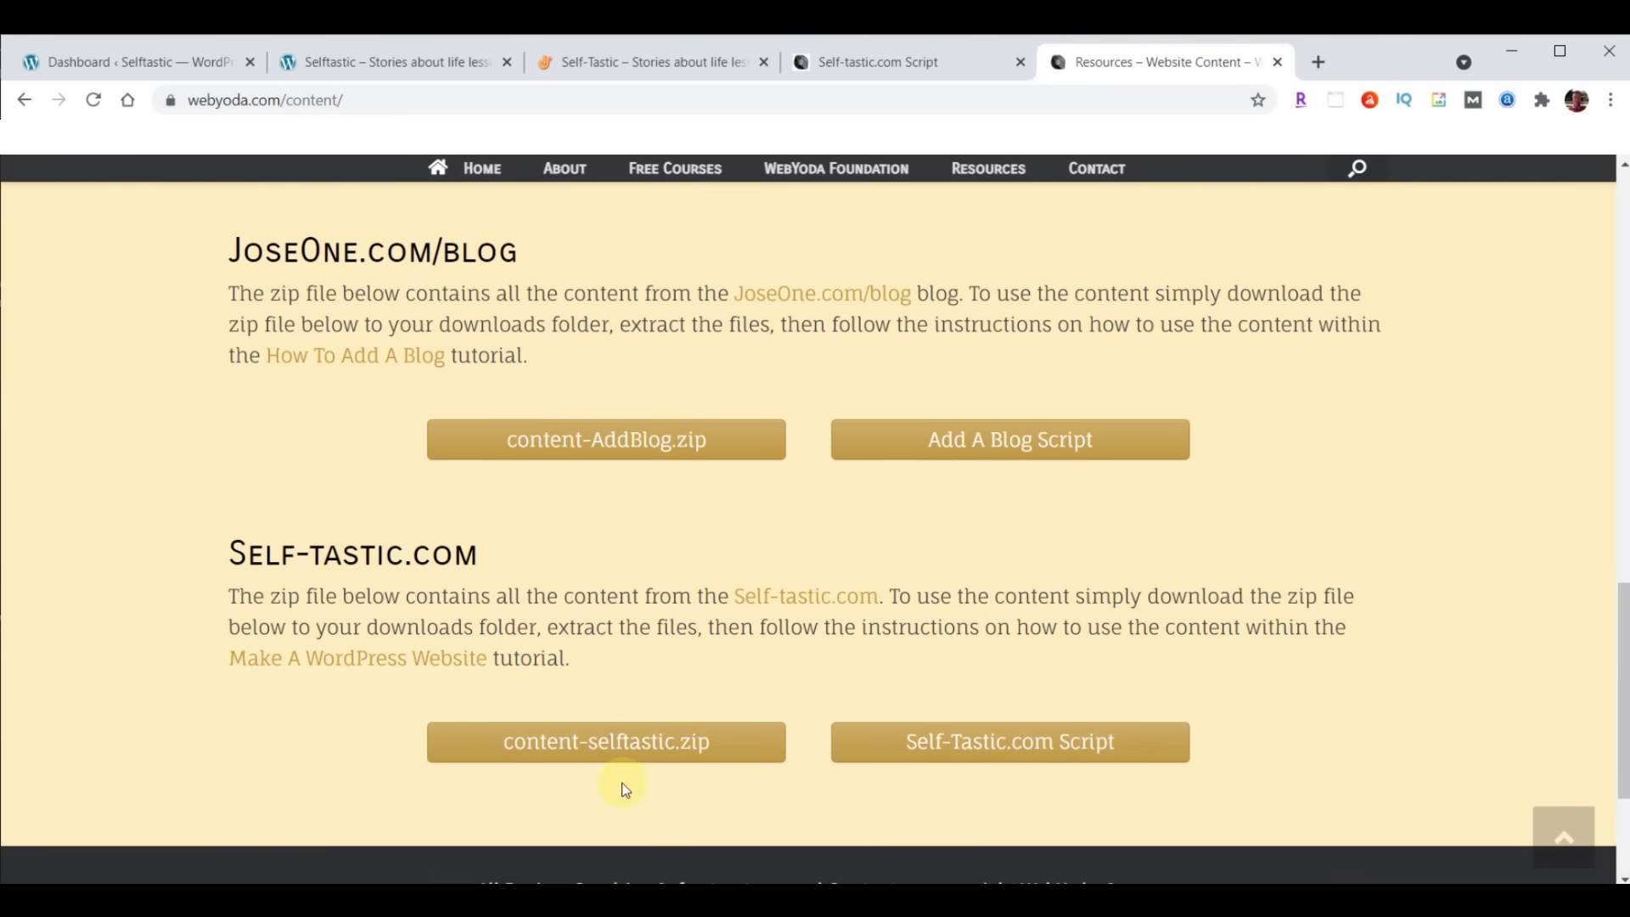
click(609, 739)
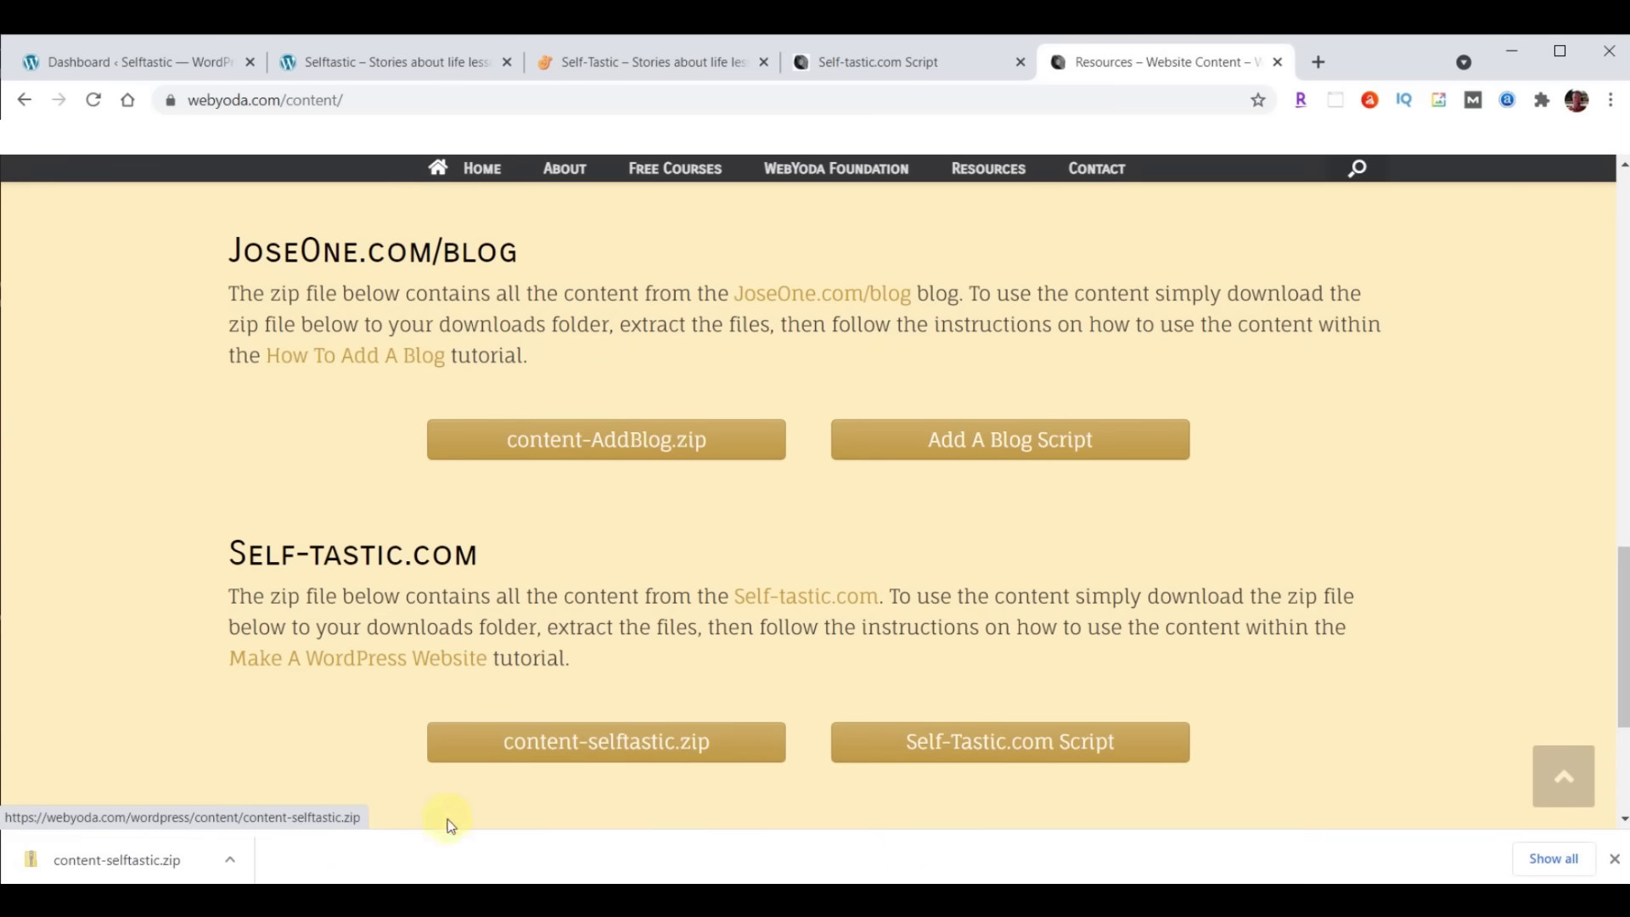
click(229, 864)
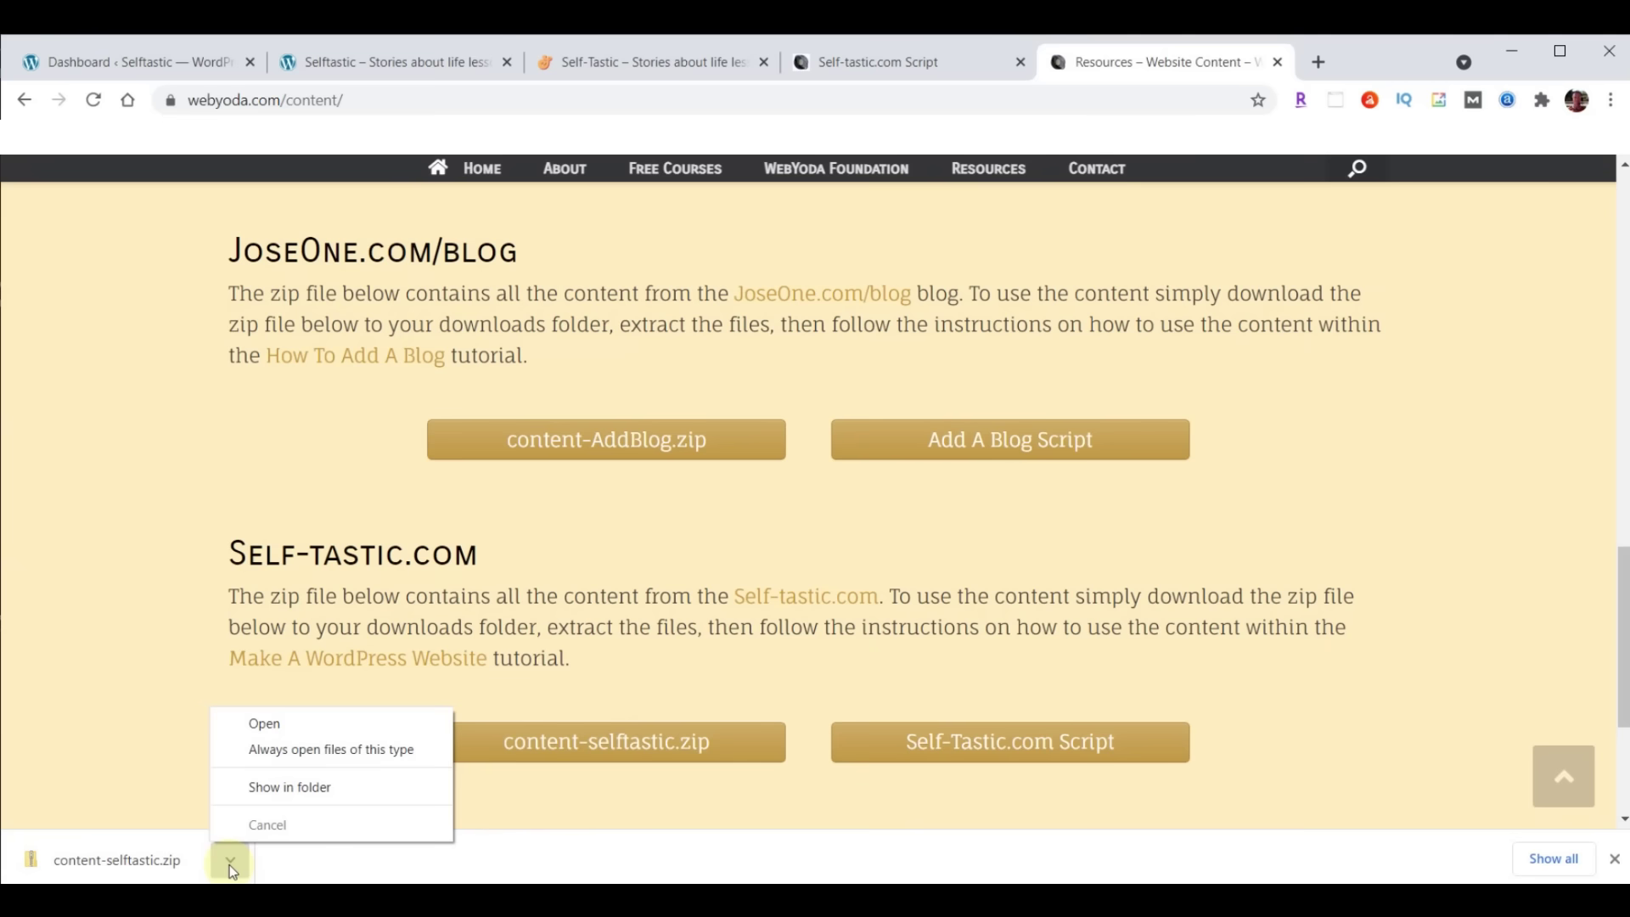
Extract the downloaded content-selftastic.zip into its content-selftastic folder
click(271, 787)
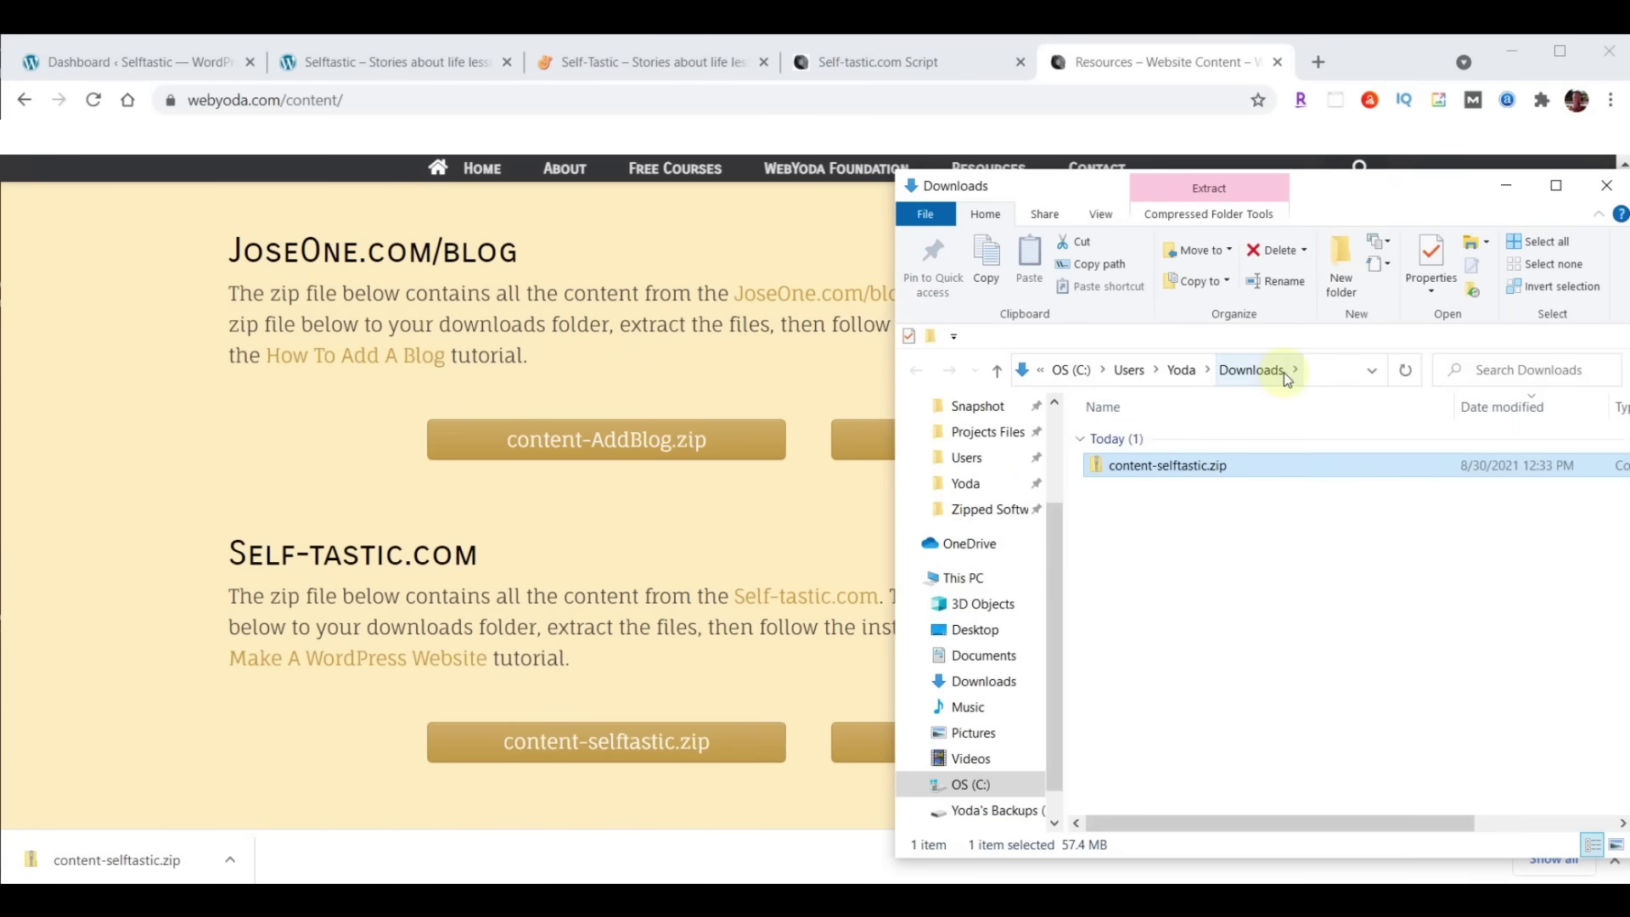
right_click(1139, 467)
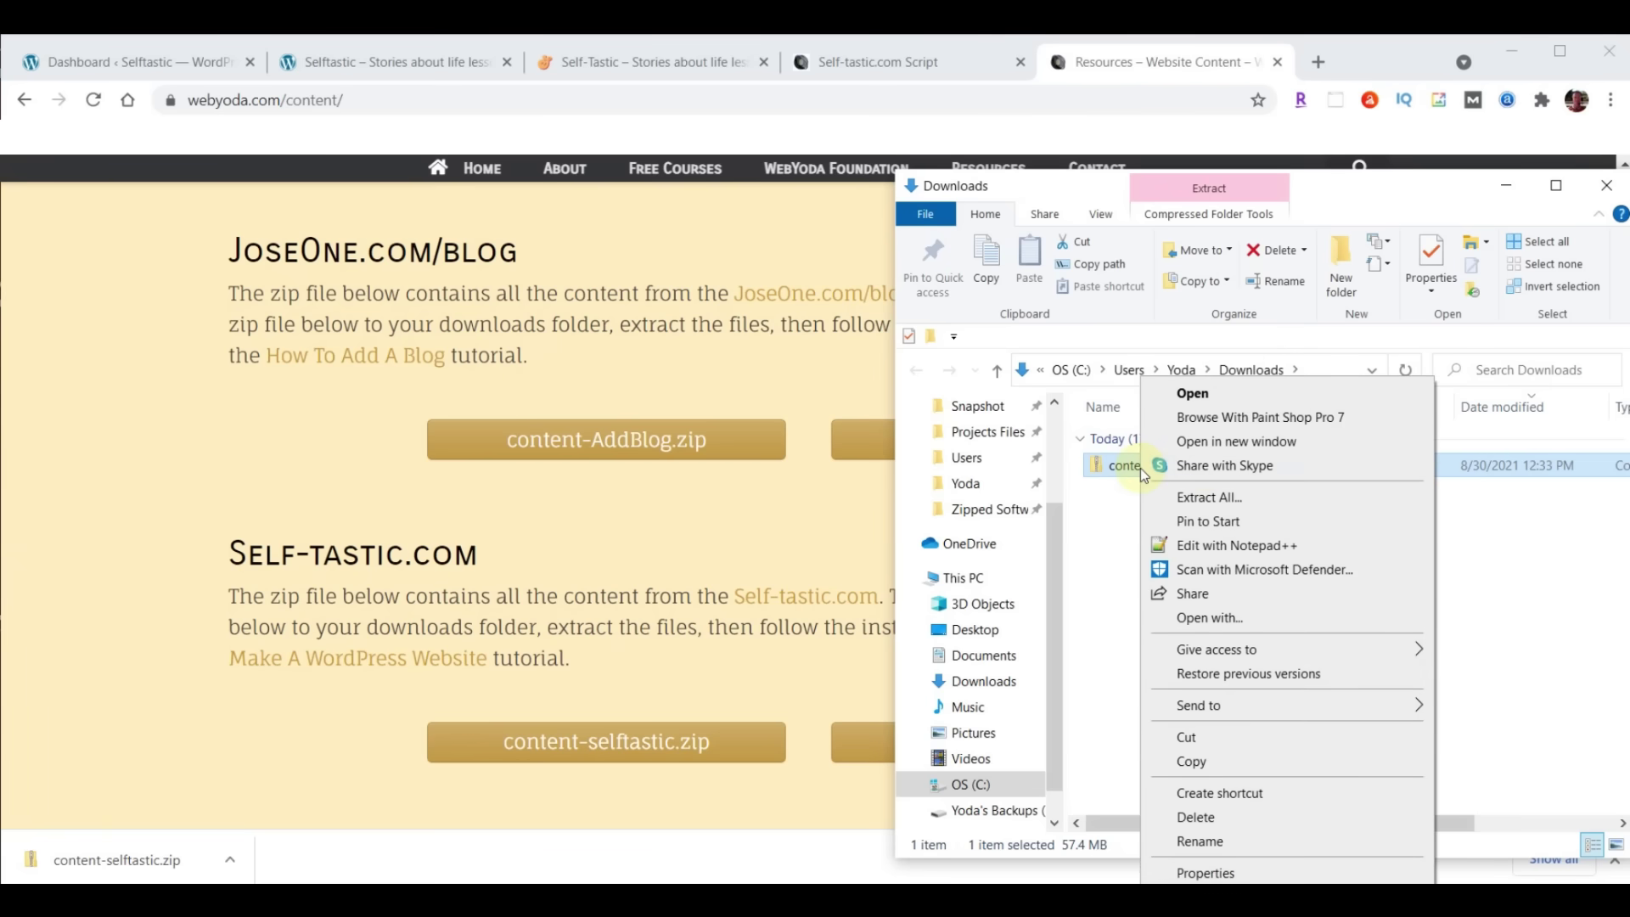
click(1209, 498)
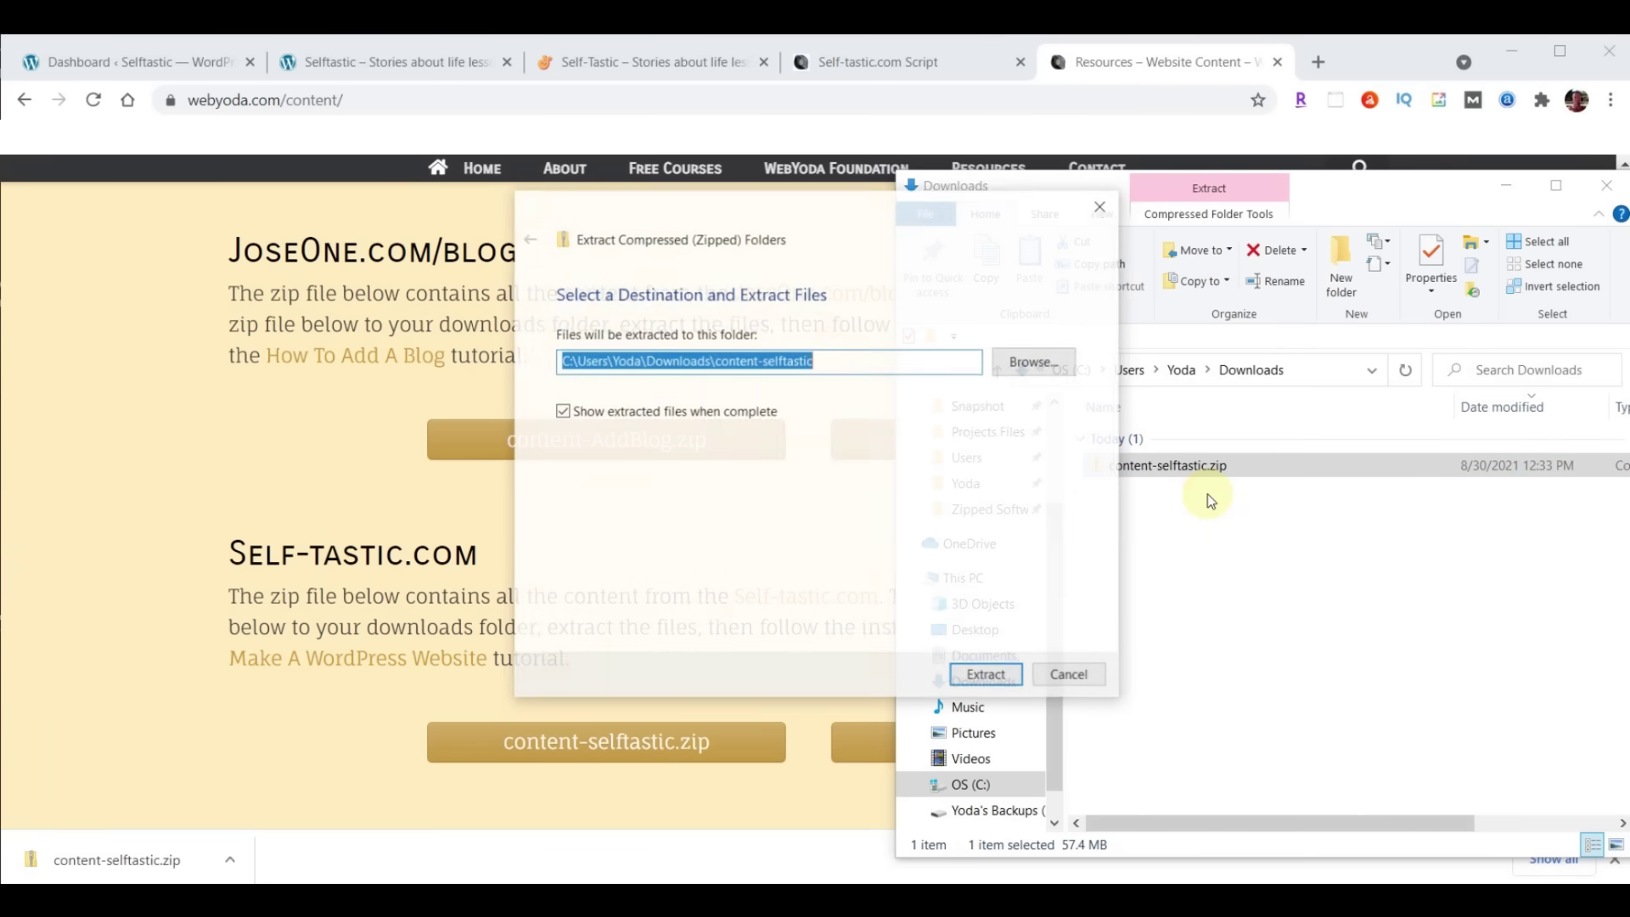
click(986, 676)
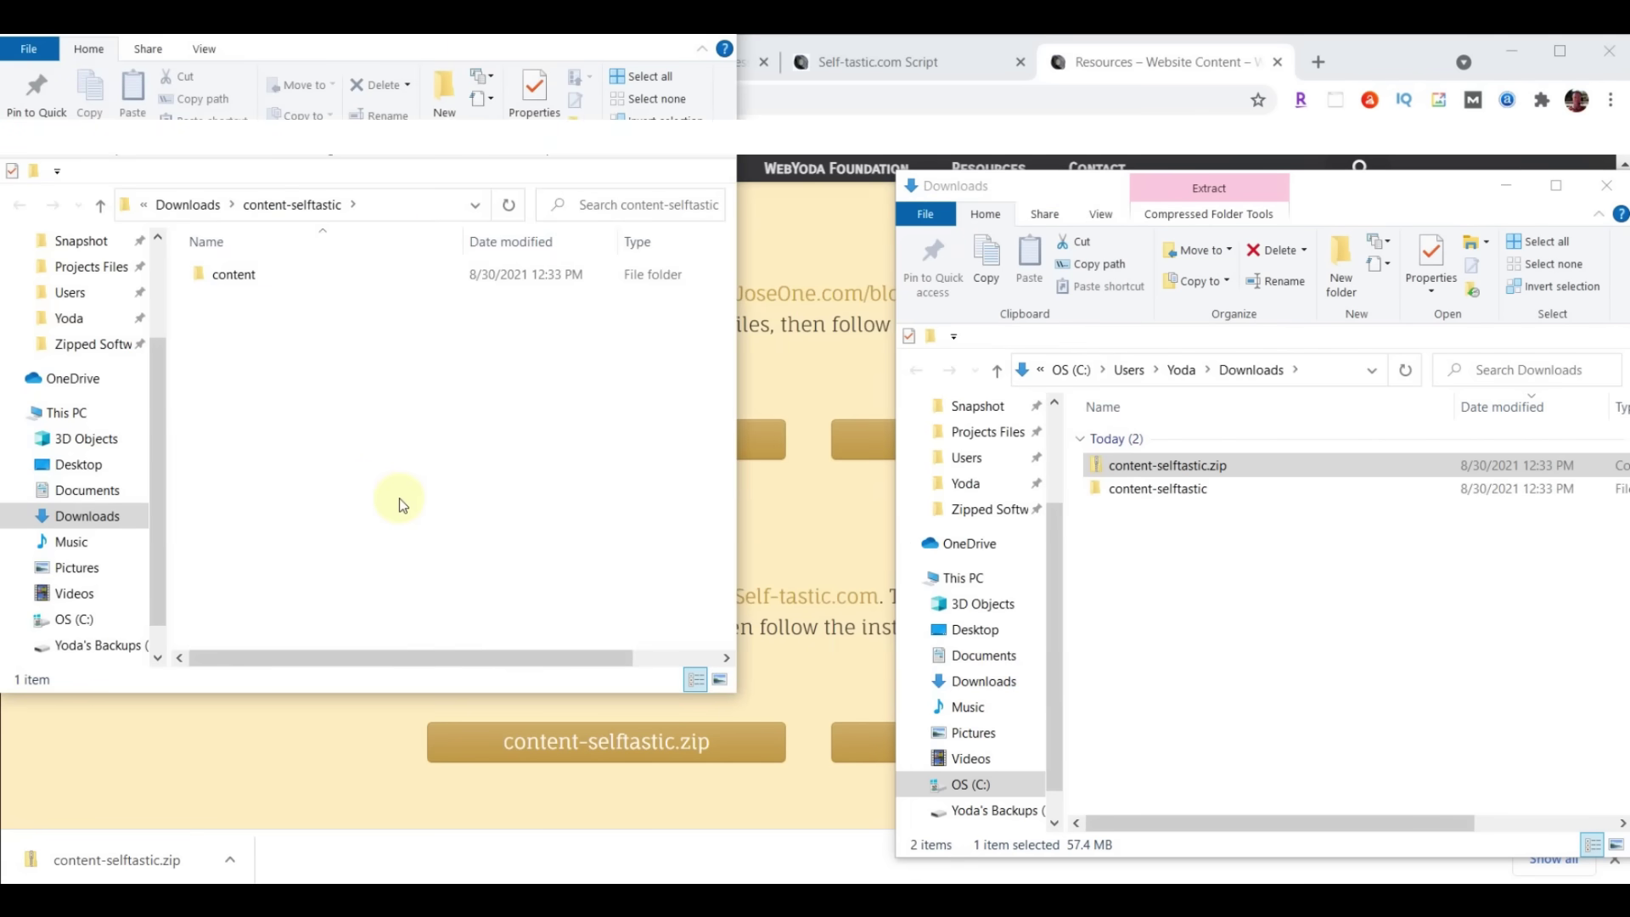
Open the extracted content folder, review its 139 files, and close the Resources page
click(1611, 186)
drag(513, 28, 1351, 161)
click(1072, 411)
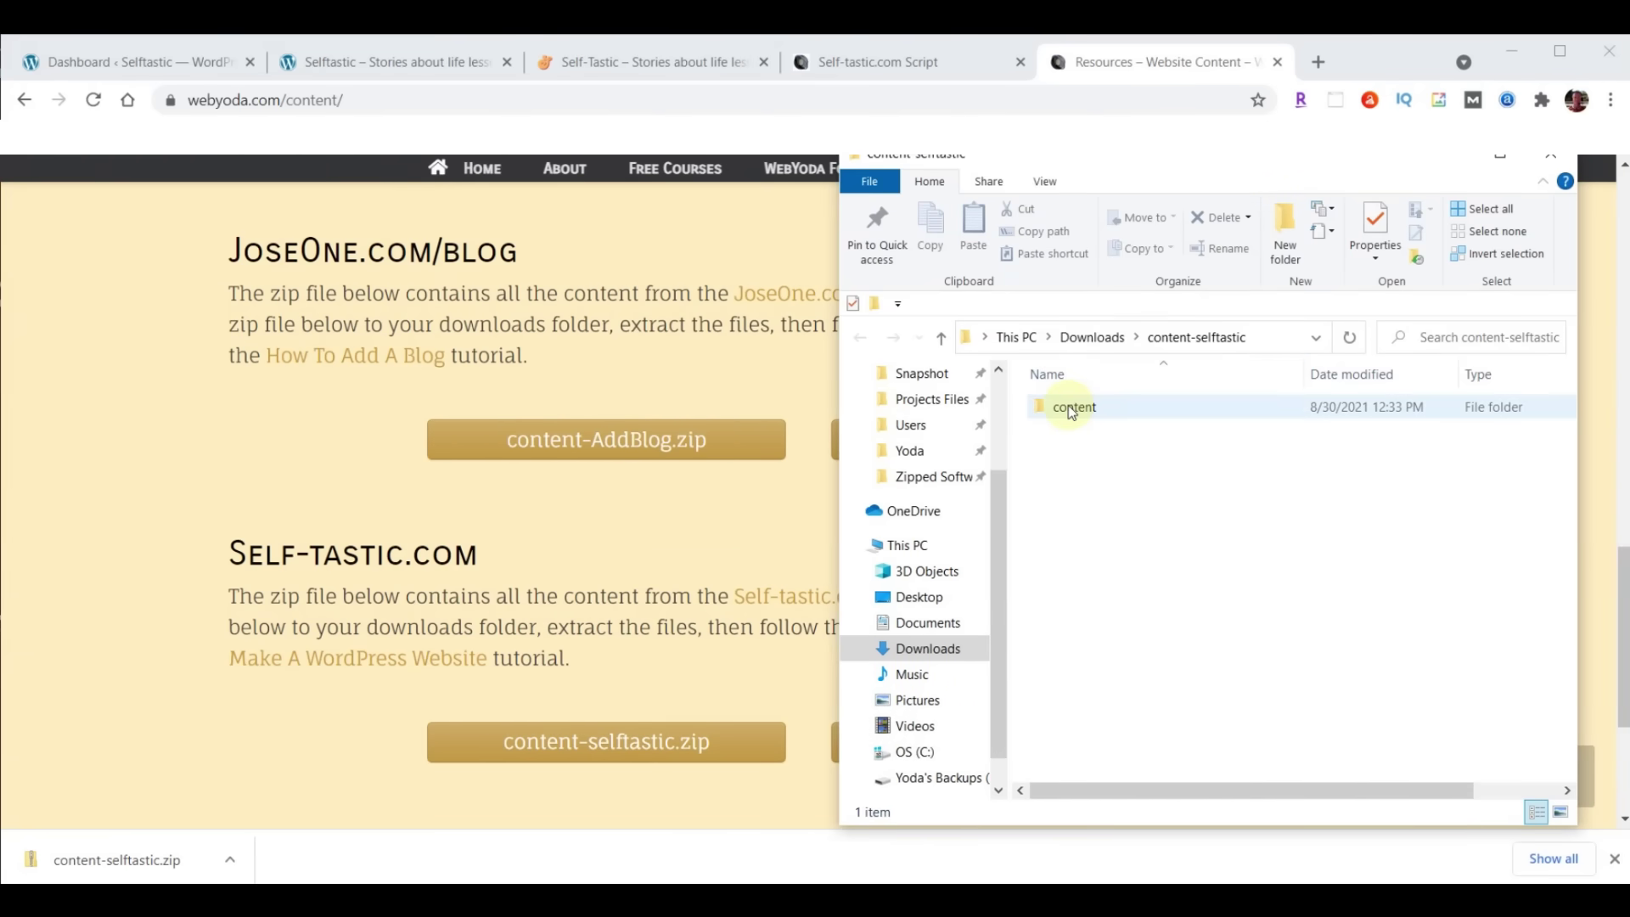
double_click(1072, 411)
scroll(1485, 552, down, 10)
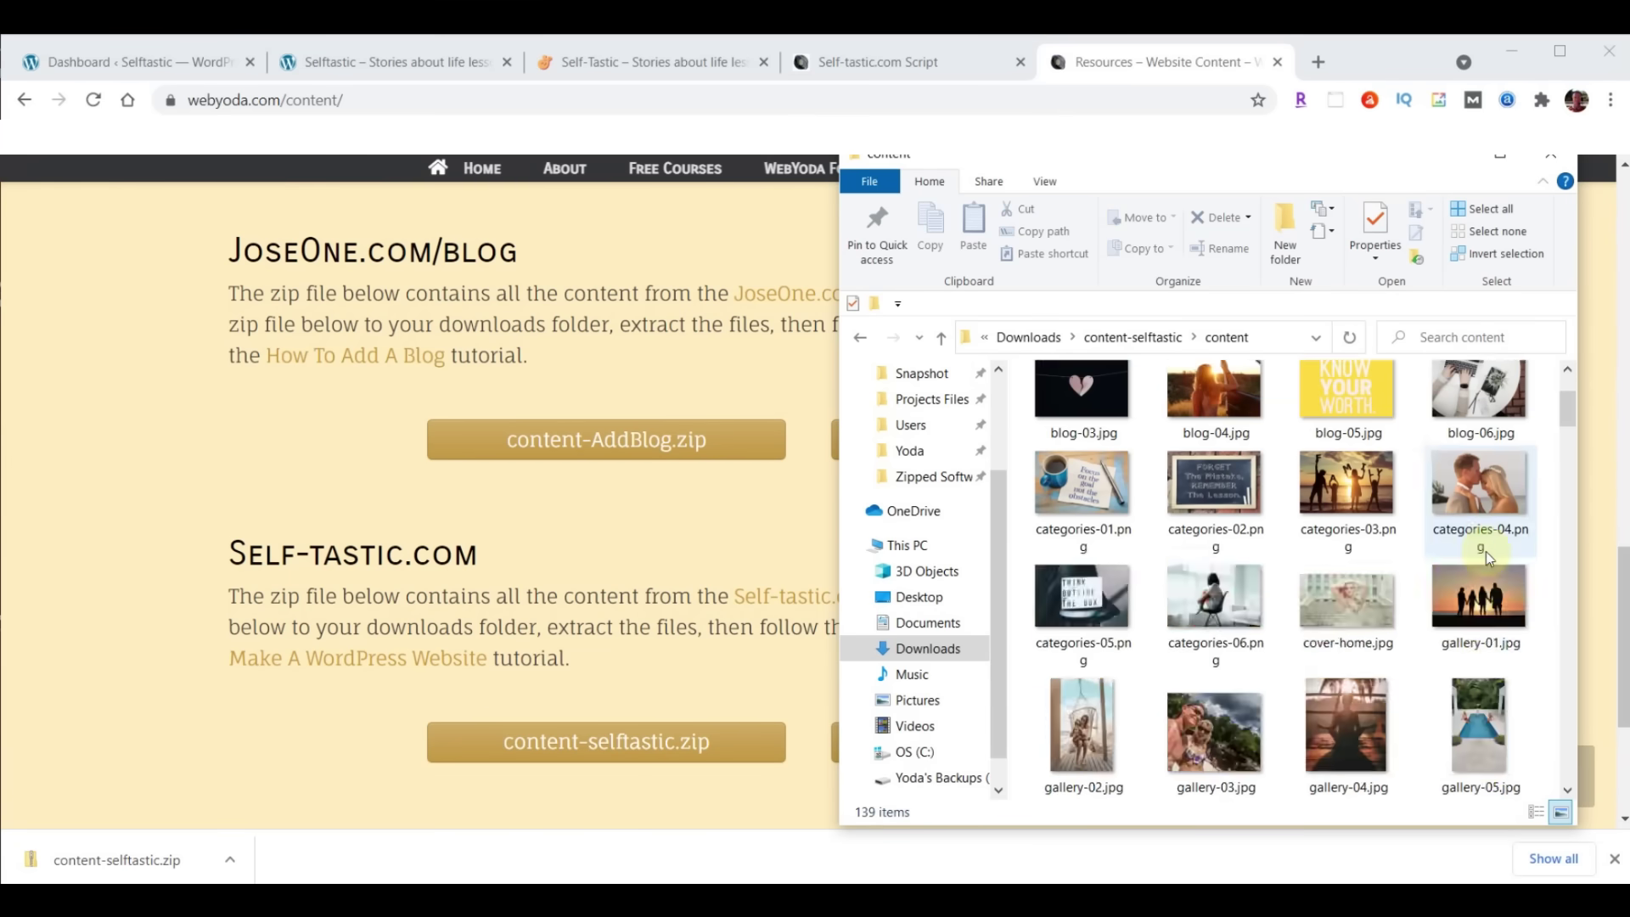
scroll(1485, 552, down, 20)
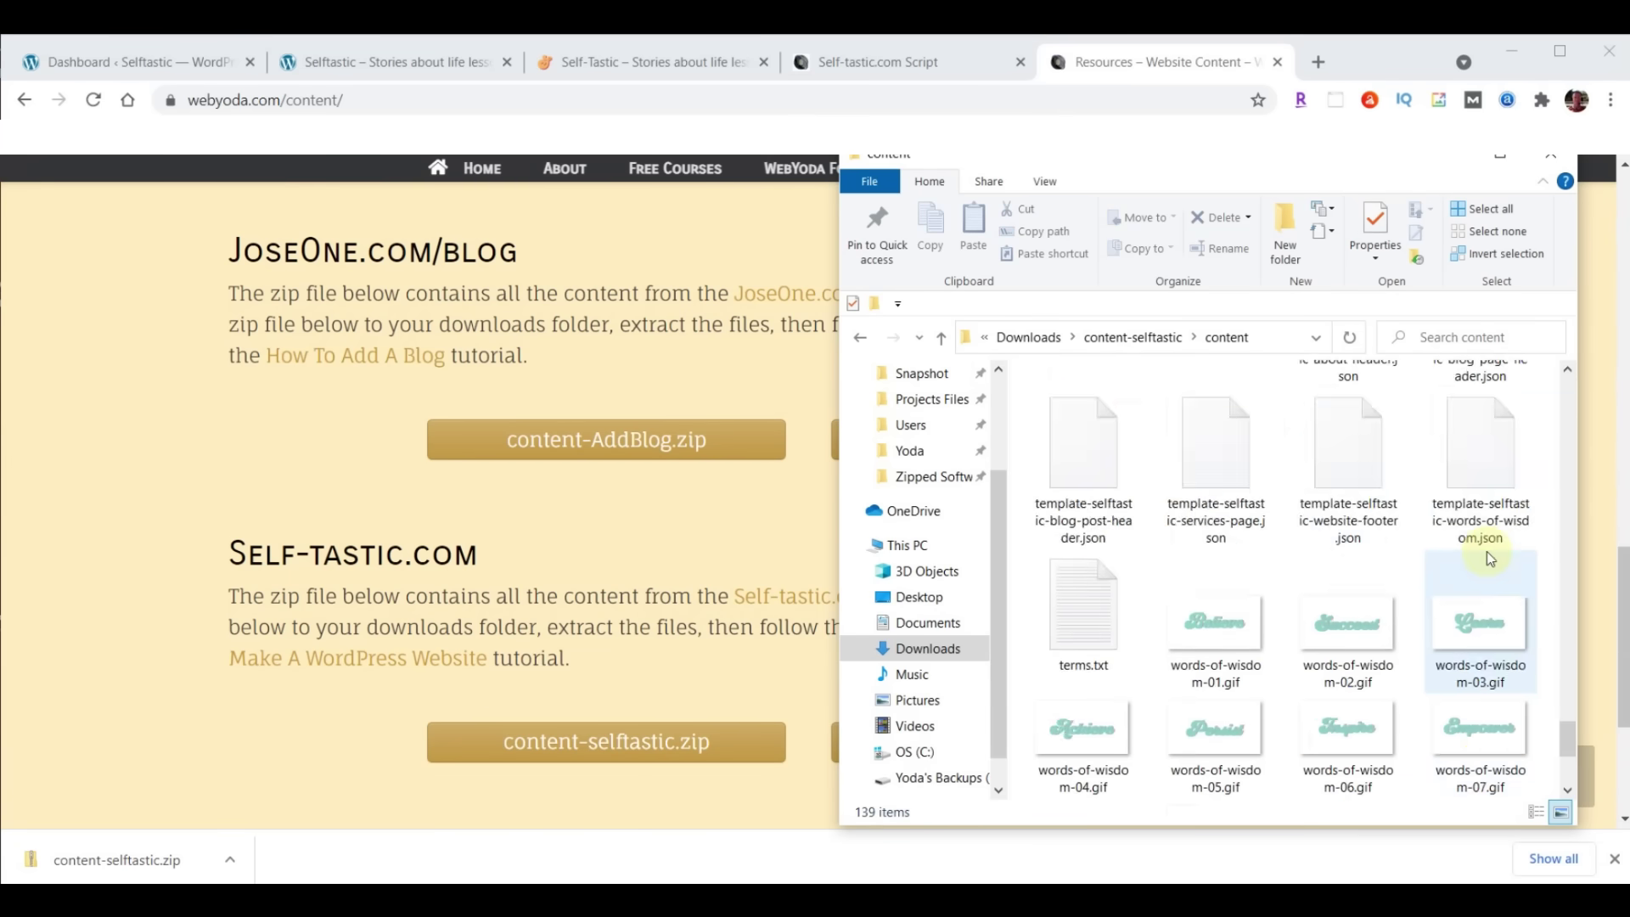
scroll(1487, 557, up, 5)
scroll(1486, 552, up, 3)
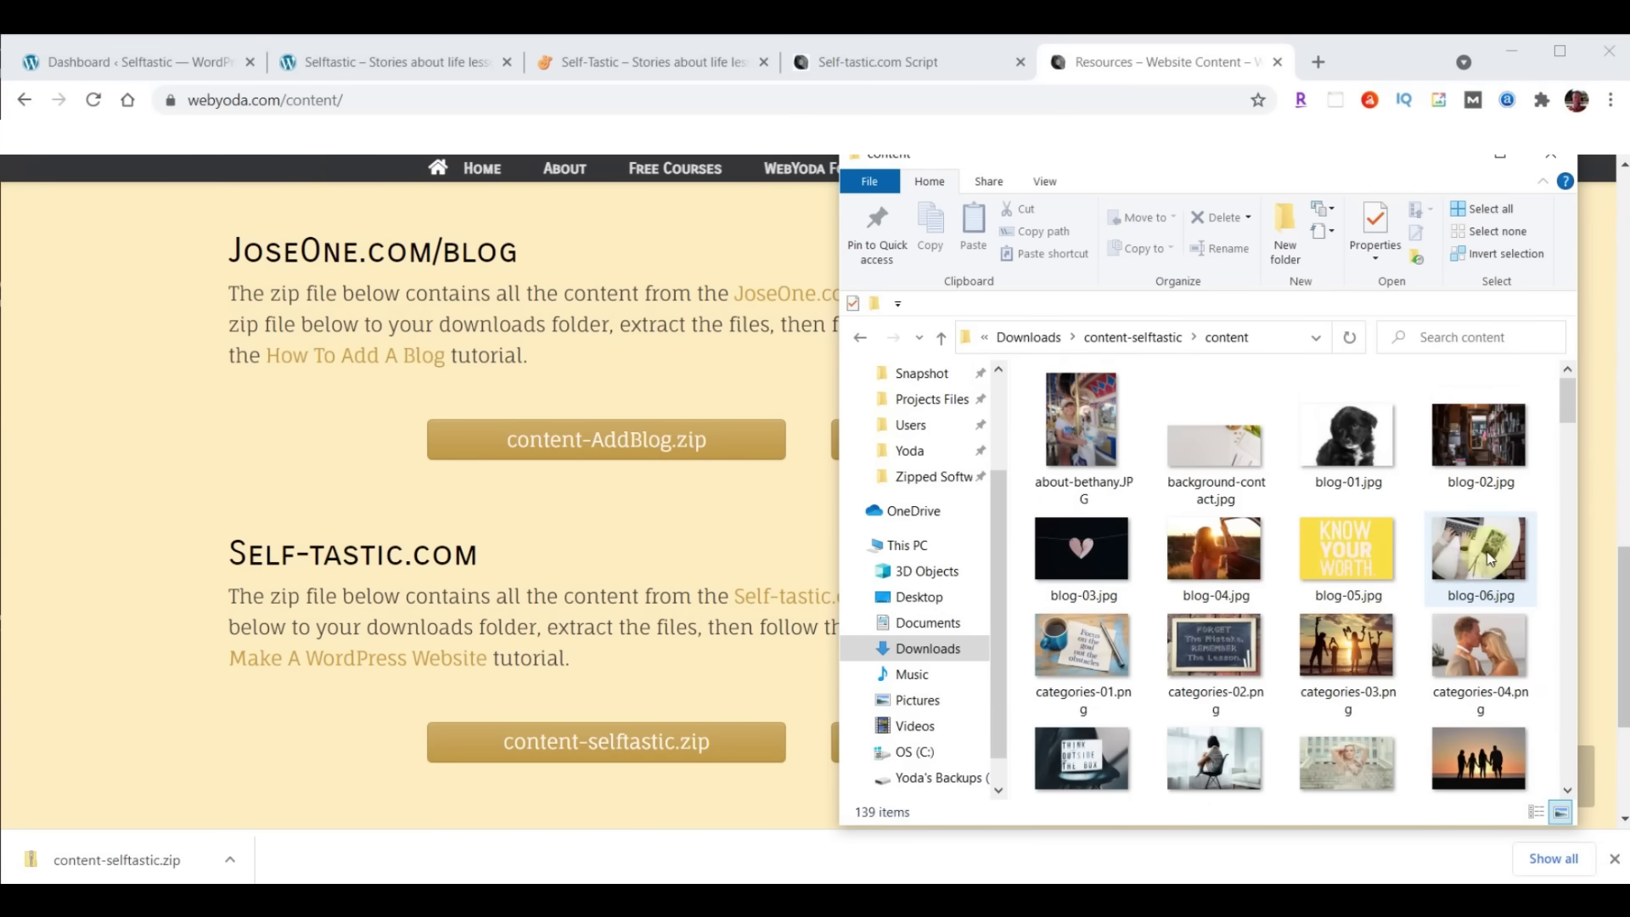
click(1276, 62)
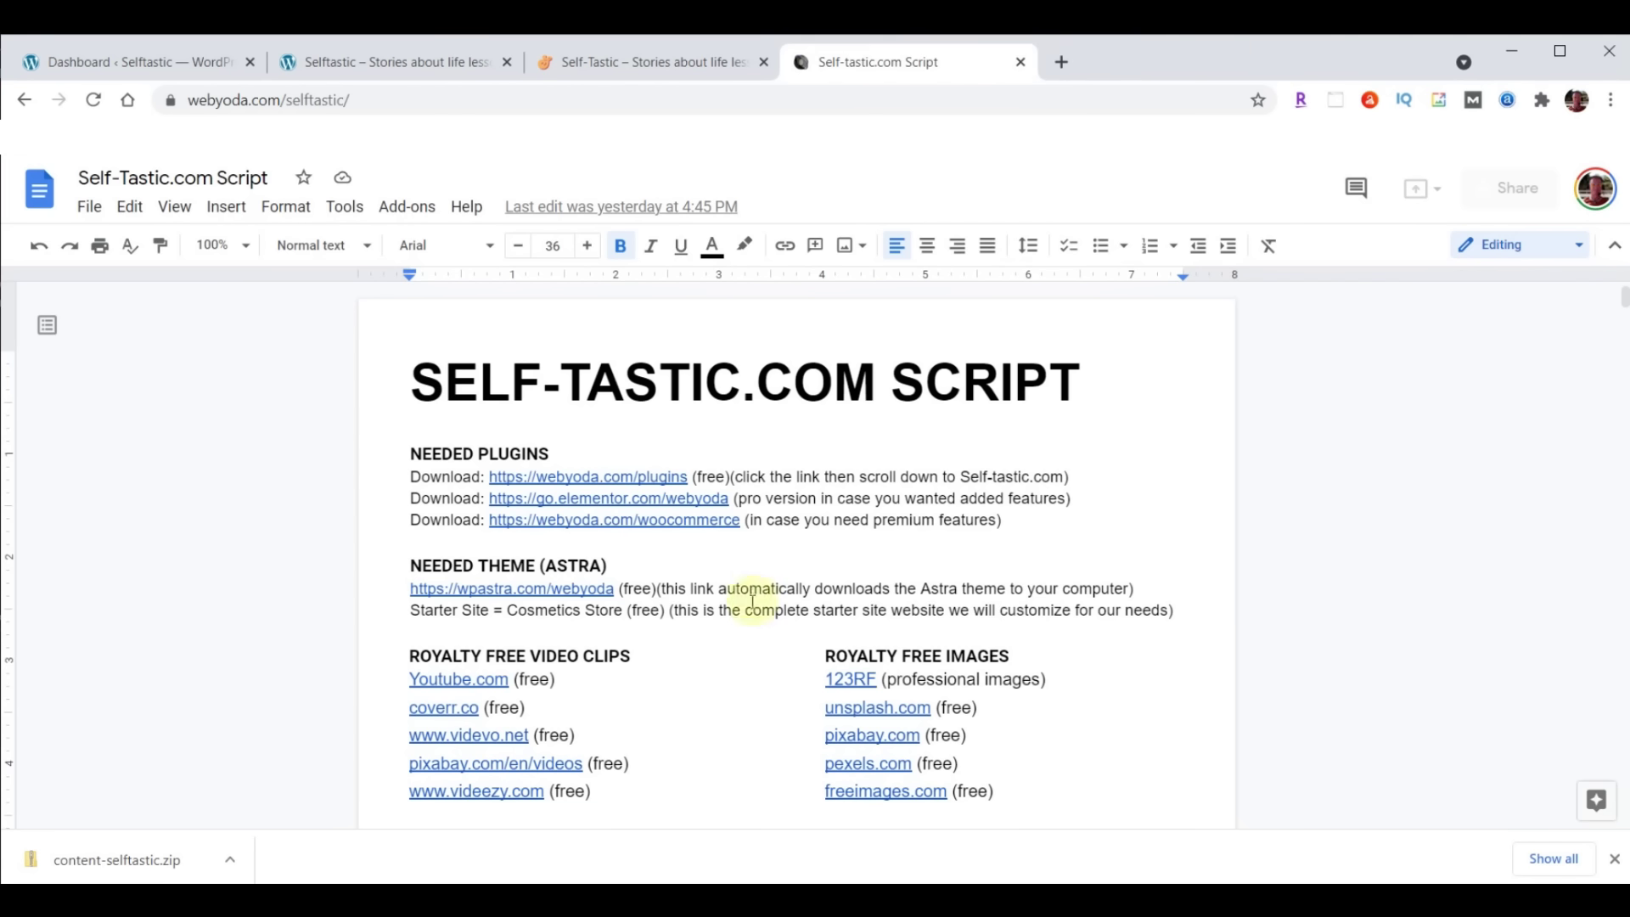
Check the live self-tastic.com homepage, the sample site's Hello world page, and the WordPress Dashboard
click(628, 64)
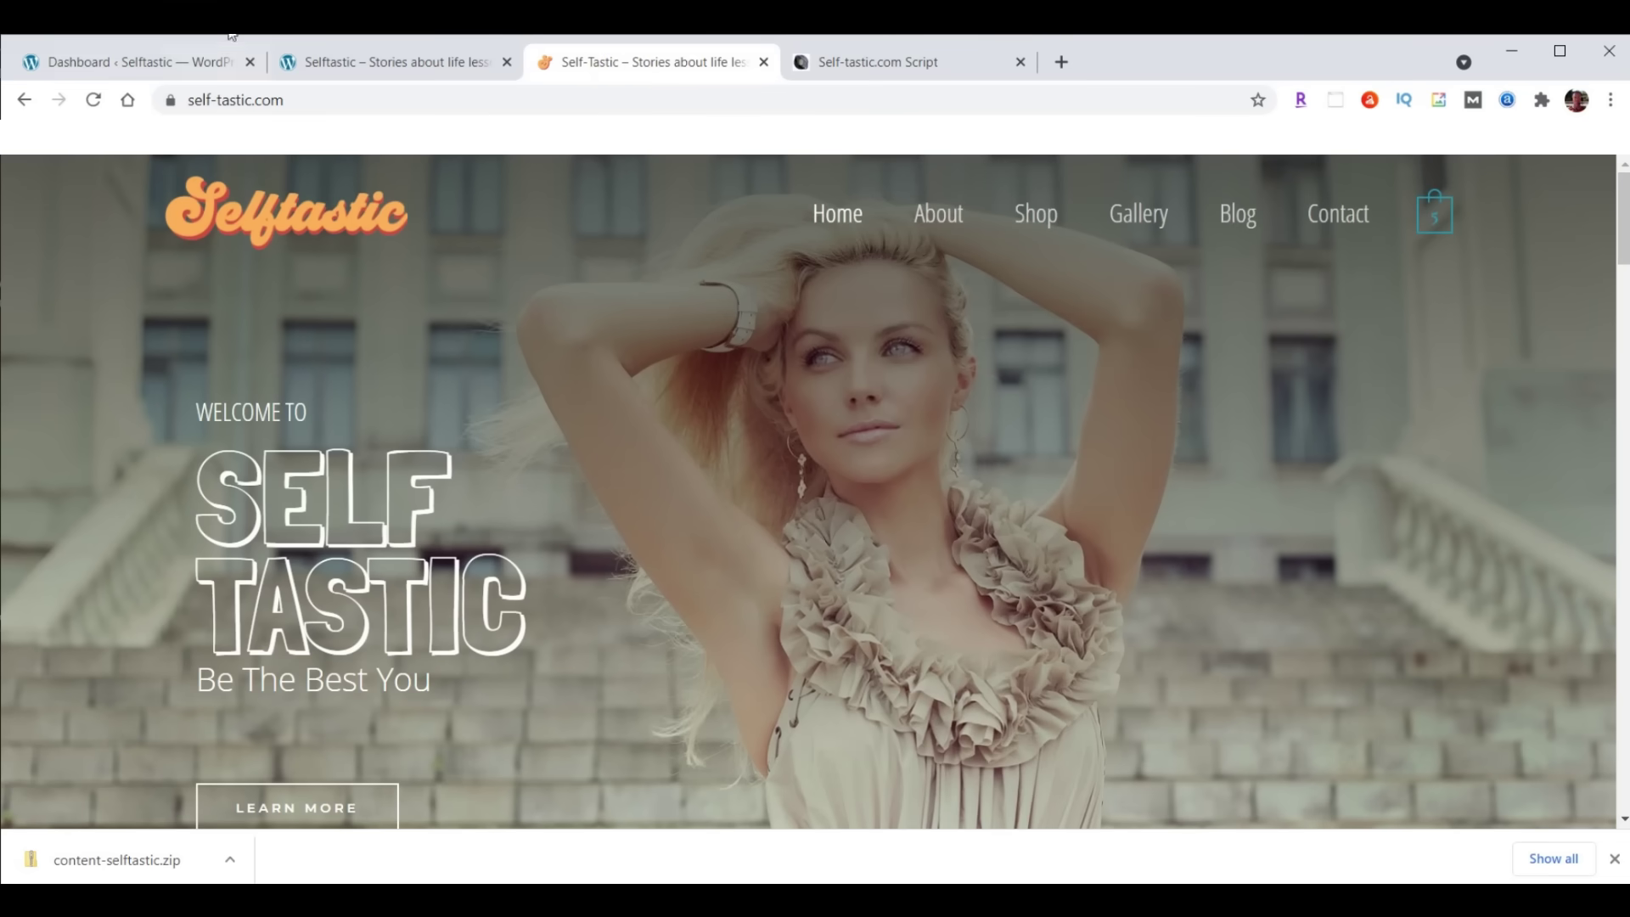
click(357, 68)
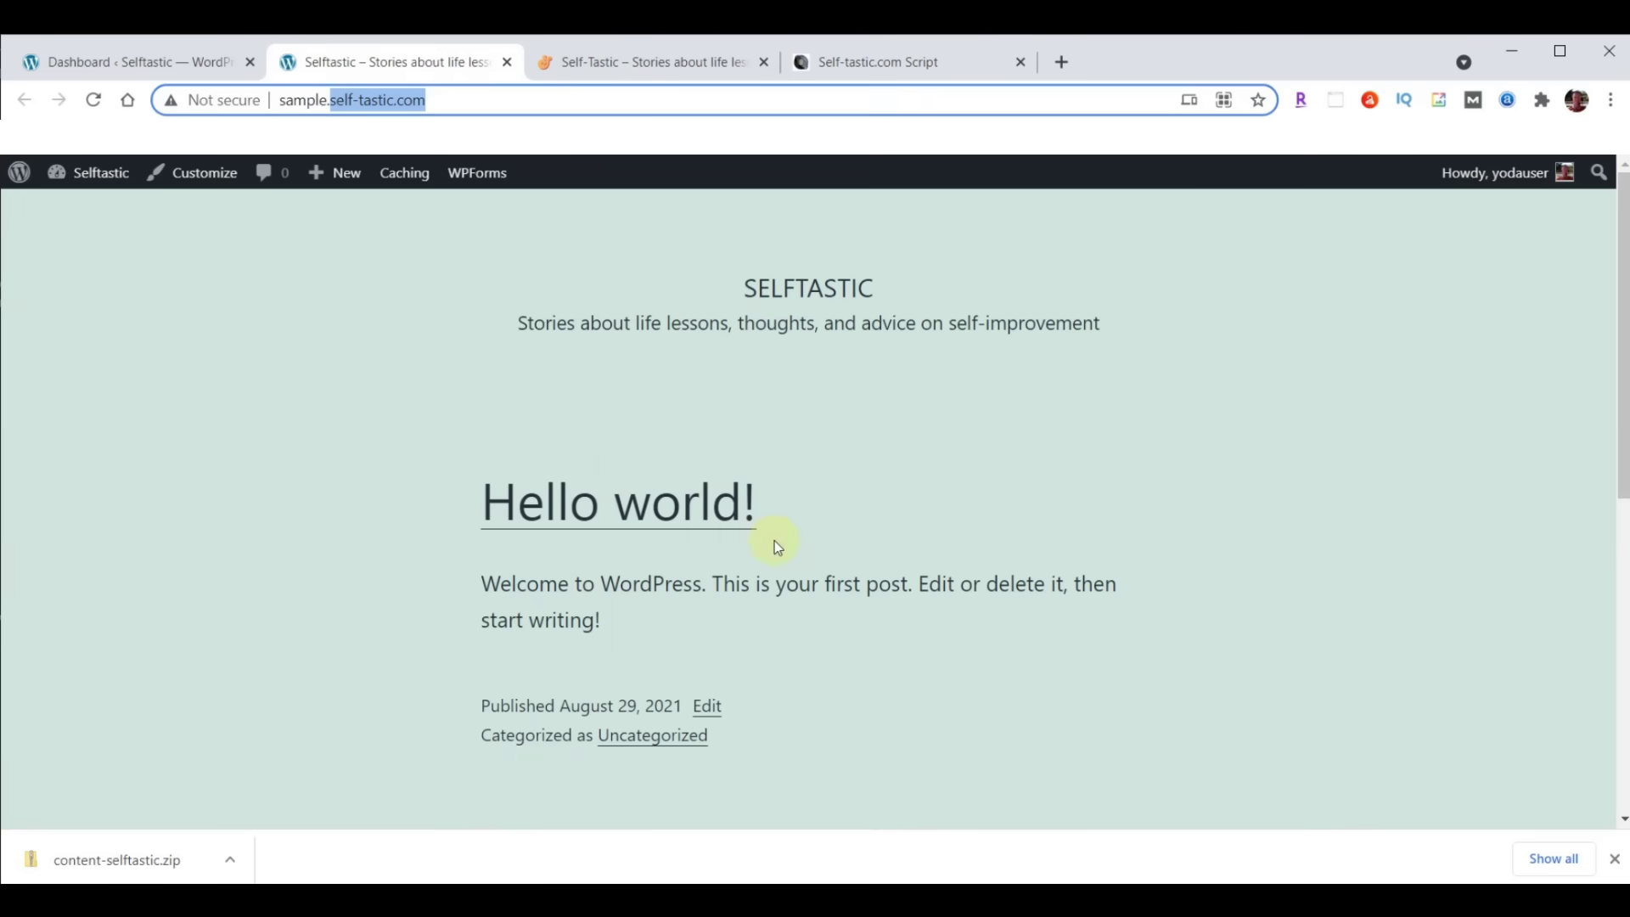
click(100, 62)
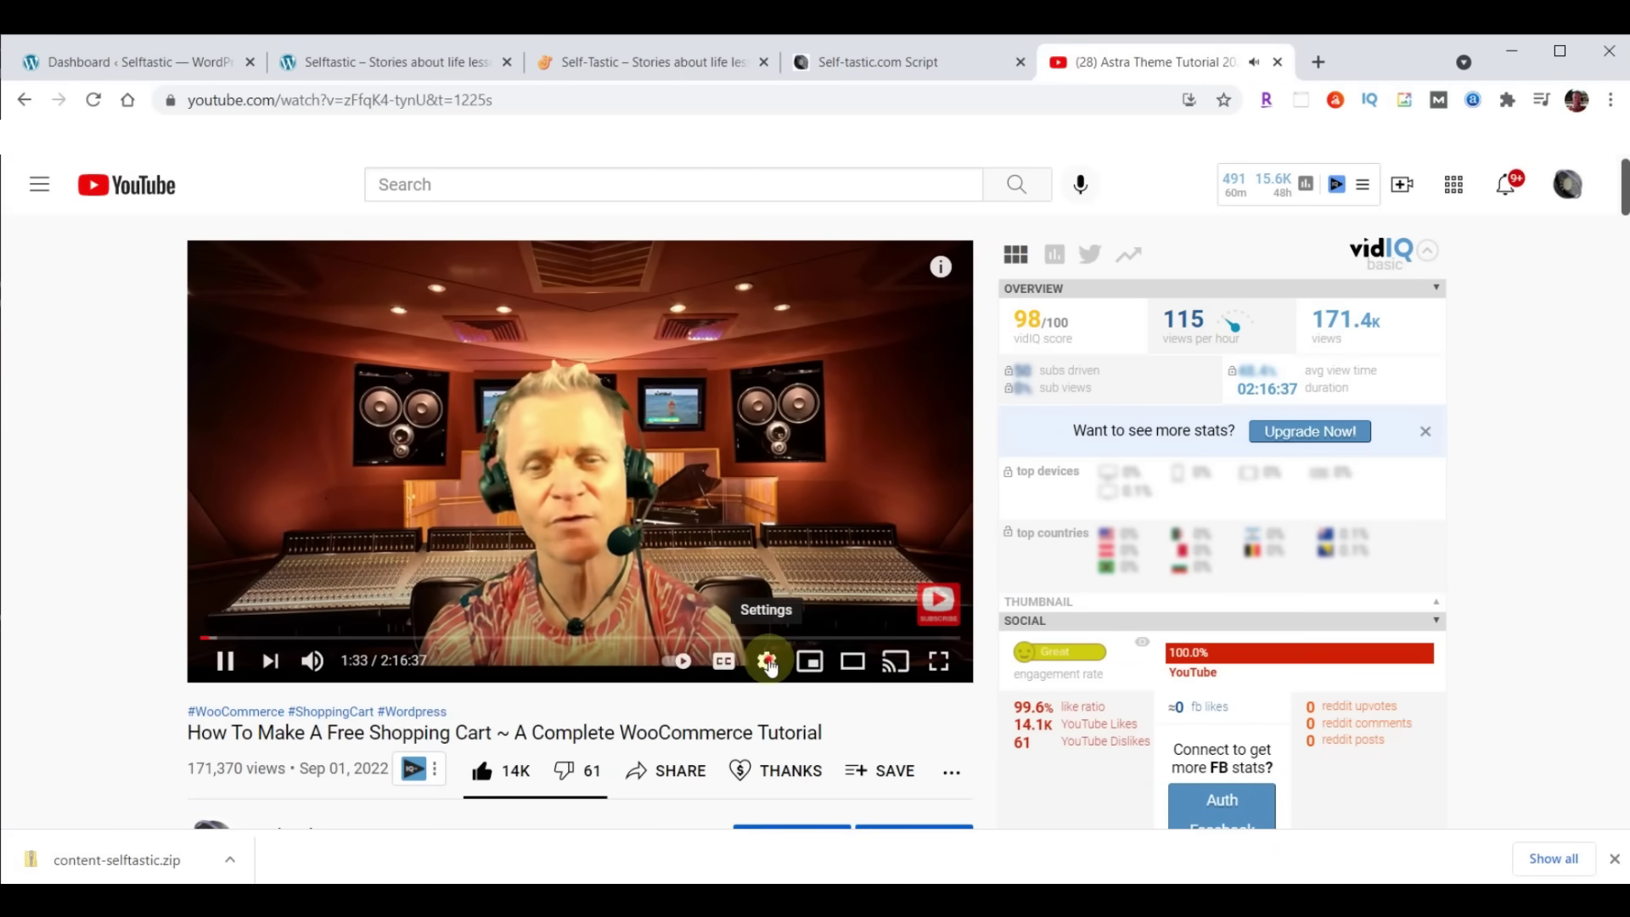
Slow the tutorial to 0.75 speed, restore Normal speed, then scroll to the description's timestamps
click(768, 665)
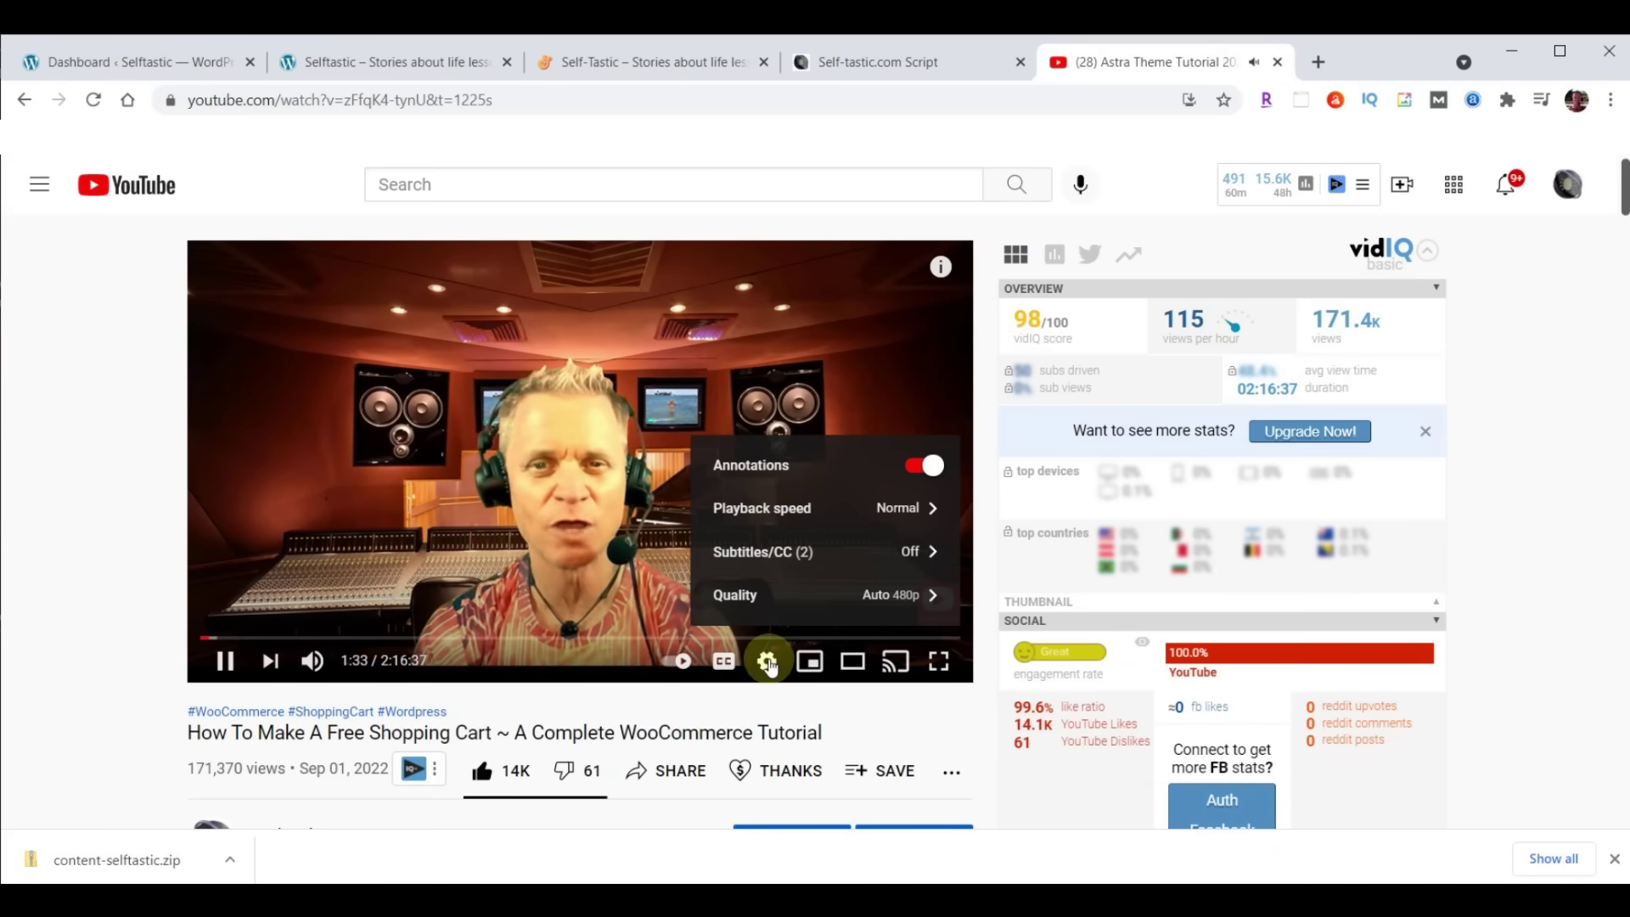
click(779, 508)
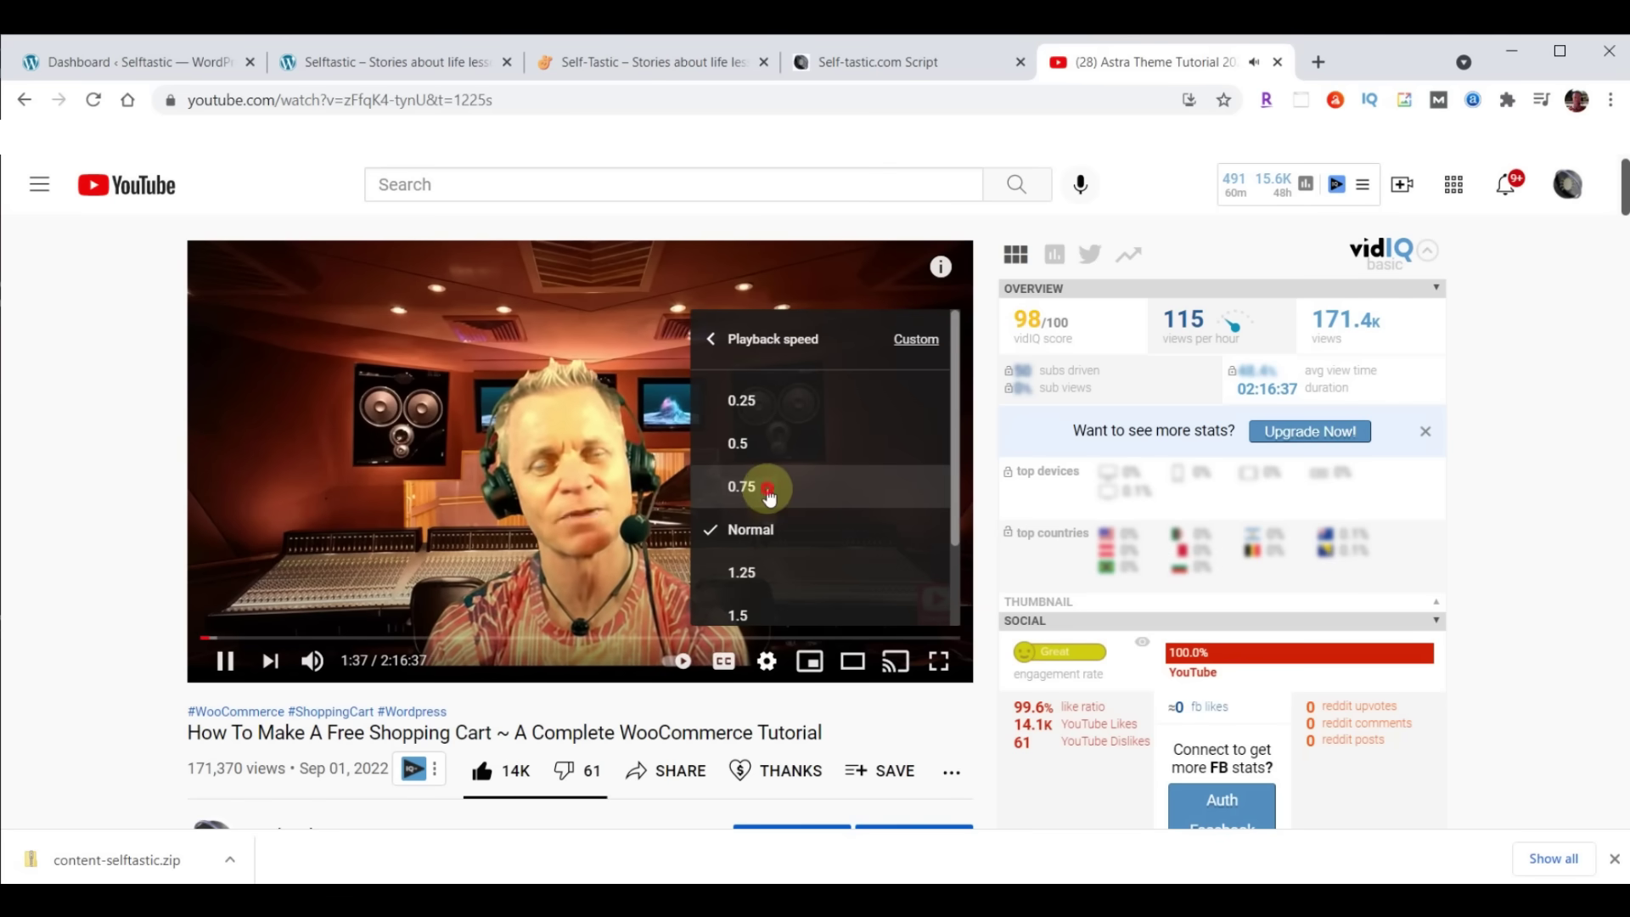
click(768, 492)
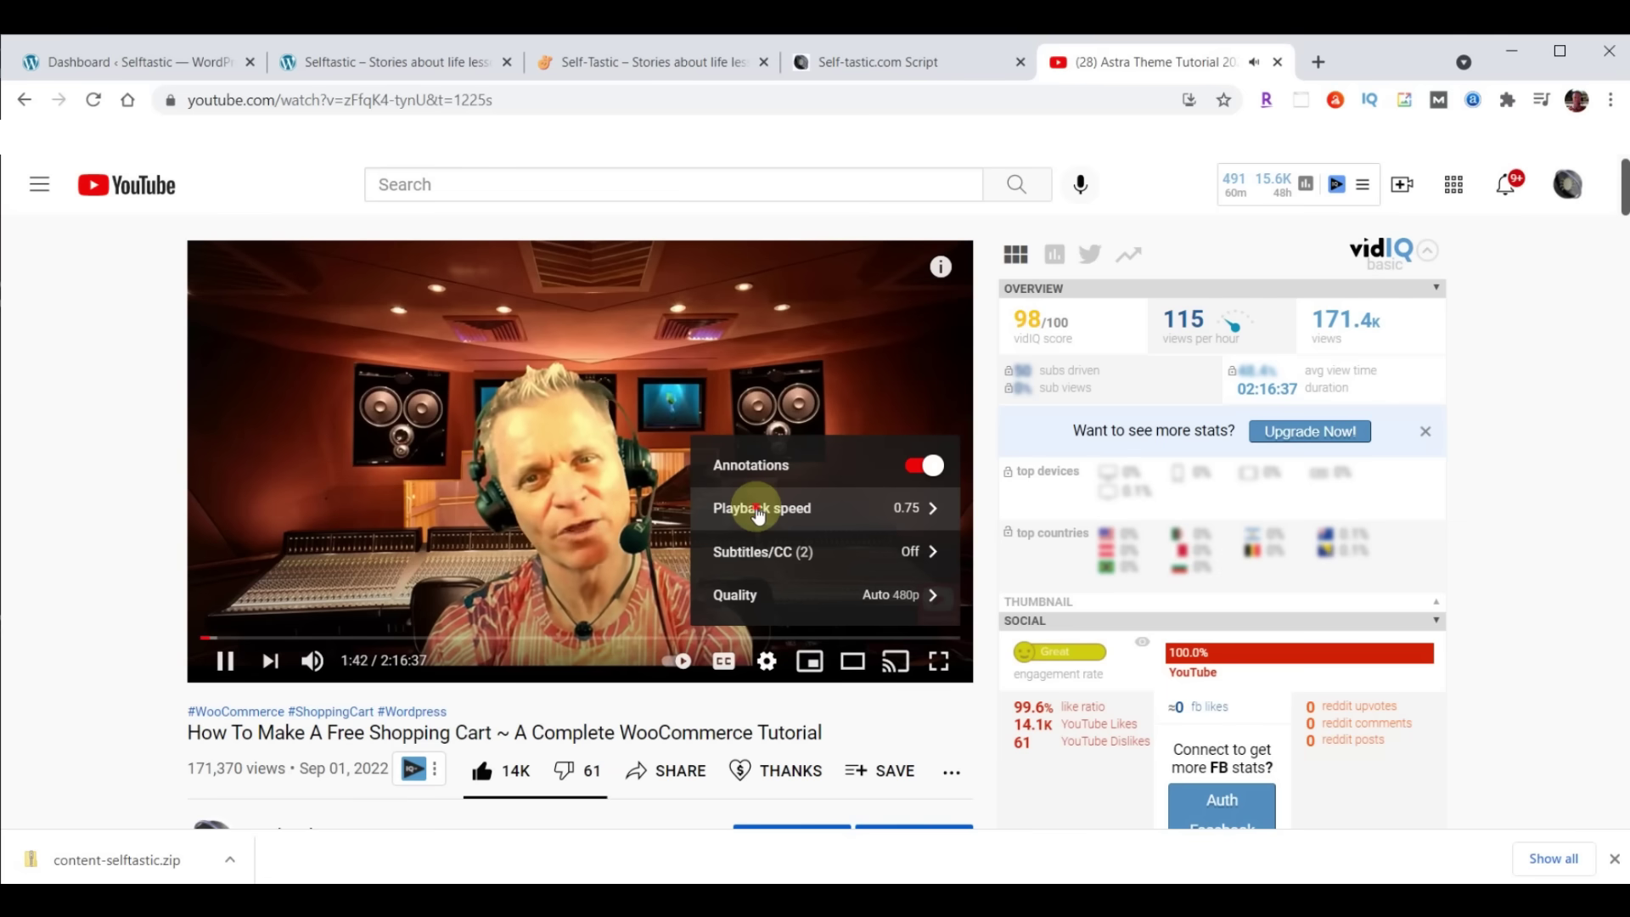
click(758, 509)
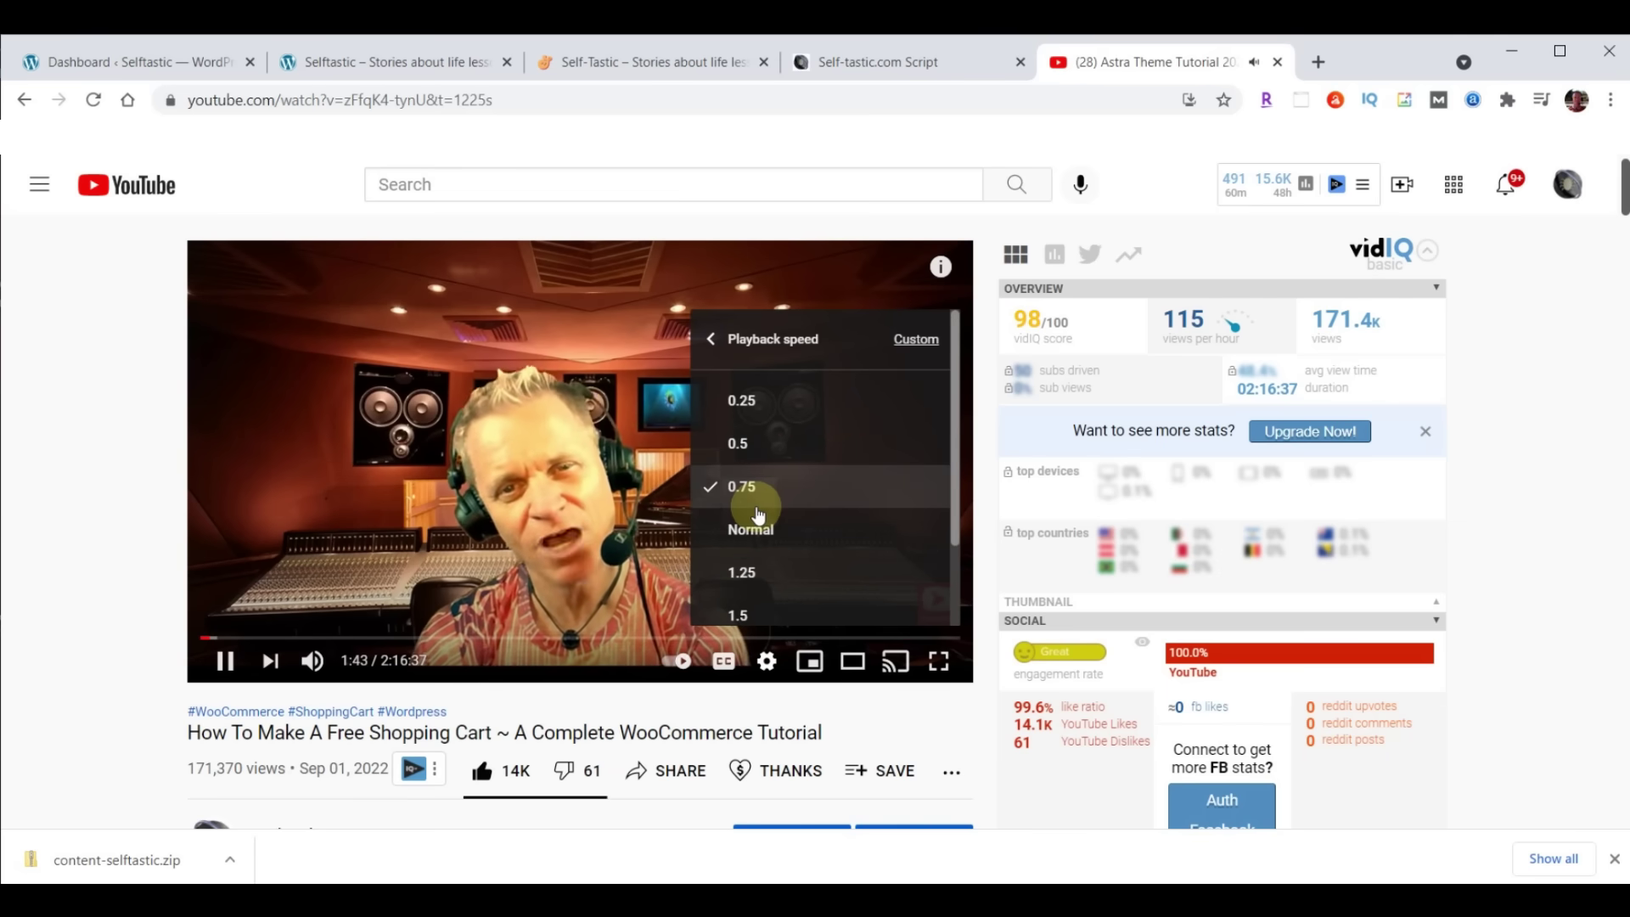
click(756, 529)
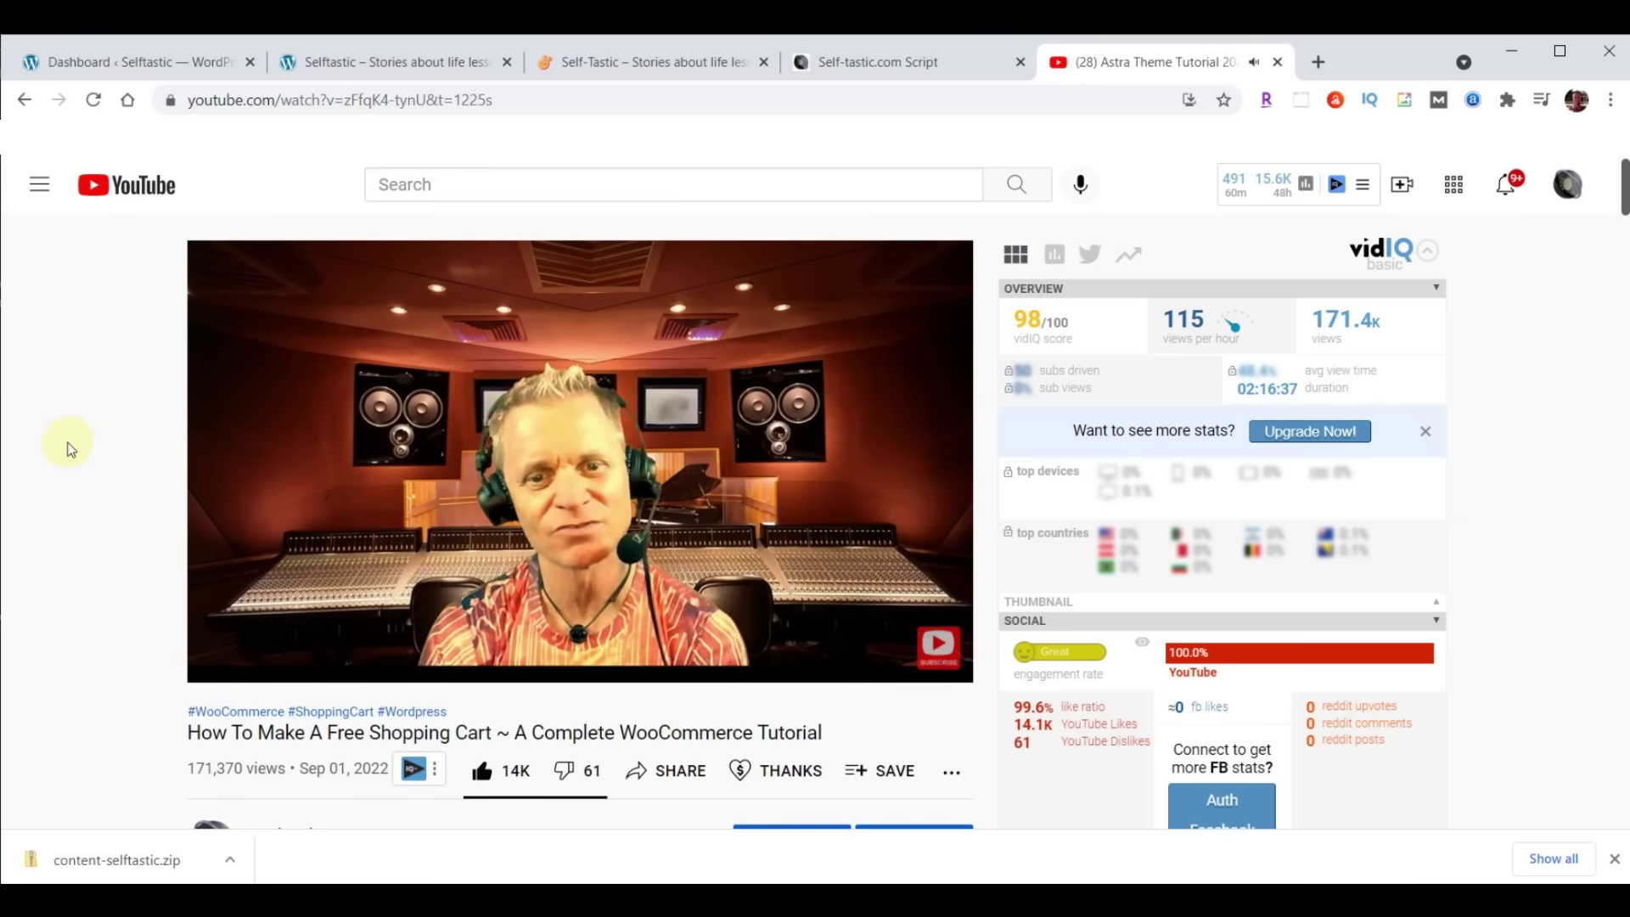
scroll(71, 449, down, 10)
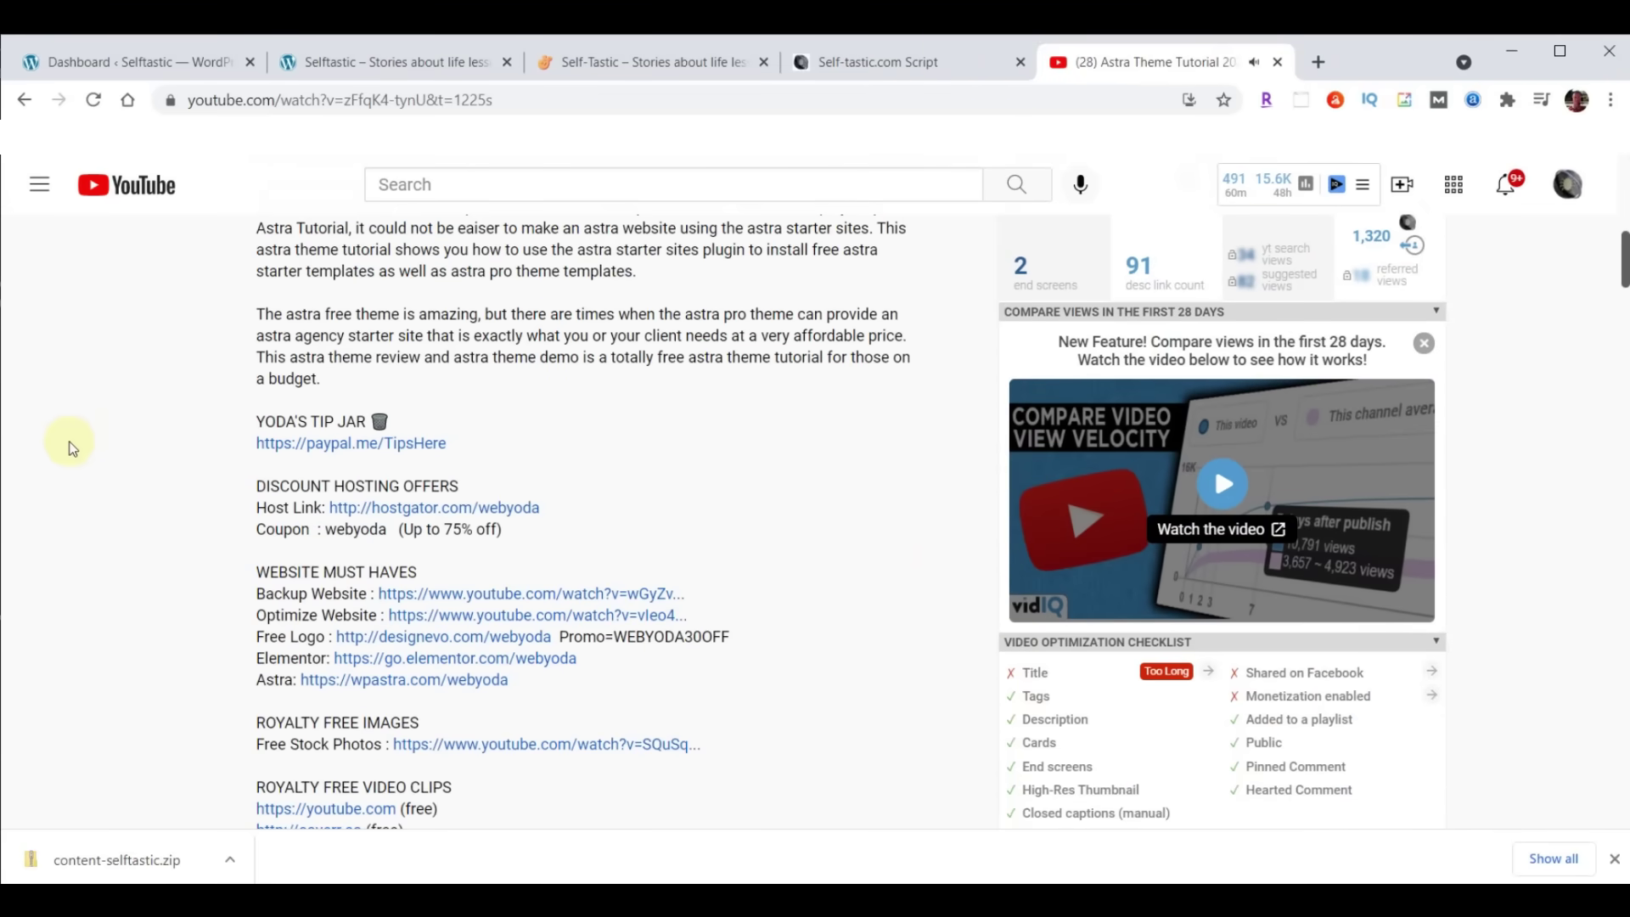
scroll(607, 430, down, 8)
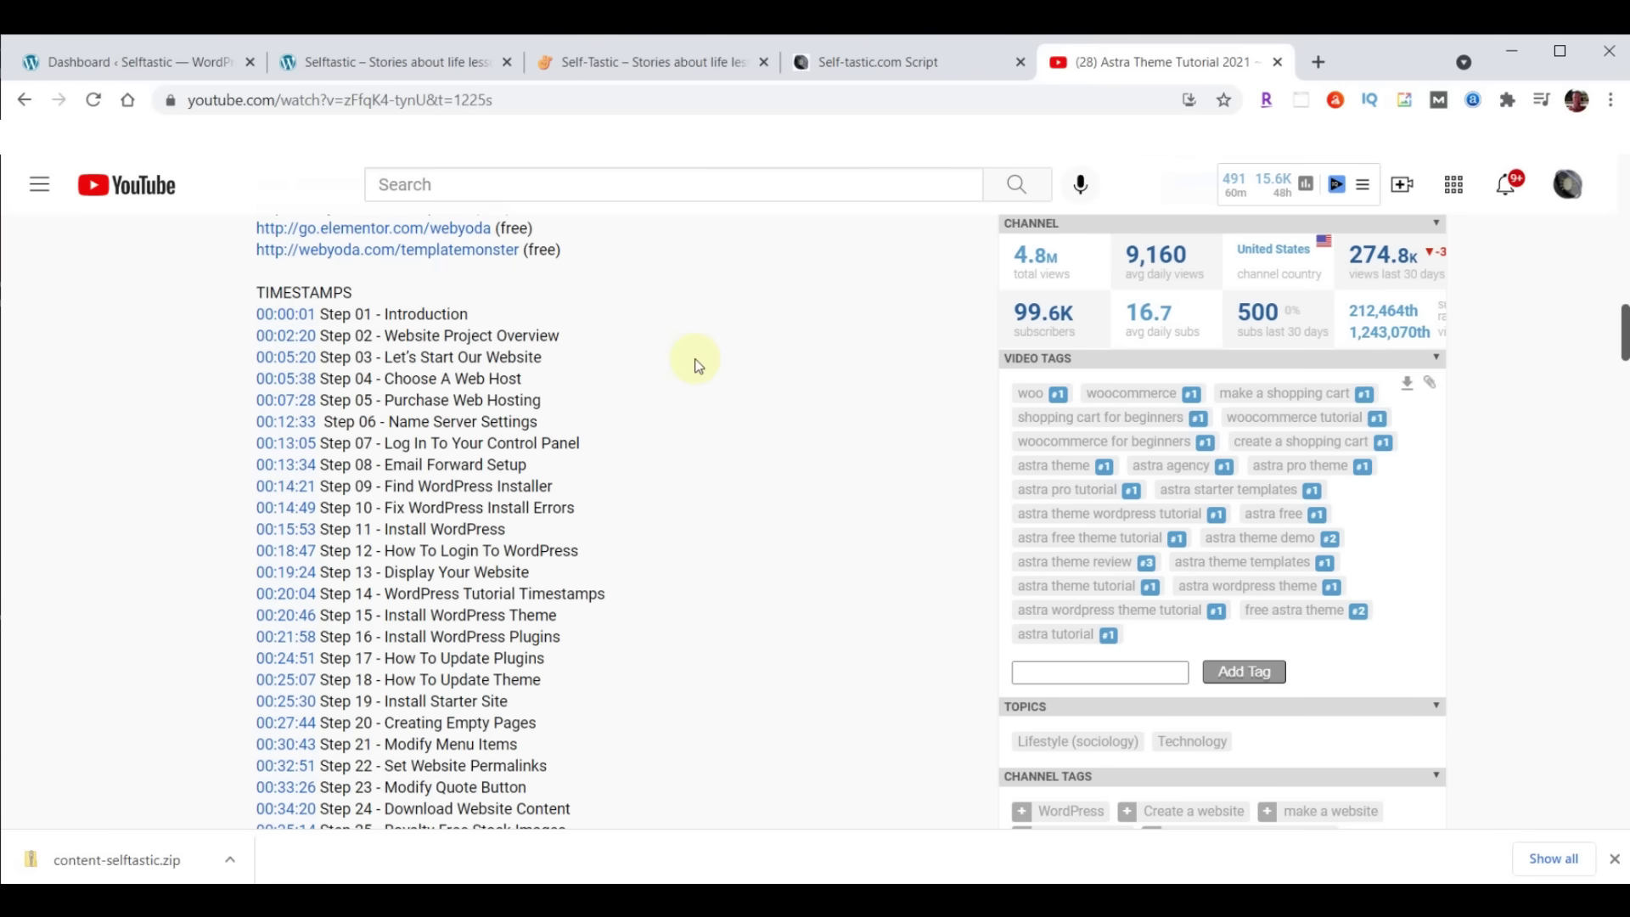
In the Script doc's SELFTASTIC COLORS section, open the Hex colour link in a new tab
click(1276, 65)
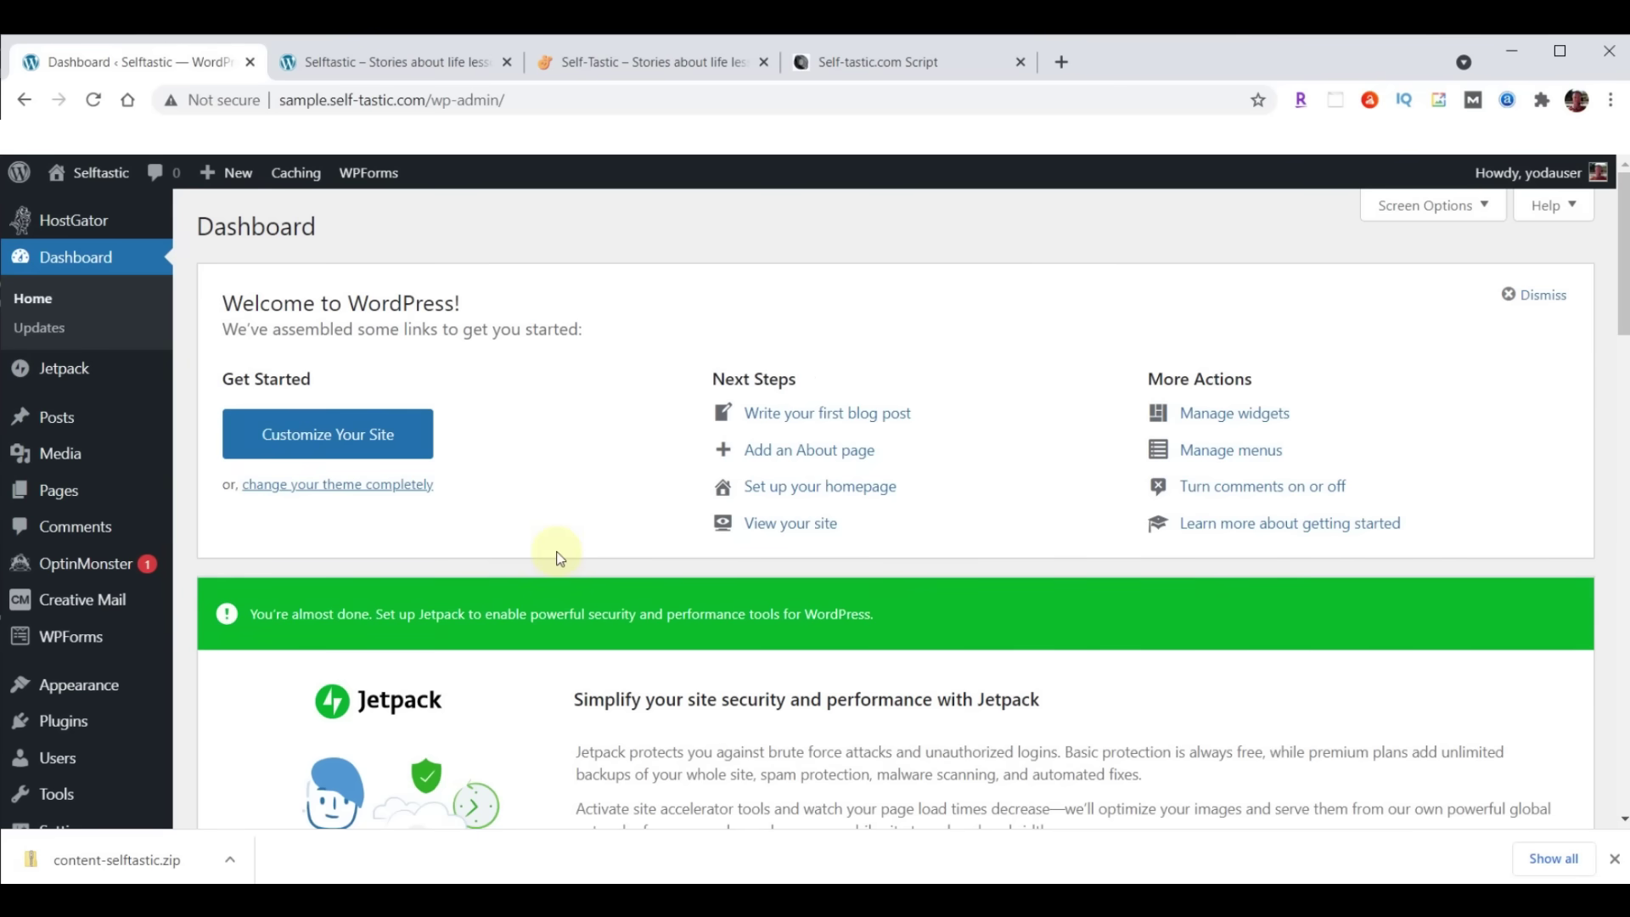
click(888, 64)
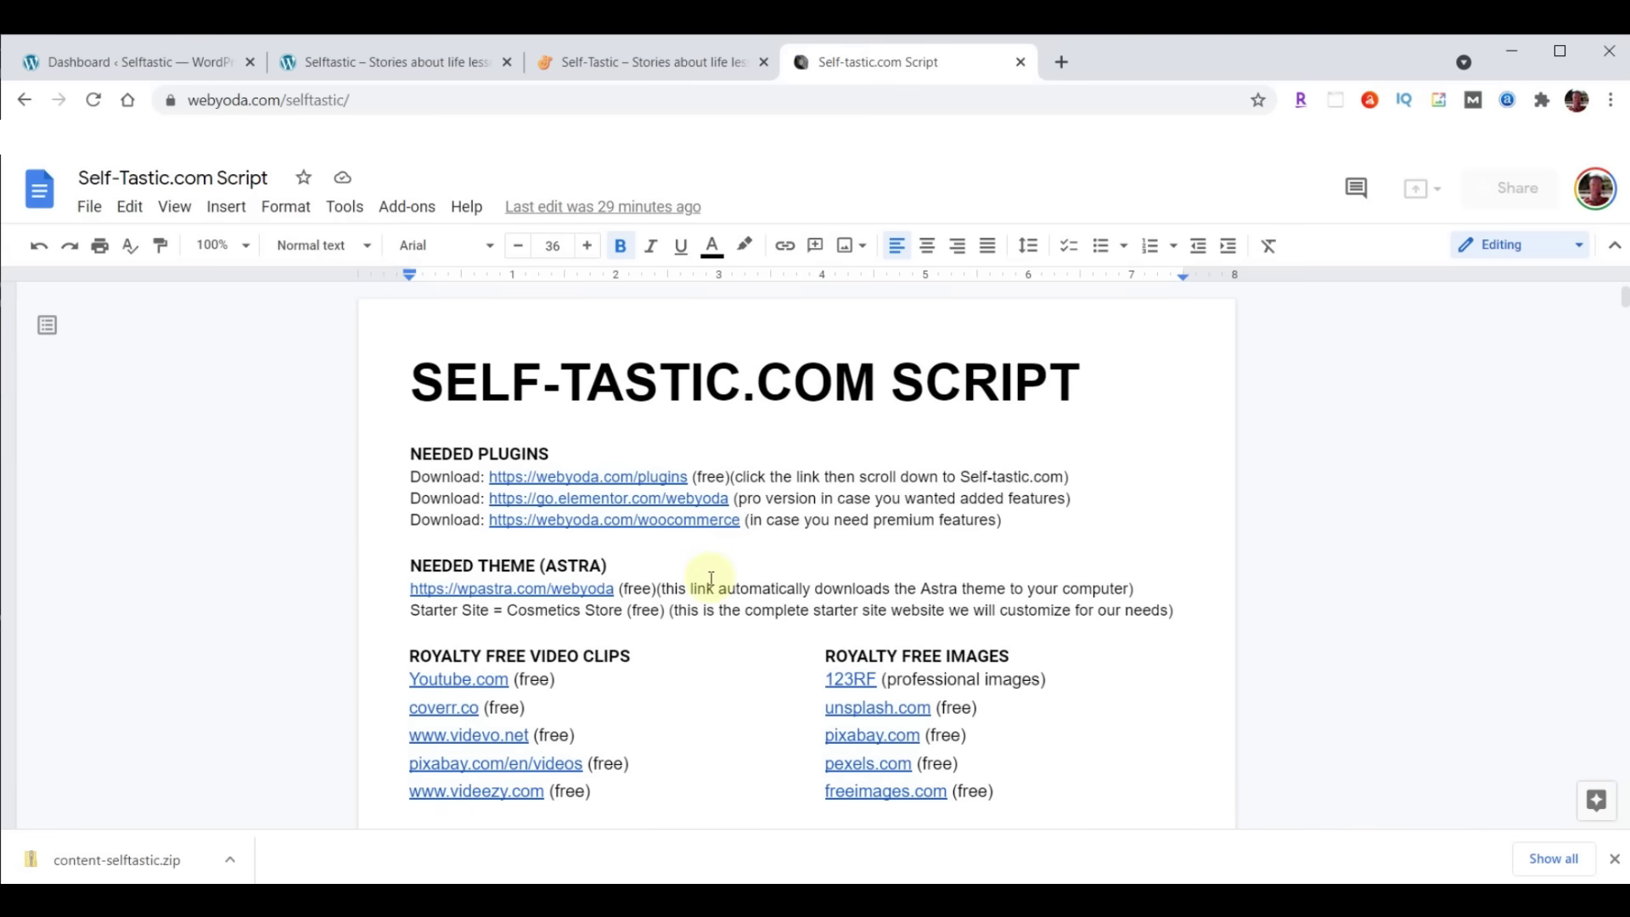
scroll(683, 615, down, 1)
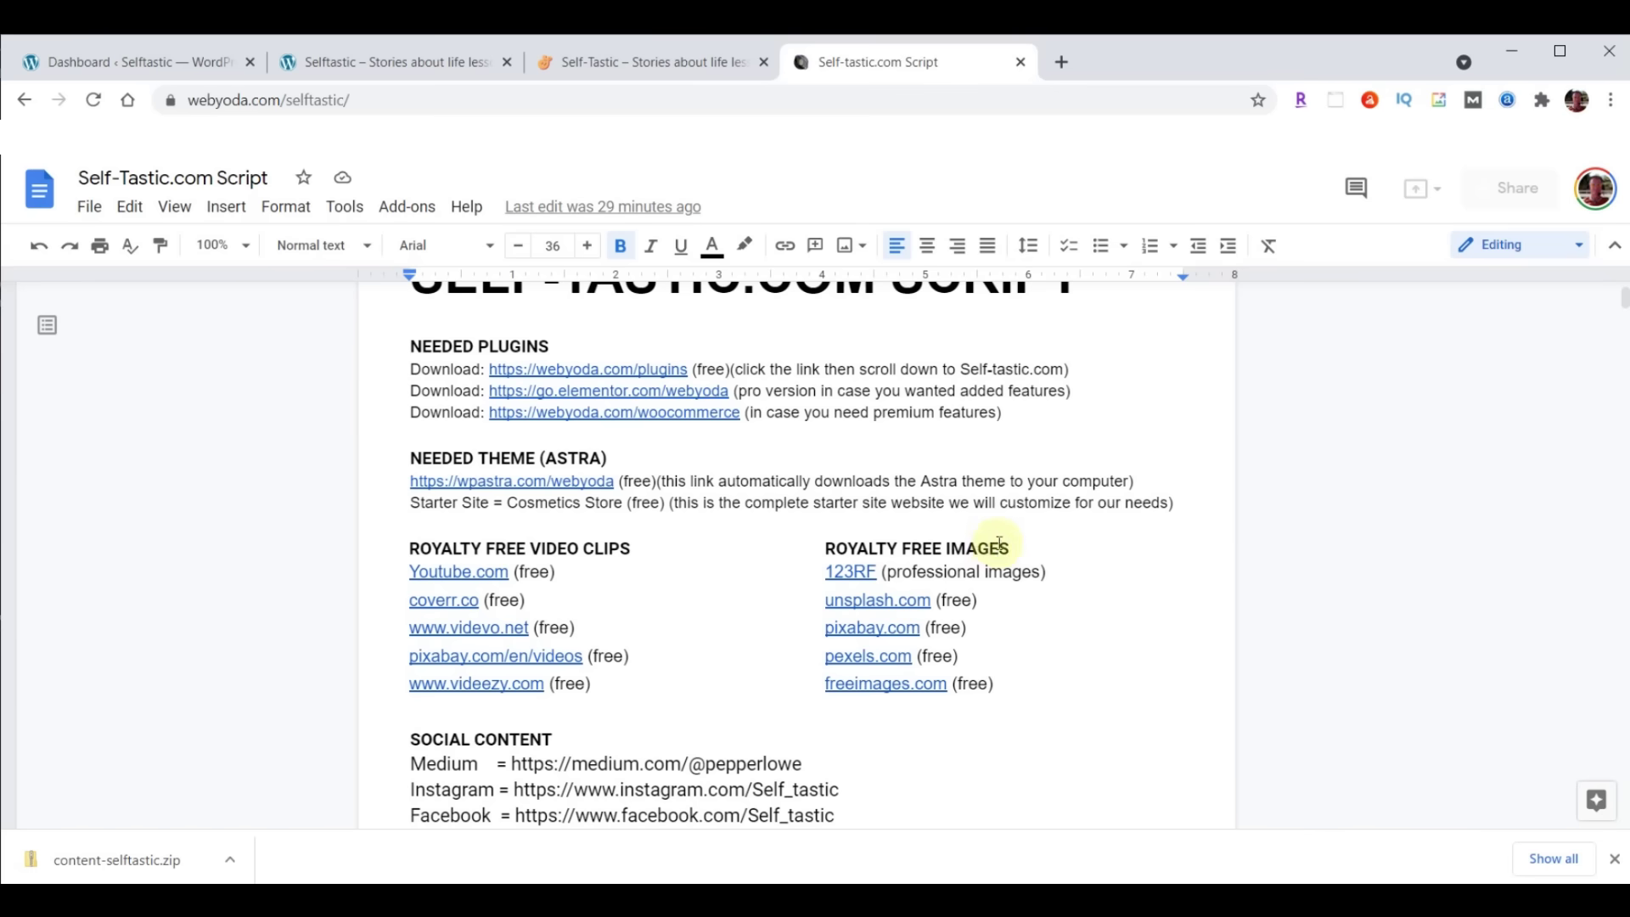
scroll(999, 514, down, 3)
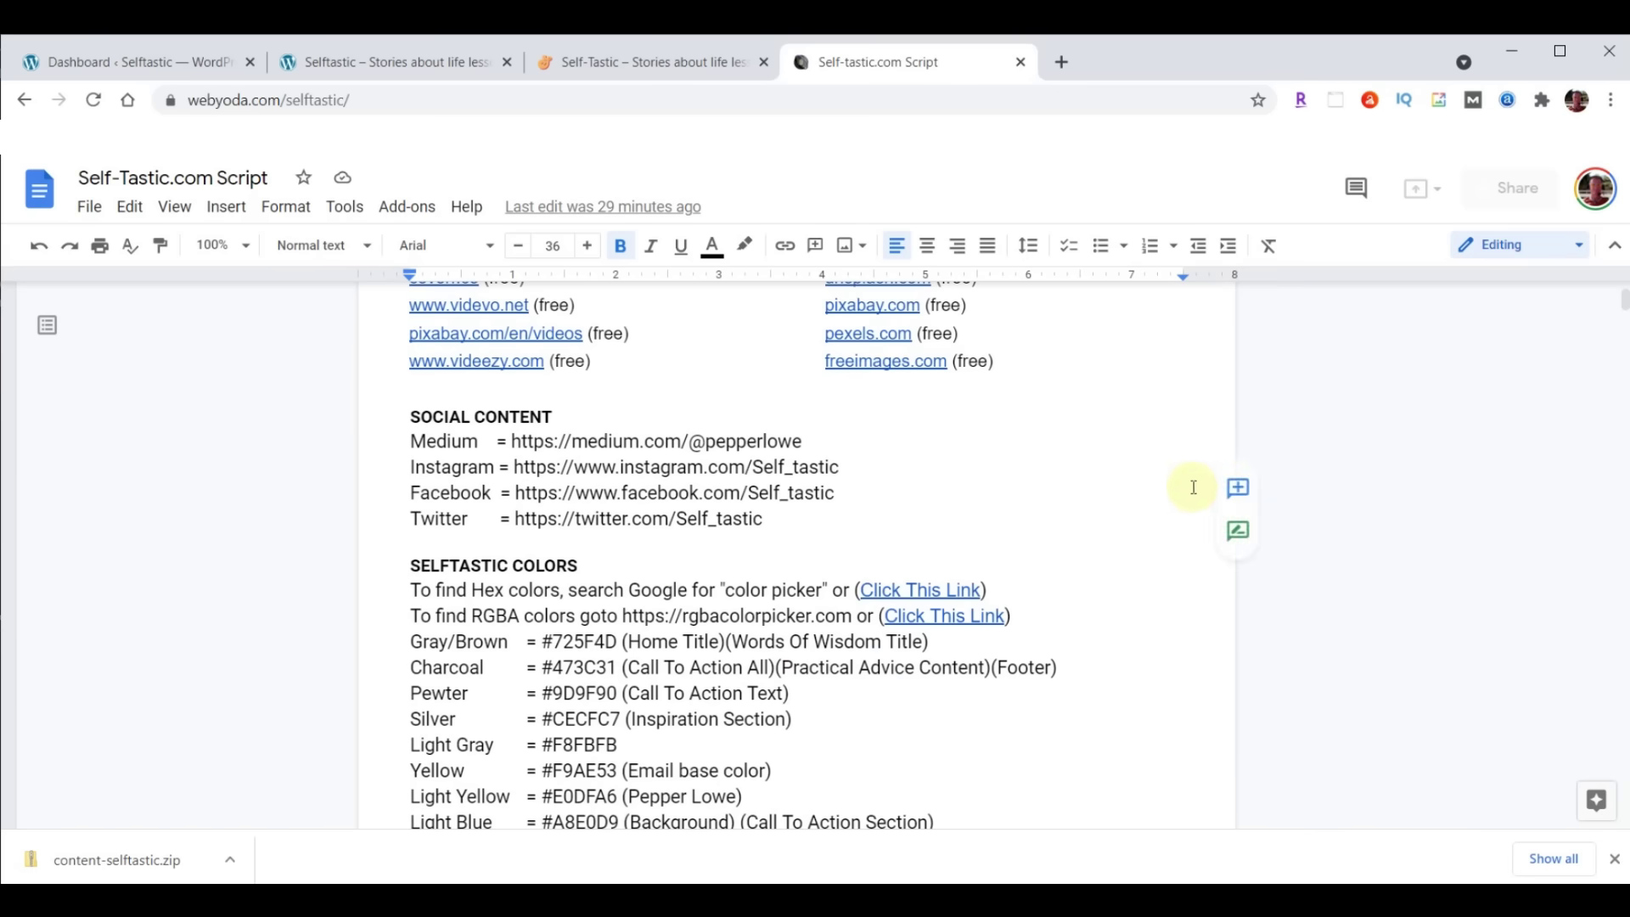
scroll(1165, 467, down, 2)
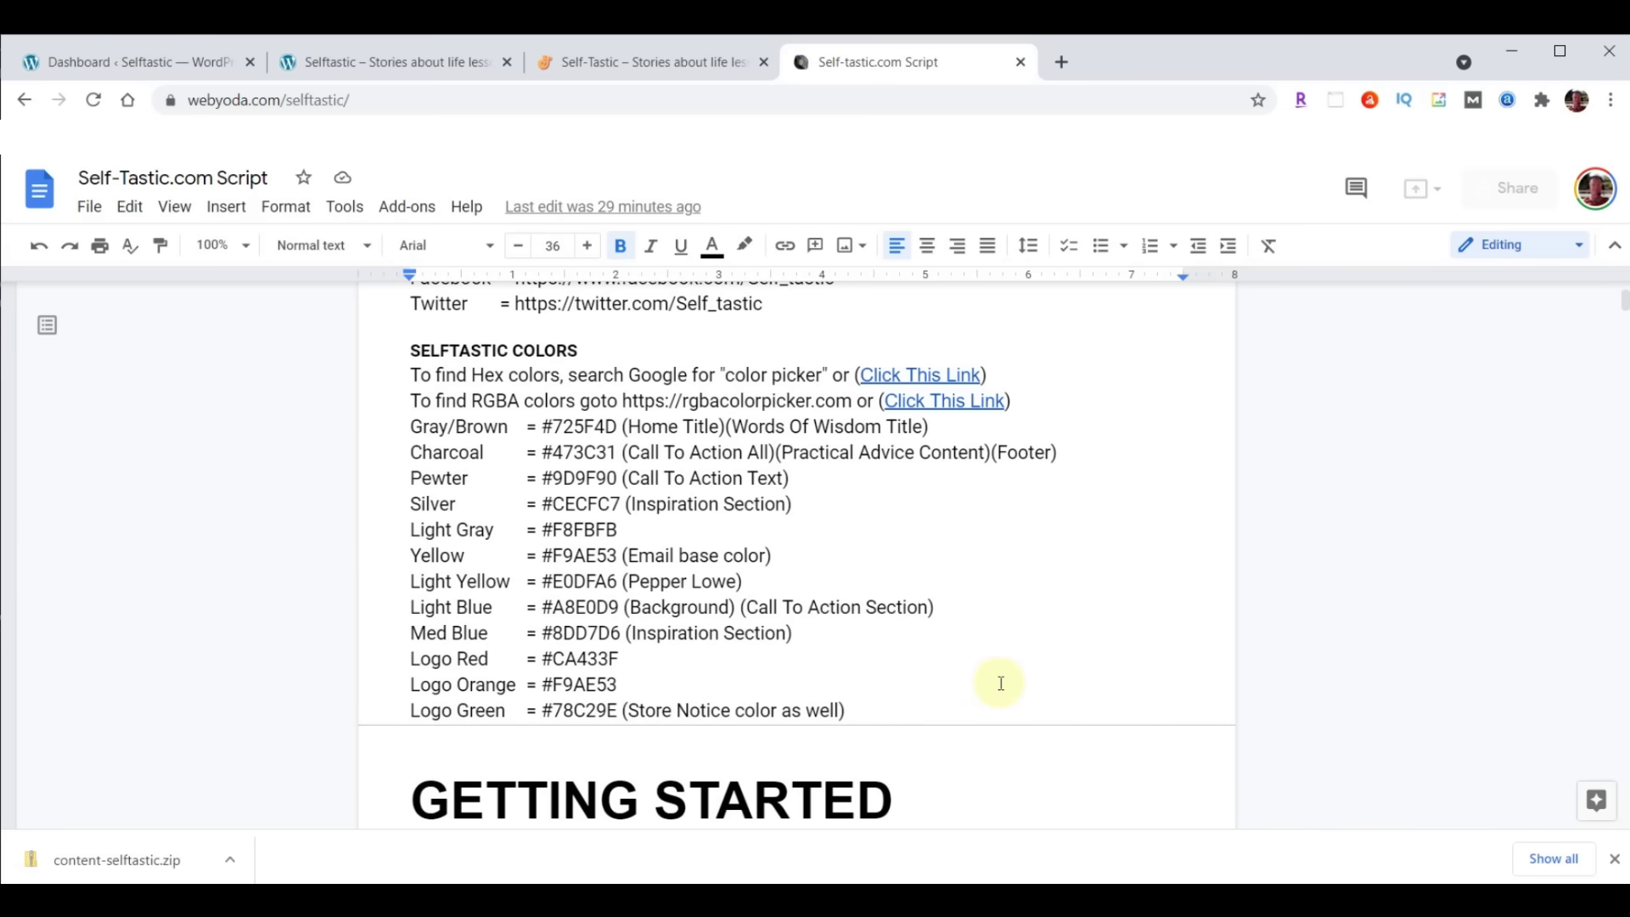
right_click(940, 371)
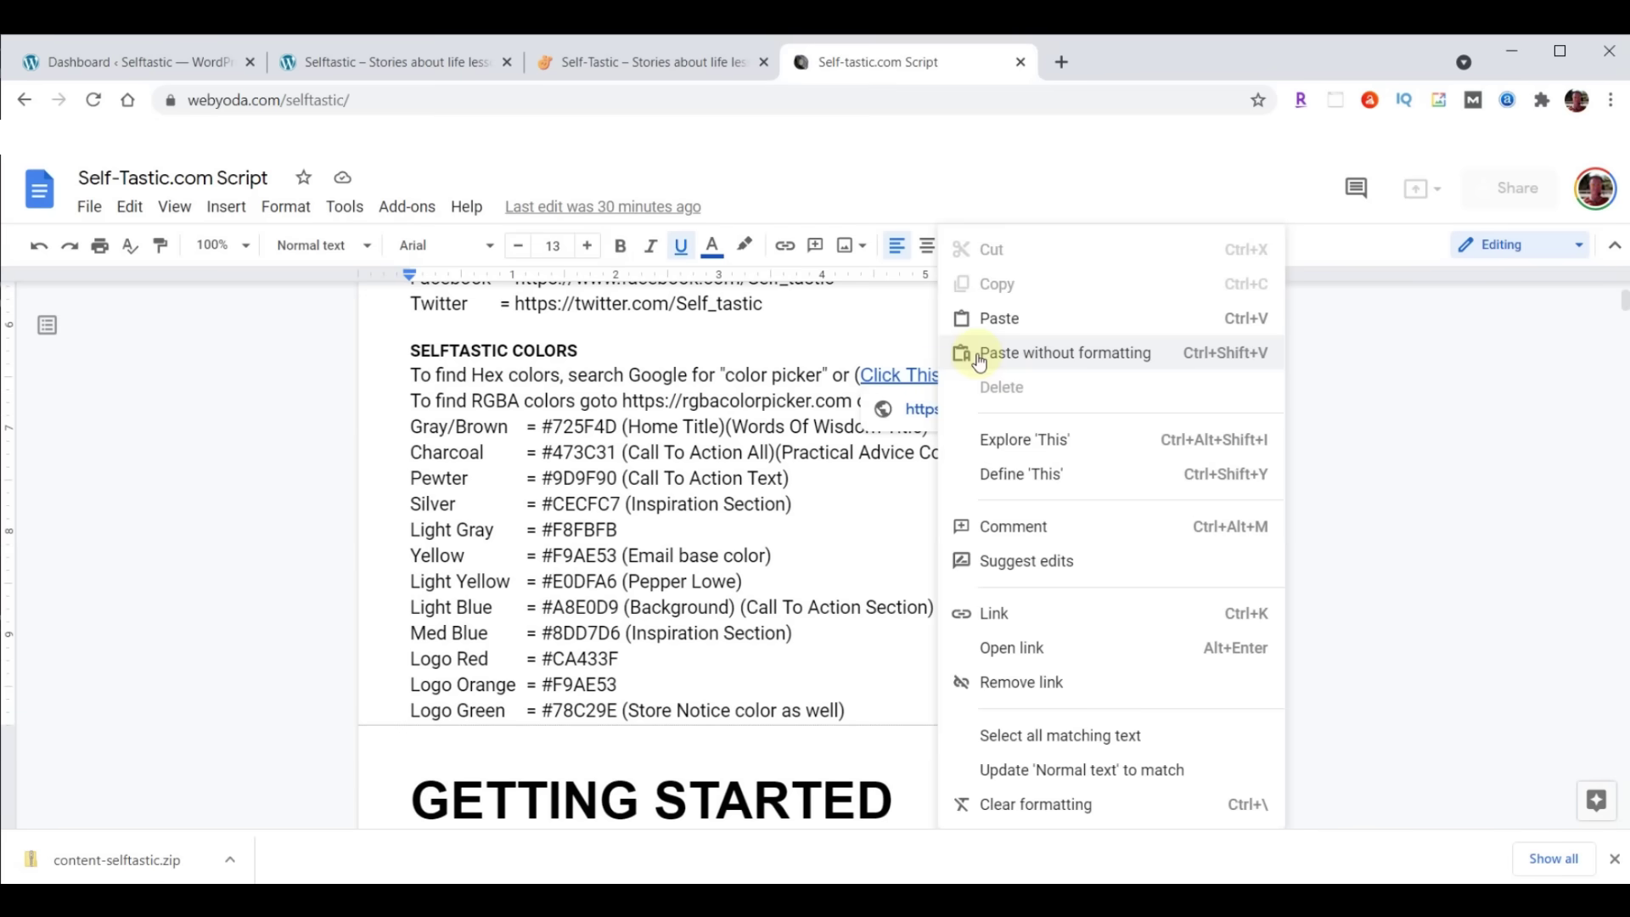
click(1010, 648)
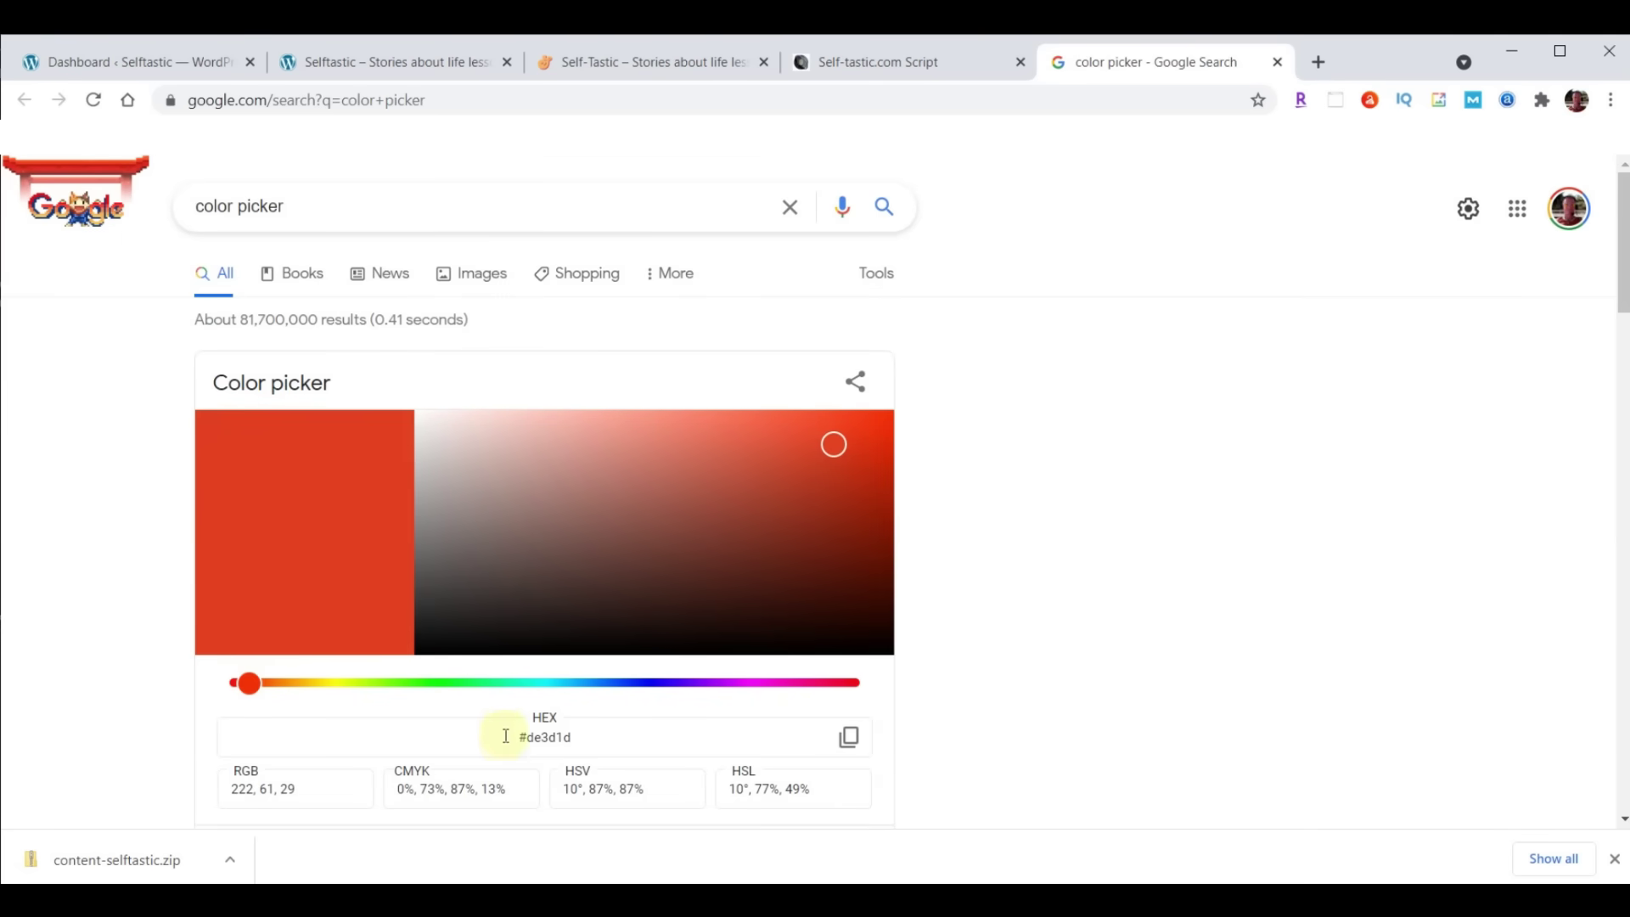
Copy the red hex code #de3d1d from Google's colour picker and close it
click(505, 741)
click(851, 740)
click(1278, 62)
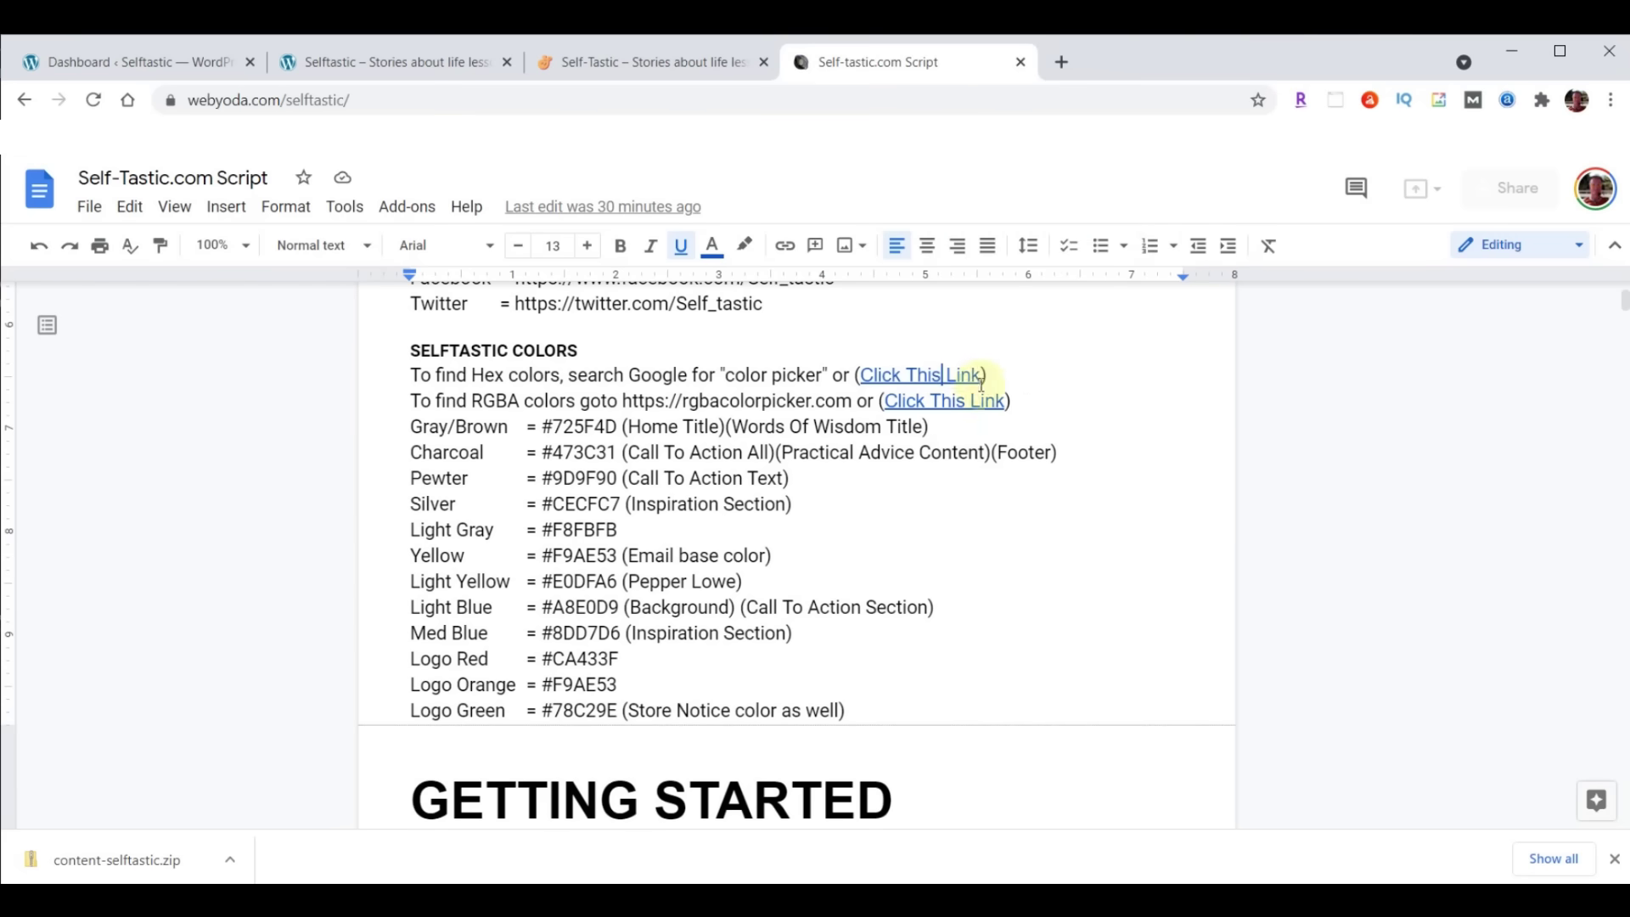
Open the RGBA Color Picker link and set yellow's alpha to 0.88
right_click(944, 412)
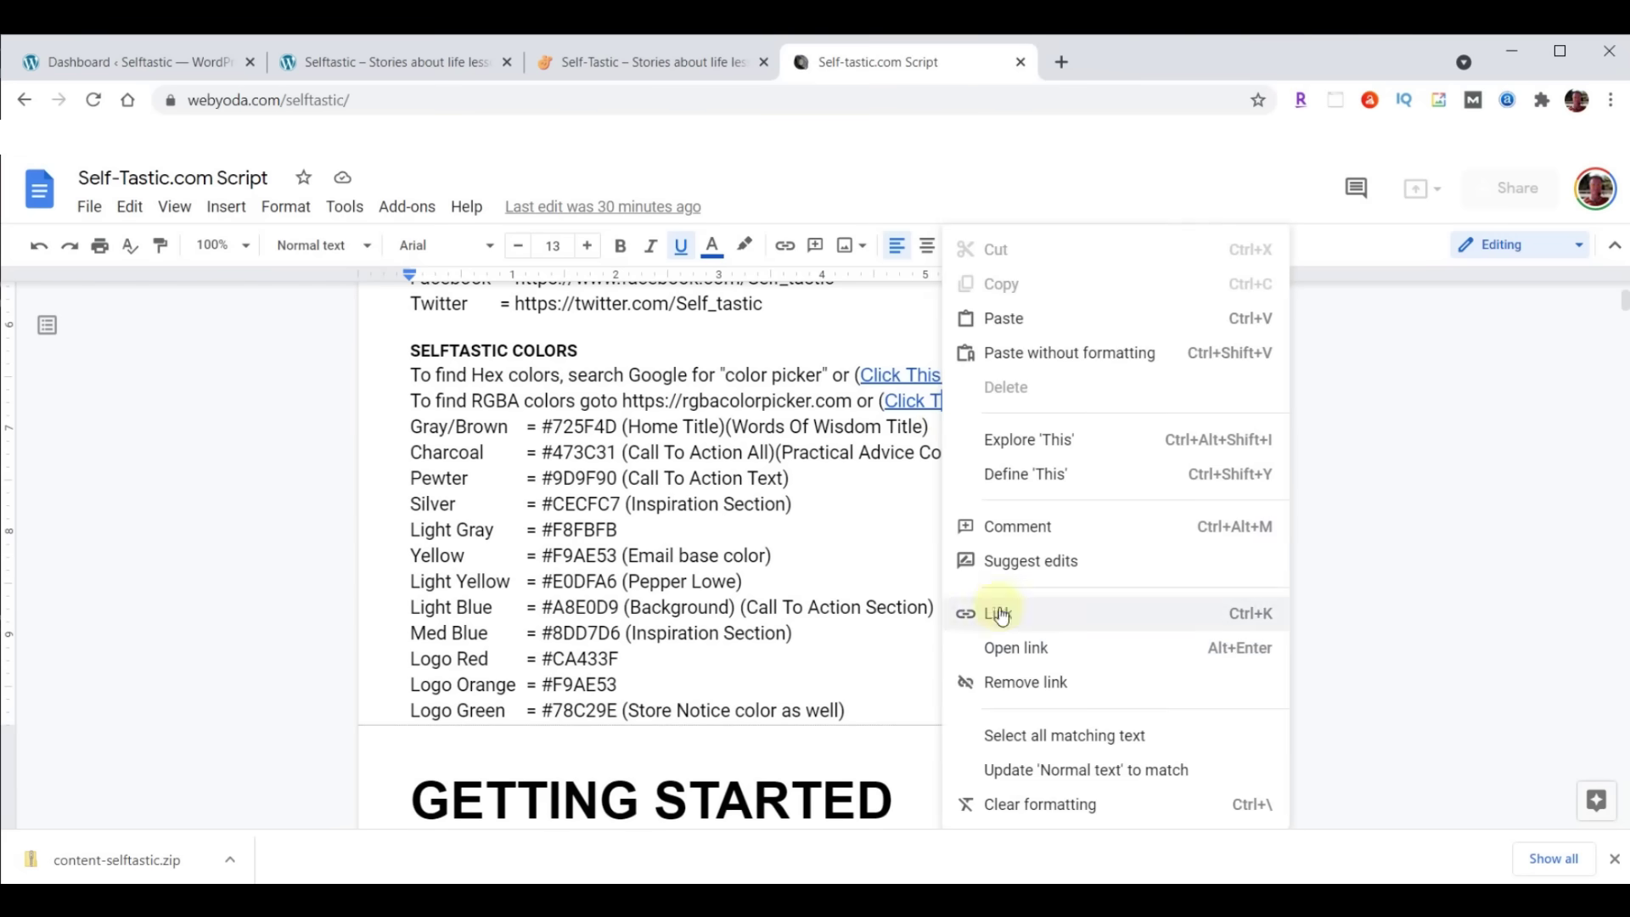
click(1005, 648)
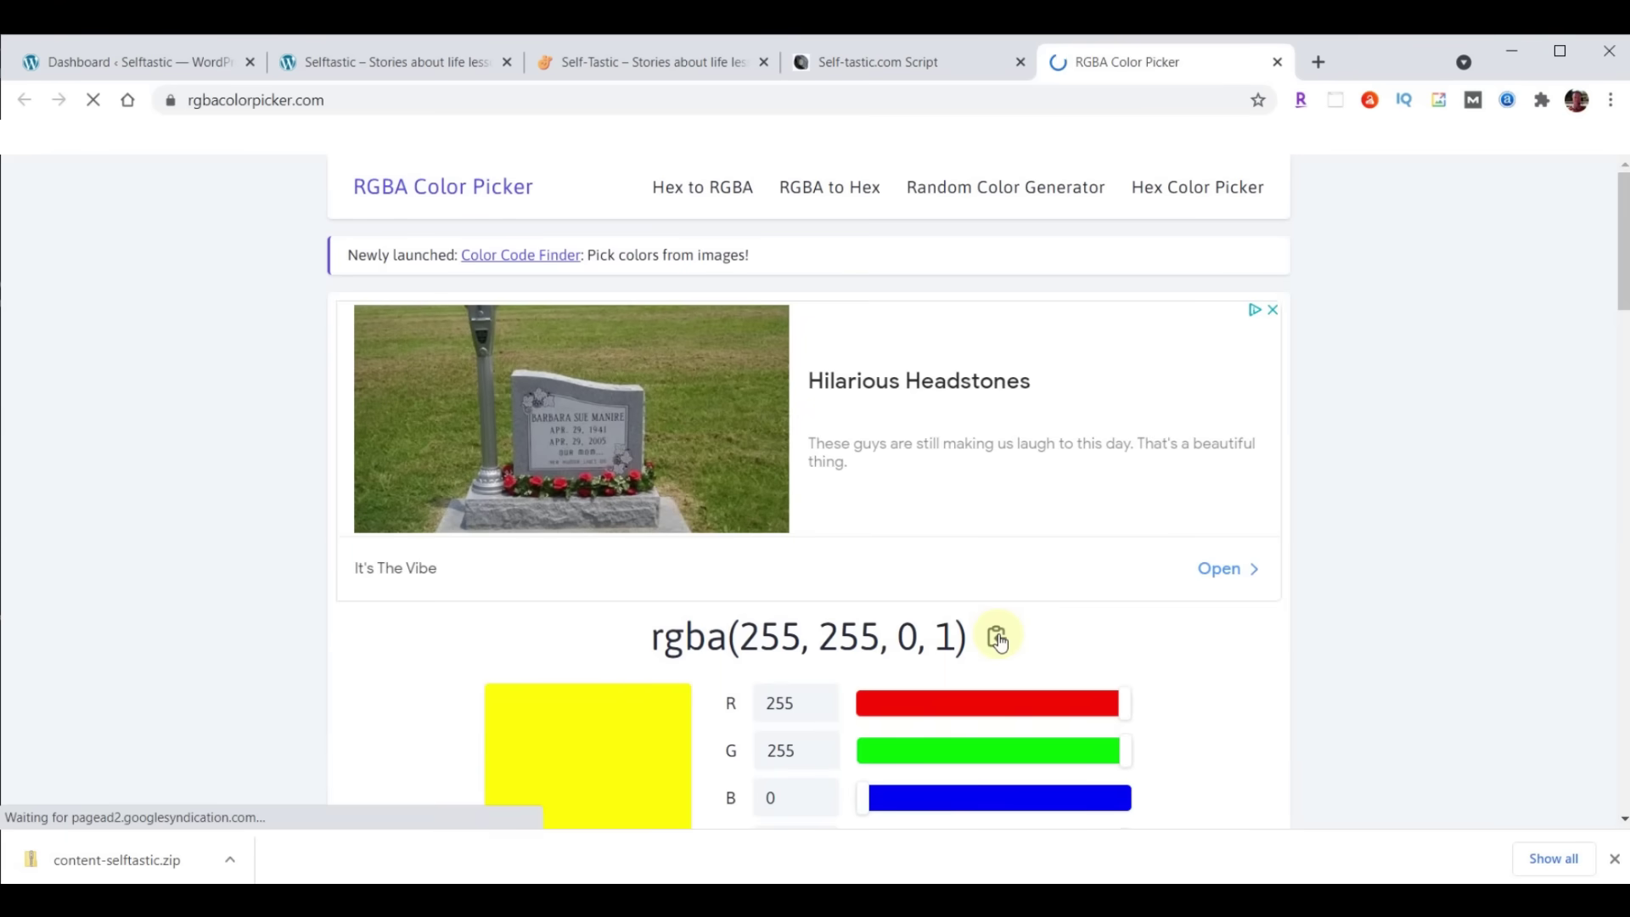
double_click(946, 641)
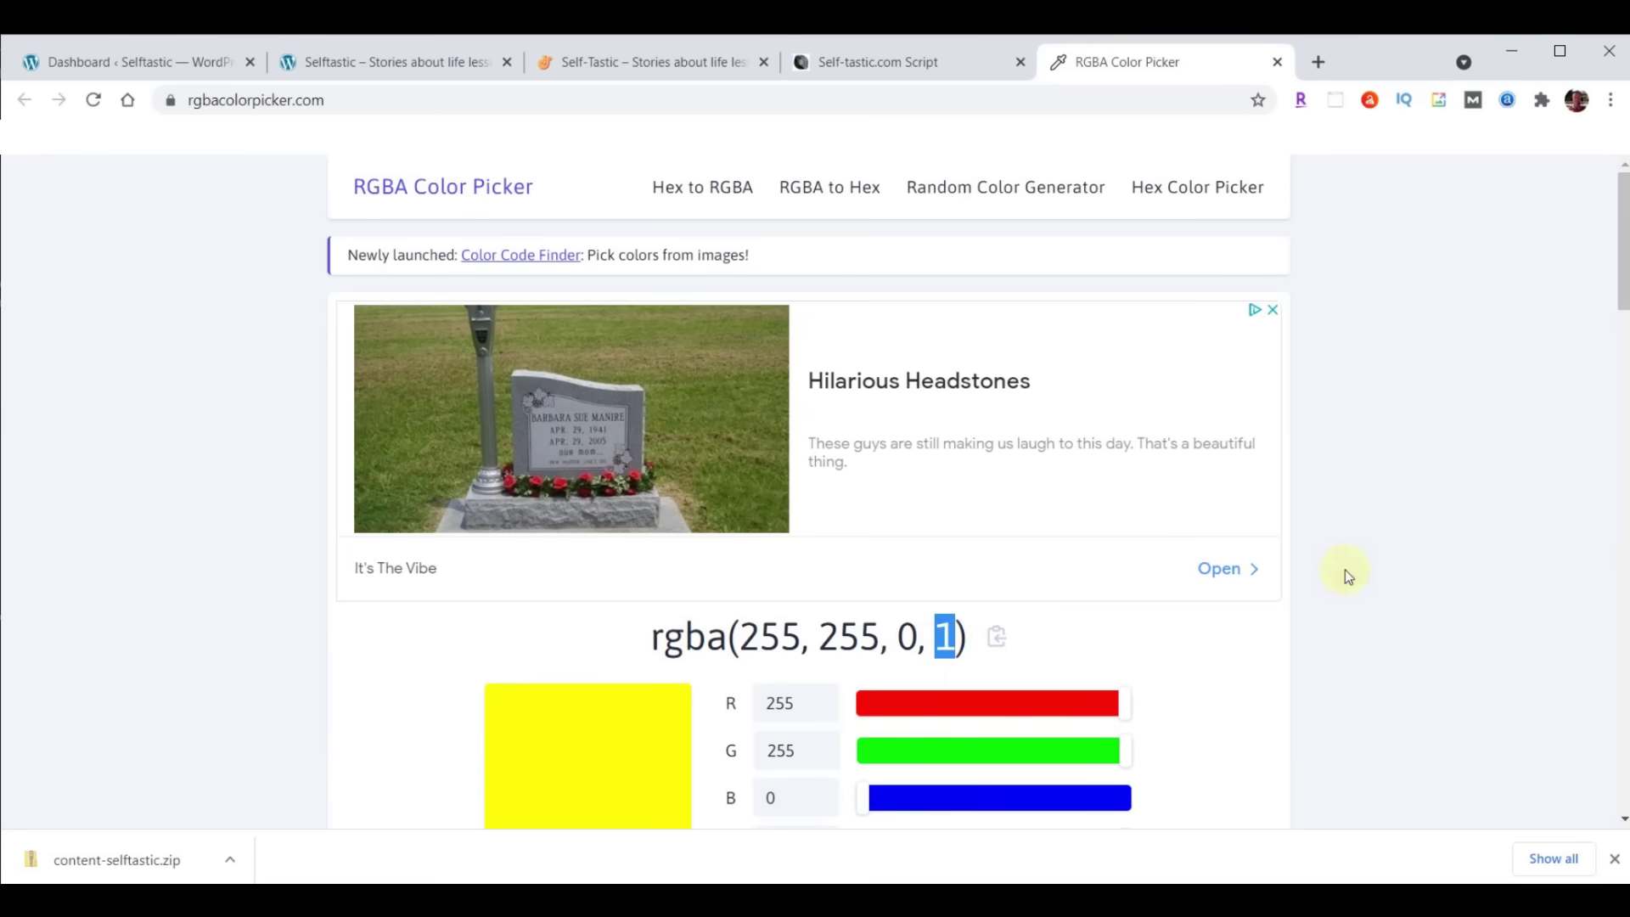
scroll(1358, 552, down, 1)
drag(1126, 747, 930, 751)
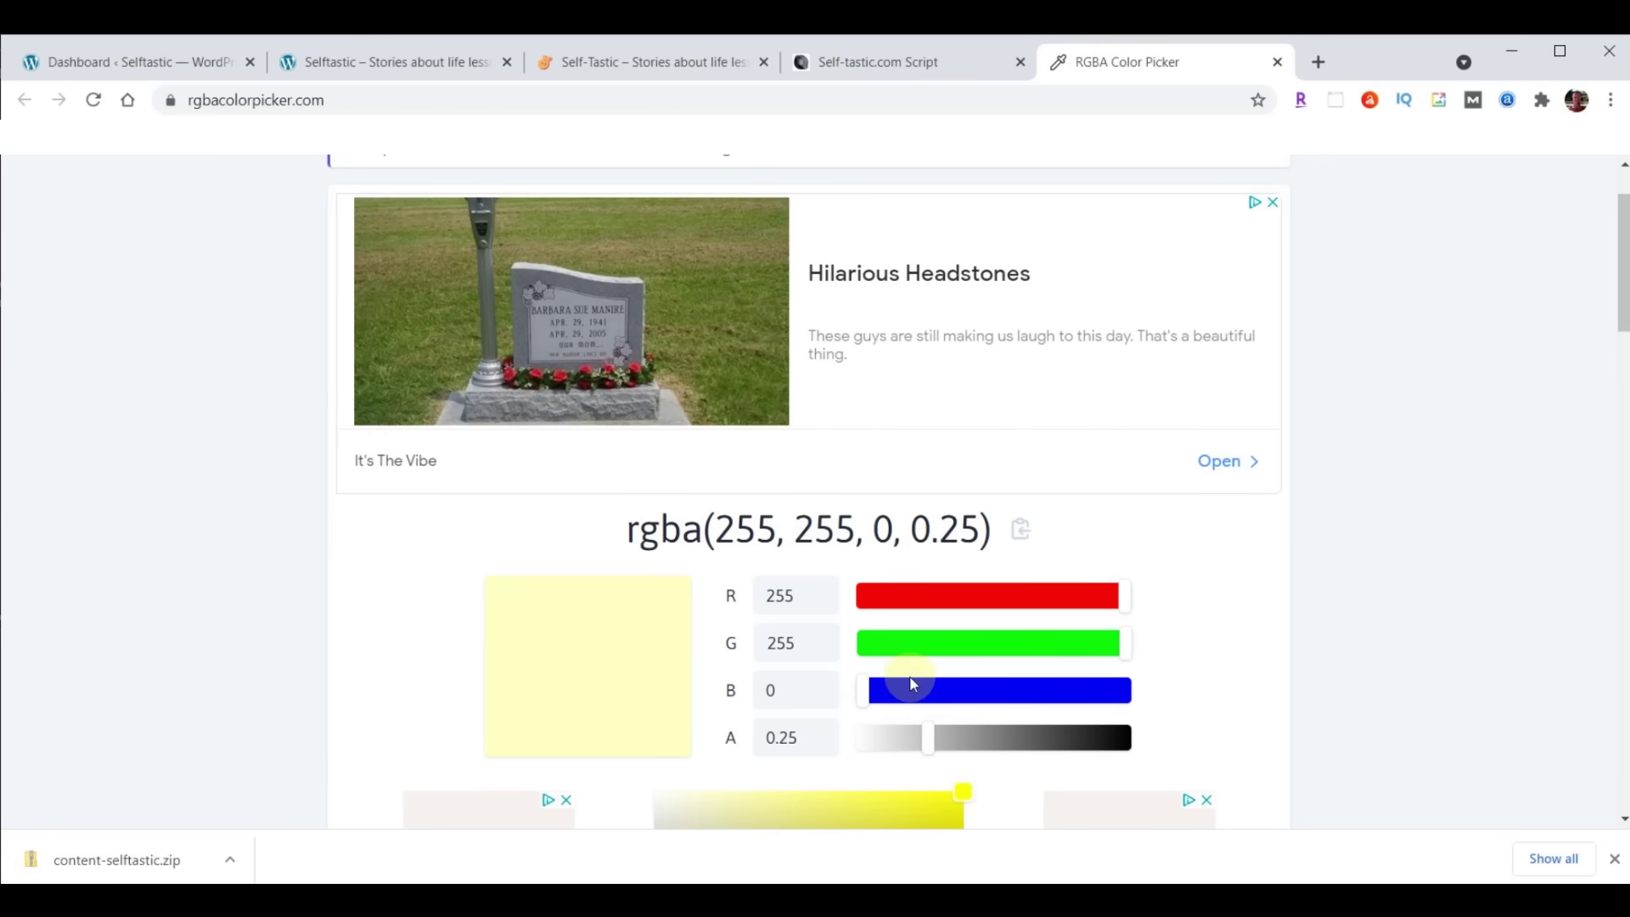
drag(927, 741, 1099, 736)
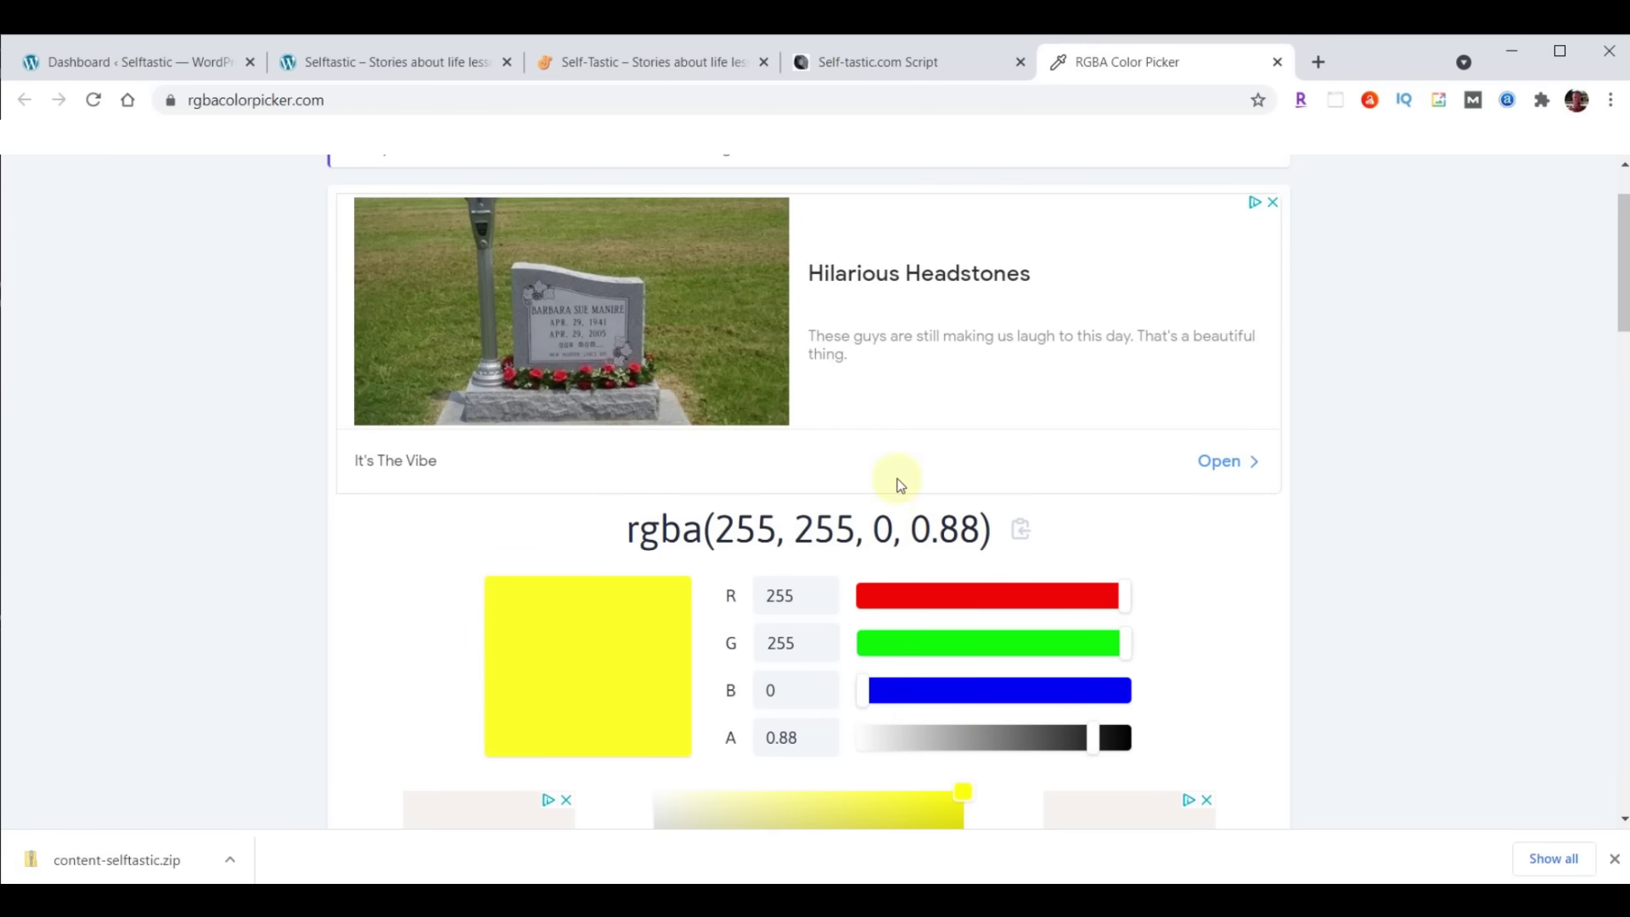
click(1277, 61)
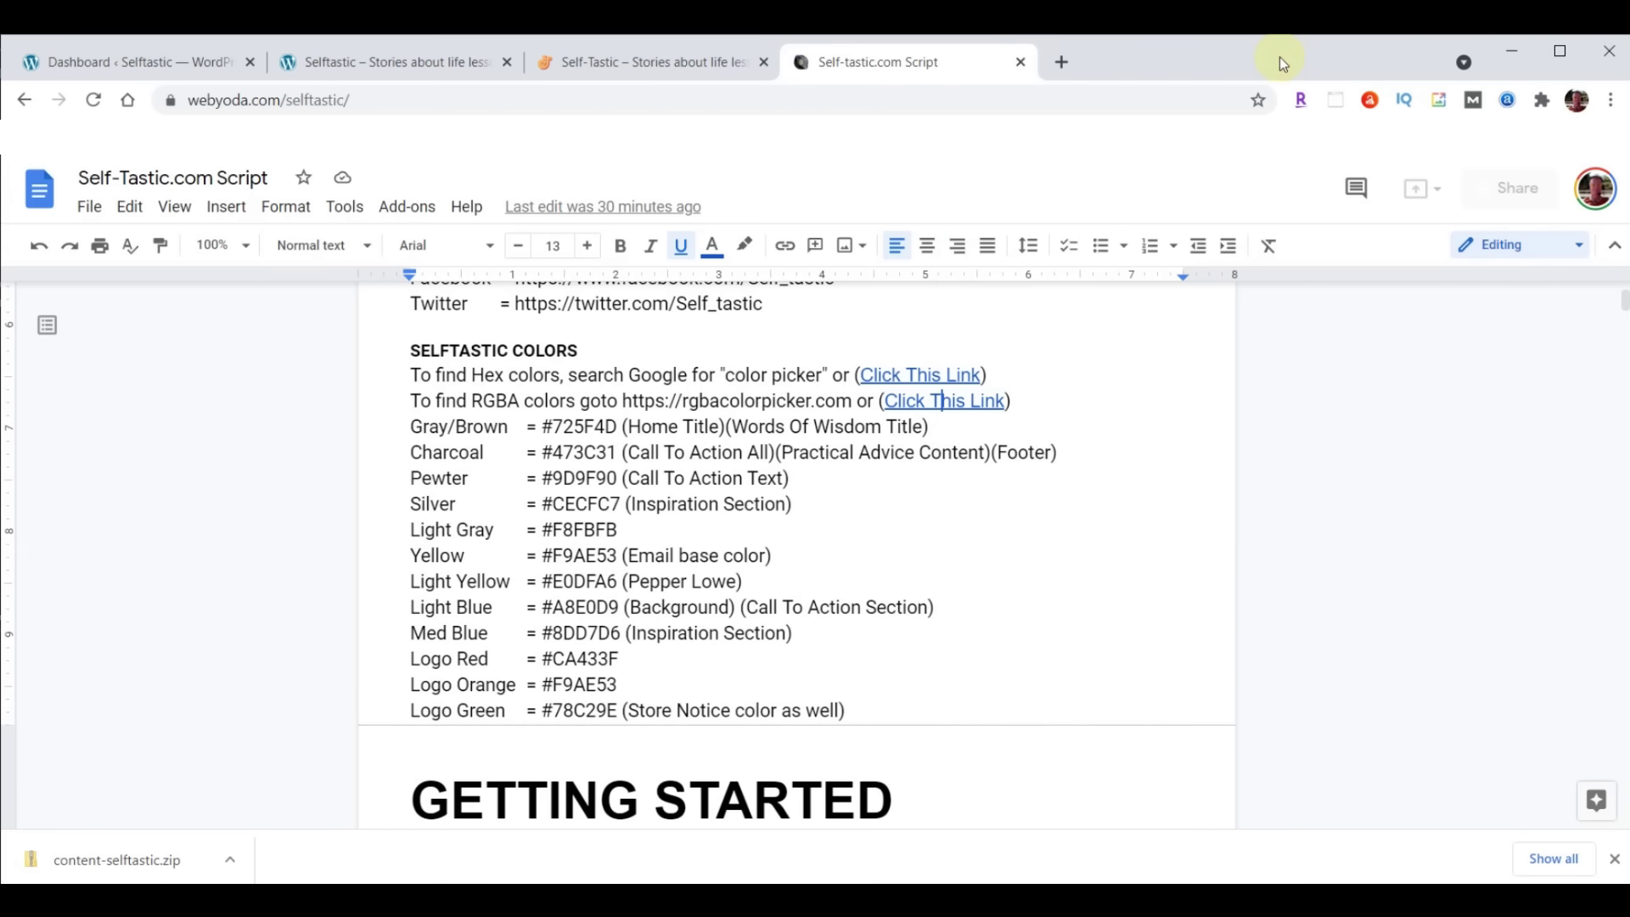
Scroll to YODA YOU TALK TOO FAST and select the run of w's before the heading
scroll(1067, 339, down, 5)
scroll(1064, 348, down, 1)
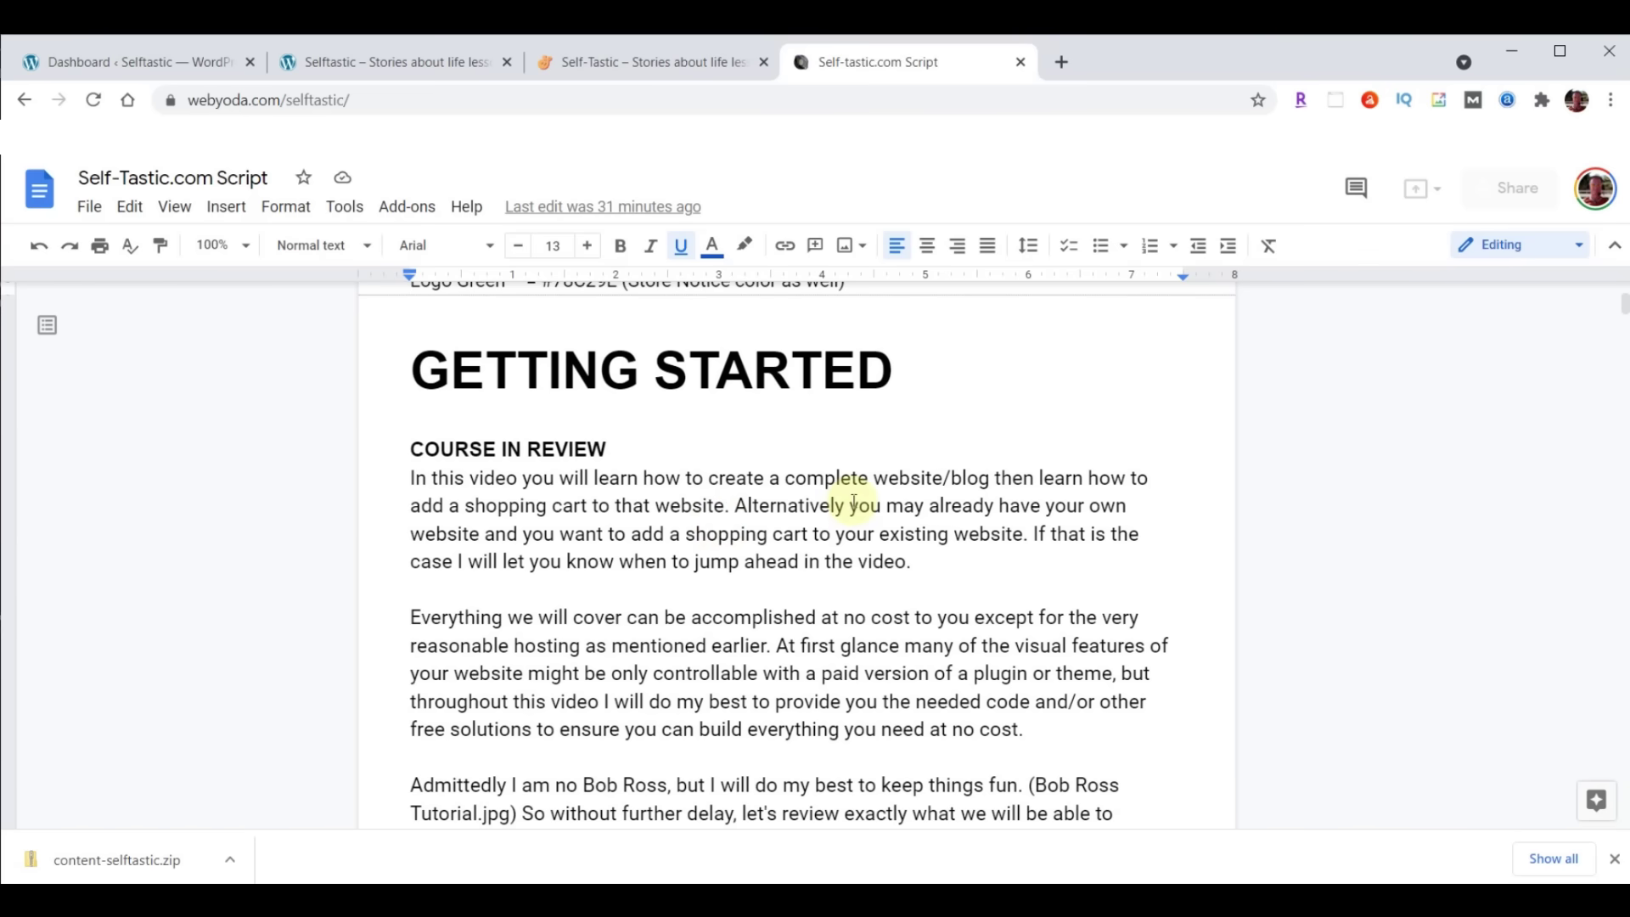
scroll(960, 509, down, 8)
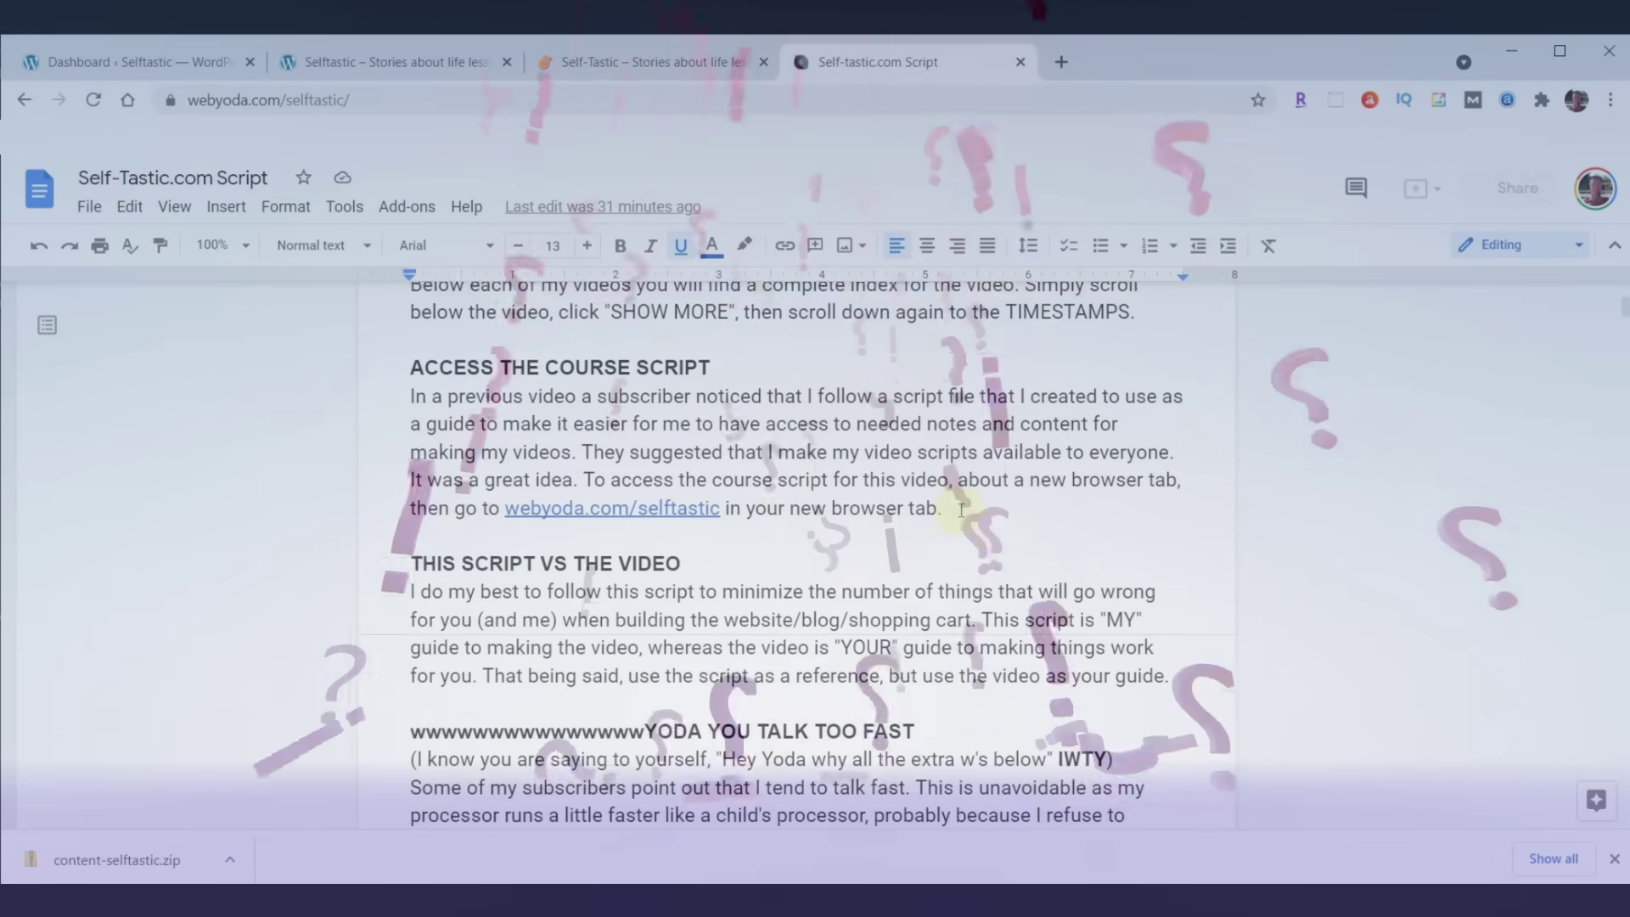
scroll(961, 510, down, 3)
click(617, 461)
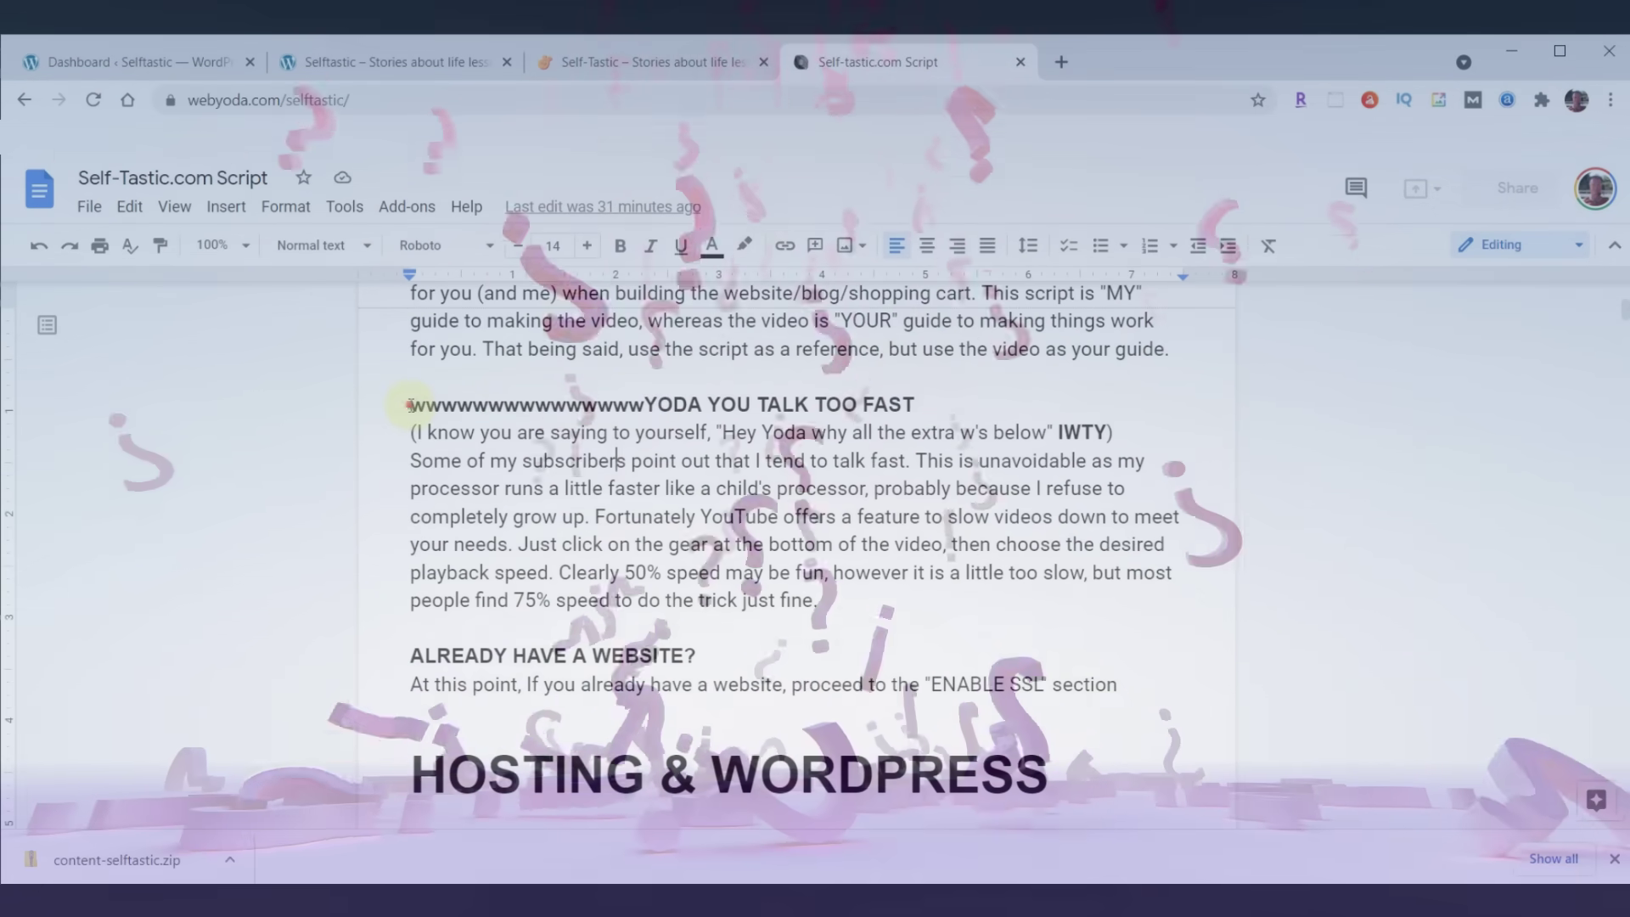
drag(410, 405, 642, 406)
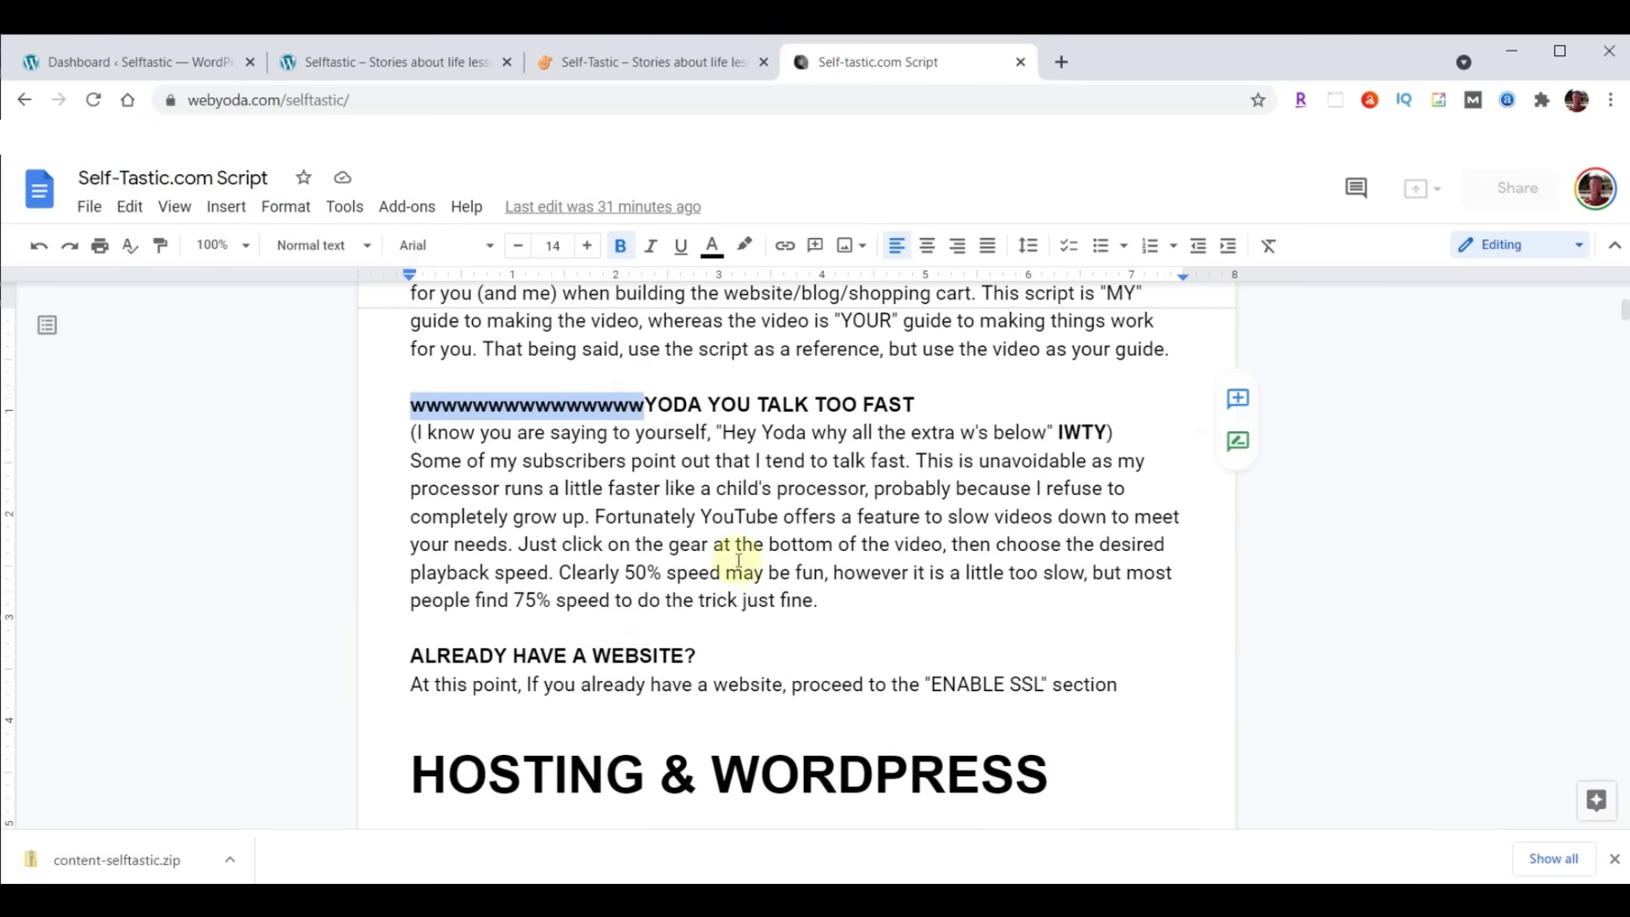
Deselect the w's, read down to THEME & PLUGINS, and return to the WordPress Dashboard
click(739, 560)
scroll(879, 526, down, 5)
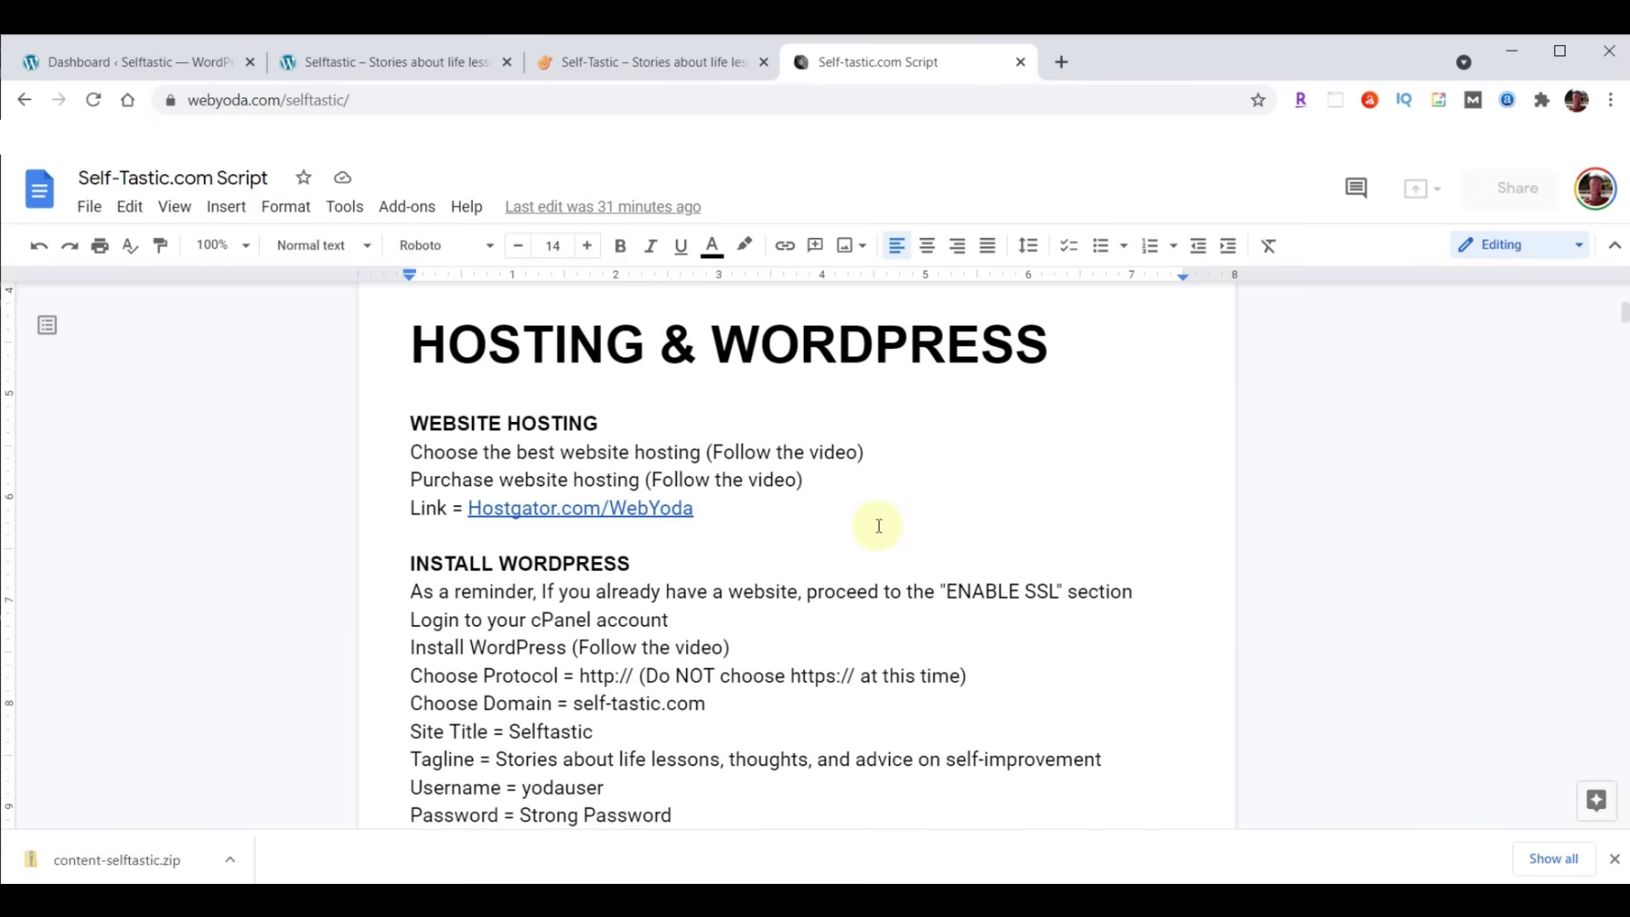
scroll(879, 526, down, 8)
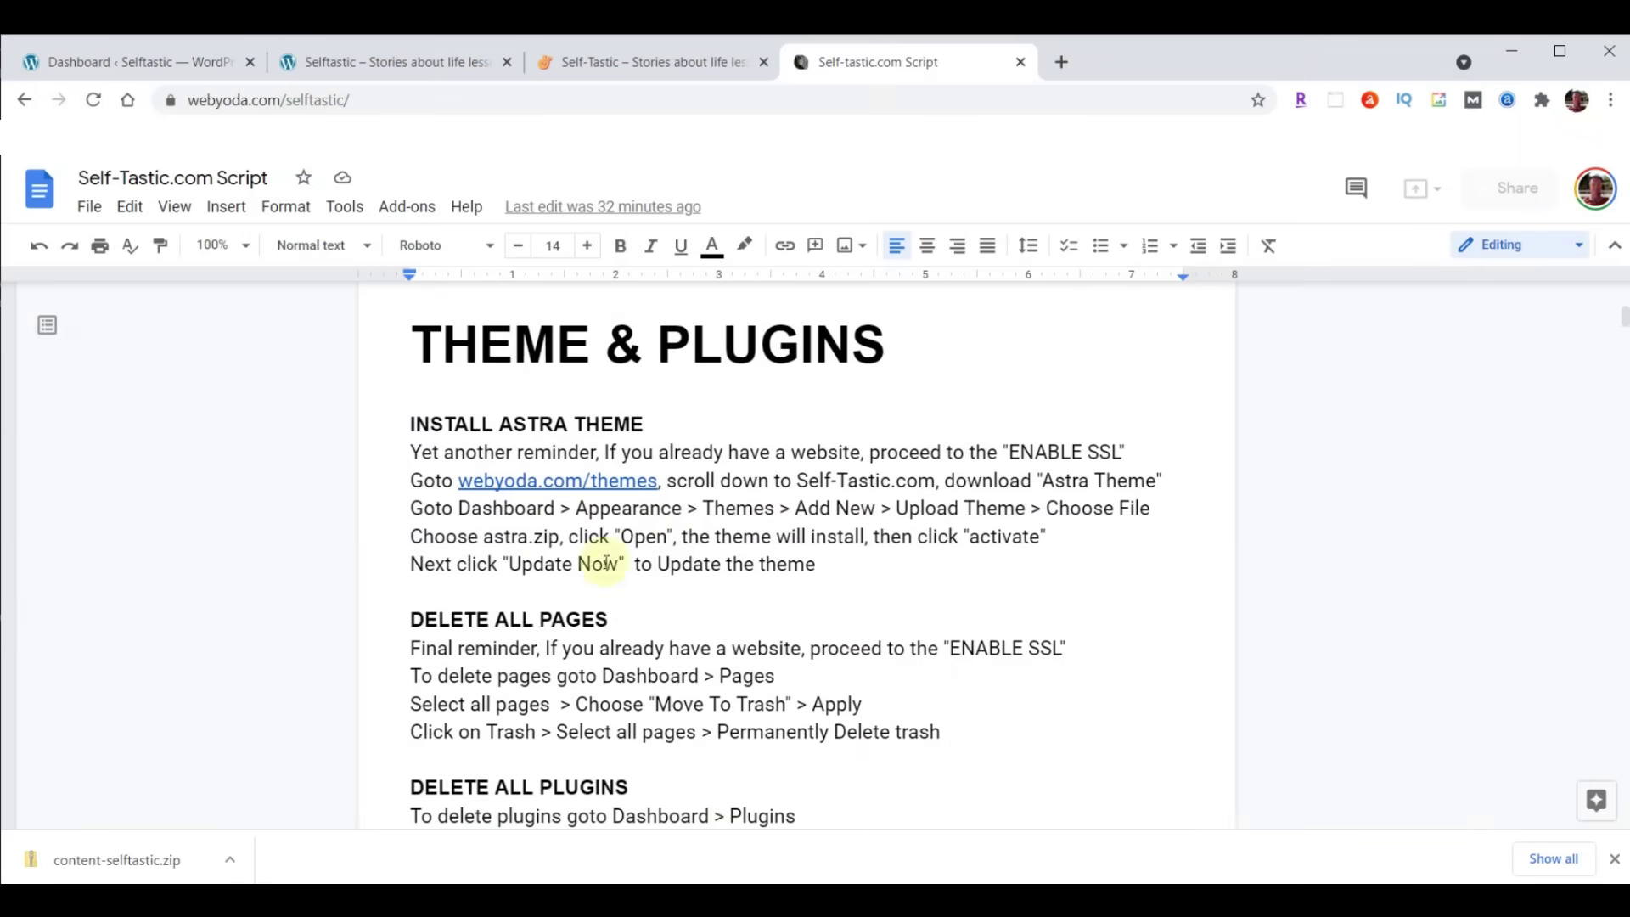
click(89, 58)
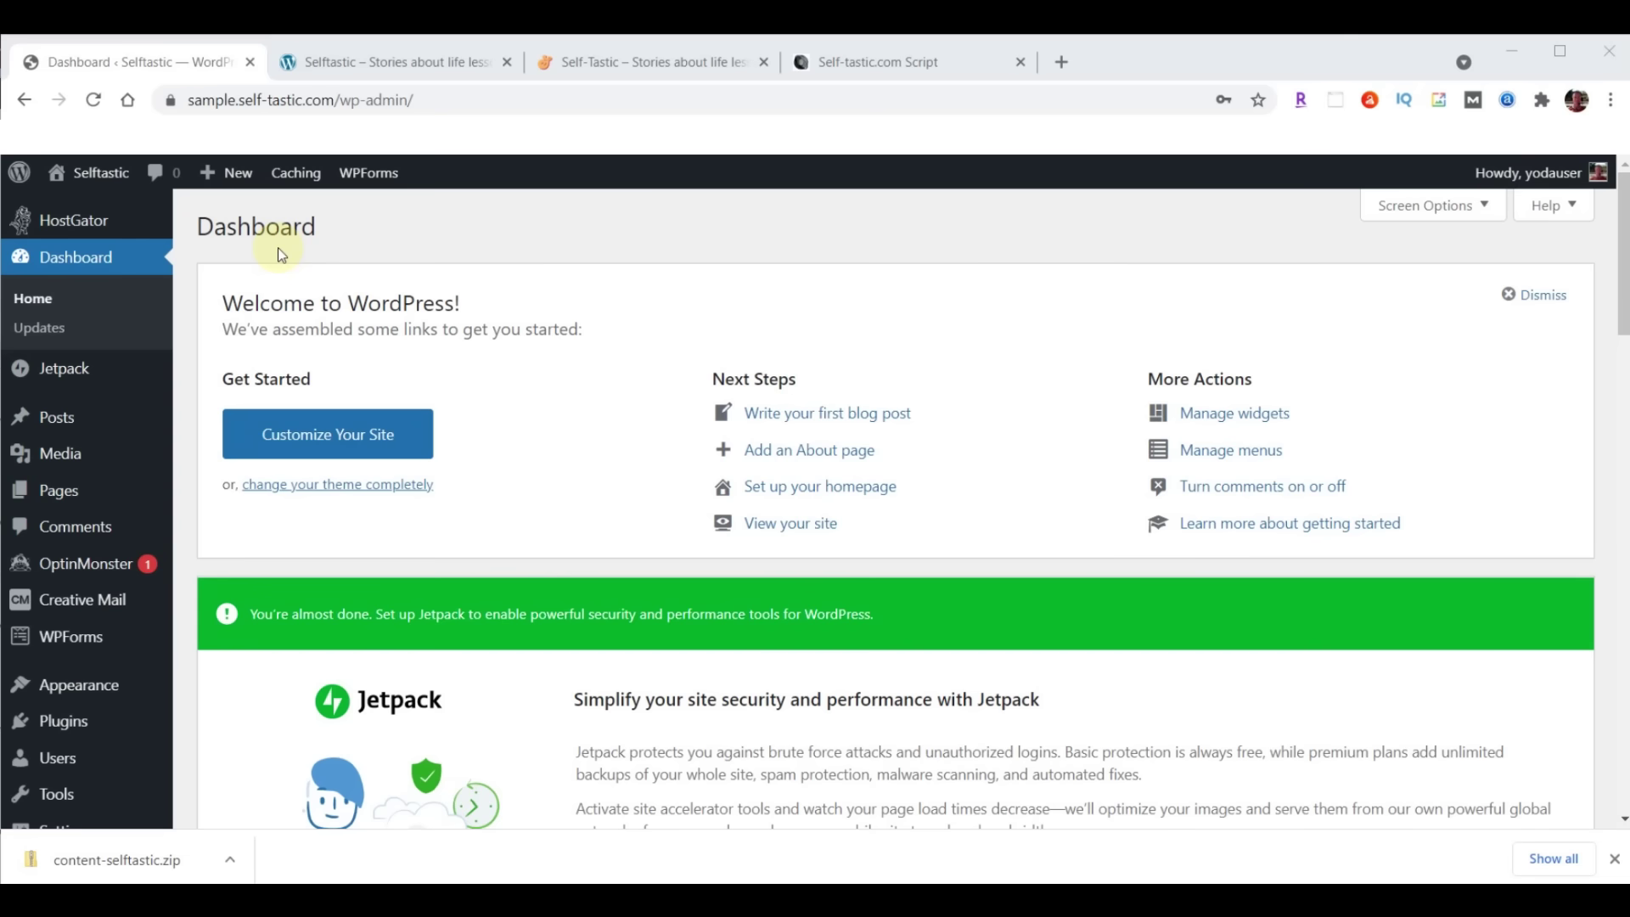
Move both pages, Privacy Policy and Sample Page, to the Trash
click(51, 497)
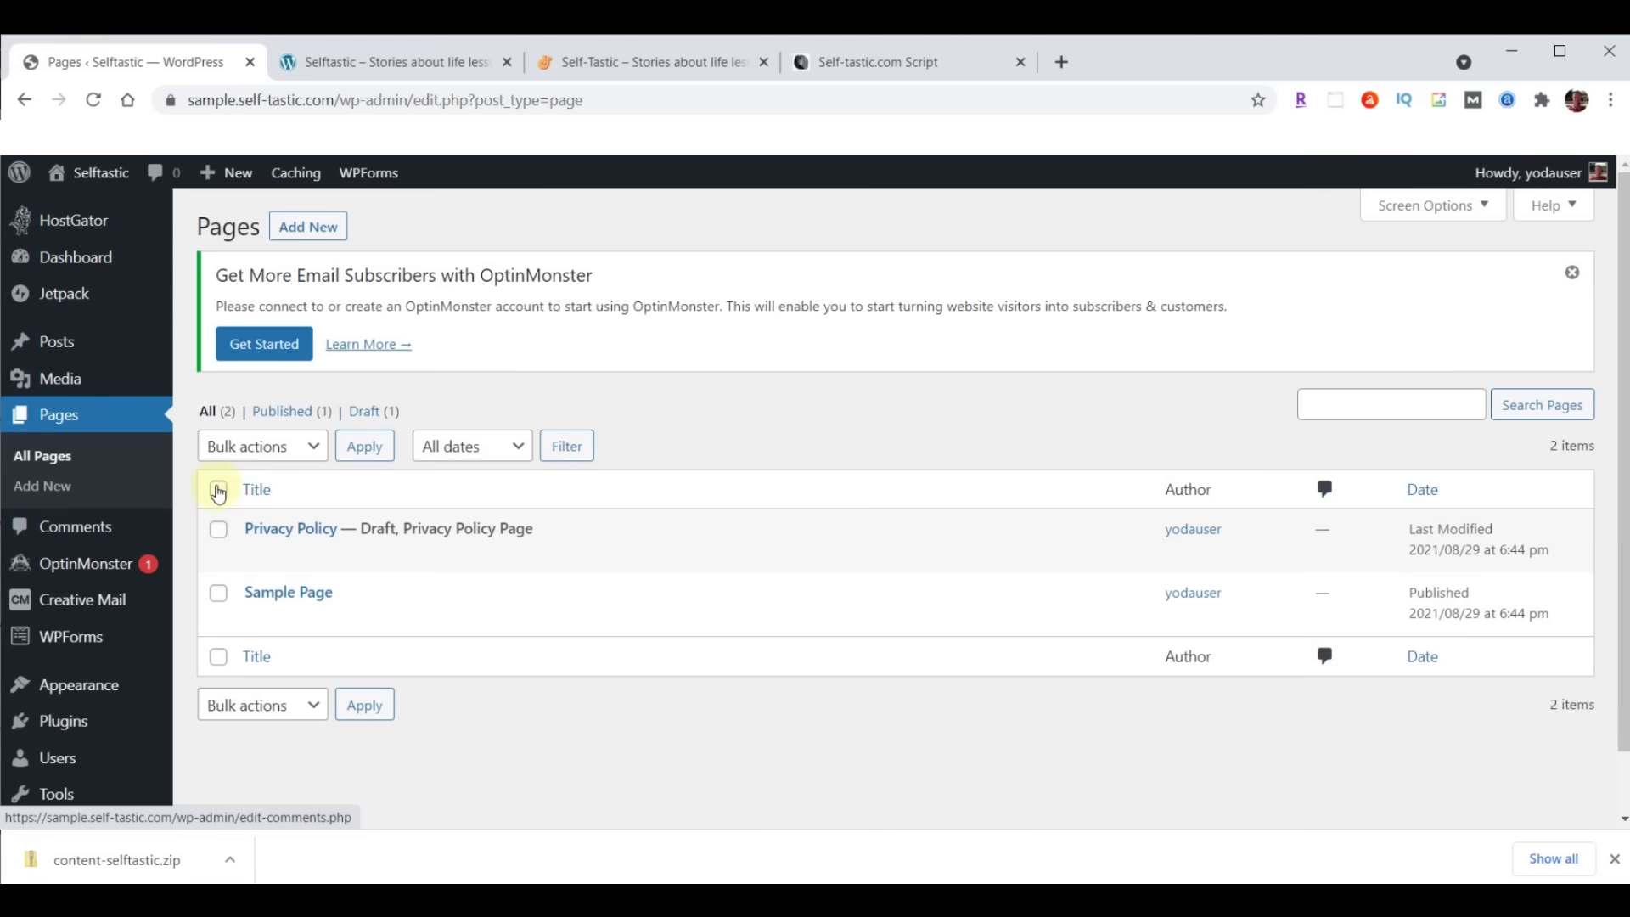
click(218, 489)
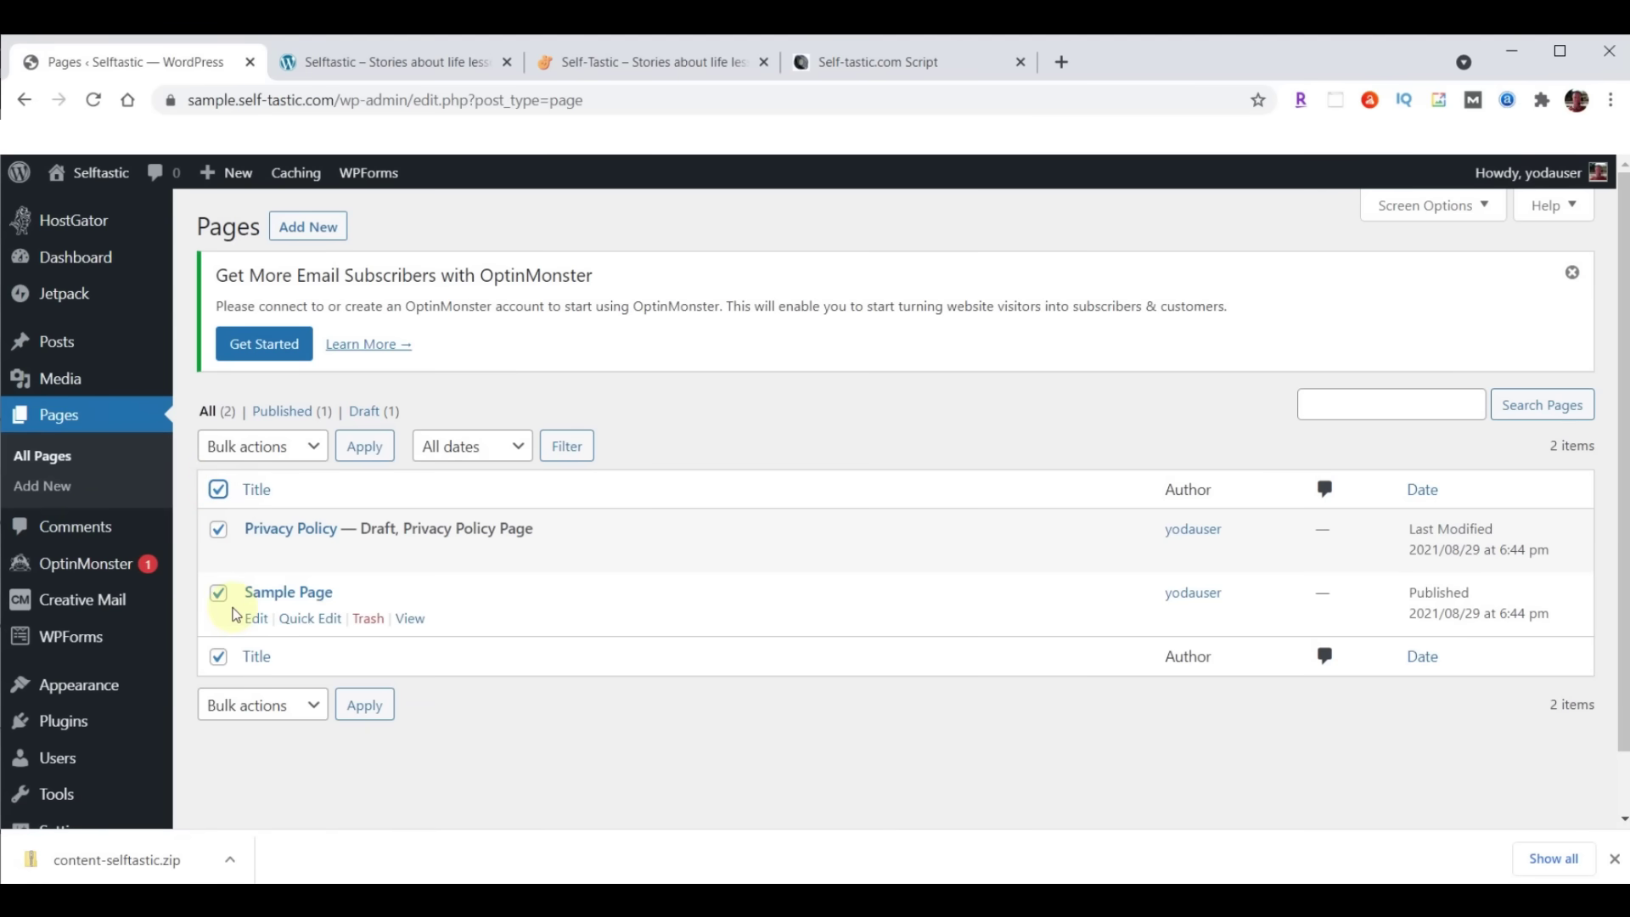
click(321, 448)
click(259, 517)
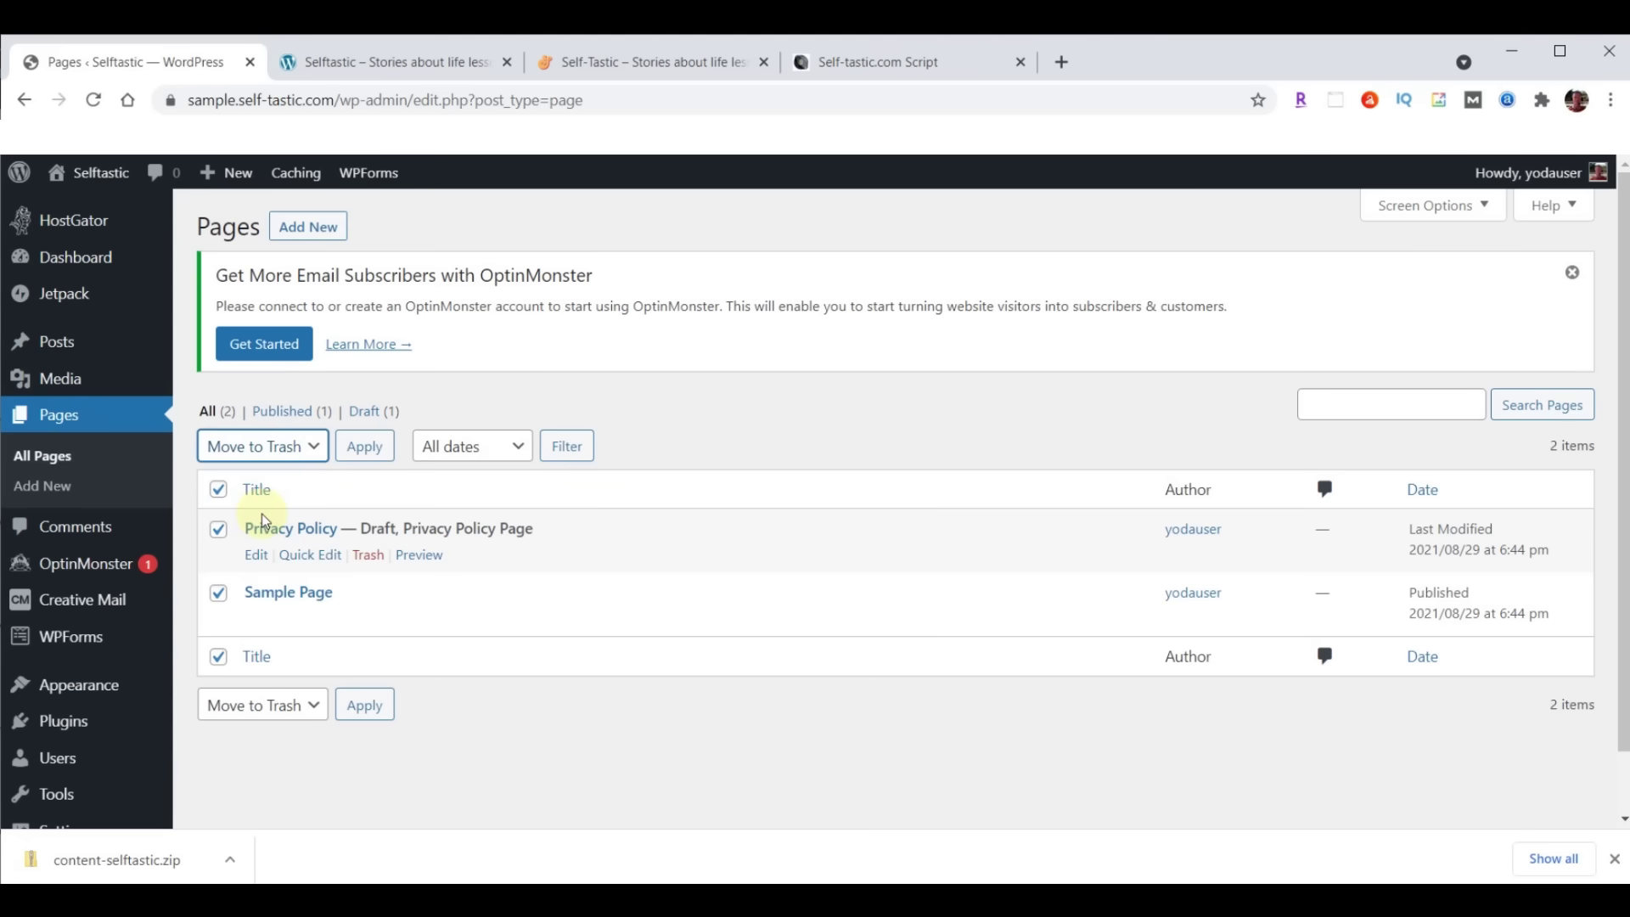
click(362, 456)
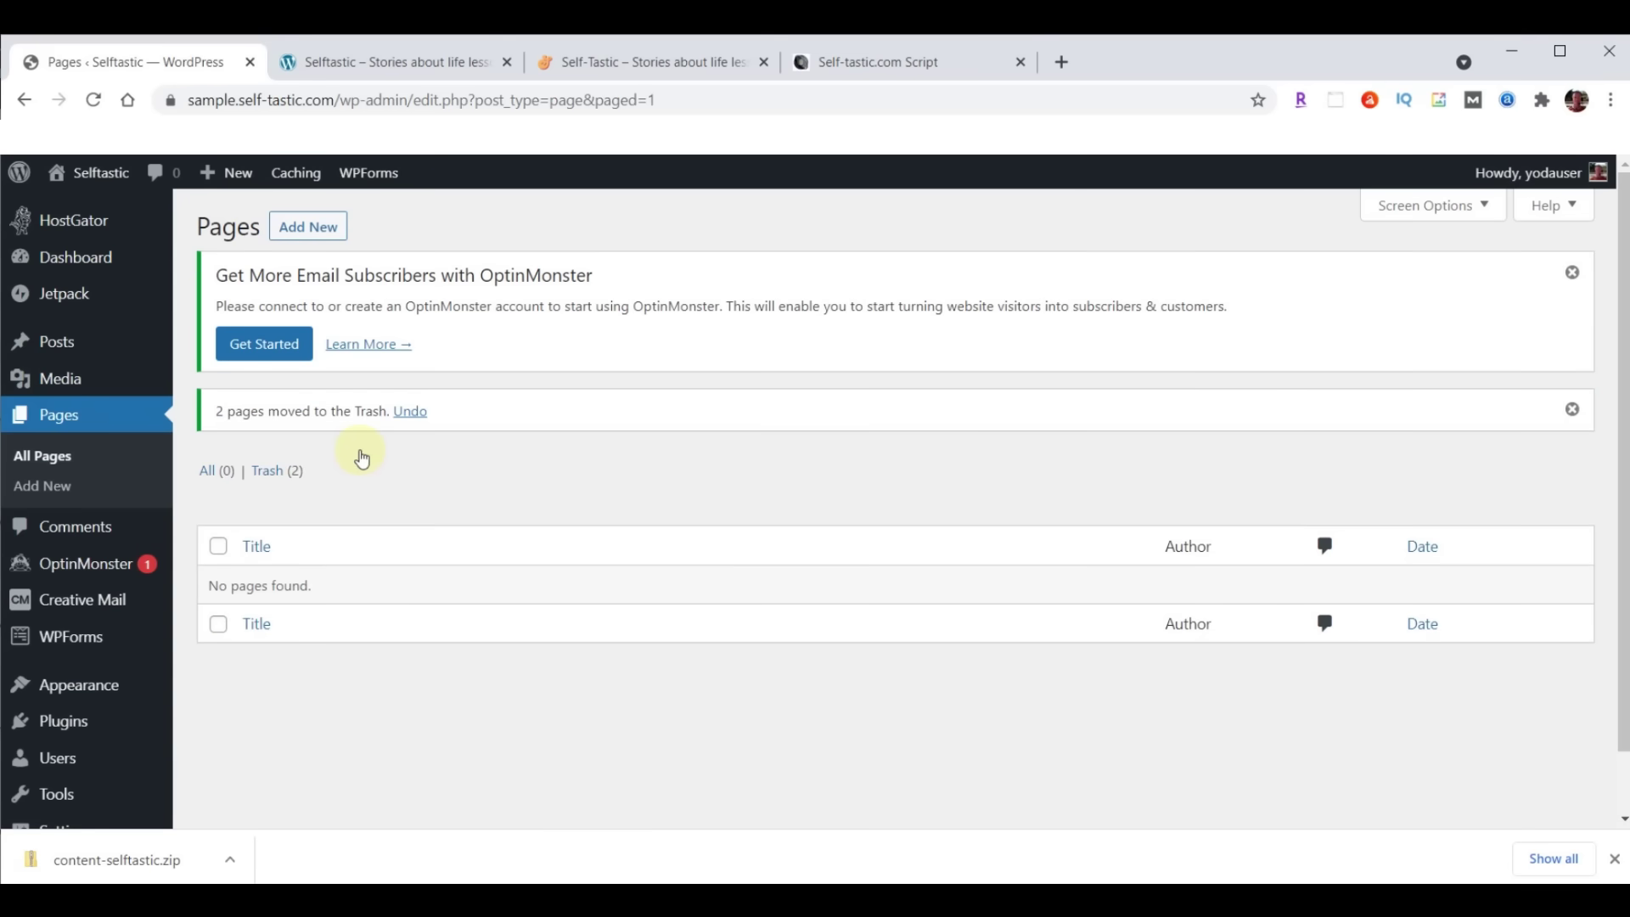
Permanently delete both pages from the Trash
click(263, 478)
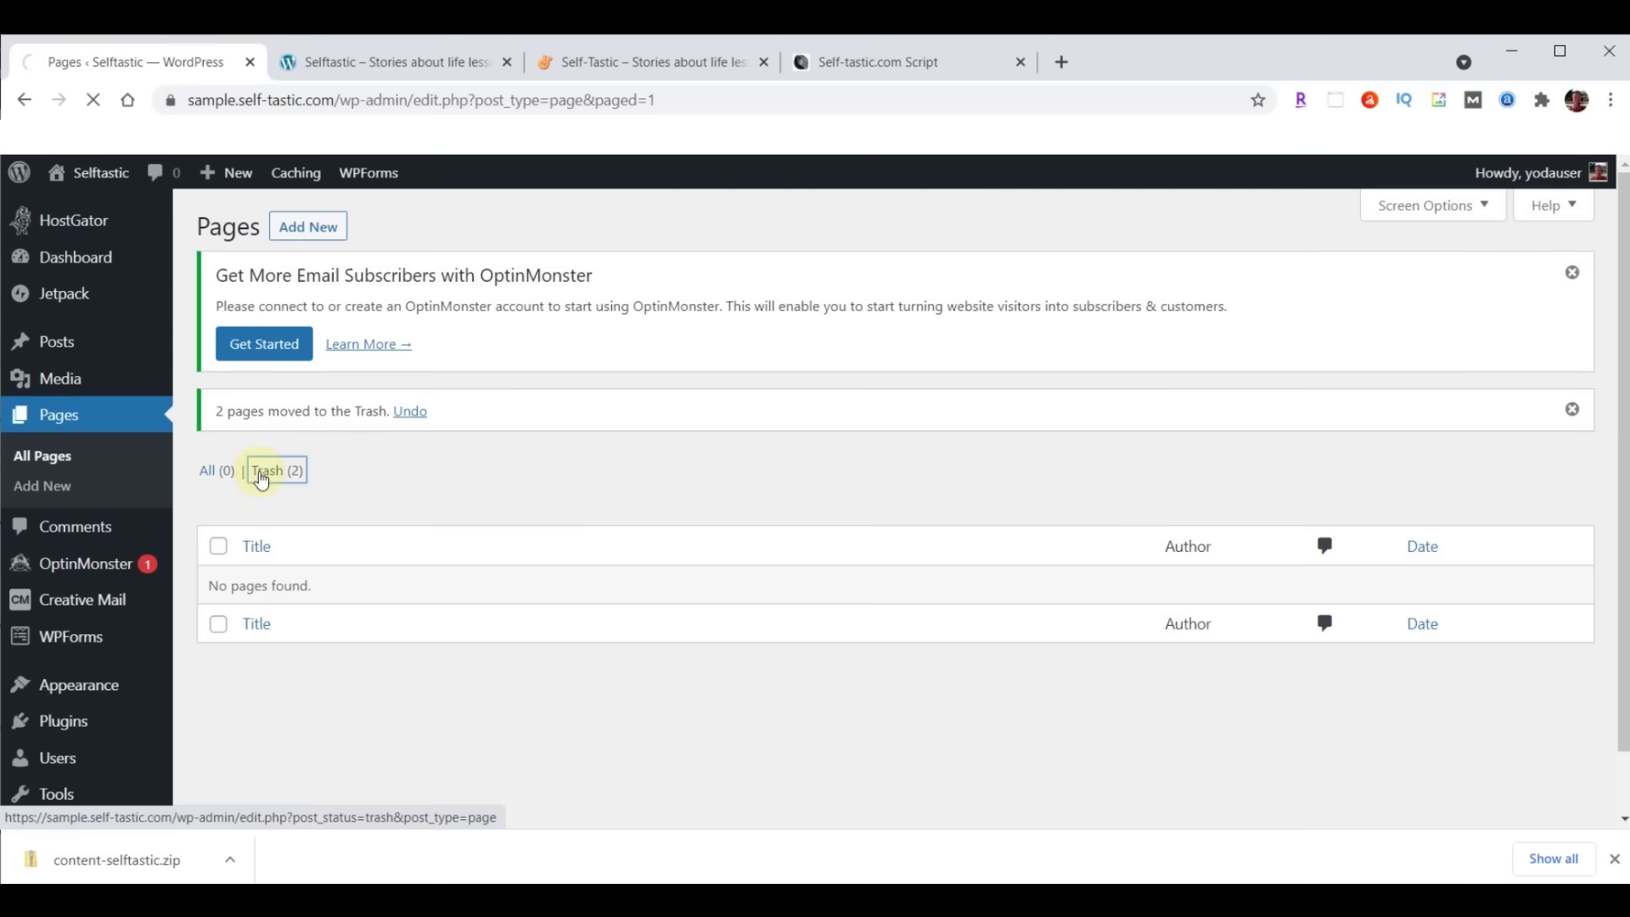
click(218, 489)
click(329, 448)
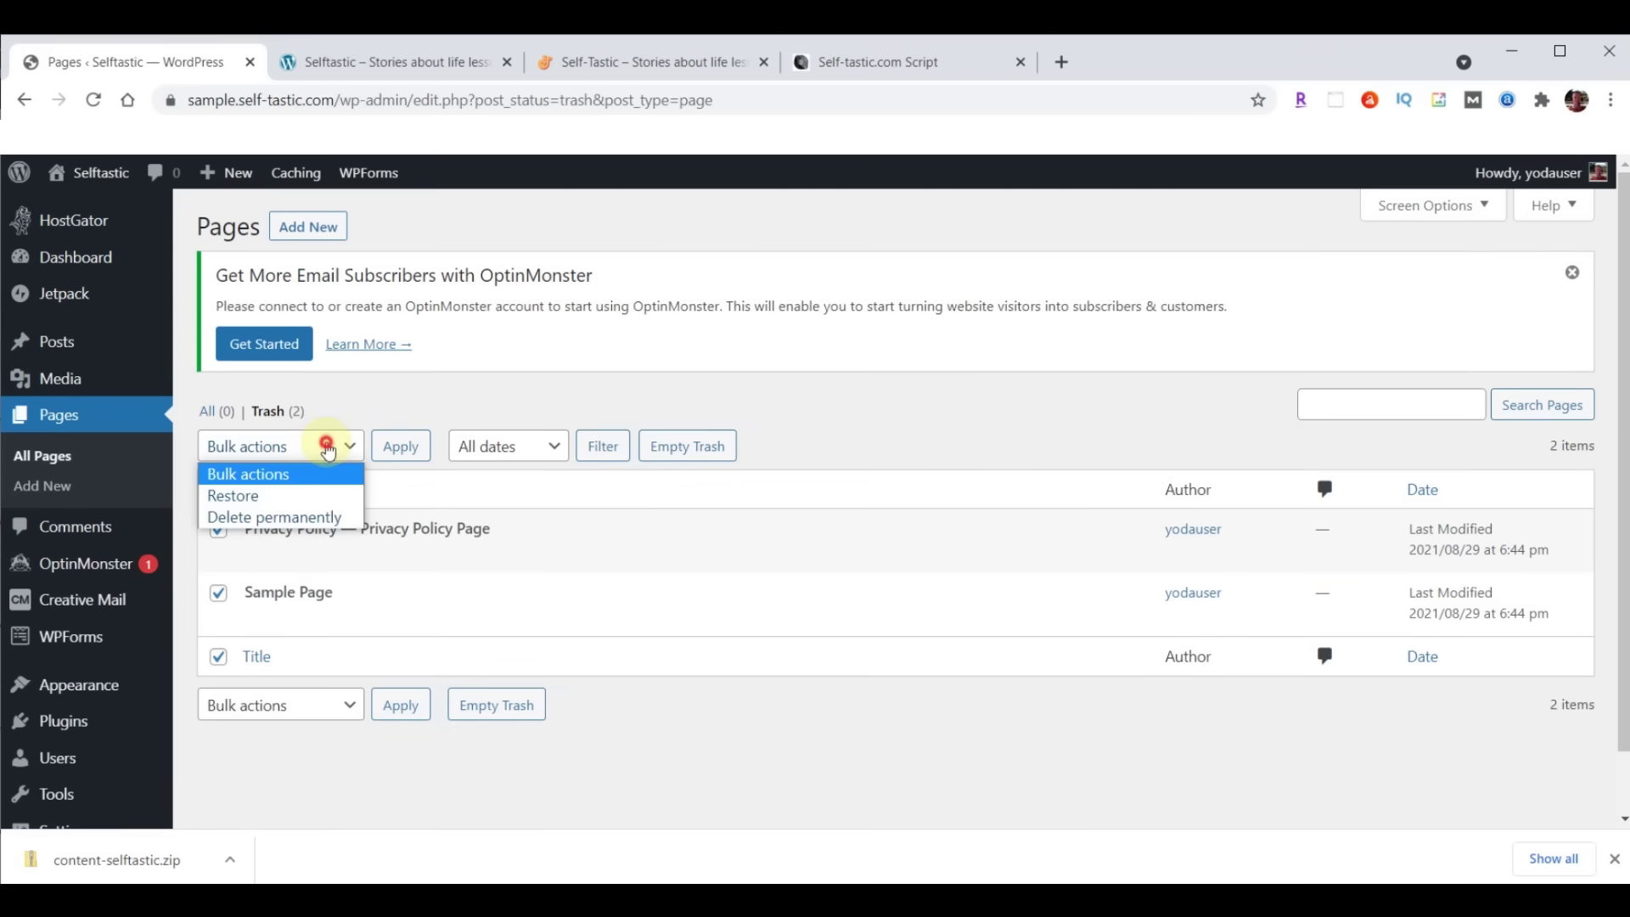
click(273, 517)
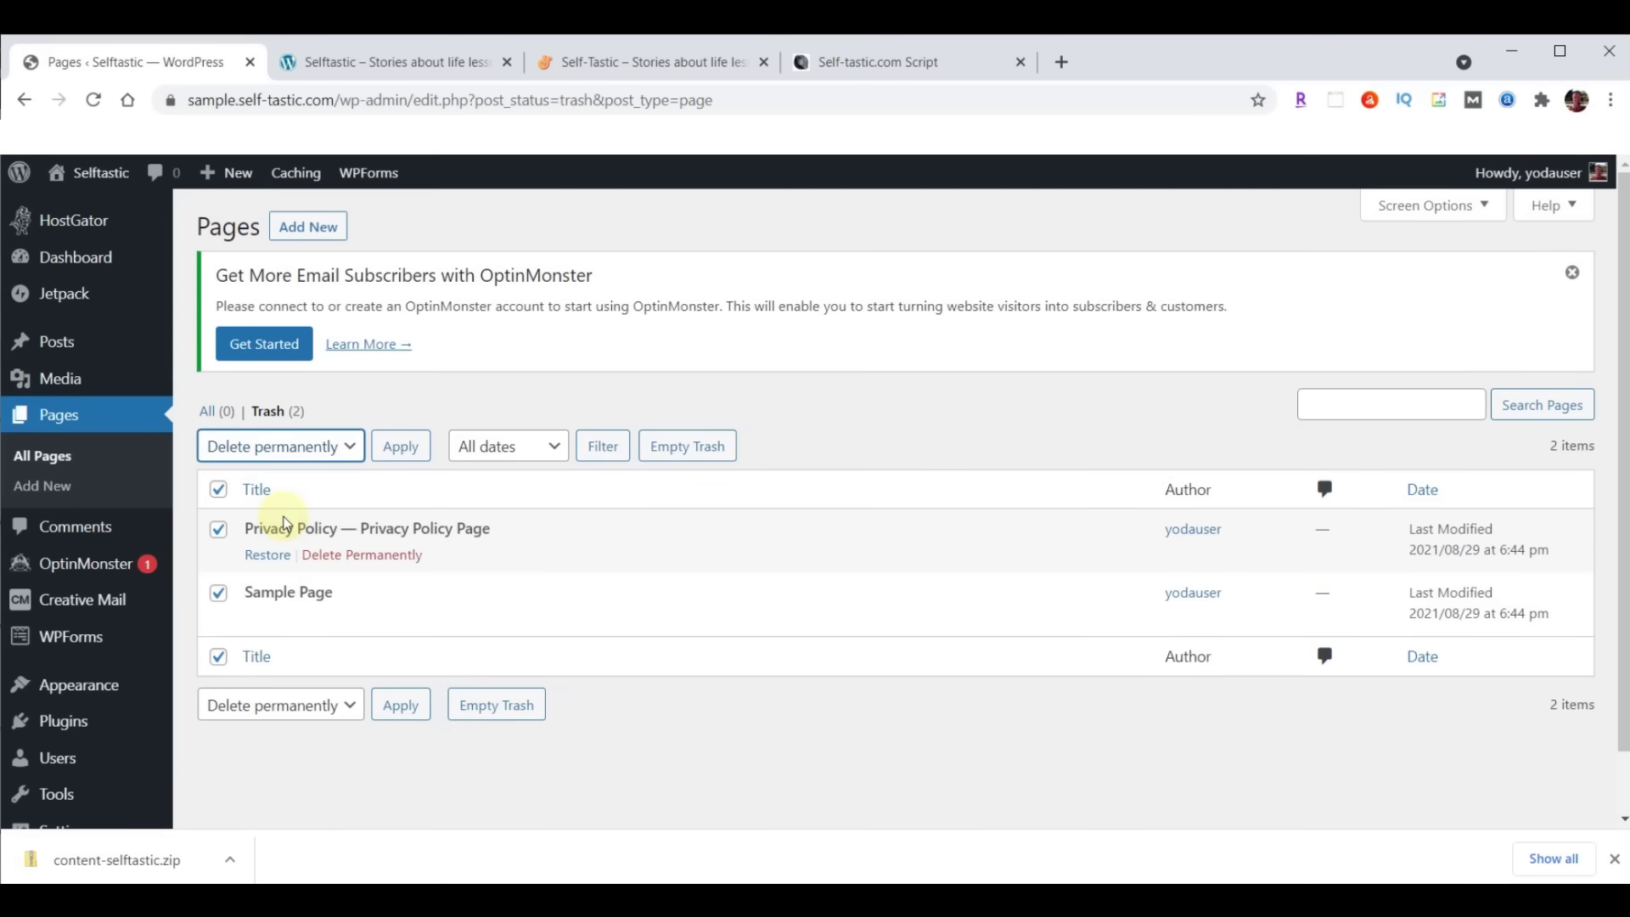
click(388, 450)
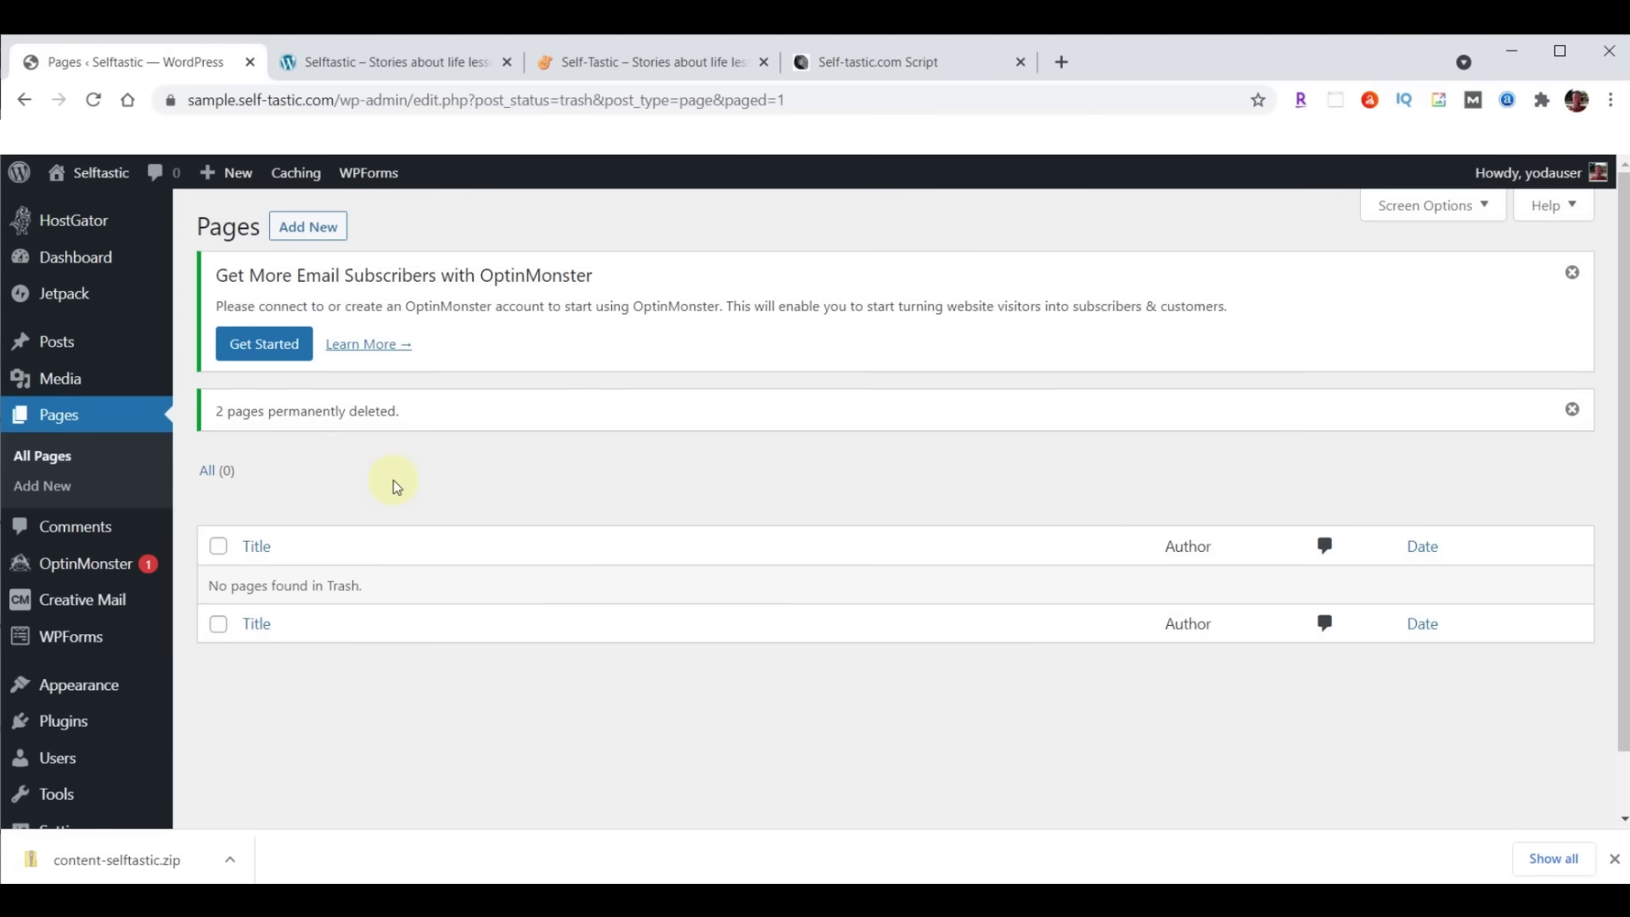
click(56, 728)
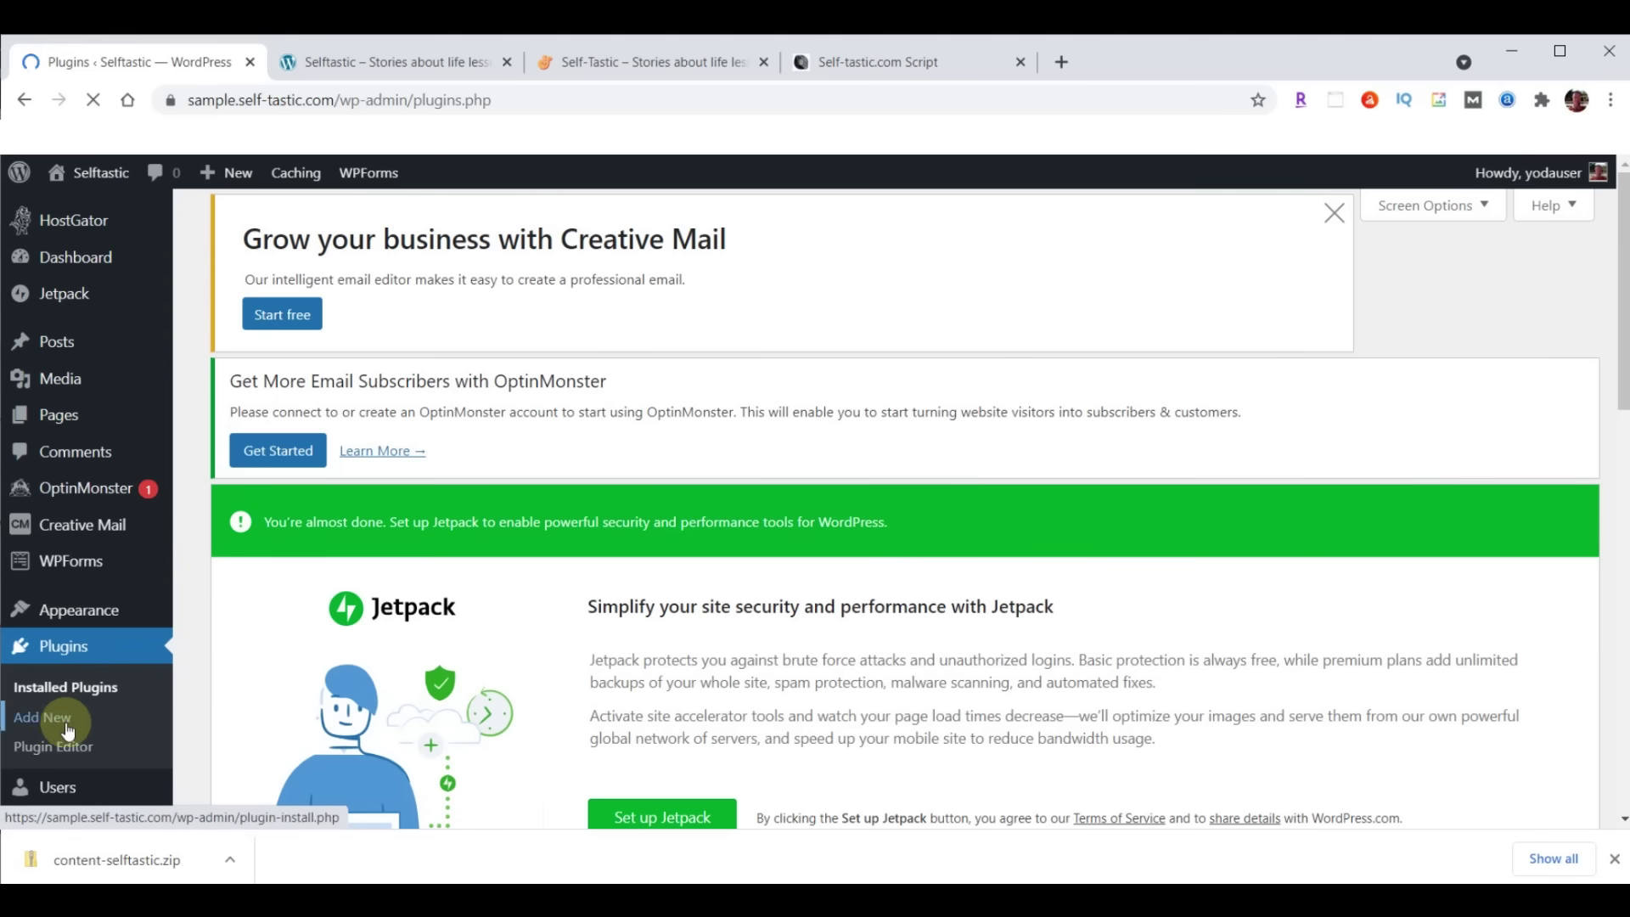
Deactivate all installed plugins with the Deactivate bulk action
scroll(768, 386, down, 10)
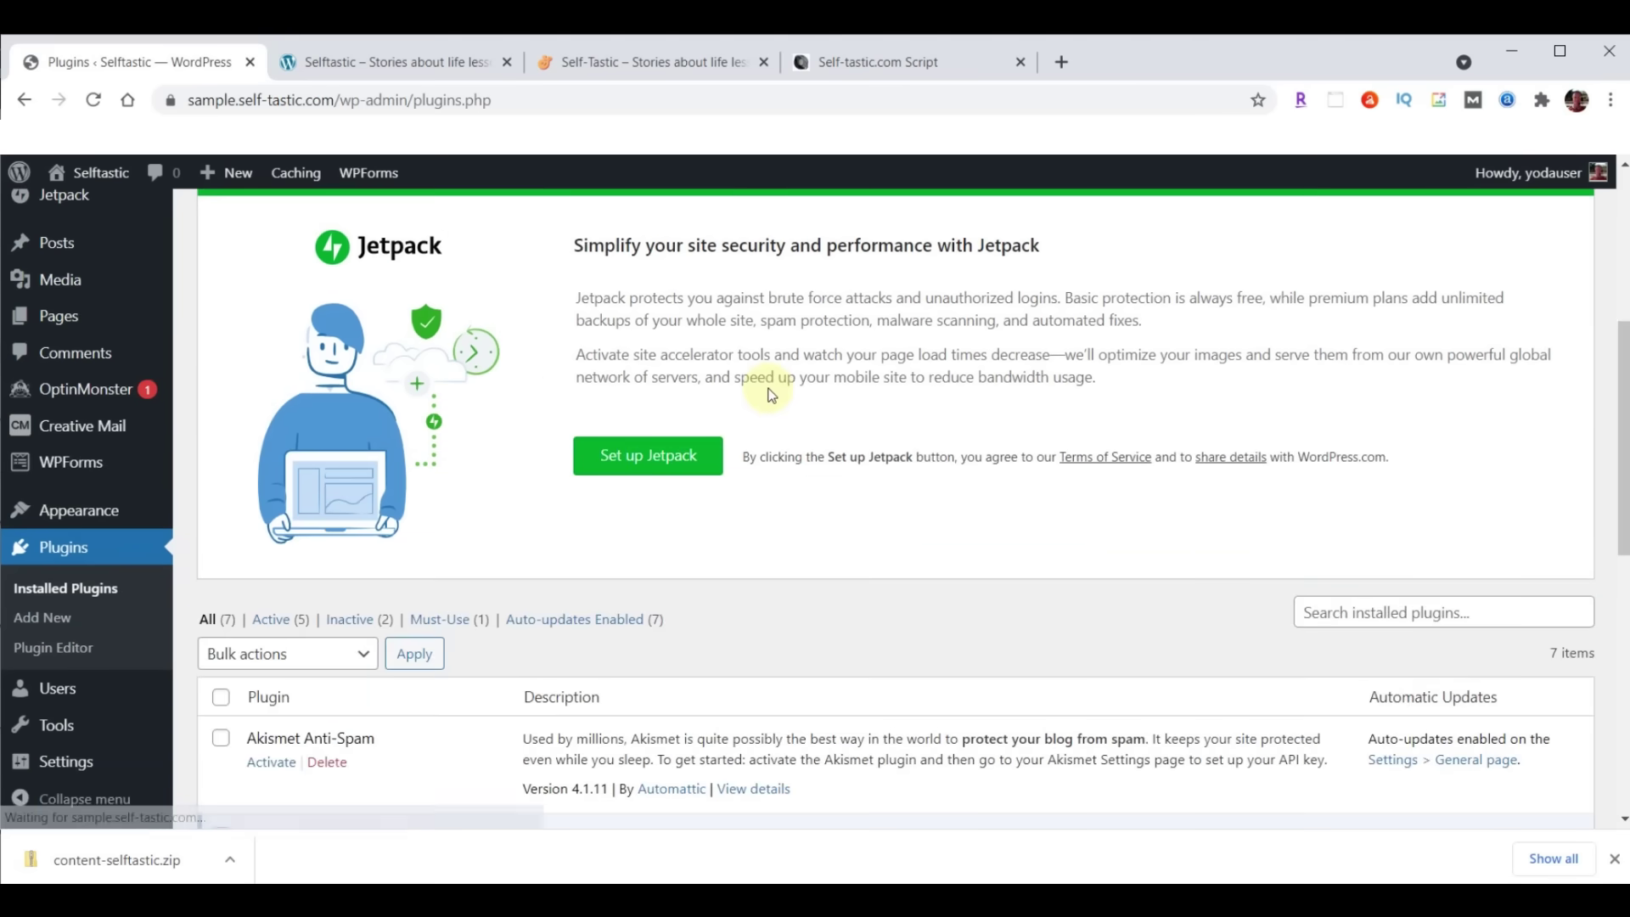
scroll(381, 350, up, 1)
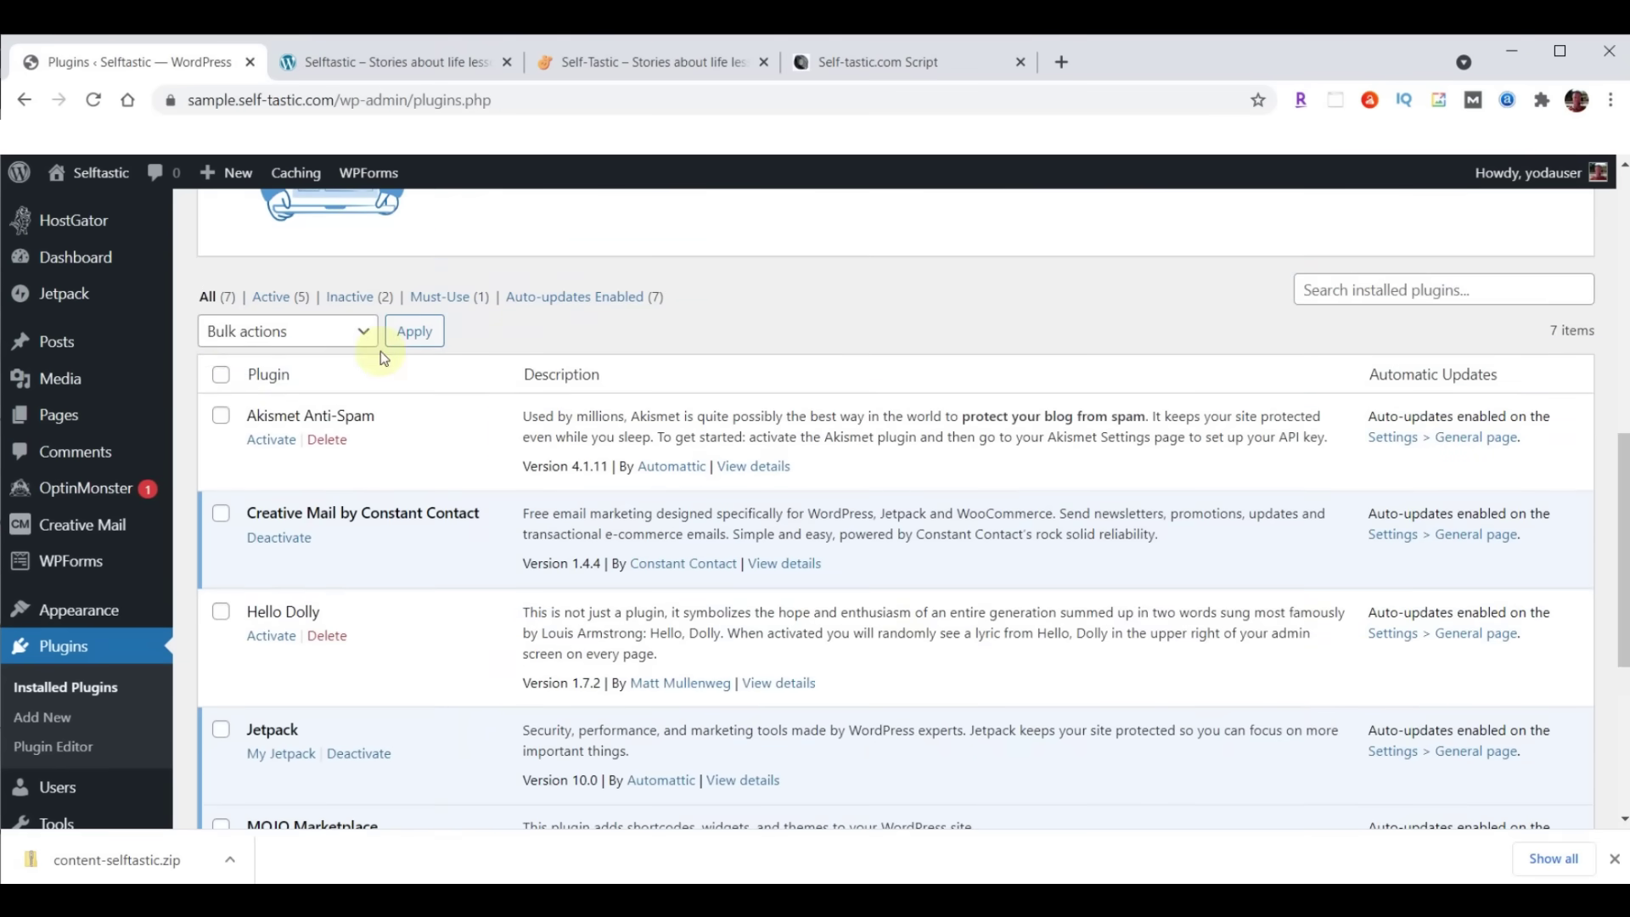
click(220, 378)
click(365, 336)
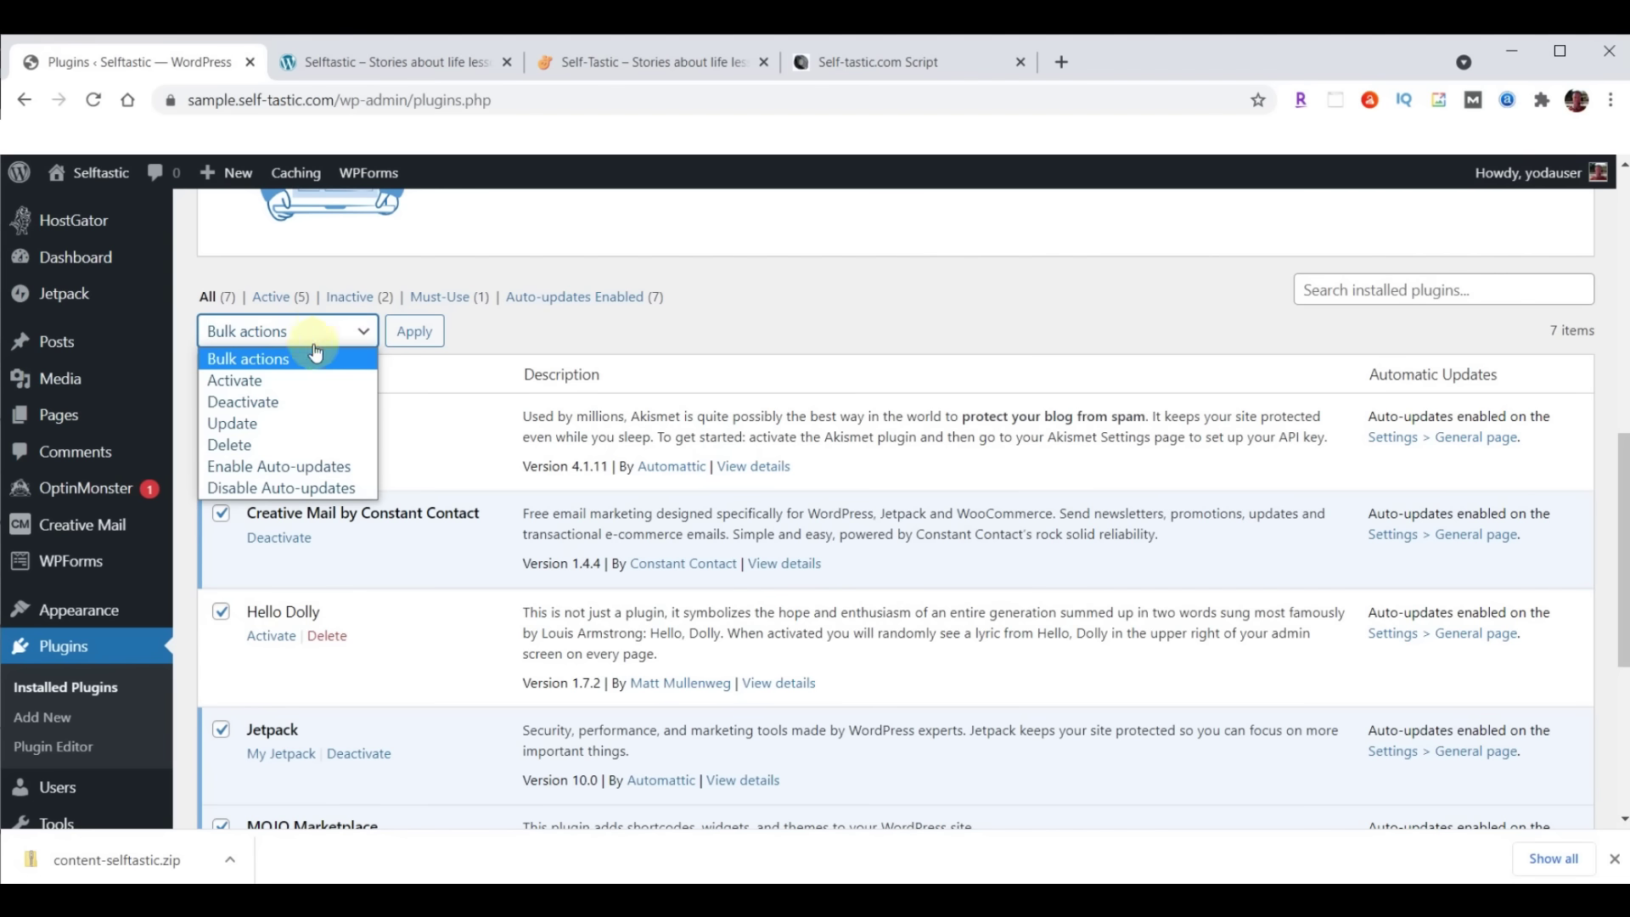
click(237, 401)
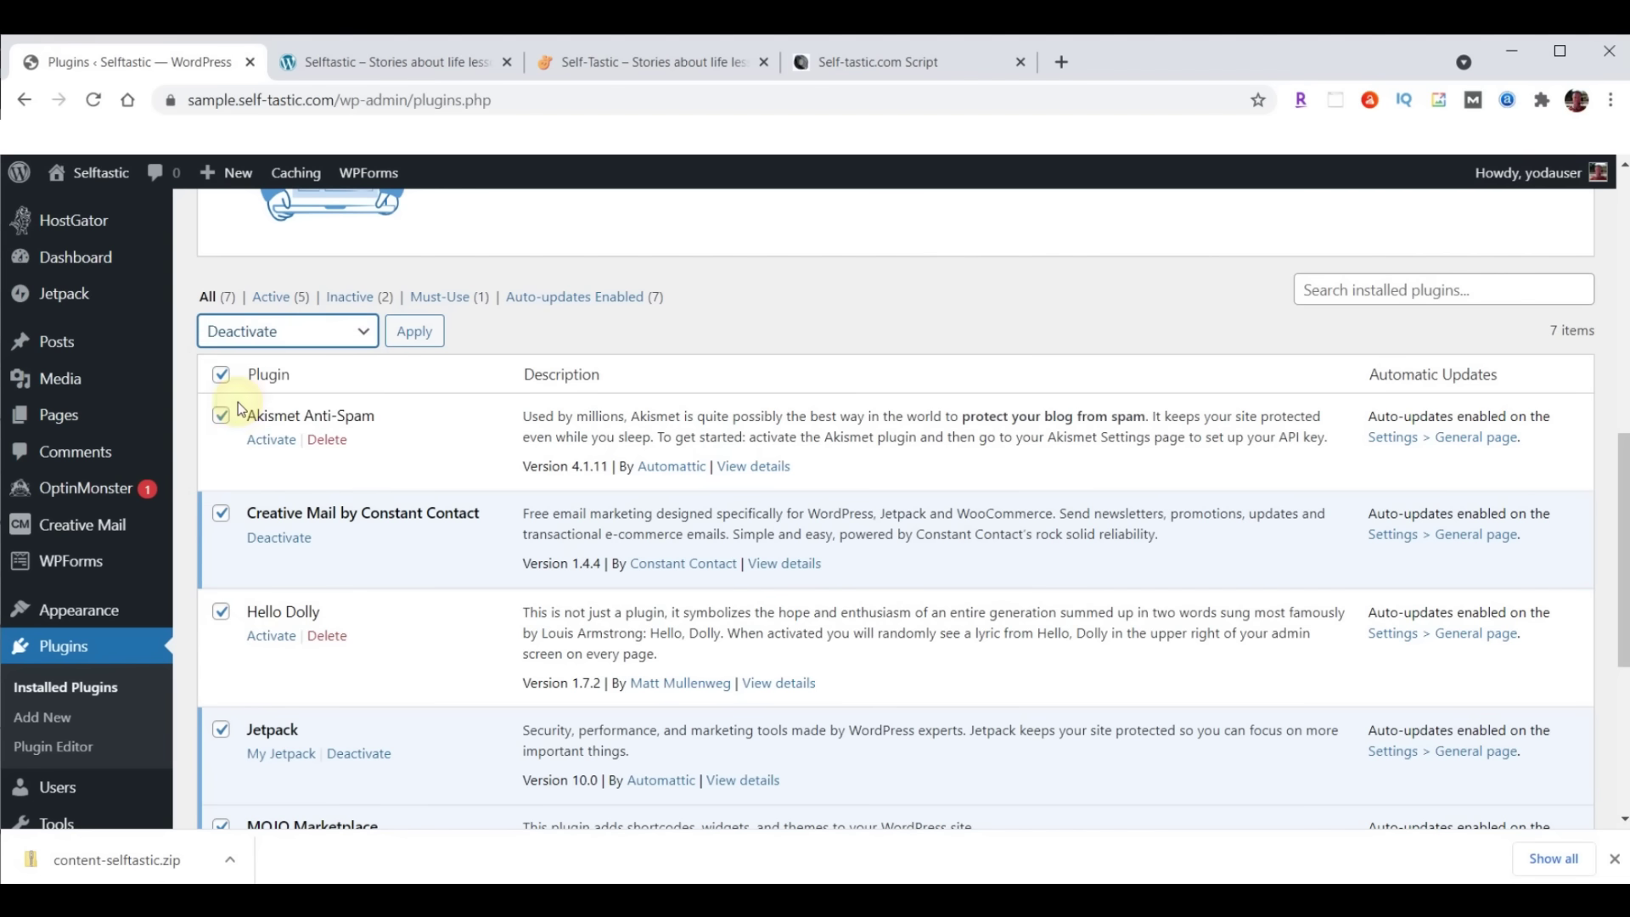
click(415, 331)
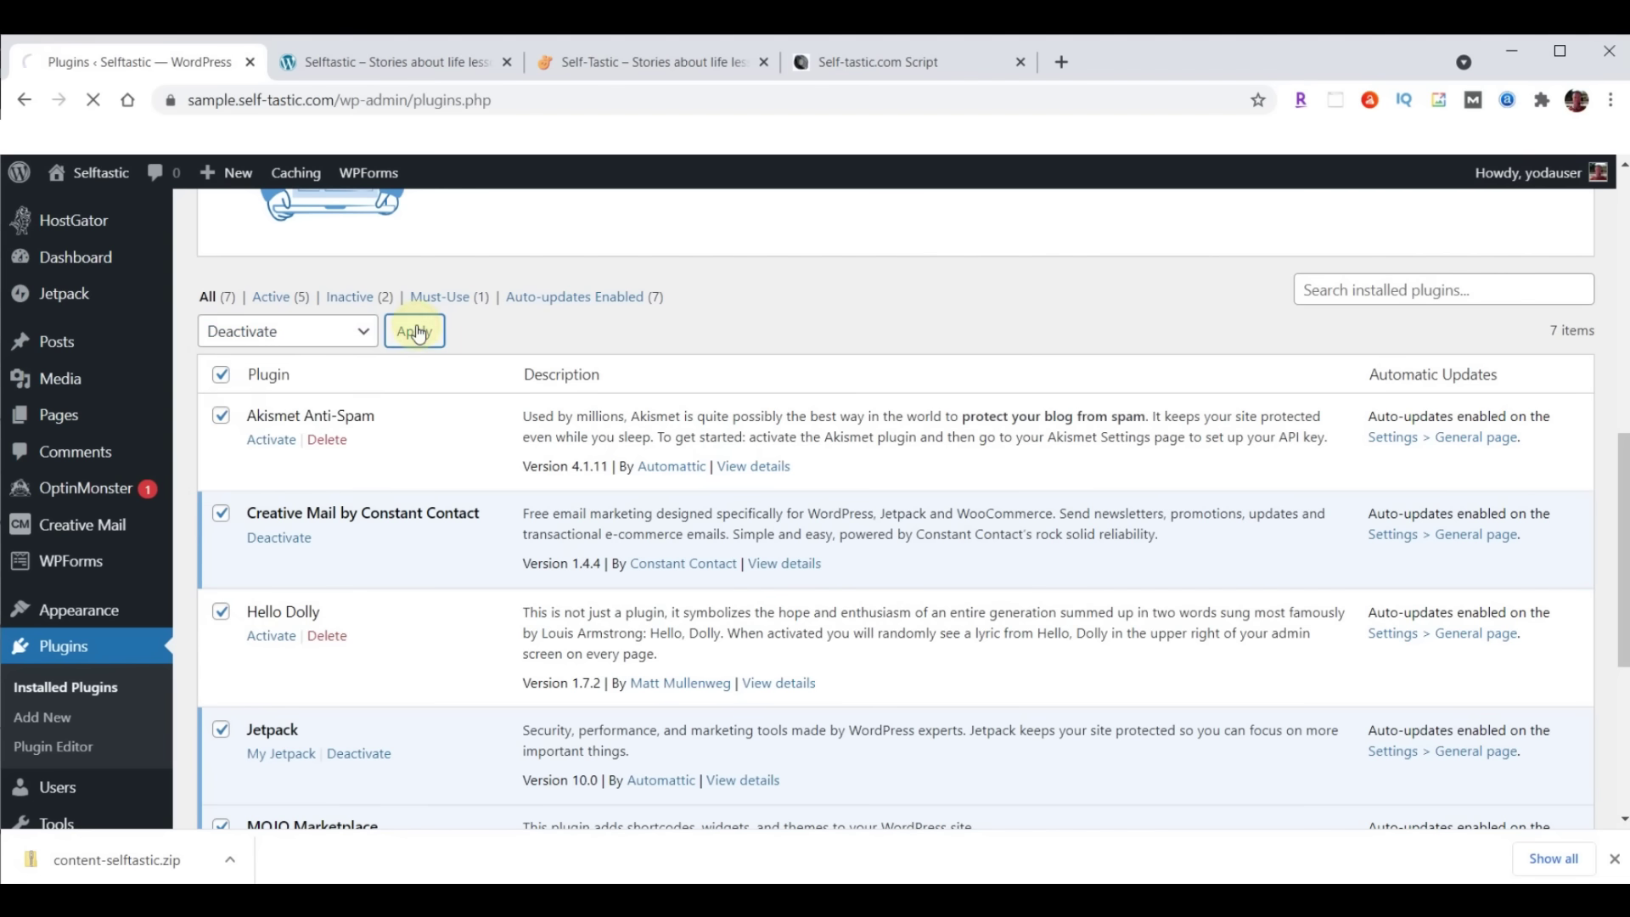
Delete all seven plugins and their data with the Delete bulk action
click(224, 416)
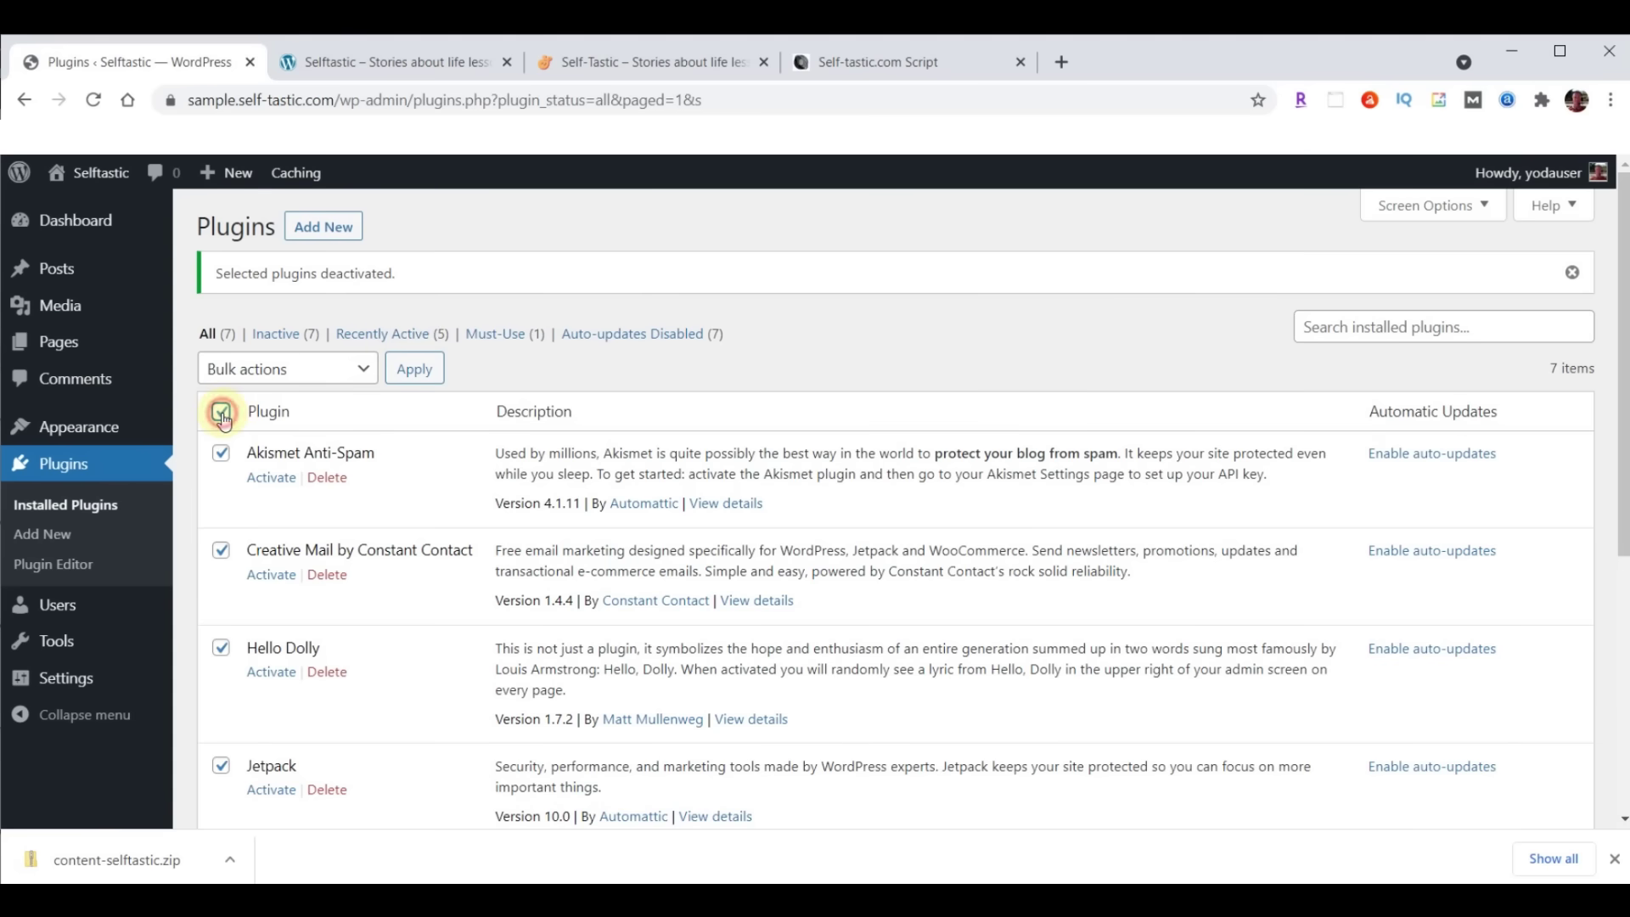
click(329, 374)
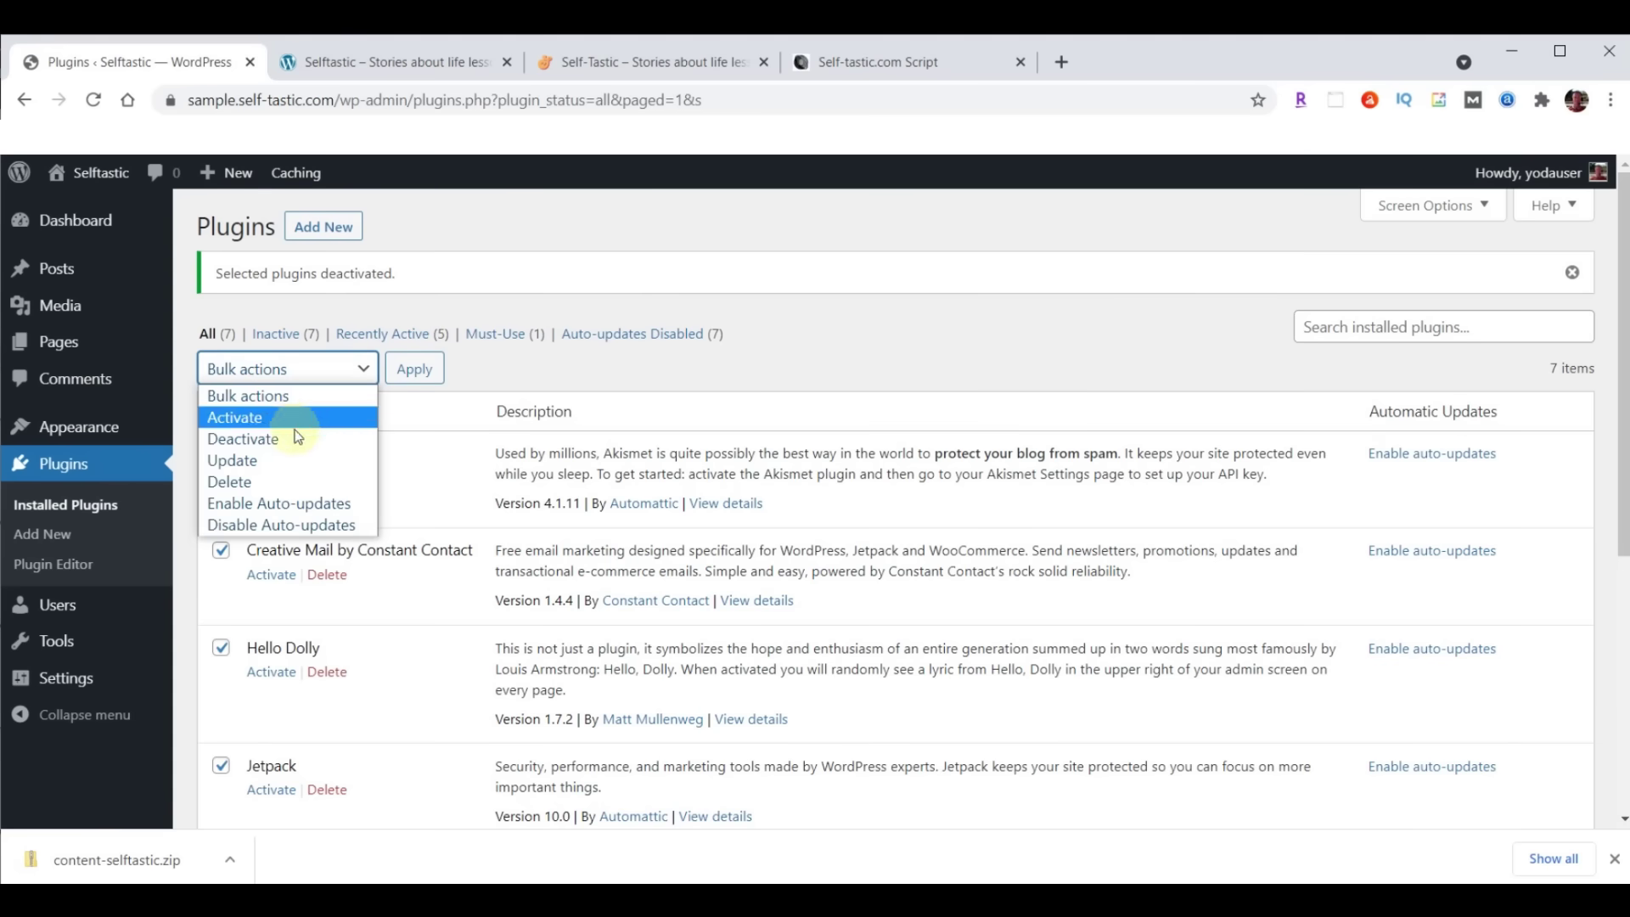
click(254, 481)
click(412, 370)
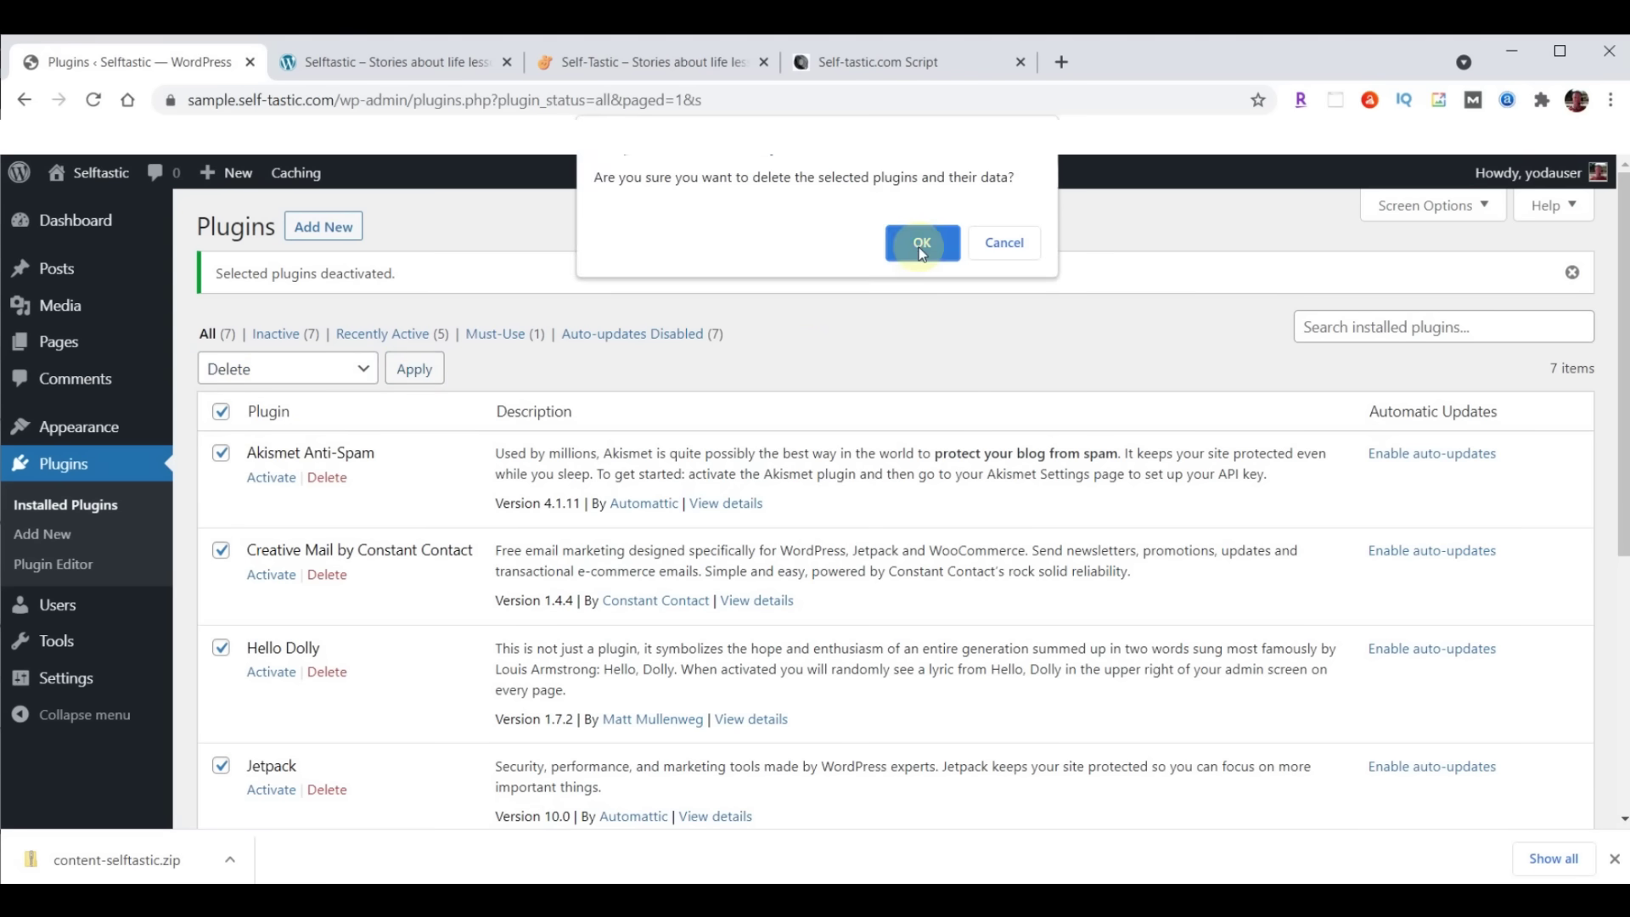
click(920, 247)
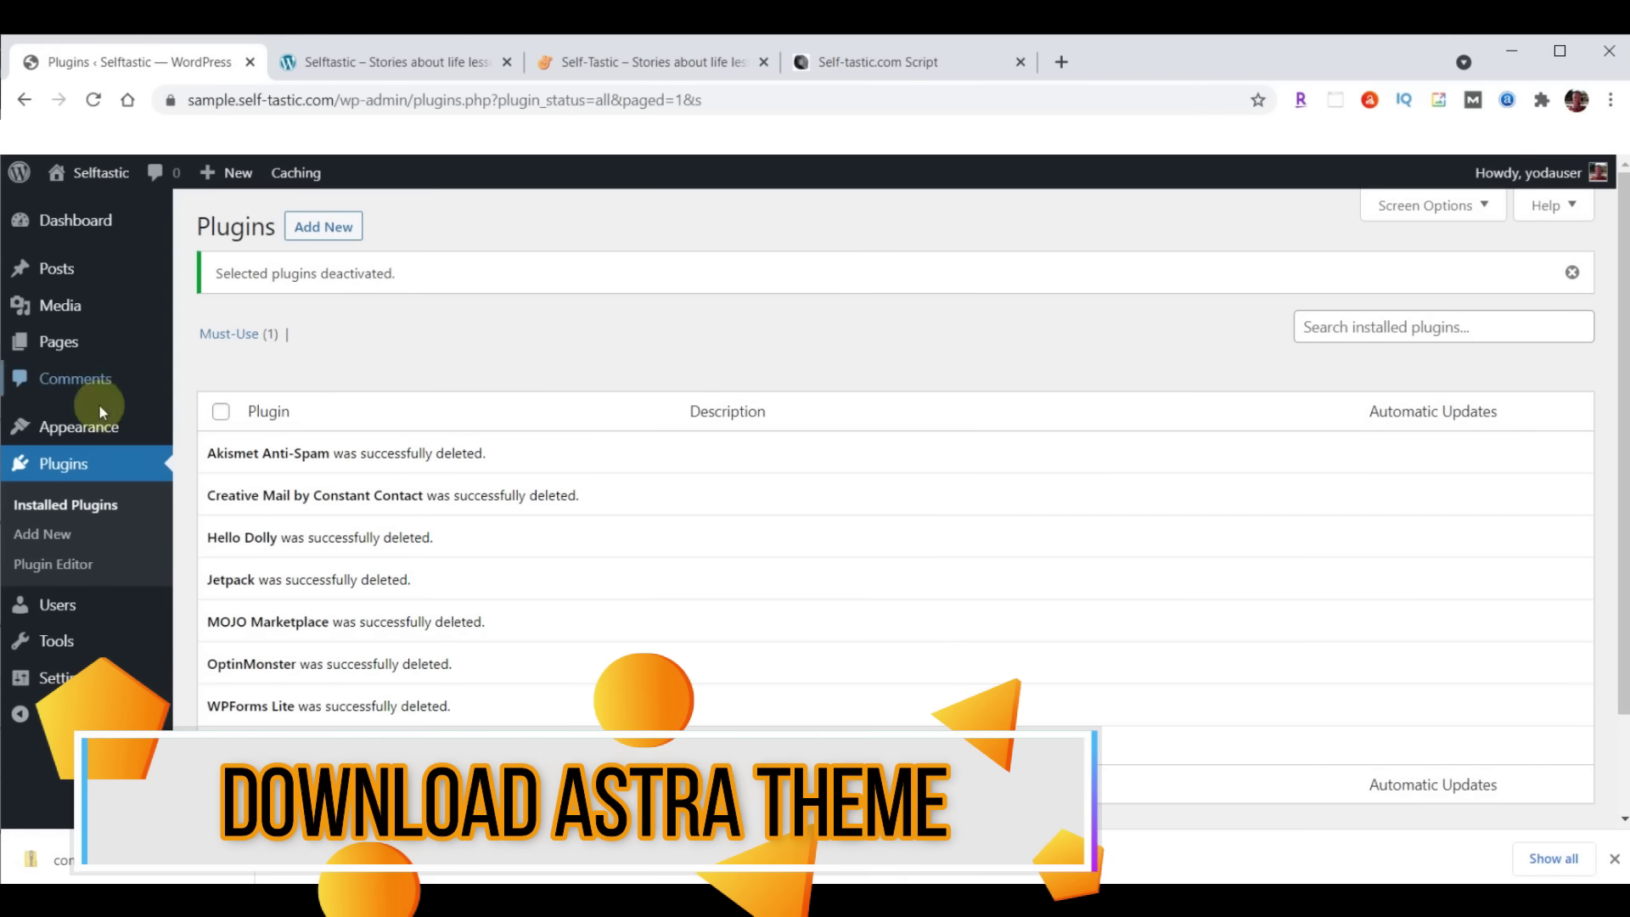
click(57, 428)
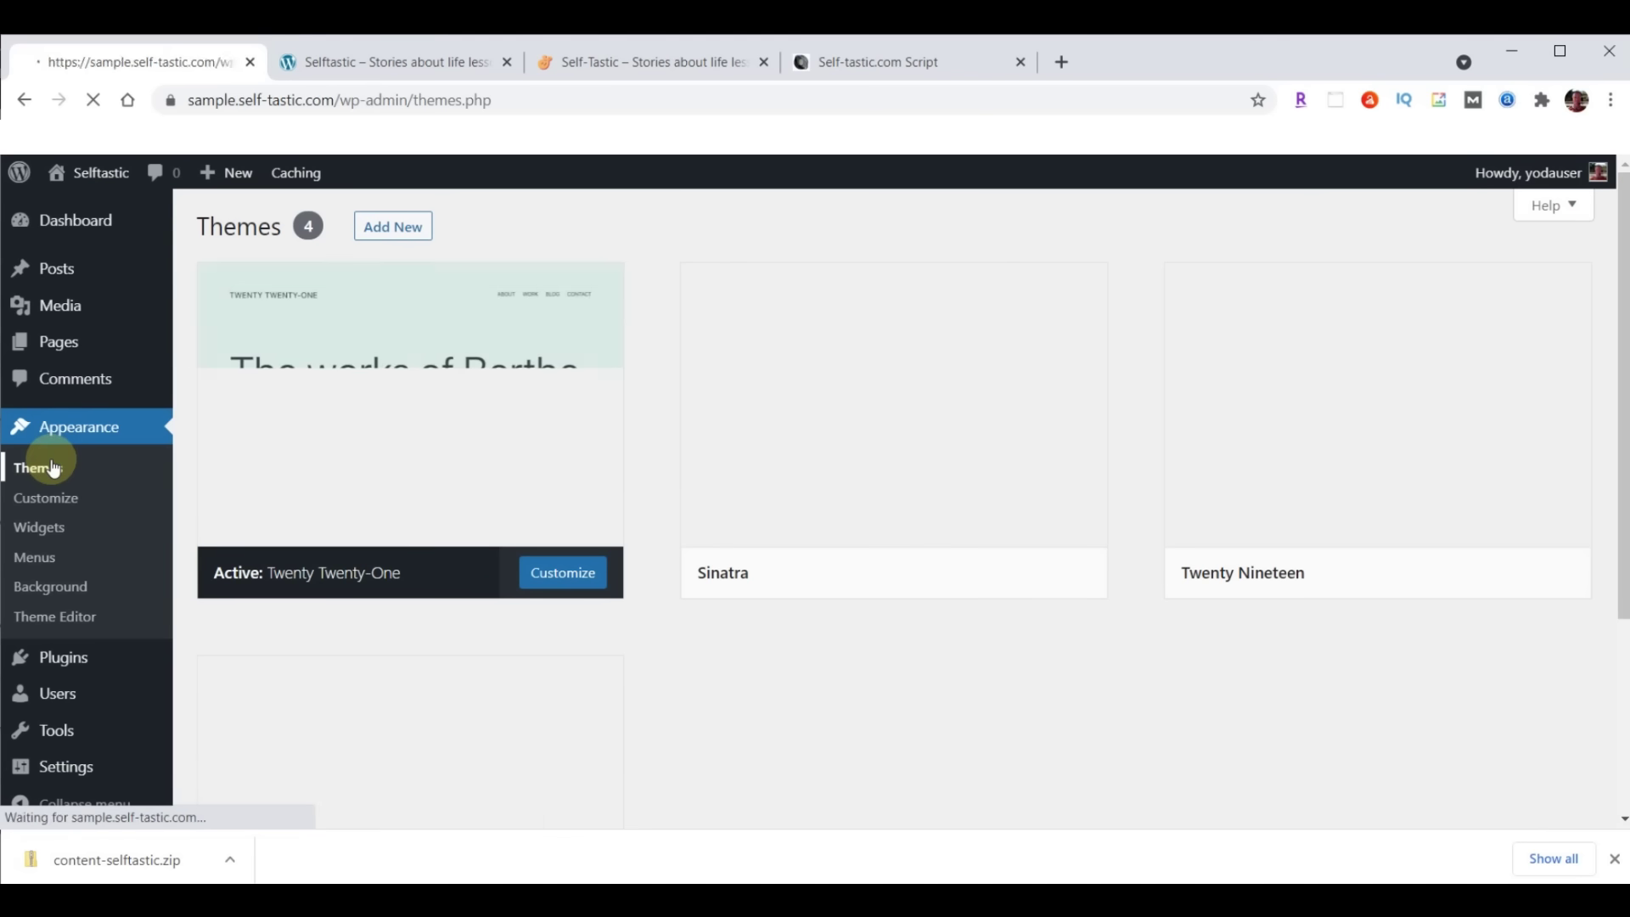
Show the Add Themes page of popular themes, then a new blank browser tab
click(400, 227)
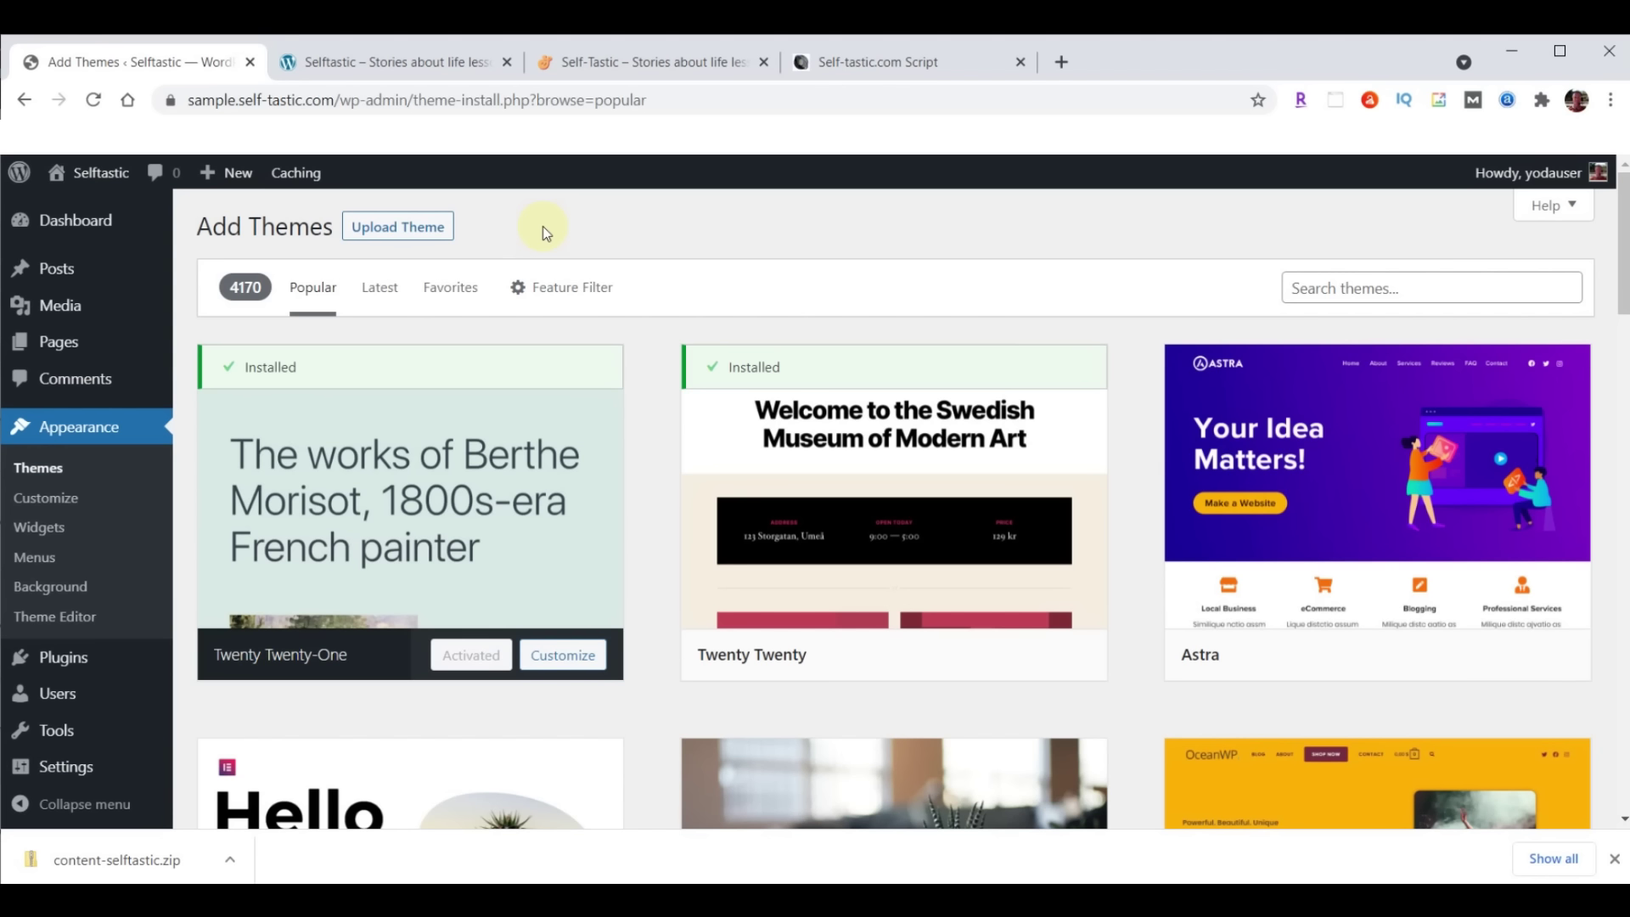
click(1063, 61)
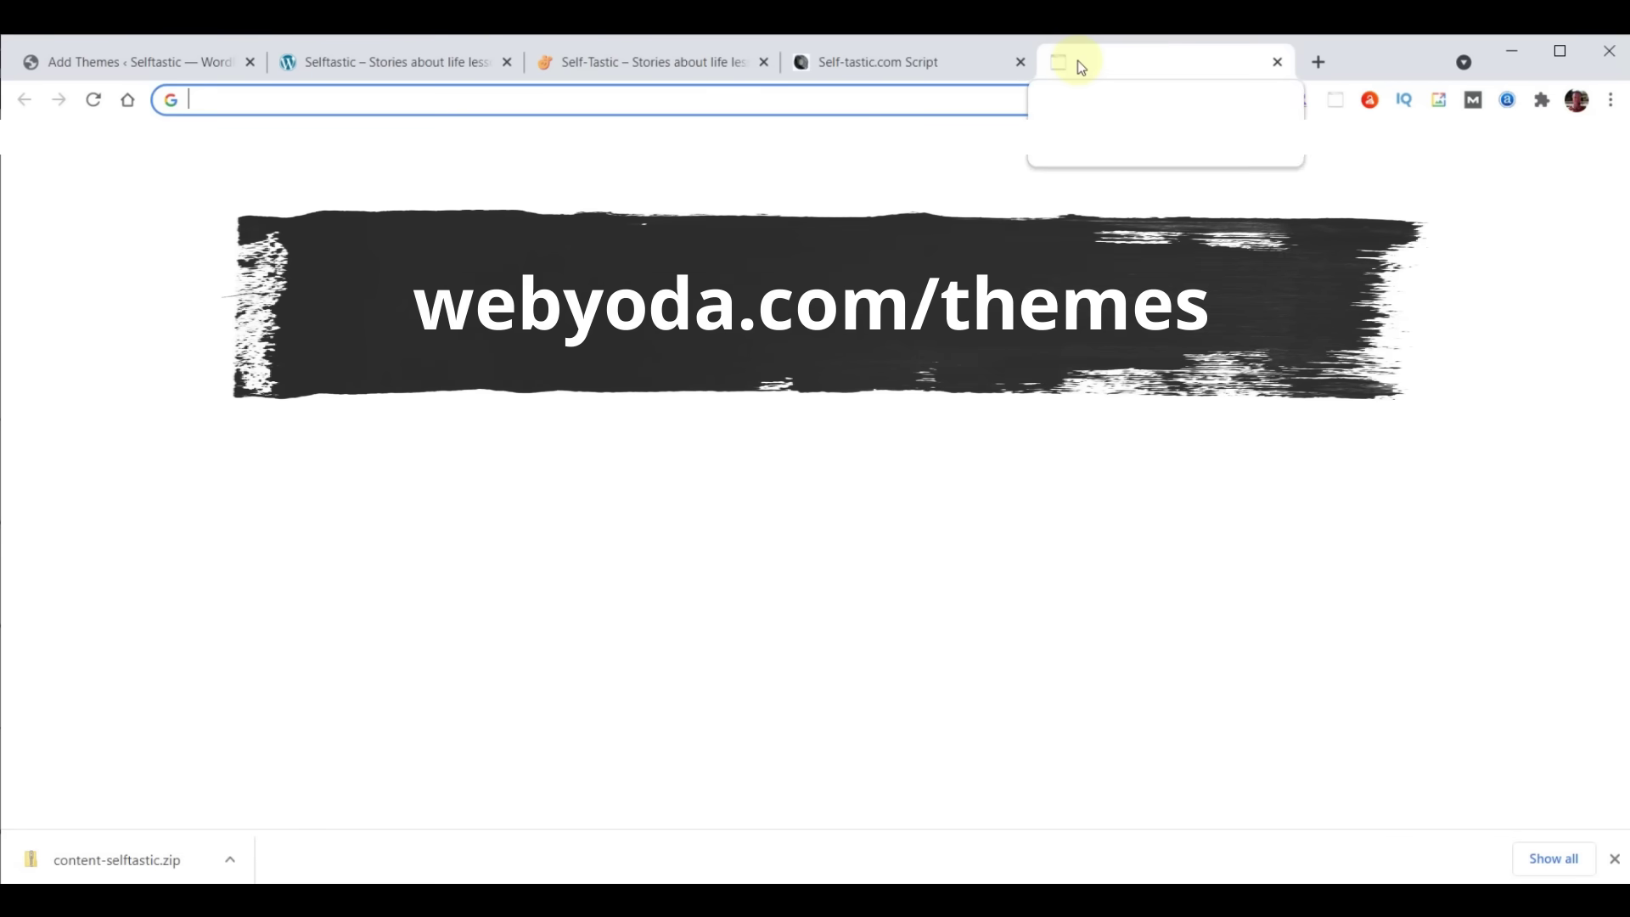
Download the Astra theme zip from the Self-Tastic section of webyoda.com/themes
text(webyoda.com/themes)
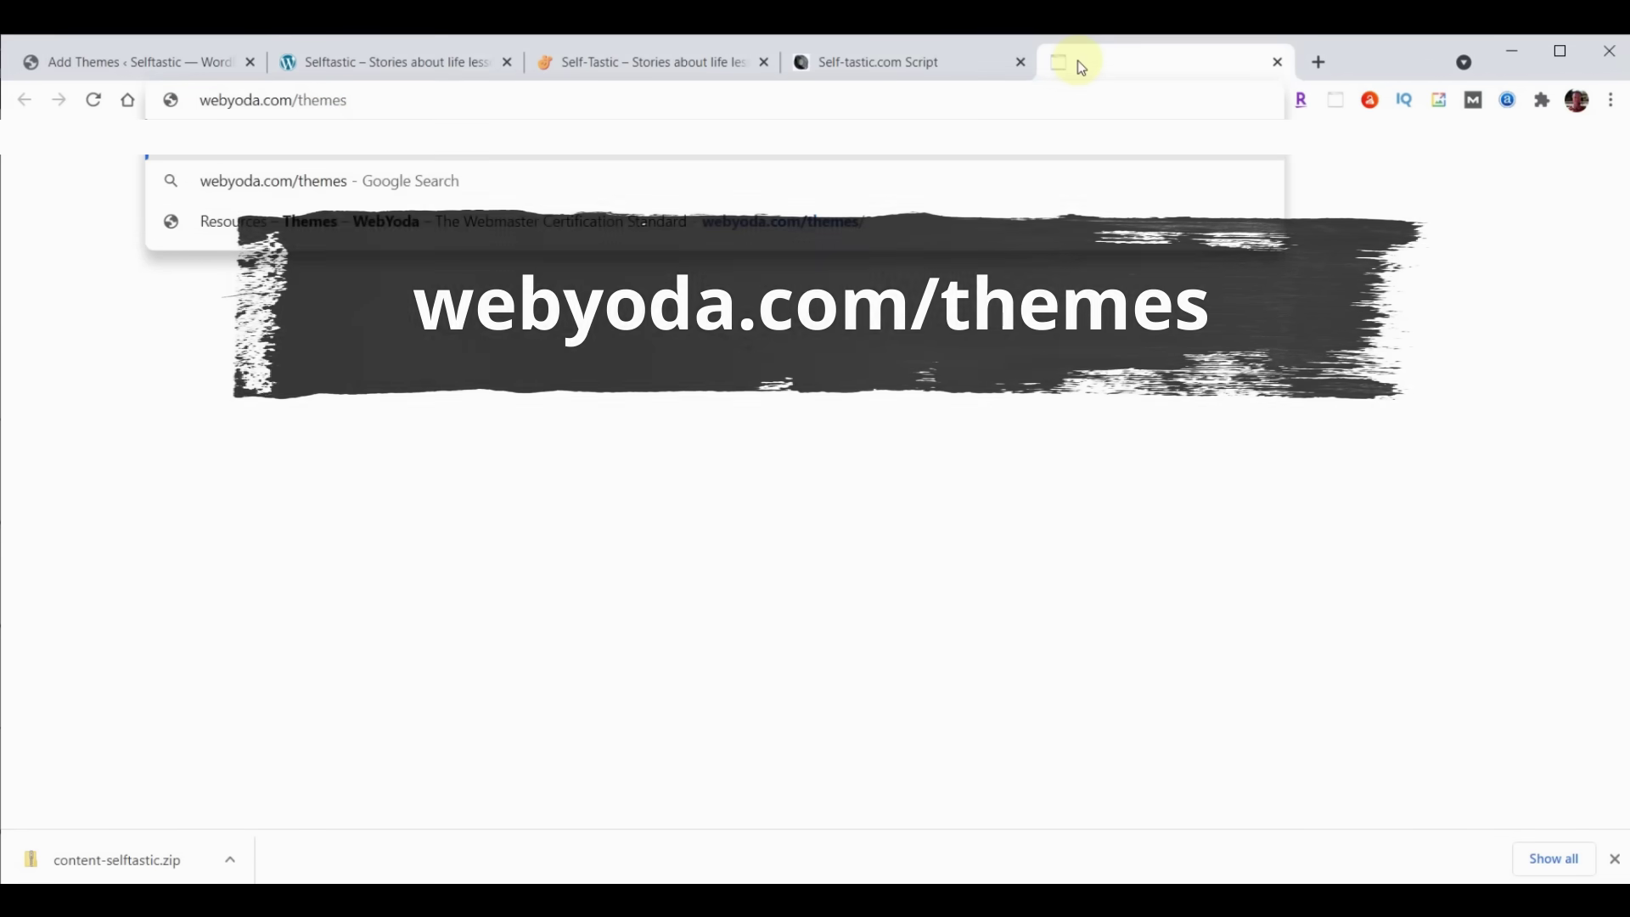
key(Return)
scroll(1305, 473, down, 1)
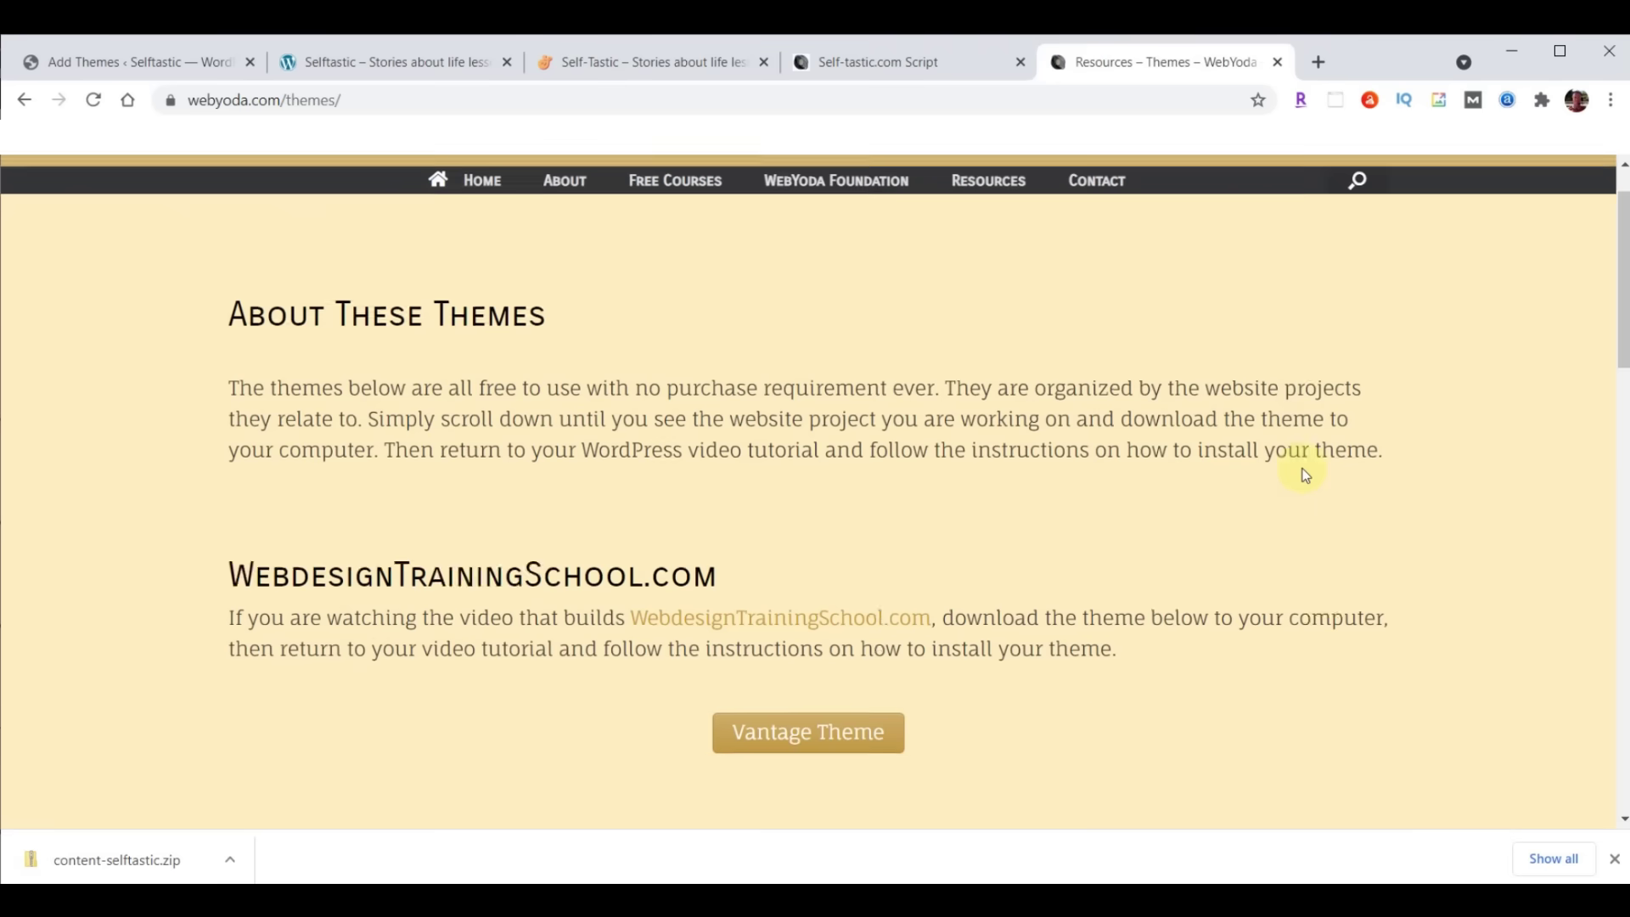
scroll(1305, 473, down, 15)
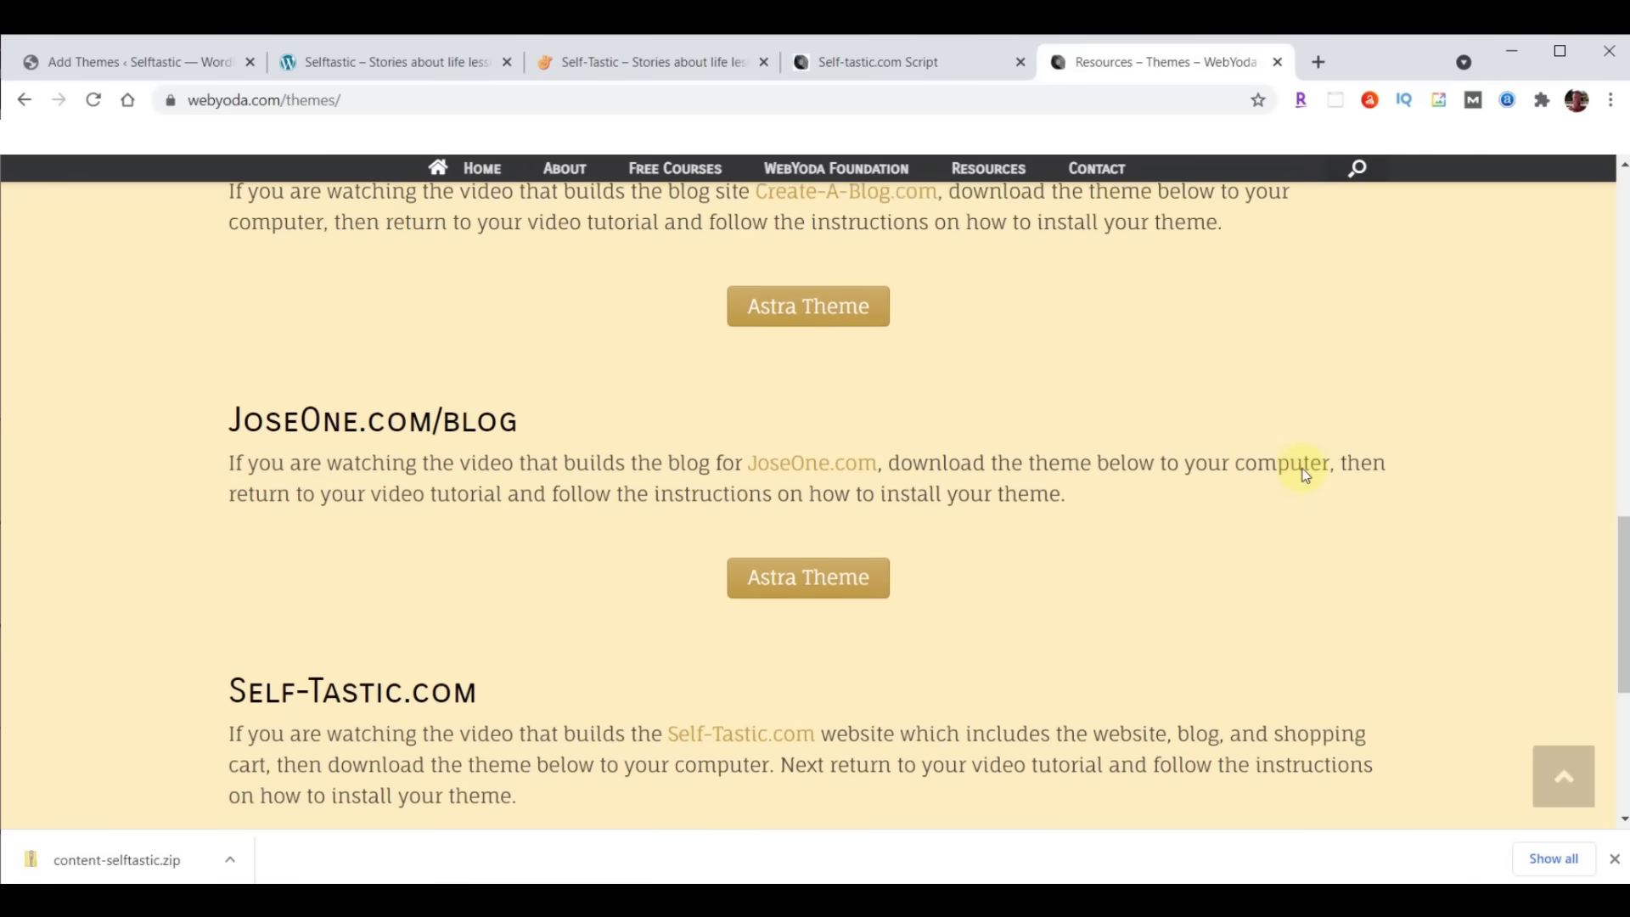
scroll(1303, 472, down, 4)
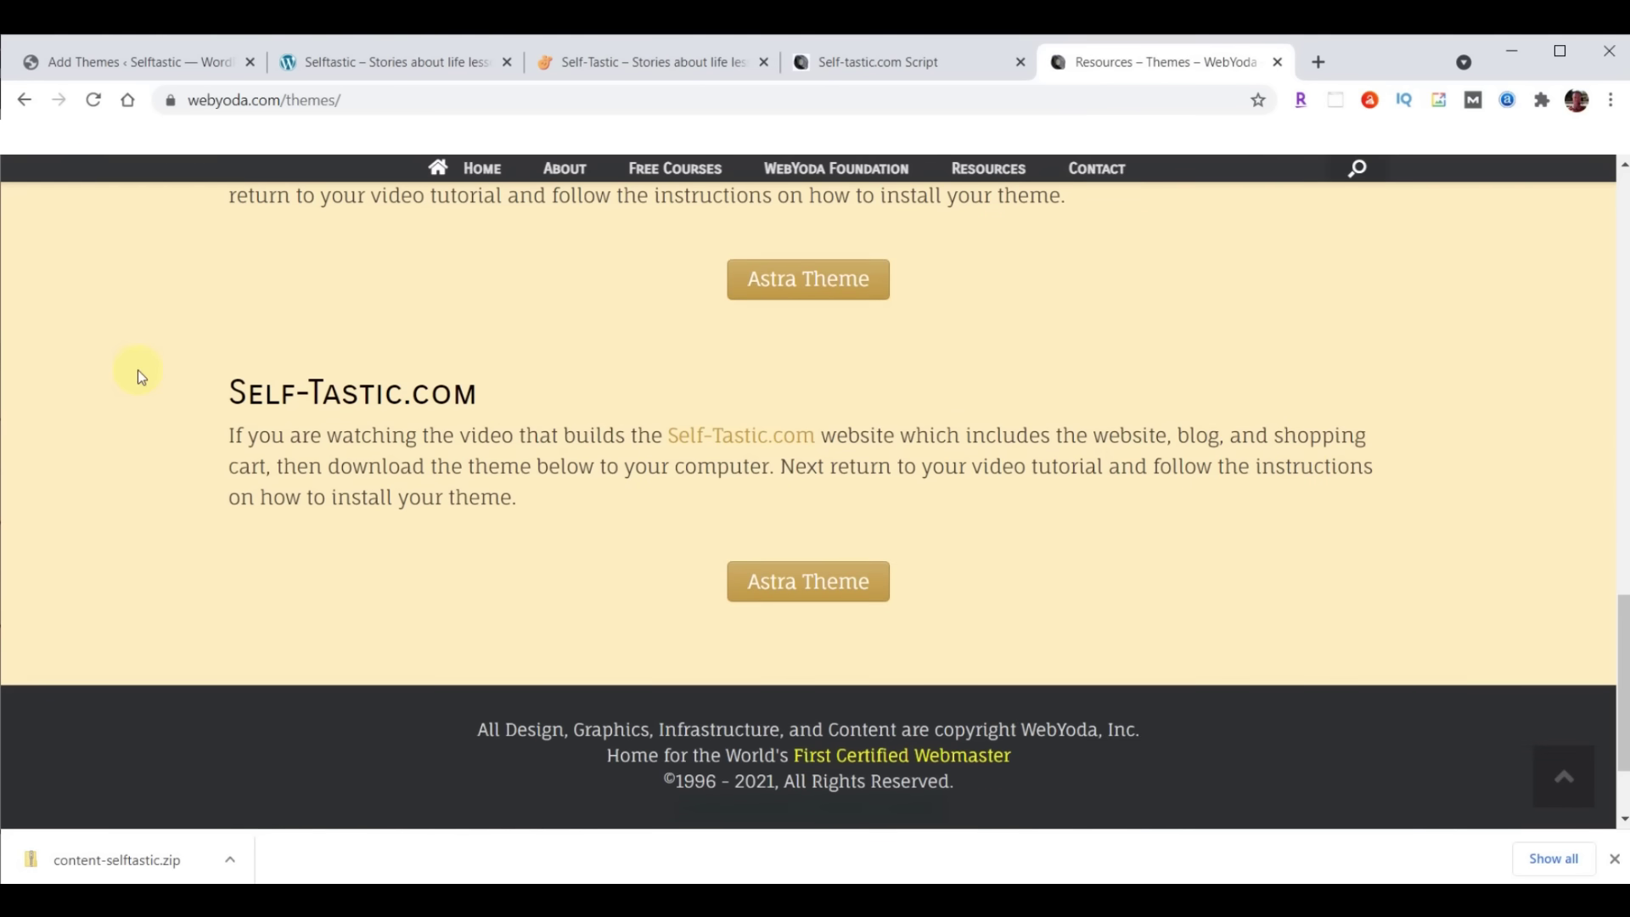
click(837, 580)
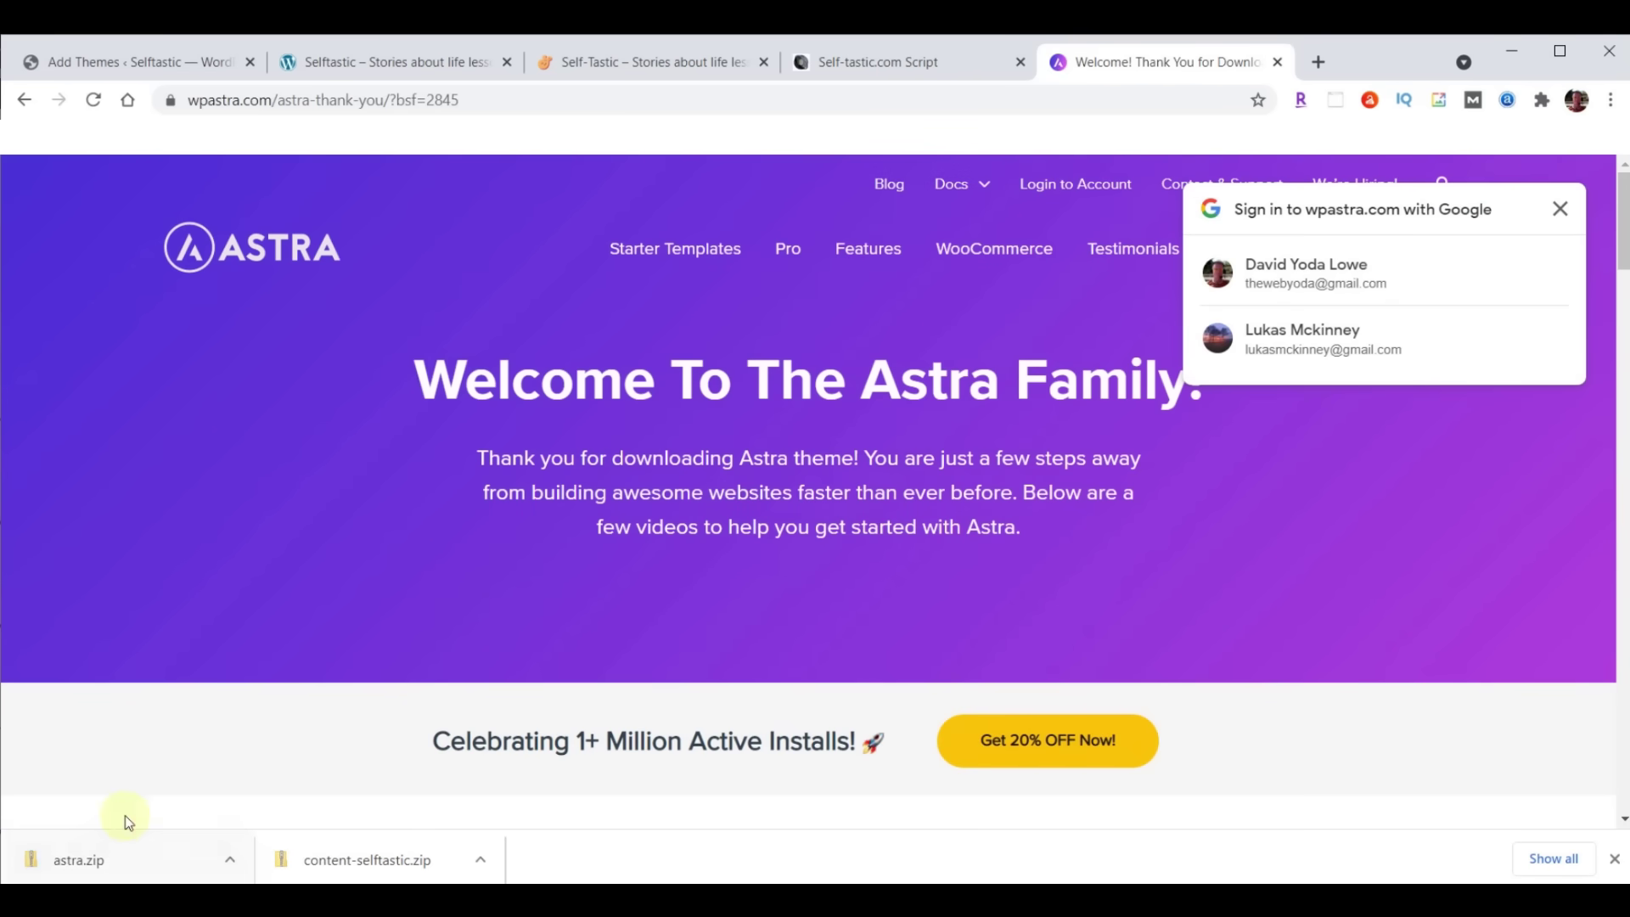
click(1615, 859)
Go to the WebYoda plugins page at webyoda.com/plugins
click(660, 99)
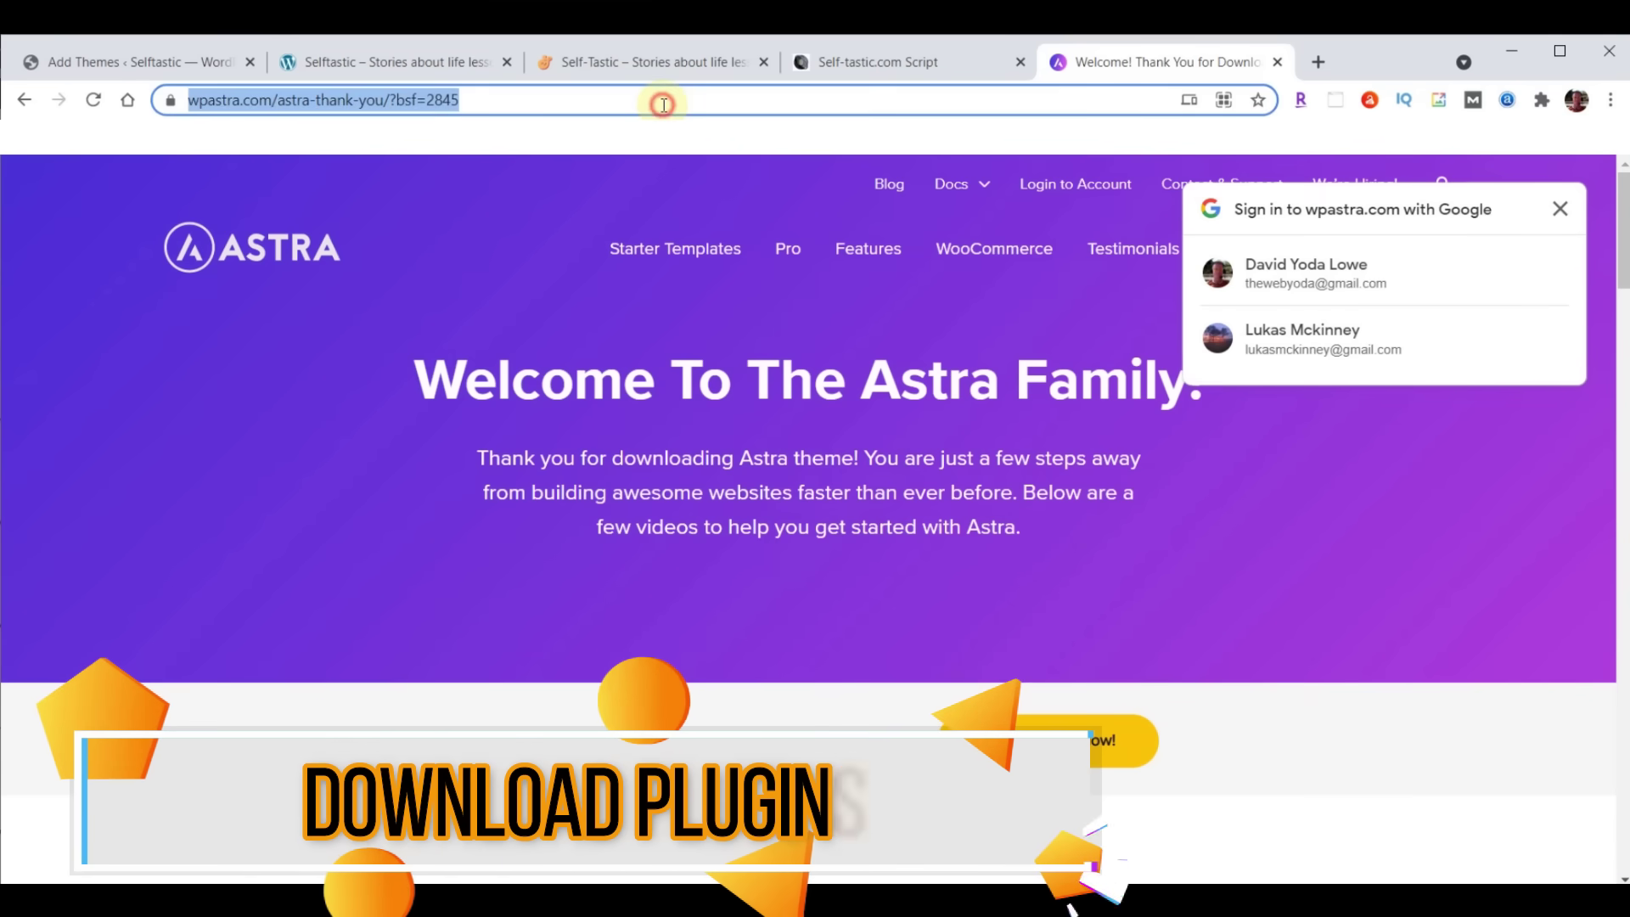
text(webyoda.com/)
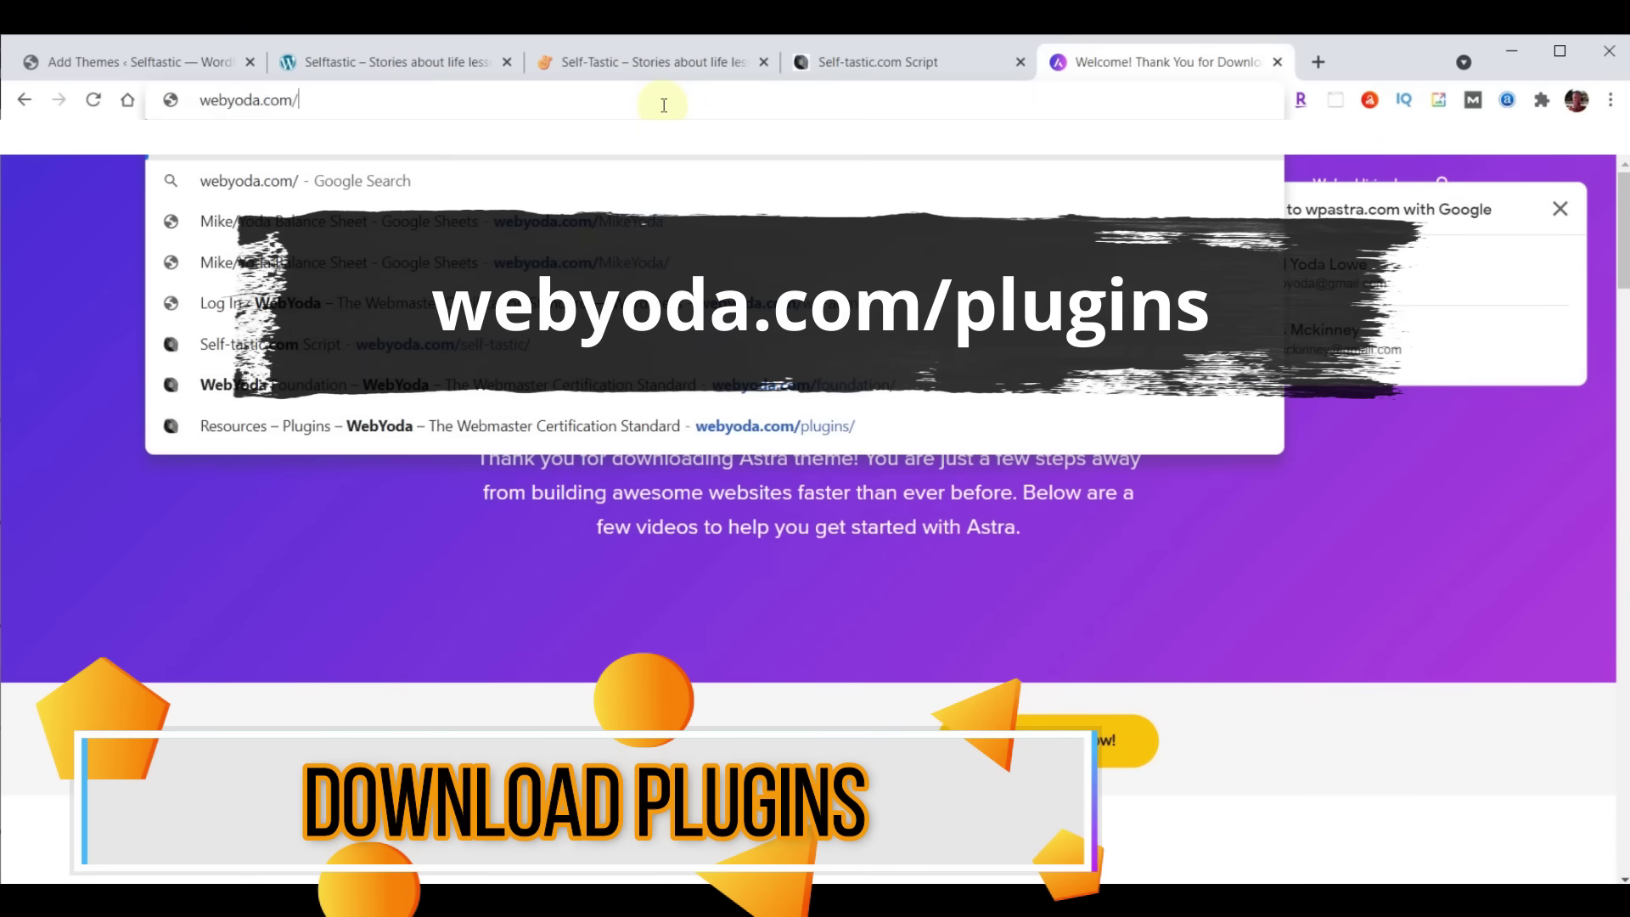
text(plugins)
key(Return)
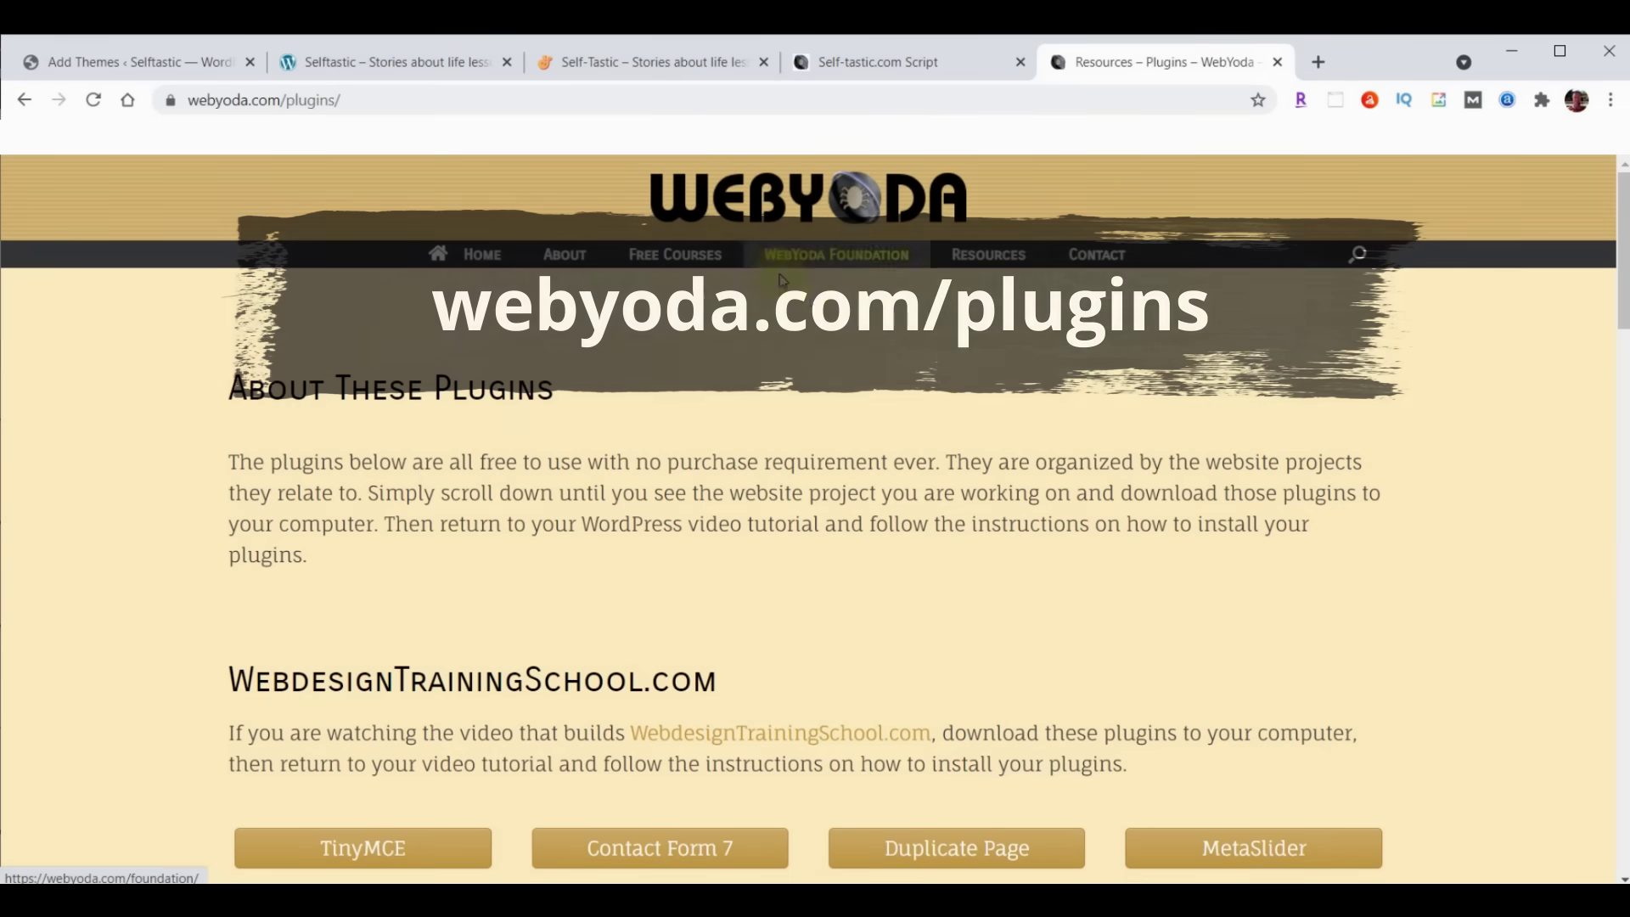
From the Self-Tastic.com list, download the Astra Starter Sites, Head/Foot Elementor, Profile Press, Social Sharing and Classic Editor zips
scroll(869, 298, down, 20)
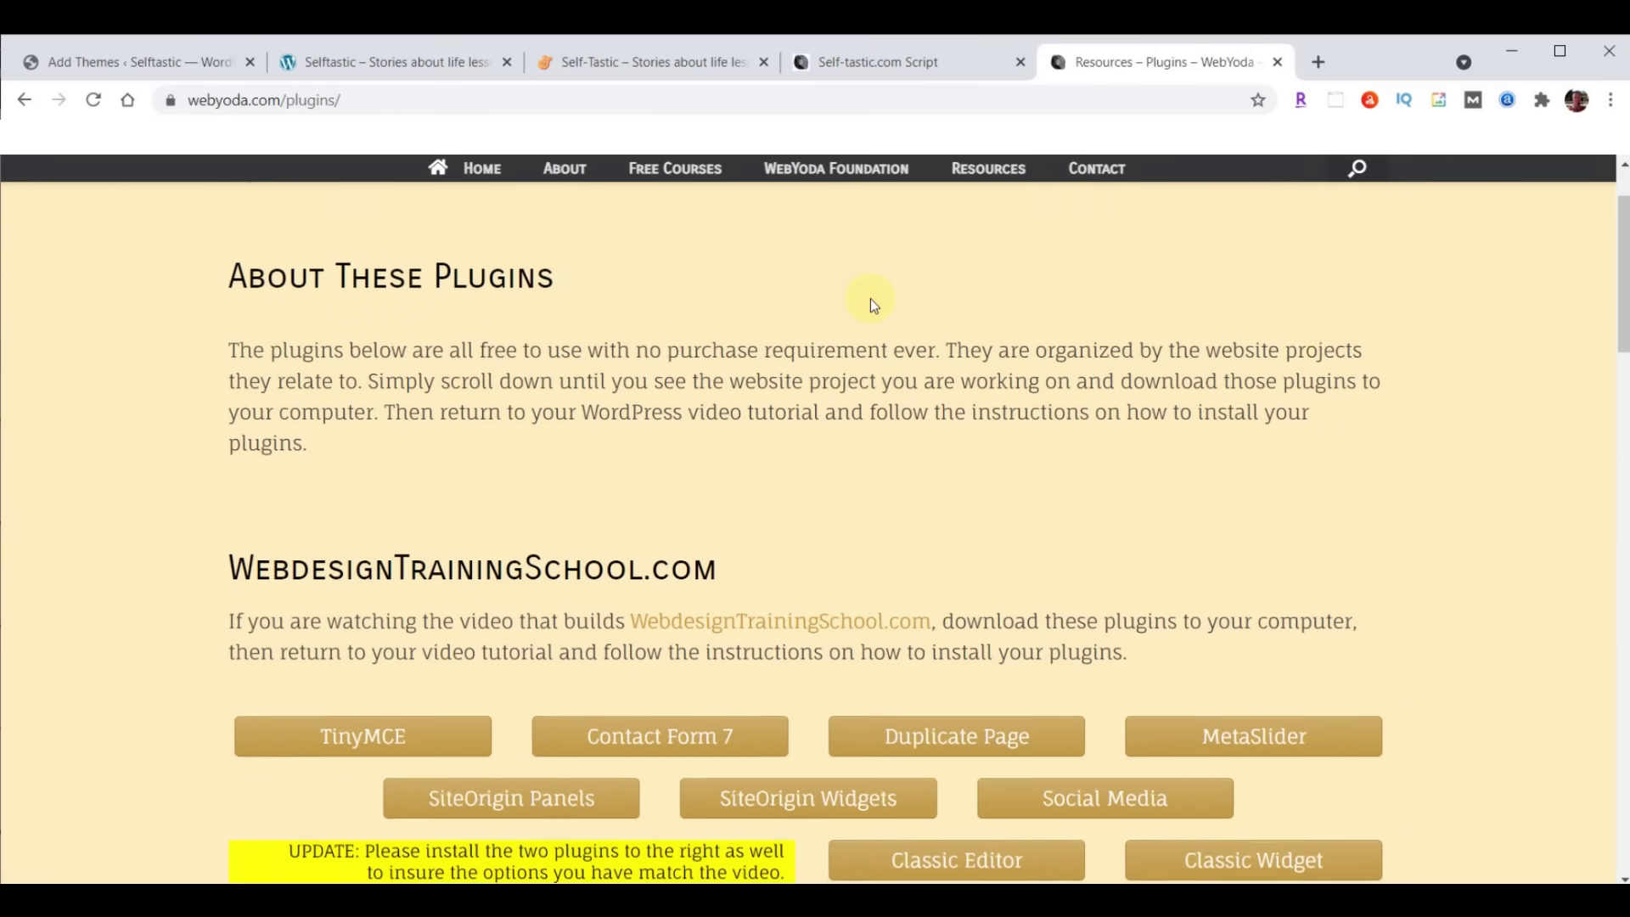
scroll(869, 298, down, 5)
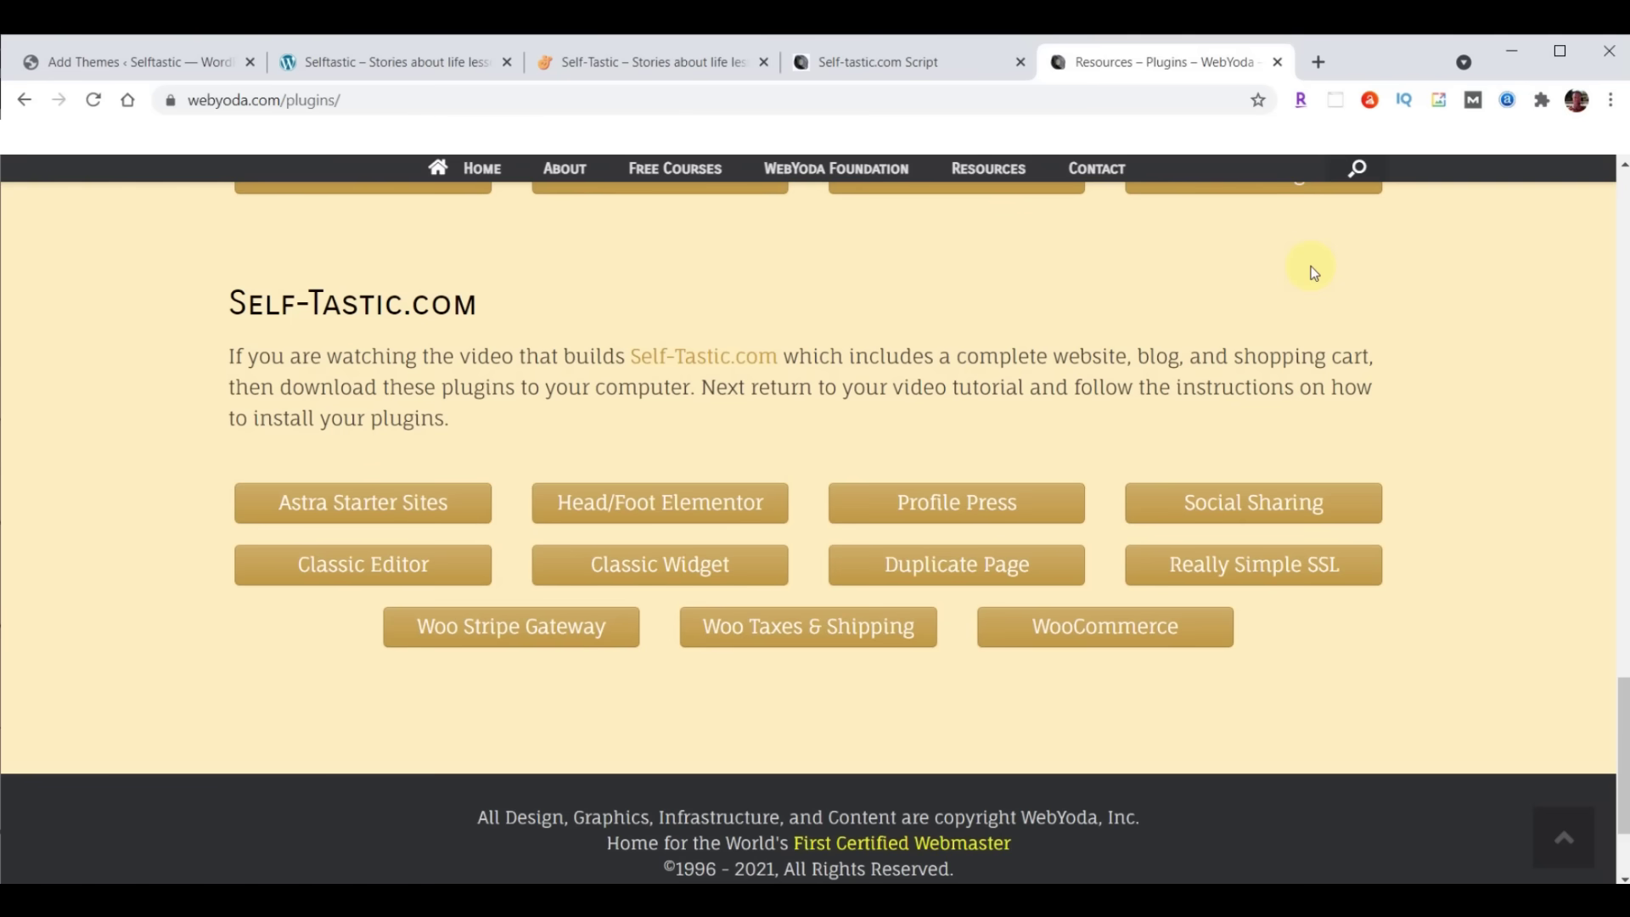
click(344, 513)
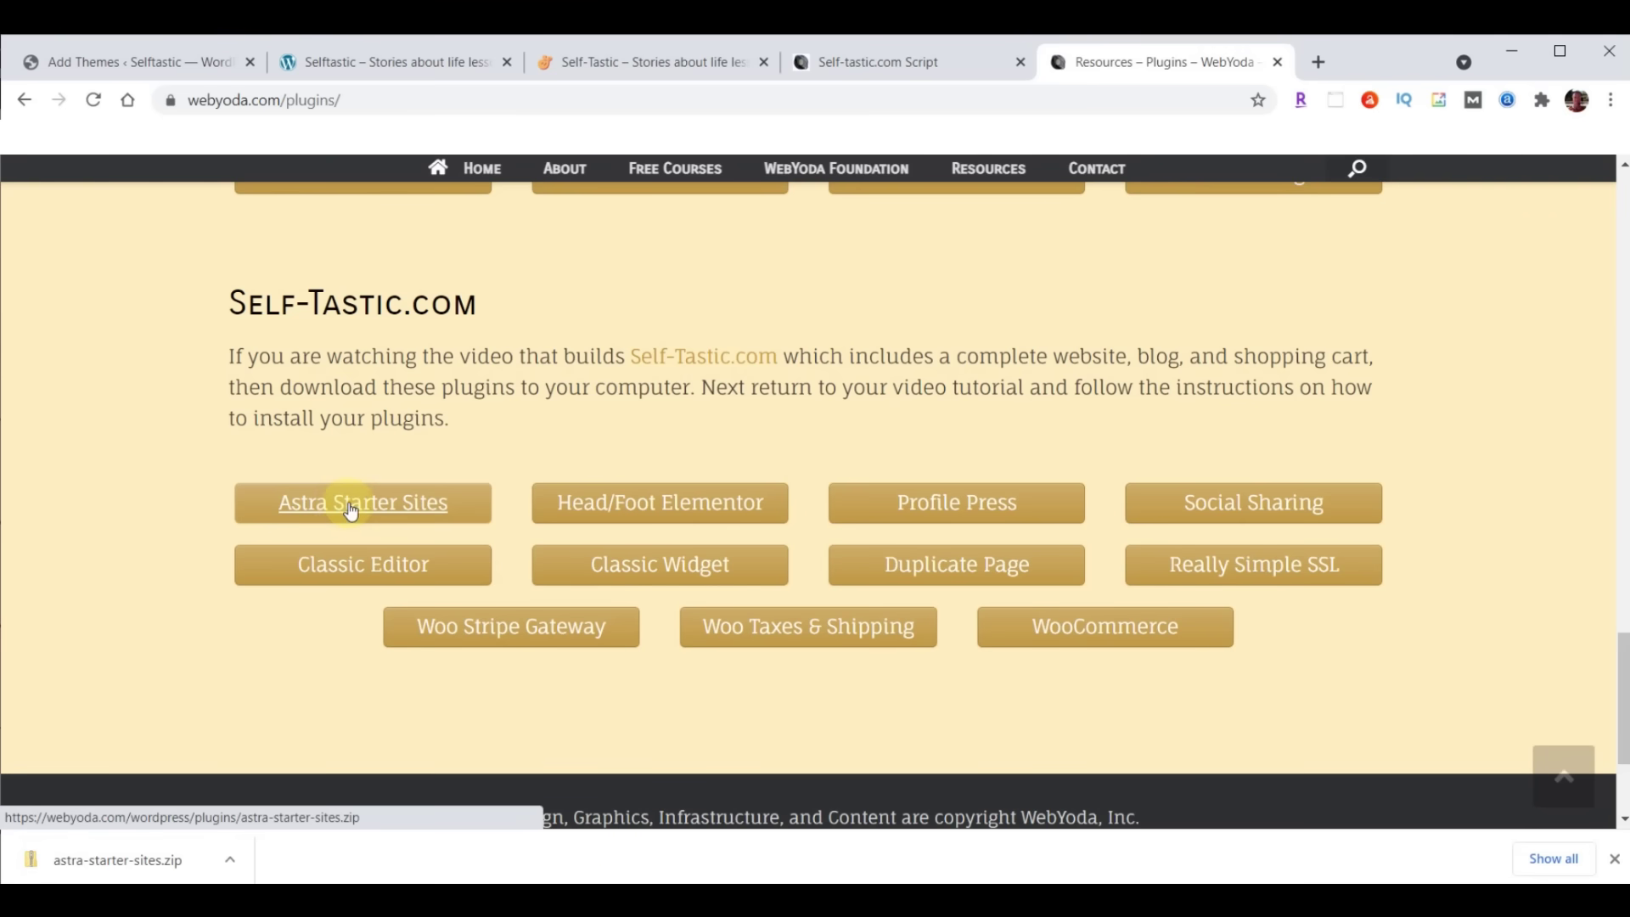
click(709, 504)
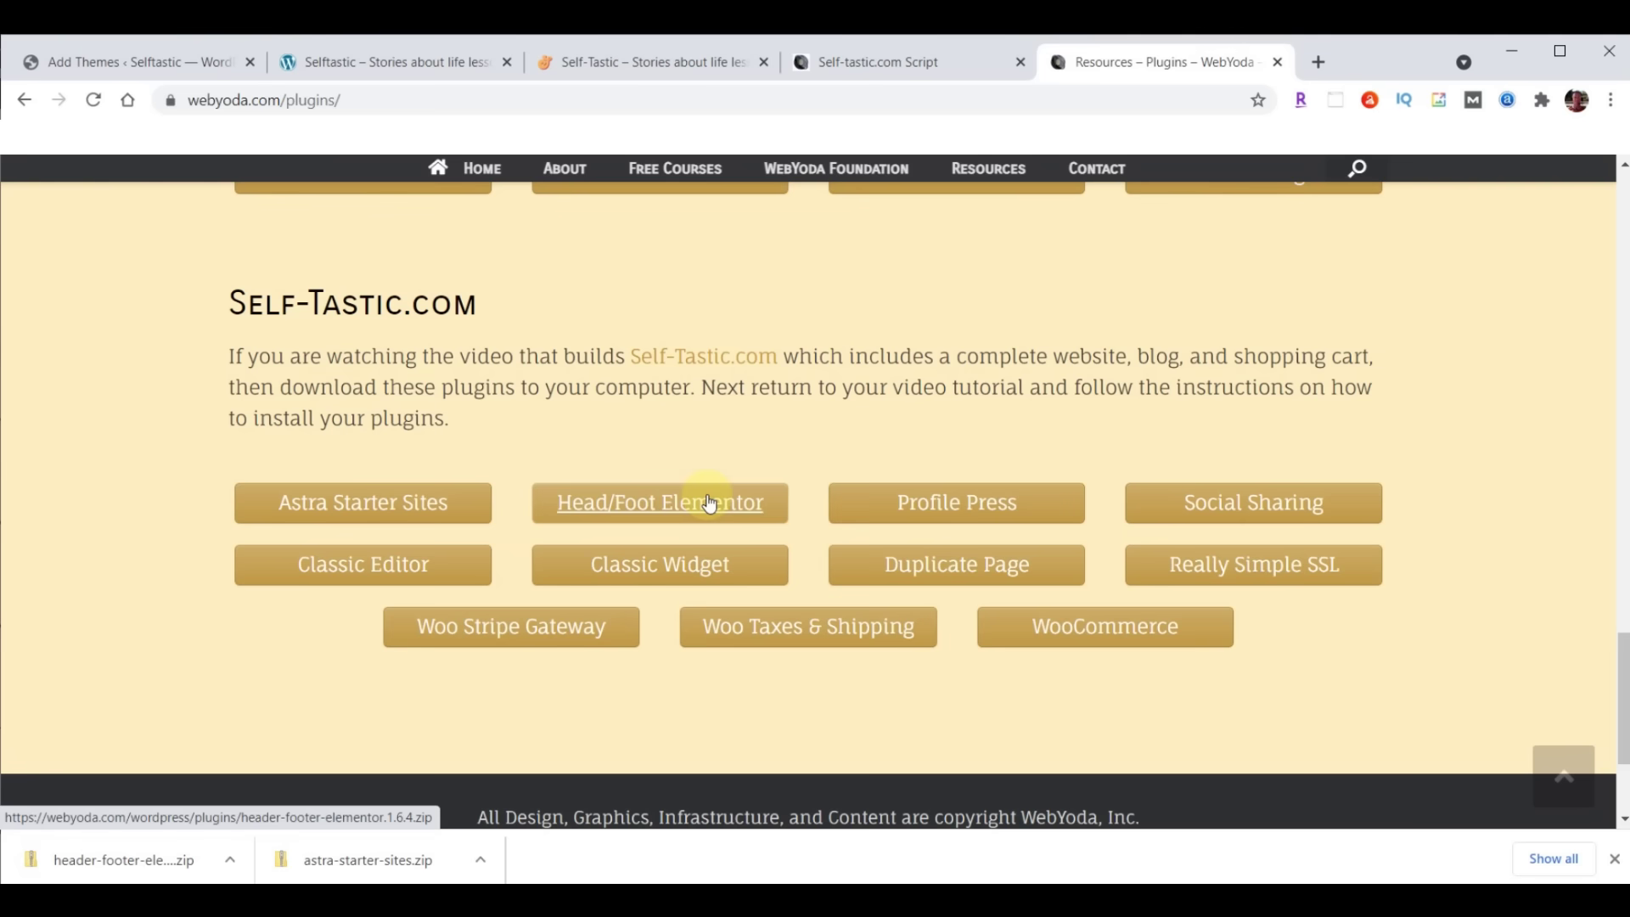
click(986, 505)
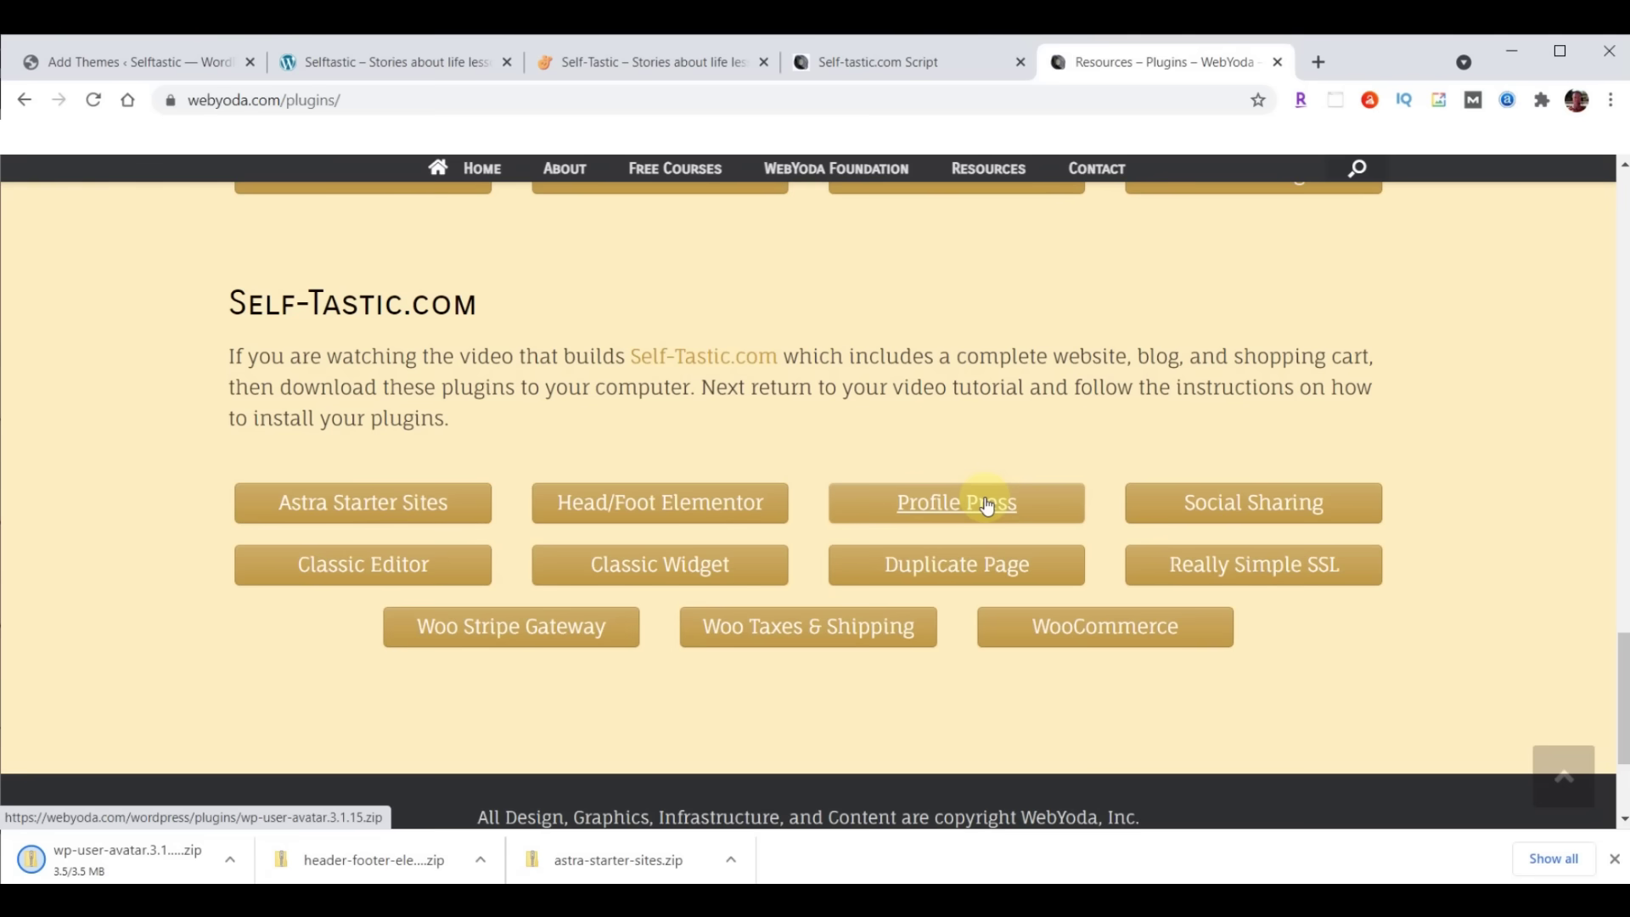
click(1285, 501)
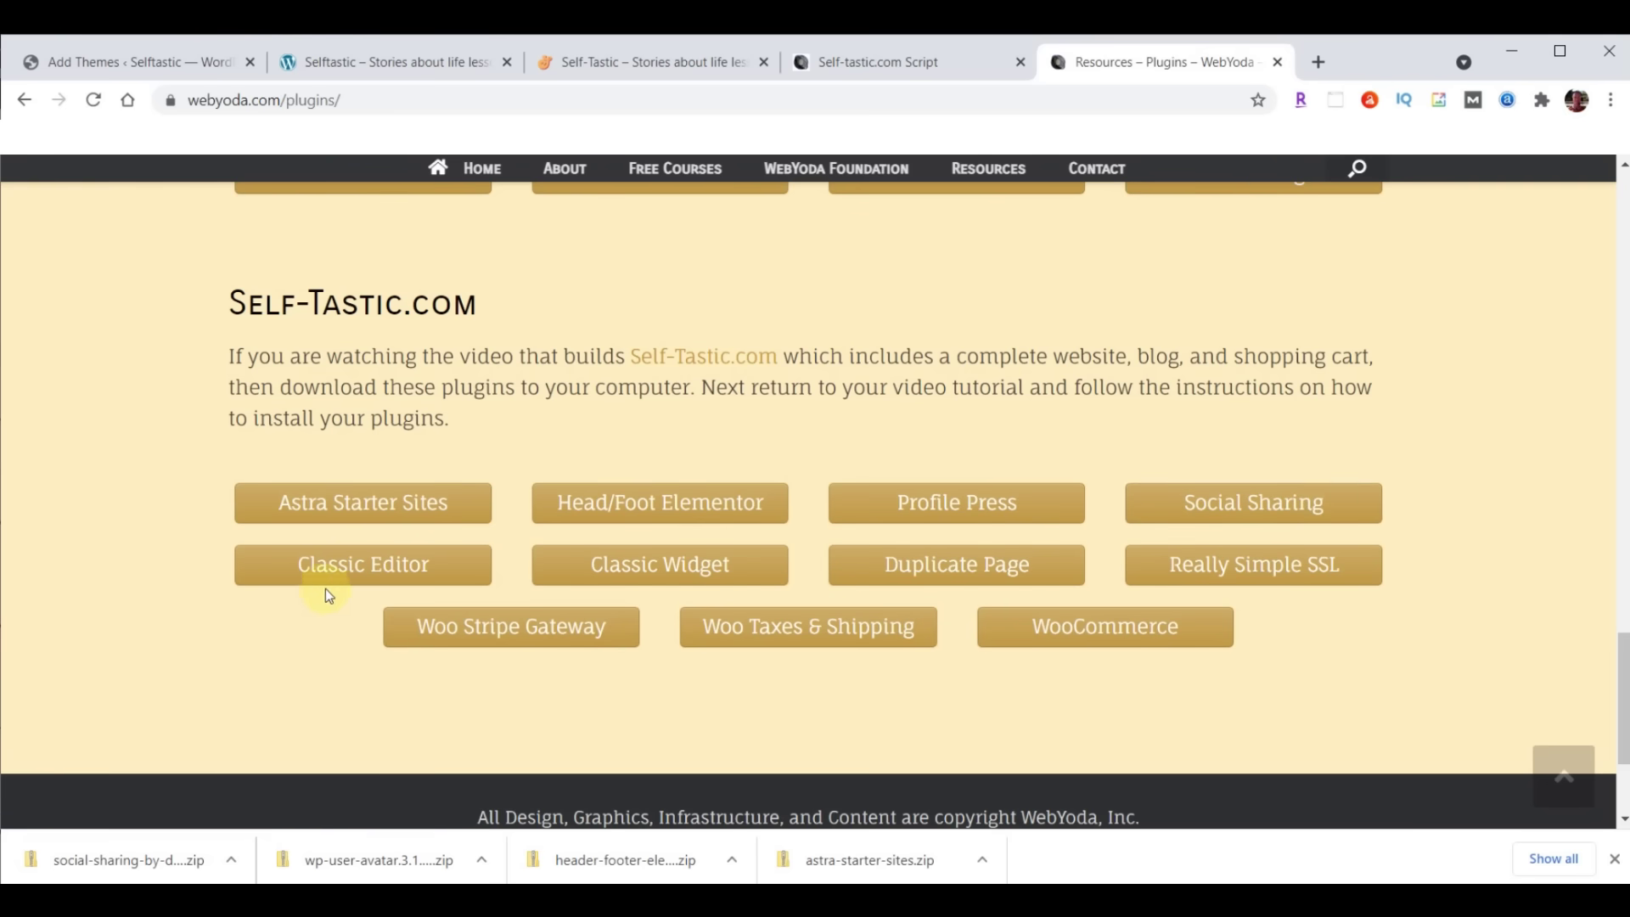
click(358, 572)
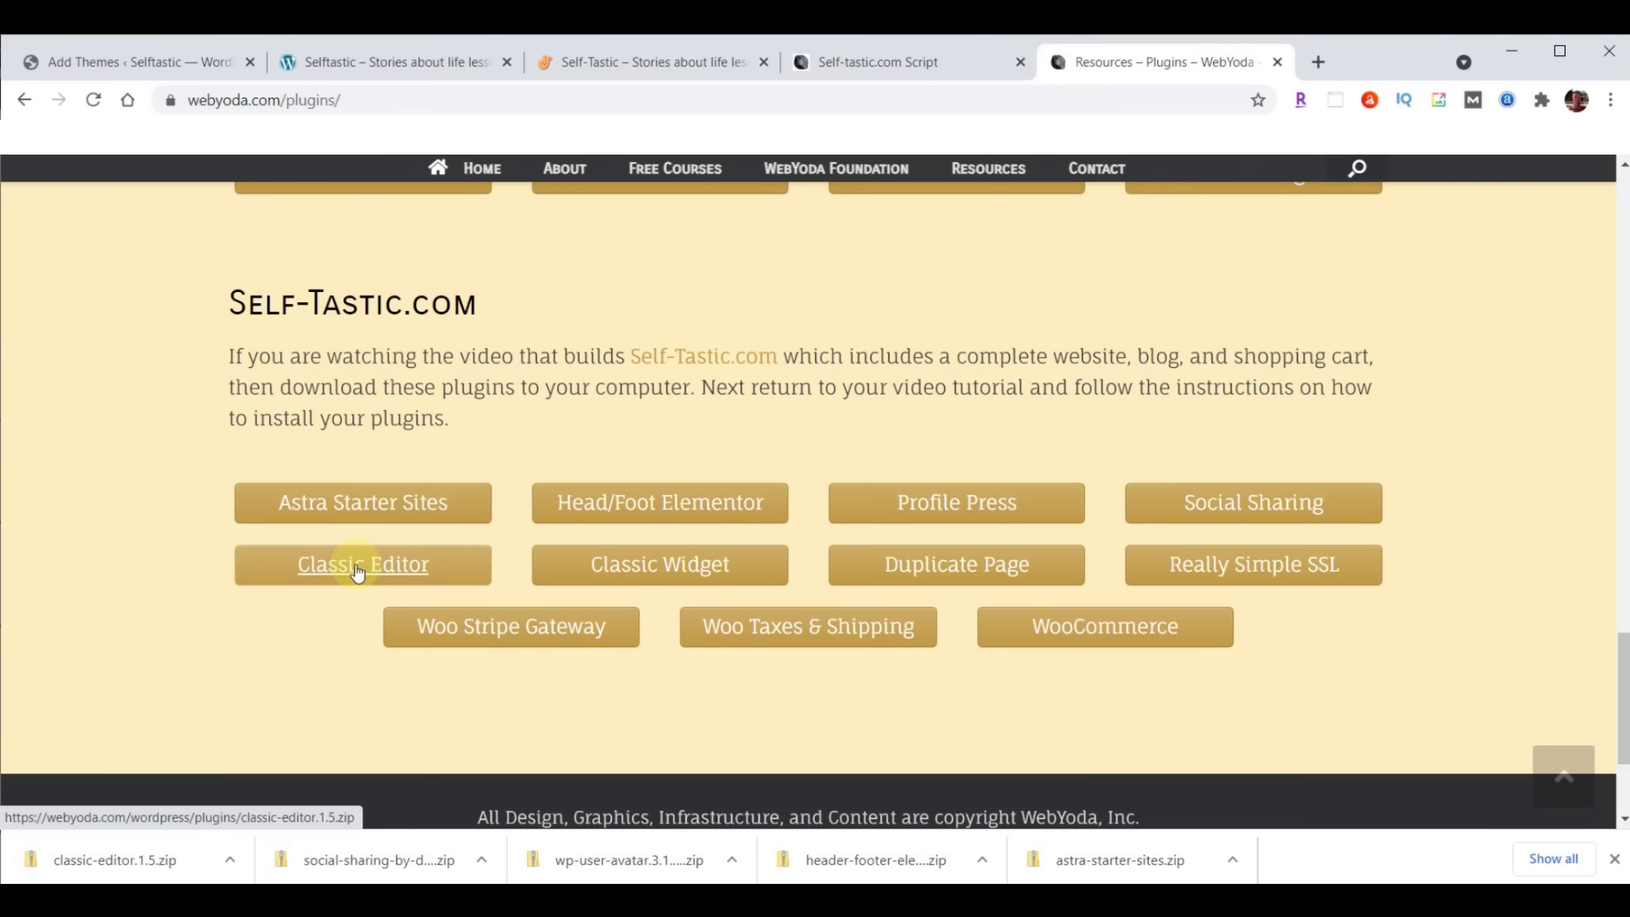
Download the Classic Widget, Duplicate Page, Really Simple SSL, Woo Stripe Gateway, Woo Taxes & Shipping and WooCommerce zips
click(664, 567)
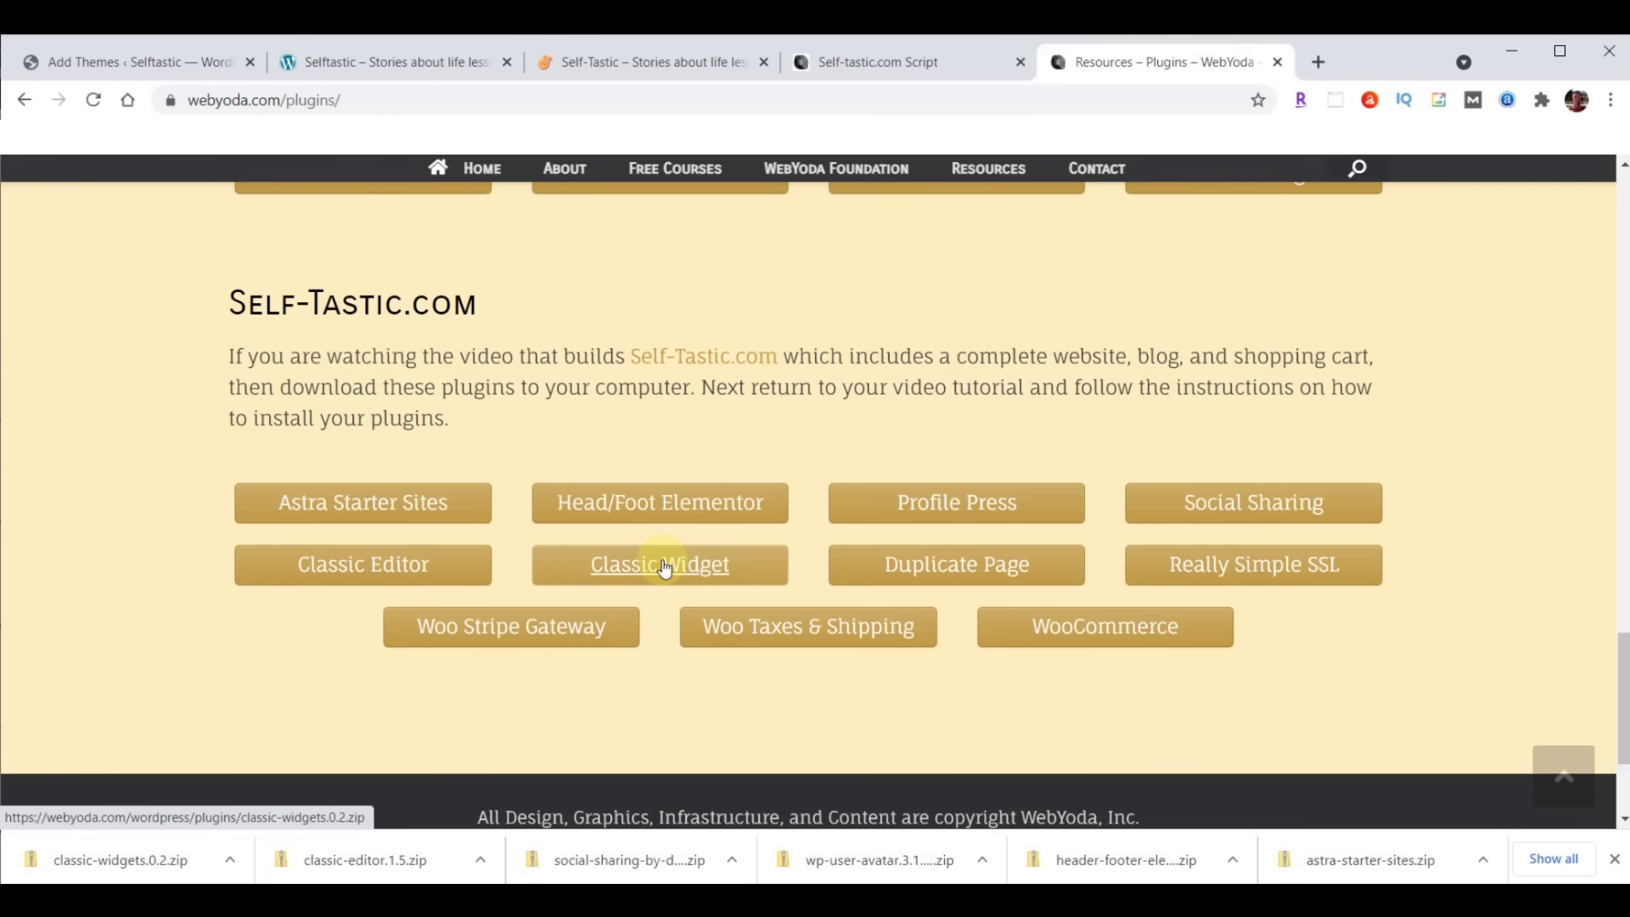
click(956, 569)
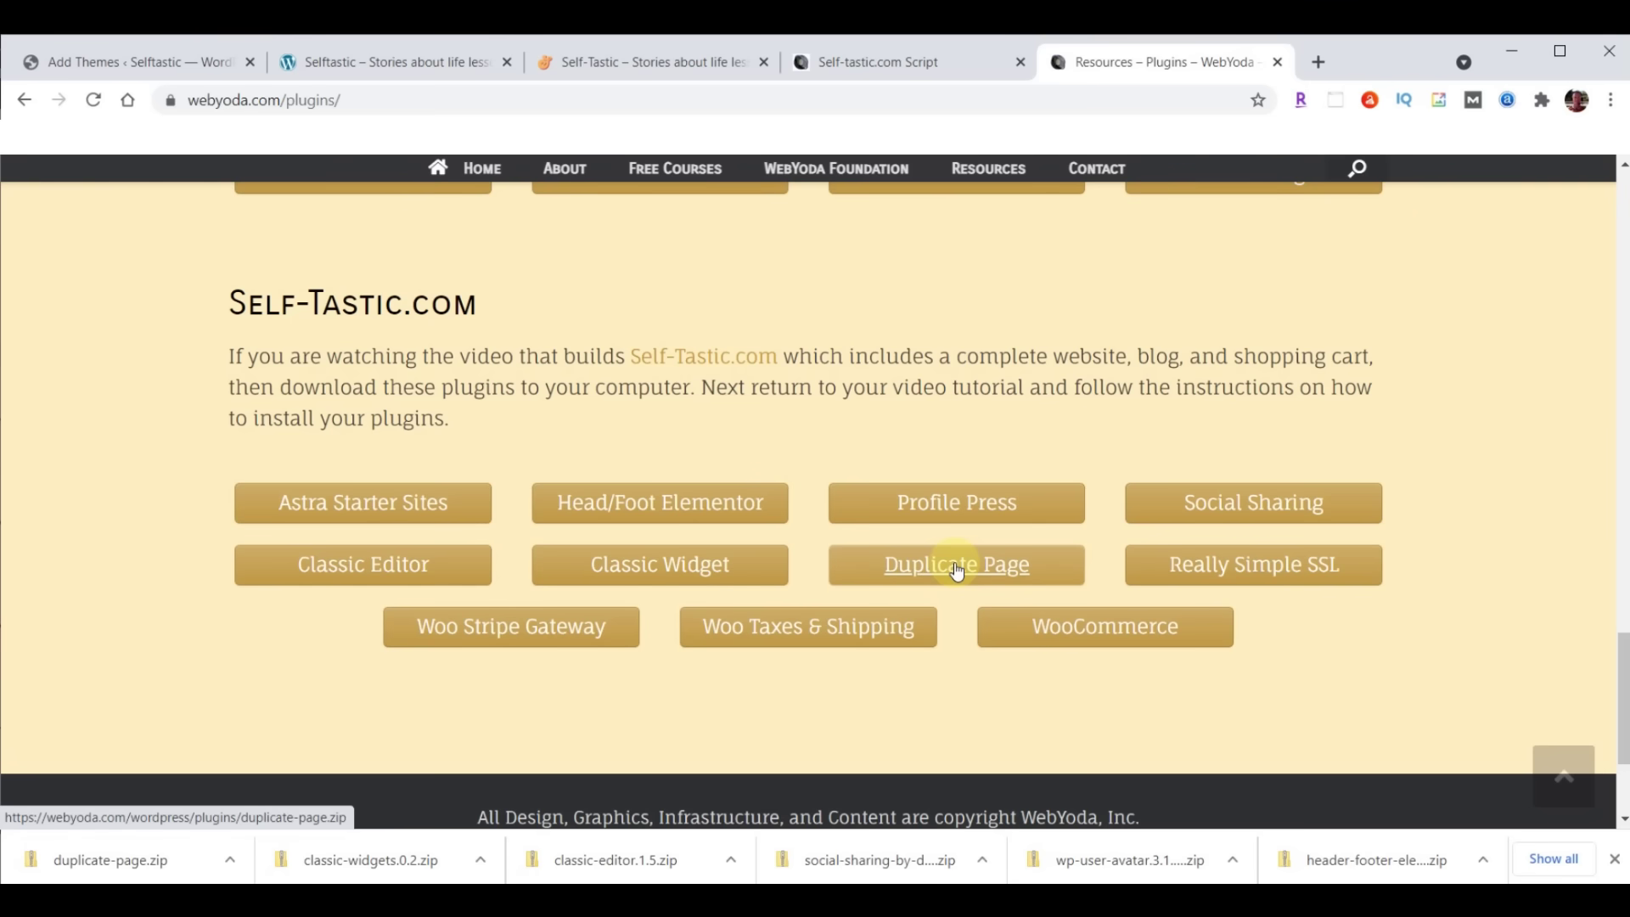
click(1254, 567)
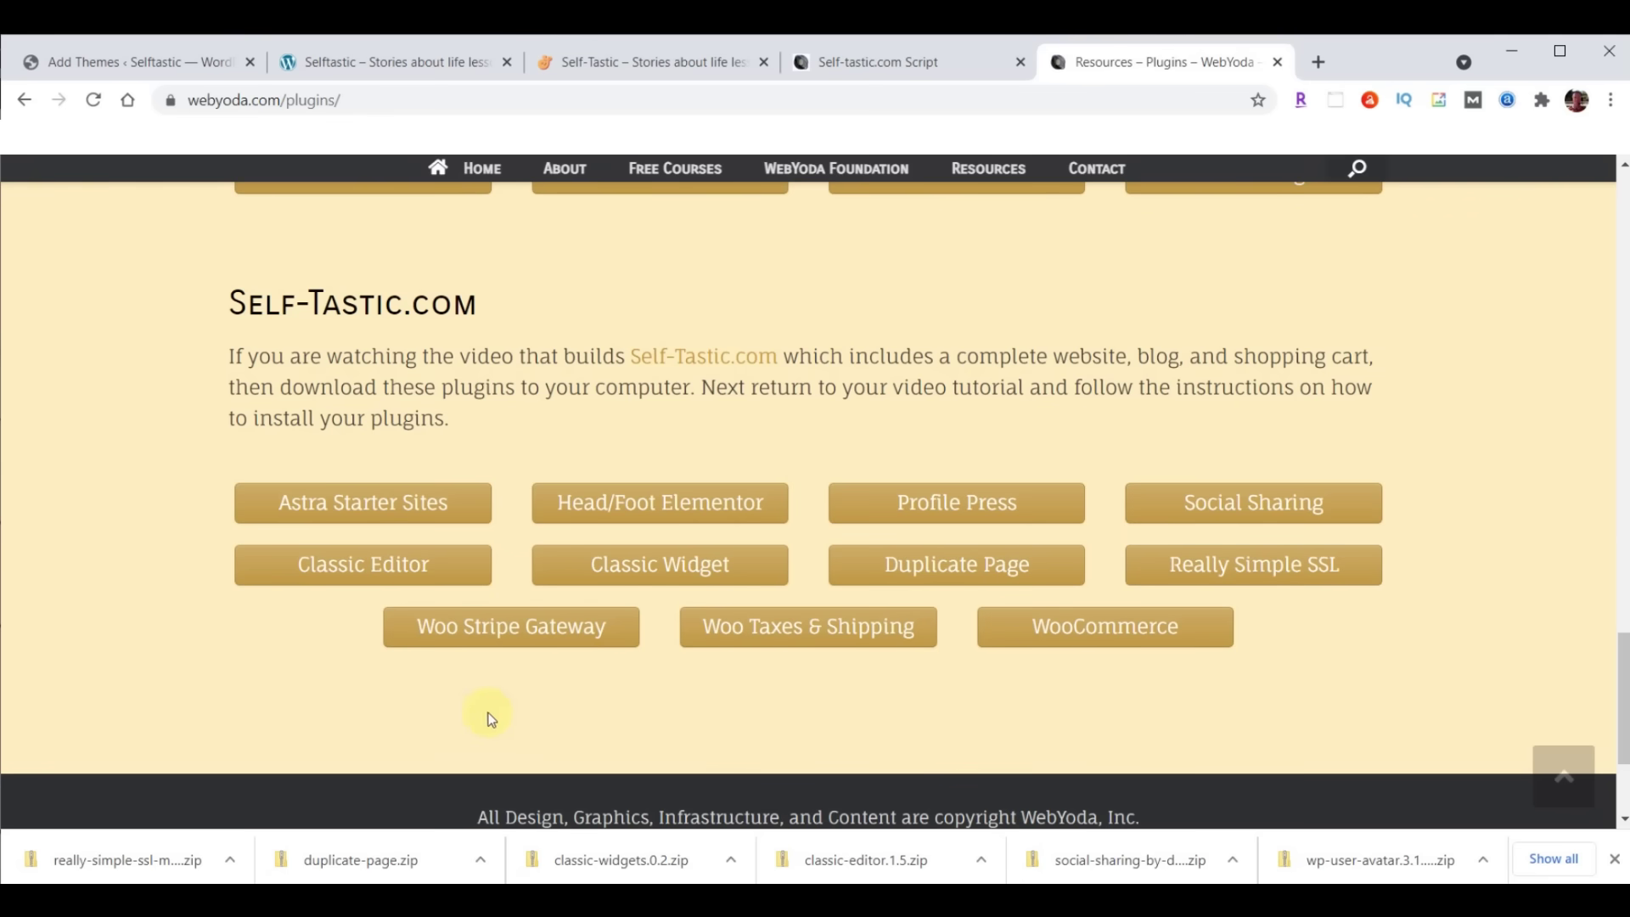
click(491, 634)
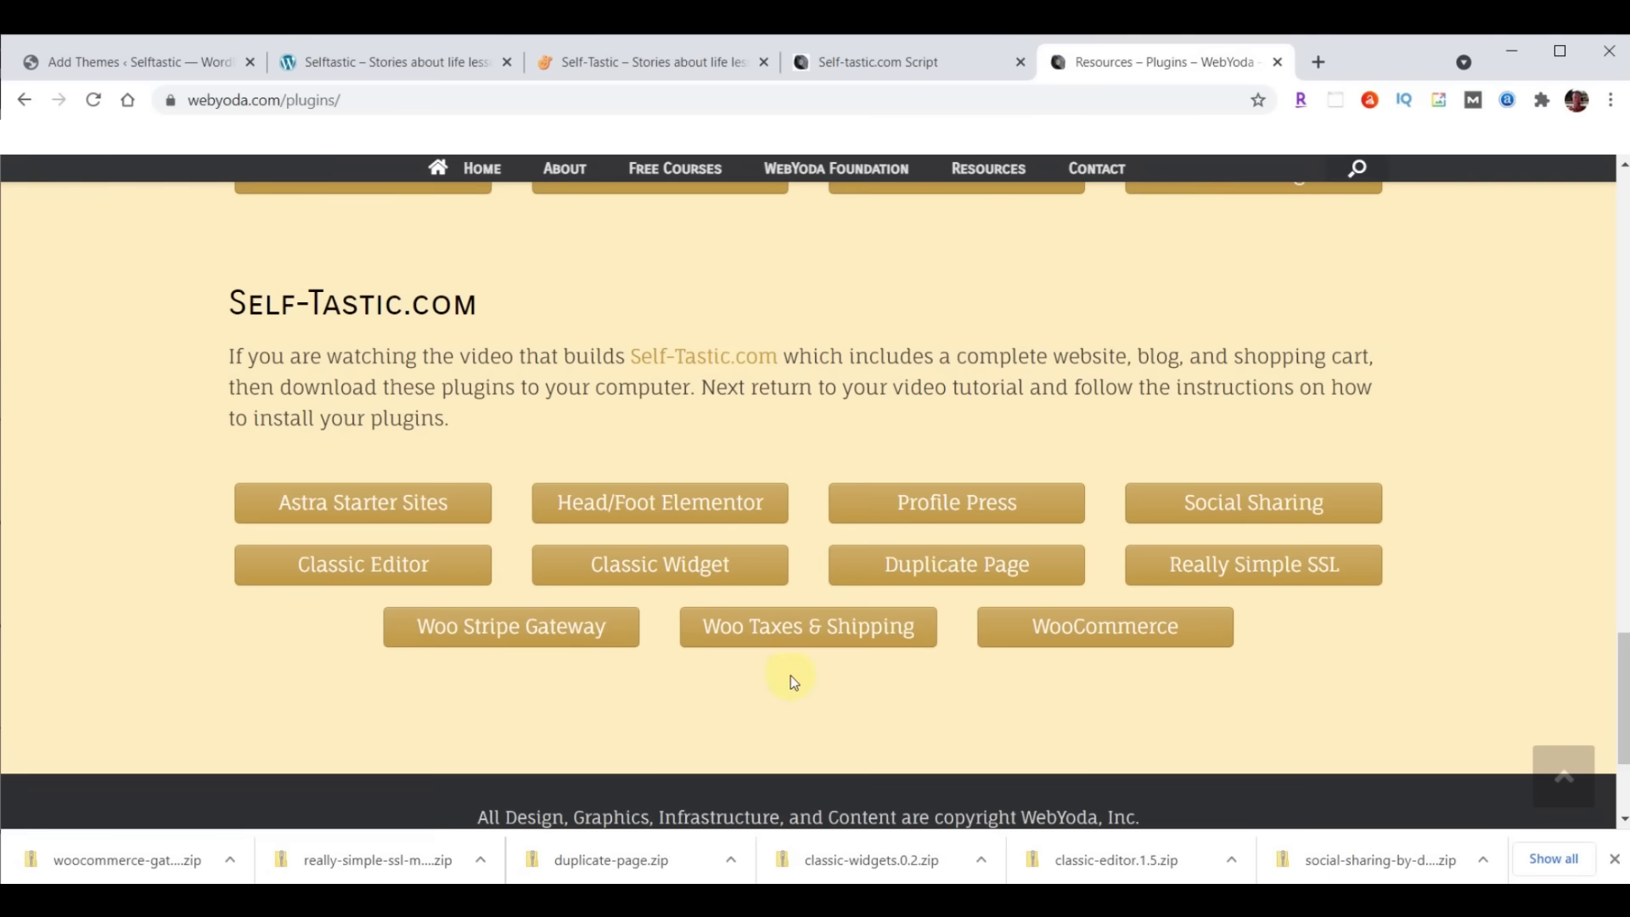
click(813, 632)
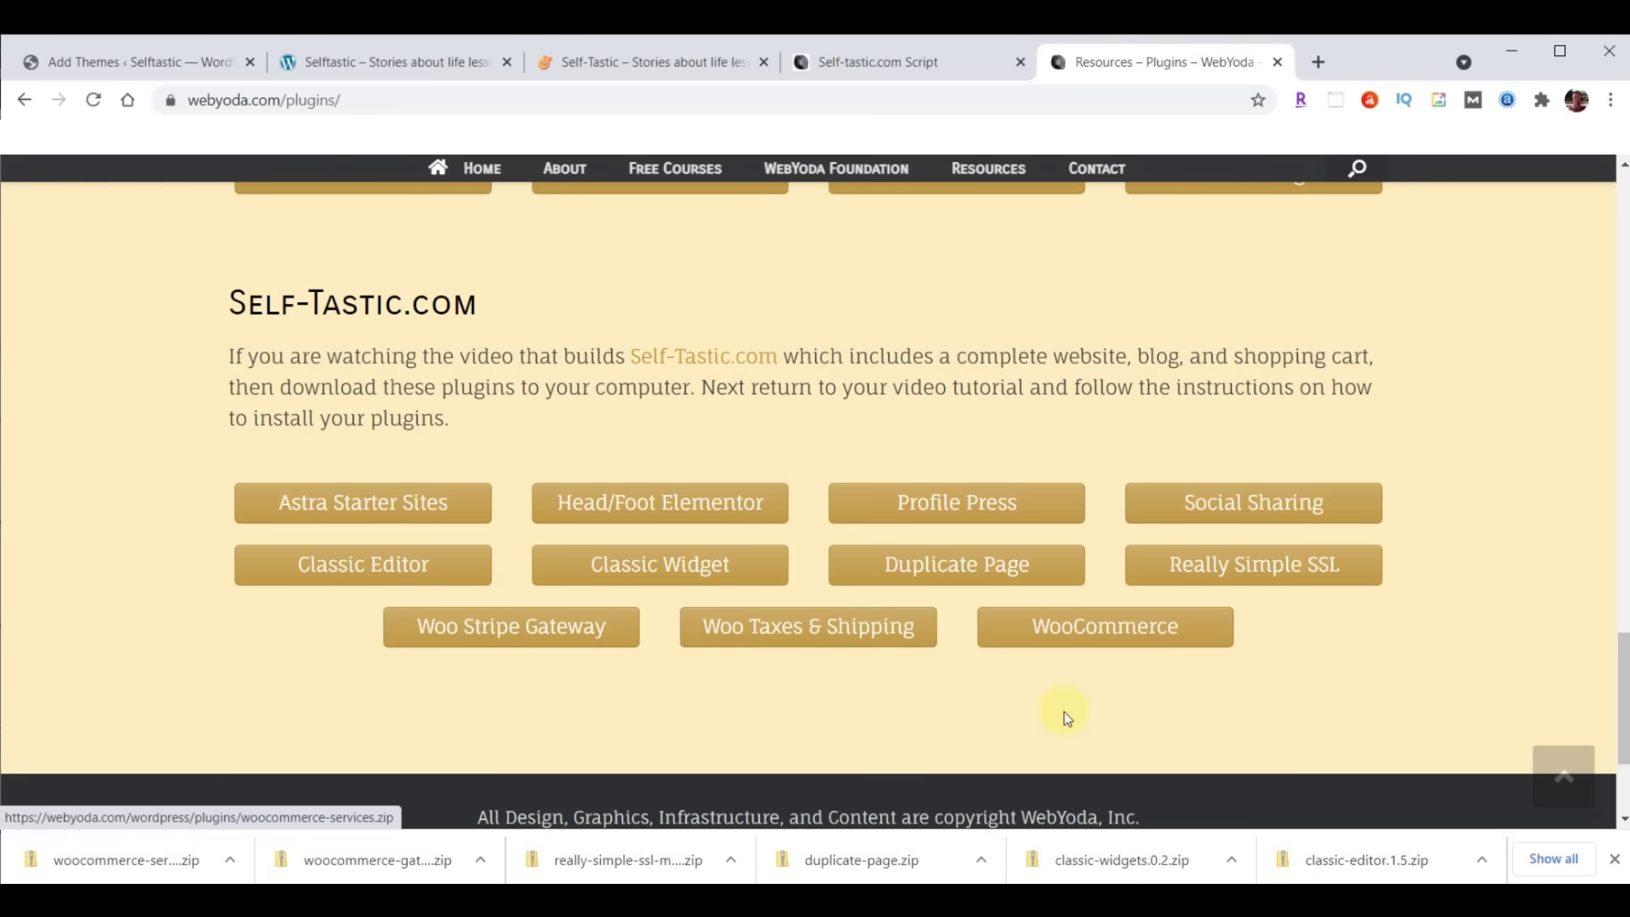
click(1110, 630)
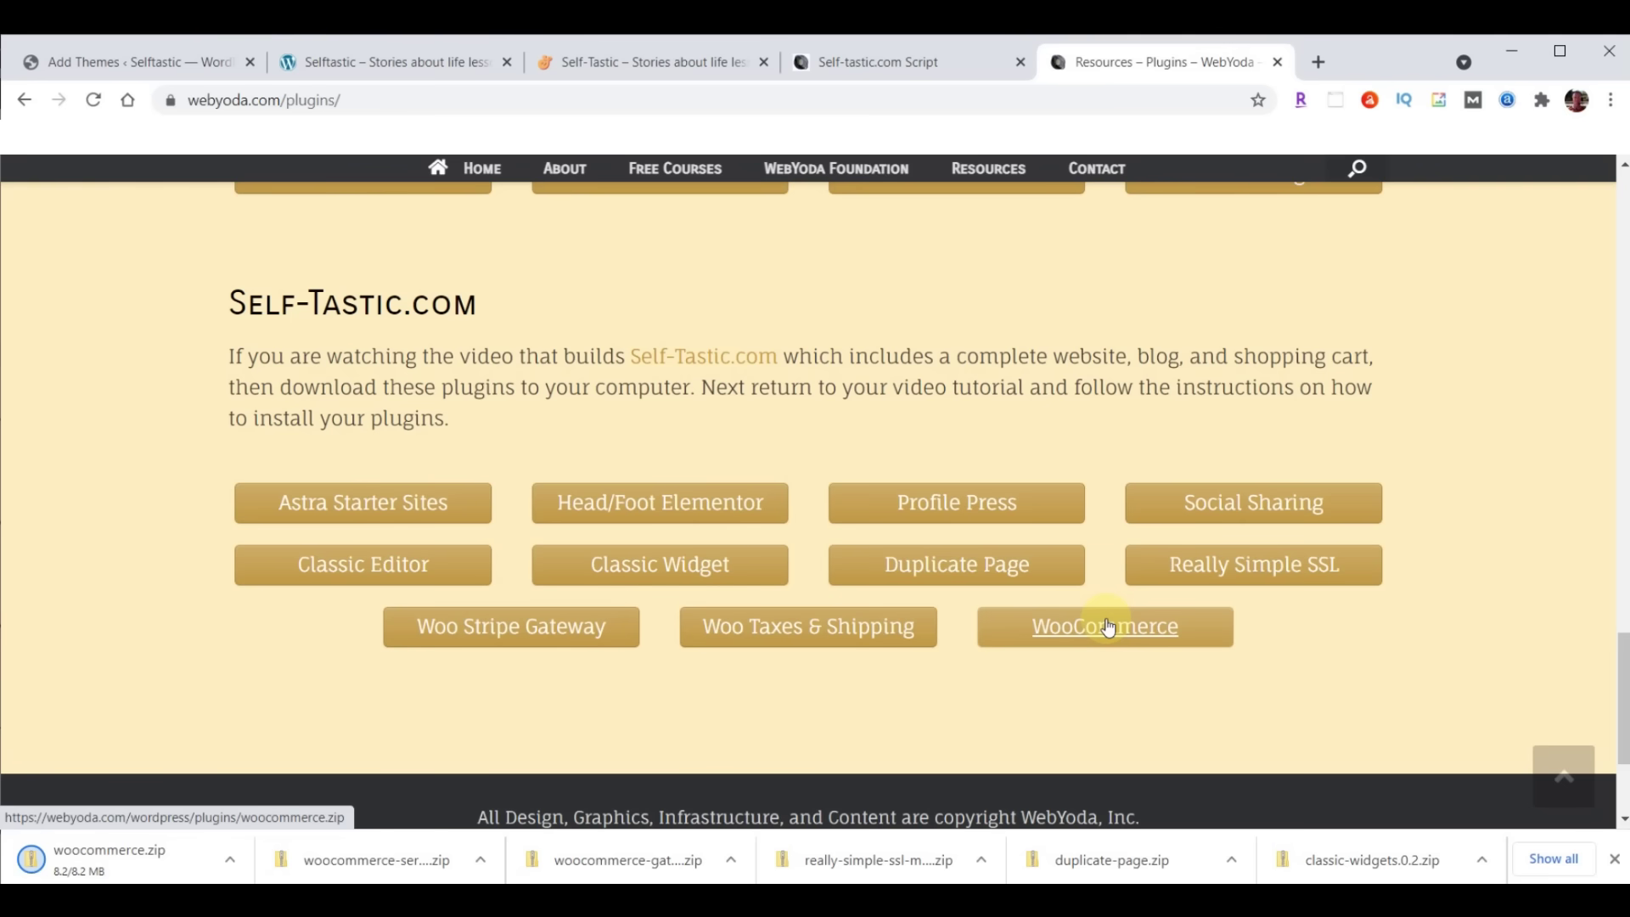
click(1615, 859)
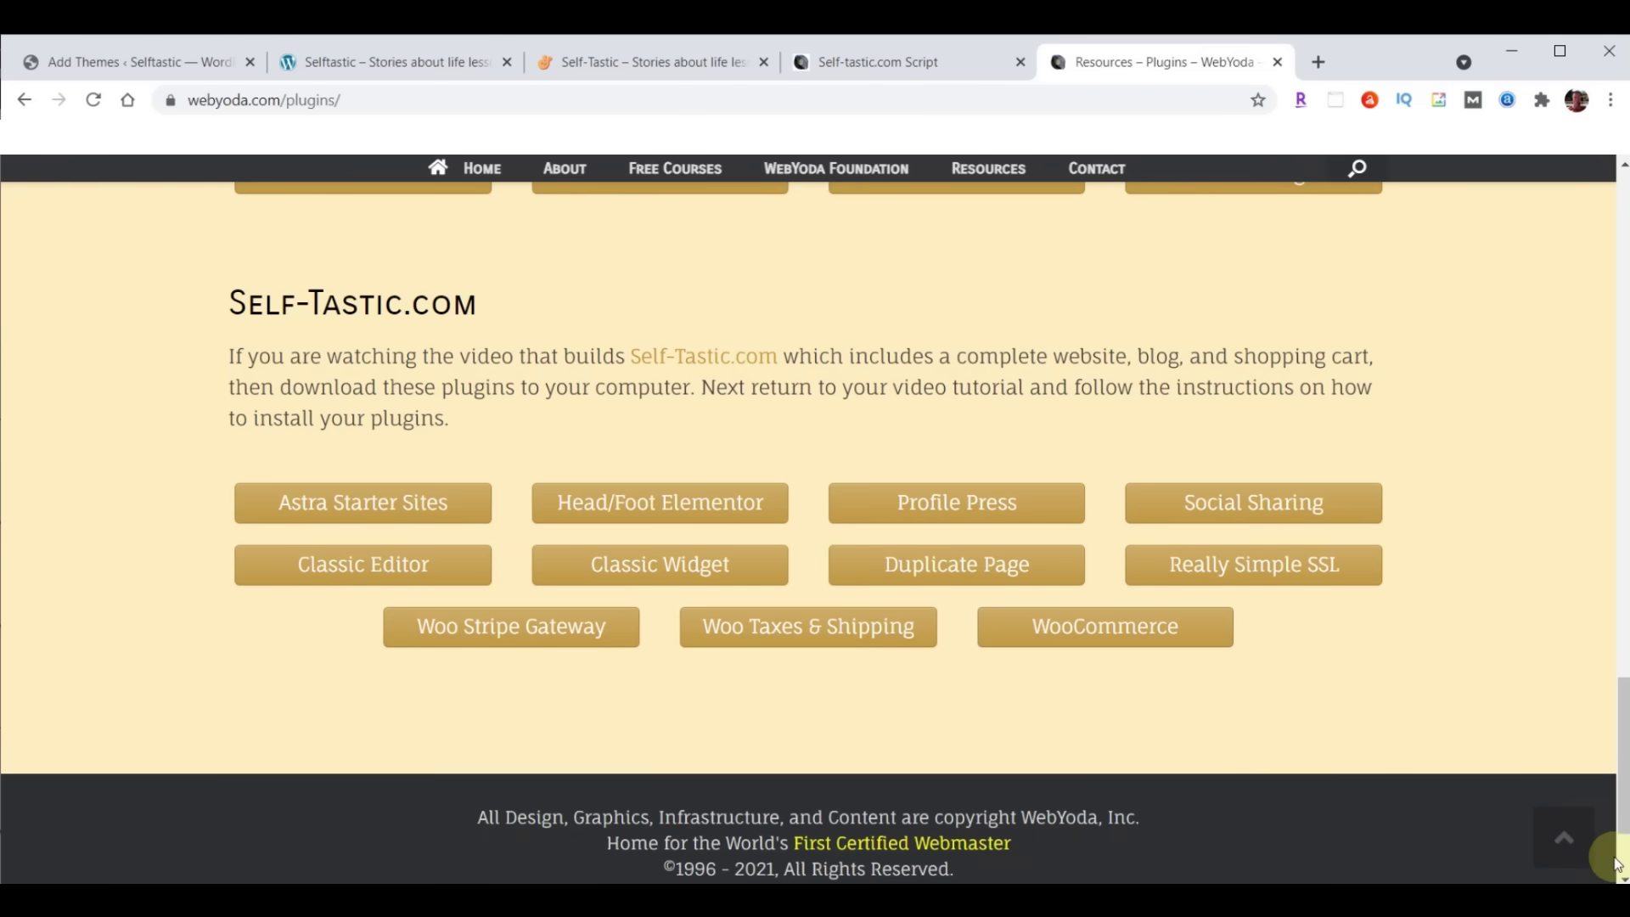
key(alt+Tab)
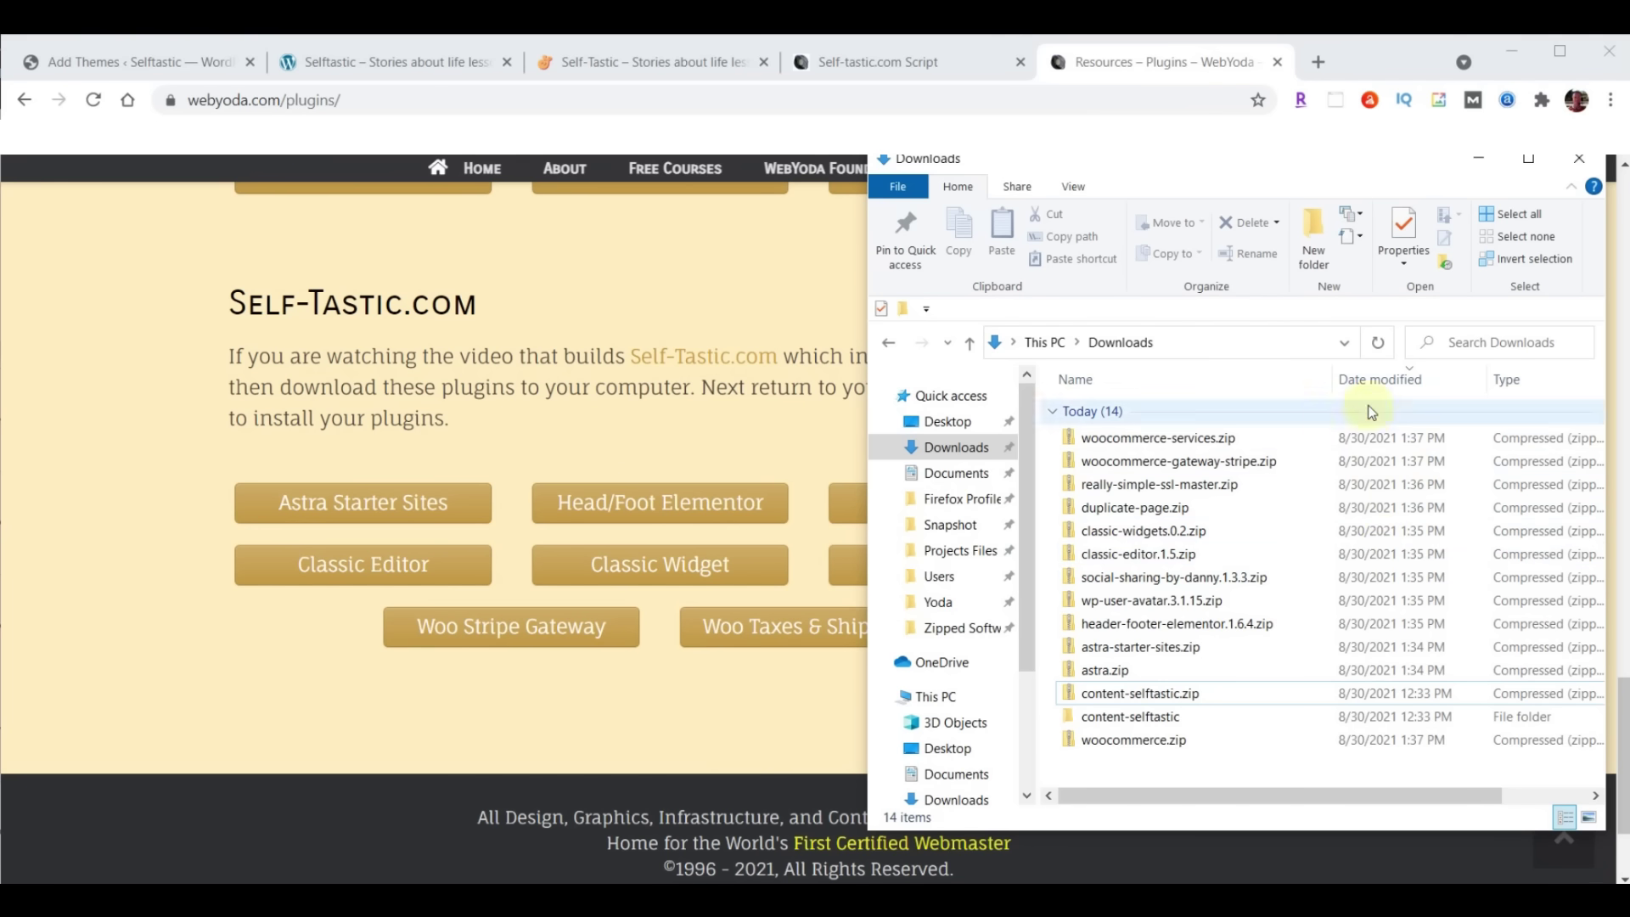
Sort the Downloads folder by date modified, then return to WordPress Add Themes
click(1371, 379)
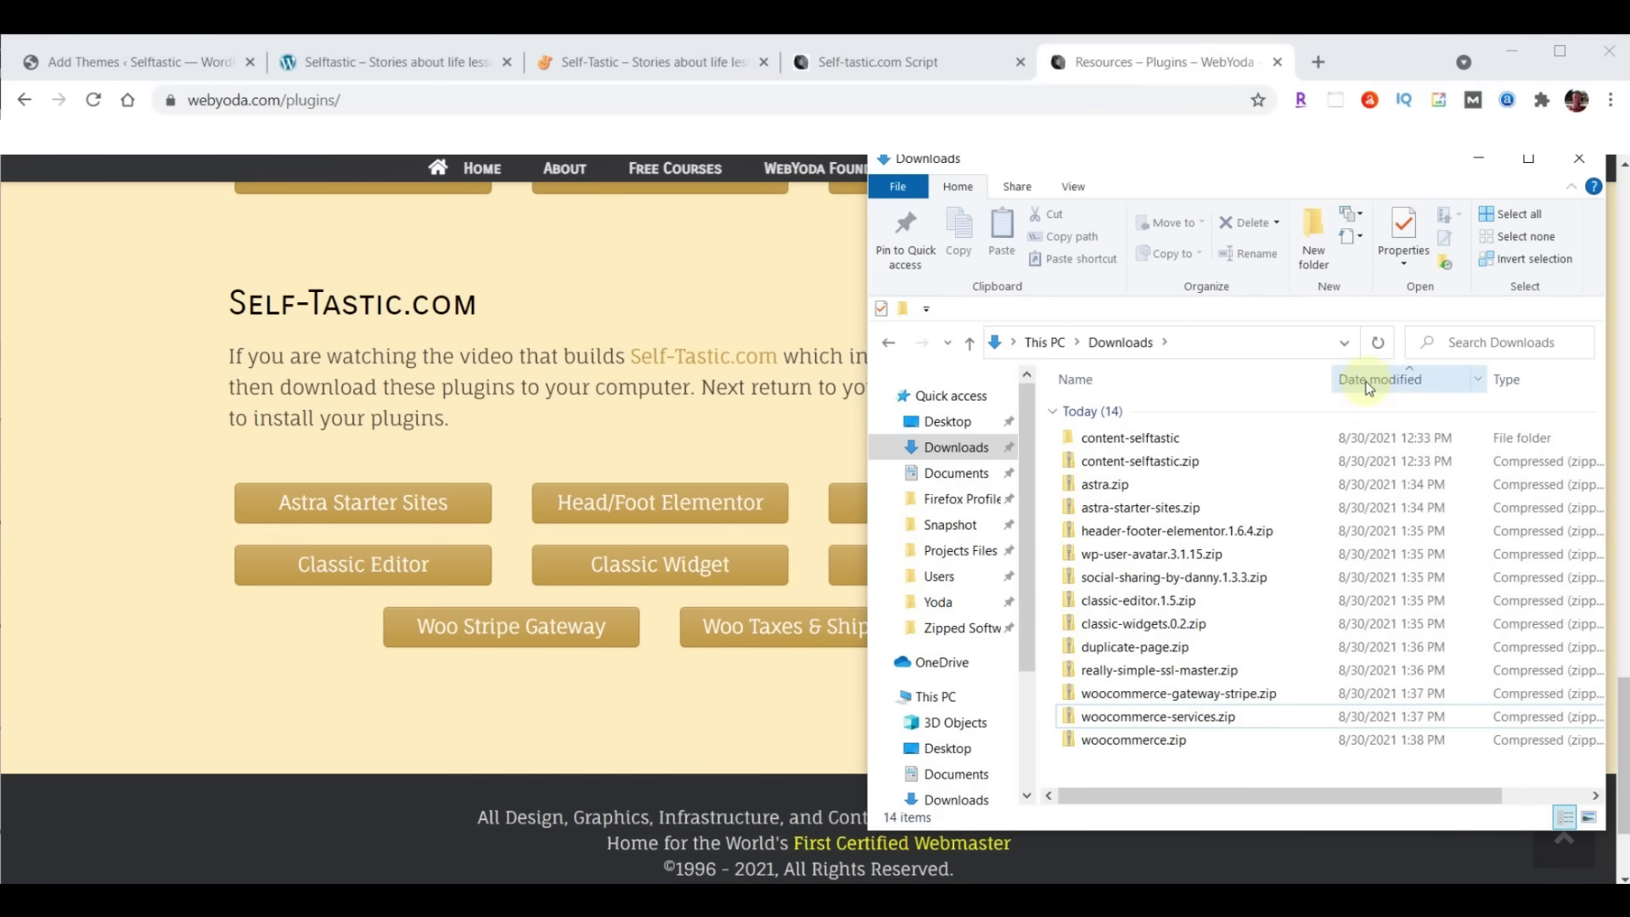
click(88, 68)
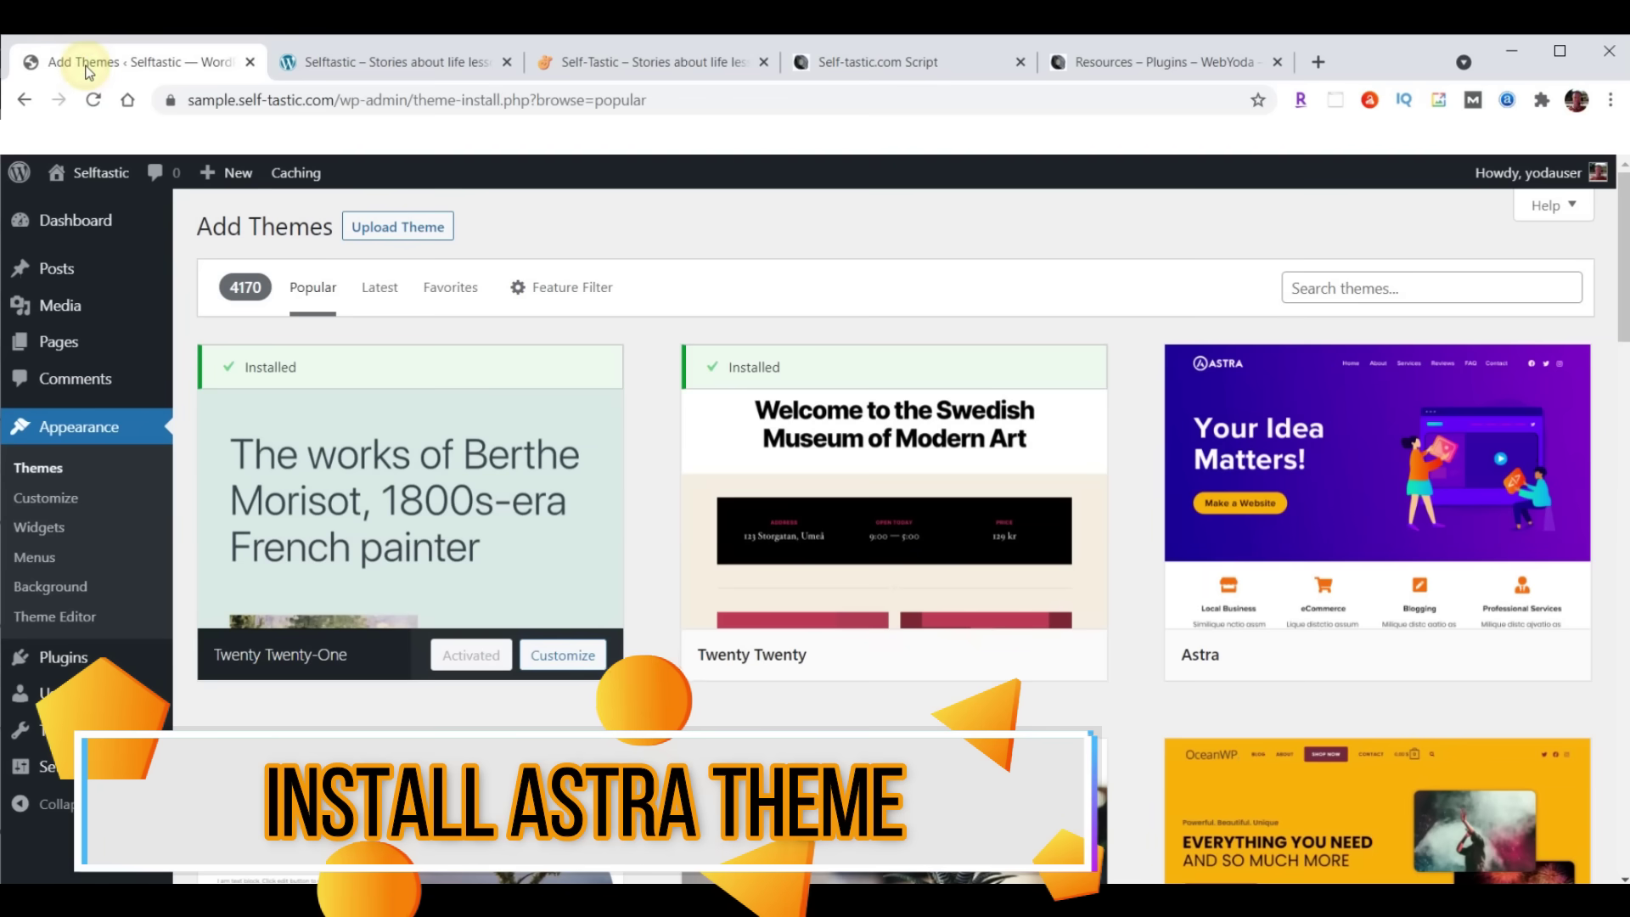
Upload and install the Astra theme from astra.zip in the Downloads folder
click(382, 240)
click(754, 420)
click(80, 303)
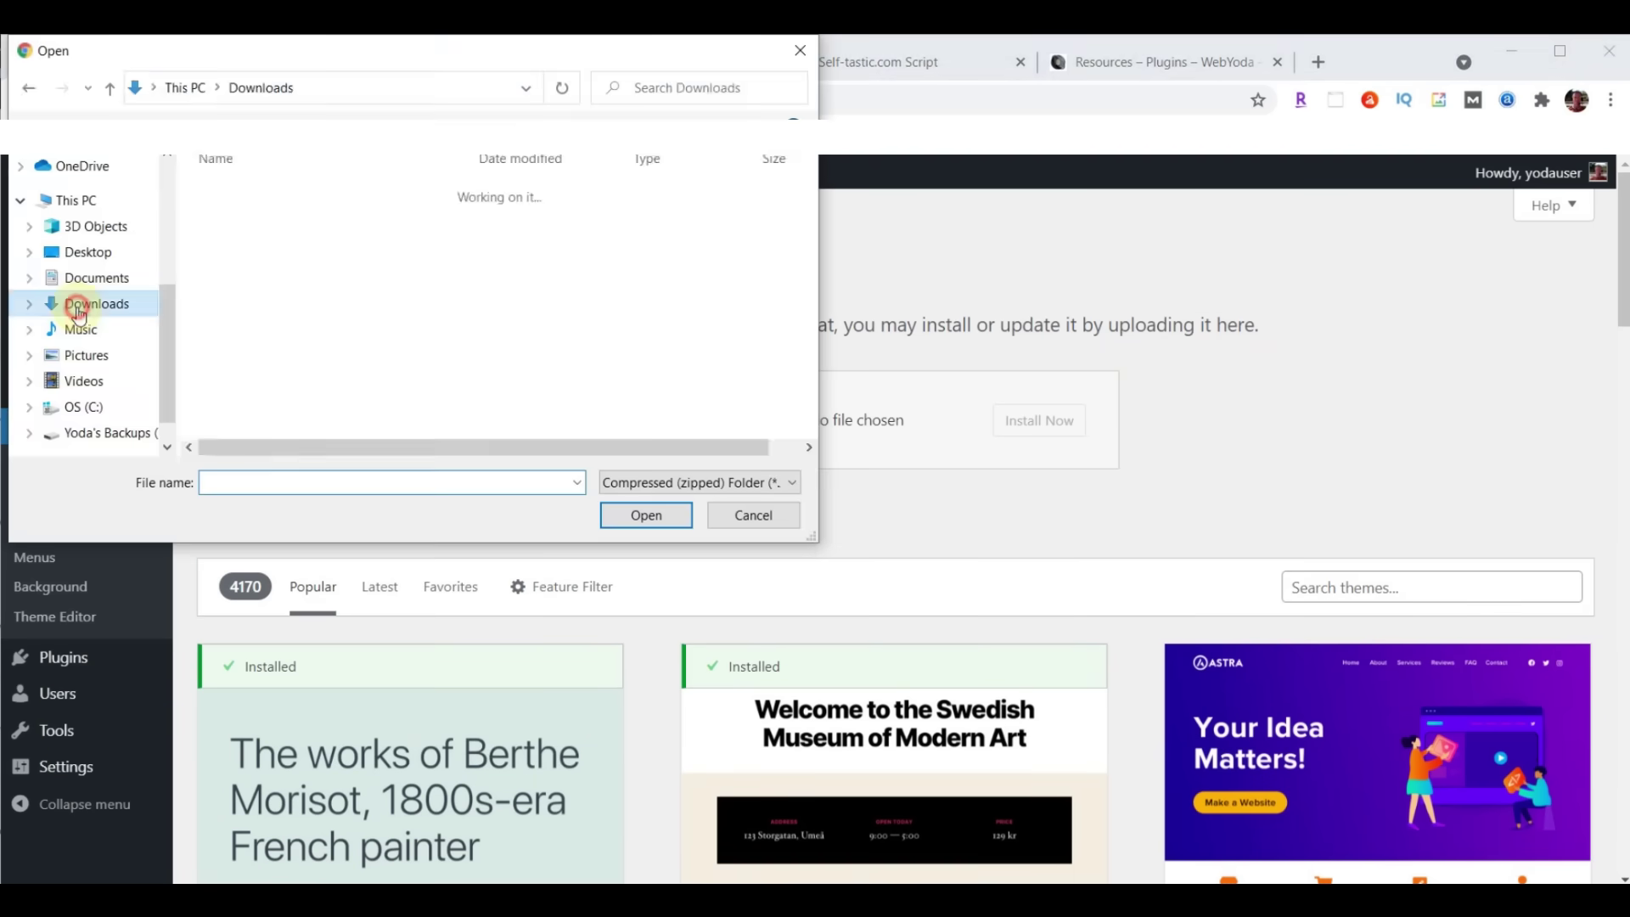
click(261, 240)
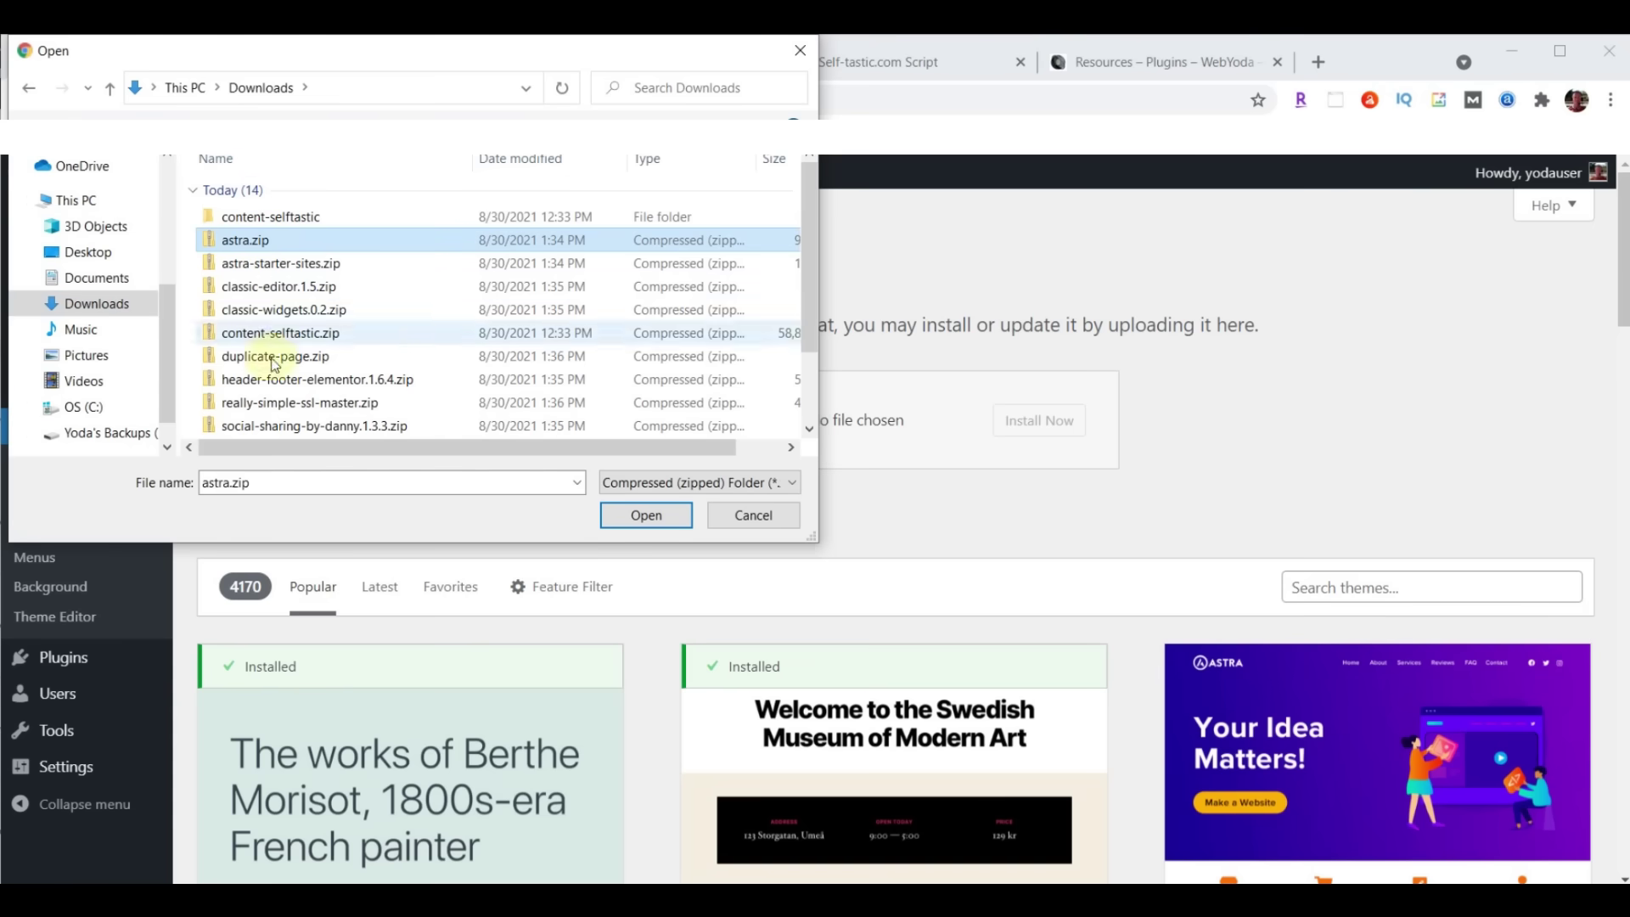
click(643, 517)
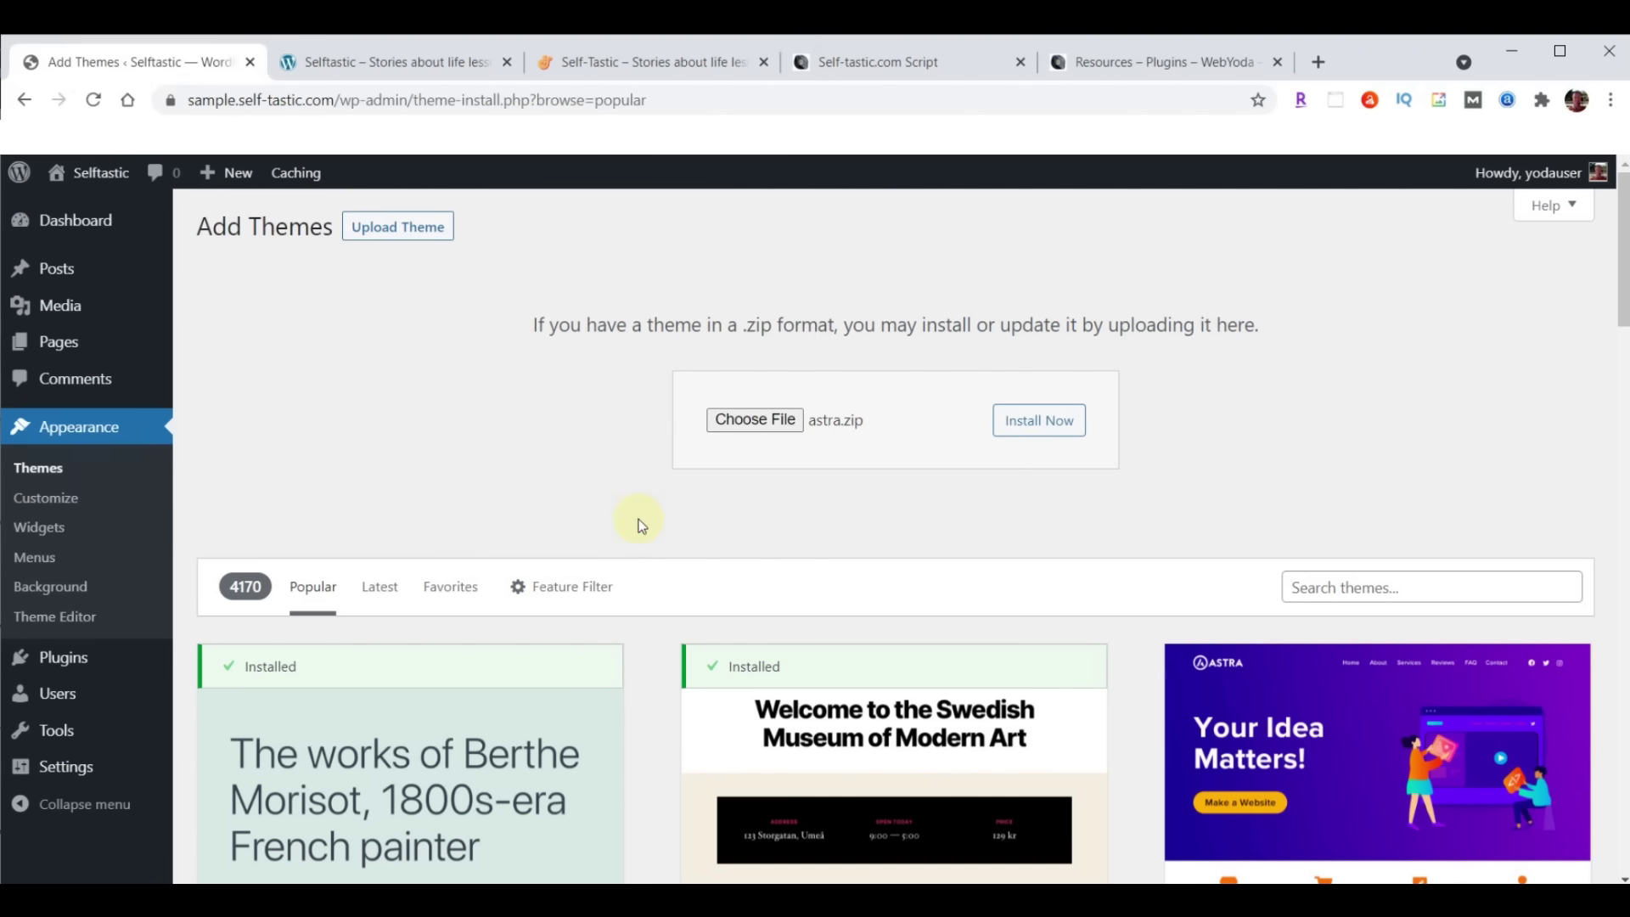
click(1055, 422)
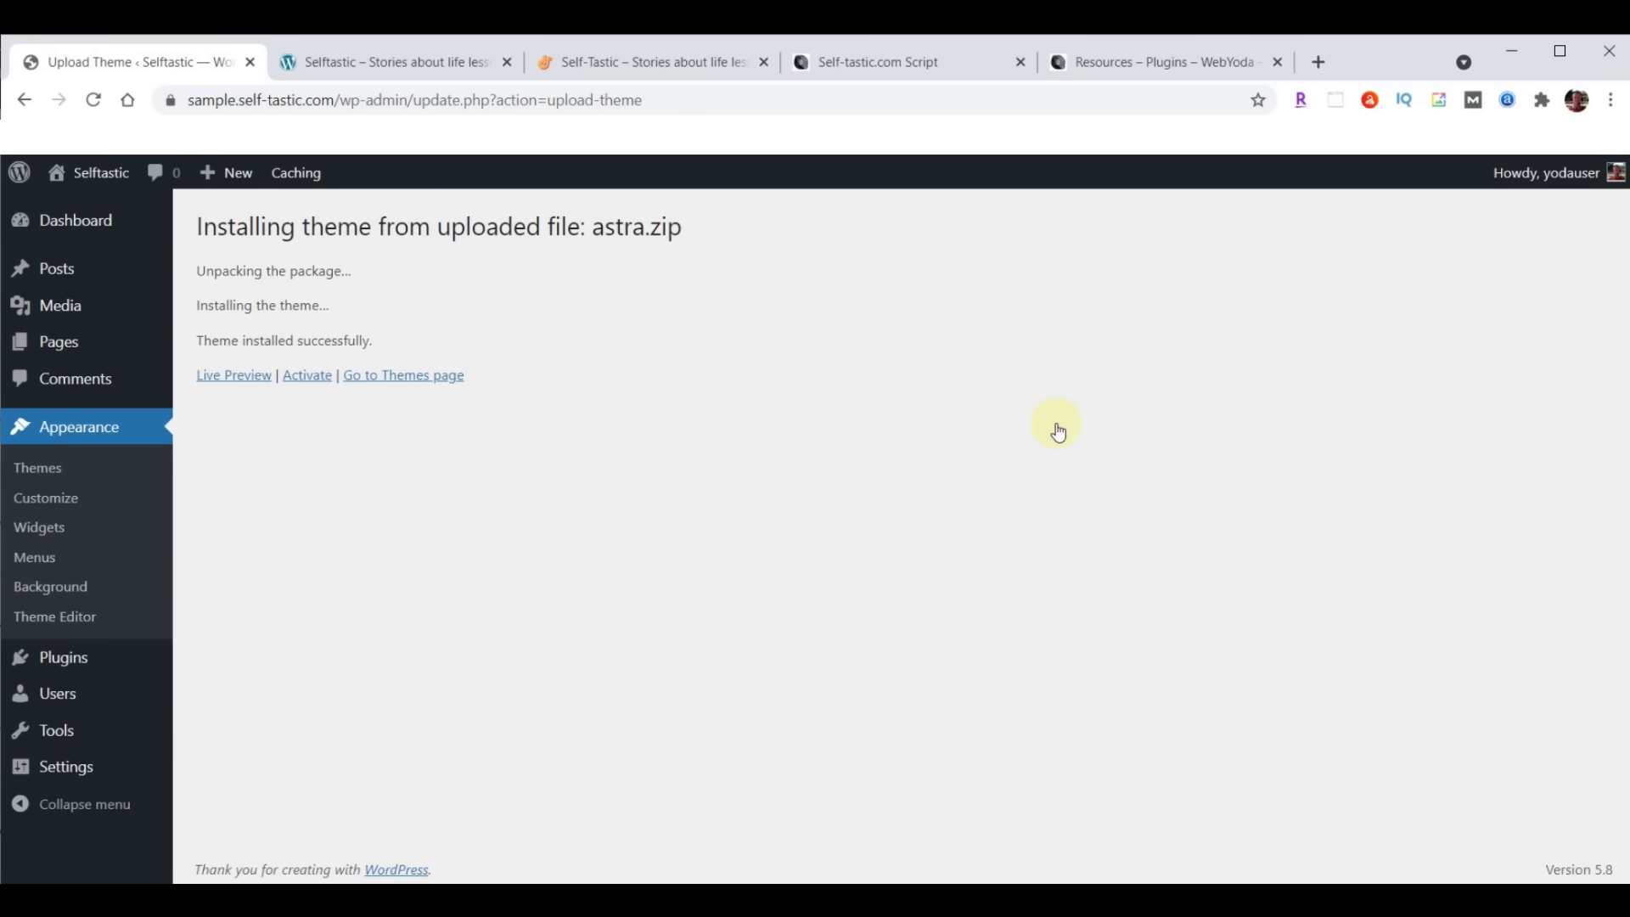
Activate Astra, update it to the newest version, and reload the site's front page
click(303, 376)
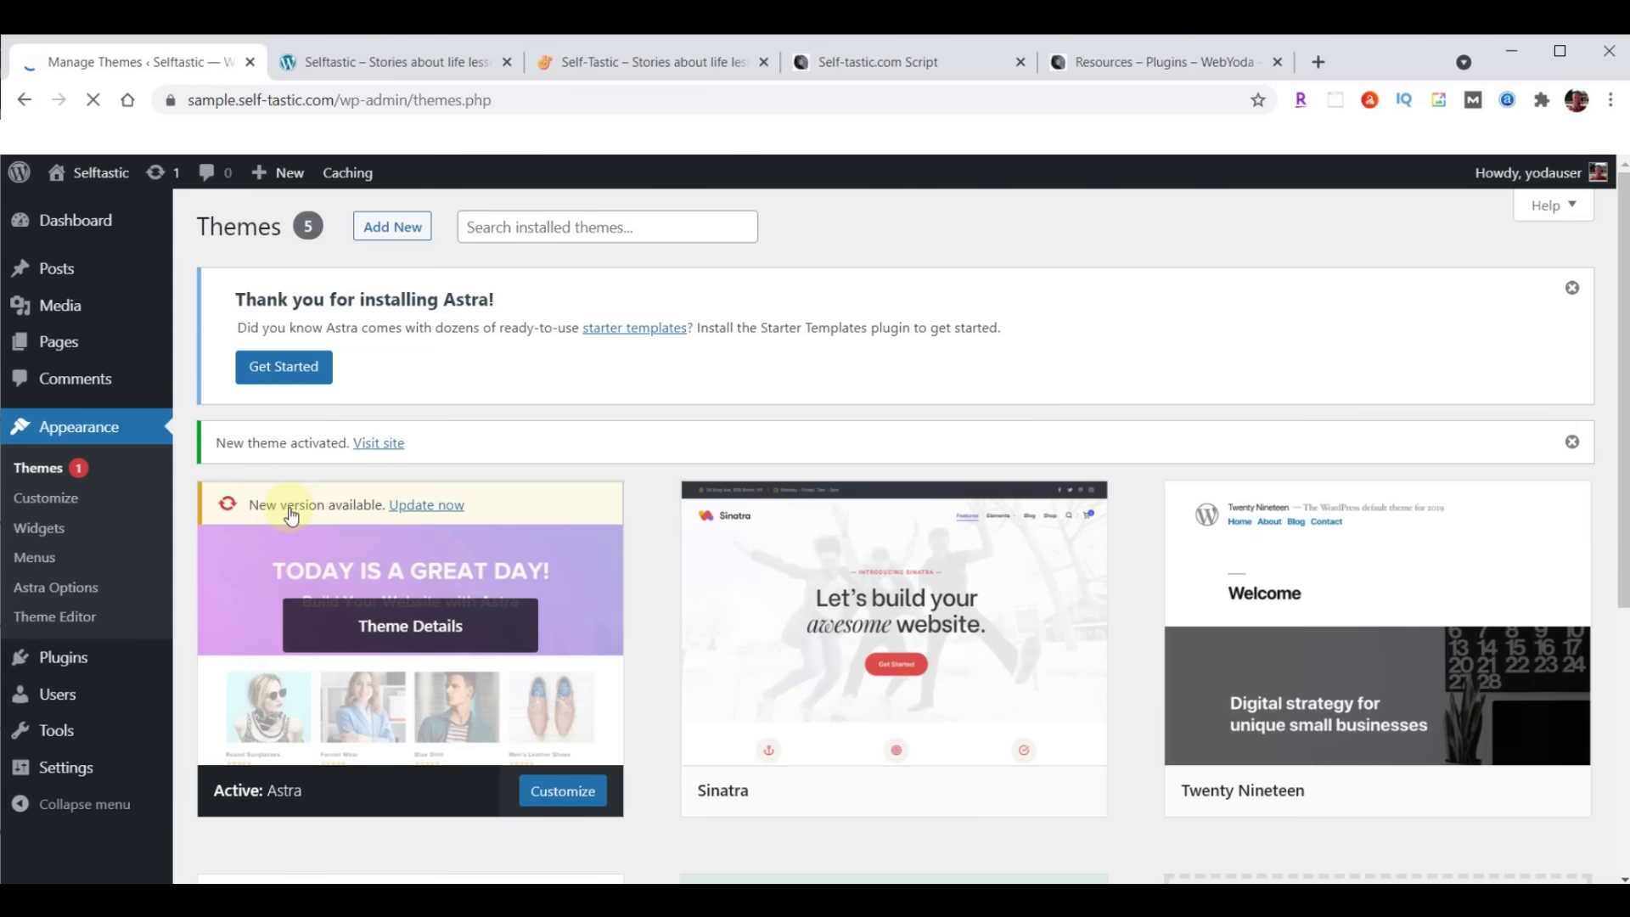
click(427, 507)
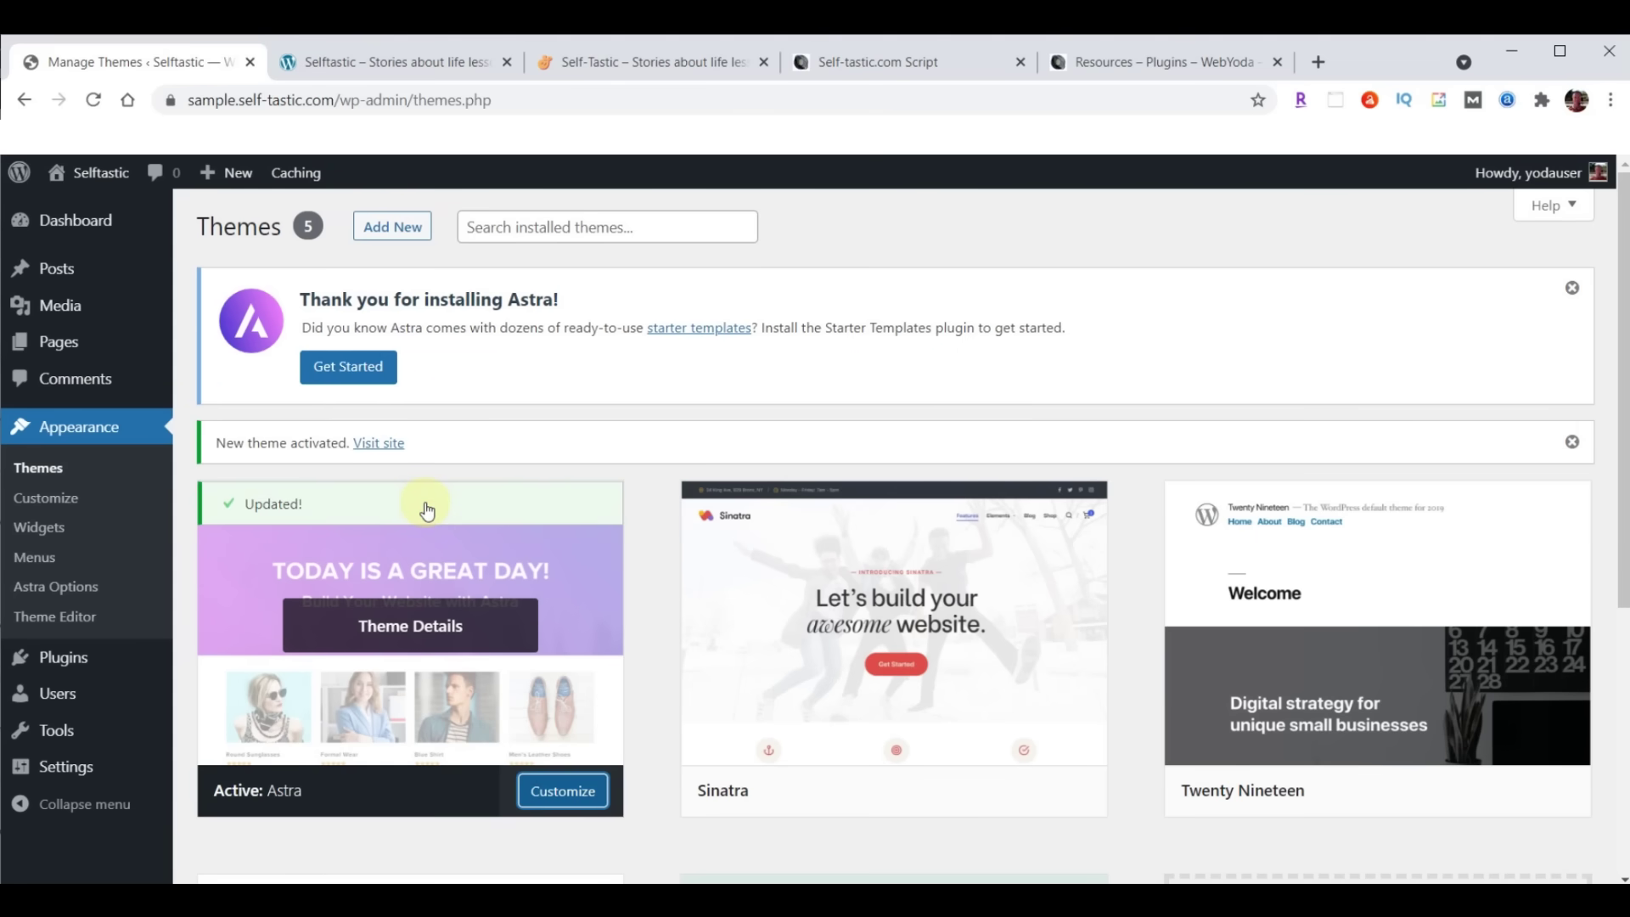
click(385, 62)
click(95, 102)
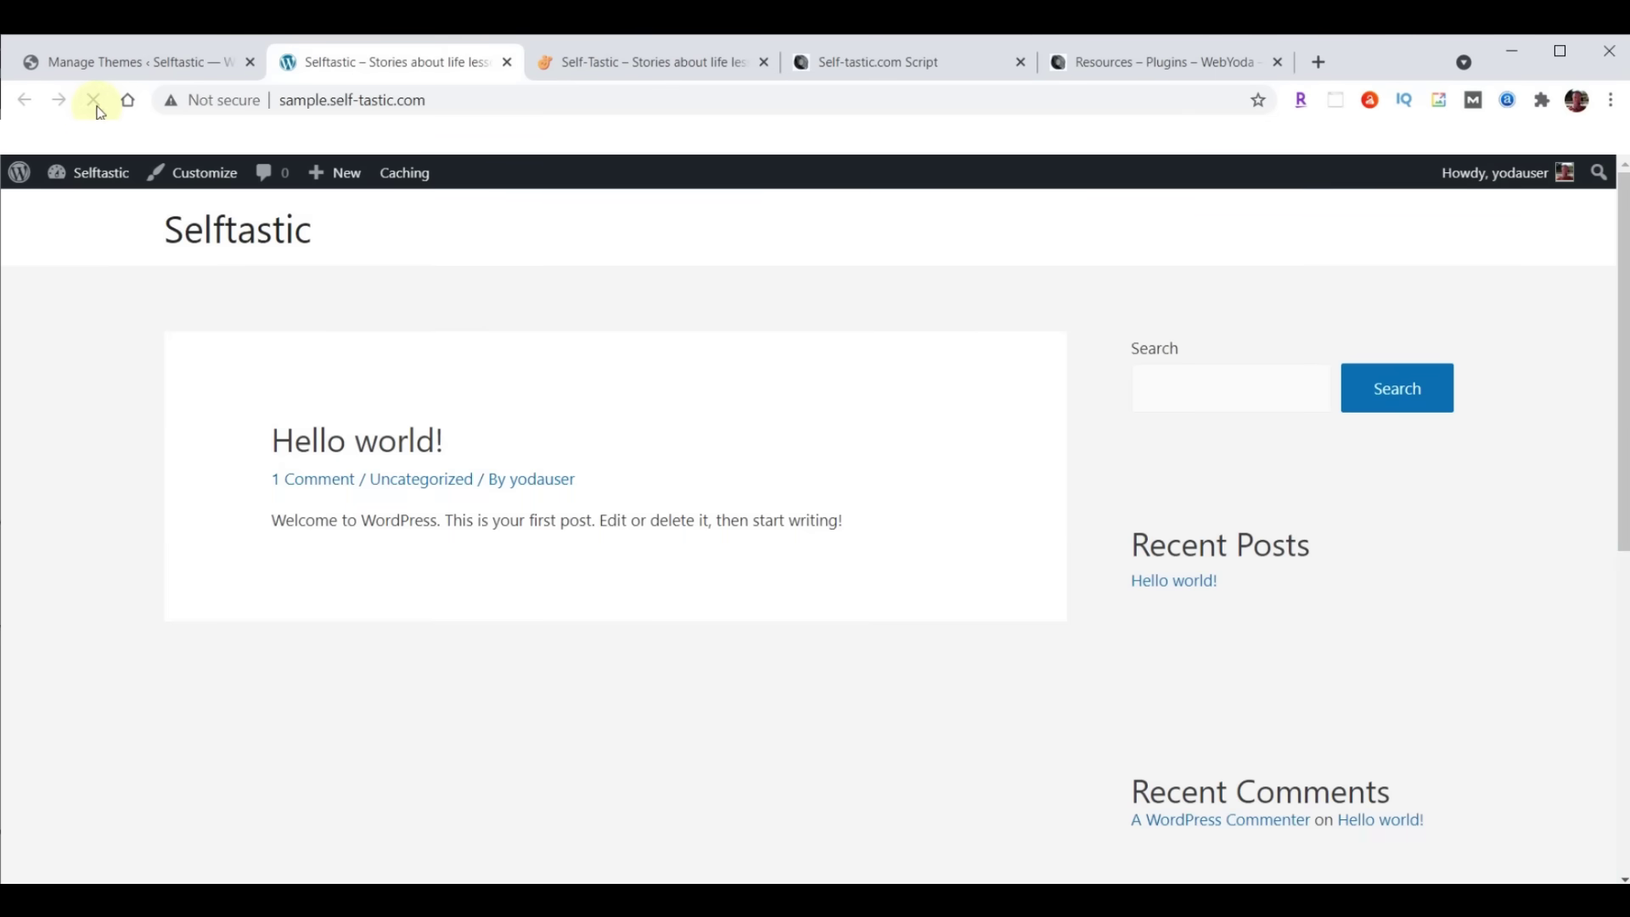
Compare the live Selftastic site with the sample site, then go back to Manage Themes
click(659, 62)
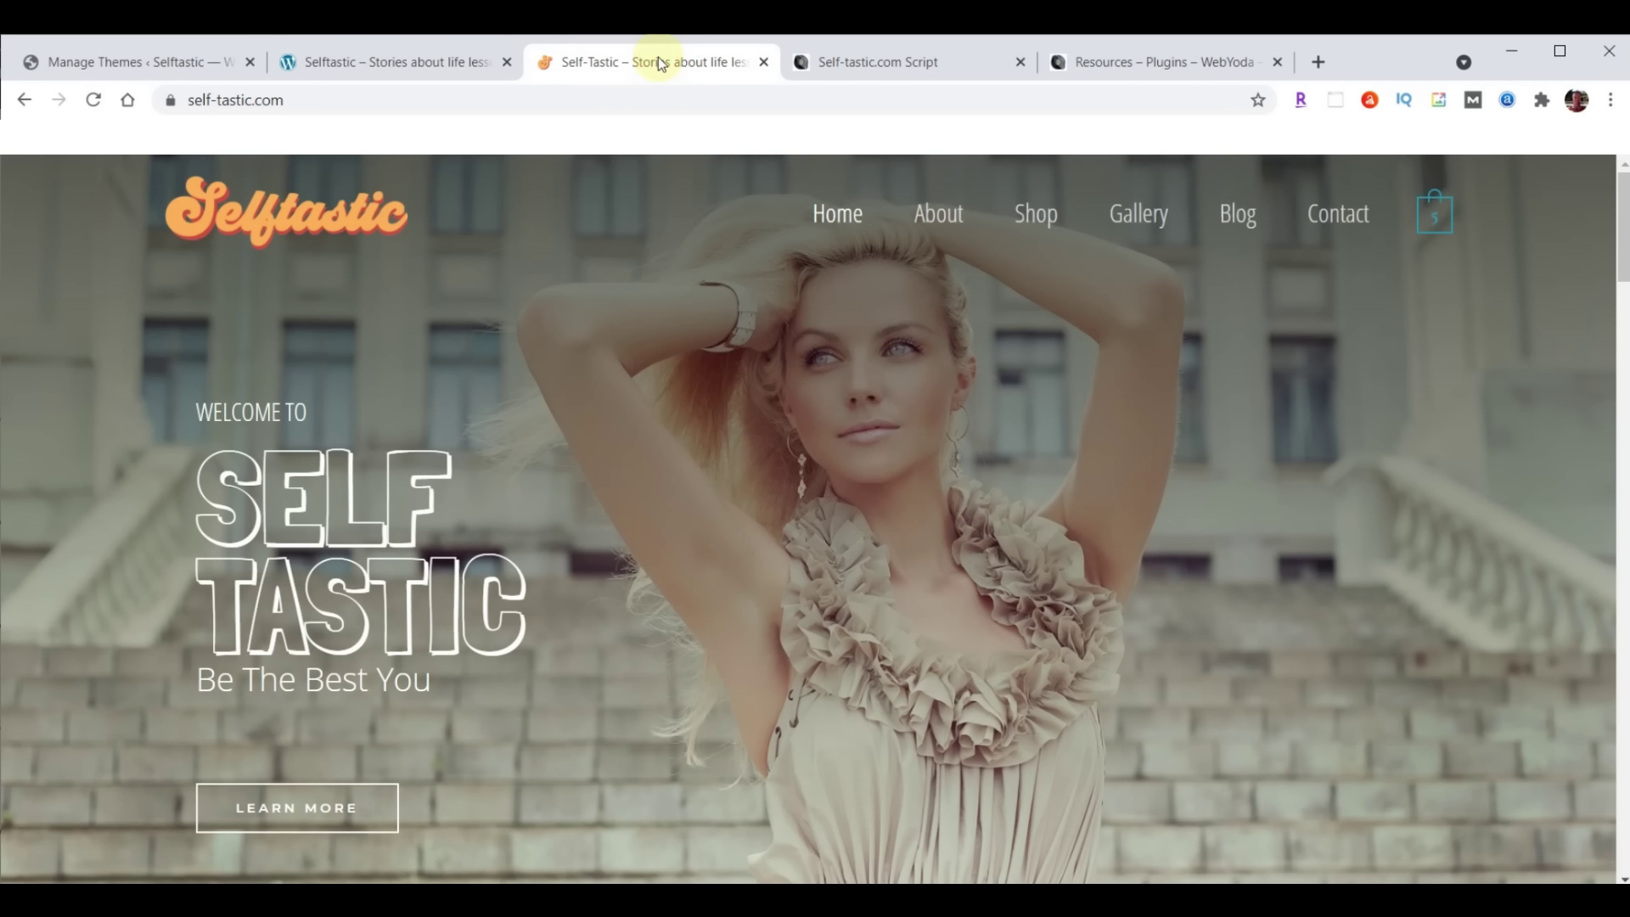
click(394, 67)
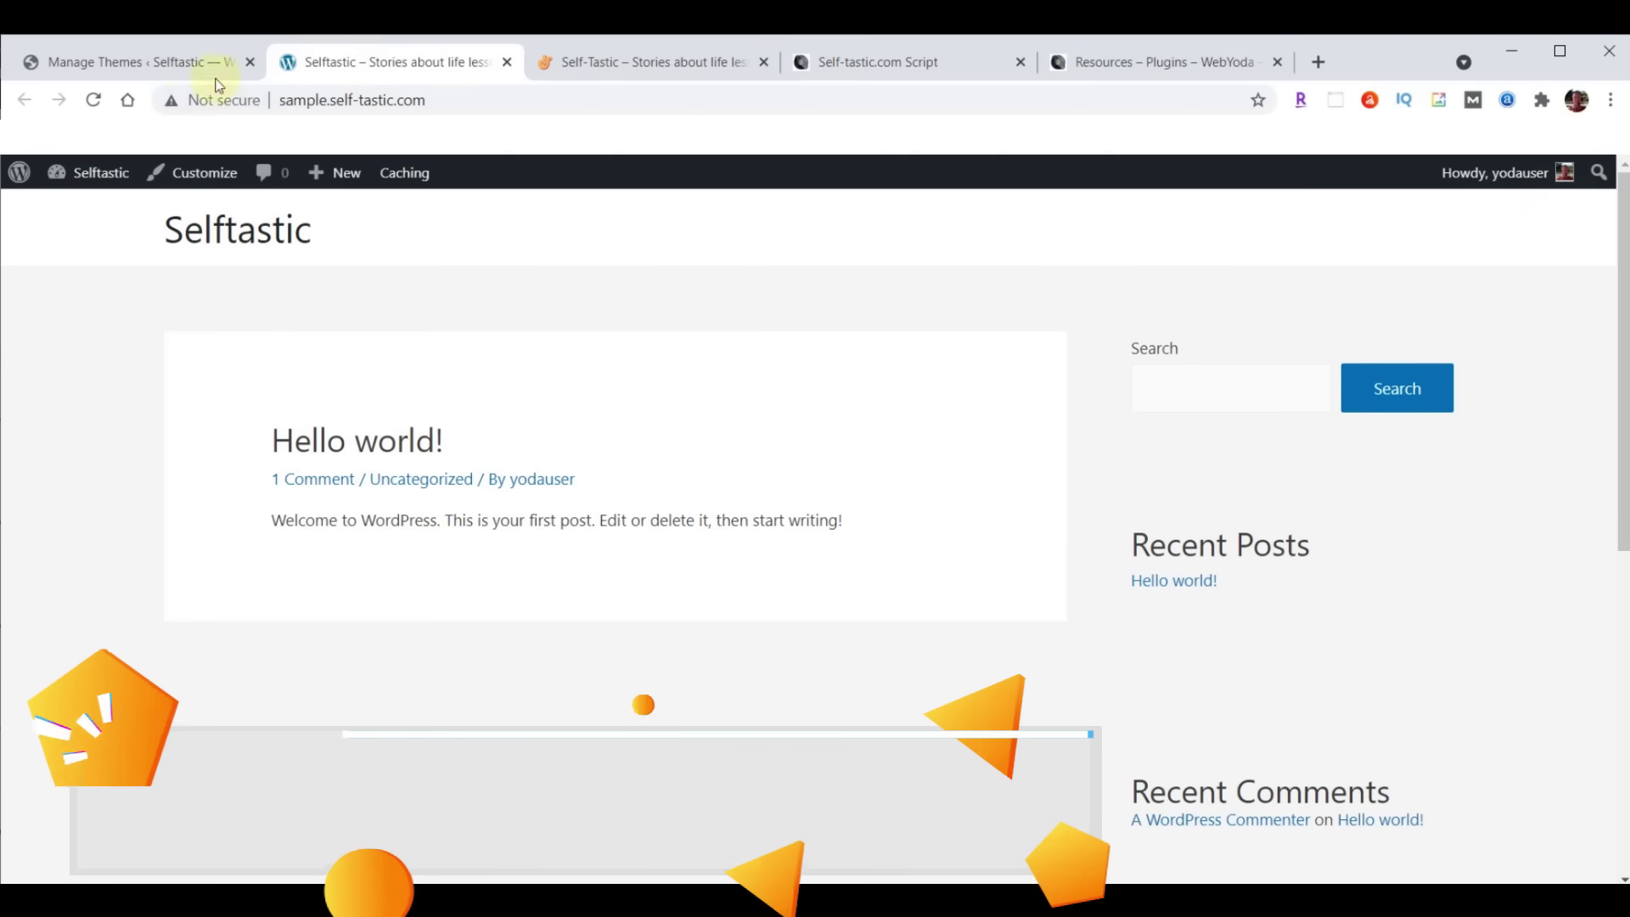
click(108, 64)
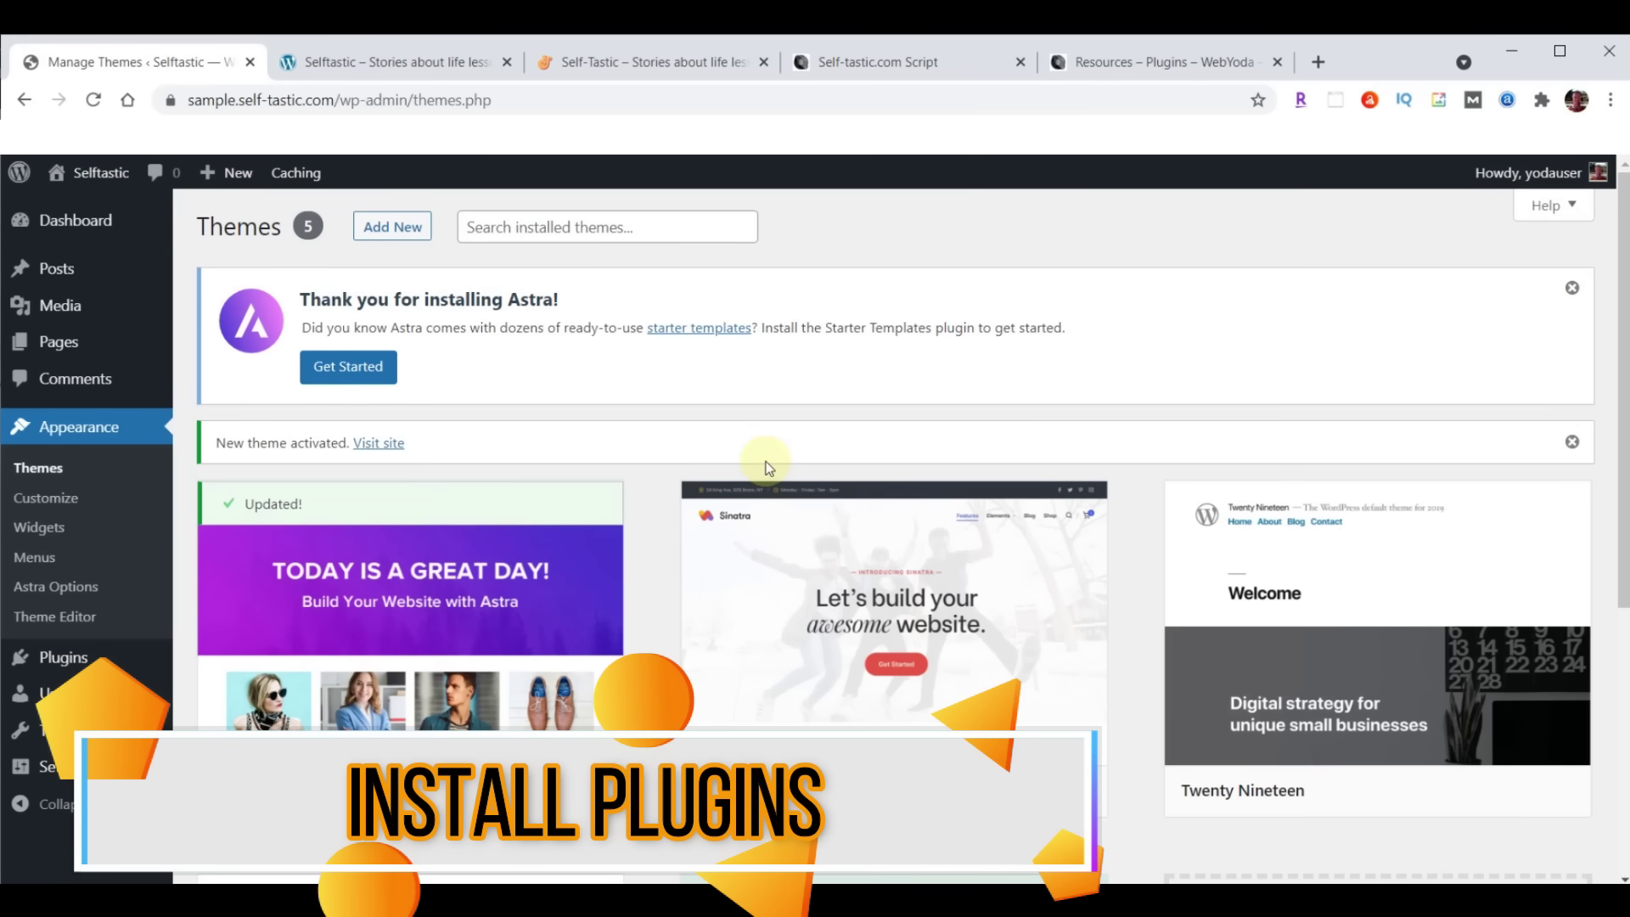
Upload astra-starter-sites.zip as a new plugin, install it, and activate Astra Starter Sites
mouse_move(67, 669)
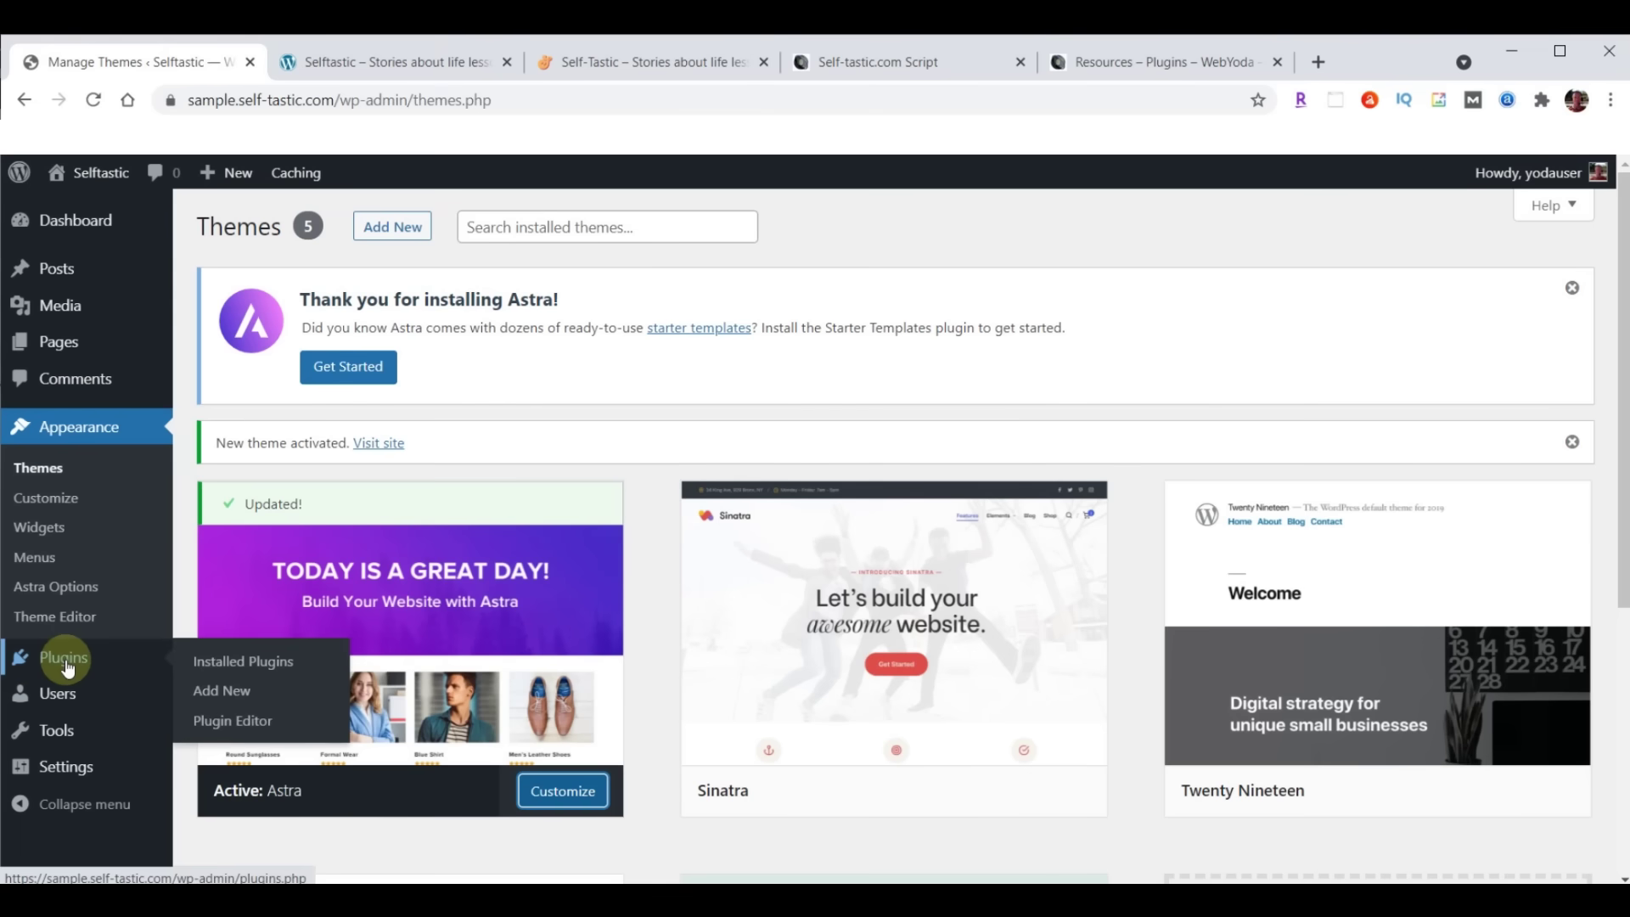
click(216, 690)
click(390, 227)
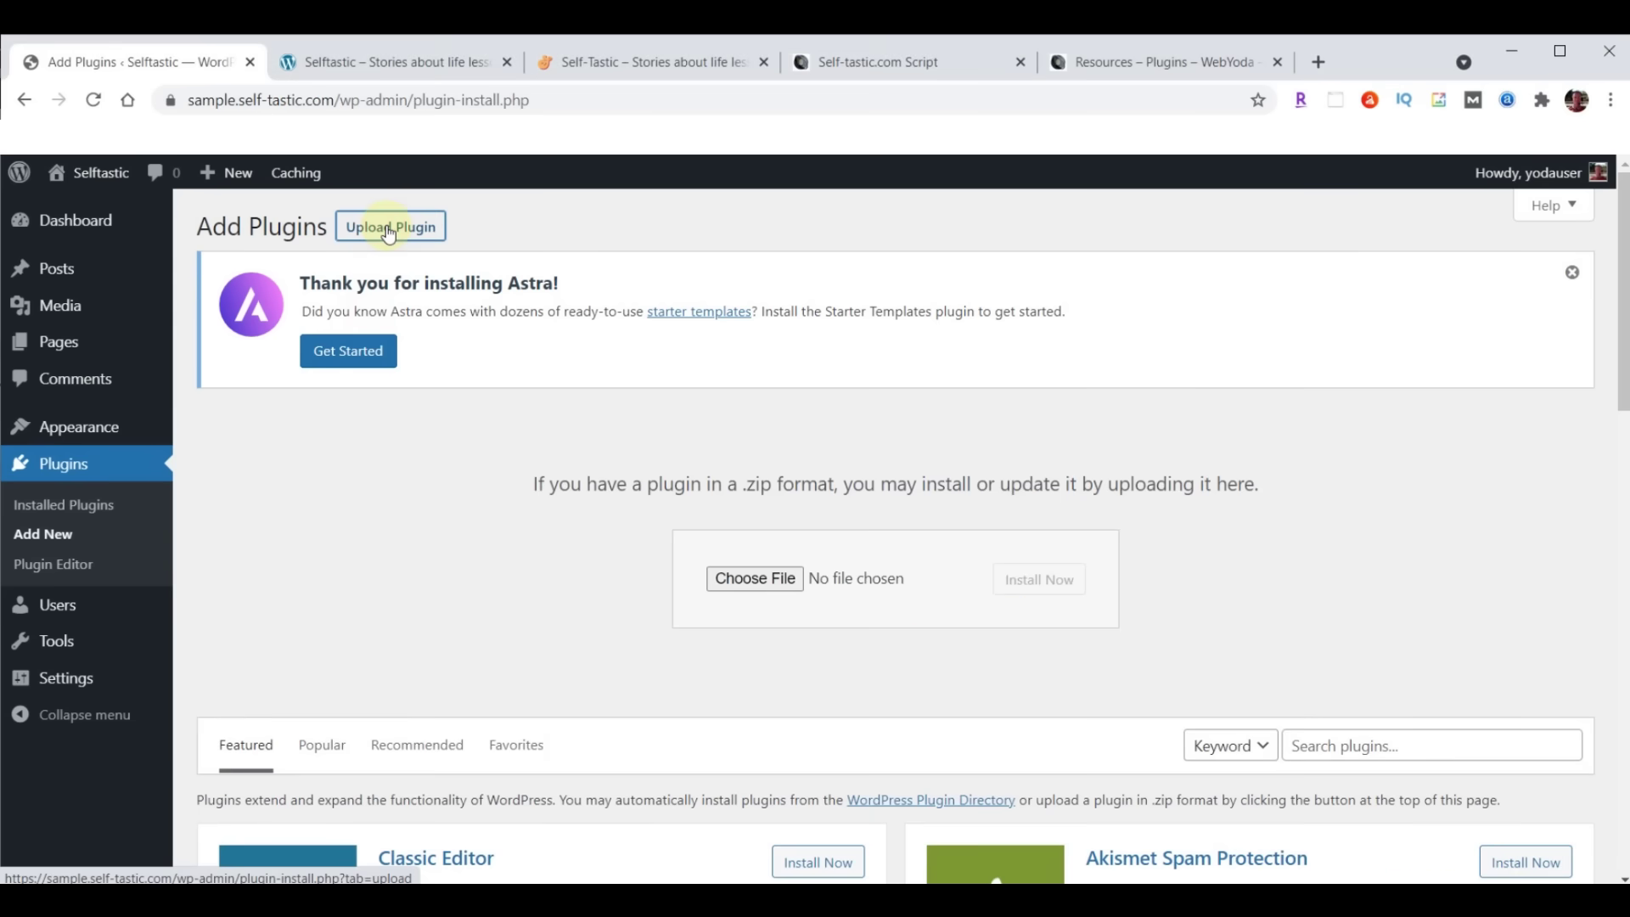
click(752, 579)
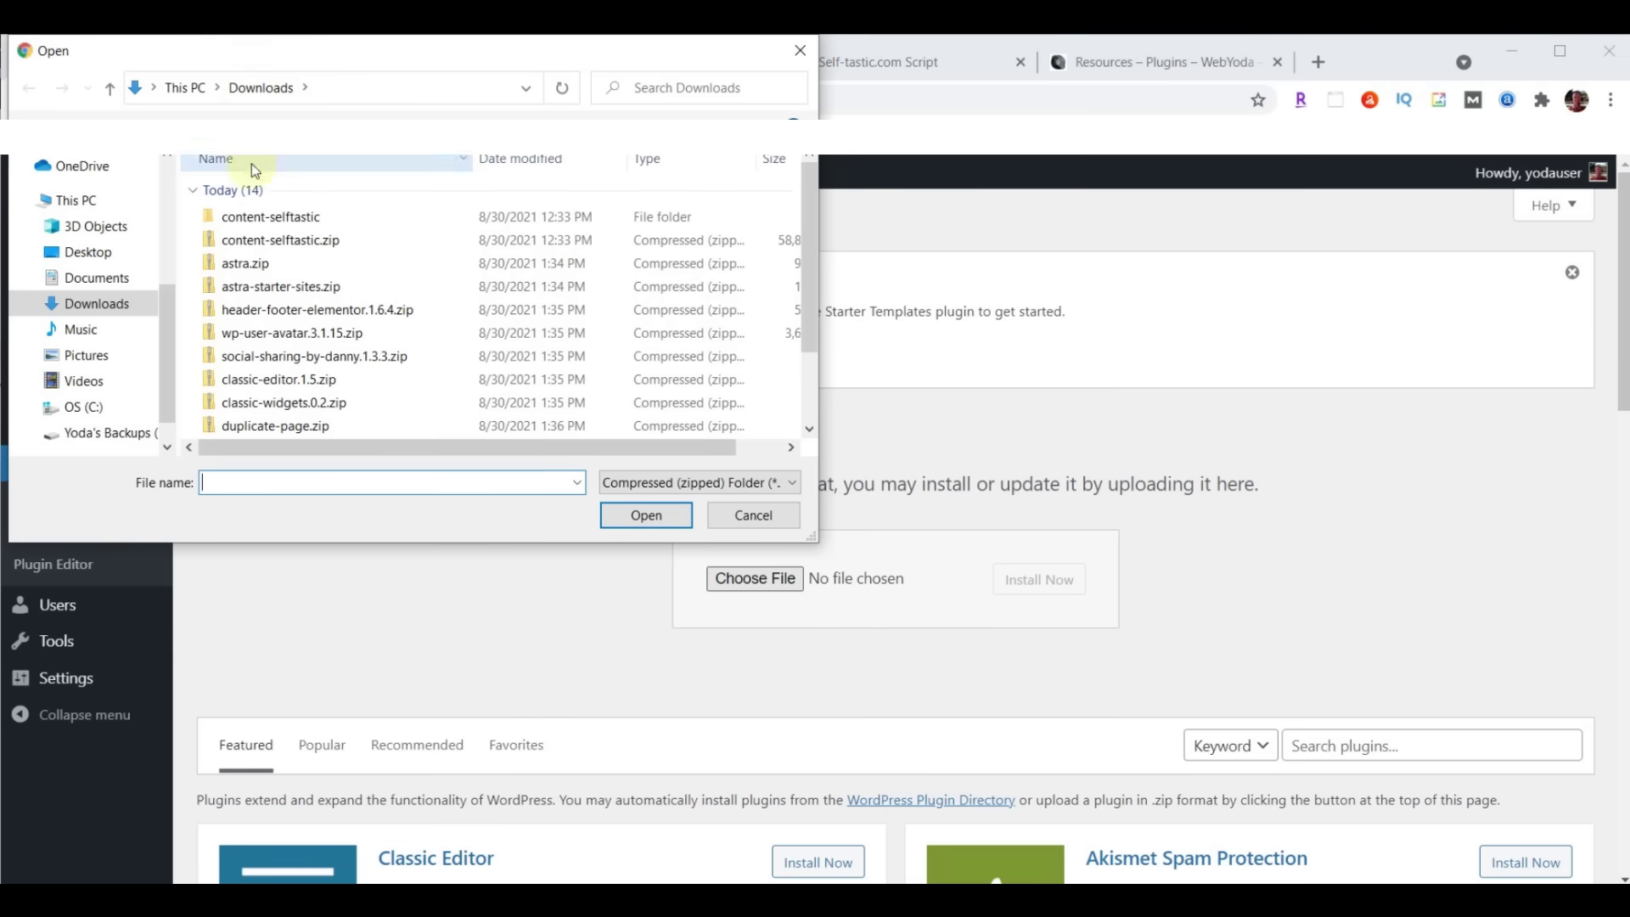
click(268, 298)
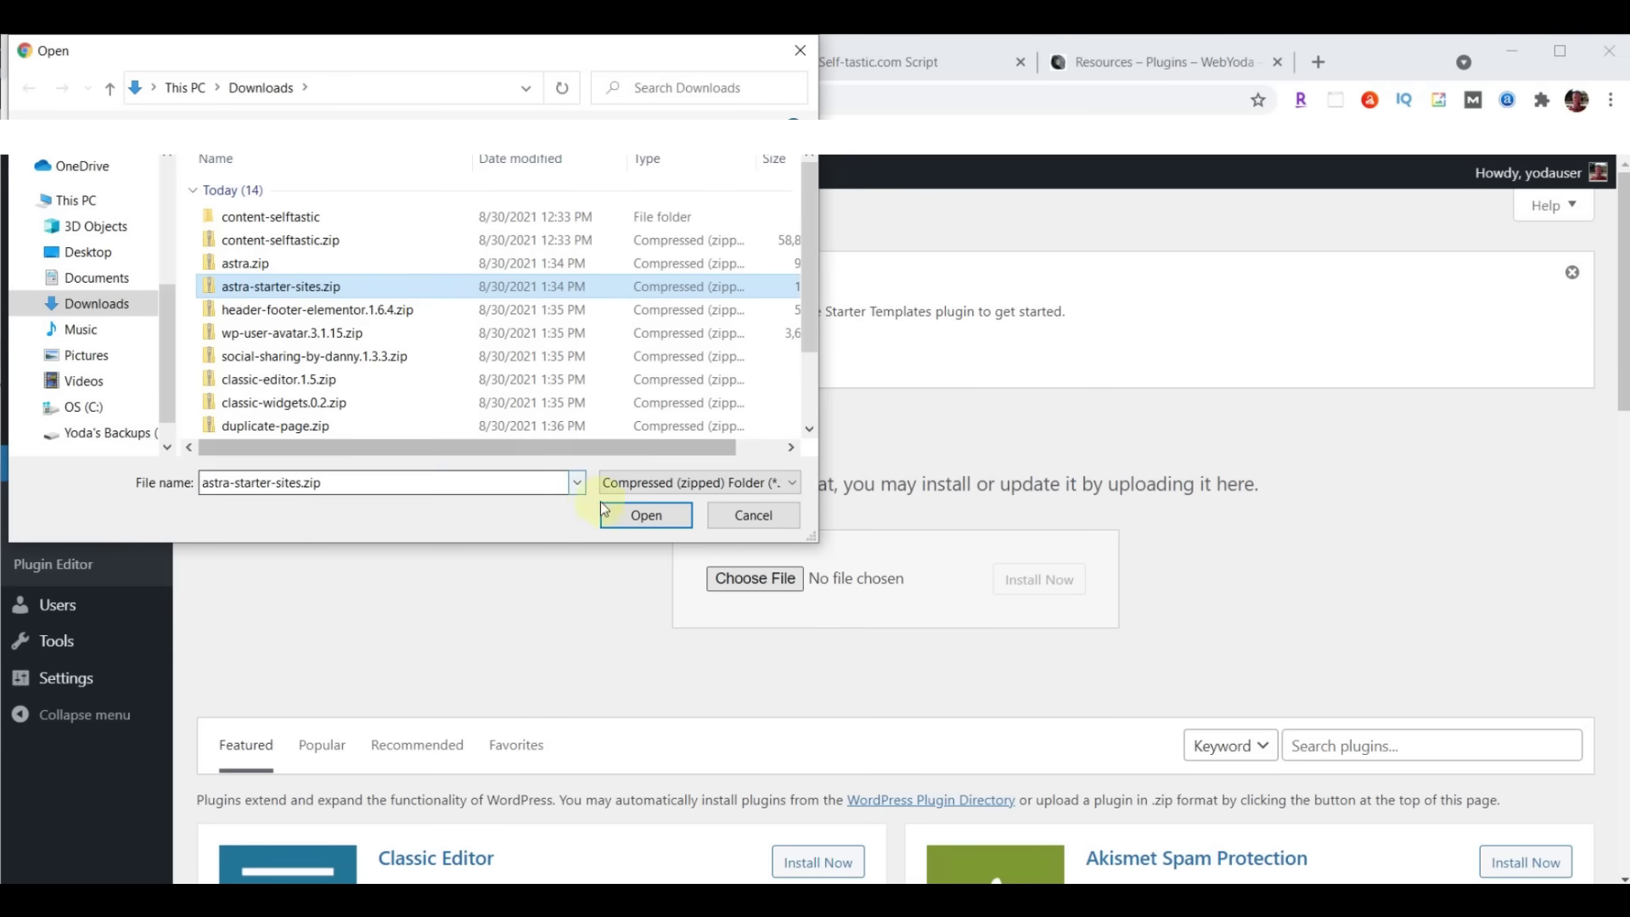
click(635, 519)
click(642, 516)
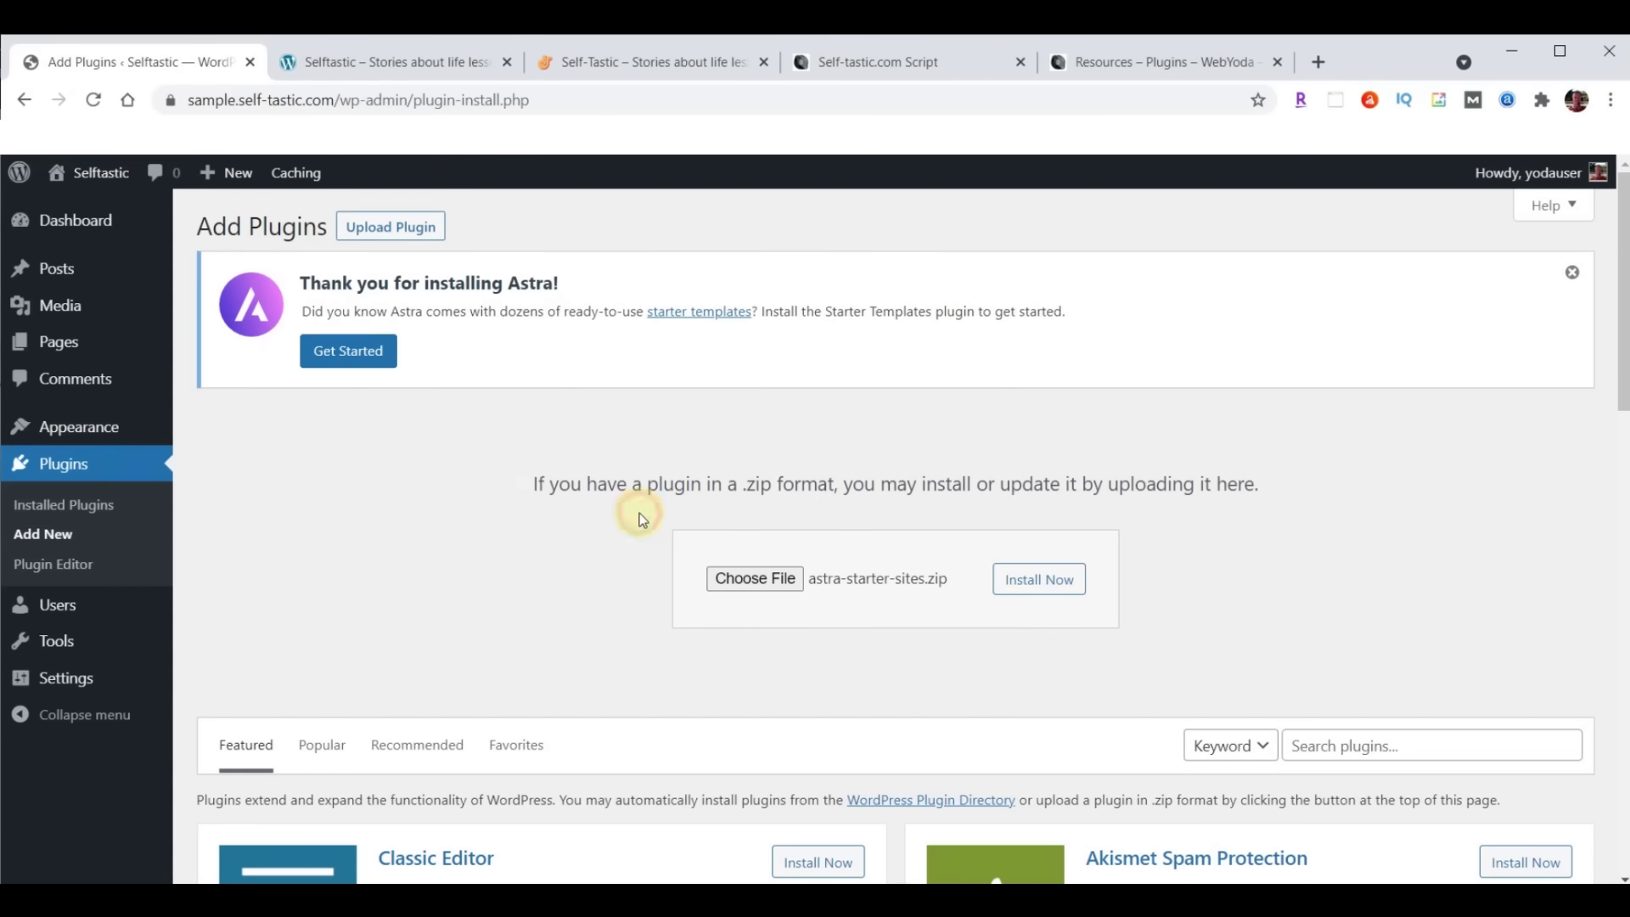
click(1026, 580)
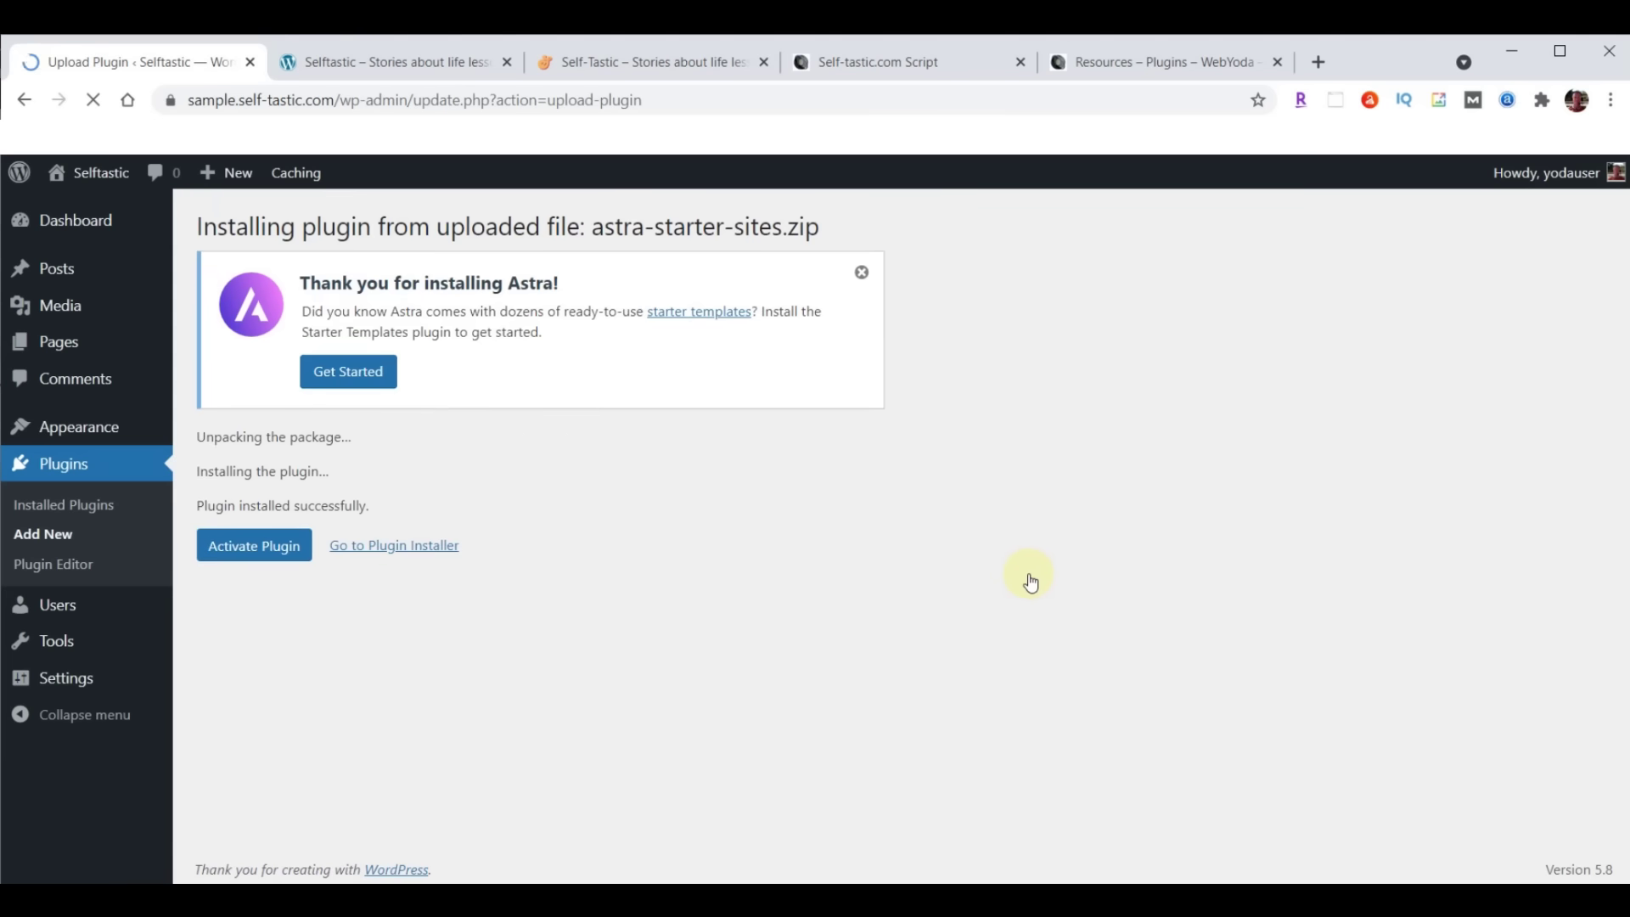
click(247, 550)
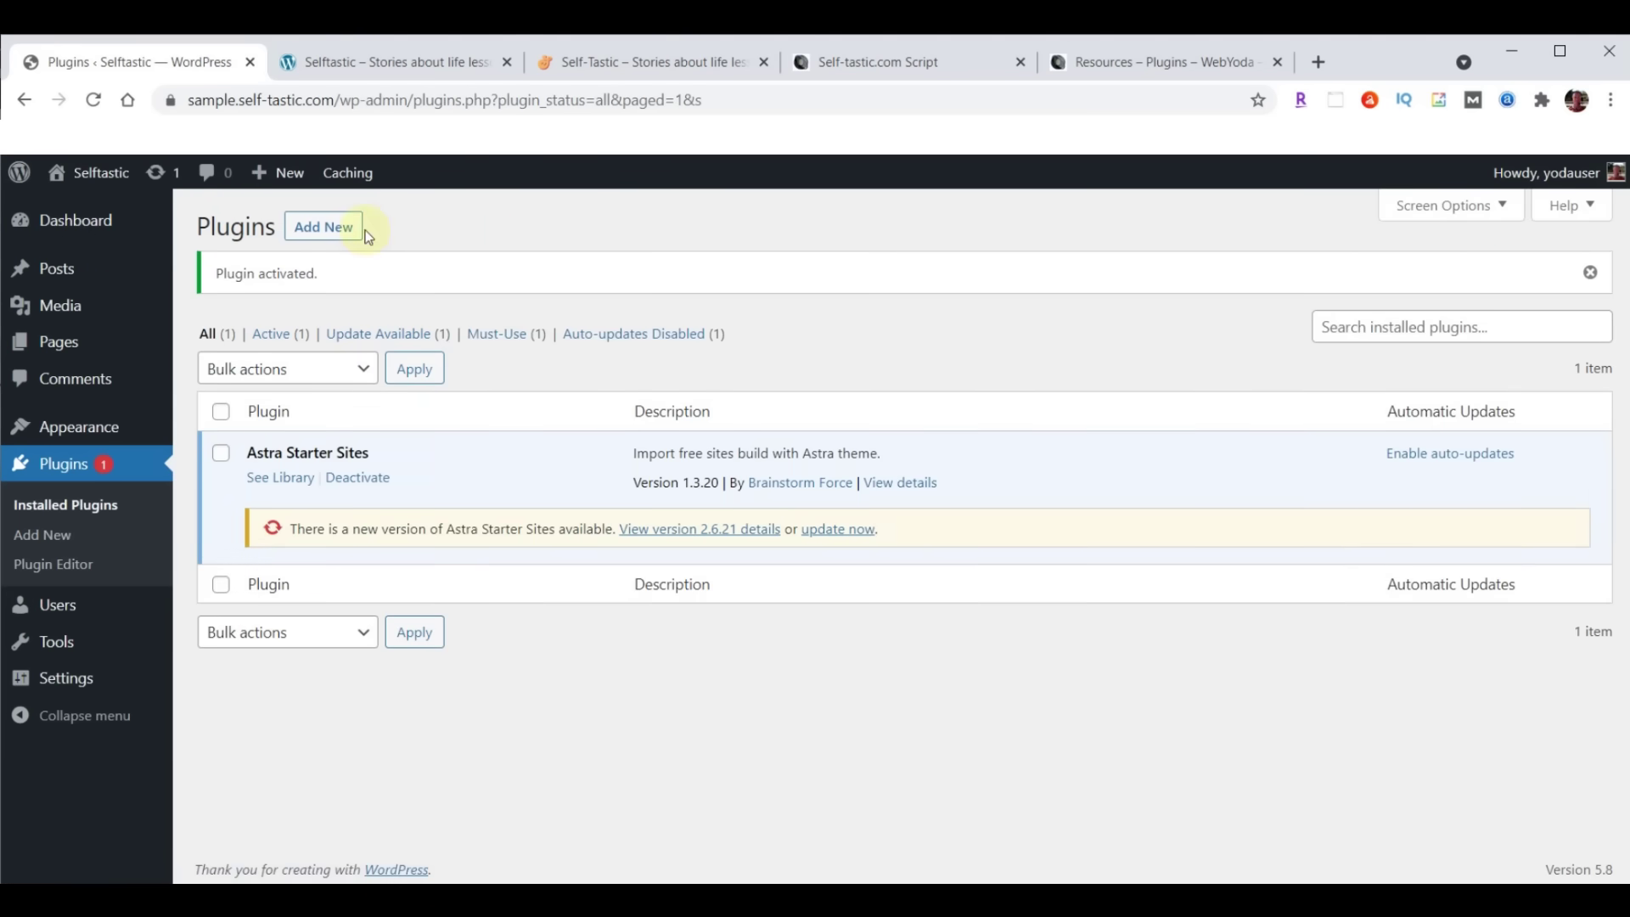
Upload header-footer-elementor.1.6.4.zip as a new plugin, install it, and activate it
click(325, 234)
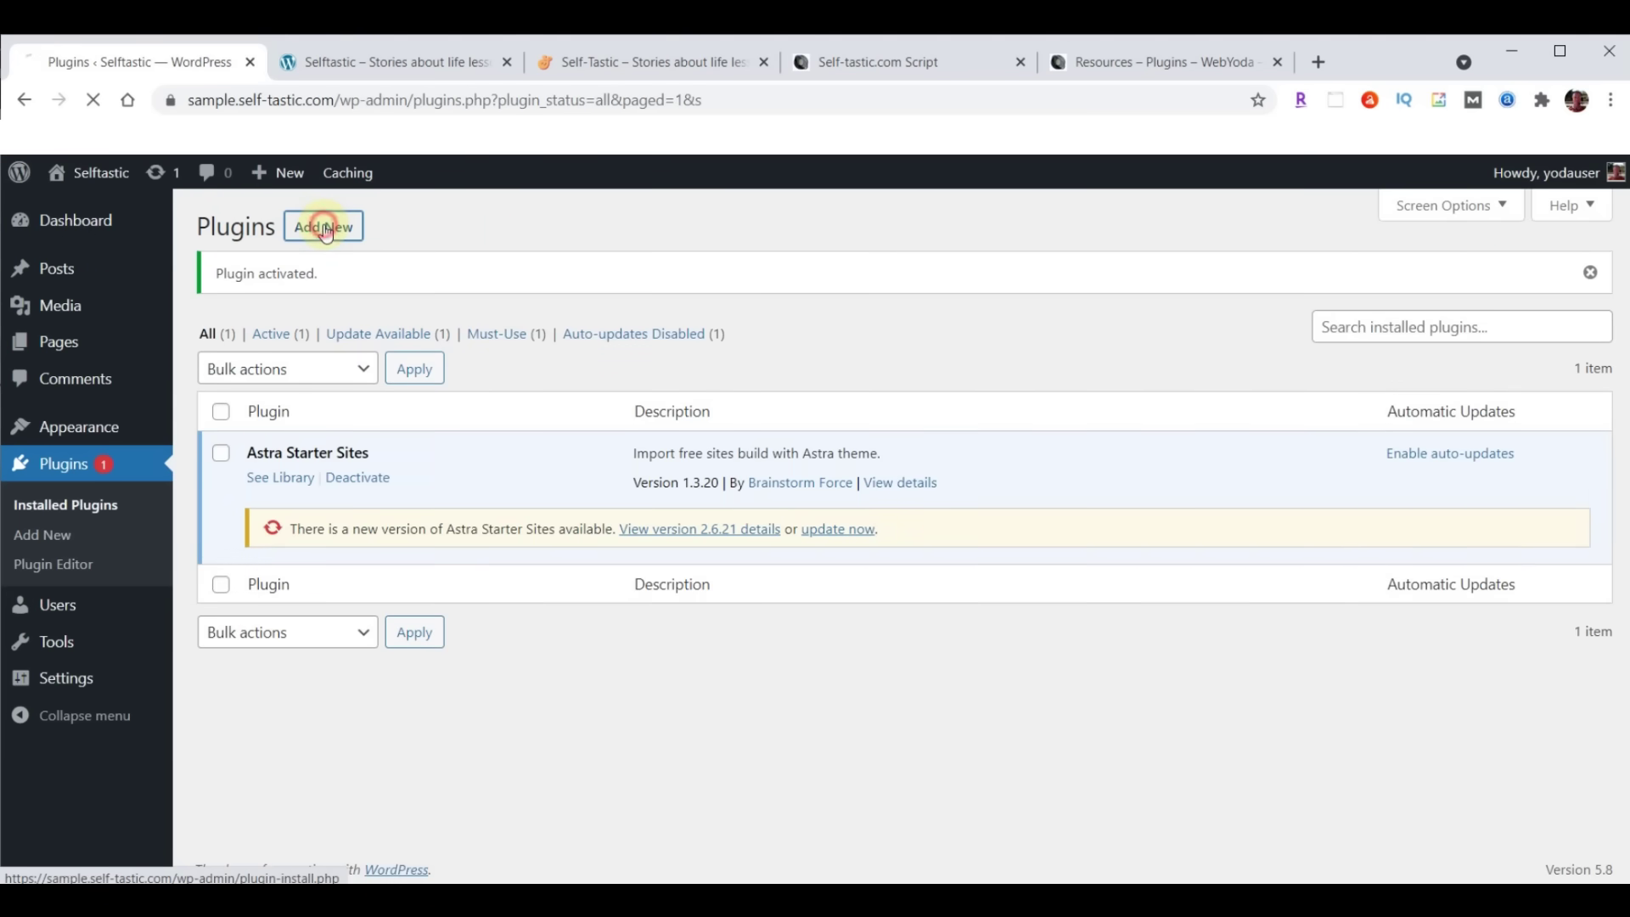
click(388, 226)
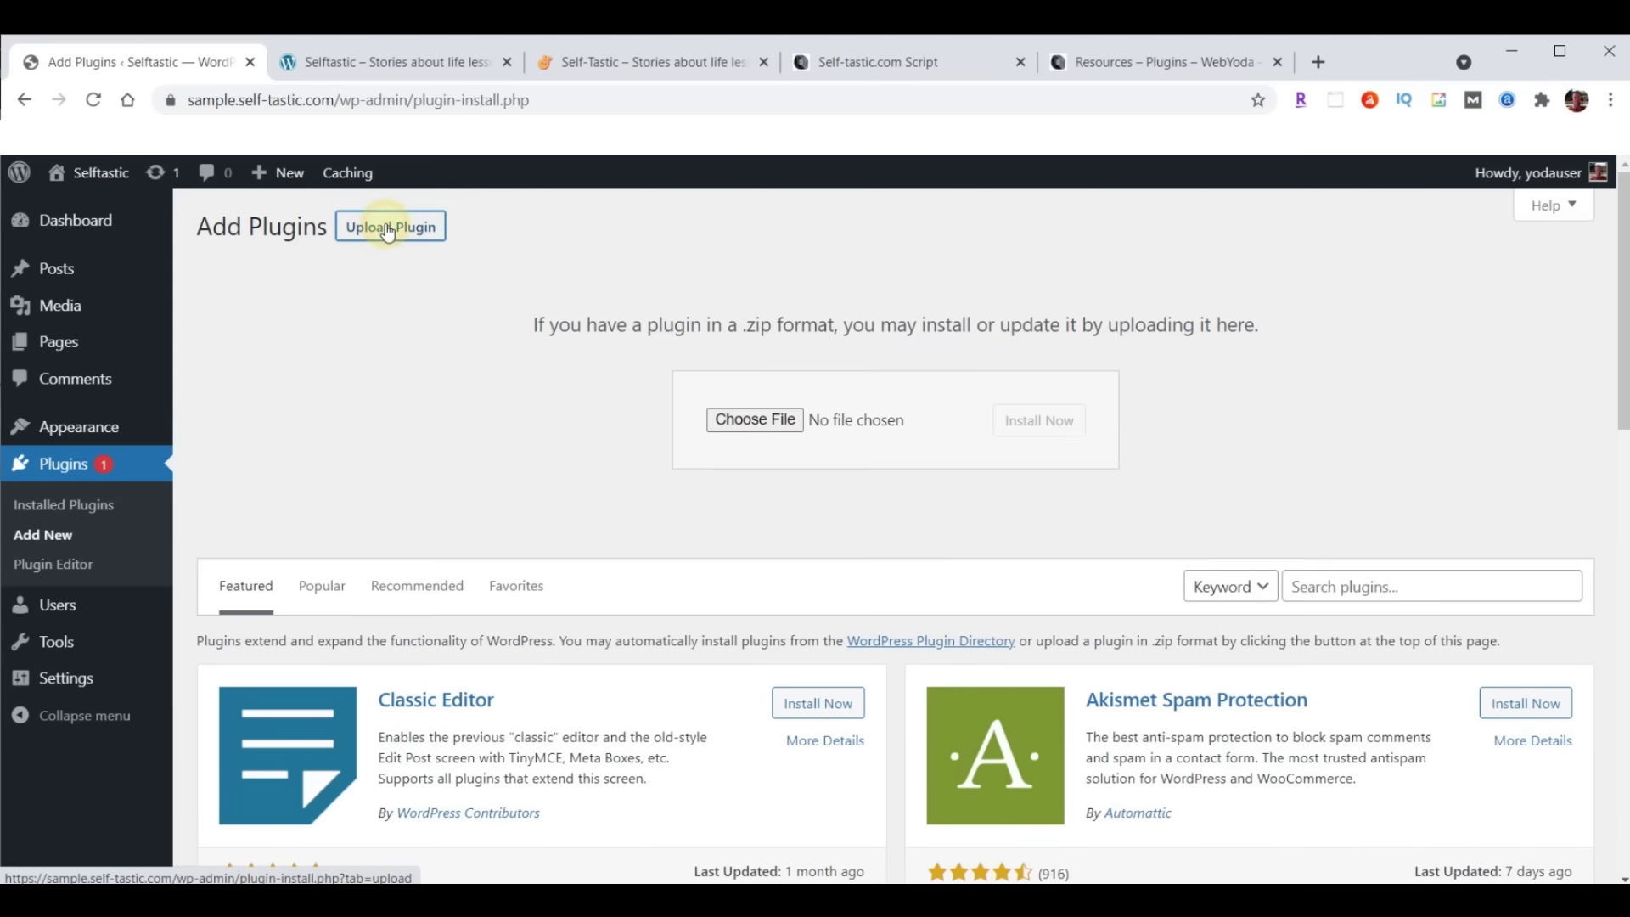
click(781, 437)
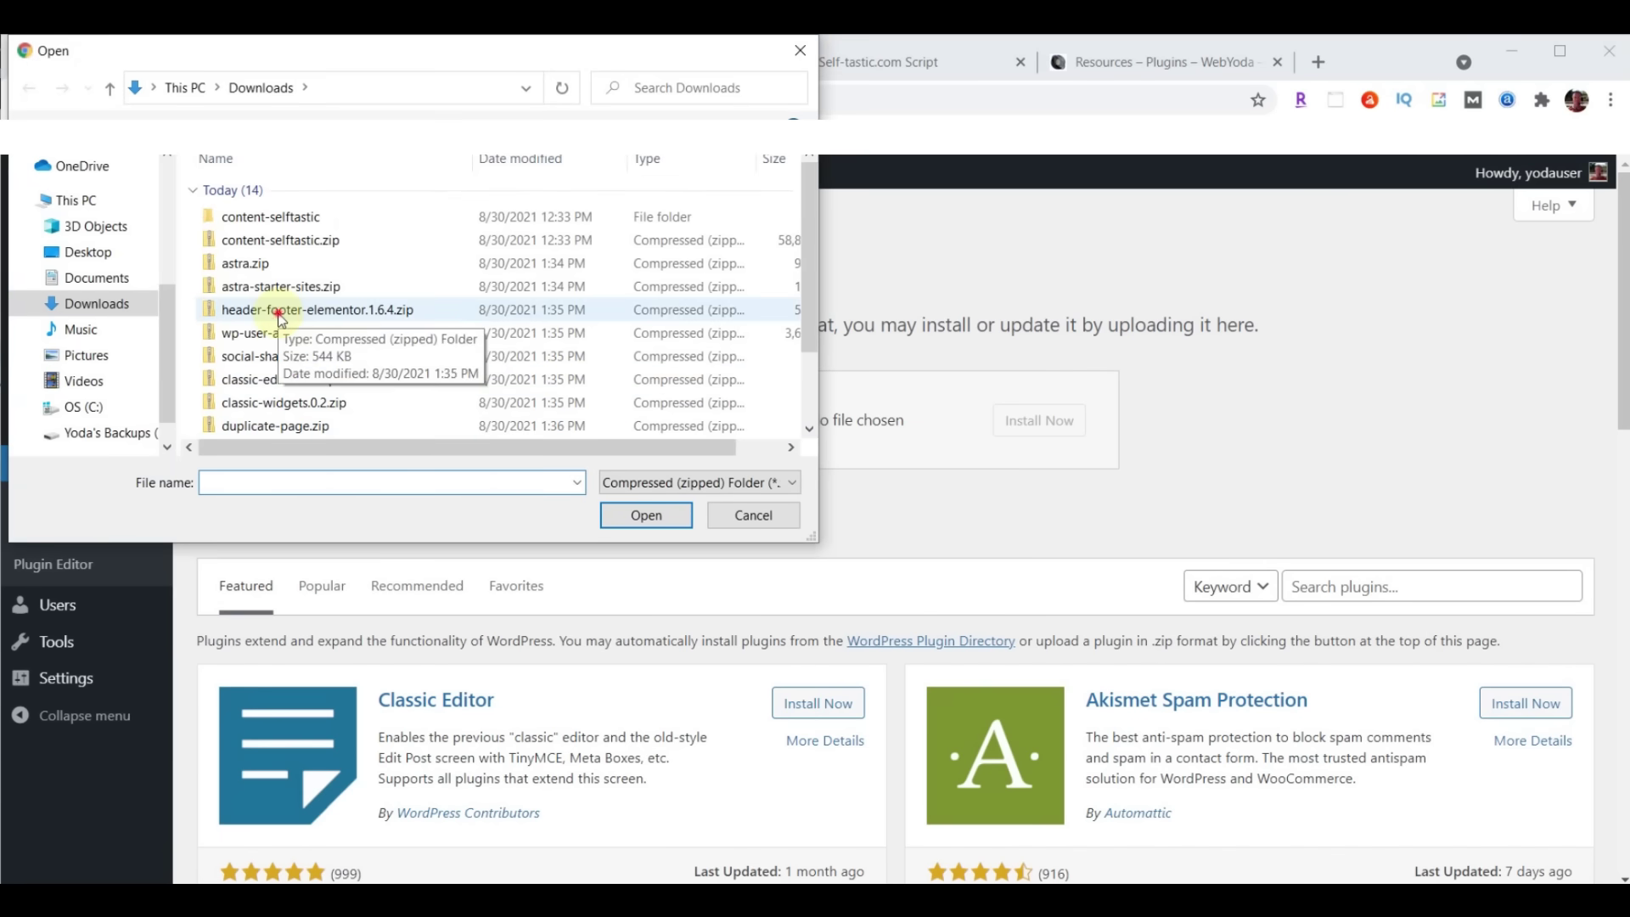
click(281, 314)
click(649, 517)
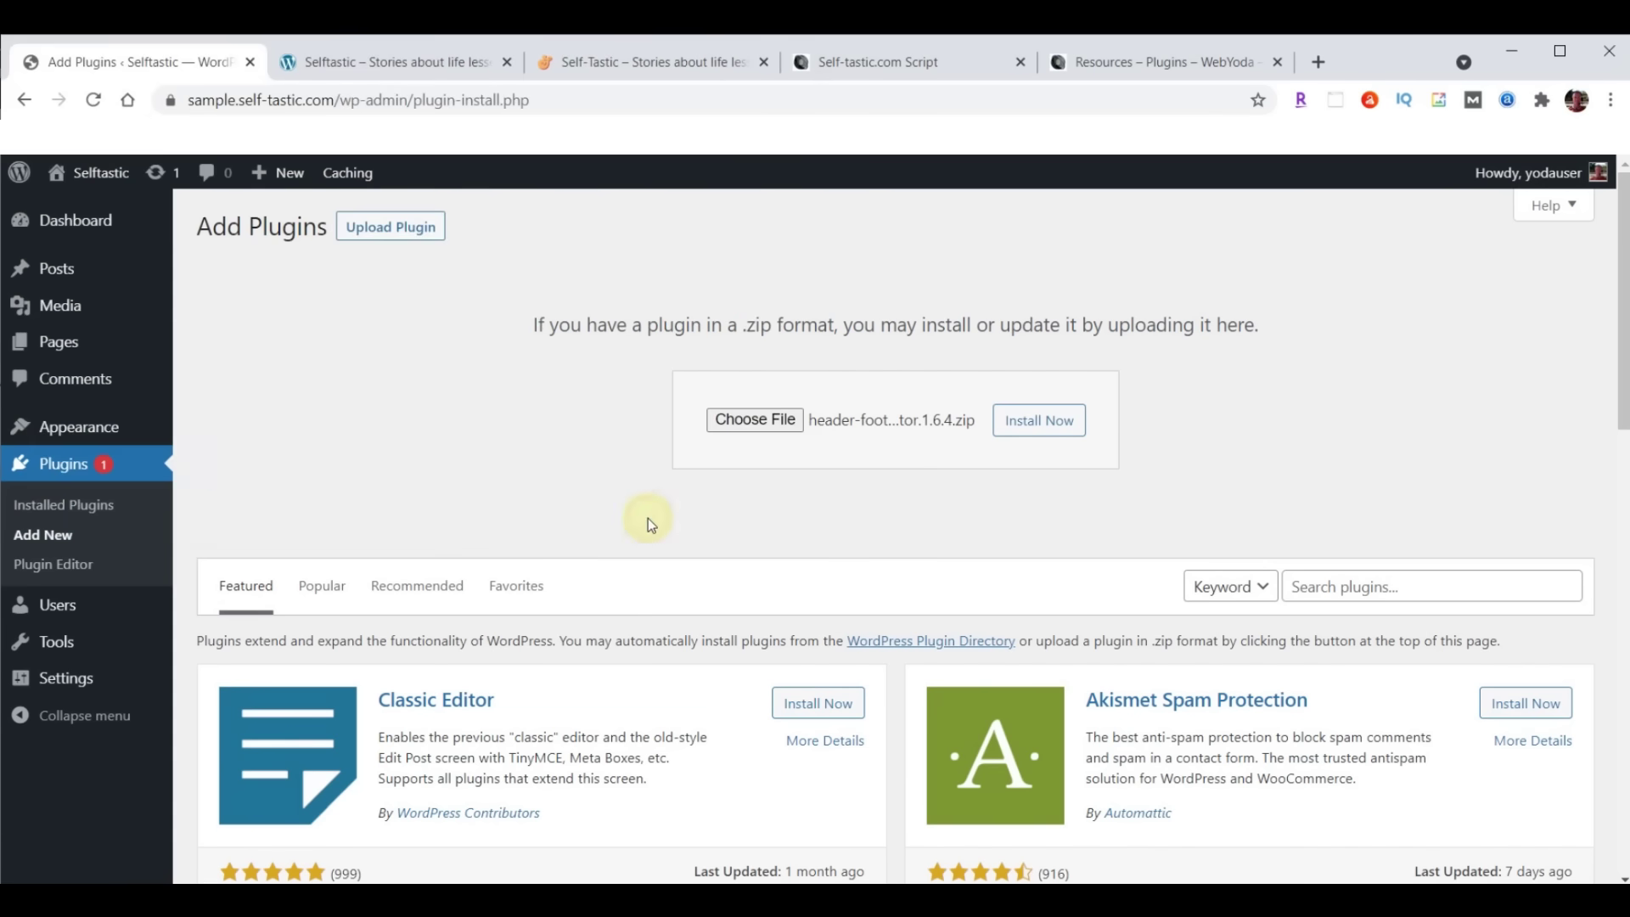
click(1053, 422)
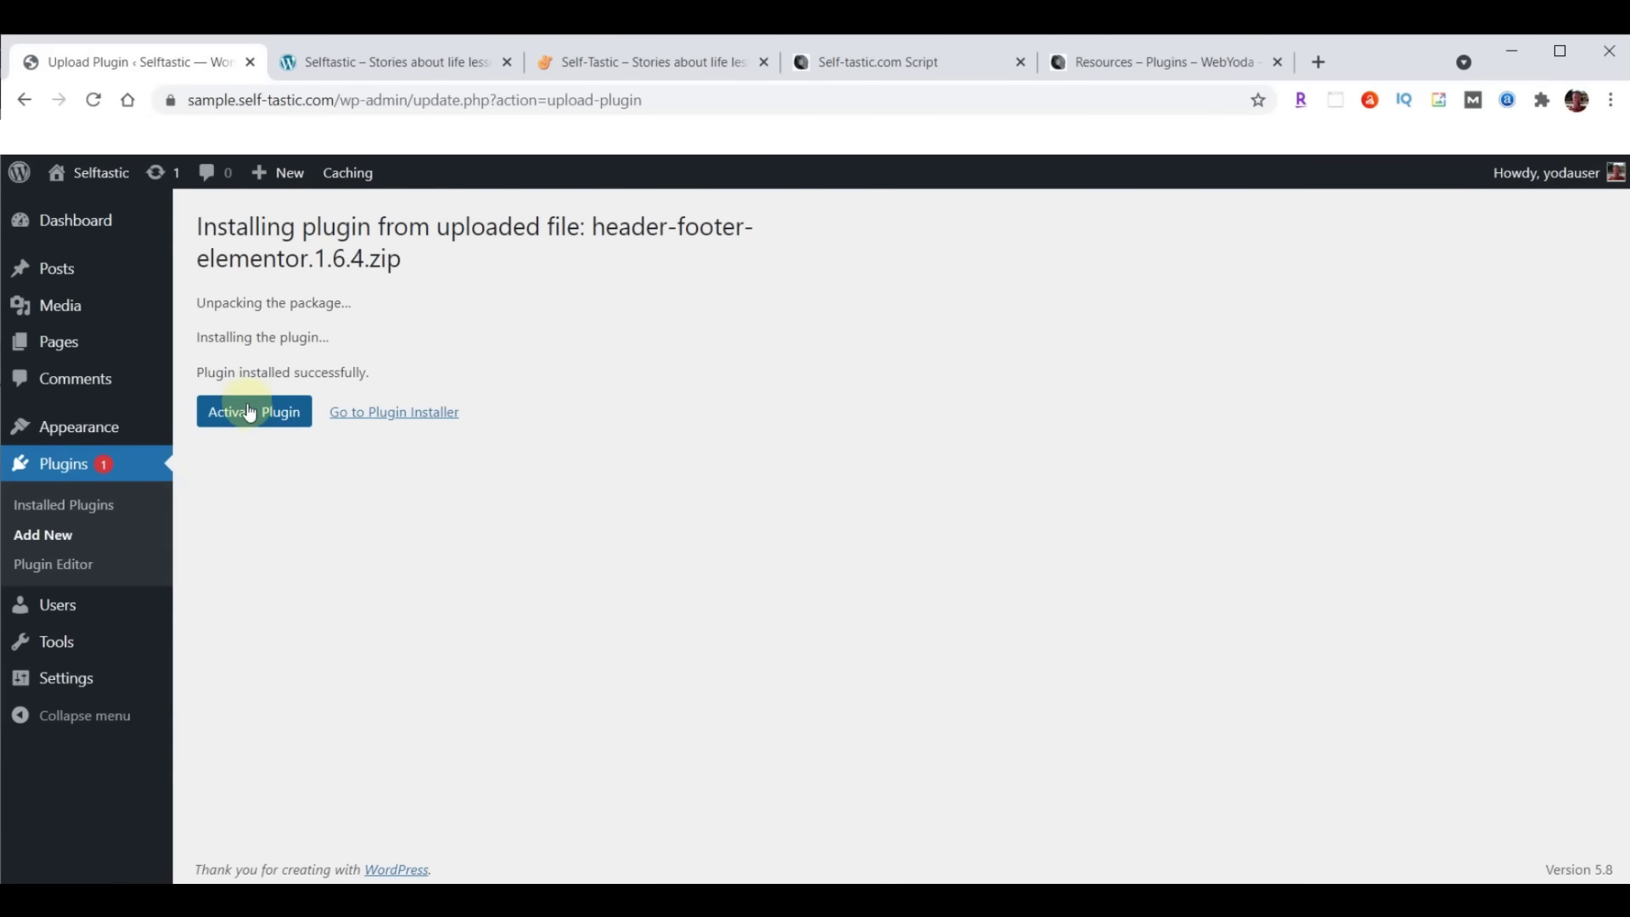
click(250, 415)
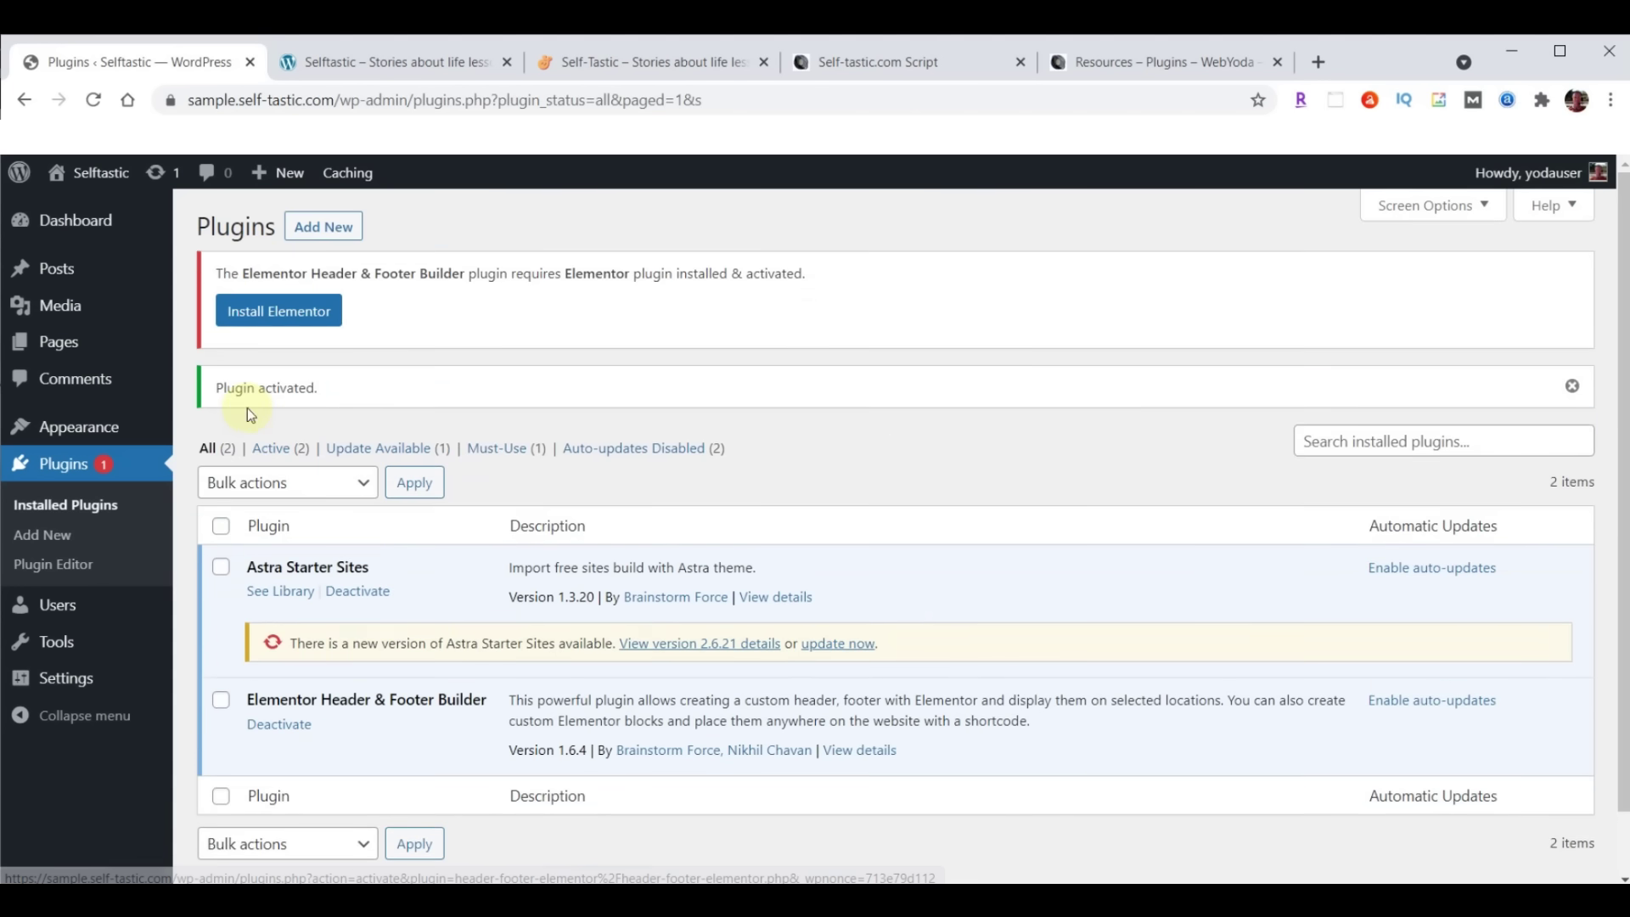
Upload wp-user-avatar.3.1.15.zip, then install and activate ProfilePress
click(322, 236)
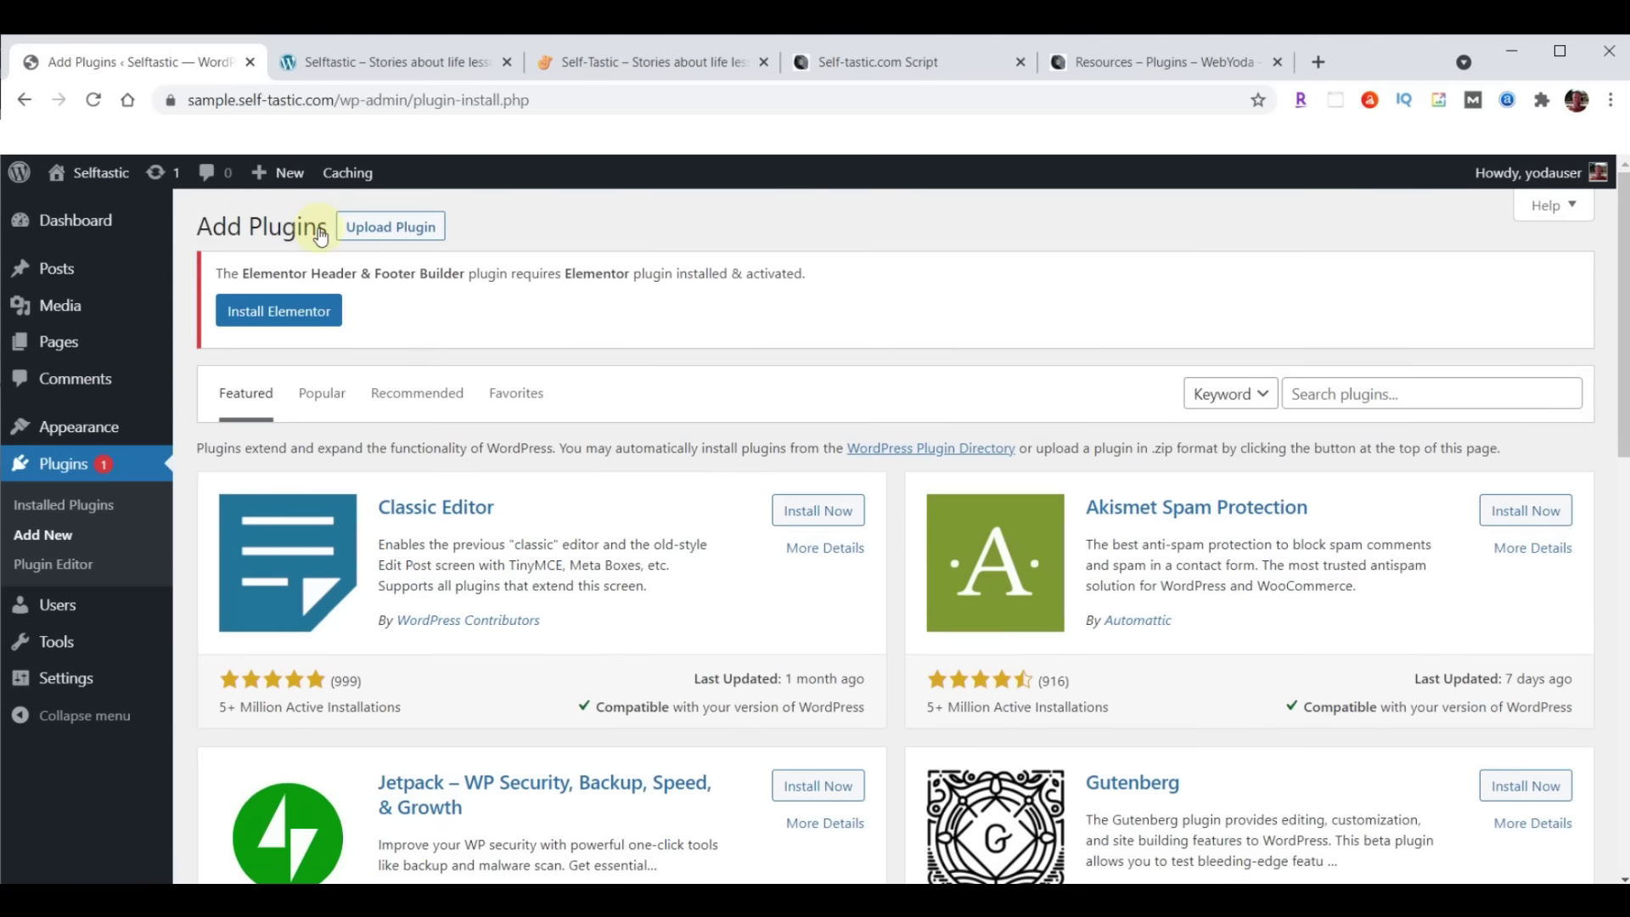
click(407, 228)
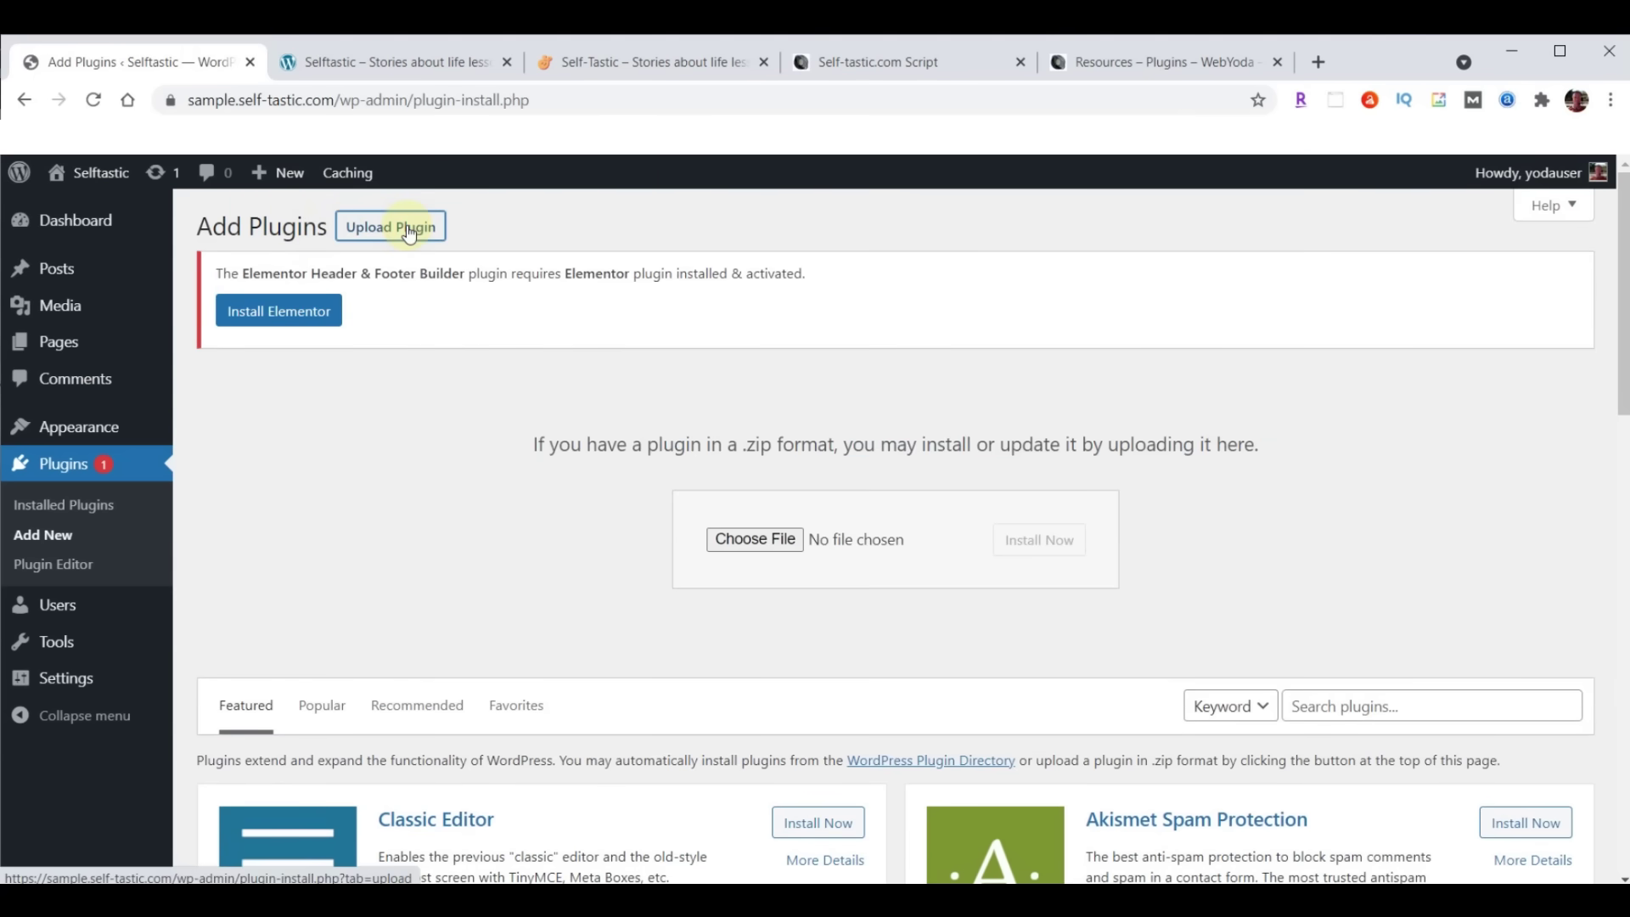
click(742, 539)
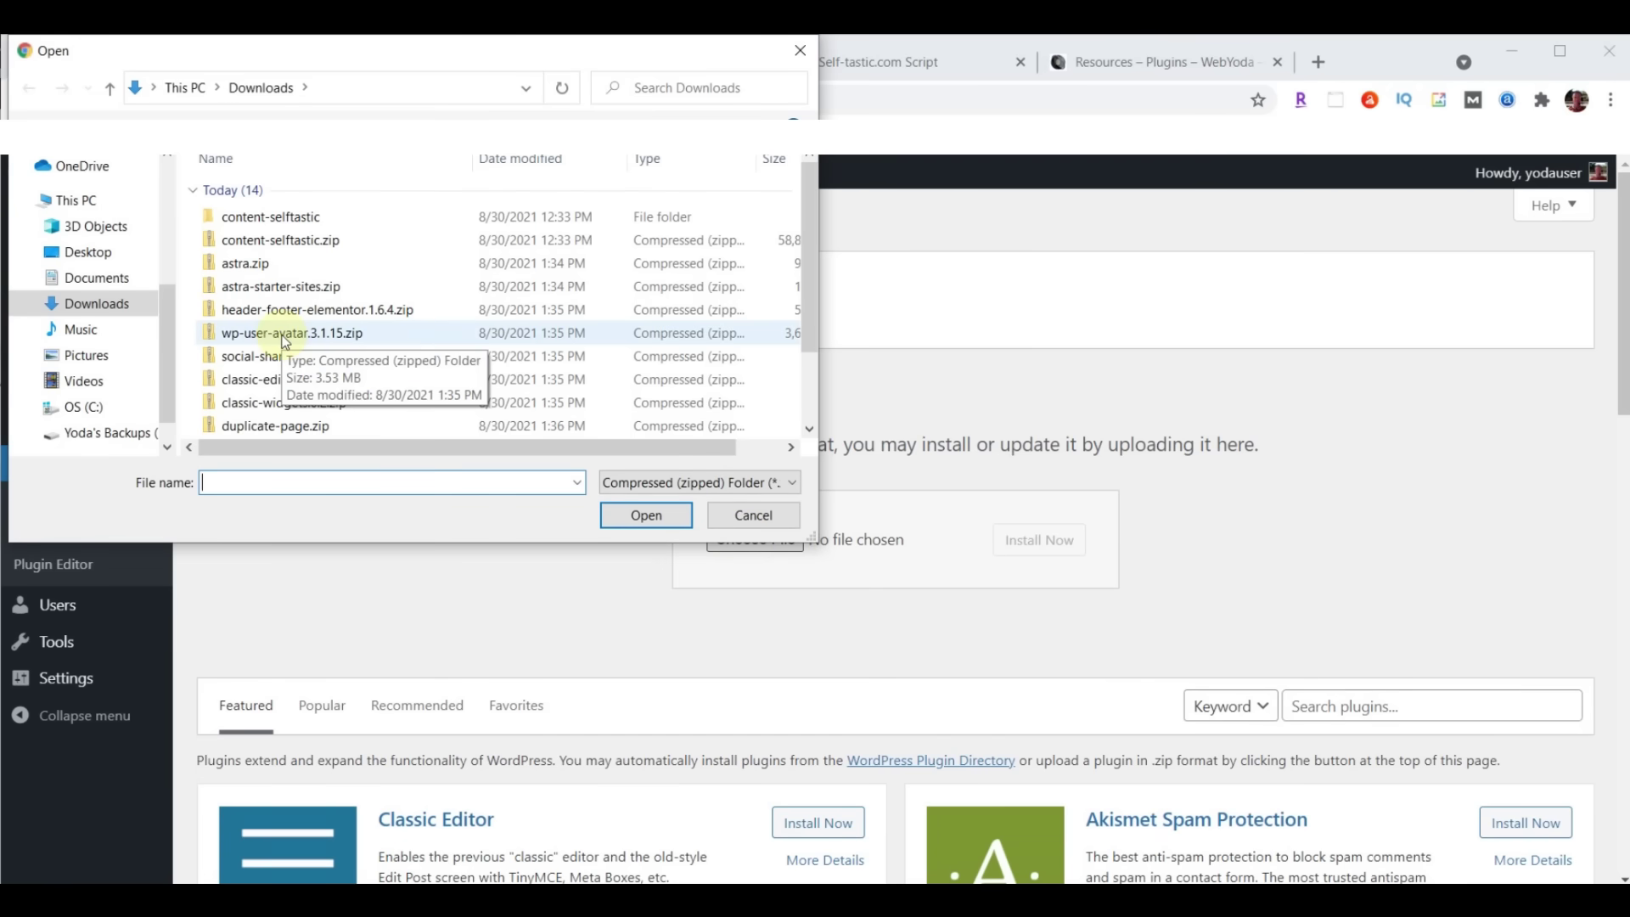
click(289, 338)
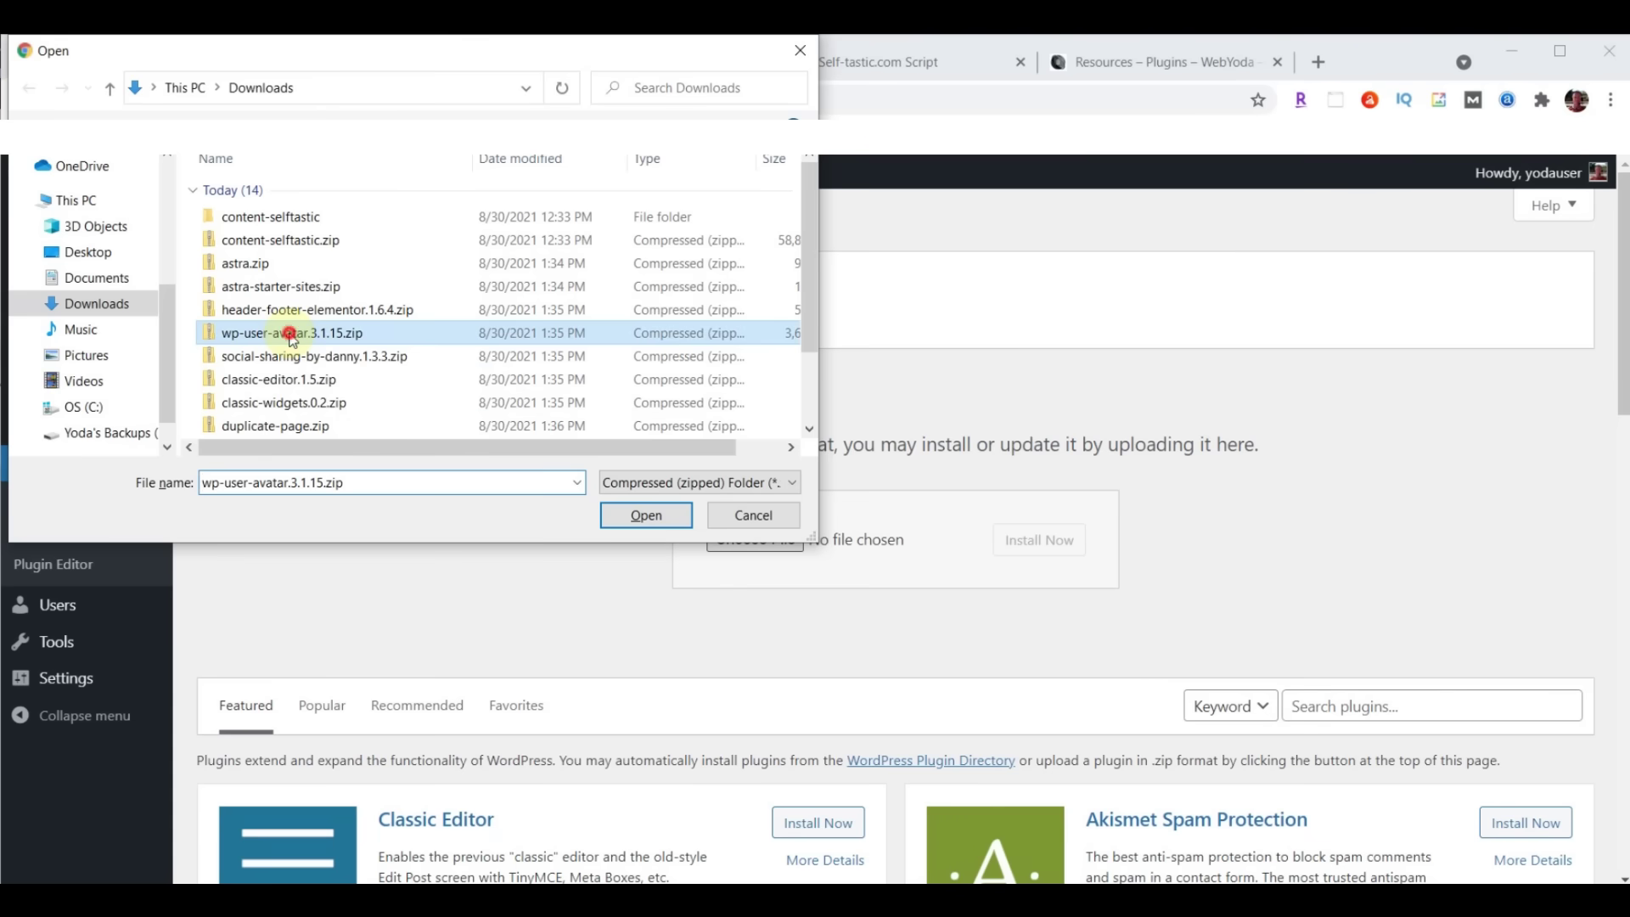
click(647, 516)
click(1057, 550)
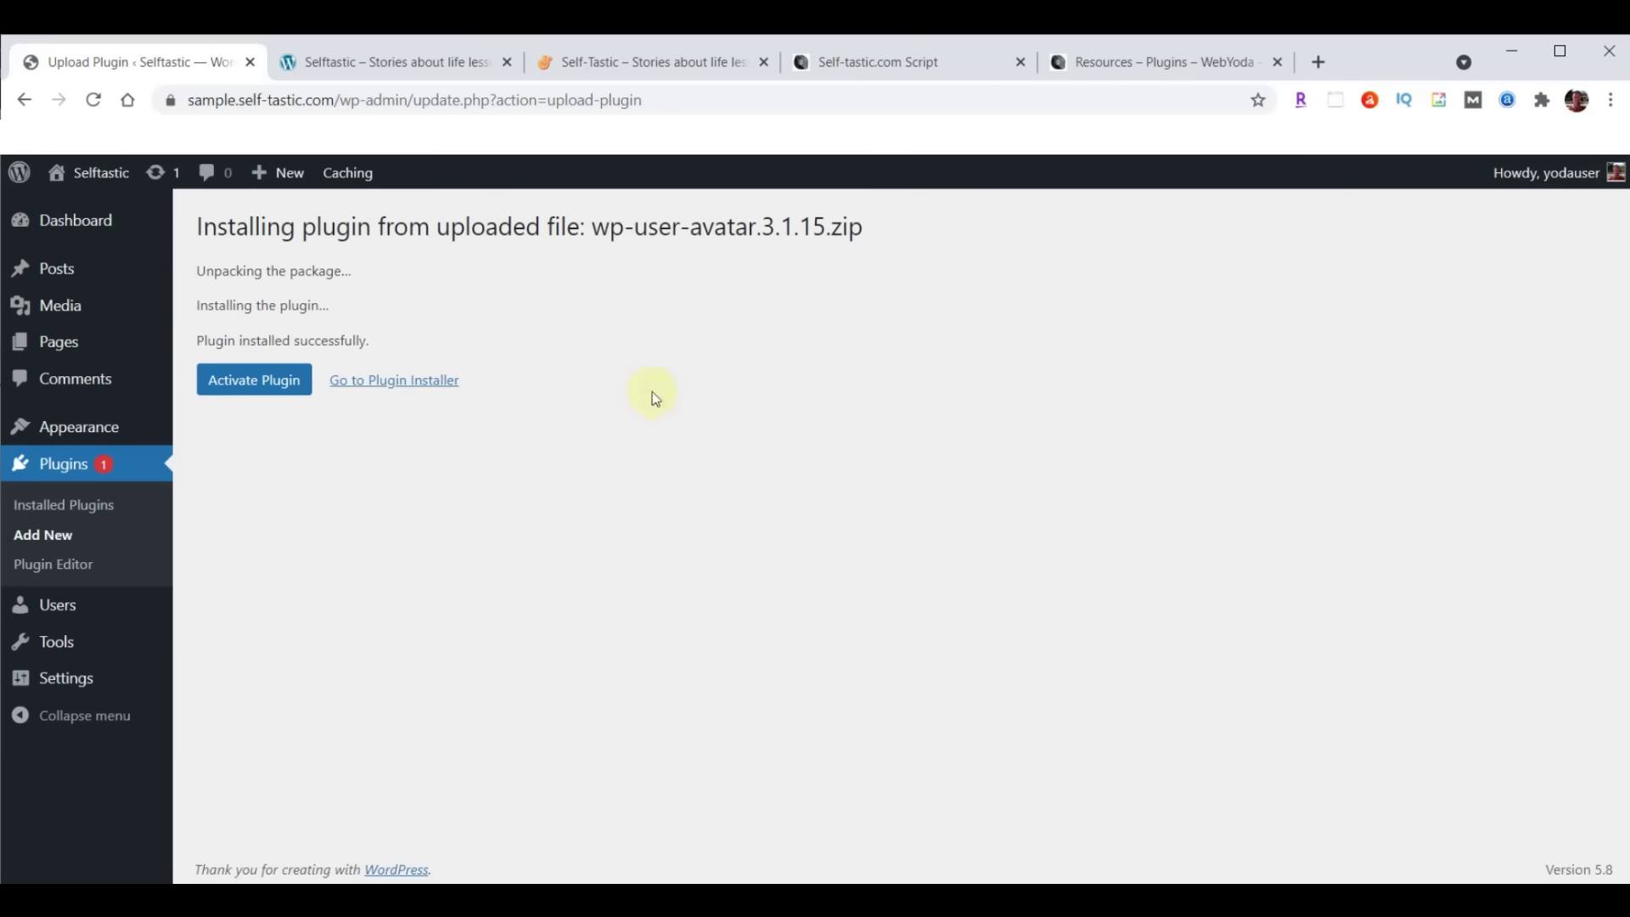
click(242, 387)
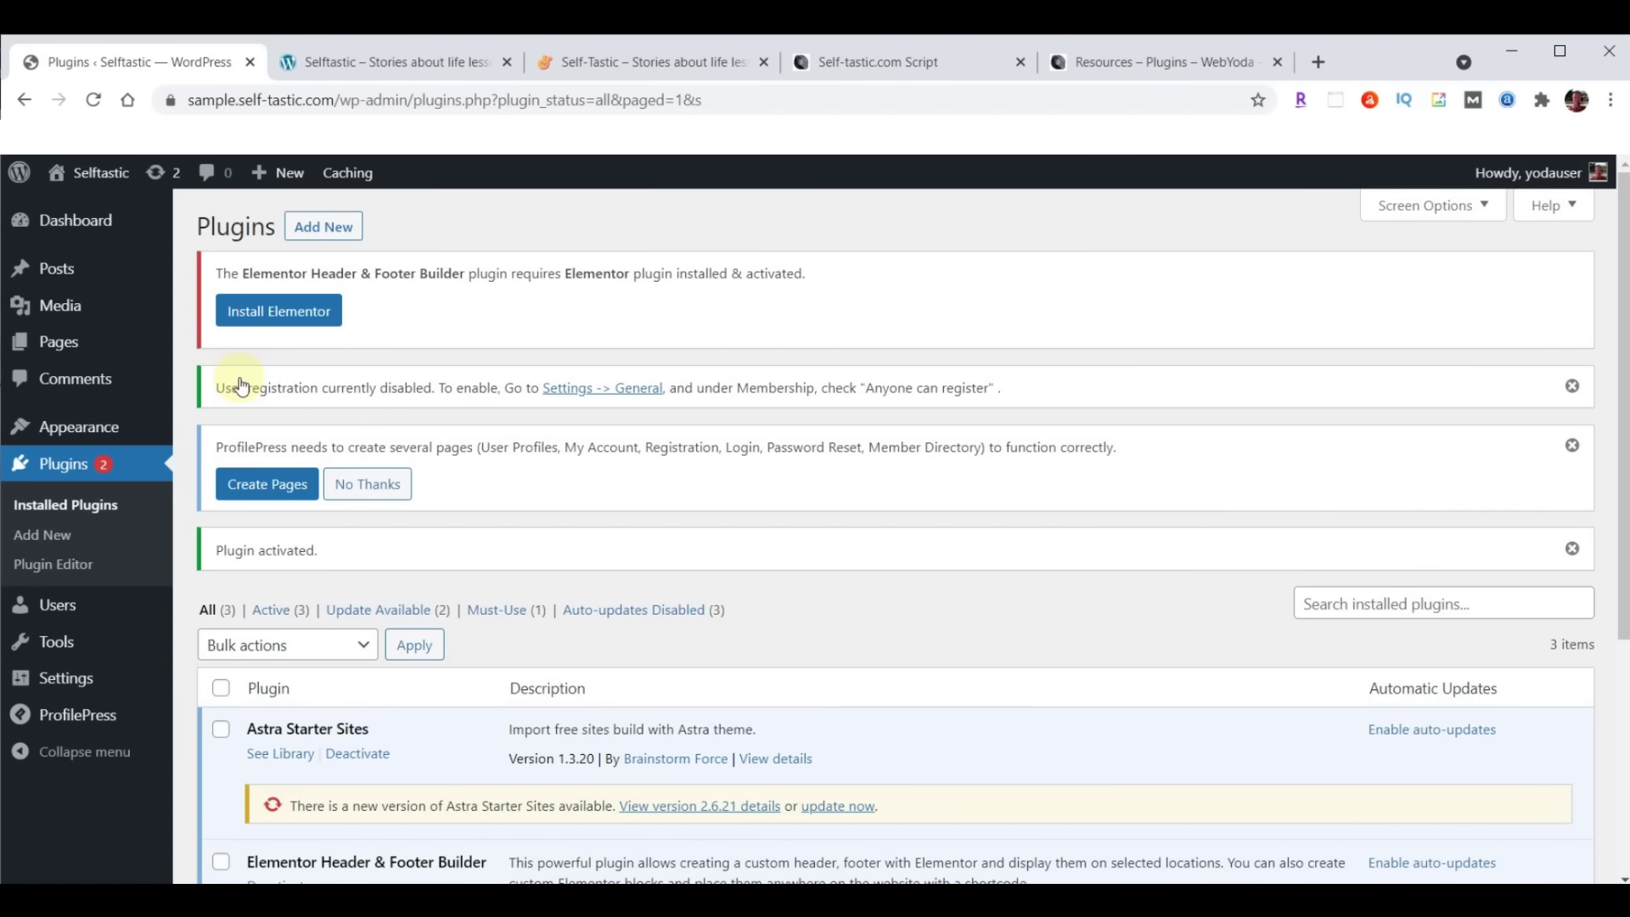
click(331, 231)
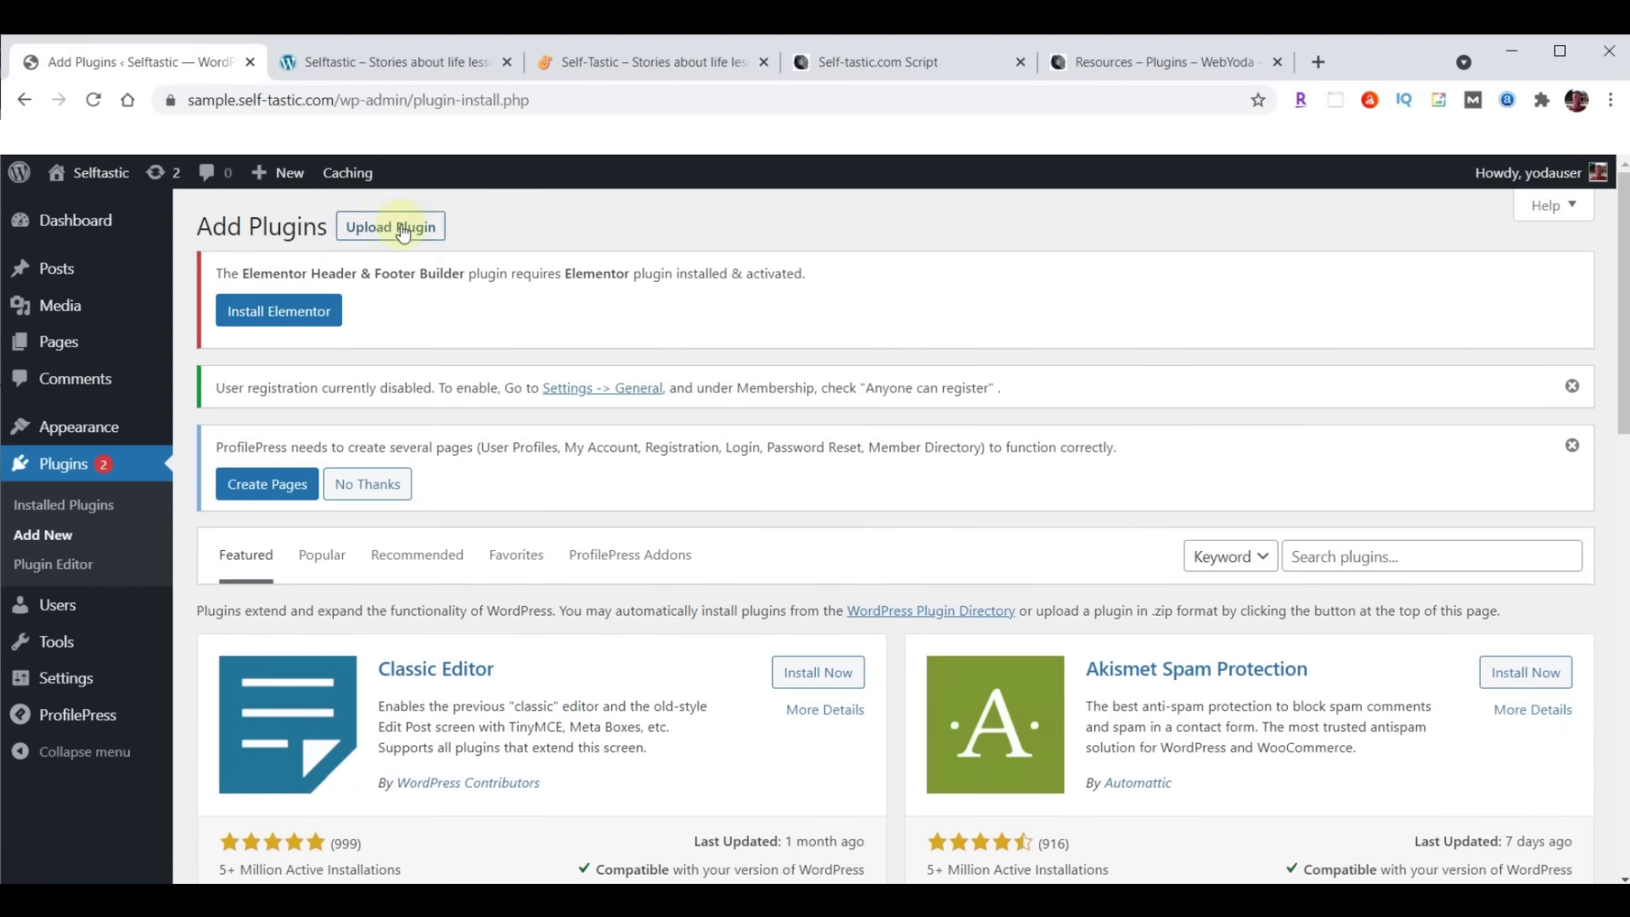
Upload social-sharing-by-danny.1.3.3.zip, then install and activate the social sharing plugin
click(404, 232)
click(744, 704)
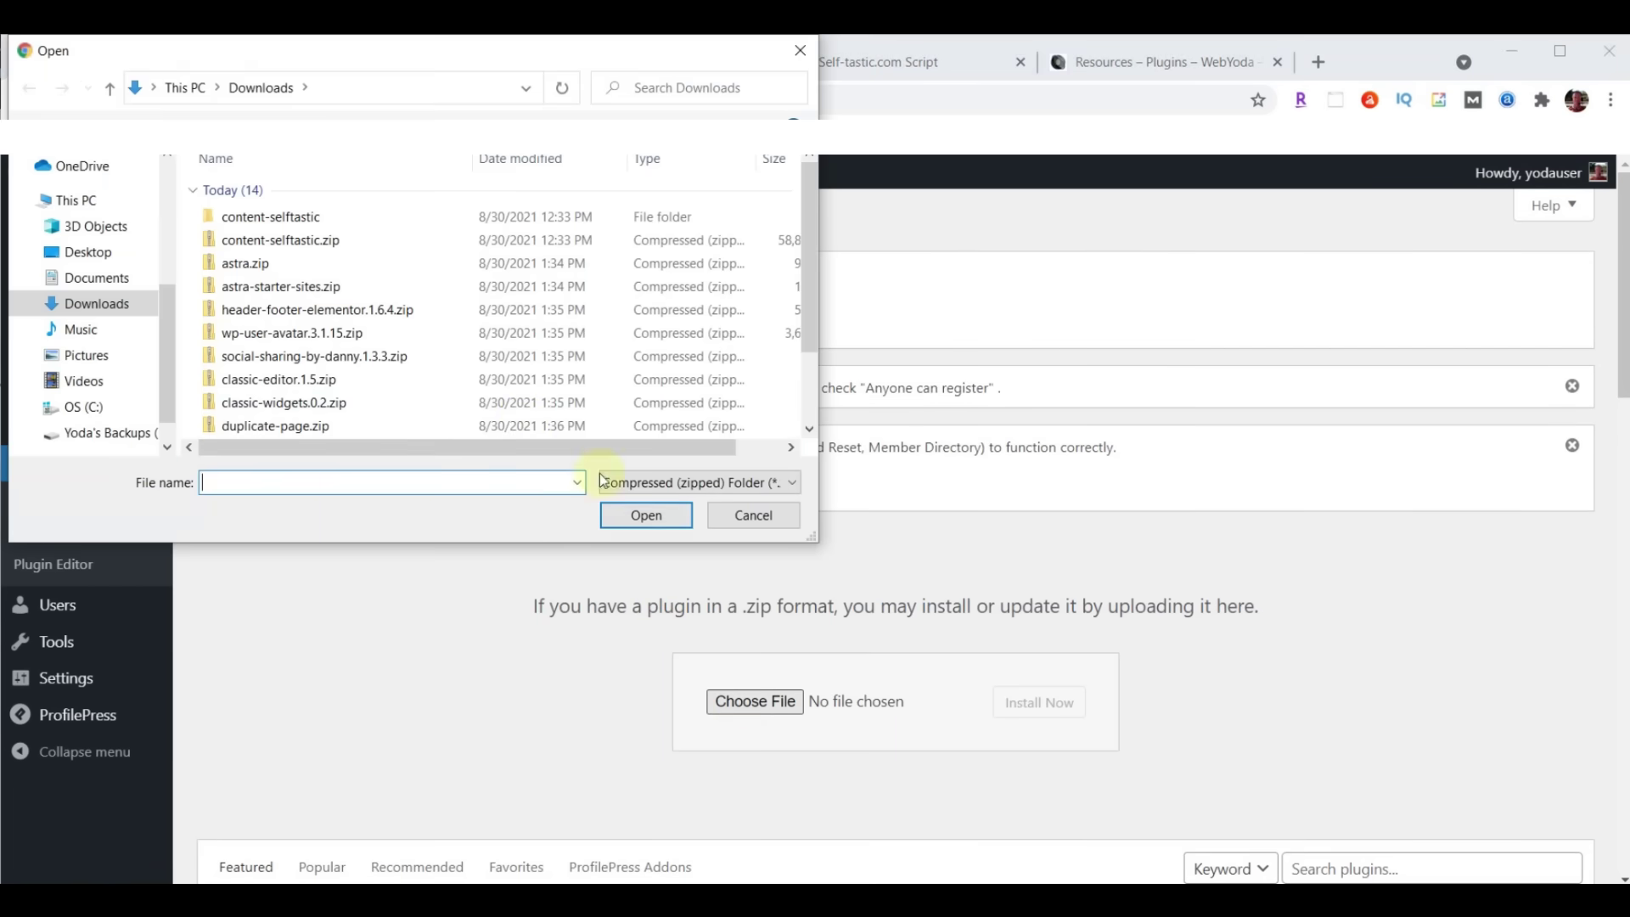
click(318, 362)
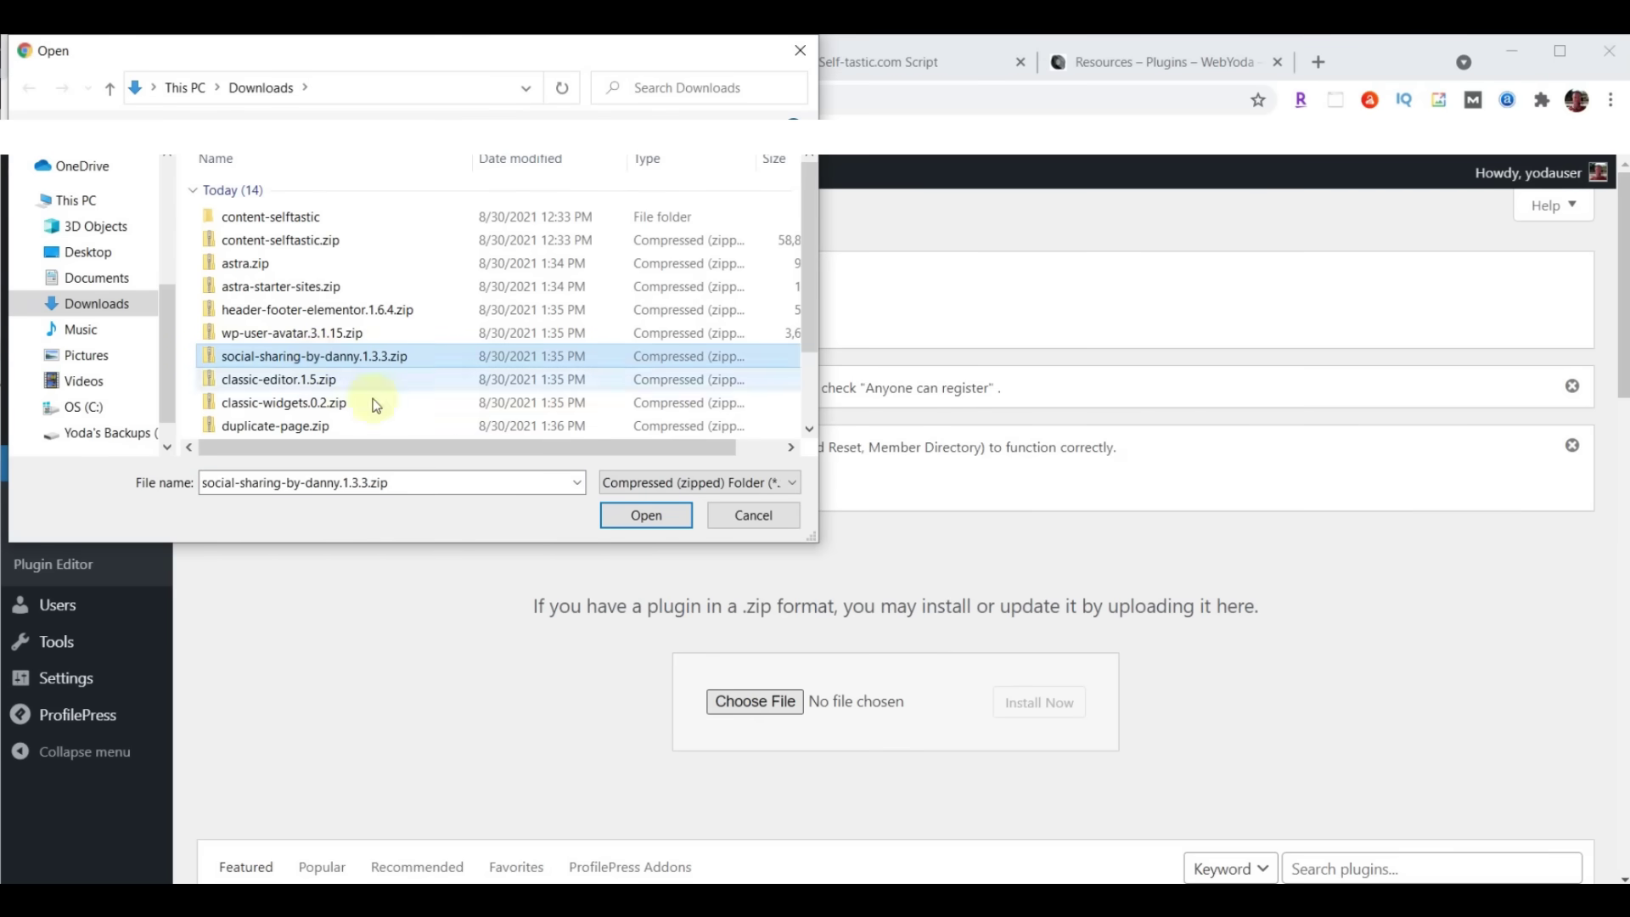
click(644, 514)
click(1039, 702)
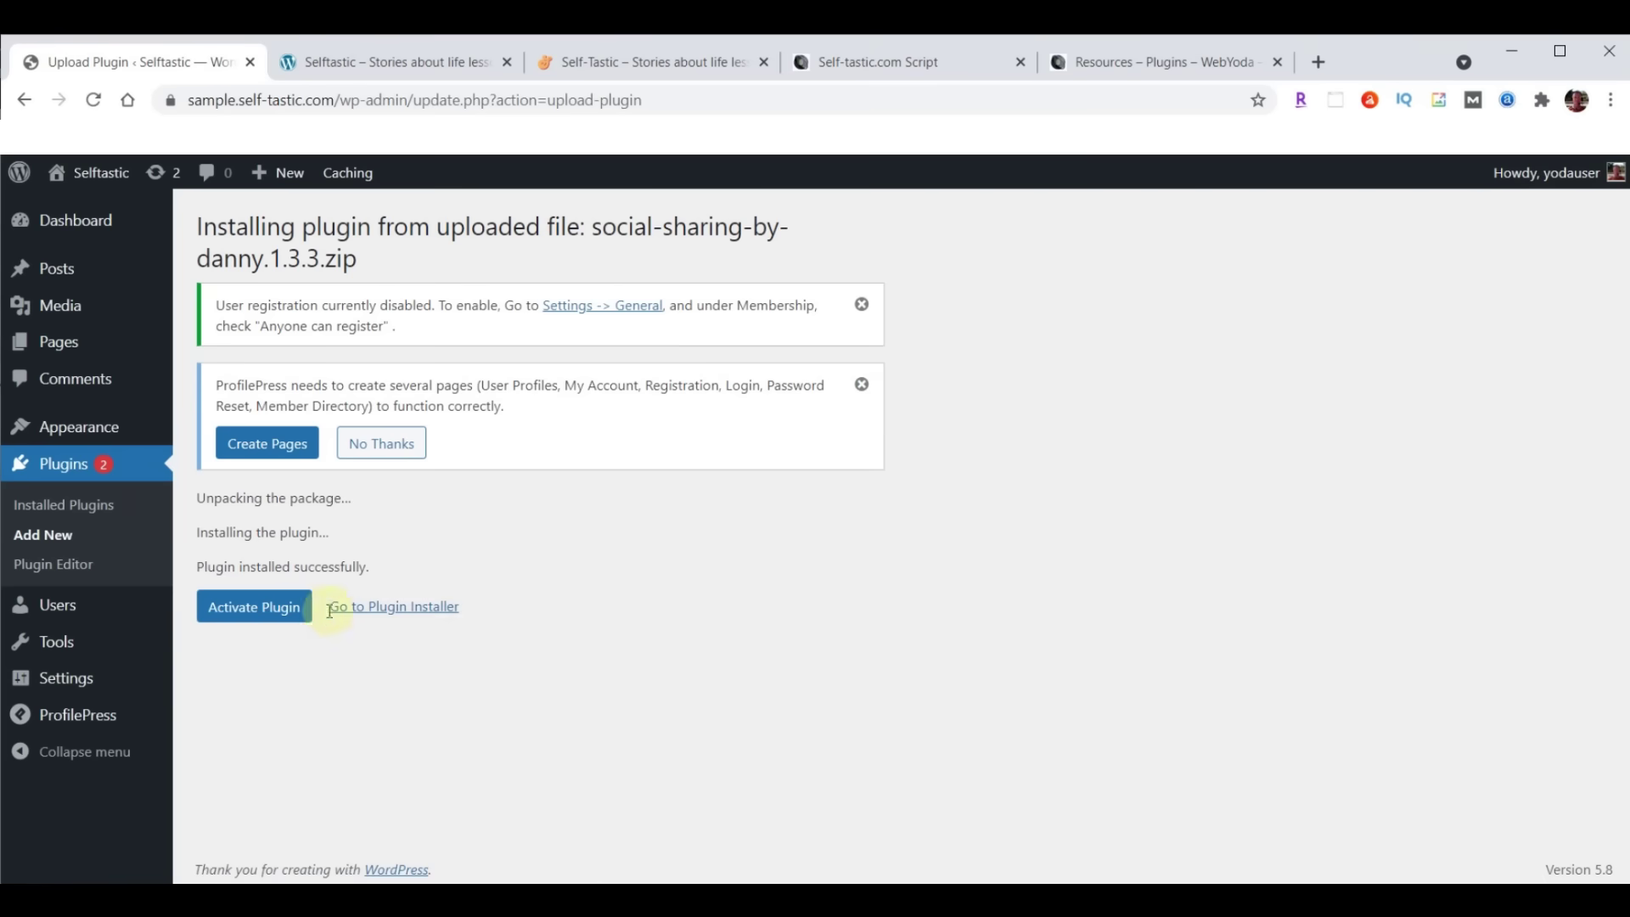
click(266, 613)
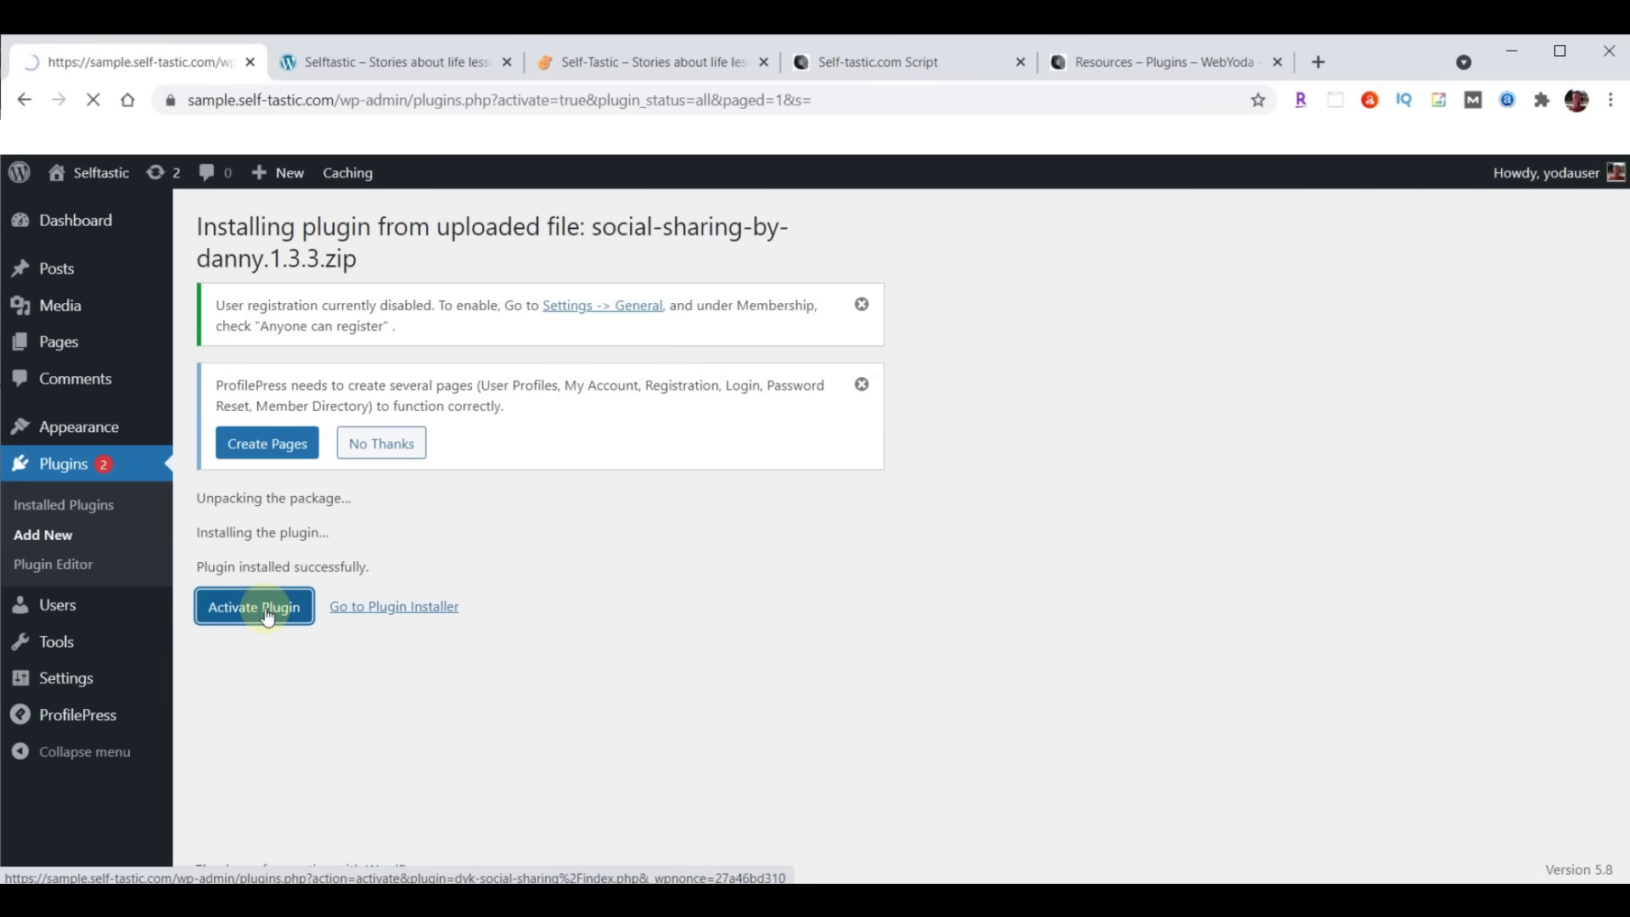
Upload classic-editor.1.5.zip, then install and activate Classic Editor
click(323, 227)
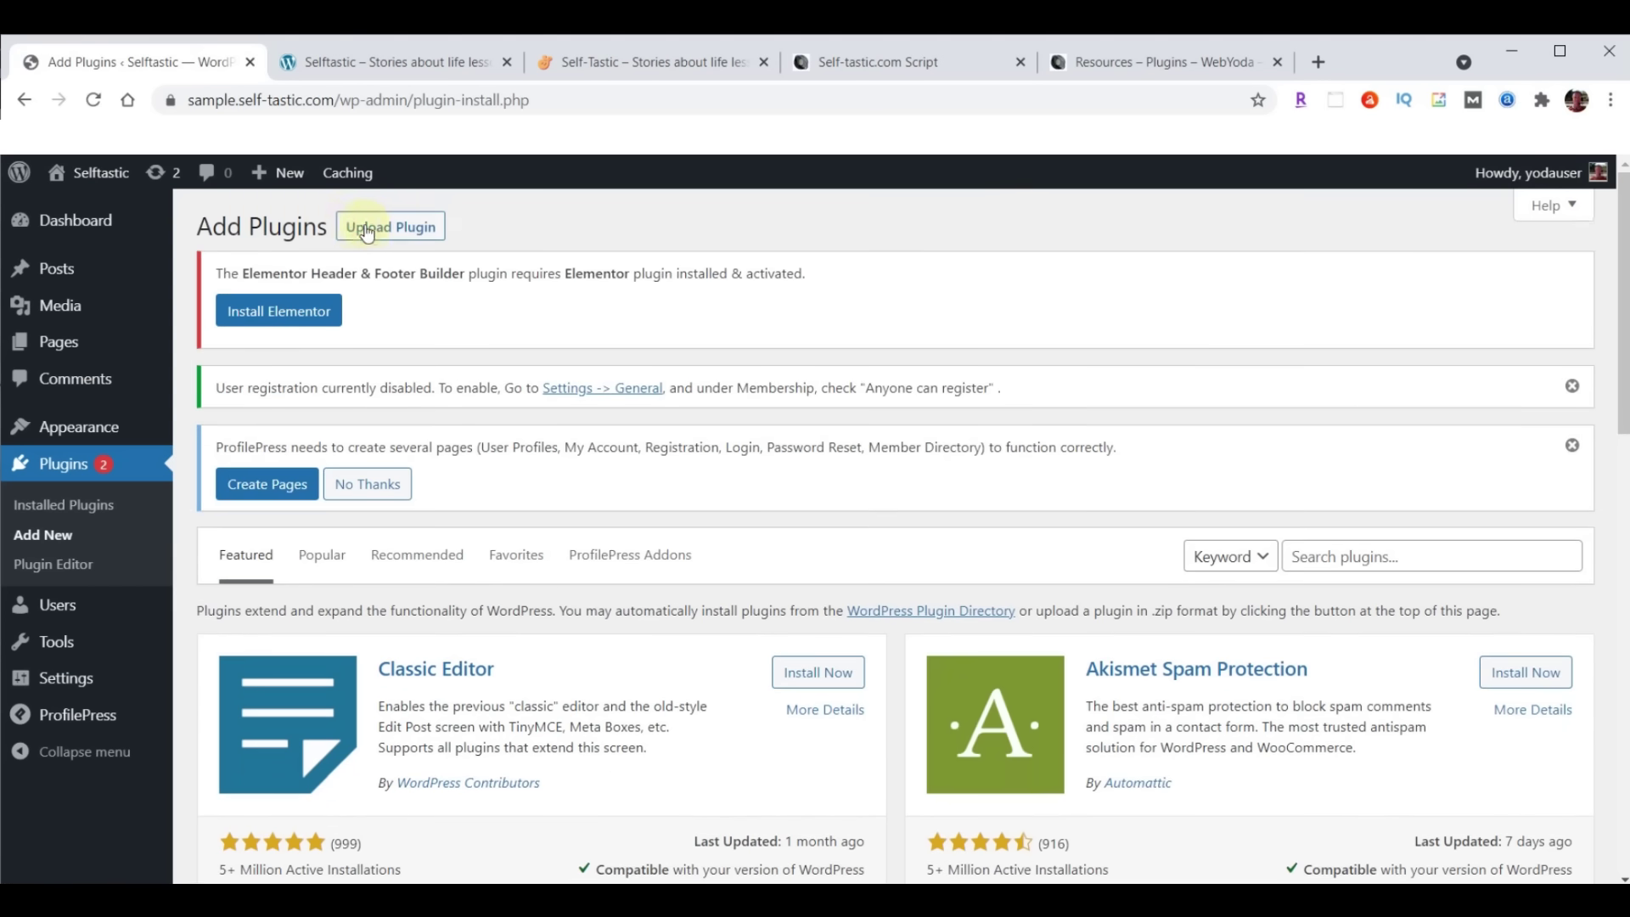
click(386, 229)
click(774, 699)
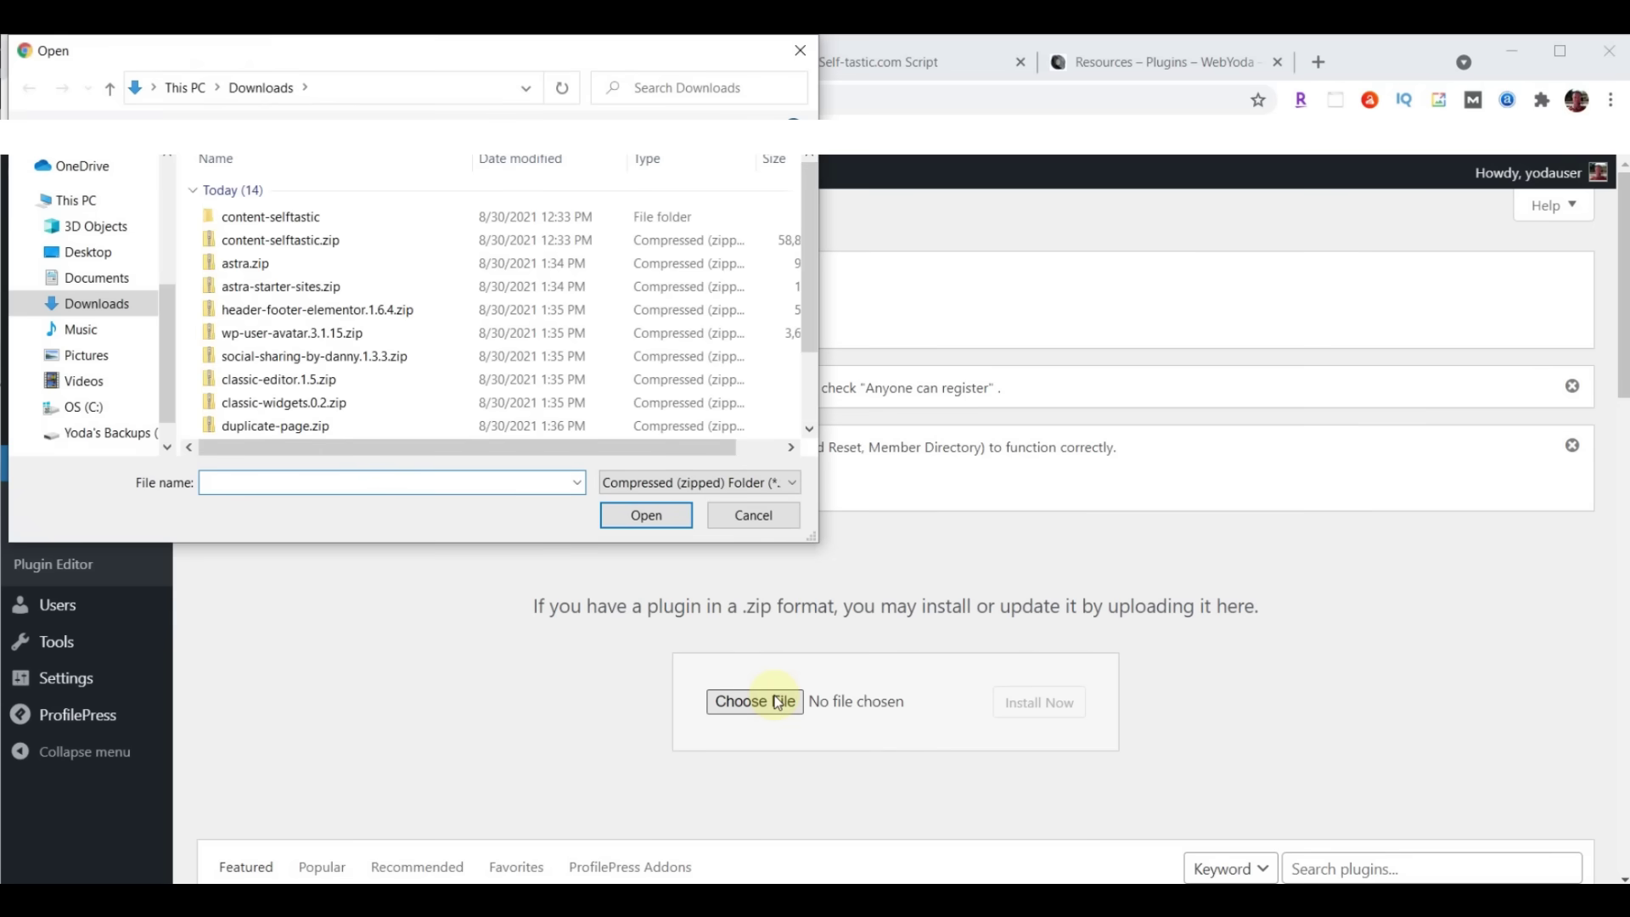
click(237, 385)
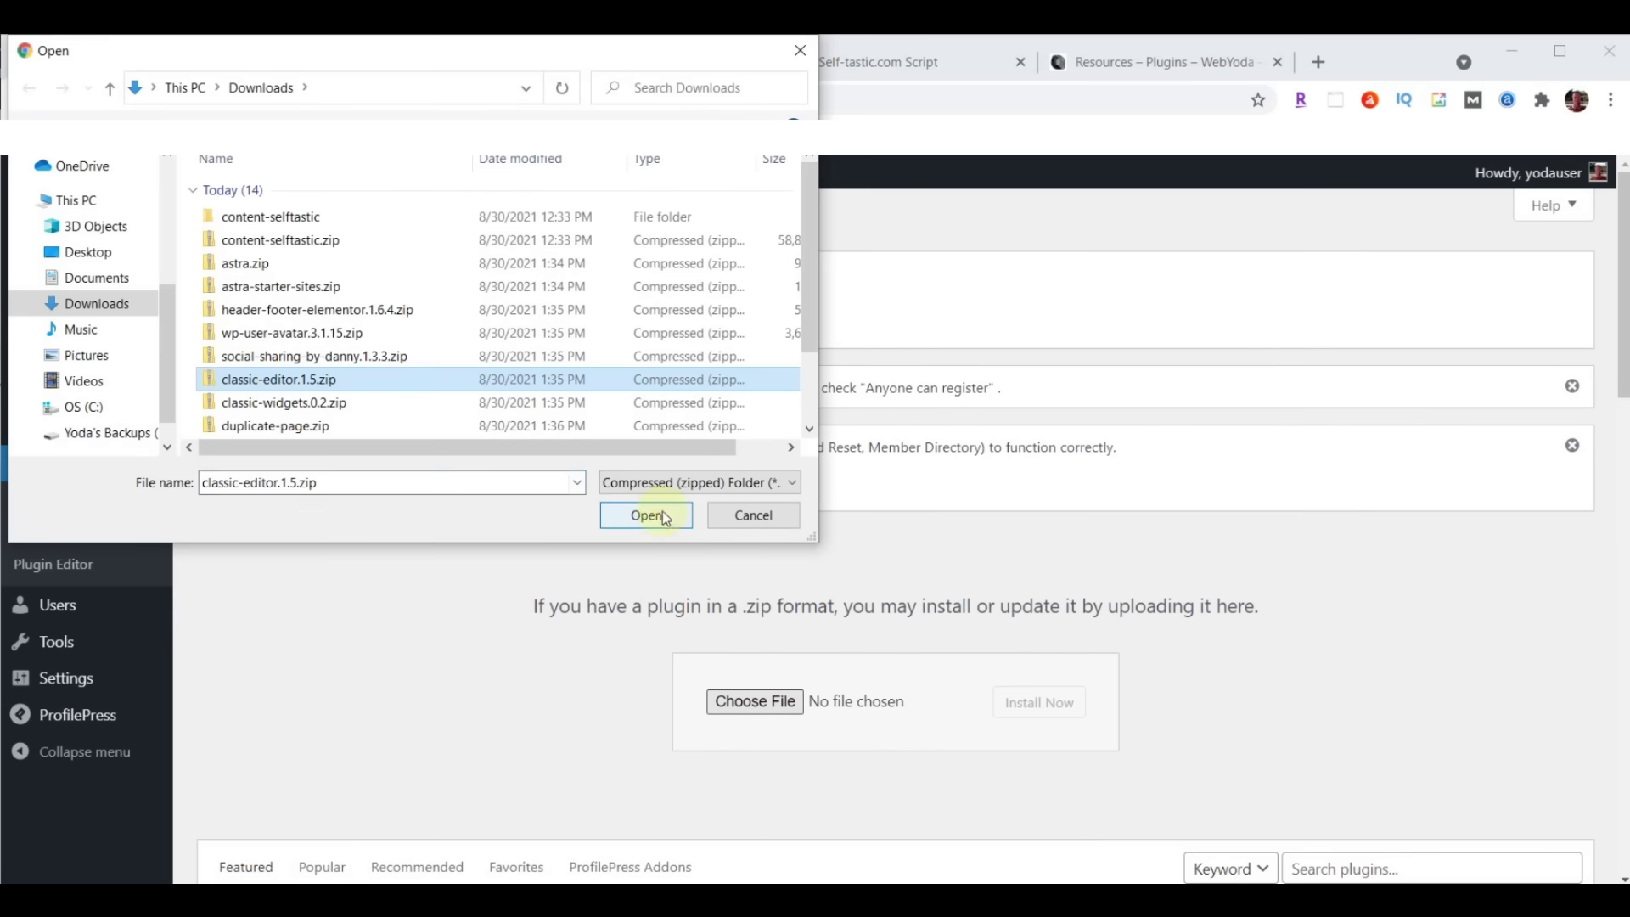
click(645, 516)
click(1025, 704)
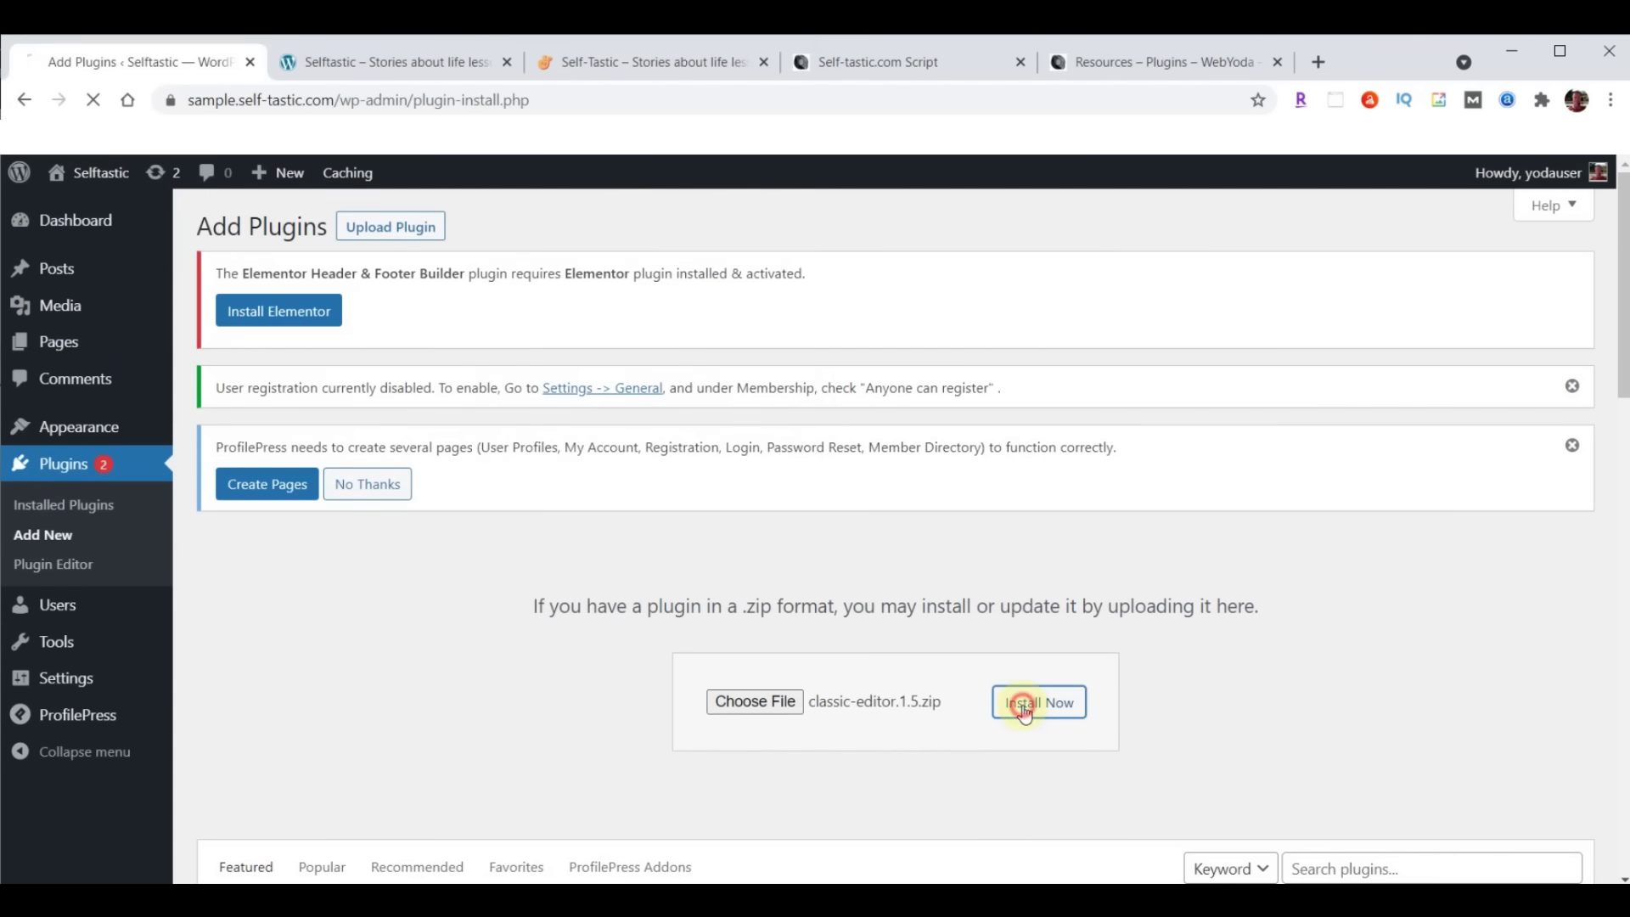
click(243, 578)
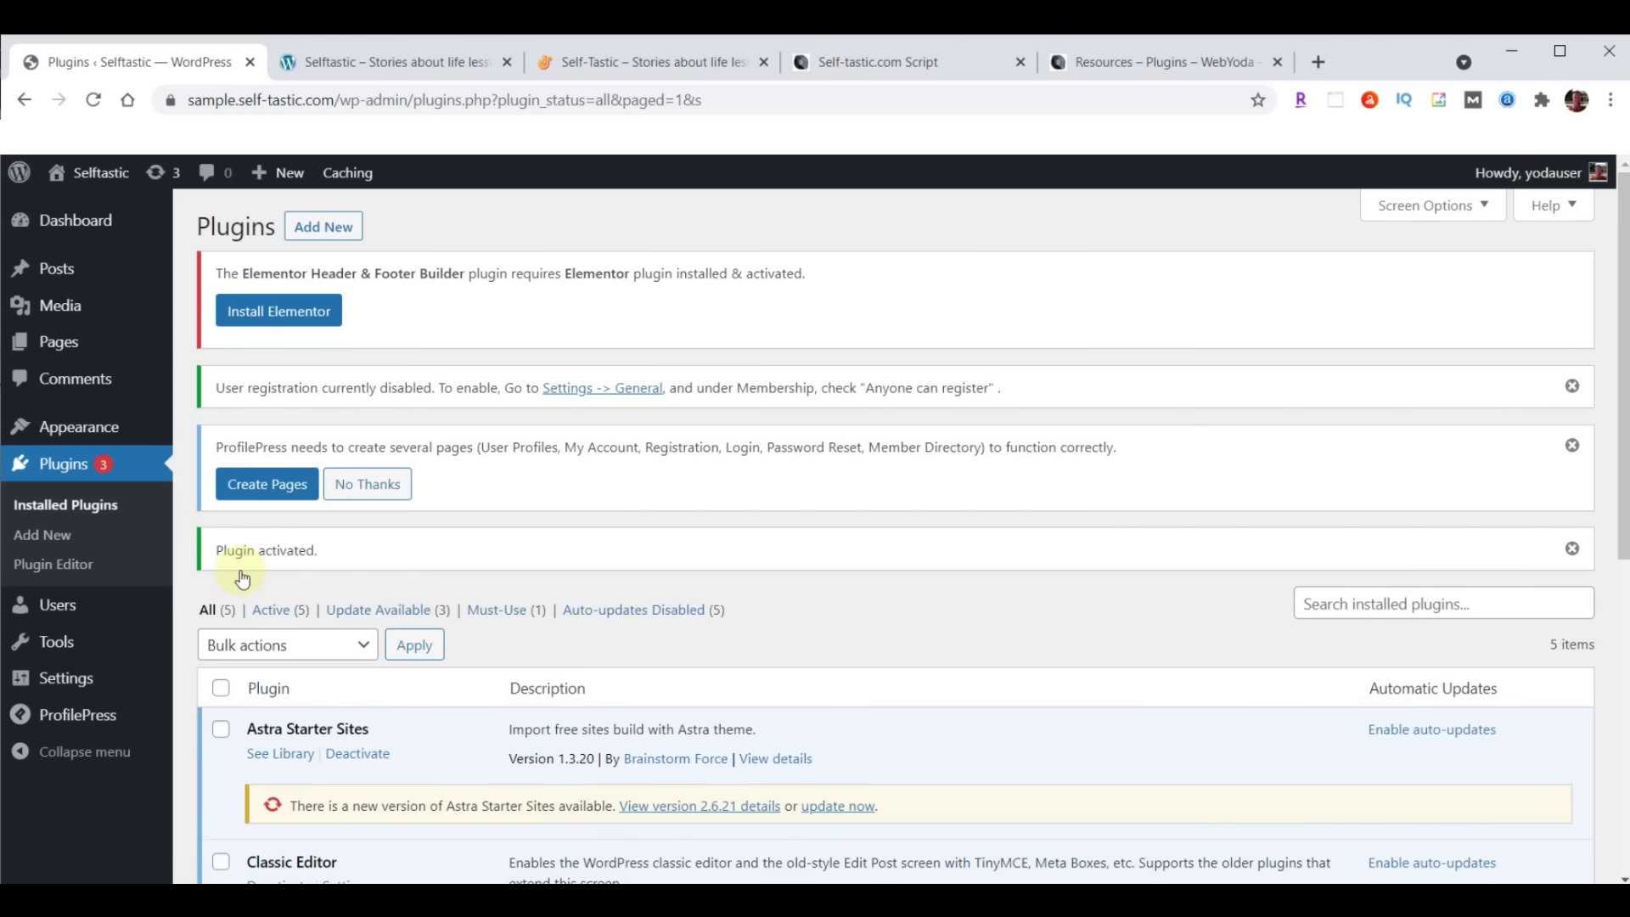
Upload classic-widgets.0.2.zip as a new plugin, install it, and activate Classic Widgets
click(325, 227)
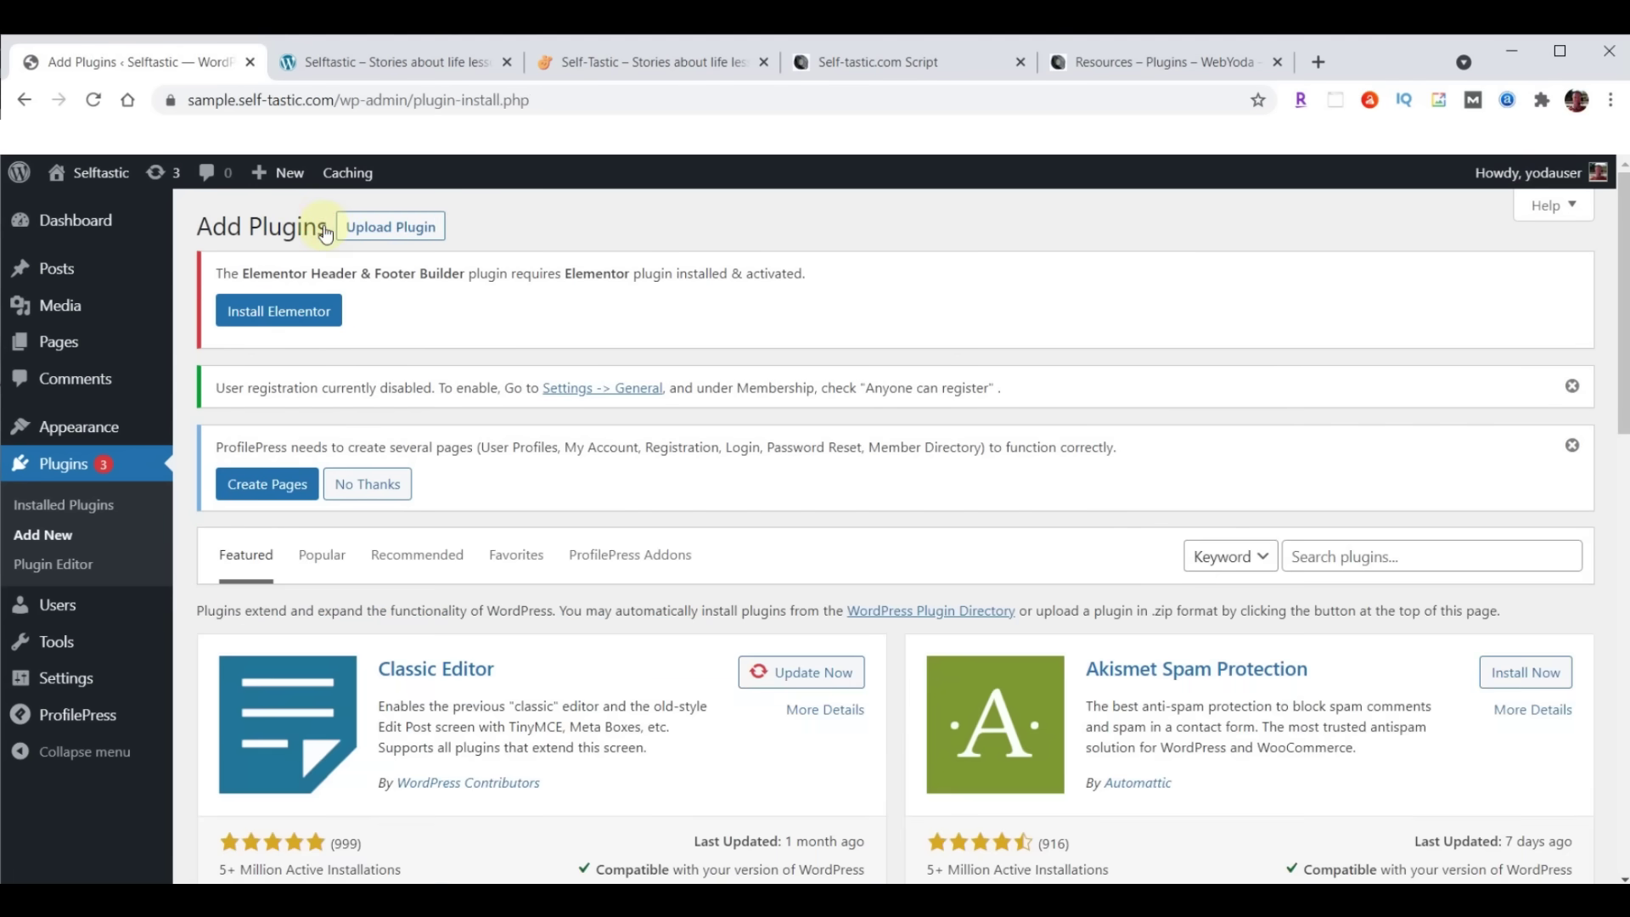
click(402, 227)
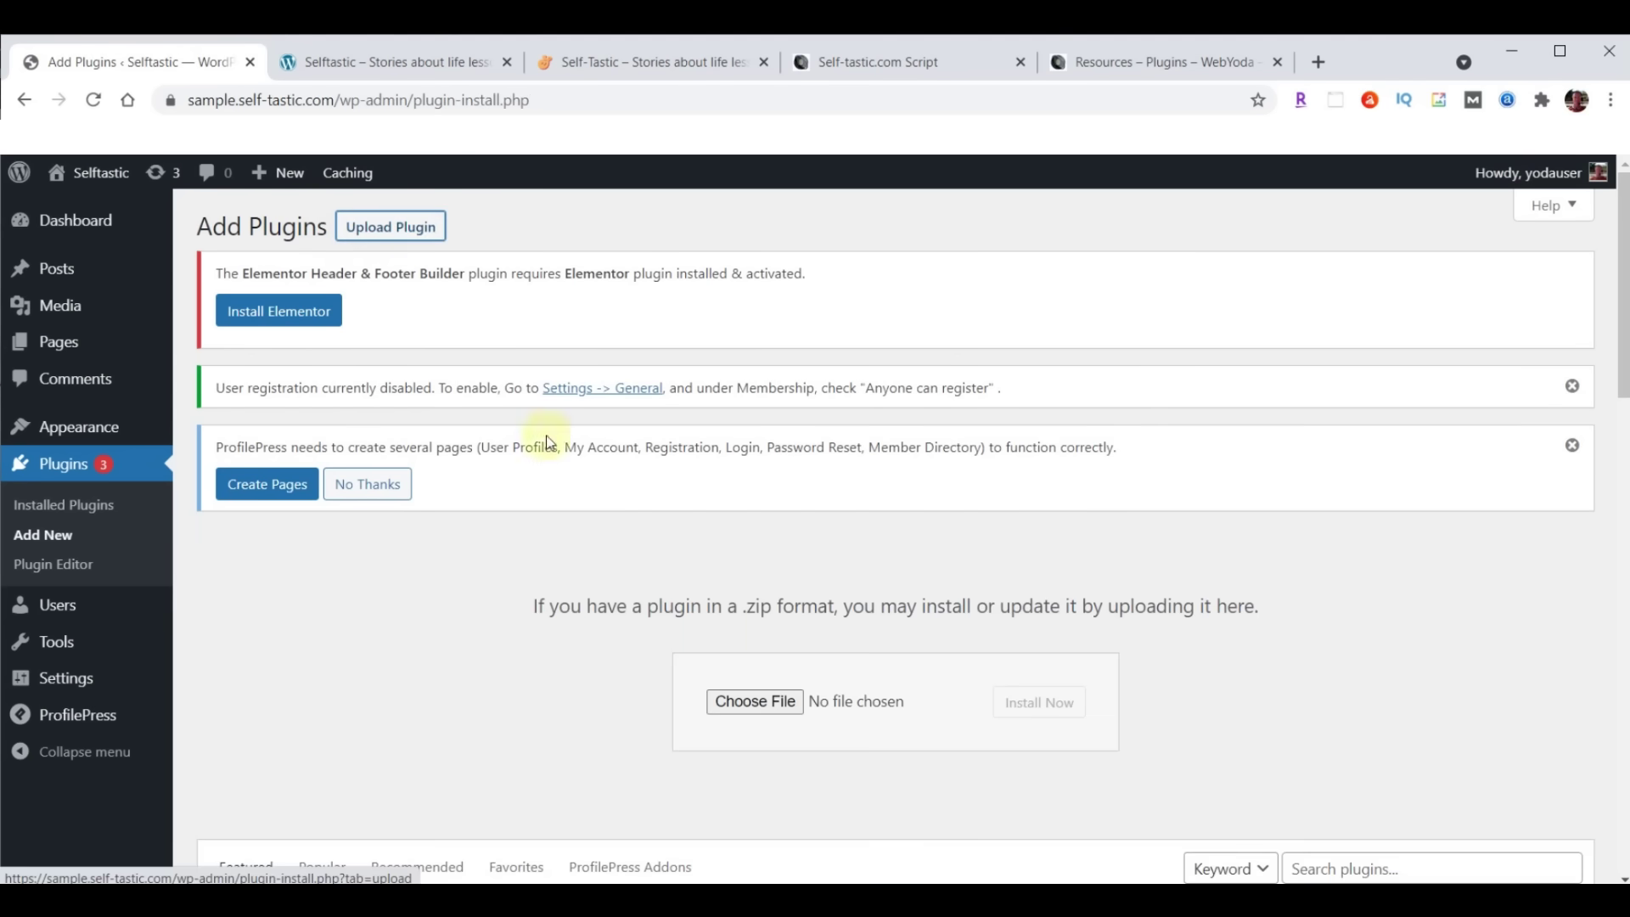
click(756, 703)
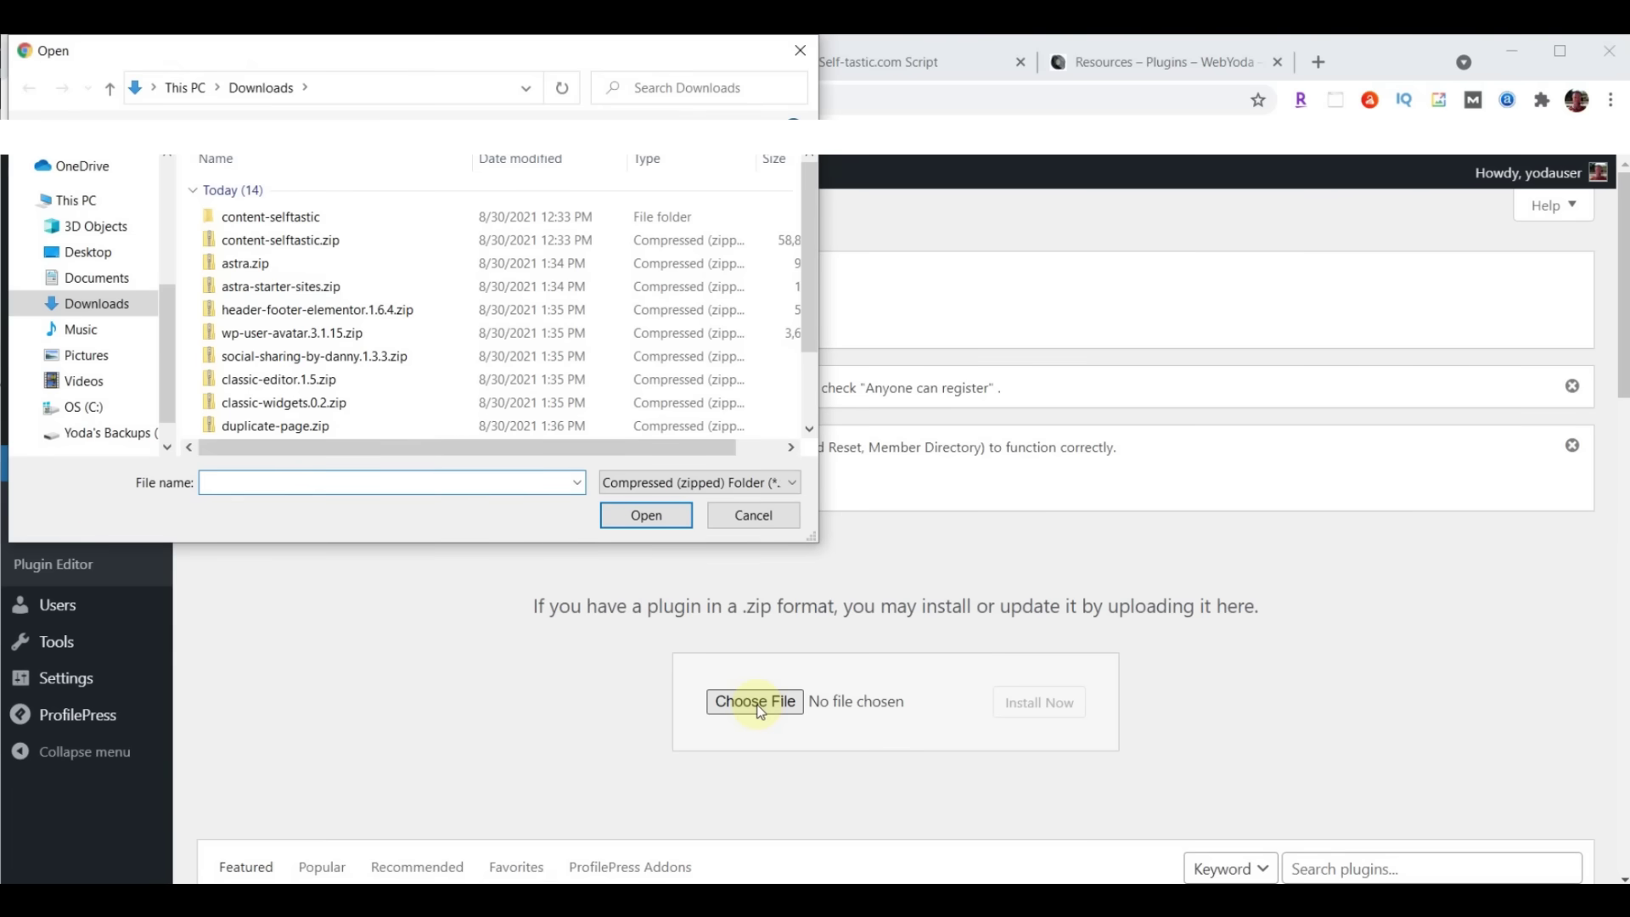
click(297, 408)
click(646, 518)
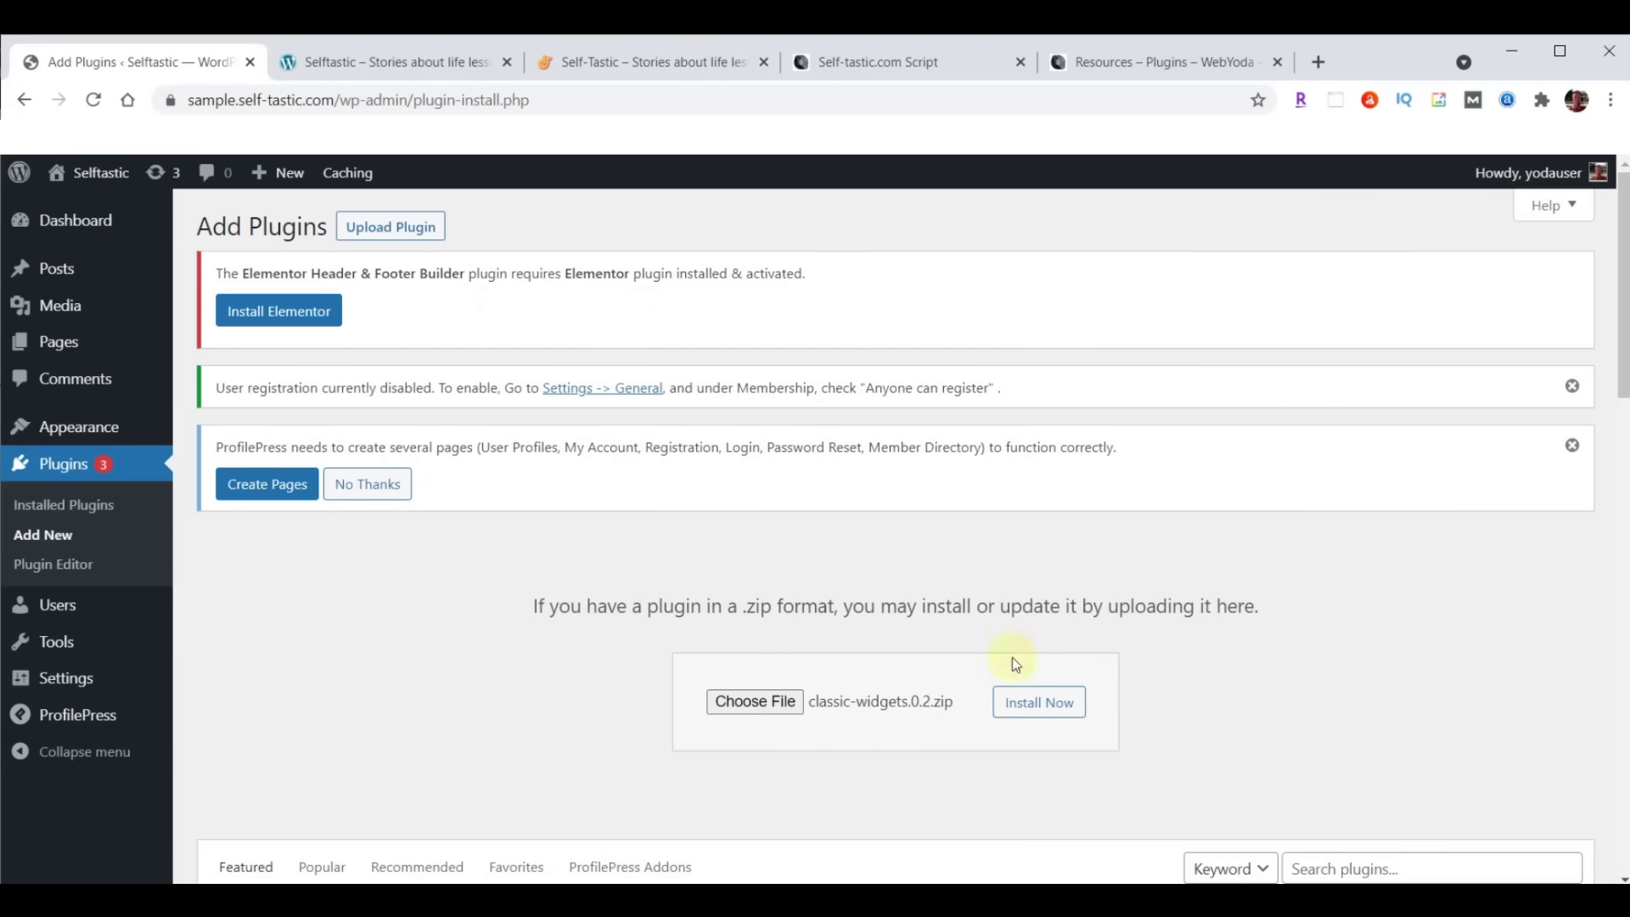
click(1045, 718)
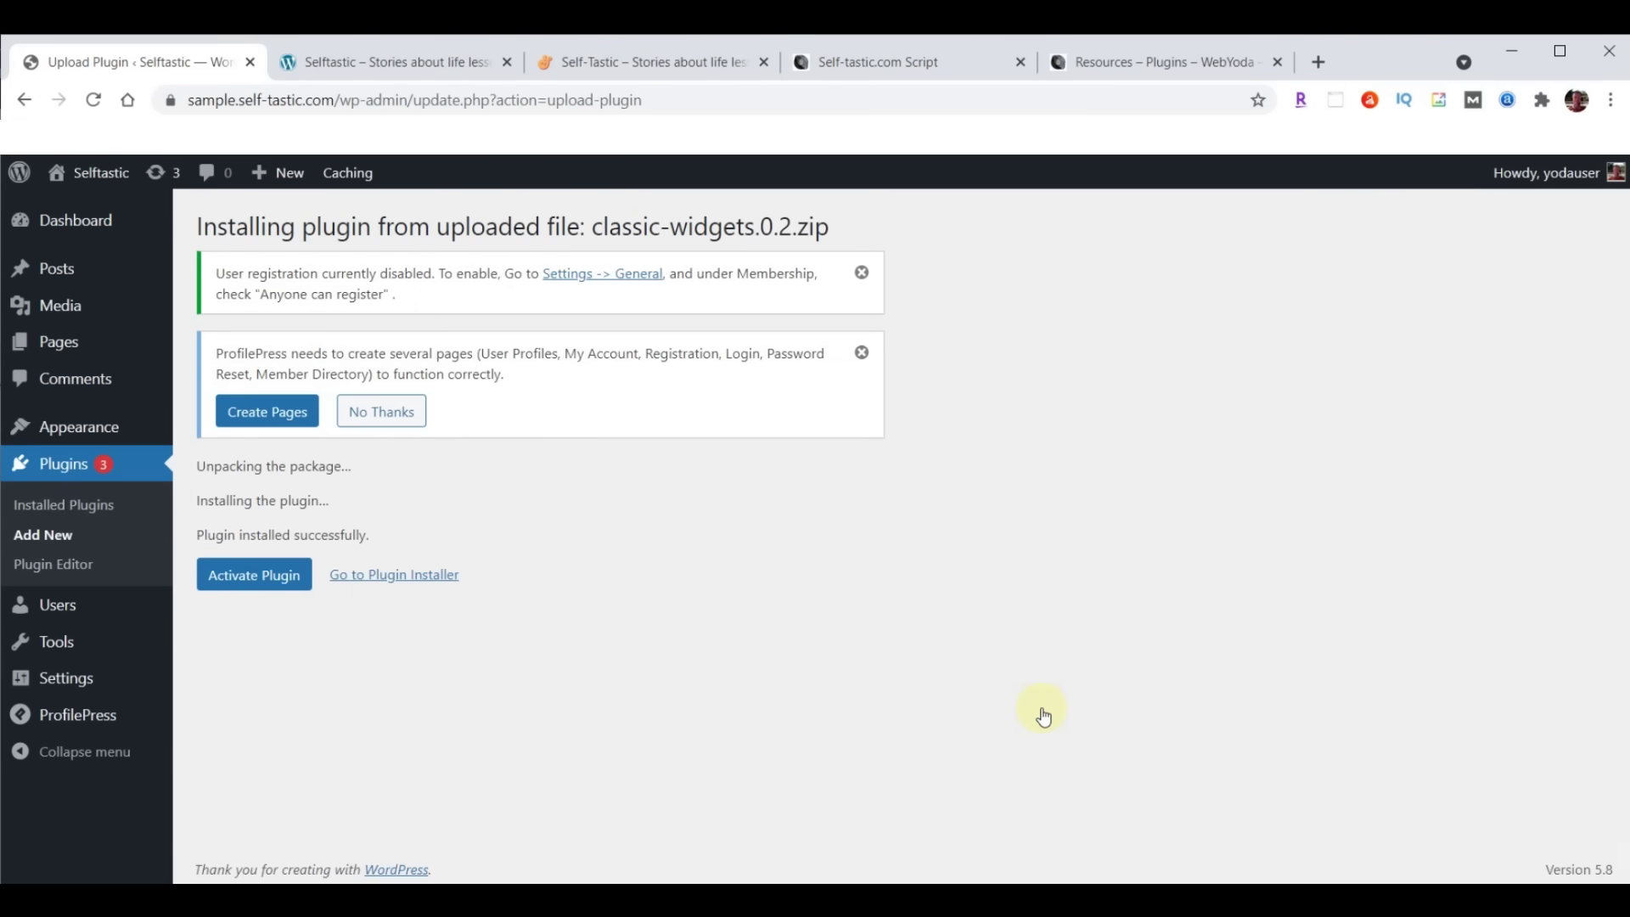
click(265, 579)
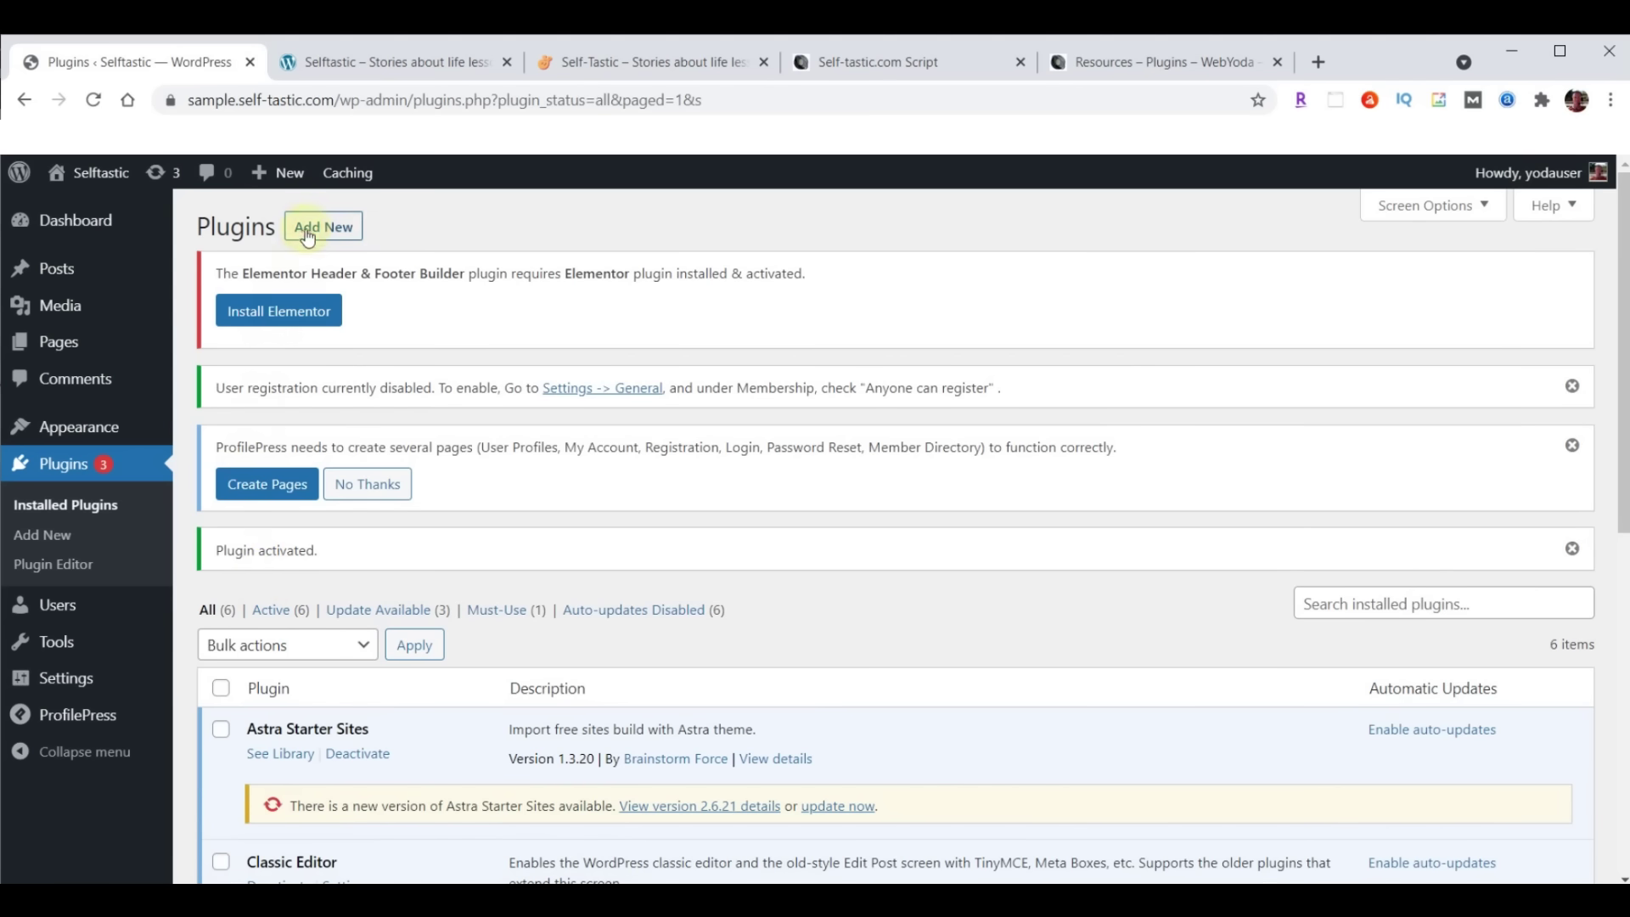
Upload duplicate-page.zip, install and activate Duplicate Page, then check the Self-Tastic.com Script doc's install list
click(308, 232)
click(412, 239)
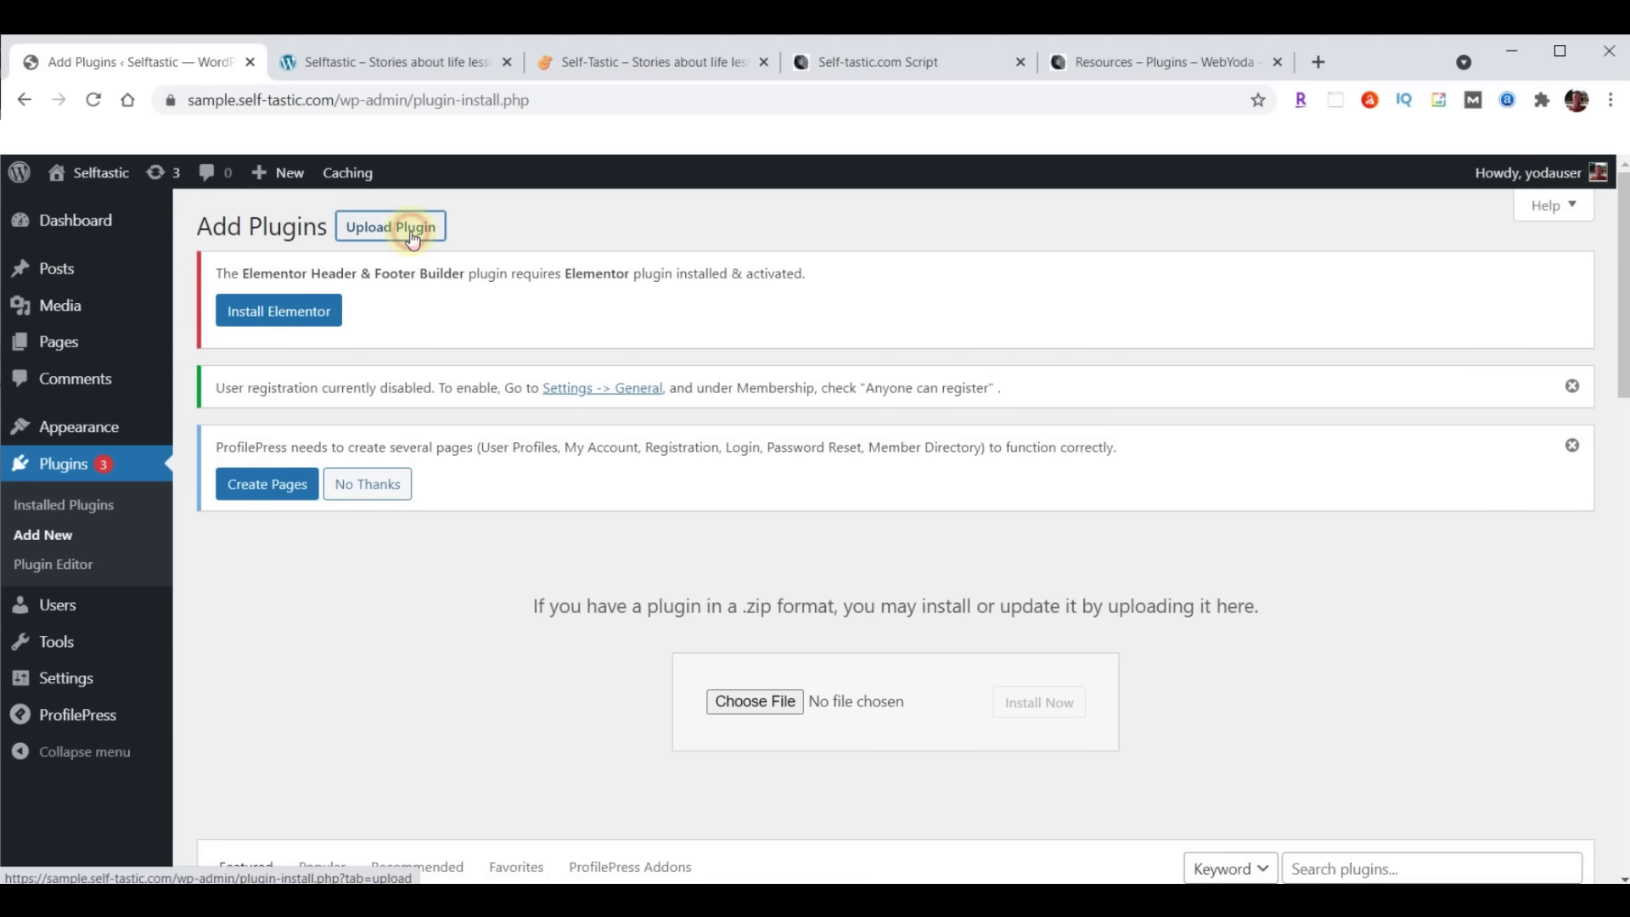
click(754, 703)
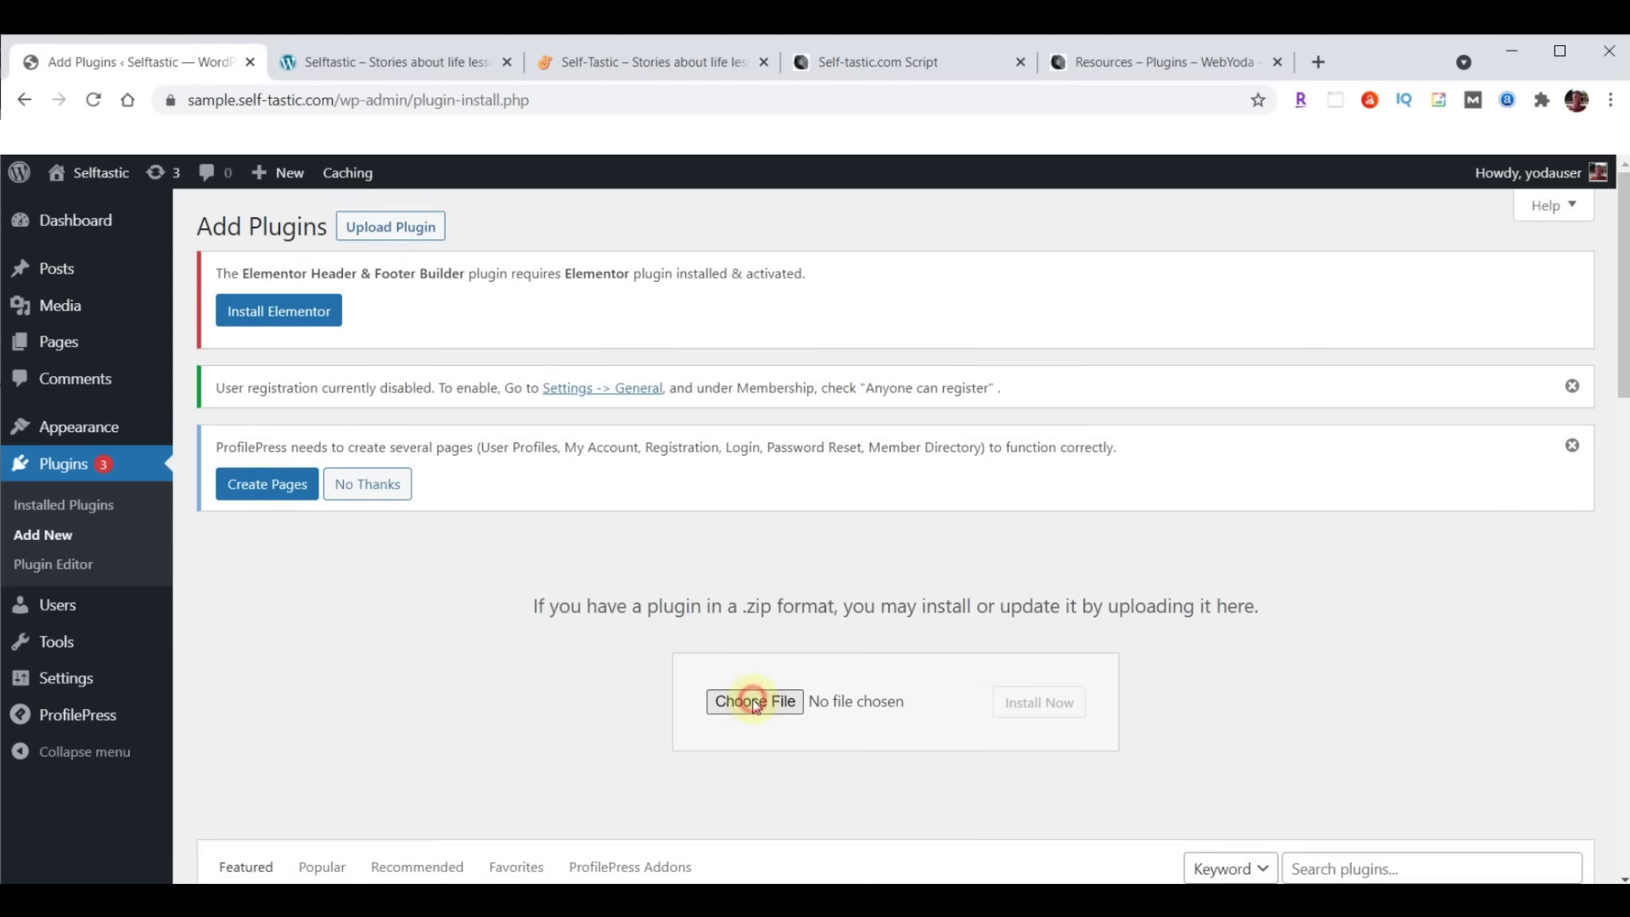
click(319, 428)
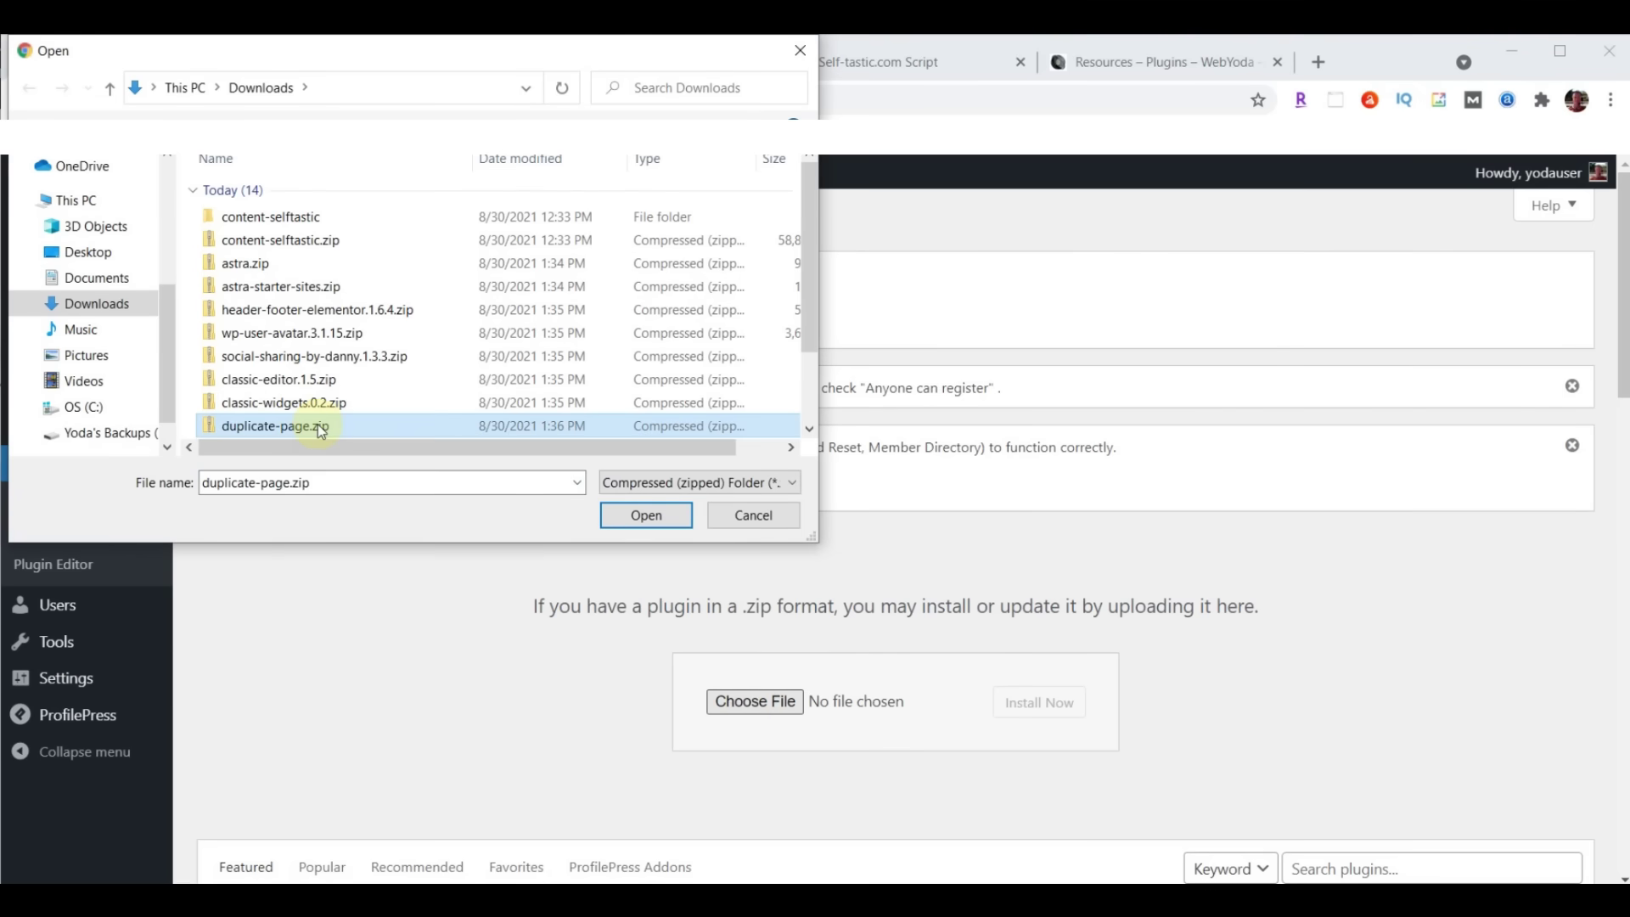
click(643, 515)
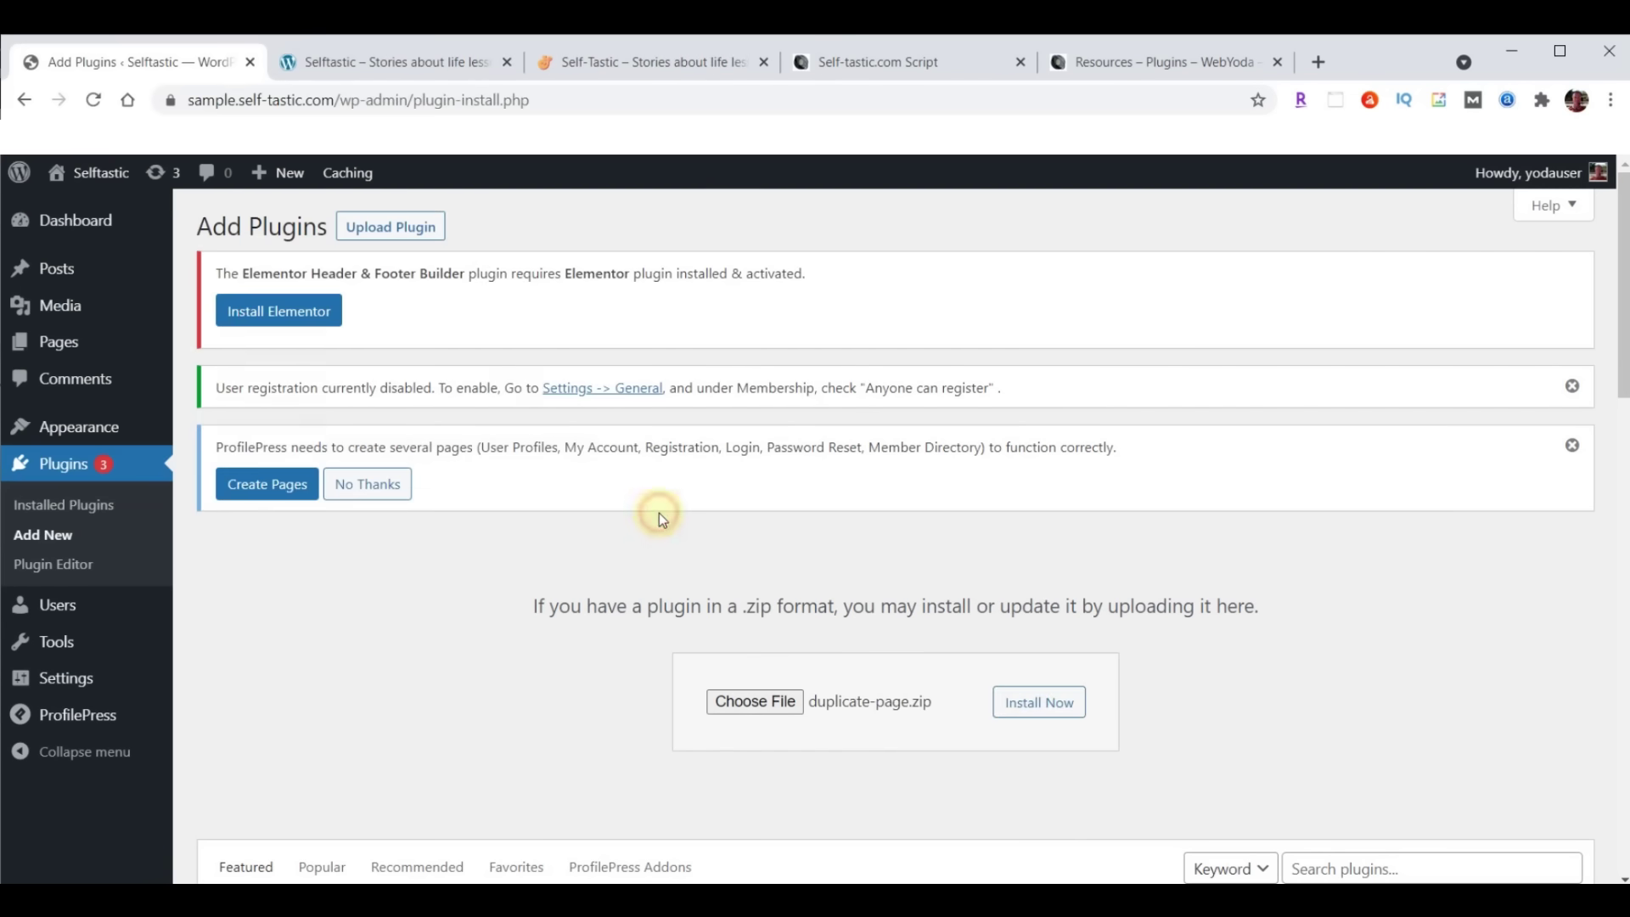
click(1056, 710)
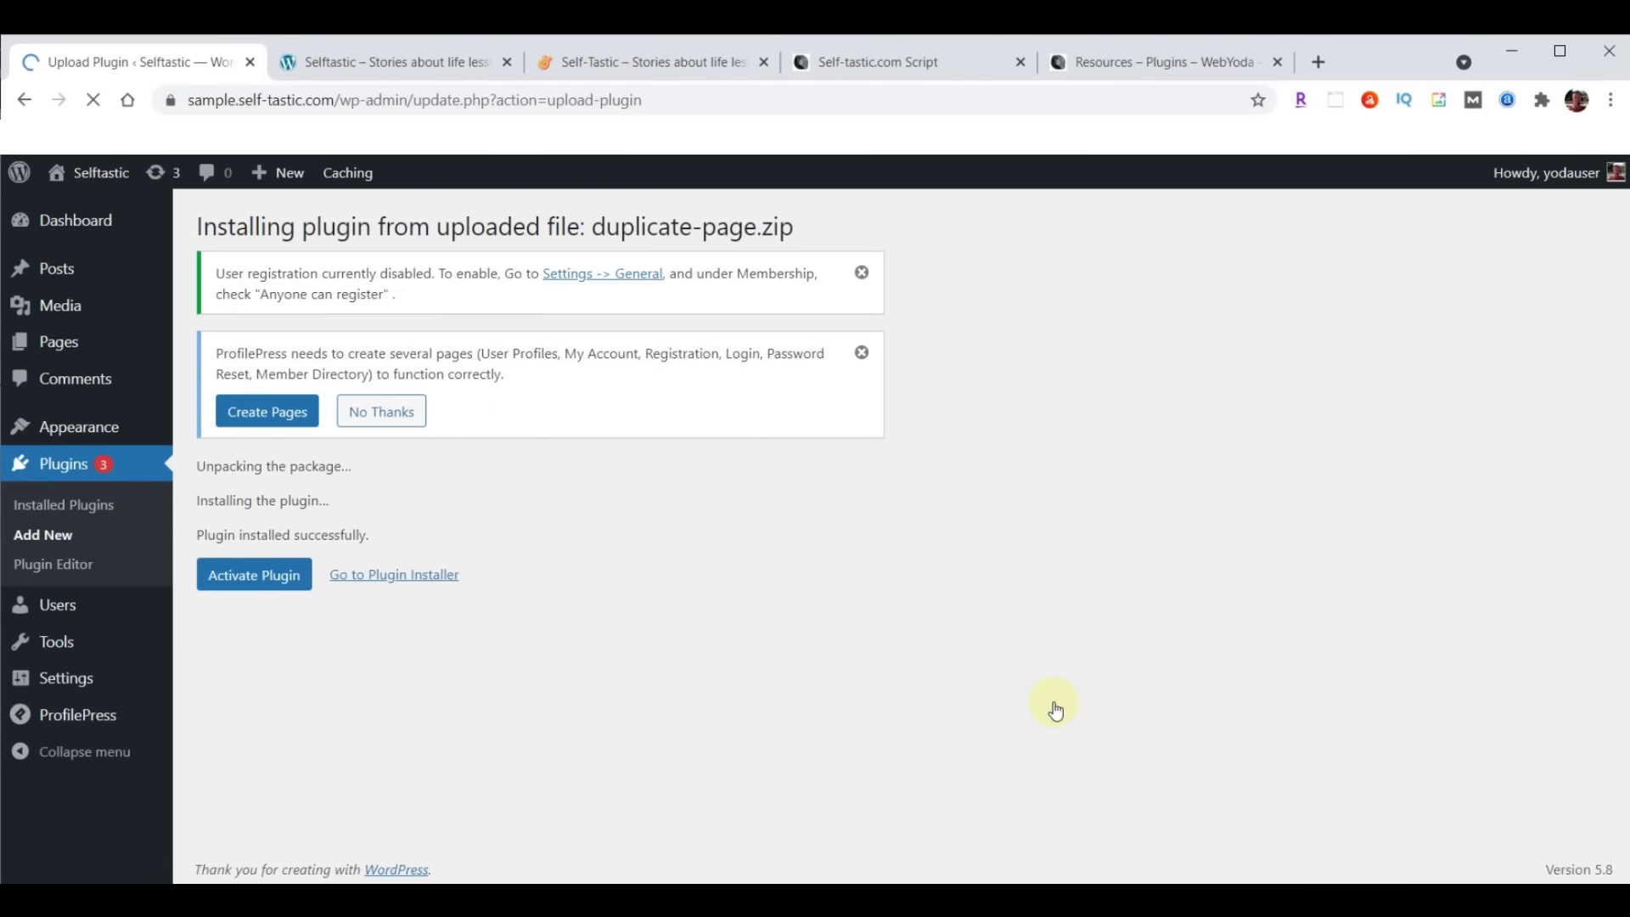
click(244, 586)
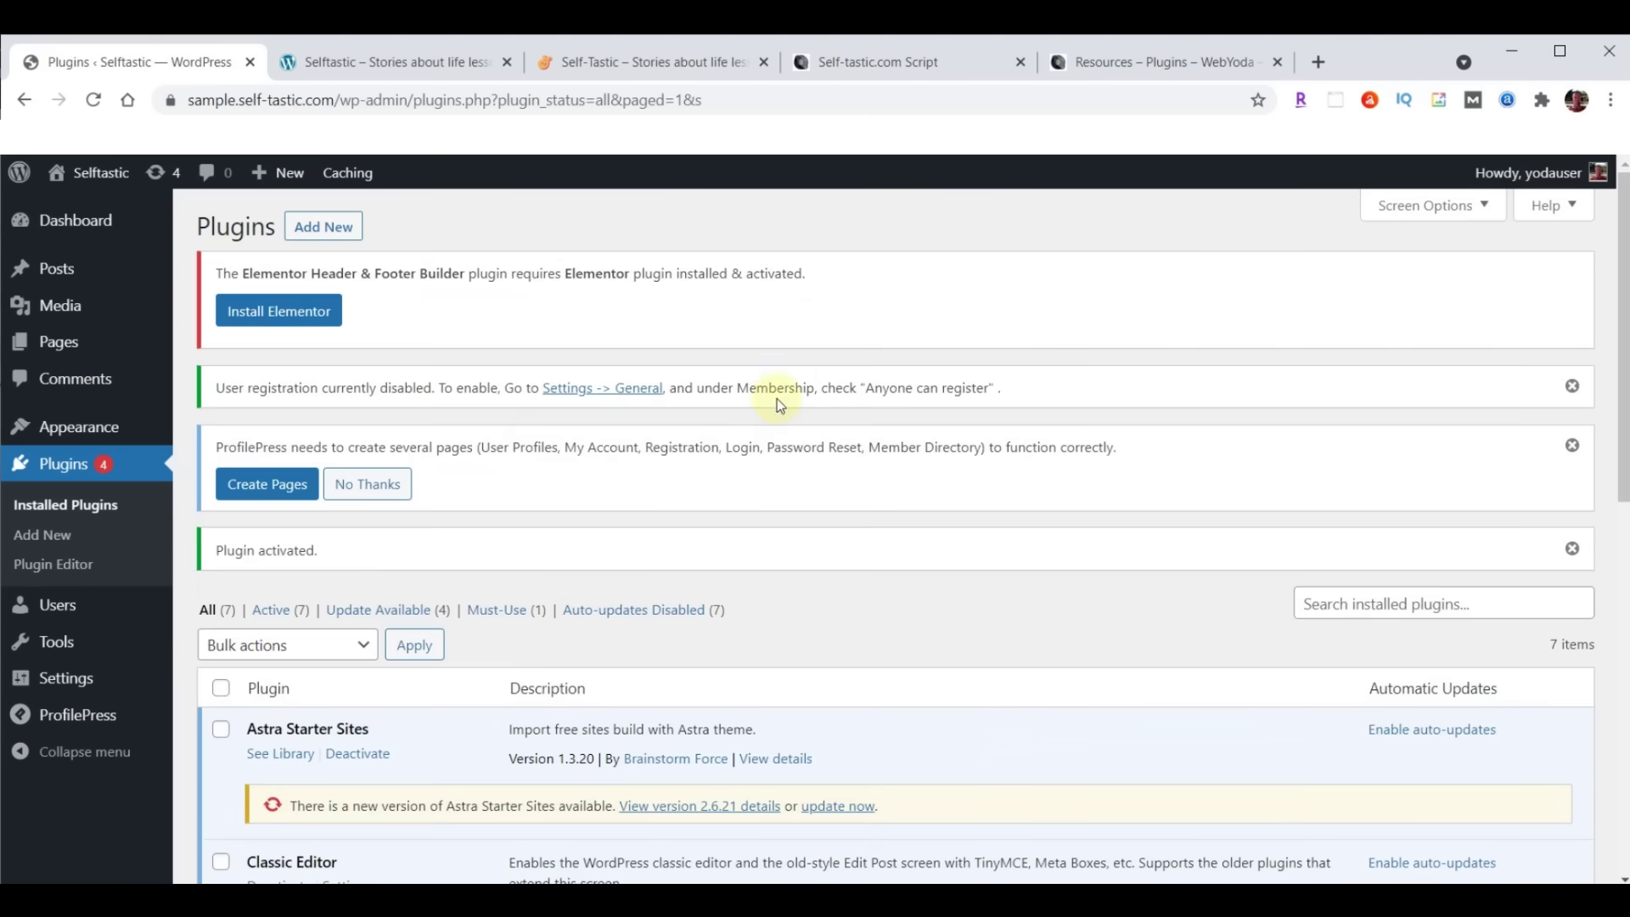
click(866, 62)
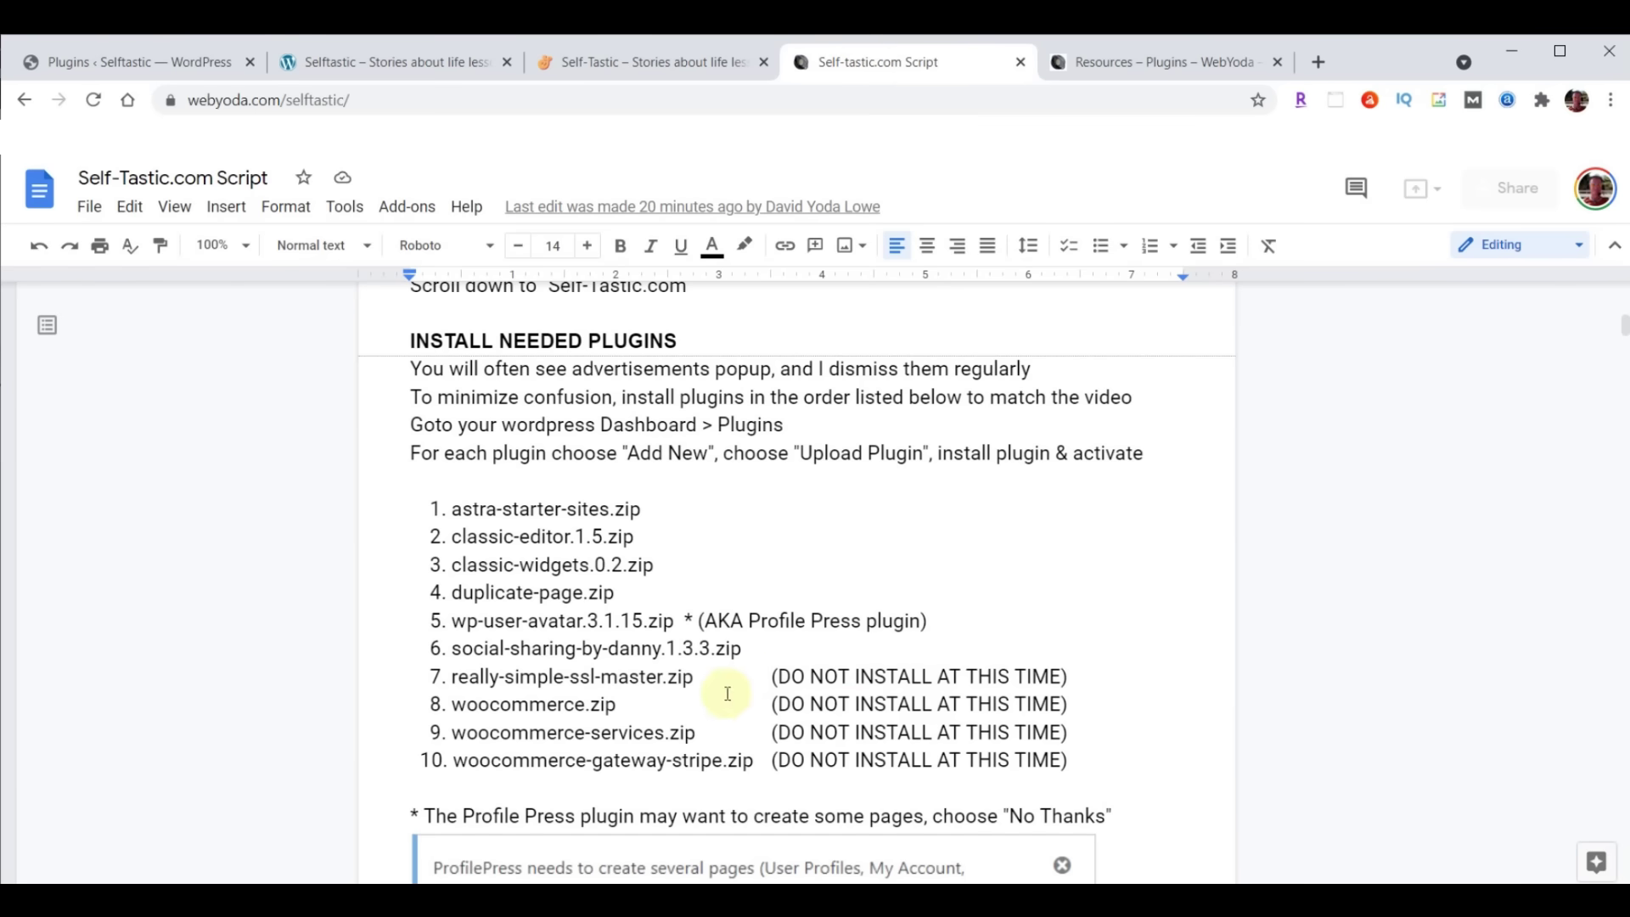
drag(436, 675, 1081, 760)
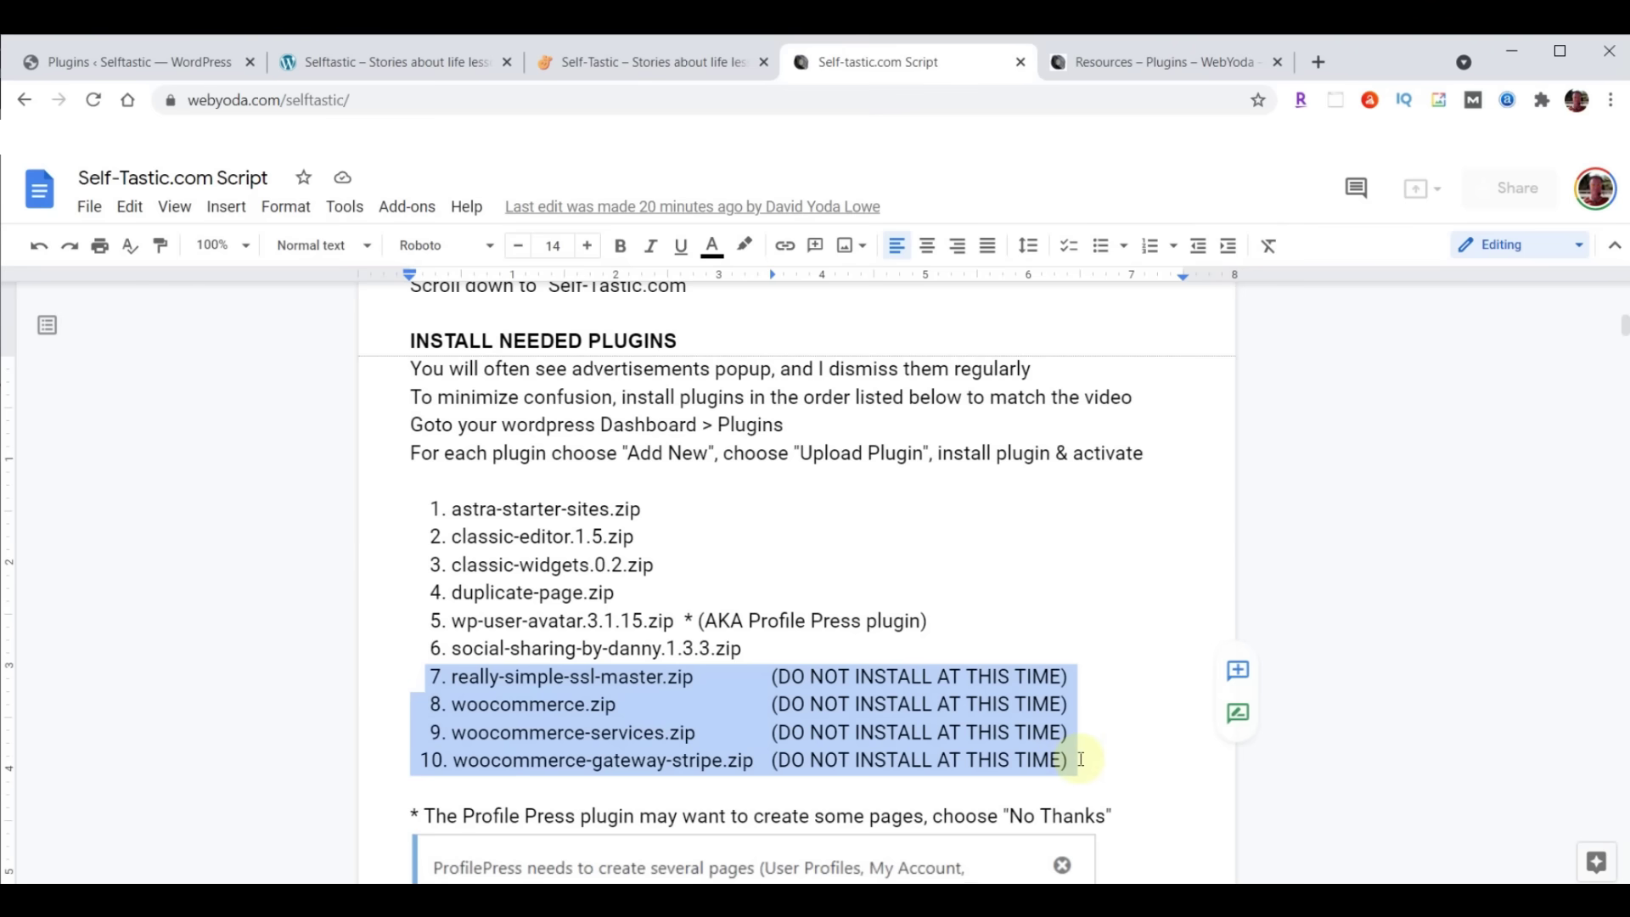
click(632, 732)
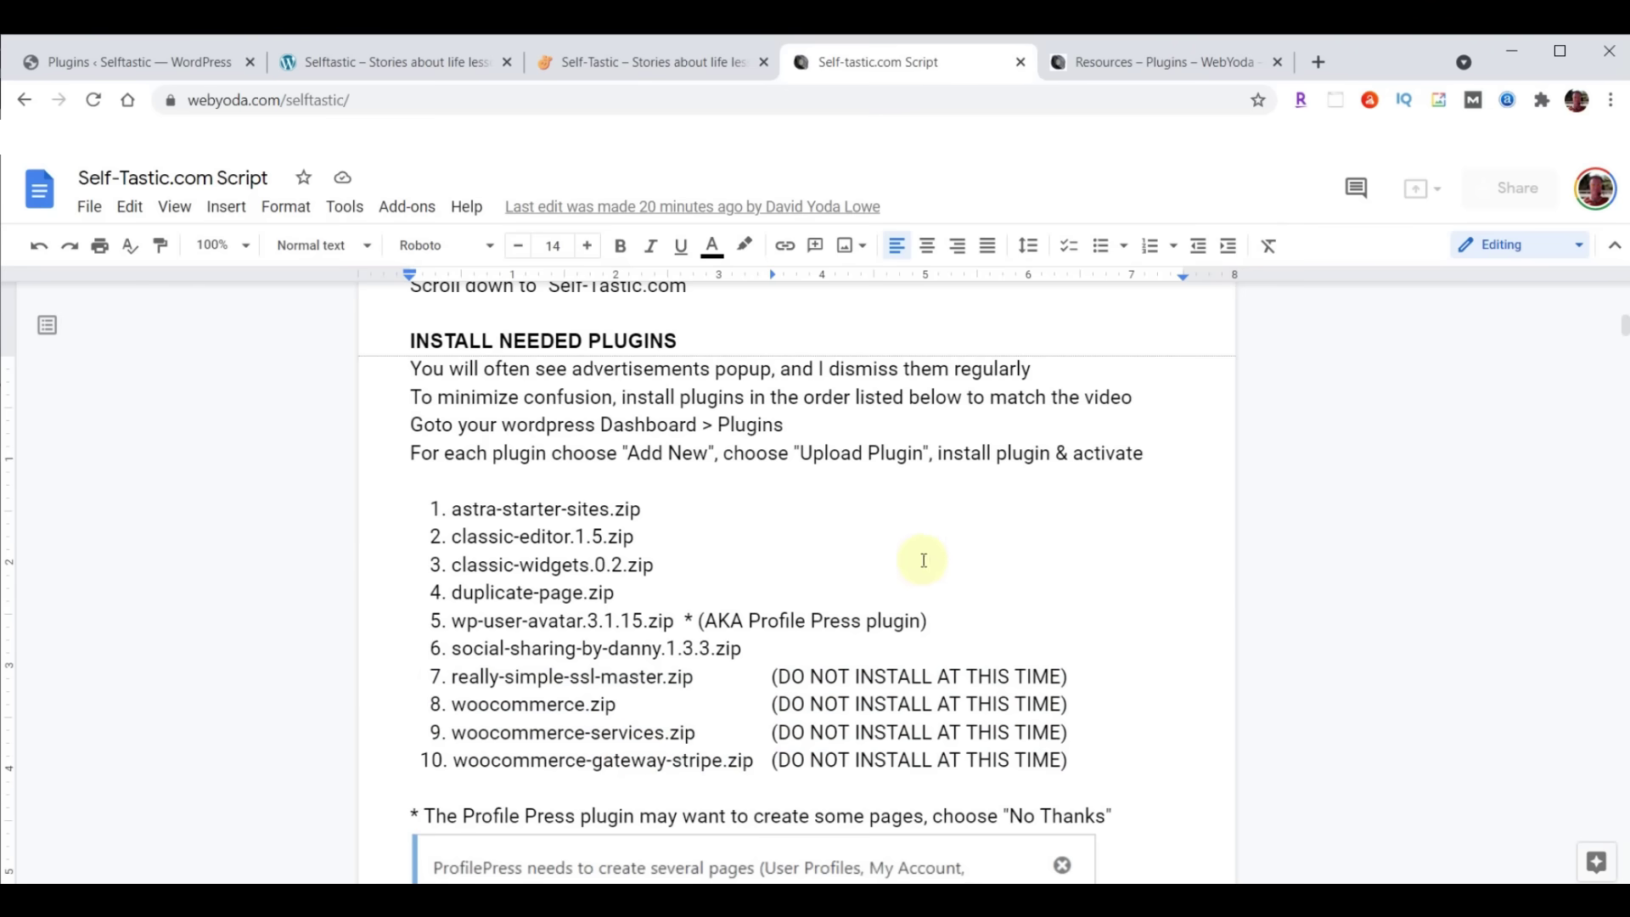
scroll(1047, 537, down, 3)
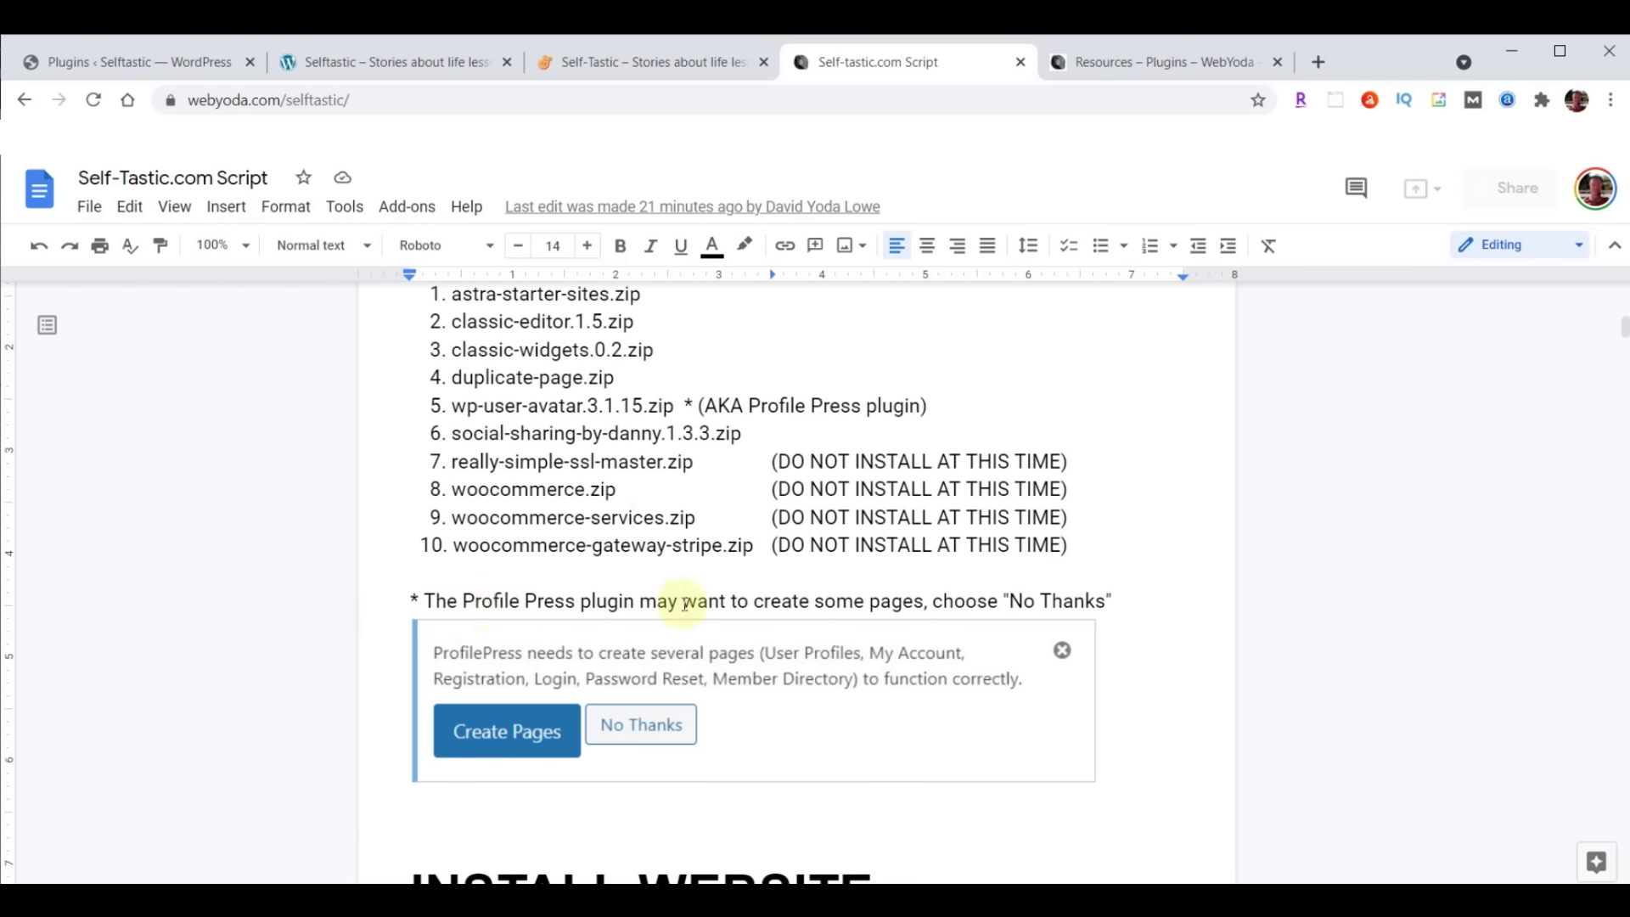
On the WordPress Plugins page, dismiss the user-registration, ProfilePress pages and plugin-activated notices, leaving only Elementor's notice
click(115, 65)
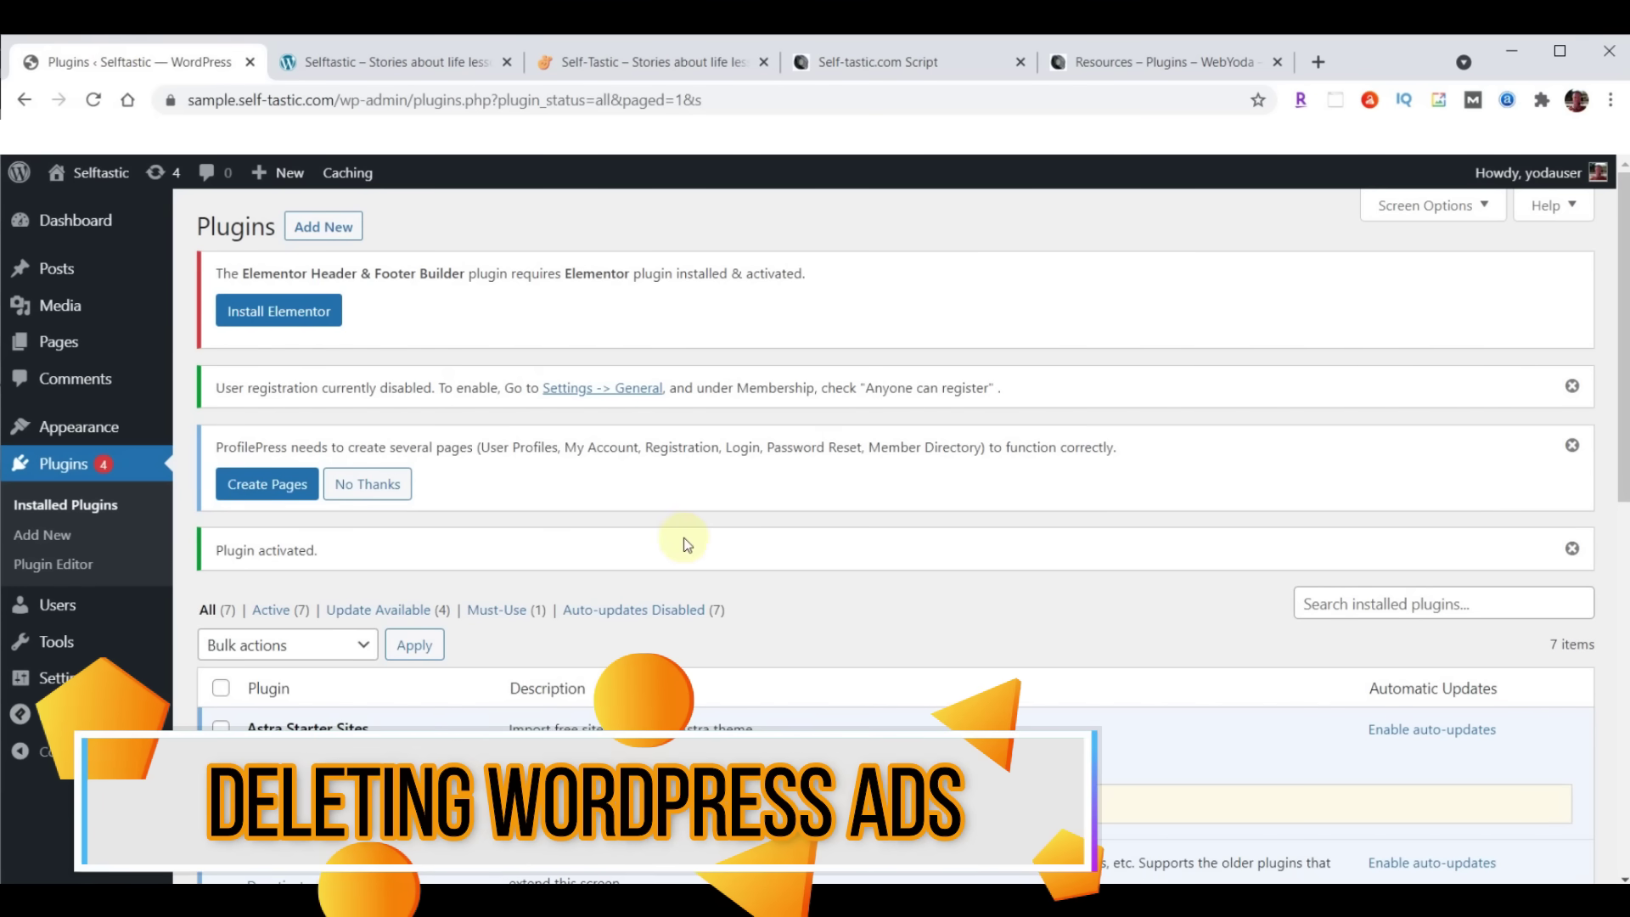
click(1572, 386)
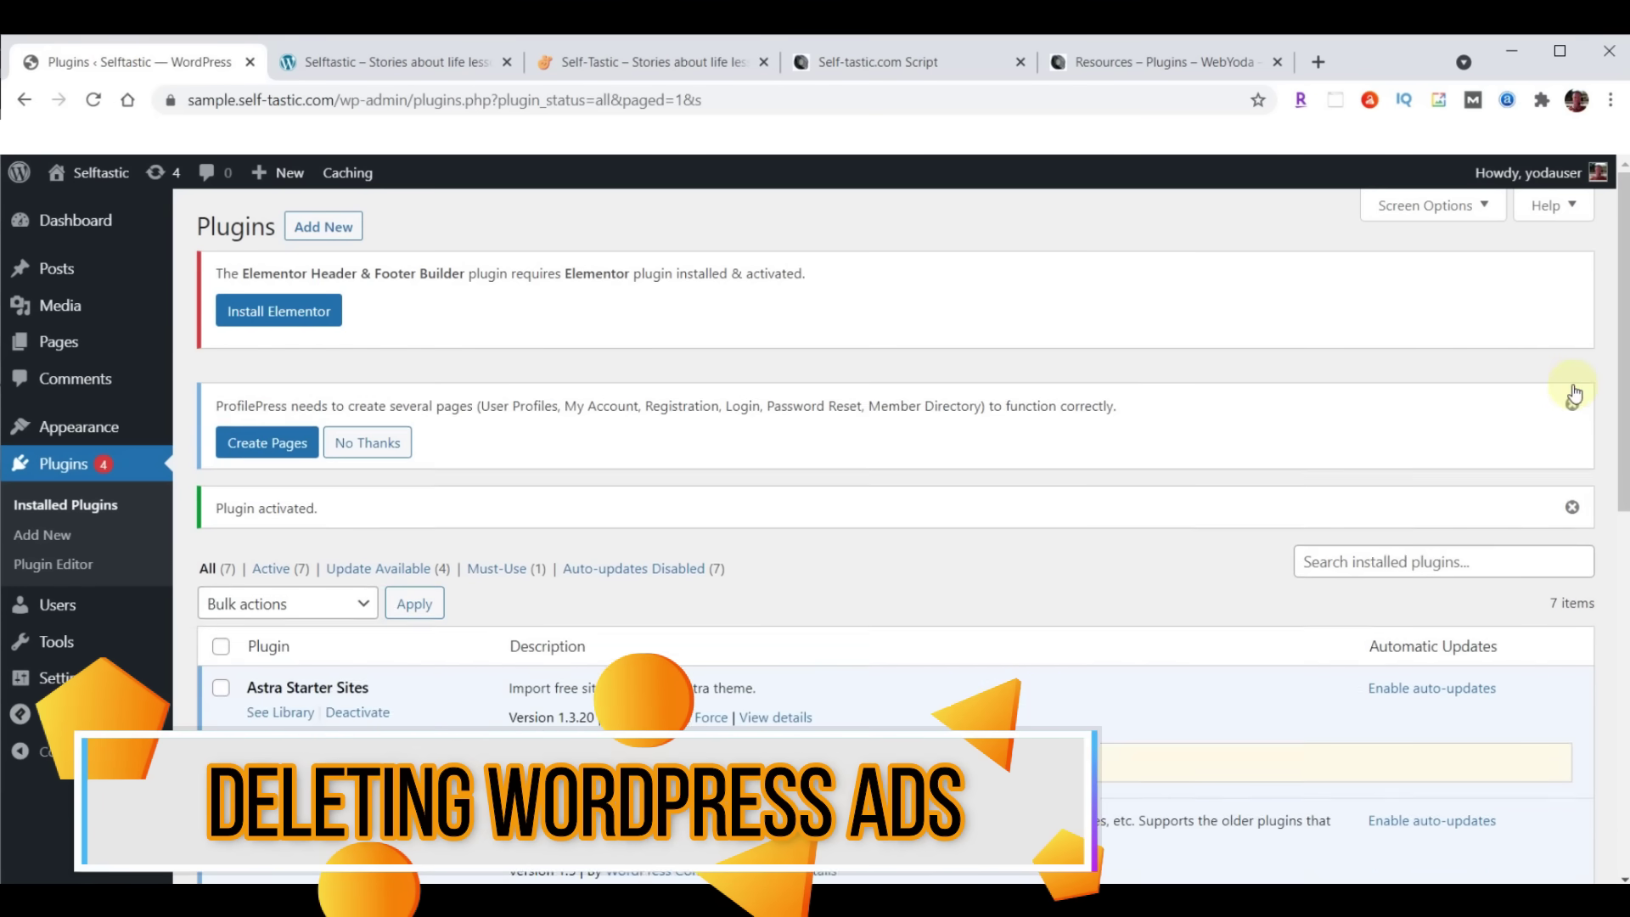
click(1572, 388)
click(1572, 386)
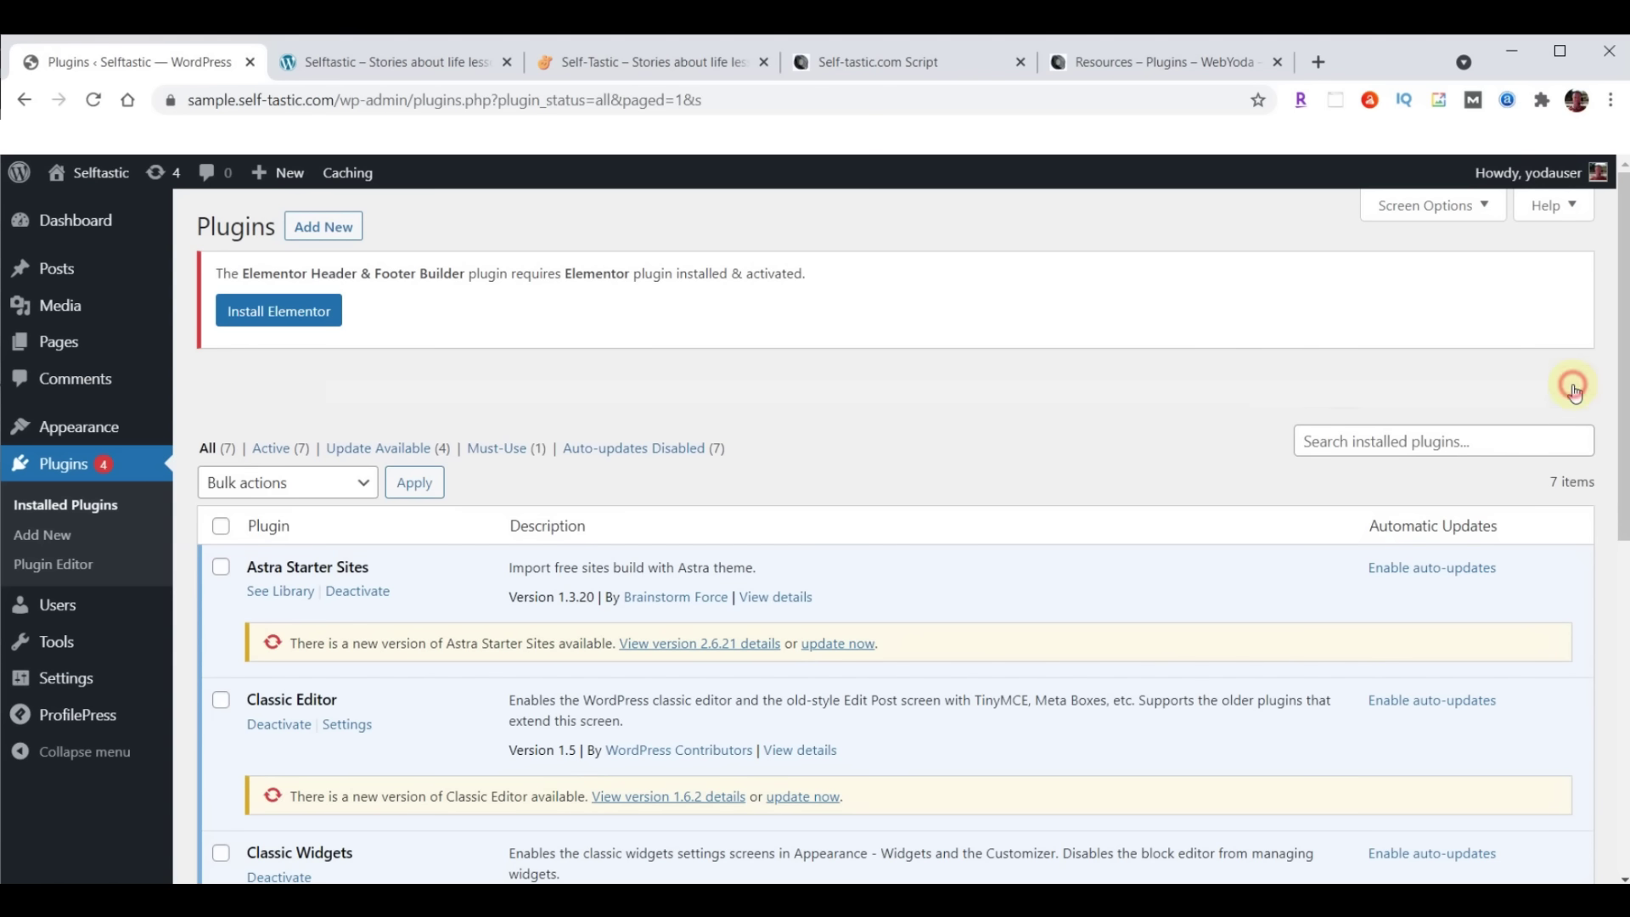
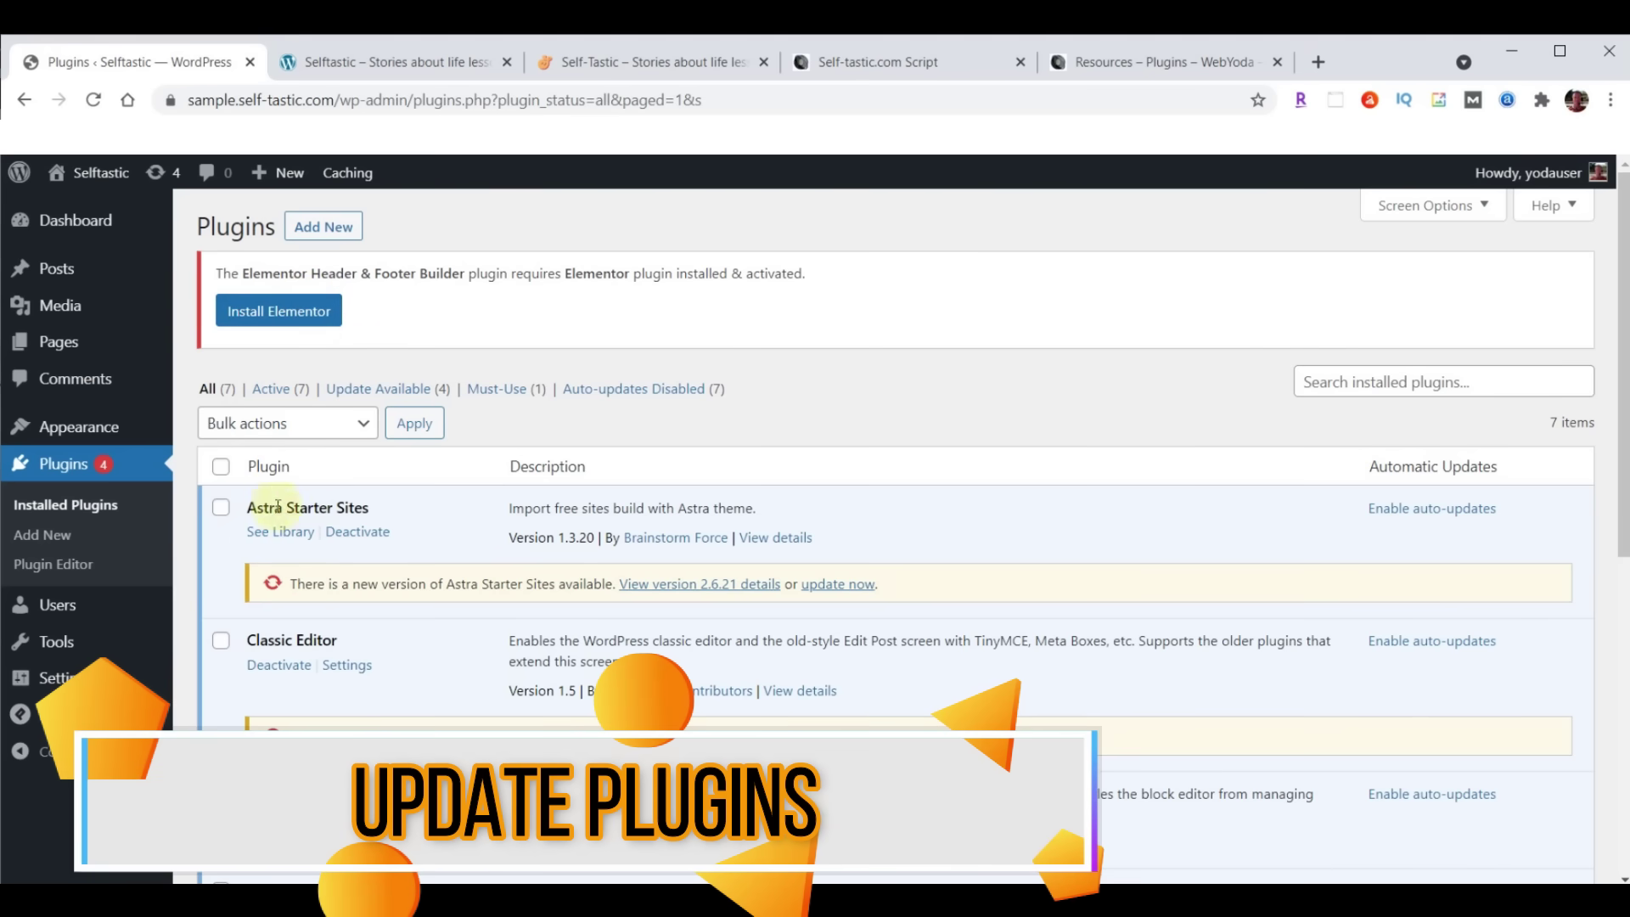
Bulk-update all selected plugins, then try opening the Astra Starter Sites library
click(221, 469)
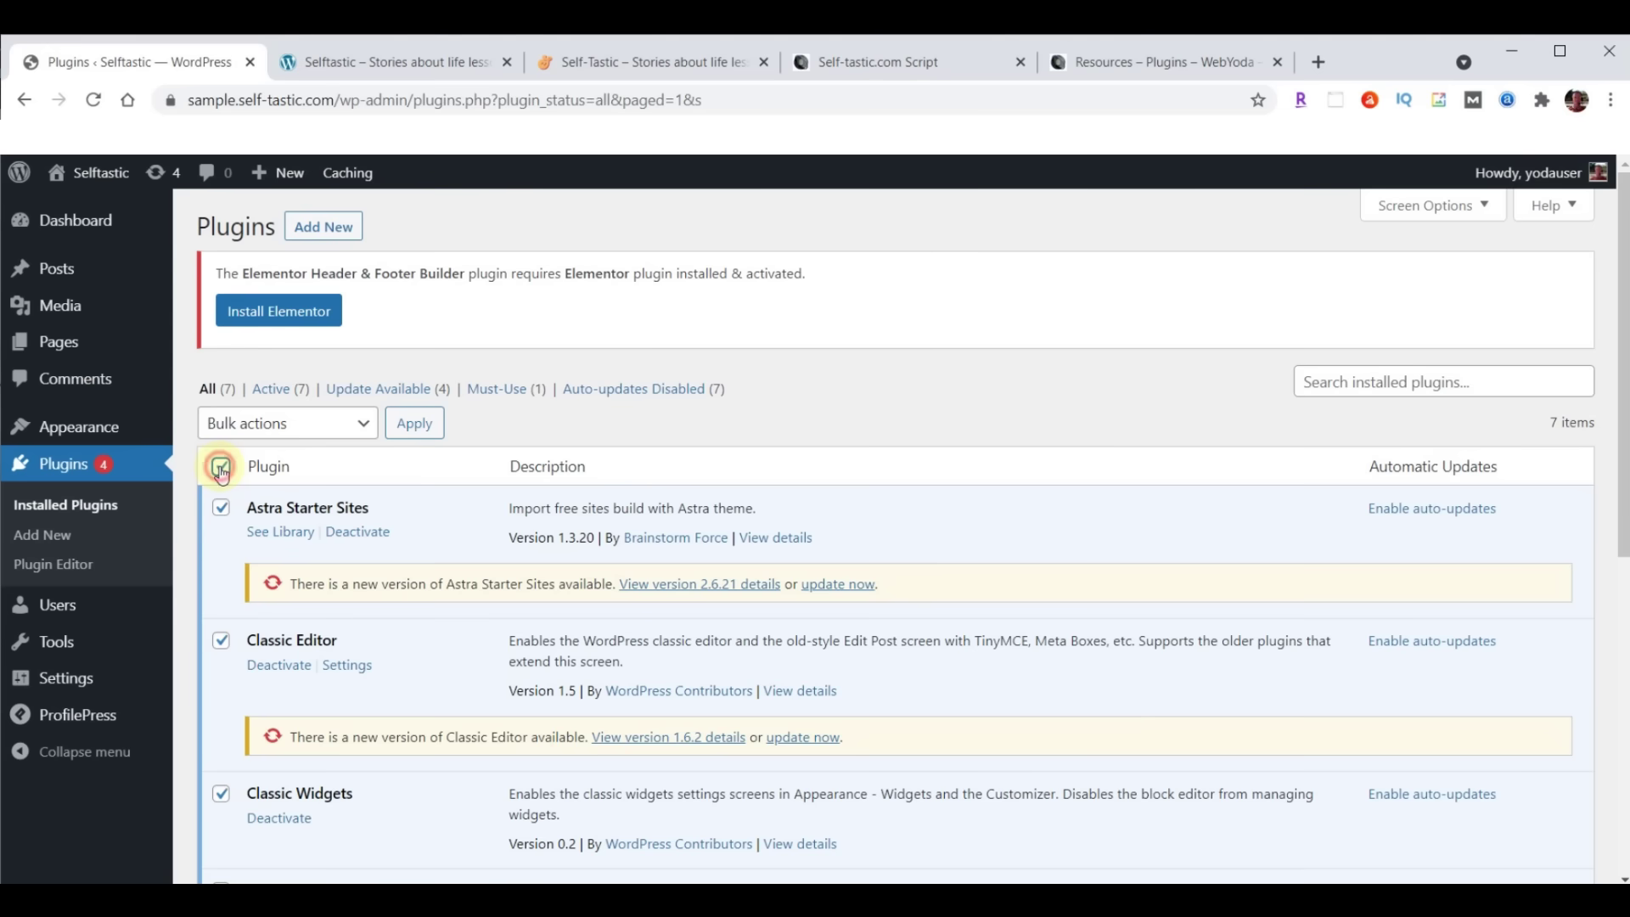
click(257, 423)
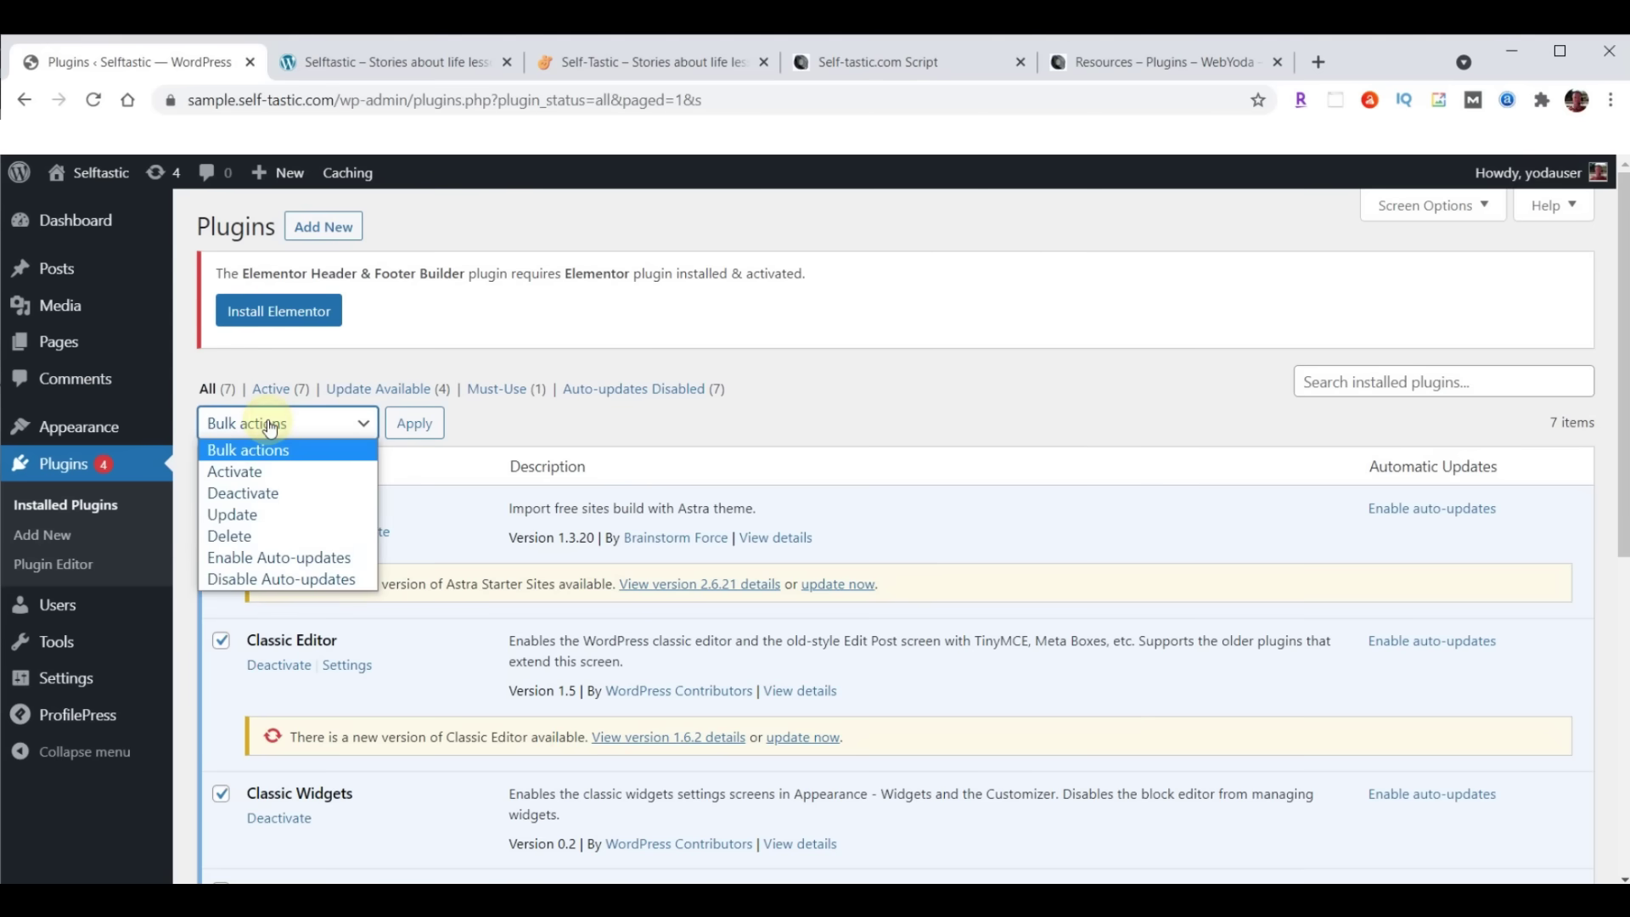
click(252, 515)
click(418, 423)
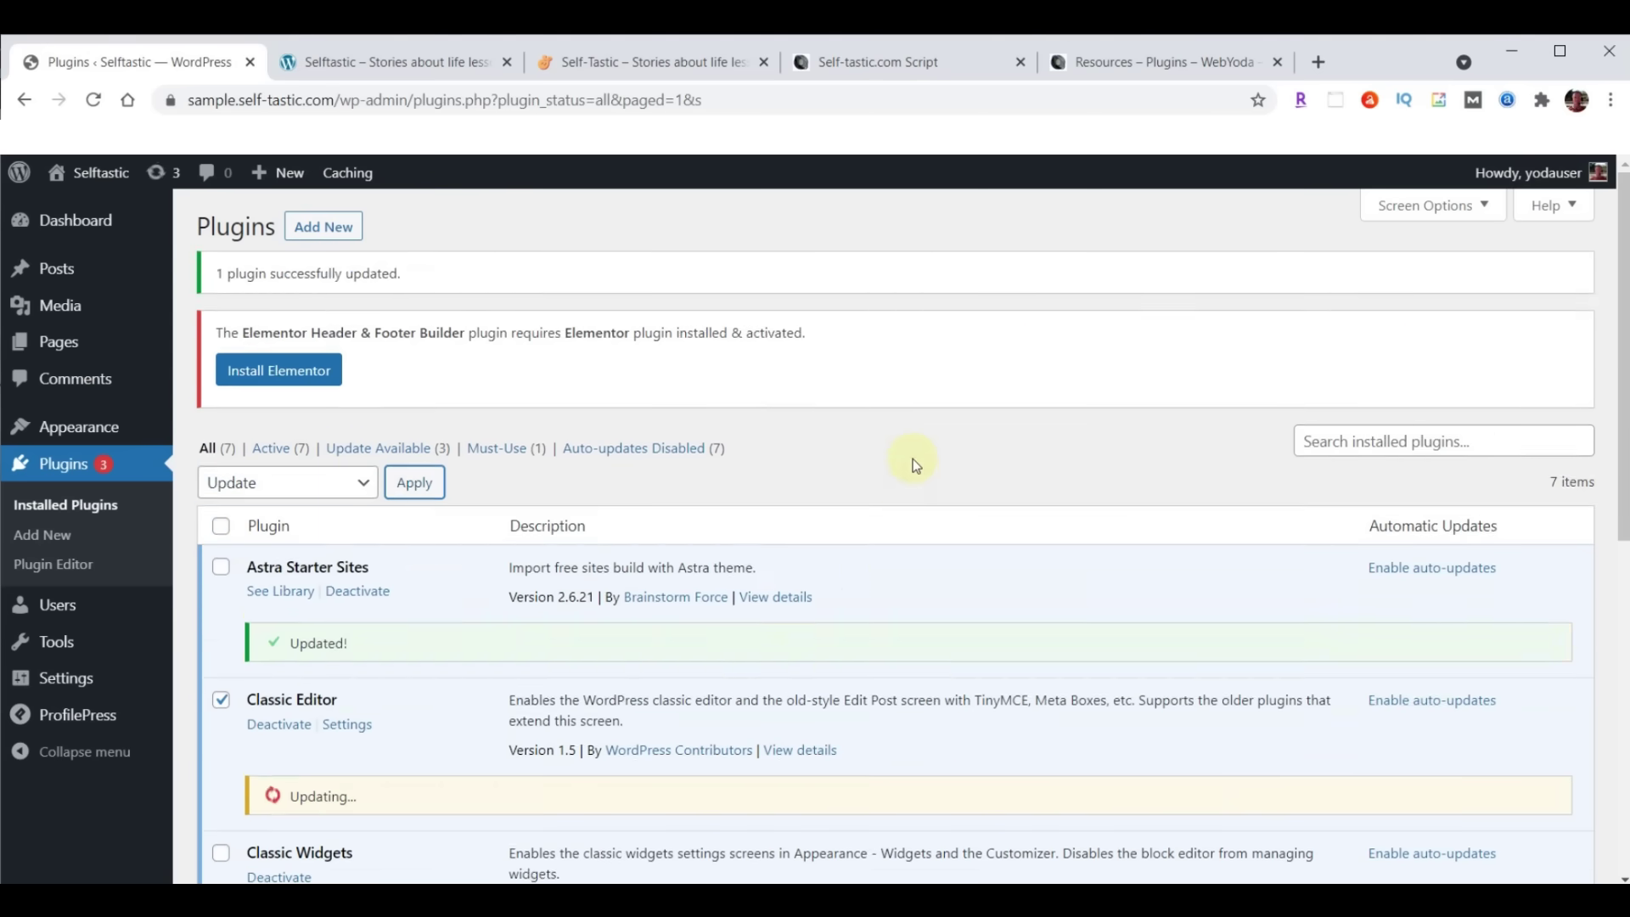
scroll(914, 464, down, 6)
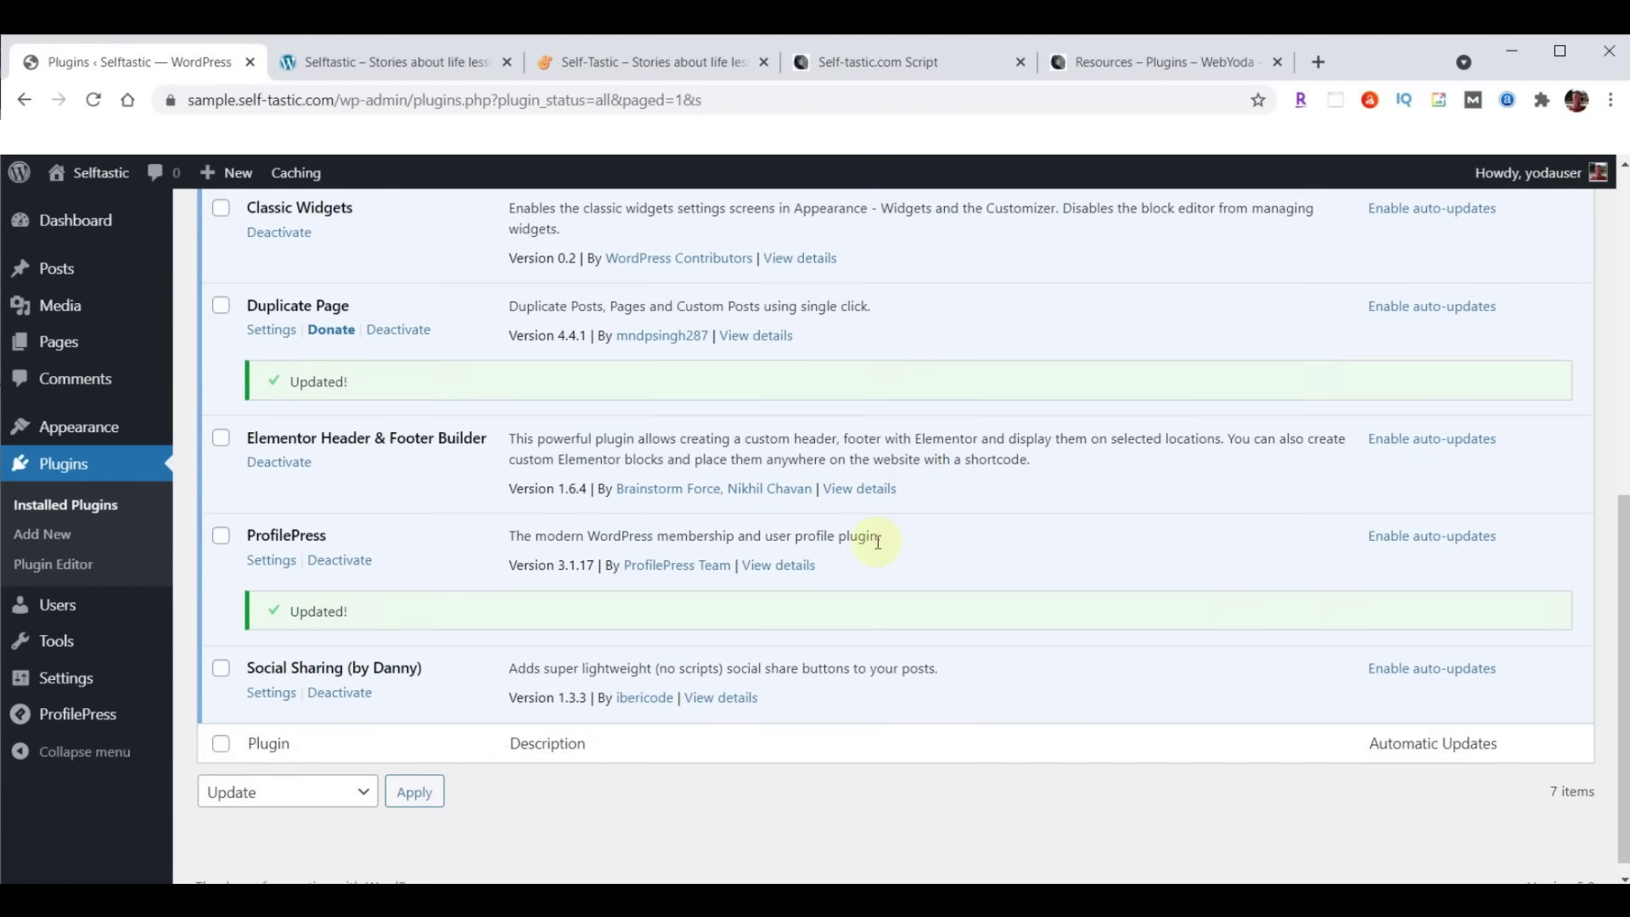
scroll(849, 561, up, 6)
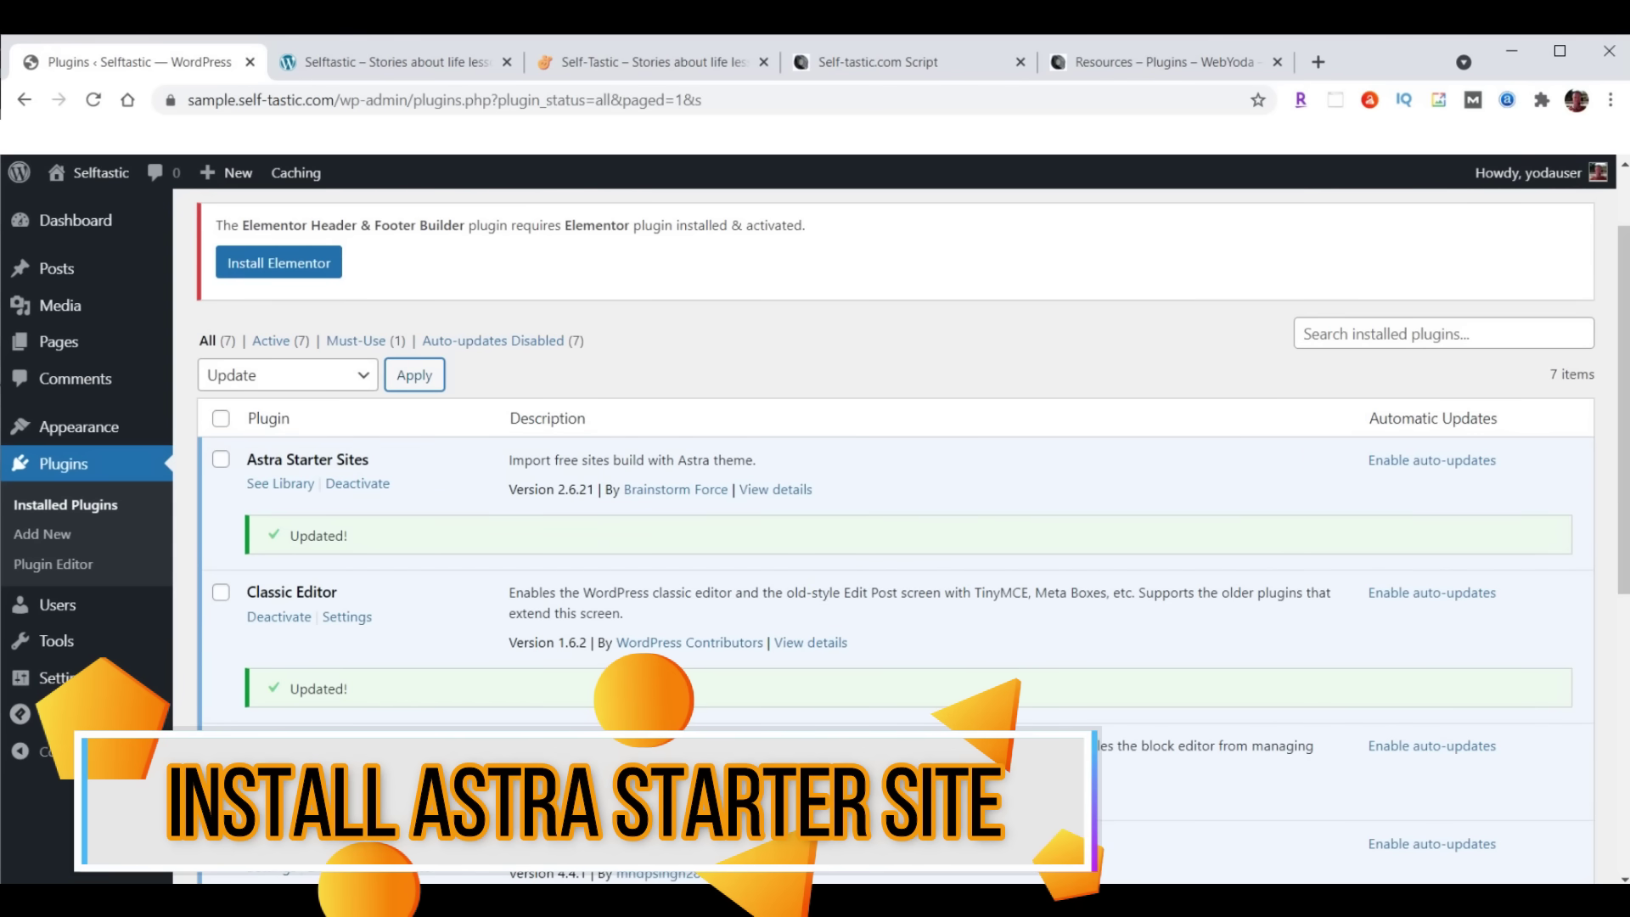
click(281, 484)
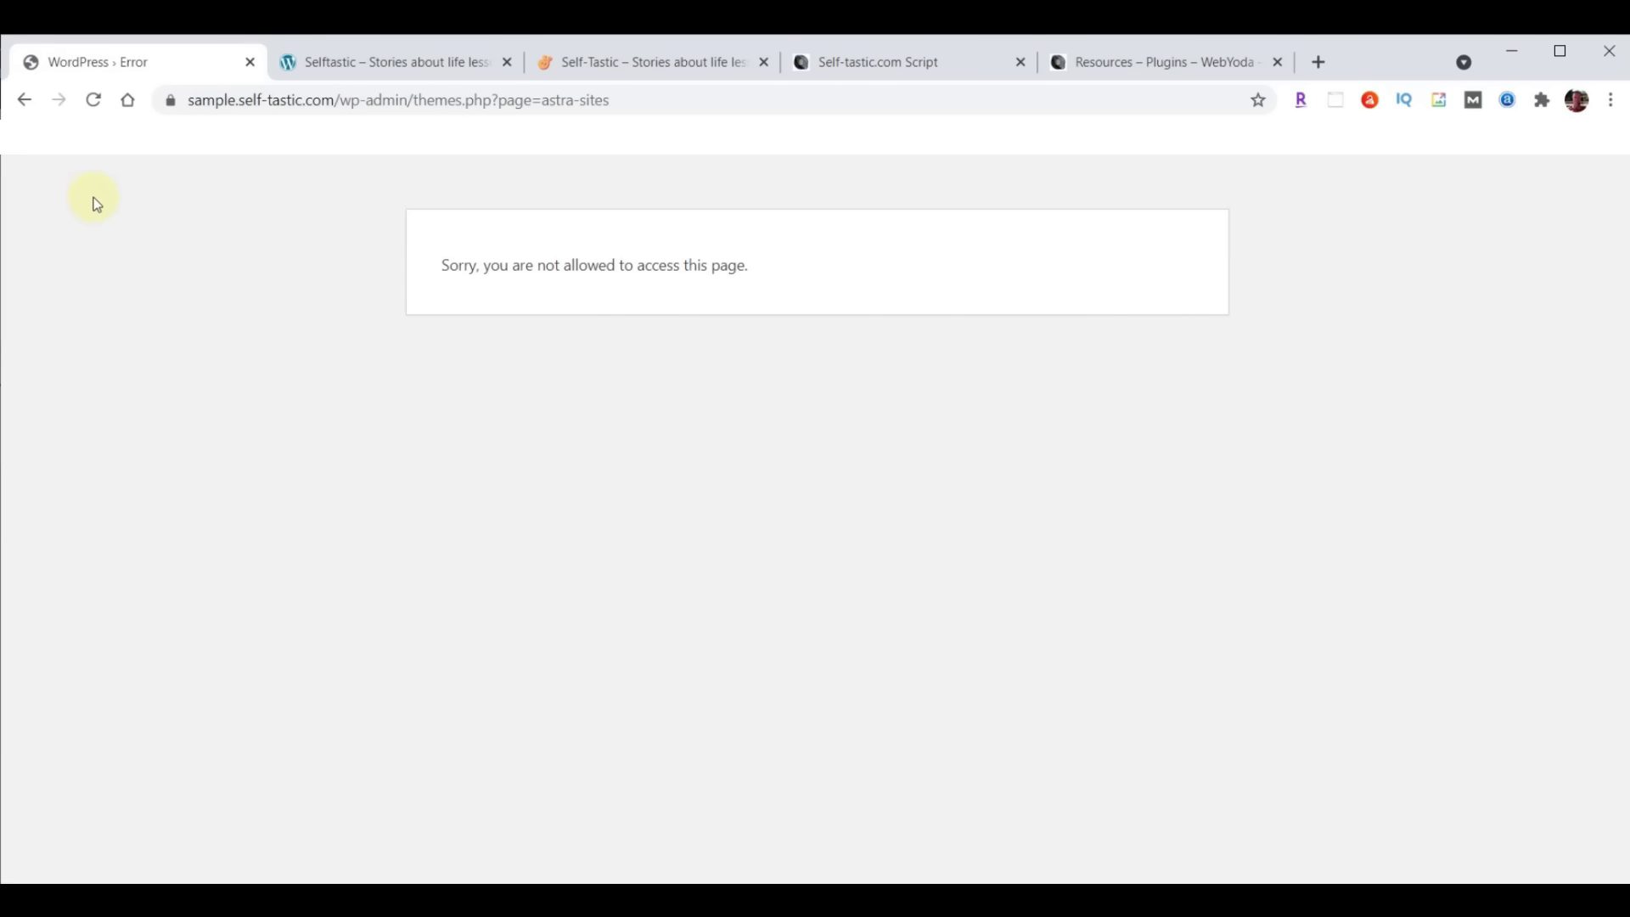
Back on the Plugins list, open the Starter Templates library via See Library
click(25, 101)
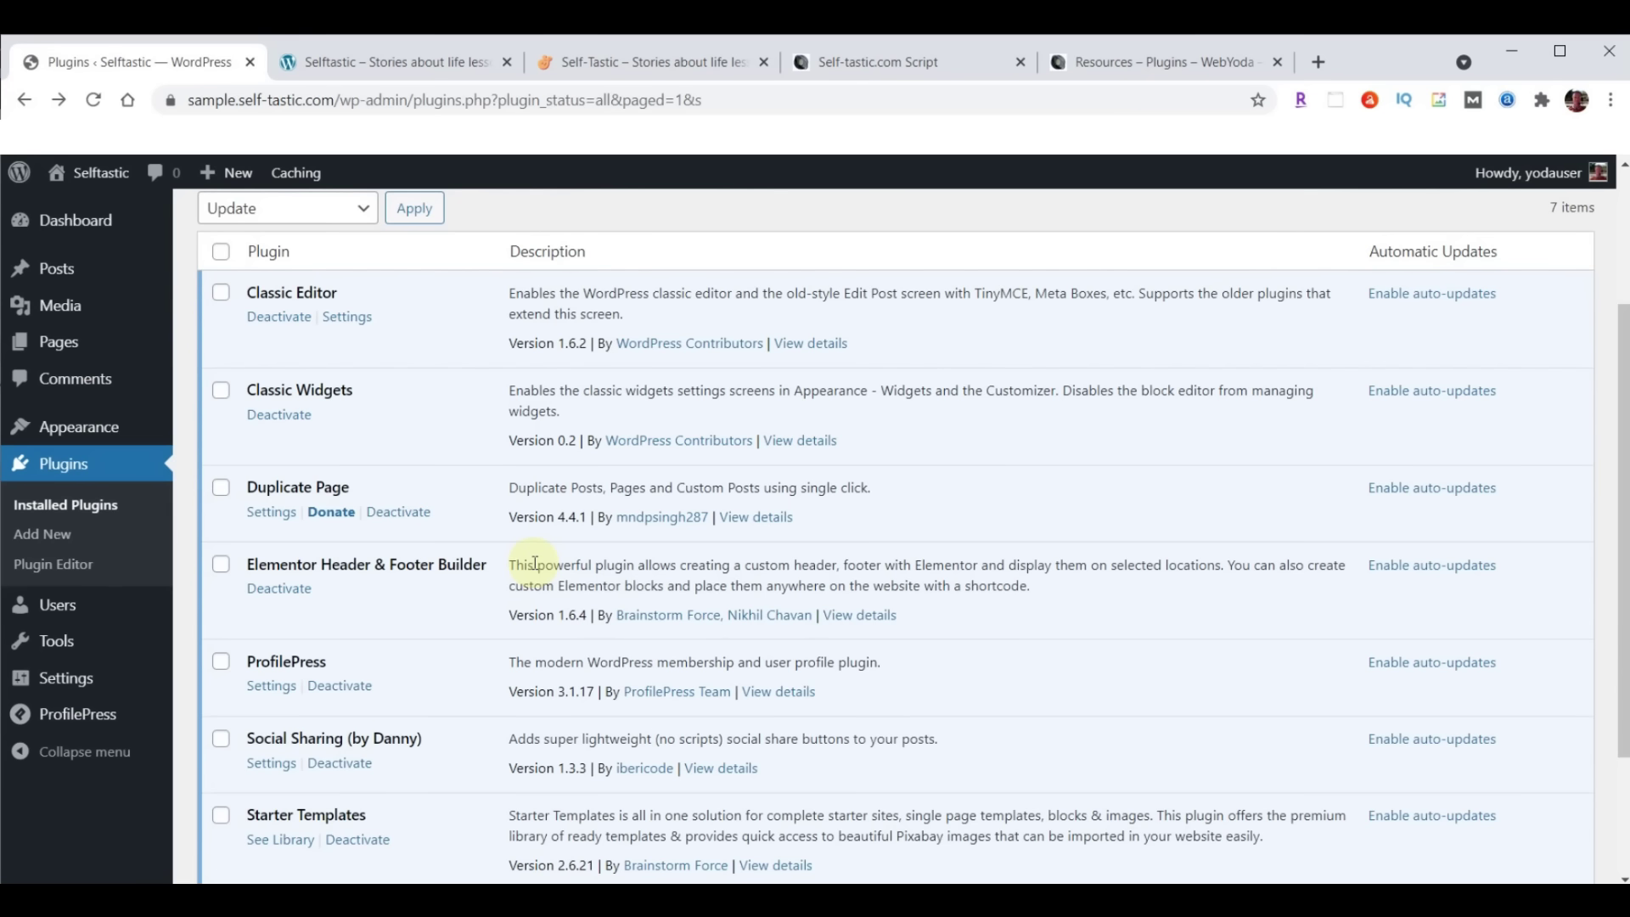
scroll(535, 562, down, 3)
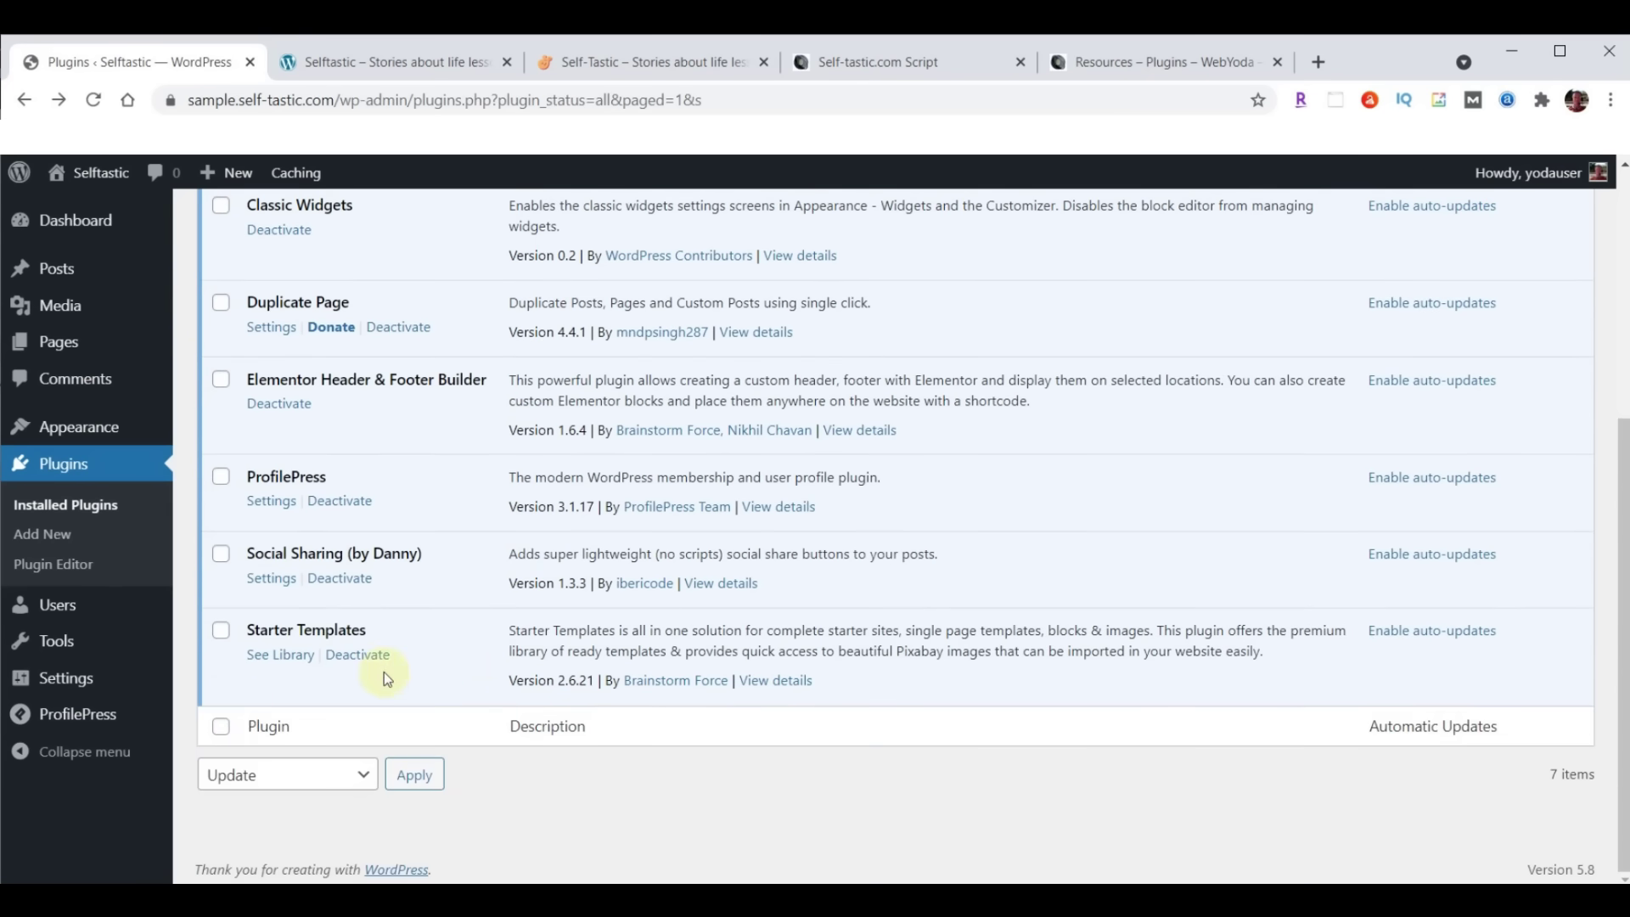
click(281, 661)
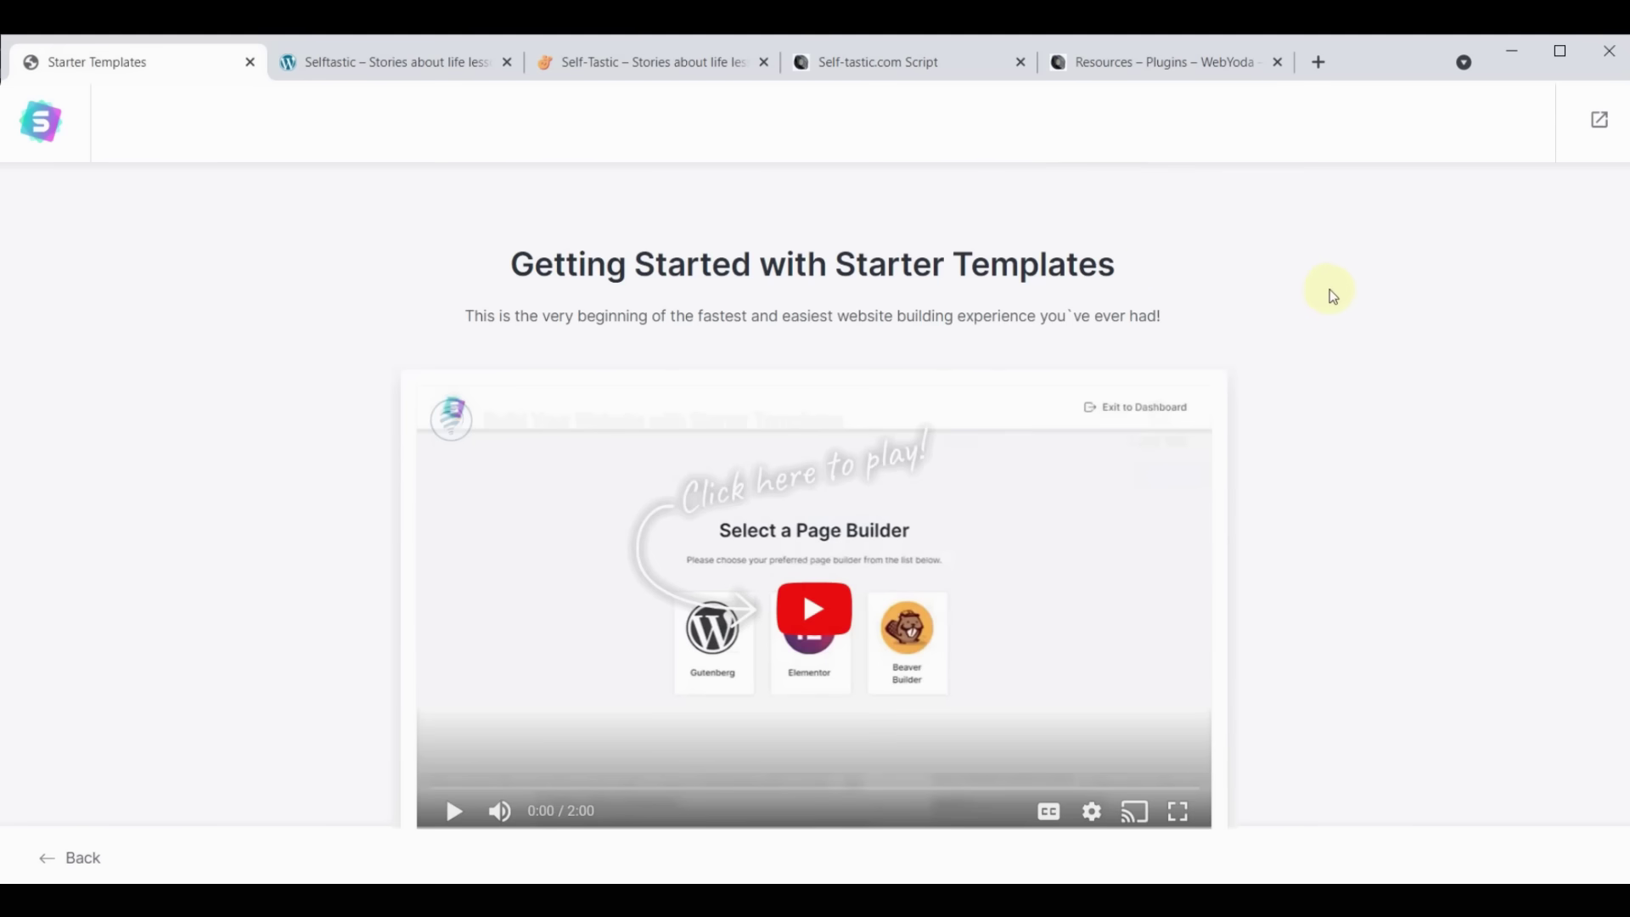
Start building the website from templates with Elementor as the page builder
scroll(1341, 297, down, 2)
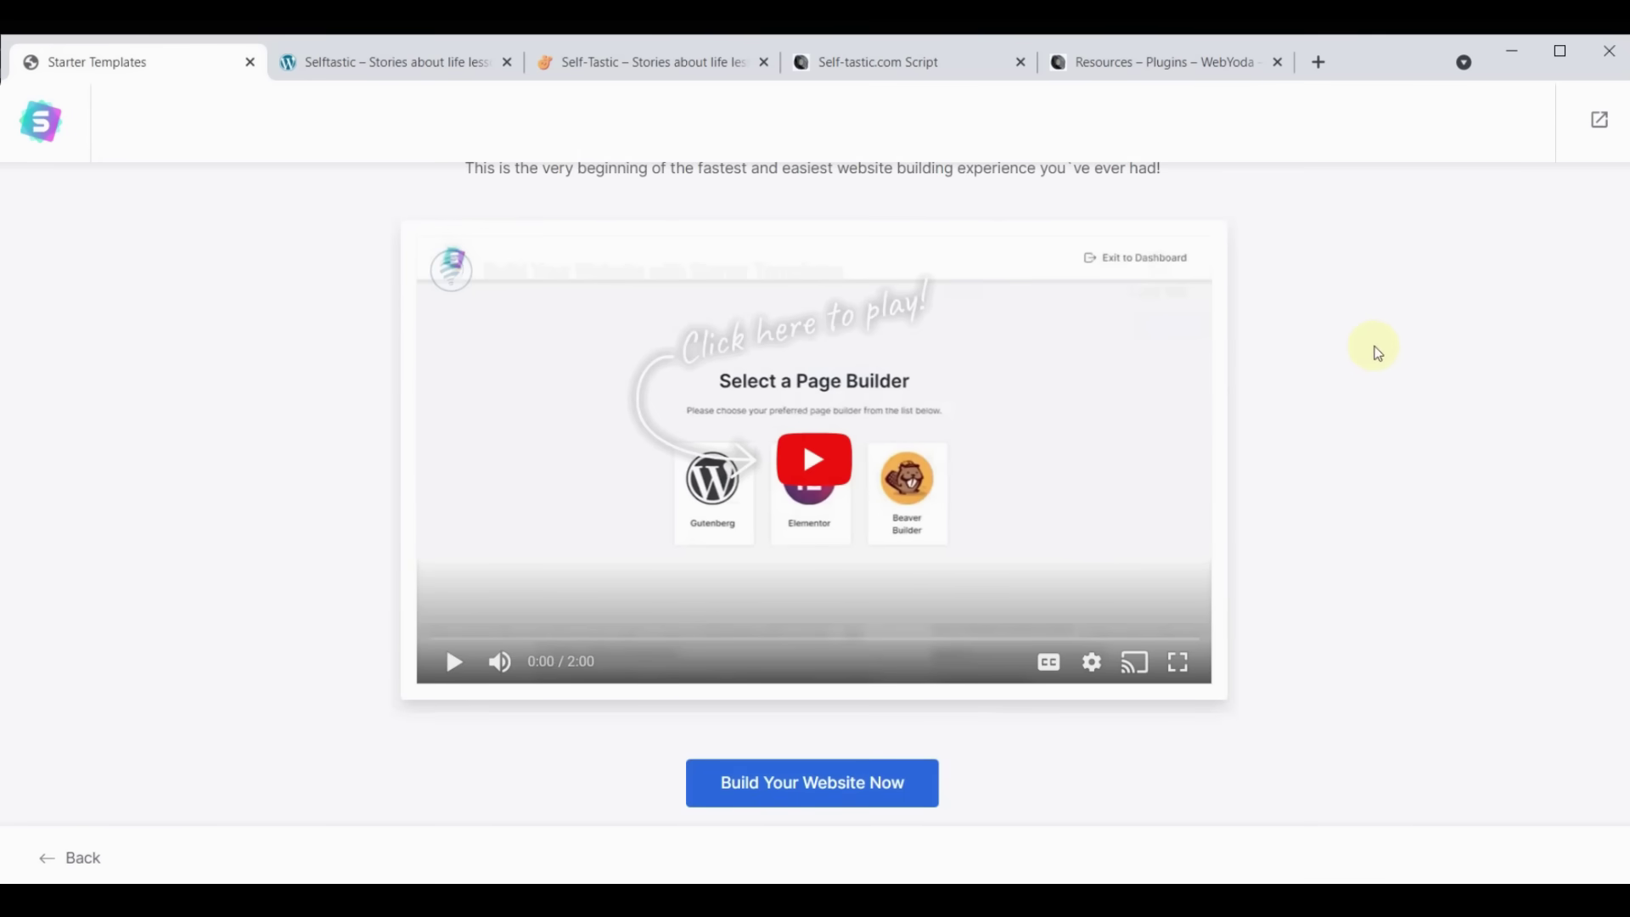
click(834, 781)
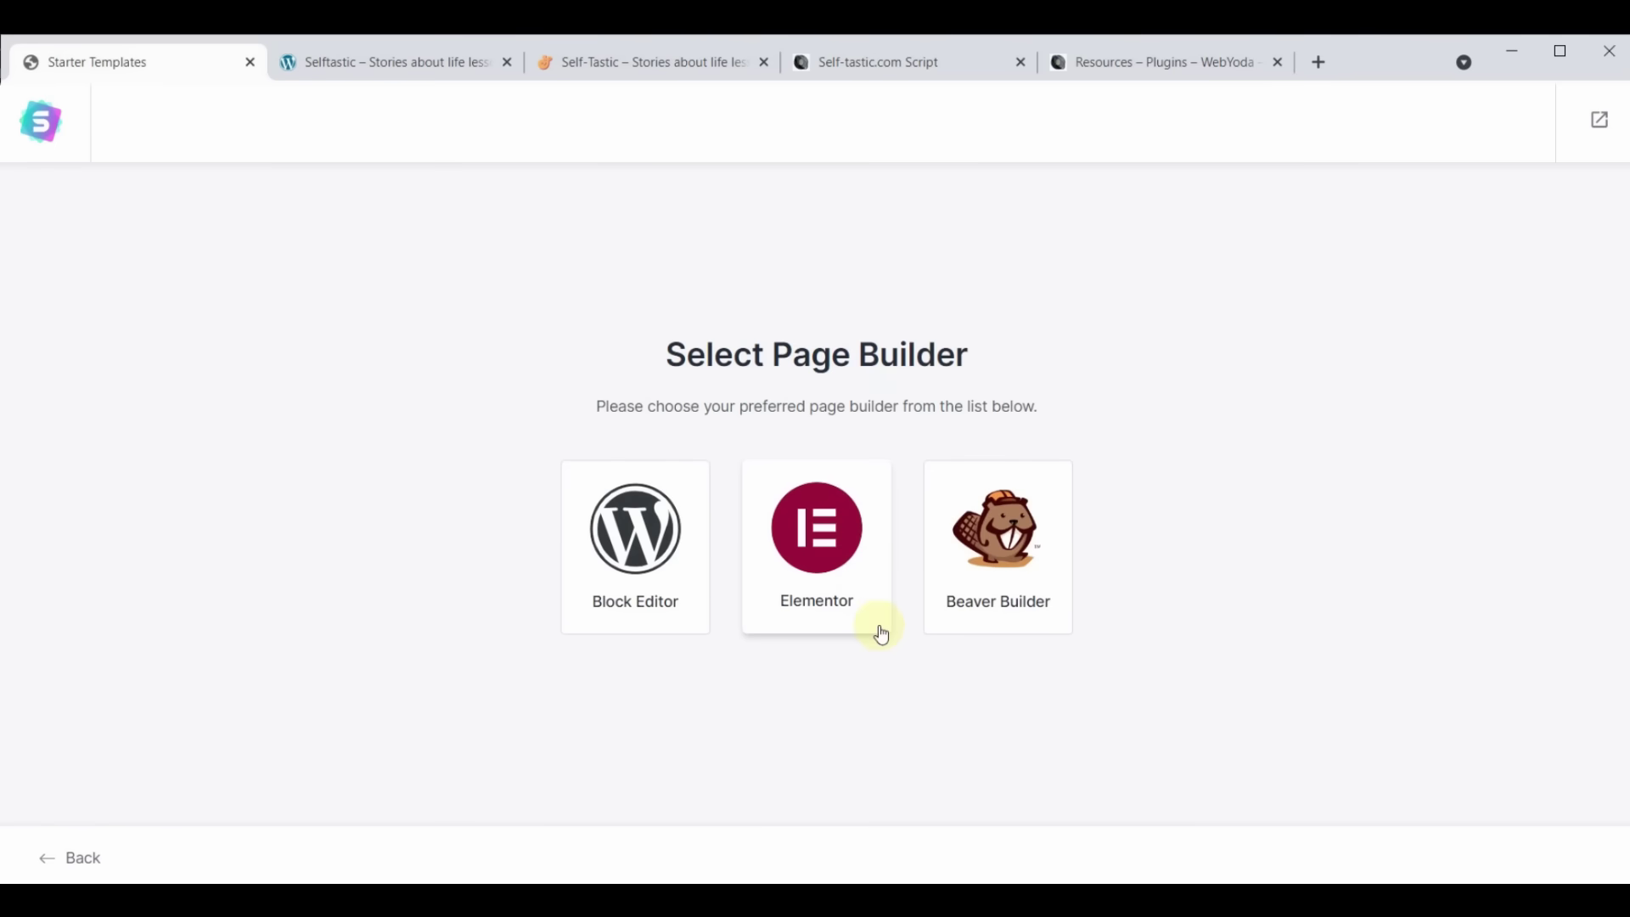
click(822, 531)
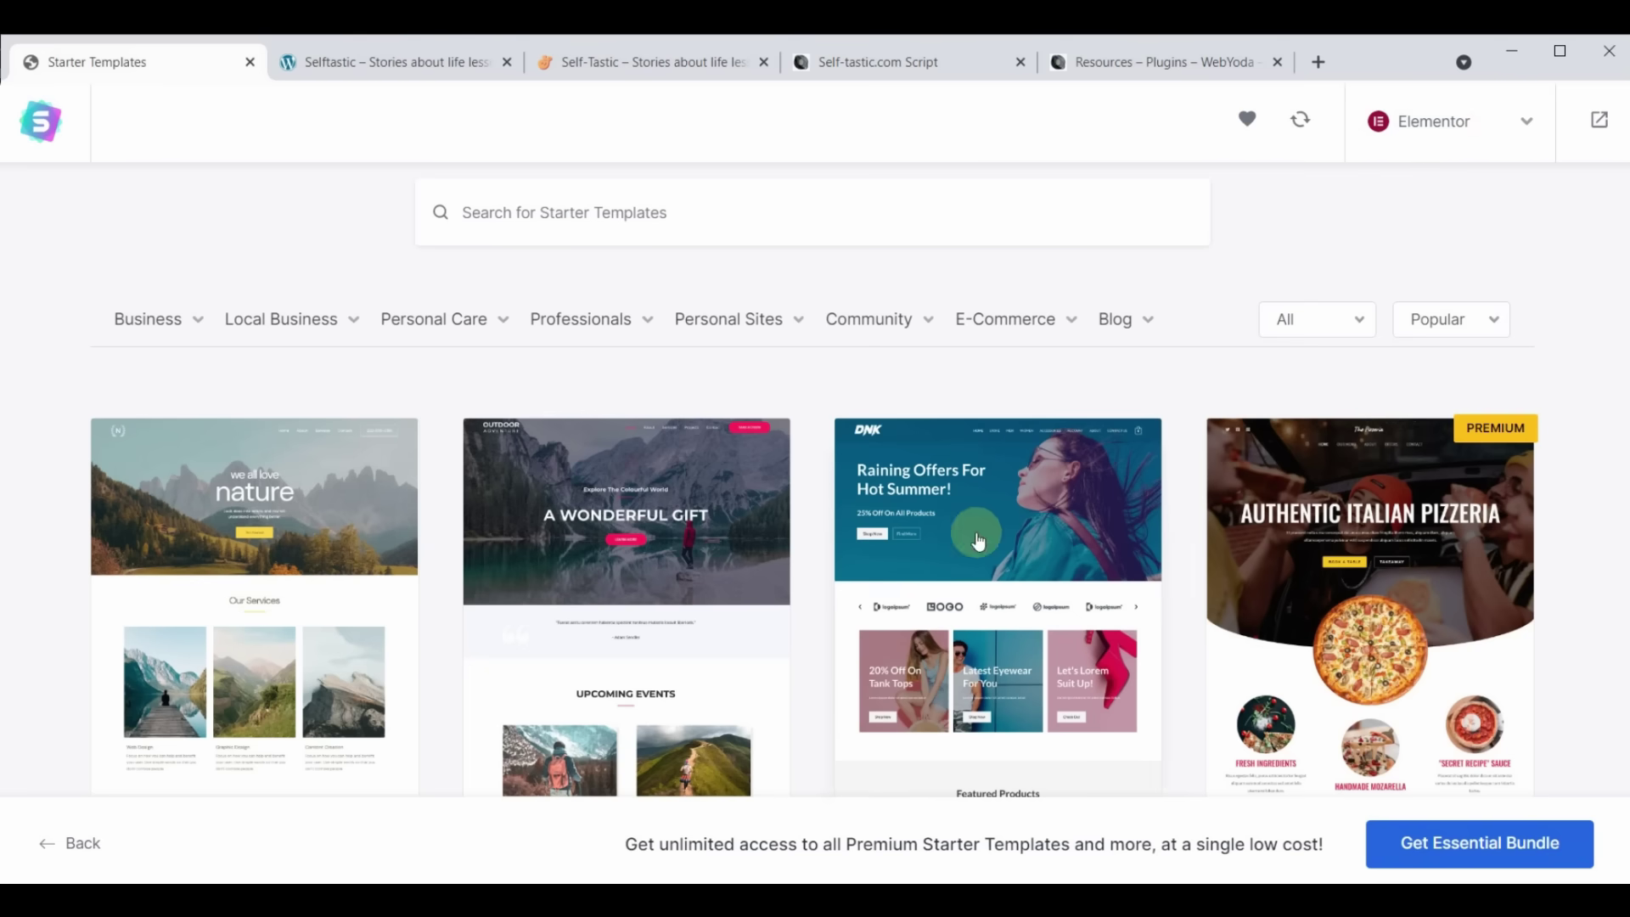
scroll(976, 535, down, 10)
scroll(978, 541, down, 15)
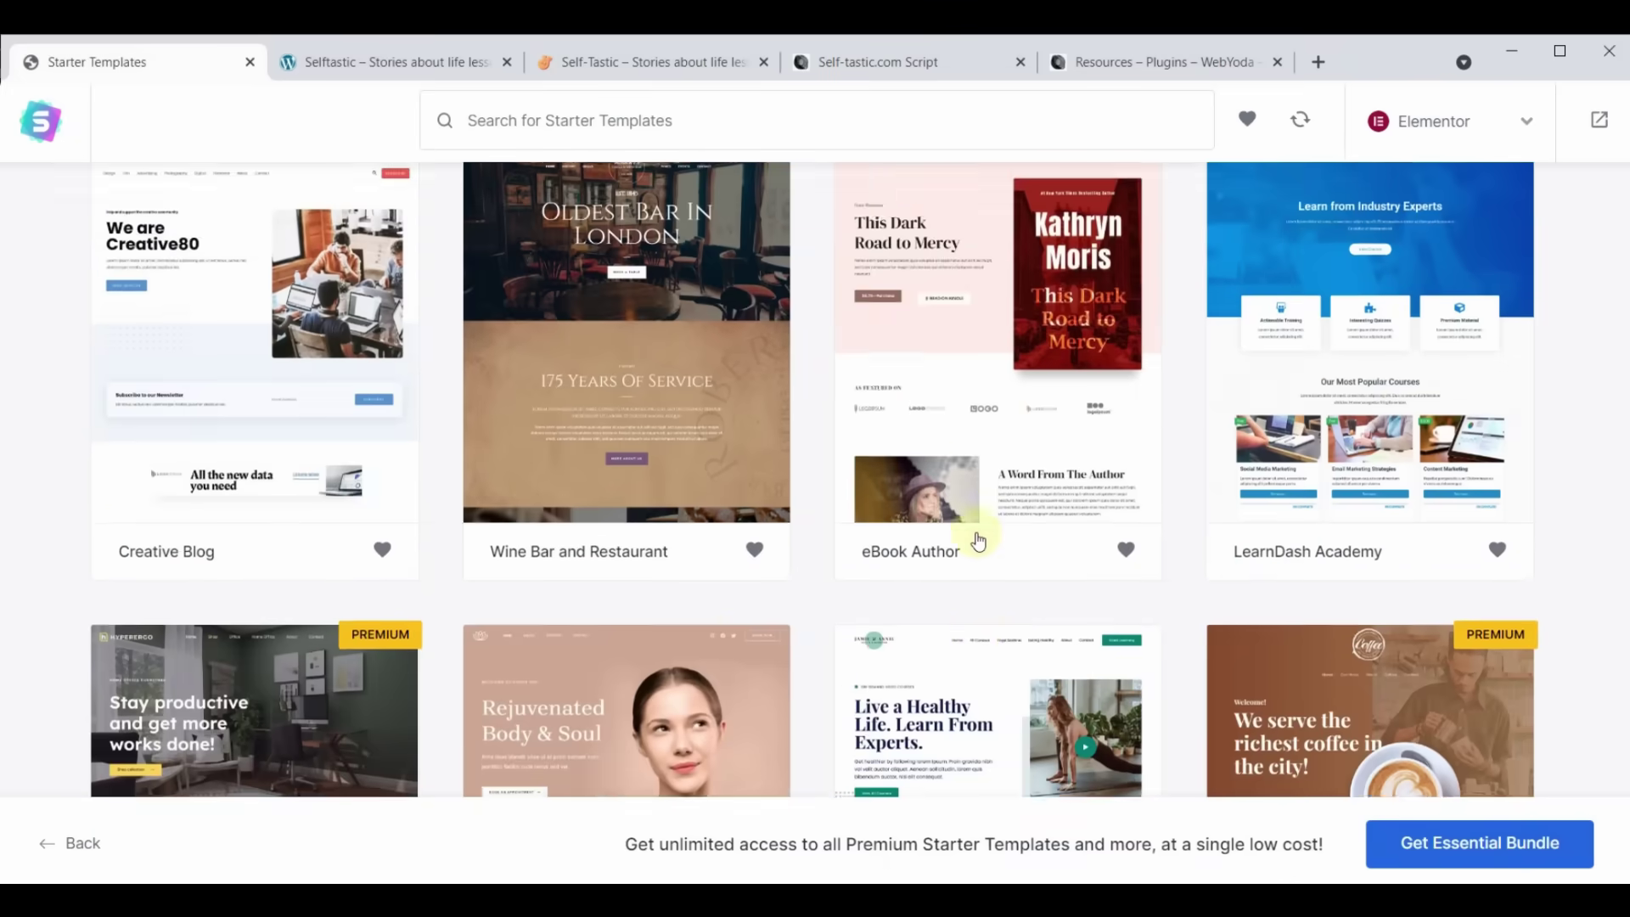
scroll(978, 543, down, 15)
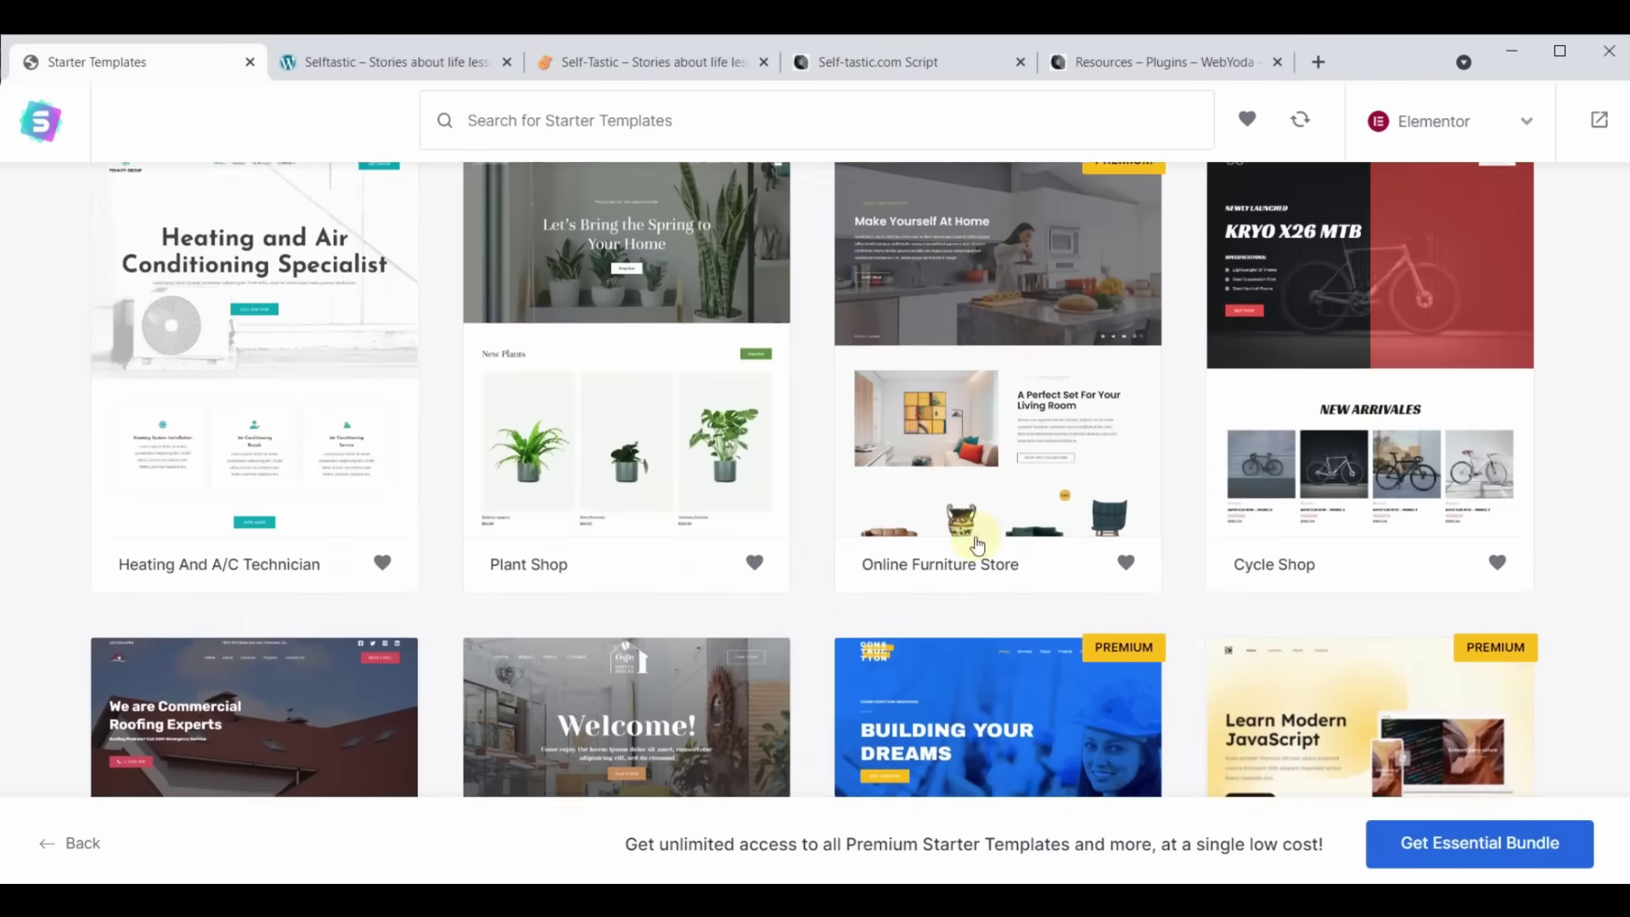
scroll(977, 543, down, 14)
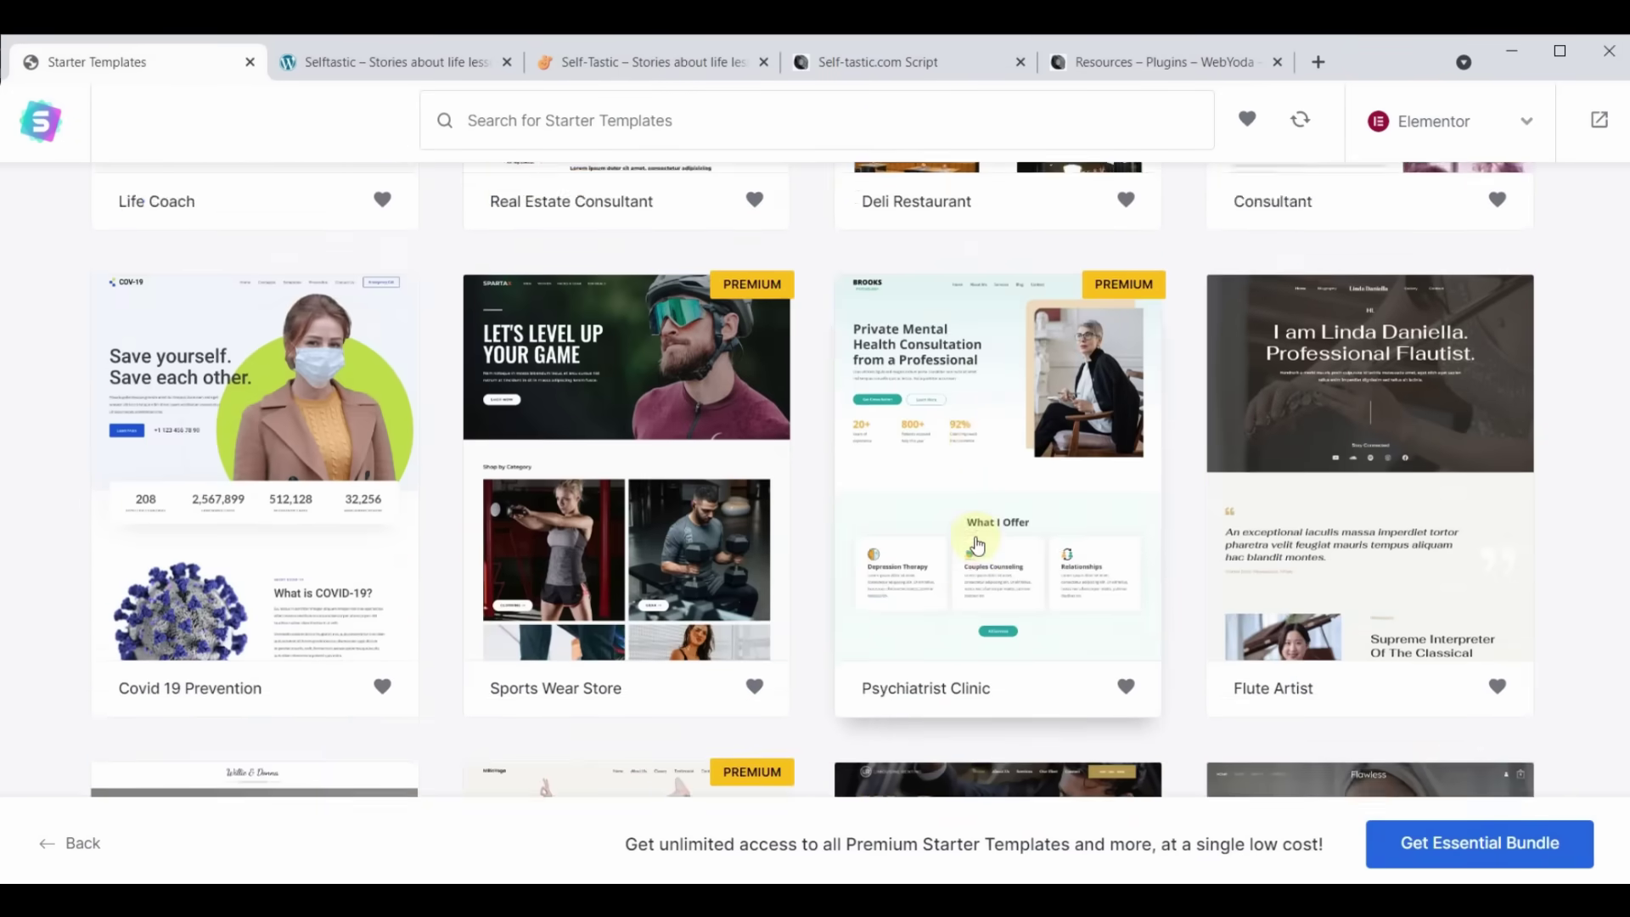
scroll(978, 543, up, 9)
scroll(978, 545, down, 20)
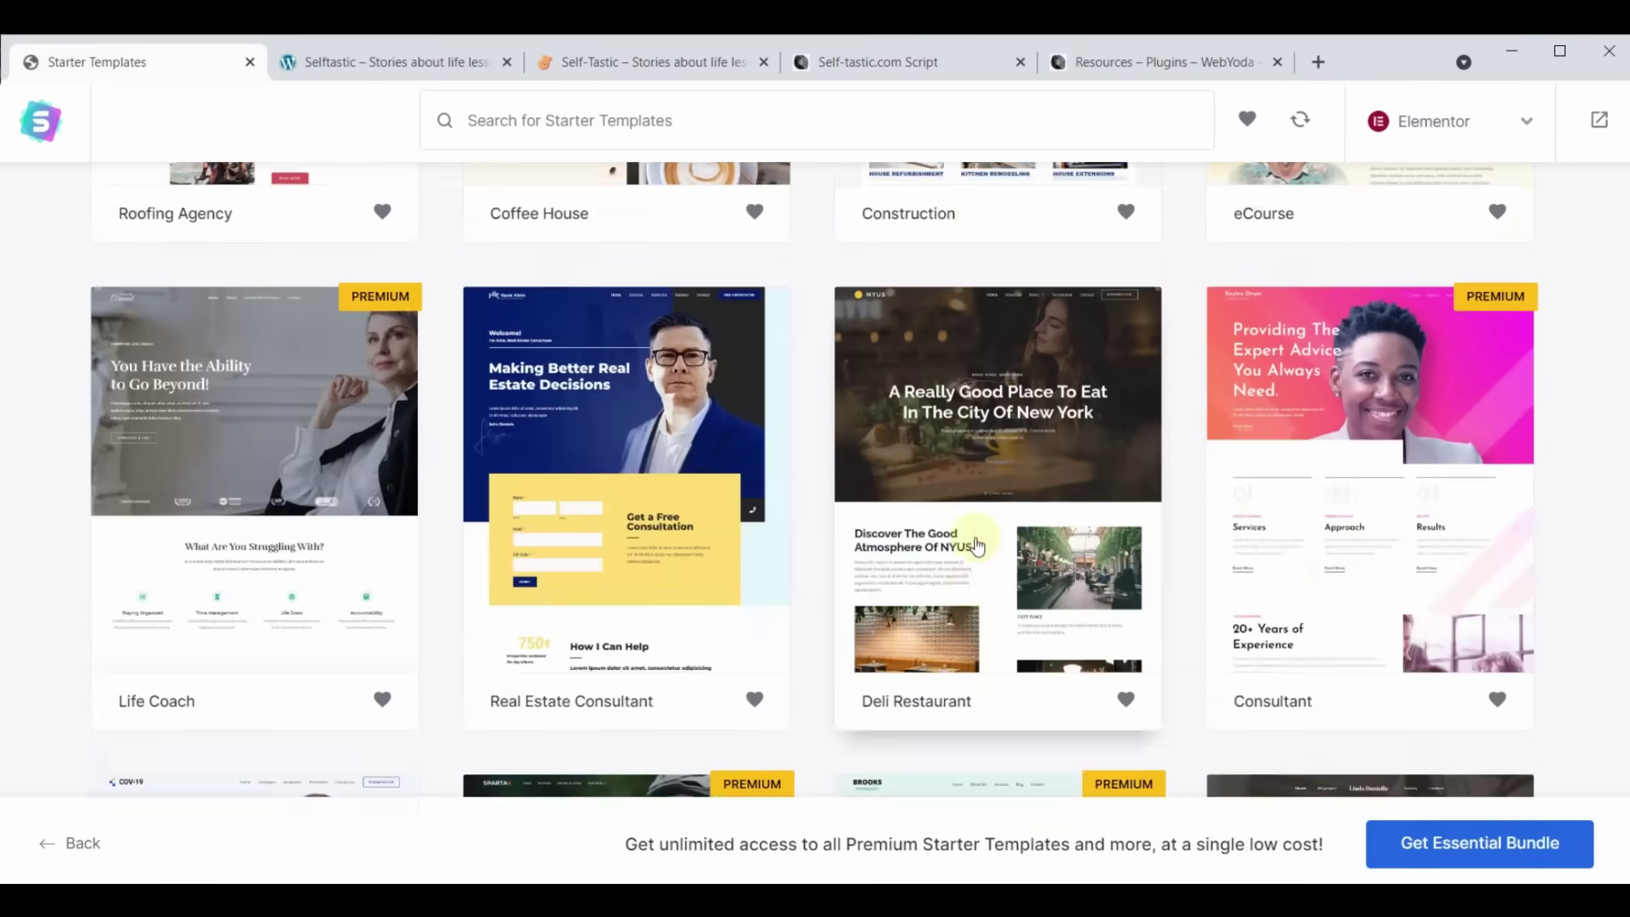
scroll(978, 545, up, 20)
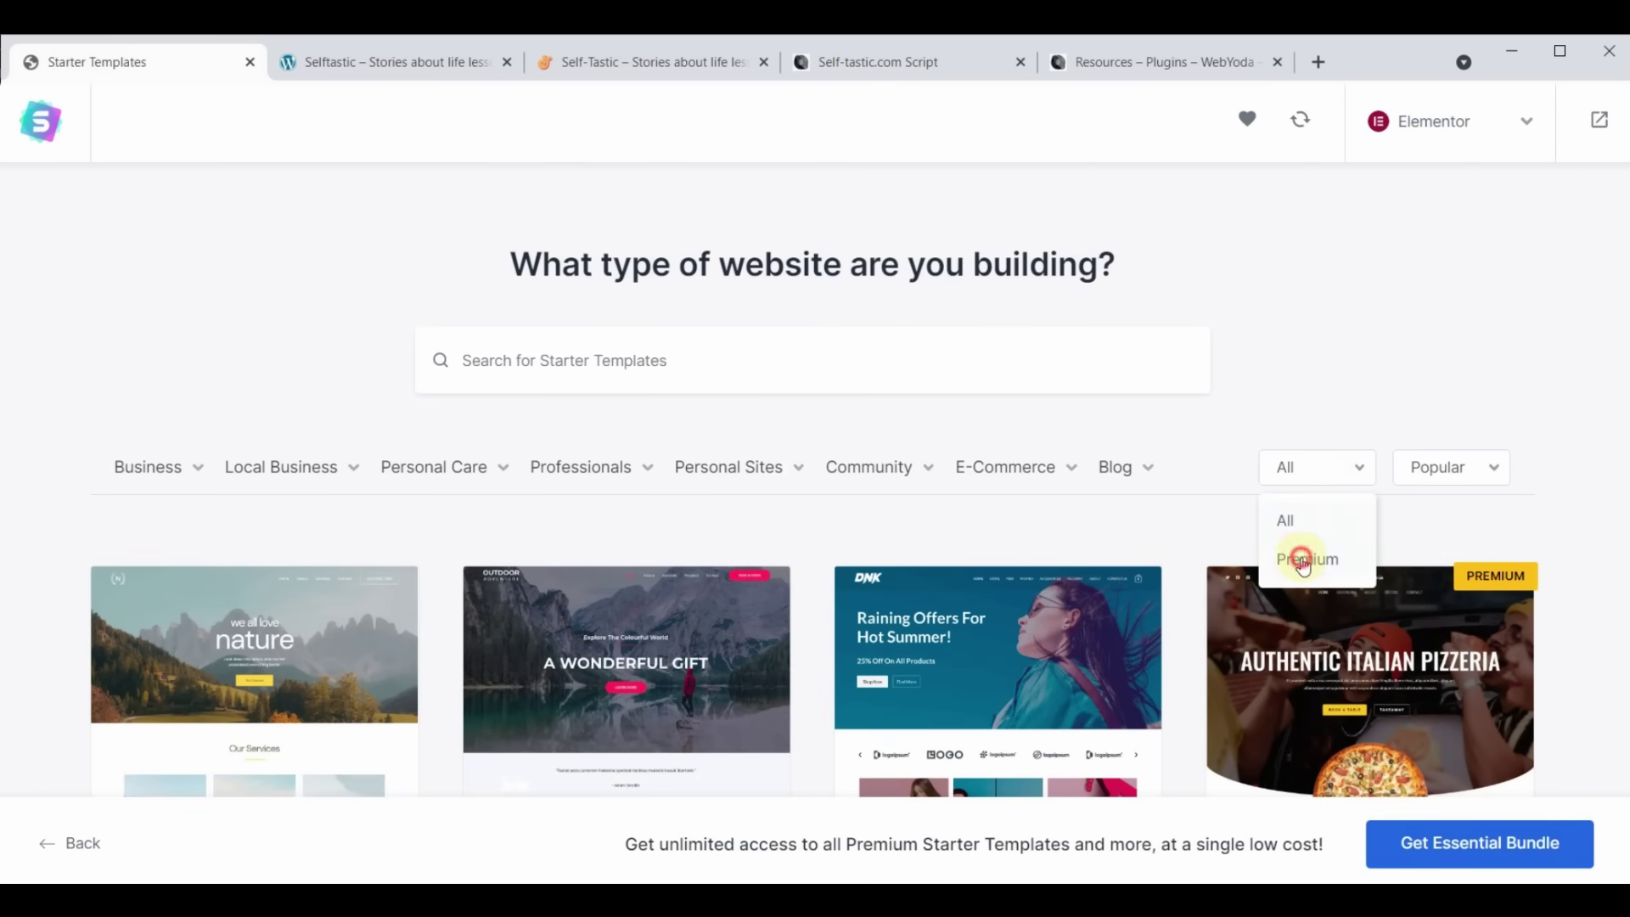
click(1303, 560)
scroll(902, 524, down, 20)
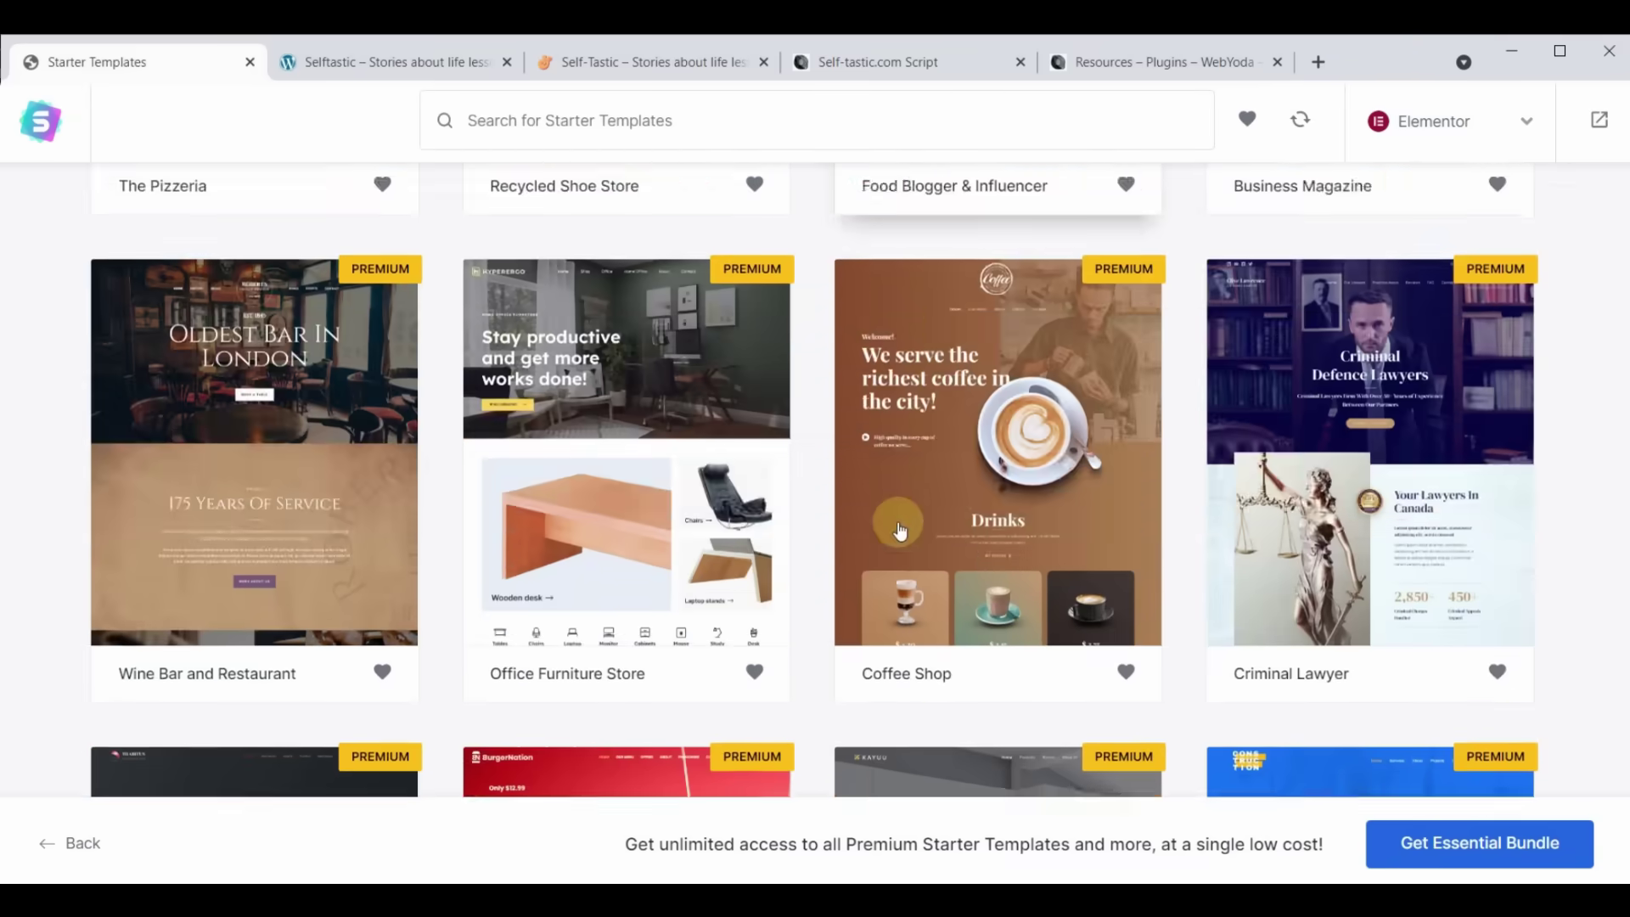
scroll(901, 531, down, 5)
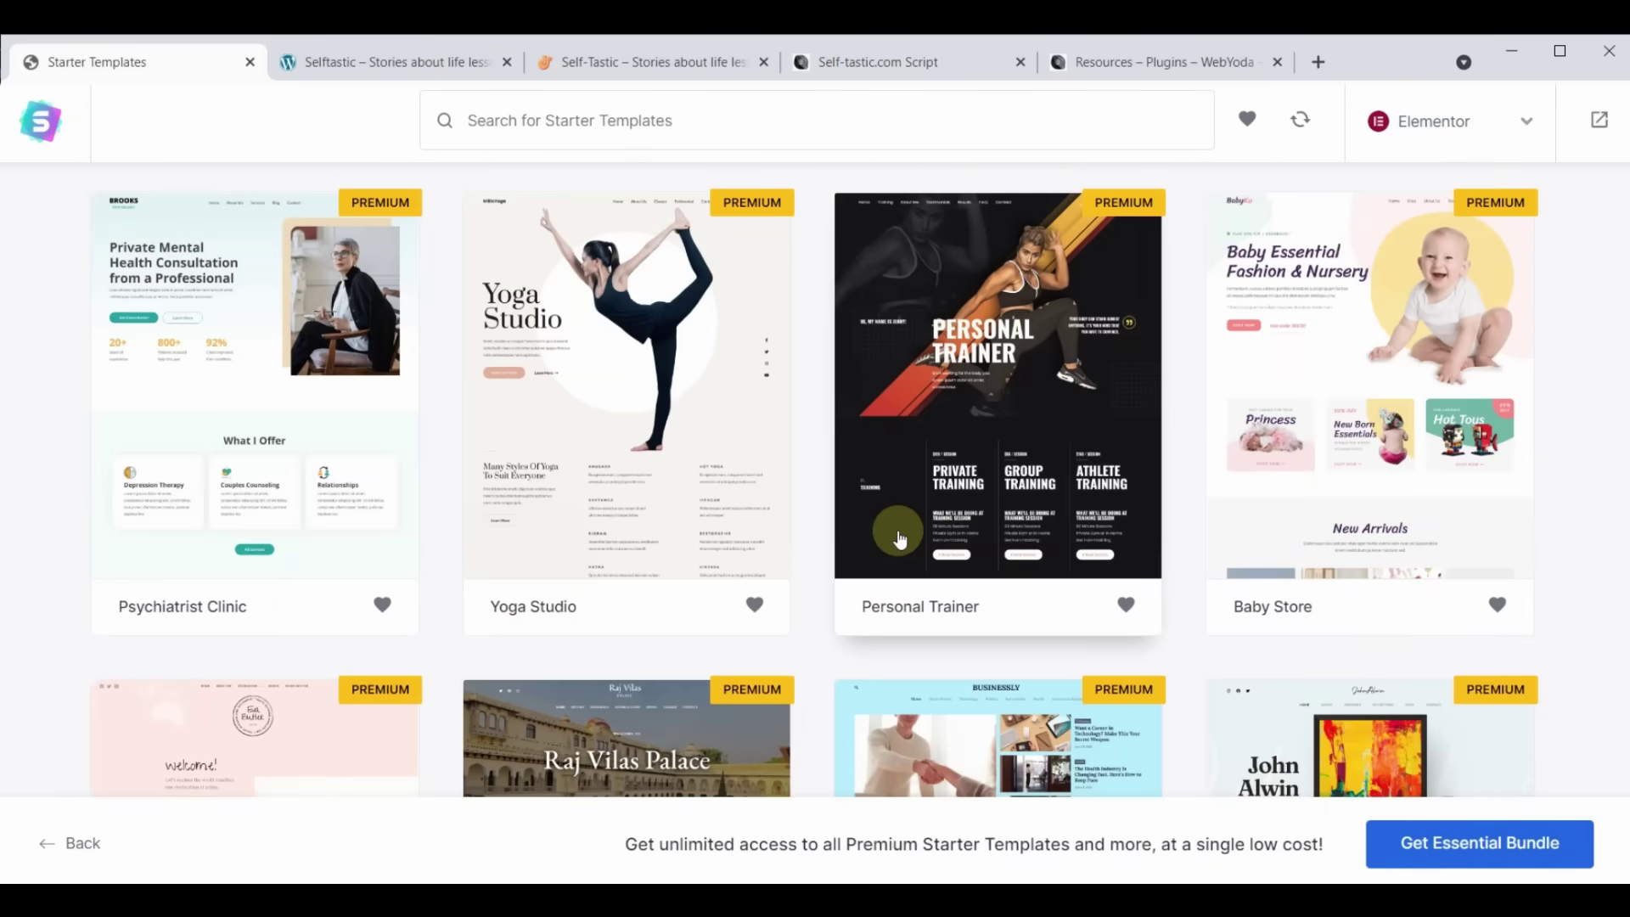
scroll(901, 535, down, 5)
scroll(901, 541, down, 3)
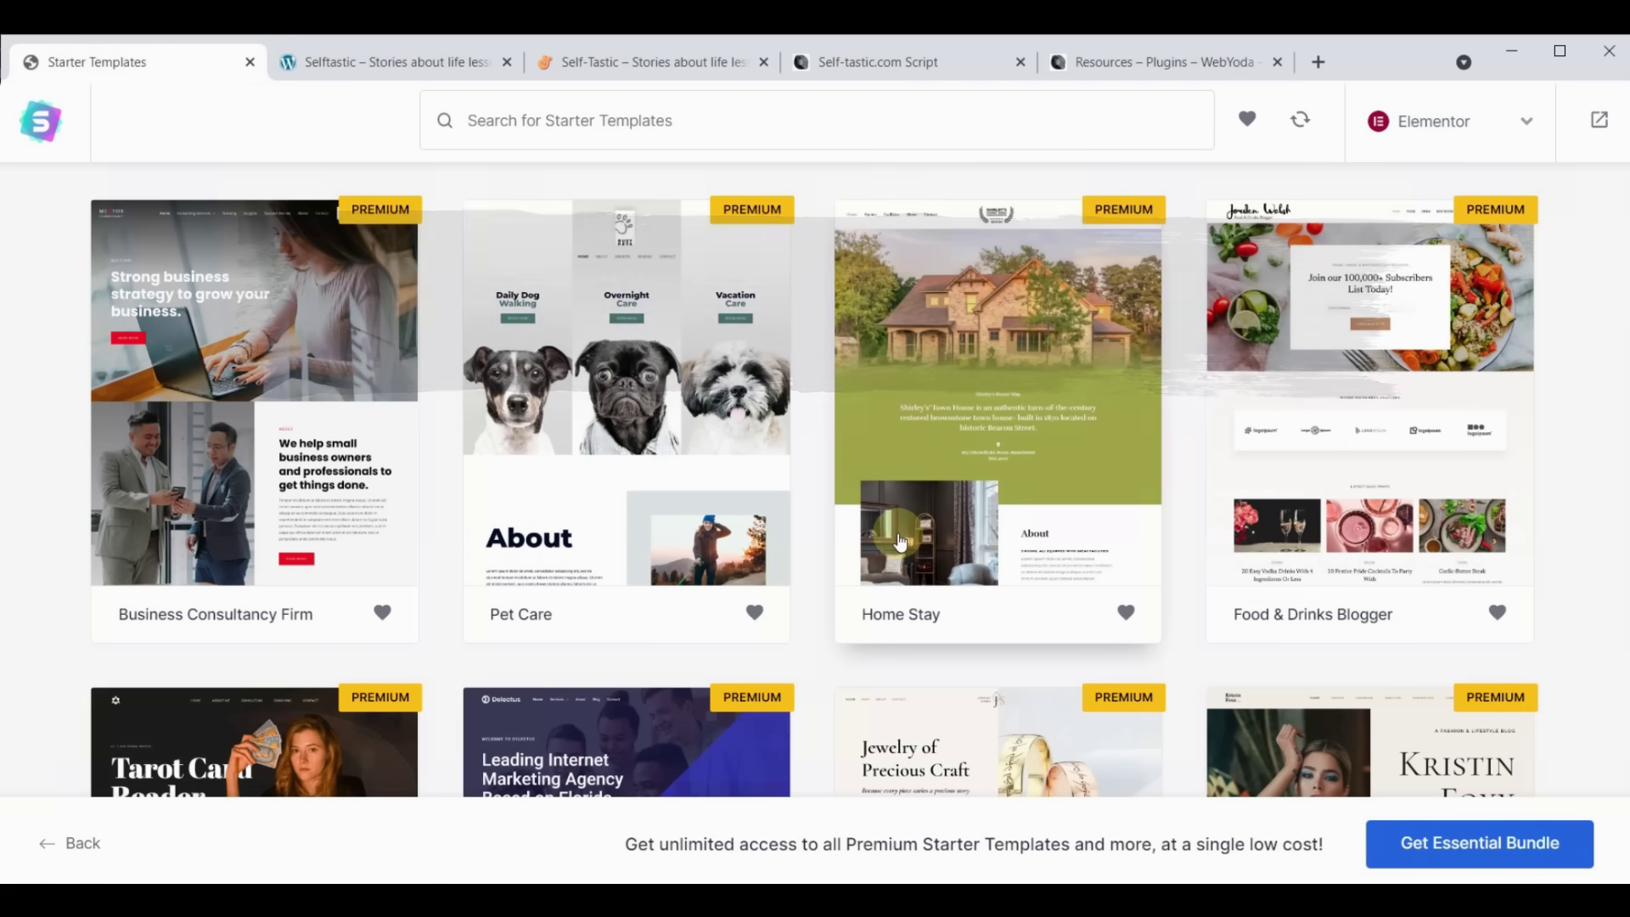
scroll(992, 658, up, 3)
scroll(997, 681, down, 10)
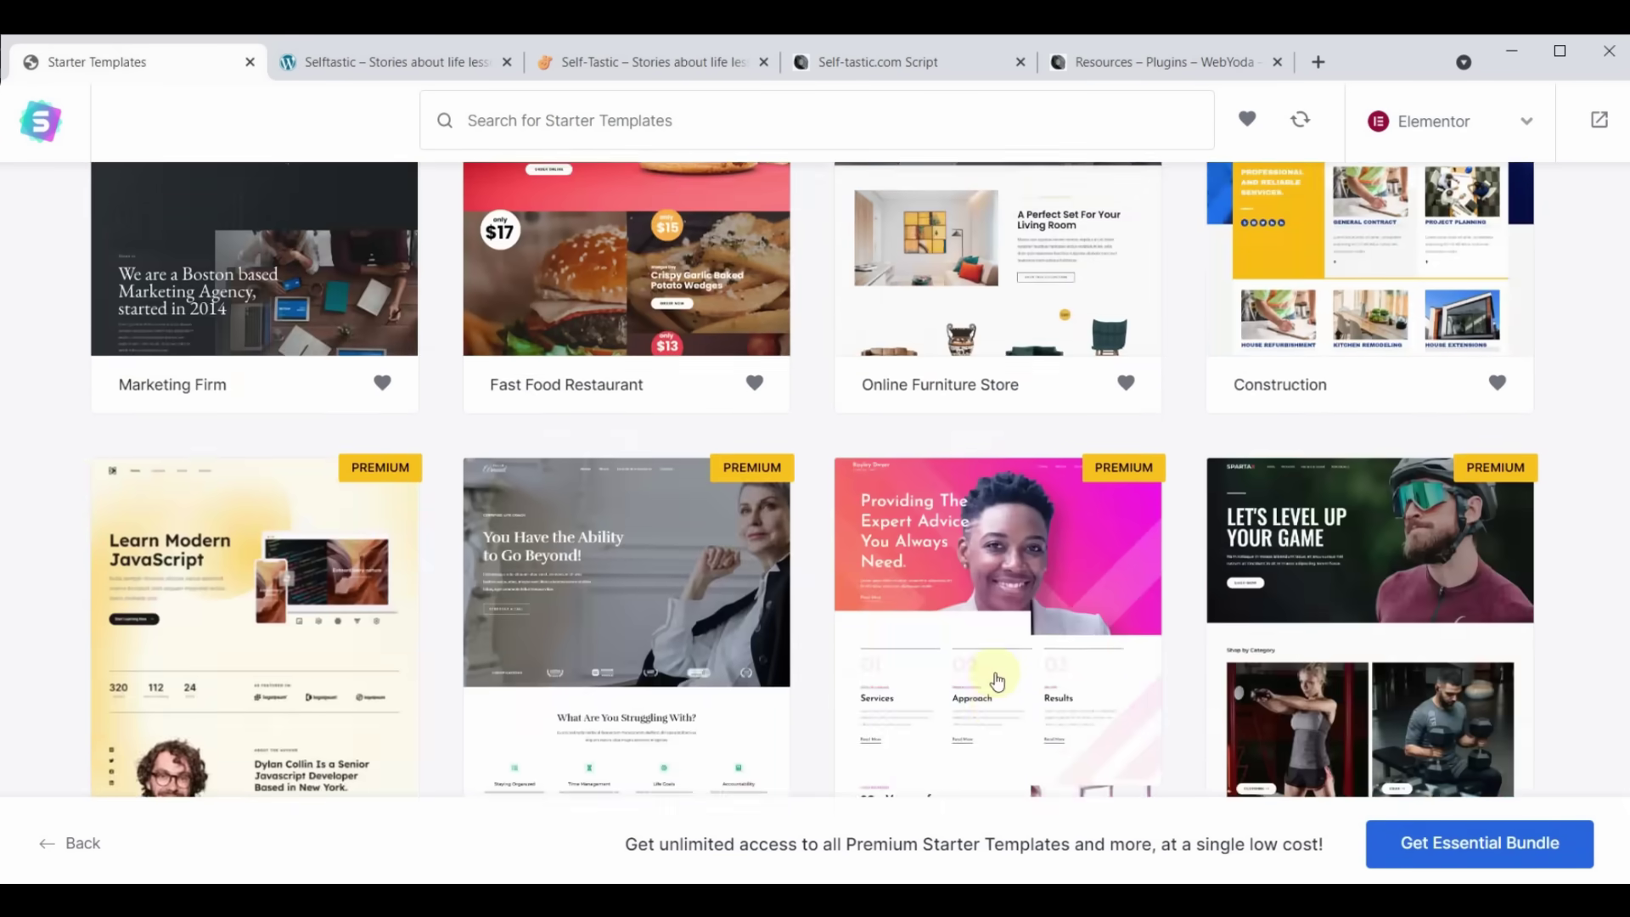
scroll(994, 661, up, 4)
scroll(994, 660, up, 8)
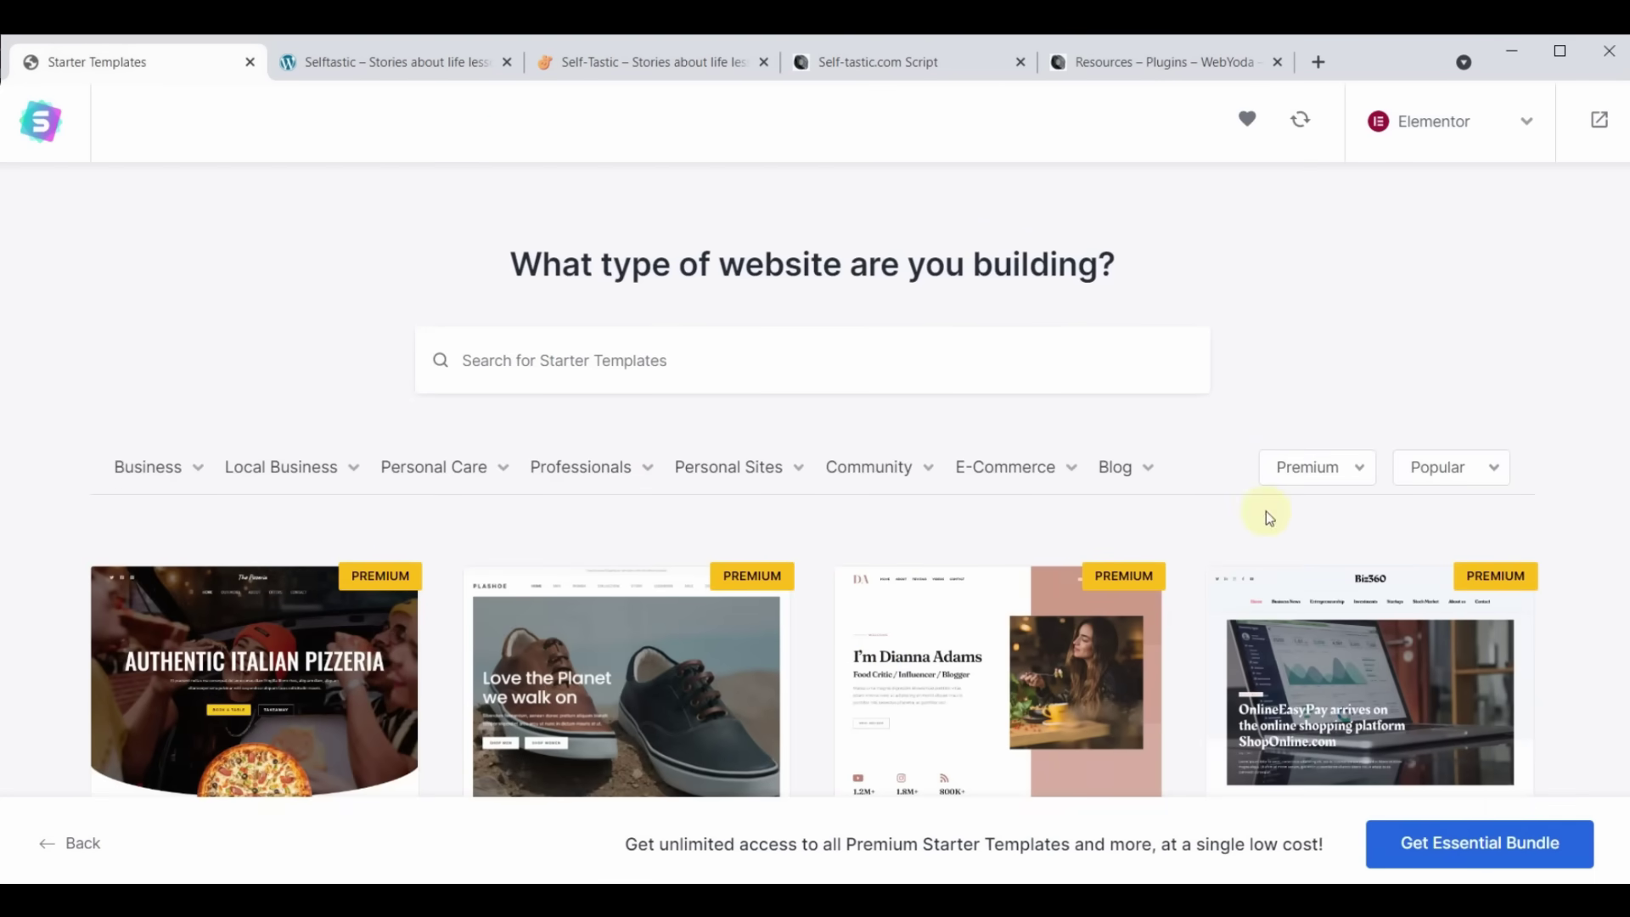
click(1338, 474)
click(1297, 519)
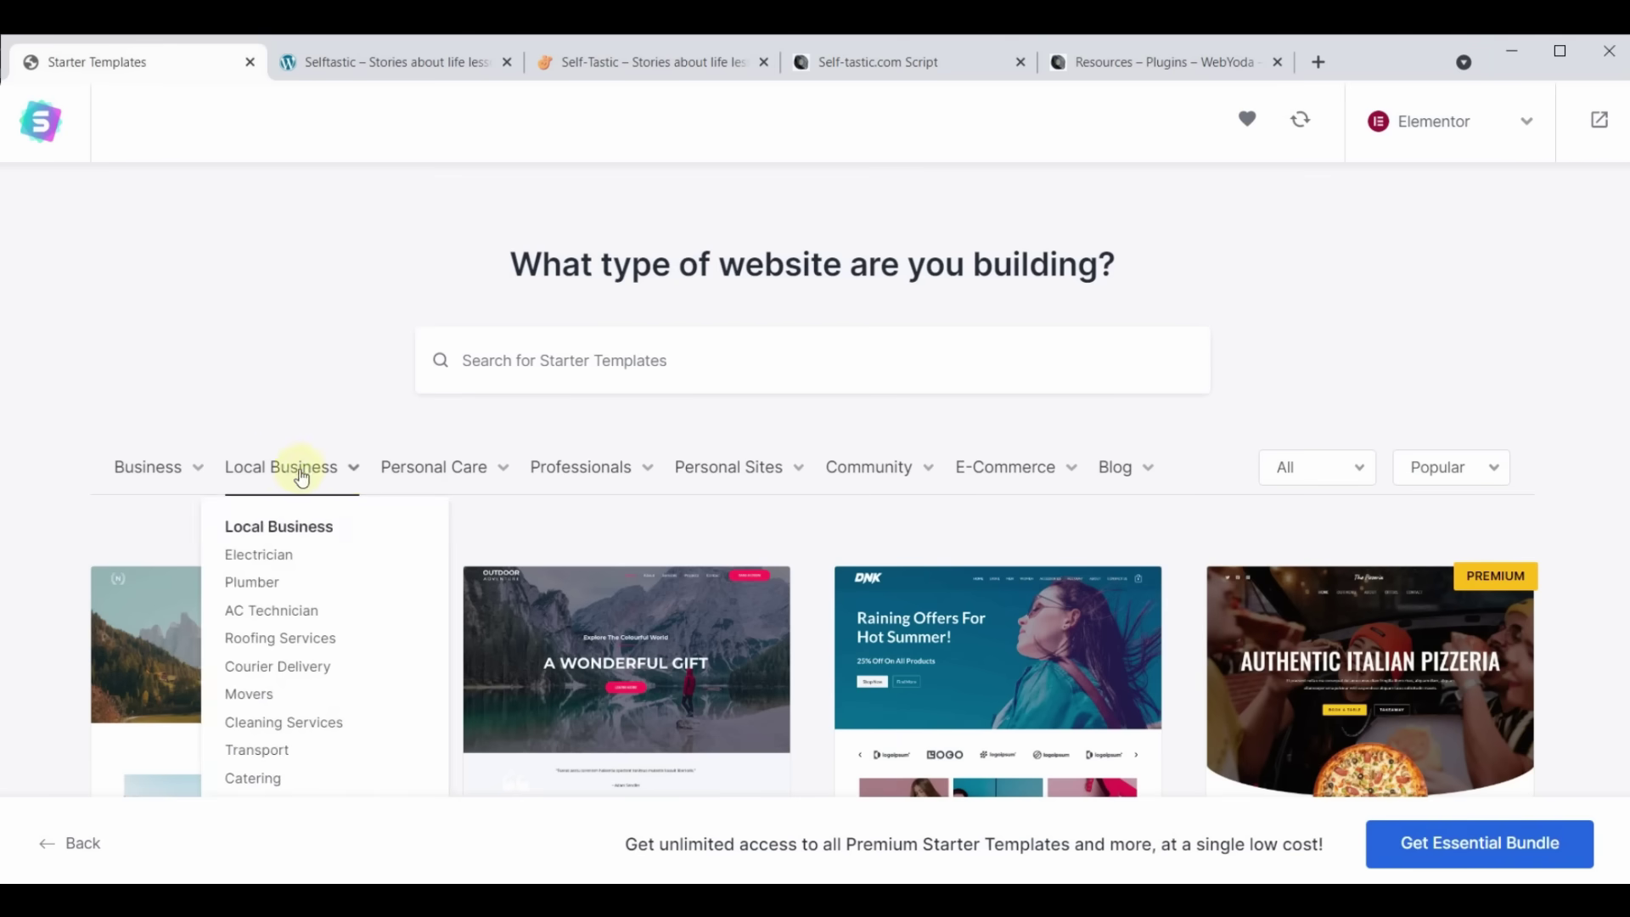
mouse_move(883, 471)
mouse_move(960, 473)
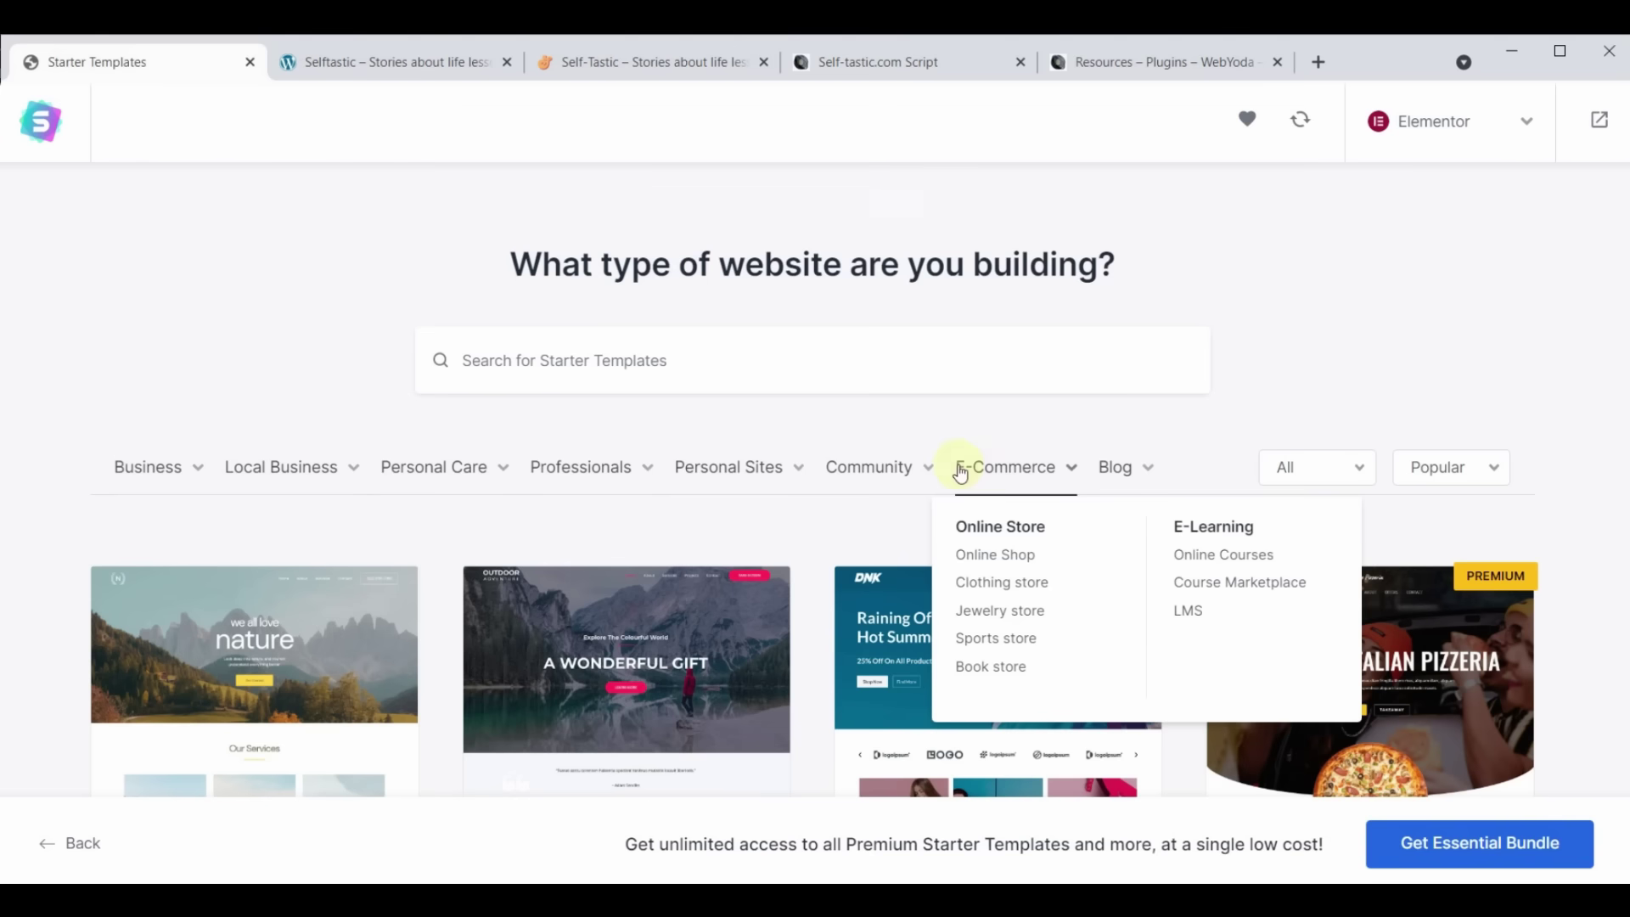
mouse_move(1123, 476)
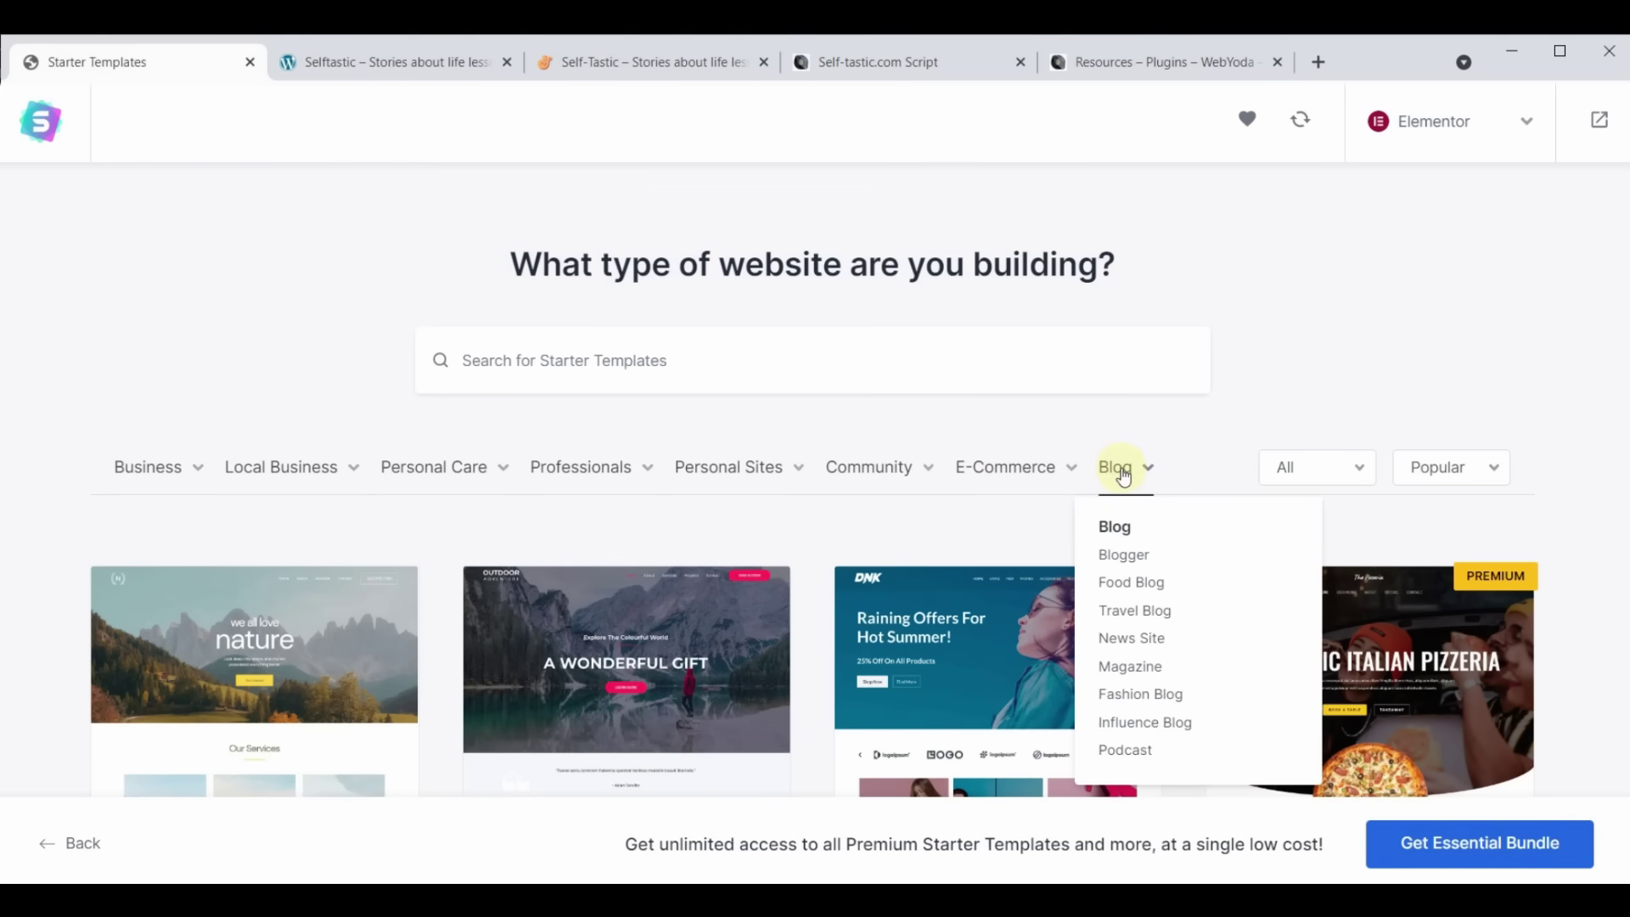
click(729, 356)
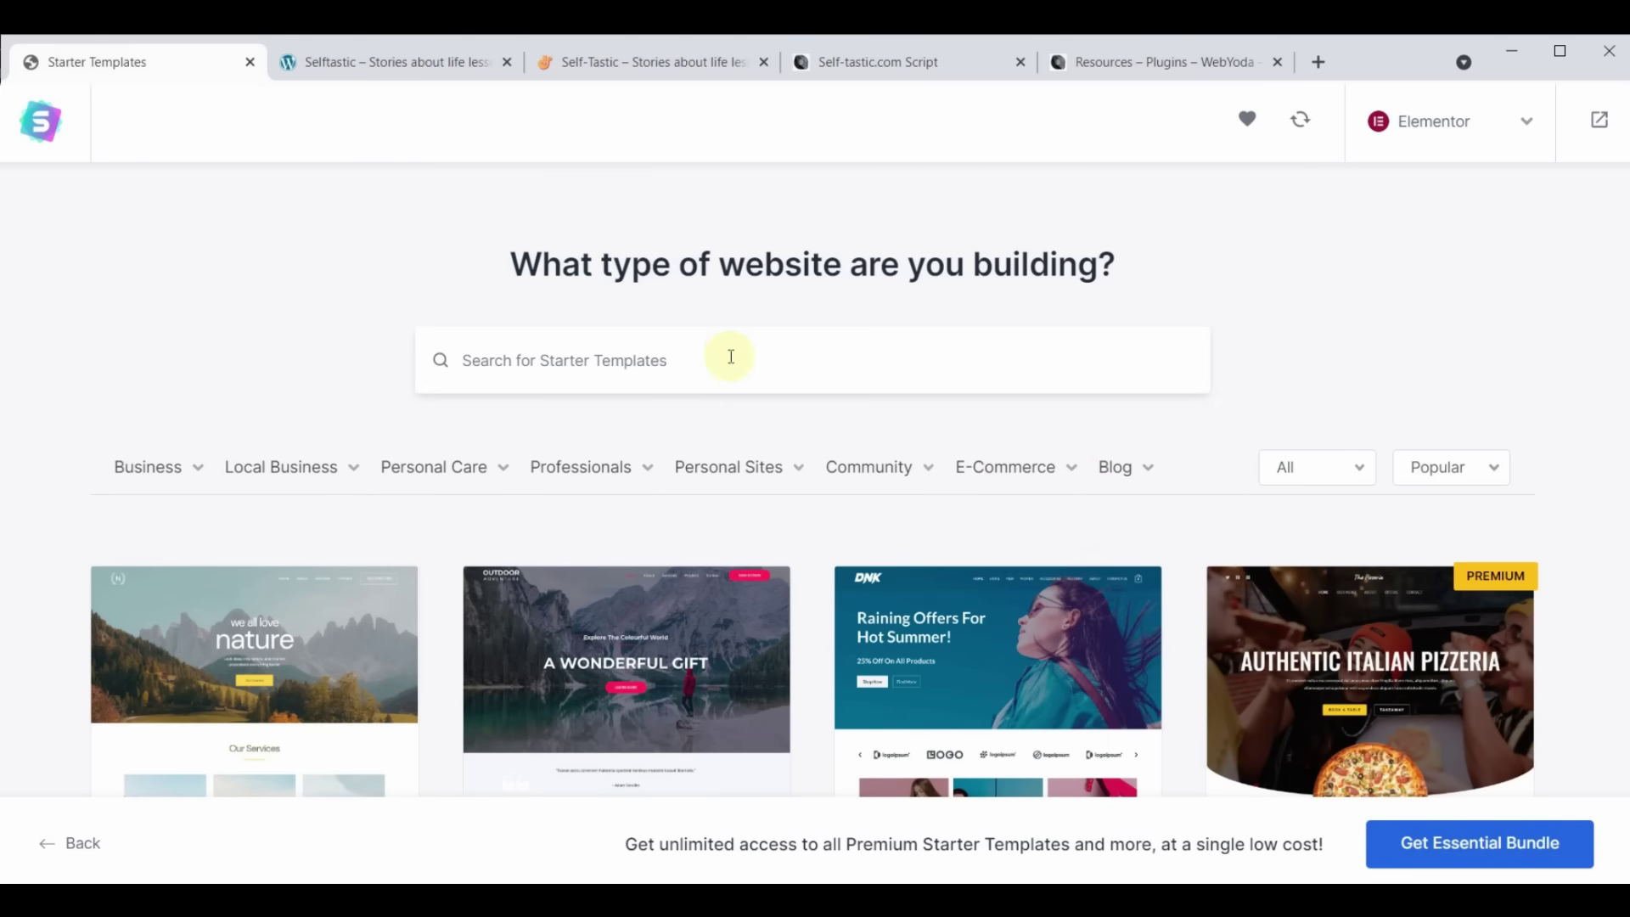
Search the templates for 'cosmetics' and pick the Cosmetics Store template
text(cos)
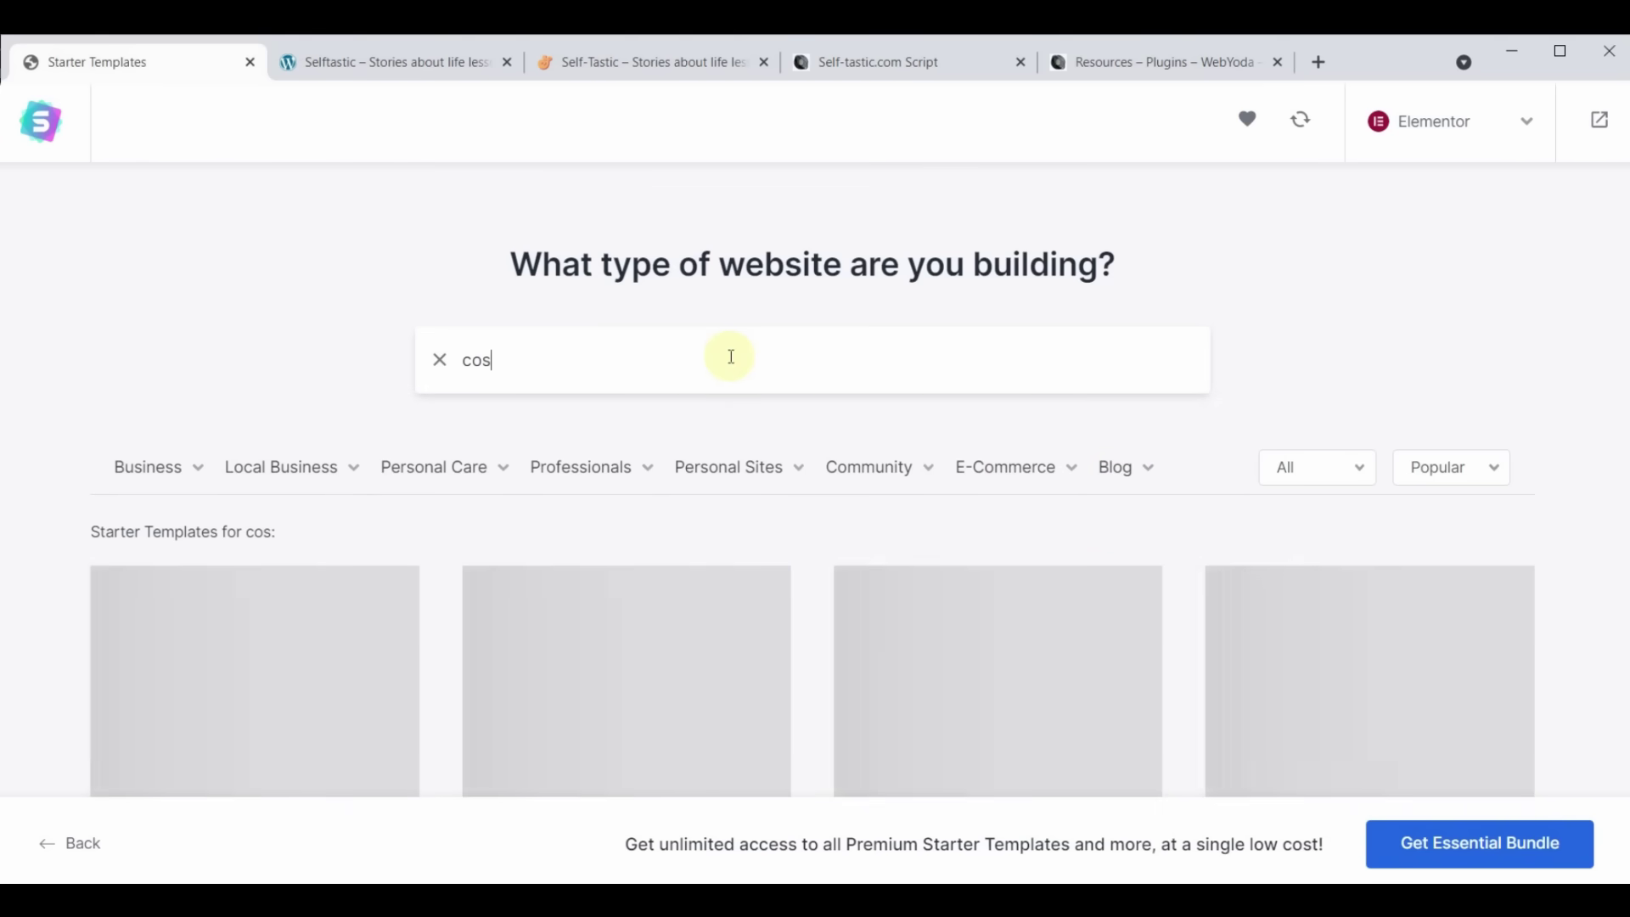
text(metics)
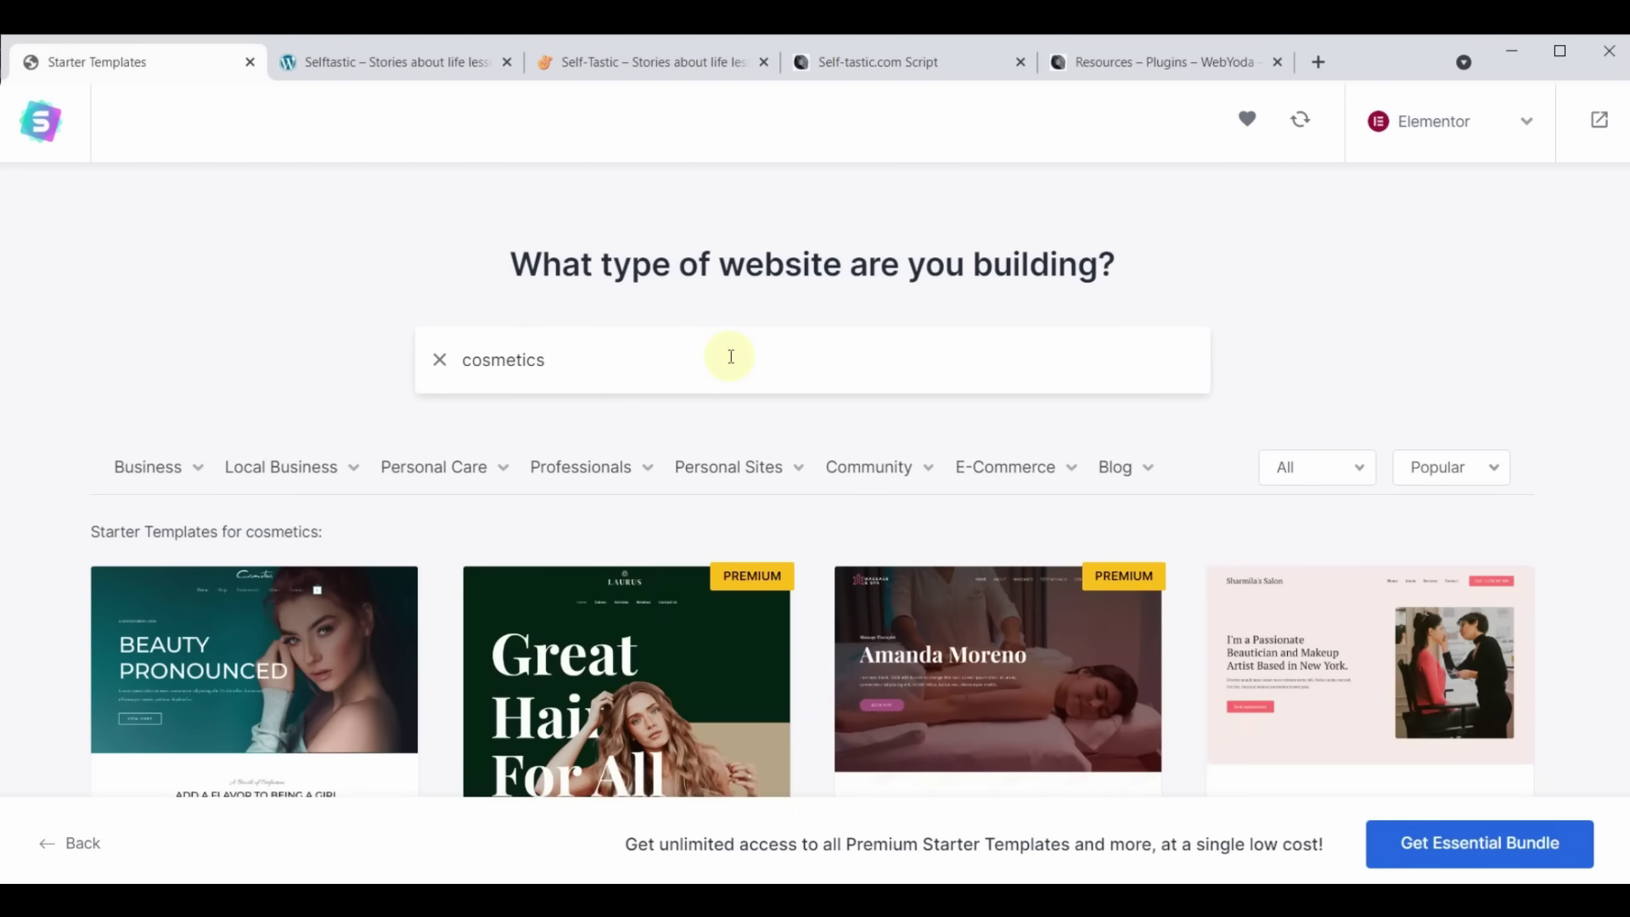
scroll(728, 371, down, 5)
scroll(765, 663, up, 3)
scroll(765, 663, up, 2)
scroll(765, 663, down, 4)
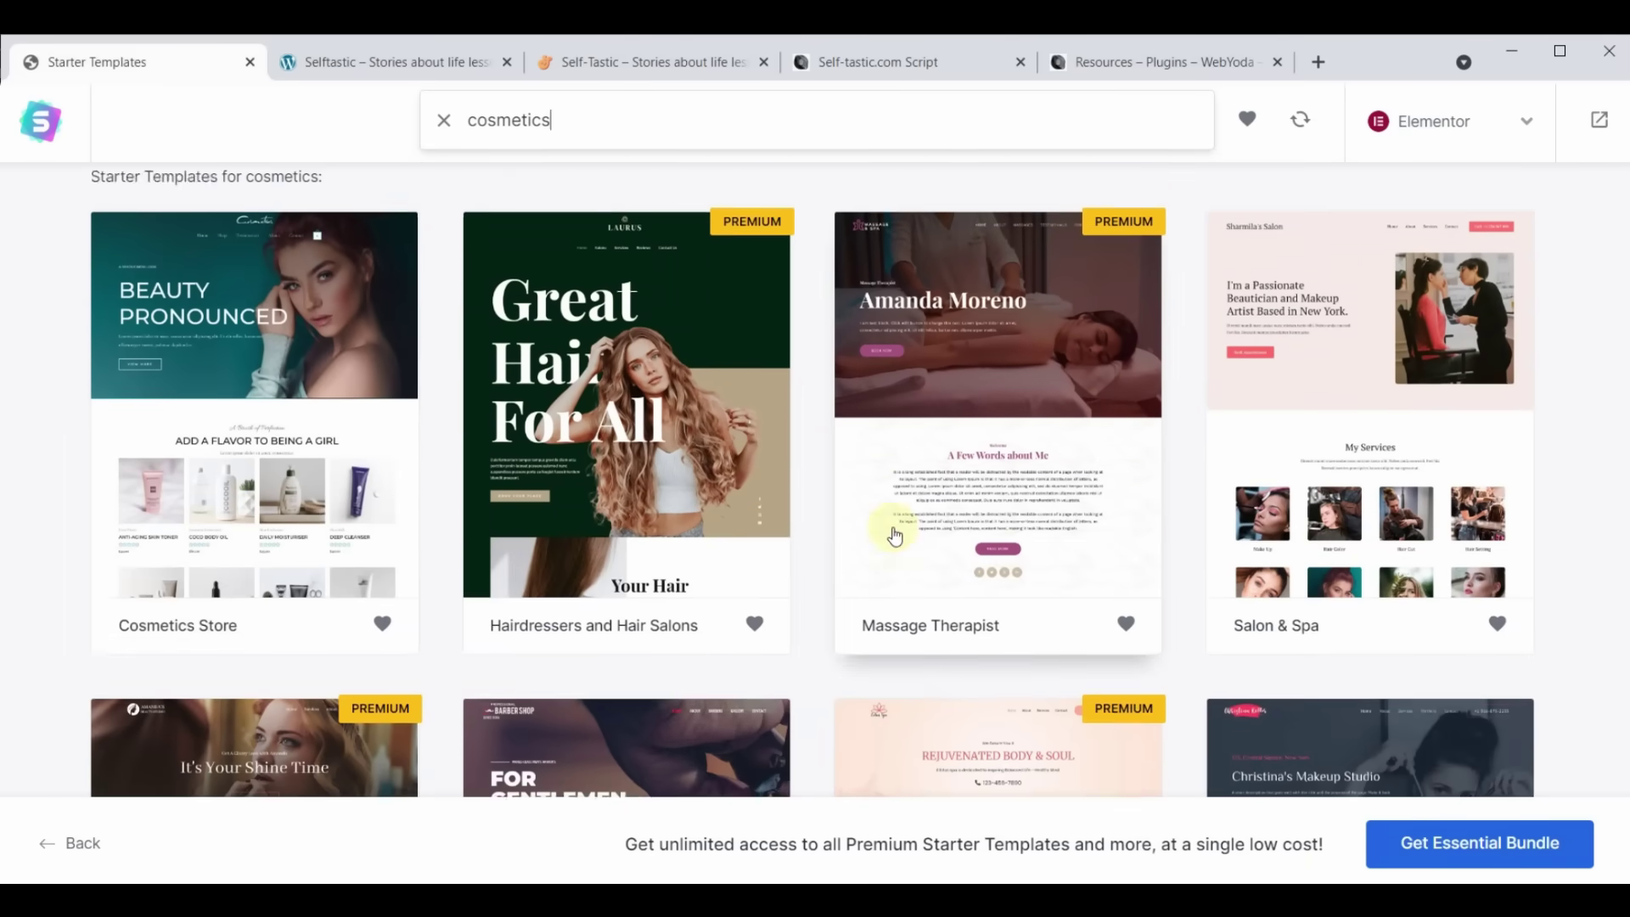
scroll(895, 535, up, 3)
scroll(815, 444, down, 12)
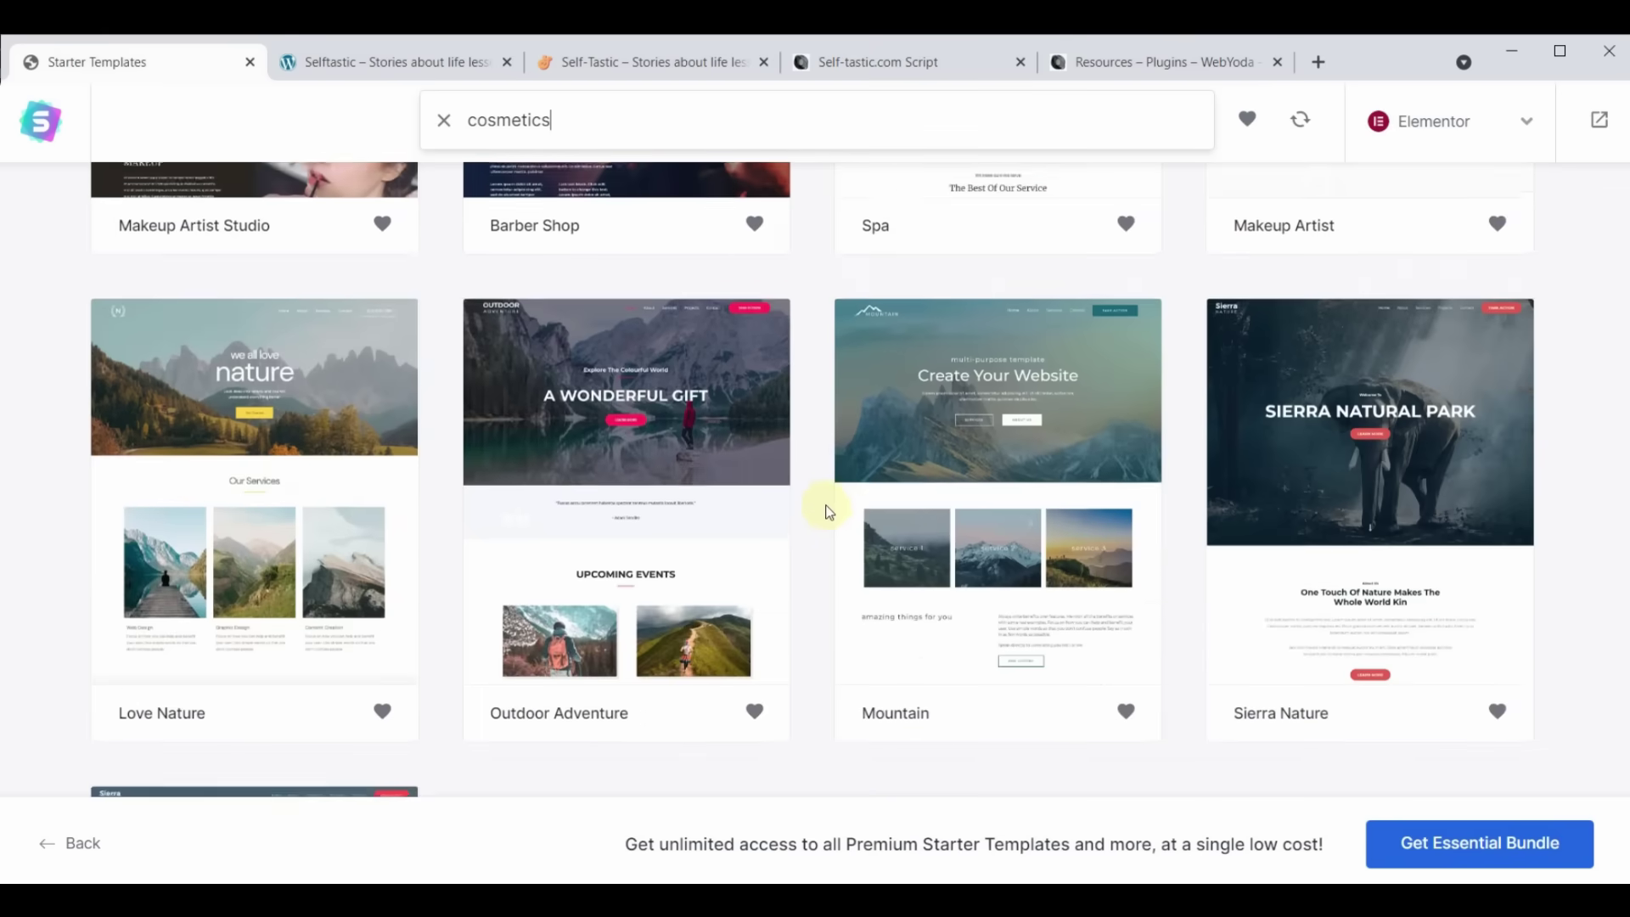
scroll(828, 511, up, 10)
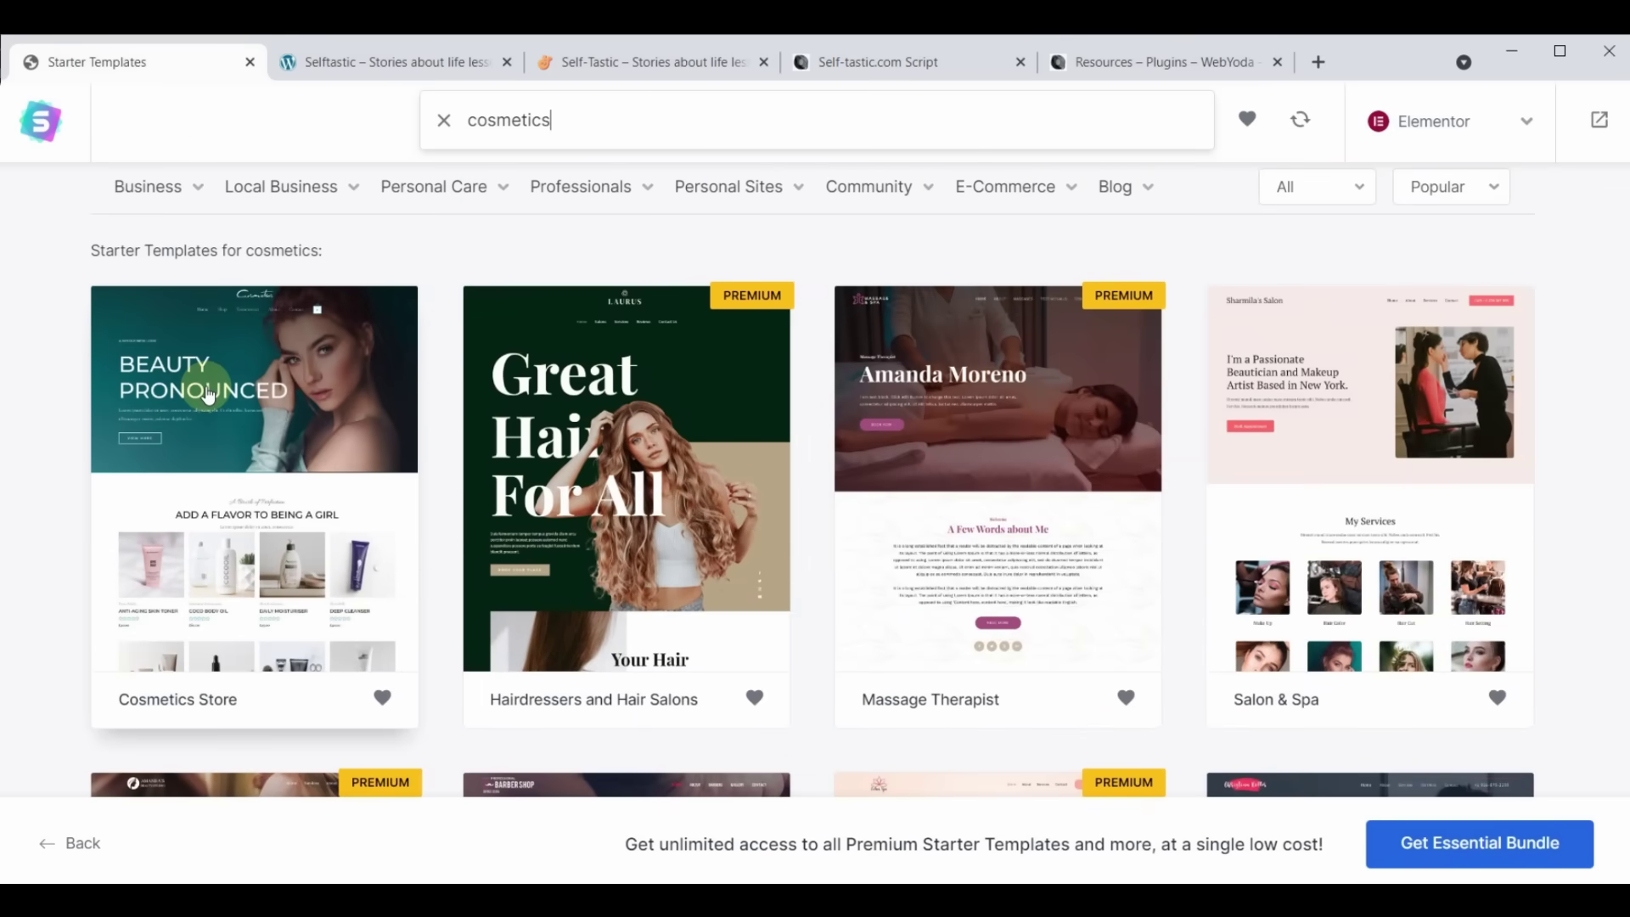
click(208, 392)
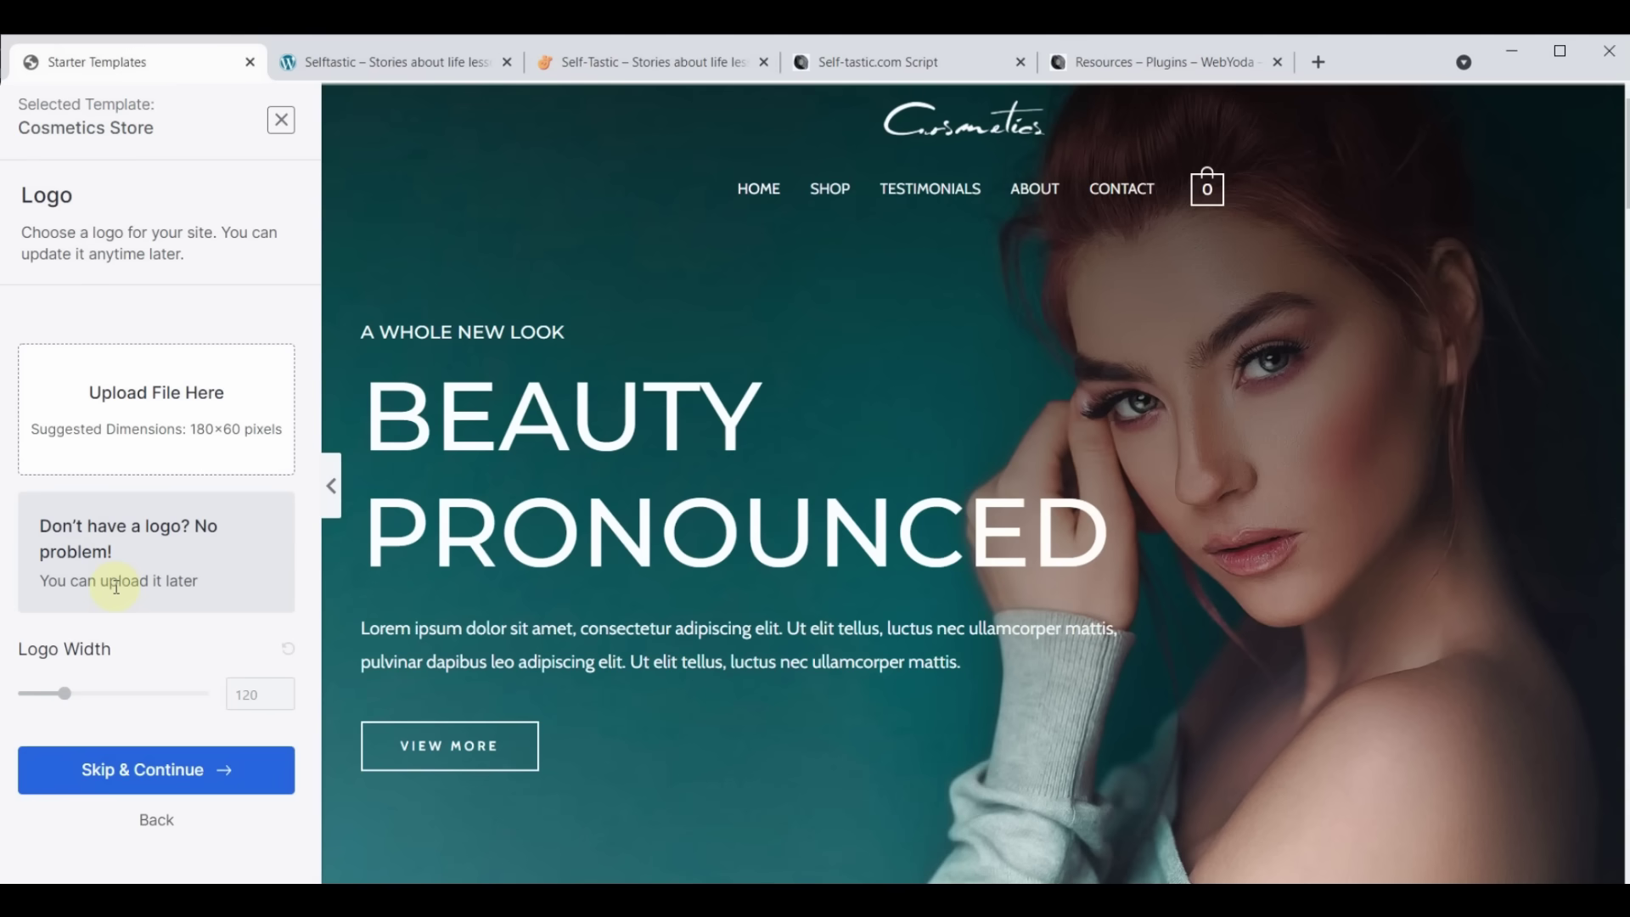
Skip adding a logo and continue with the default colours and fonts
click(146, 774)
scroll(148, 783, down, 4)
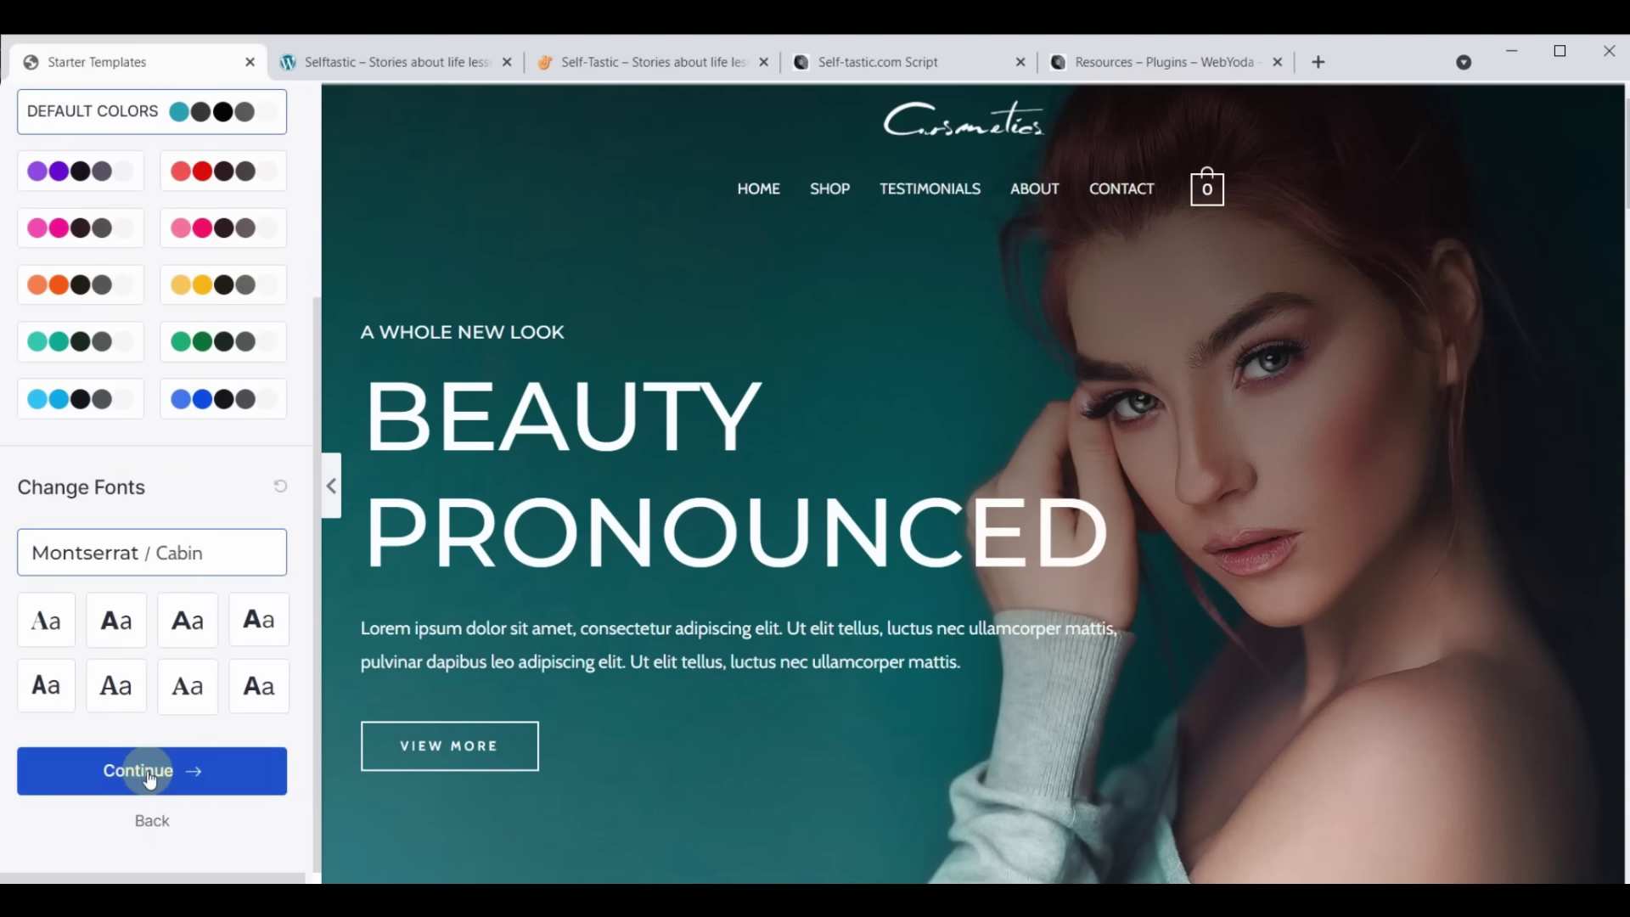
click(149, 775)
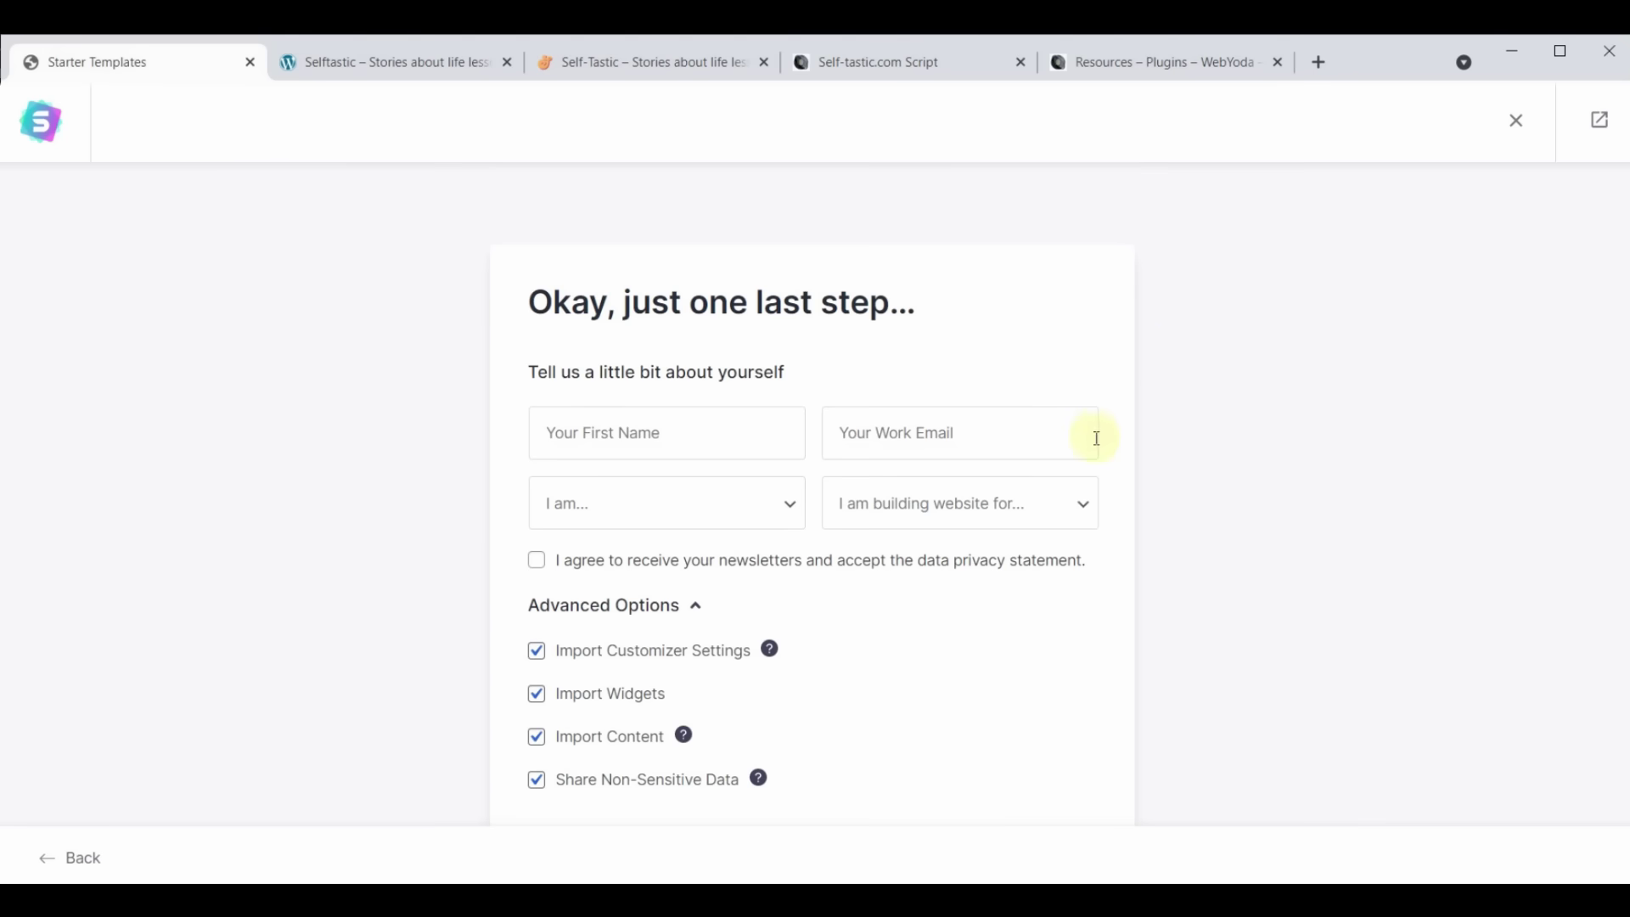
Enter a first name and accept the suggested work e-mail address
click(628, 424)
text(Yoda)
click(956, 440)
click(1019, 534)
Set the experience level to Intermediate and the site's audience to Myself/My Company
click(792, 505)
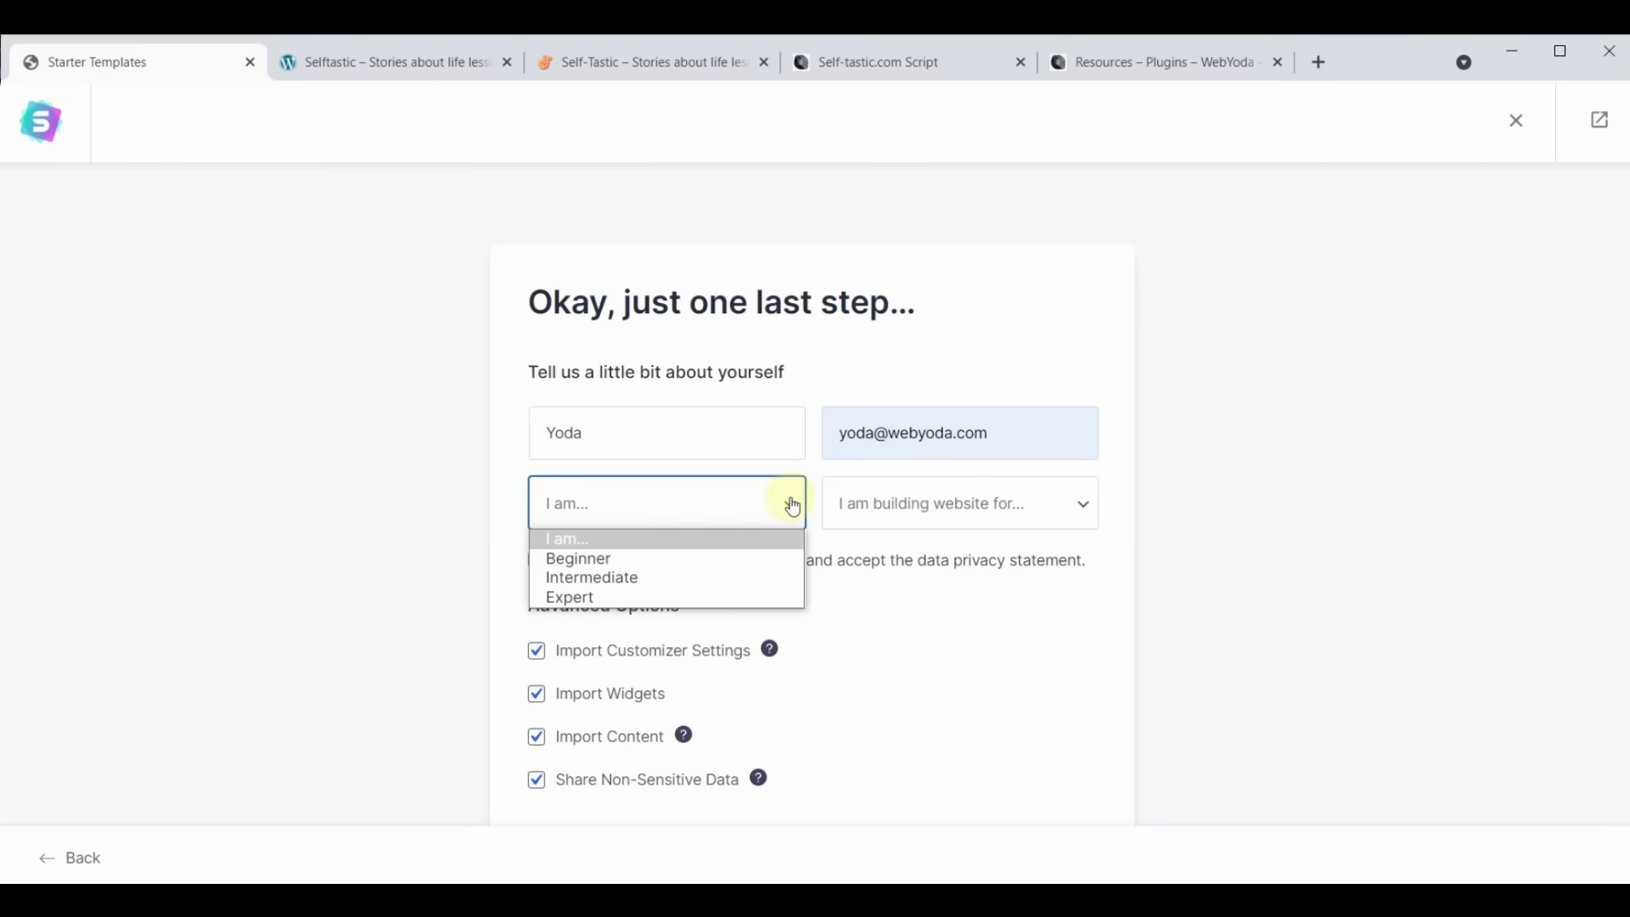
click(611, 580)
click(1020, 518)
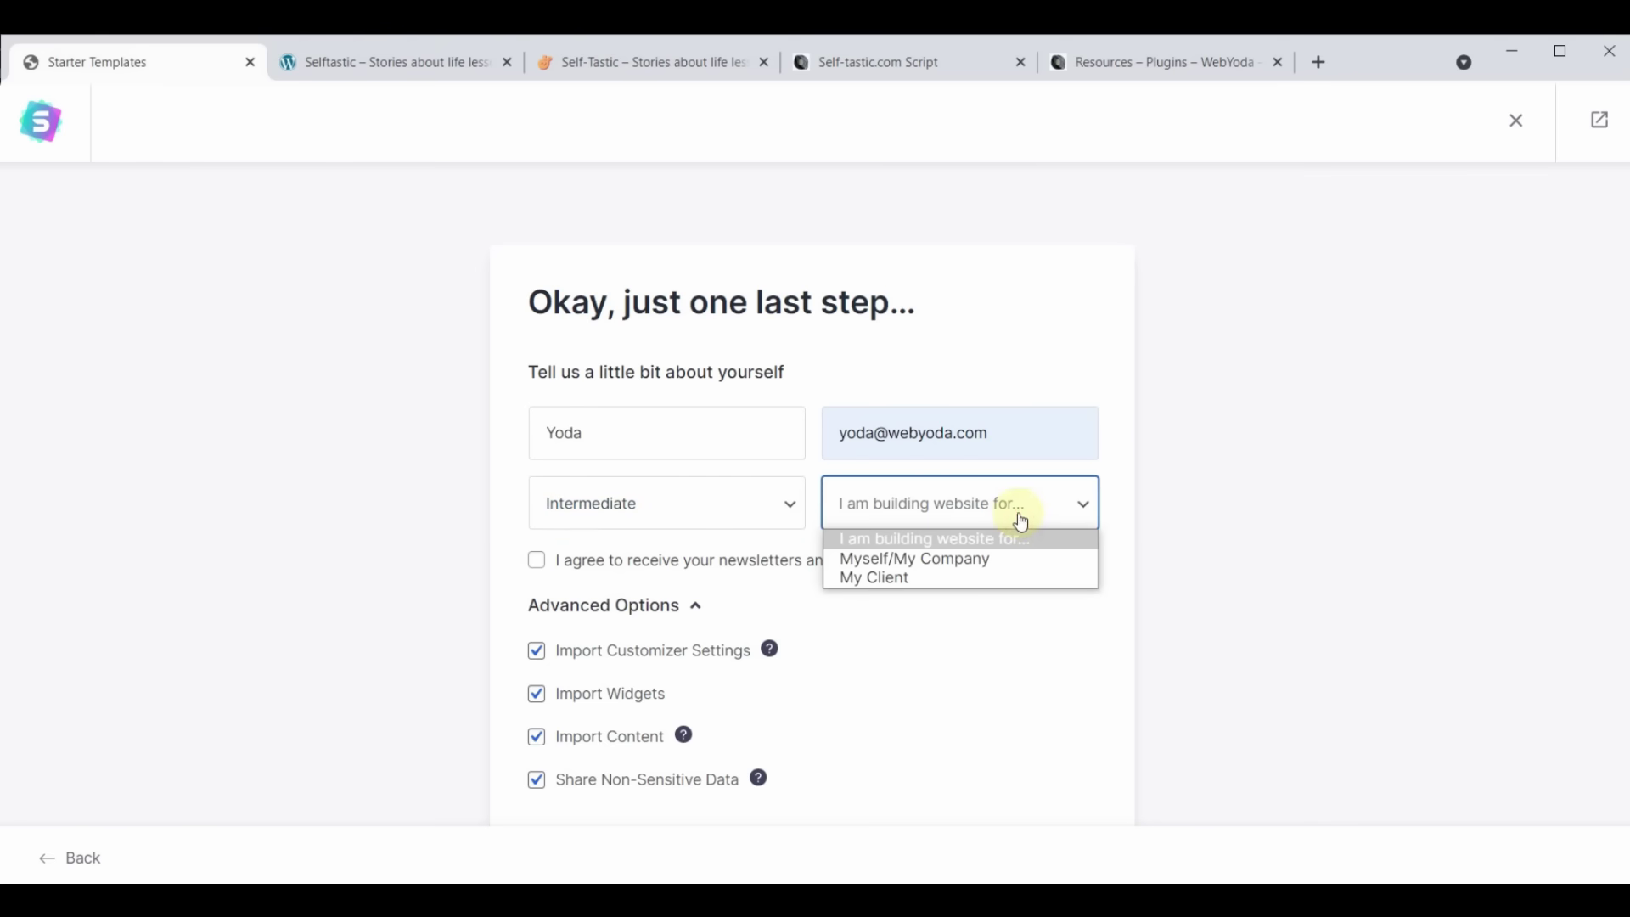
click(968, 557)
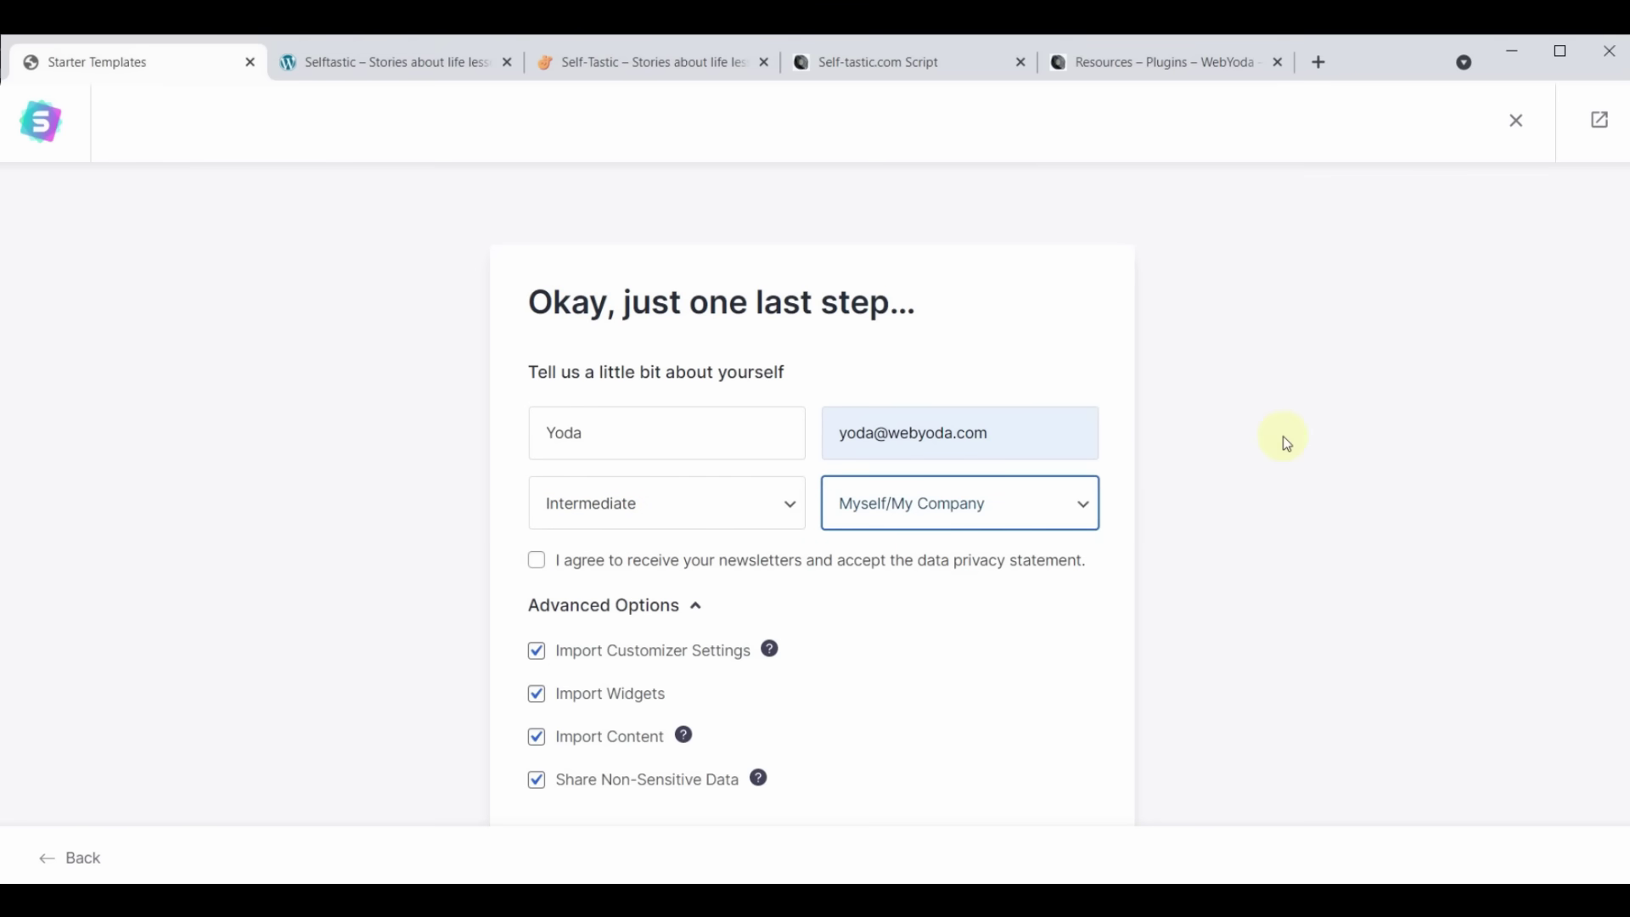
scroll(1284, 441, down, 2)
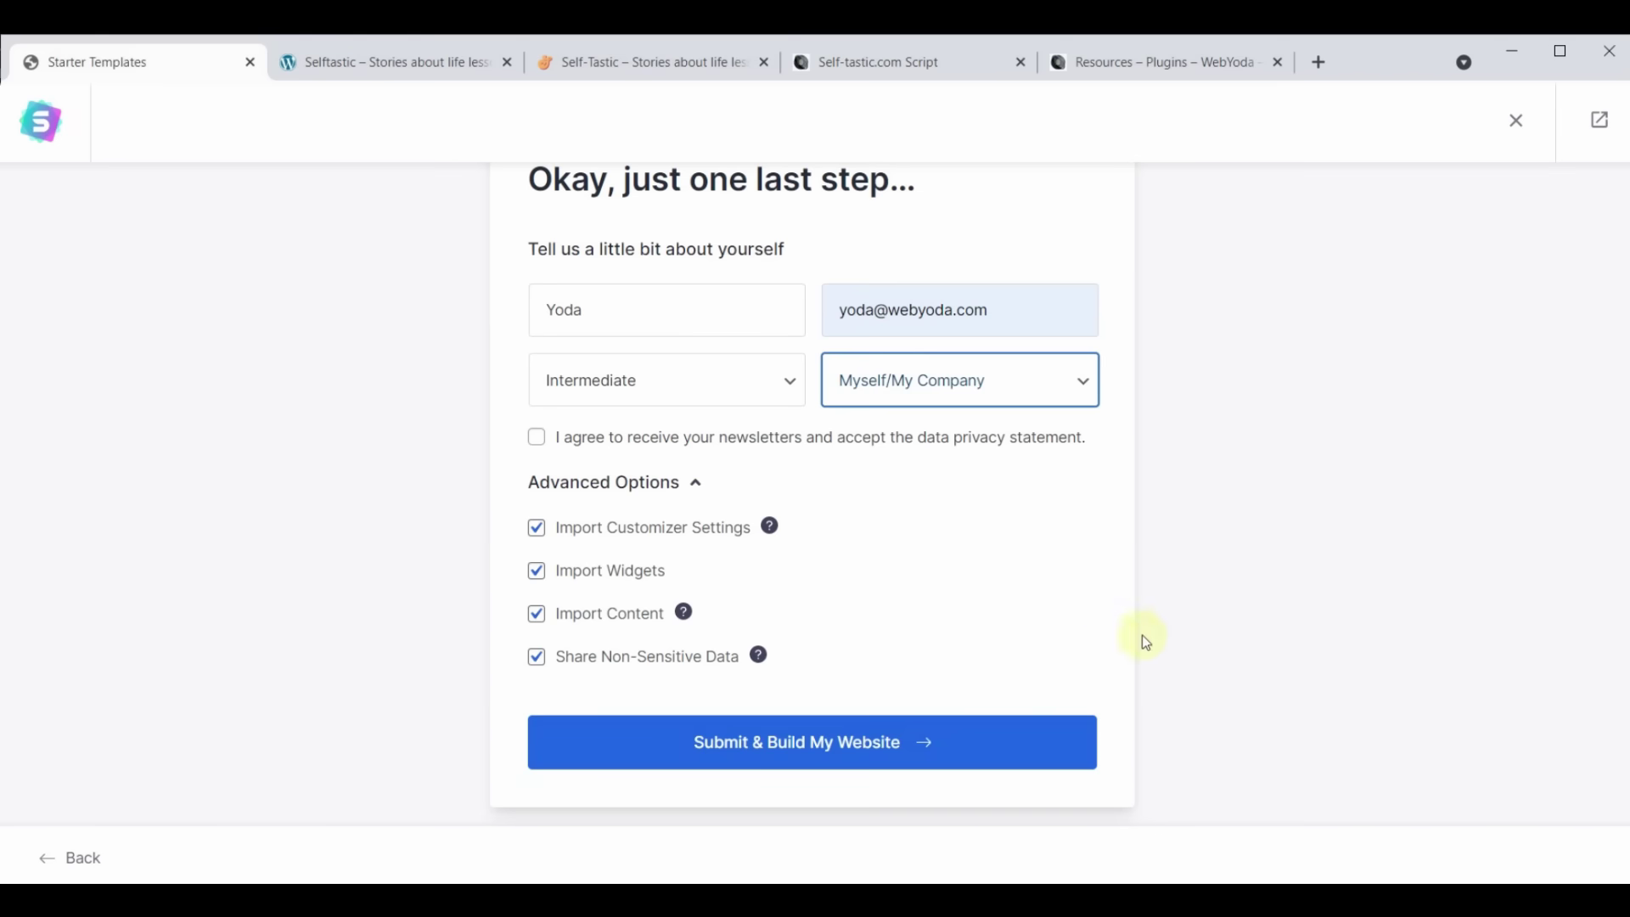
Submit and build the Cosmetics Store site, then reload the Selftastic tab to review it
click(787, 753)
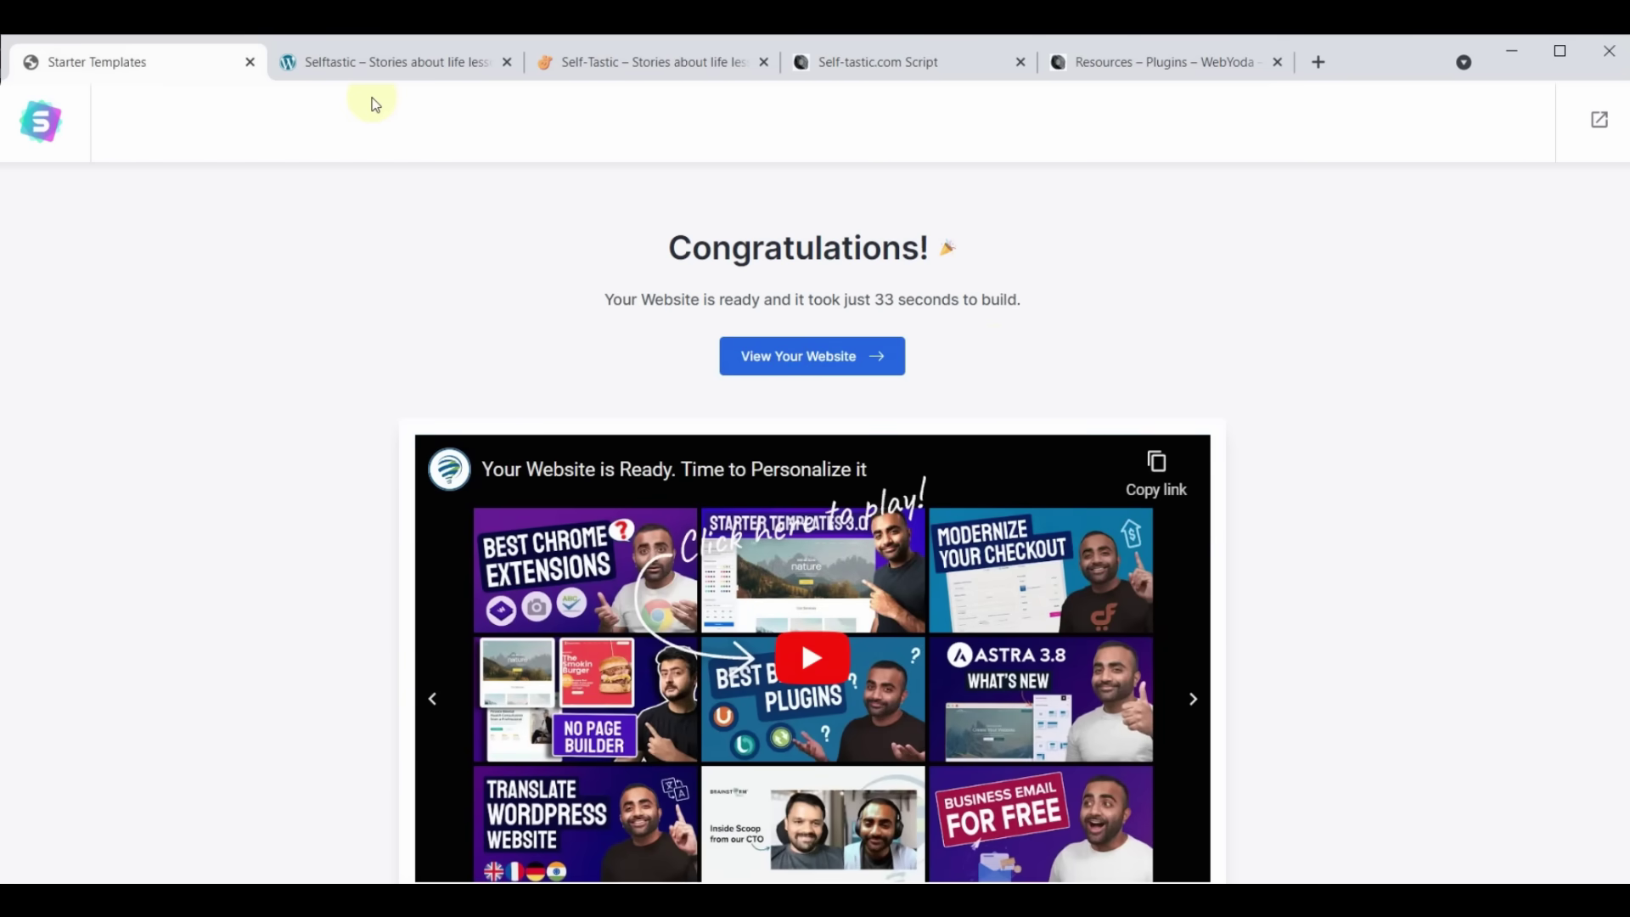
click(380, 61)
click(106, 96)
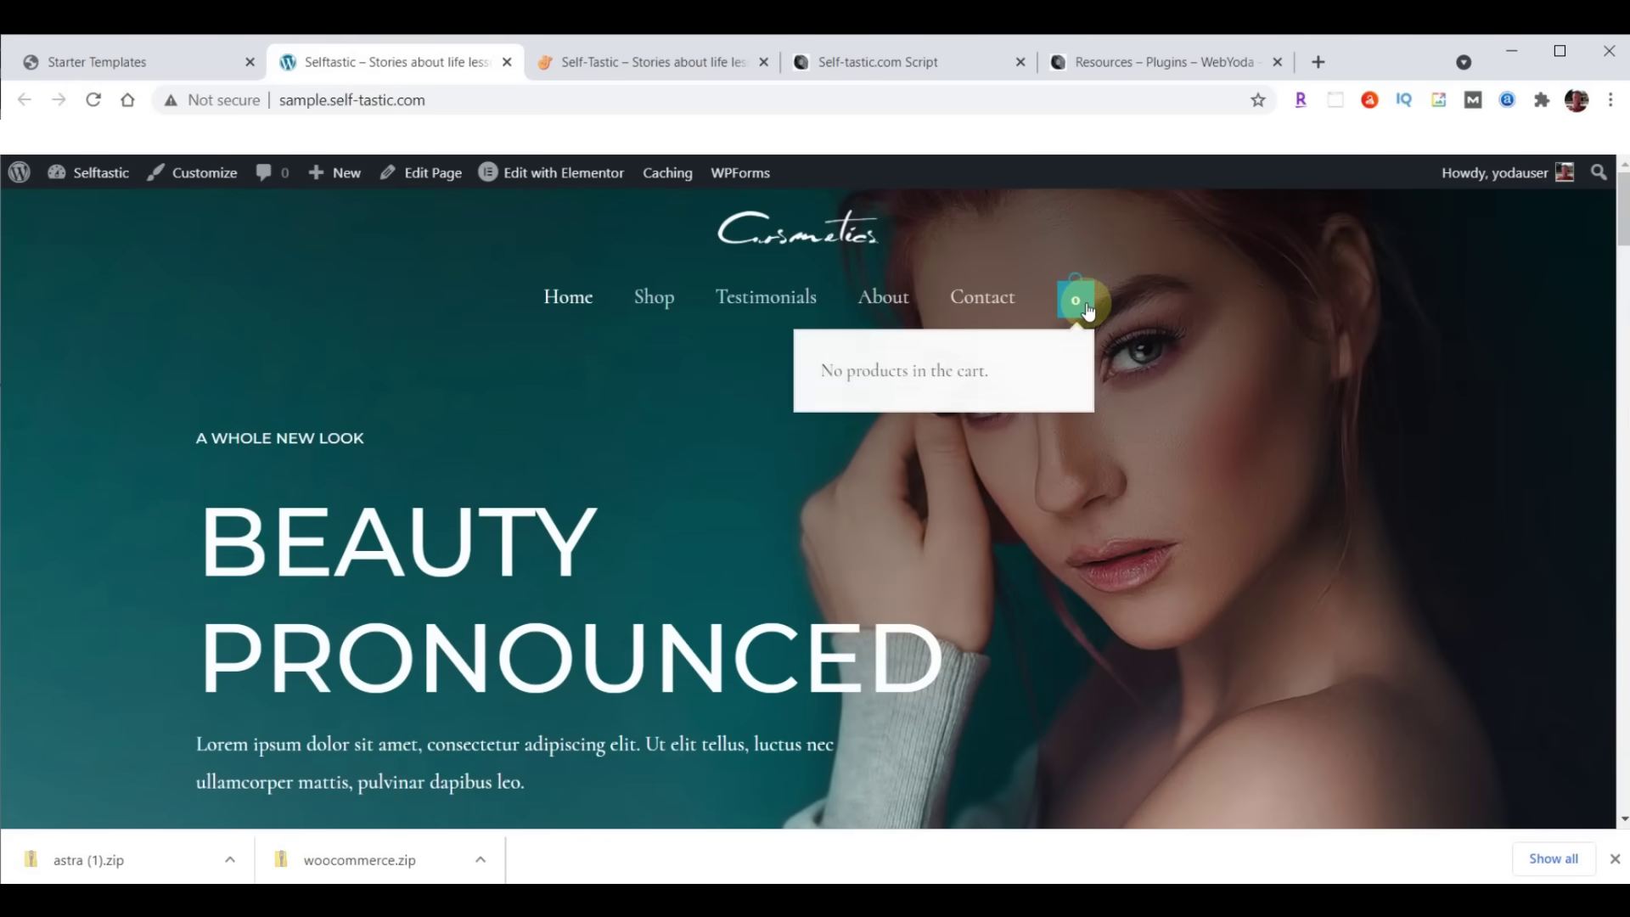
scroll(490, 414, down, 5)
scroll(497, 429, down, 15)
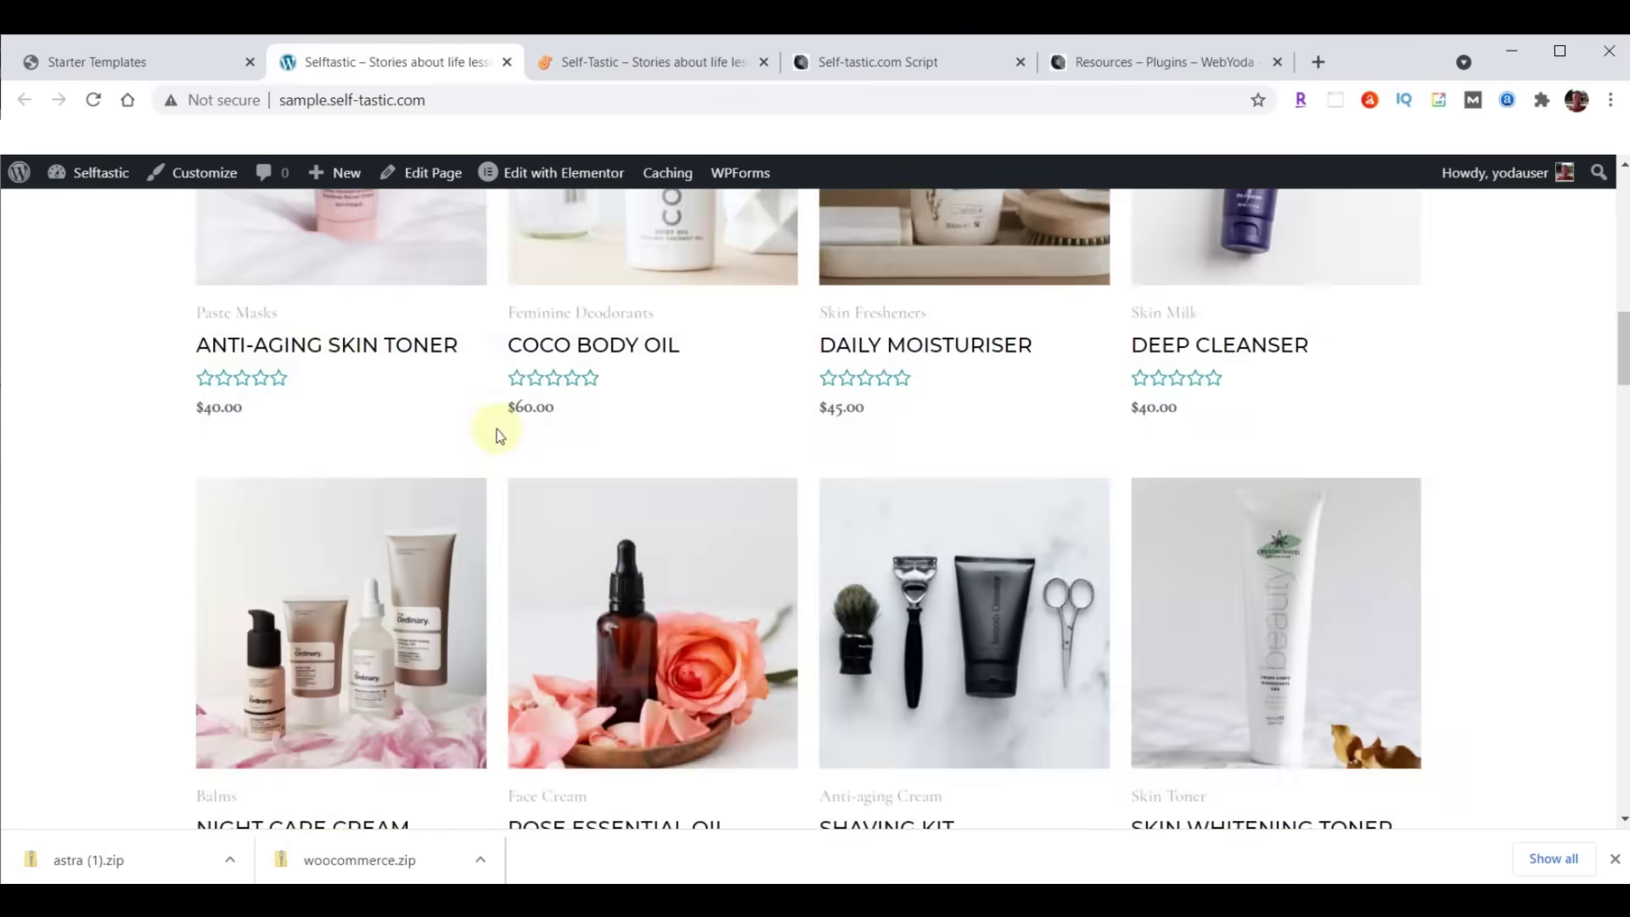
scroll(493, 578, up, 8)
scroll(492, 581, up, 12)
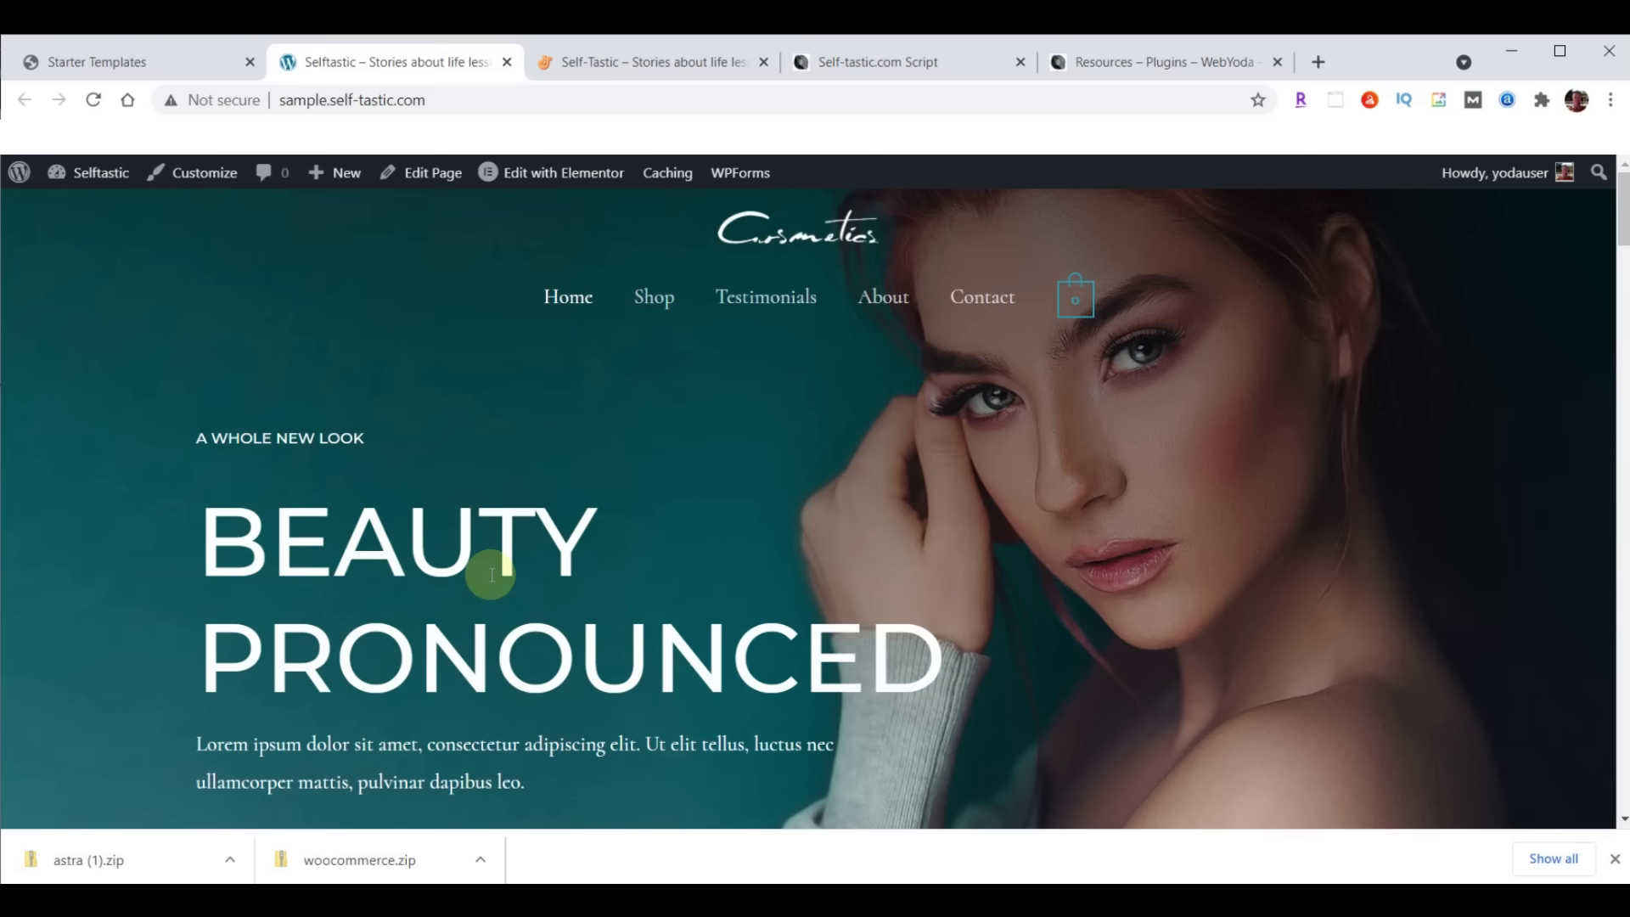
scroll(593, 520, down, 8)
scroll(639, 567, up, 8)
Compare it with the original self-tastic.com site, then return to Starter Templates
click(645, 57)
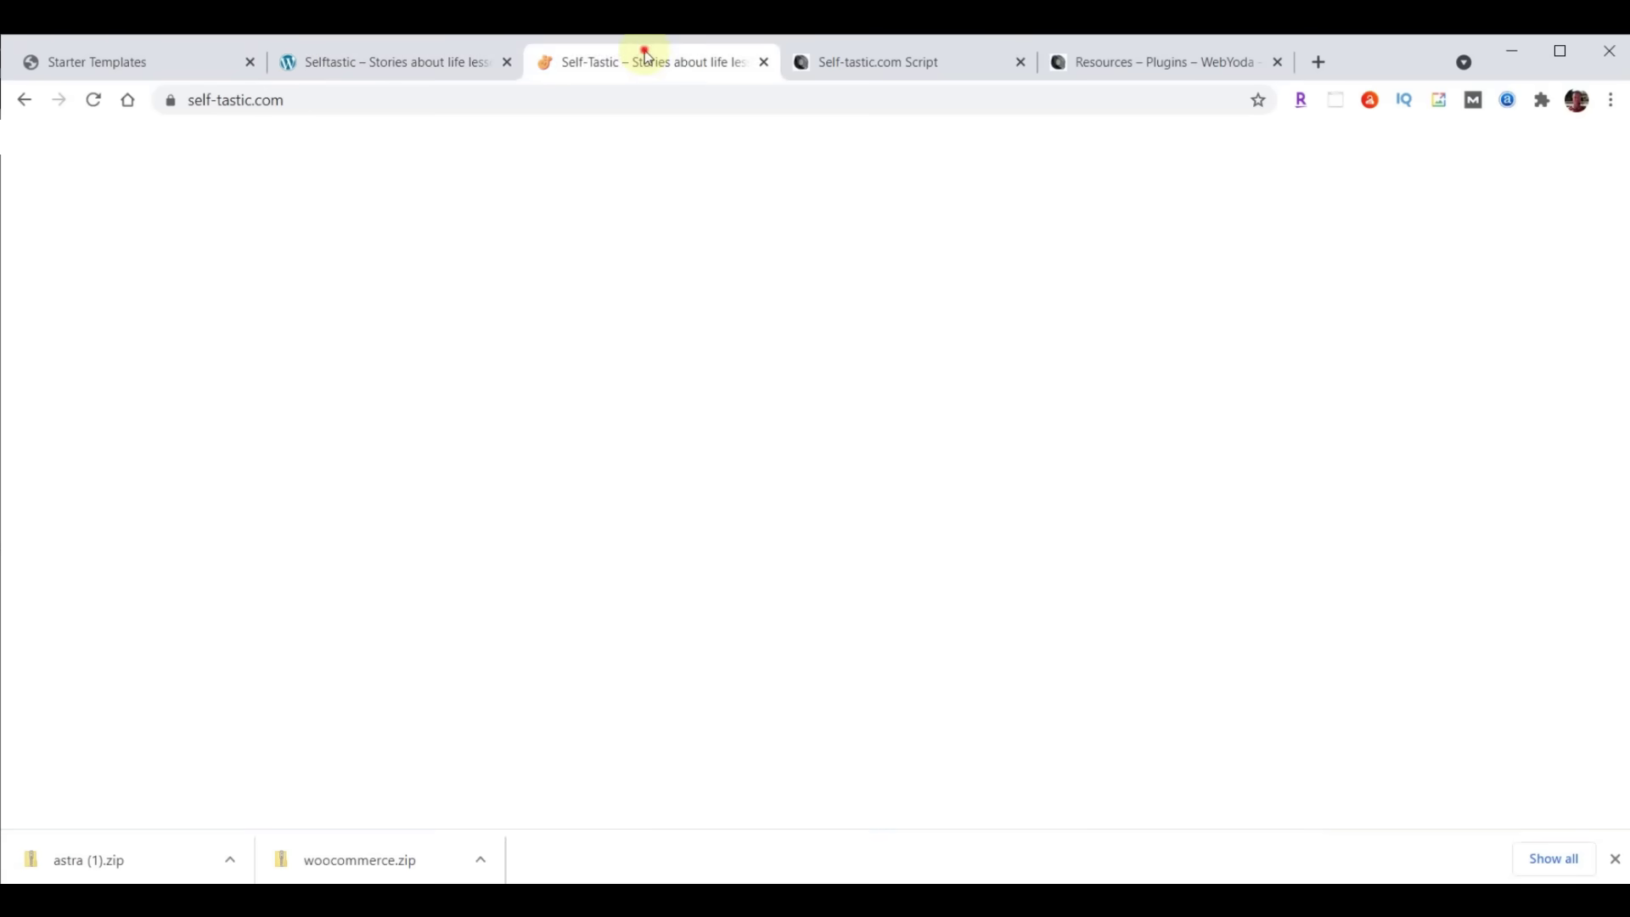
scroll(995, 492, down, 8)
scroll(994, 492, down, 8)
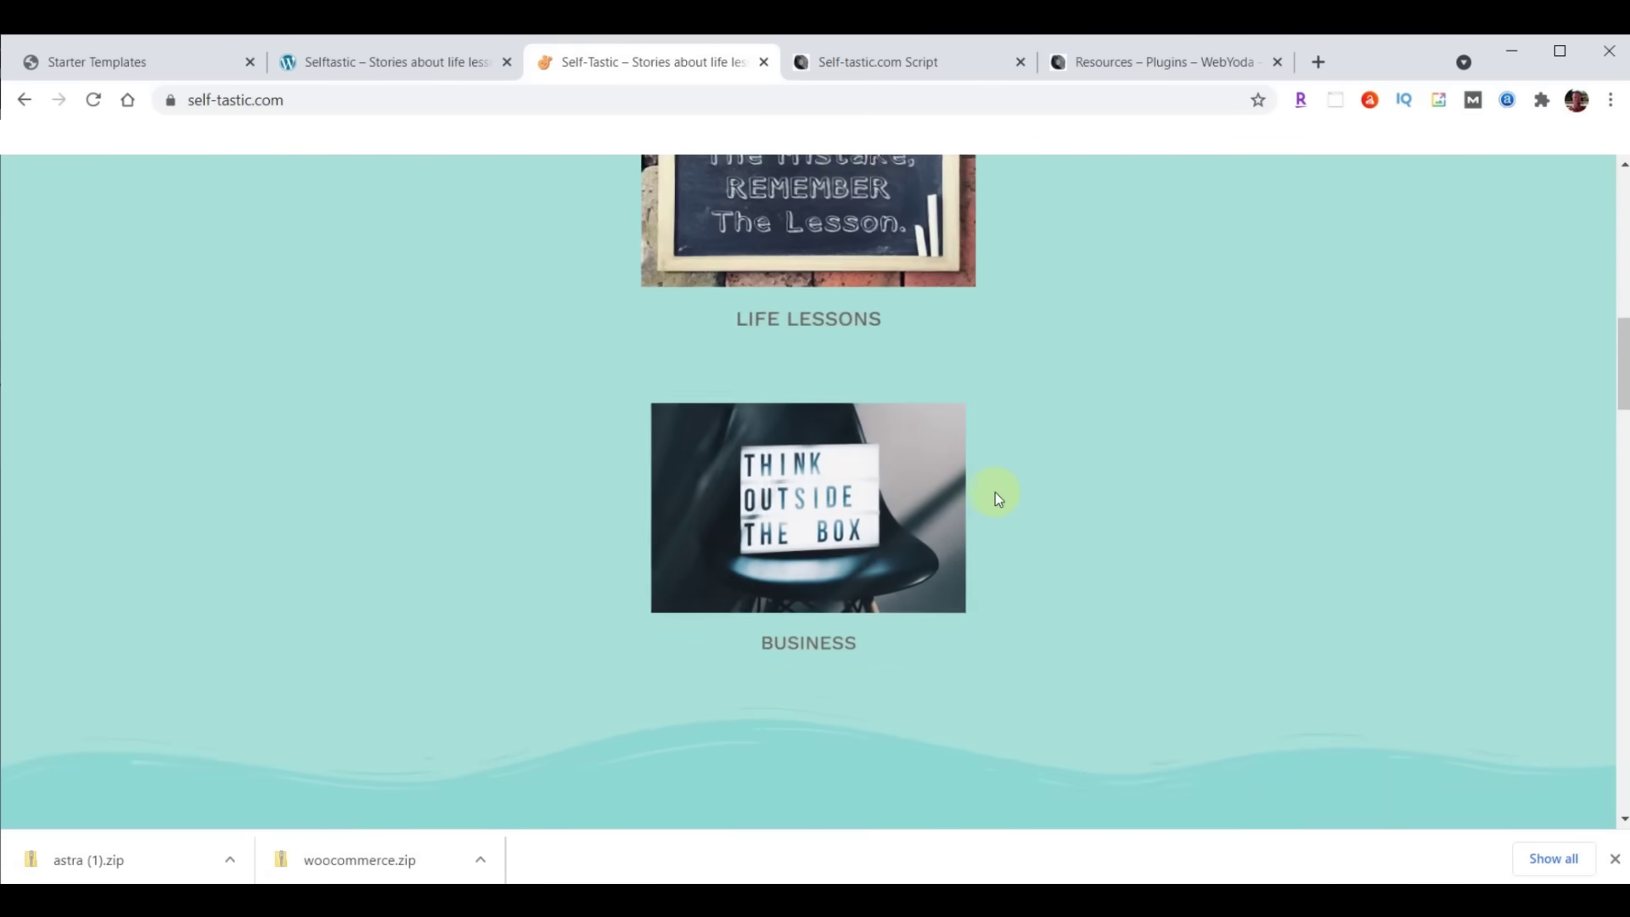
scroll(991, 492, up, 8)
scroll(991, 492, up, 8)
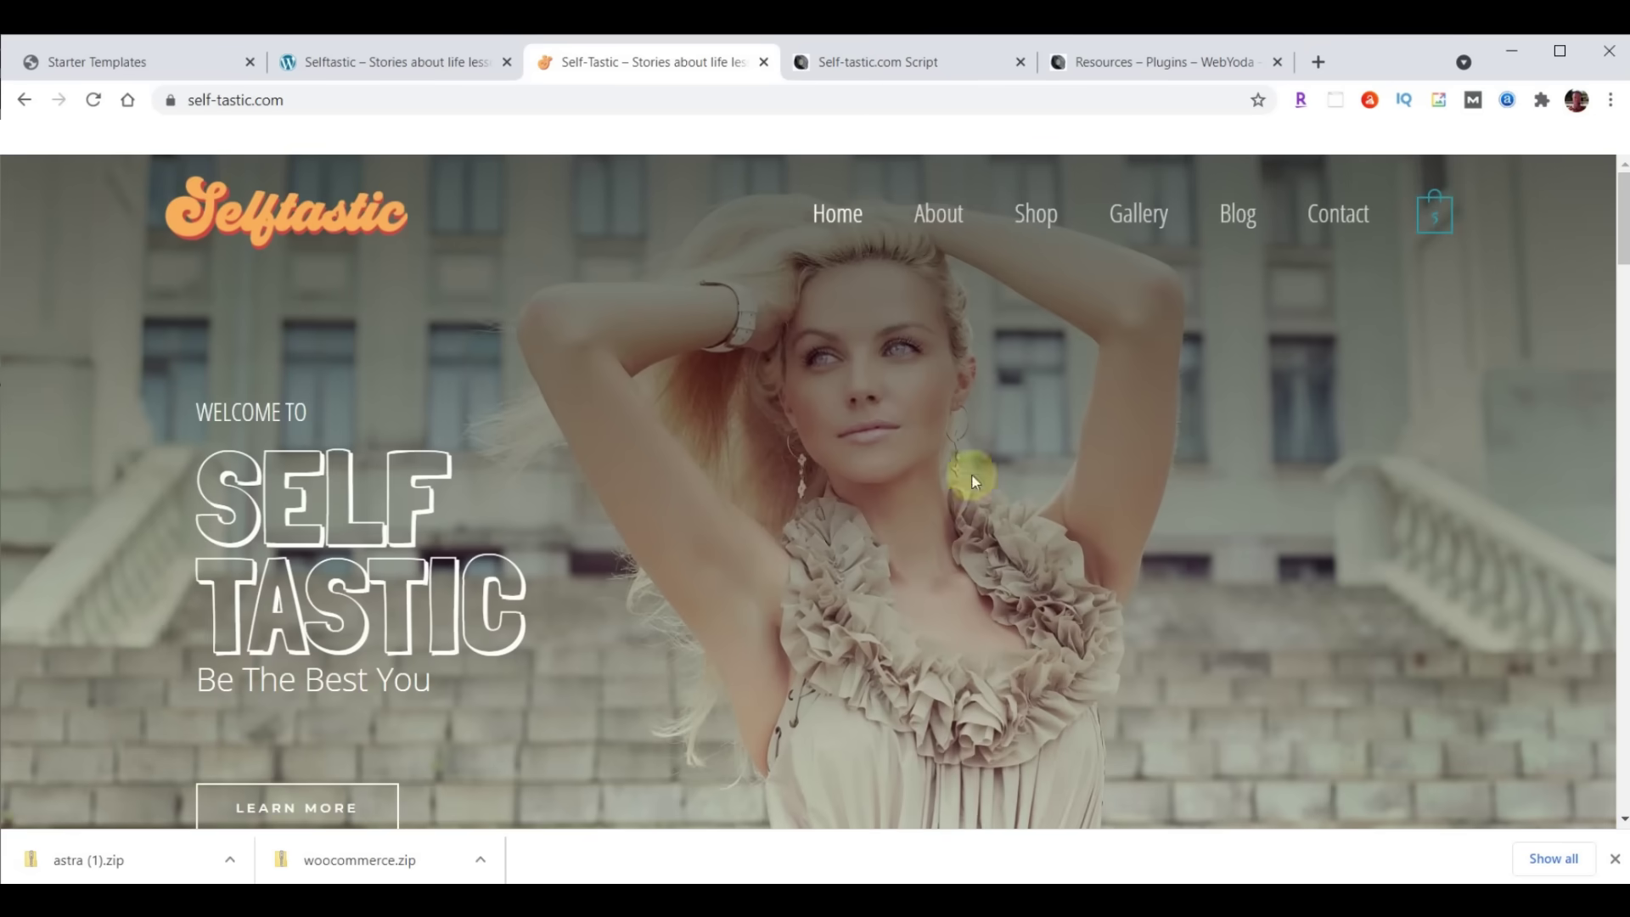
click(388, 63)
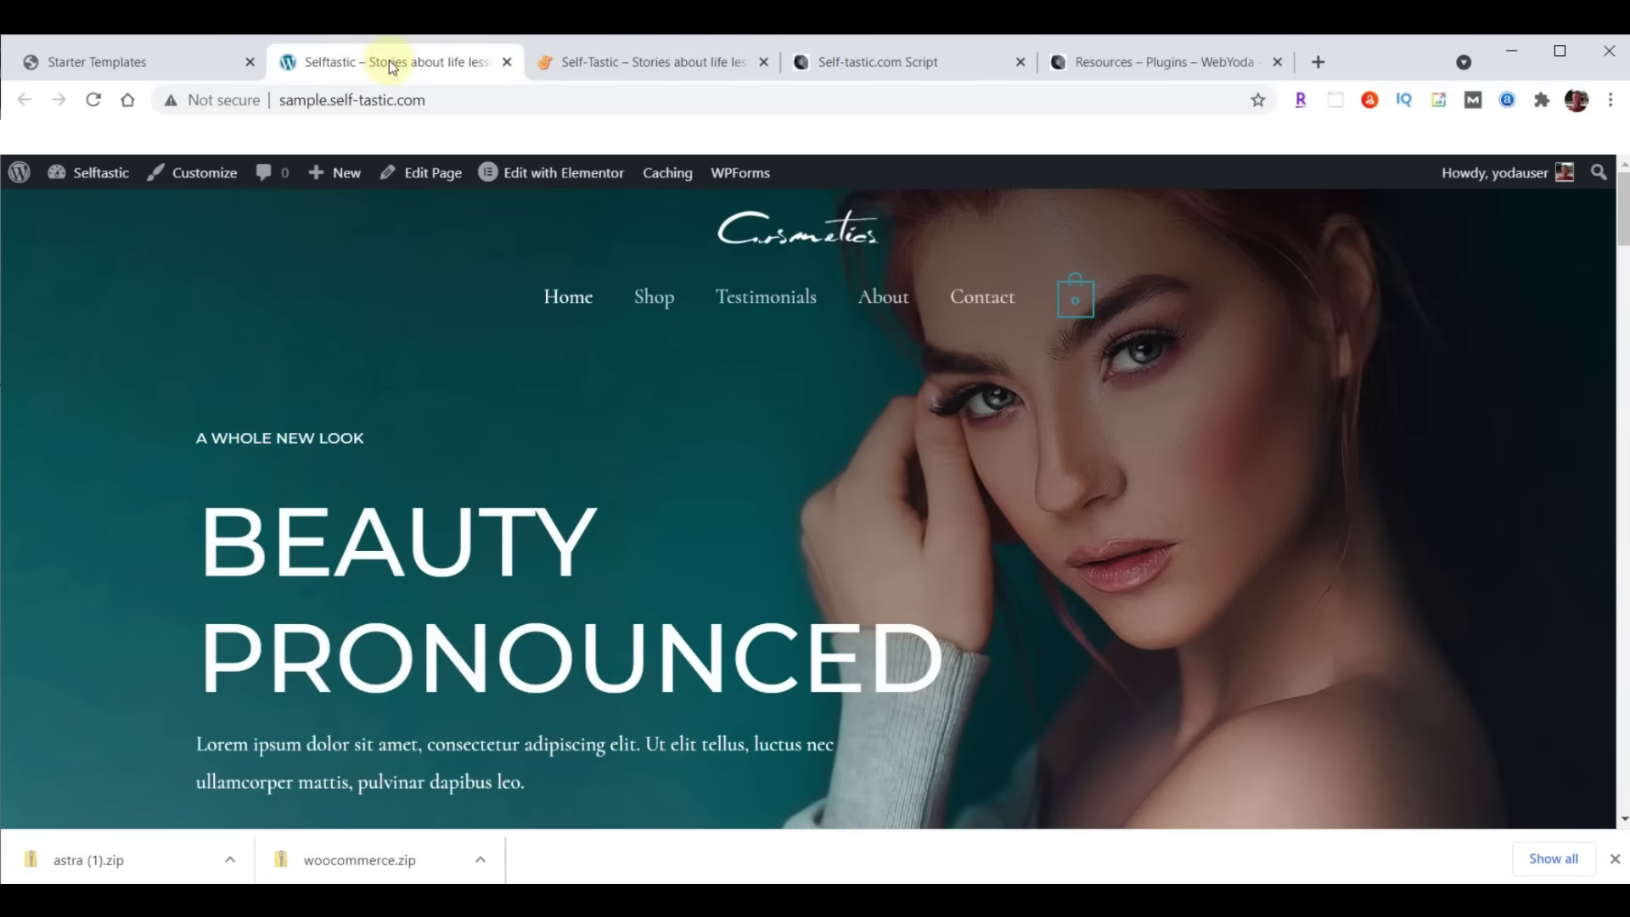
click(117, 63)
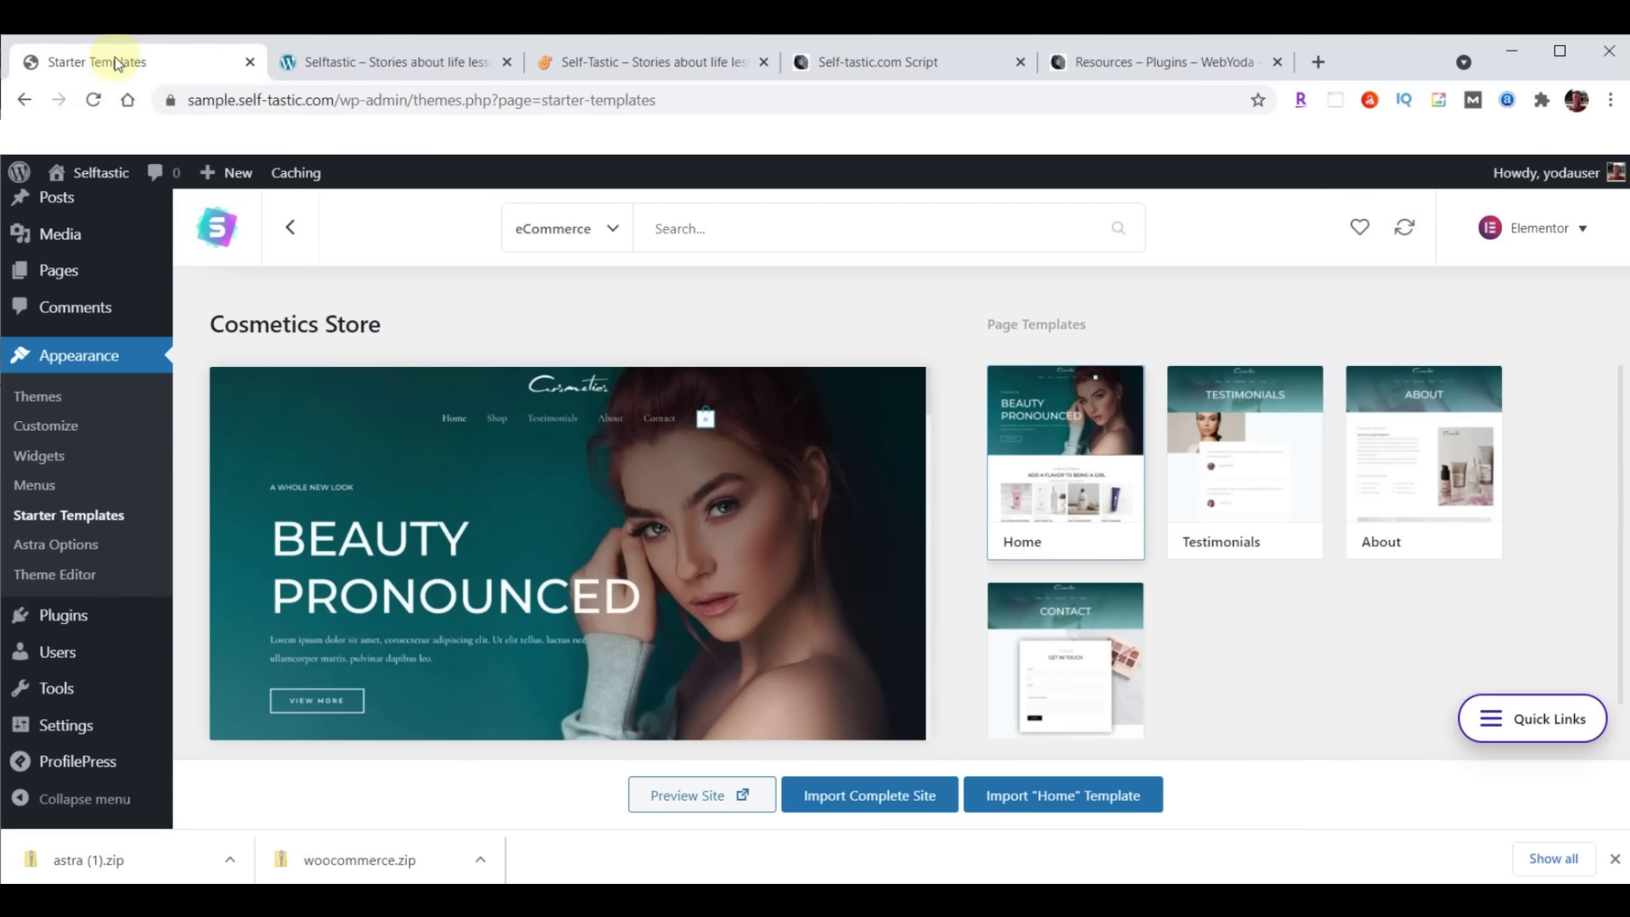
Dismiss the downloads bar and deactivate WooCommerce in Installed Plugins
click(1614, 860)
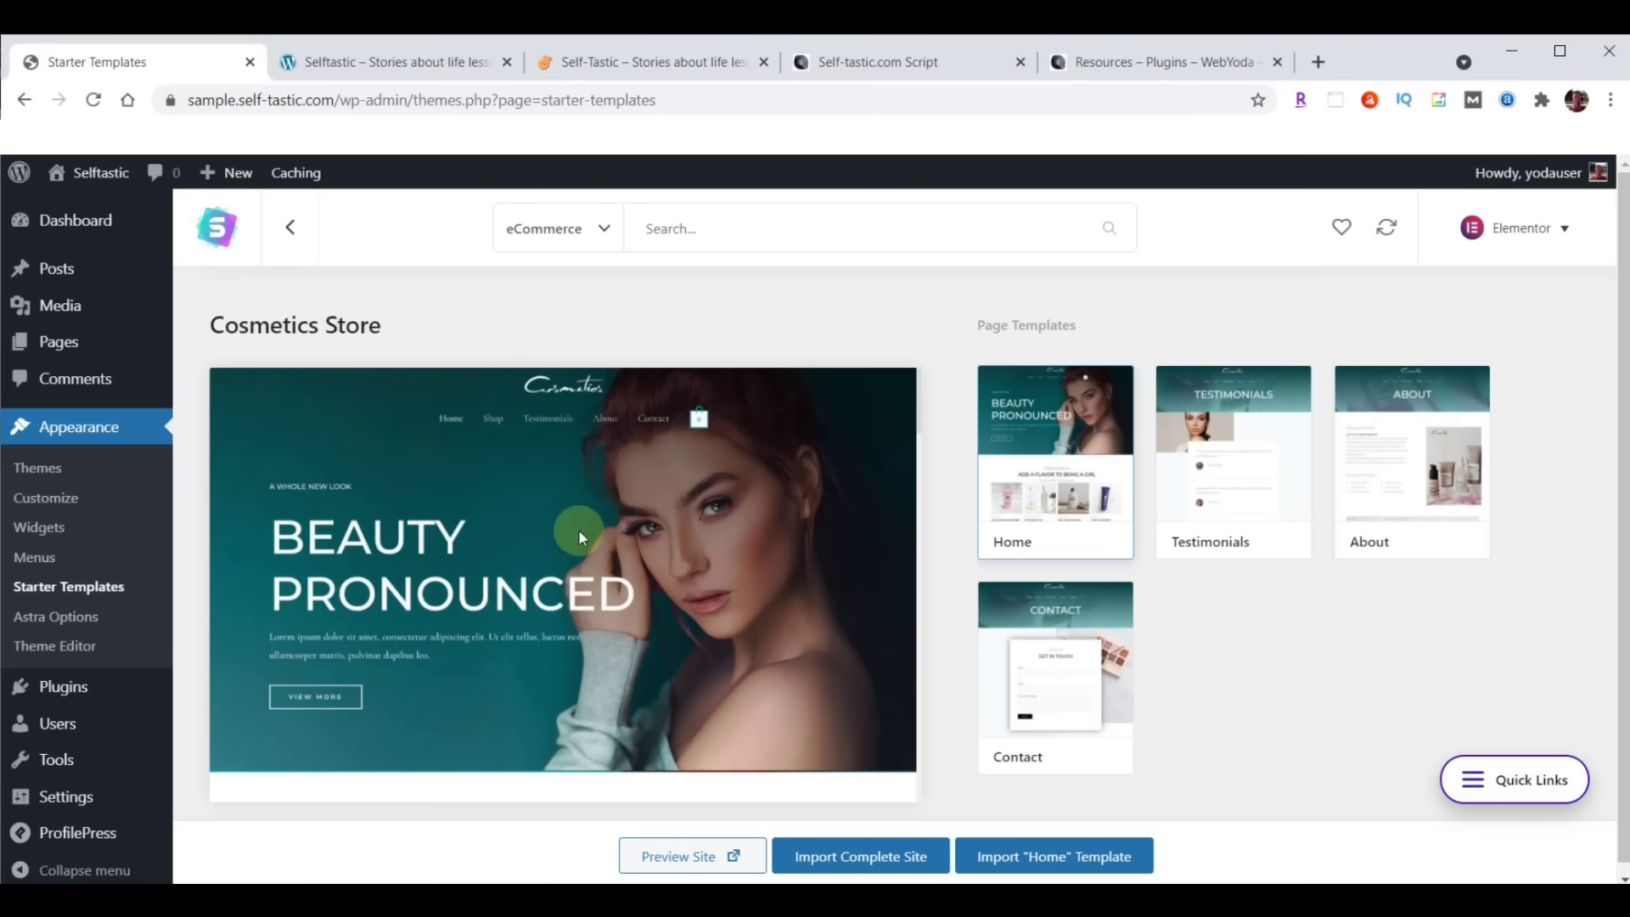
click(64, 689)
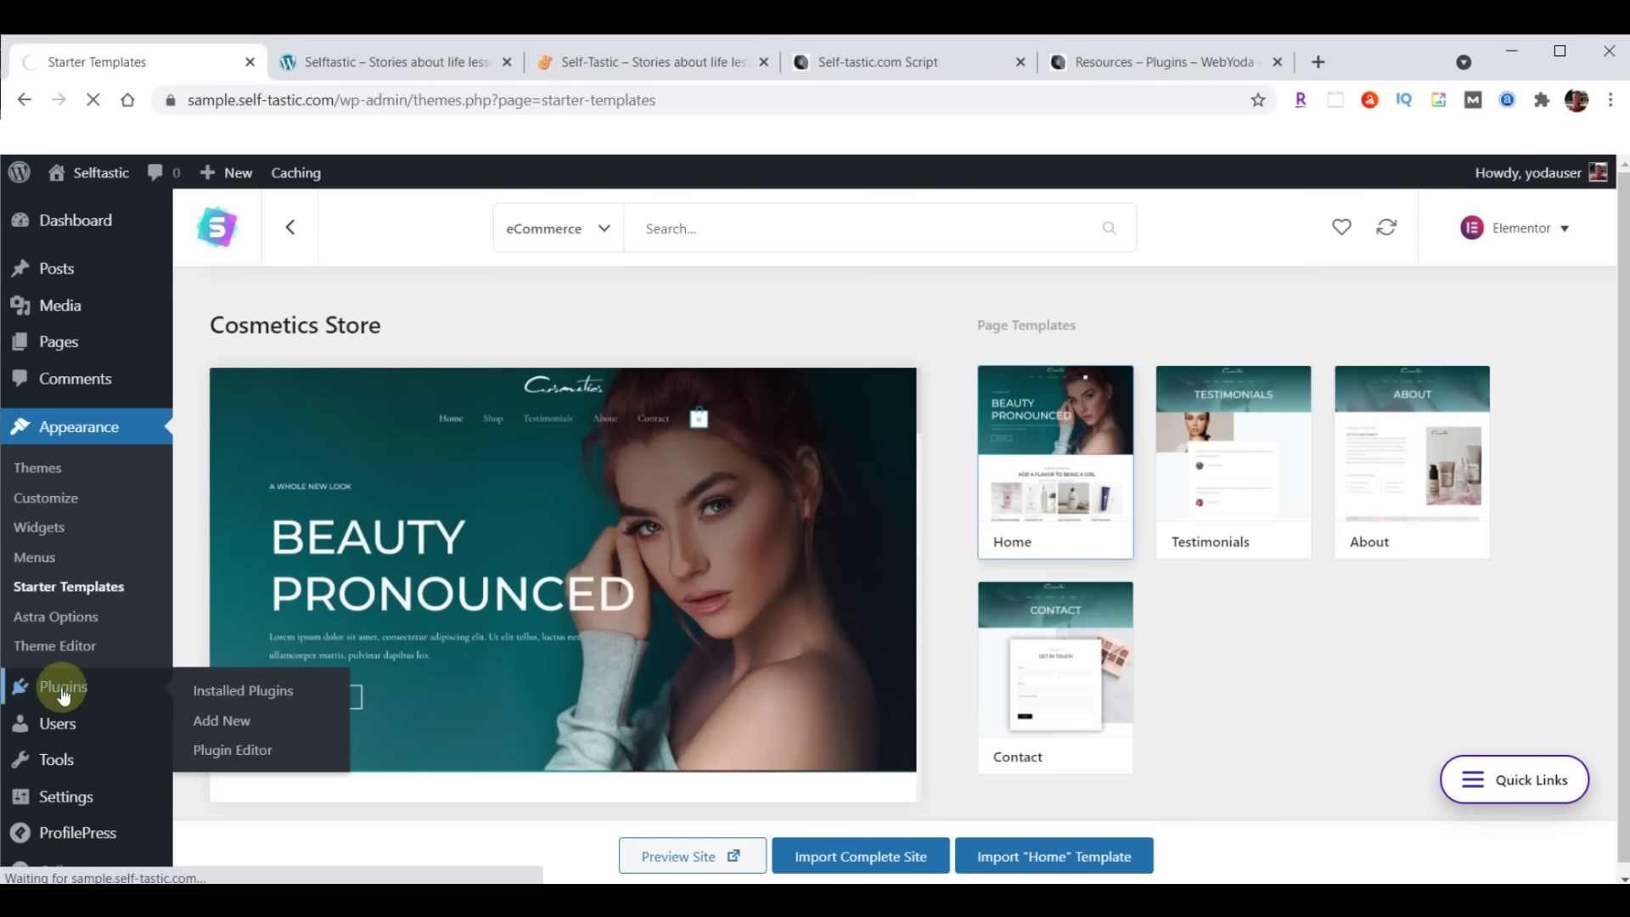
scroll(479, 511, down, 7)
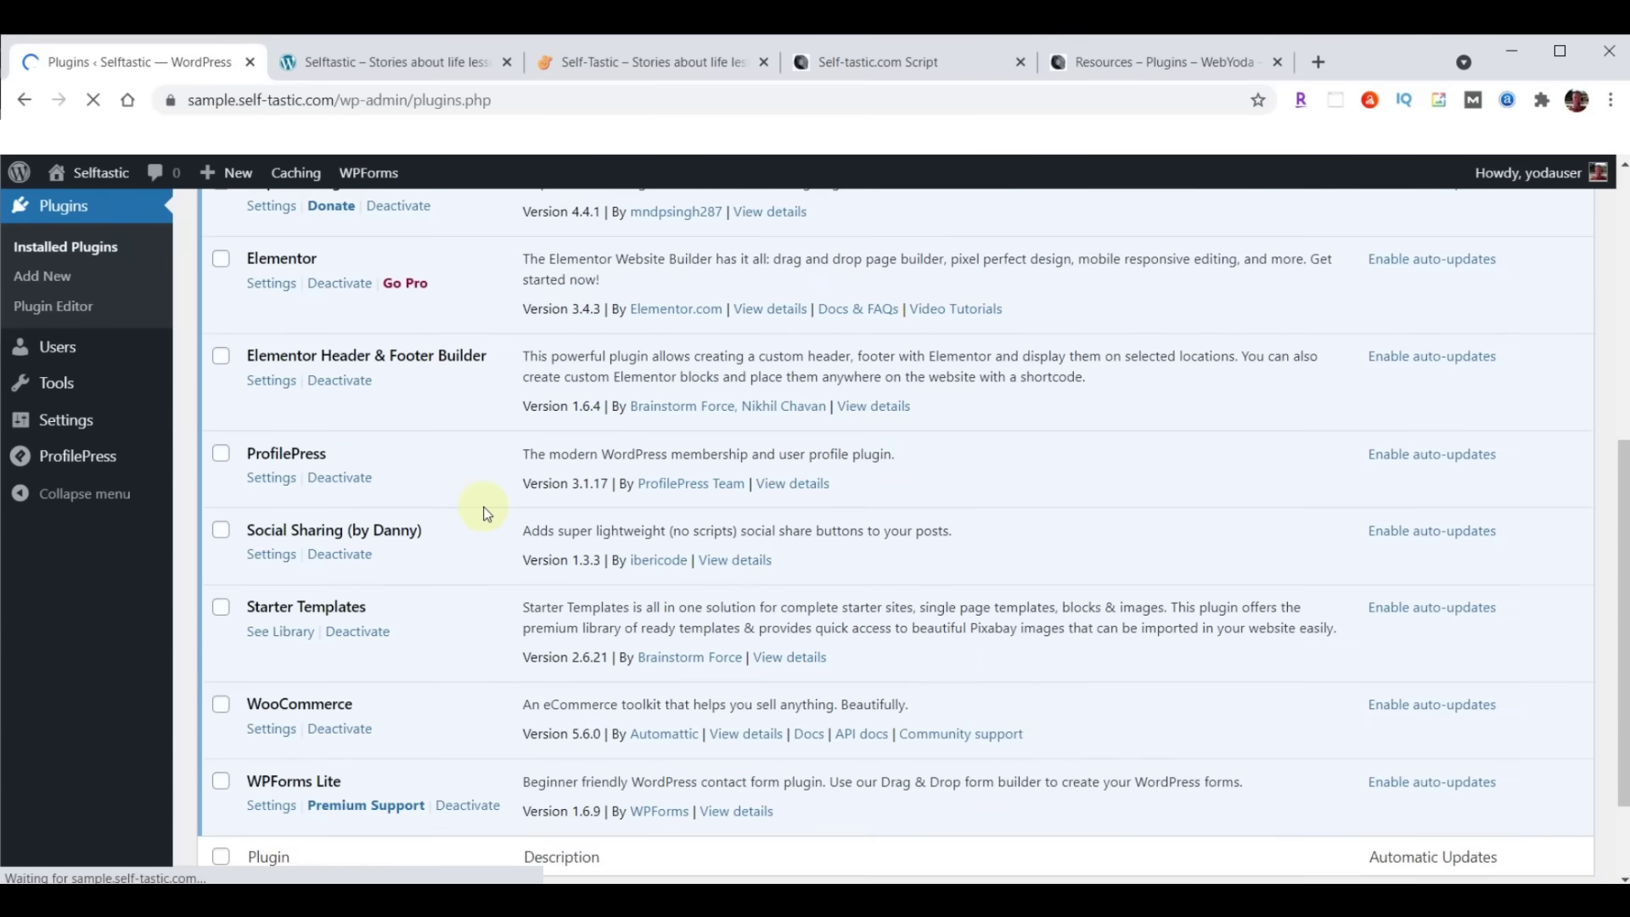
click(340, 730)
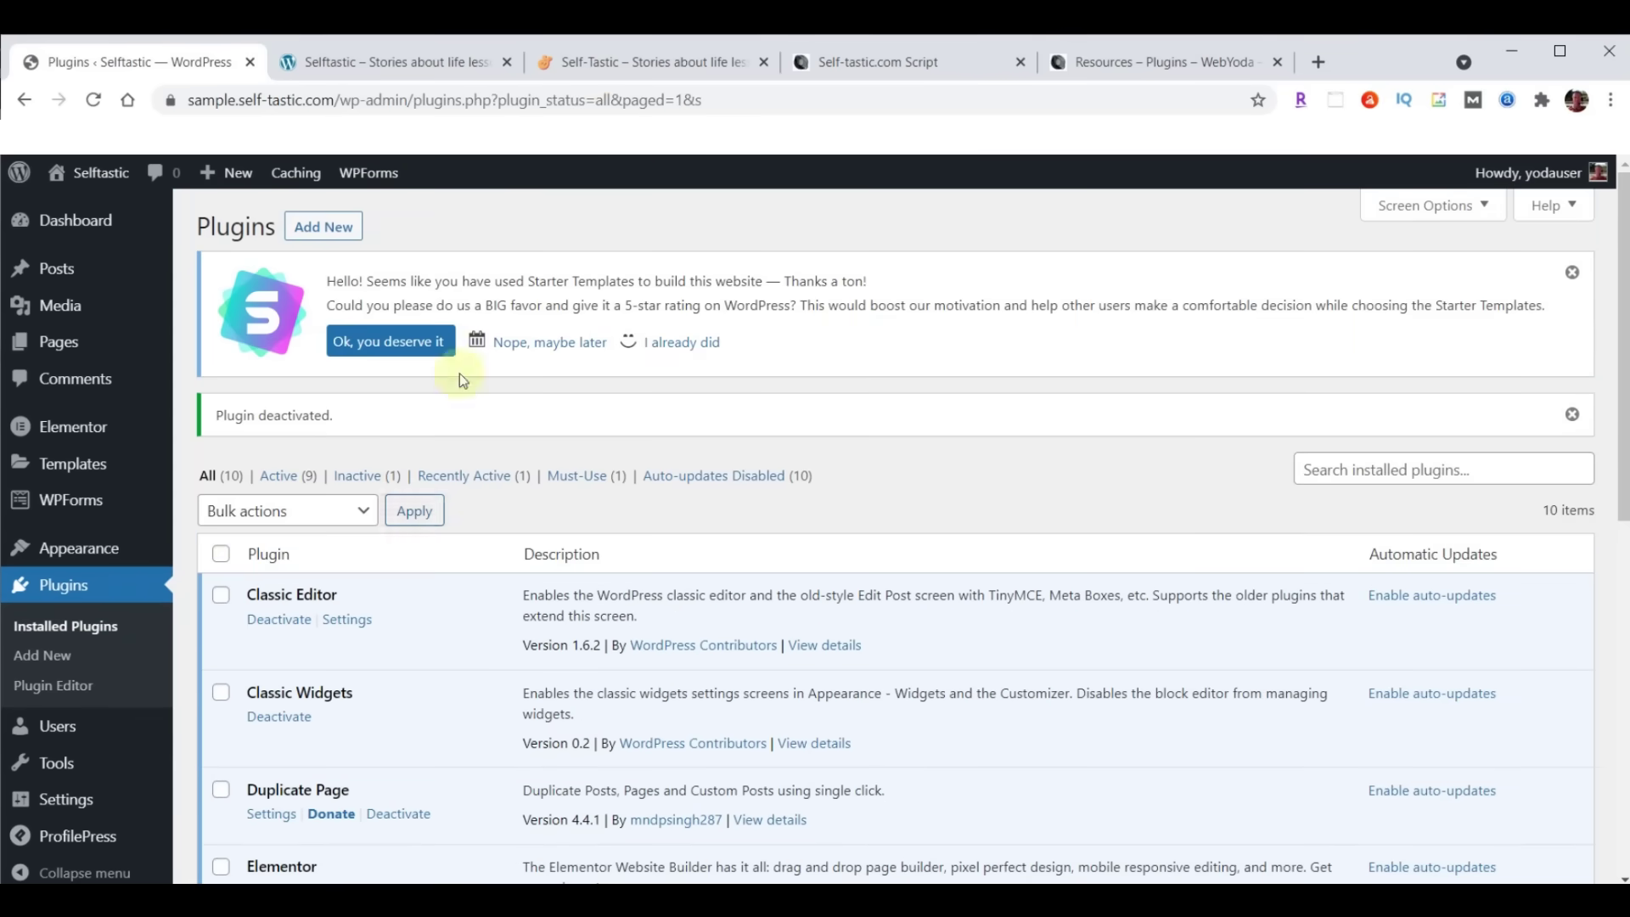
Compare the original Self-Tastic homepage with the sample Cosmetics site, then return to WordPress admin
click(597, 65)
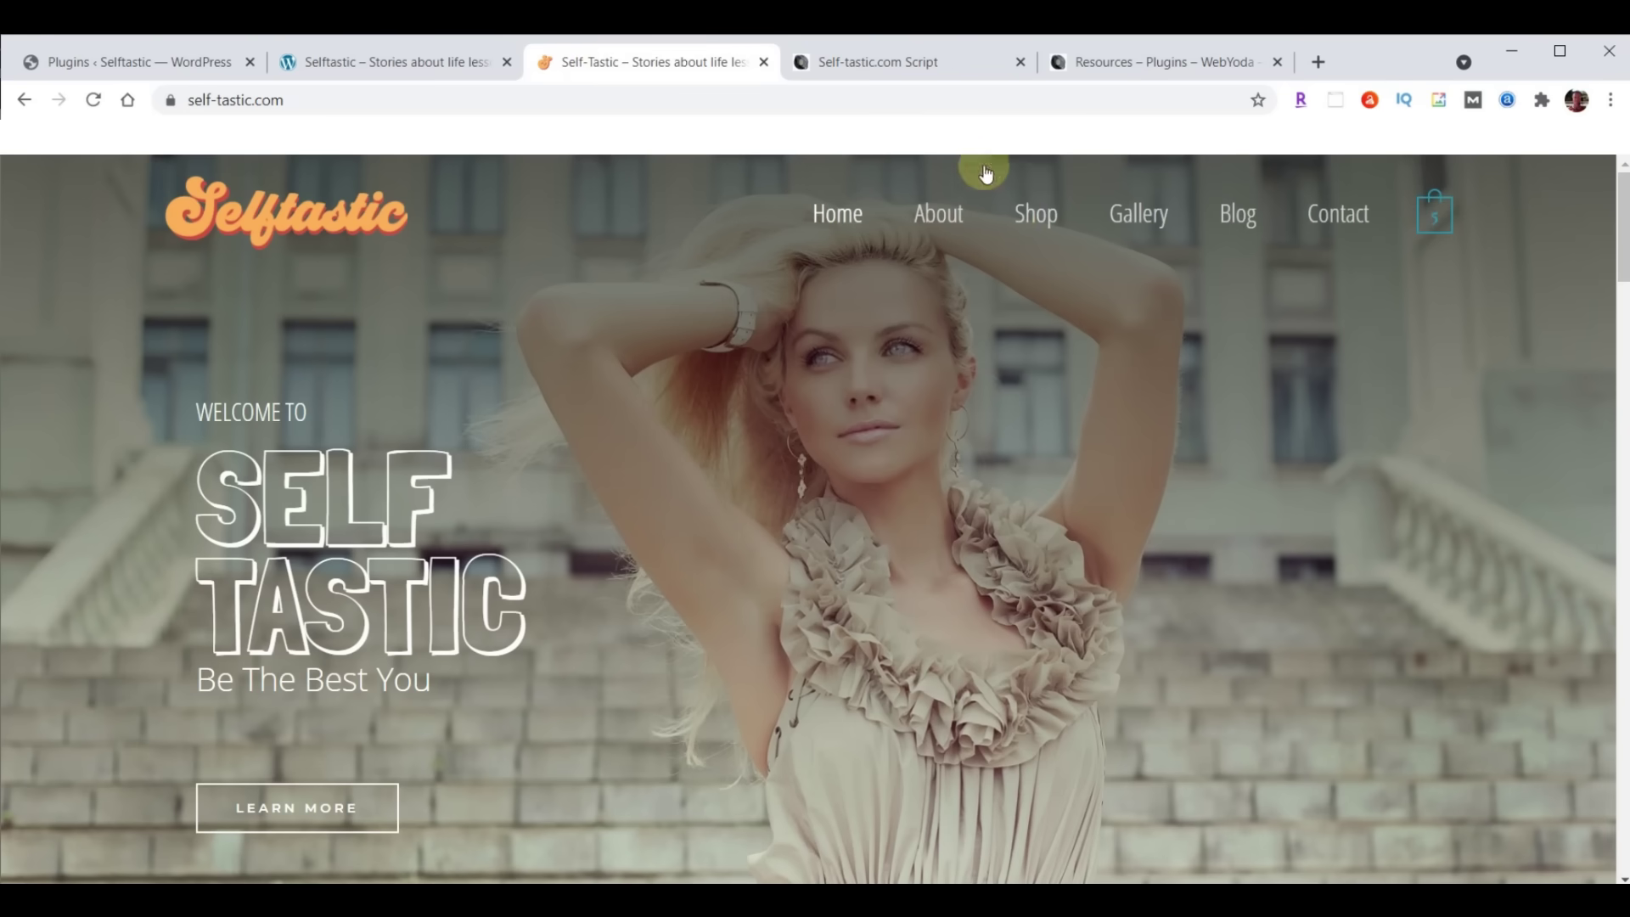
click(462, 58)
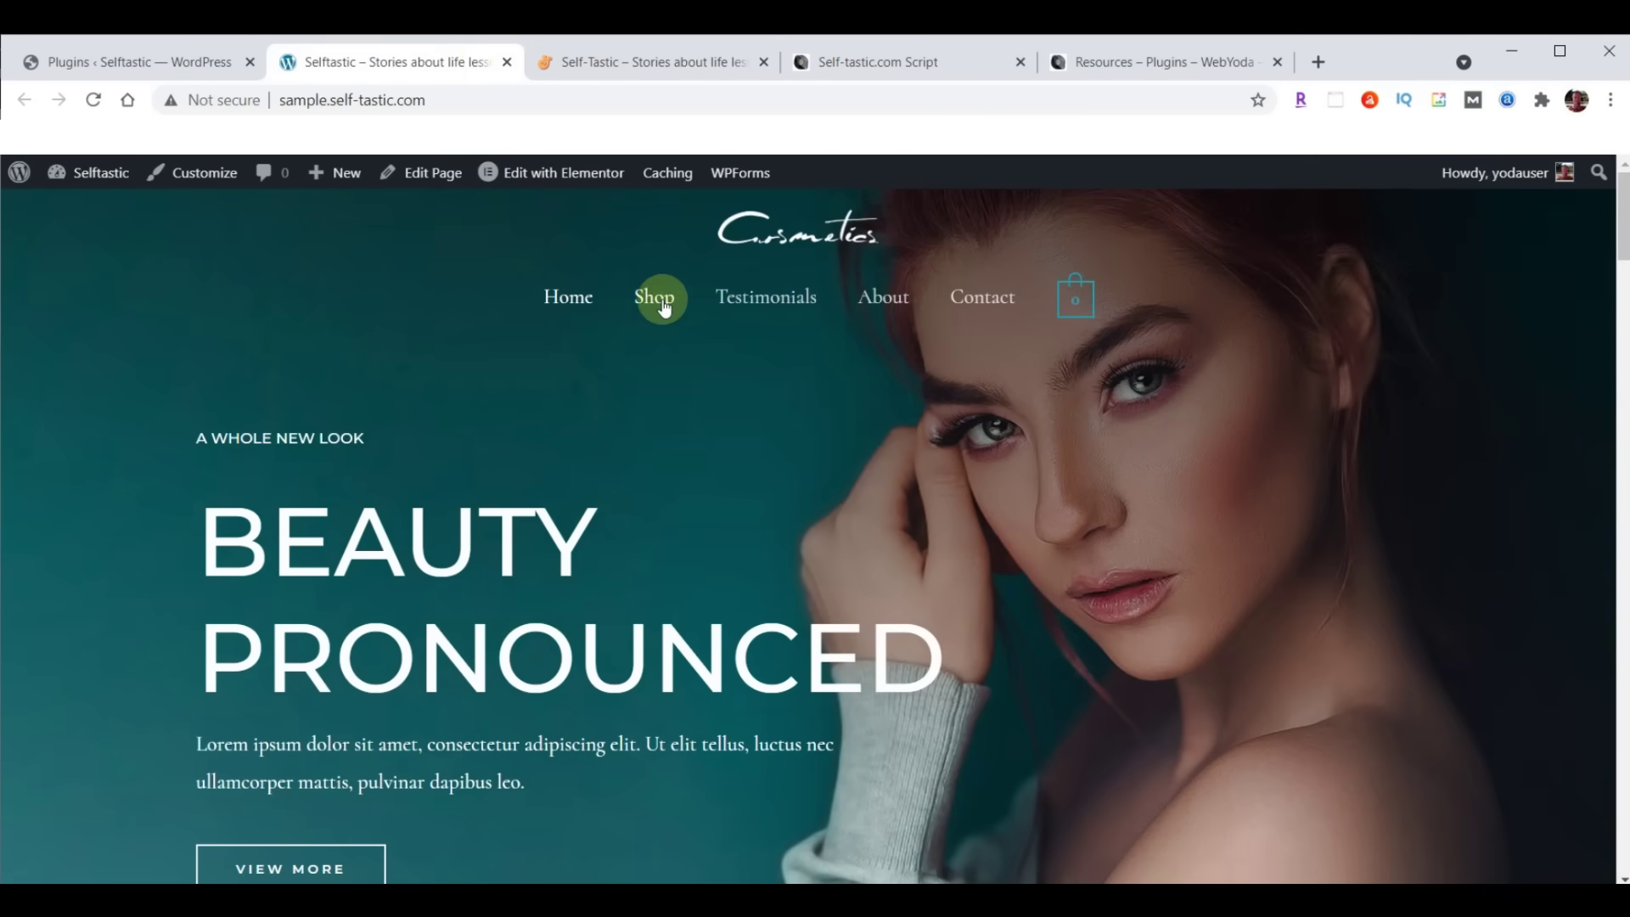
click(130, 64)
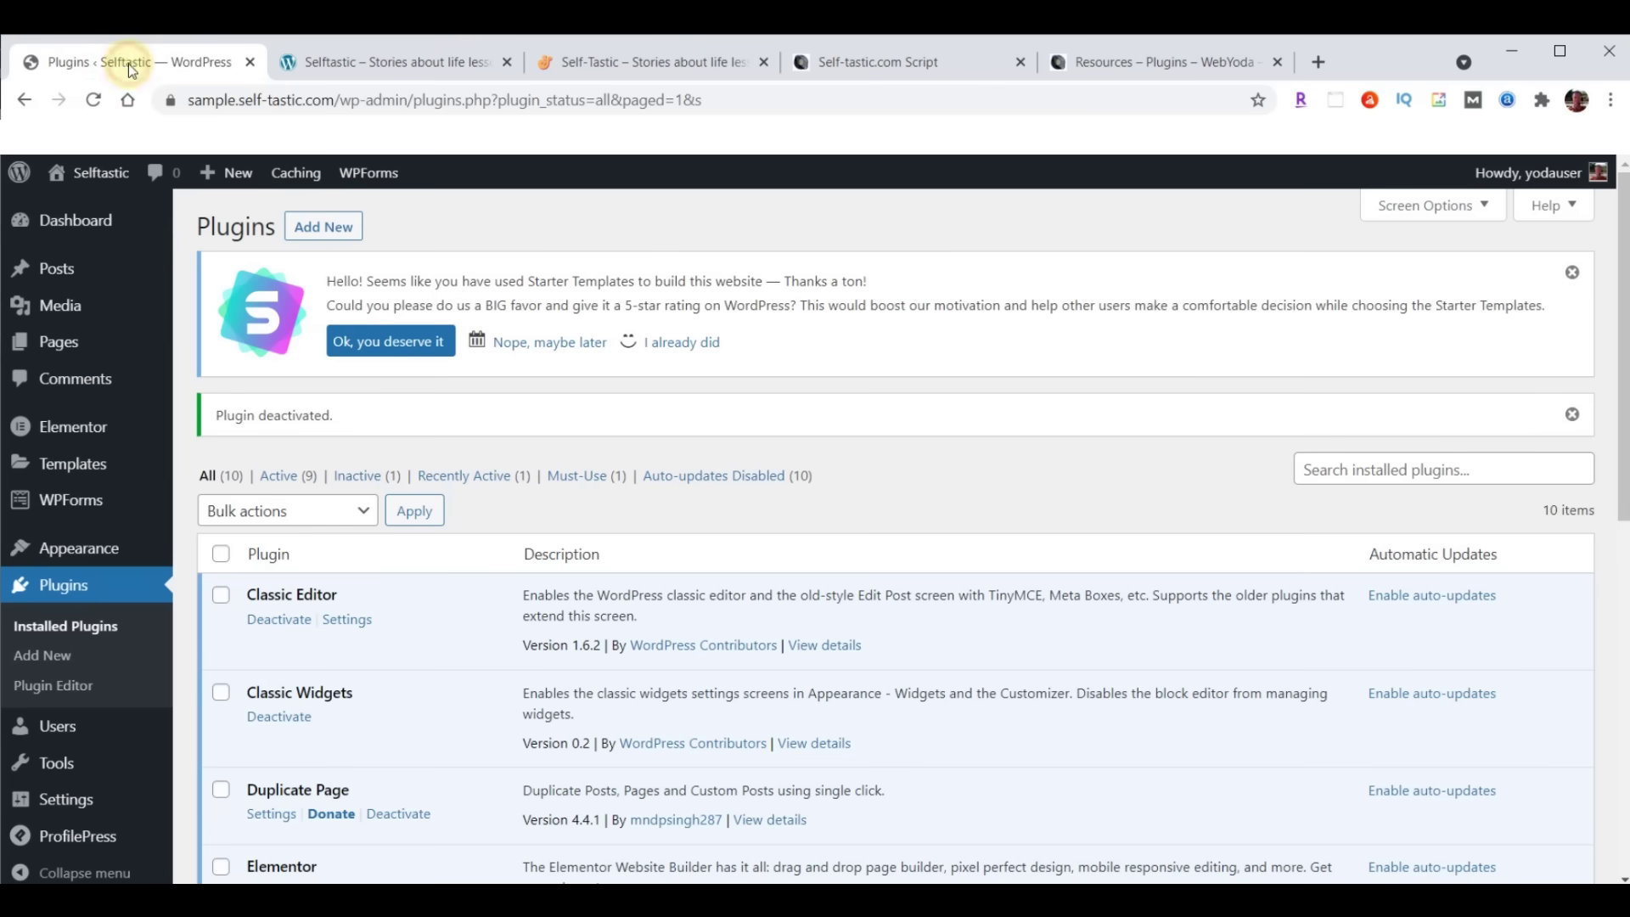
mouse_move(150, 444)
mouse_move(96, 558)
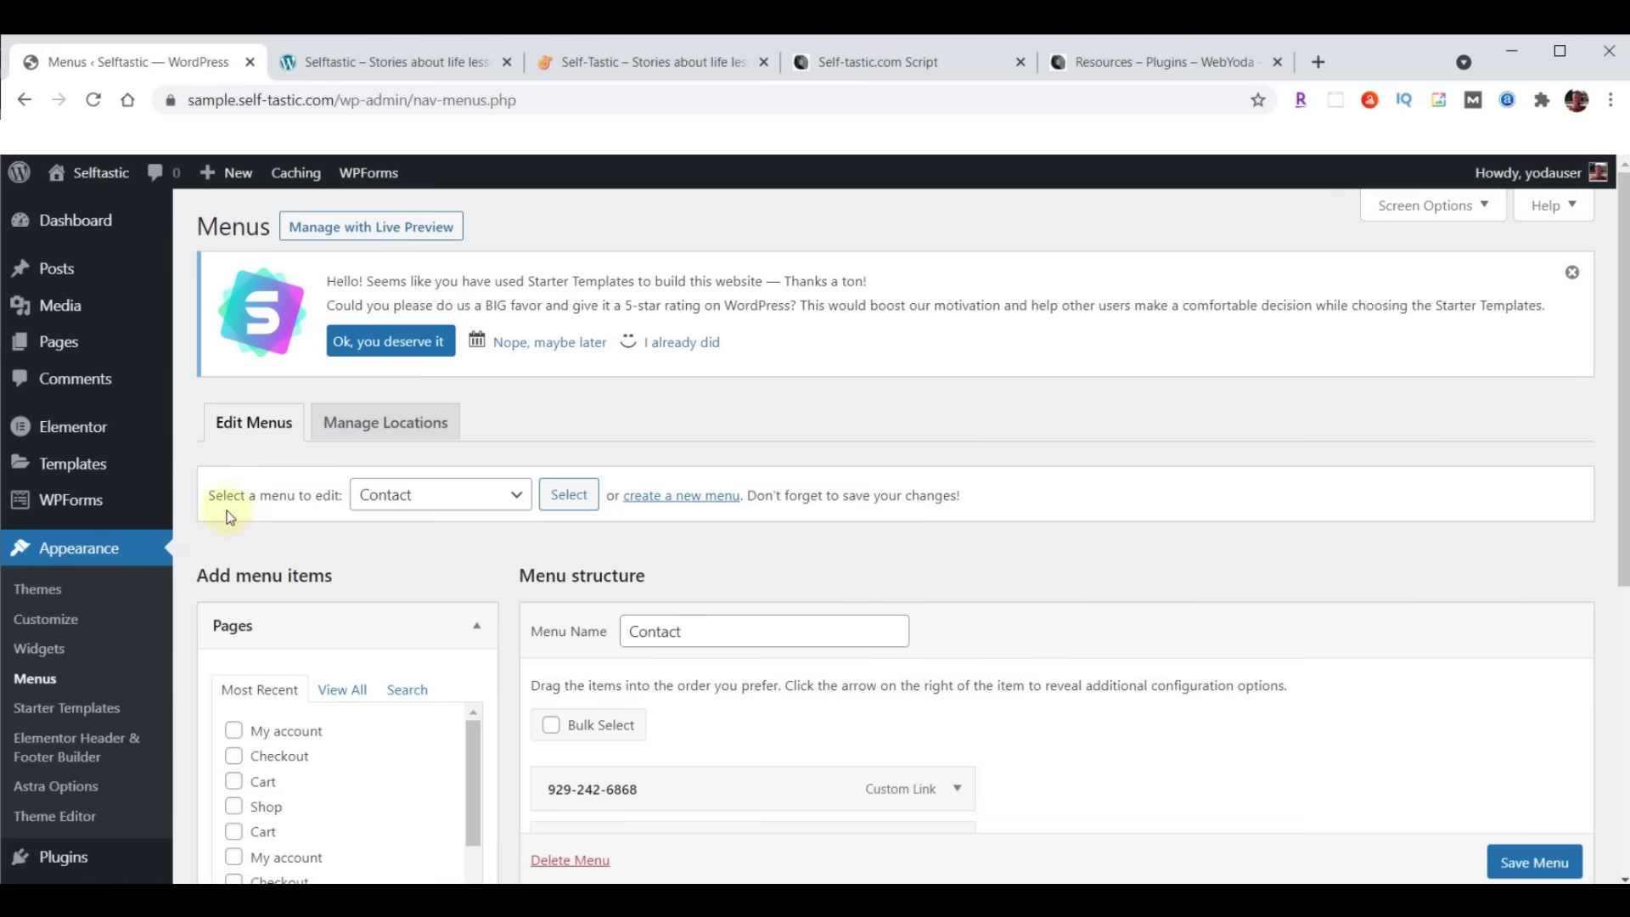
Load Menu (Primary Menu), remove its Shop item, and save the menu
click(517, 497)
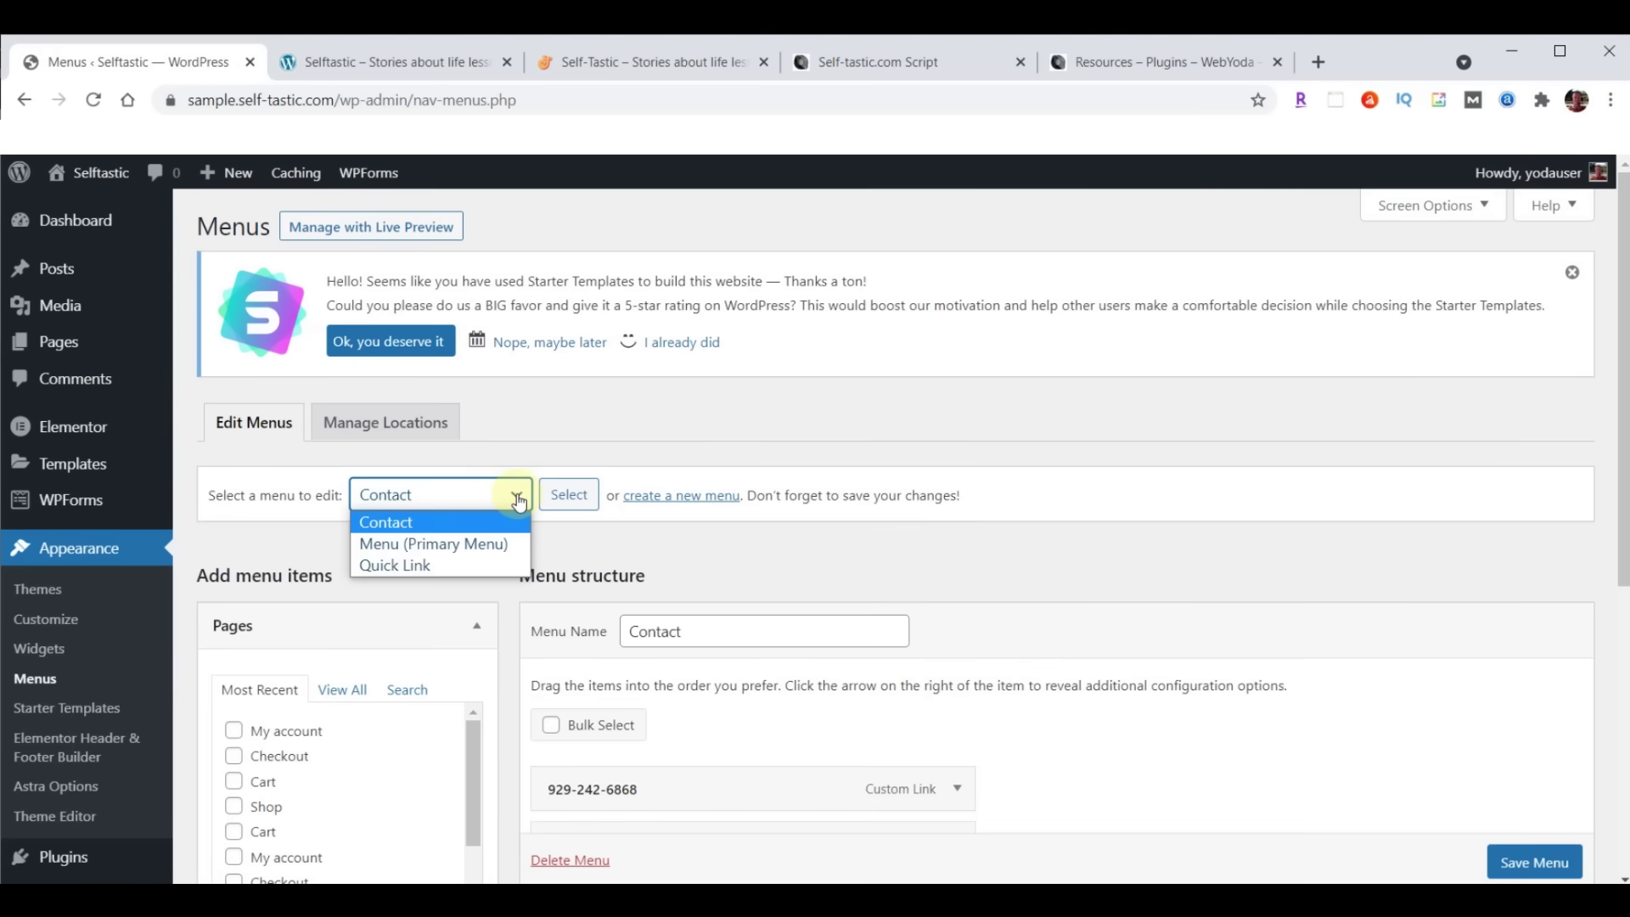
click(448, 545)
click(568, 494)
scroll(1435, 390, down, 2)
scroll(1435, 418, down, 3)
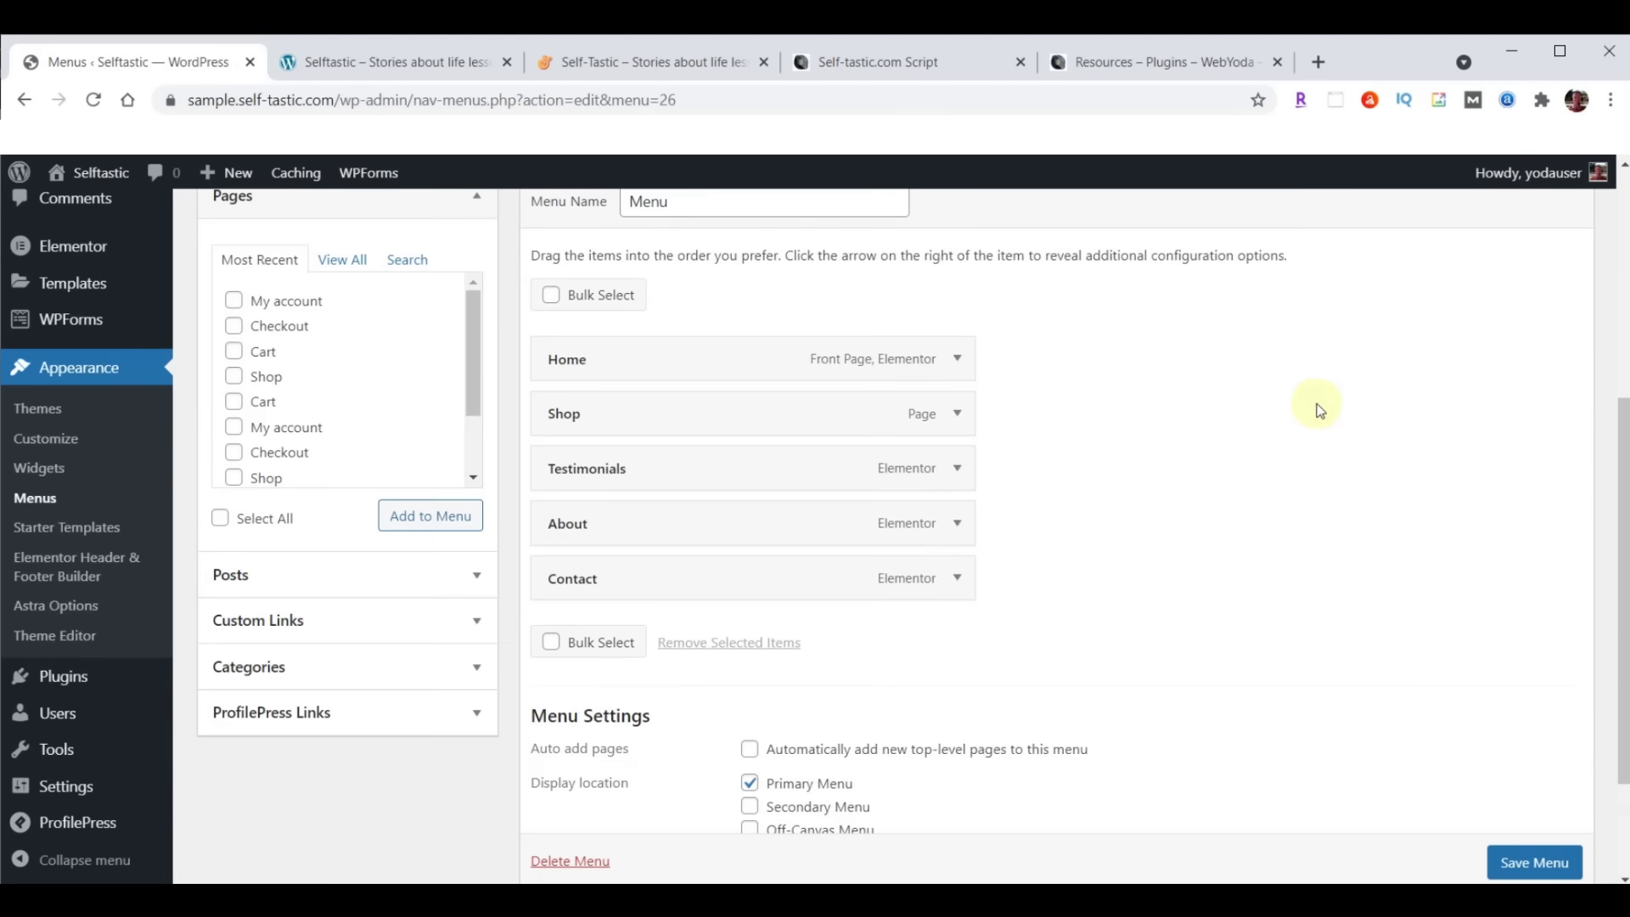
click(958, 414)
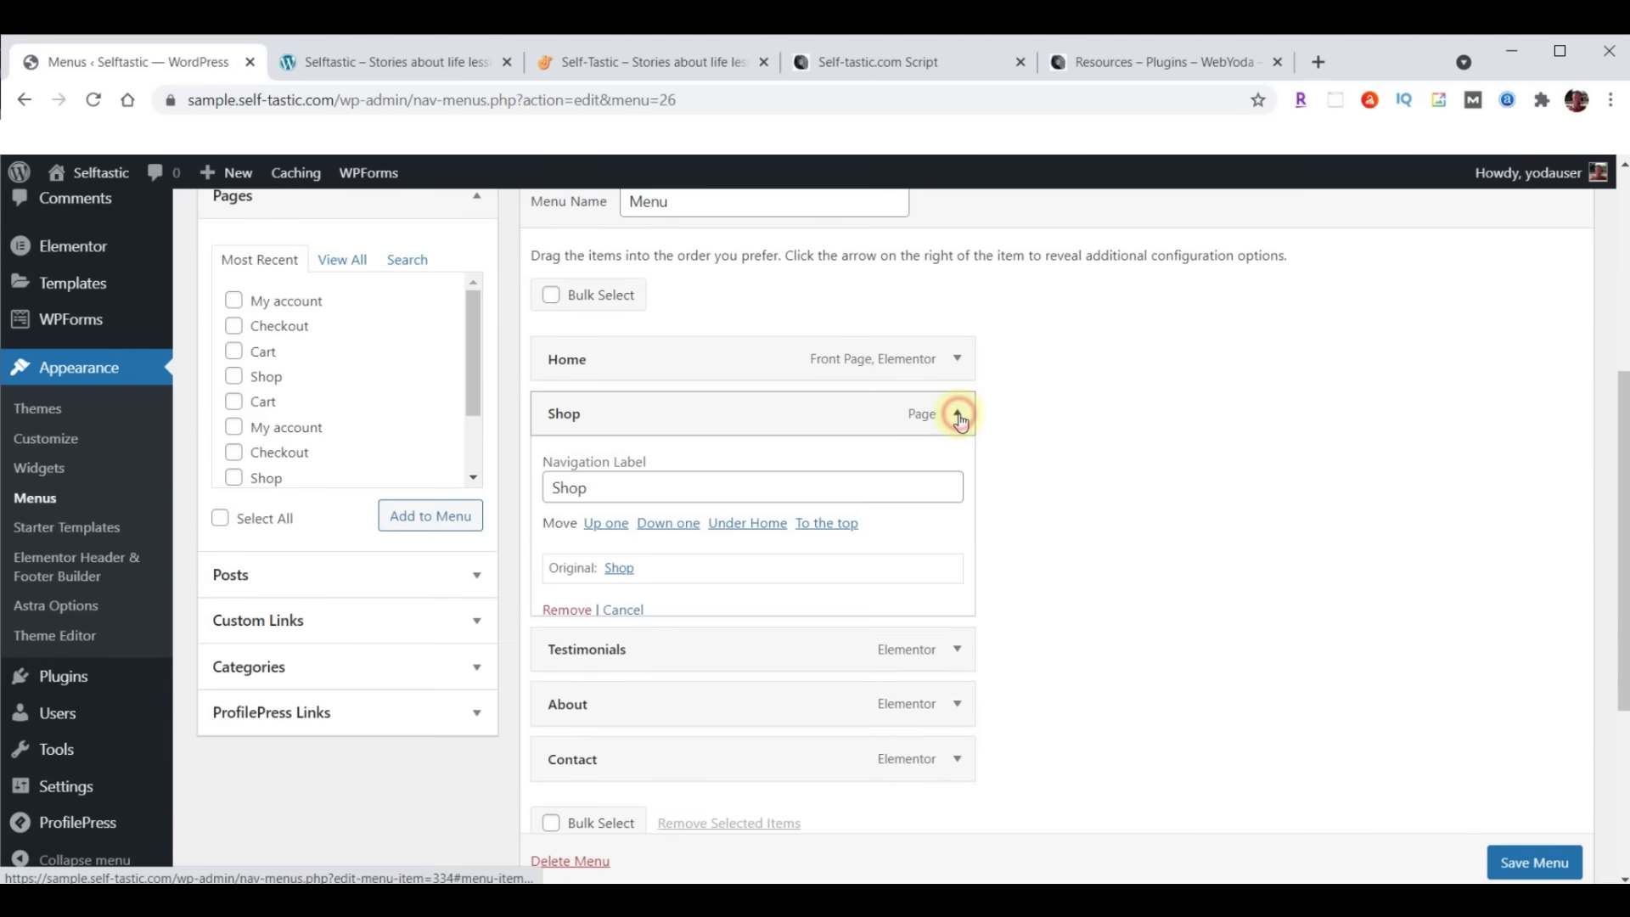
click(565, 611)
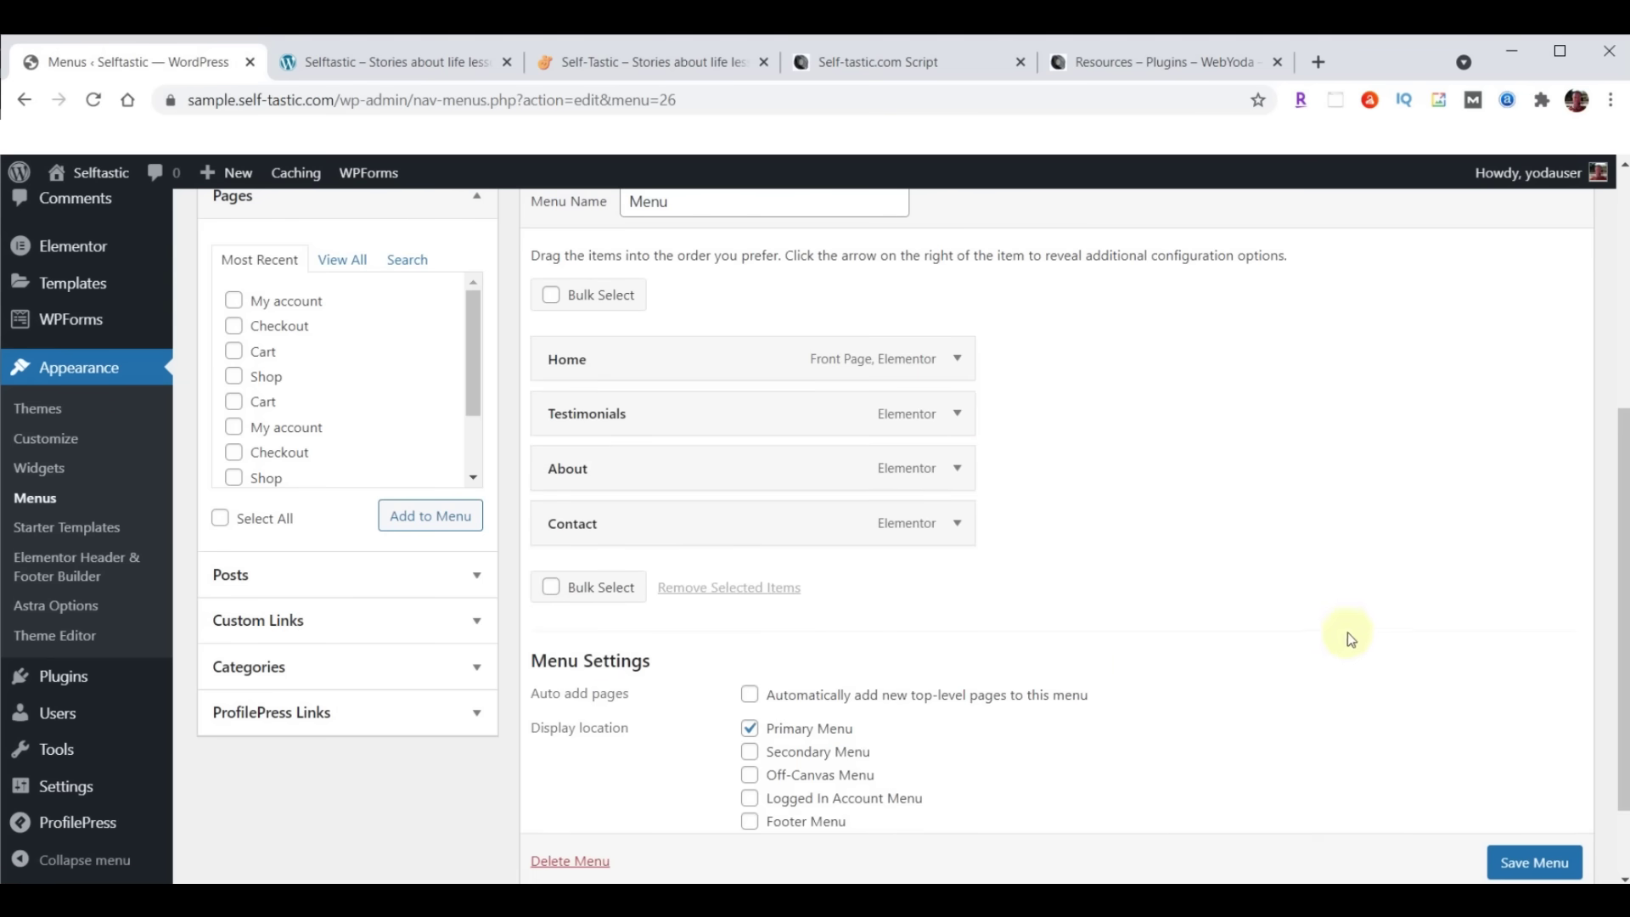
scroll(1477, 623, down, 2)
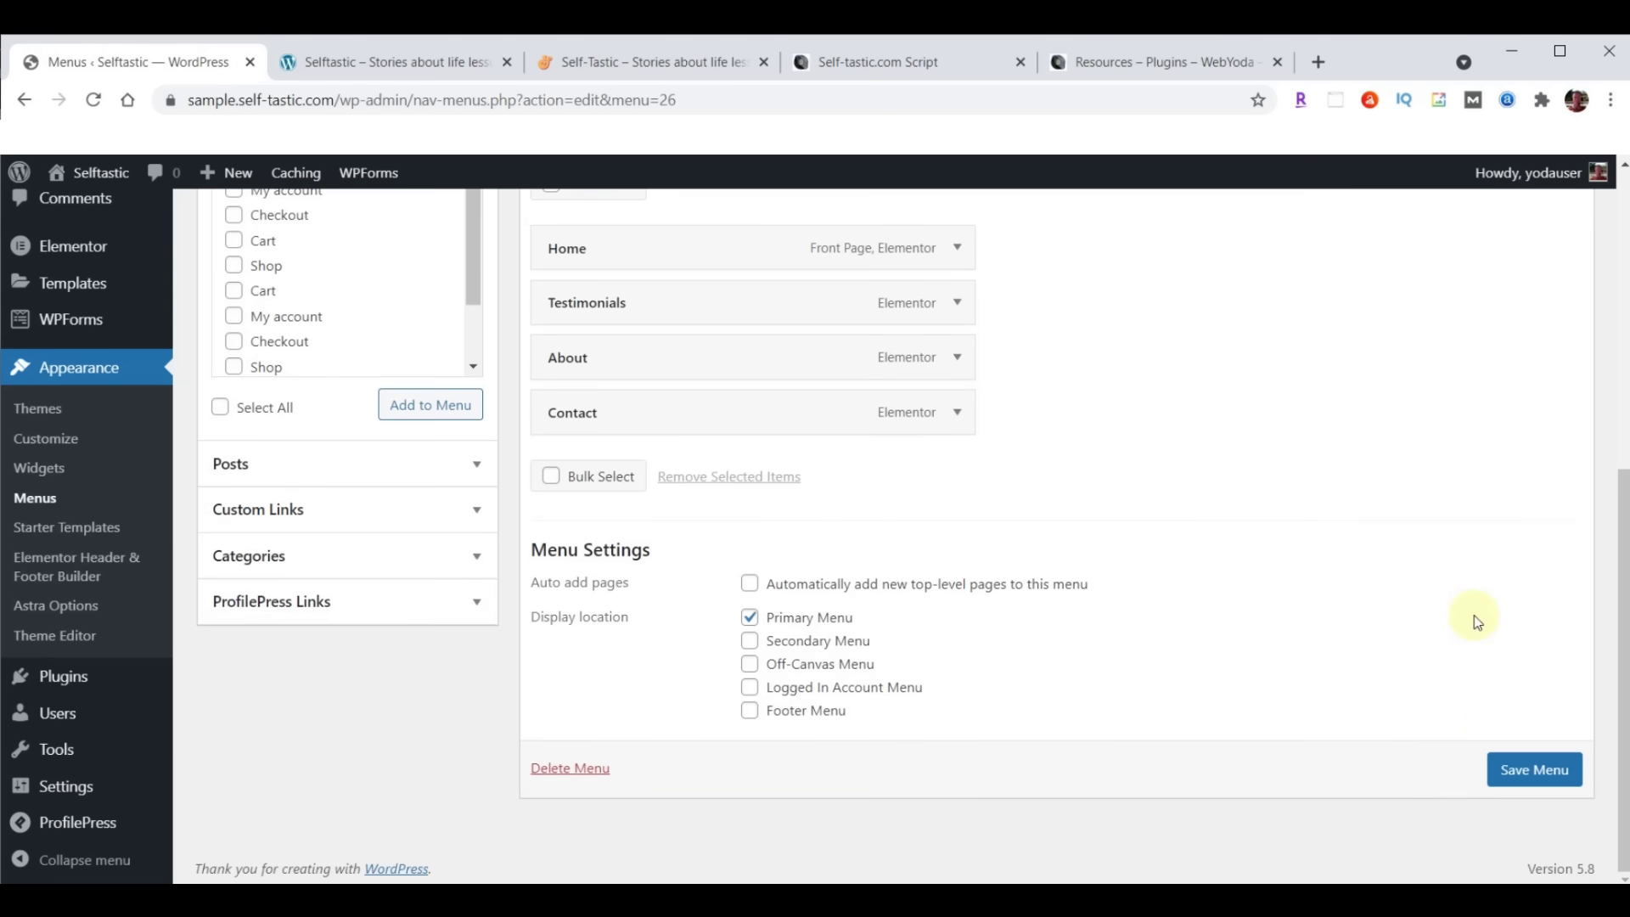
click(1535, 771)
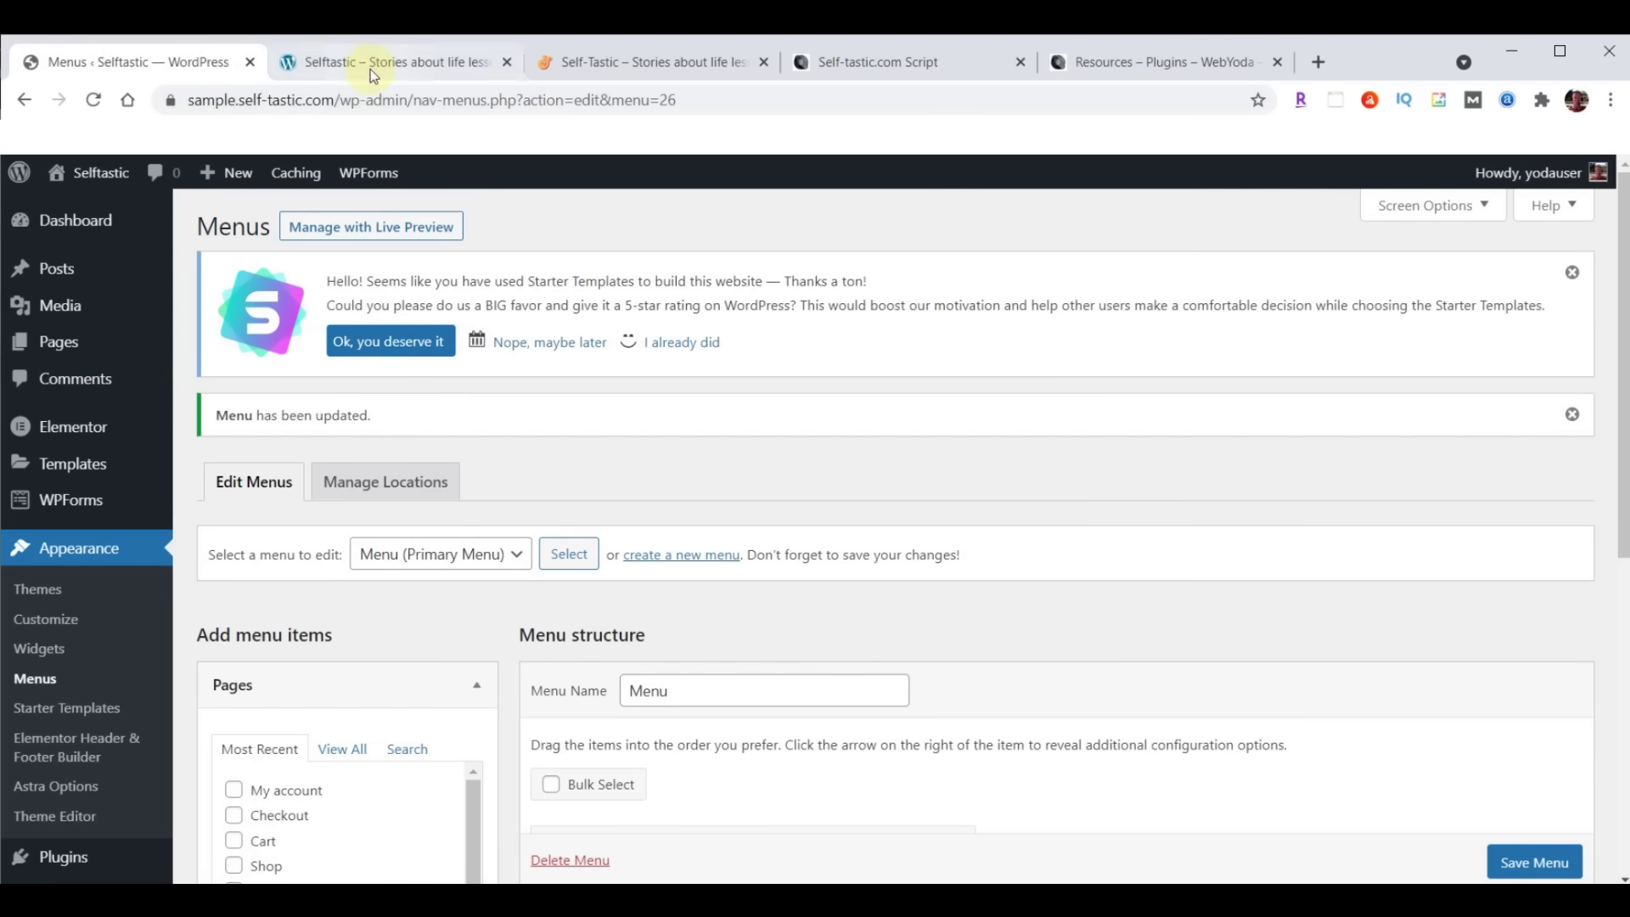
click(363, 62)
Reload the Selftastic site to check the menu, then return to the Menus admin page
click(94, 100)
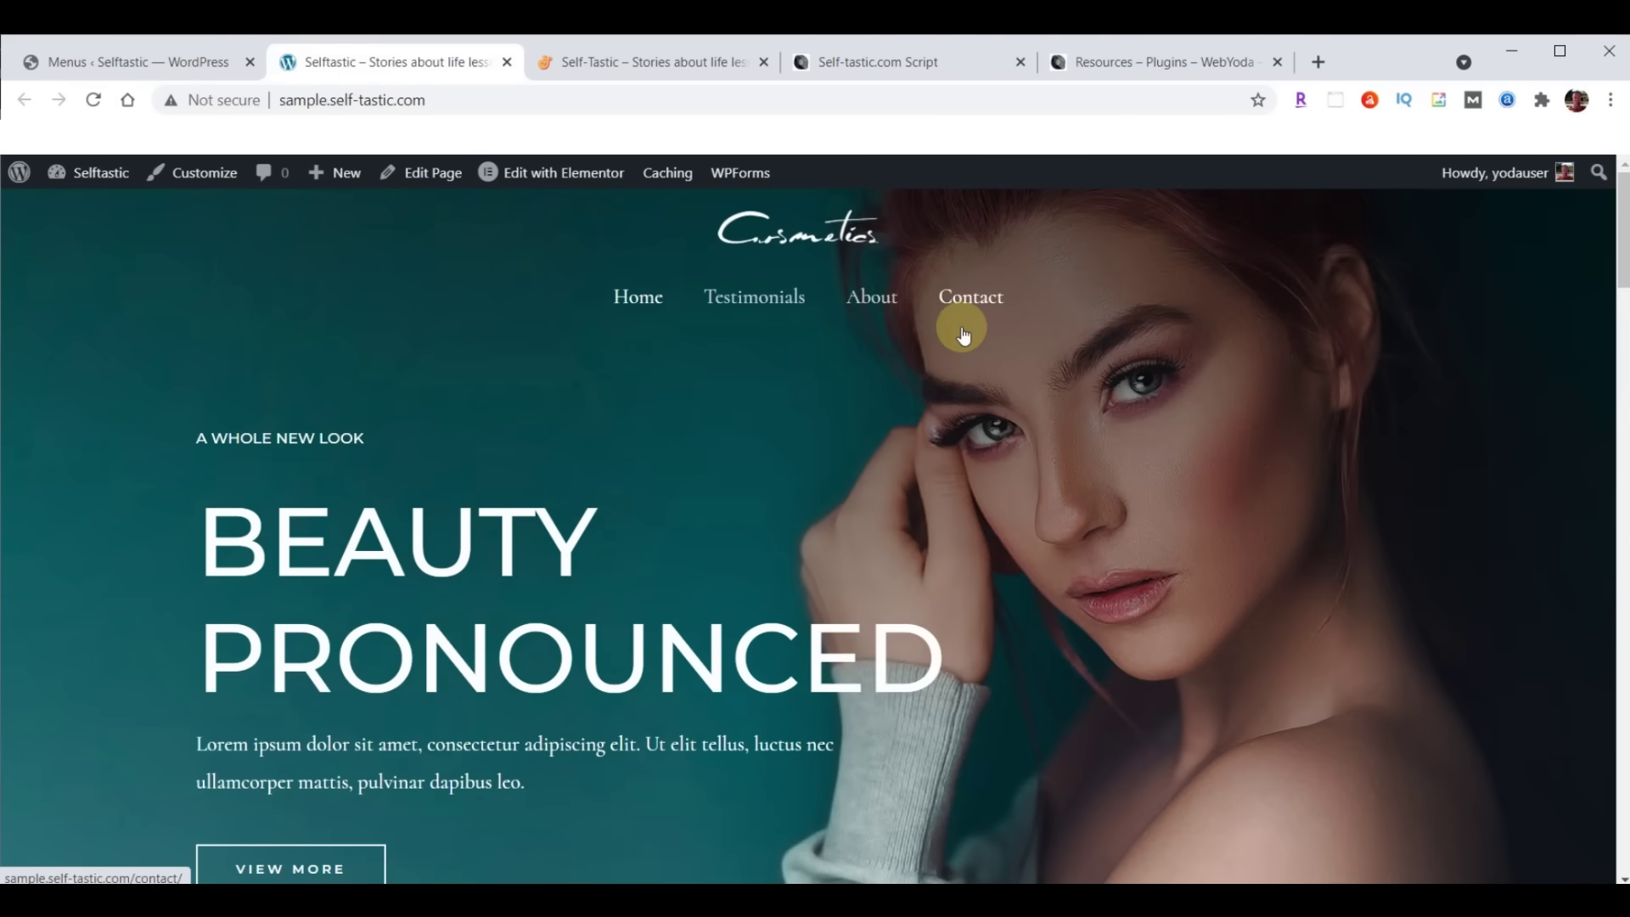
click(103, 61)
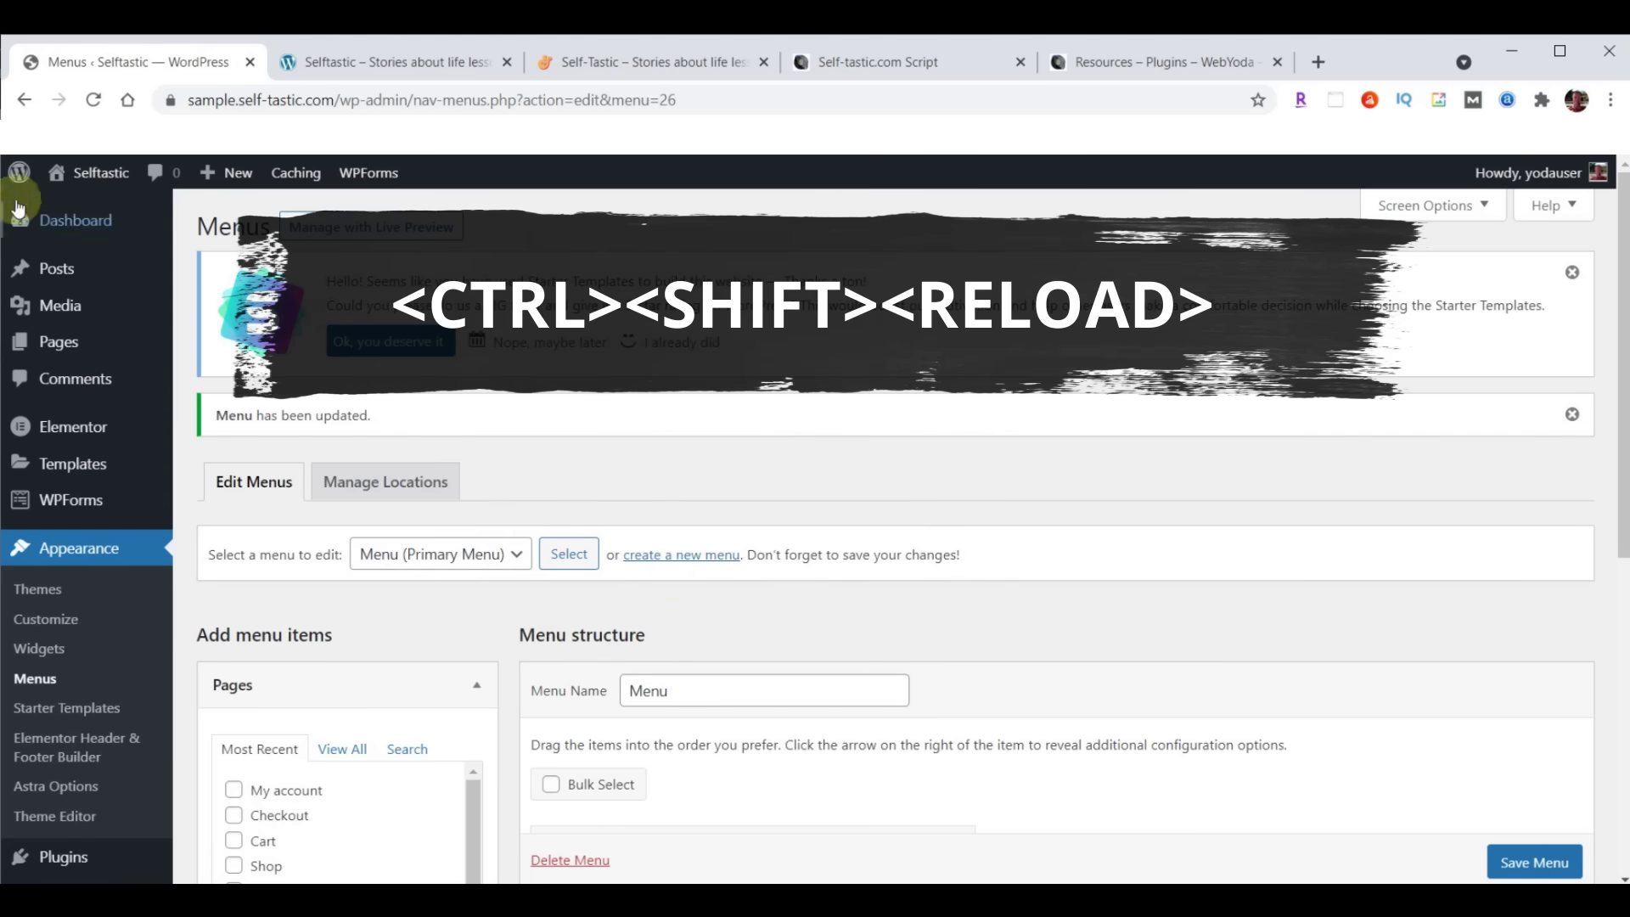
Hard-refresh the Menus page and scroll down to the primary menu's settings
ctrl+shift+click(93, 100)
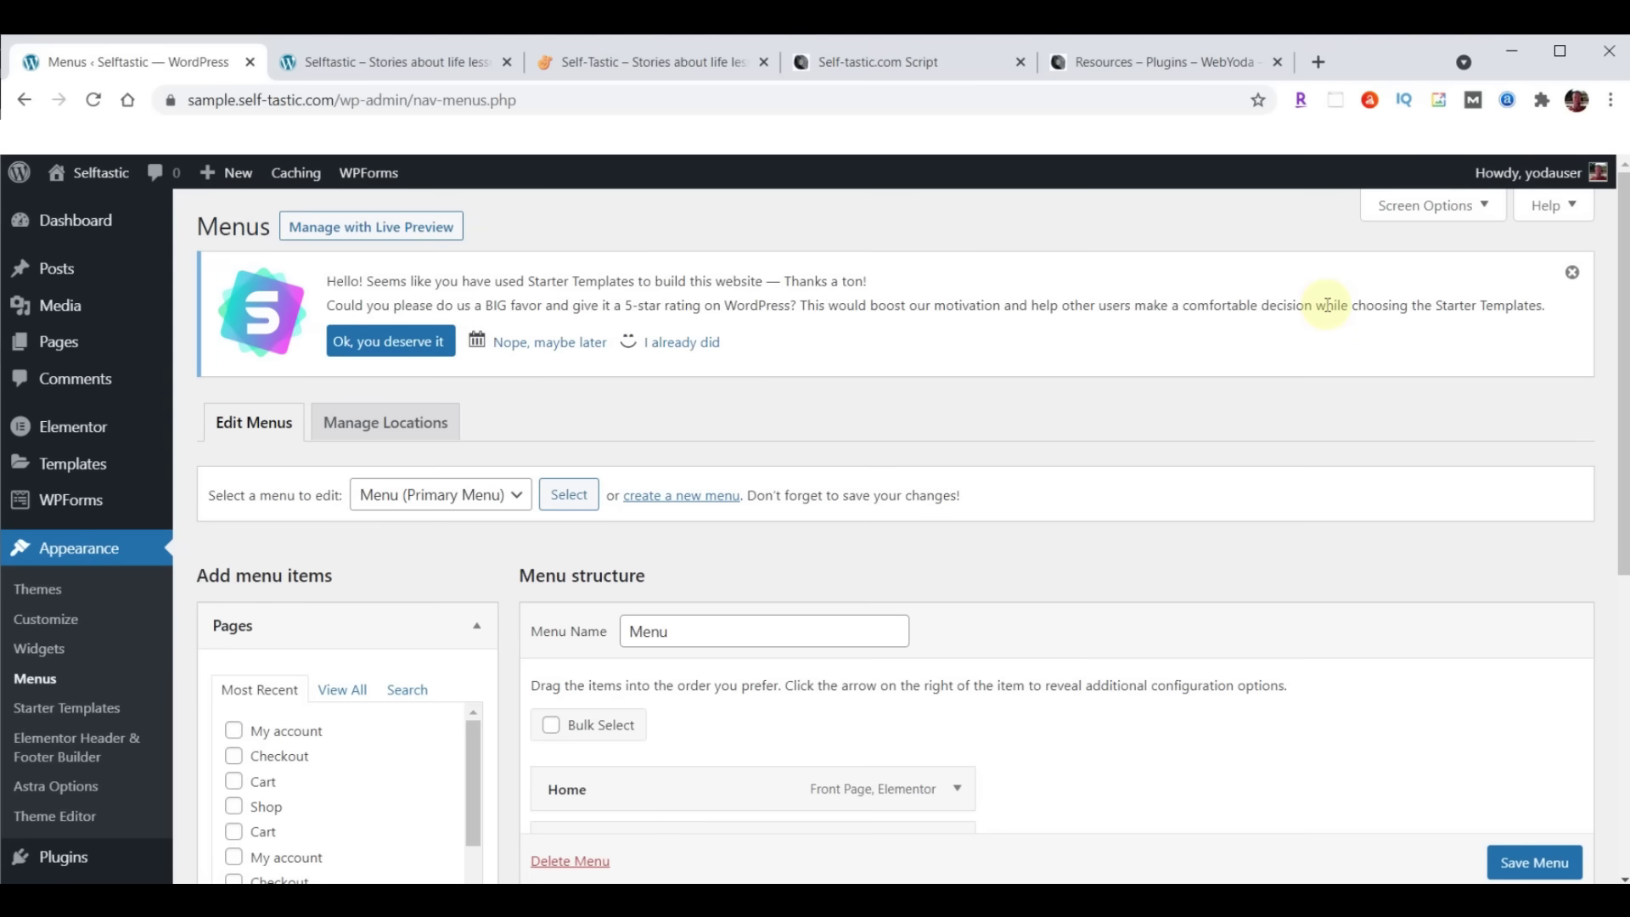
scroll(138, 669, down, 5)
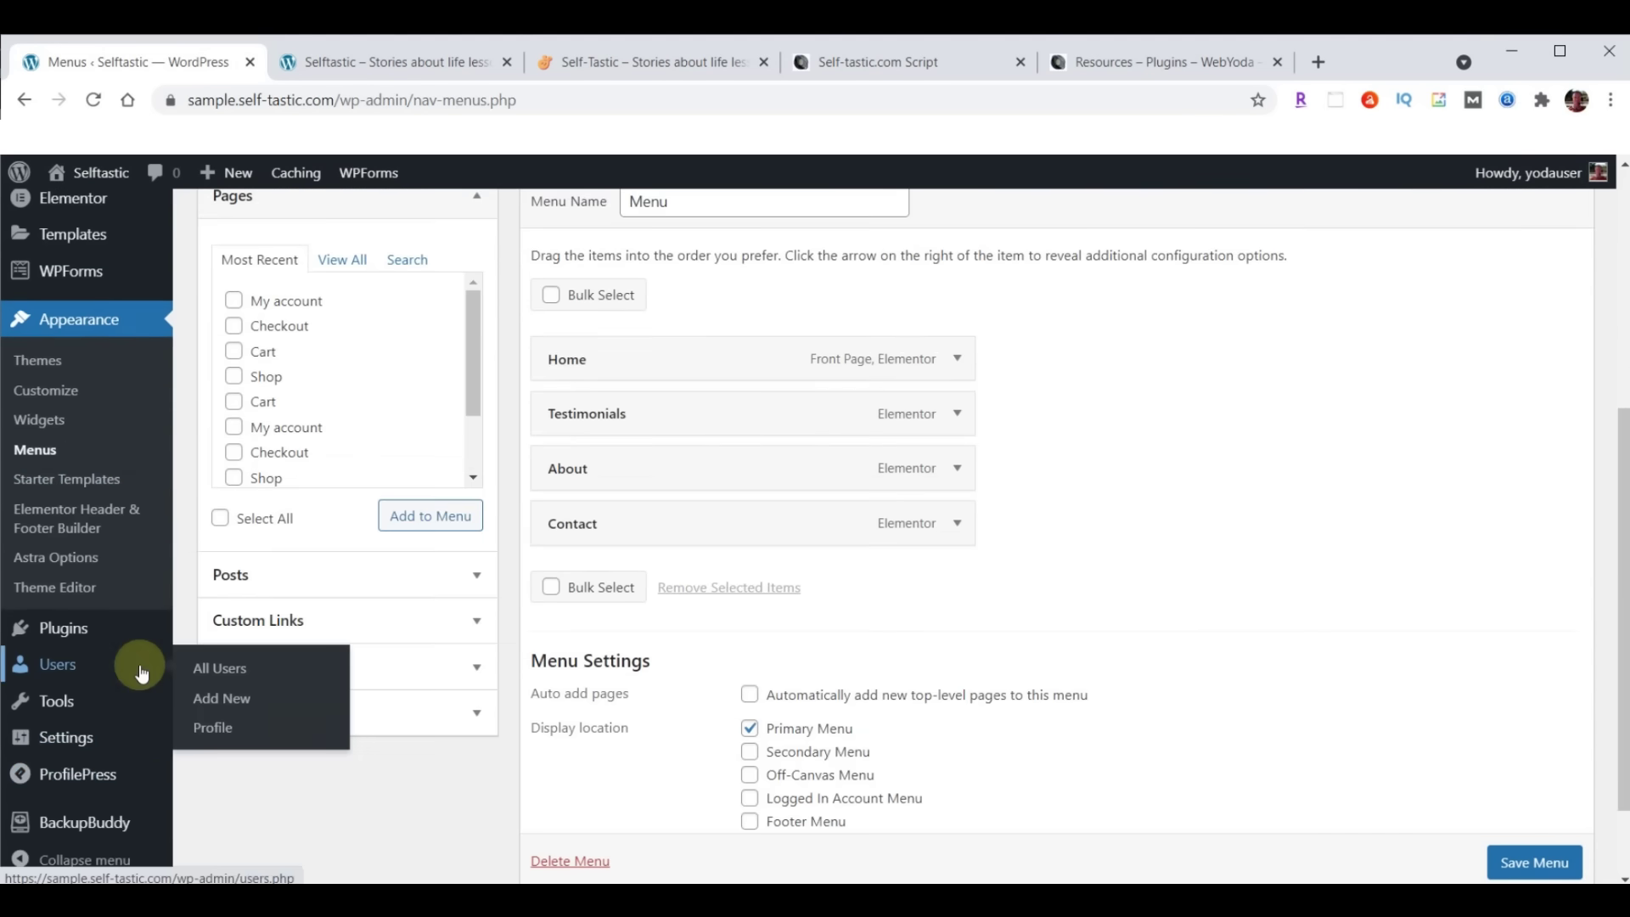
Open BackupBuddy and download the finished 68.53 MB backup archive
click(84, 823)
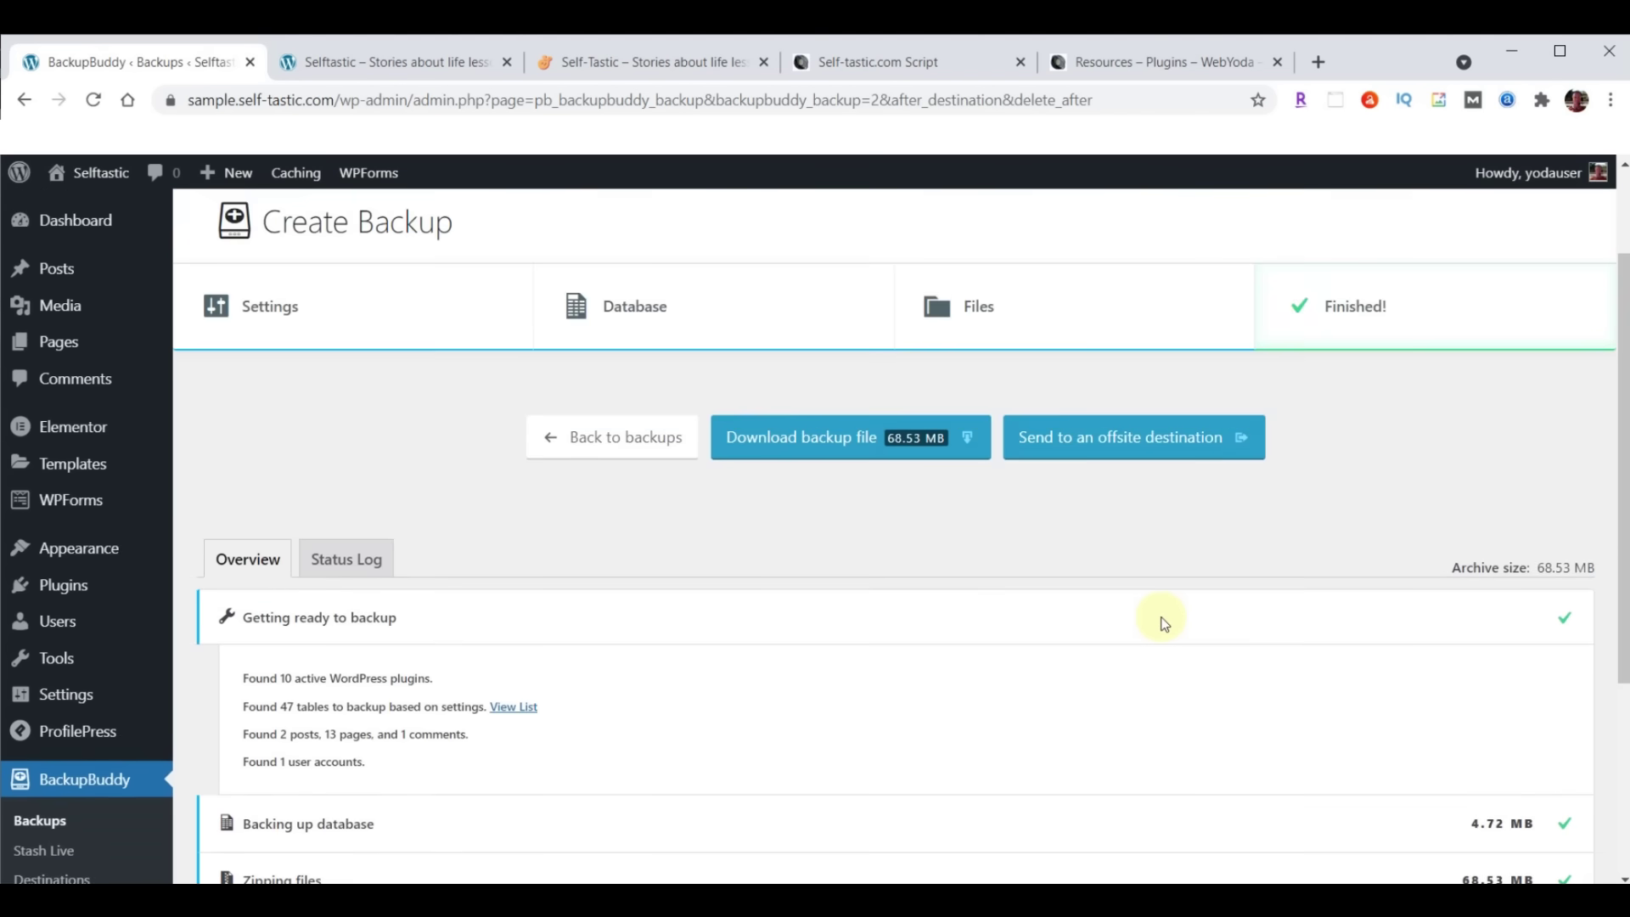
click(859, 444)
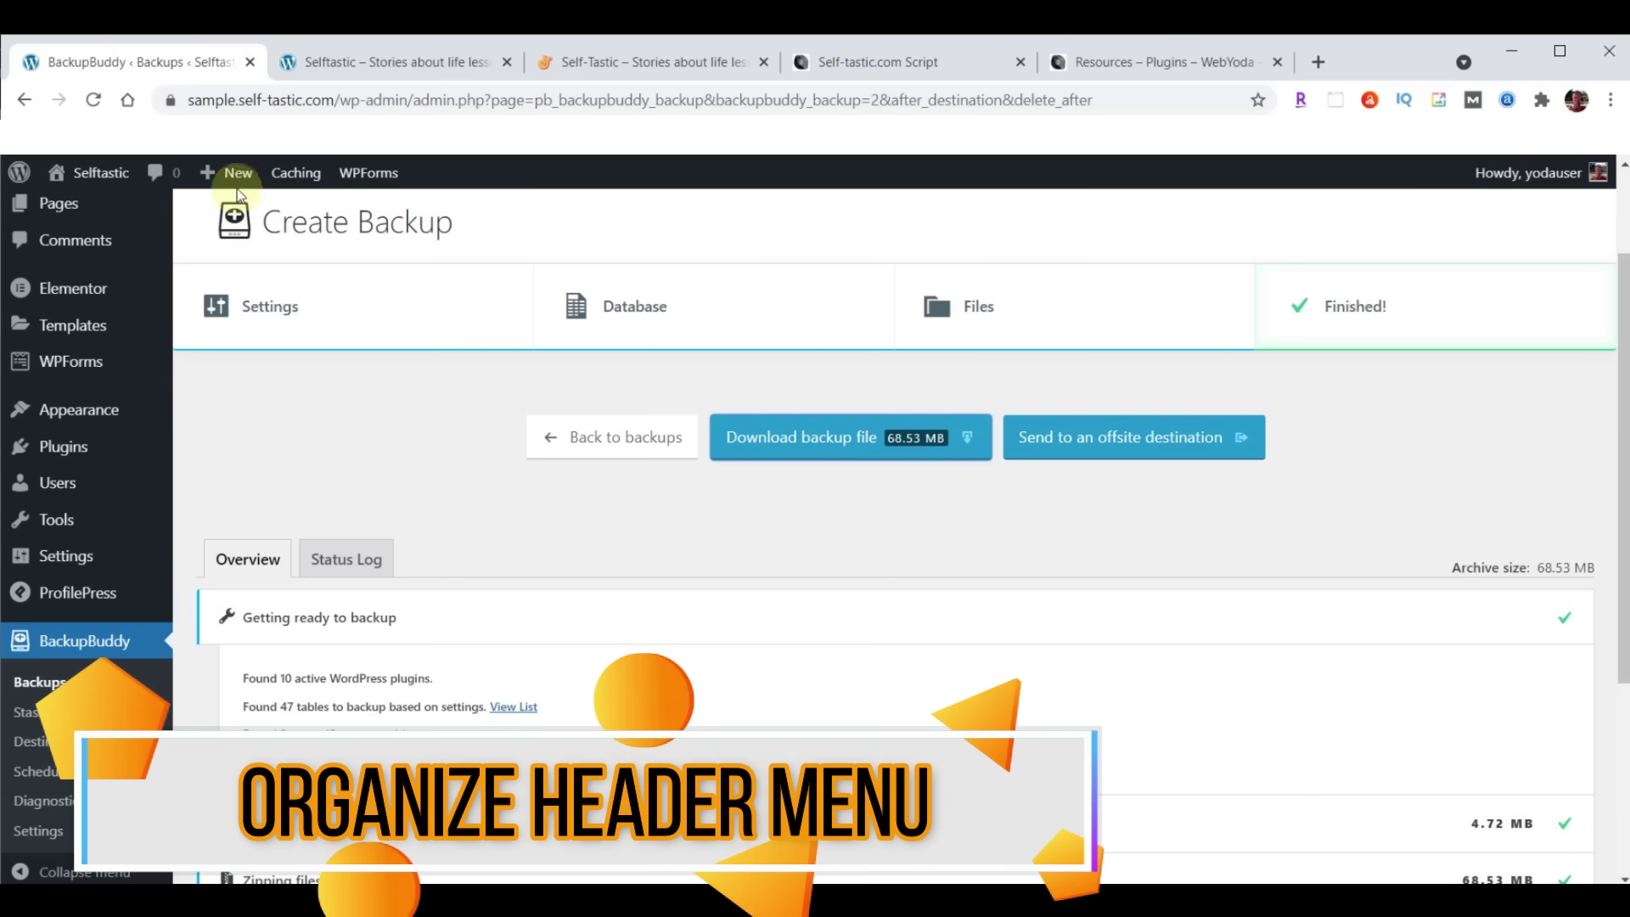
Compare the live Selftastic homepage with the cosmetics sample site, then return to the admin
click(638, 64)
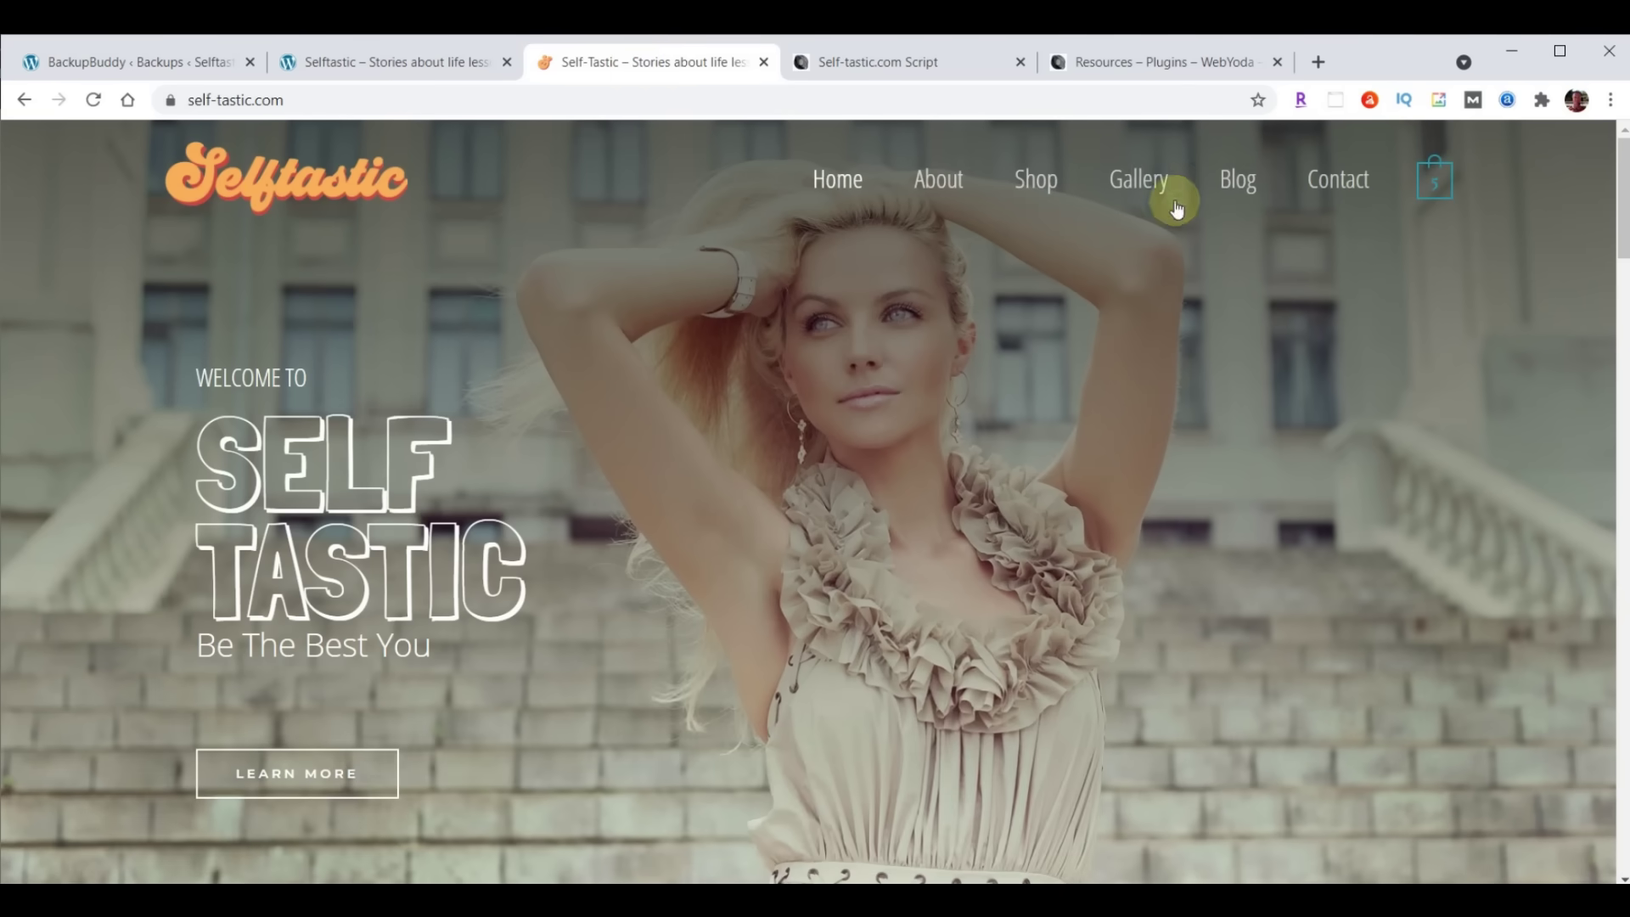
click(357, 62)
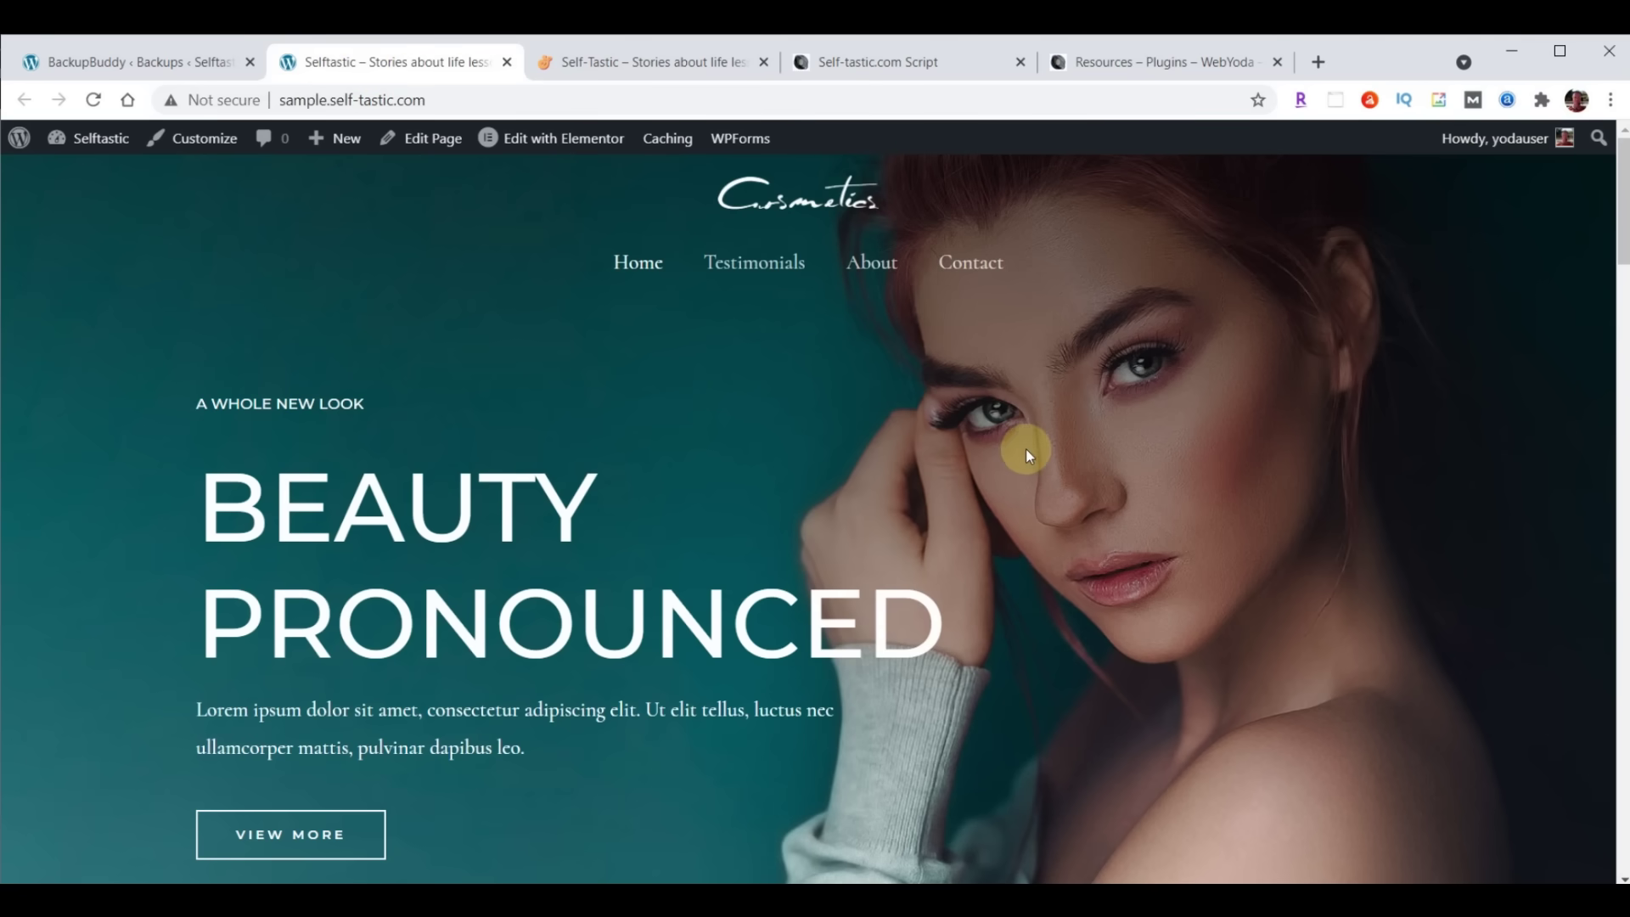
click(130, 57)
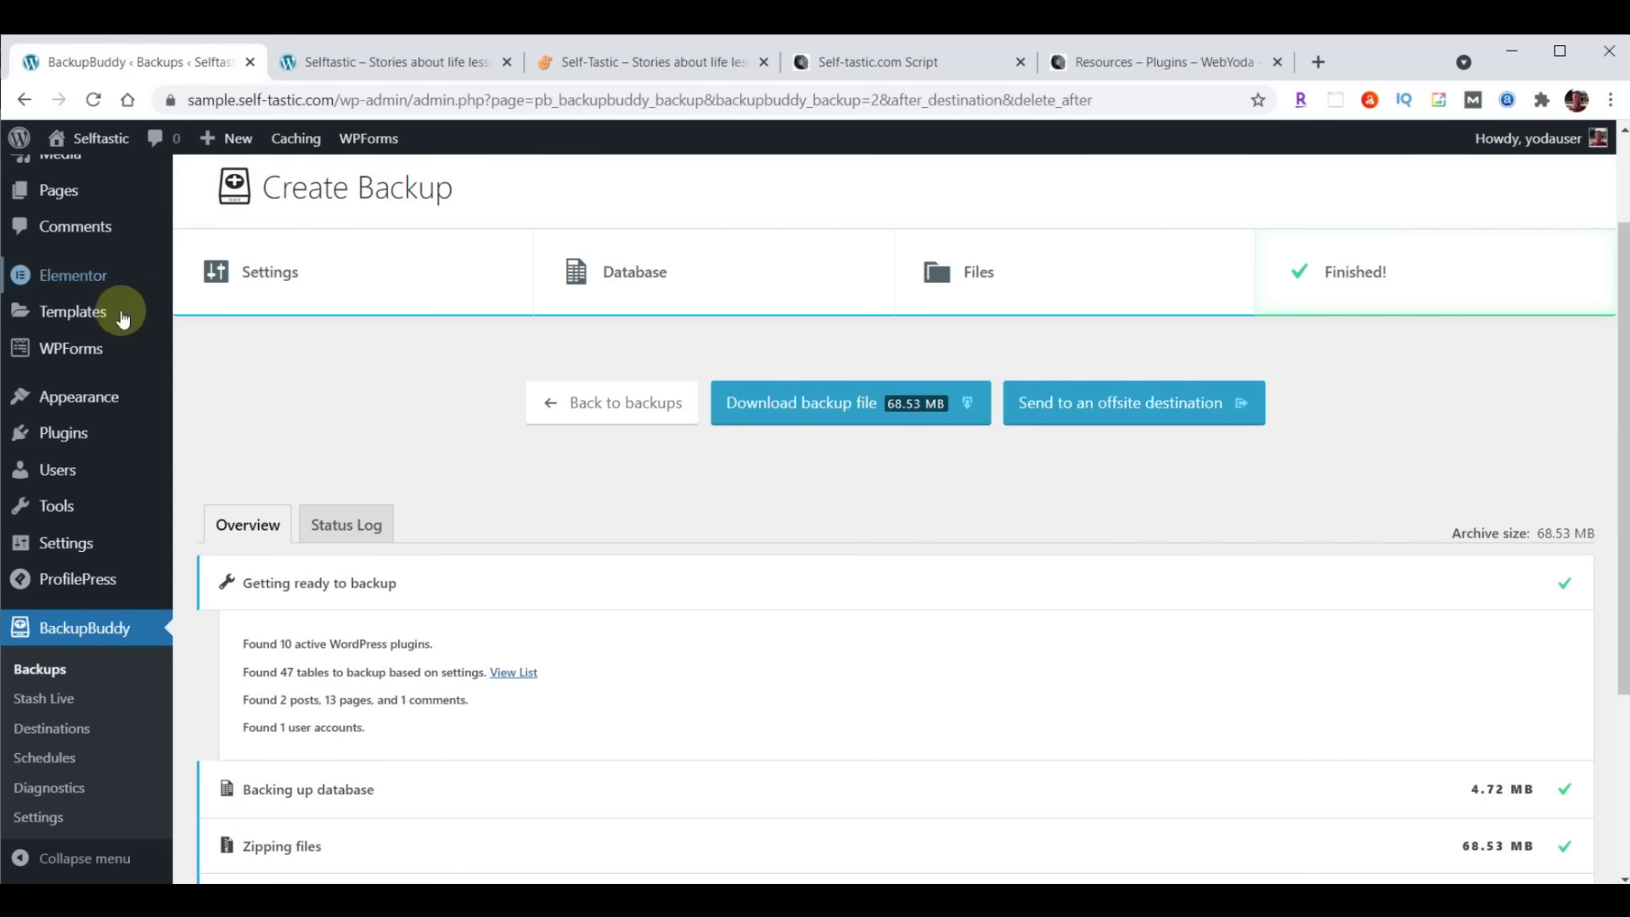
In the Customizer header builder, place the logo at the middle row's left and the primary menu at its right
mouse_move(85, 397)
click(226, 433)
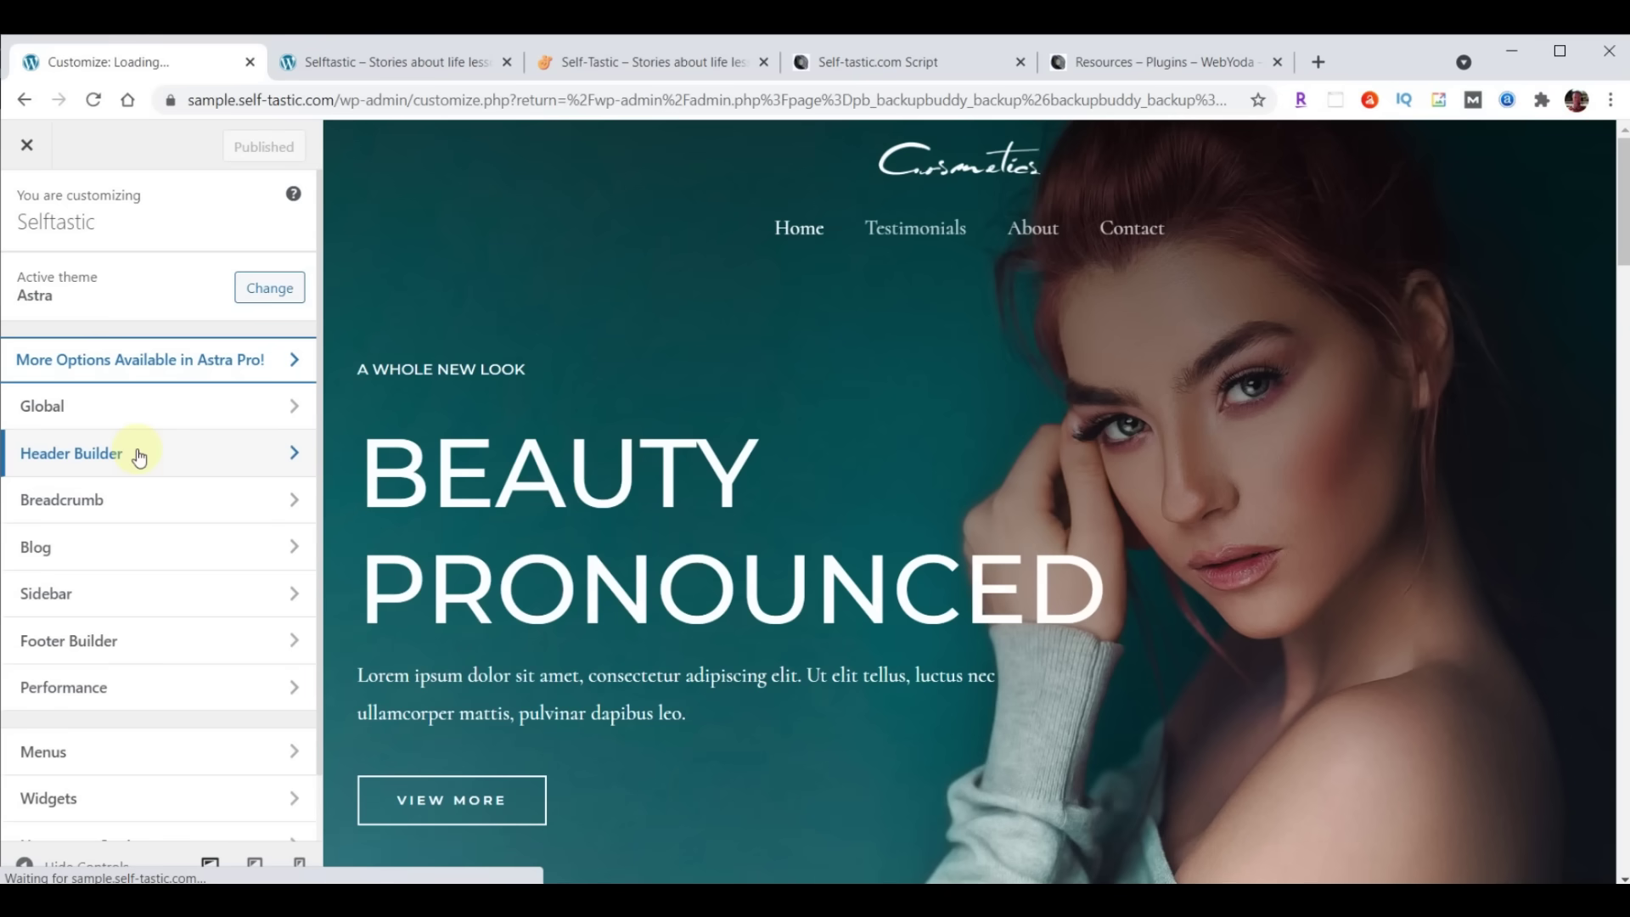
click(139, 456)
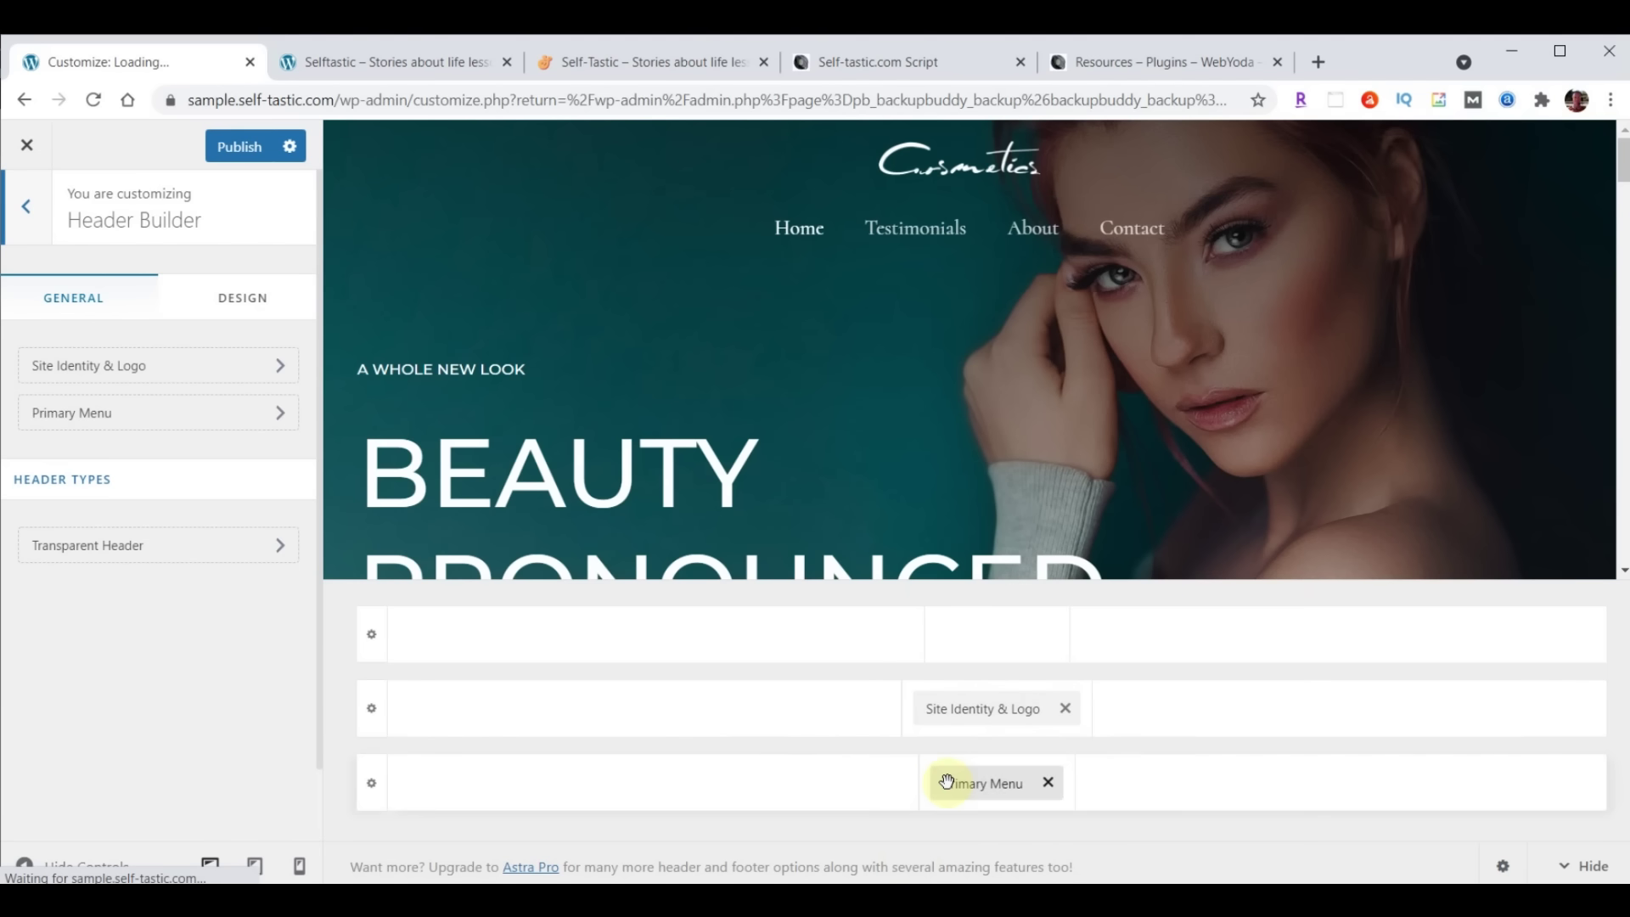
drag(965, 710, 504, 752)
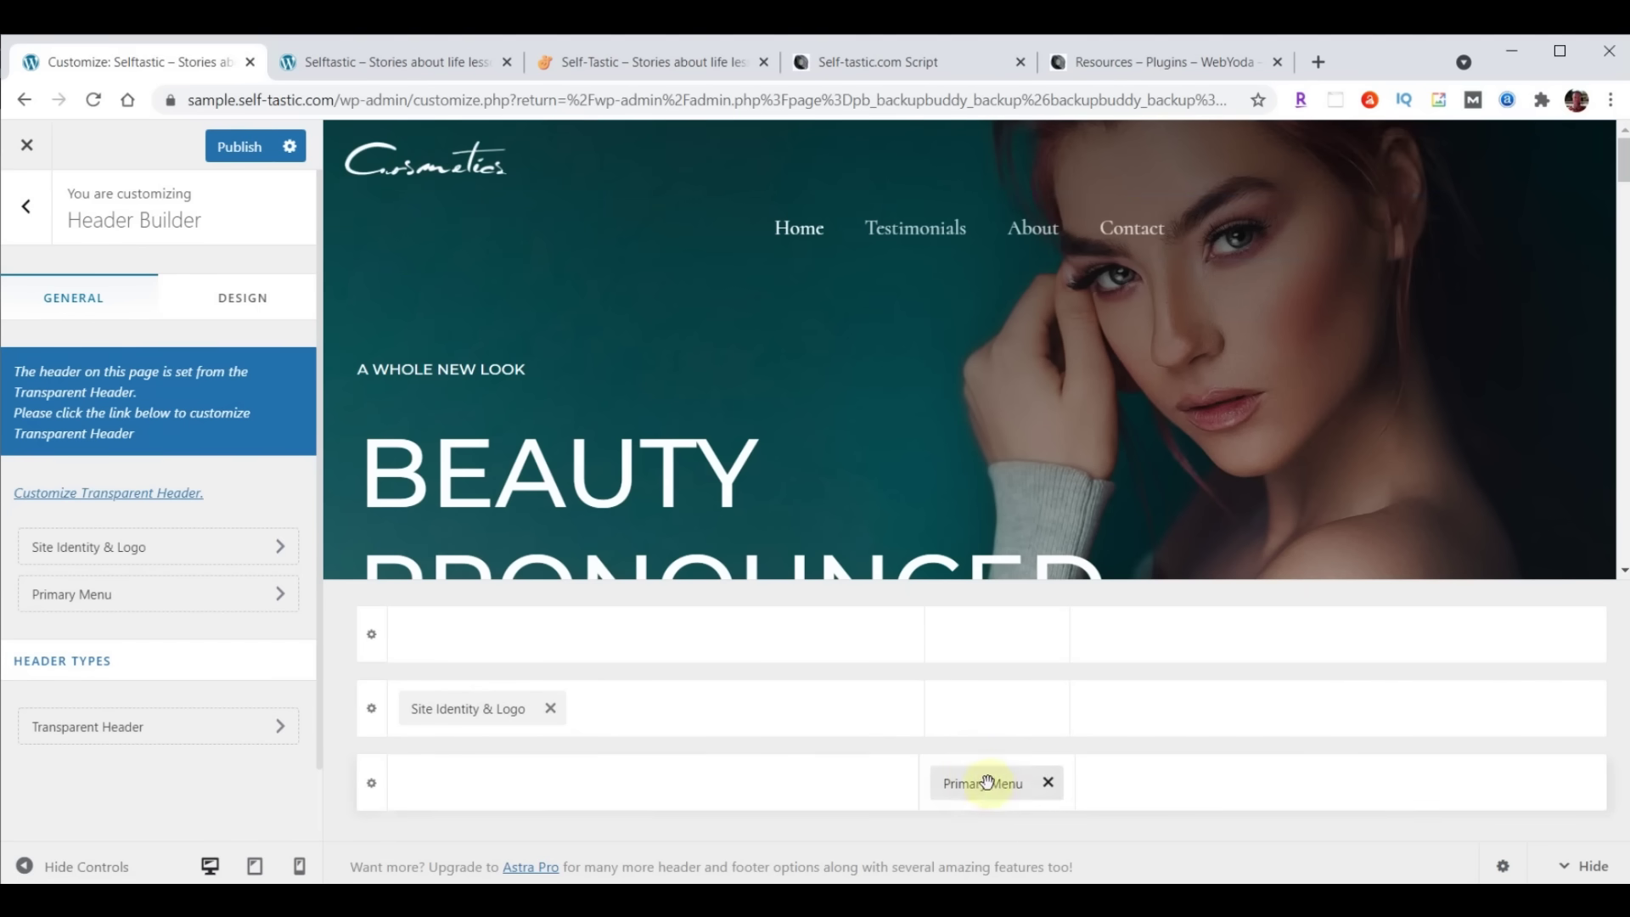
drag(975, 782, 1466, 741)
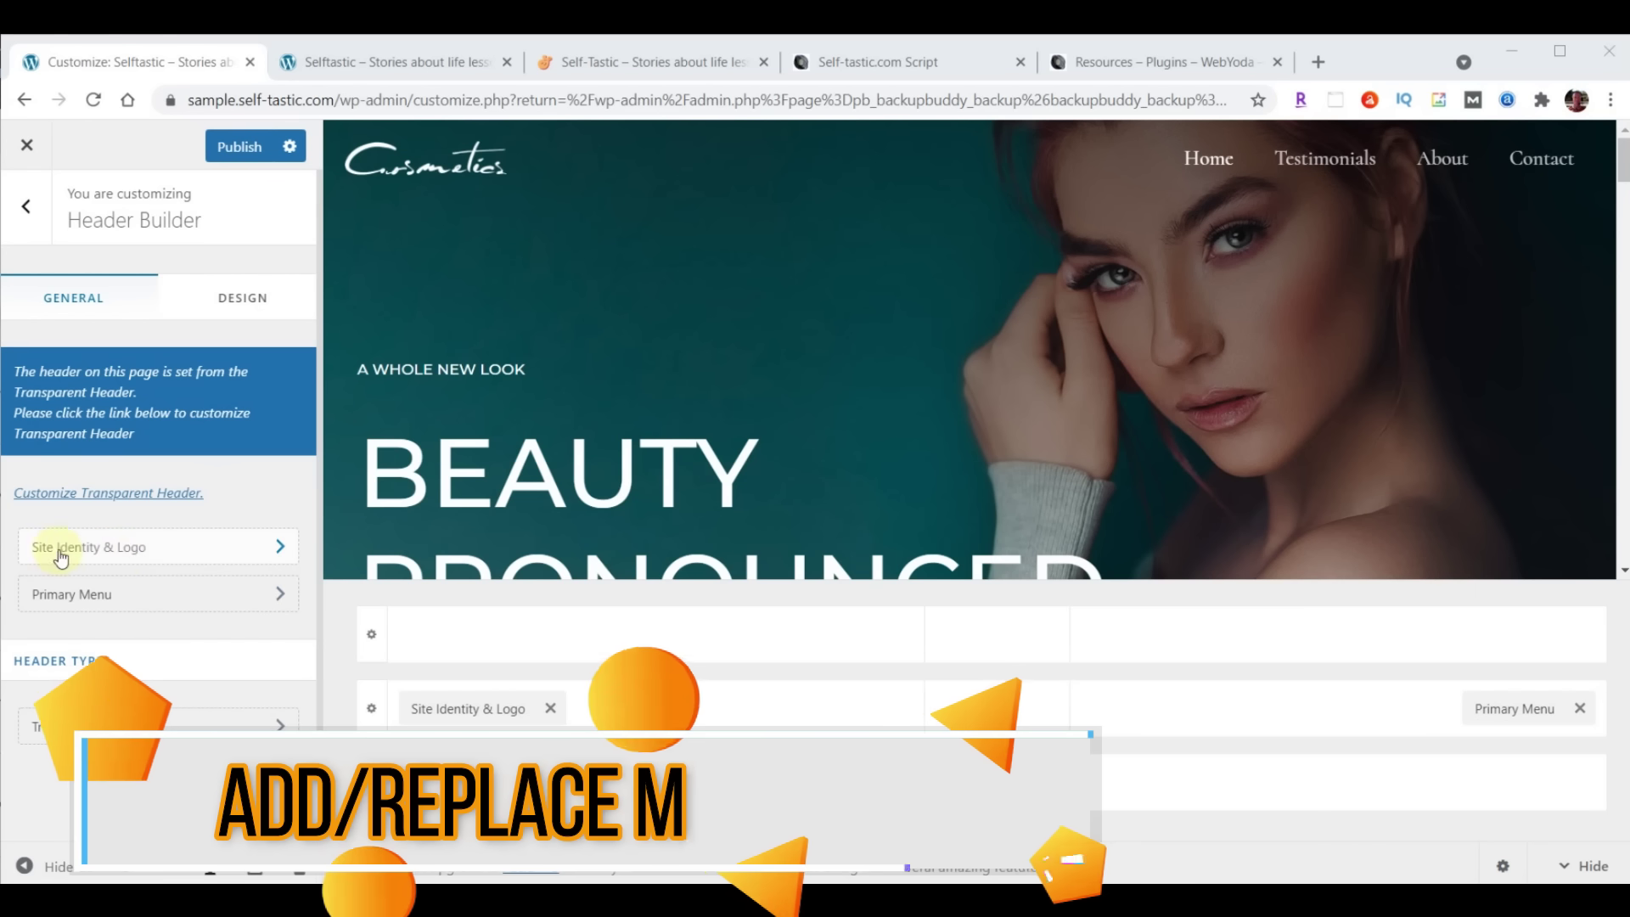
Open the site logo settings and start changing the logo, checking the media library and upload areas
click(135, 554)
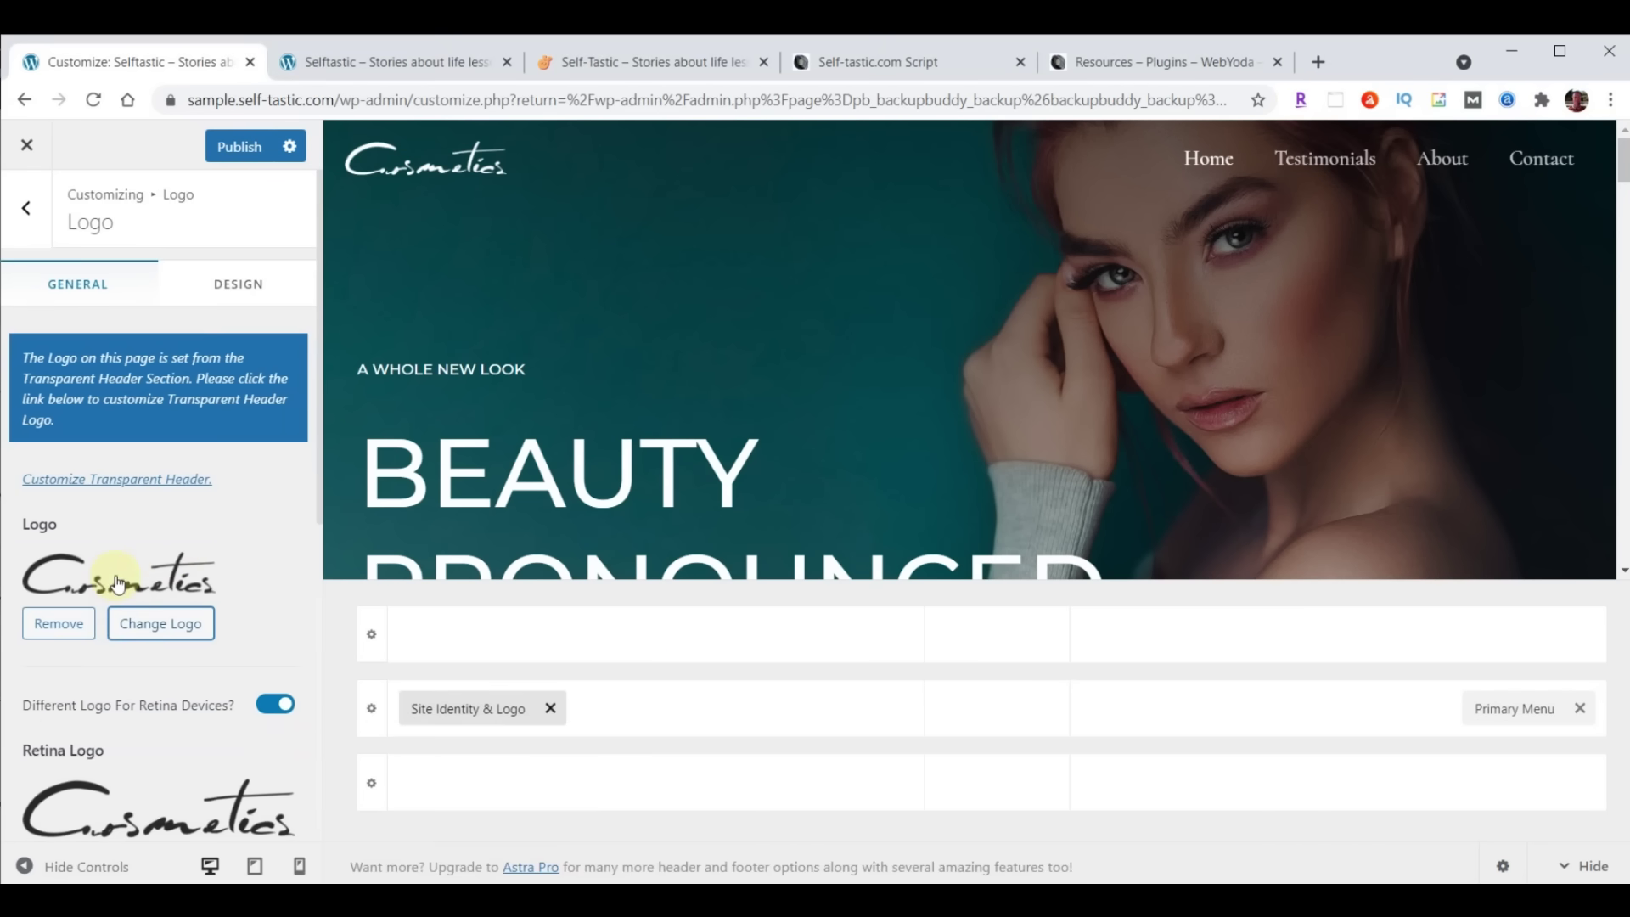
click(168, 627)
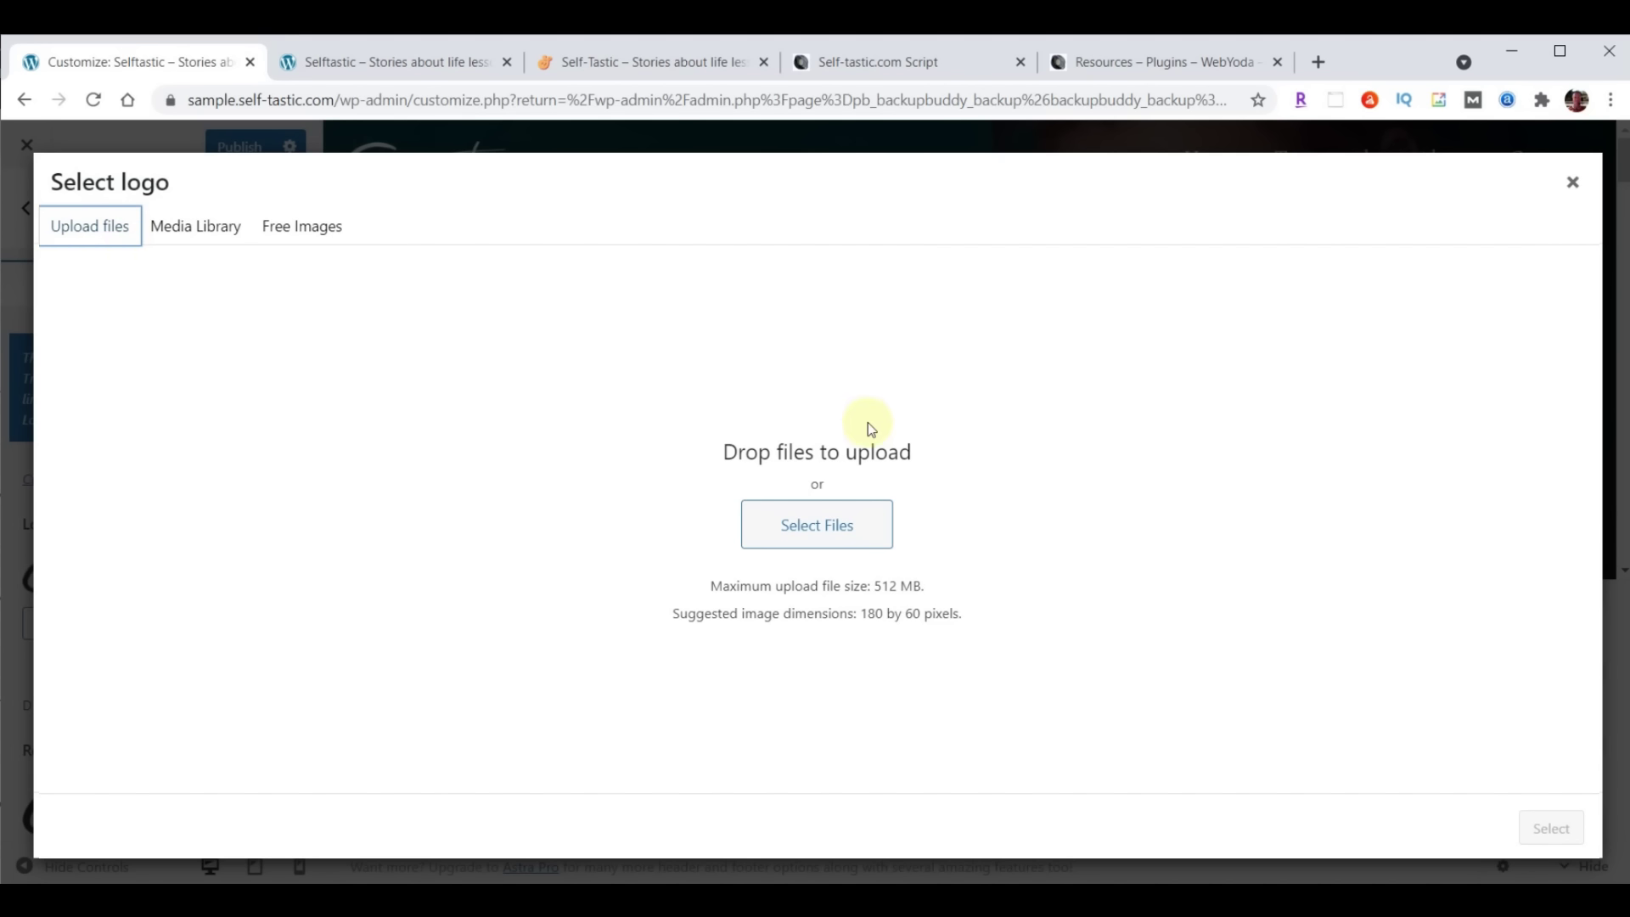
click(196, 231)
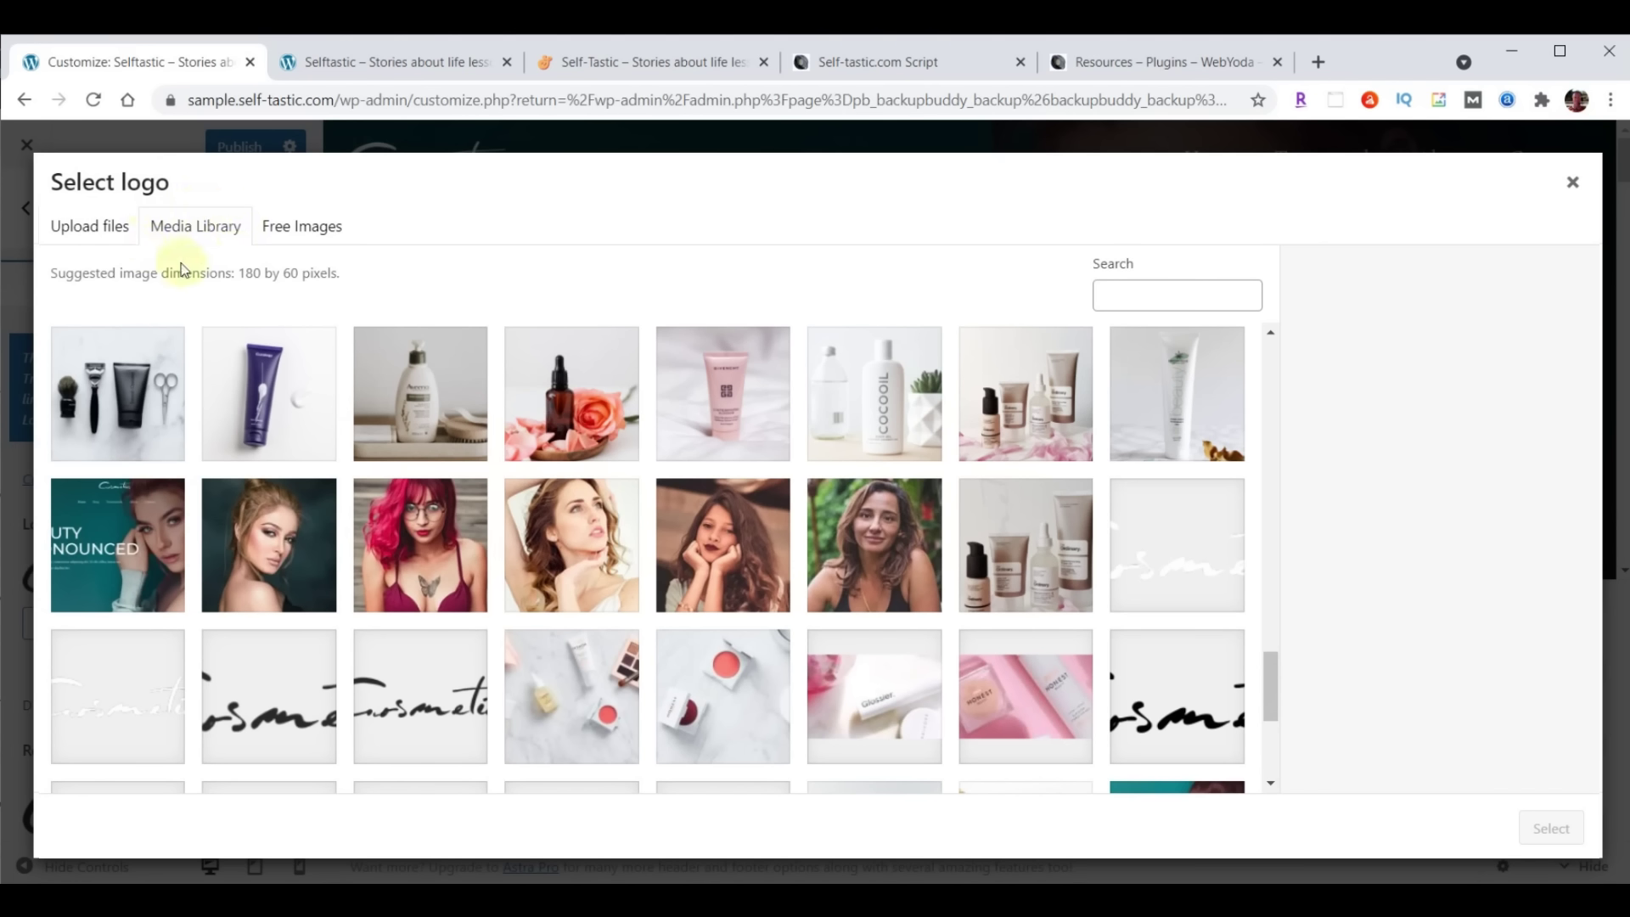
click(96, 234)
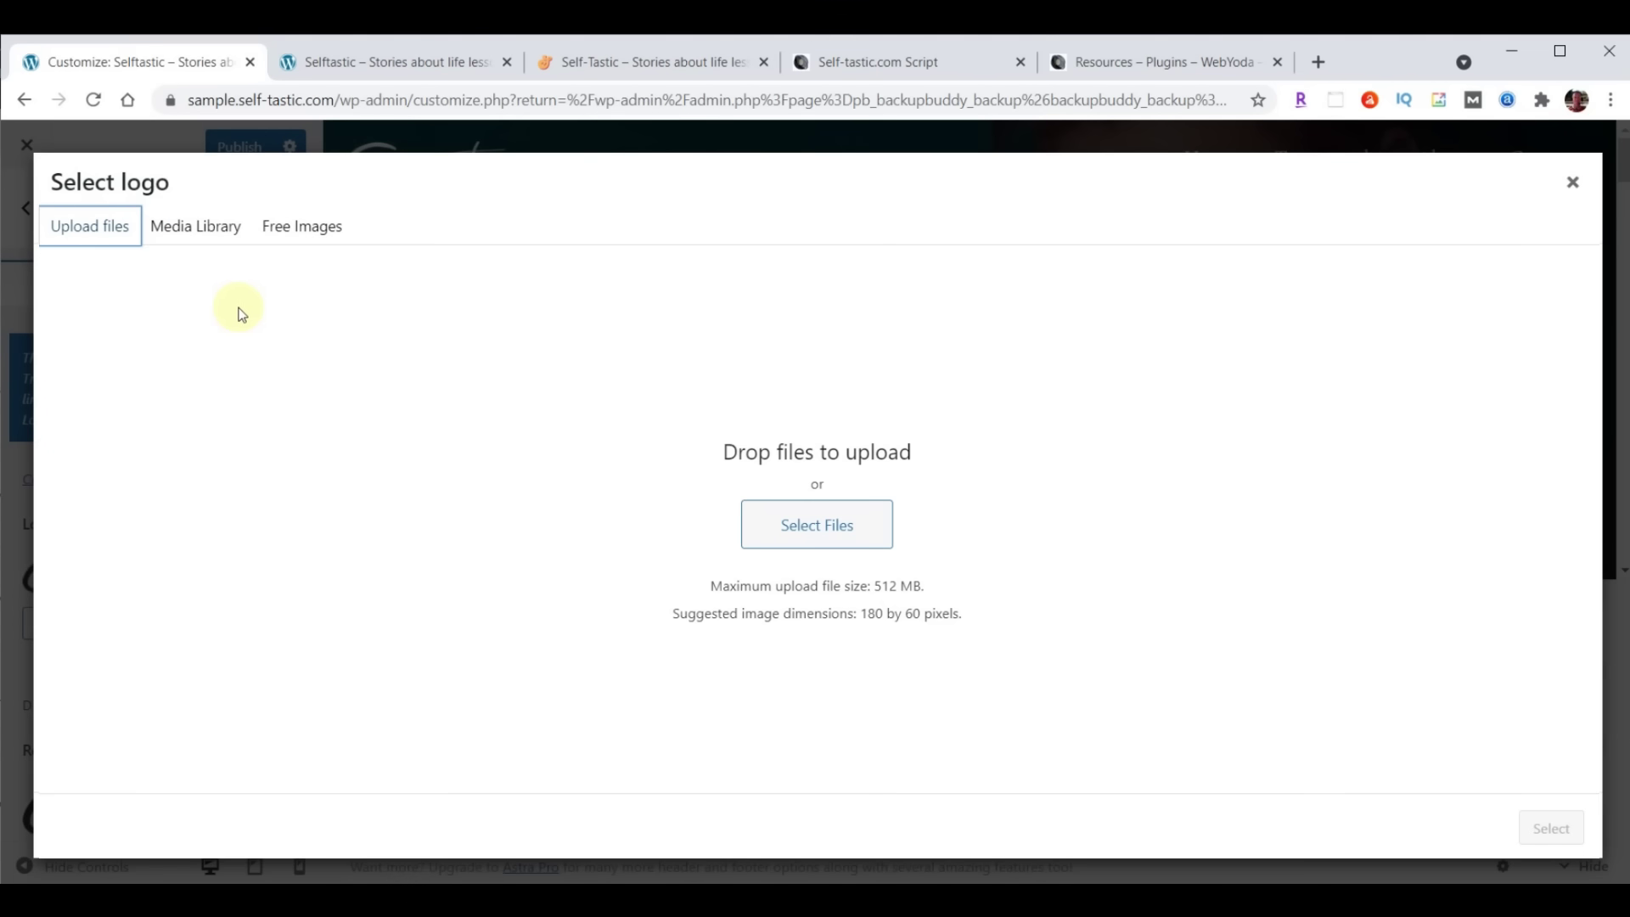
click(198, 233)
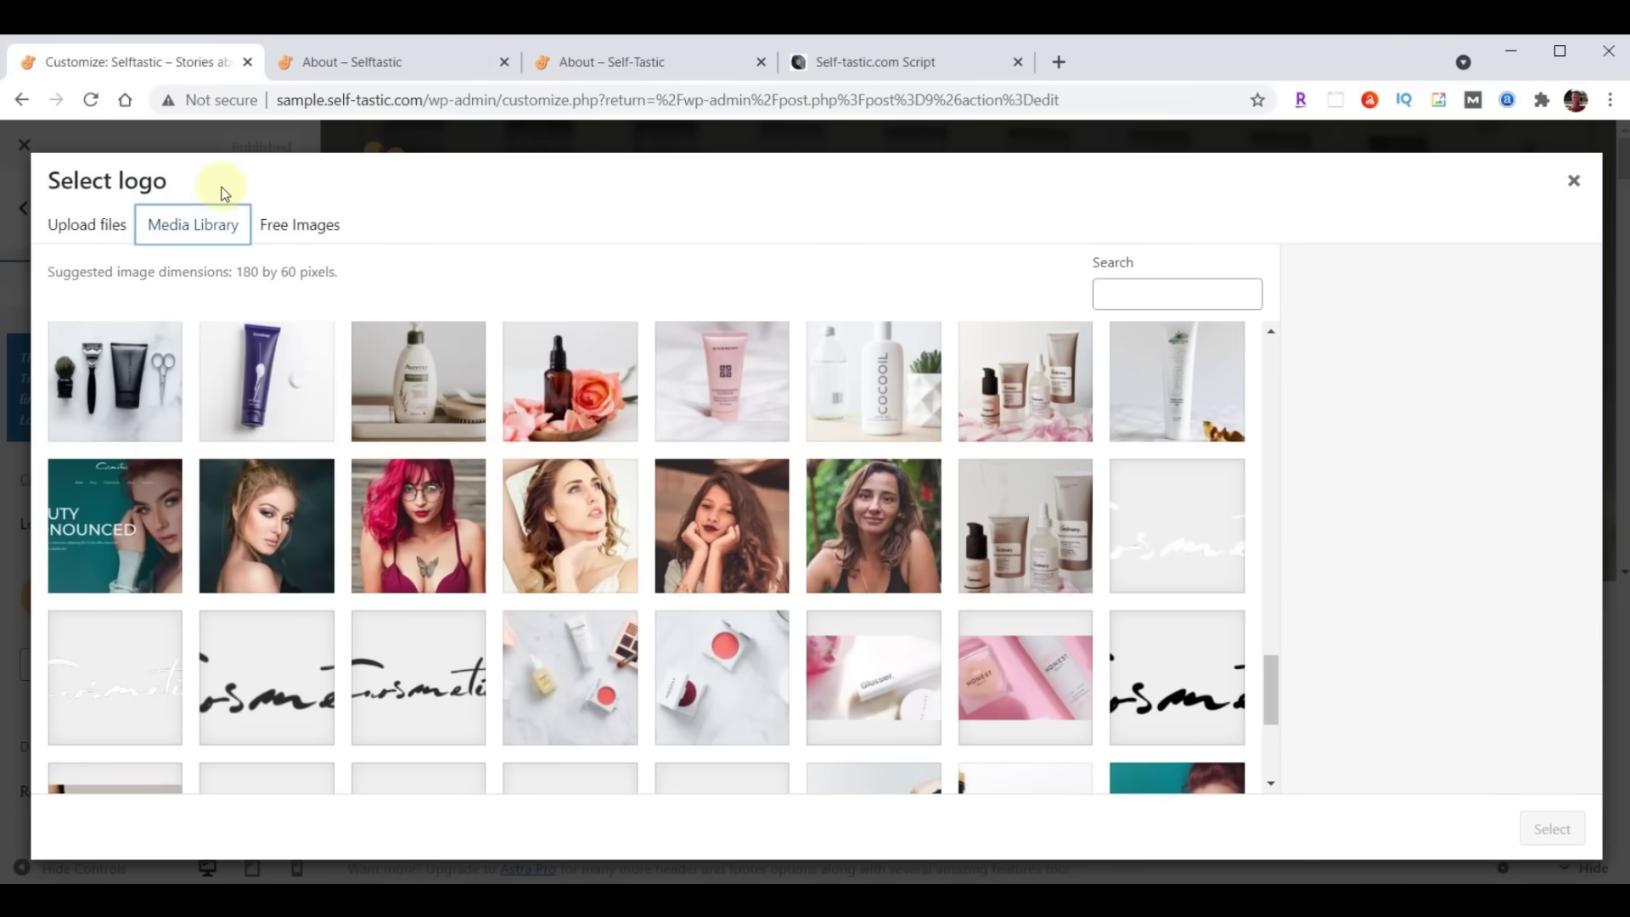
click(85, 231)
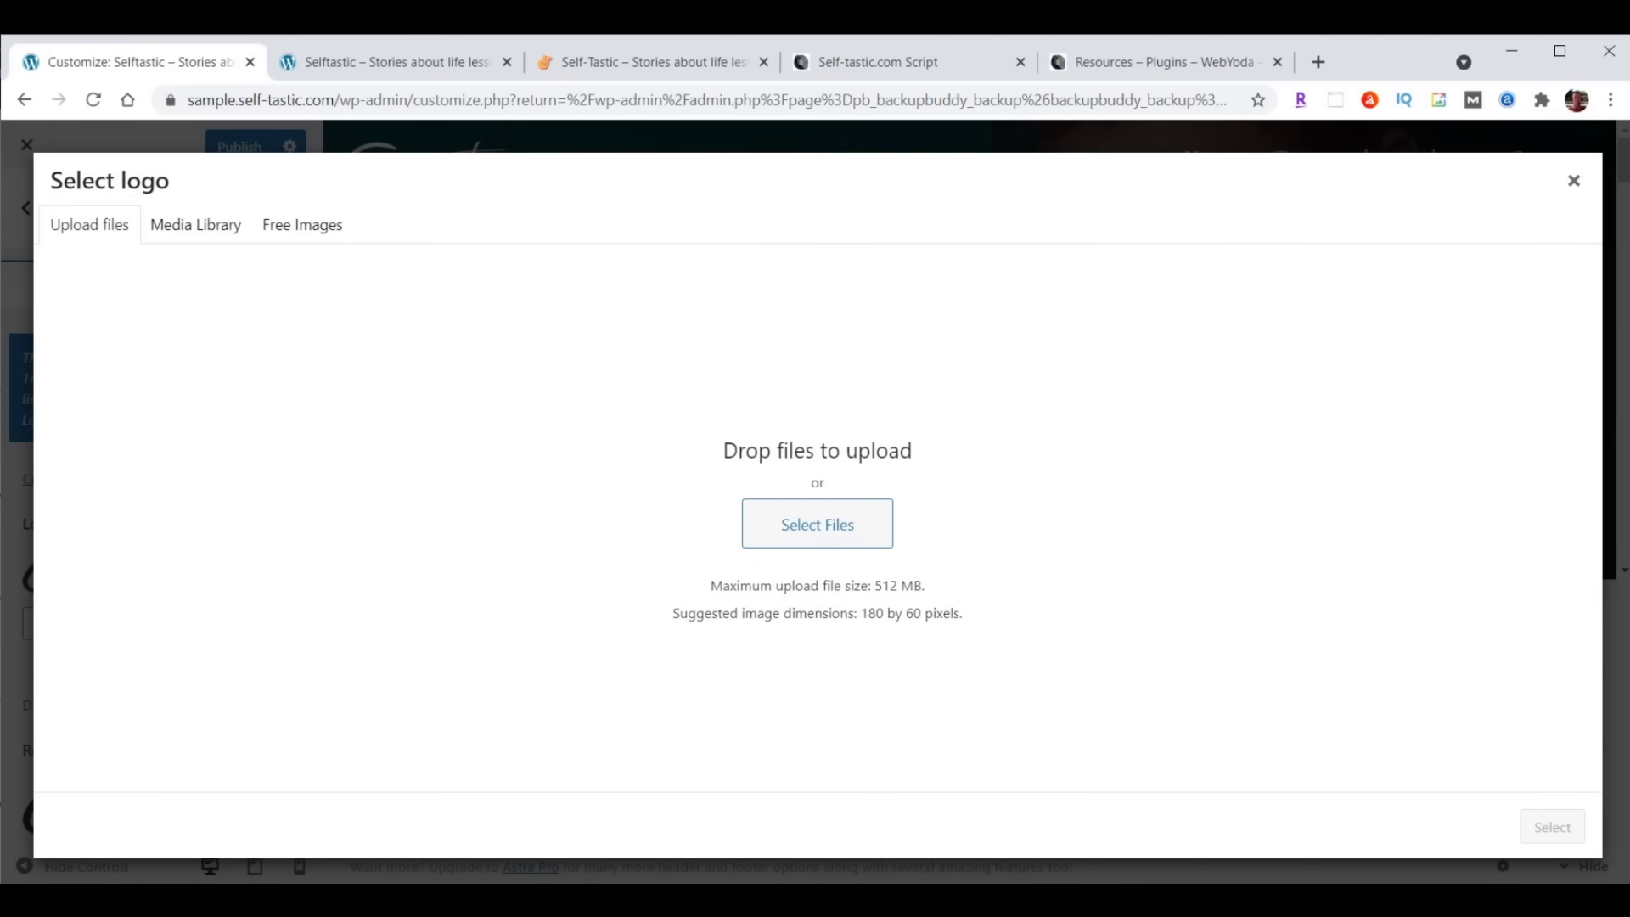
Upload logo-menu.png from File Explorer, select it as the logo and skip cropping
mouse_move(690, 902)
click(893, 849)
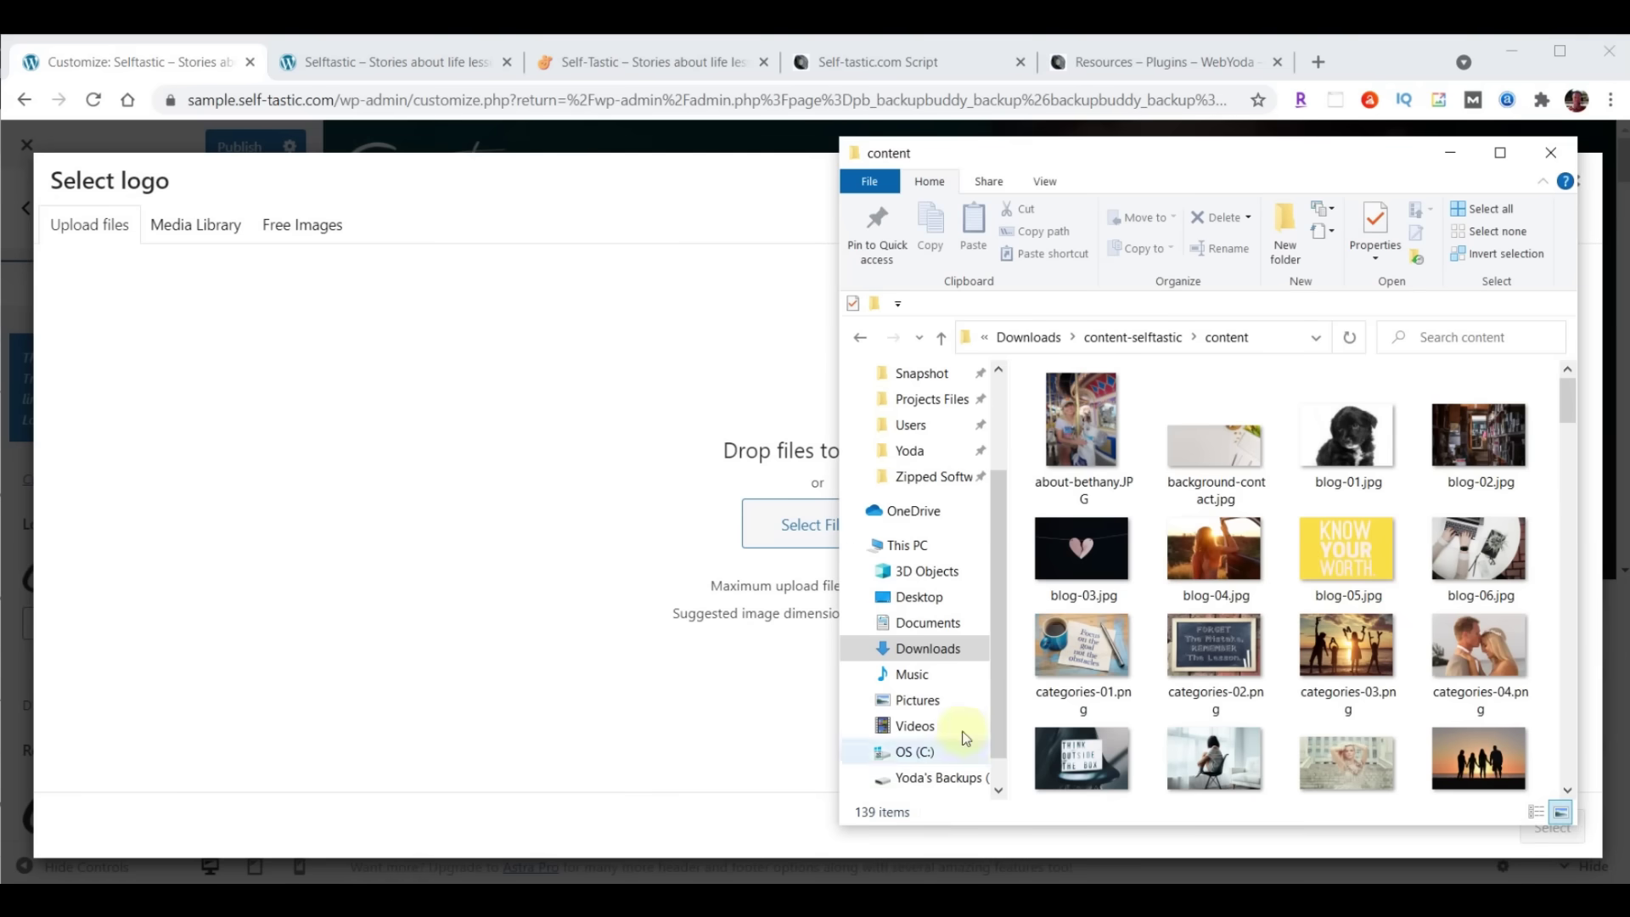
drag(1269, 163, 1316, 153)
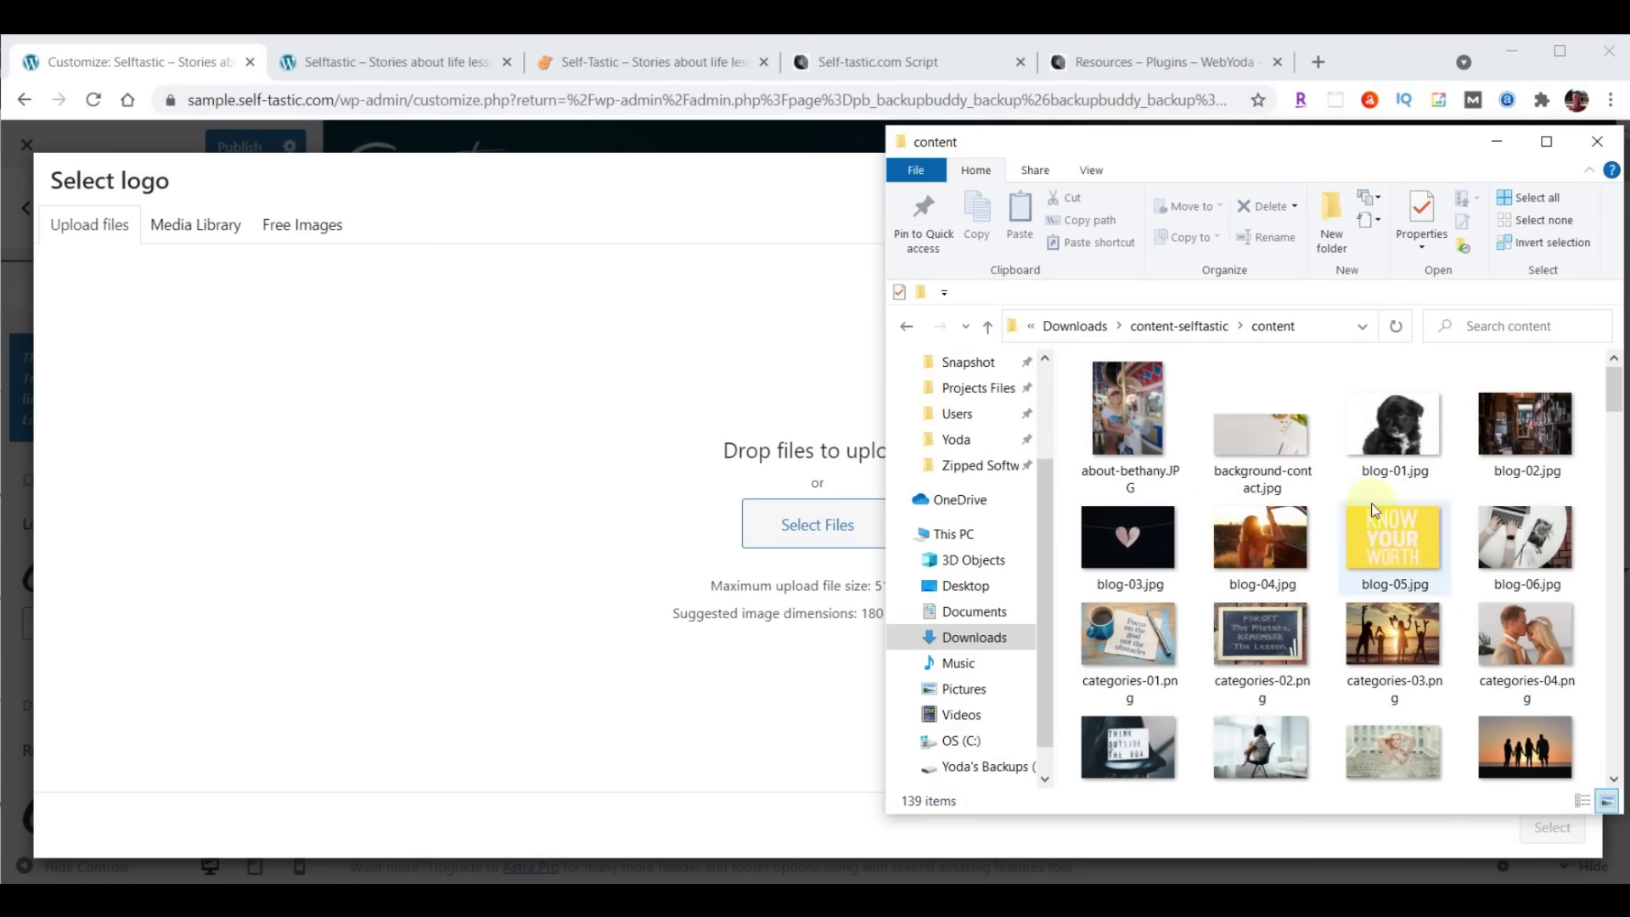
scroll(1376, 509, down, 5)
scroll(1375, 510, down, 10)
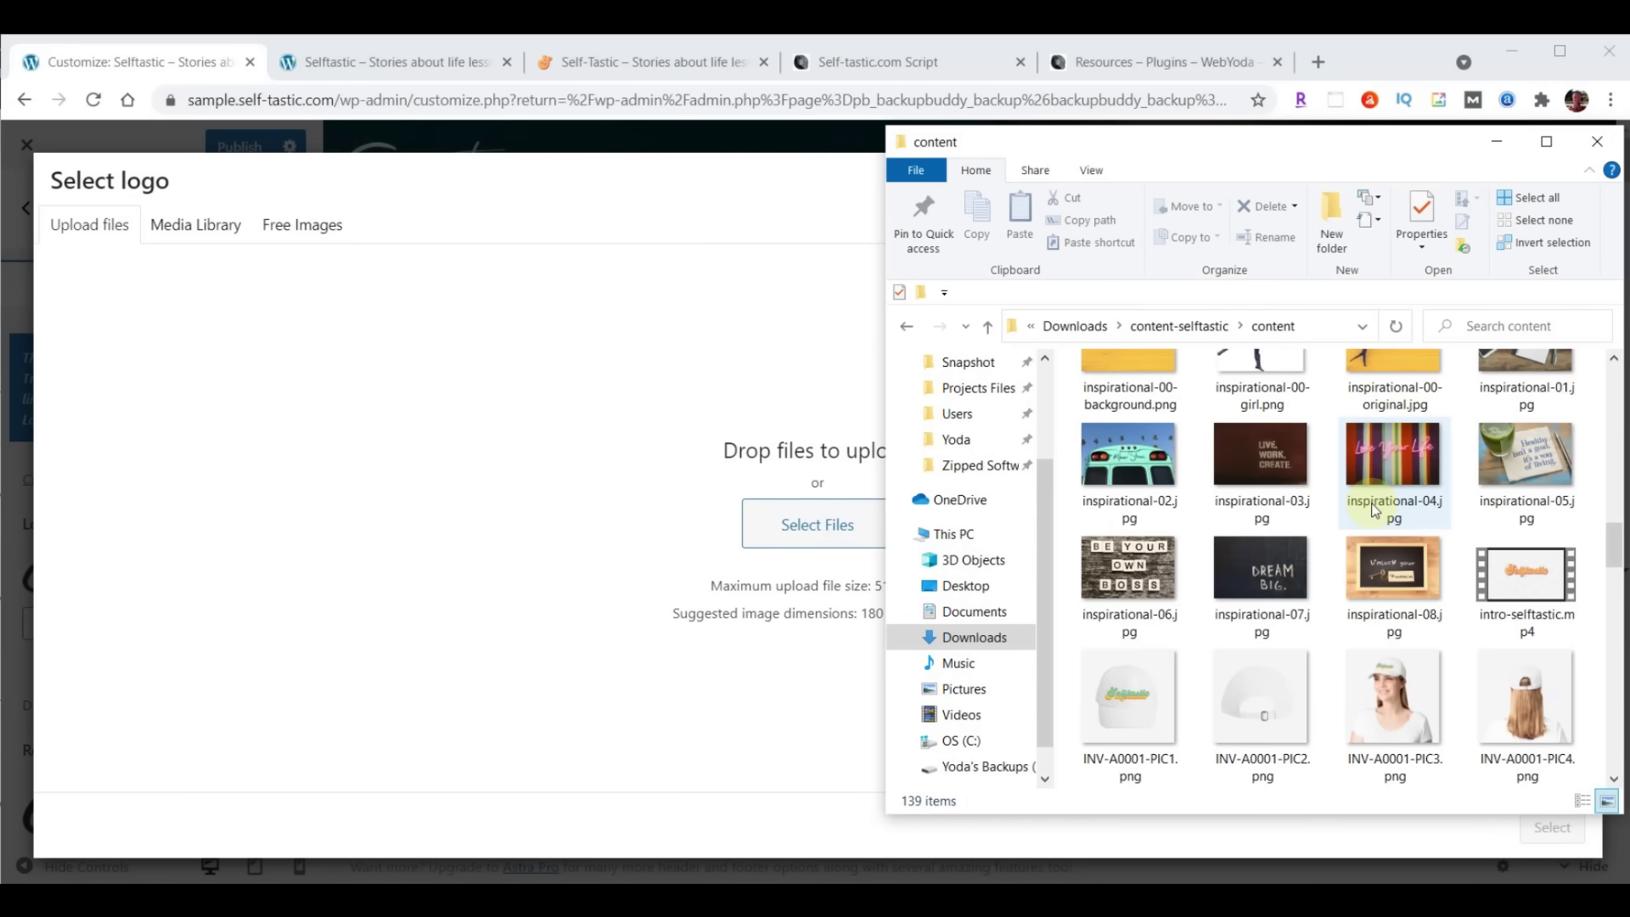
scroll(1376, 509, down, 10)
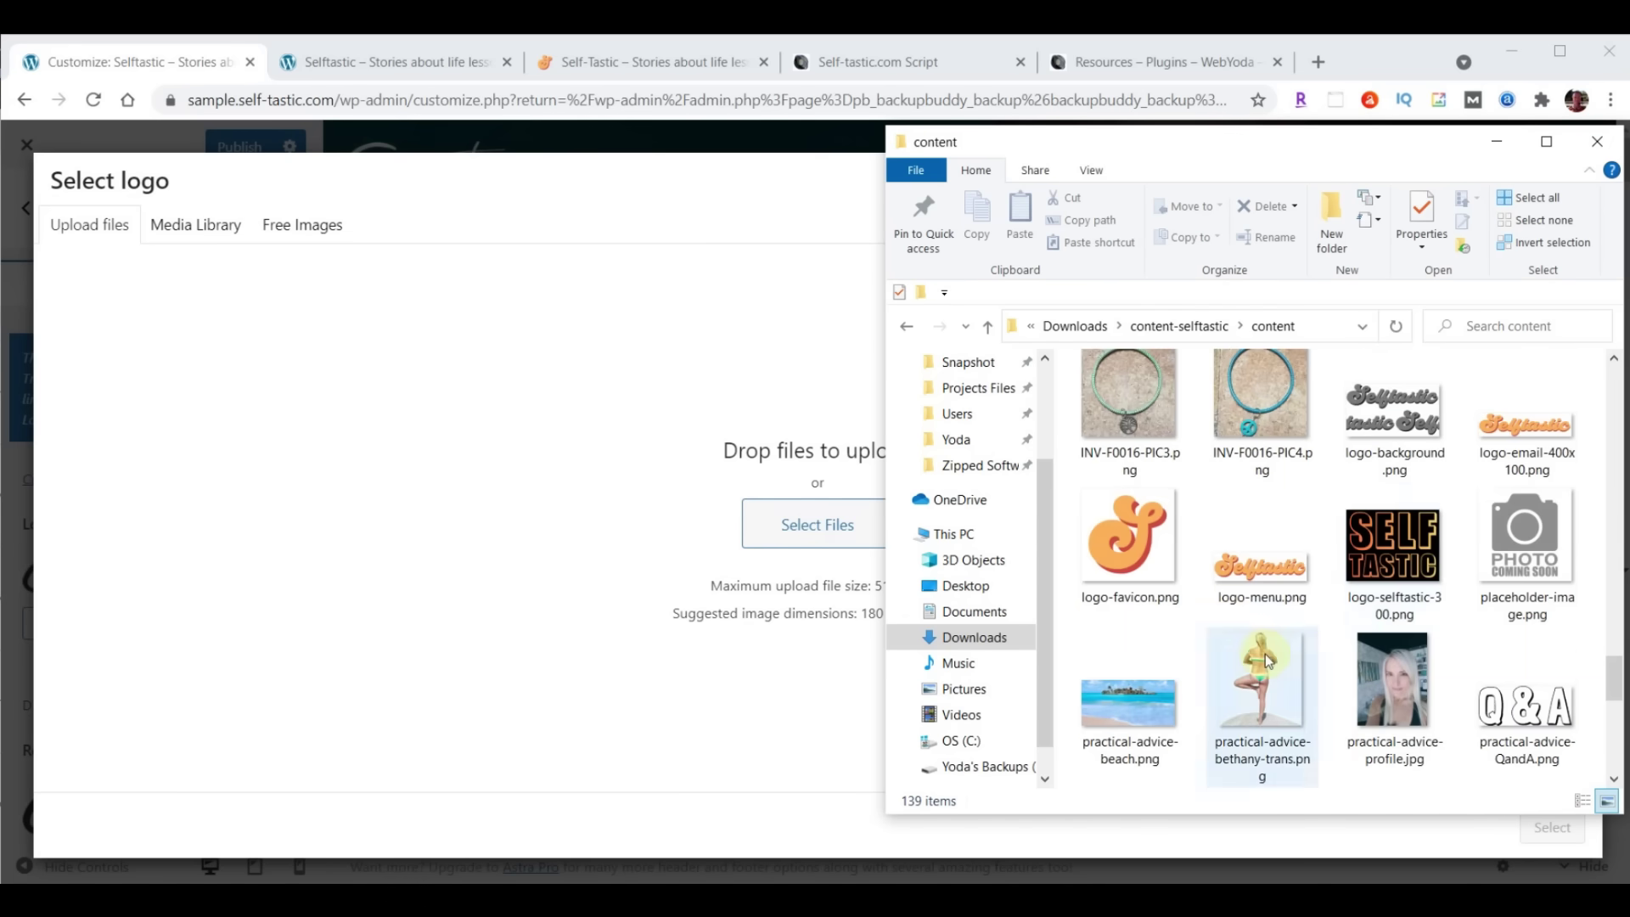
drag(1260, 572, 782, 517)
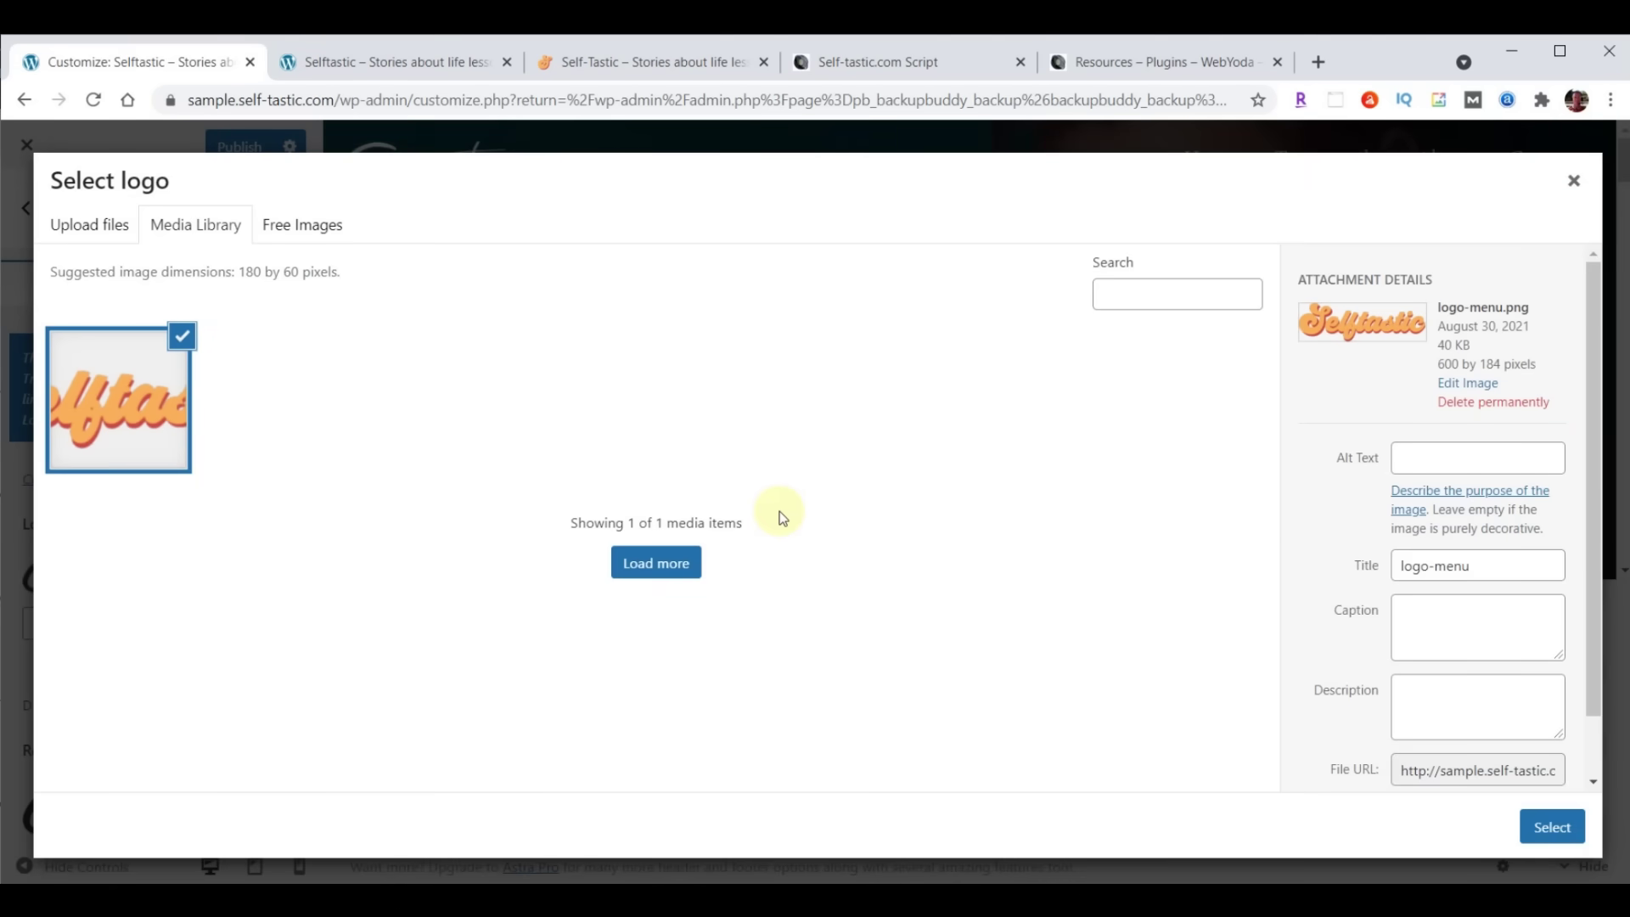
click(1547, 826)
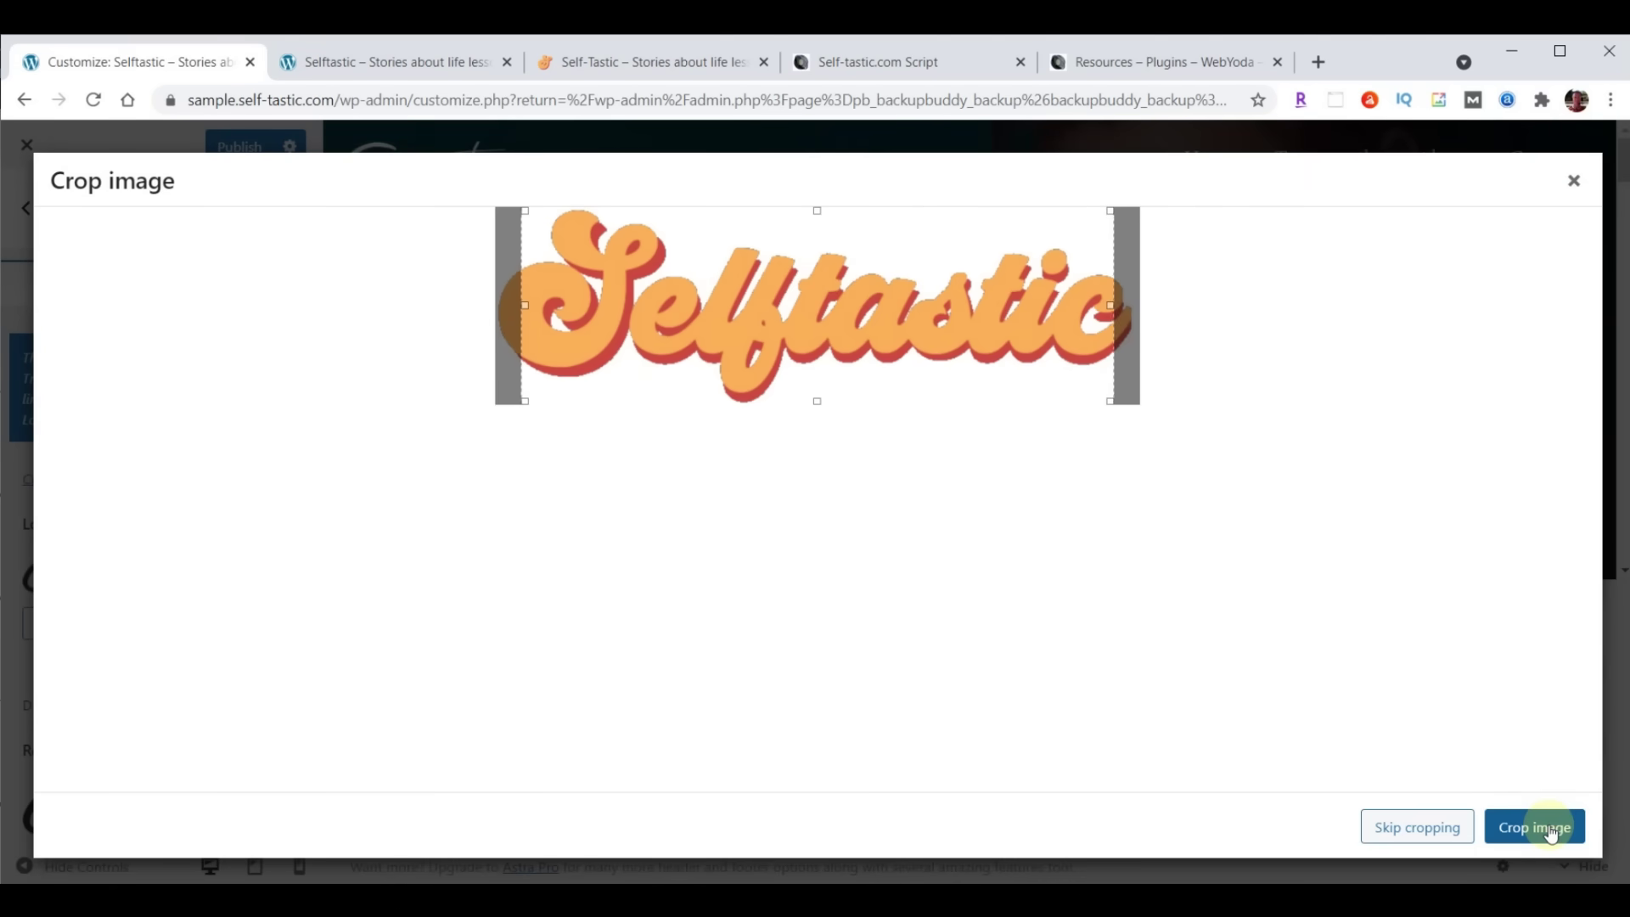
click(1413, 827)
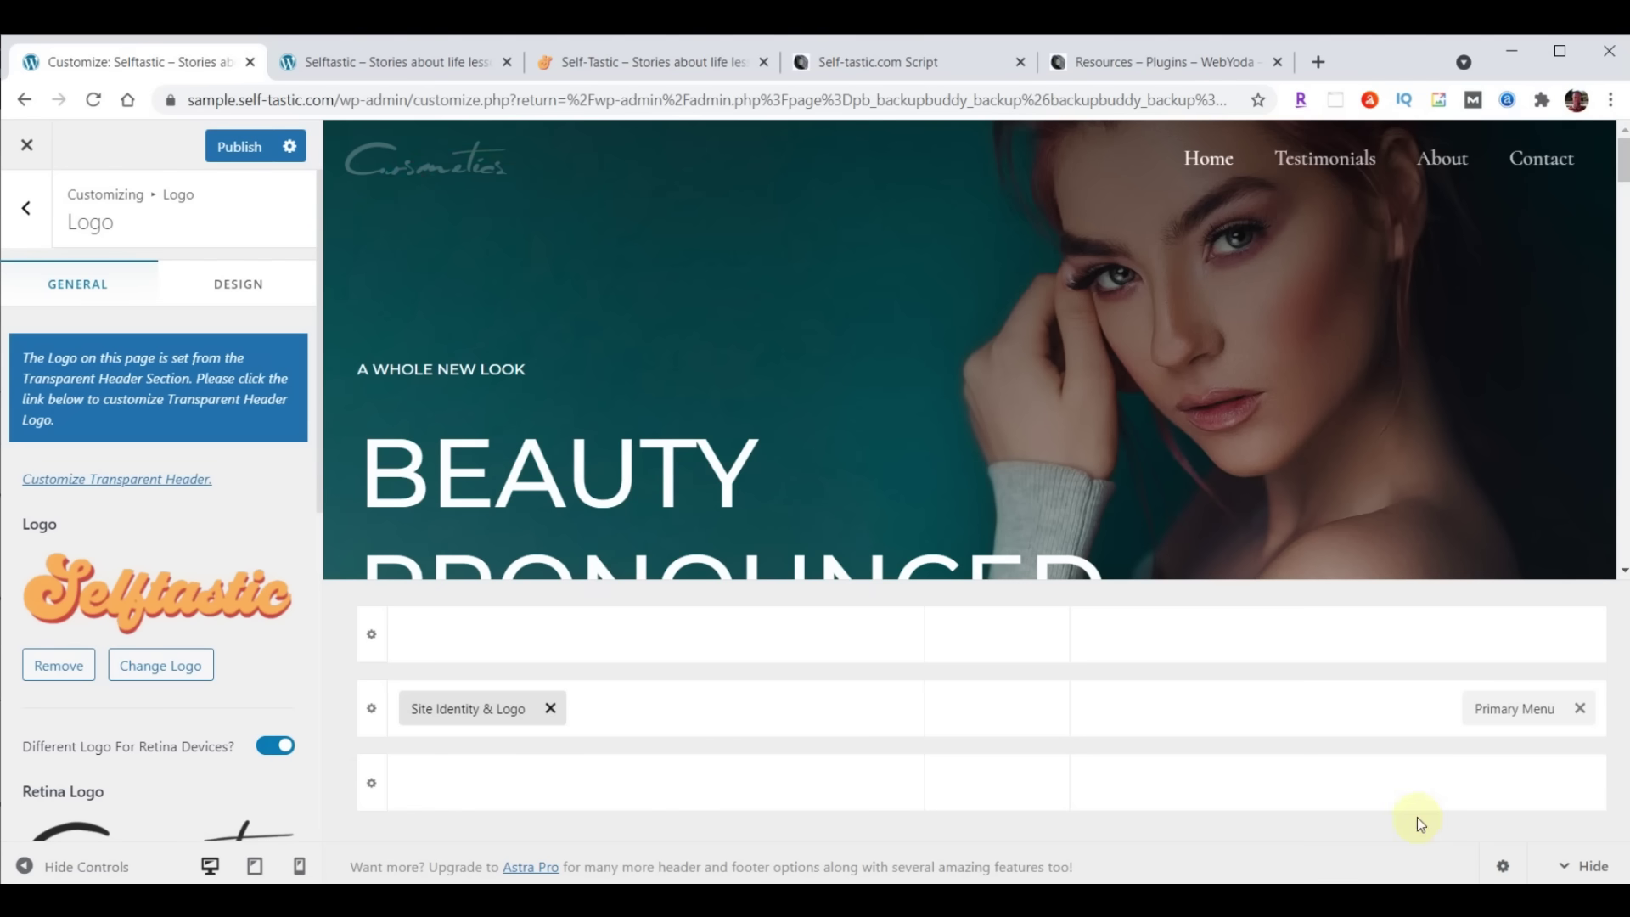
Set the retina logo to the same uploaded logo-menu.png image
scroll(184, 480, down, 3)
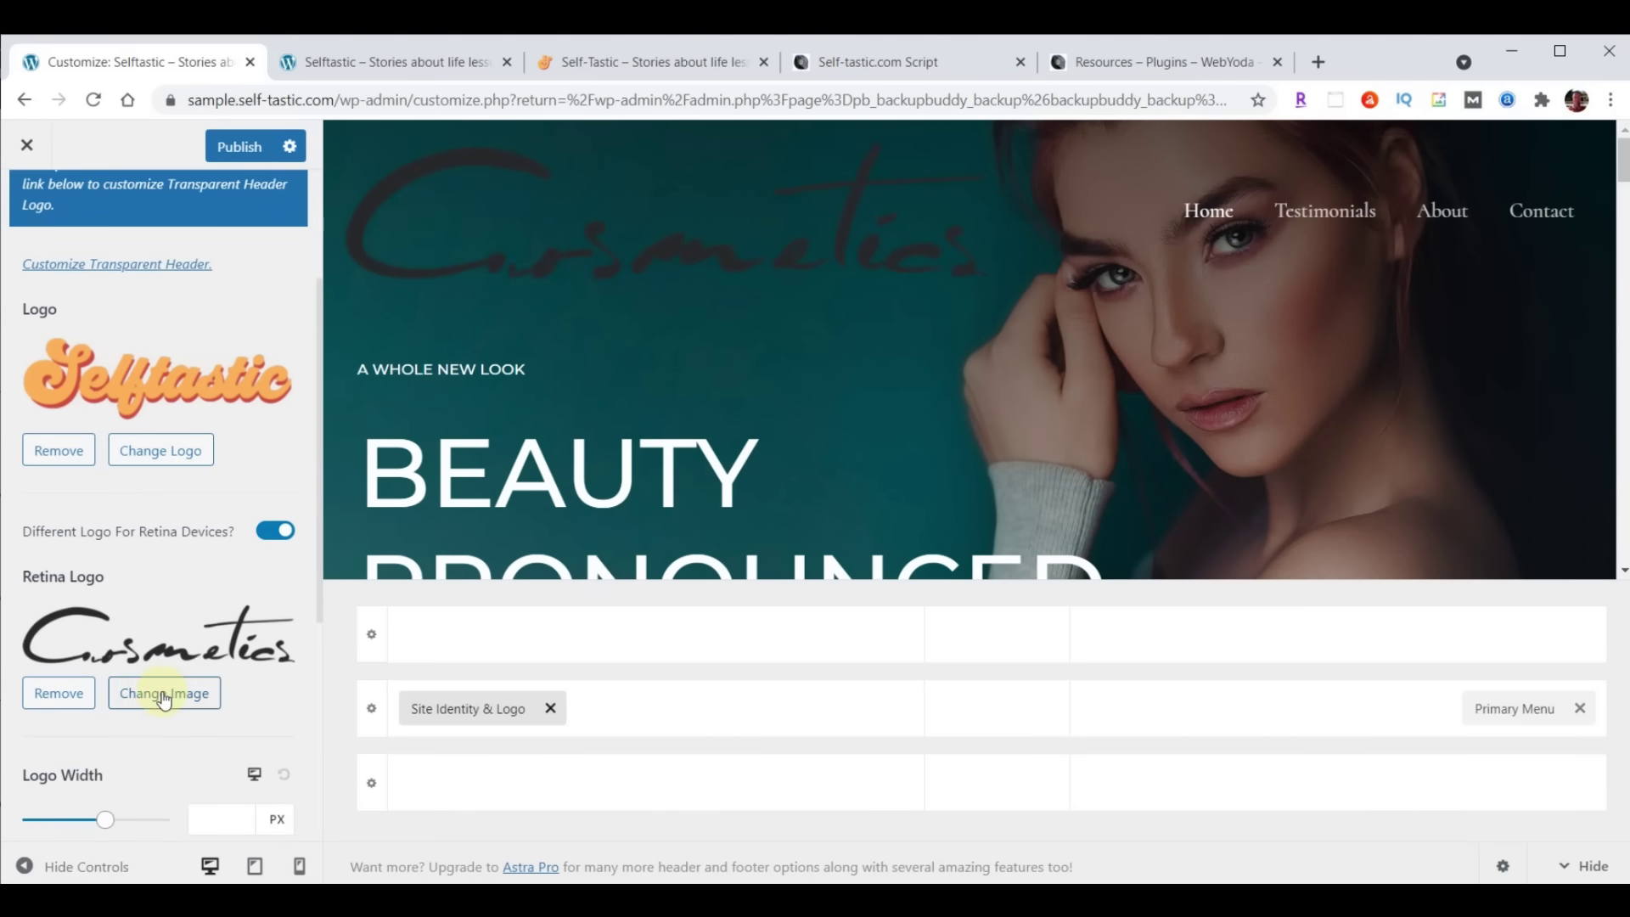
click(161, 691)
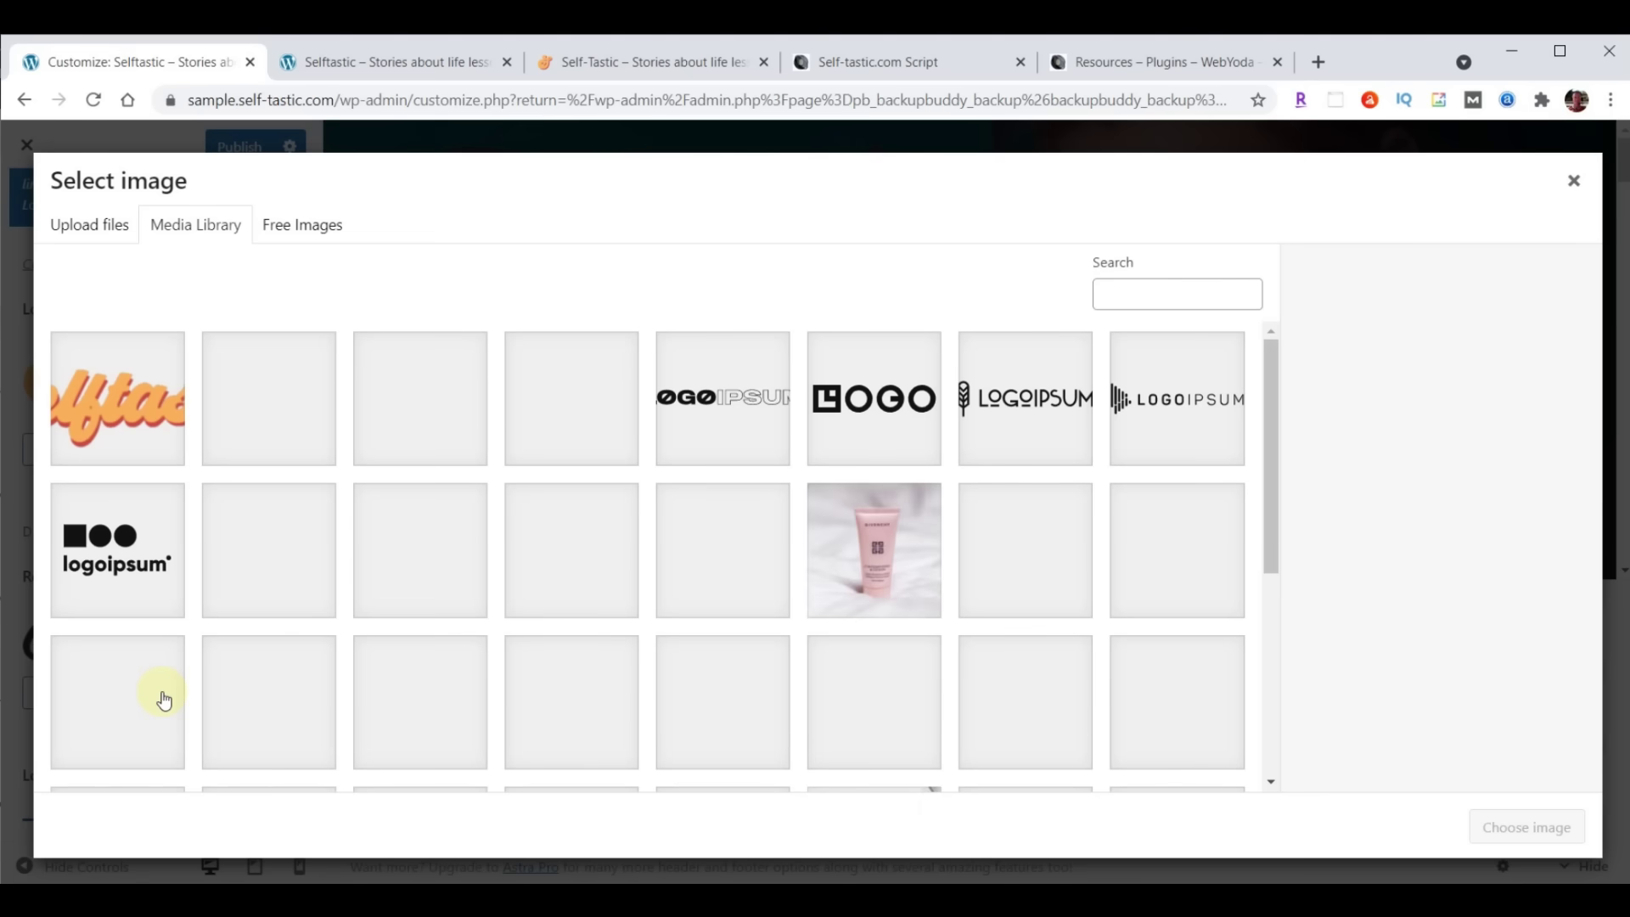
click(129, 408)
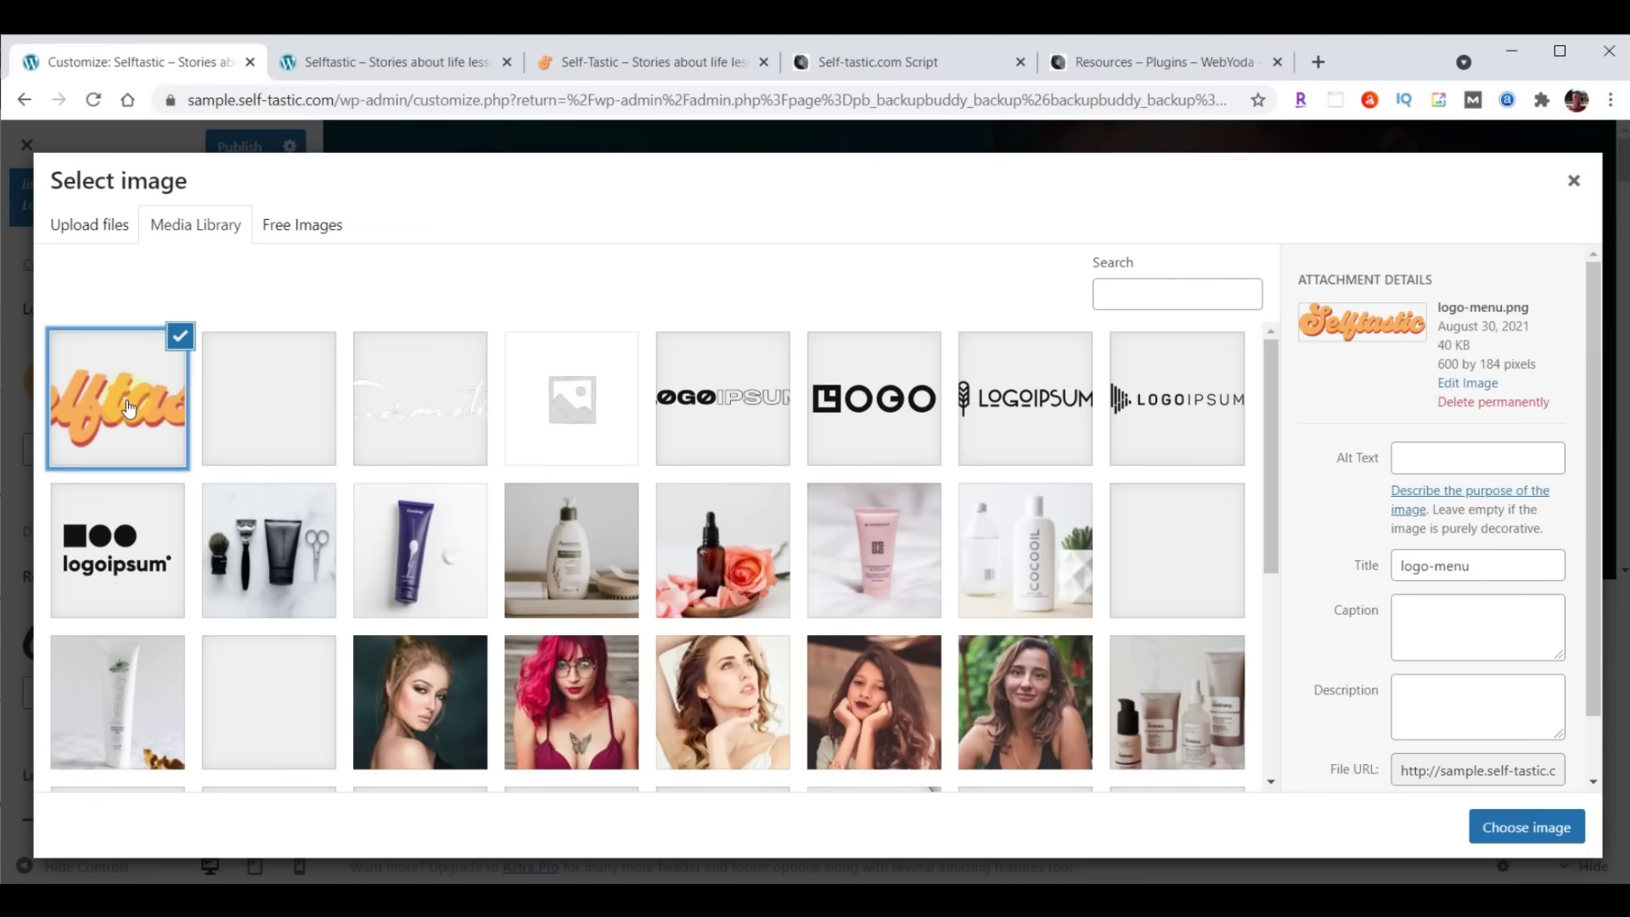
click(1531, 827)
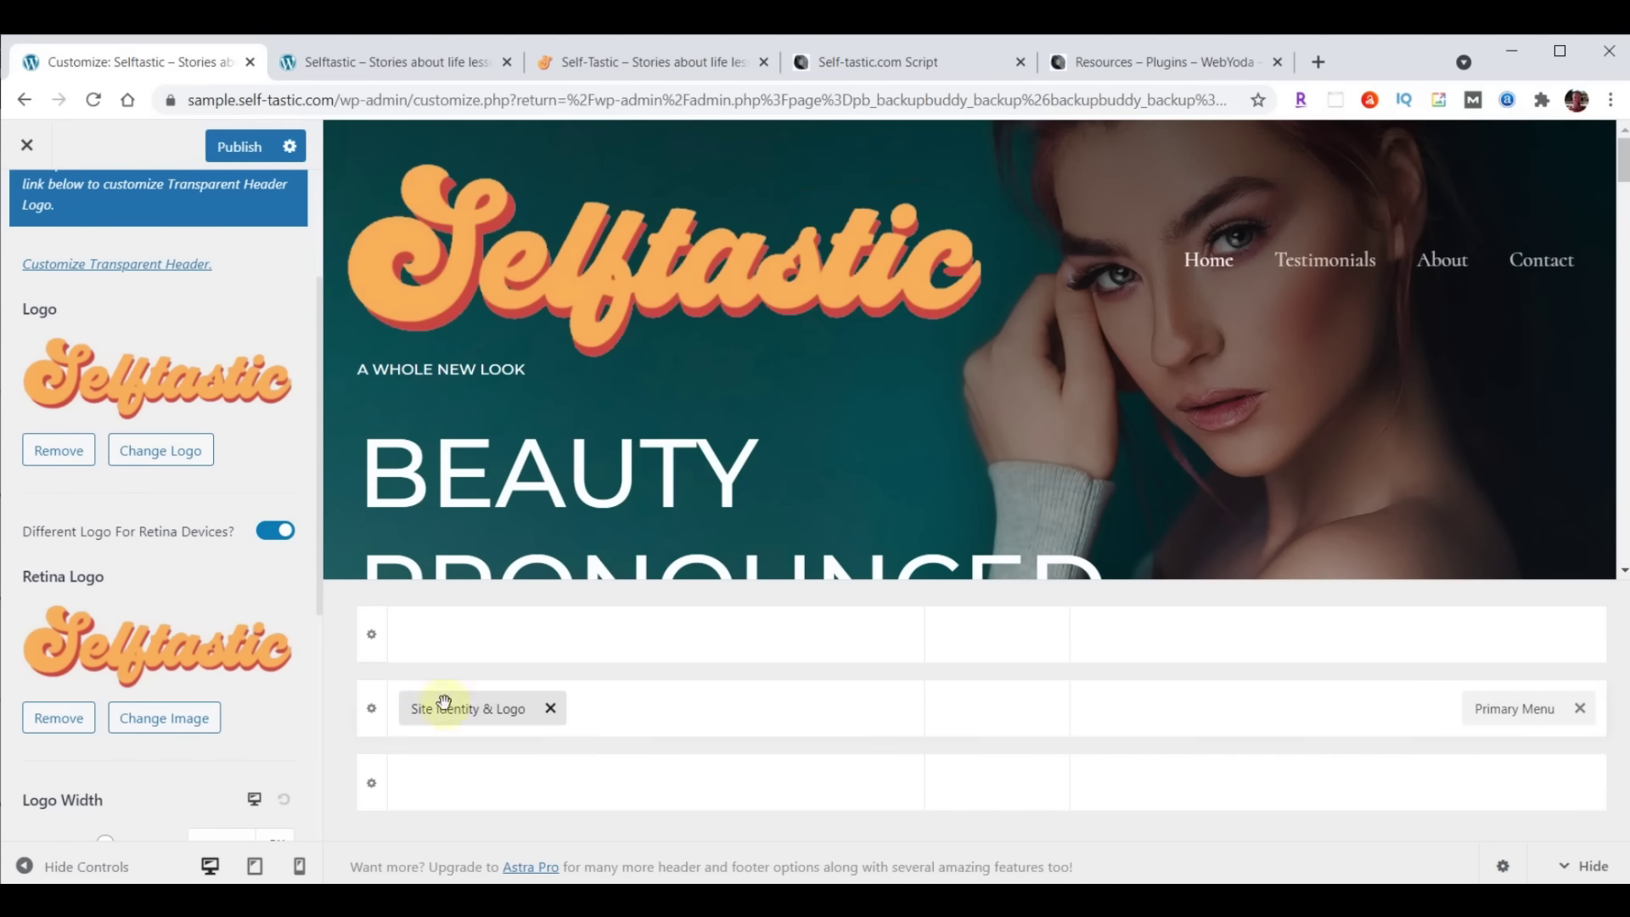
scroll(284, 563, down, 2)
scroll(284, 563, down, 2)
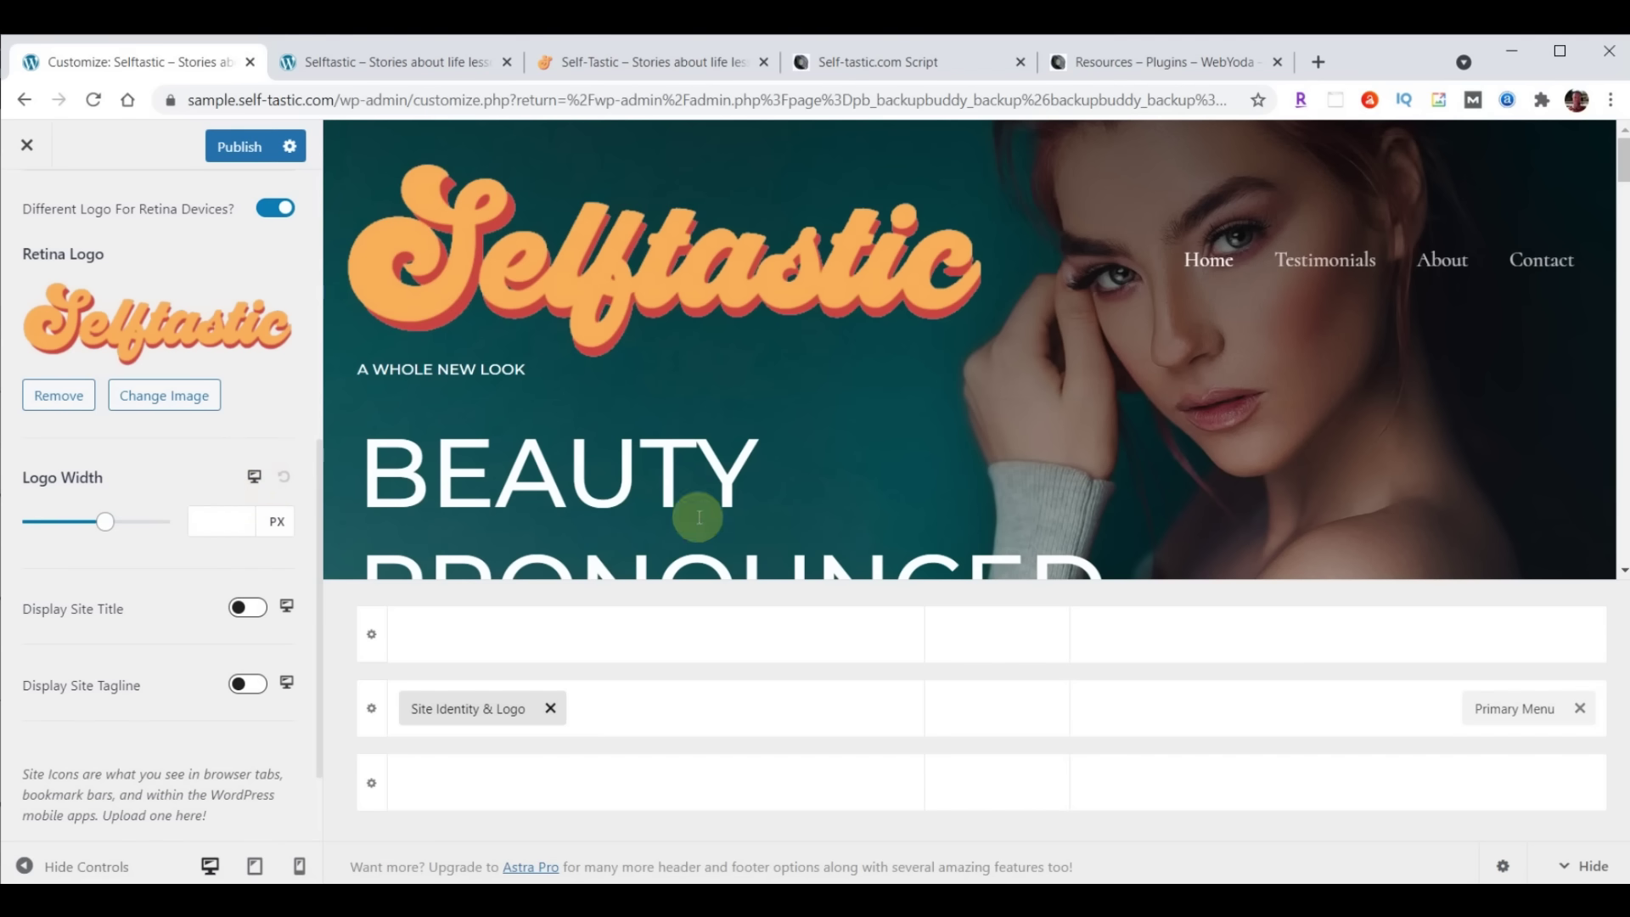
Set logo width to 230 px desktop and 200 px tablet, with the logo left and toggle button right
click(213, 522)
text(230)
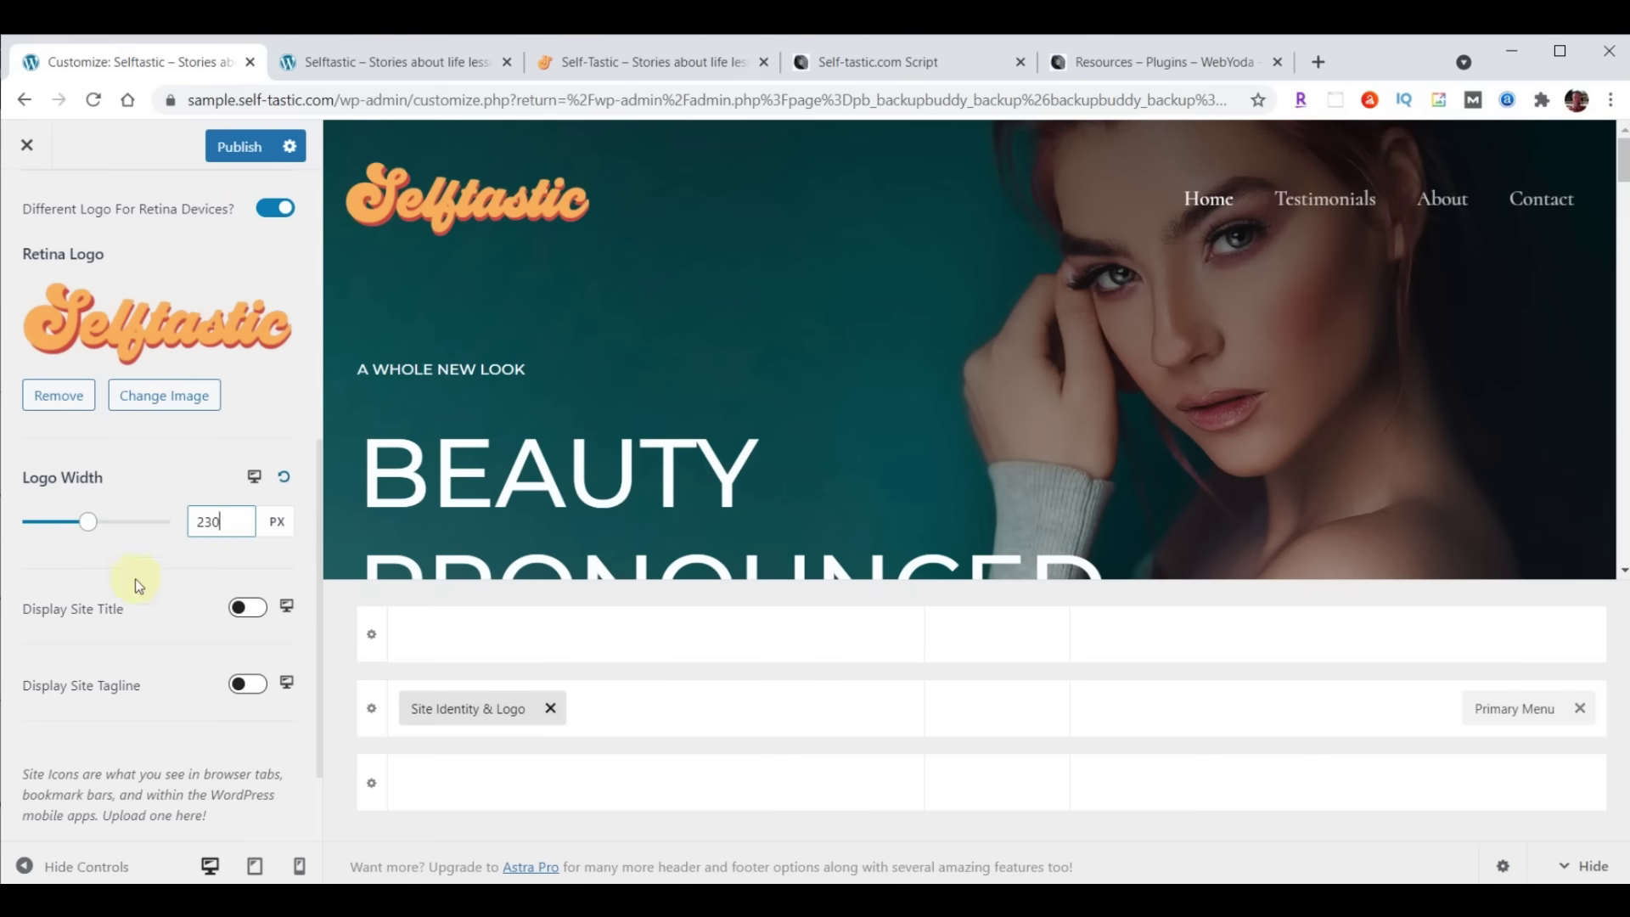
click(254, 475)
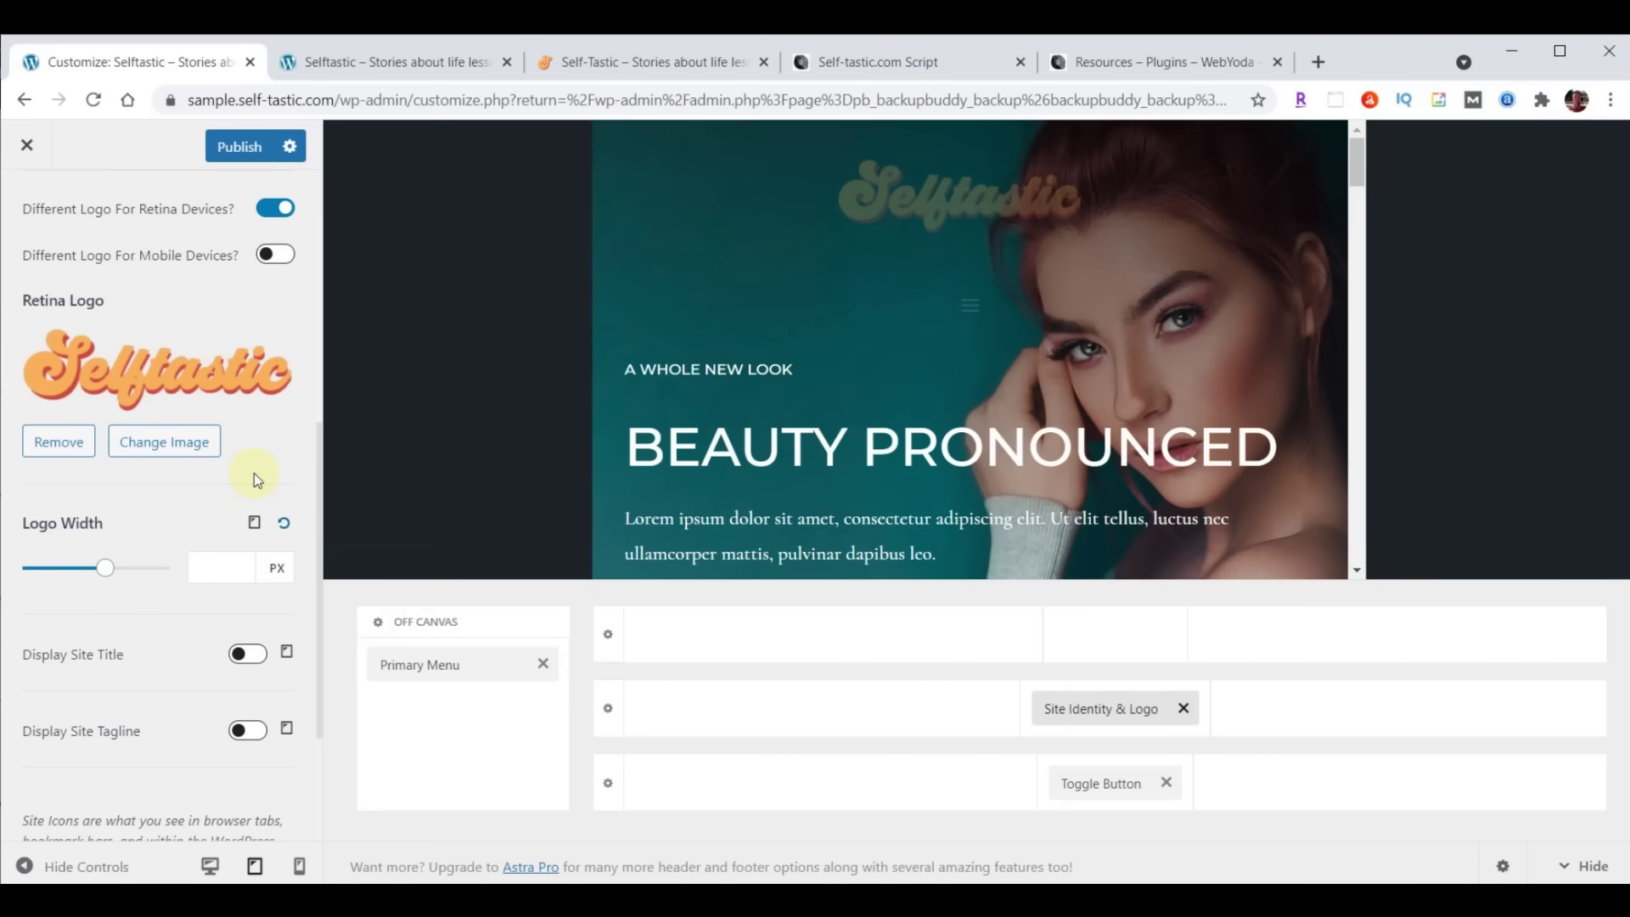
click(212, 564)
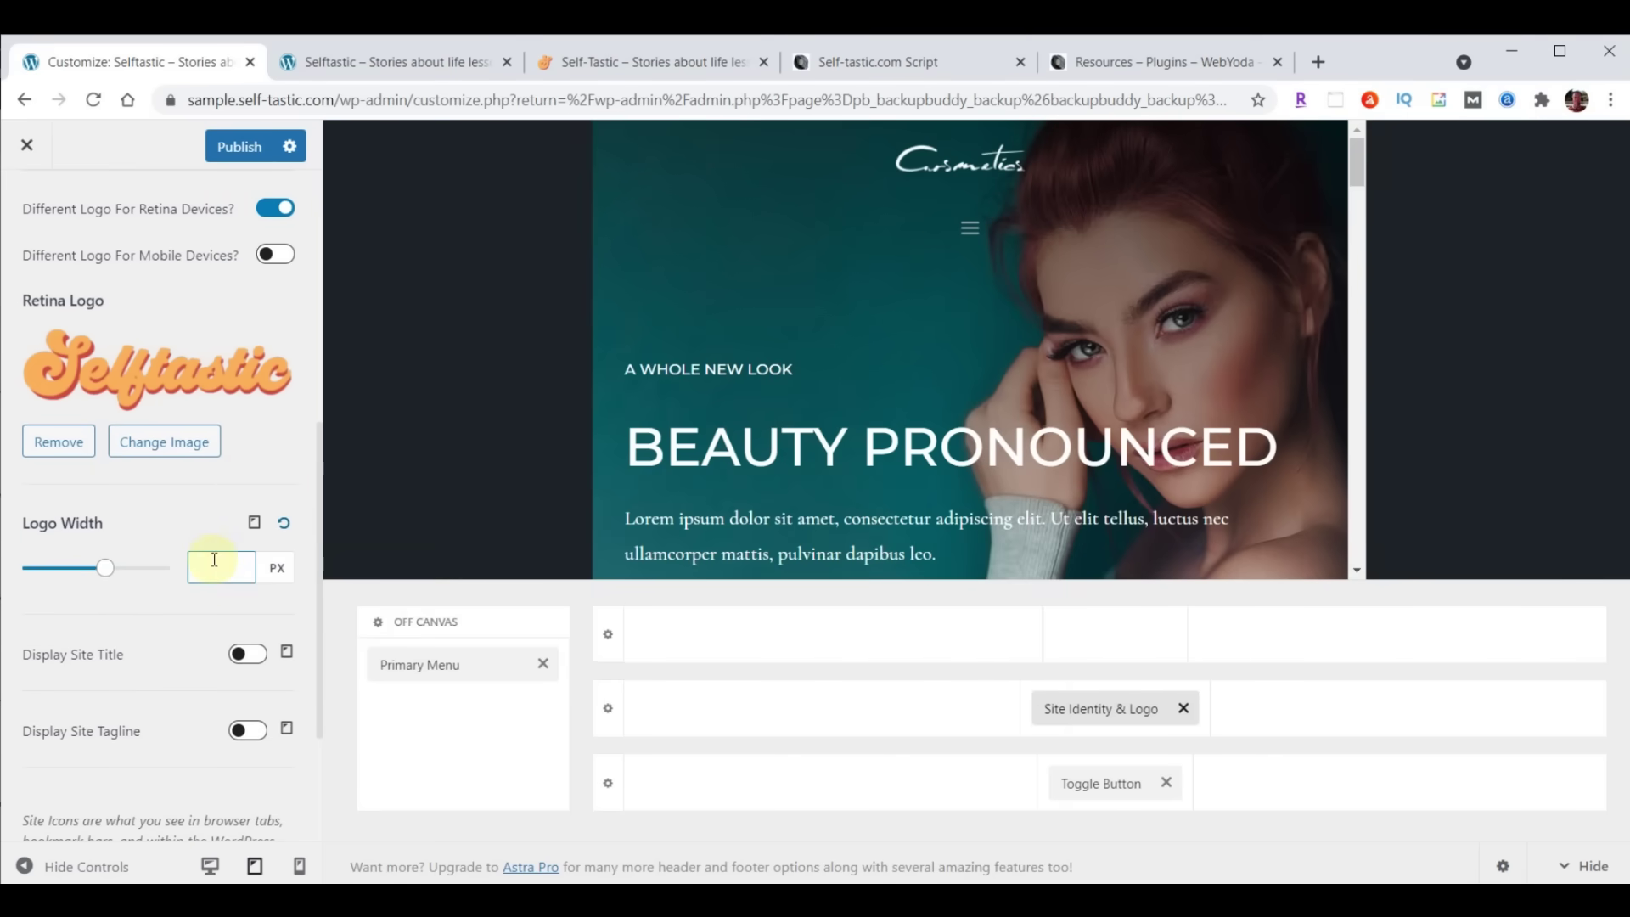
text(200)
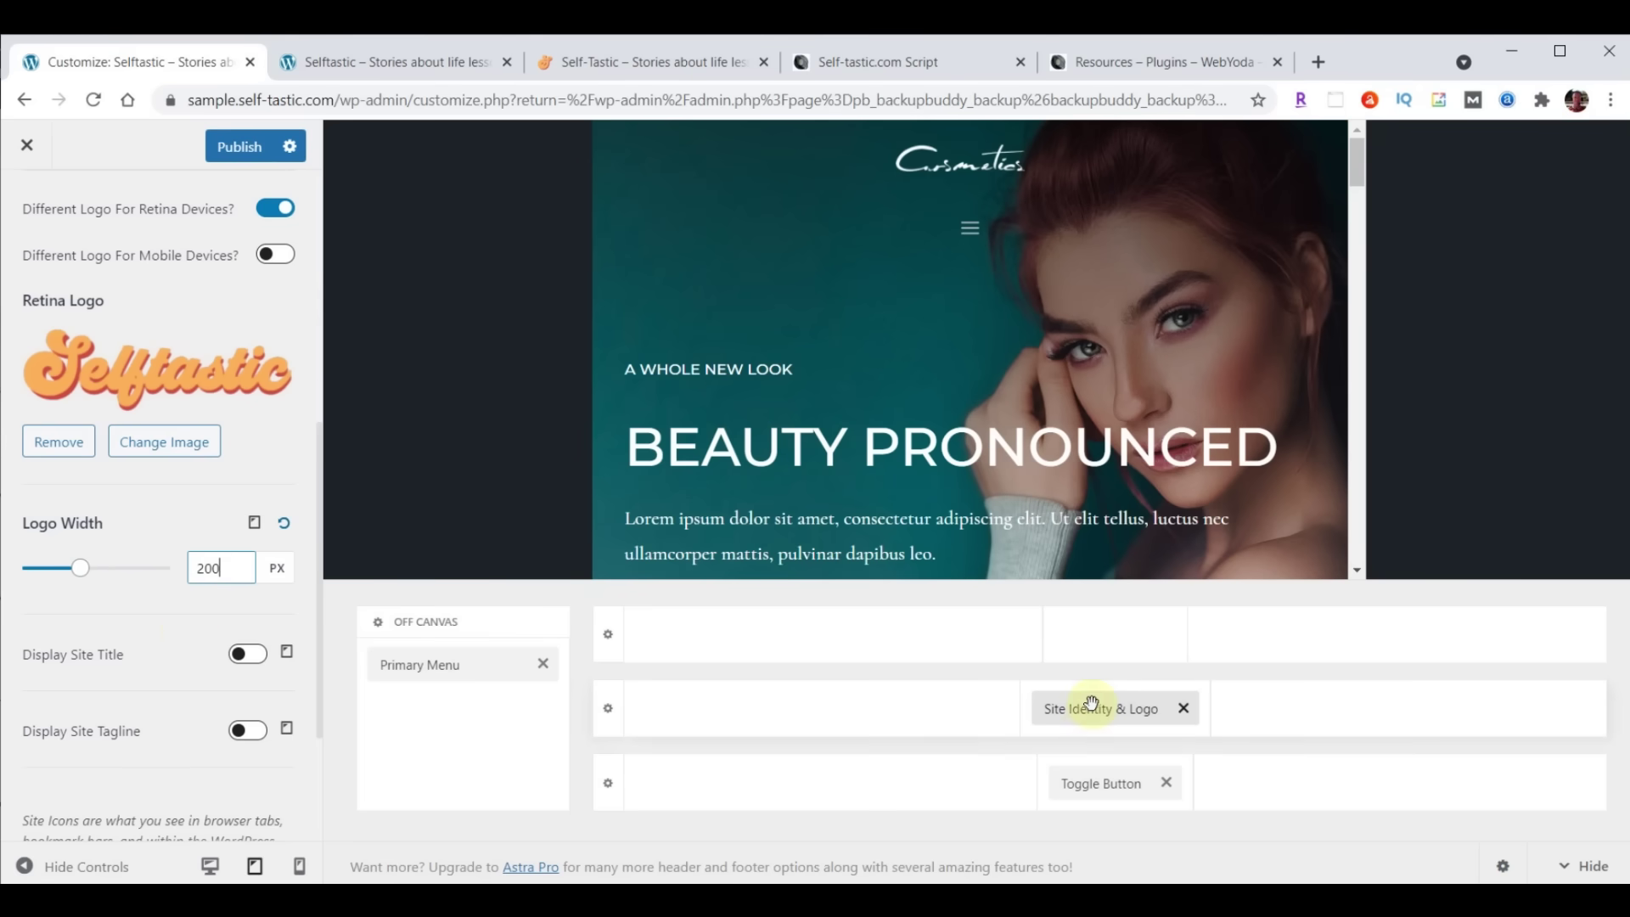
drag(1087, 710, 750, 723)
drag(1103, 782, 1382, 735)
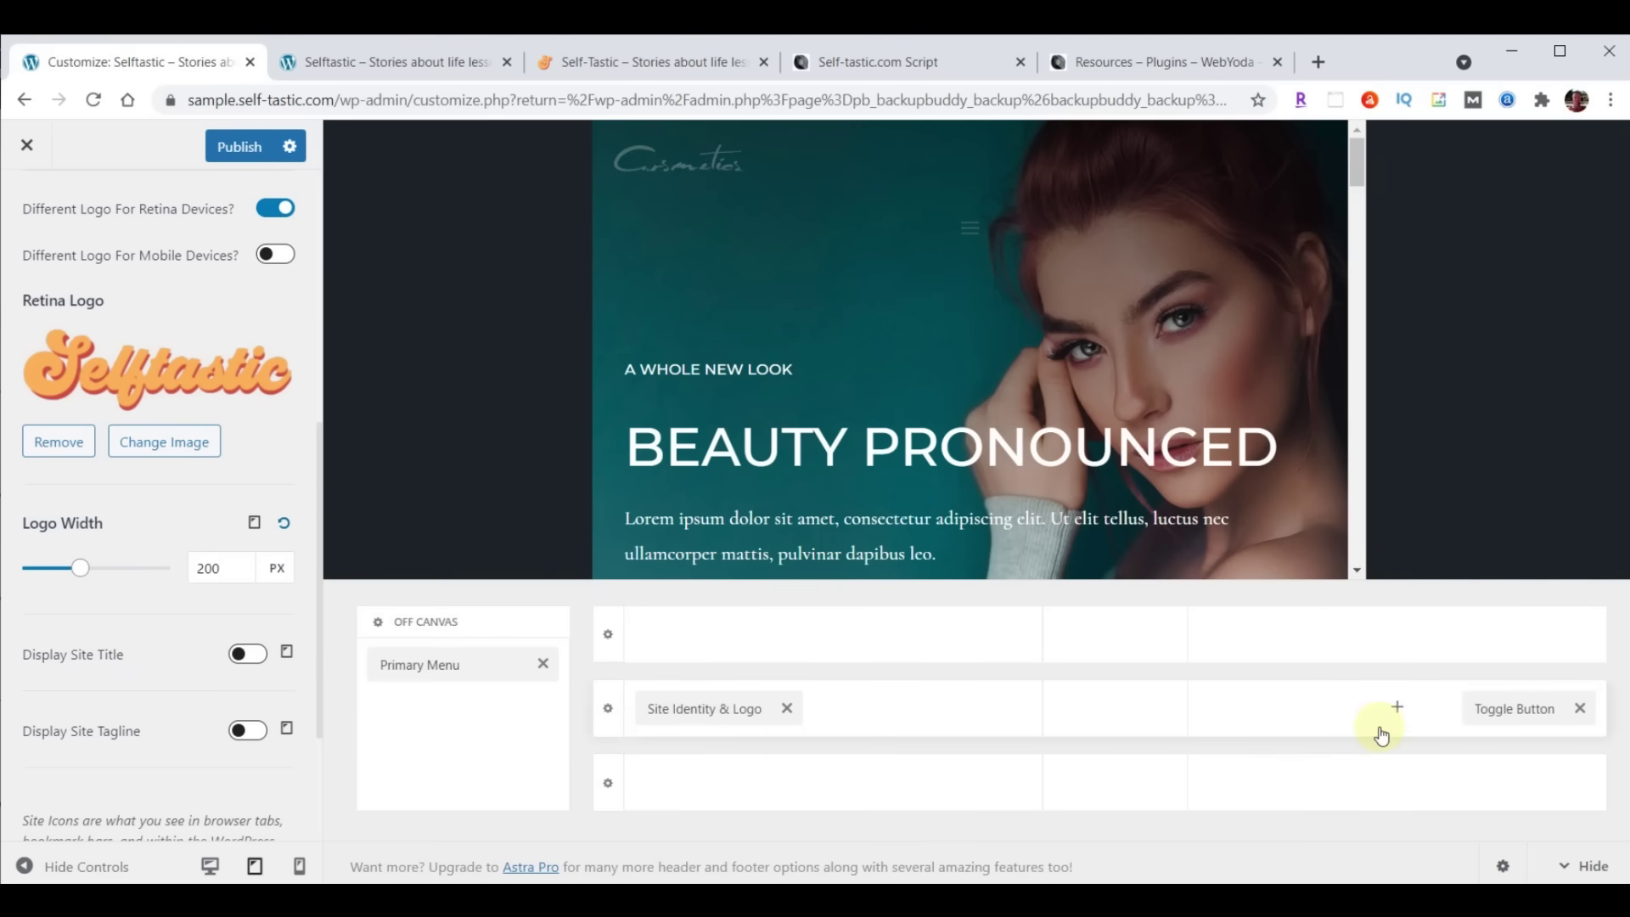
Set the mobile logo width to 180 px
click(254, 523)
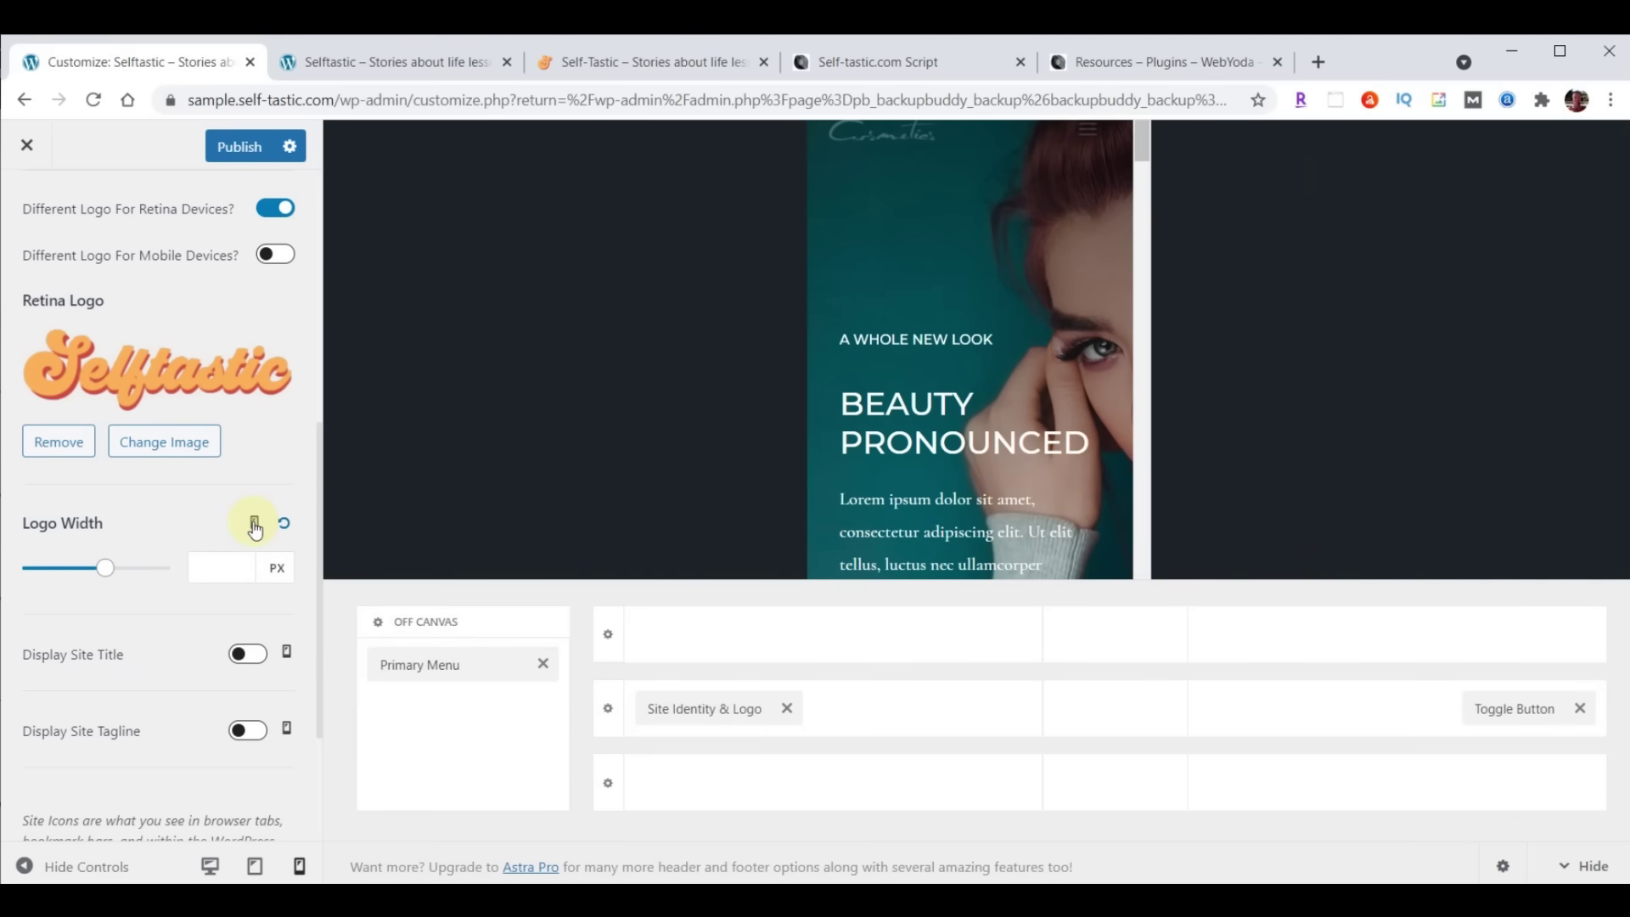
click(230, 561)
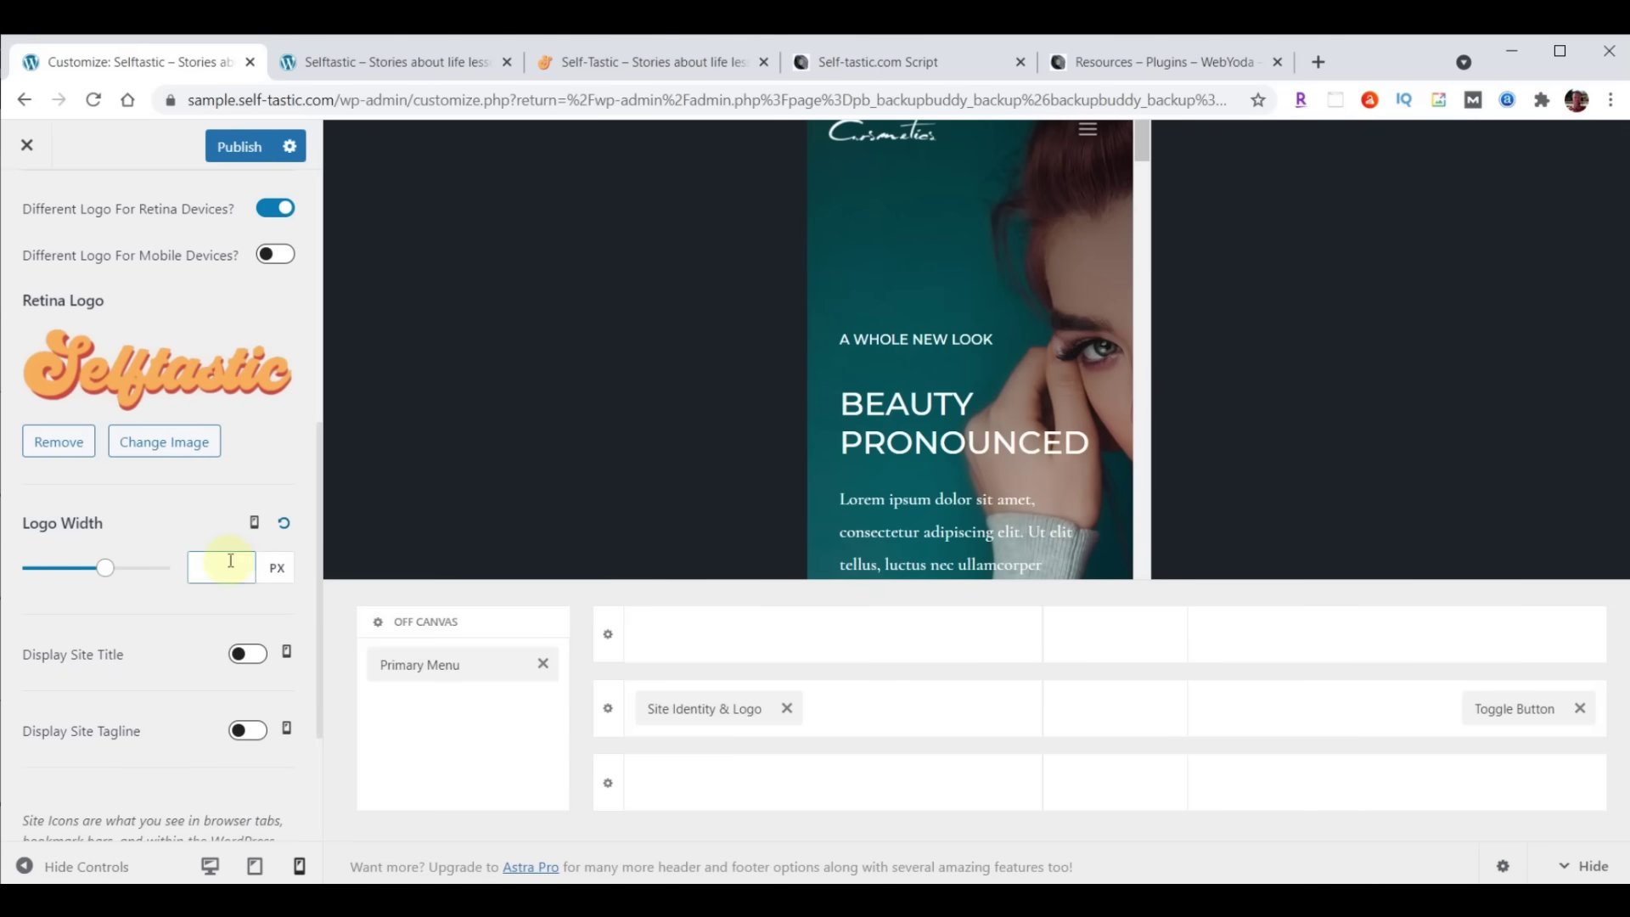
text(180)
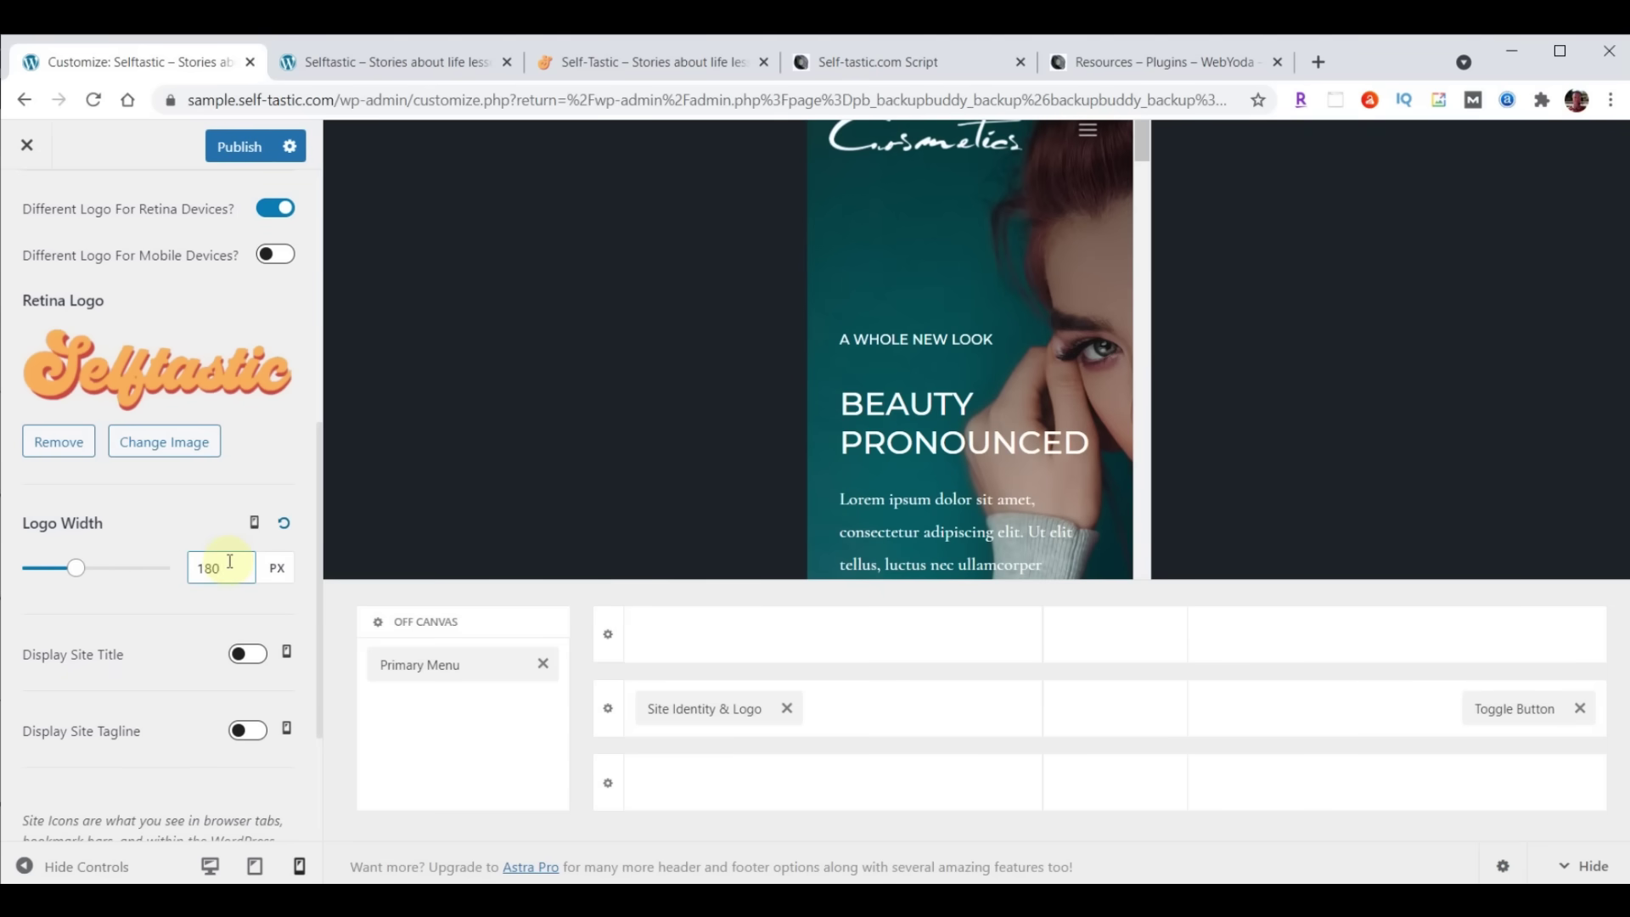
scroll(133, 624, down, 1)
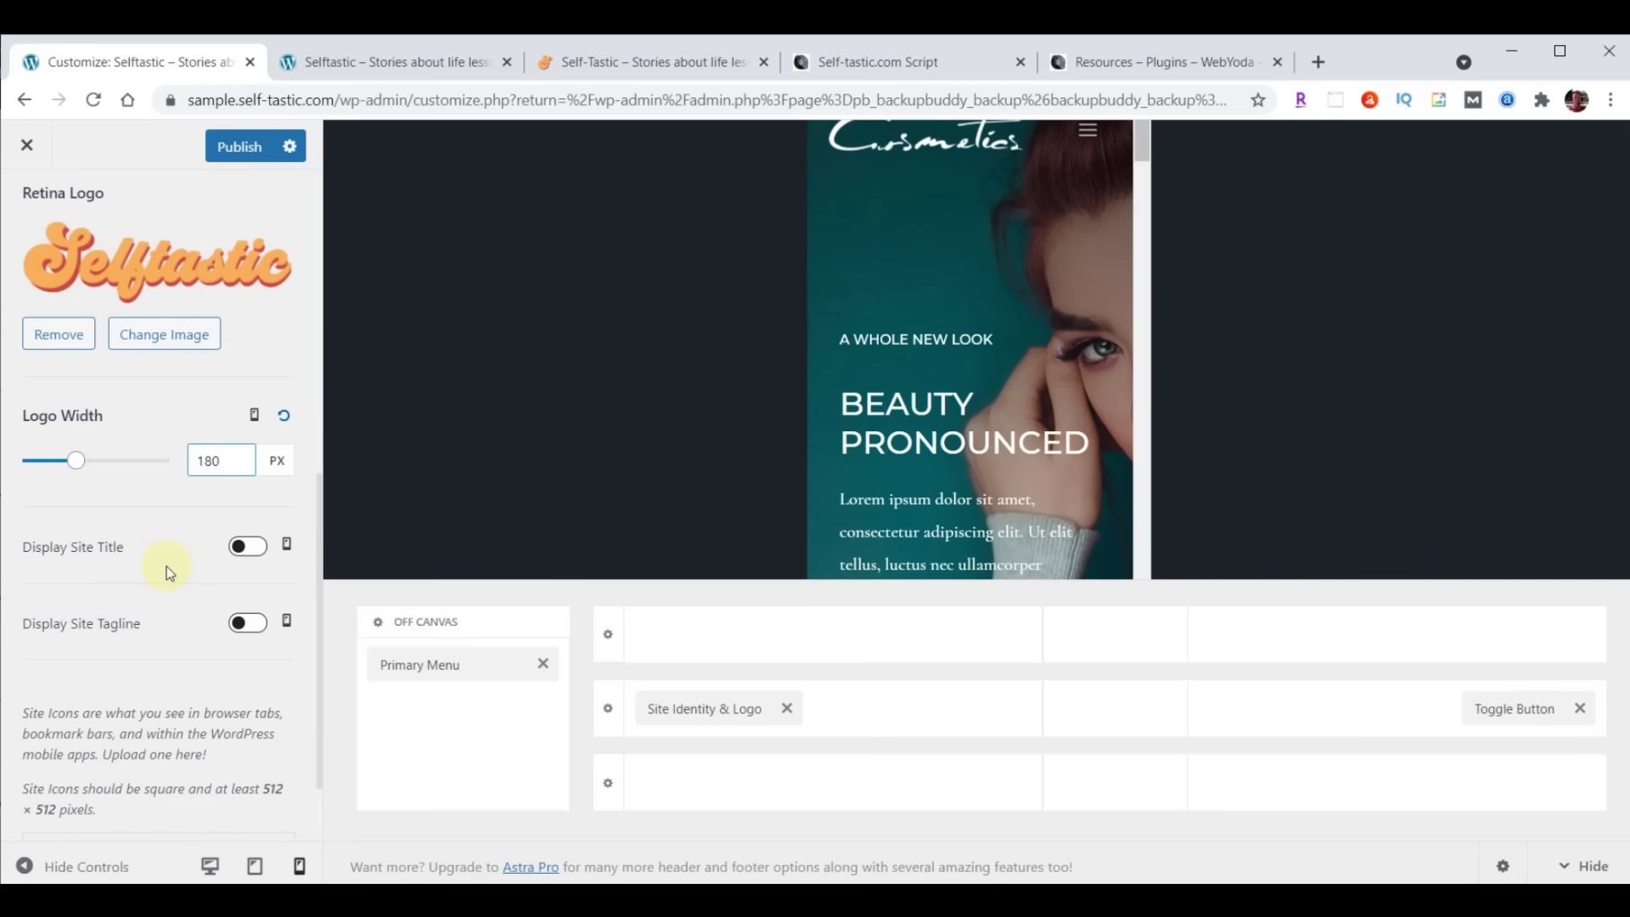
Upload logo-favicon.png from File Explorer, select it as the site icon and crop it
scroll(166, 567, down, 1)
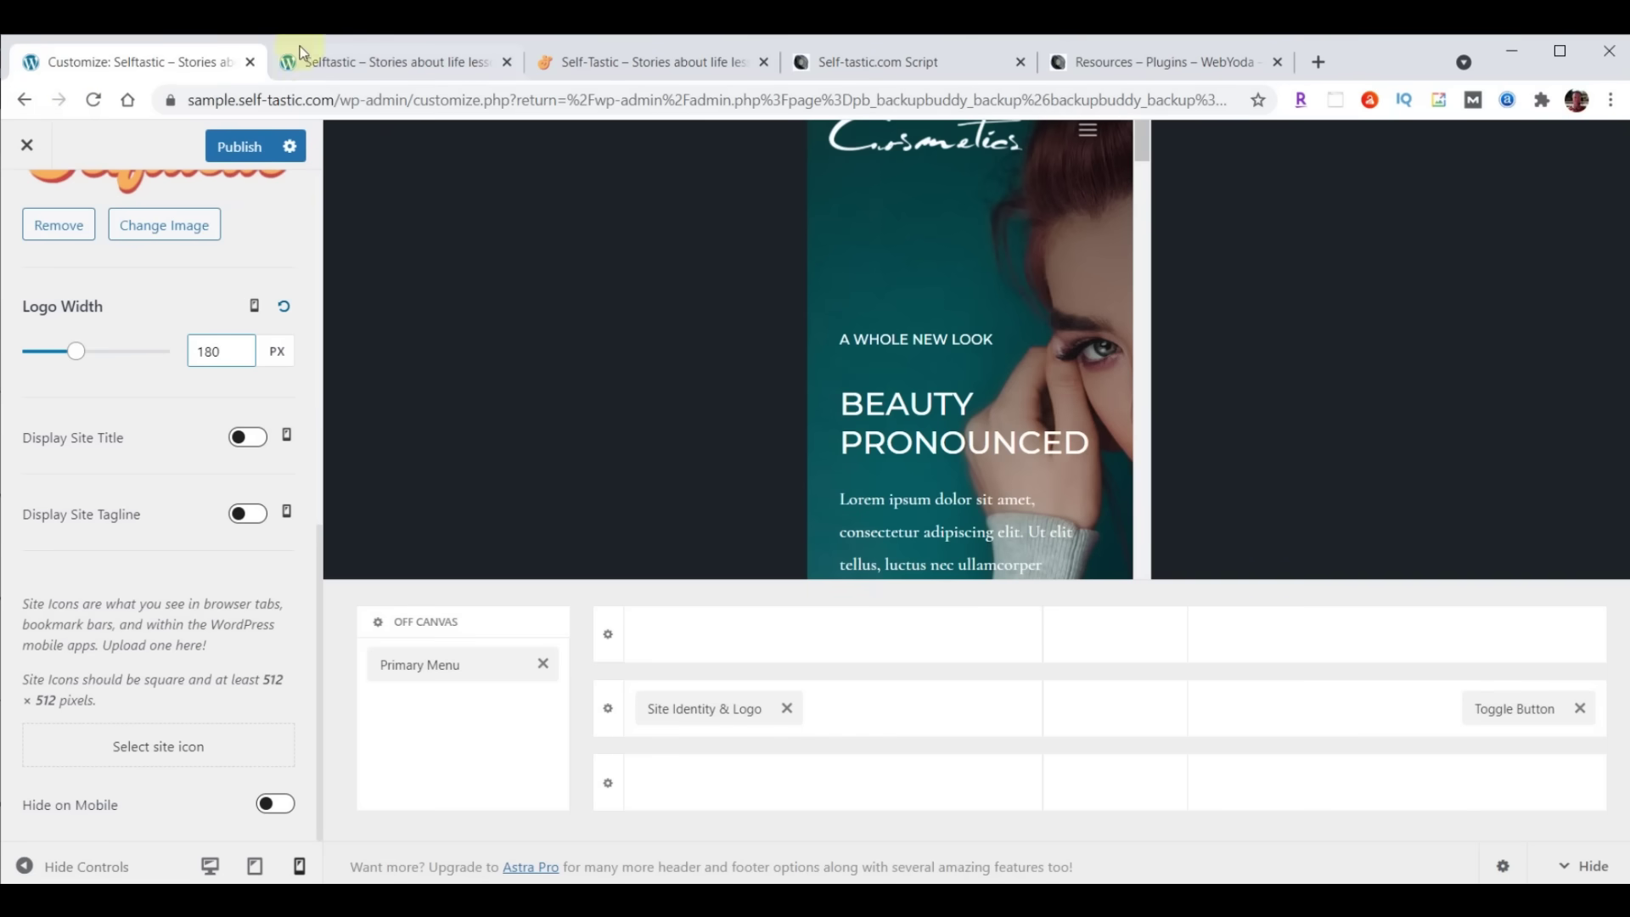
click(154, 747)
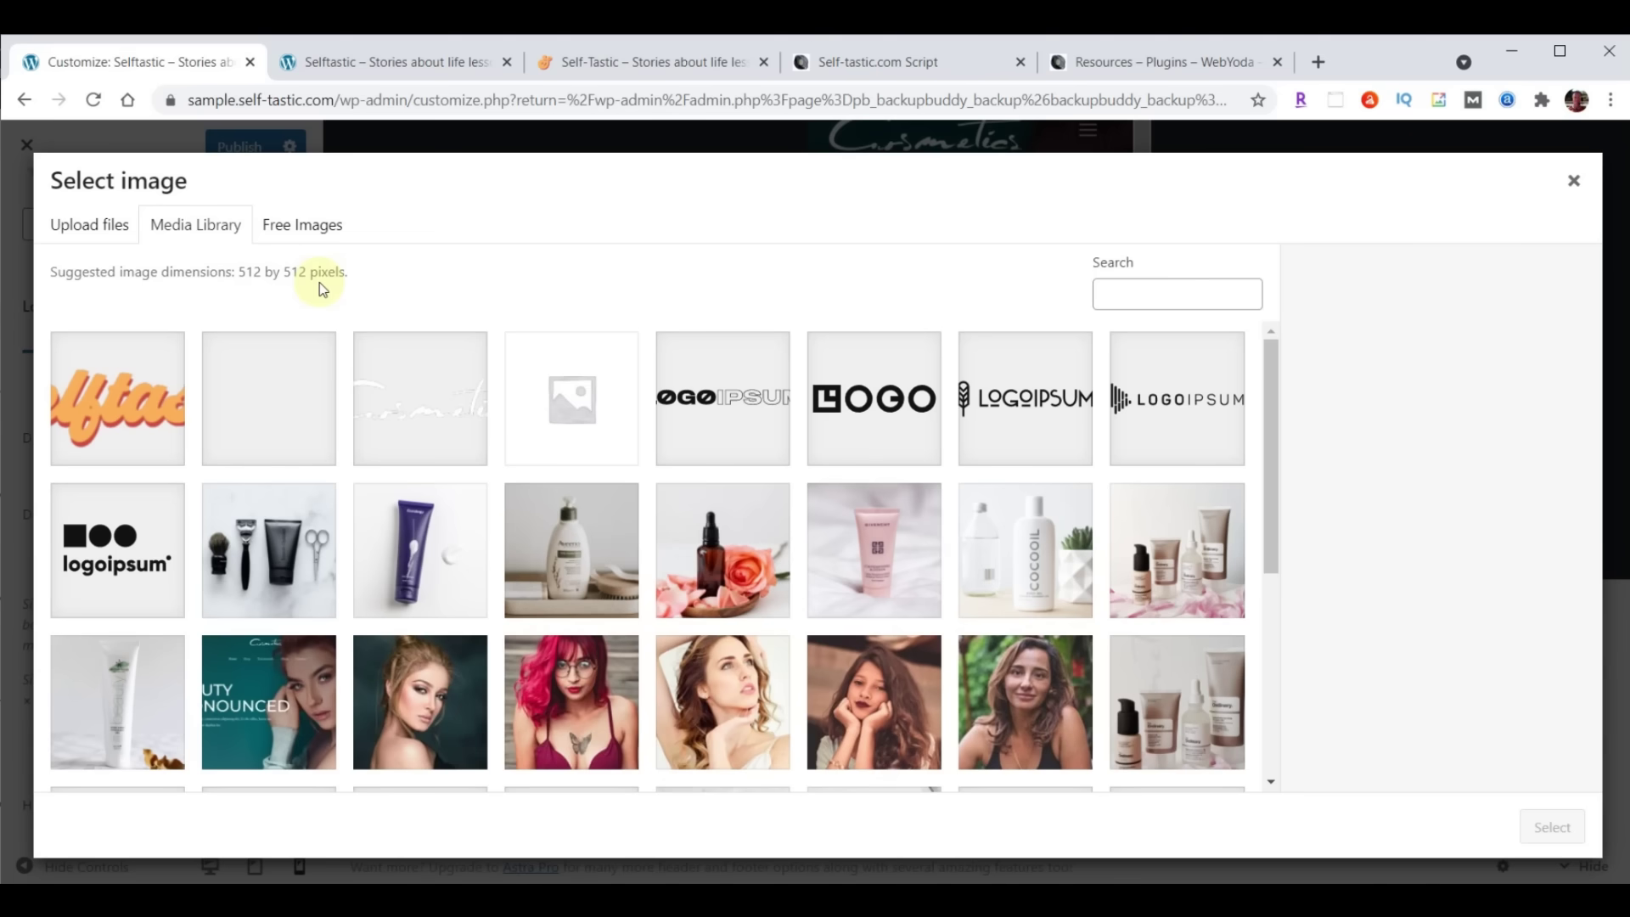
key(alt+Tab)
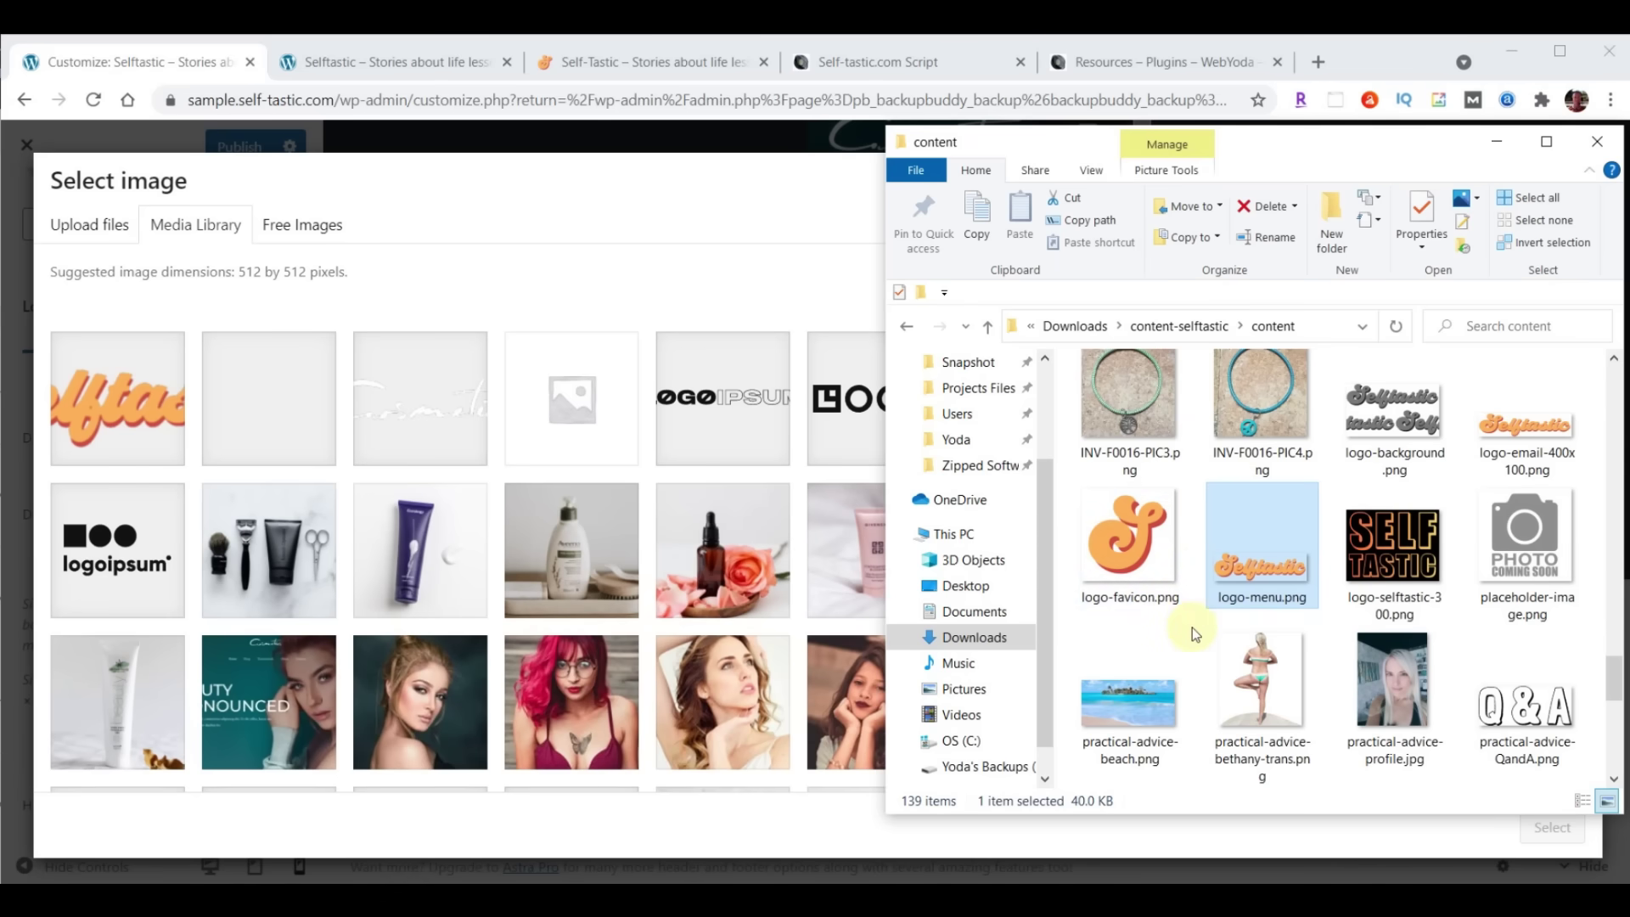
click(1129, 544)
drag(1129, 544, 526, 482)
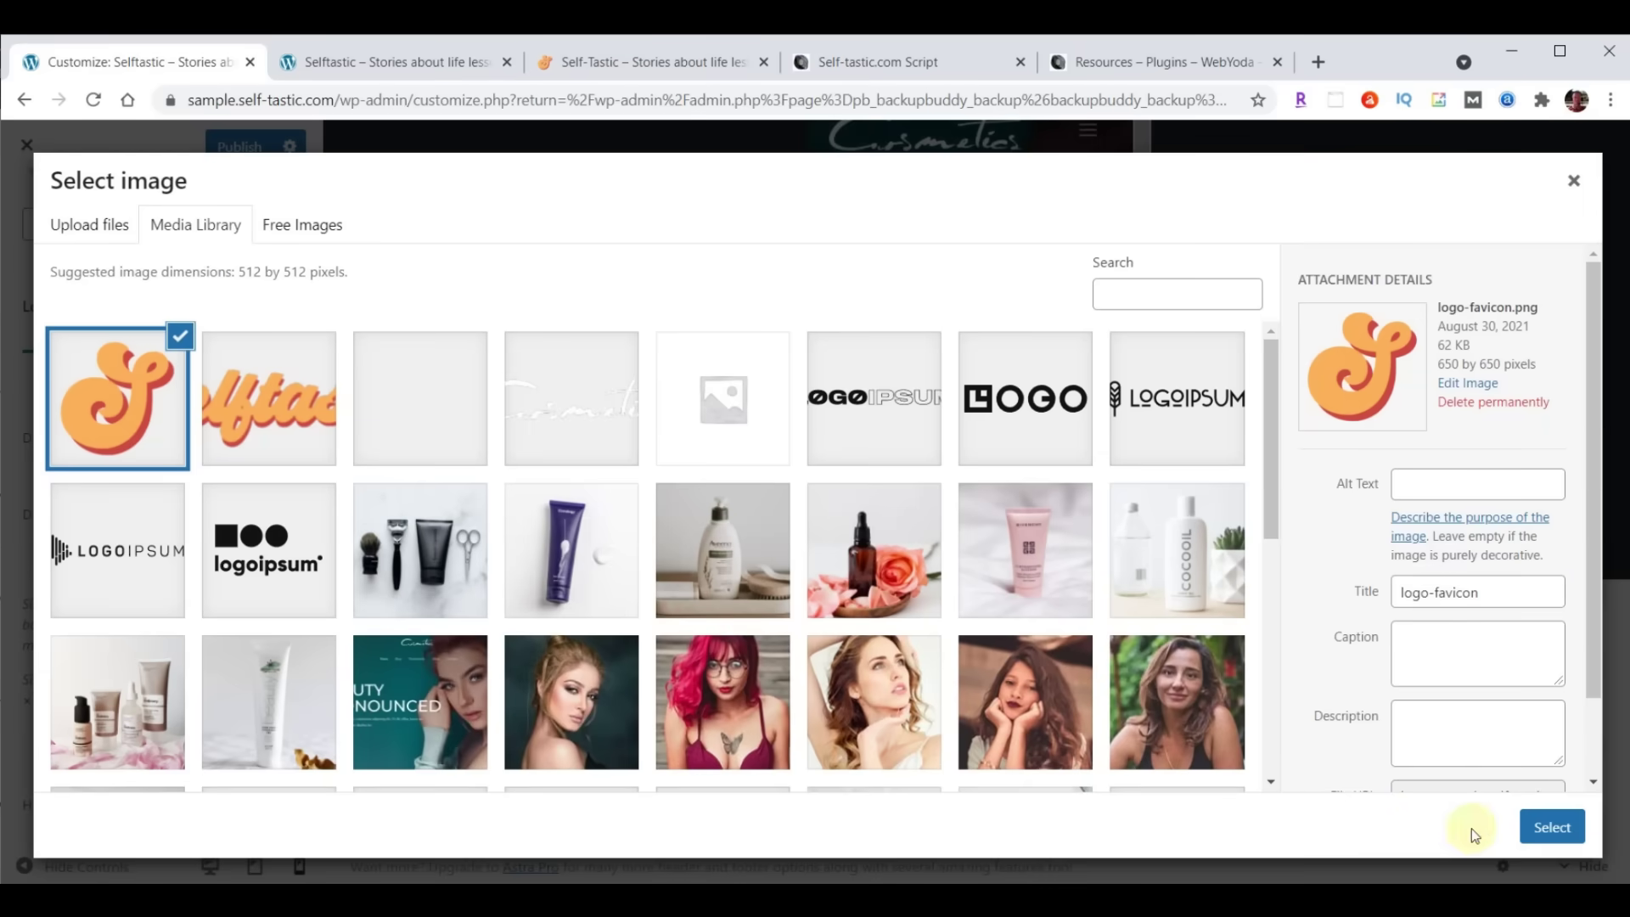
click(1549, 828)
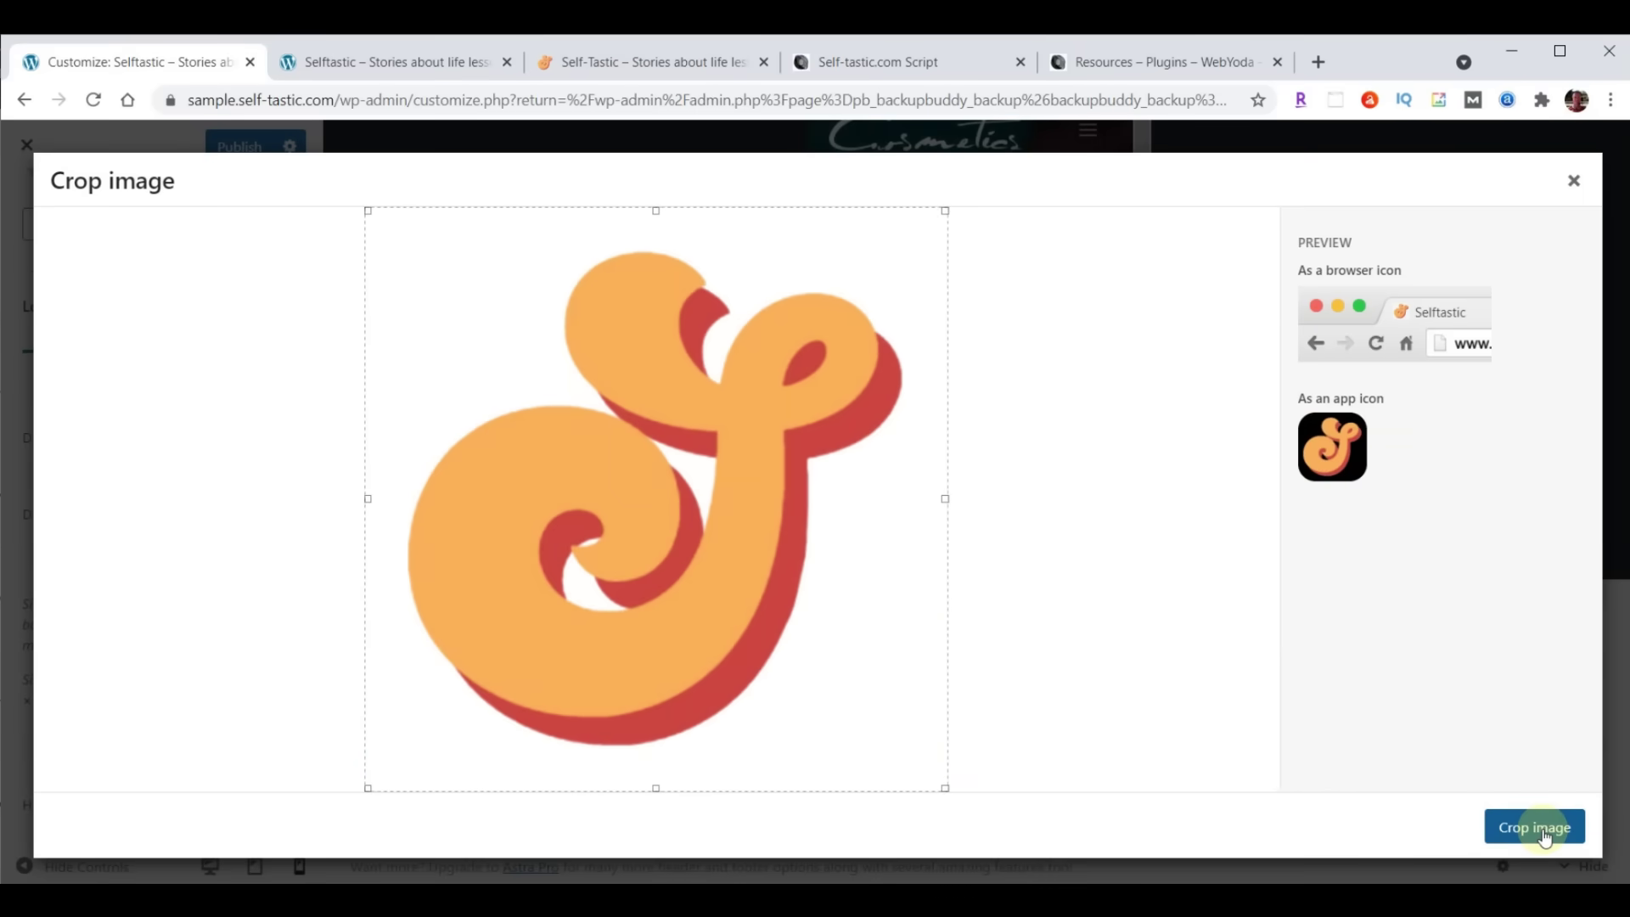
click(1545, 837)
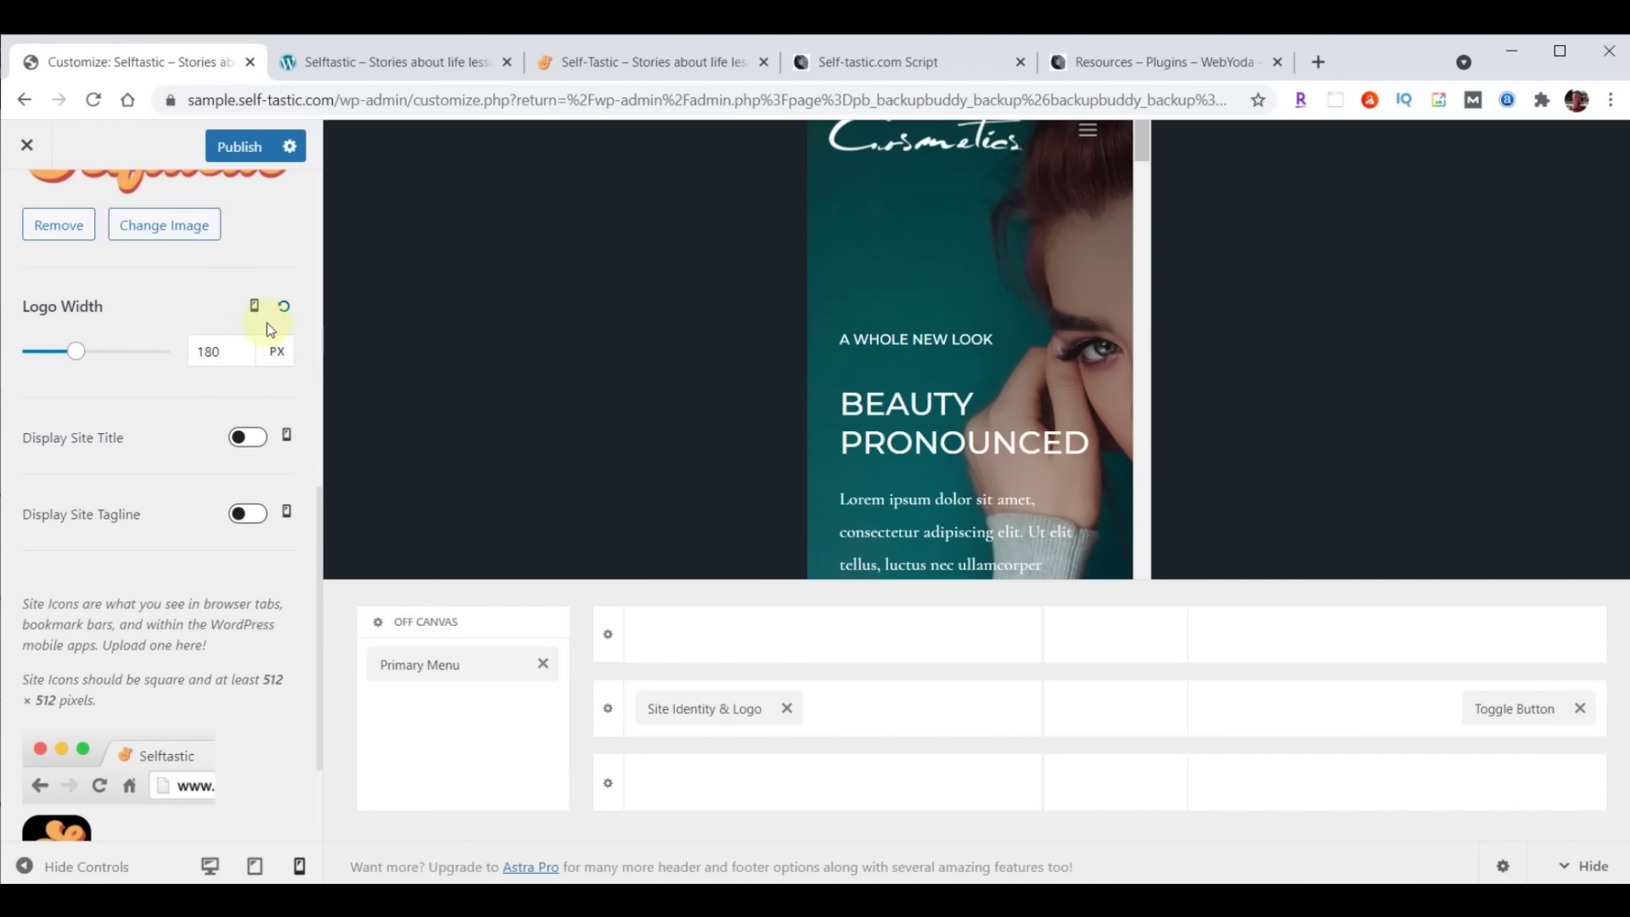
Publish the logo and site icon changes, reload the live homepage to check them, and return to the Customizer
click(234, 149)
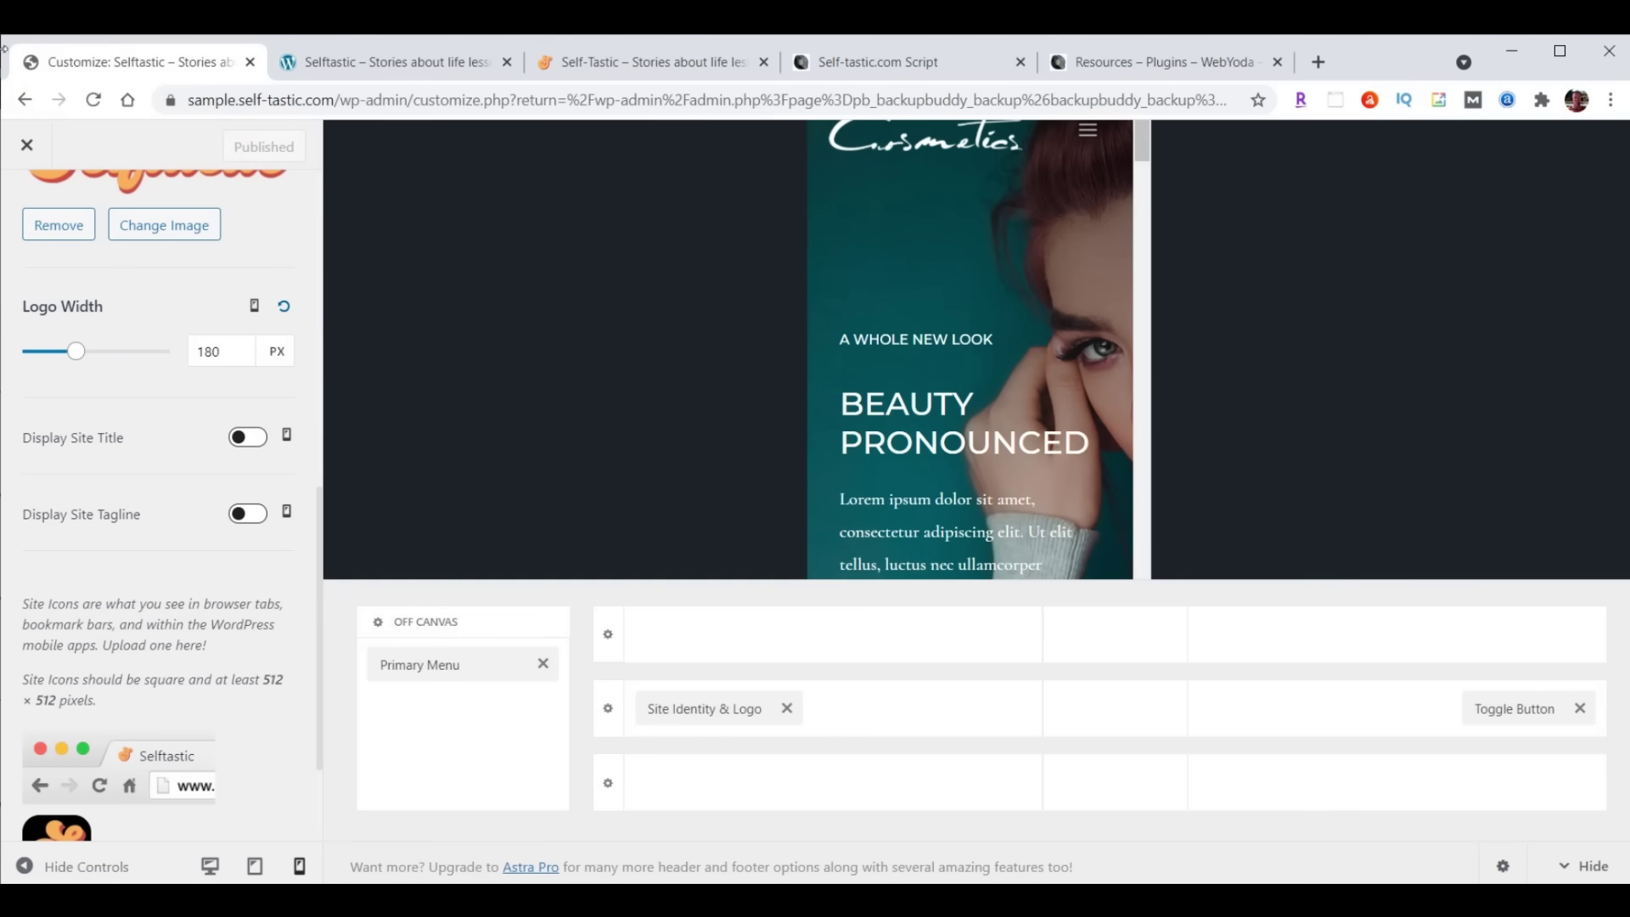
click(376, 61)
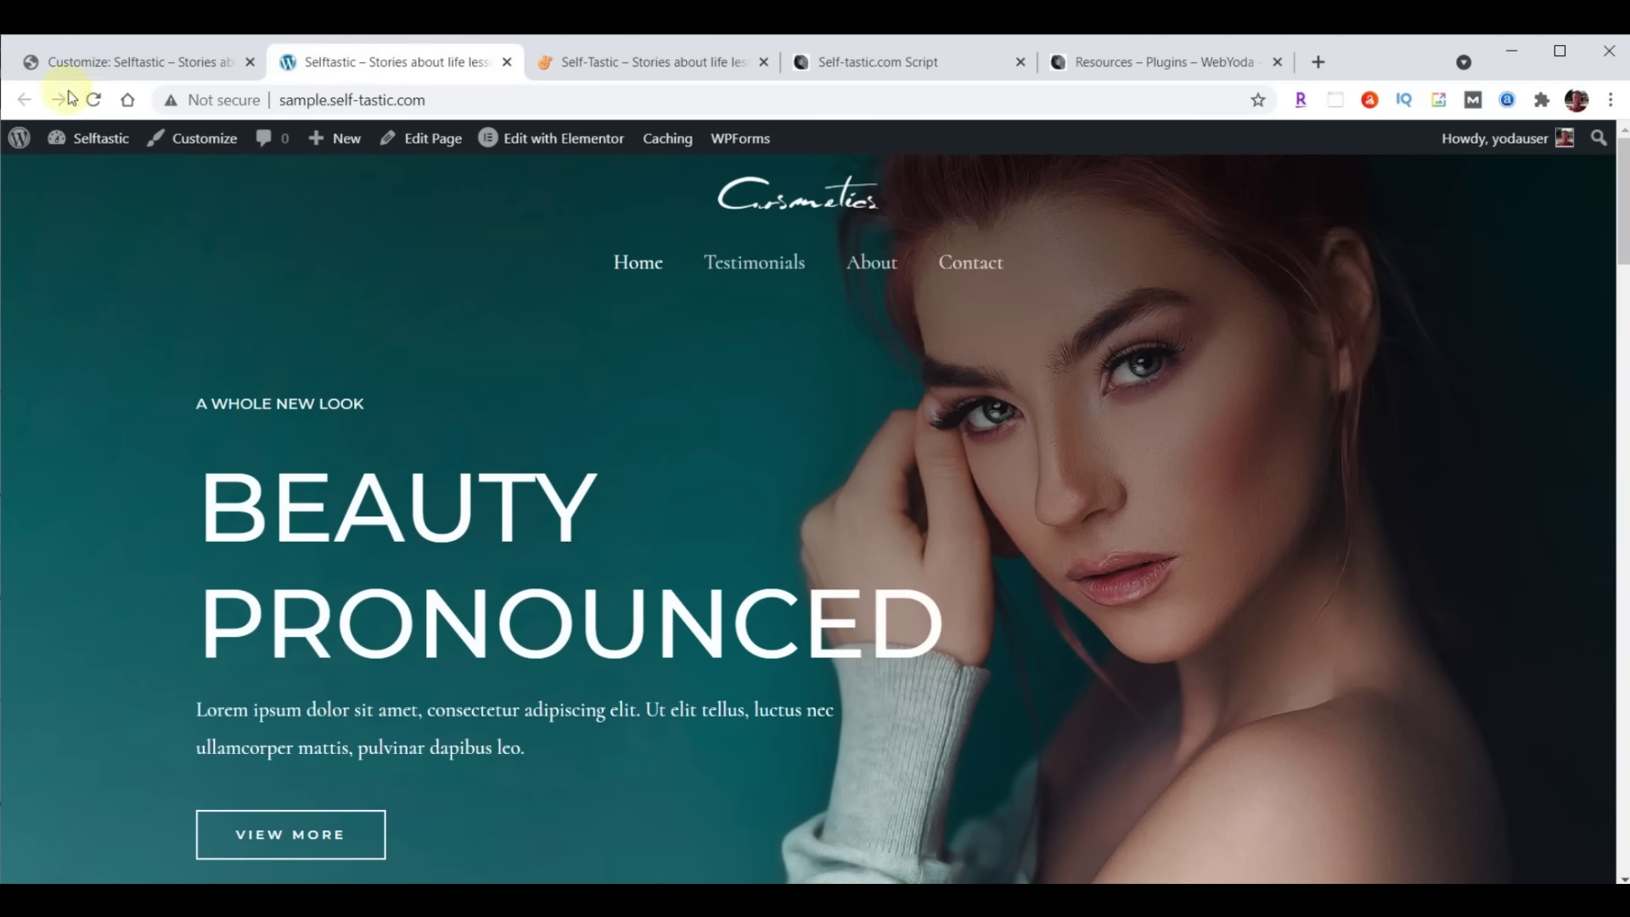
click(94, 101)
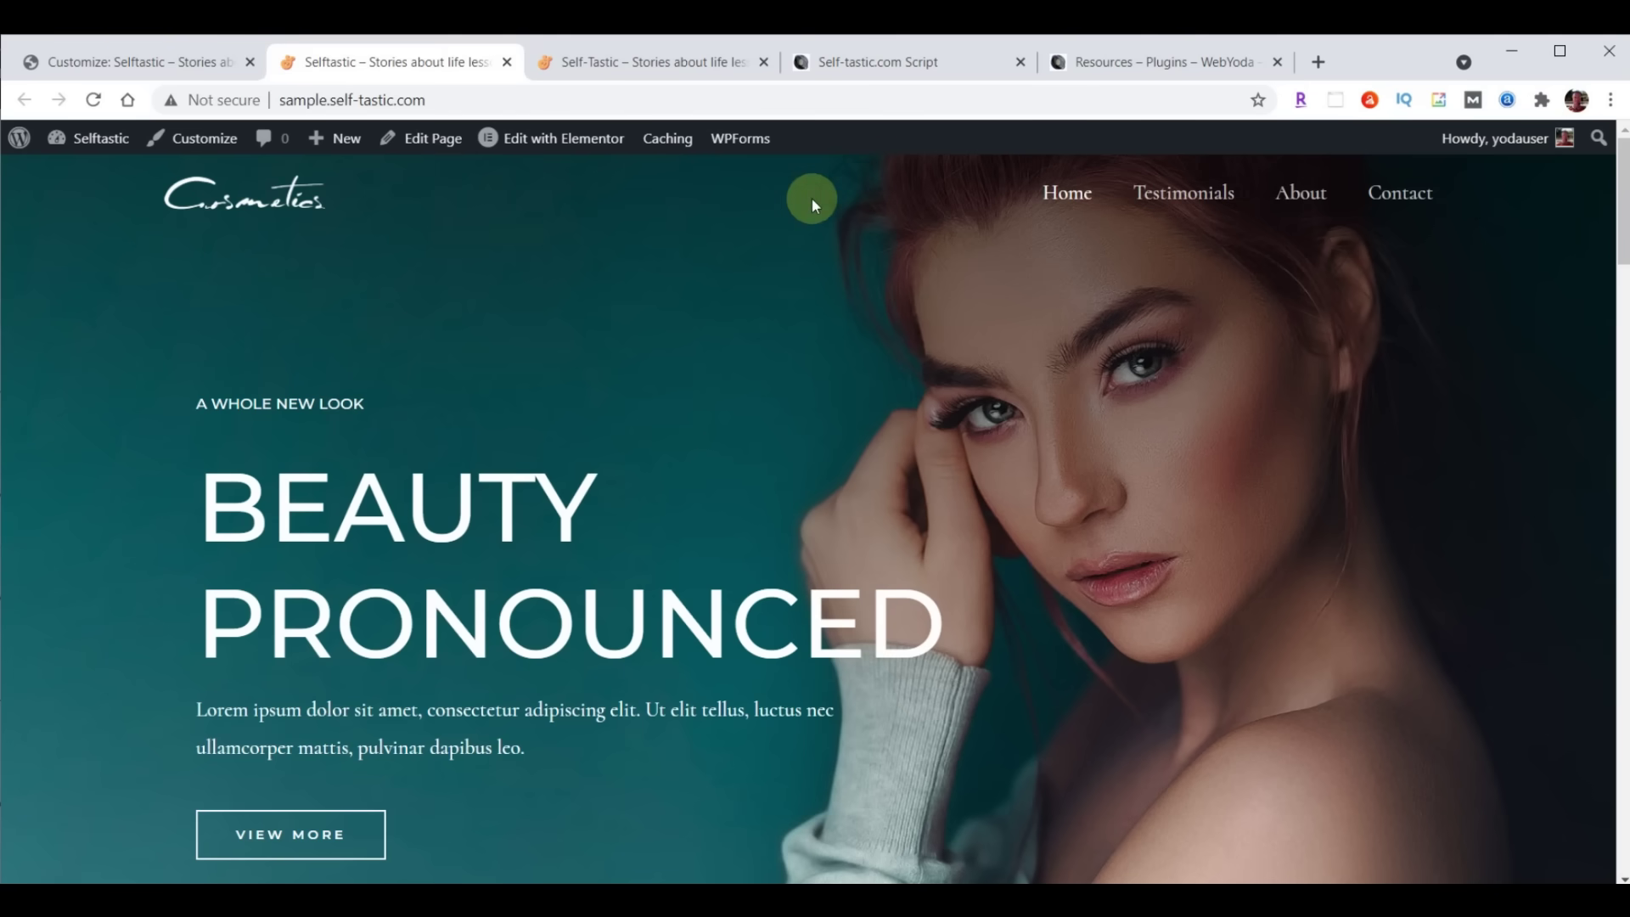
click(129, 54)
scroll(148, 531, up, 10)
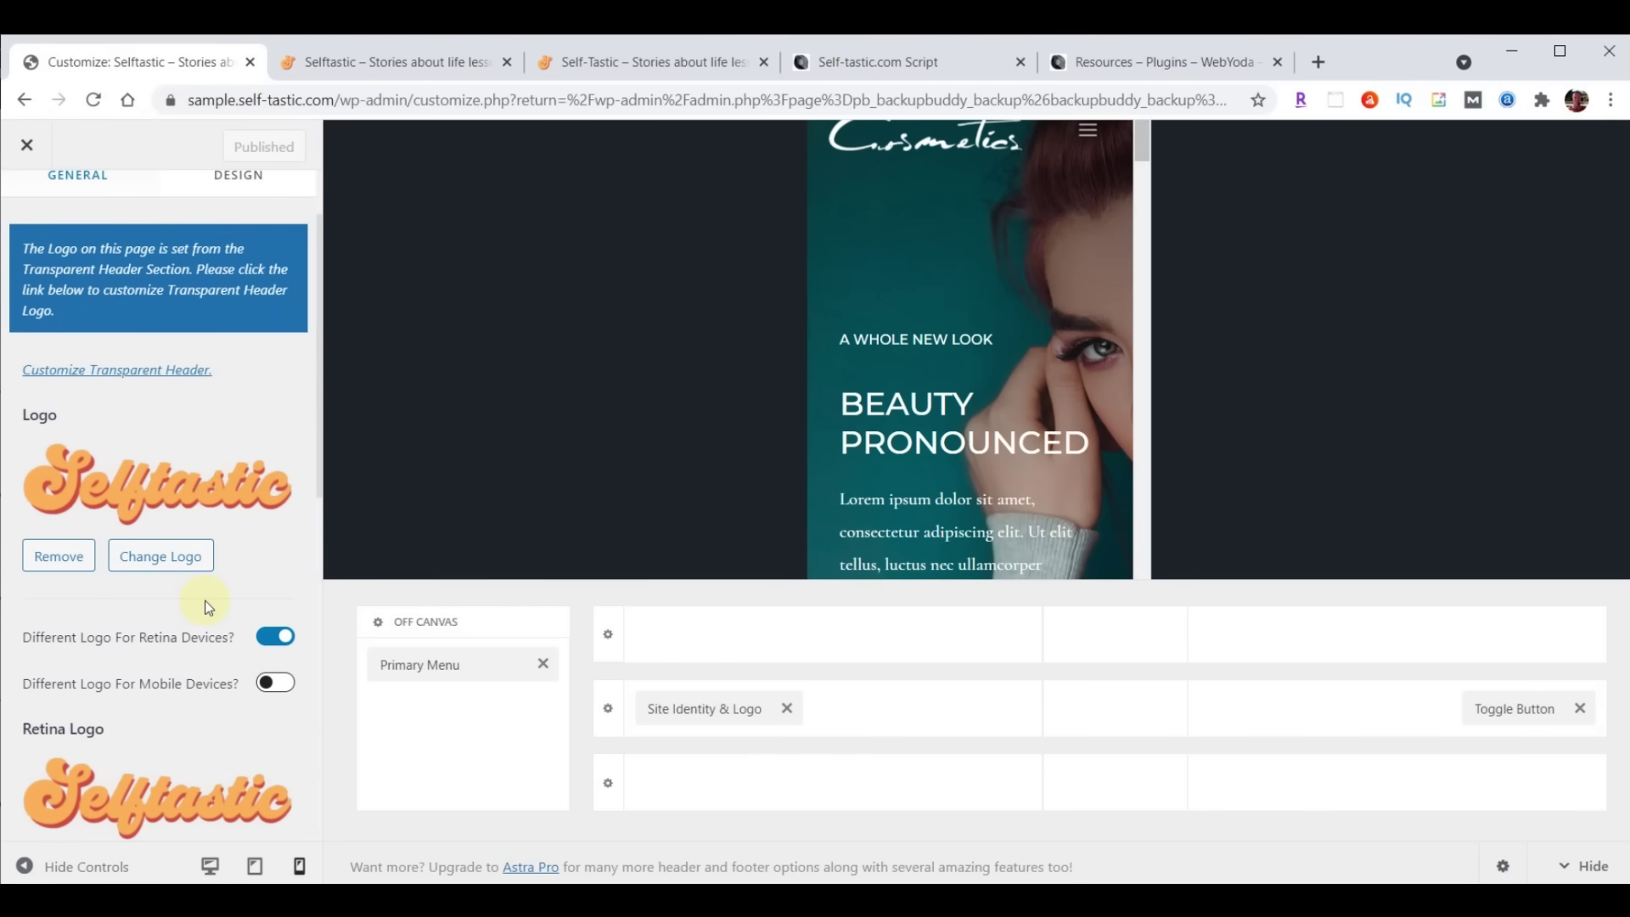
Set both the transparent header logo and its retina logo to the Selftastic logo image
scroll(176, 609, up, 2)
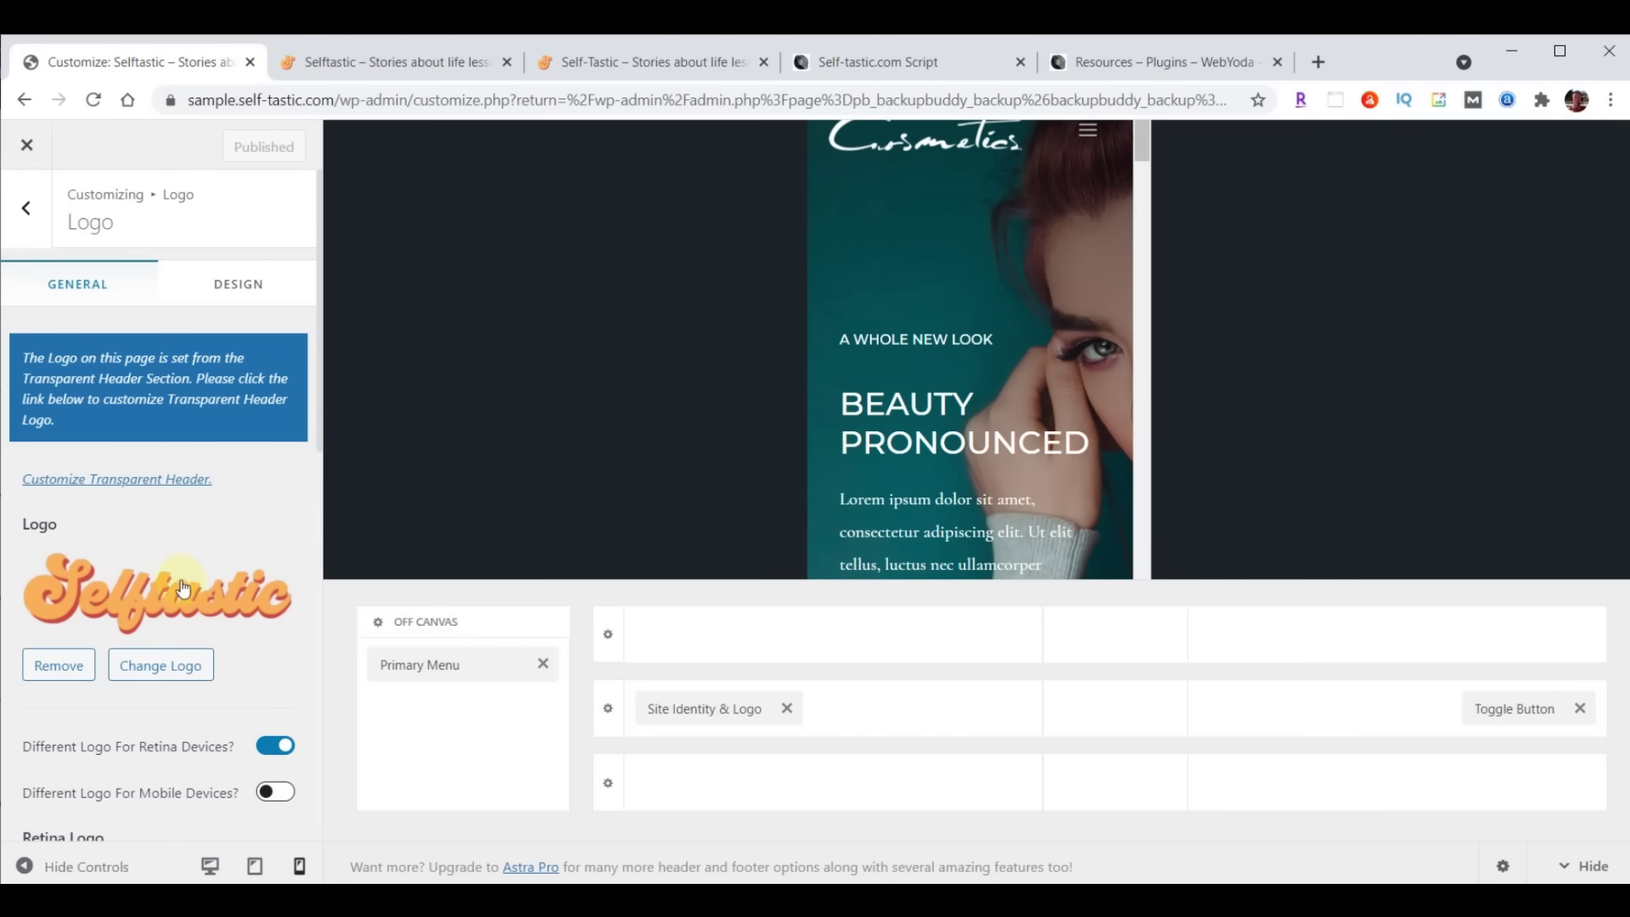
click(135, 481)
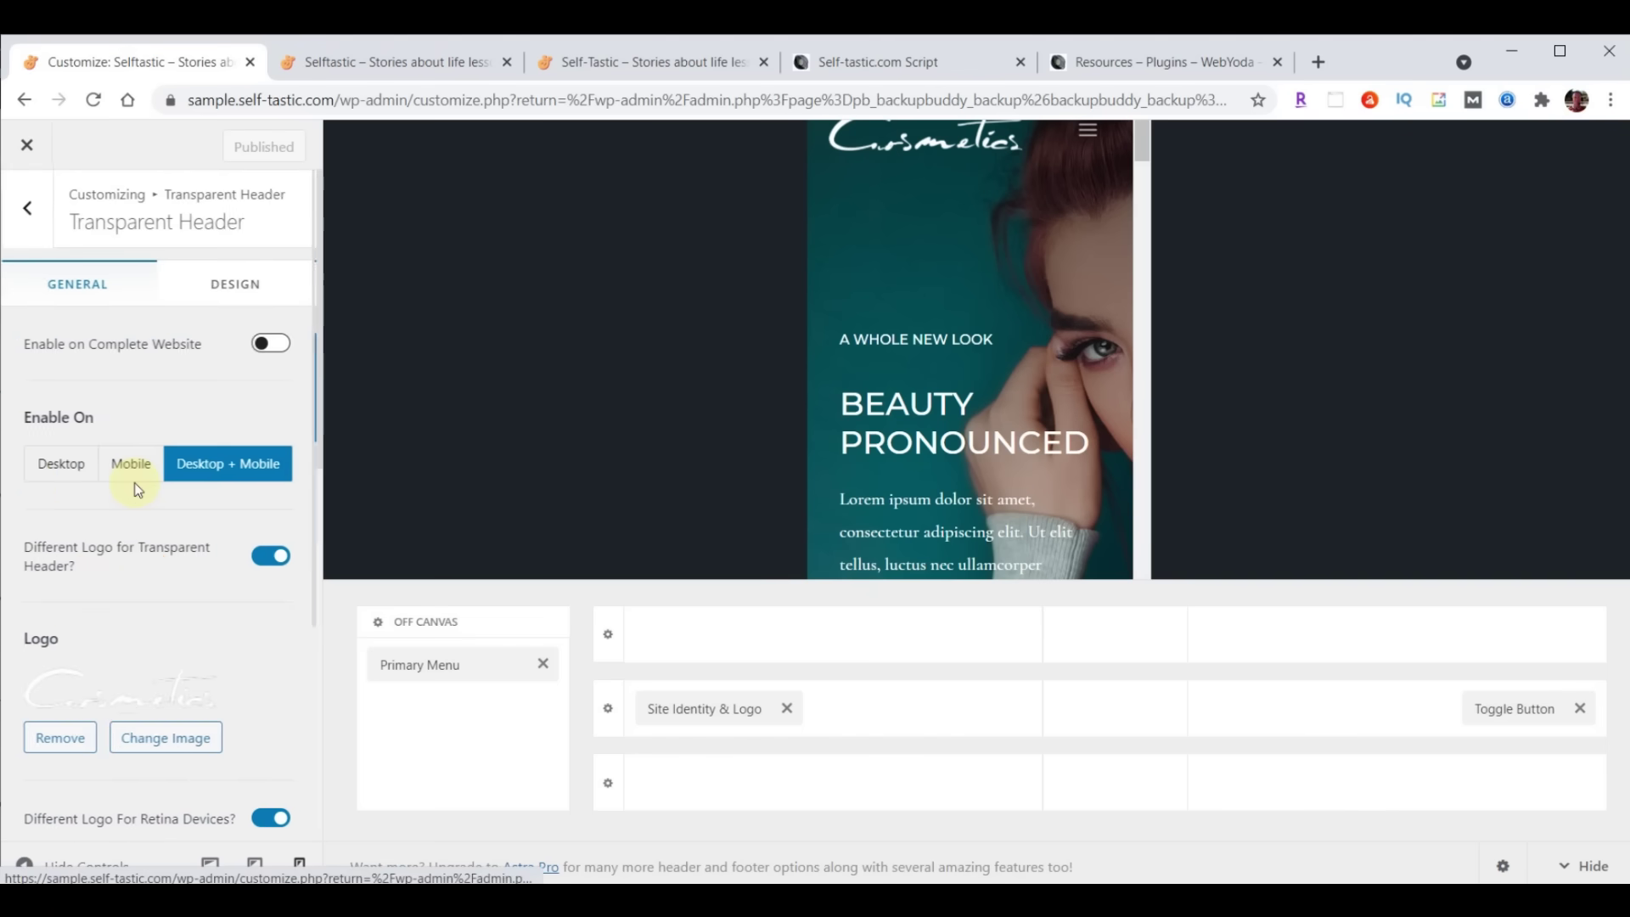
scroll(161, 454, down, 4)
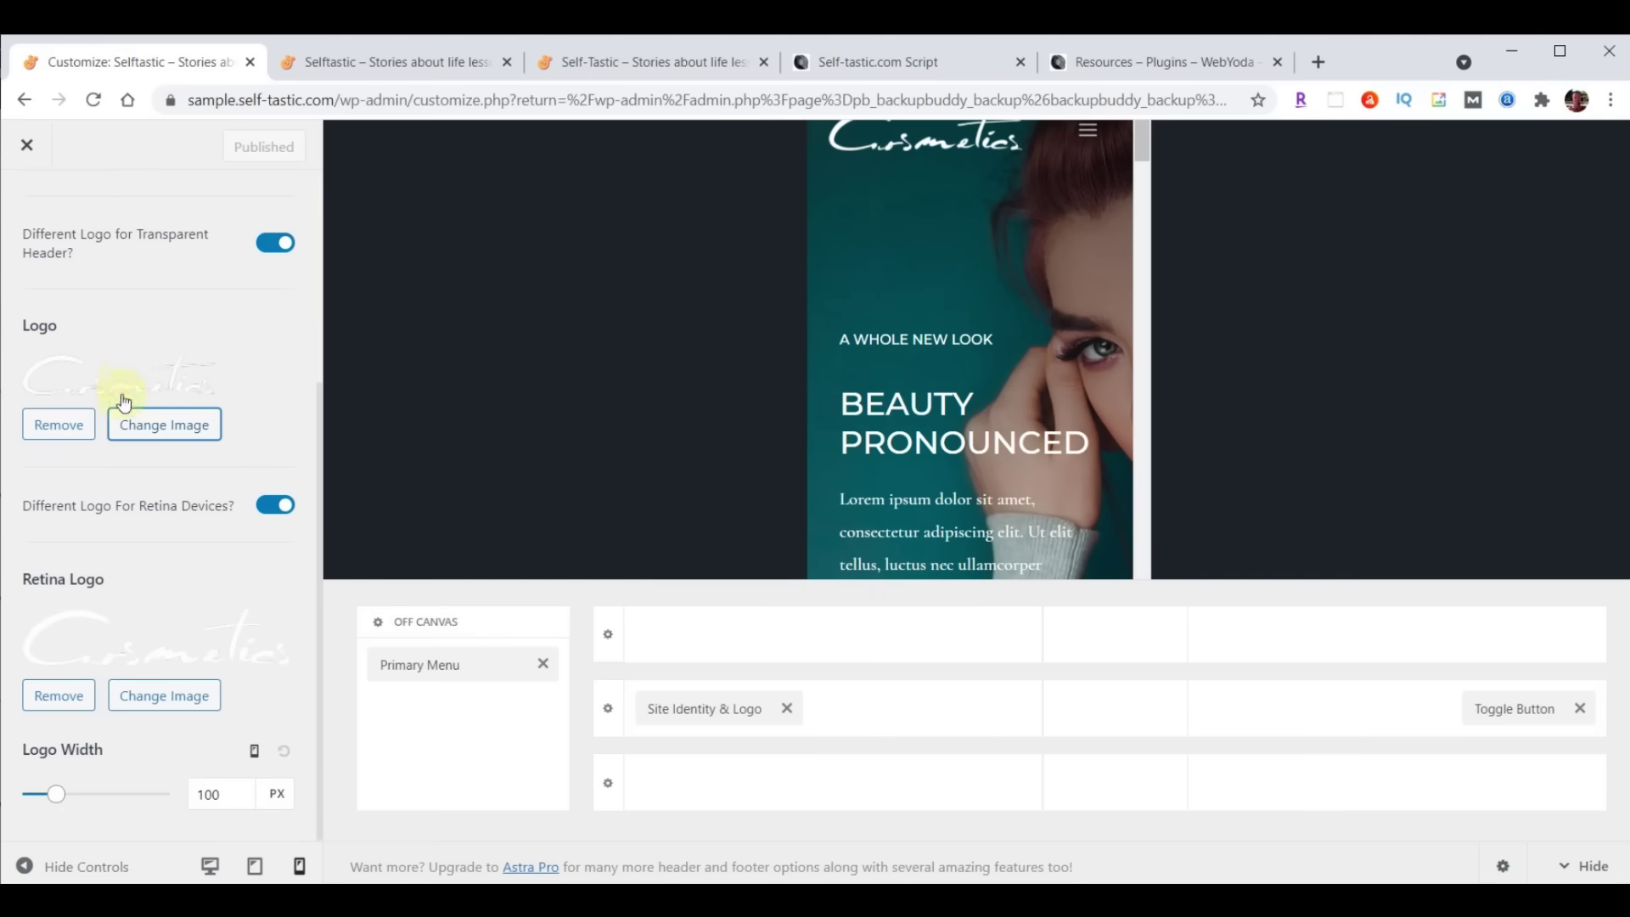
click(163, 429)
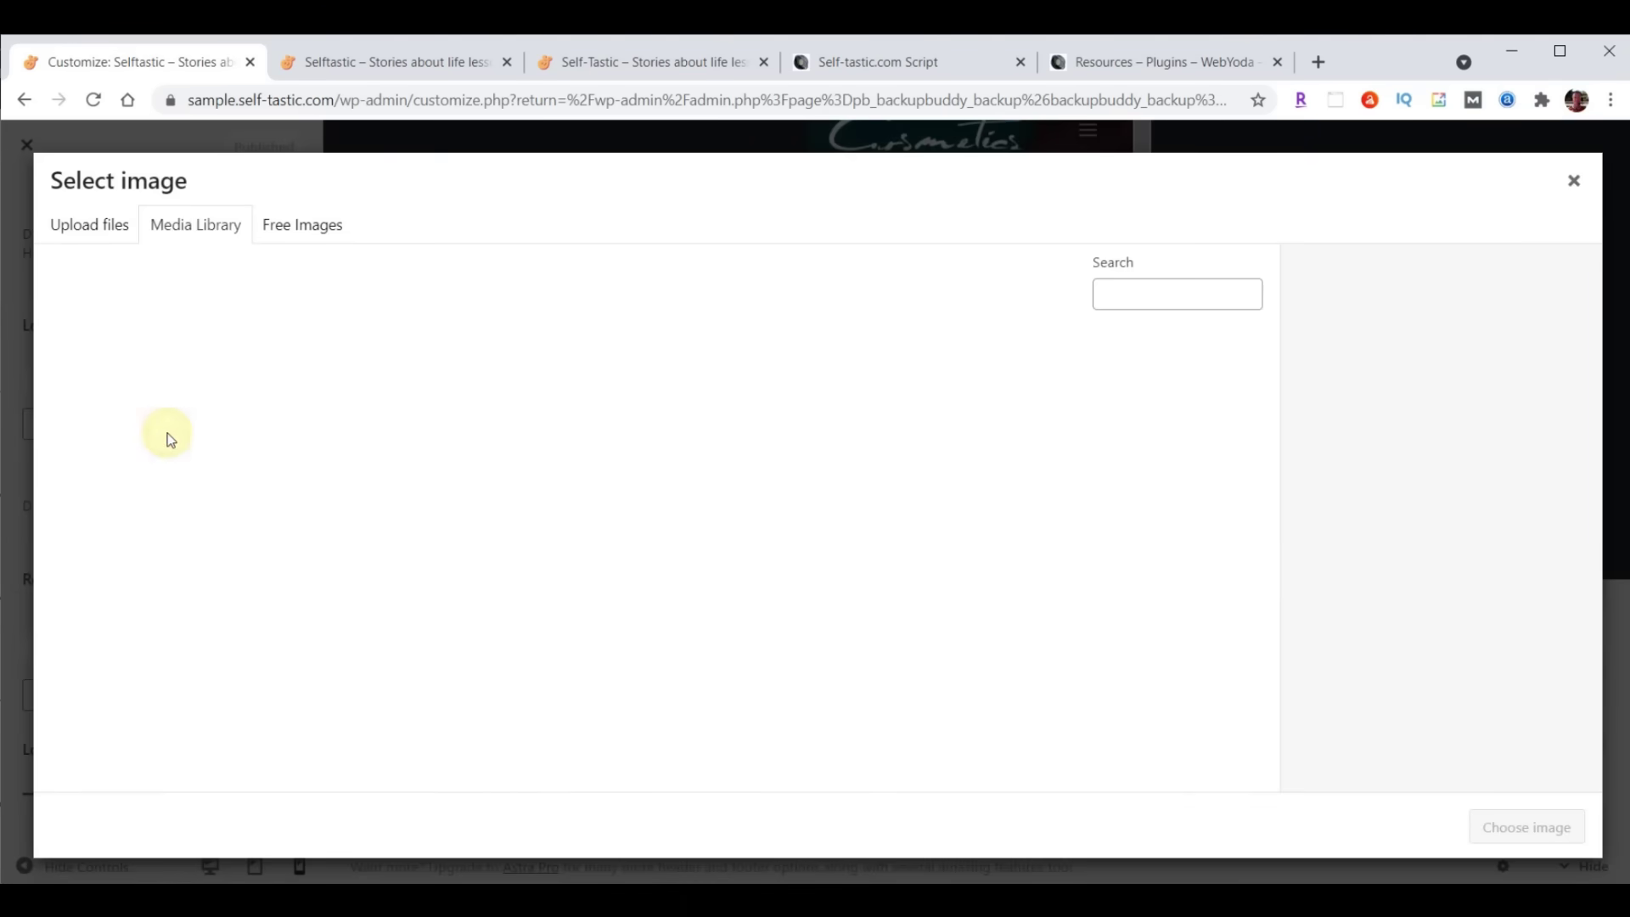
click(405, 417)
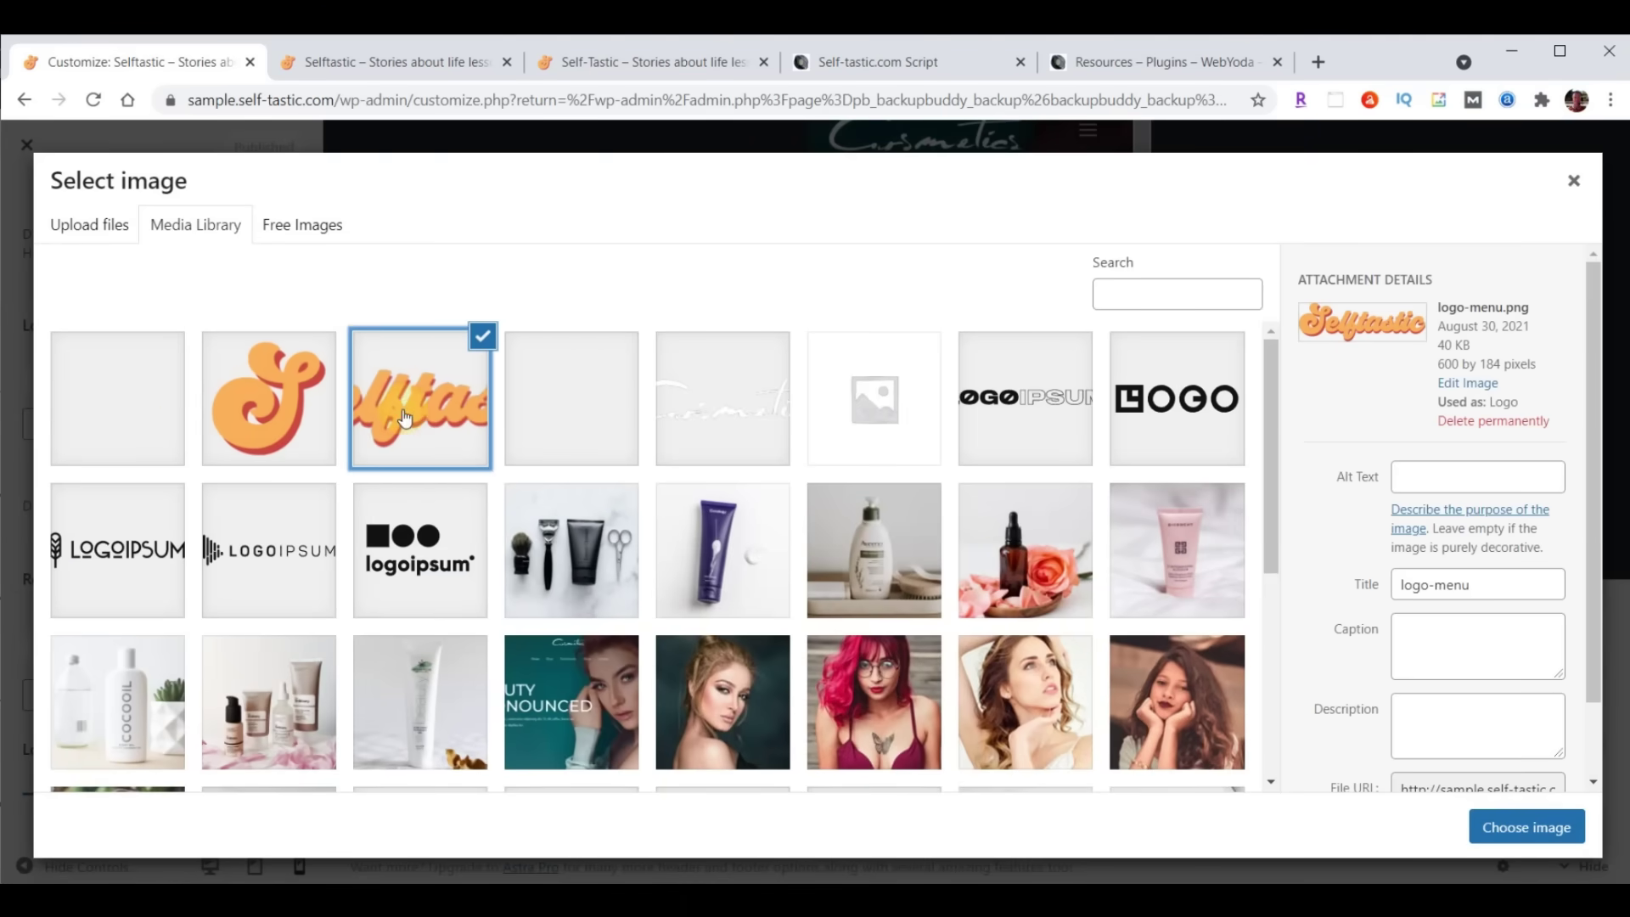
click(1525, 828)
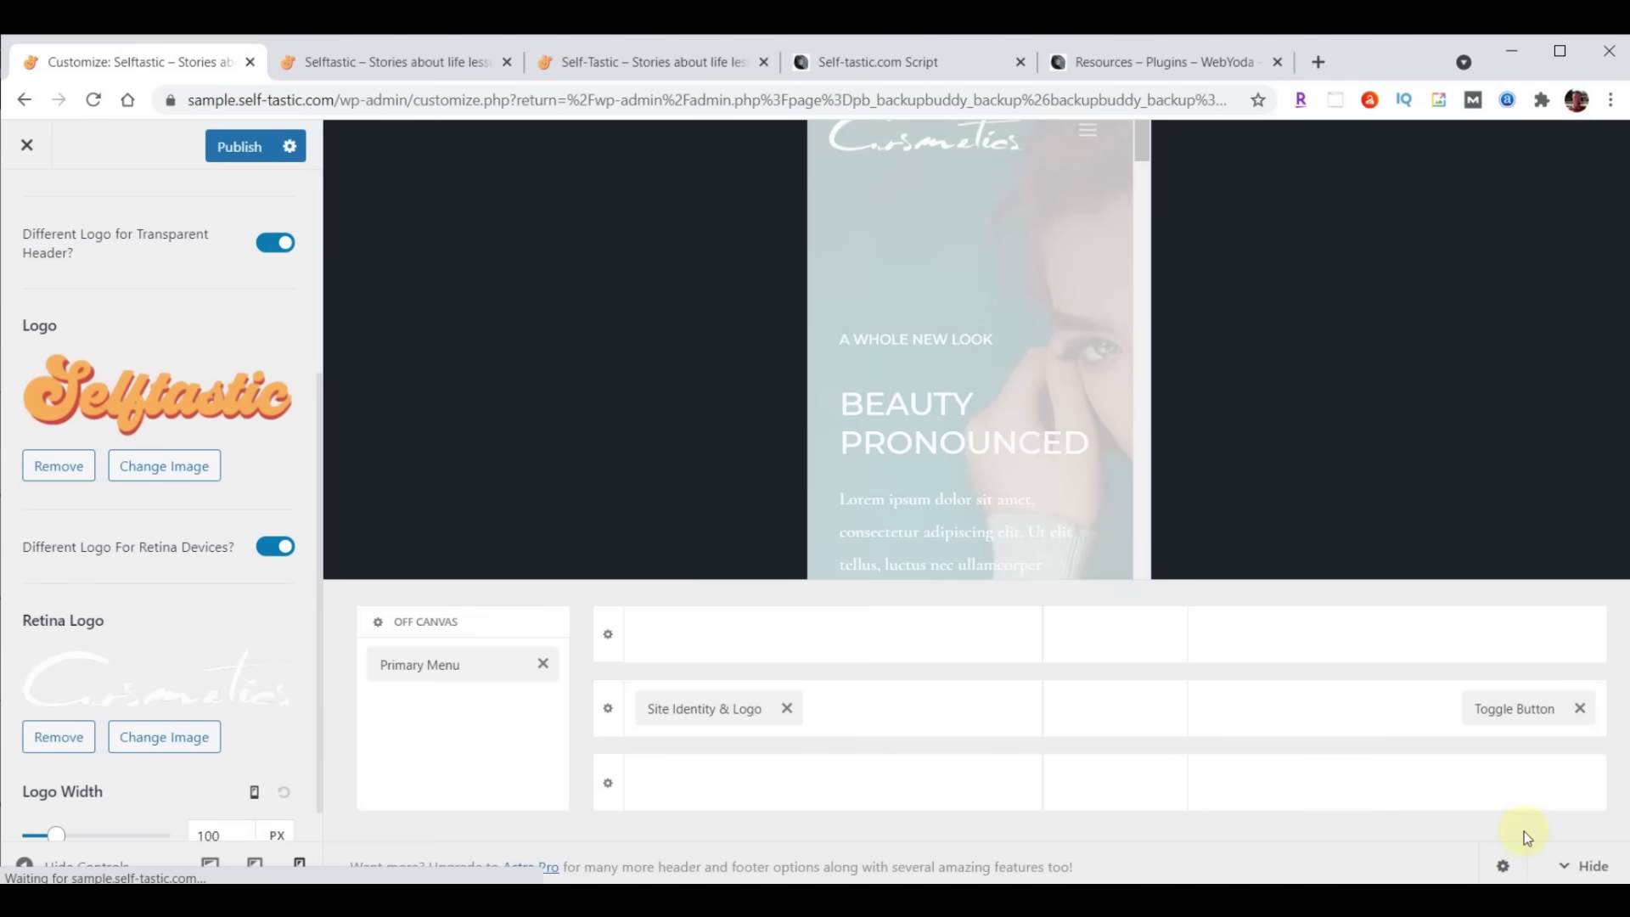
click(160, 738)
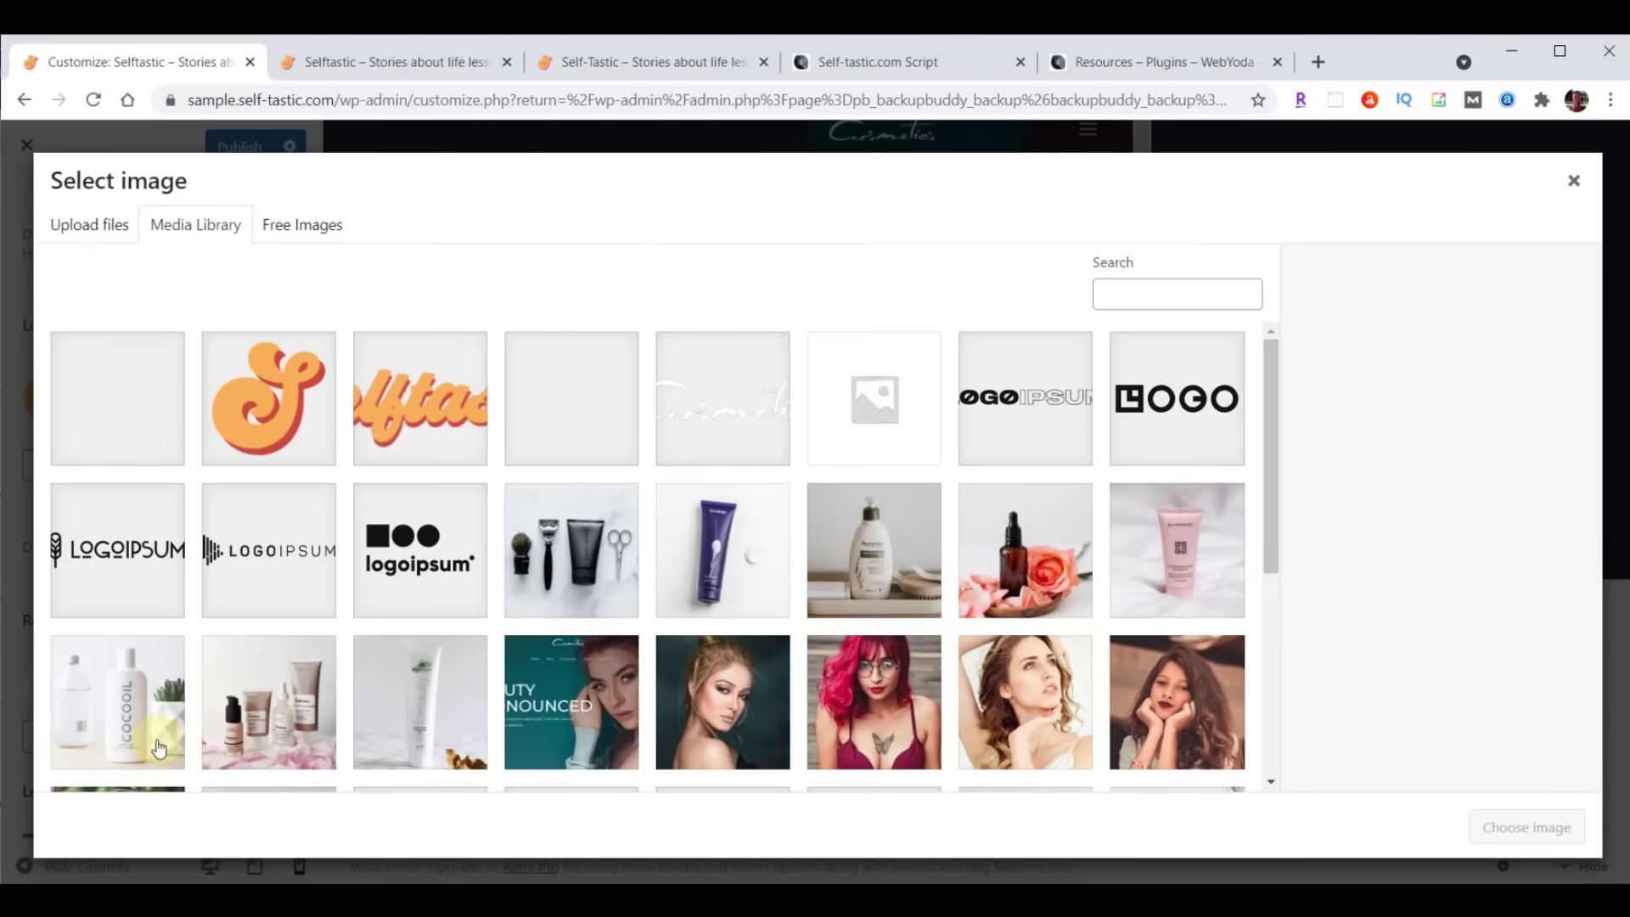
click(406, 414)
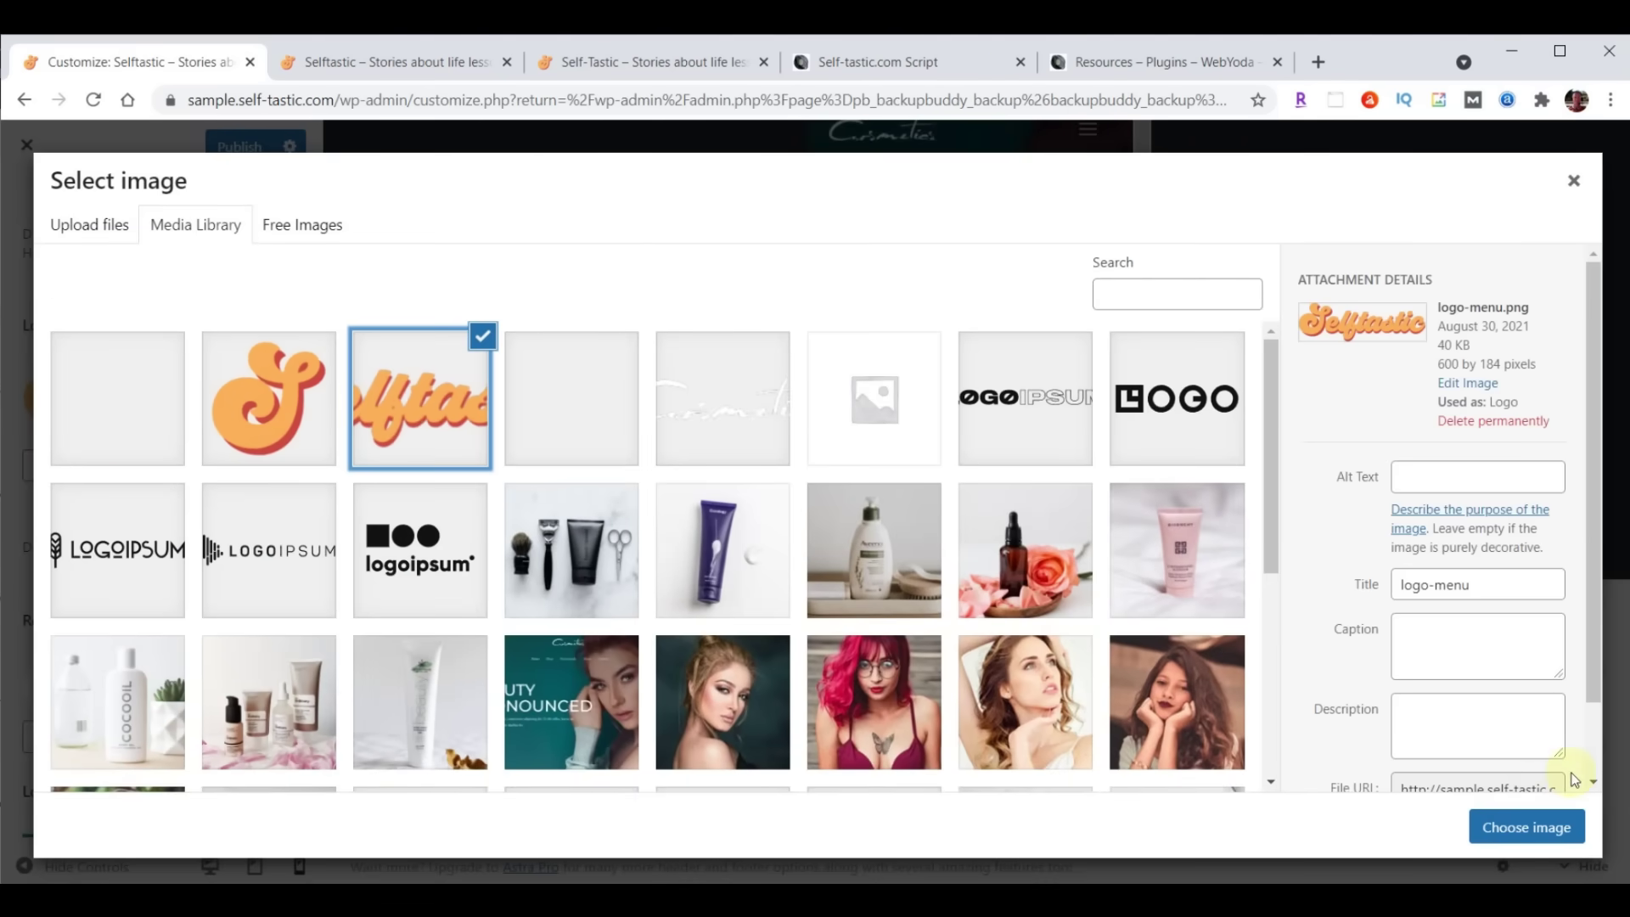
click(1520, 827)
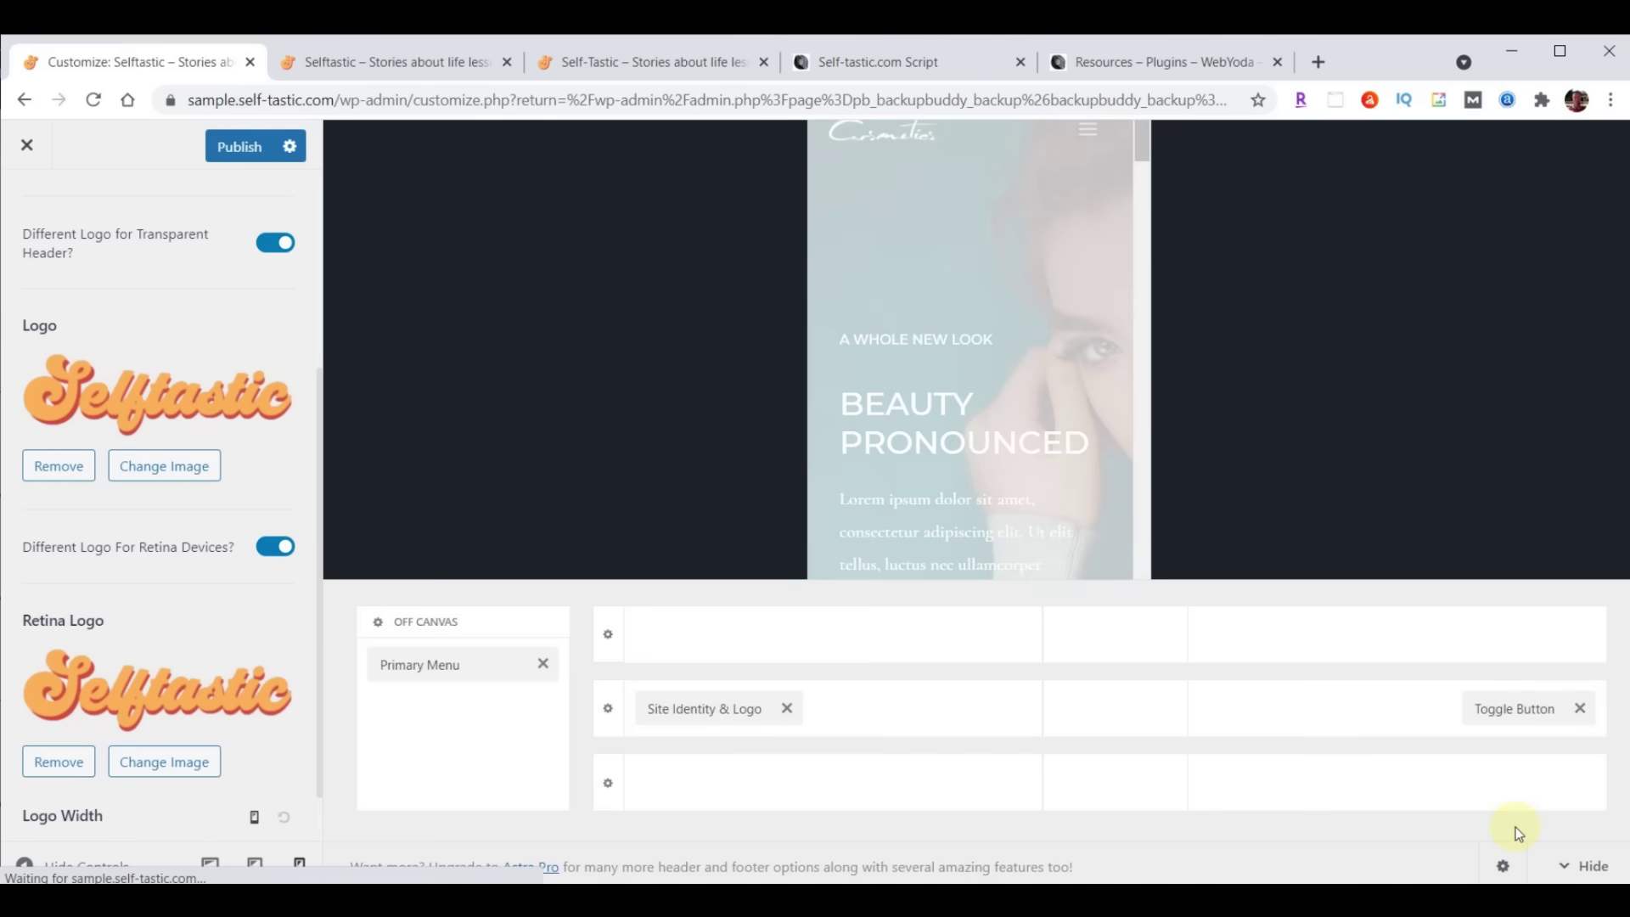
Set logo widths to 230 px desktop, 200 px tablet and 180 px mobile, then publish
scroll(196, 535, down, 2)
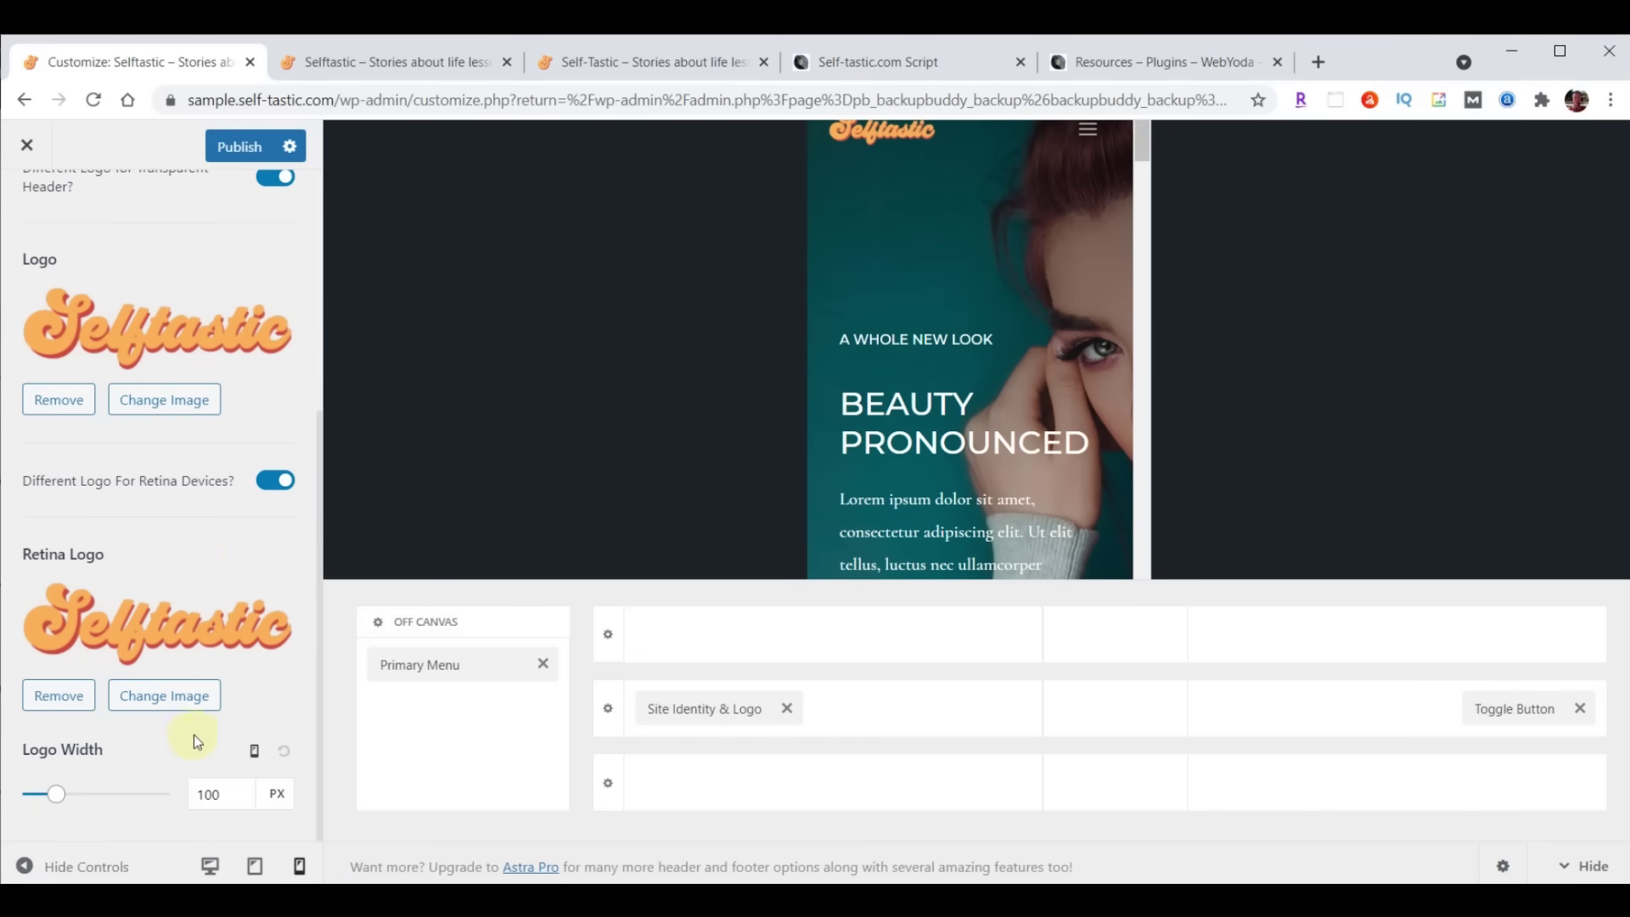
mouse_move(518, 791)
click(255, 752)
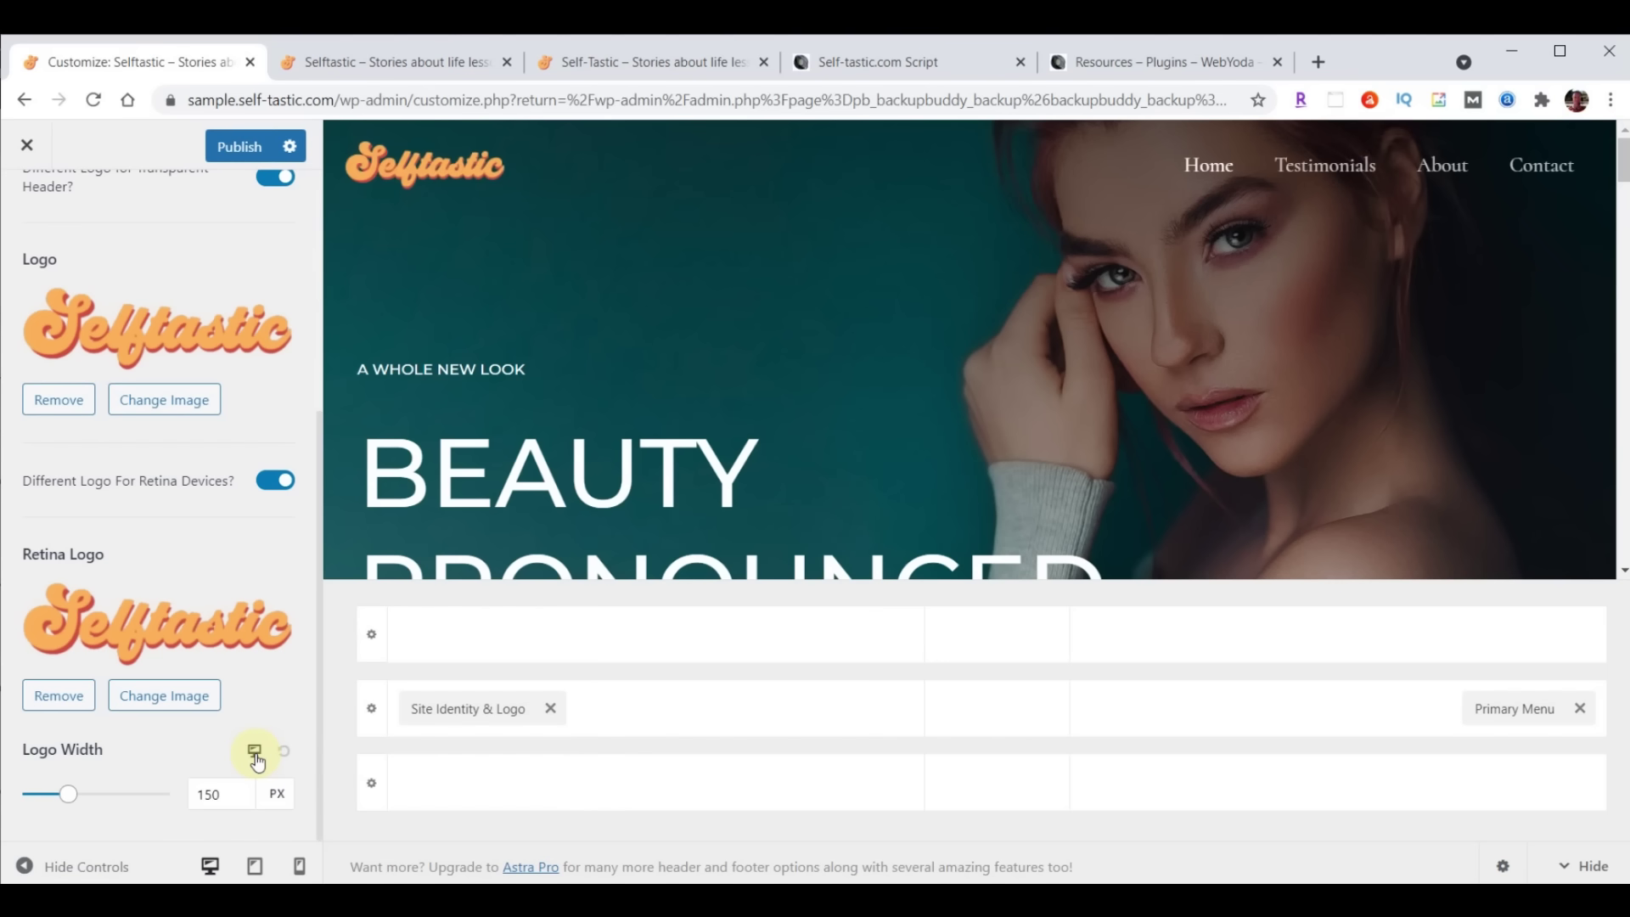
drag(242, 795, 165, 801)
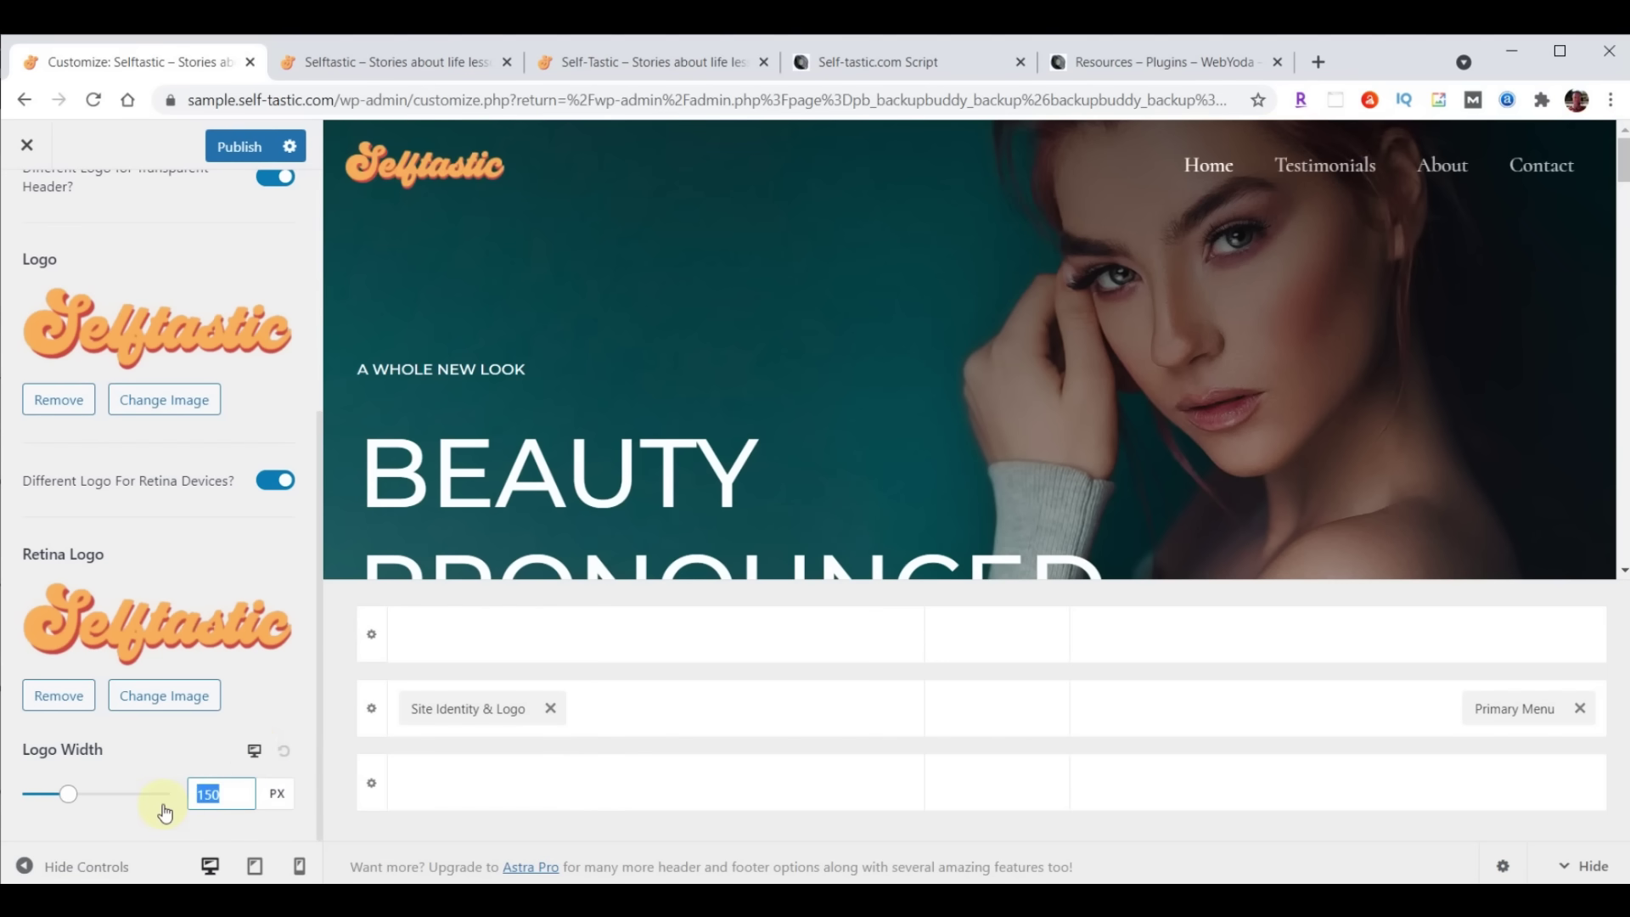
text(230)
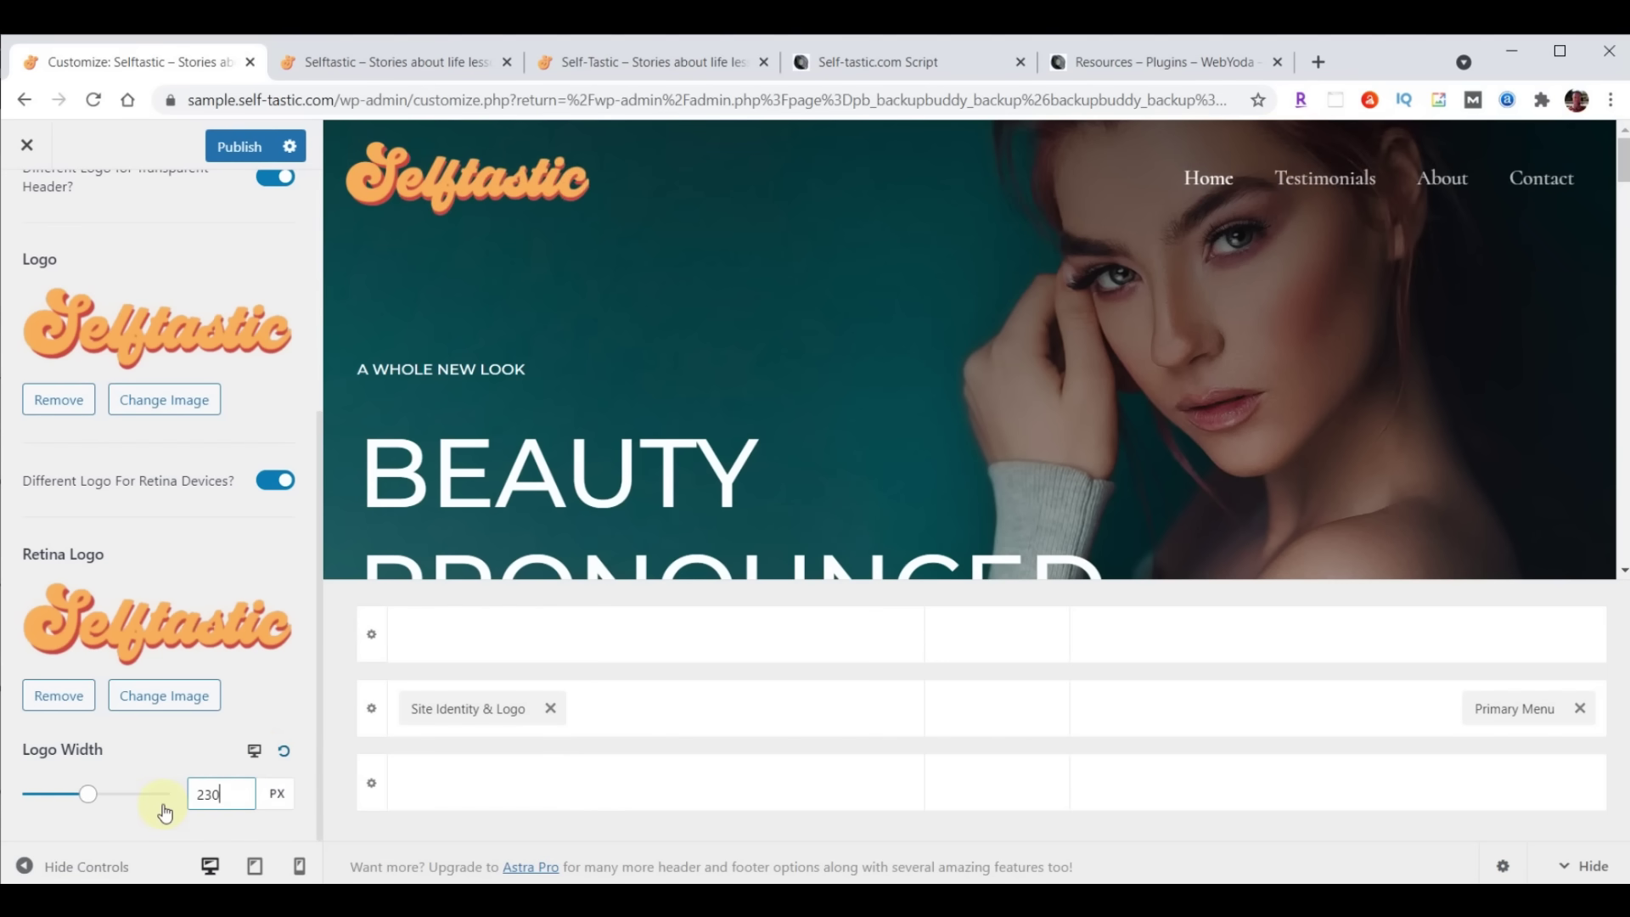
click(255, 753)
drag(234, 794, 204, 795)
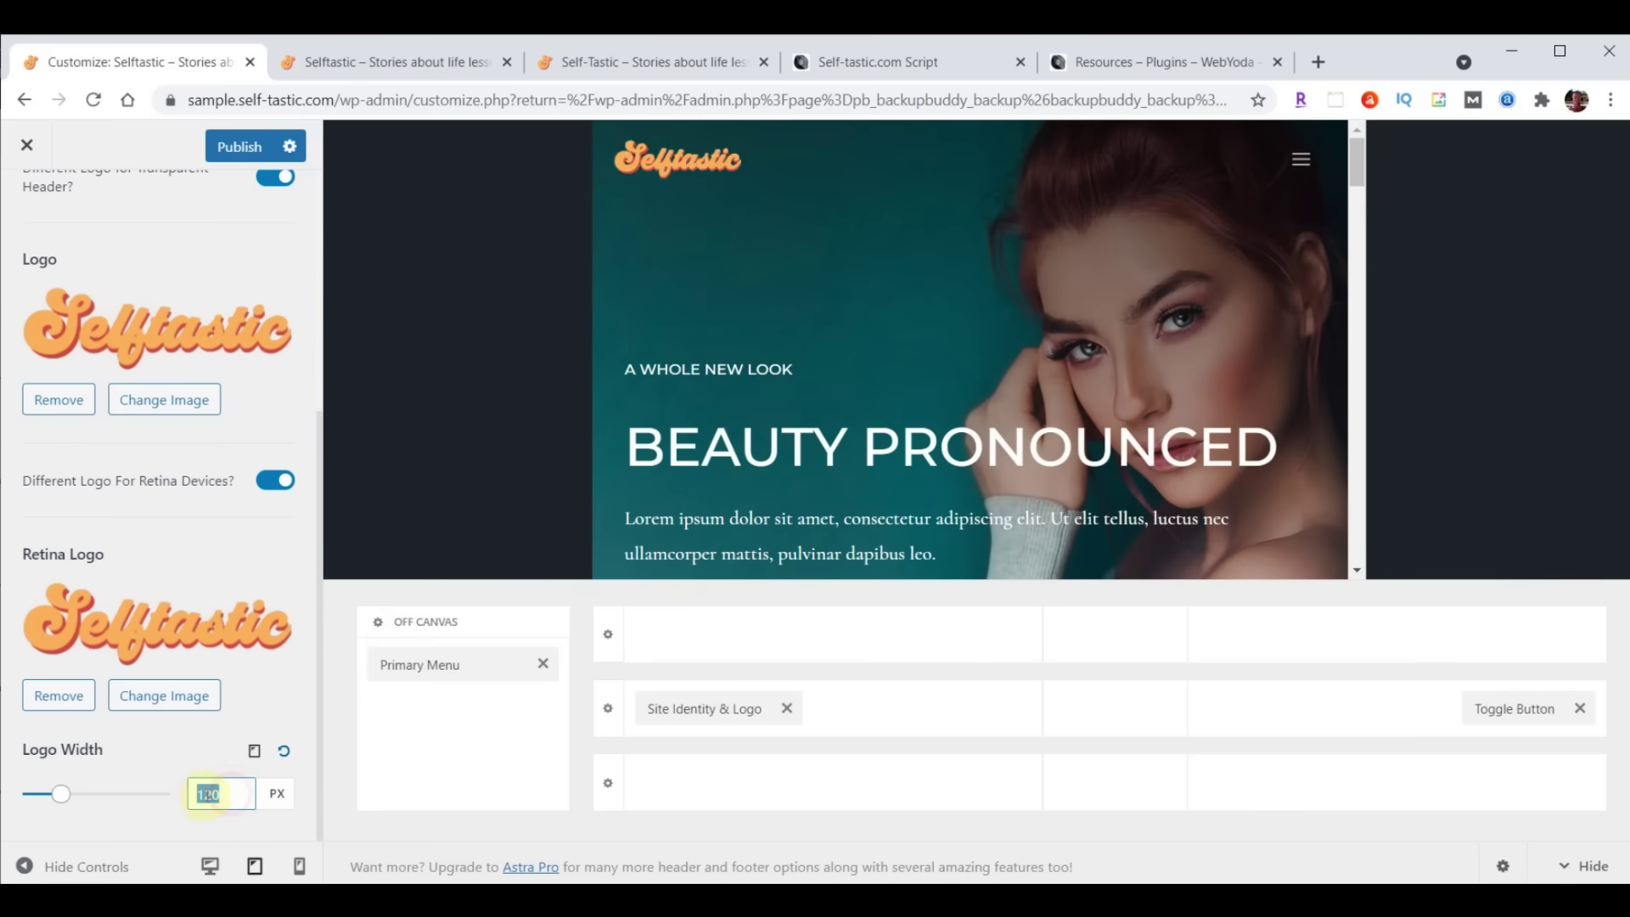
text(200)
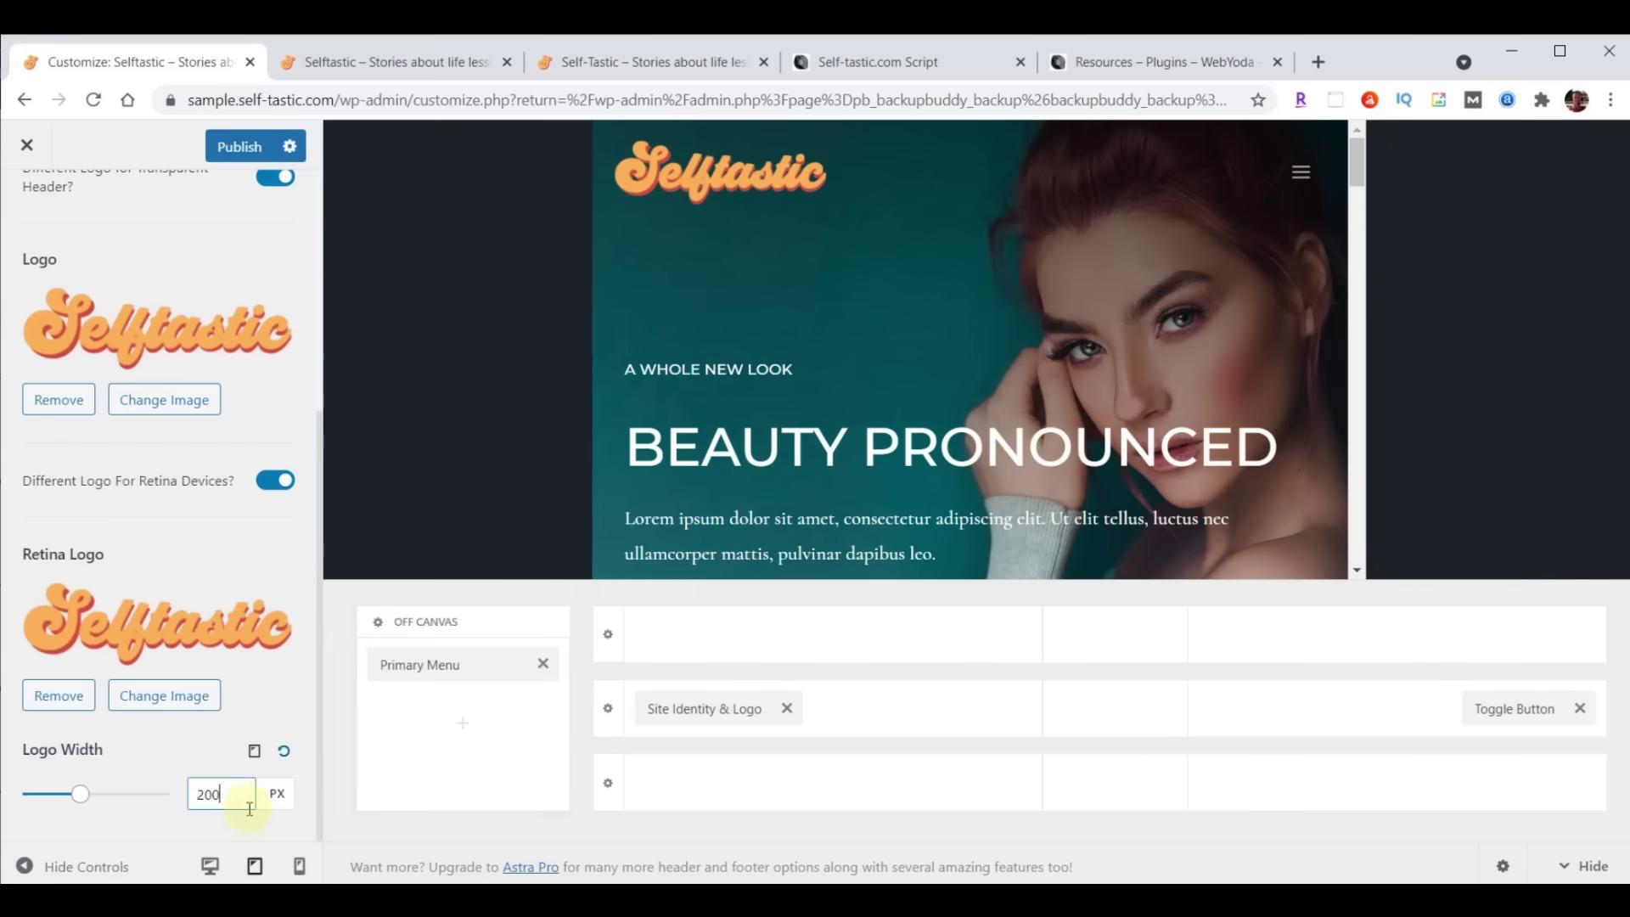
click(259, 754)
drag(218, 792, 174, 794)
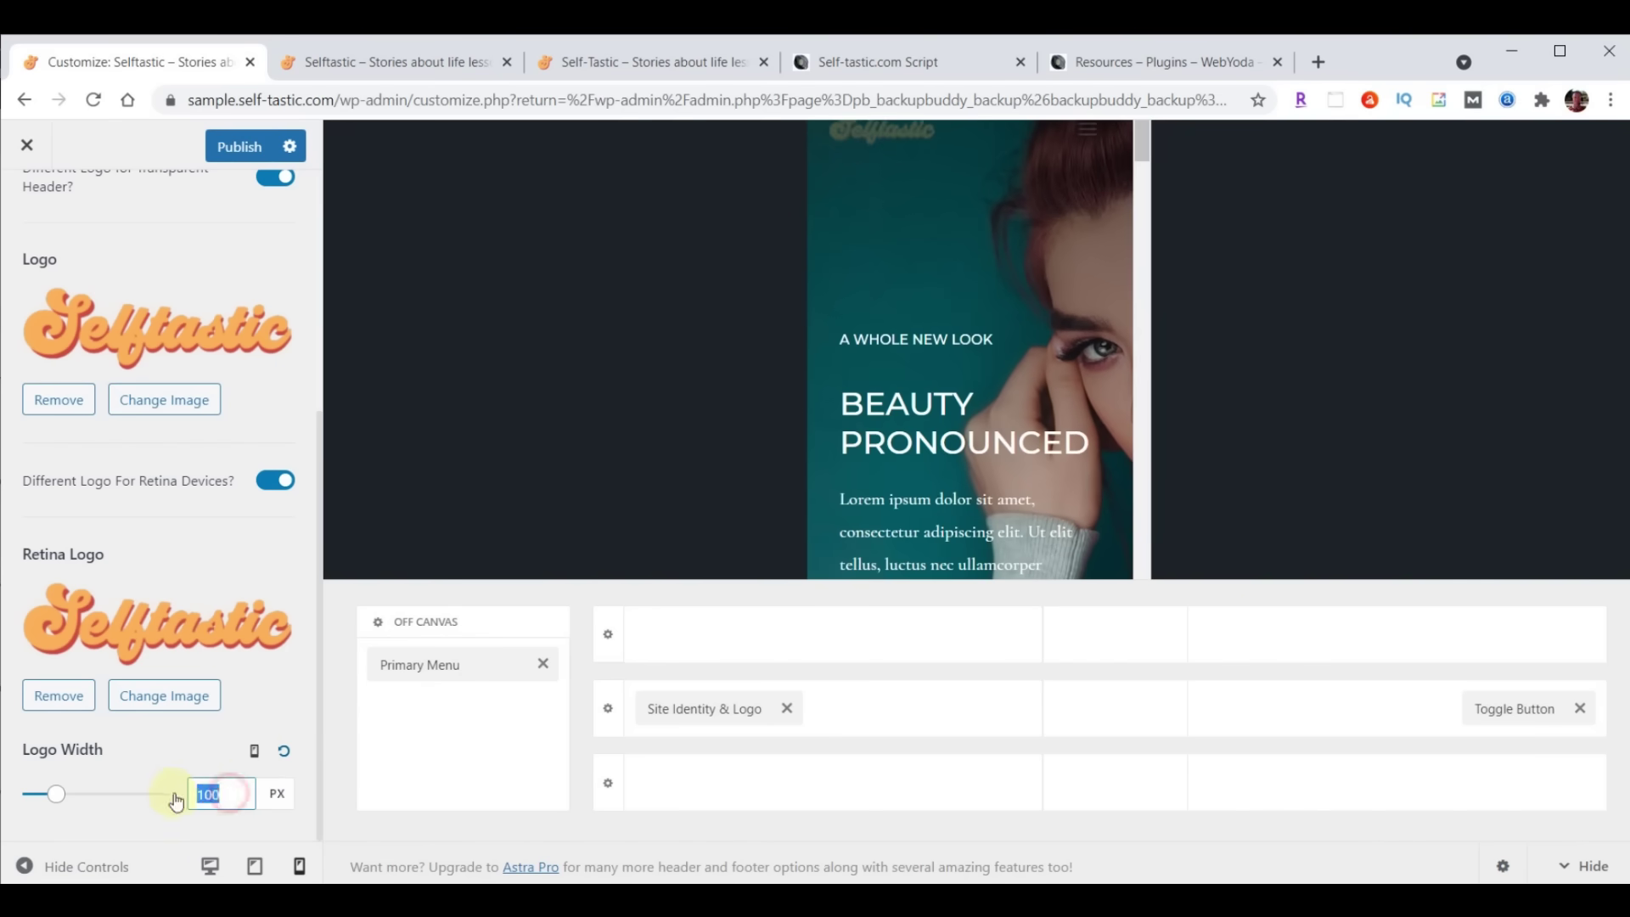
text(180)
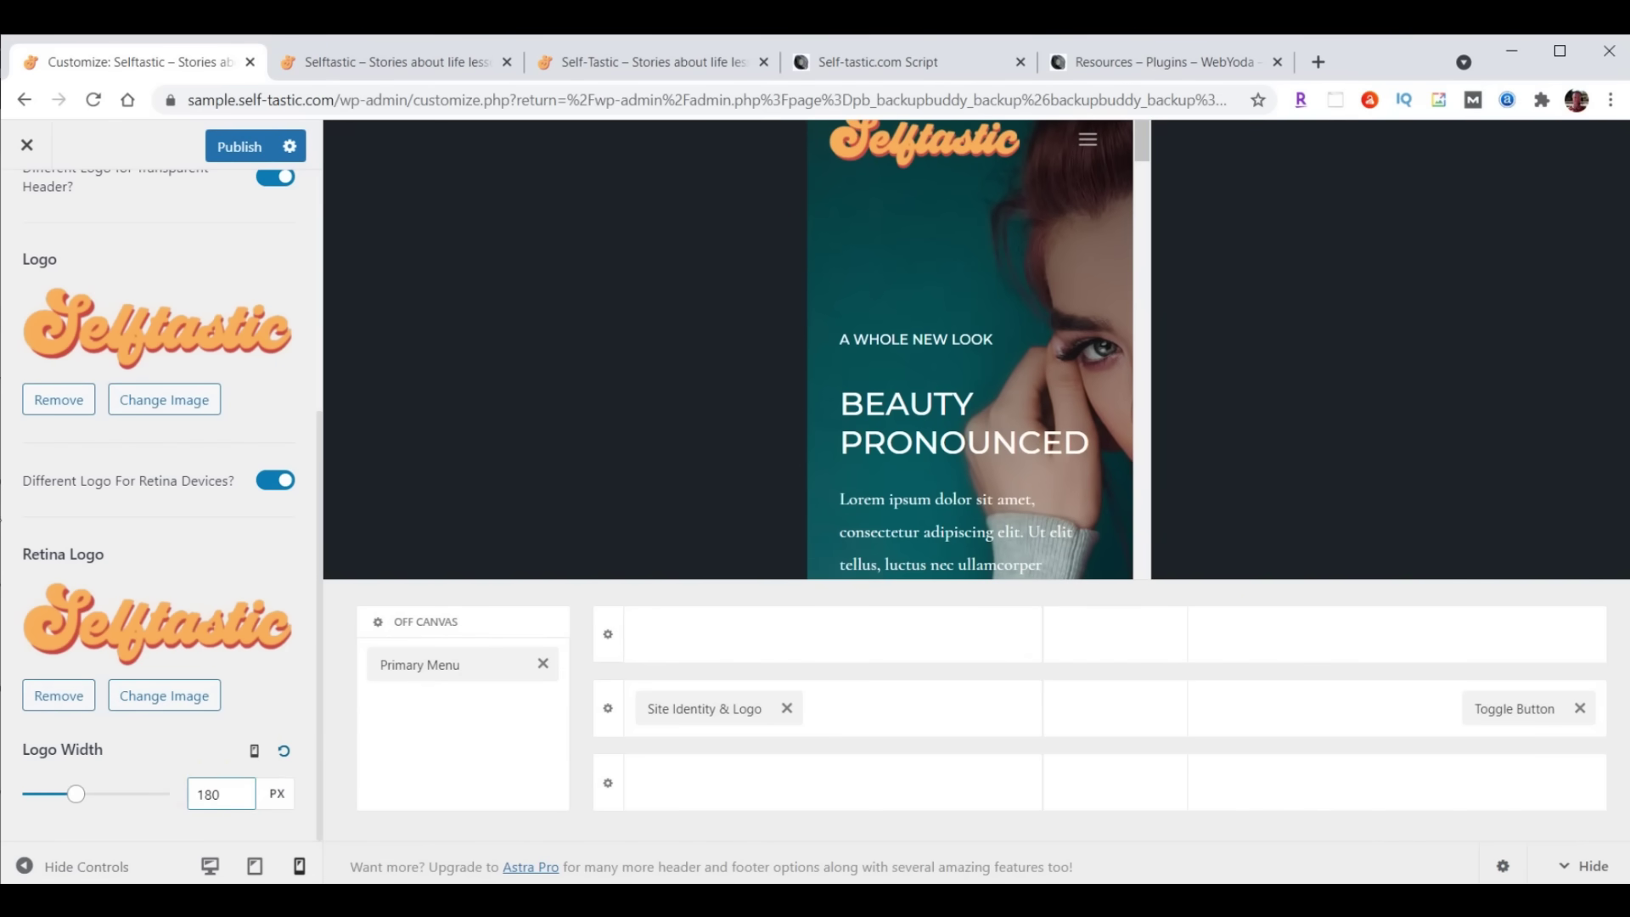
click(234, 151)
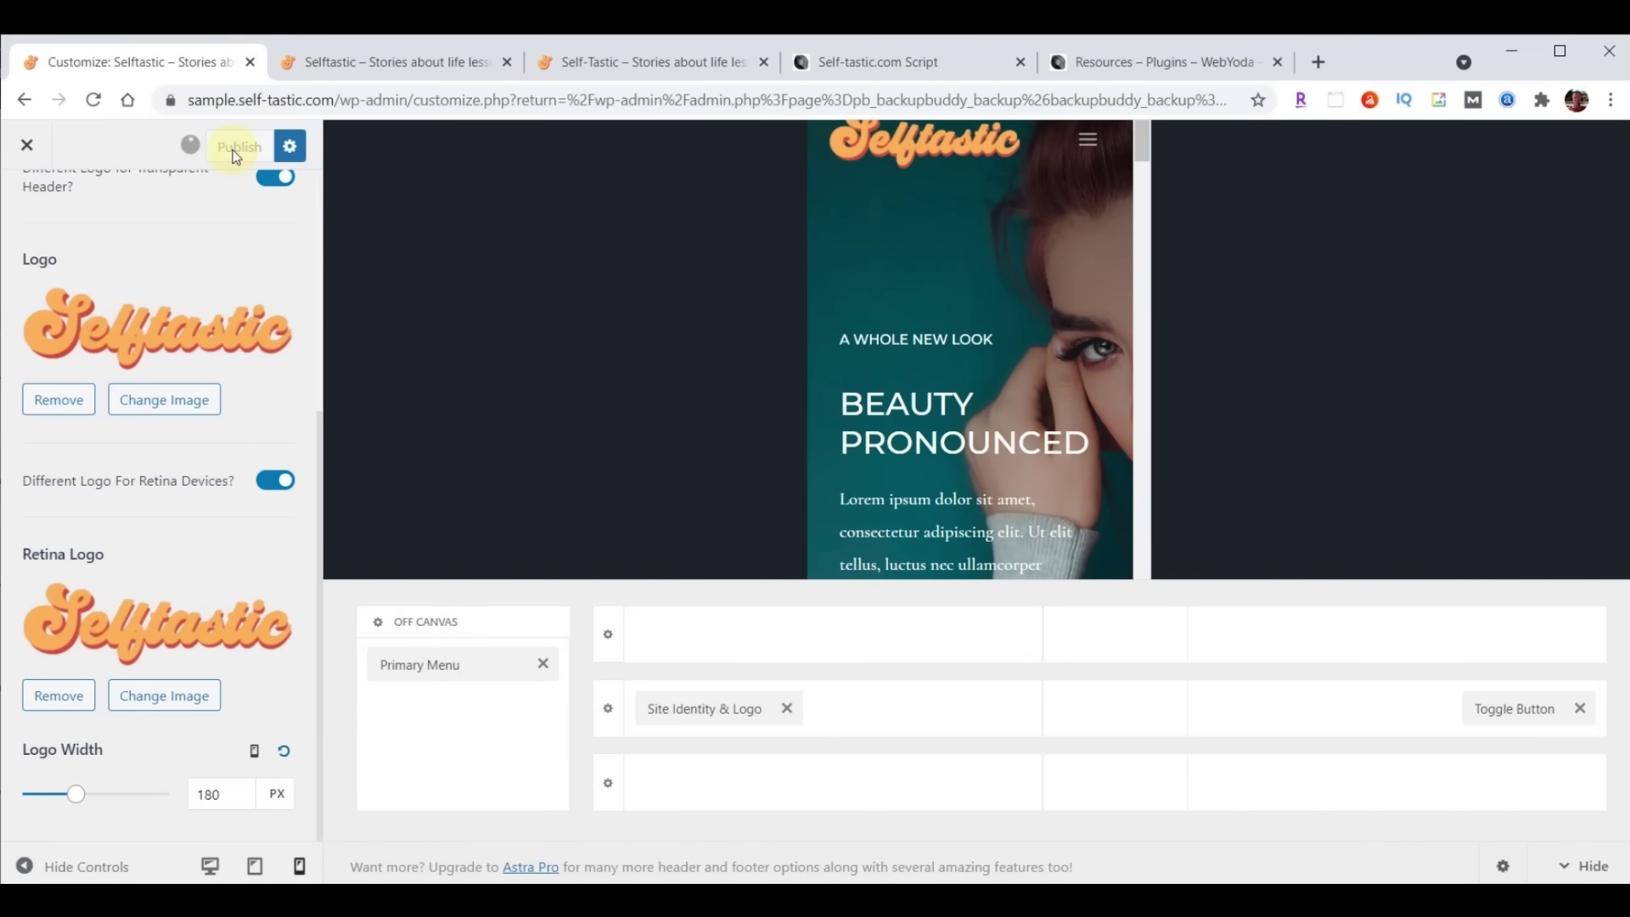
click(328, 62)
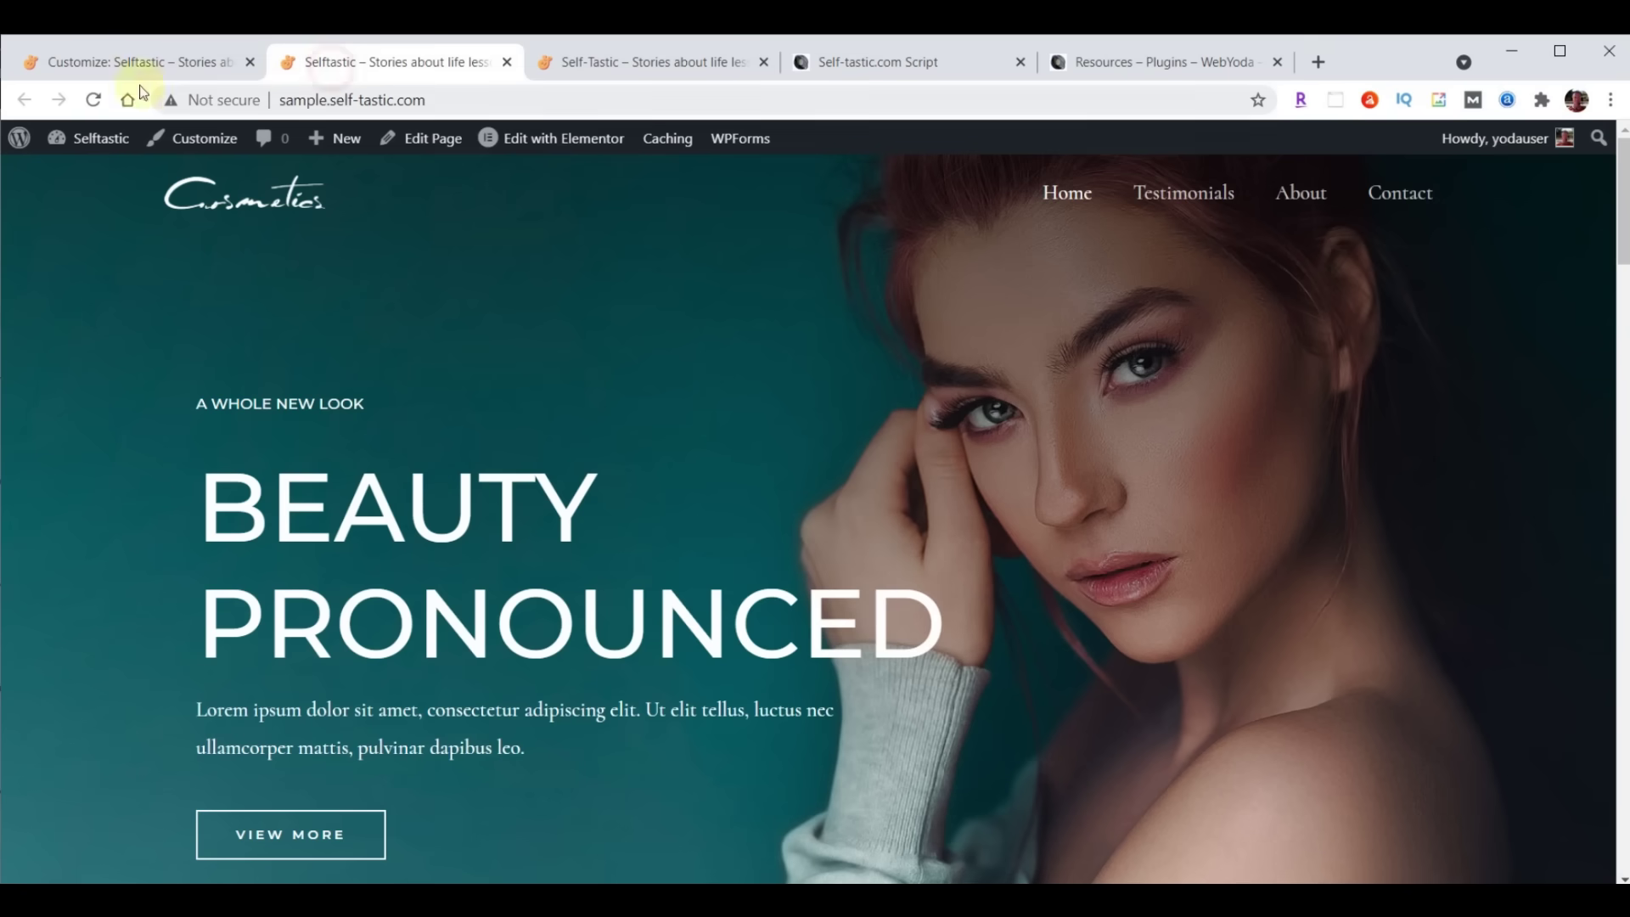
Reload the live homepage to confirm the orange Selftastic logo, then return to the Customizer
click(95, 101)
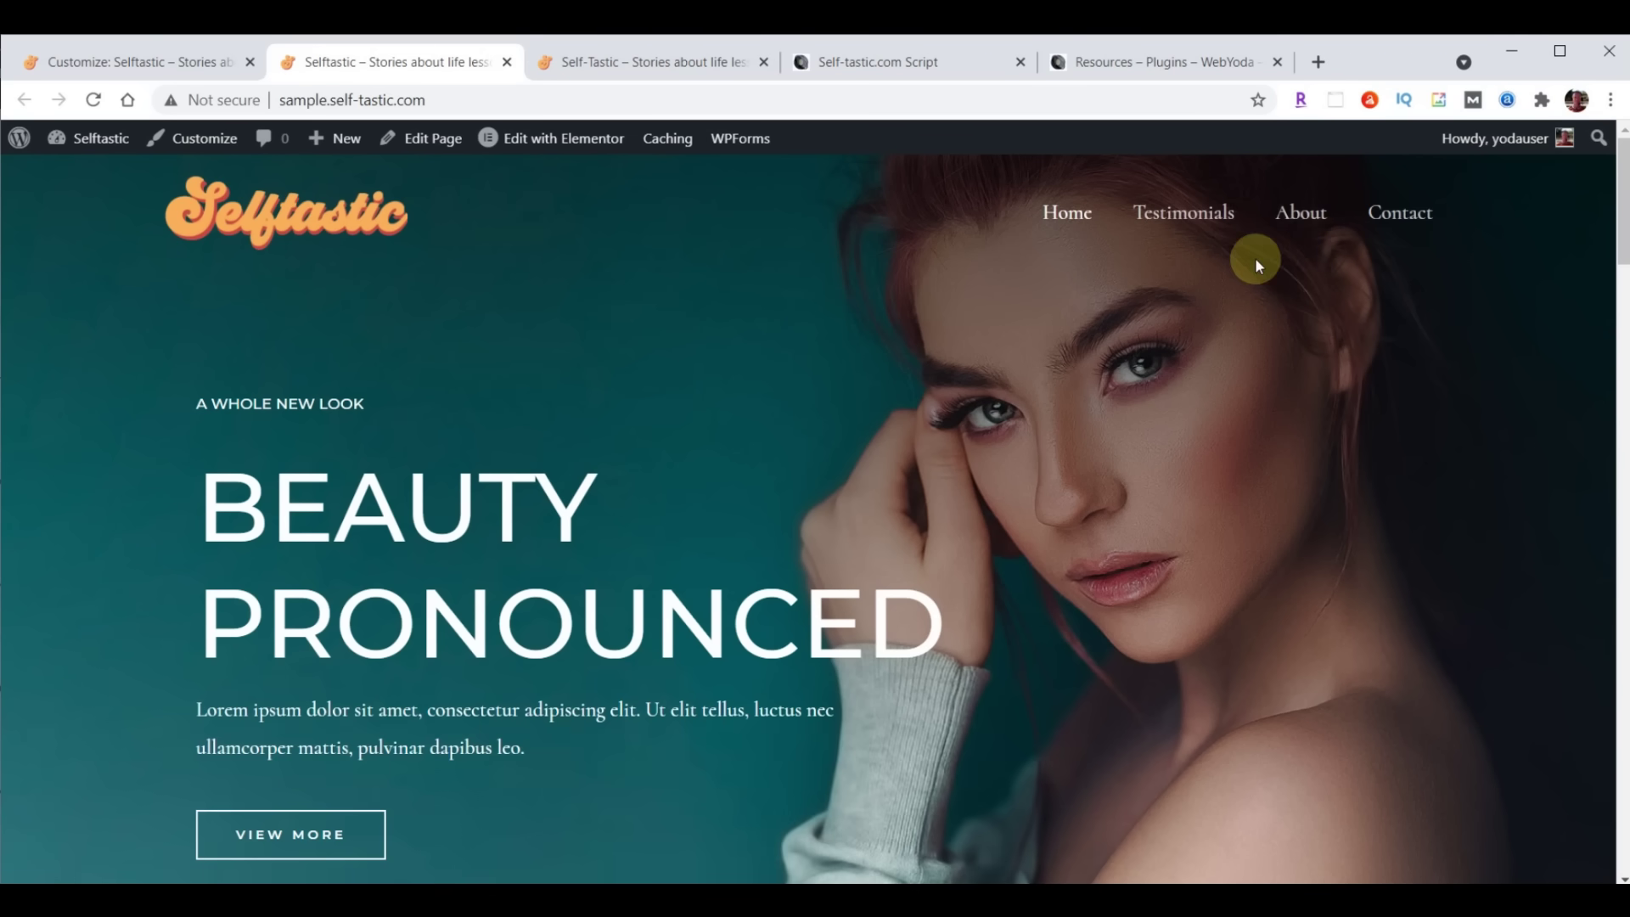
click(136, 65)
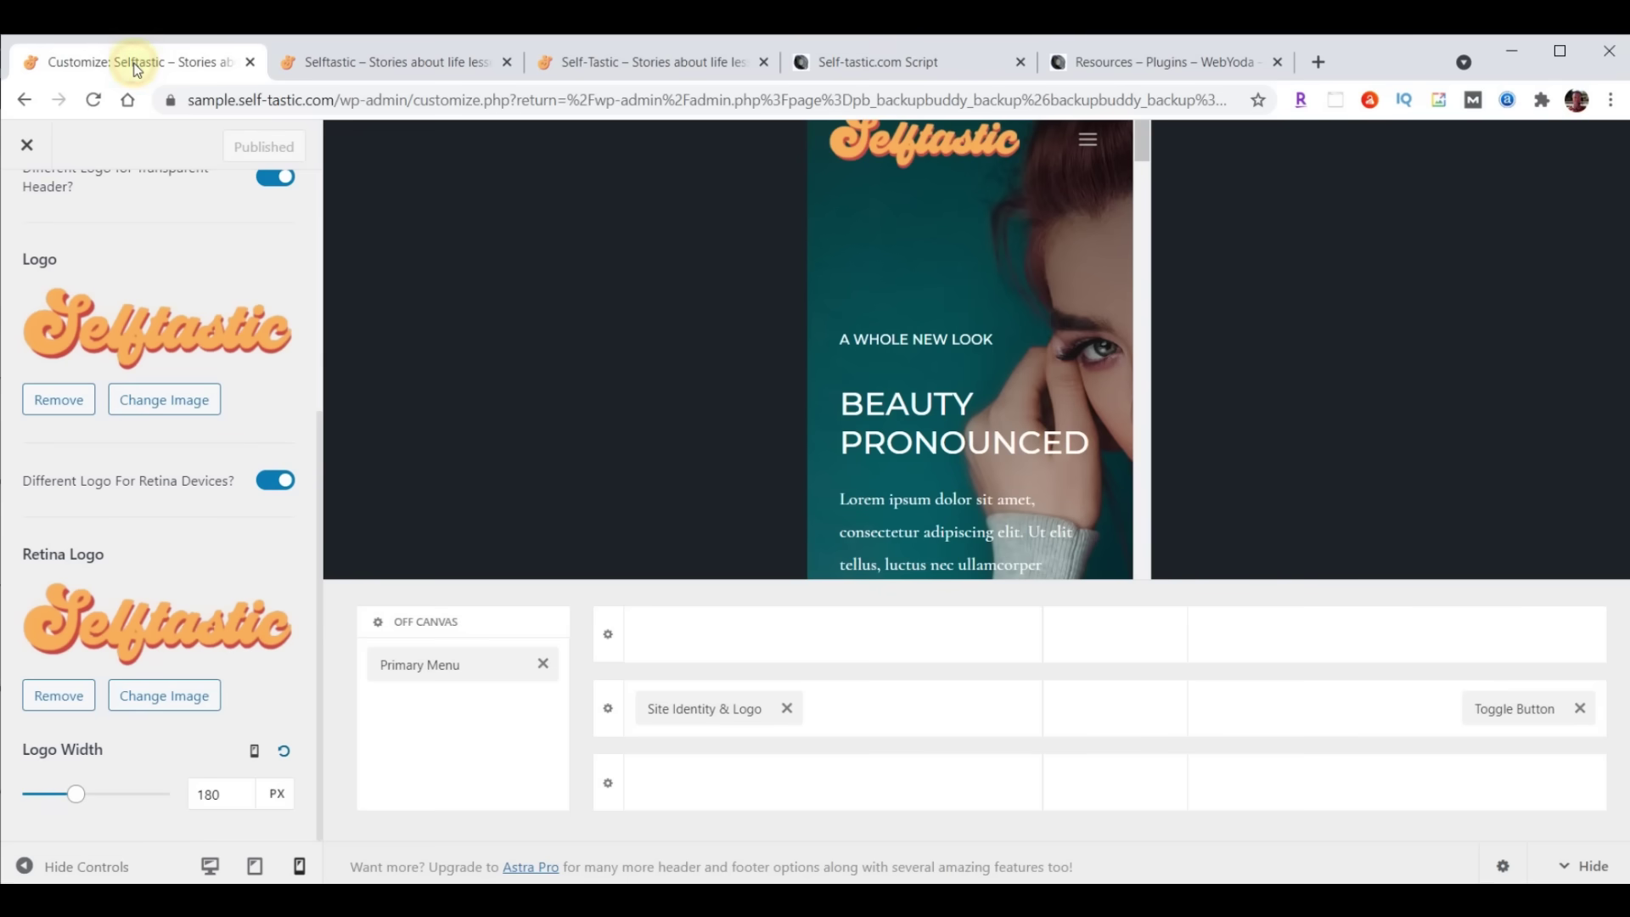
Reopen the Customizer to the Header Builder's Primary Menu design options
click(24, 146)
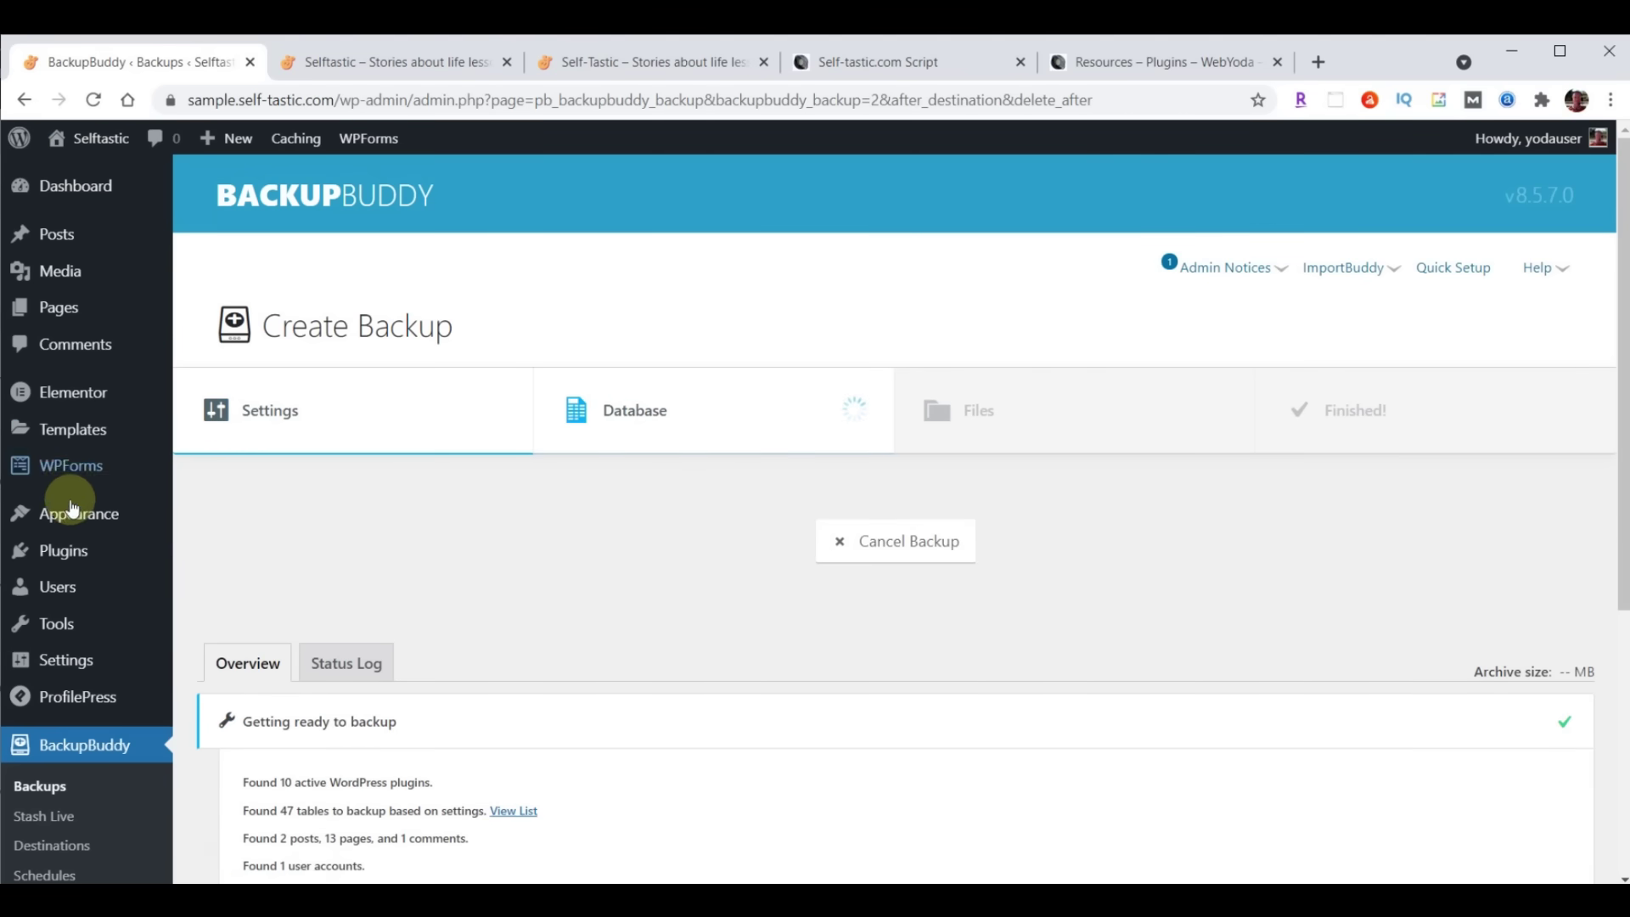
mouse_move(67, 516)
click(223, 548)
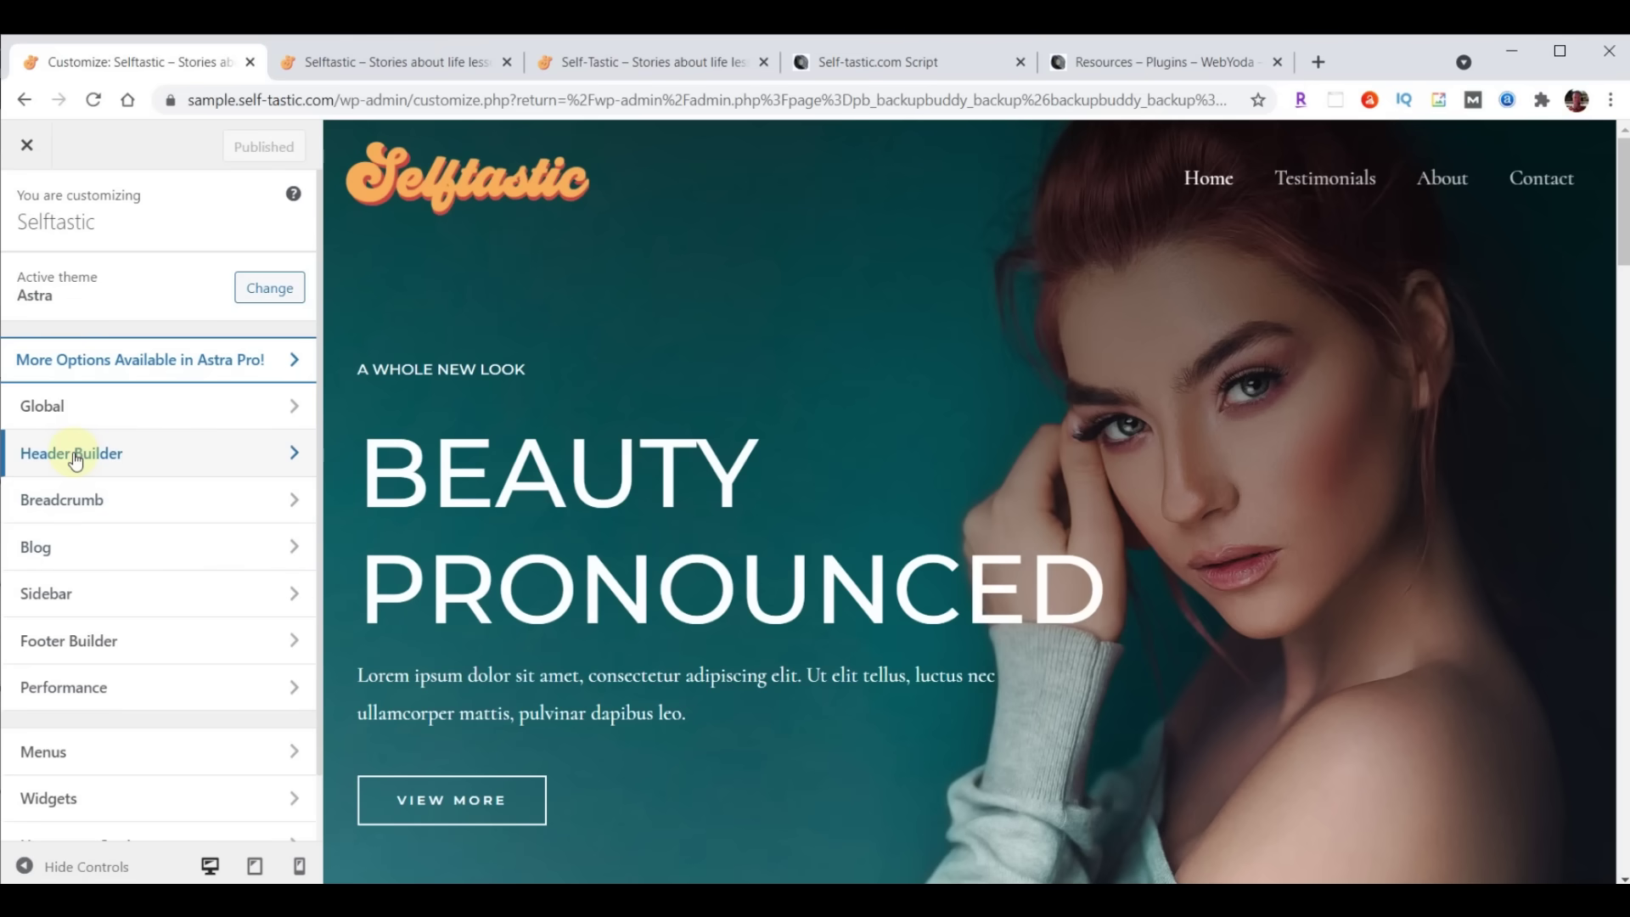
click(75, 457)
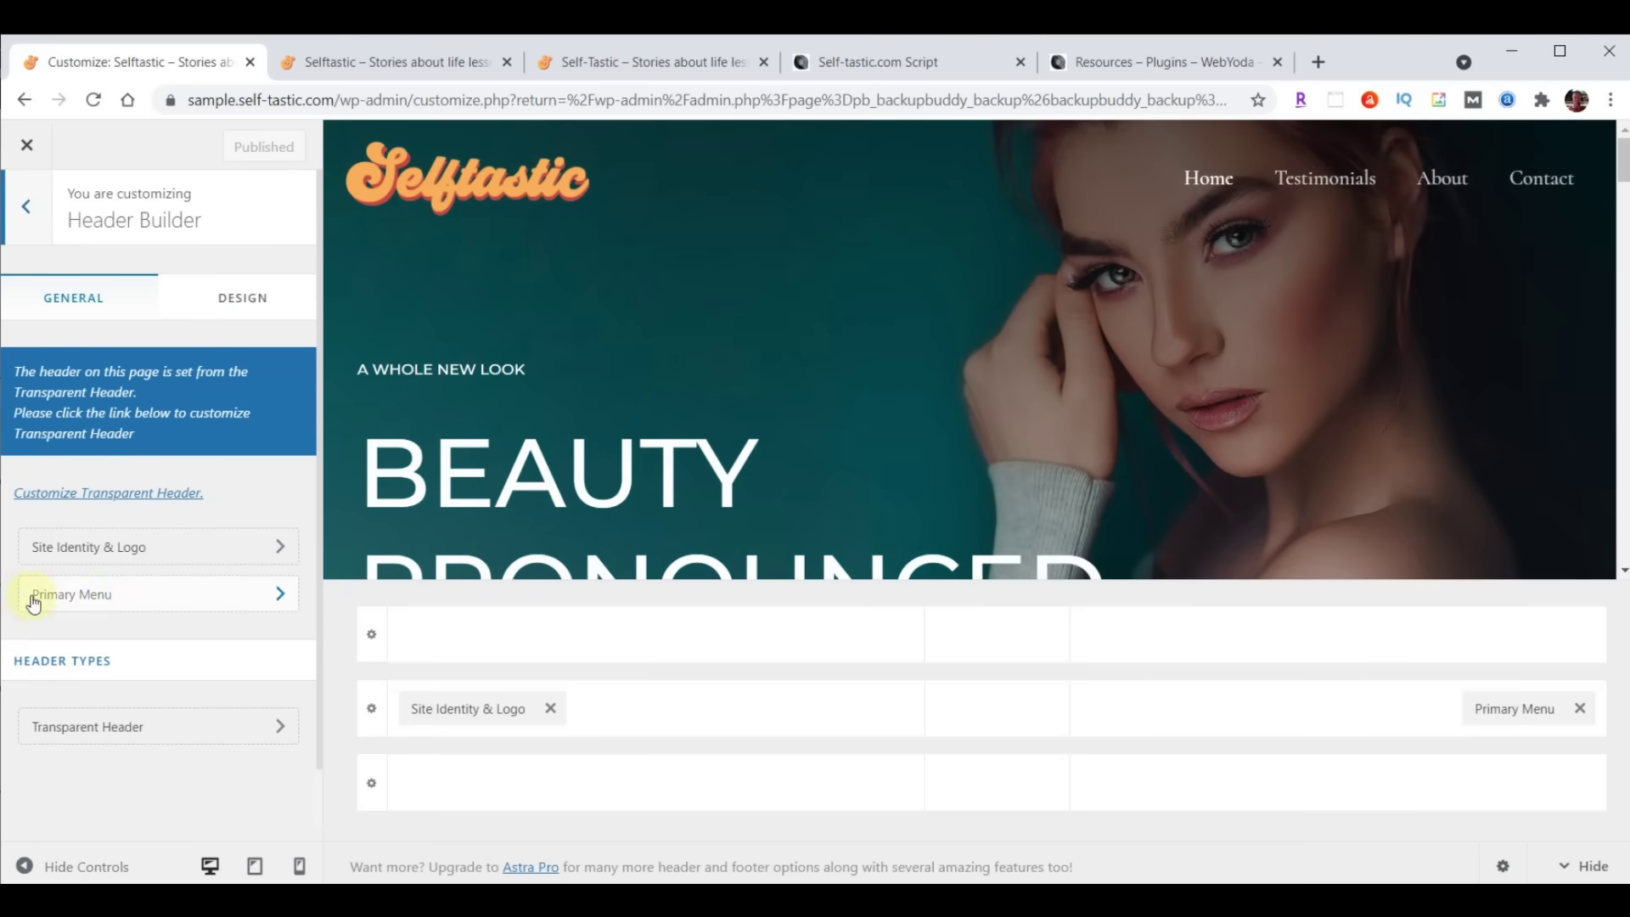
click(91, 596)
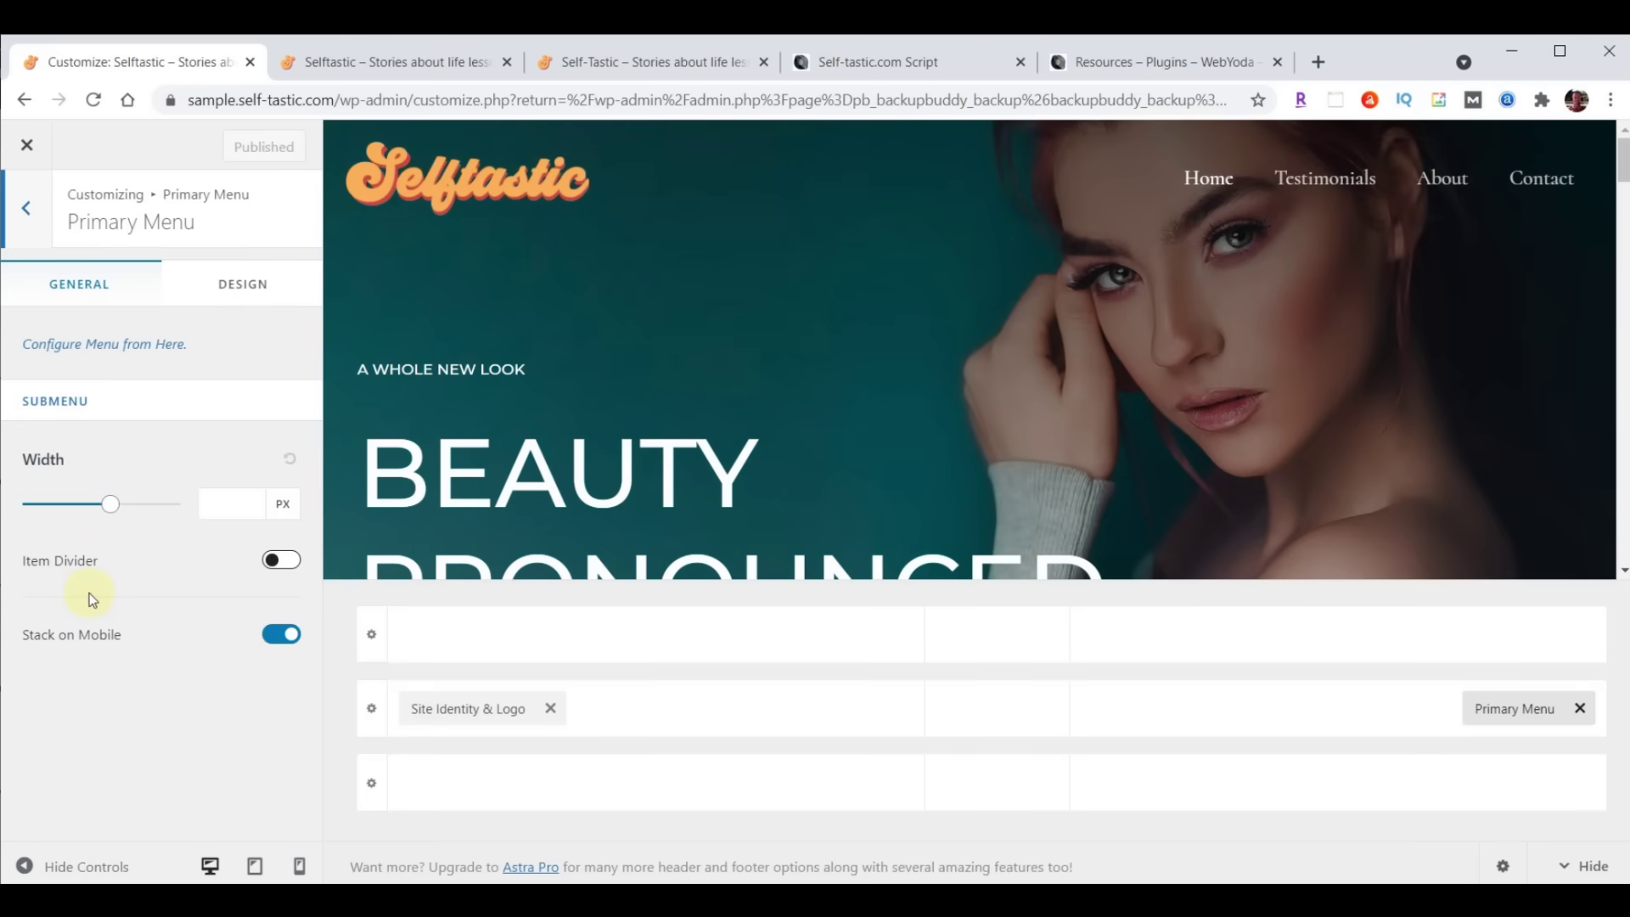
click(240, 293)
scroll(240, 389, down, 4)
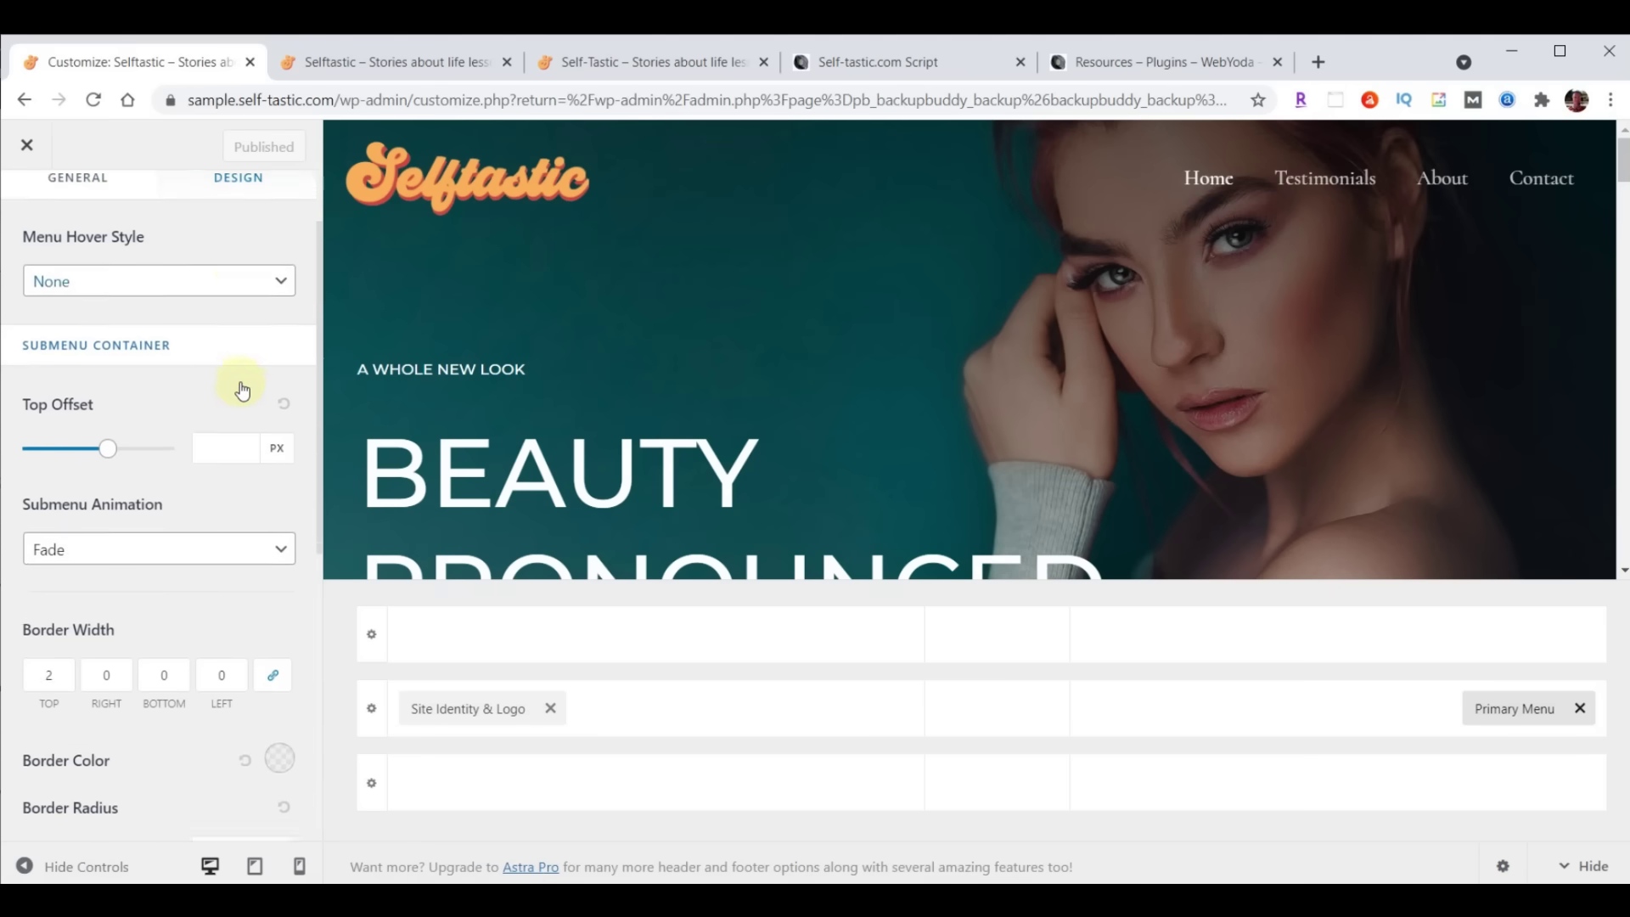
scroll(240, 391, down, 3)
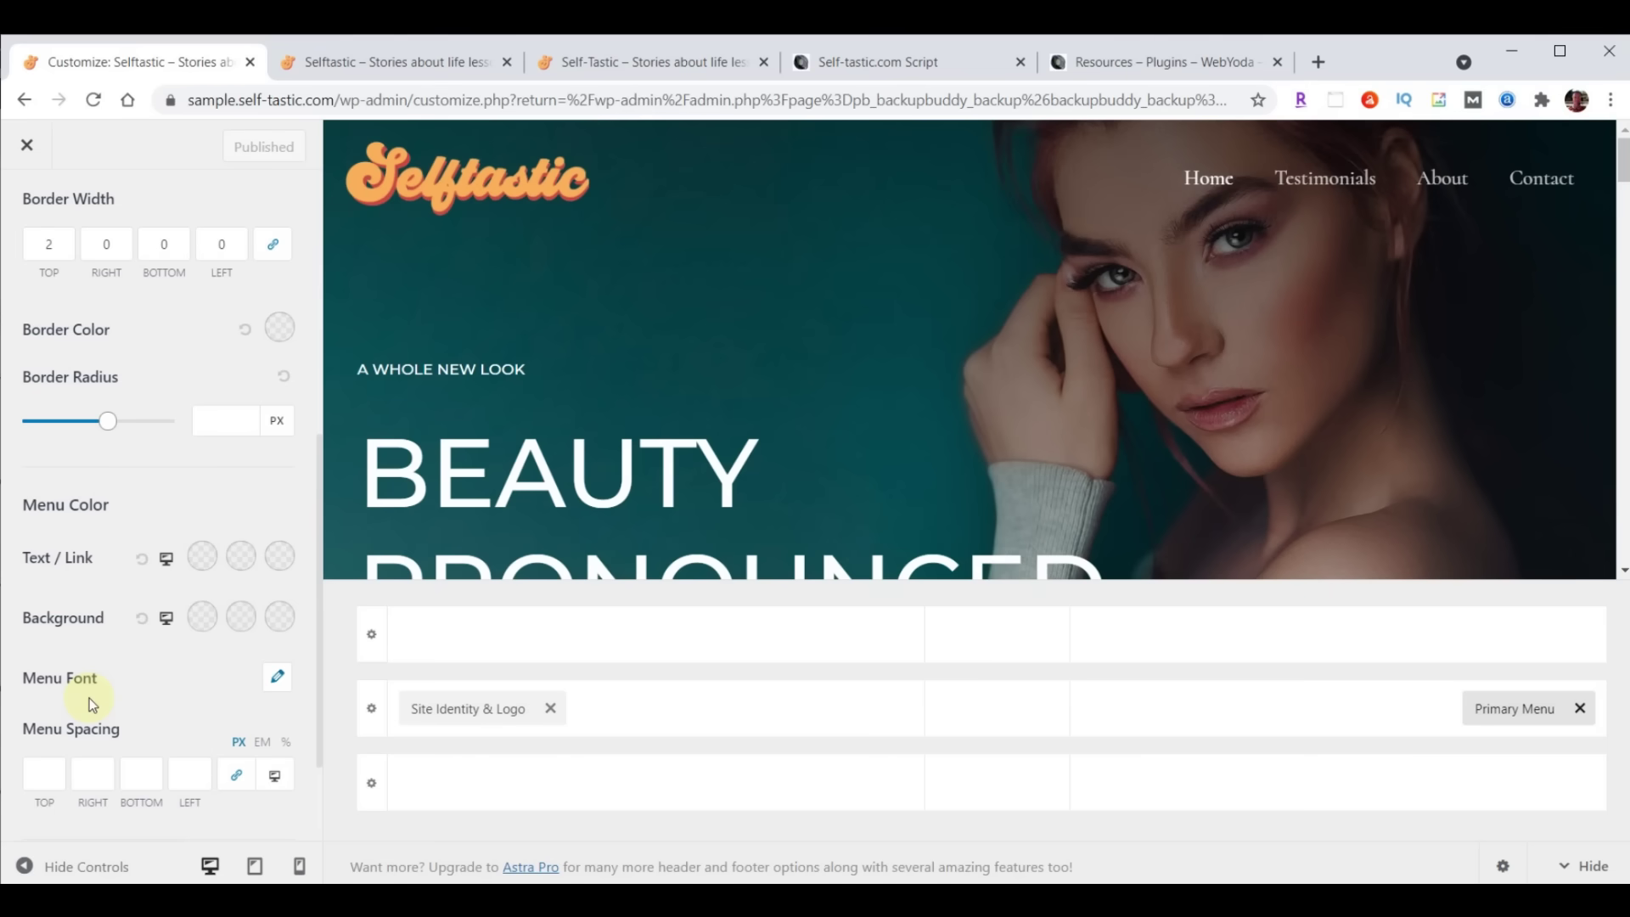
Set the primary menu font to Open Sans Condensed at 24 px, publish, and view the live site
click(278, 686)
scroll(266, 648, down, 3)
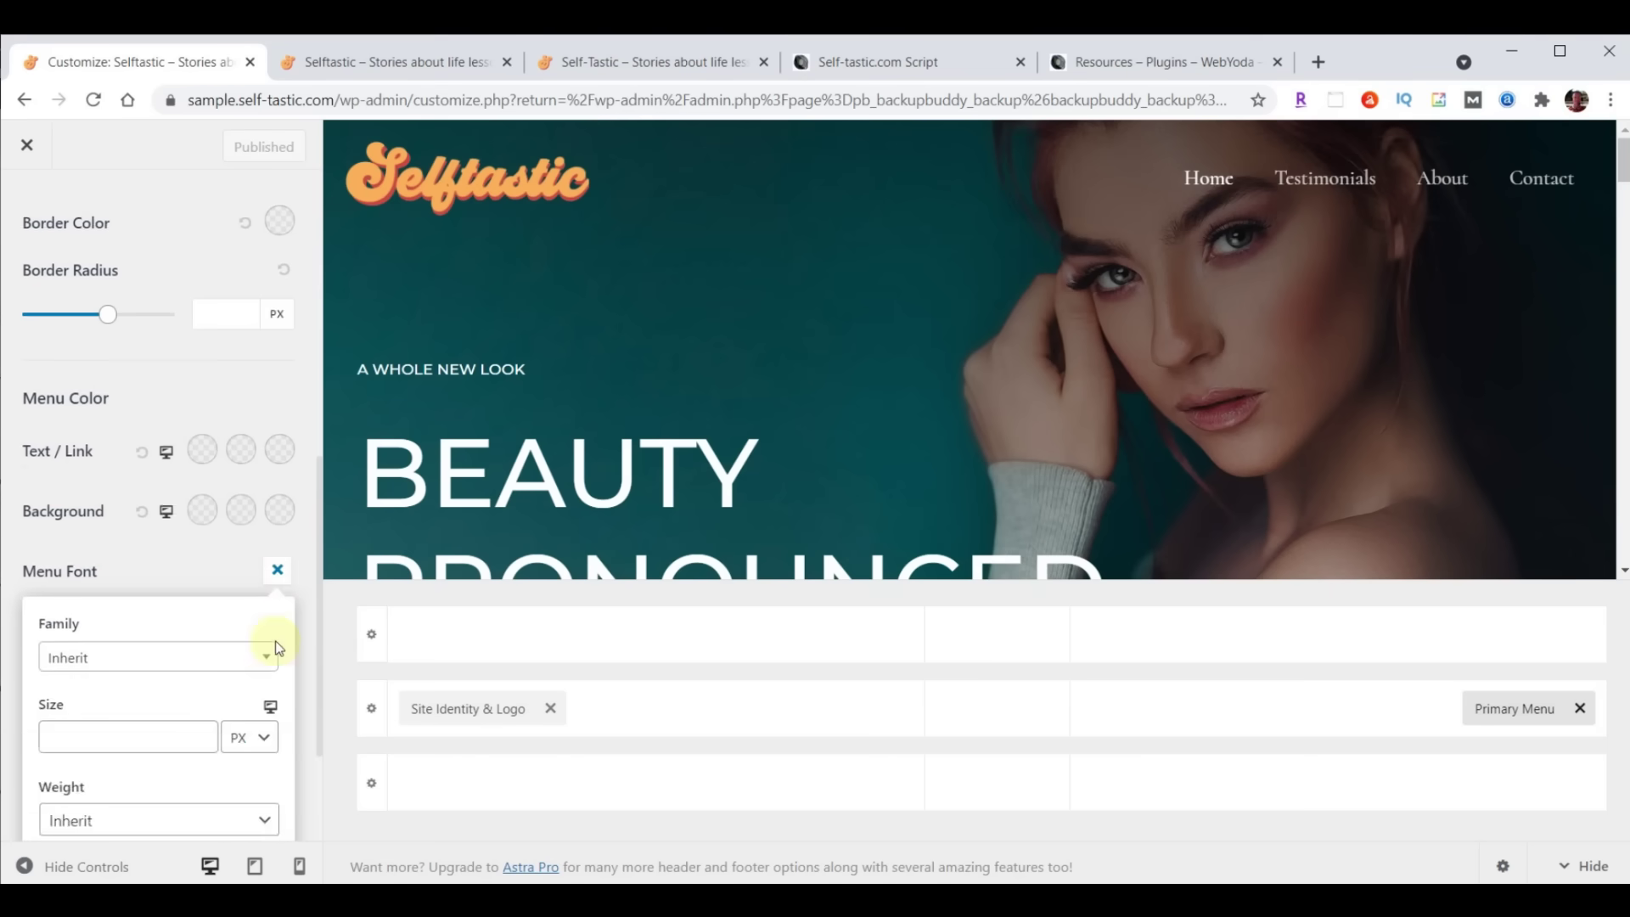
click(130, 551)
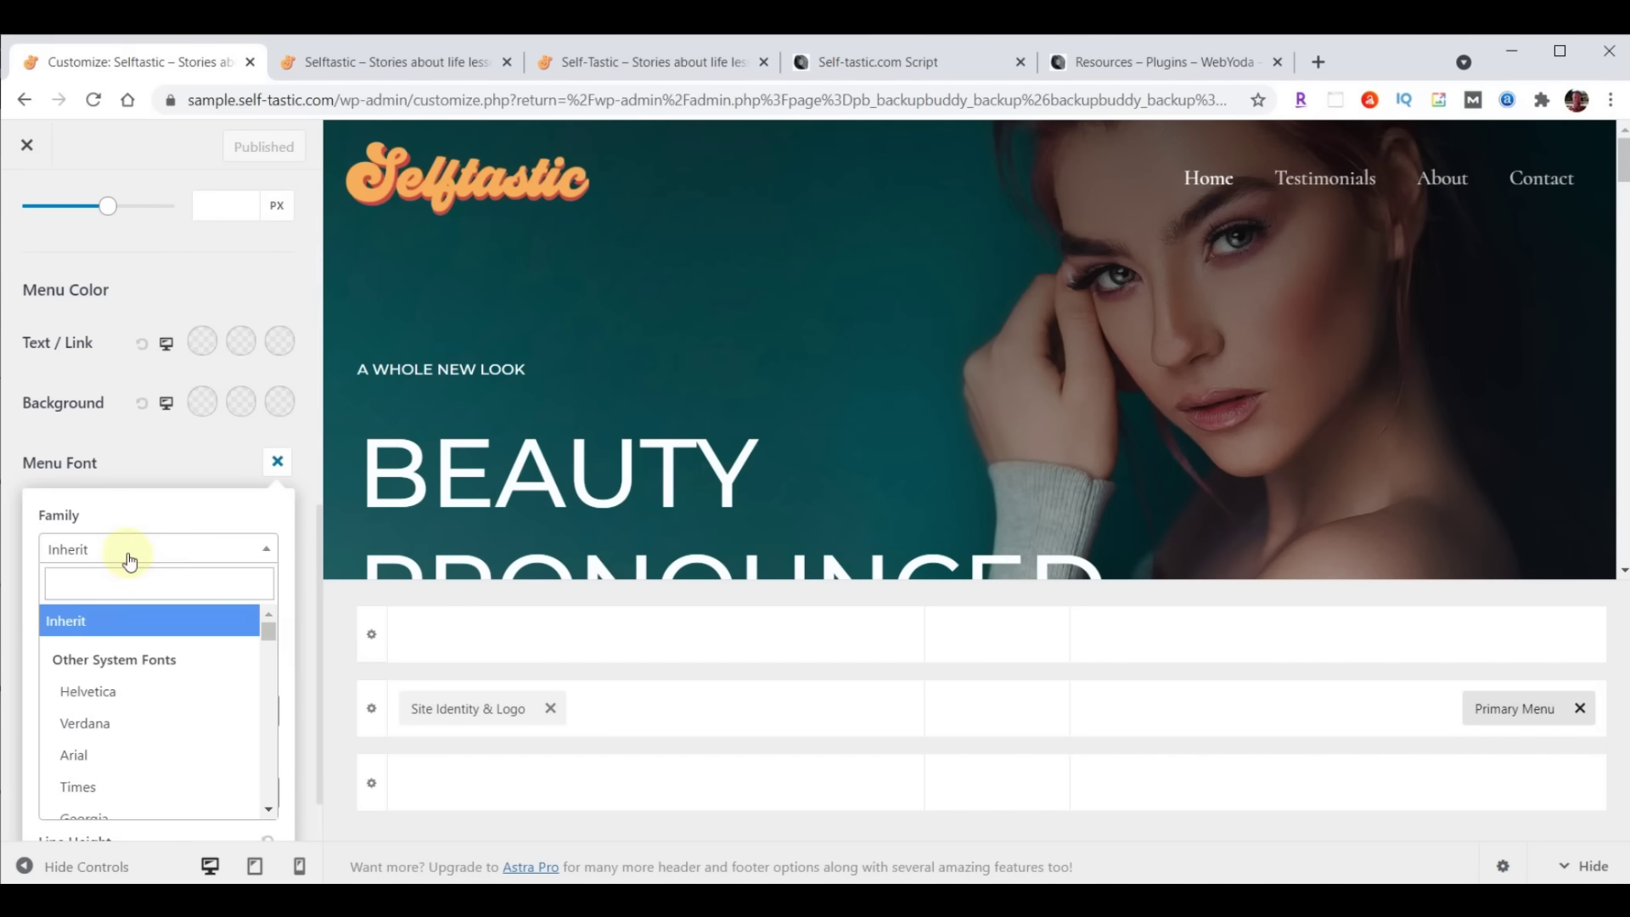
click(120, 579)
text(open)
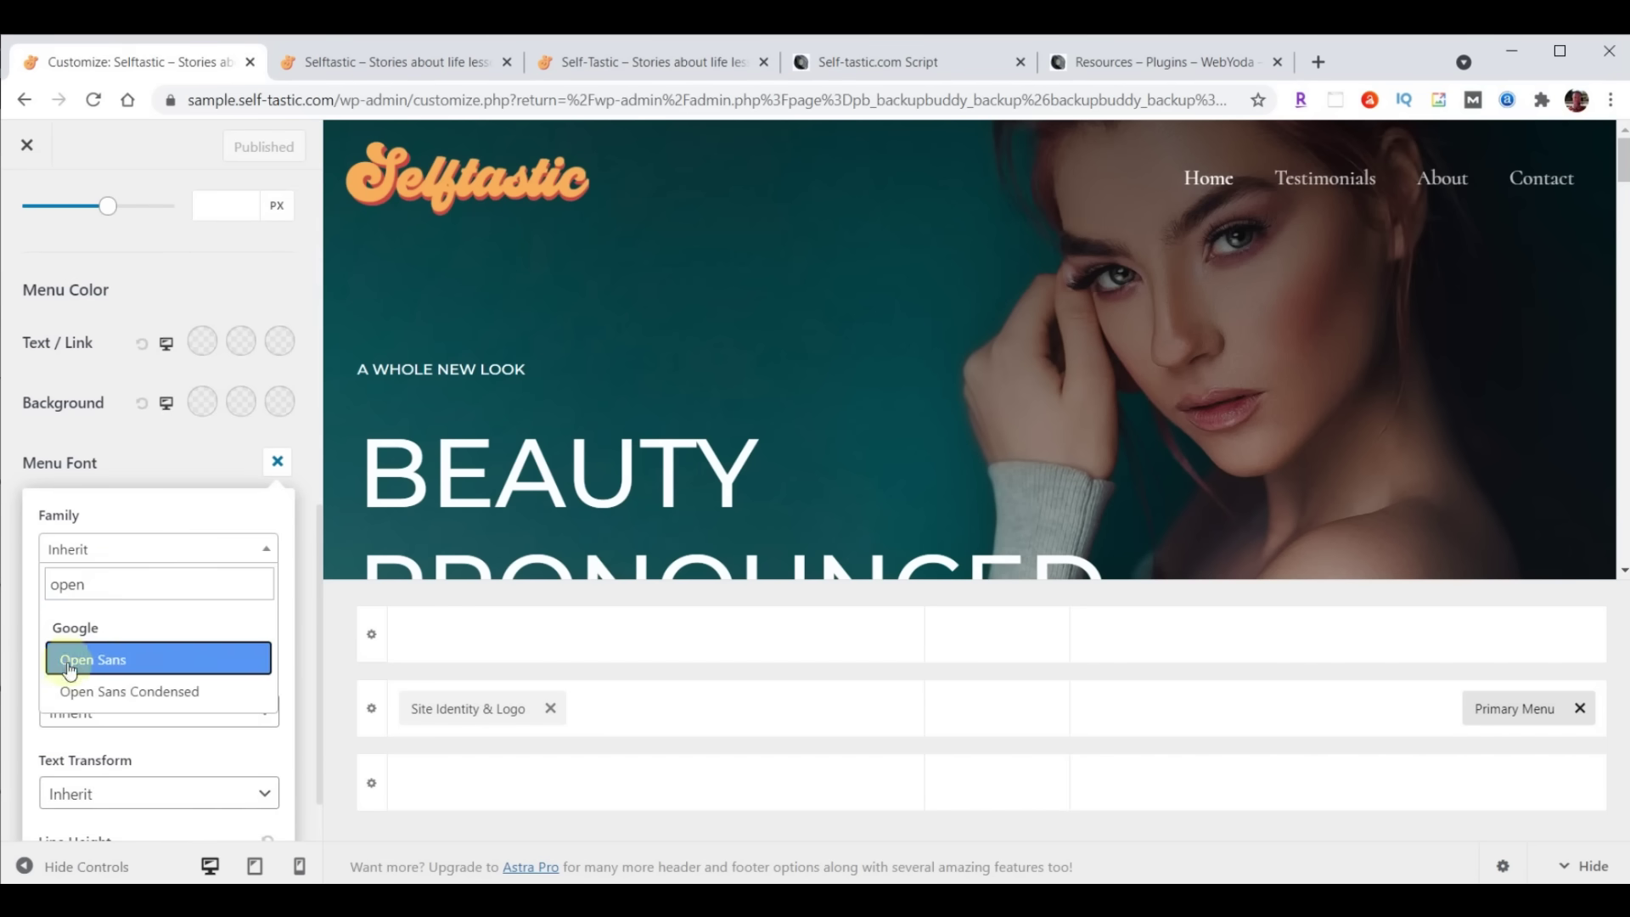
click(111, 691)
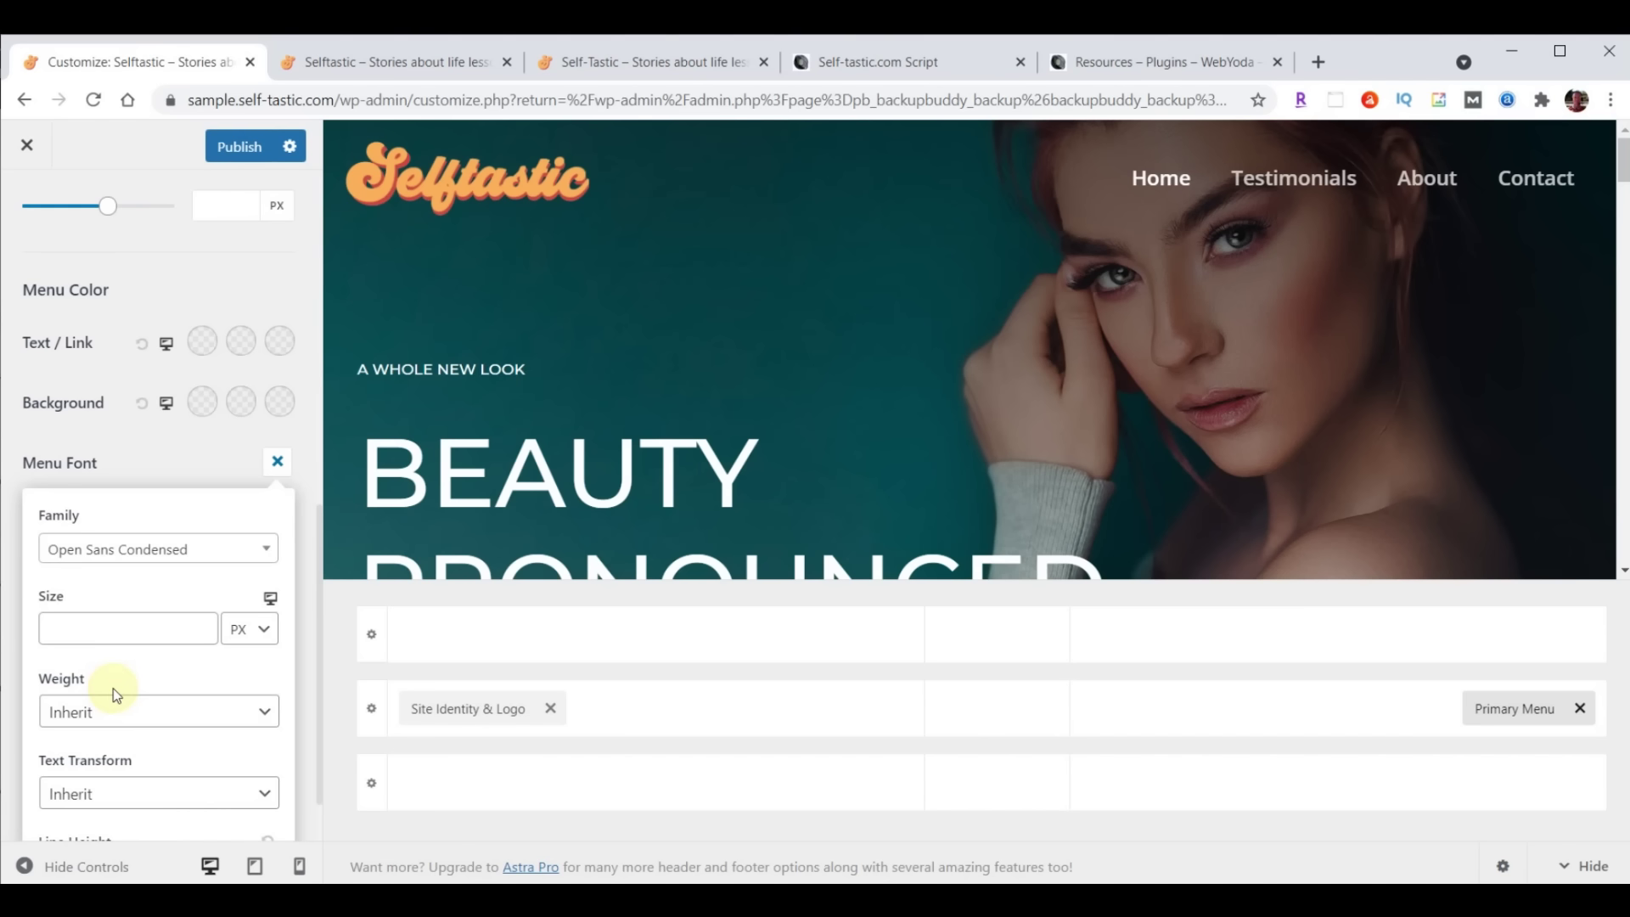
click(102, 629)
text(24)
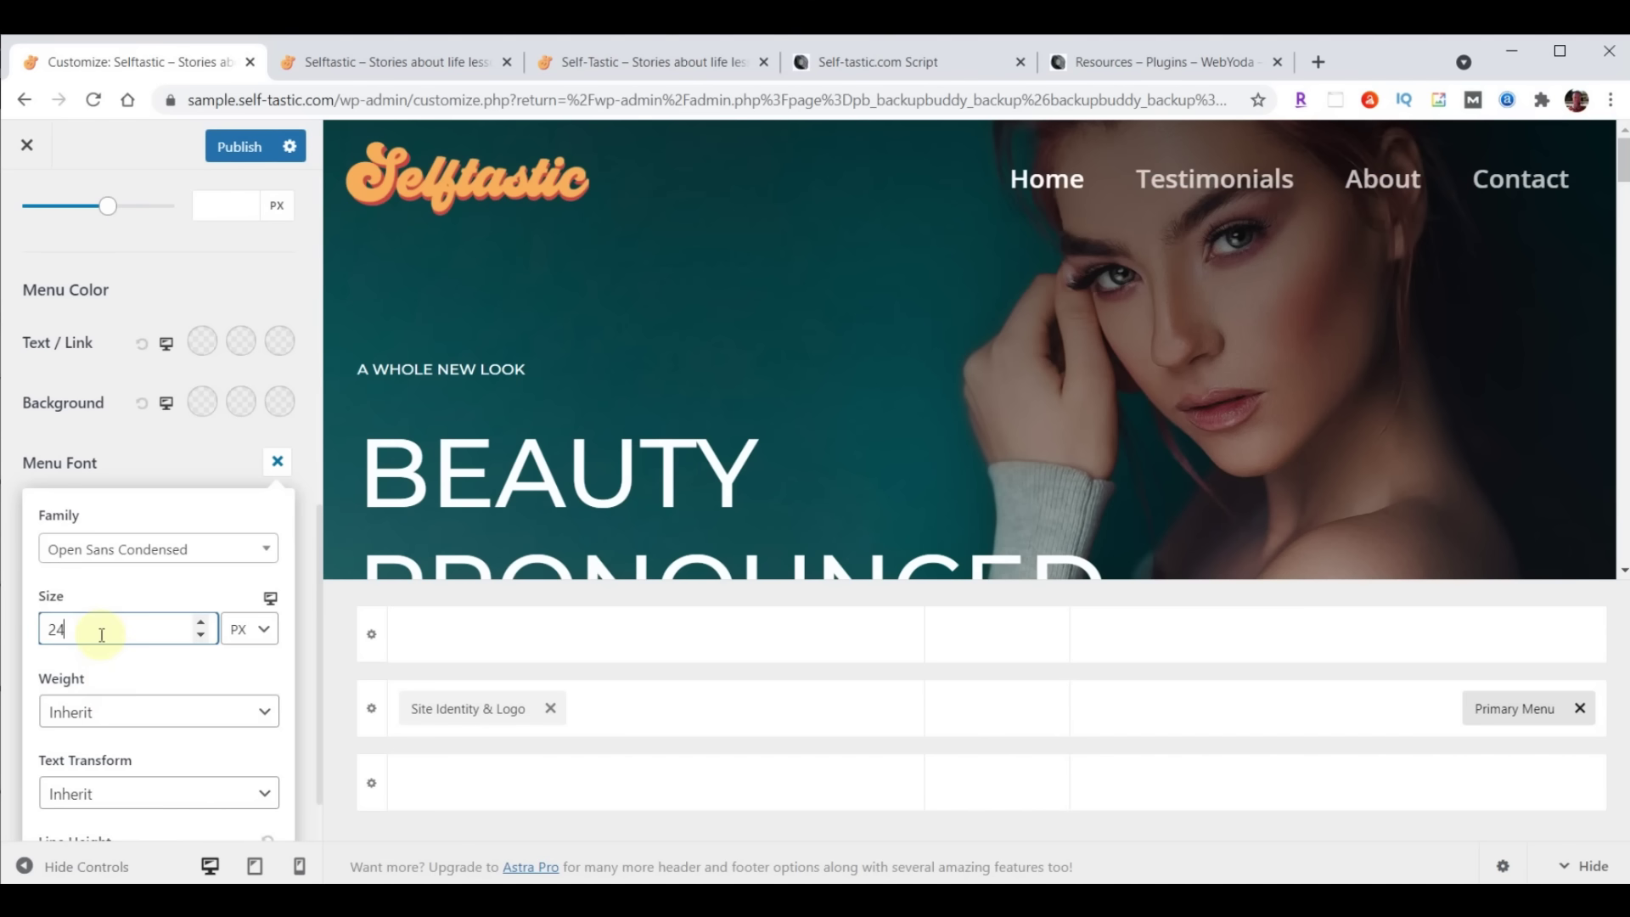
click(235, 151)
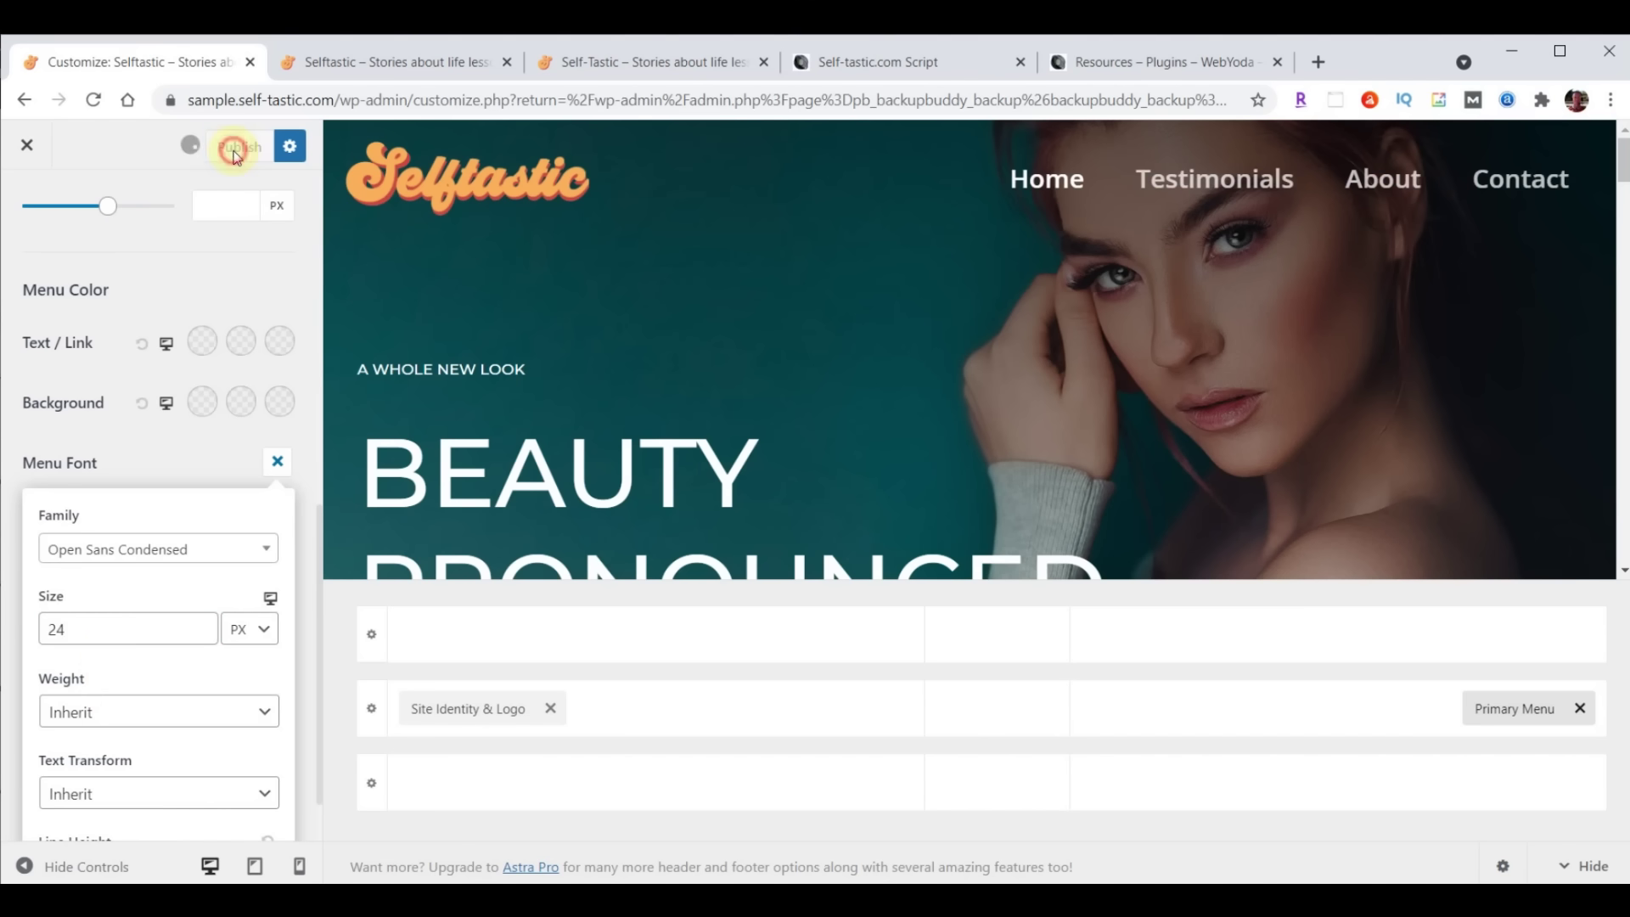
click(403, 61)
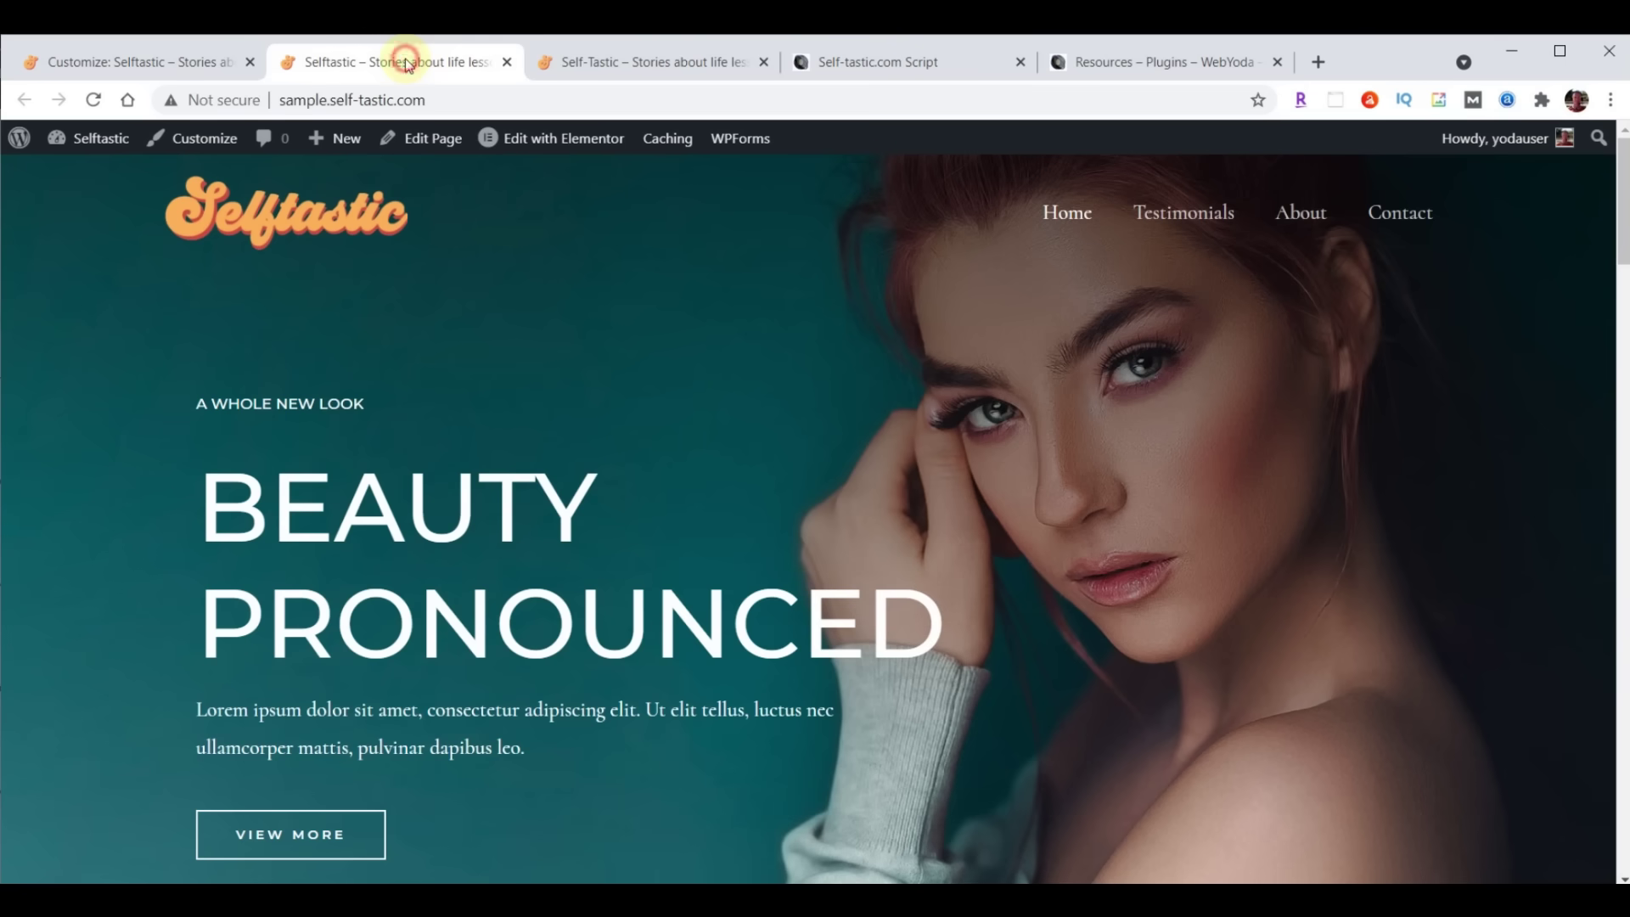
Reload the live site to check the condensed menu font, then close the Customizer
click(96, 100)
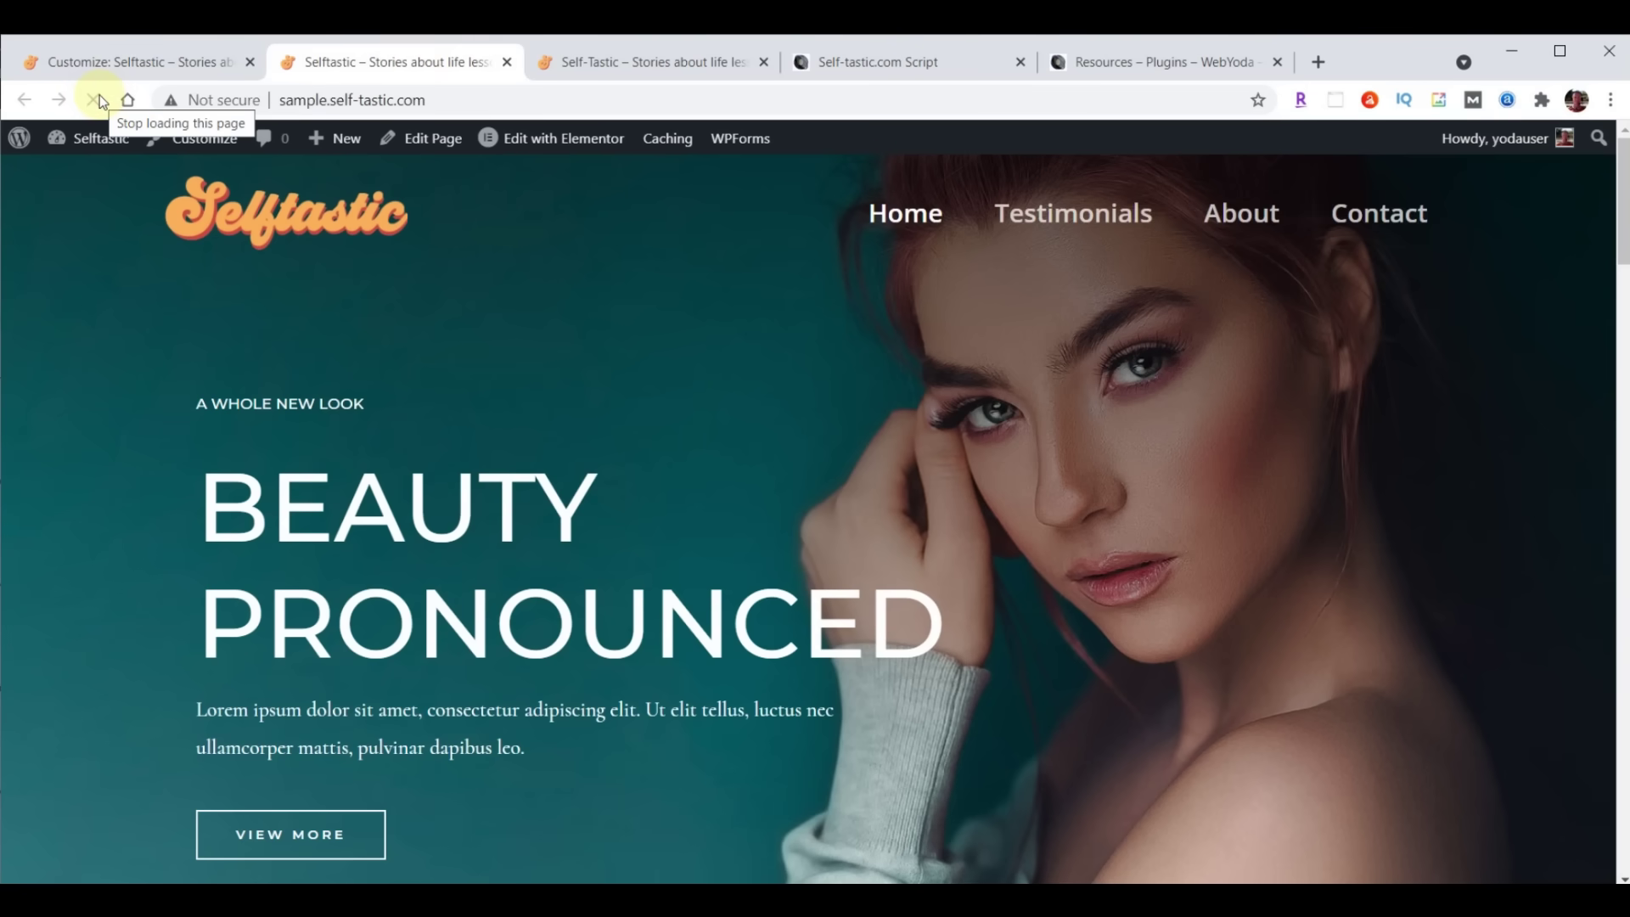
click(97, 65)
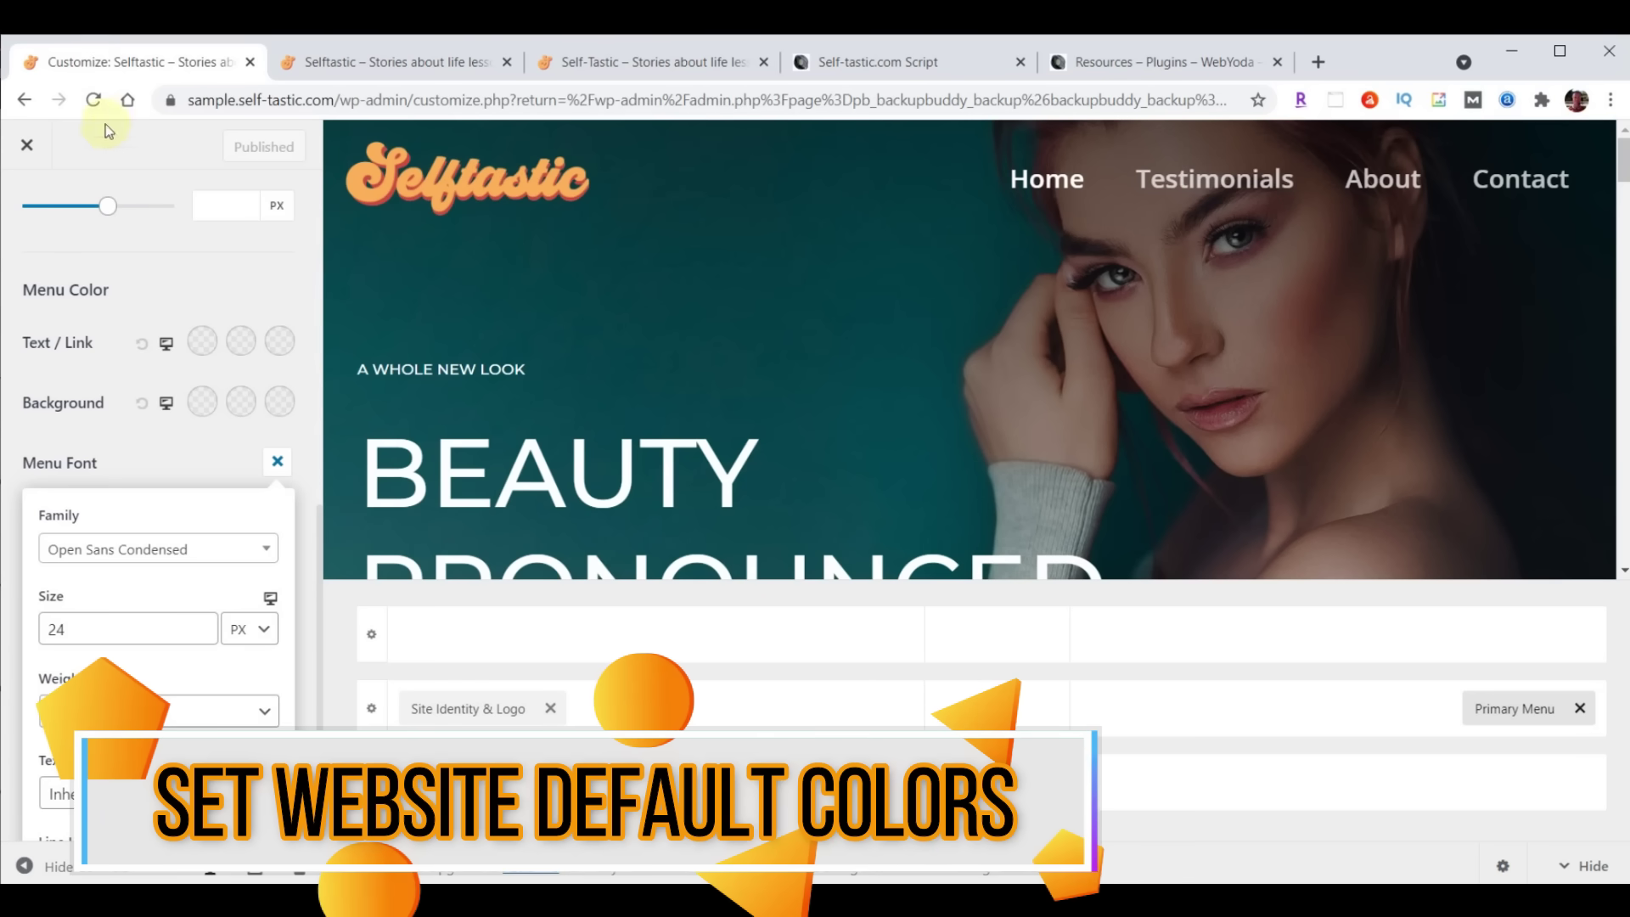
click(28, 148)
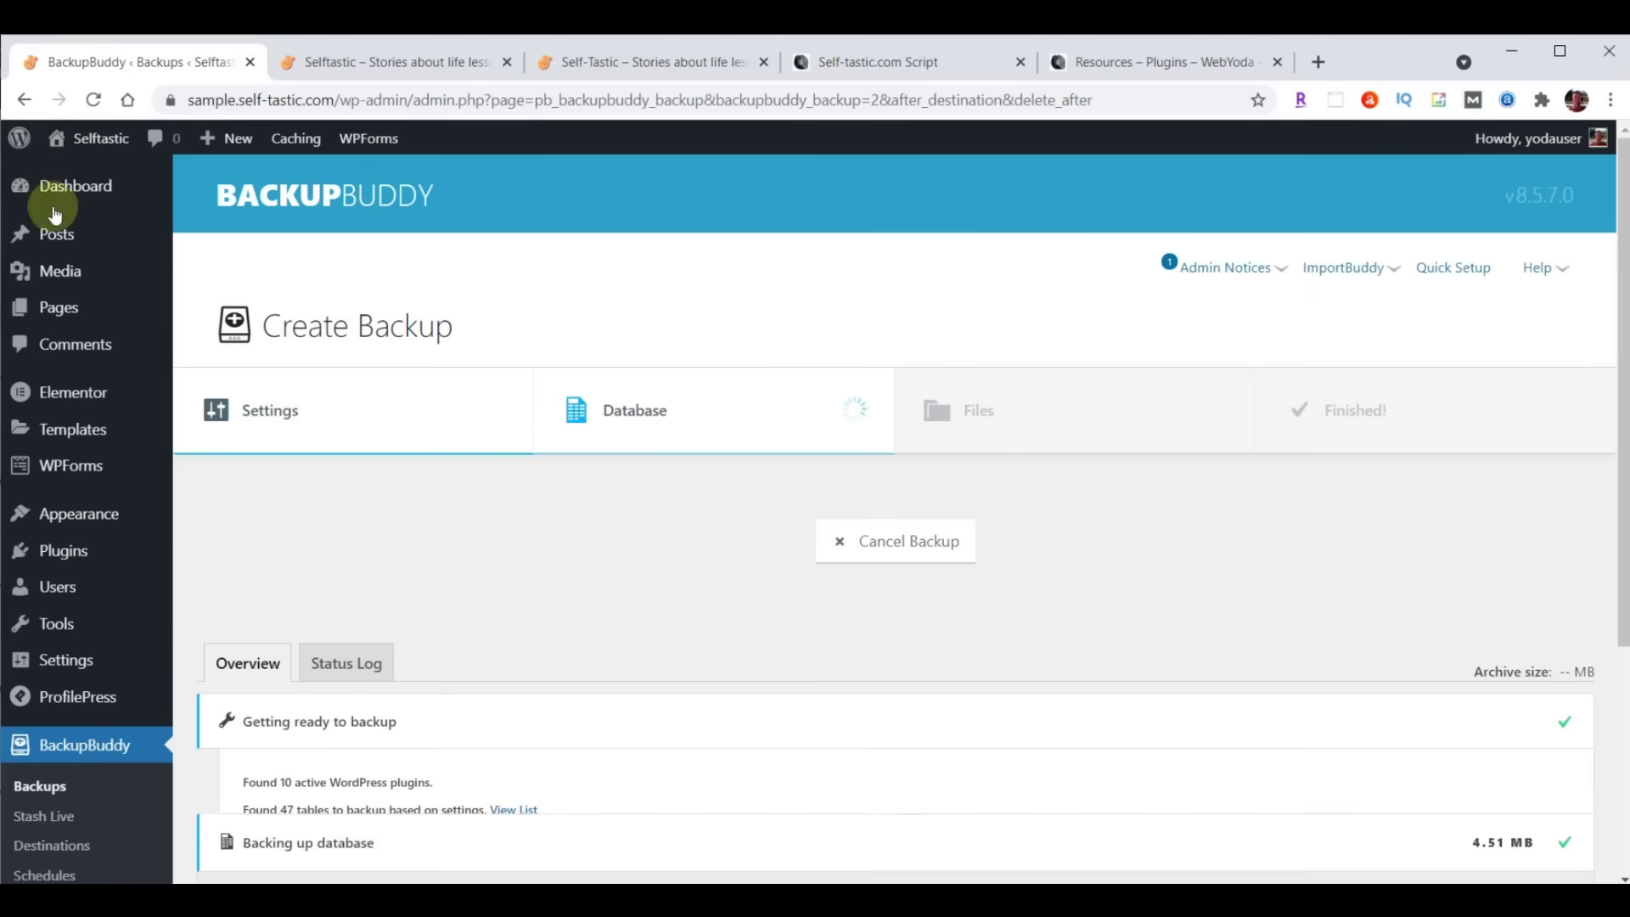
Paste #a8e0d9 as the Customizer's Global Colors background colour
mouse_move(61, 516)
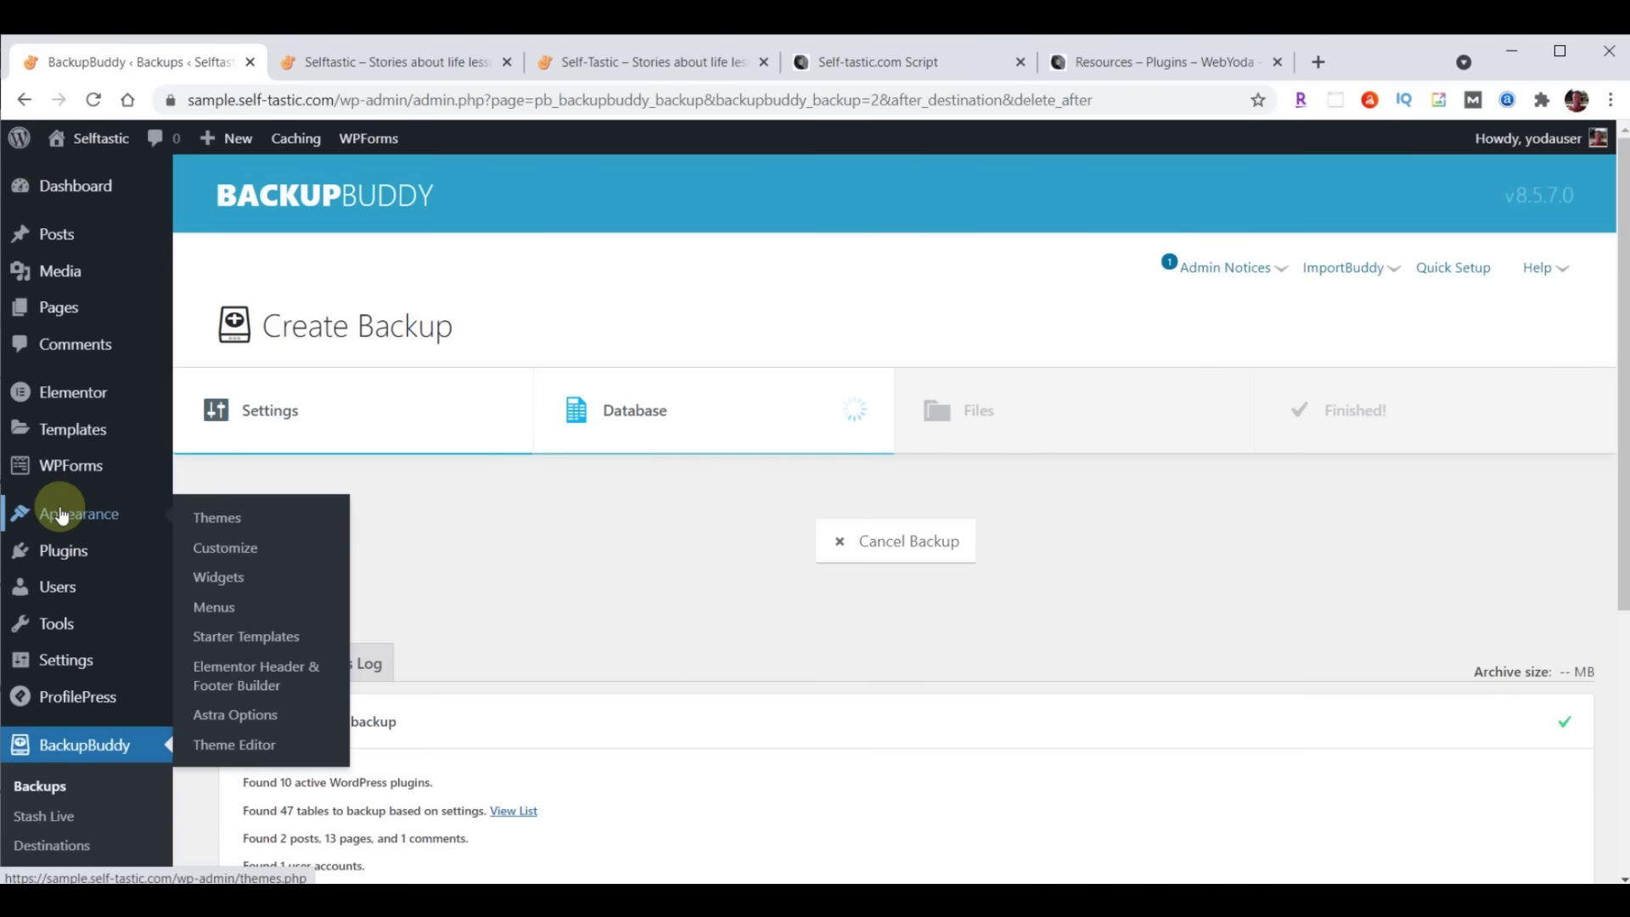
click(219, 545)
click(77, 406)
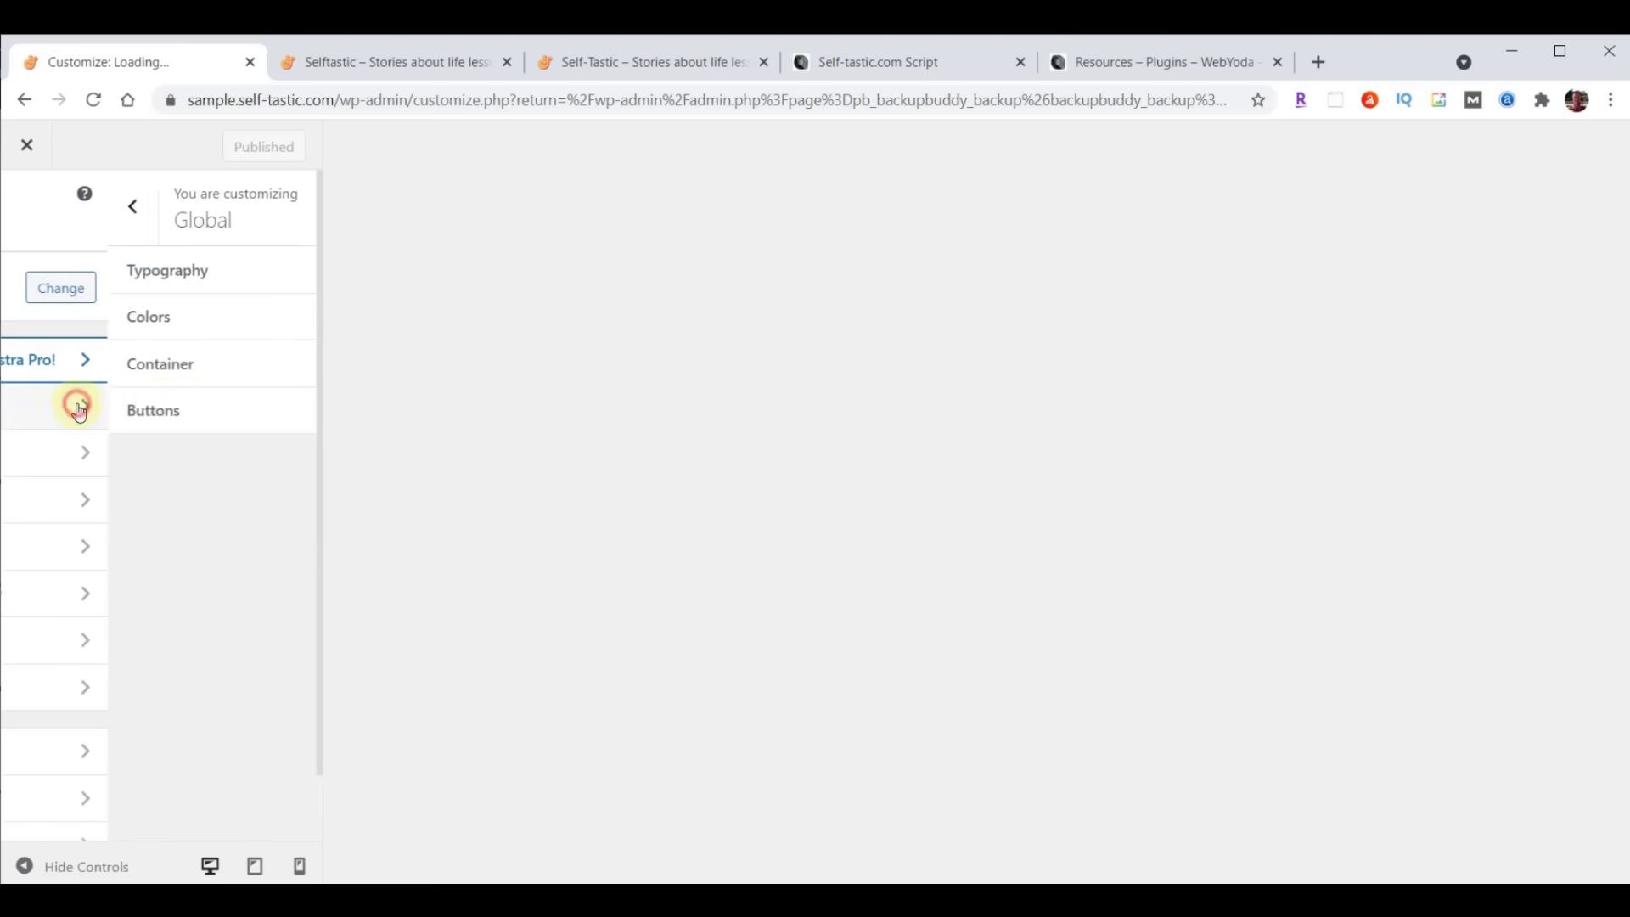
click(77, 317)
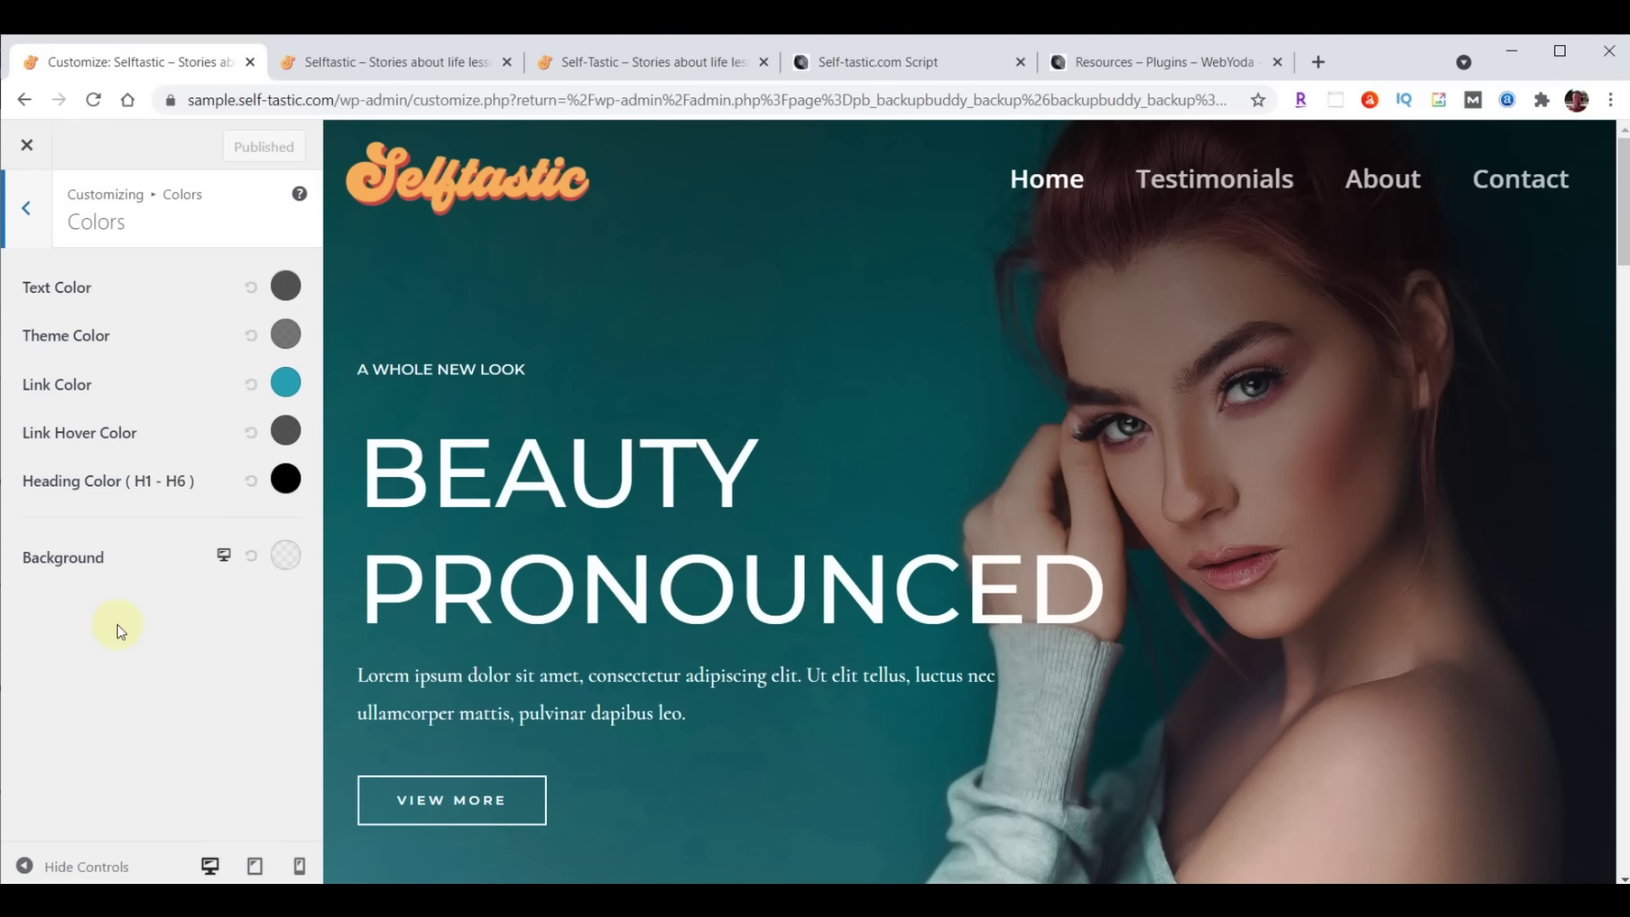
click(288, 562)
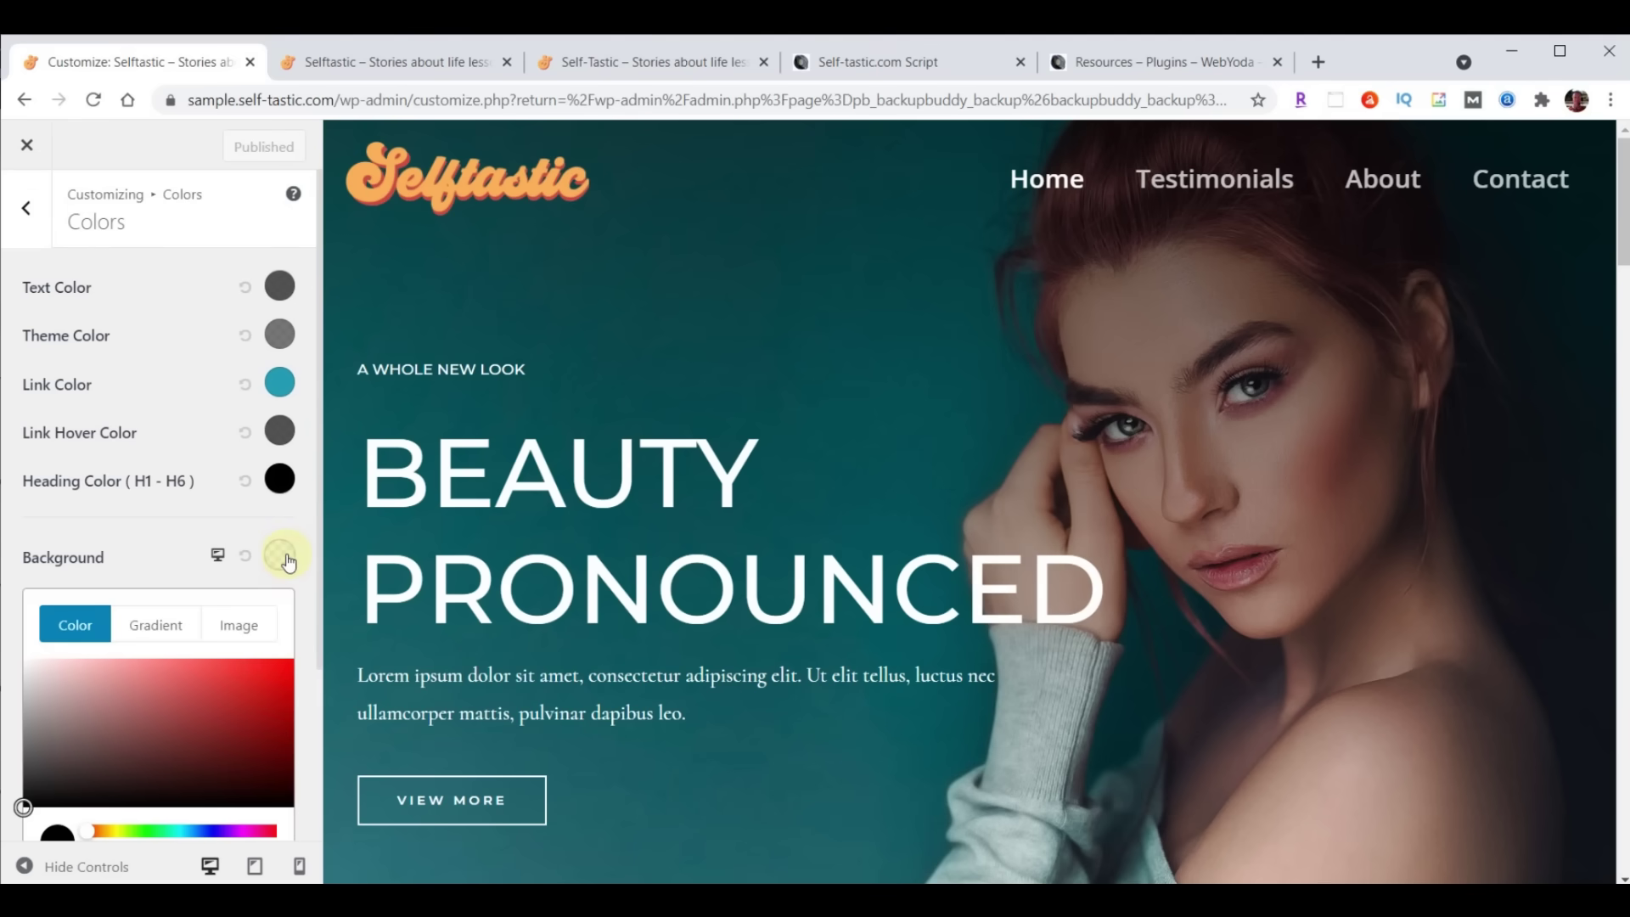
scroll(216, 598, down, 3)
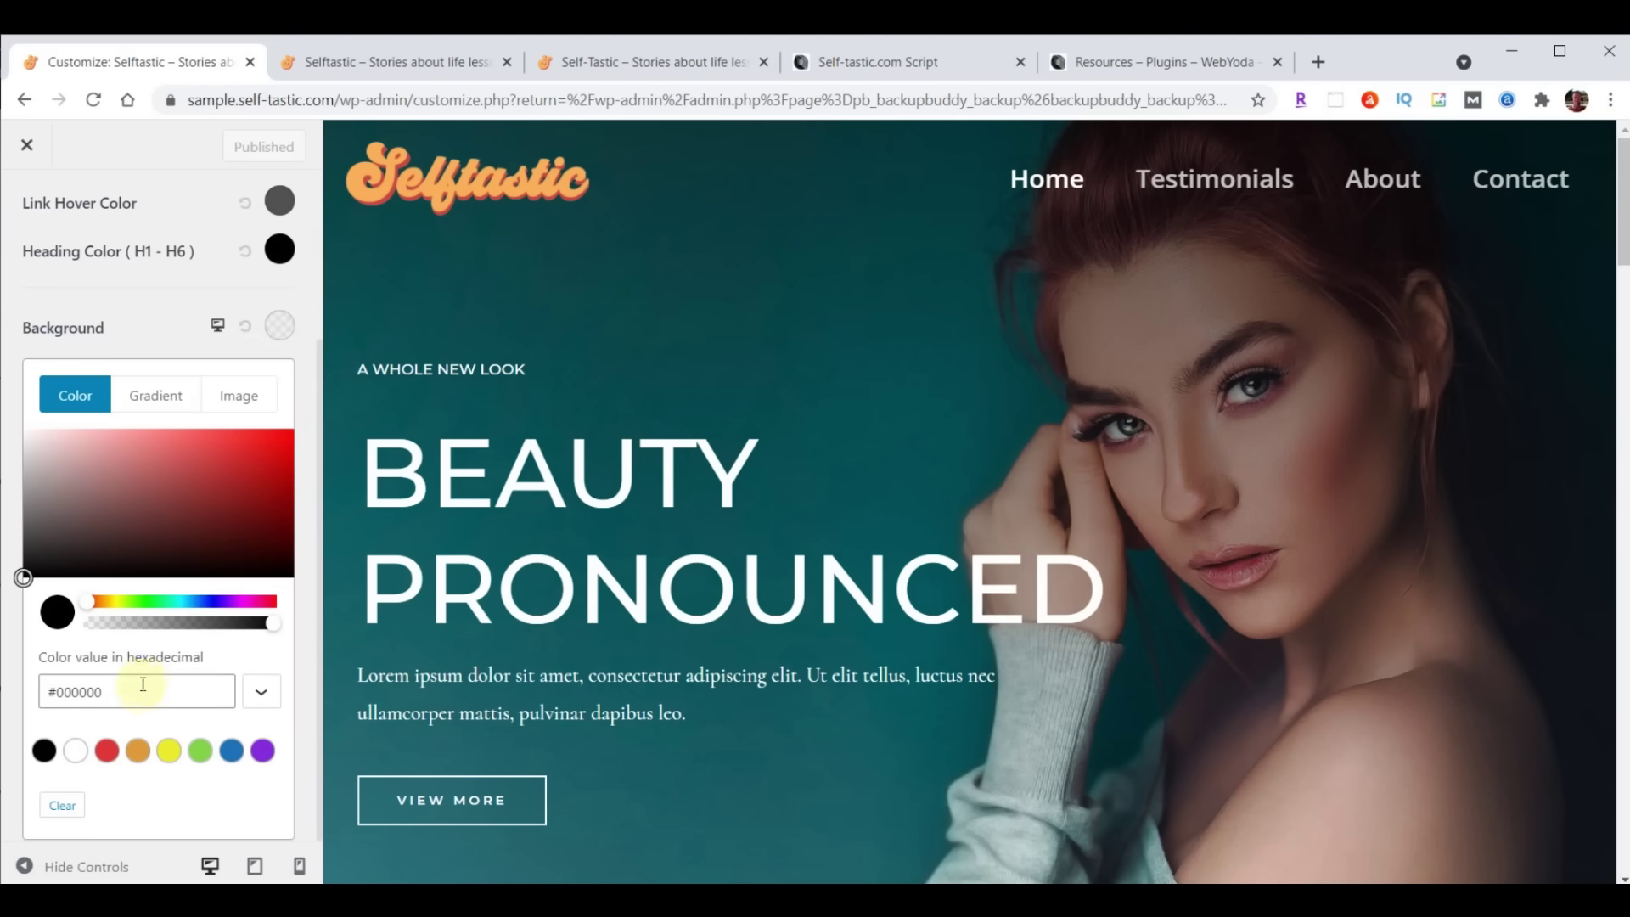
drag(45, 692, 133, 691)
text(#a8e0d9)
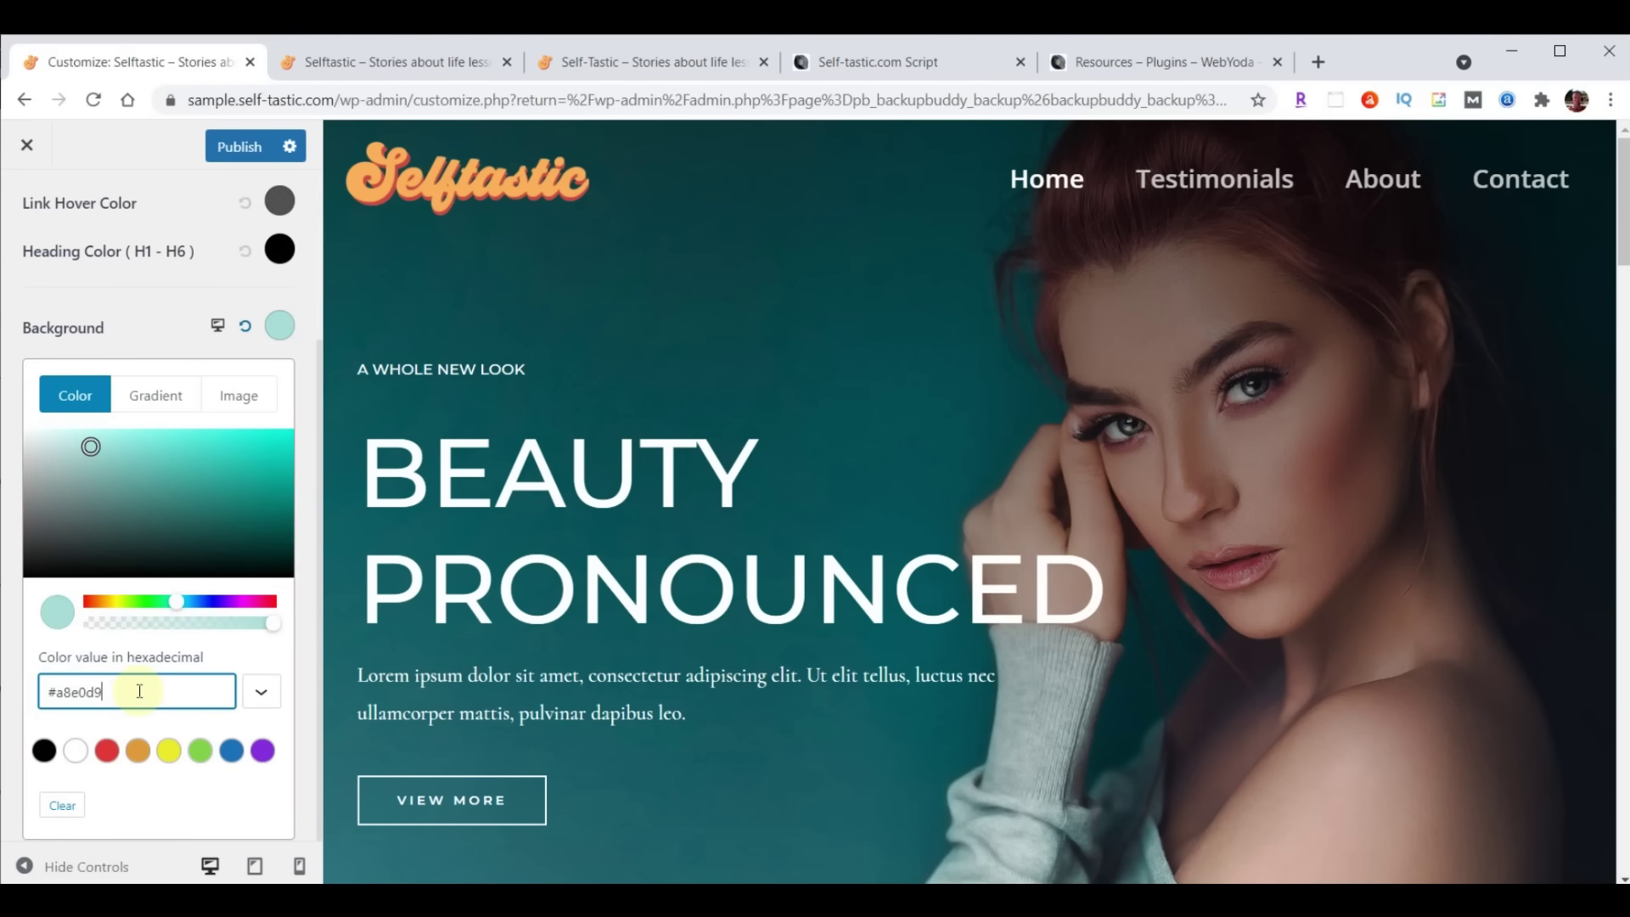
click(868, 66)
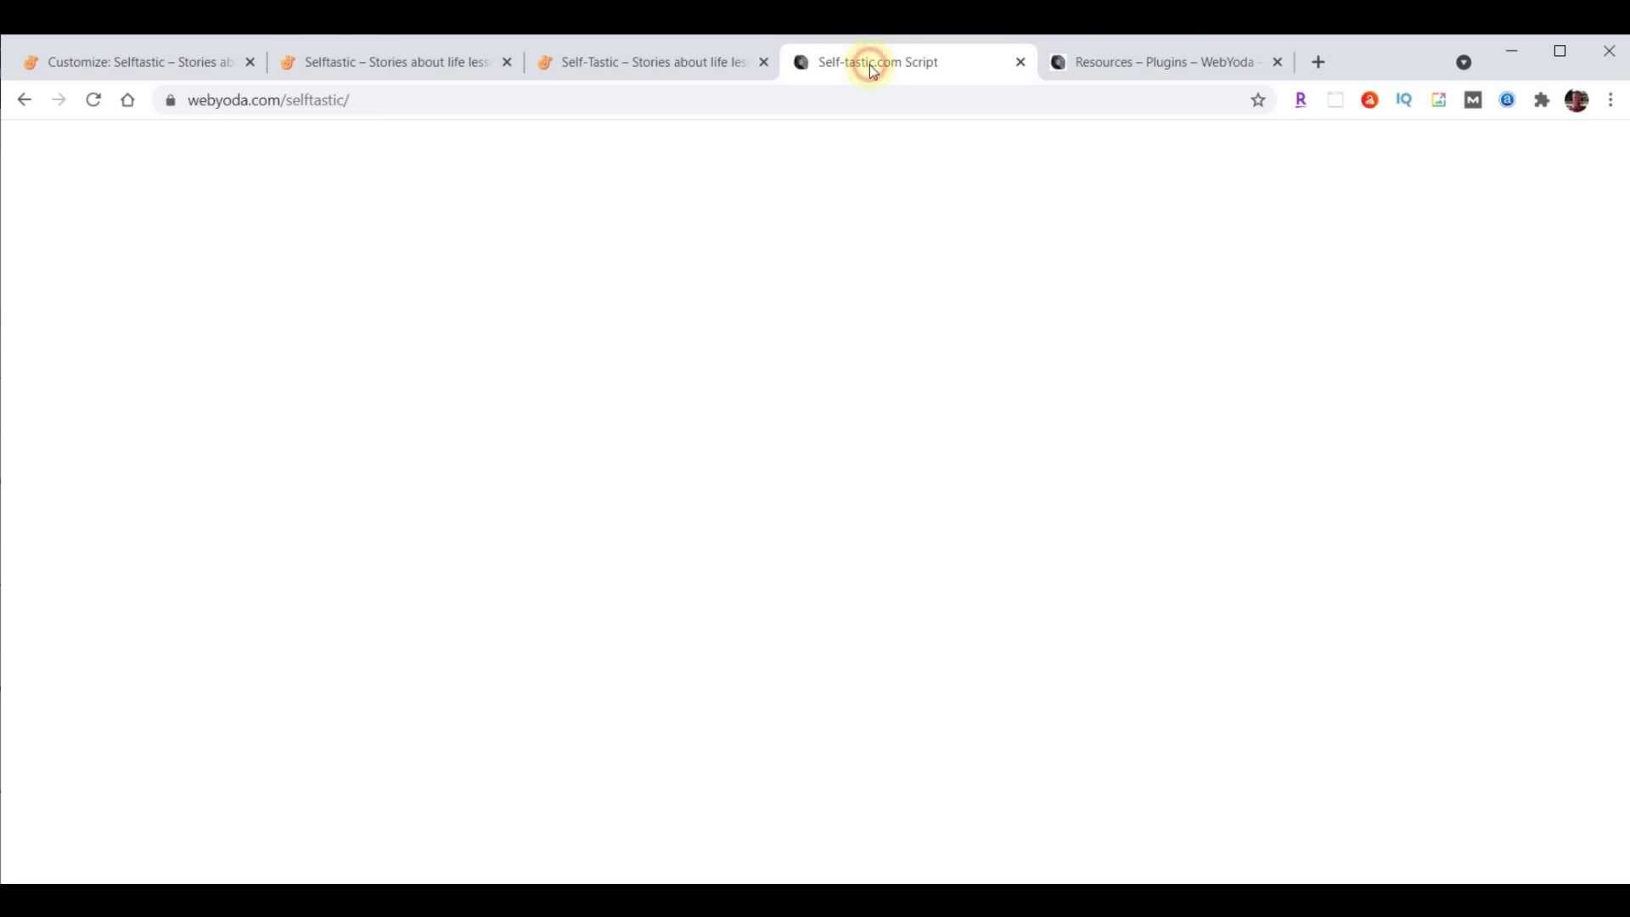
Select the Light Blue hex #A8E0D9 in the script's SELFTASTIC COLORS list, then publish the Customizer
scroll(1528, 582, up, 20)
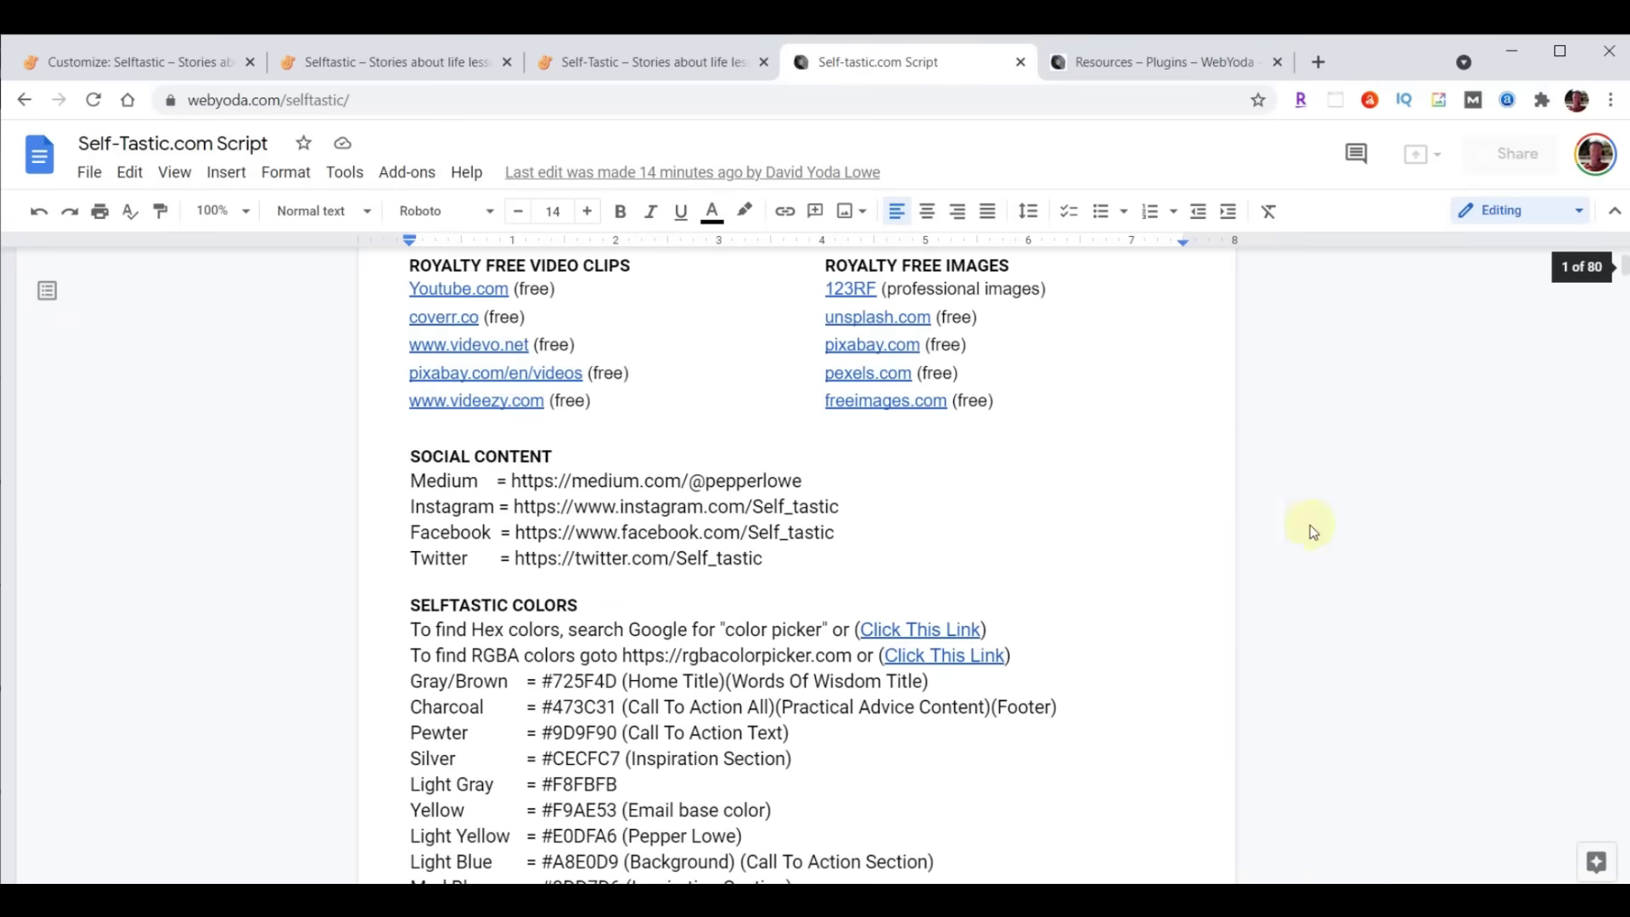
scroll(891, 564, down, 2)
scroll(899, 549, up, 3)
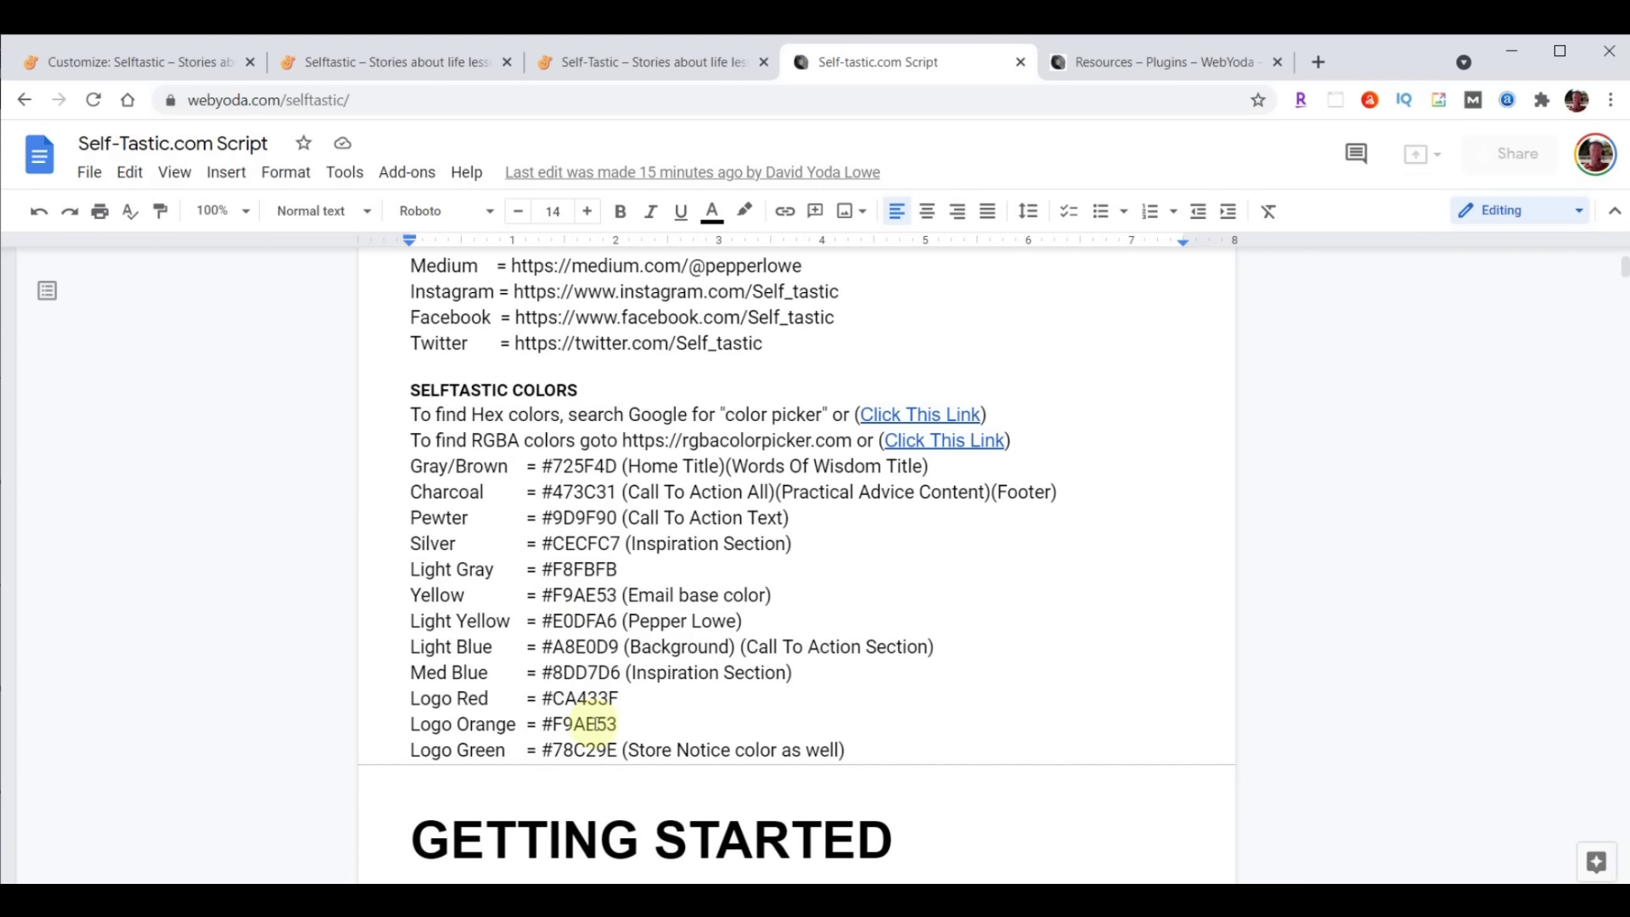
drag(410, 647, 1054, 652)
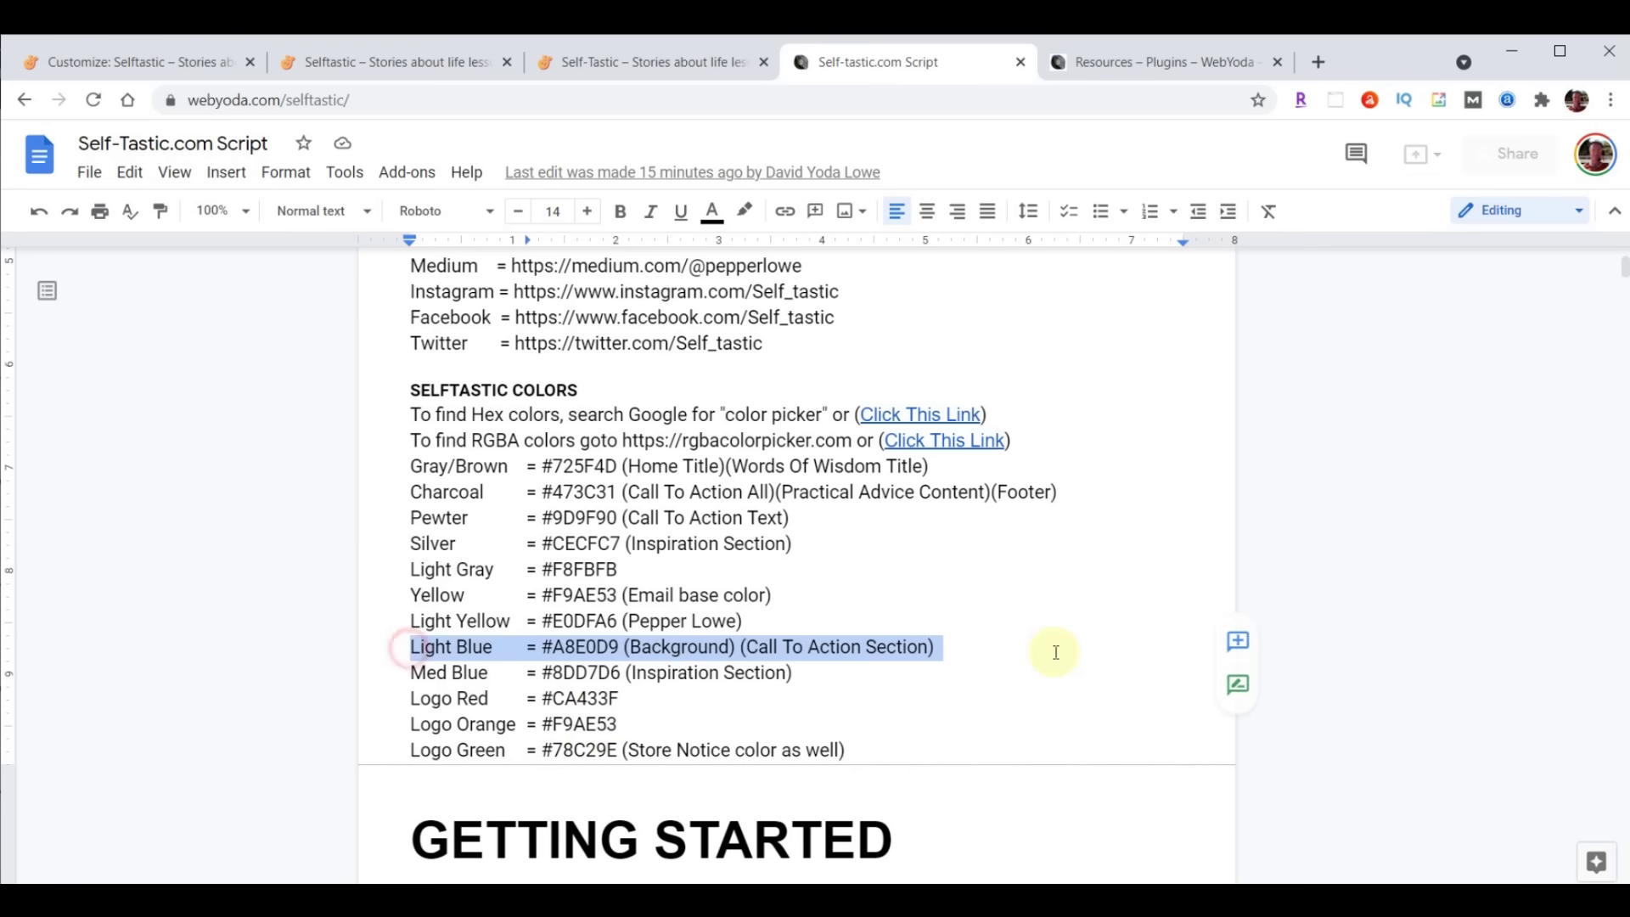
click(546, 647)
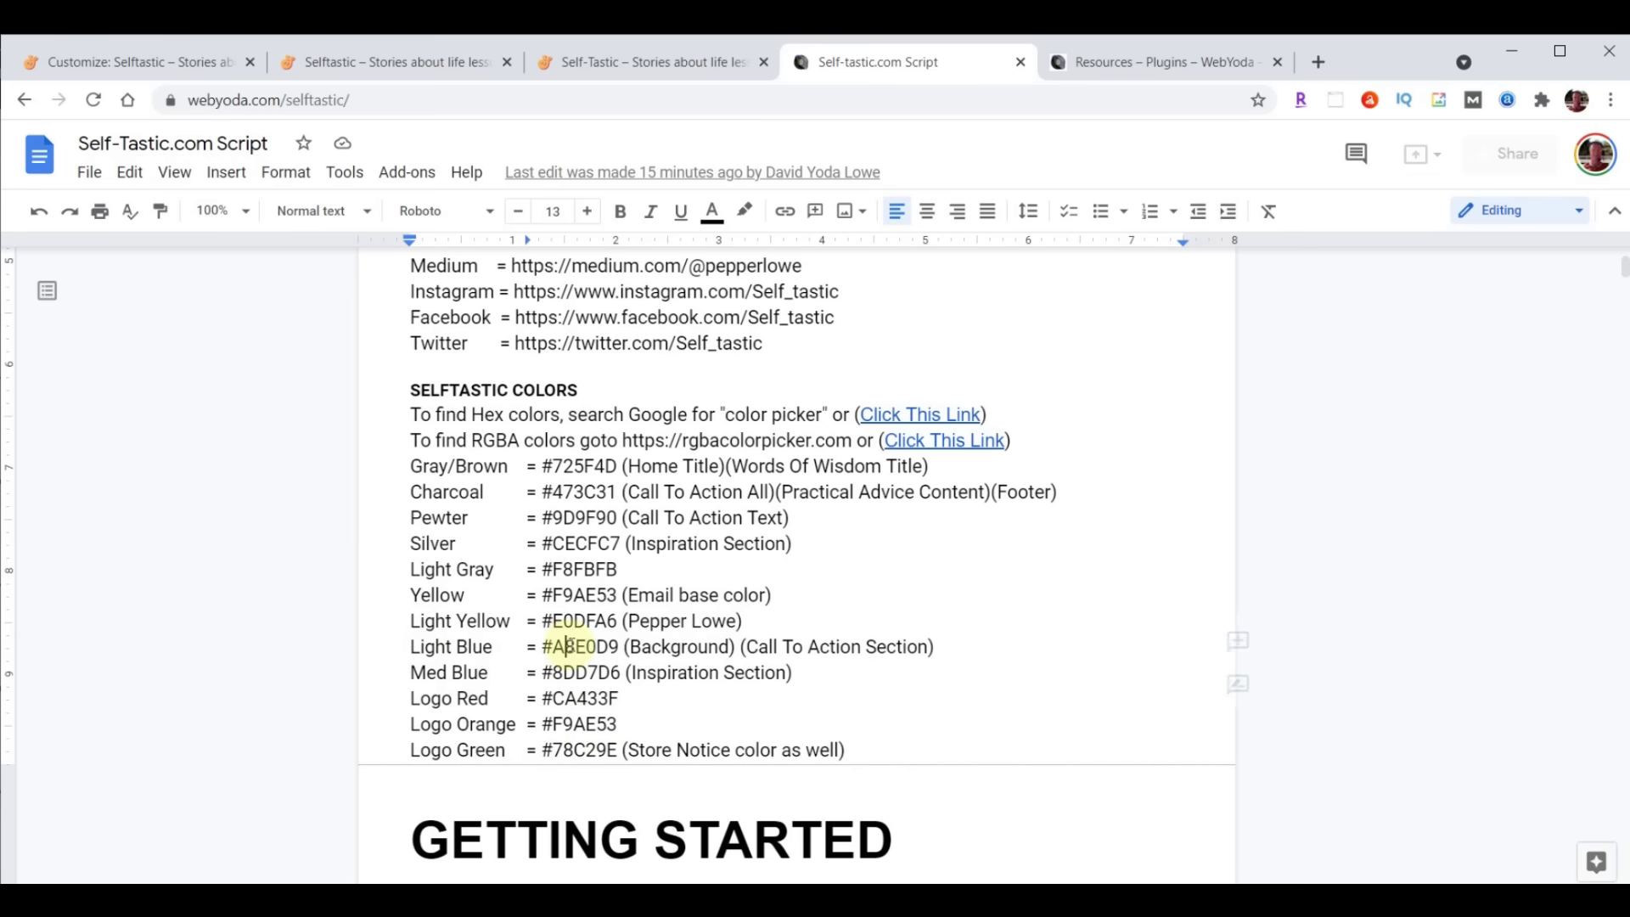
double_click(546, 647)
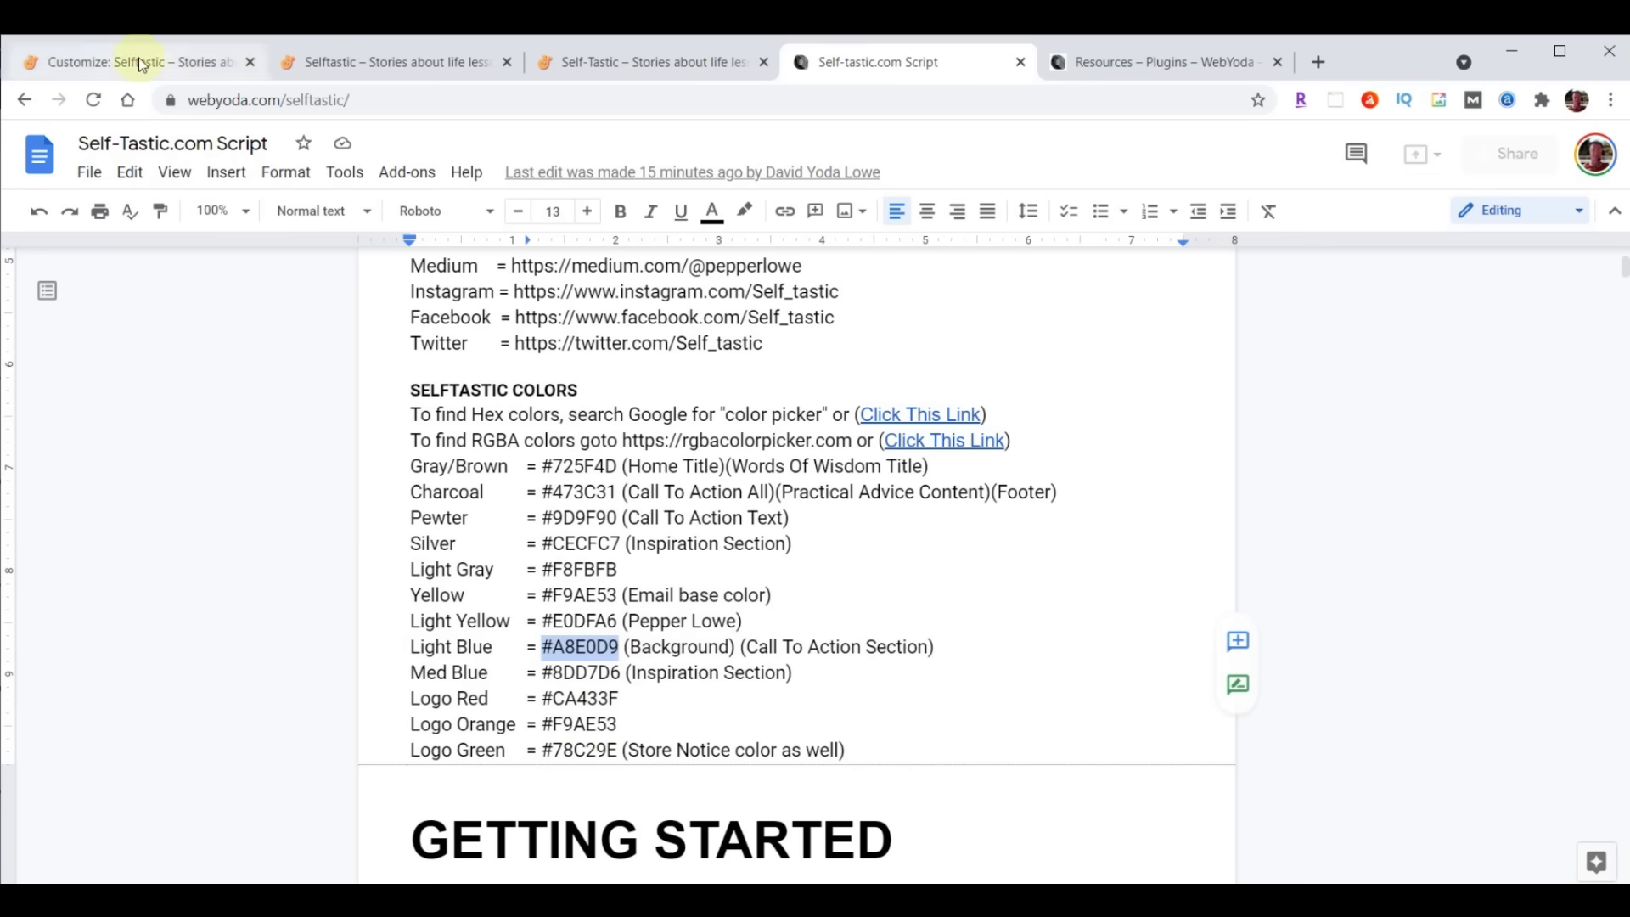
click(140, 64)
click(239, 151)
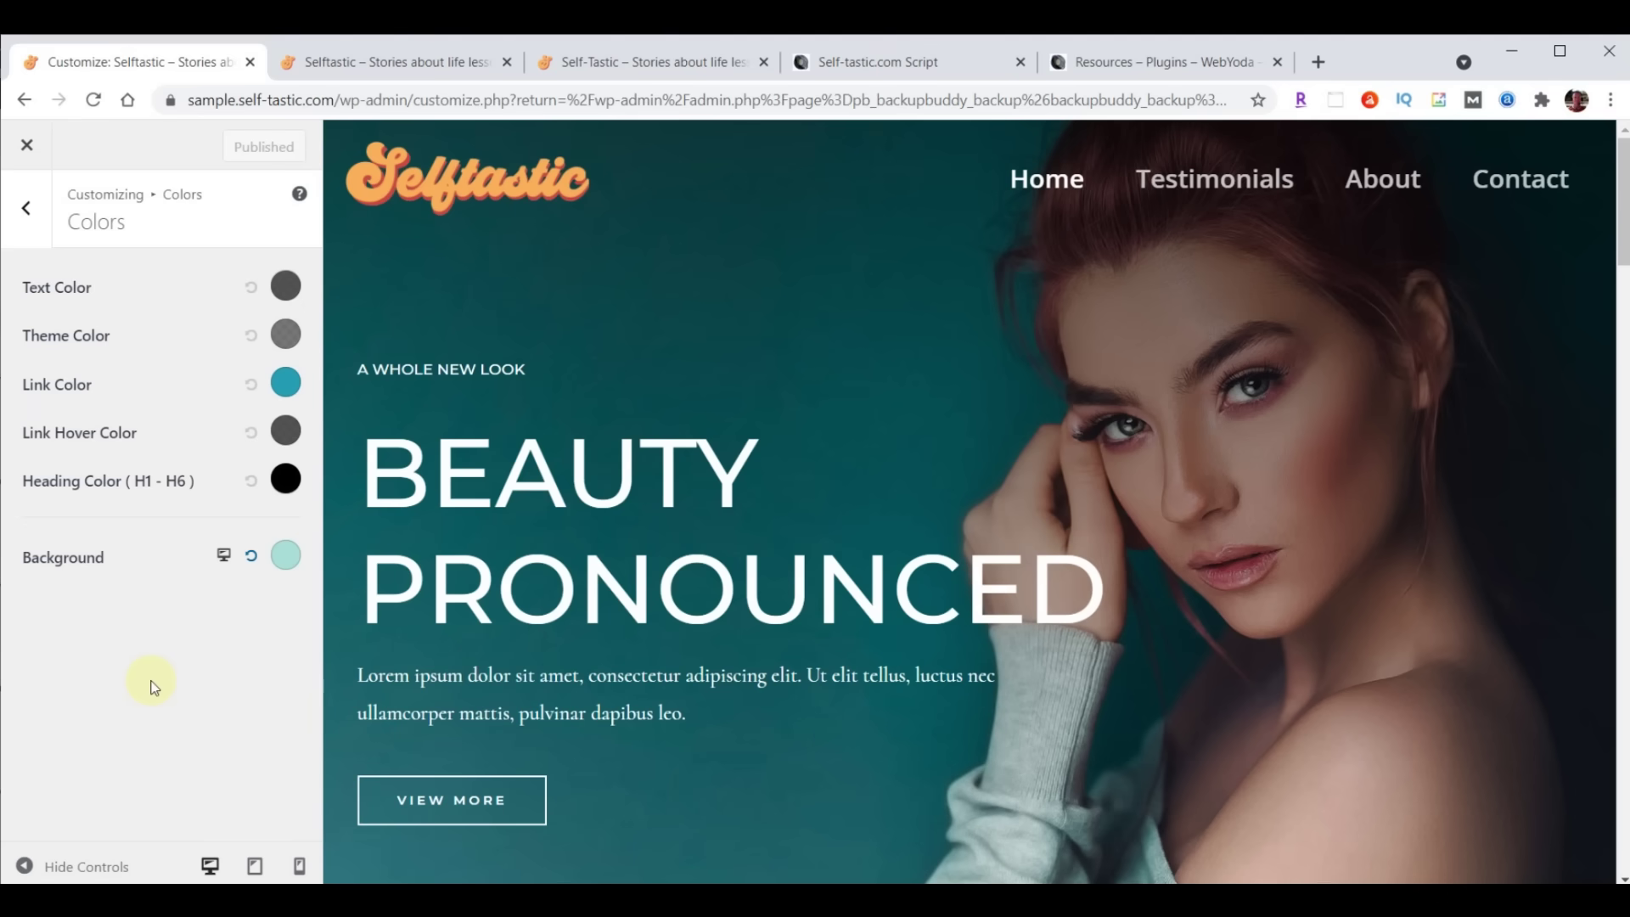
Close the Customizer and view the sample site's Testimonials page
click(28, 148)
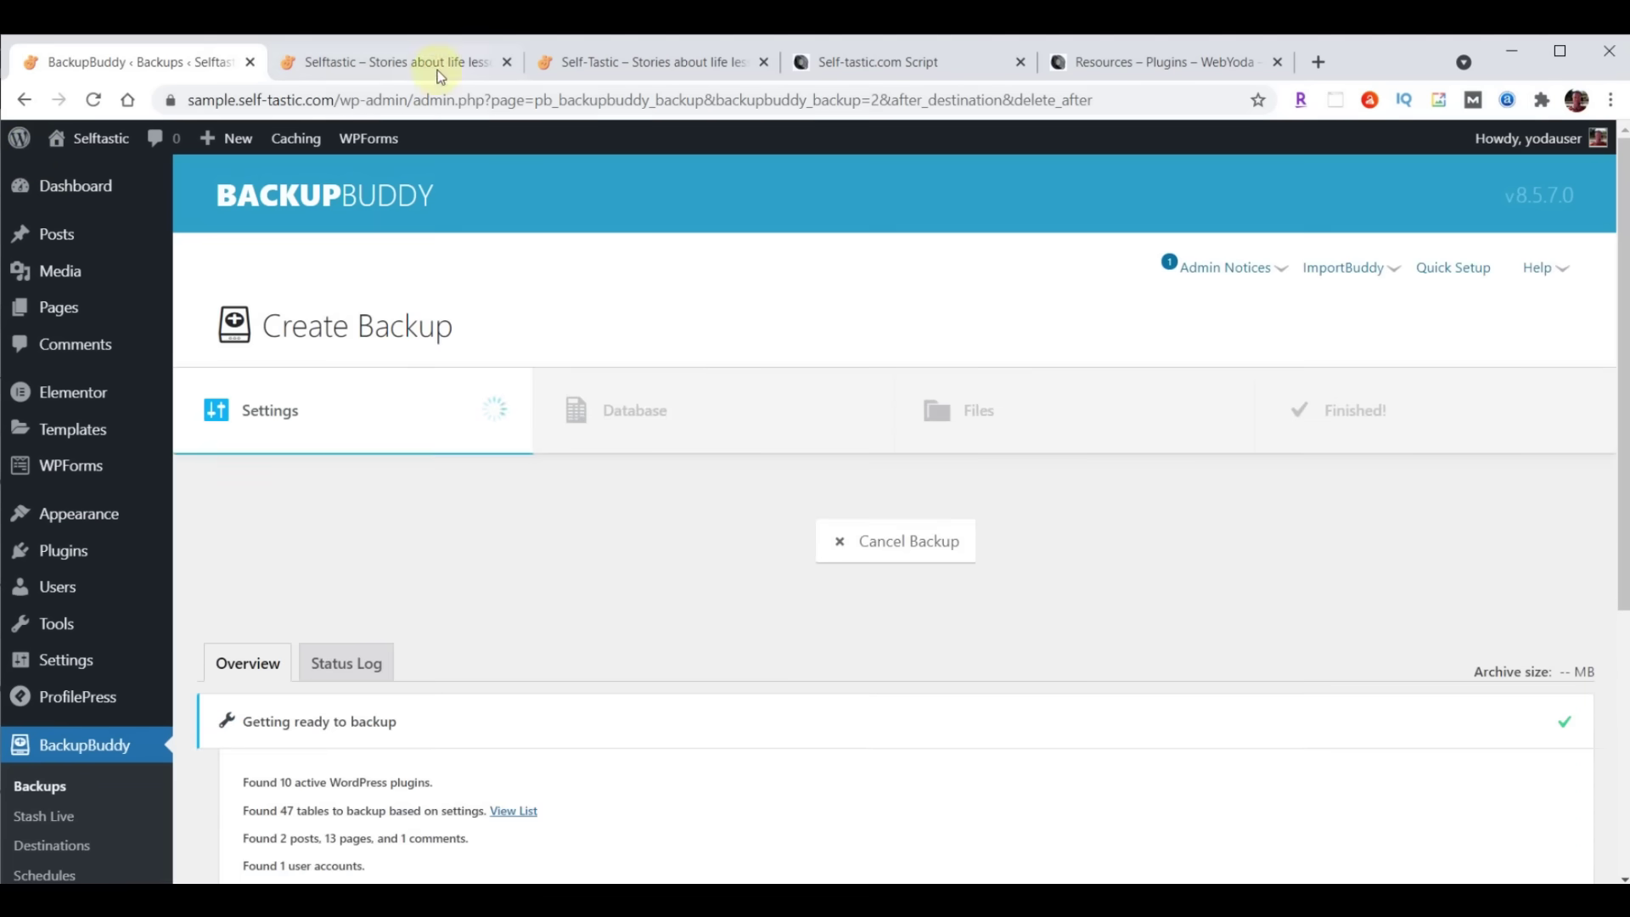
click(424, 65)
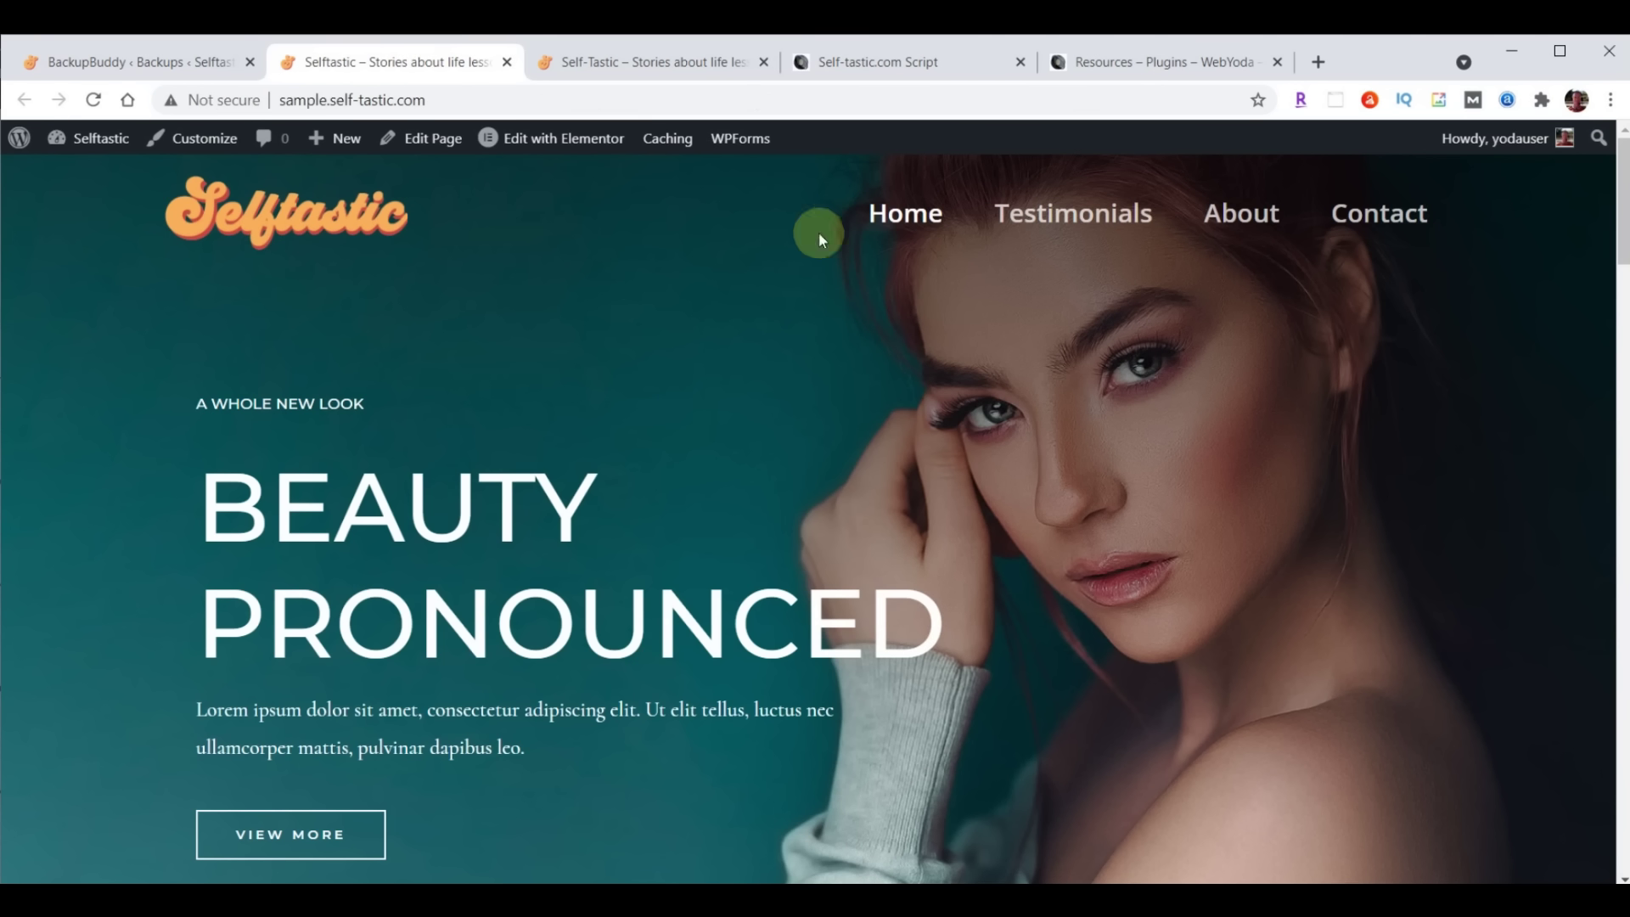
click(1061, 222)
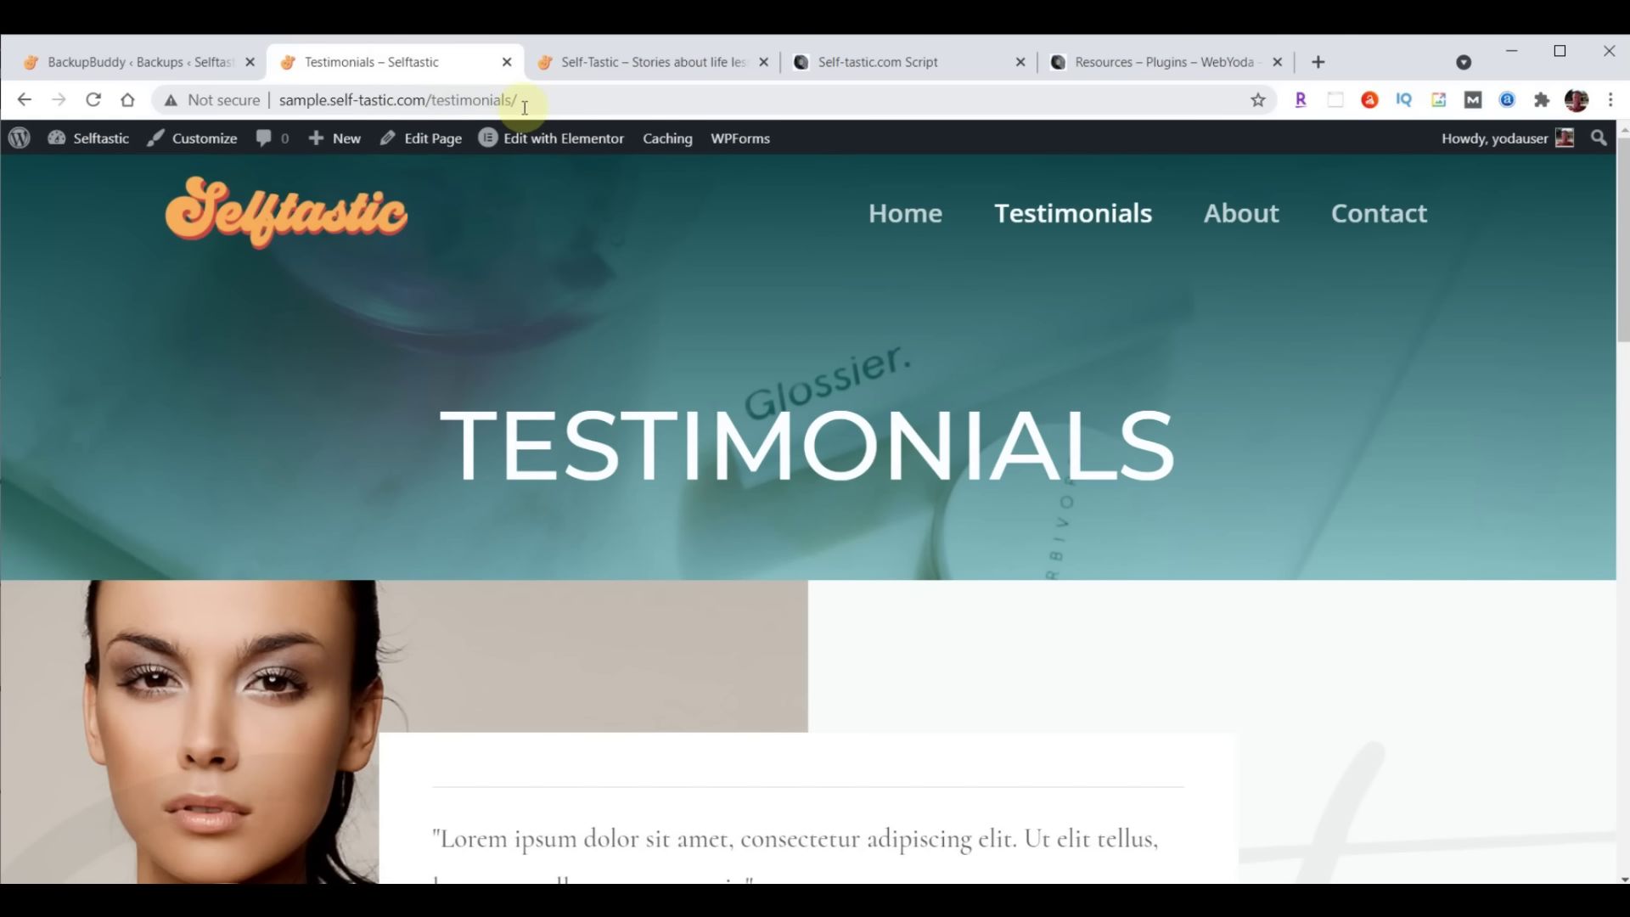
click(89, 61)
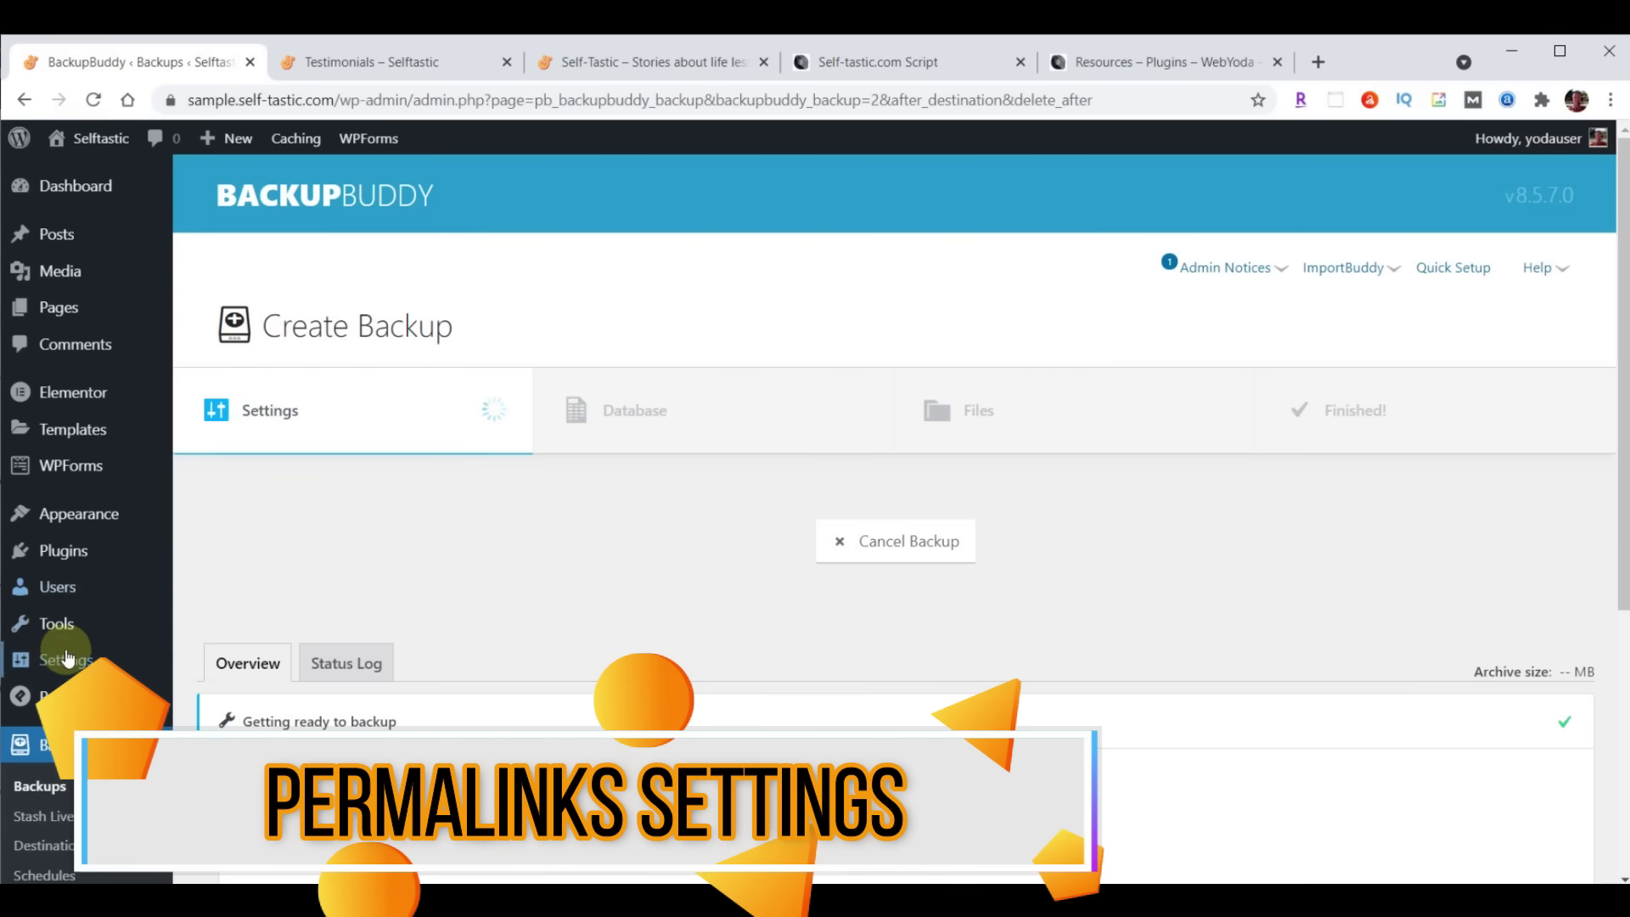
Set the permalink structure to Post name and save the changes
click(62, 662)
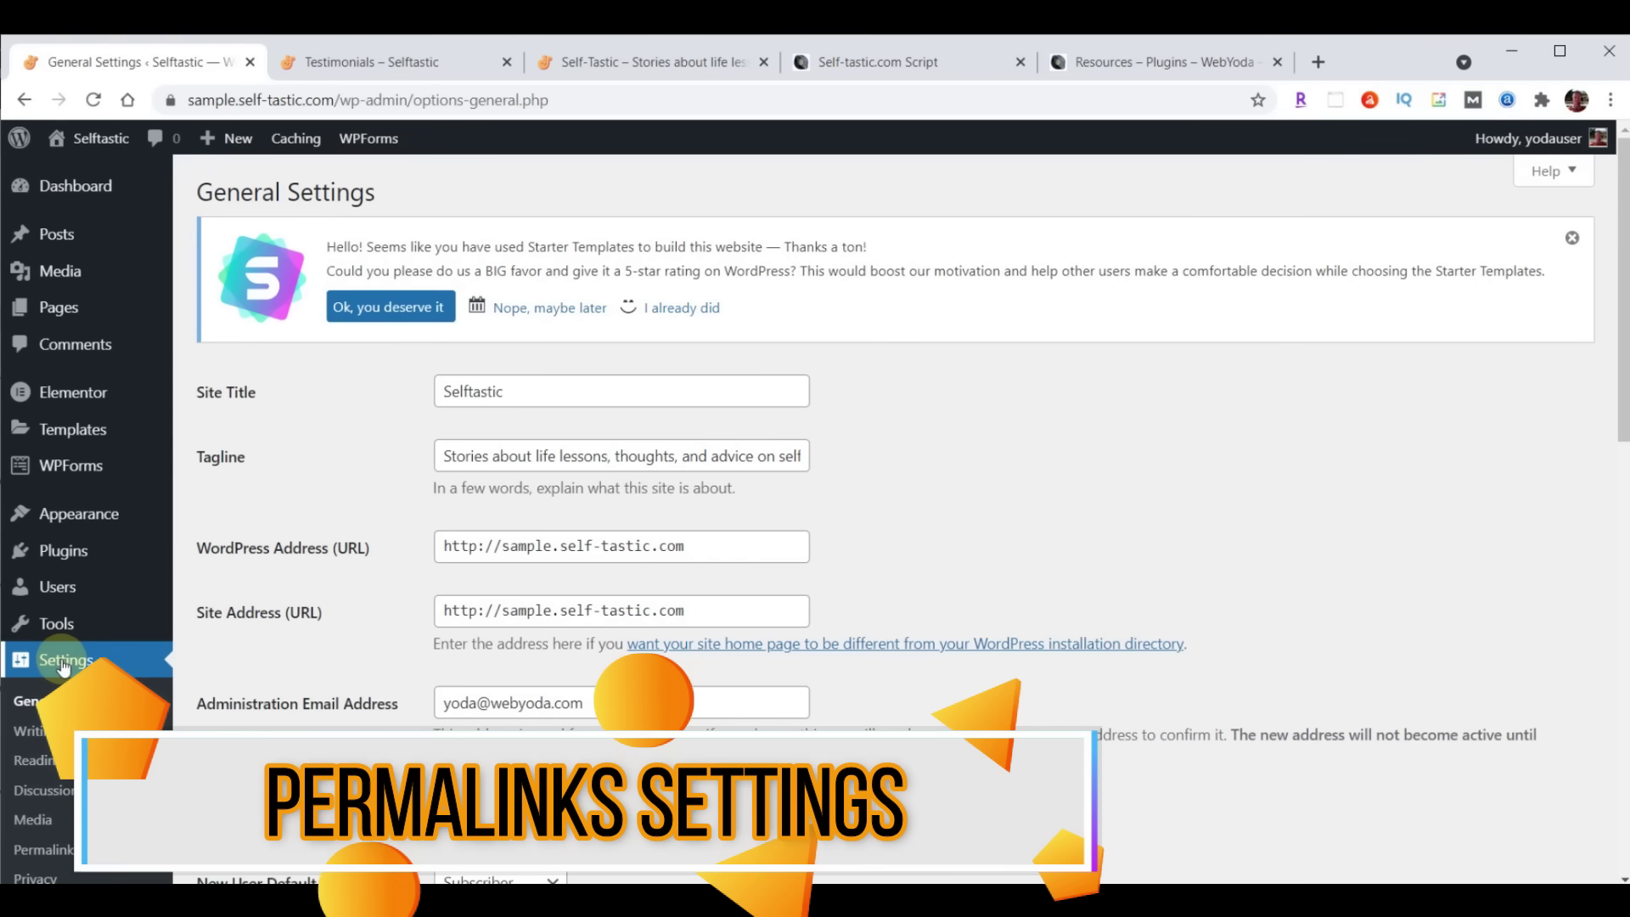
click(49, 852)
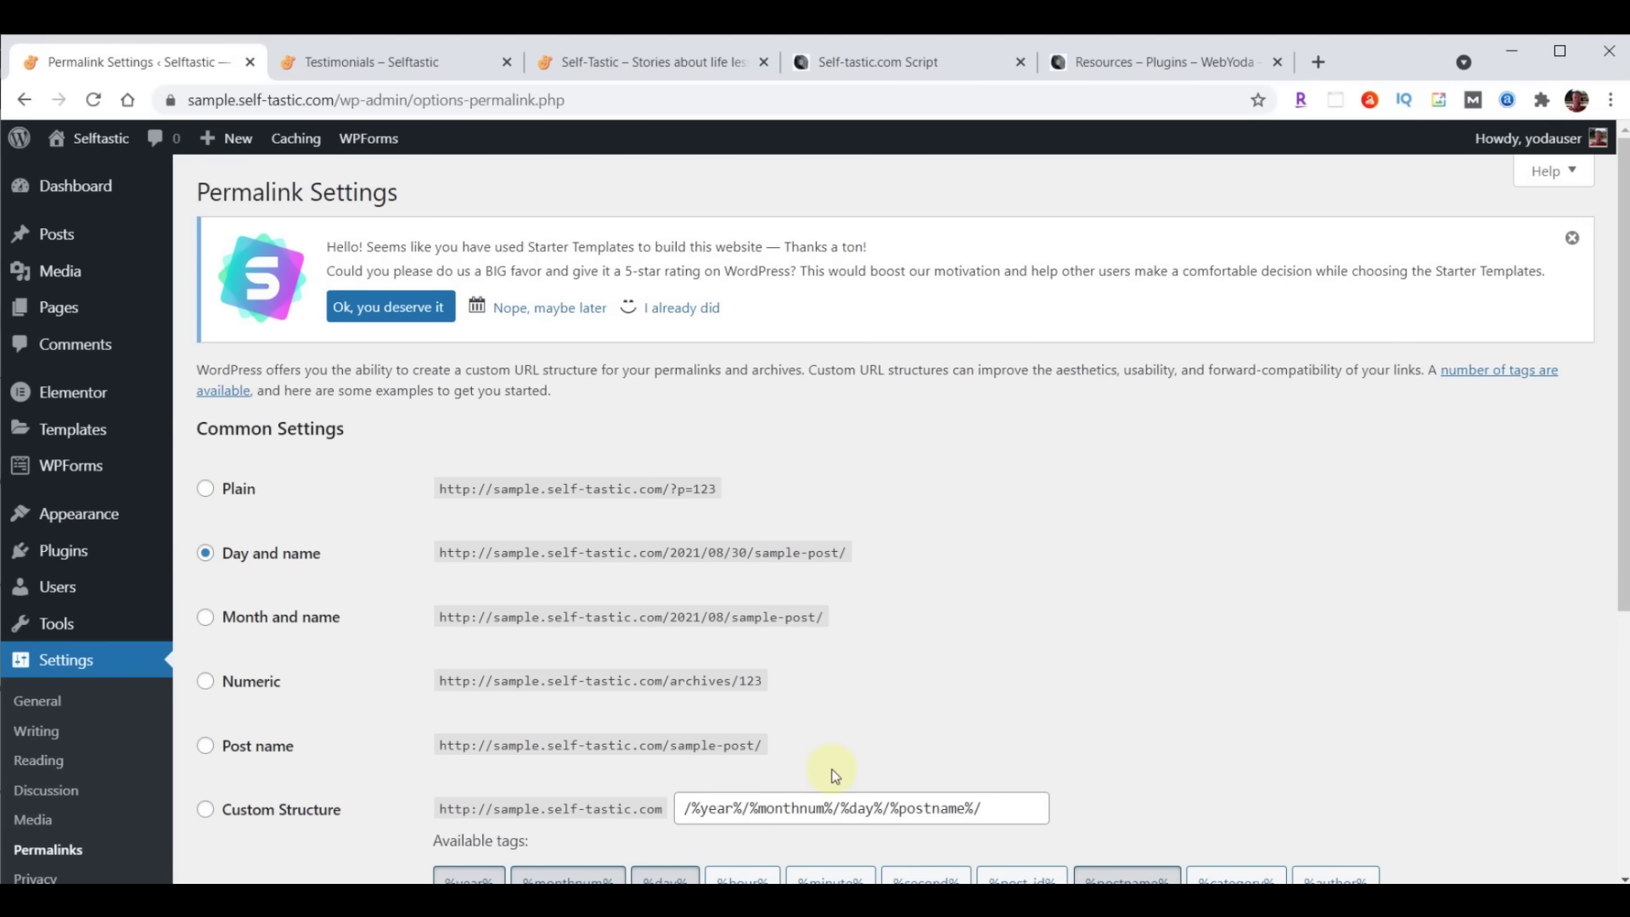
click(853, 748)
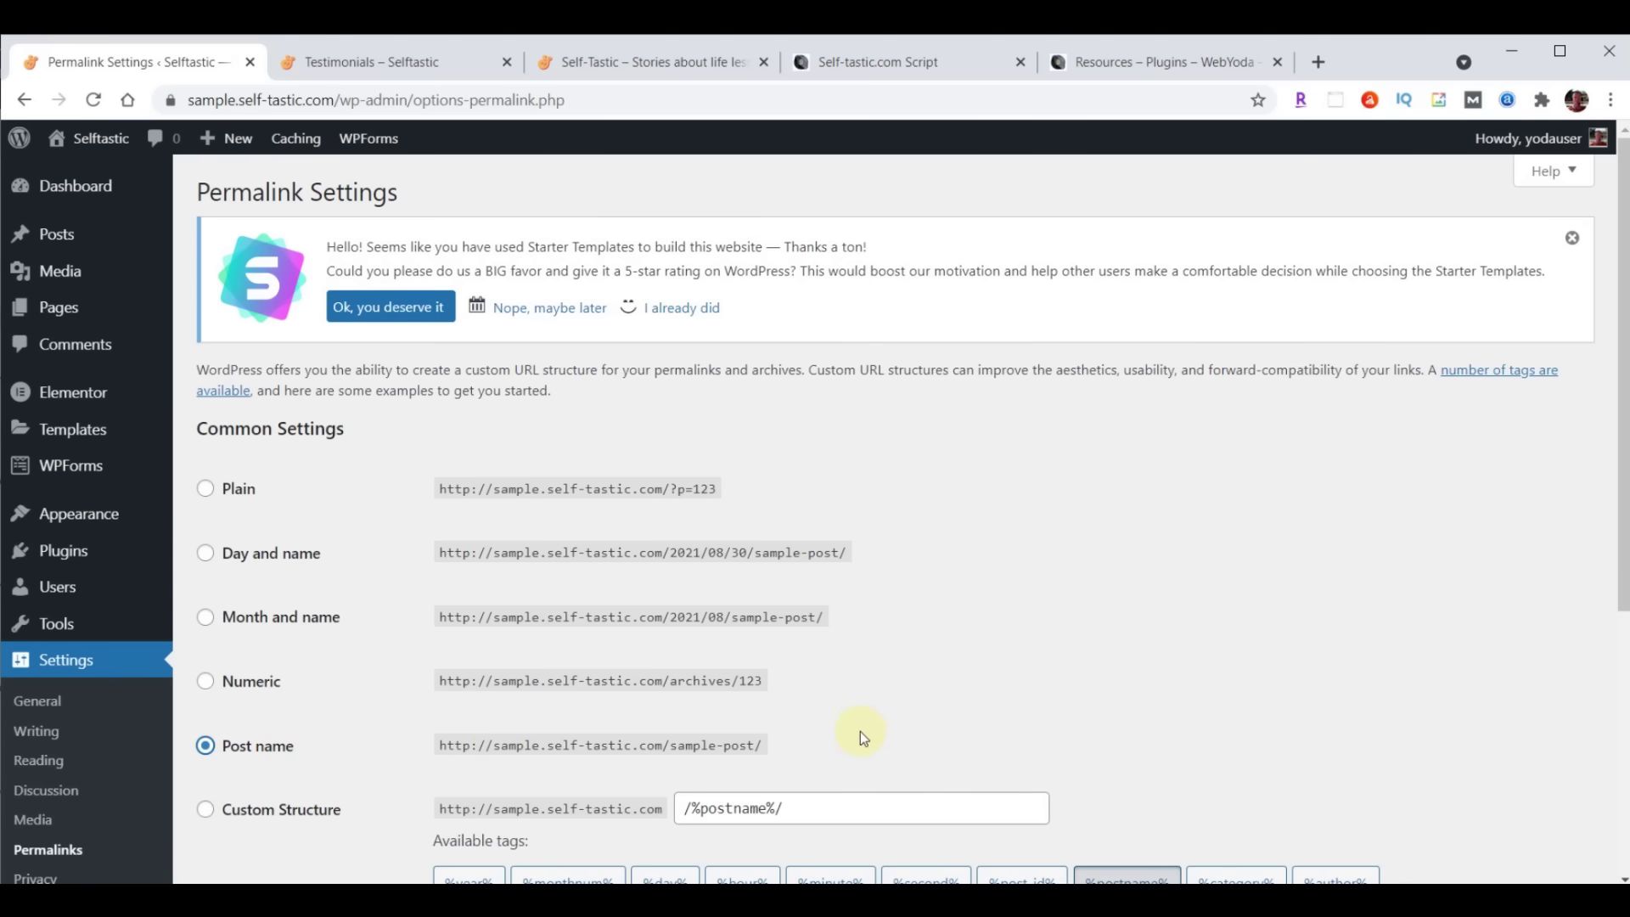
scroll(1073, 484, down, 5)
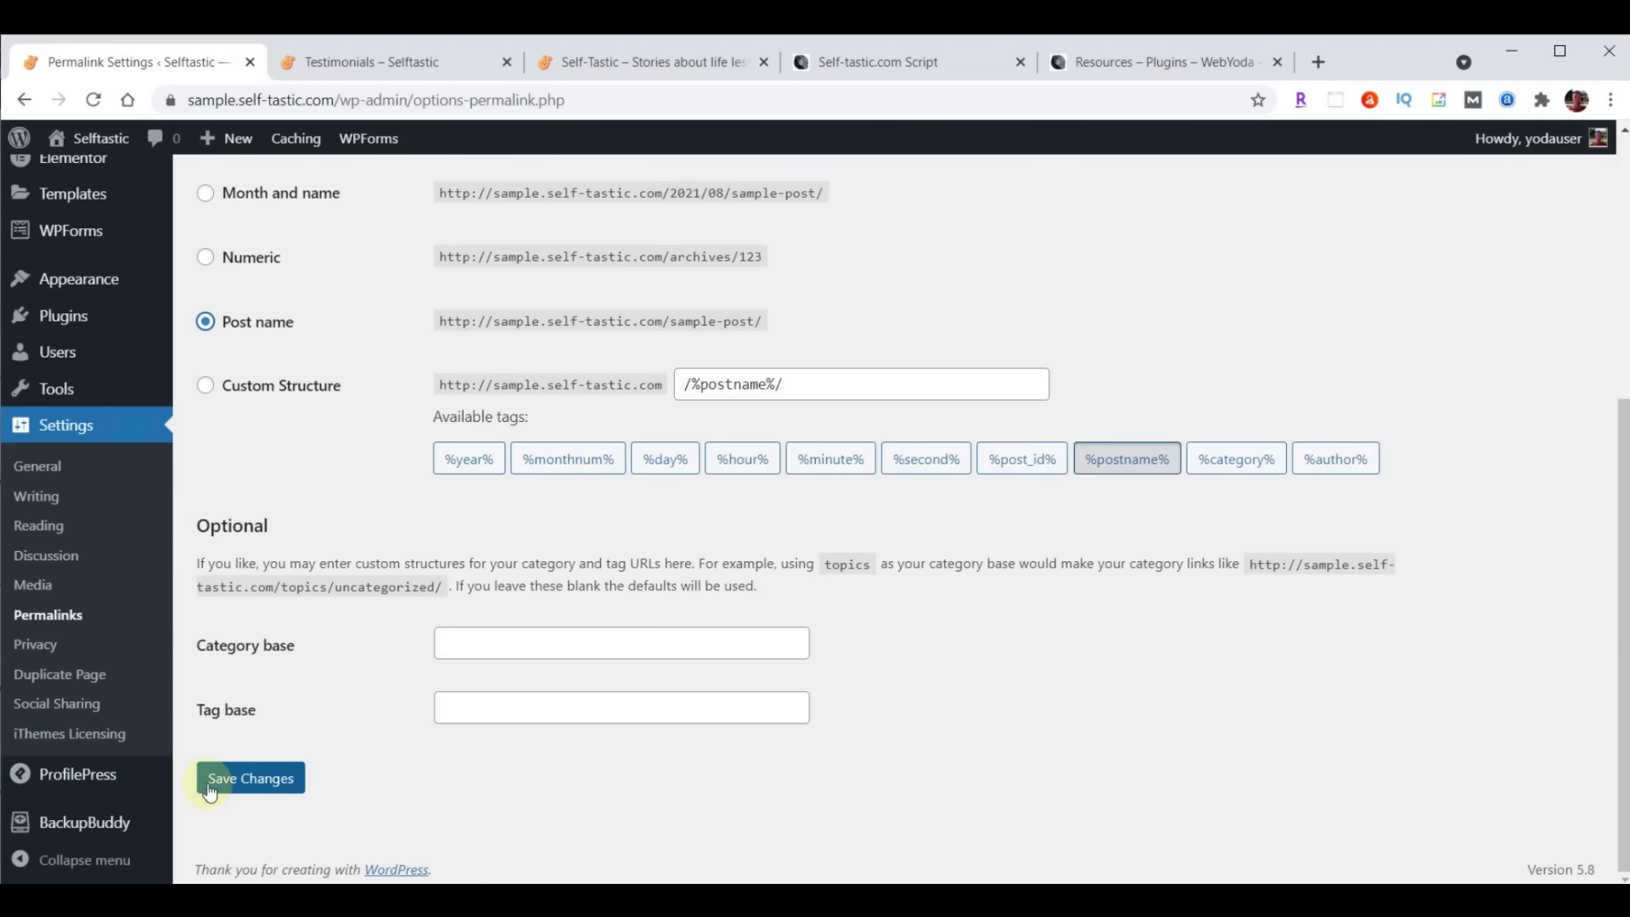
click(223, 777)
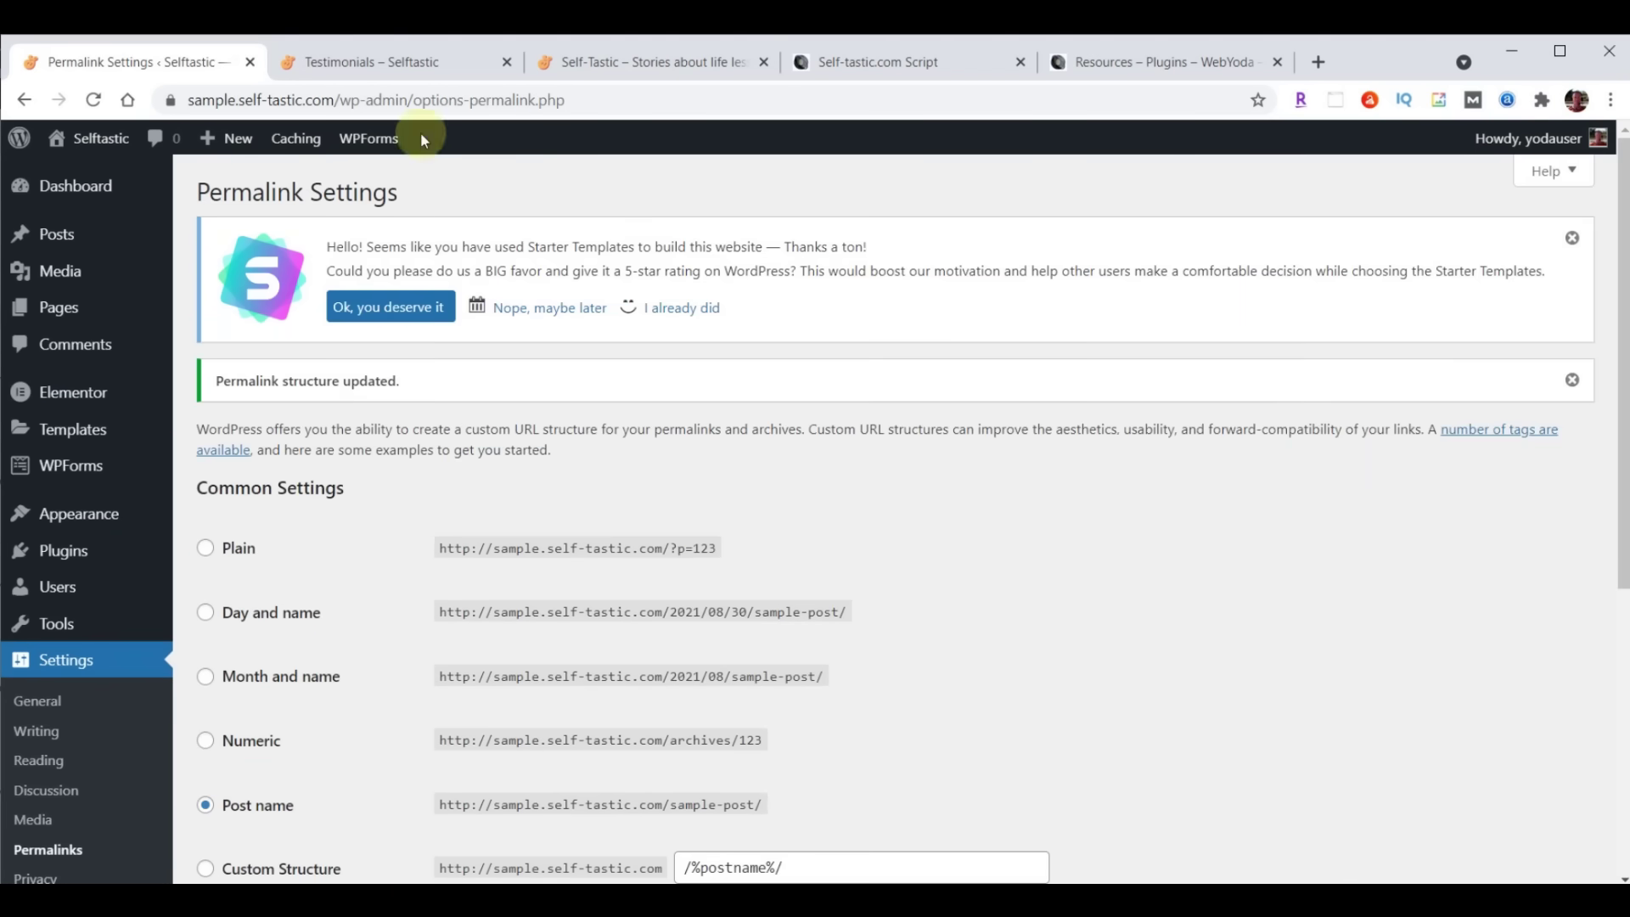
click(358, 63)
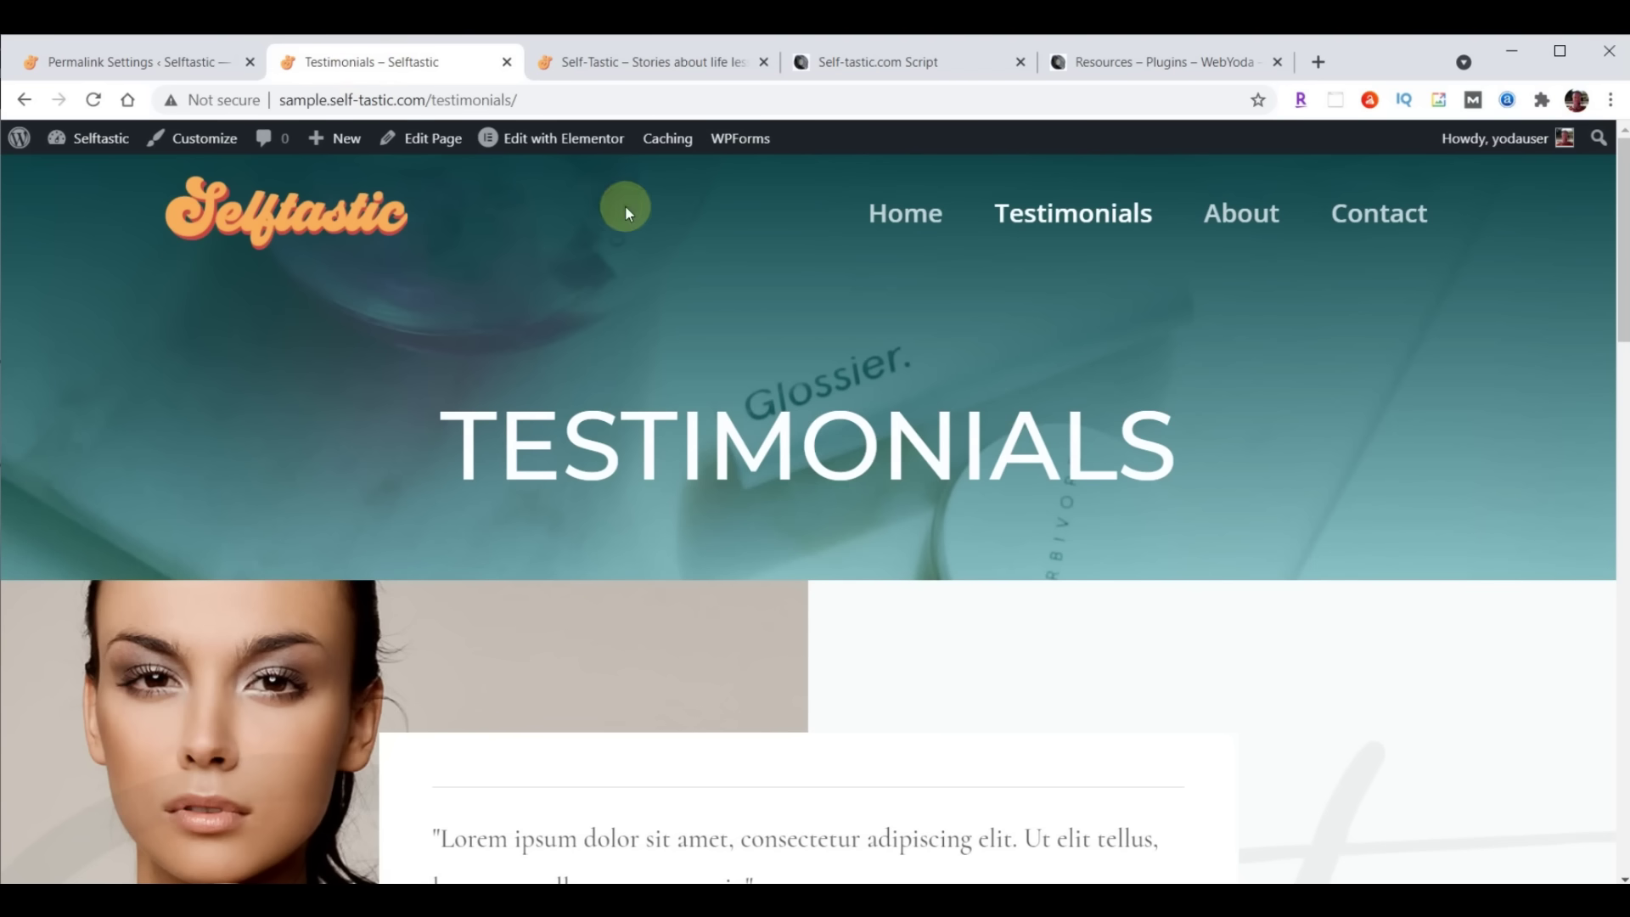
Compare the sample site's home page with the live Self-Tastic home page
click(883, 212)
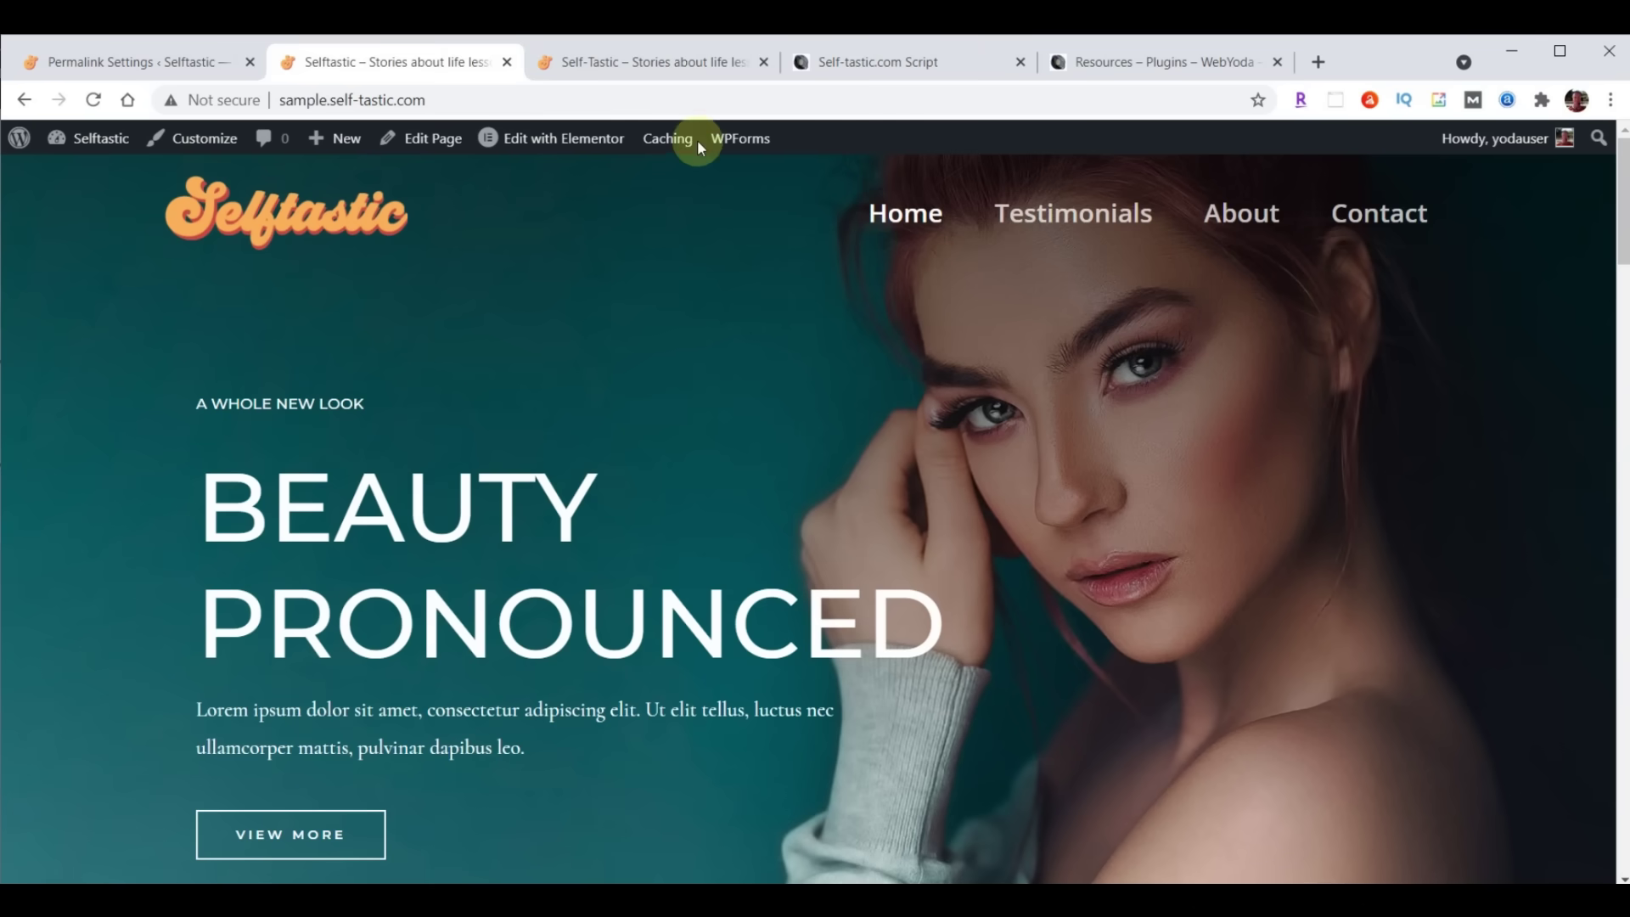
click(654, 62)
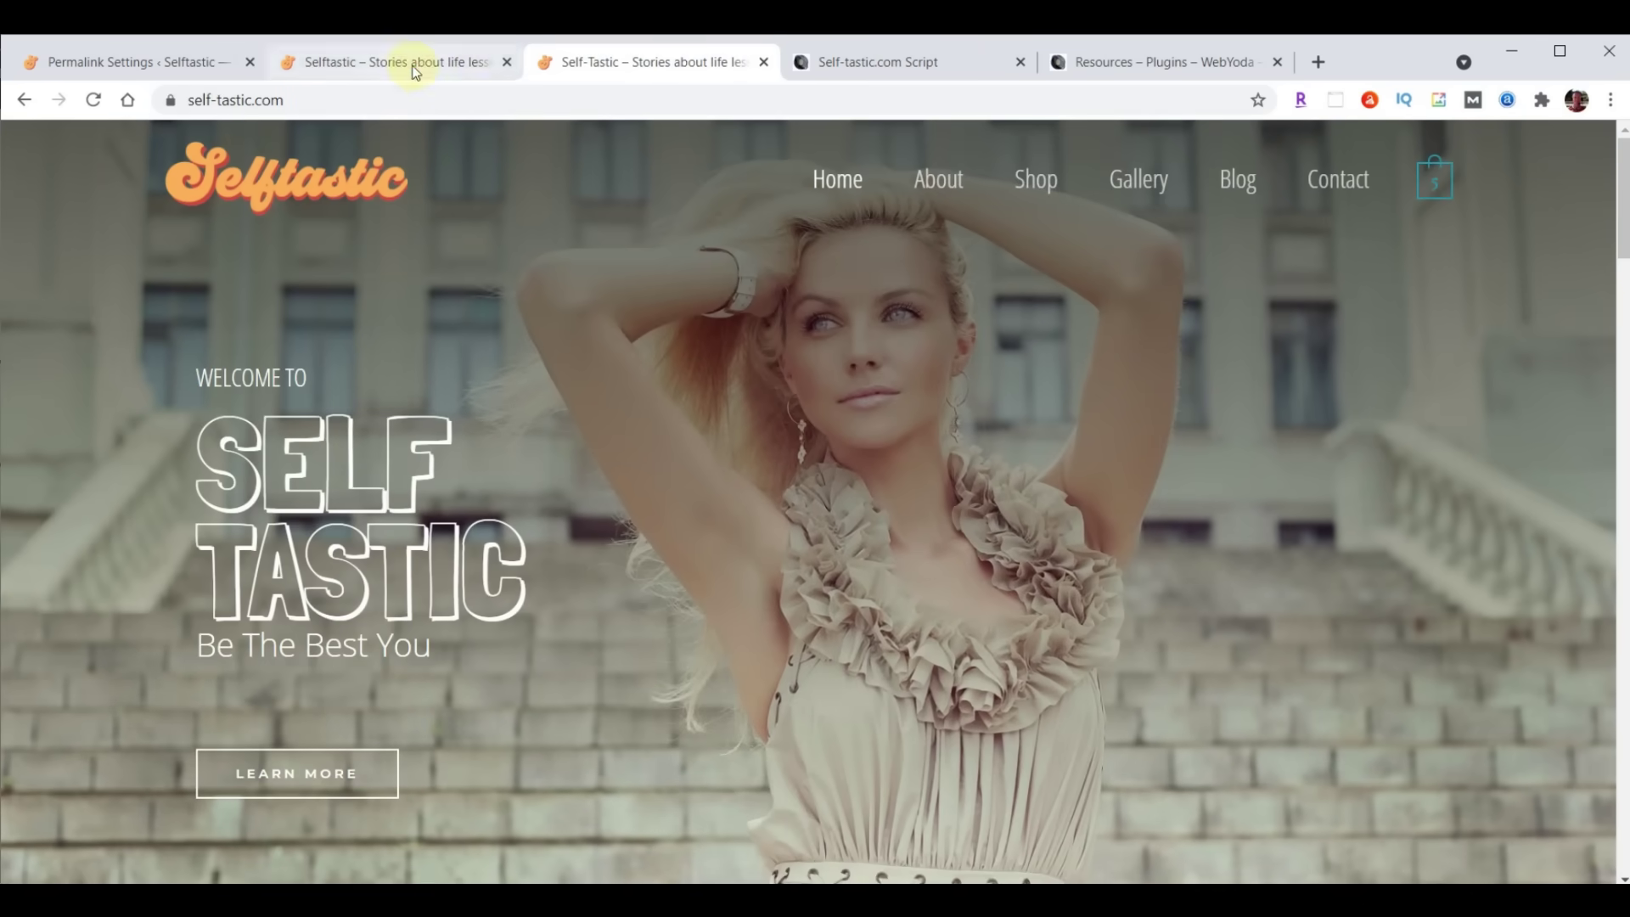
click(412, 62)
click(133, 58)
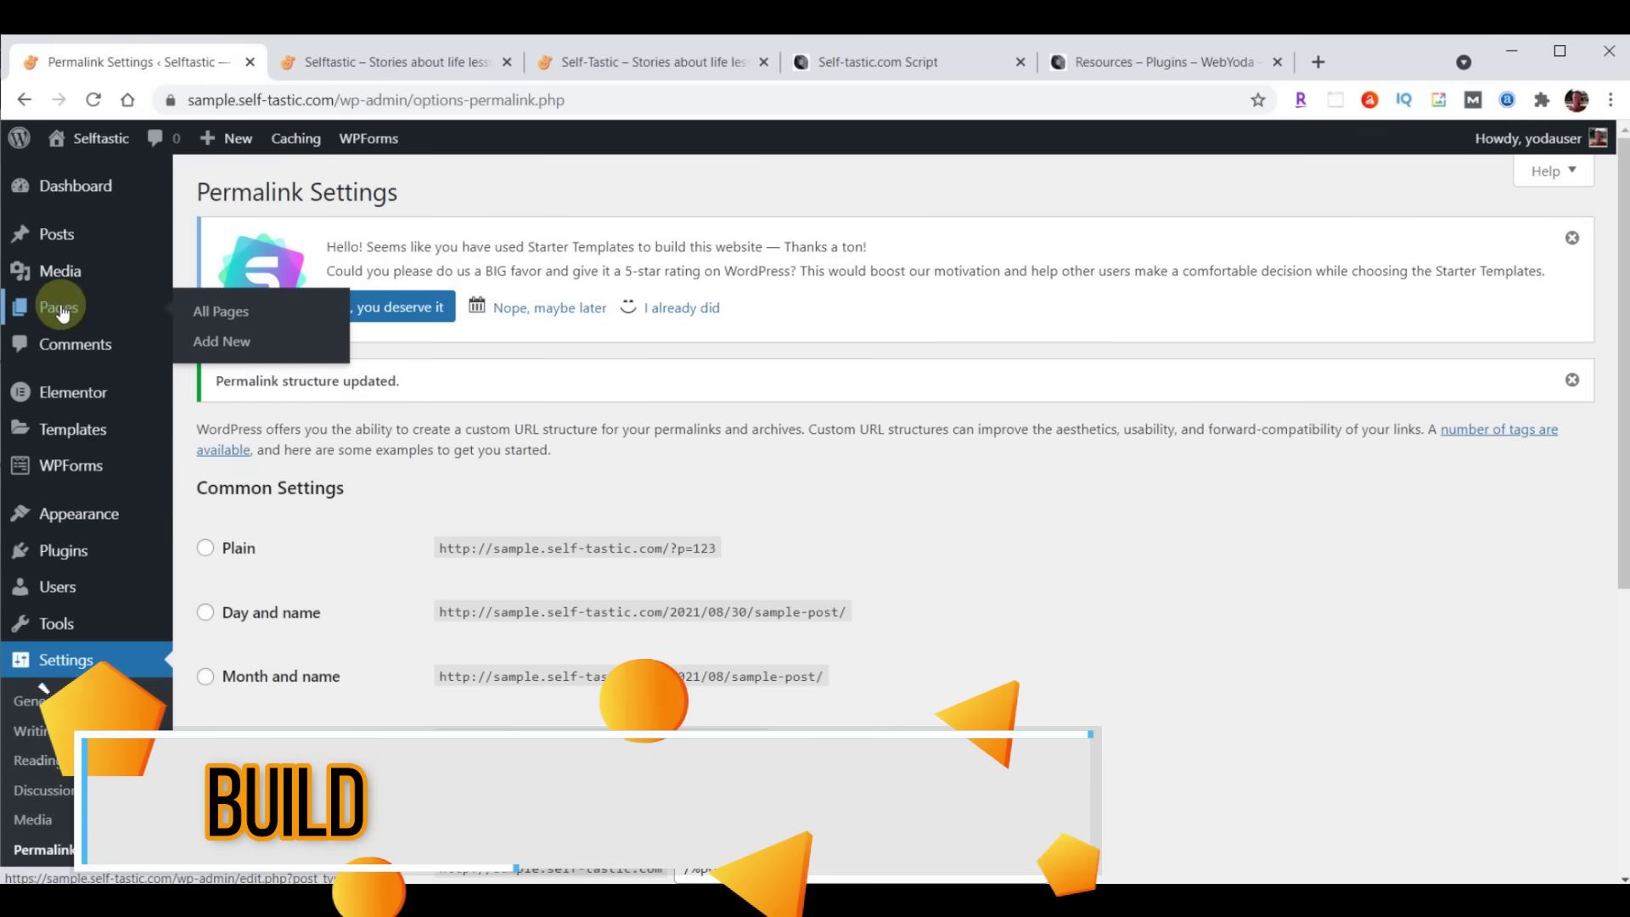
Open the Home page from All Pages in the Elementor editor
click(60, 309)
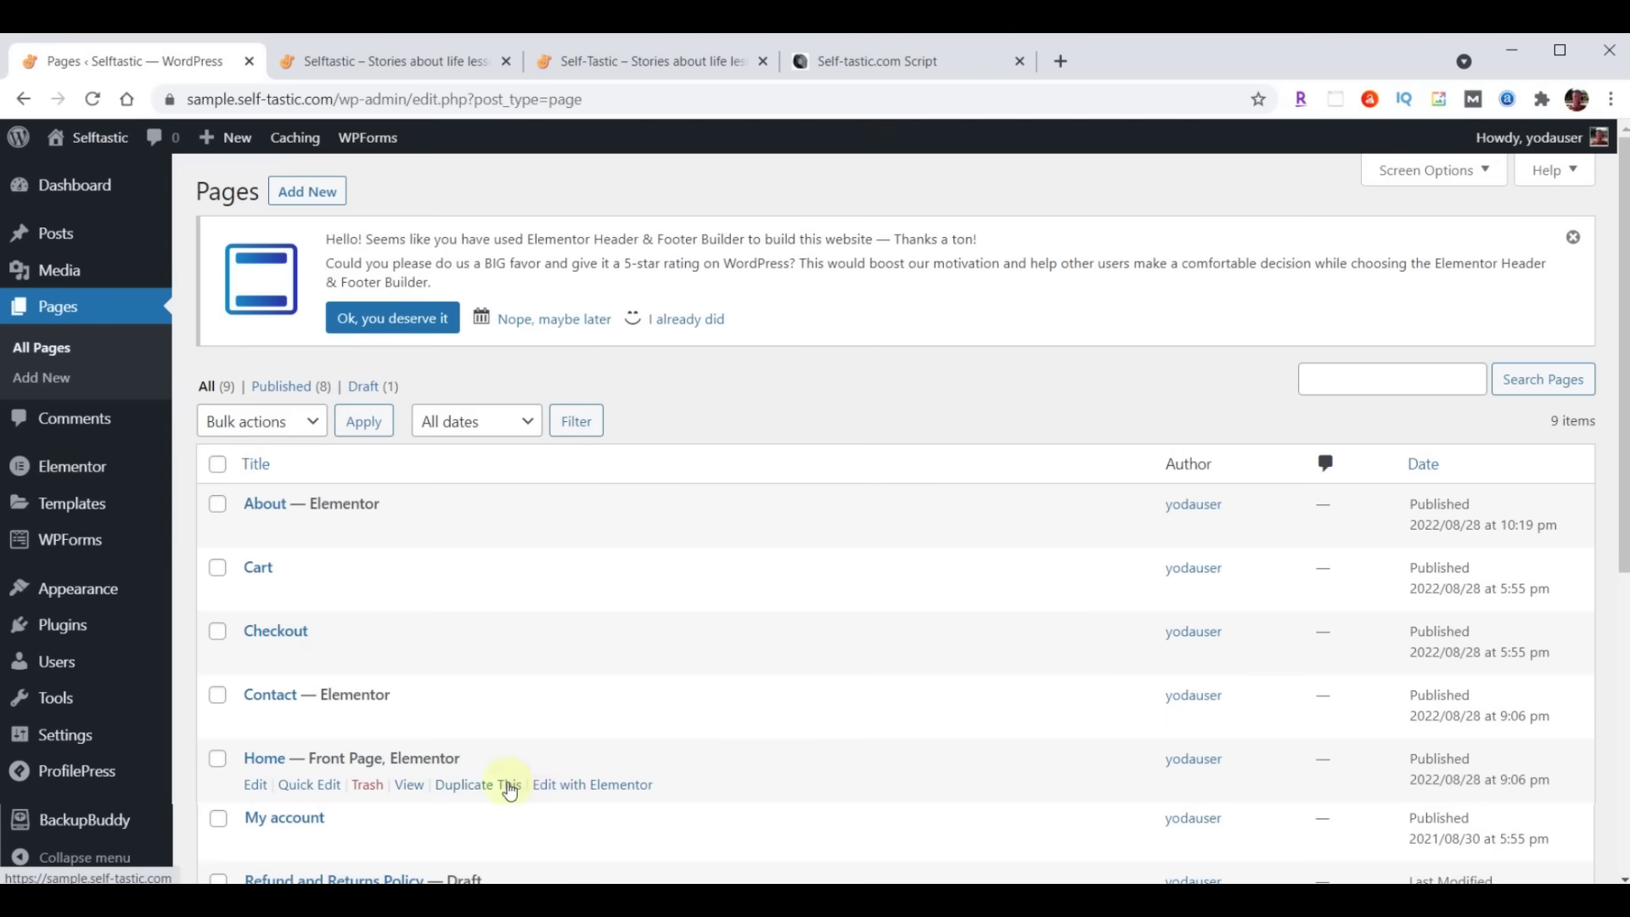
click(592, 784)
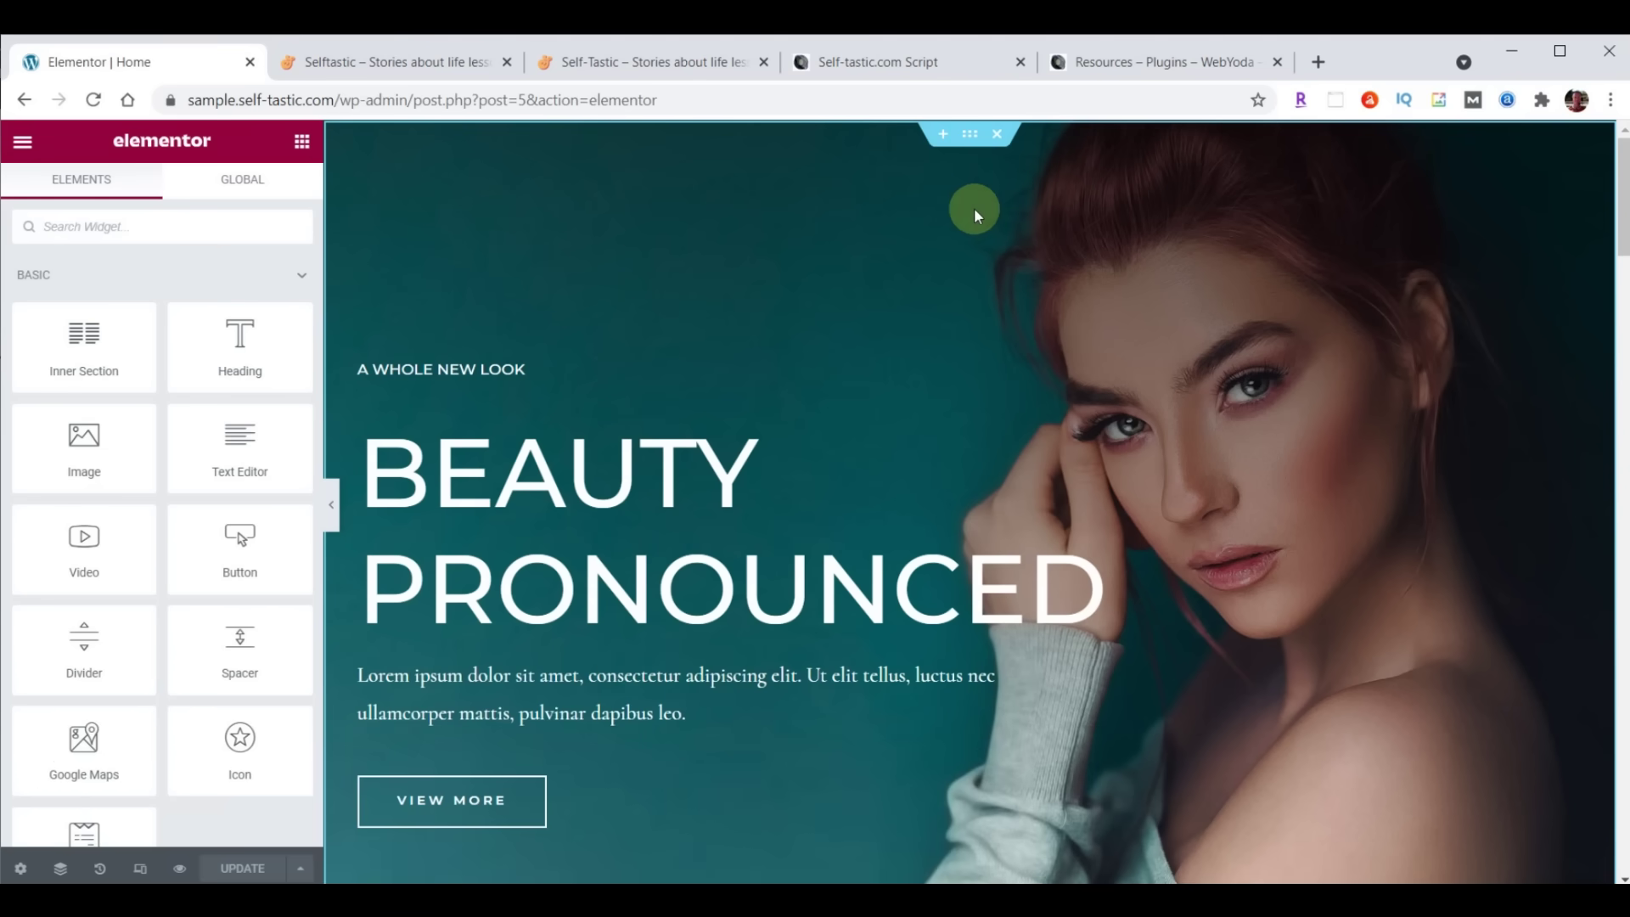
Inspect the hero, shampoo-image, logo-strip and Our Happy Clients sections' layout settings
click(971, 137)
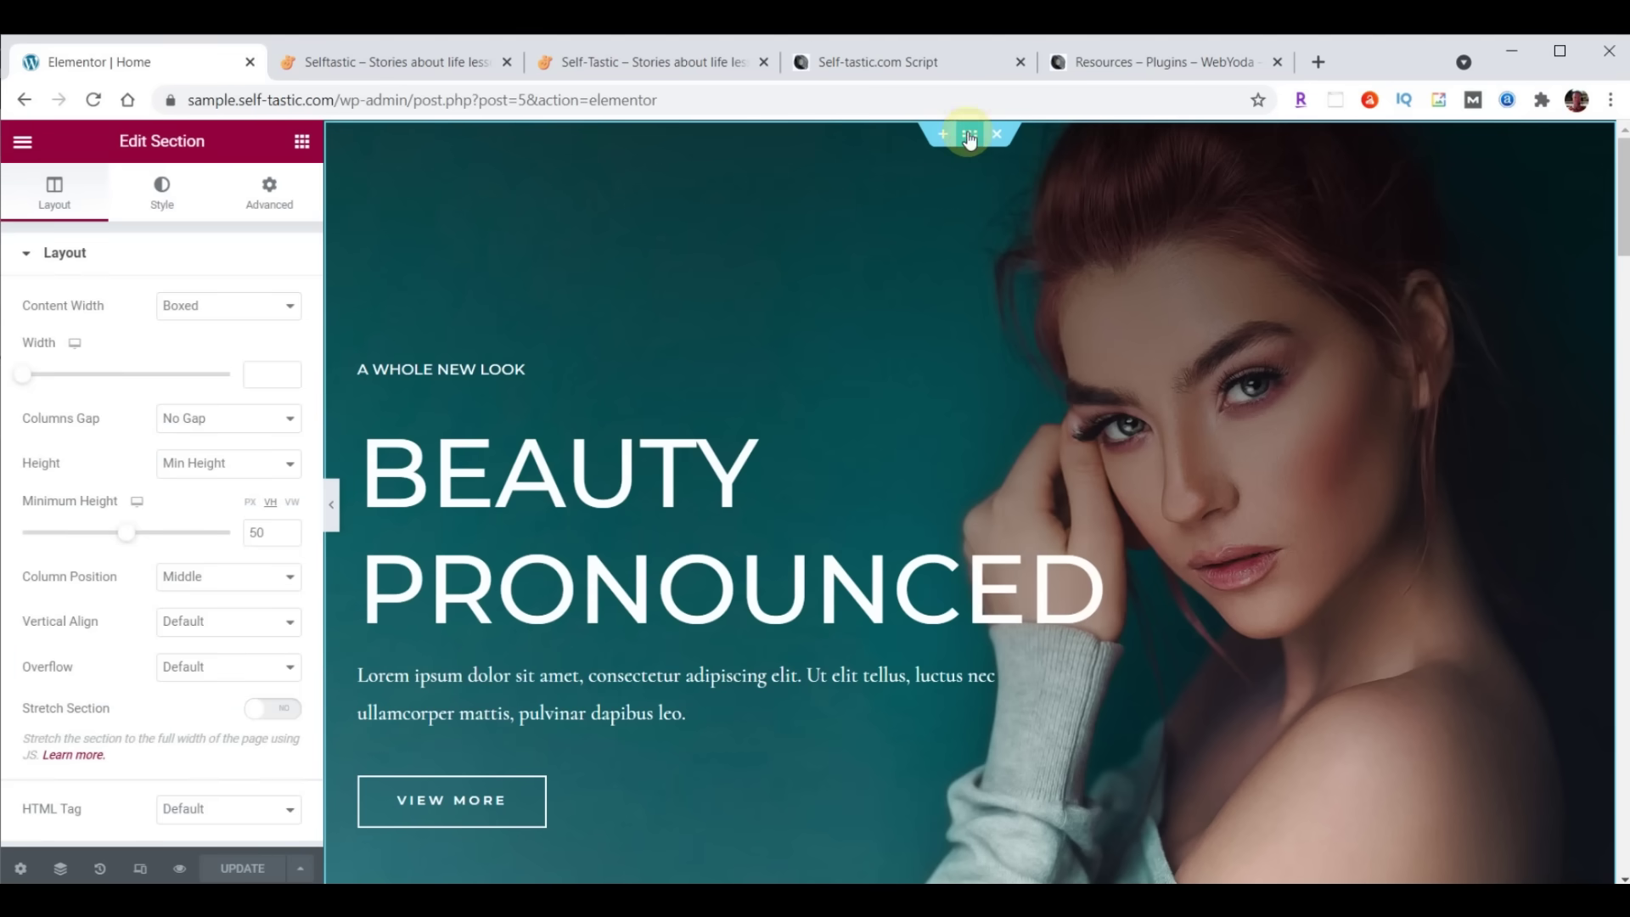
scroll(458, 632, down, 4)
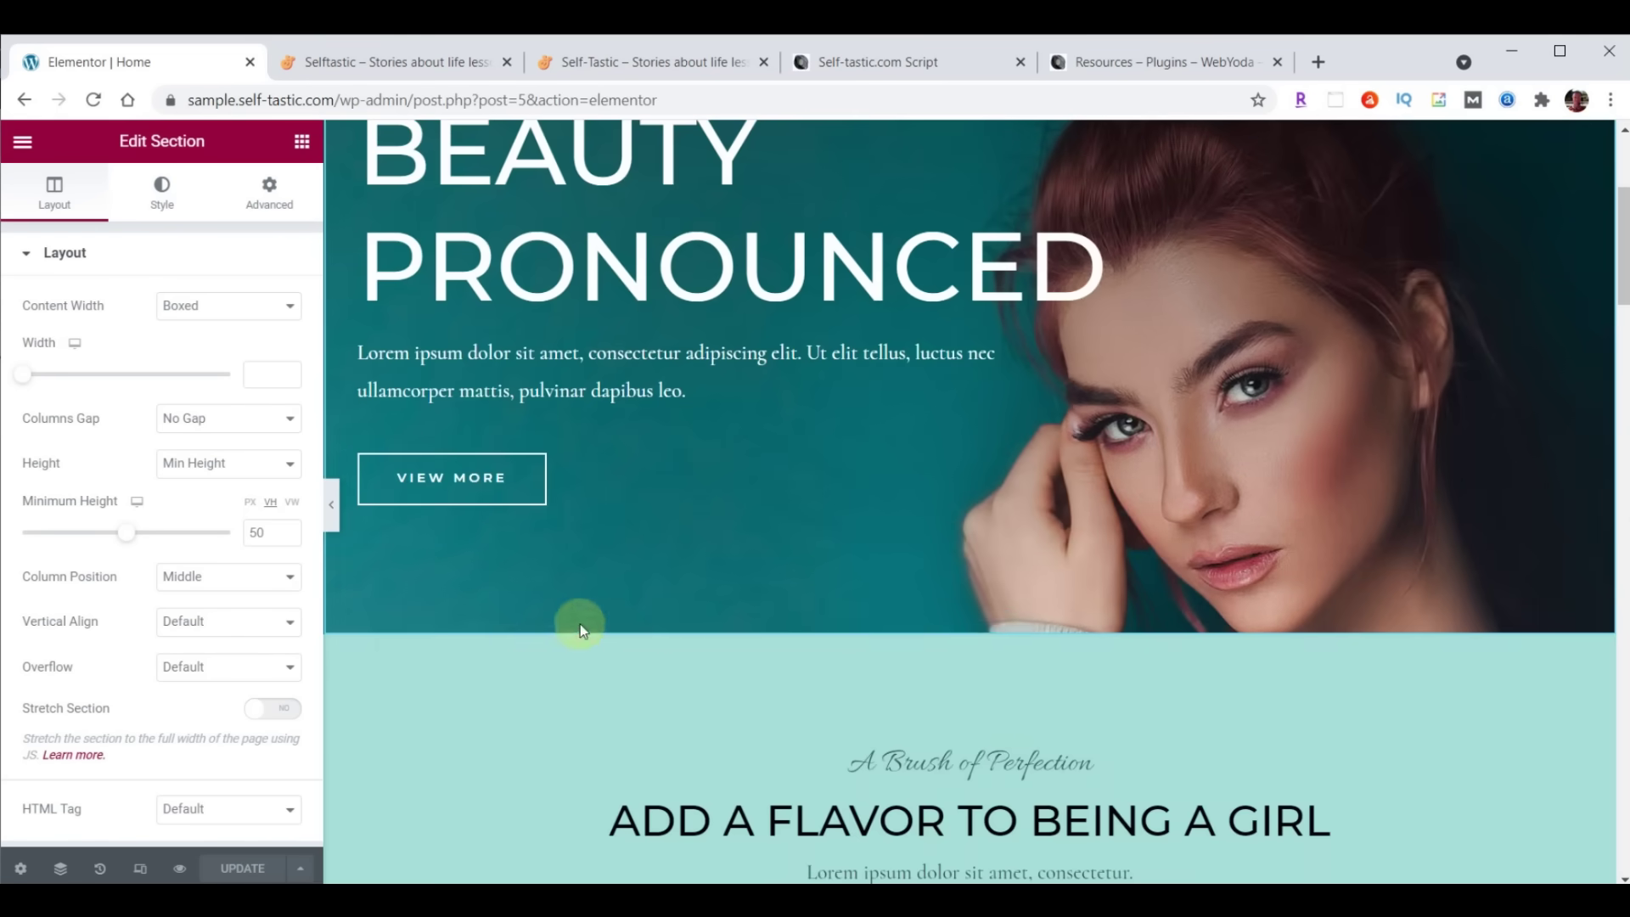
scroll(1093, 696, down, 3)
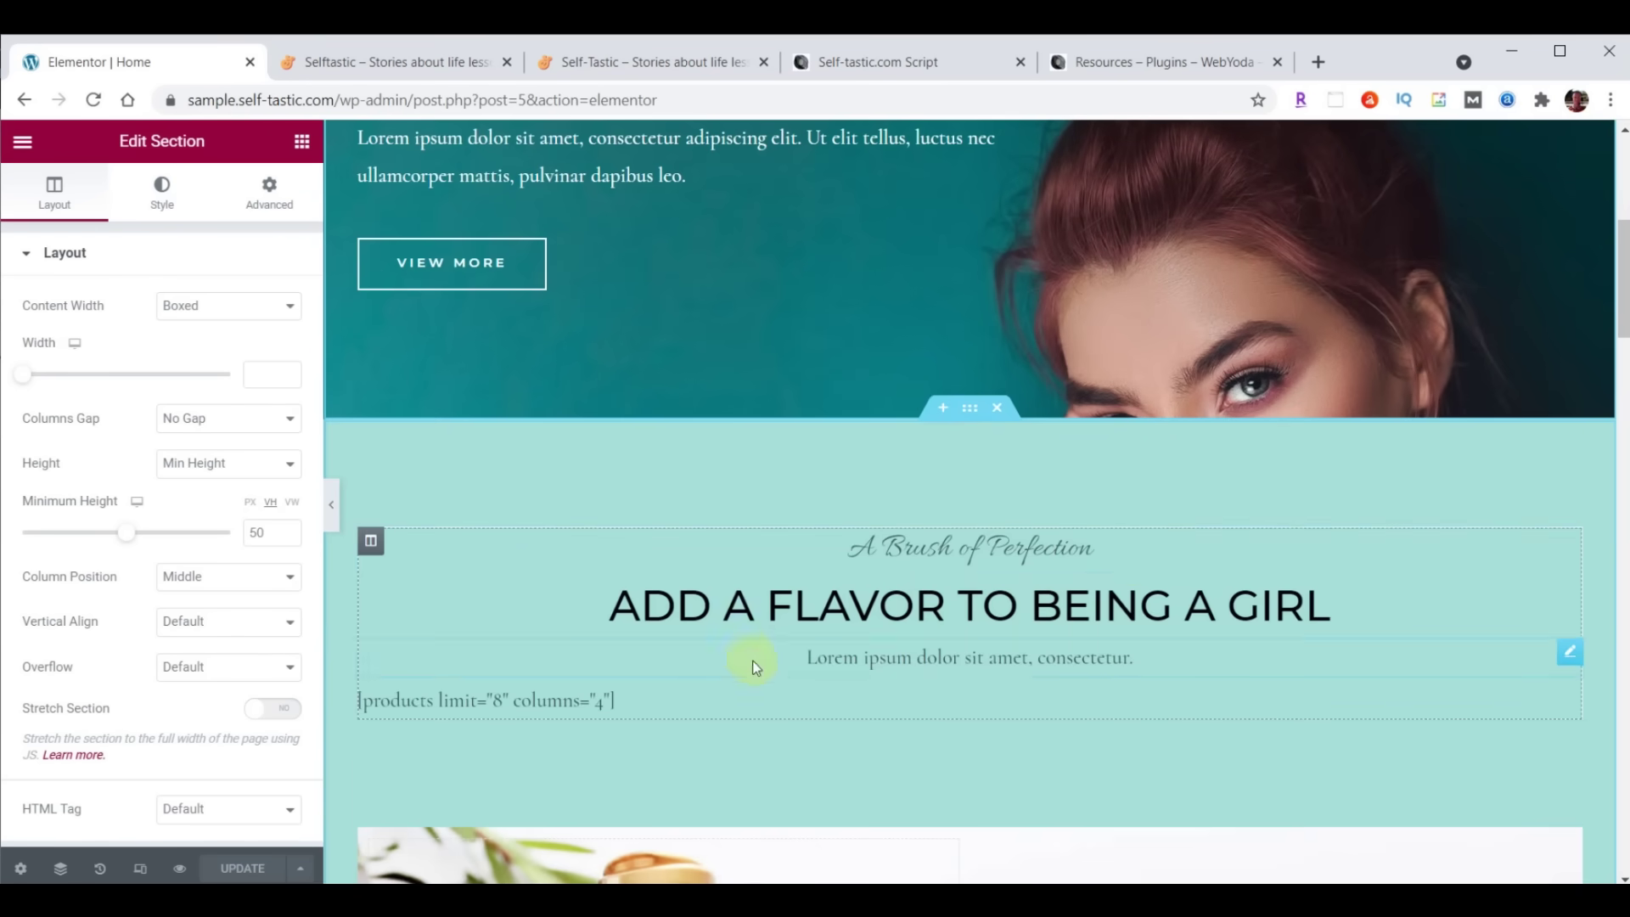
scroll(1120, 509, down, 5)
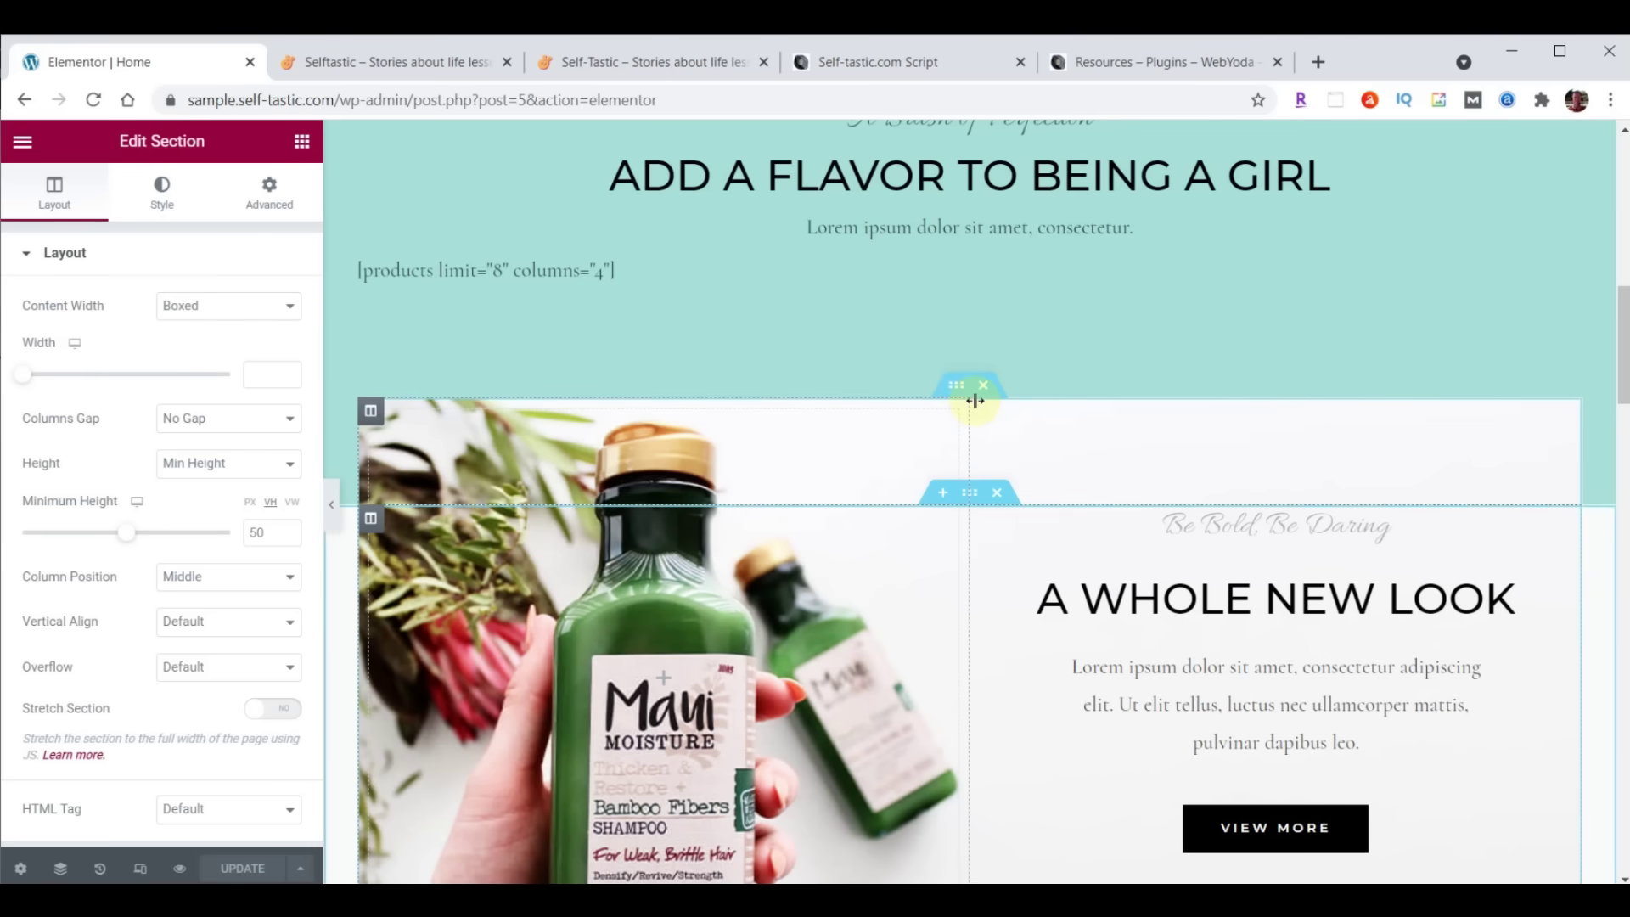
click(954, 384)
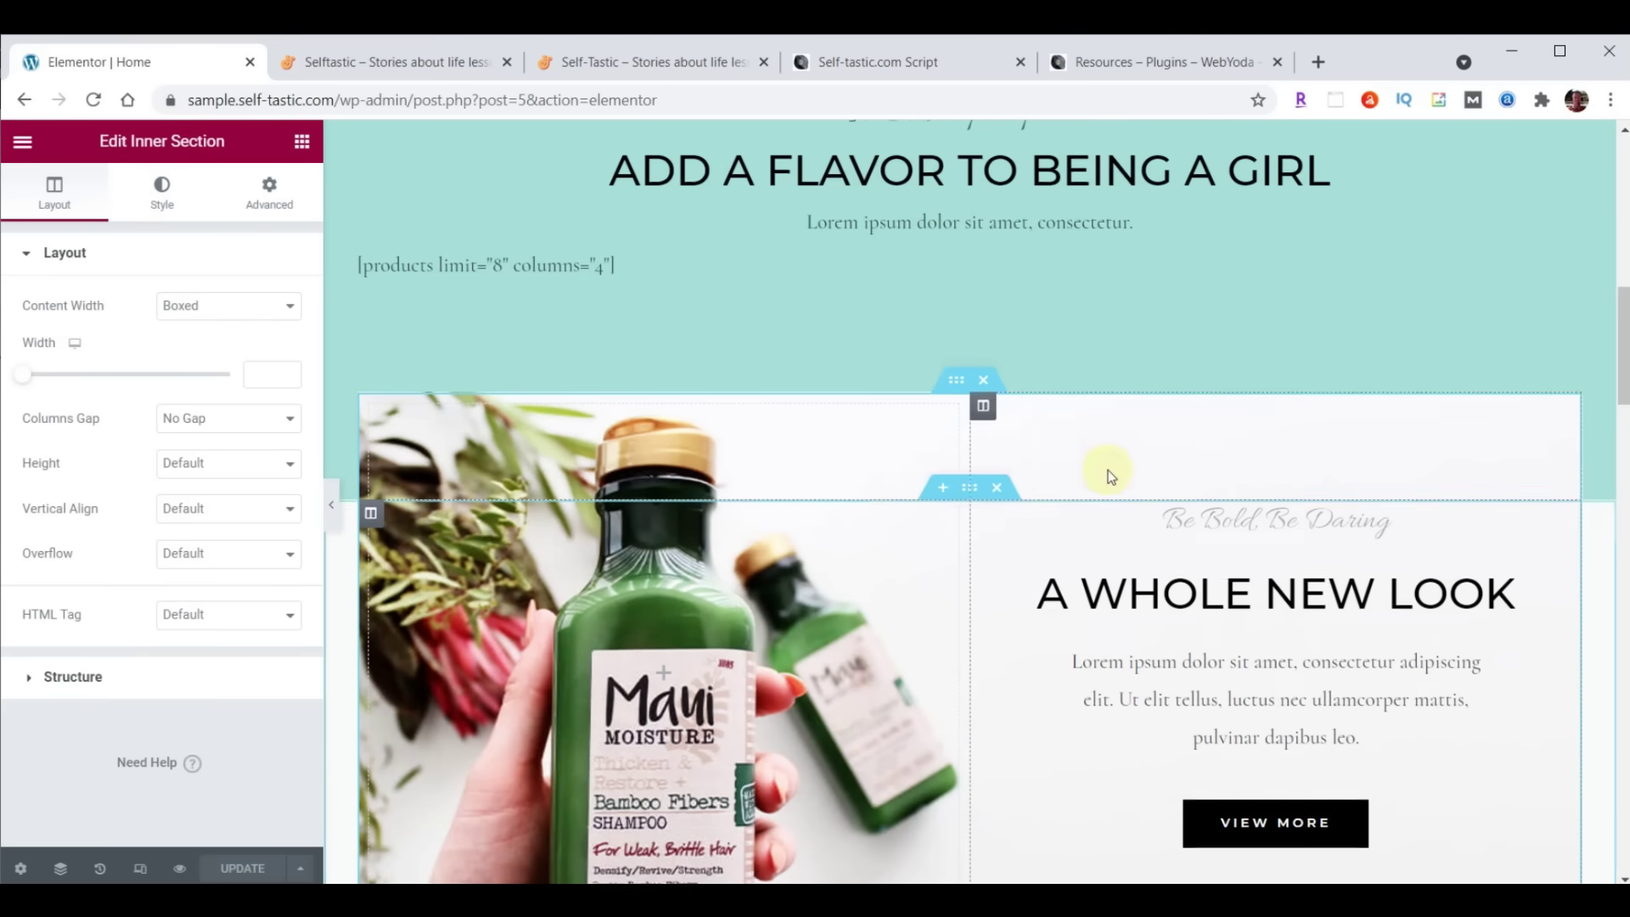
scroll(1103, 471, down, 9)
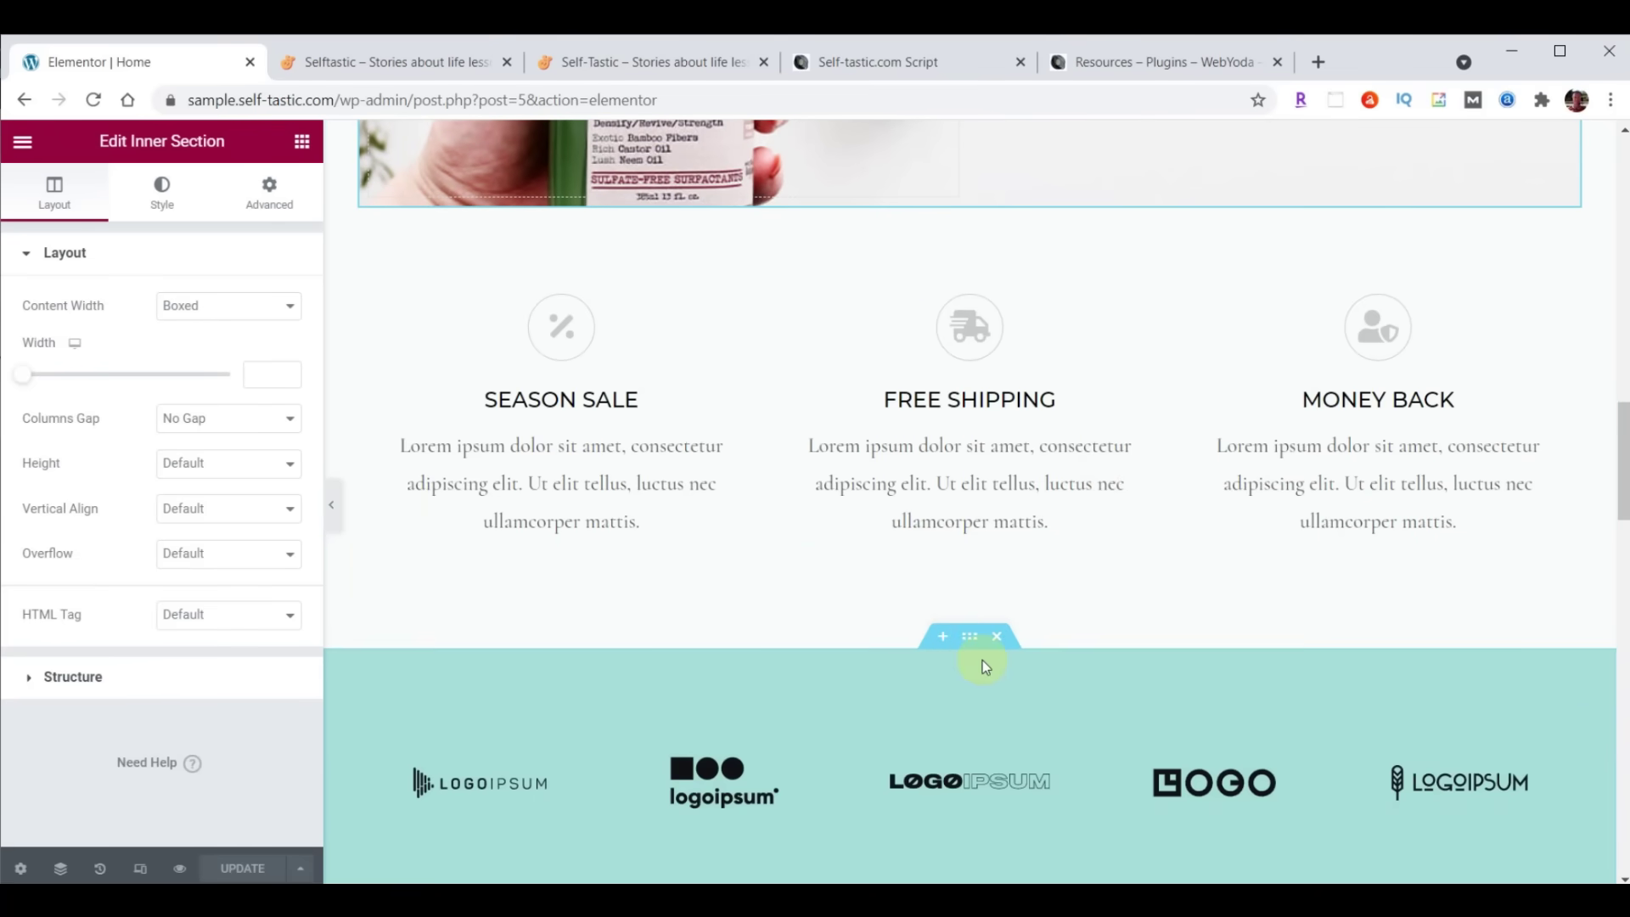
click(969, 637)
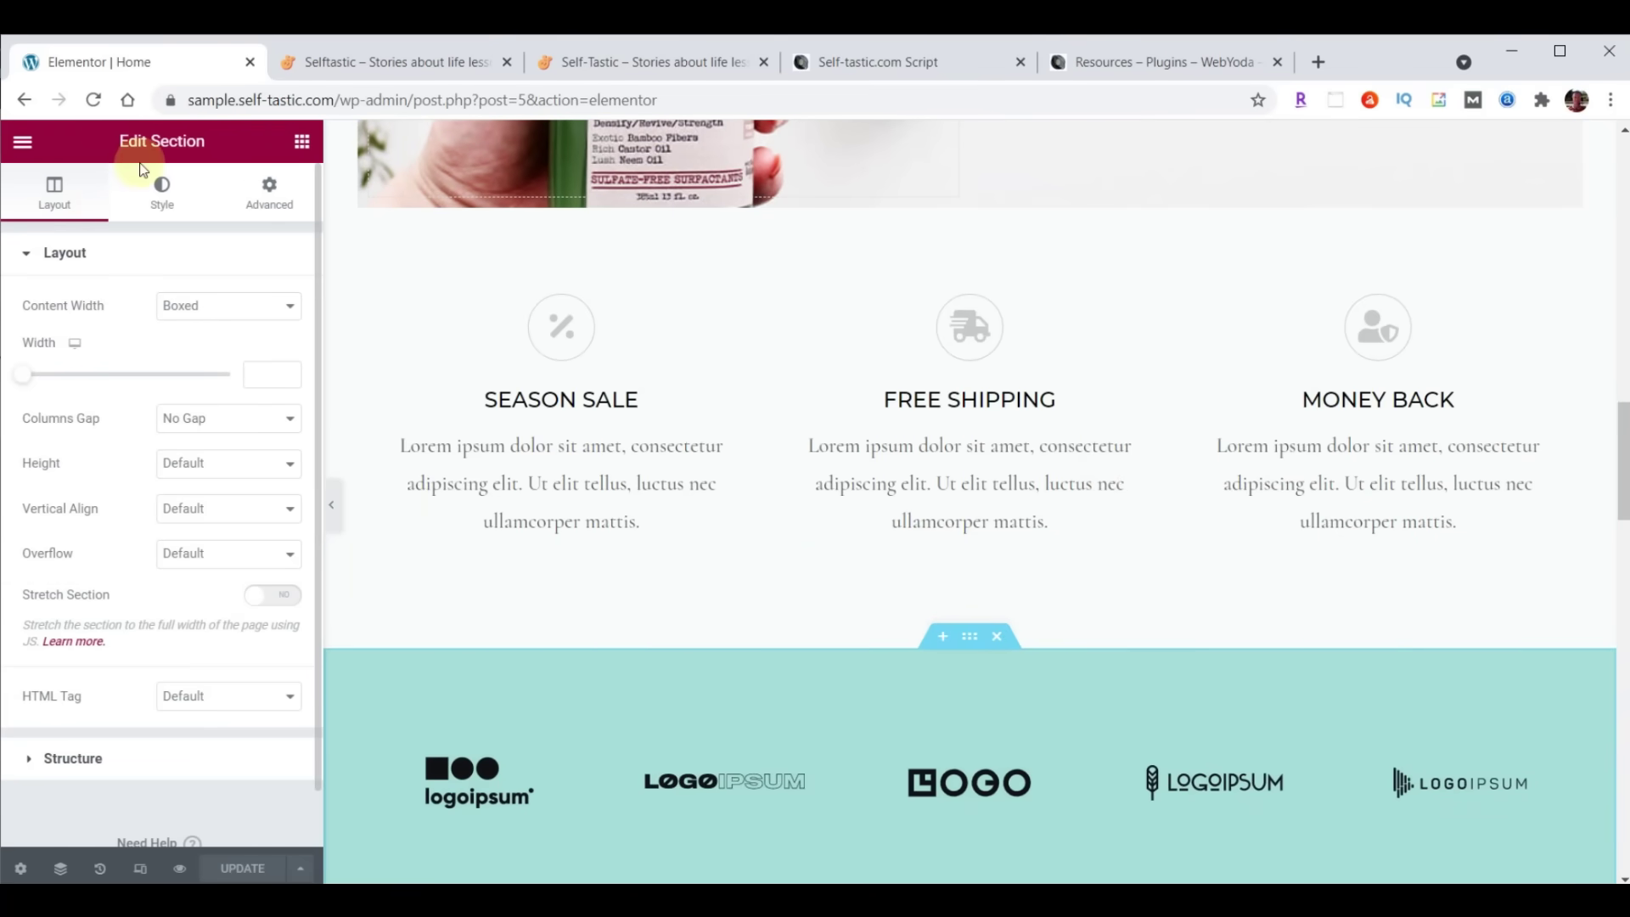
scroll(1257, 410, down, 4)
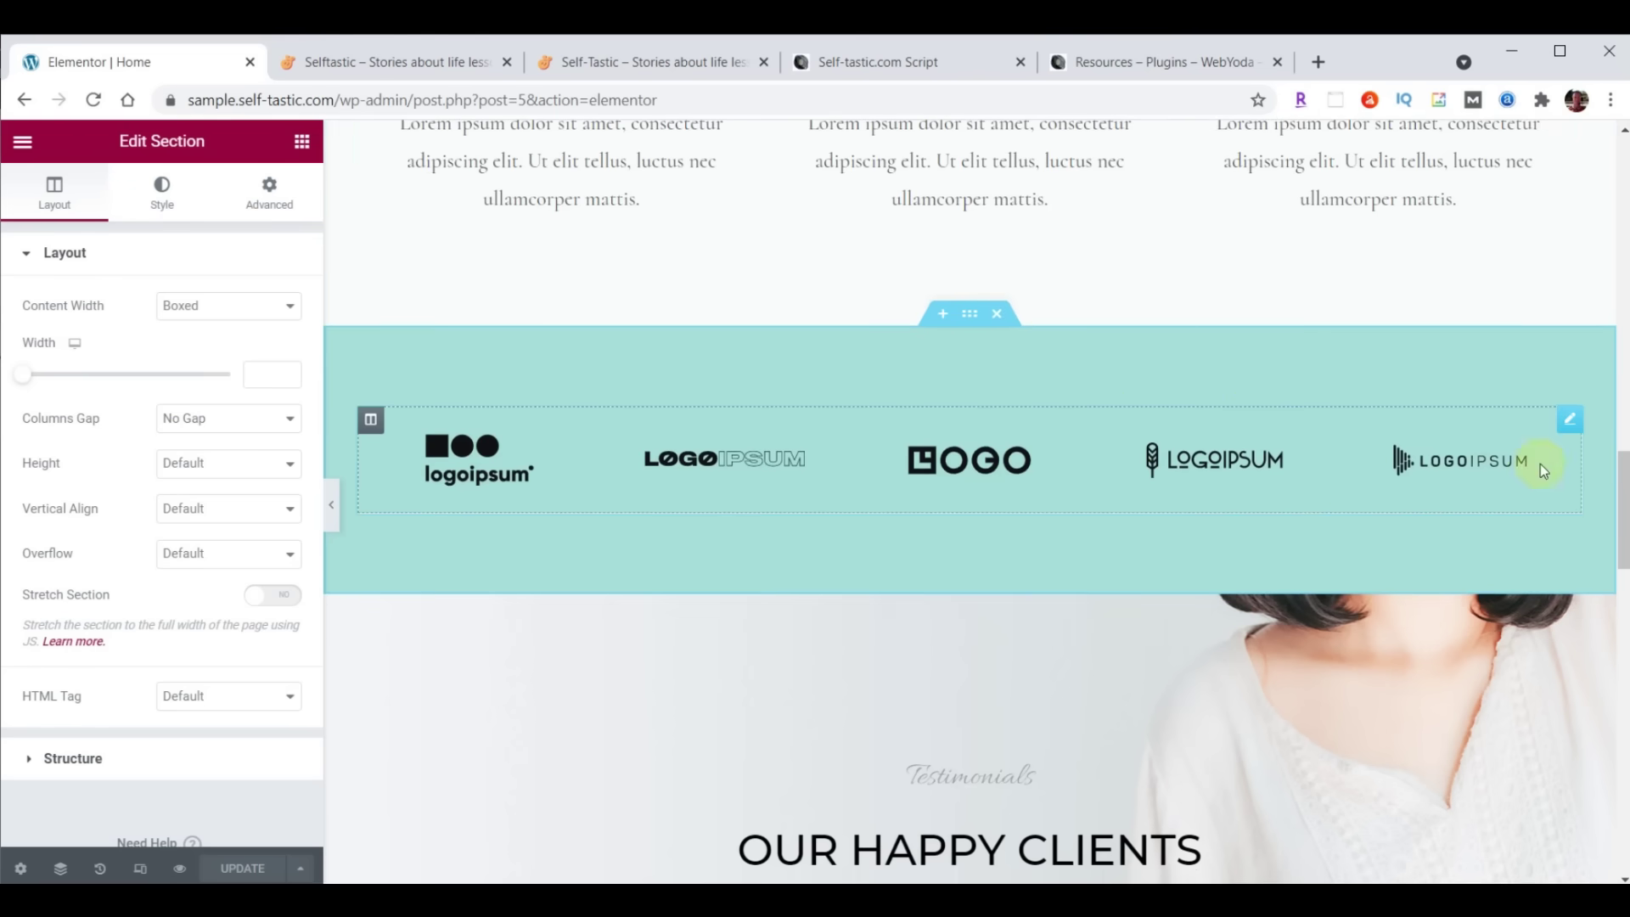
scroll(1443, 467, down, 4)
click(974, 261)
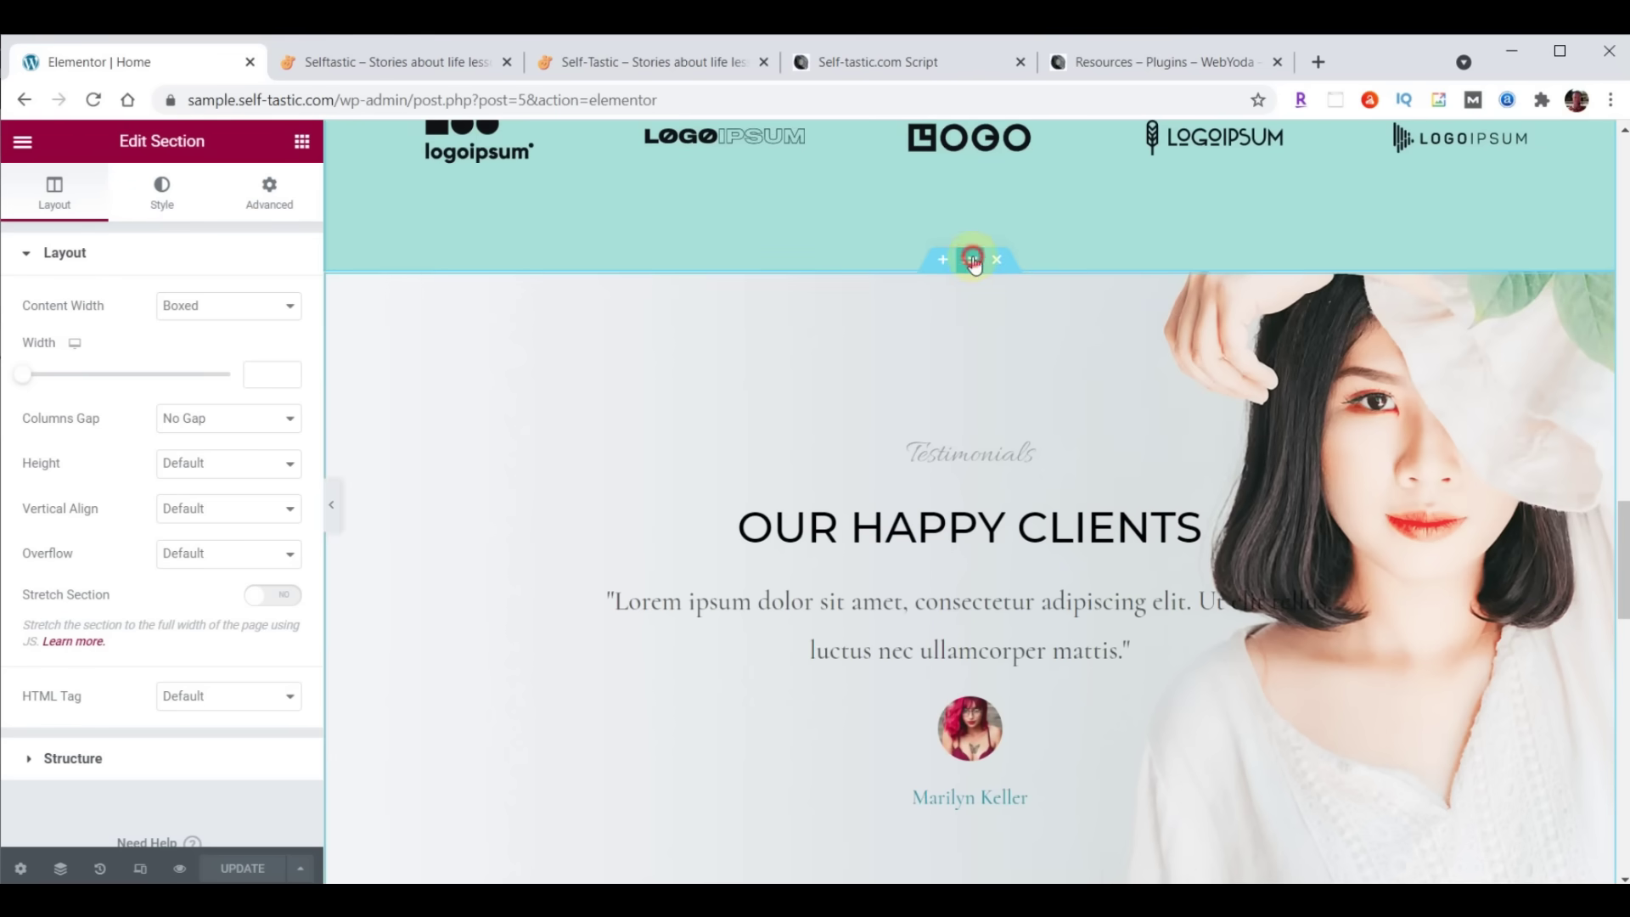
Open Edit Inner Section for the Season Sale, Free Shipping and Money Back row
scroll(991, 461, up, 15)
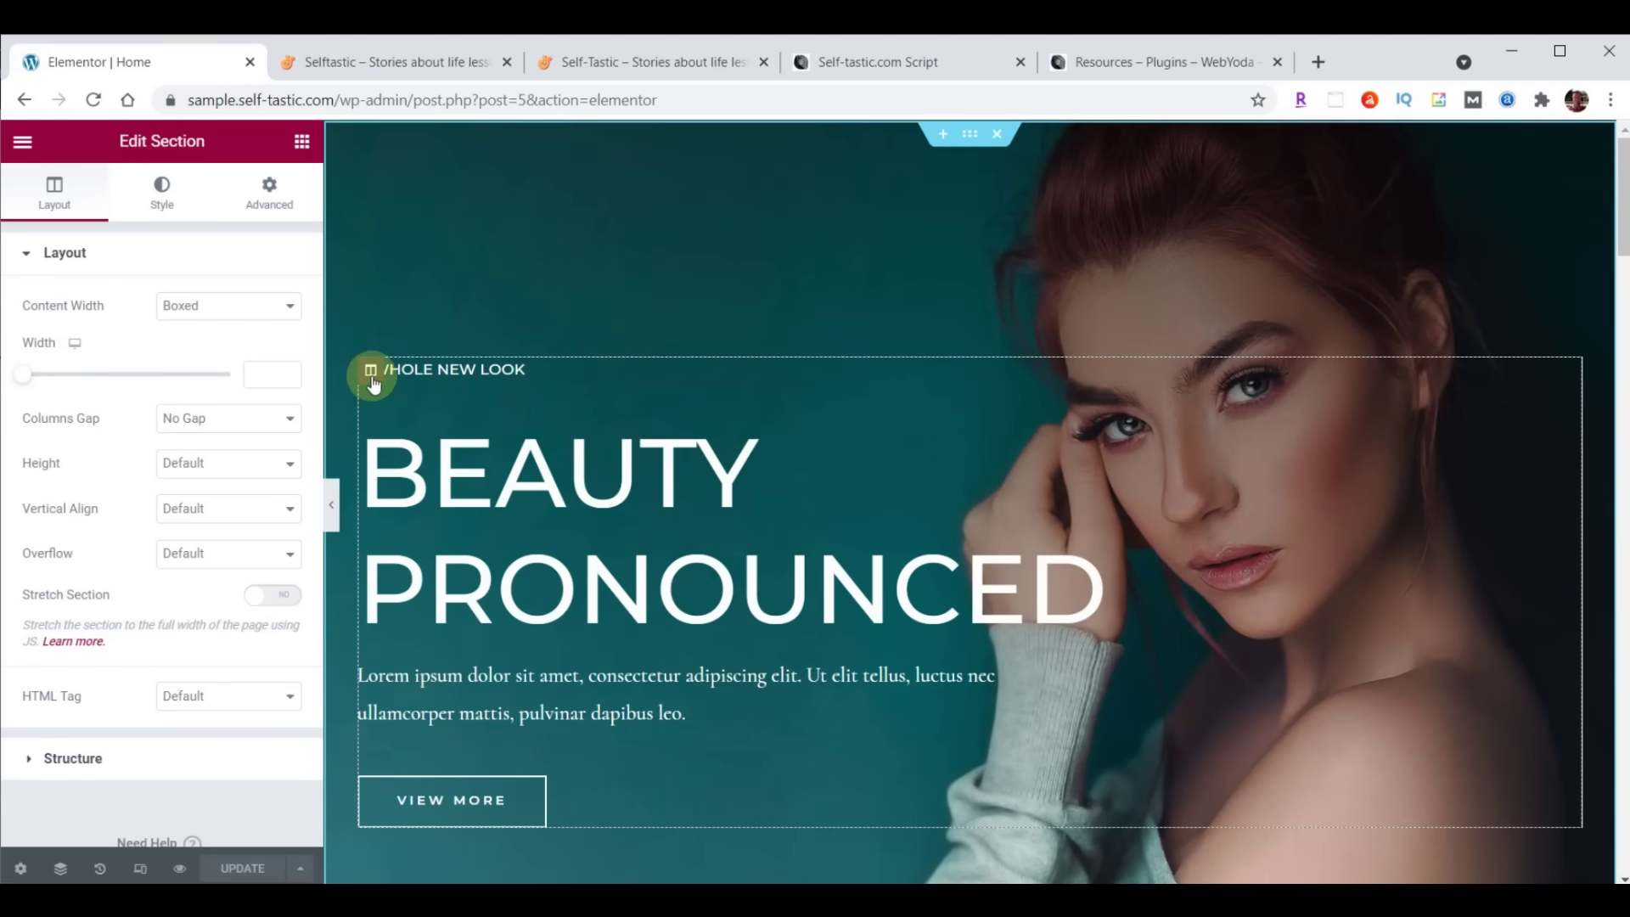
scroll(745, 436, down, 7)
scroll(747, 434, down, 6)
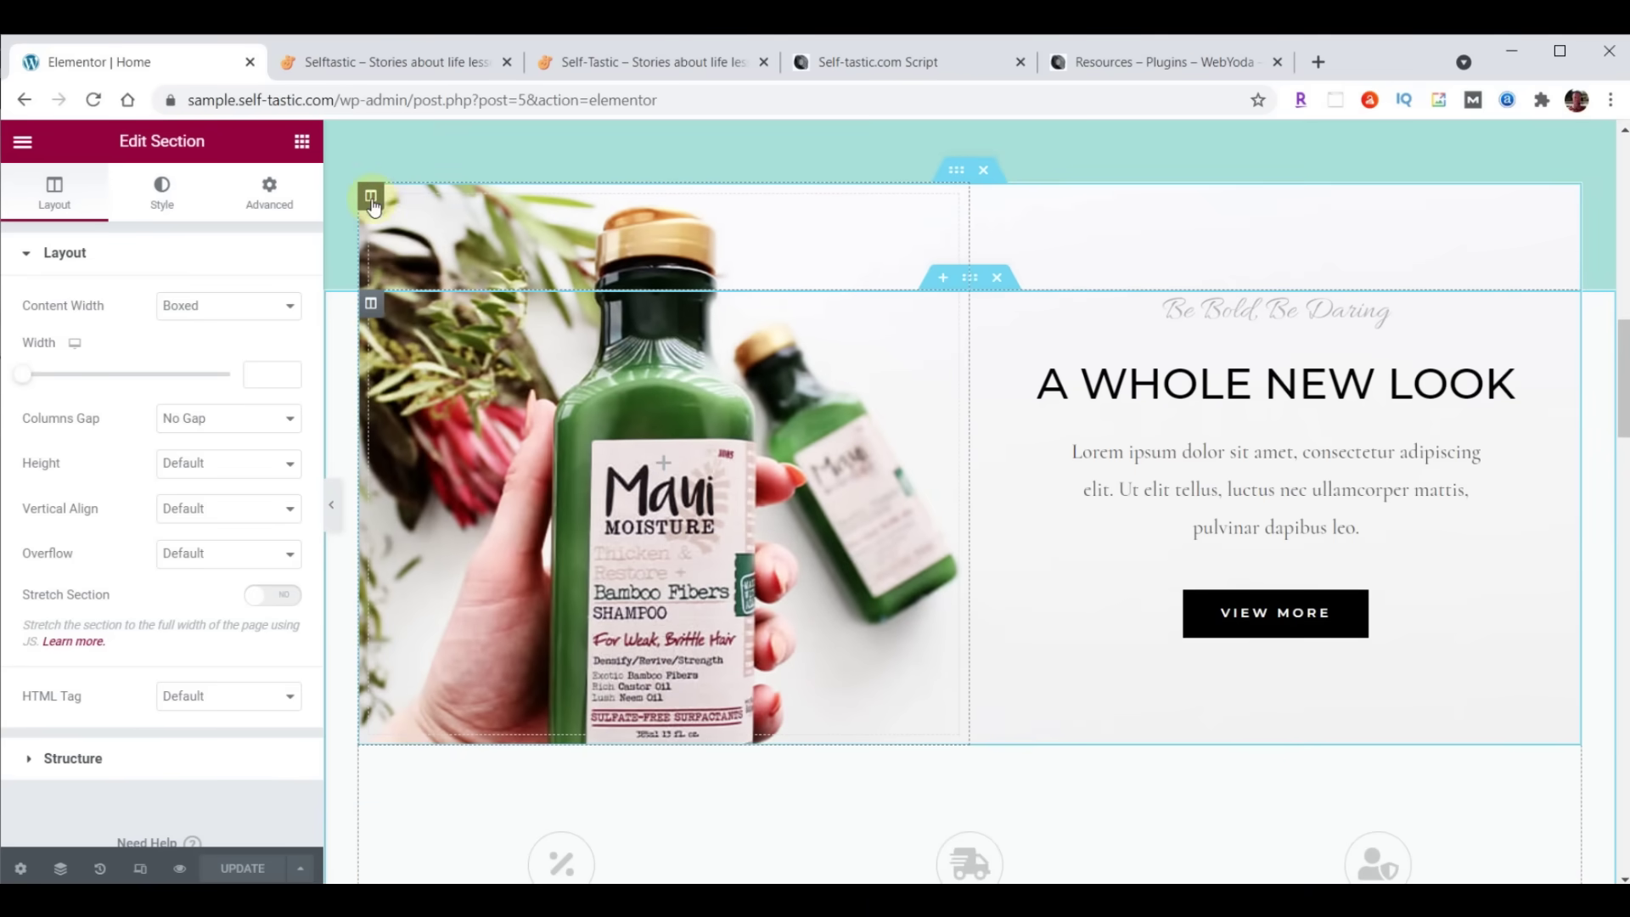
scroll(925, 375, down, 5)
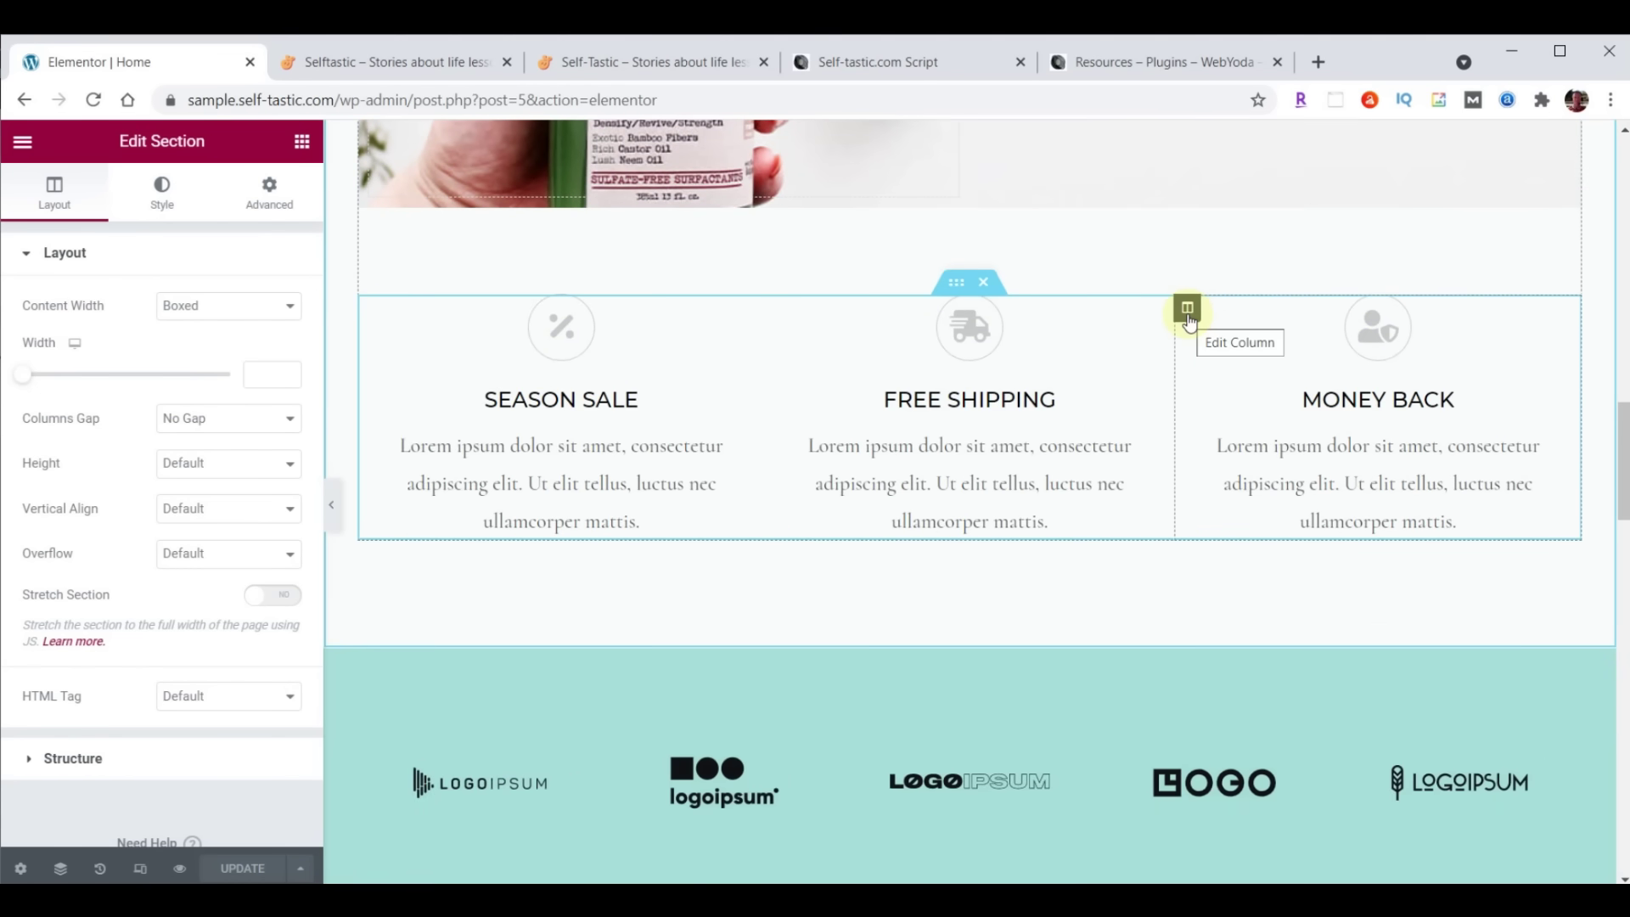
click(958, 282)
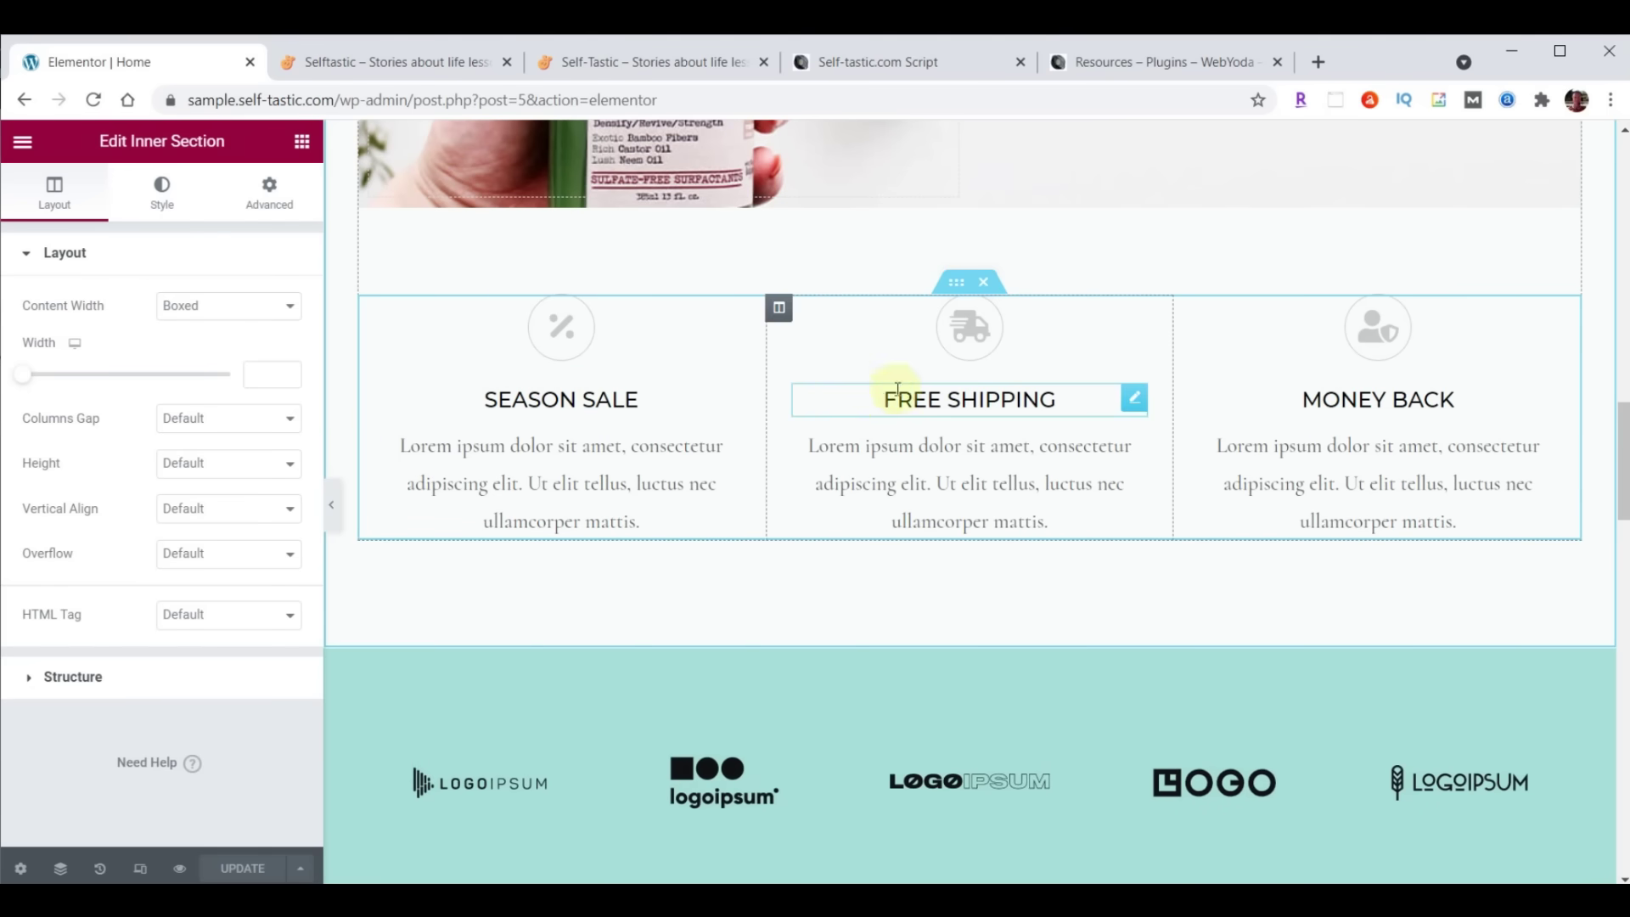
scroll(1157, 251, down, 6)
scroll(1353, 340, down, 2)
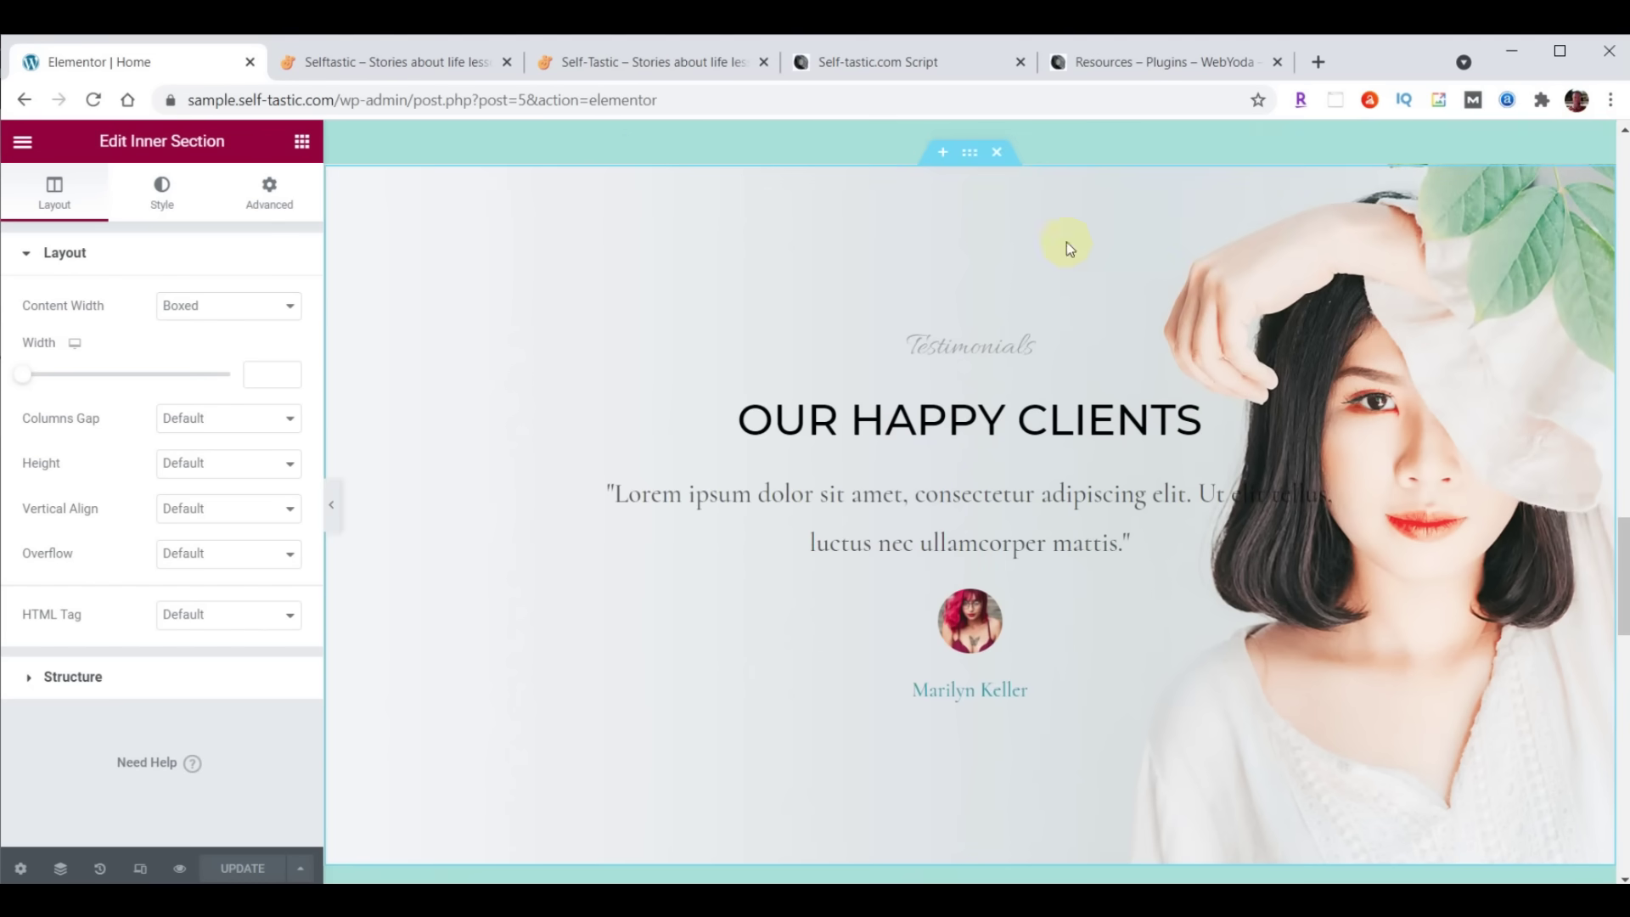
Select in turn the testimonials section, column, both headings and the testimonial quote widget
click(970, 155)
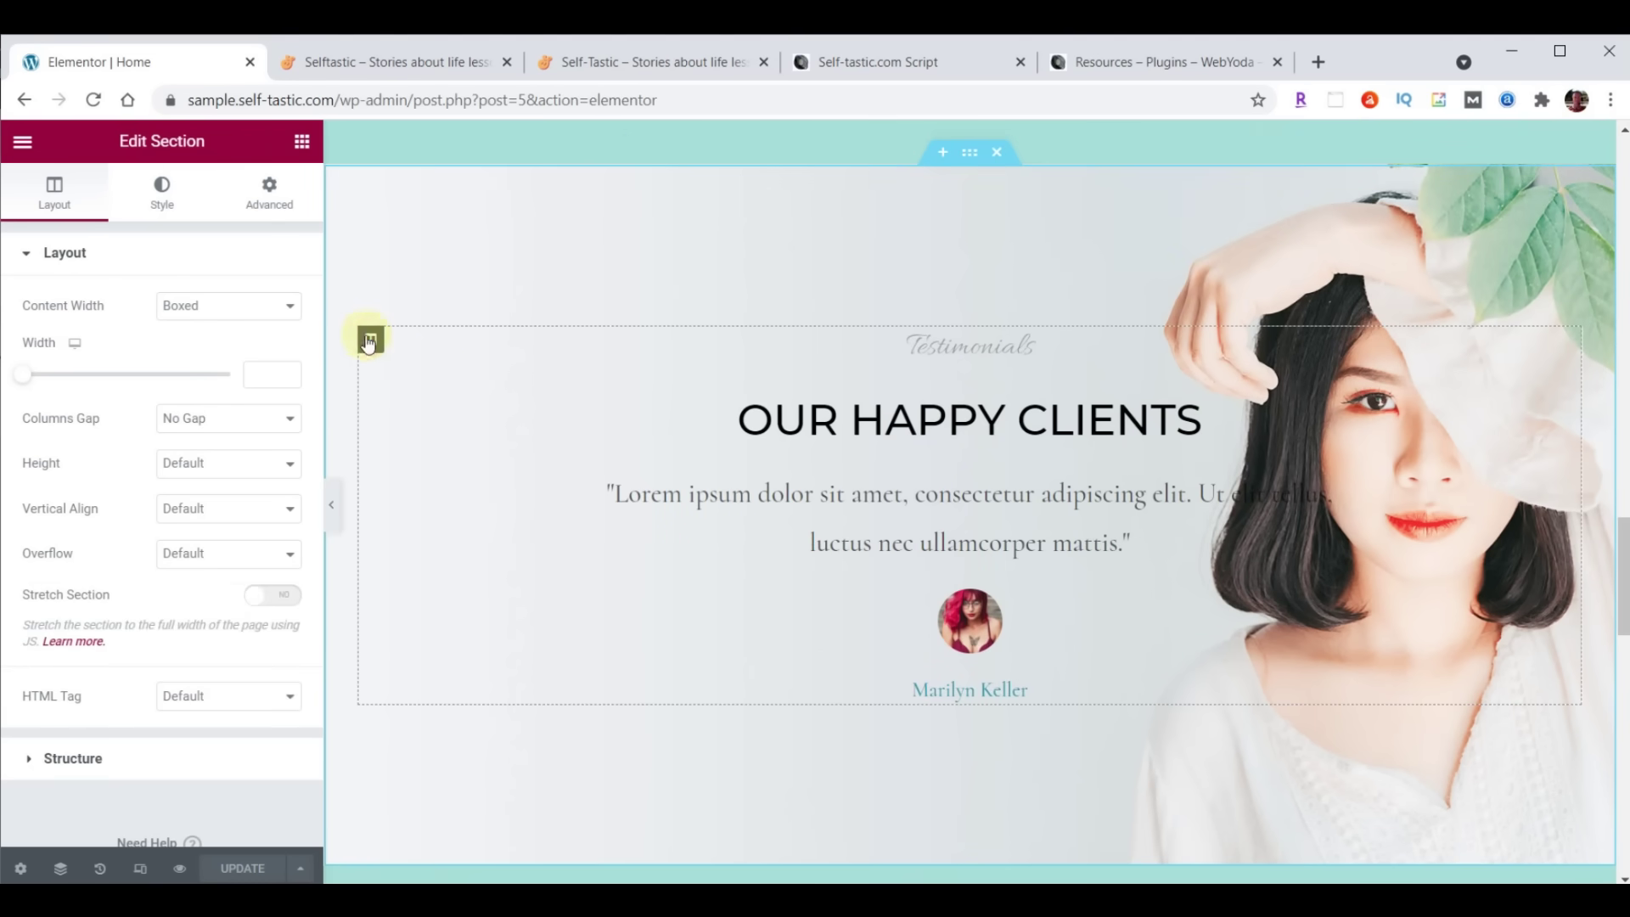
click(371, 341)
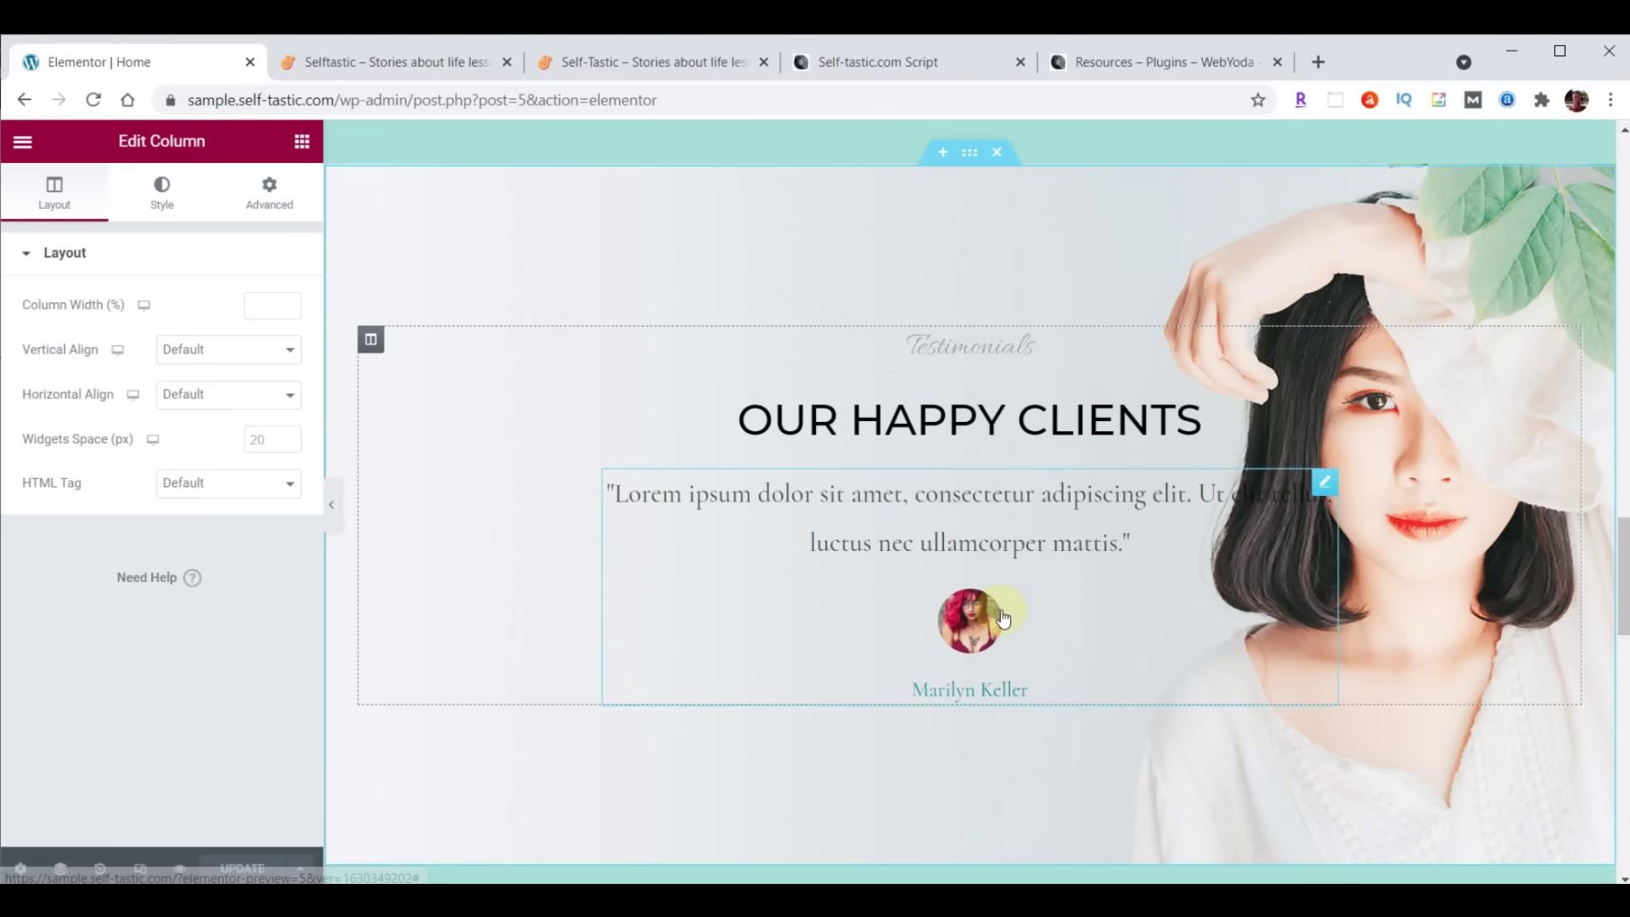
click(1145, 438)
click(1325, 341)
click(1324, 410)
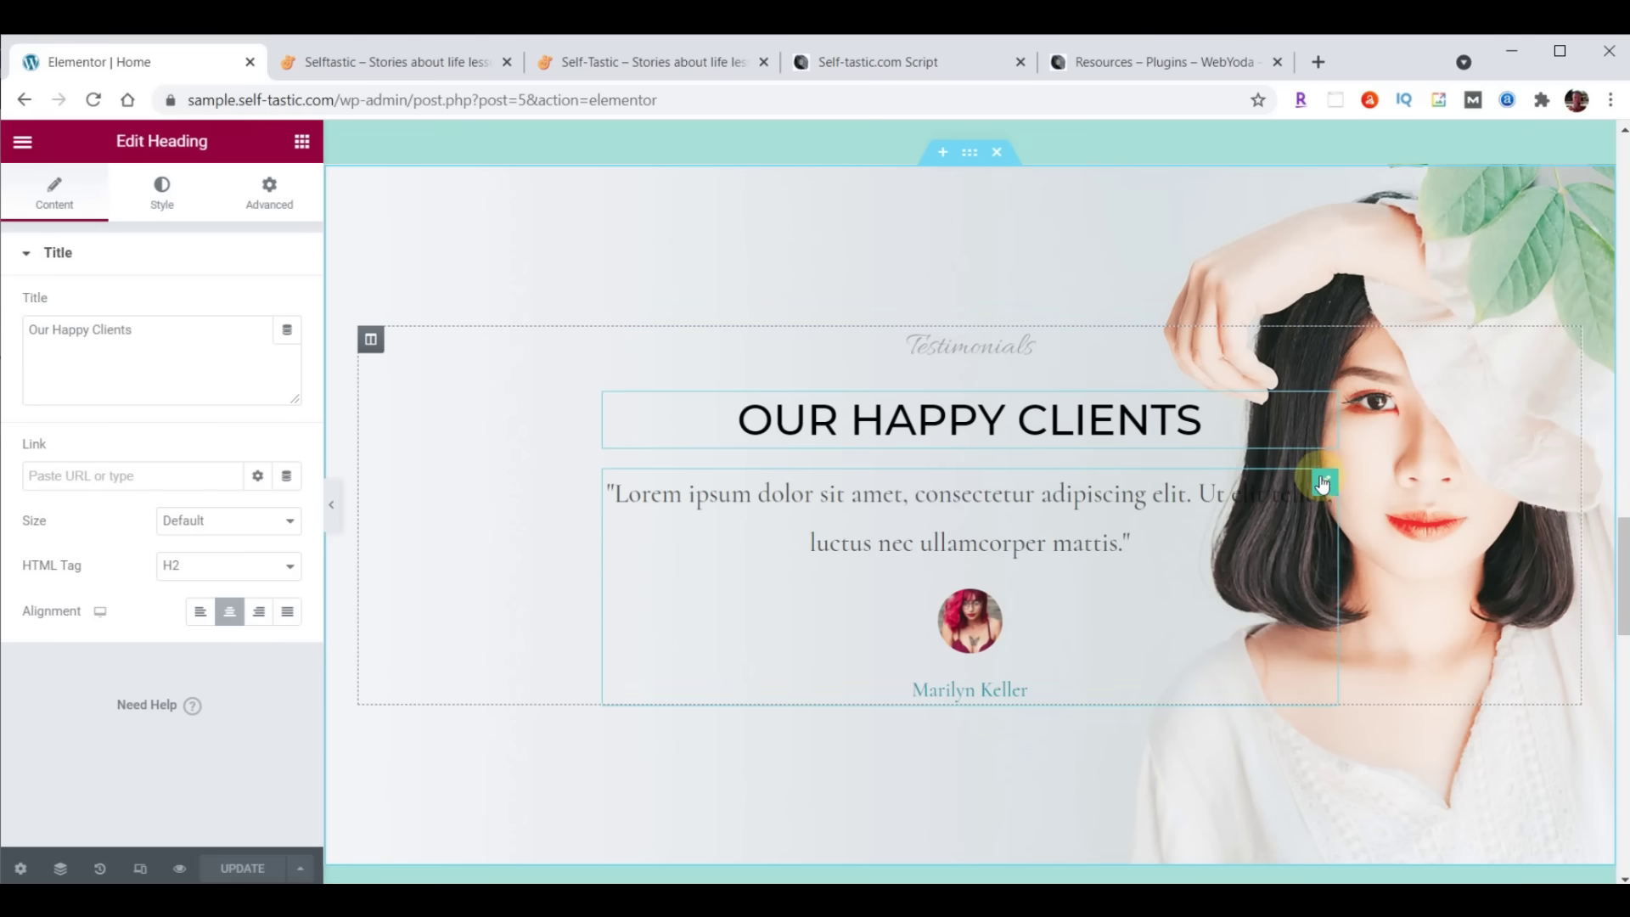
click(1322, 483)
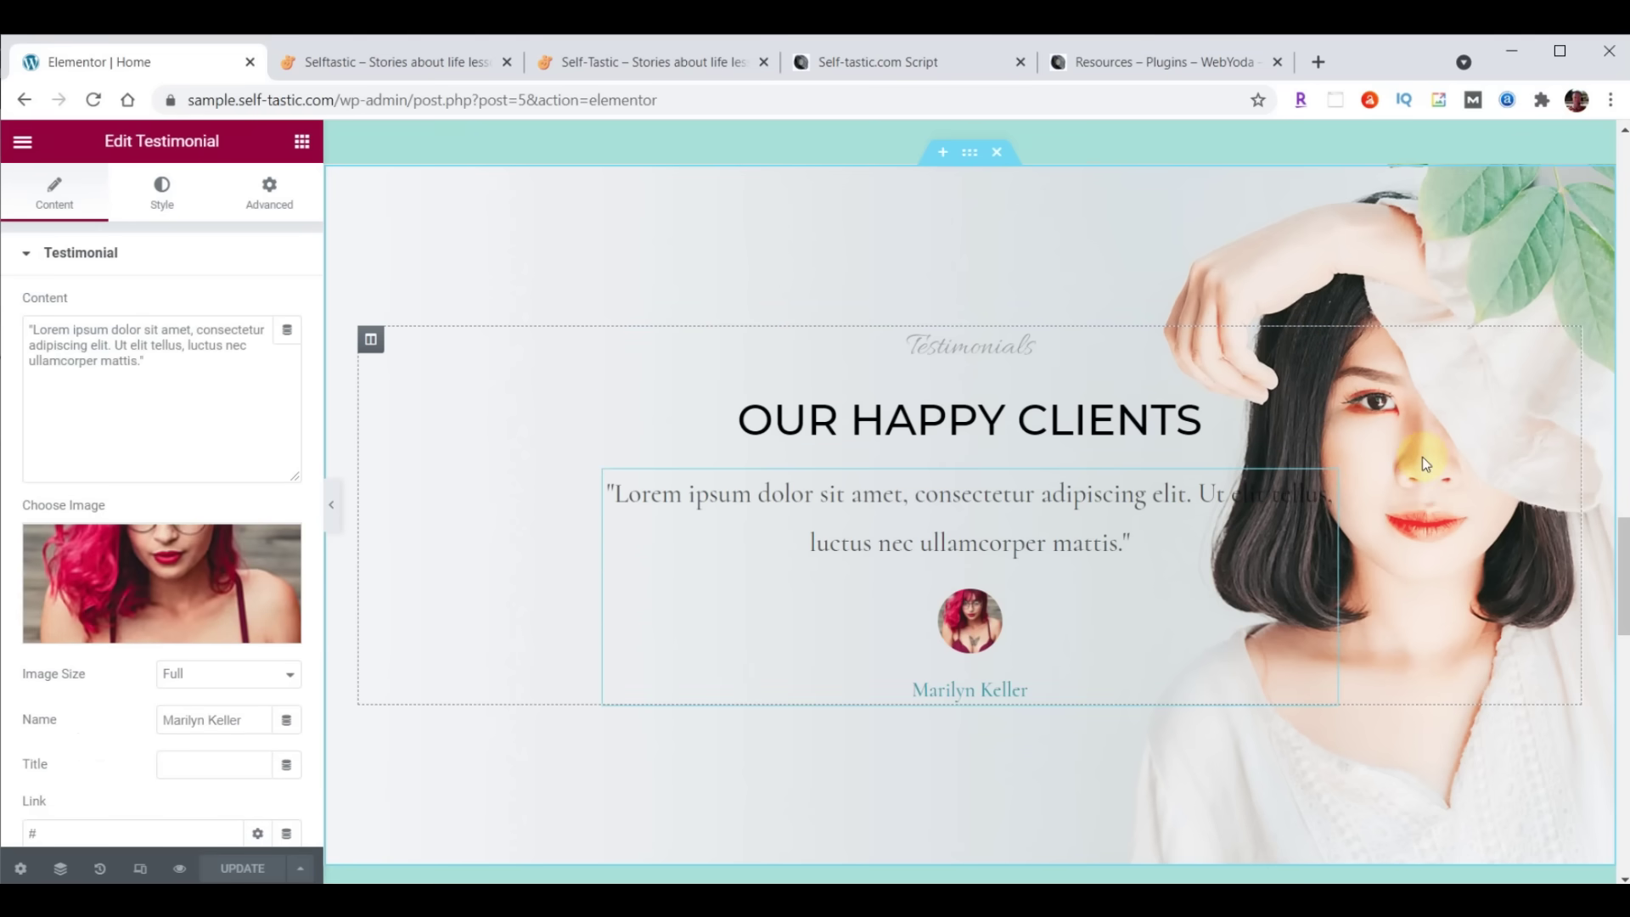
click(848, 165)
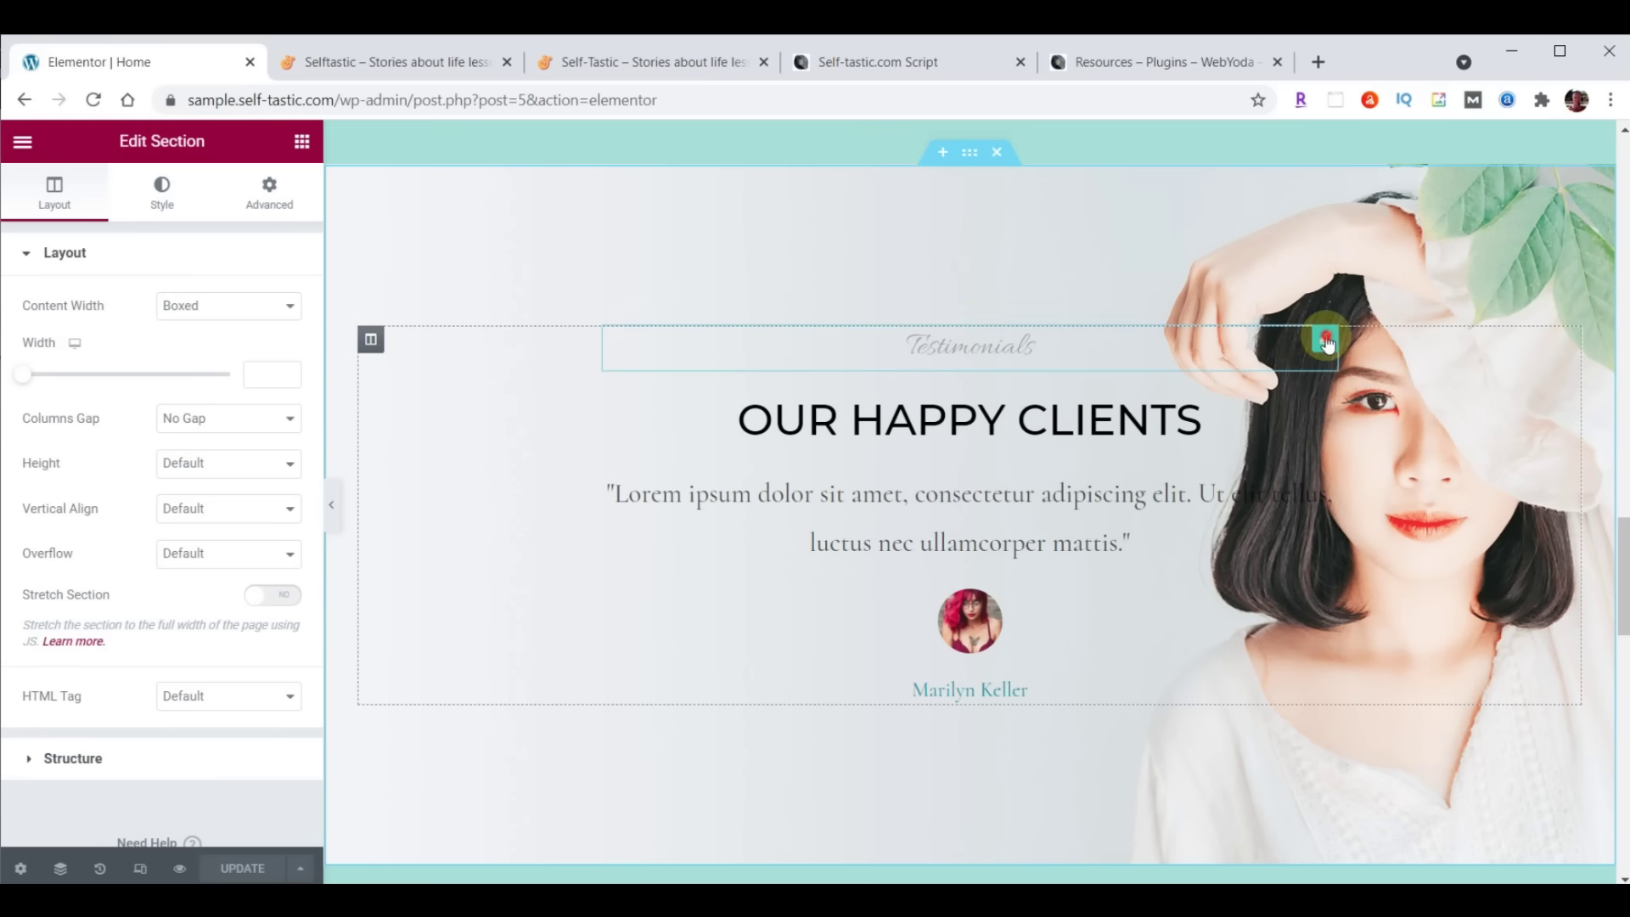
click(1326, 341)
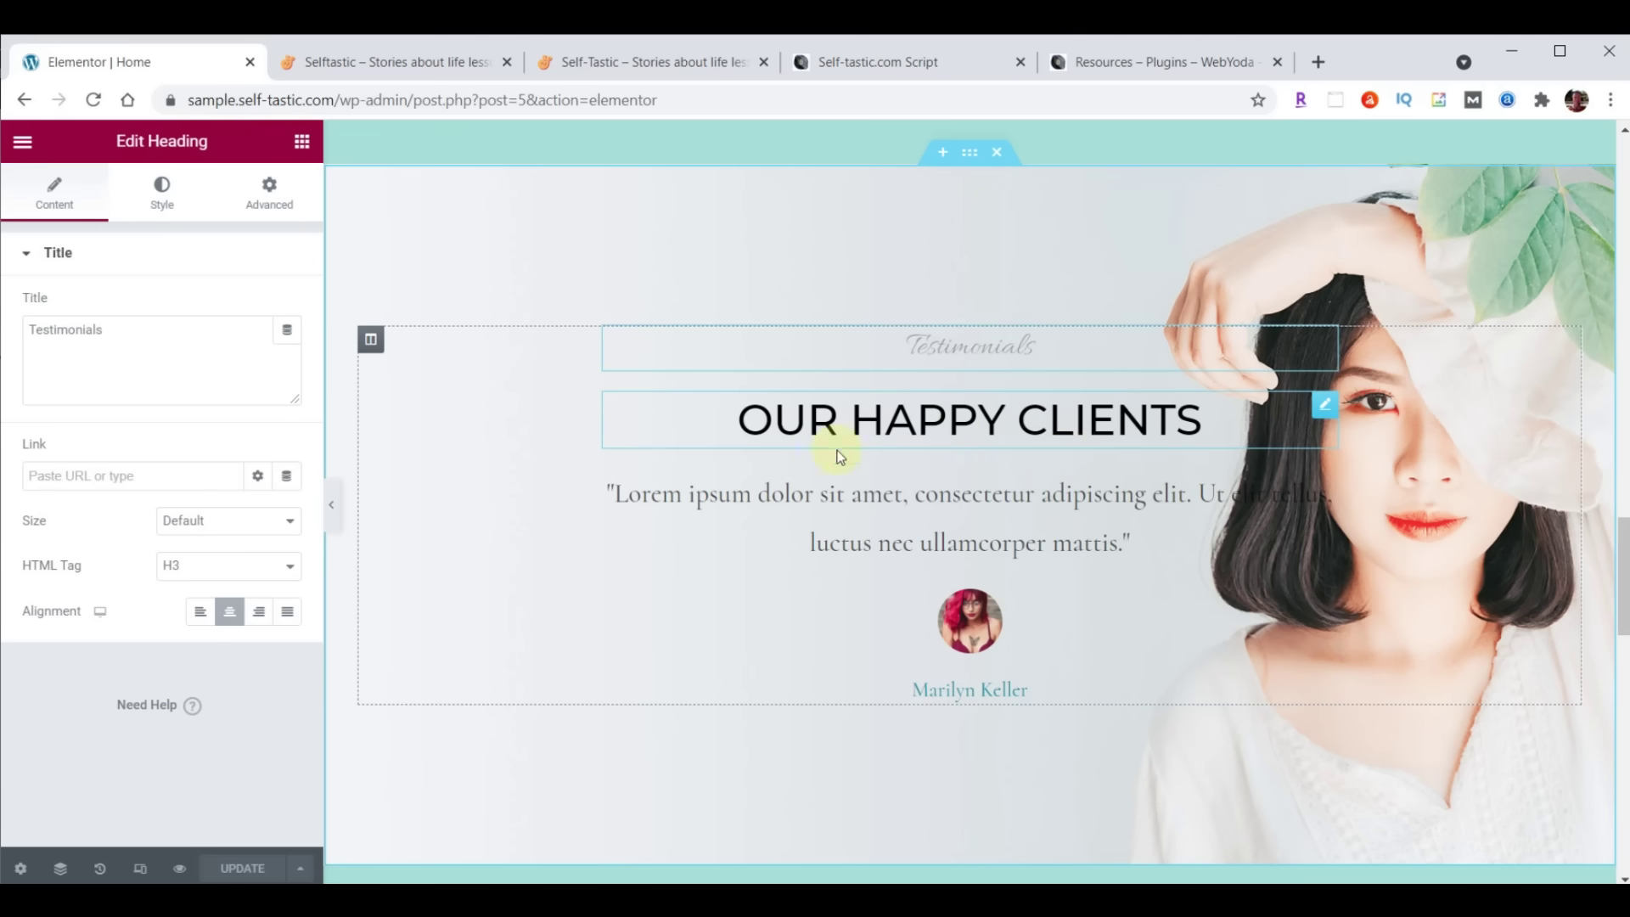
click(1326, 409)
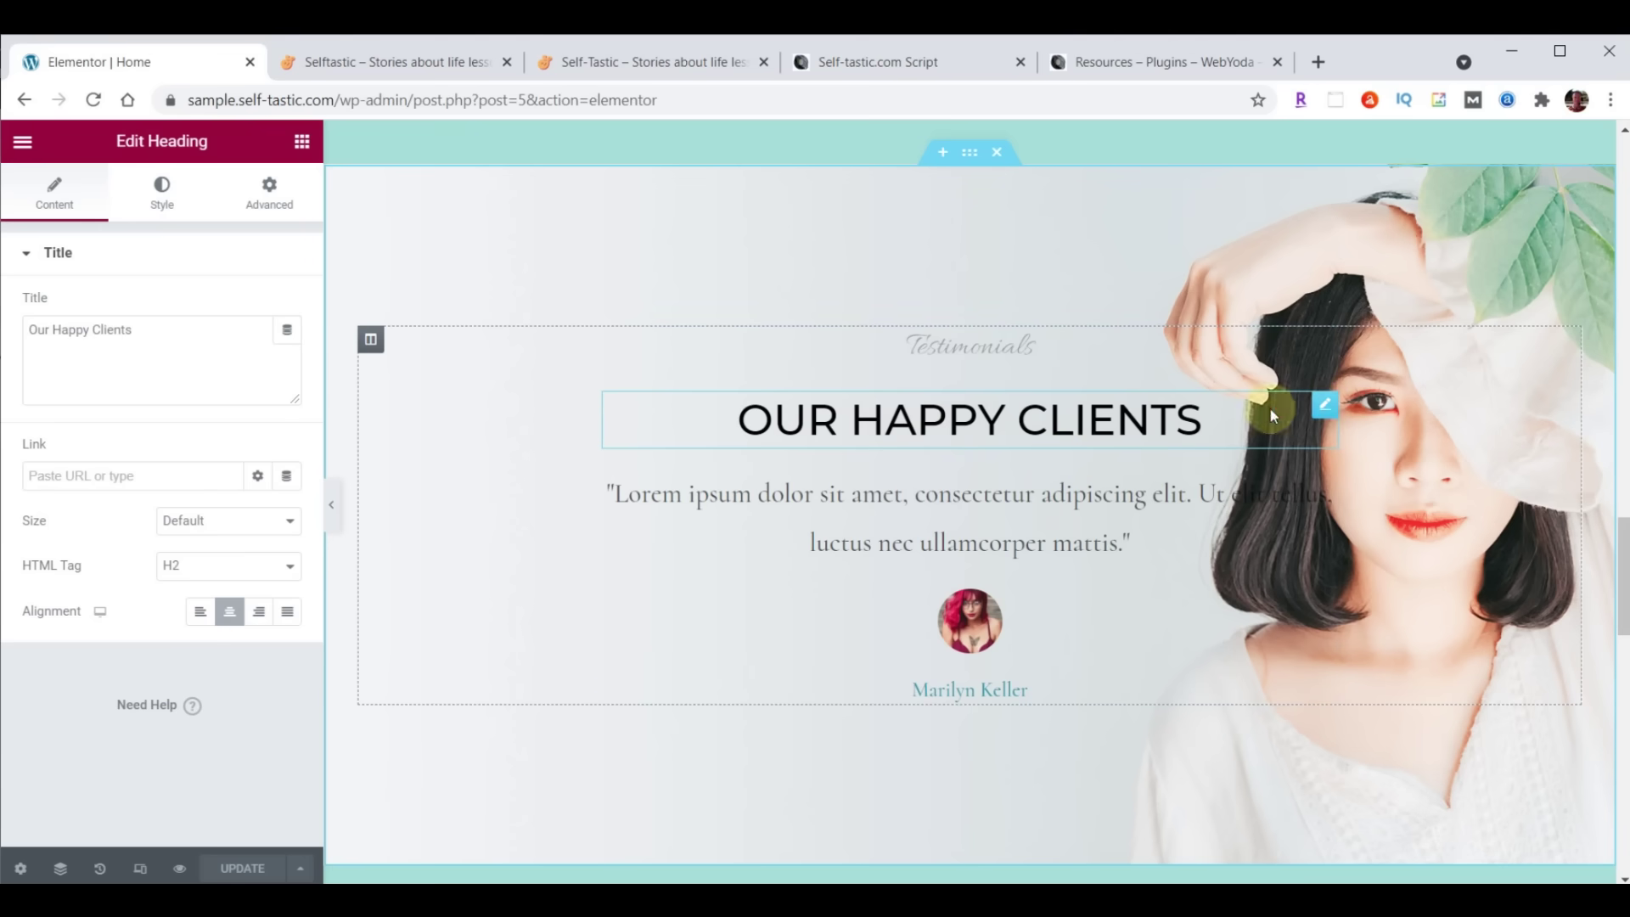
Review the OUR HAPPY CLIENTS heading's Content, Style and Advanced margin and padding settings
click(59, 201)
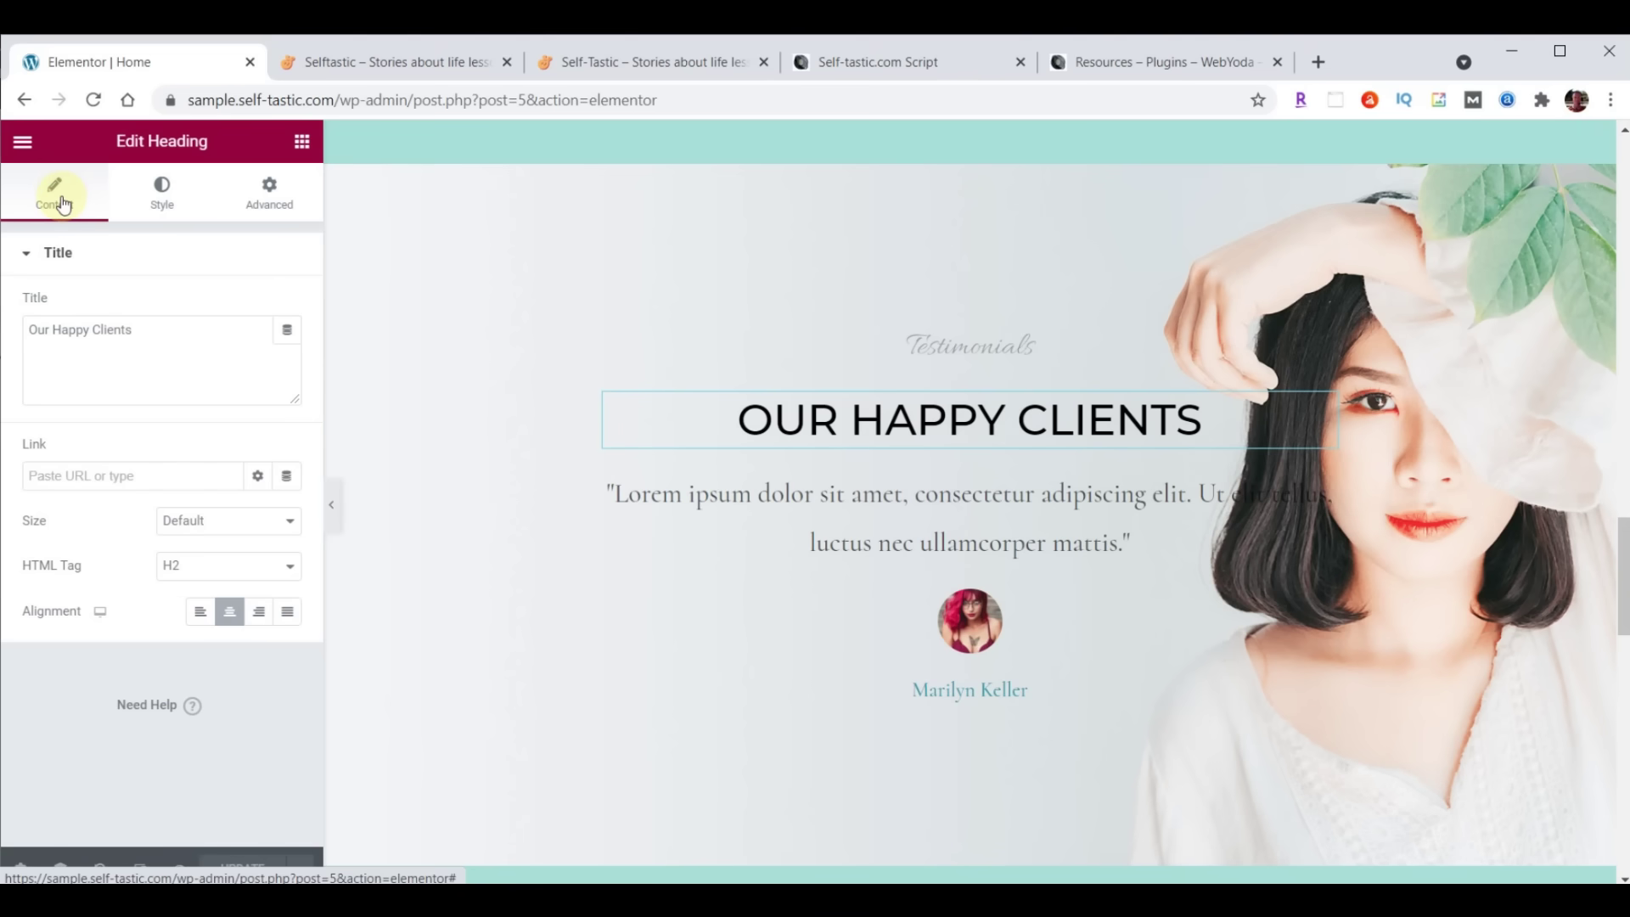
click(167, 327)
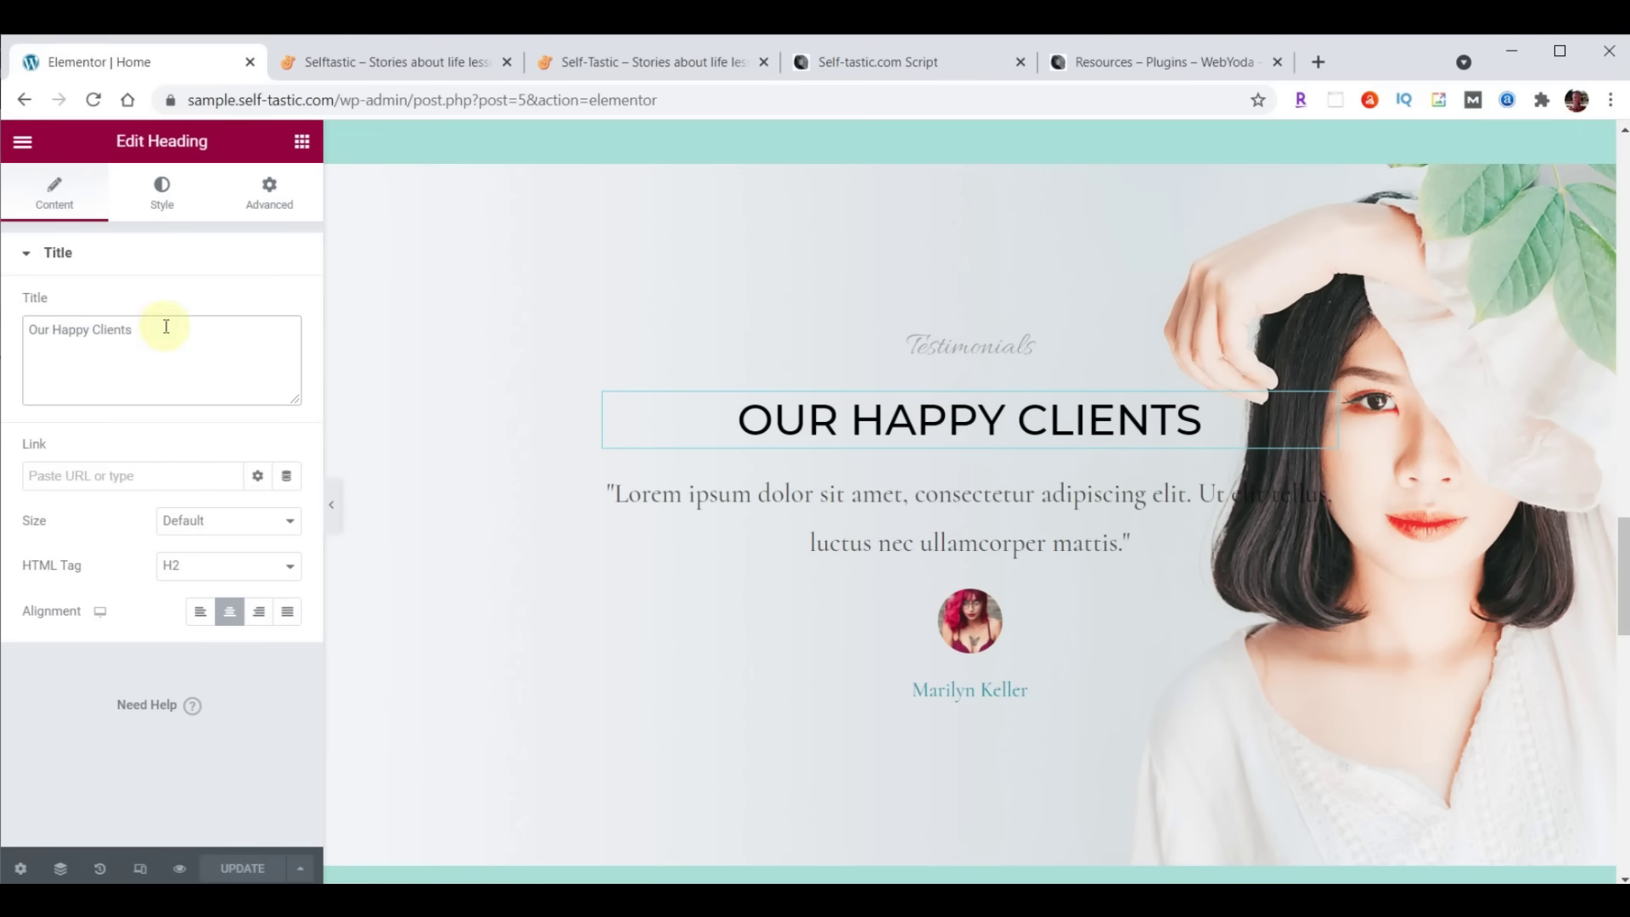
click(163, 195)
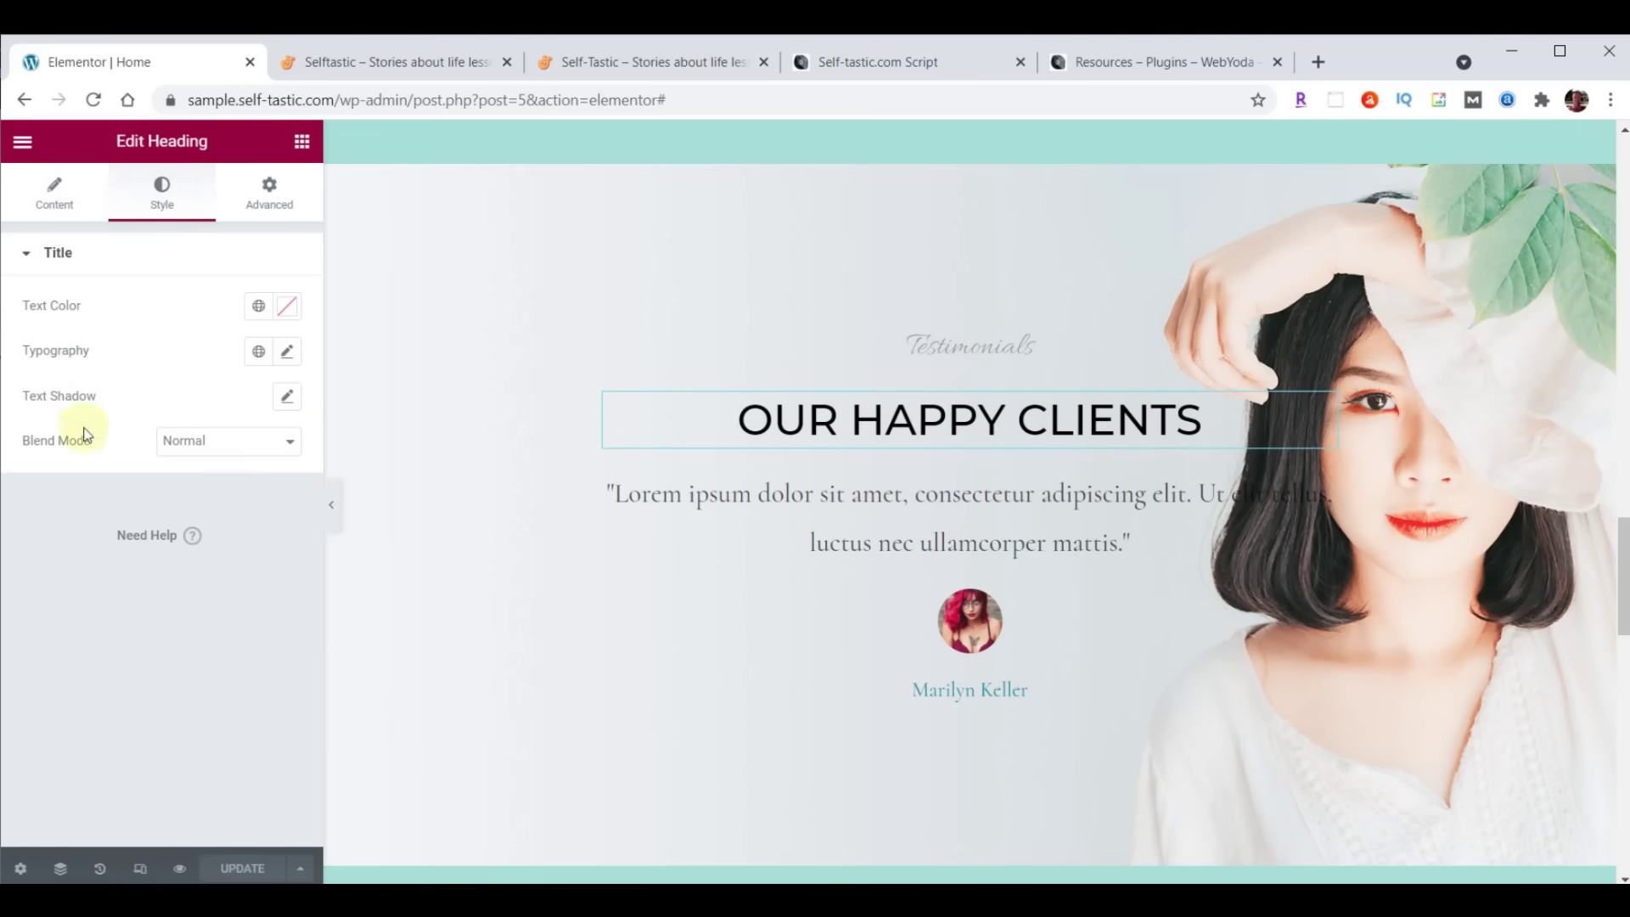
click(269, 213)
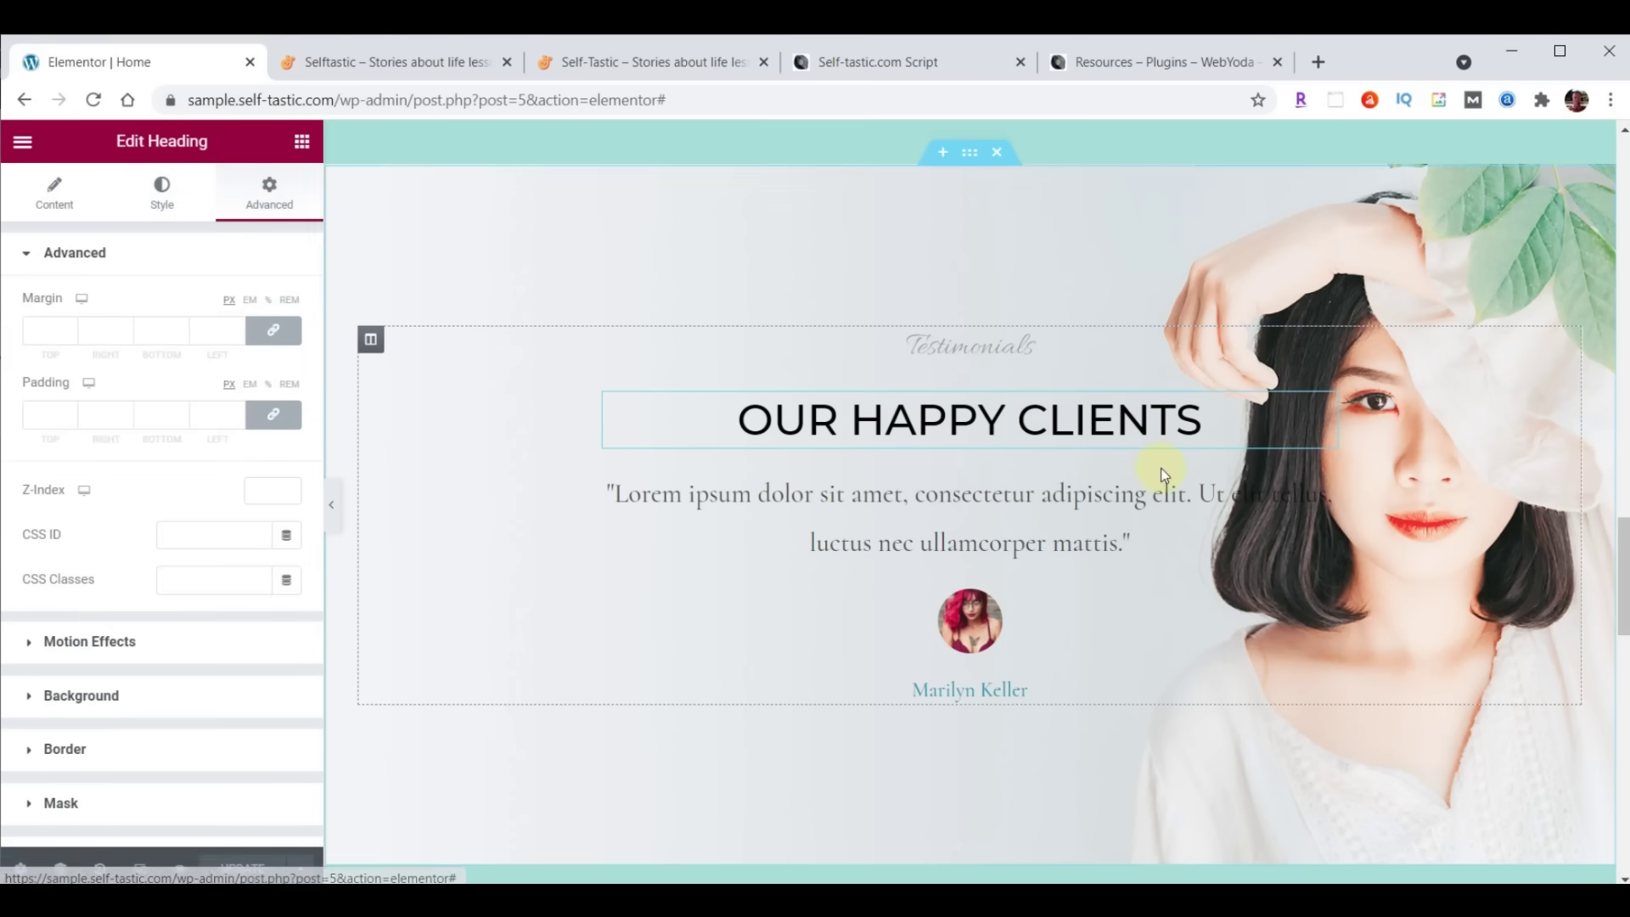
scroll(1160, 472, up, 15)
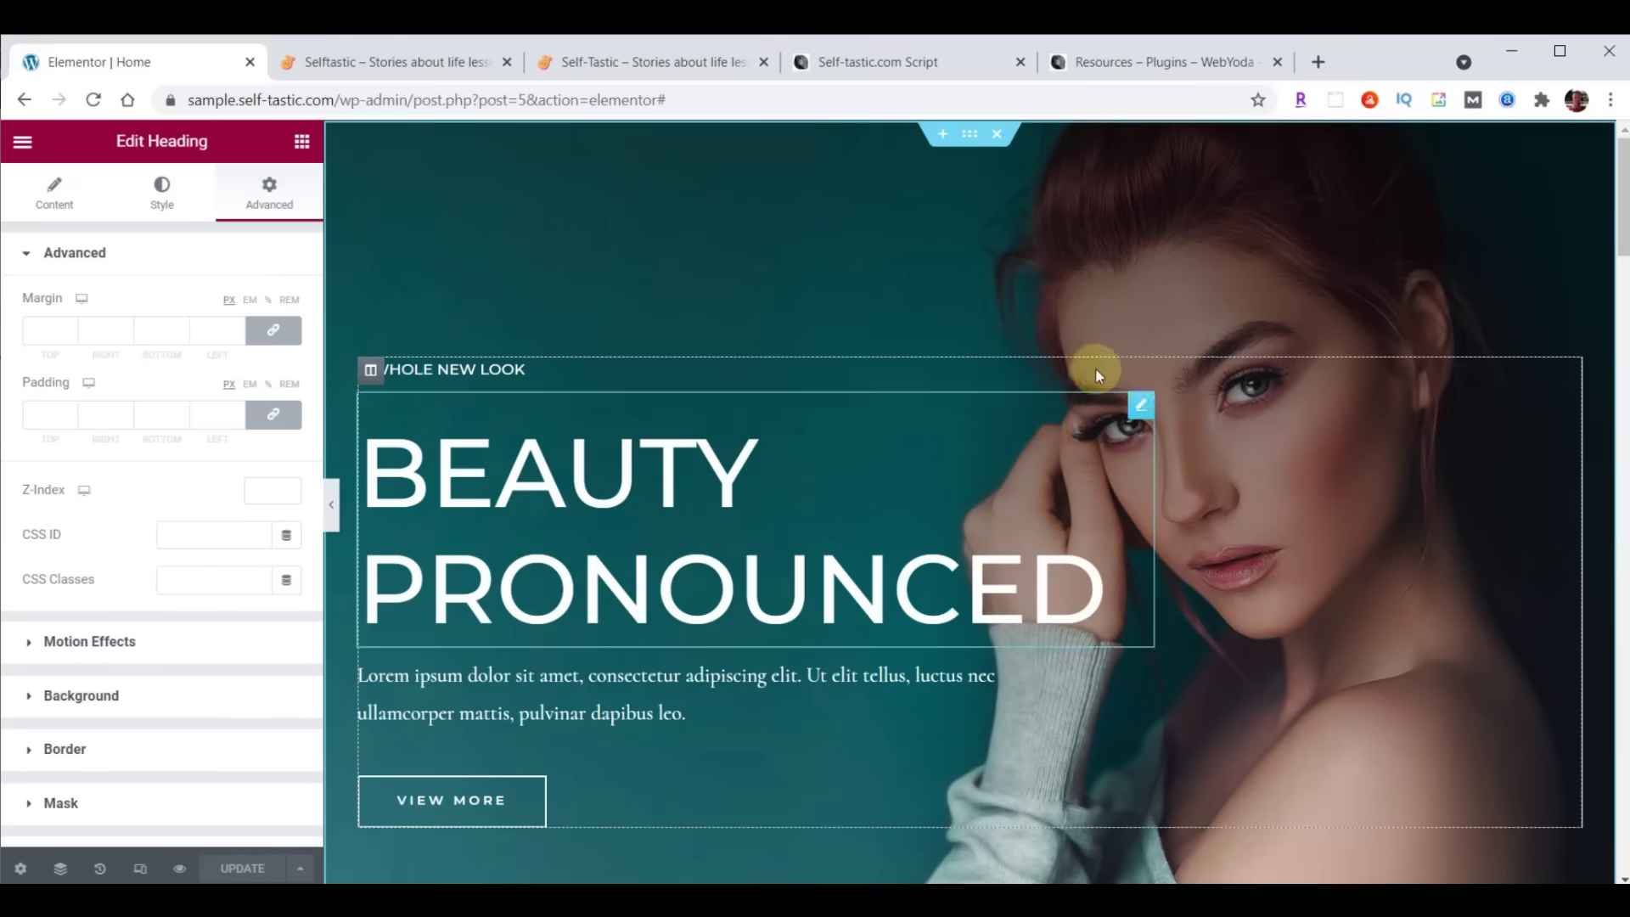
Review the hero section's background and spacing, then the hero column's layout, style and spacing settings
click(968, 149)
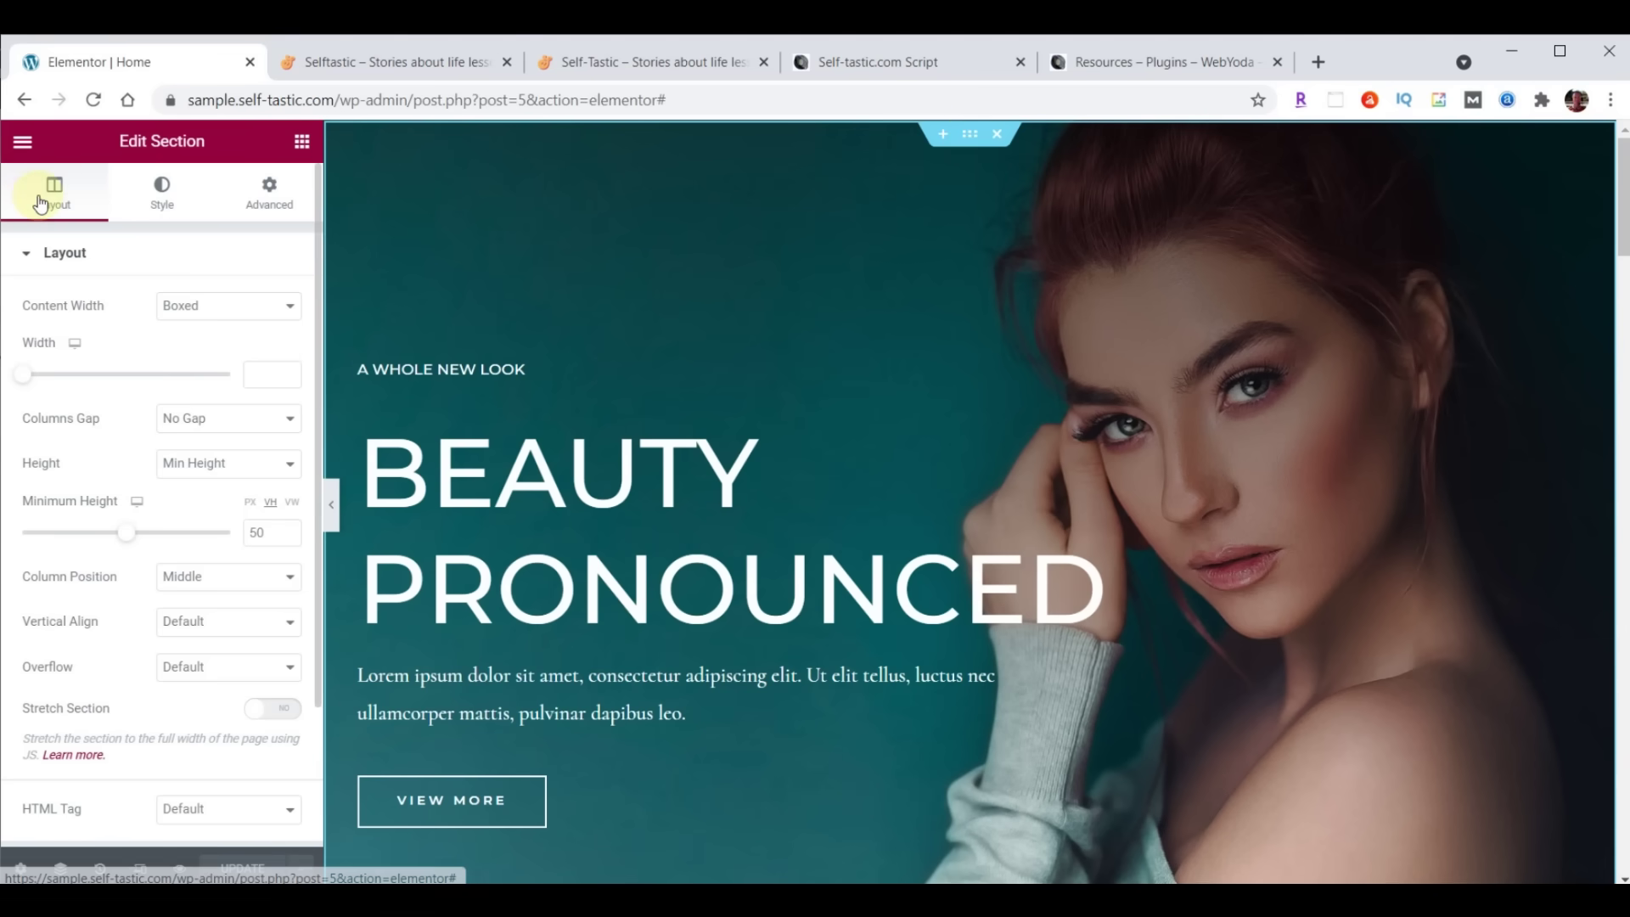
click(158, 190)
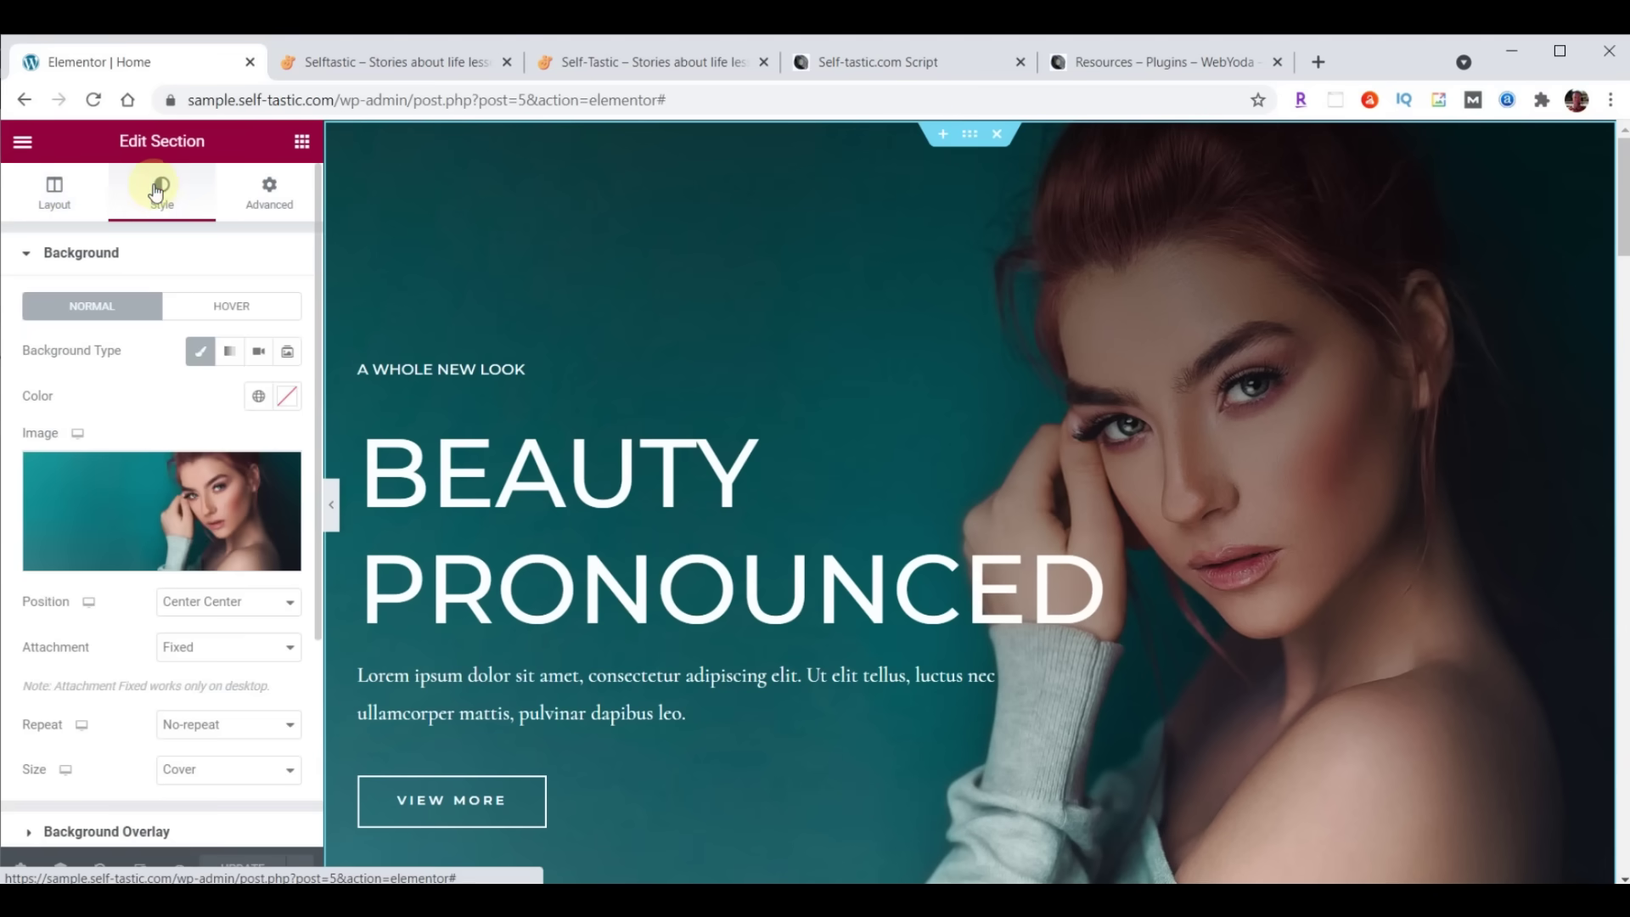
click(268, 193)
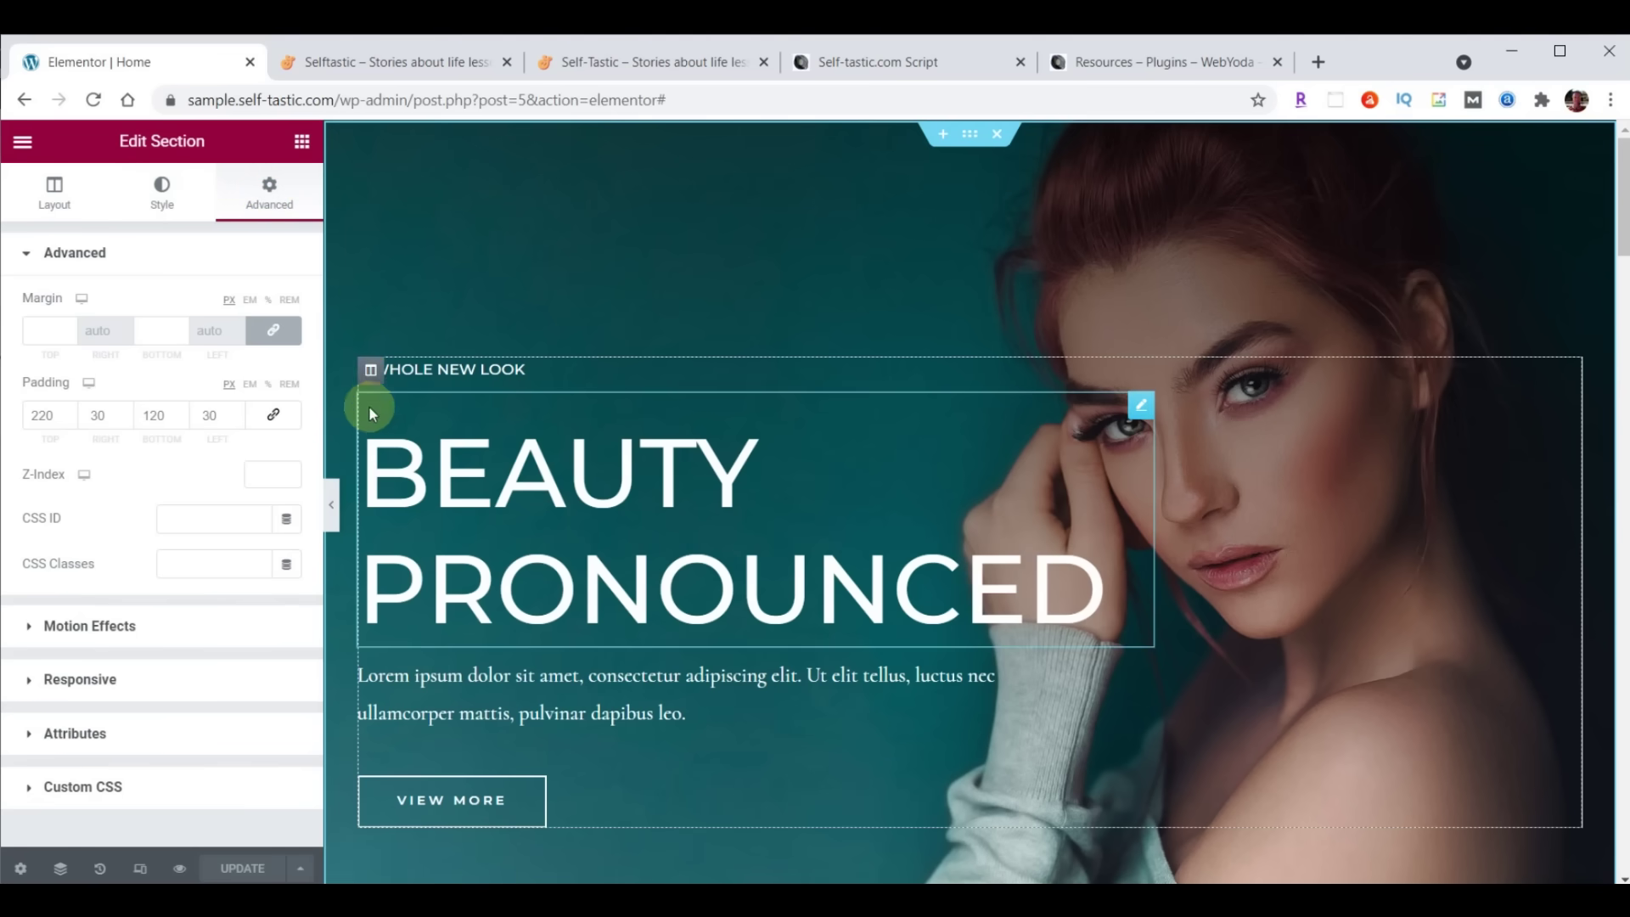
click(370, 374)
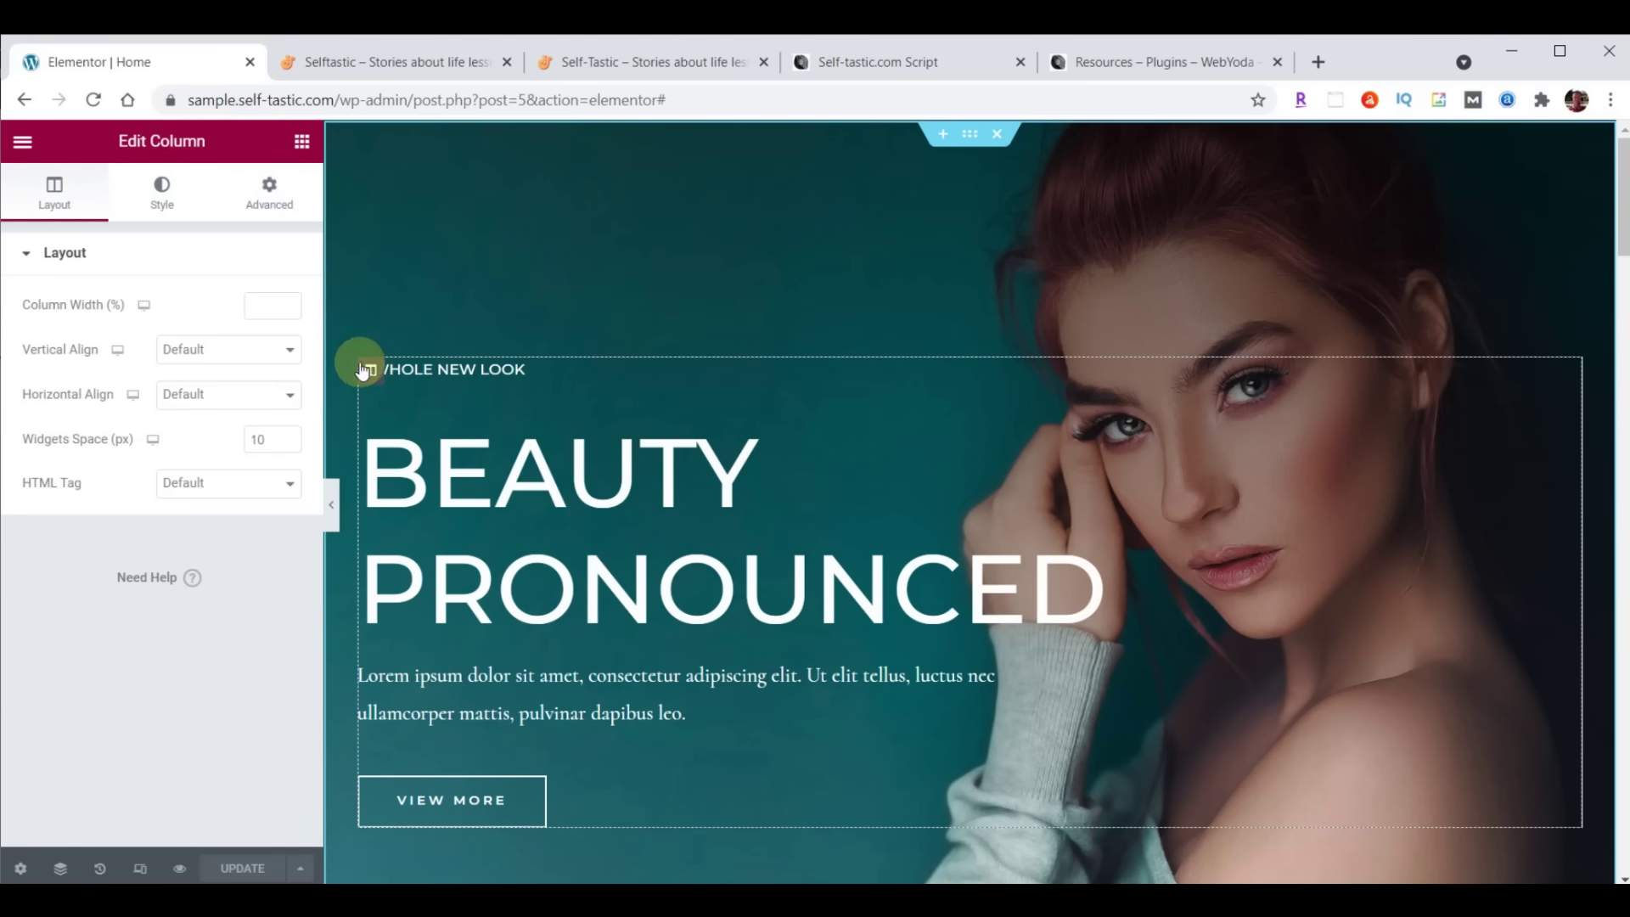
click(66, 212)
click(163, 196)
click(270, 192)
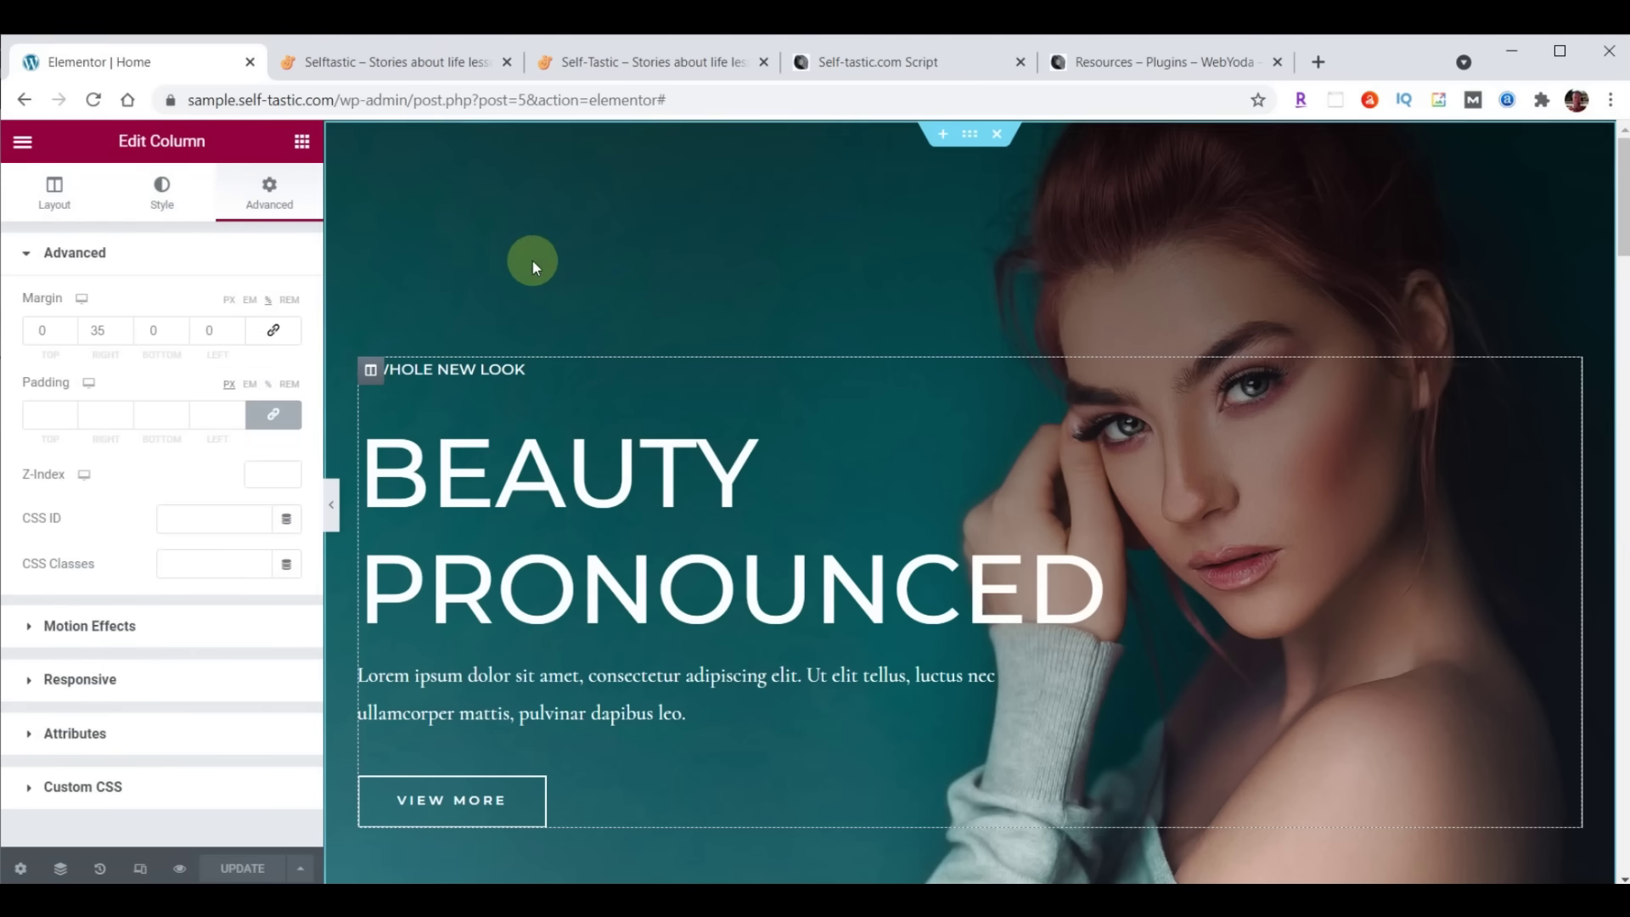
Check the Beauty Pronounced heading's style and spacing, then return to the hero section's settings
click(1140, 405)
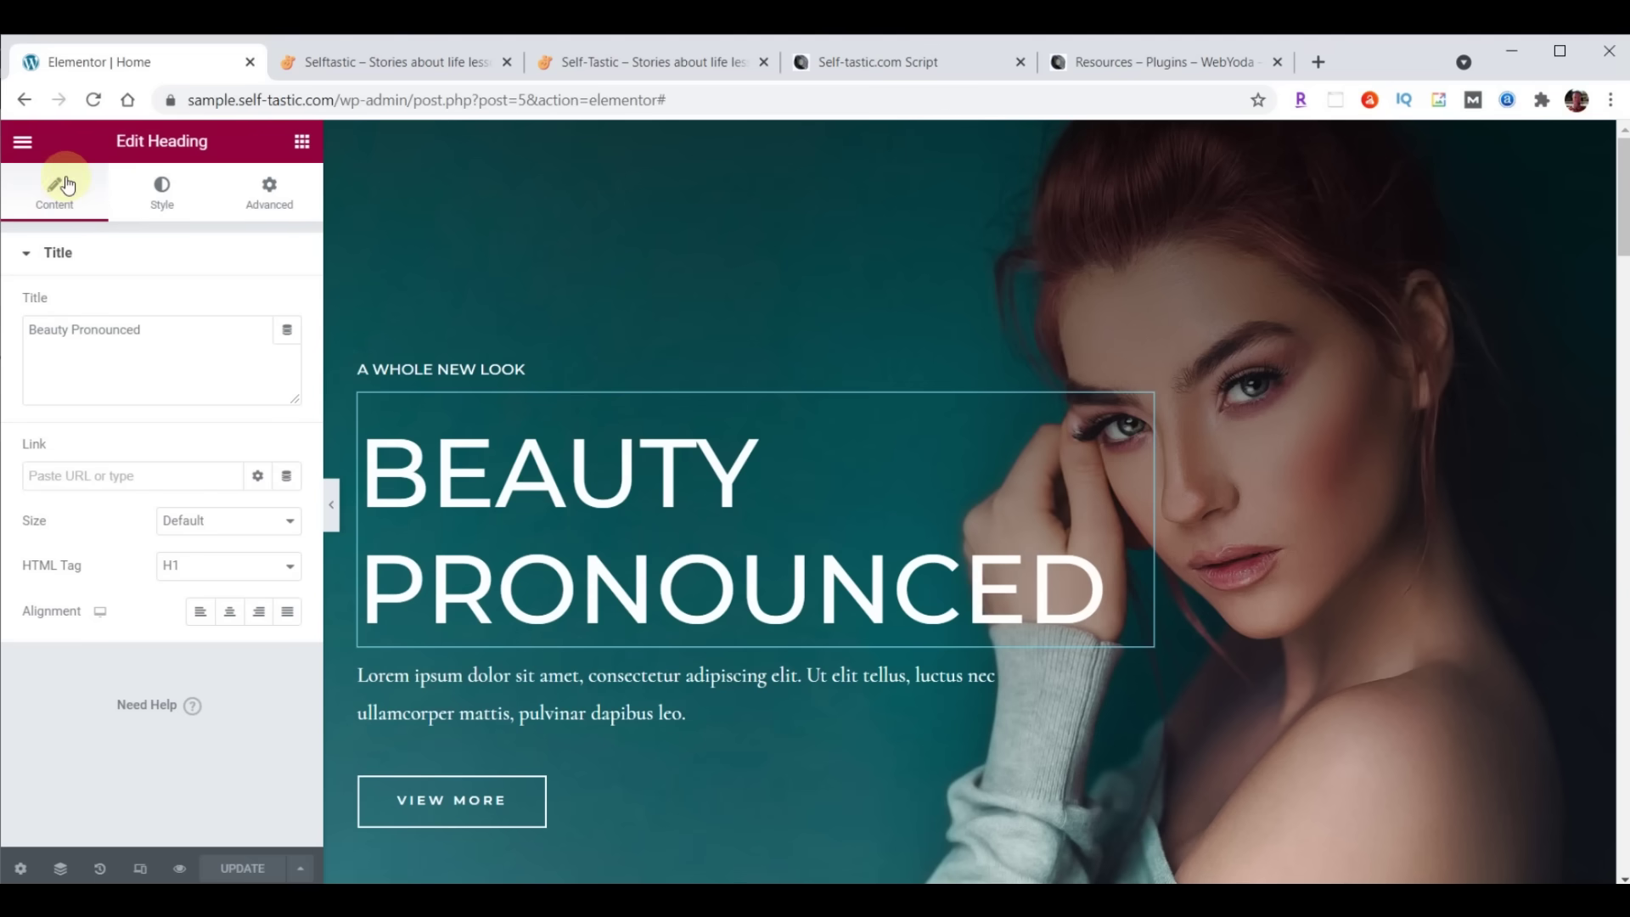
click(153, 198)
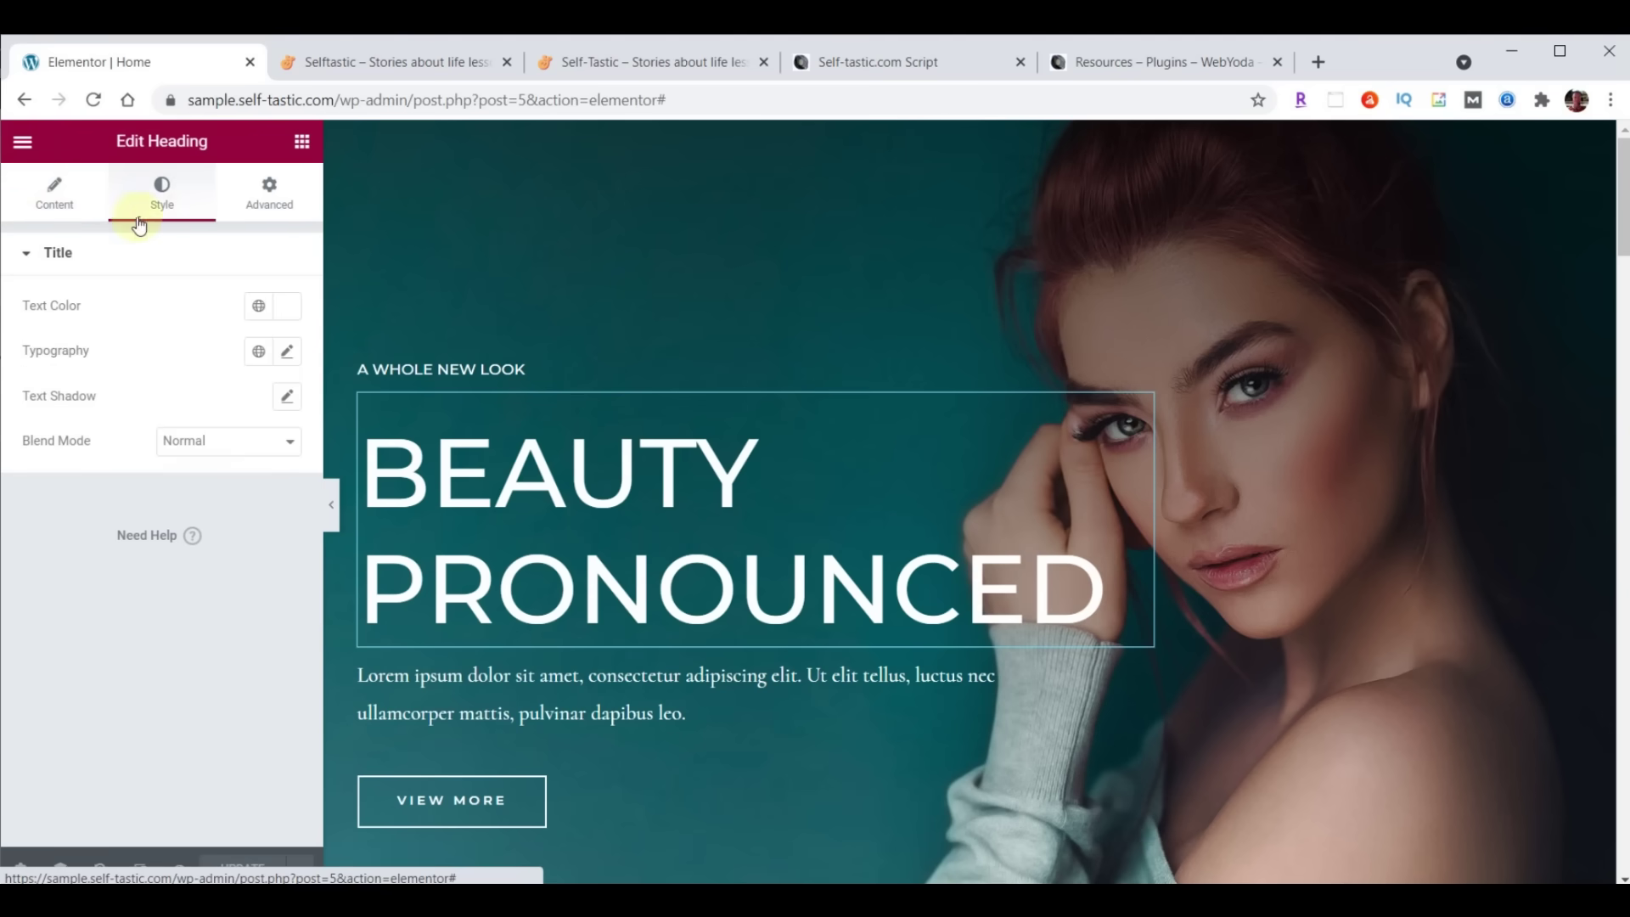
click(257, 199)
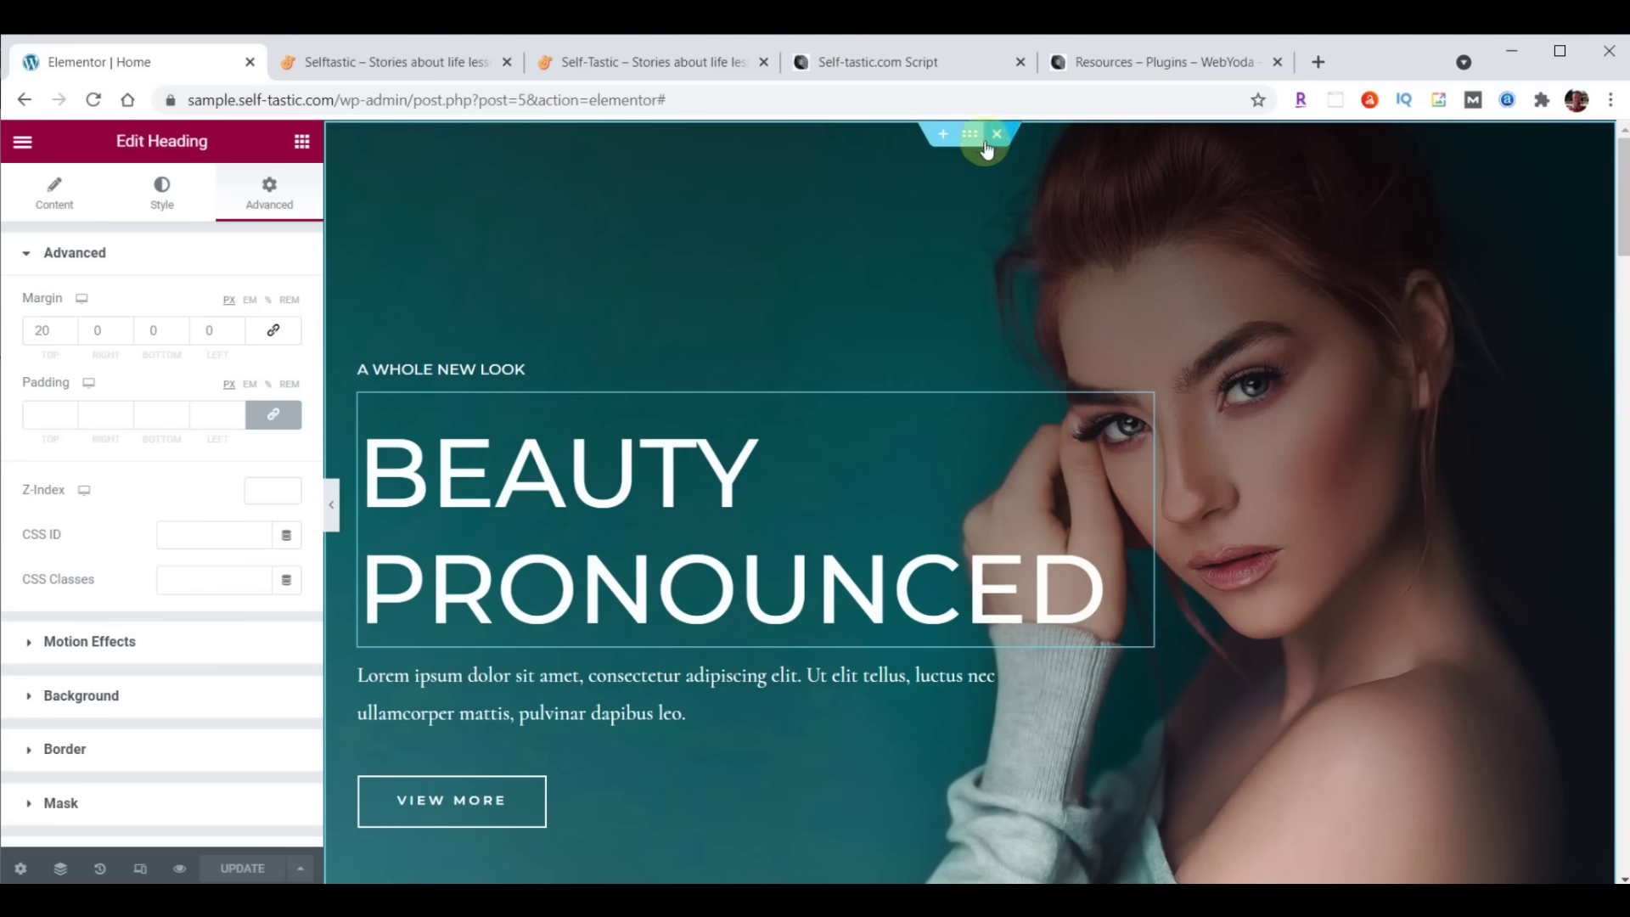
click(970, 136)
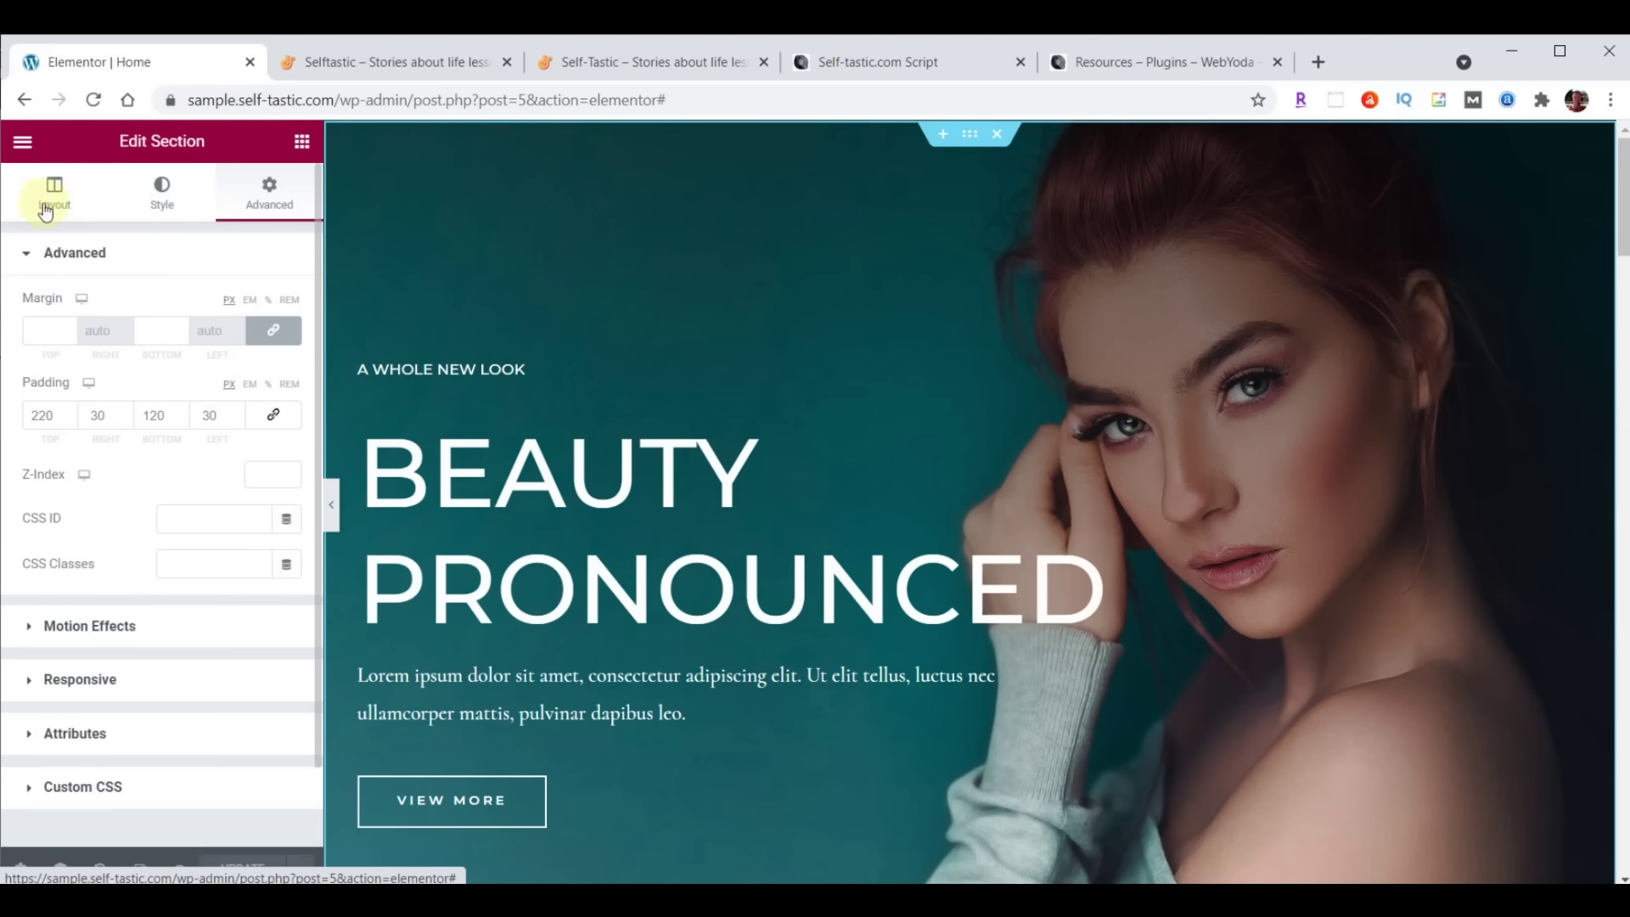
click(166, 200)
Upload cover-home.jpg and set it as the hero section's background image
mouse_move(223, 496)
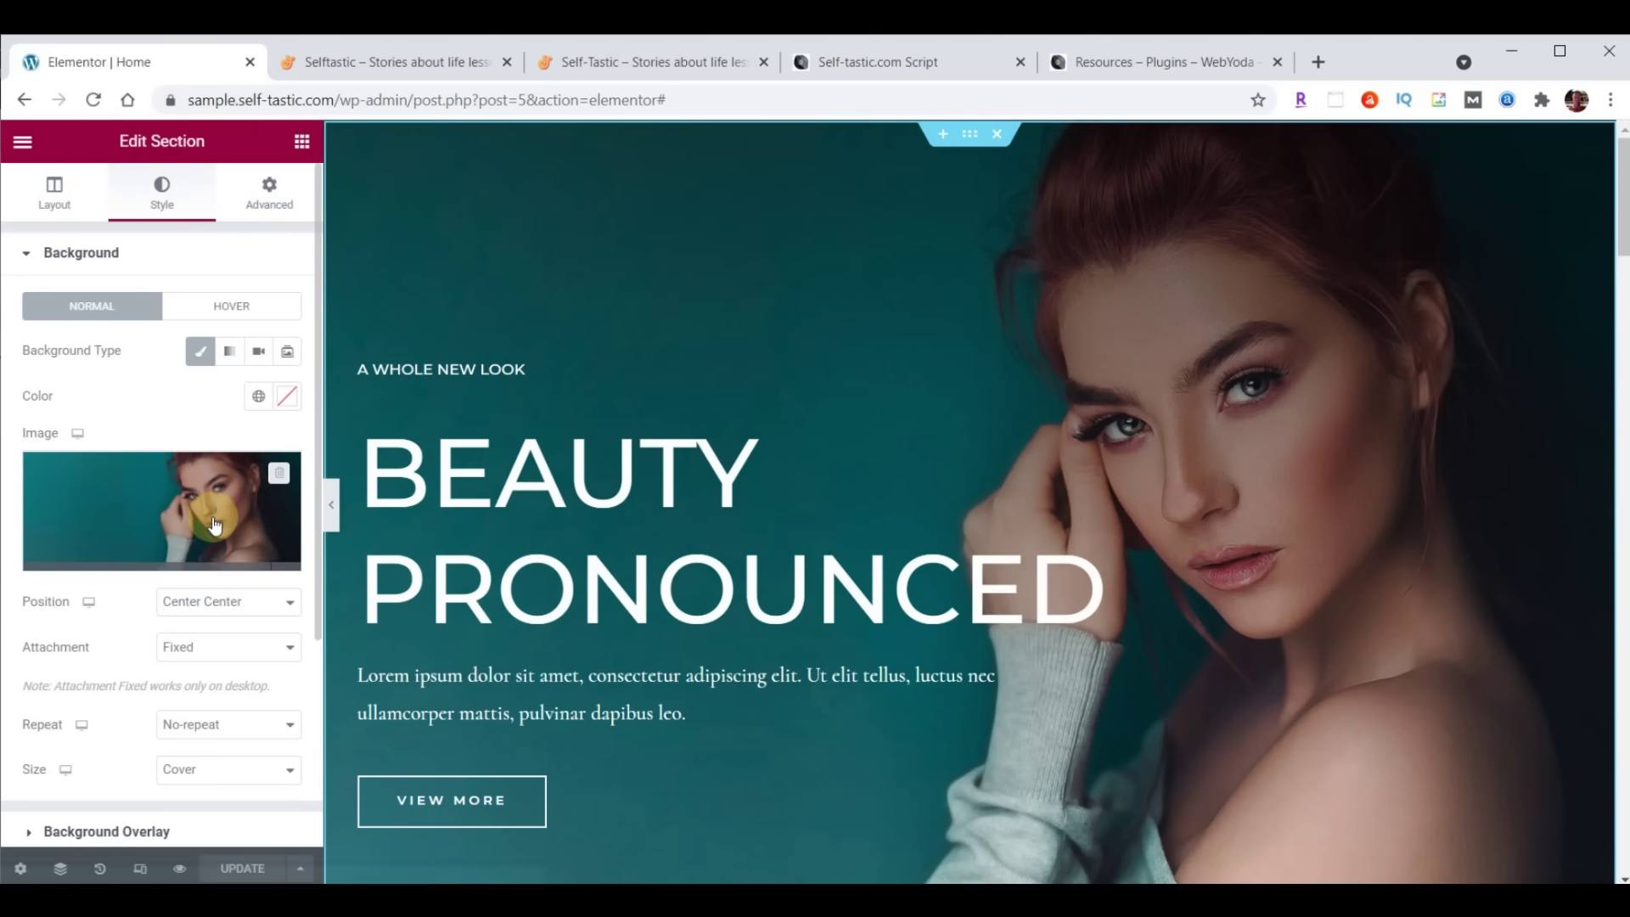
scroll(153, 364, down, 2)
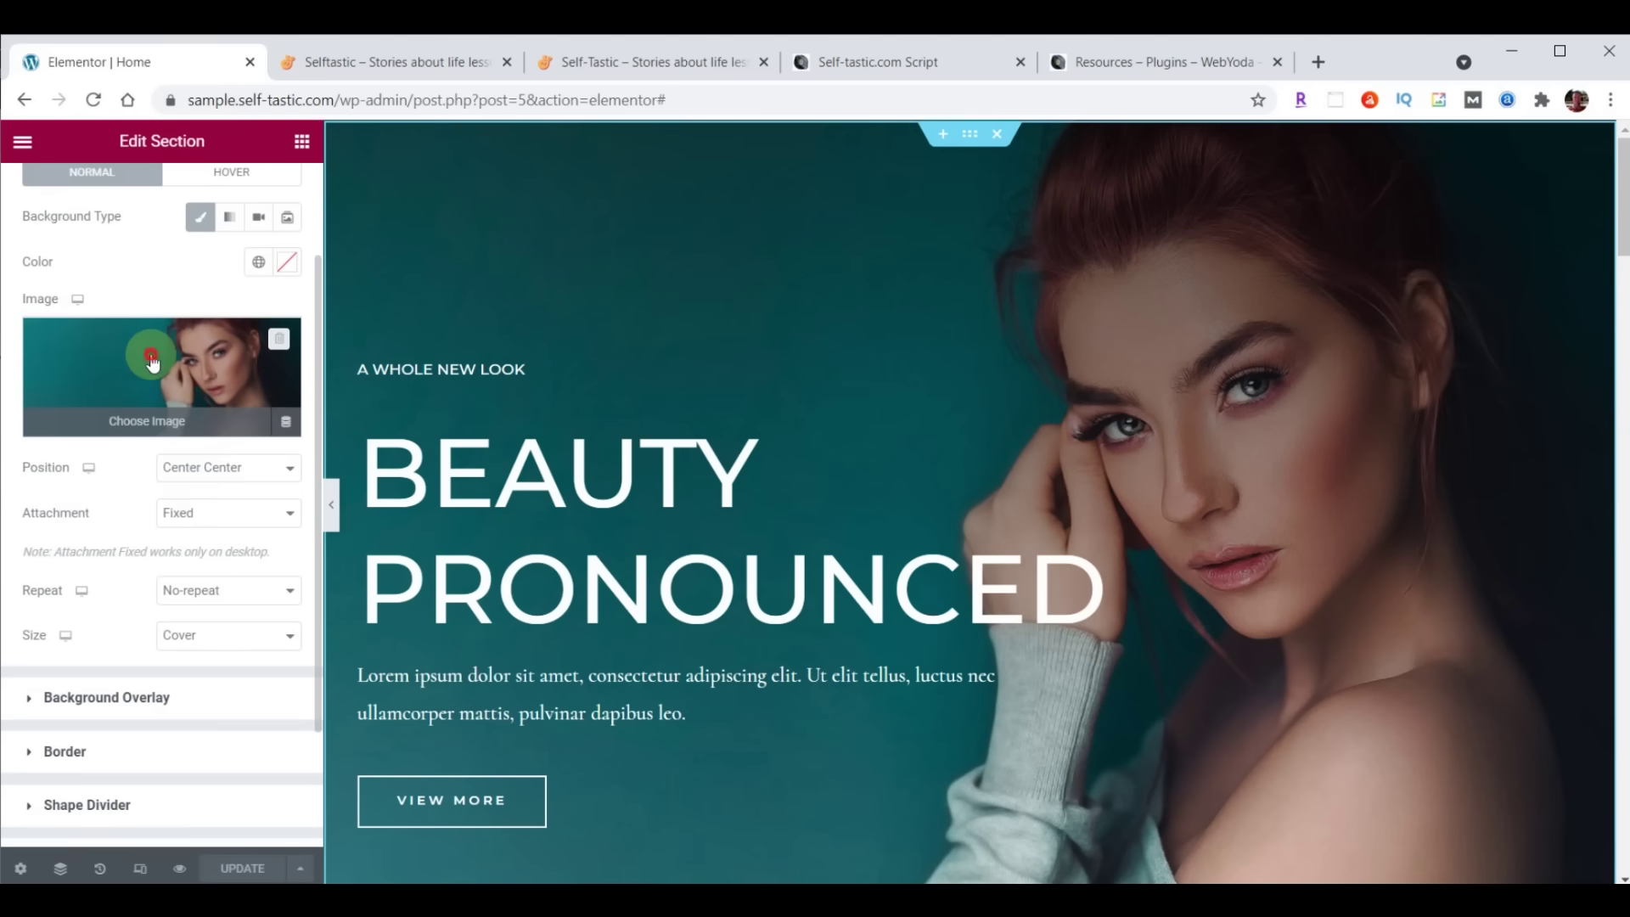
click(153, 363)
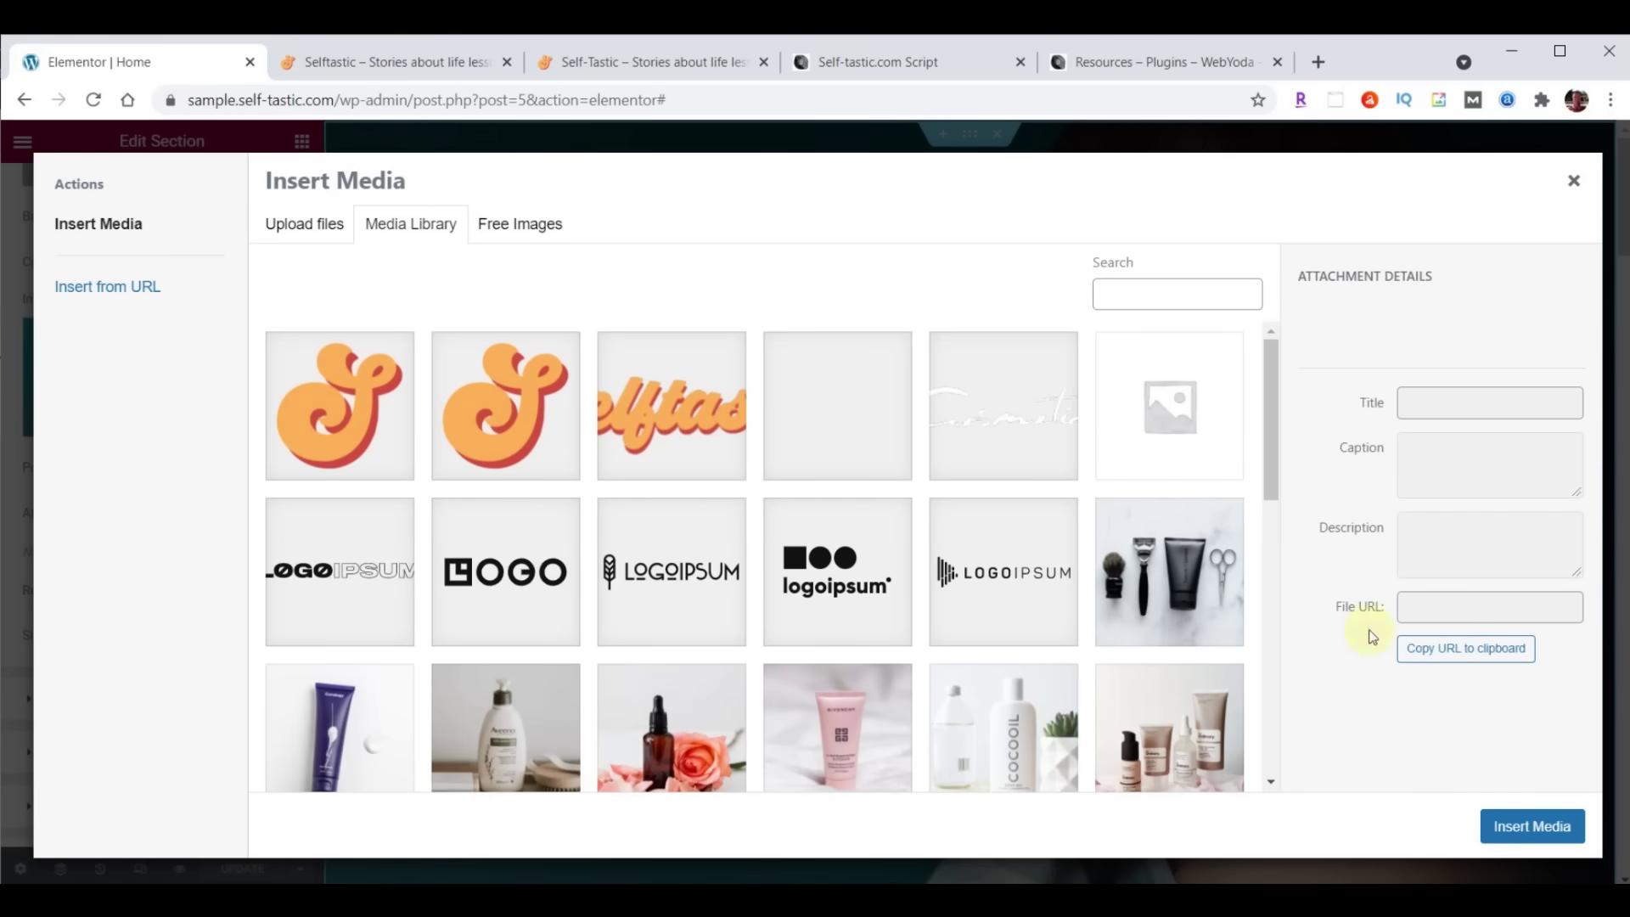
key(alt+Tab)
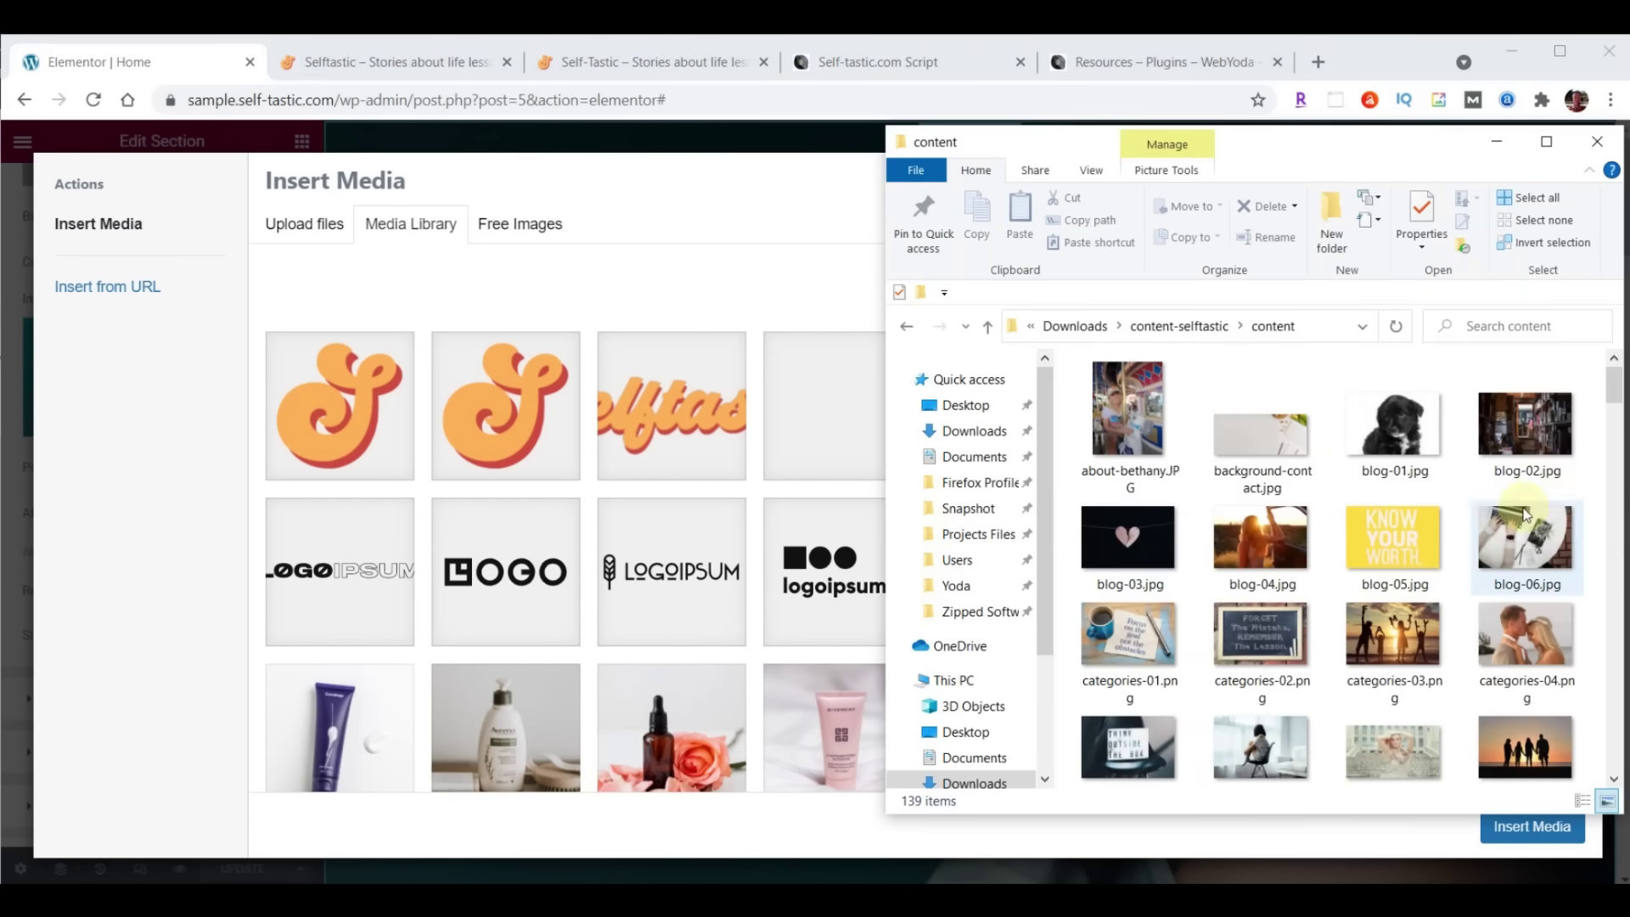
scroll(1516, 368, down, 3)
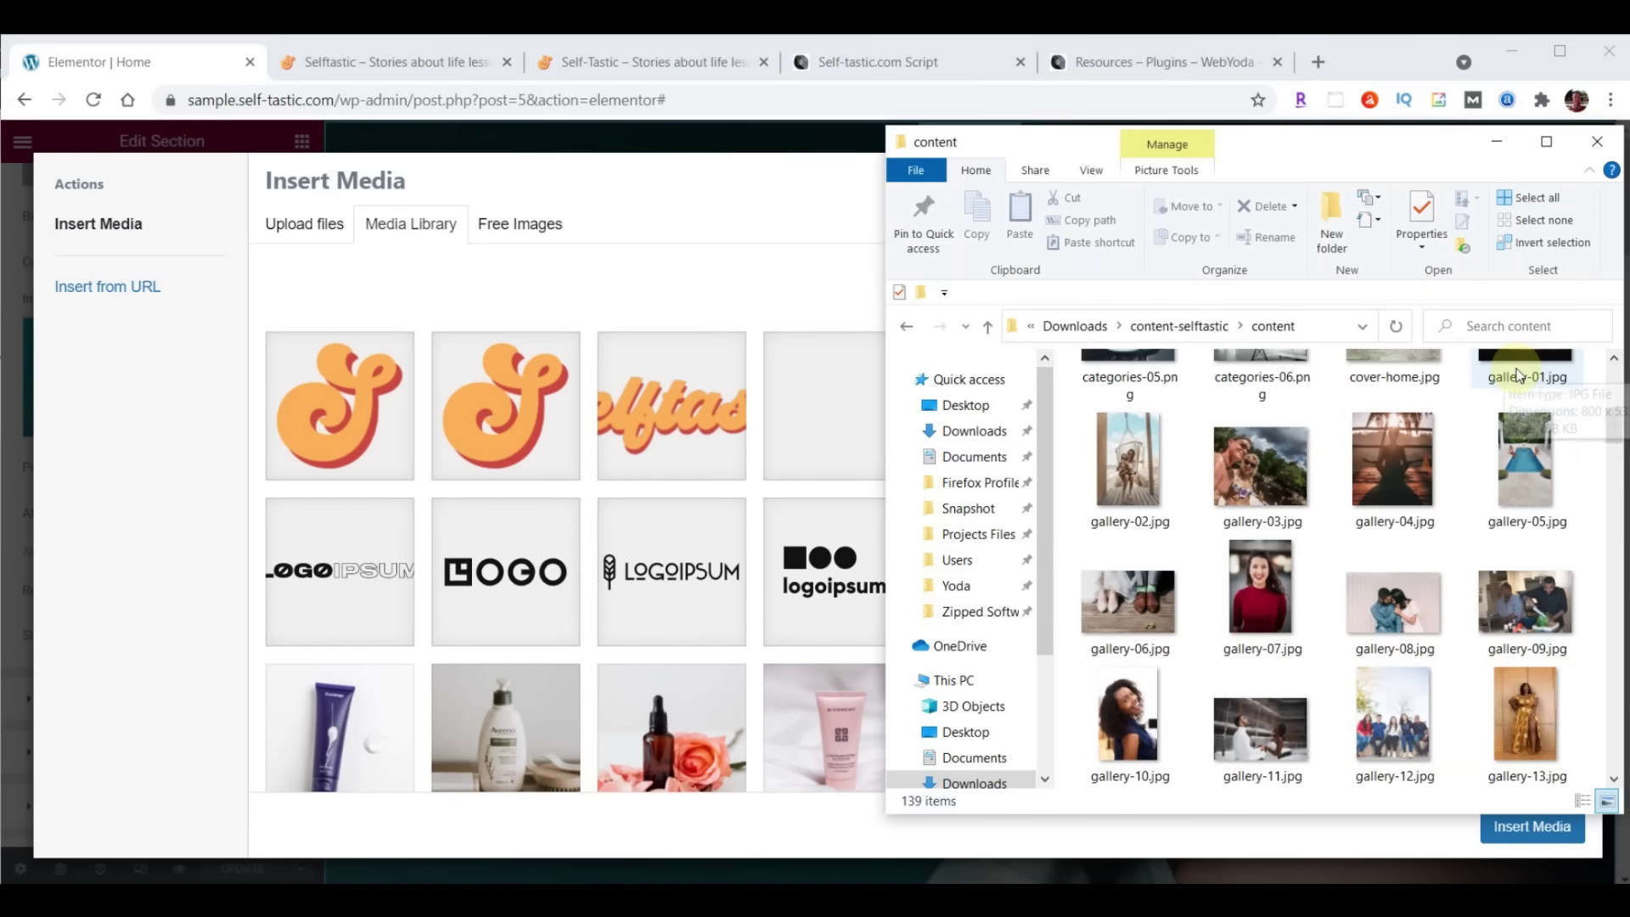
scroll(1308, 600, up, 1)
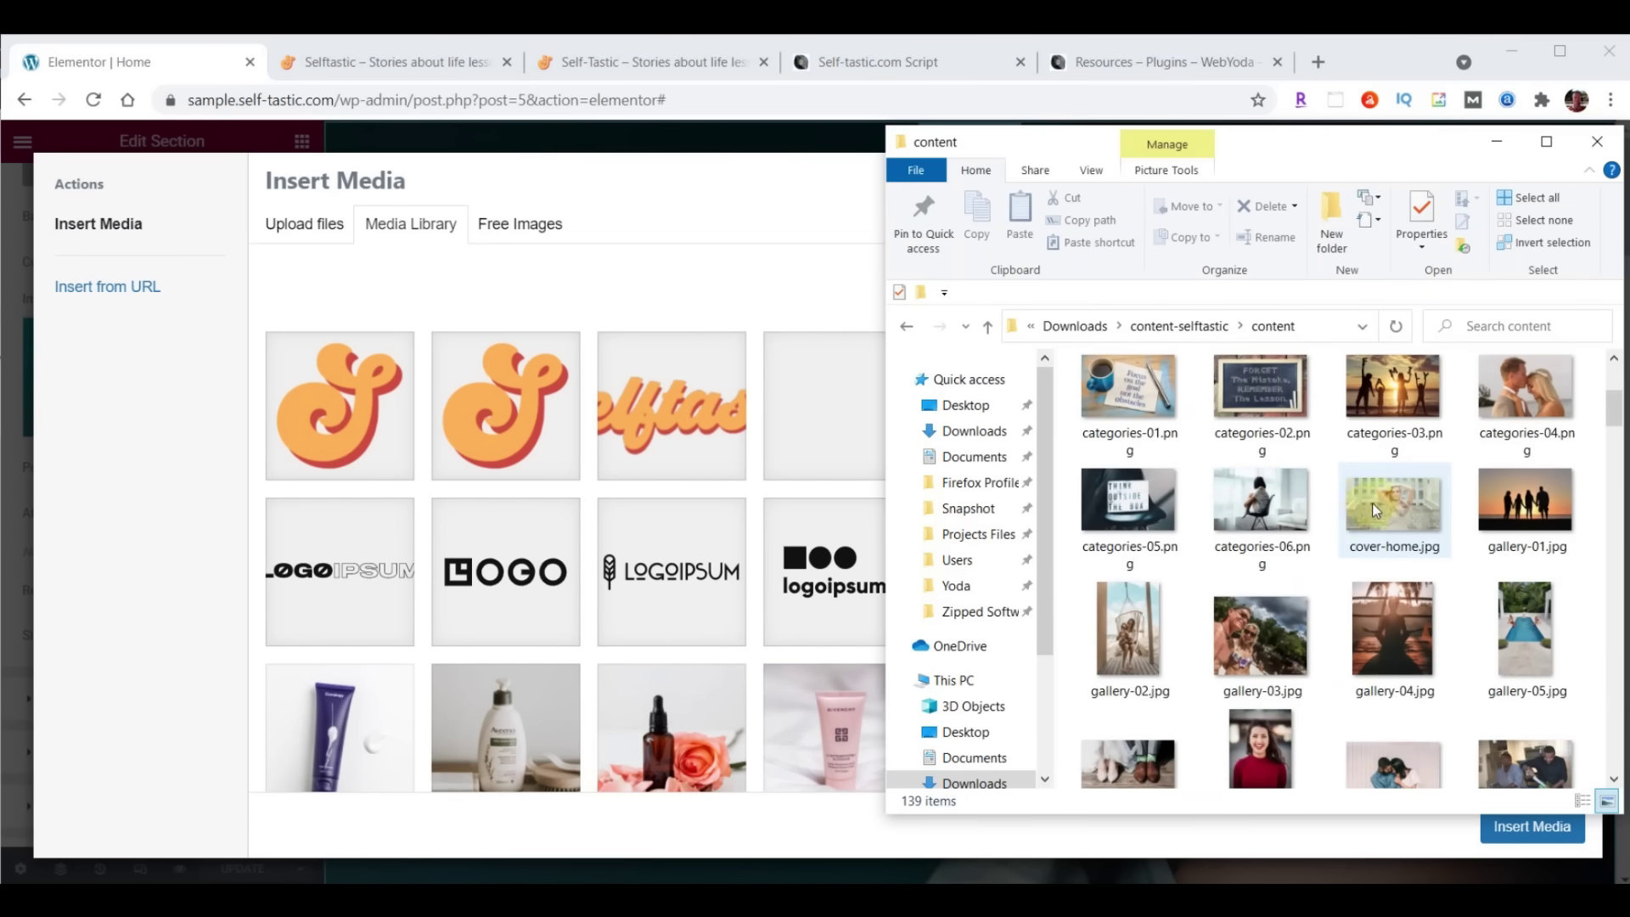
drag(1380, 508, 654, 509)
click(1533, 829)
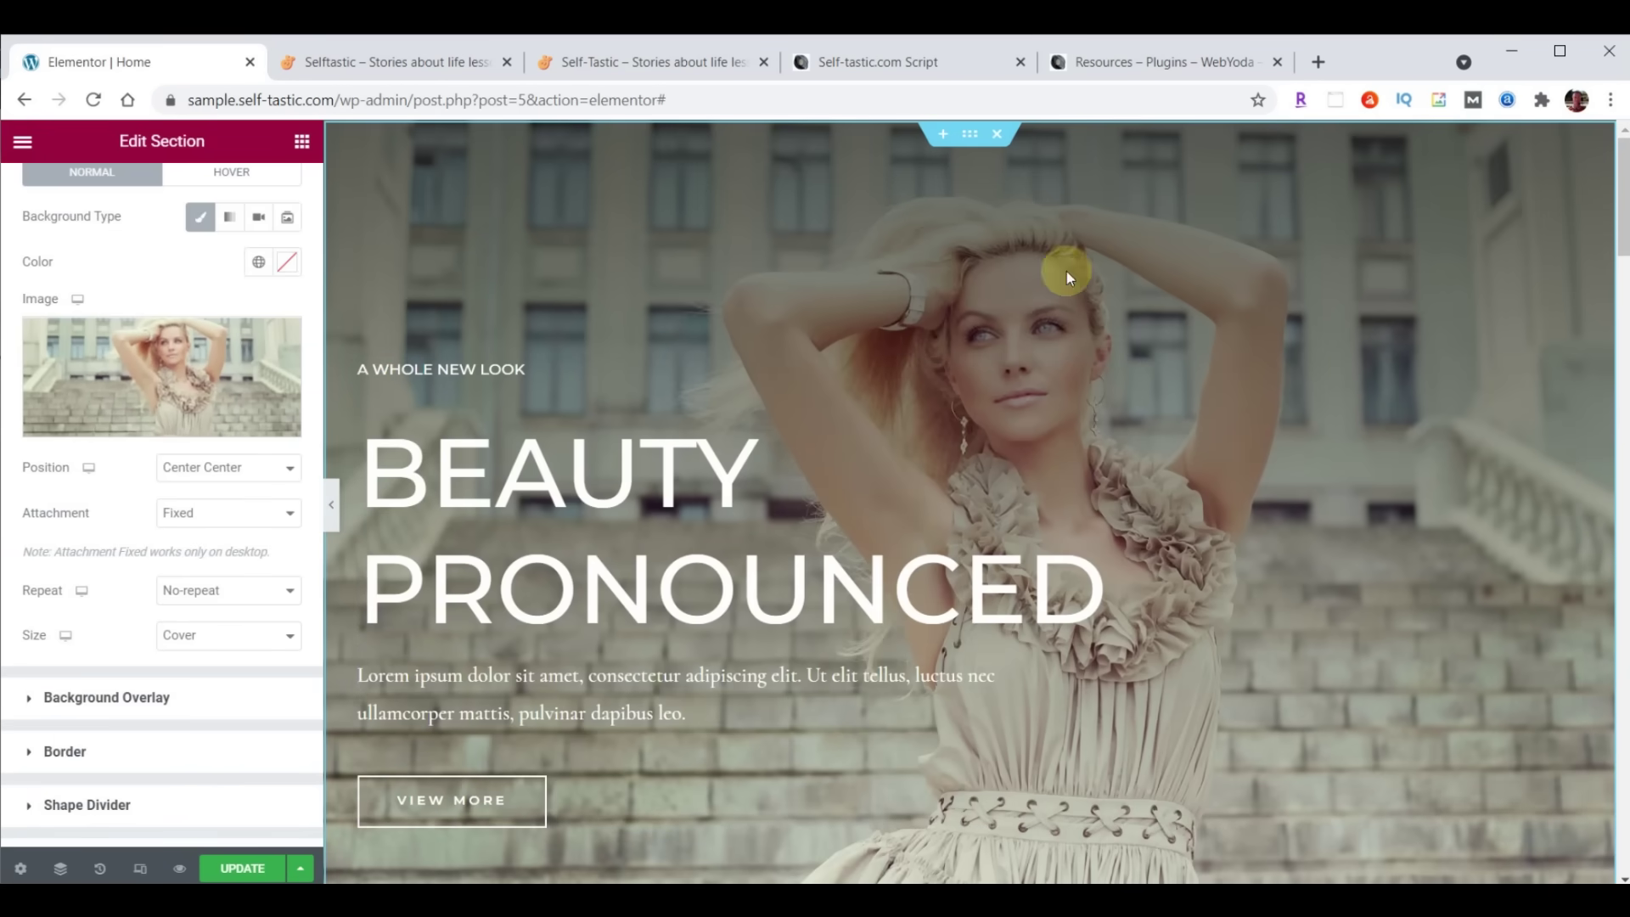
Save the page with UPDATE and reload the live Selftastic site
click(243, 870)
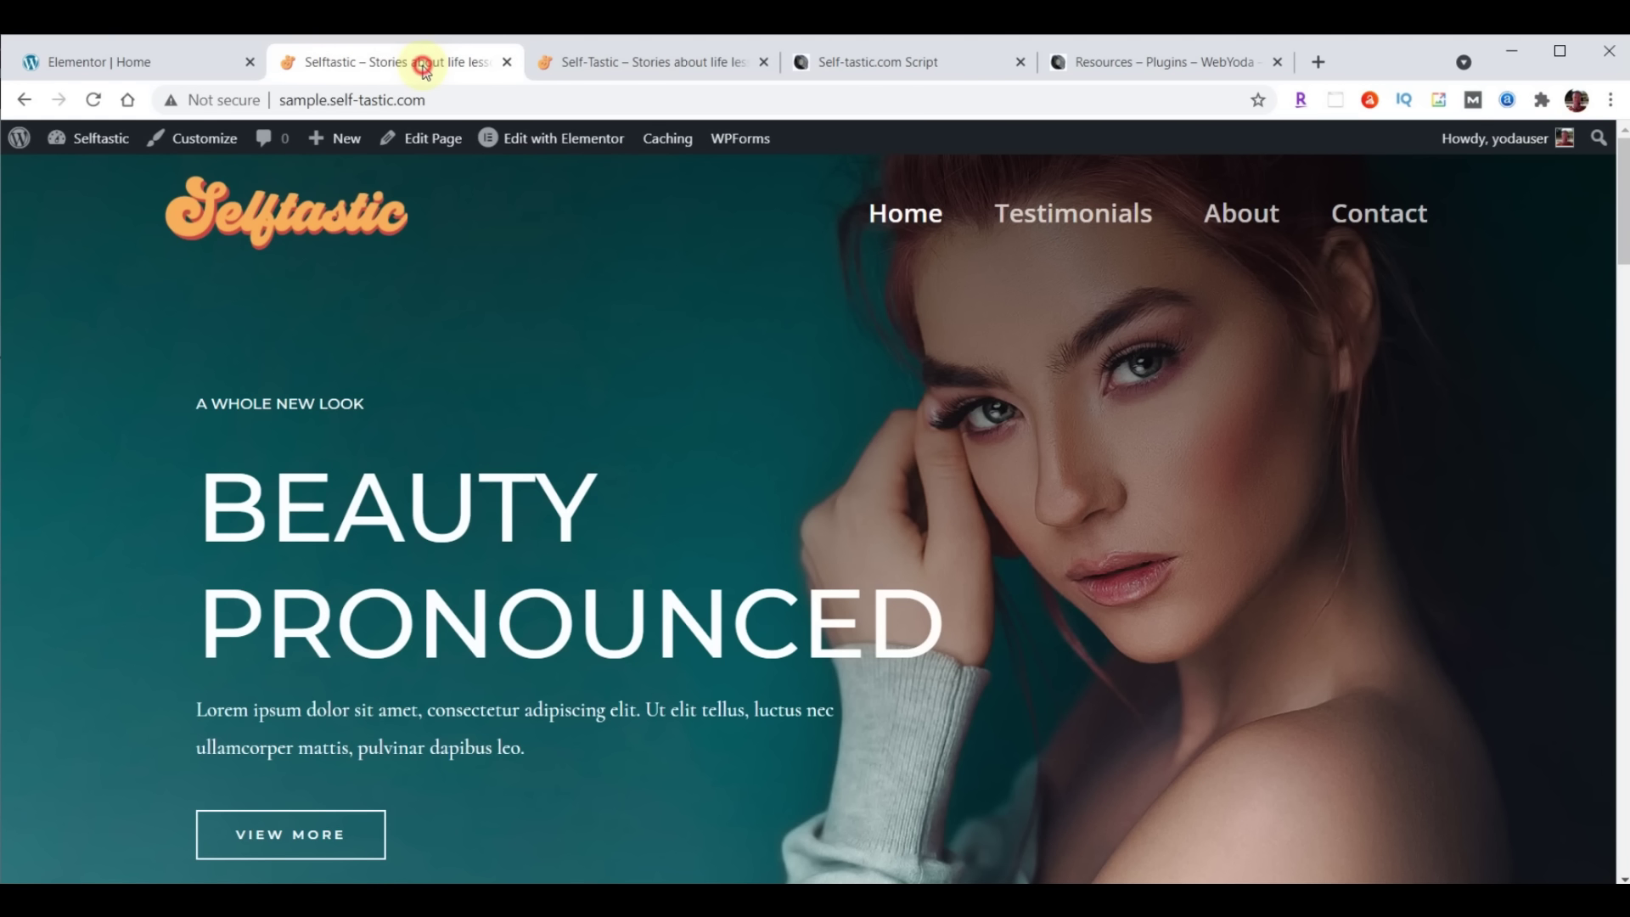
click(412, 62)
click(94, 100)
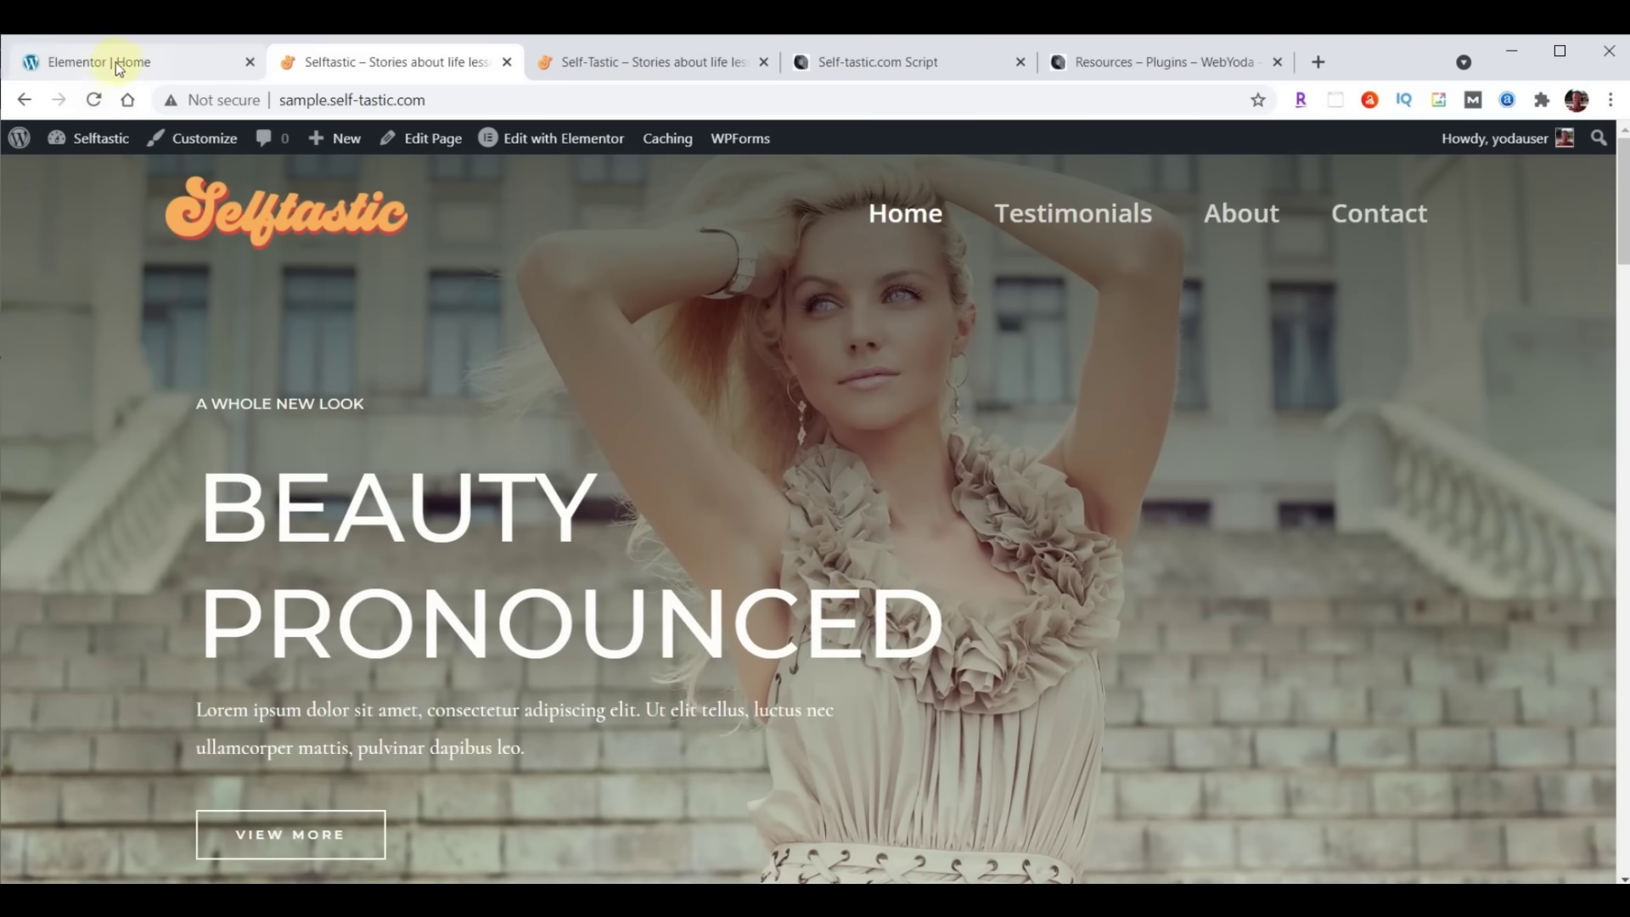
Go back to the 'Elementor | Home' editor tab after checking the new hero photo
click(119, 64)
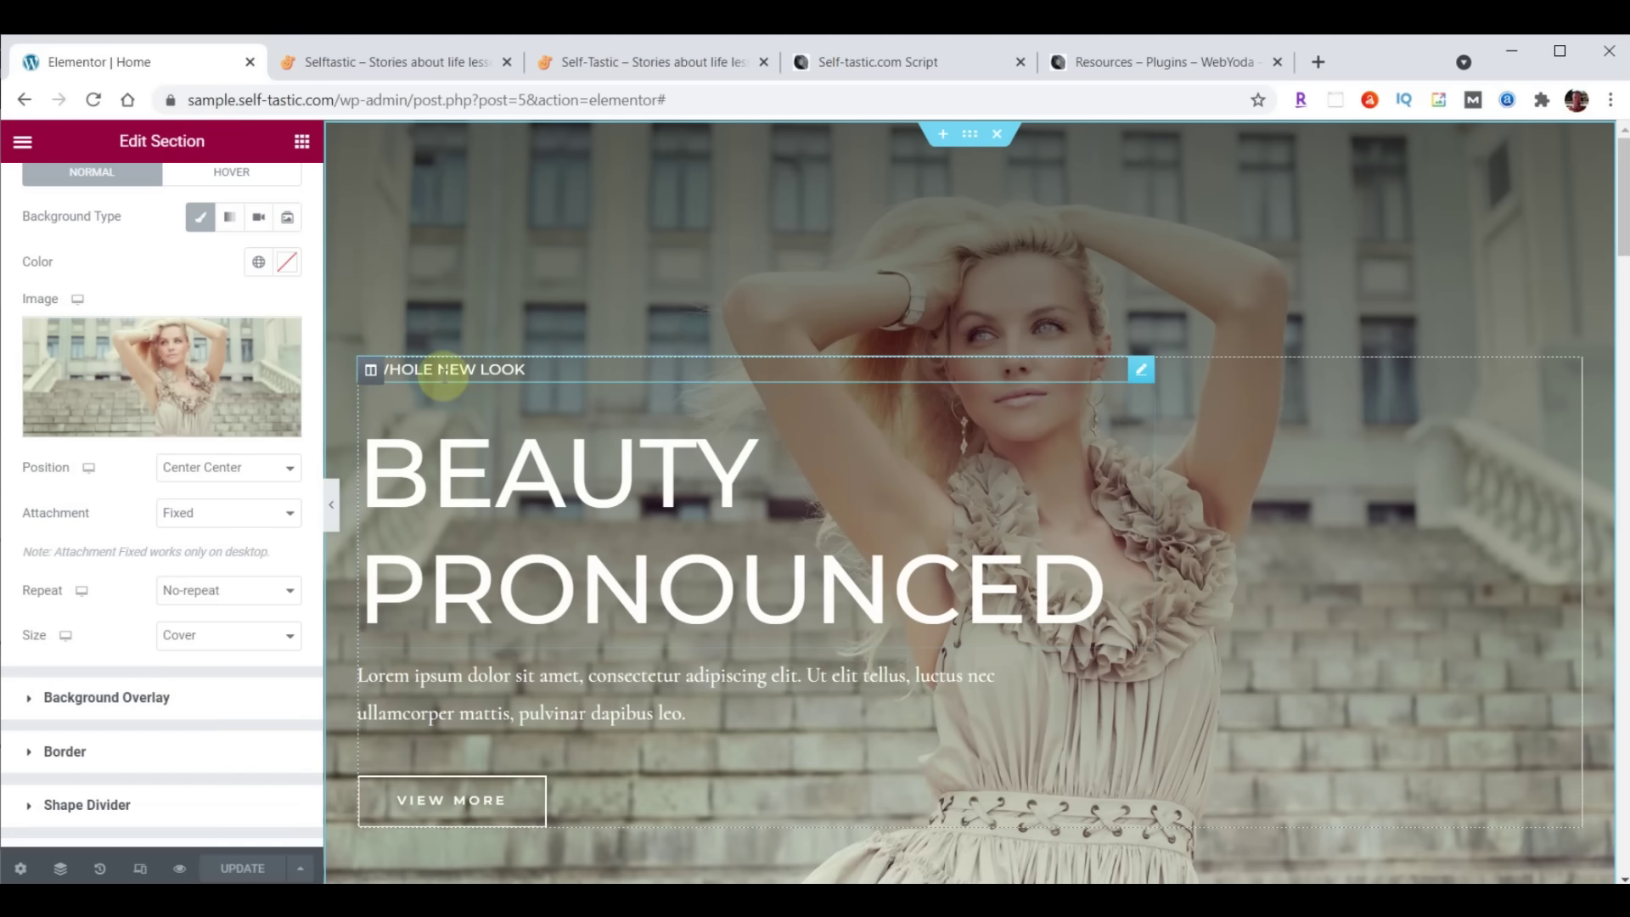
Replace the 'A Whole New Look' subheading text with WELCOME TO
click(1143, 372)
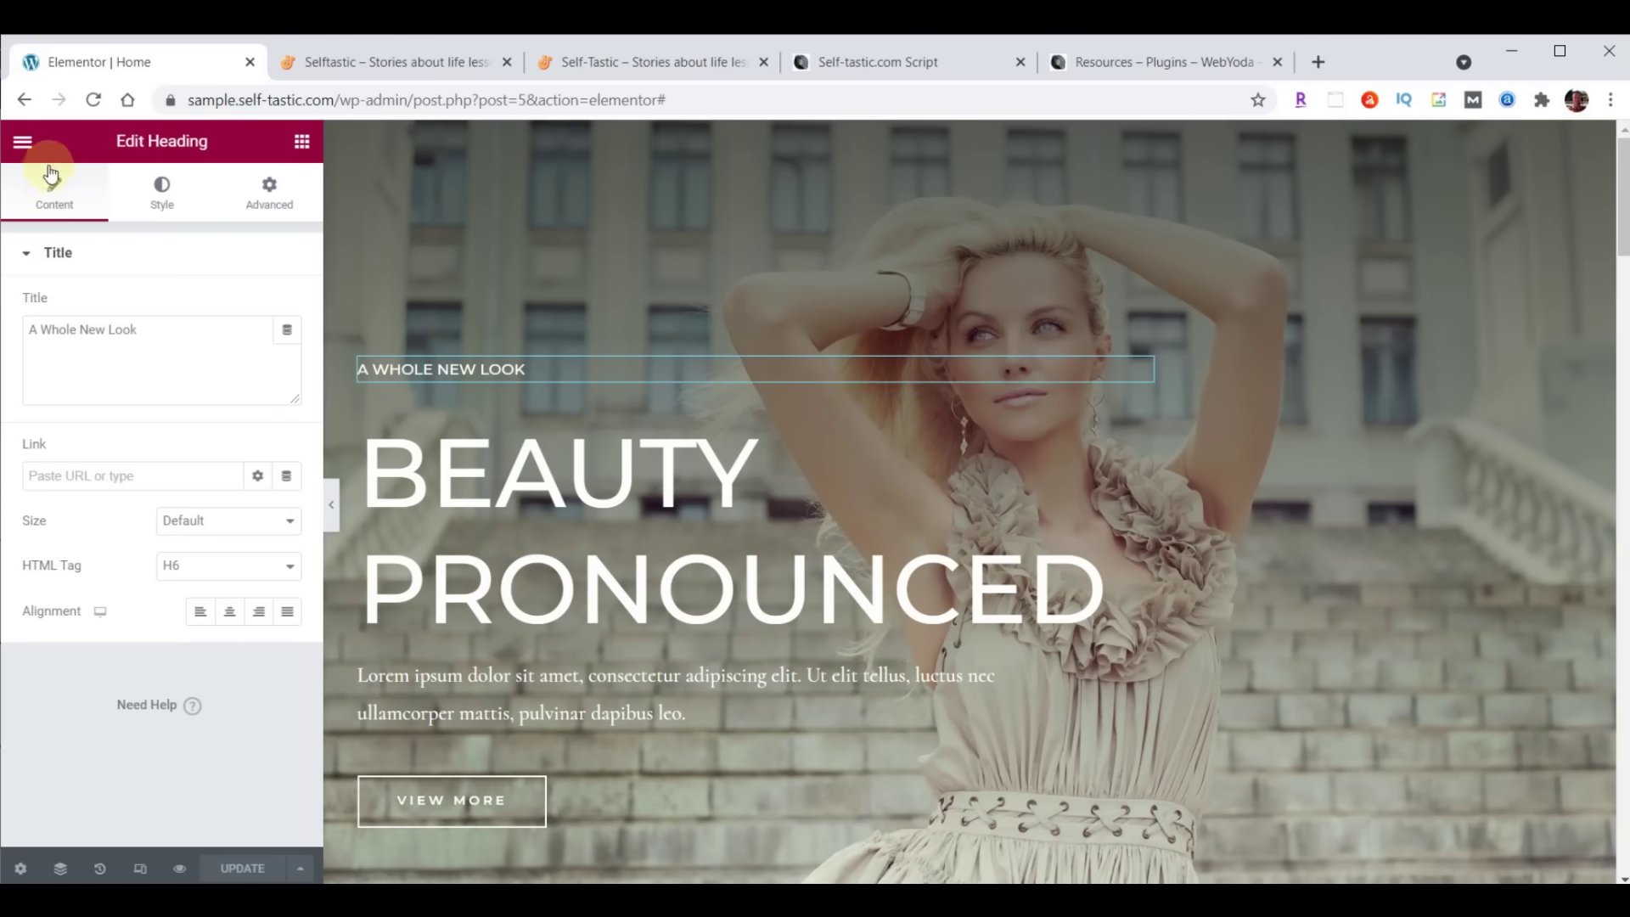
drag(32, 331, 181, 334)
text(WELCOME TO)
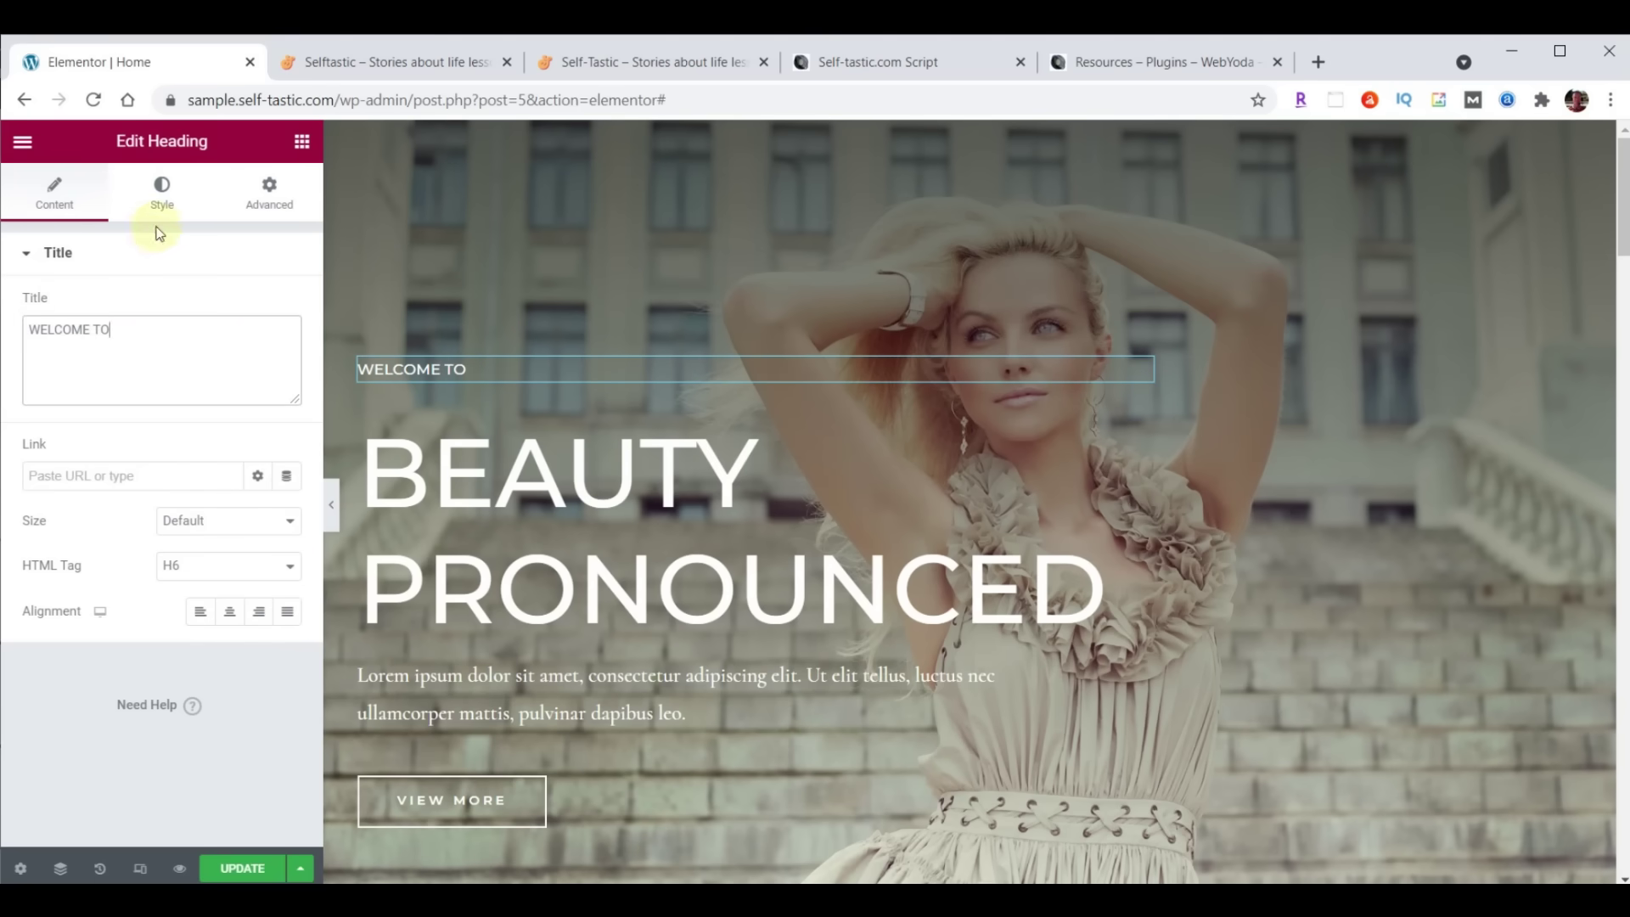
Give the subheading Open Sans Condensed typography at size 23
click(163, 197)
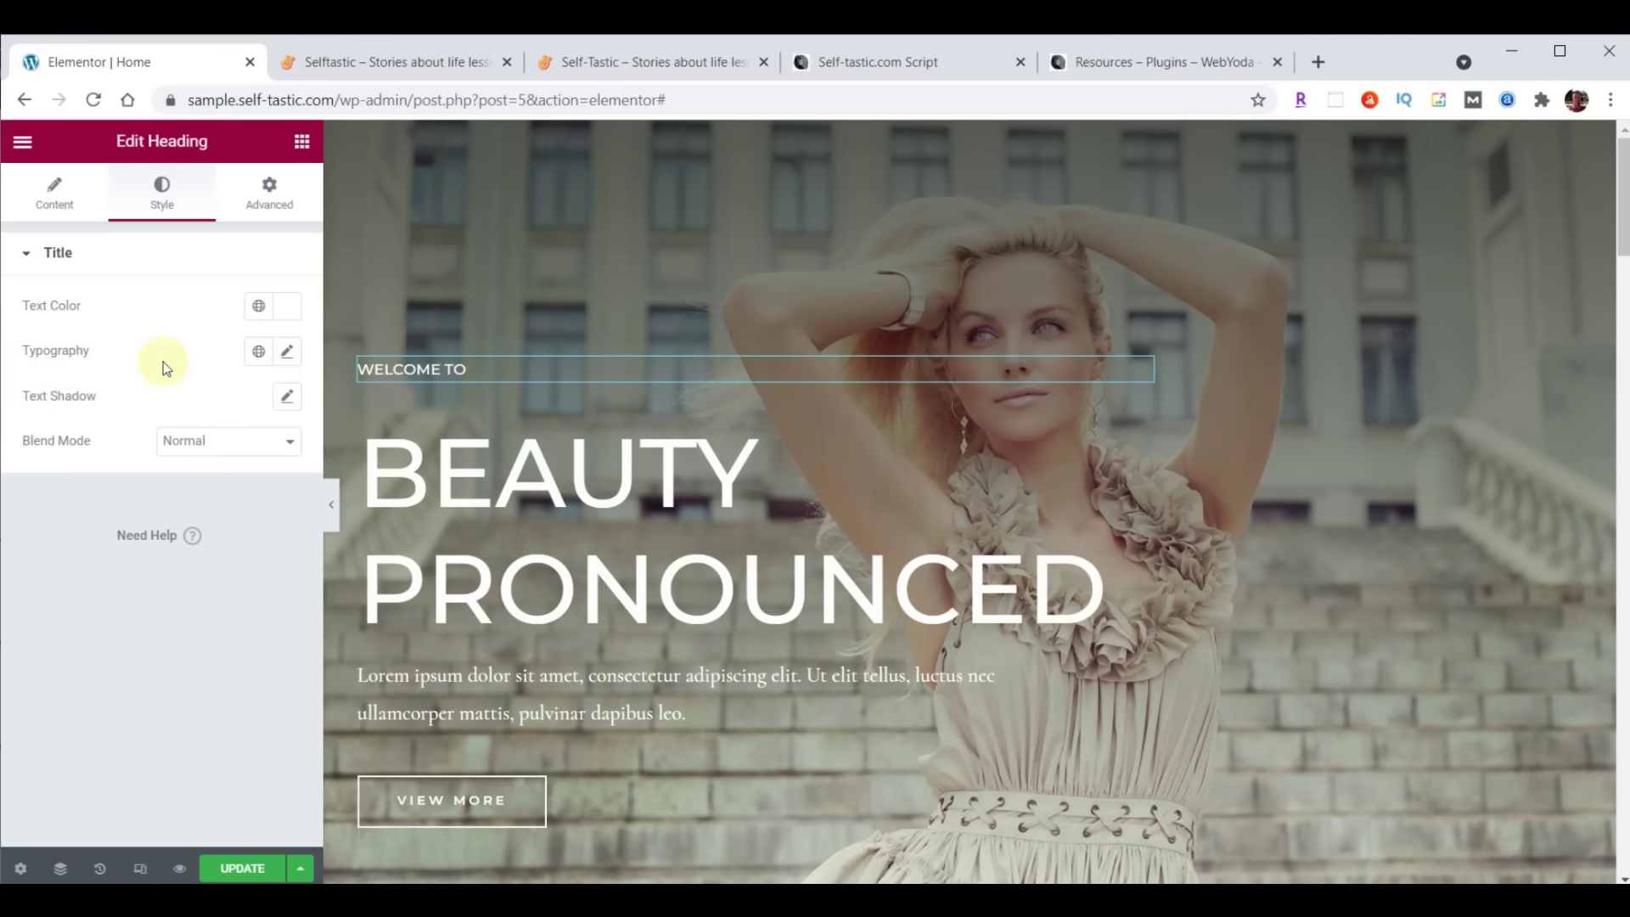
click(287, 353)
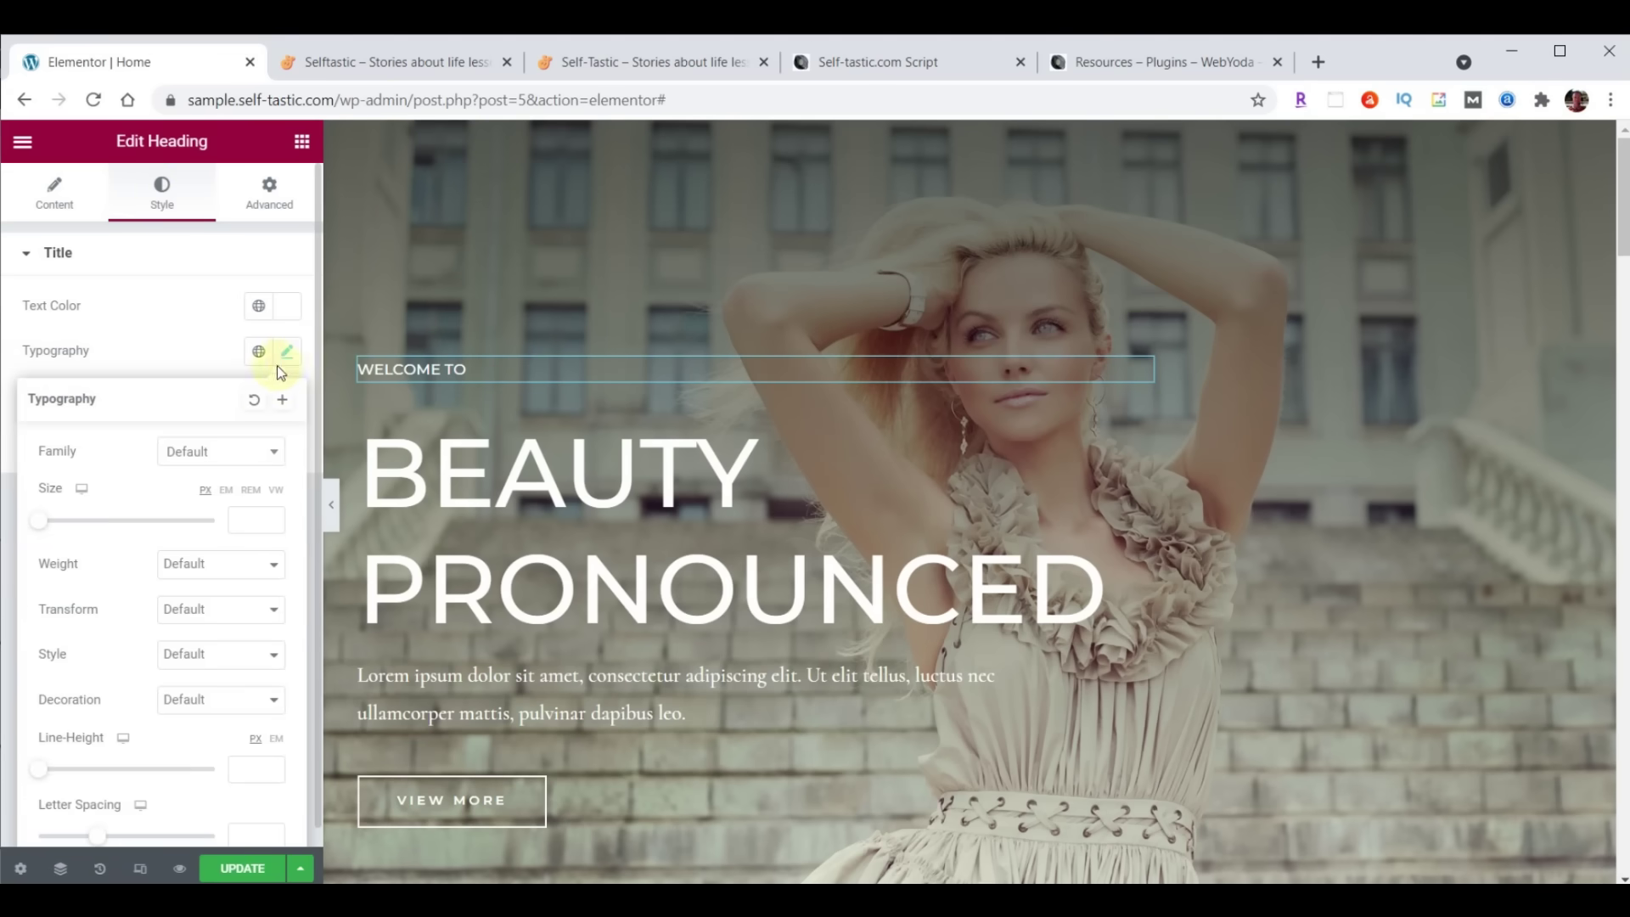
click(238, 454)
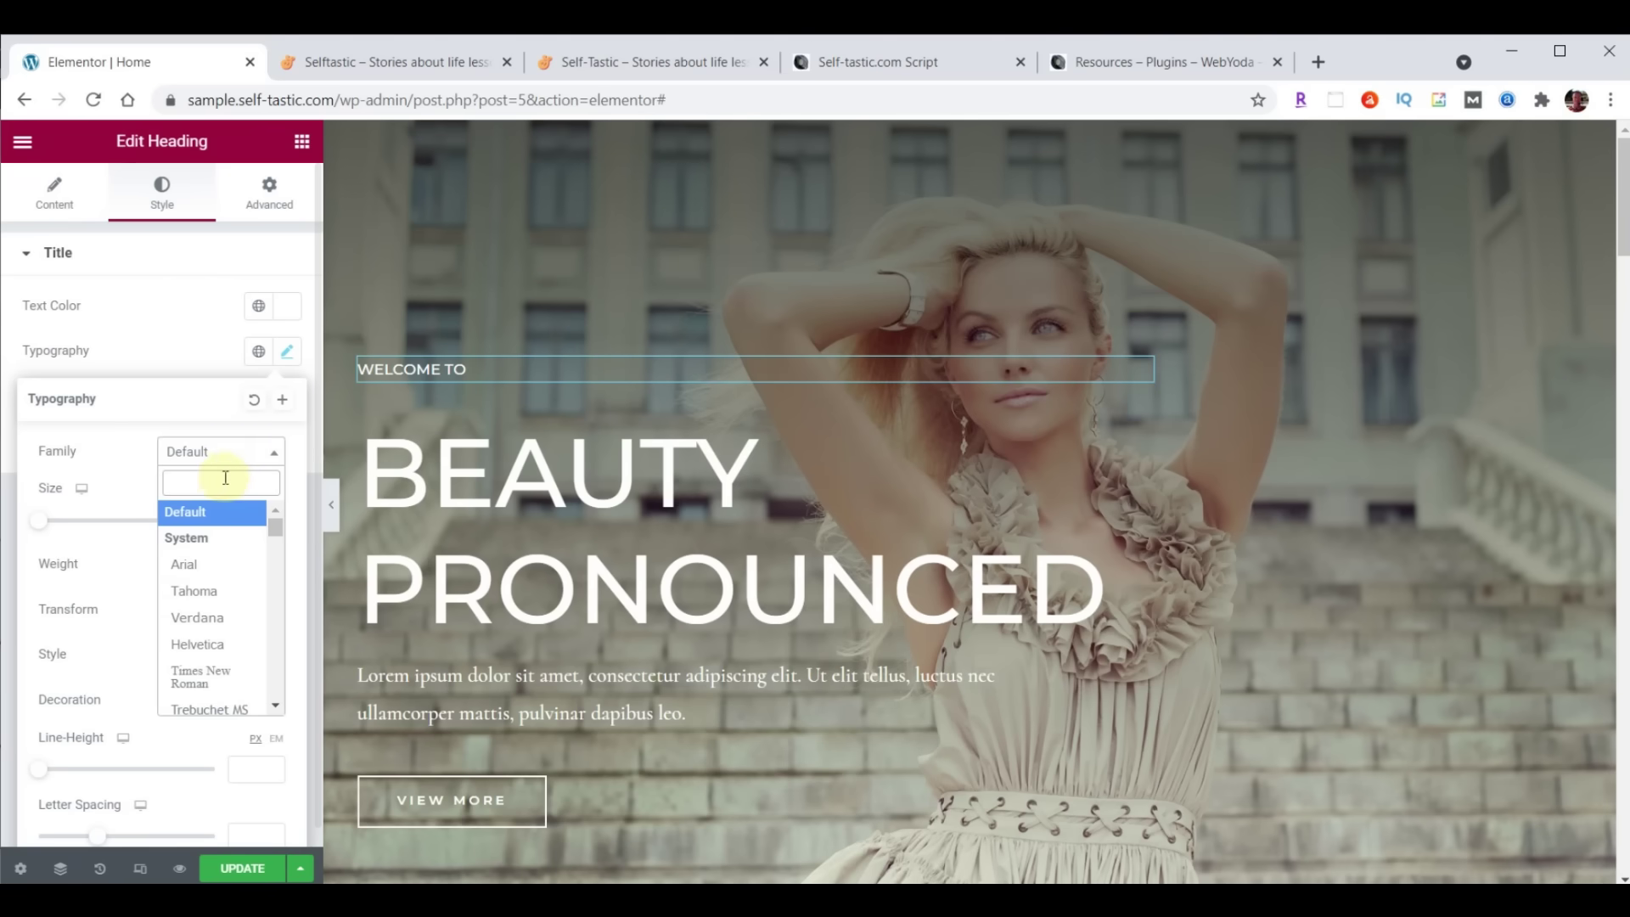
text(Open)
click(195, 569)
click(246, 520)
text(23)
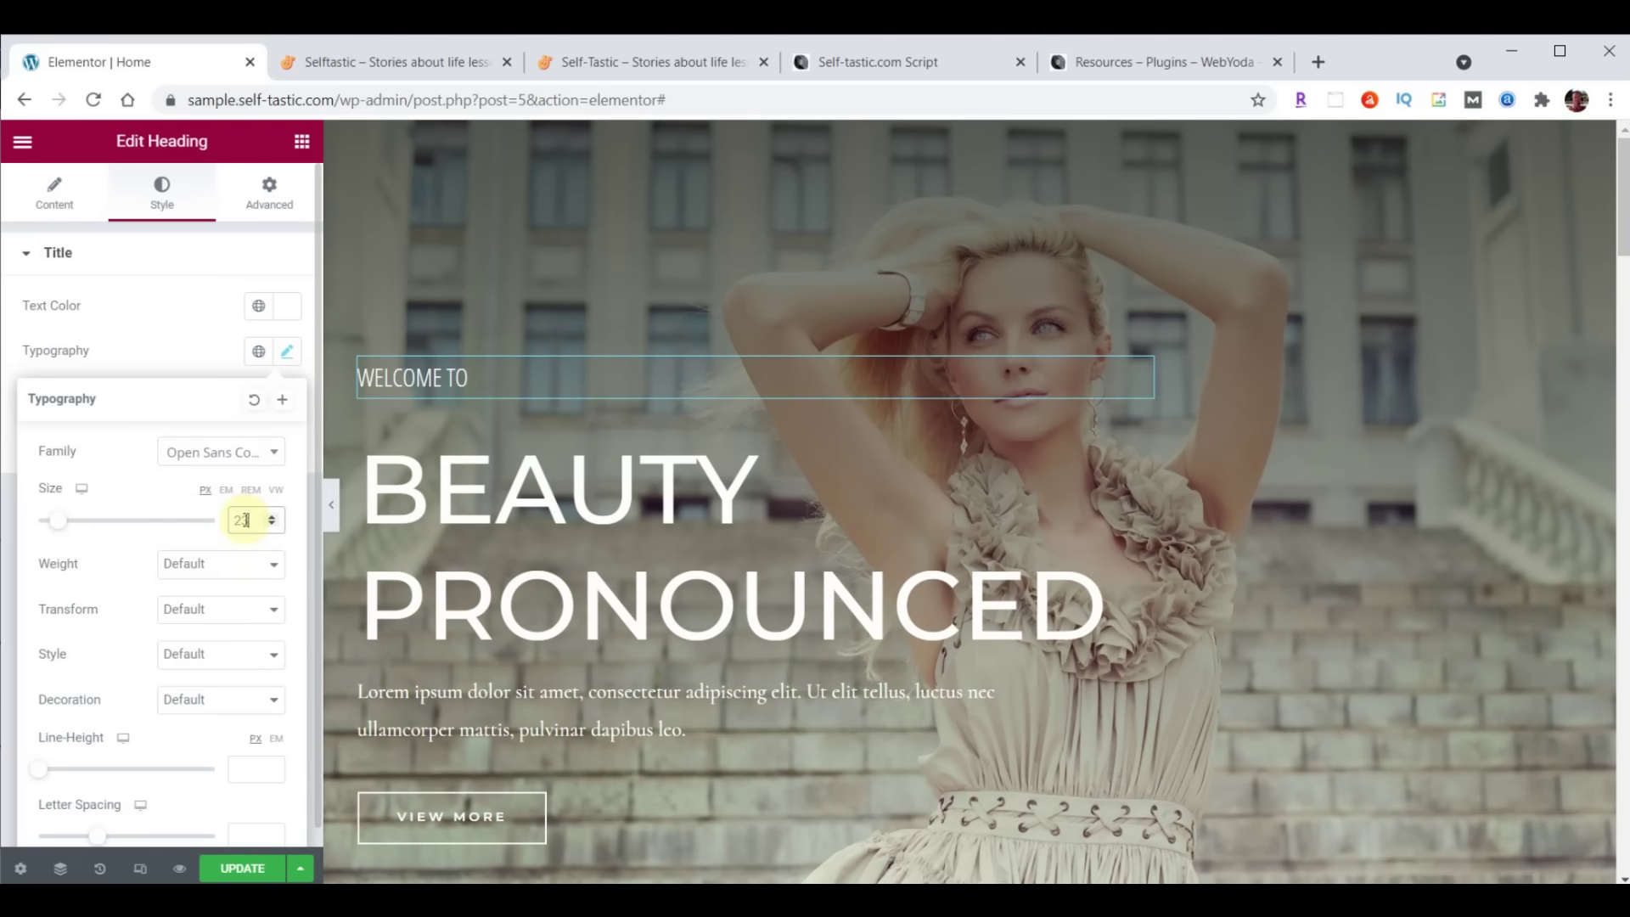
Try weights 100, 900 and 600, settling on a thin 100 subheading weight
click(186, 565)
click(188, 589)
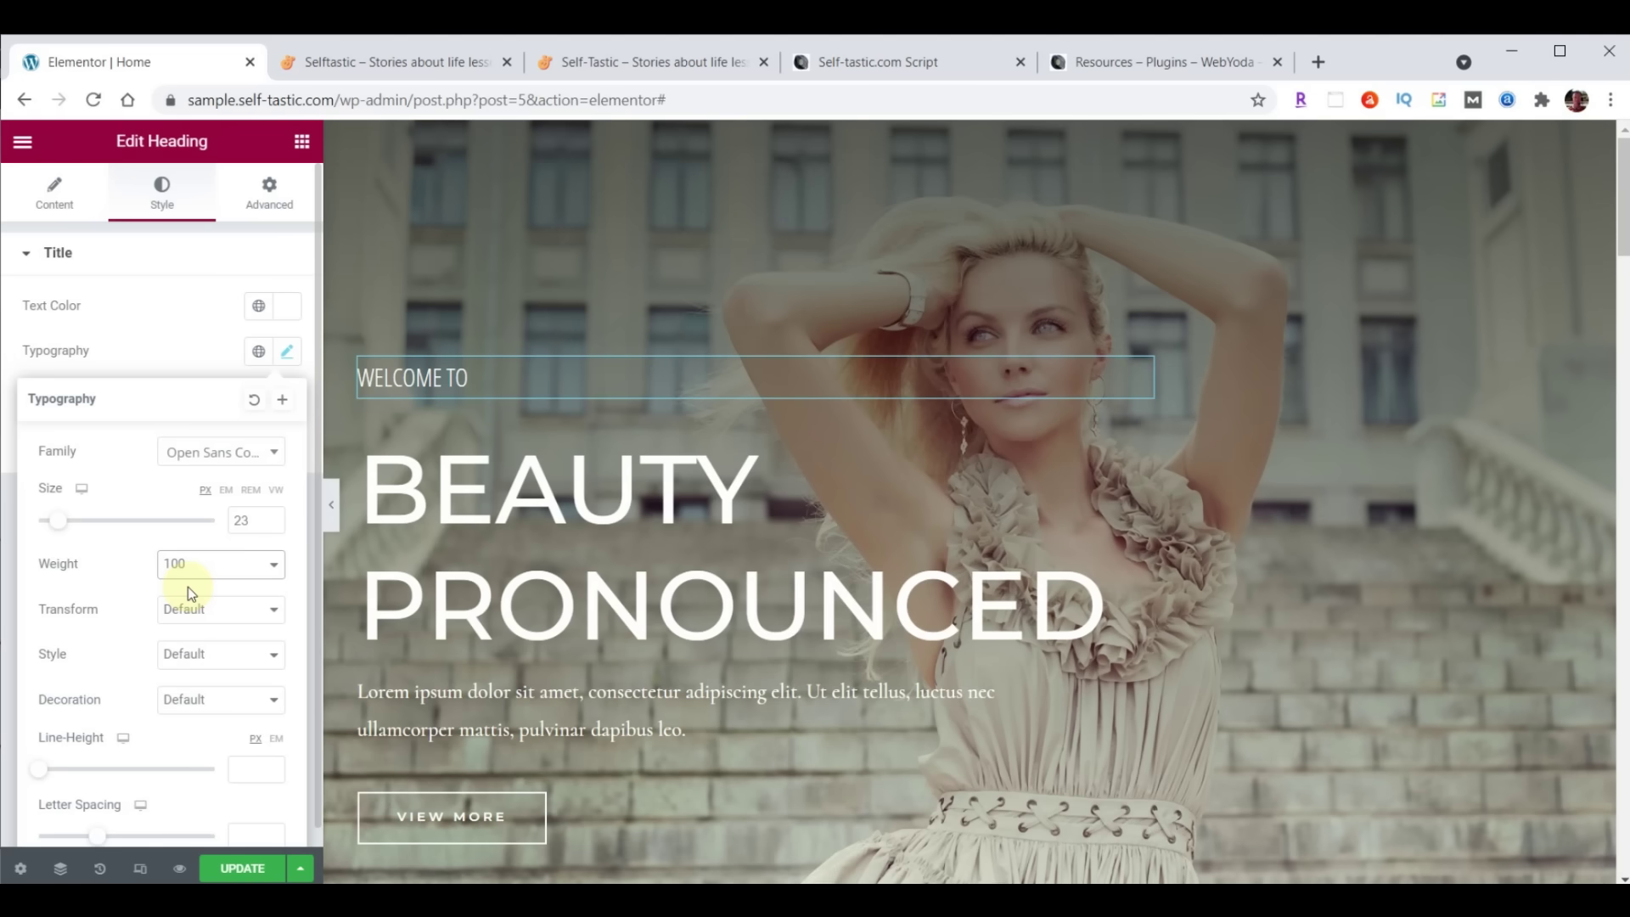
click(188, 567)
click(200, 709)
click(194, 564)
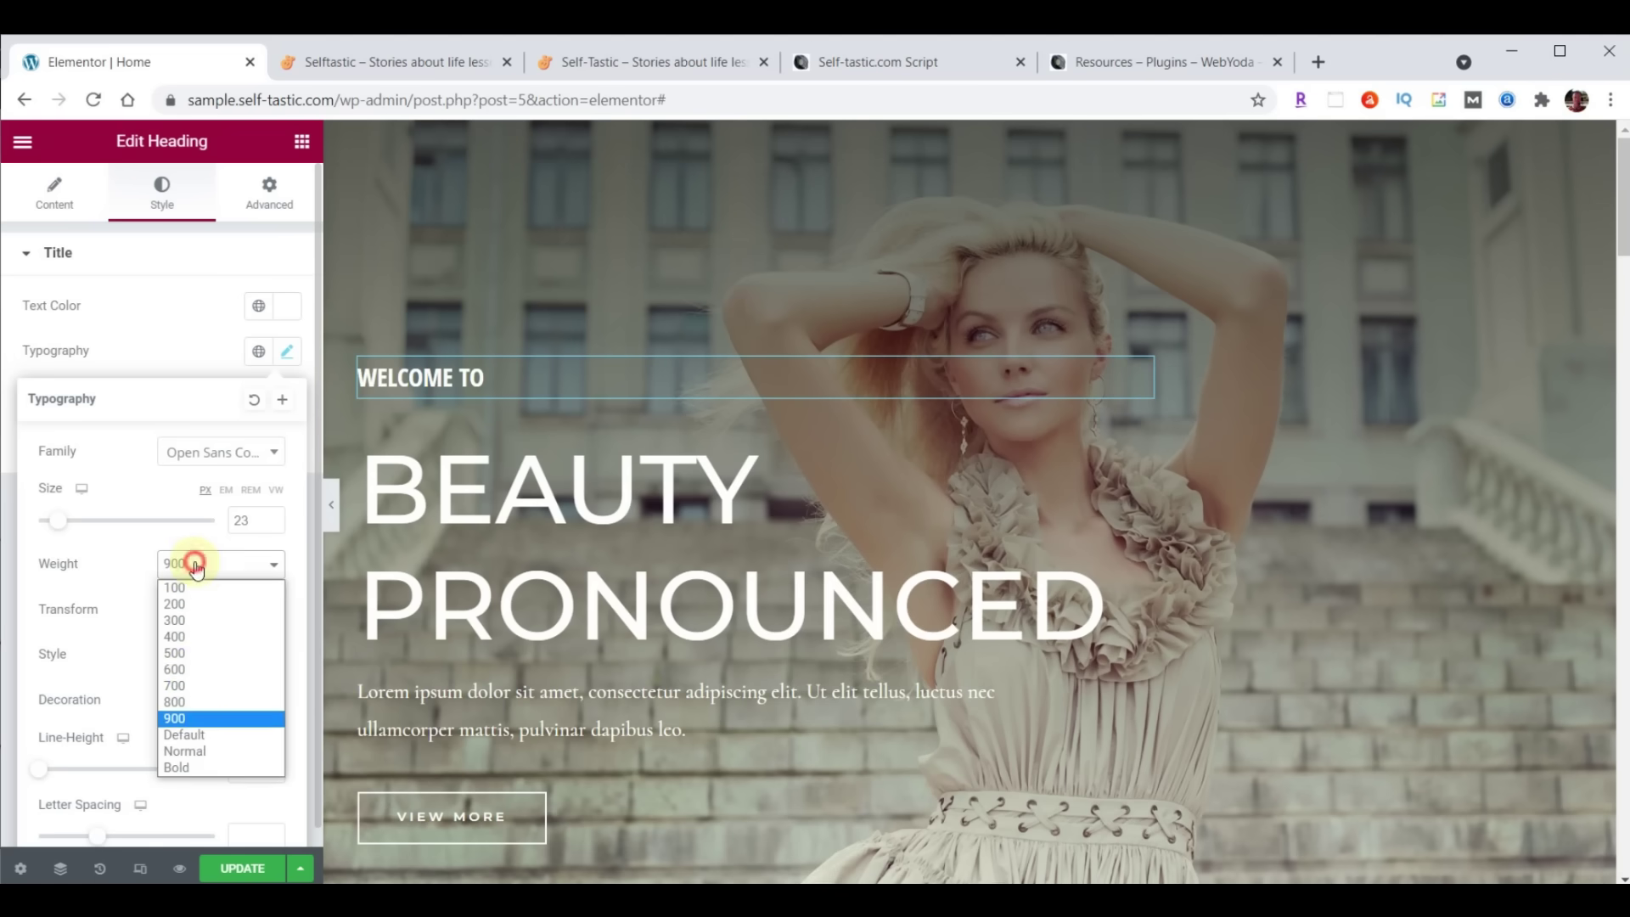
click(192, 674)
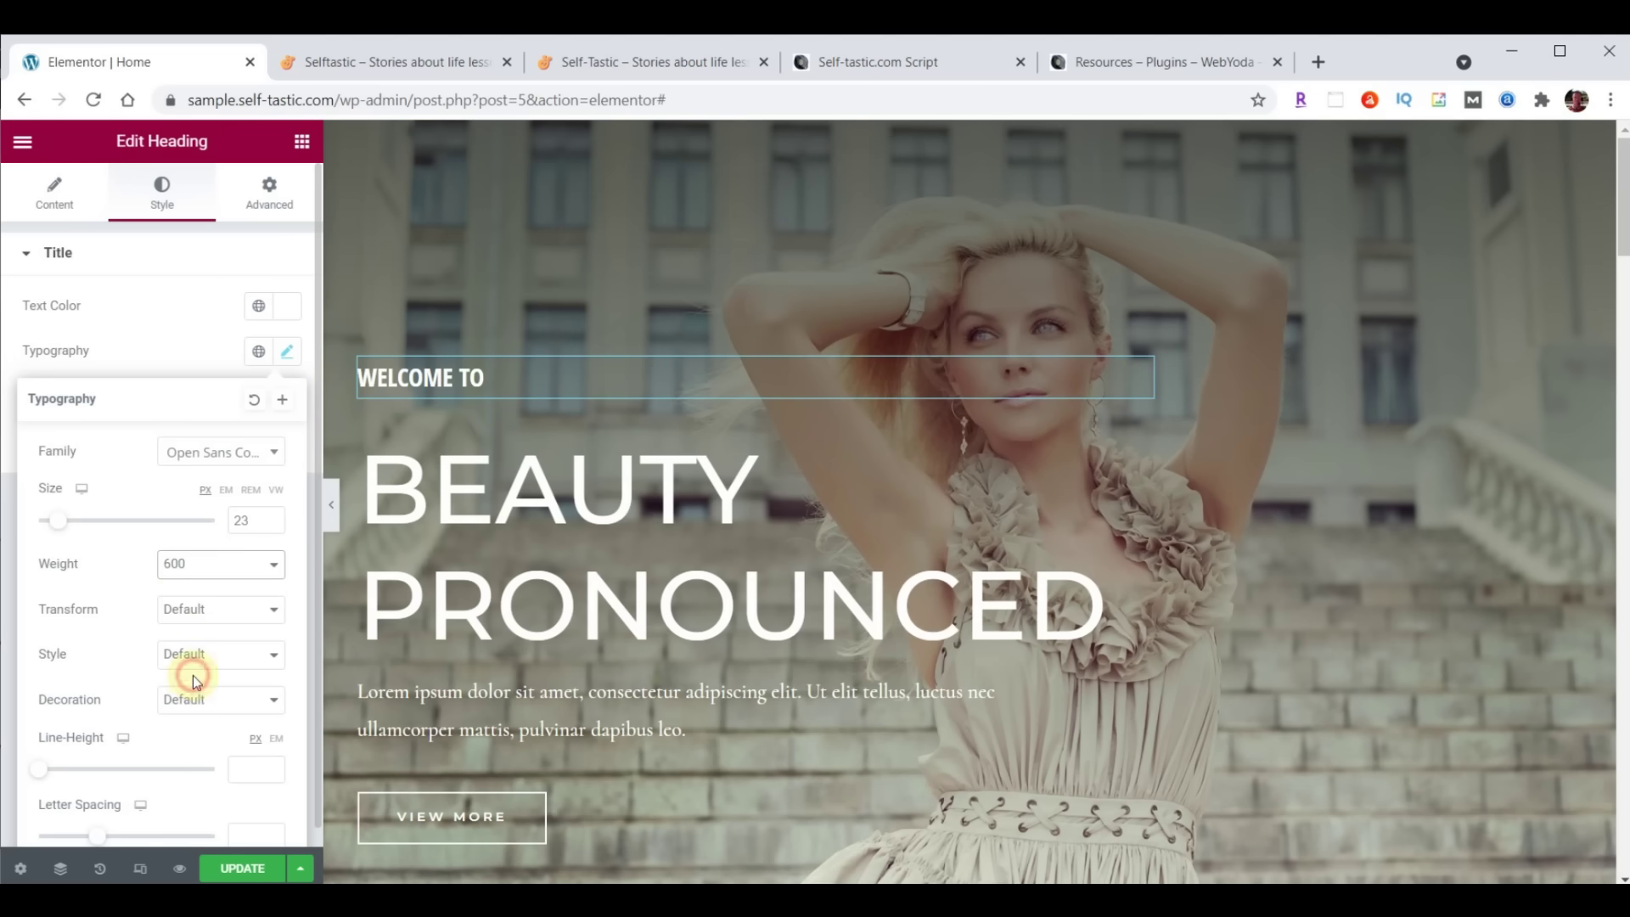
click(195, 563)
click(196, 584)
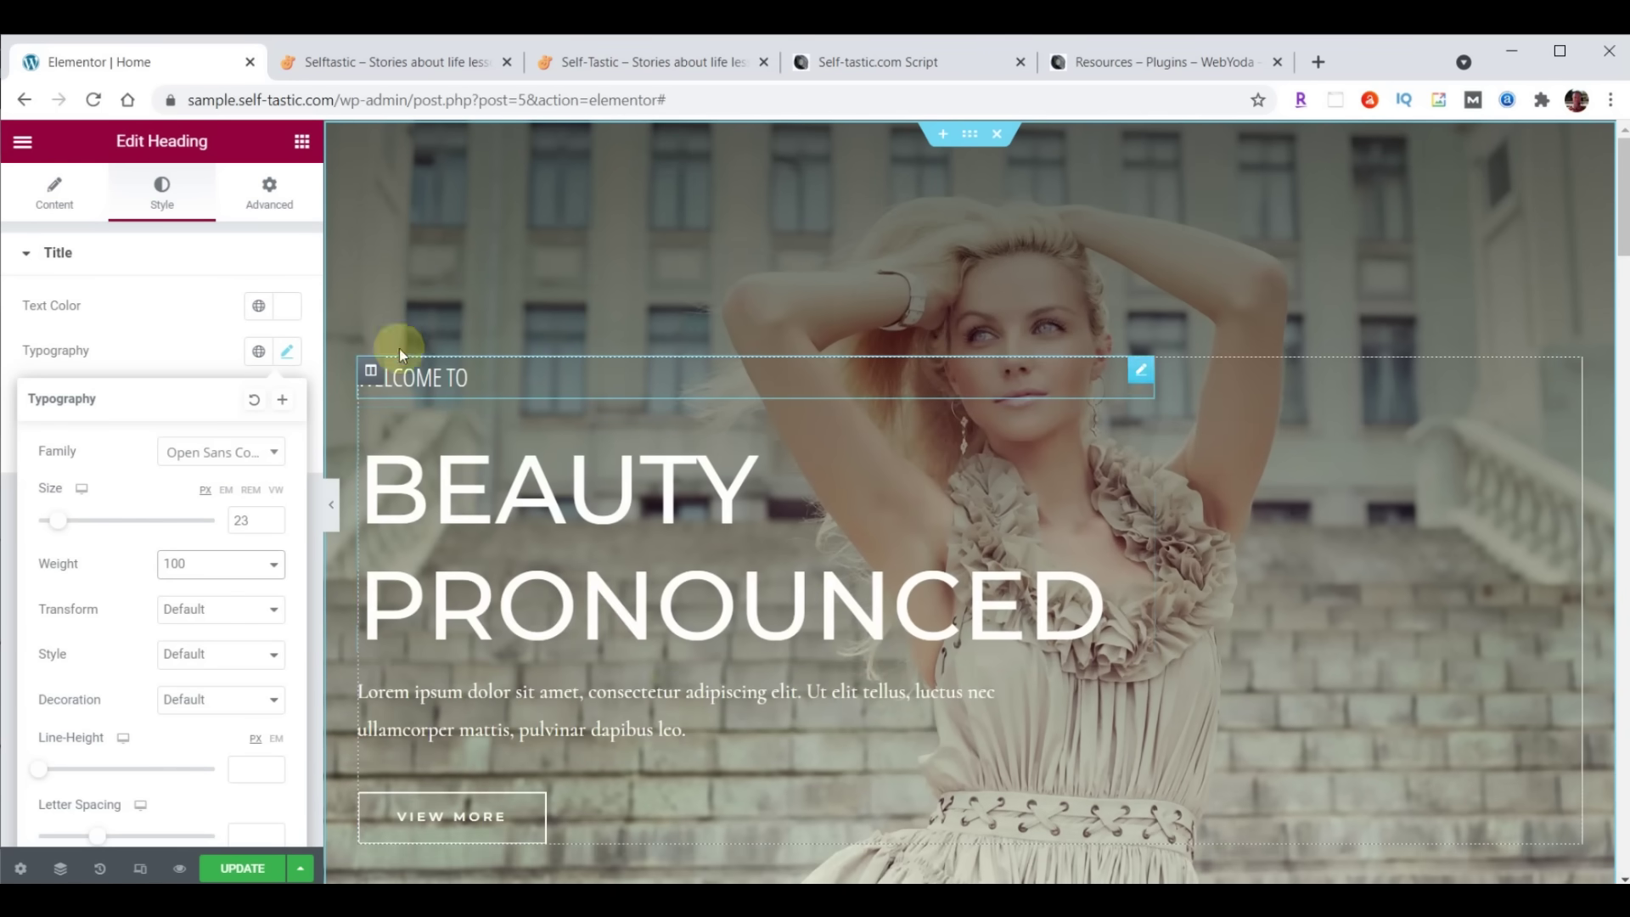
click(55, 203)
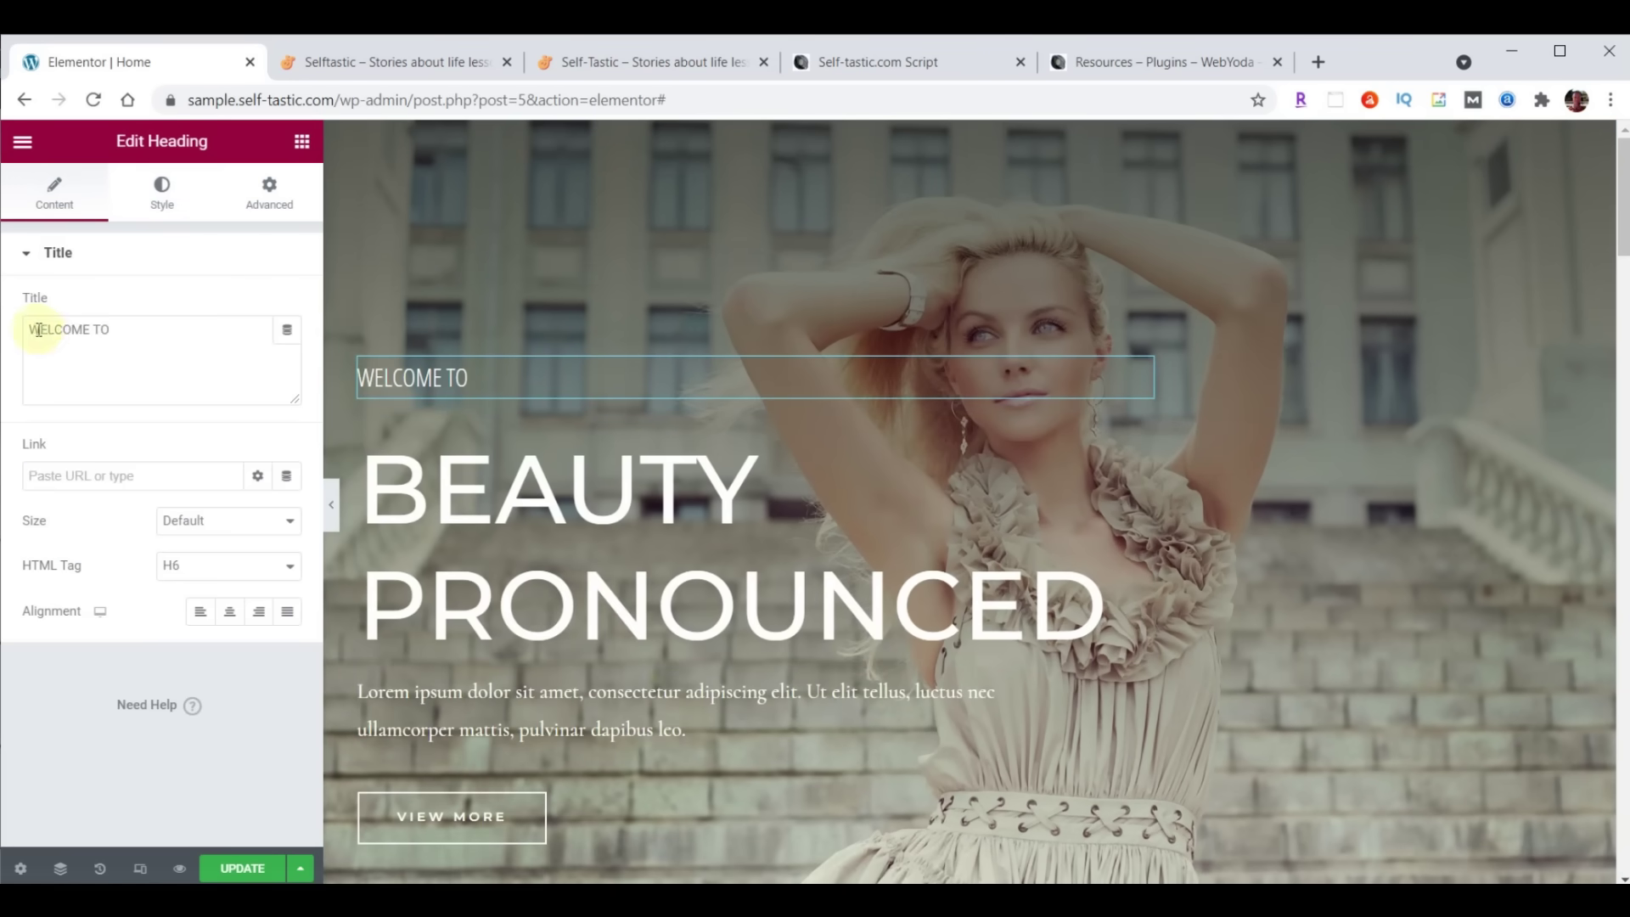
Replace the Beauty Pronounced title with SELF<BR>TASTIC to split it over two lines
drag(30, 329, 203, 321)
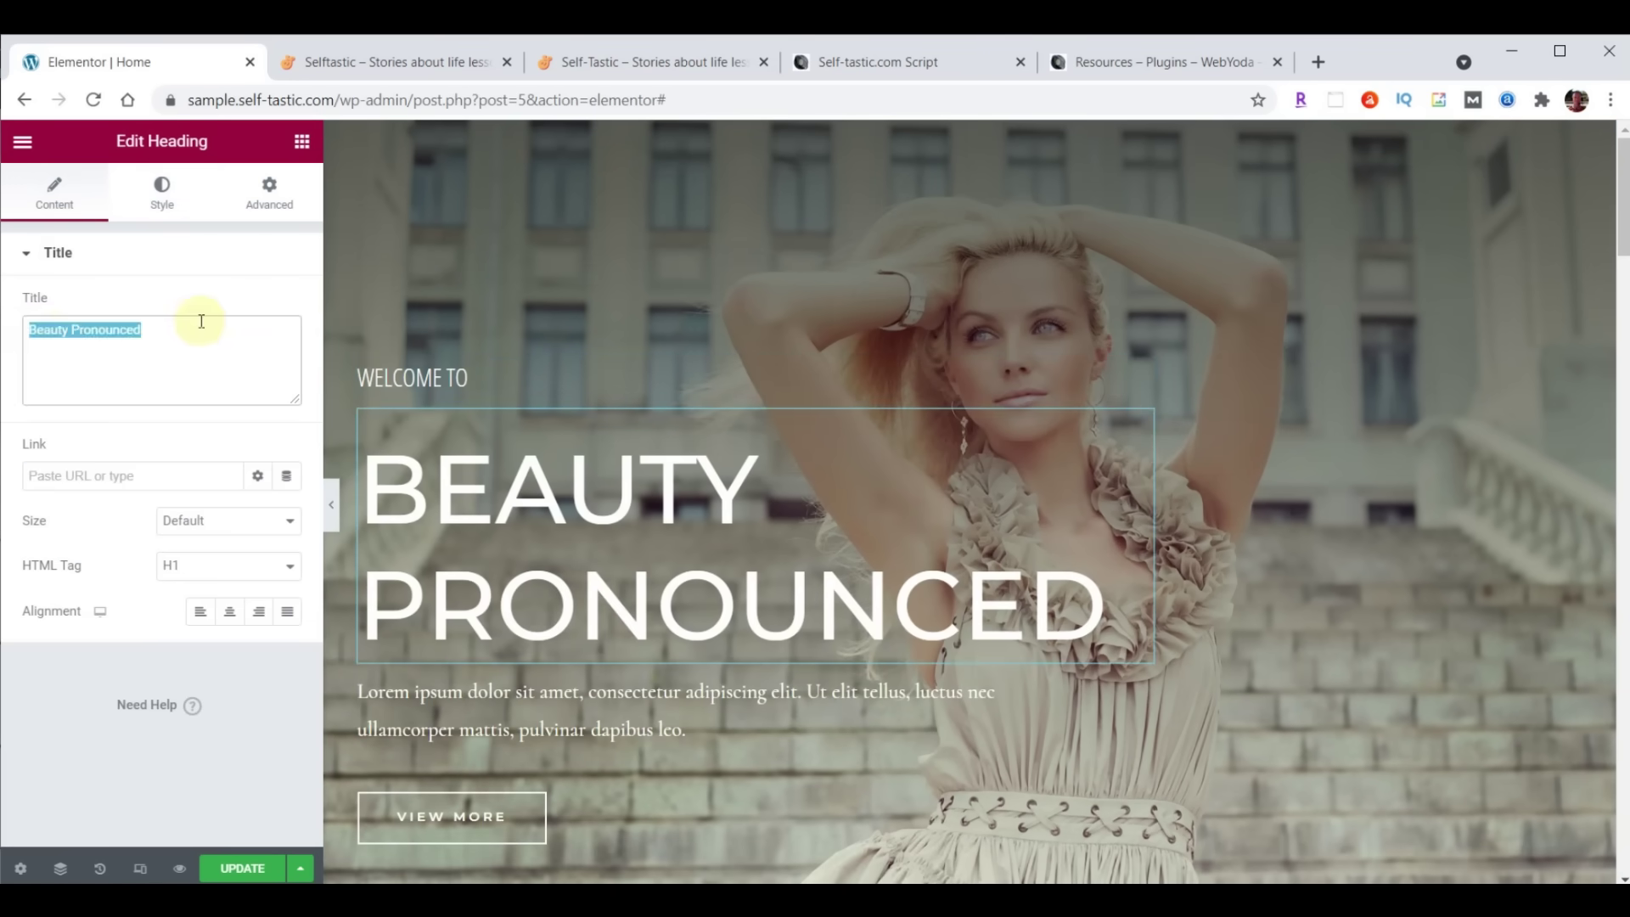
text(SELFTASTIC)
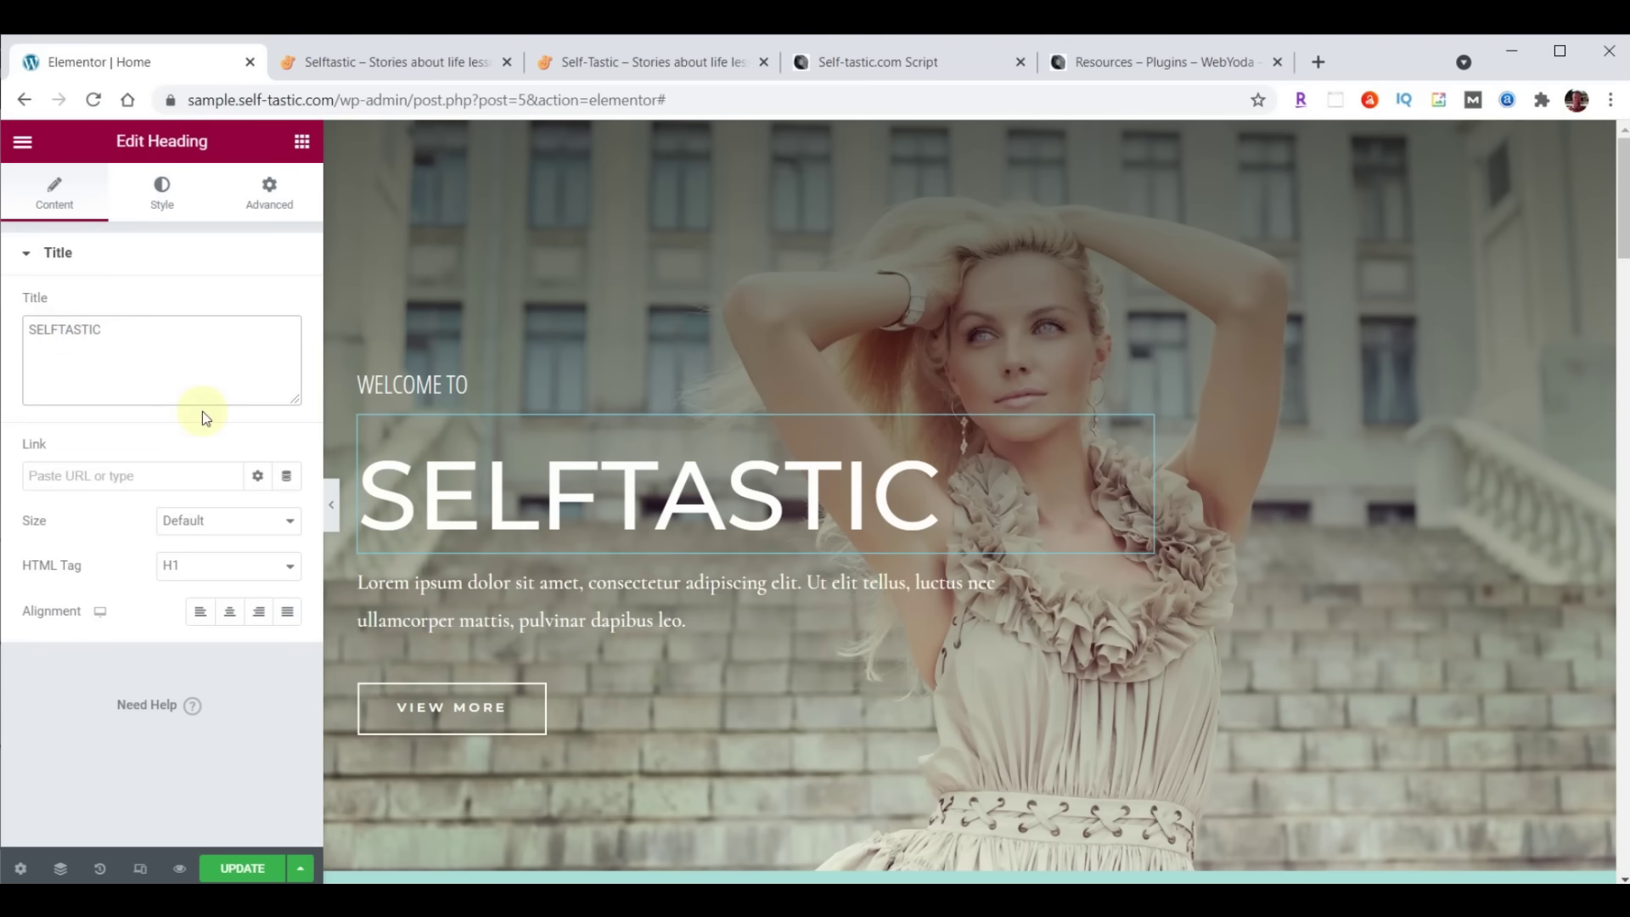
text(<)
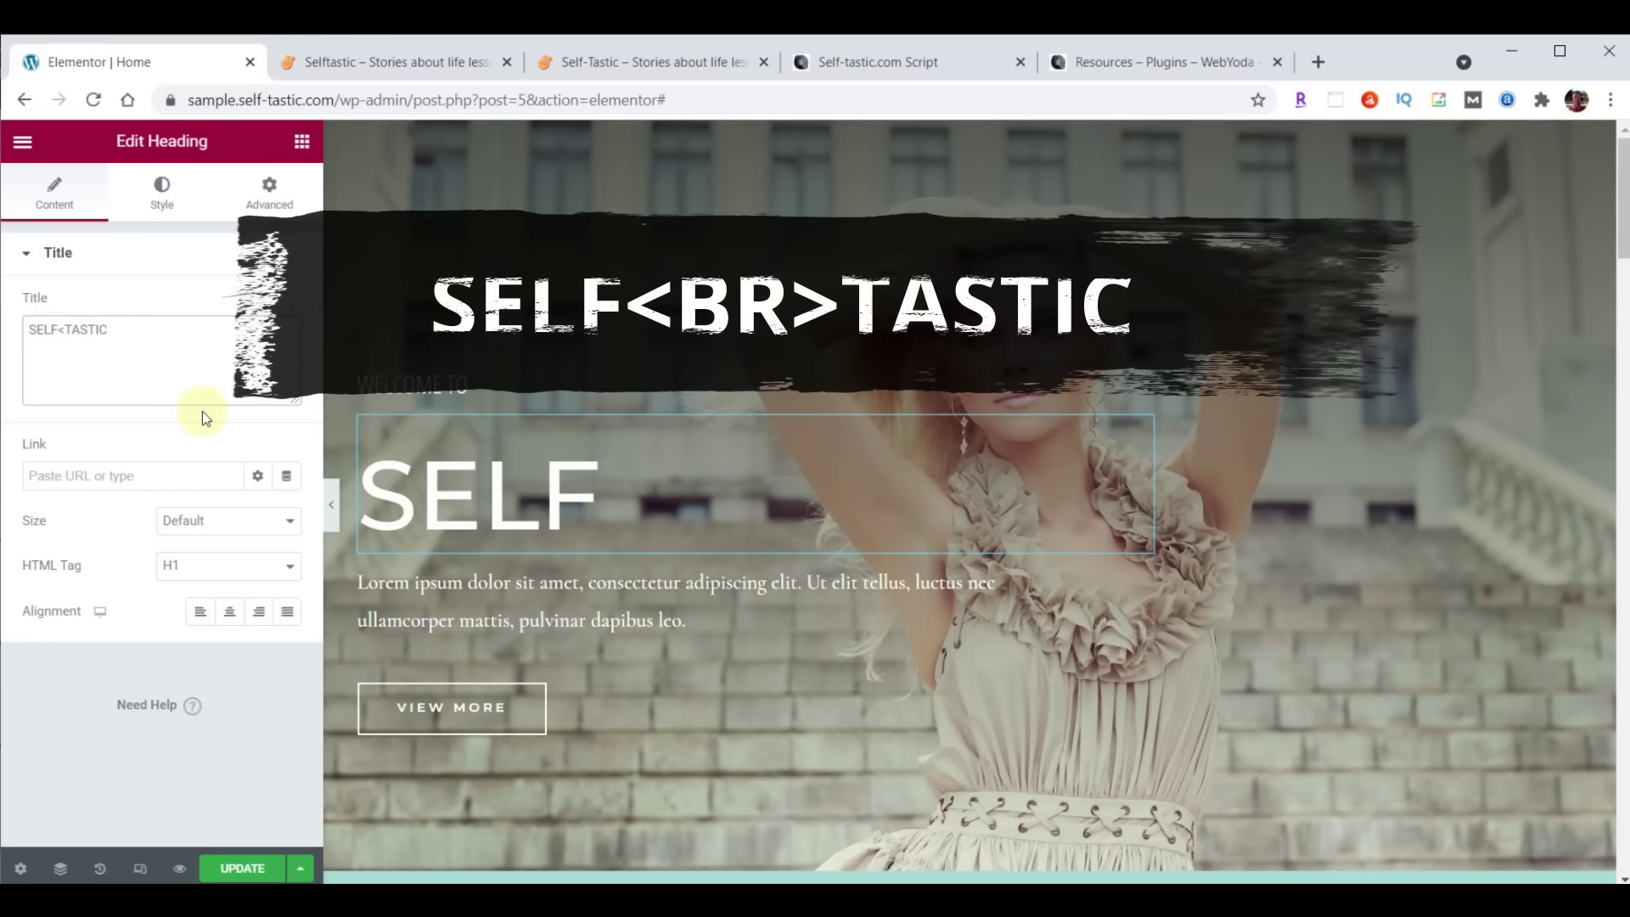
text(BR)
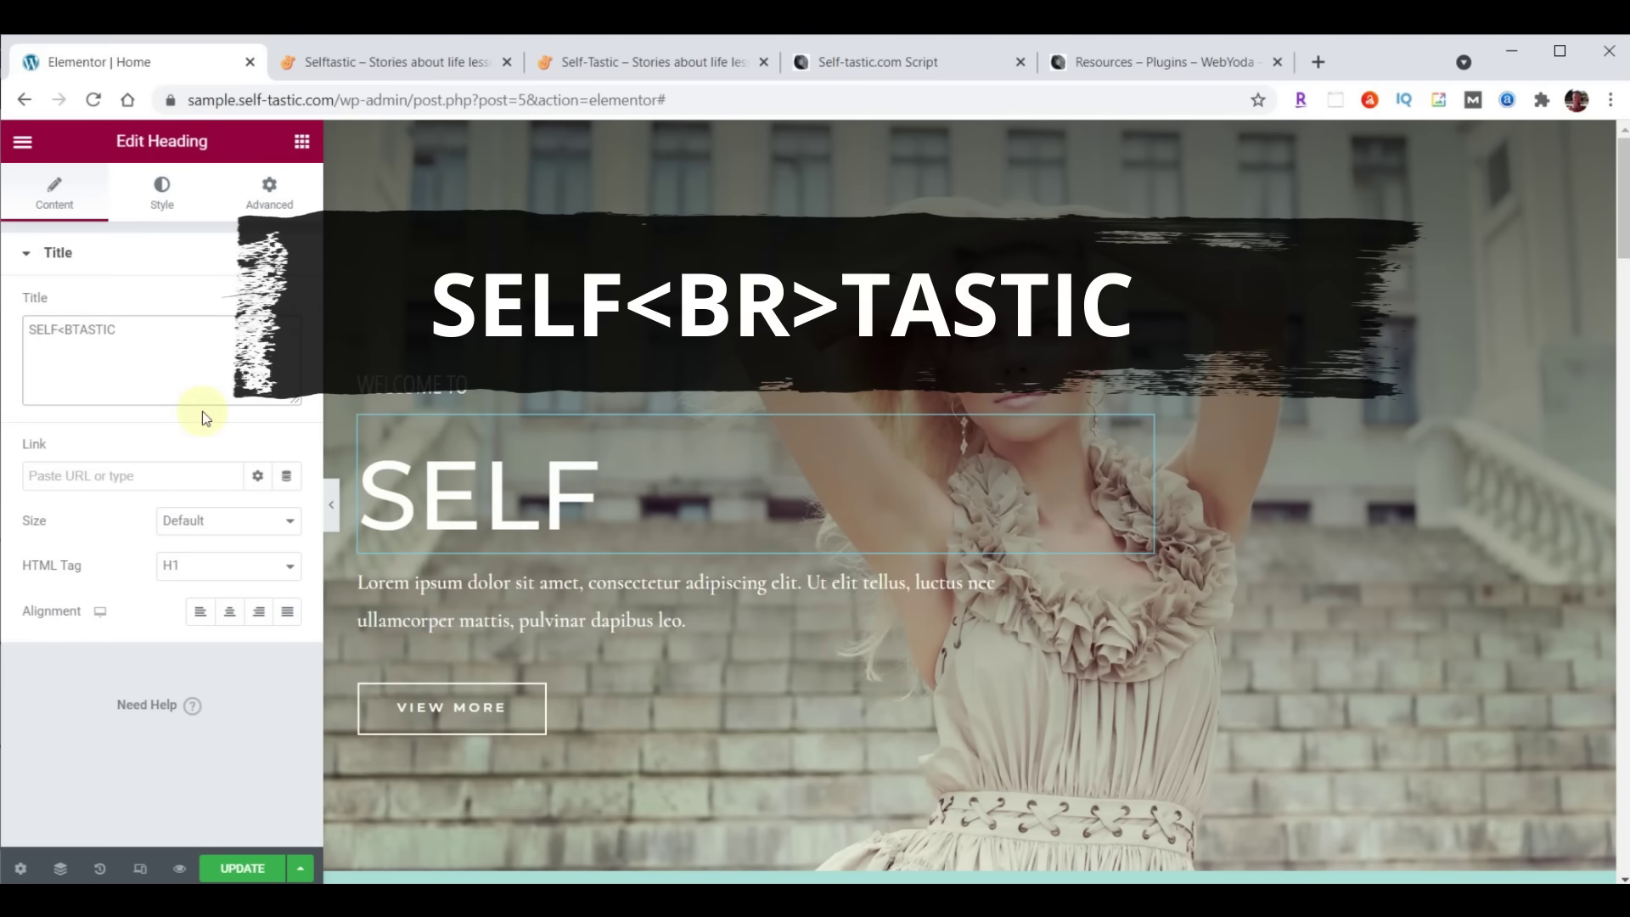
text(>)
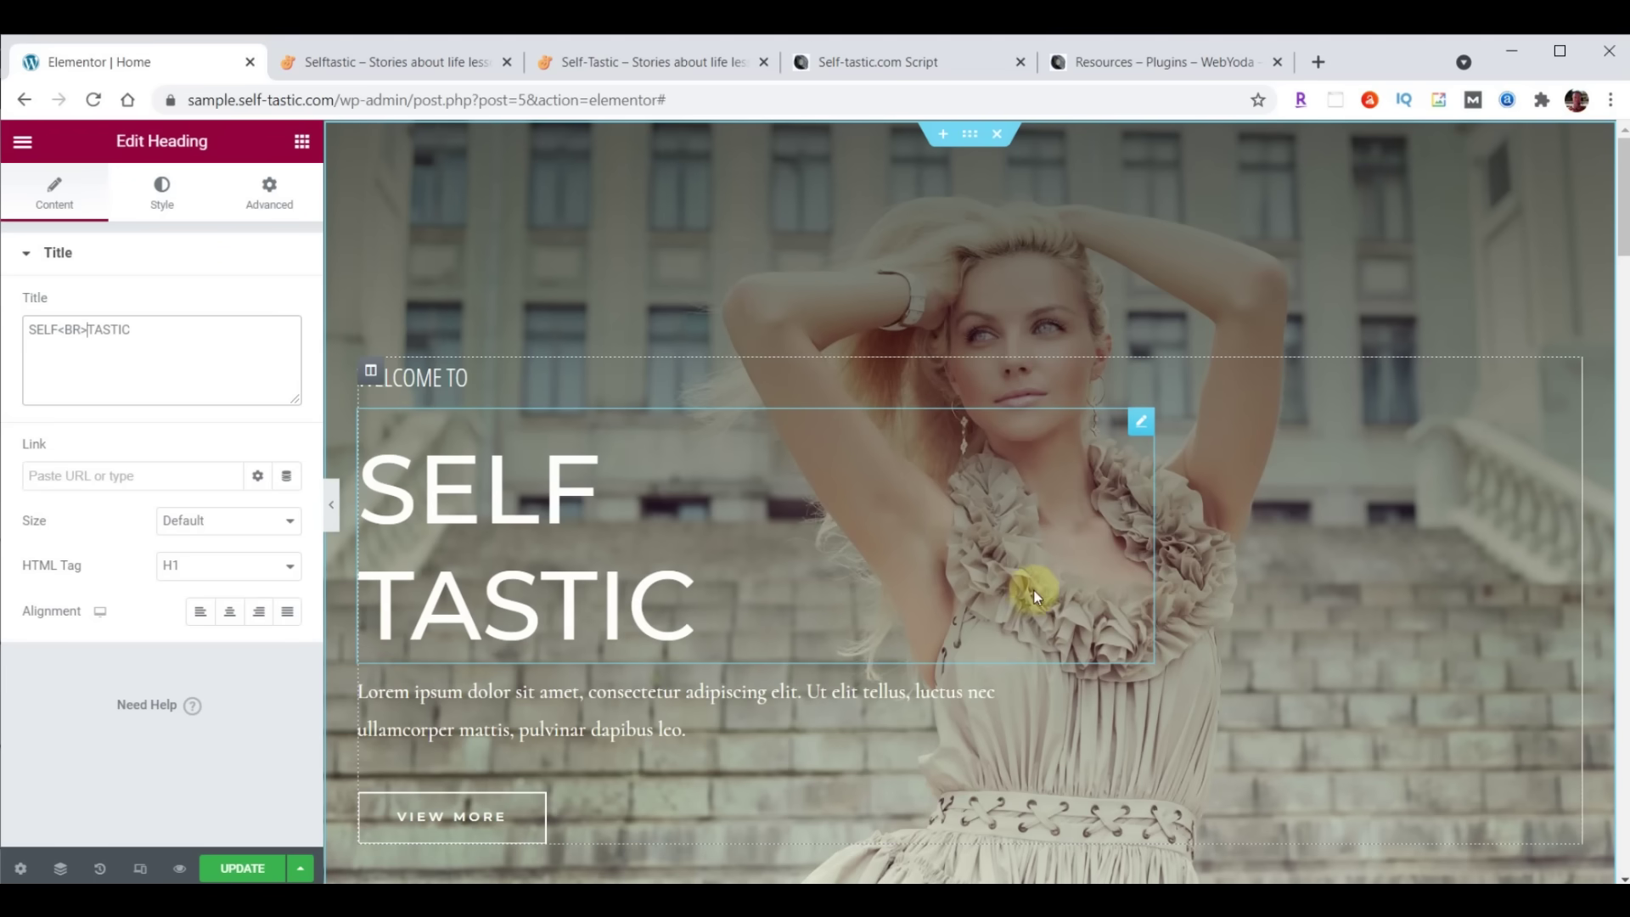
Set the title typography to Londrina Shadow, size 122, line height 100
click(157, 192)
click(286, 351)
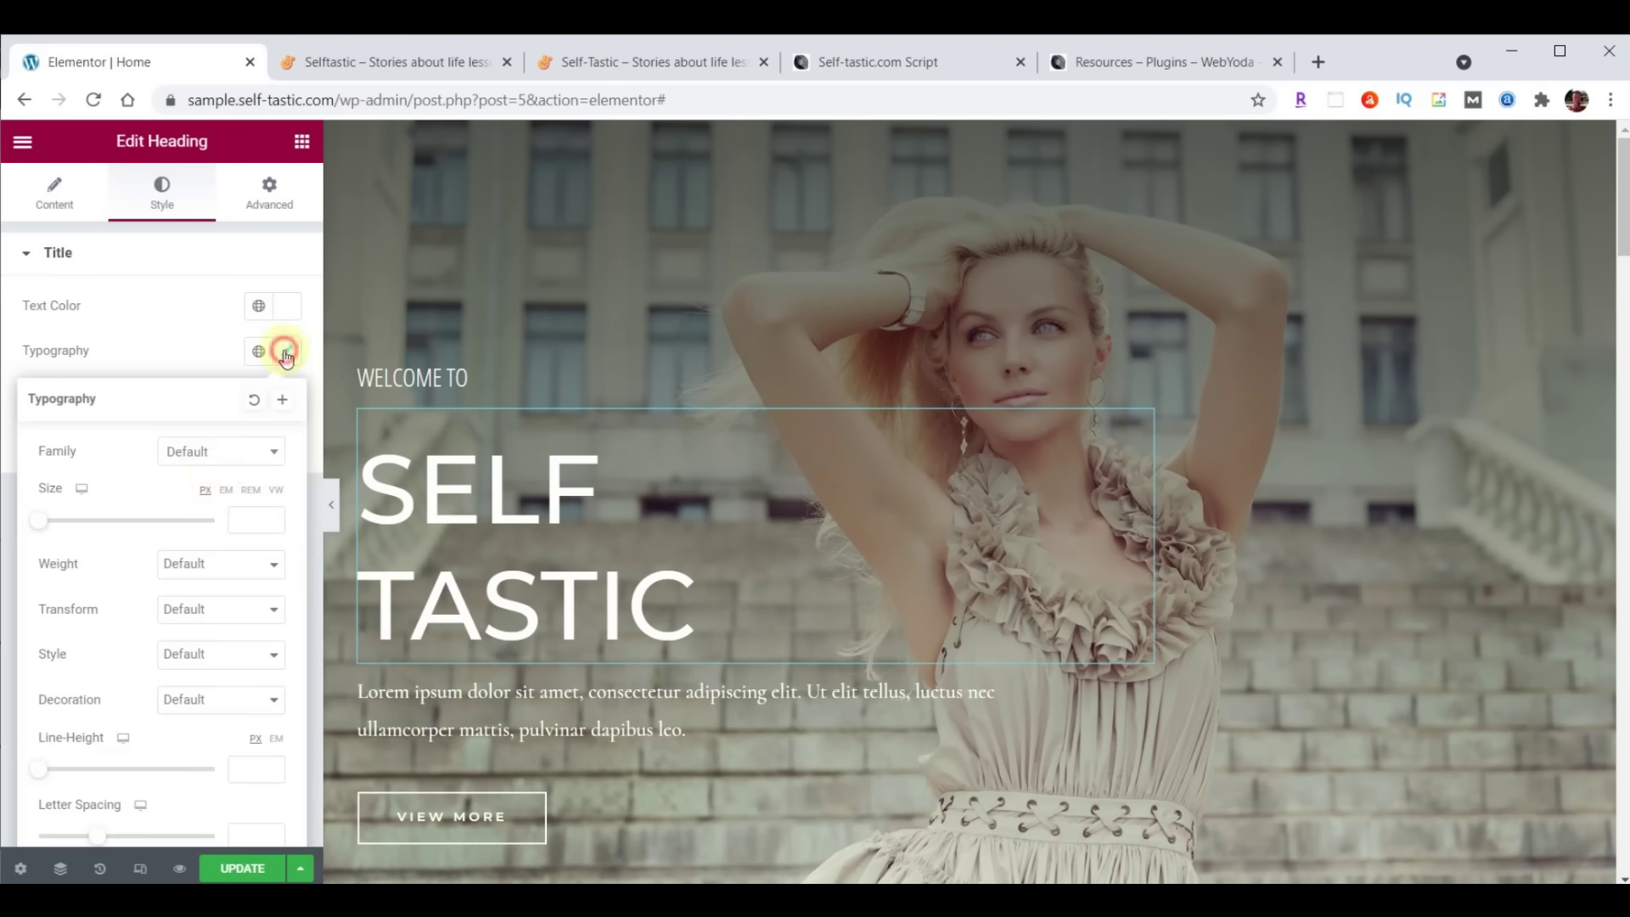
click(206, 463)
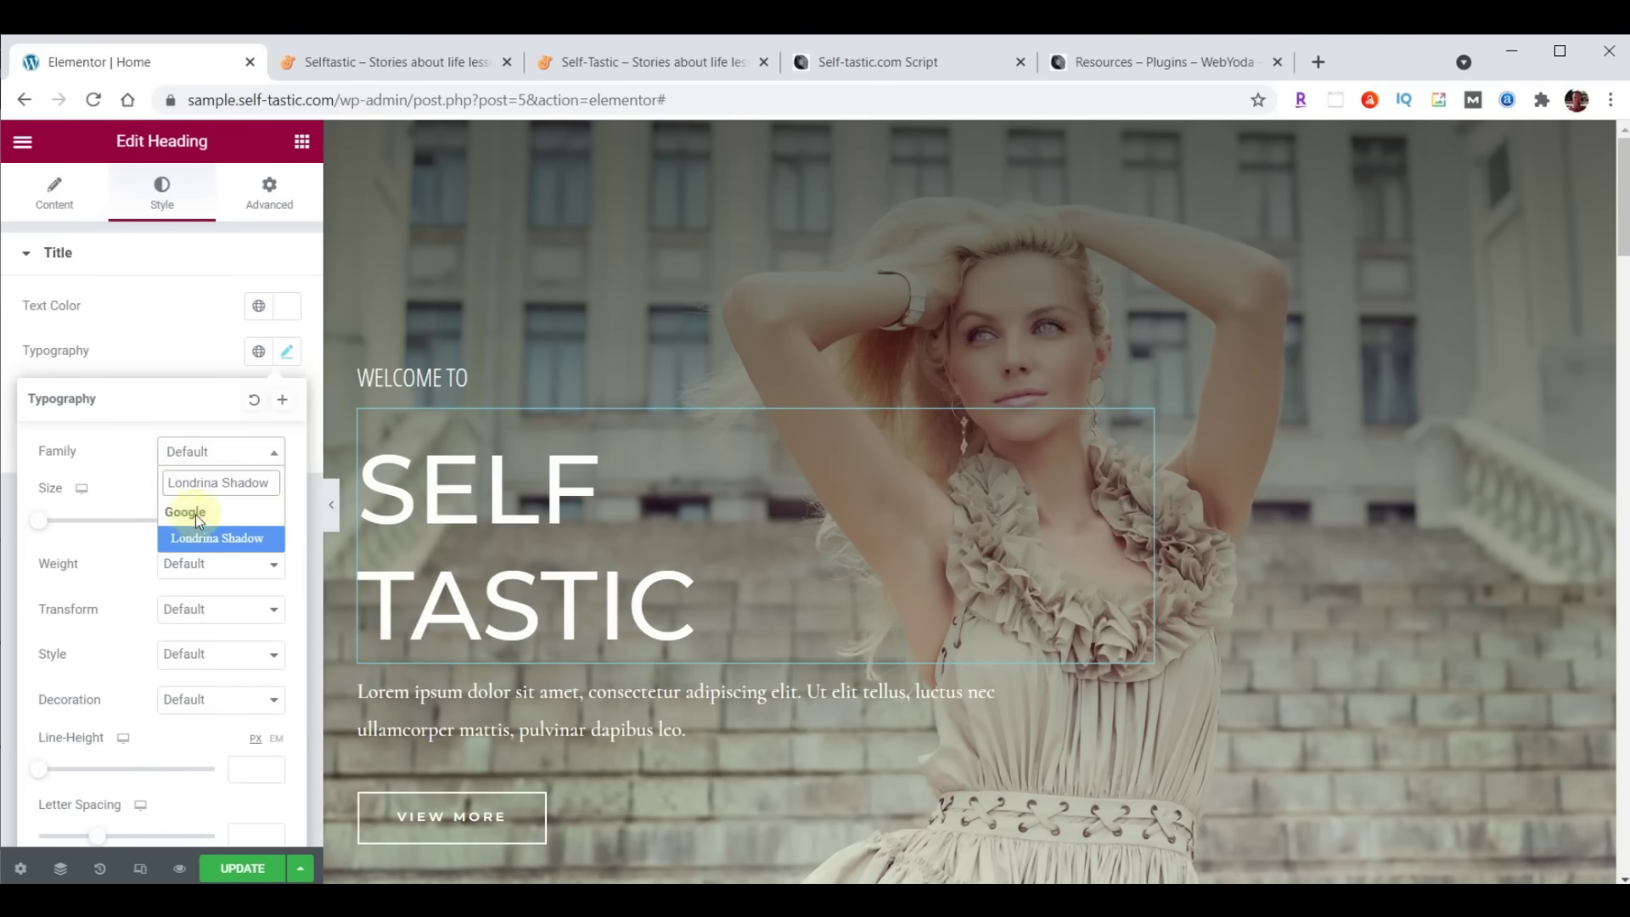
click(205, 540)
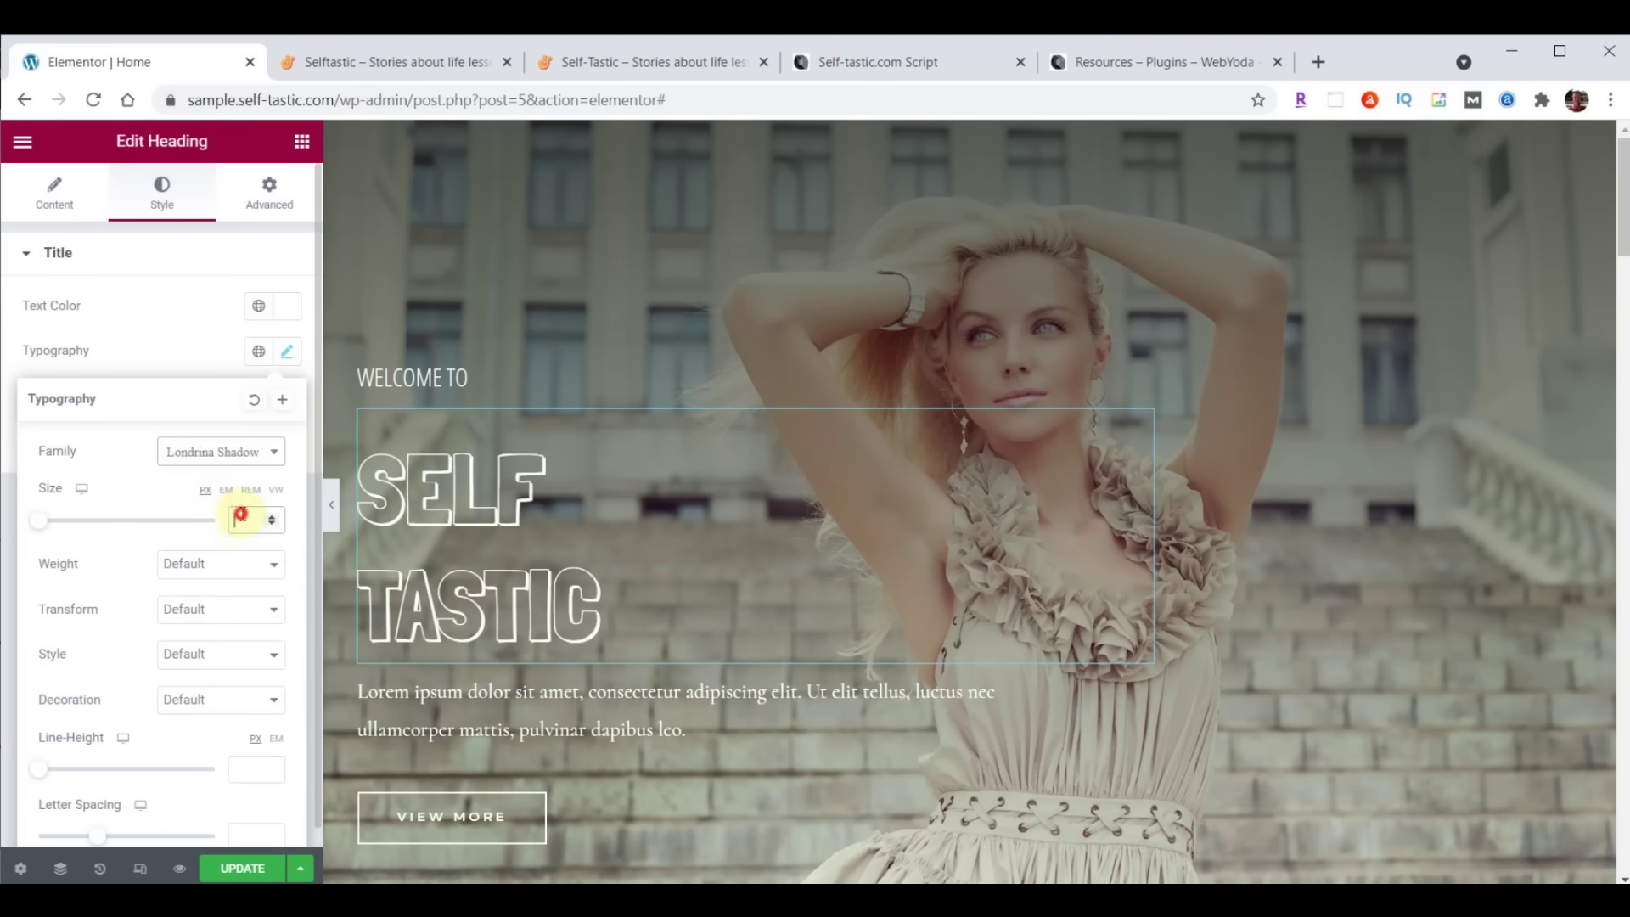
text(122)
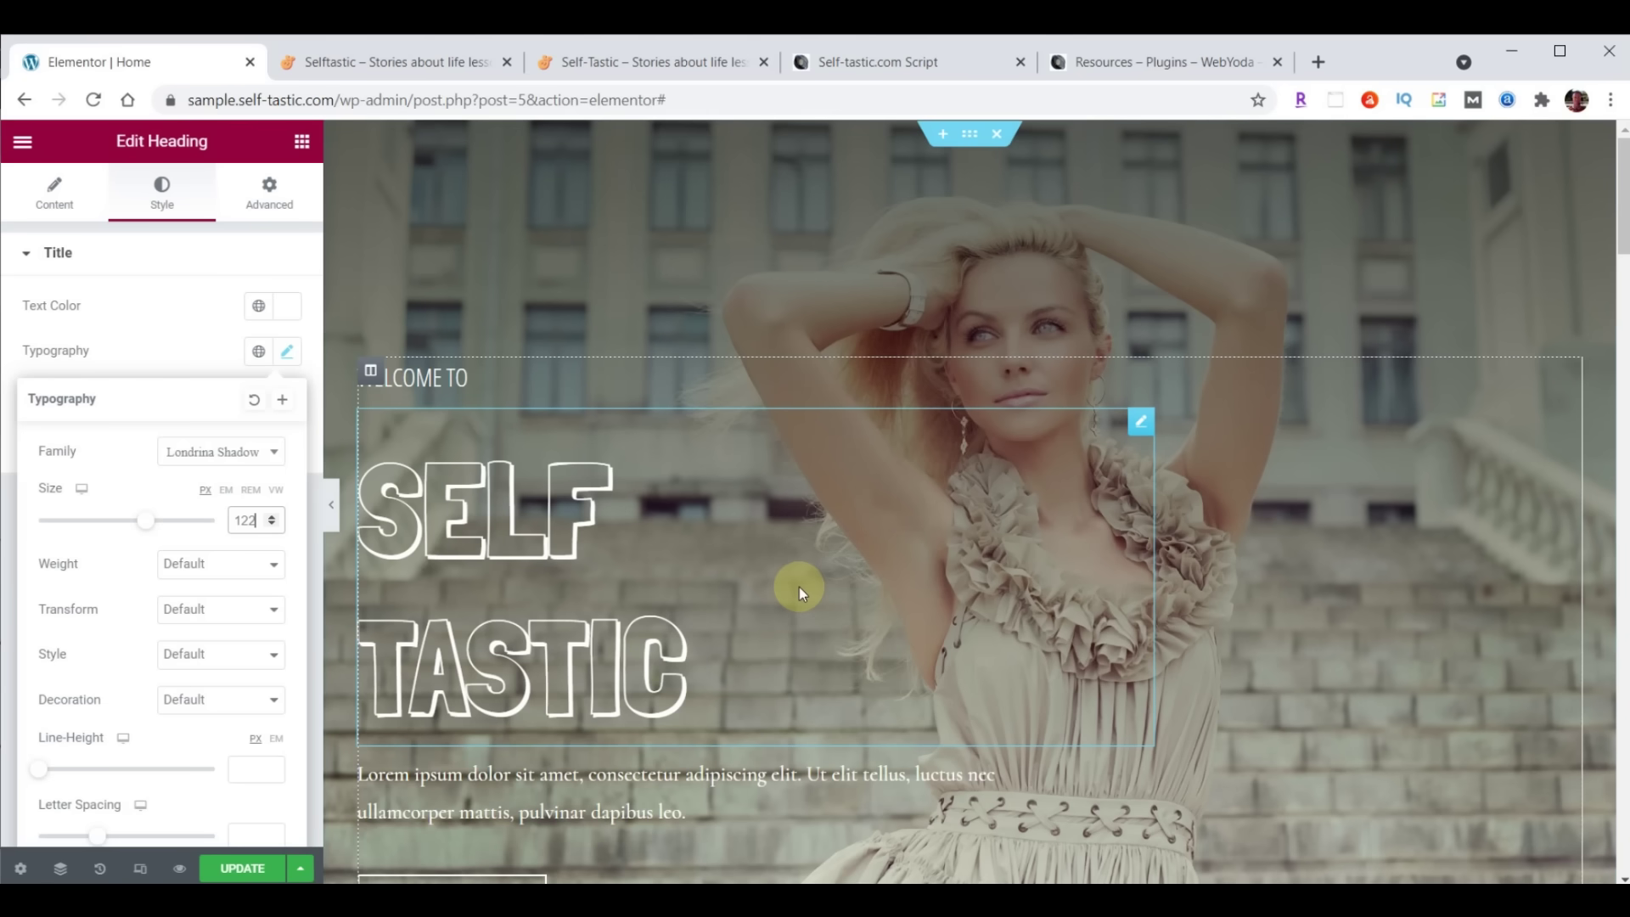
scroll(119, 623, down, 1)
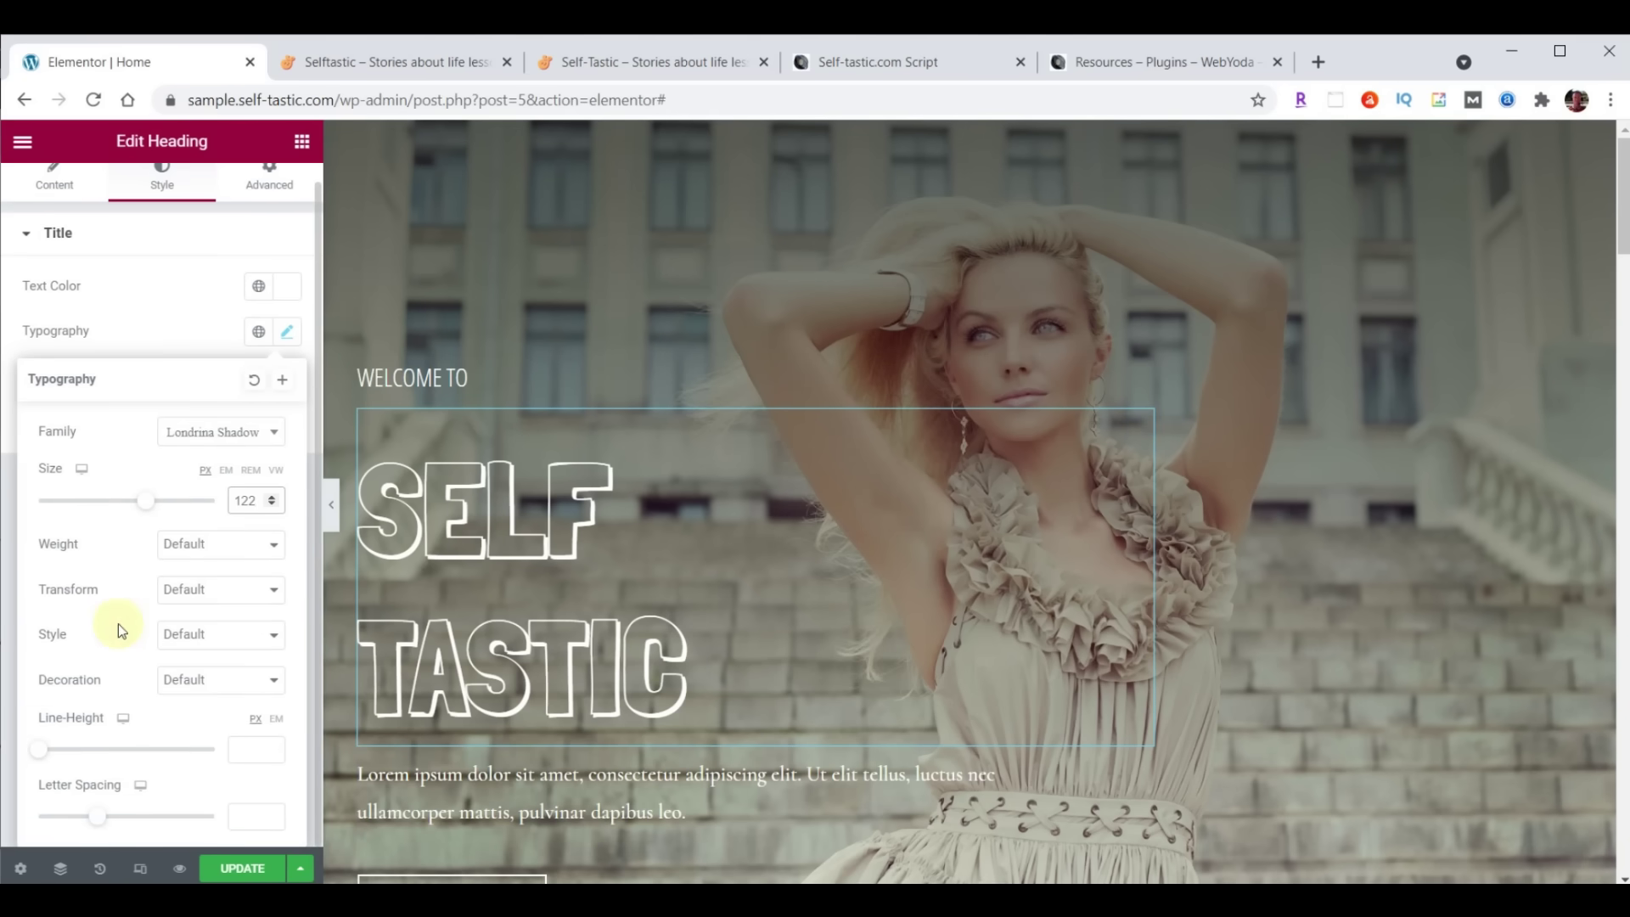
click(249, 749)
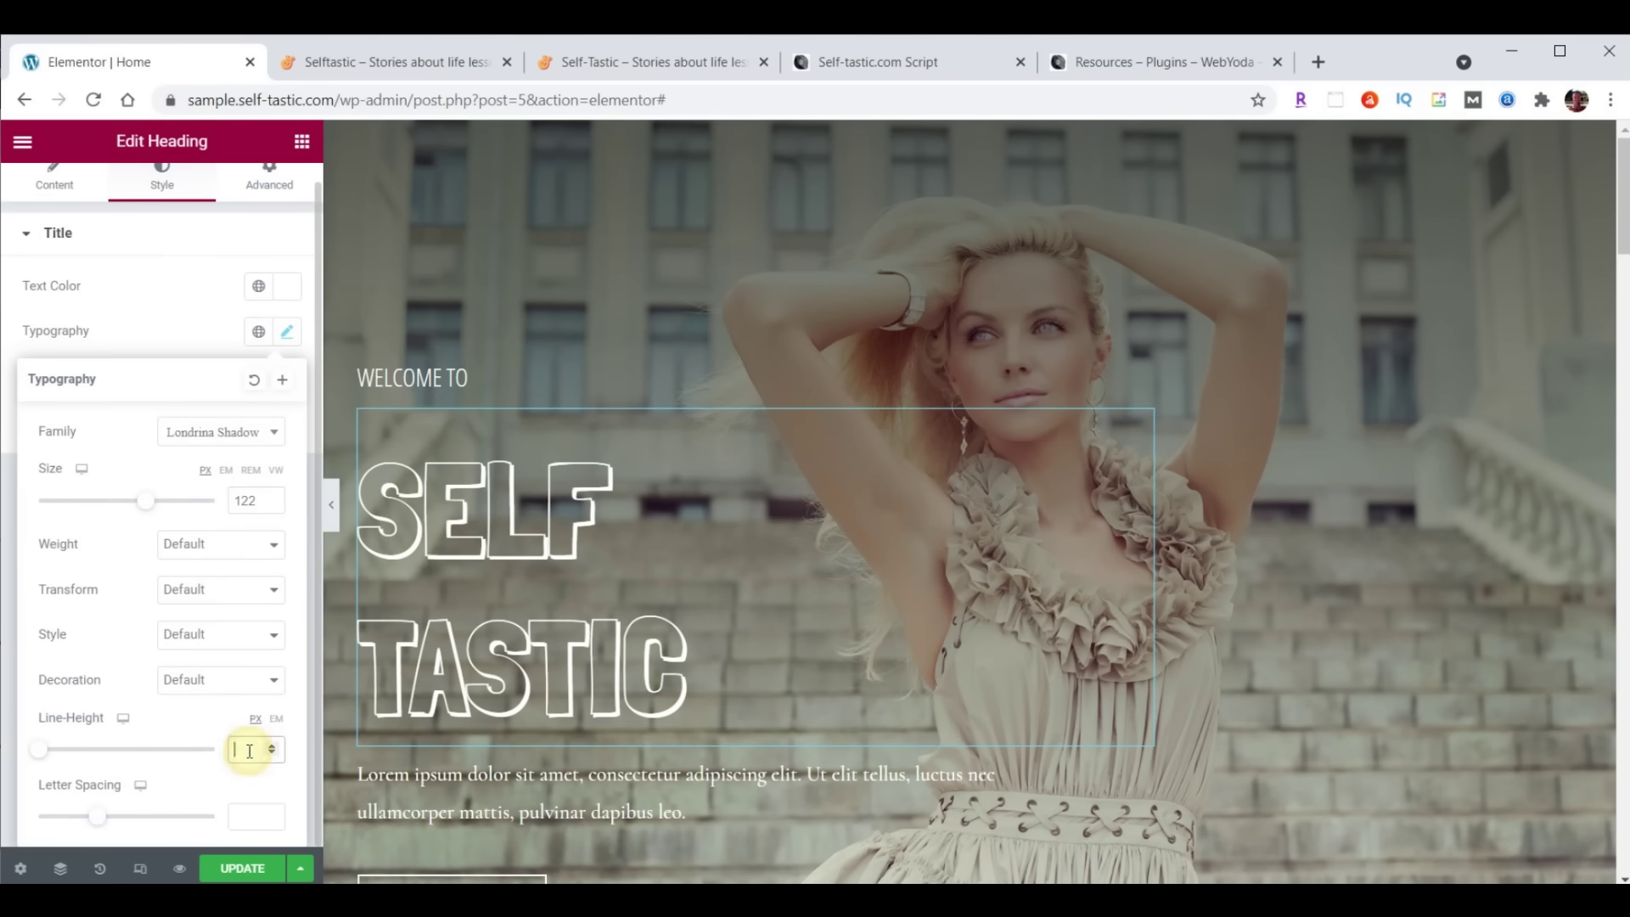
text(100)
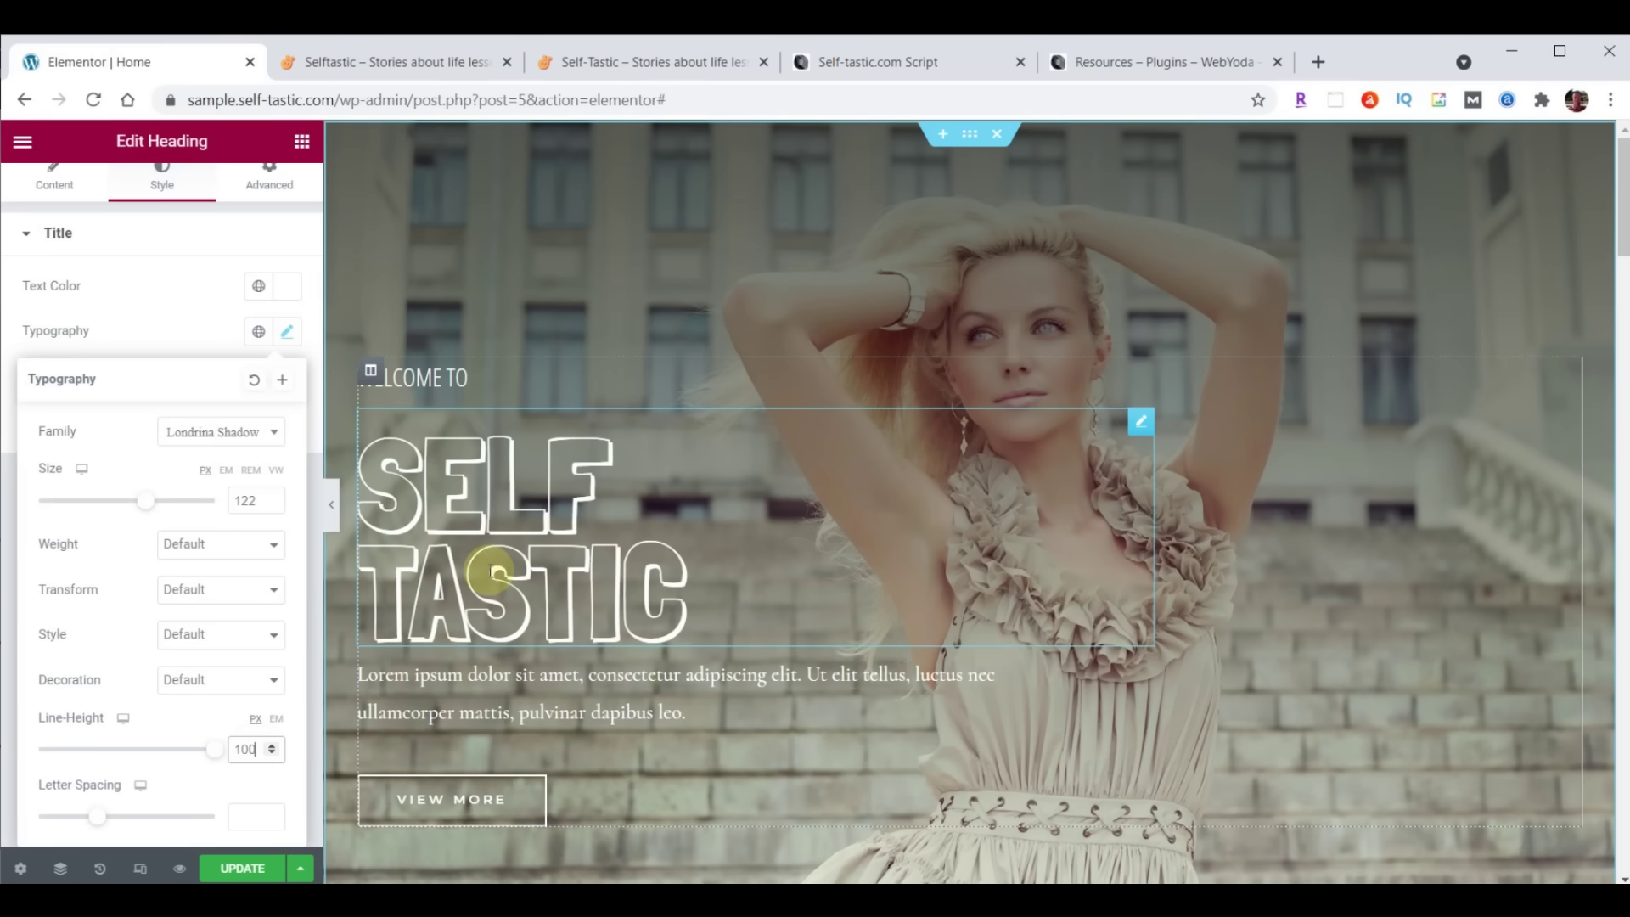
scroll(192, 294, up, 1)
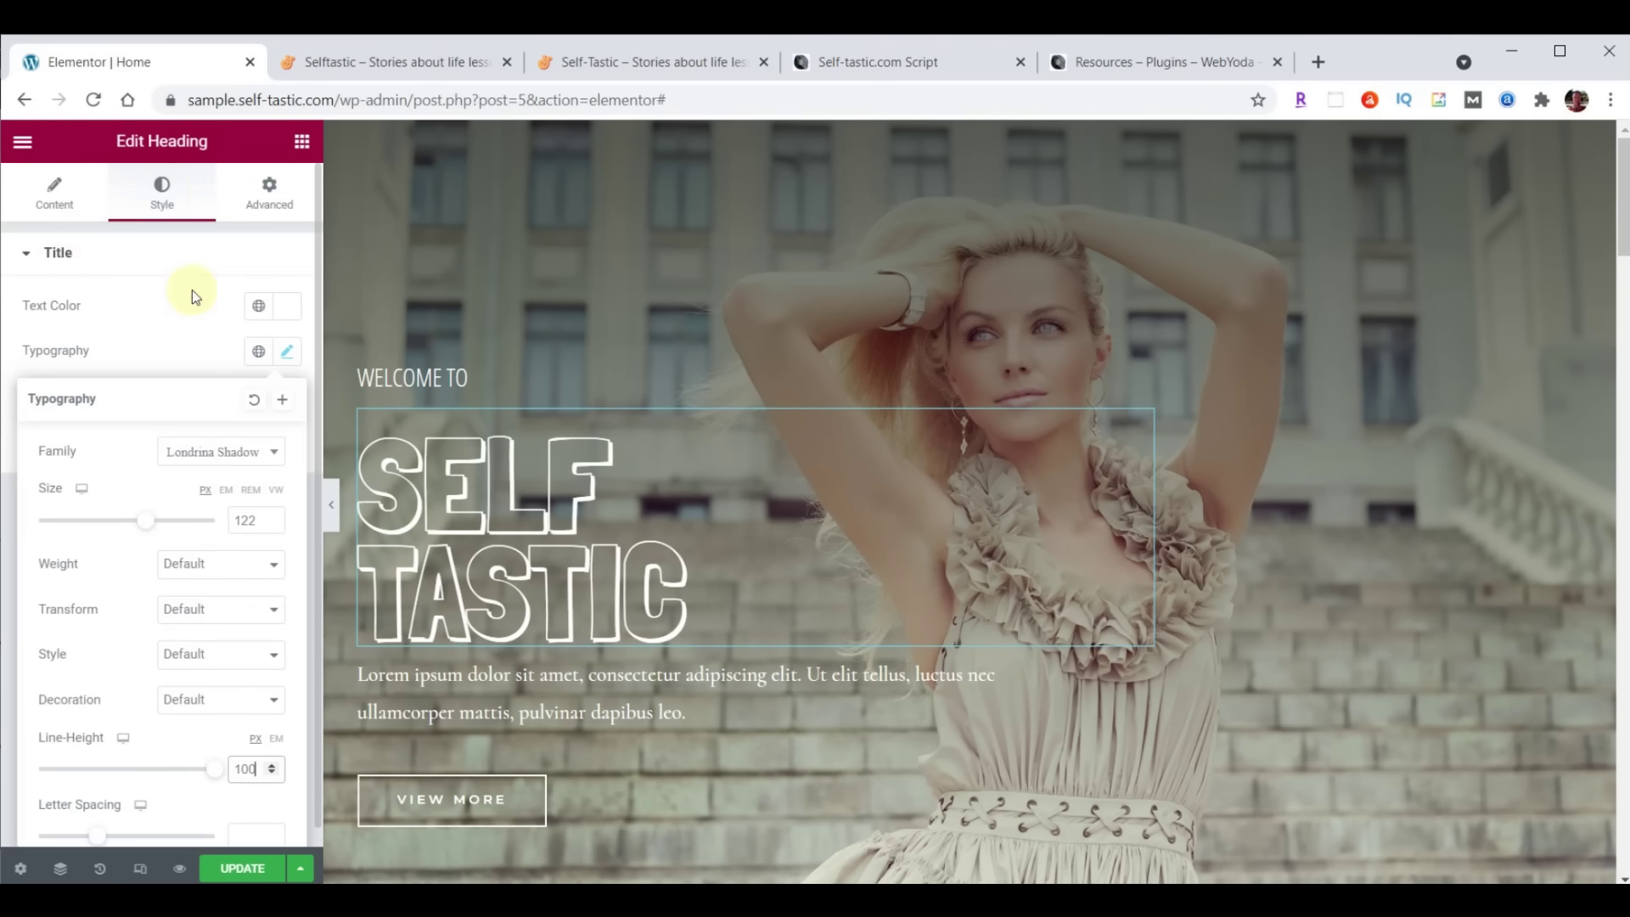
Change the title's top margin to 200 in the Advanced settings
click(266, 197)
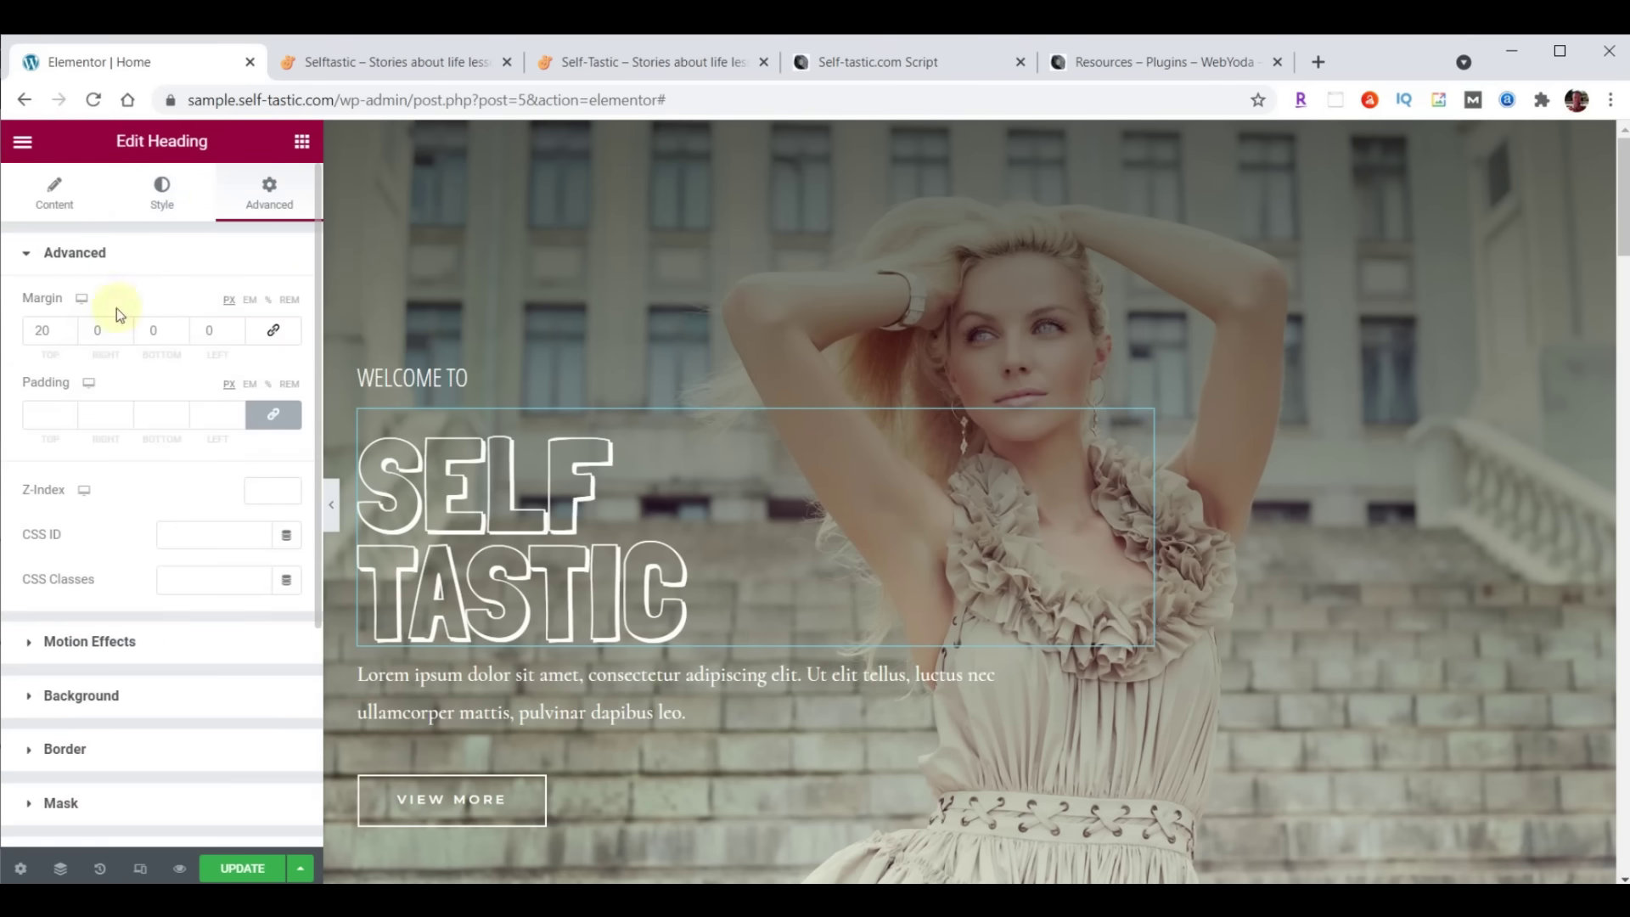
click(41, 331)
text(20)
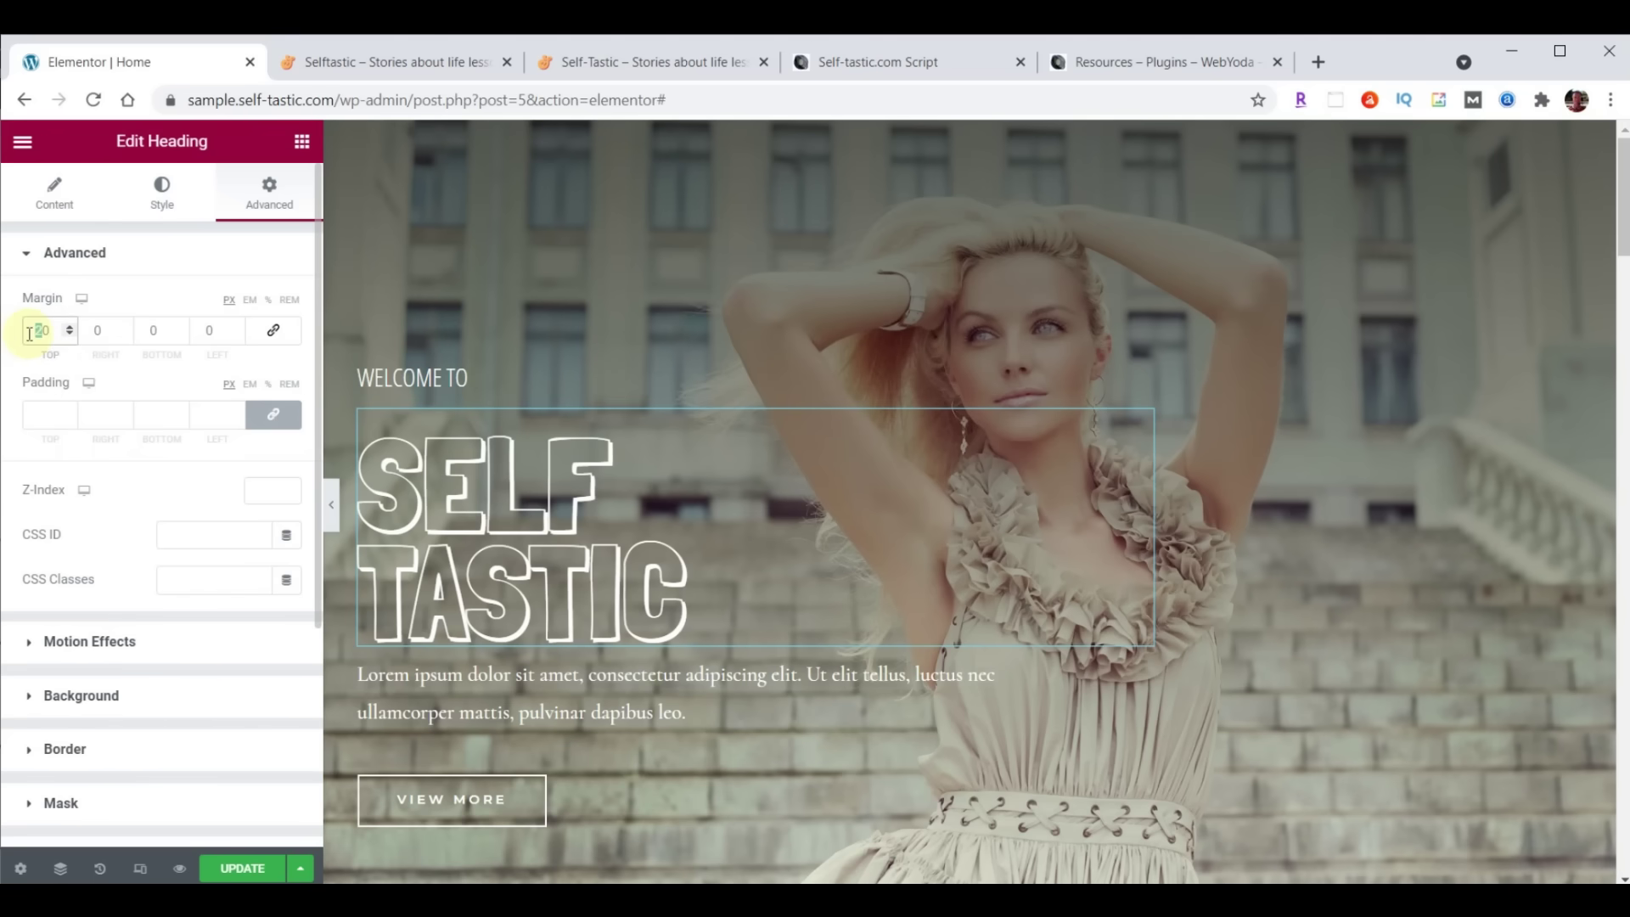
text(0)
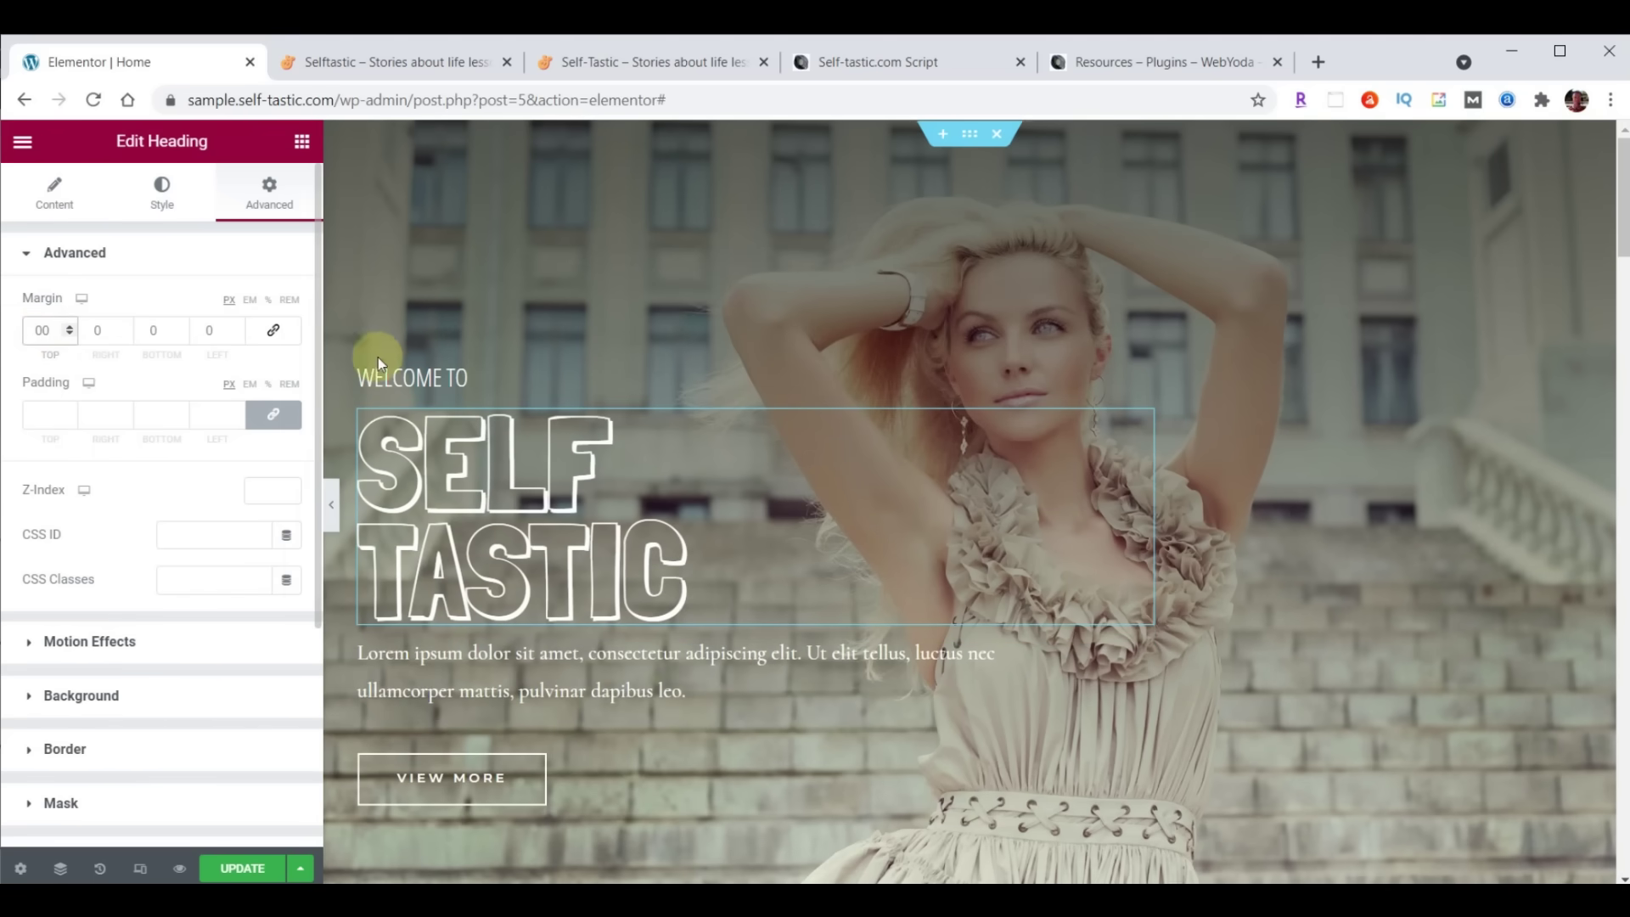
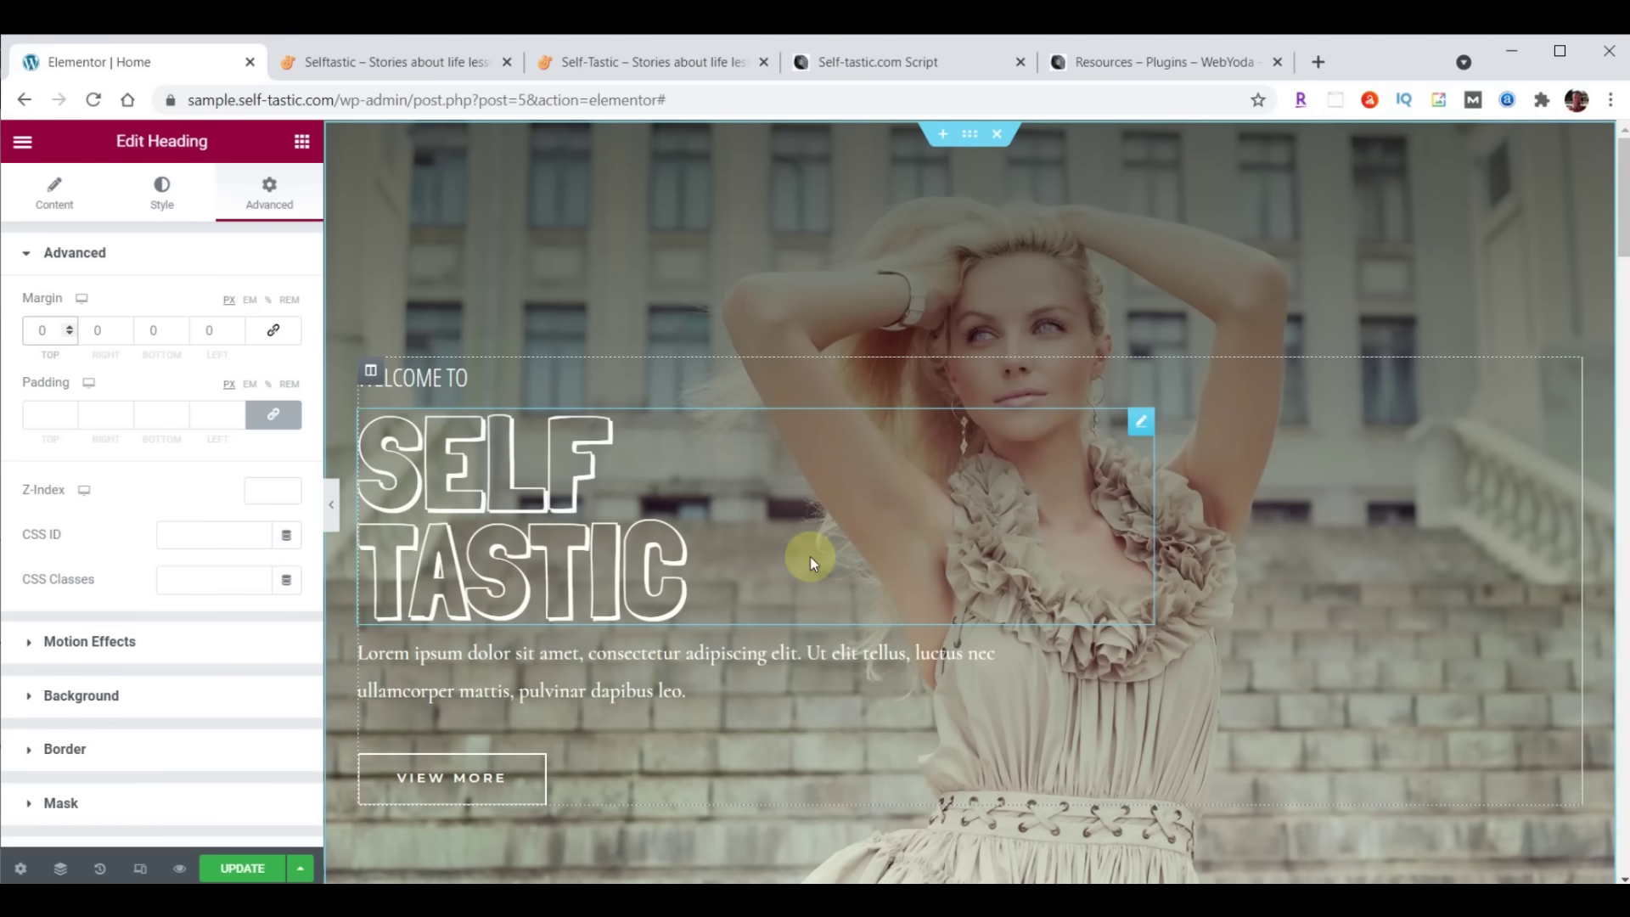
Reset the title's margin to 0 all round and open the lorem ipsum paragraph for editing
click(38, 339)
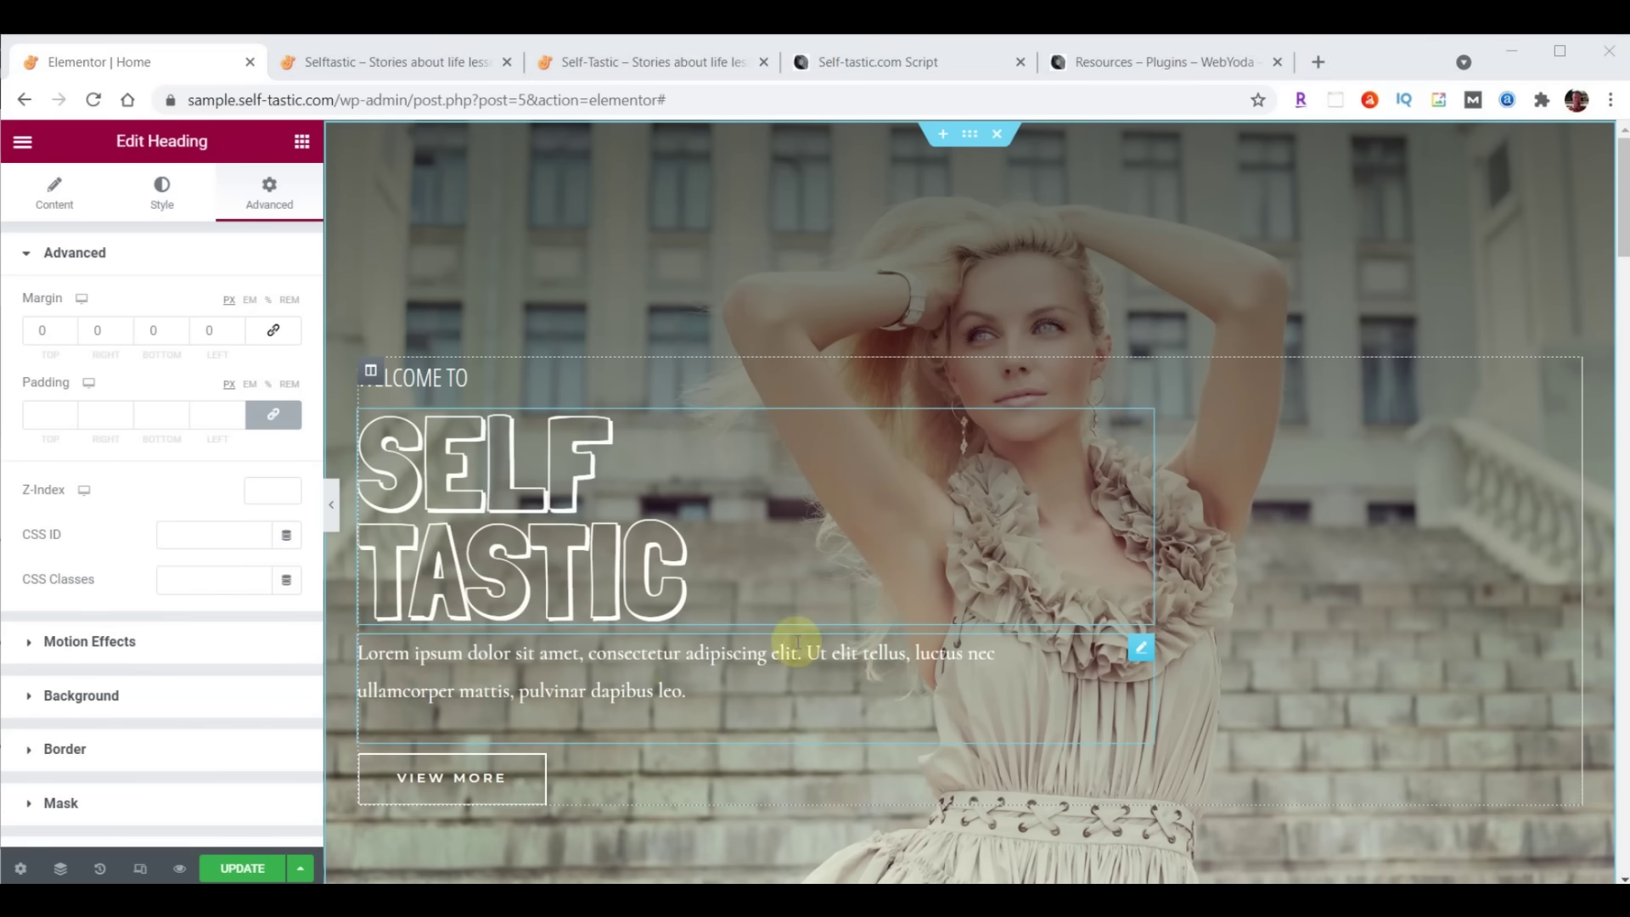
click(1139, 648)
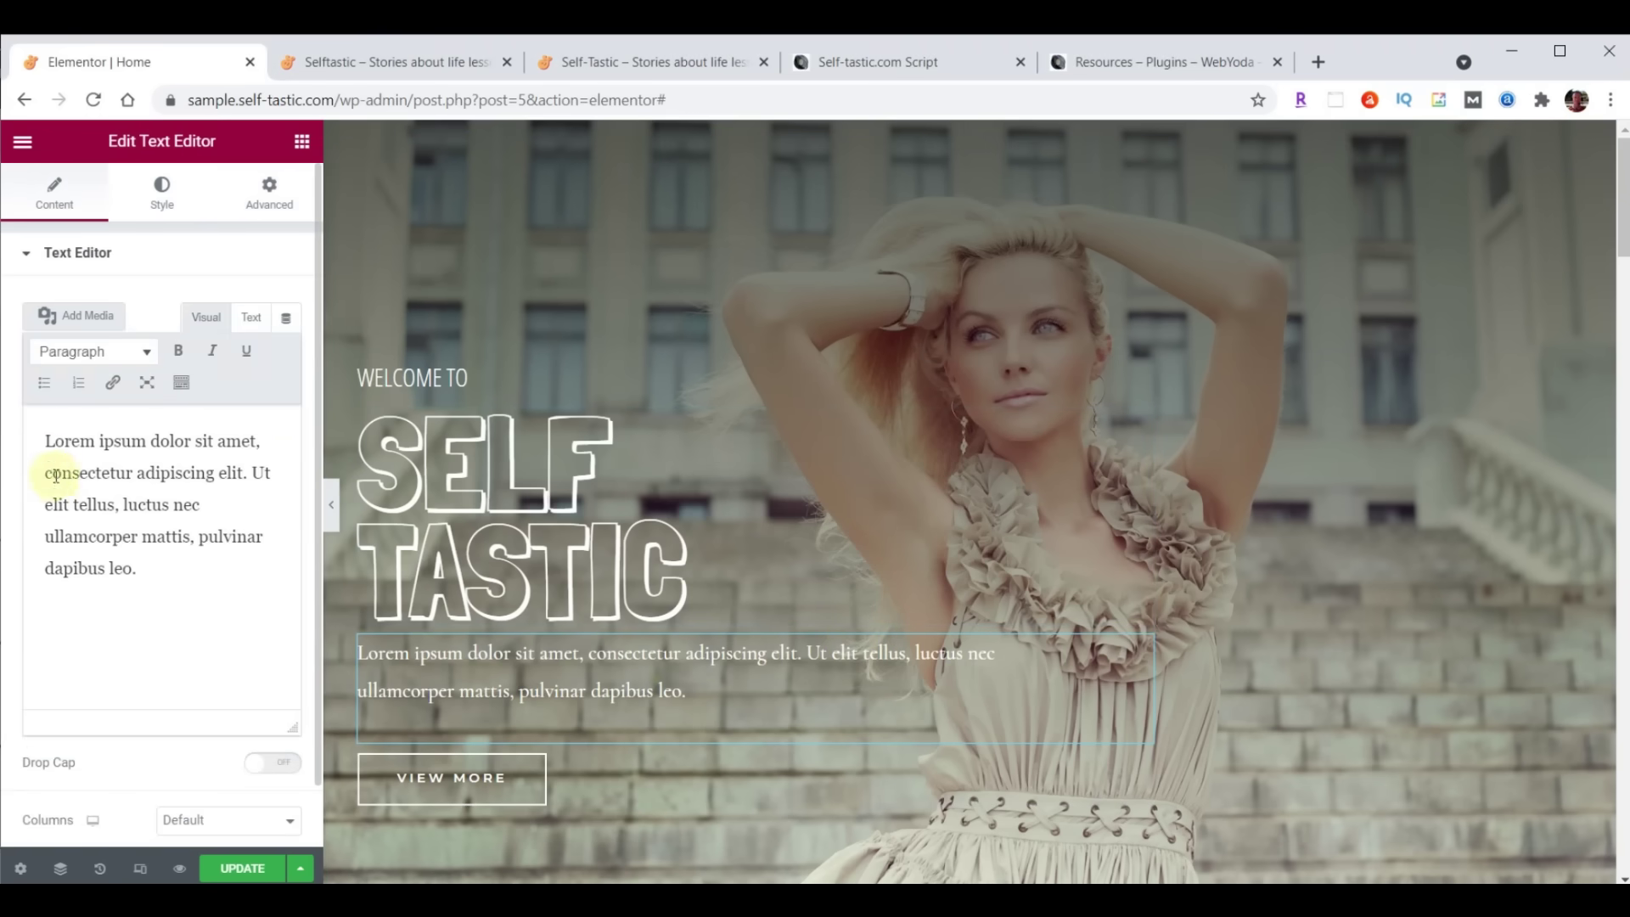
Replace the placeholder paragraph text with 'Be The Best You'
drag(47, 441, 208, 603)
text(Be The Best You)
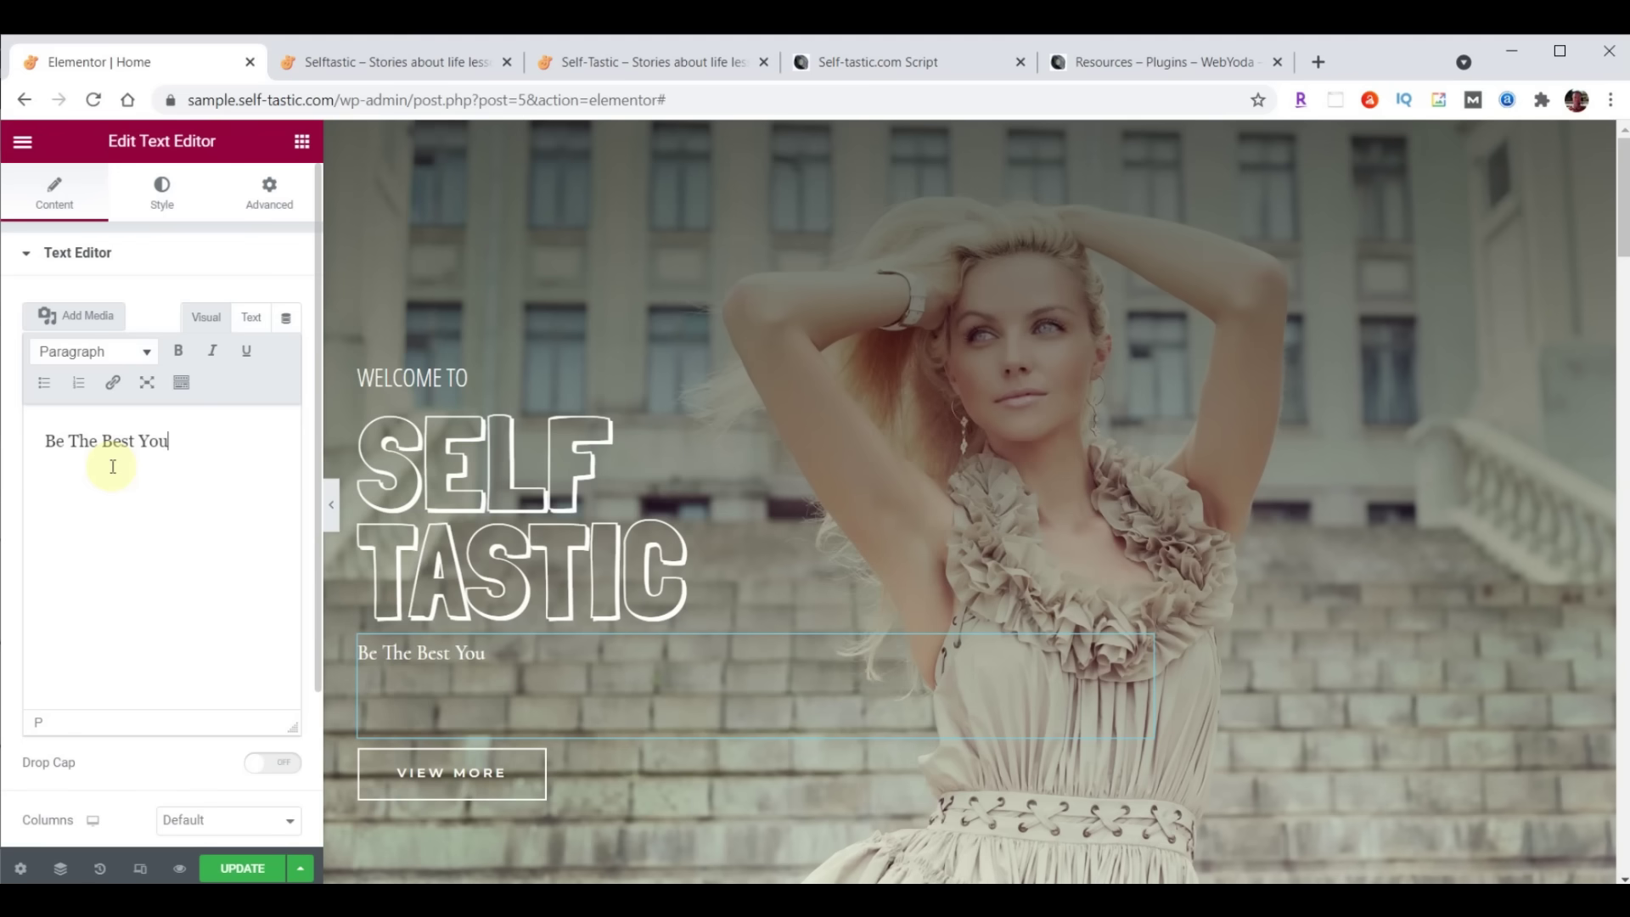
click(162, 198)
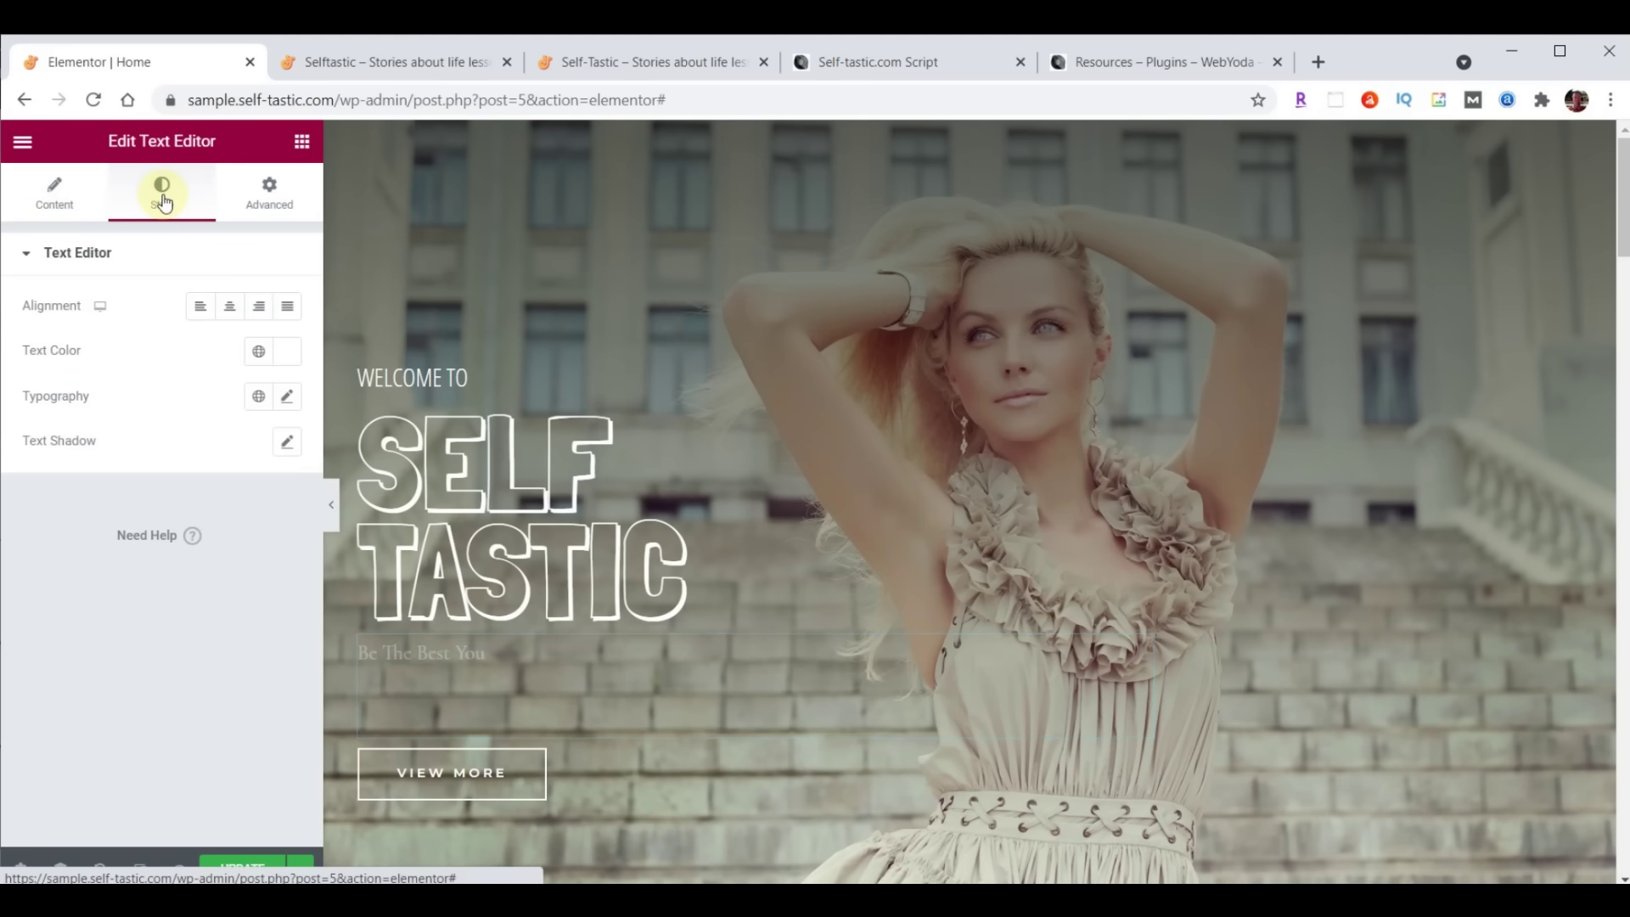
Style the paragraph in Open Sans Condensed, size 30, weight 100, line height 19
click(287, 397)
click(237, 495)
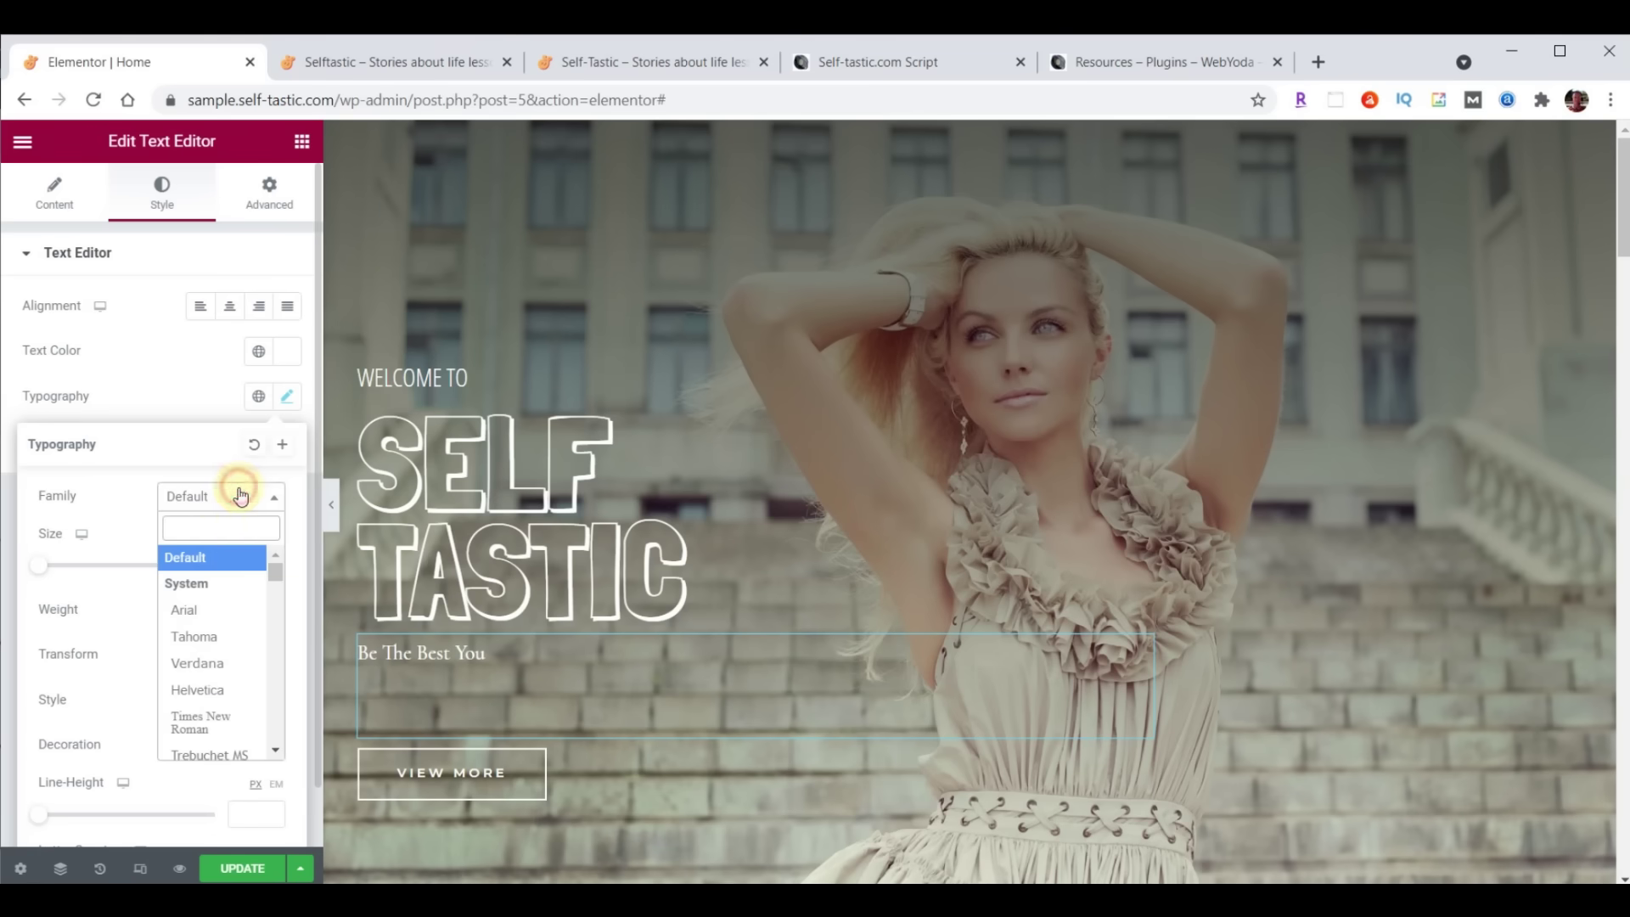
text(open)
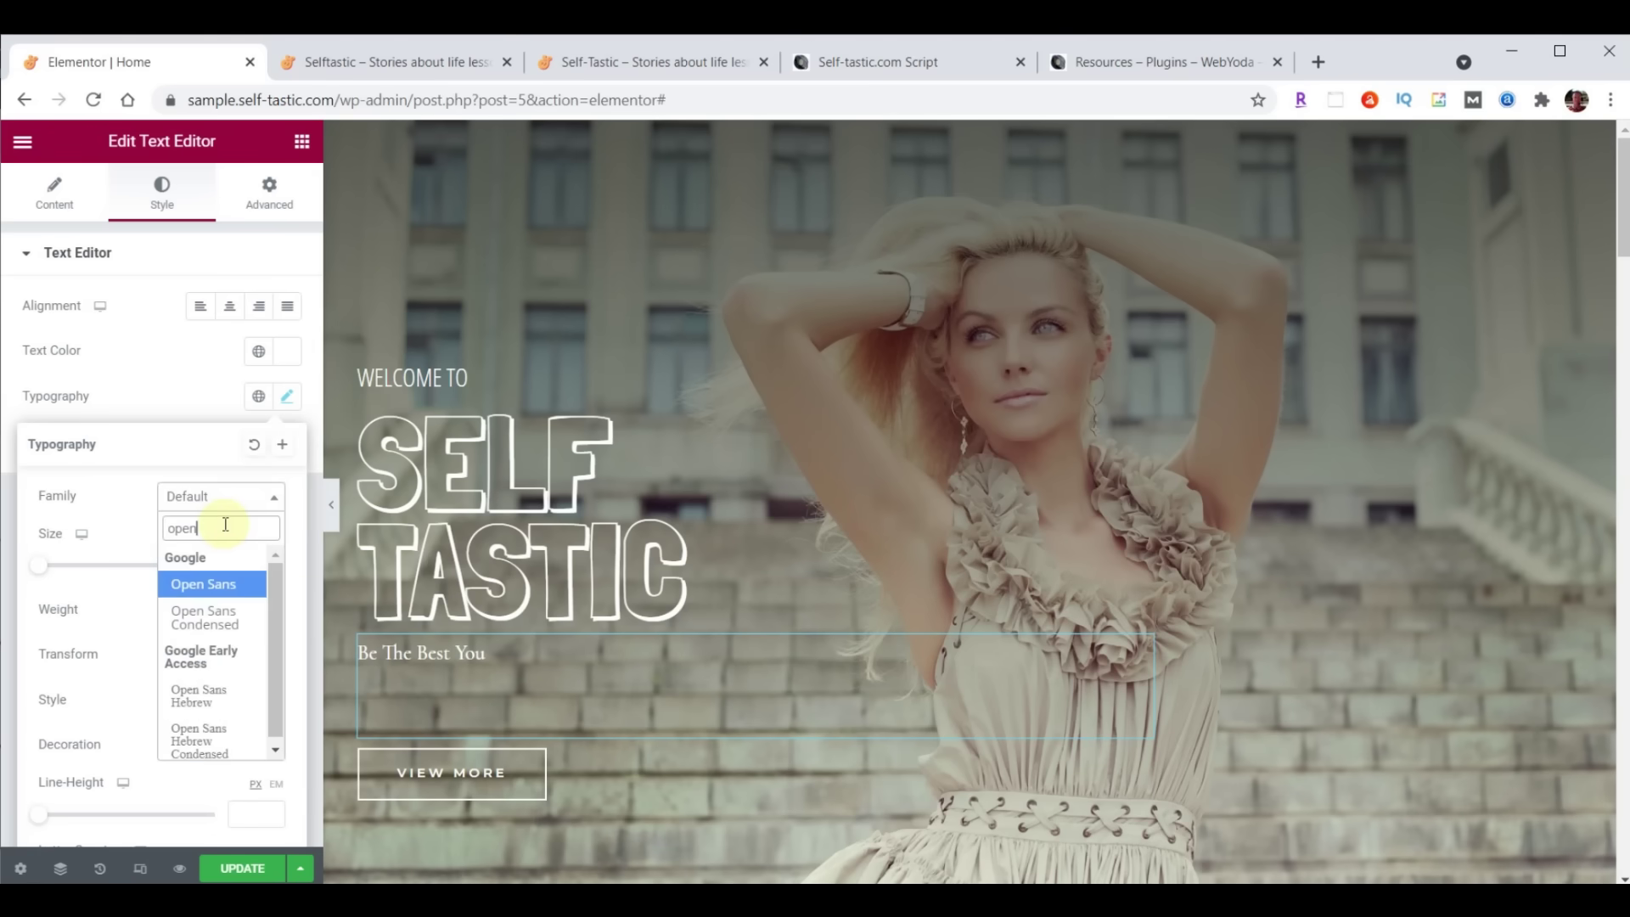
click(214, 618)
click(244, 561)
text(30)
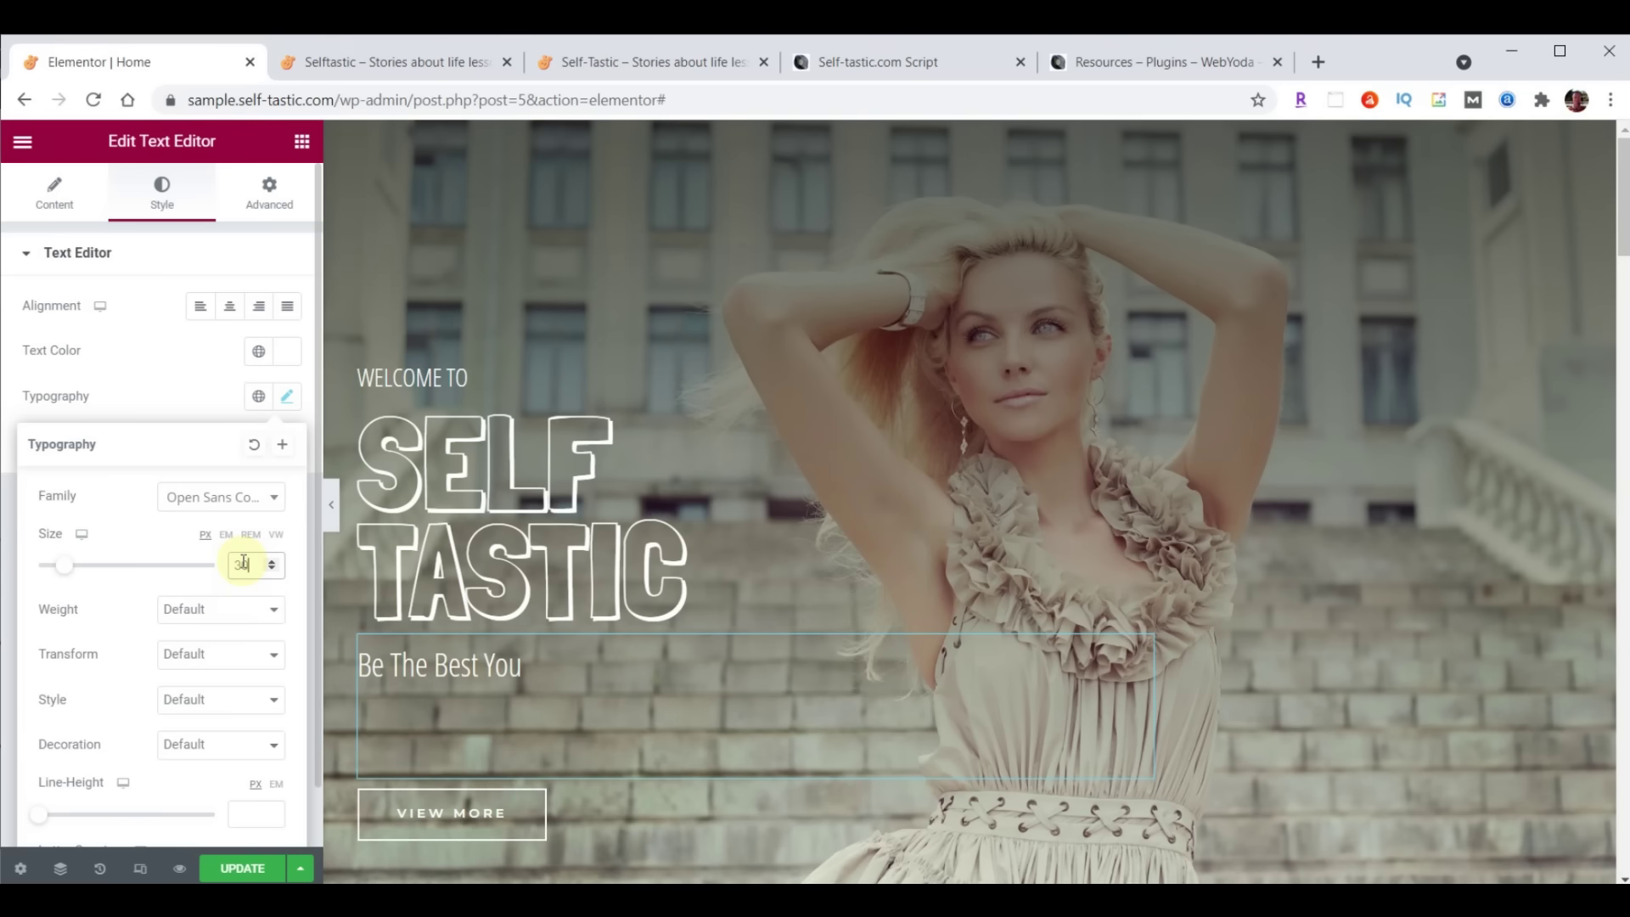
click(195, 612)
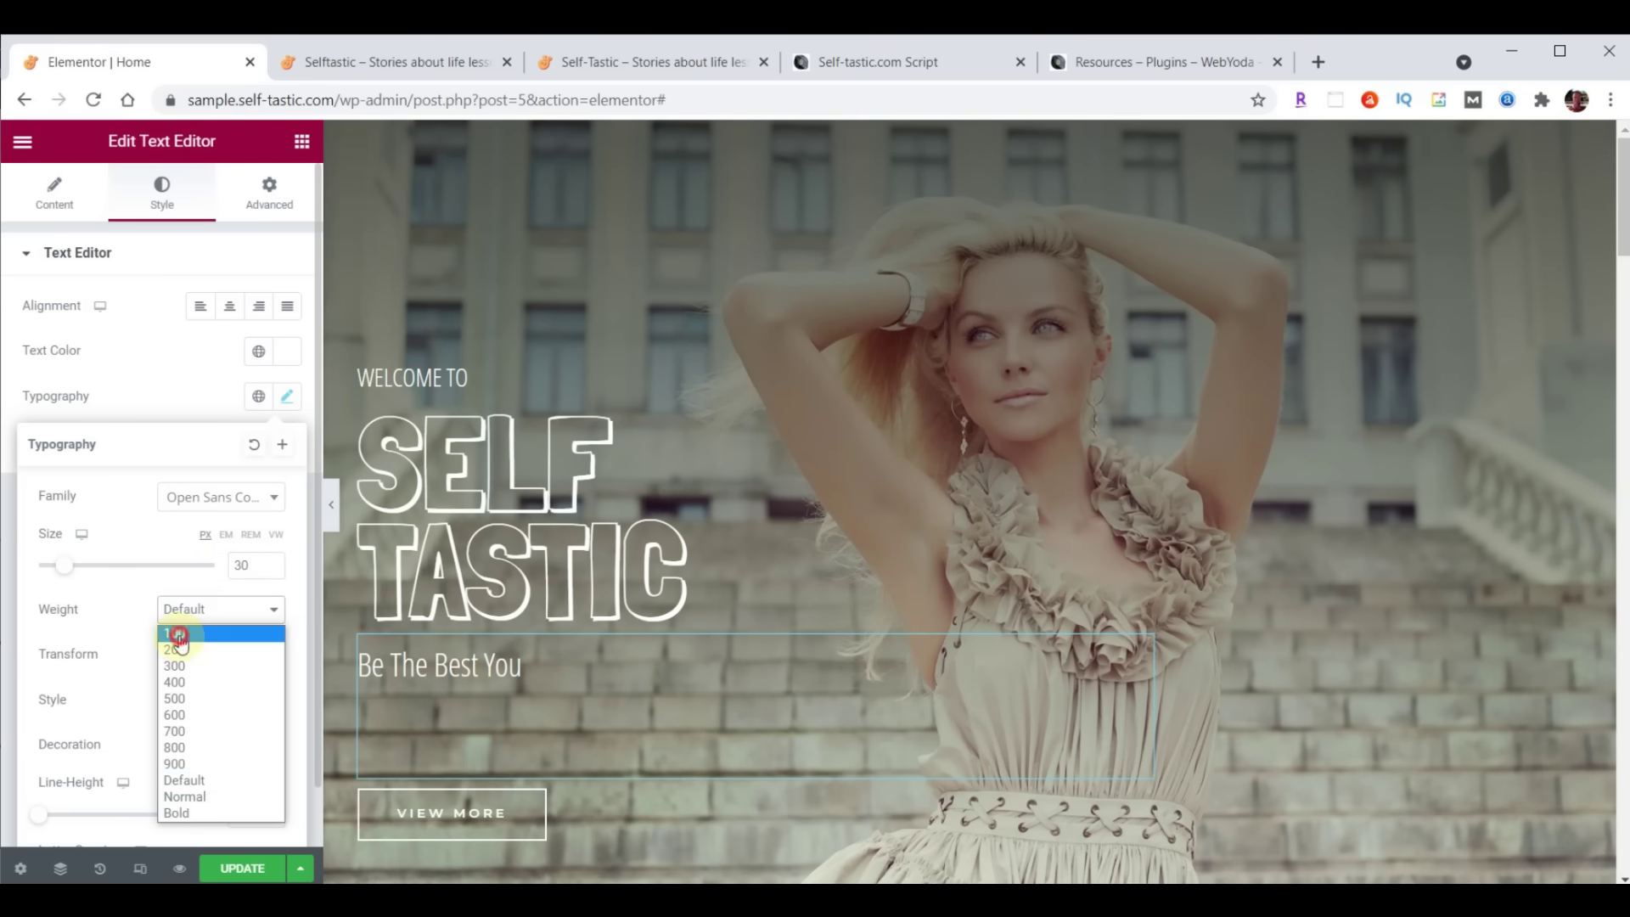
click(179, 635)
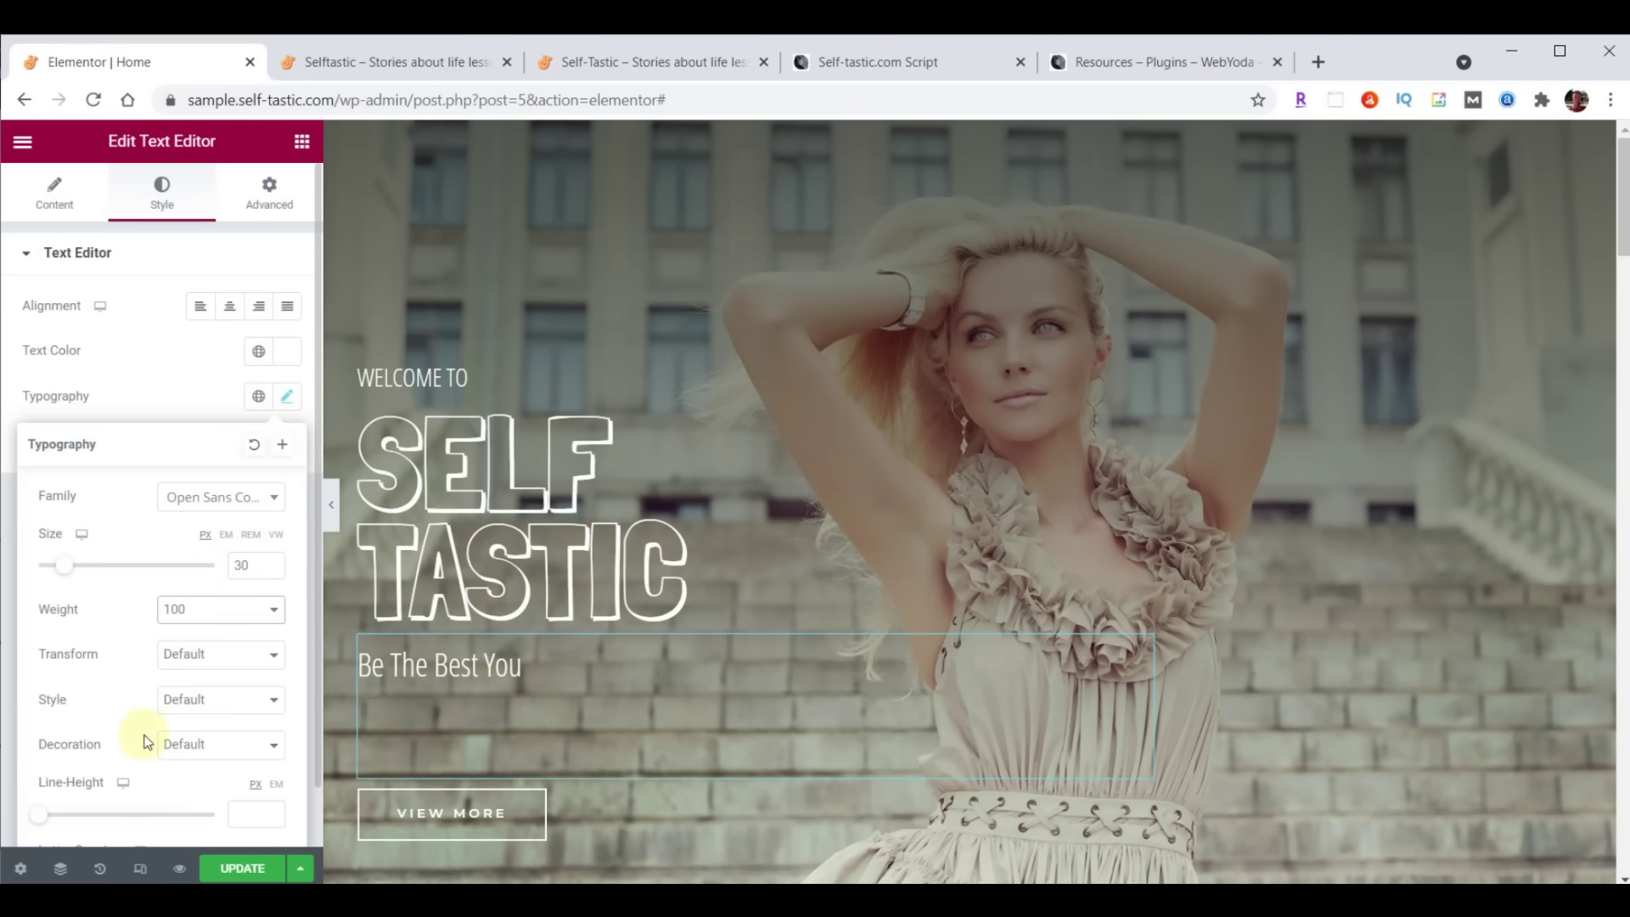
scroll(144, 742, down, 1)
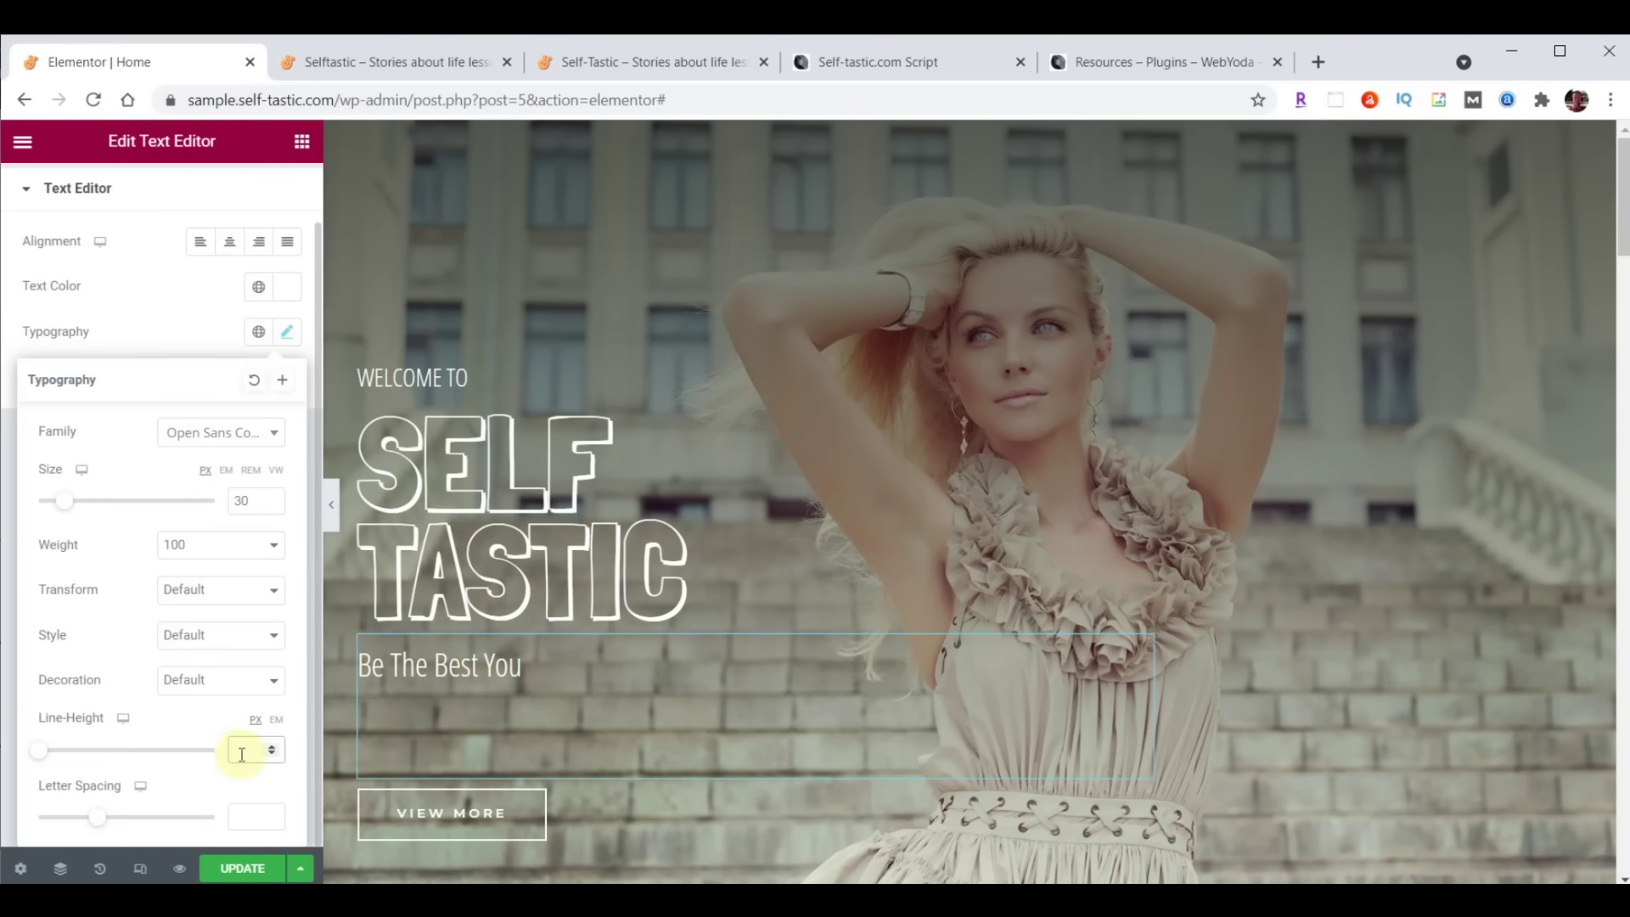
text(19)
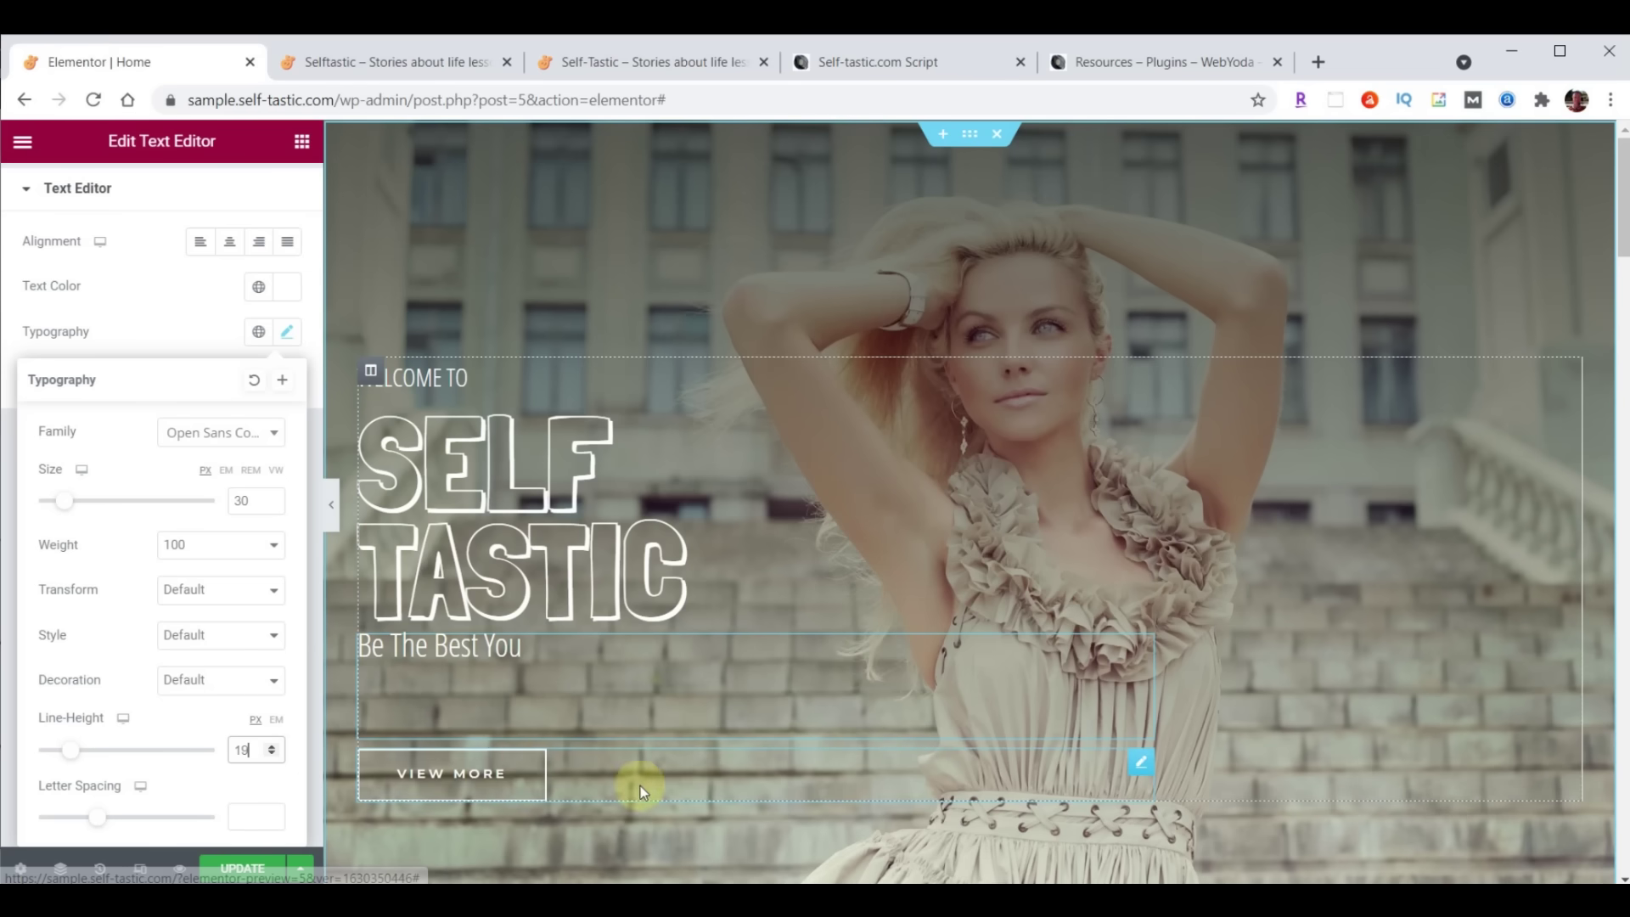
click(1141, 764)
Change the View More button to 'Learn More' linking to /about/, update, and view the live site
click(47, 193)
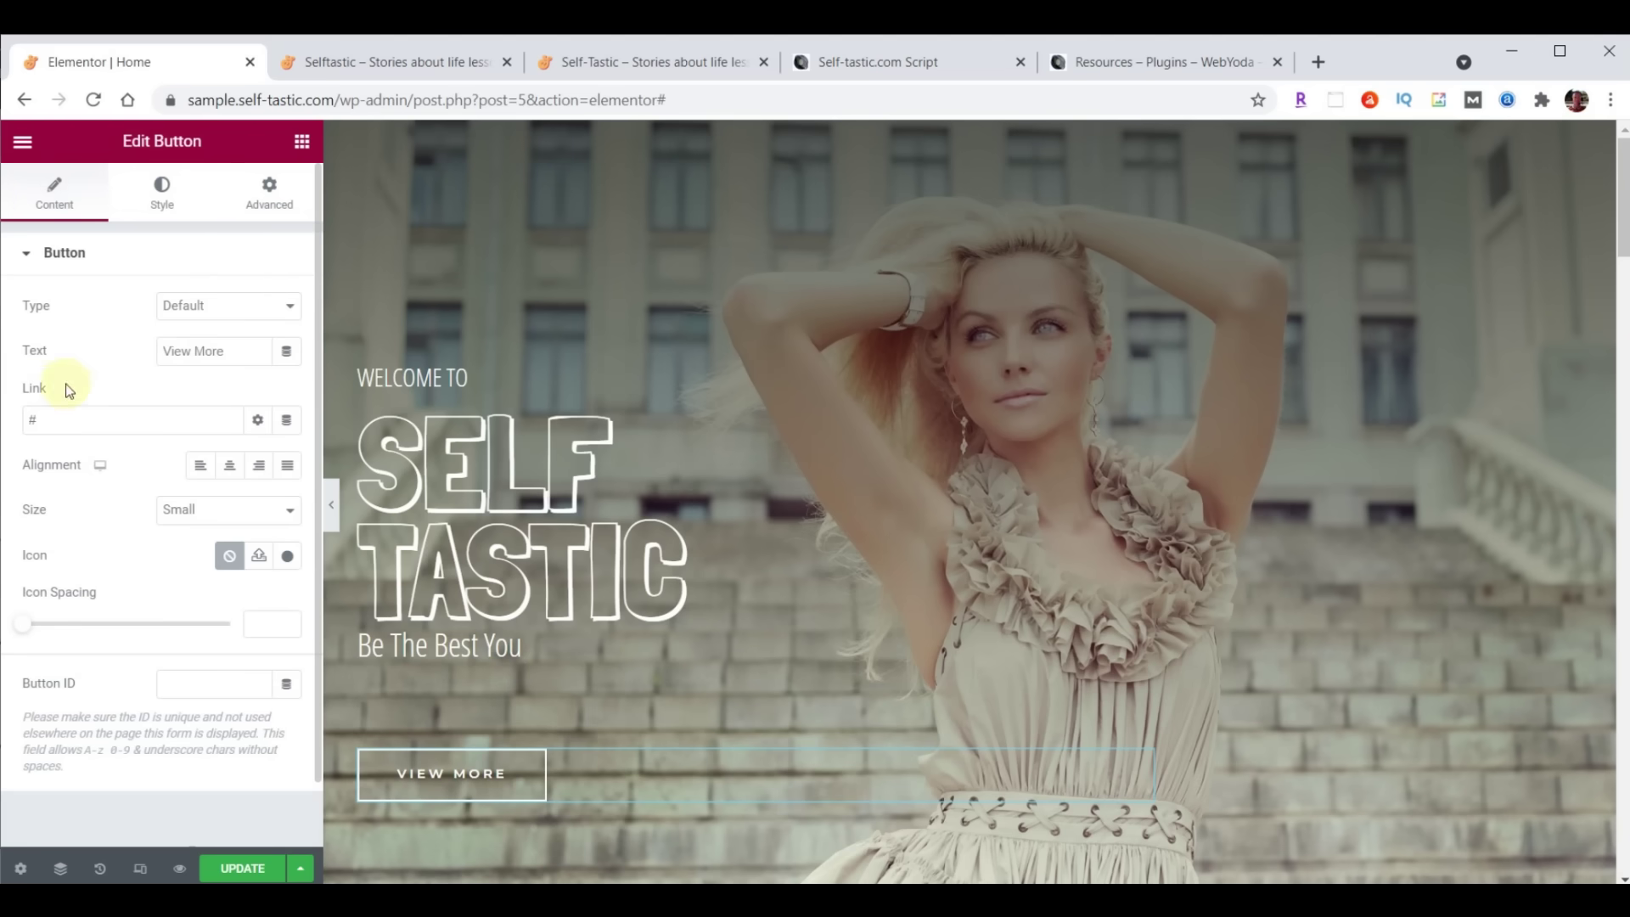
drag(226, 352, 200, 352)
drag(200, 352, 105, 374)
text(Learn More)
double_click(66, 420)
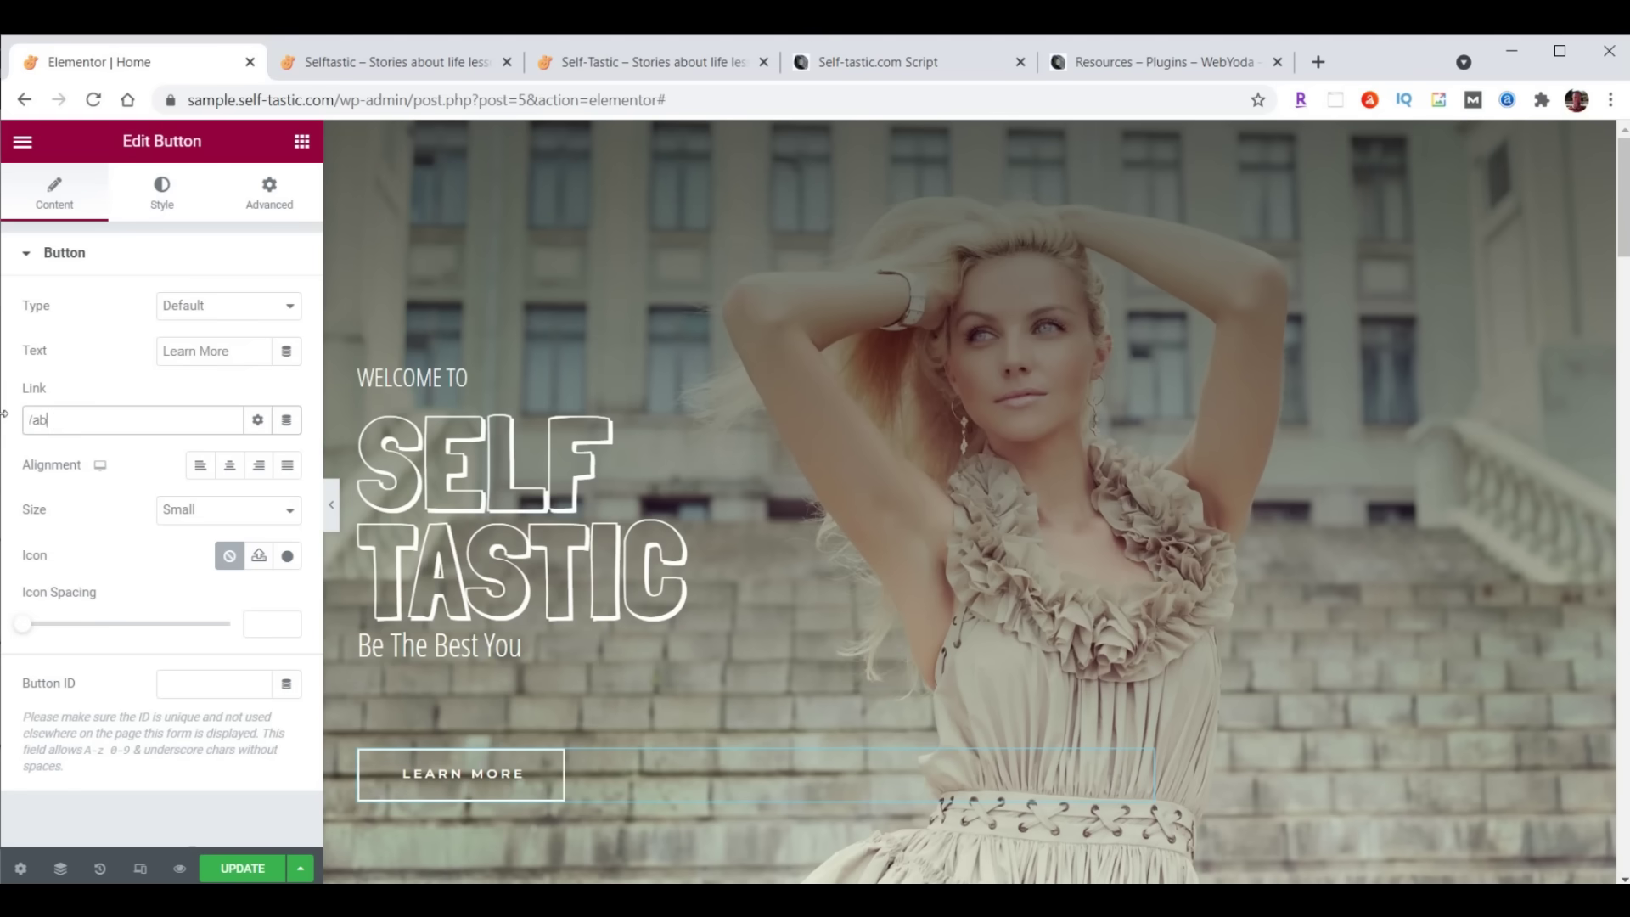
click(223, 870)
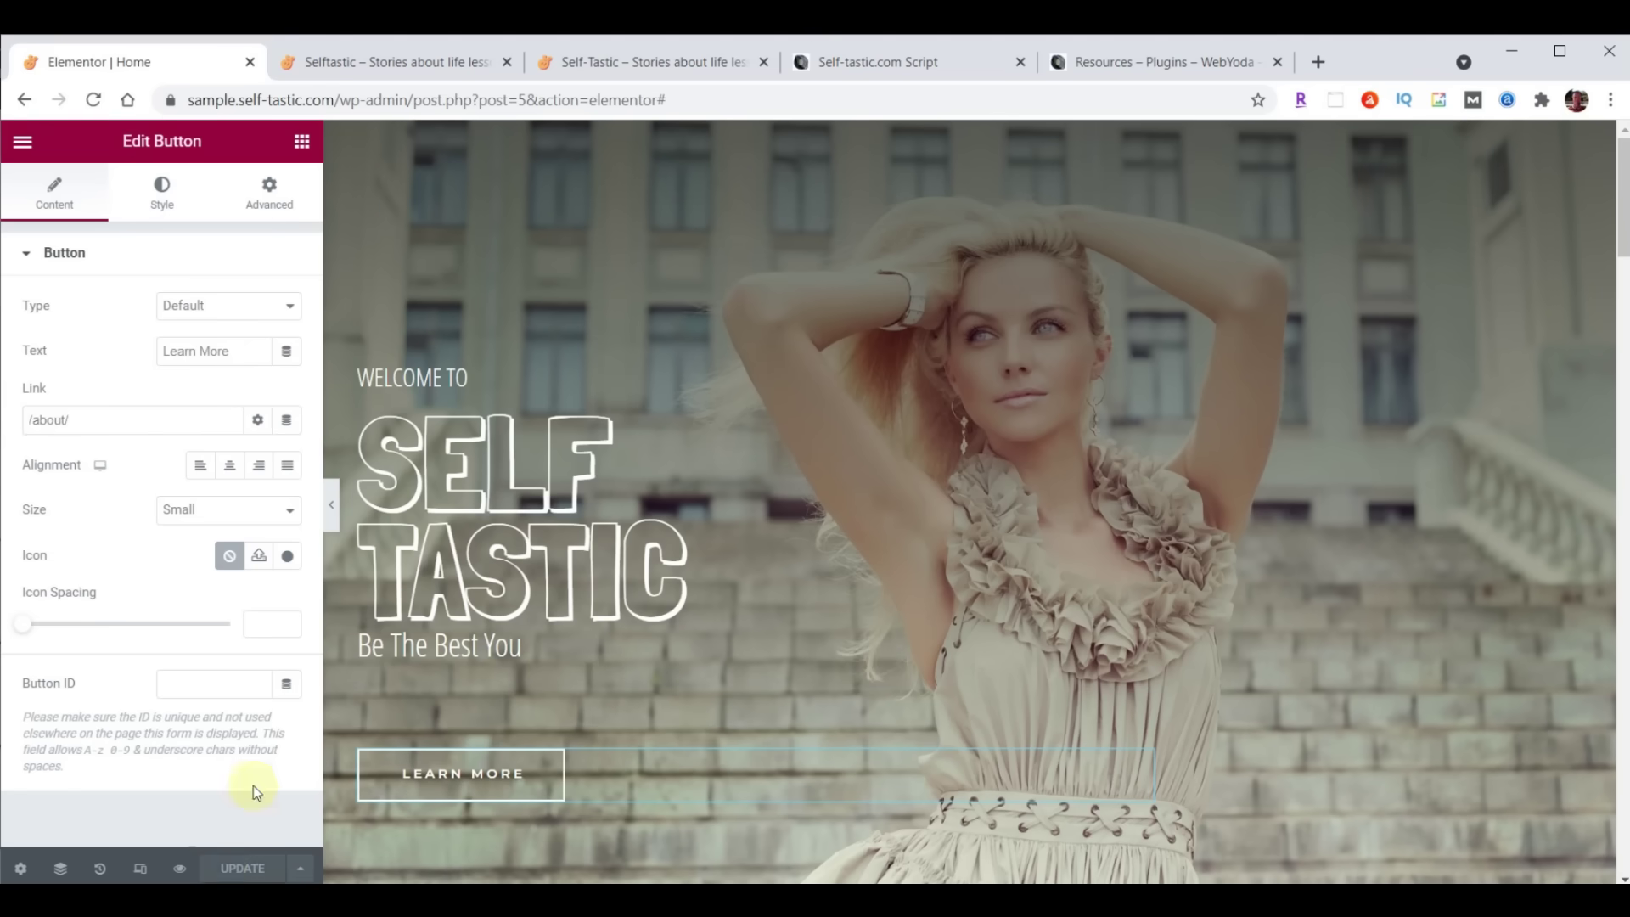
click(395, 64)
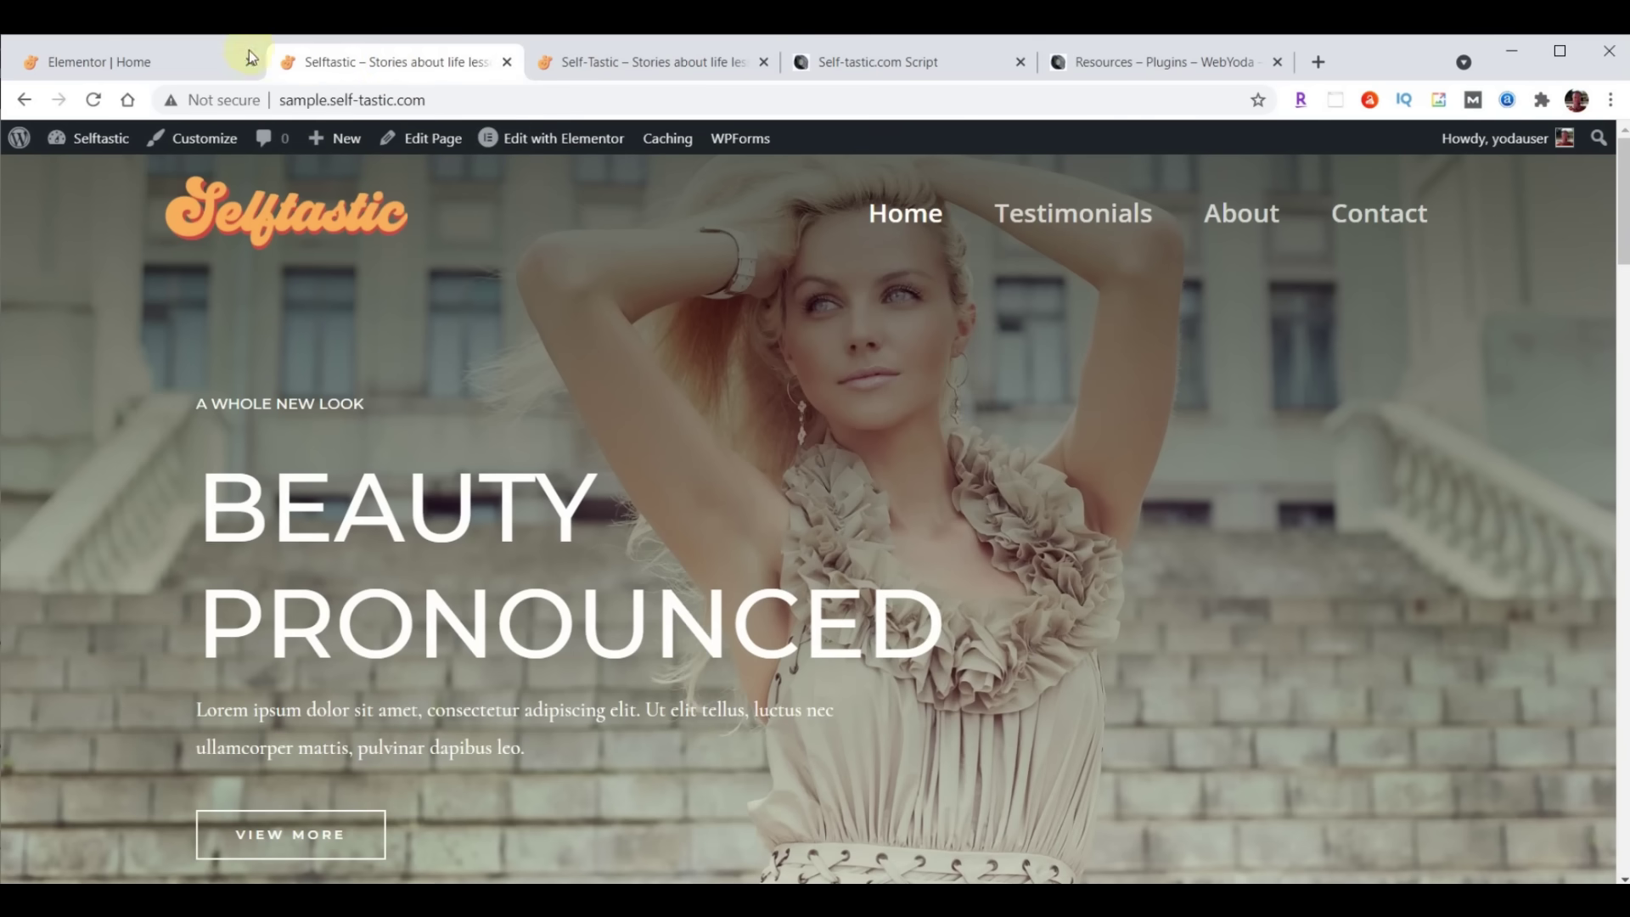
Reload the live Selftastic homepage to check the new tagline and button, then go back to Elementor
click(93, 99)
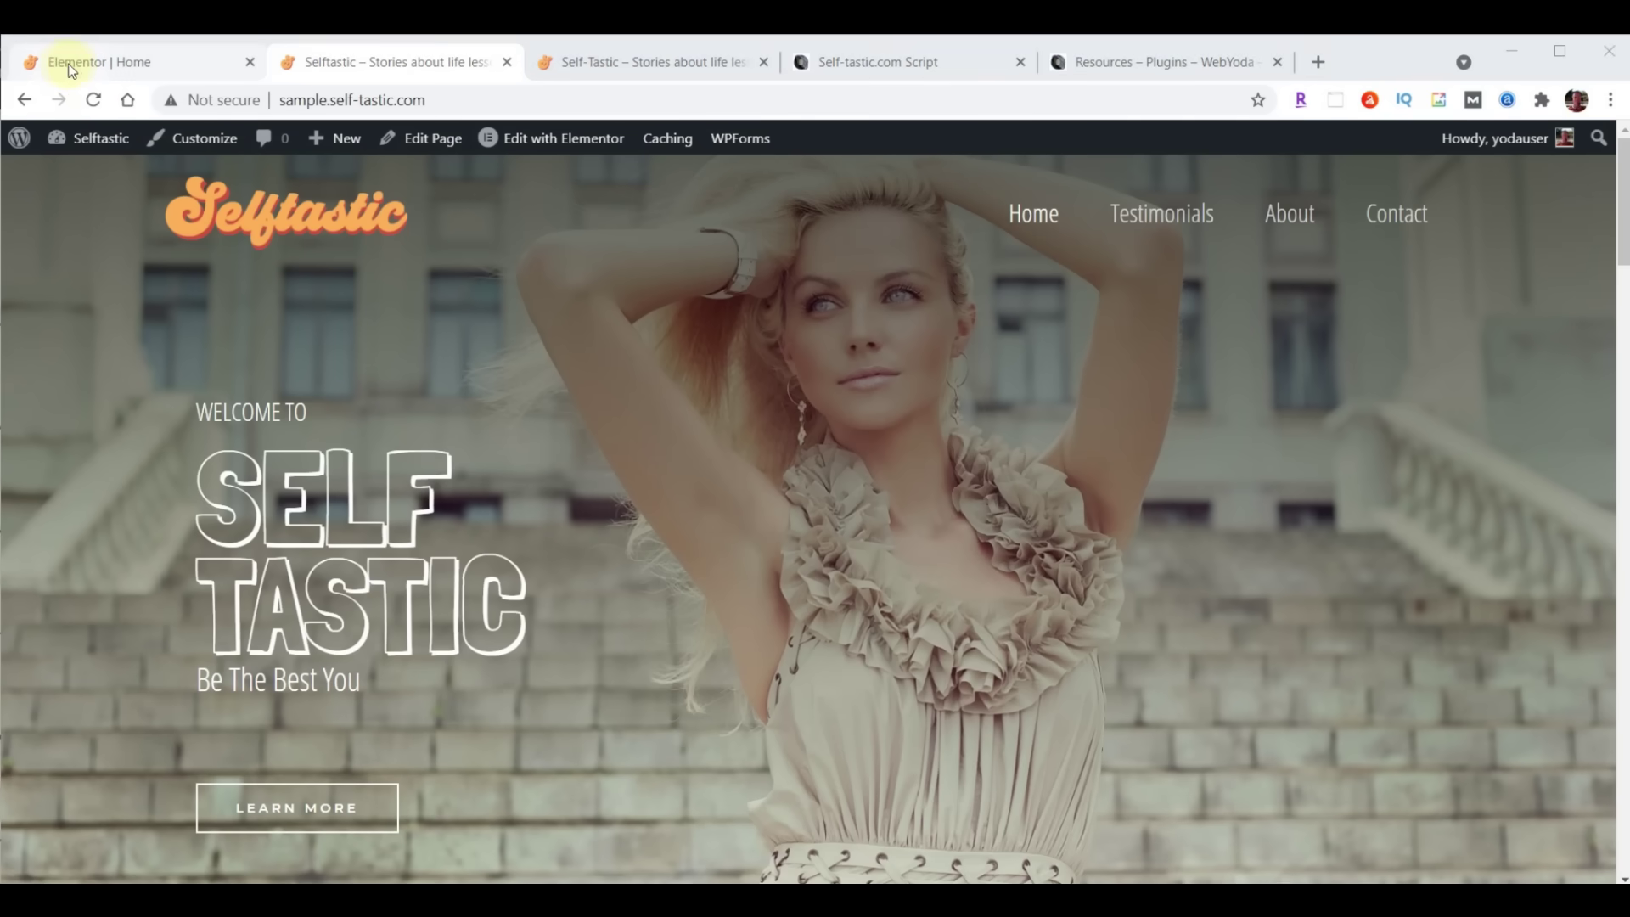
click(75, 67)
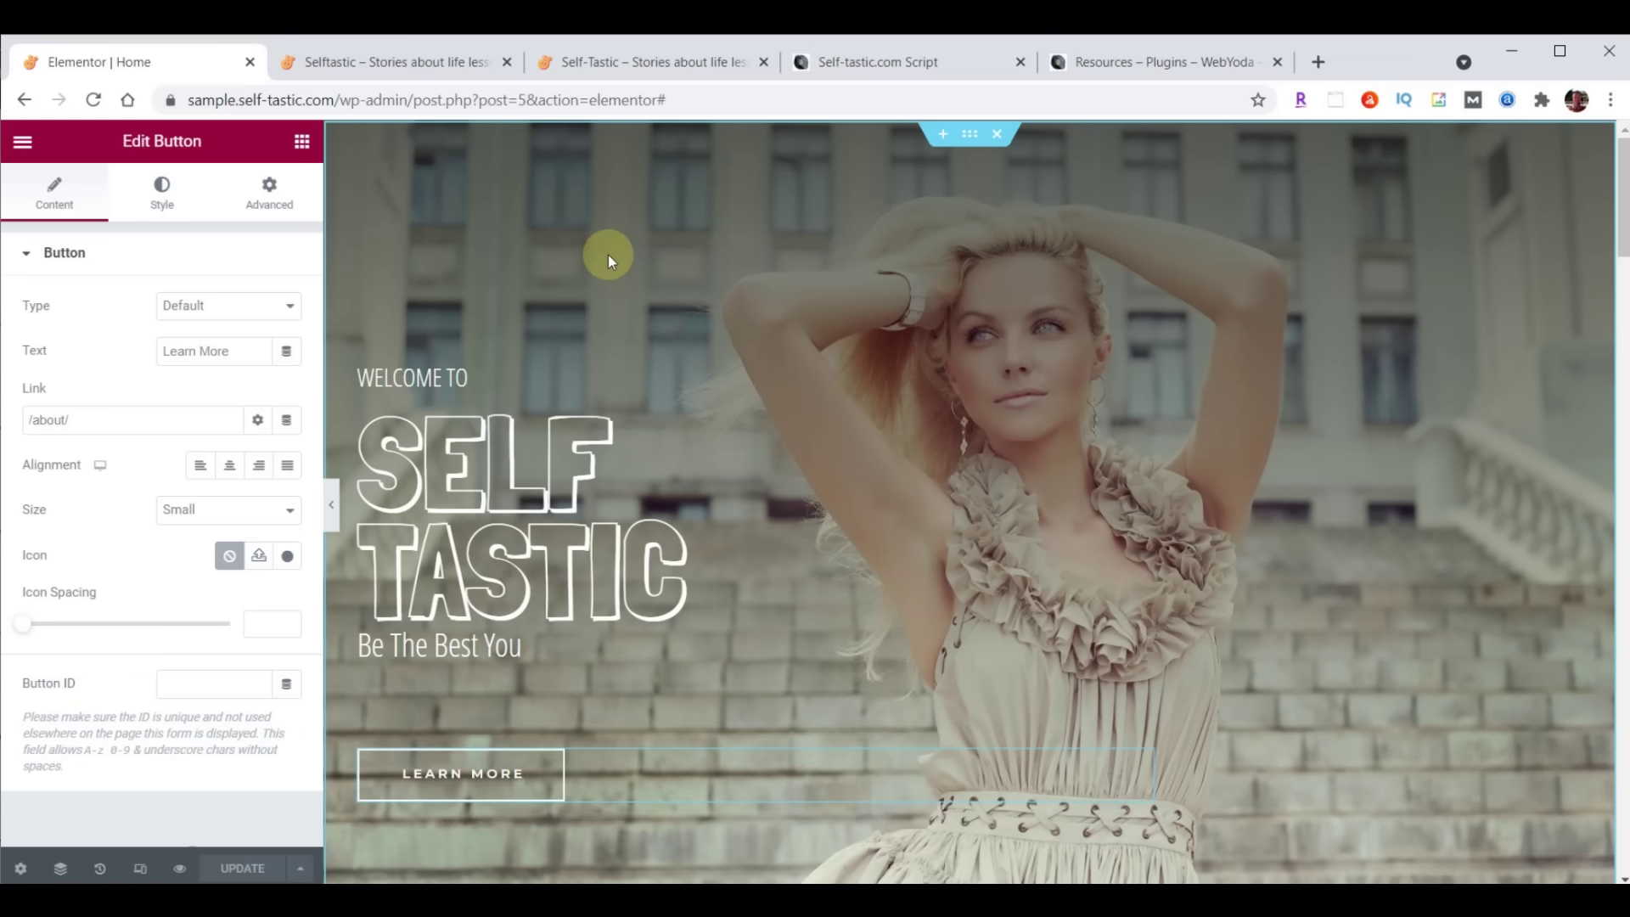
Exit Elementor to the Media Library and upload intro-selftastic.mp4 from the local folder
click(24, 145)
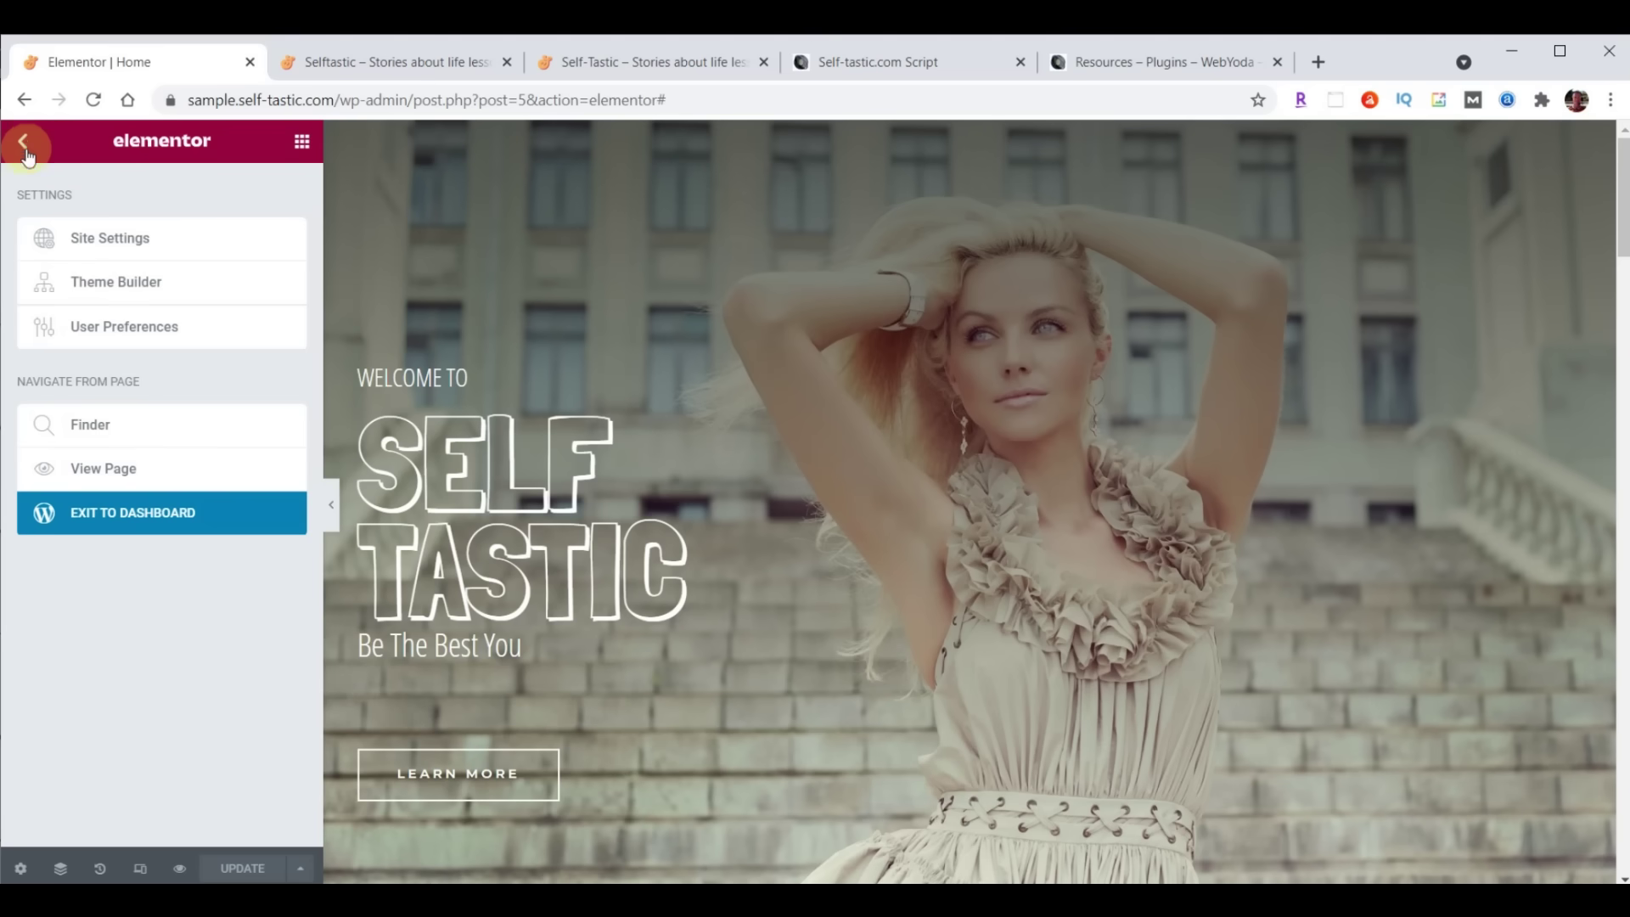
click(134, 525)
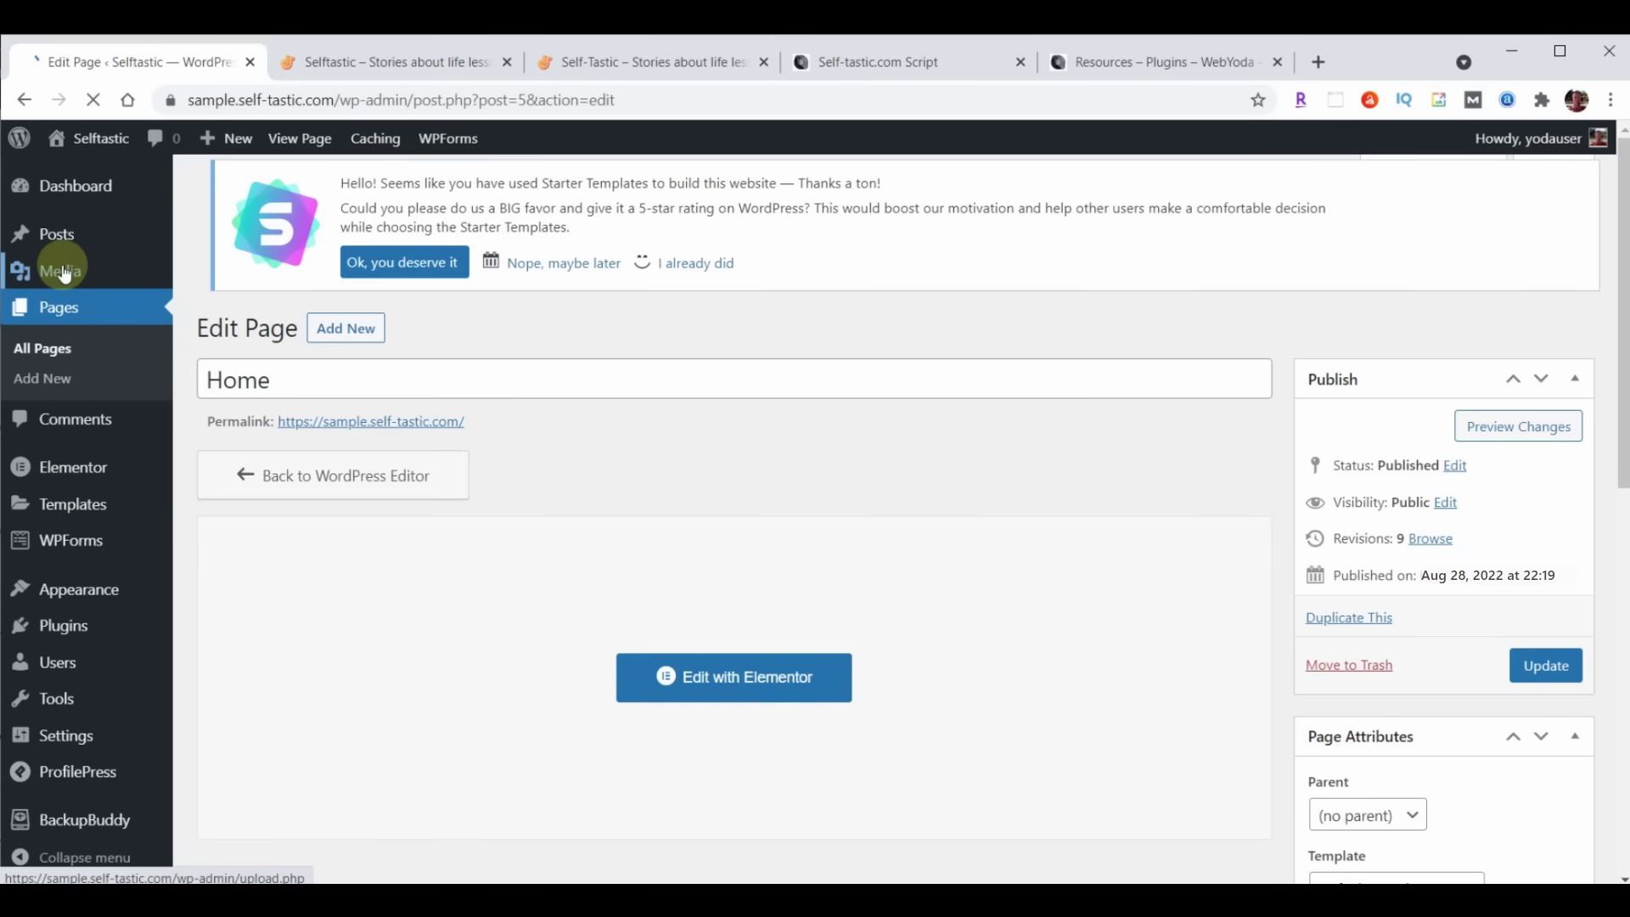
click(65, 272)
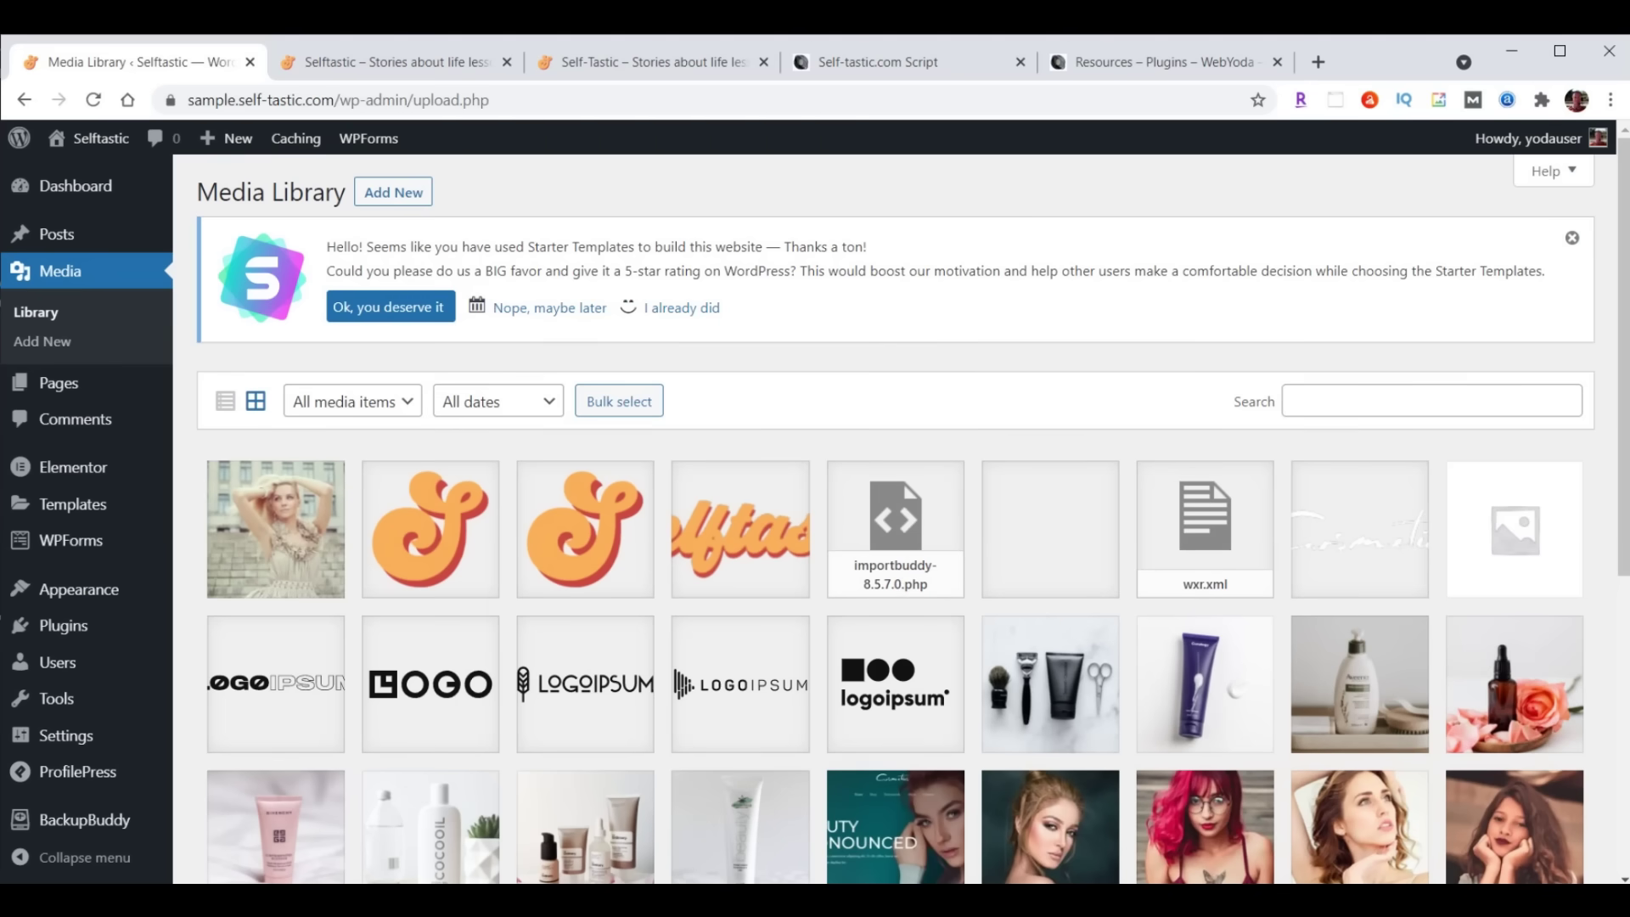
key(alt+Tab)
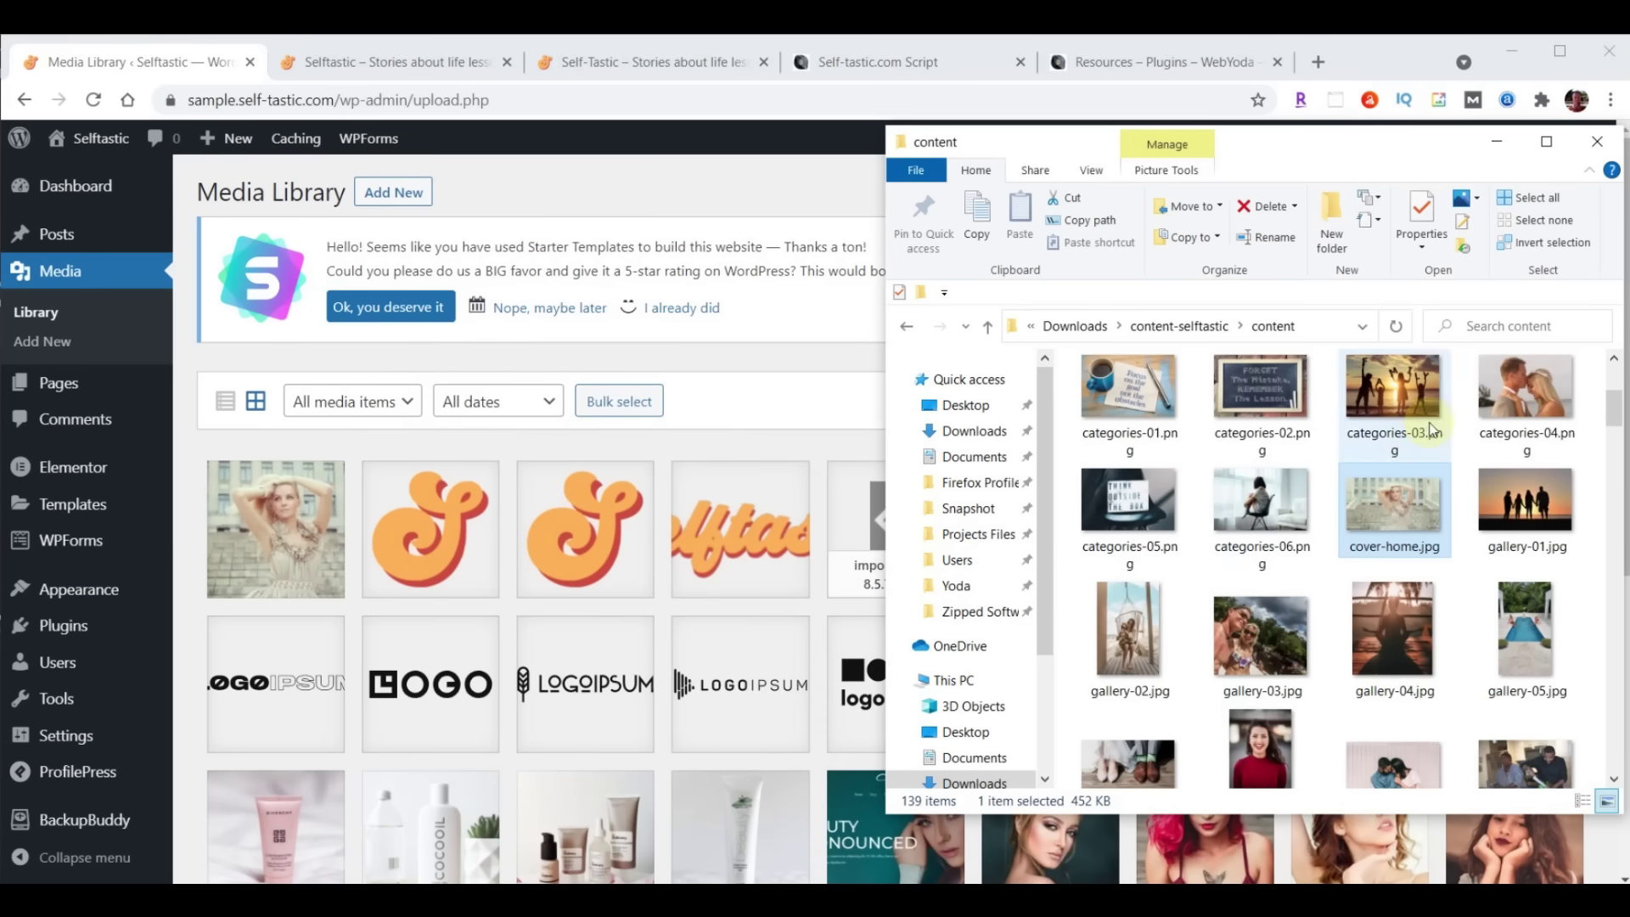
scroll(1434, 431, down, 4)
scroll(1443, 433, down, 6)
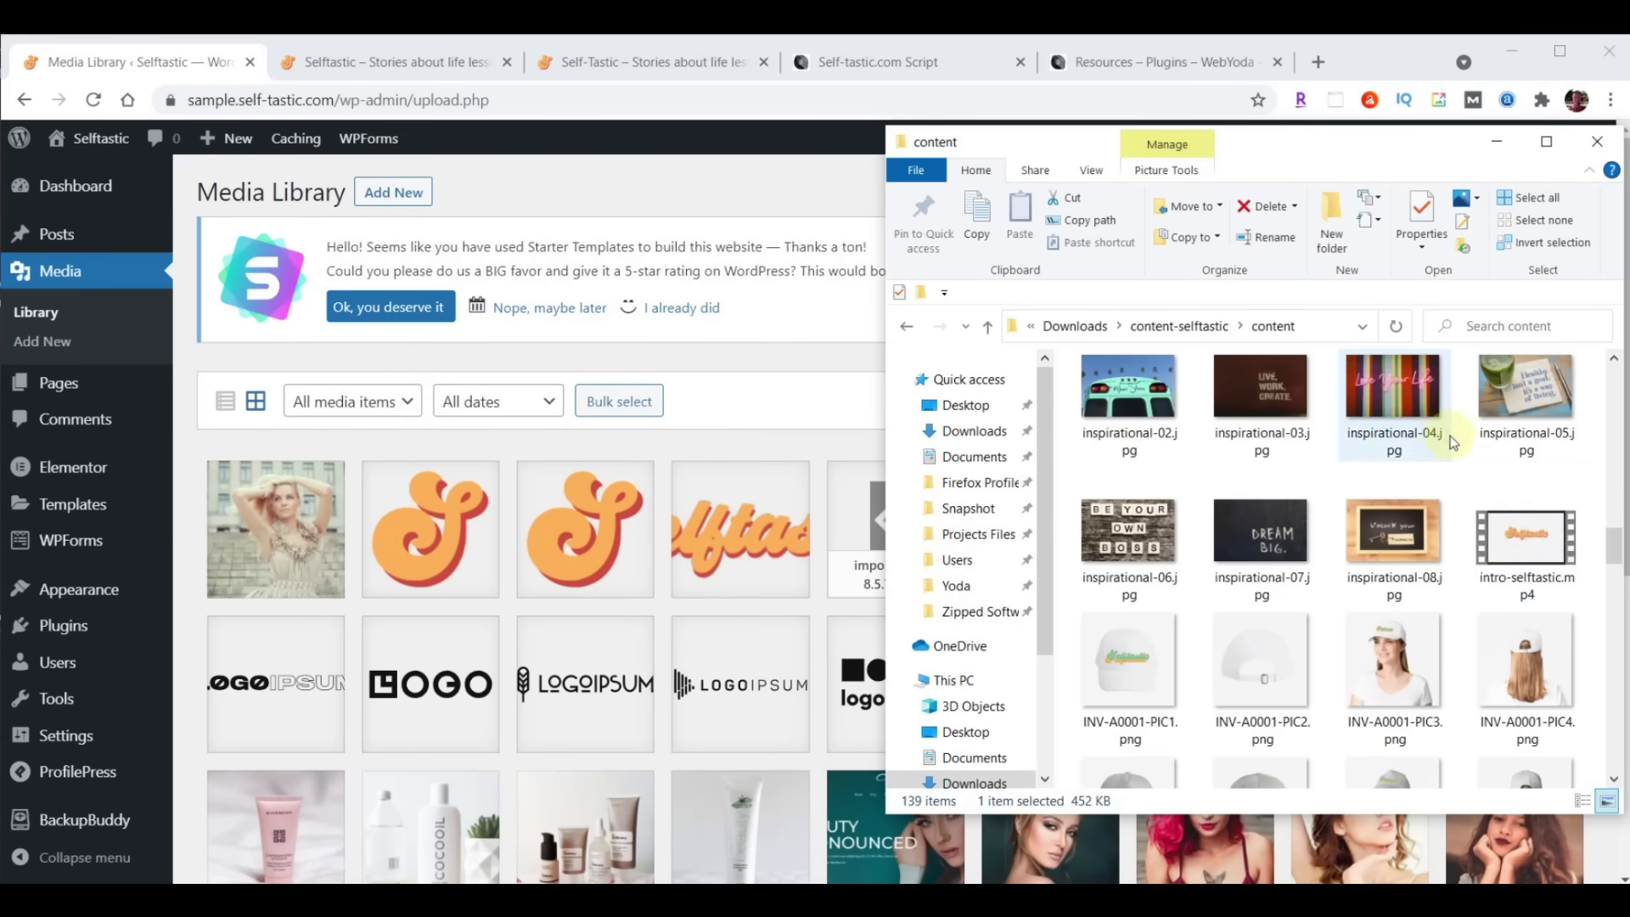
drag(1525, 543, 577, 572)
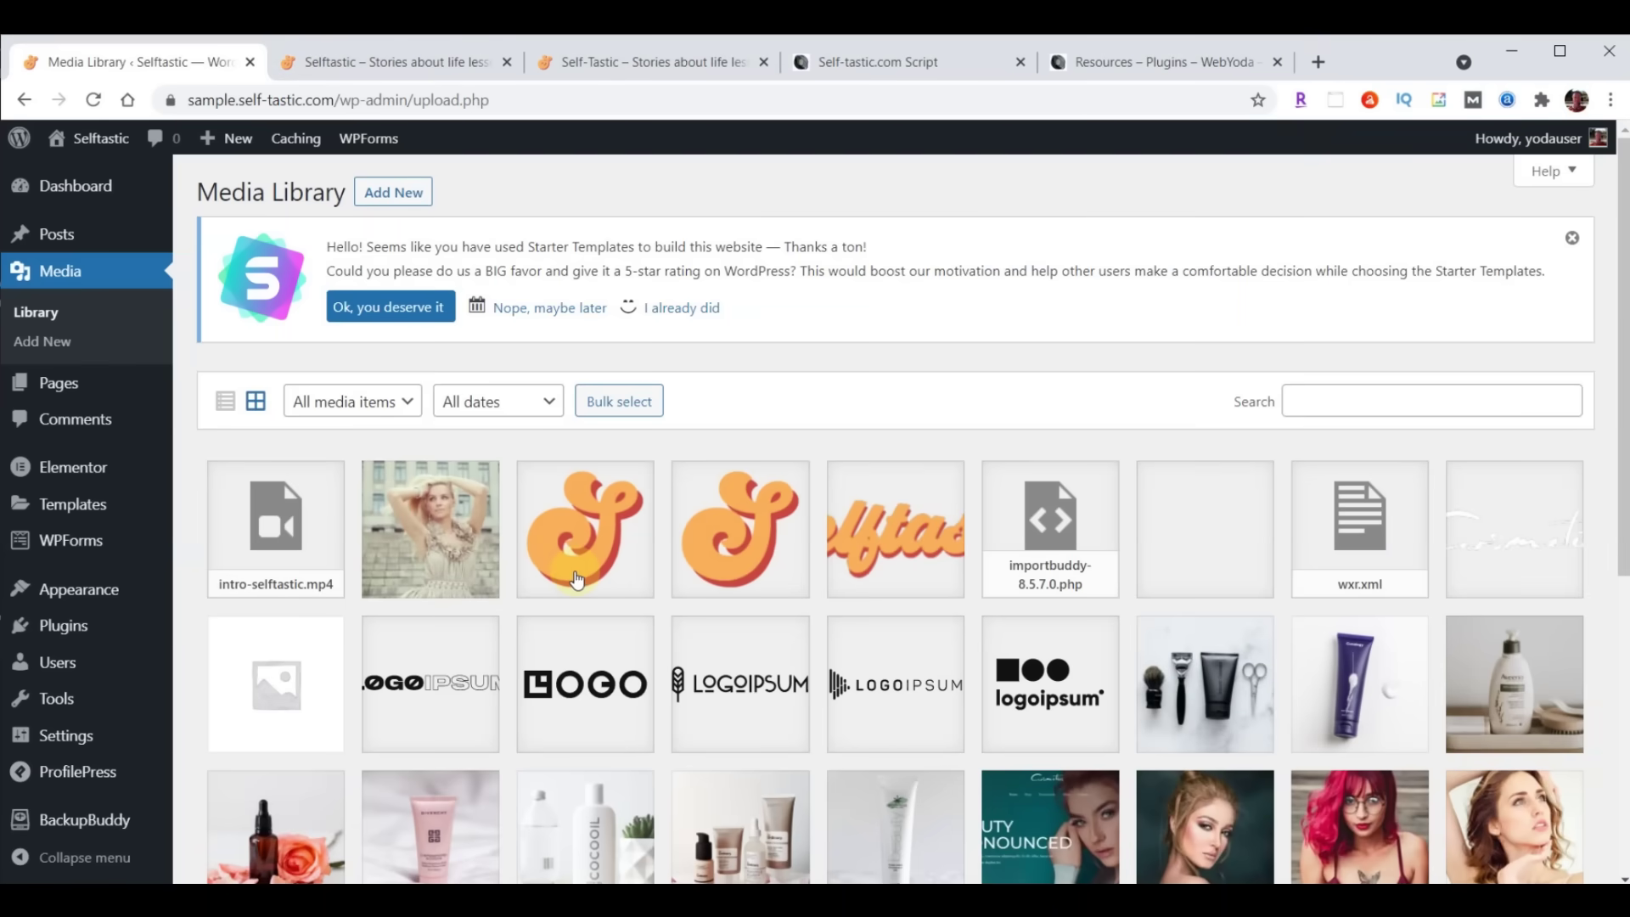
Copy the intro-selftastic.mp4 file URL and go to the Pages list
click(299, 536)
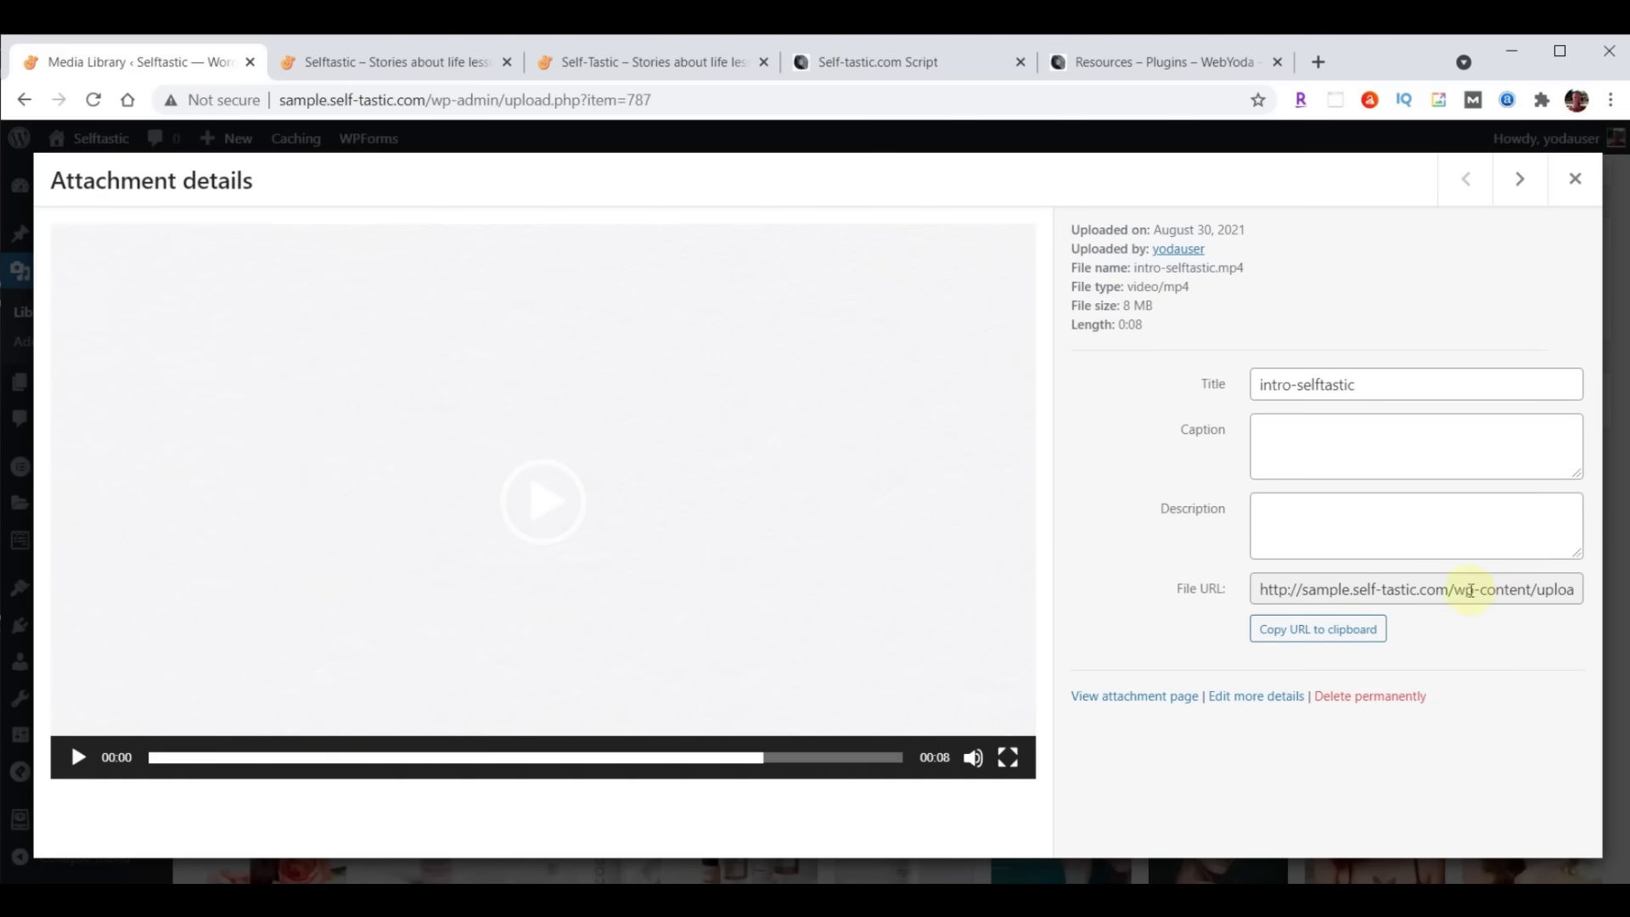
click(1309, 632)
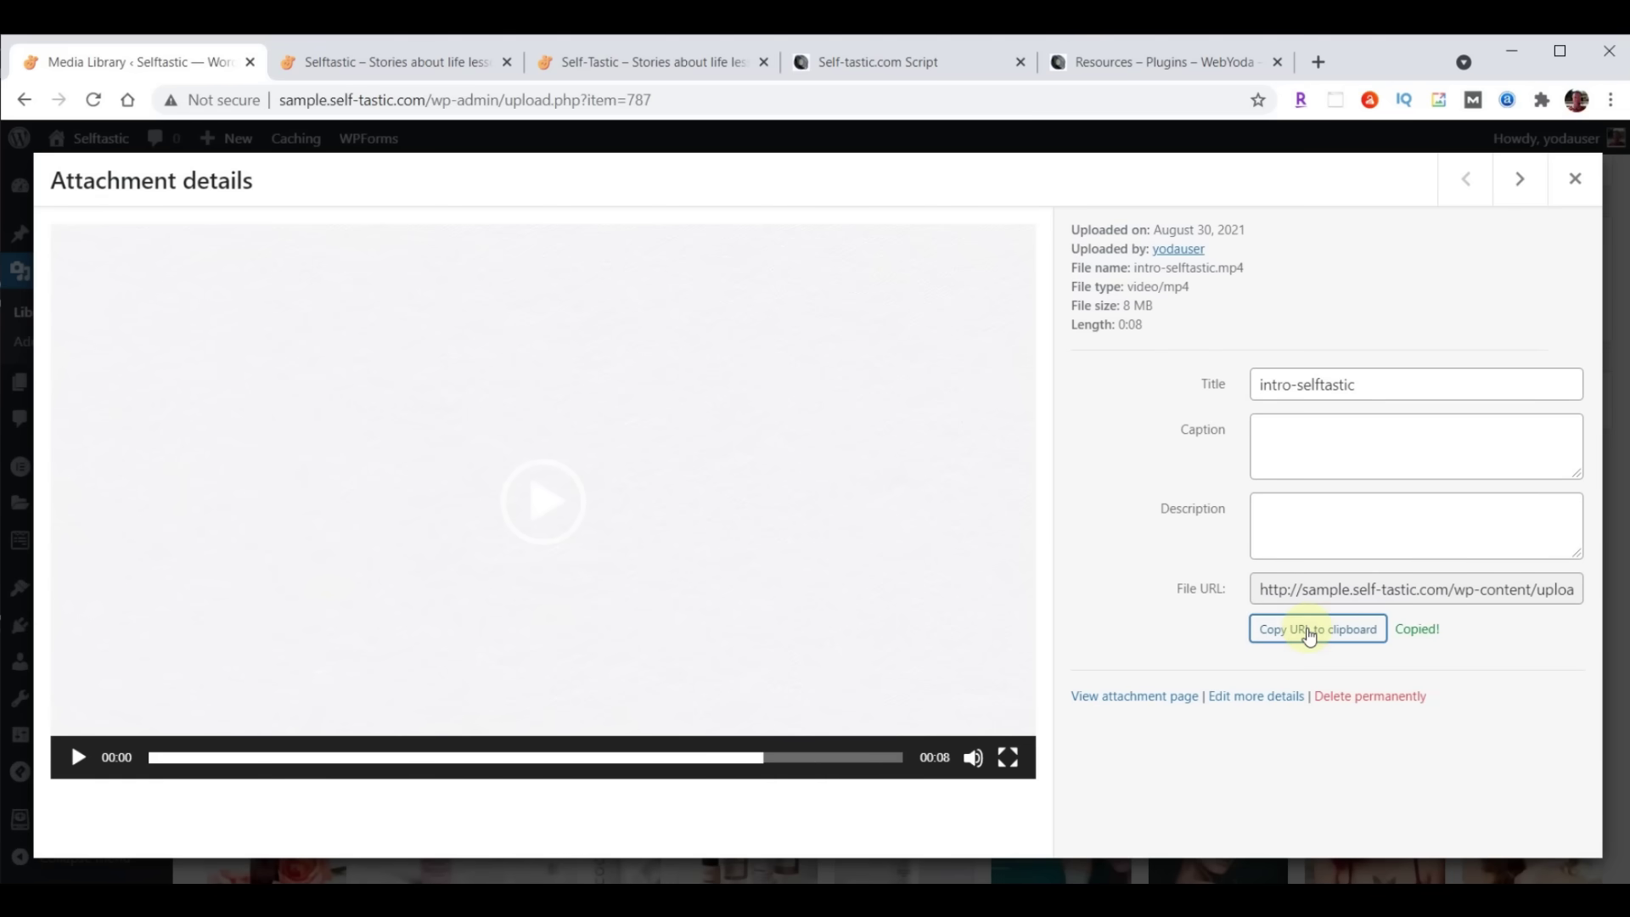
click(1577, 182)
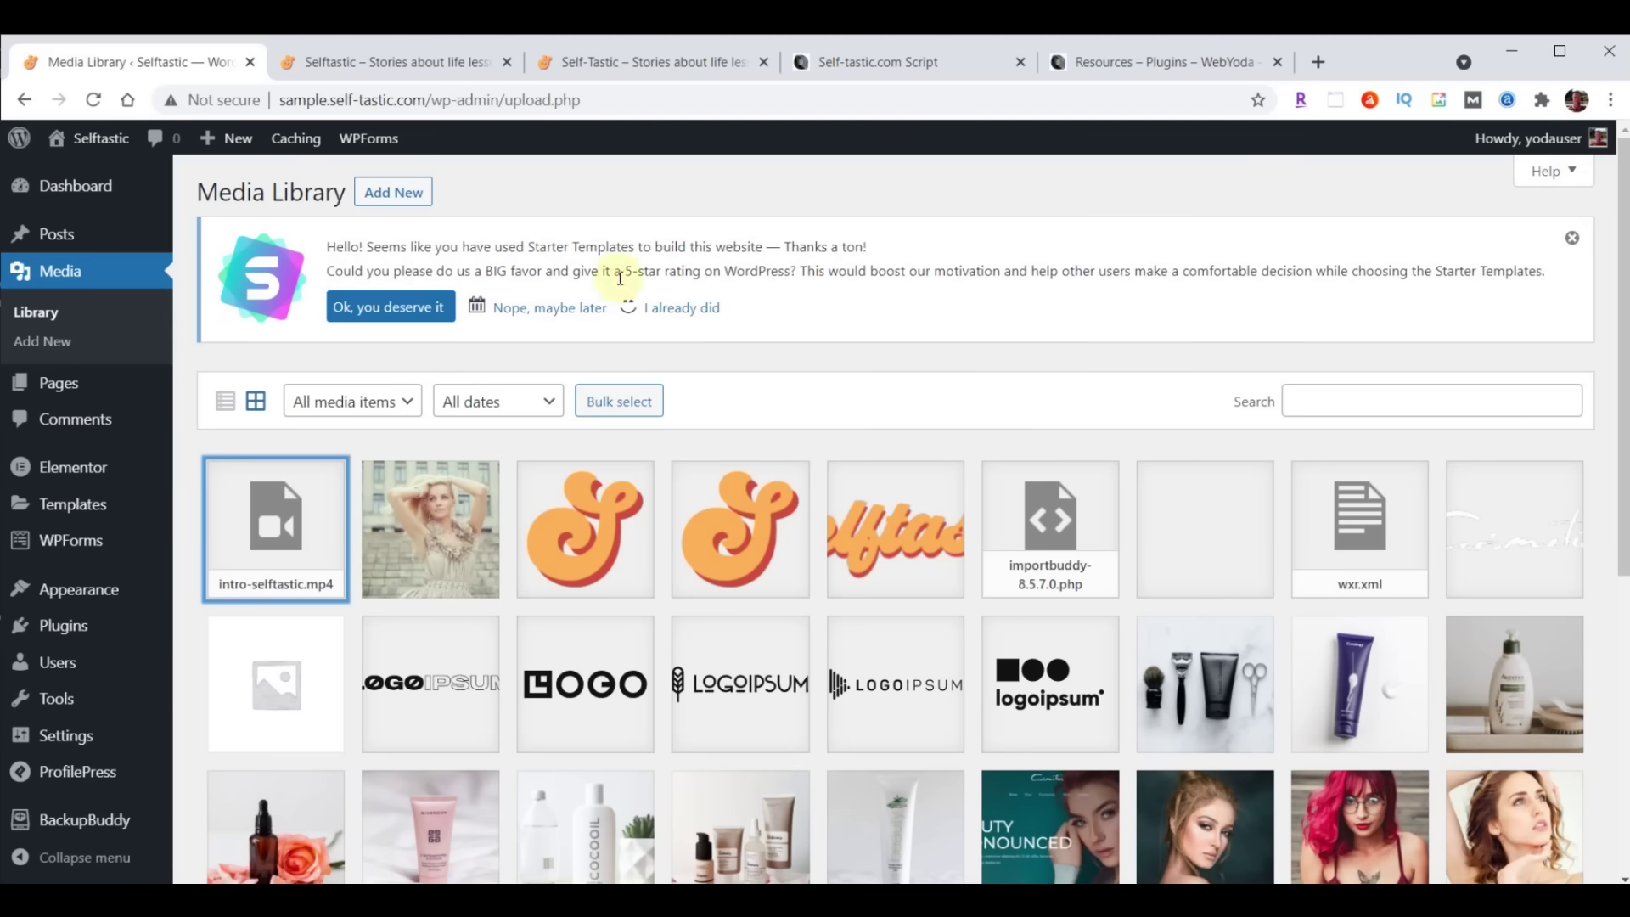
click(56, 390)
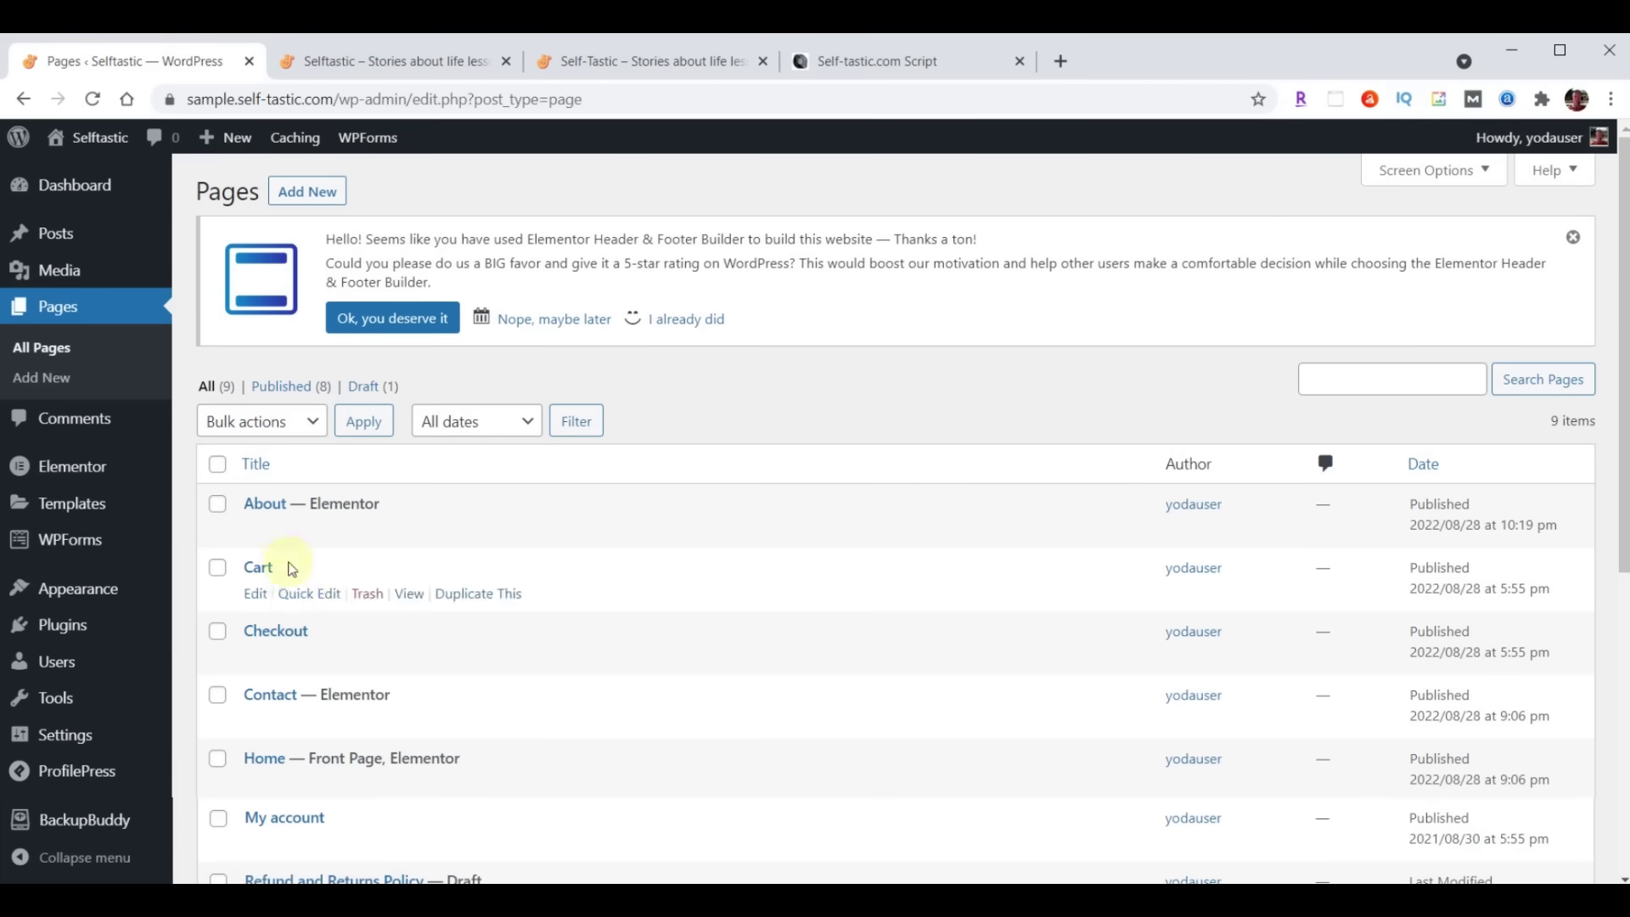
Edit Home in Elementor and give the hero section the pasted intro-selftastic.mp4 video background, playing once
click(592, 784)
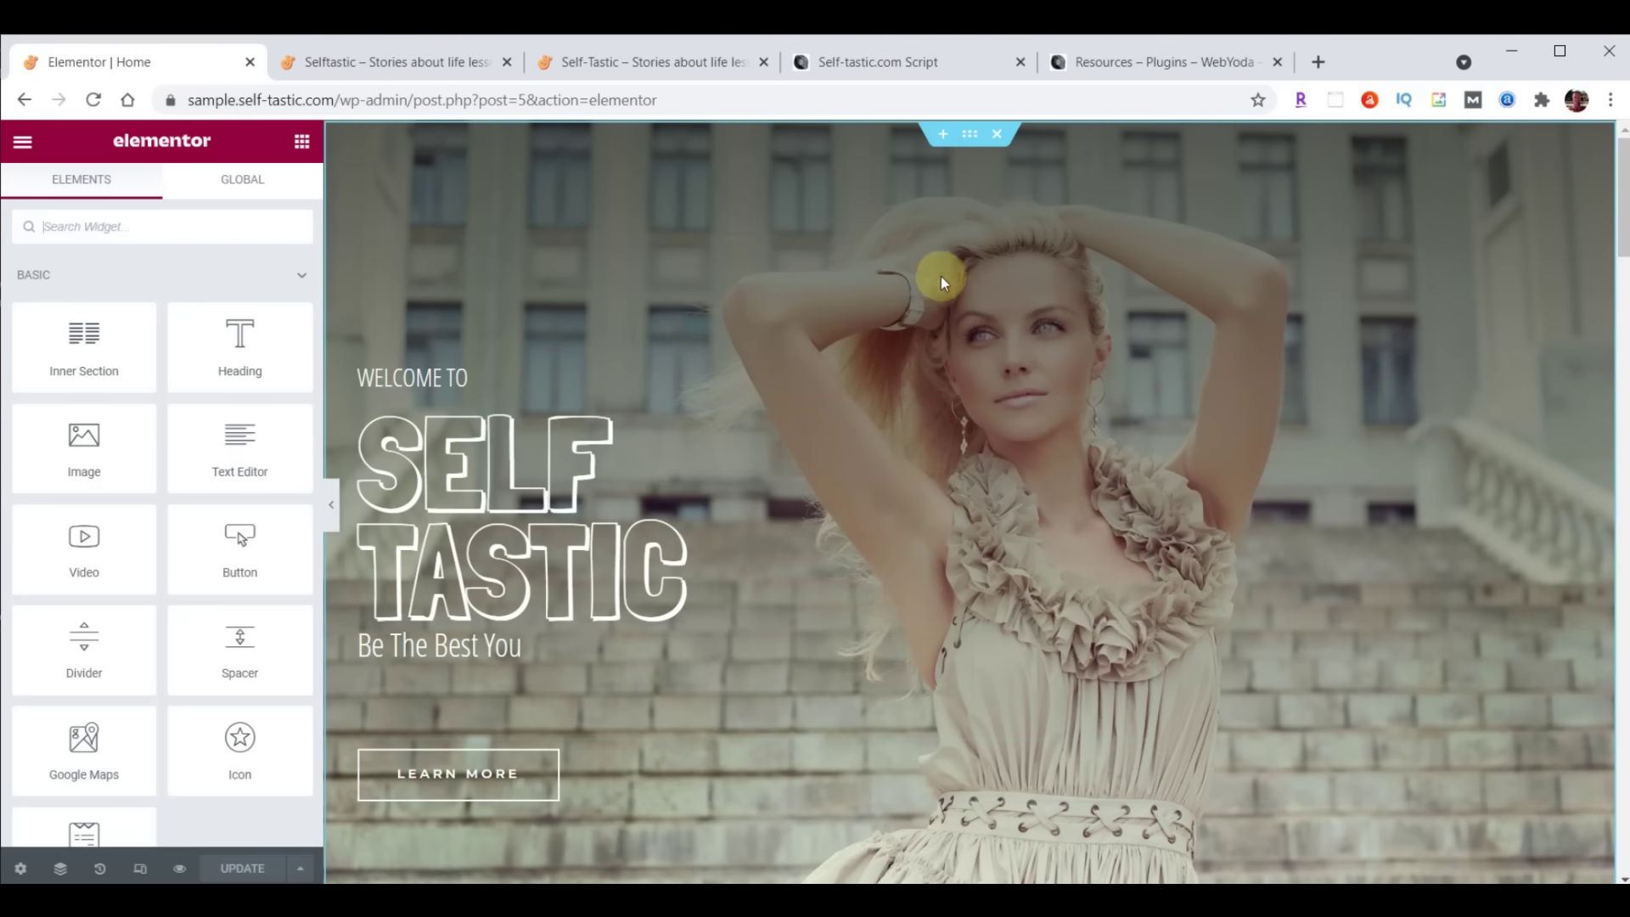
click(971, 136)
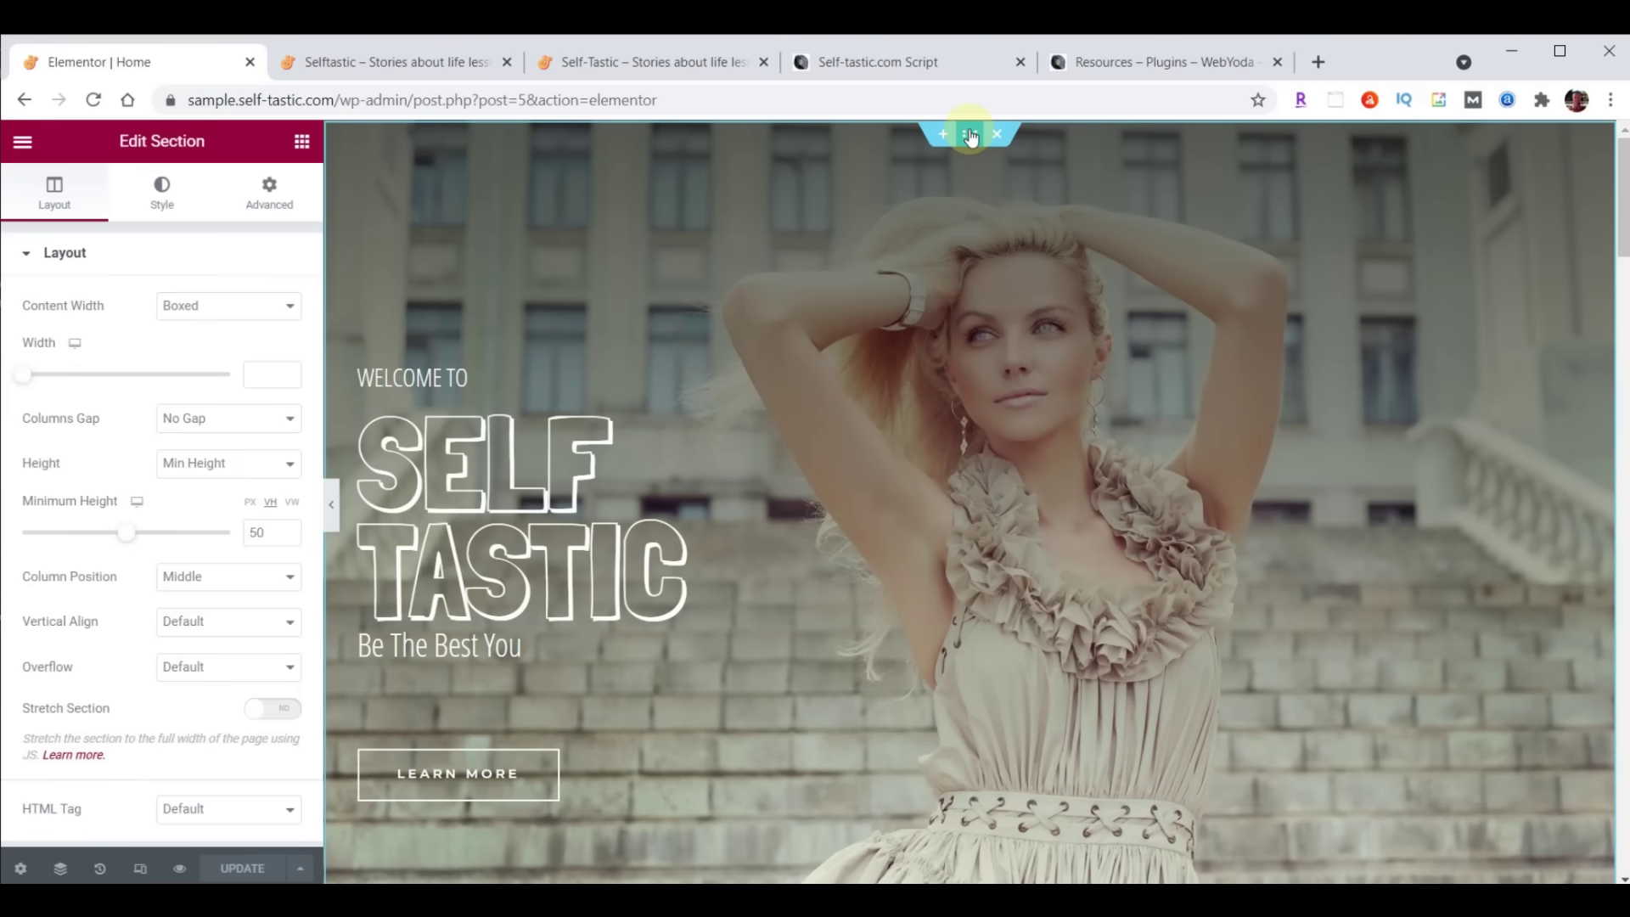
click(161, 202)
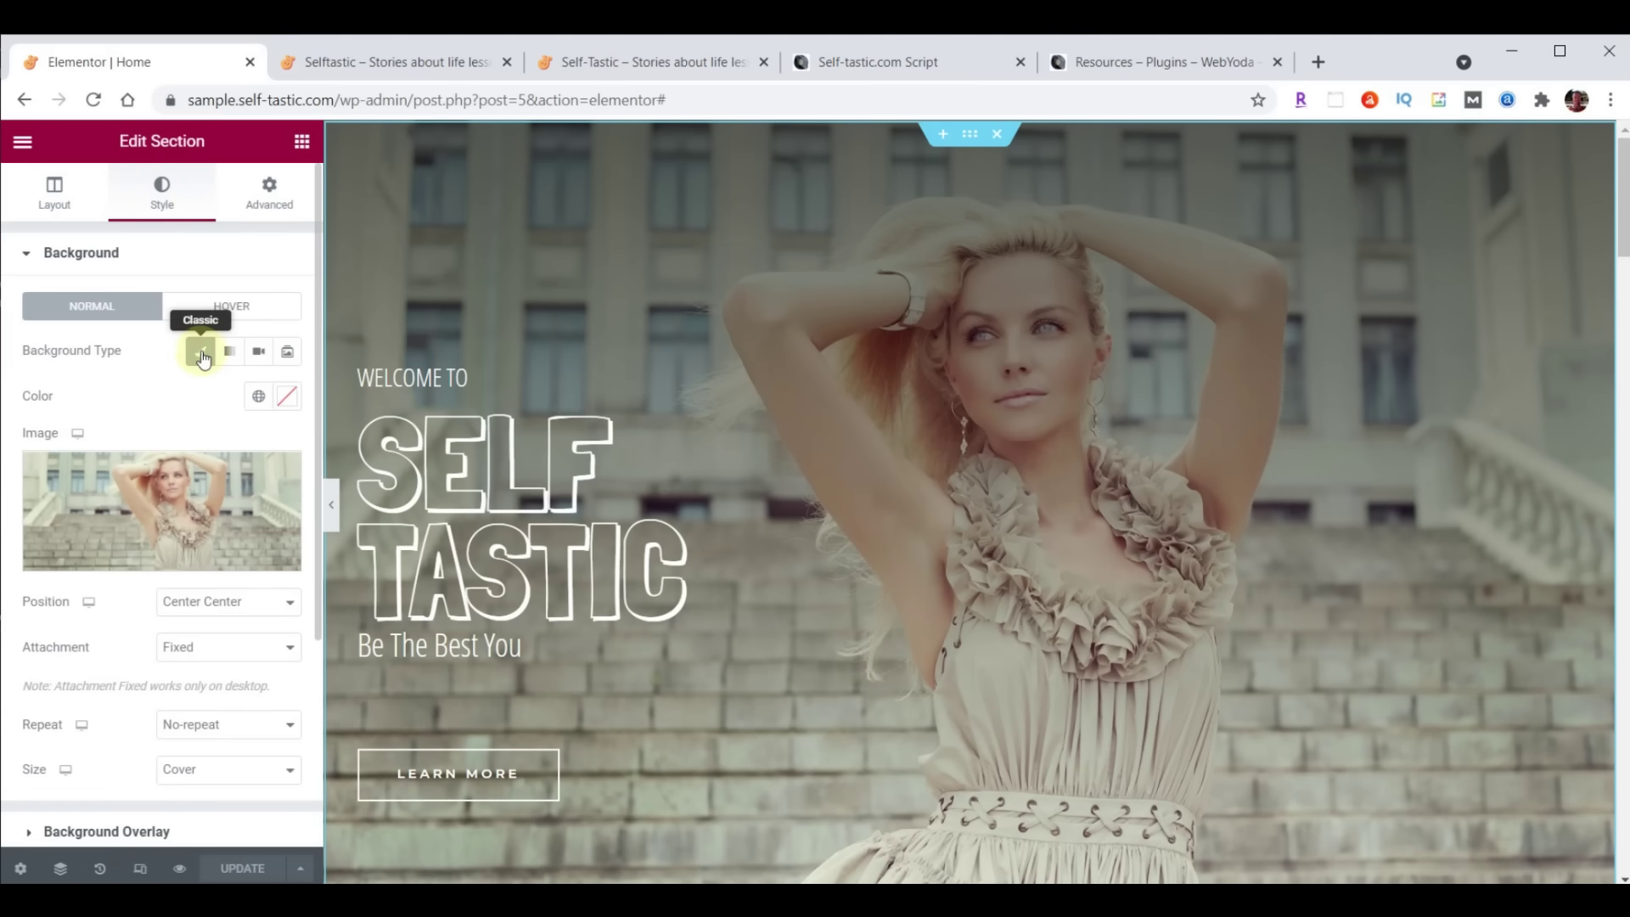
click(256, 353)
click(133, 416)
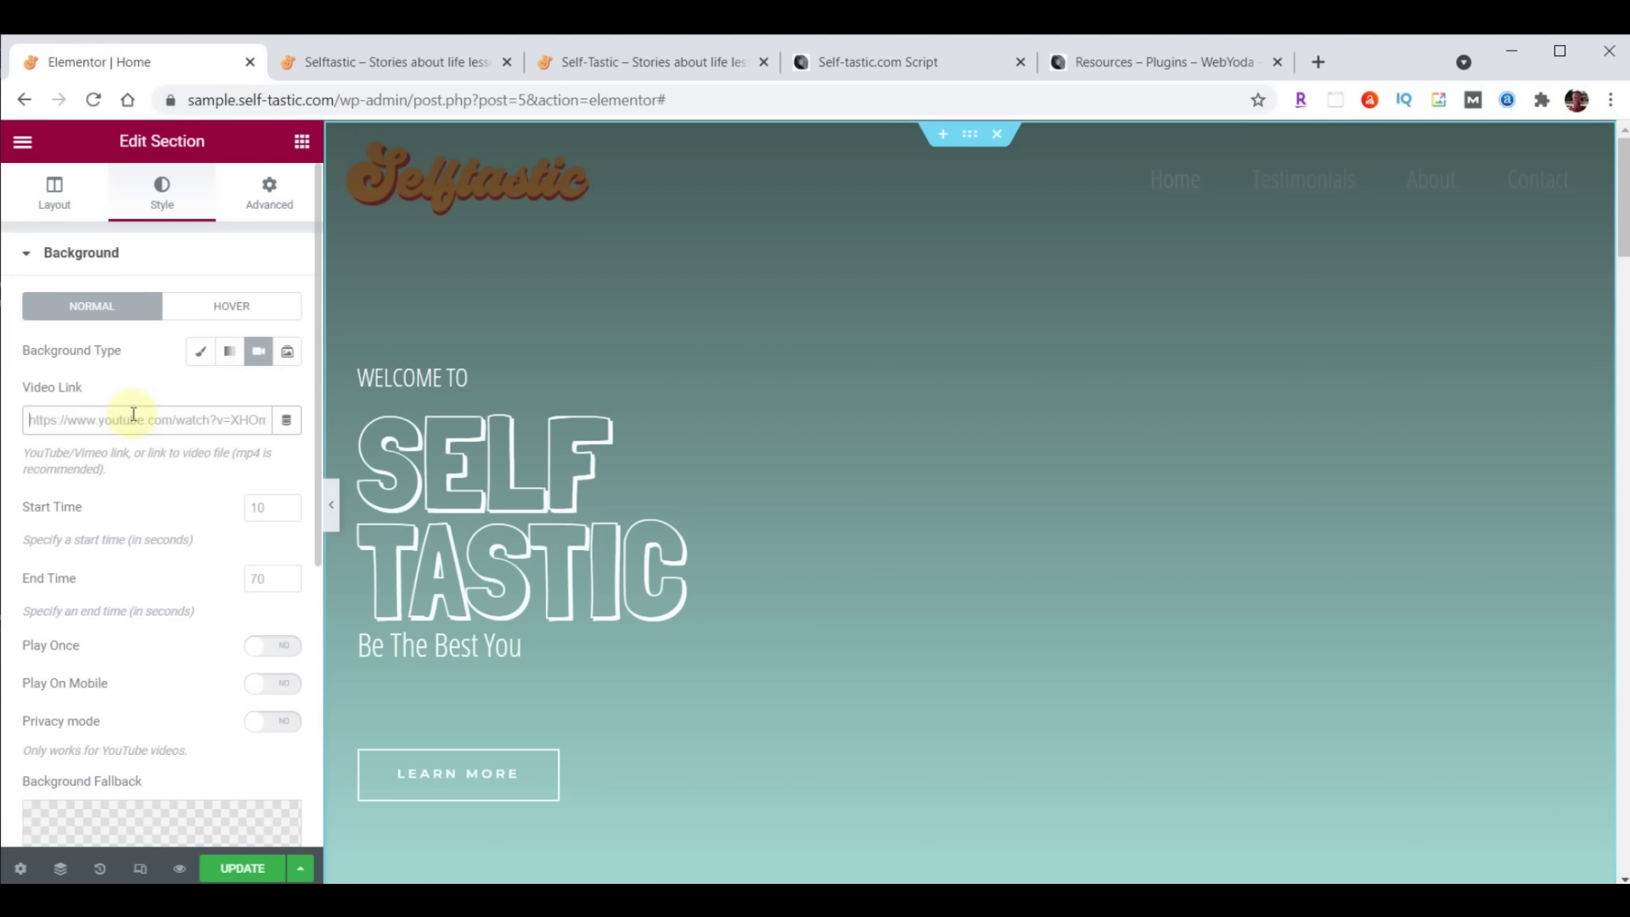
text(http://sample.self-tastic.com/wp-content/uploads/2020/08/intro-selftastic.mp4)
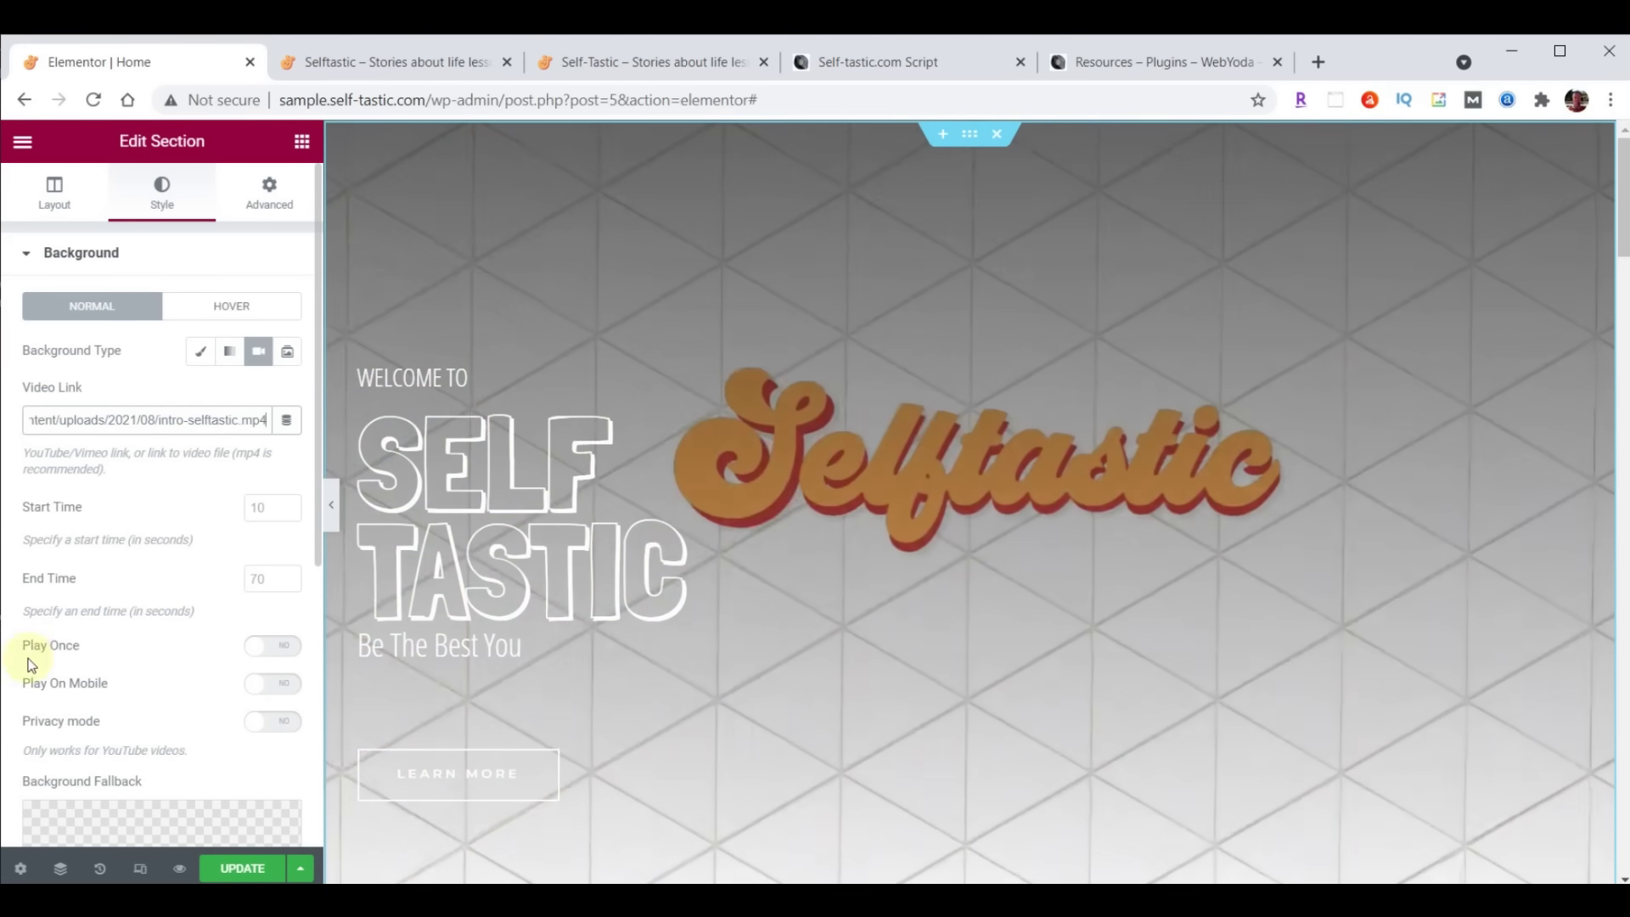
click(279, 651)
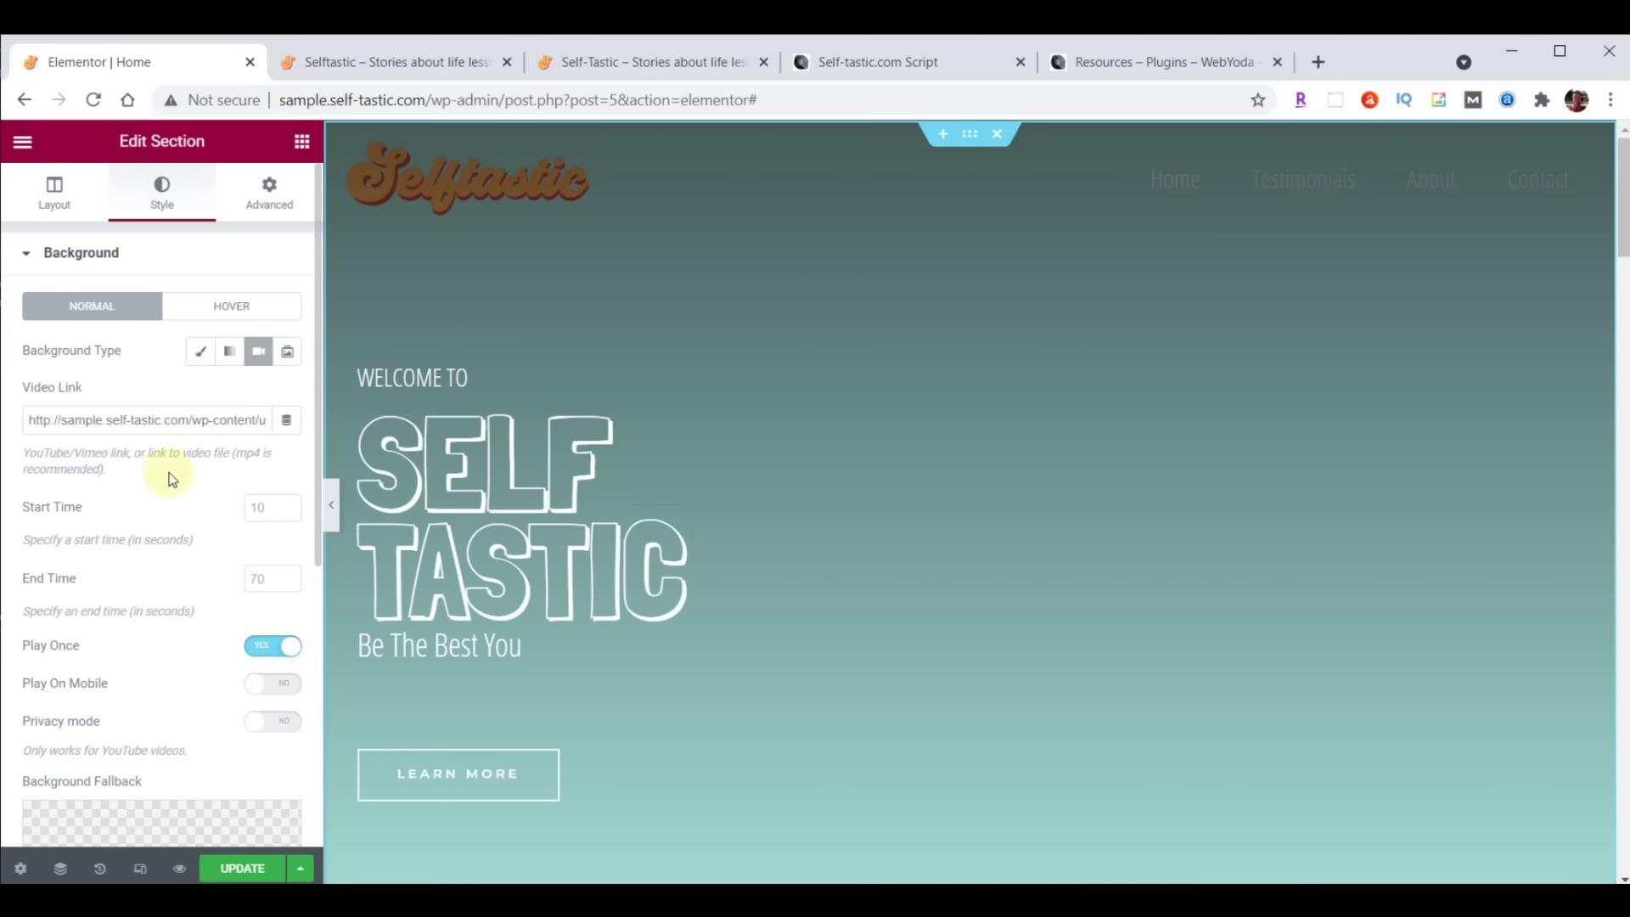
scroll(171, 476, down, 5)
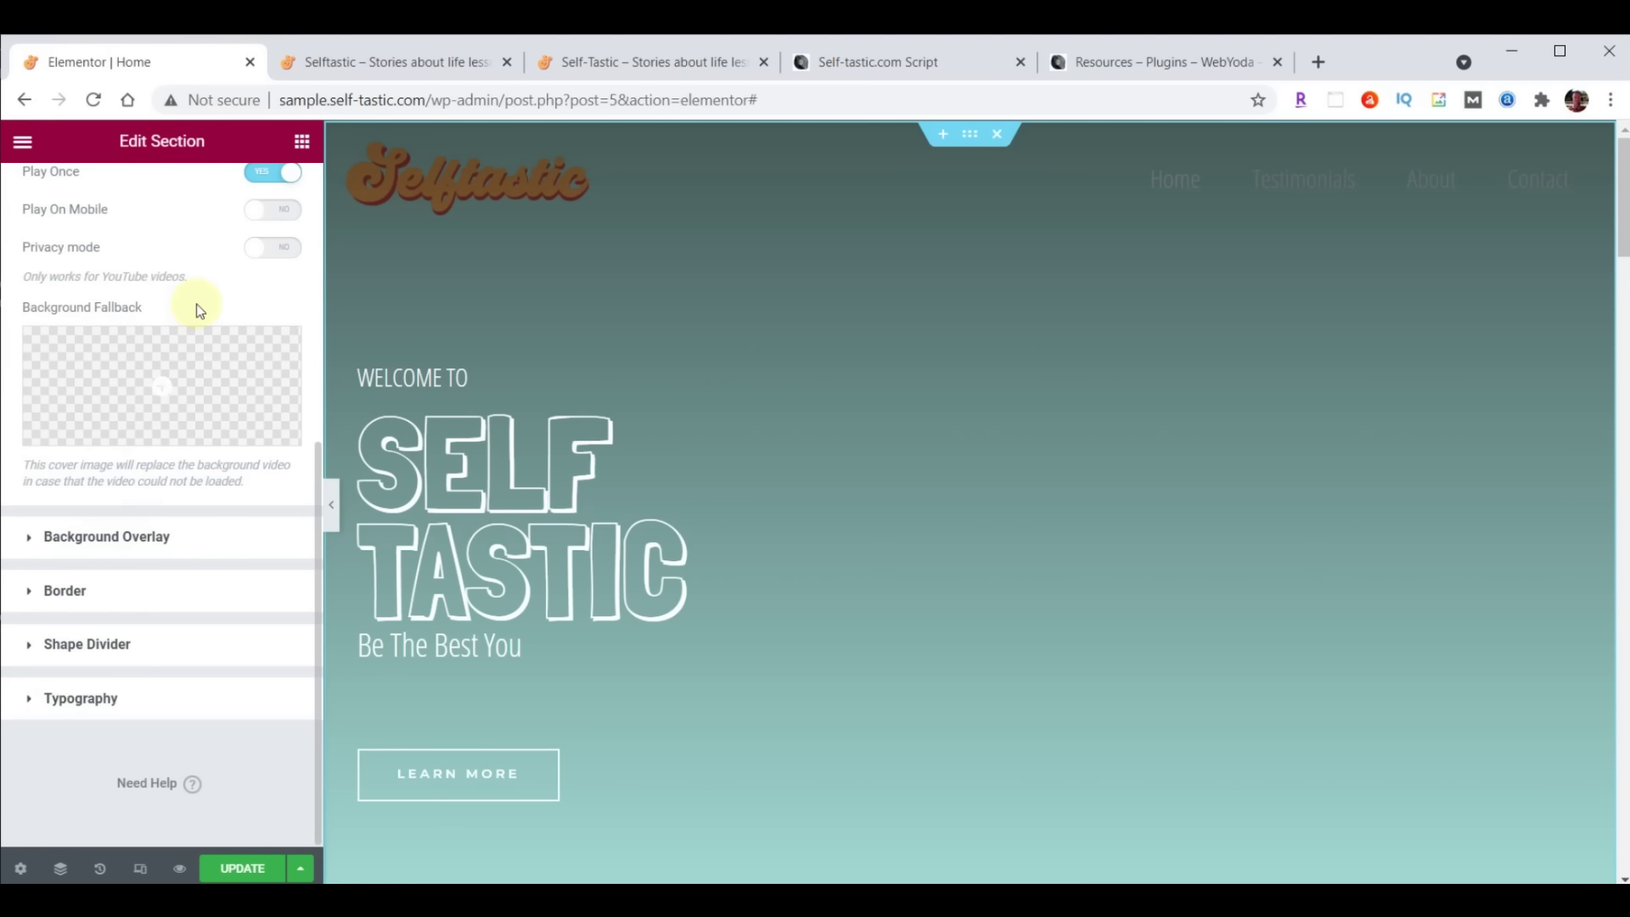
Set cover-home.jpg as the hero's background fallback image and update the Home page
click(162, 384)
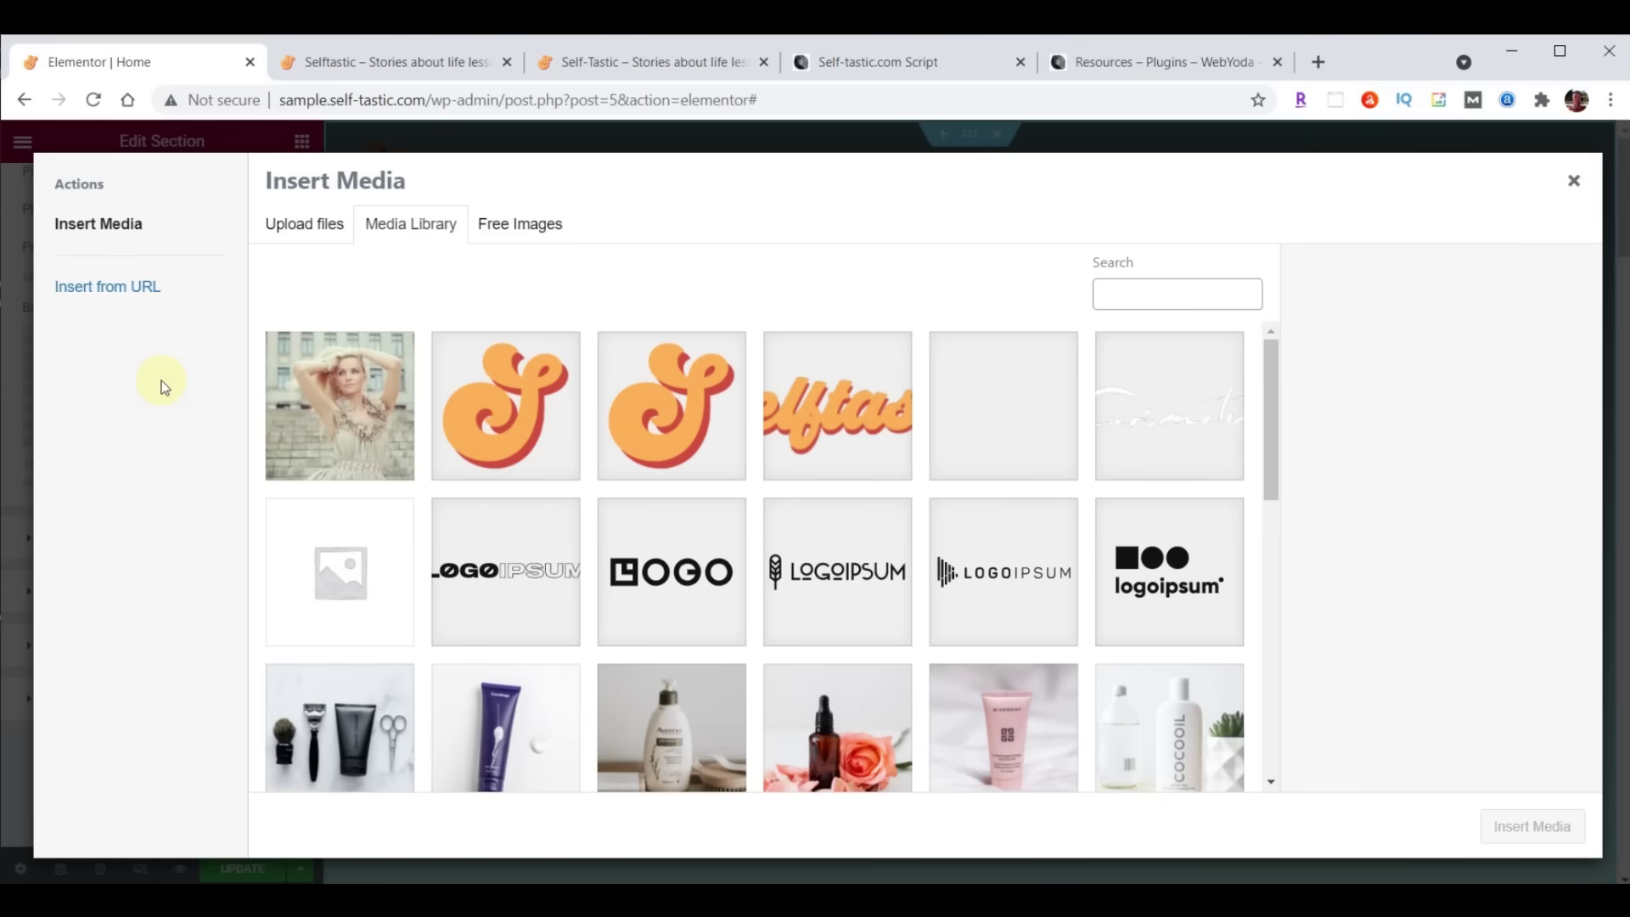
click(361, 415)
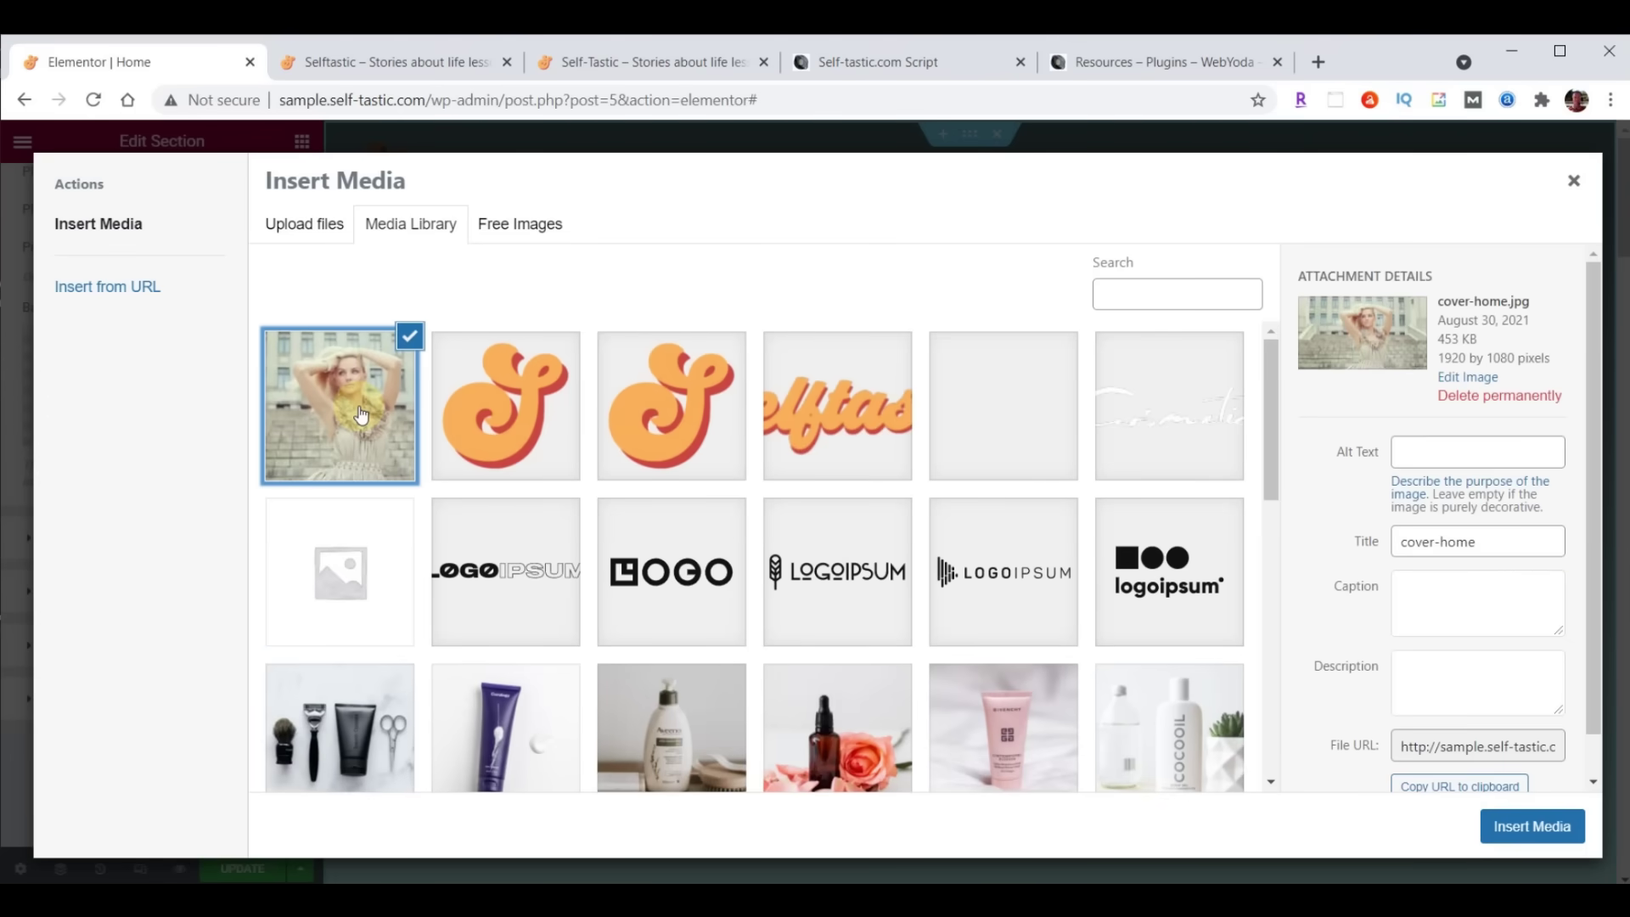
click(1541, 827)
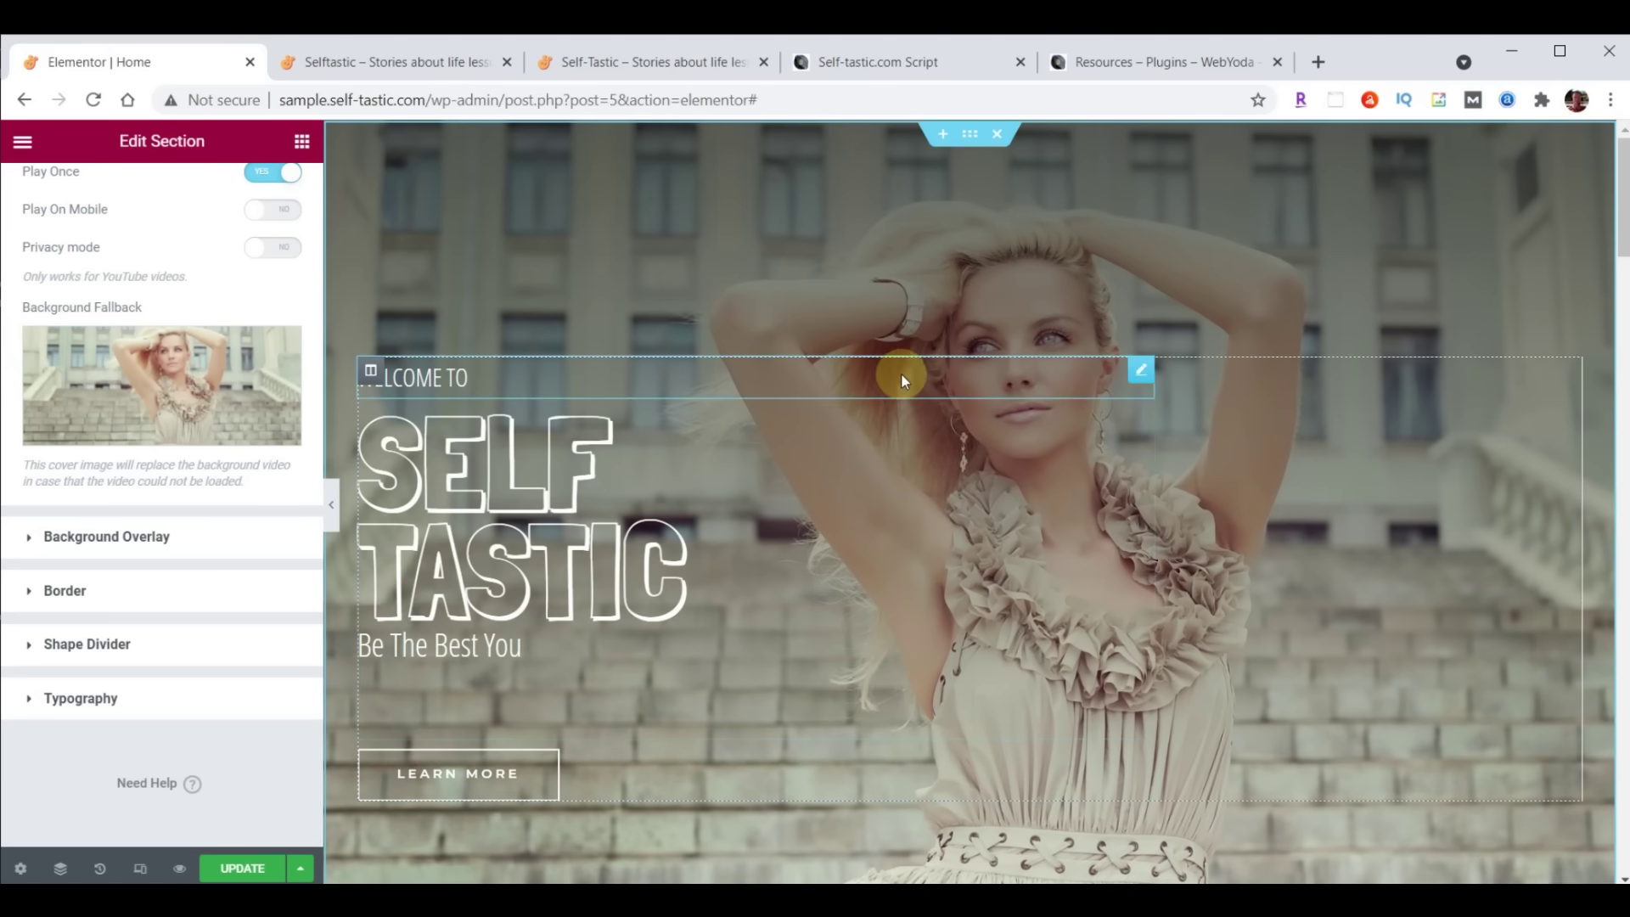
click(242, 868)
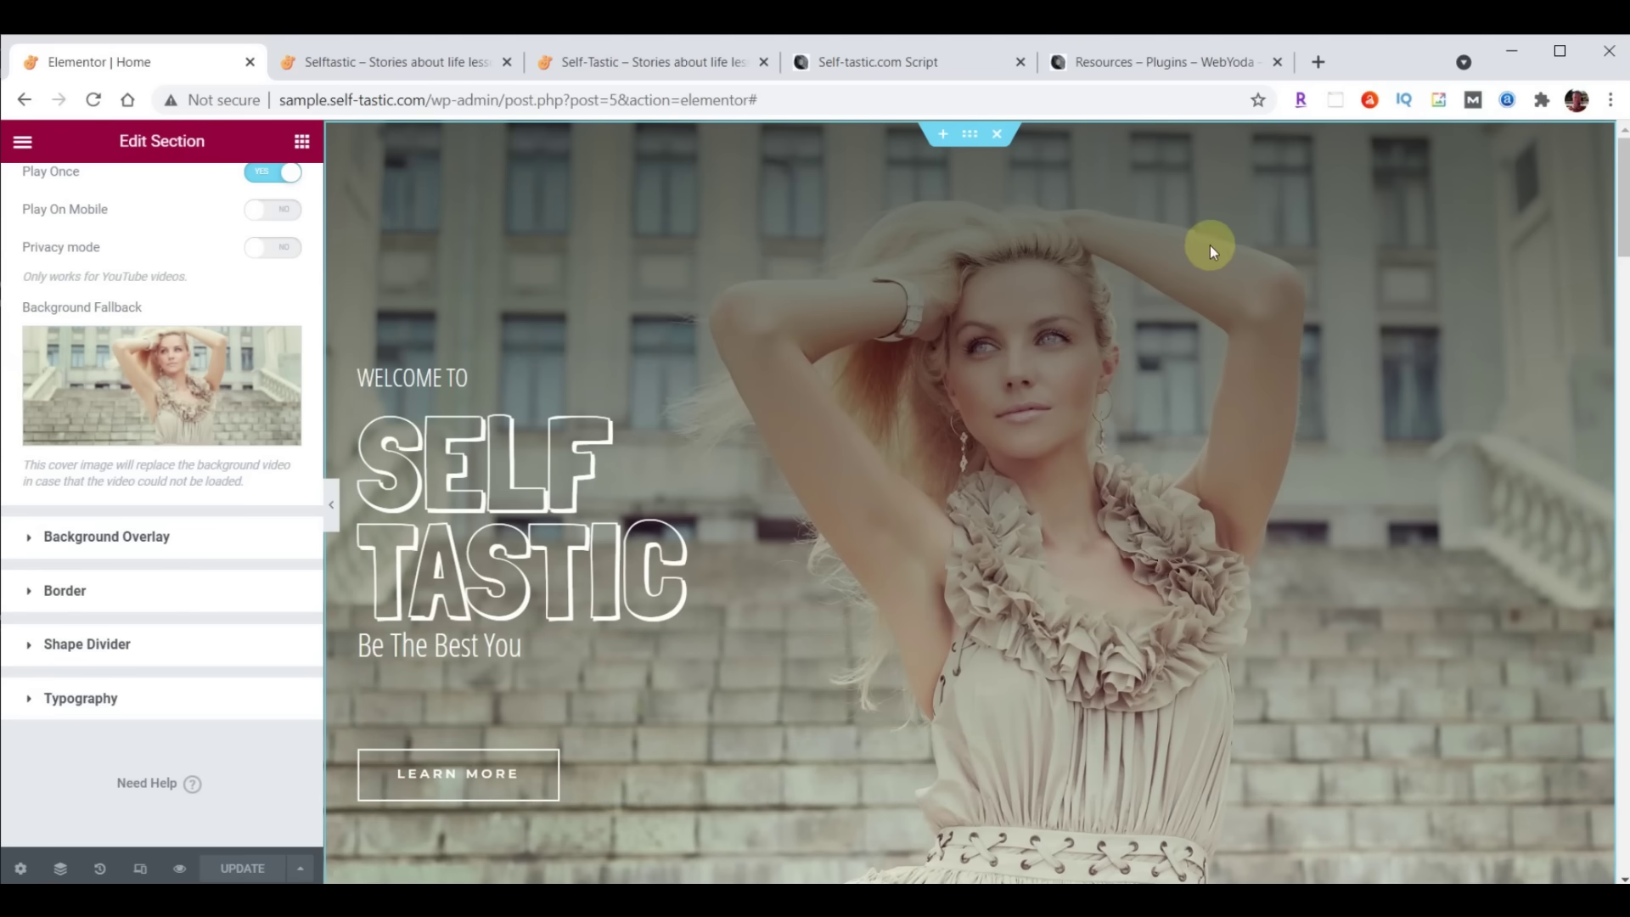
click(395, 64)
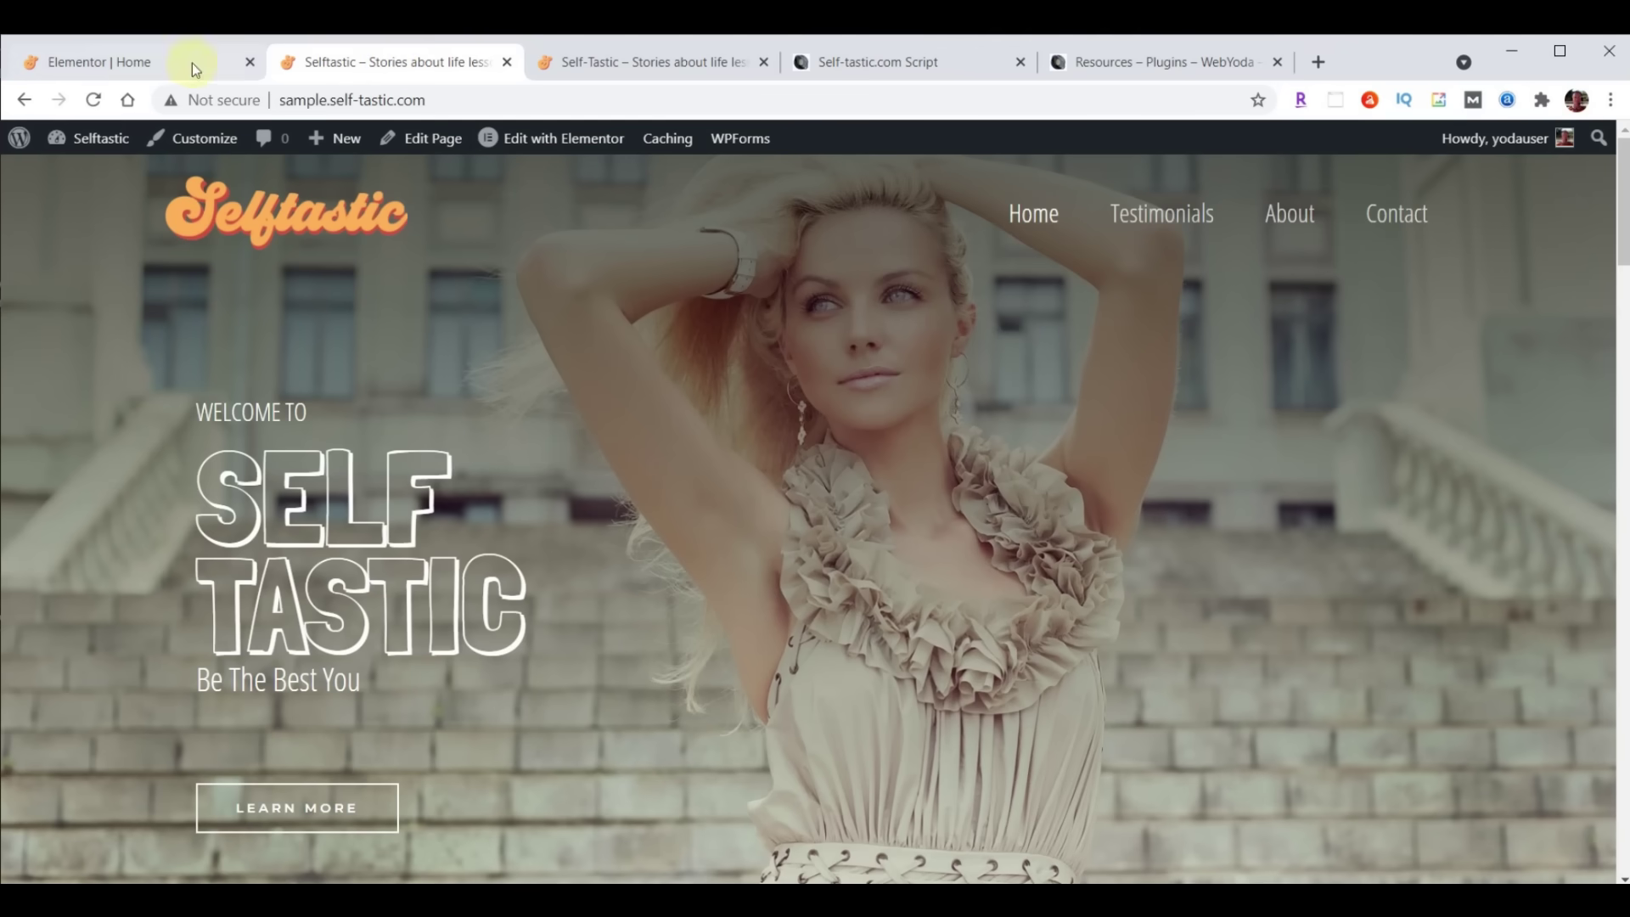
click(94, 101)
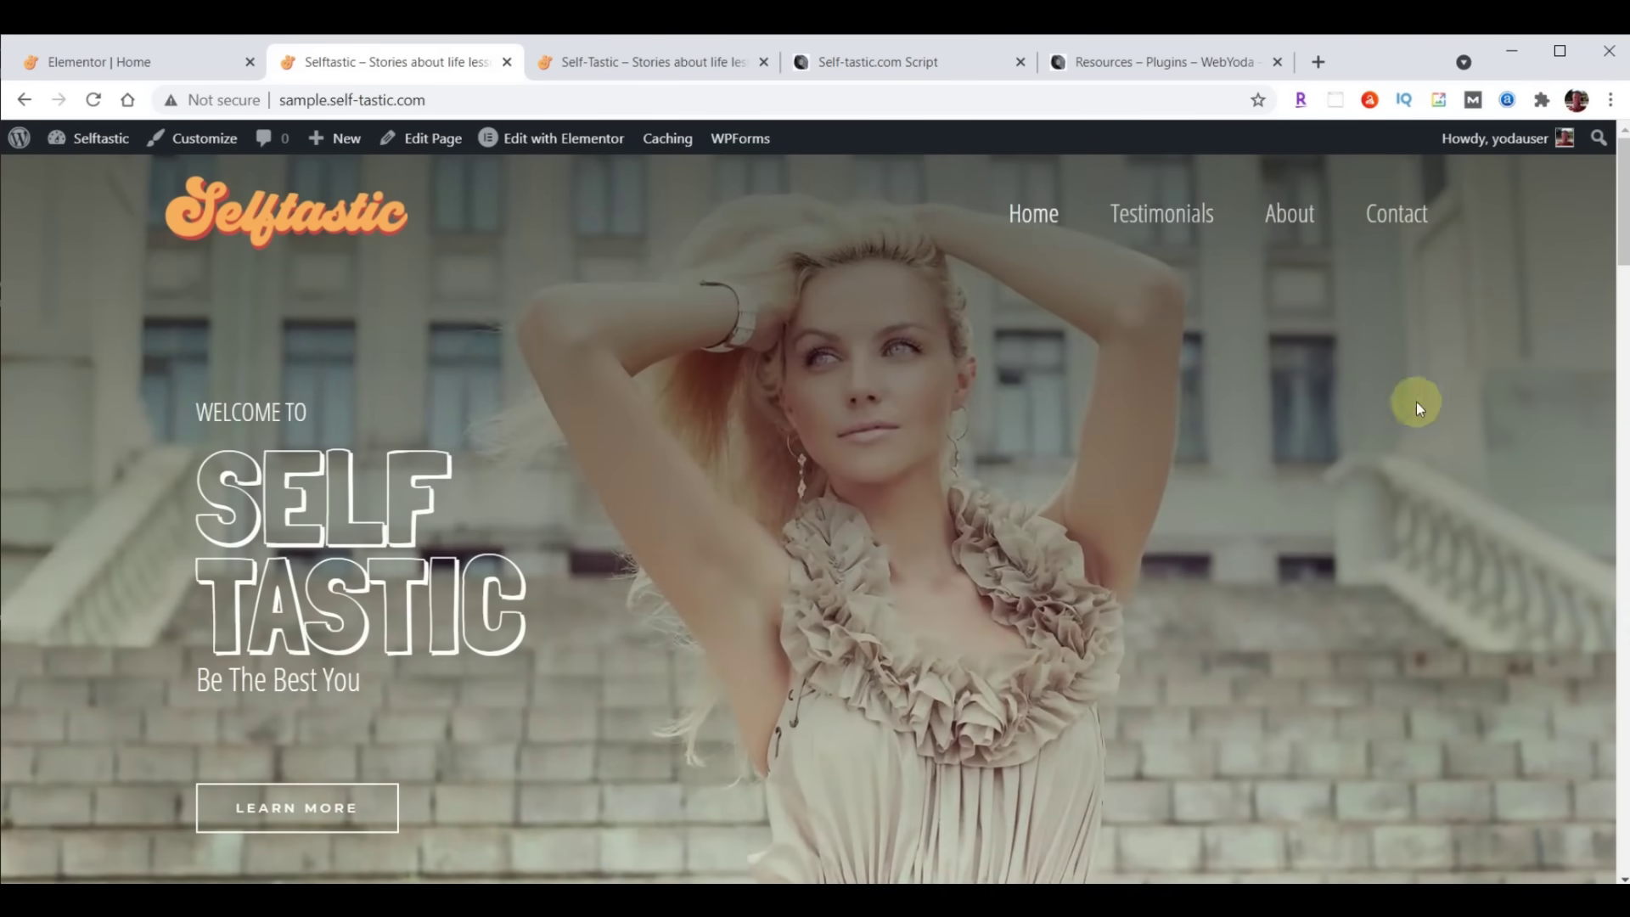
click(575, 53)
click(99, 95)
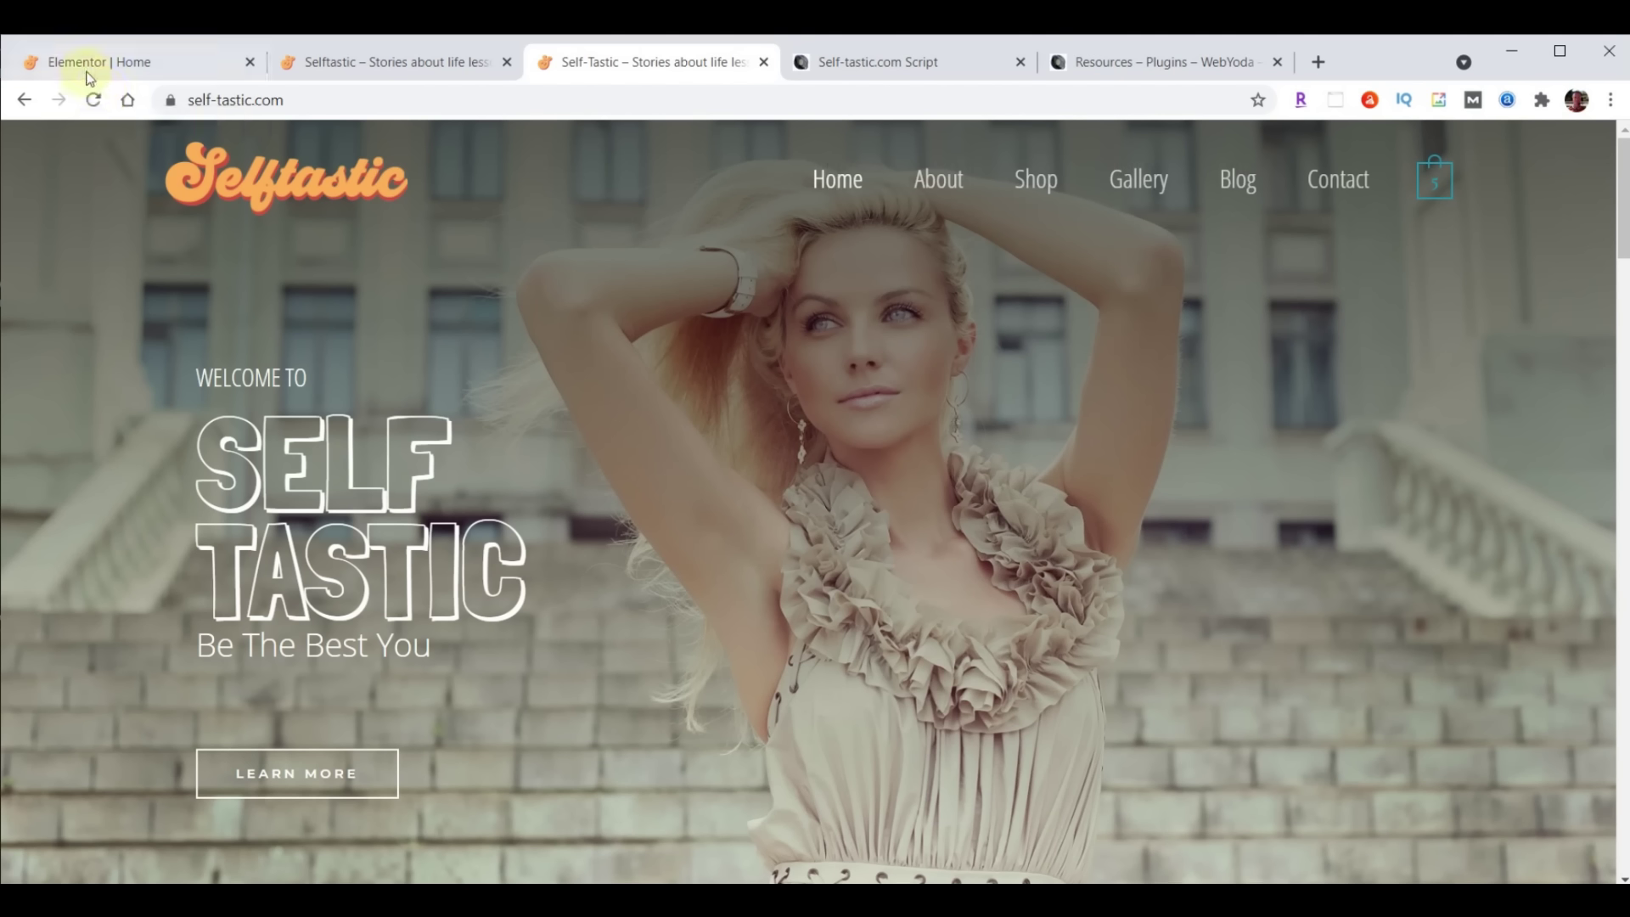
click(93, 65)
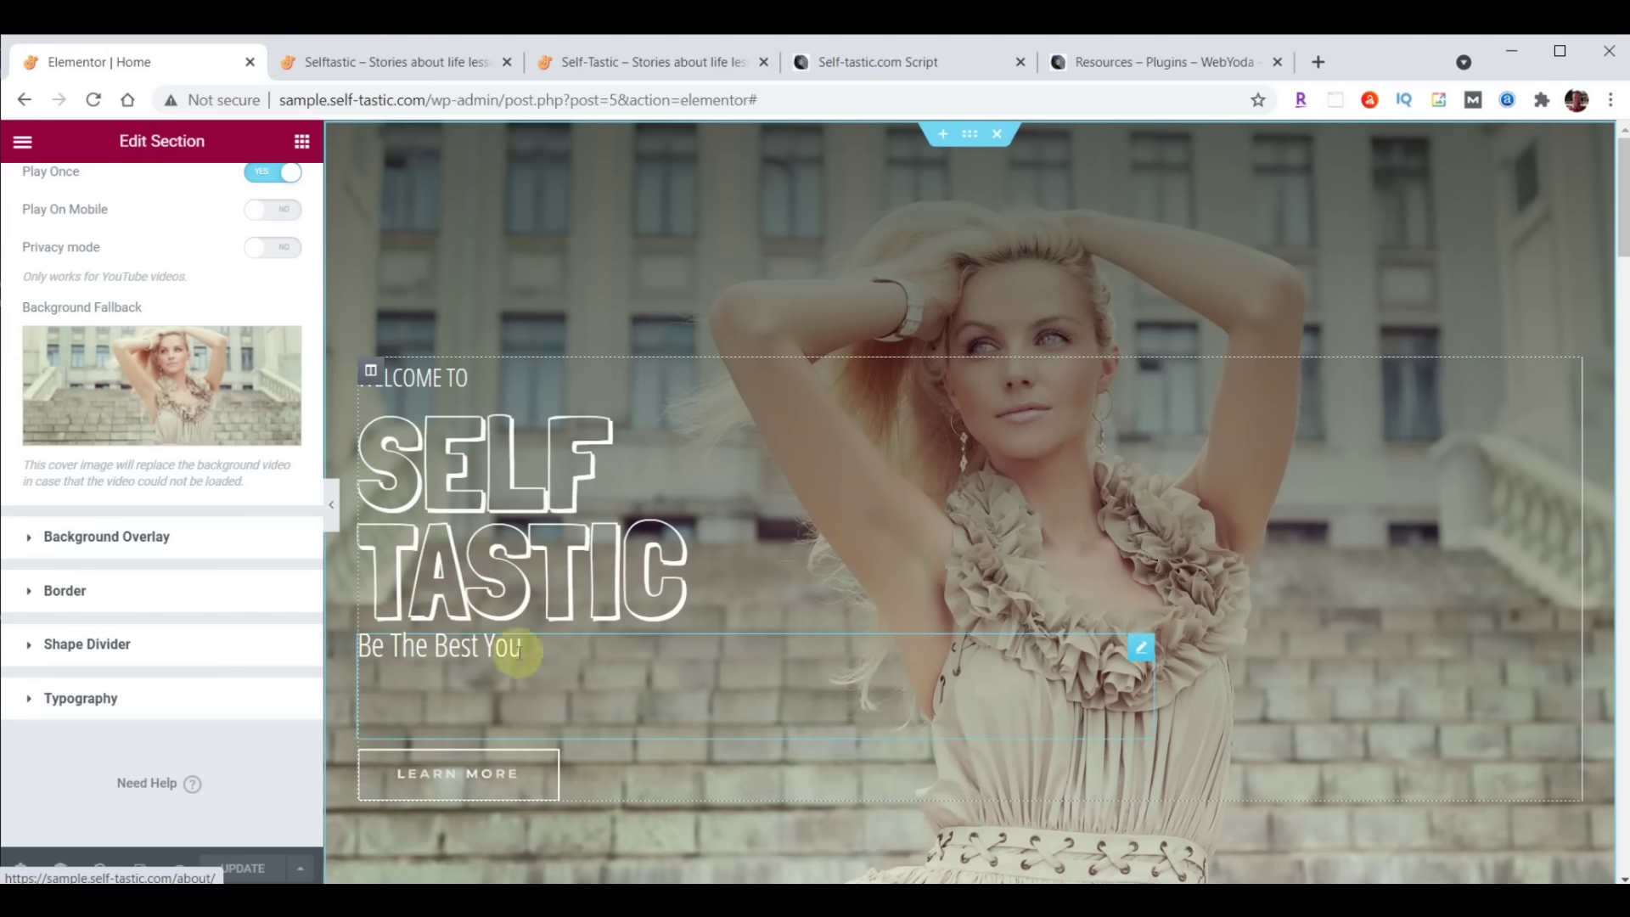
Give the hero text column a Fade In Left entrance animation with an 8000 ms delay
click(371, 374)
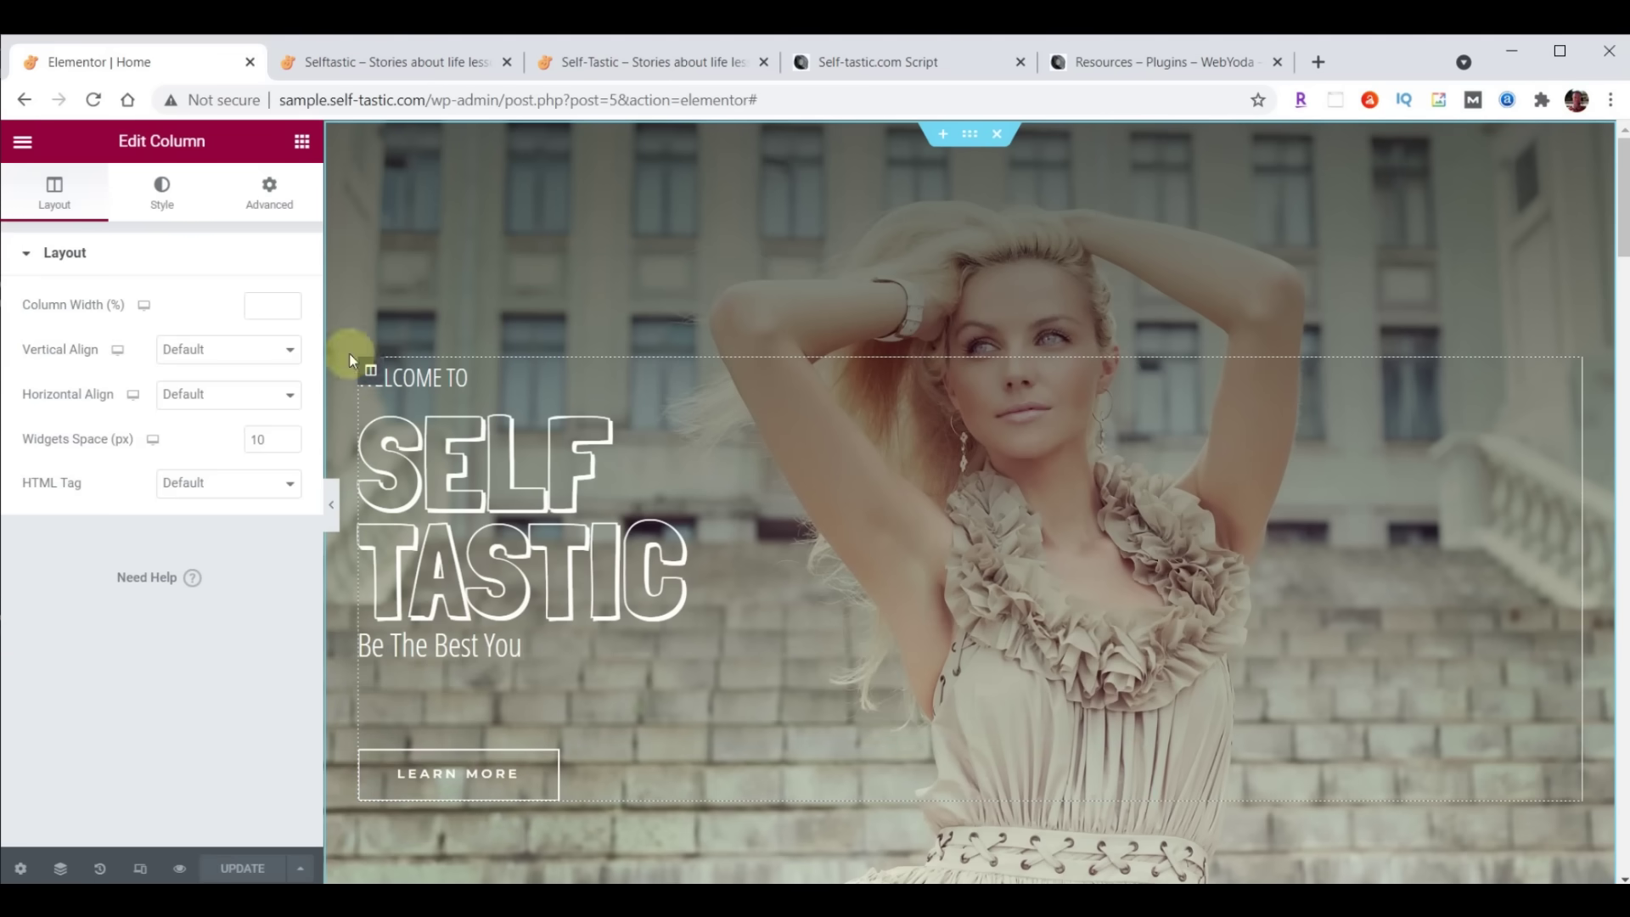
click(272, 200)
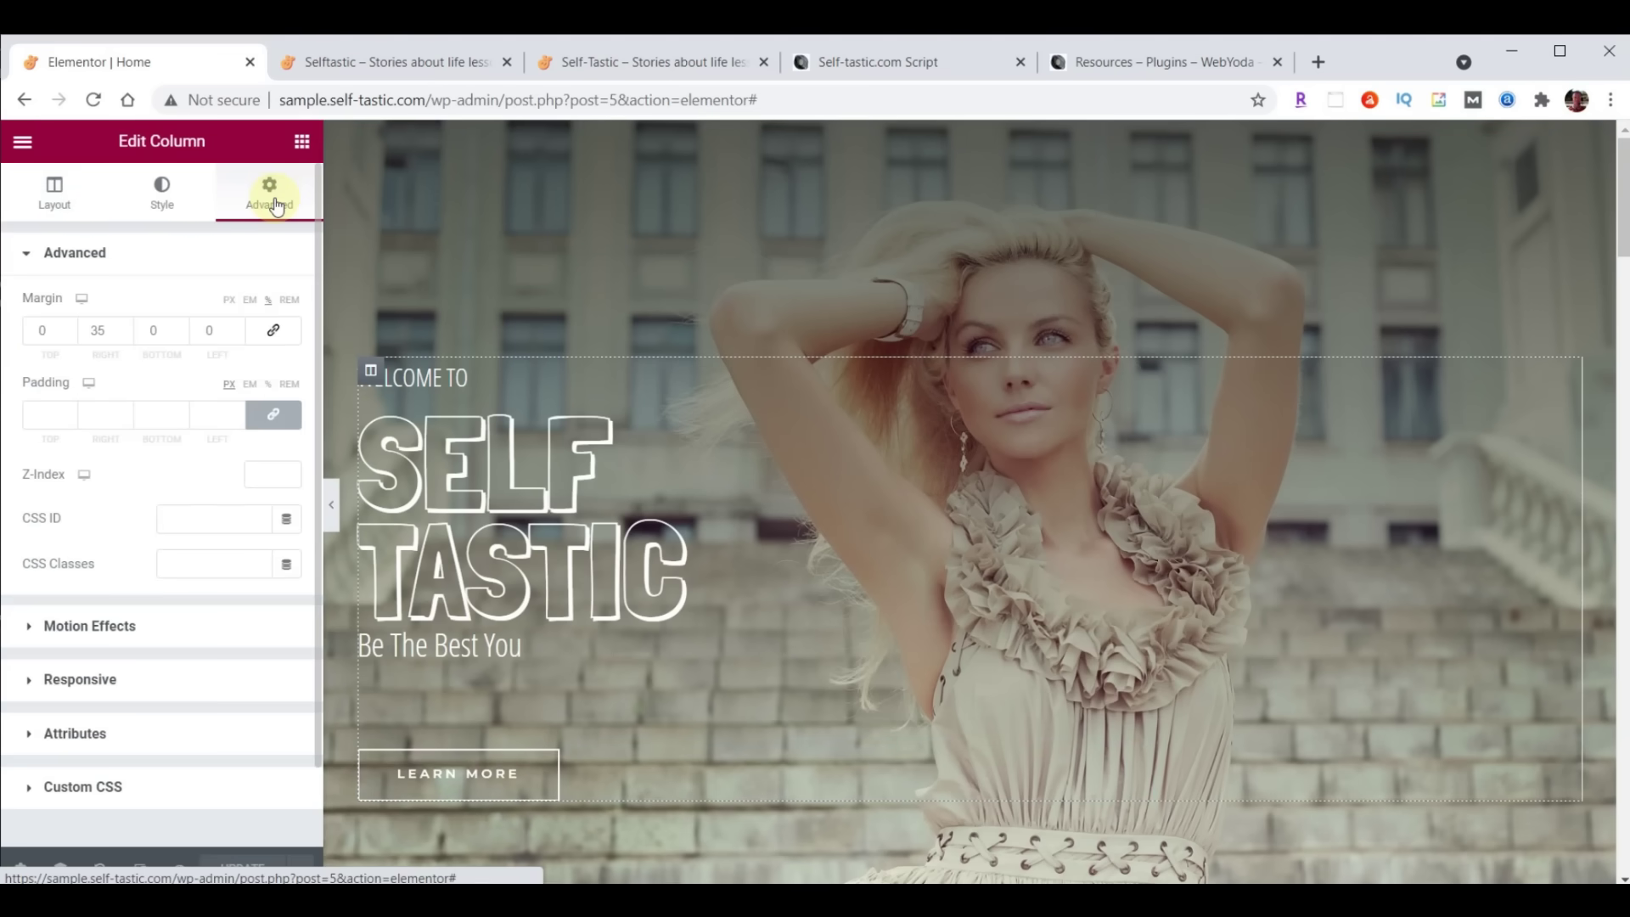
click(66, 627)
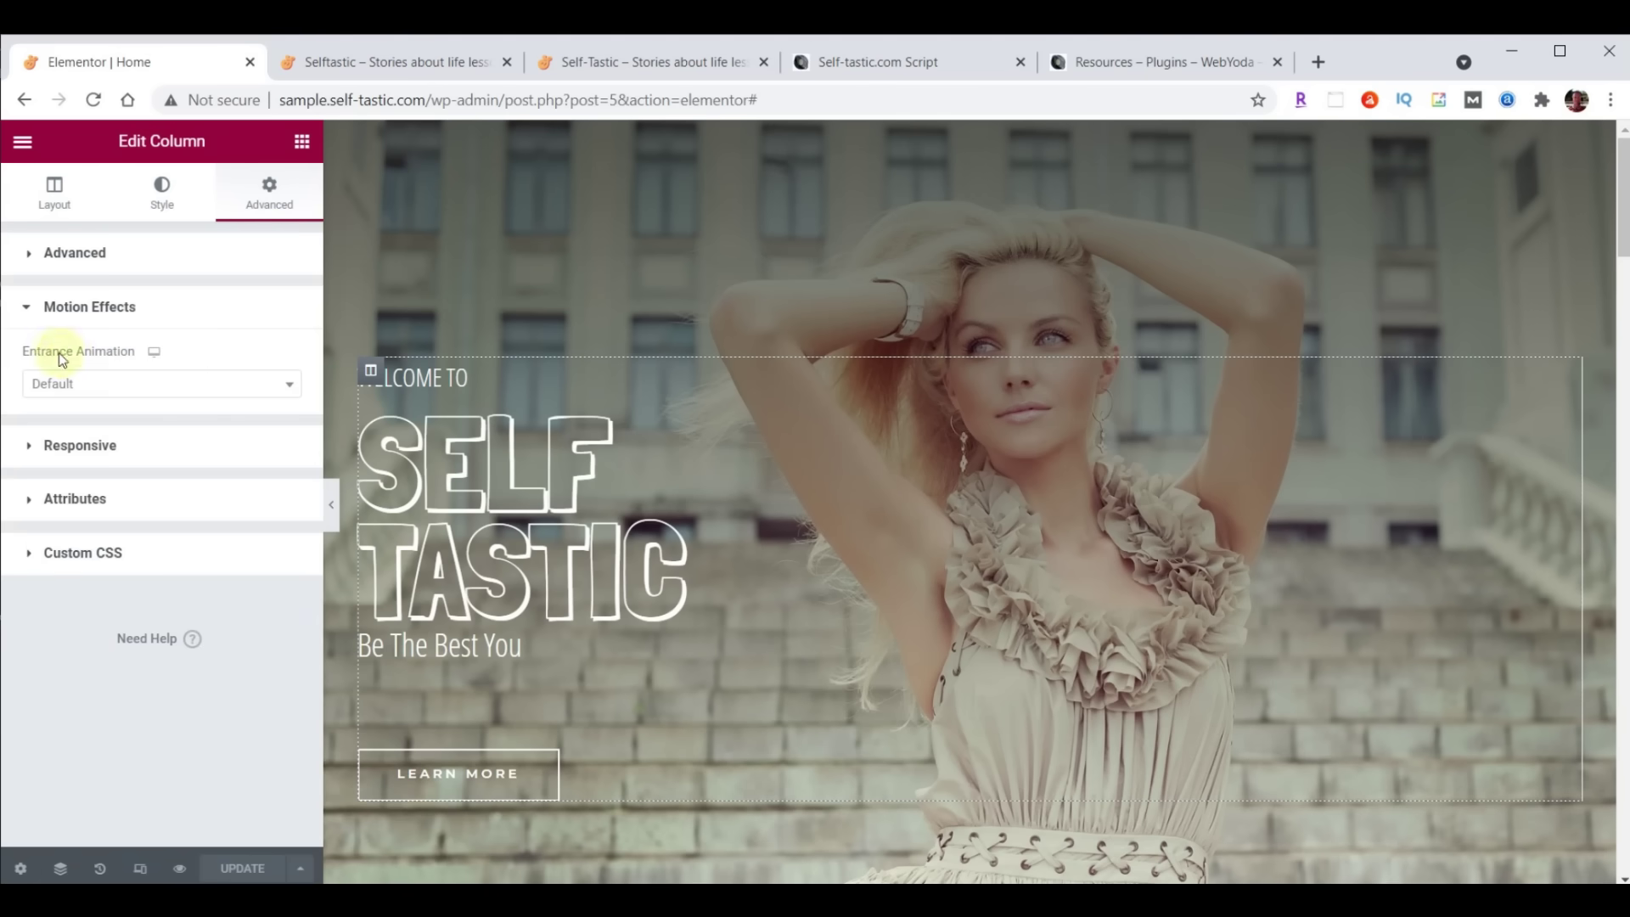
click(289, 386)
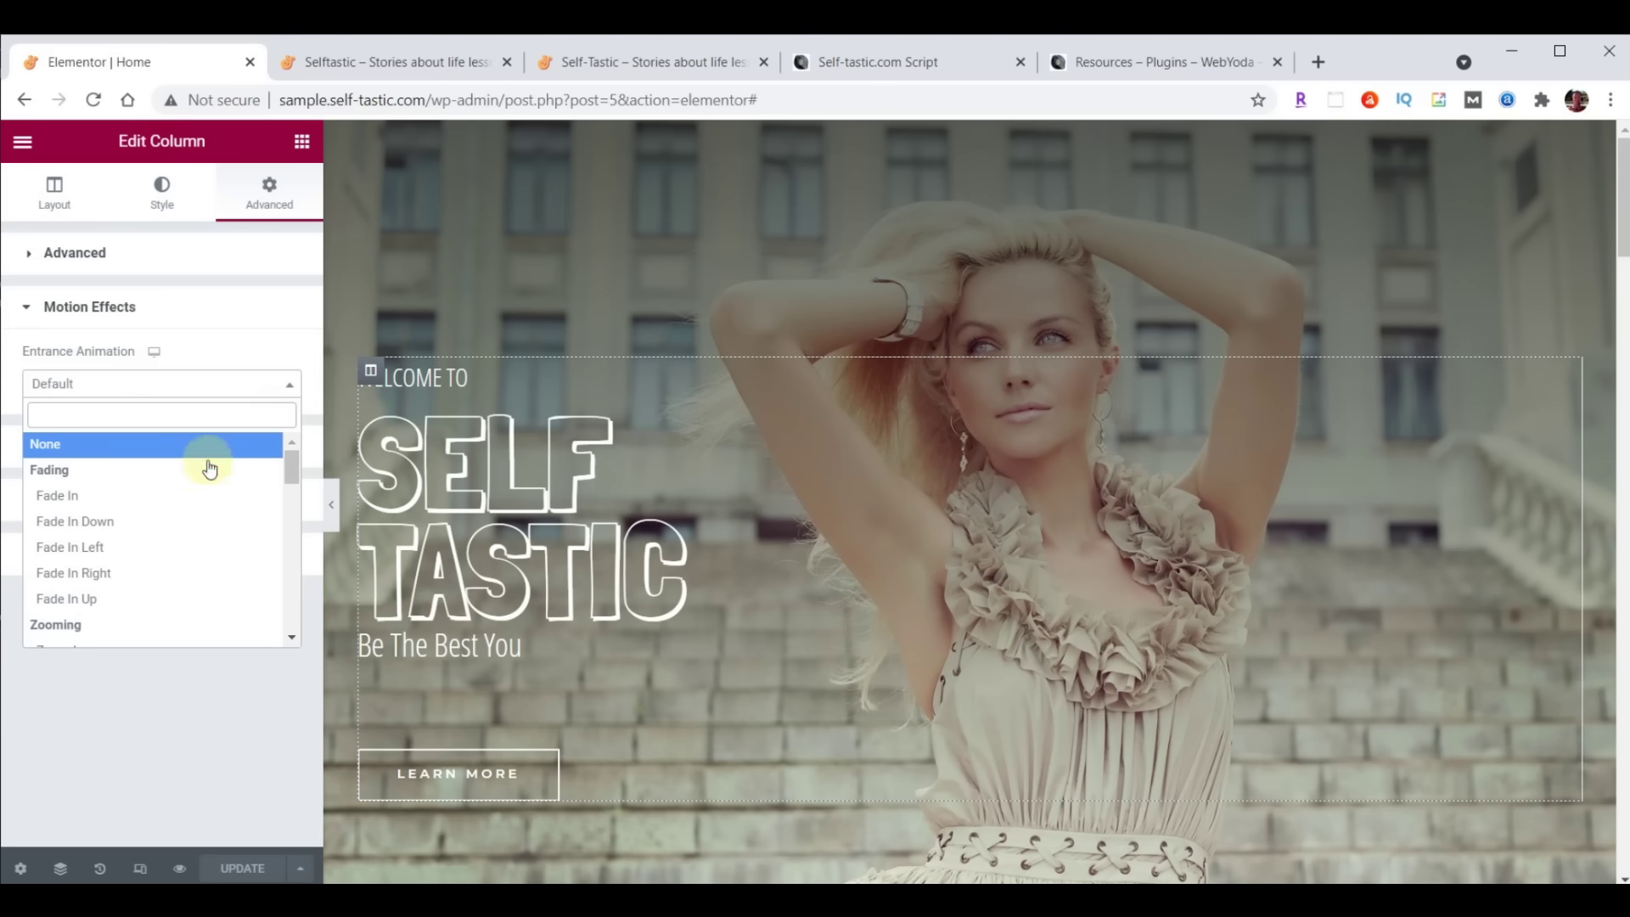
click(94, 555)
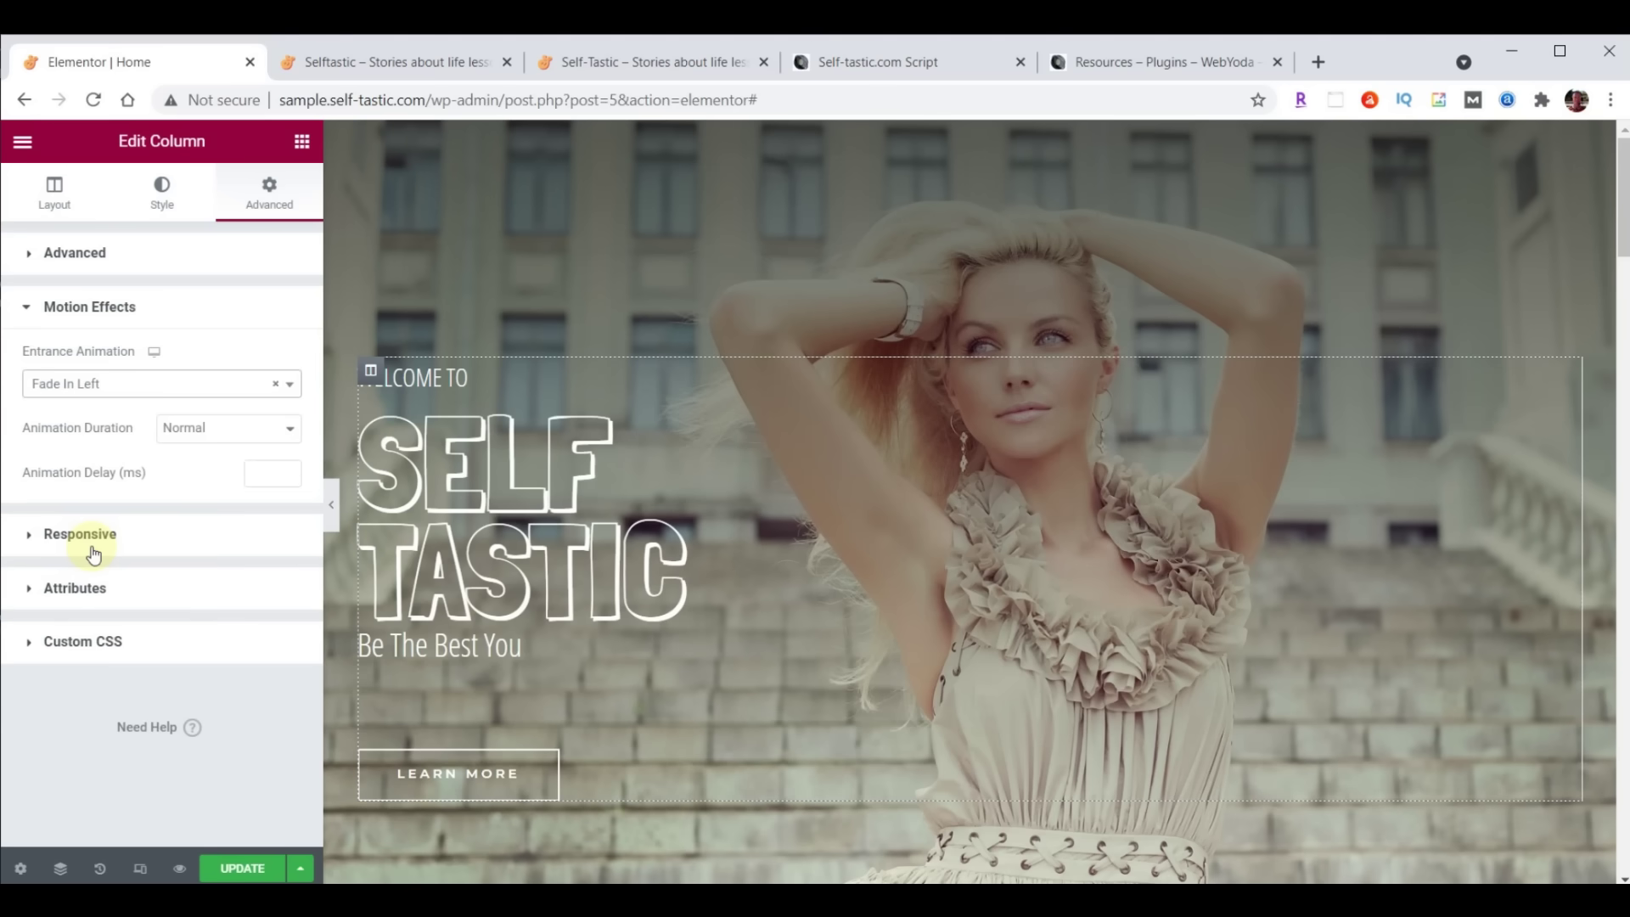
click(266, 478)
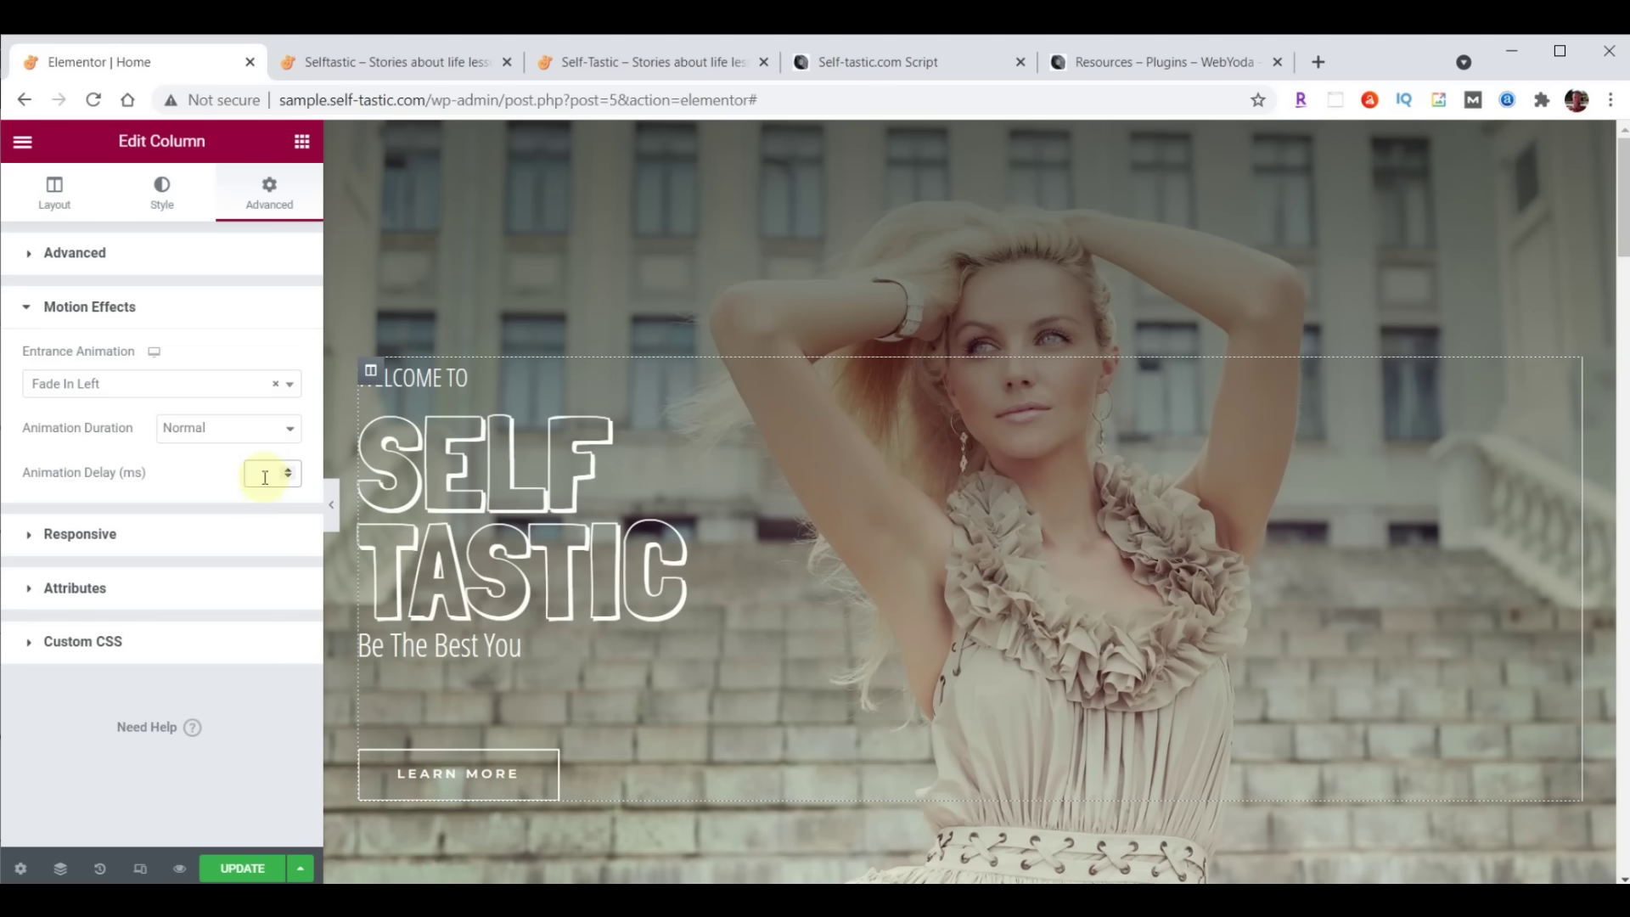
text(8000)
Update the page, reload the live site to watch the animation, and return to the Home editor
click(242, 868)
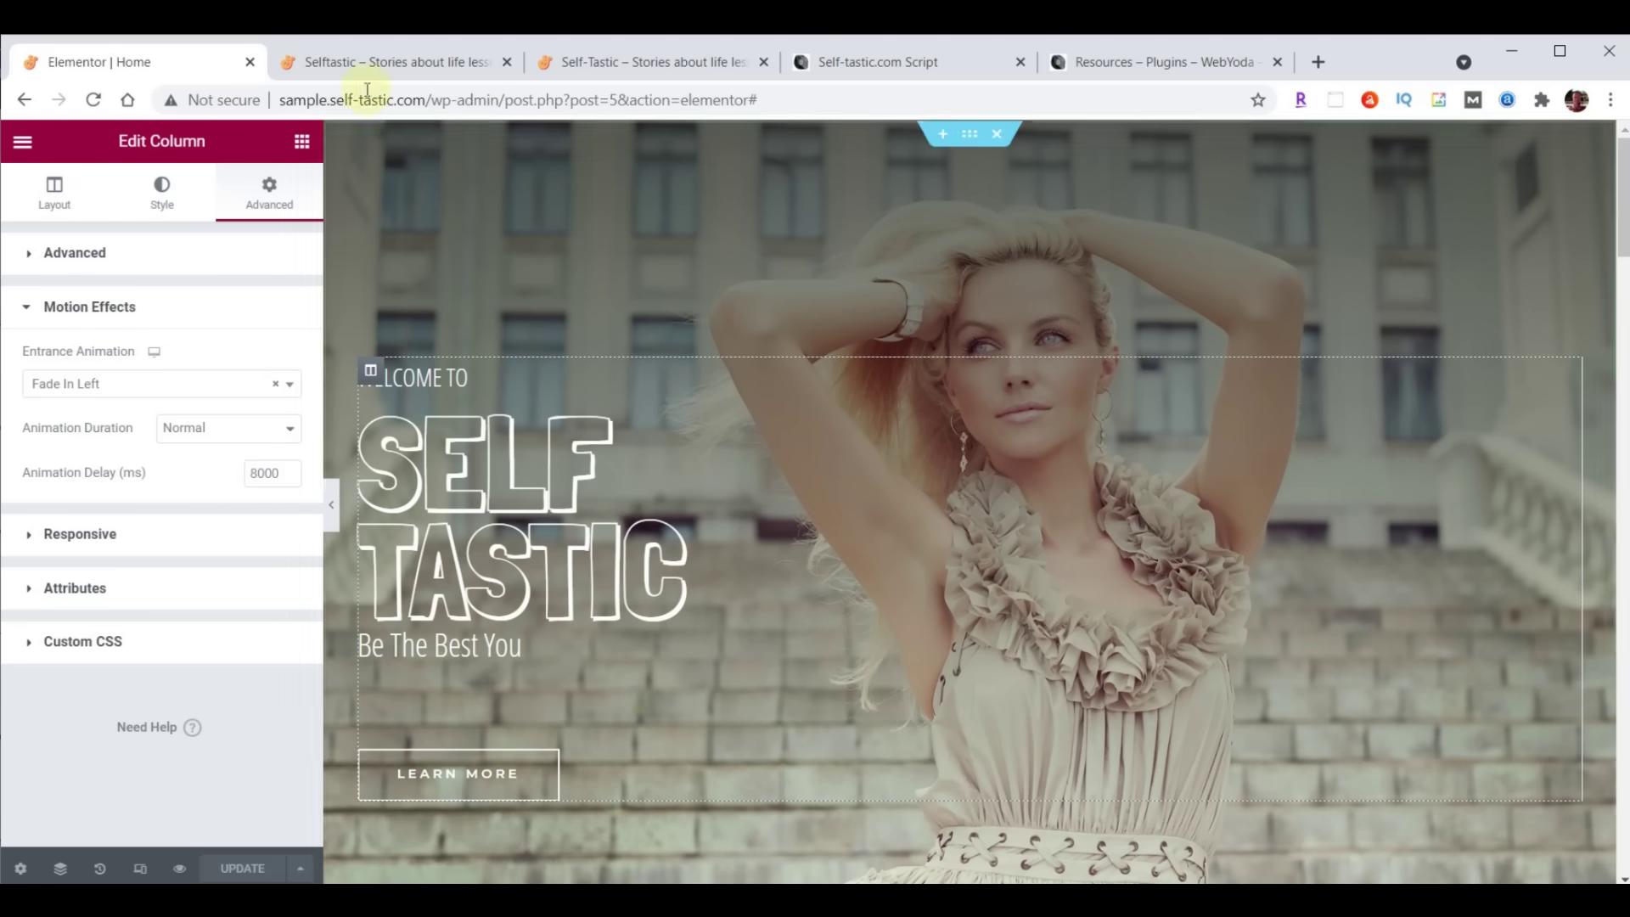
click(374, 60)
click(93, 100)
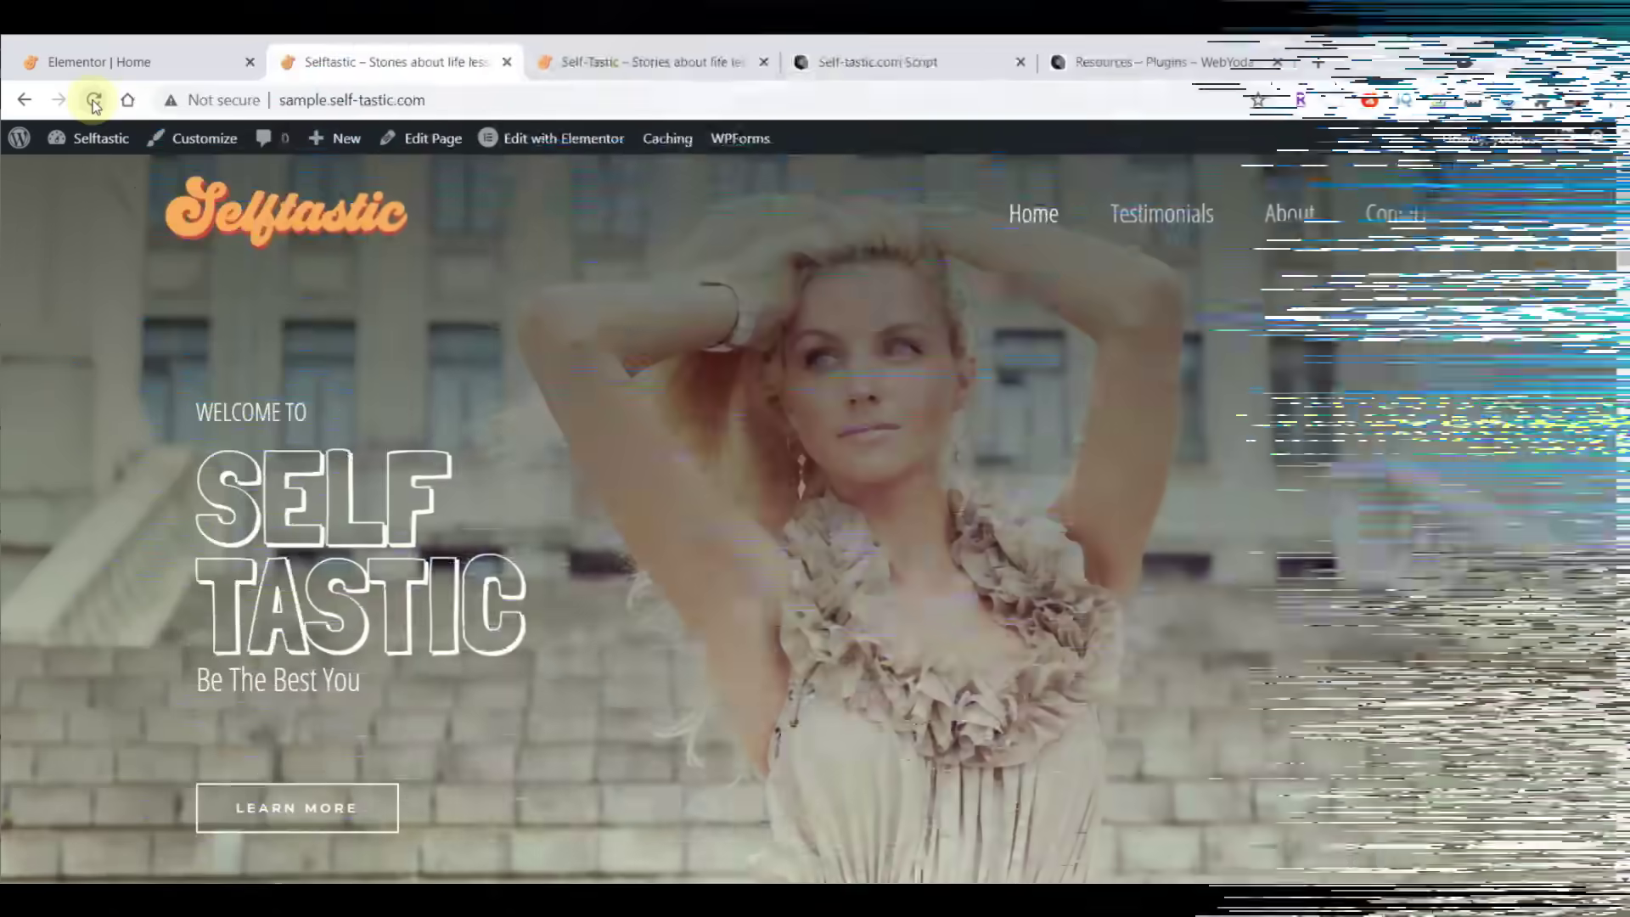
mouse_move(100, 137)
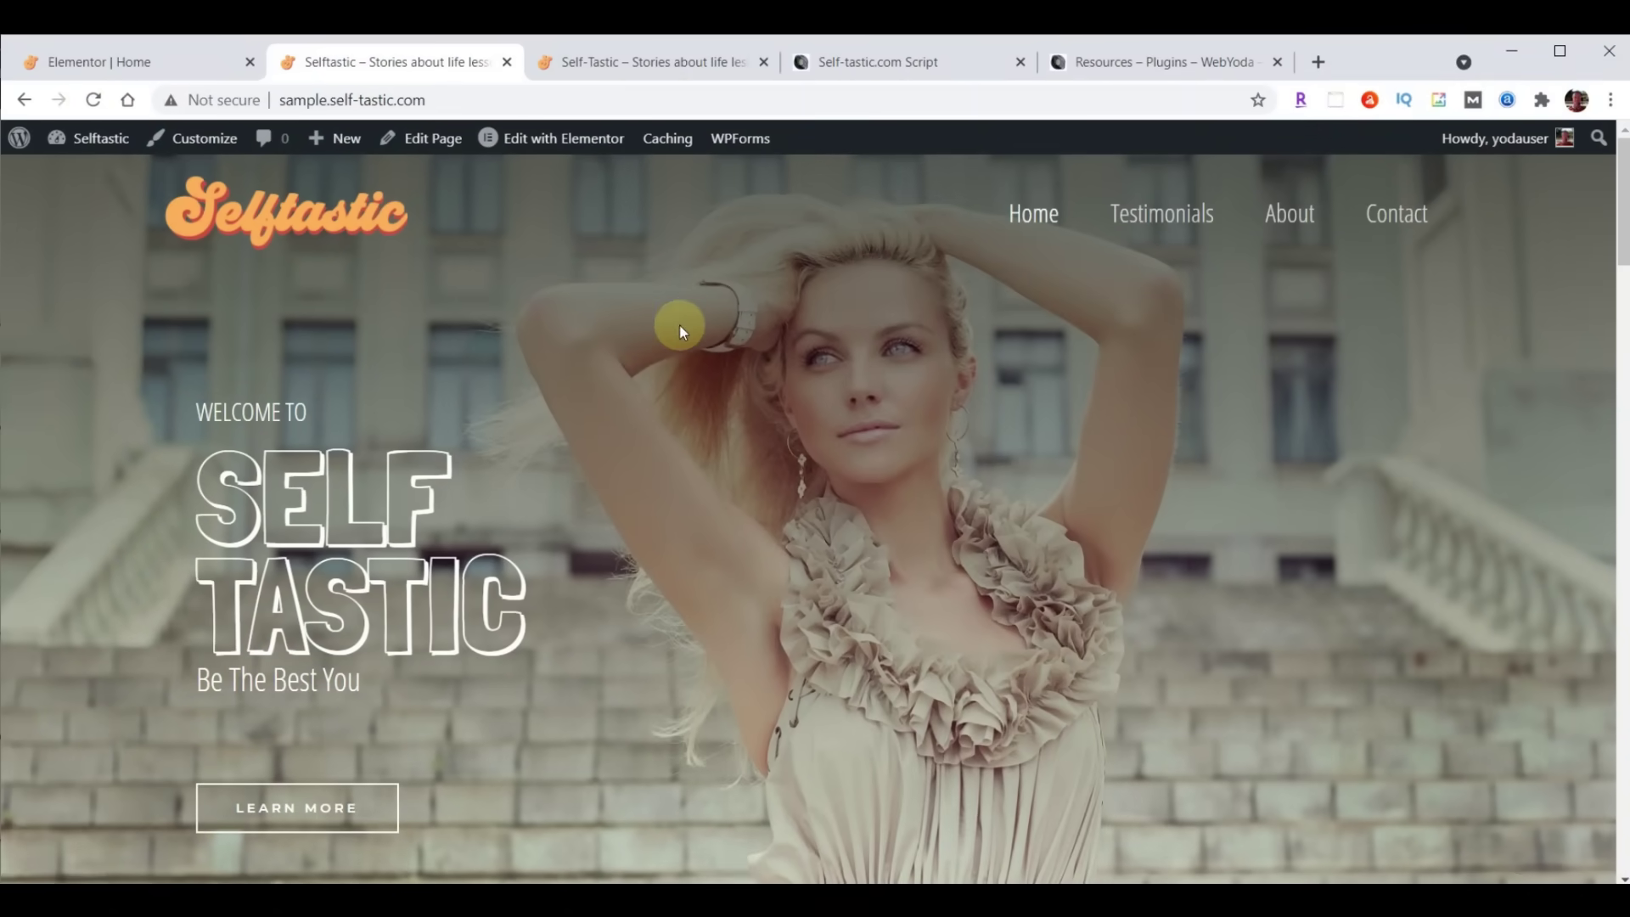
click(128, 62)
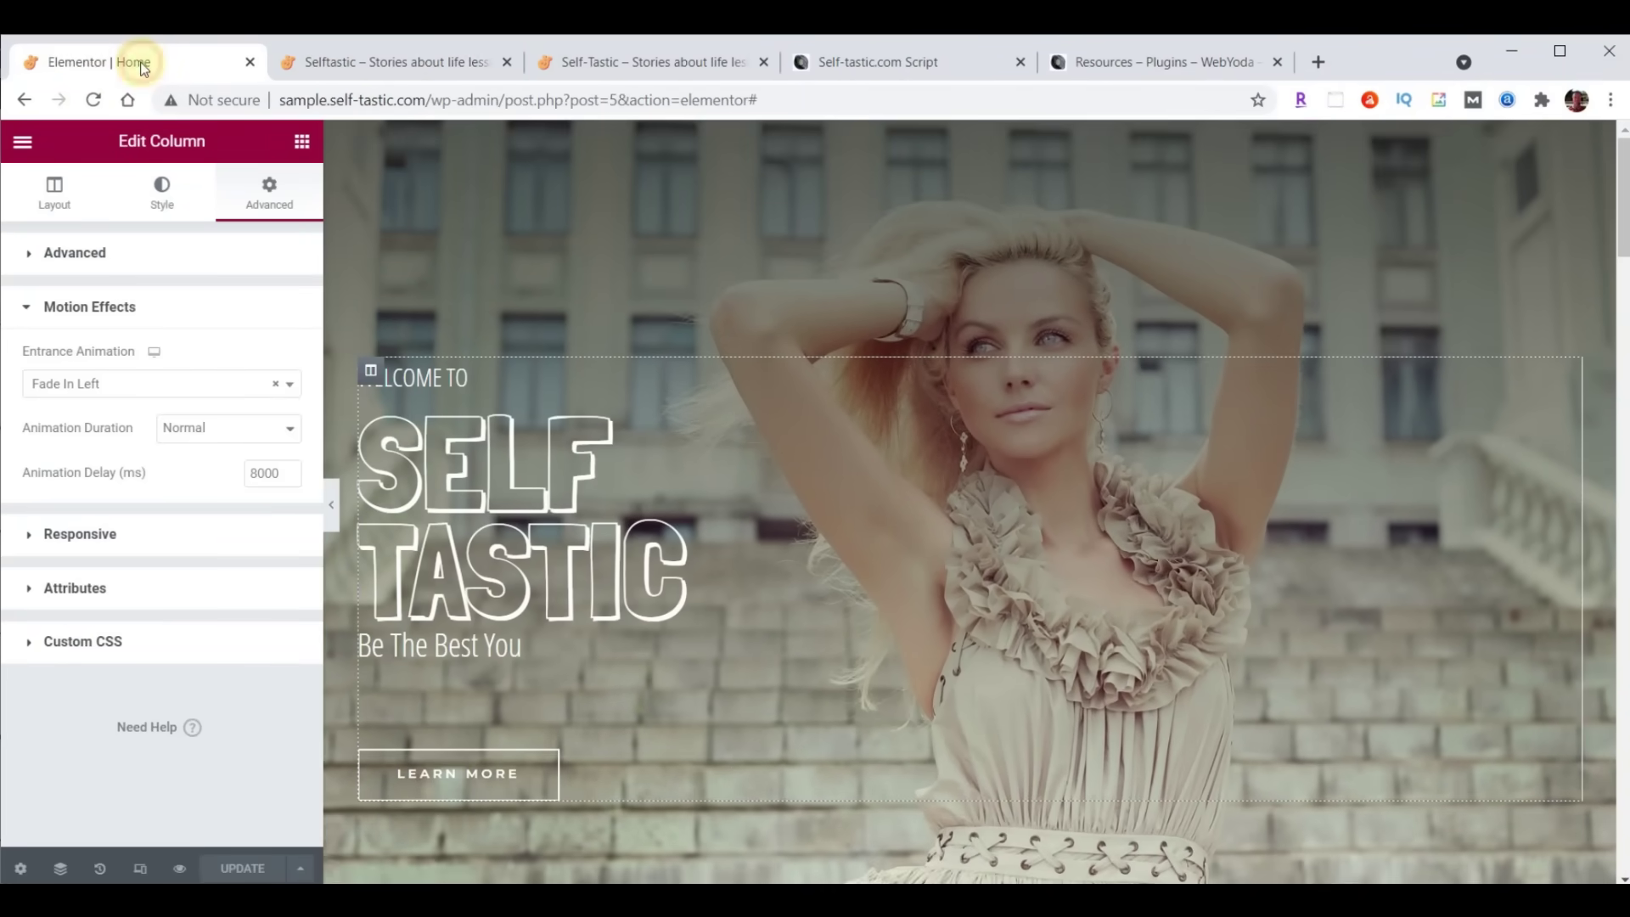
Delete the products shortcode and the 'A Brush of Perfection' heading from the teal section
scroll(1468, 366, down, 10)
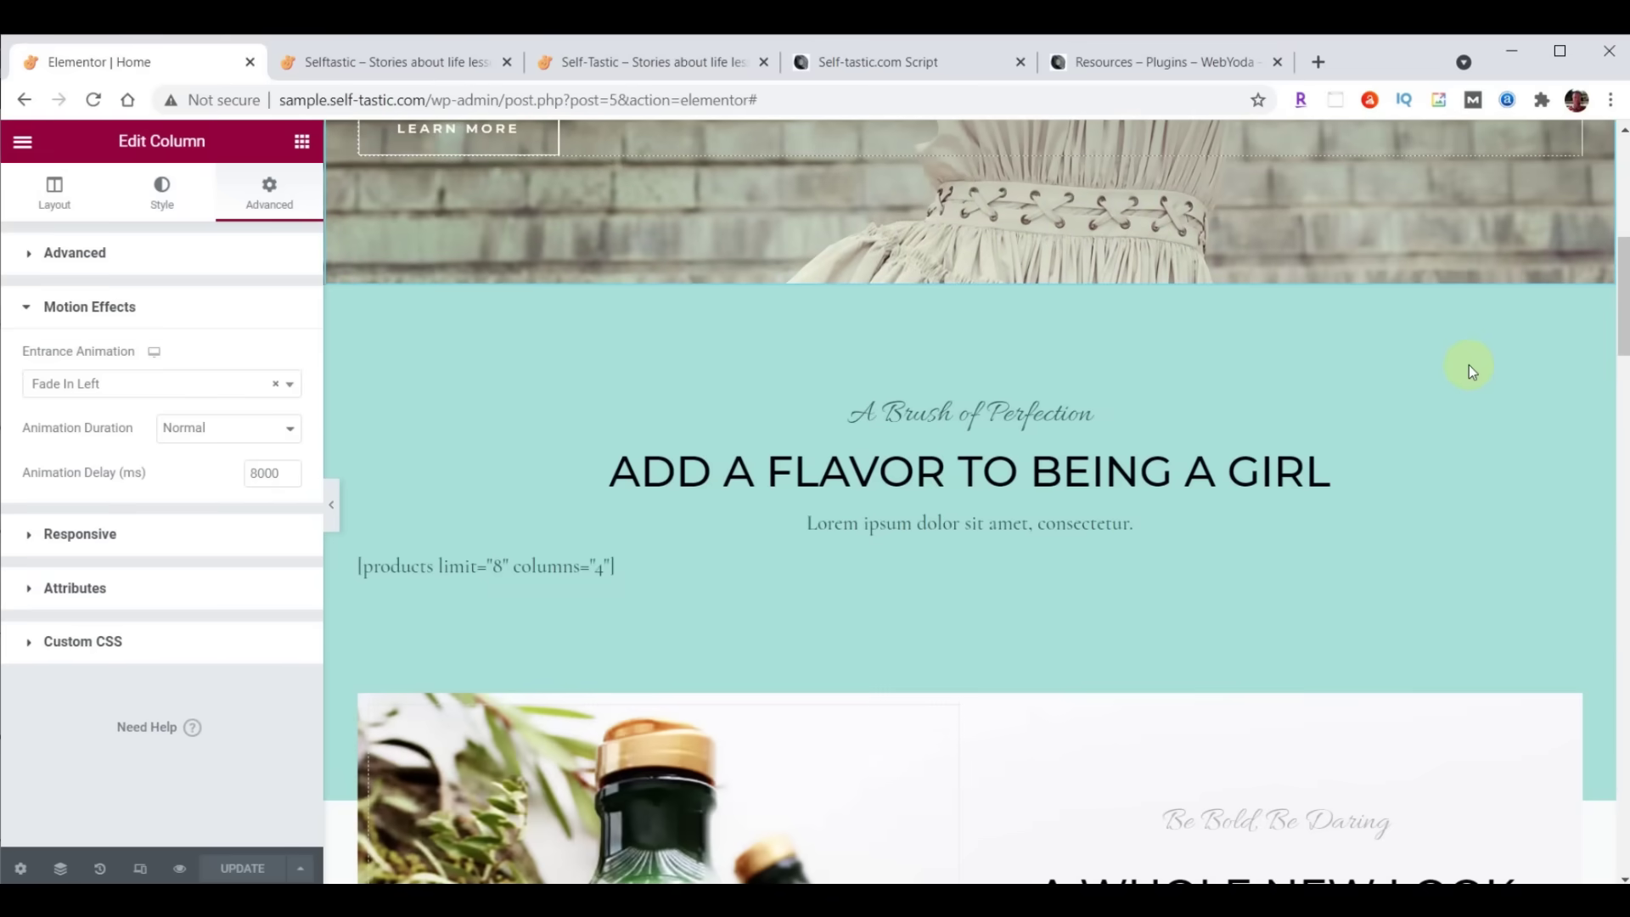
scroll(1468, 365, up, 3)
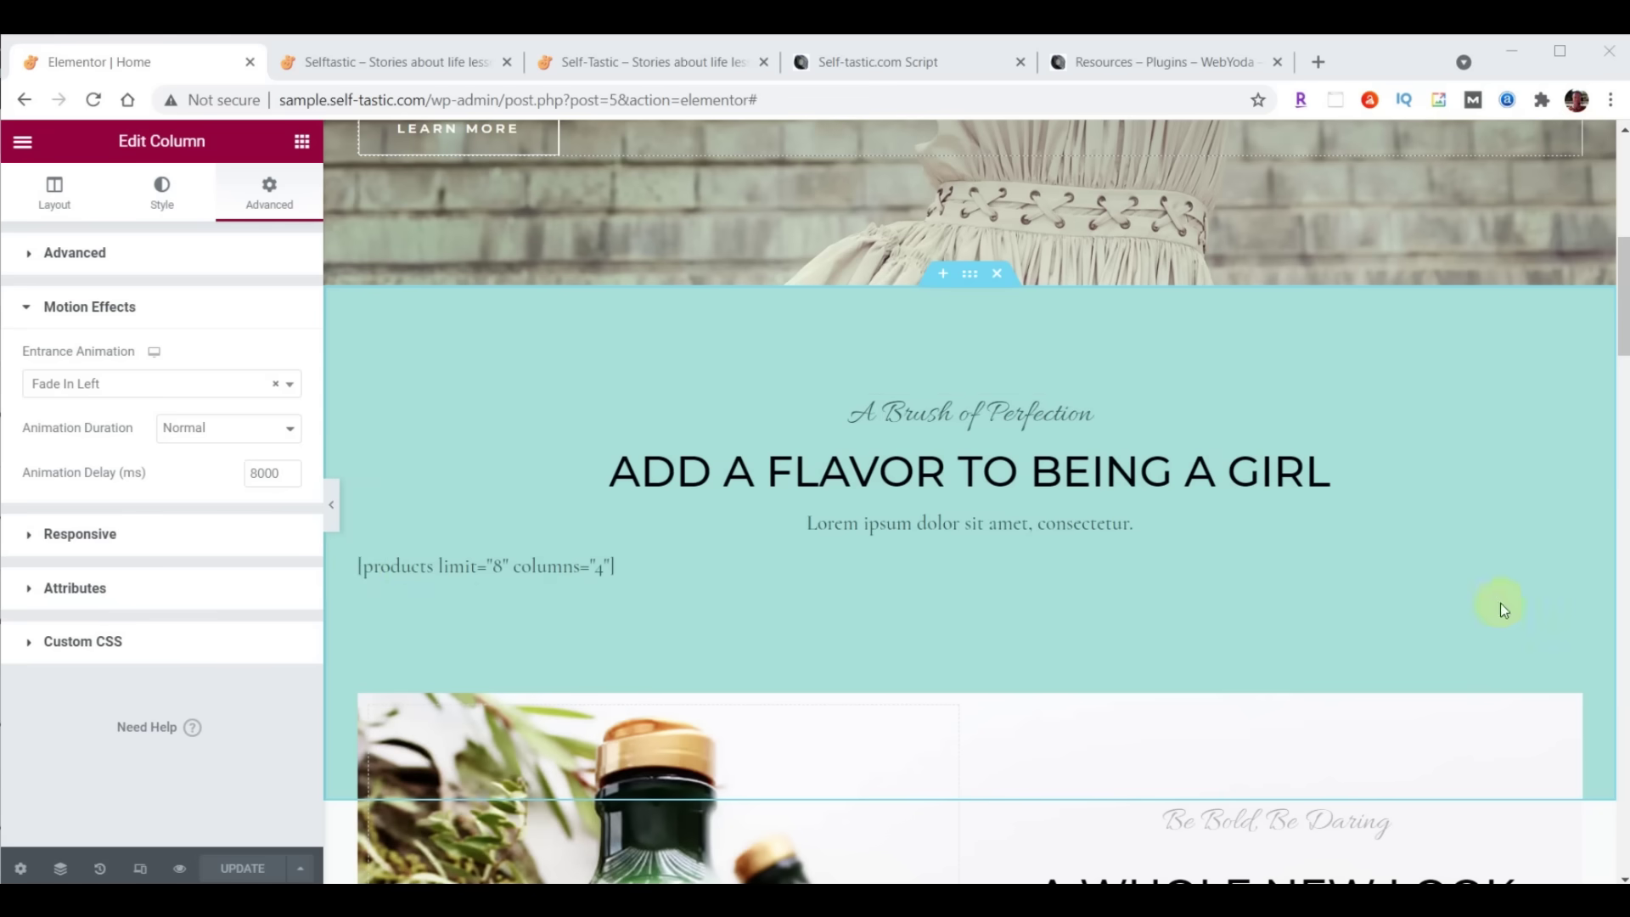
right_click(1571, 566)
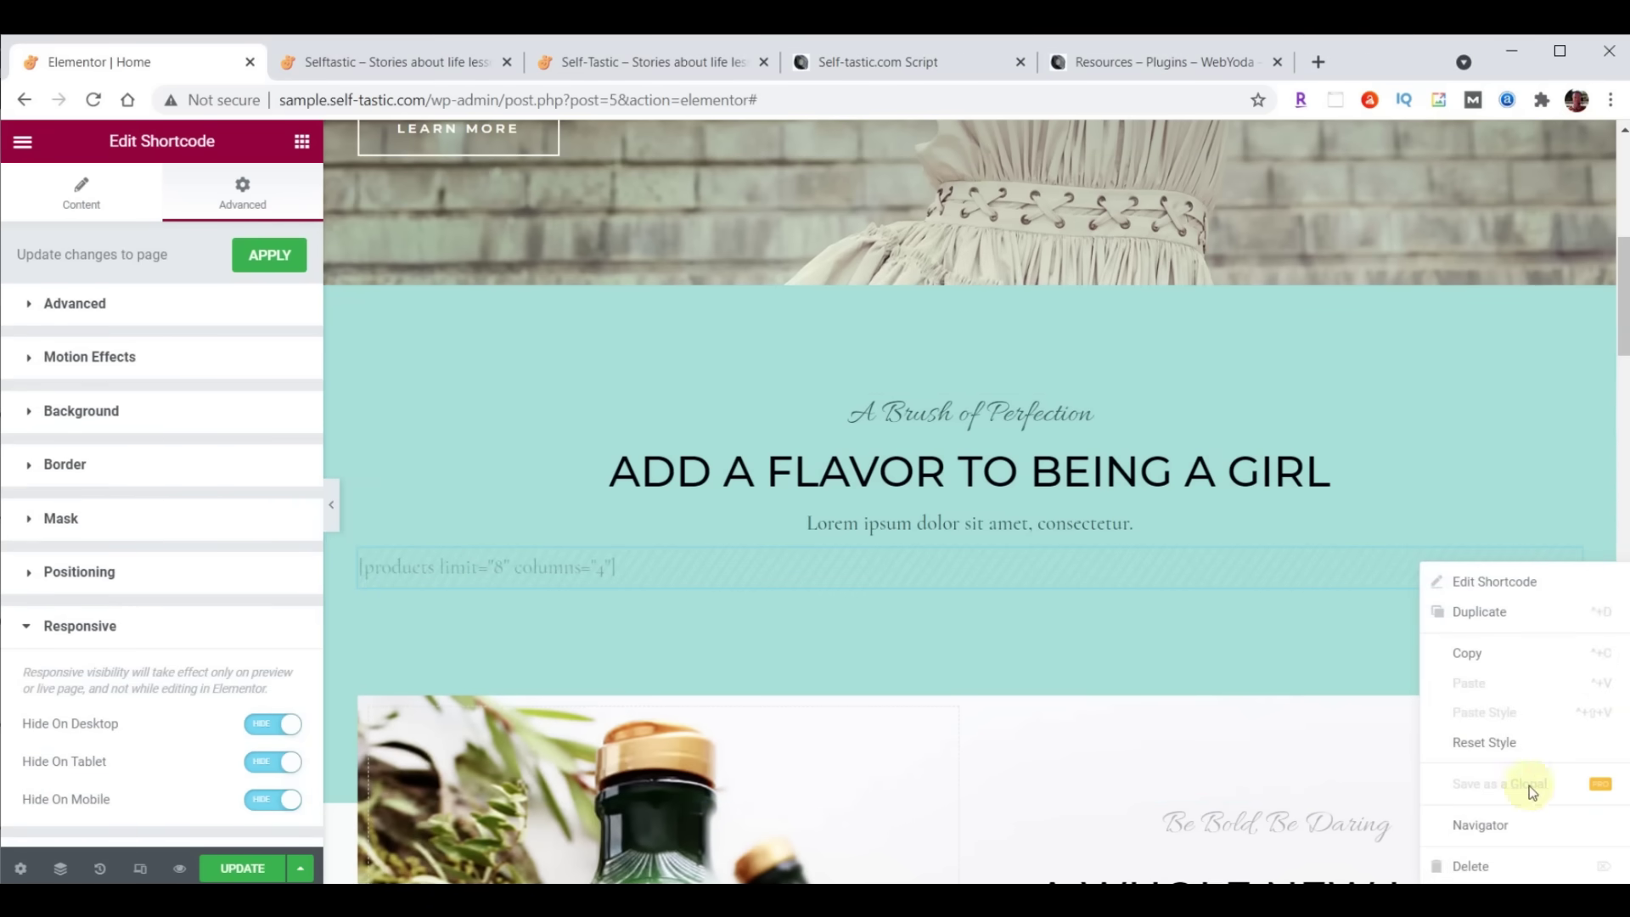
click(1471, 867)
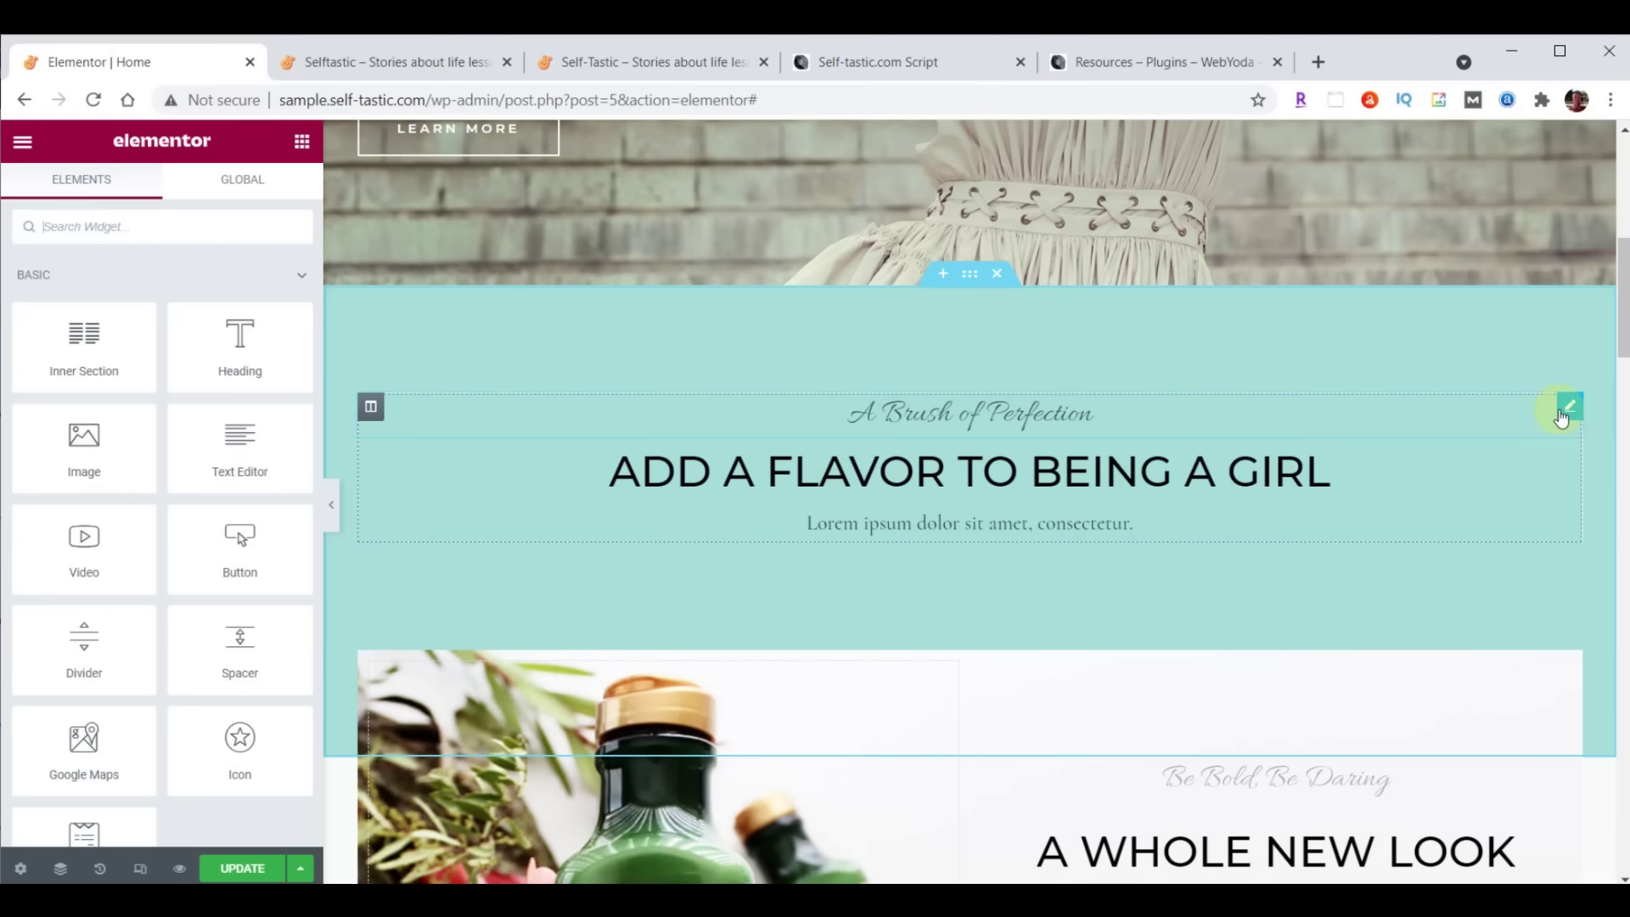
right_click(1568, 414)
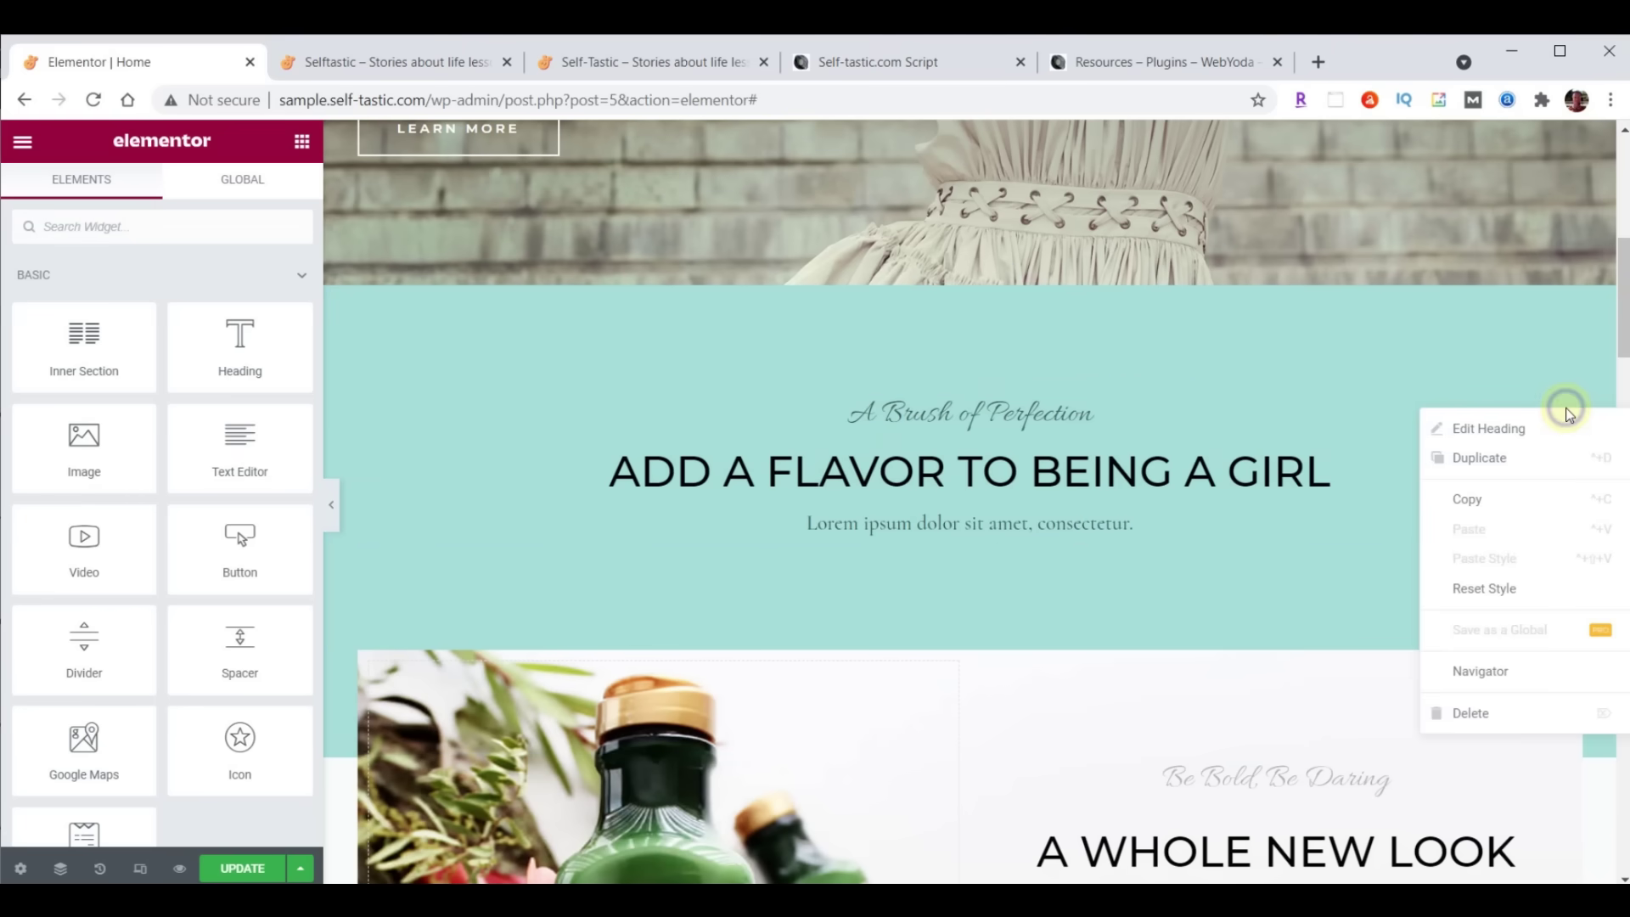
click(1477, 713)
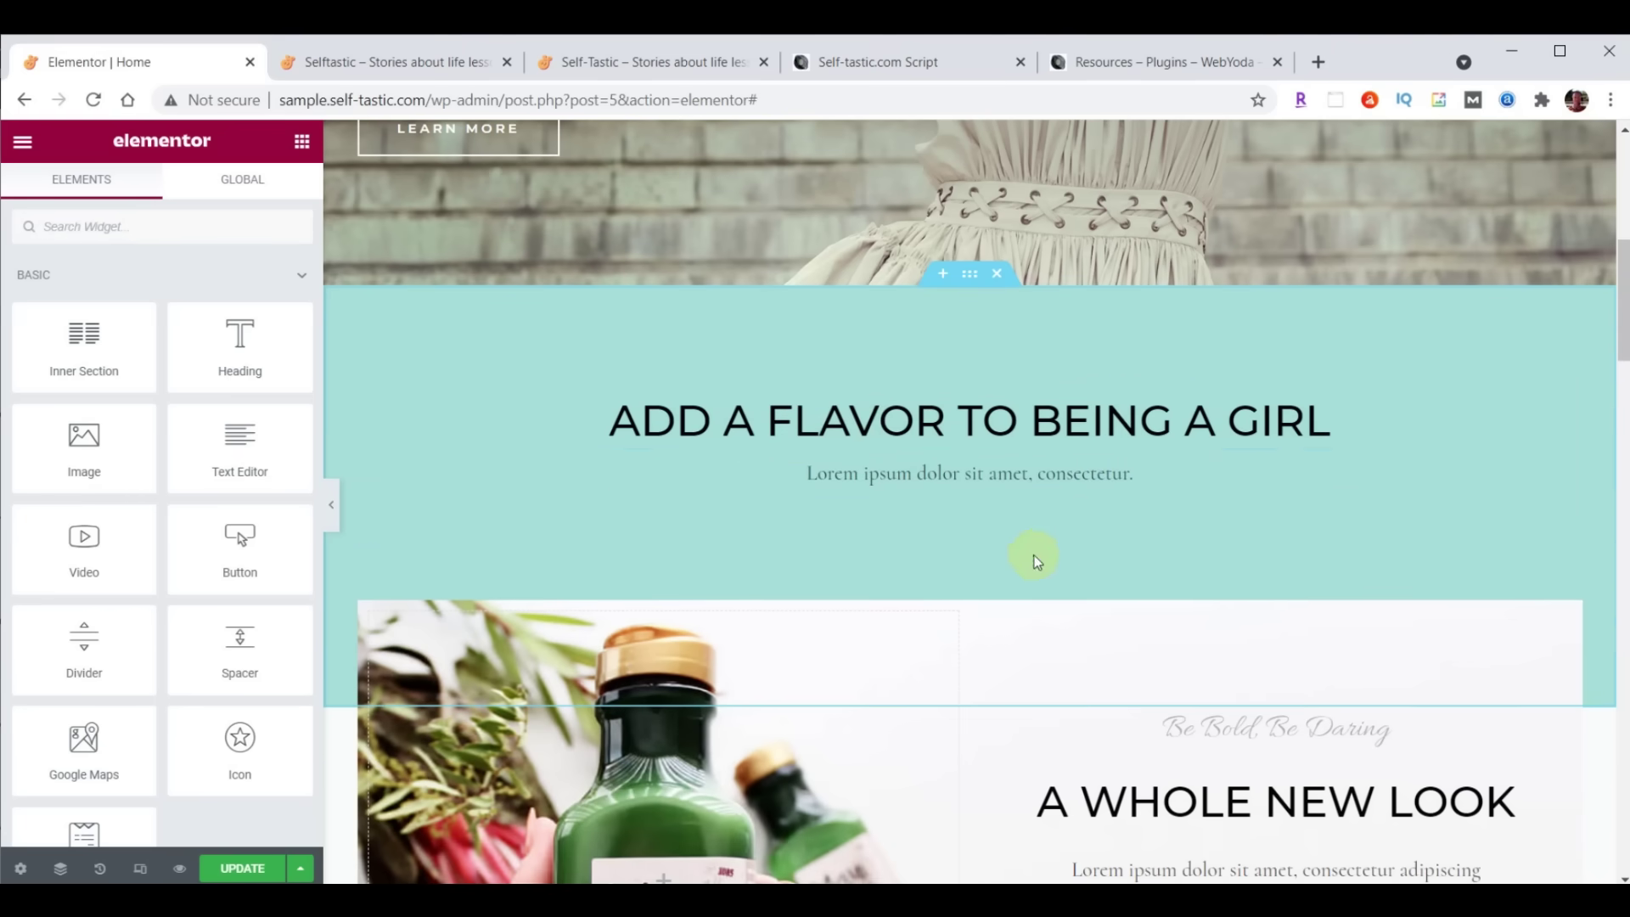
click(908, 425)
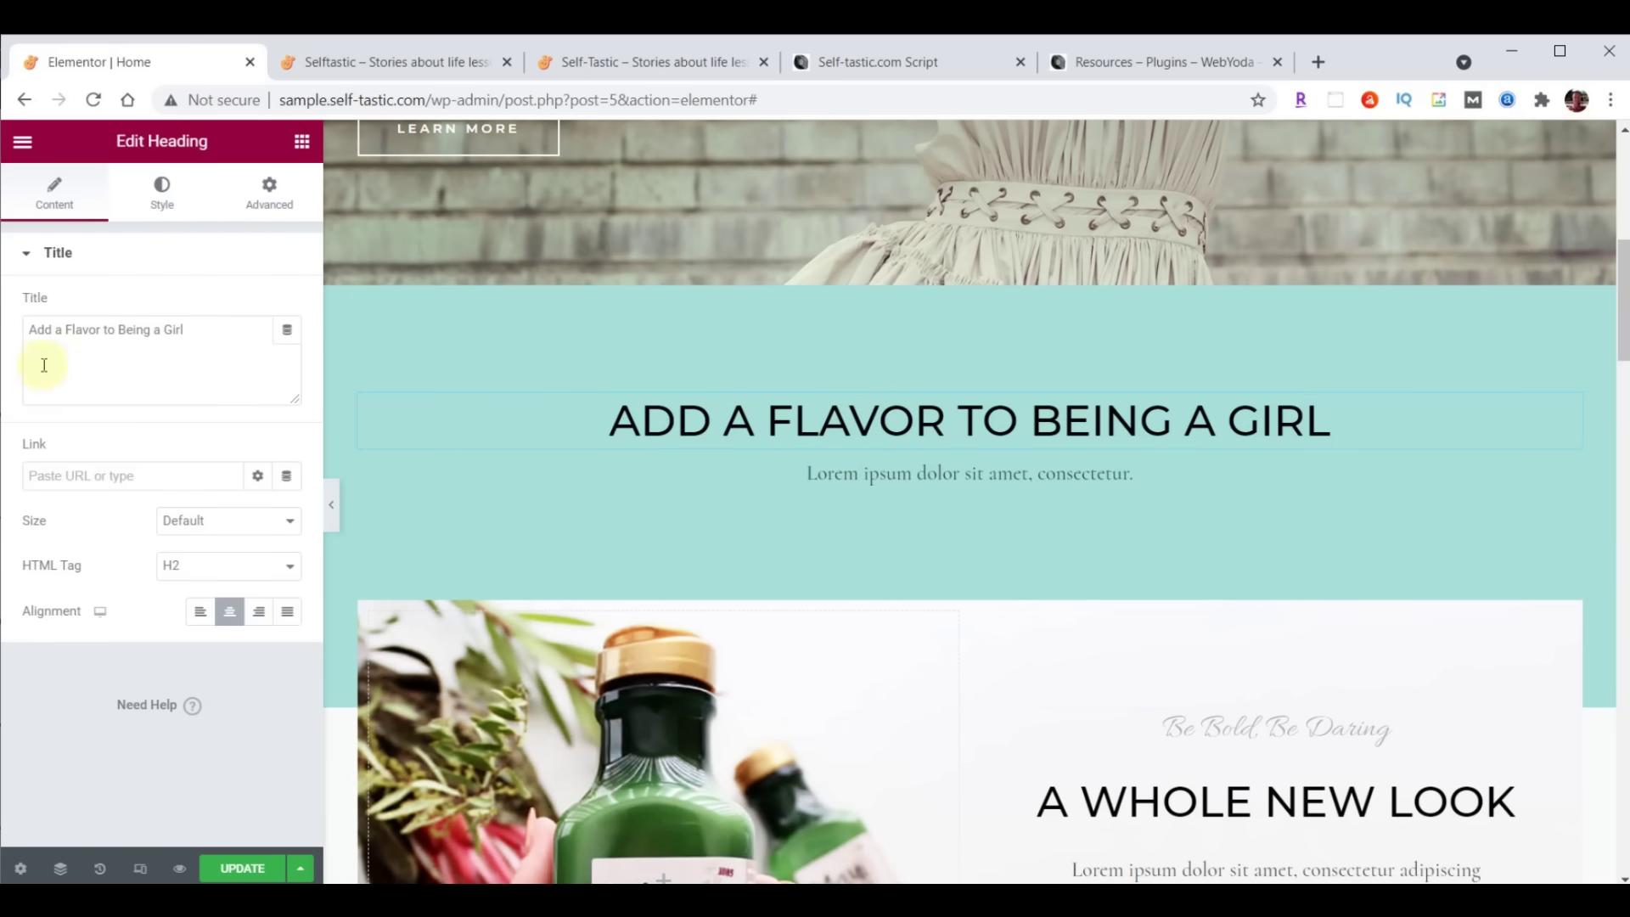
Change the heading to 'Advice and encouragement on improving yourself' in text colour #725F4D
drag(32, 331, 254, 331)
text(Advice and encouragement on improving yourself)
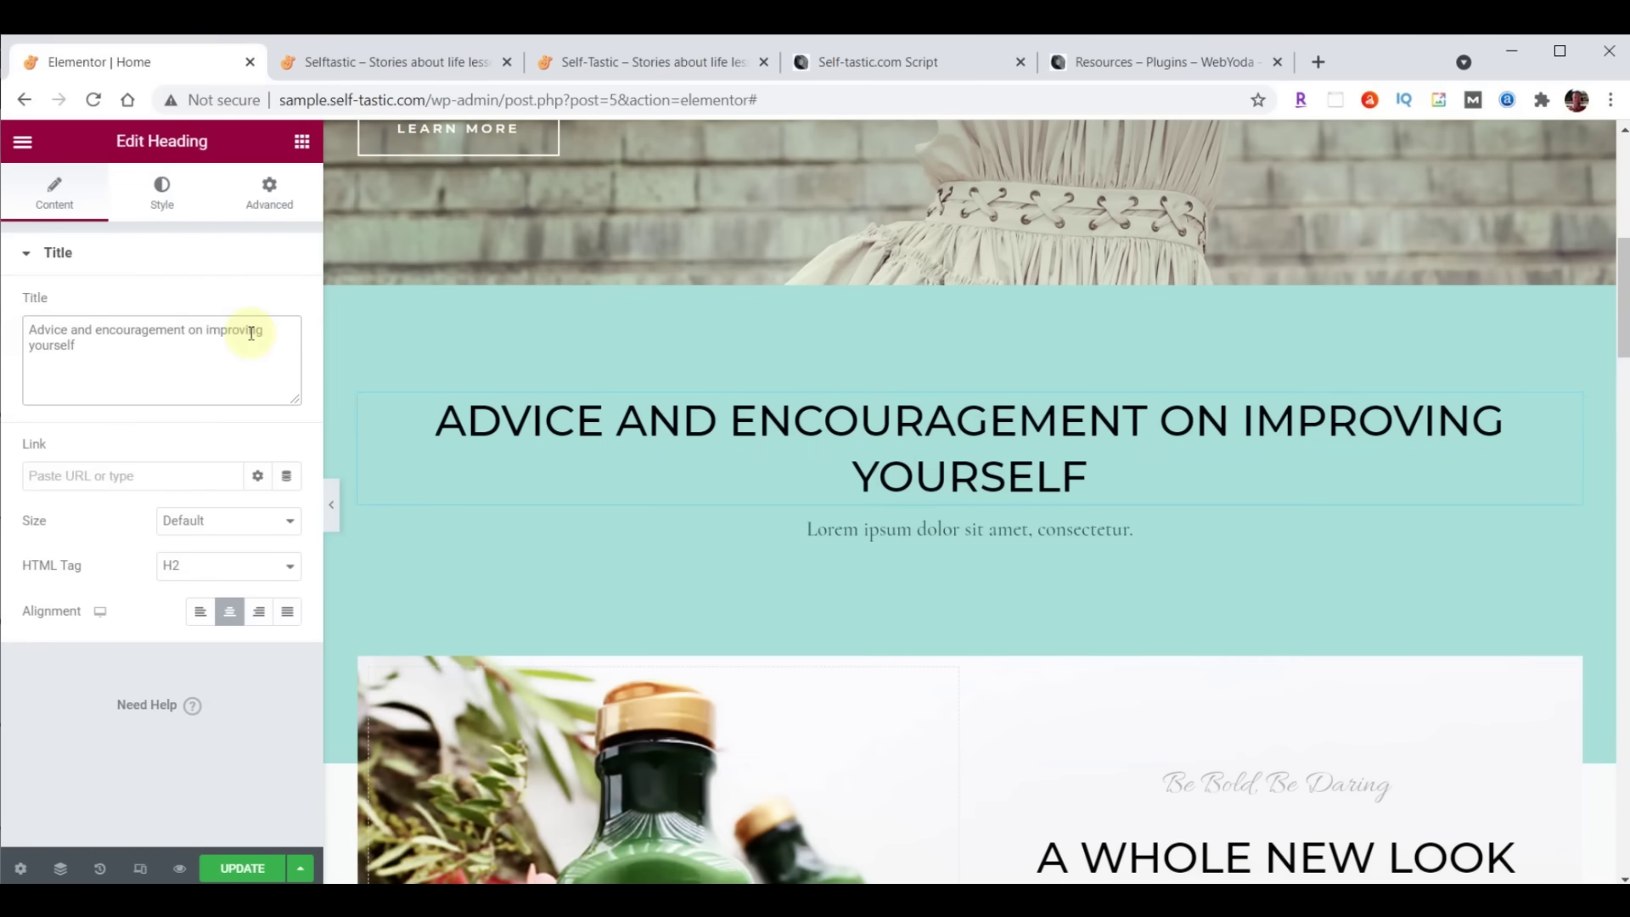
click(163, 194)
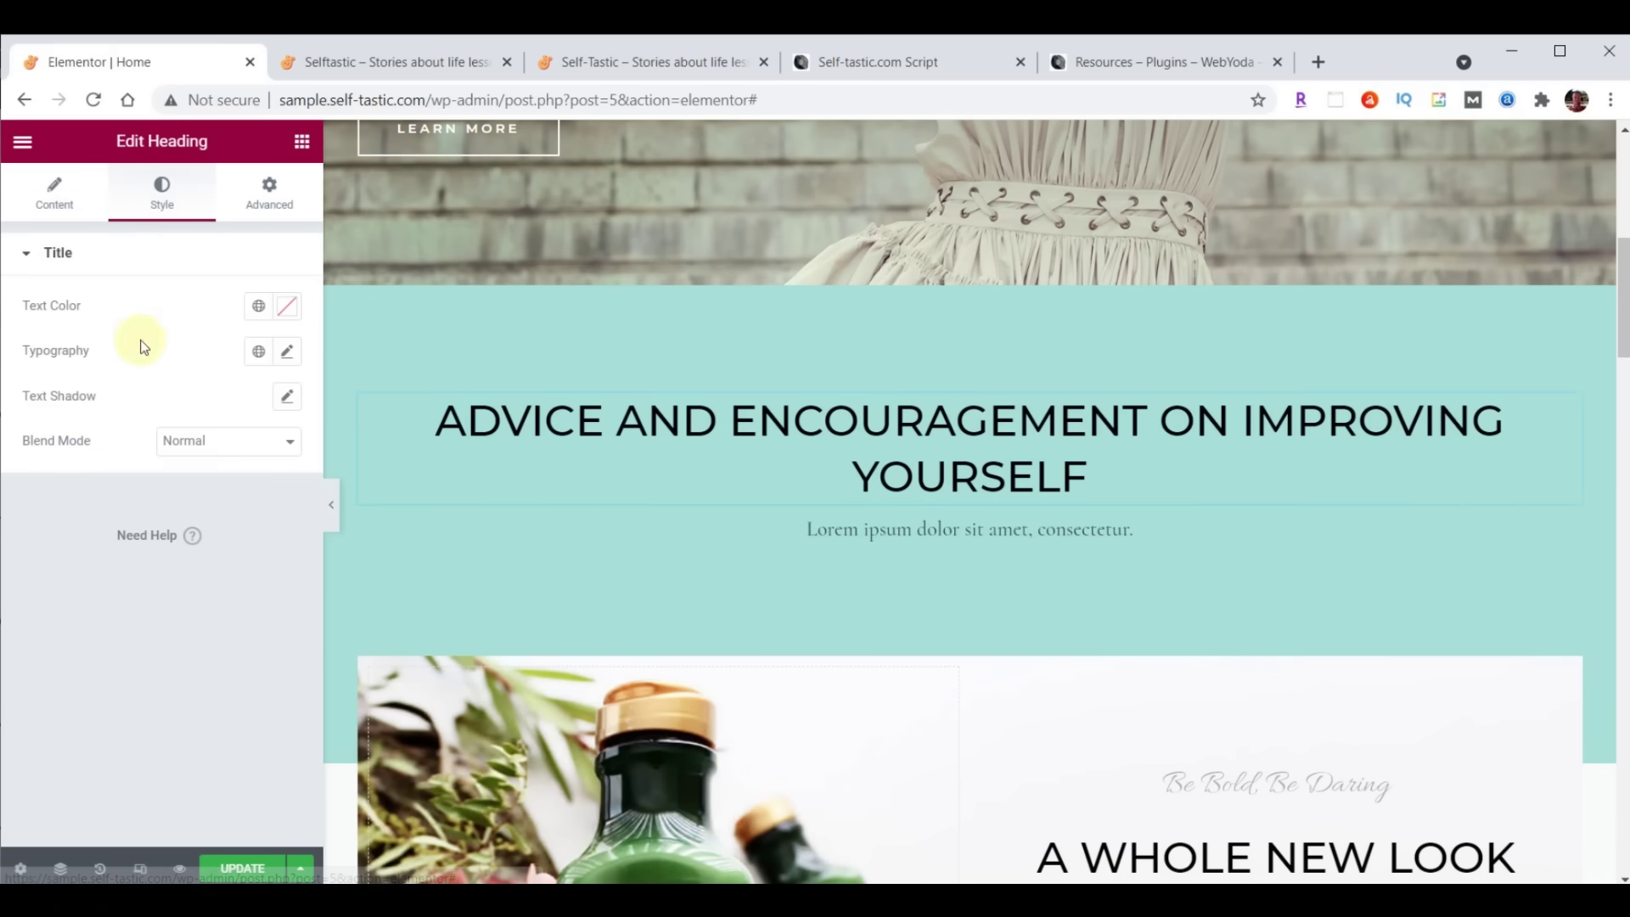
click(287, 307)
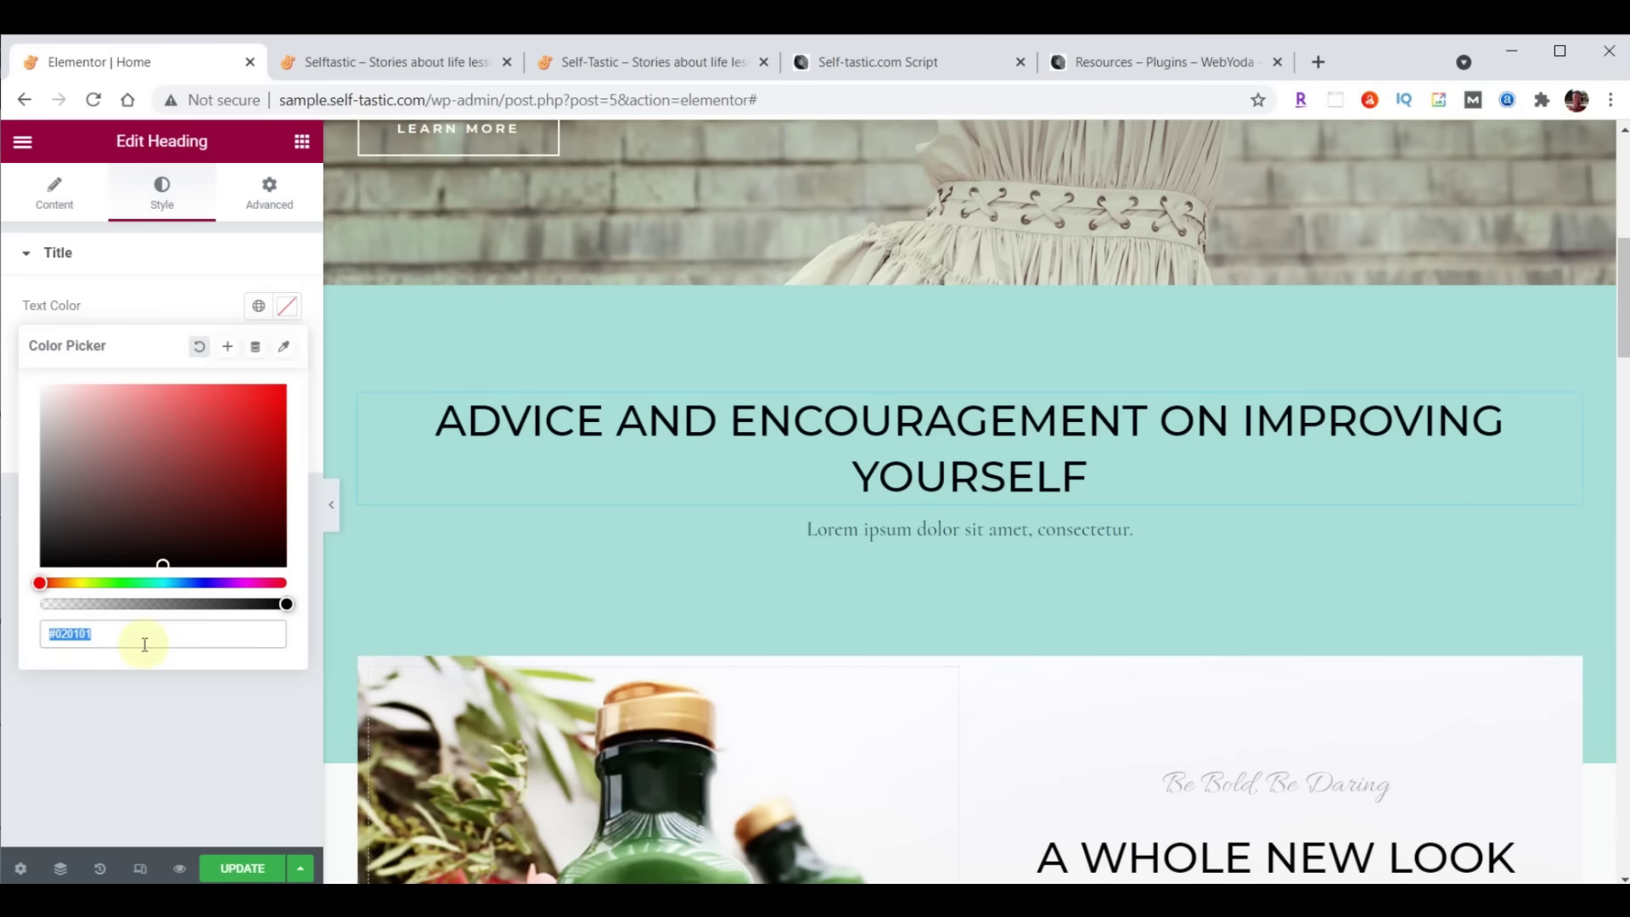
text(725F4D)
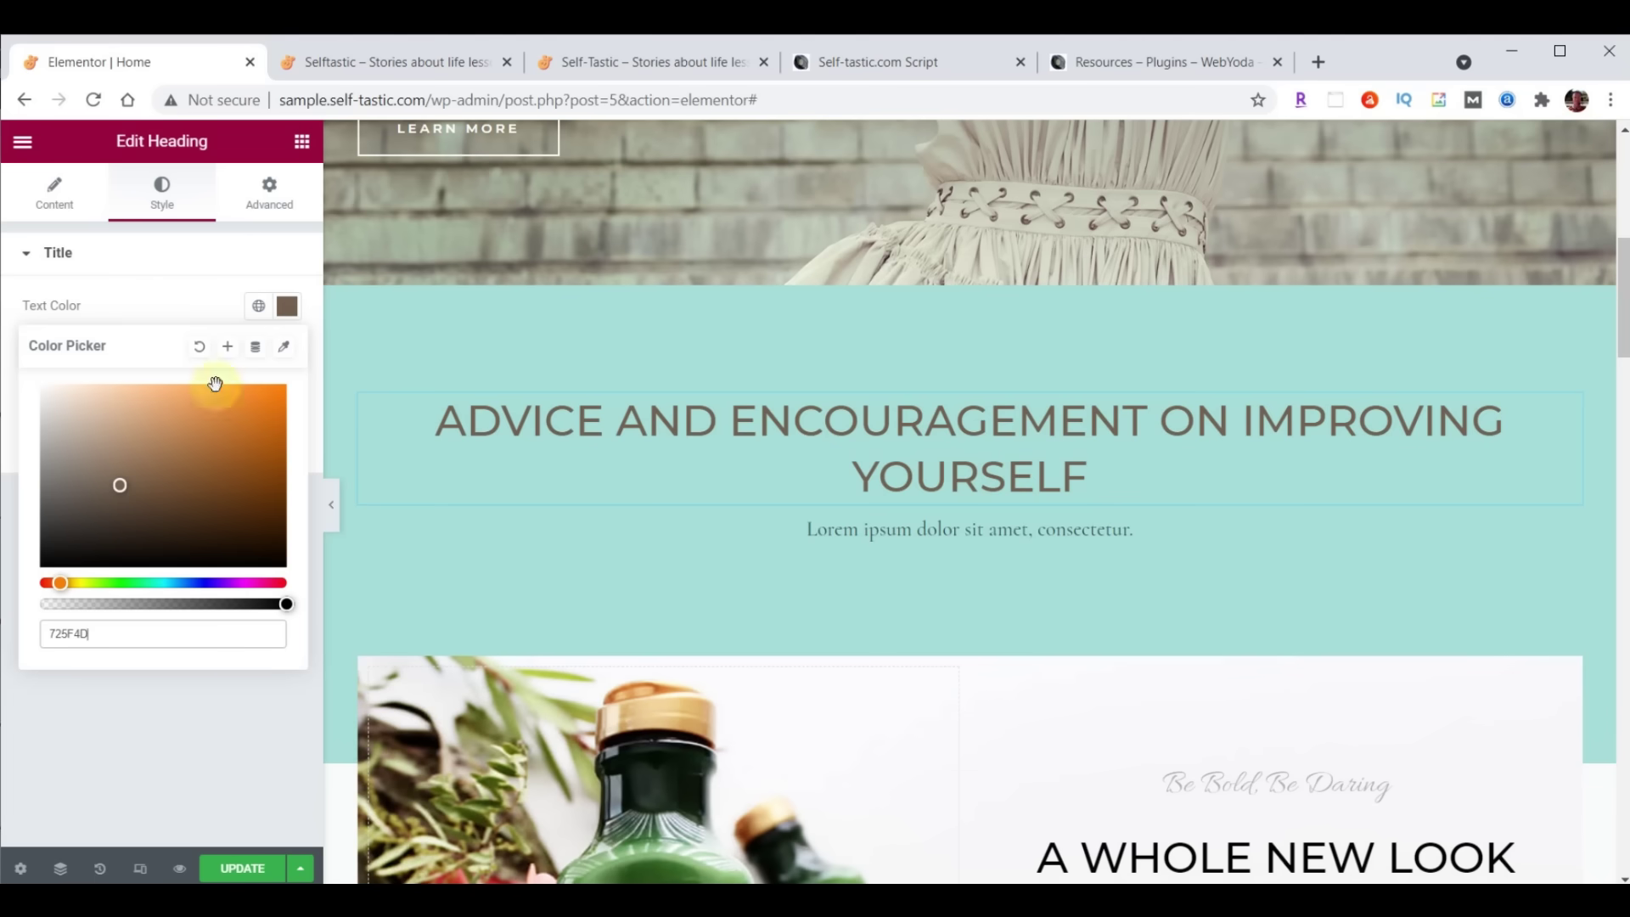
click(289, 307)
click(290, 309)
click(289, 309)
click(289, 309)
click(290, 309)
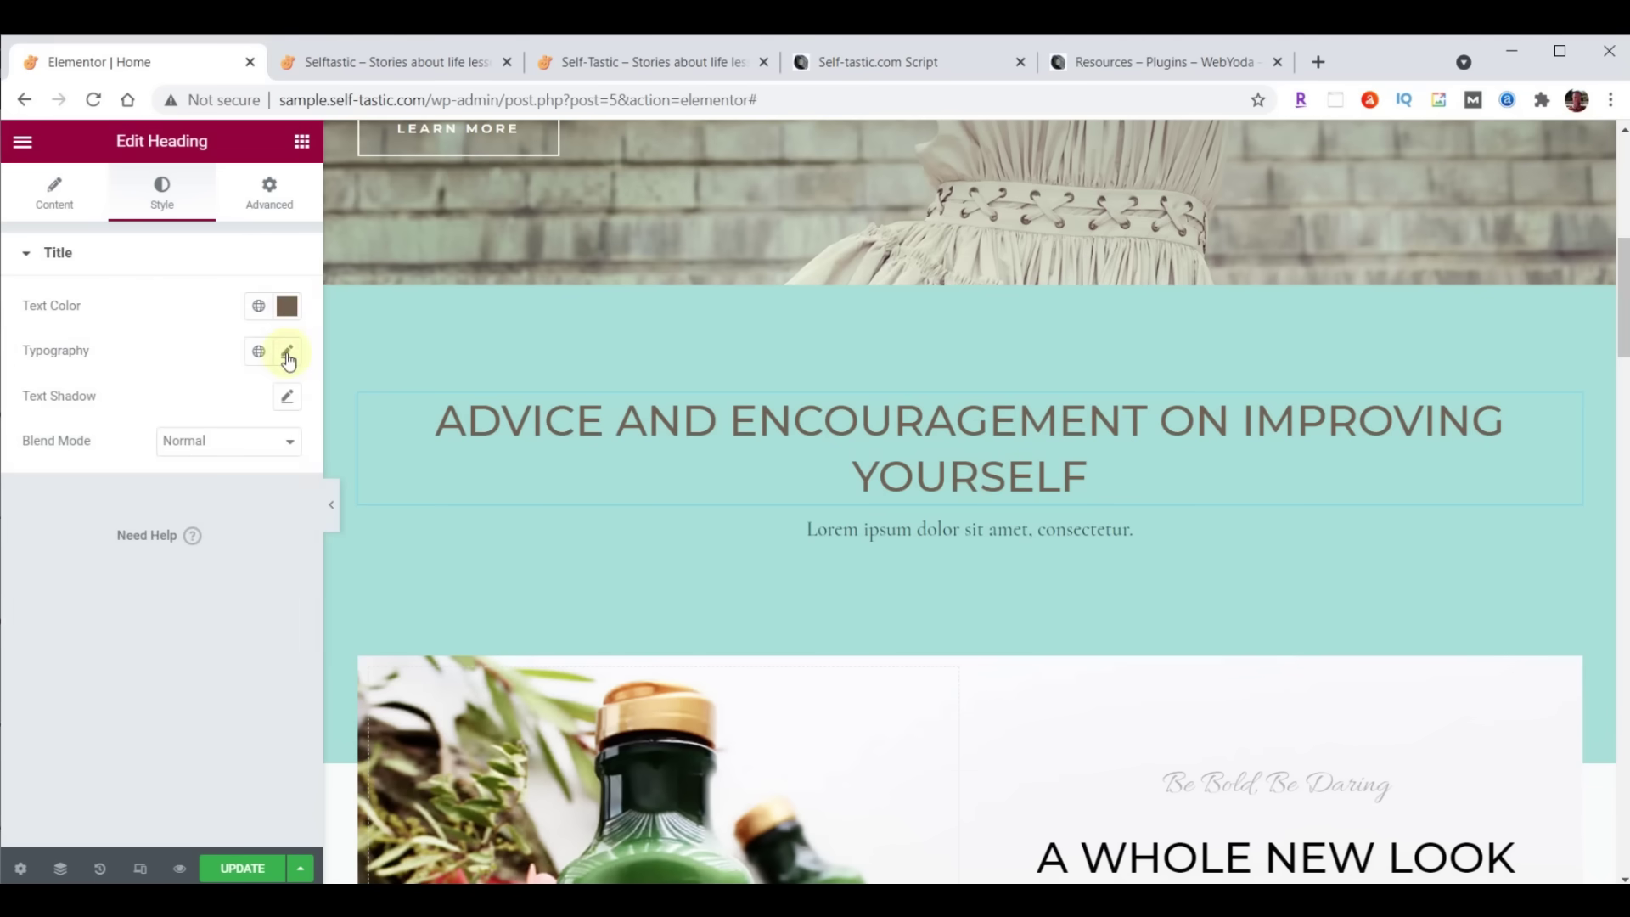
Set the heading's font family to Open Sans Condensed
click(288, 355)
click(216, 452)
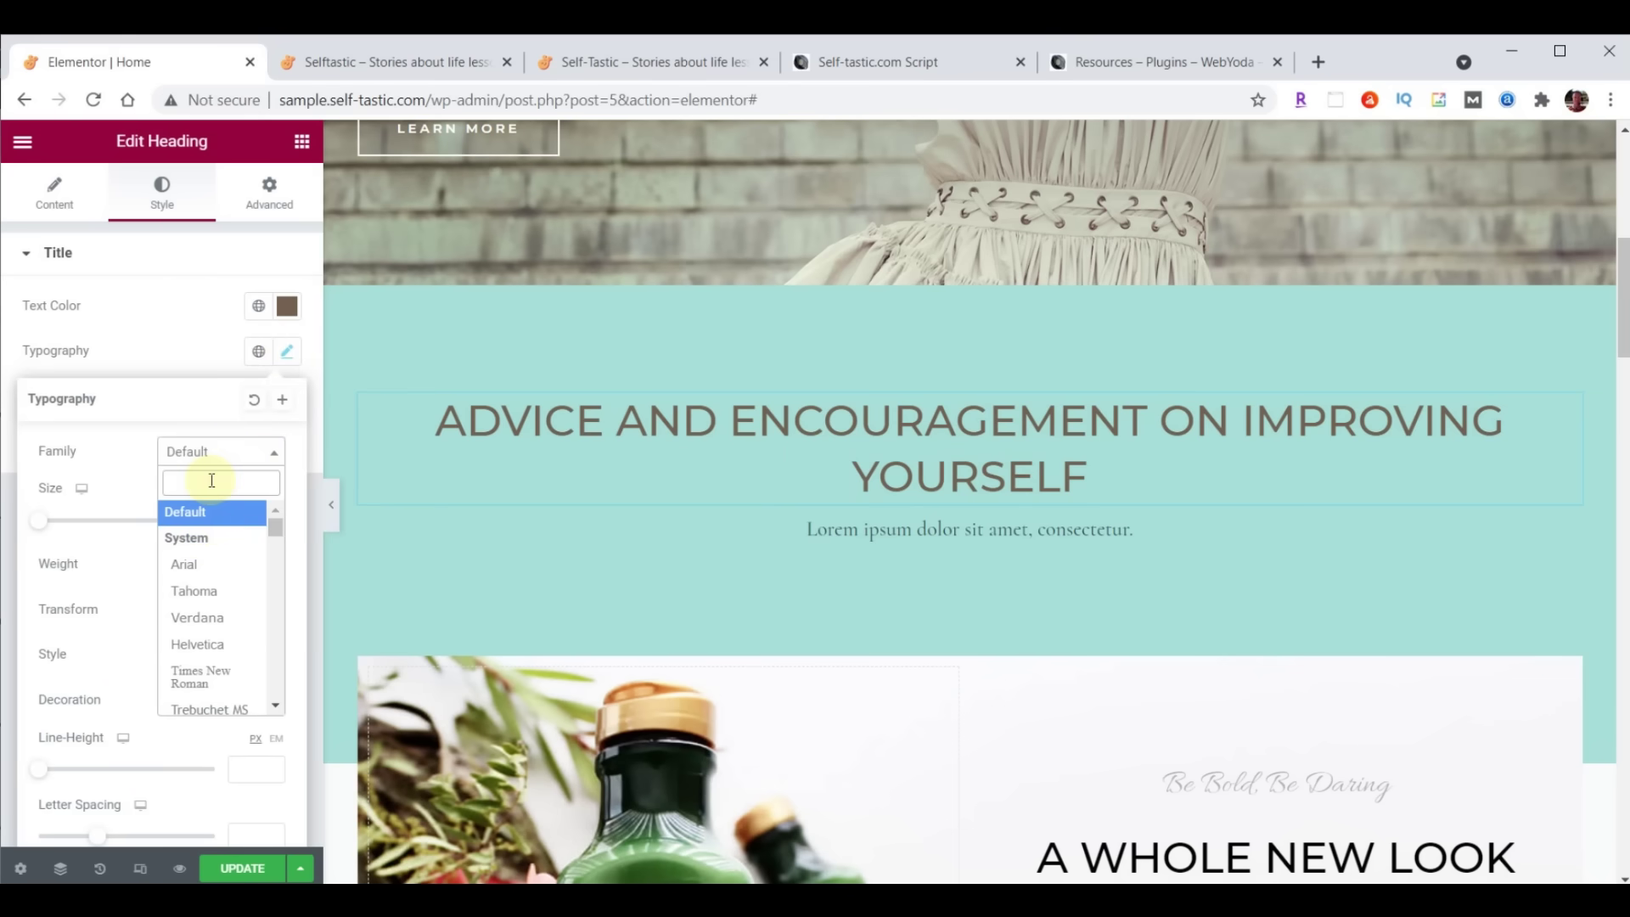
text(Open)
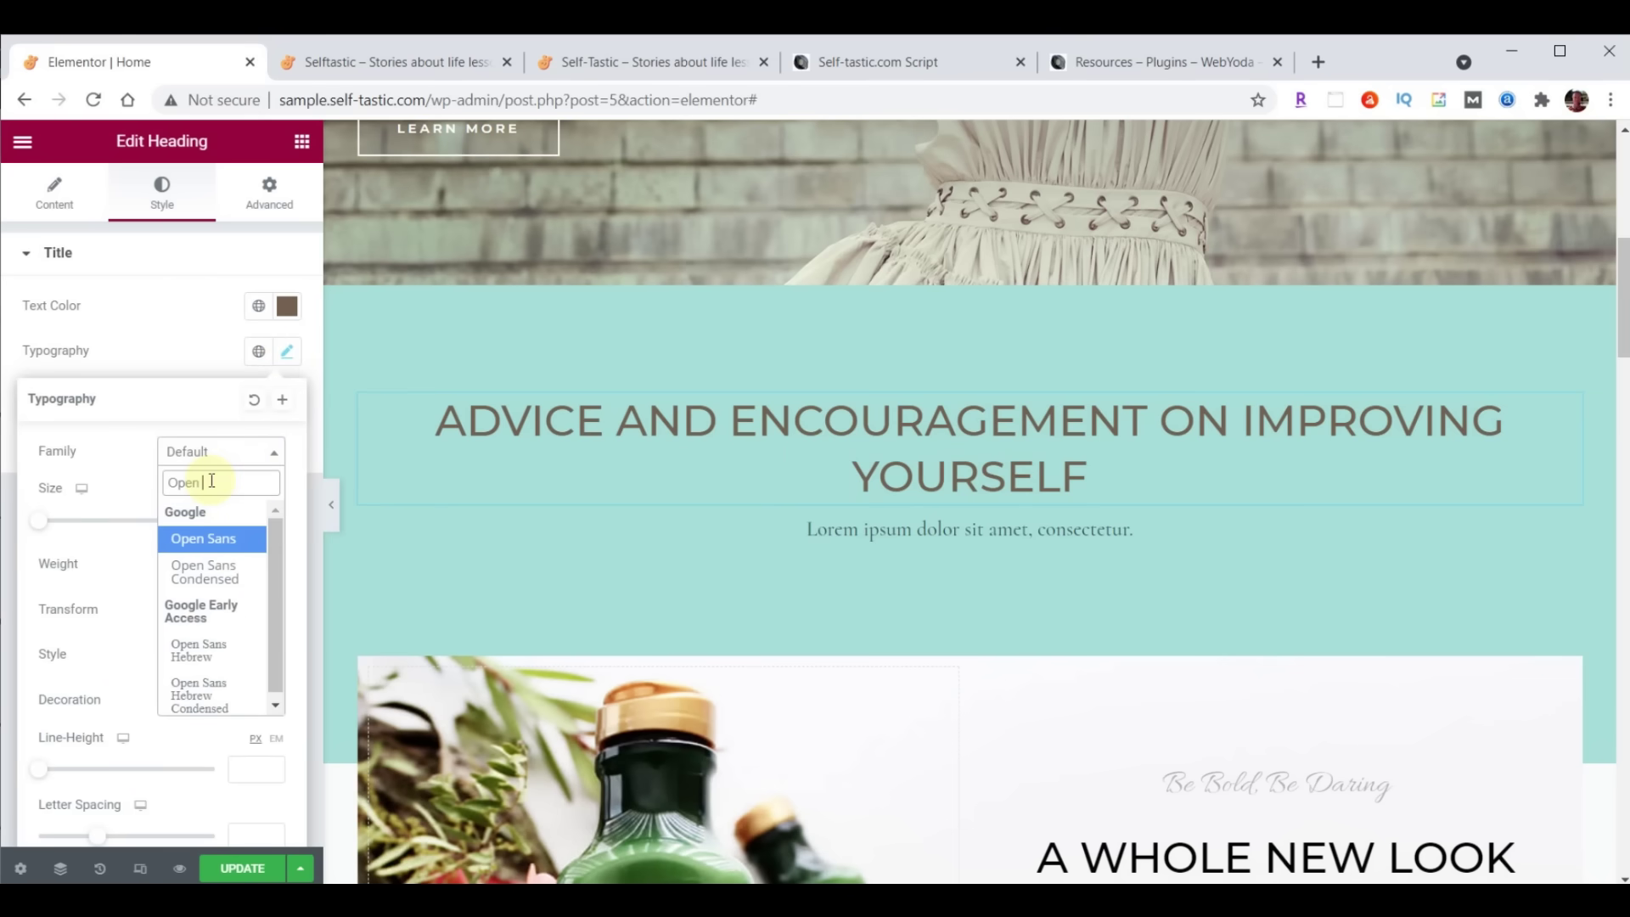
click(205, 572)
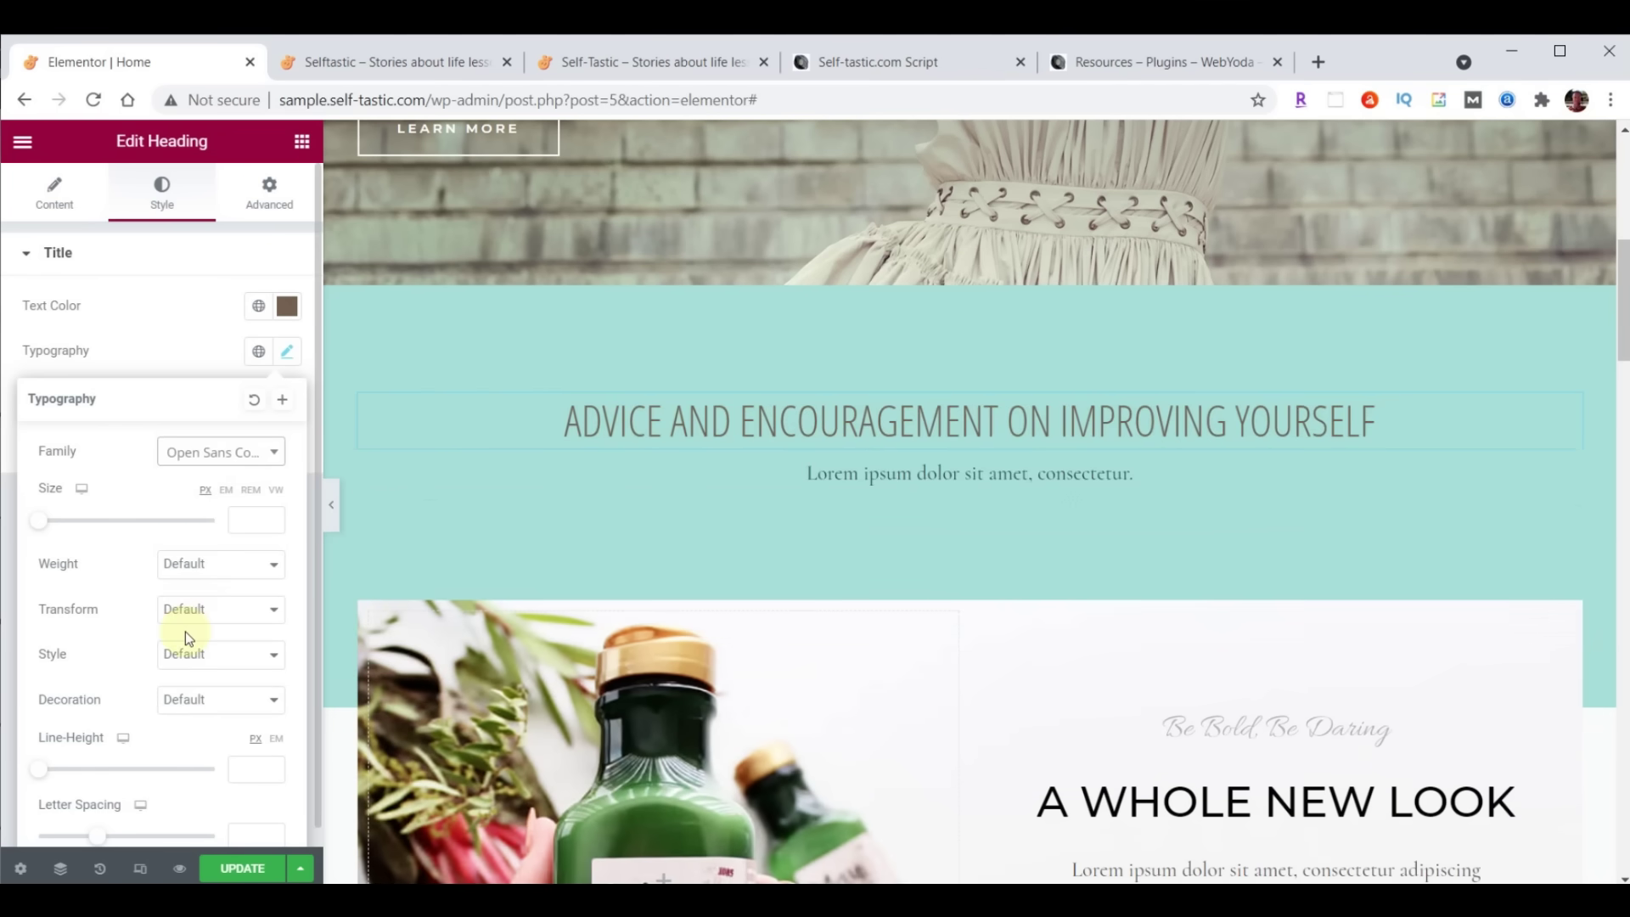
click(271, 203)
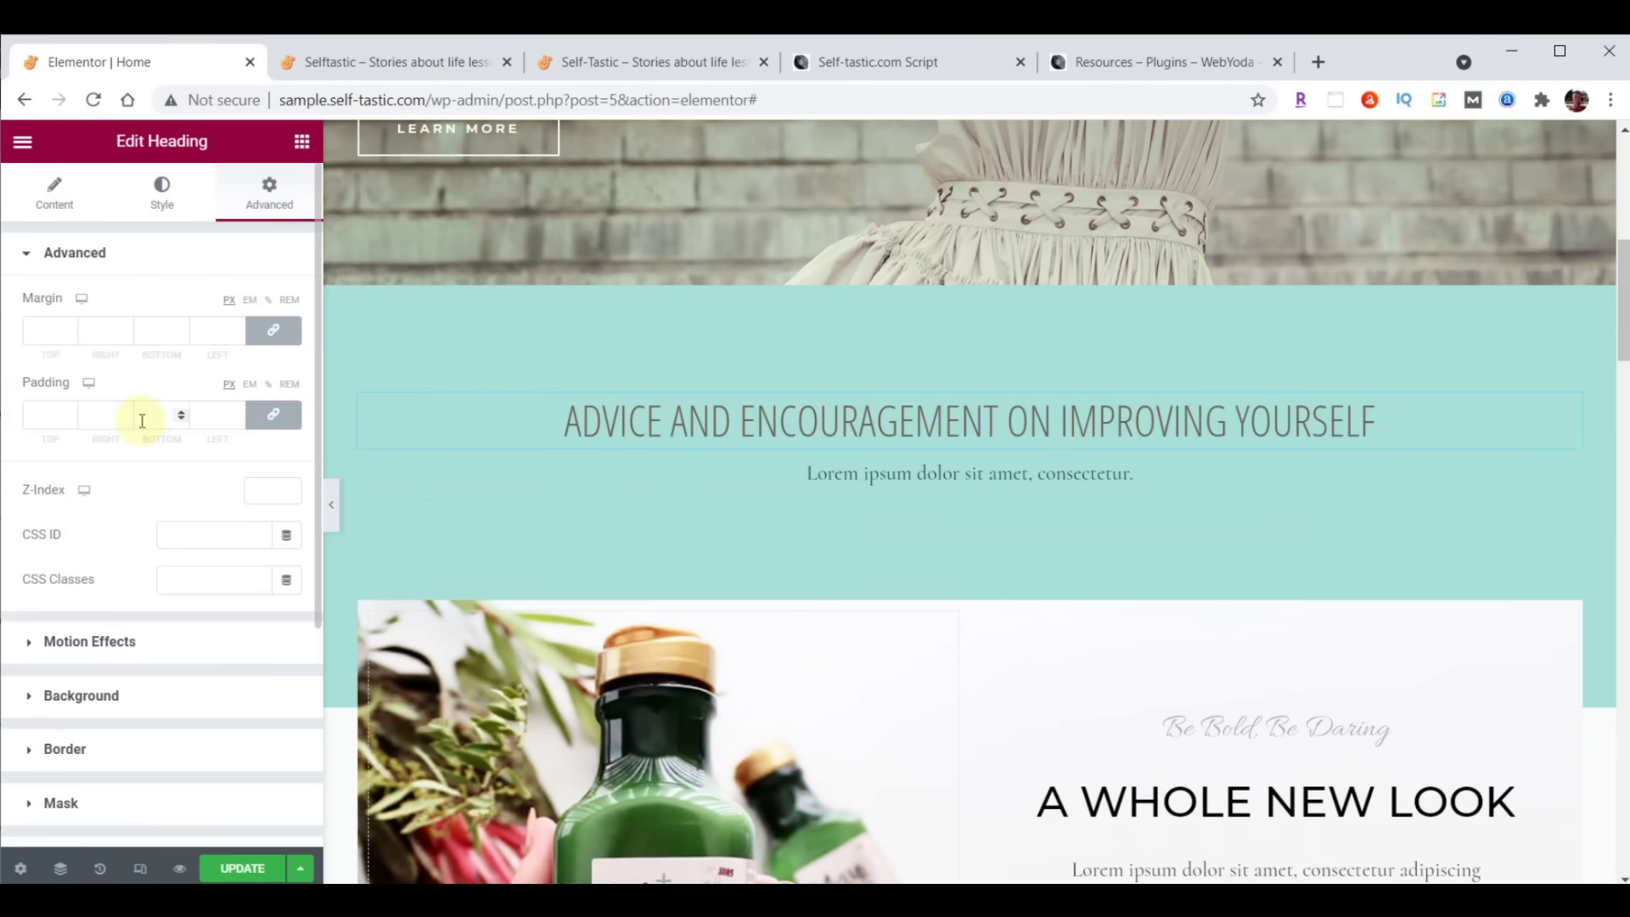
Toggle the linked padding values and drag to enlarge the heading's padding on all sides
click(275, 415)
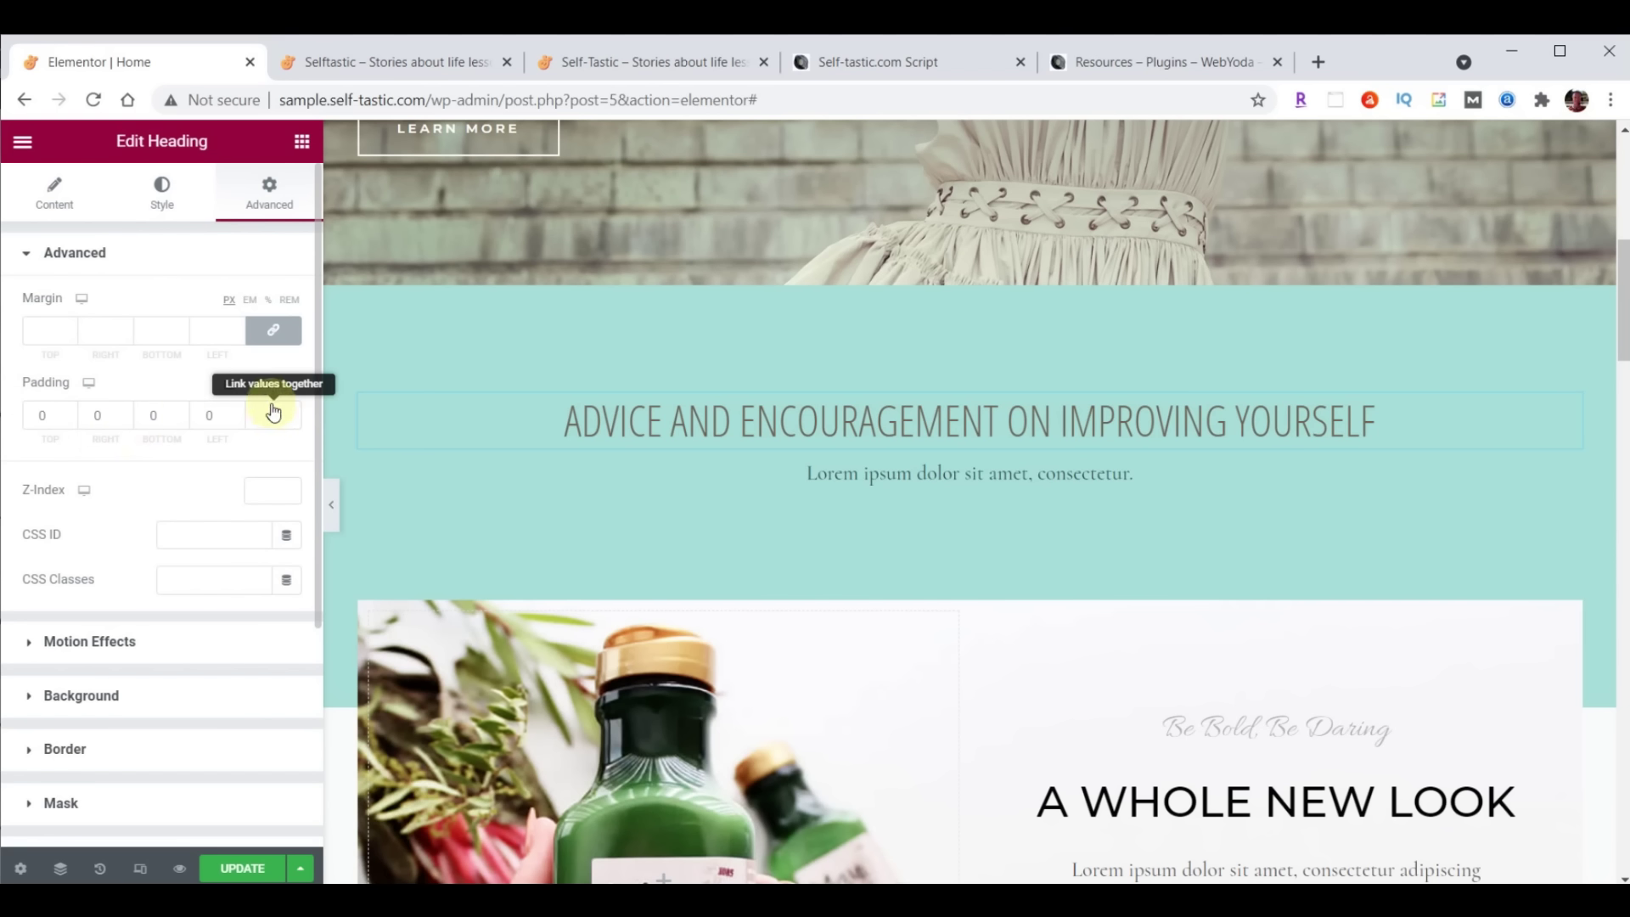
click(276, 417)
click(277, 425)
click(277, 424)
drag(71, 413, 71, 413)
click(250, 425)
Reset the heading's padding to 0, then set the linked padding to 20 px on all sides
click(69, 420)
click(70, 420)
click(70, 420)
click(70, 420)
click(70, 421)
click(70, 421)
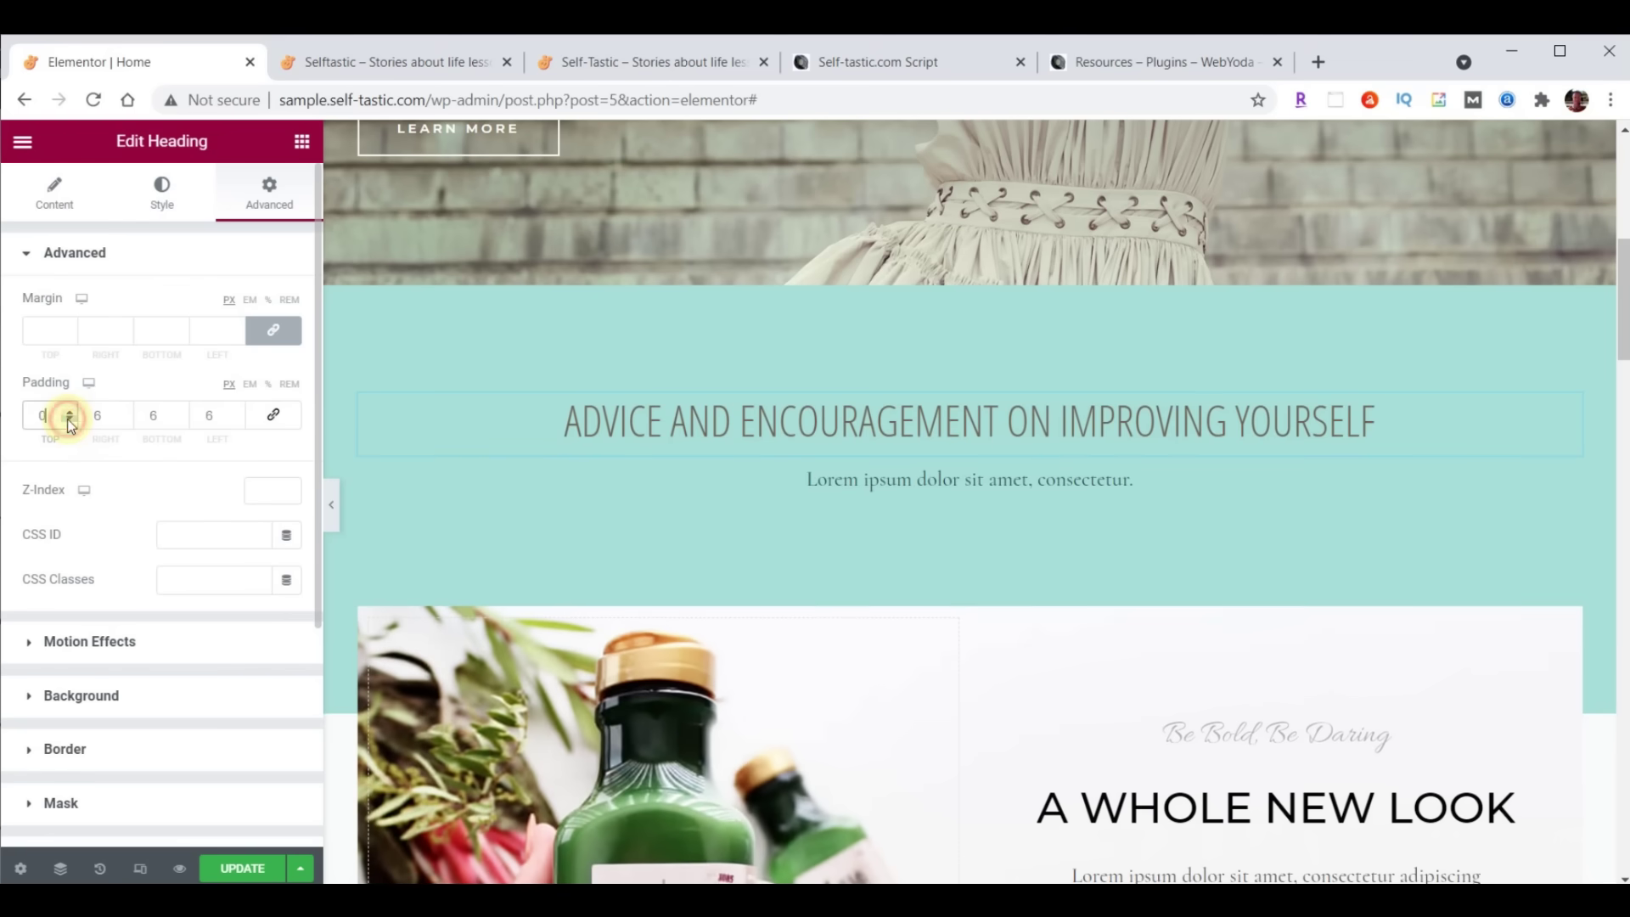
click(275, 418)
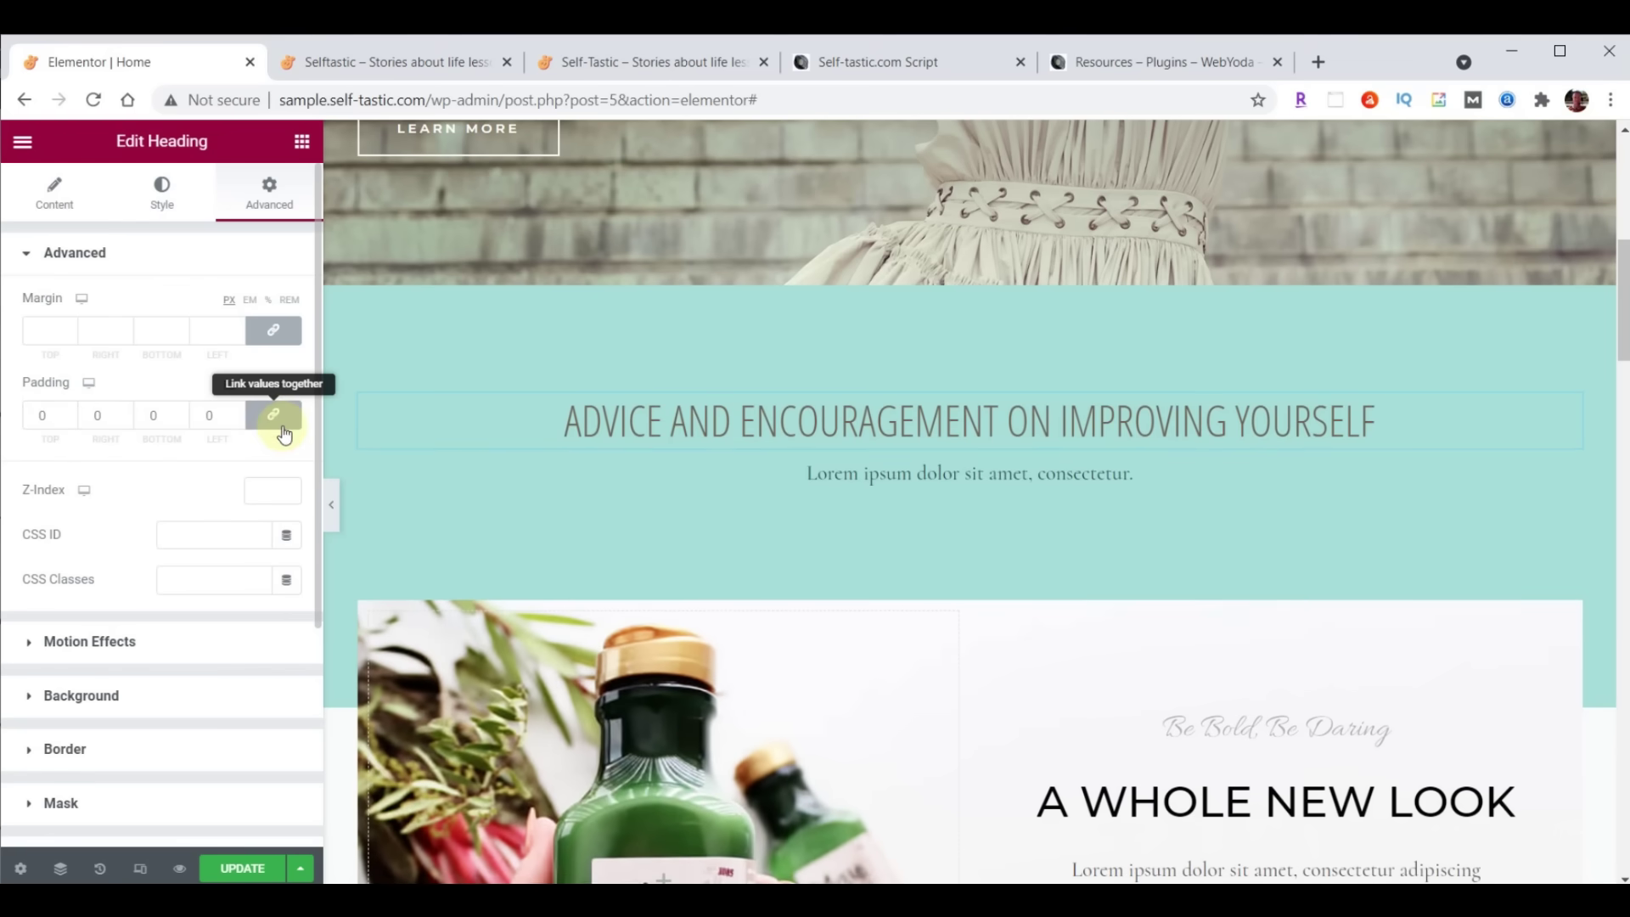
double_click(50, 417)
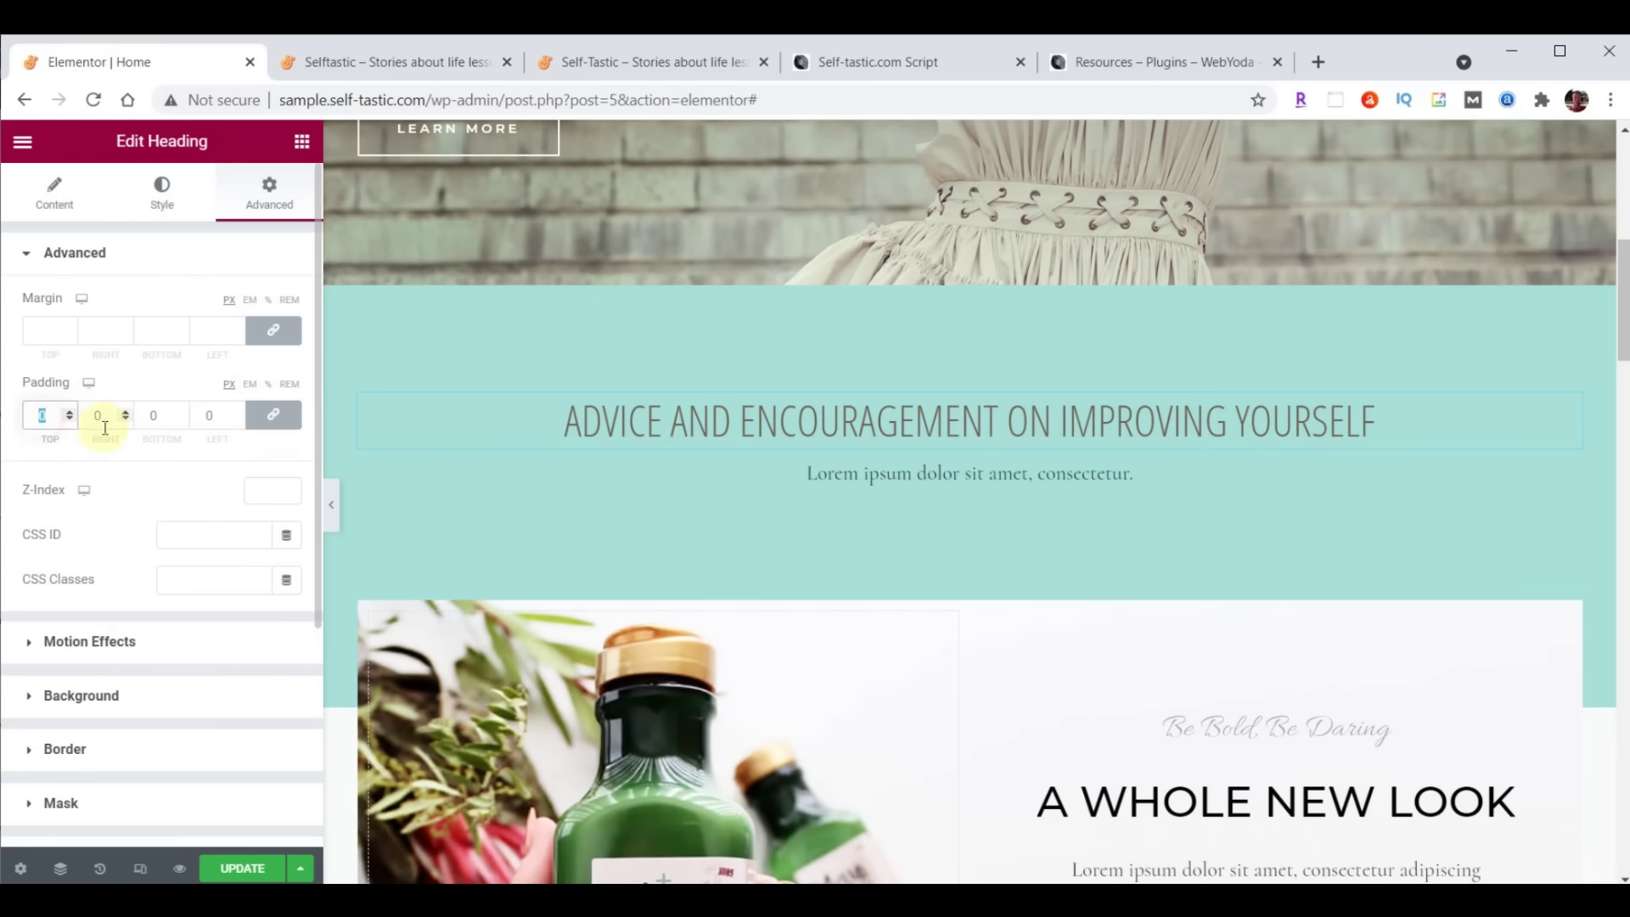
text(20)
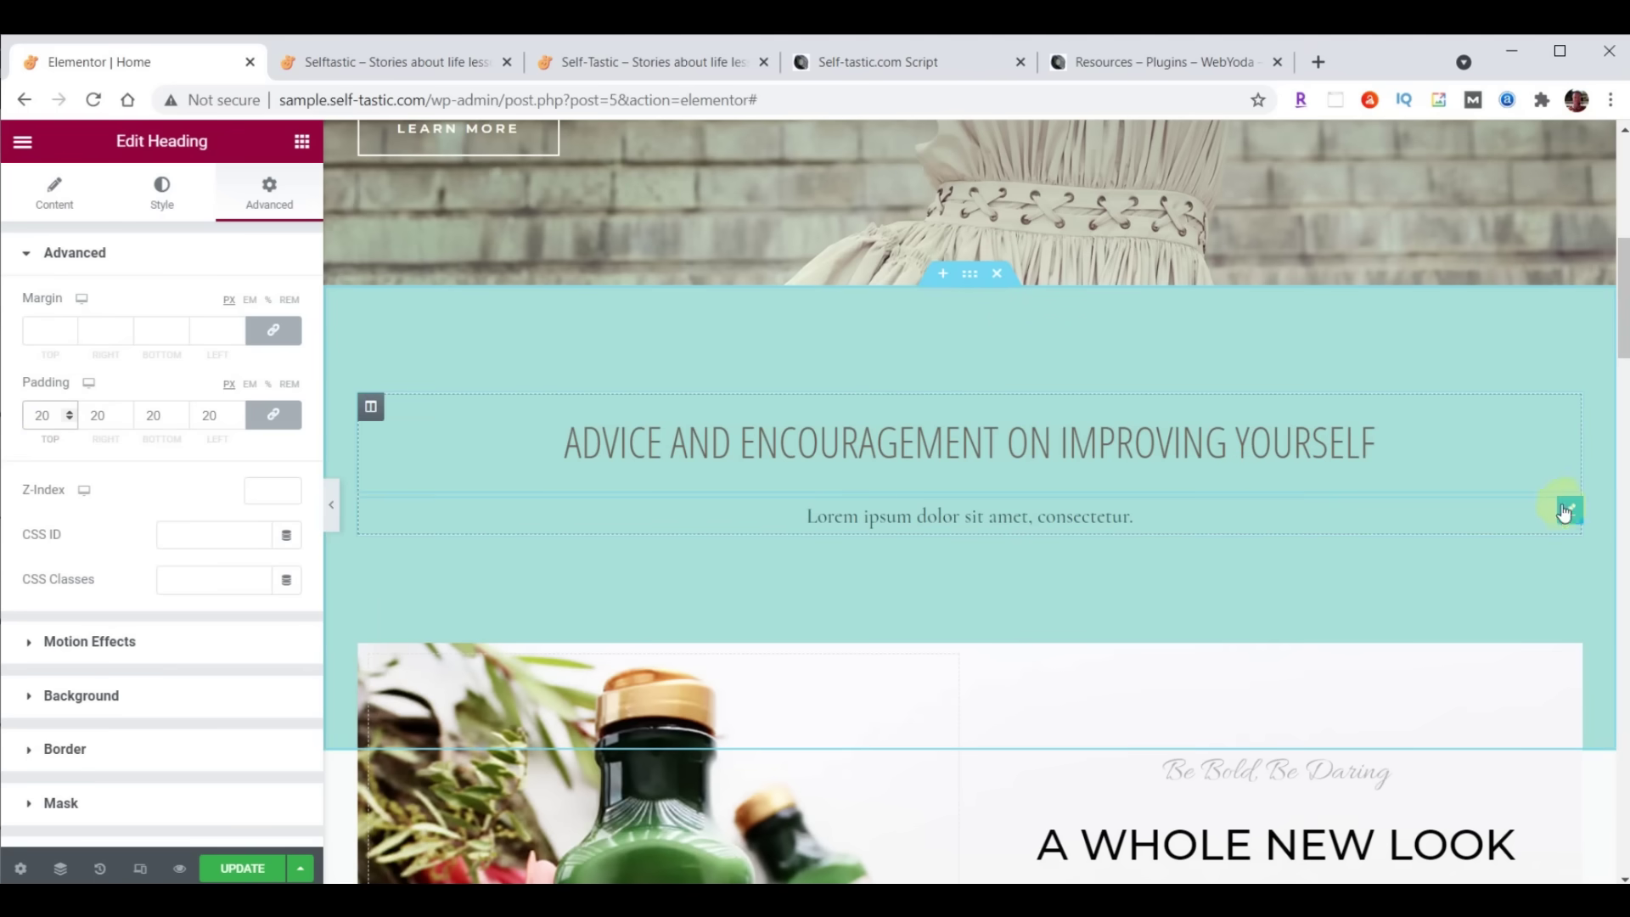
right_click(1570, 513)
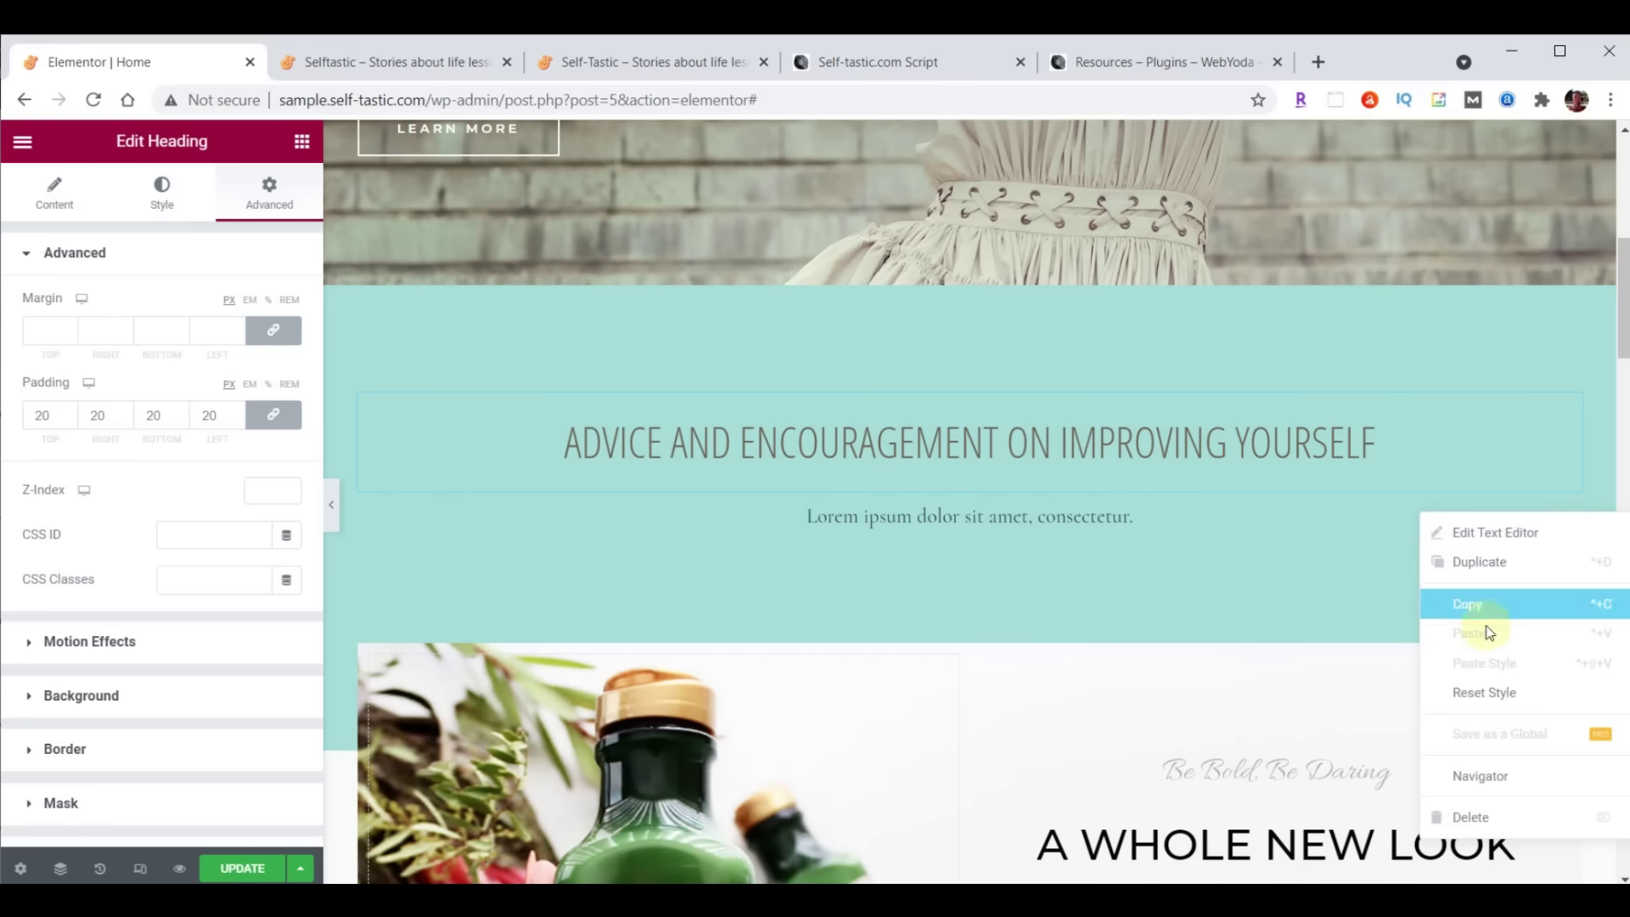
Delete the Lorem ipsum text and browse the Elementor widget list back to the Basic widgets
click(1487, 818)
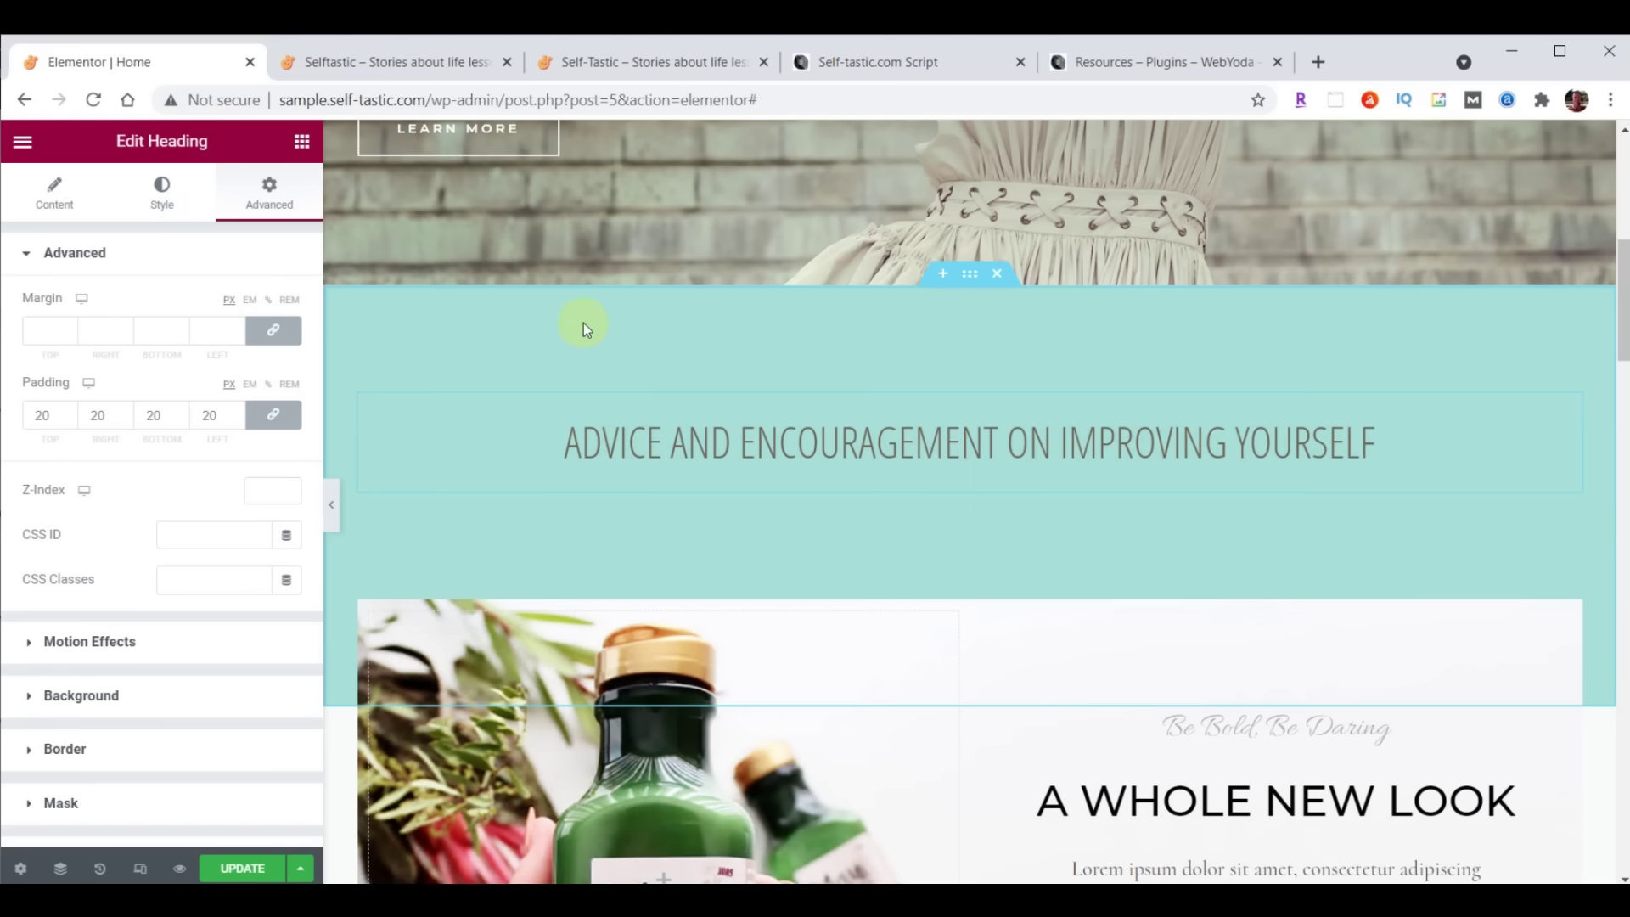
click(302, 143)
scroll(237, 493, down, 10)
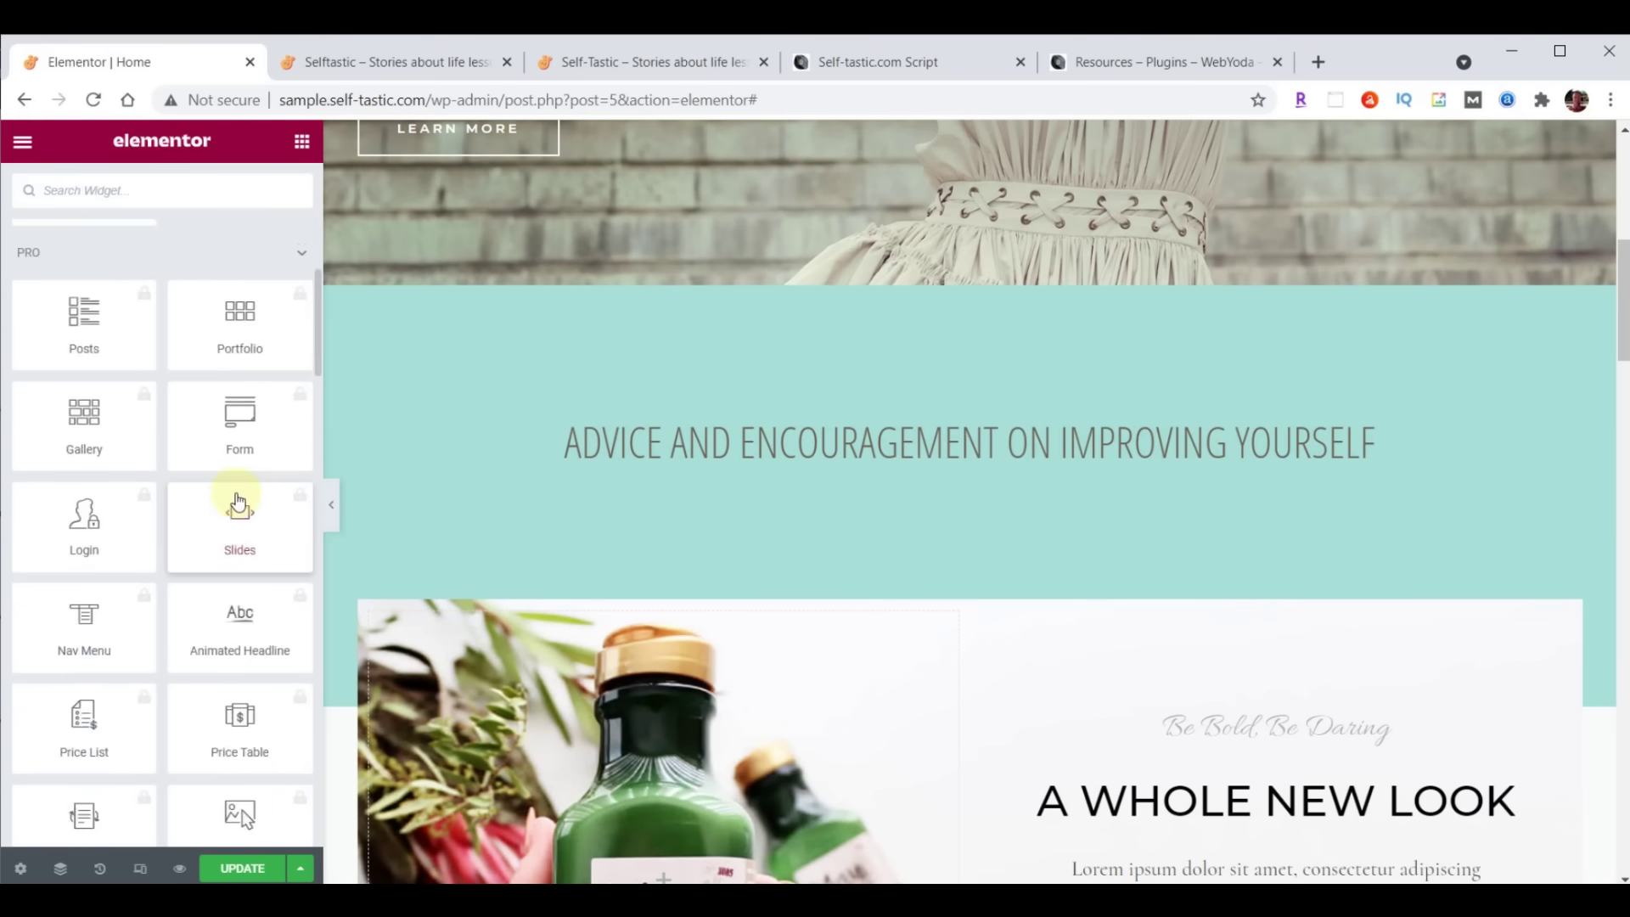
scroll(236, 497, down, 15)
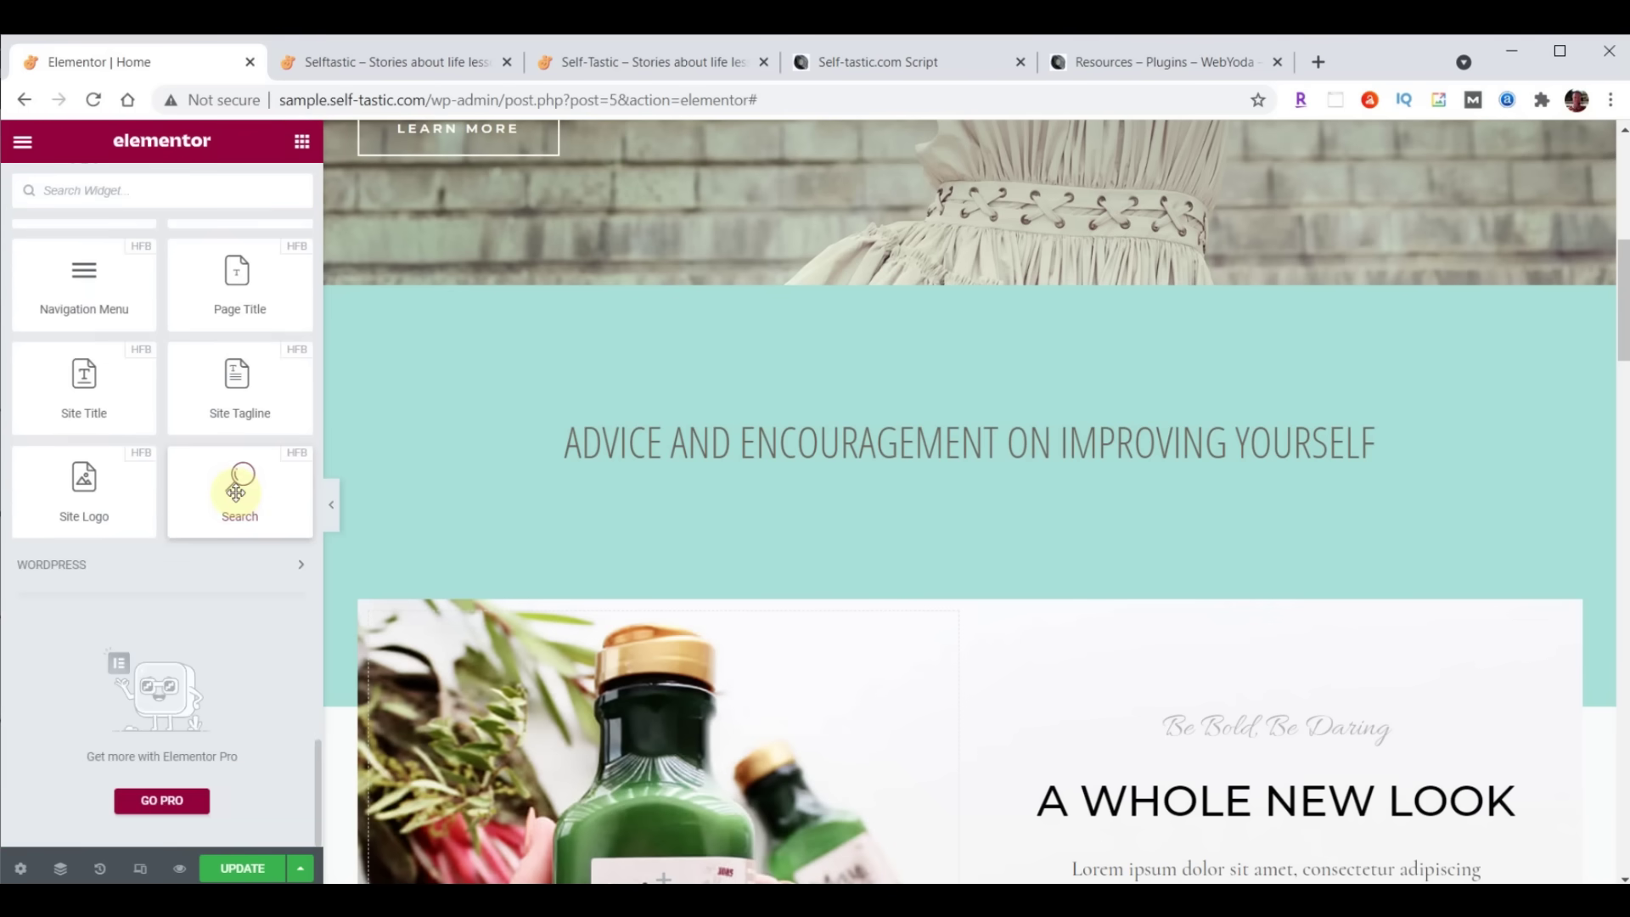
scroll(236, 493, up, 8)
scroll(237, 492, down, 8)
scroll(237, 497, up, 12)
scroll(229, 476, down, 12)
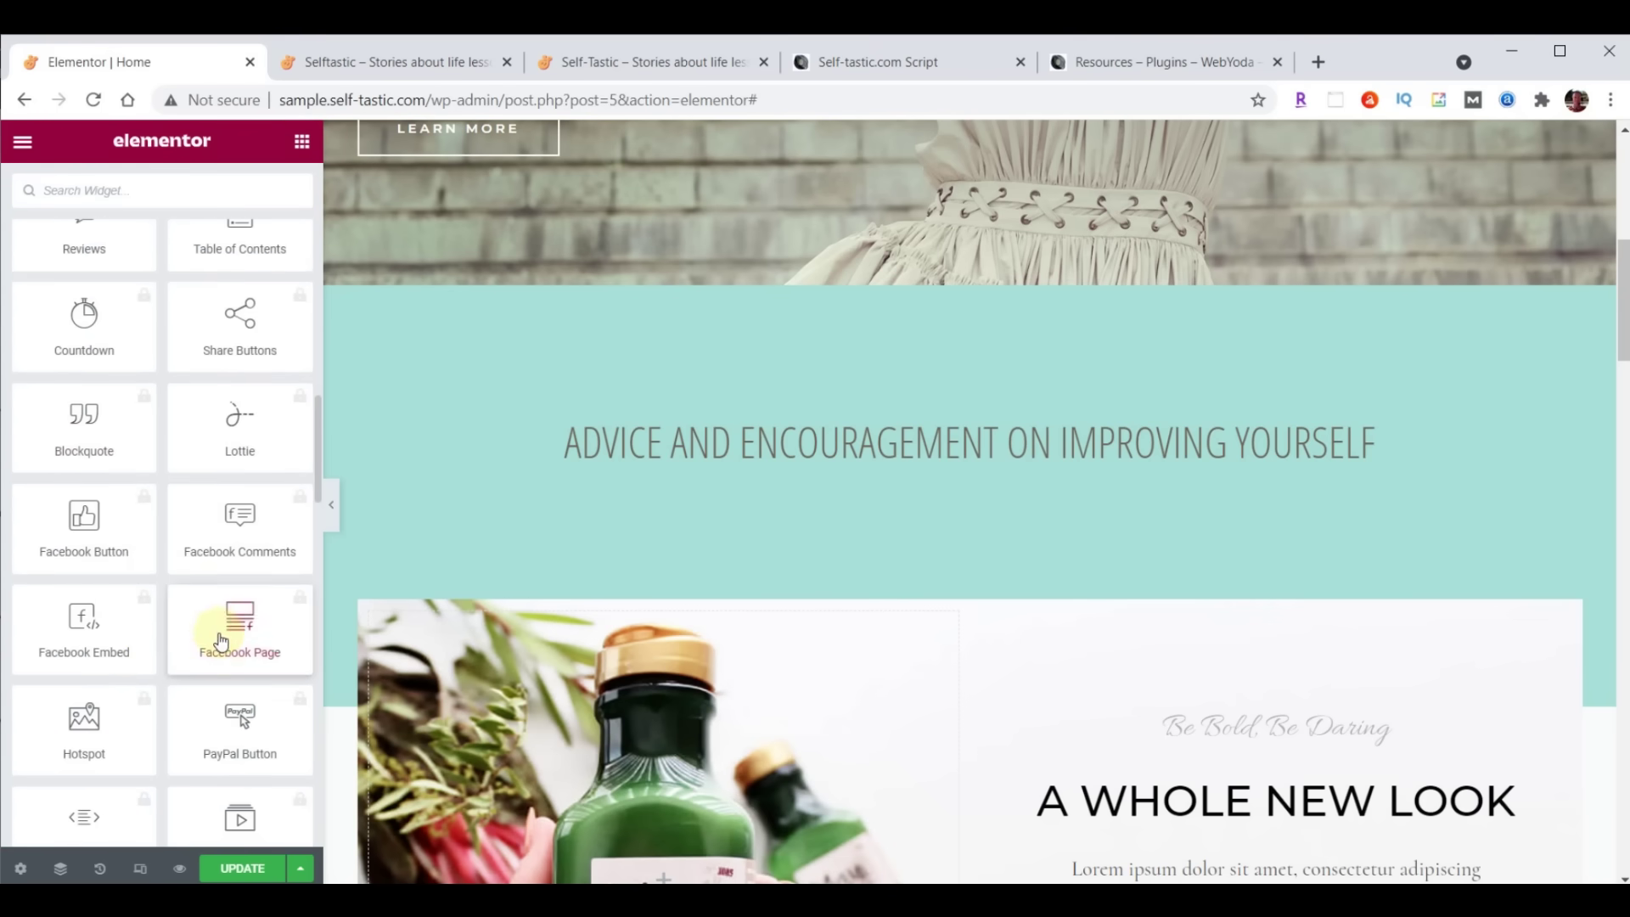
scroll(219, 635, up, 10)
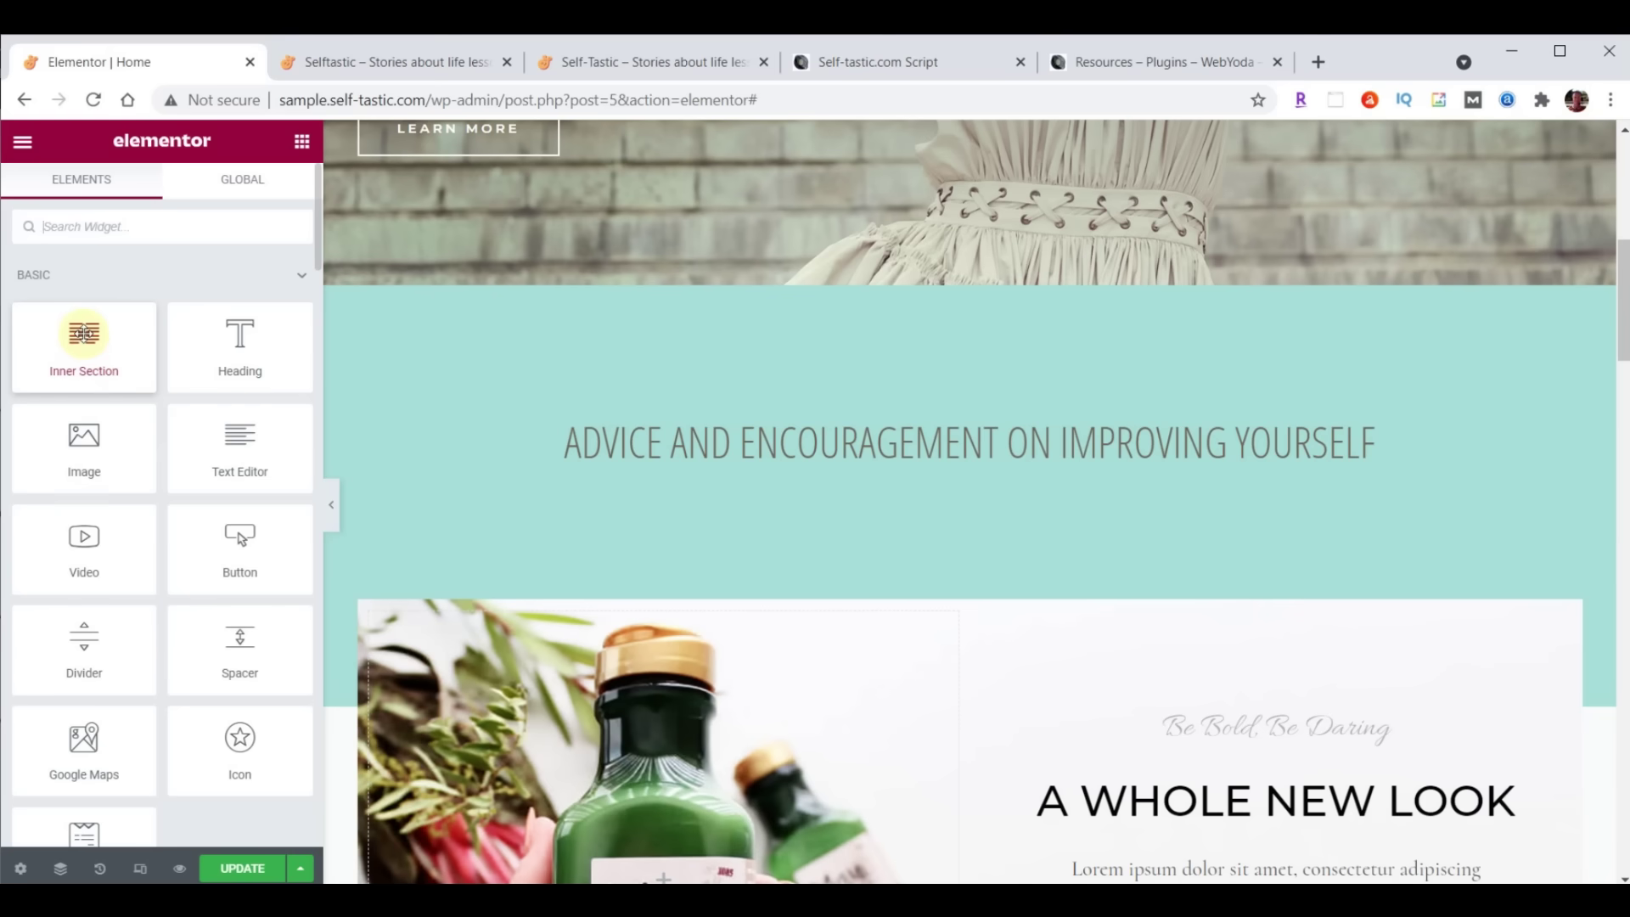
Place an Inner Section under the heading and an Image widget in its left column, opening Choose Image
drag(83, 332, 1000, 465)
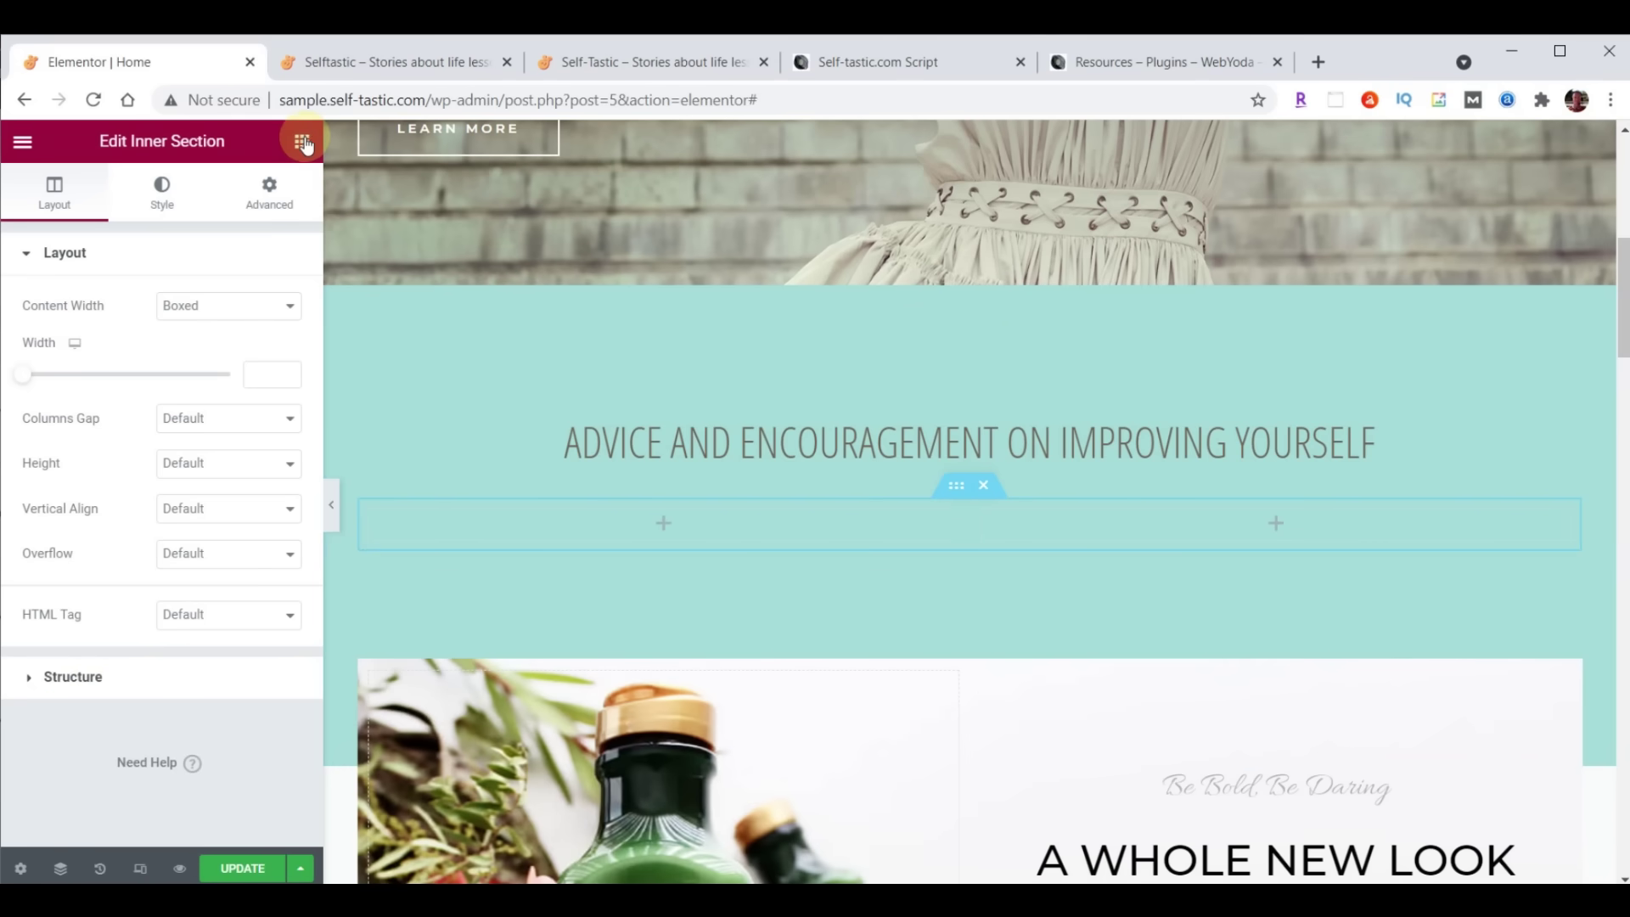
click(302, 141)
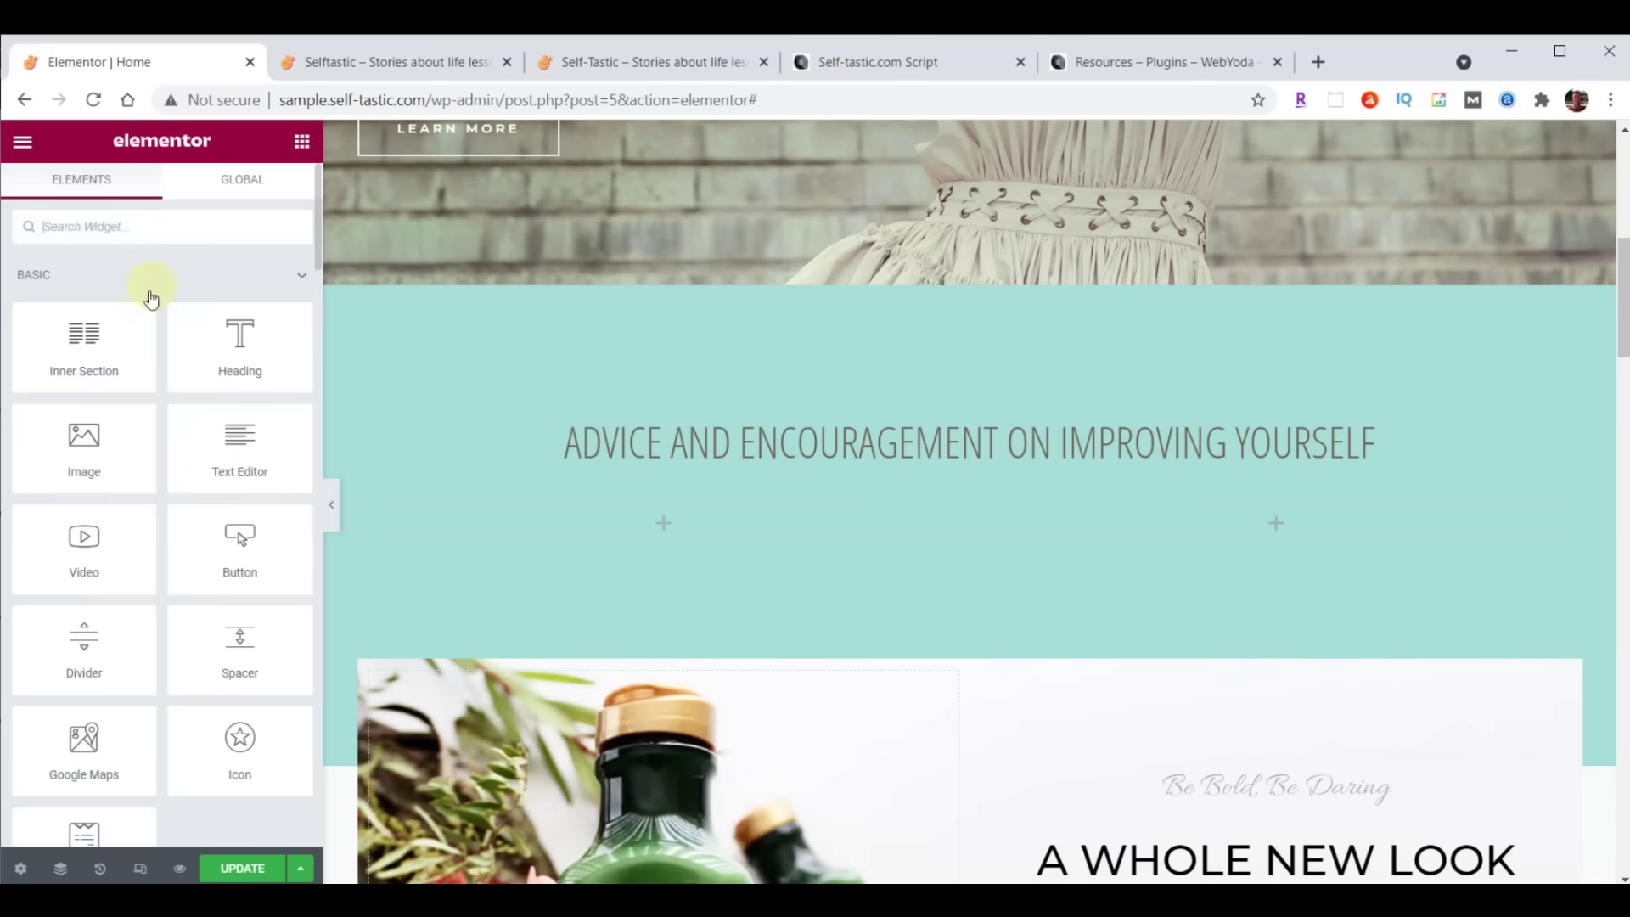
drag(77, 450, 652, 522)
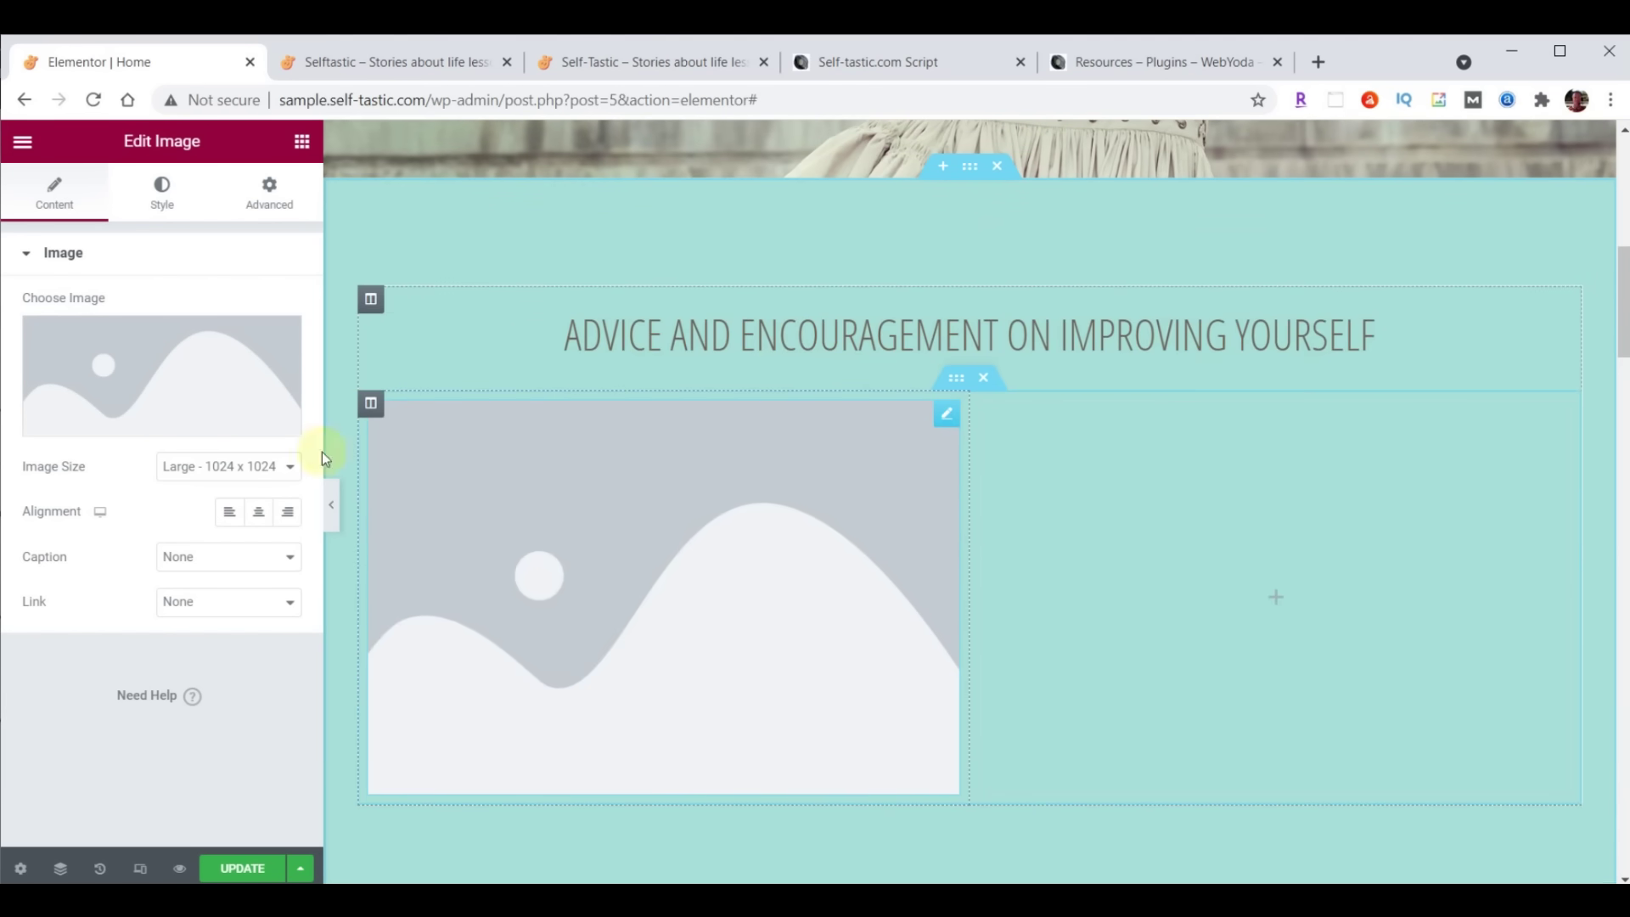
click(154, 365)
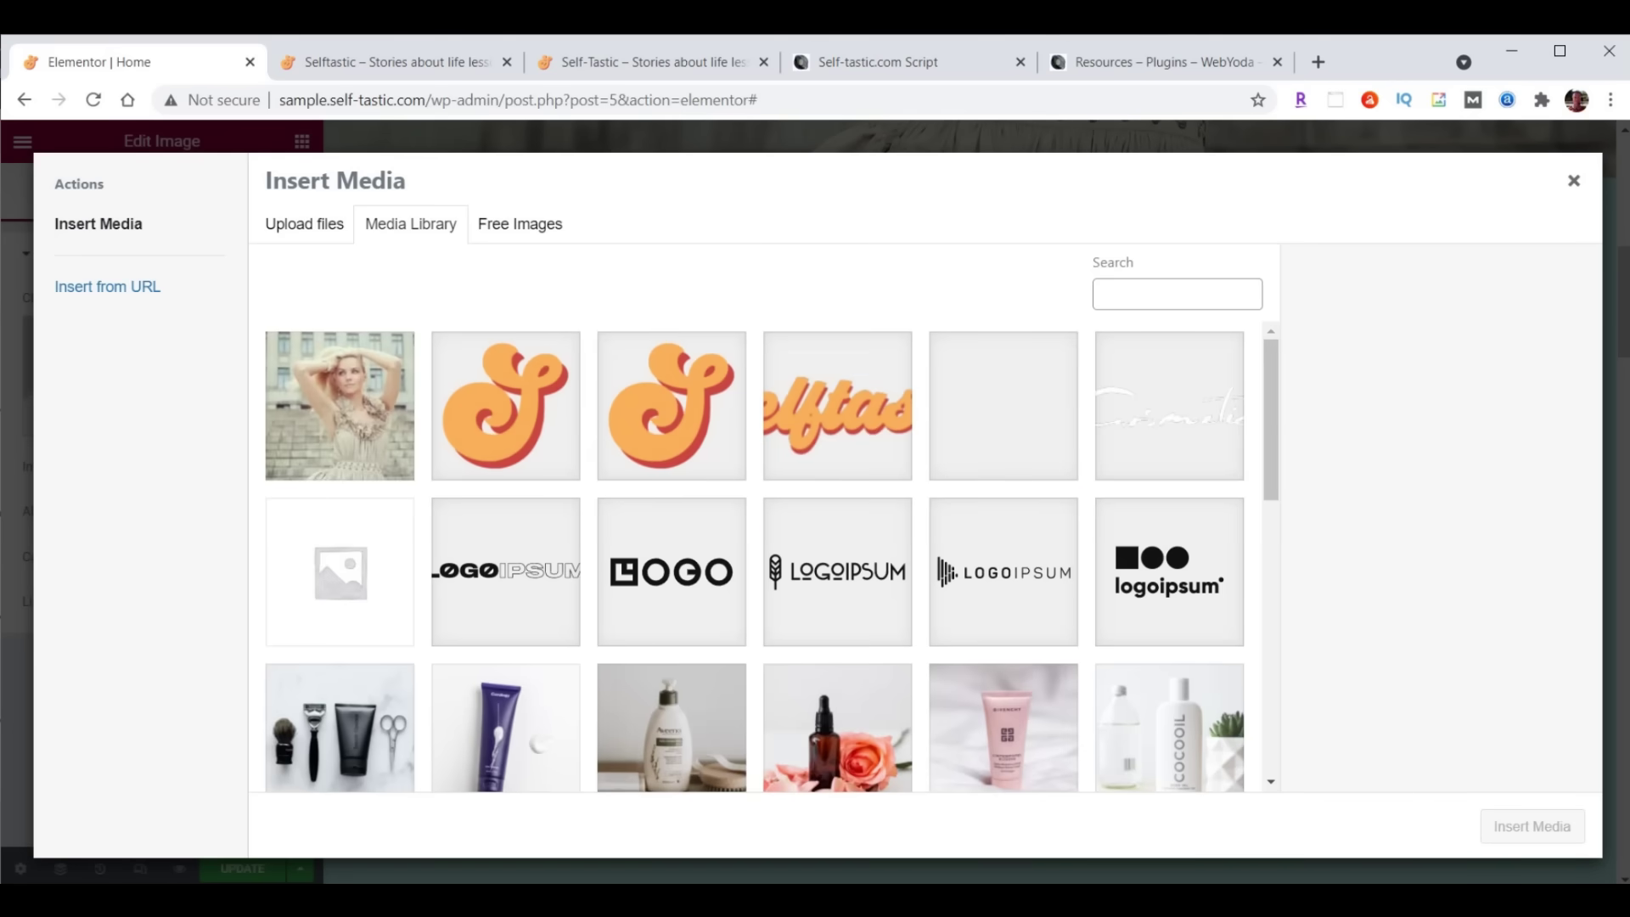
Select categories-01.png through categories-06.png in the content folder and drop them into Insert Media
click(1107, 898)
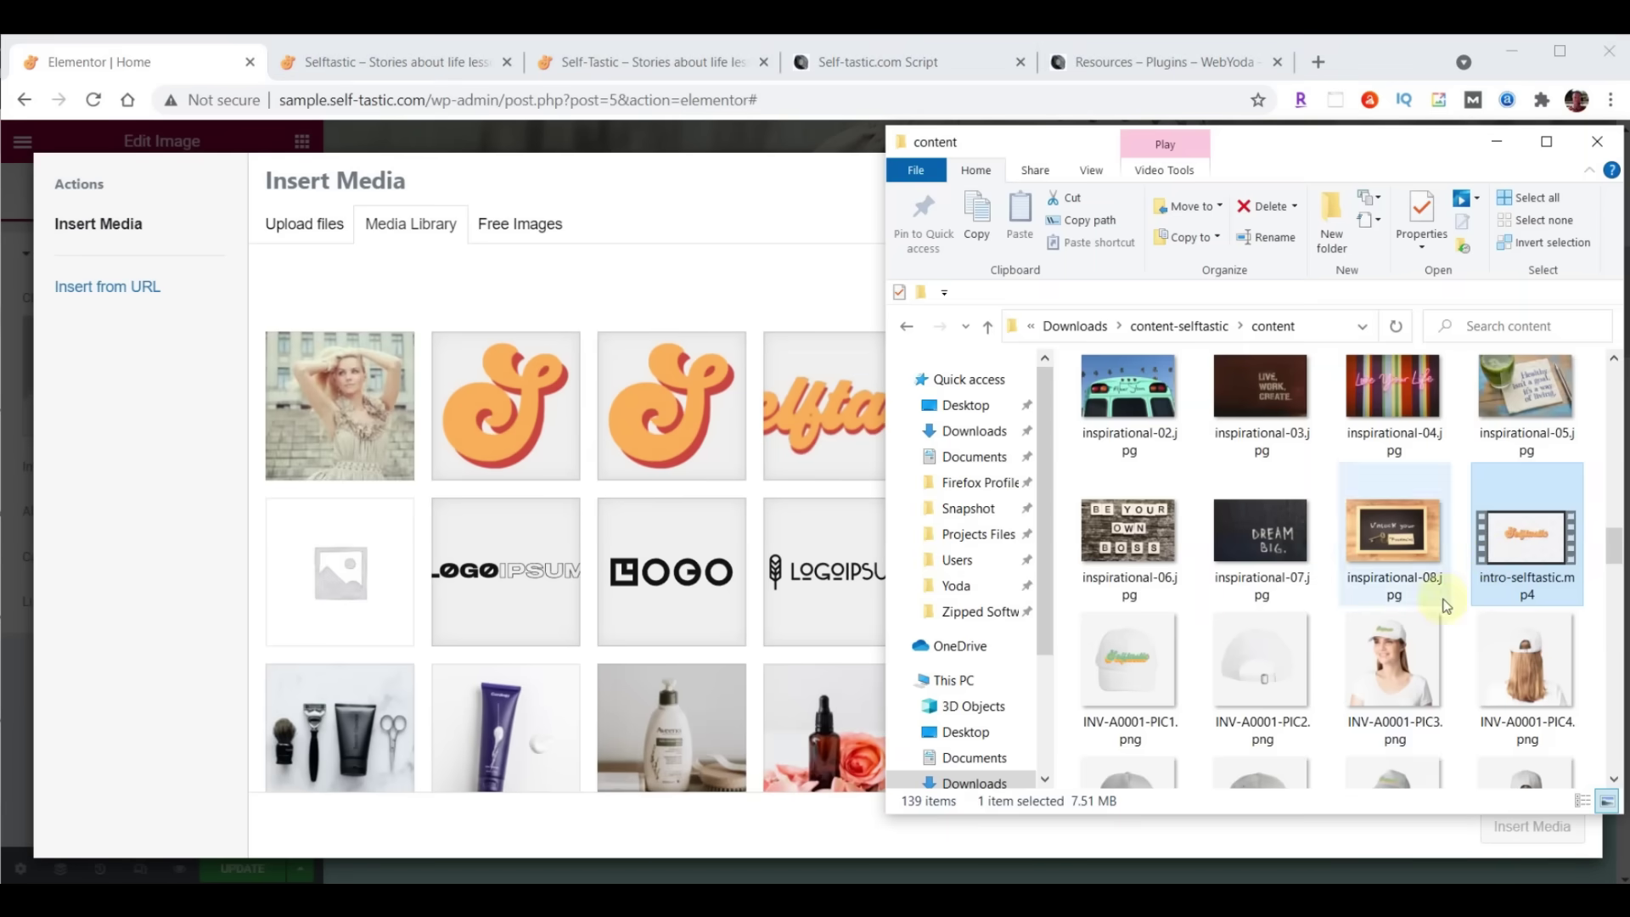
scroll(1468, 555, up, 10)
scroll(1469, 557, up, 5)
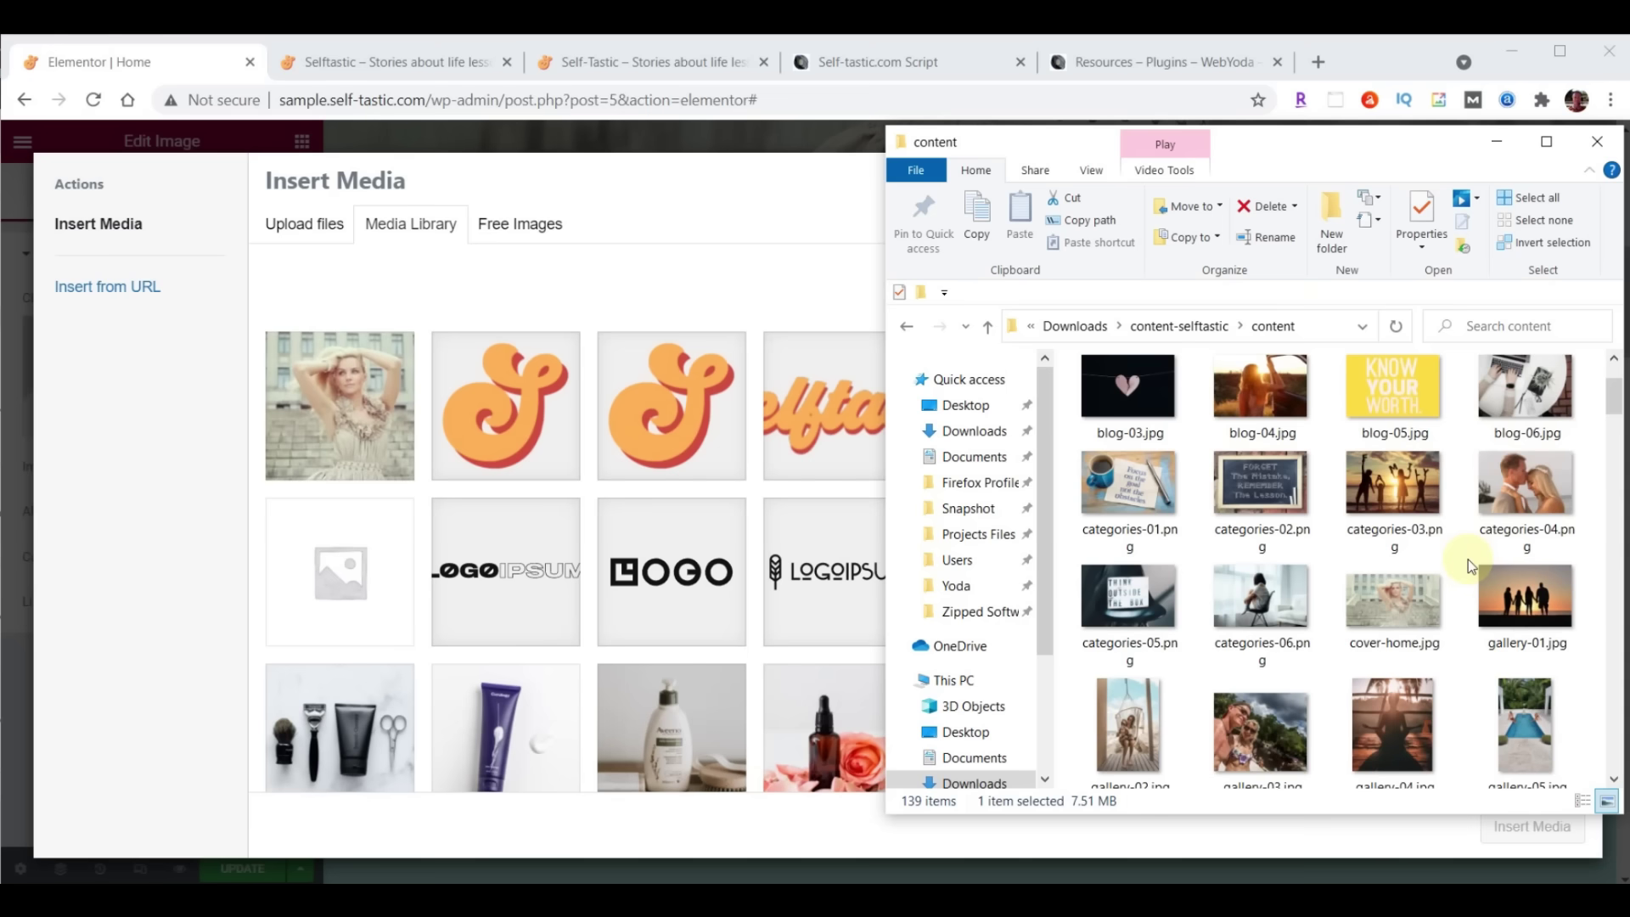
click(1133, 496)
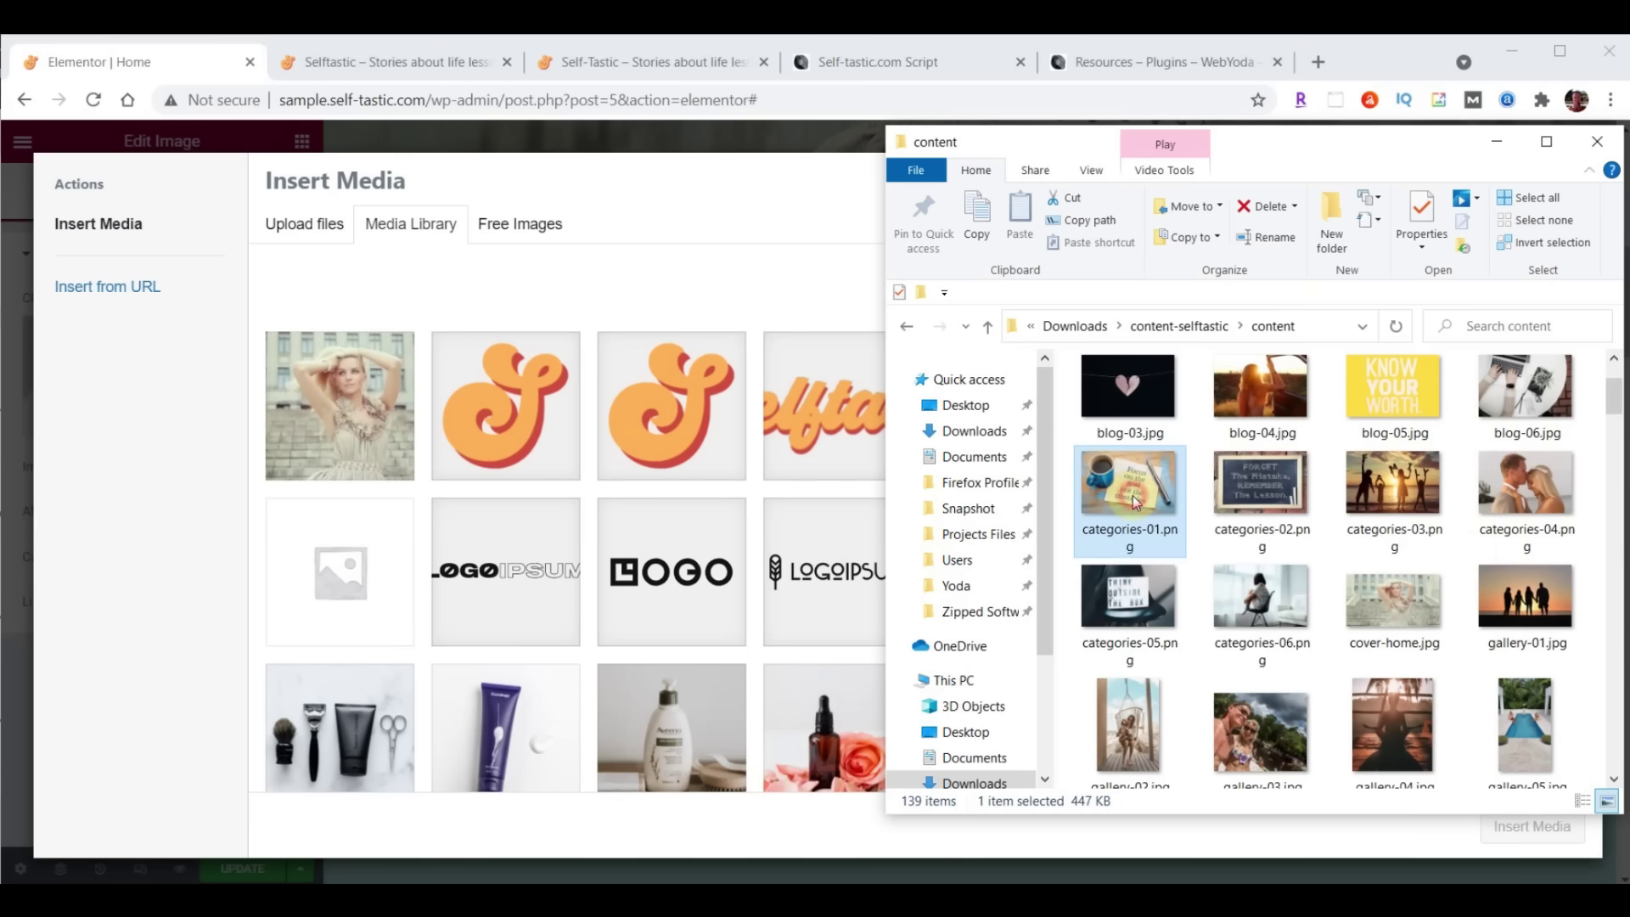
shift+click(1254, 610)
drag(1255, 609, 638, 504)
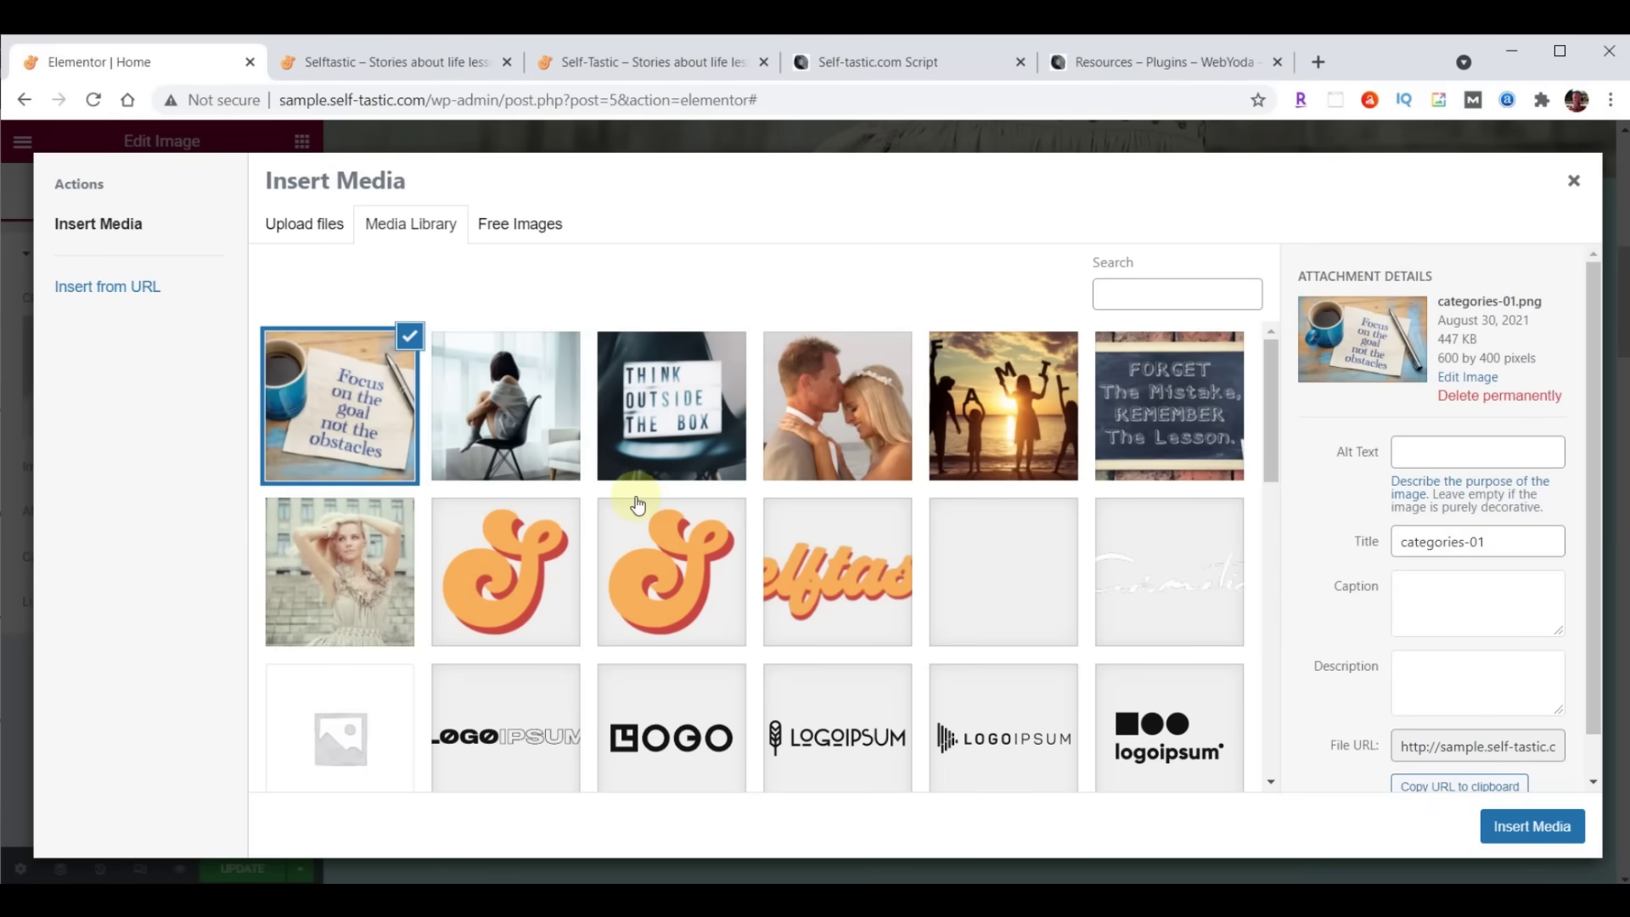
Compare the uploaded photos, then insert the categories-01 'Focus on the goal' image
click(526, 408)
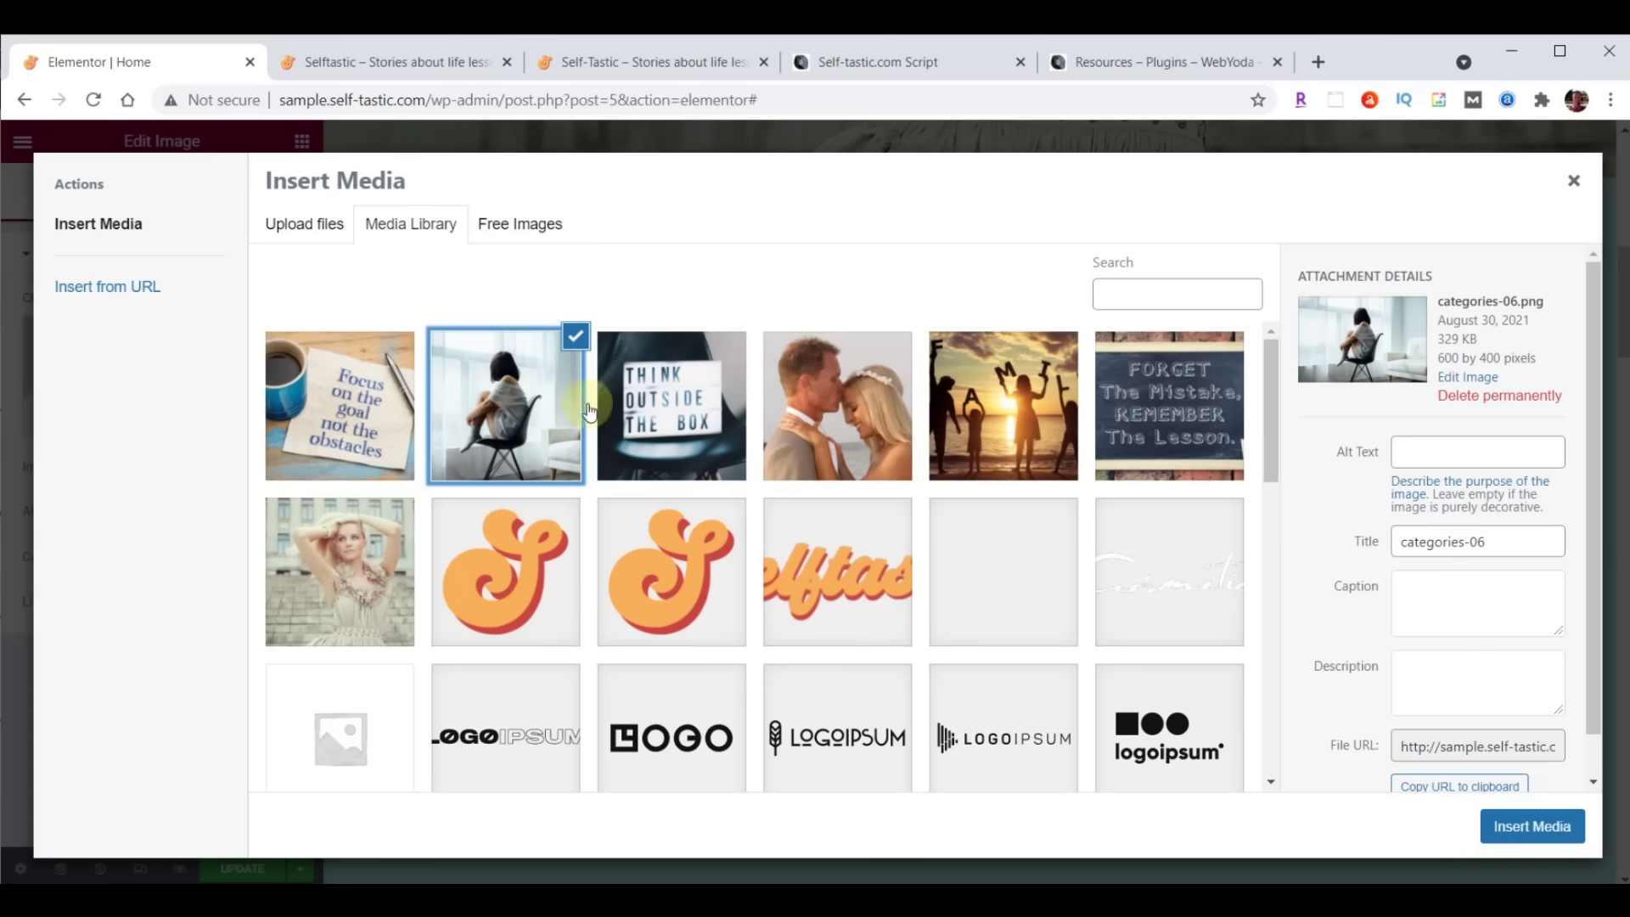
click(662, 407)
click(827, 399)
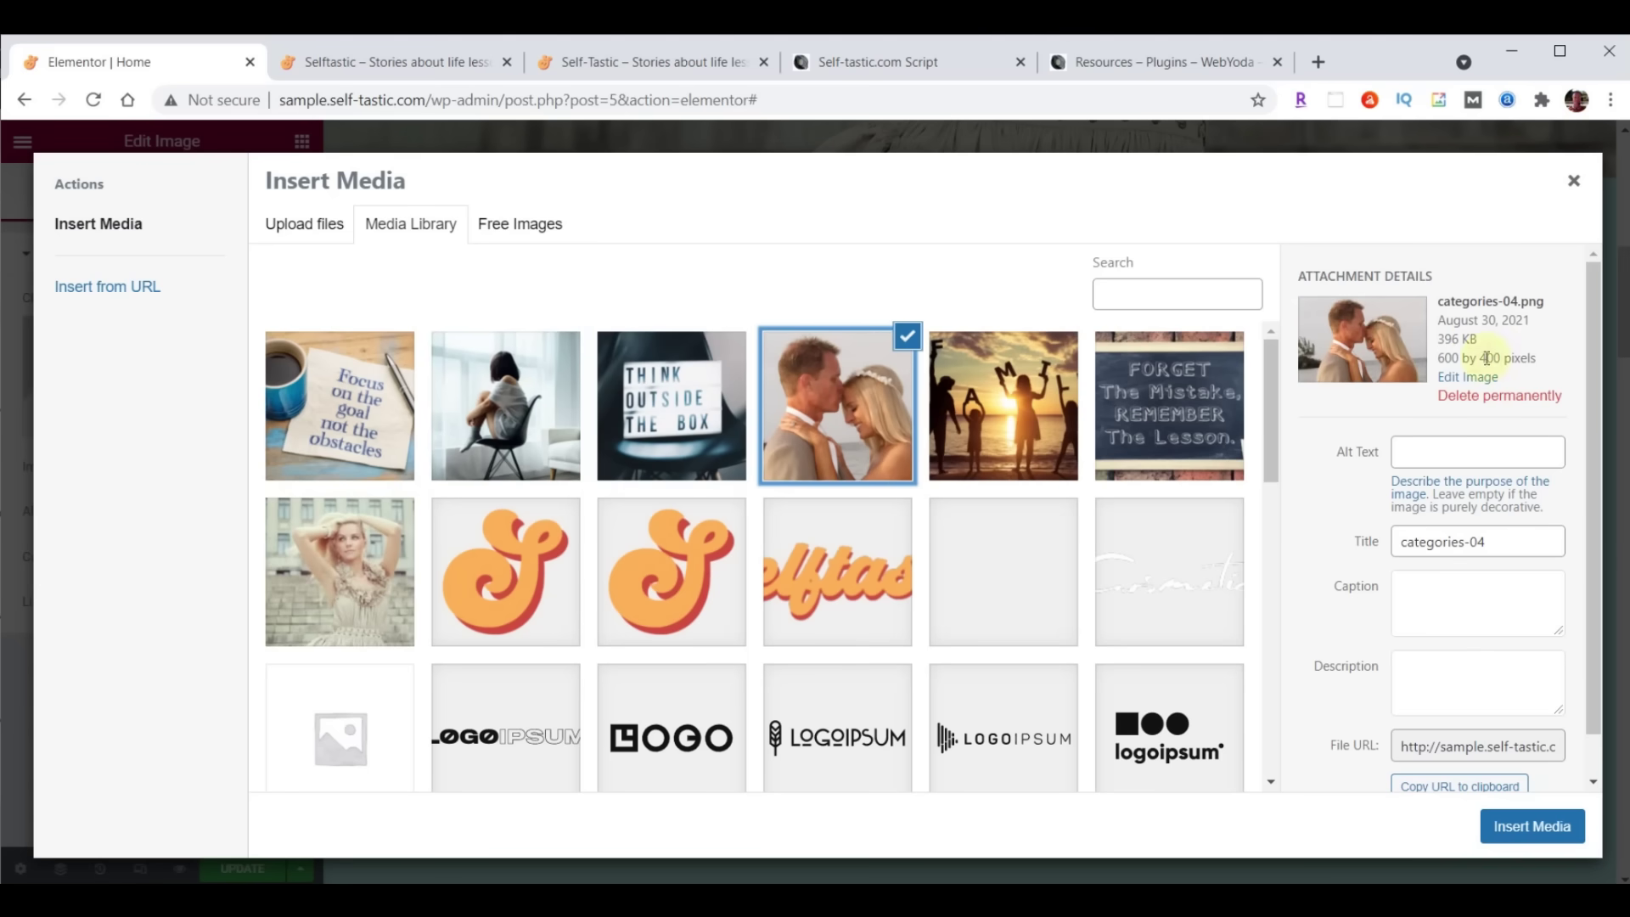
click(1018, 397)
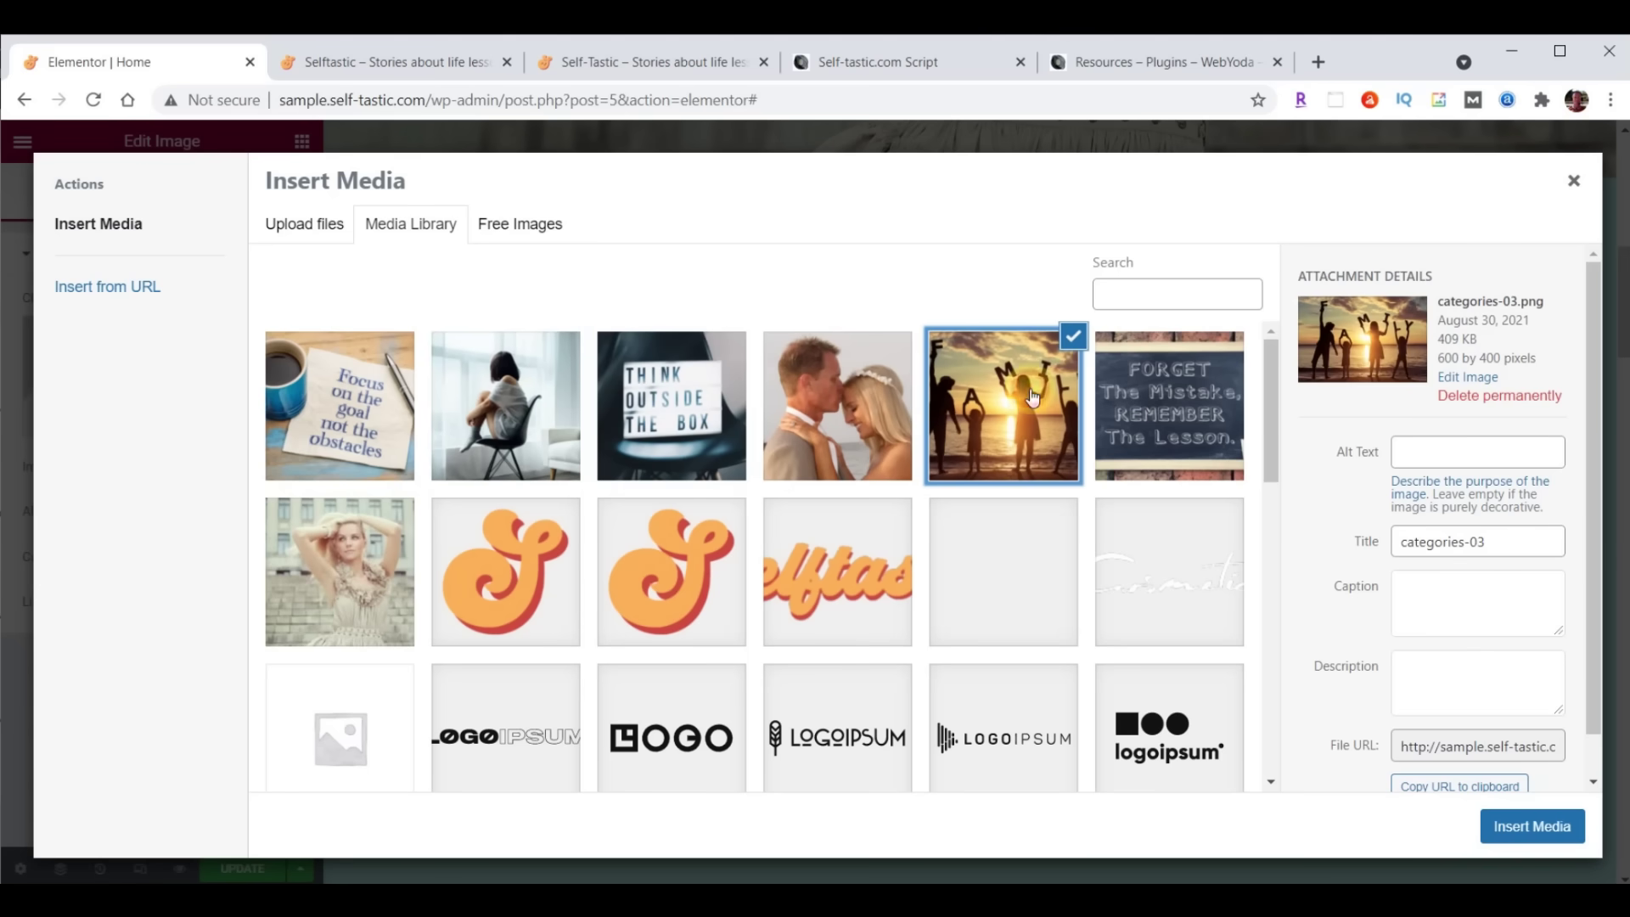
click(1151, 395)
click(1015, 395)
click(305, 397)
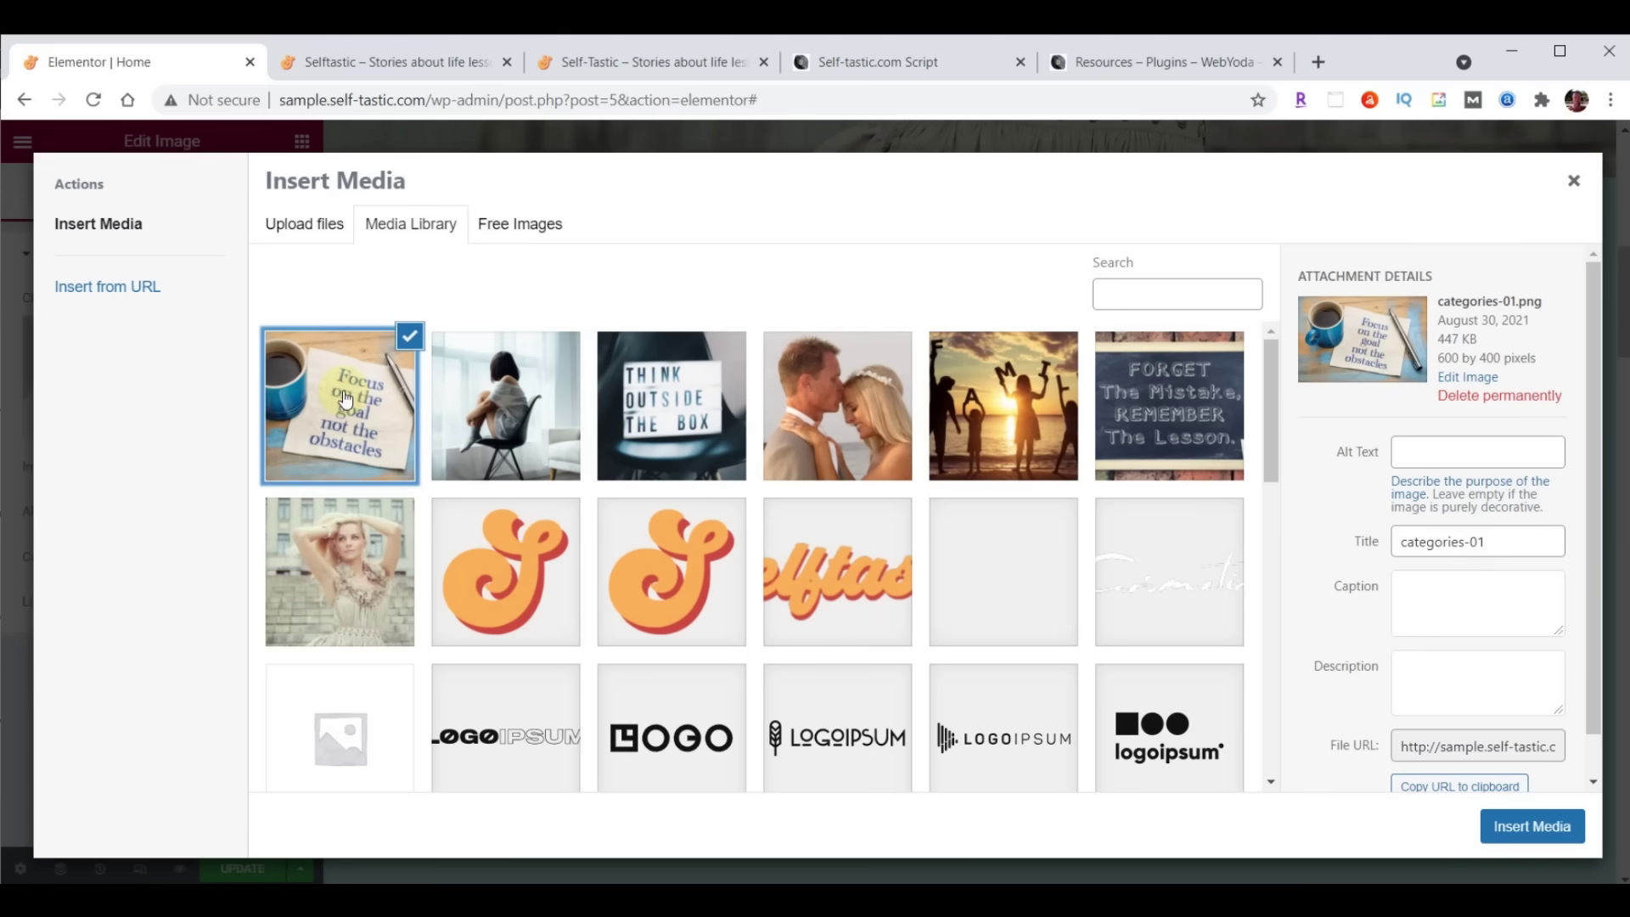
click(1533, 831)
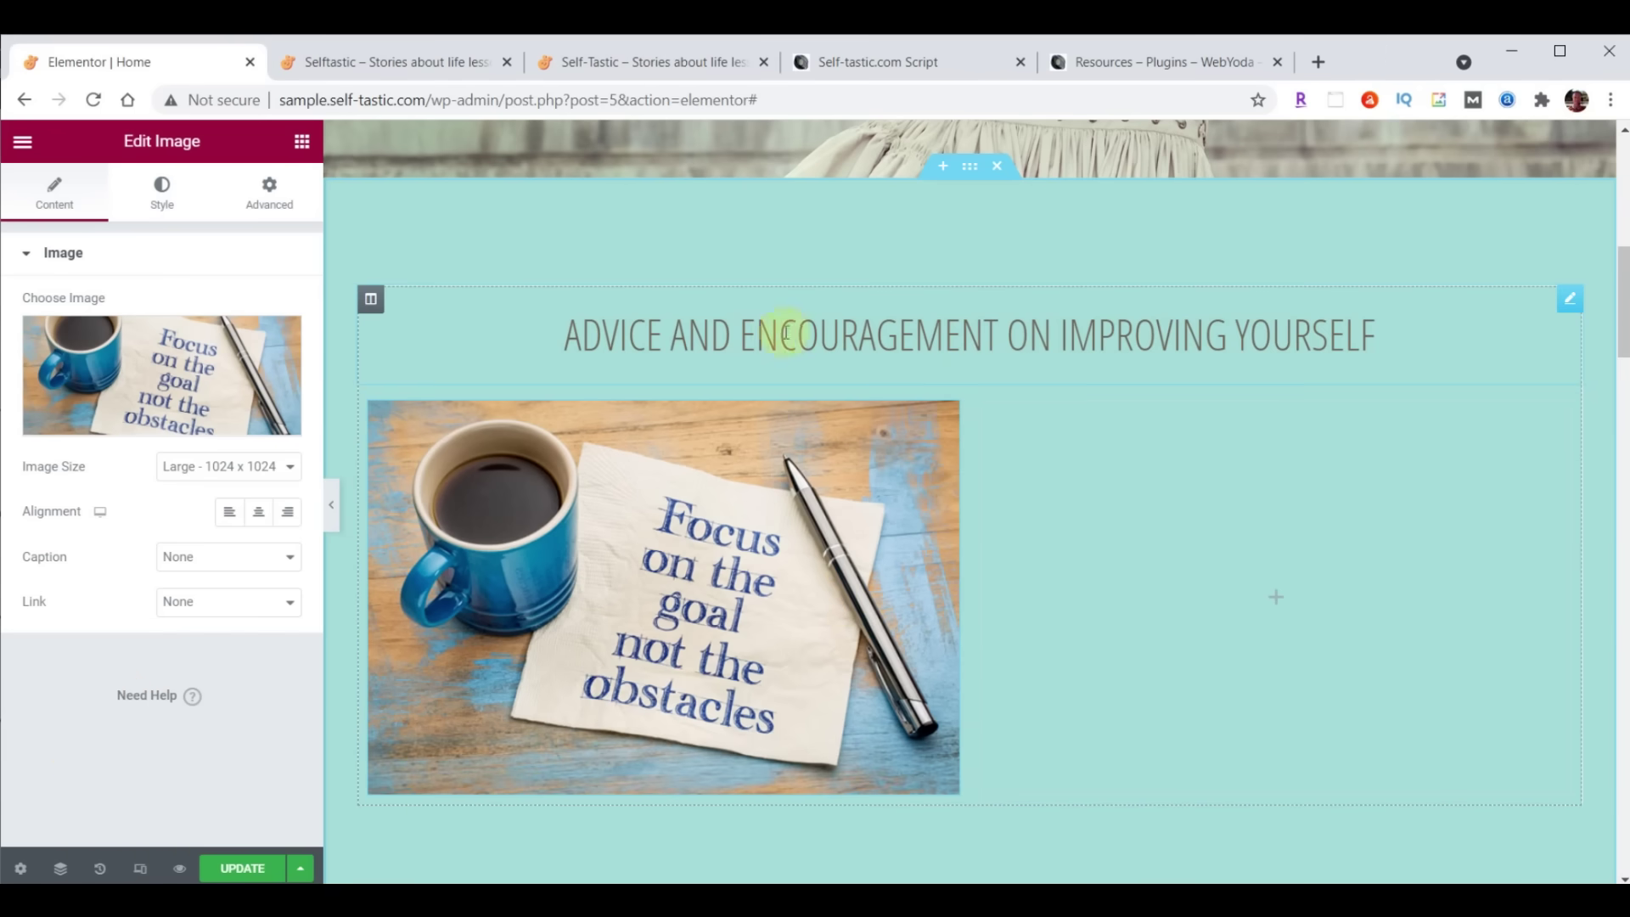
Duplicate the teal-section heading and move the copy beneath the image in the left column
click(1572, 305)
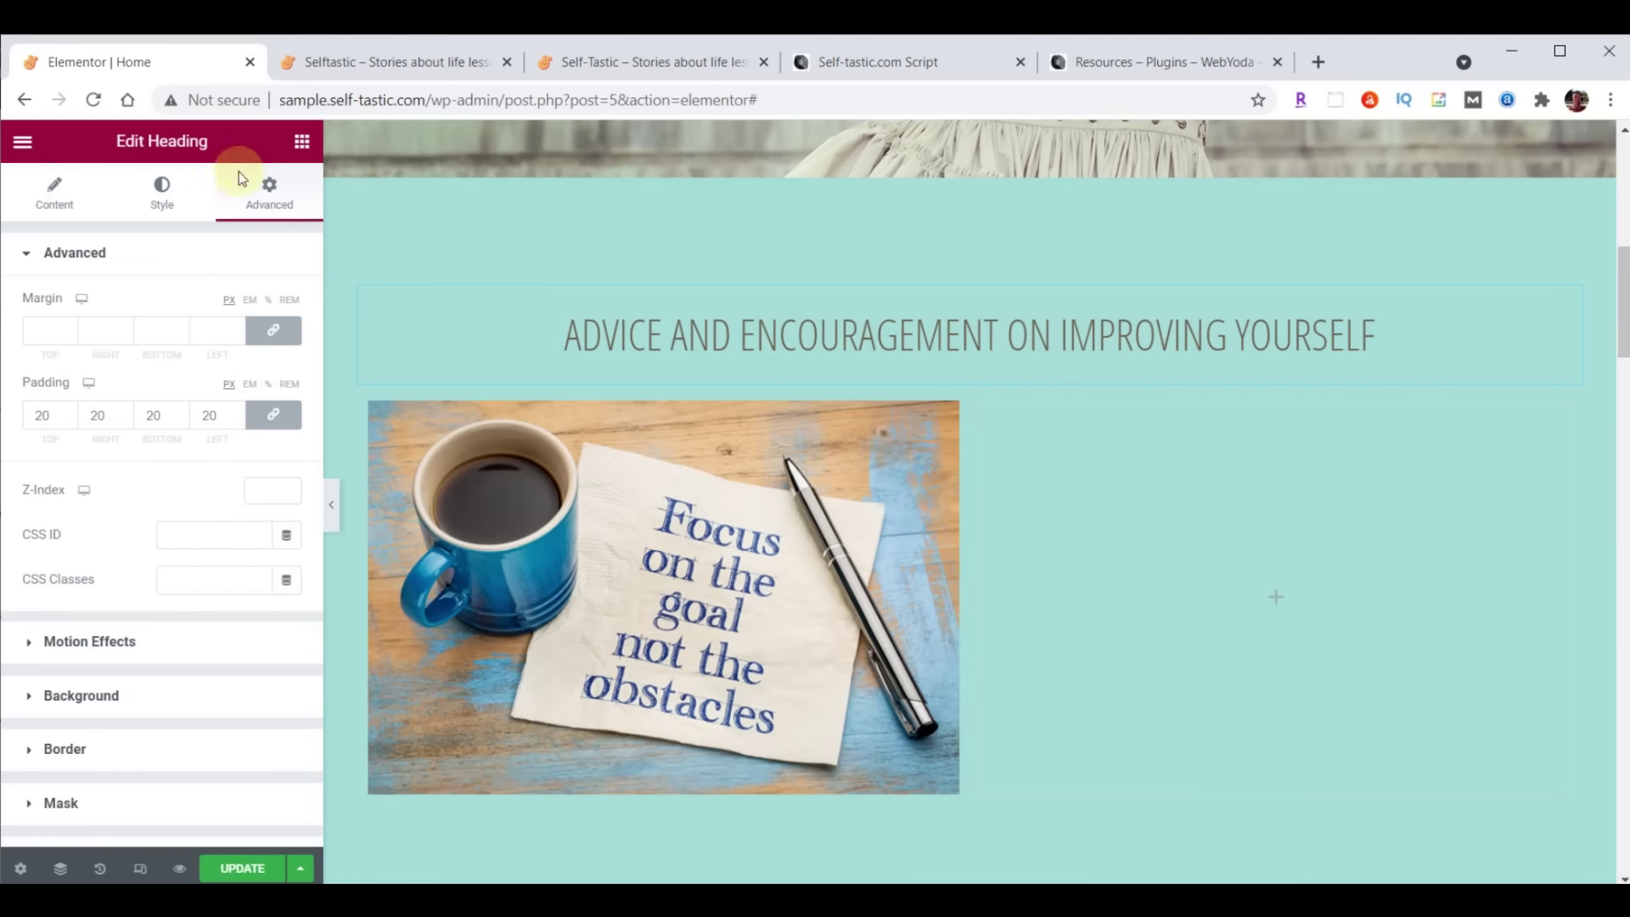
right_click(1561, 312)
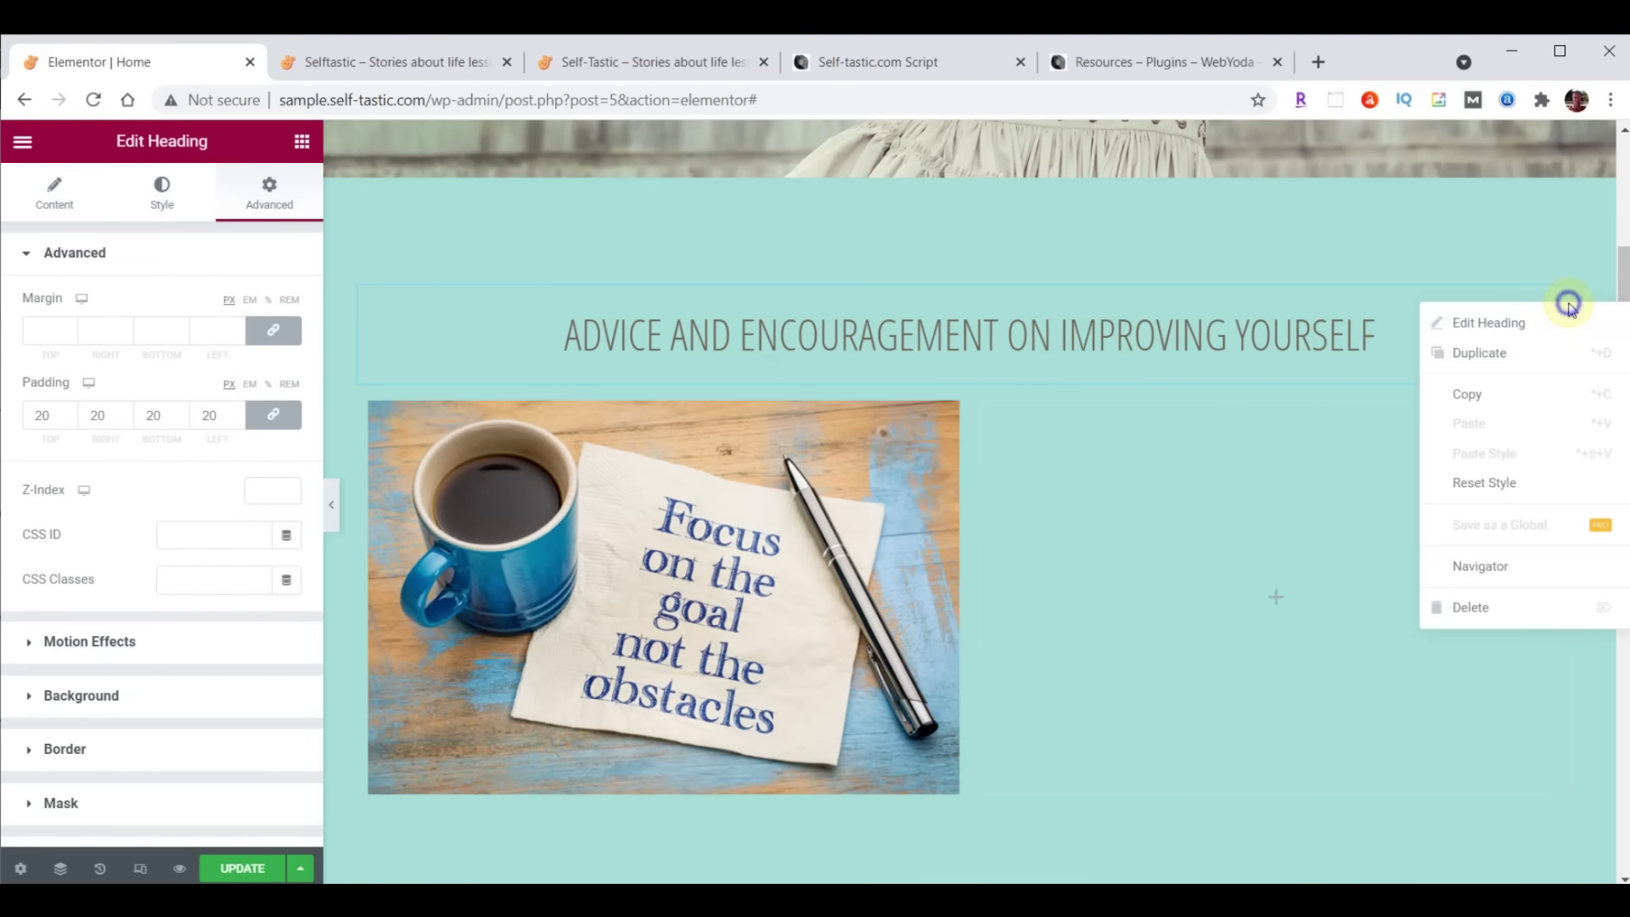
click(1506, 351)
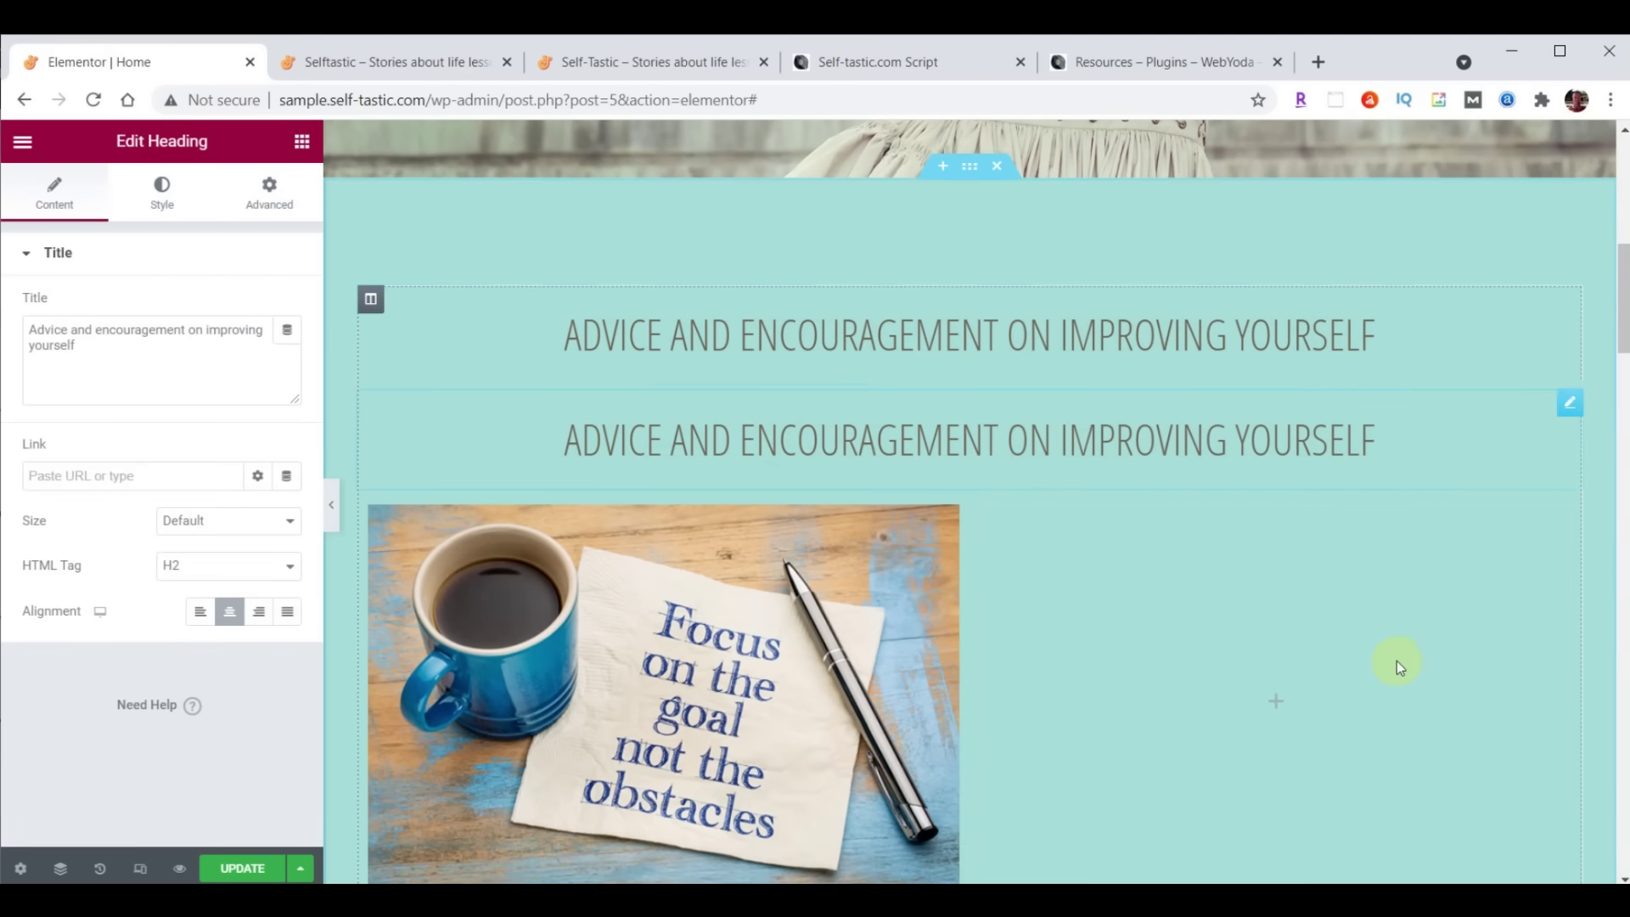
scroll(1392, 630, down, 1)
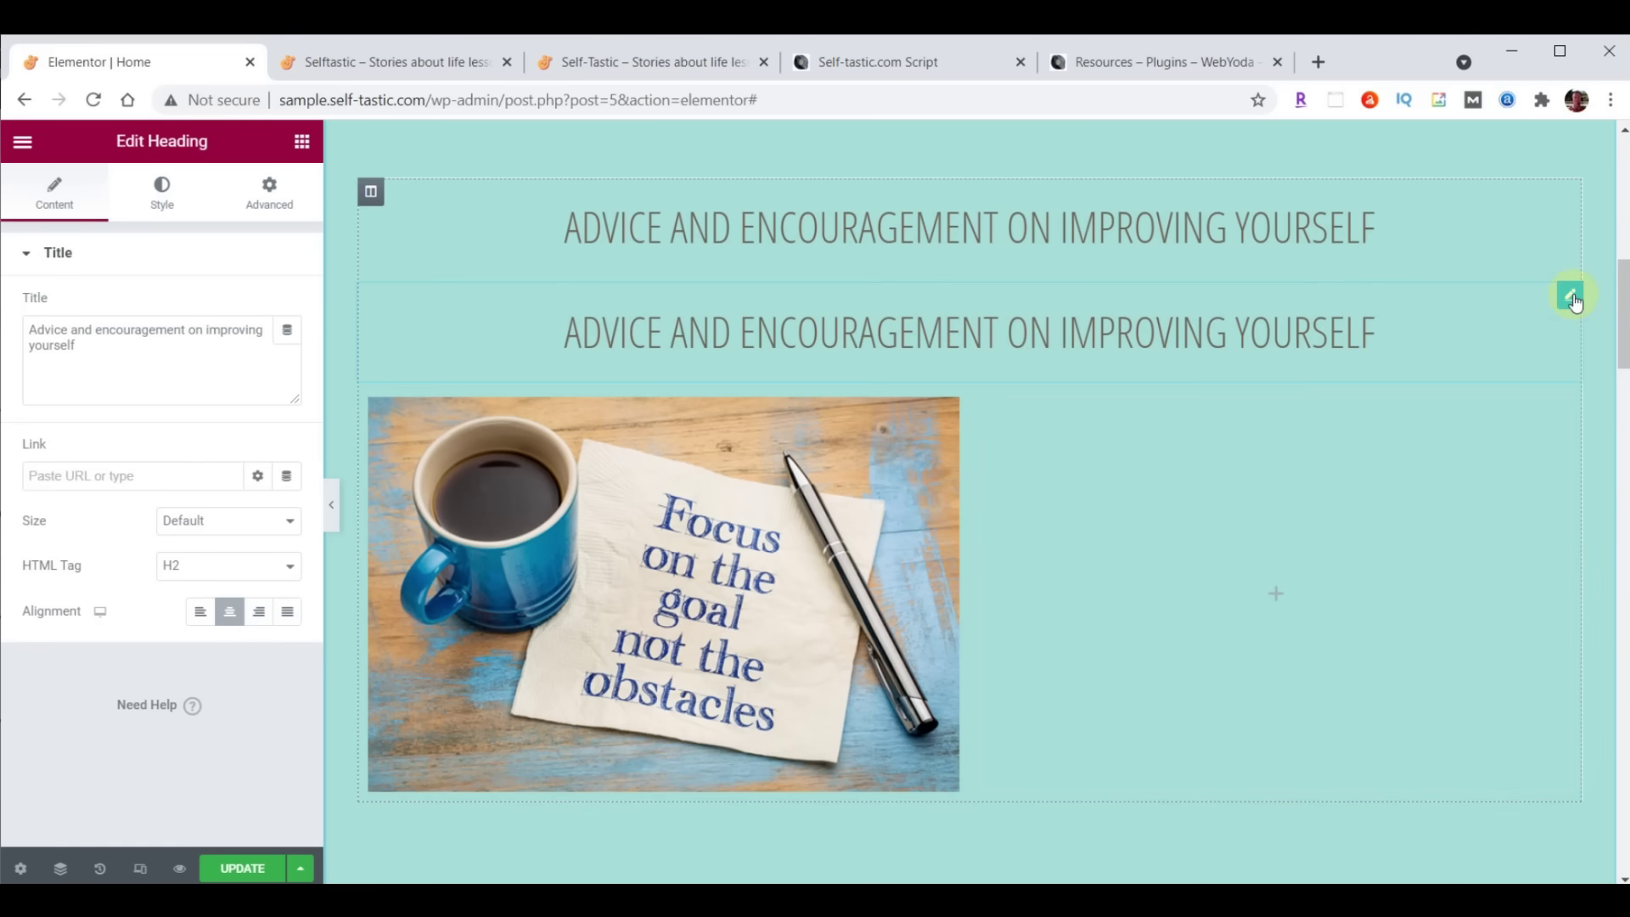
drag(1572, 297, 641, 698)
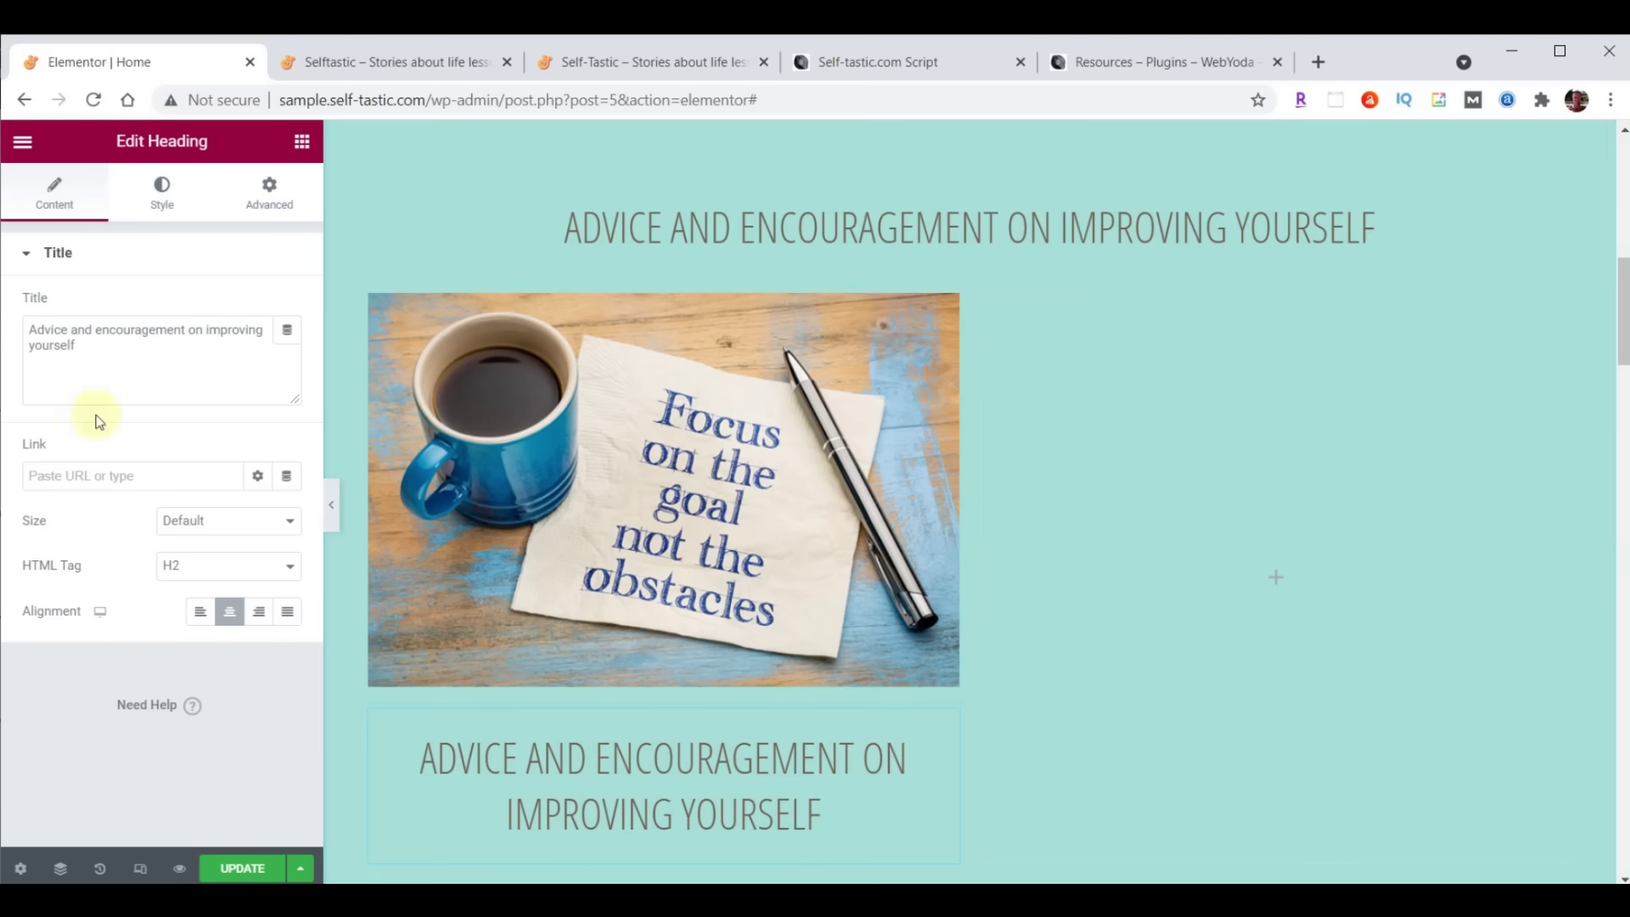
Change the copied heading's title to 'Personal Development'
click(30, 333)
drag(30, 332, 196, 379)
text(Personal Development)
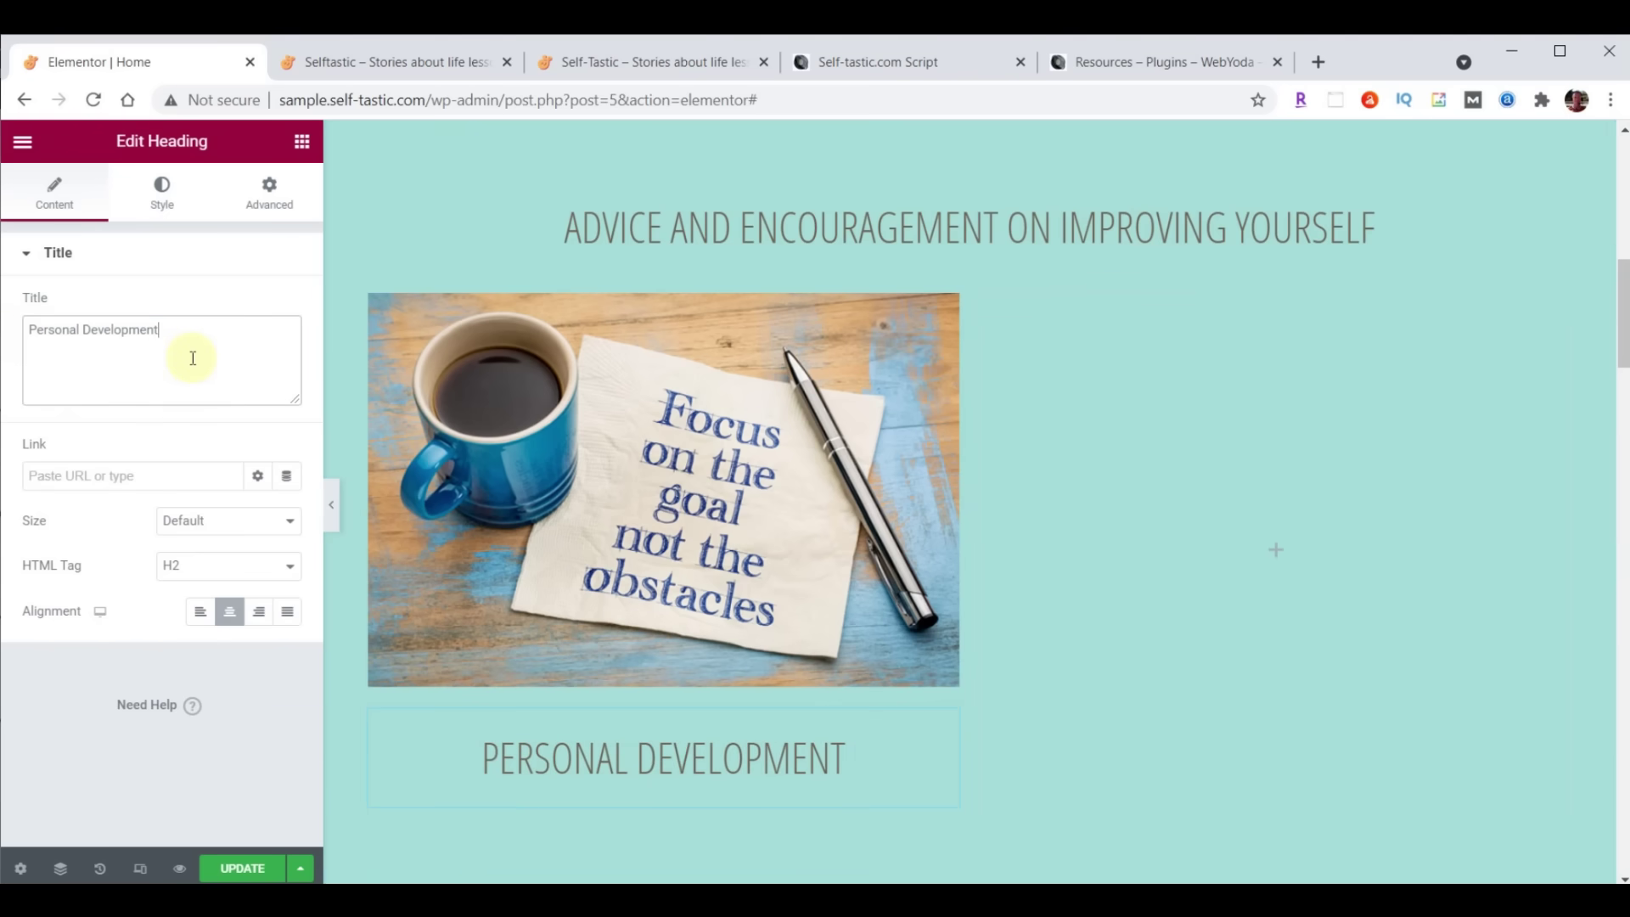
click(161, 191)
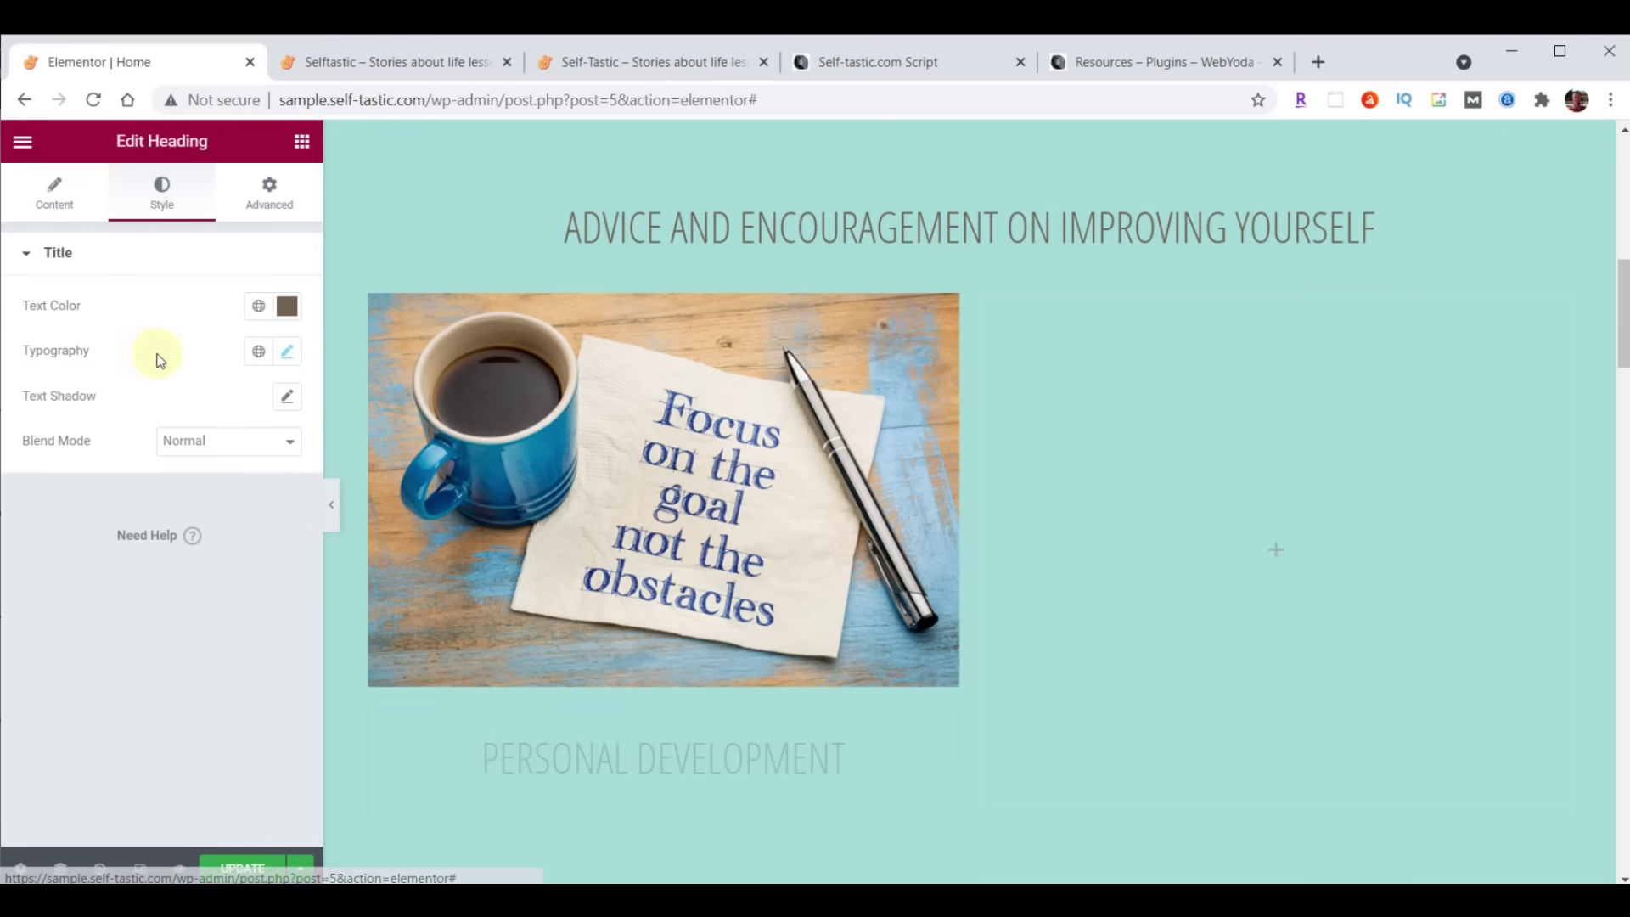
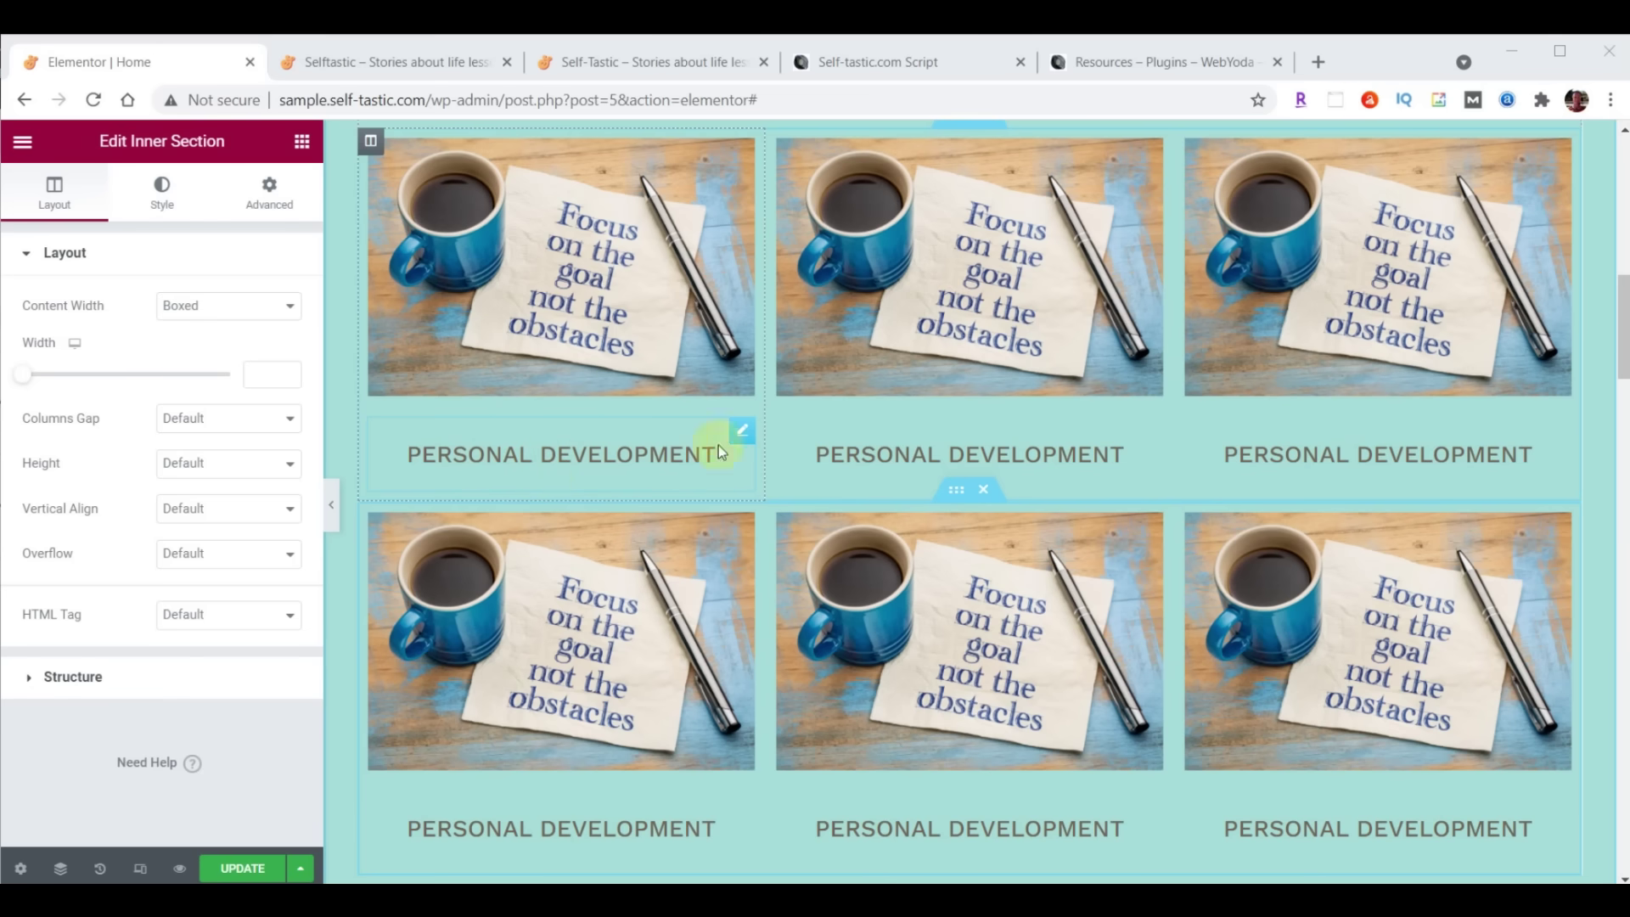
Give the first Personal Development heading 0 padding on all sides except 20 at the bottom
click(742, 437)
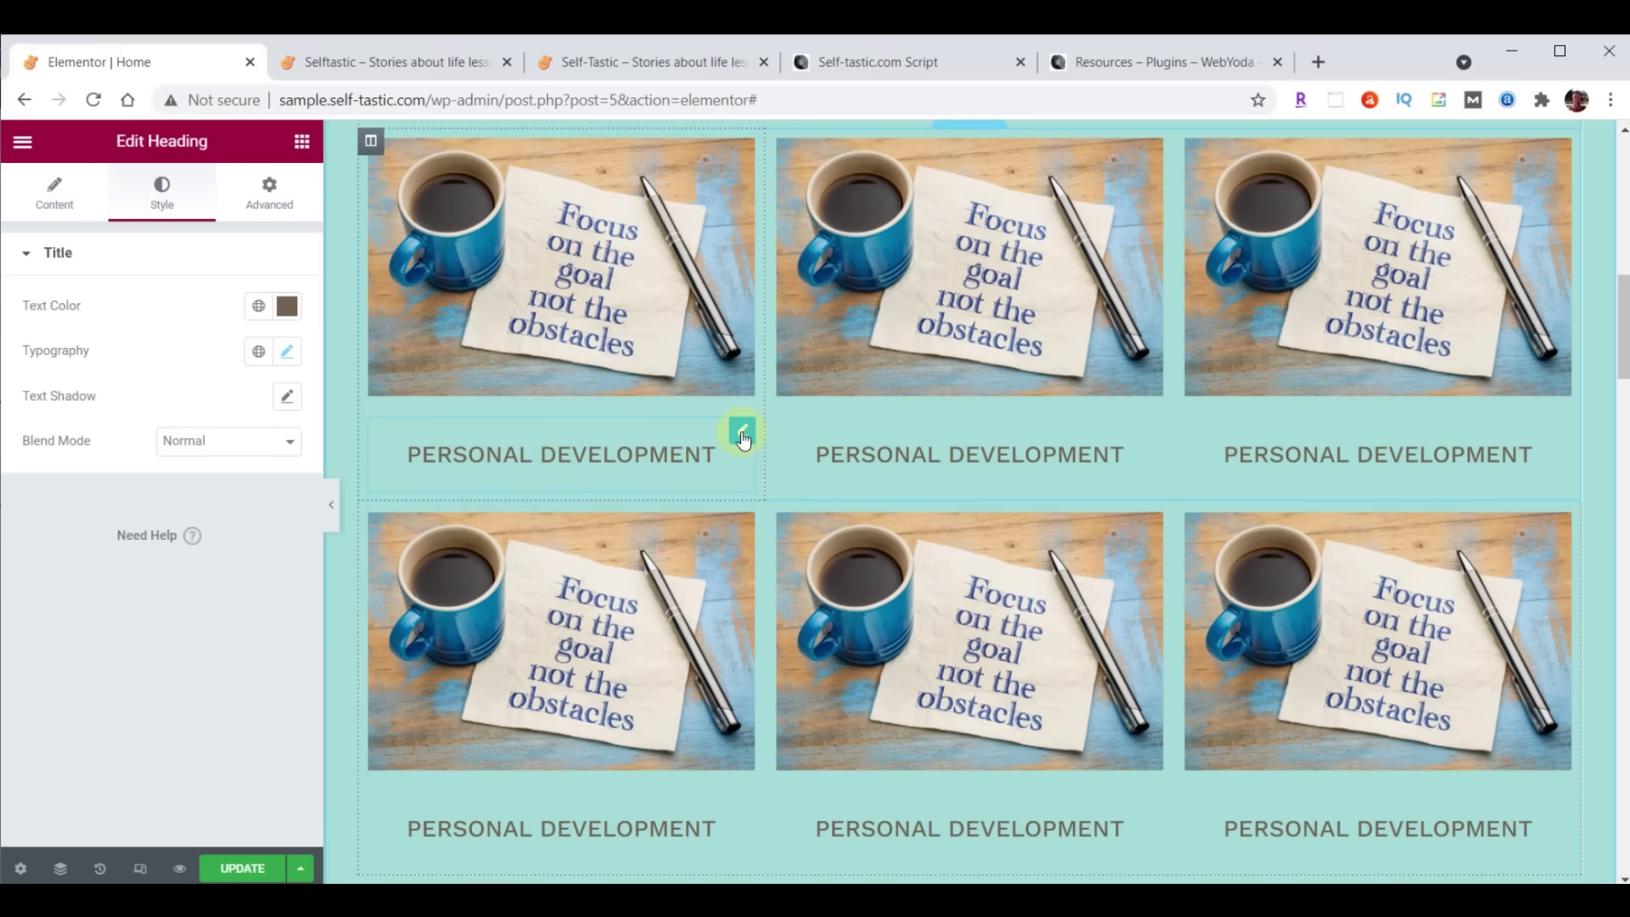
click(264, 211)
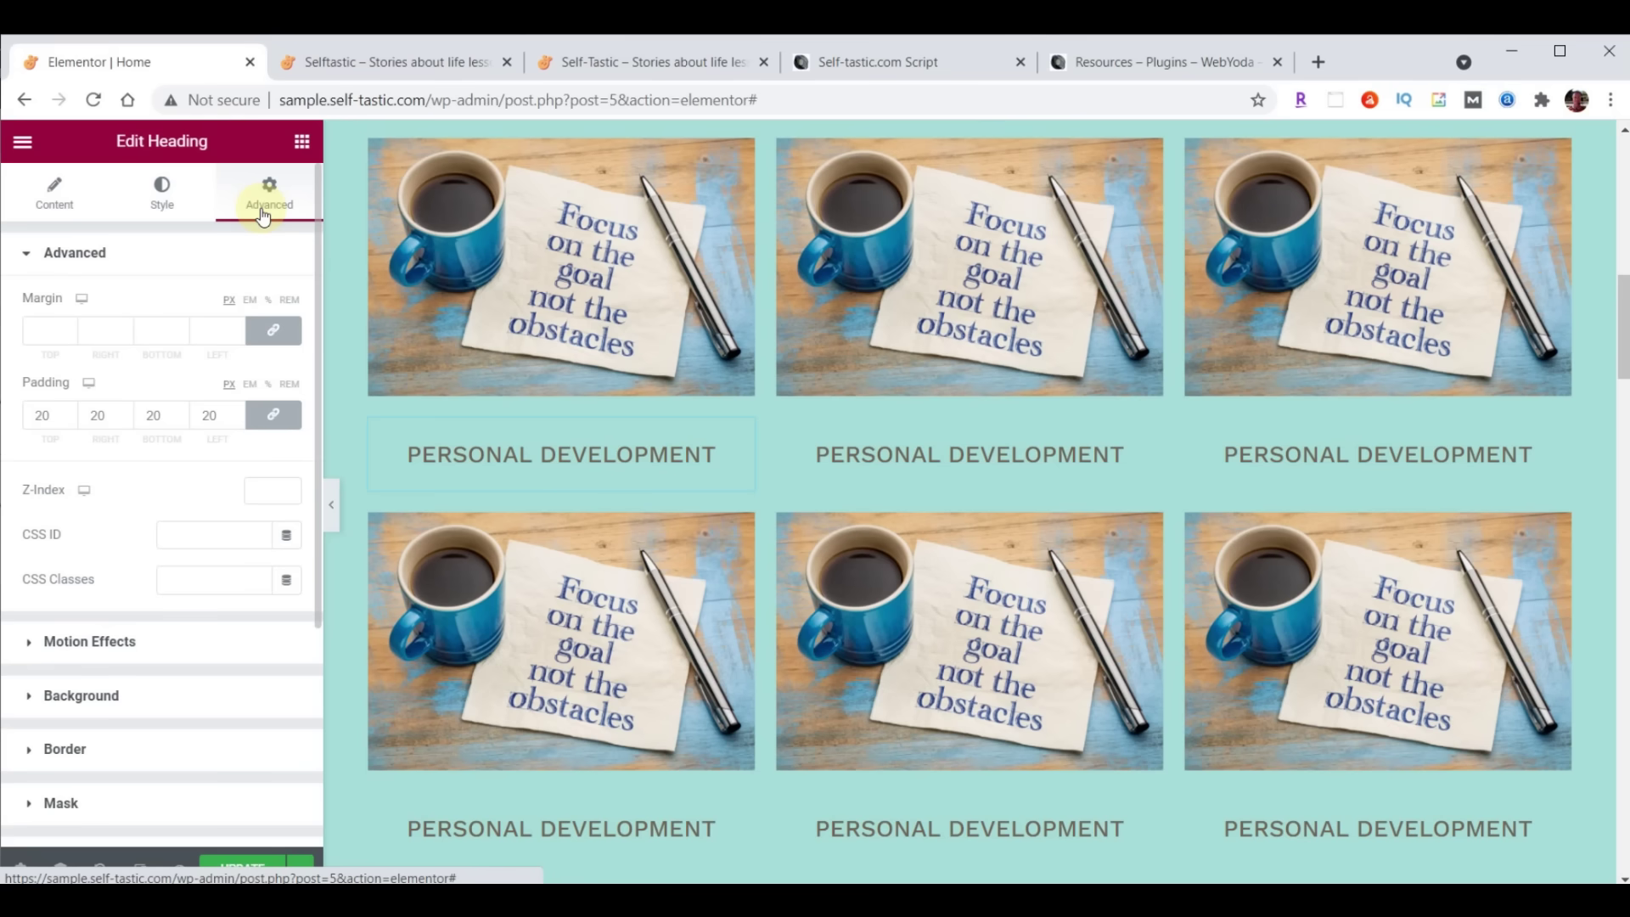
drag(53, 427, 36, 425)
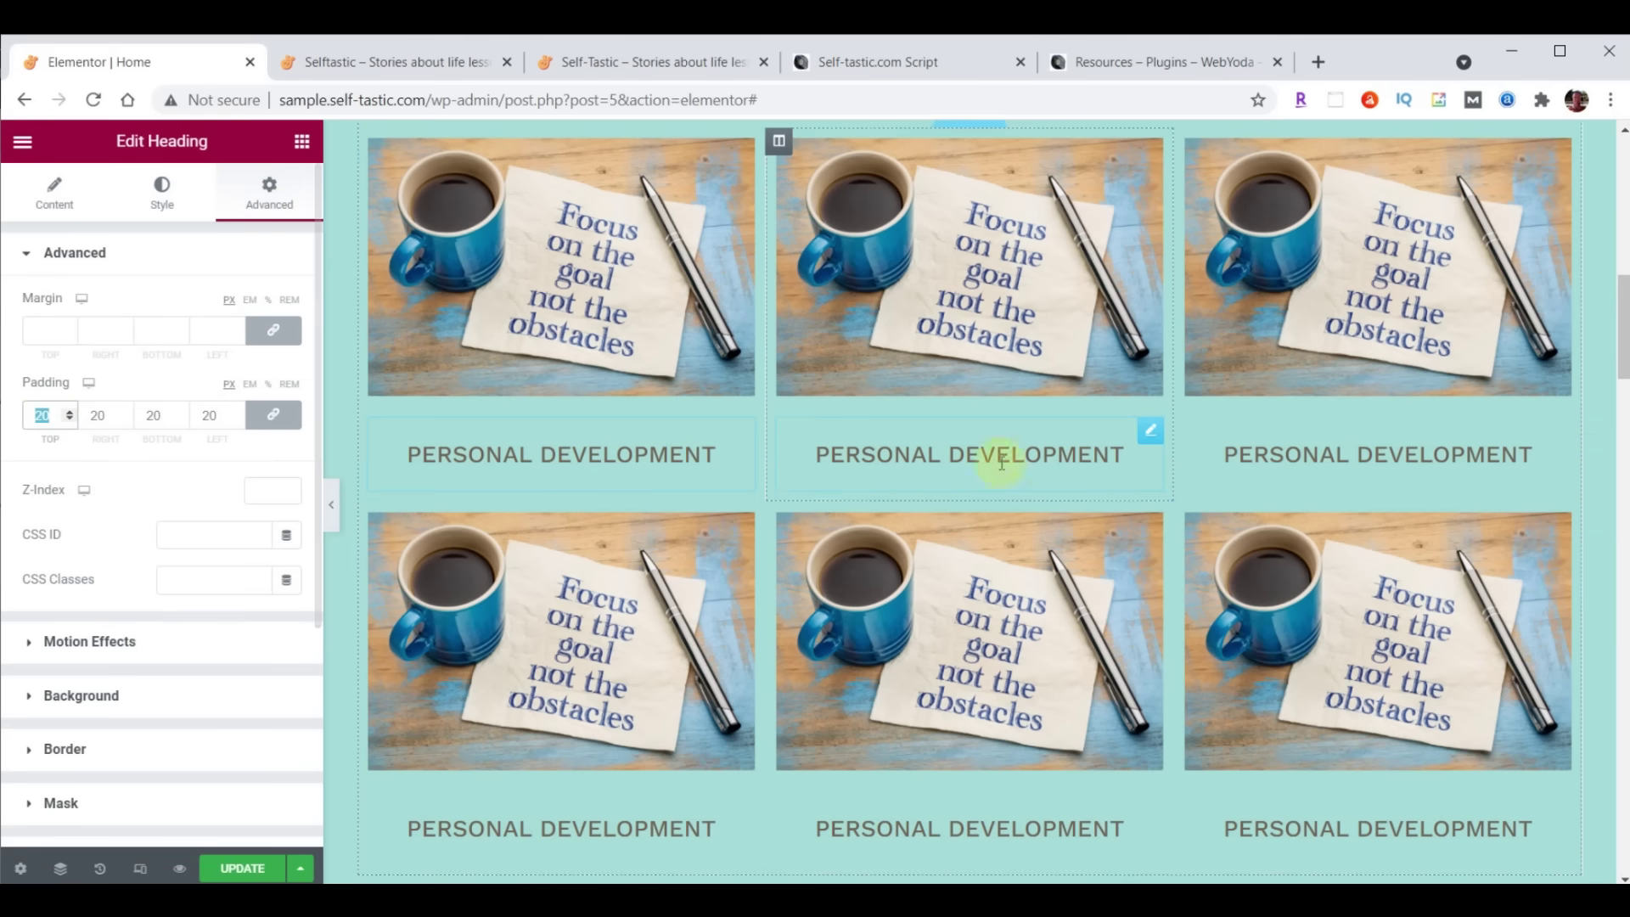
scroll(1010, 446, up, 1)
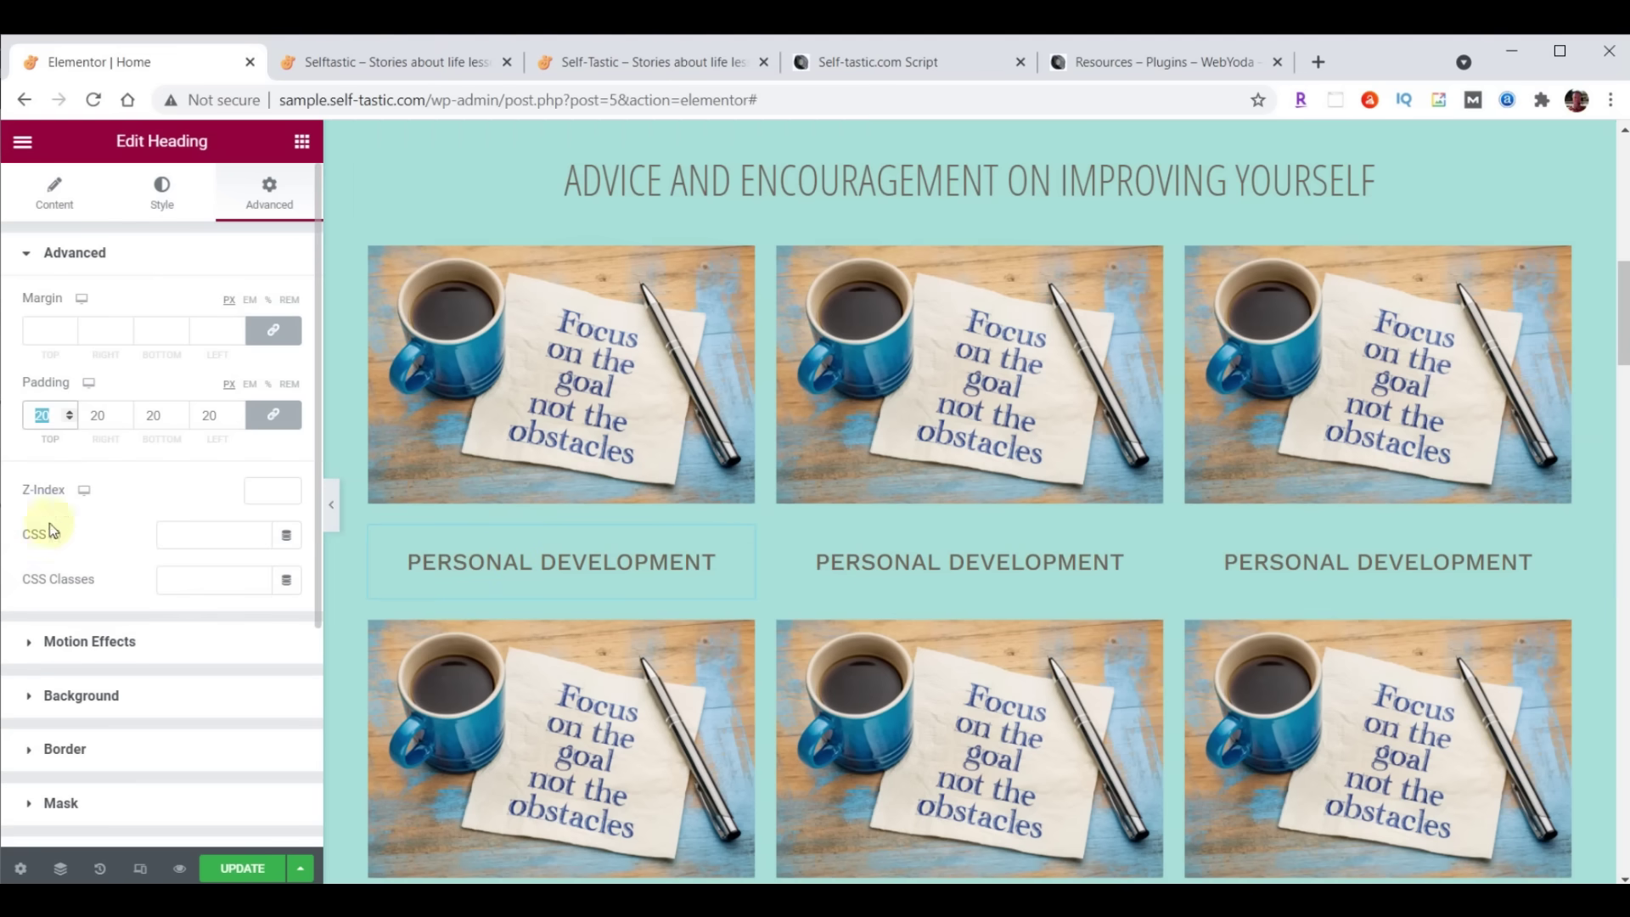
text(0)
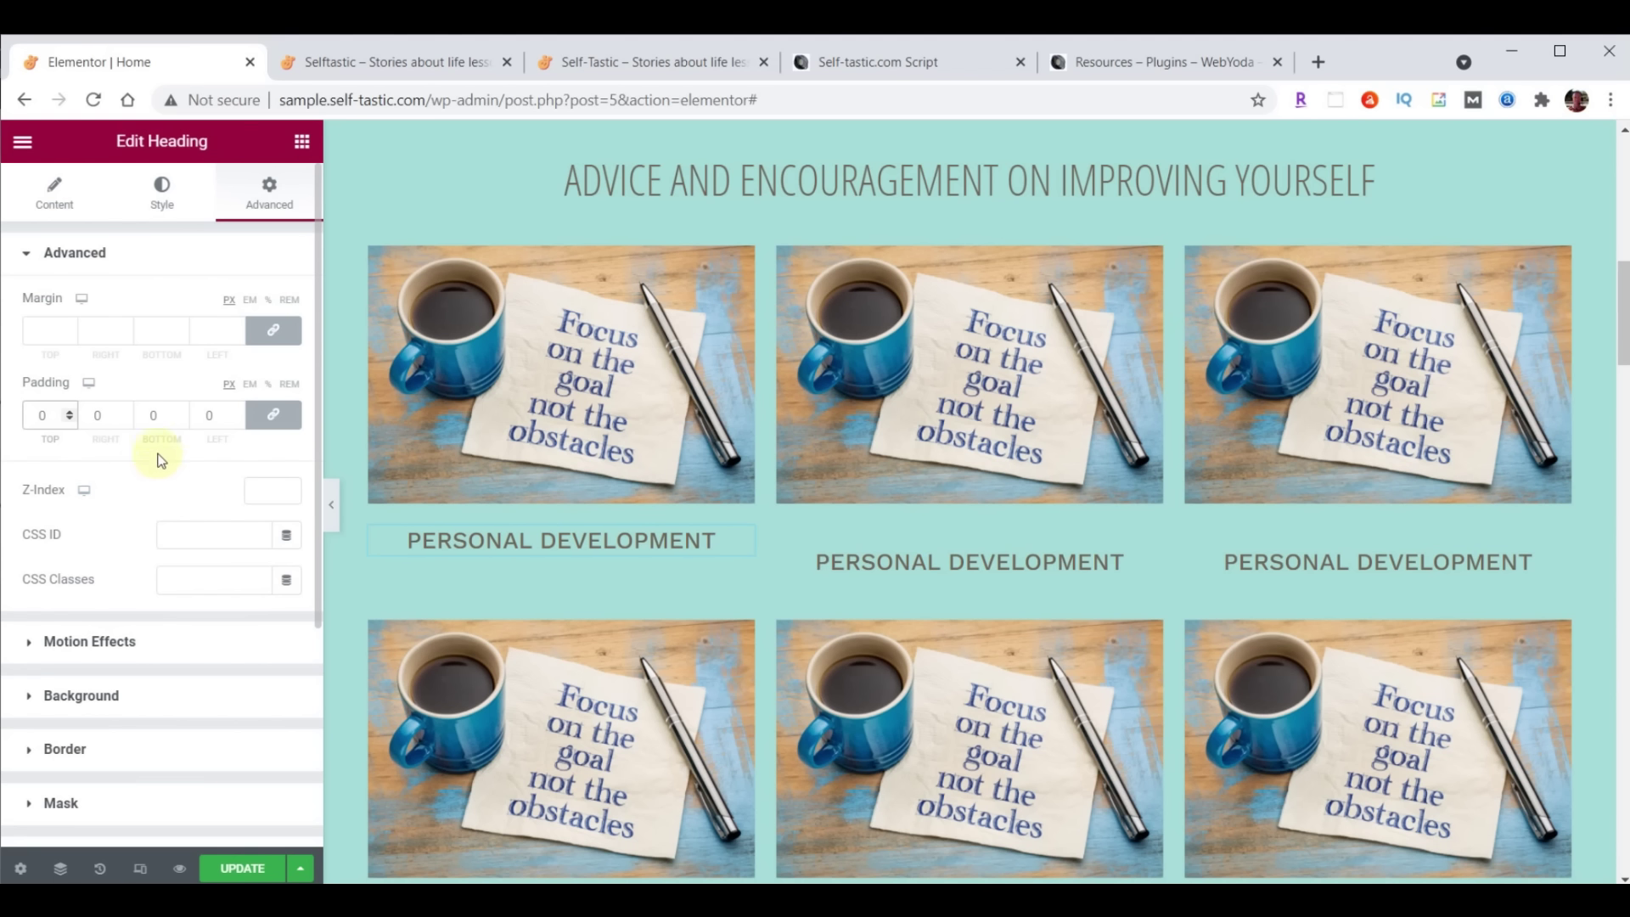
click(274, 419)
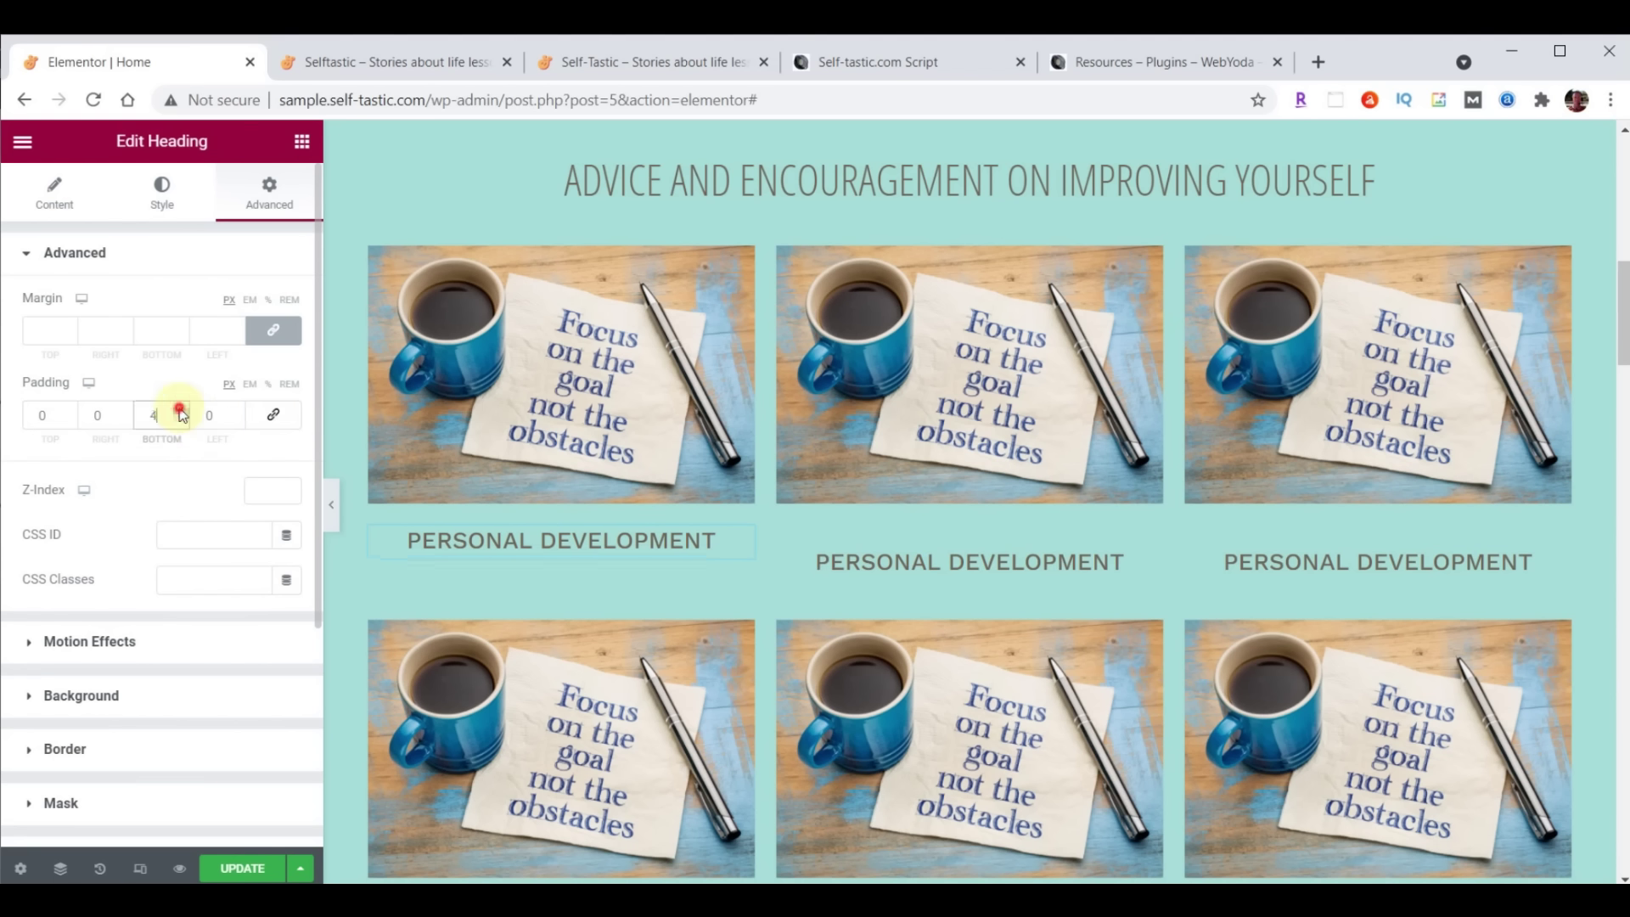
key(BackSpace)
text(16)
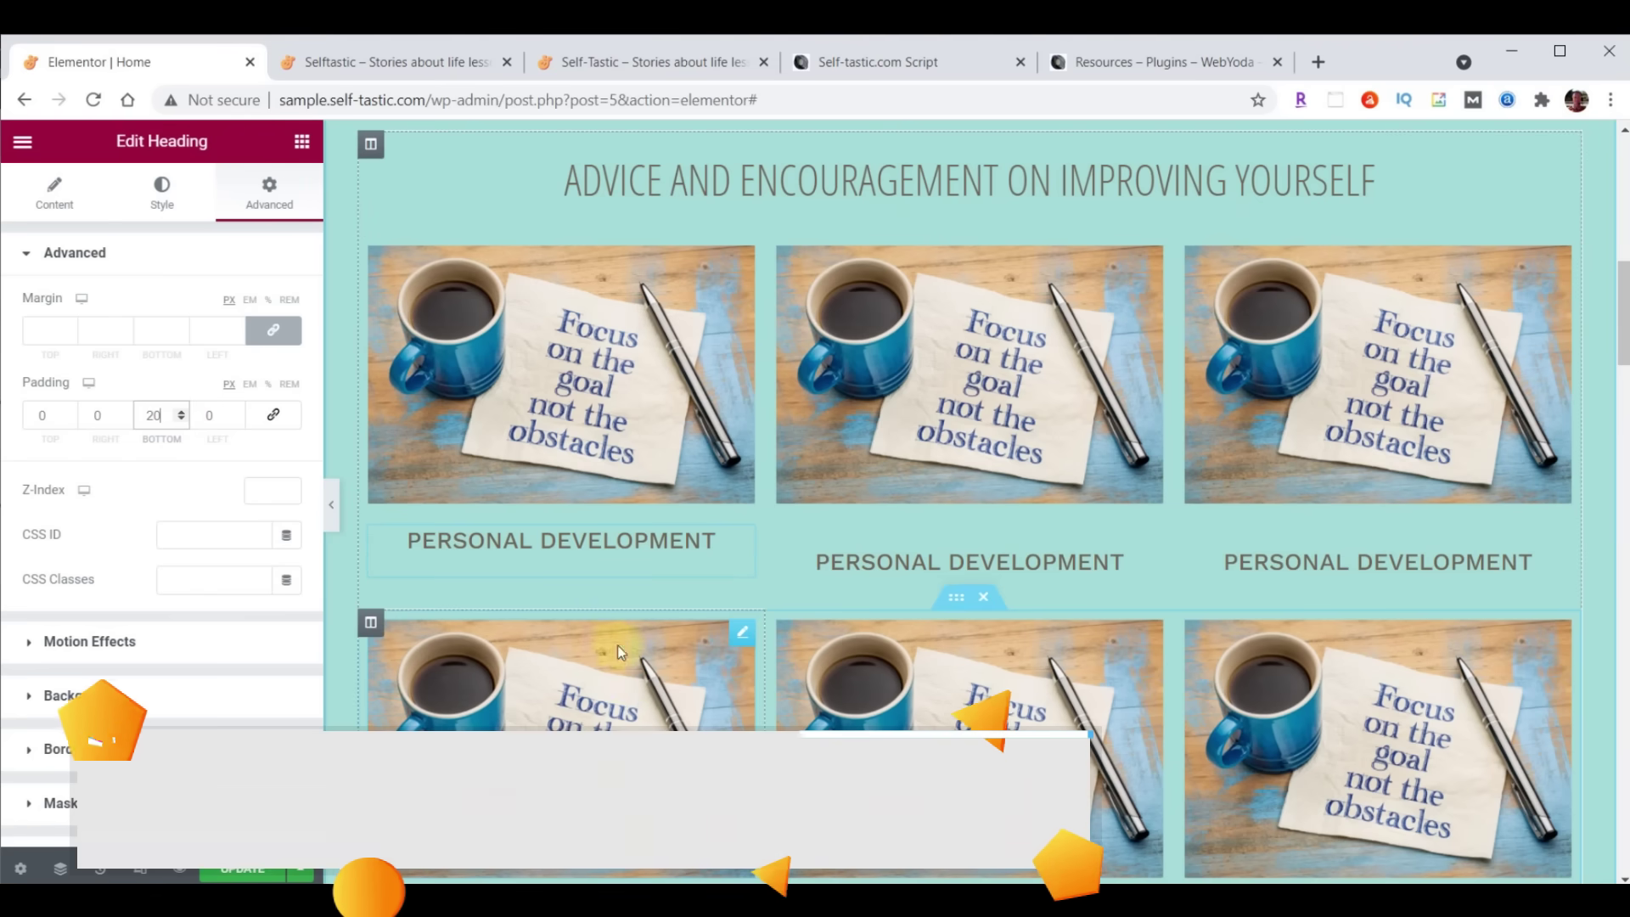
scroll(1259, 570, down, 1)
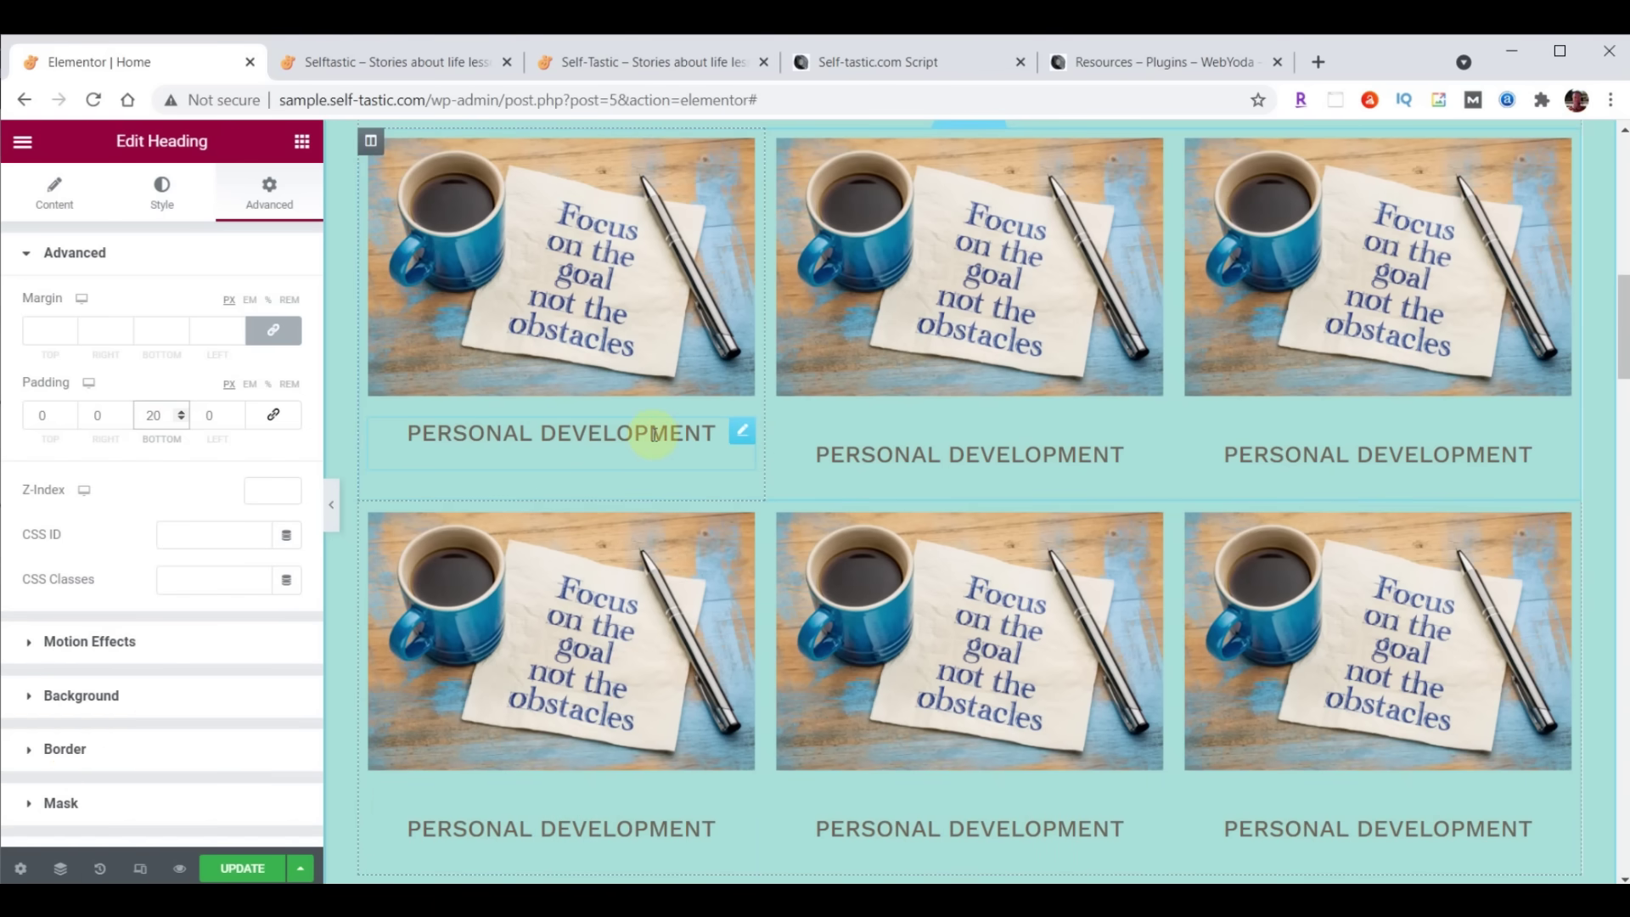
Copy the first heading and paste its style onto the middle and right headings
click(742, 434)
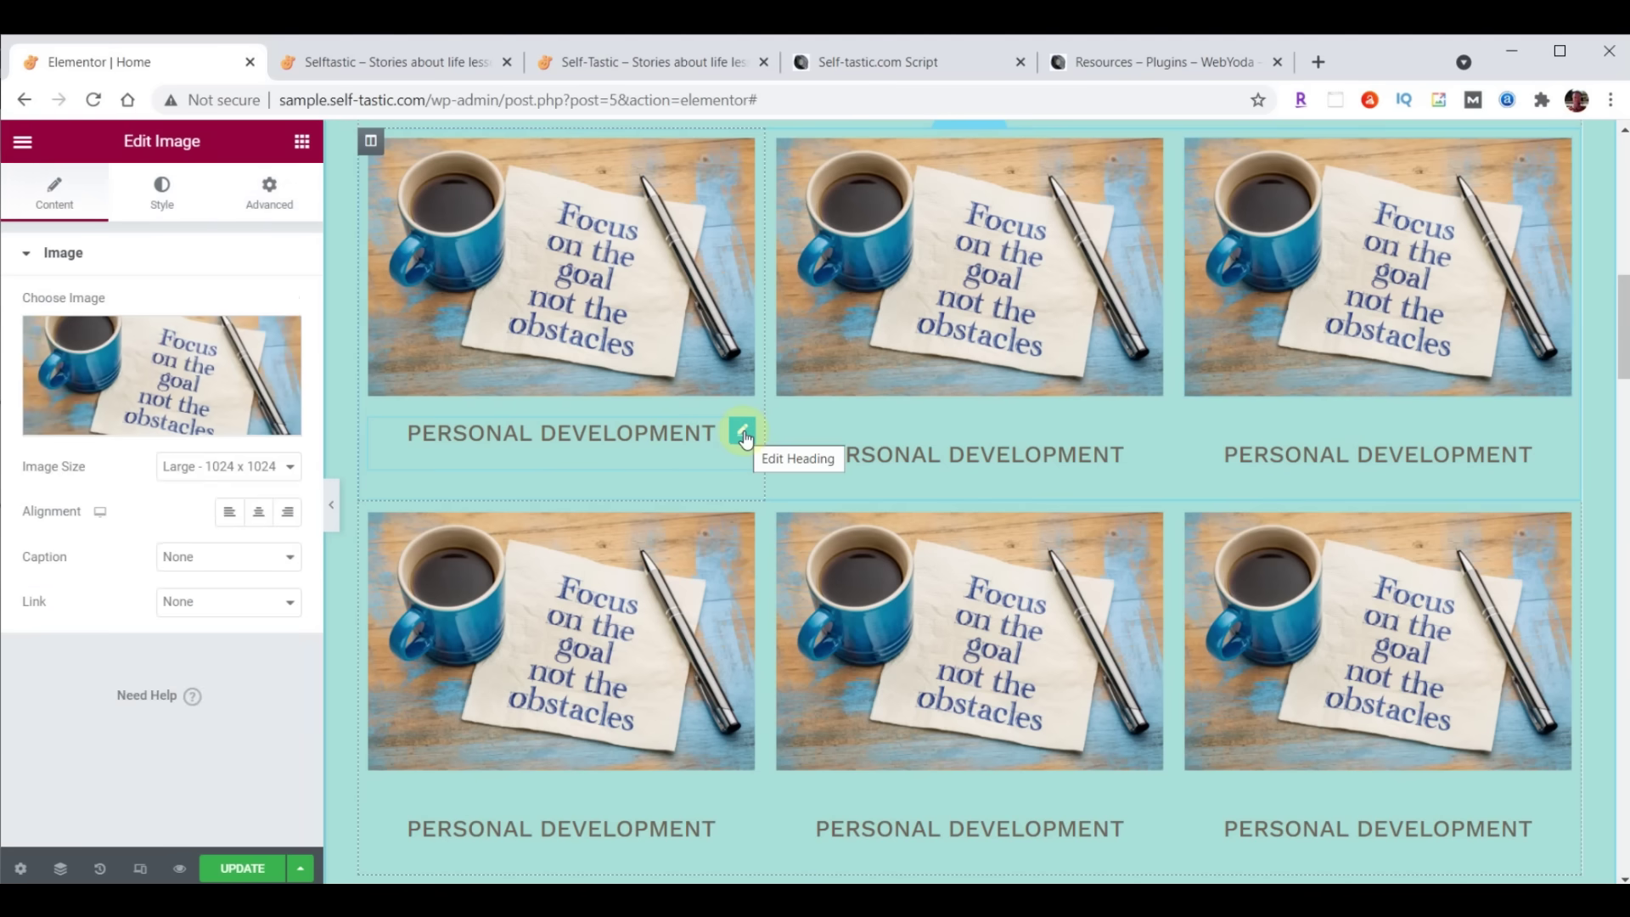
right_click(745, 436)
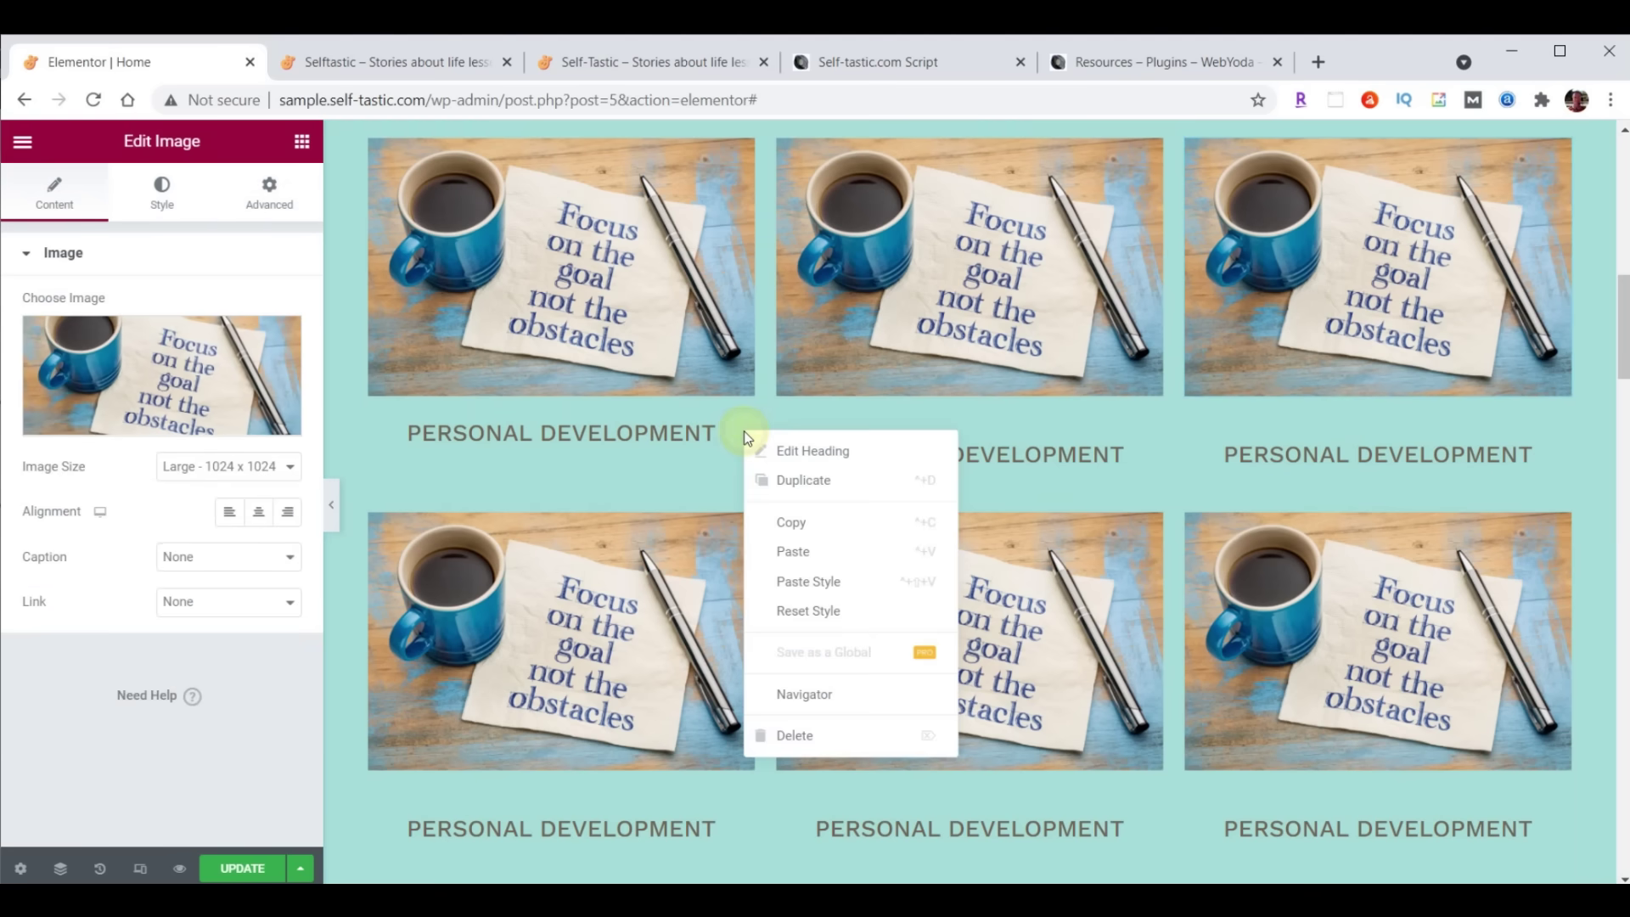
click(782, 522)
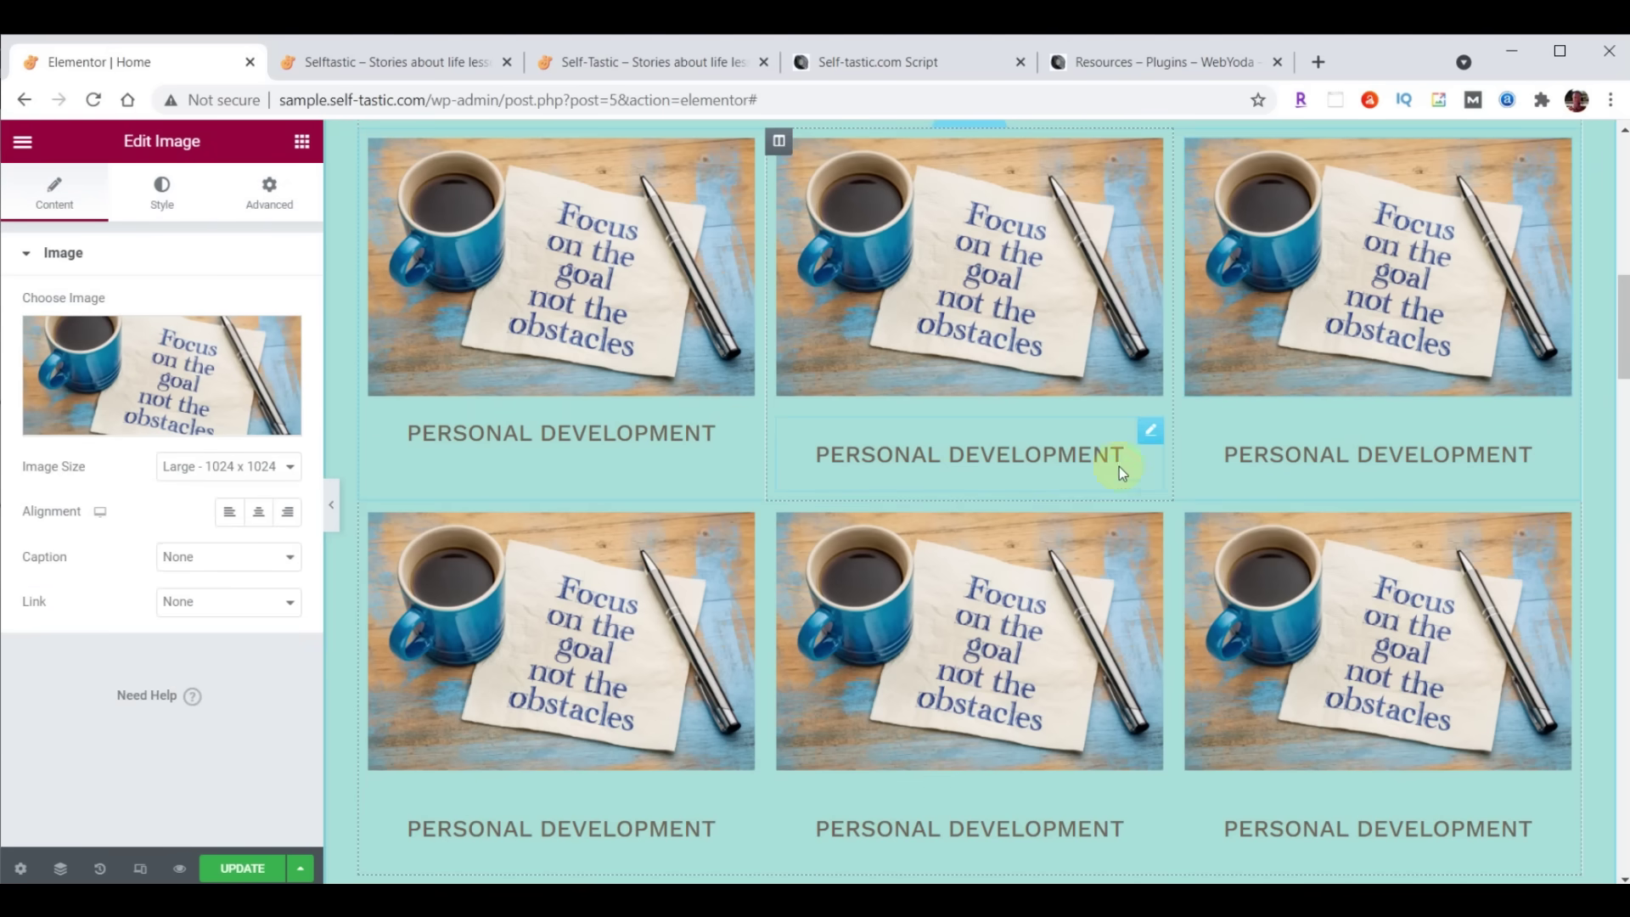
right_click(1146, 435)
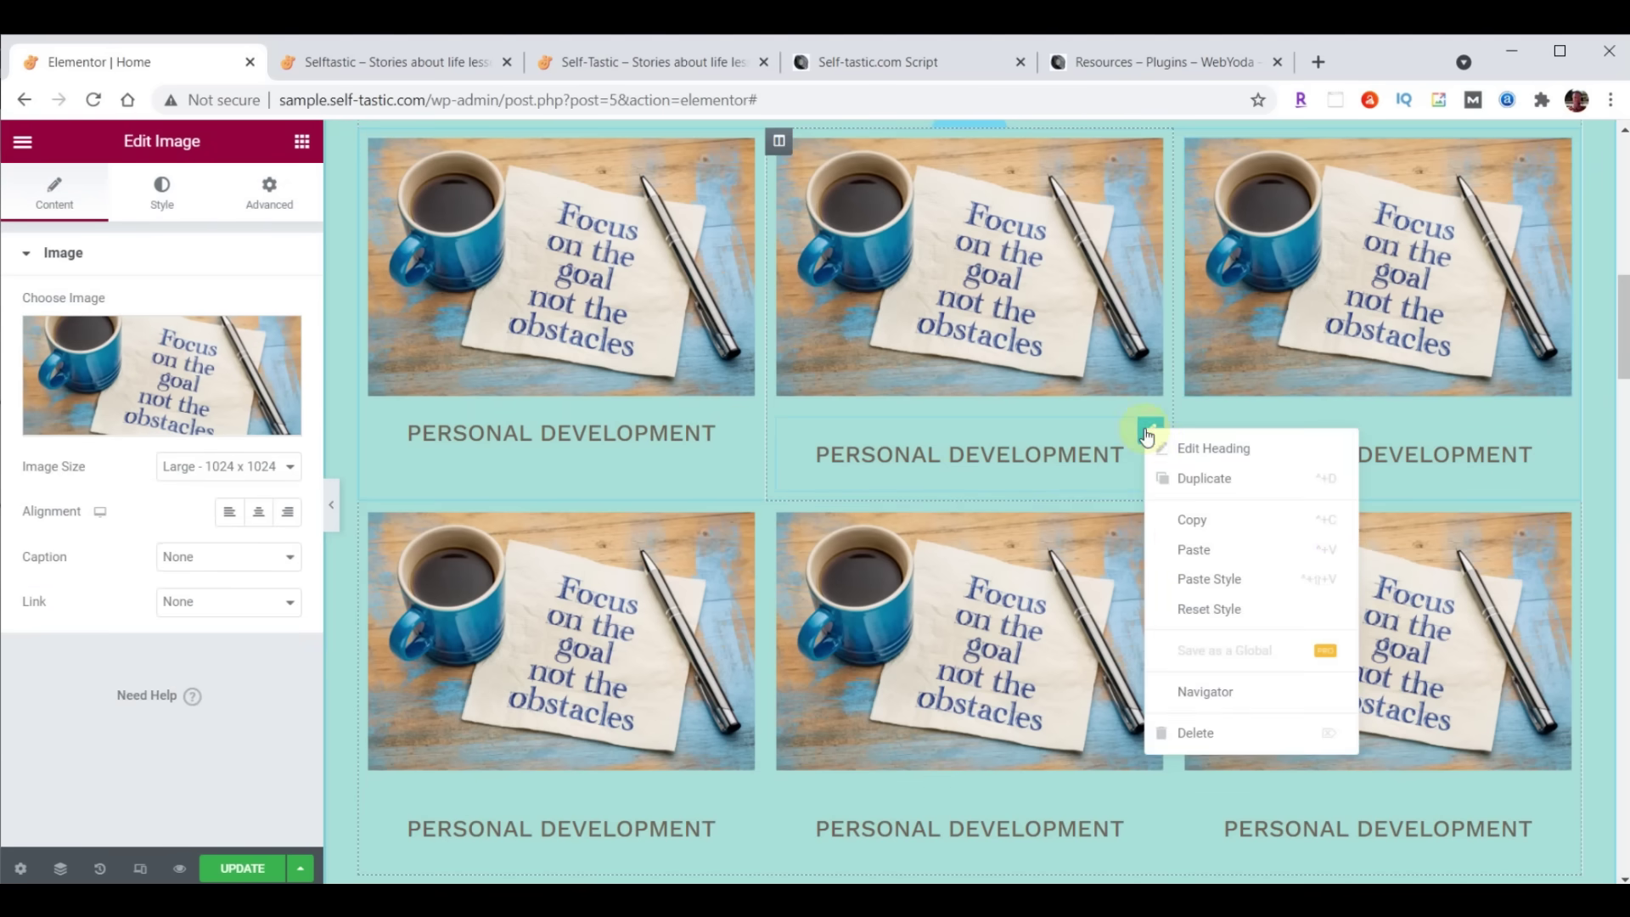
click(1207, 579)
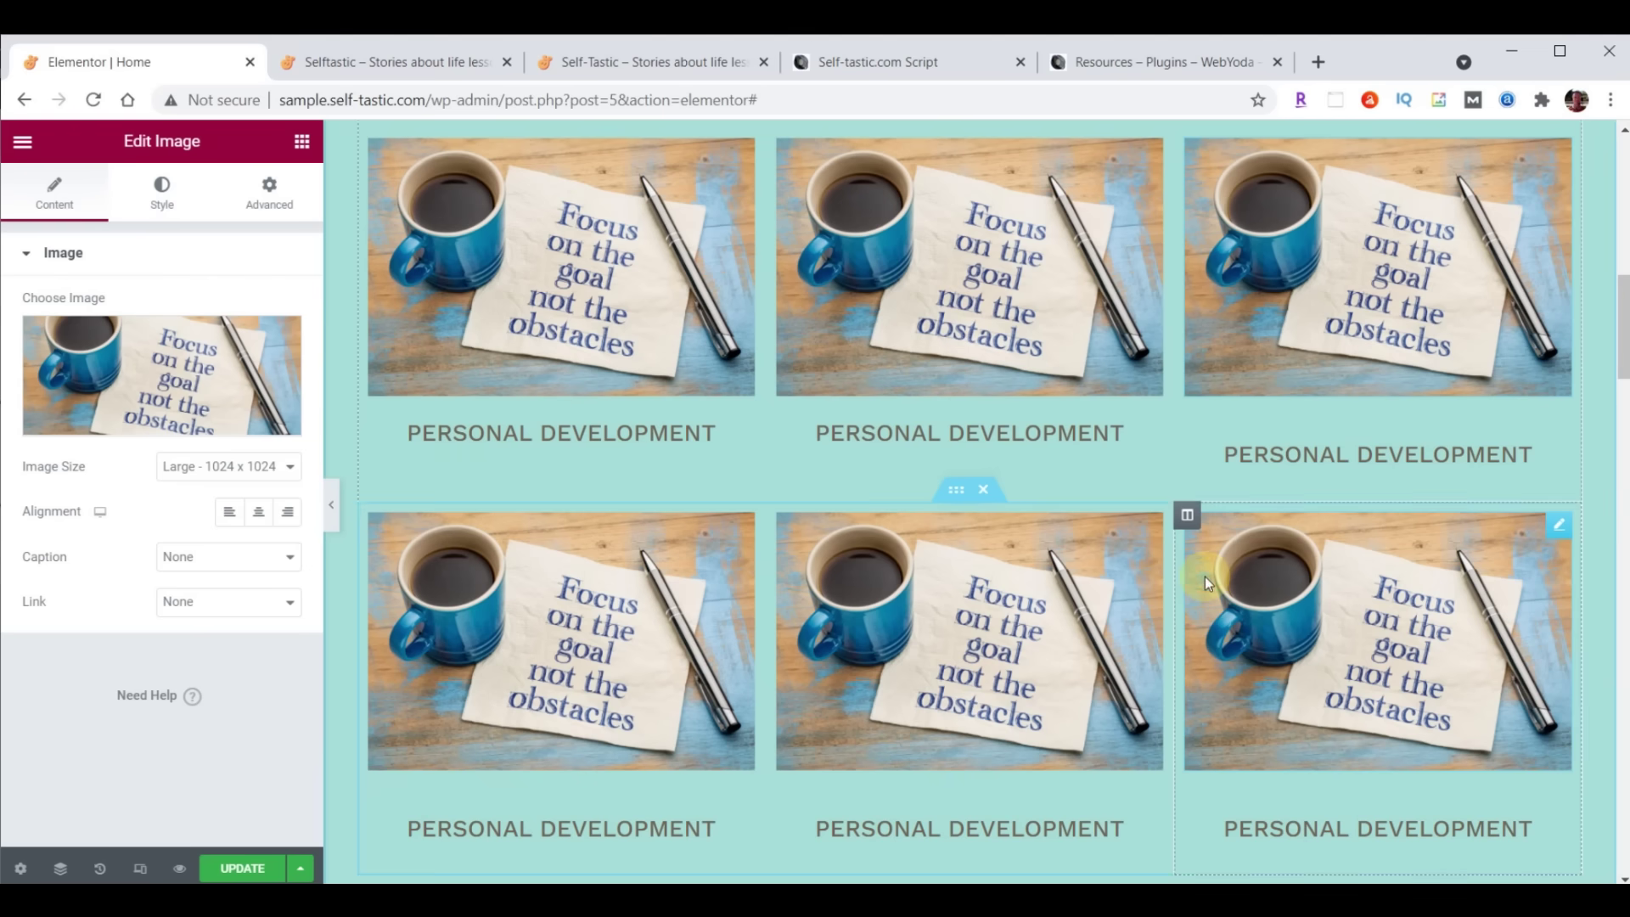
right_click(1557, 448)
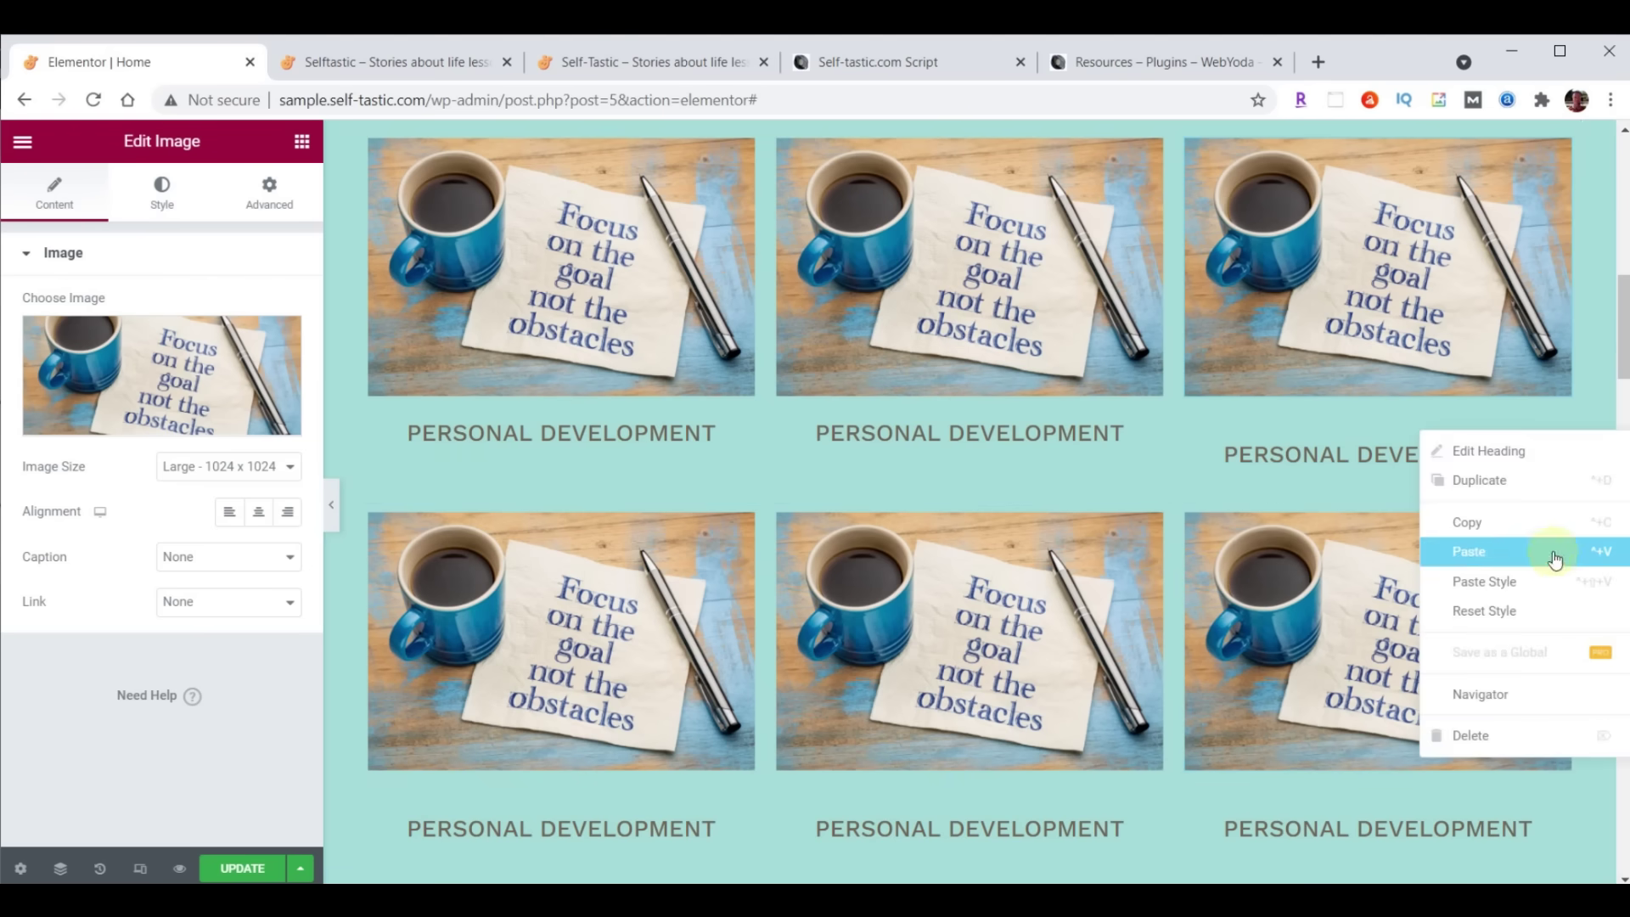
click(1511, 580)
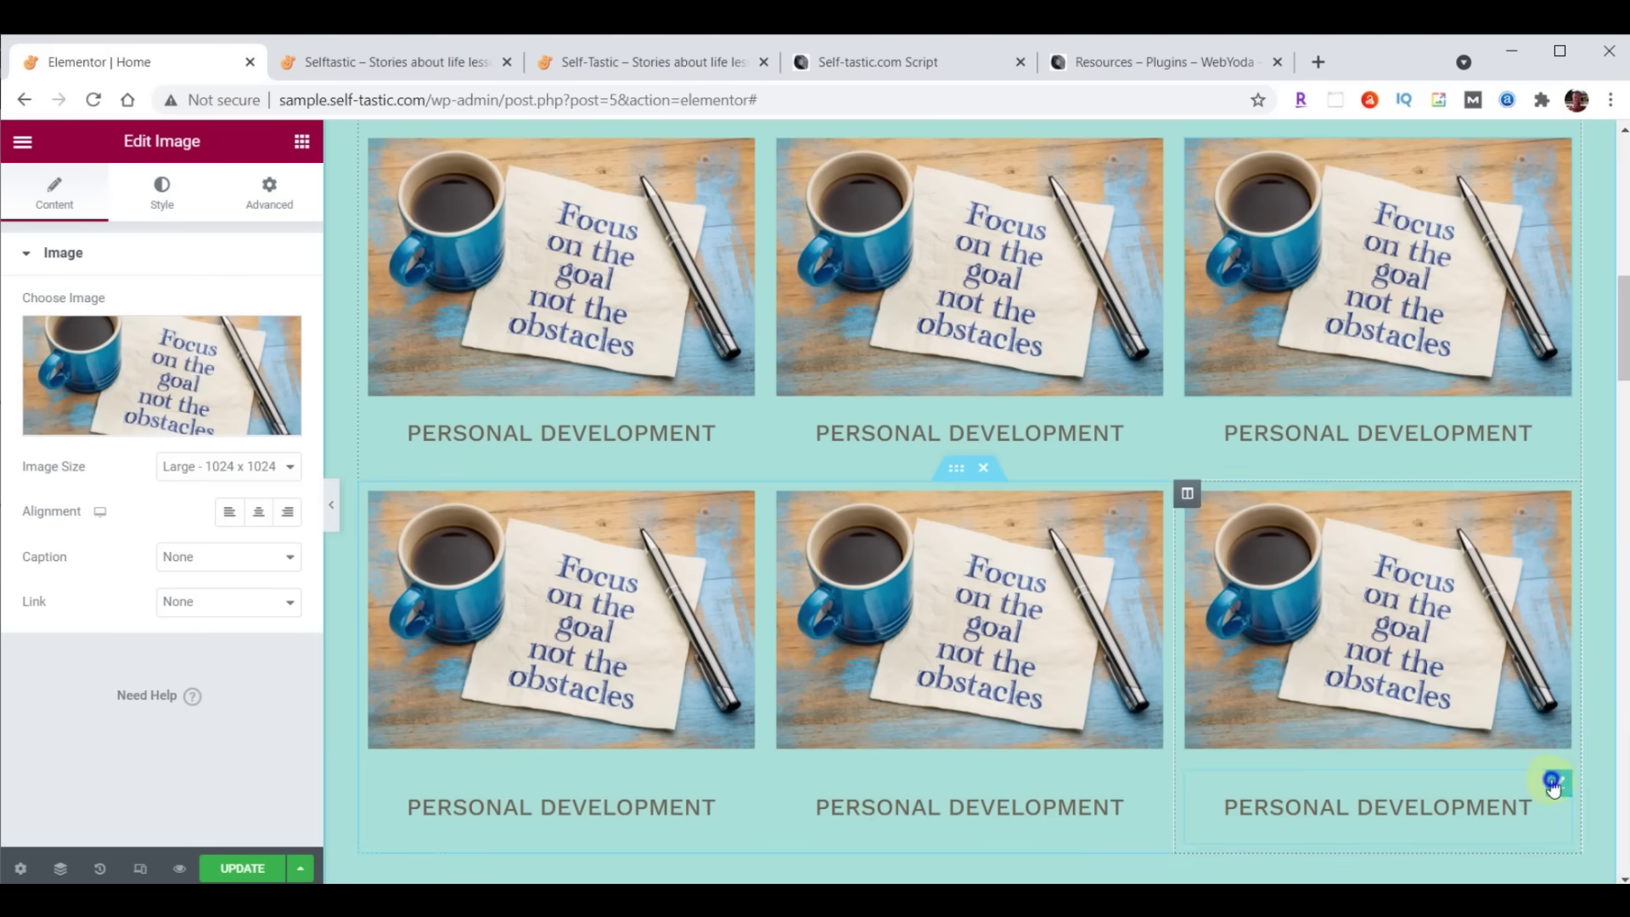
Paste the same heading style onto the lower-right, lower-middle and lower-left headings
right_click(1552, 788)
click(1517, 718)
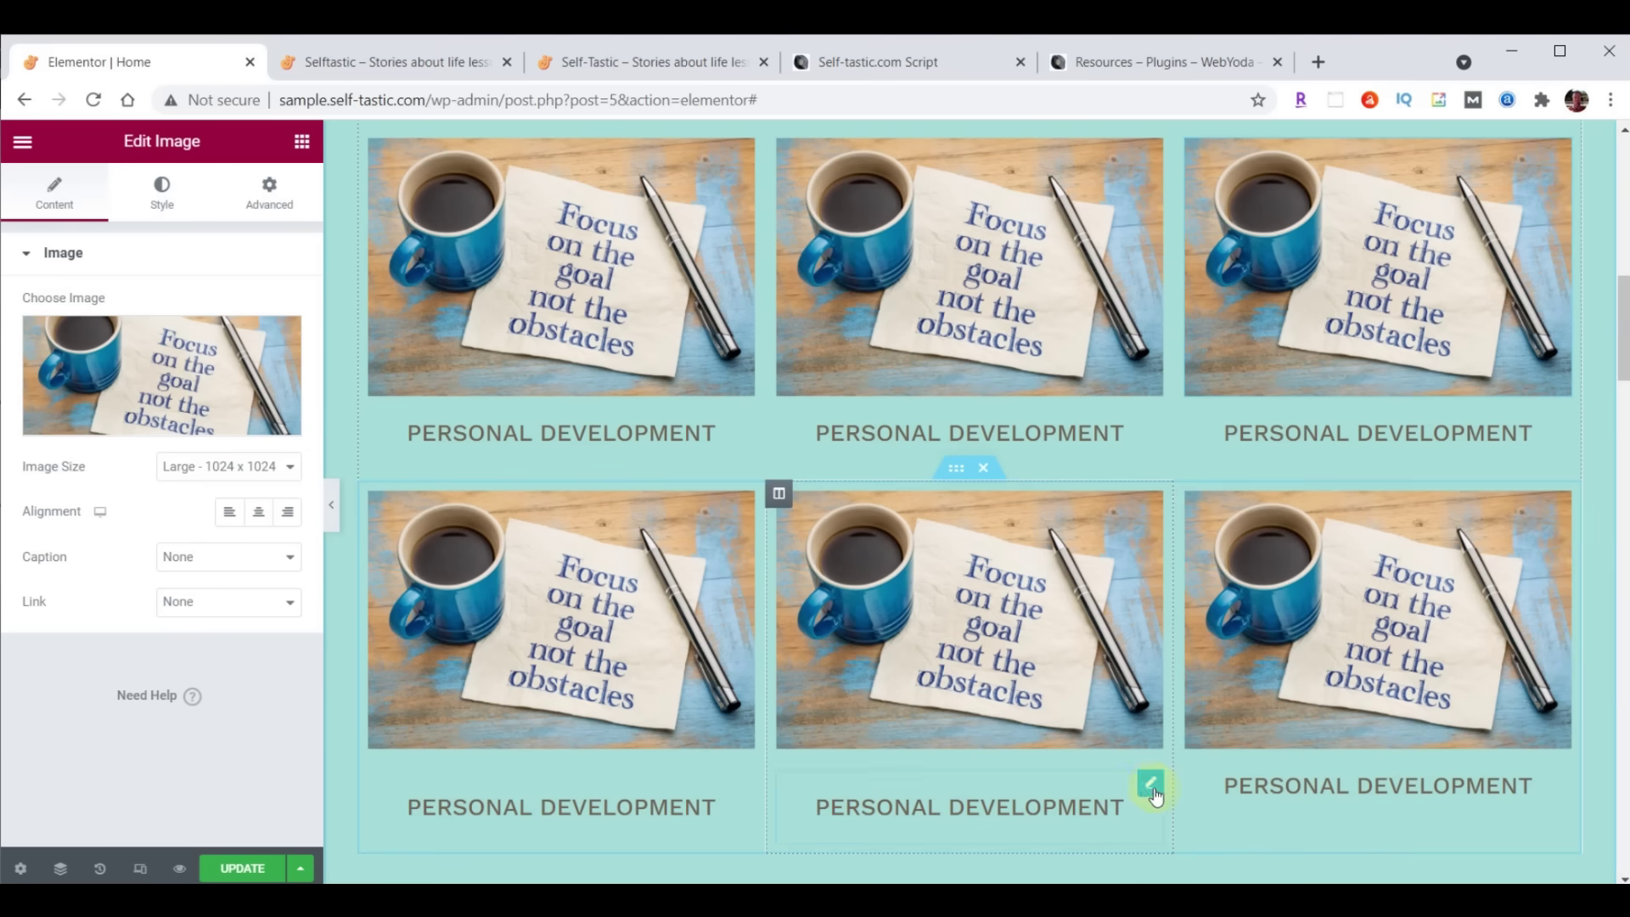
right_click(1154, 794)
click(1193, 718)
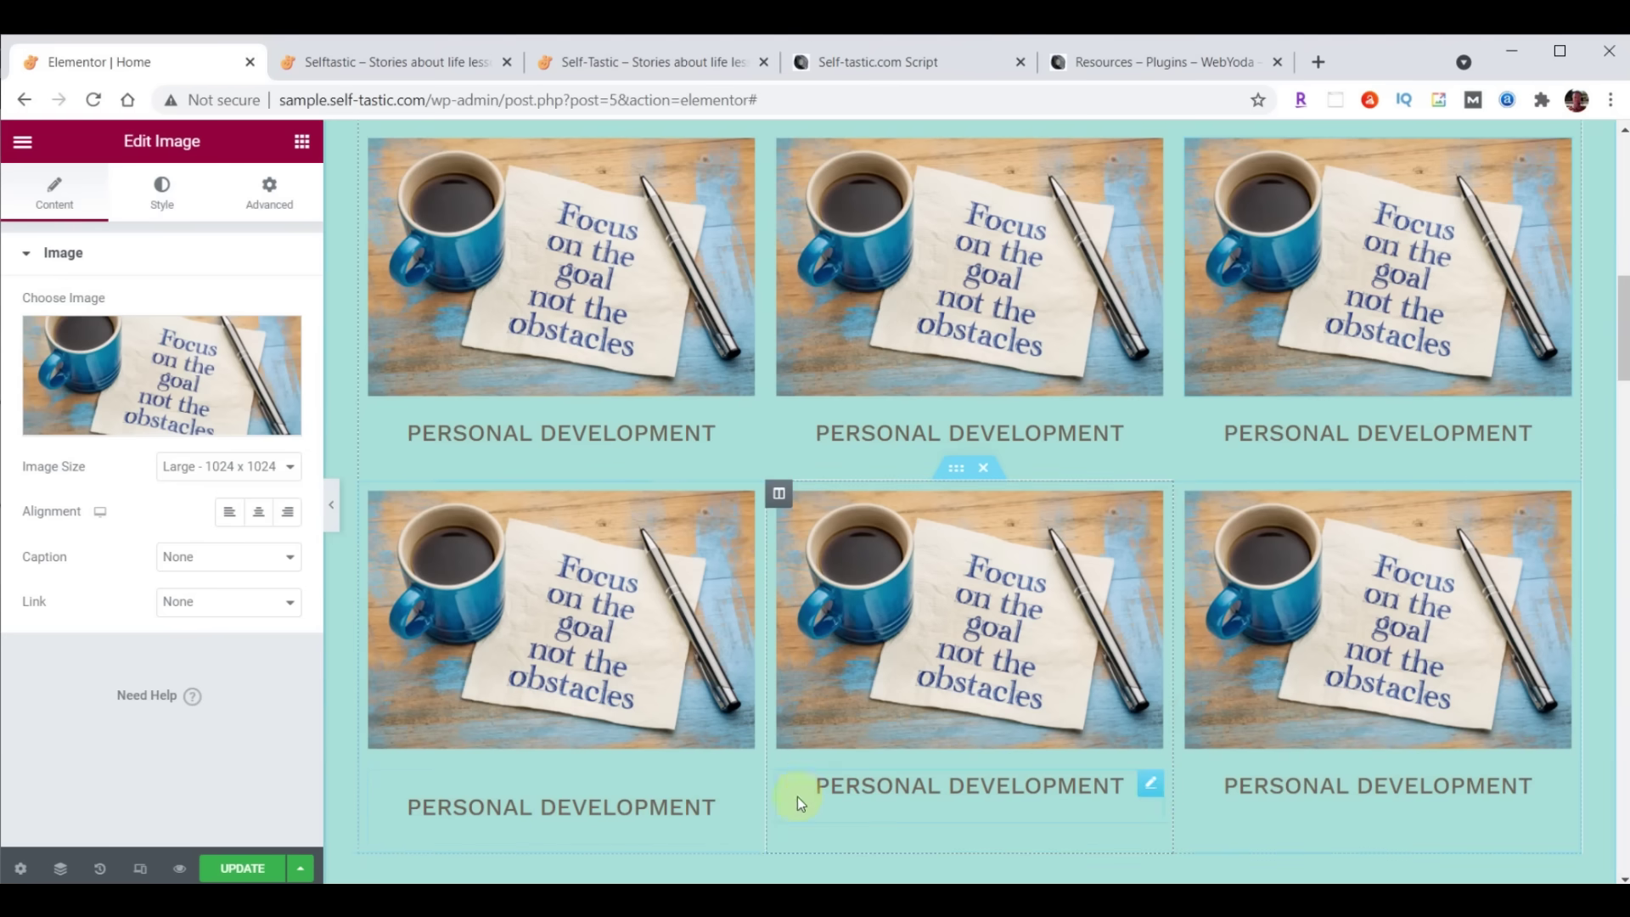
right_click(742, 783)
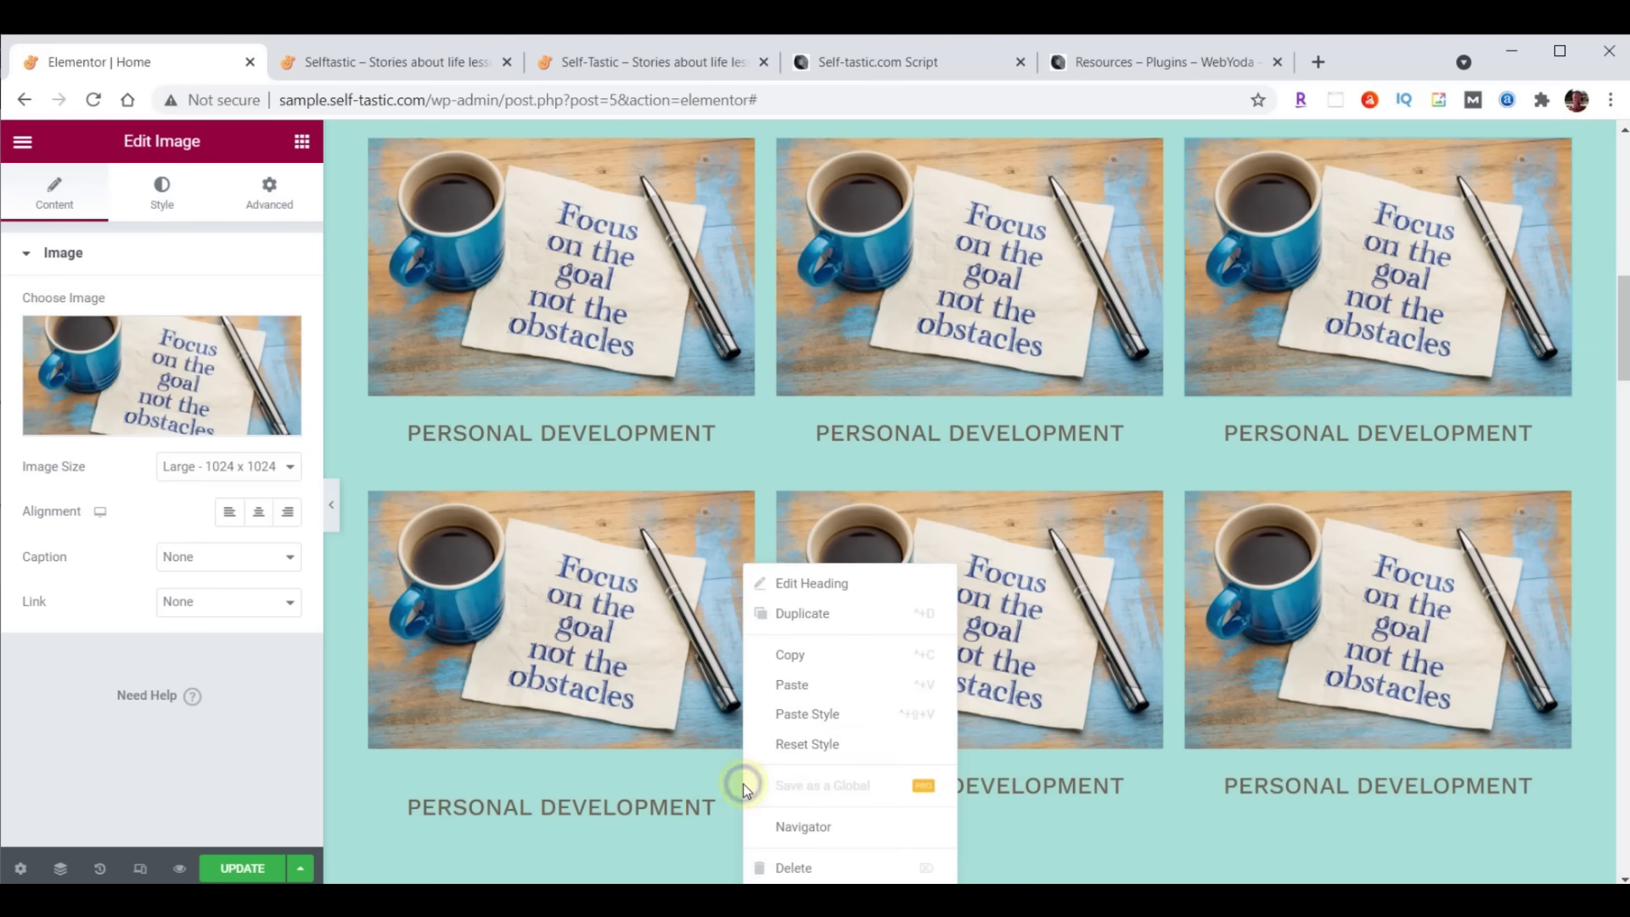
click(786, 718)
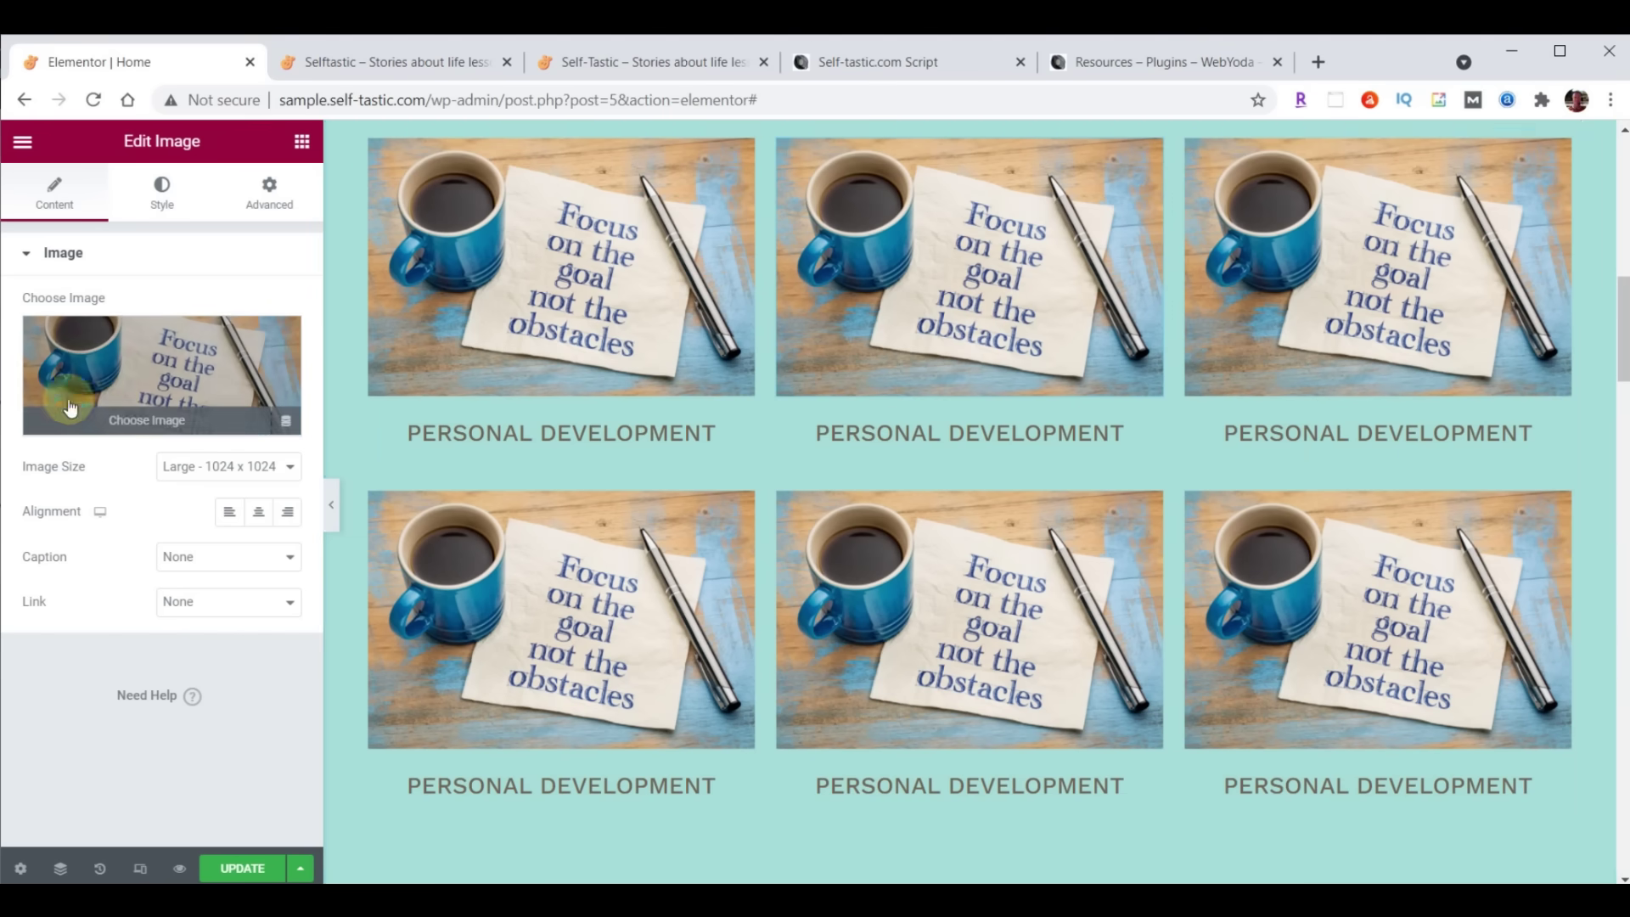
Give the middle card the 'Forget the Mistake' chalkboard photo and the title 'Life Lessons'
click(111, 359)
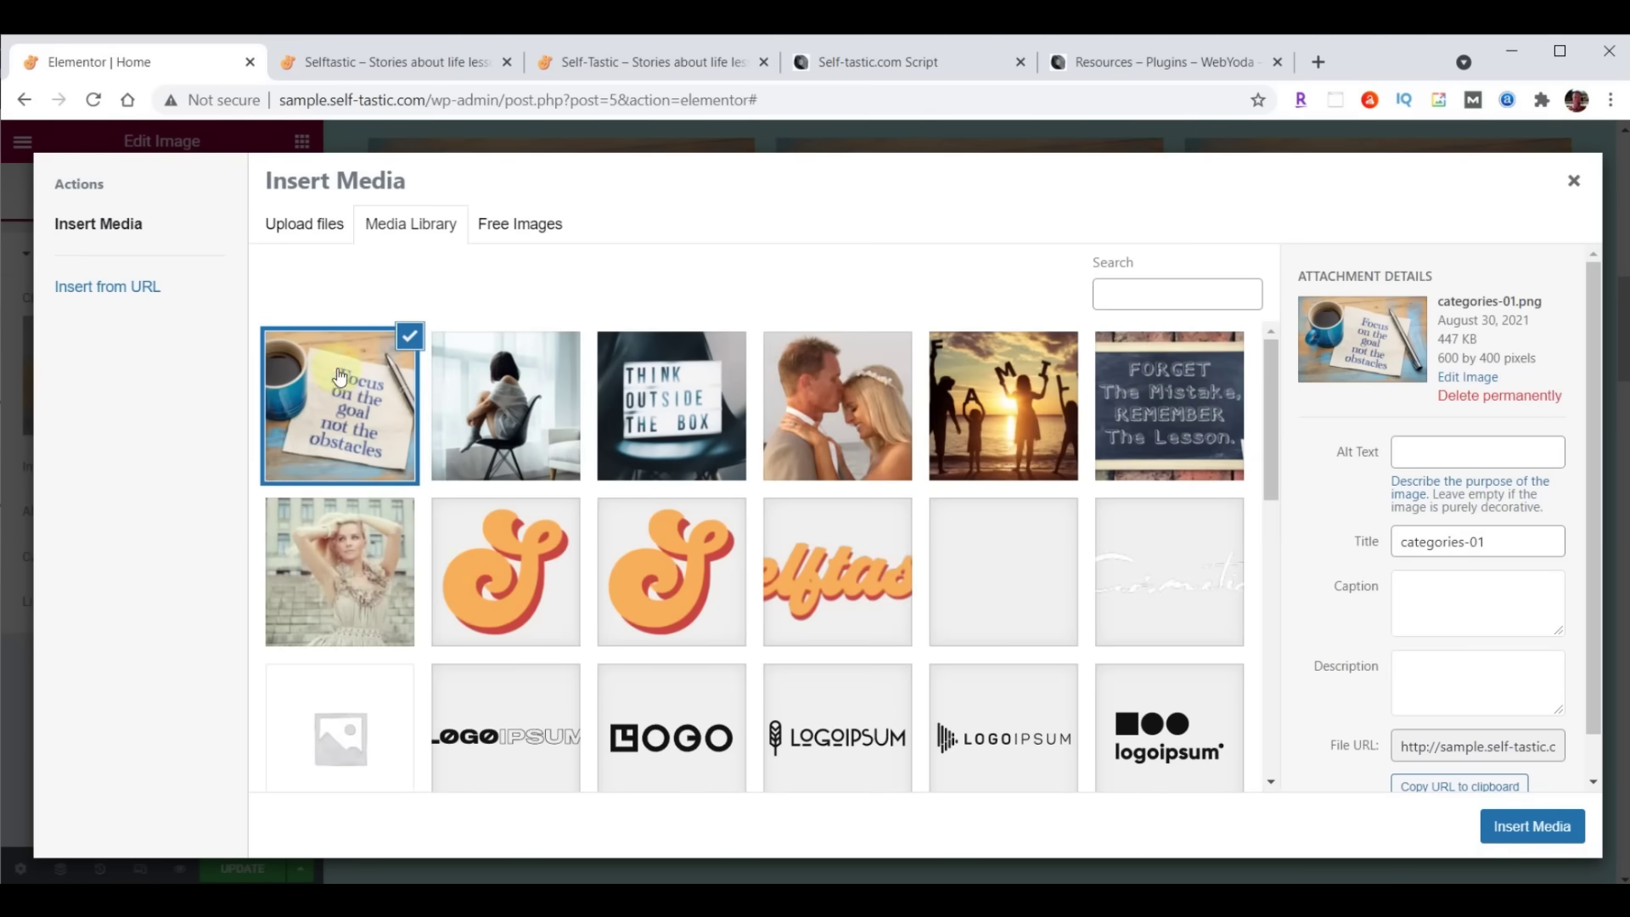
click(1168, 401)
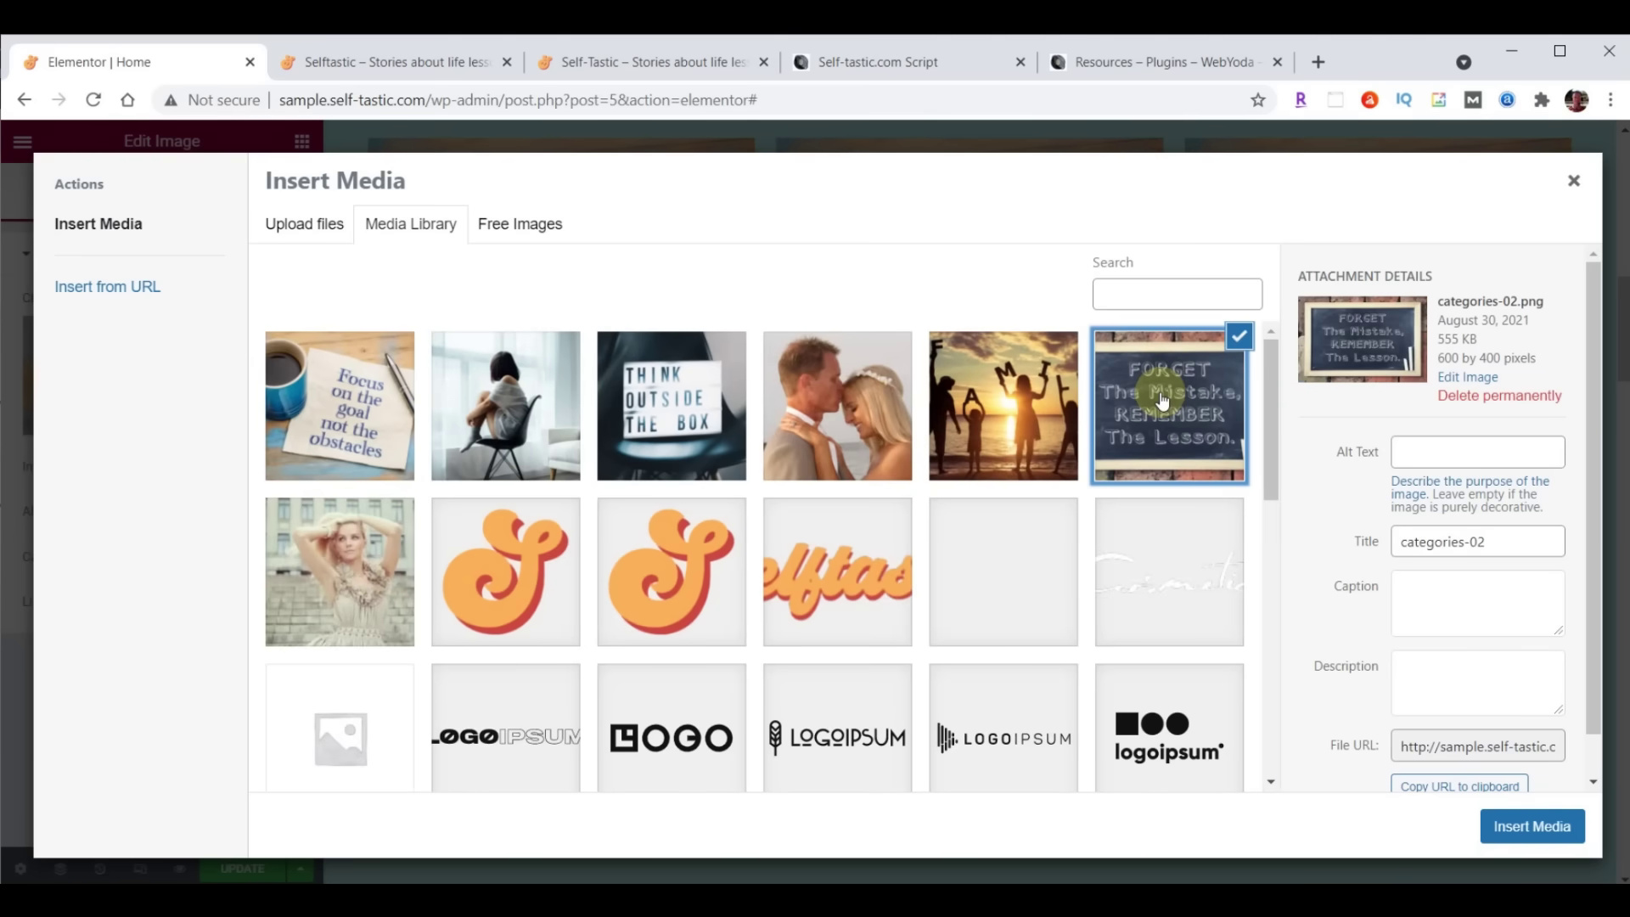
click(1535, 825)
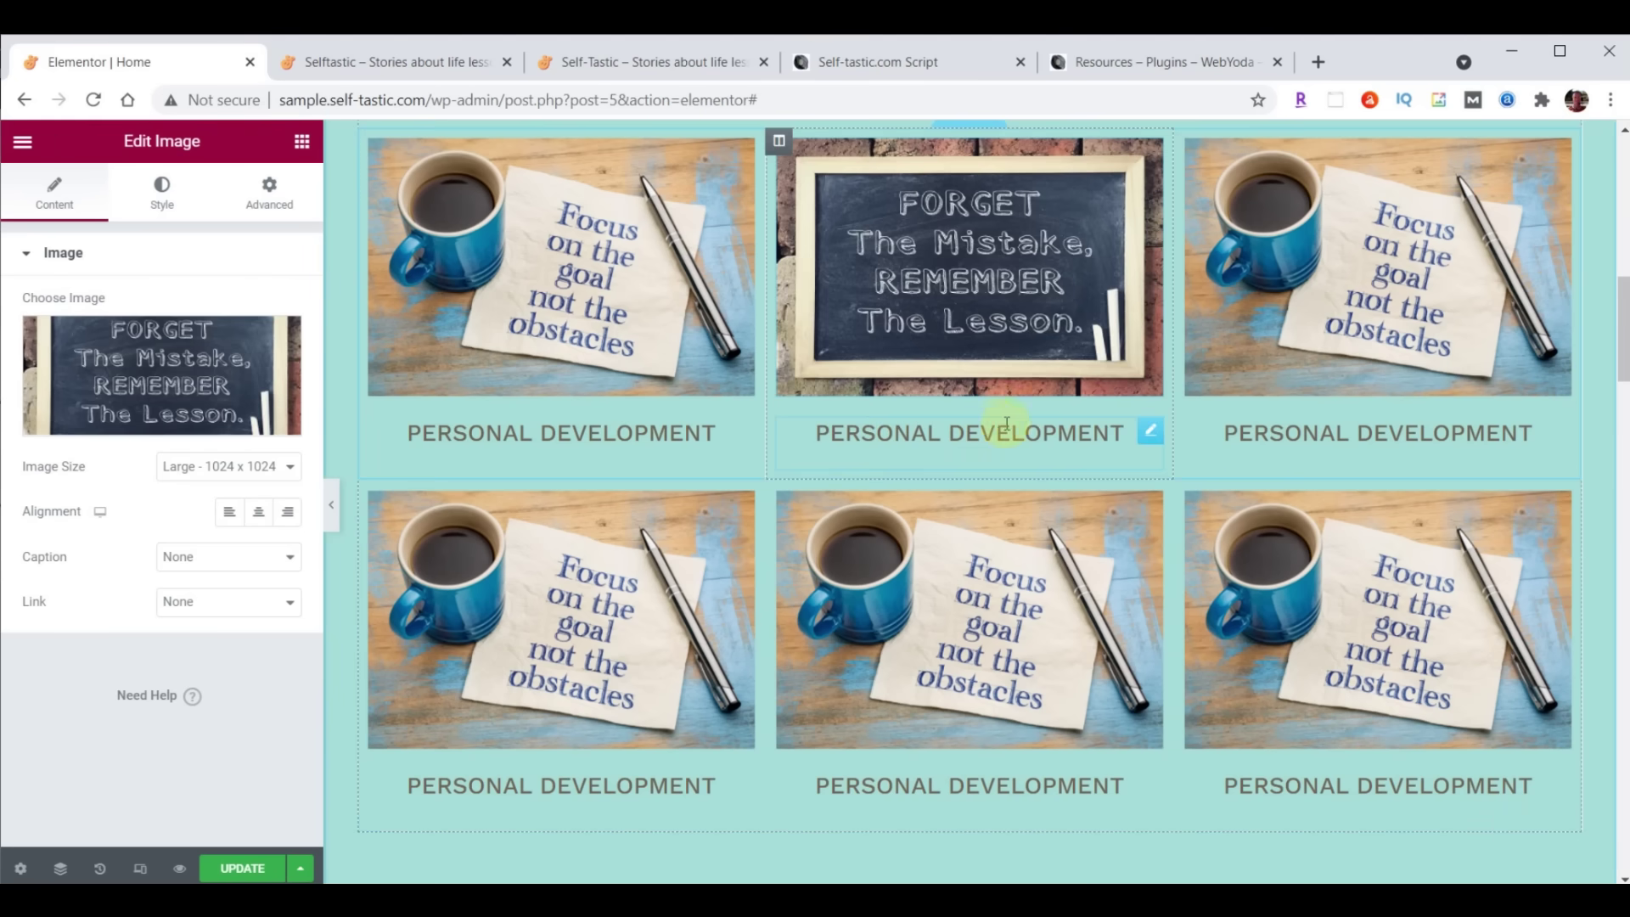
click(1152, 433)
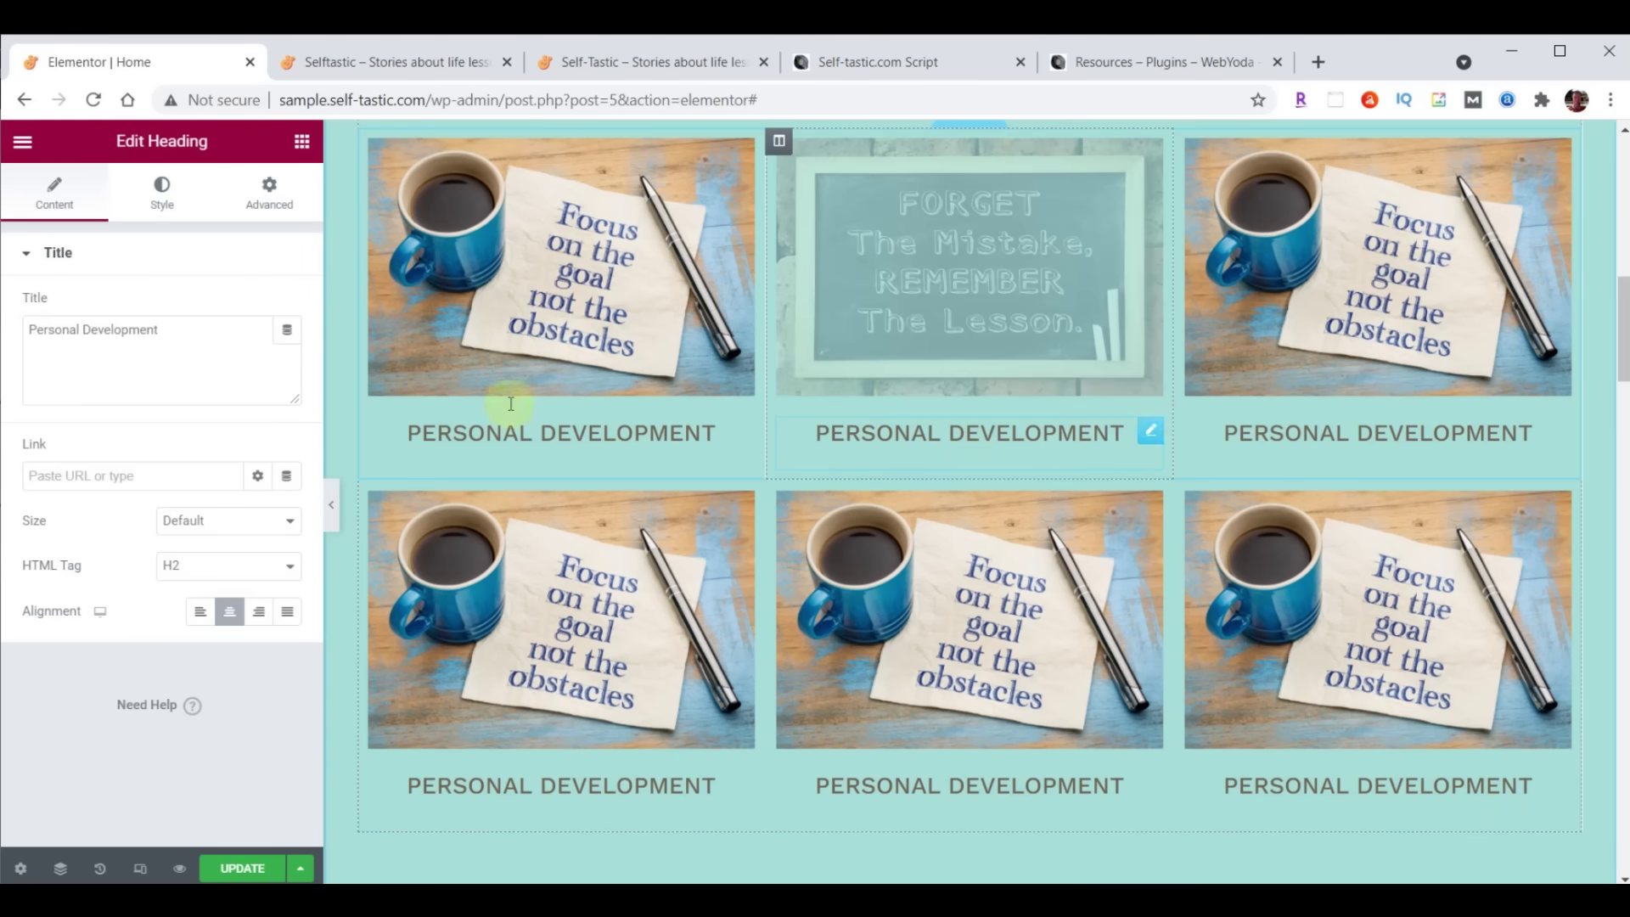
click(29, 335)
key(ctrl+a)
text(Life Lessons)
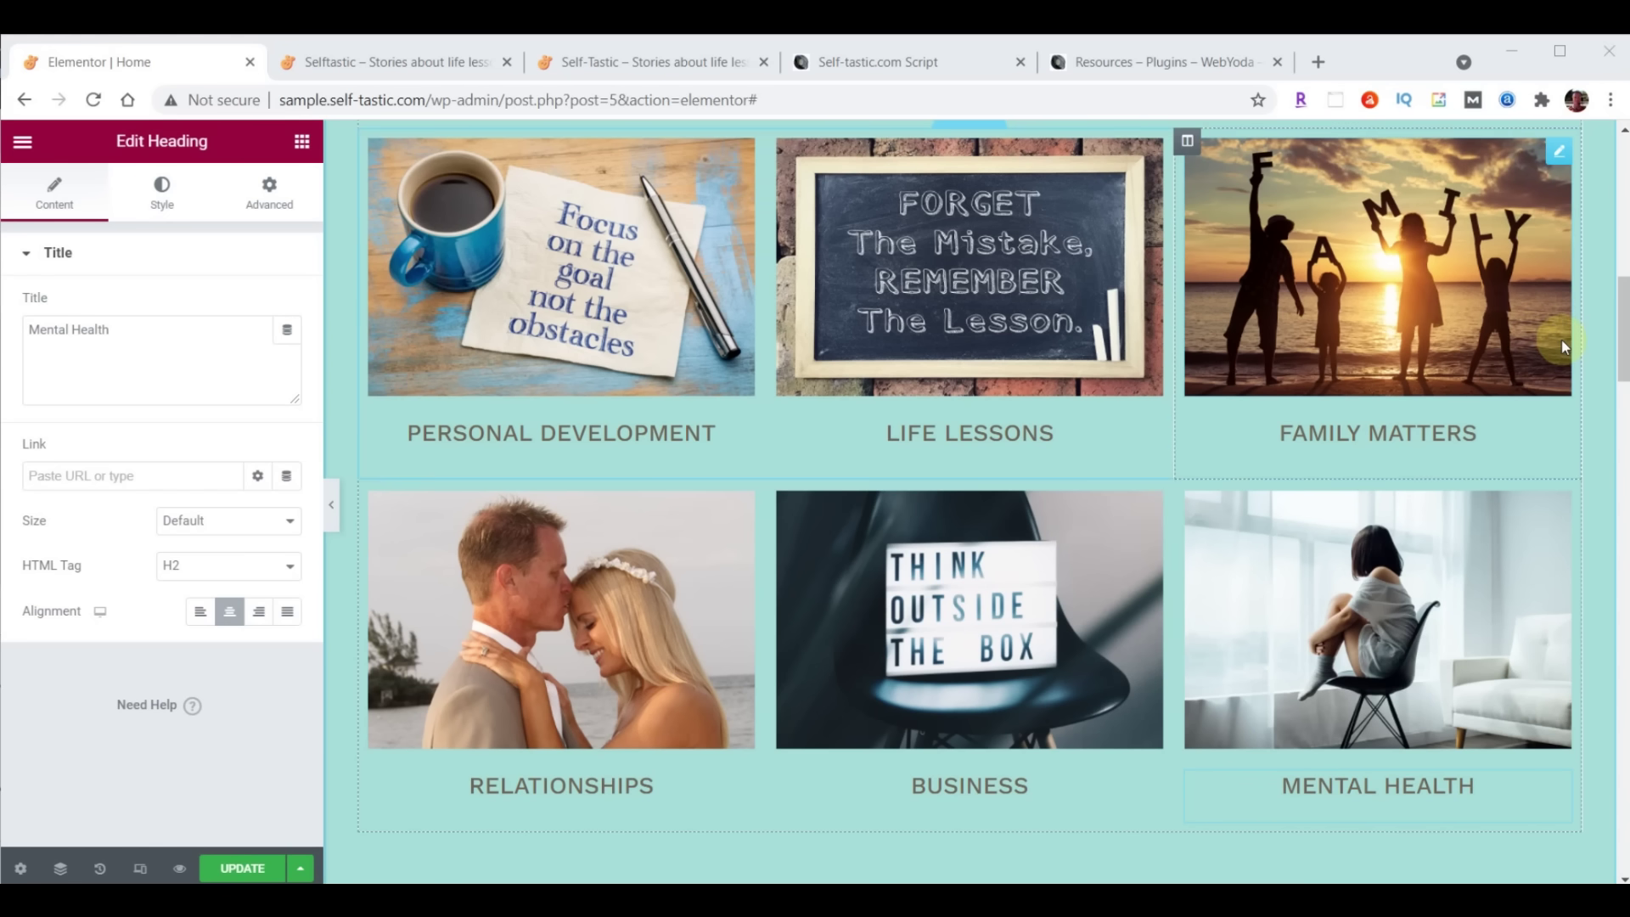
Save the page with UPDATE and reload the live home page to check the grid
click(235, 867)
click(467, 57)
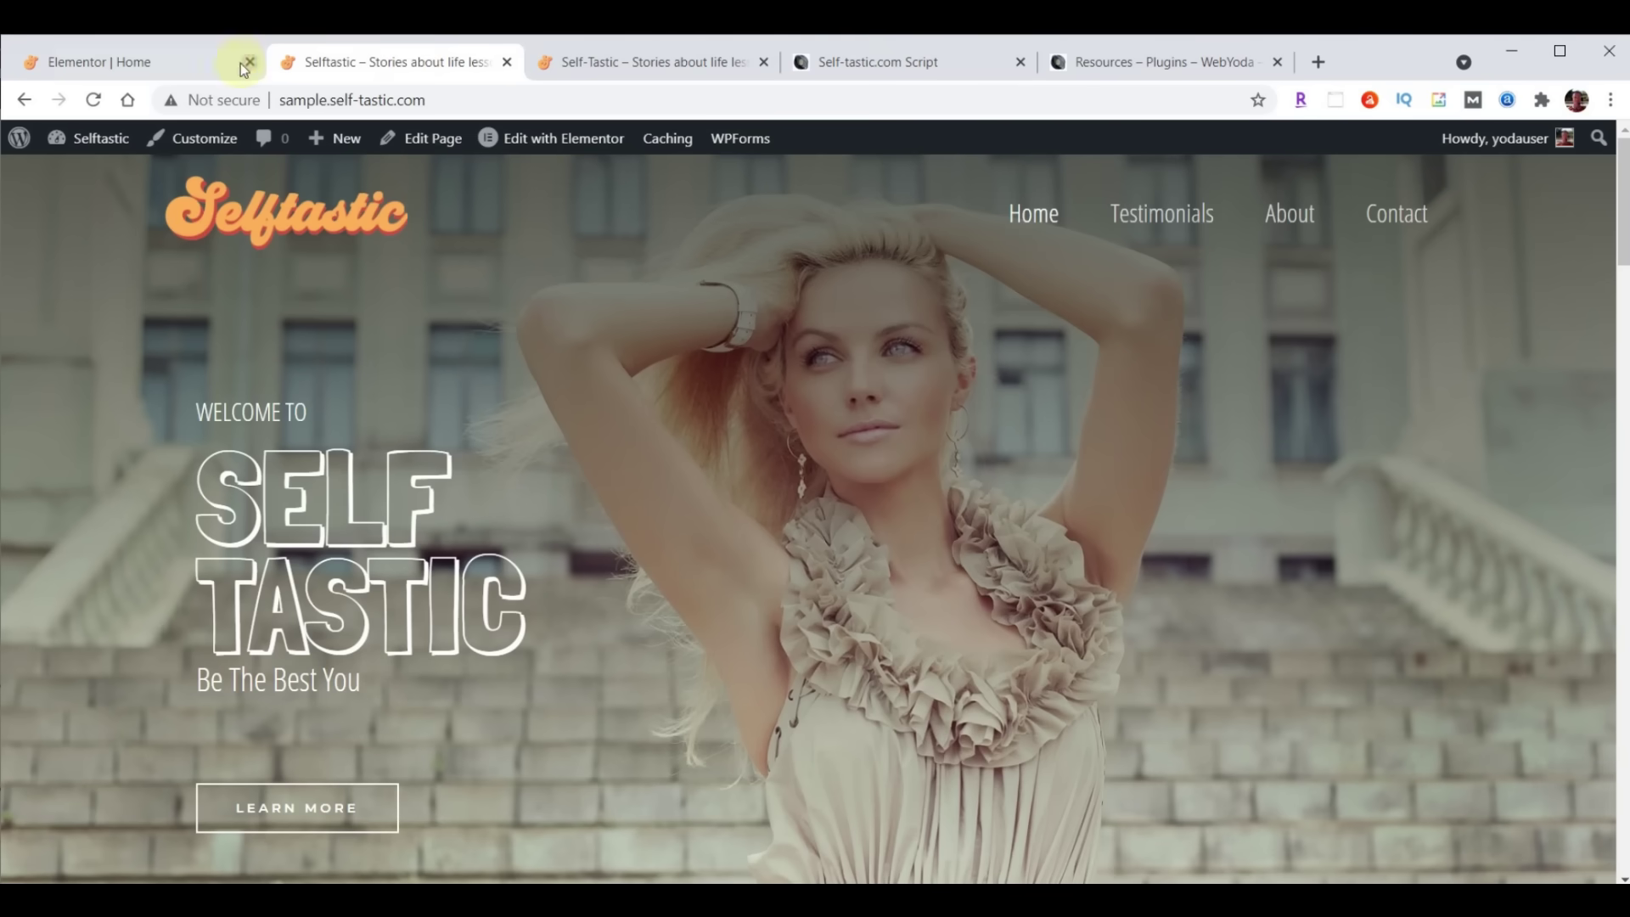
click(93, 99)
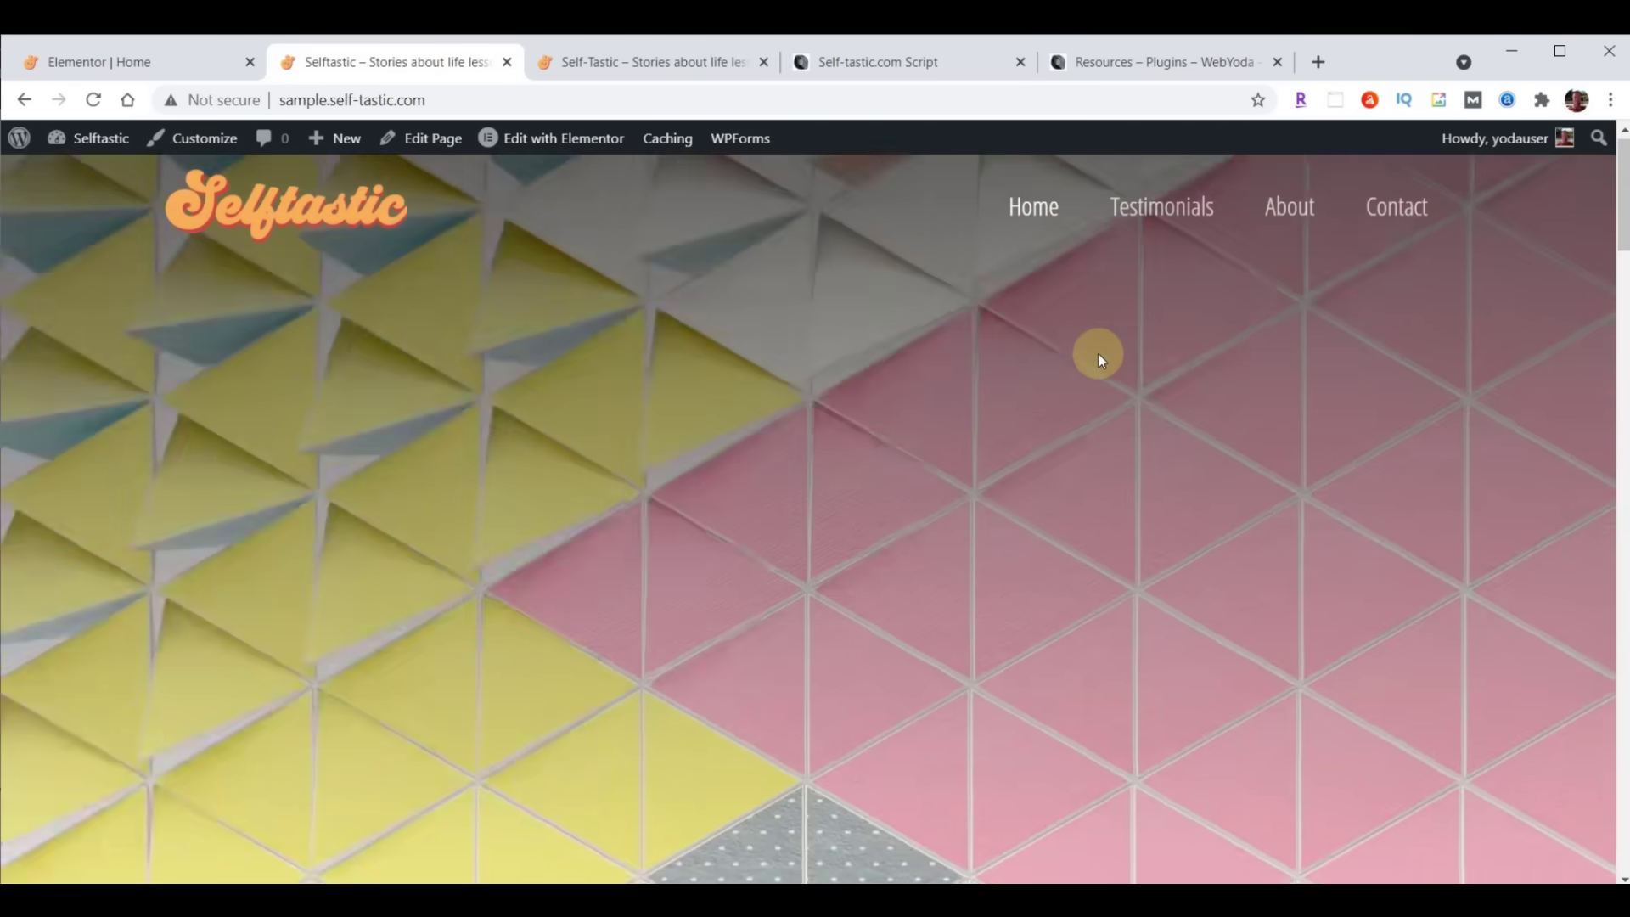
scroll(1097, 353, down, 6)
scroll(1100, 360, down, 4)
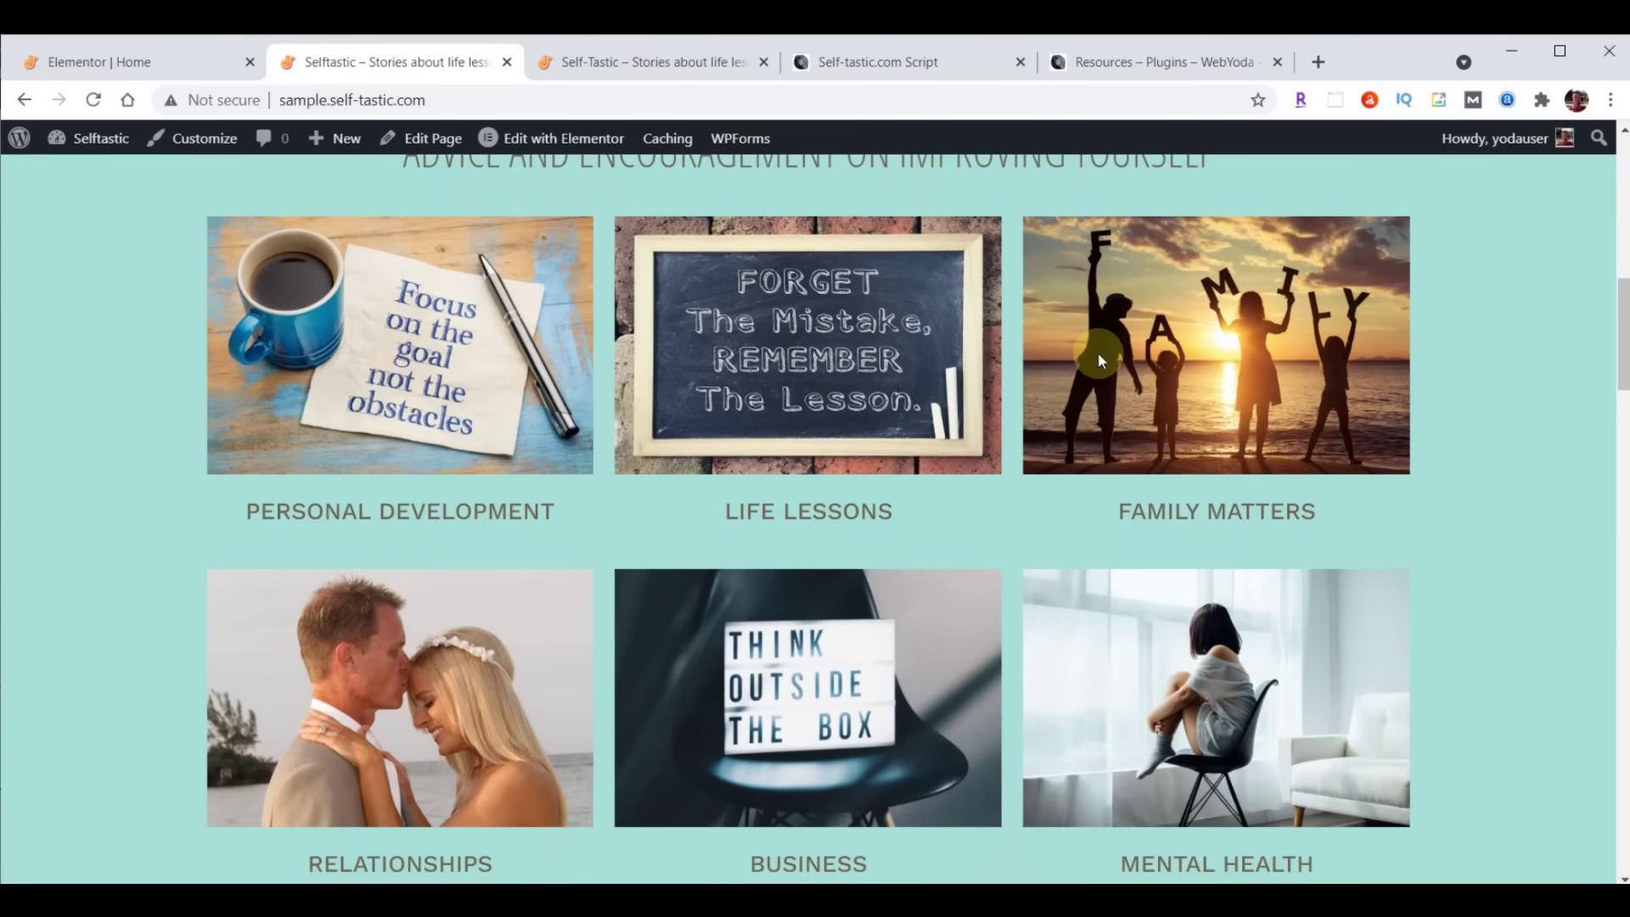
Reload the original self-tastic.com home page to compare, then return to Elementor
click(679, 62)
click(93, 99)
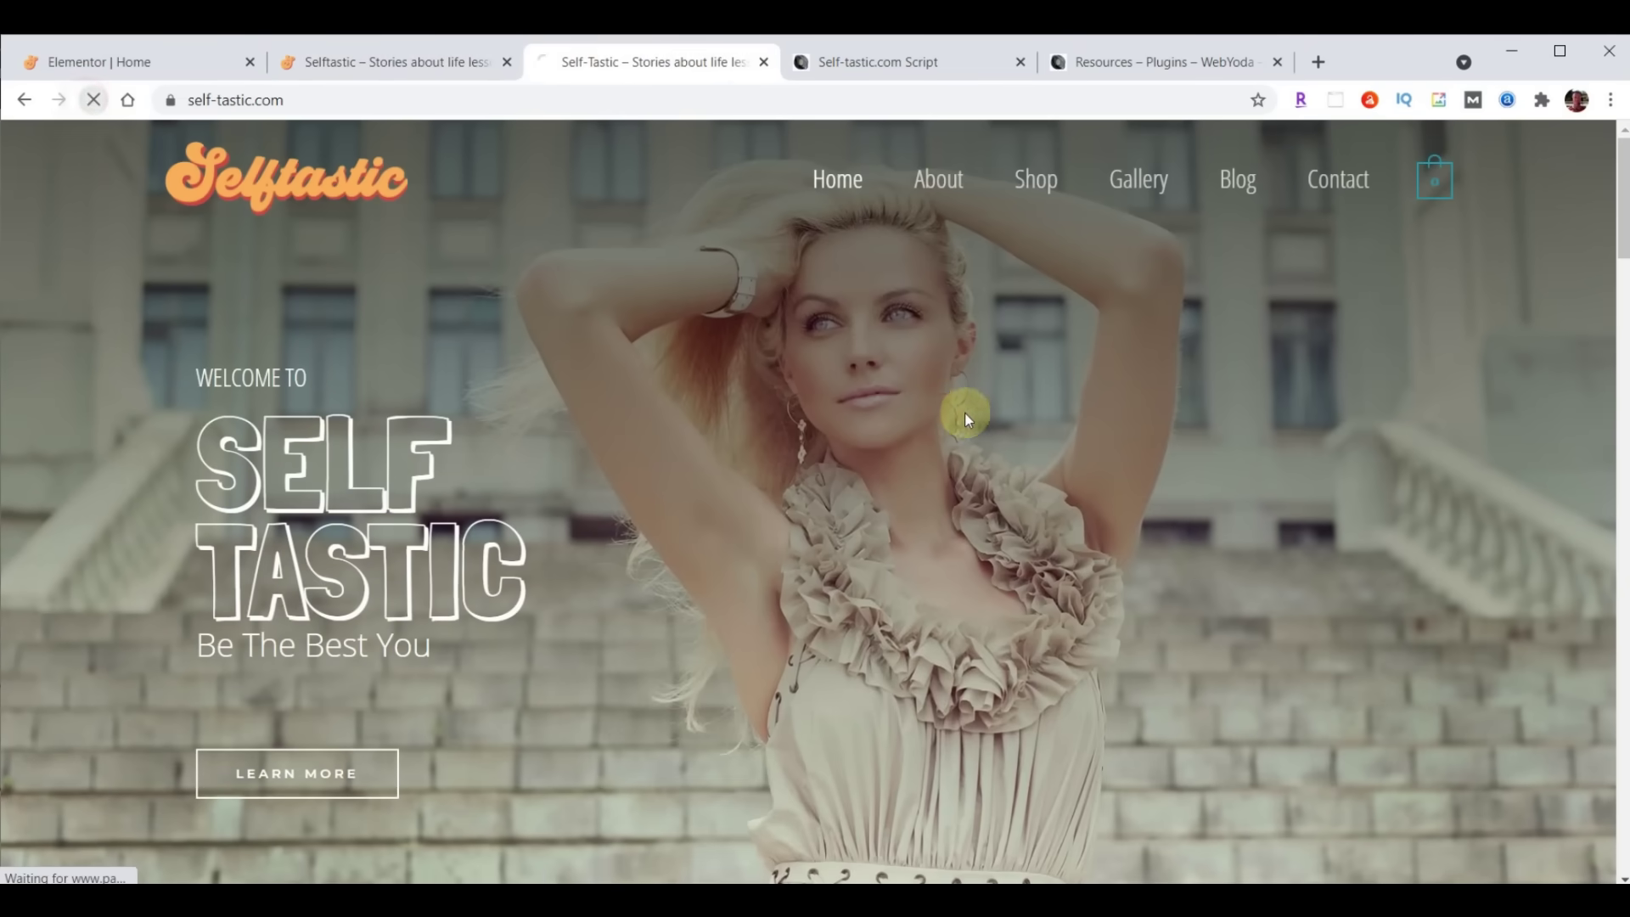
scroll(964, 414, down, 8)
scroll(962, 419, down, 3)
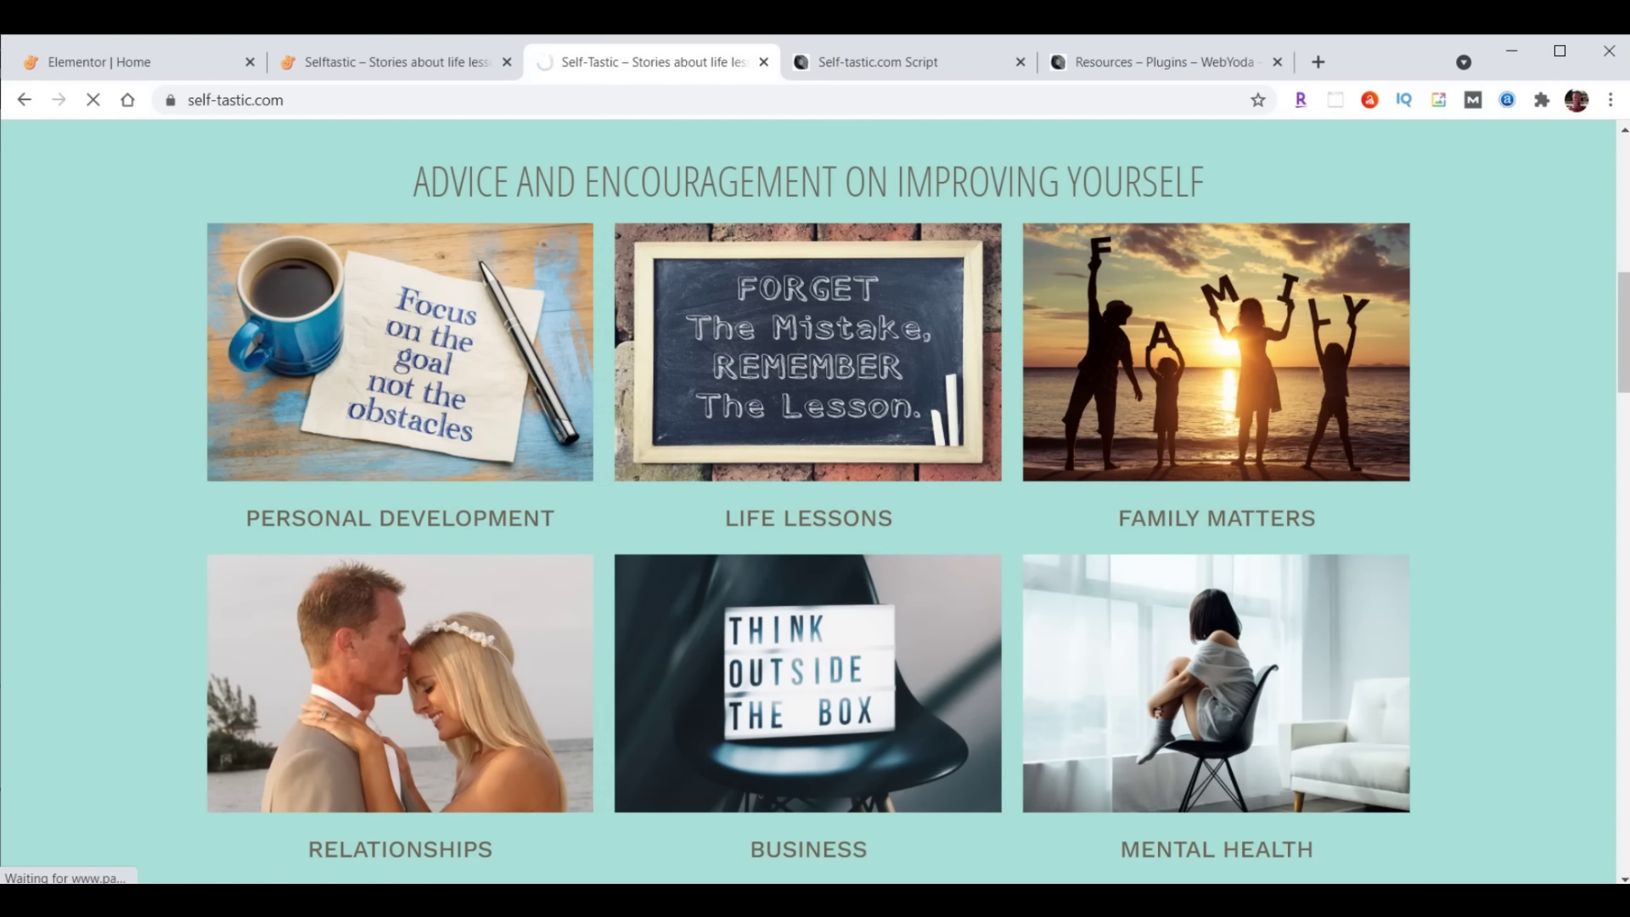
click(84, 59)
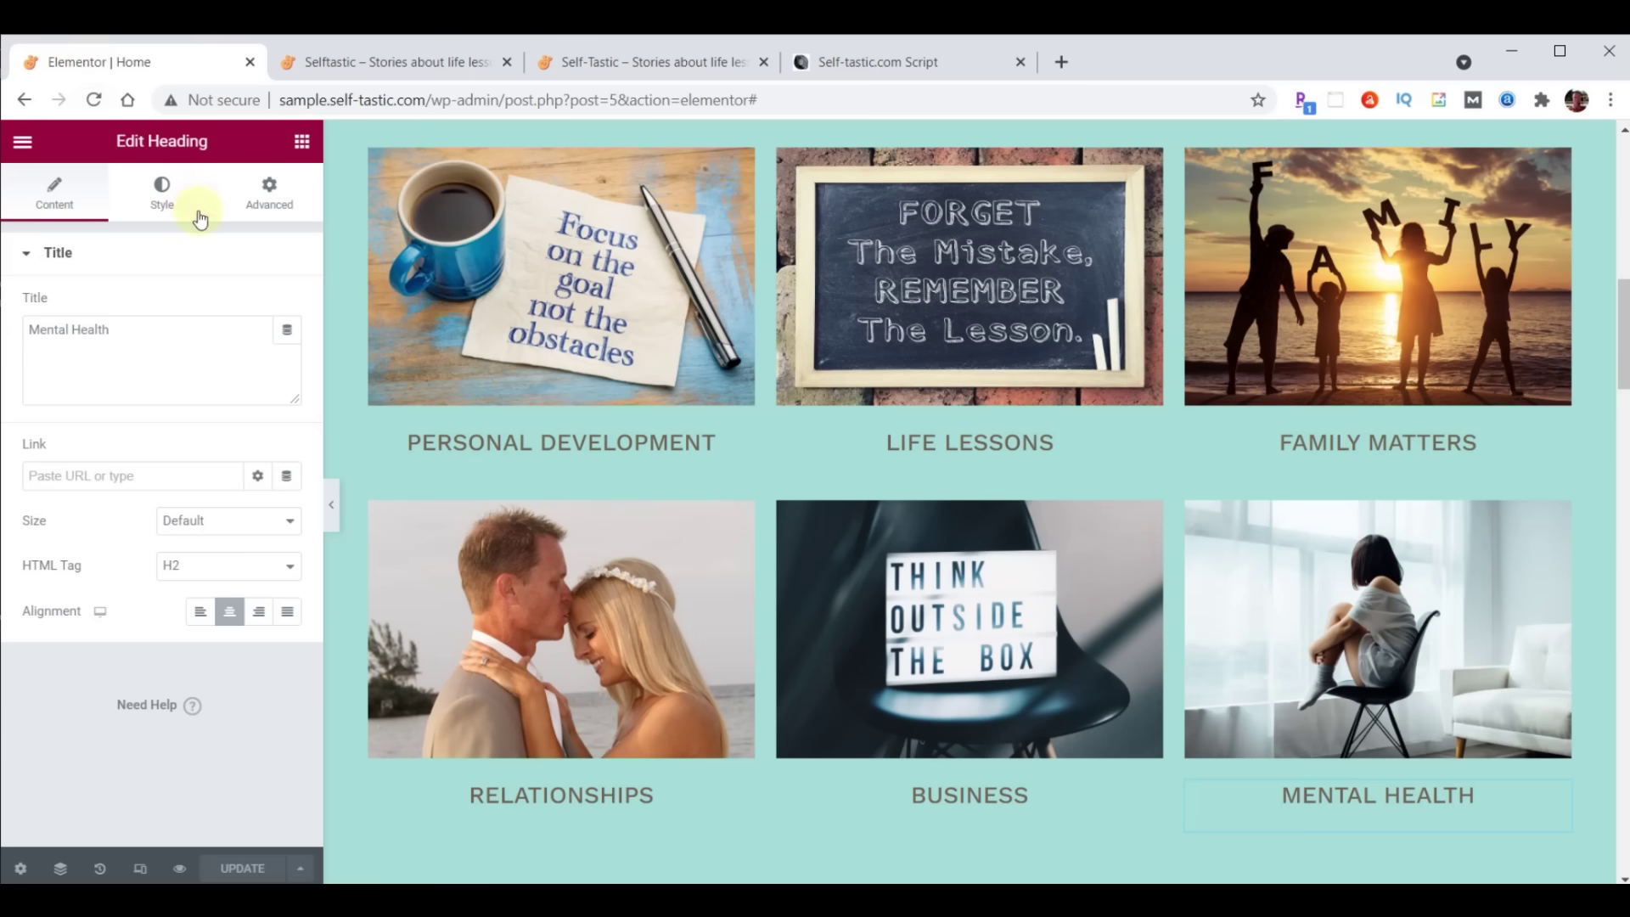
Give the Personal Development column a Slide In Right entrance with a 1000 ms delay
mouse_move(370, 154)
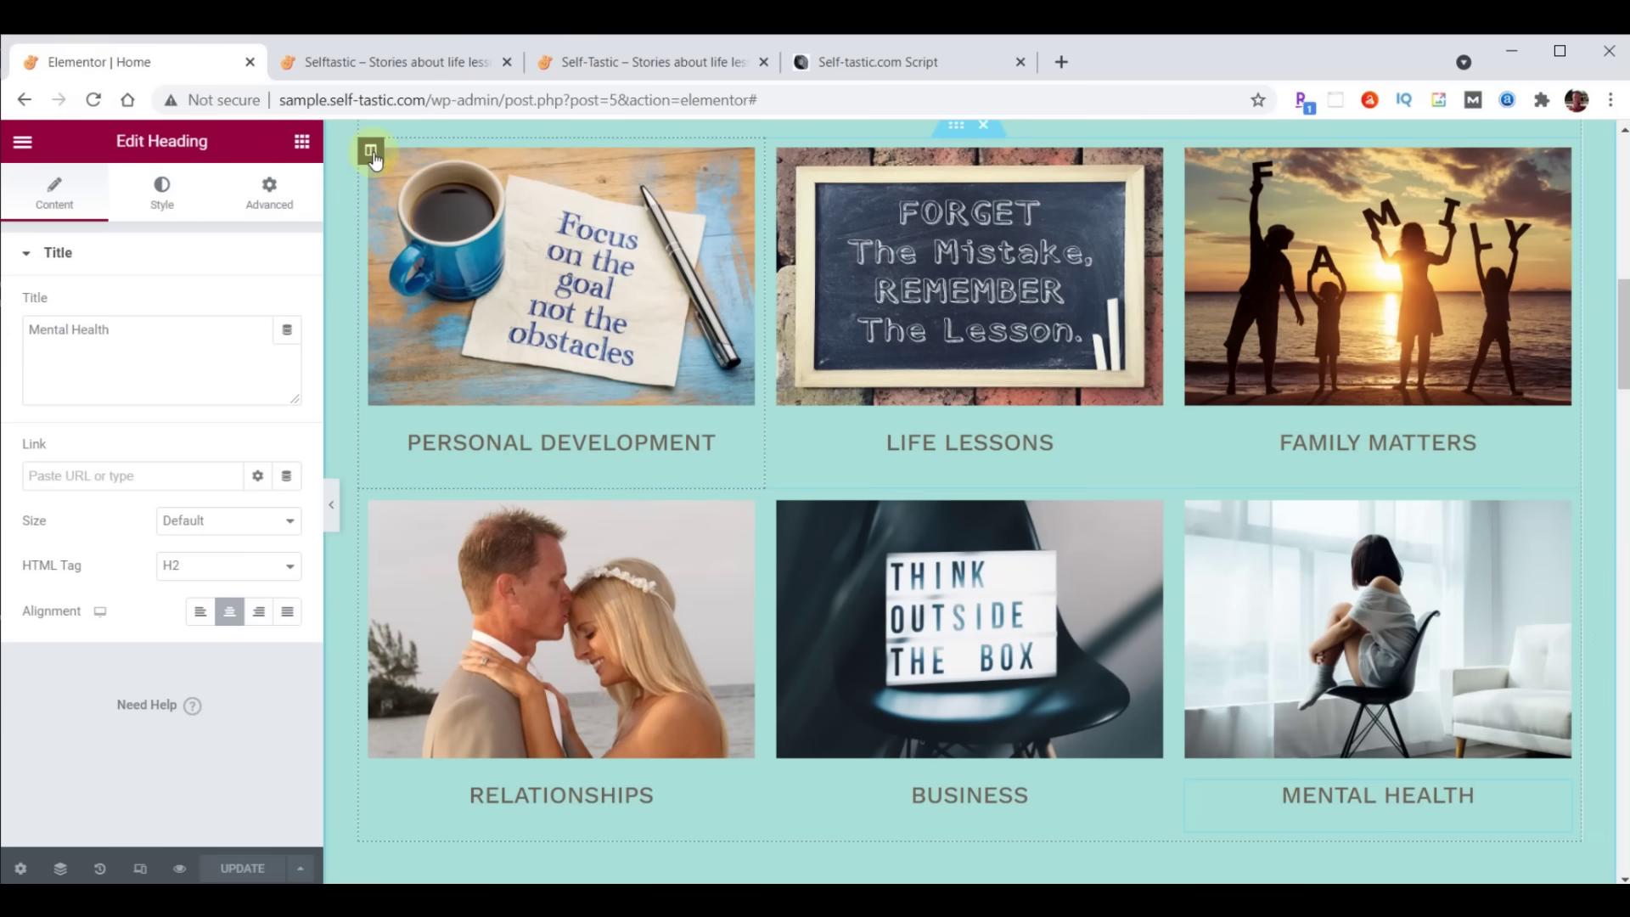
click(371, 153)
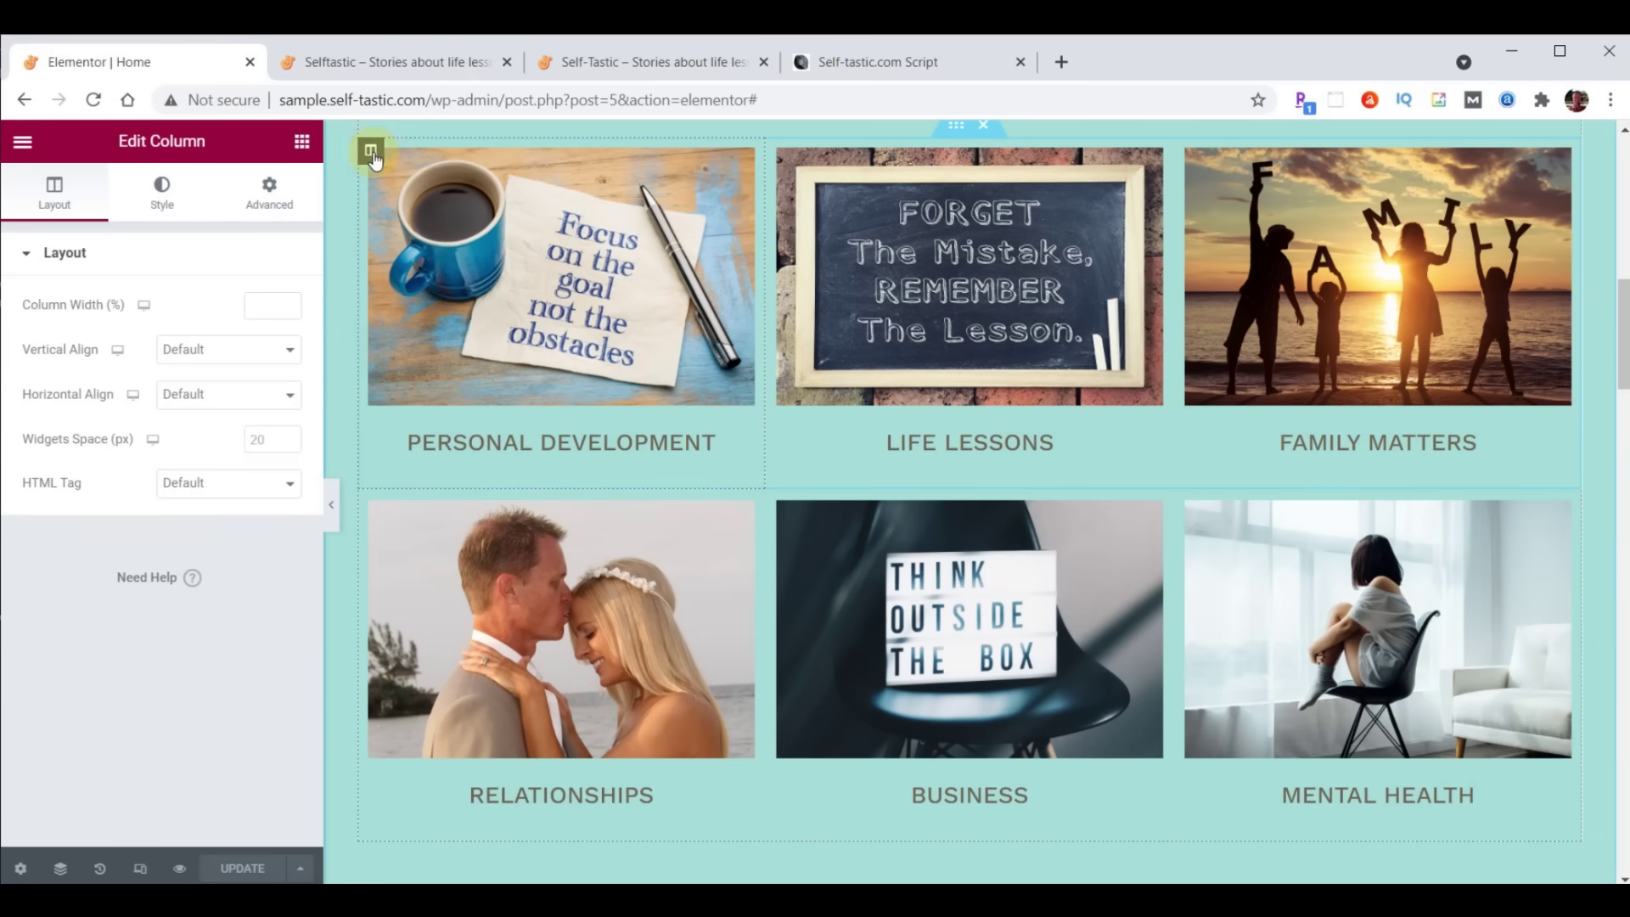
click(274, 199)
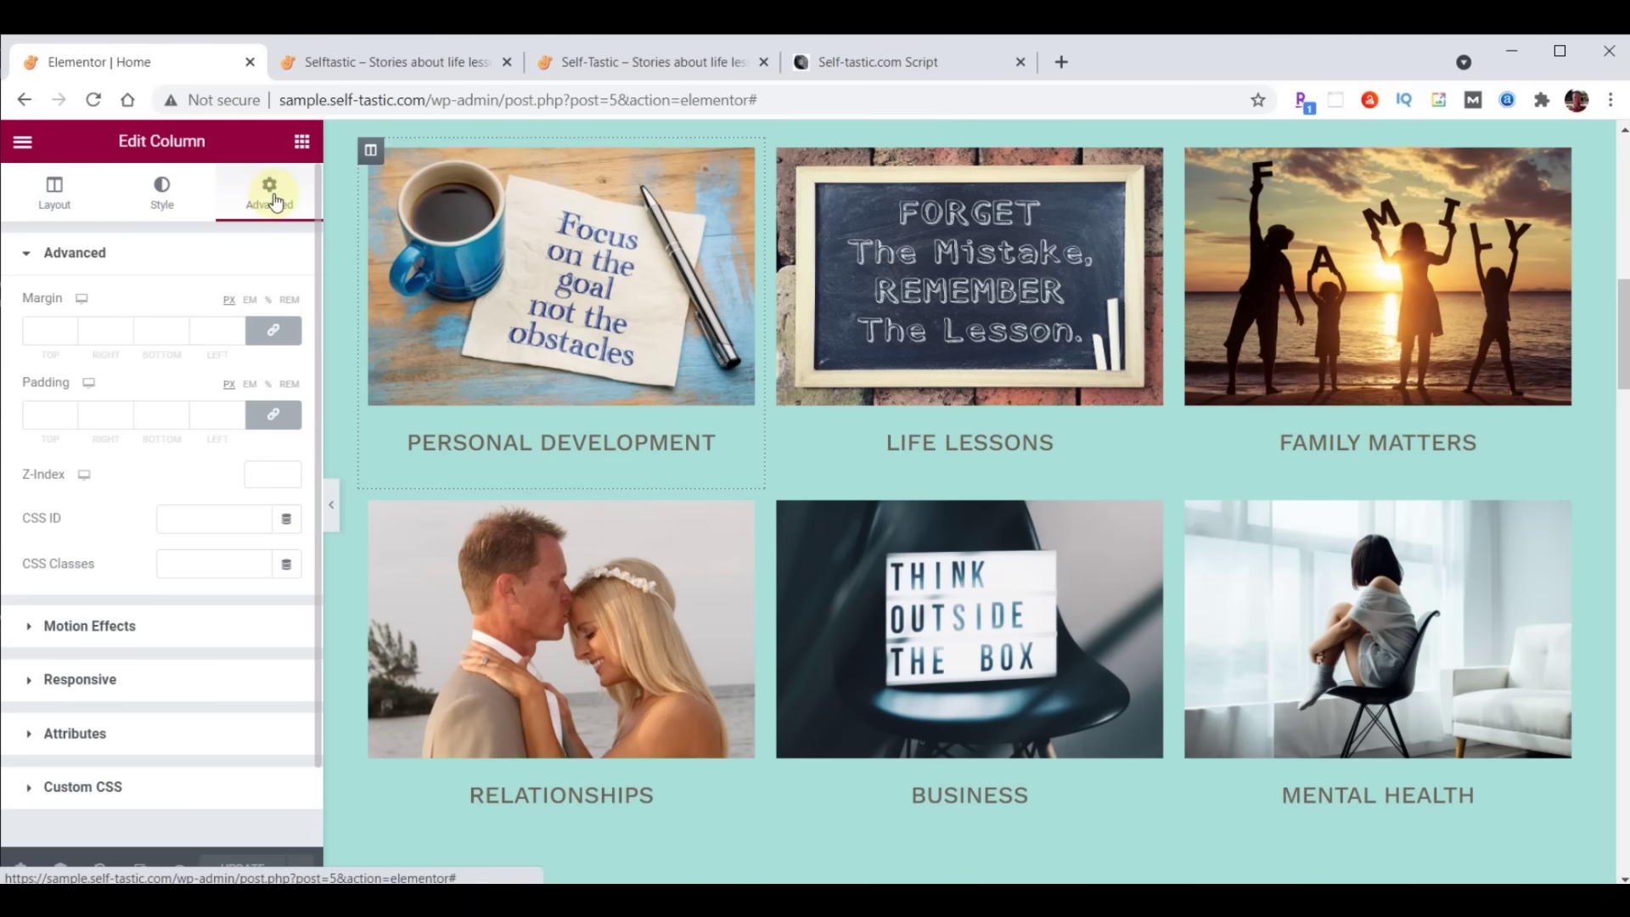
click(111, 625)
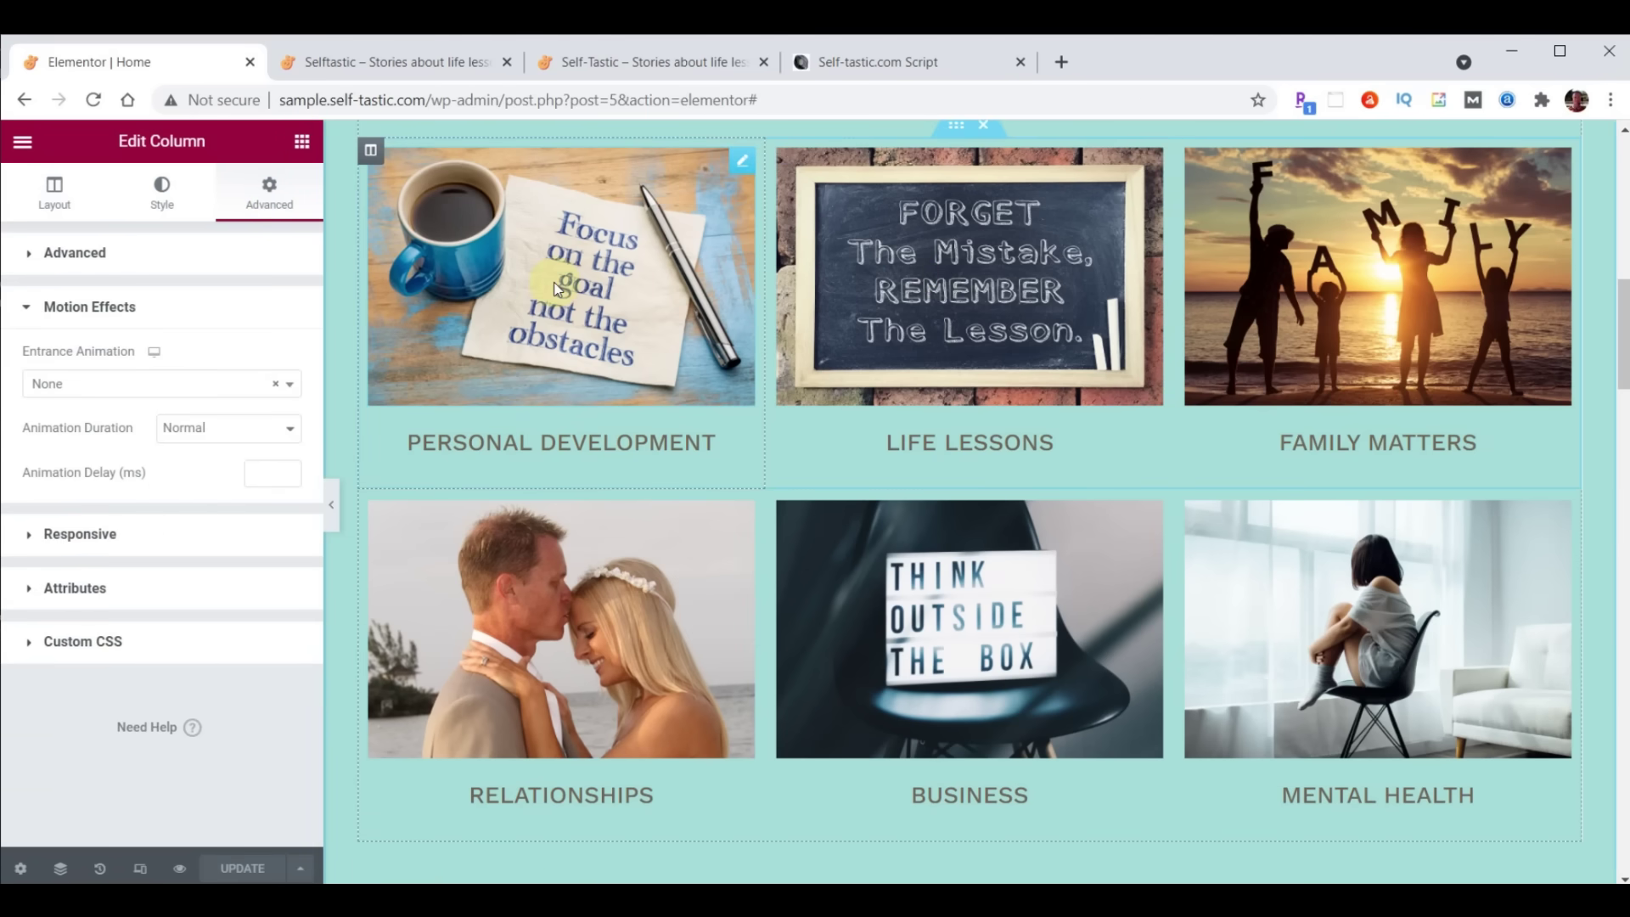
click(129, 387)
scroll(139, 520, down, 3)
scroll(144, 526, down, 3)
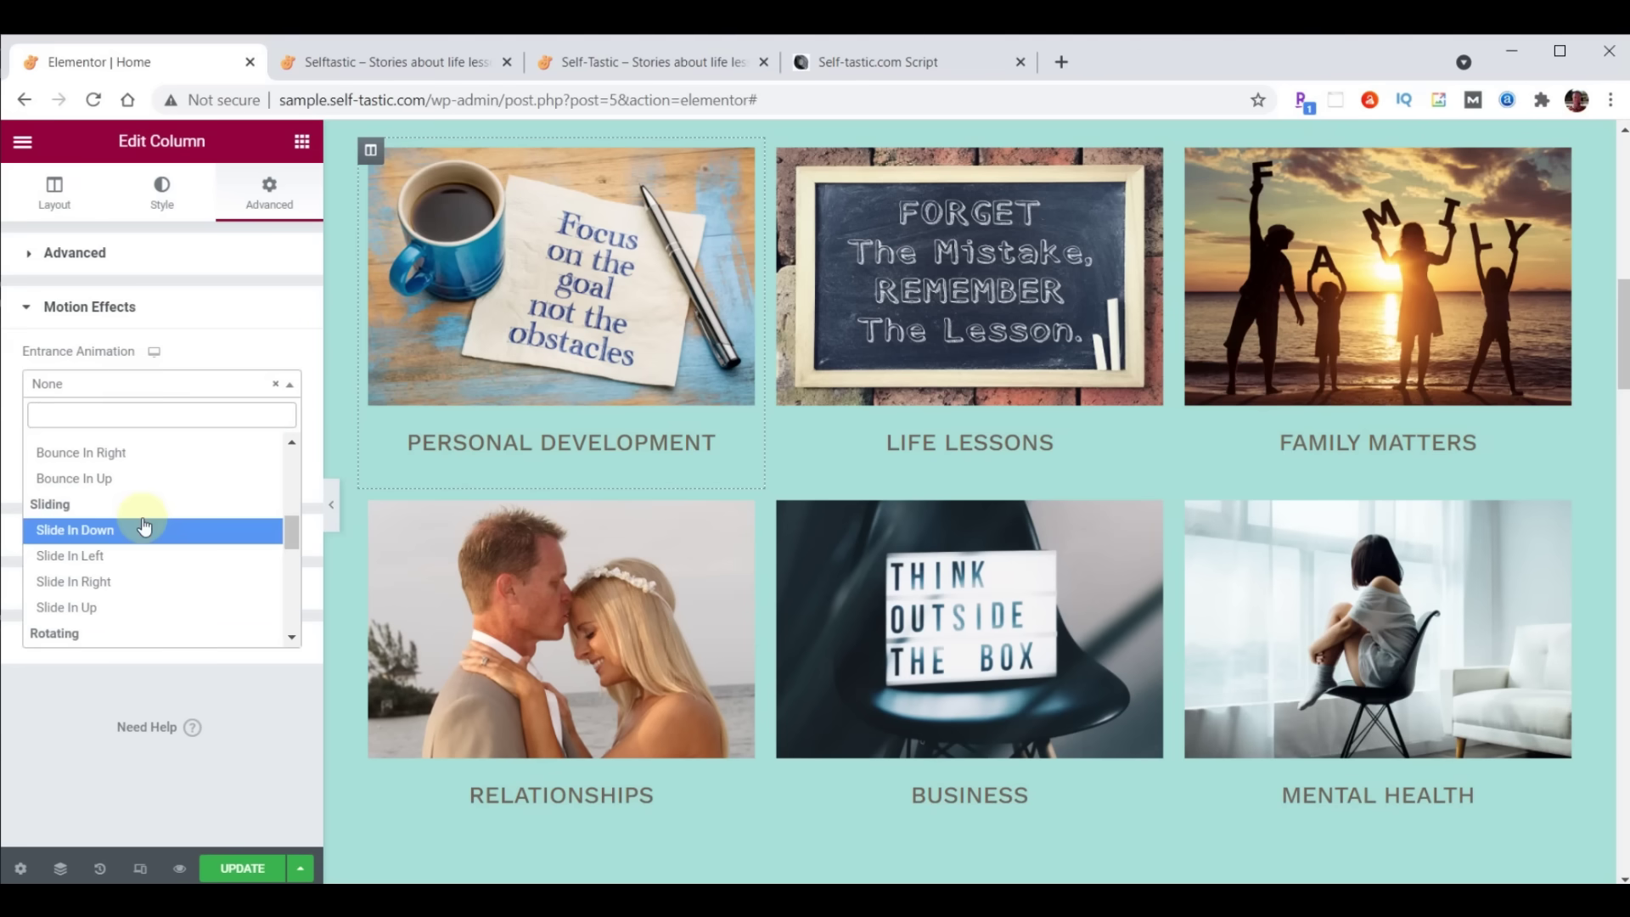
click(103, 582)
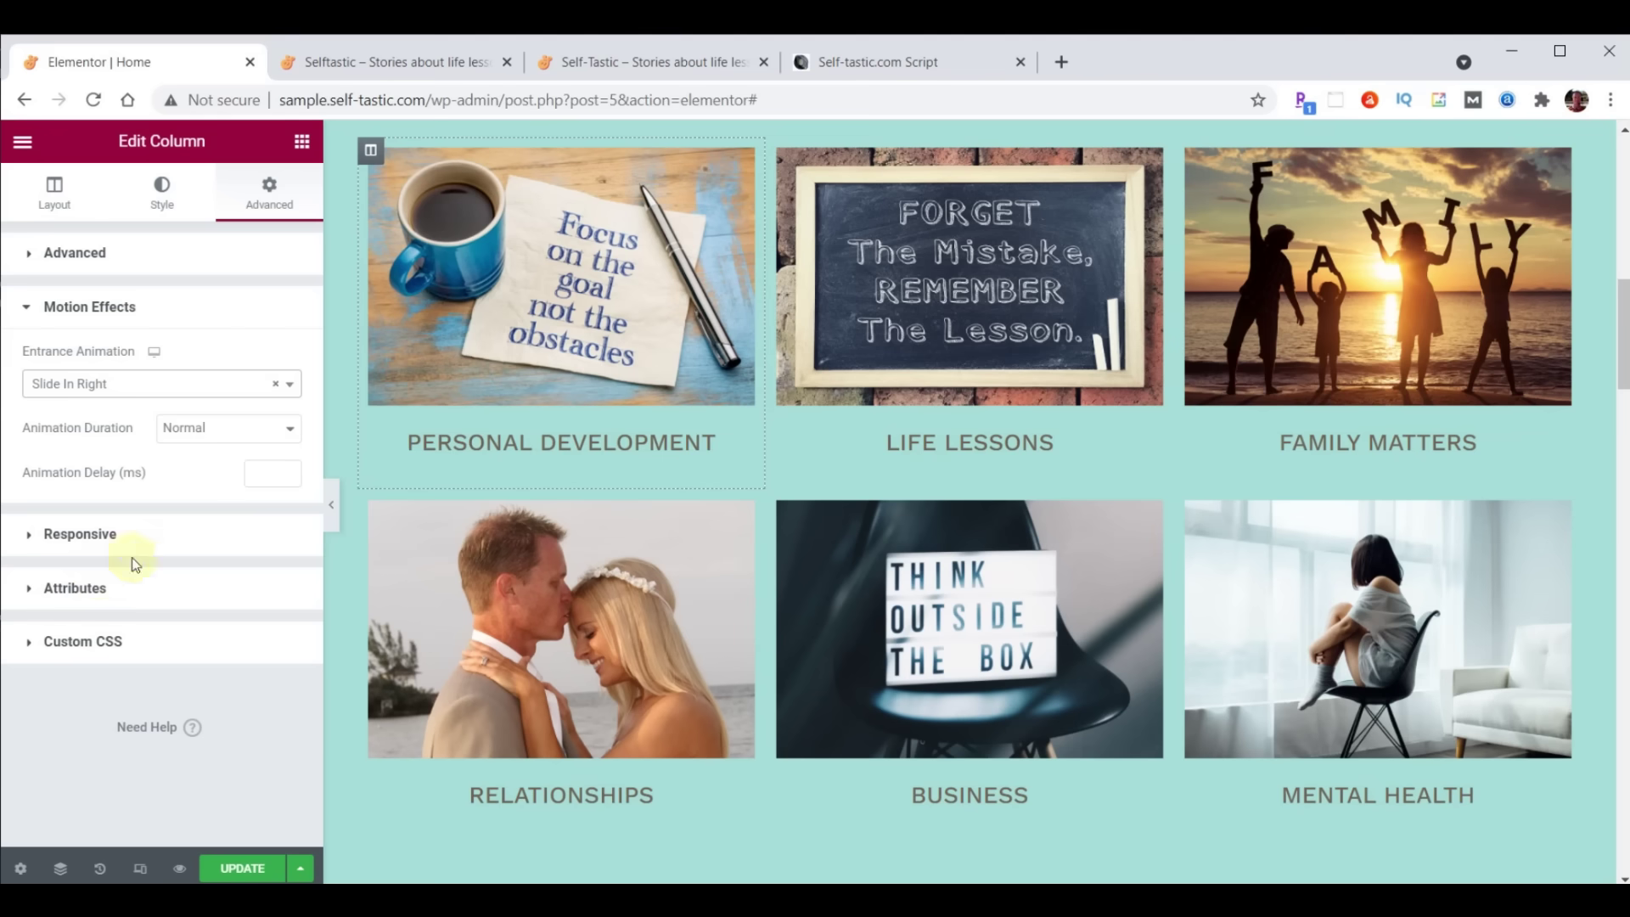
click(262, 476)
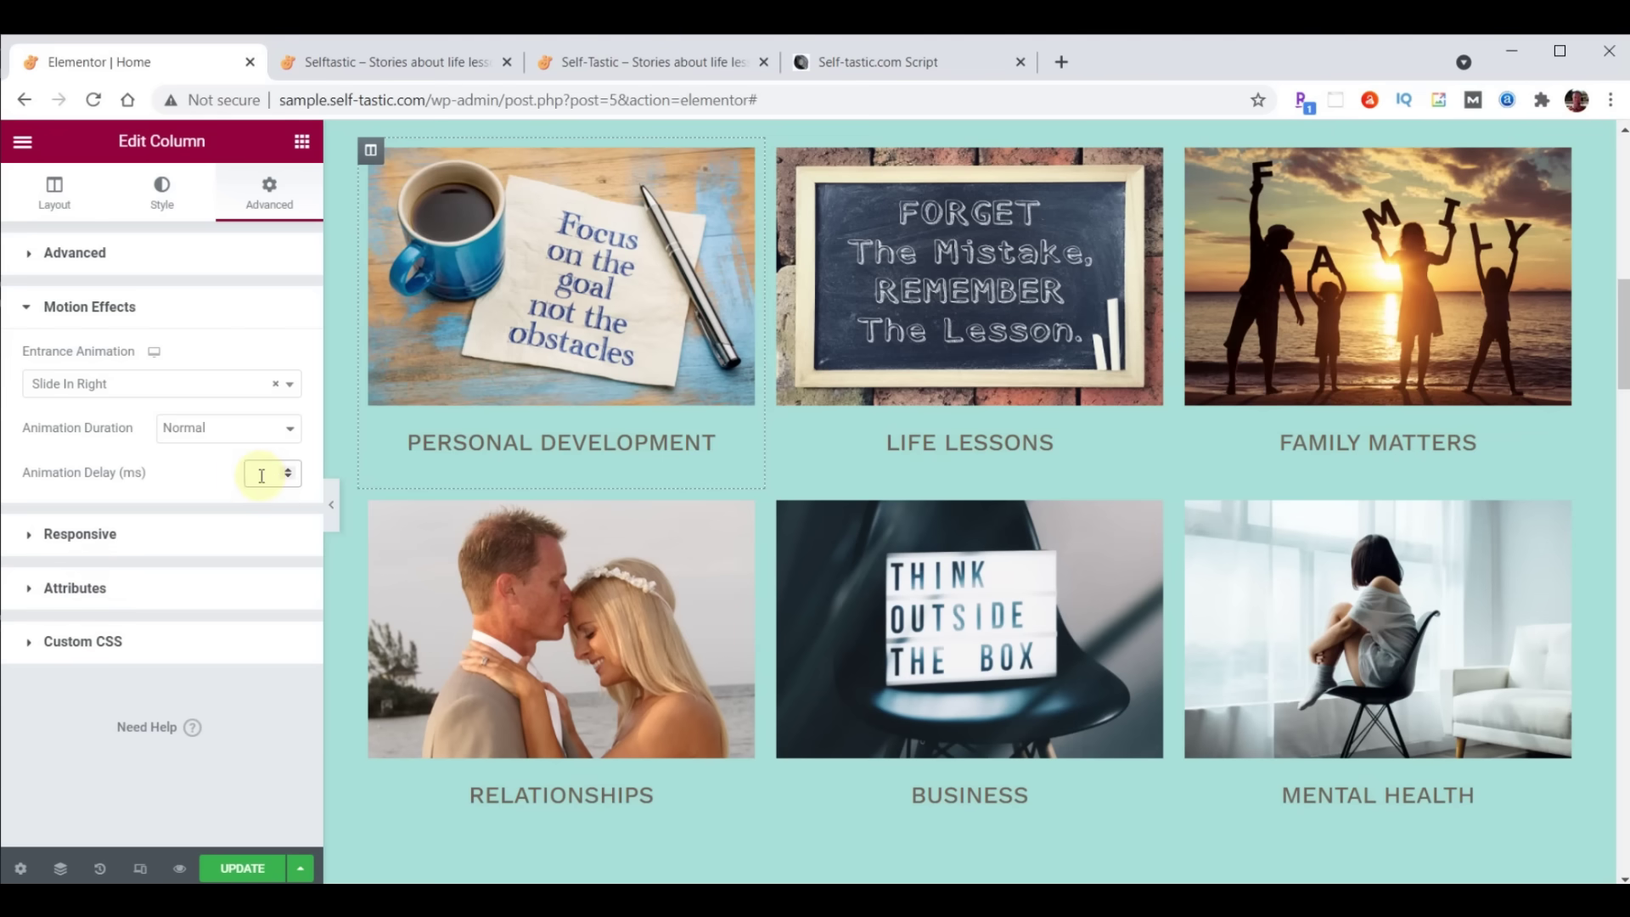
text(1000)
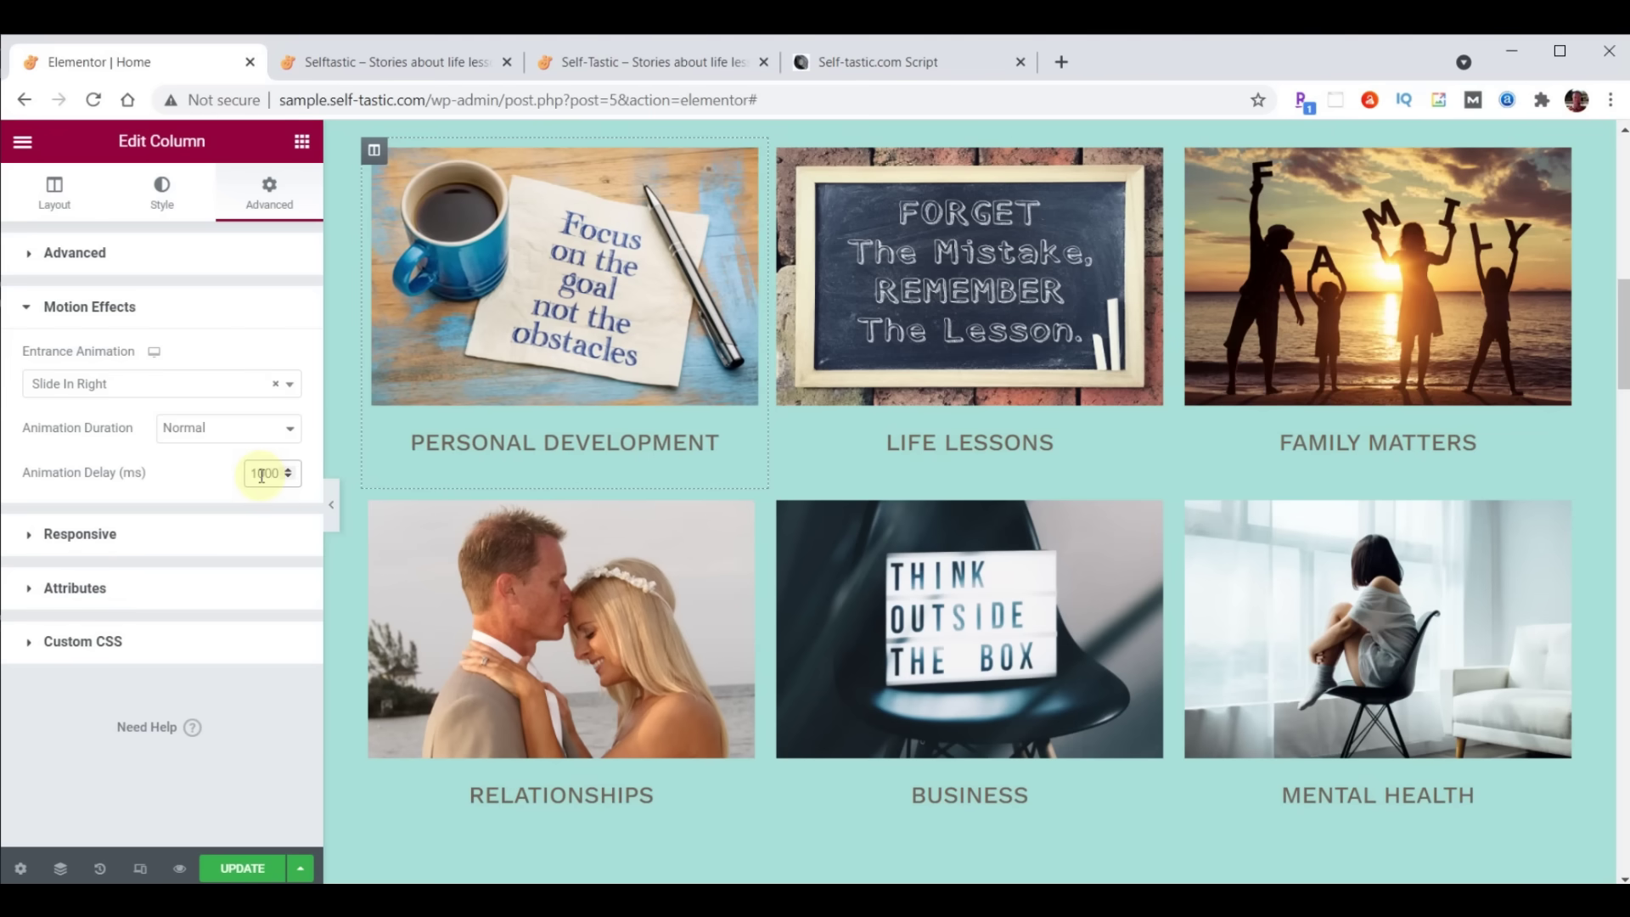
Copy the Personal Development column and paste its style onto Relationships
right_click(372, 153)
click(417, 280)
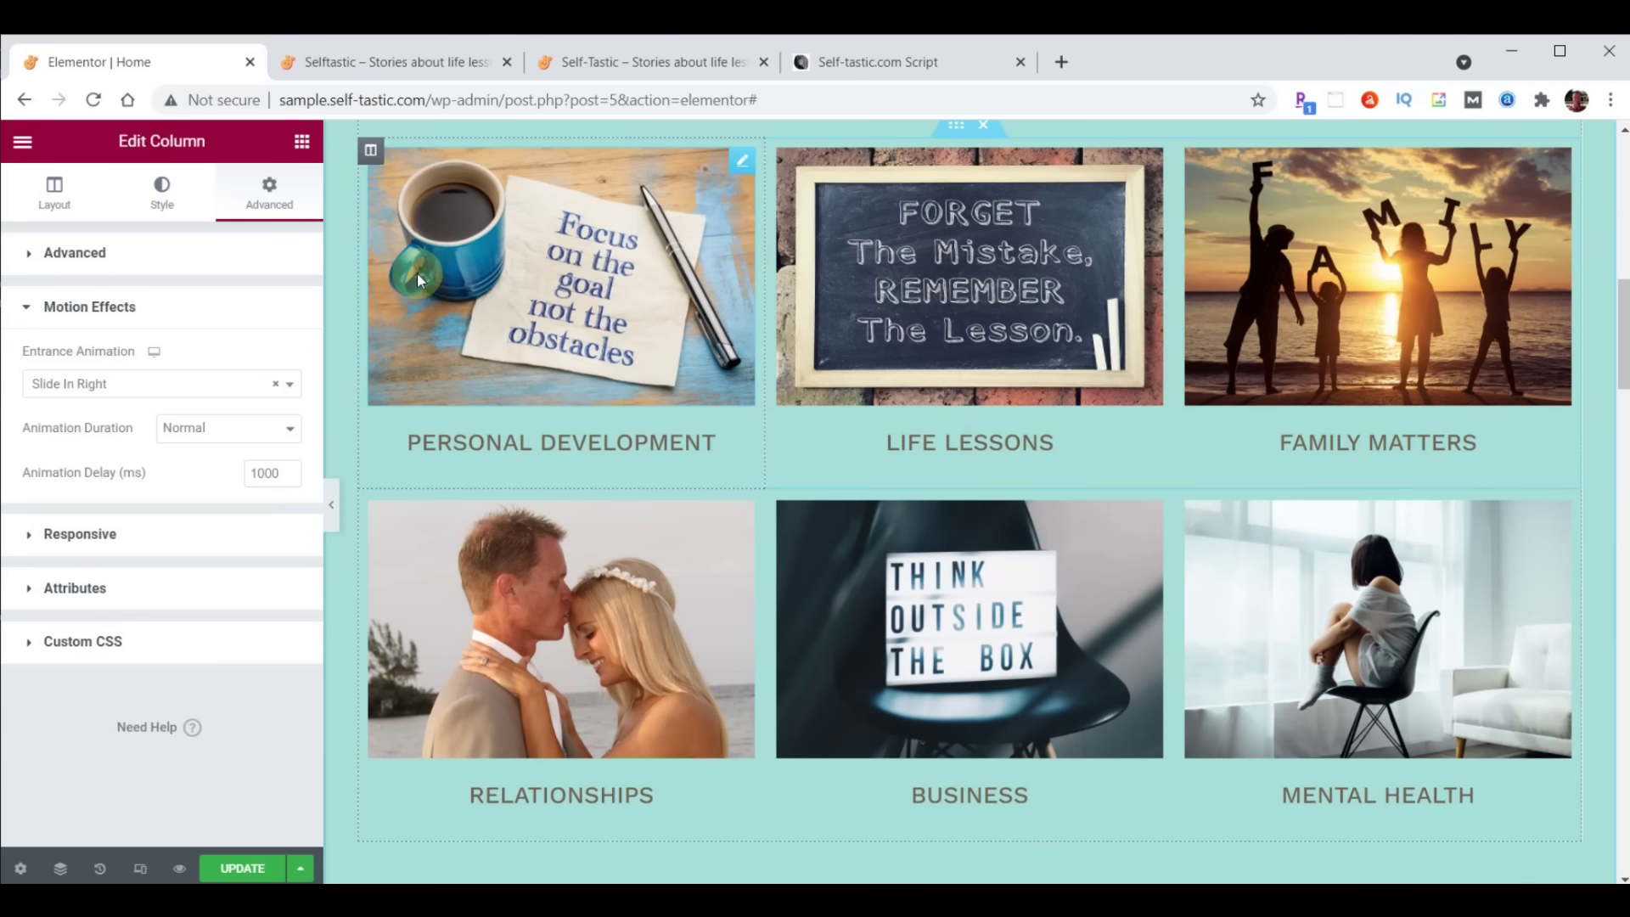
right_click(379, 504)
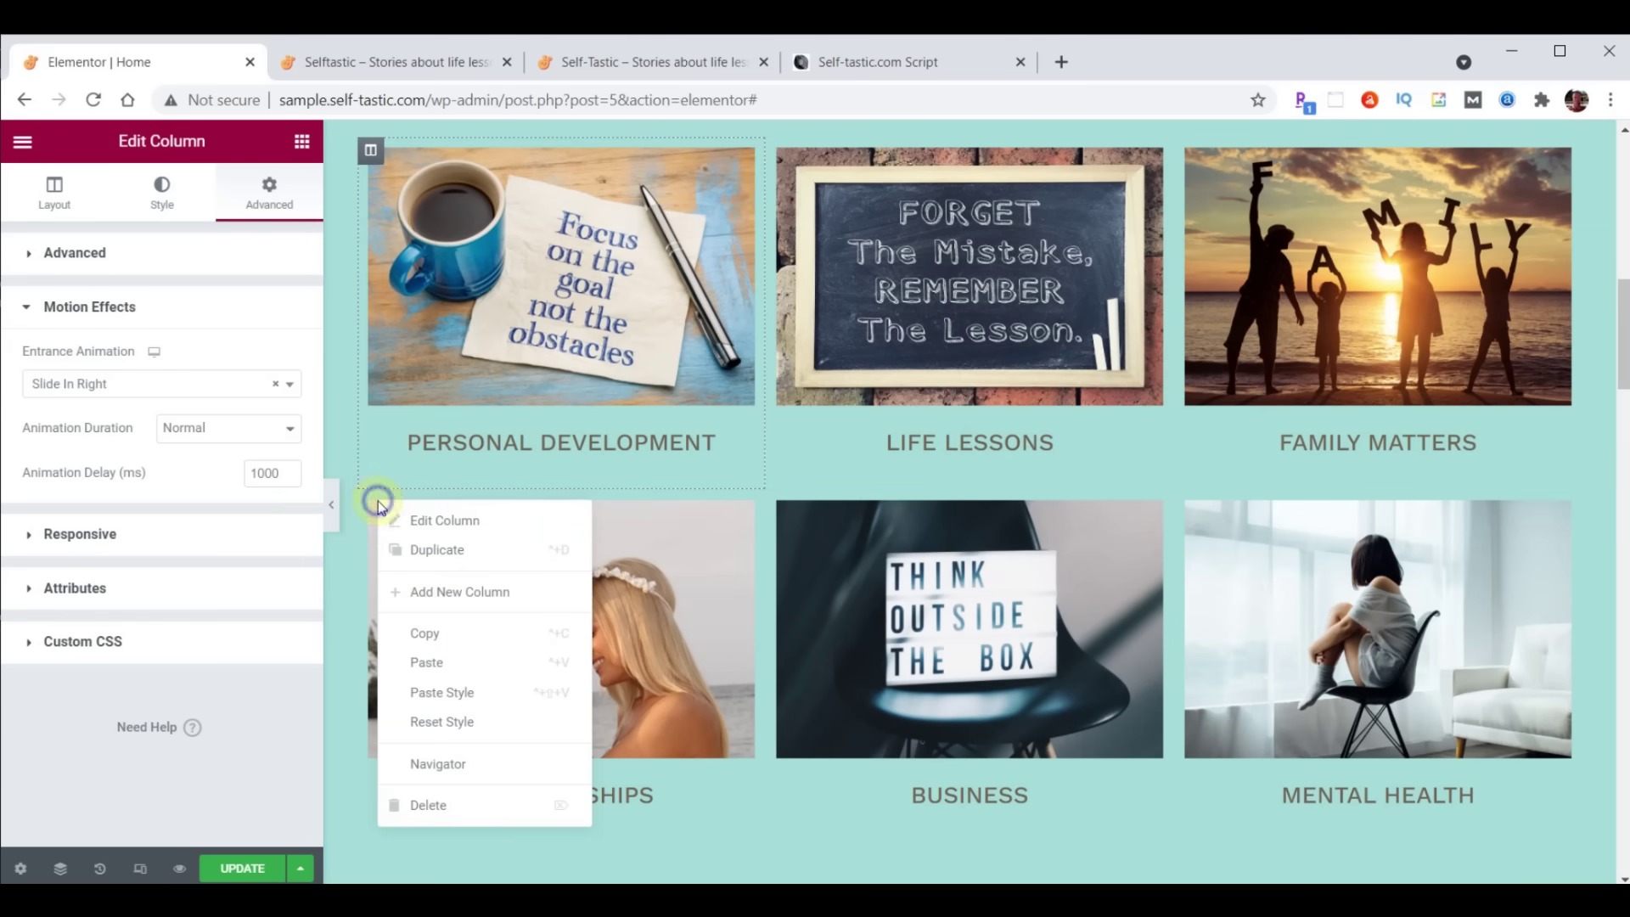
click(457, 692)
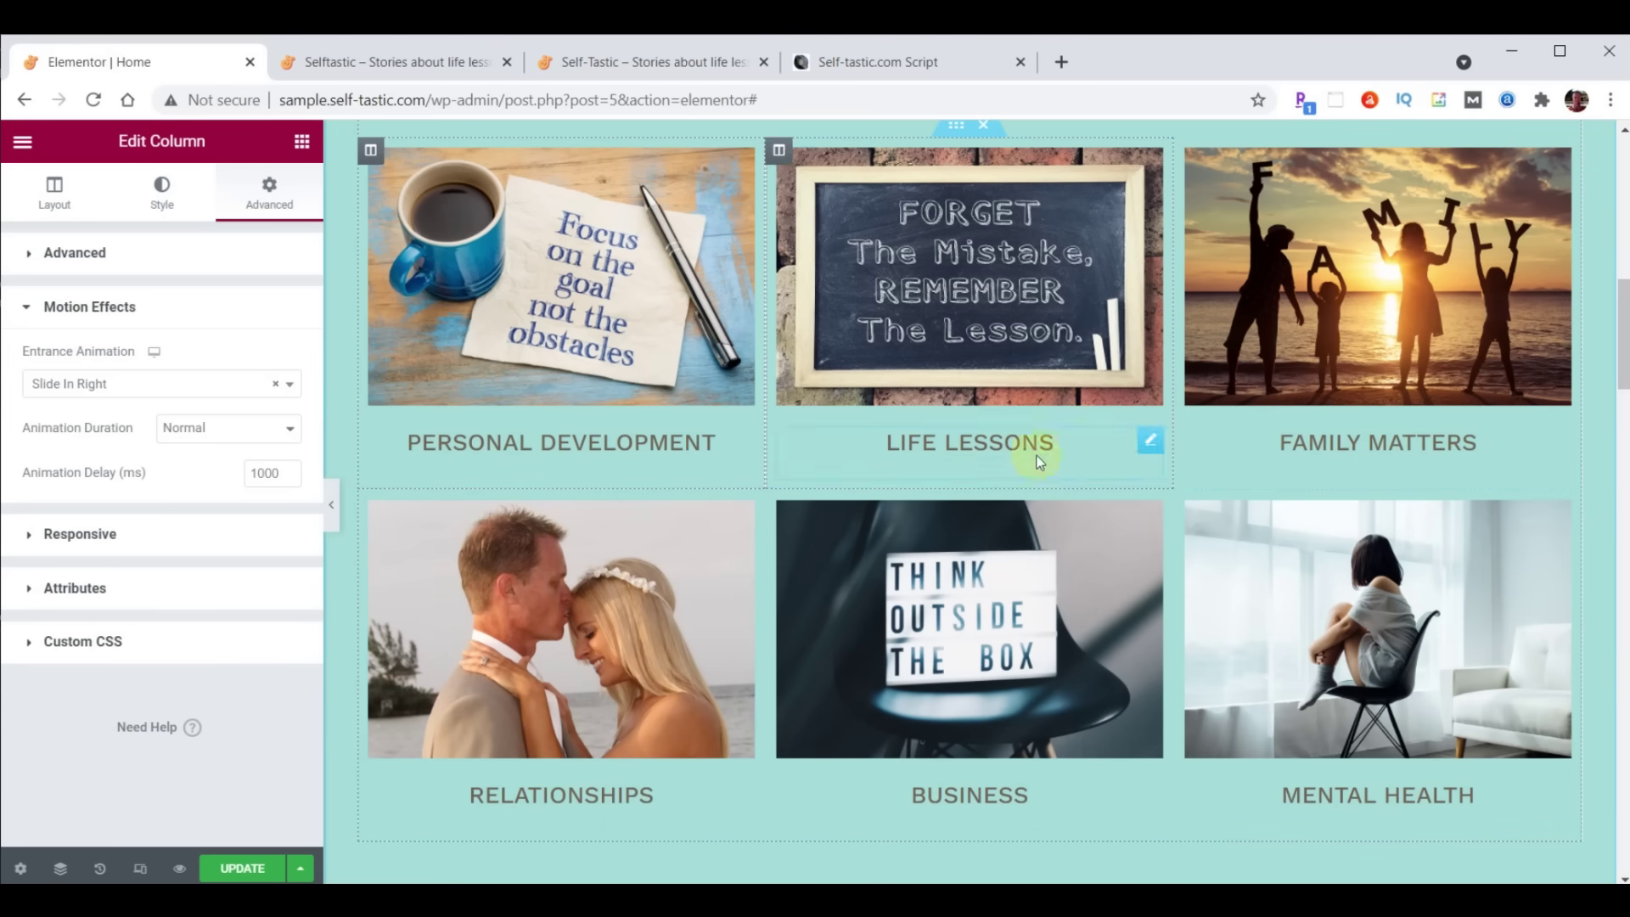
Give the Family Matters column a Slide In Left entrance with a 1000 ms delay
click(1188, 152)
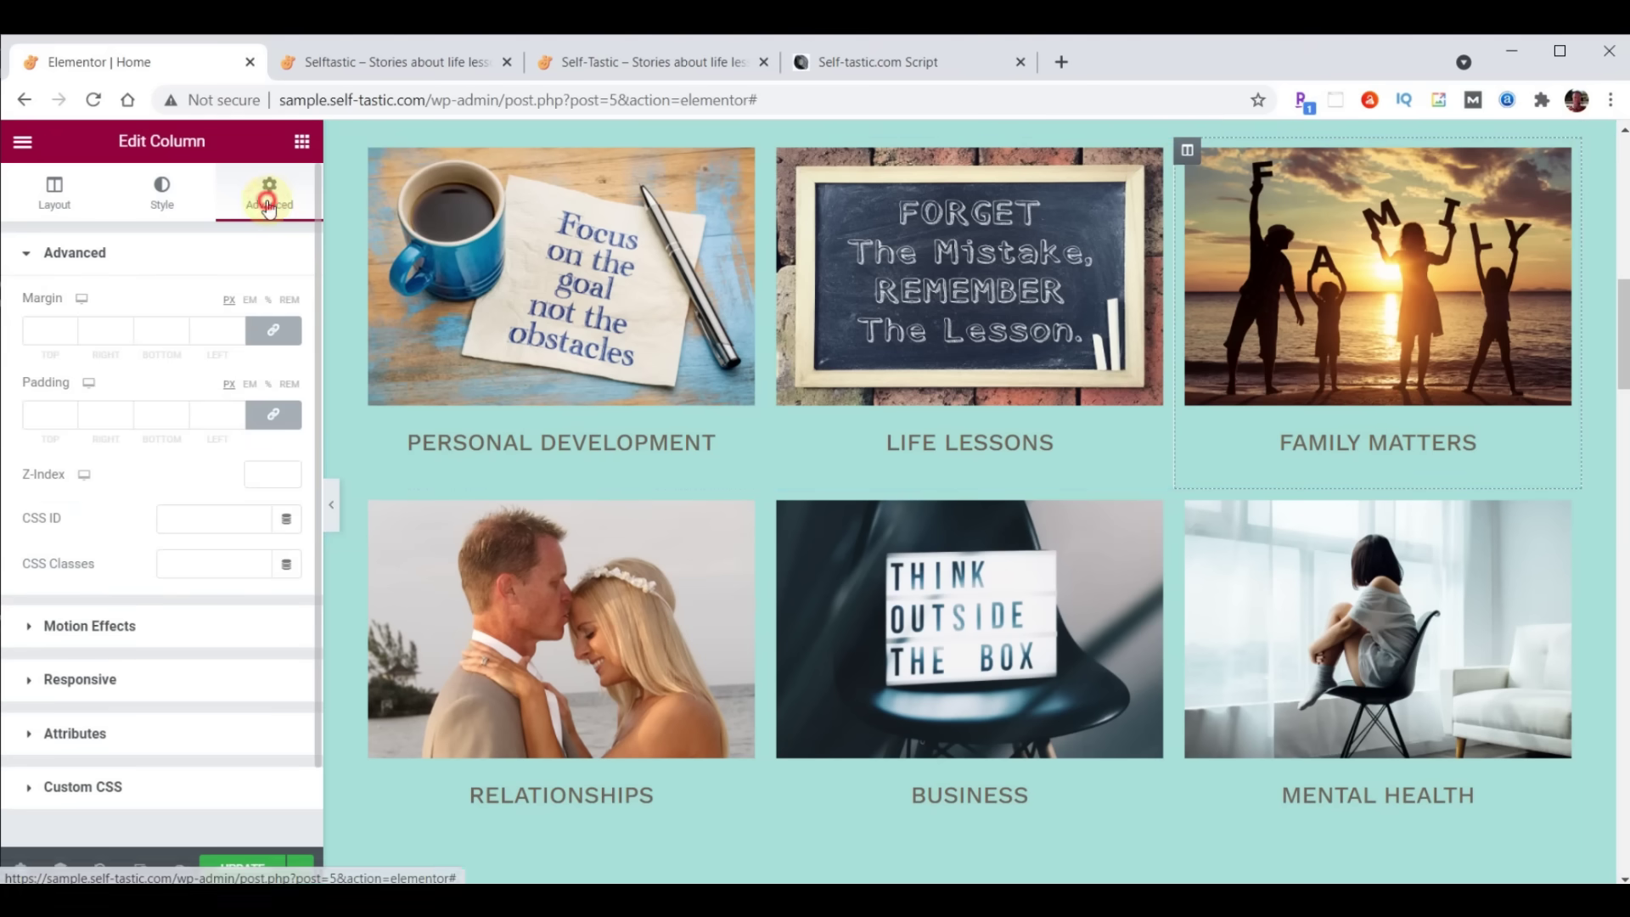
click(90, 622)
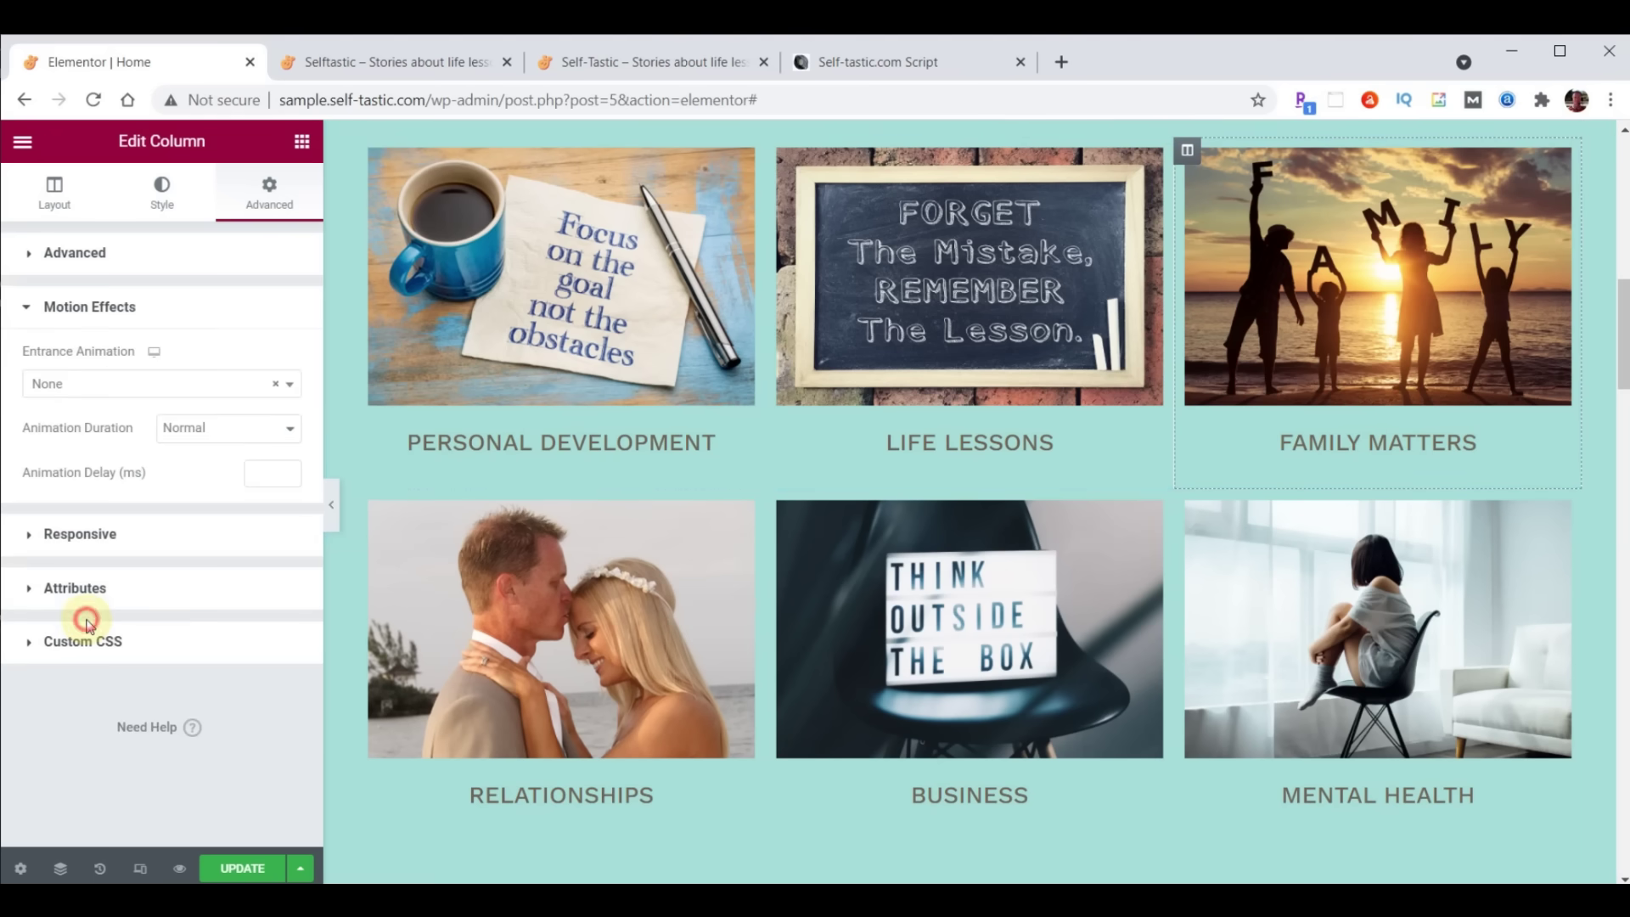
click(127, 387)
scroll(126, 510, down, 3)
scroll(126, 510, down, 3)
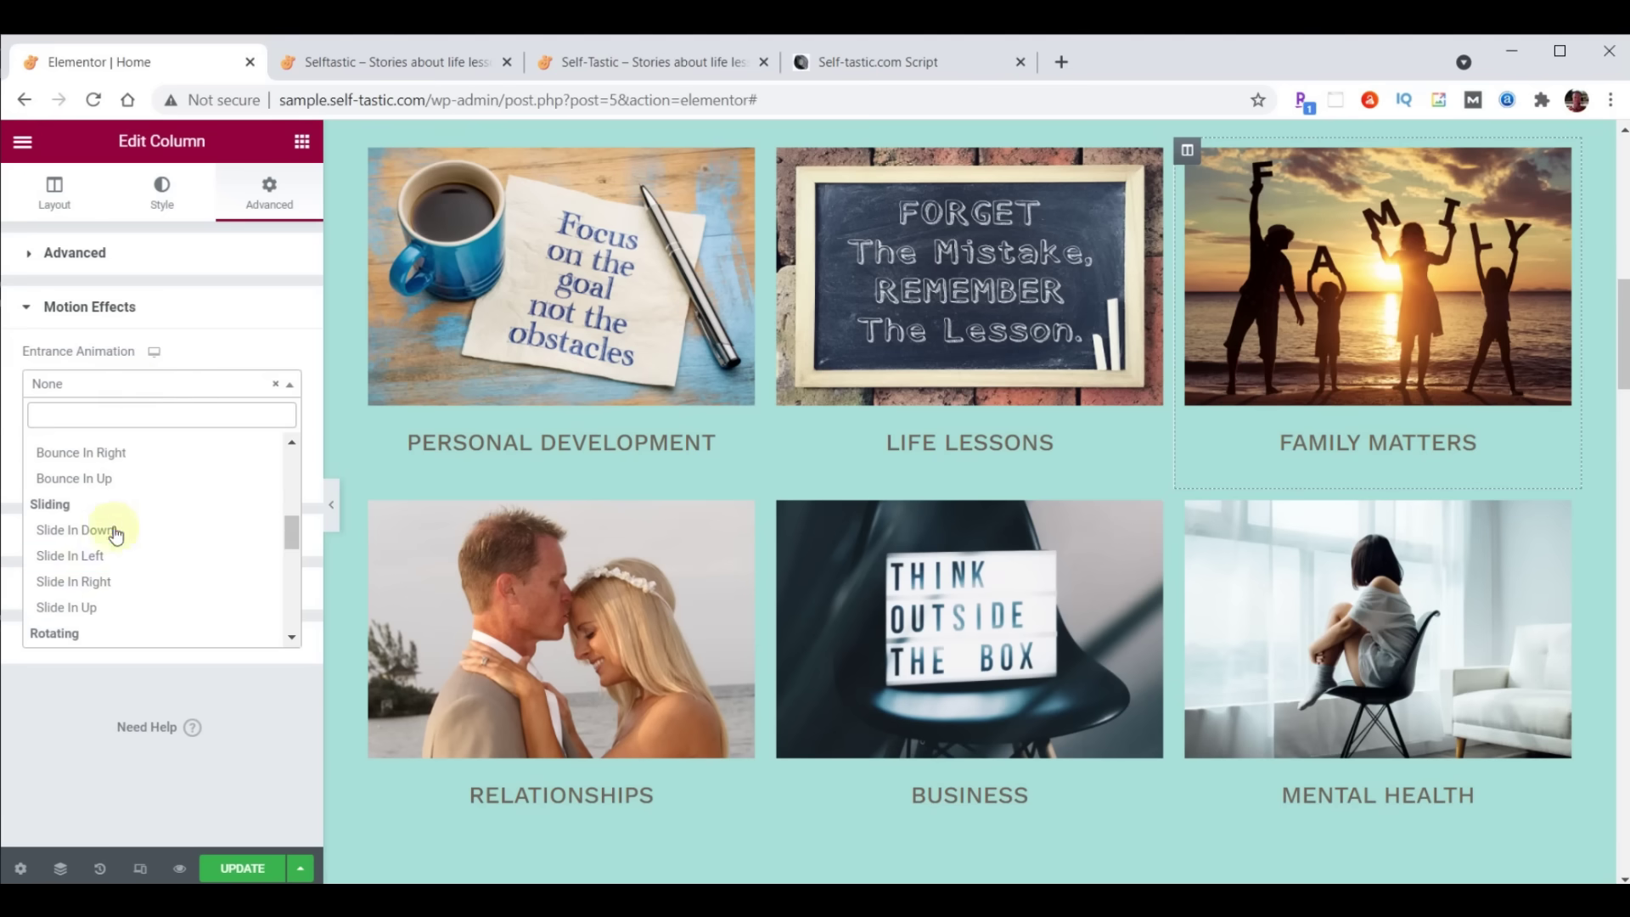
click(82, 556)
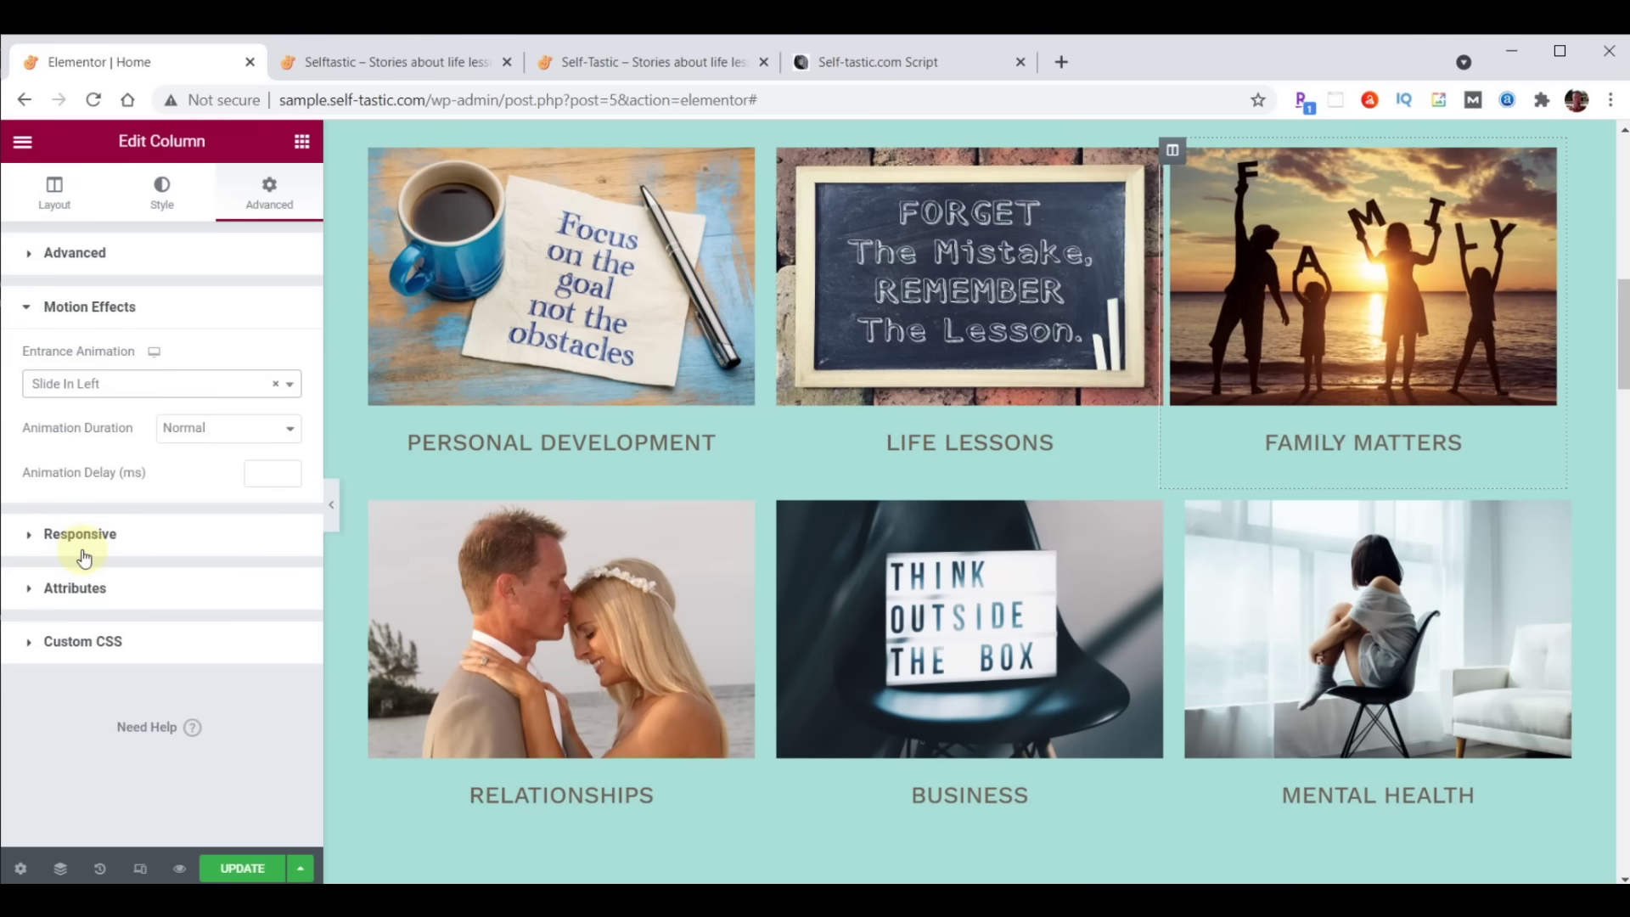
click(259, 472)
text(1000)
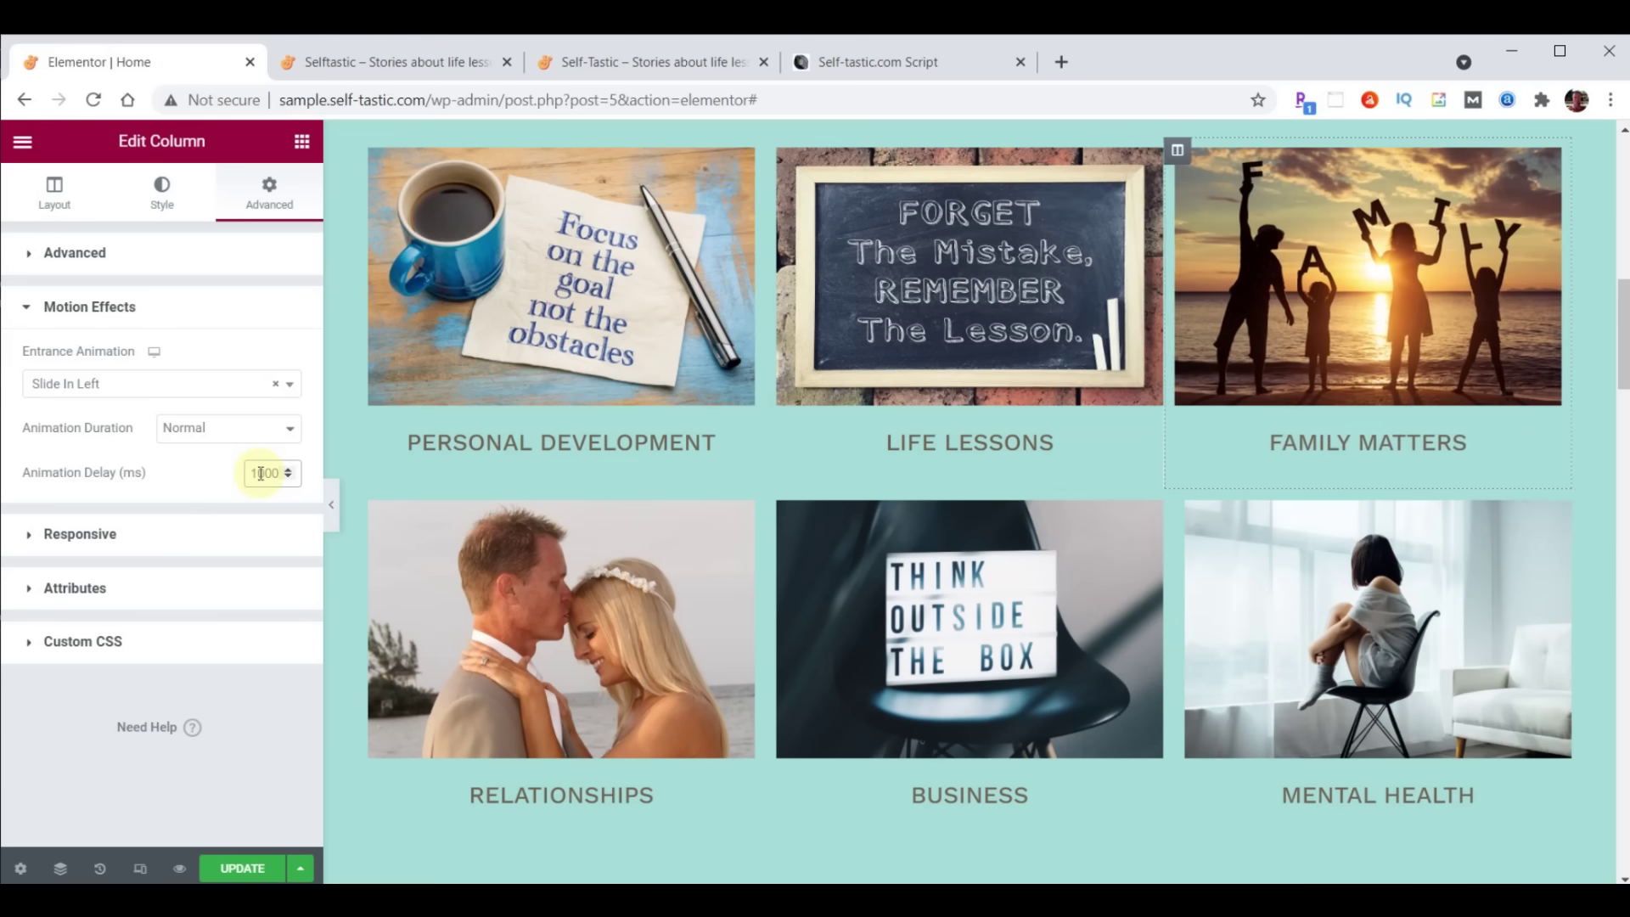
Copy the Family Matters column and paste its style onto Mental Health
right_click(1187, 151)
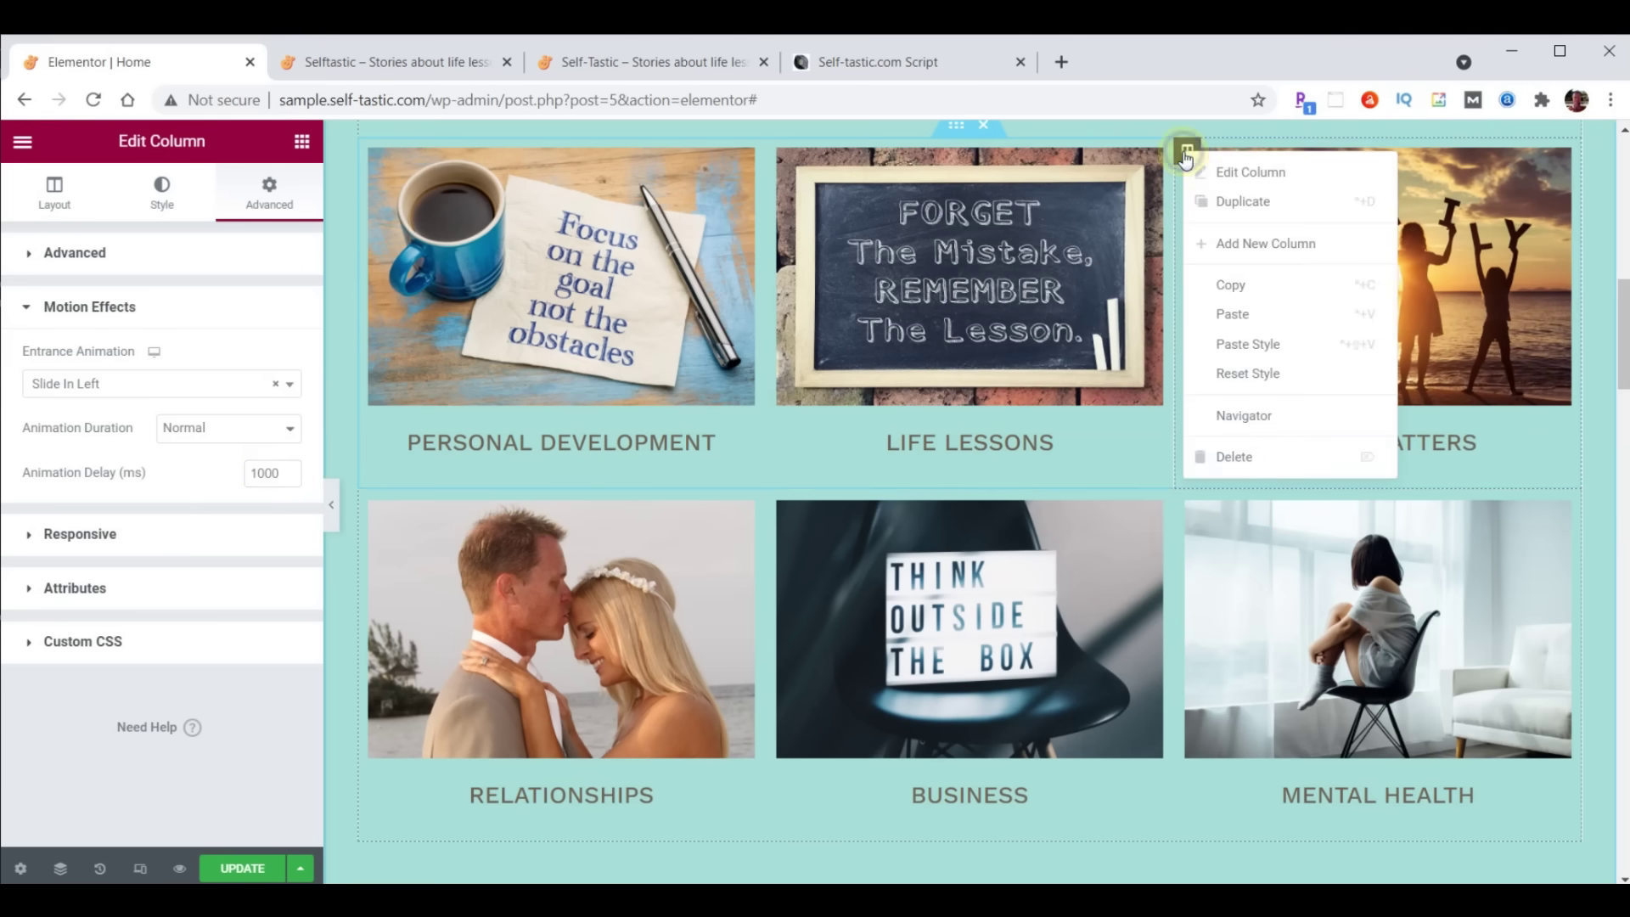
click(1242, 290)
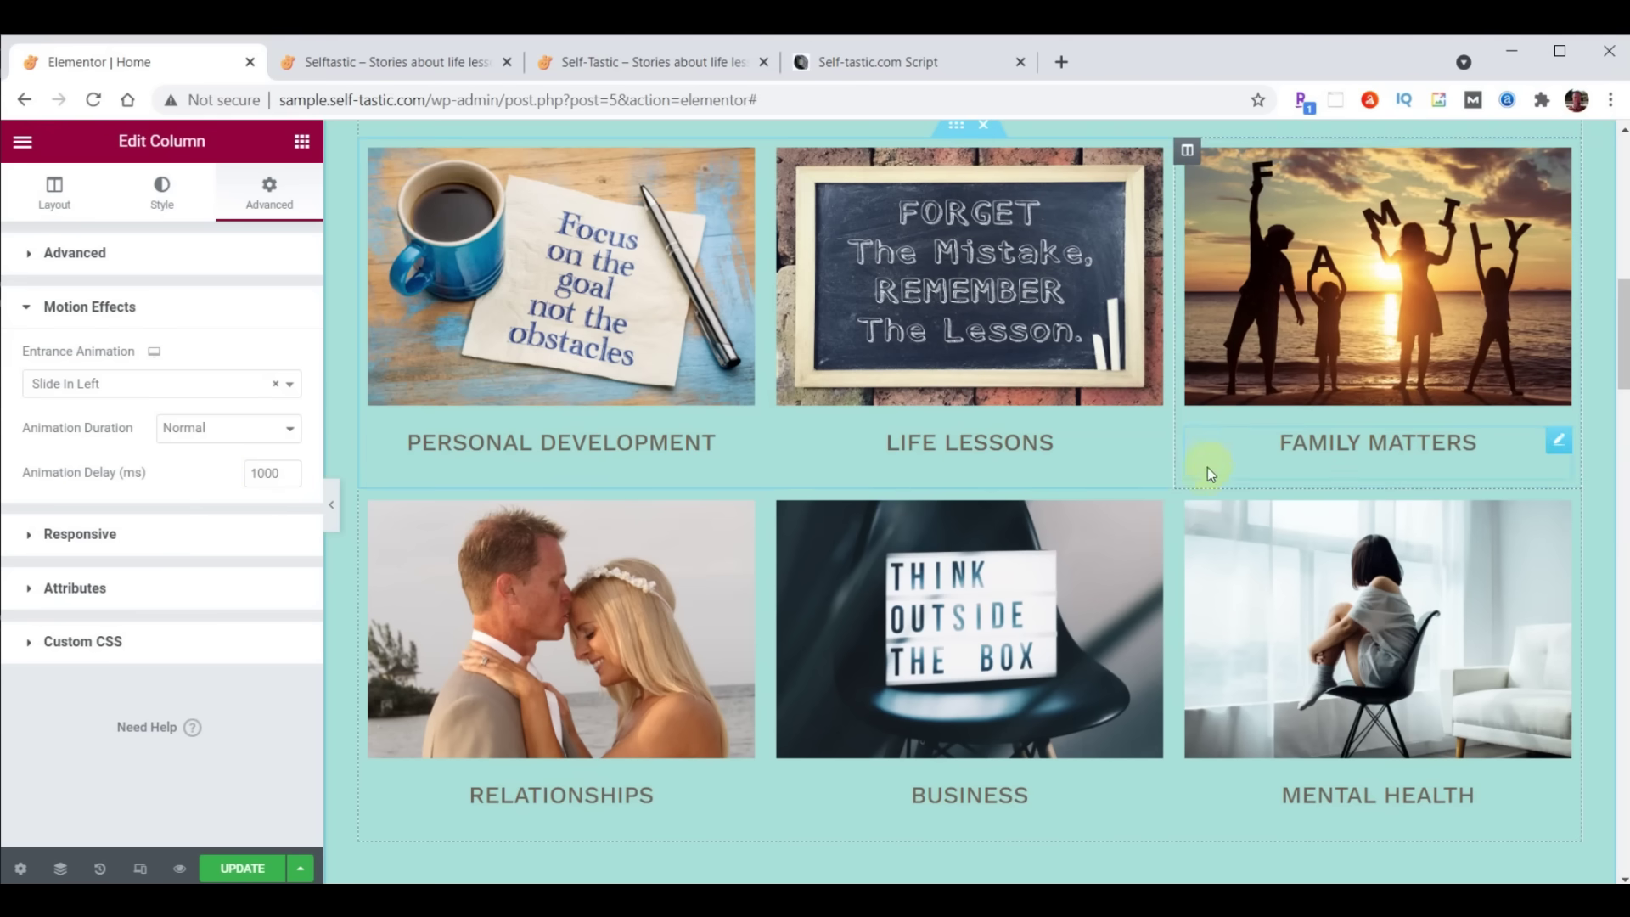
right_click(1187, 506)
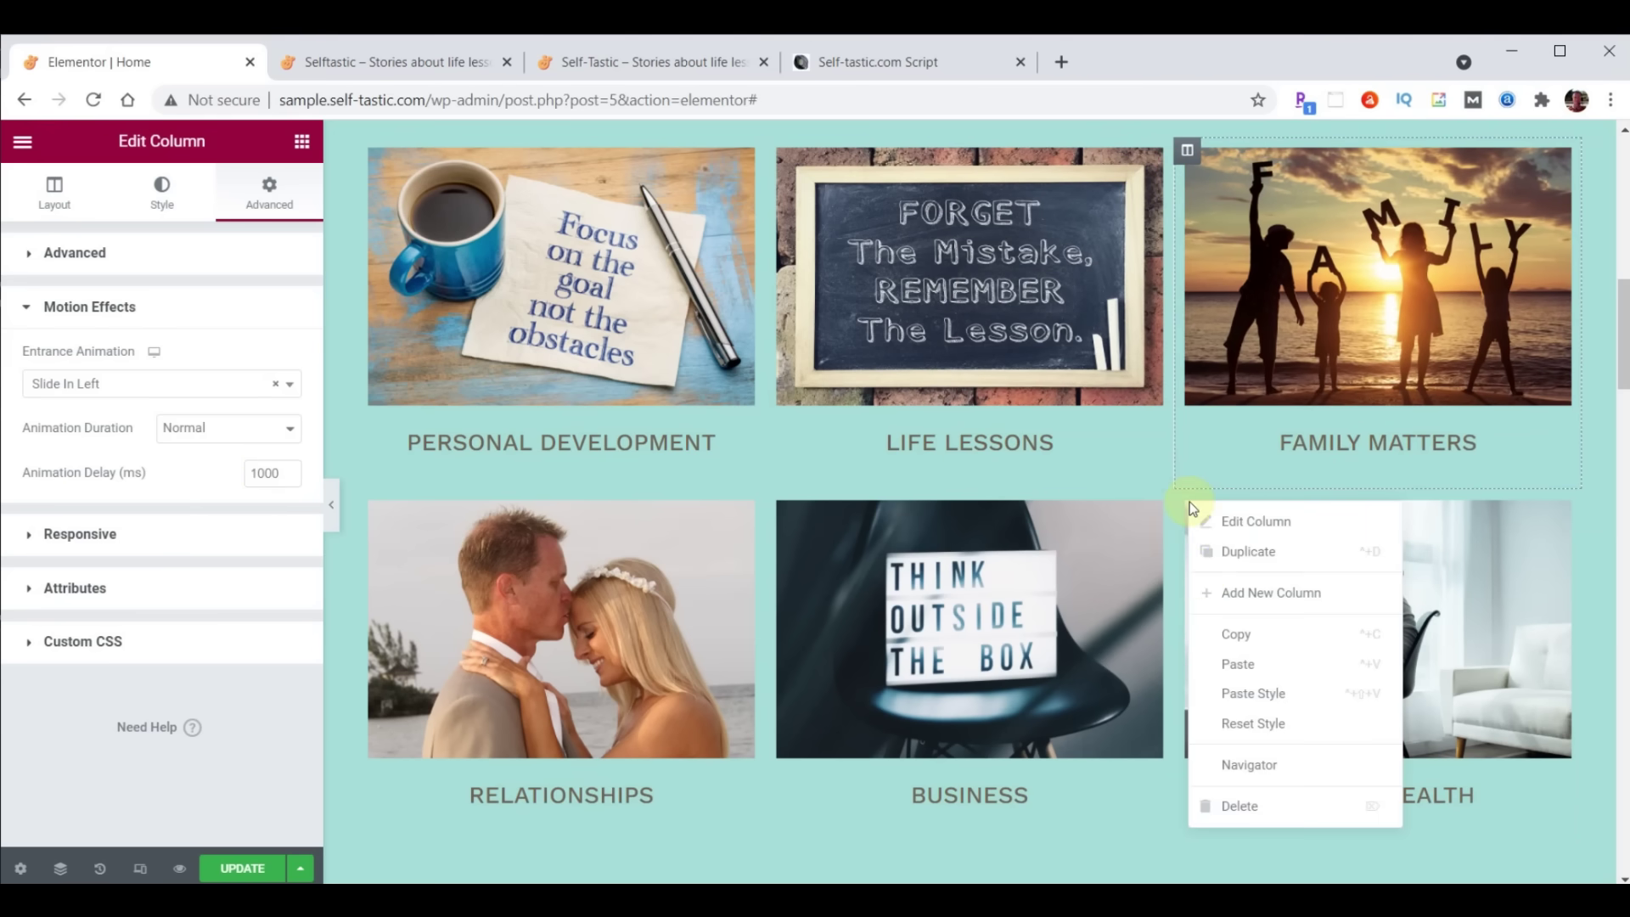
click(1244, 680)
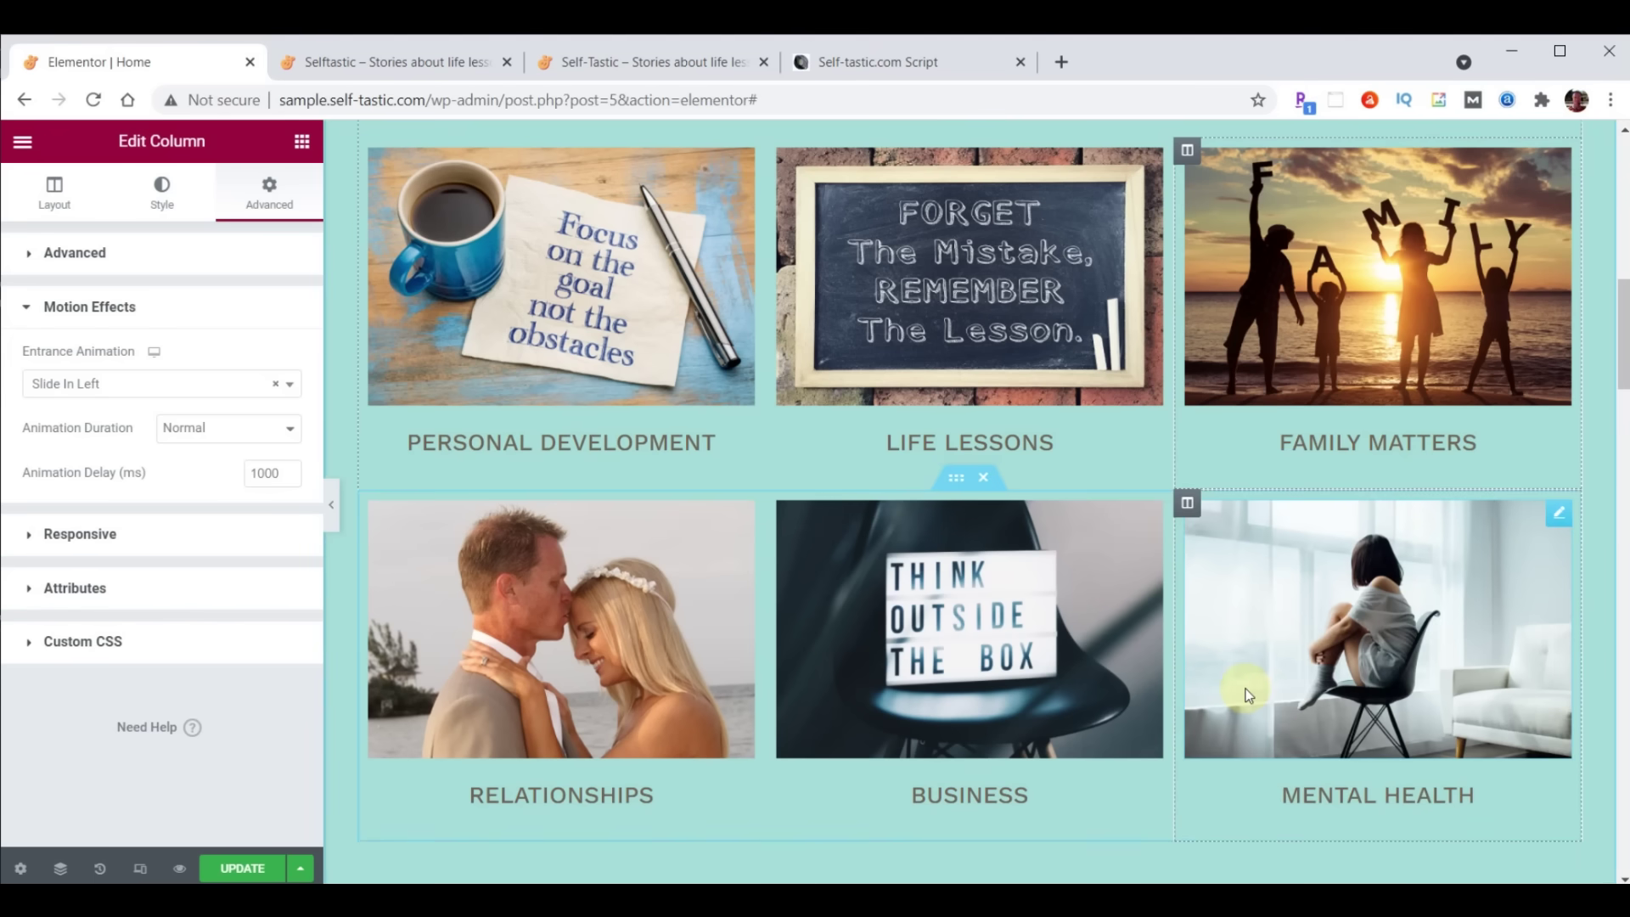
click(779, 152)
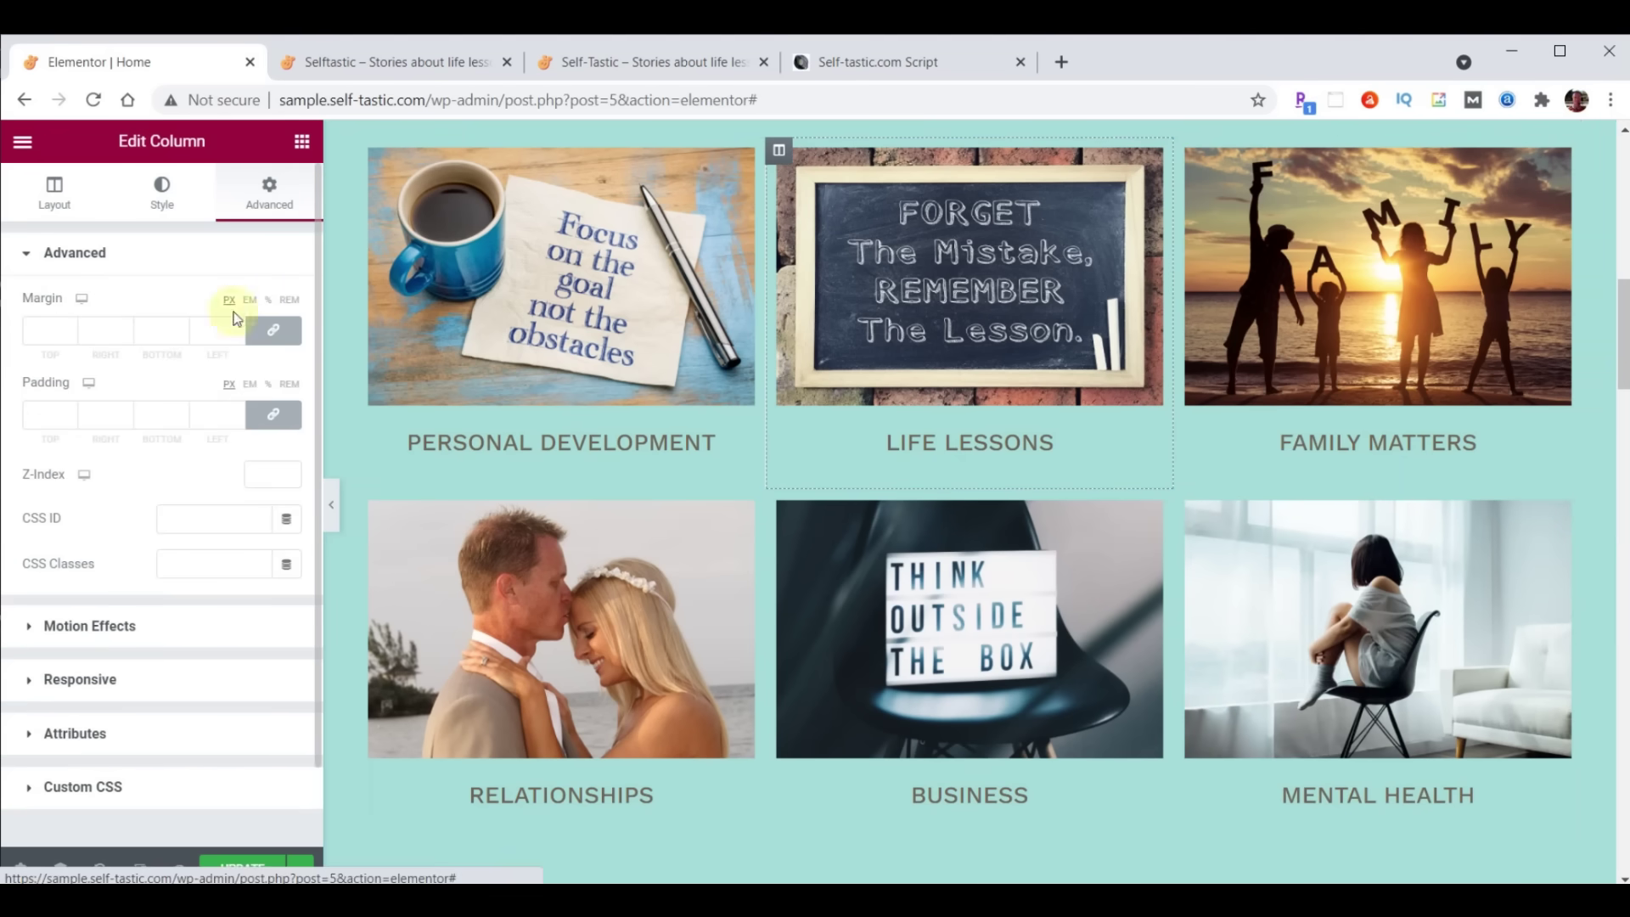
Give the Life Lessons column a Zoom In entrance with a 1000 ms delay
click(76, 622)
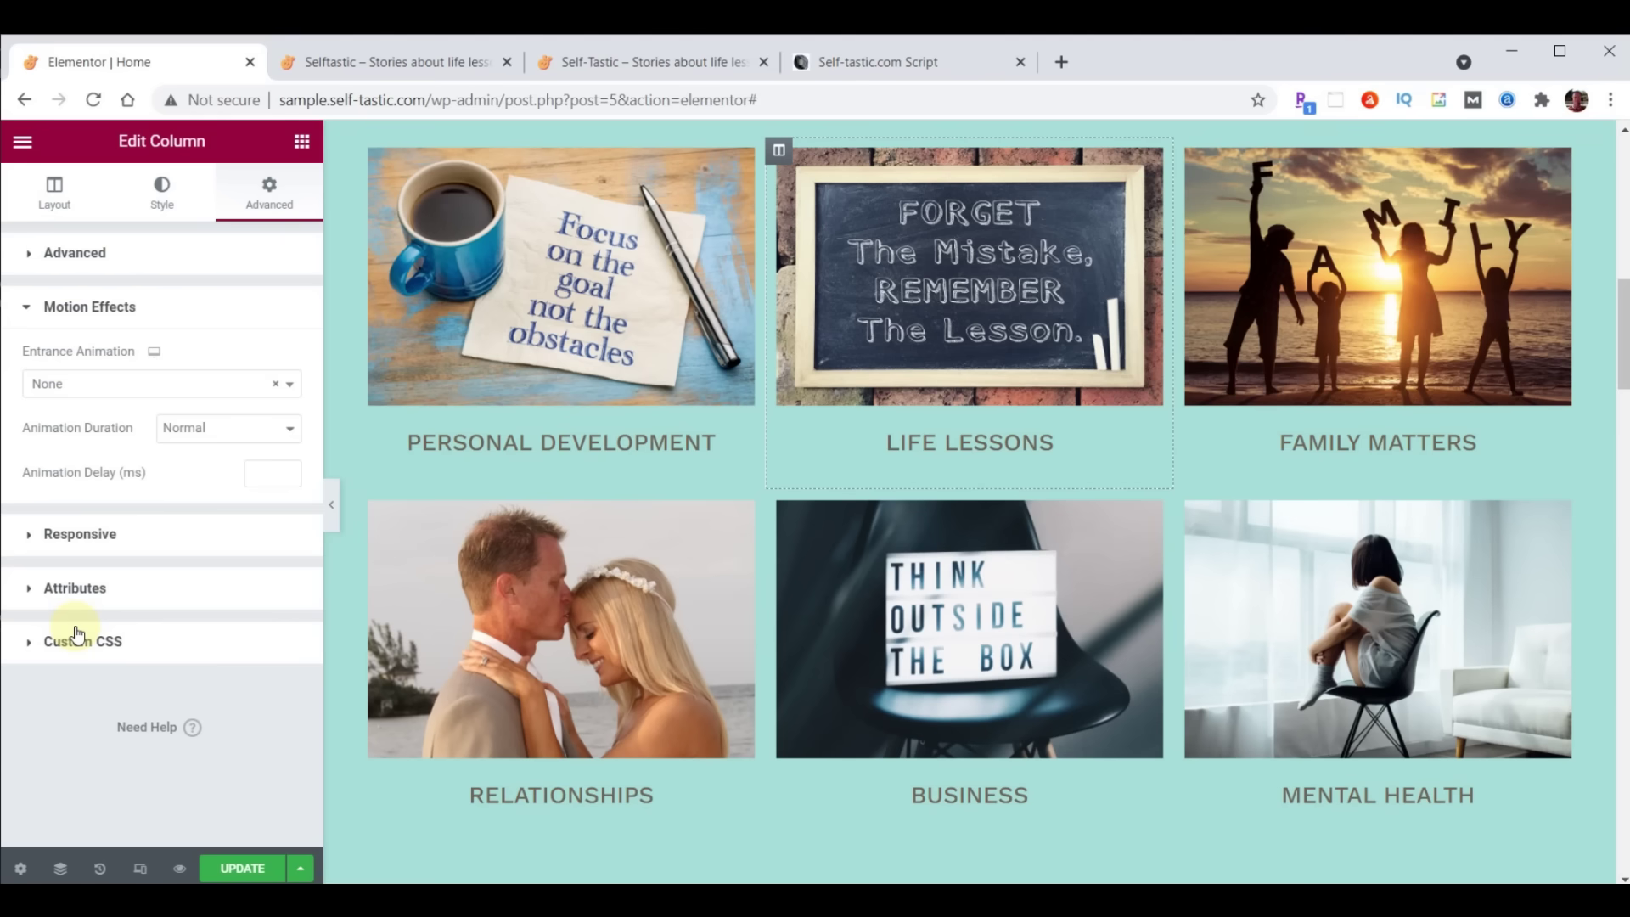
click(107, 387)
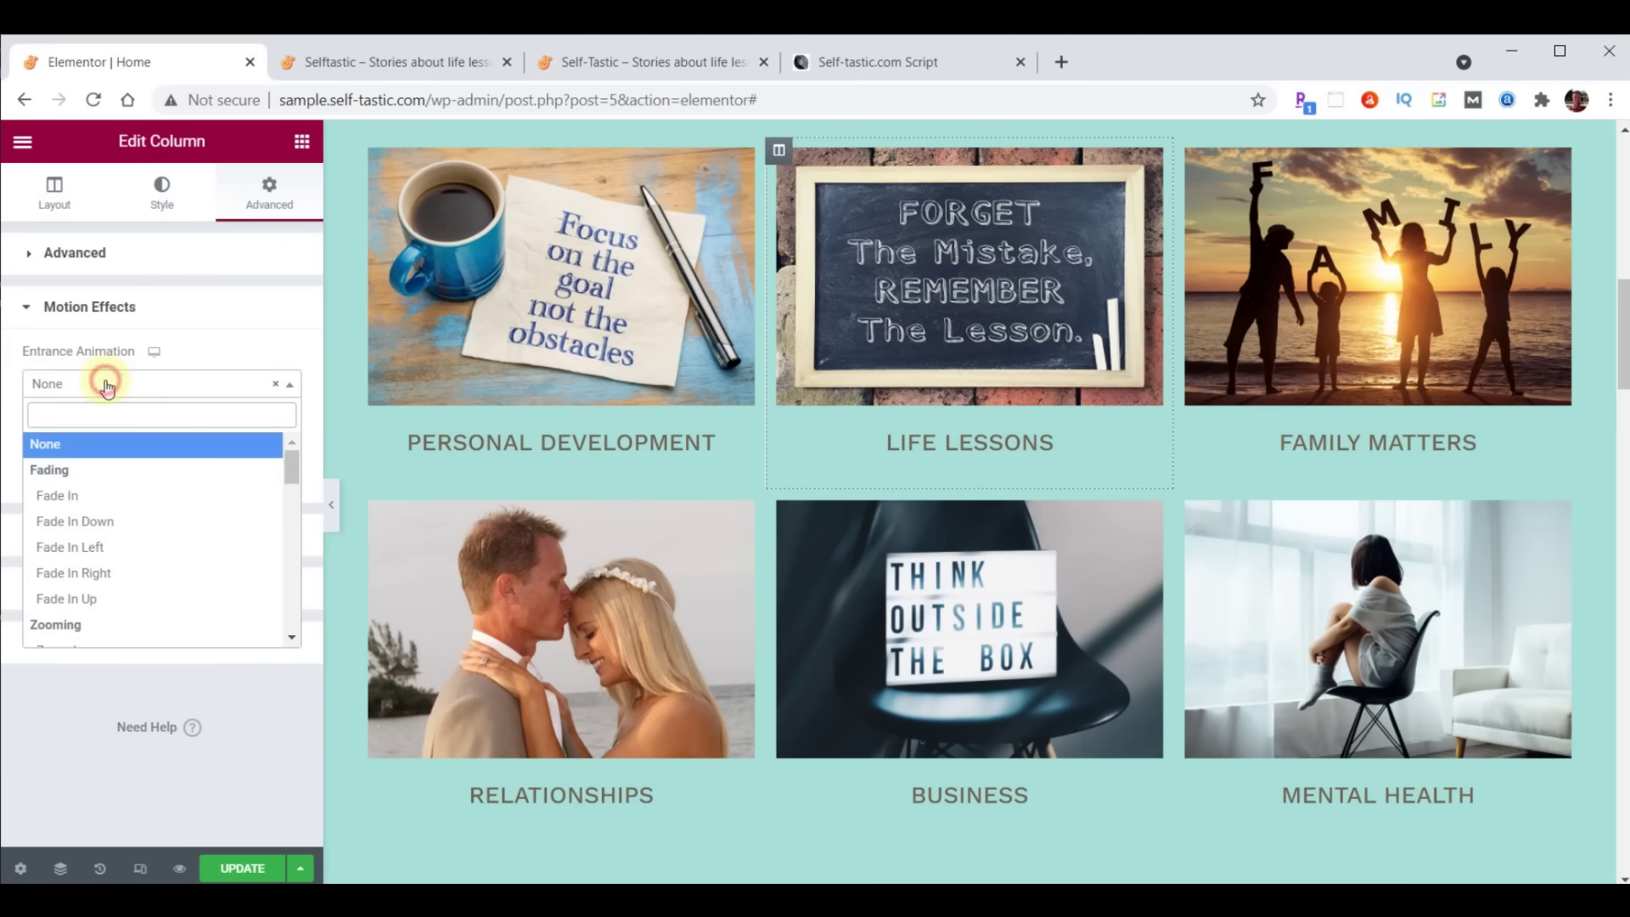
scroll(102, 500, down, 2)
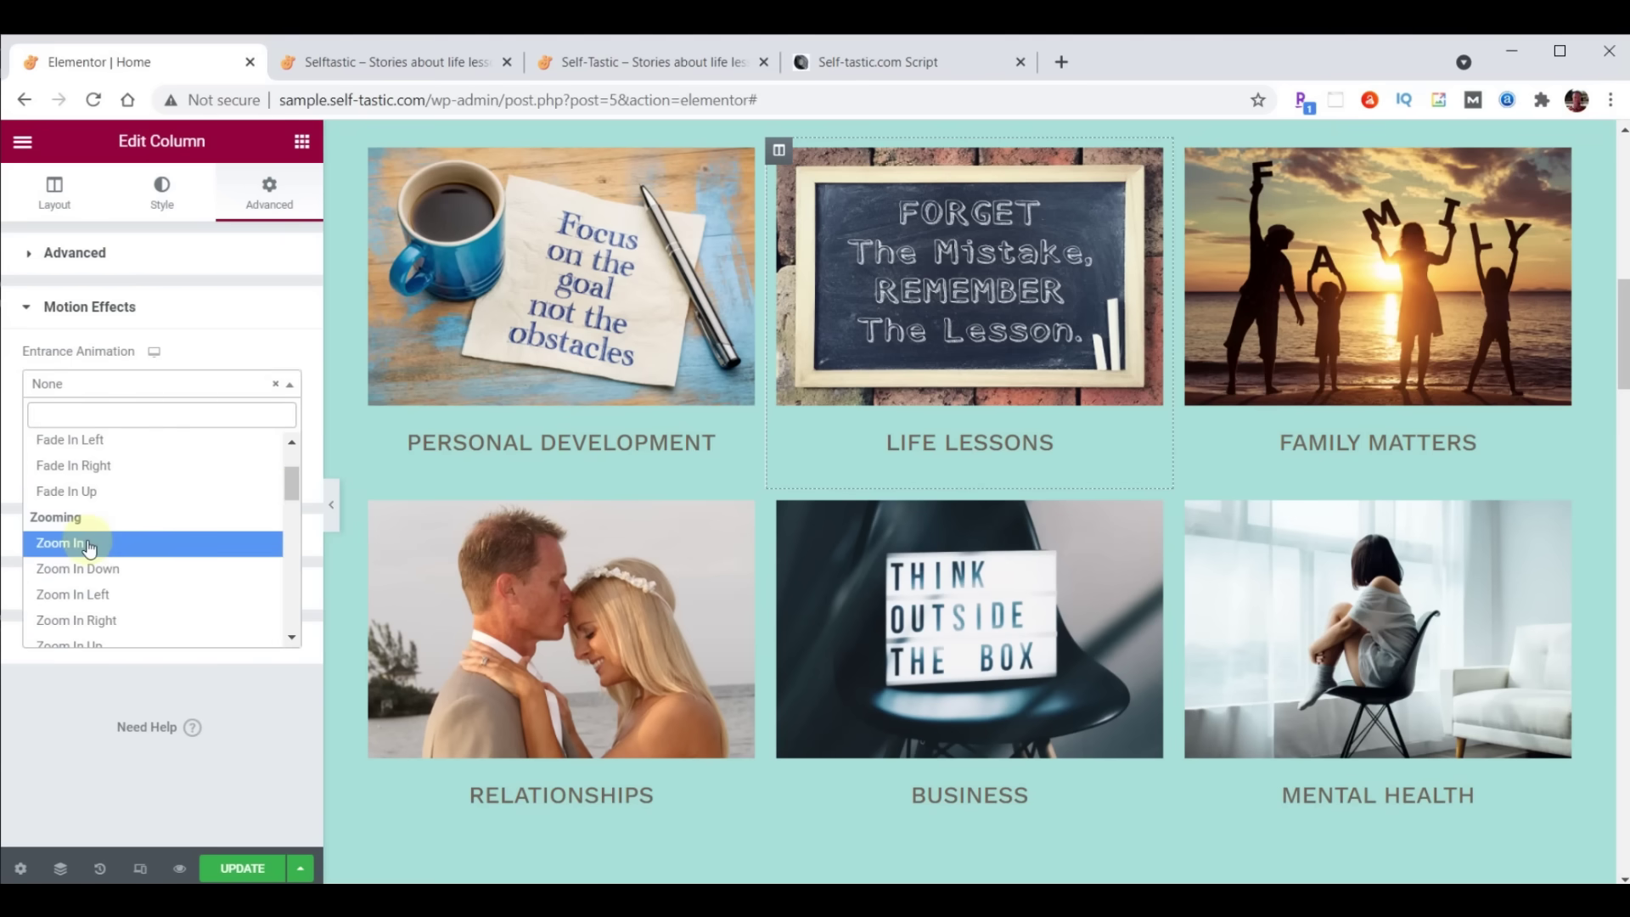
click(90, 543)
click(257, 478)
text(1000)
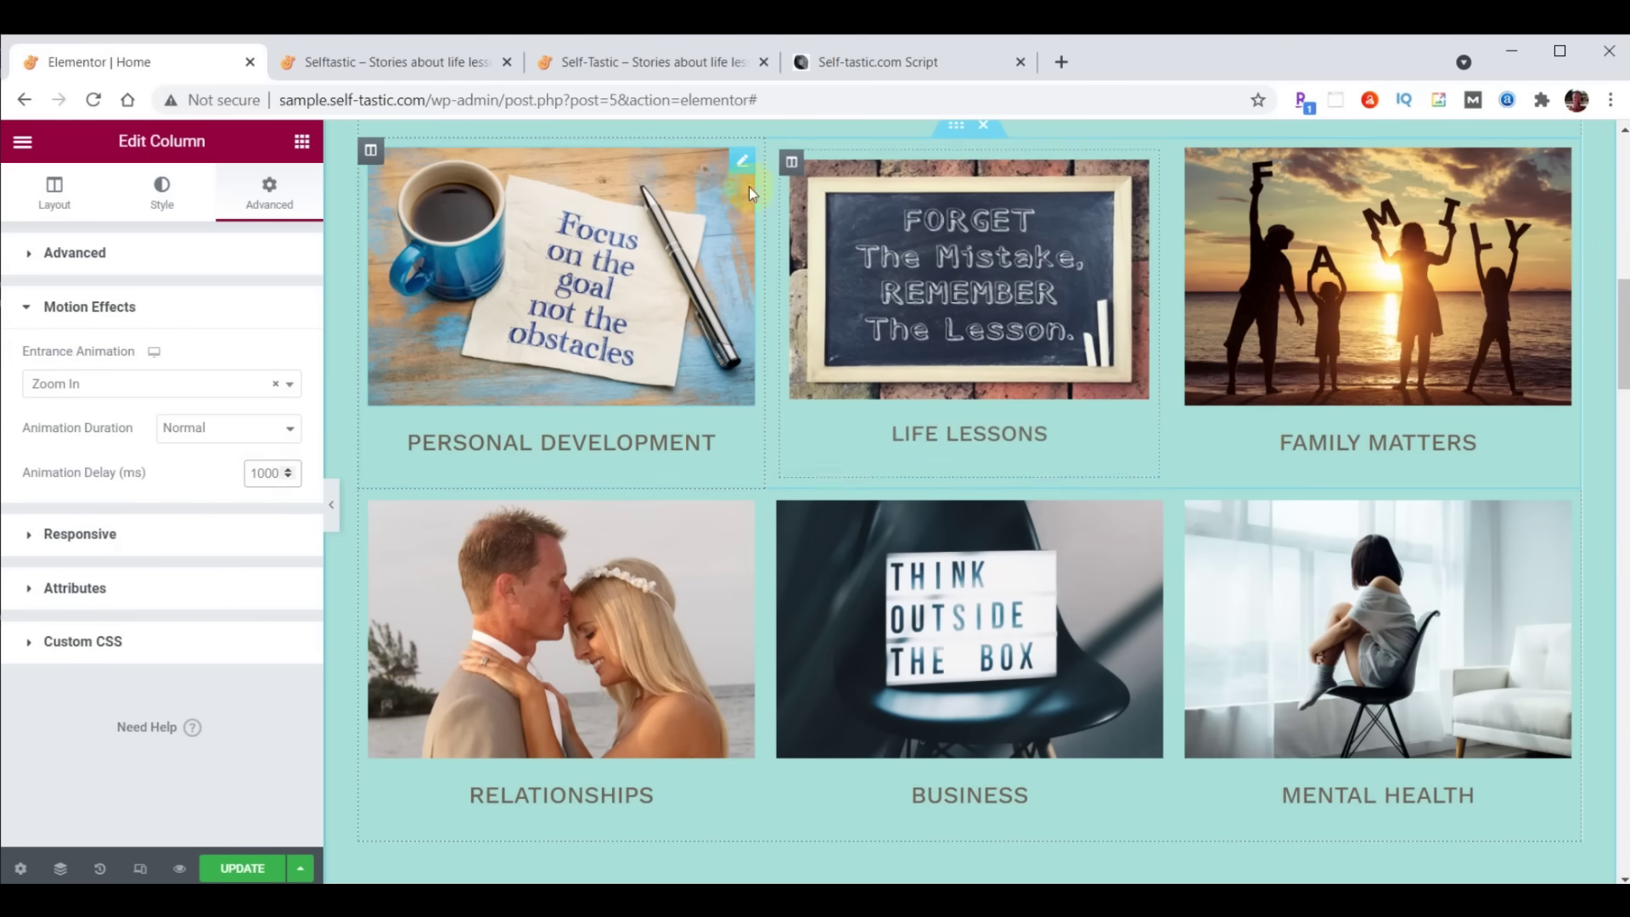
Copy the Life Lessons column's settings and save the page with UPDATE
right_click(779, 153)
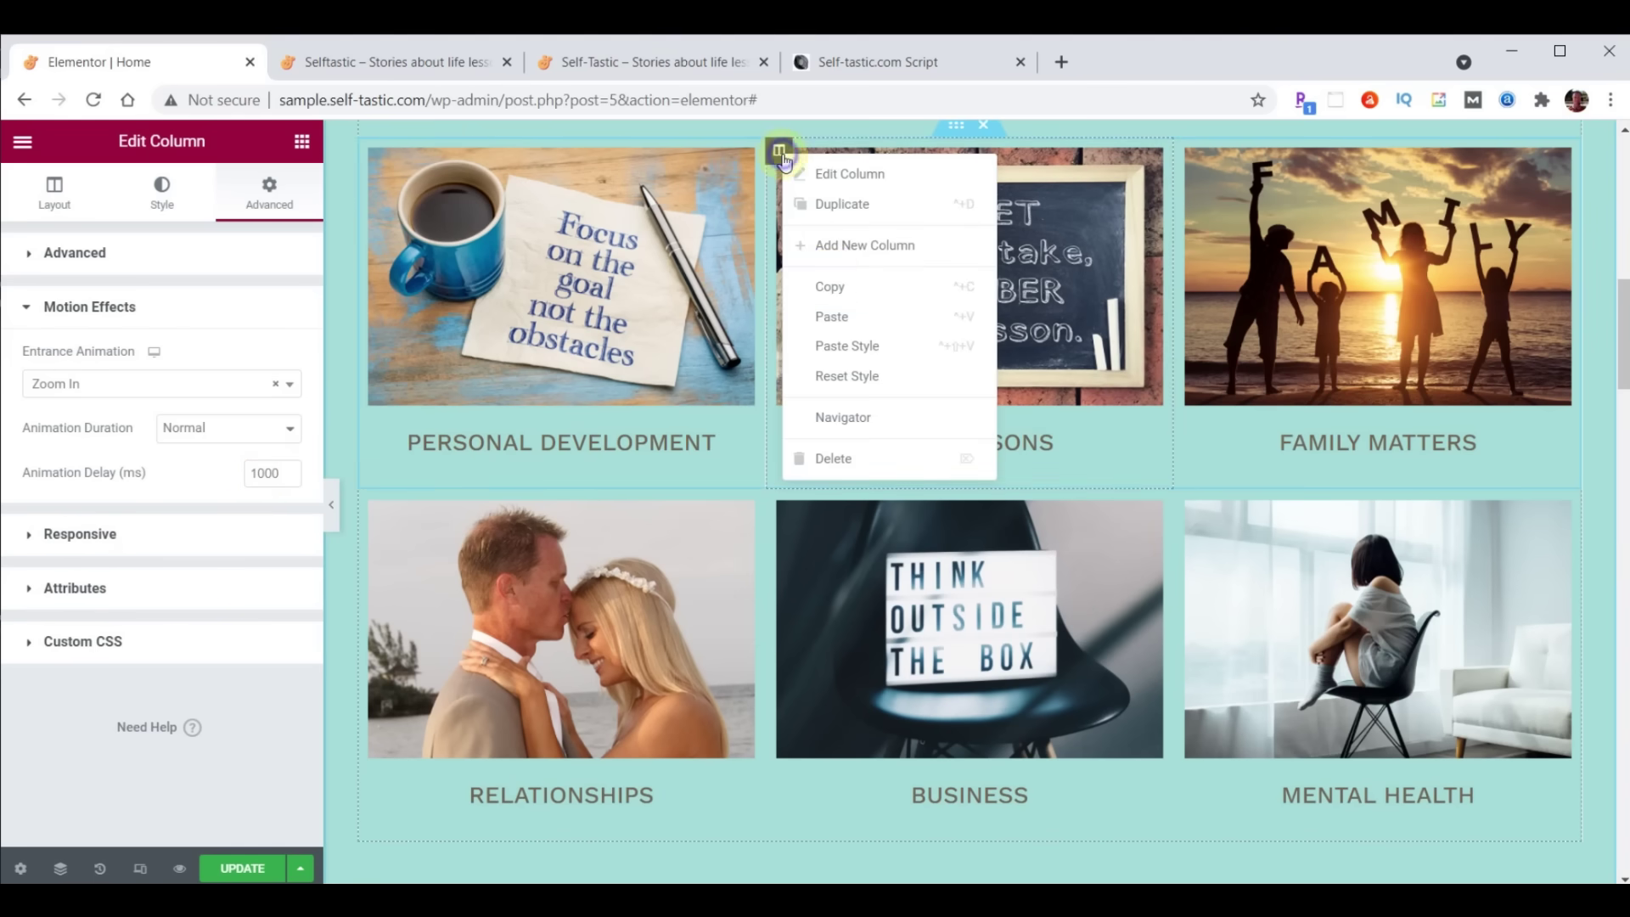
click(830, 284)
right_click(776, 502)
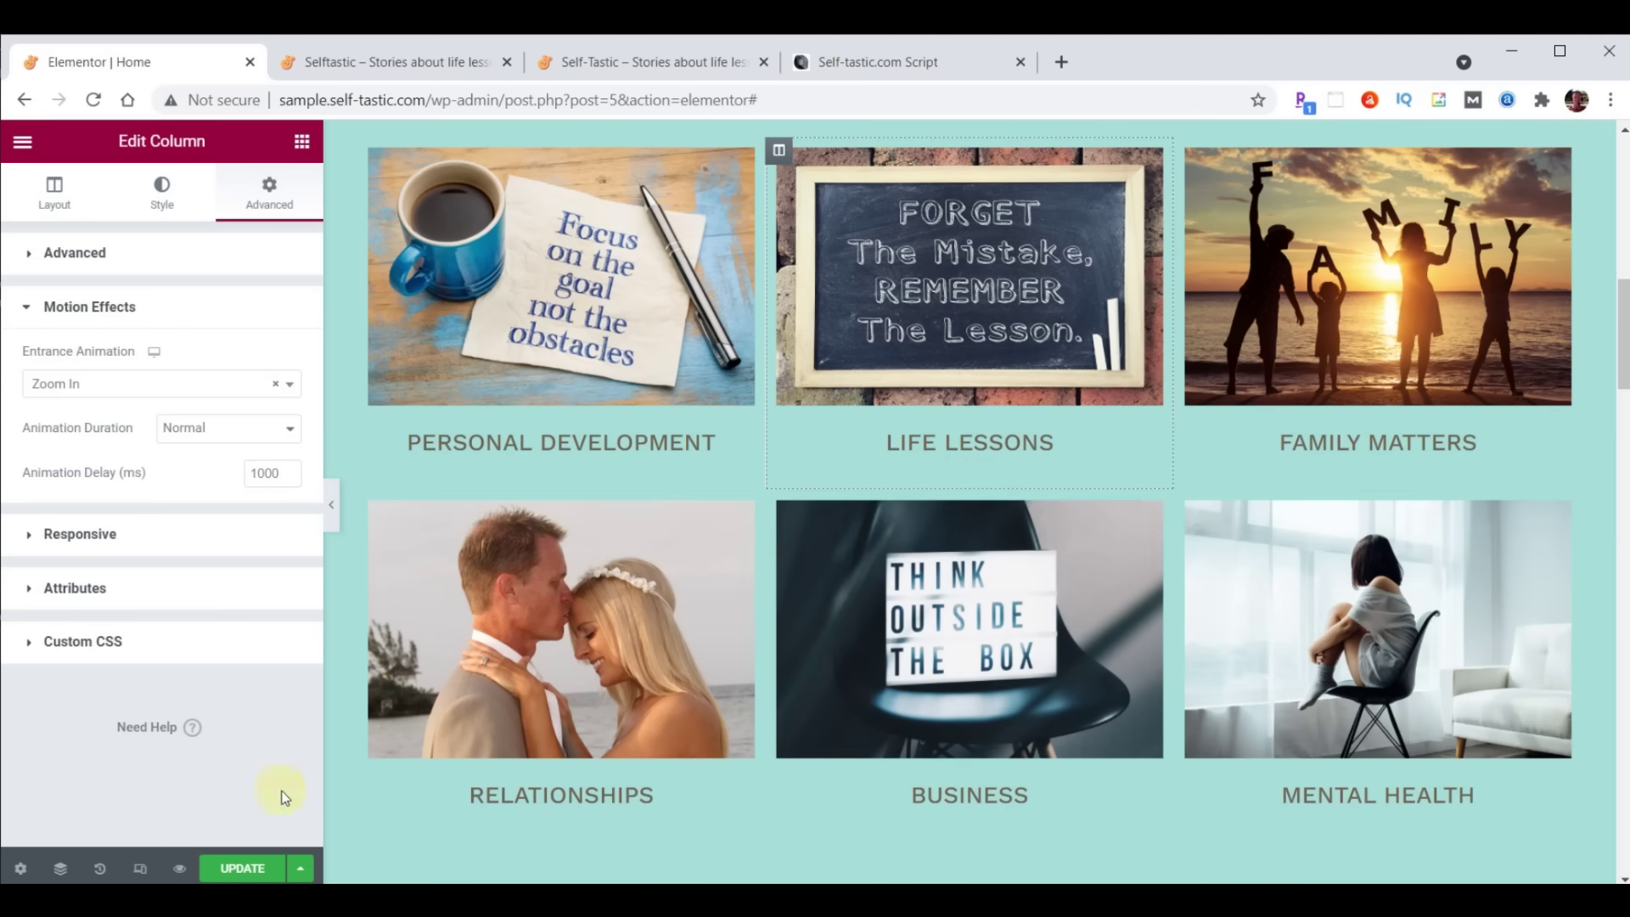
click(242, 868)
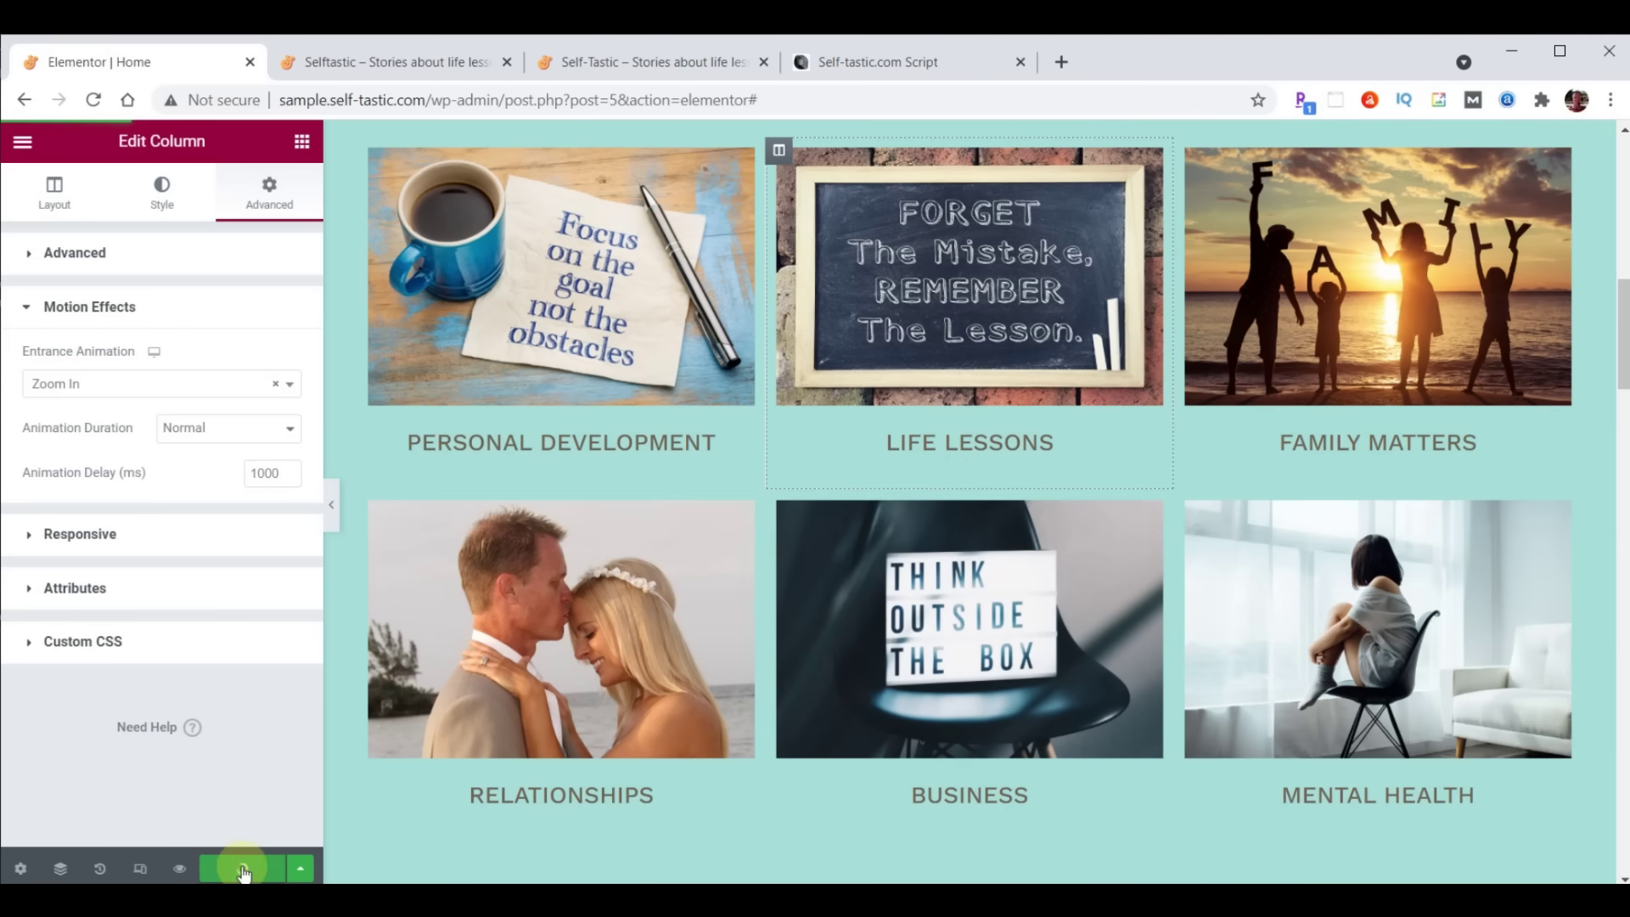
click(358, 63)
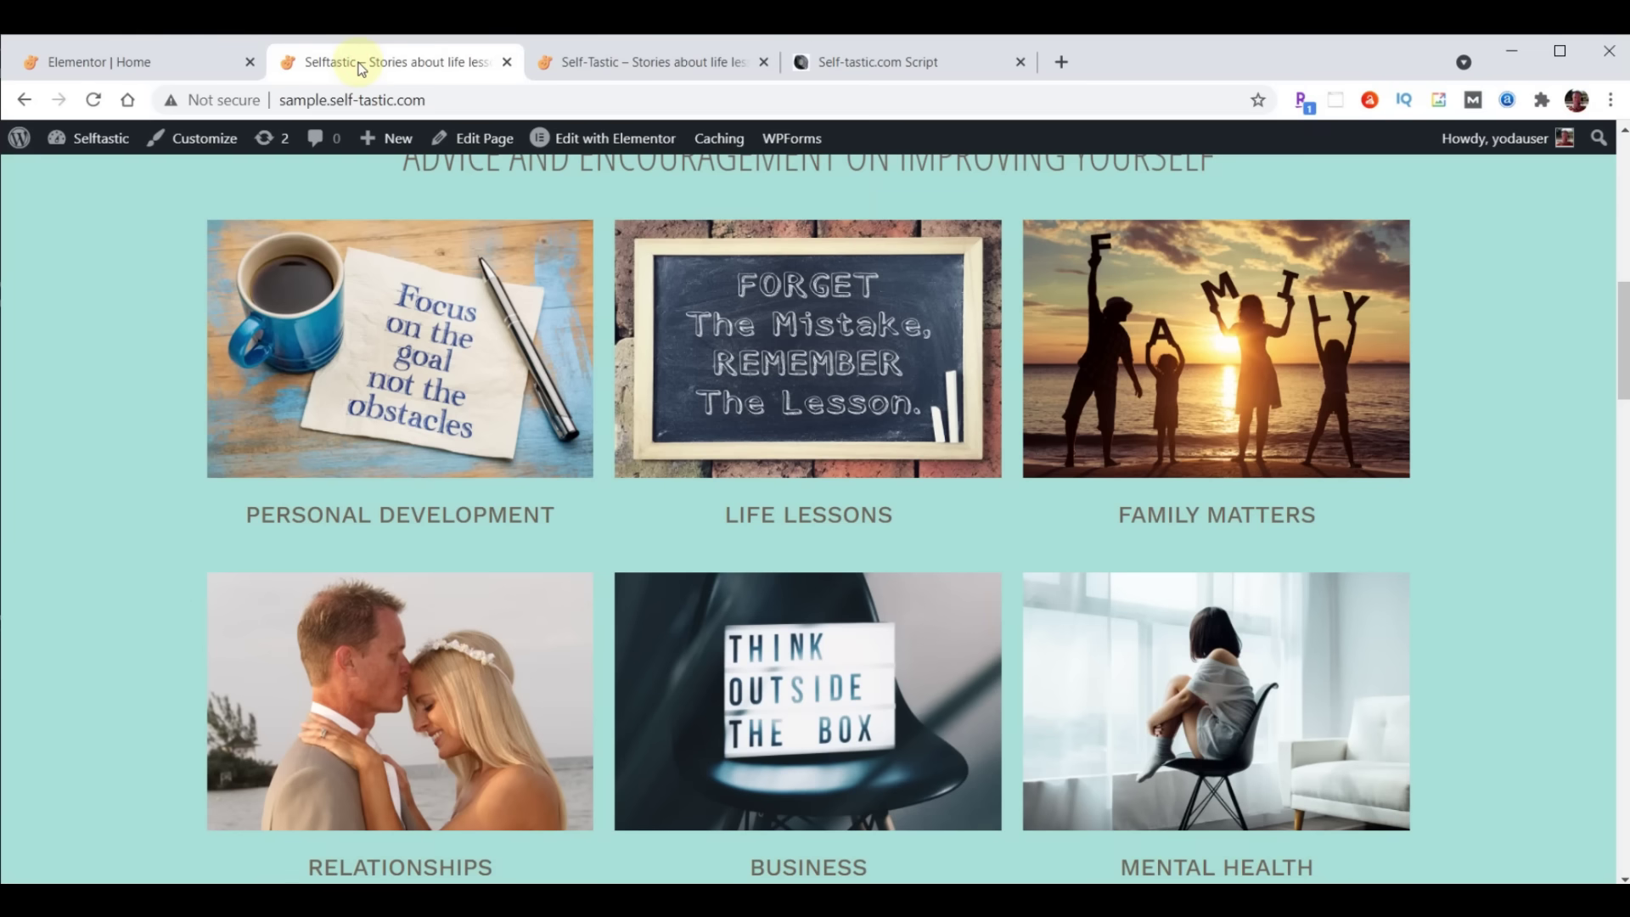
click(93, 101)
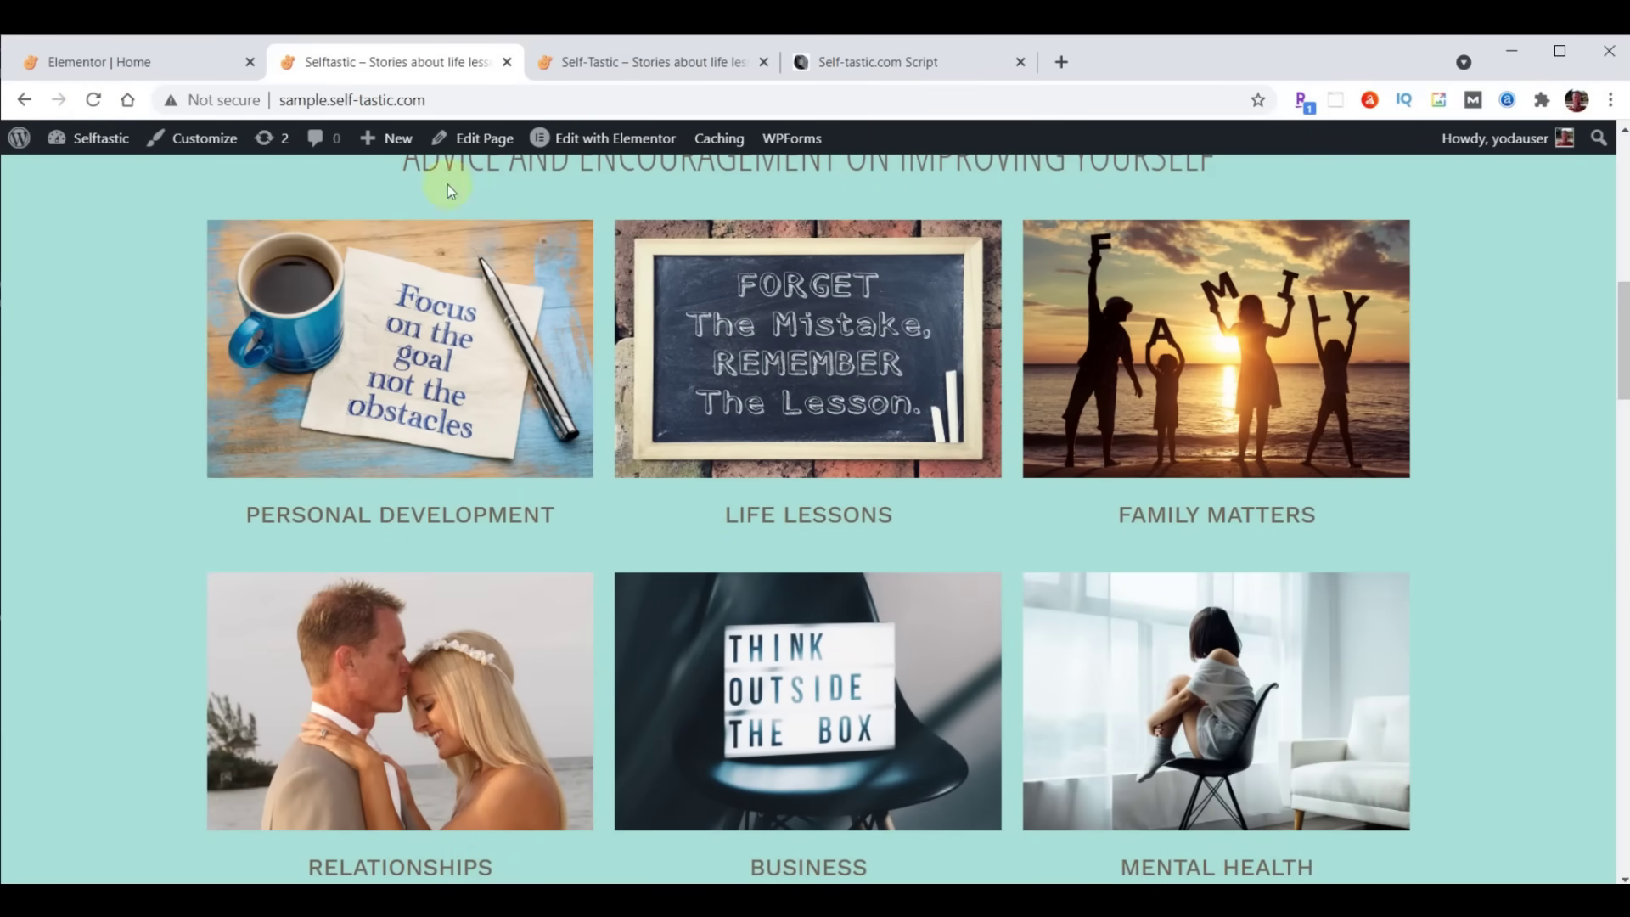
click(96, 100)
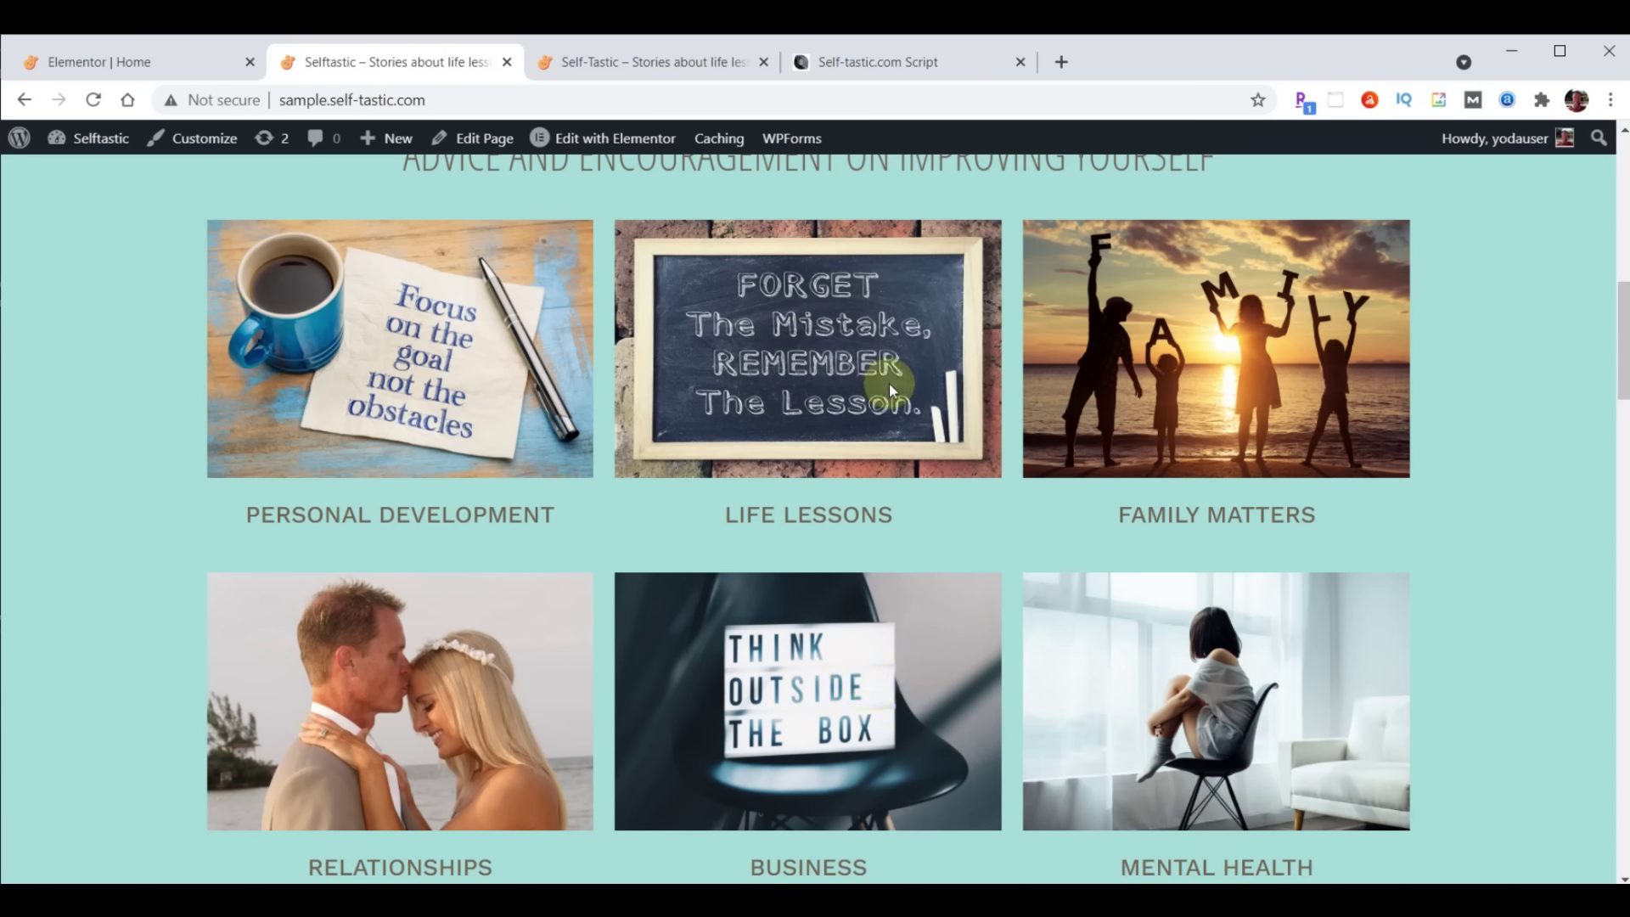
click(101, 67)
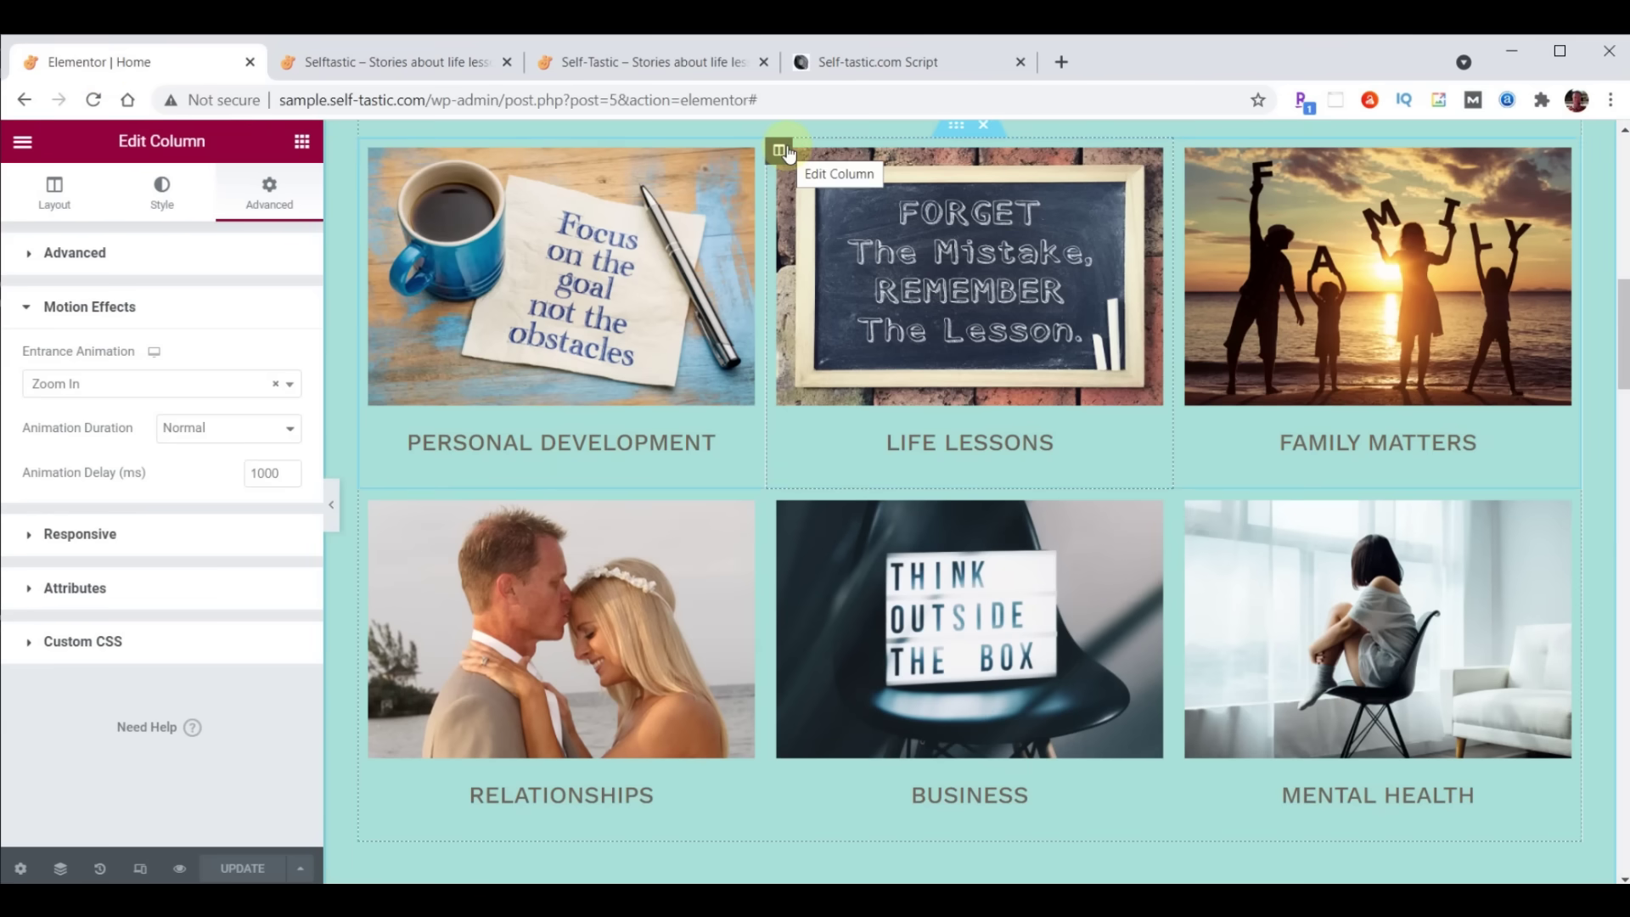
Set Z-Index 1 on the Life Lessons and Business columns, save, and go to the live site
click(26, 255)
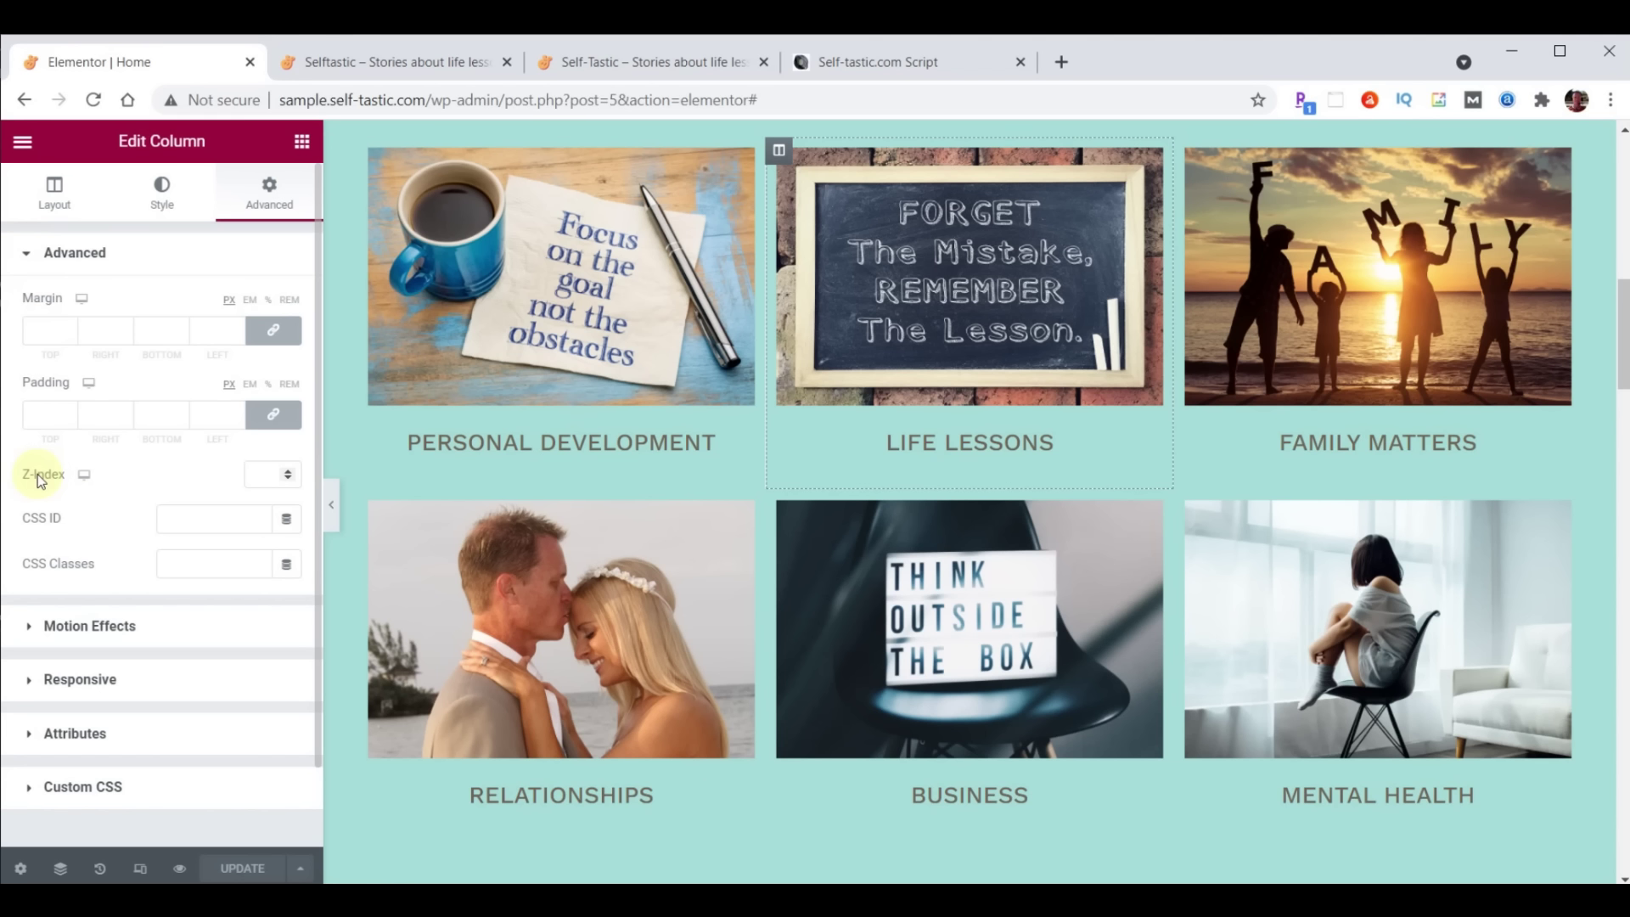
click(255, 472)
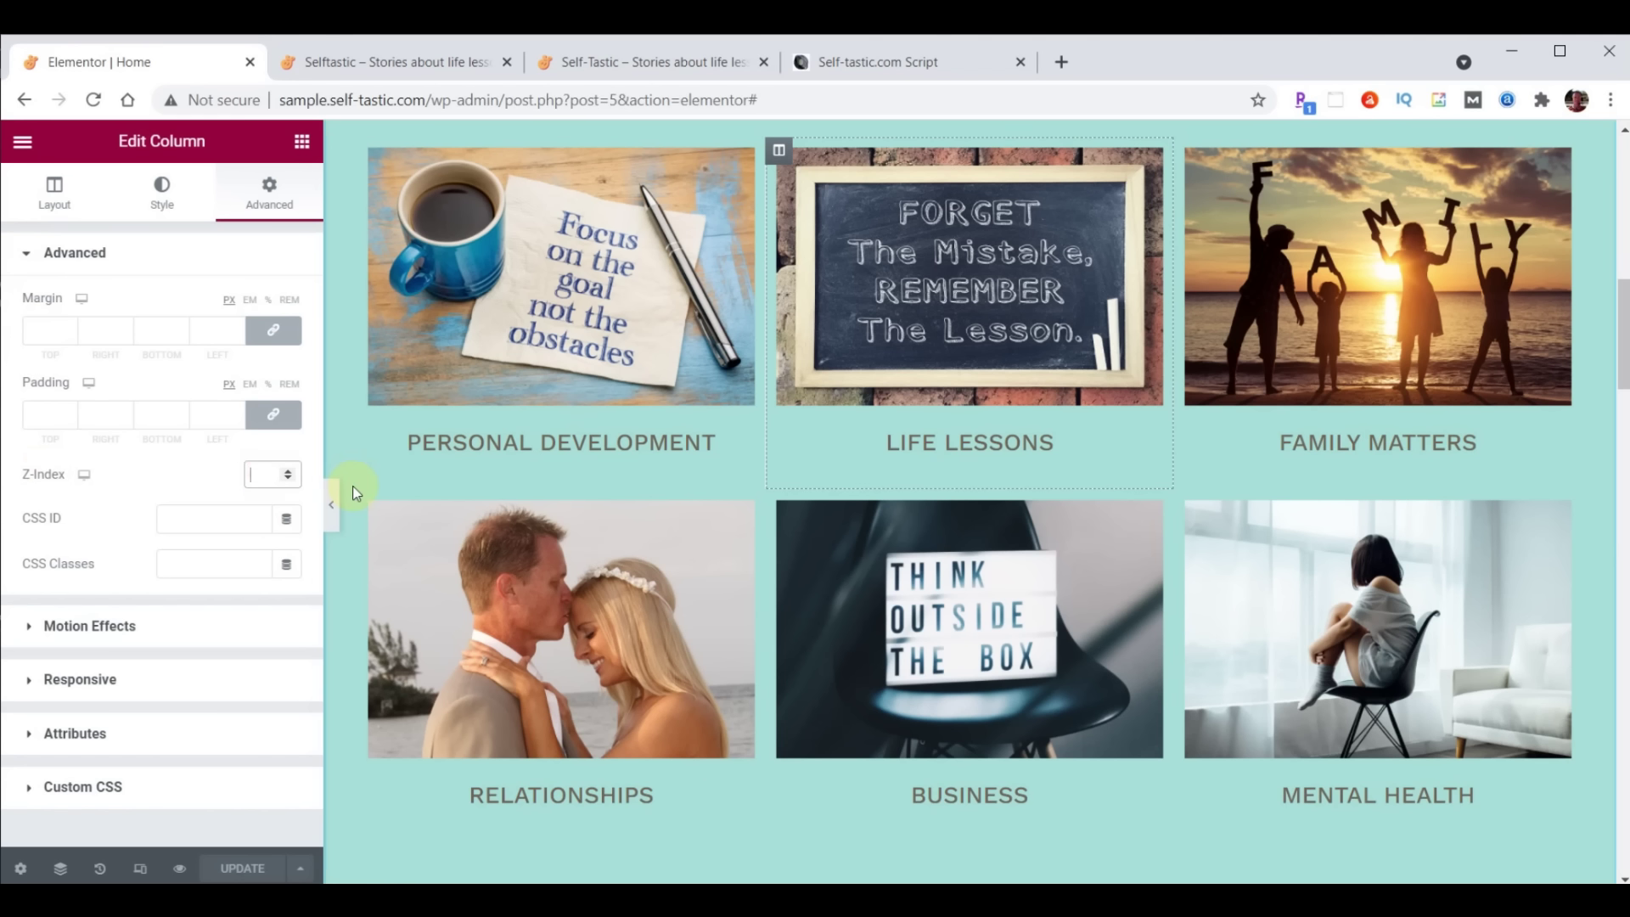
text(1)
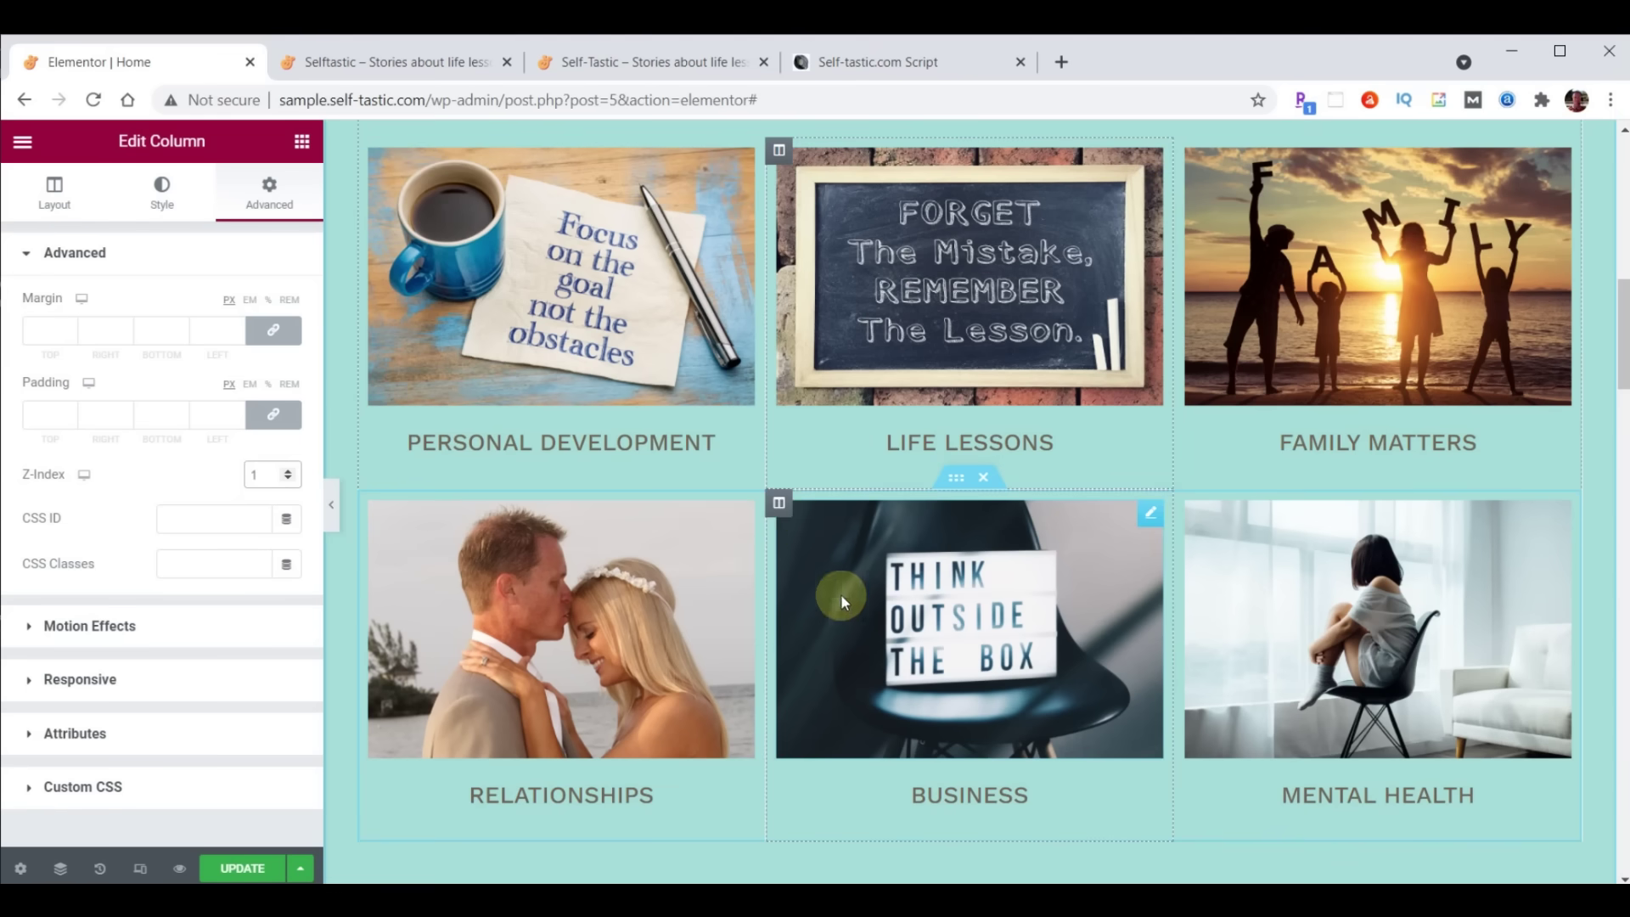
click(781, 504)
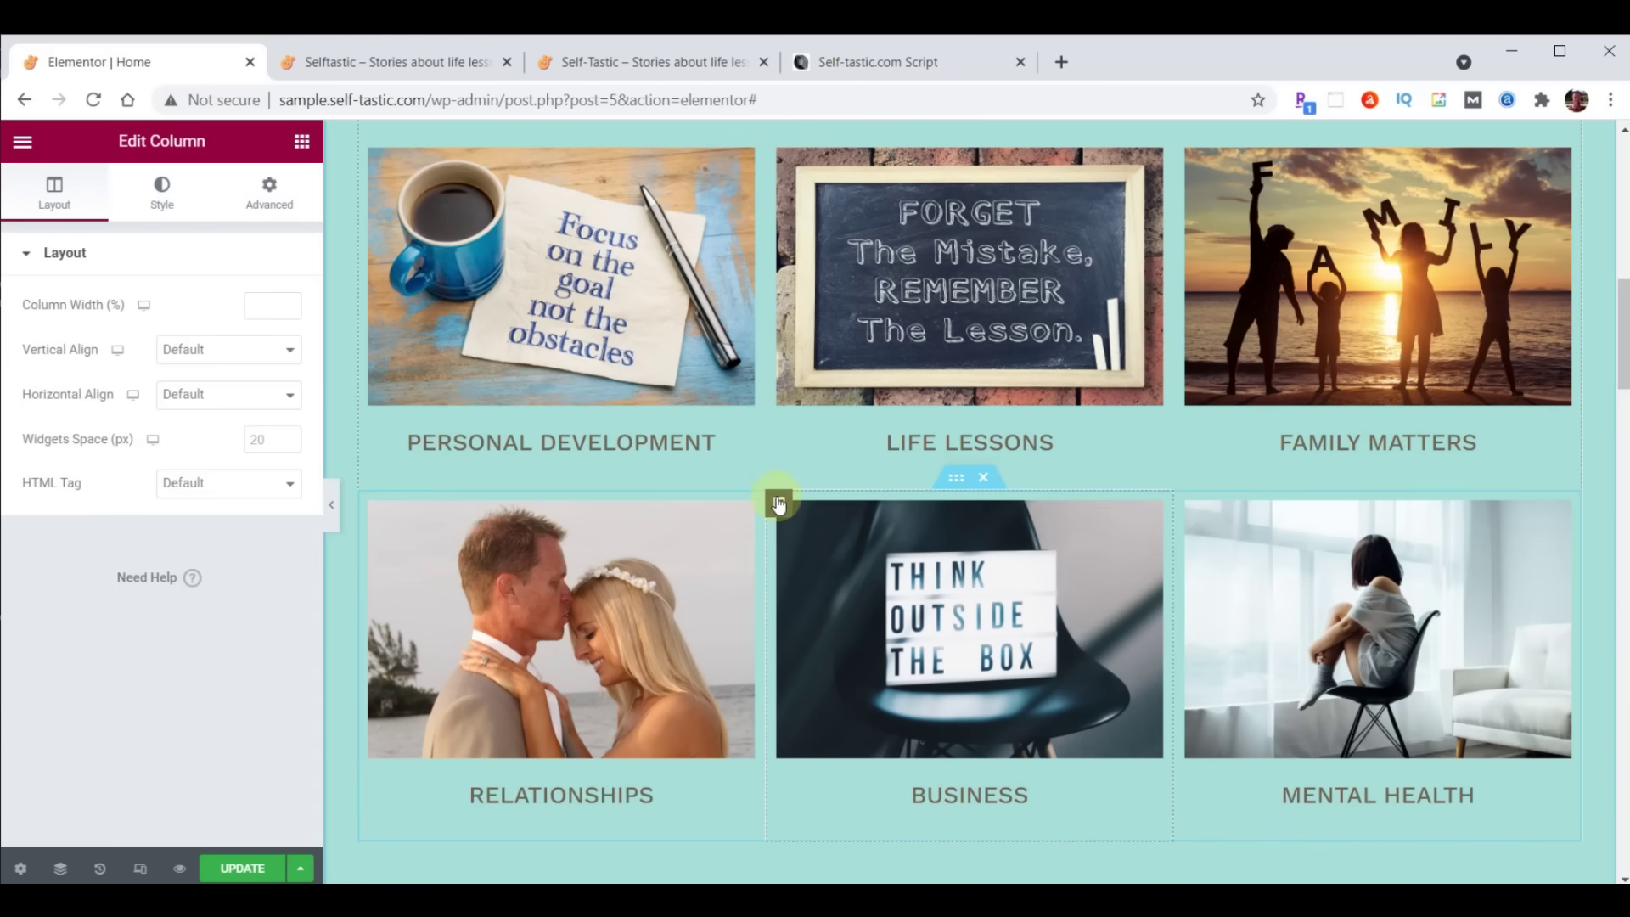
click(269, 191)
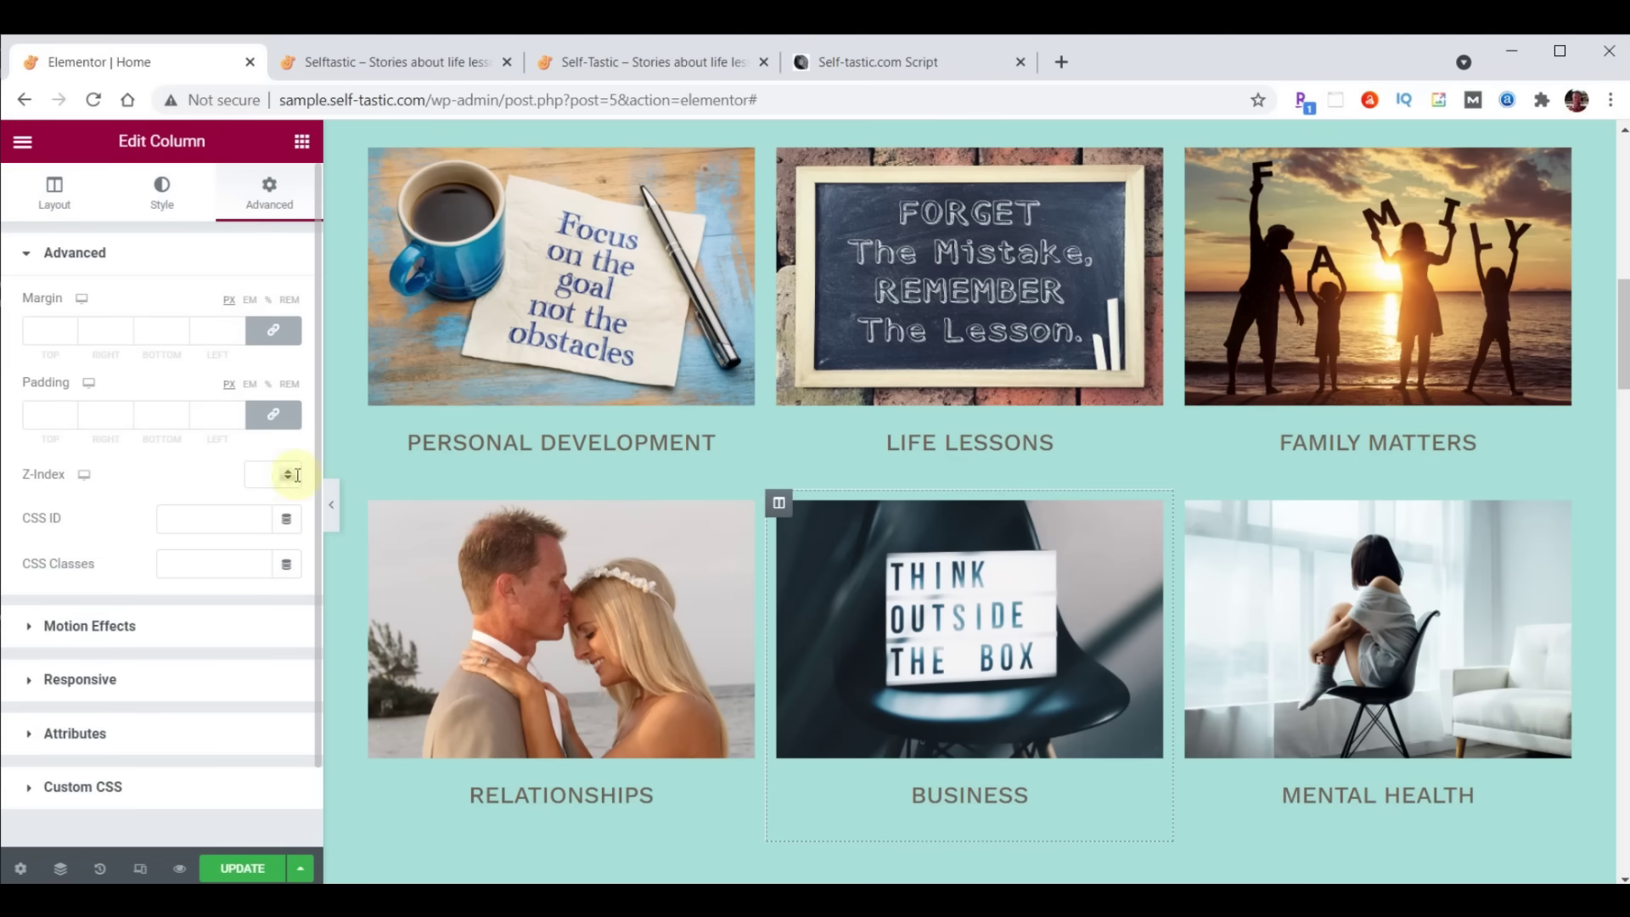
click(266, 473)
text(1)
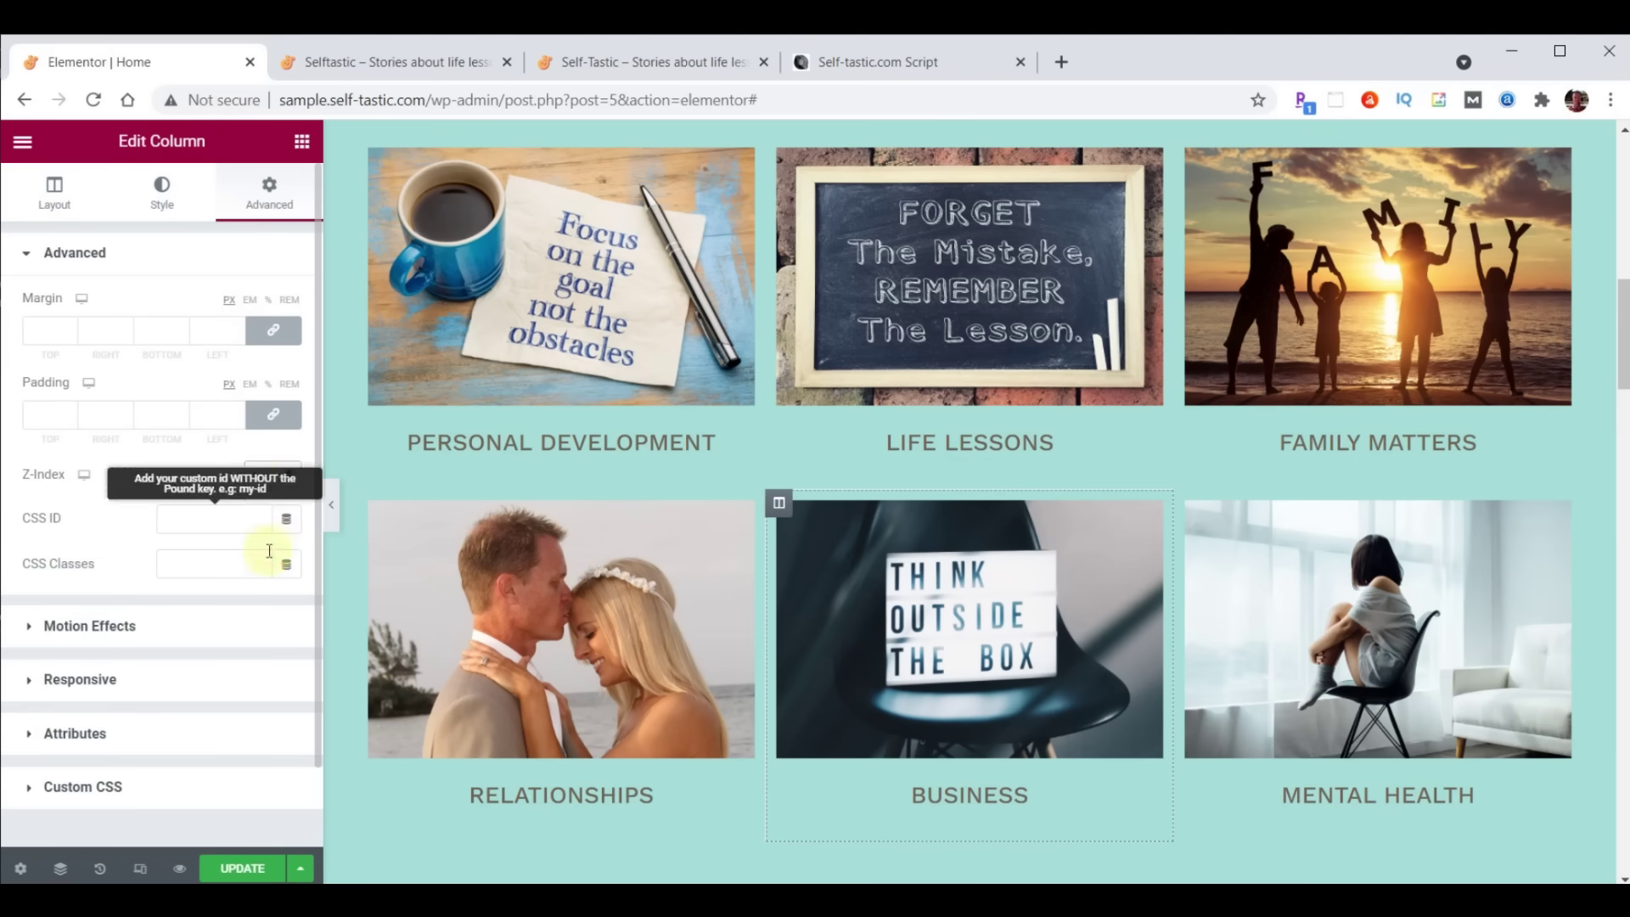
click(241, 867)
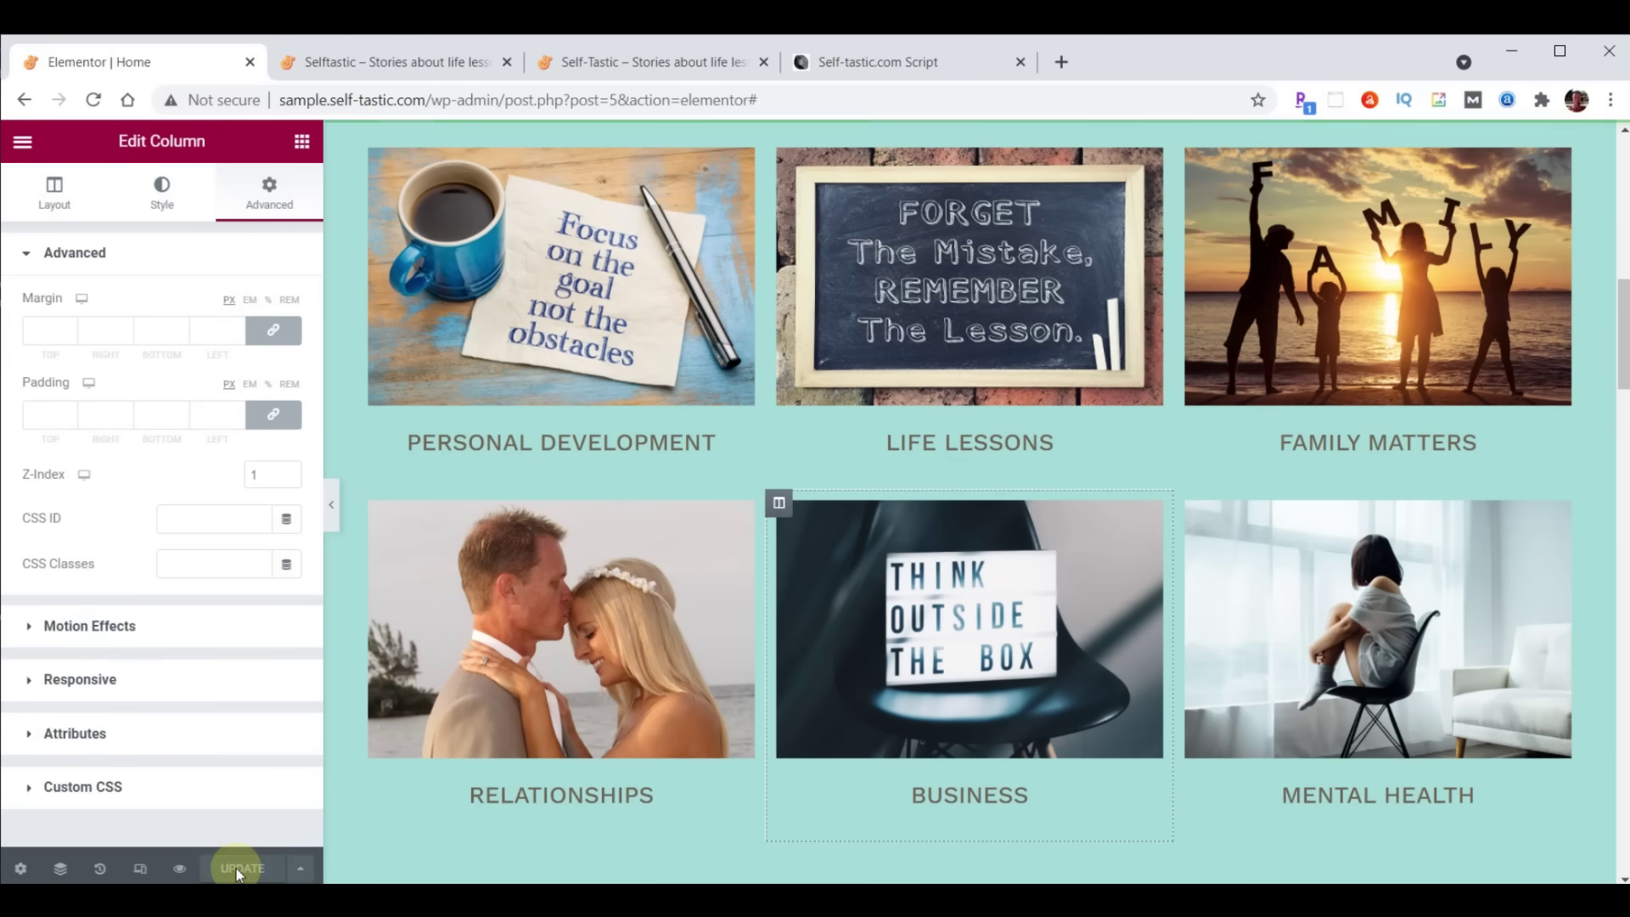
click(398, 68)
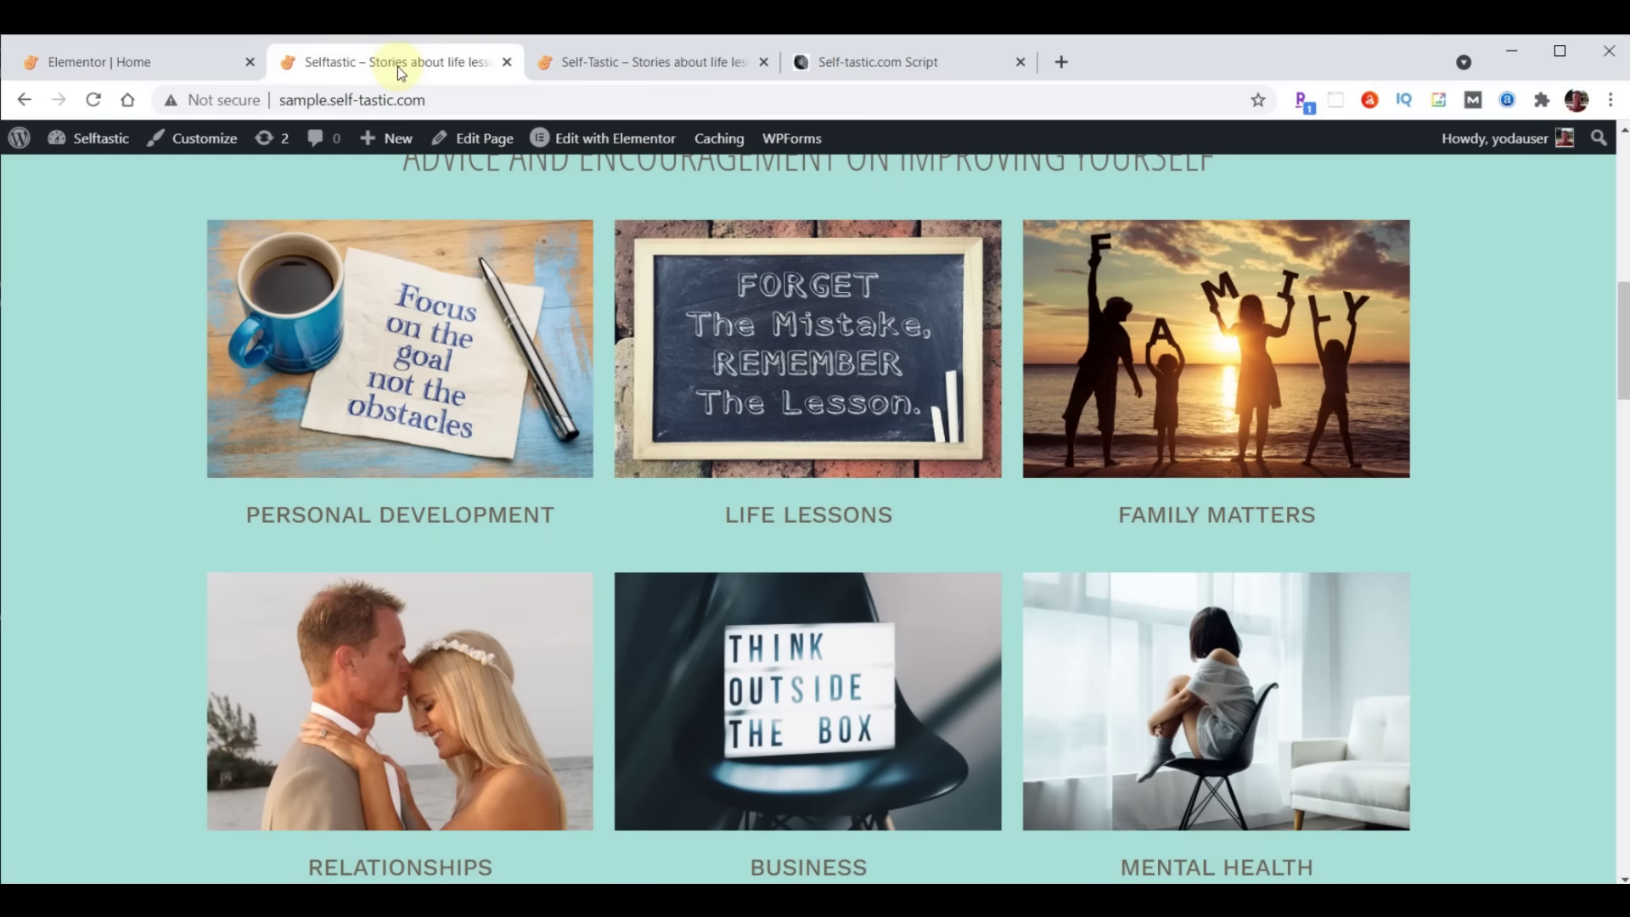
Reload the live home page, review the original site's Be Inspired section, then open the script
click(94, 100)
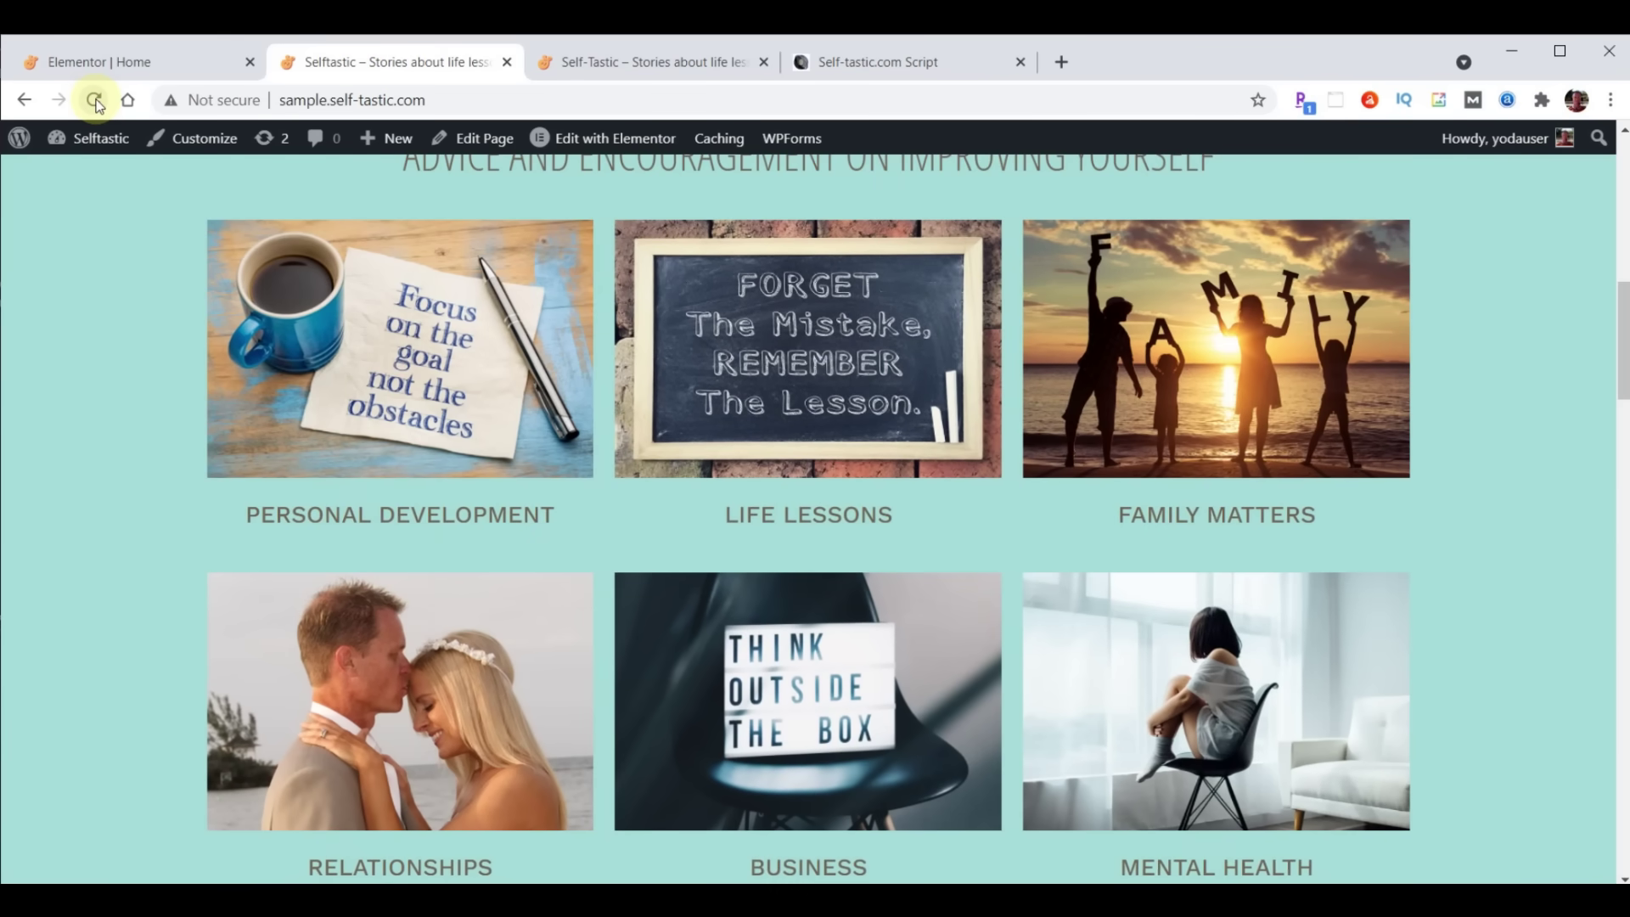
click(641, 61)
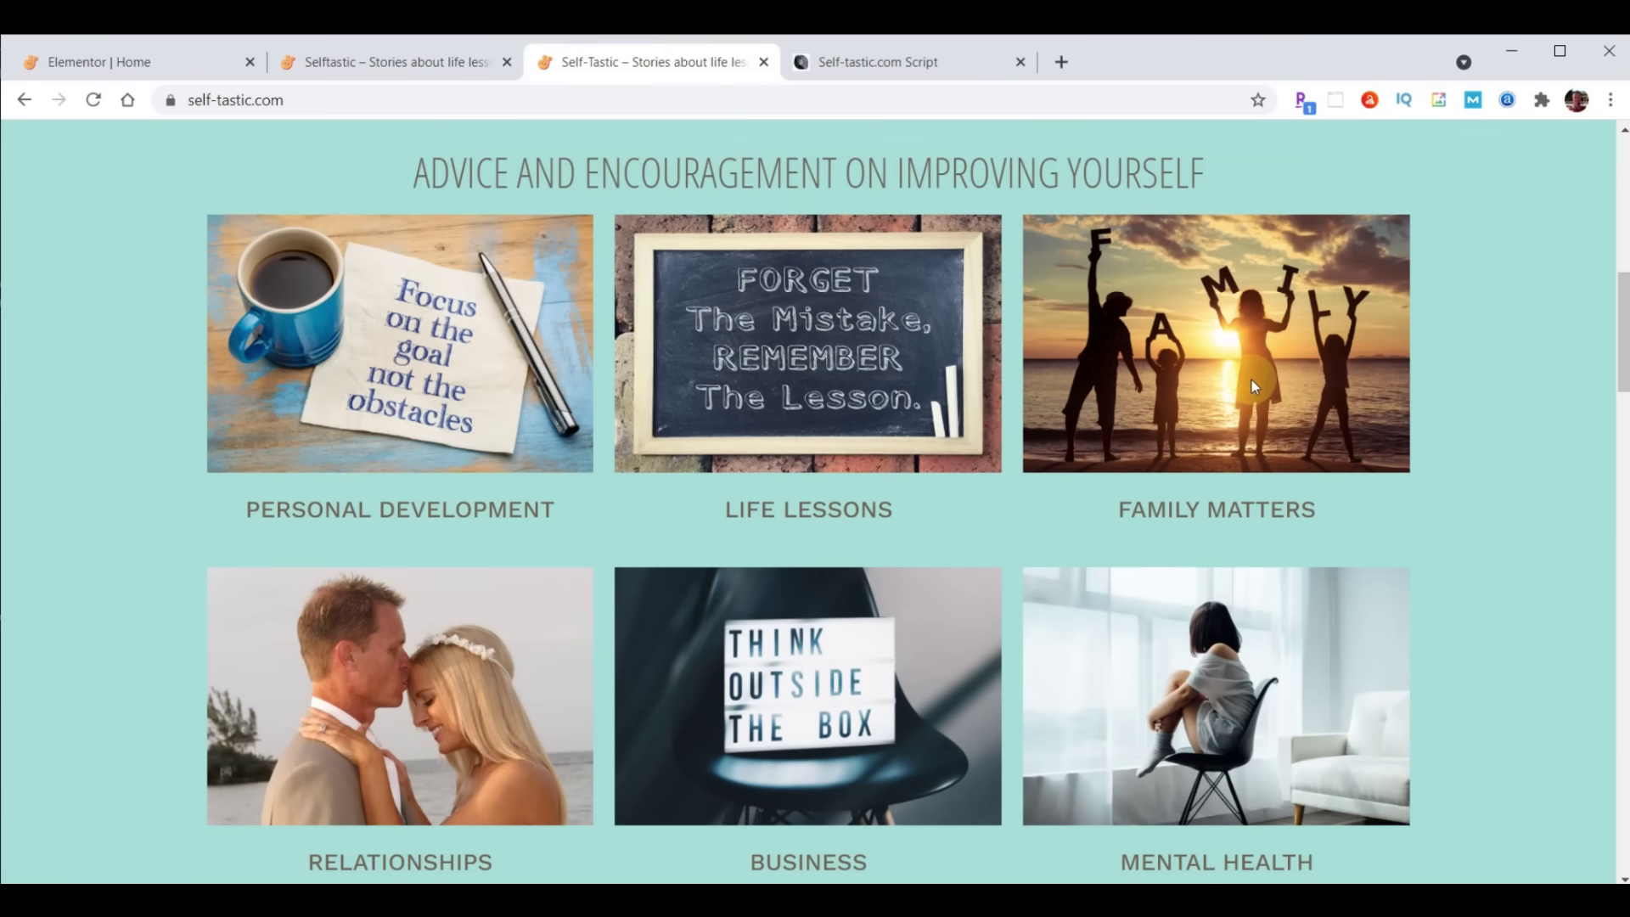
scroll(1010, 297, down, 7)
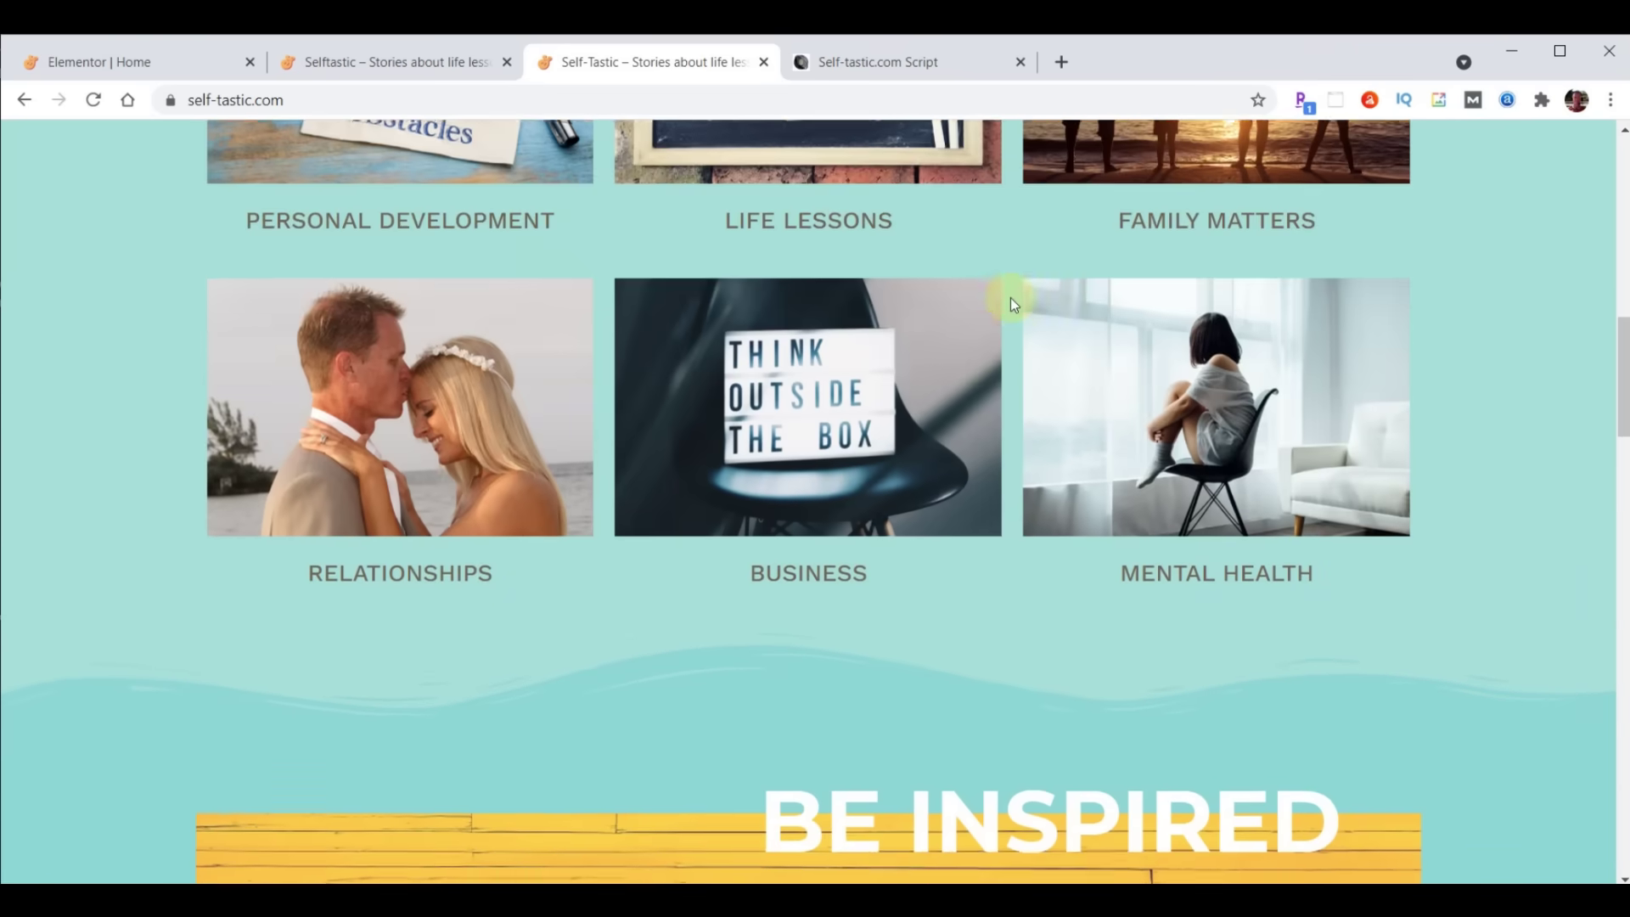
scroll(1006, 308, down, 2)
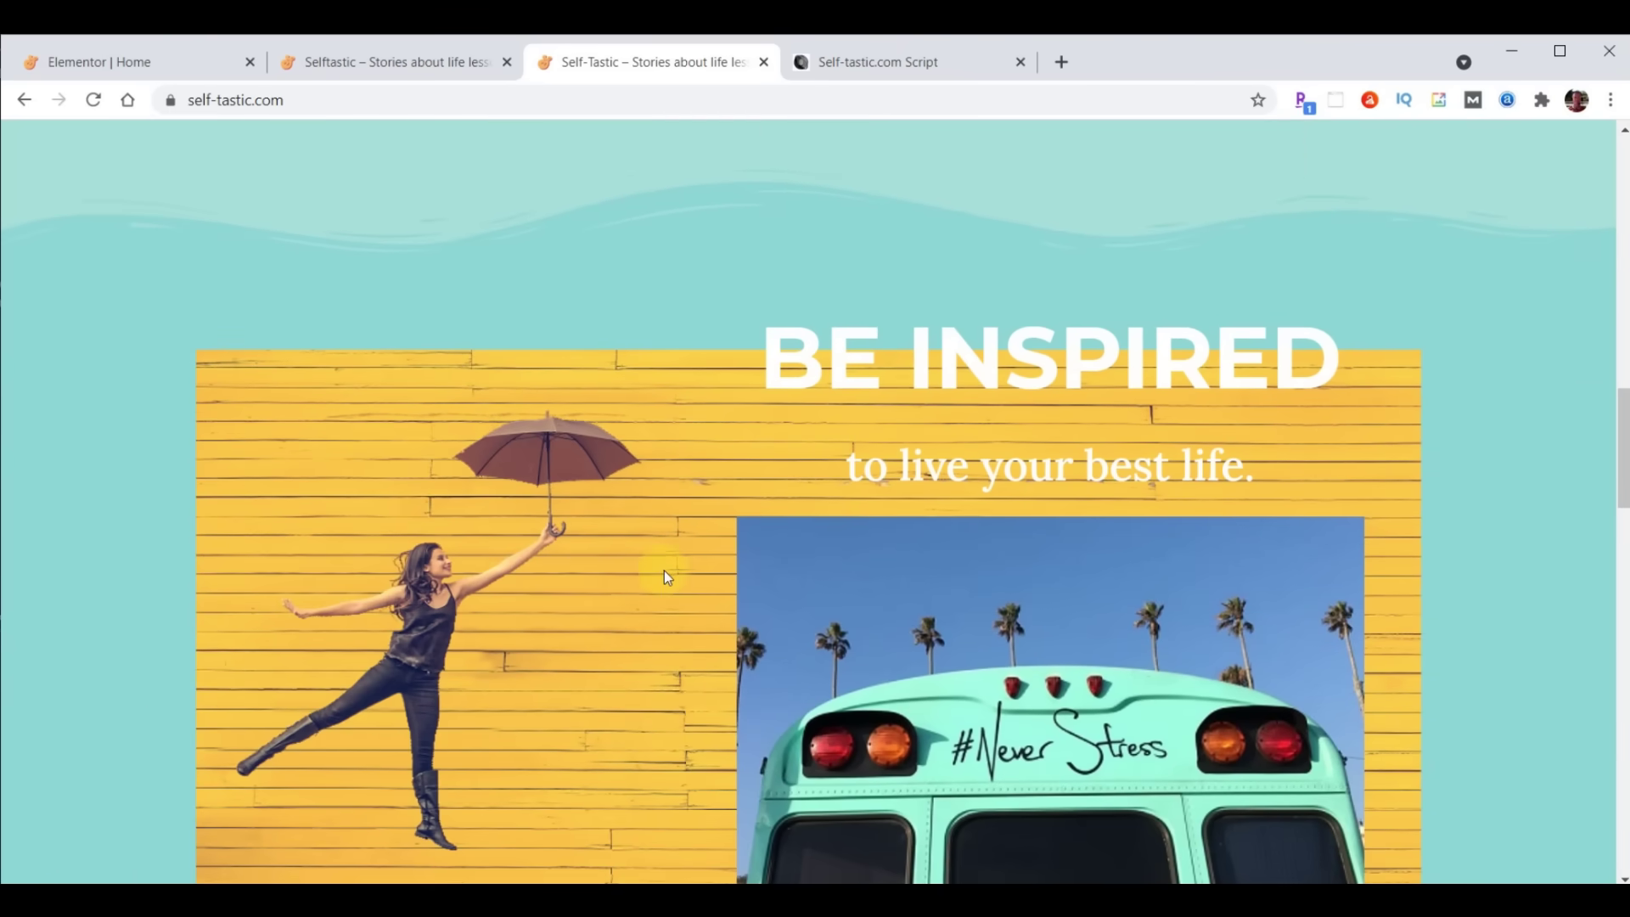
scroll(663, 571, down, 1)
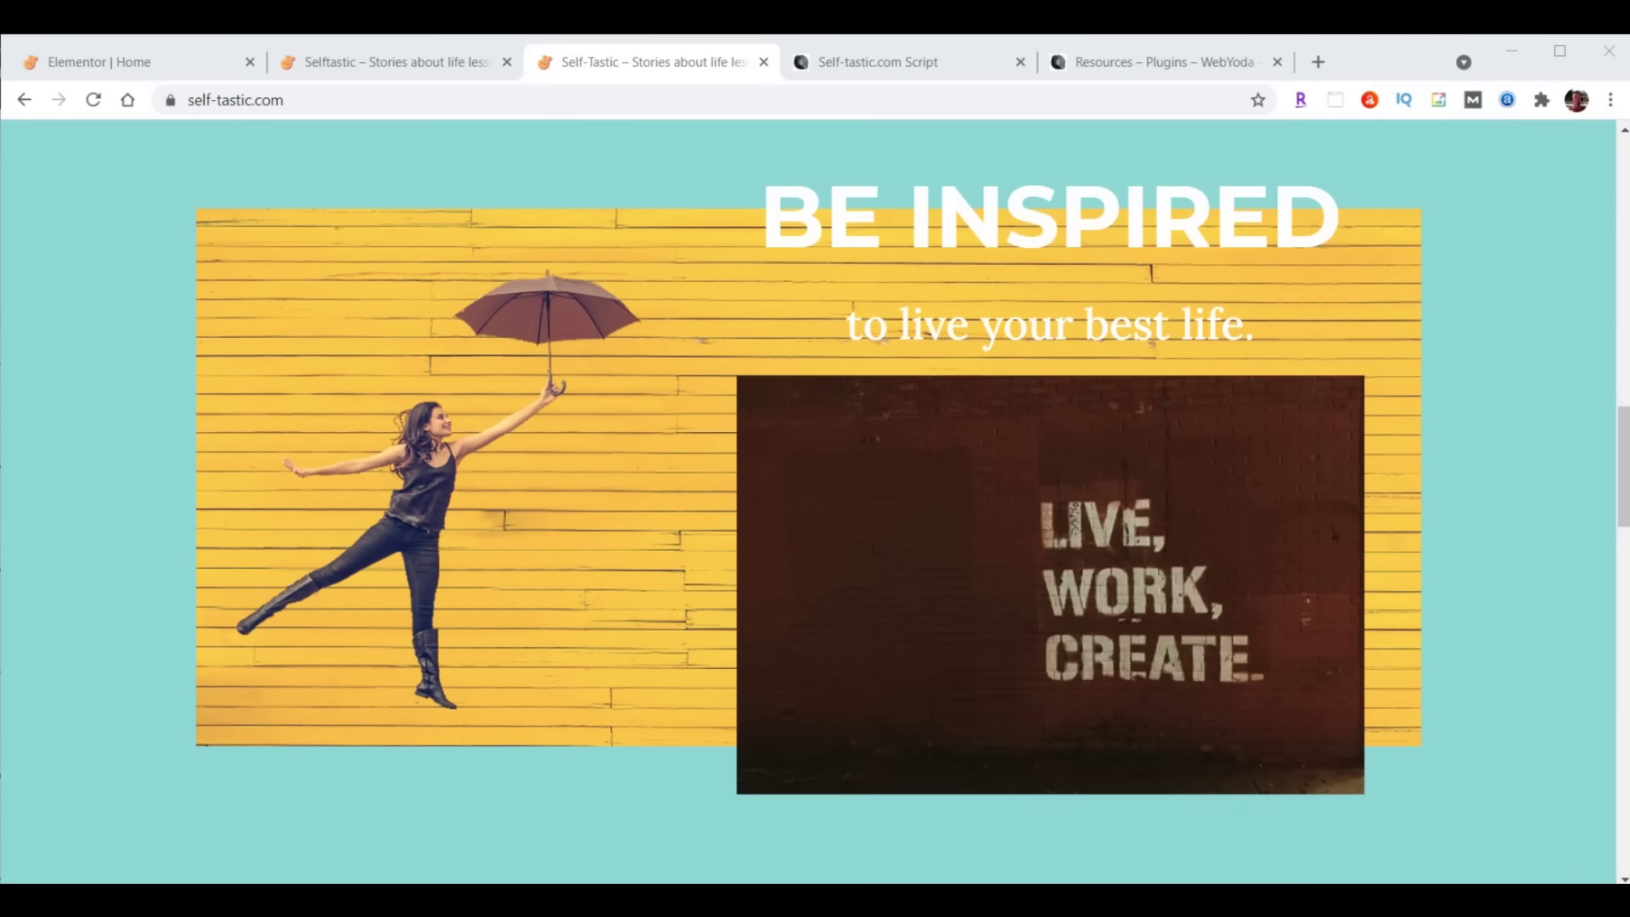
click(875, 63)
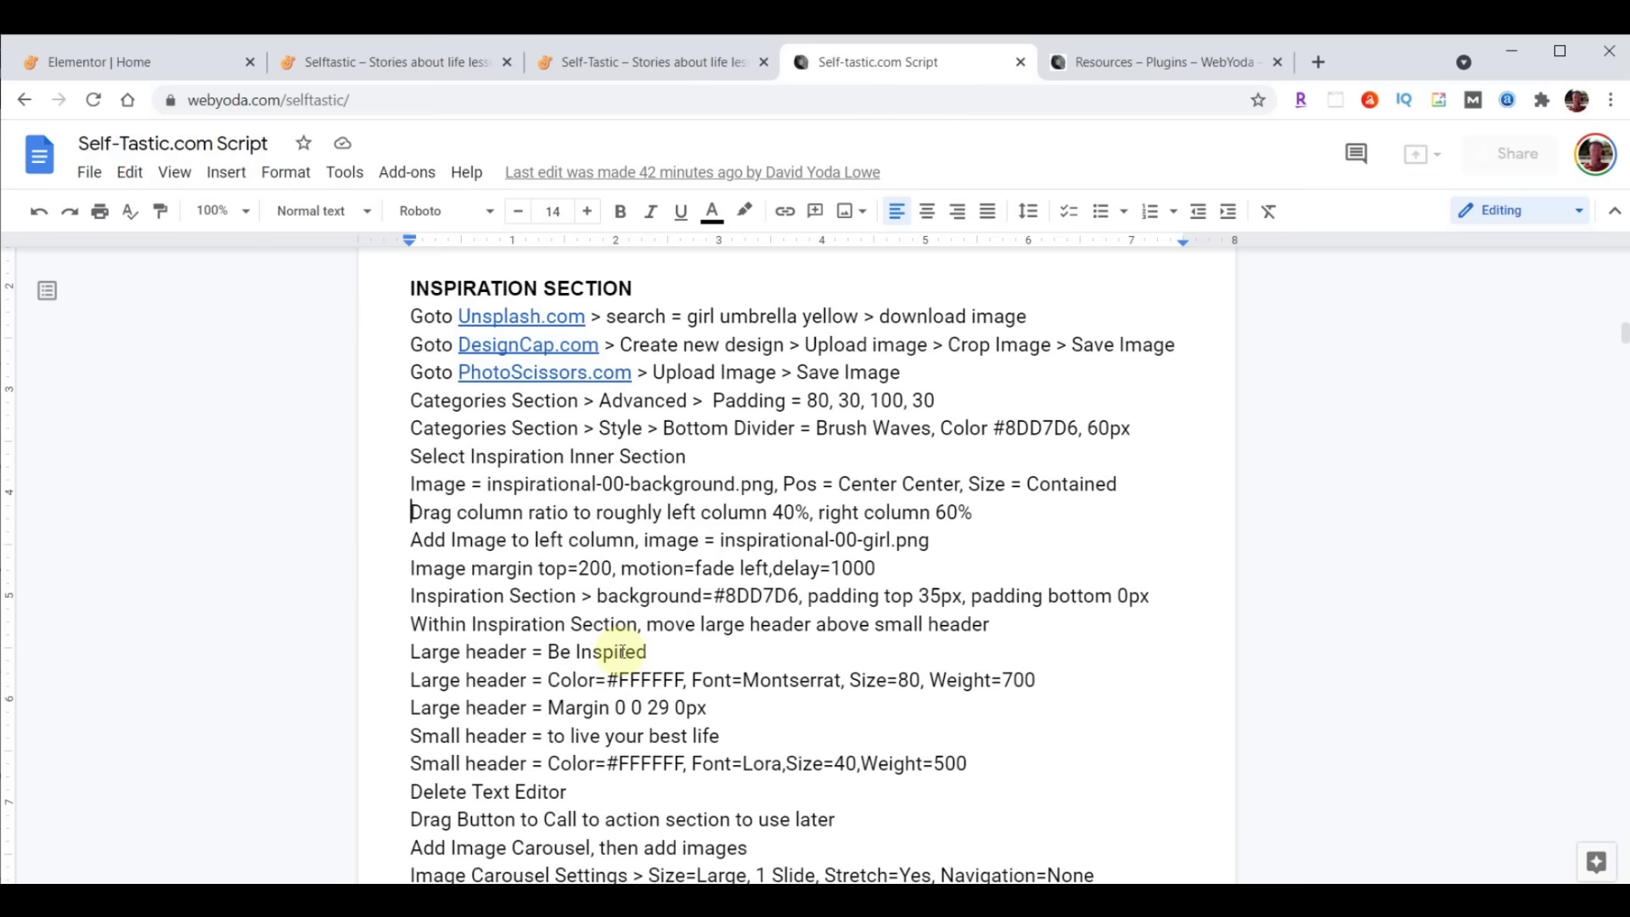
Search Unsplash for 'girl umbrella yellow' and download the yellow-wall umbrella photo
click(518, 316)
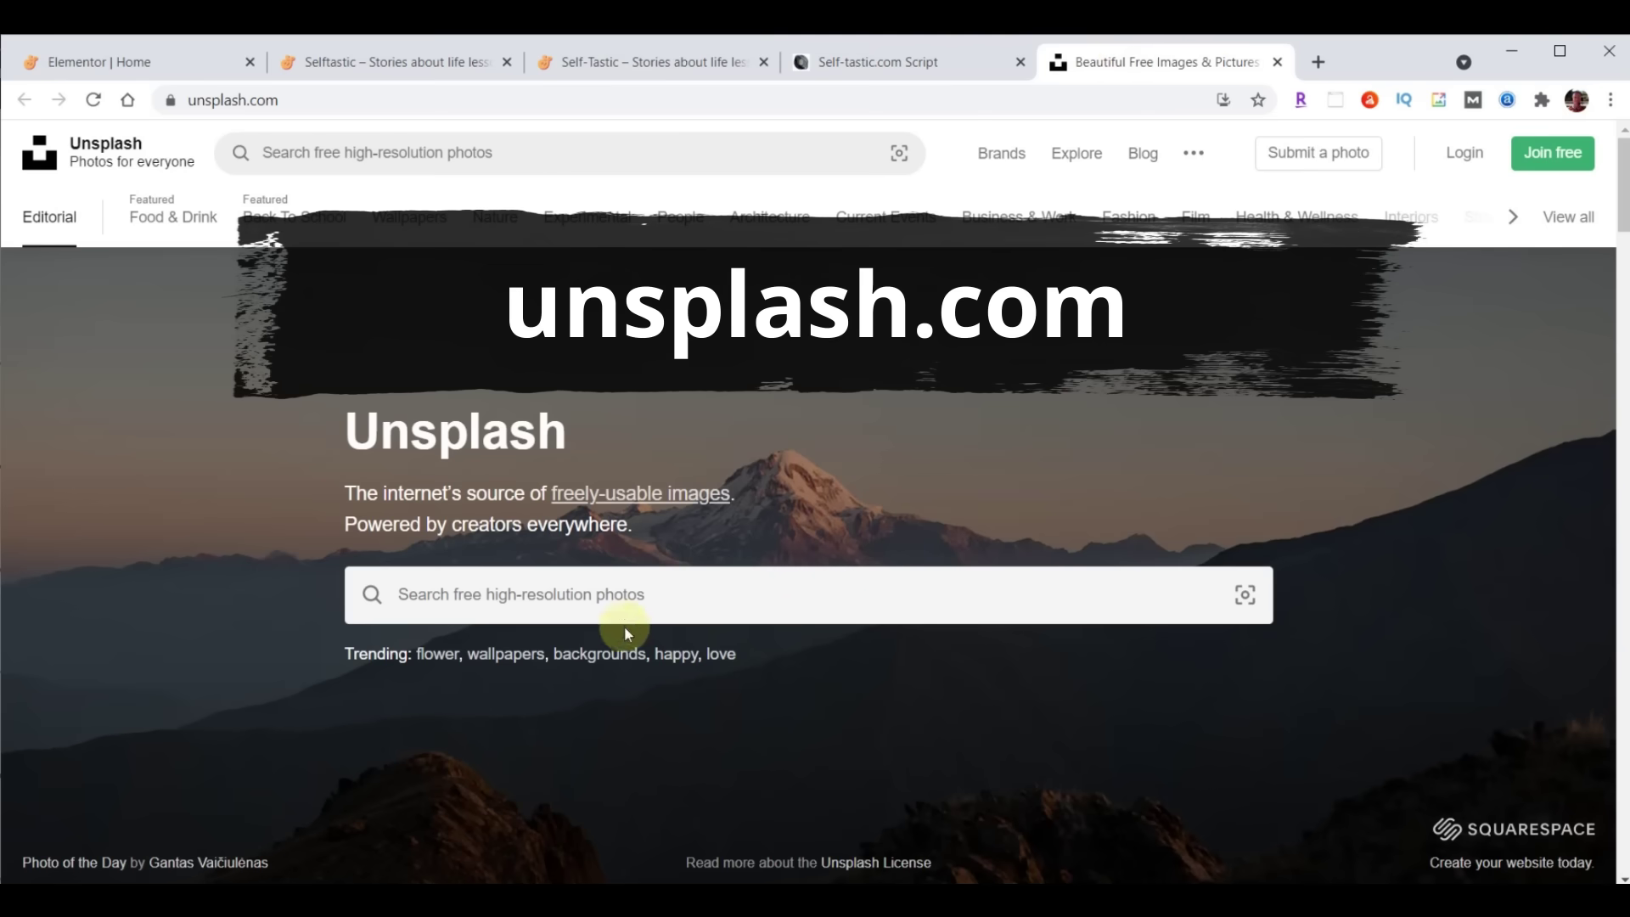
click(782, 576)
text(girl umbrella yellow)
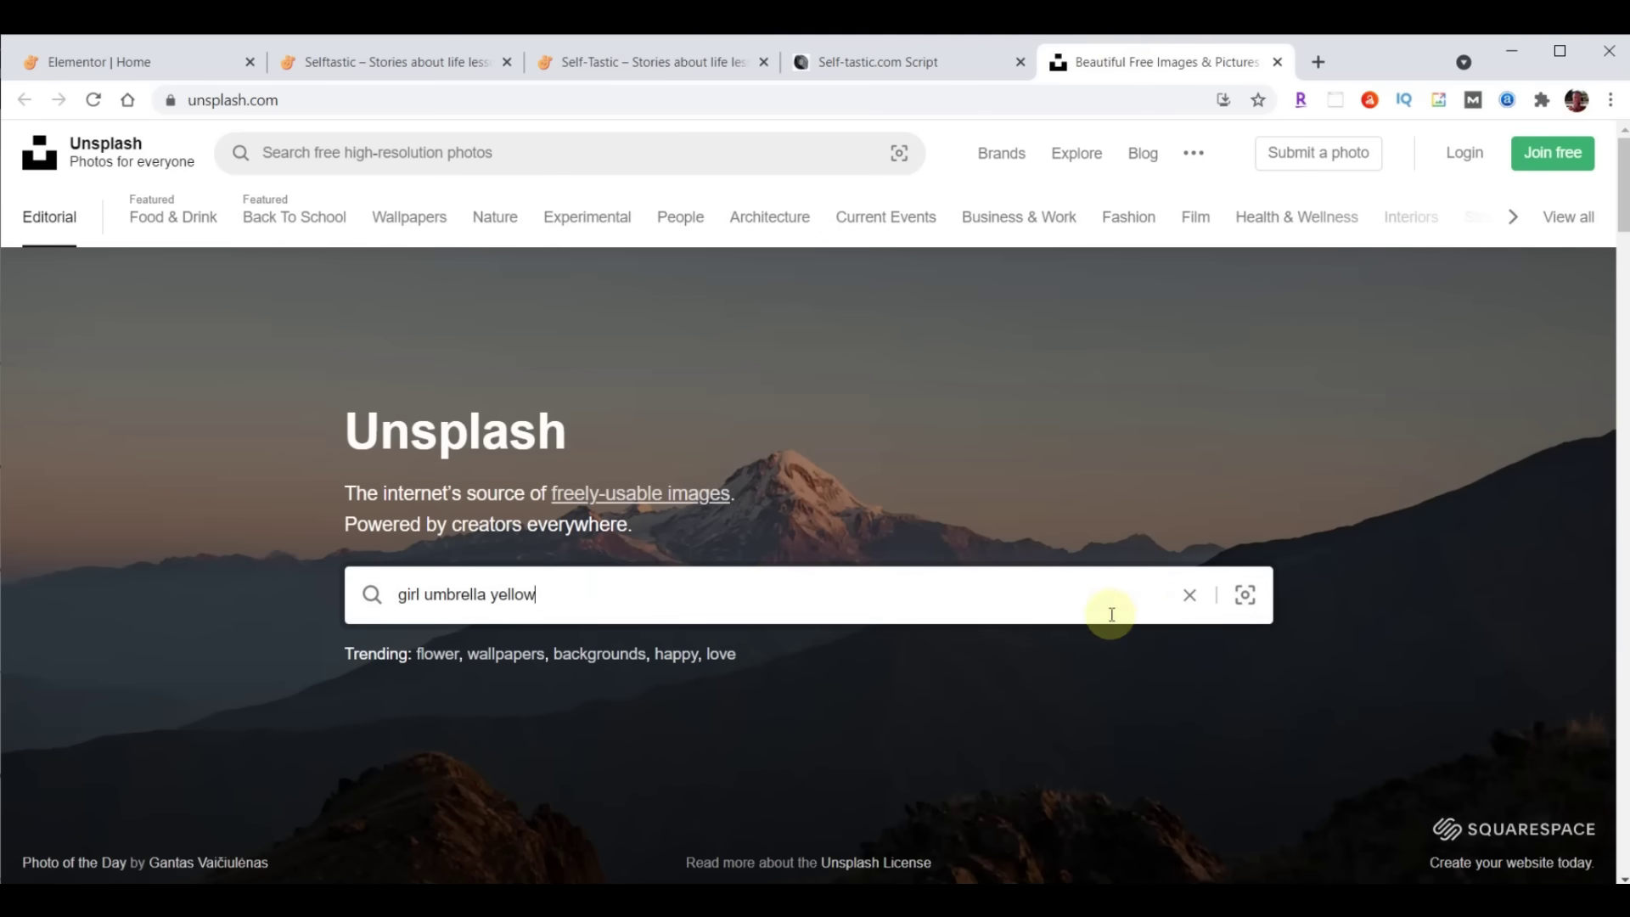
key(Return)
scroll(632, 736, down, 3)
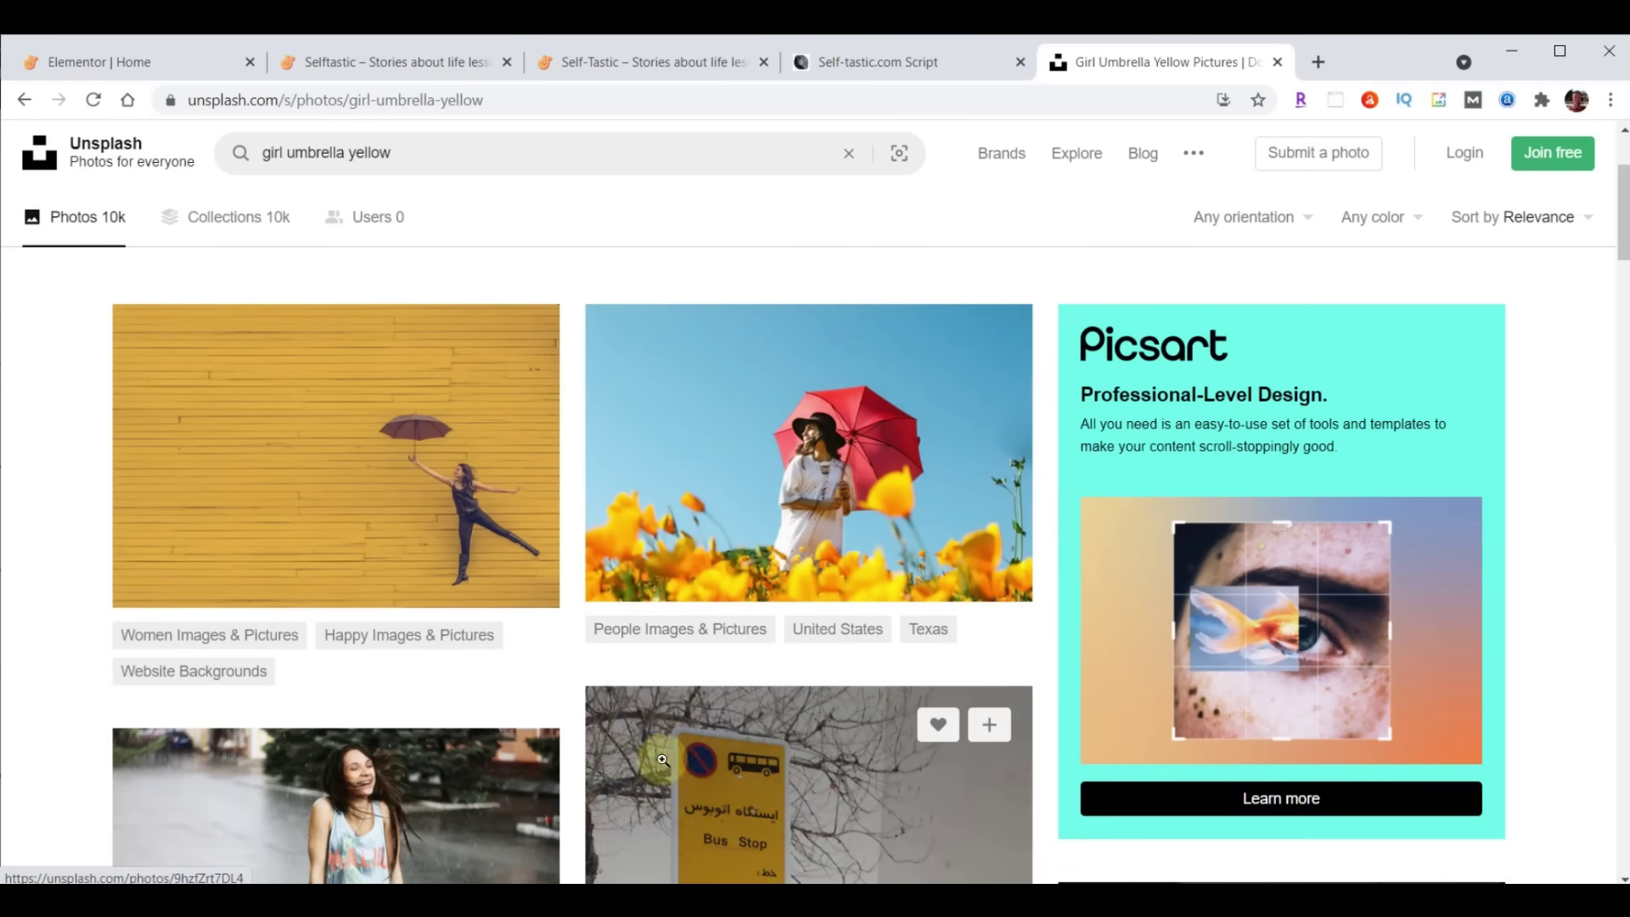
click(516, 570)
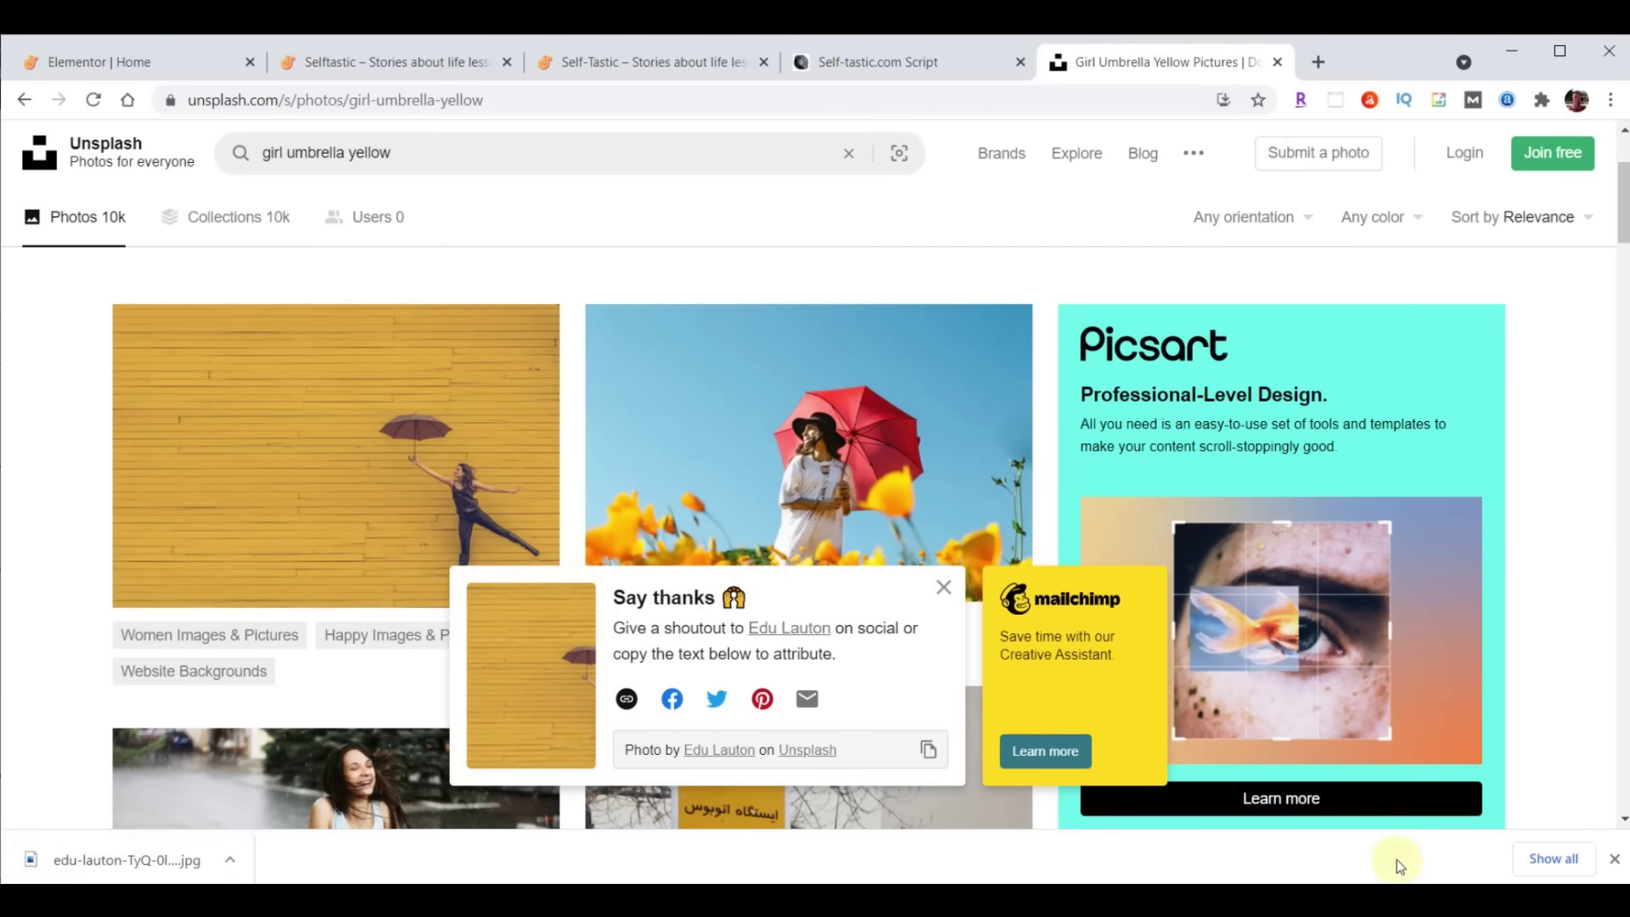
click(1614, 858)
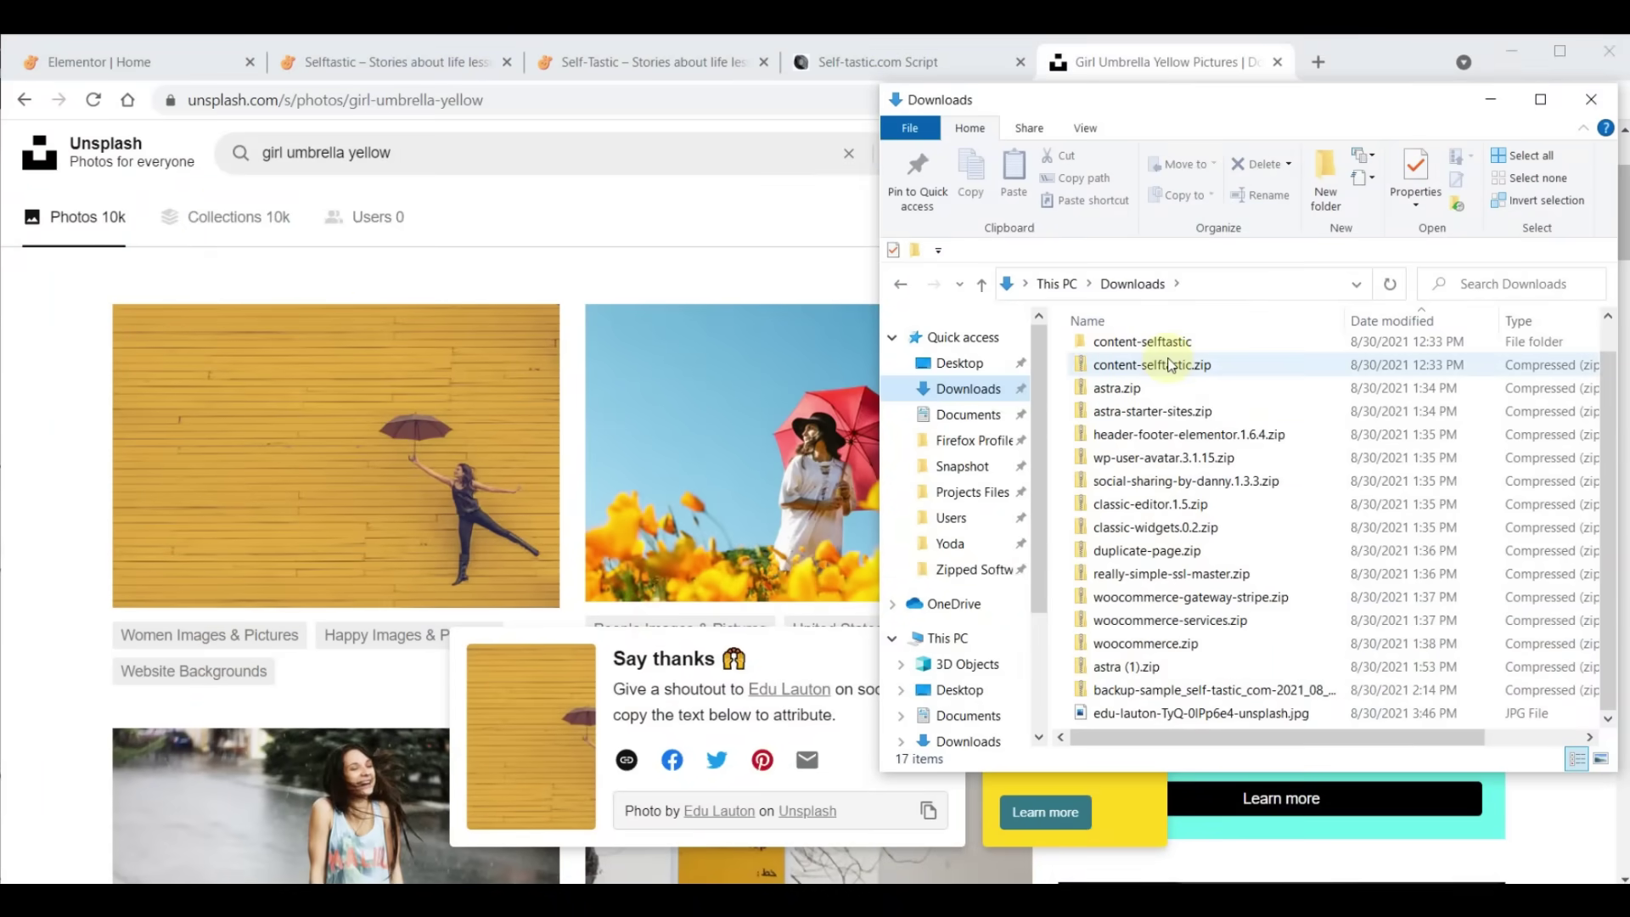
click(1163, 68)
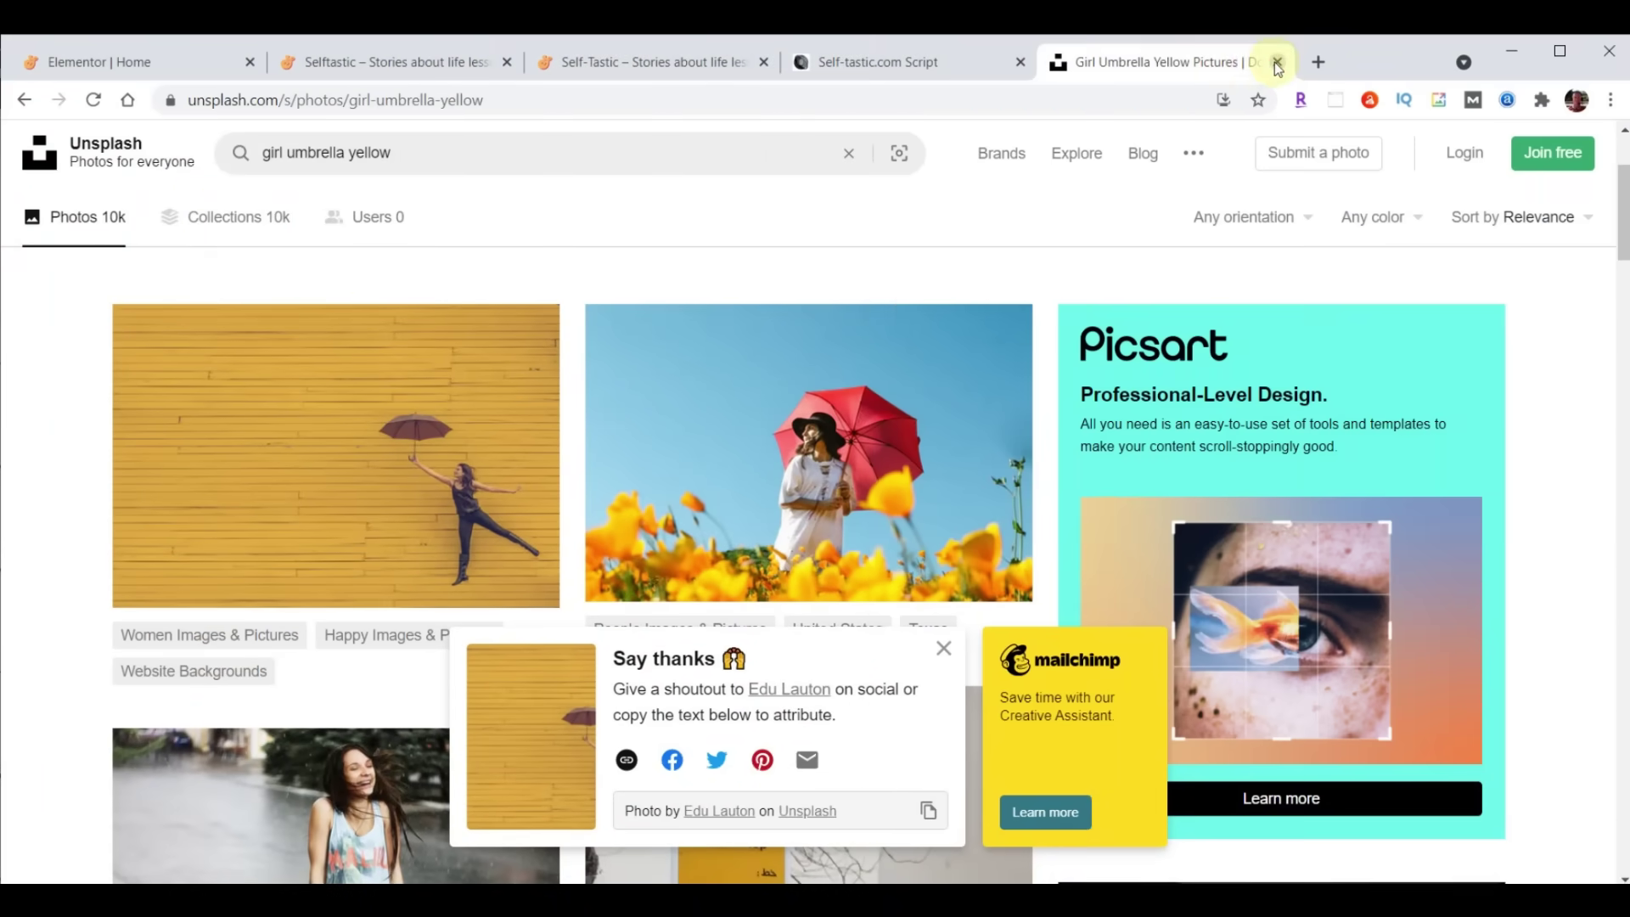
Upload the downloaded umbrella photo to PhotoScissors.com for background removal
click(1277, 62)
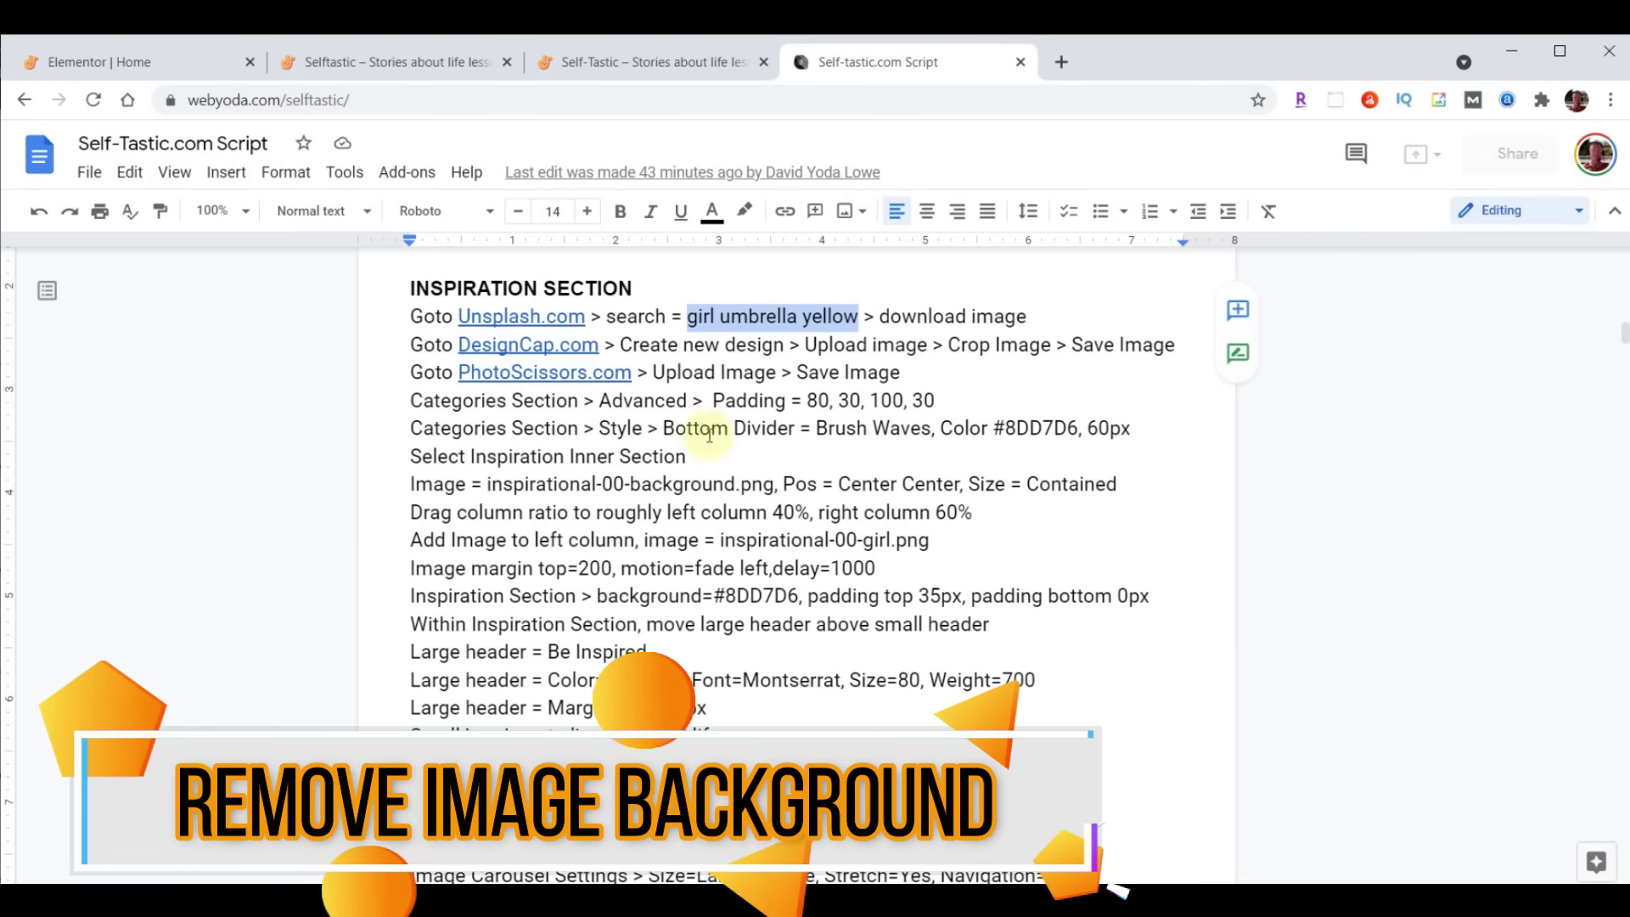
click(524, 373)
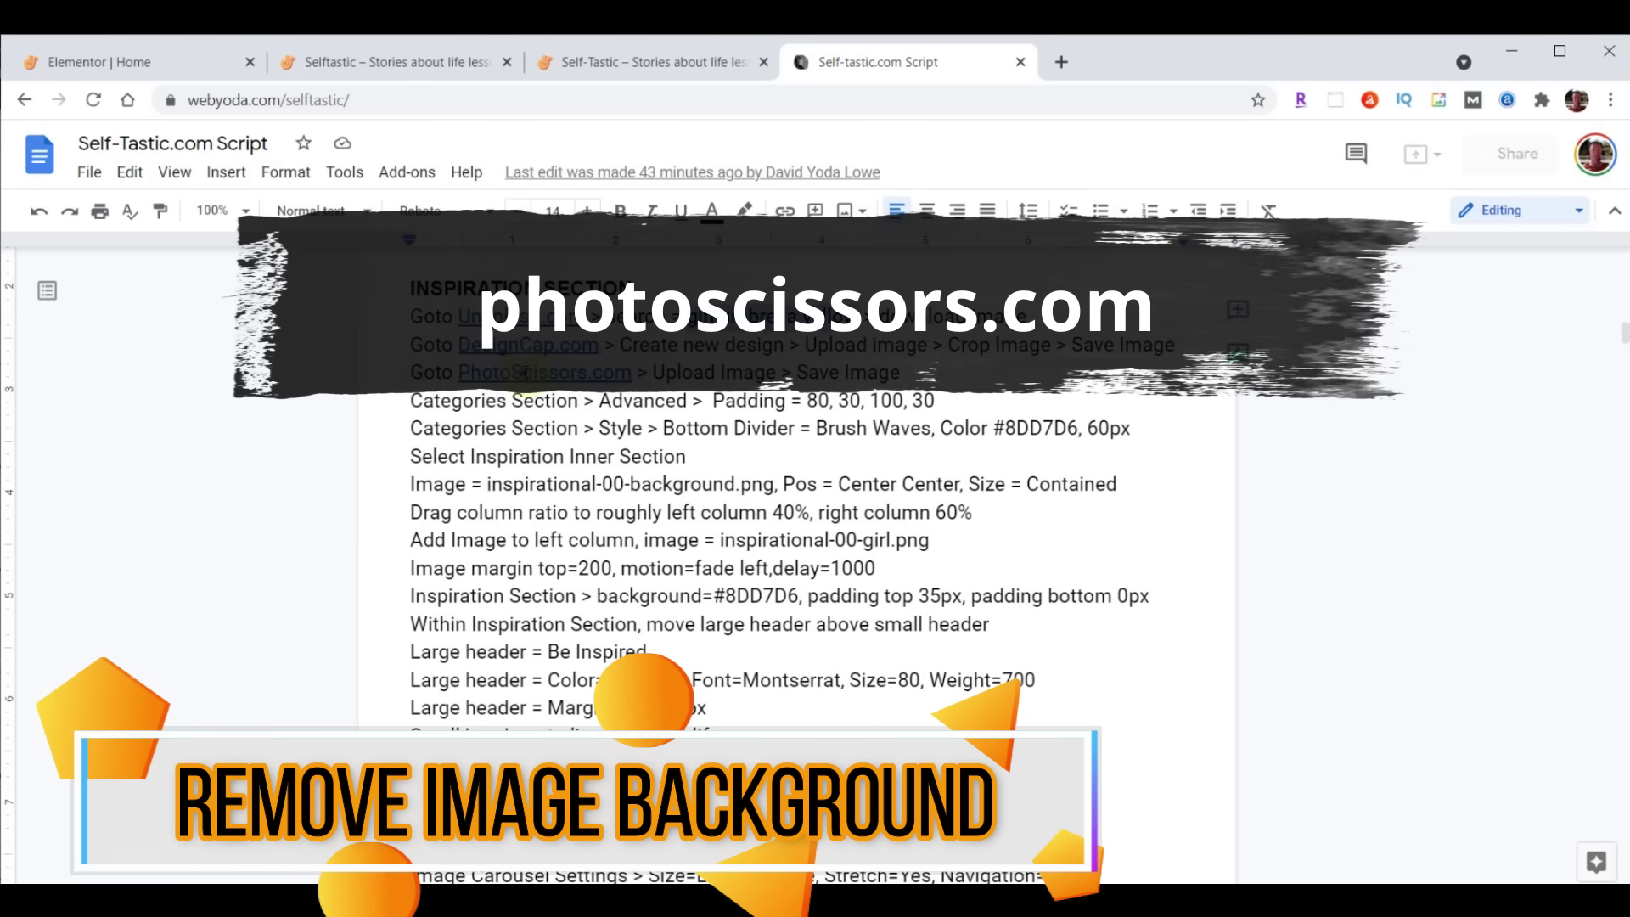
click(582, 406)
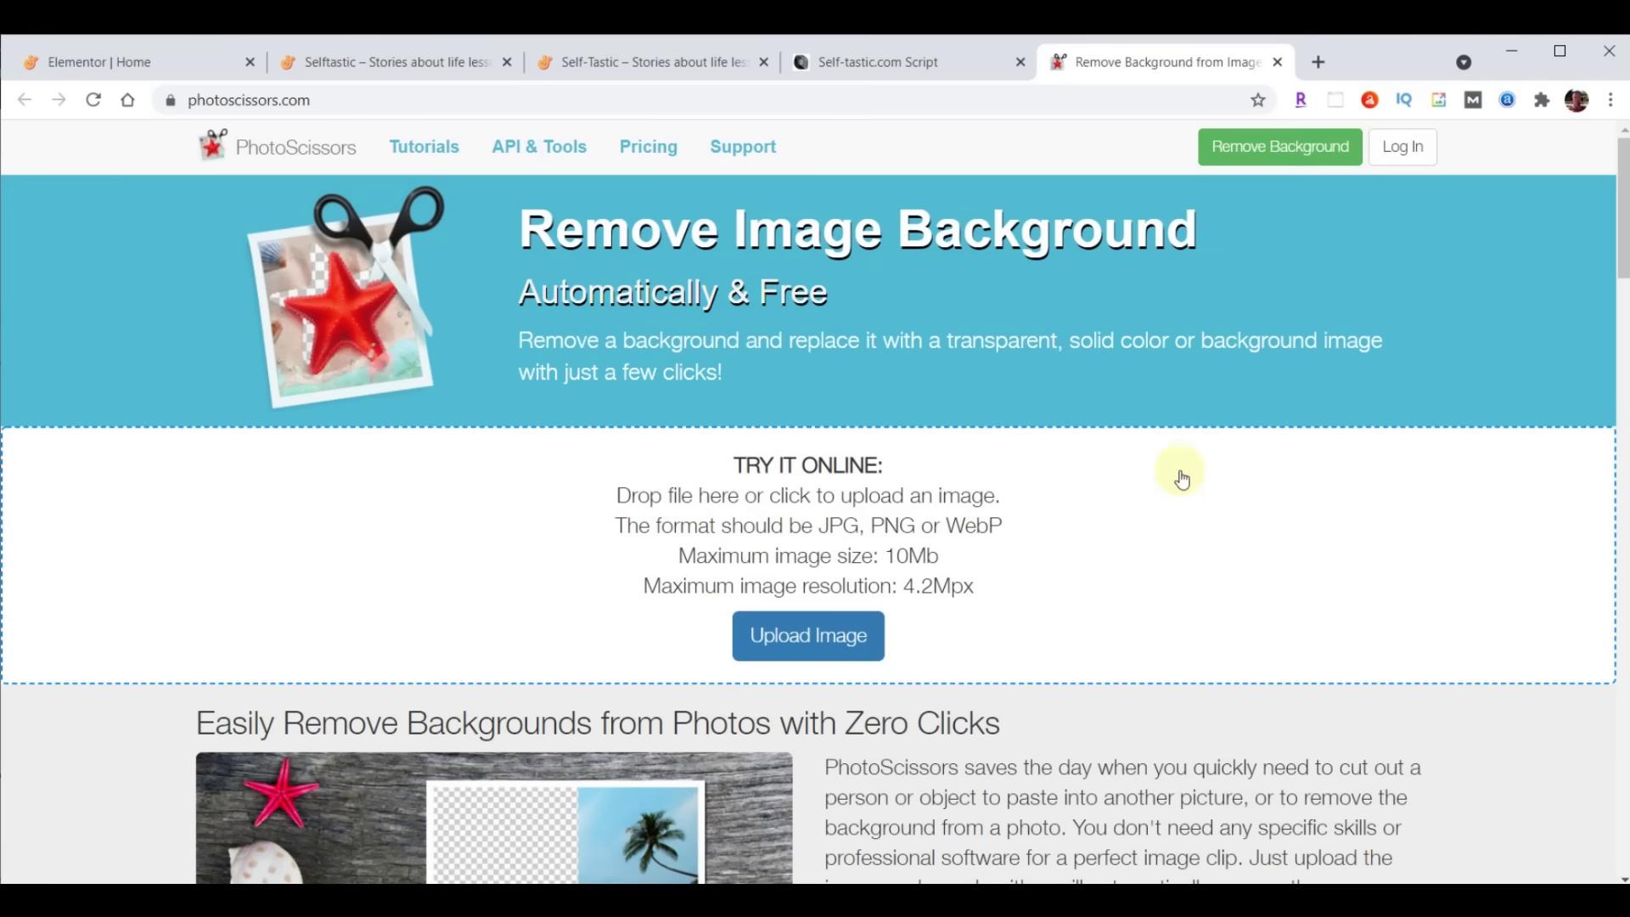
click(802, 643)
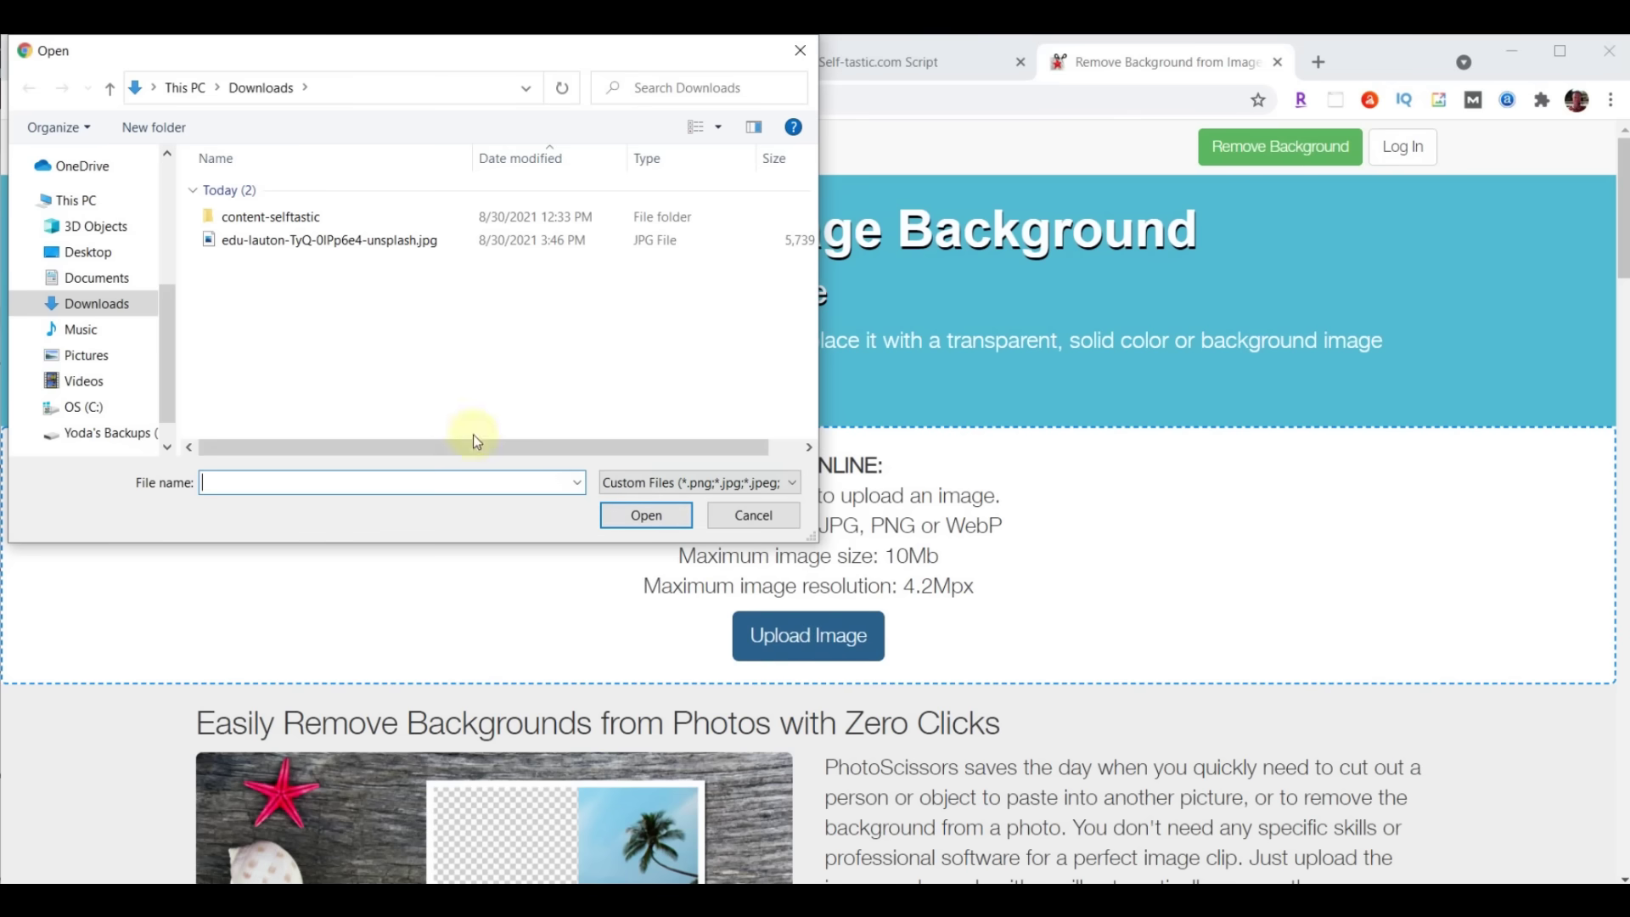
click(280, 242)
click(646, 514)
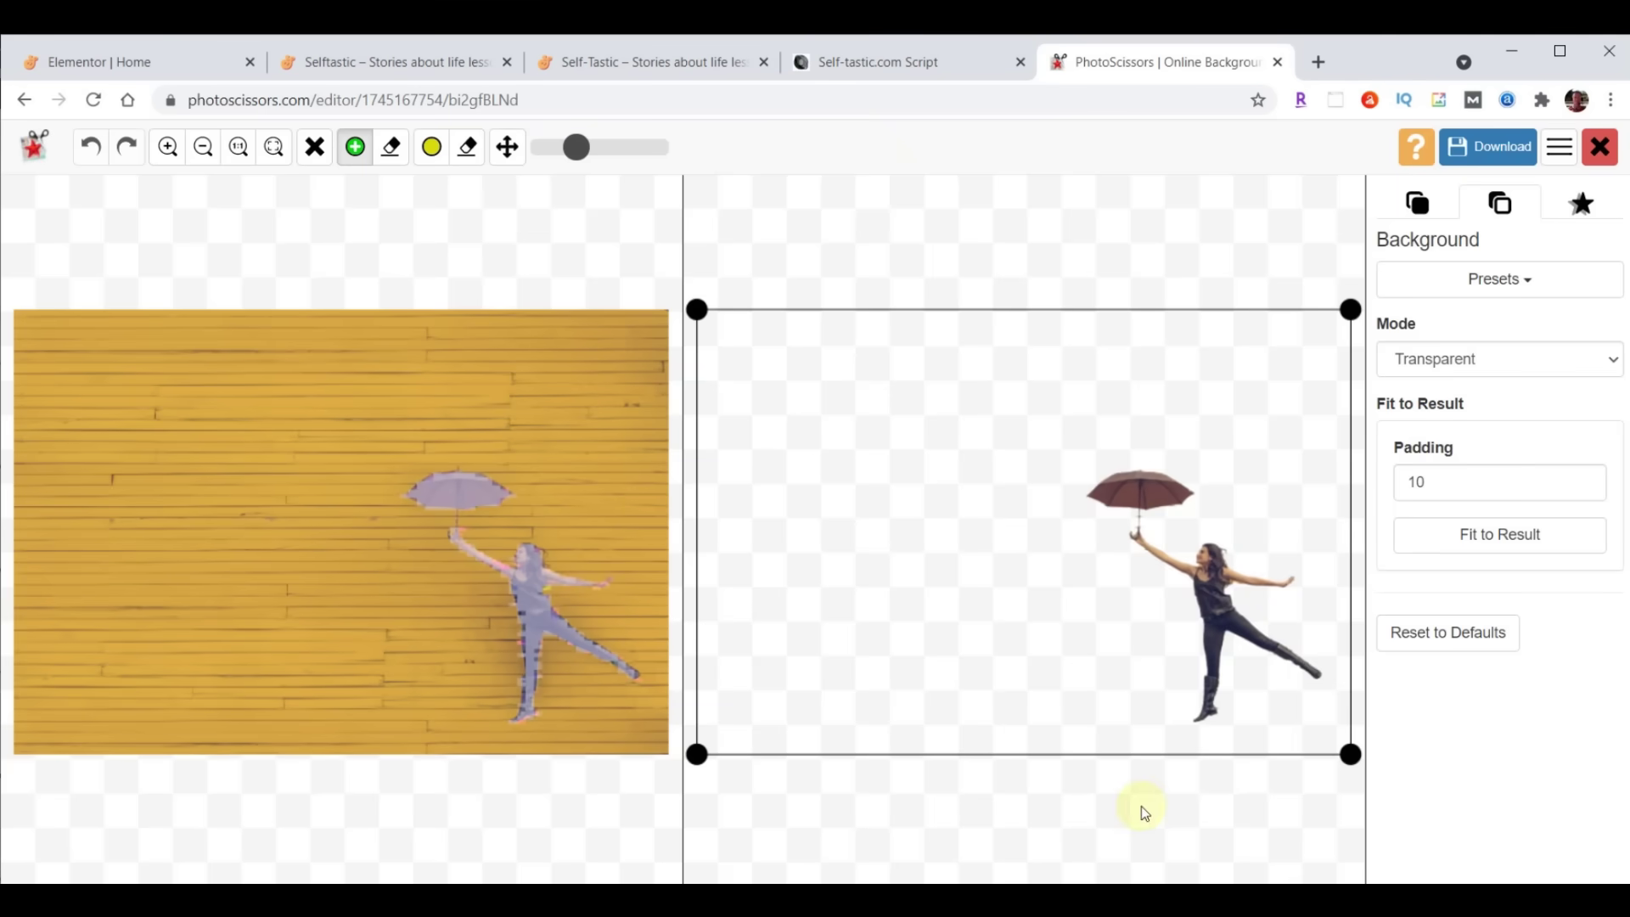
Crop closely around the cut-out woman and download the low-resolution PNG
drag(696, 754, 1059, 735)
drag(1056, 311, 1067, 439)
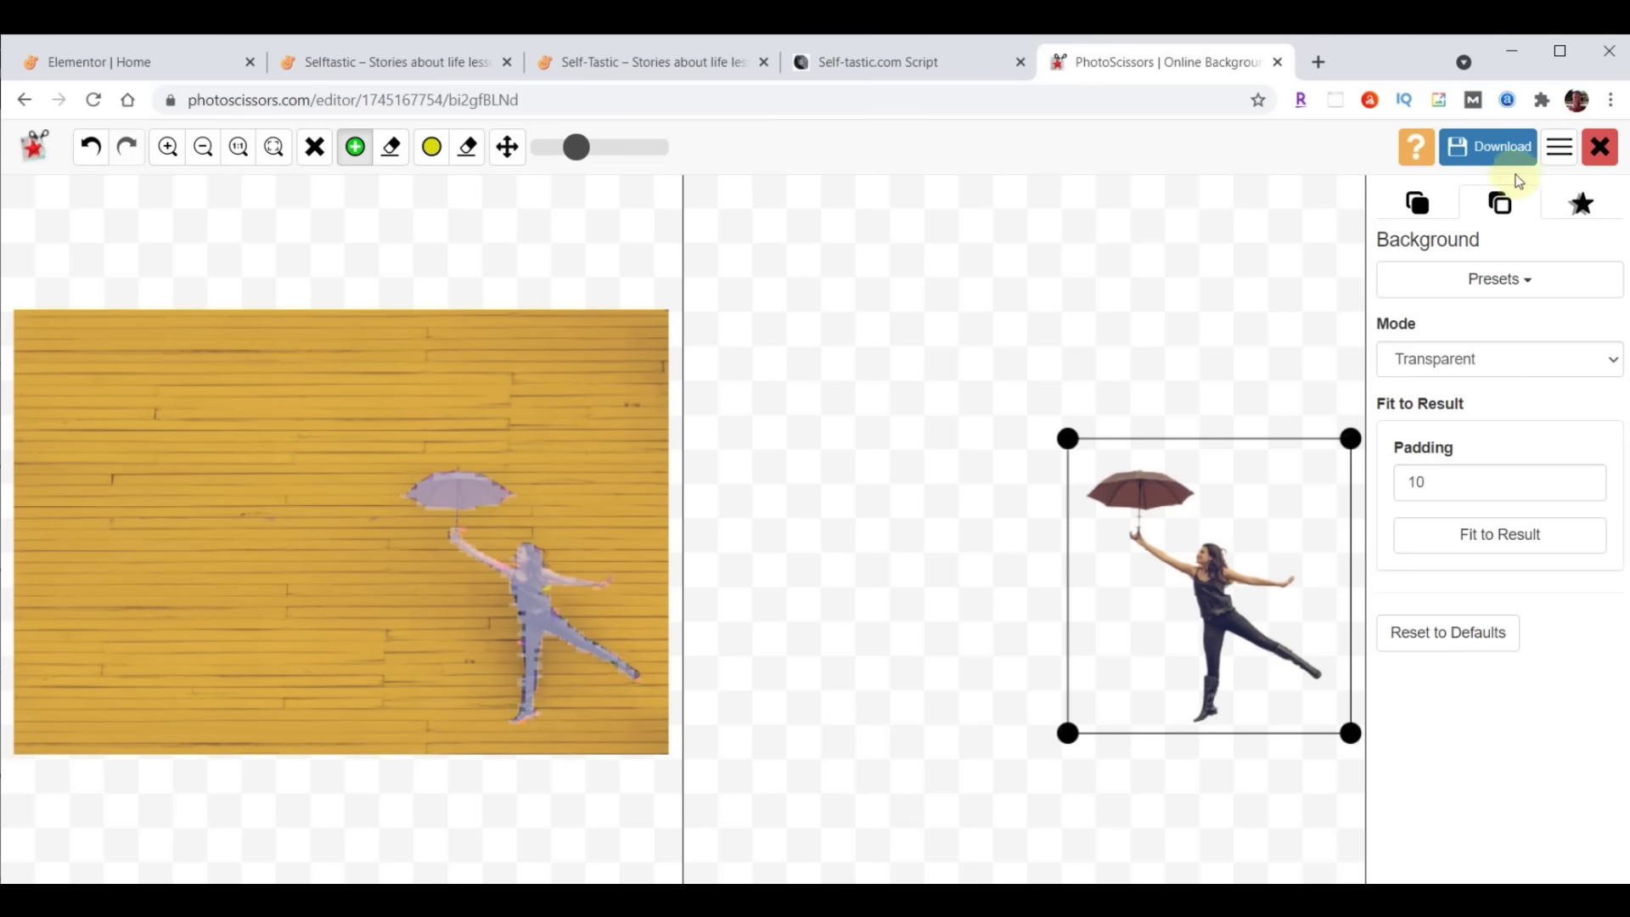
click(1476, 153)
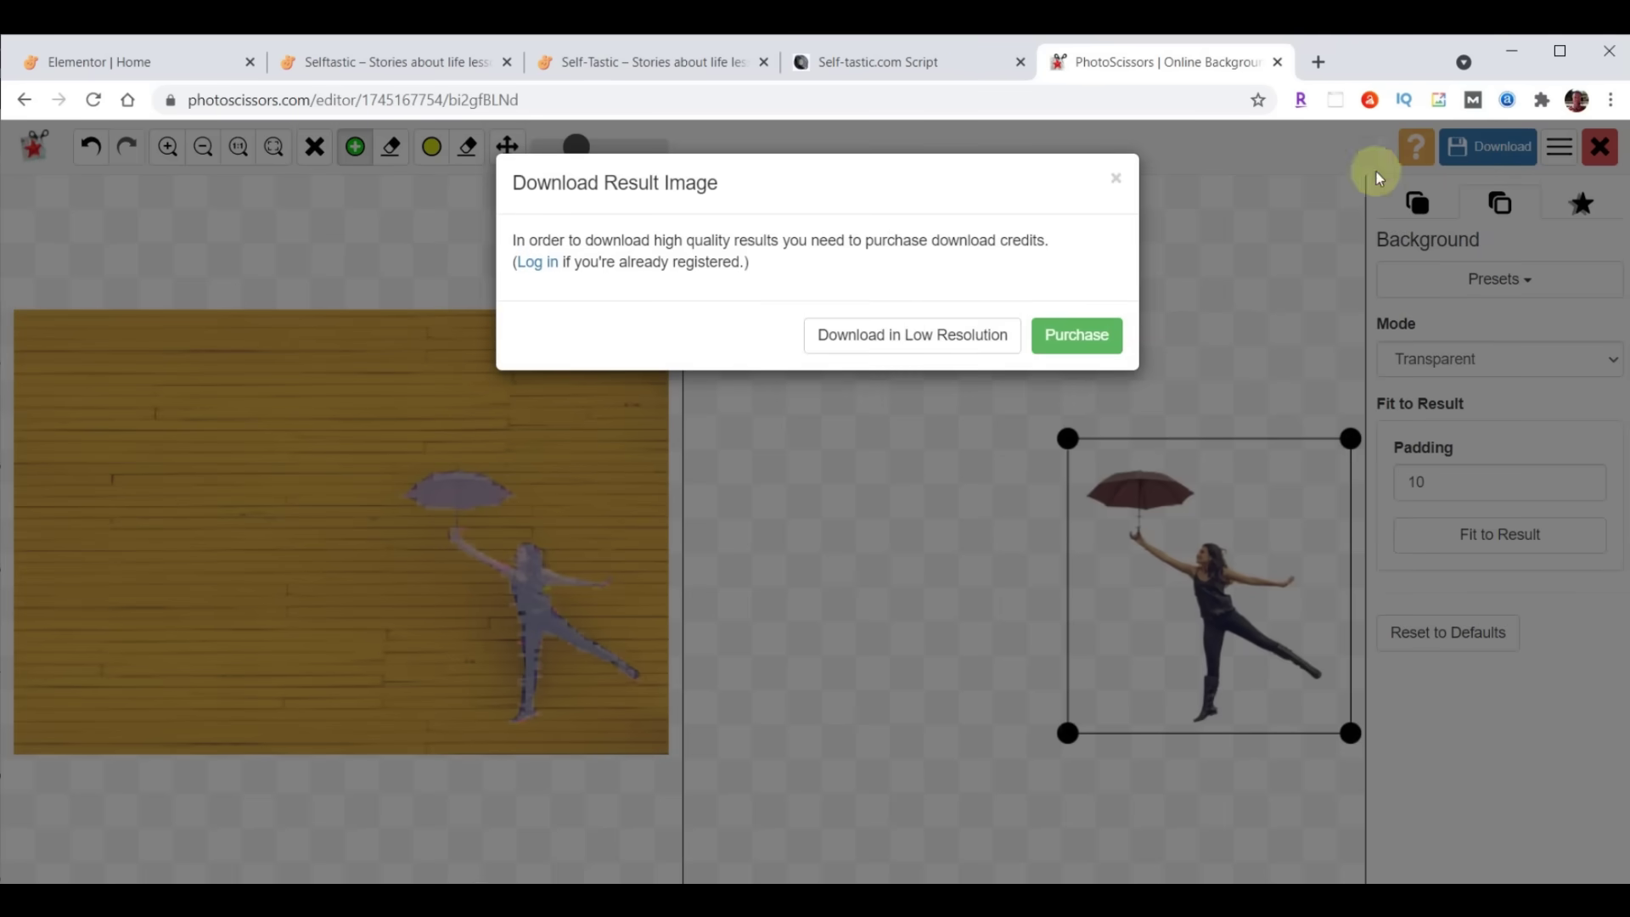
click(915, 343)
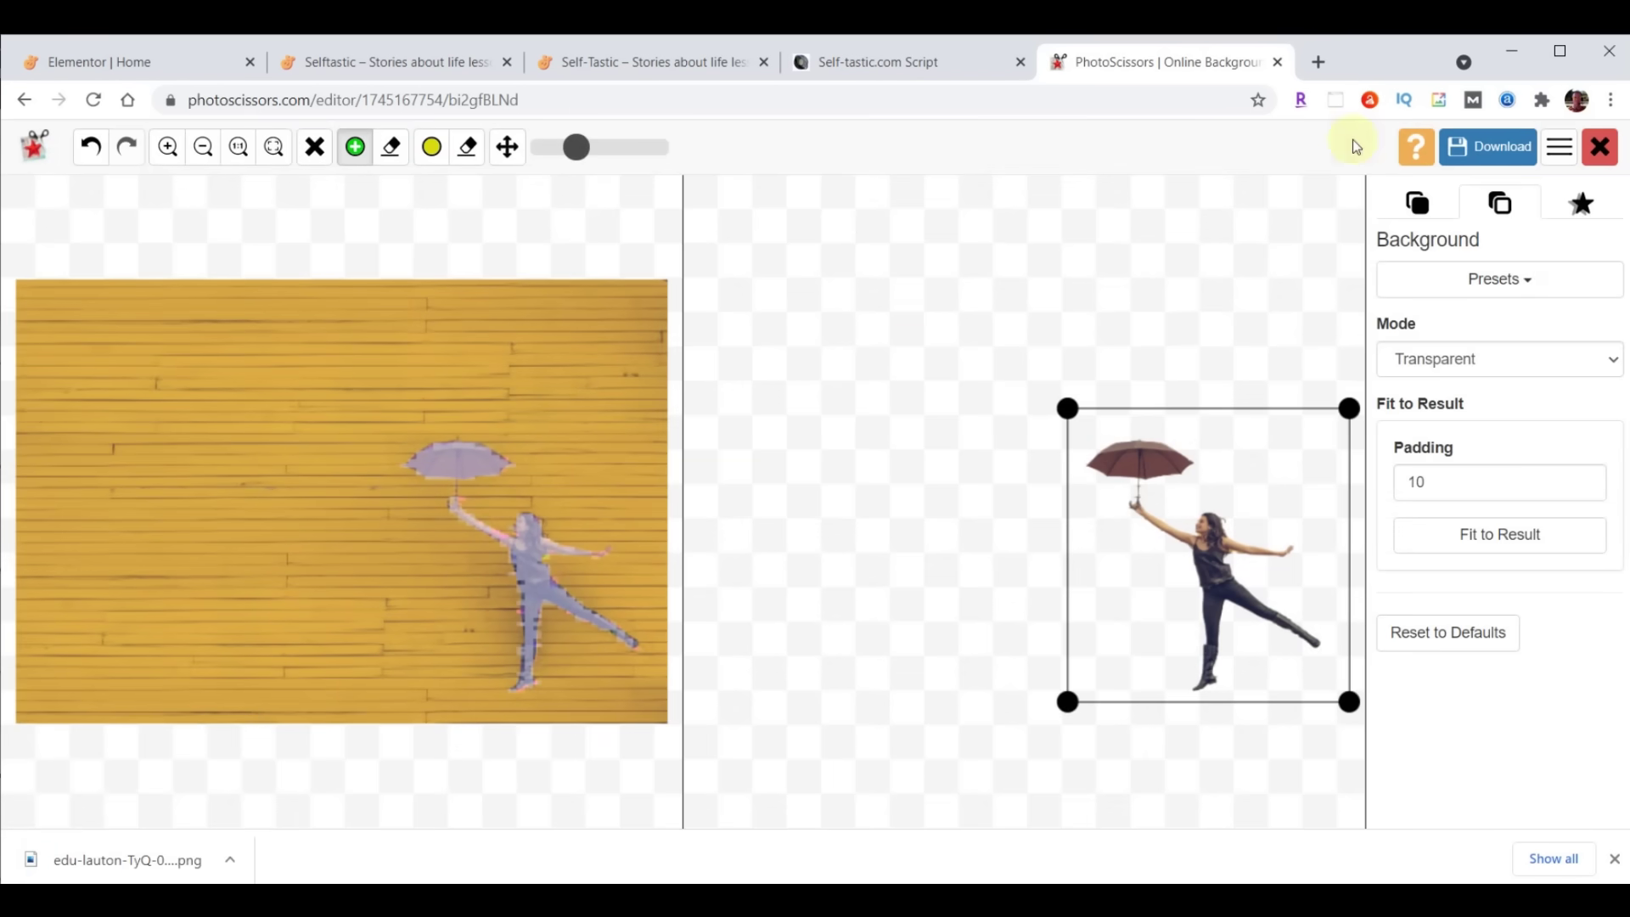
Close PhotoScissors, return to the Elementor editor, and select the 'A Whole New Look' inner section
click(1277, 62)
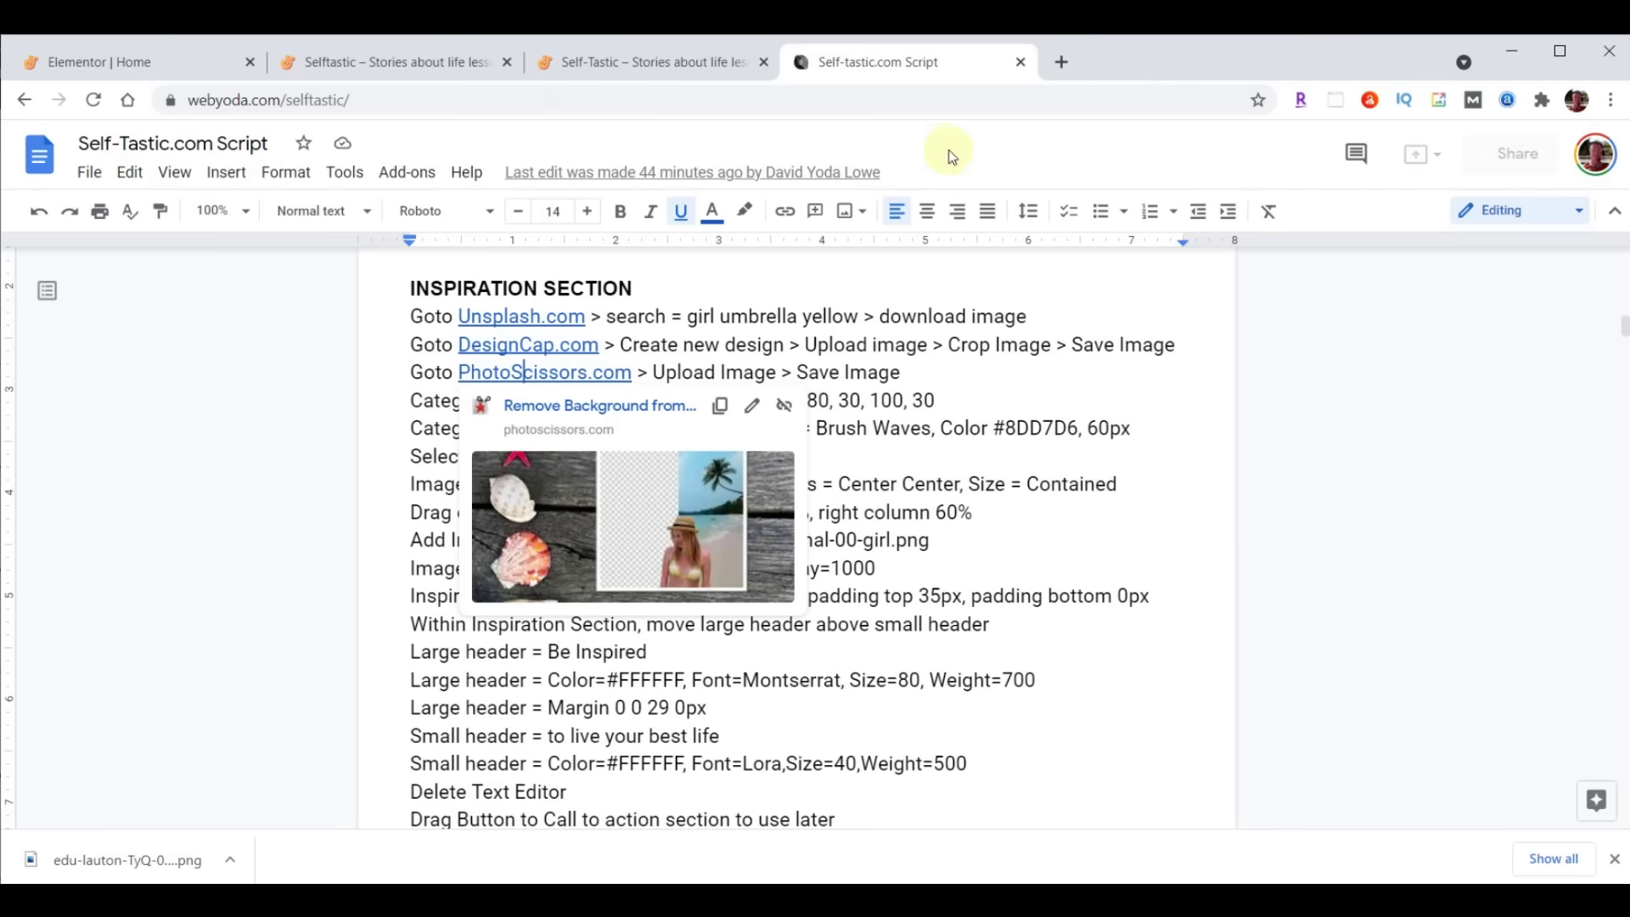
click(140, 65)
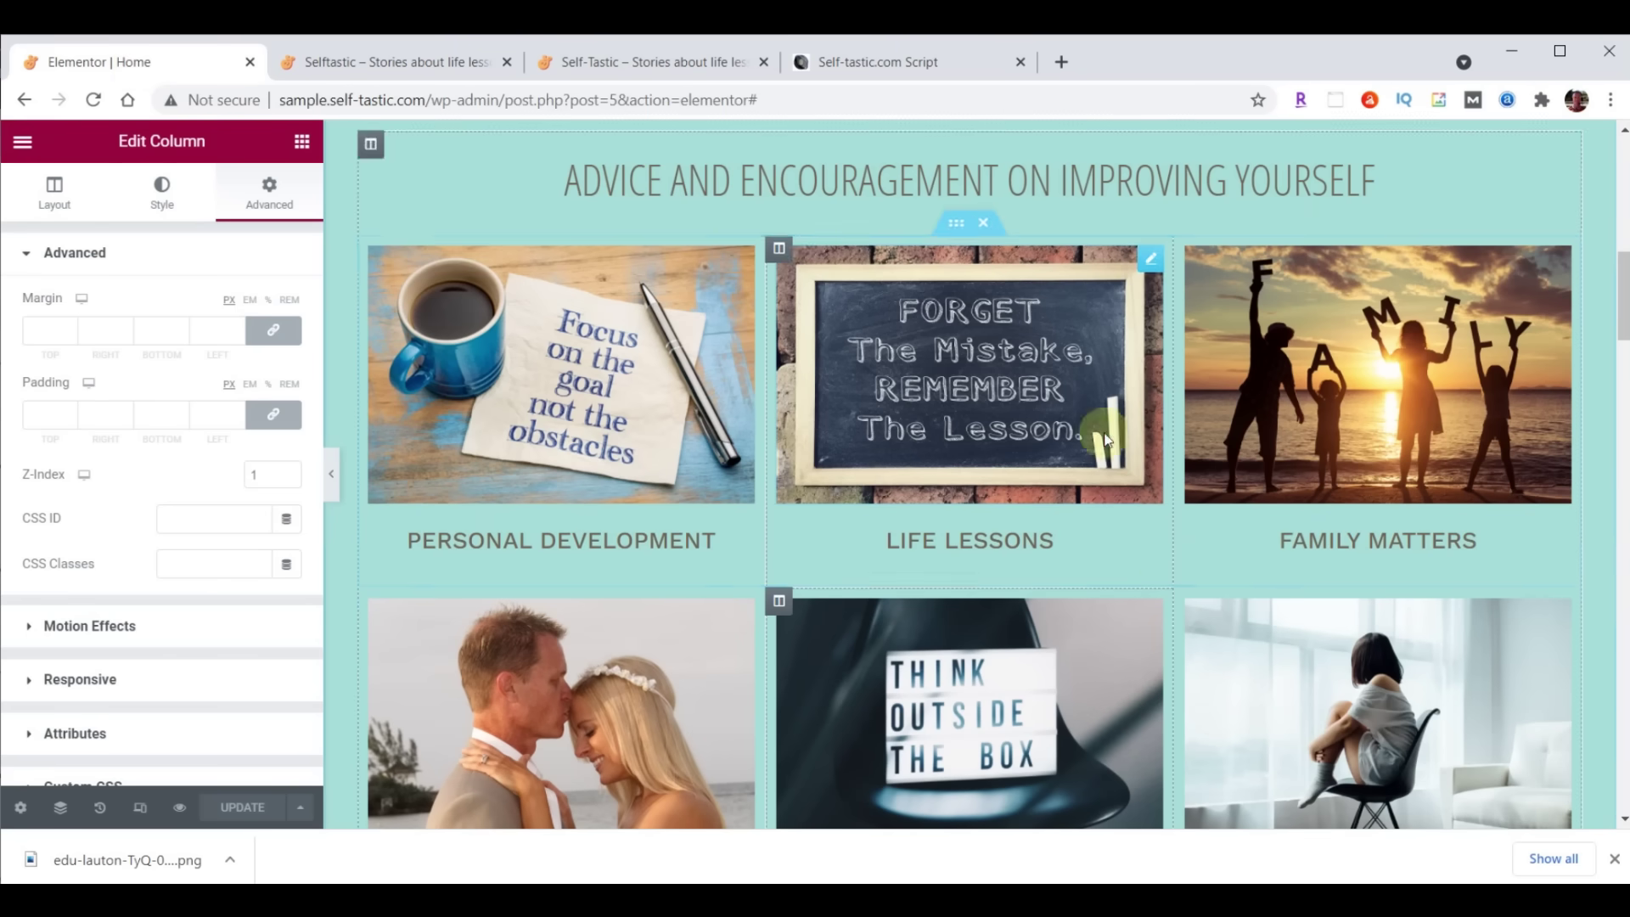
scroll(1158, 457, down, 9)
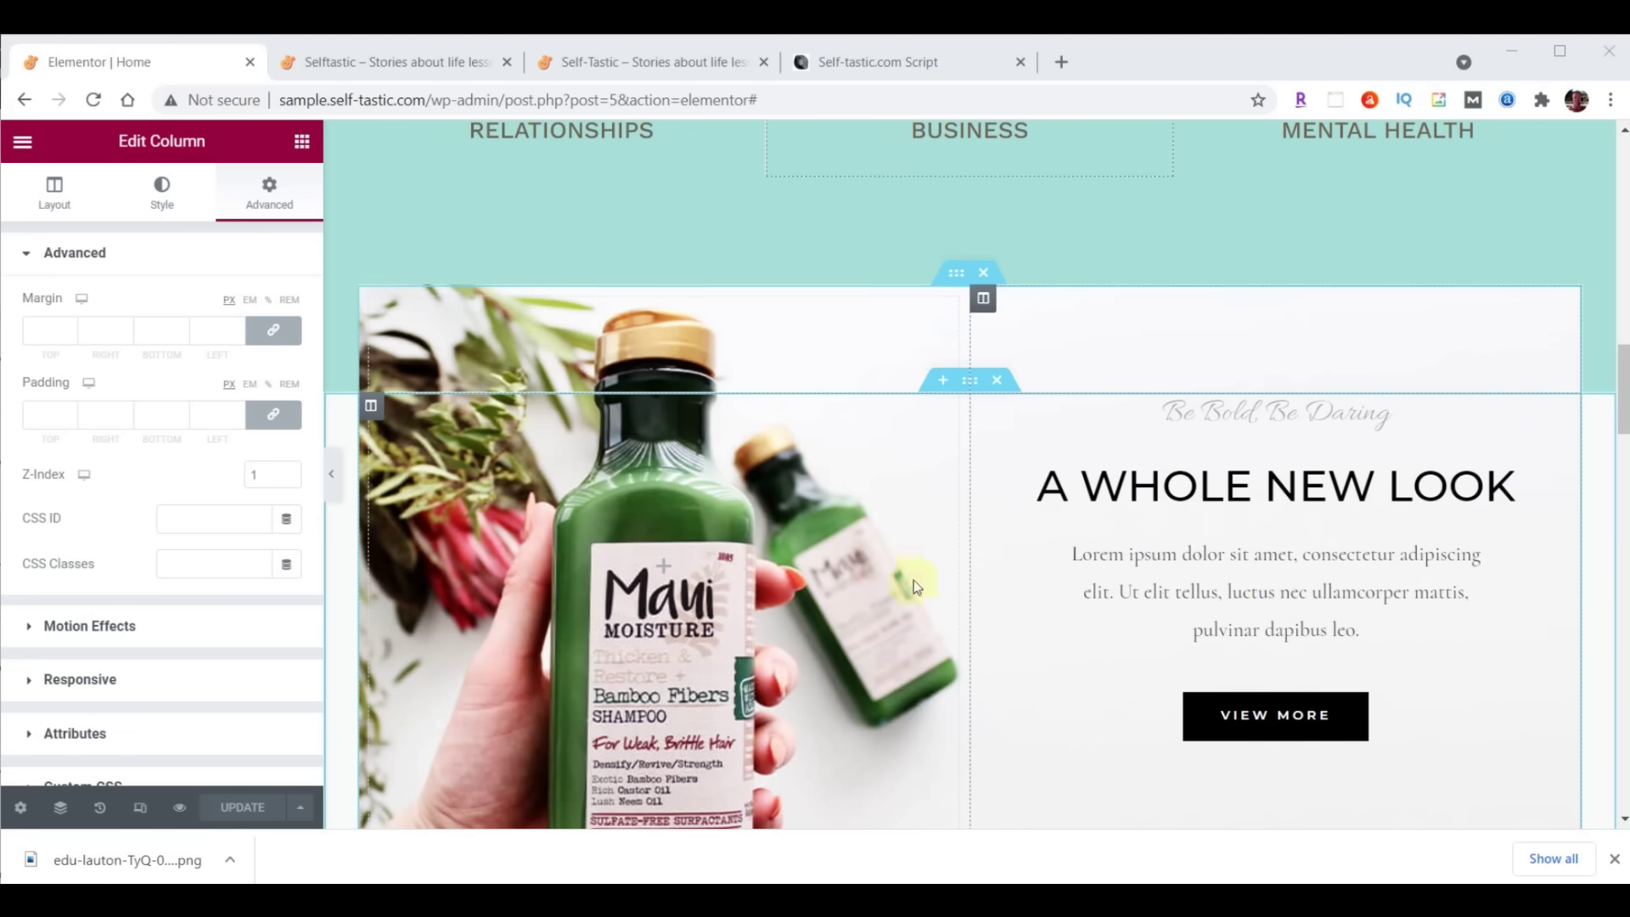
click(958, 275)
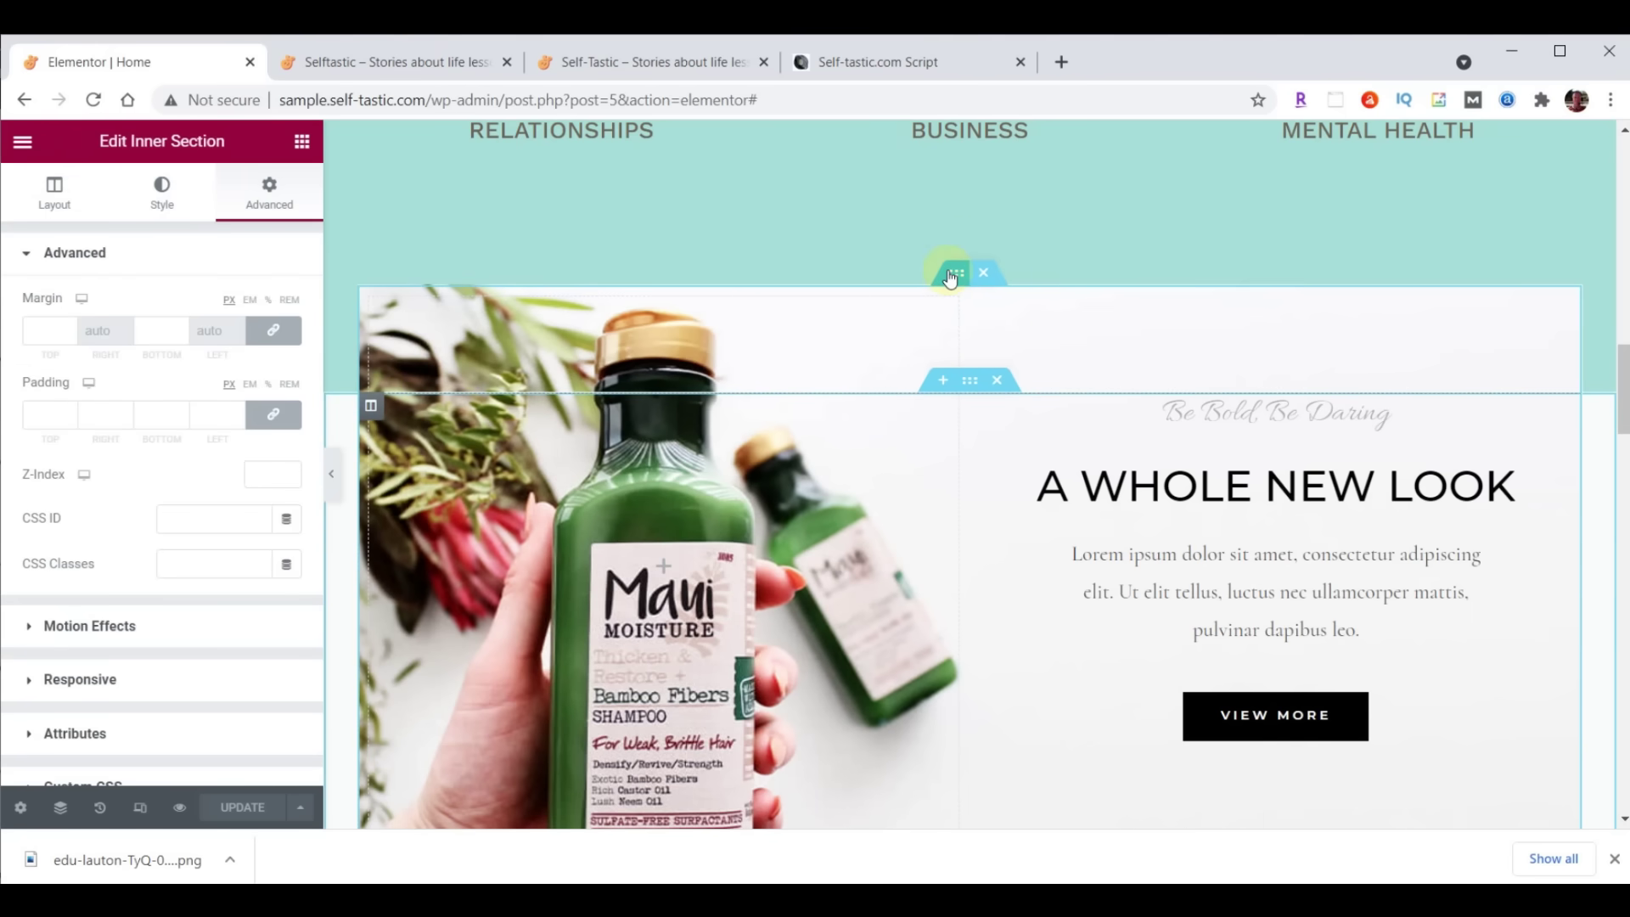
Upload inspirational-00-background.png as the inner section's background image and set its Size to Contain
click(162, 191)
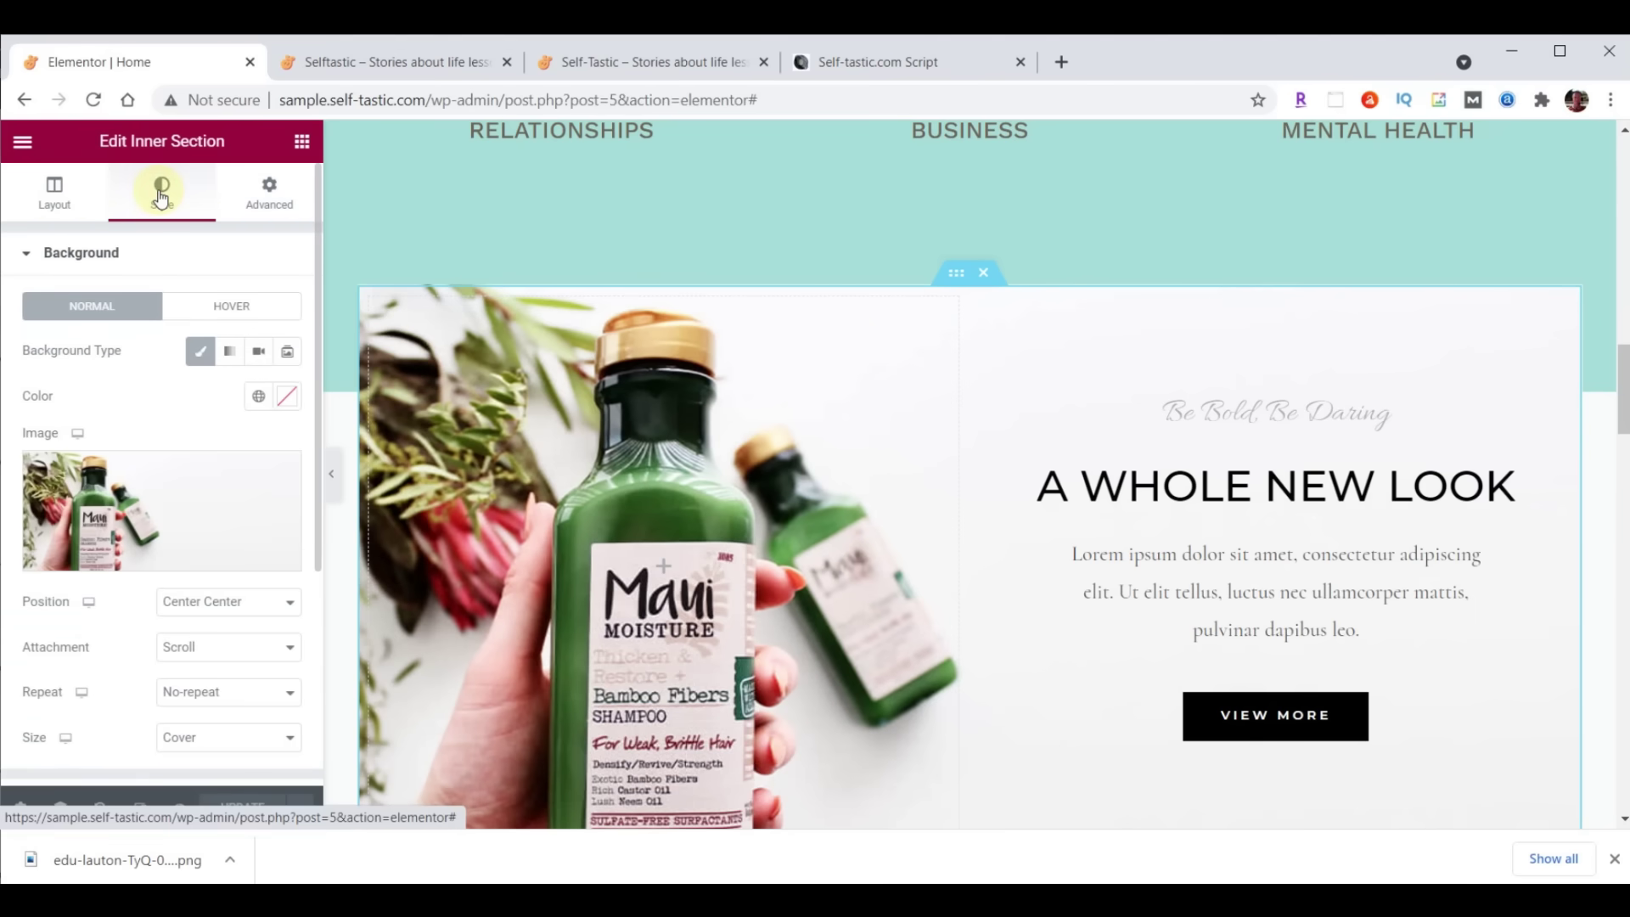
click(169, 493)
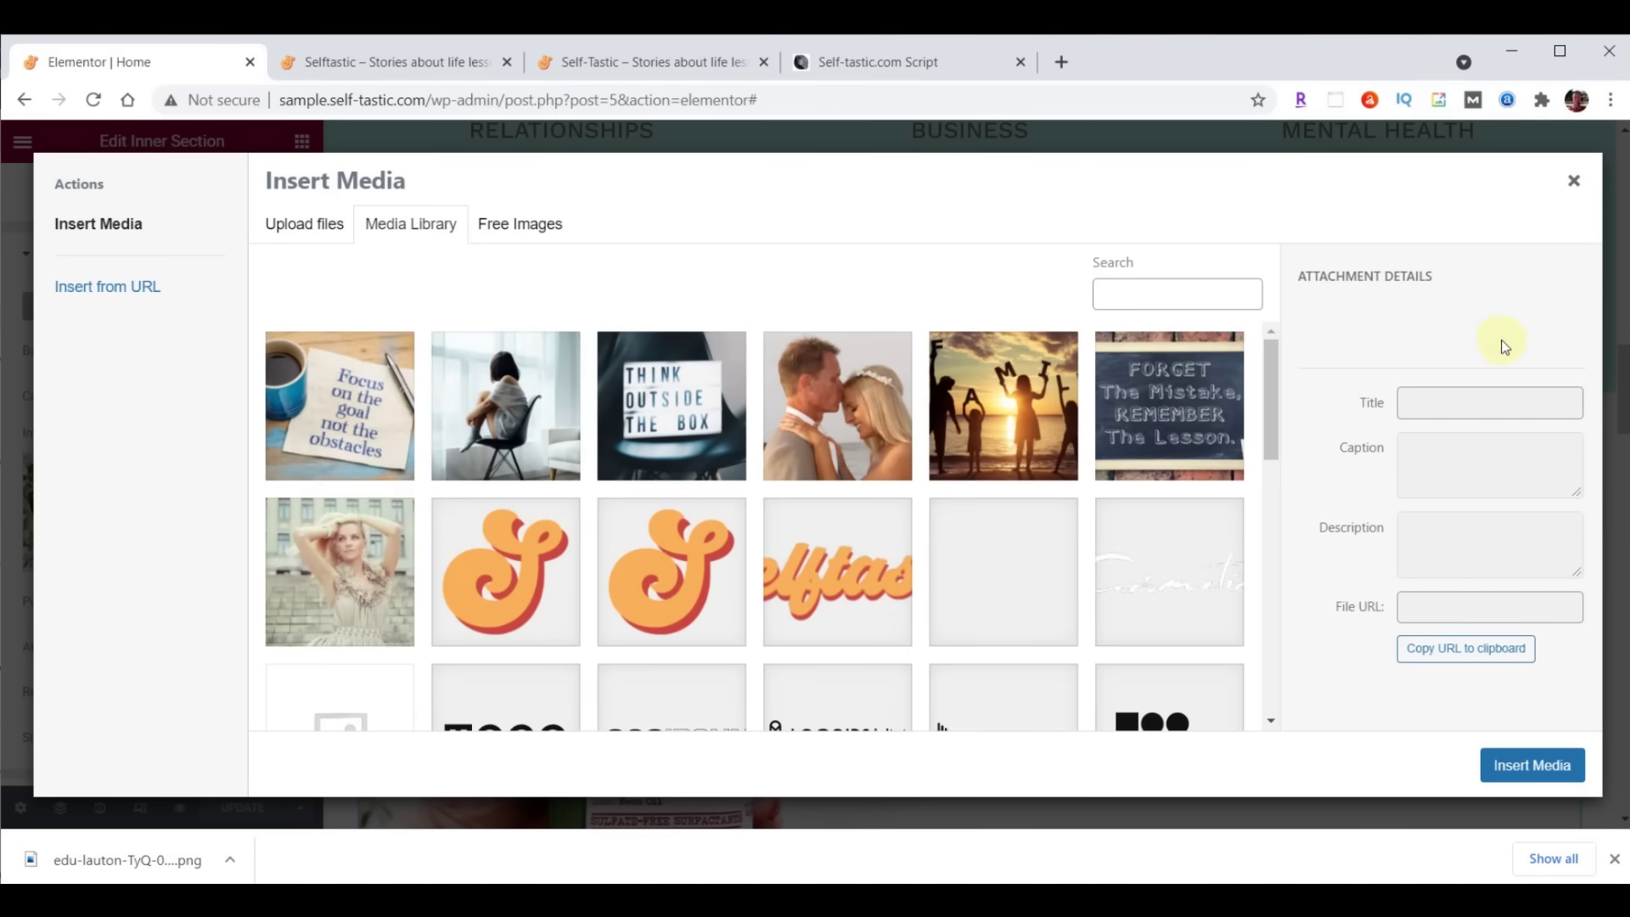
key(alt+Tab)
scroll(1483, 382, down, 10)
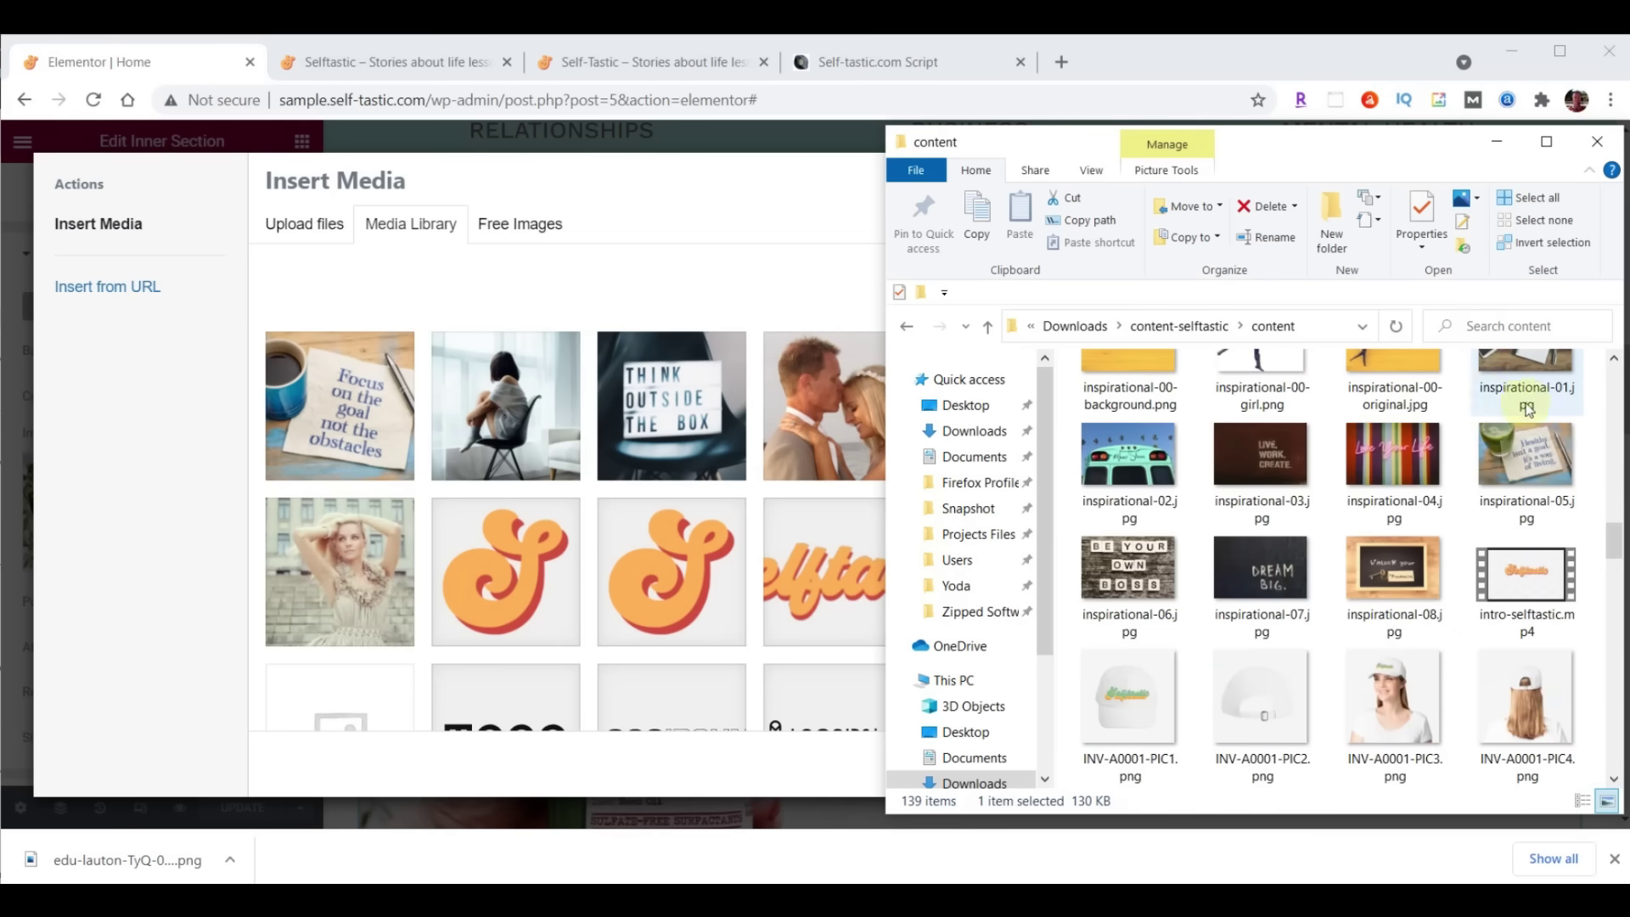
drag(1615, 544, 1615, 539)
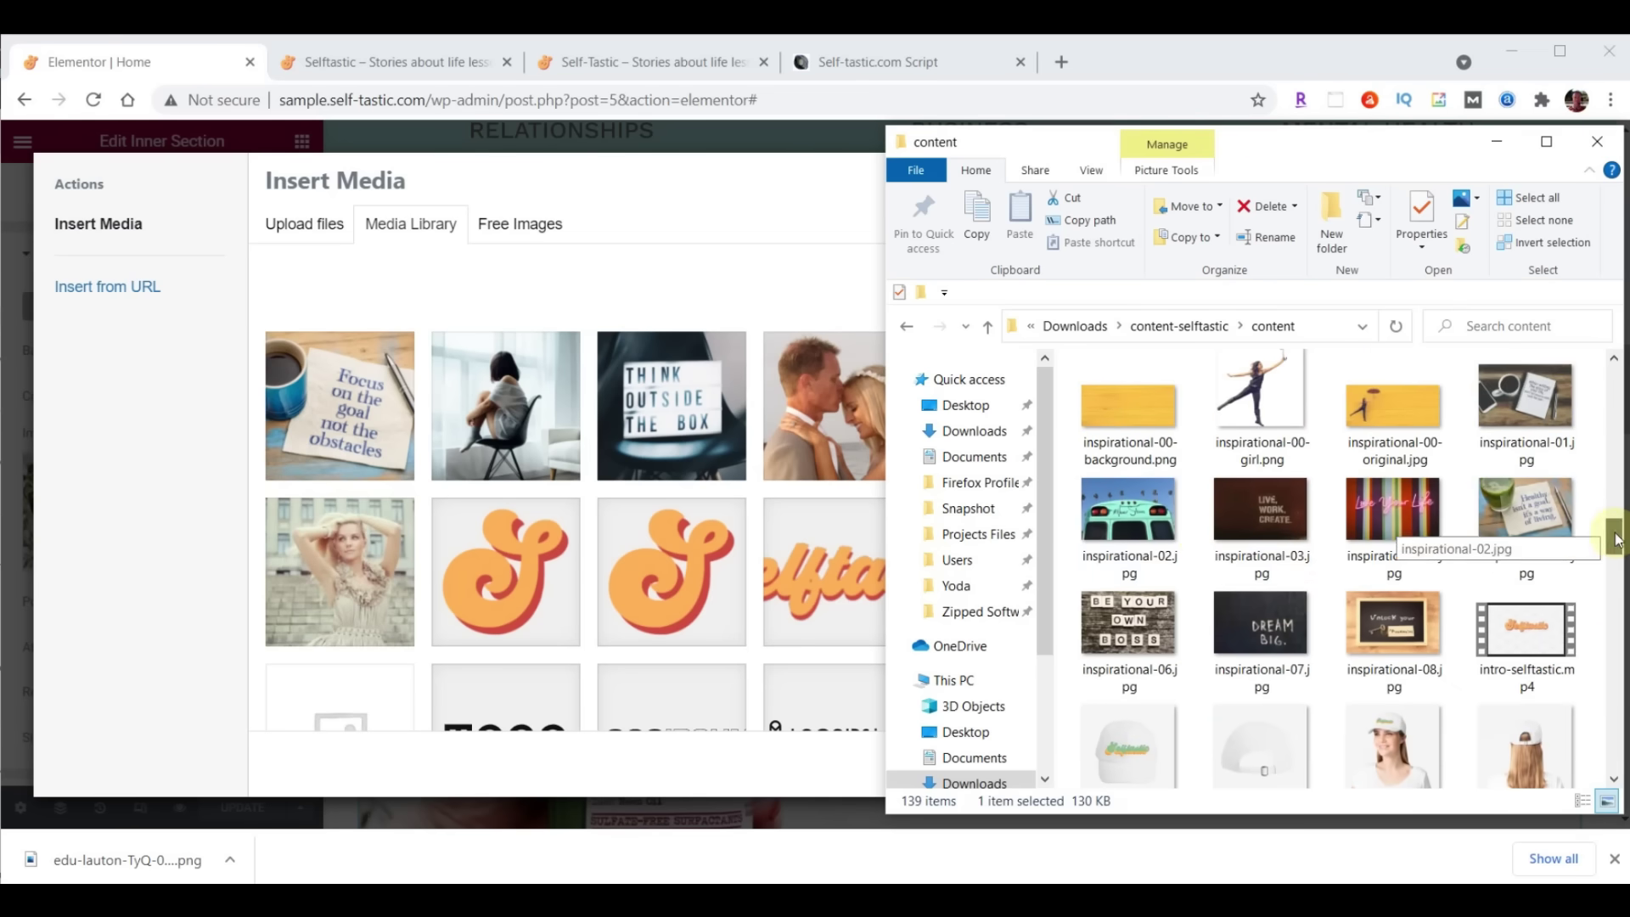
drag(1129, 406, 573, 440)
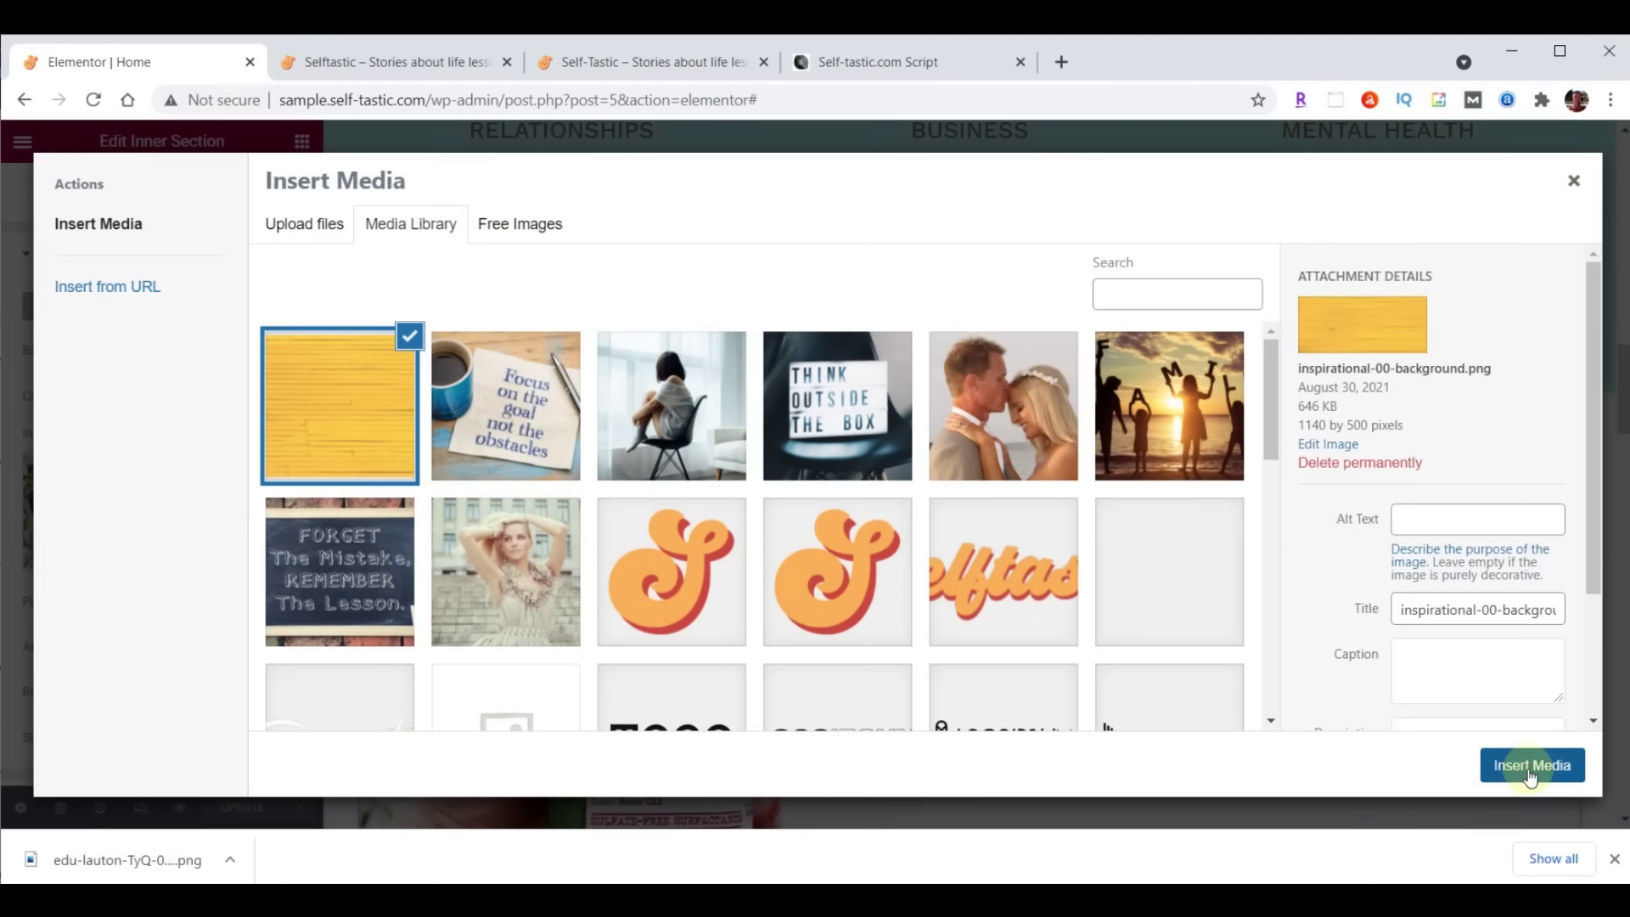
click(1530, 768)
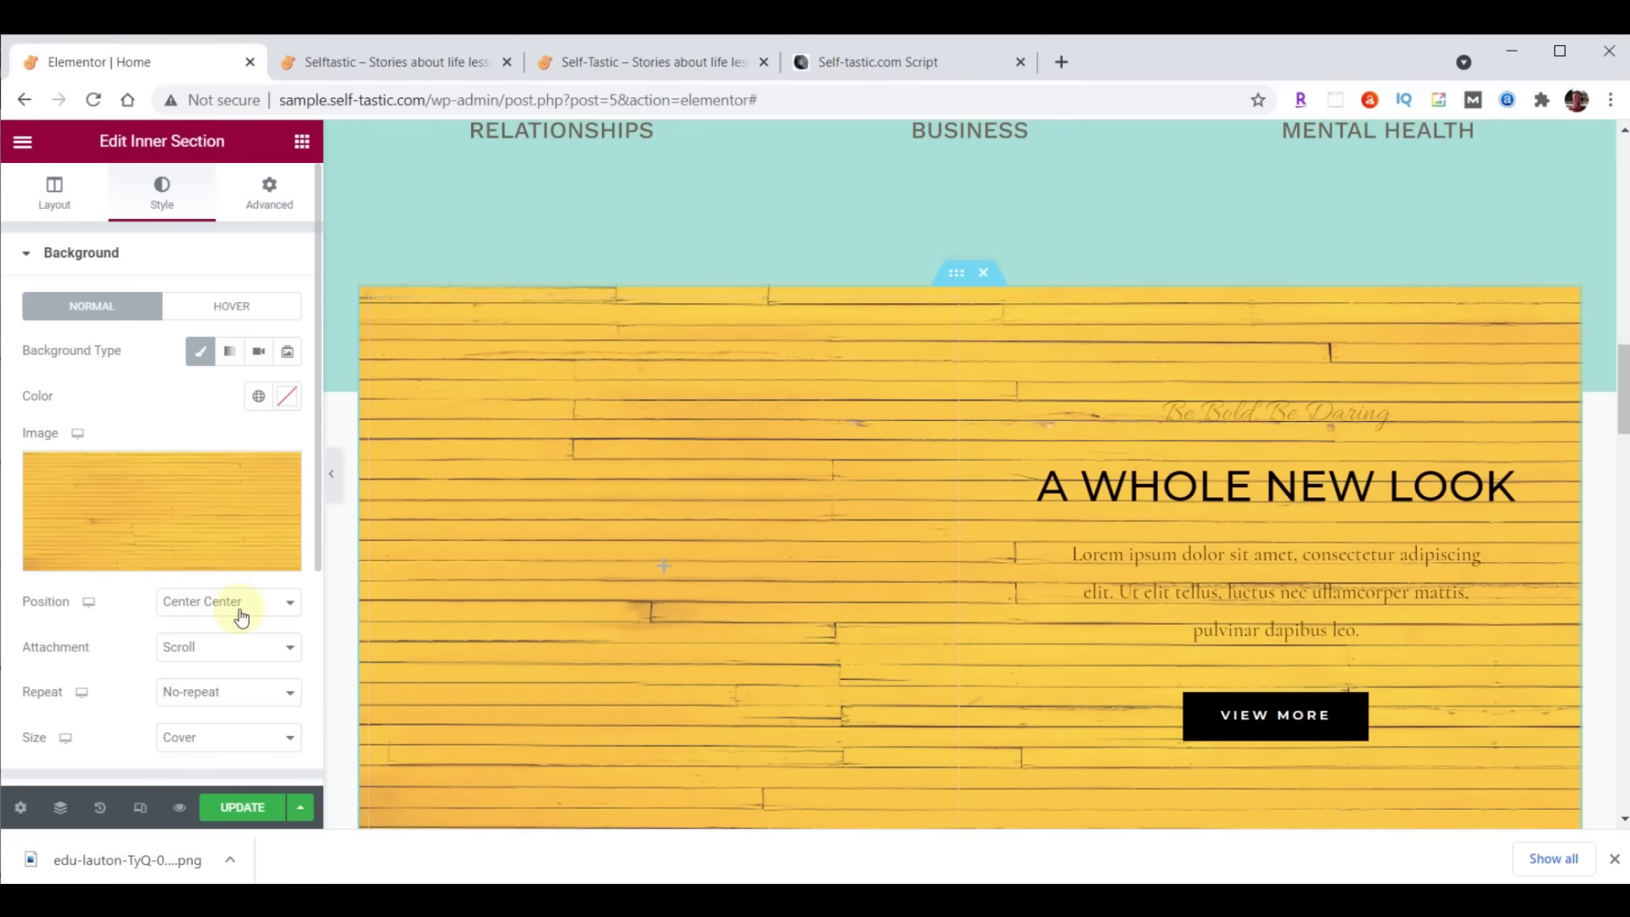
click(196, 744)
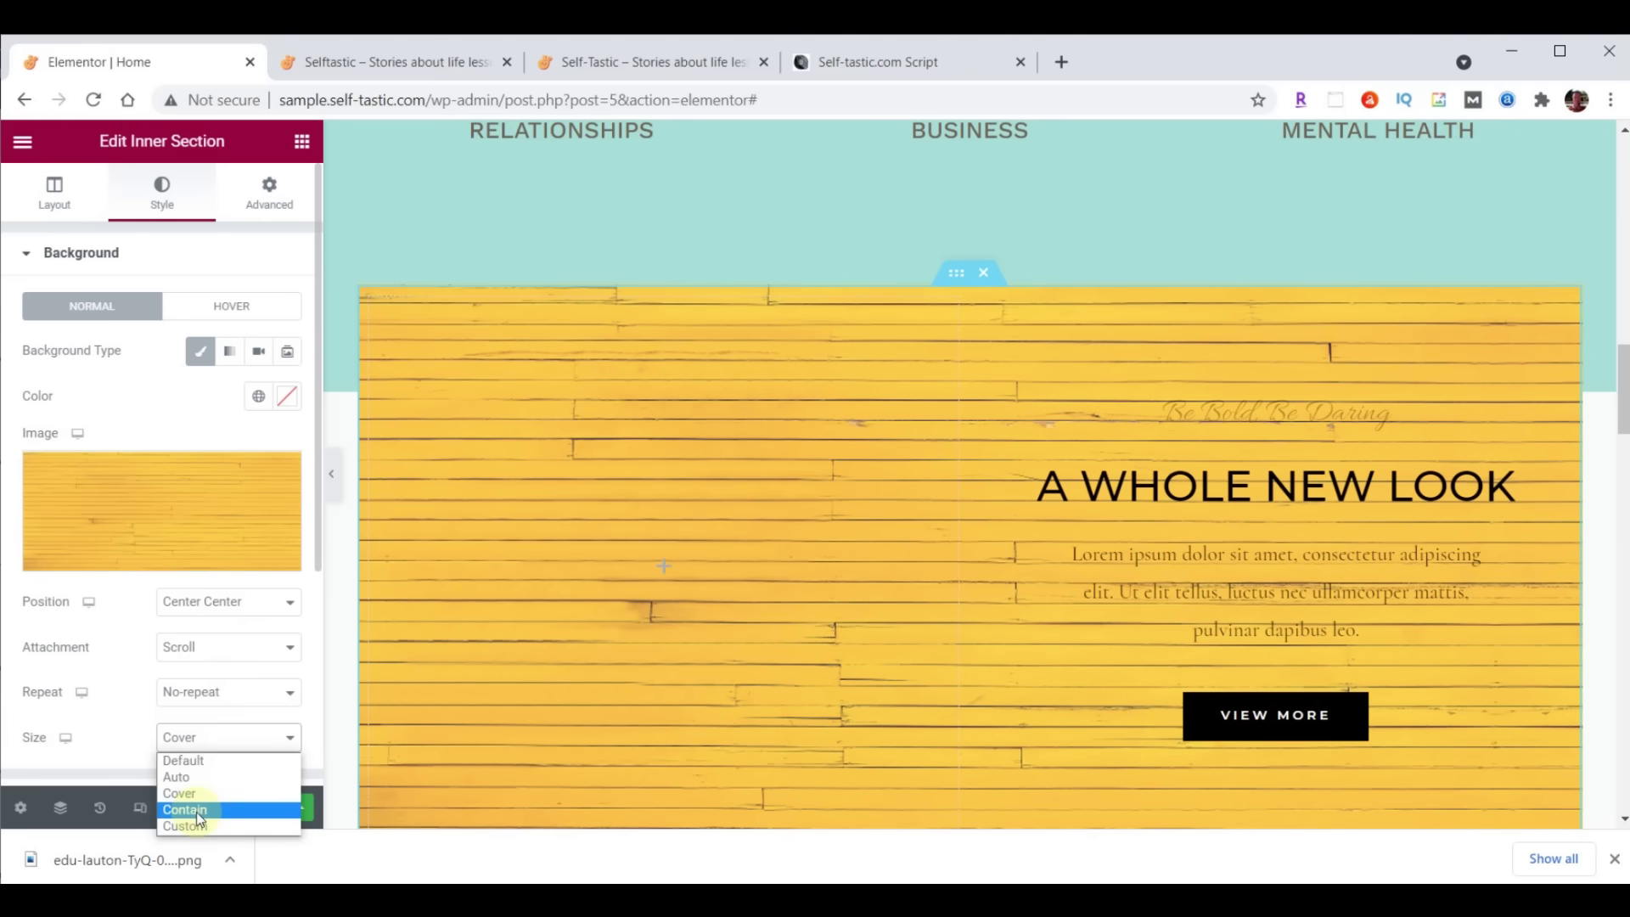
click(199, 811)
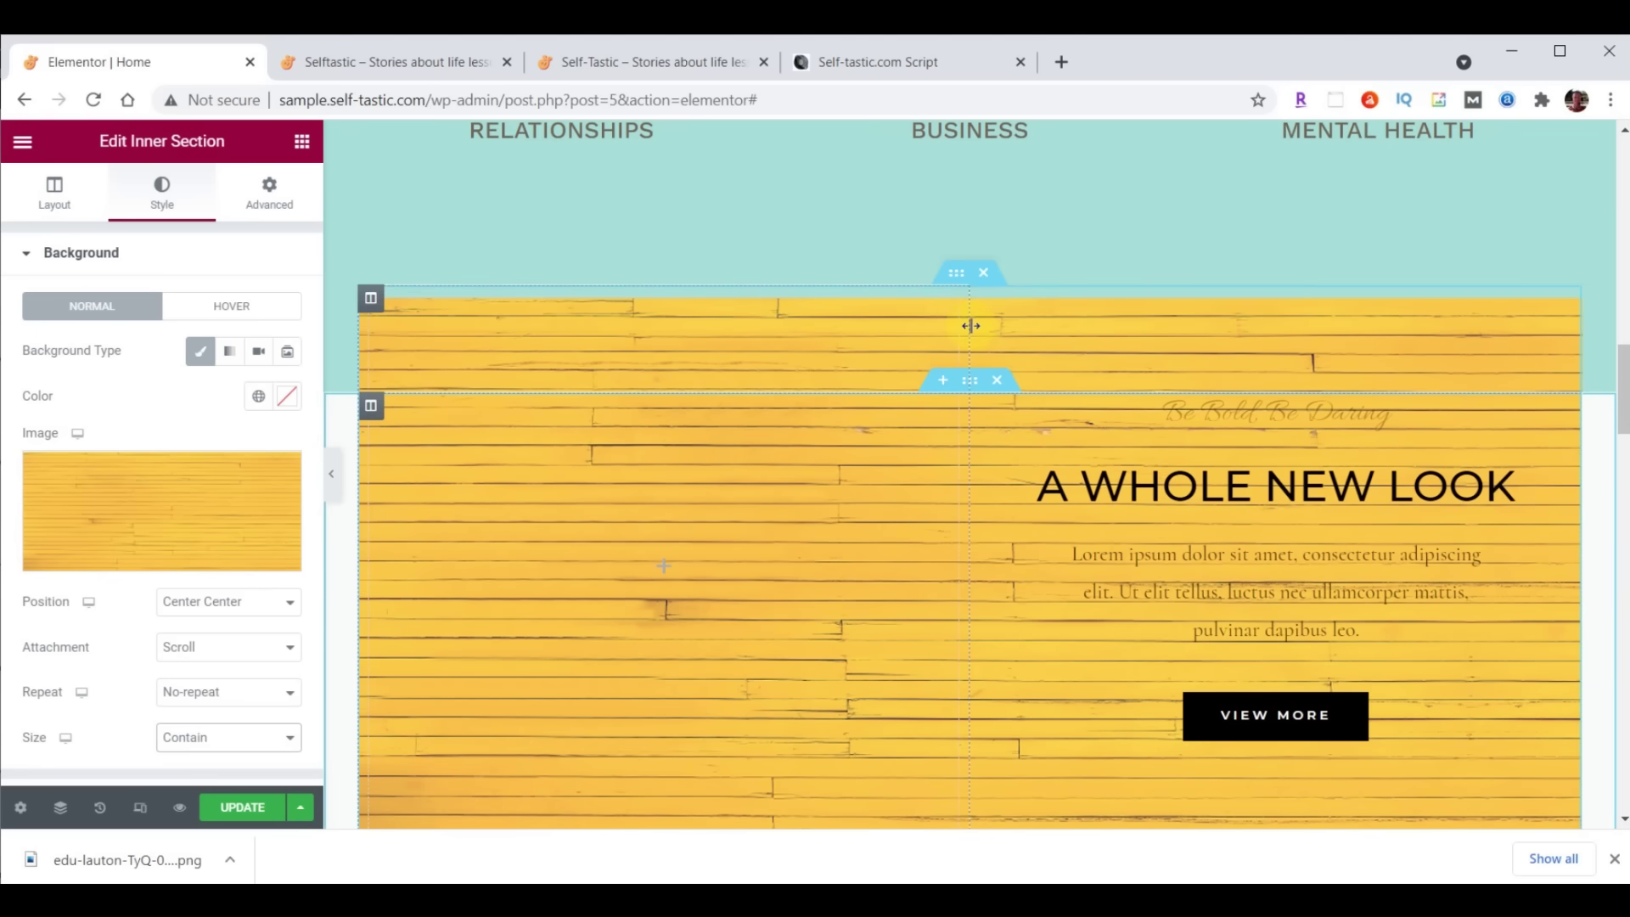
Narrow the promo's left column to a Column Width of 40%
drag(964, 326, 858, 328)
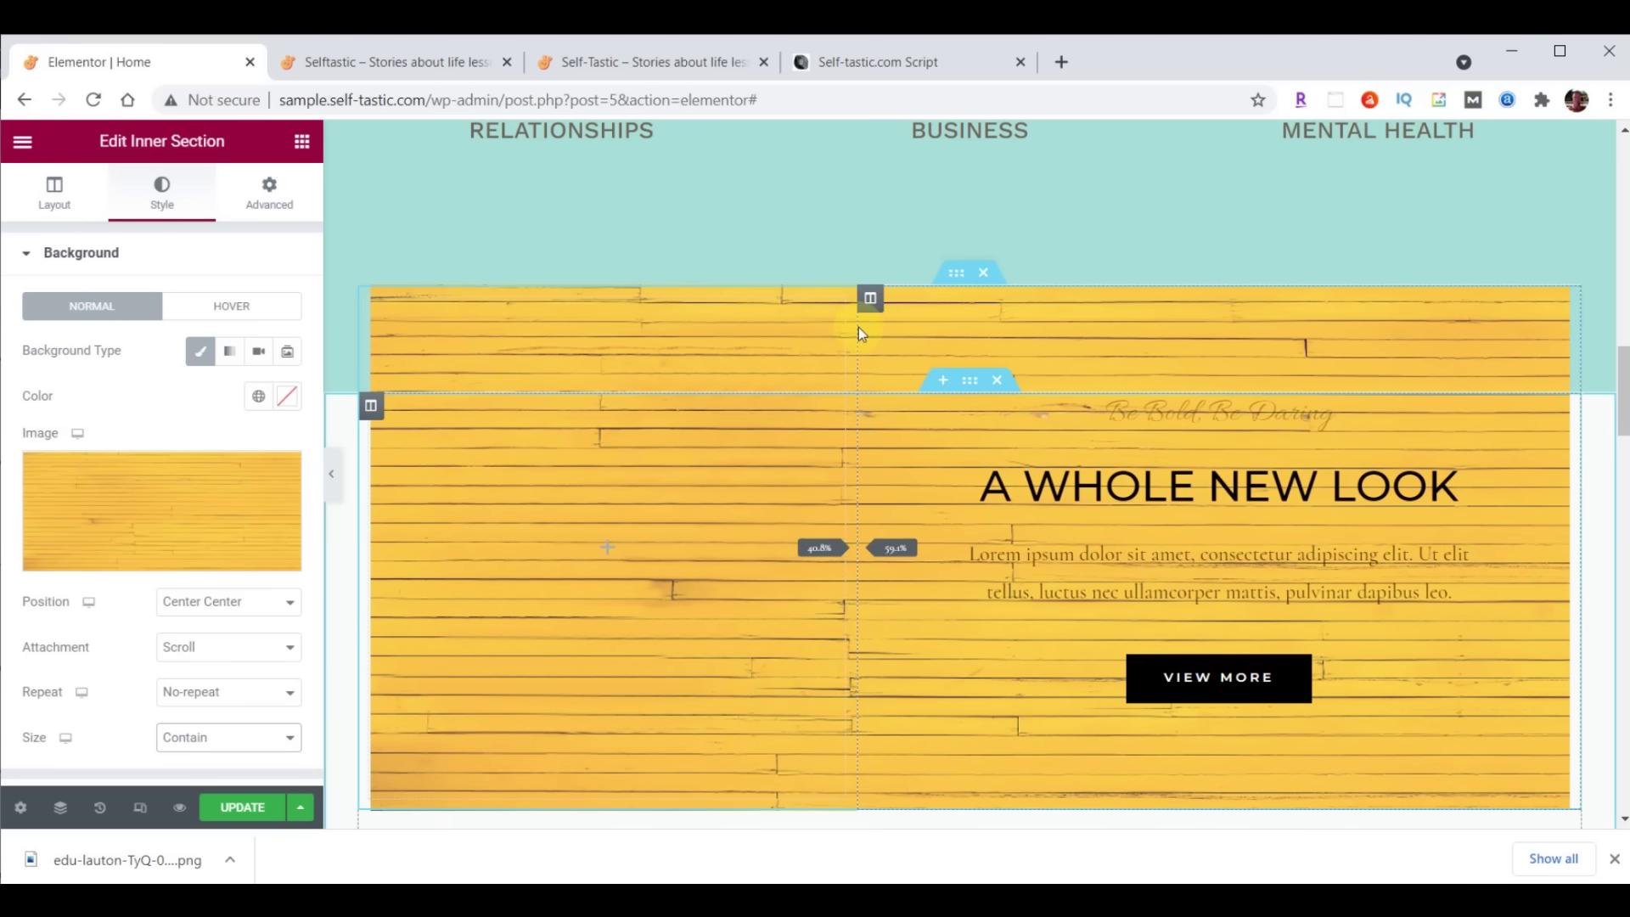
drag(858, 327, 858, 328)
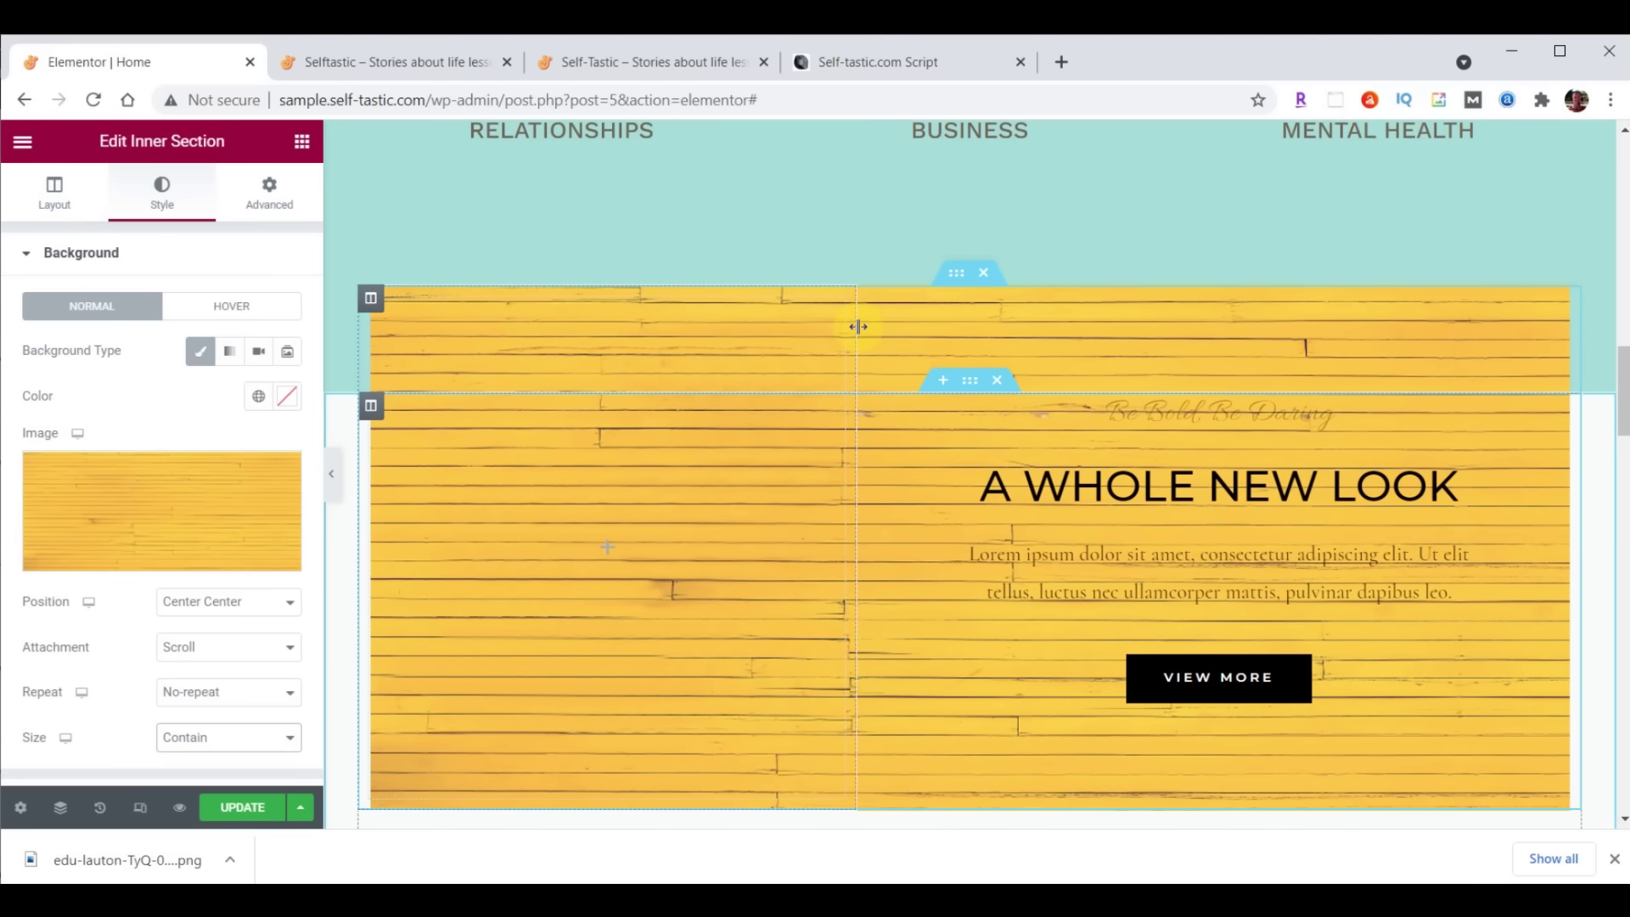
click(370, 298)
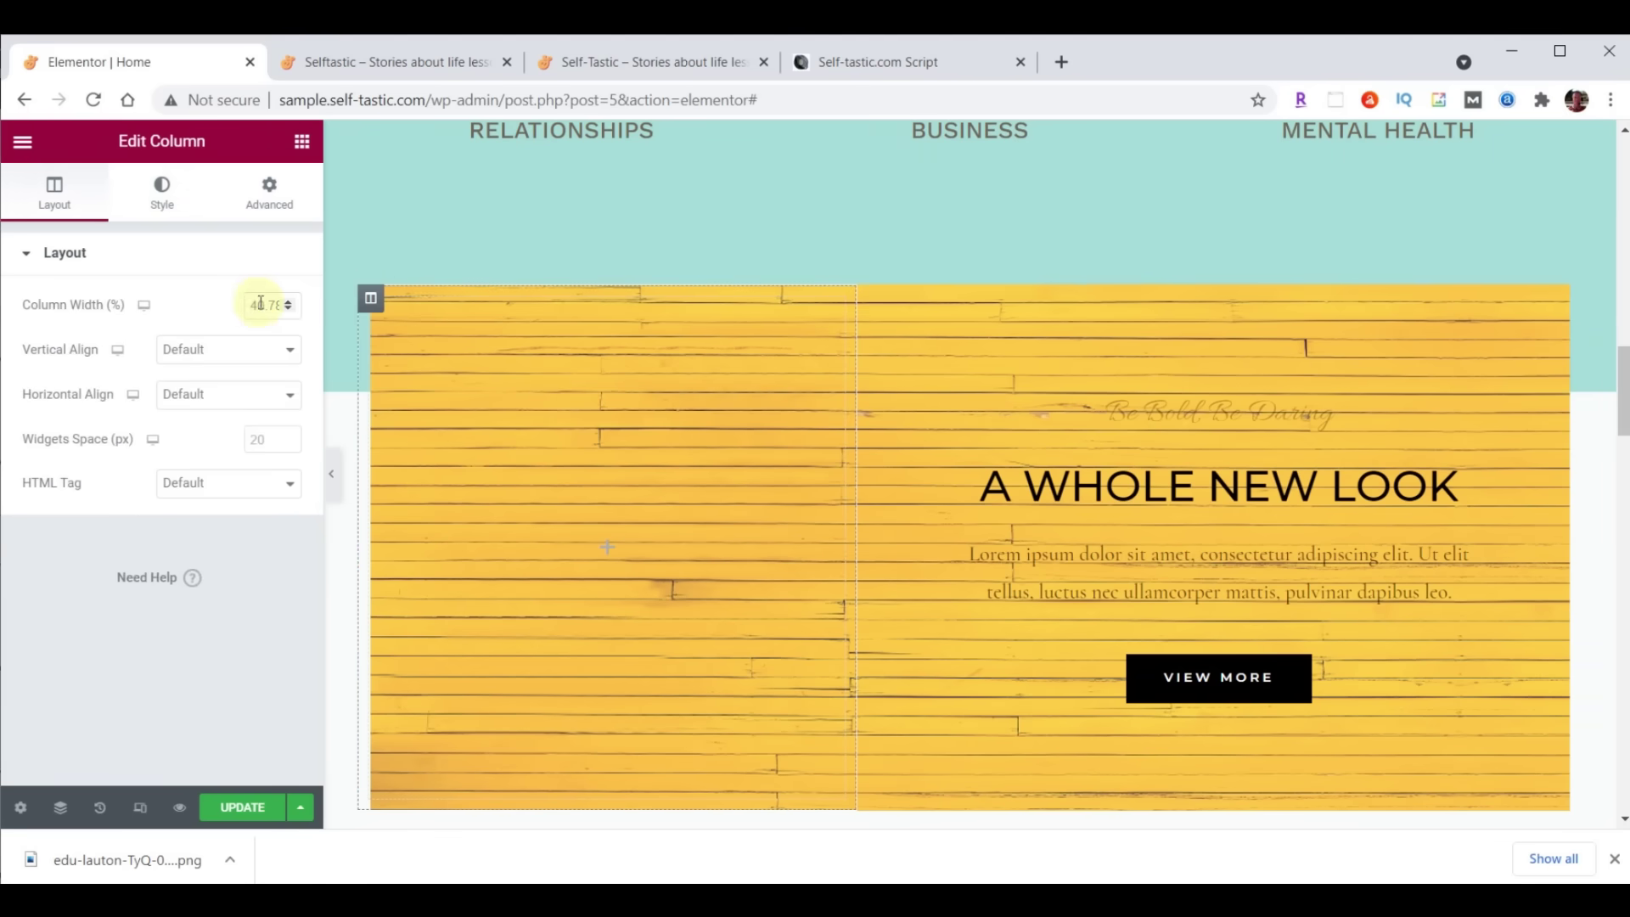
drag(252, 303, 314, 294)
text(40)
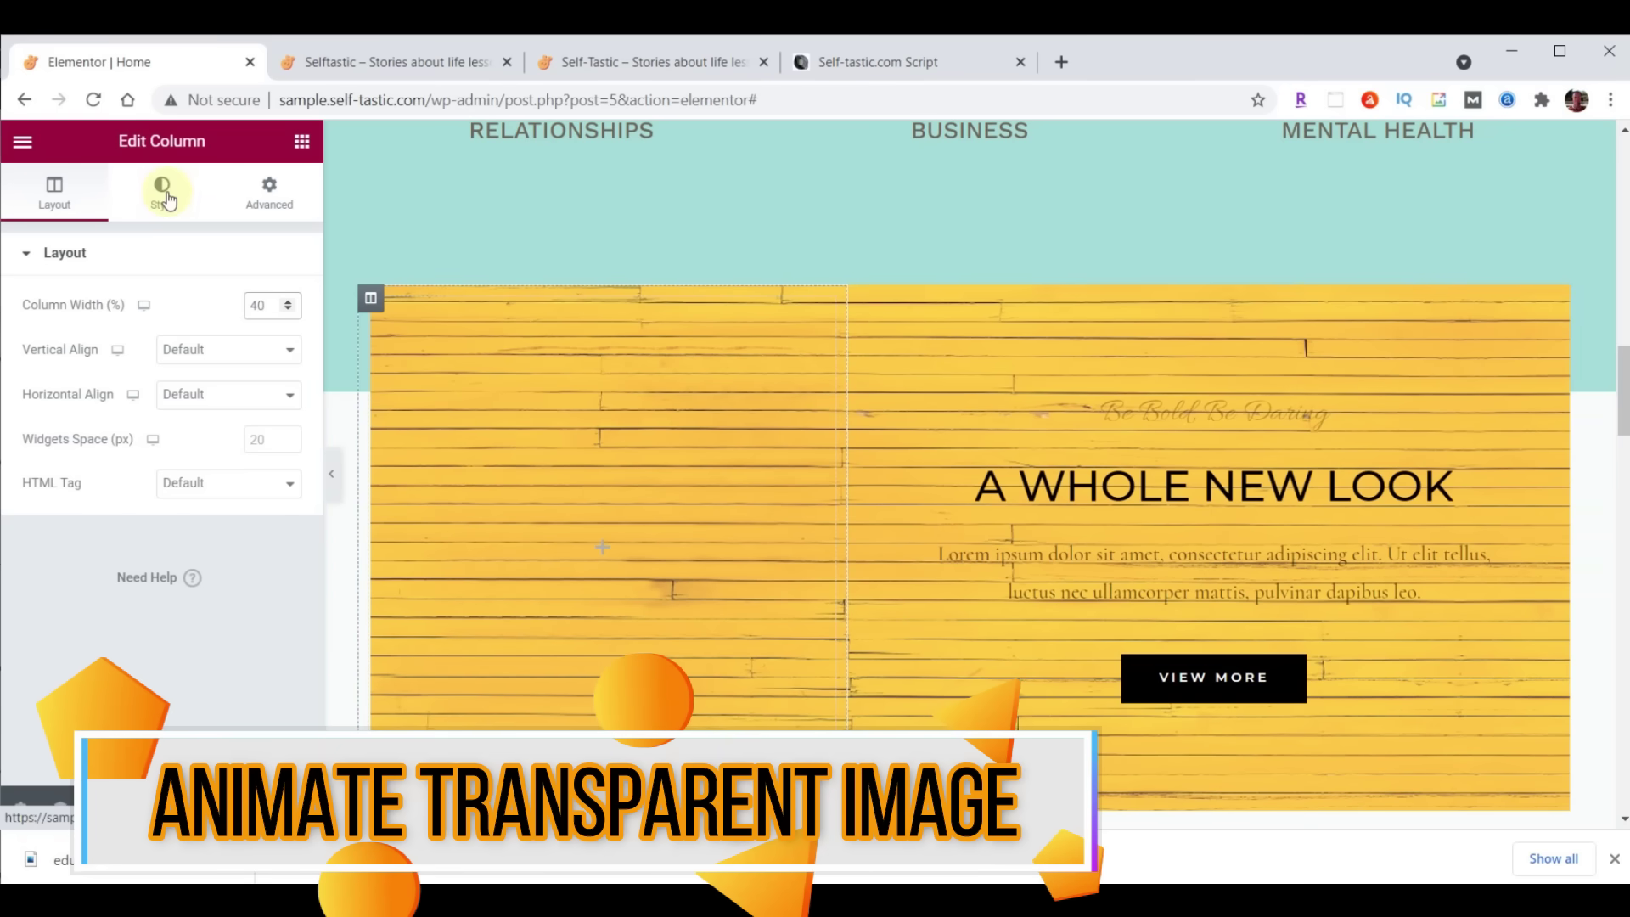
click(302, 146)
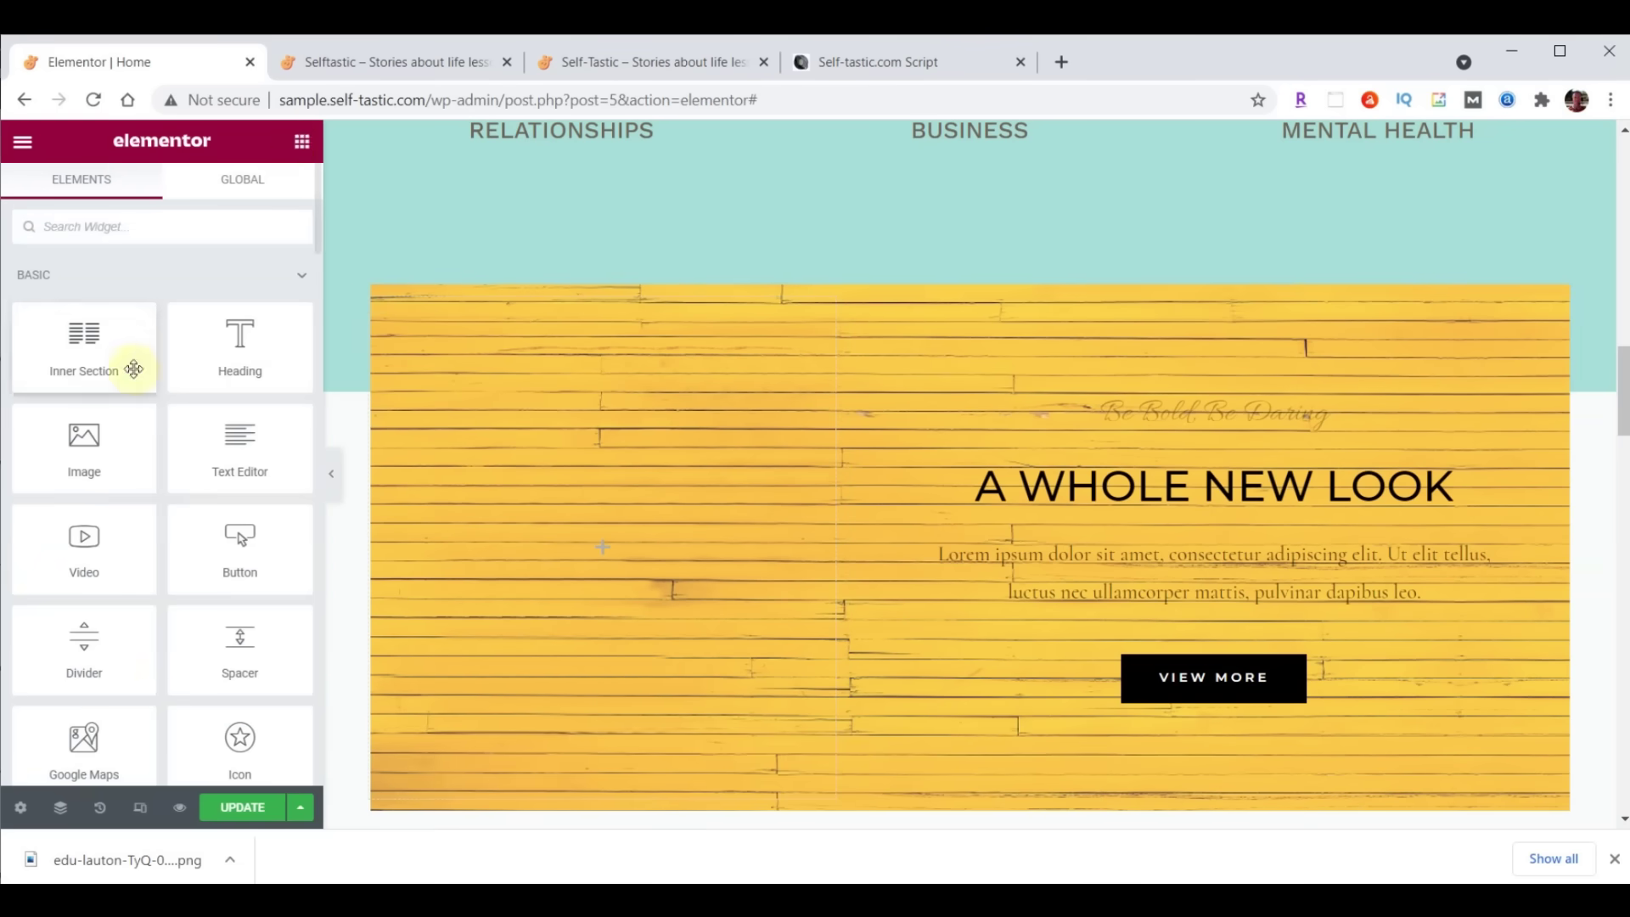
Add an Image widget showing inspirational-00-girl.png to the promo's left column
drag(80, 437, 589, 540)
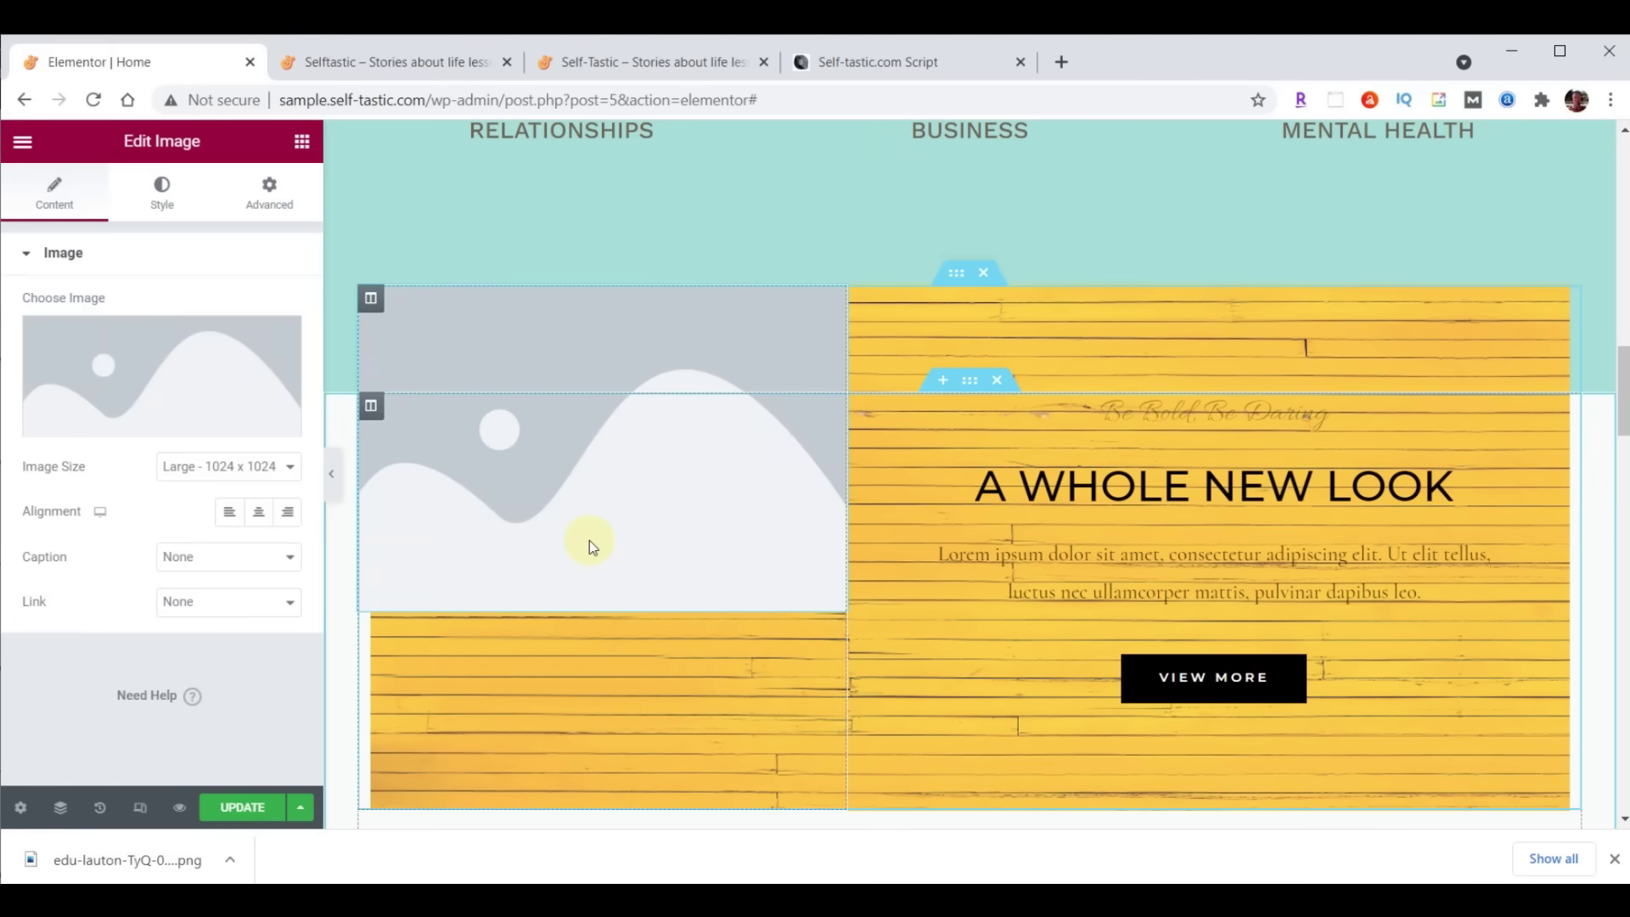
click(162, 362)
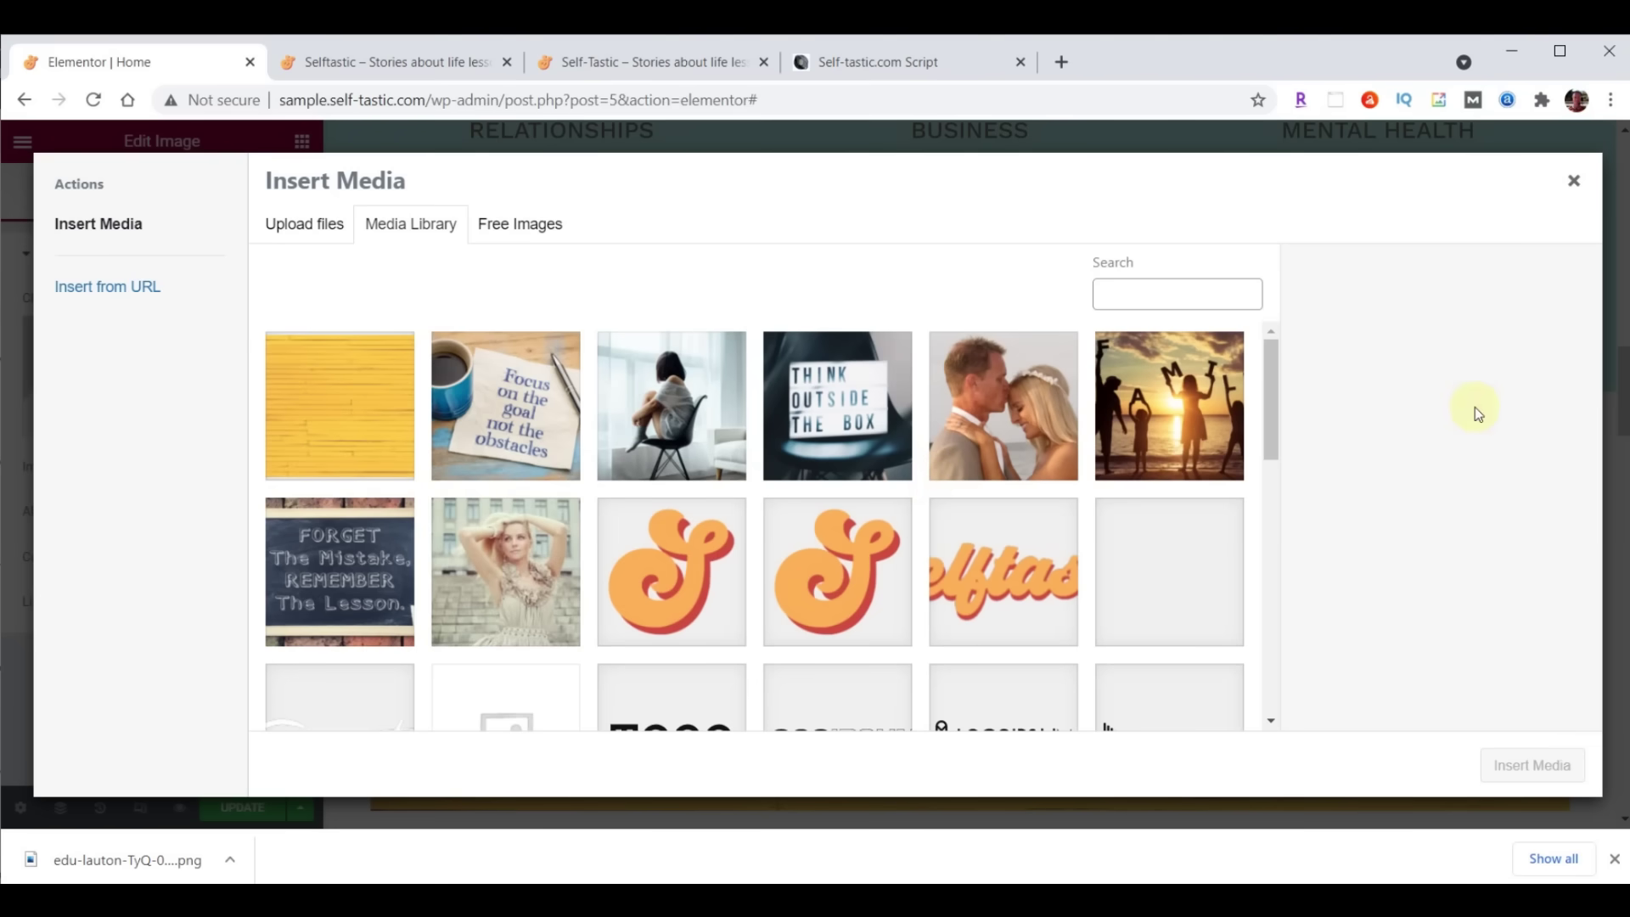
key(alt+Tab)
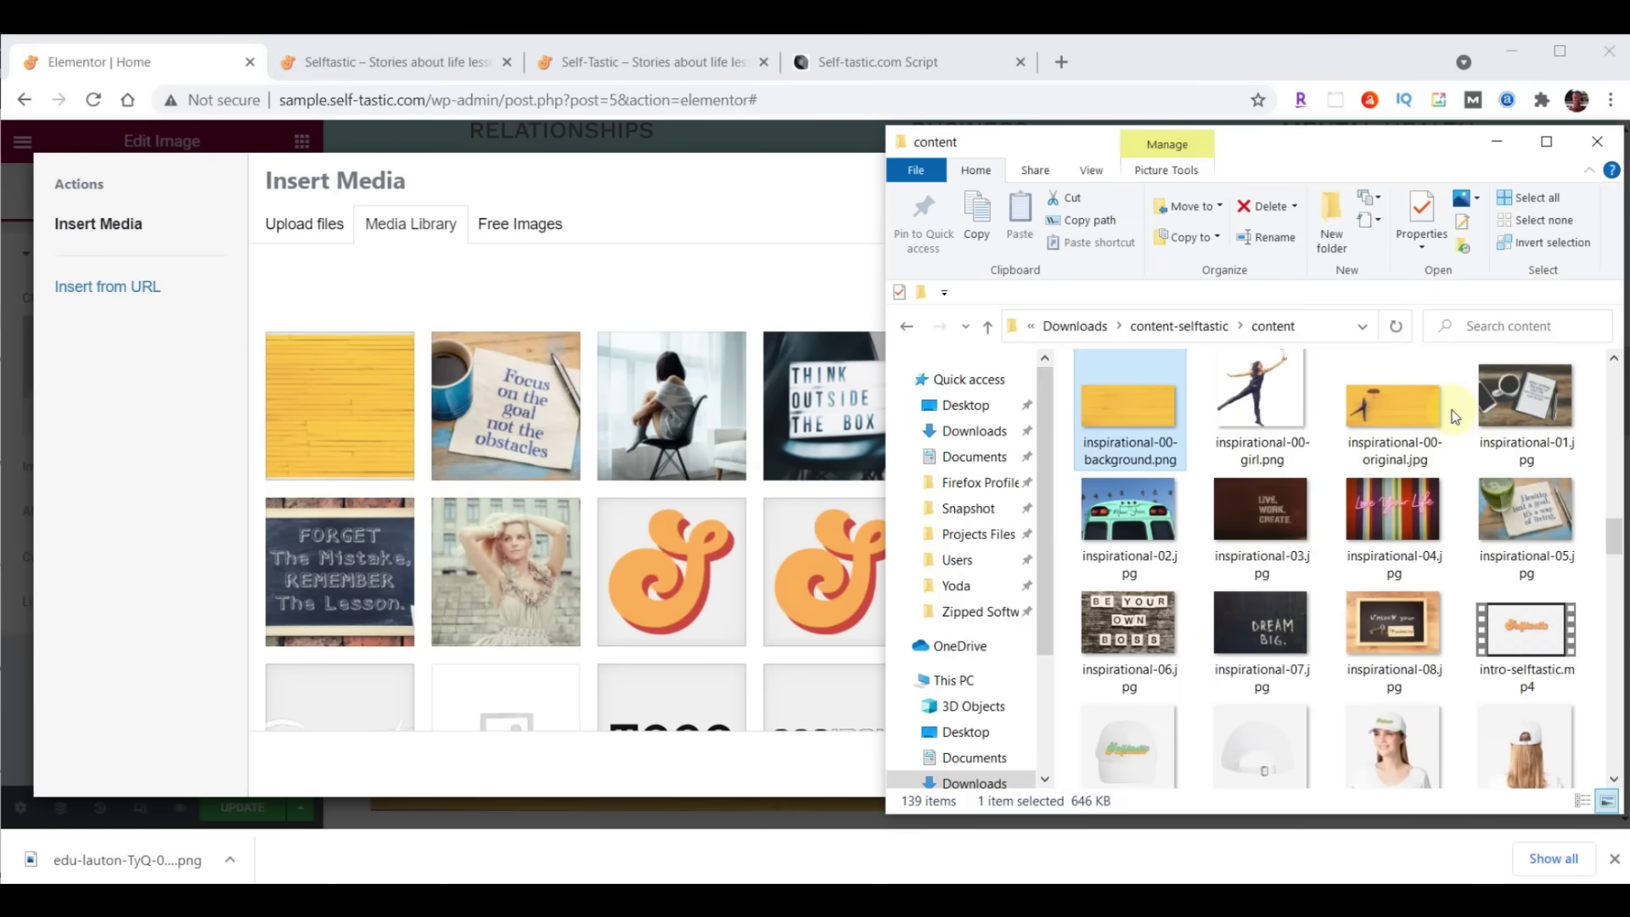
drag(1272, 399, 556, 440)
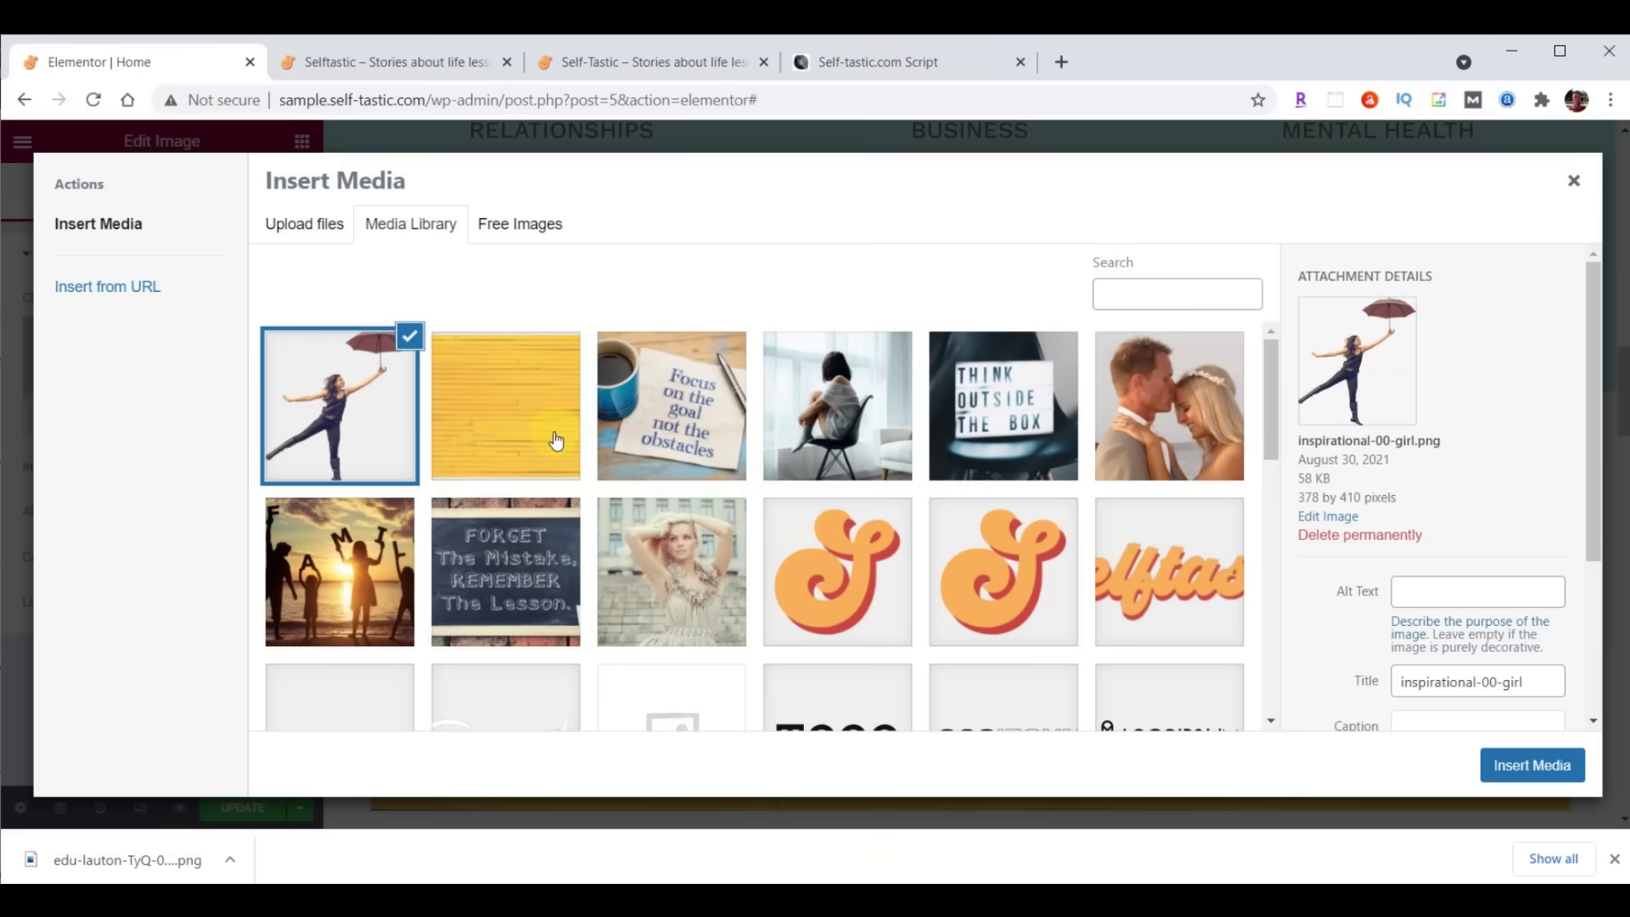
click(1528, 766)
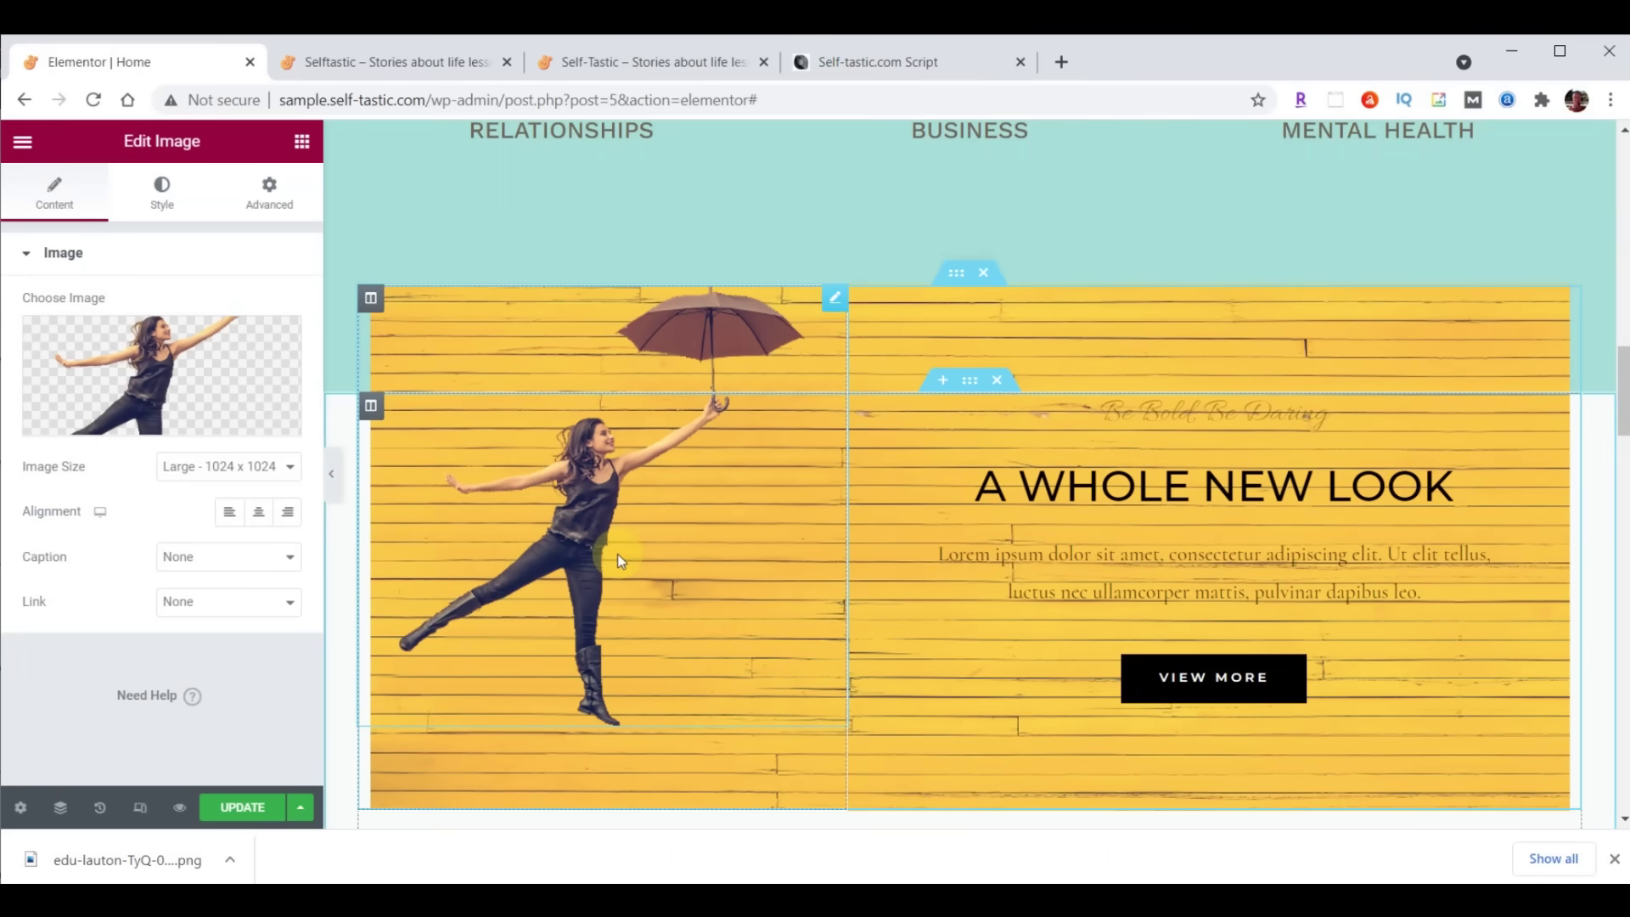
click(270, 189)
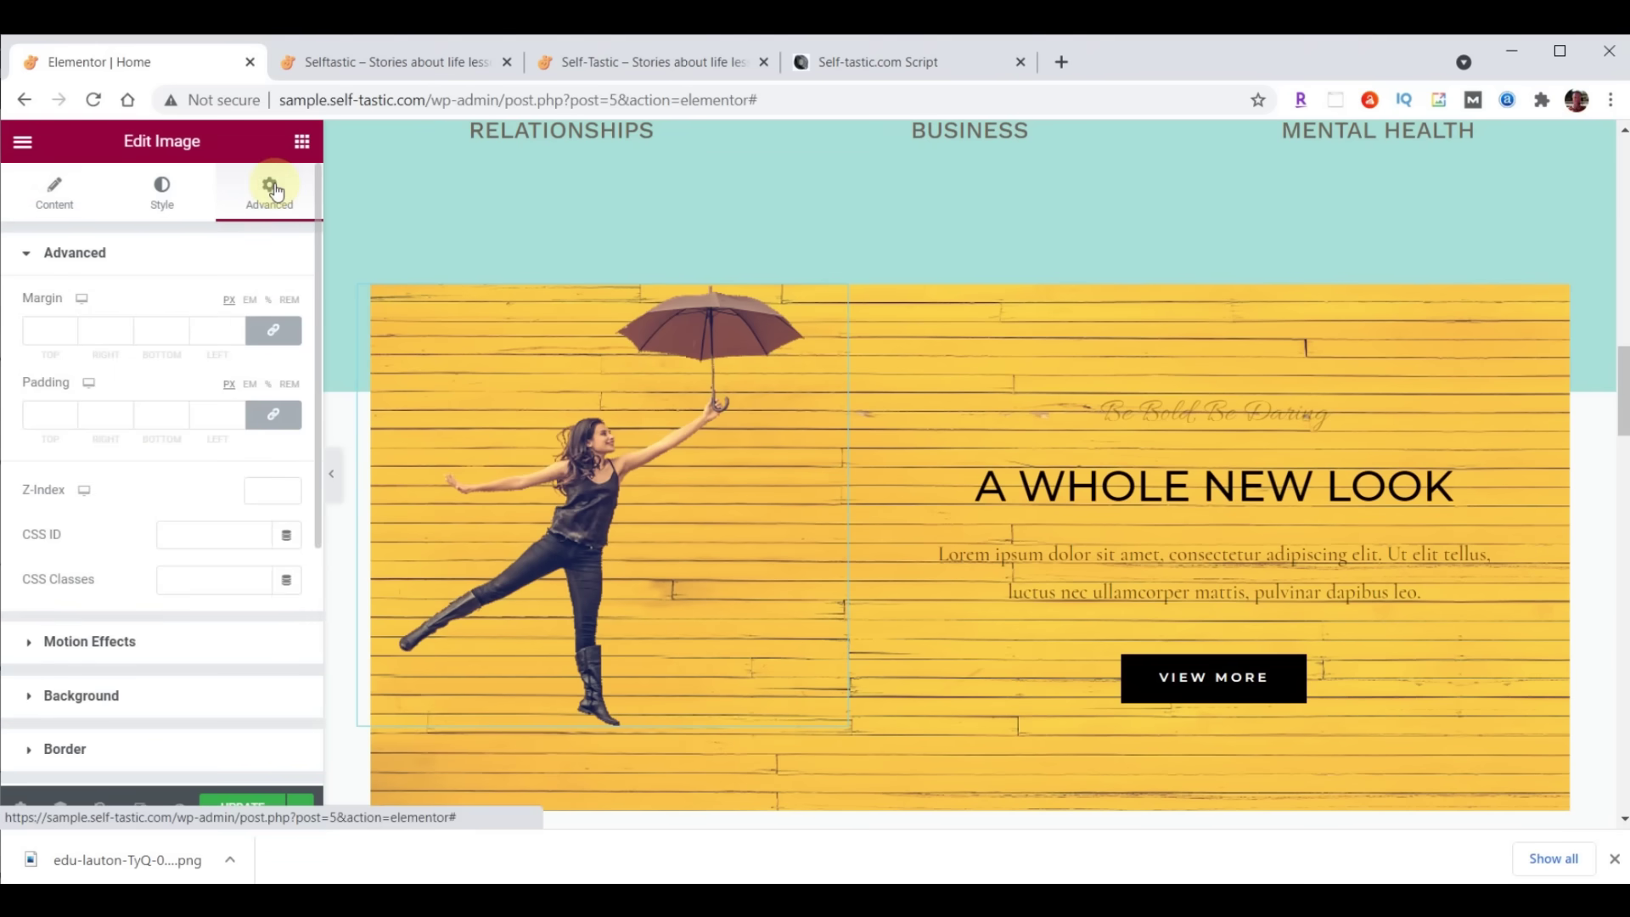
Give the umbrella girl image a top padding of 20
click(272, 414)
click(64, 422)
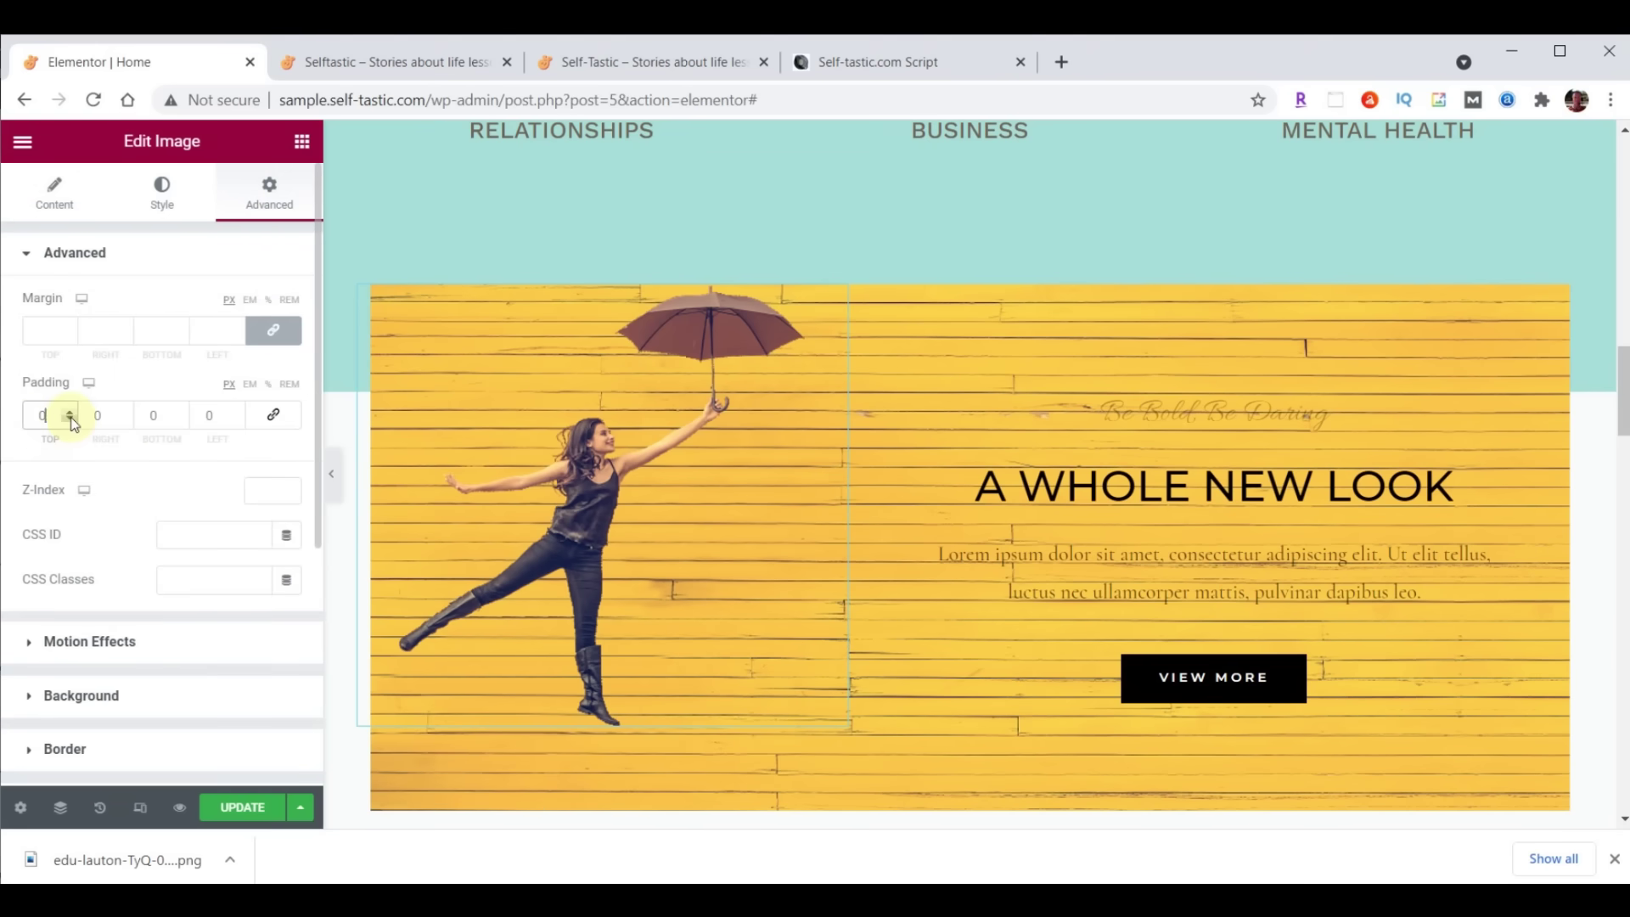
text(200)
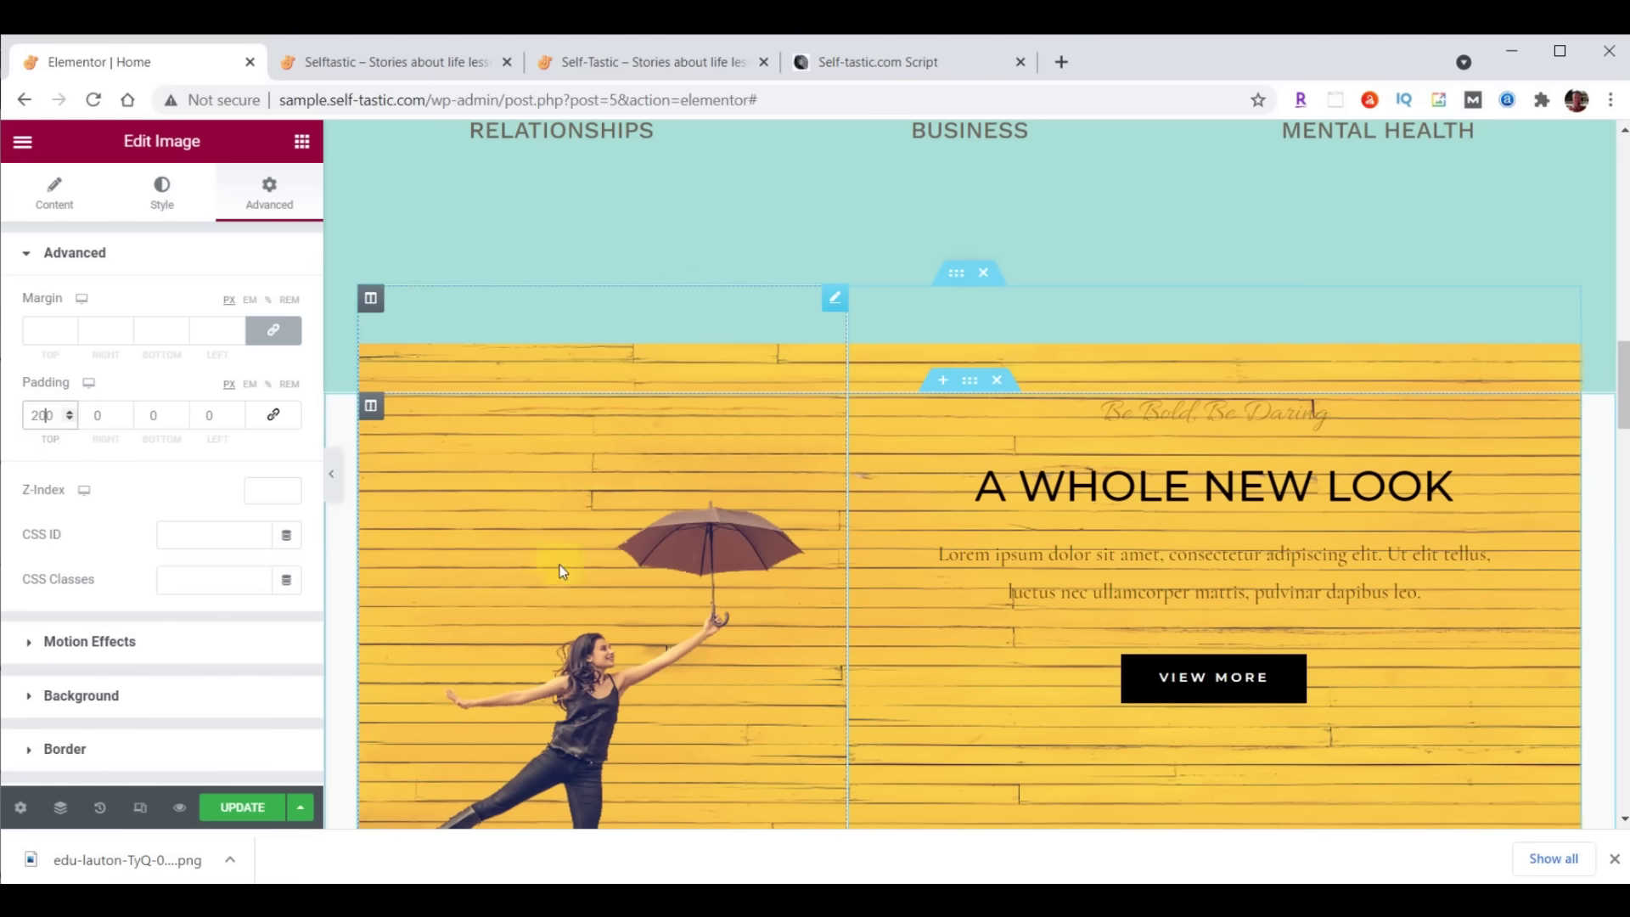
Give the image a slow Fade In Left entrance with a 1000 ms delay, then update the page
click(42, 645)
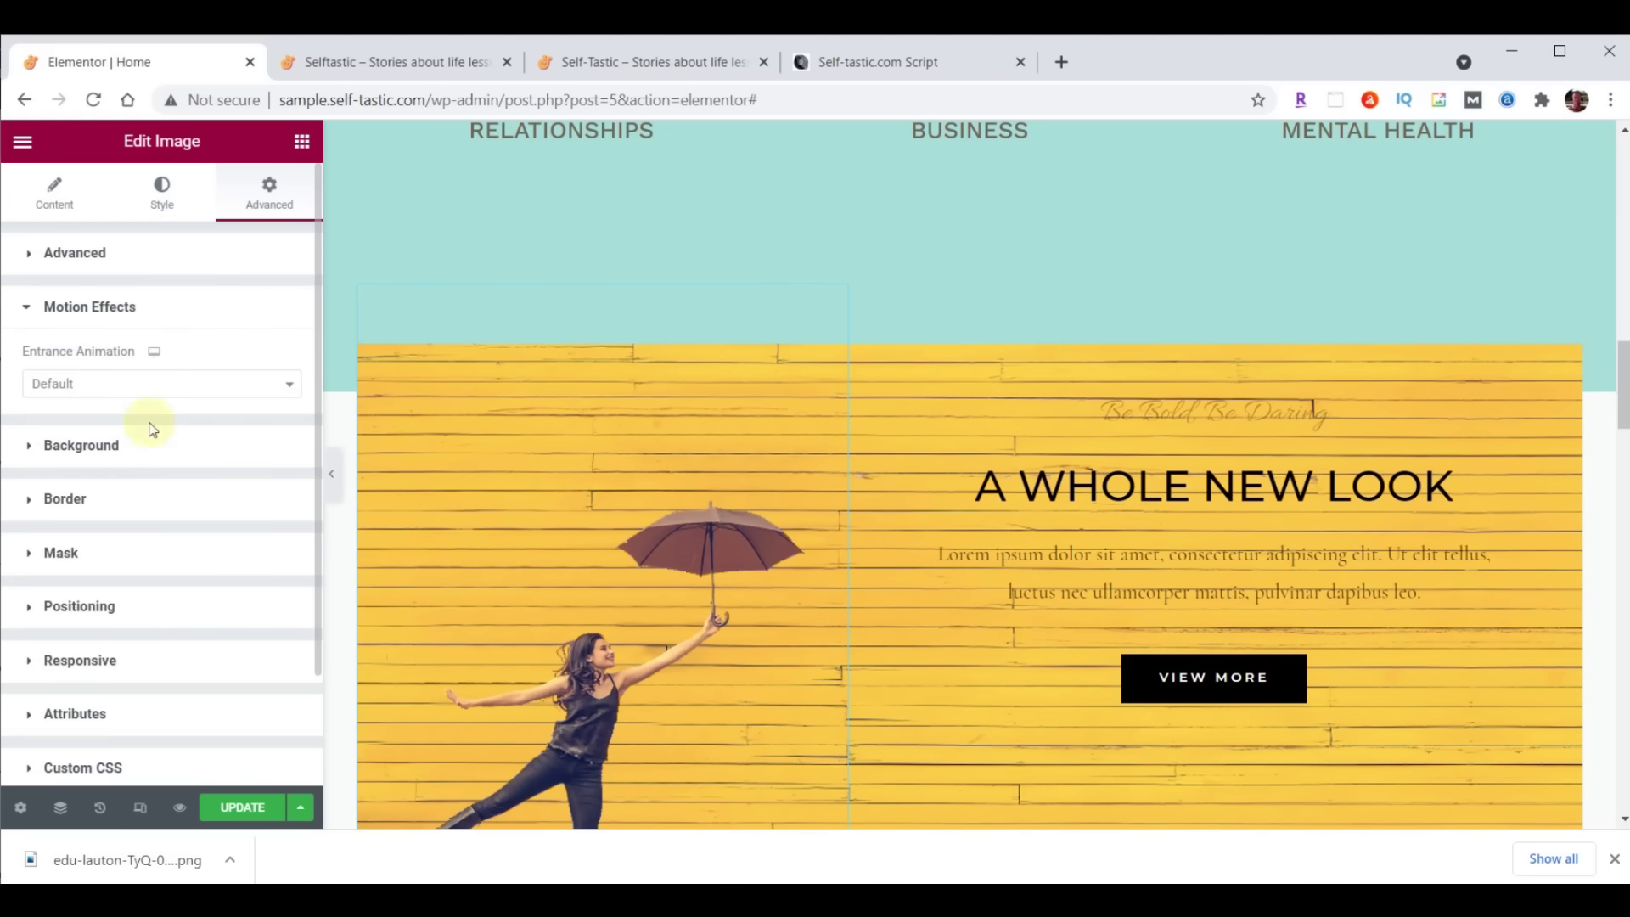
click(150, 393)
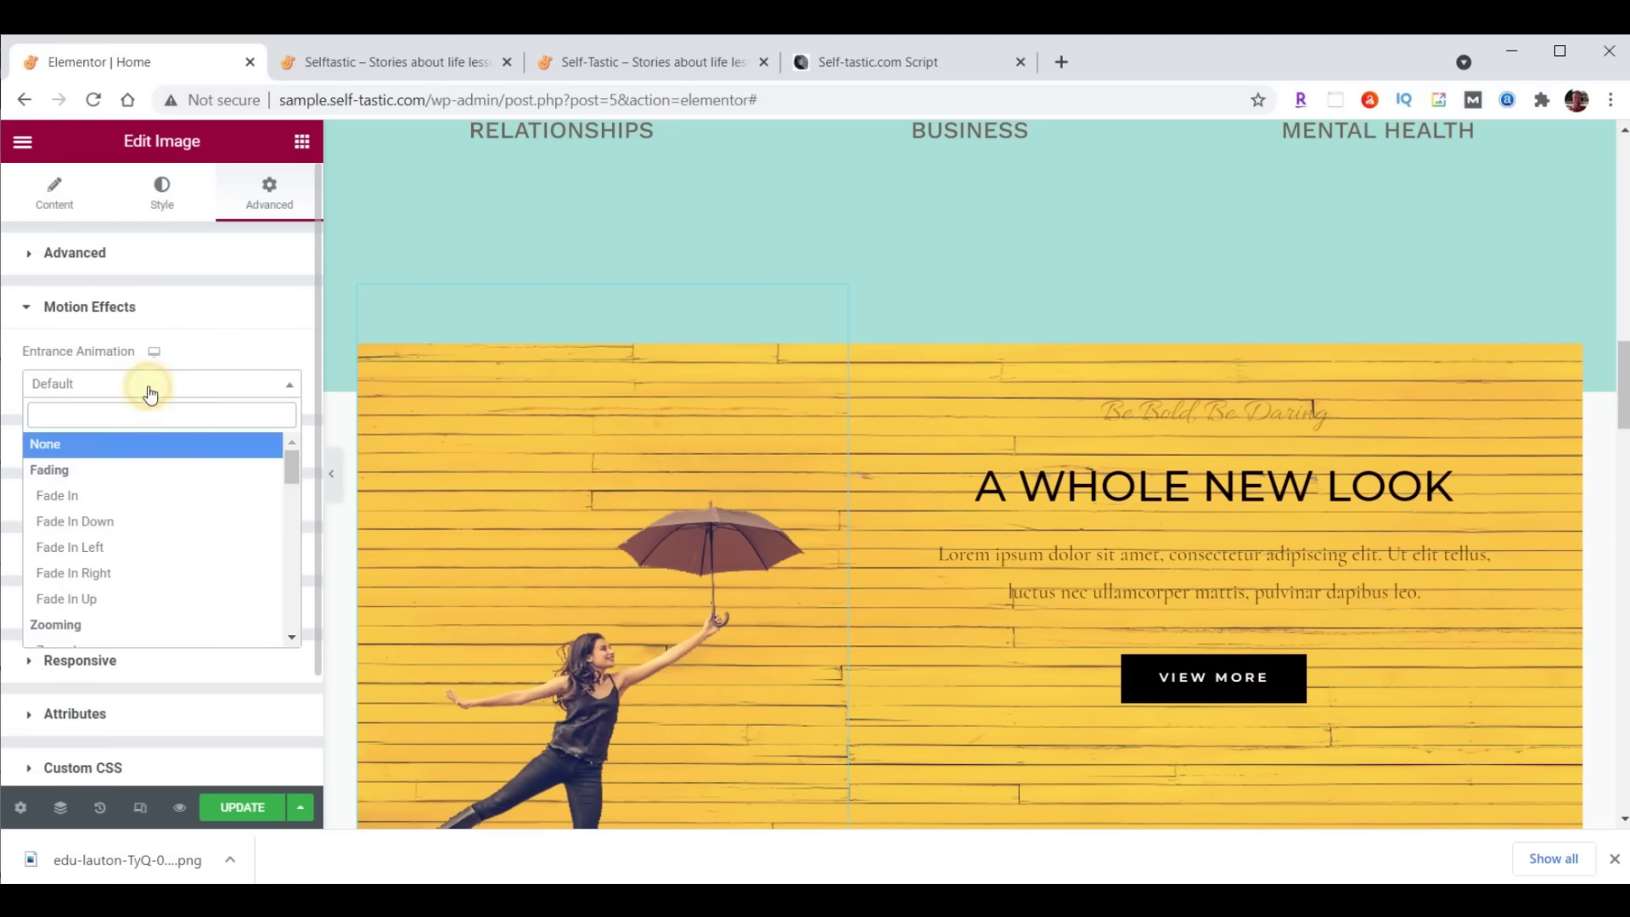
click(83, 549)
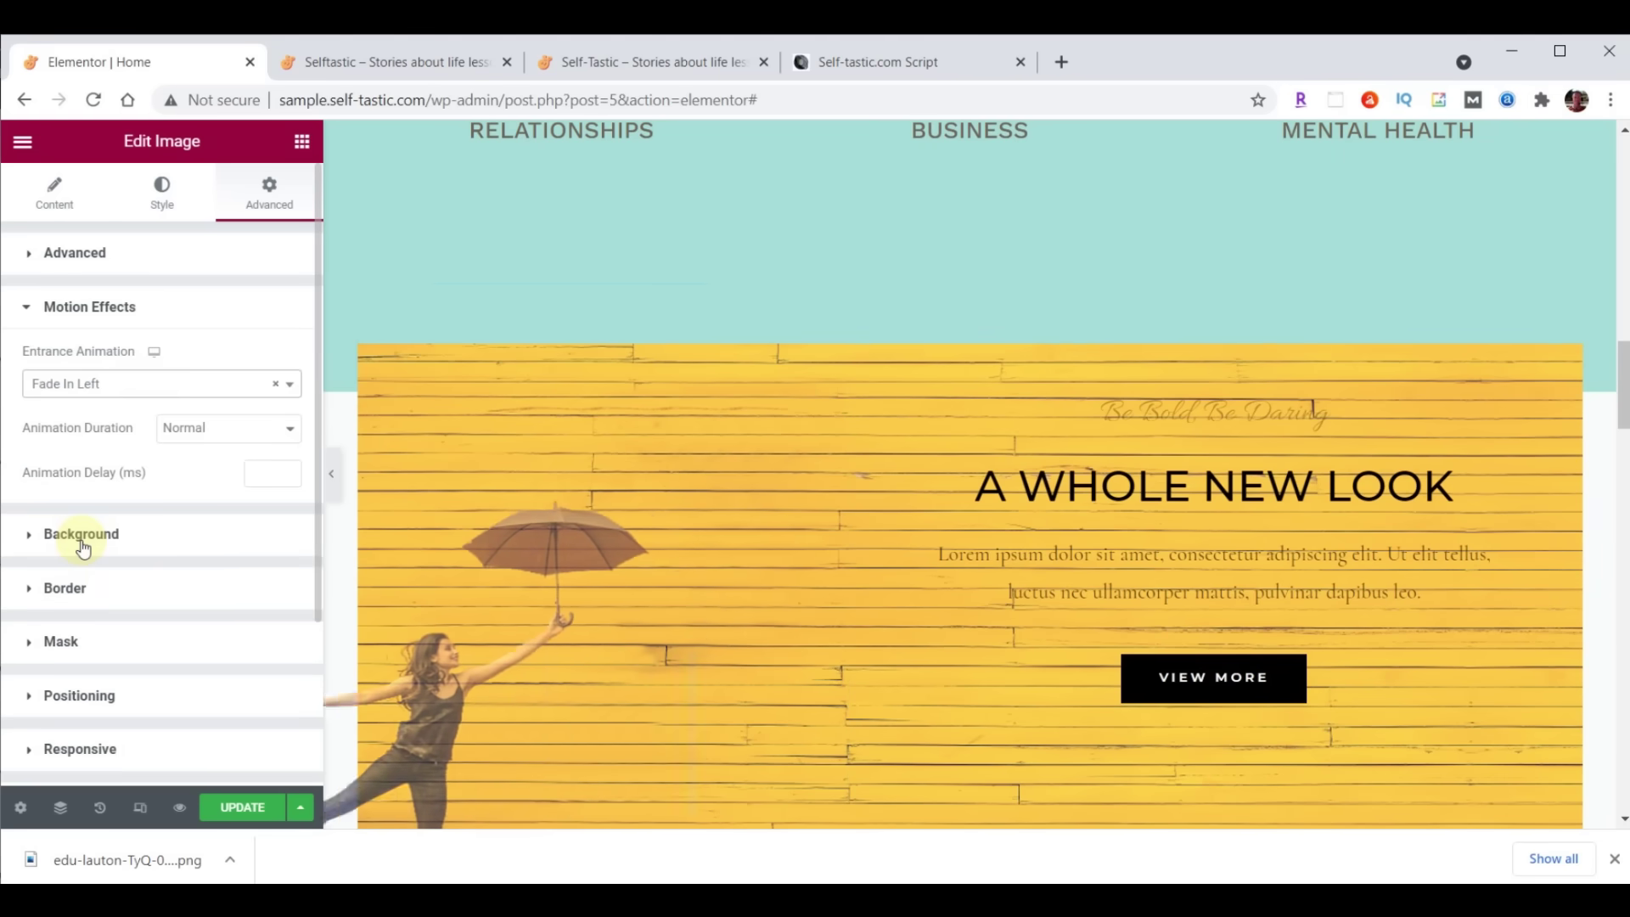
click(258, 473)
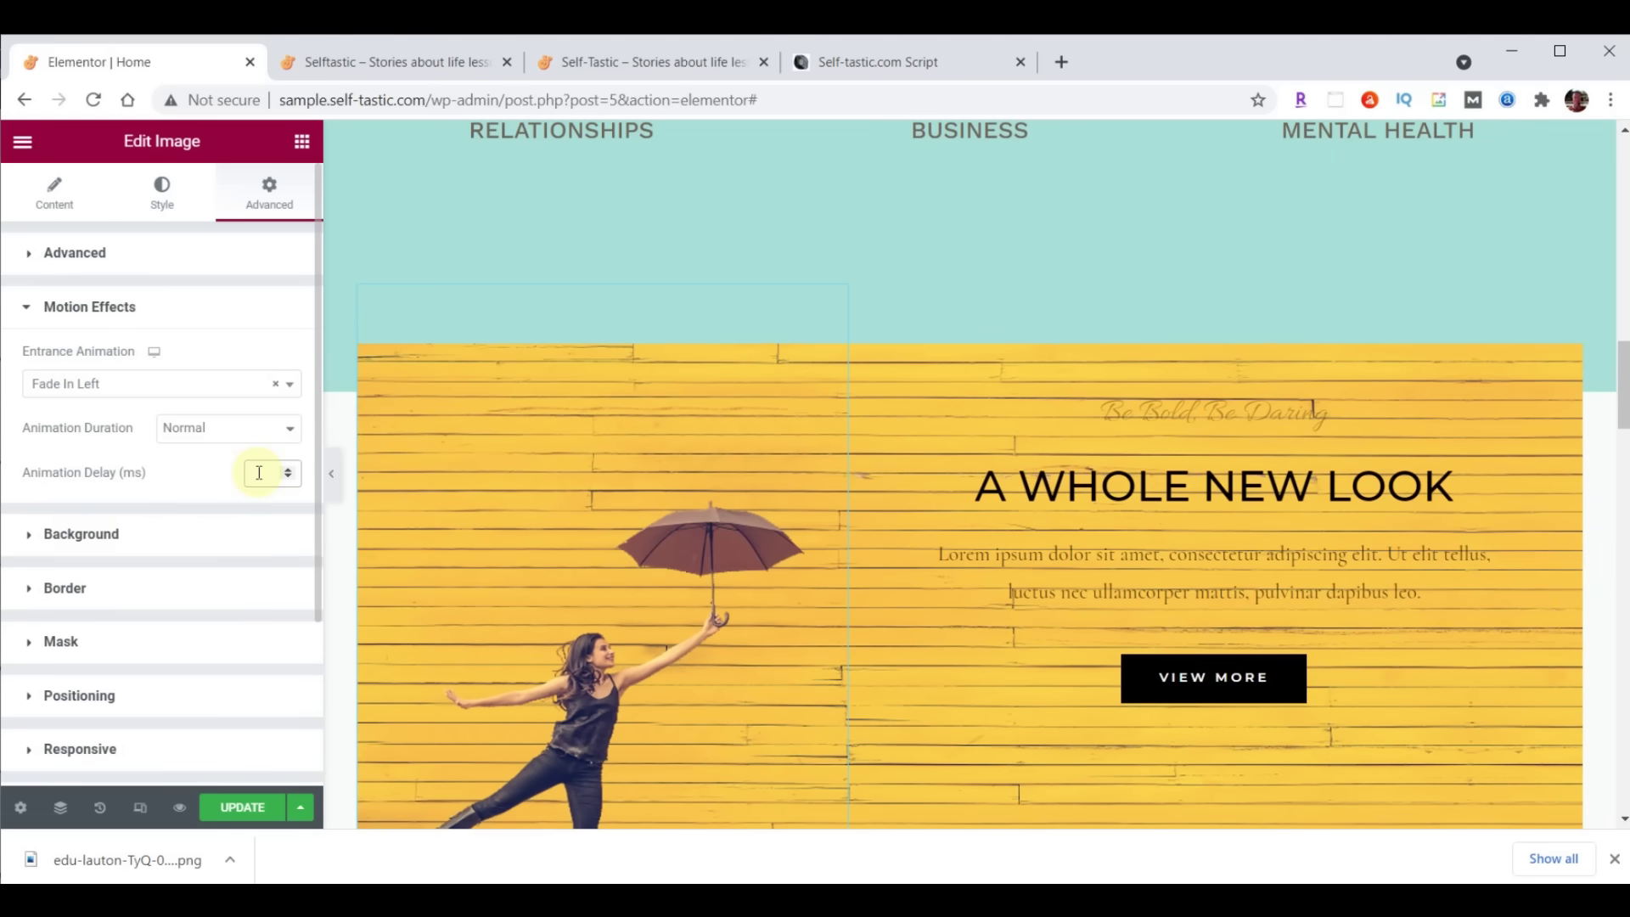
text(1000)
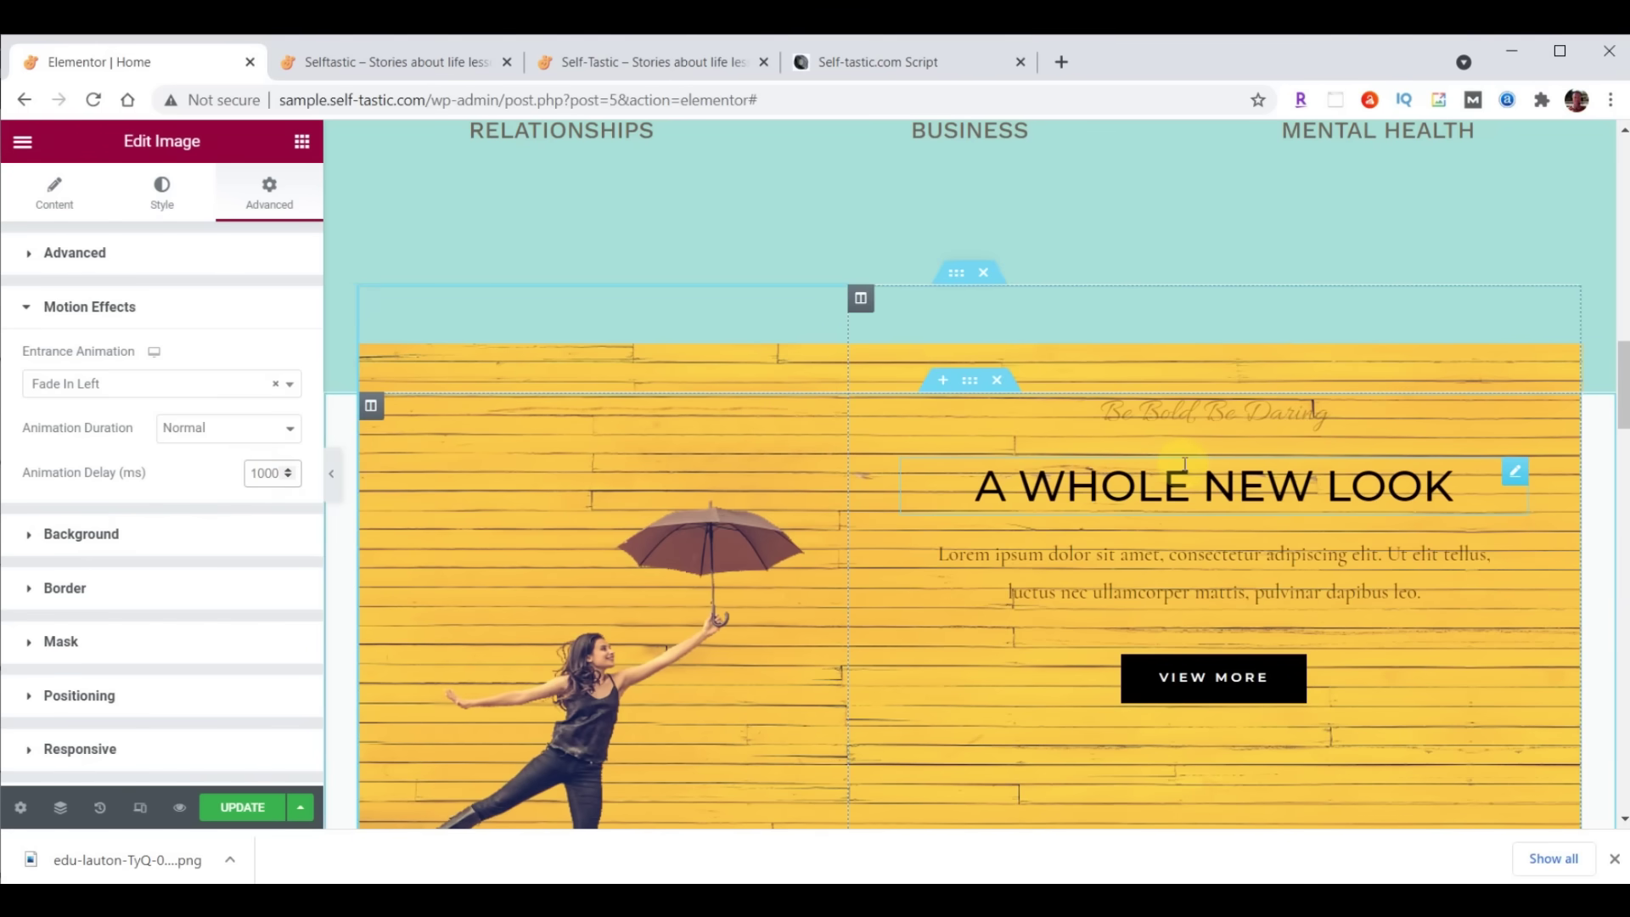
click(225, 431)
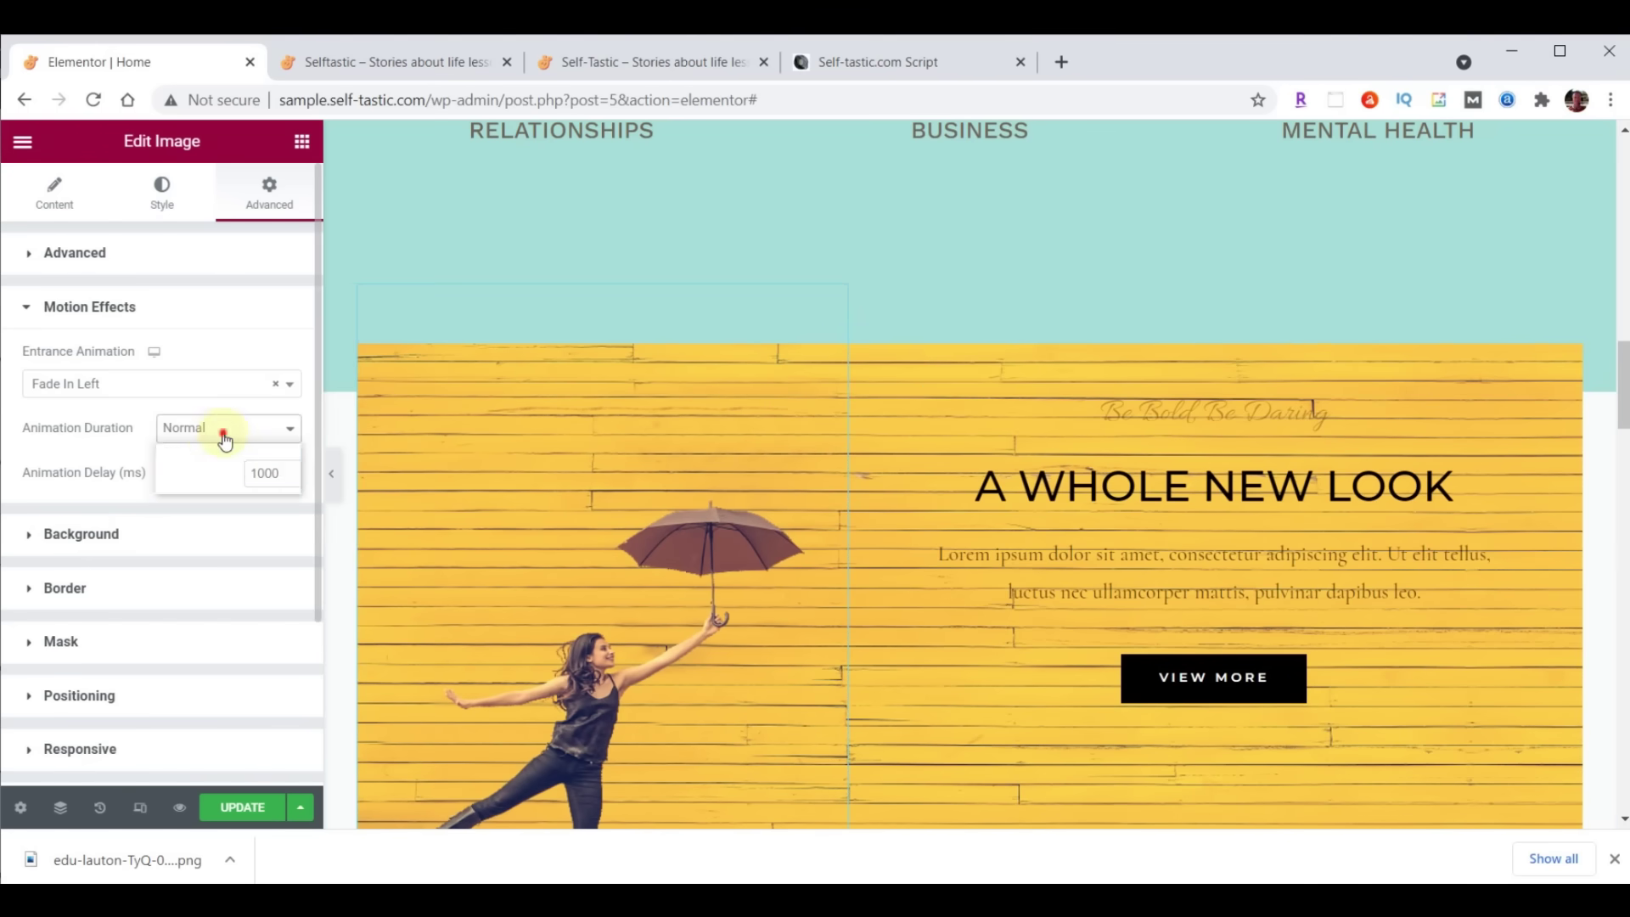
click(219, 451)
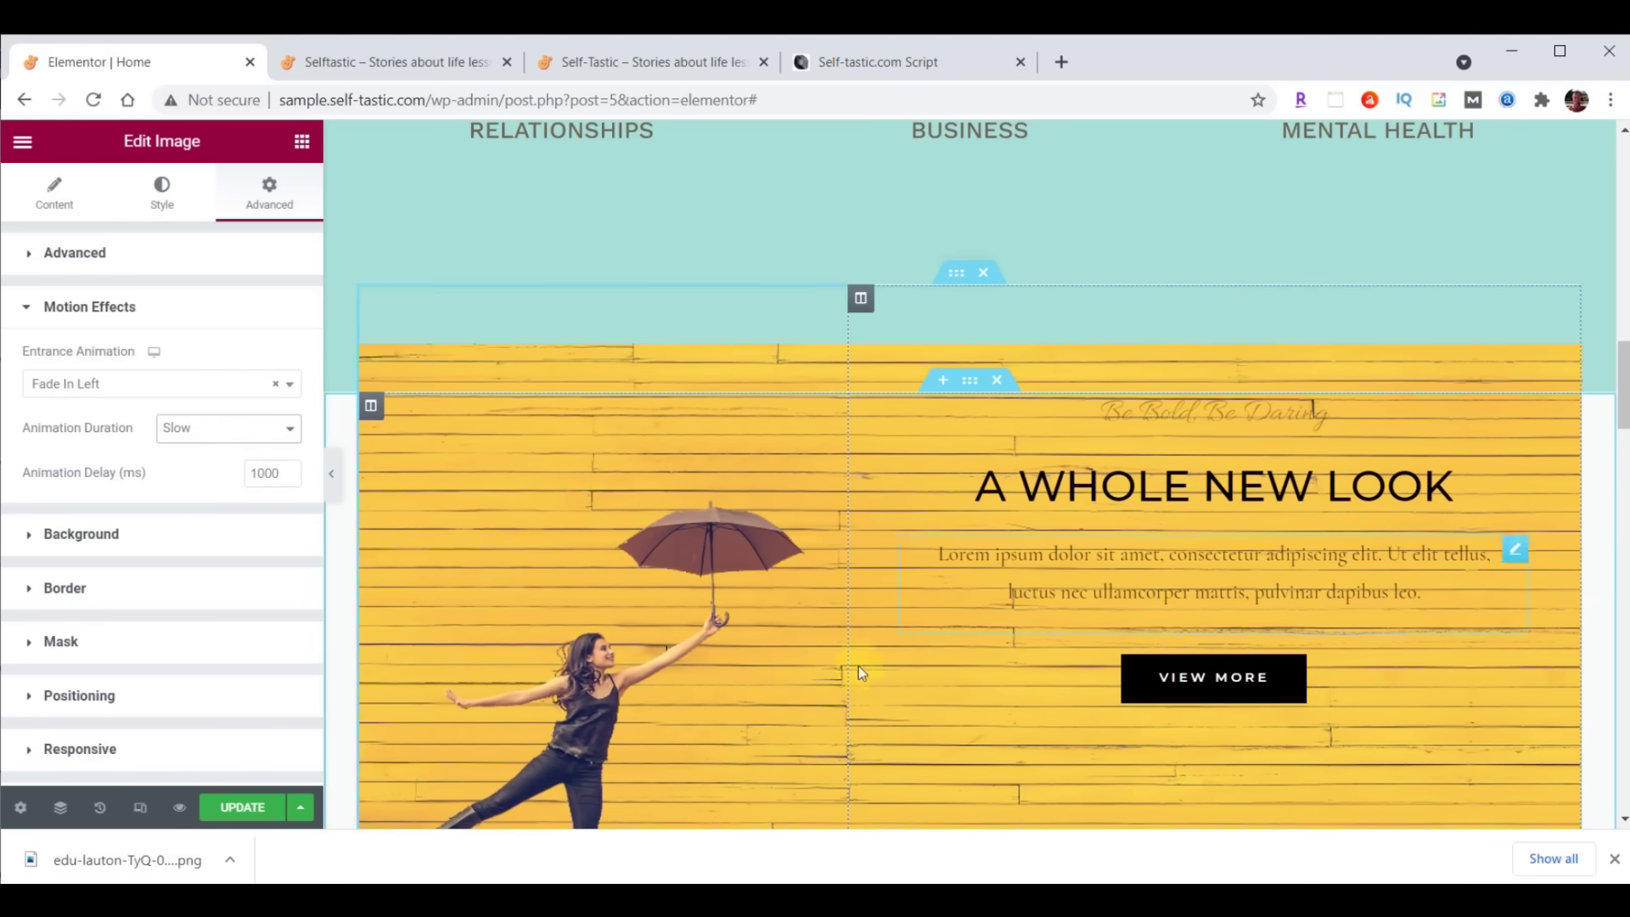
click(233, 811)
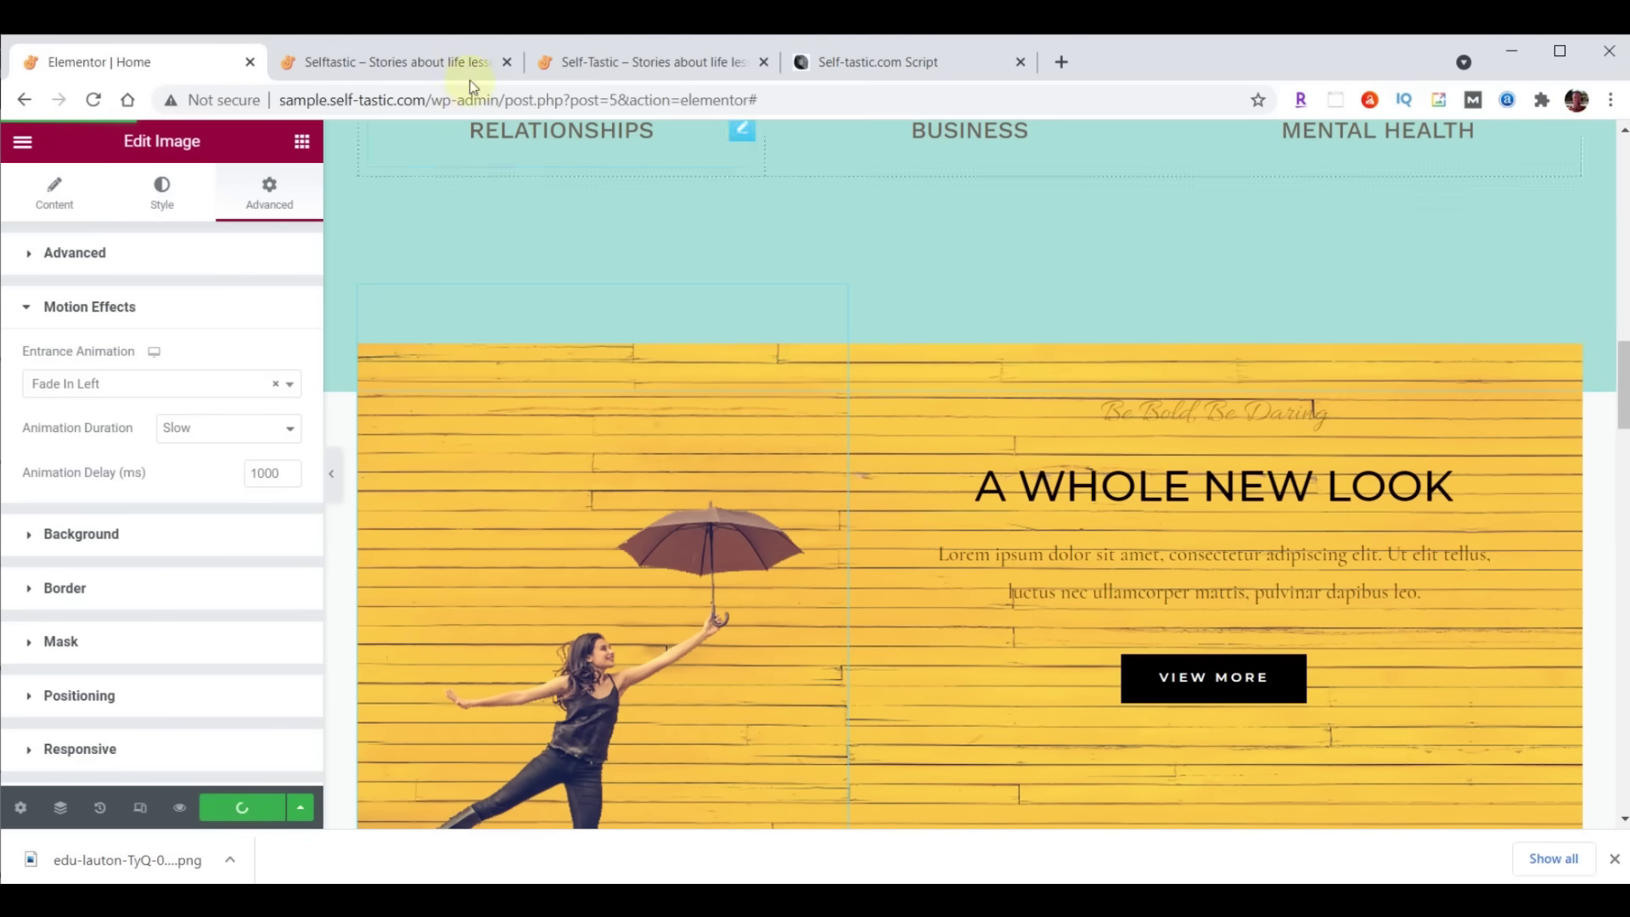
Reload the live Selftastic home page, check the umbrella banner, and return to the Elementor editor
click(406, 61)
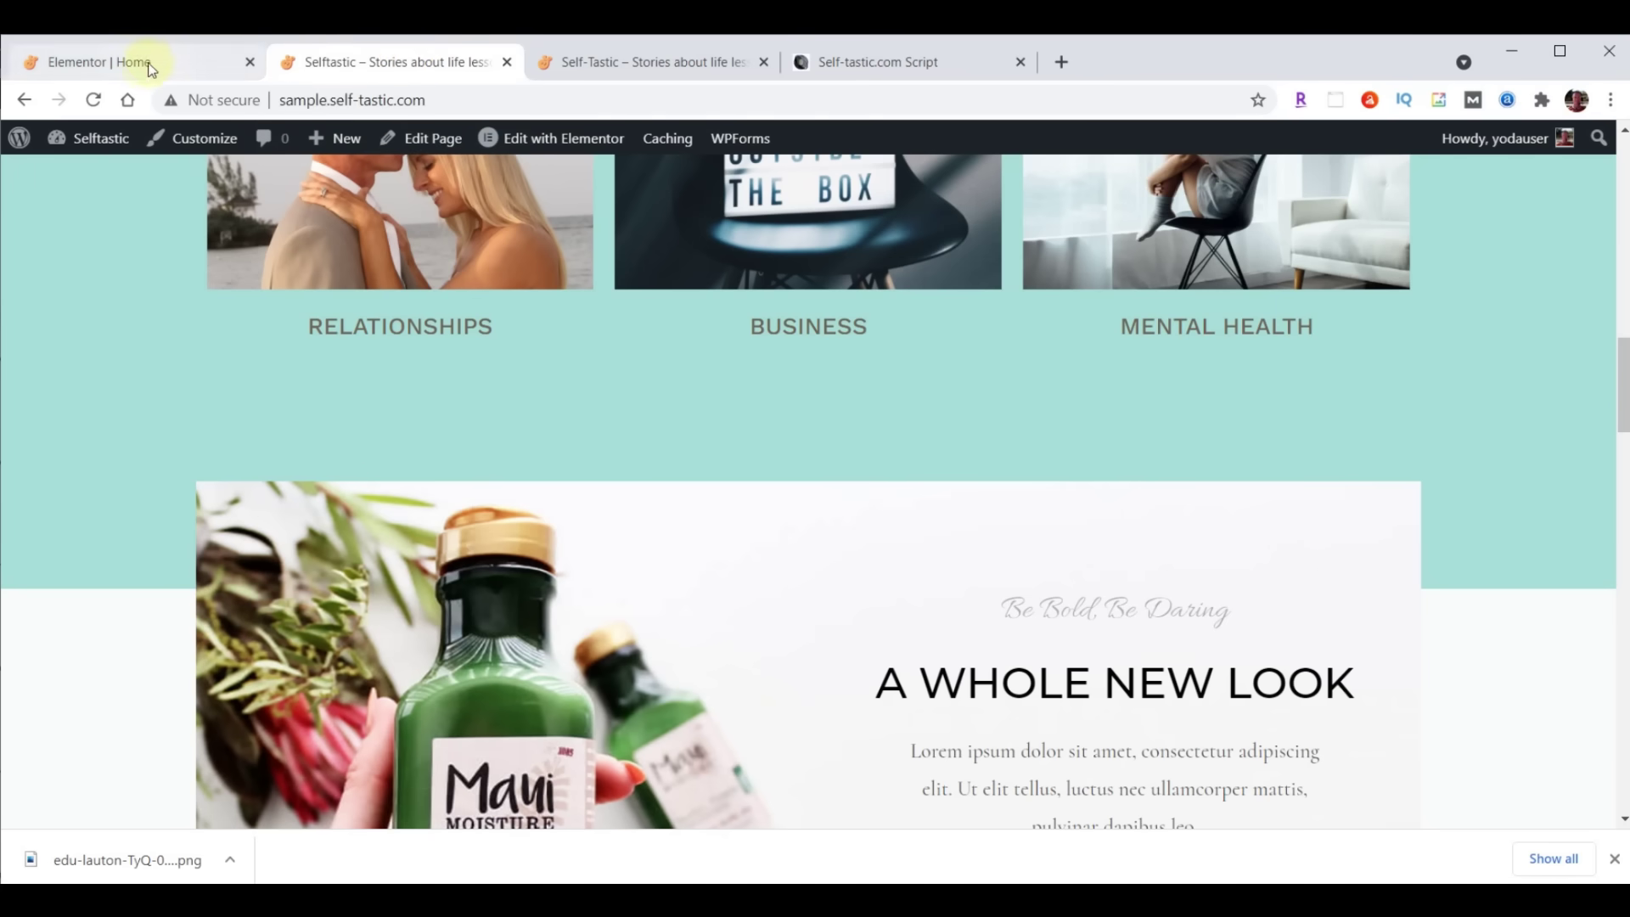
click(94, 100)
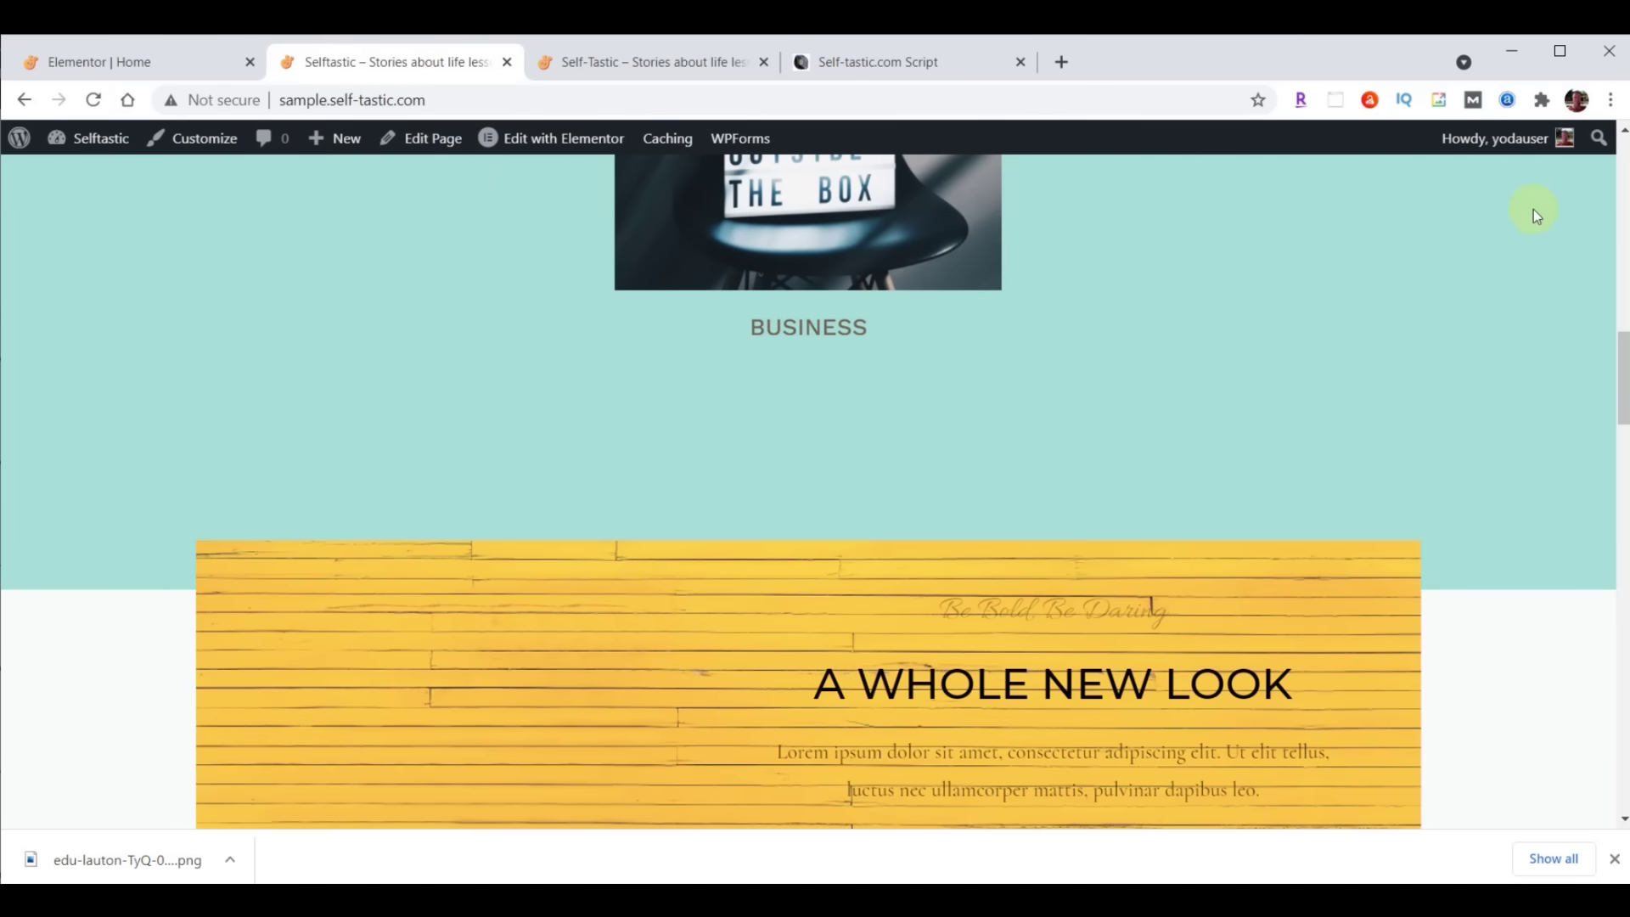
scroll(1533, 209, down, 3)
scroll(1533, 208, down, 2)
scroll(1533, 208, up, 2)
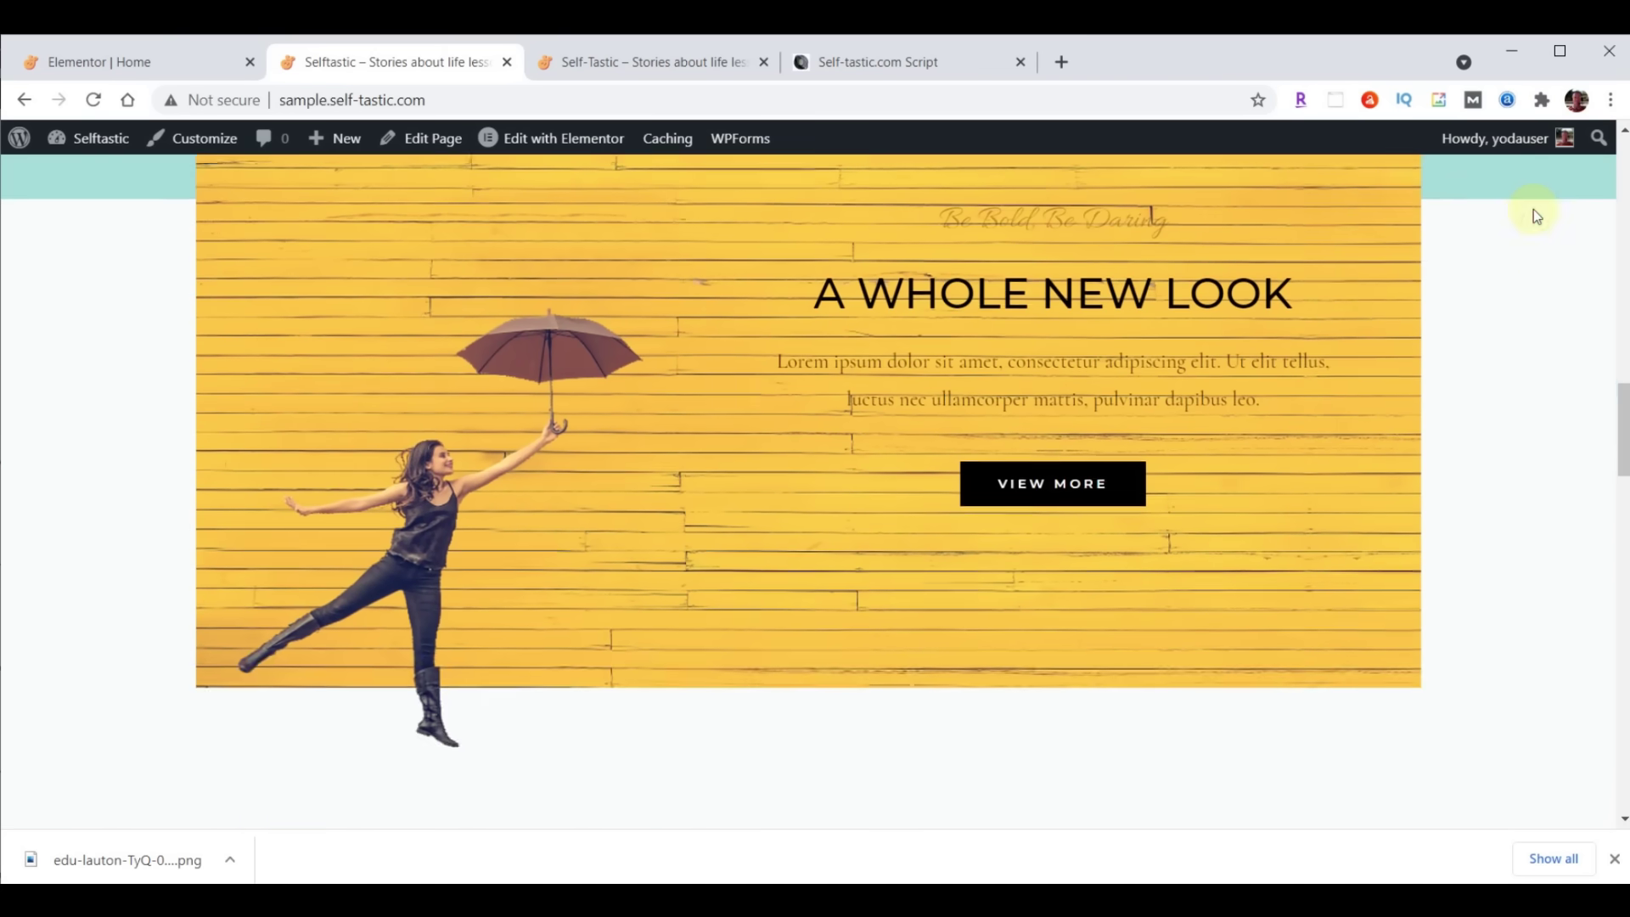
scroll(1533, 209, up, 2)
scroll(1533, 209, down, 2)
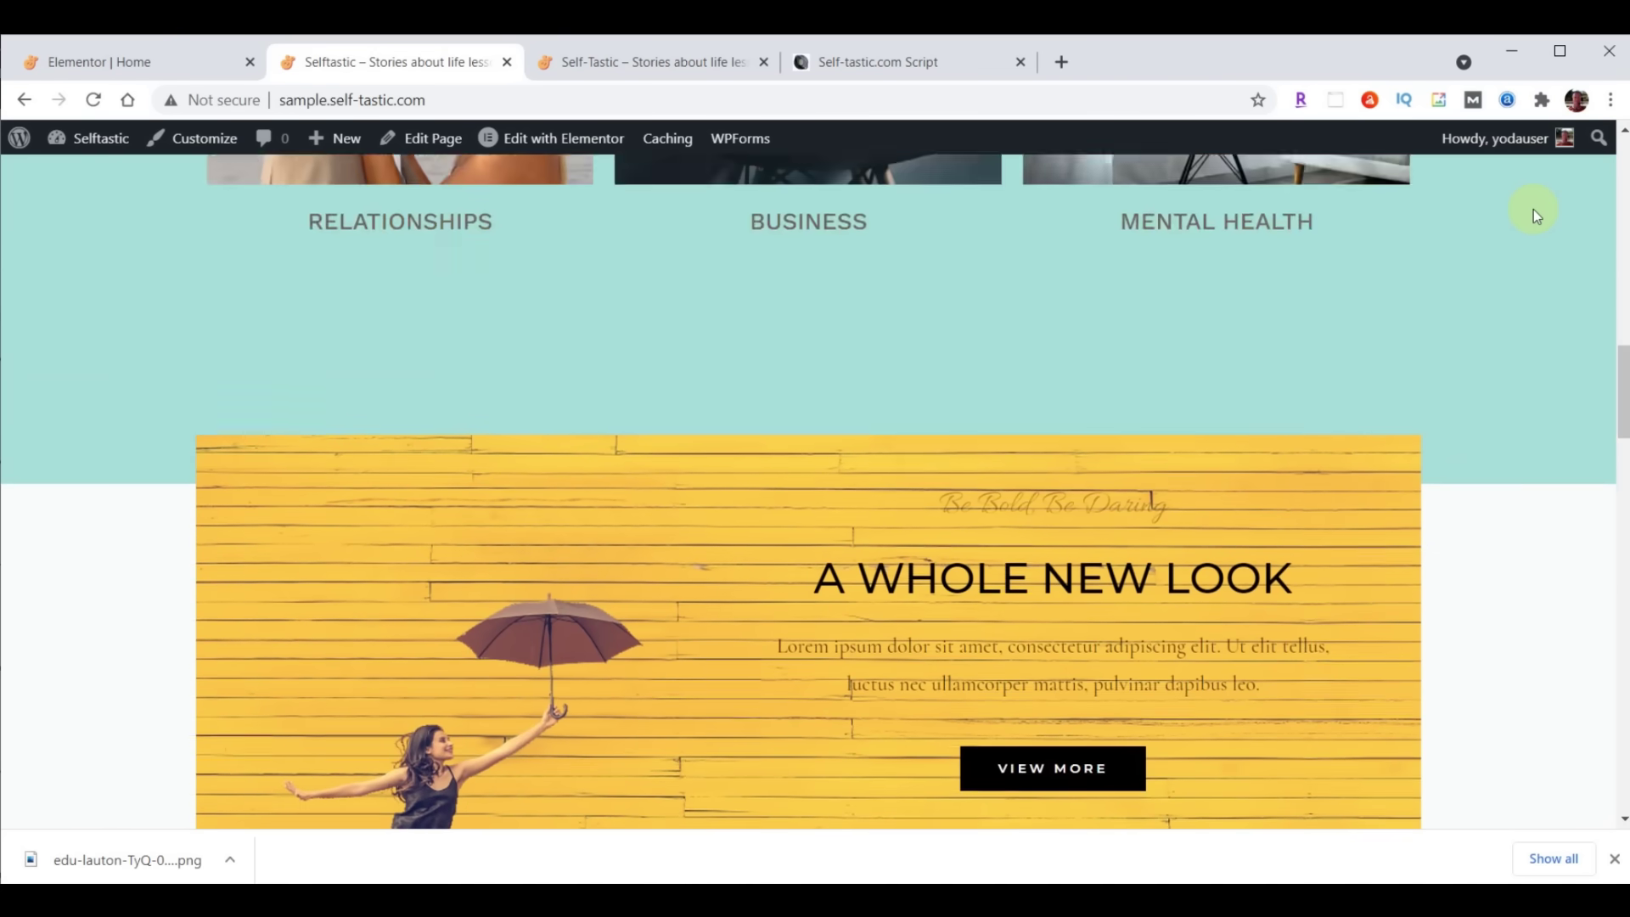
scroll(1612, 156, up, 1)
click(154, 63)
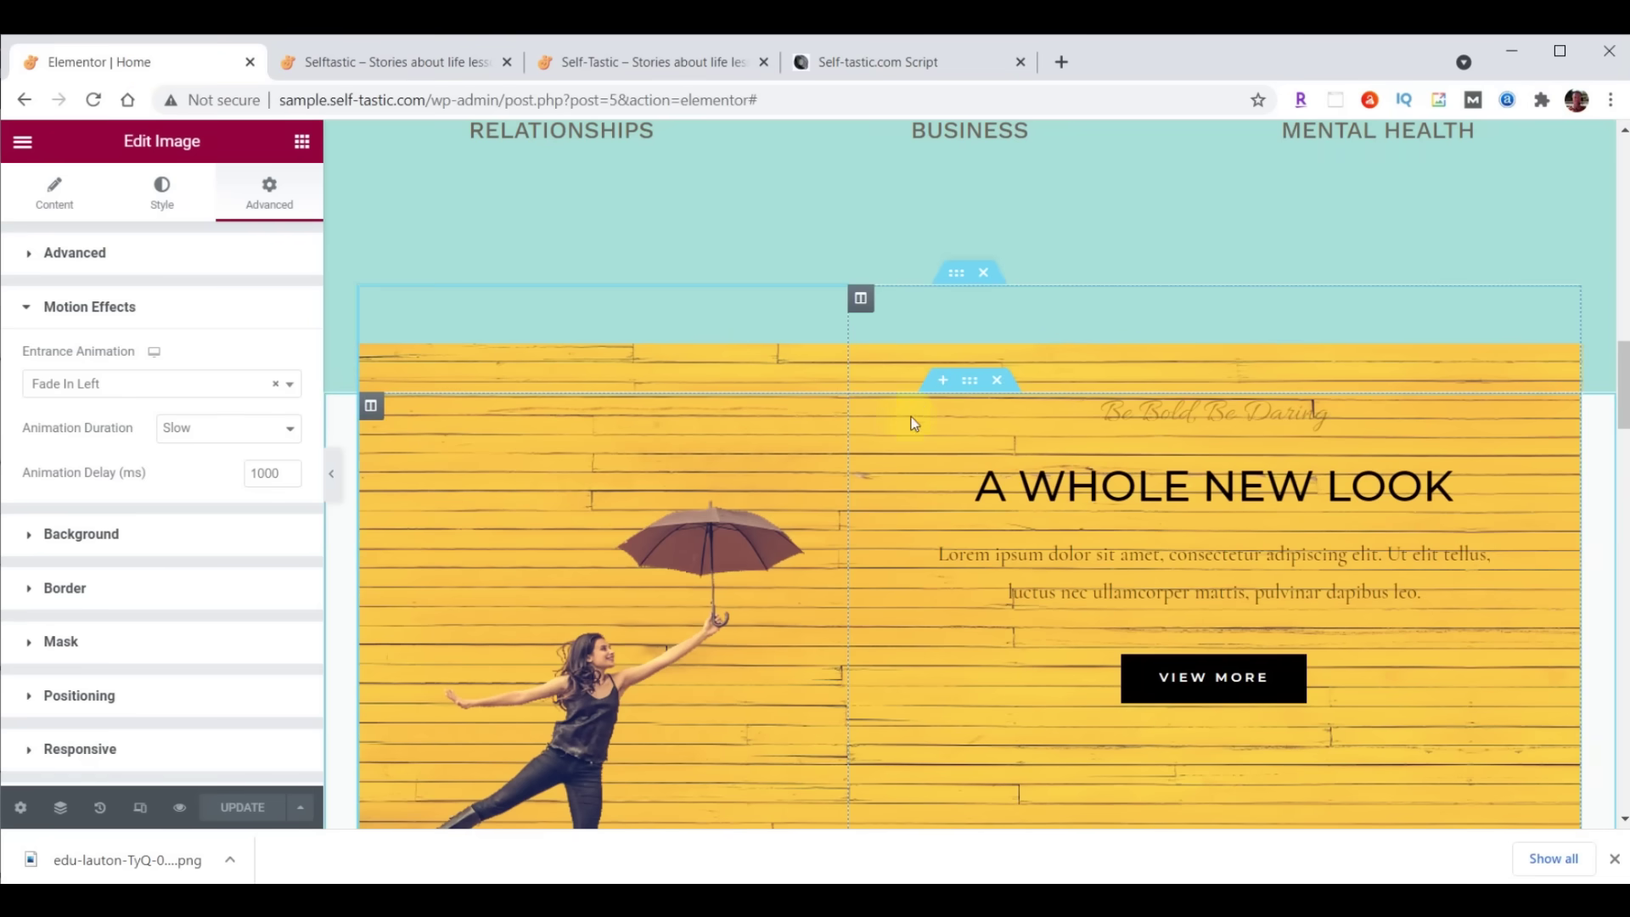
Set the umbrella banner section's background color to #8DD7D6
click(970, 383)
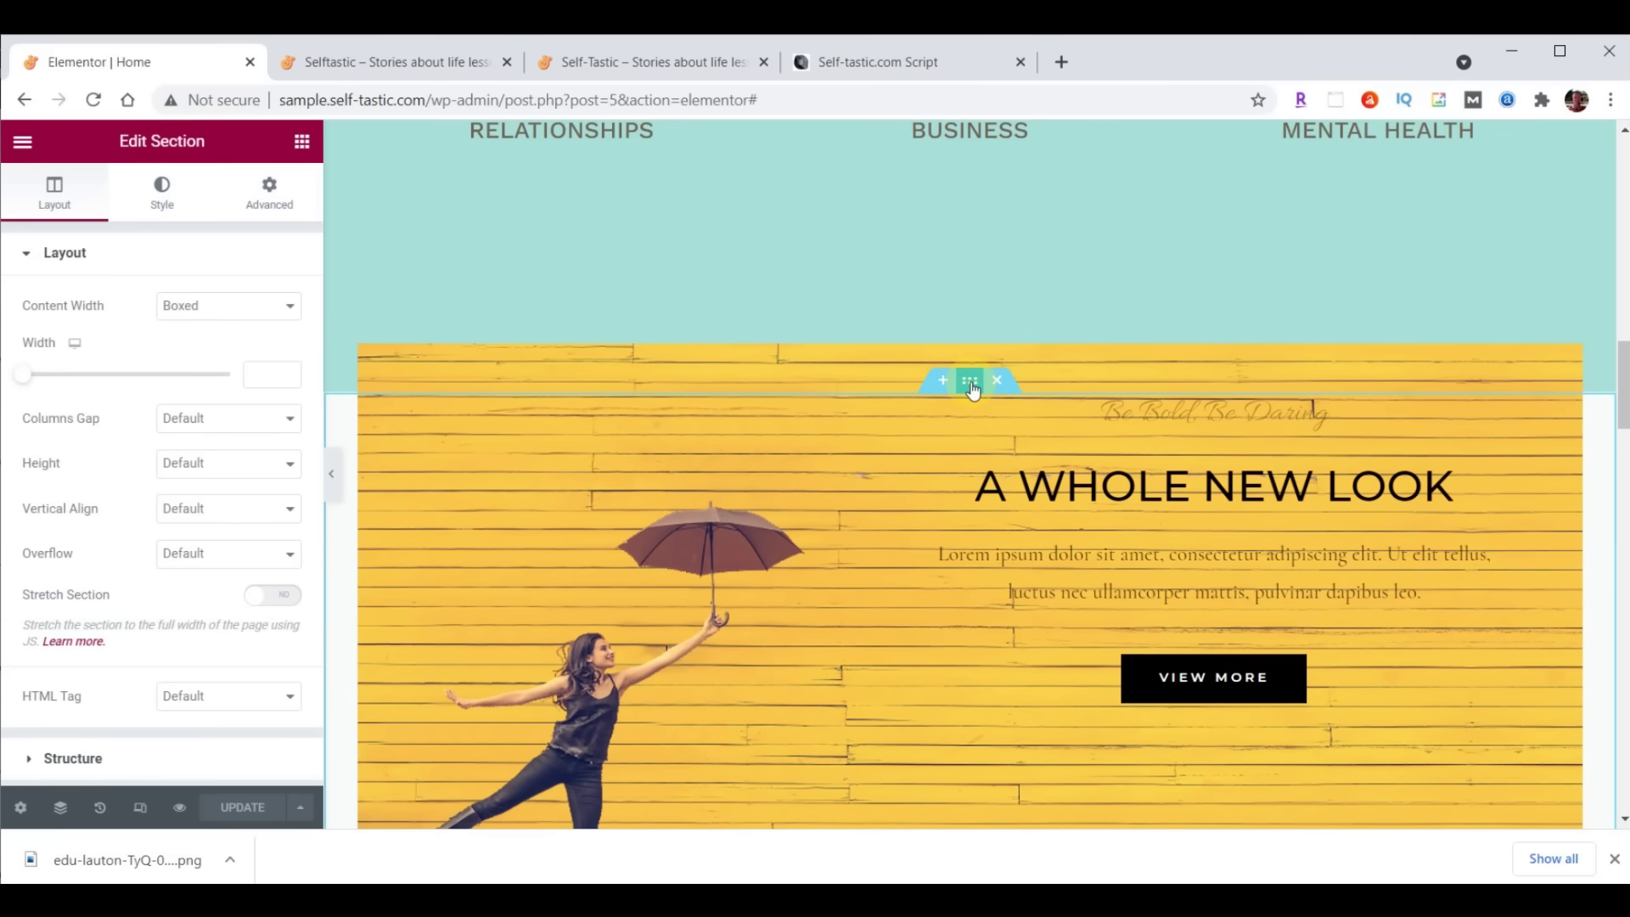
click(163, 200)
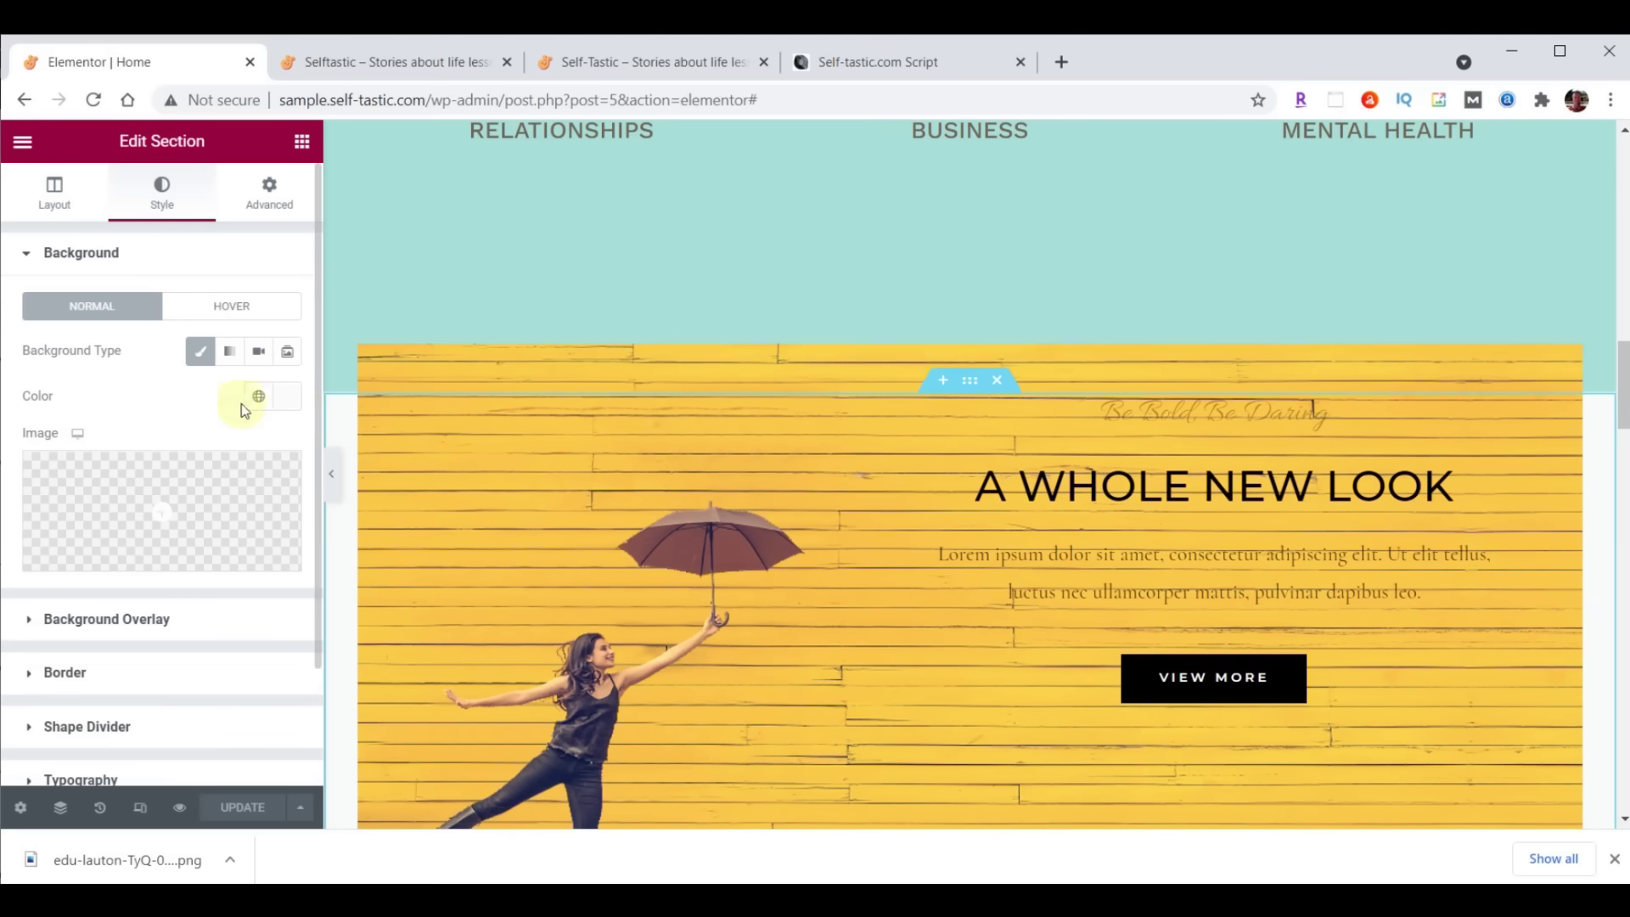
click(283, 398)
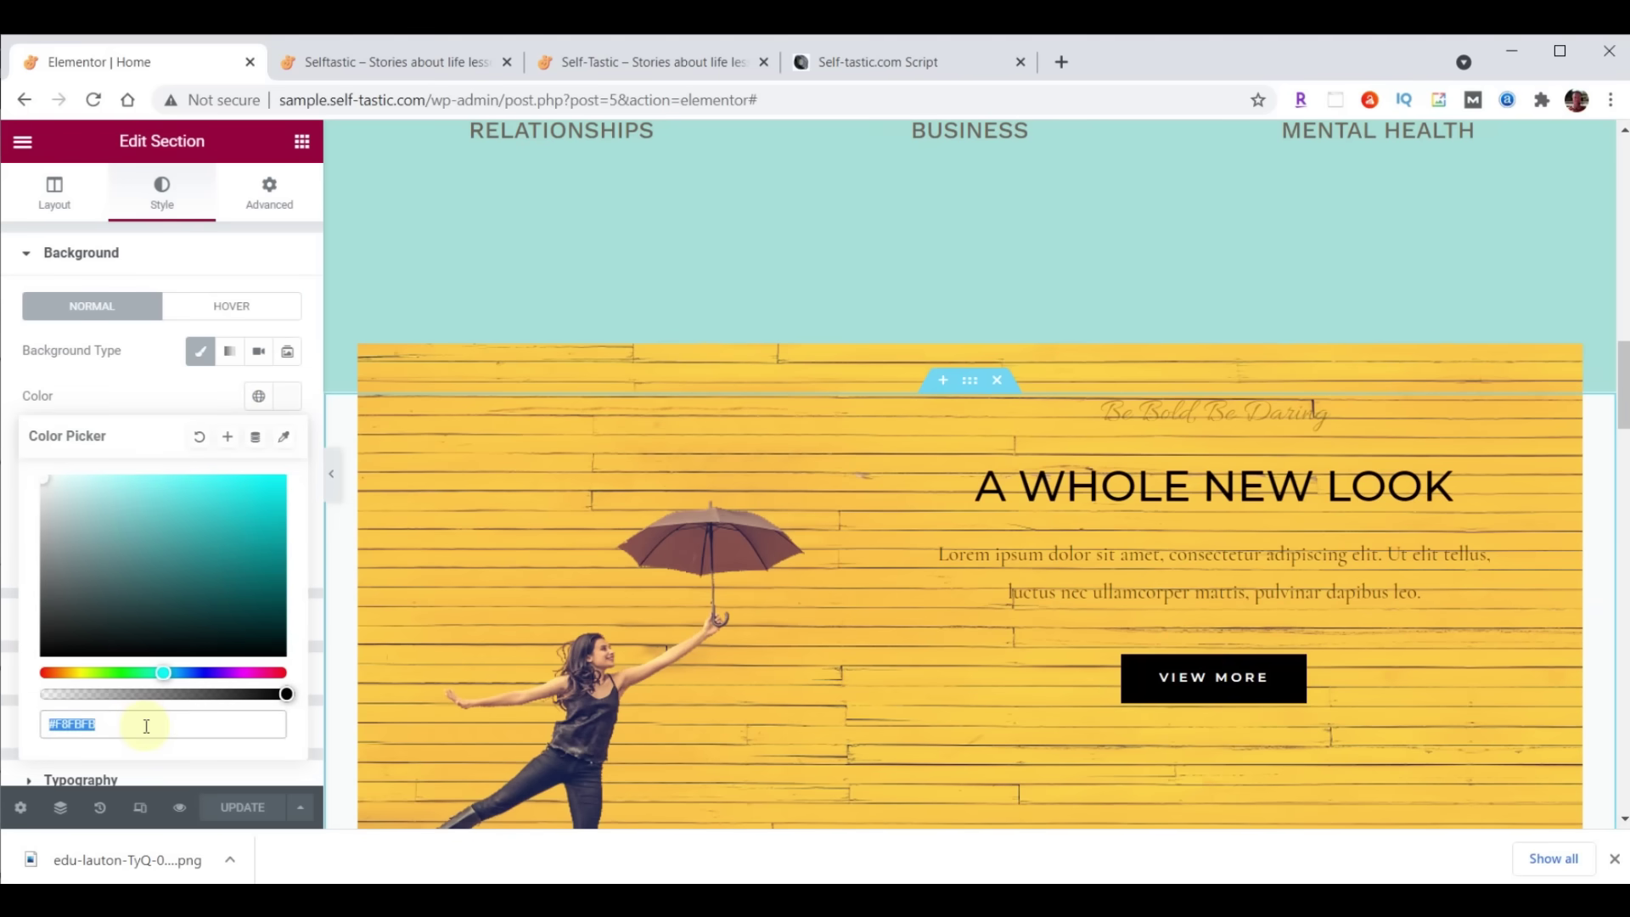
text(#8DD7D6)
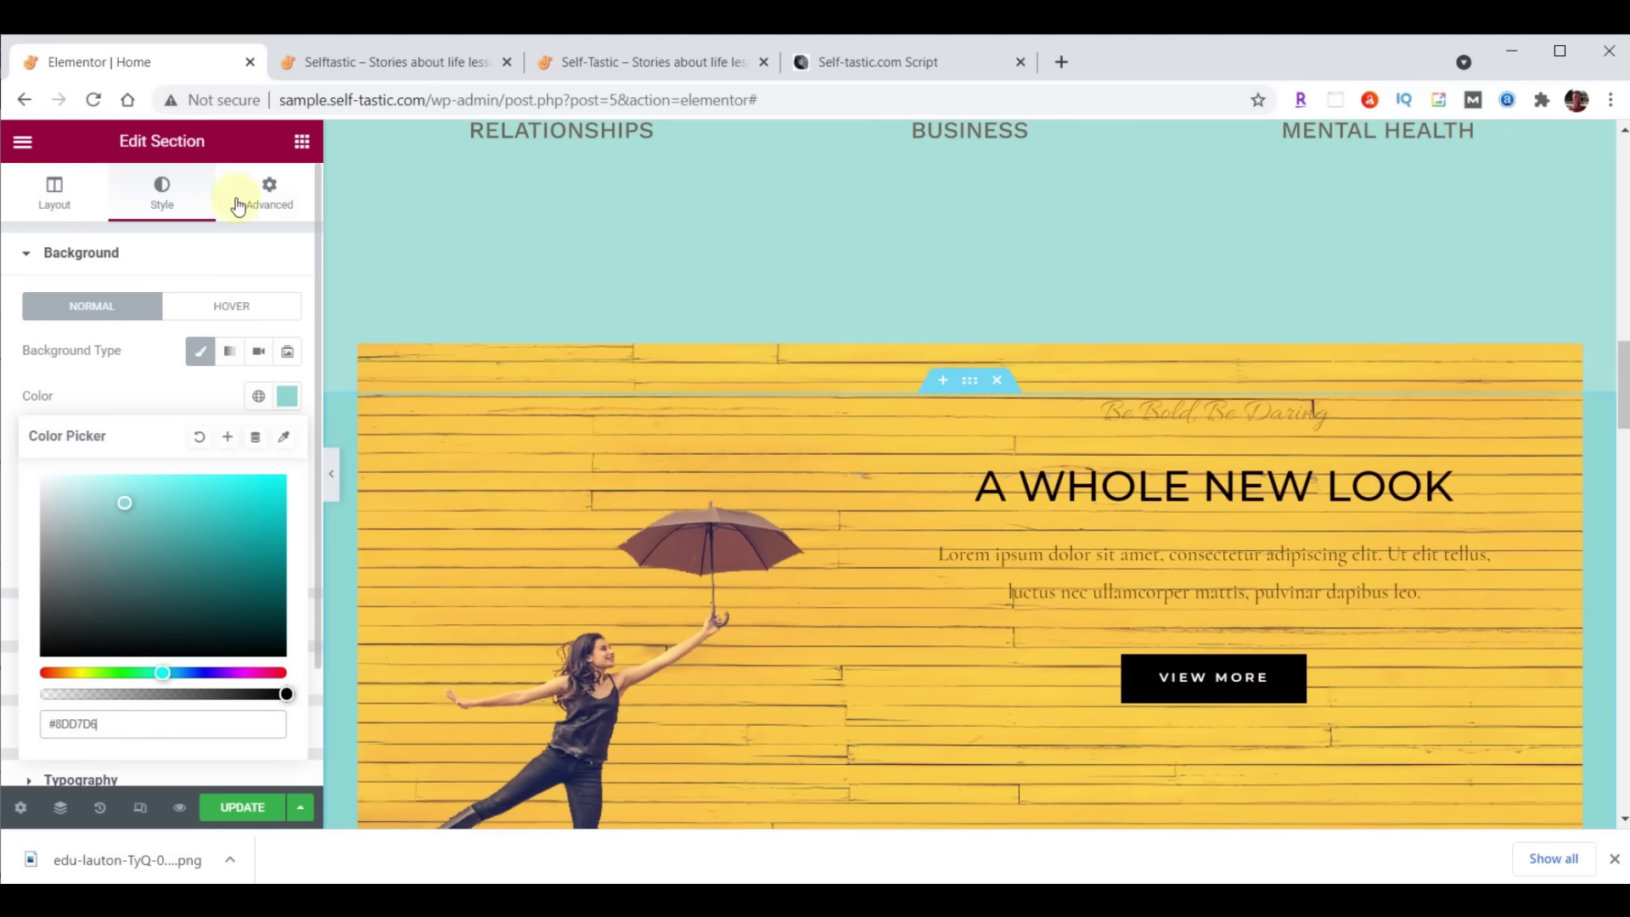
Set the section's padding to 35 top and 0 bottom
click(267, 192)
click(46, 414)
text(35)
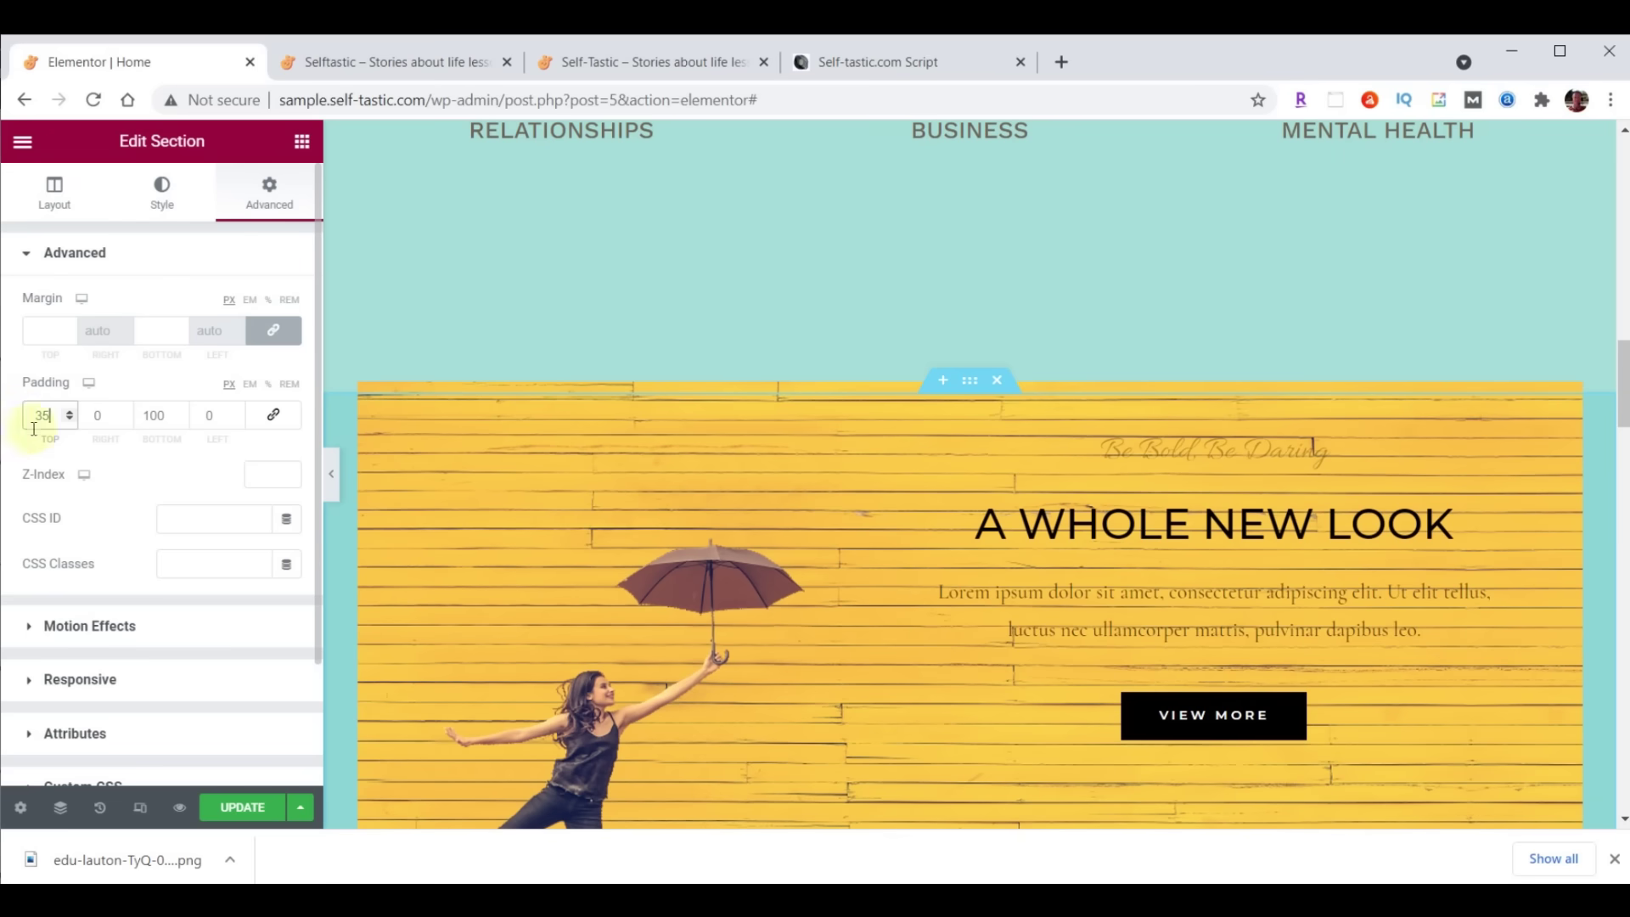
double_click(158, 419)
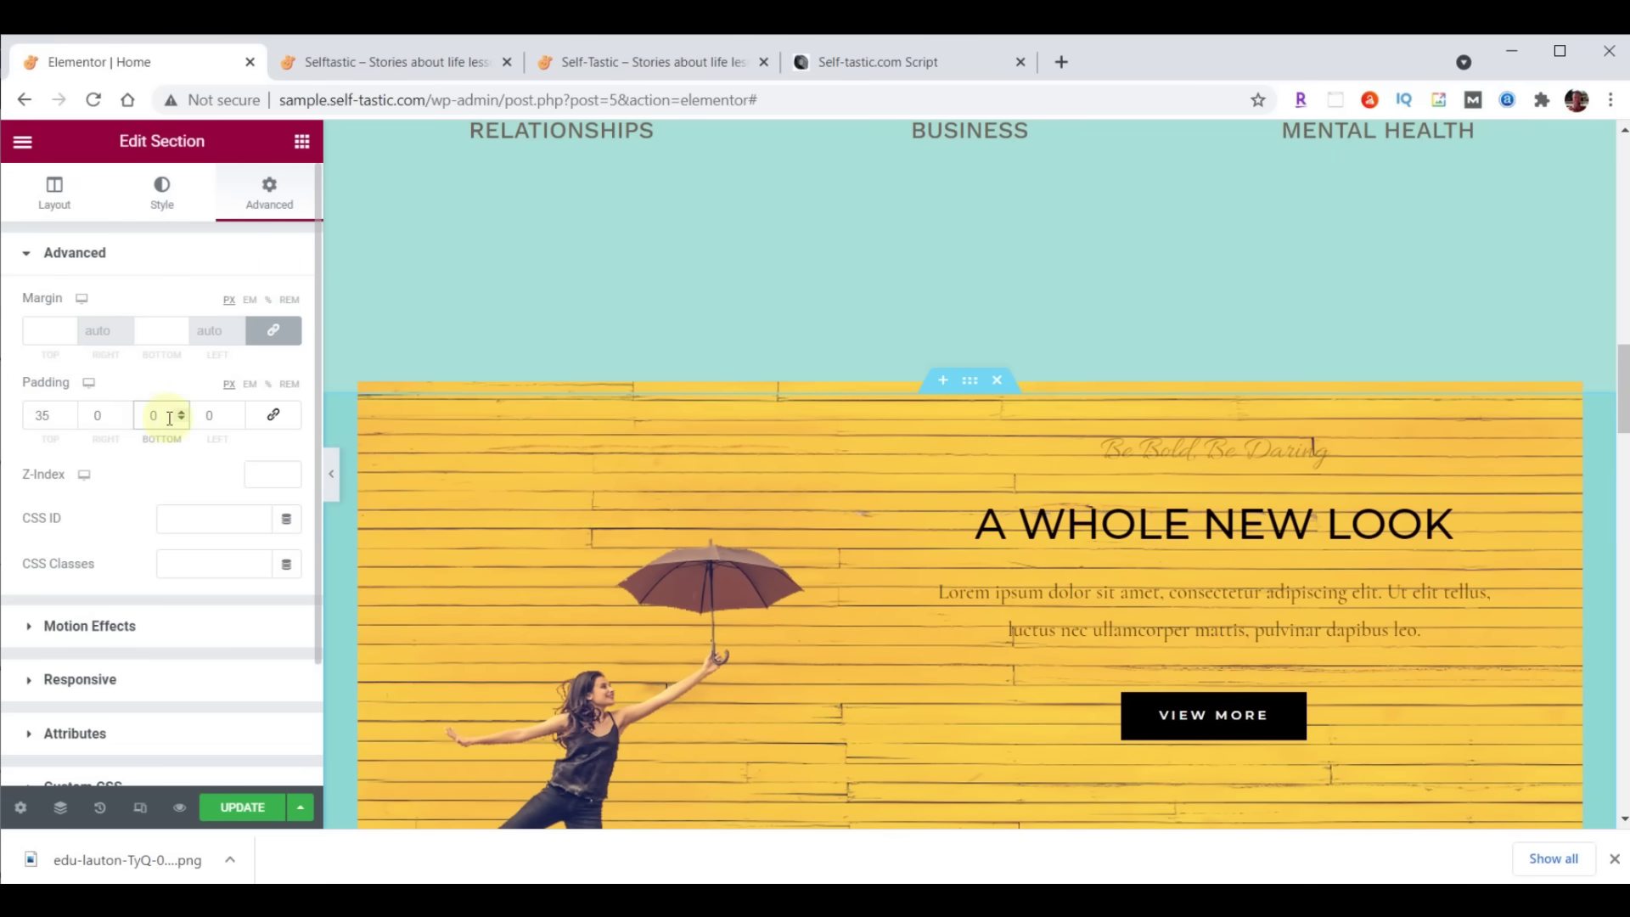
text(0)
click(625, 51)
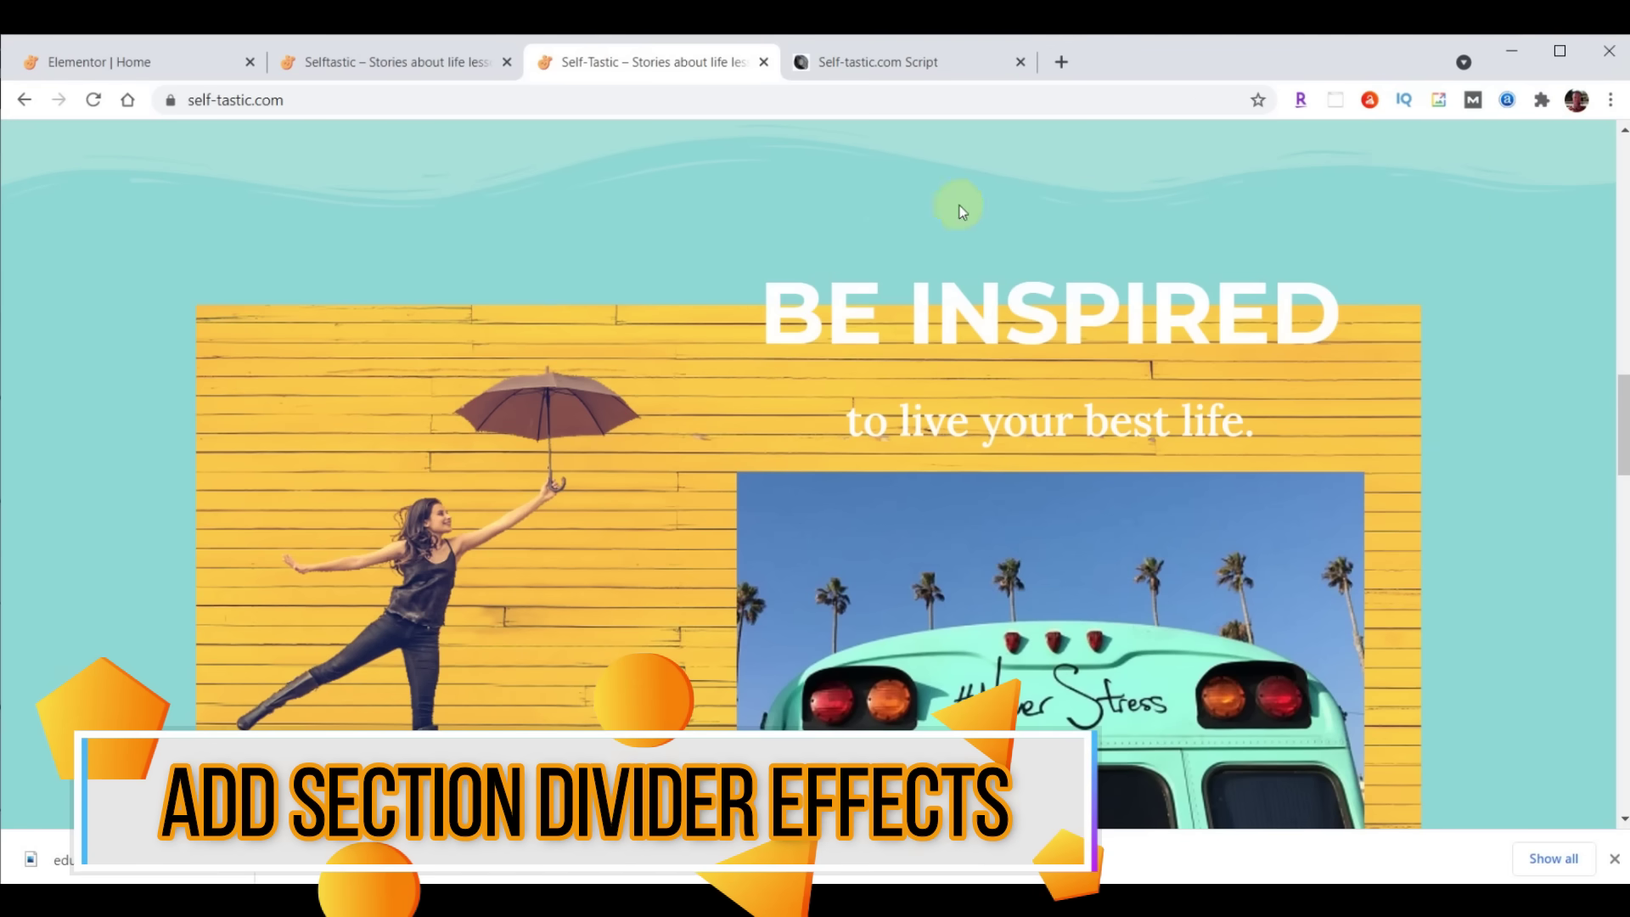
Go back to the Elementor | Home editor and scroll up the canvas
click(146, 60)
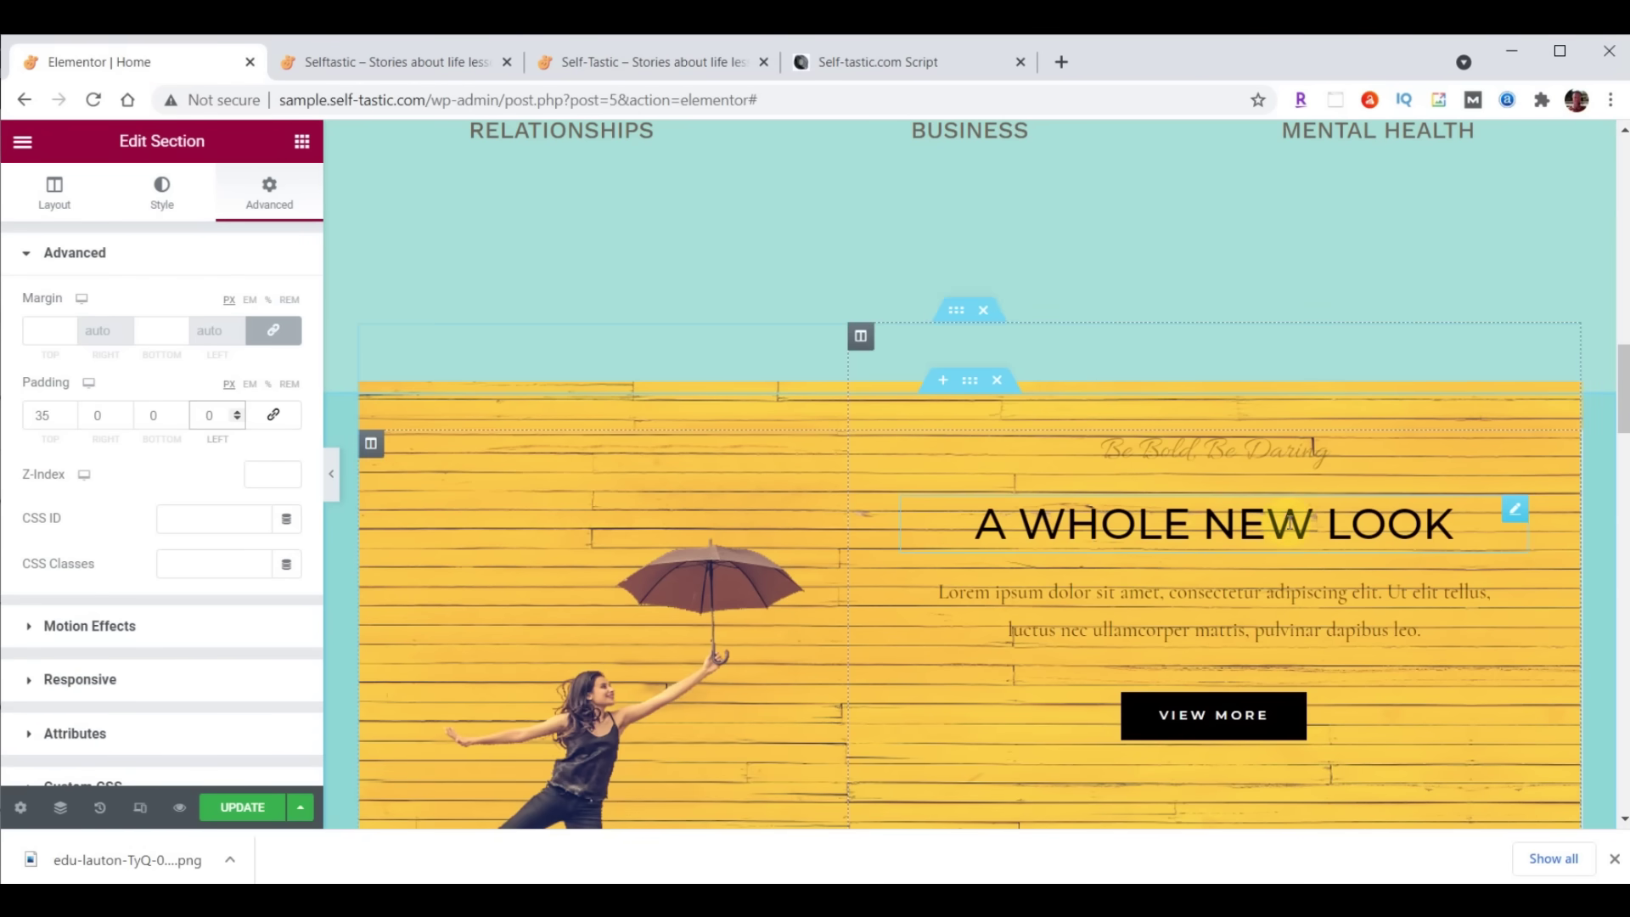
scroll(1256, 547, up, 10)
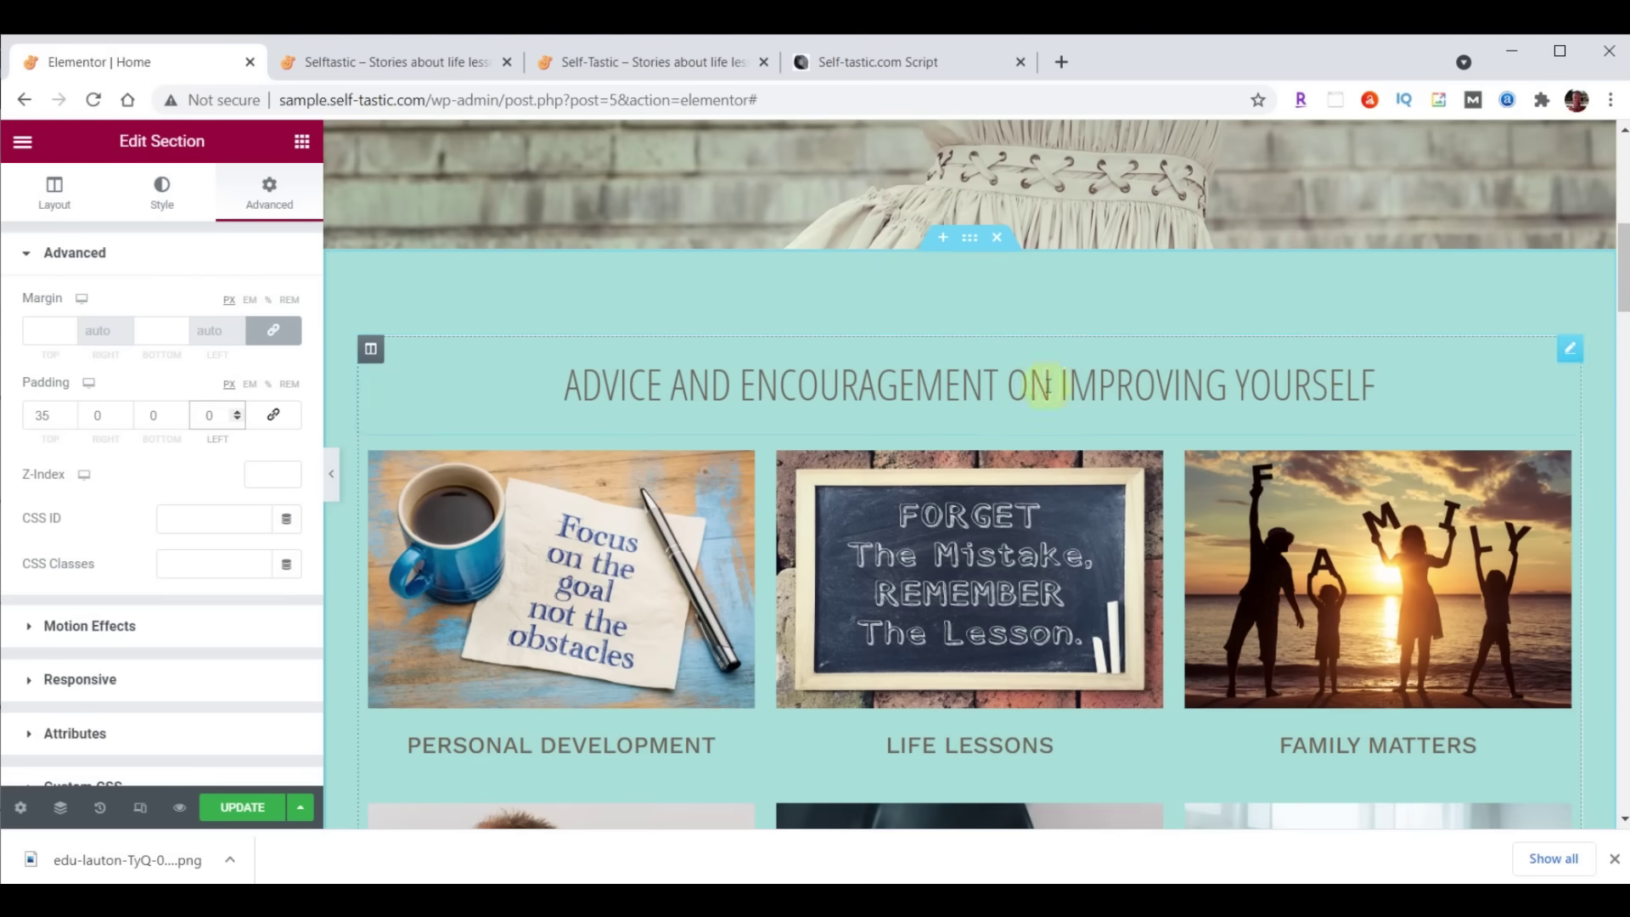
Add a bottom shape divider to the category section, trying several shapes before settling on Waves Brush
click(973, 238)
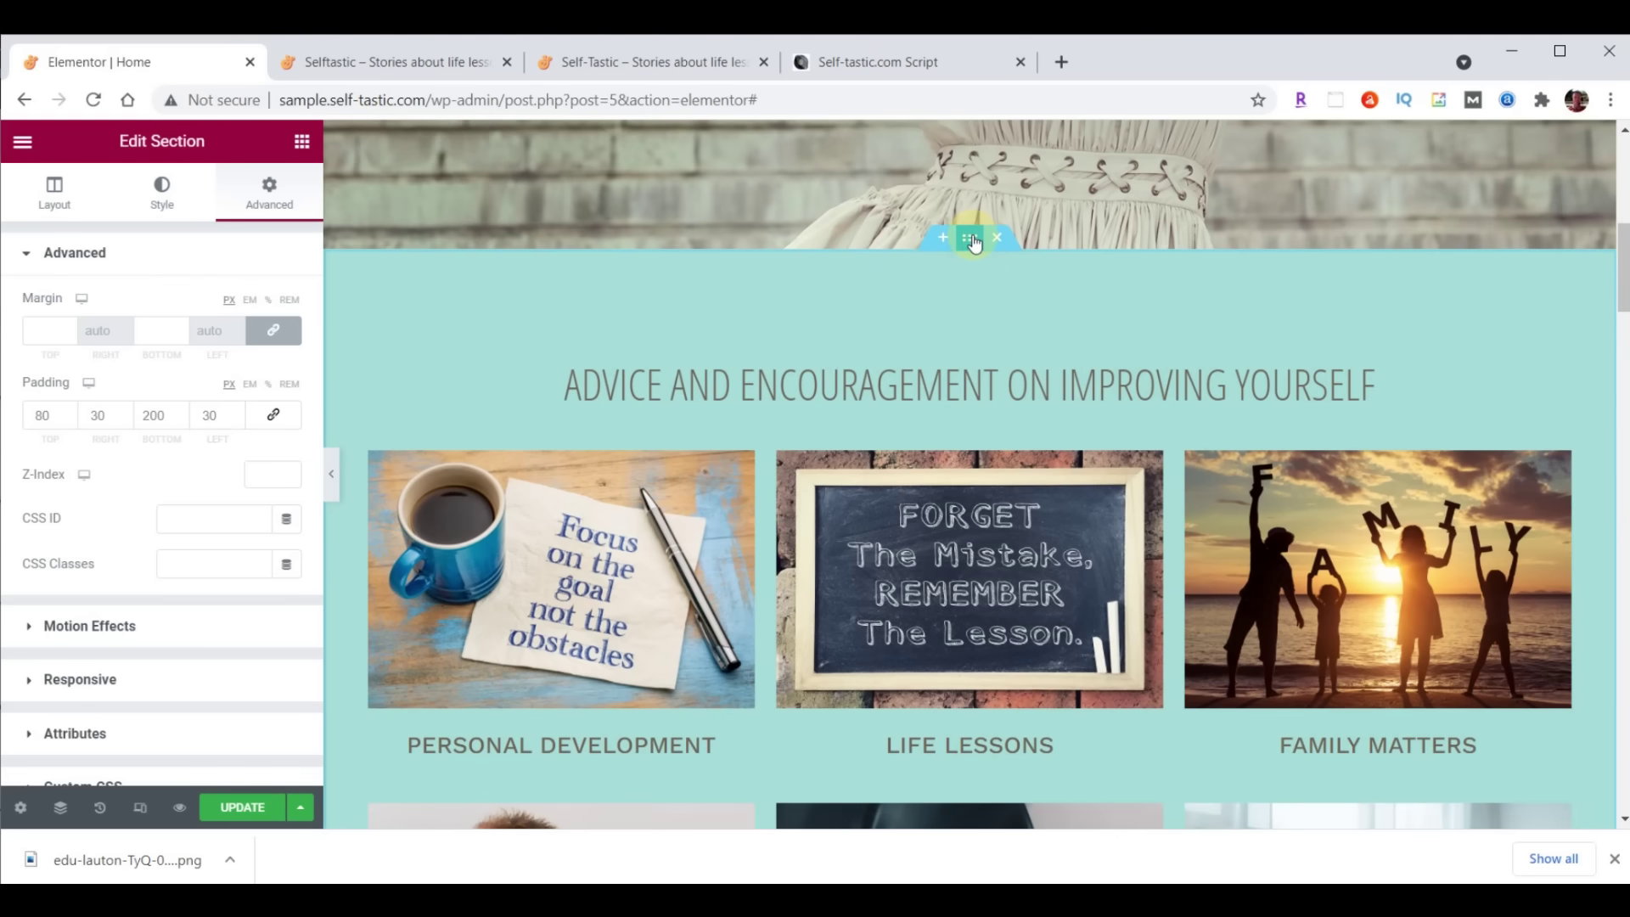
click(163, 204)
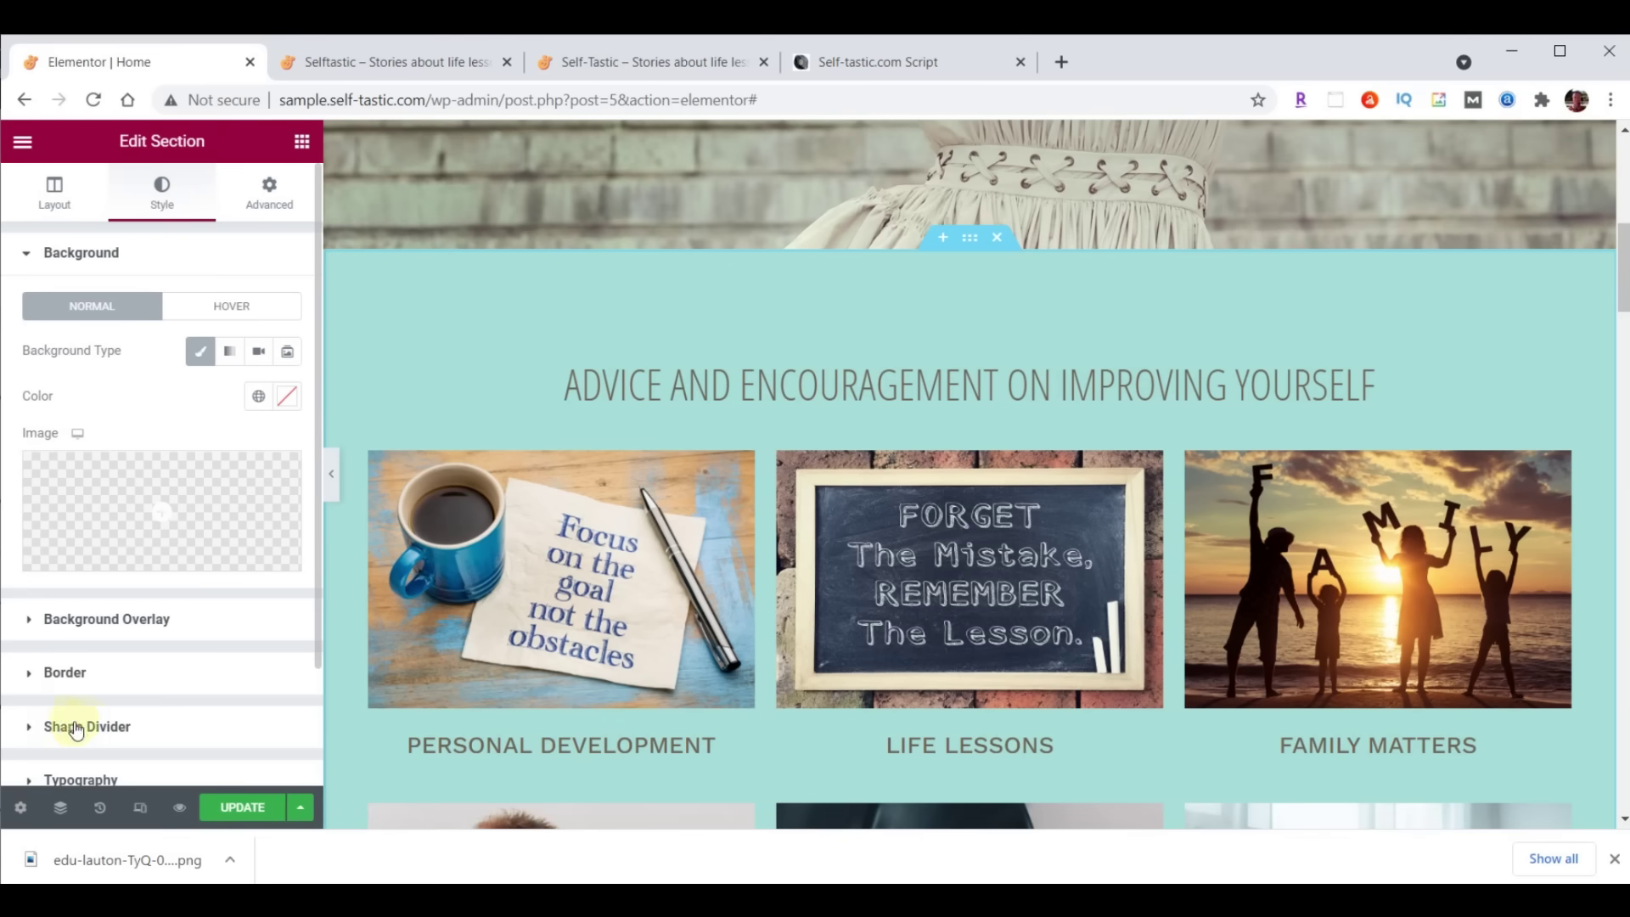
click(127, 728)
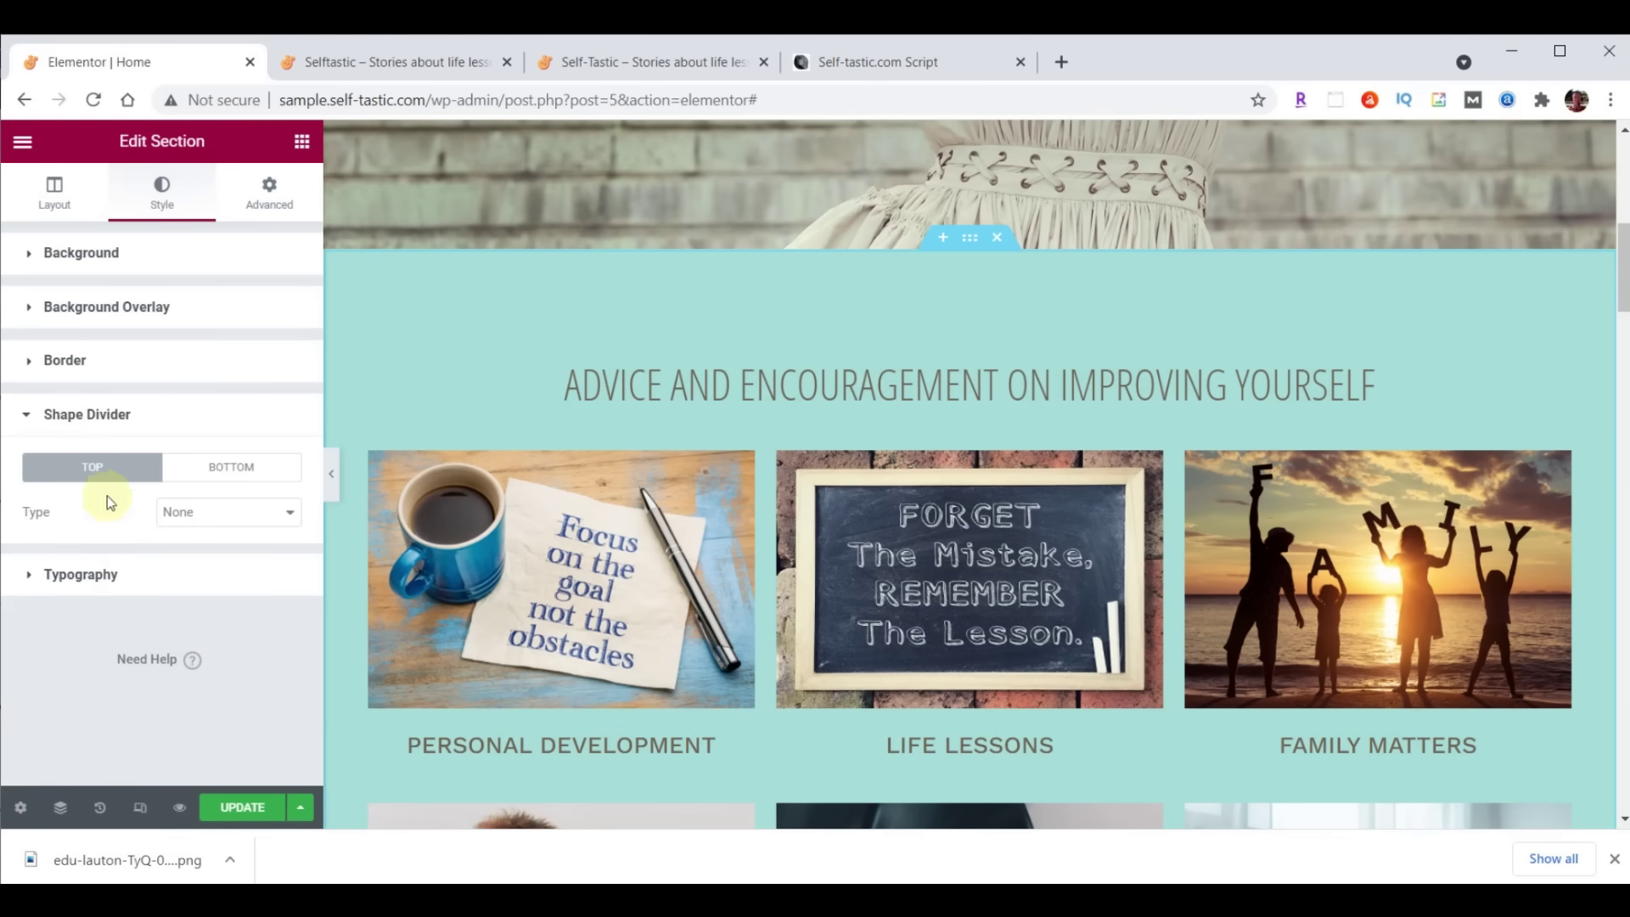
click(223, 466)
click(230, 513)
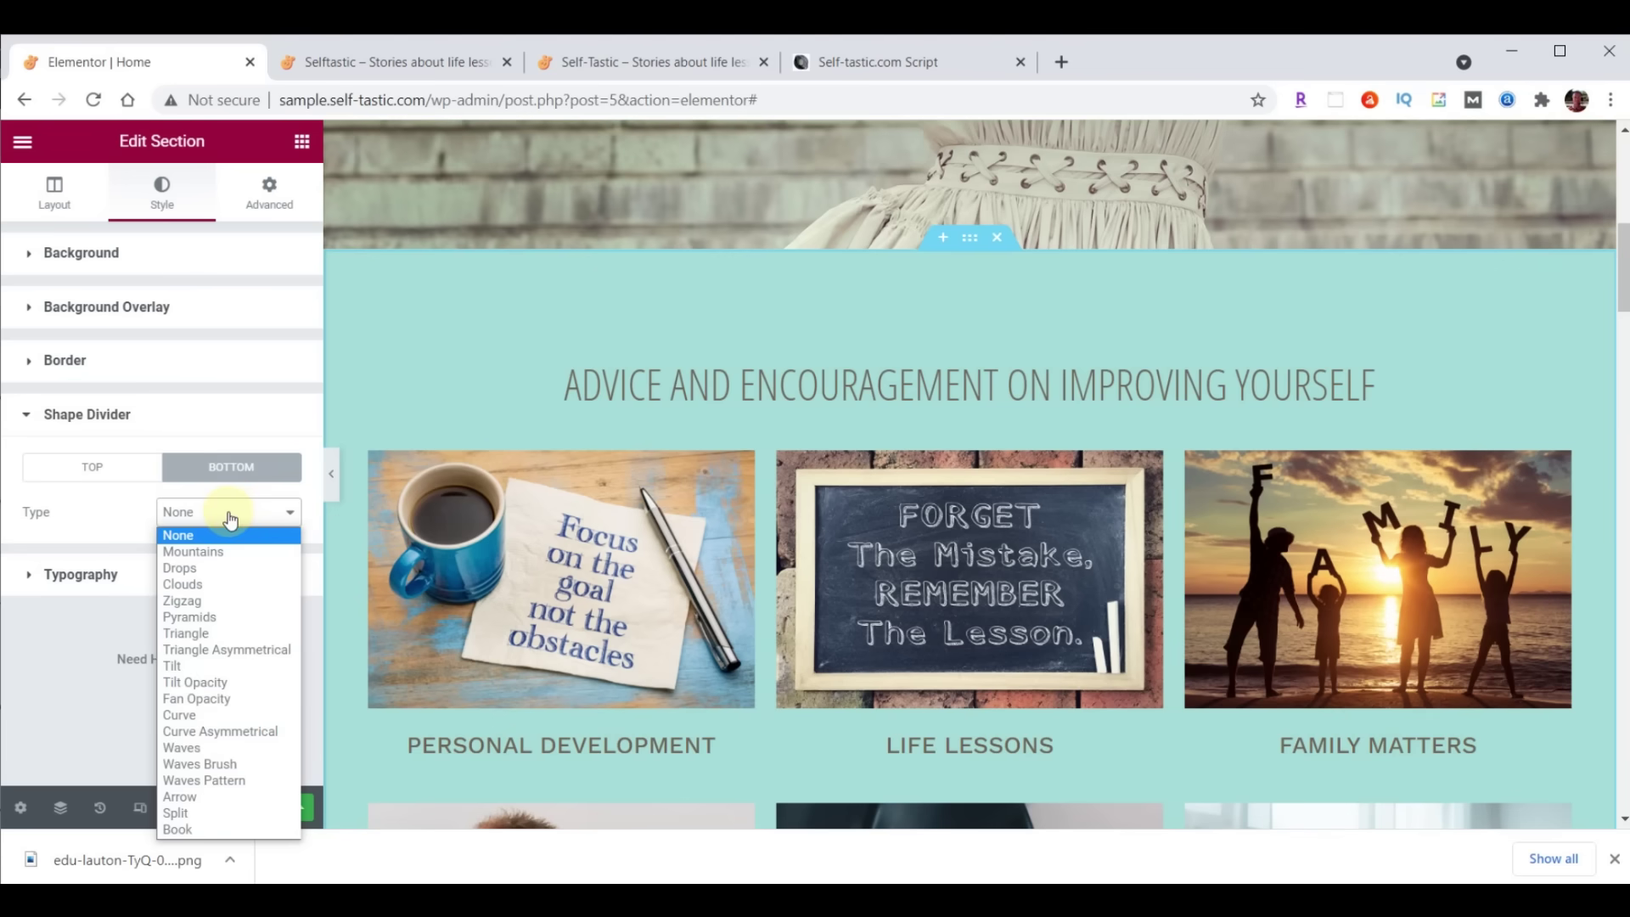
click(231, 764)
scroll(671, 557, down, 3)
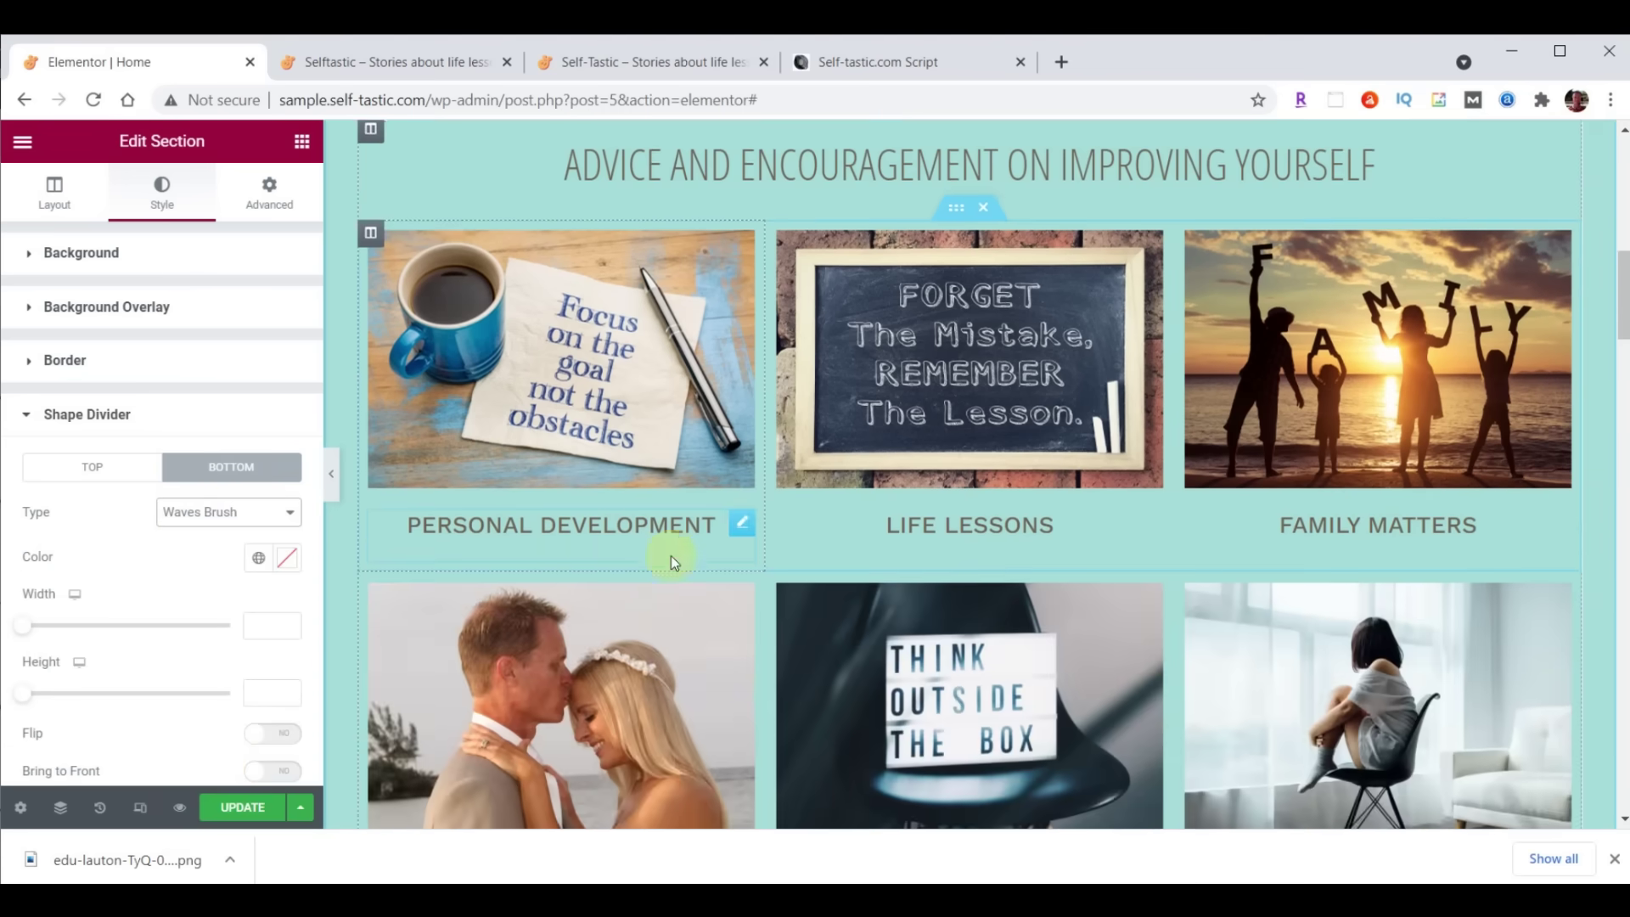
scroll(671, 558, down, 5)
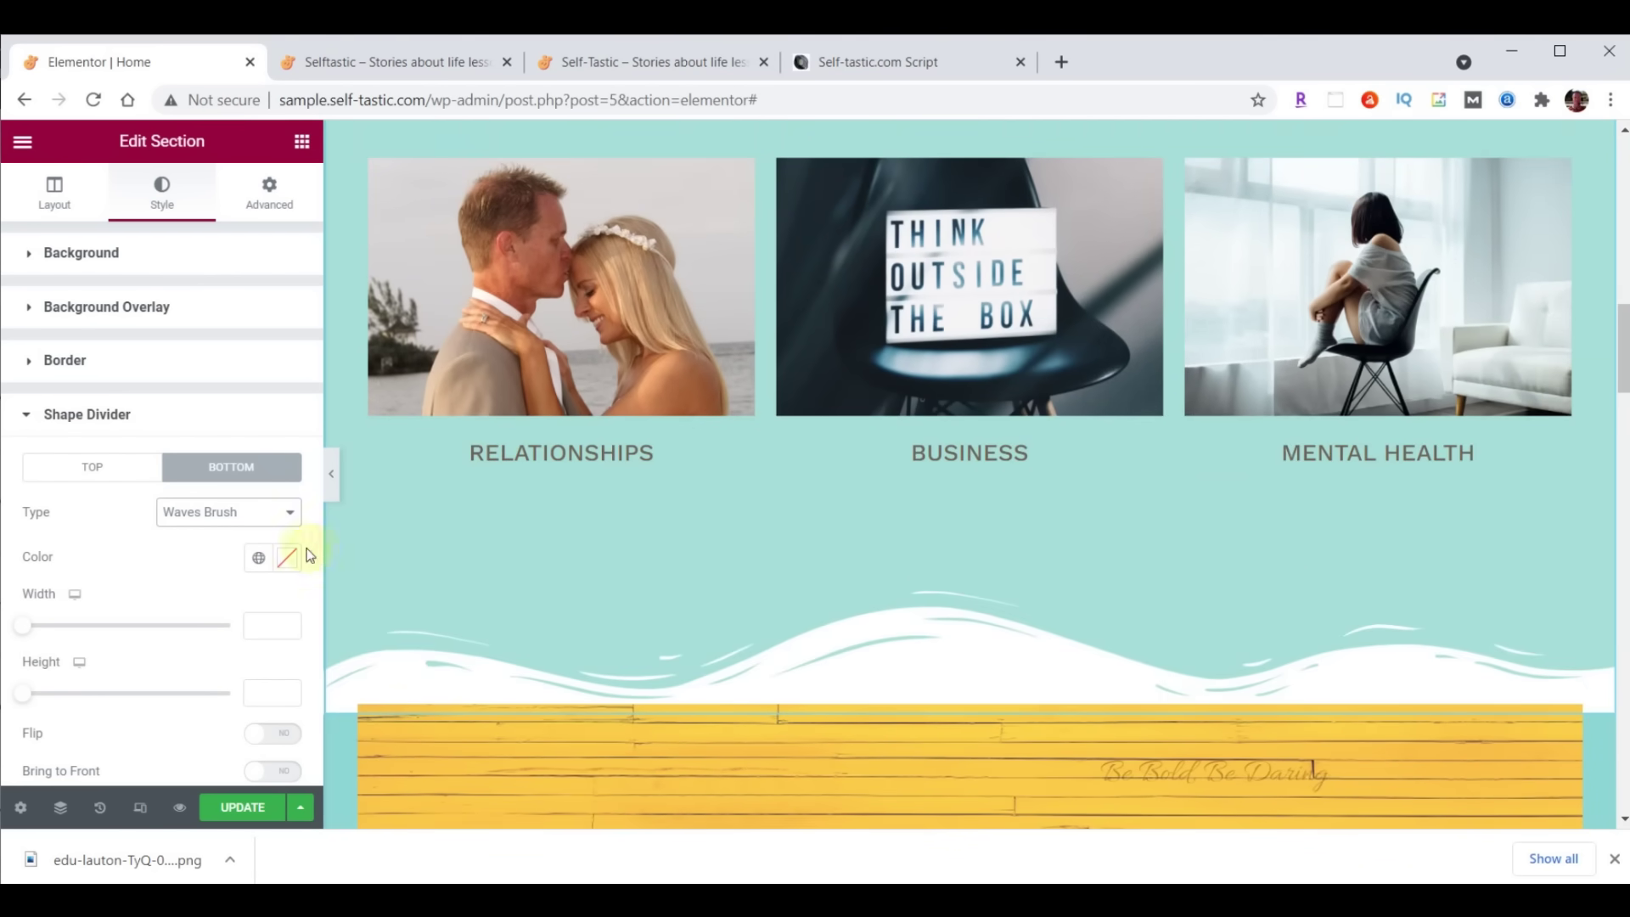
click(222, 512)
click(208, 568)
click(208, 514)
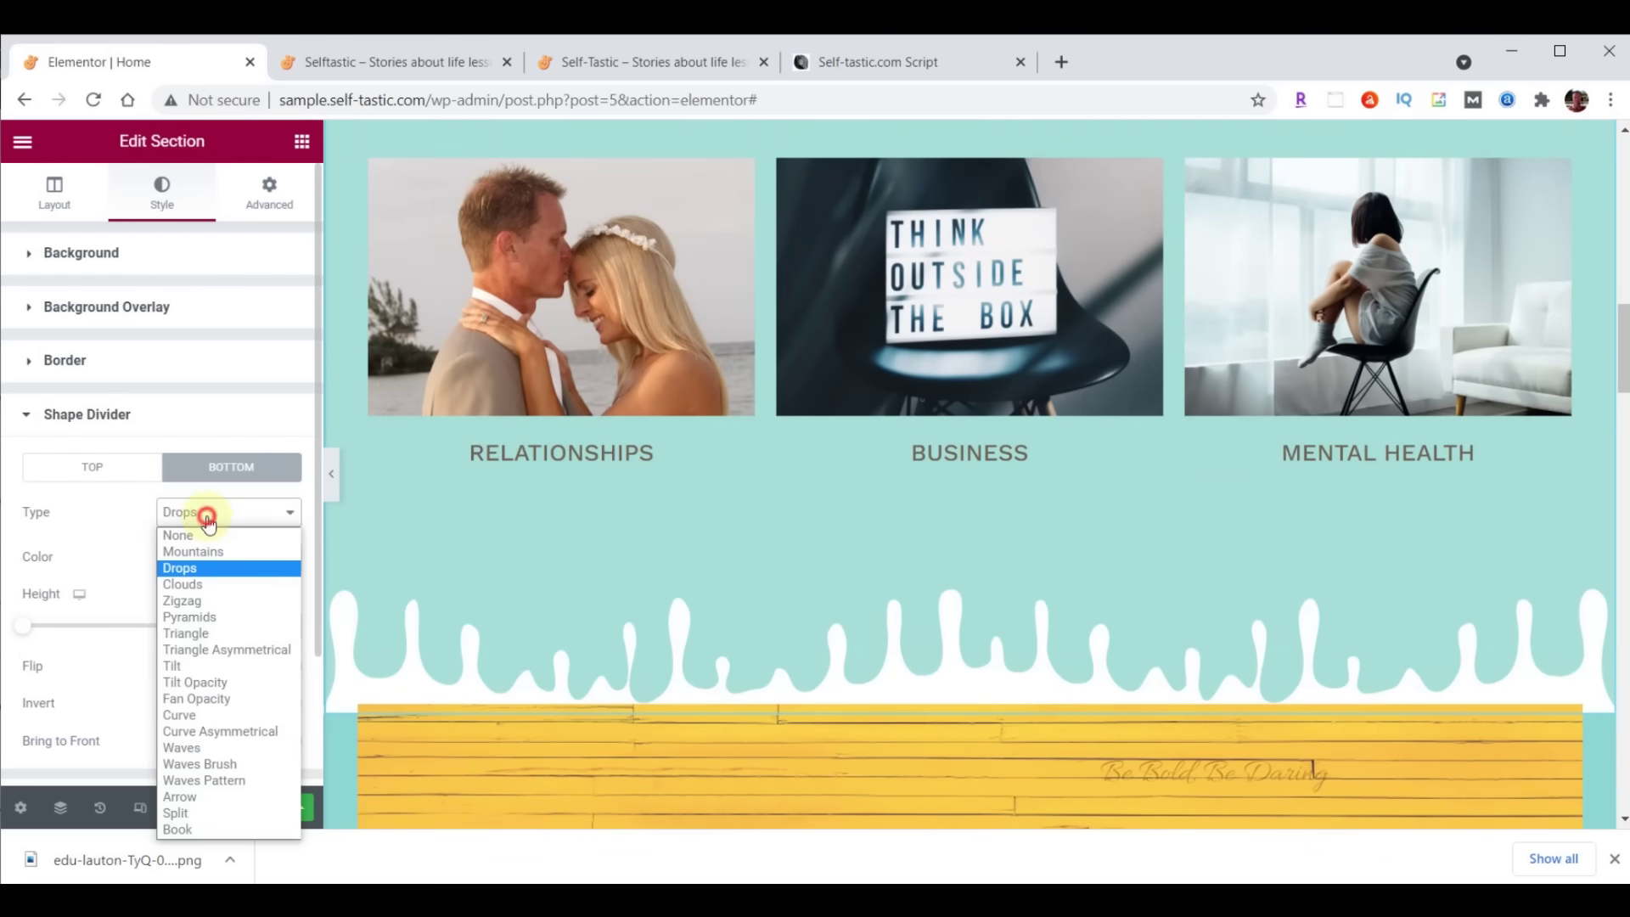
click(189, 616)
click(200, 512)
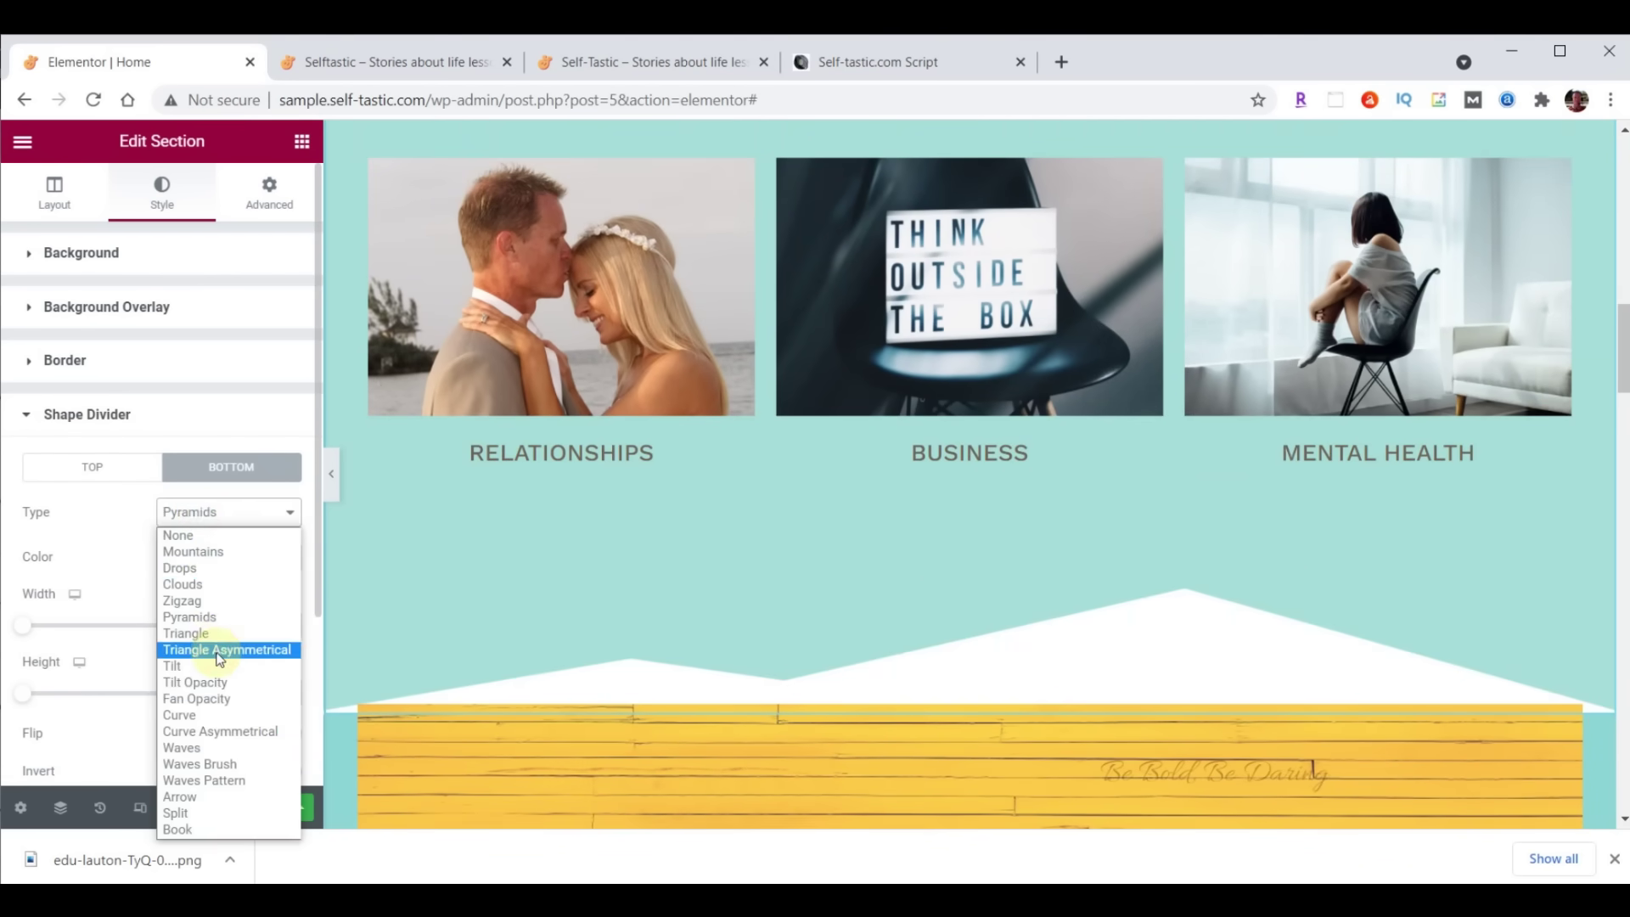
click(219, 652)
click(227, 513)
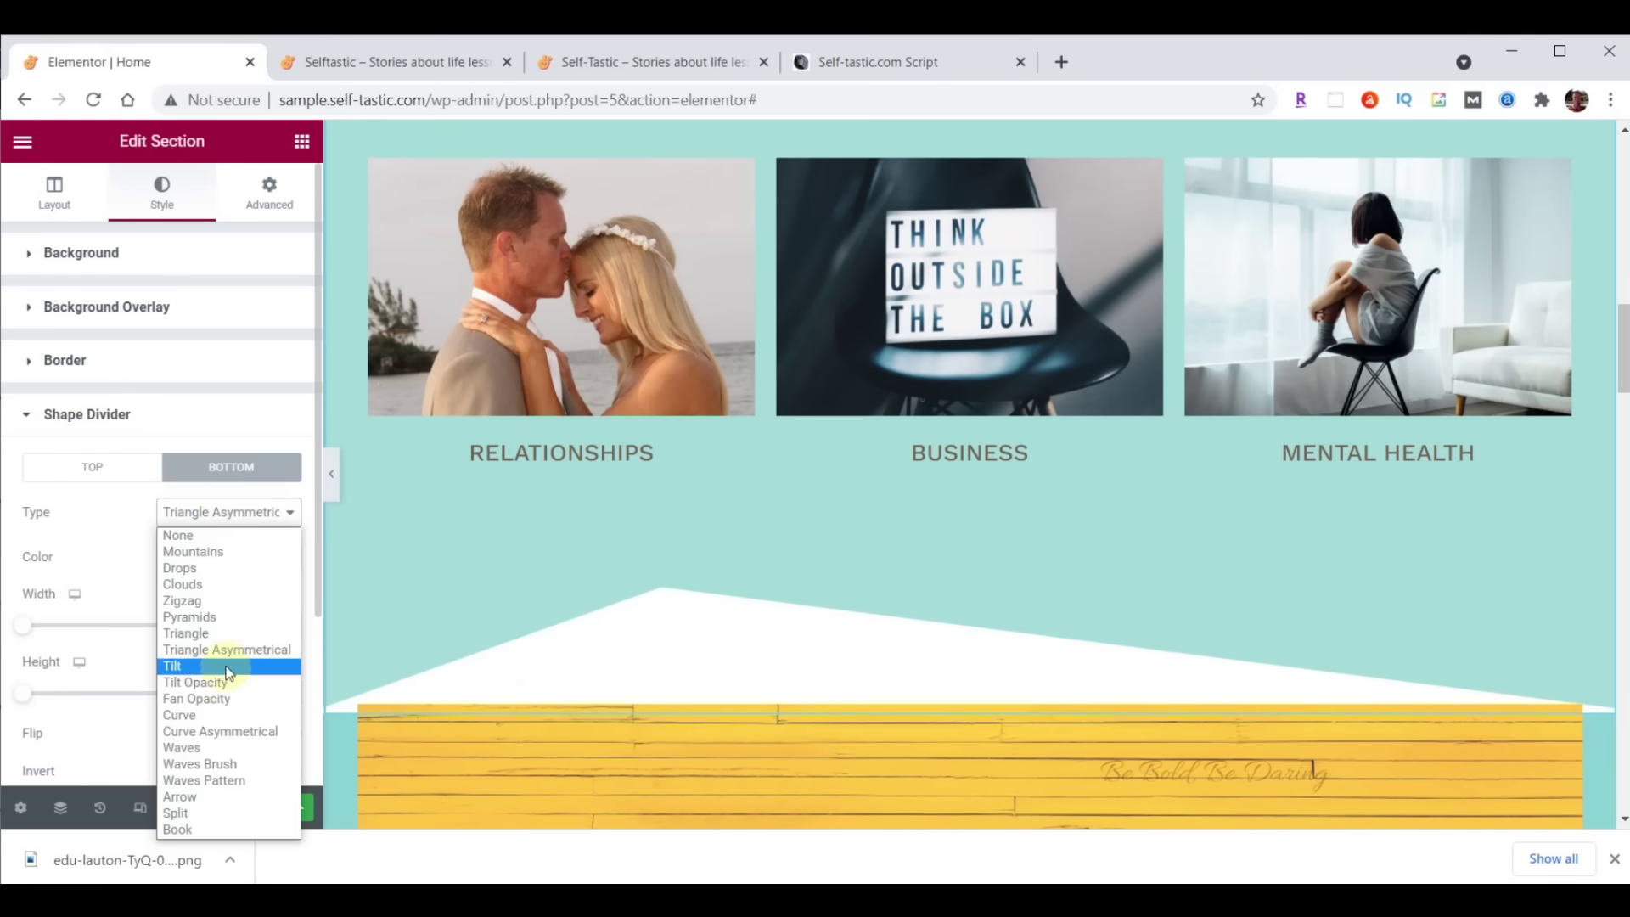
click(219, 699)
click(213, 514)
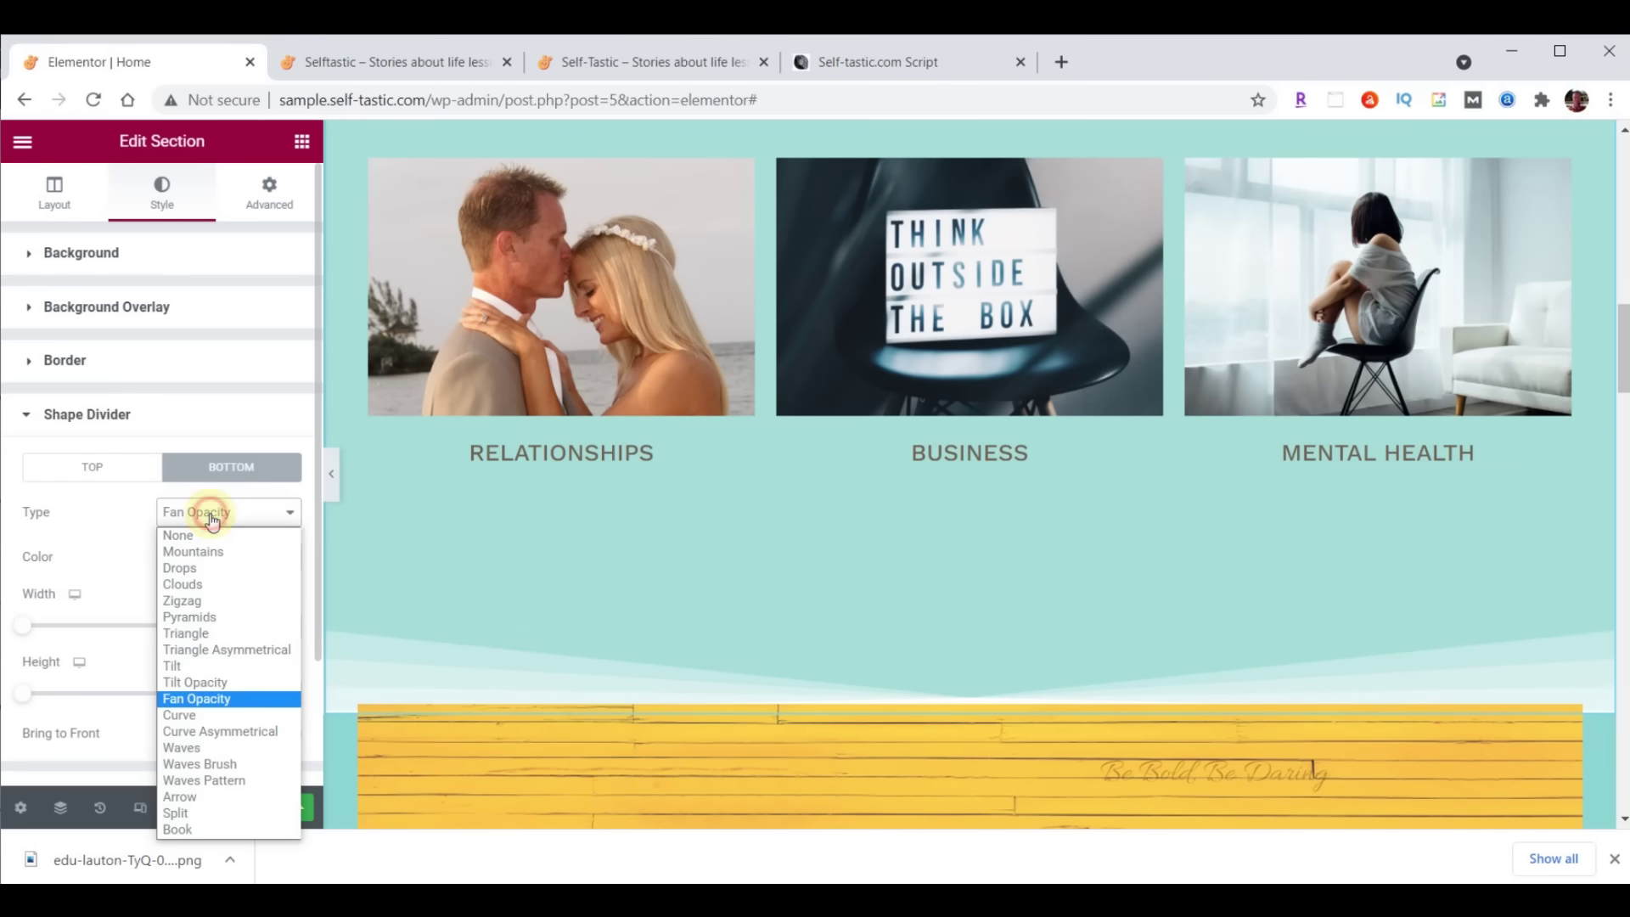
click(219, 766)
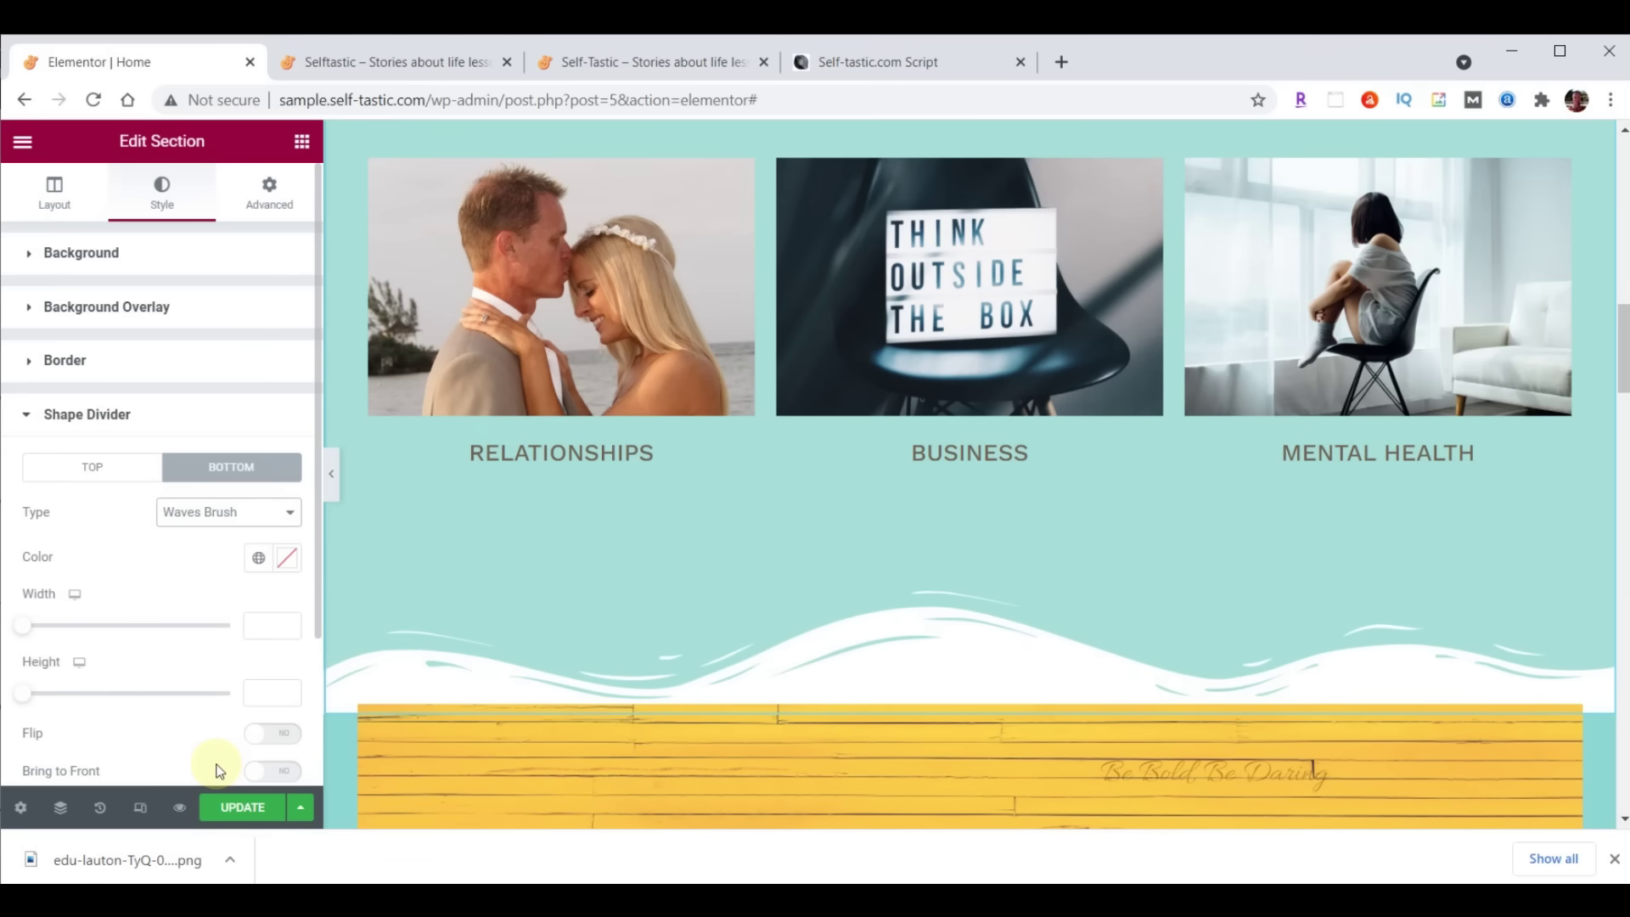
Color the Waves Brush divider #8DD7D6 and set its height to 60
click(289, 560)
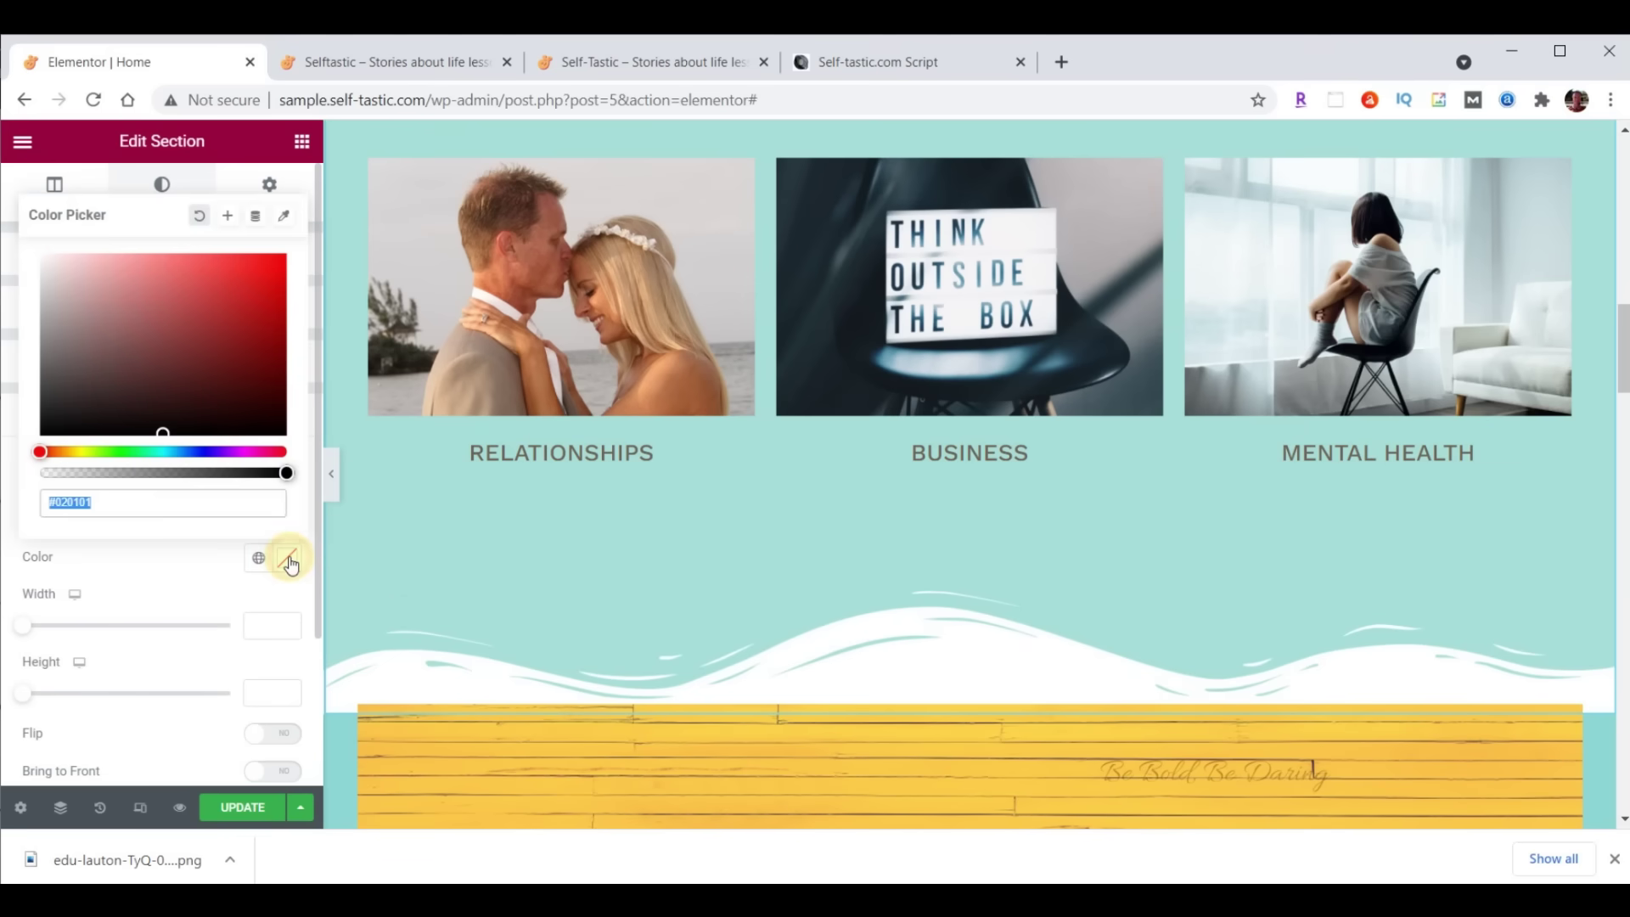
text(#8DD7D6)
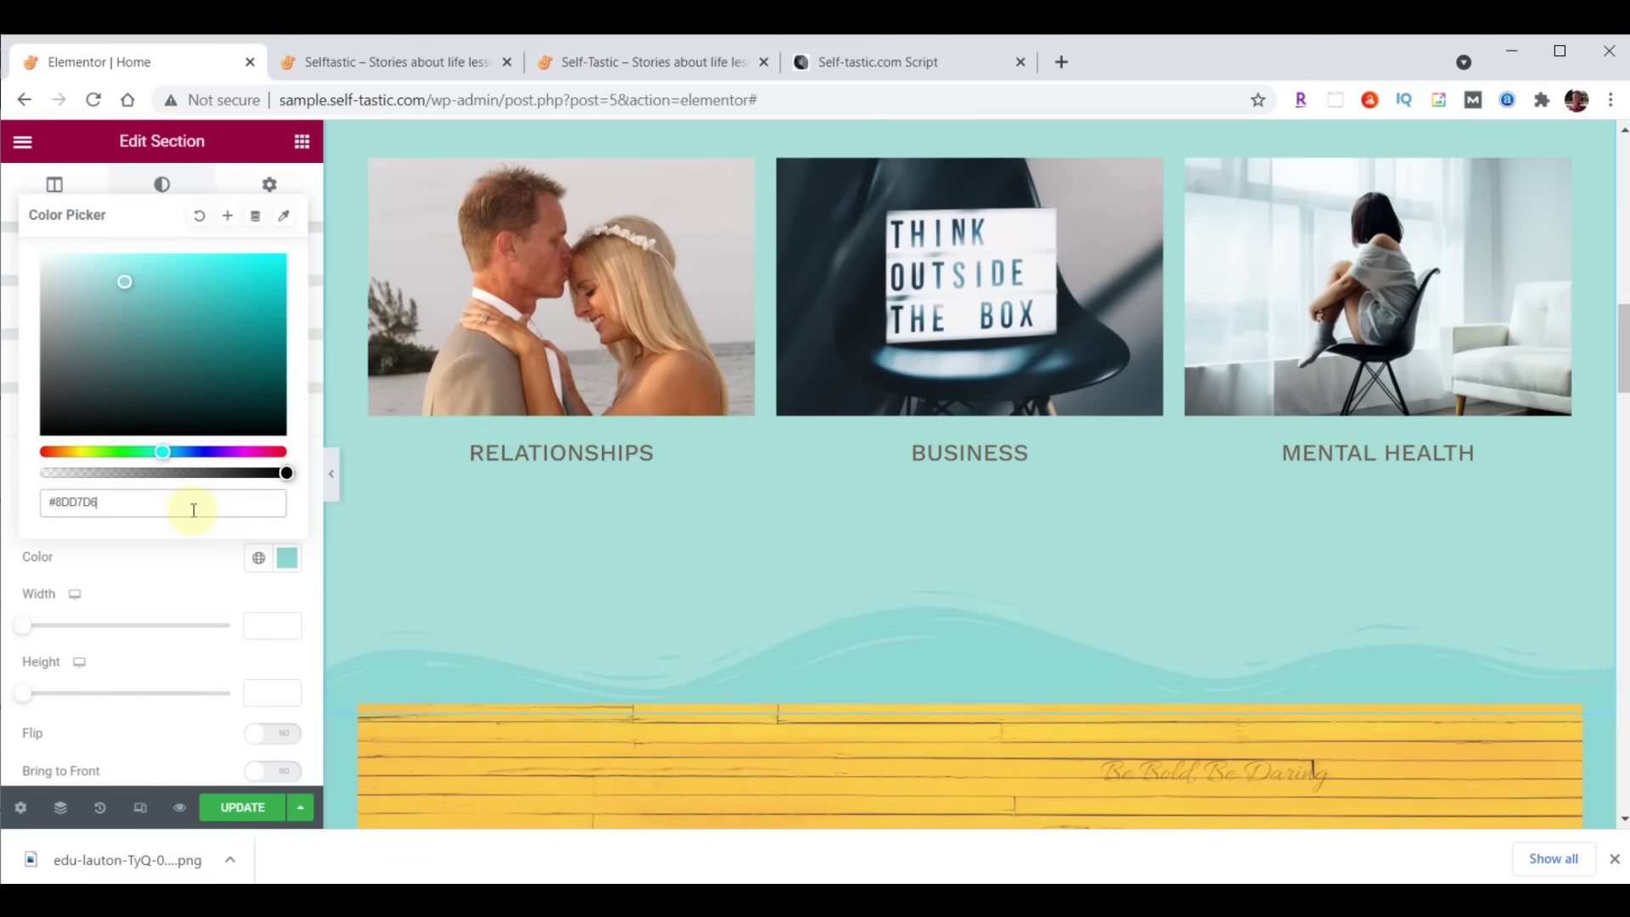
scroll(709, 595, down, 4)
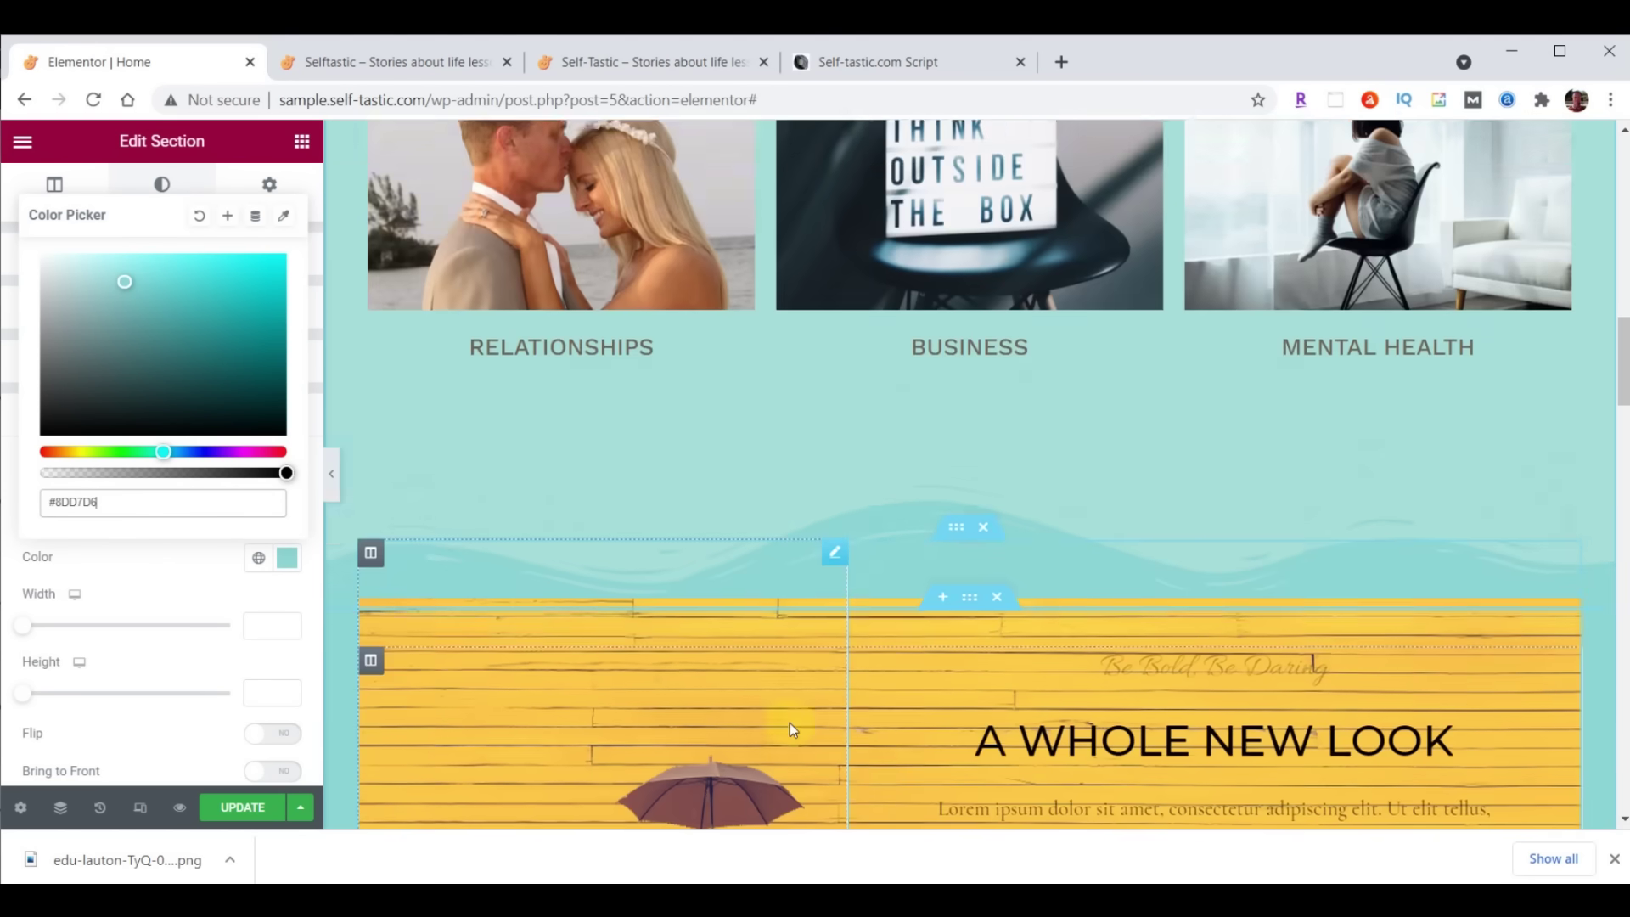
scroll(976, 405, up, 1)
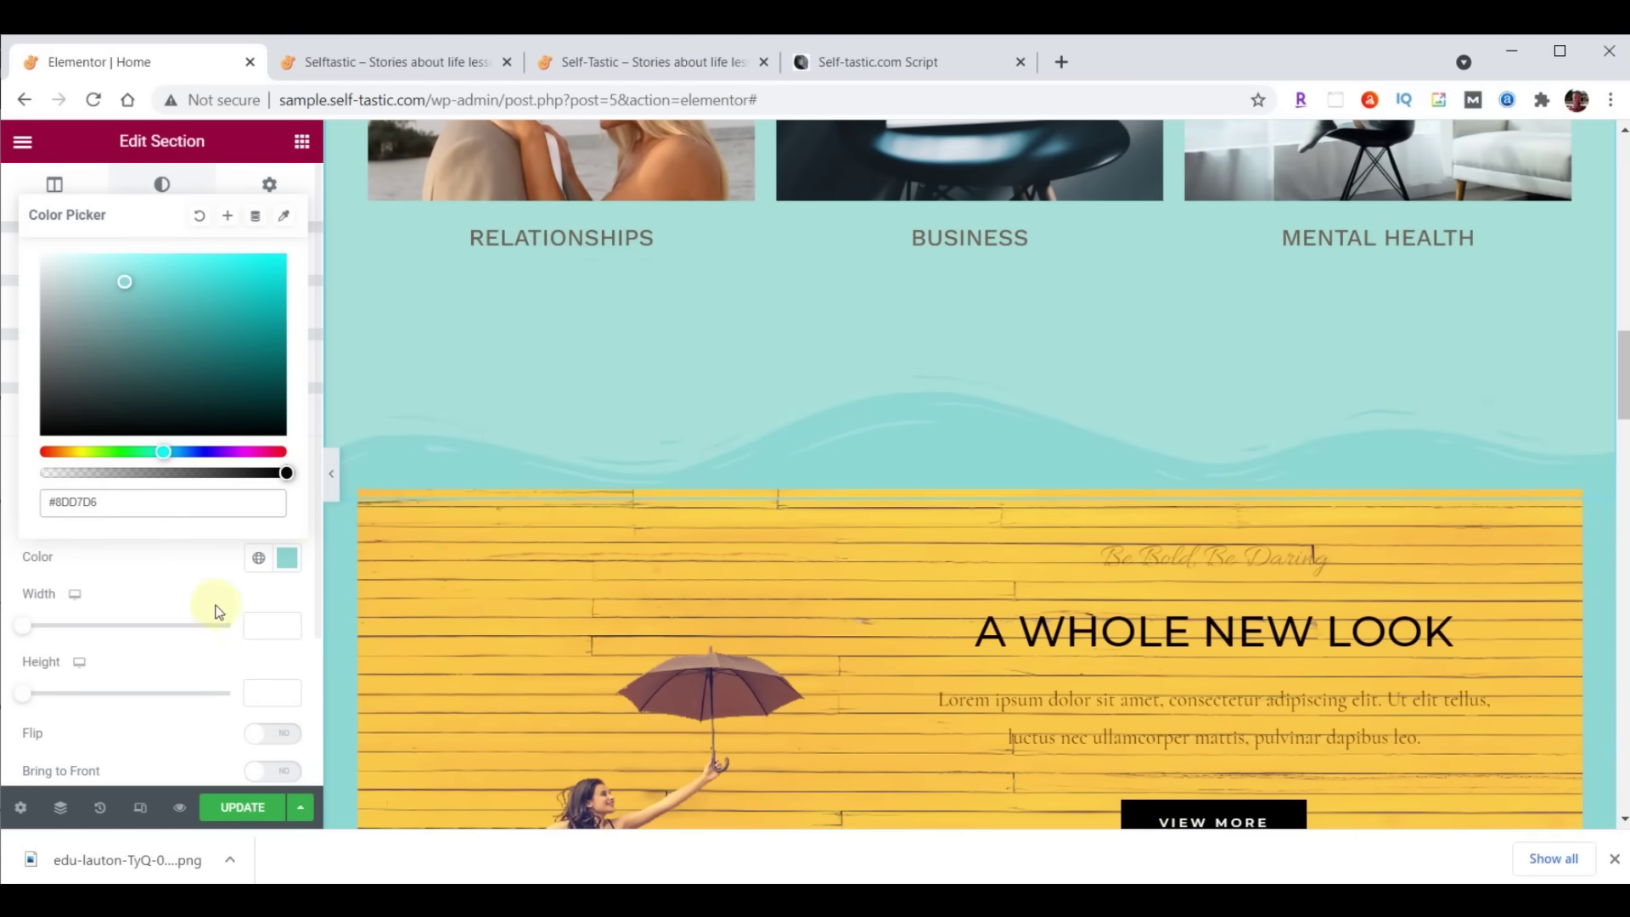
click(267, 693)
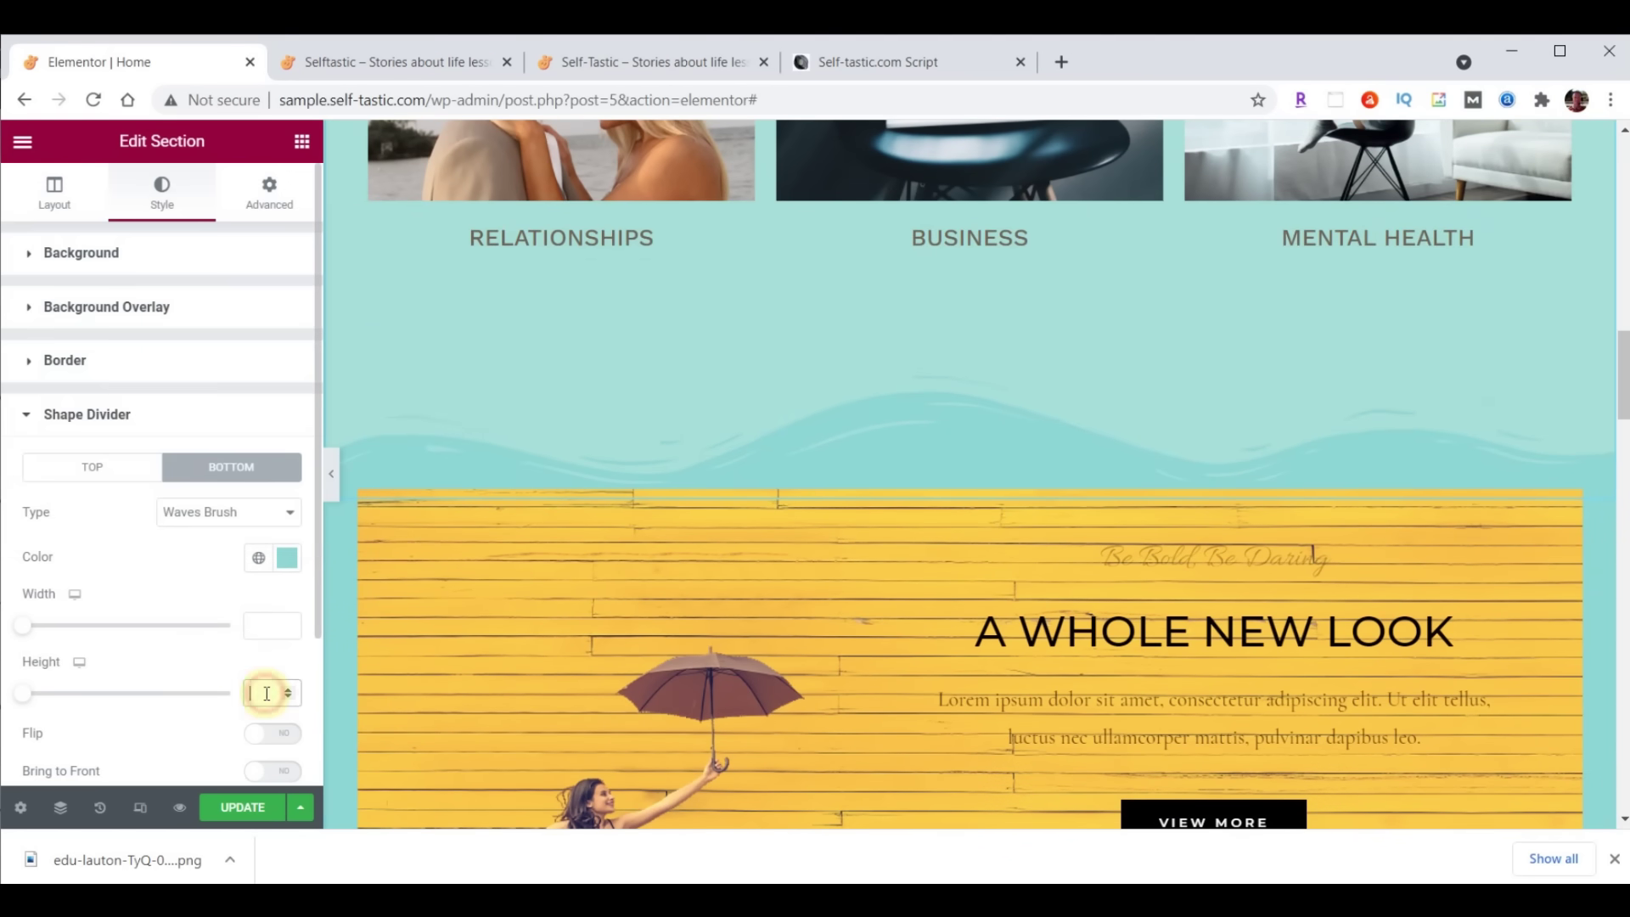
text(0)
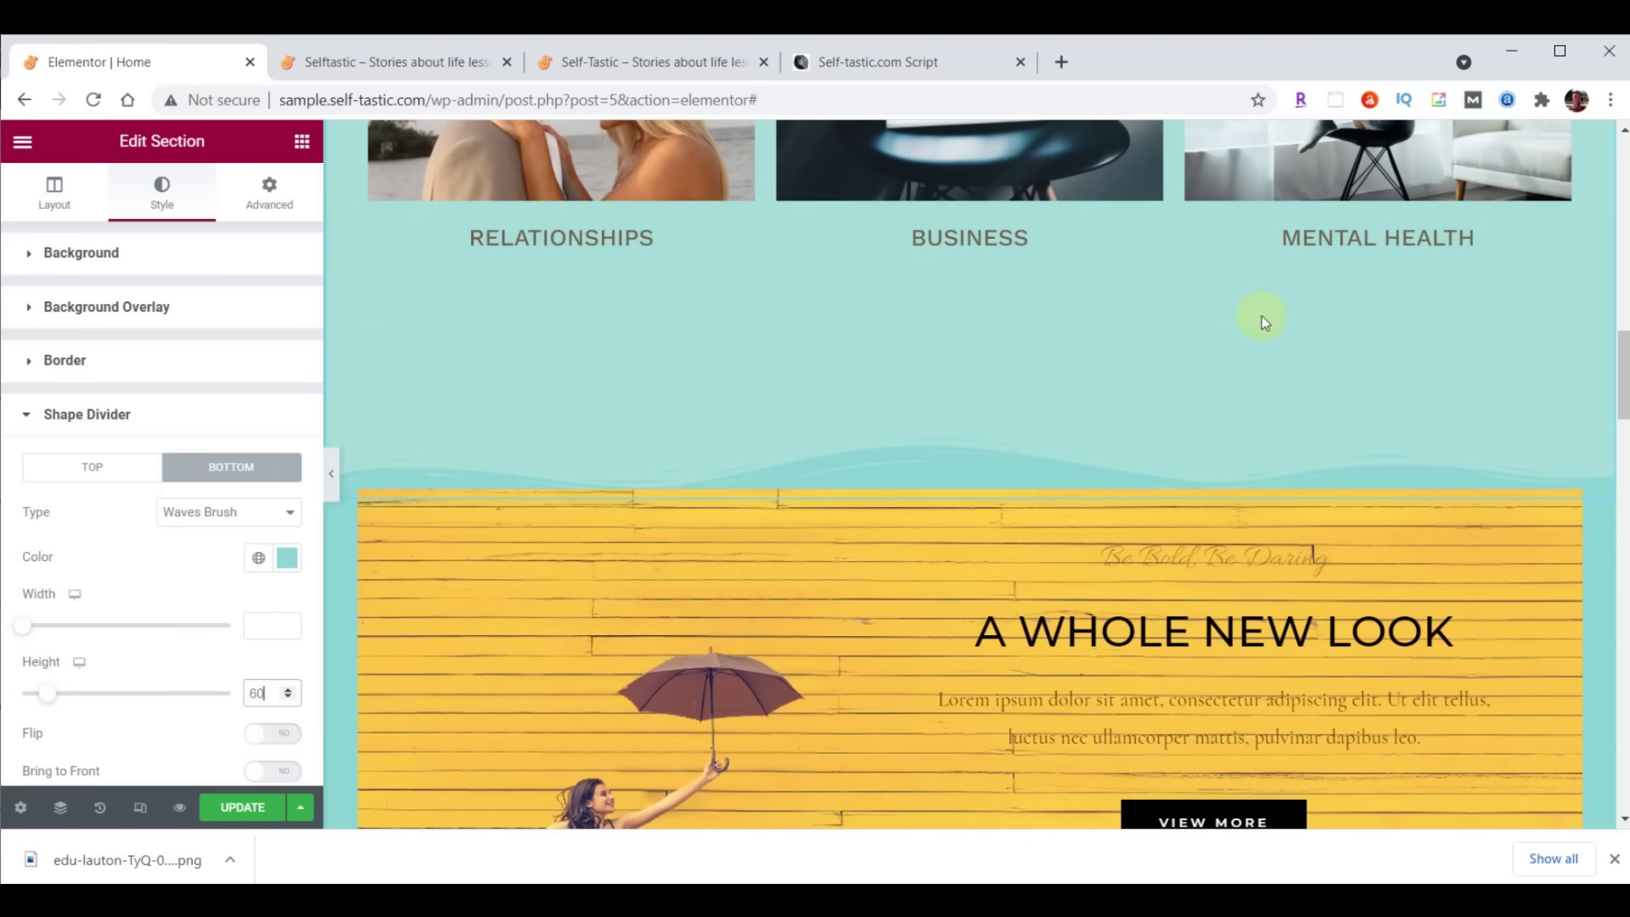
scroll(1204, 582, up, 10)
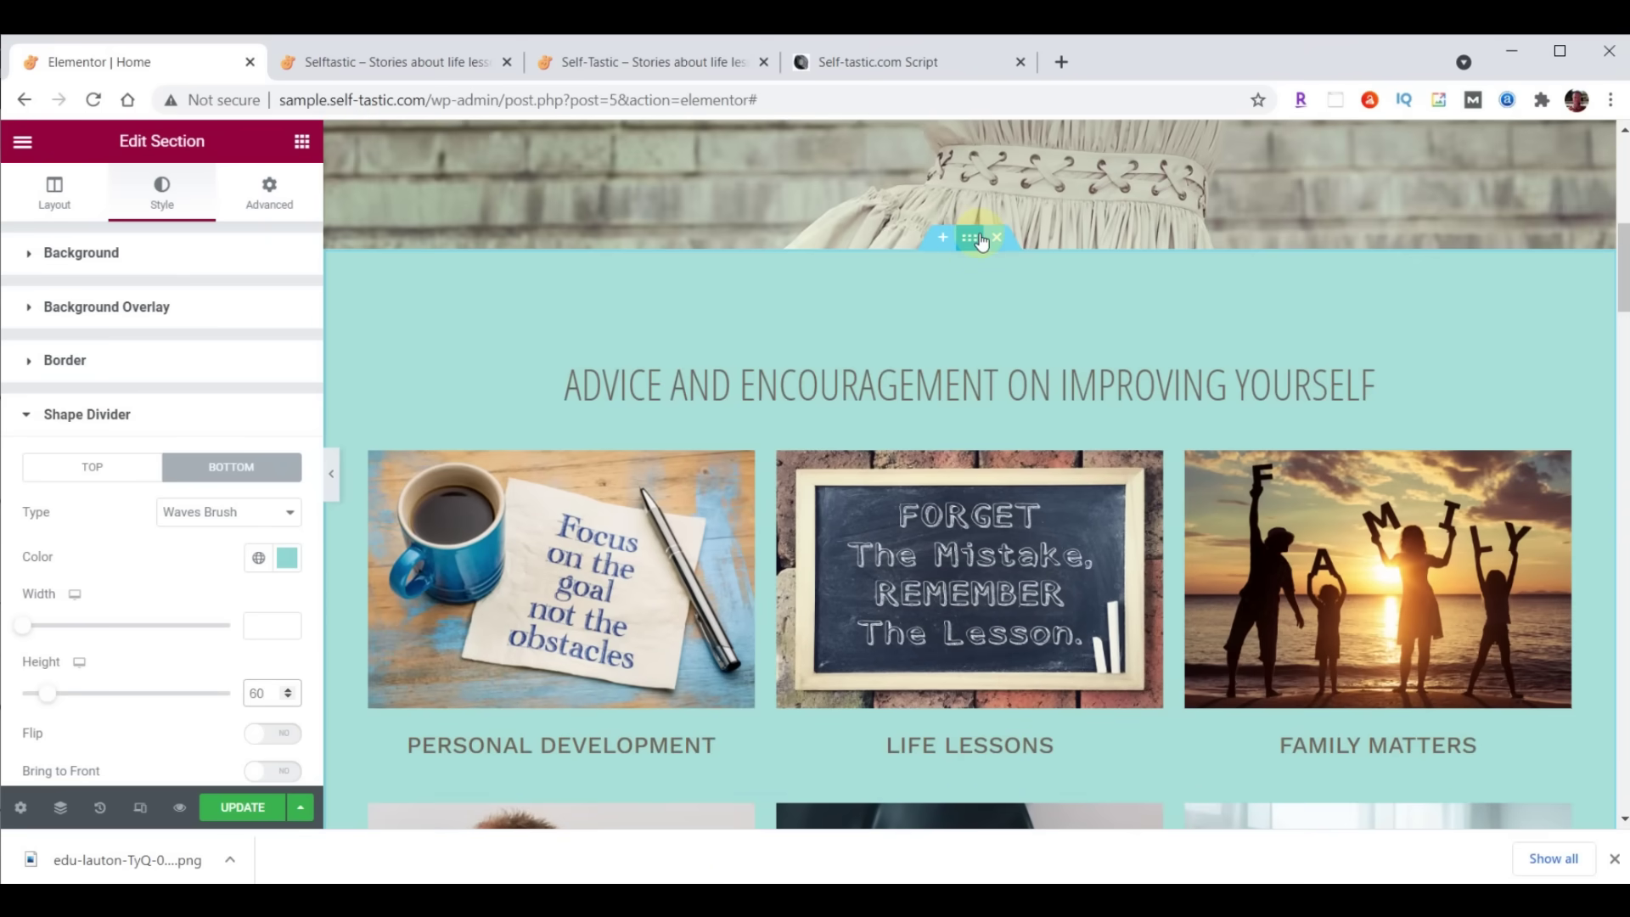
Change the category section's Padding Bottom to 100, keeping 80 top and 30 sides
click(274, 191)
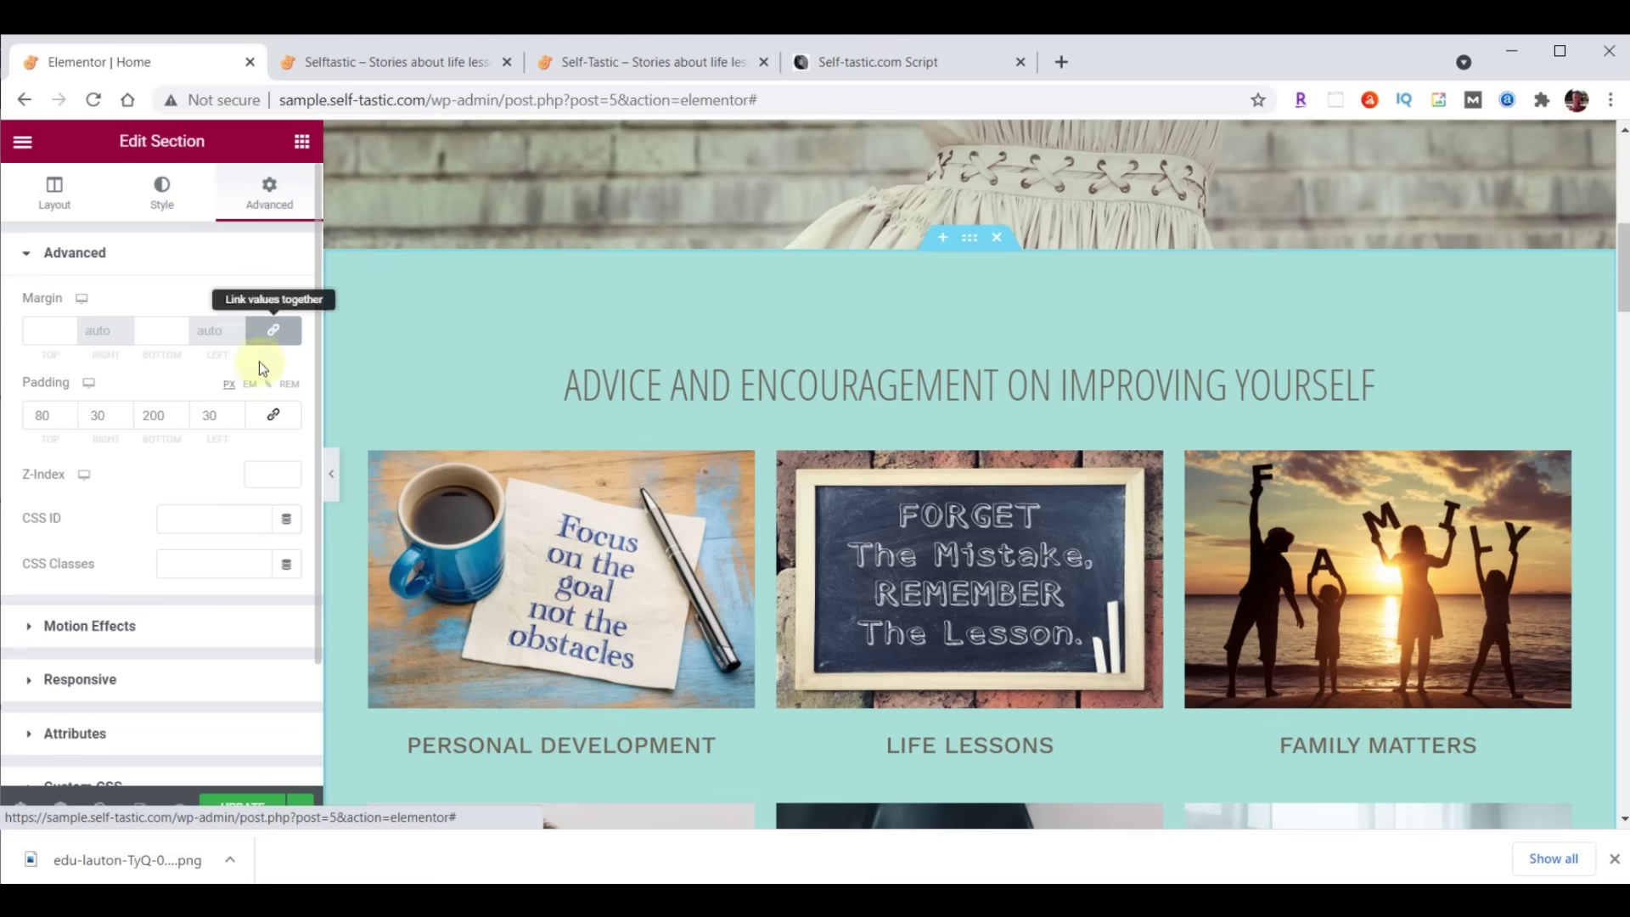
click(154, 424)
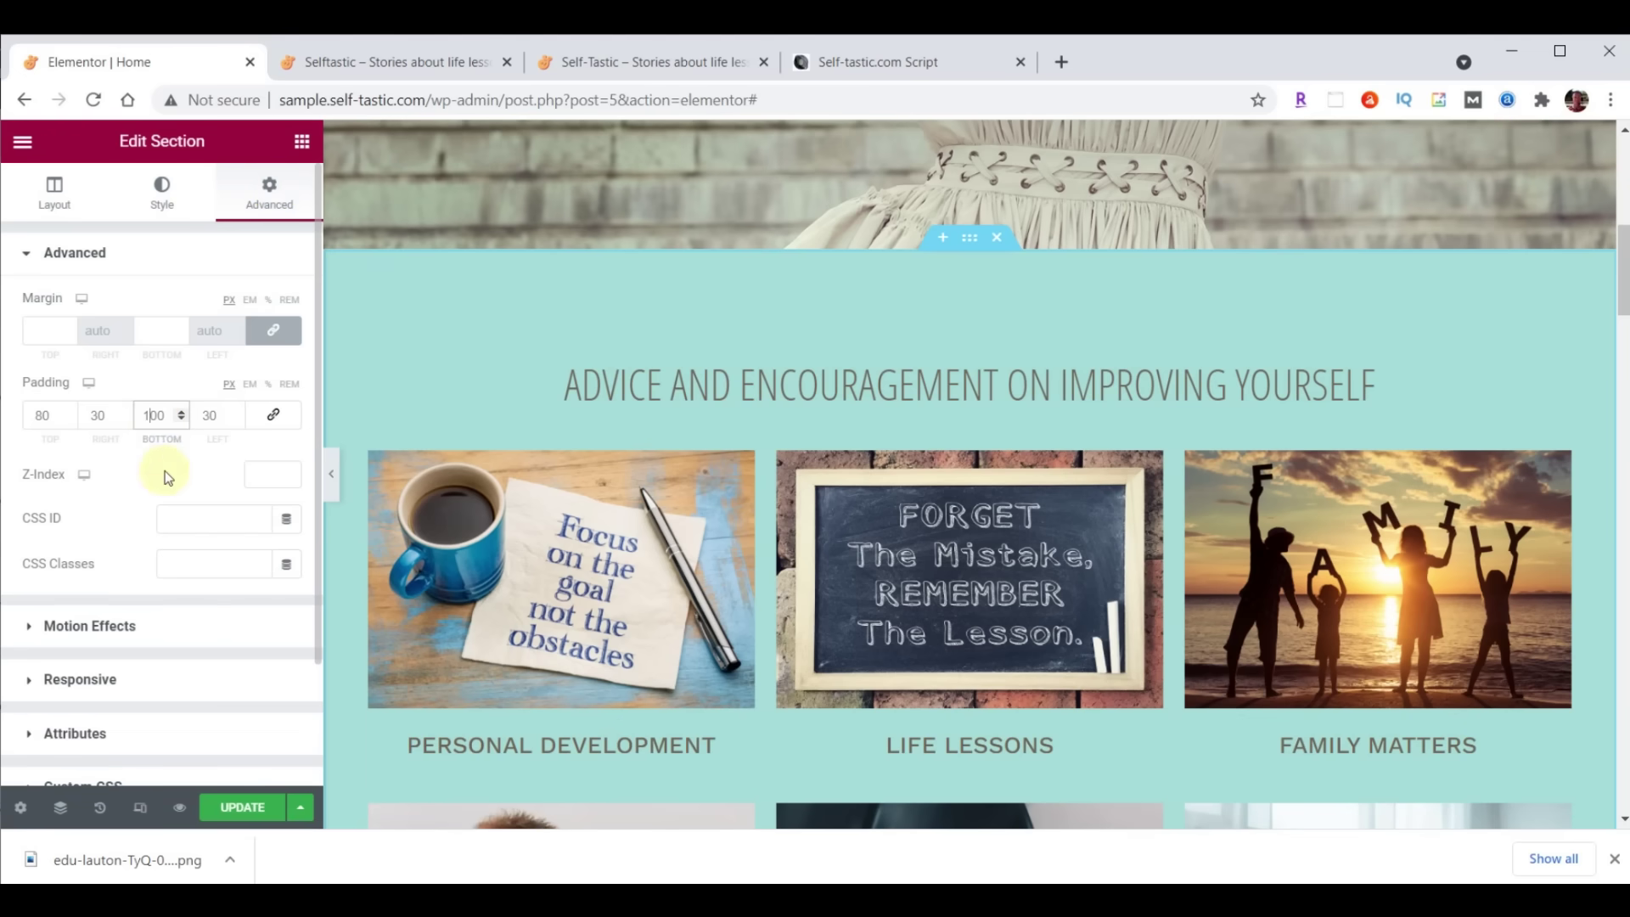
scroll(1084, 423, down, 8)
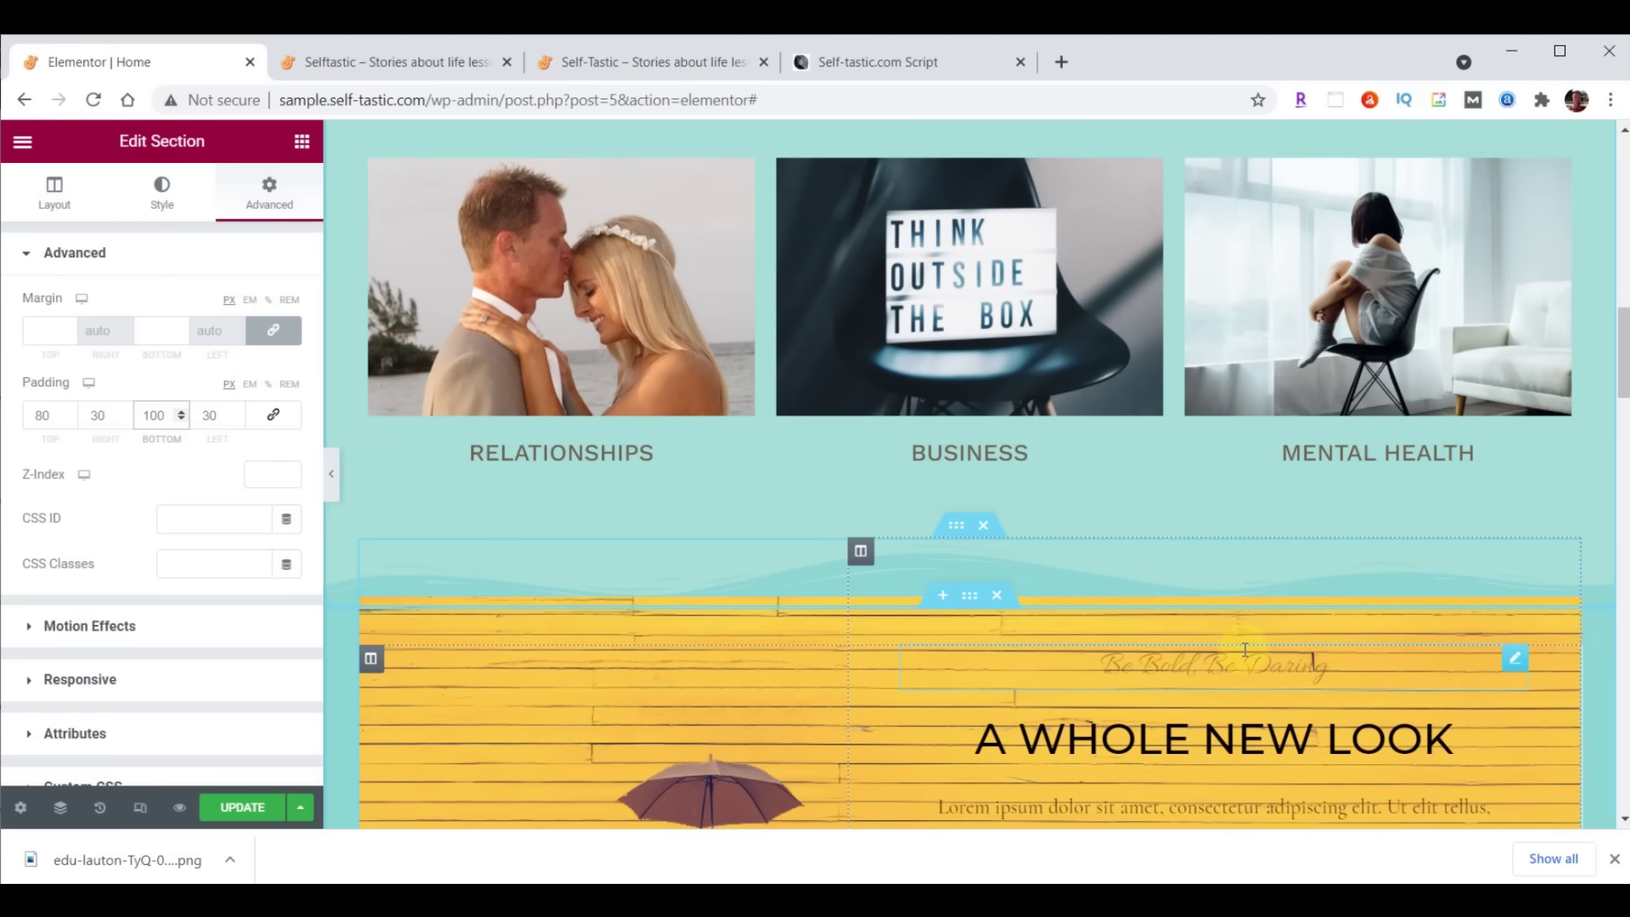
scroll(1245, 650, down, 3)
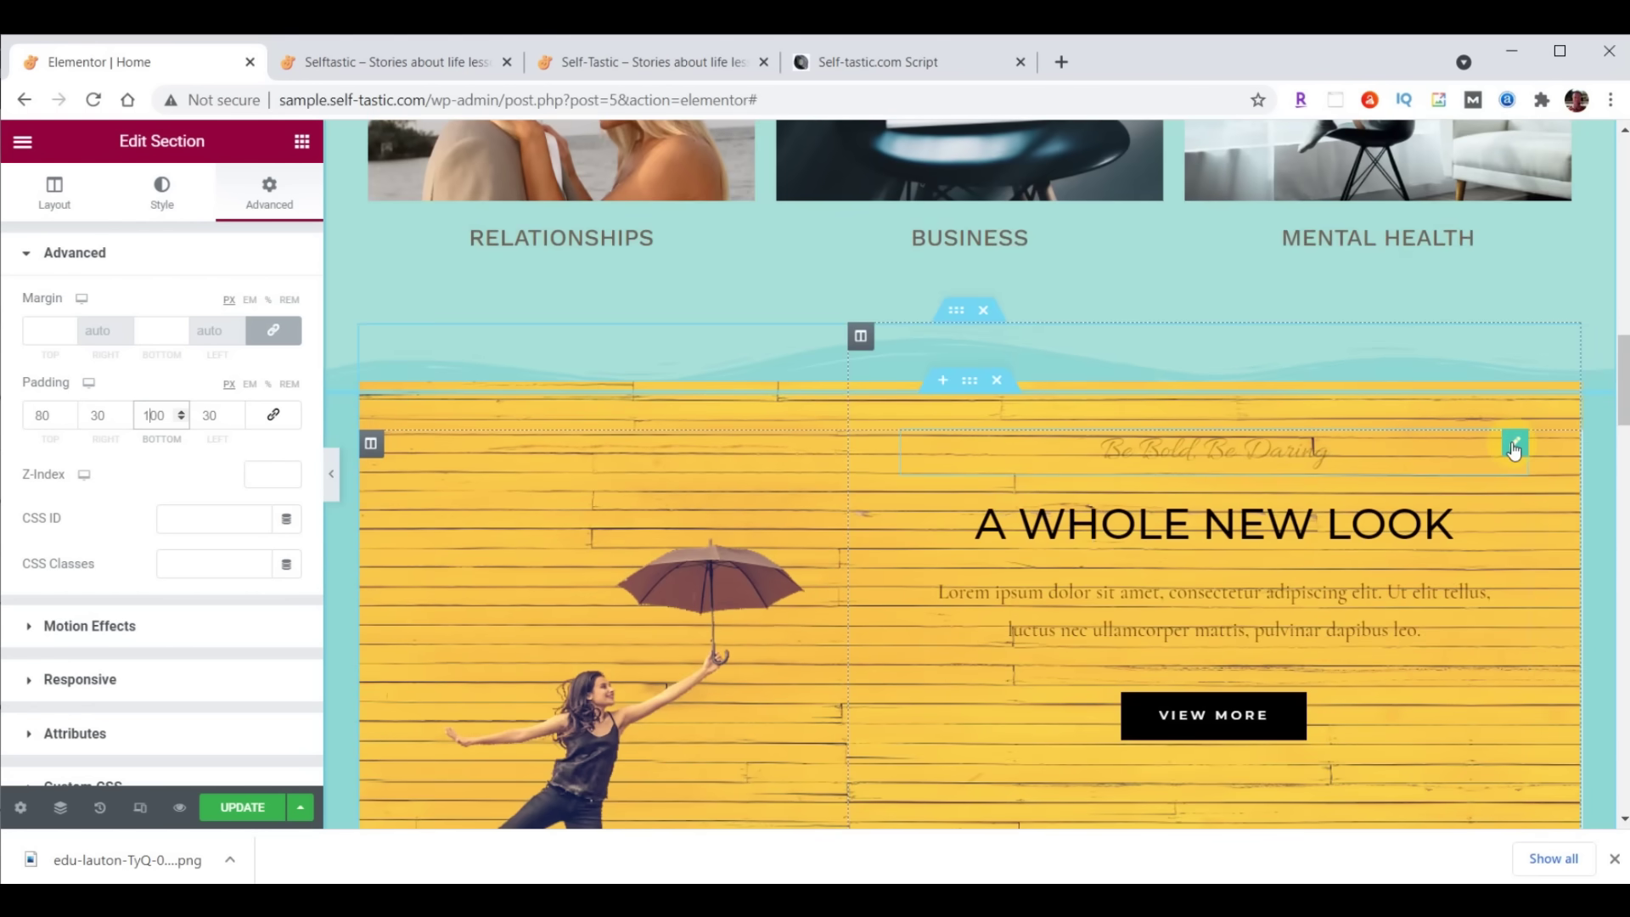
Move the Be Bold, Be Daring tagline below the headline and delete the banner's lorem ipsum text
drag(1516, 444, 1475, 649)
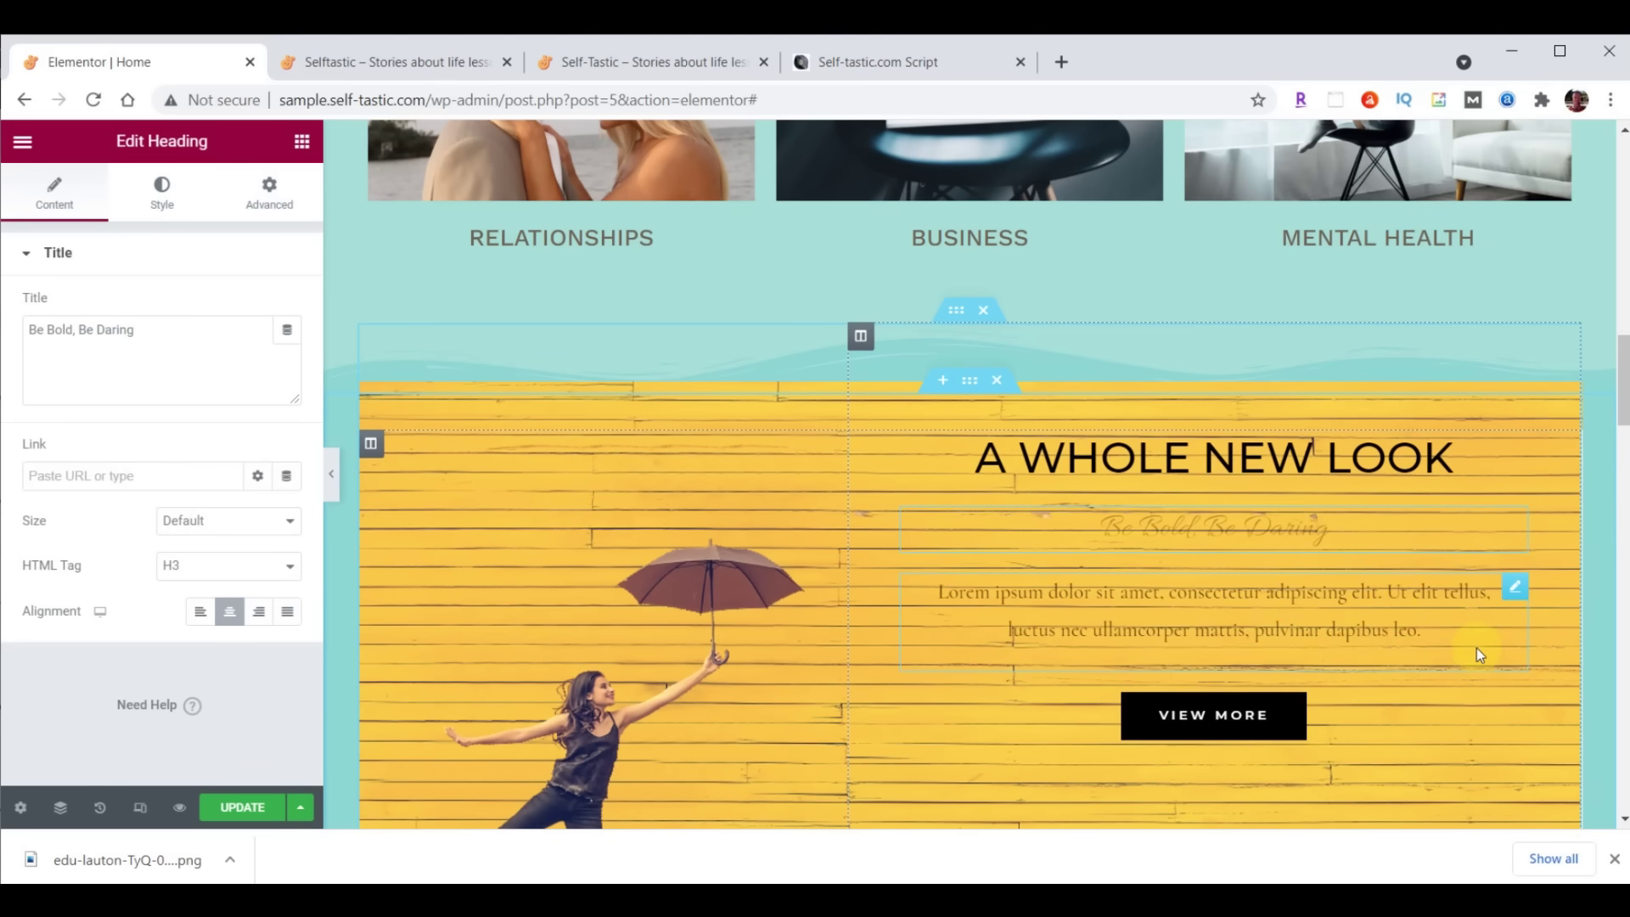
right_click(1513, 603)
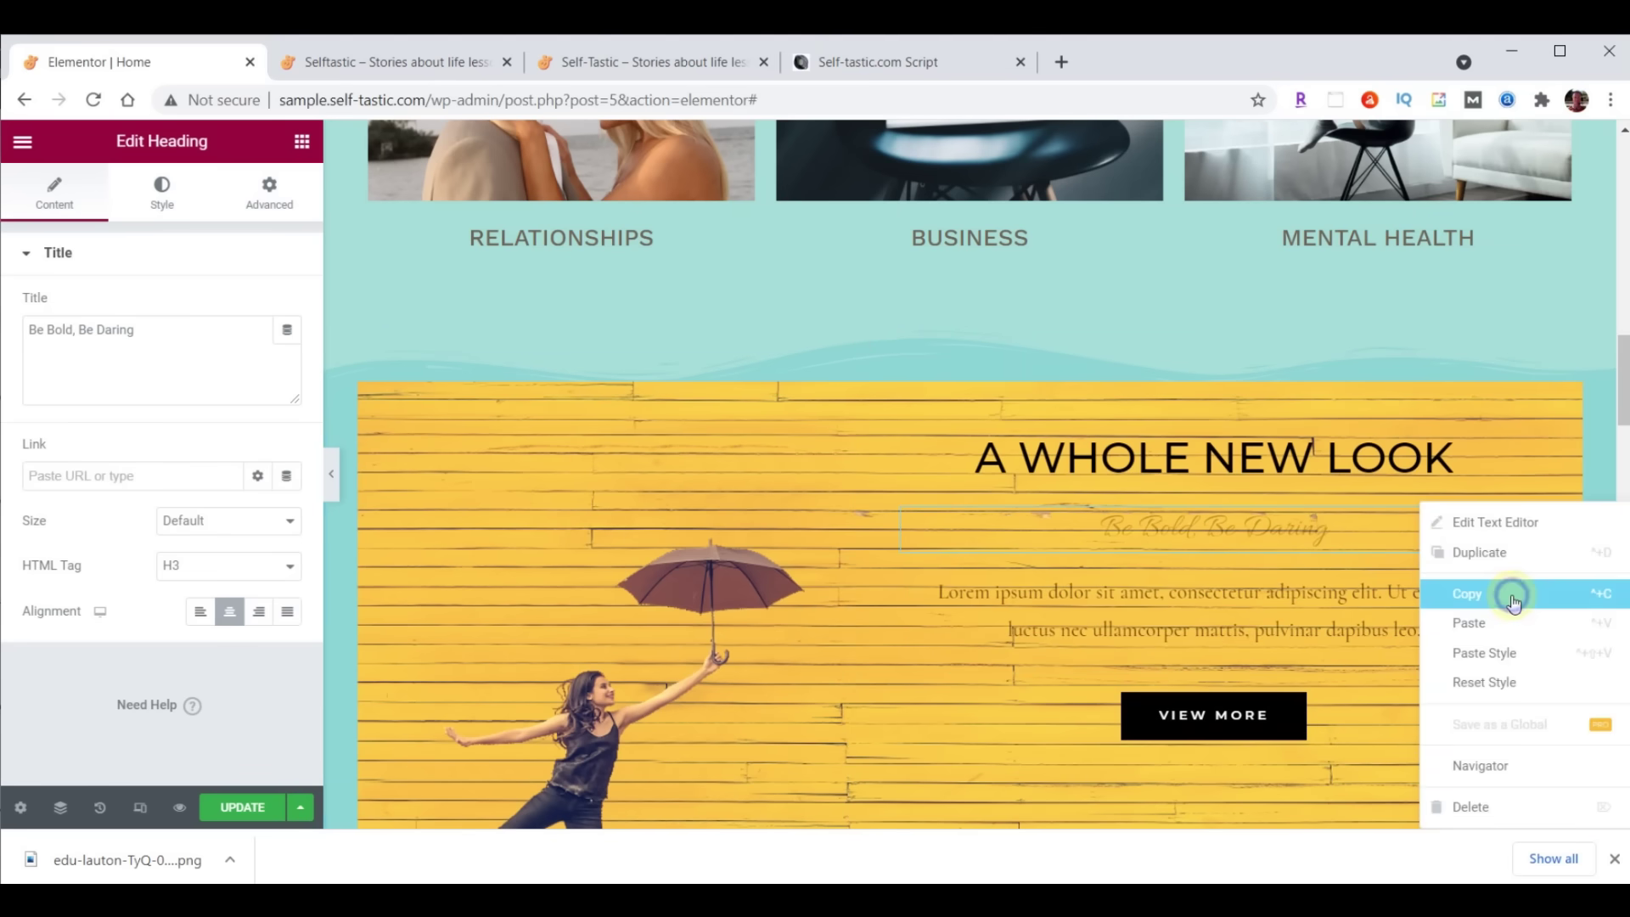
click(1490, 803)
Move the VIEW MORE button down under the Season Sale column
scroll(1478, 730, down, 1)
scroll(1474, 704, down, 4)
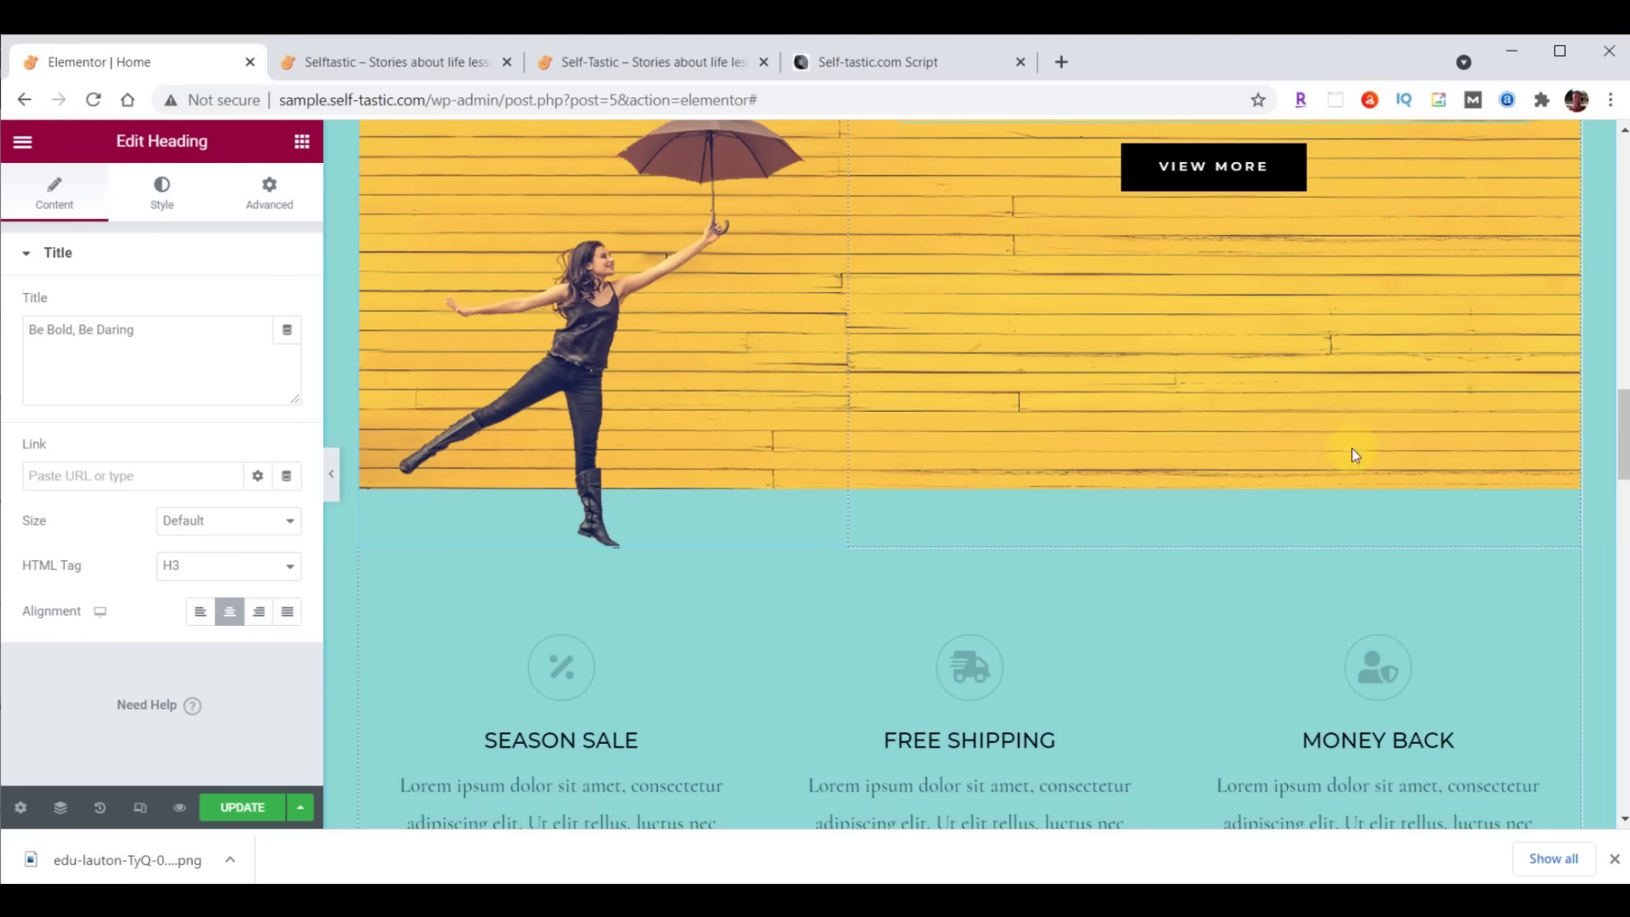
drag(1277, 171, 577, 611)
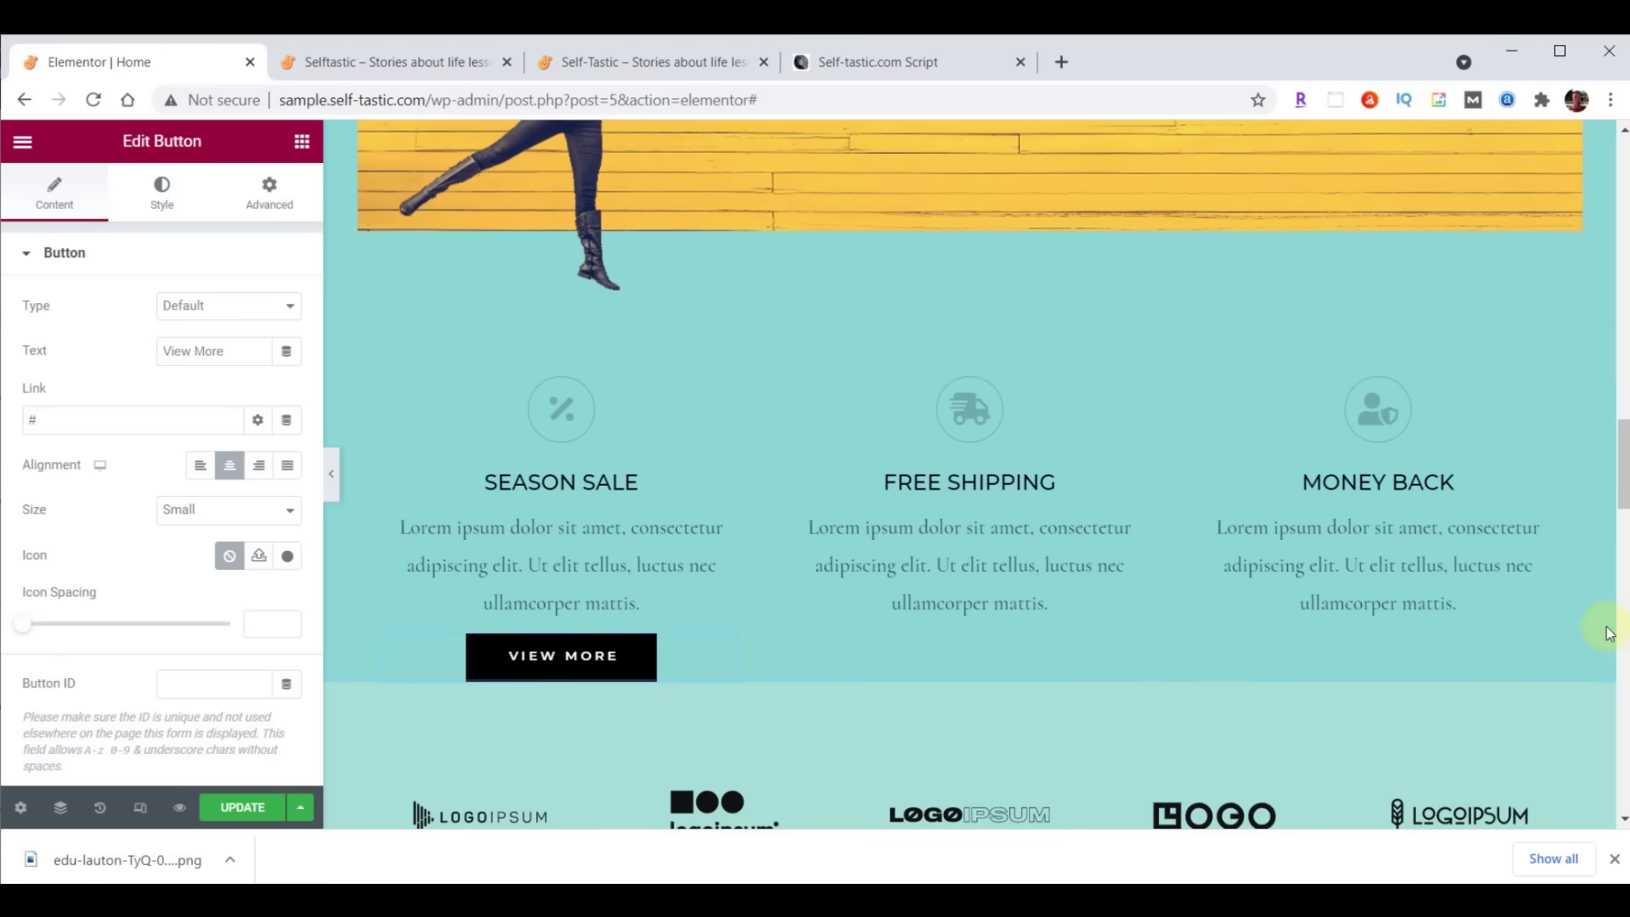
Replace the A WHOLE NEW LOOK headline text with 'Be Inspired'
scroll(1549, 683, up, 6)
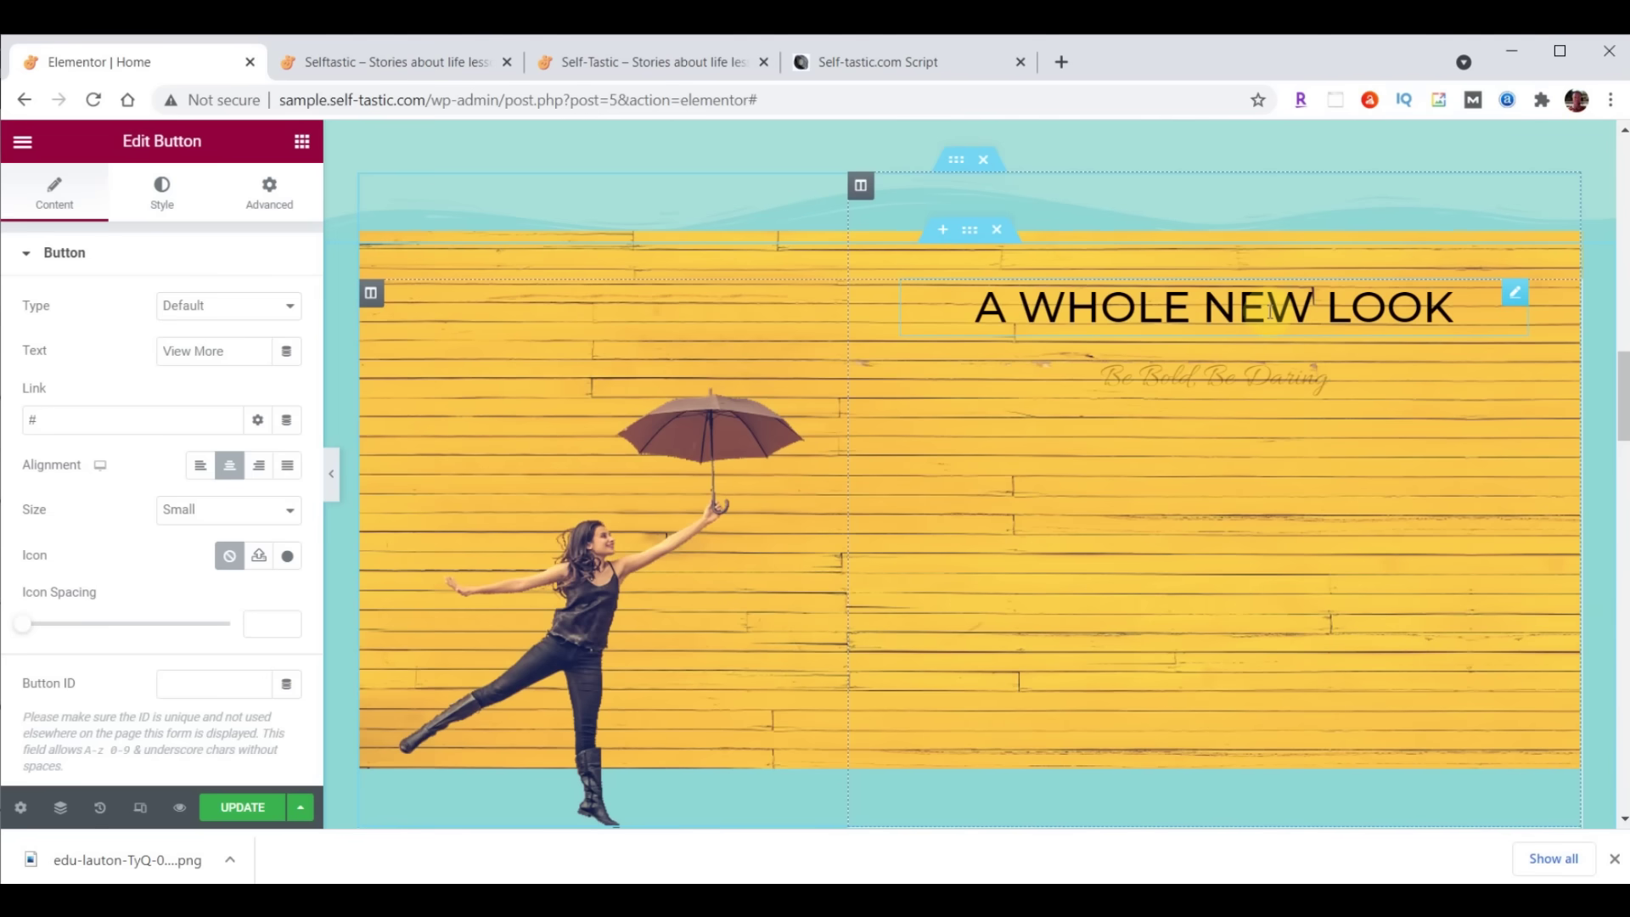
click(1268, 307)
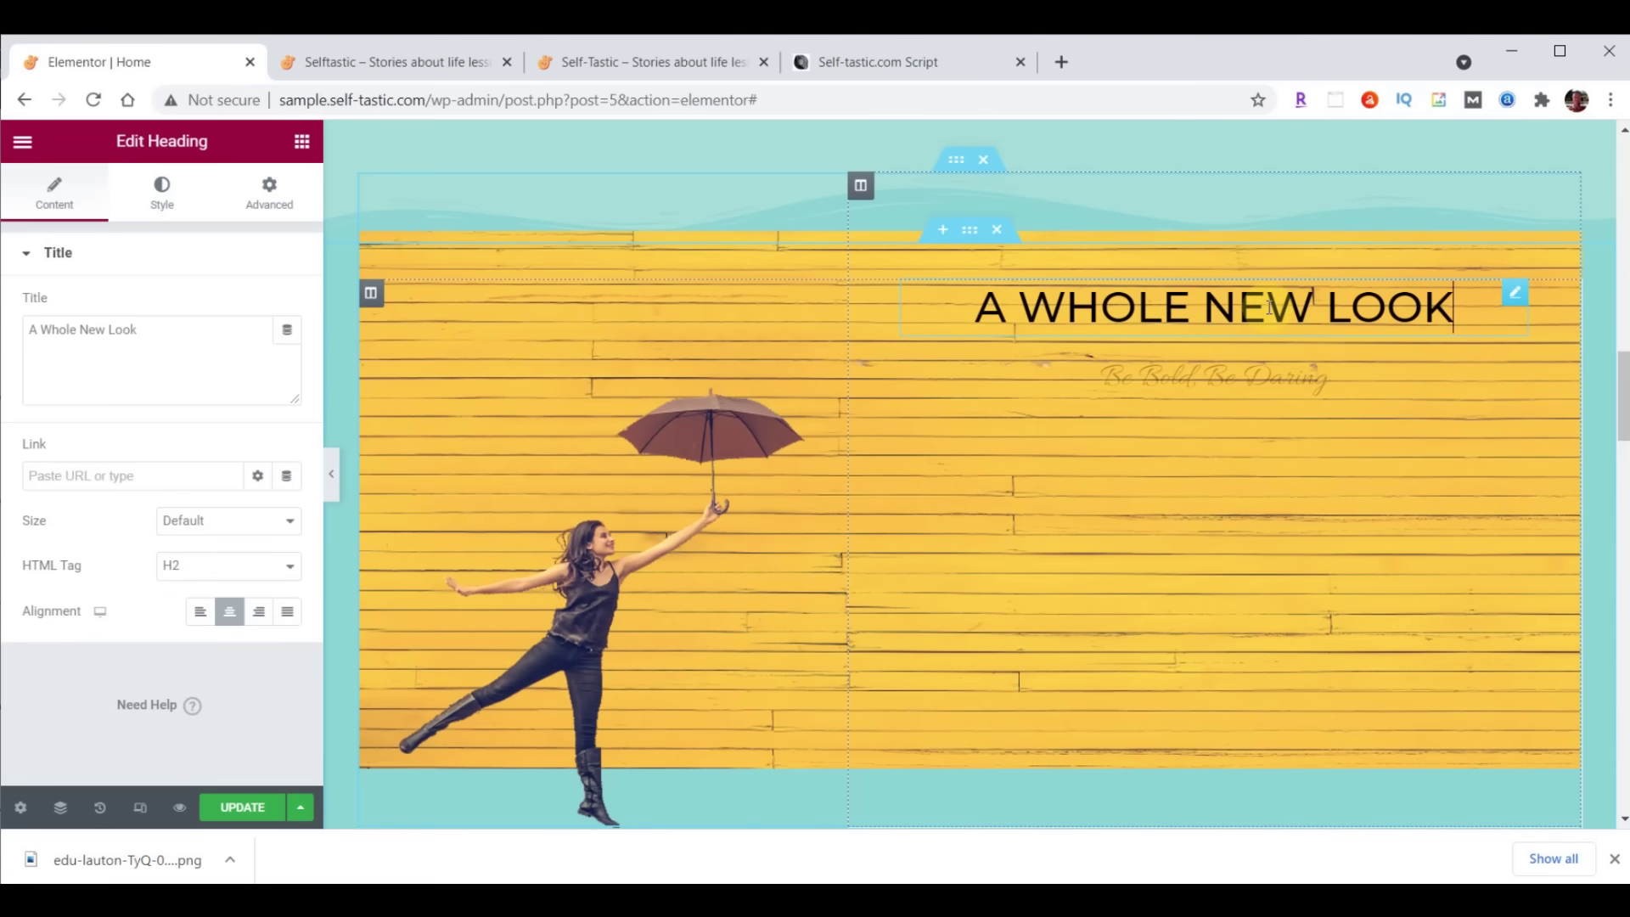
drag(30, 336, 164, 338)
text(Be Inspired)
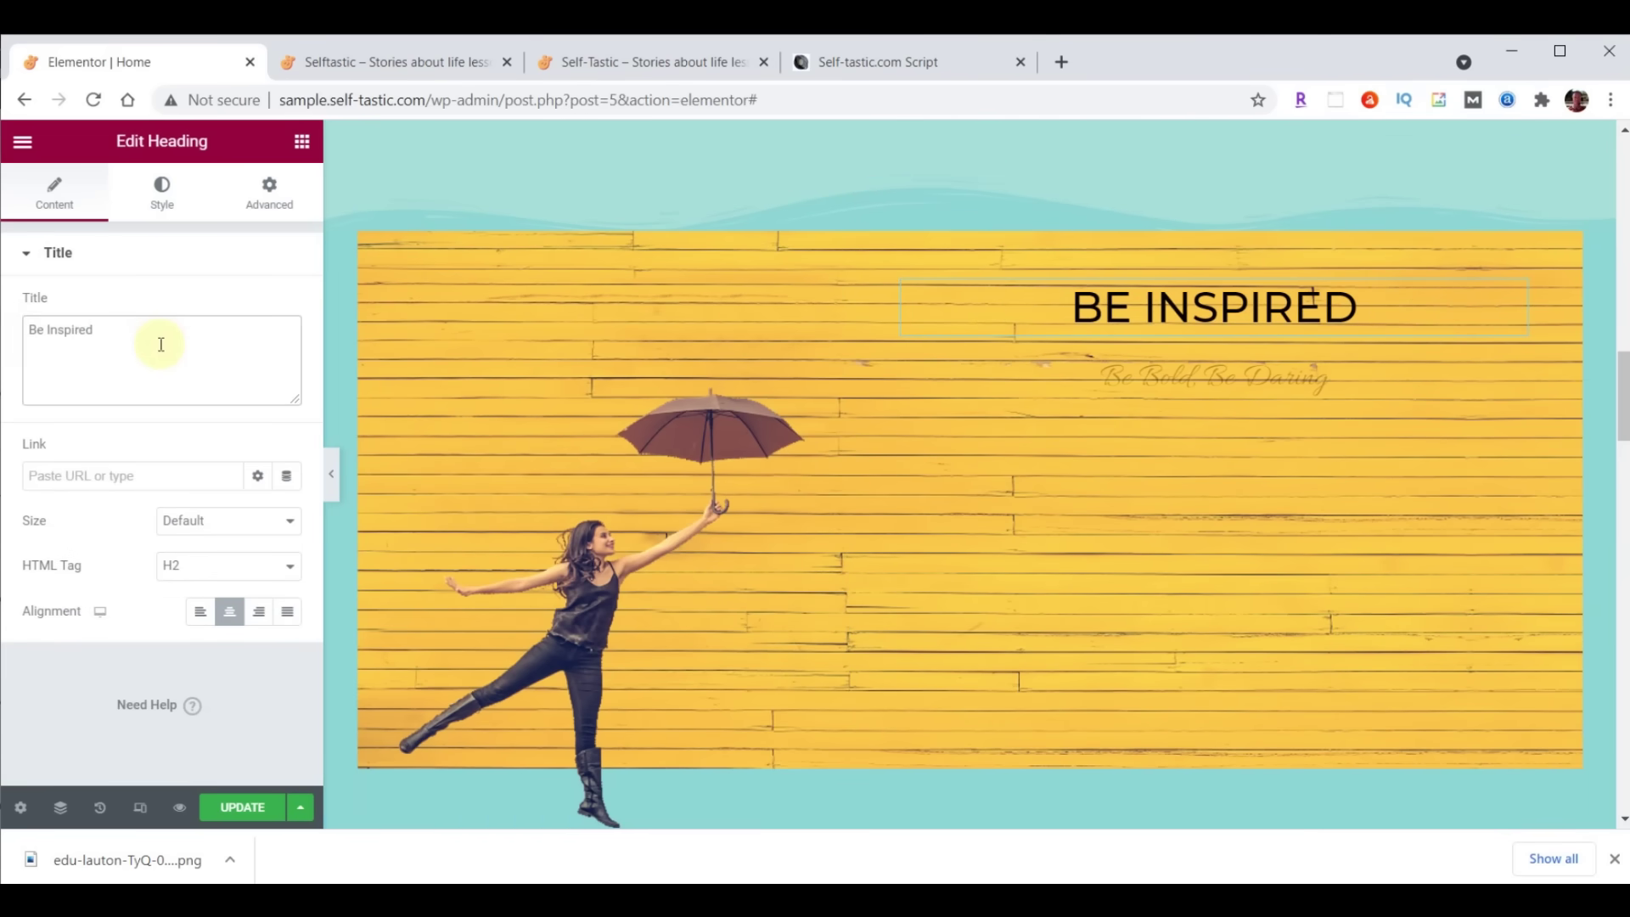
Make the headline's text colour white #FFFFFF
click(161, 191)
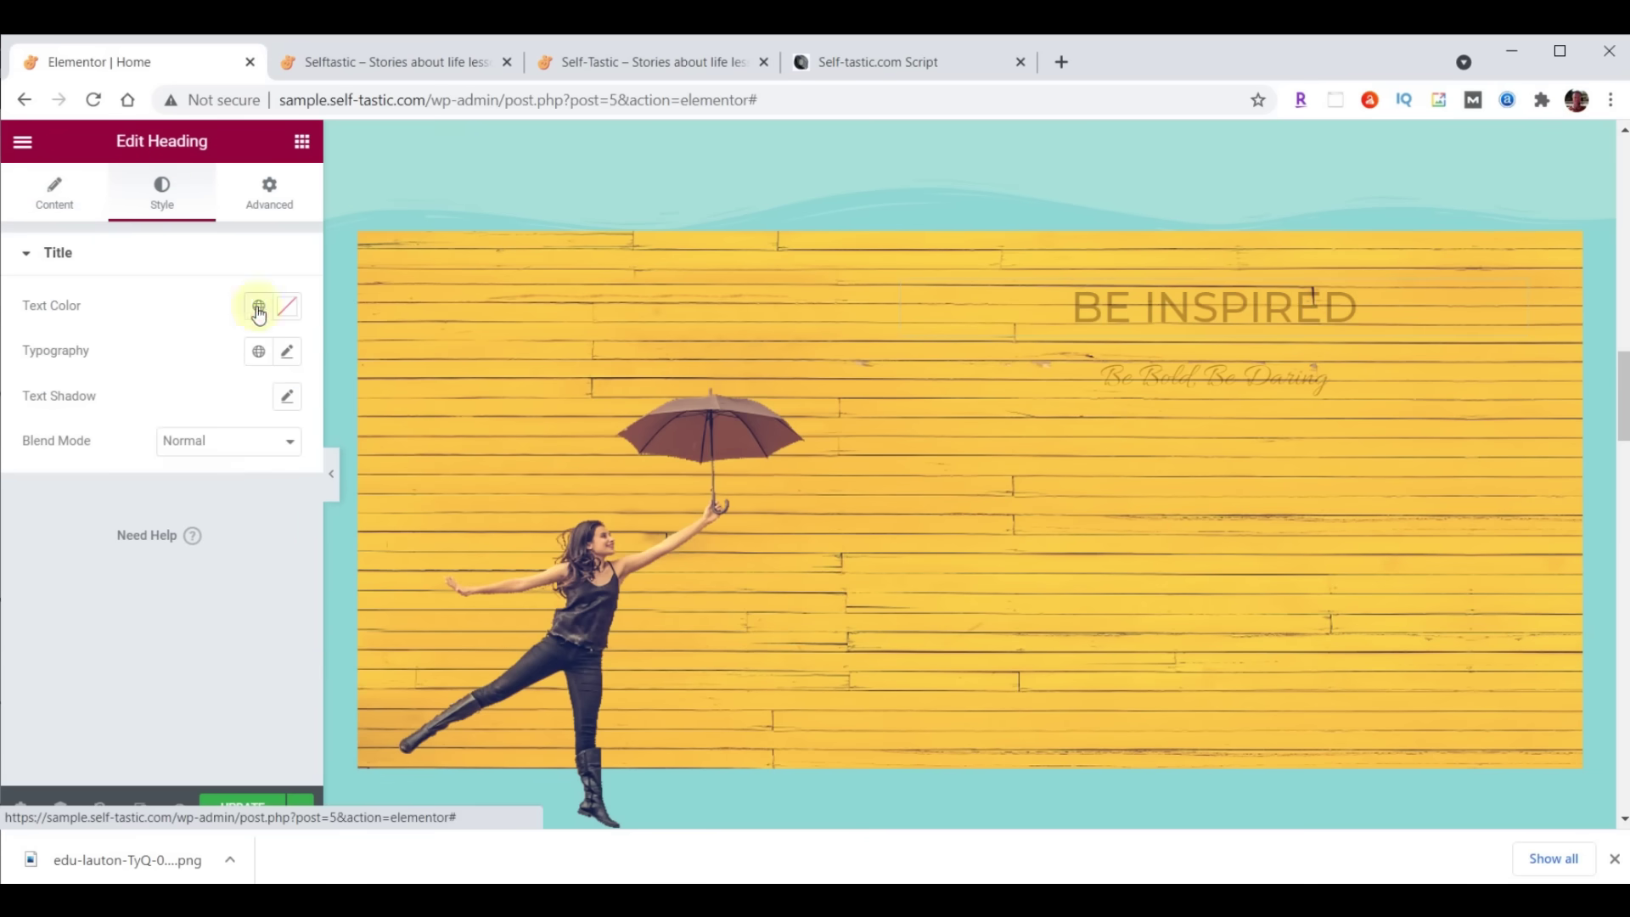
click(289, 308)
text(#FFFFFF)
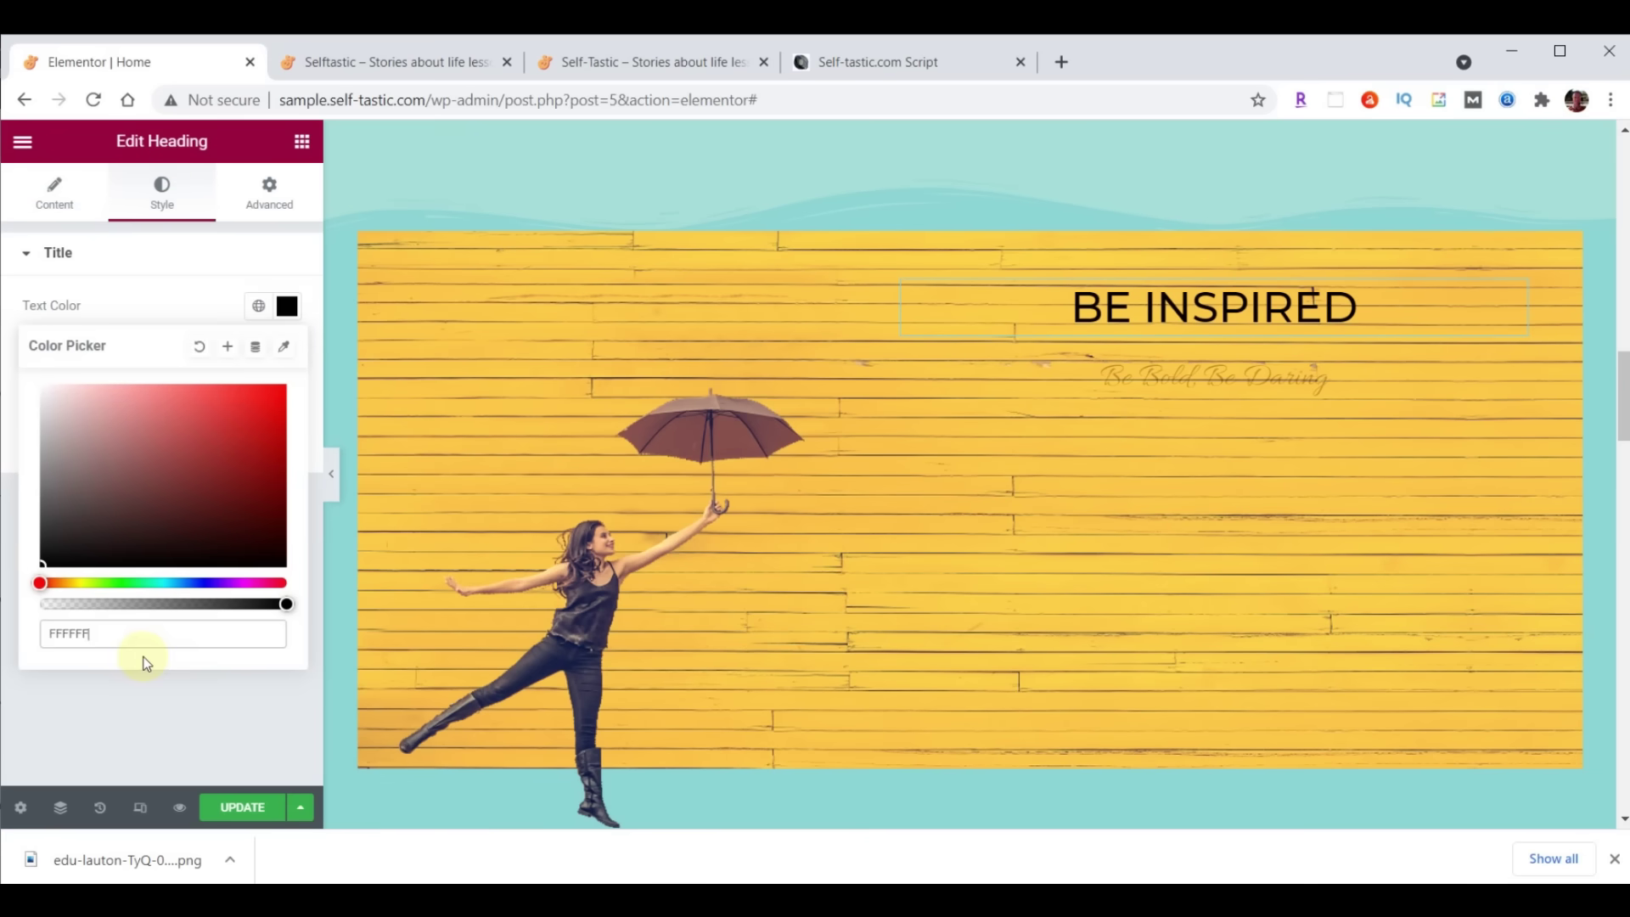
click(288, 307)
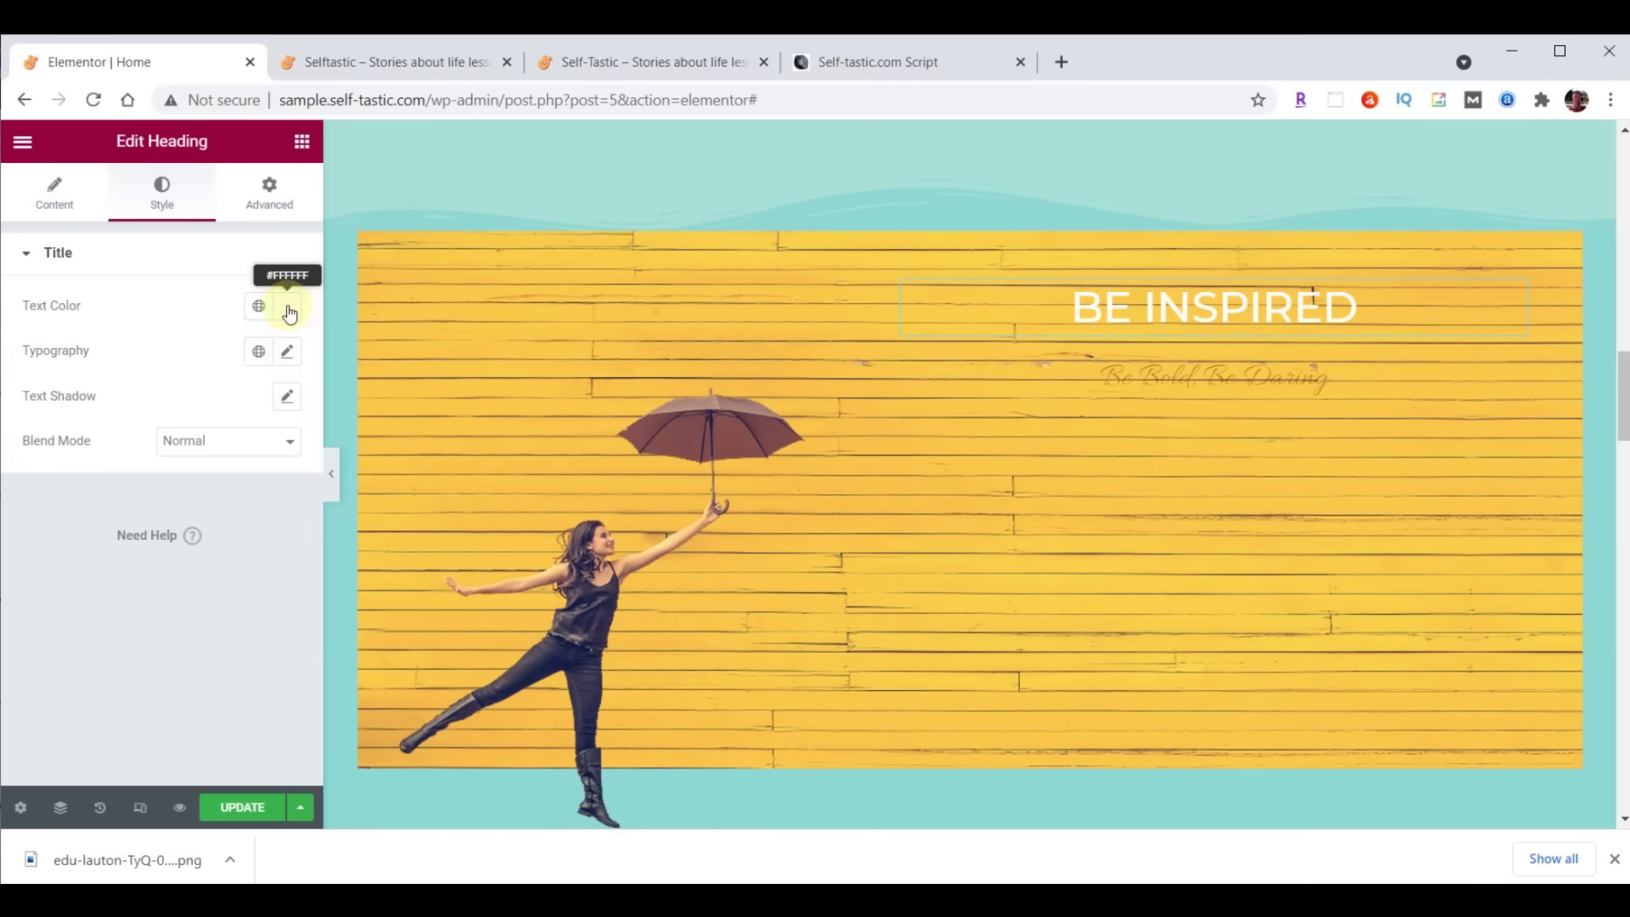
click(289, 360)
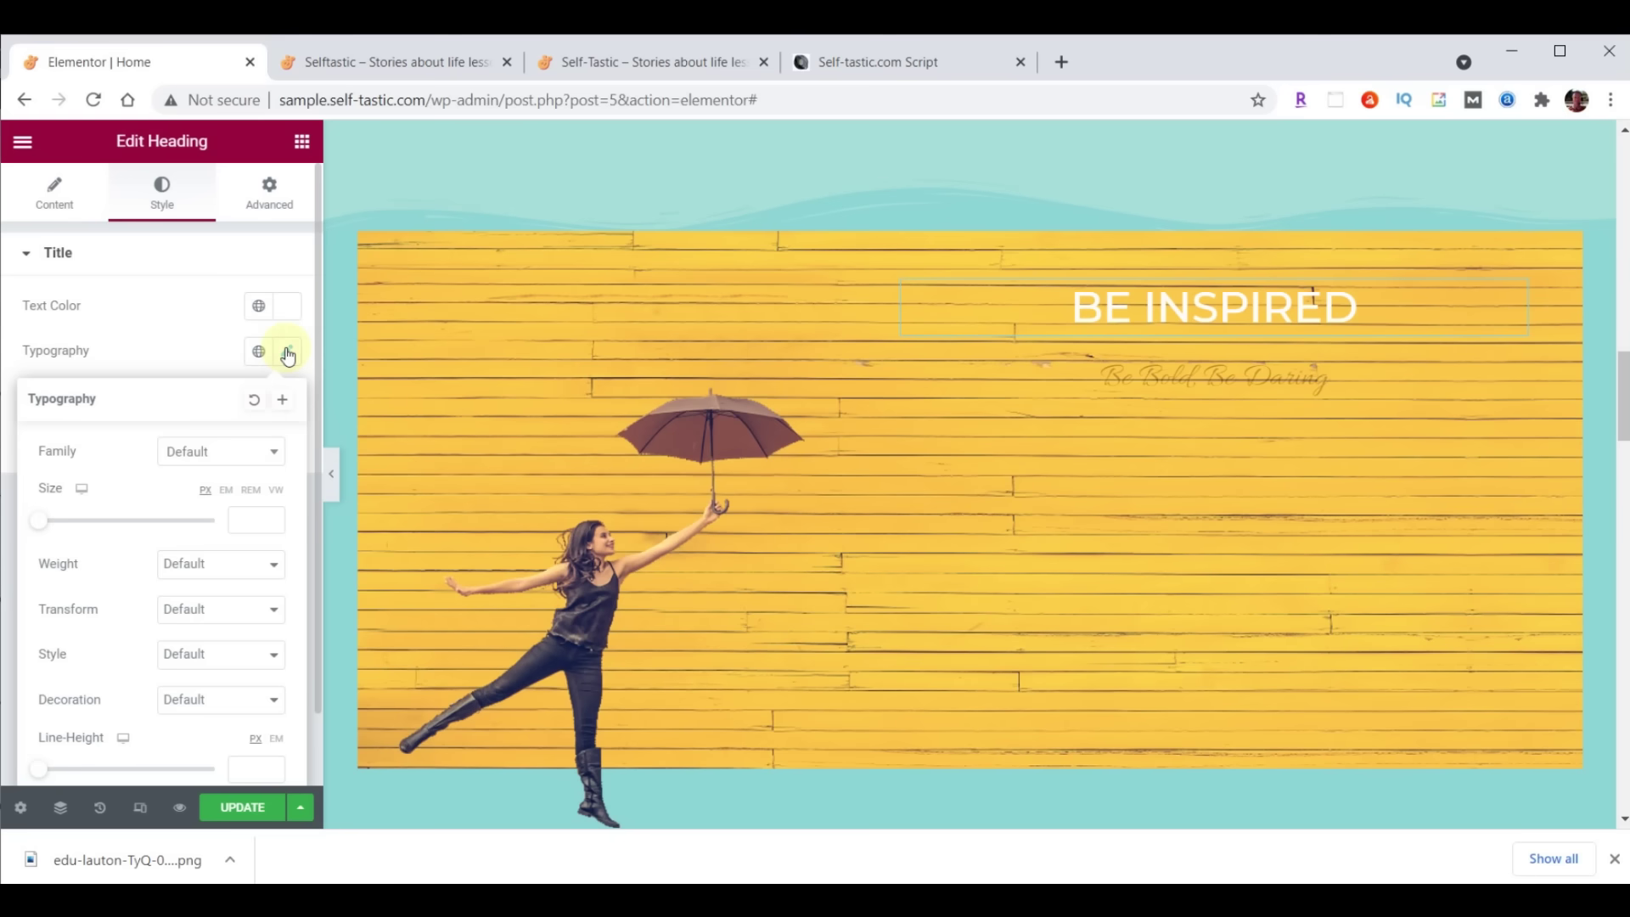
Set the headline typography to Montserrat, size 80, weight 700
click(227, 450)
text(mont)
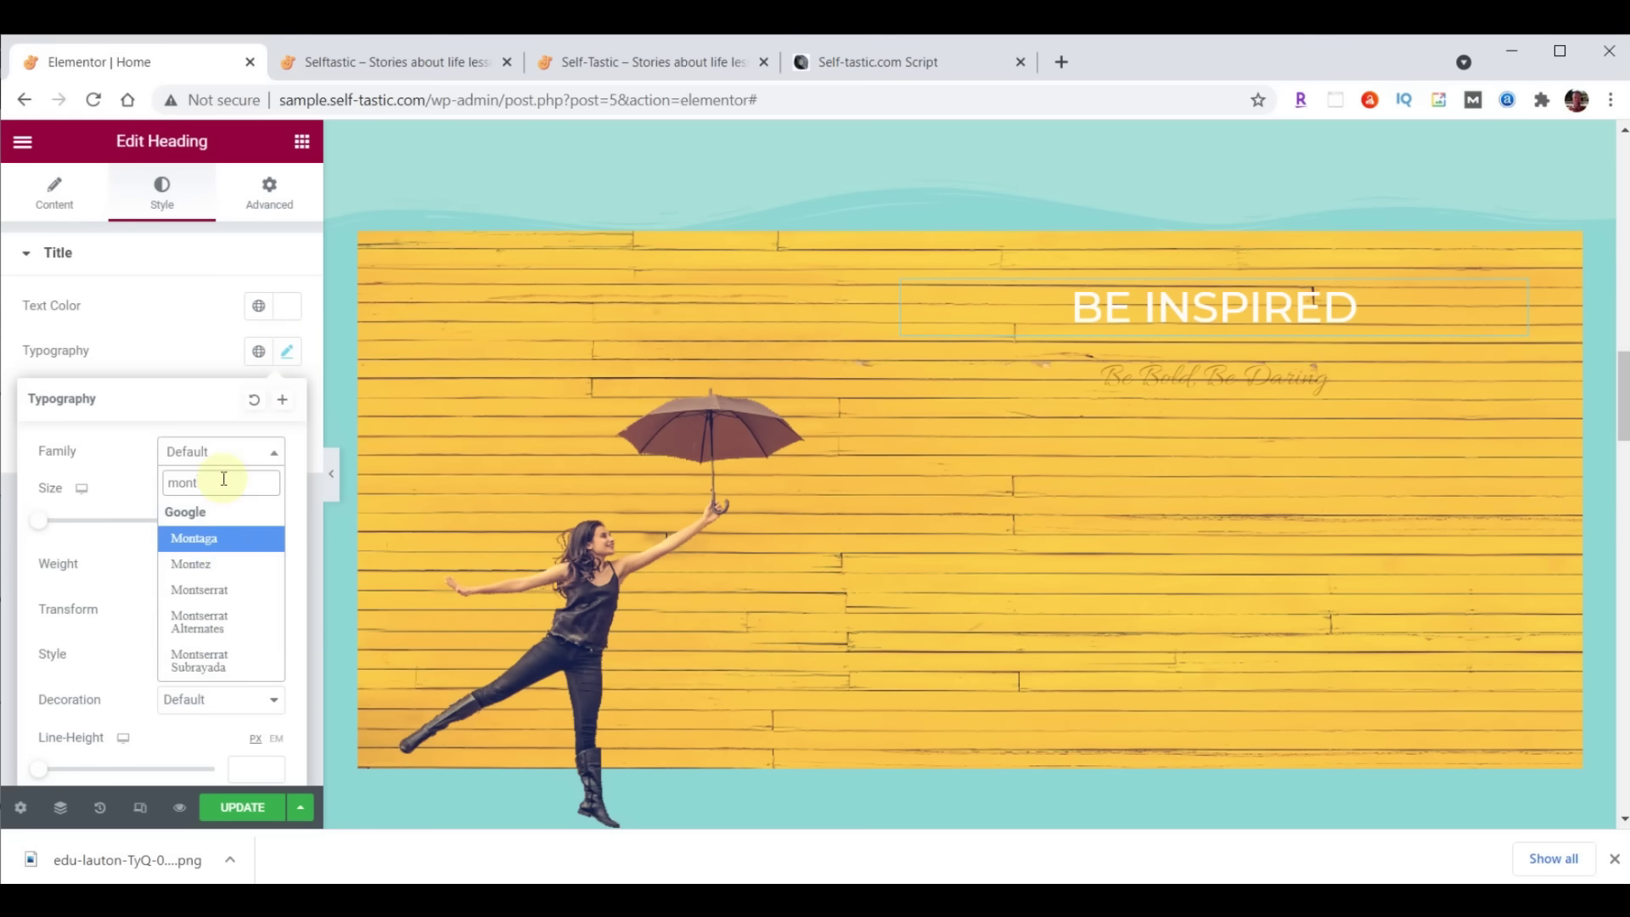
click(218, 589)
click(243, 528)
text(80)
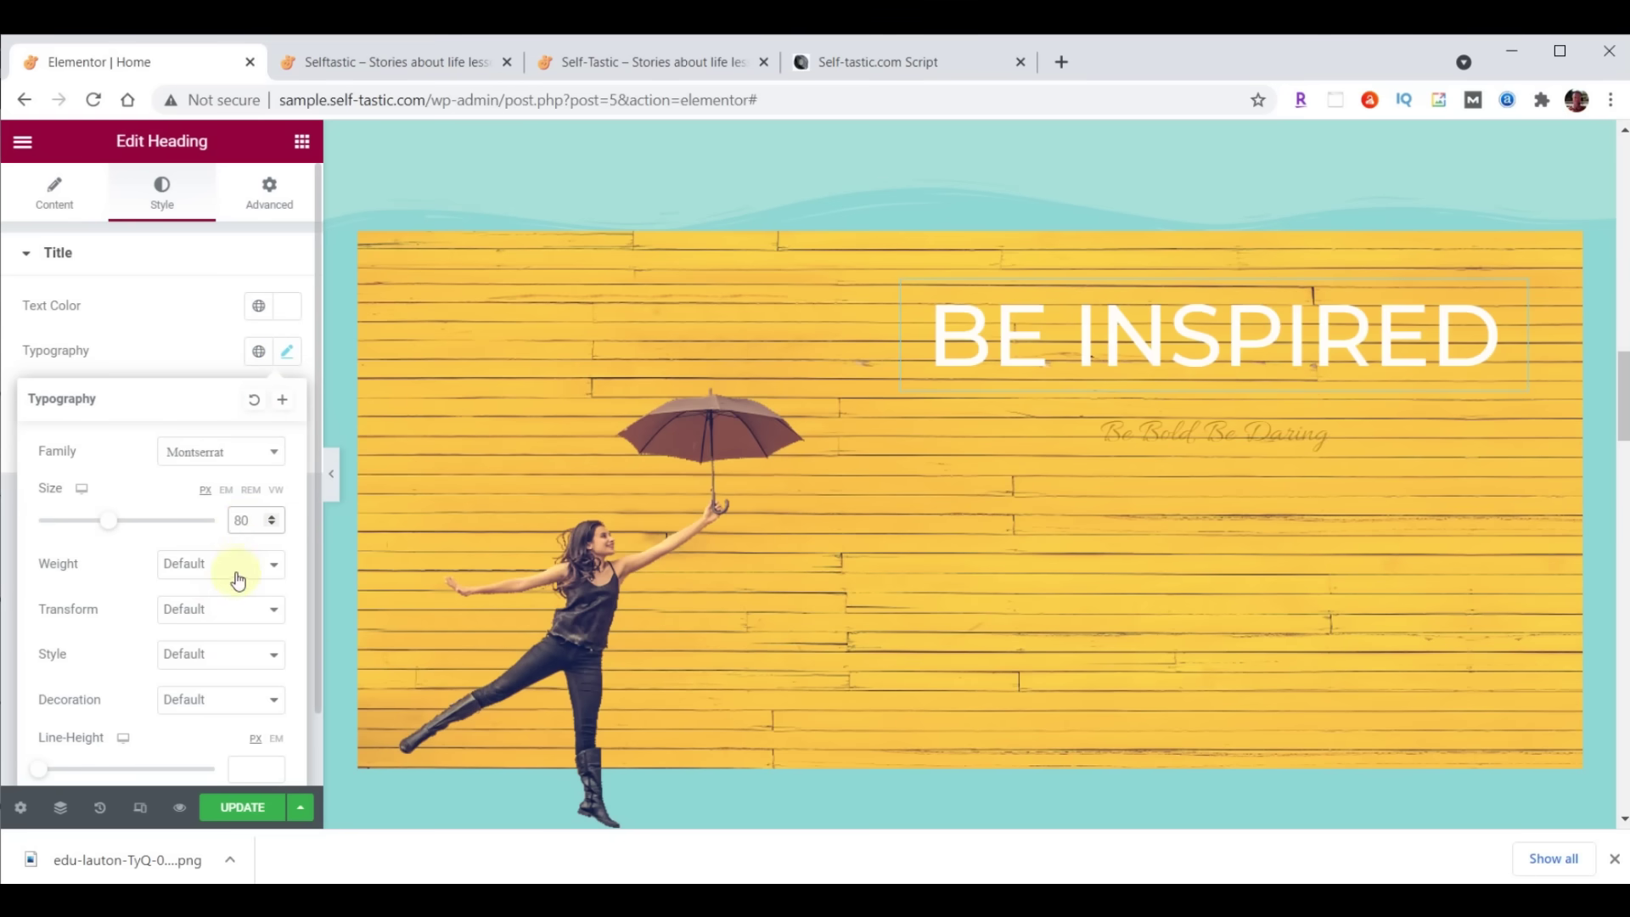
click(238, 573)
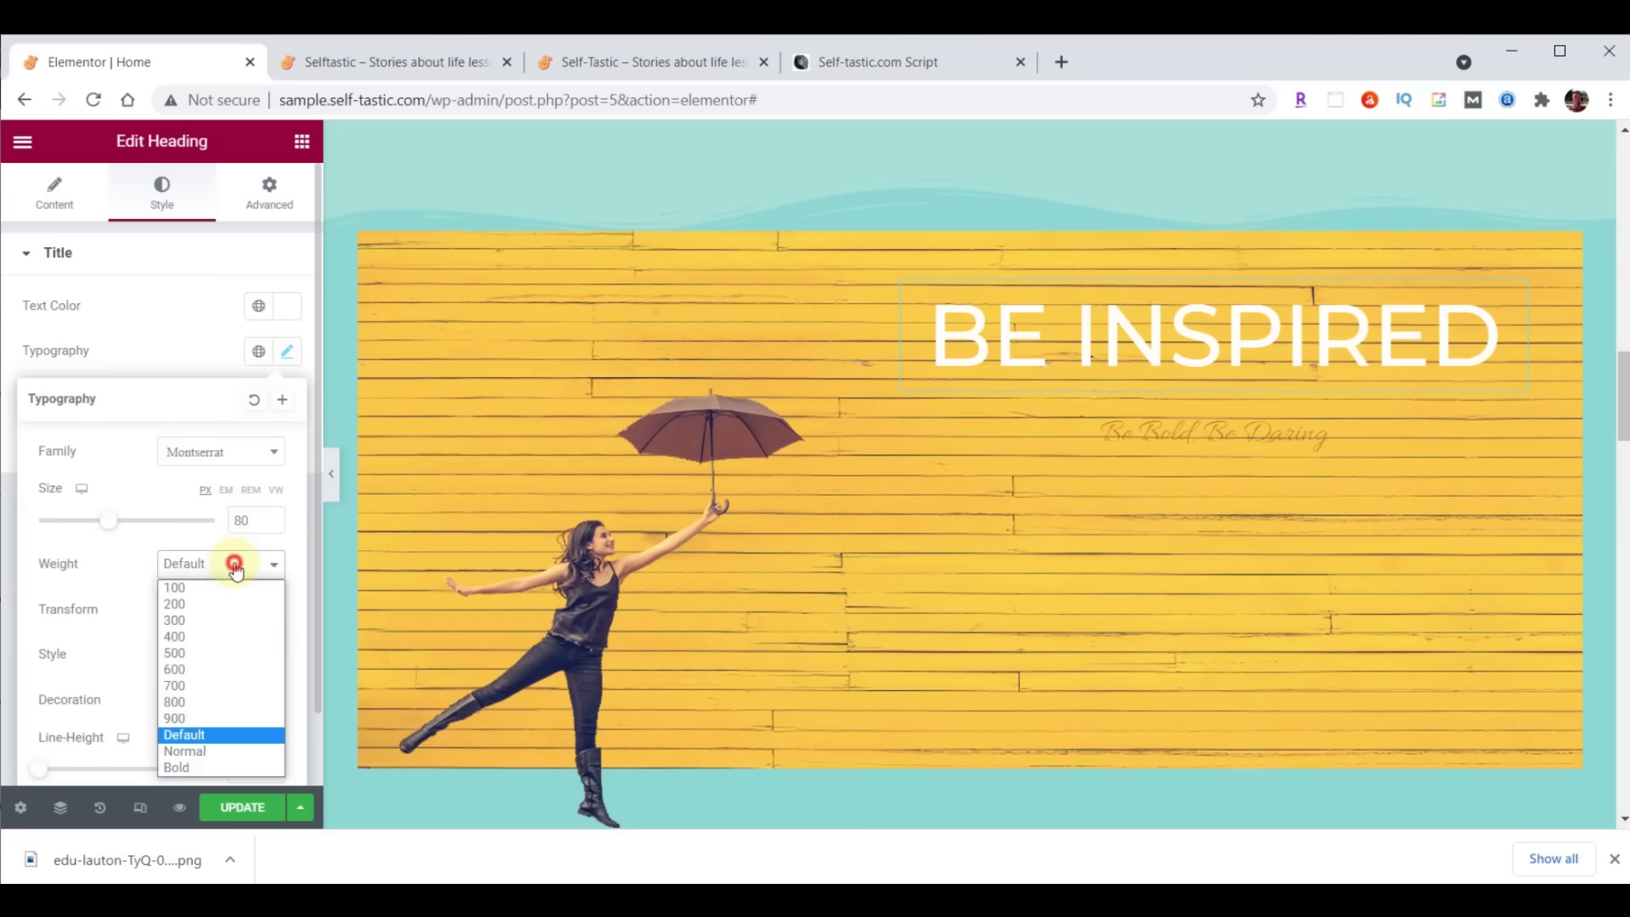
click(203, 688)
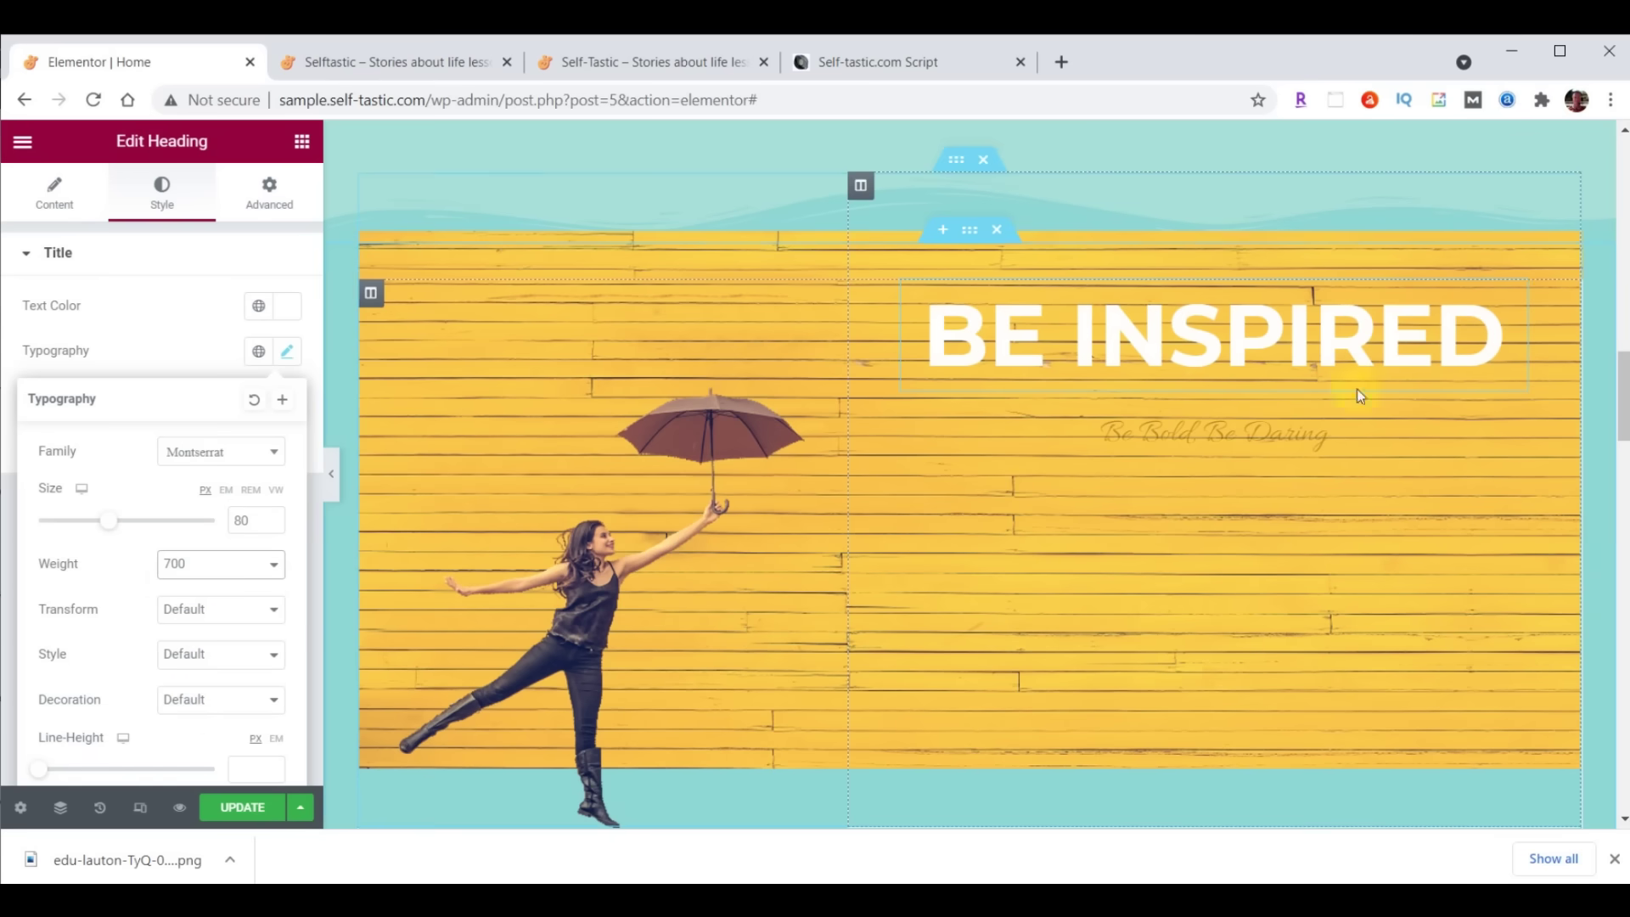
click(1515, 299)
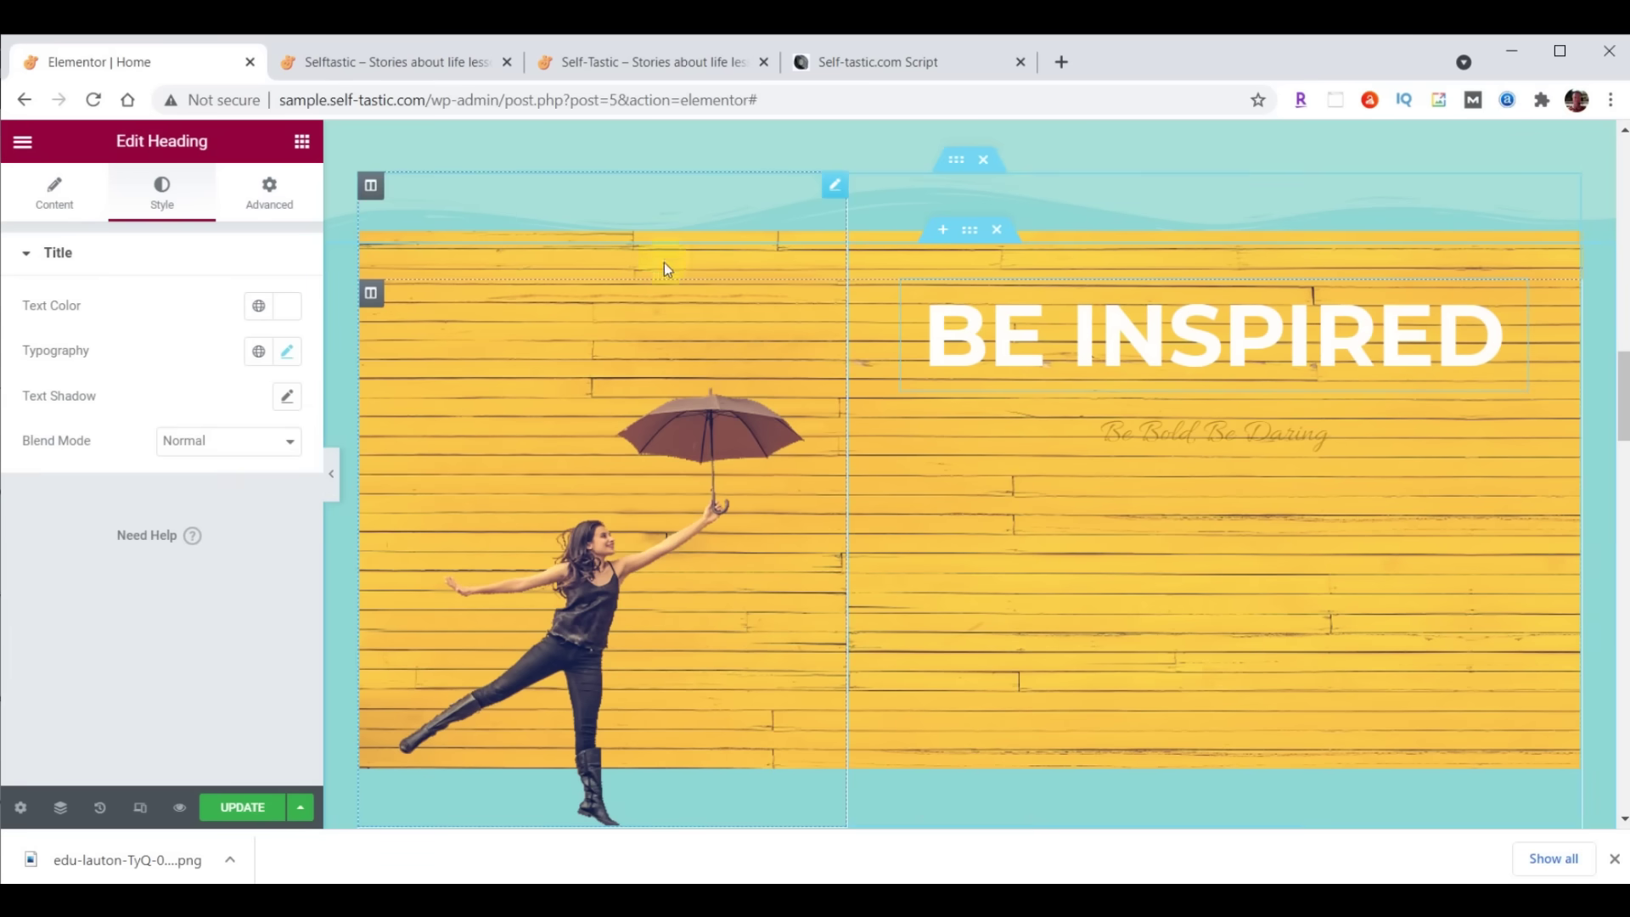
Unlink the headline's margins and give it a 29 px bottom margin
click(275, 195)
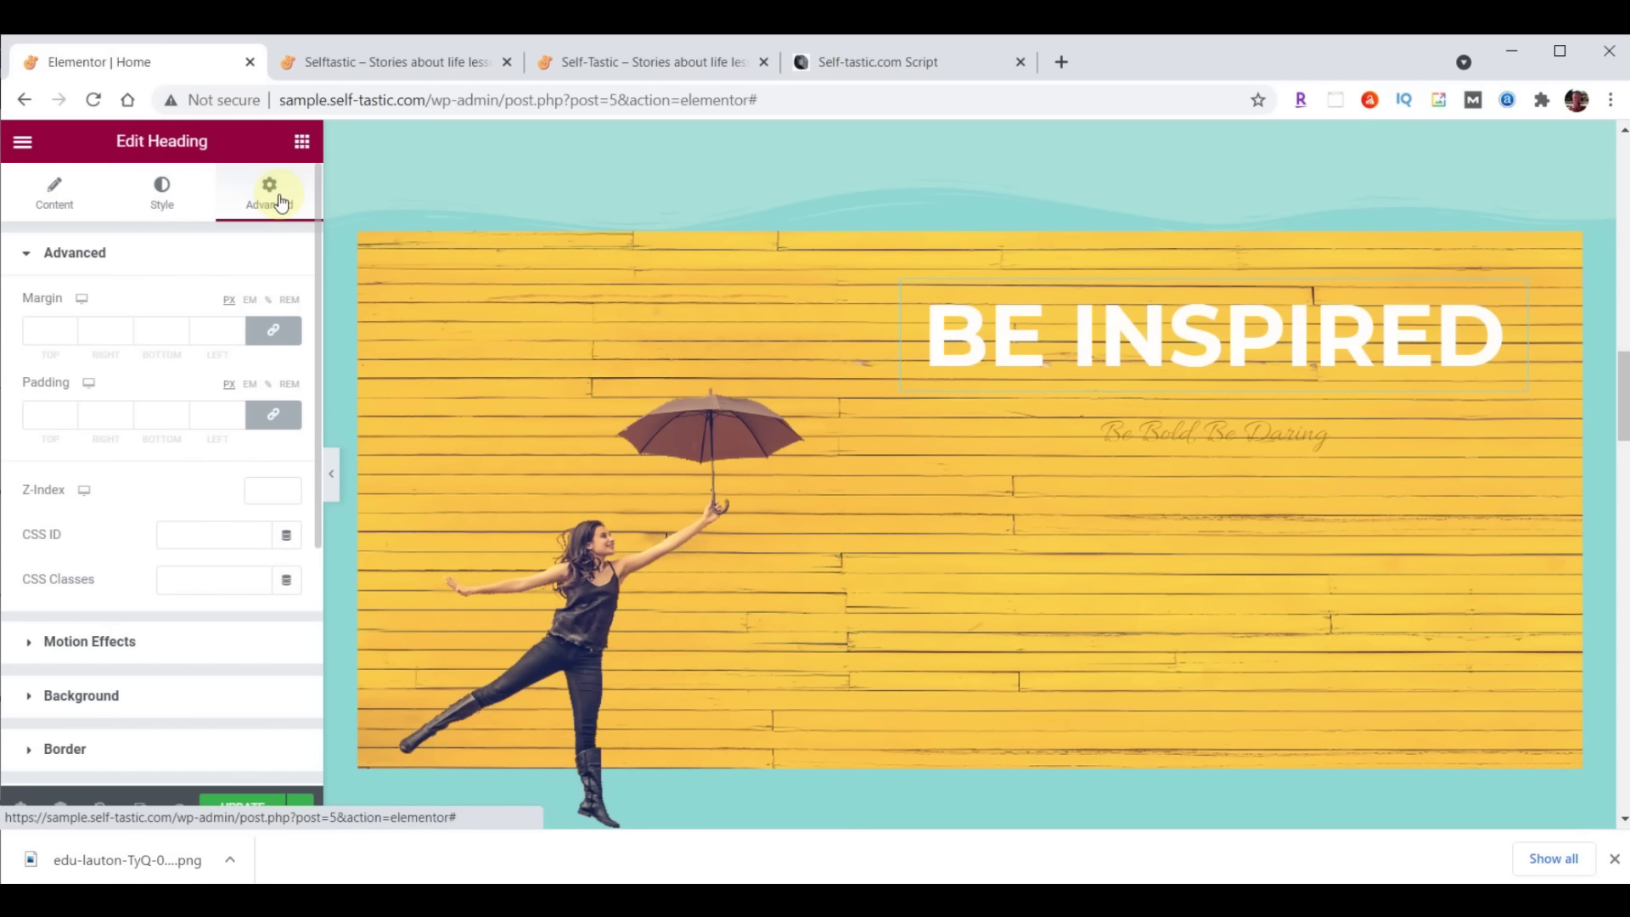
click(275, 331)
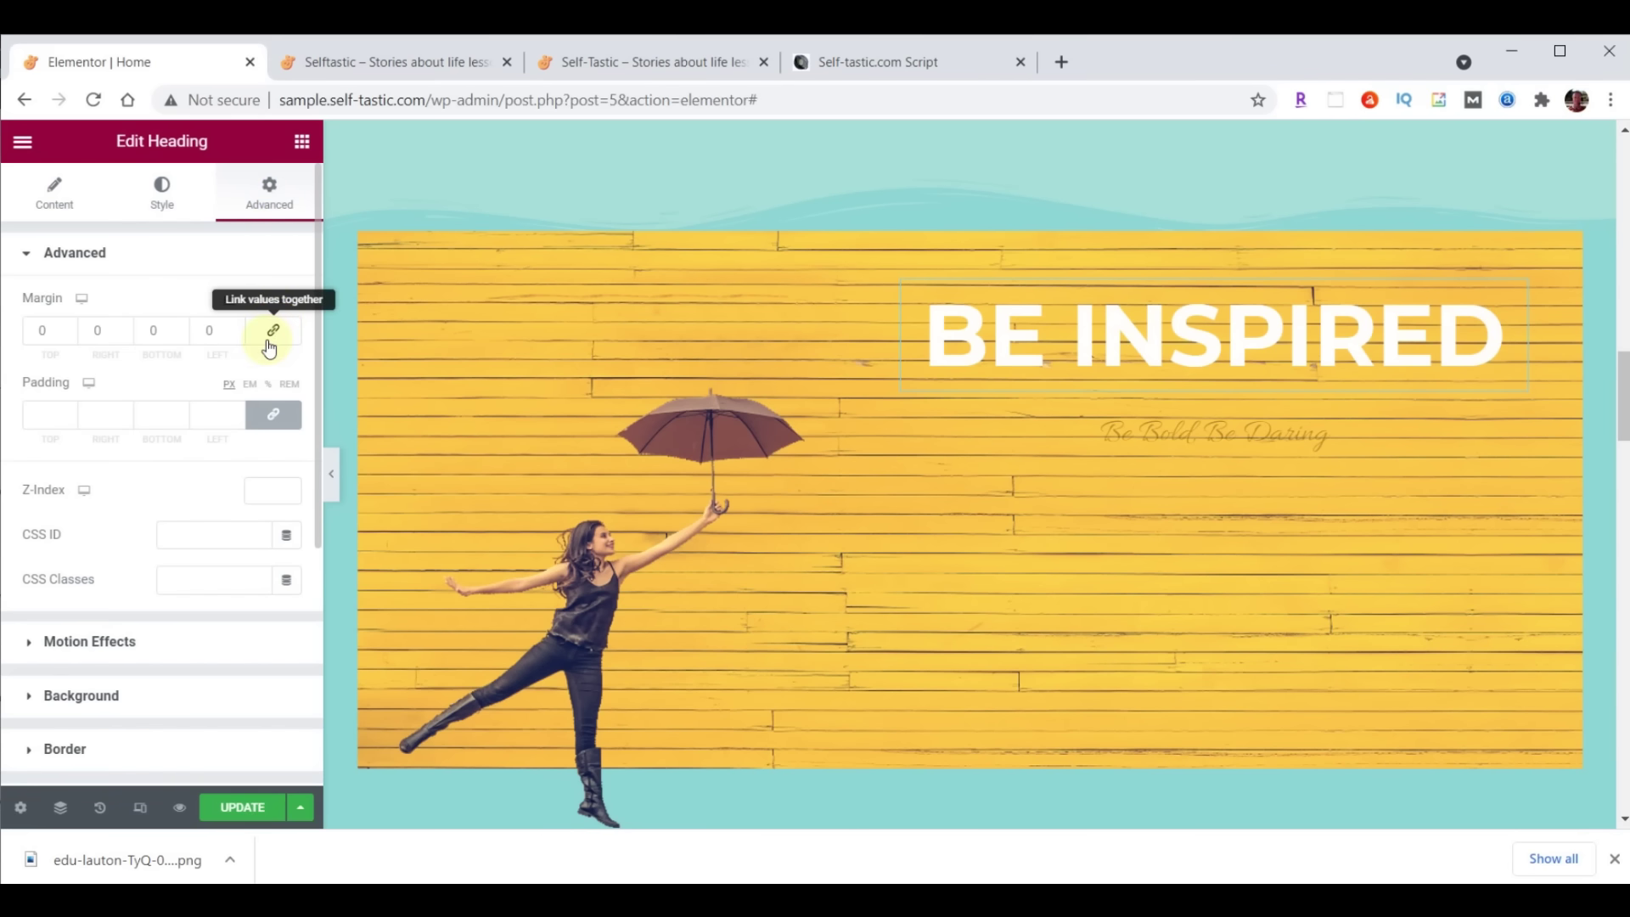
double_click(157, 330)
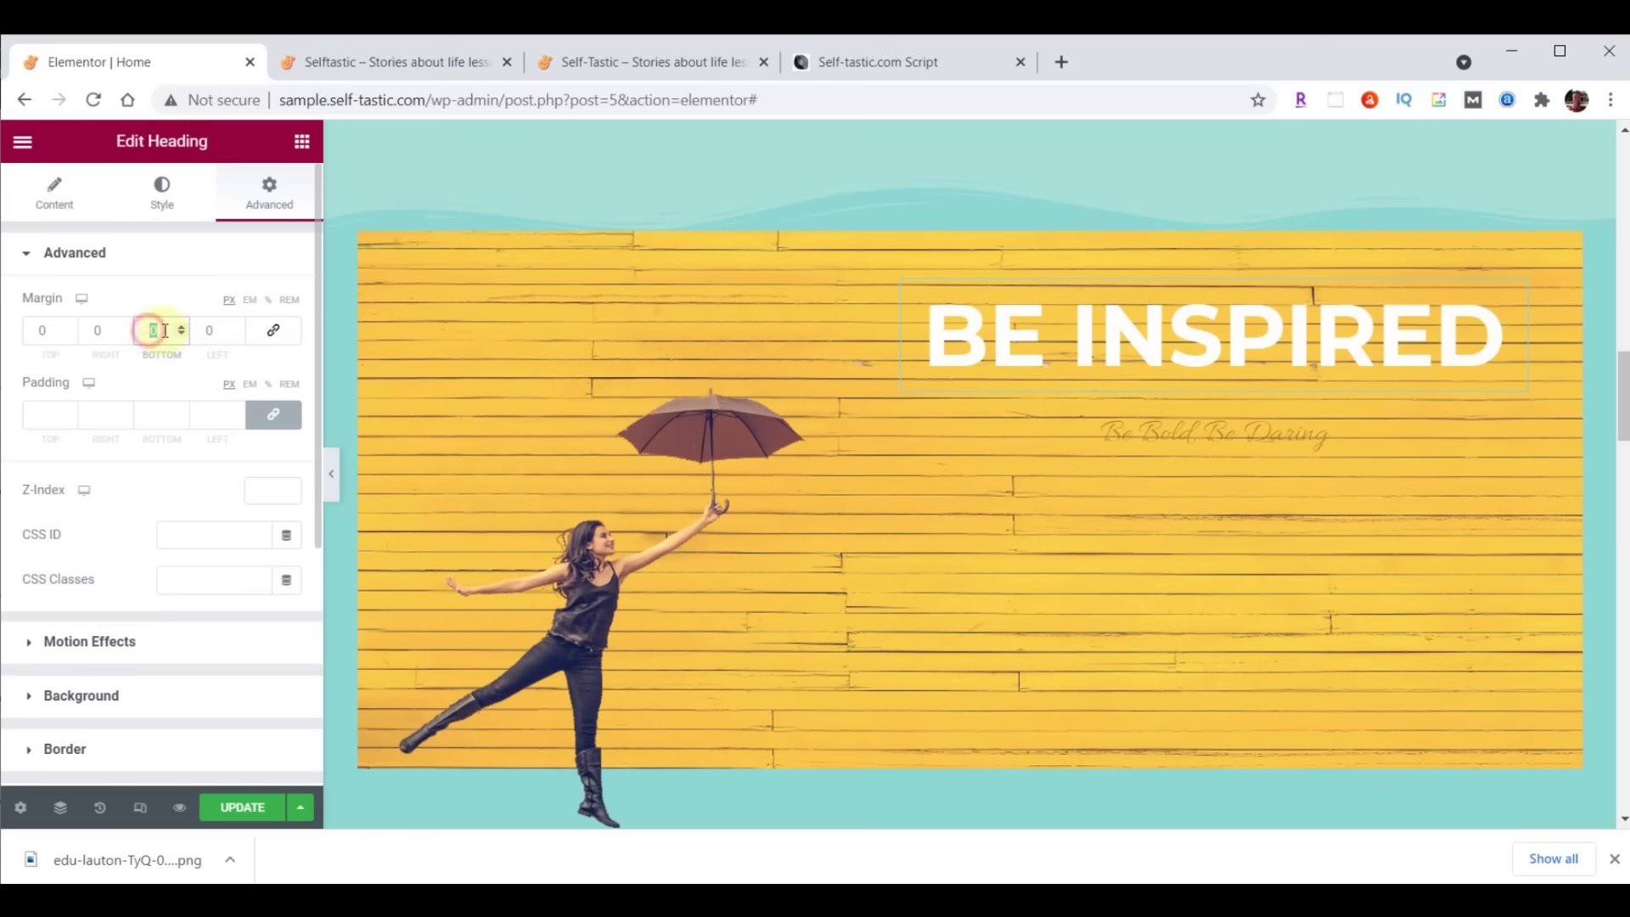
text(29)
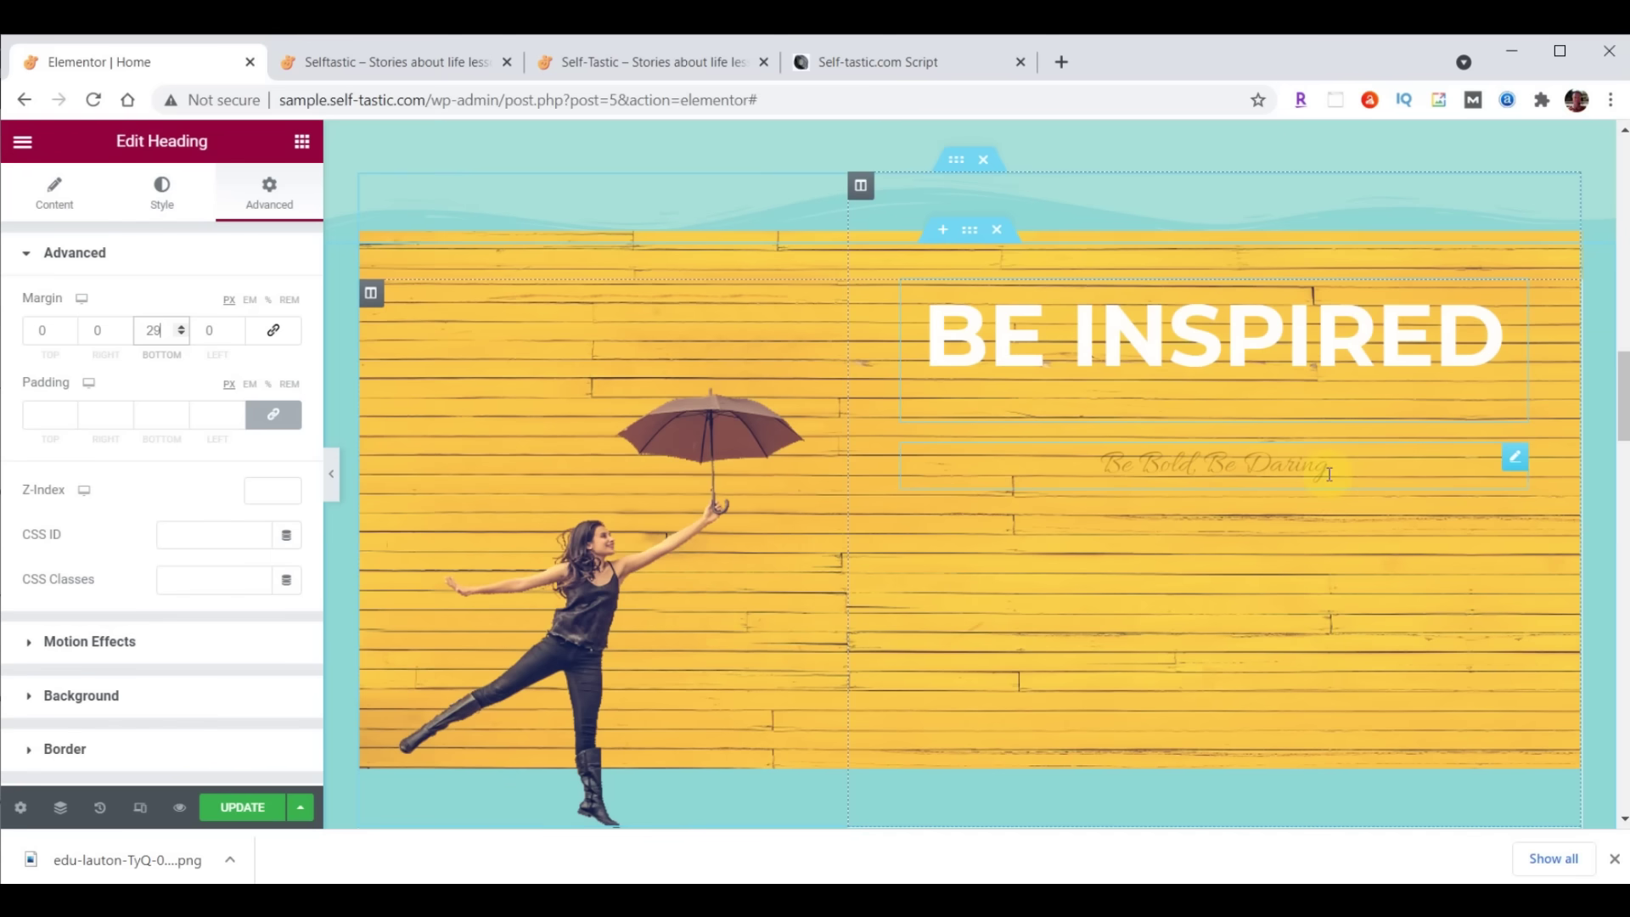
Replace the Be Bold, Be Daring subtitle text with 'to live your best life'
click(1260, 463)
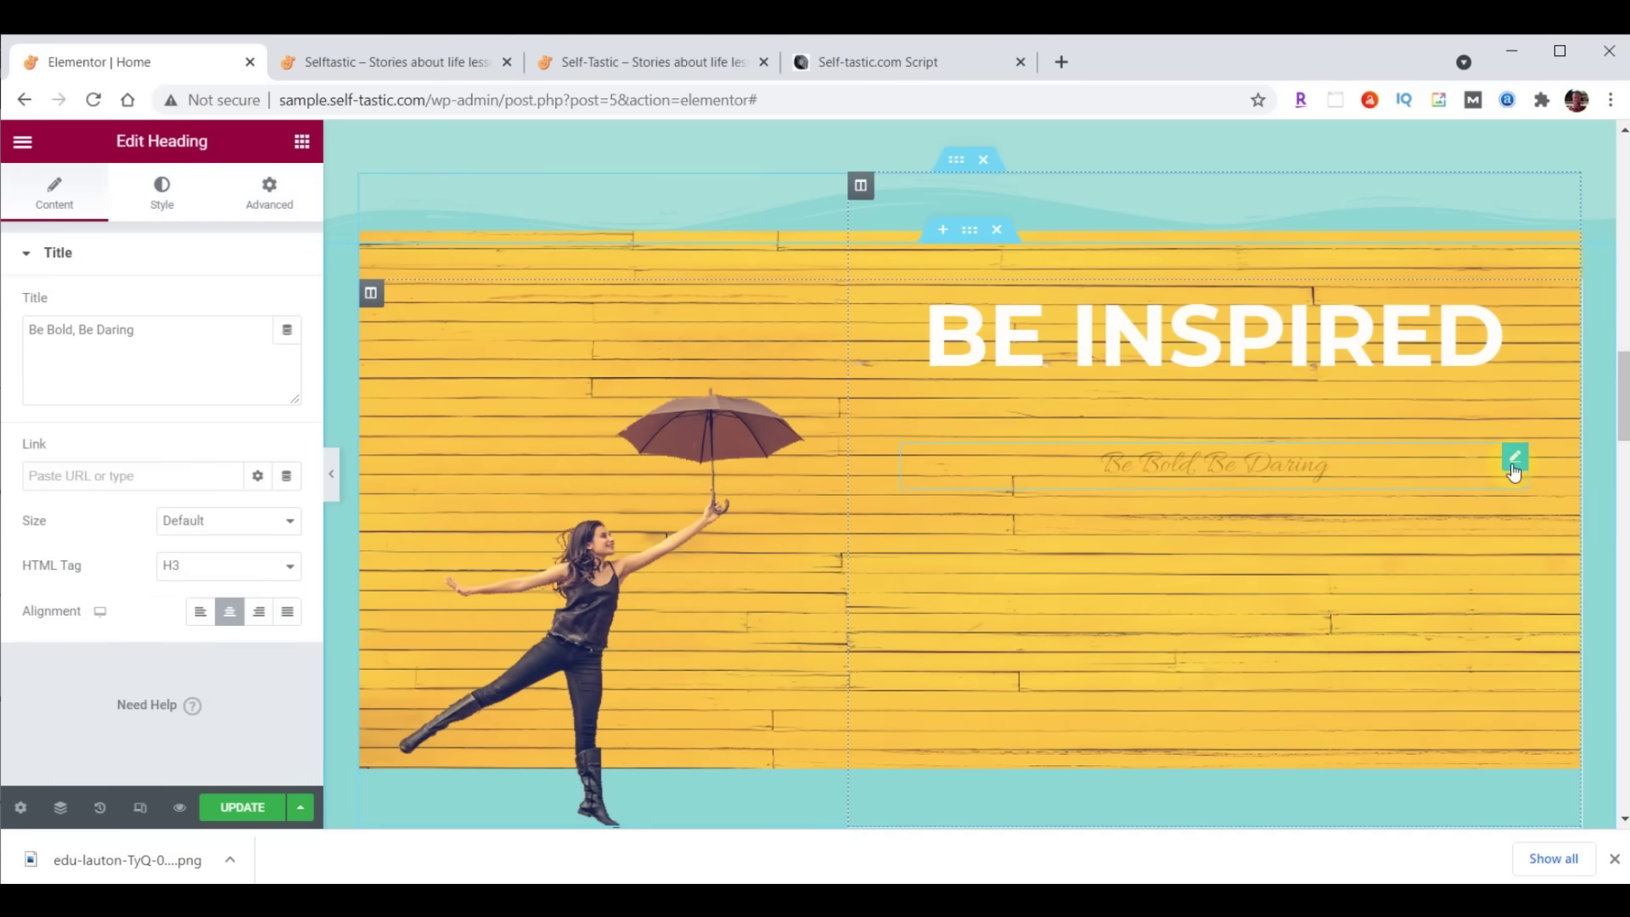
drag(30, 330, 176, 321)
text(to live your best life)
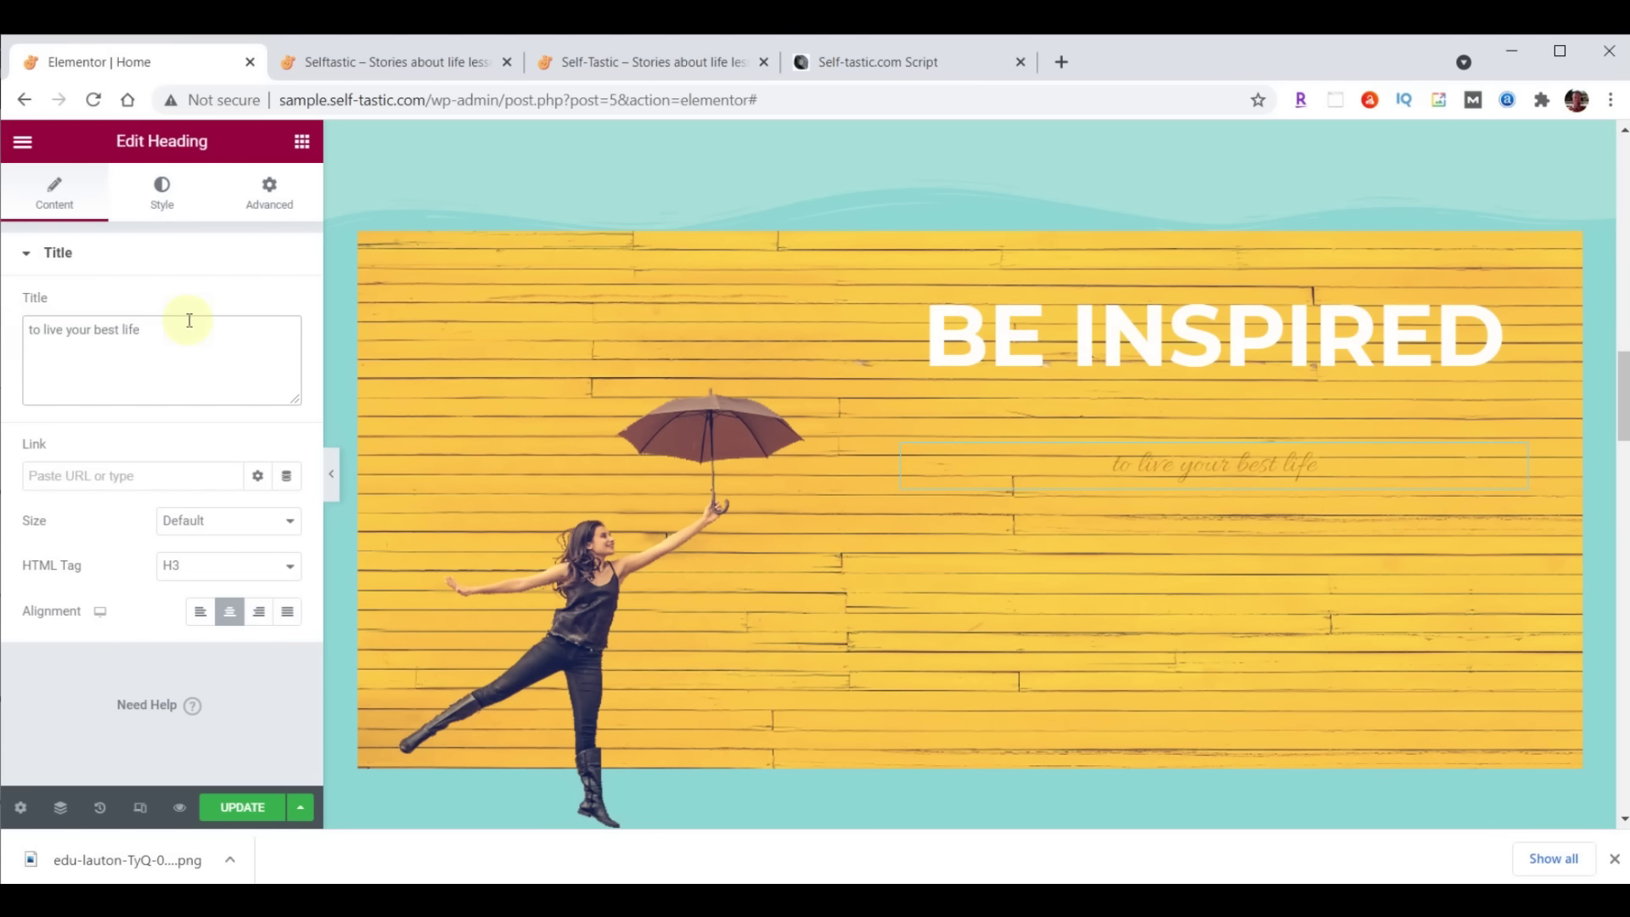
Set the subtitle's text colour to white #FFFFFF
click(174, 207)
click(290, 307)
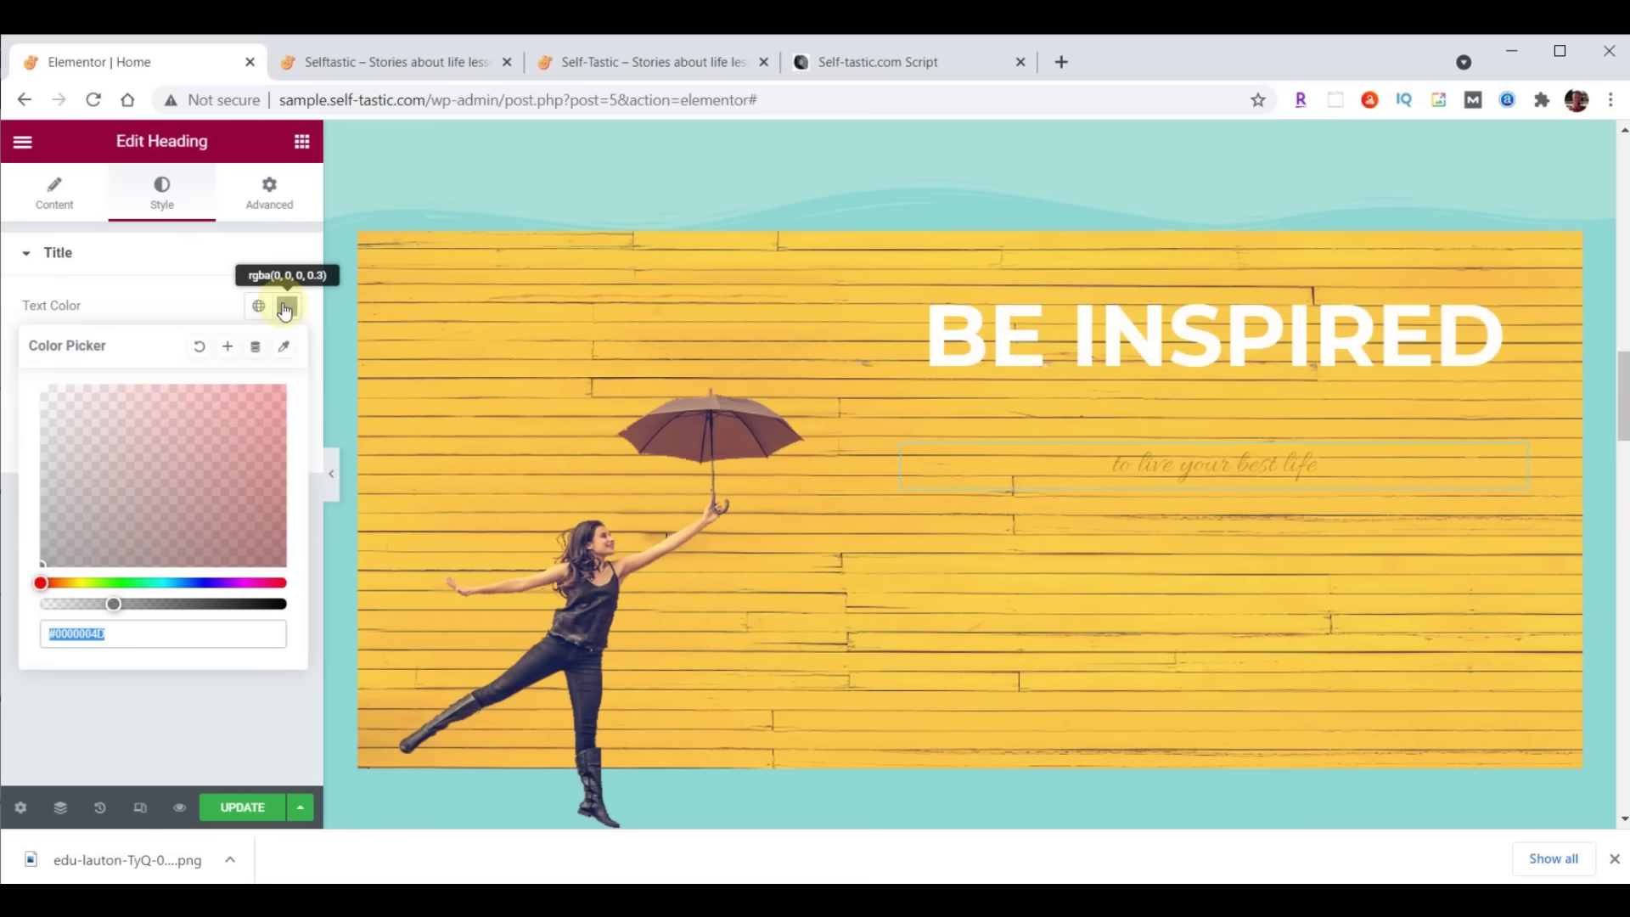
text(#FFFFFF)
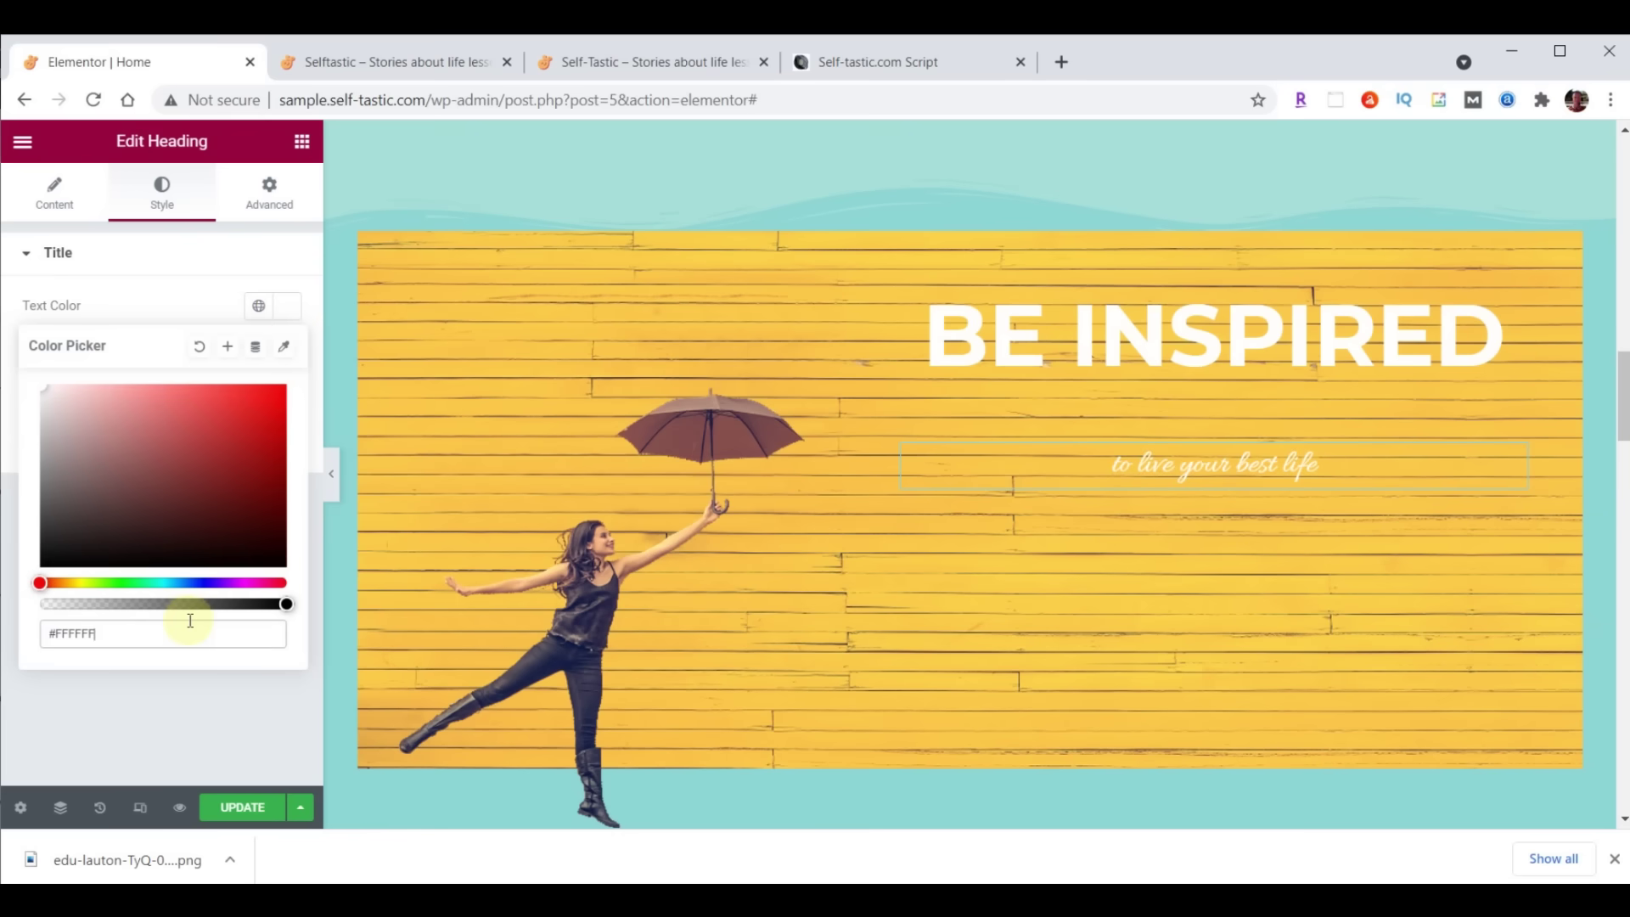
click(293, 312)
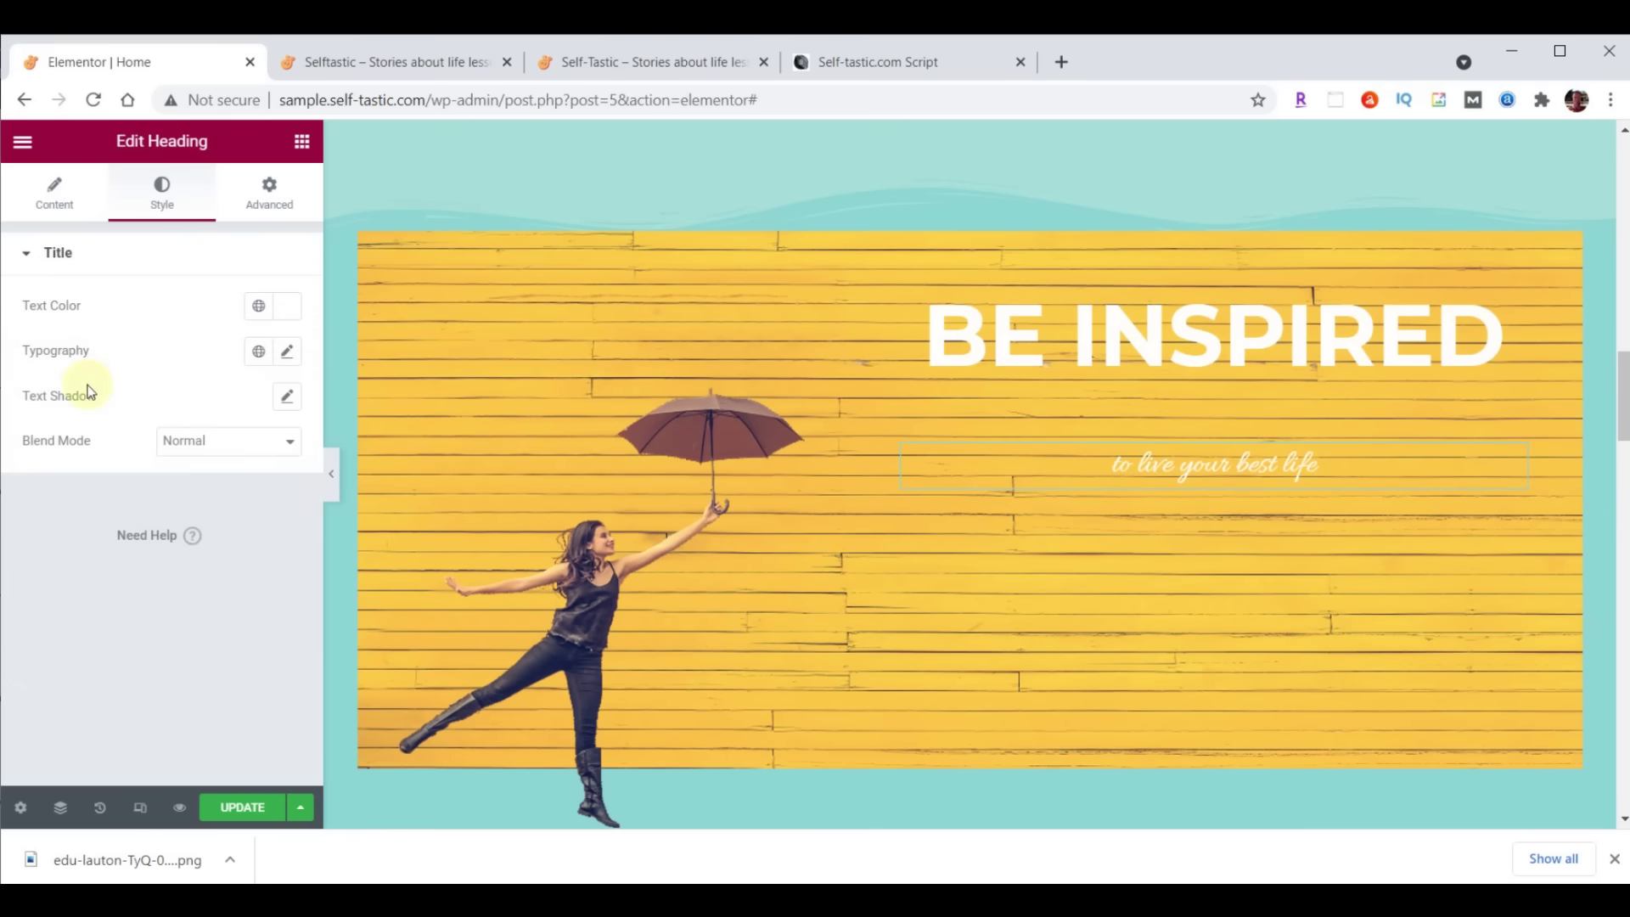
Set the subtitle typography to Lora, size 40, weight 500
click(287, 355)
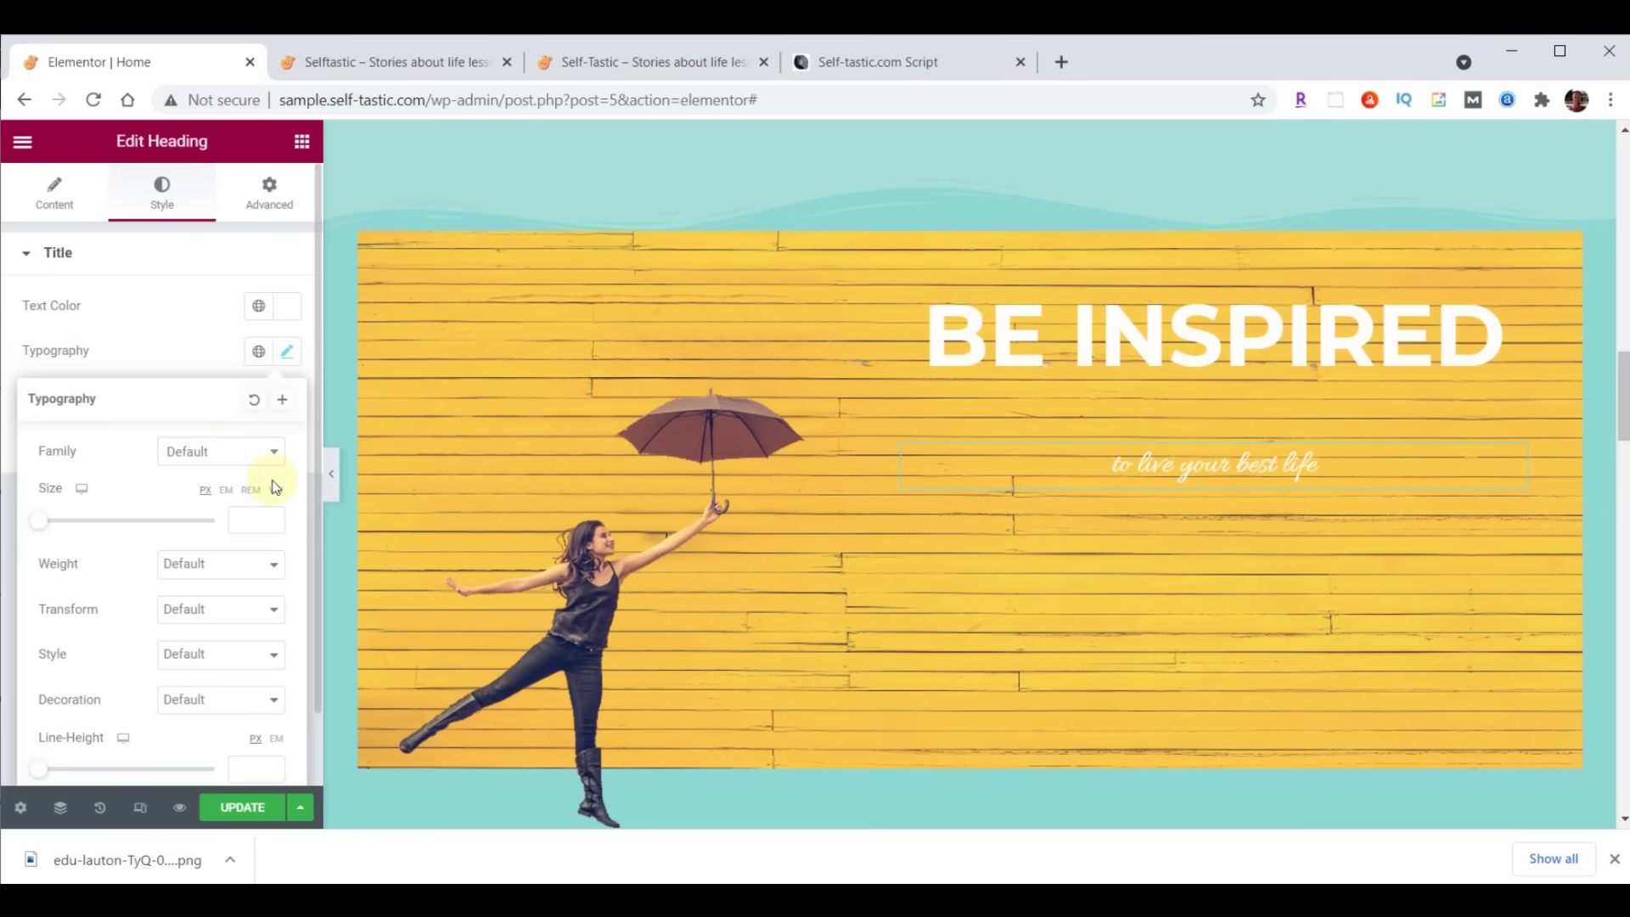
click(219, 451)
text(lora)
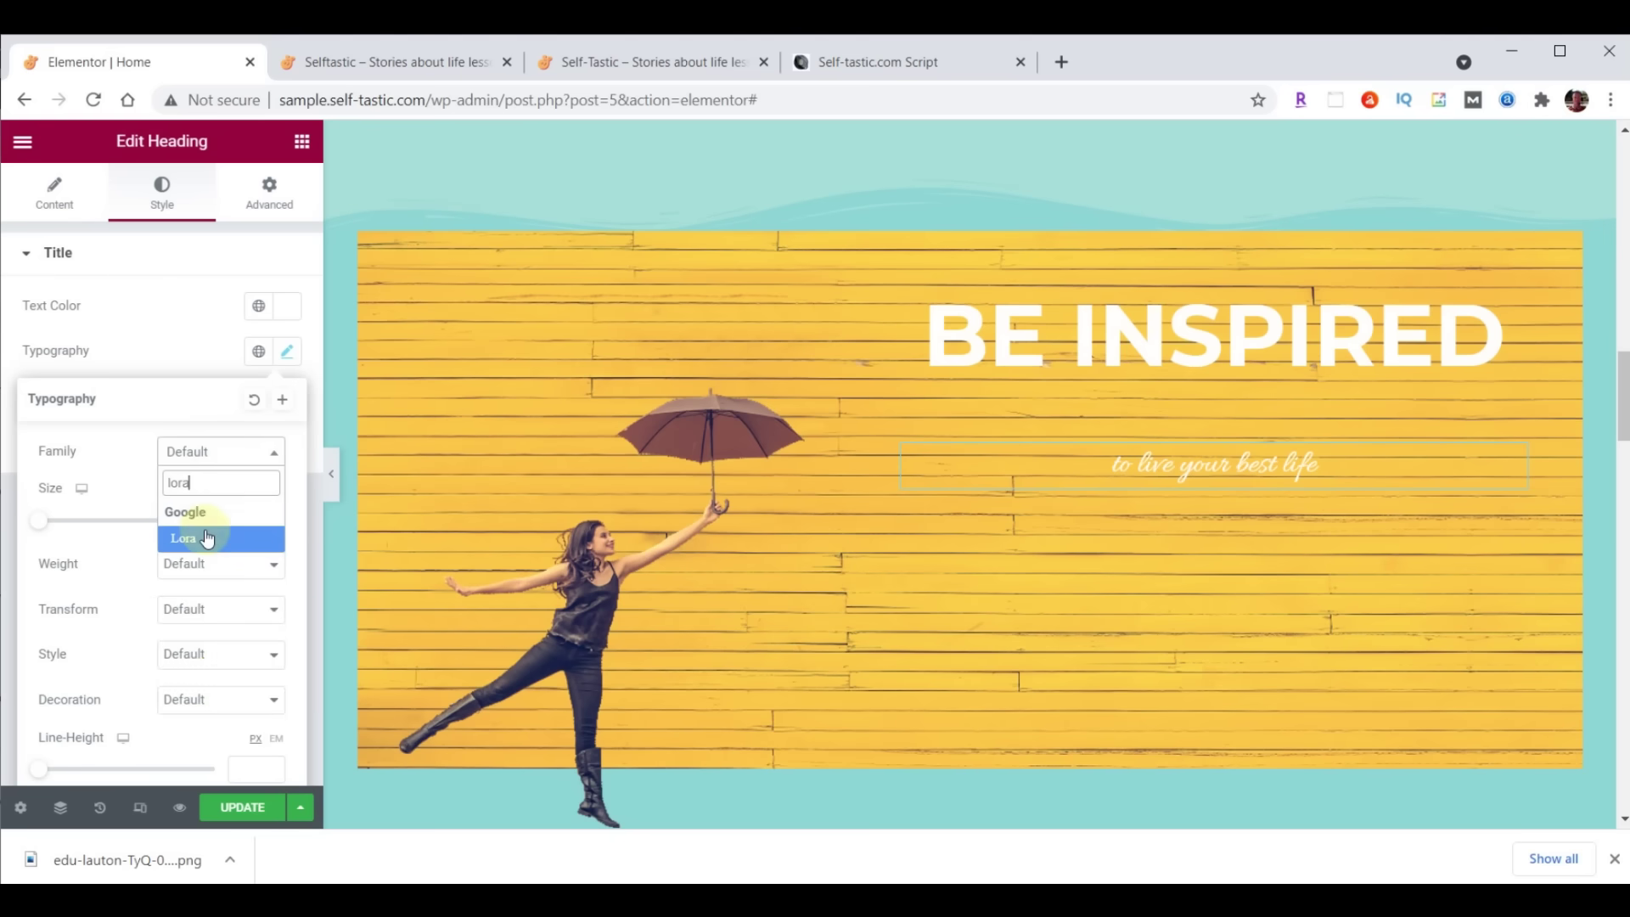
click(207, 538)
click(259, 512)
text(40)
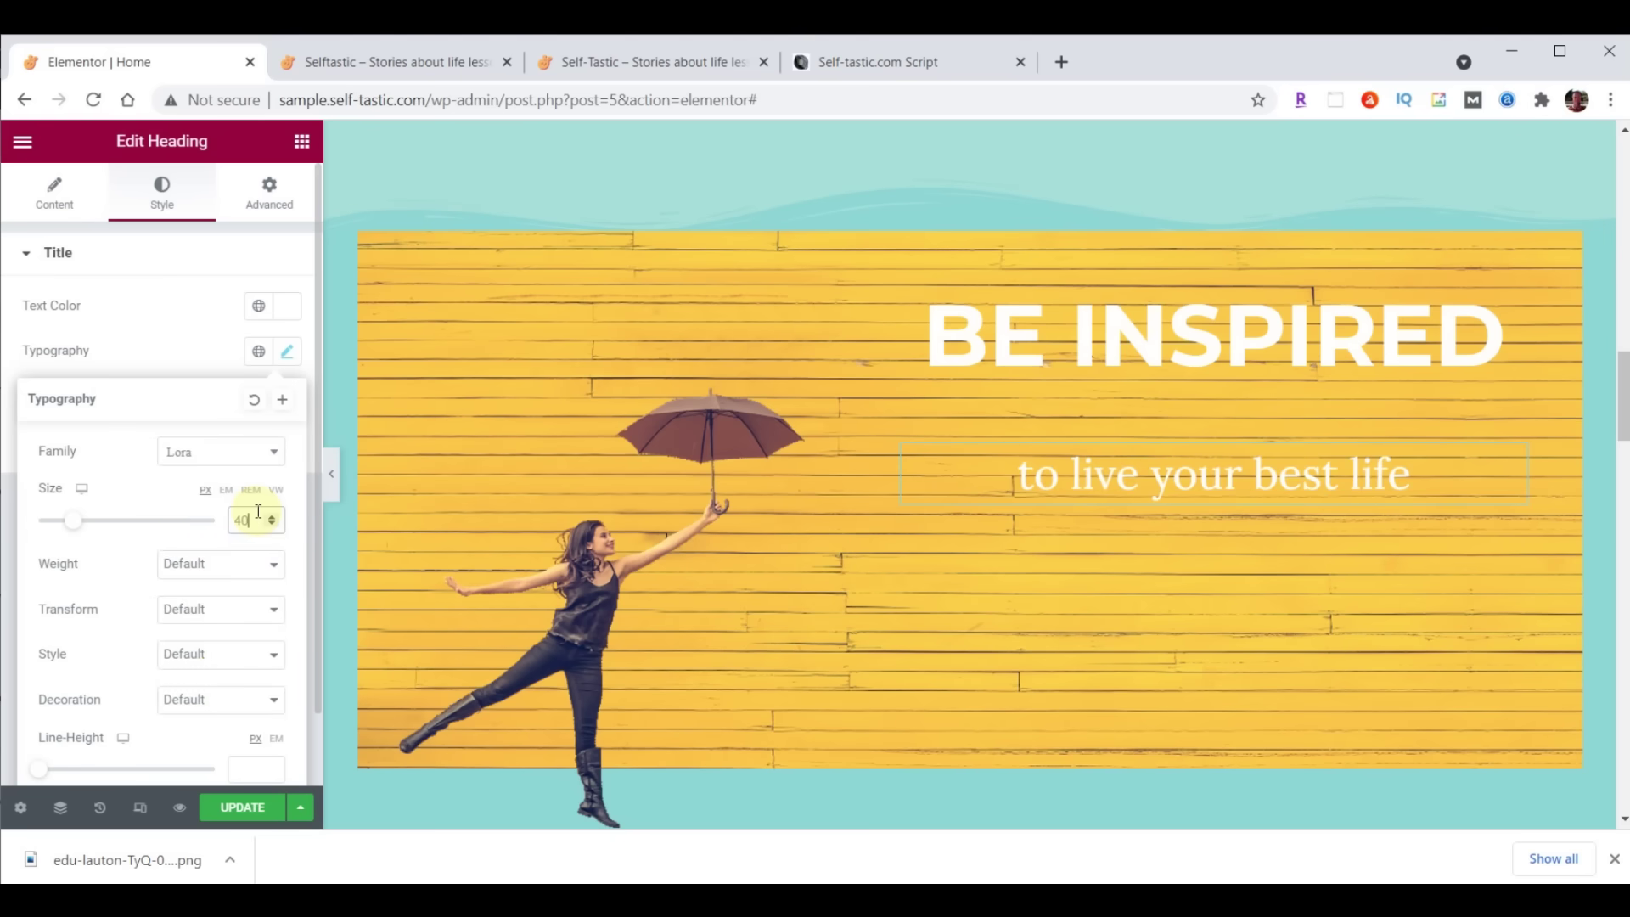
click(243, 567)
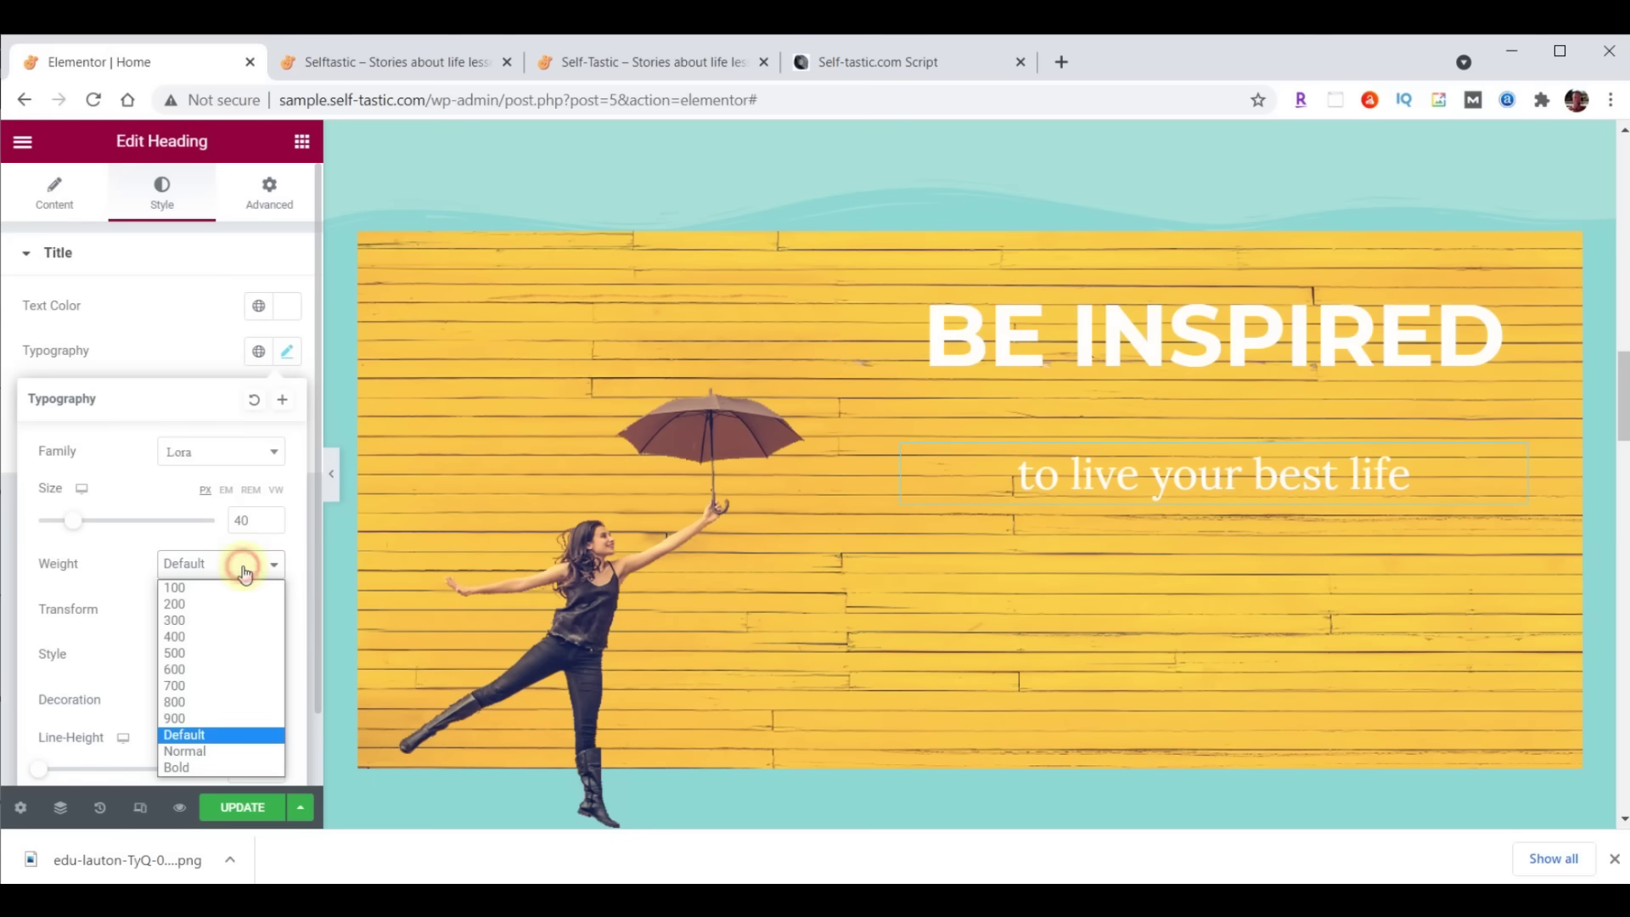
click(177, 658)
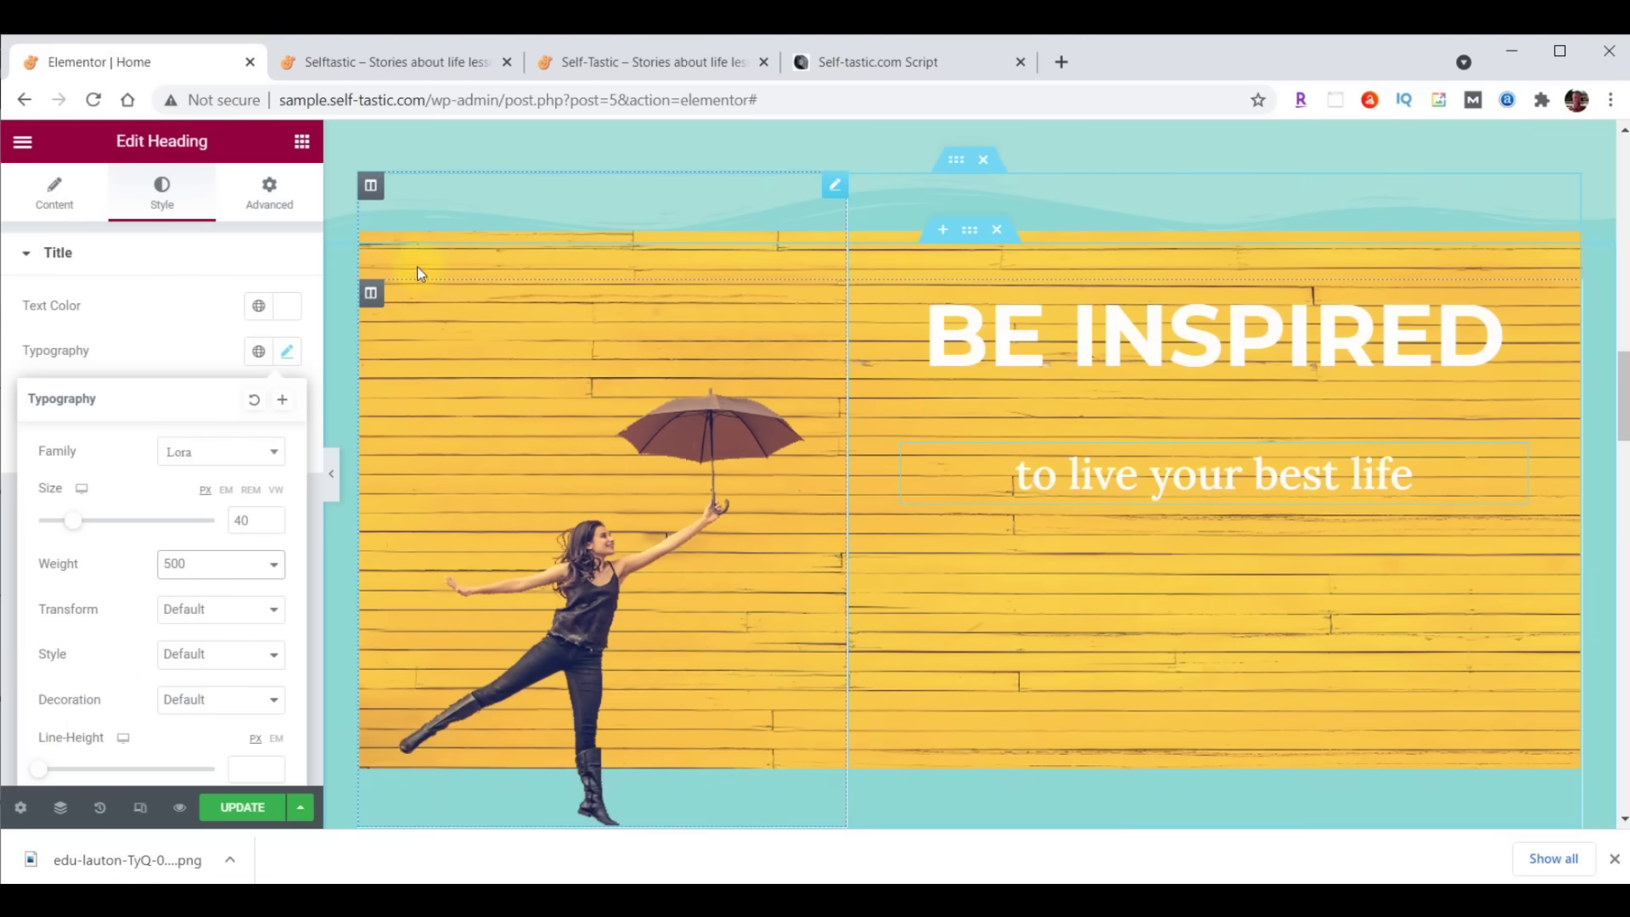
click(303, 144)
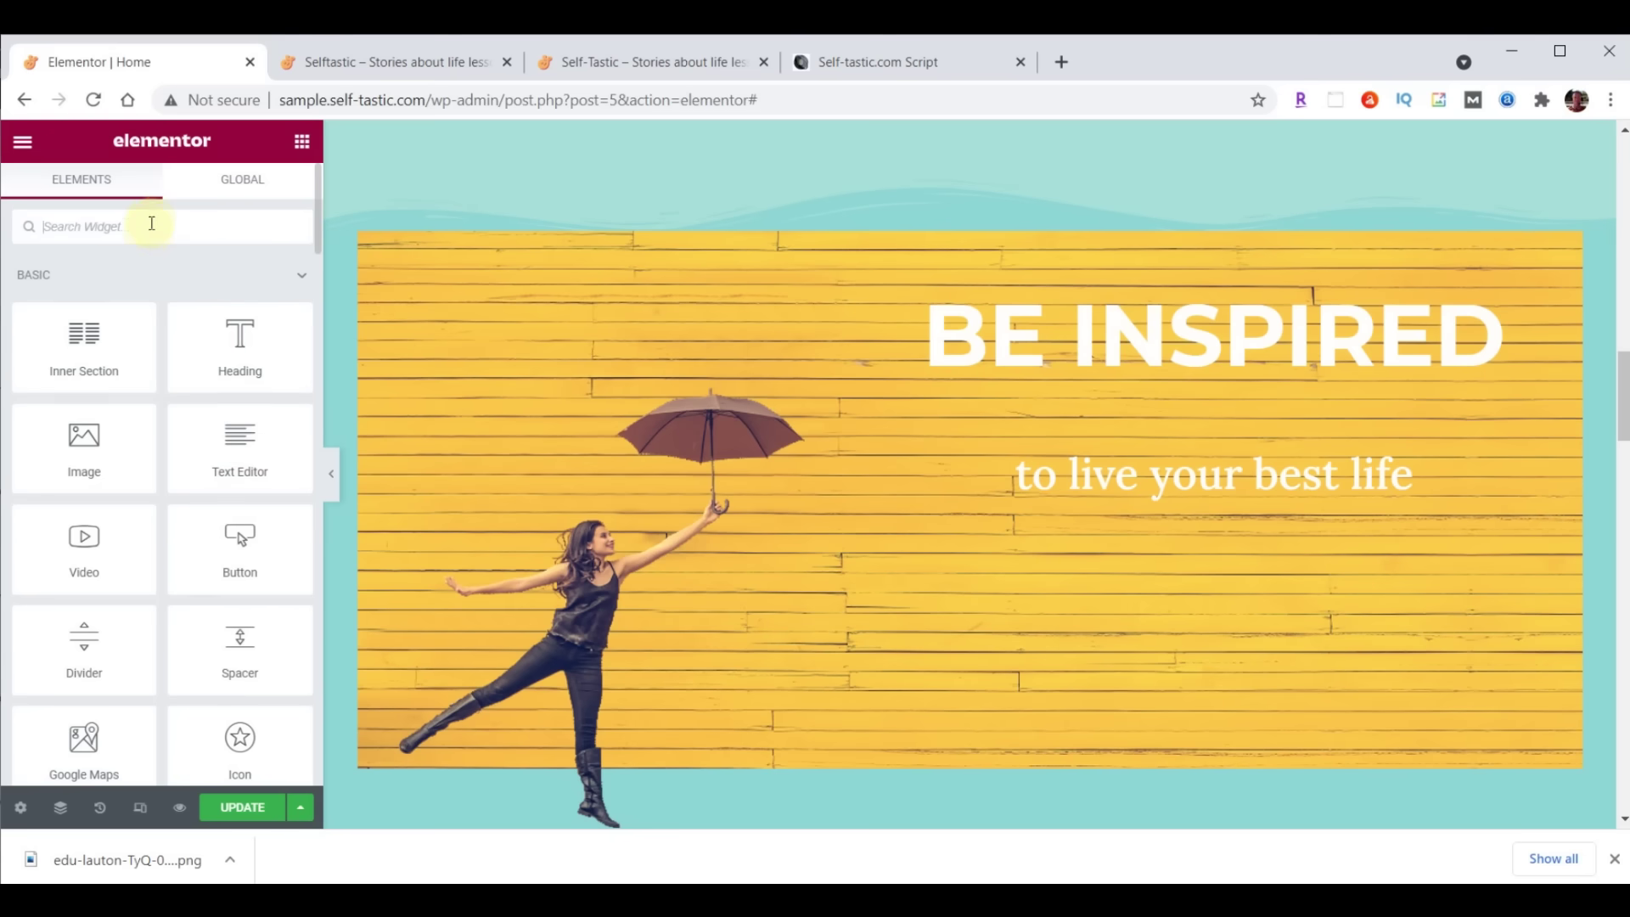
Find the 'image' widgets, place an Image Carousel under the subtitle, and begin its gallery
text(image)
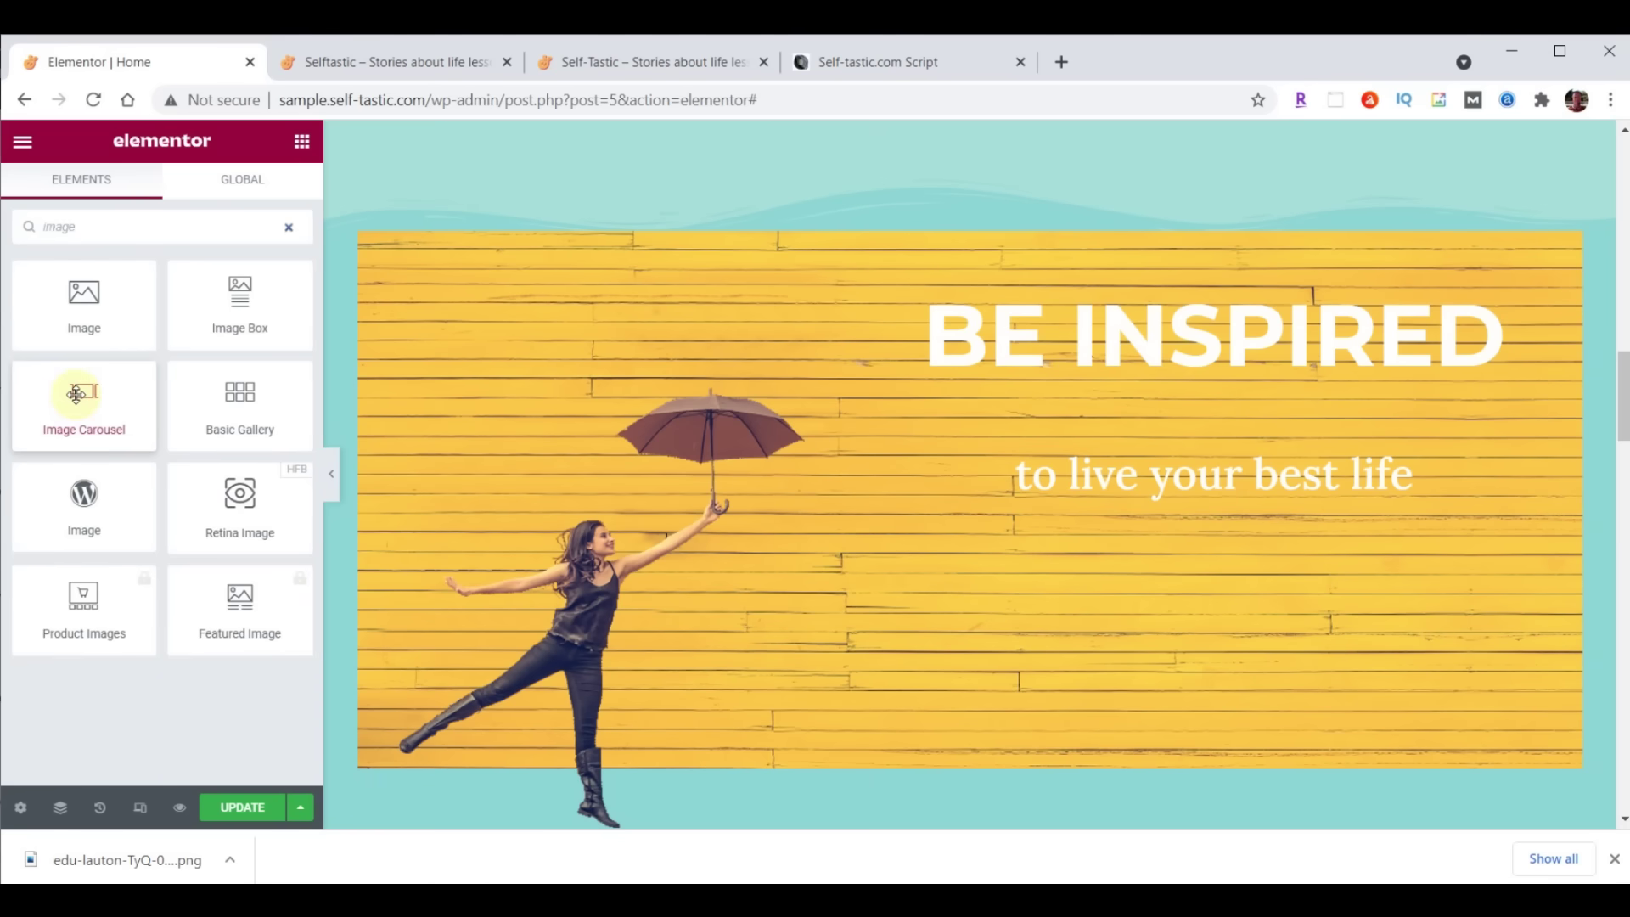
drag(78, 393, 1240, 493)
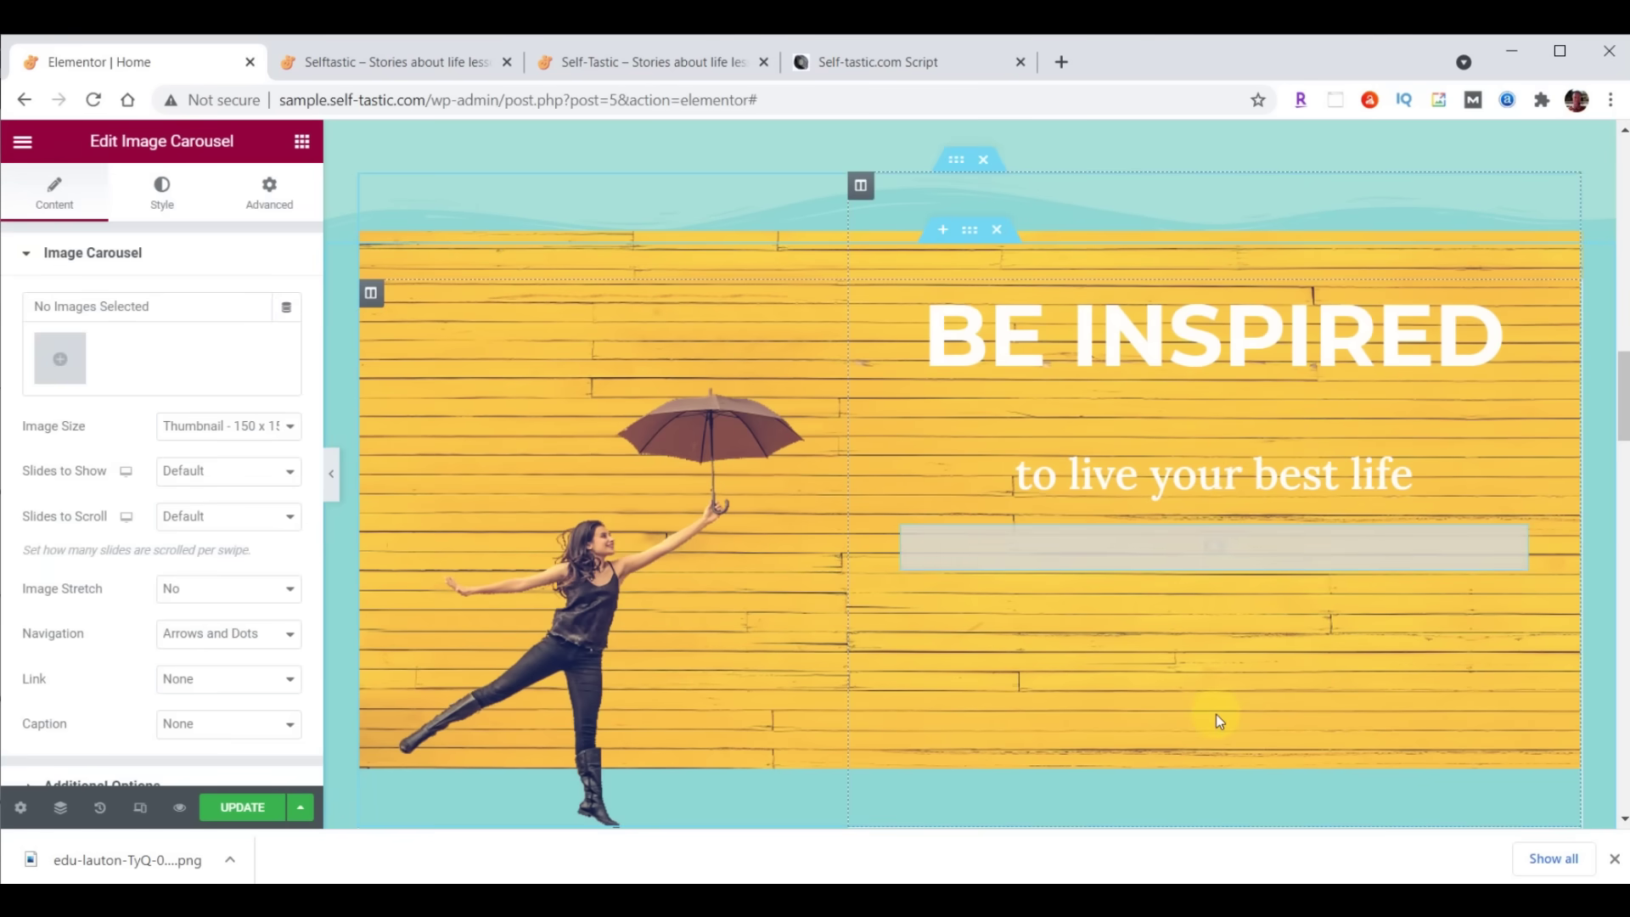
click(72, 376)
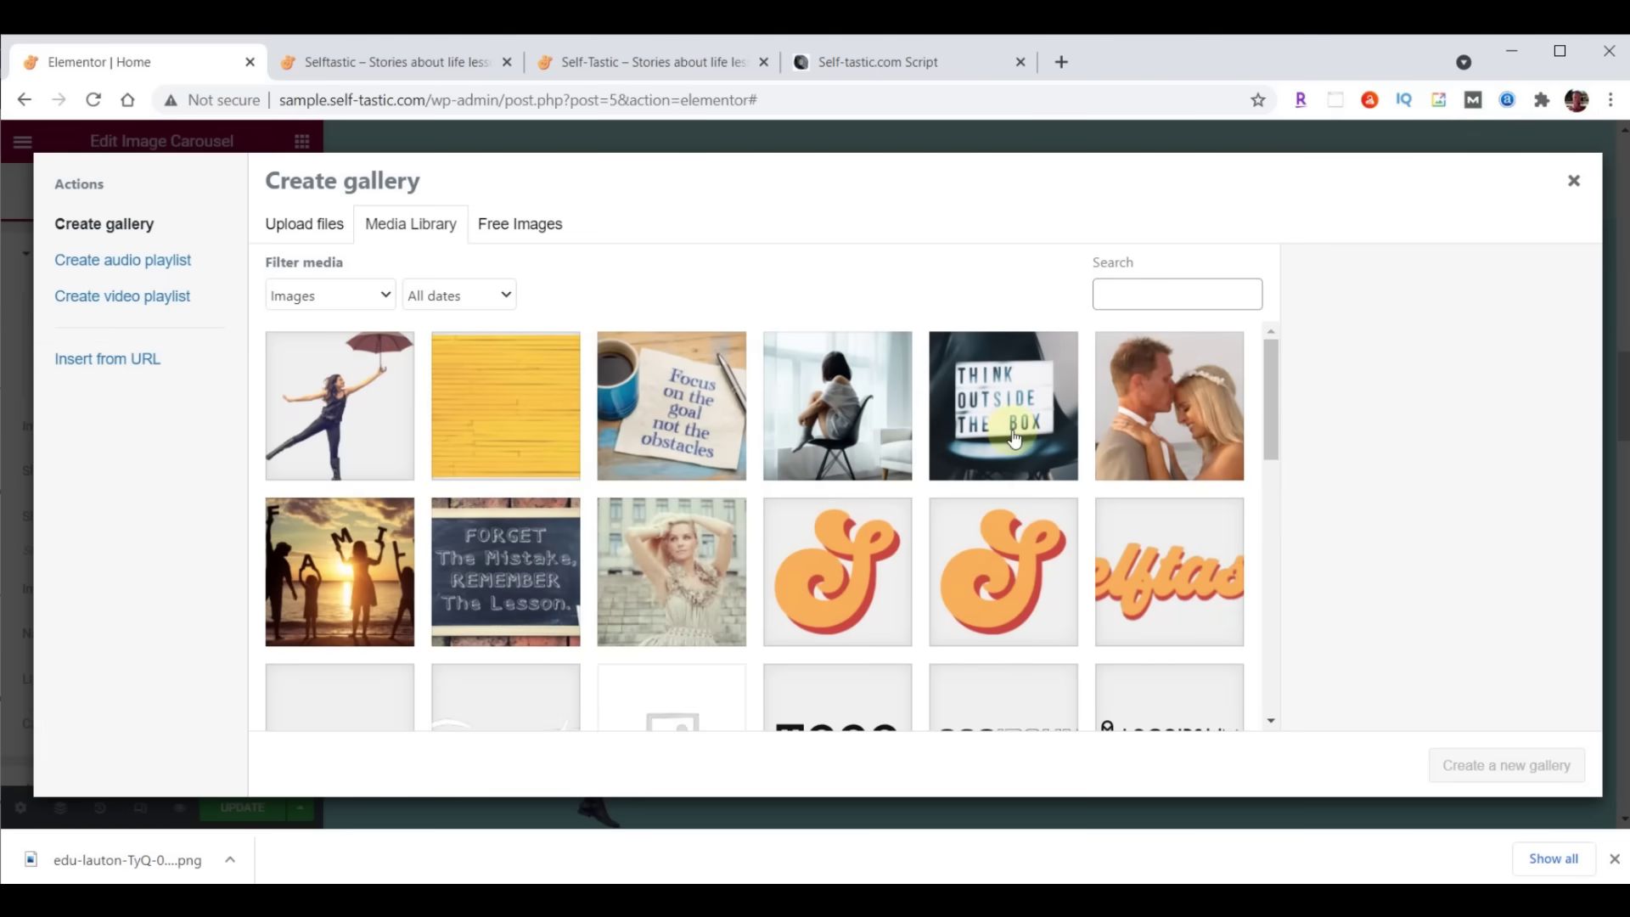
Upload inspirational-01 through inspirational-06 and insert them as the carousel's gallery
key(alt+Tab)
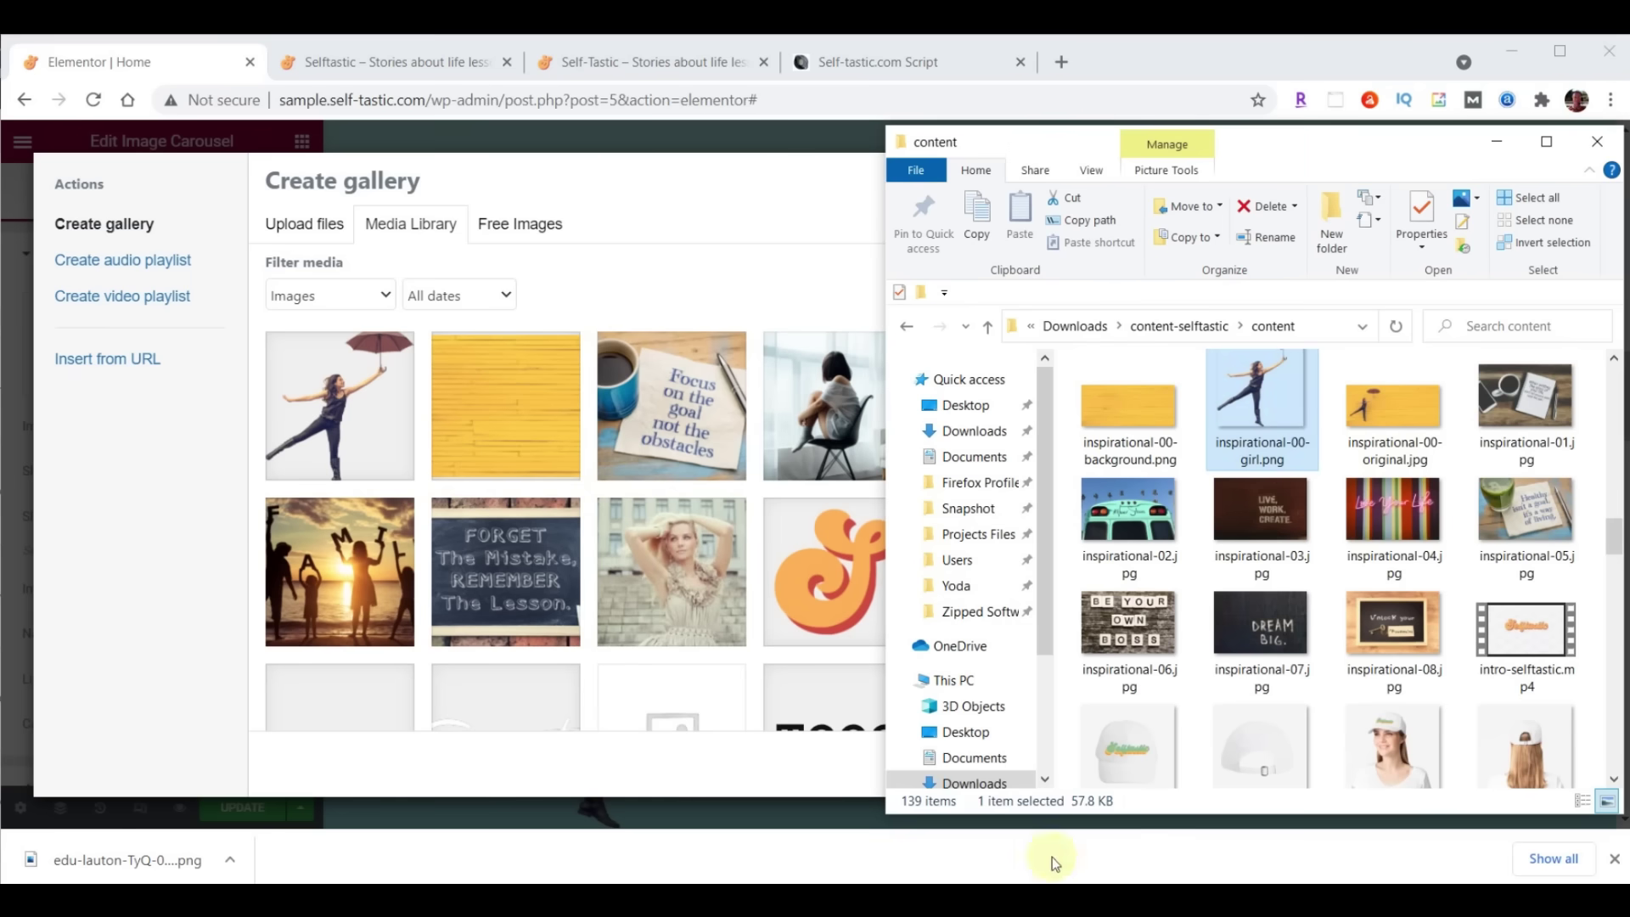
click(1525, 408)
shift+click(1132, 650)
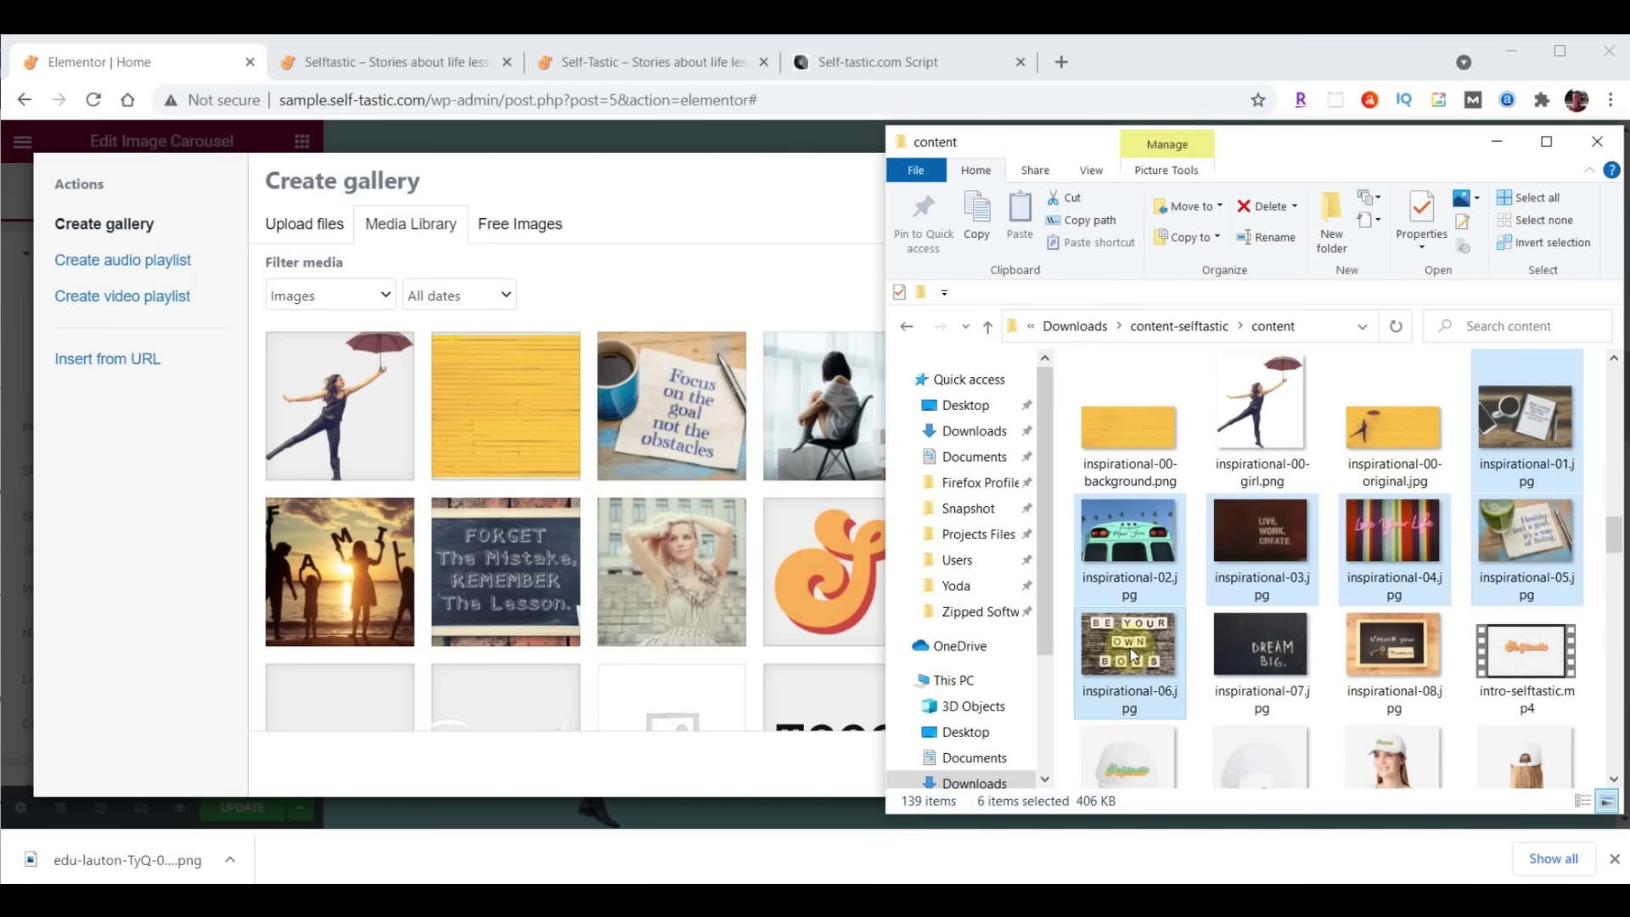
drag(1132, 652, 521, 492)
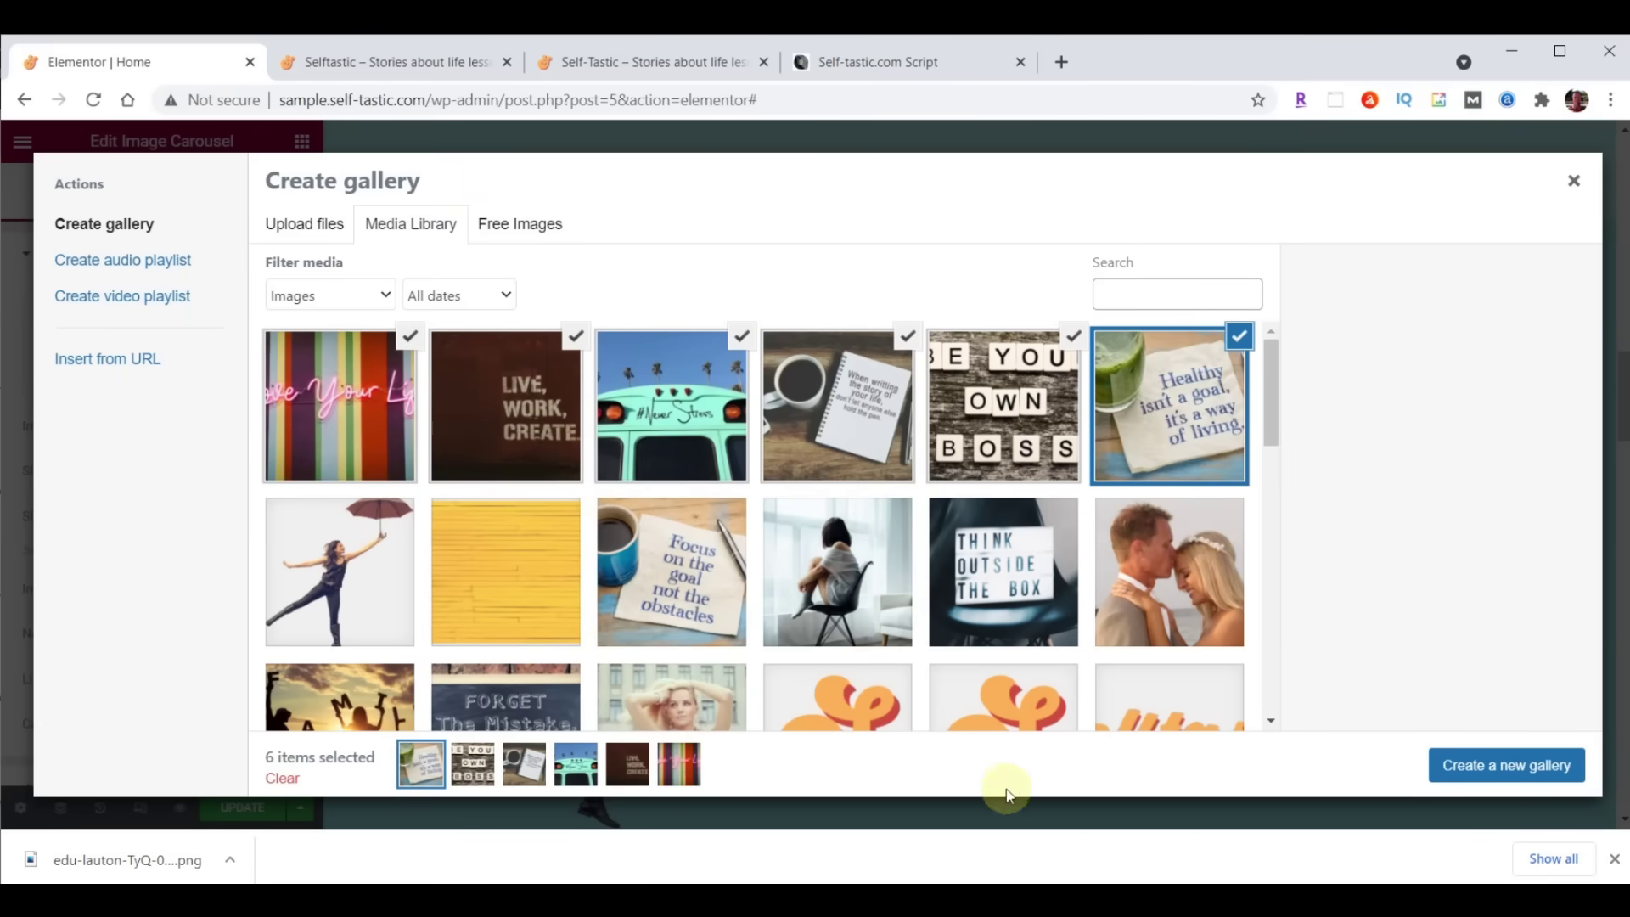
click(1515, 771)
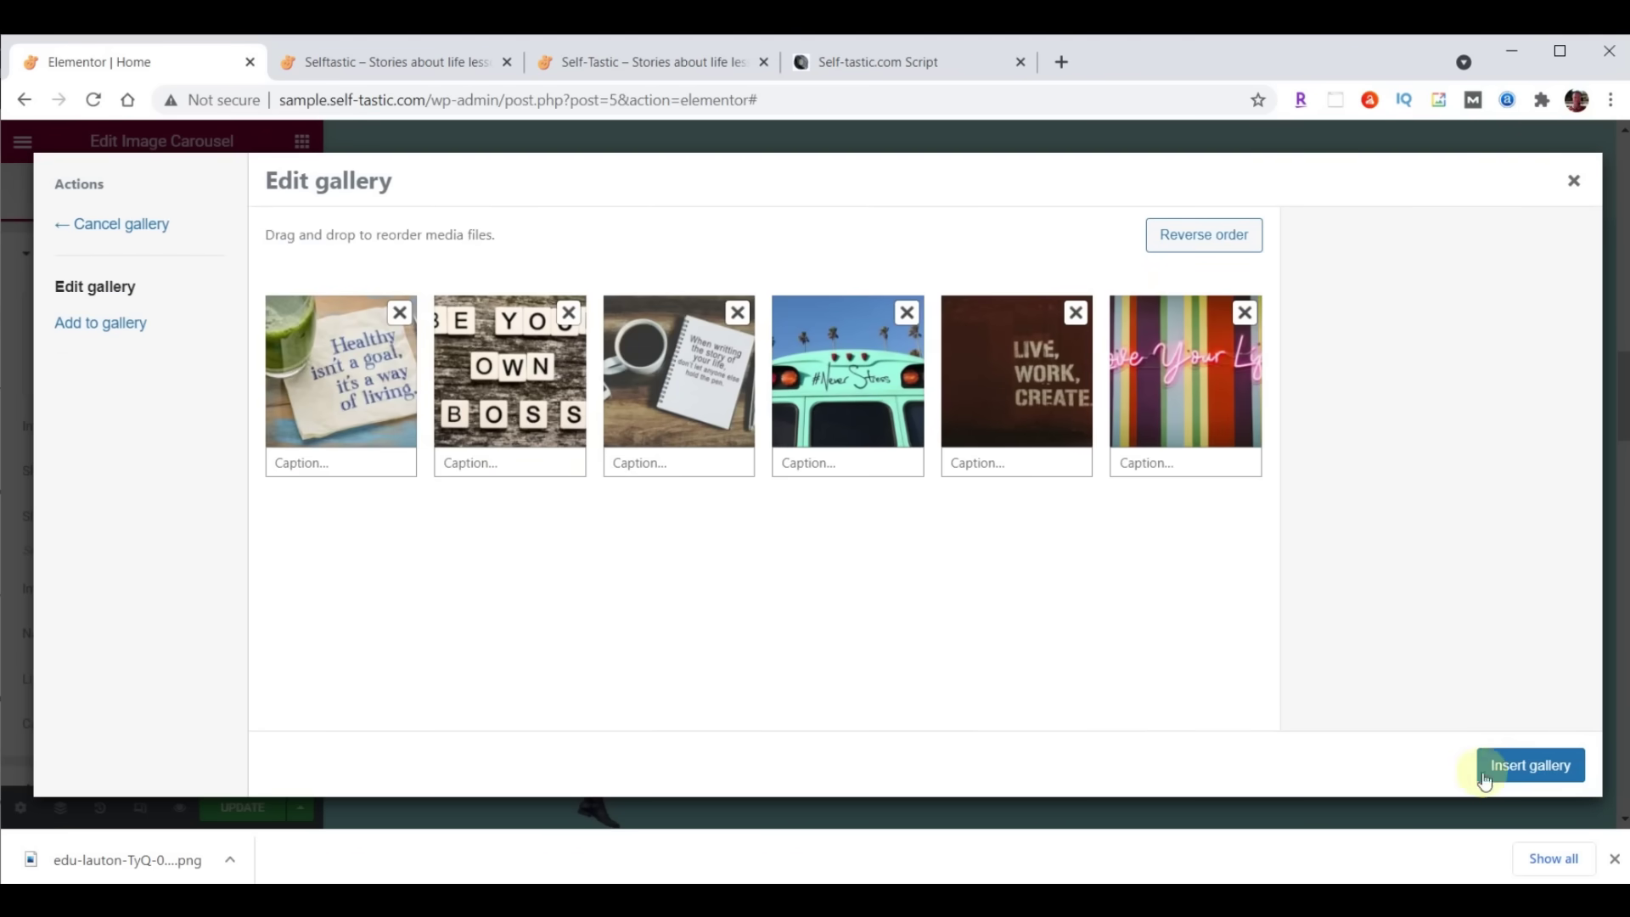
click(1546, 768)
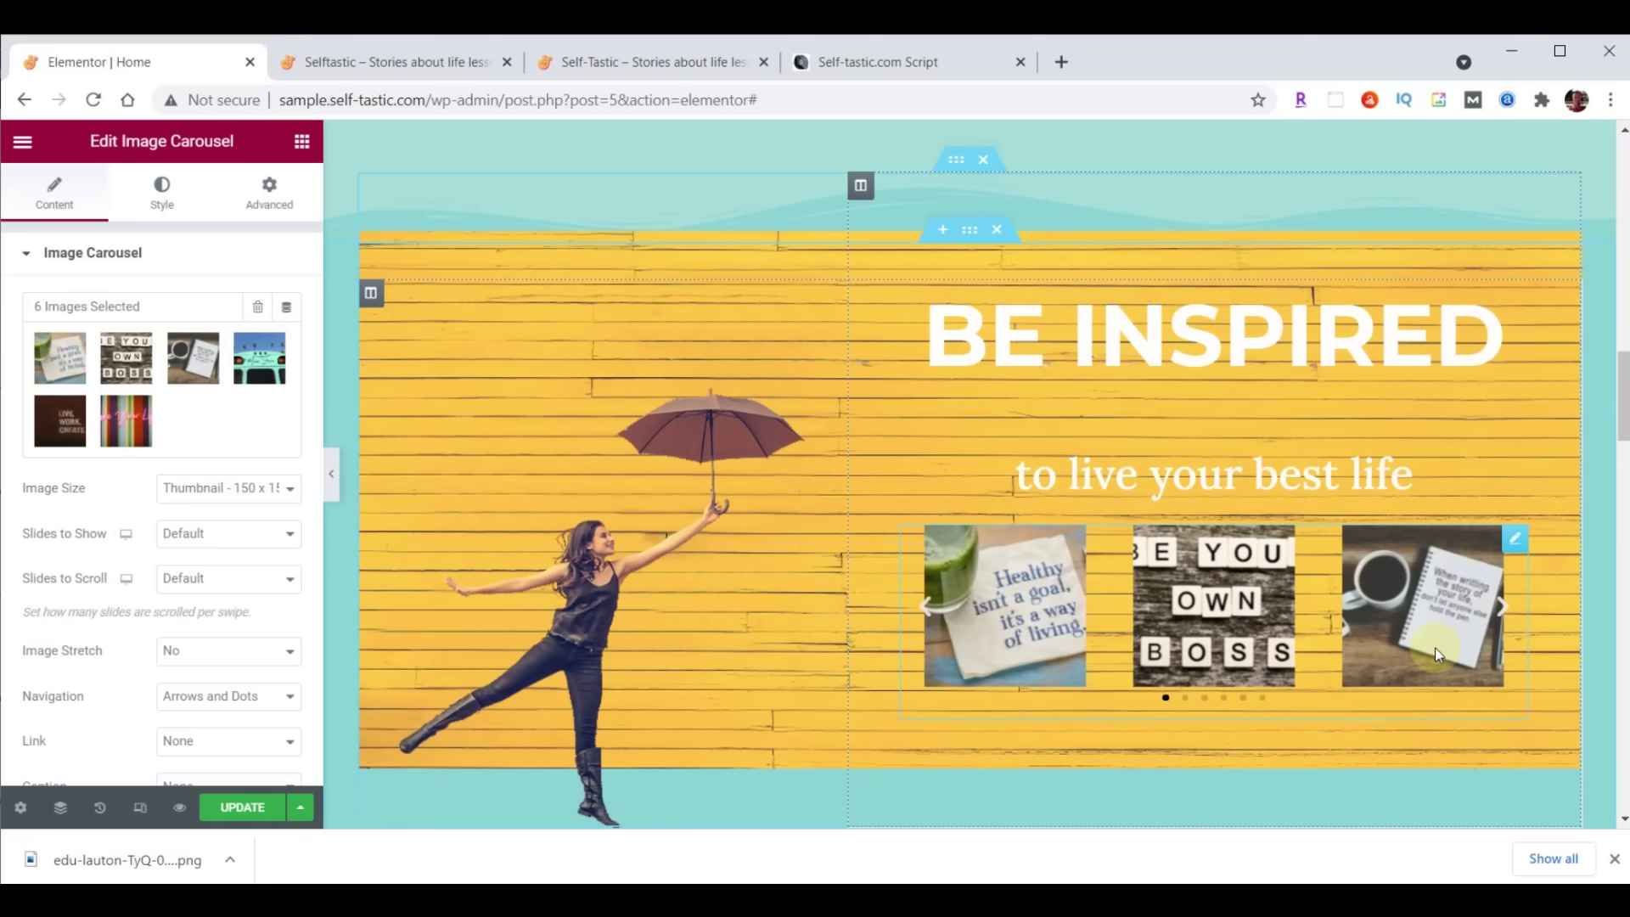
Set carousel images to Large 1024 x 1024, one slide shown, with Image Stretch on
click(186, 492)
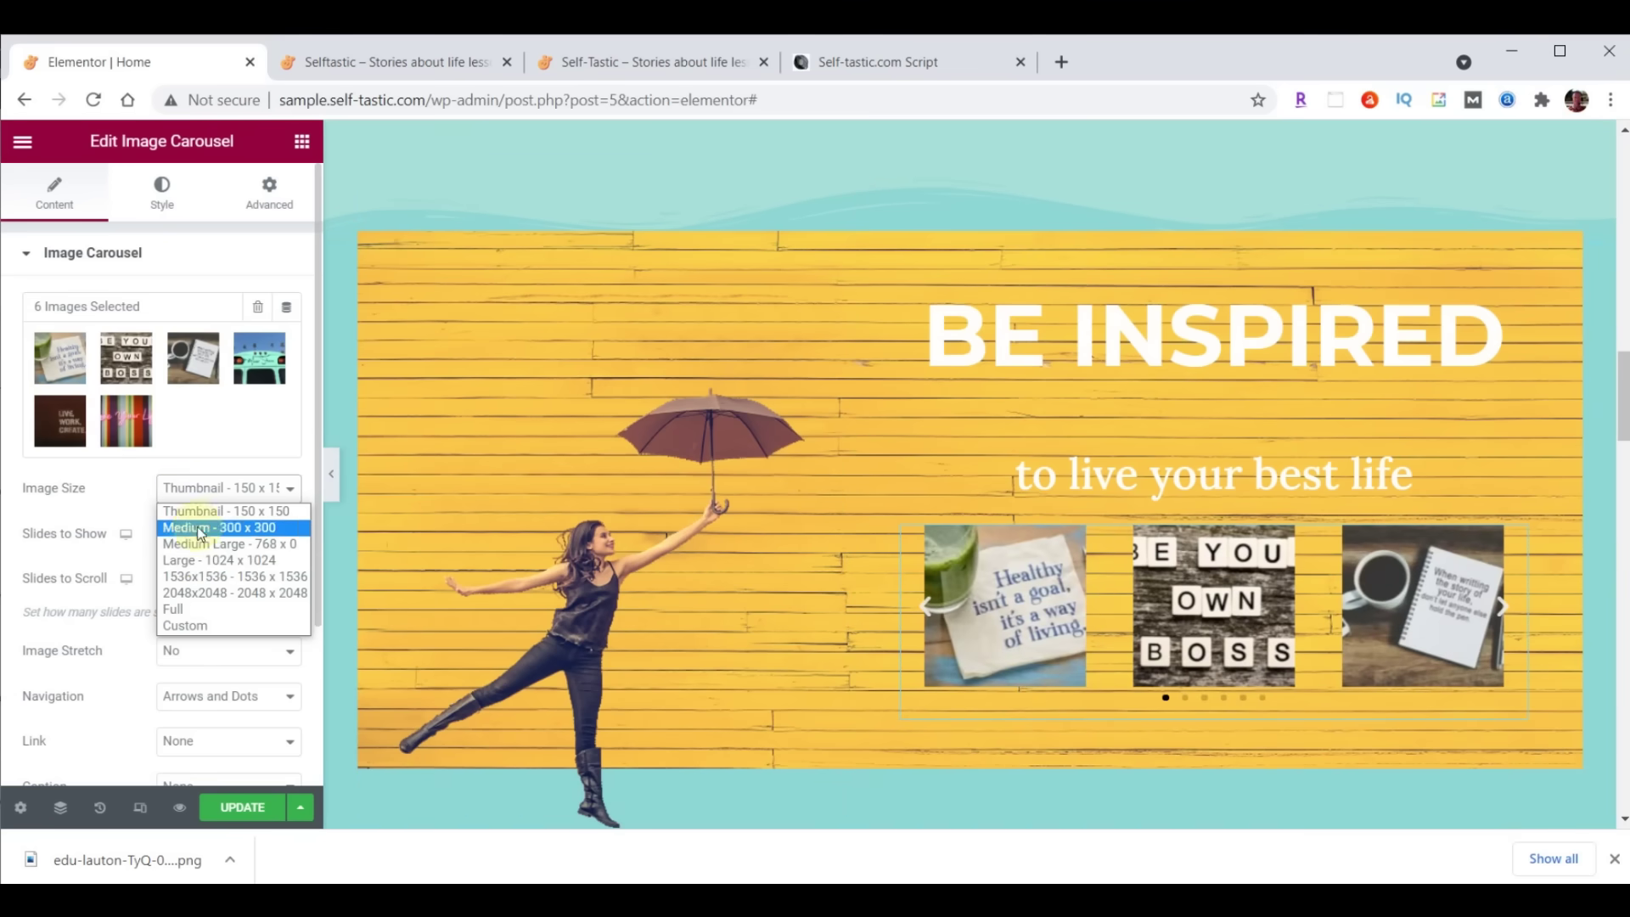
click(201, 559)
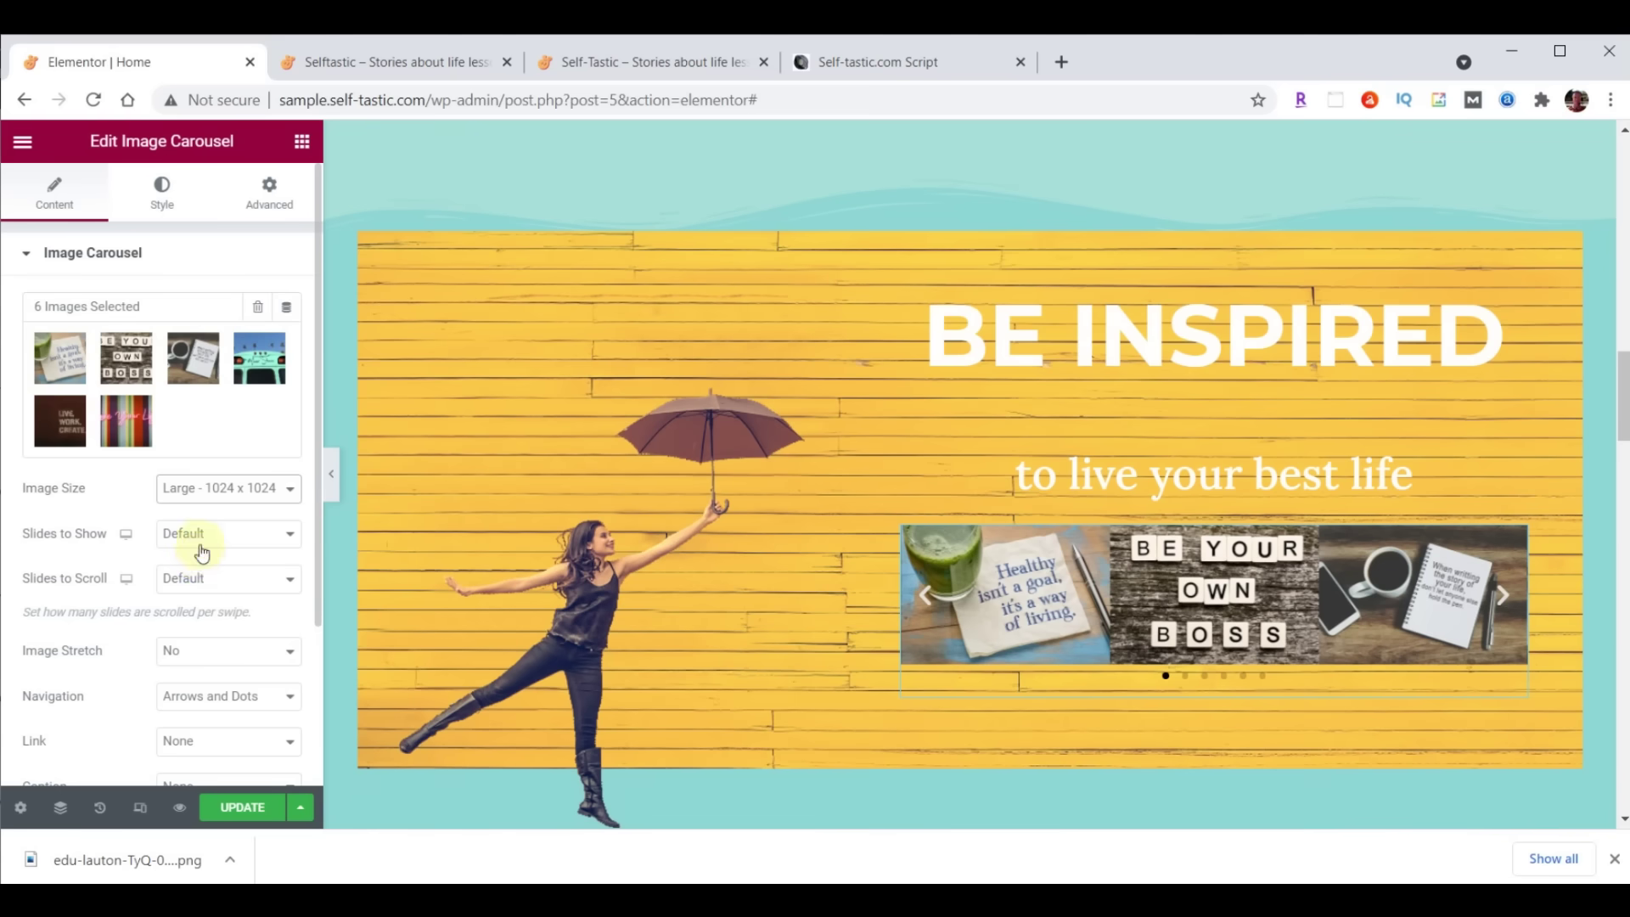
click(202, 533)
click(204, 559)
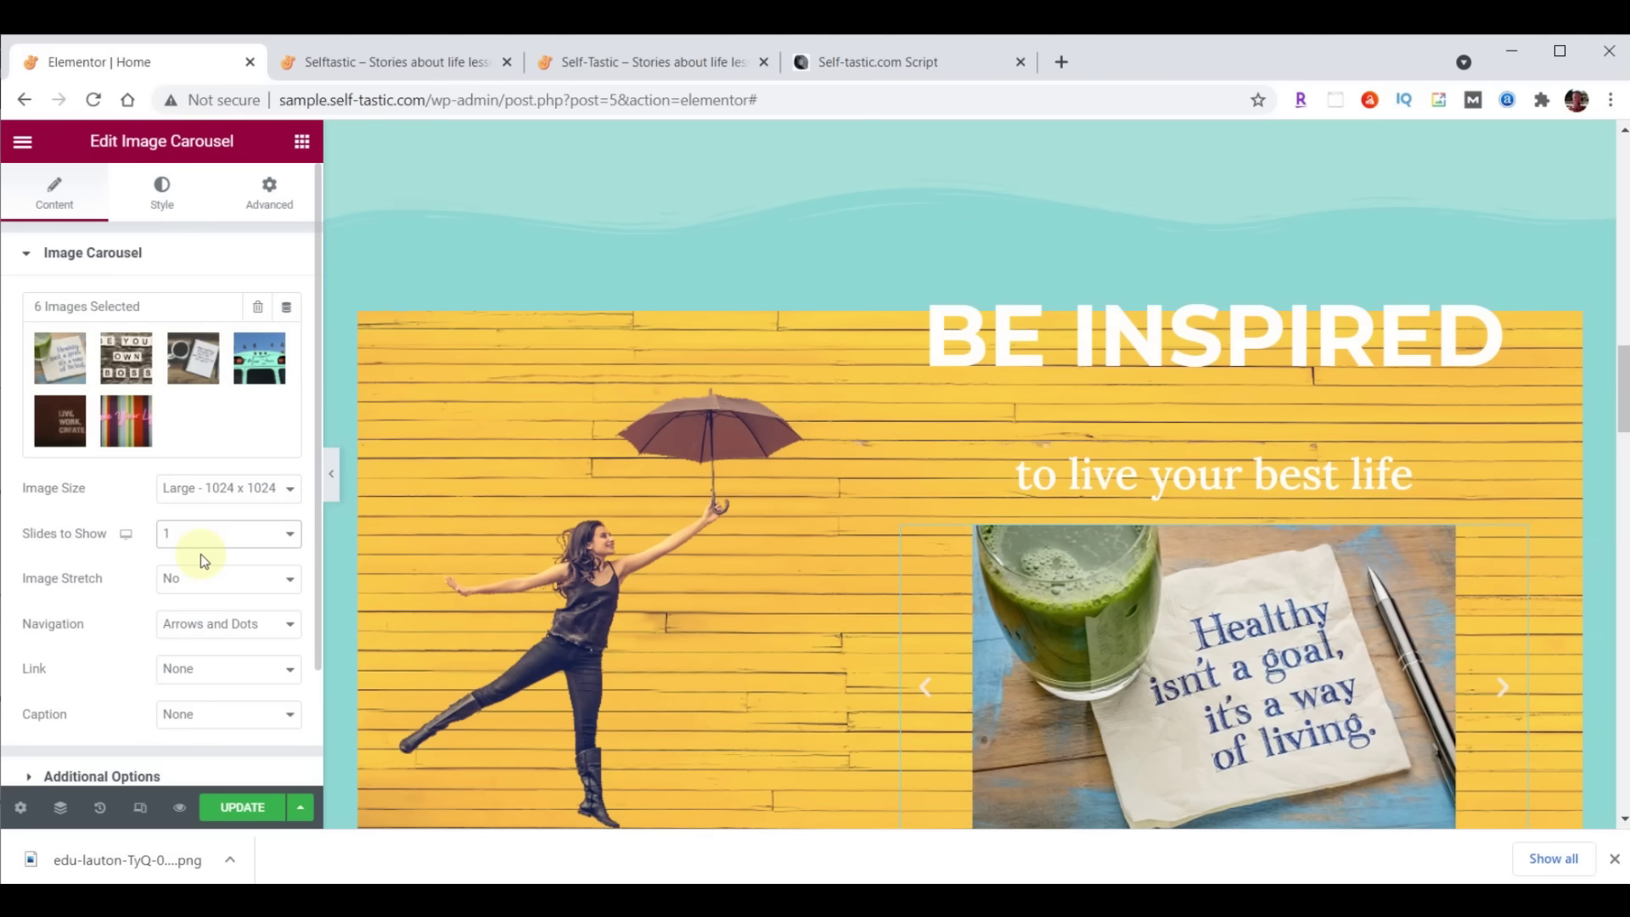
click(200, 575)
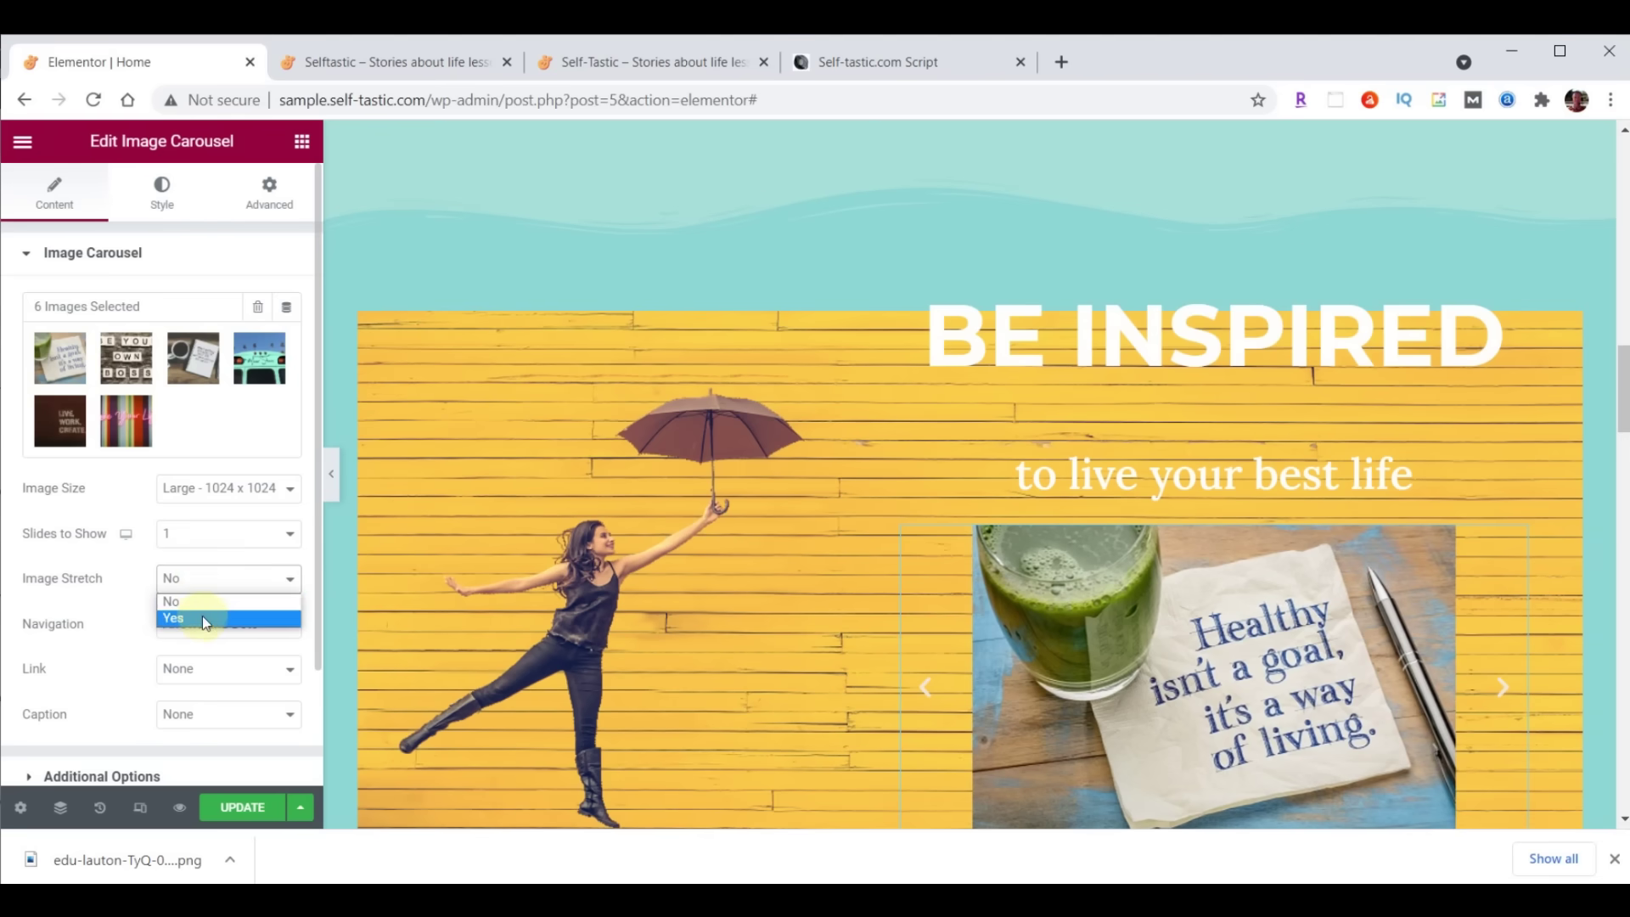
click(202, 617)
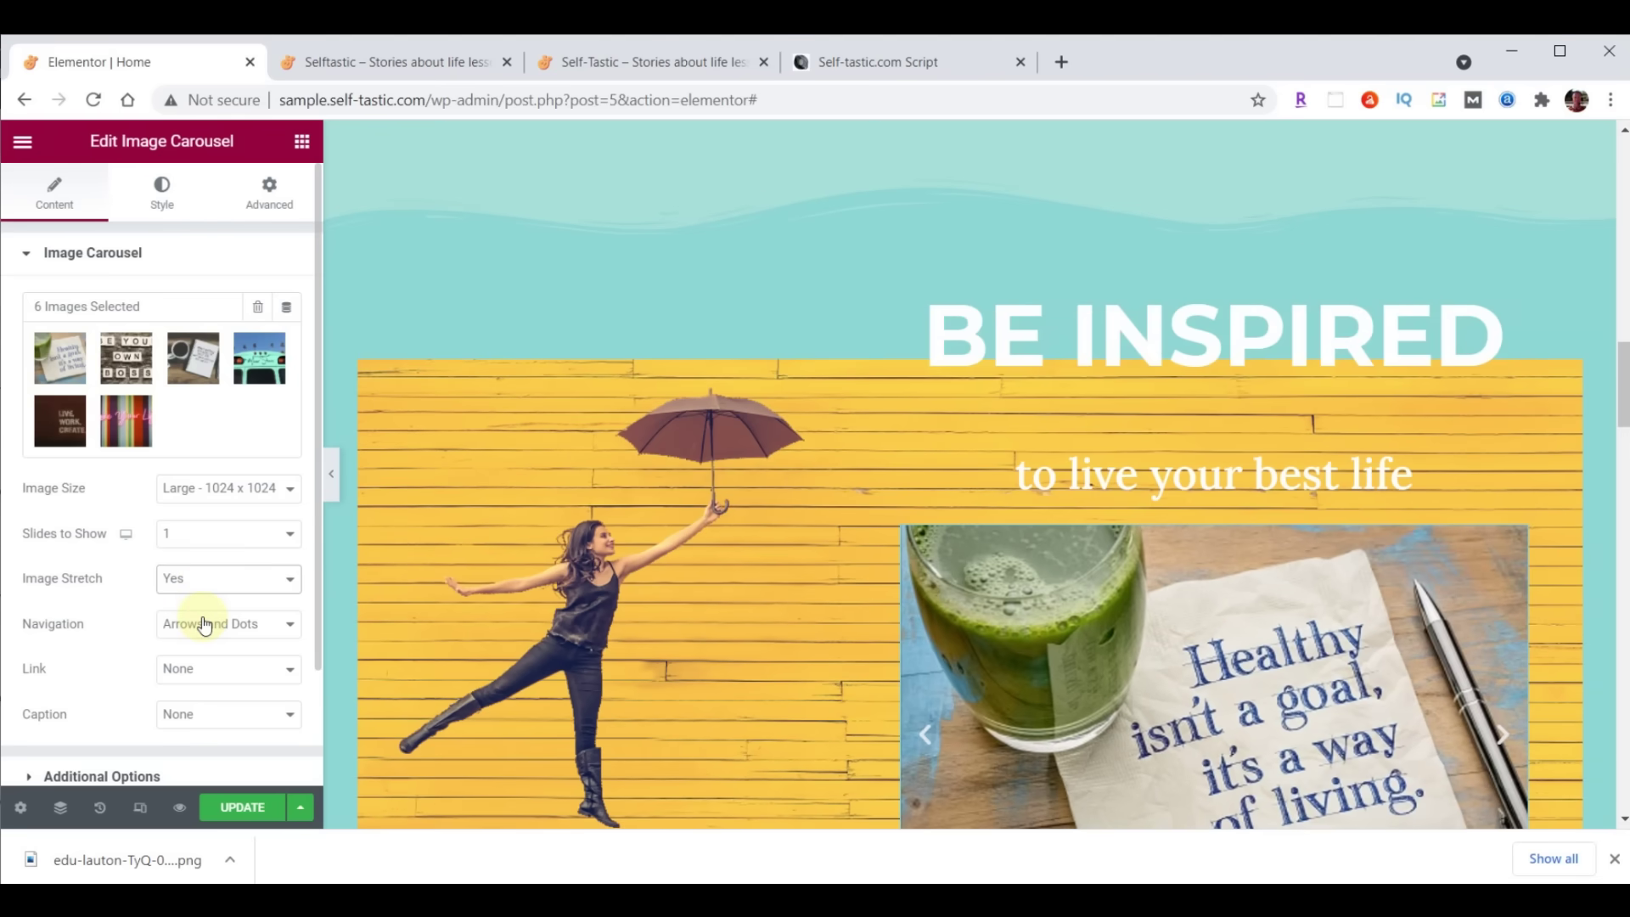
Set the carousel's navigation to None, removing arrows and dots
scroll(727, 617, down, 3)
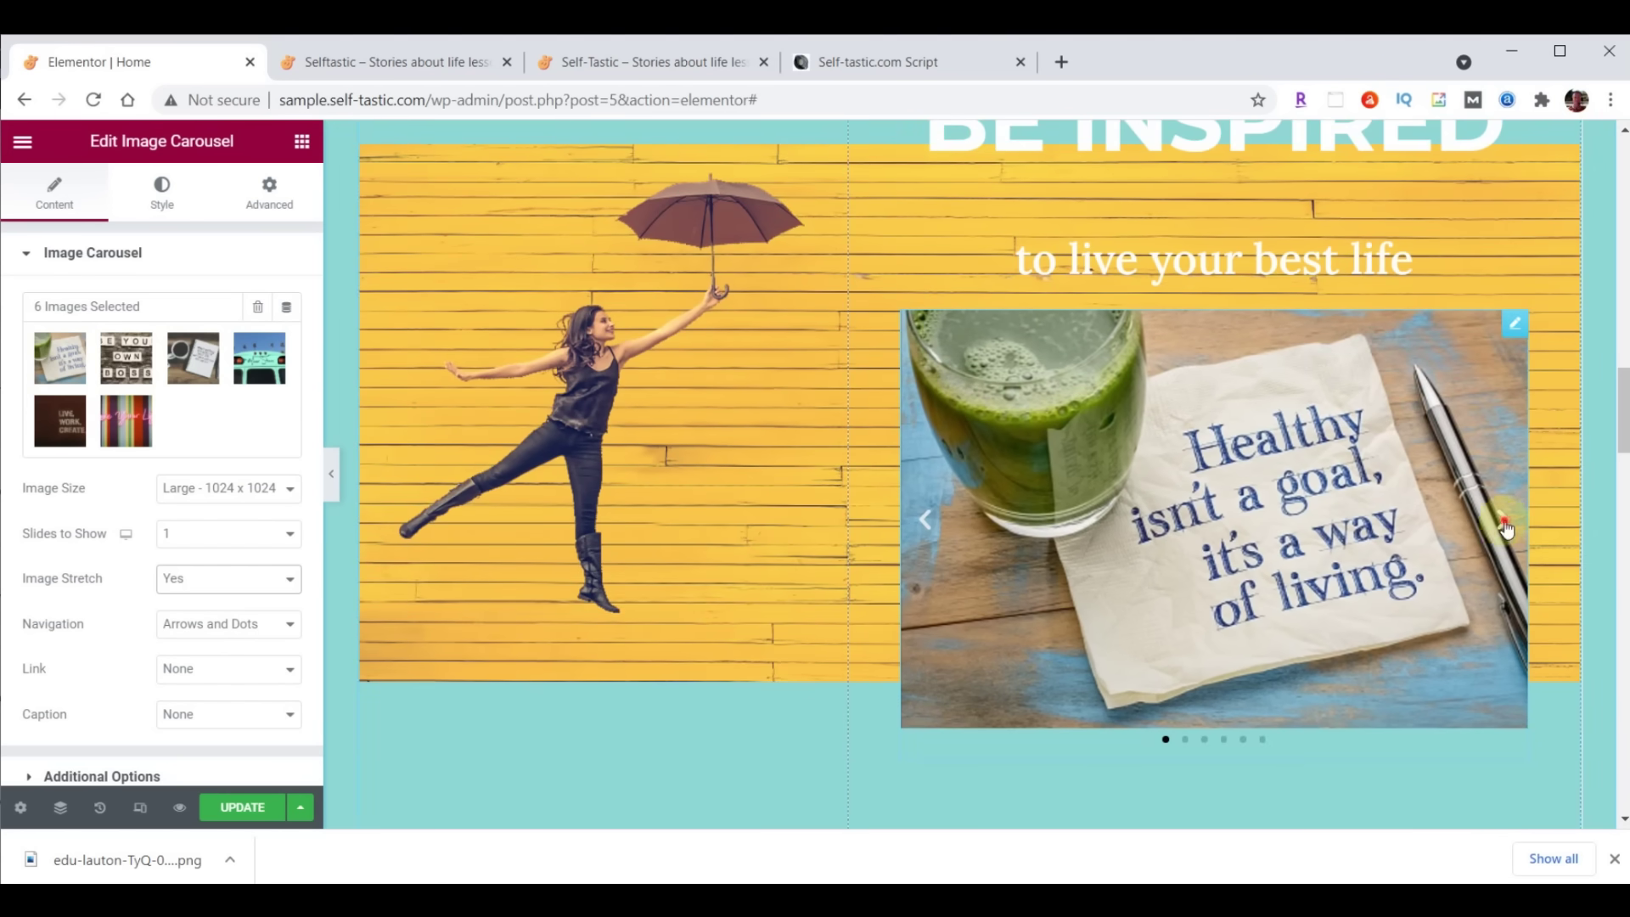
click(923, 519)
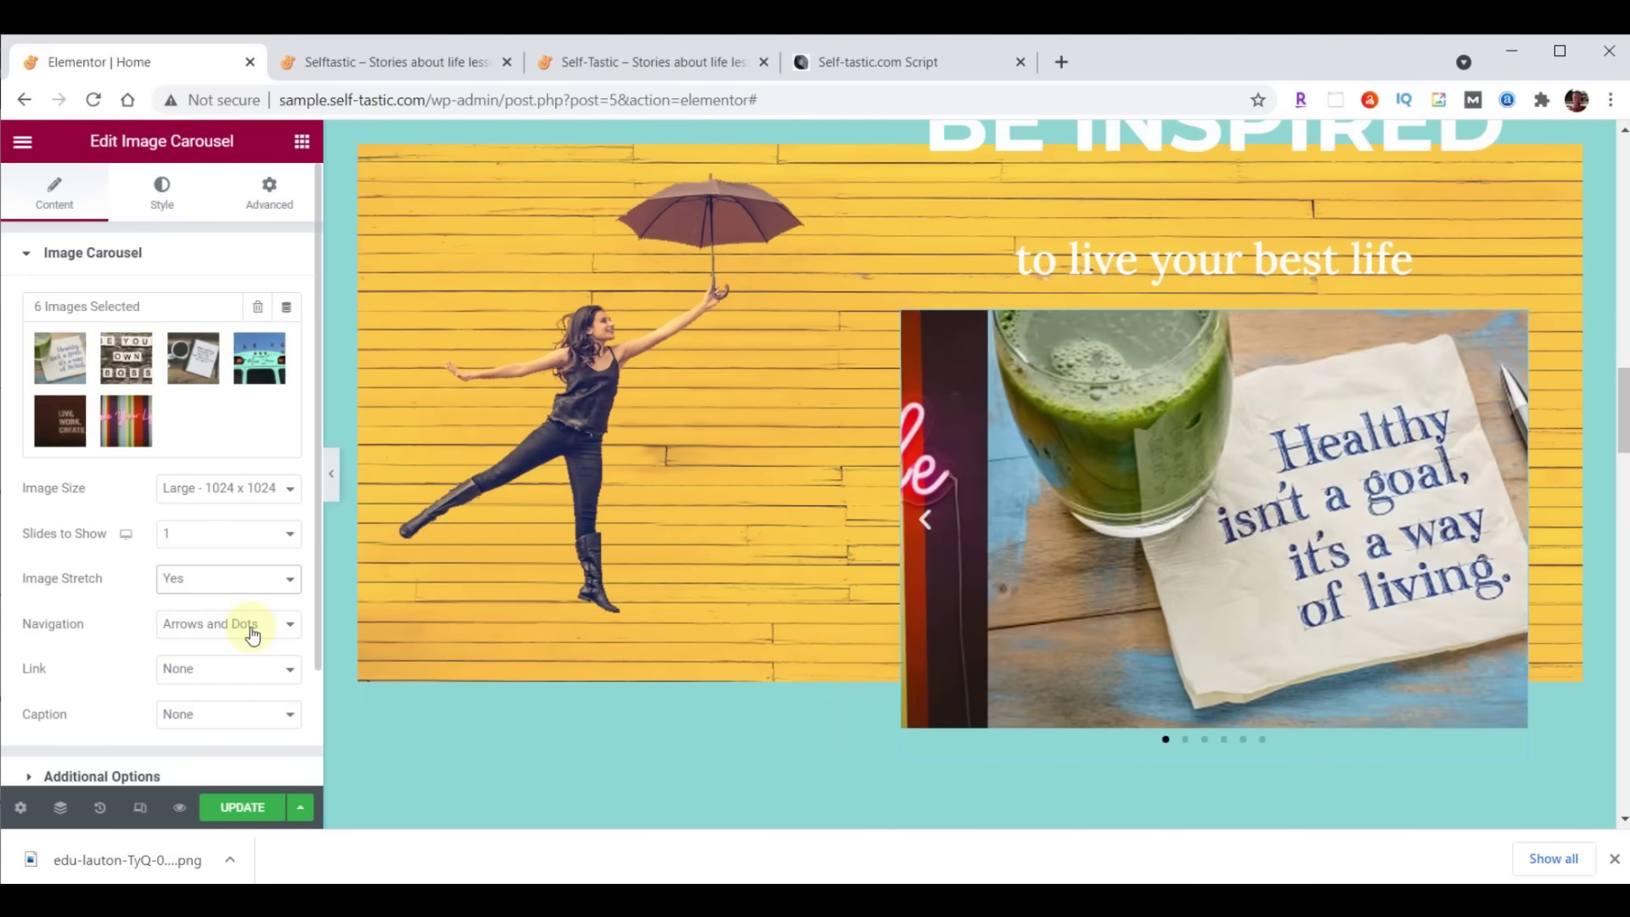
click(252, 633)
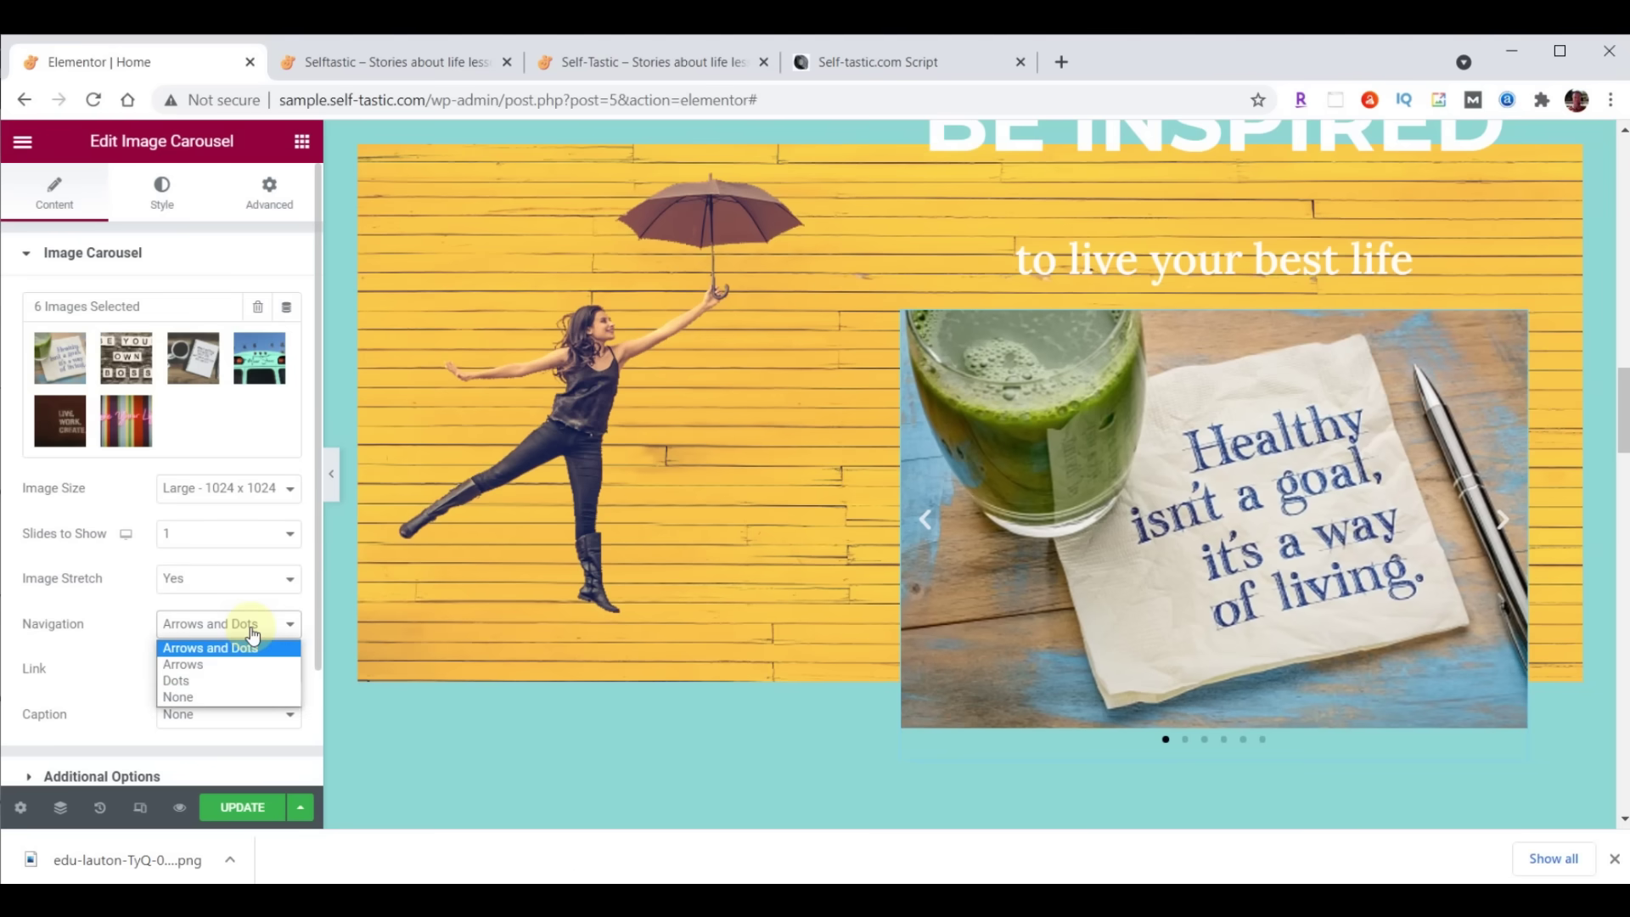
click(226, 696)
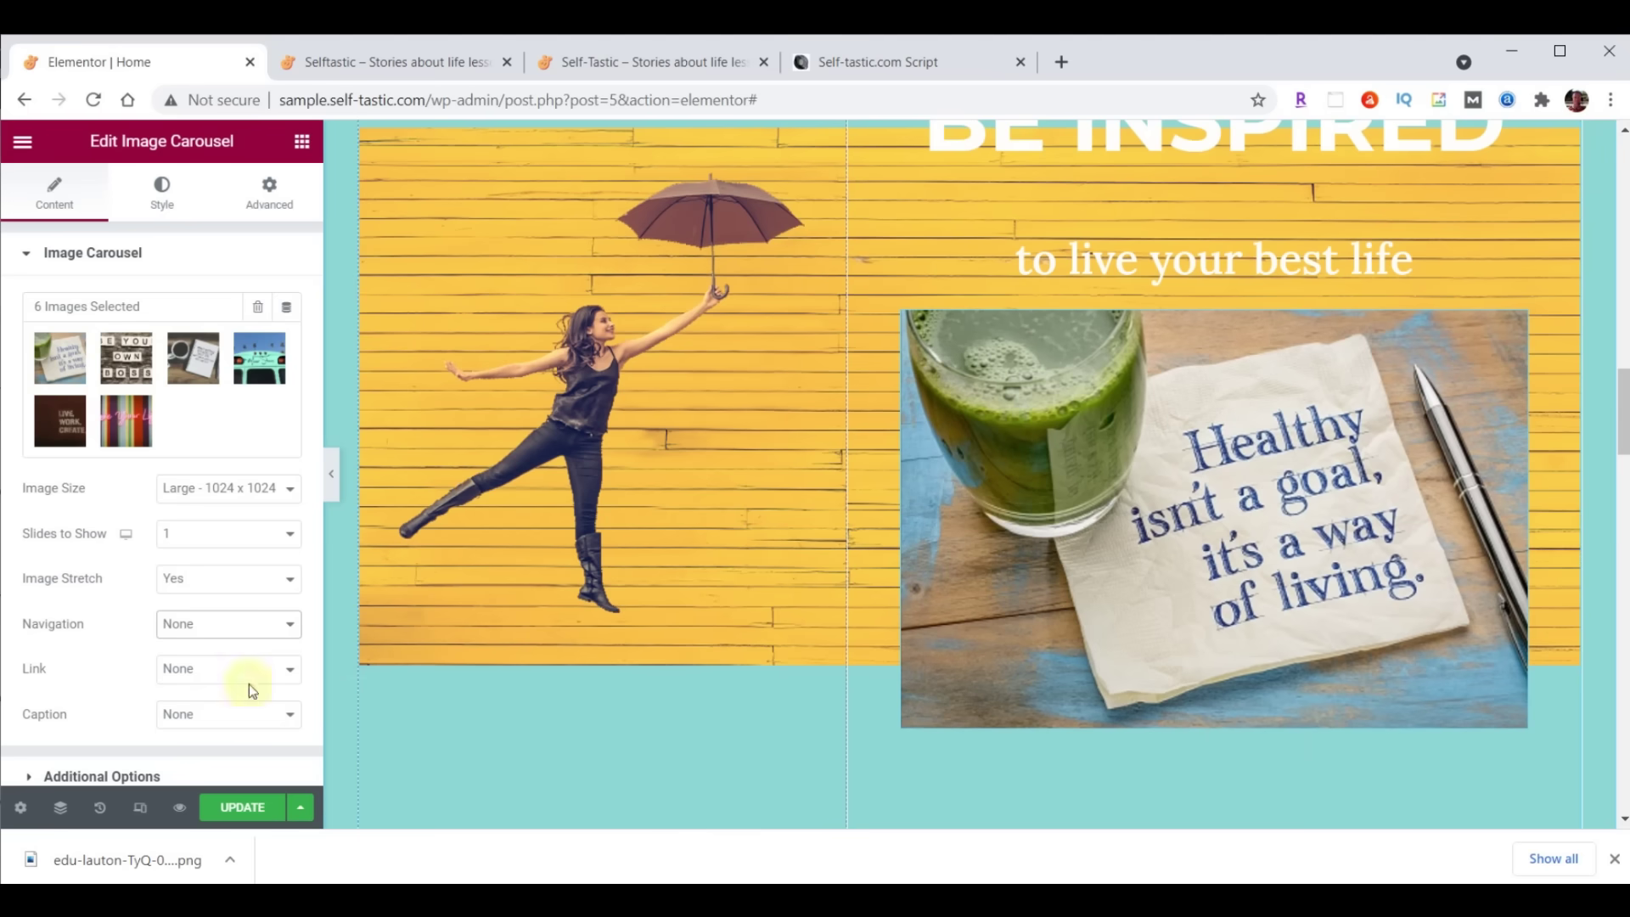
scroll(212, 679, down, 2)
In Additional Options set Pause on Hover to No and Effect to Fade, then save the page
click(70, 635)
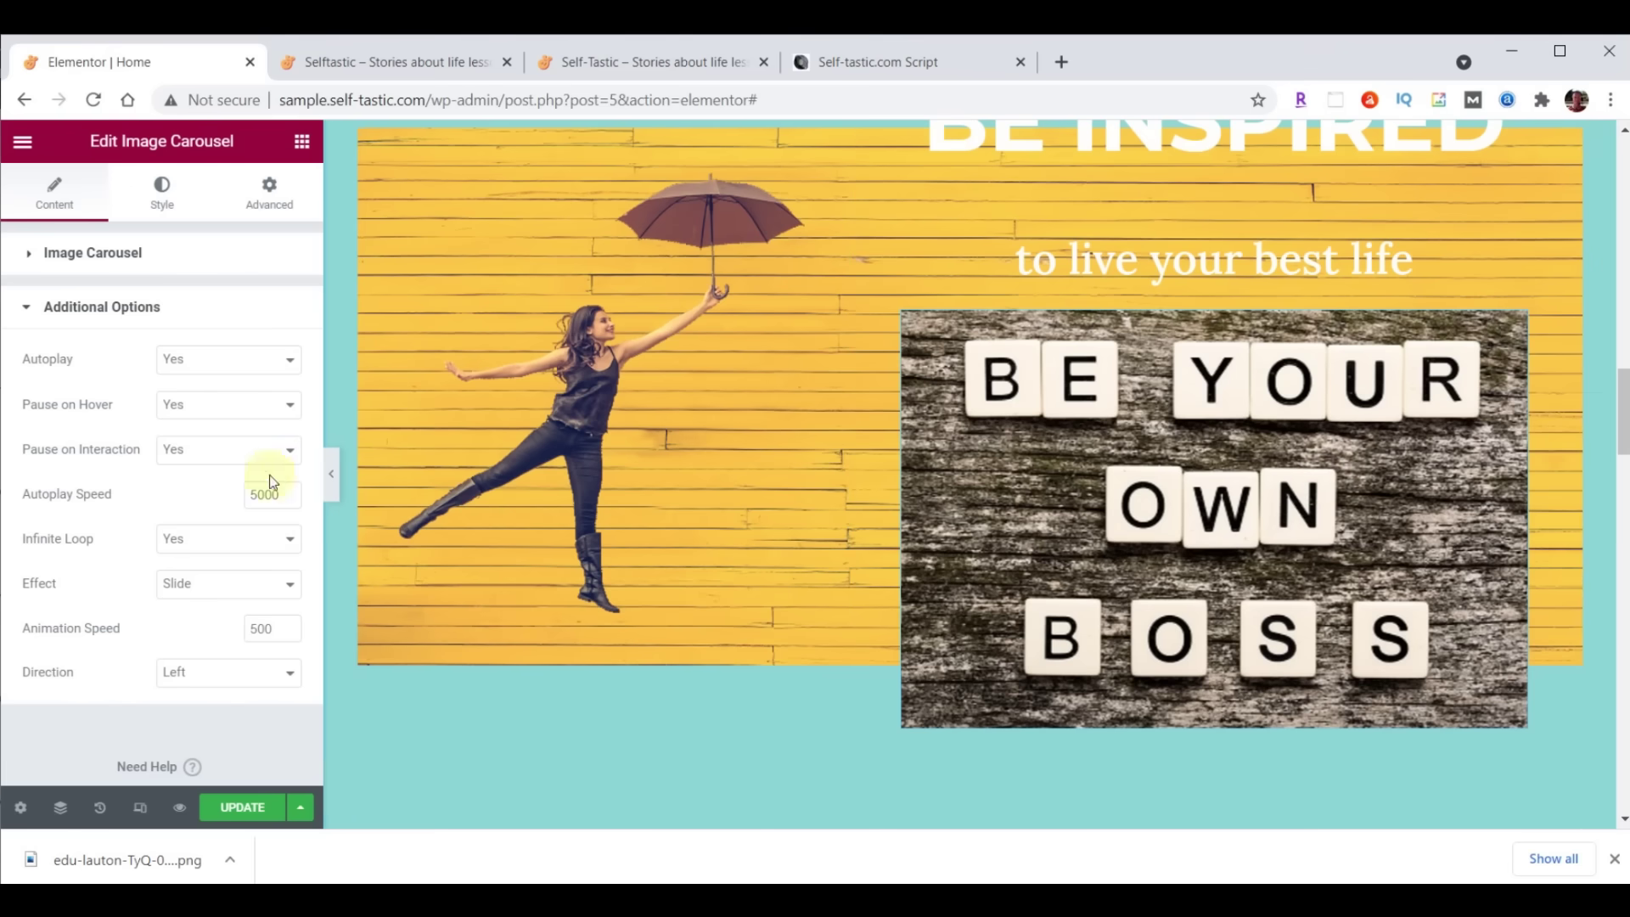
click(194, 403)
click(188, 444)
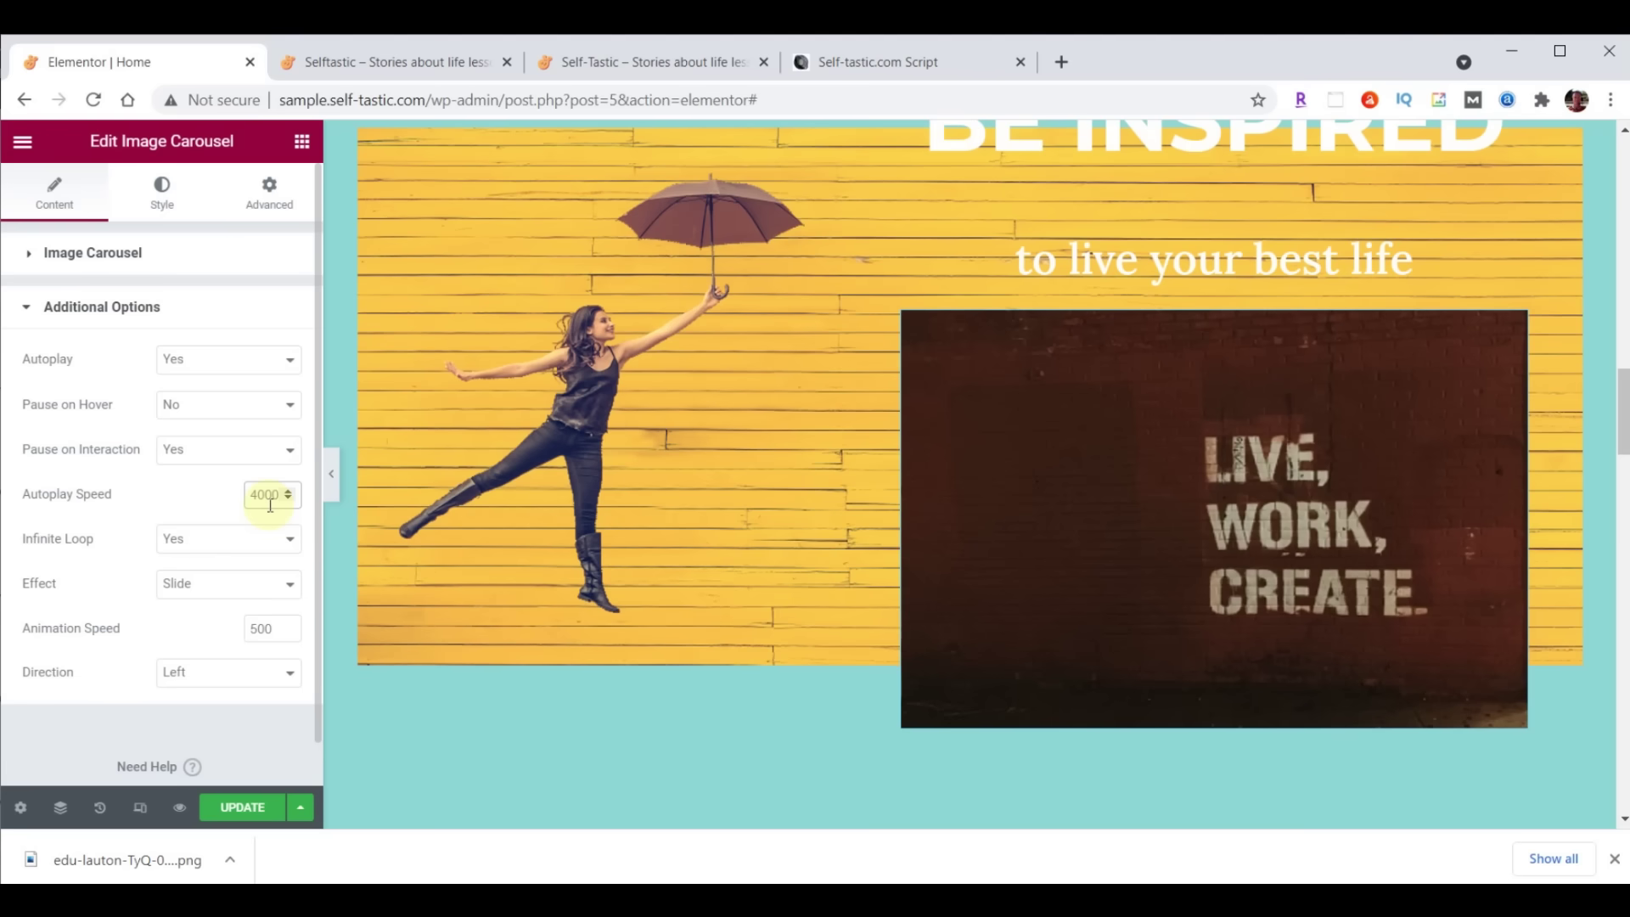
click(221, 597)
click(215, 621)
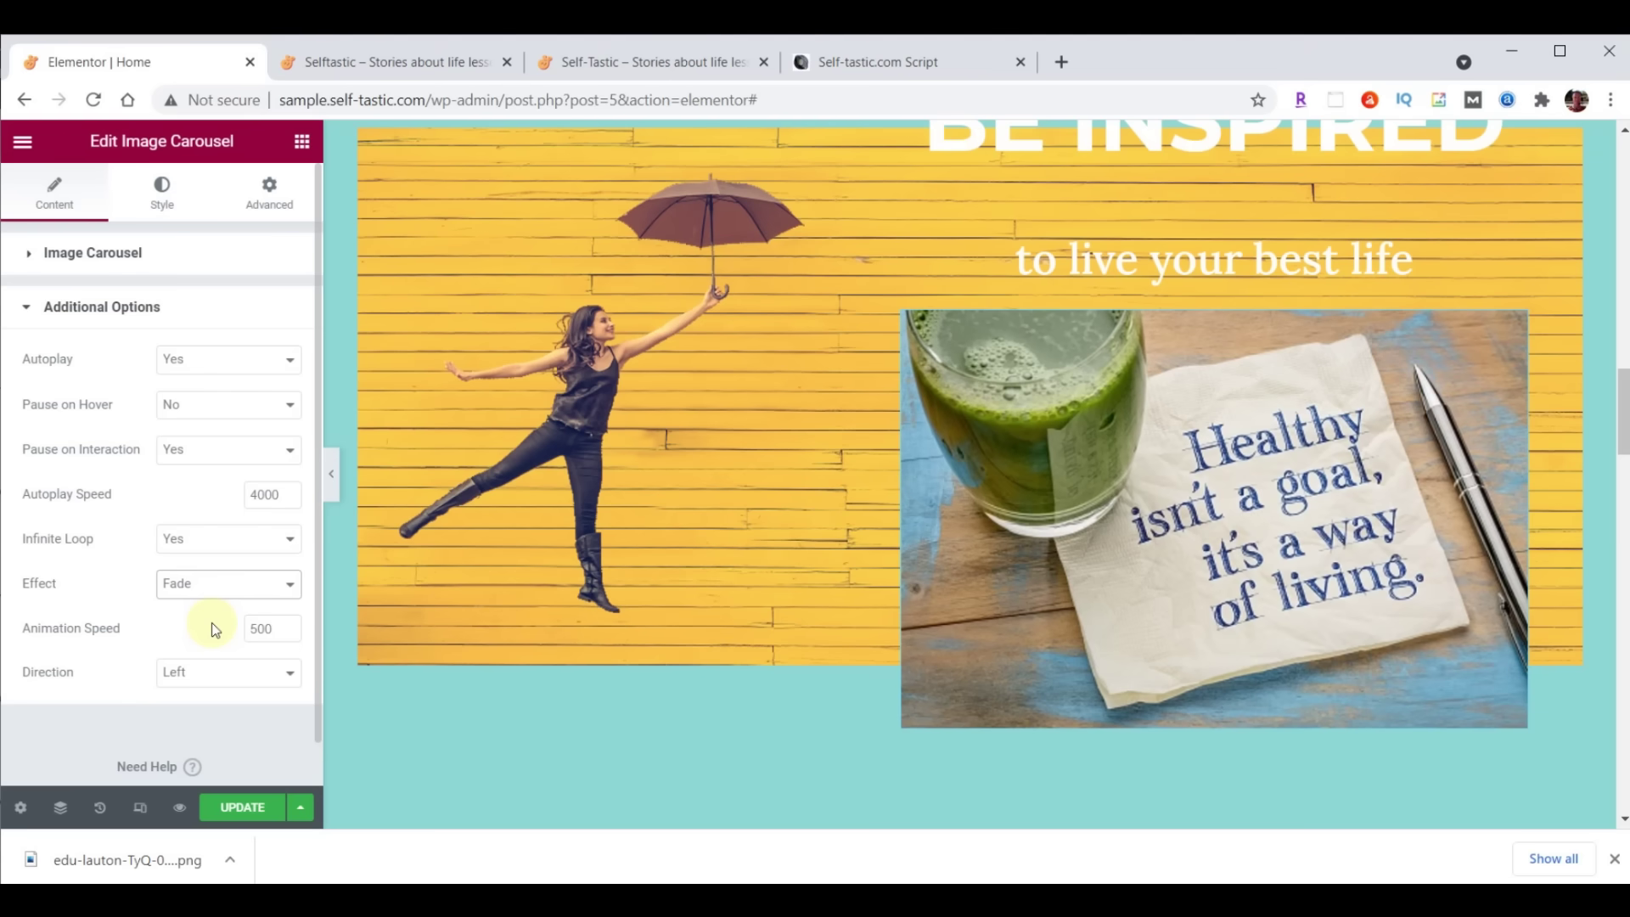
scroll(771, 633, up, 5)
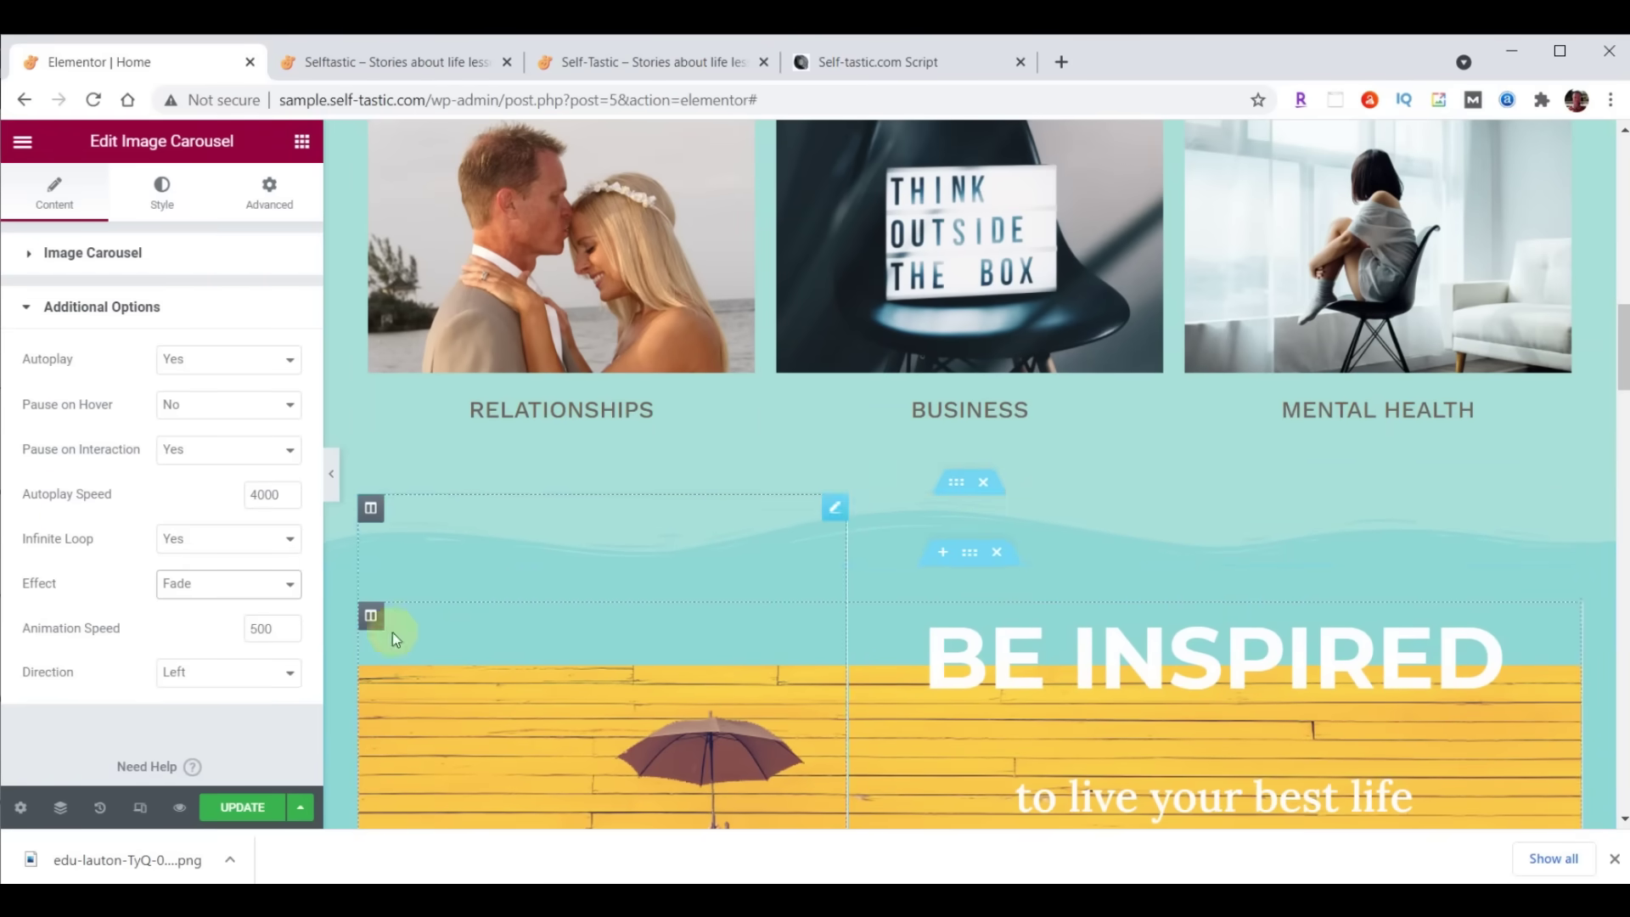
click(252, 811)
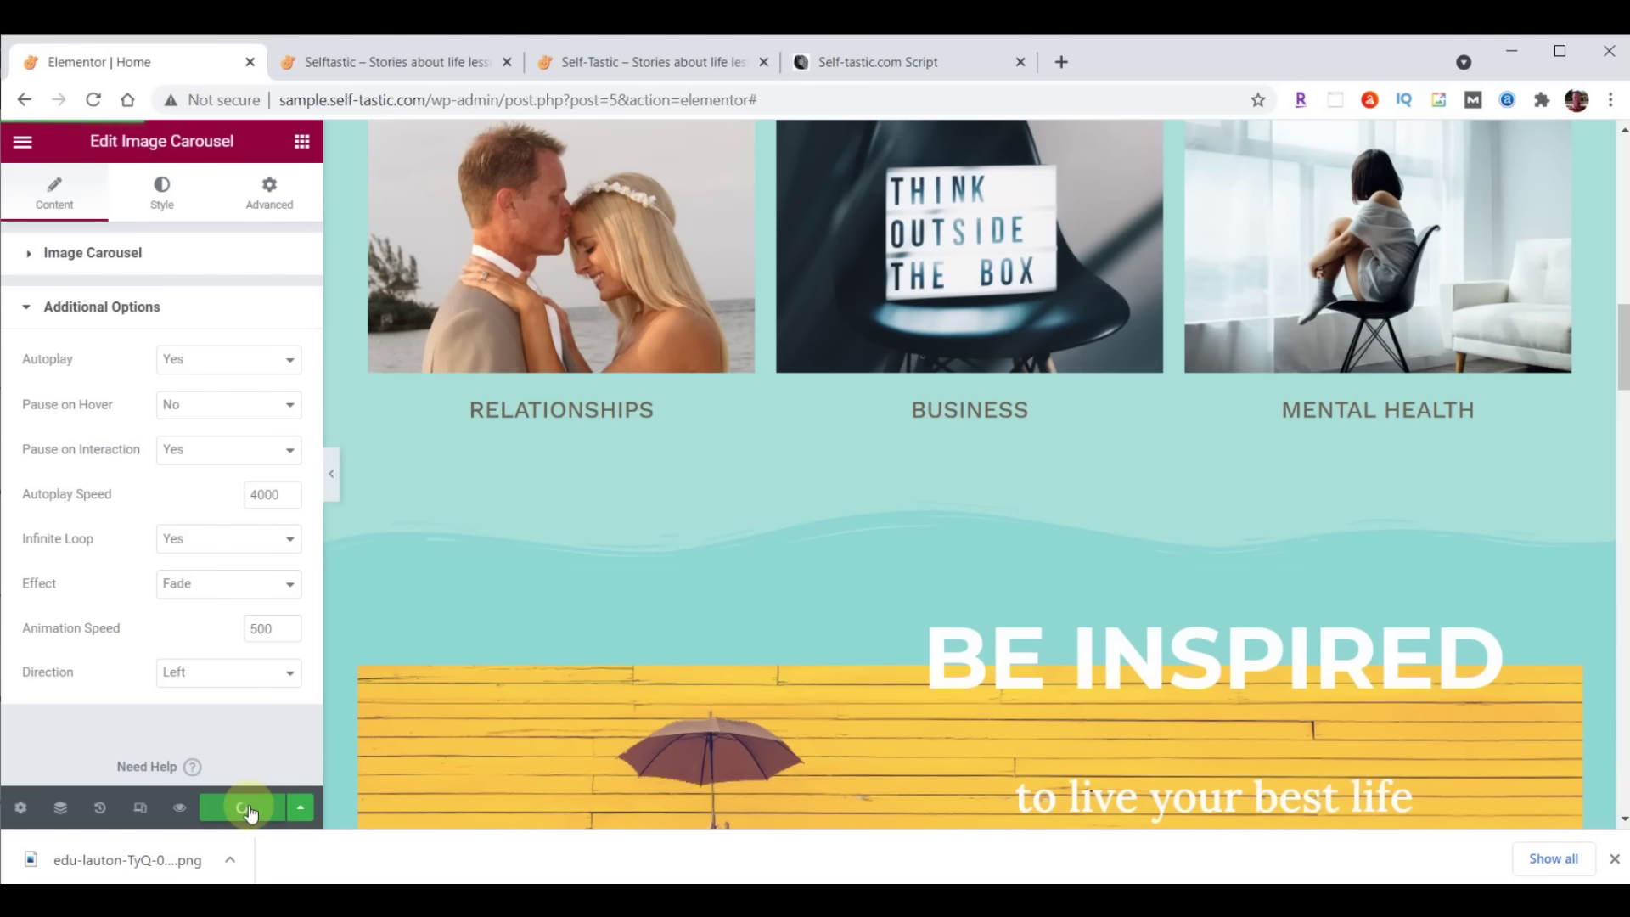
click(411, 62)
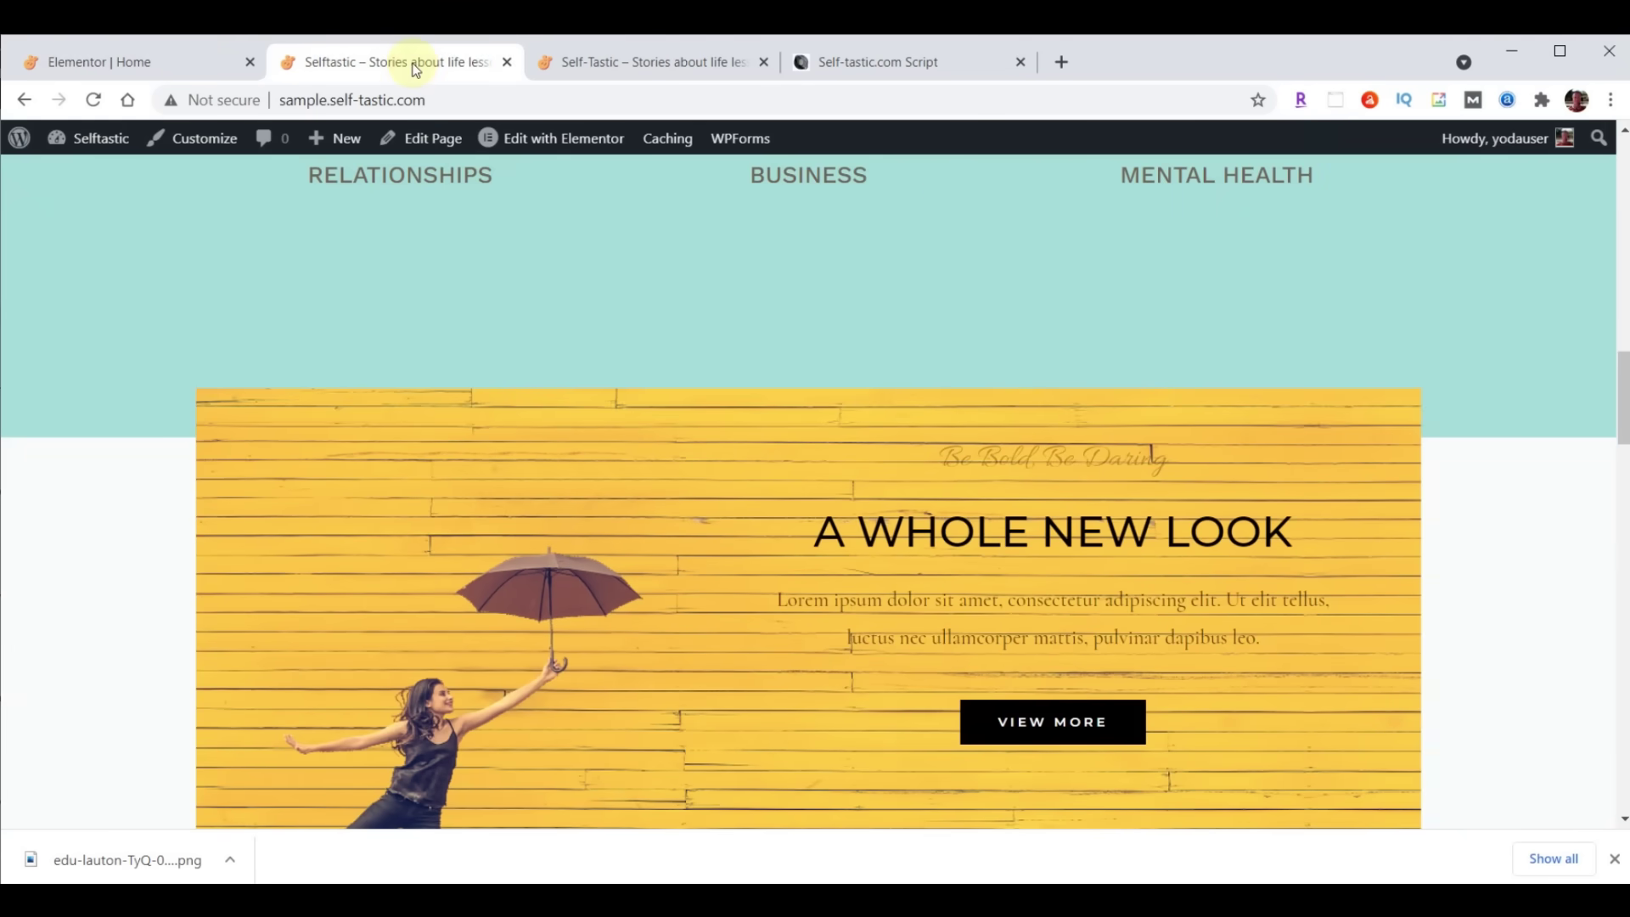
click(93, 100)
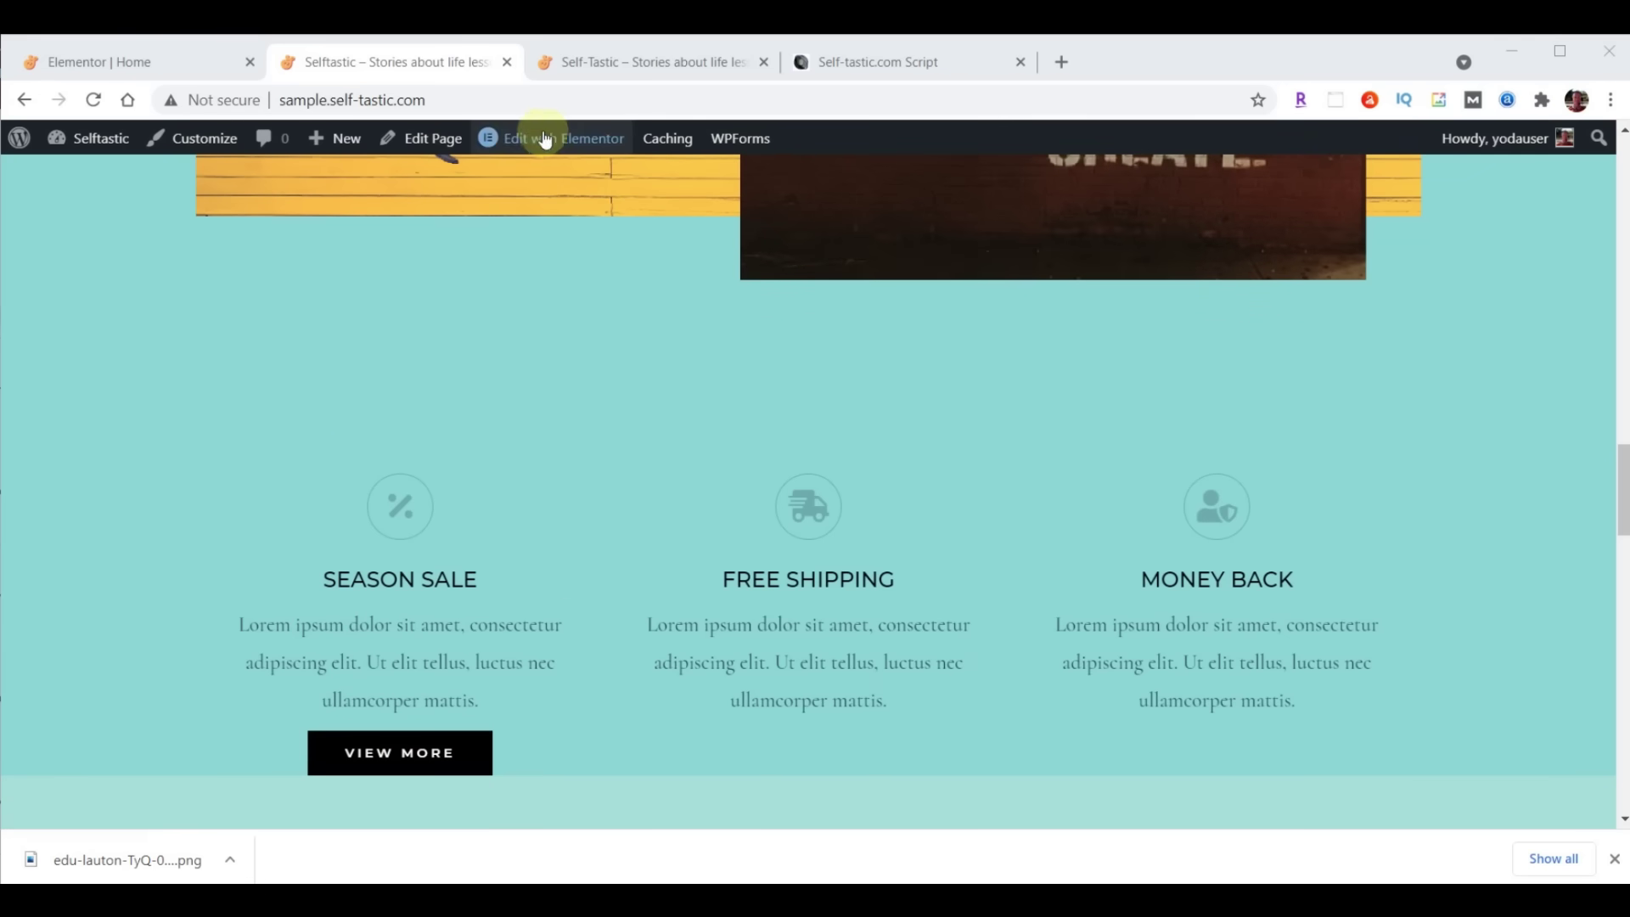
click(136, 64)
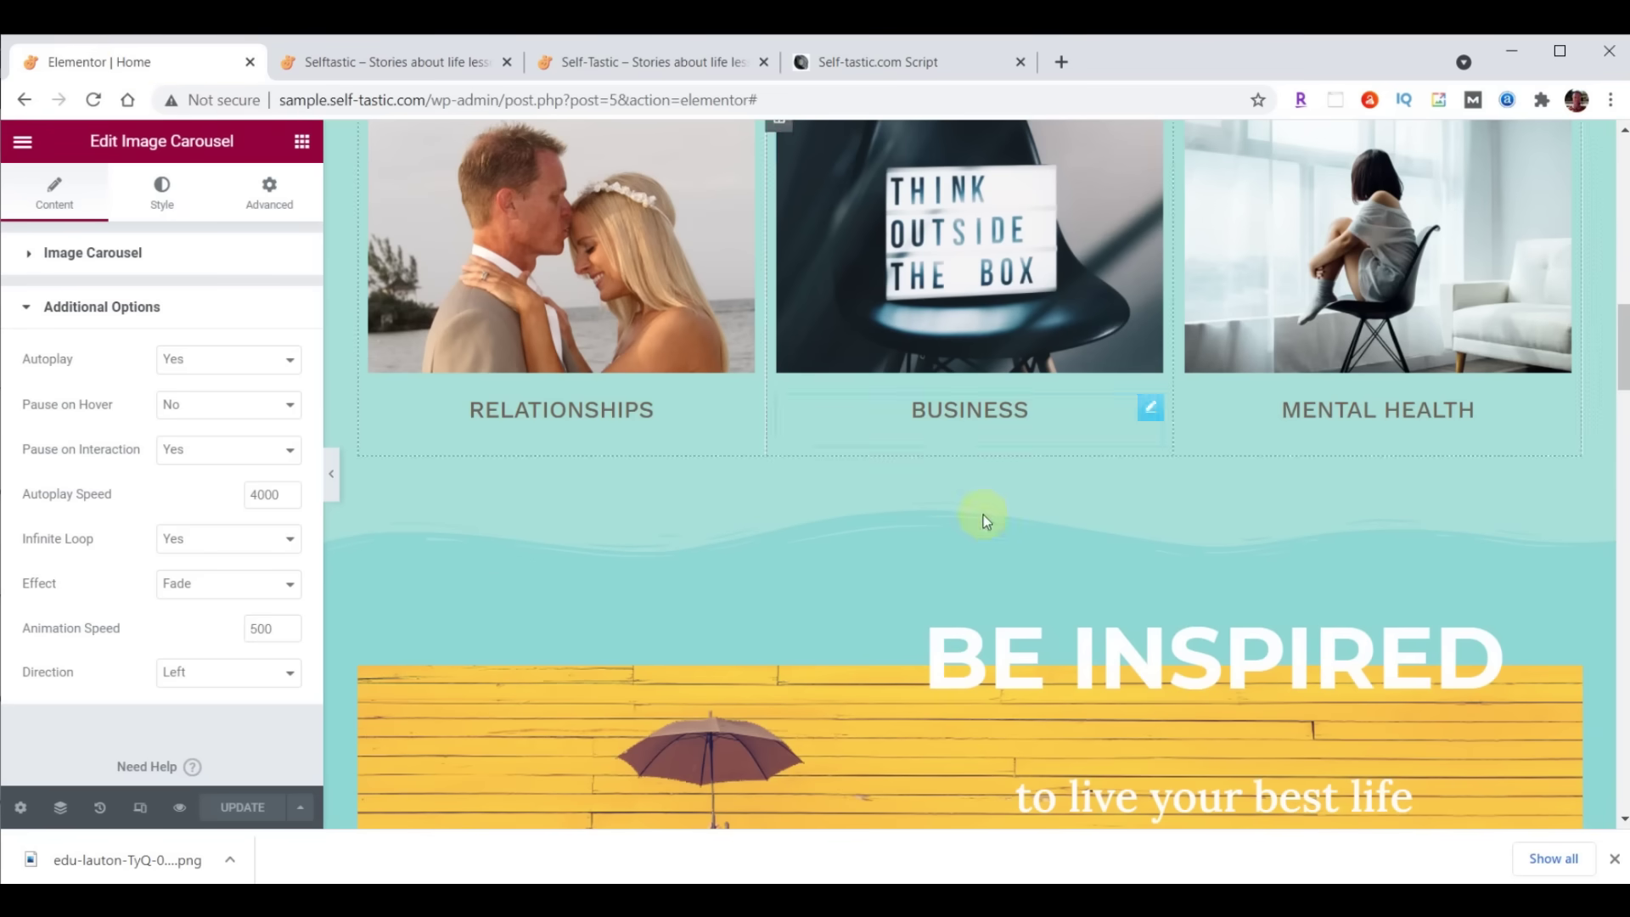
Move the Season Sale, Free Shipping and Money Back row below the logo strip
scroll(983, 514, down, 10)
scroll(1134, 537, down, 3)
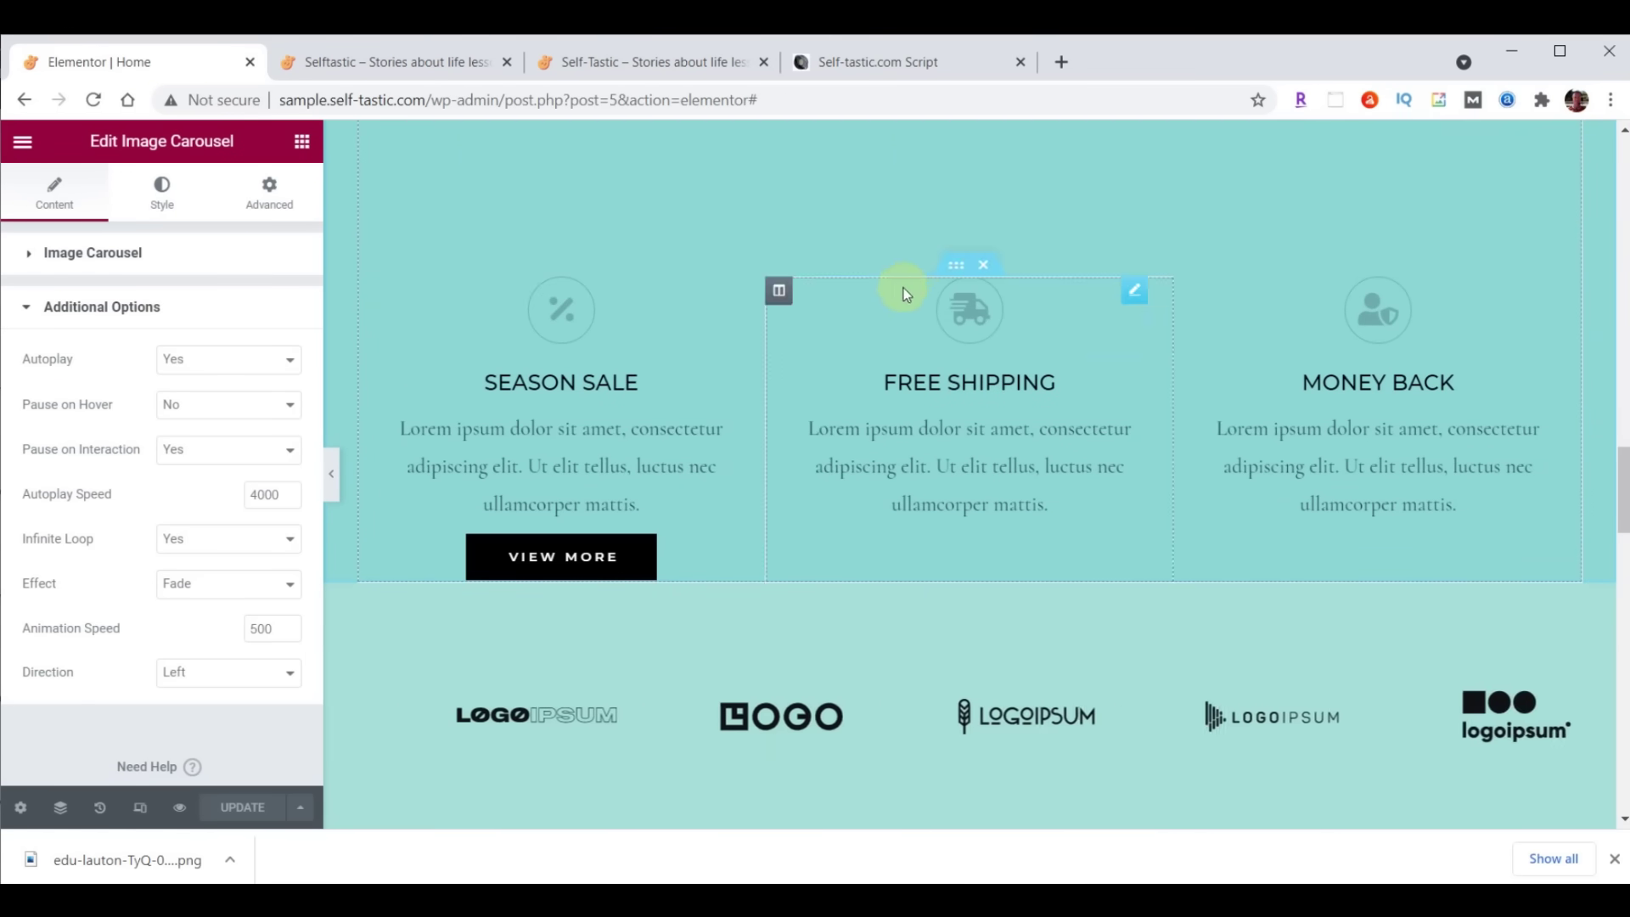
click(954, 266)
drag(954, 266, 962, 431)
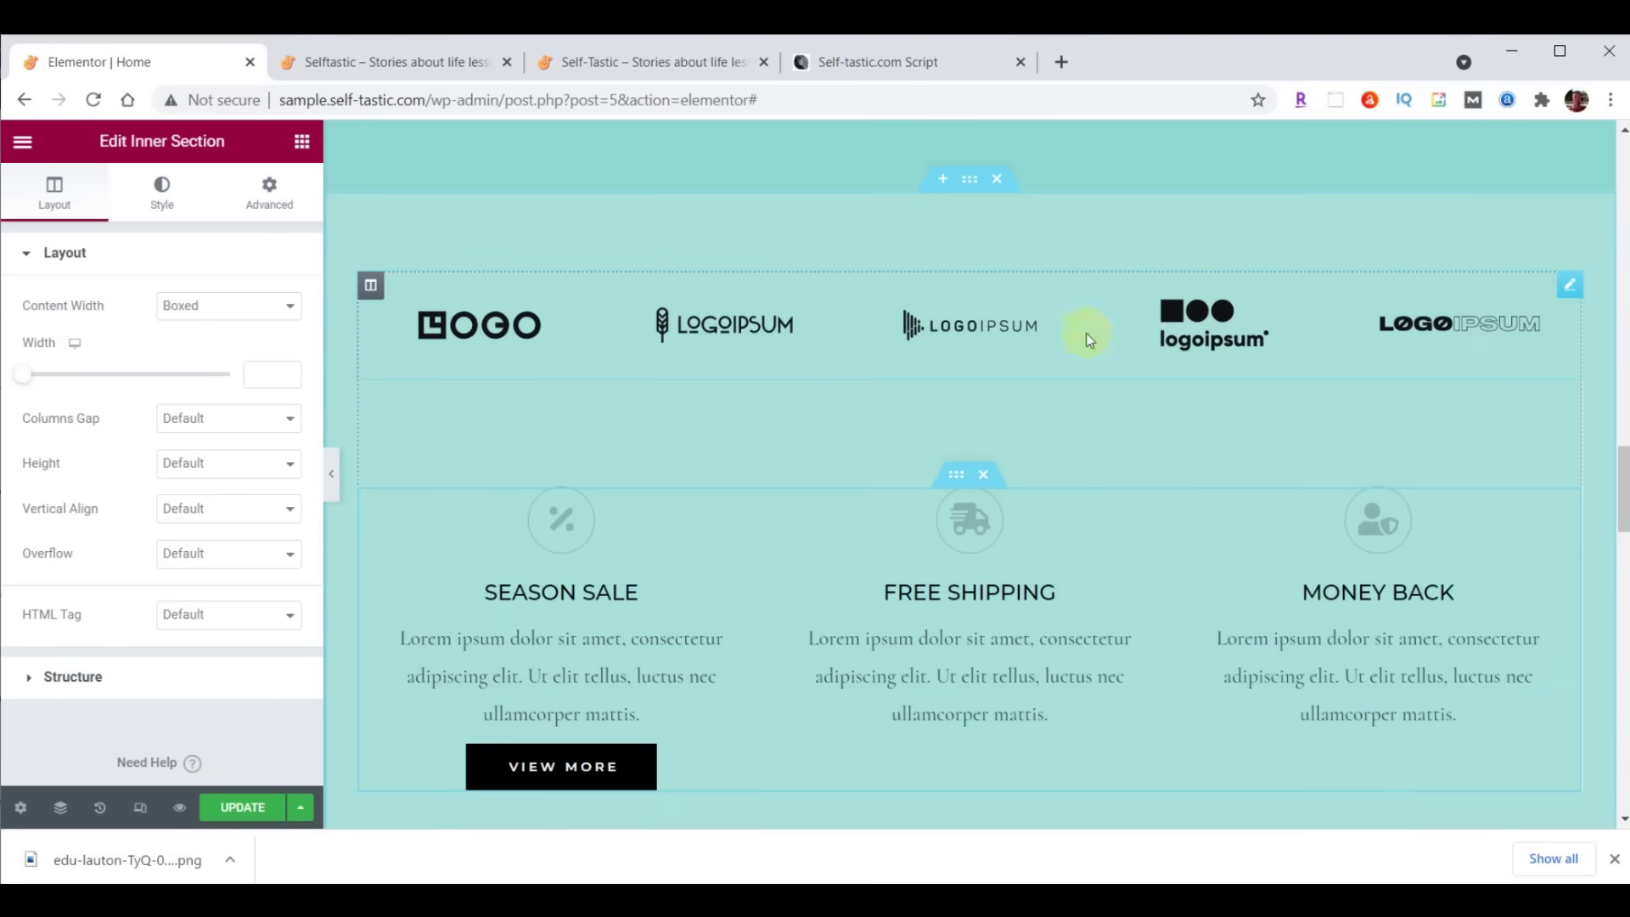
Delete the logo strip and select the section holding the features row
right_click(1568, 286)
click(1462, 582)
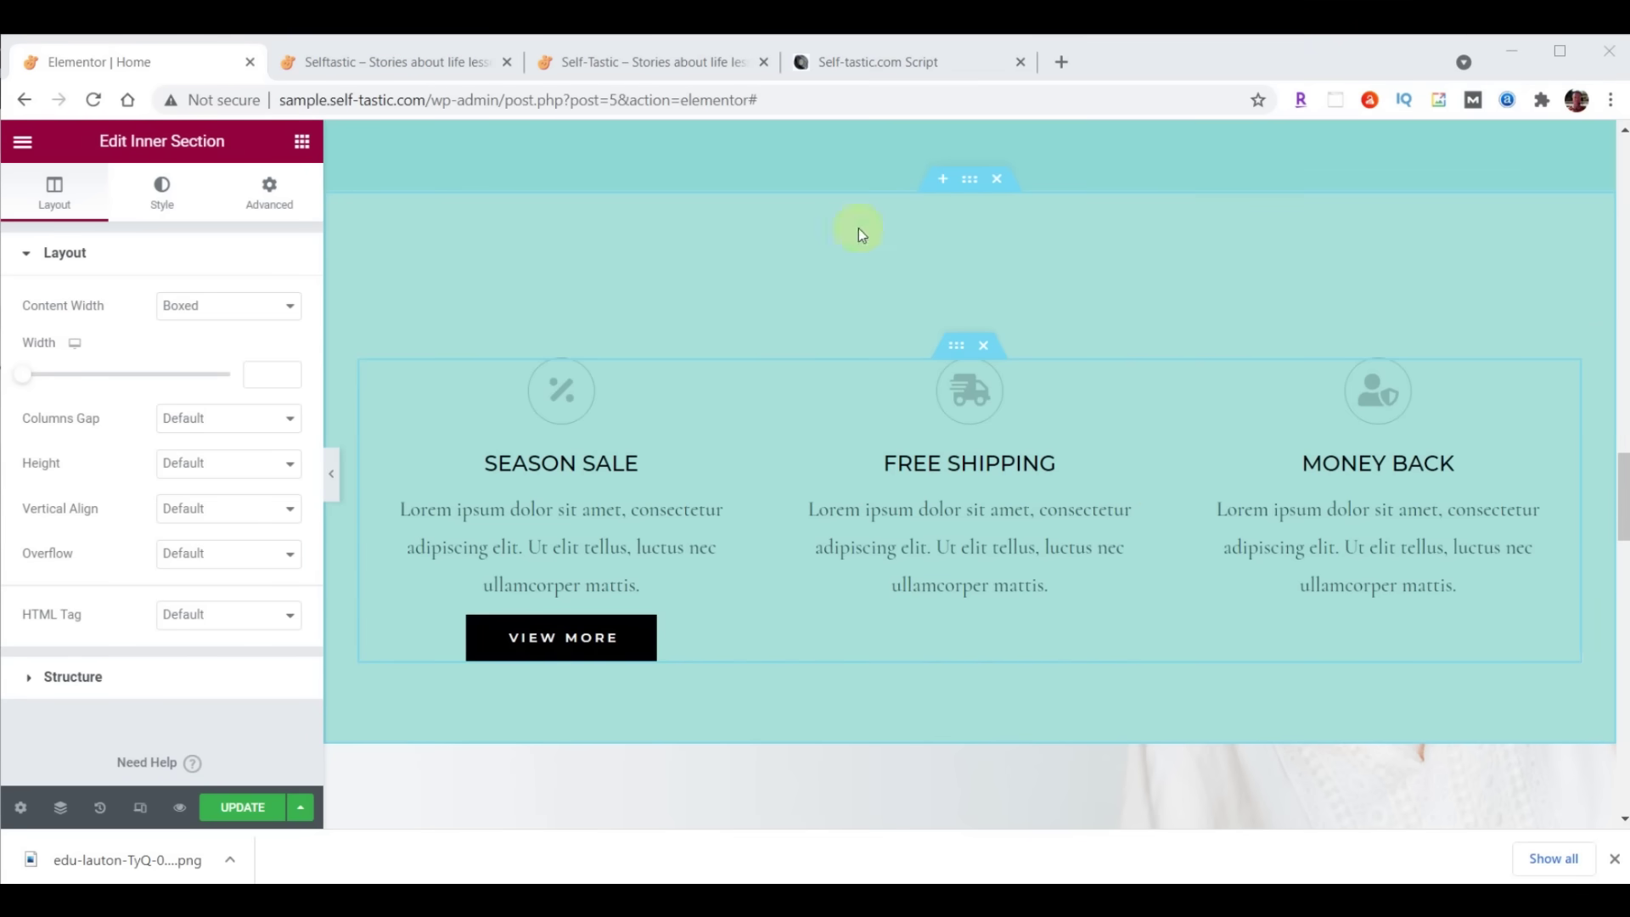
click(970, 181)
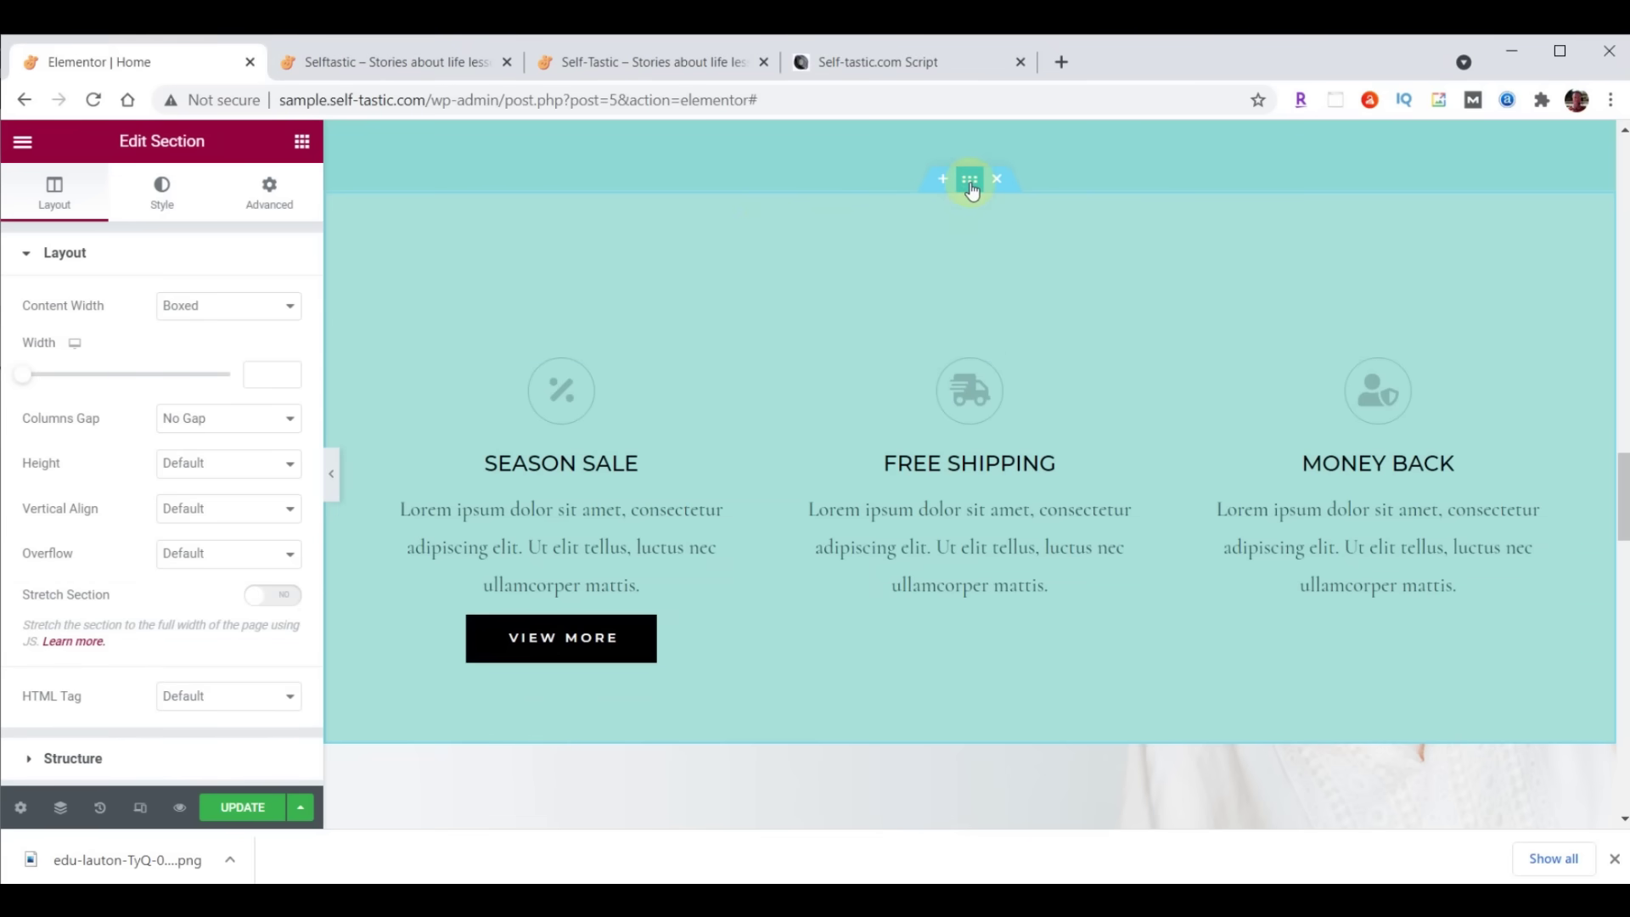
Add a Waves Brush shape divider in teal #8DD7D6 with height 60
click(159, 198)
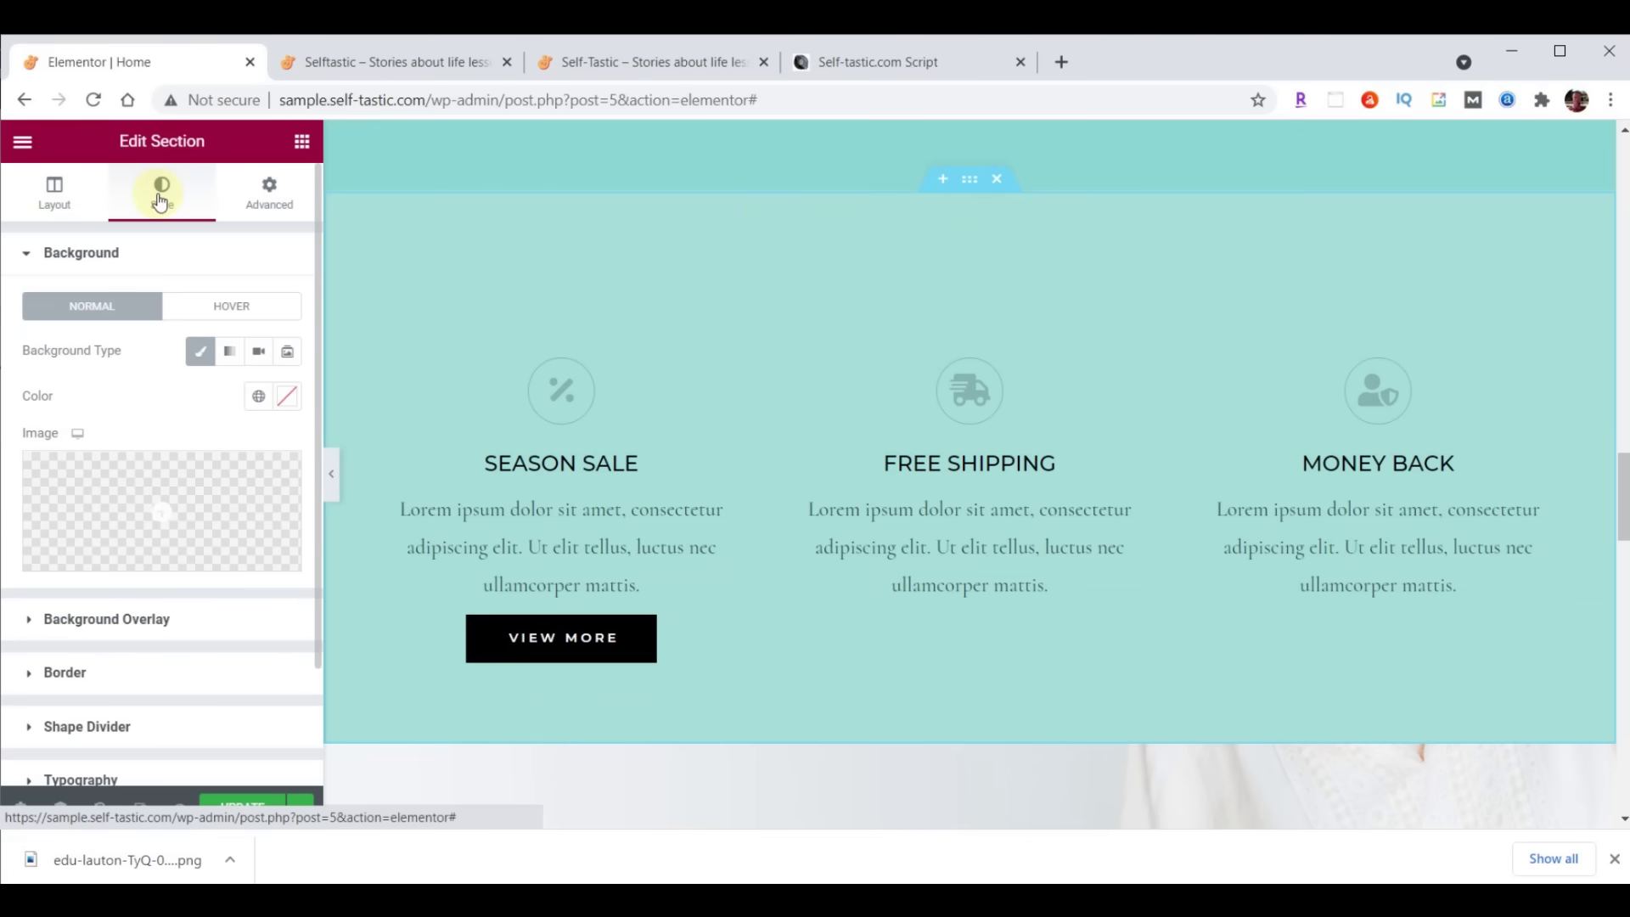
click(84, 726)
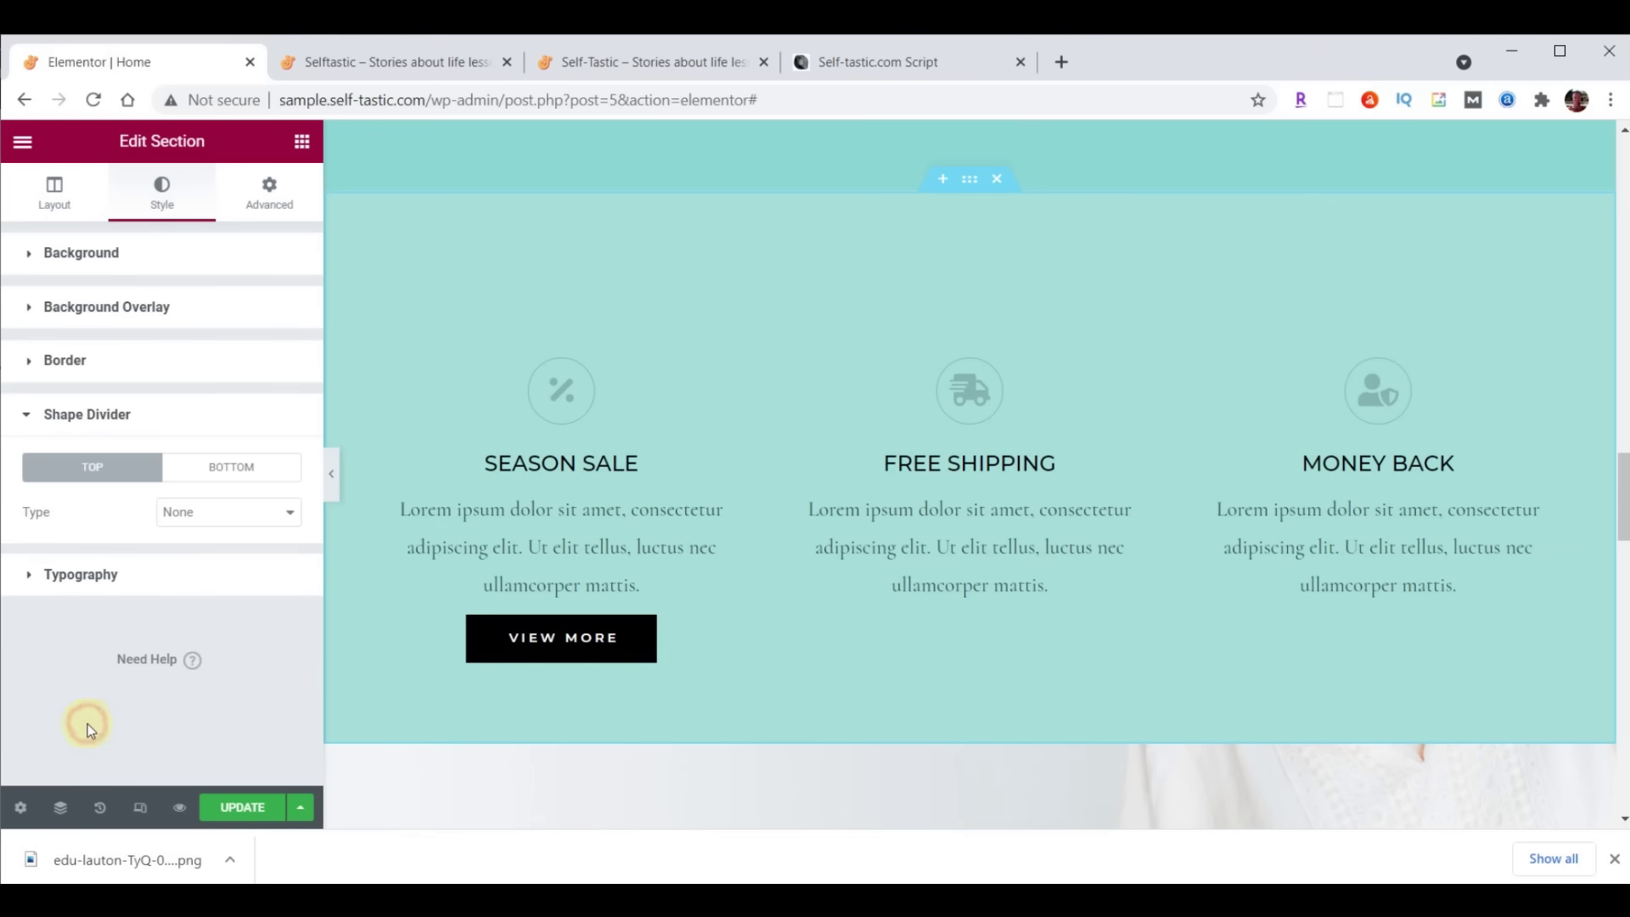
click(246, 520)
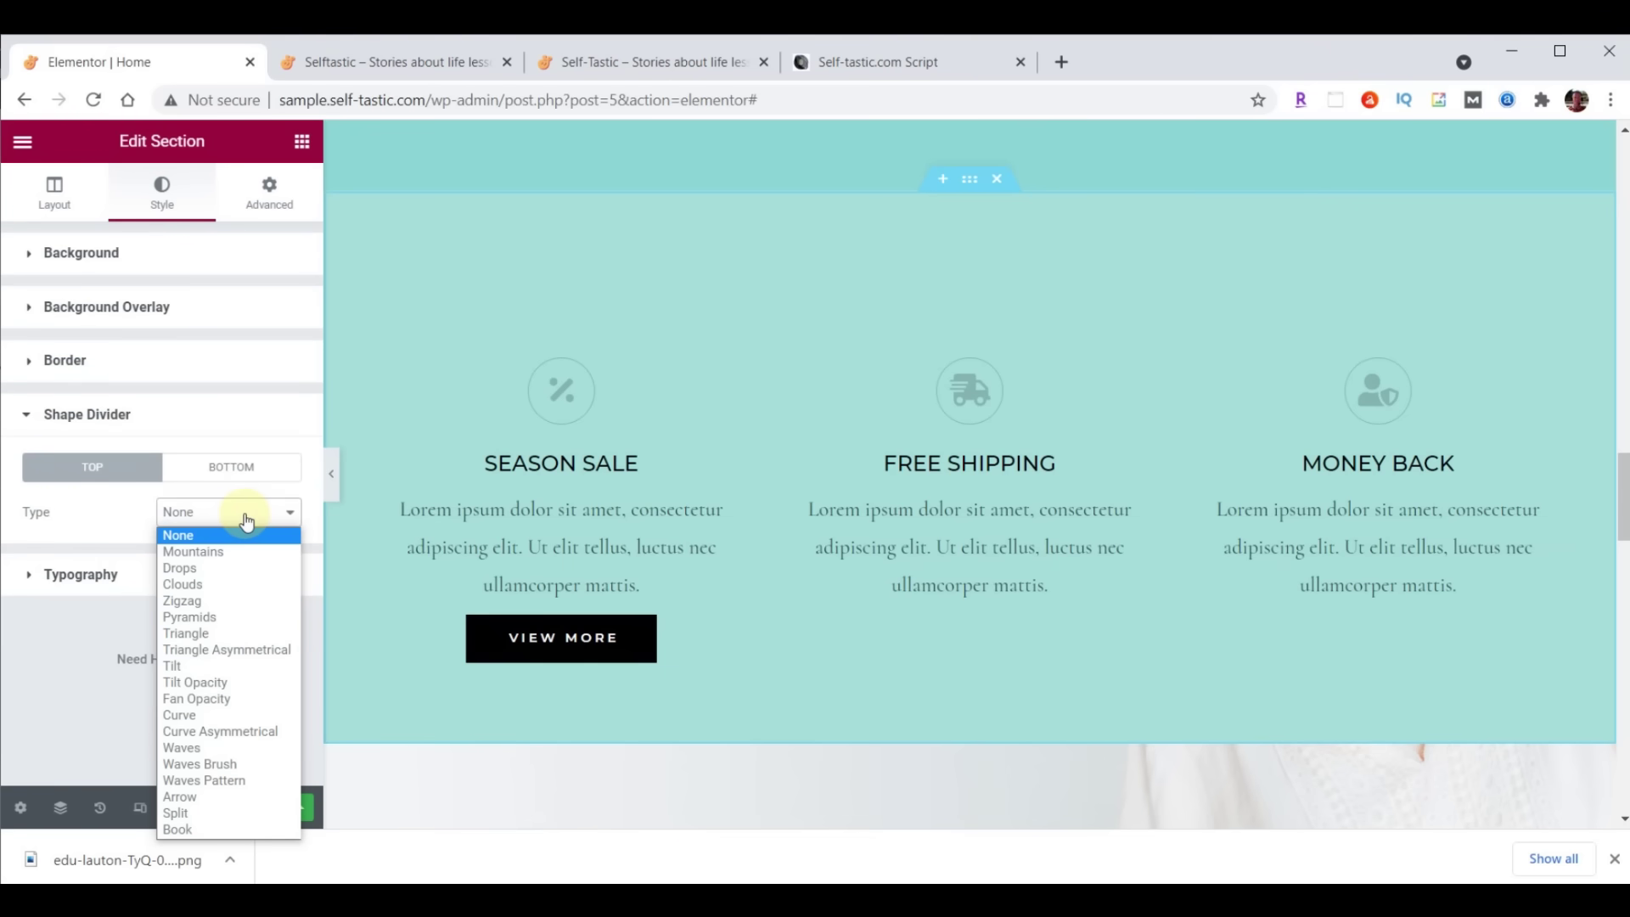
click(228, 764)
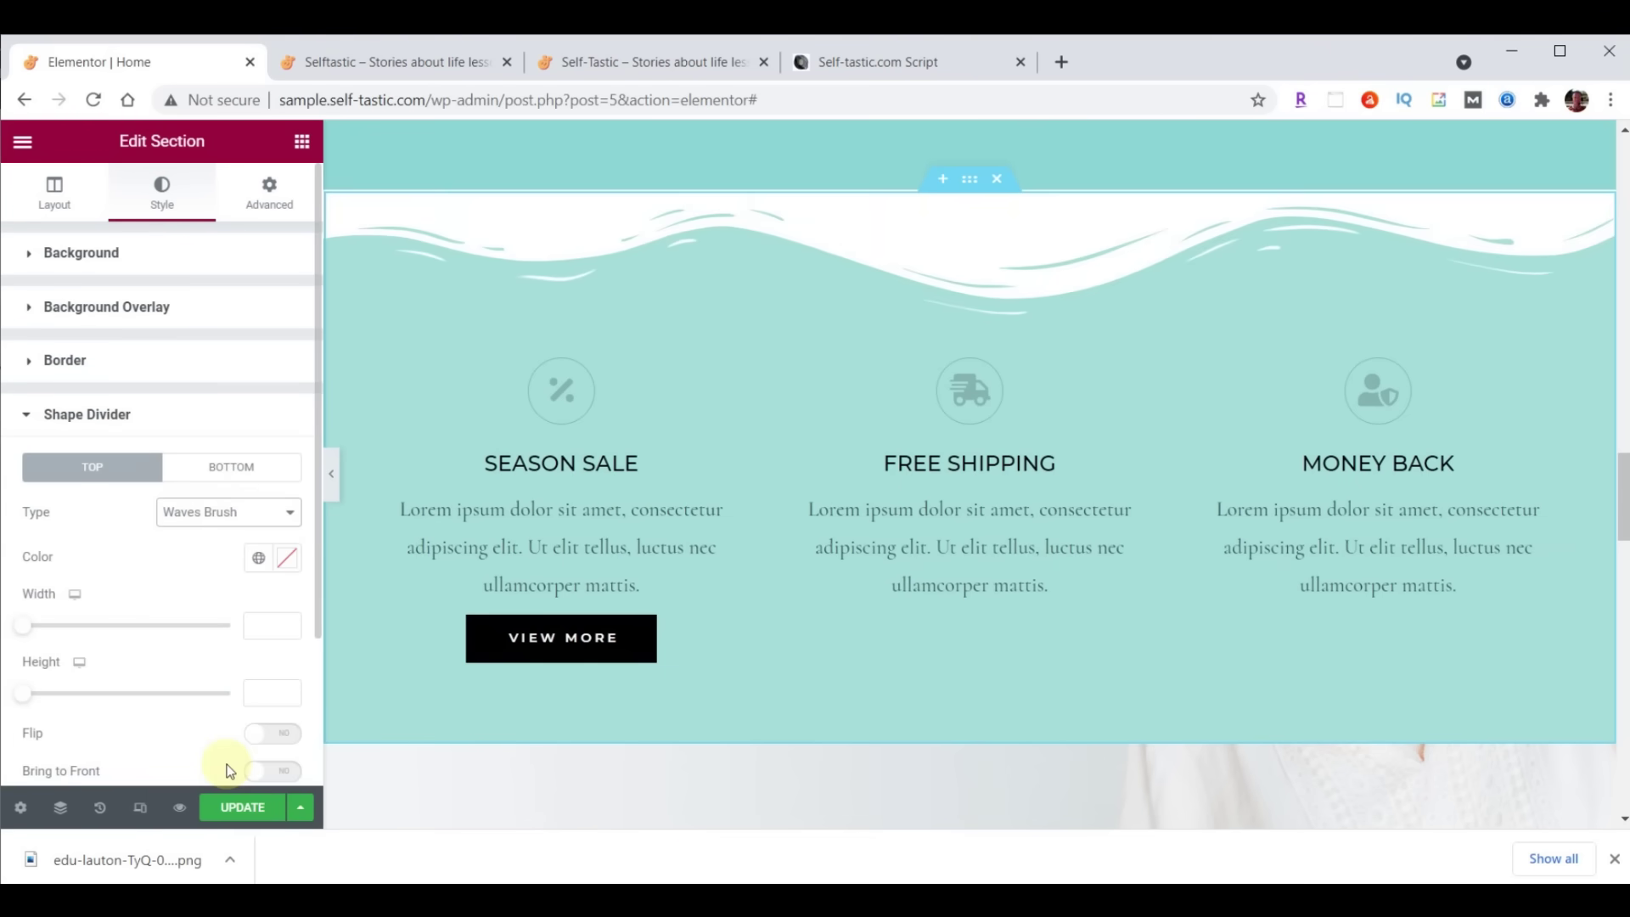
click(287, 557)
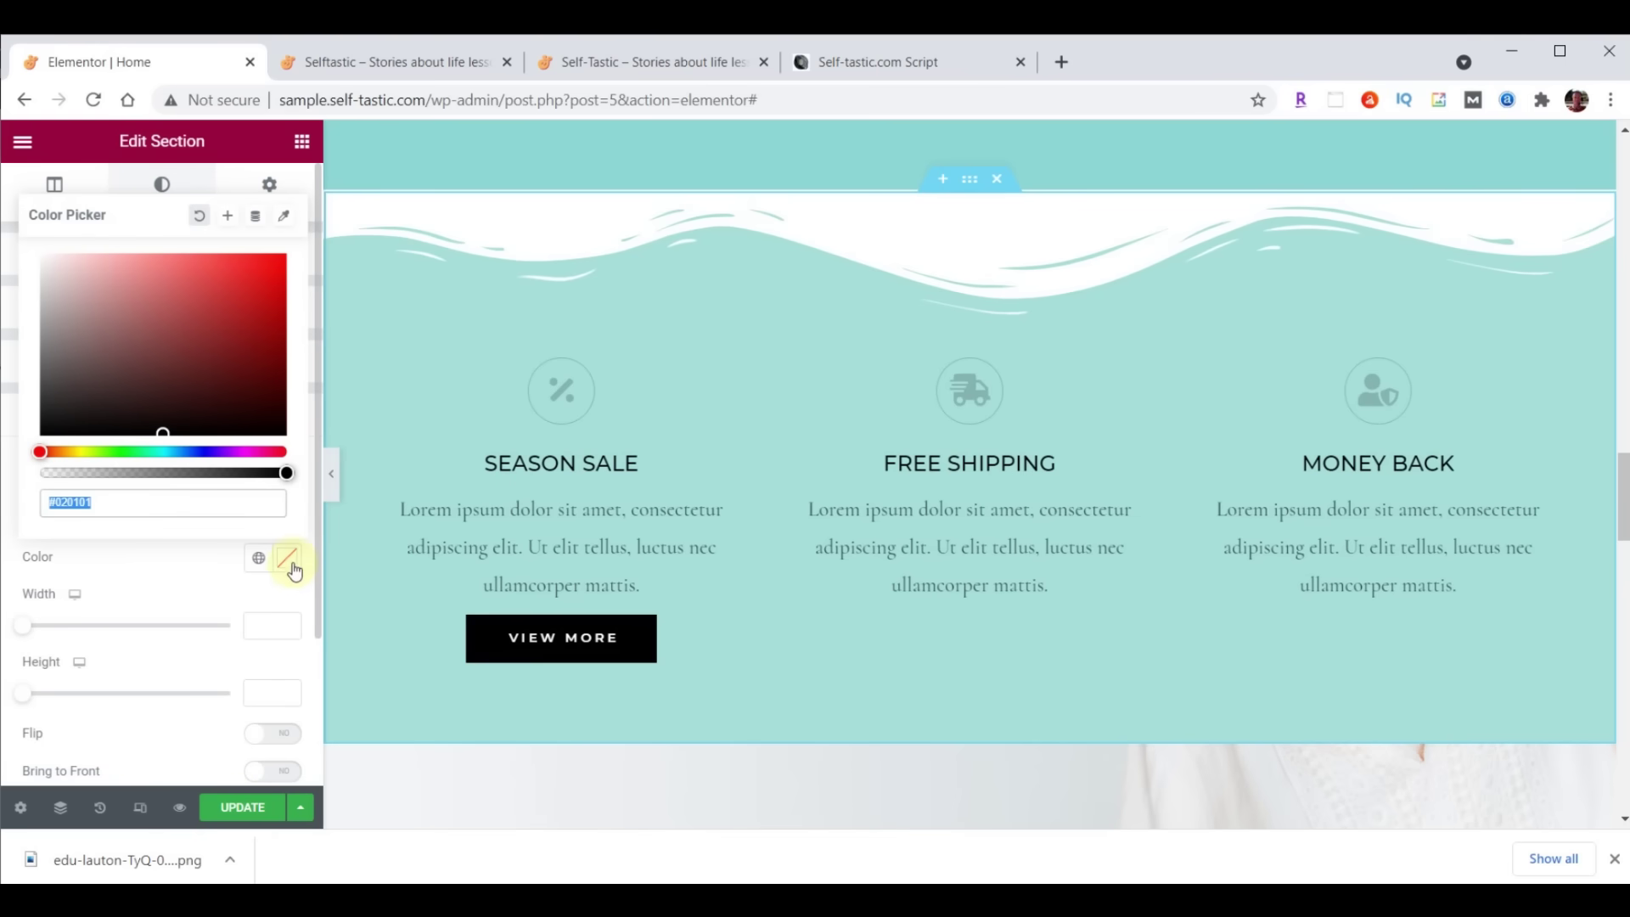
text(#8DD7D6)
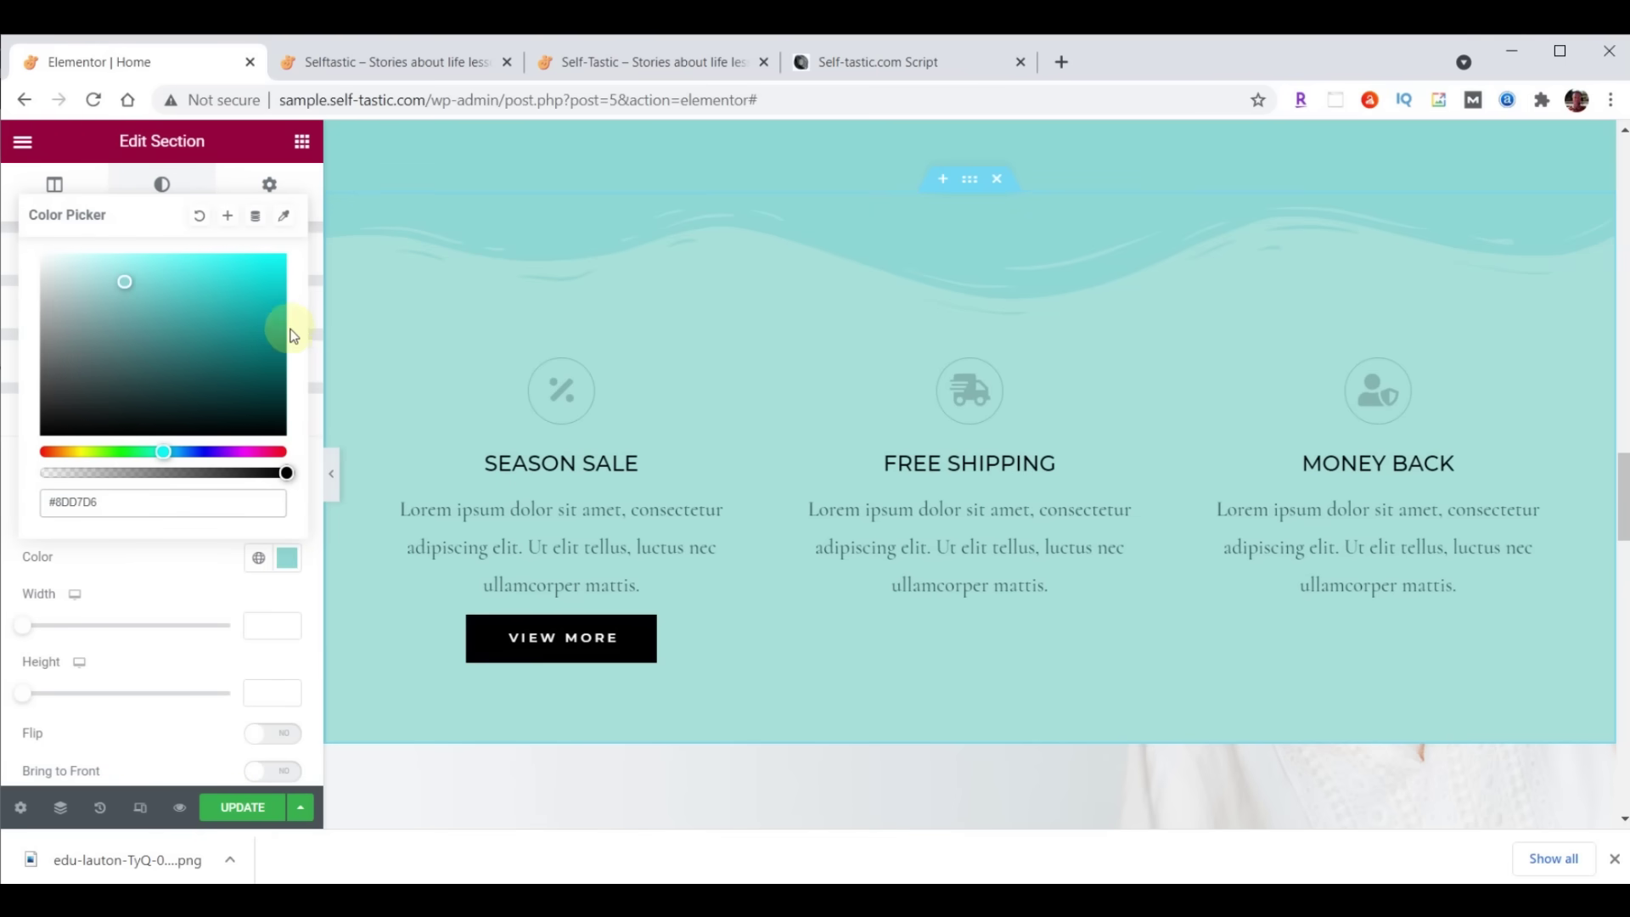
click(289, 561)
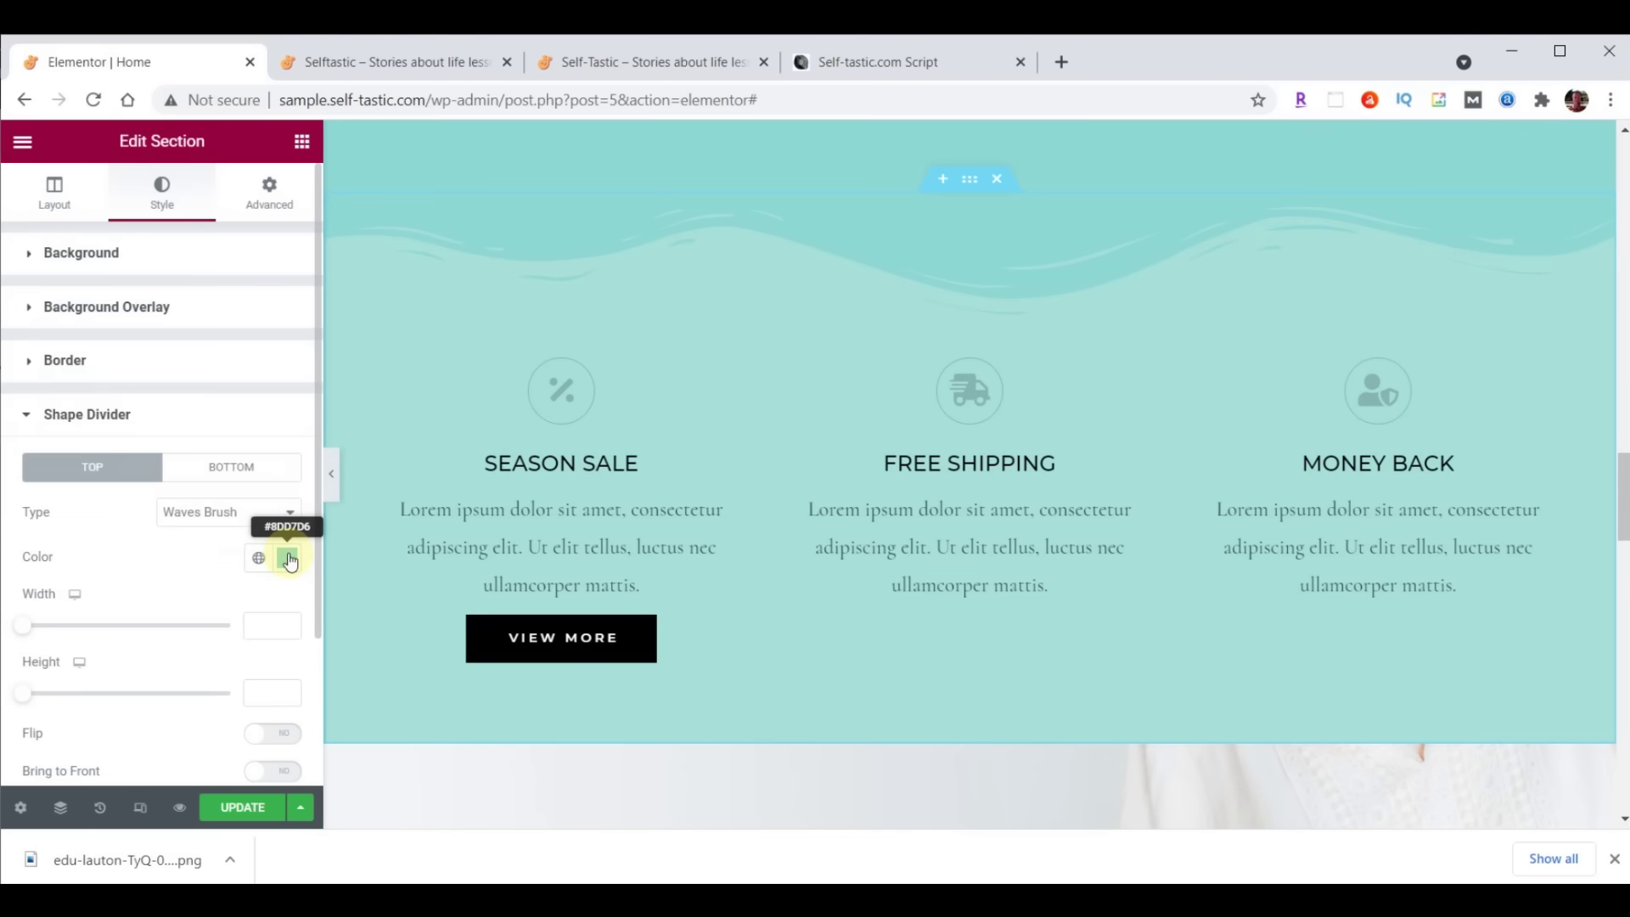
click(275, 691)
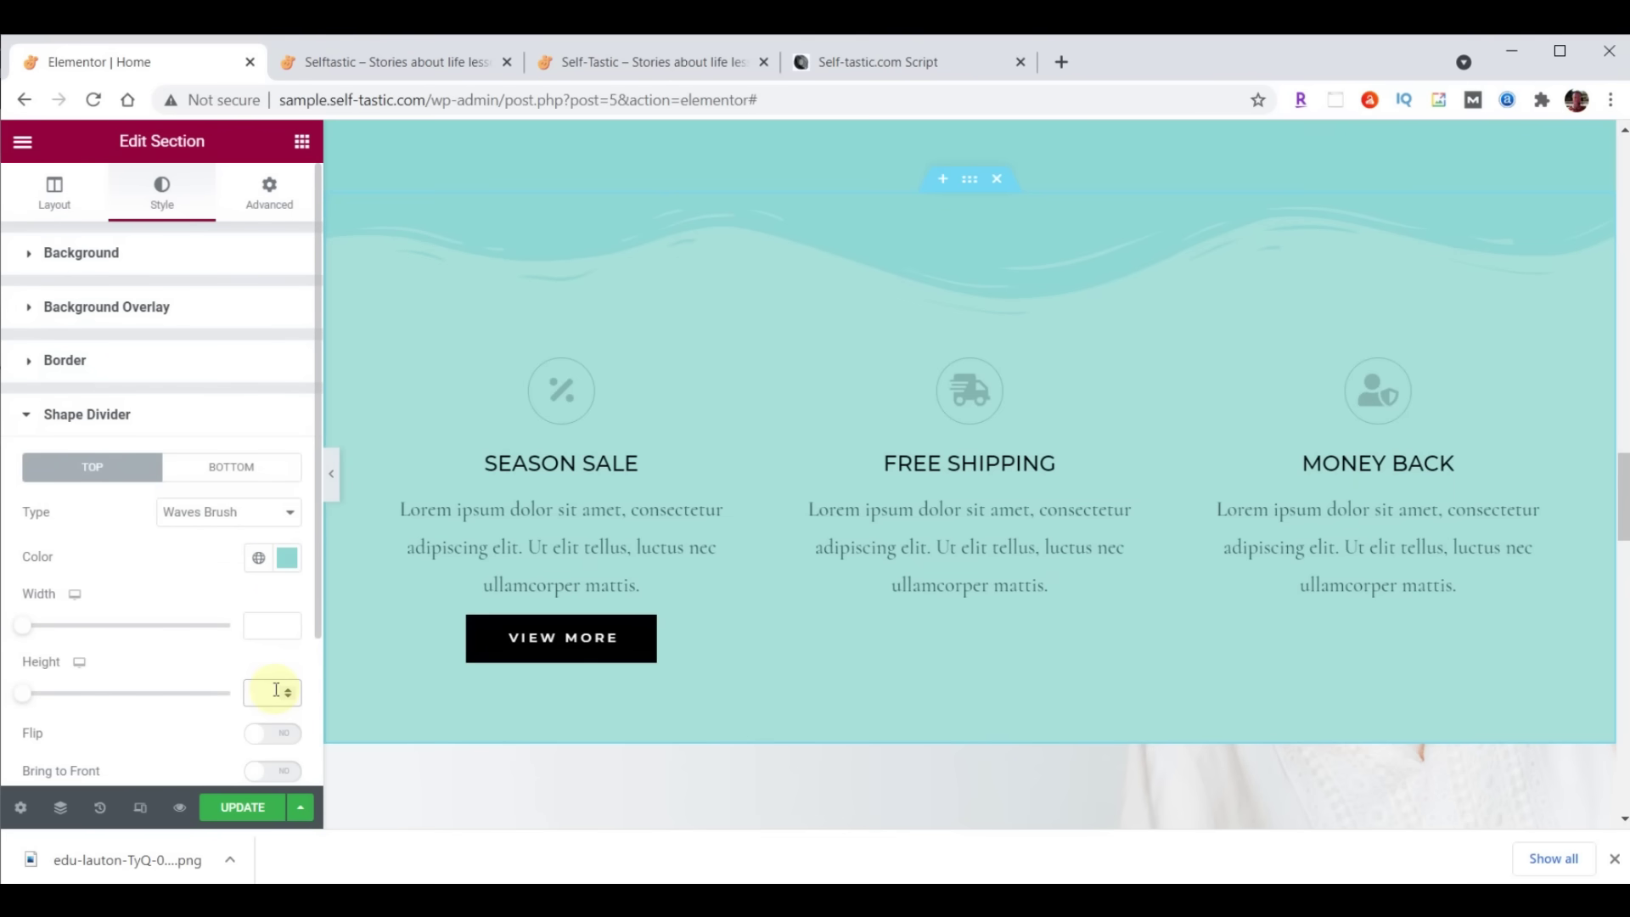
text(60)
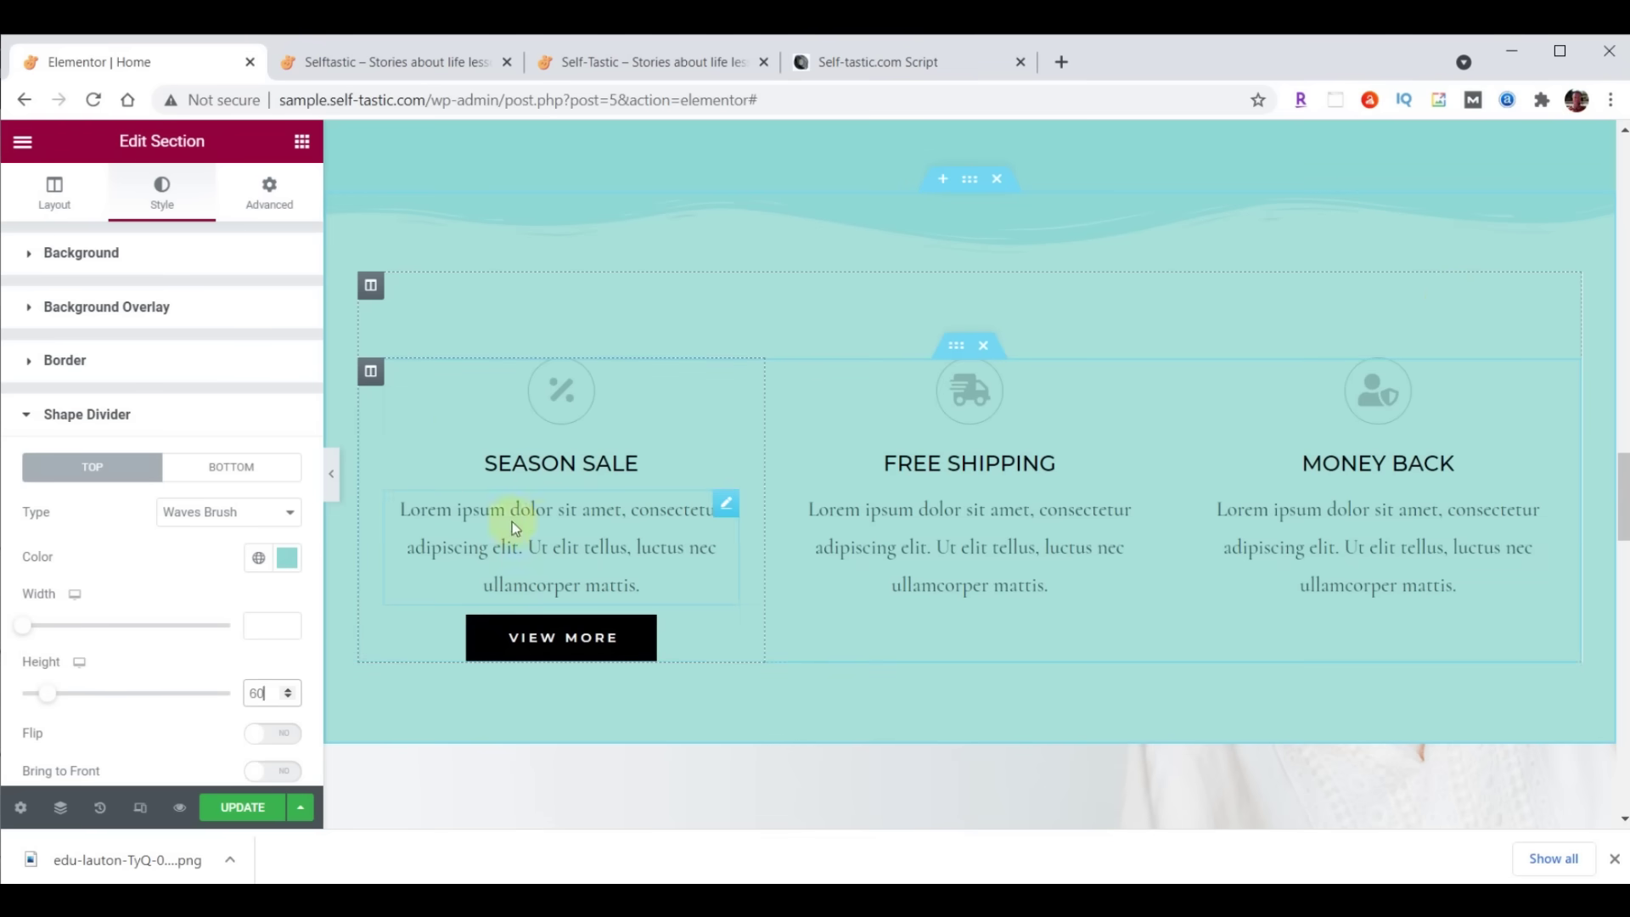
click(372, 372)
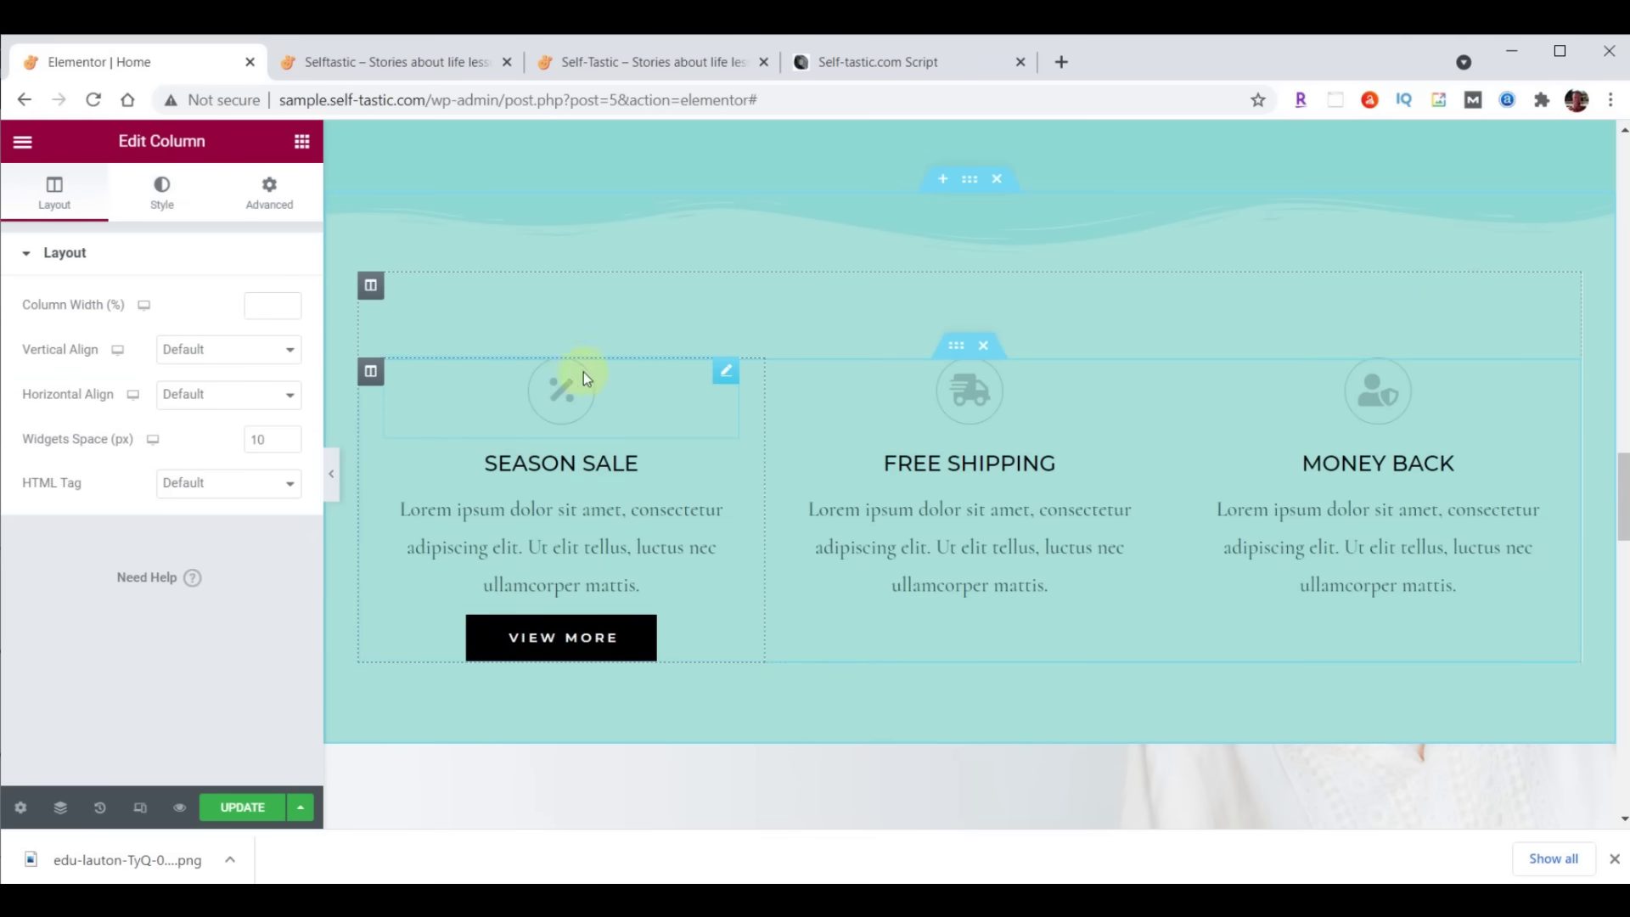
Change the Season Sale column's right and left padding from 25 to 20
click(271, 196)
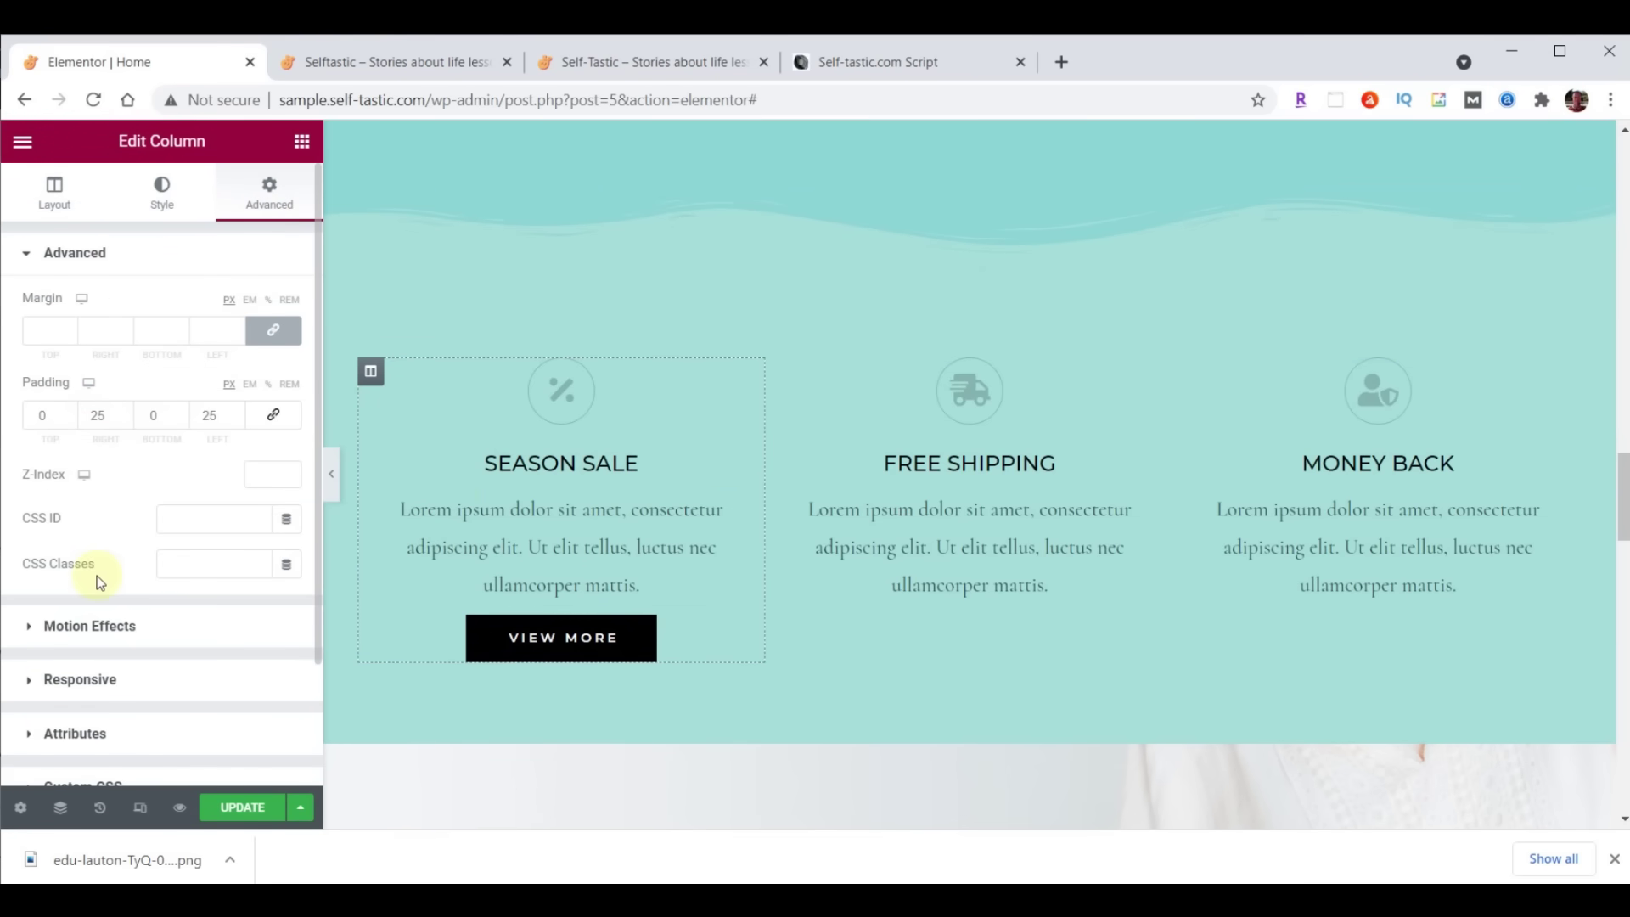
double_click(99, 417)
text(20)
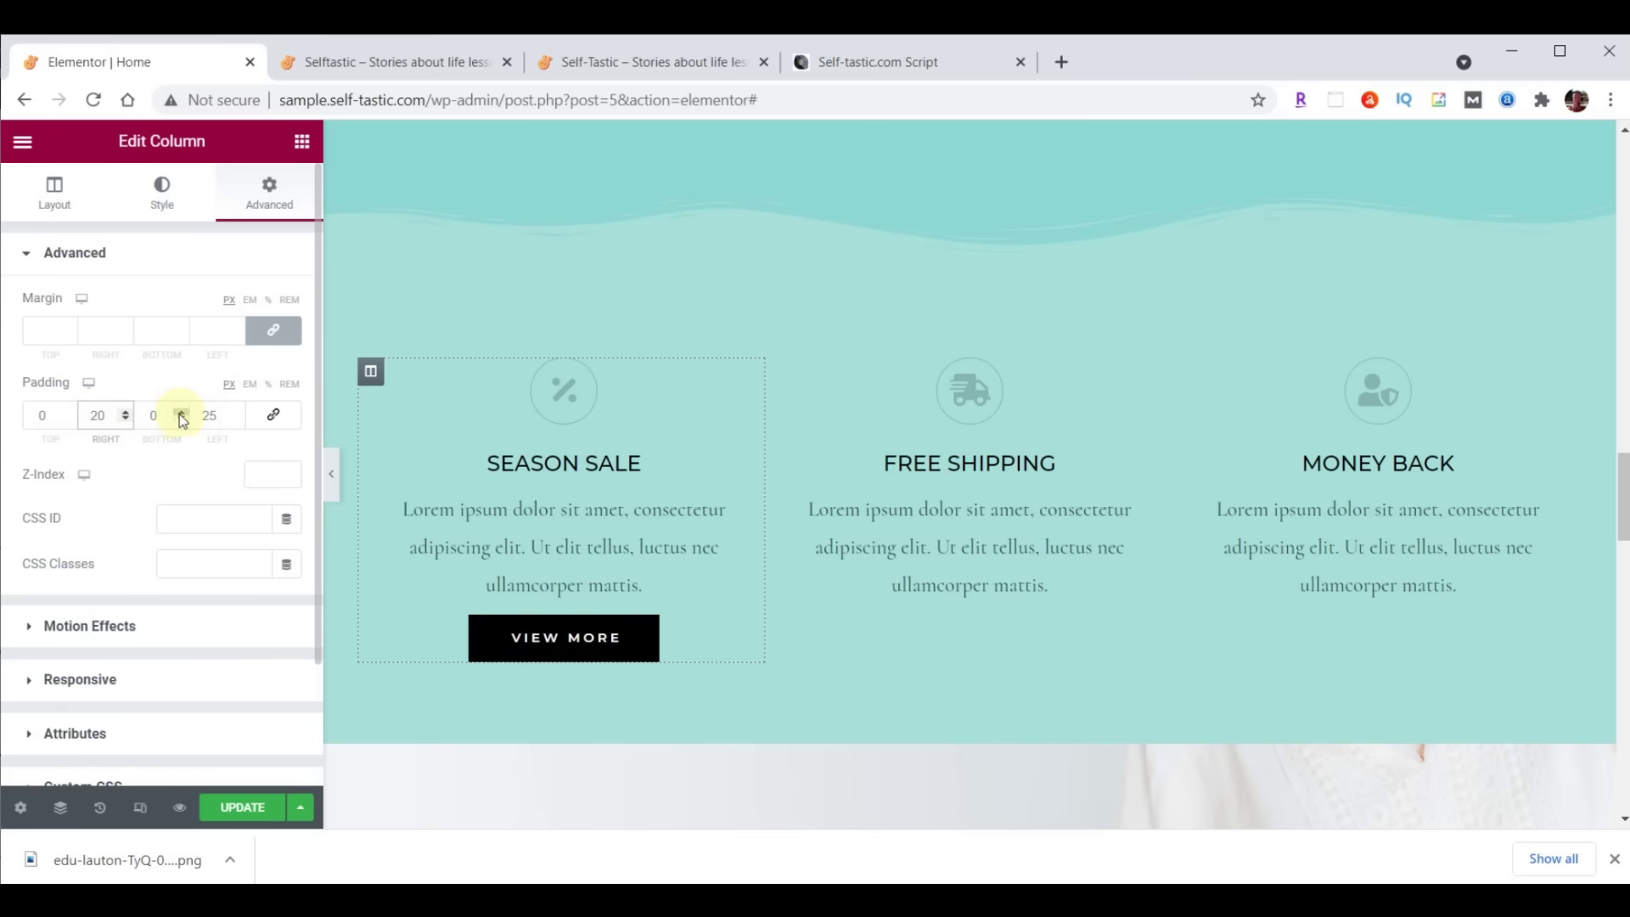
double_click(208, 415)
text(20)
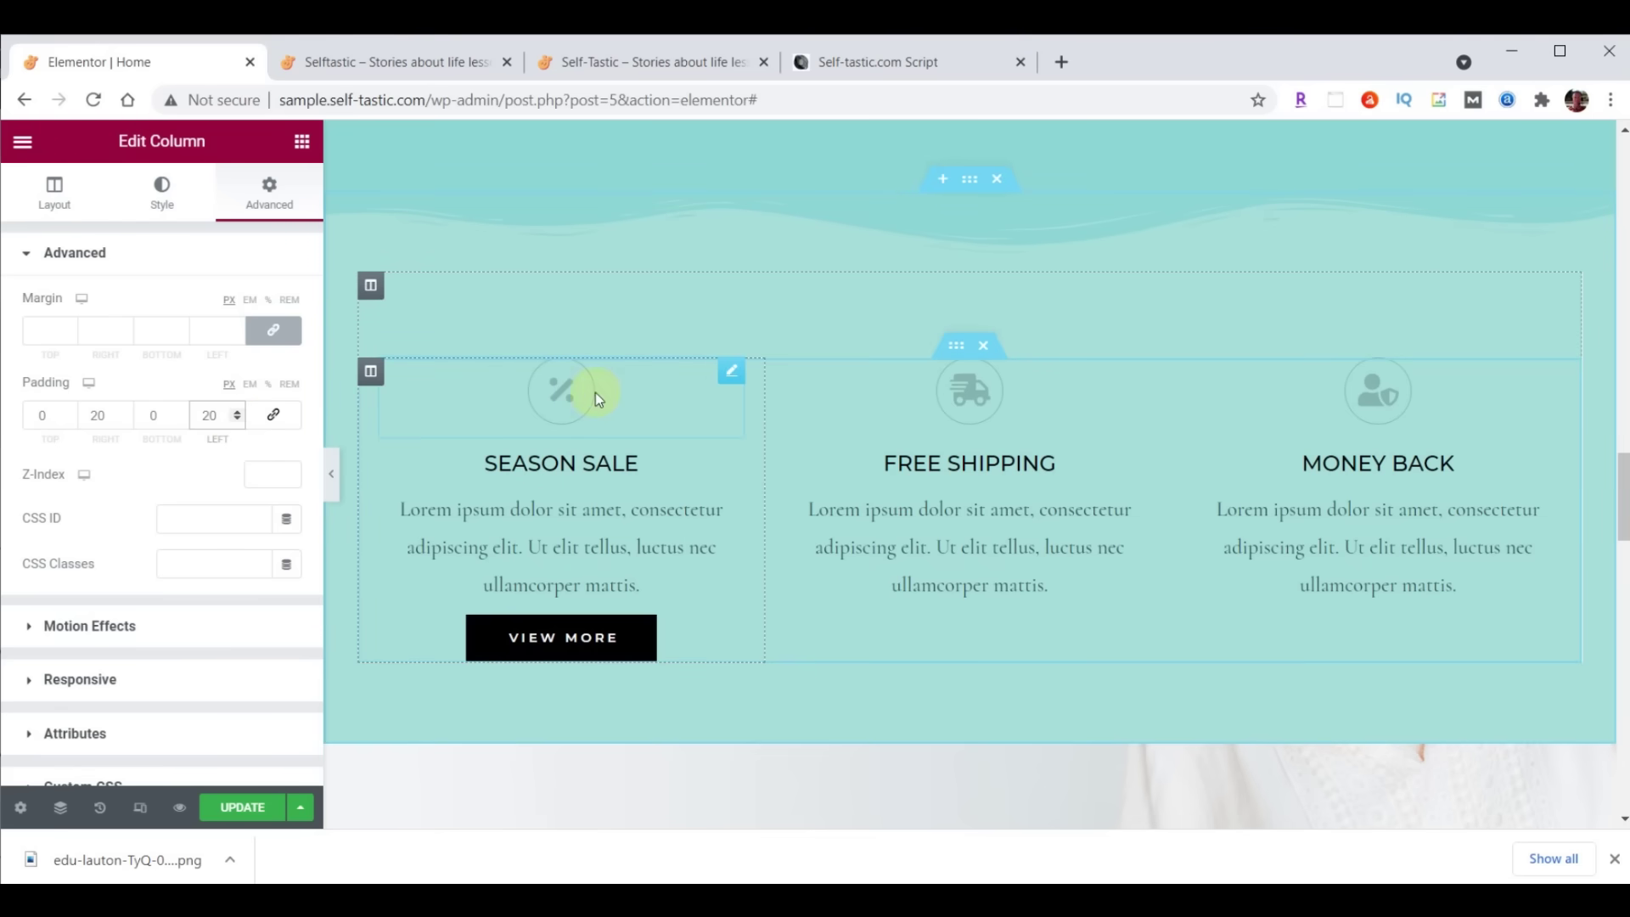
click(732, 374)
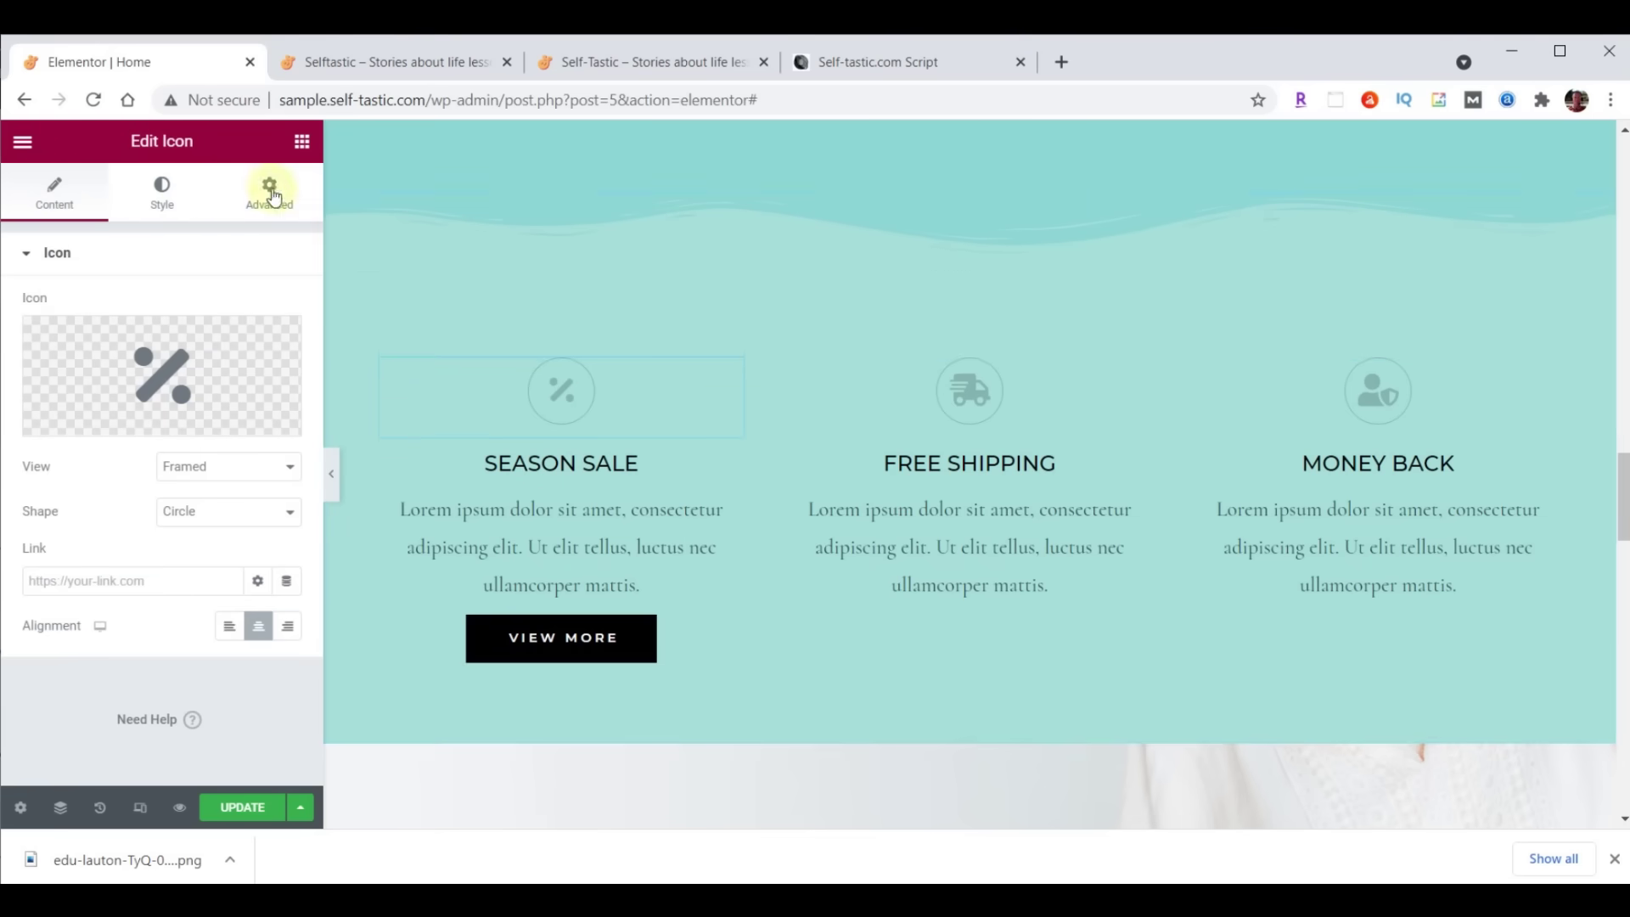
Make the Season Sale icon dark brown #473C31
click(162, 197)
click(285, 350)
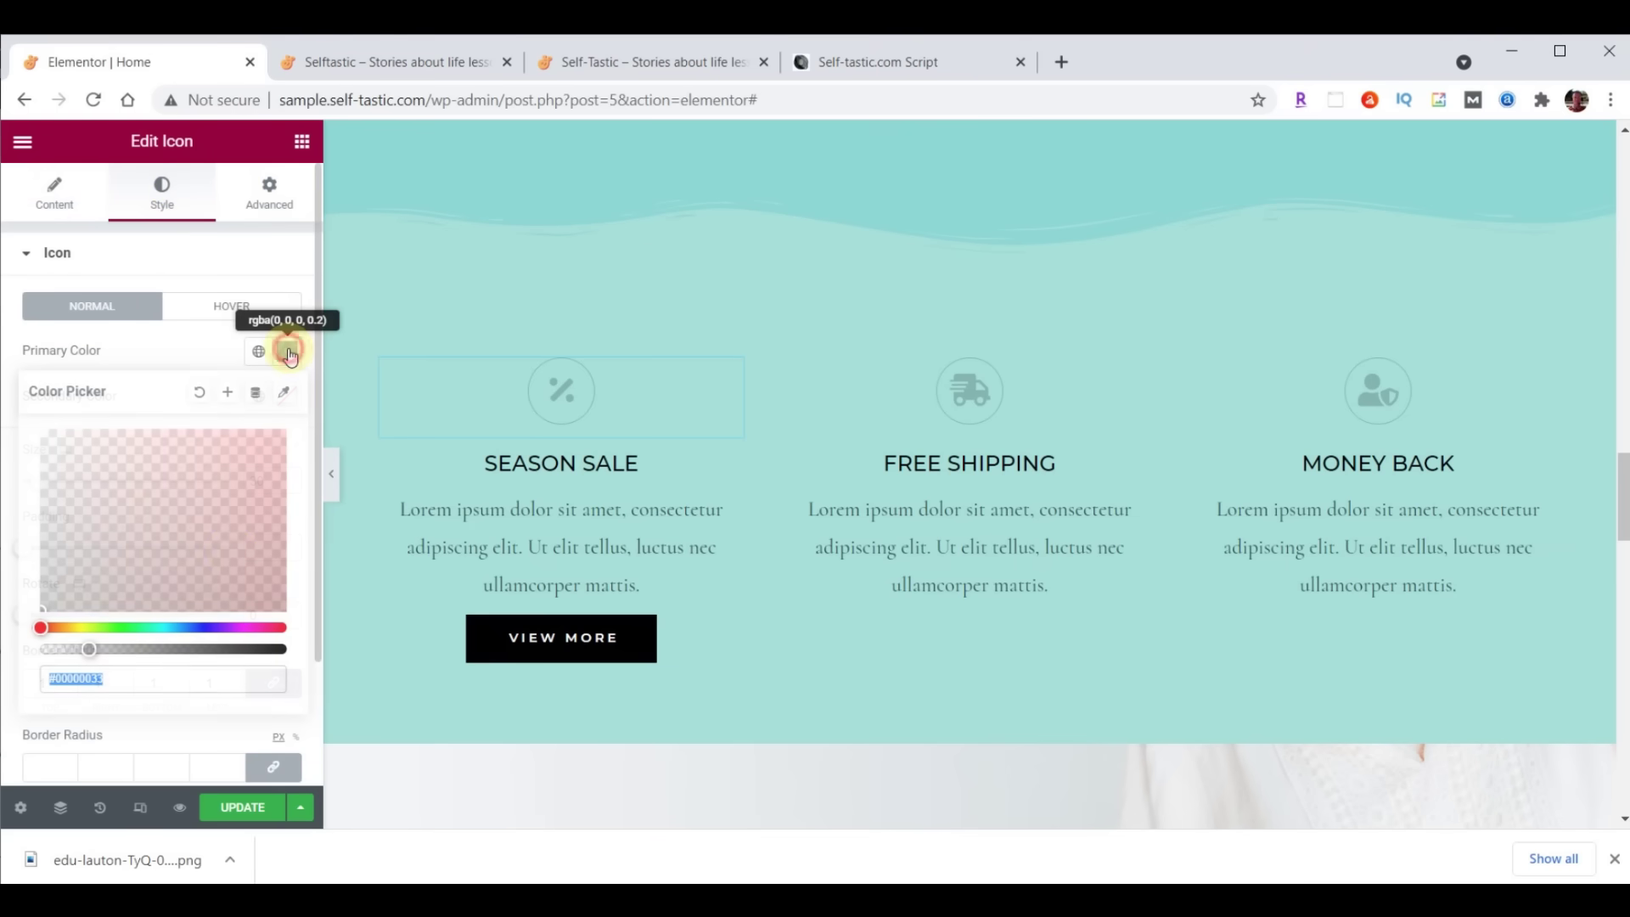
text(#473C31)
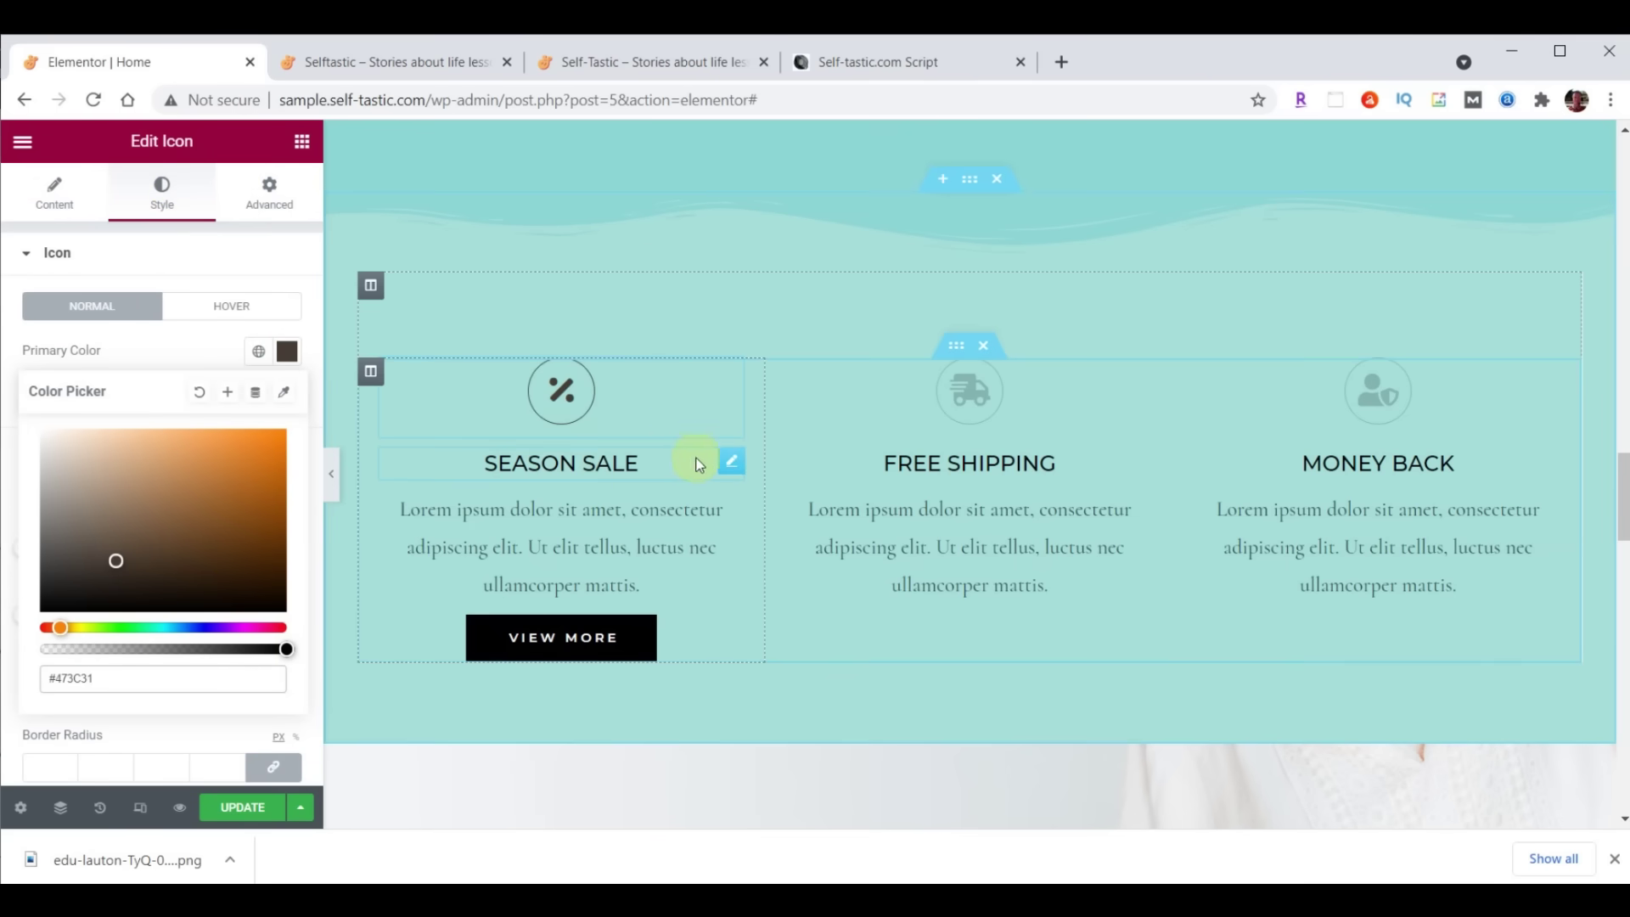
Set the SEASON SALE heading text colour to dark brown #473C31
click(731, 462)
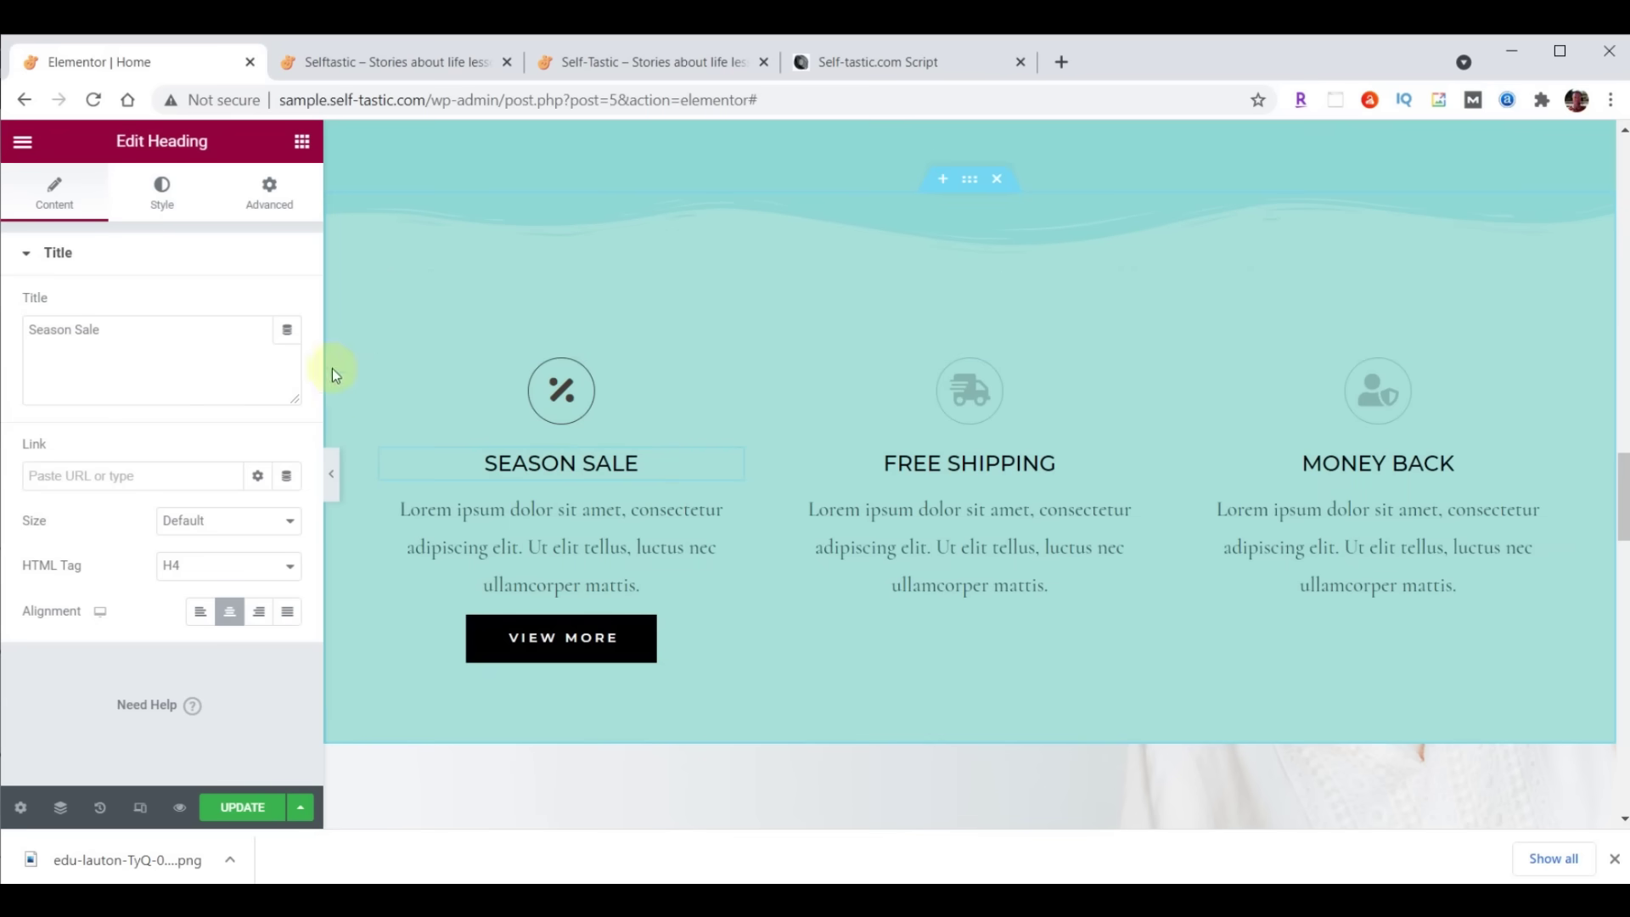
click(162, 195)
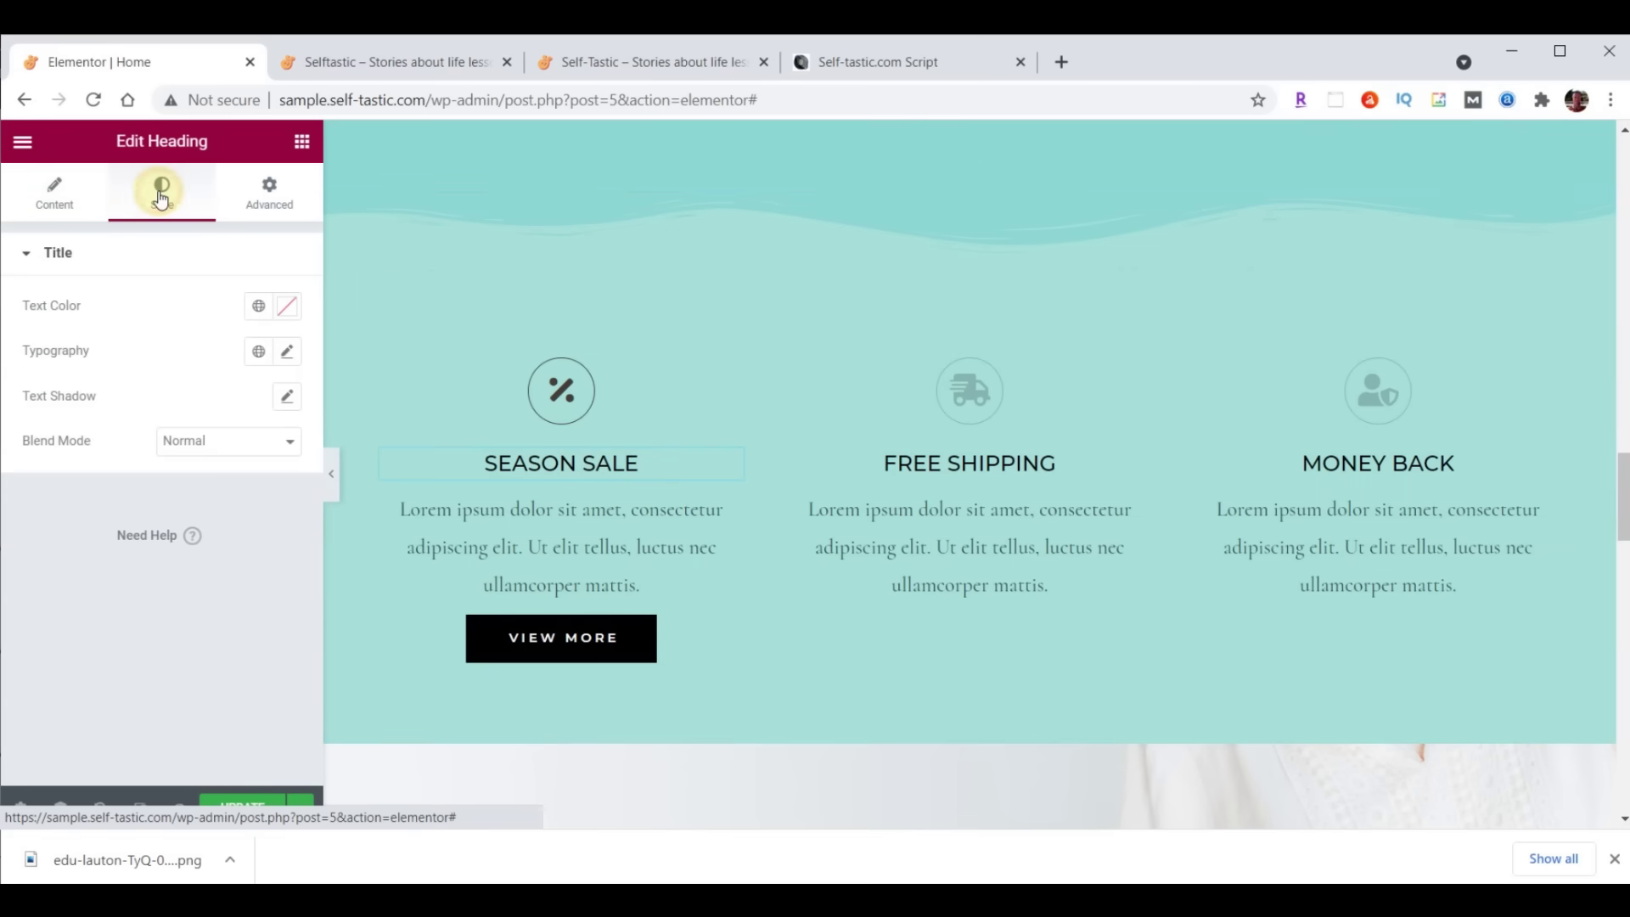
click(287, 307)
text(#473C31)
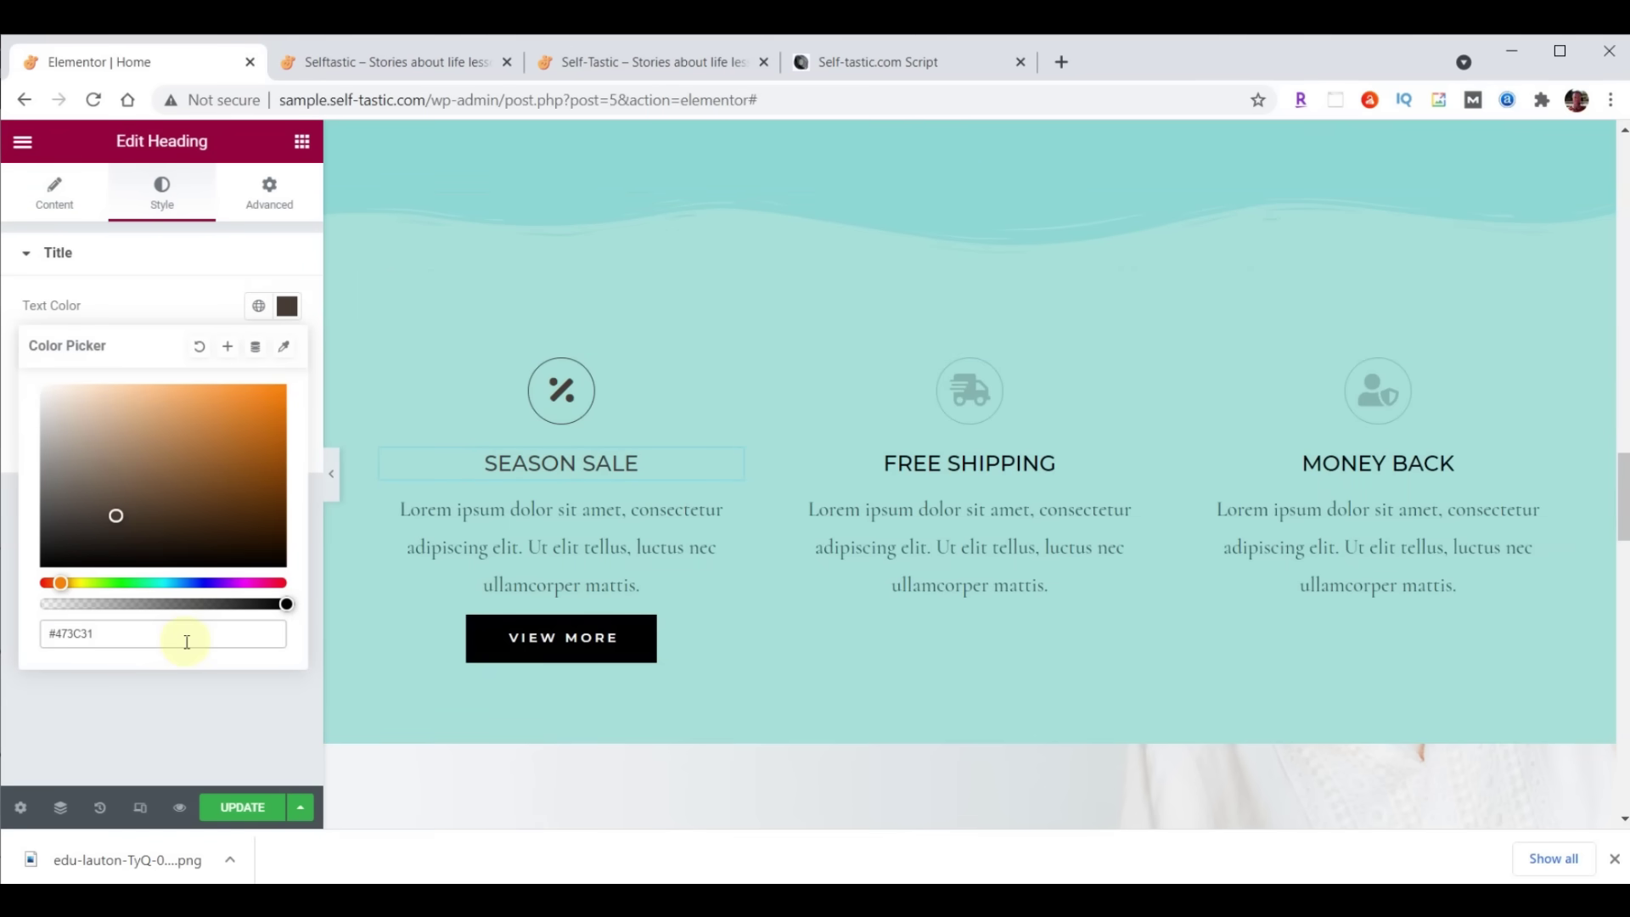
click(287, 306)
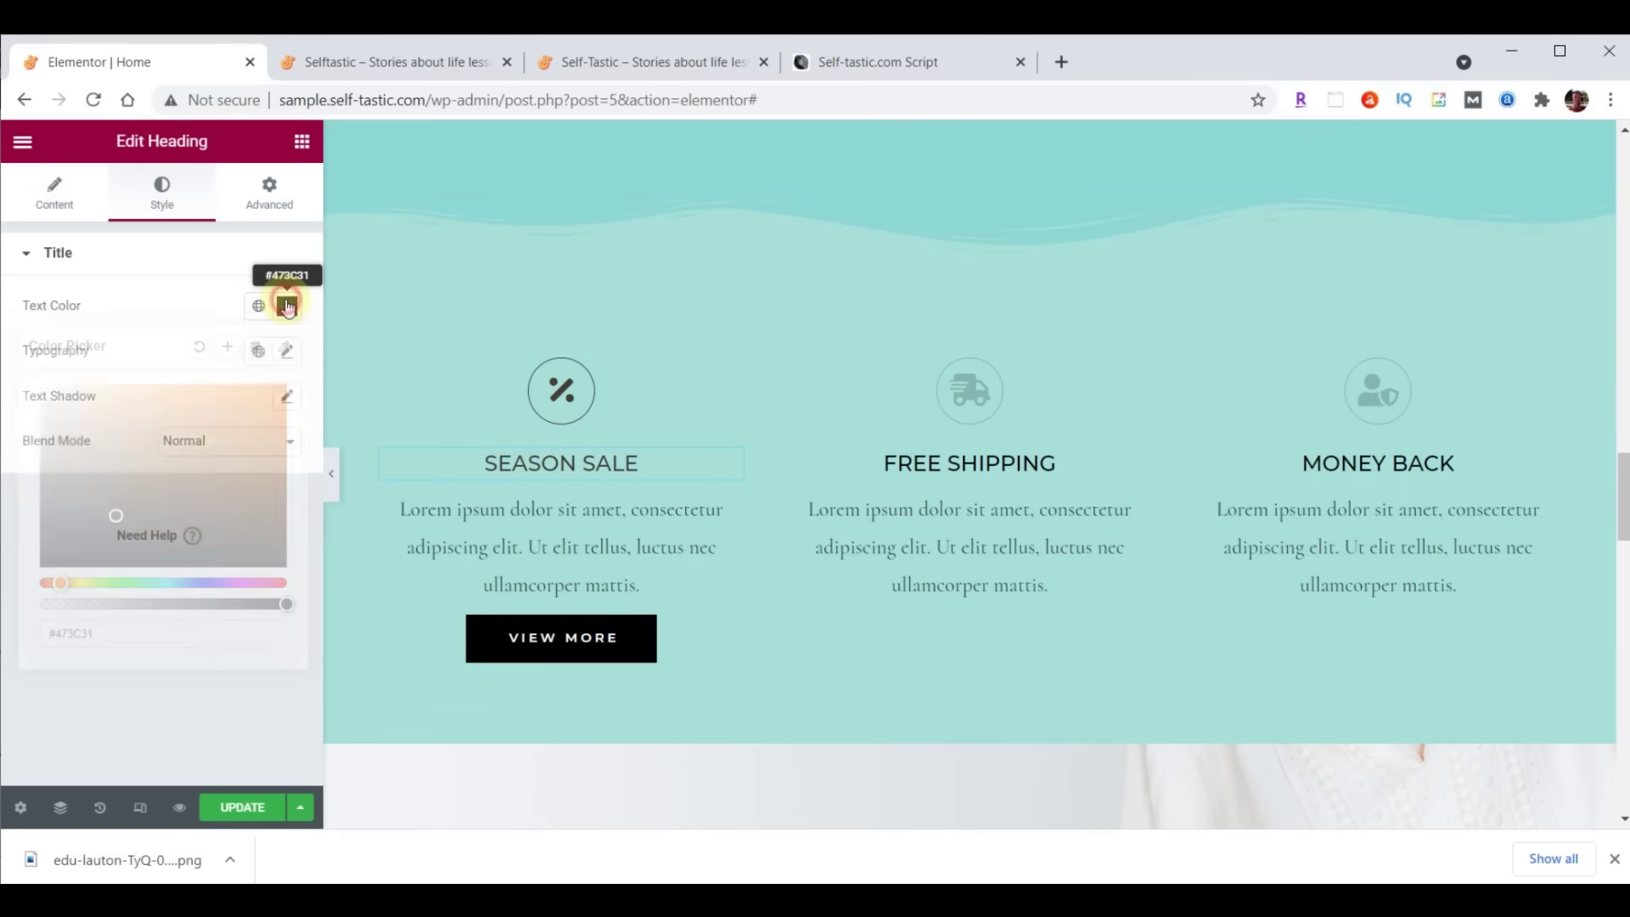
Give the SEASON SALE heading Montserrat font, size 32 and weight 300
click(287, 350)
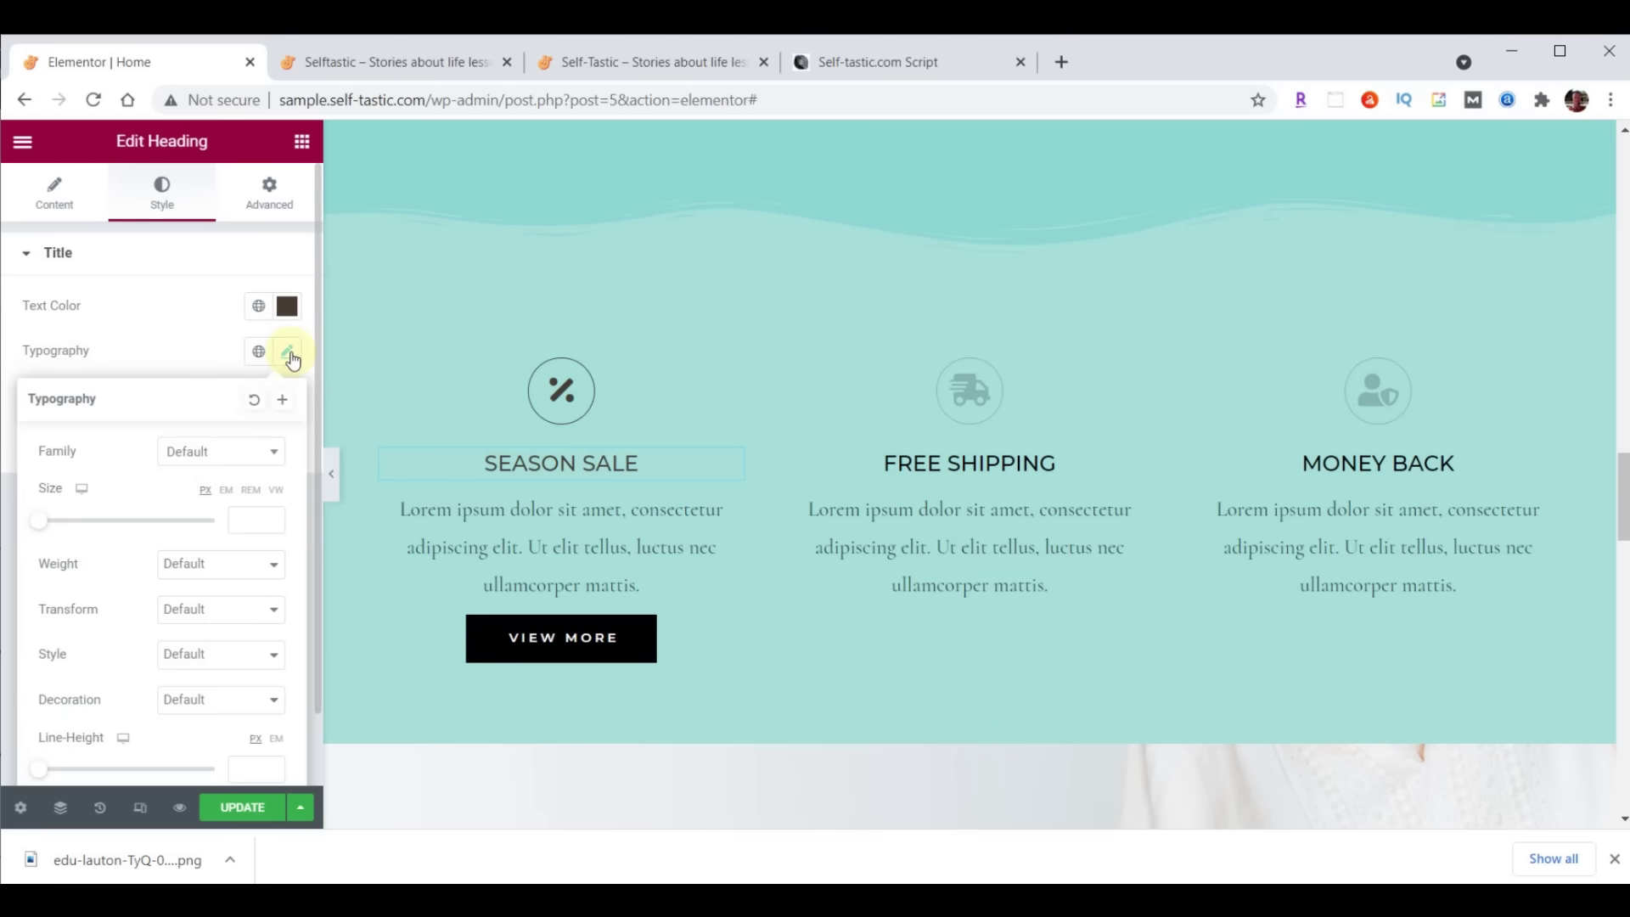
click(222, 463)
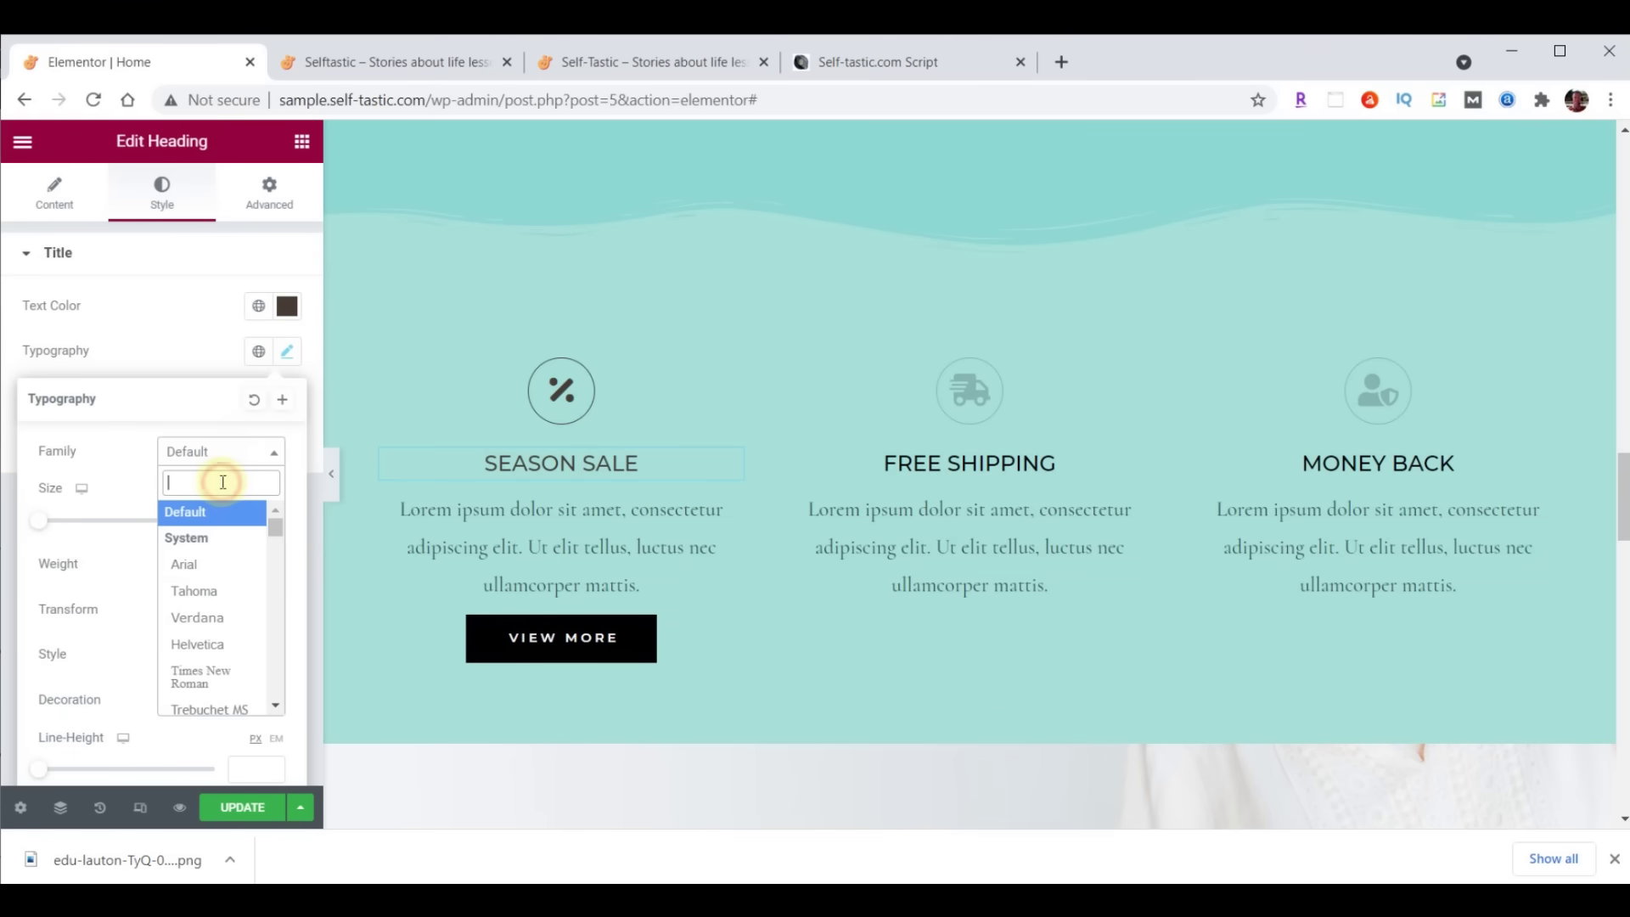
text(mont)
click(210, 586)
click(254, 519)
text(32)
click(246, 574)
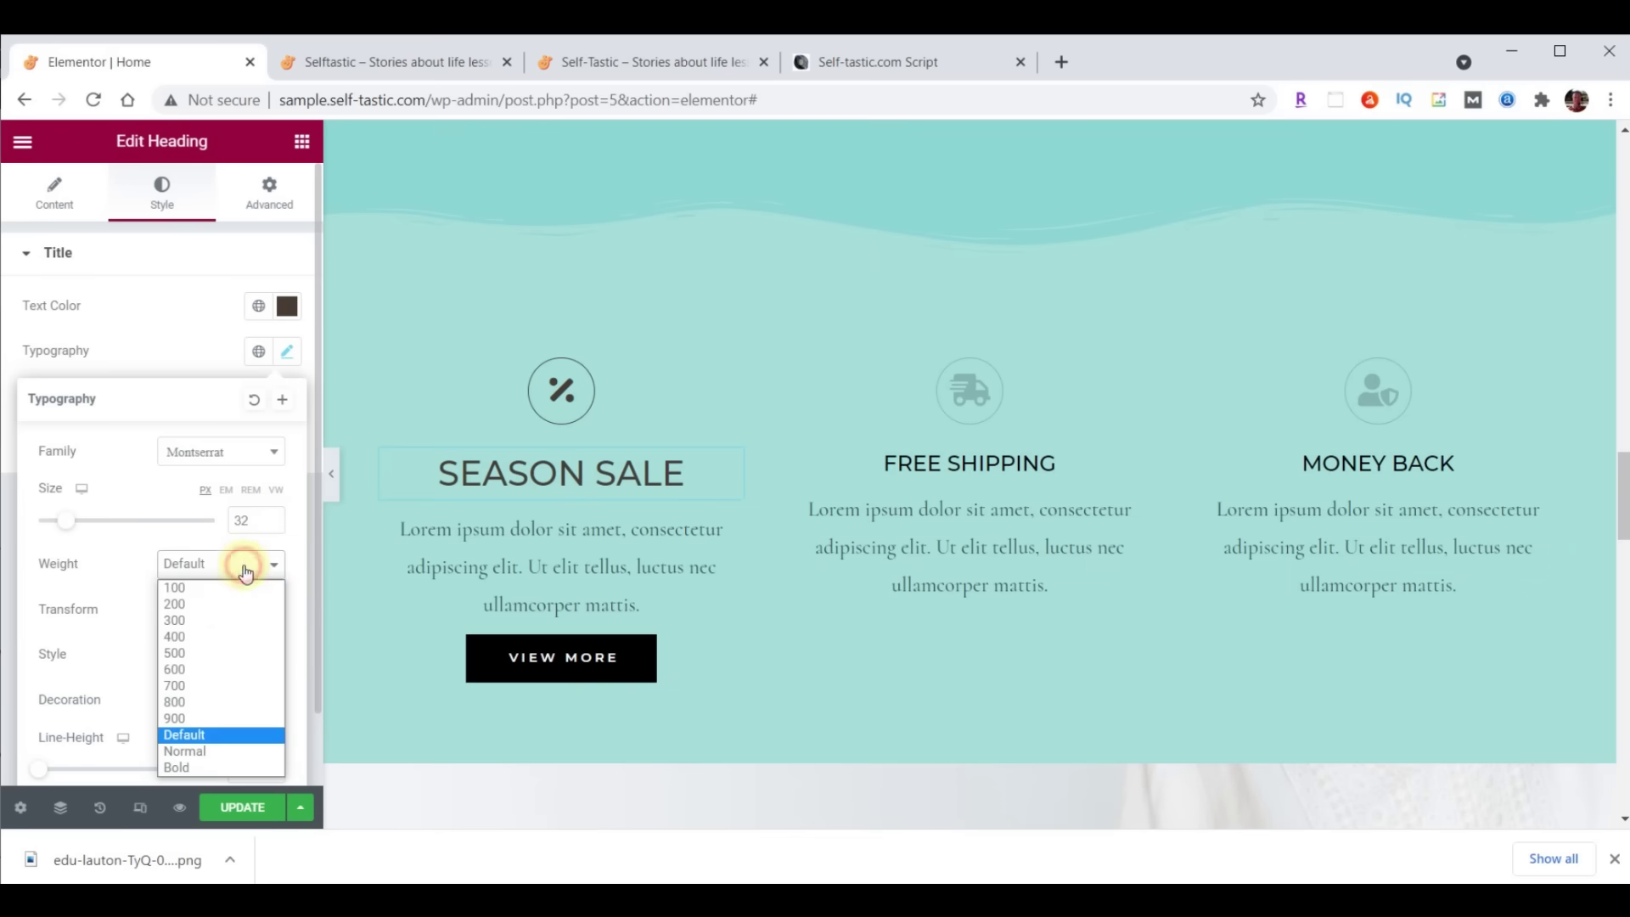
click(214, 622)
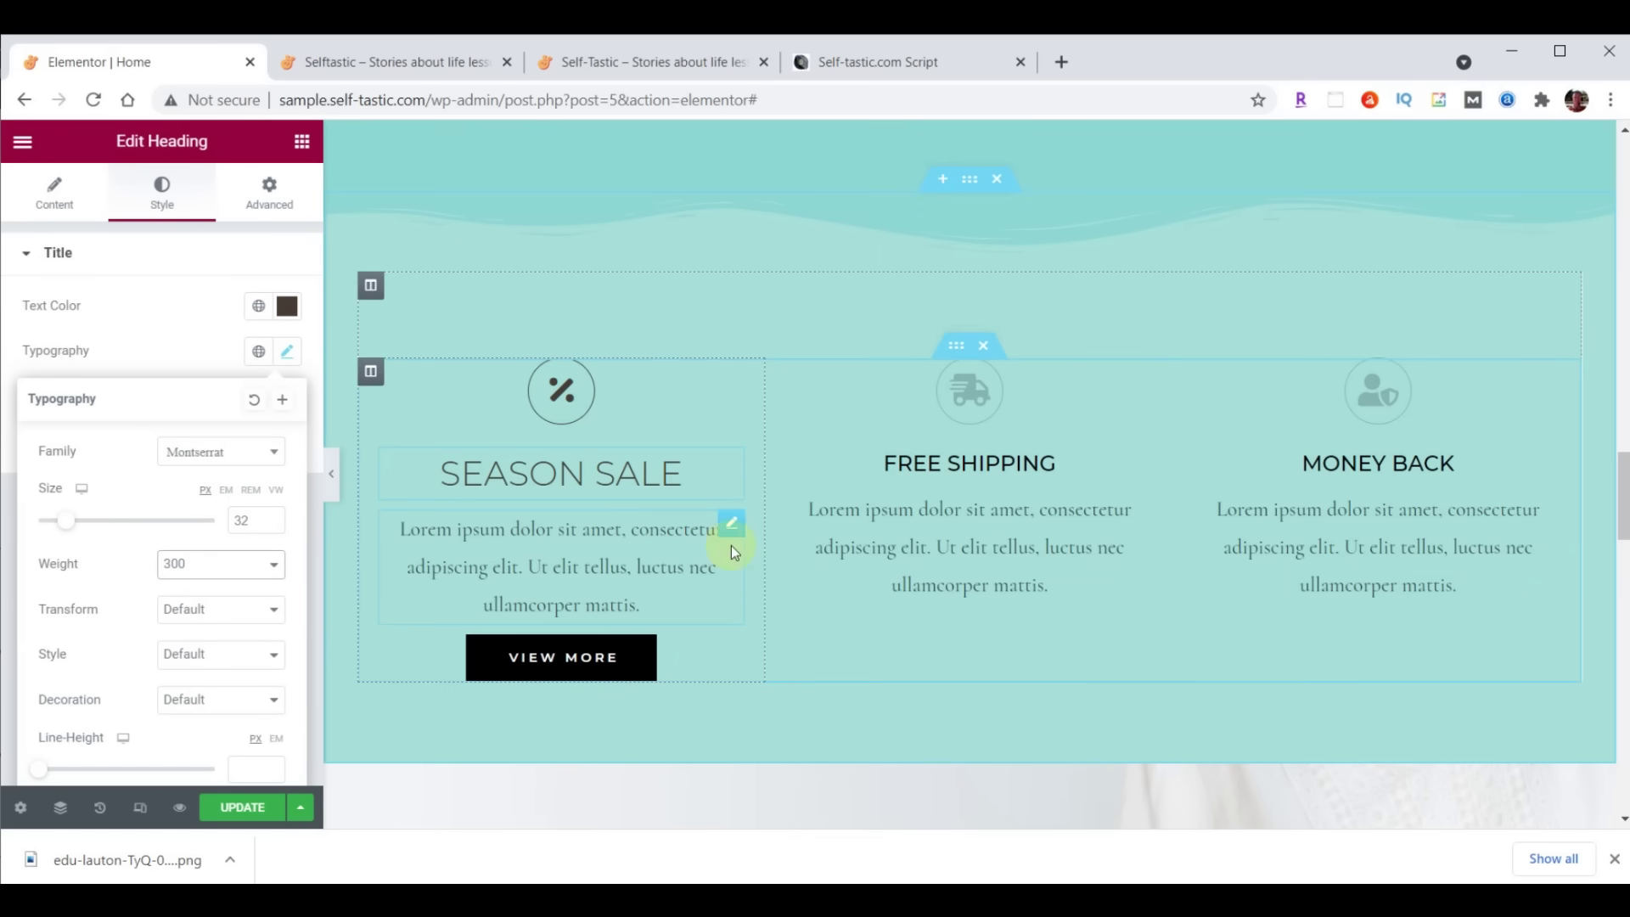
click(731, 527)
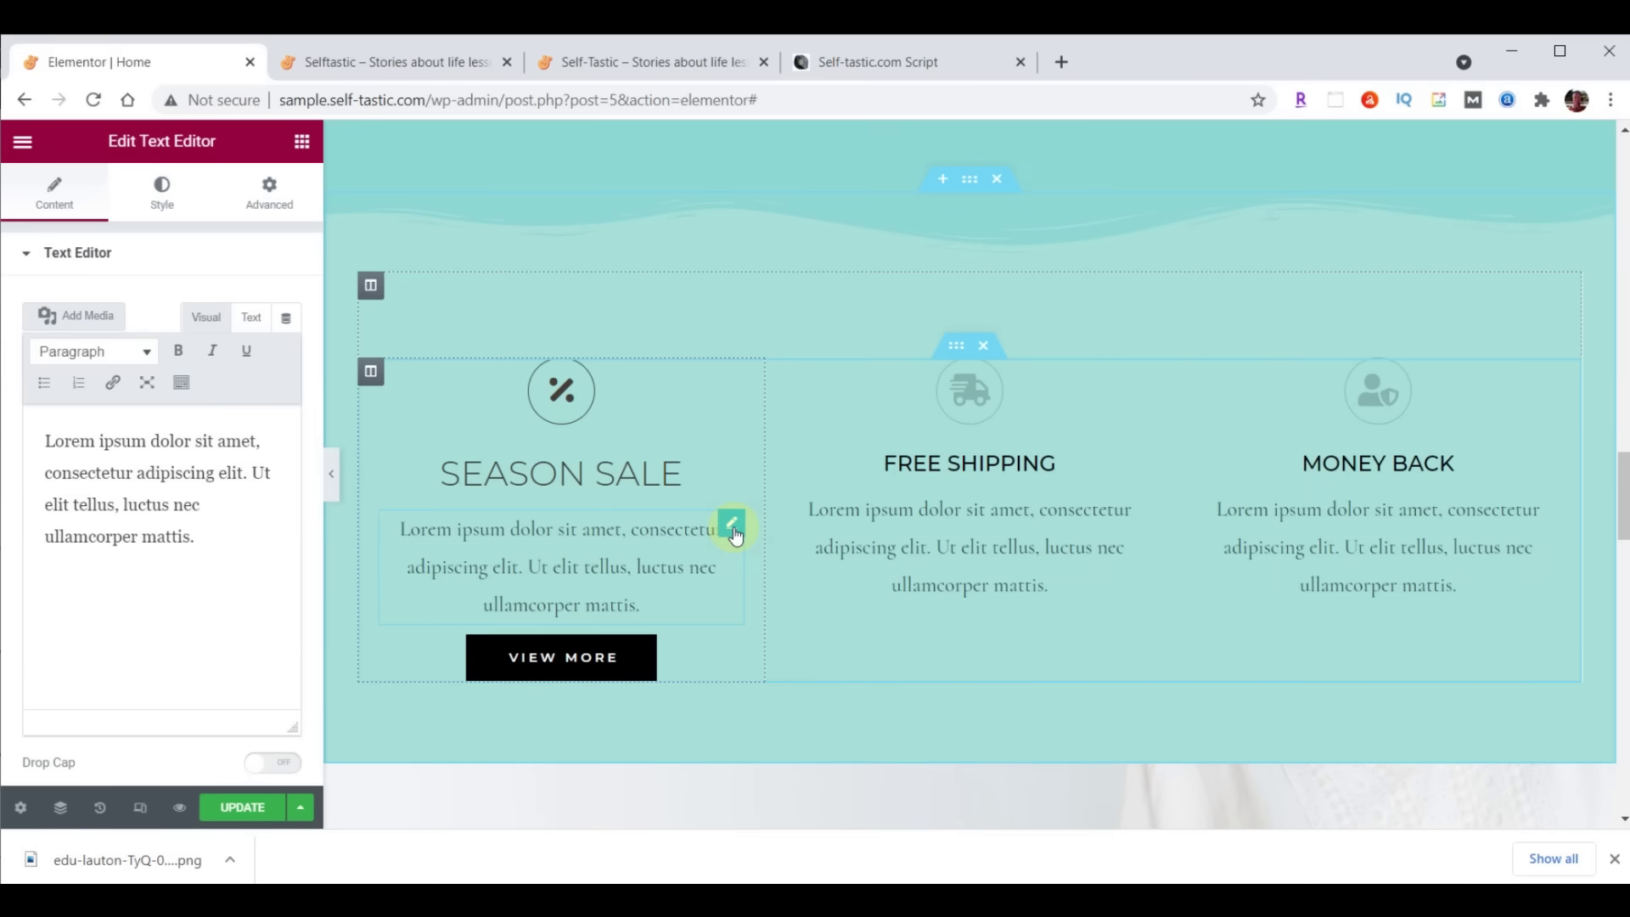
Justify the Season Sale paragraph and set its font to Raleway
click(160, 197)
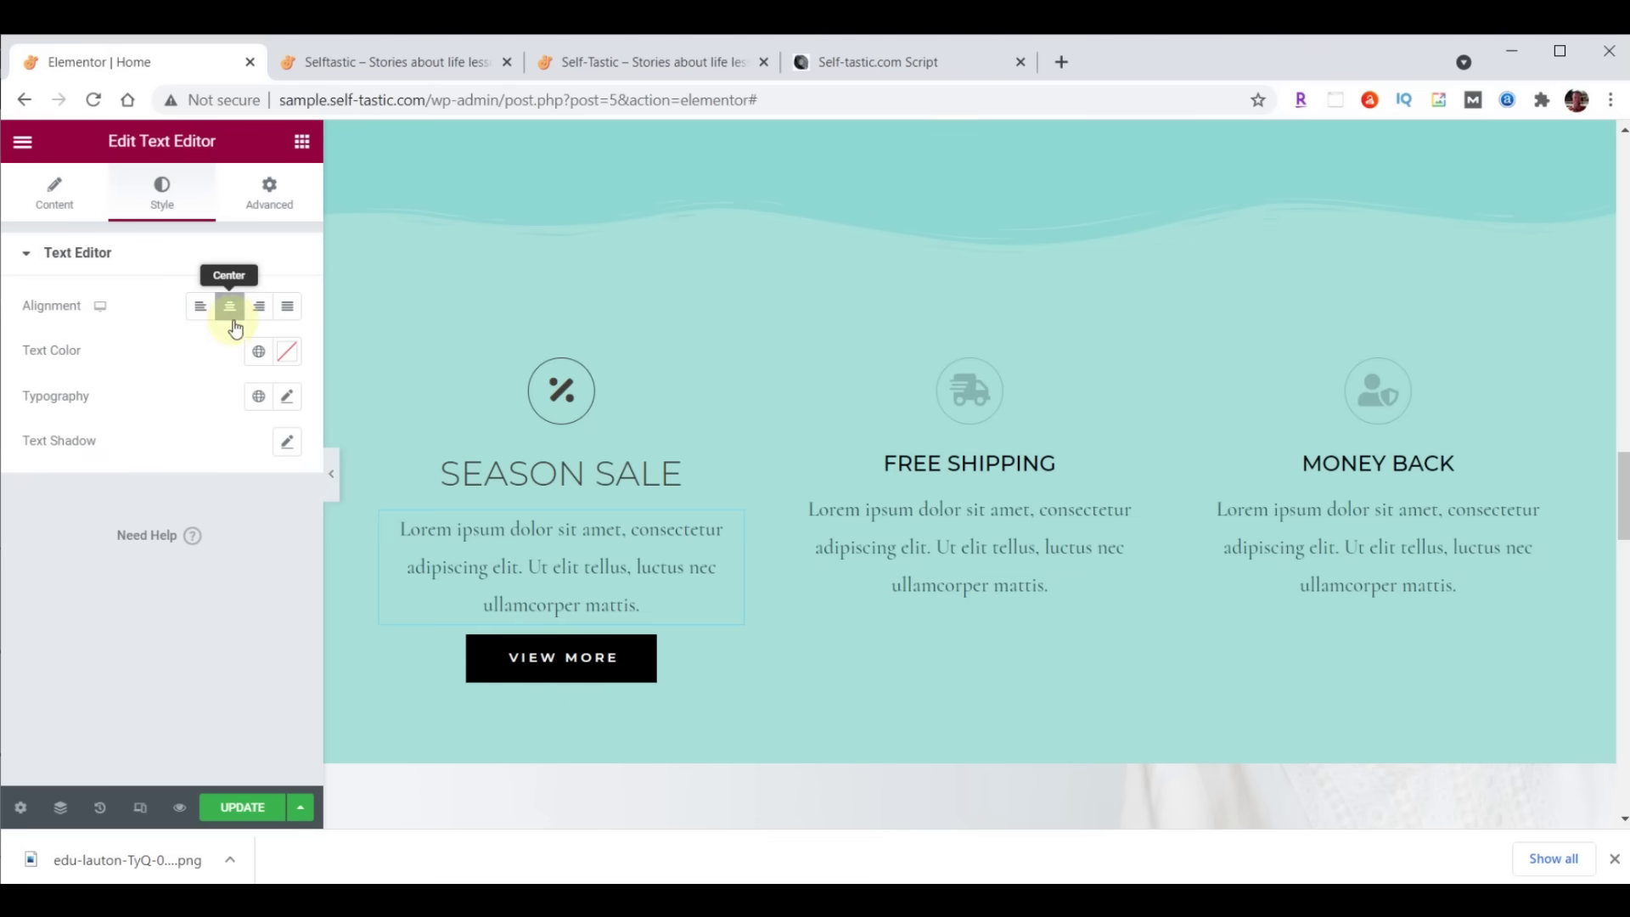
click(290, 311)
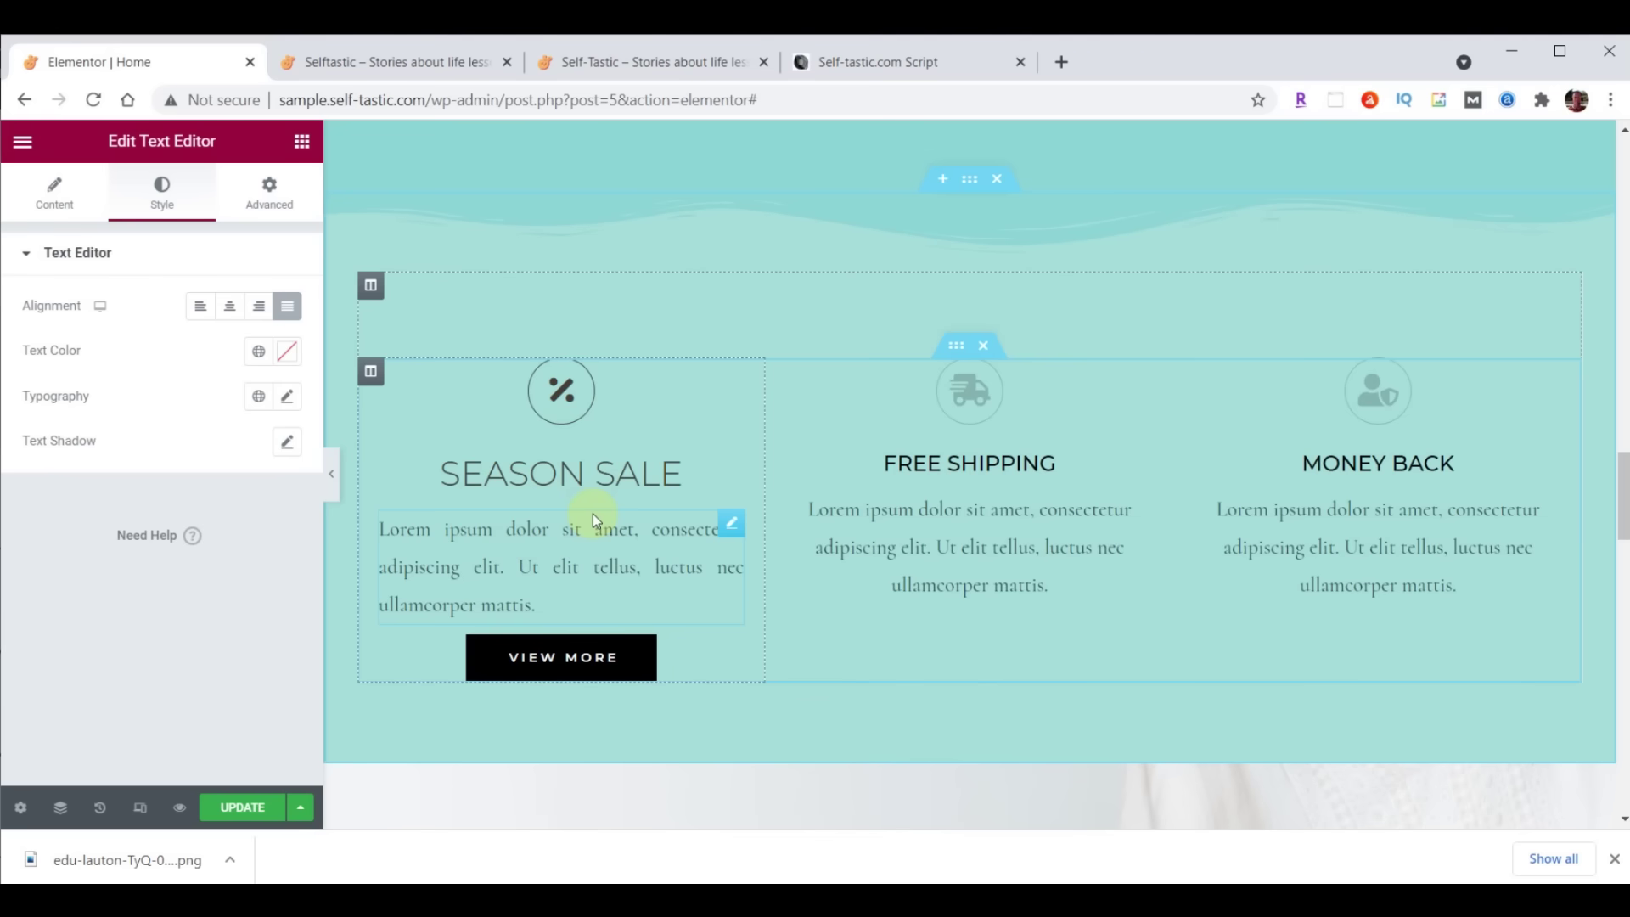
click(288, 396)
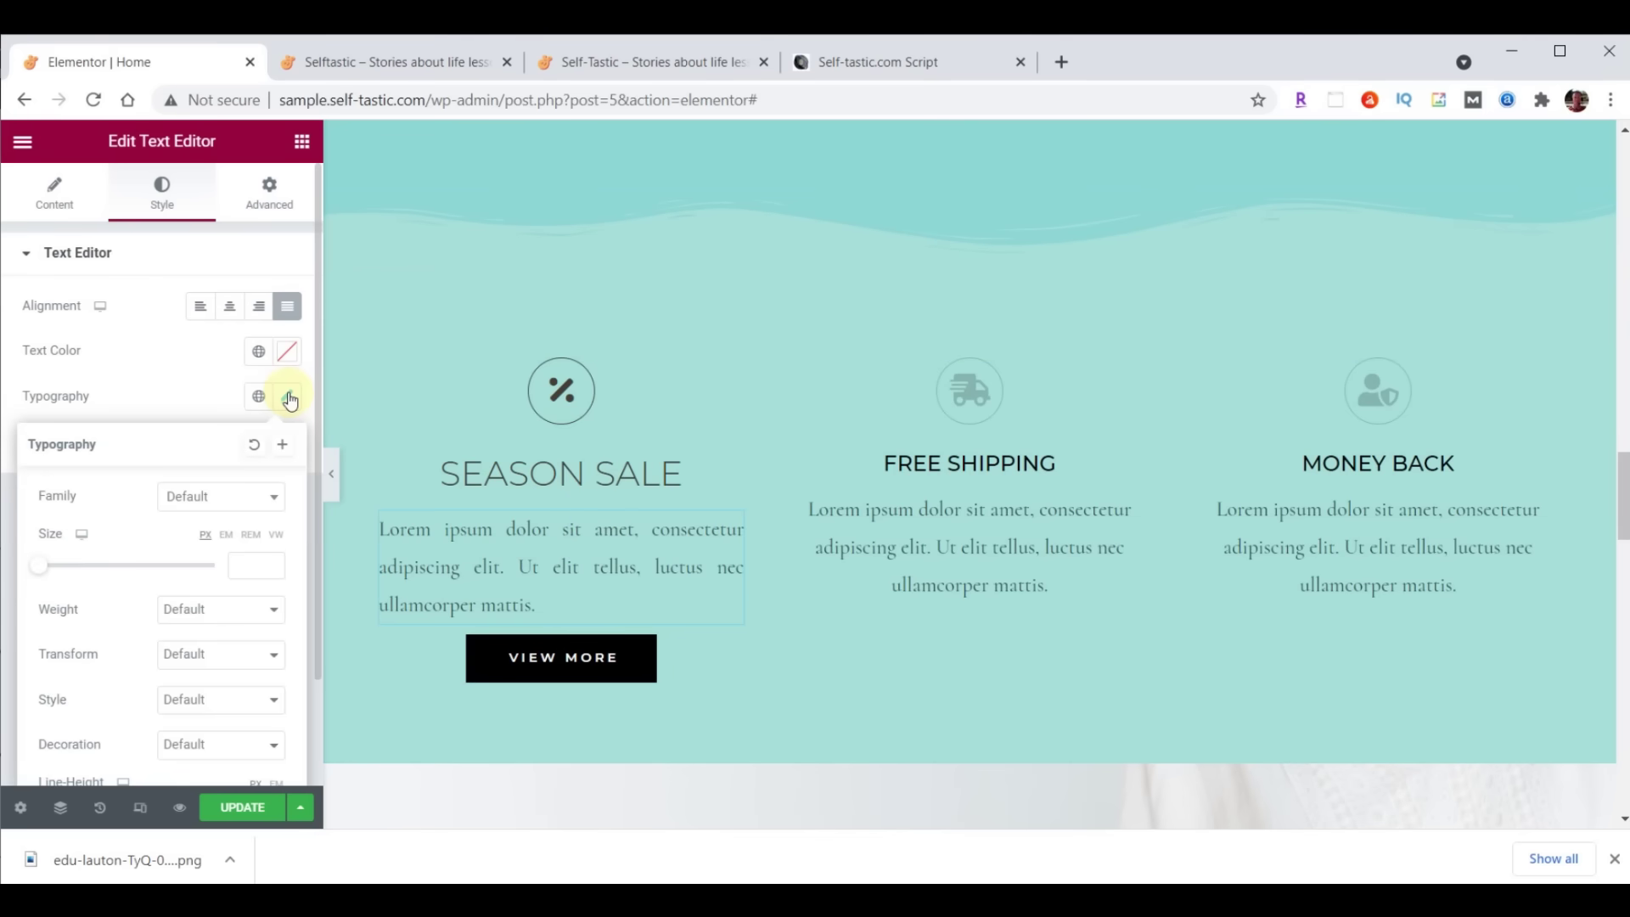
click(237, 496)
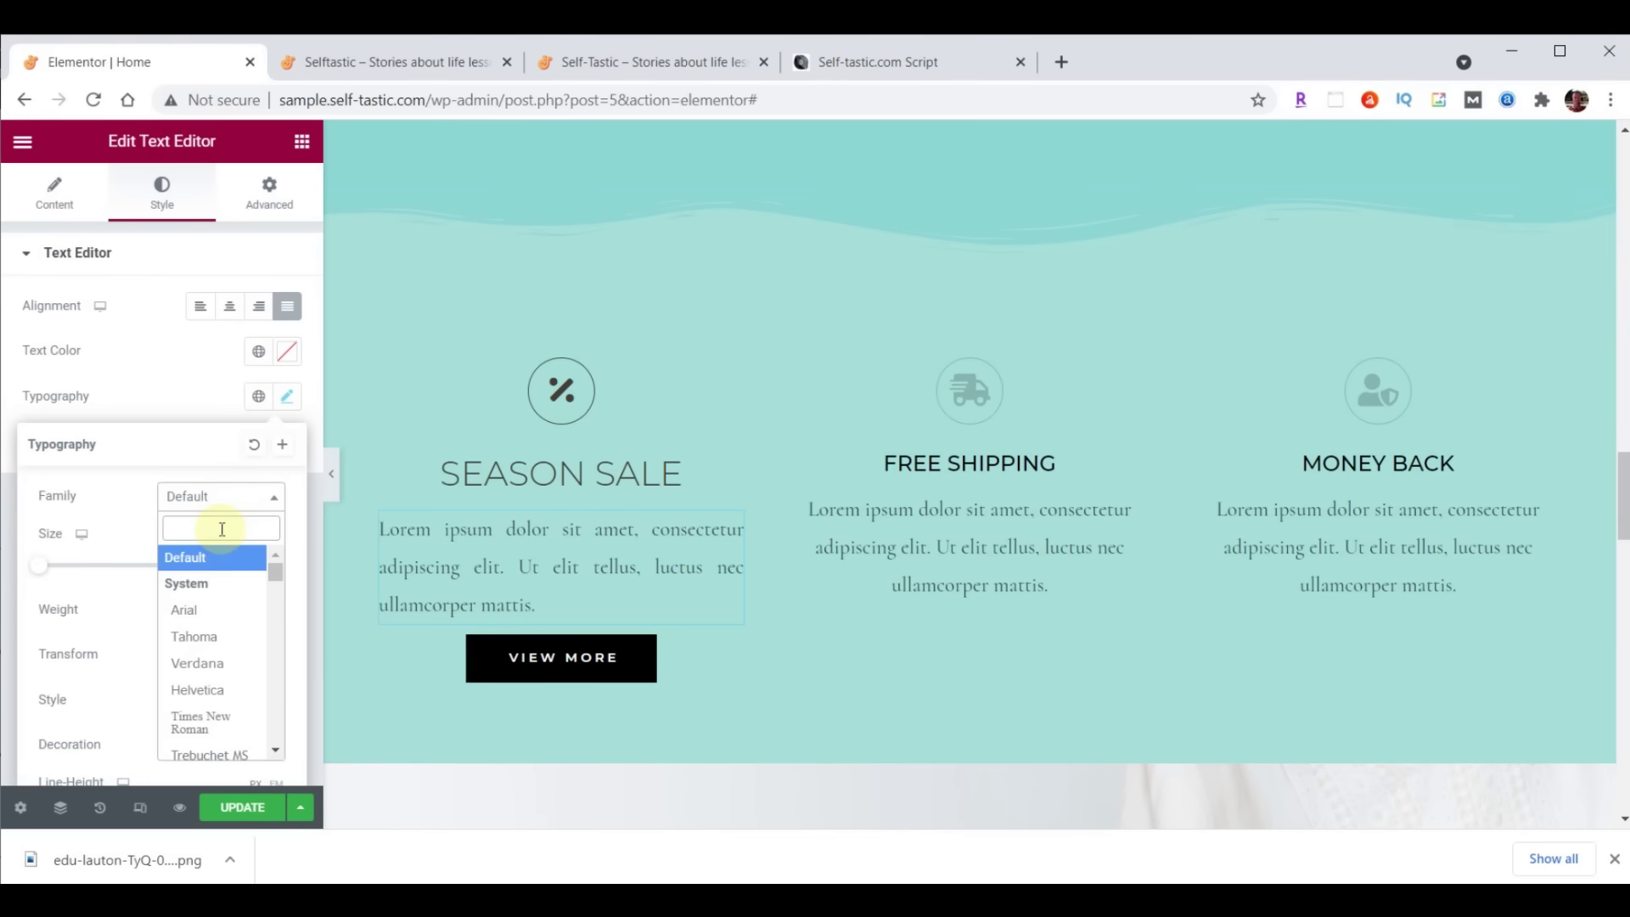
text(Rale)
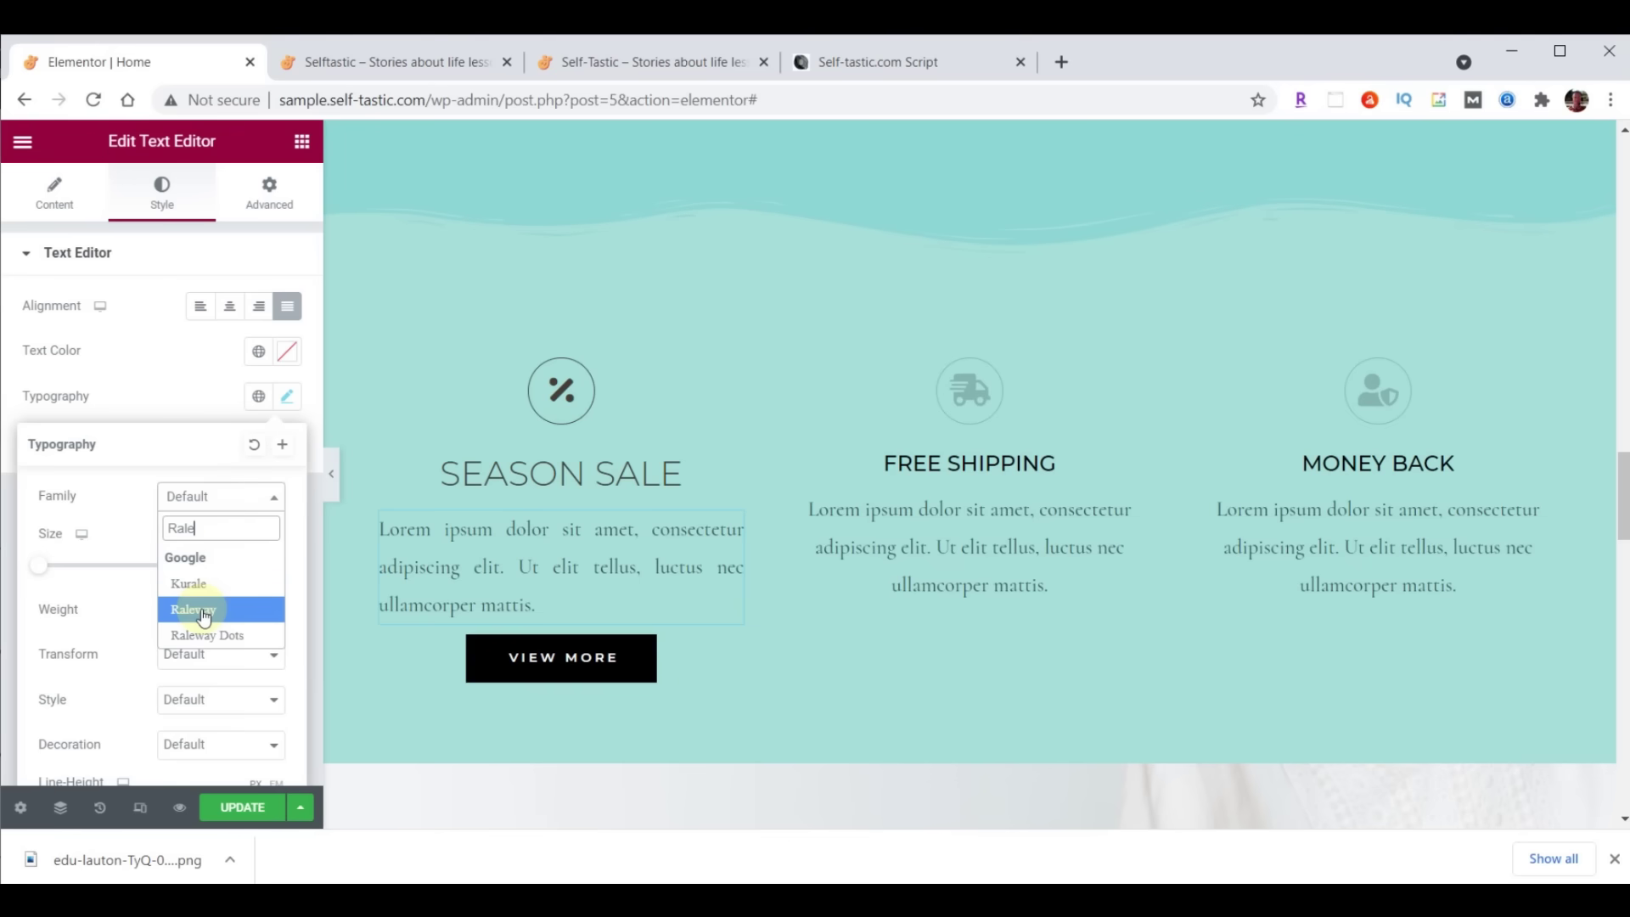
click(204, 609)
Set the paragraph to size 21, weight 200 and colour #473C31
click(241, 565)
text(21)
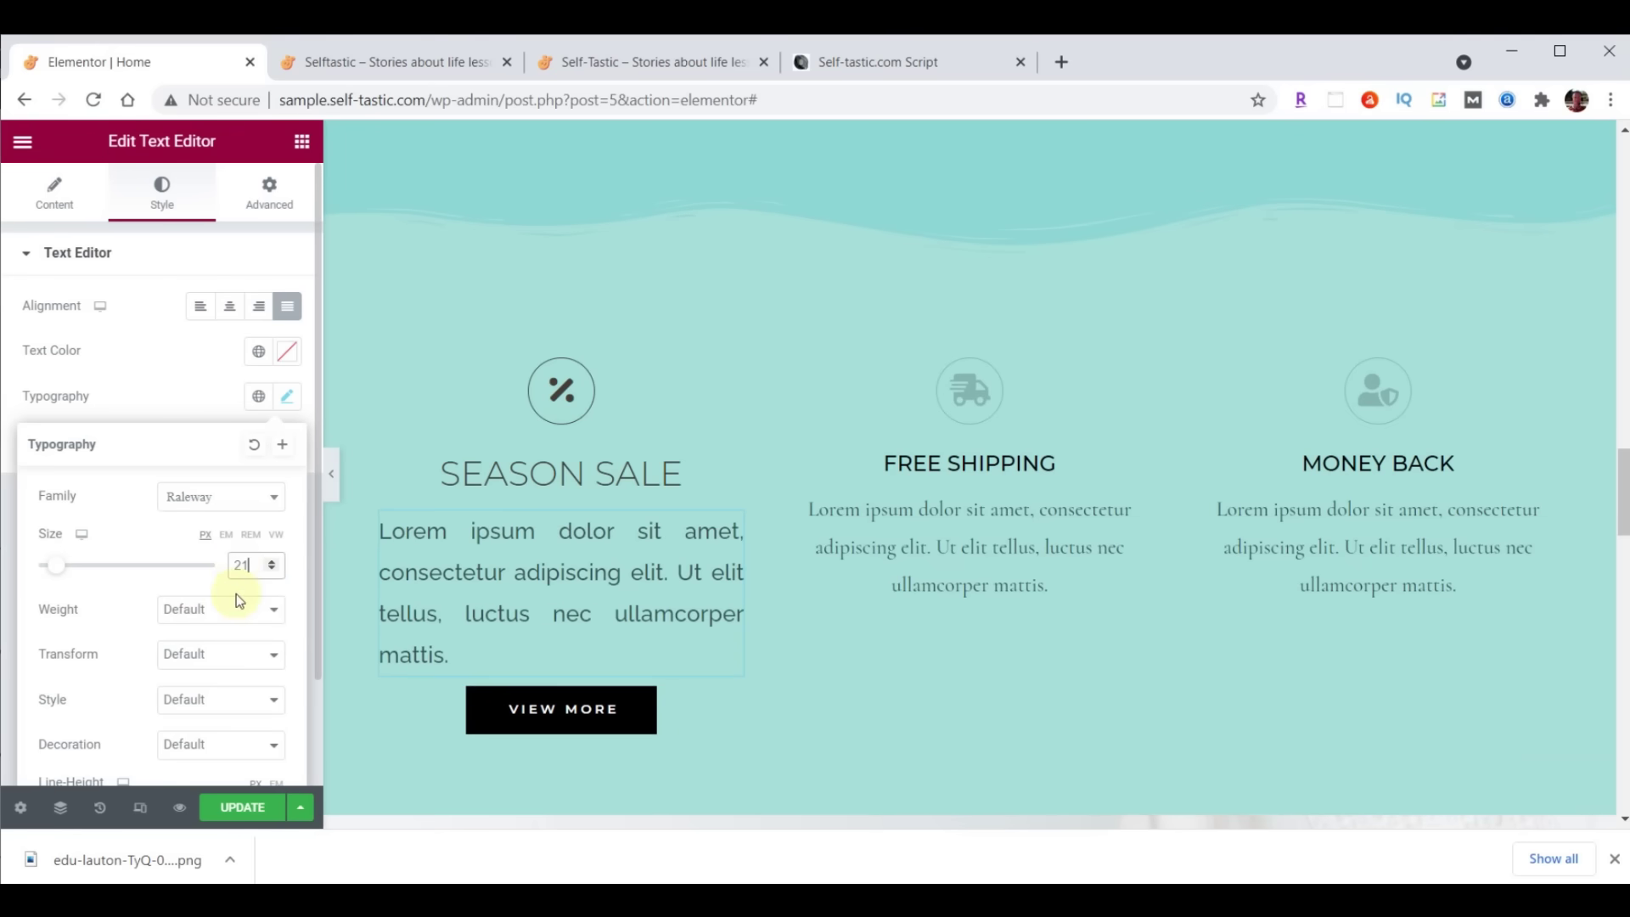
click(236, 599)
click(218, 648)
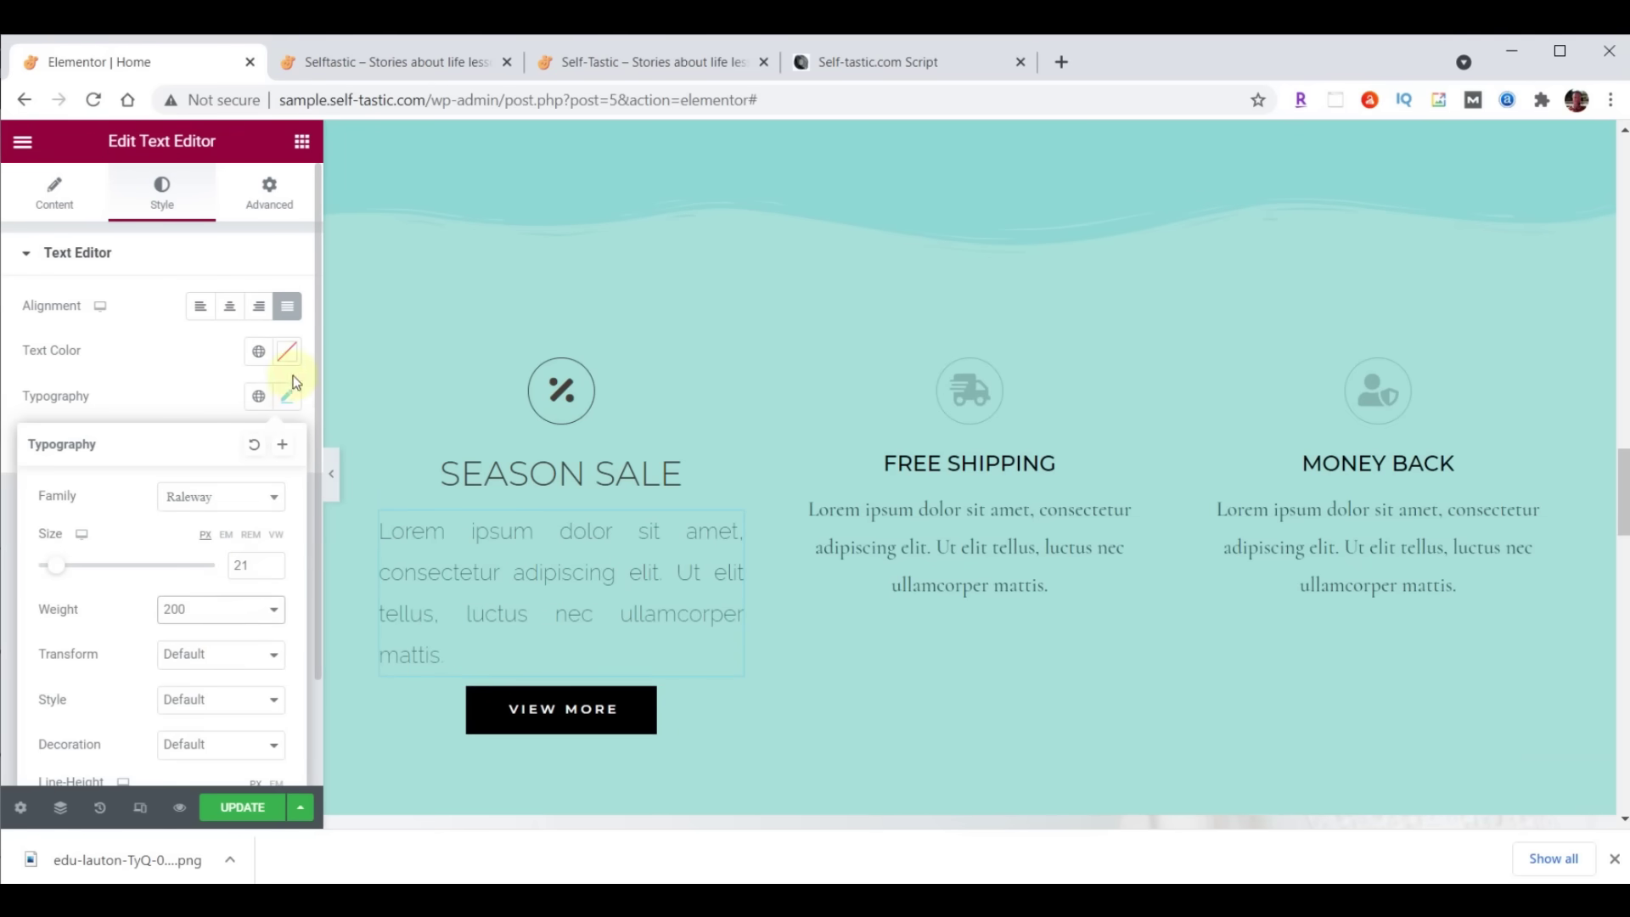
click(288, 352)
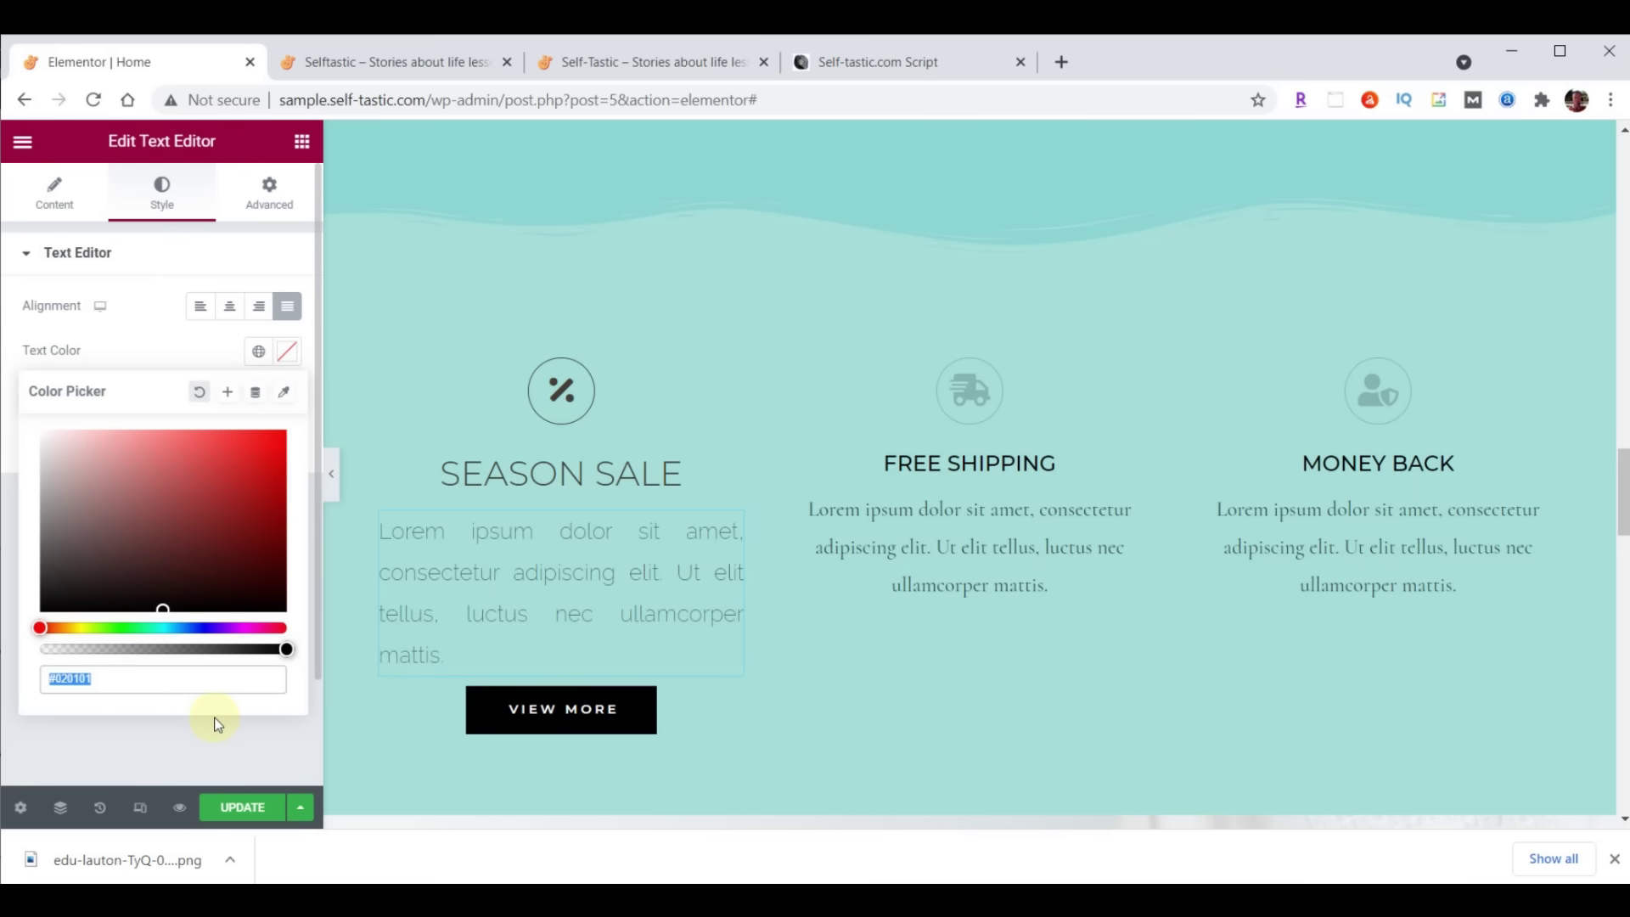
text(#473C31)
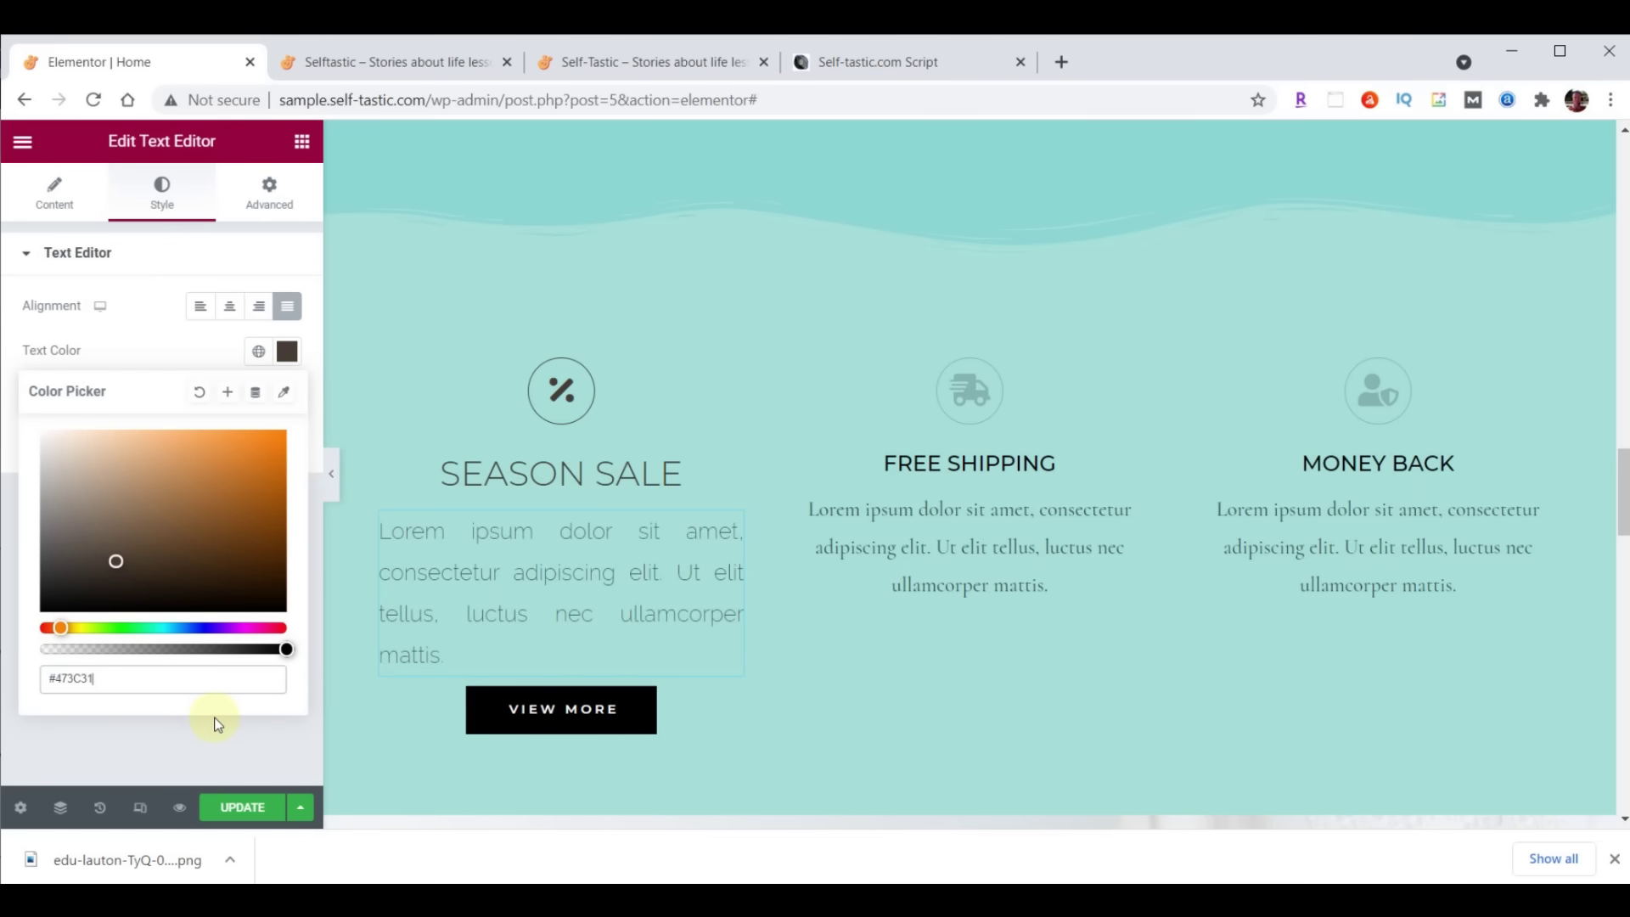
Copy the Season Sale icon's style and paste it onto the Free Shipping and Money Back icons
click(287, 350)
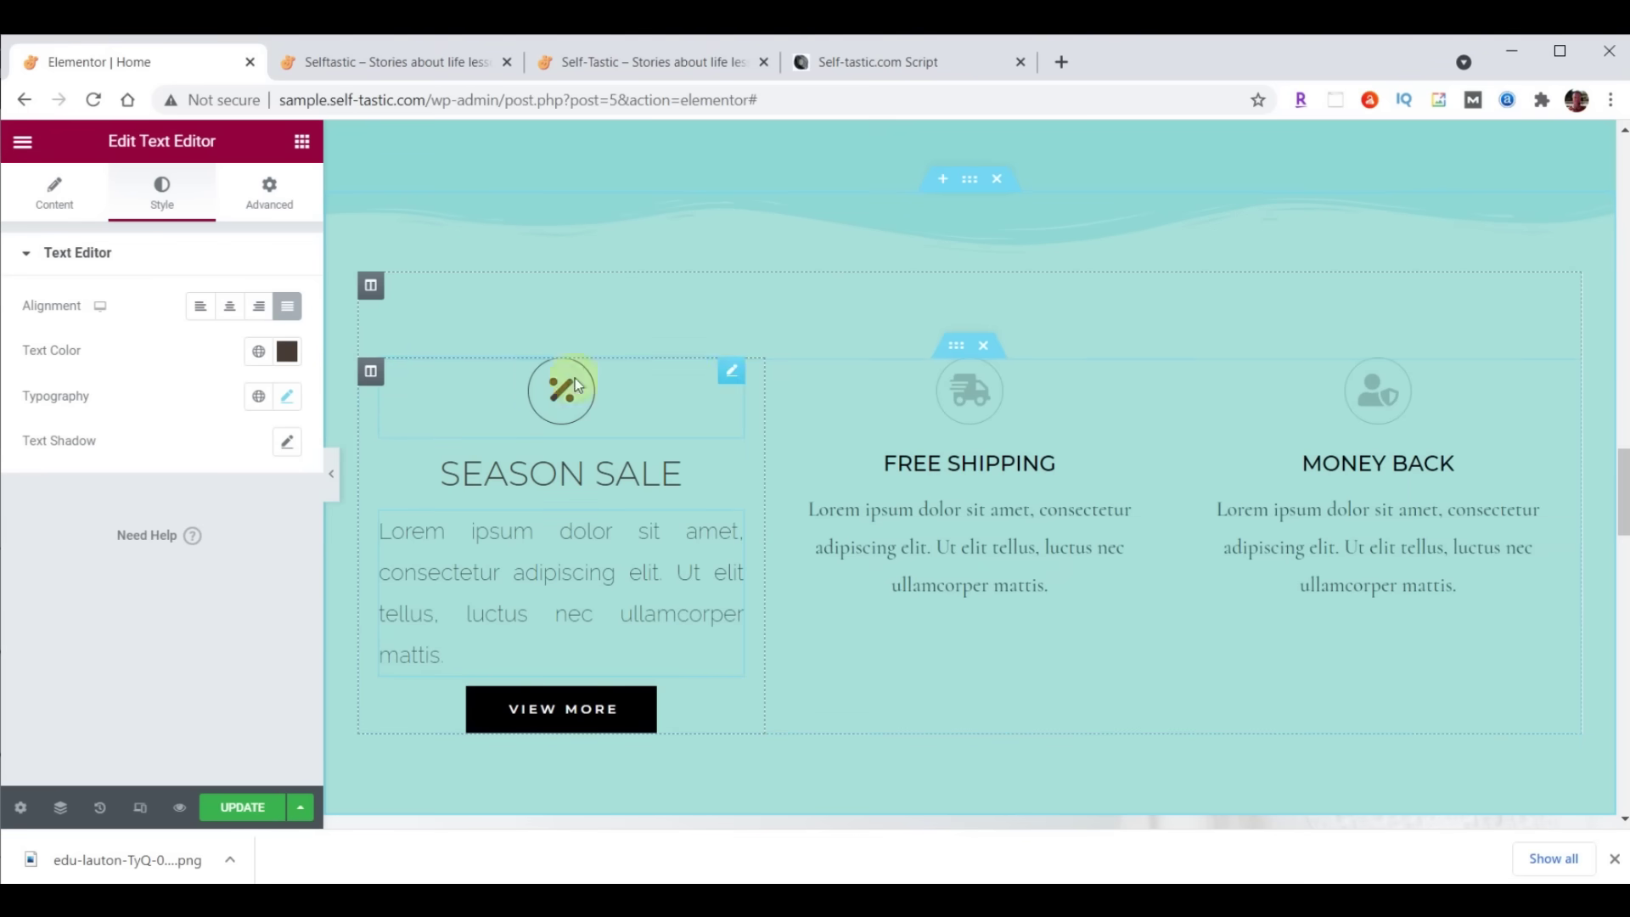
right_click(737, 377)
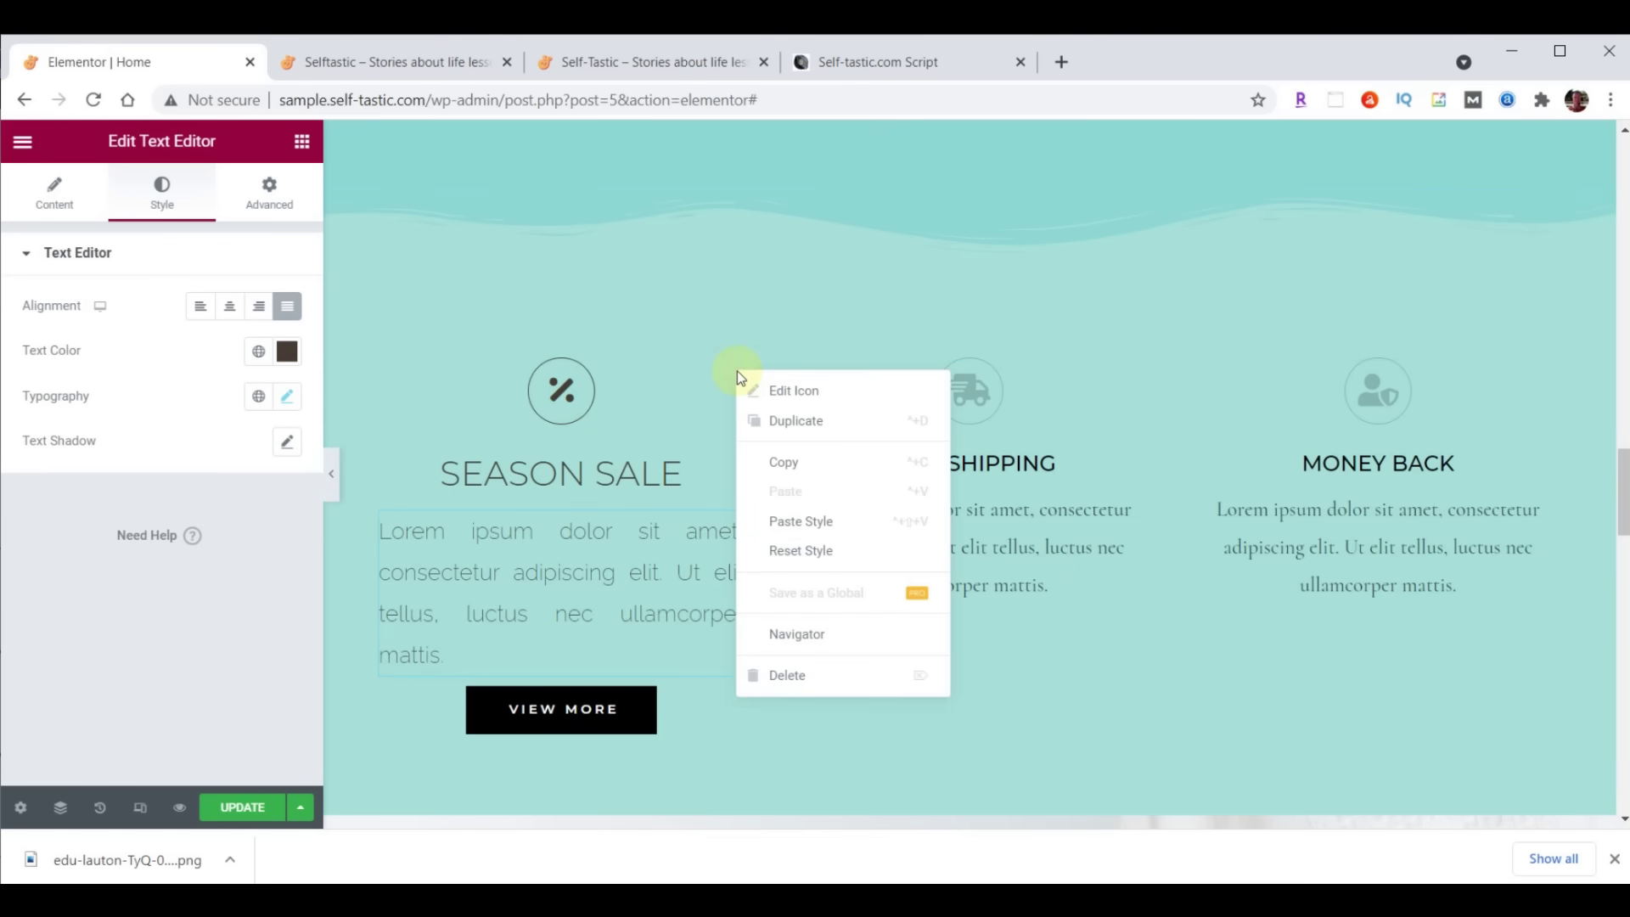
click(794, 462)
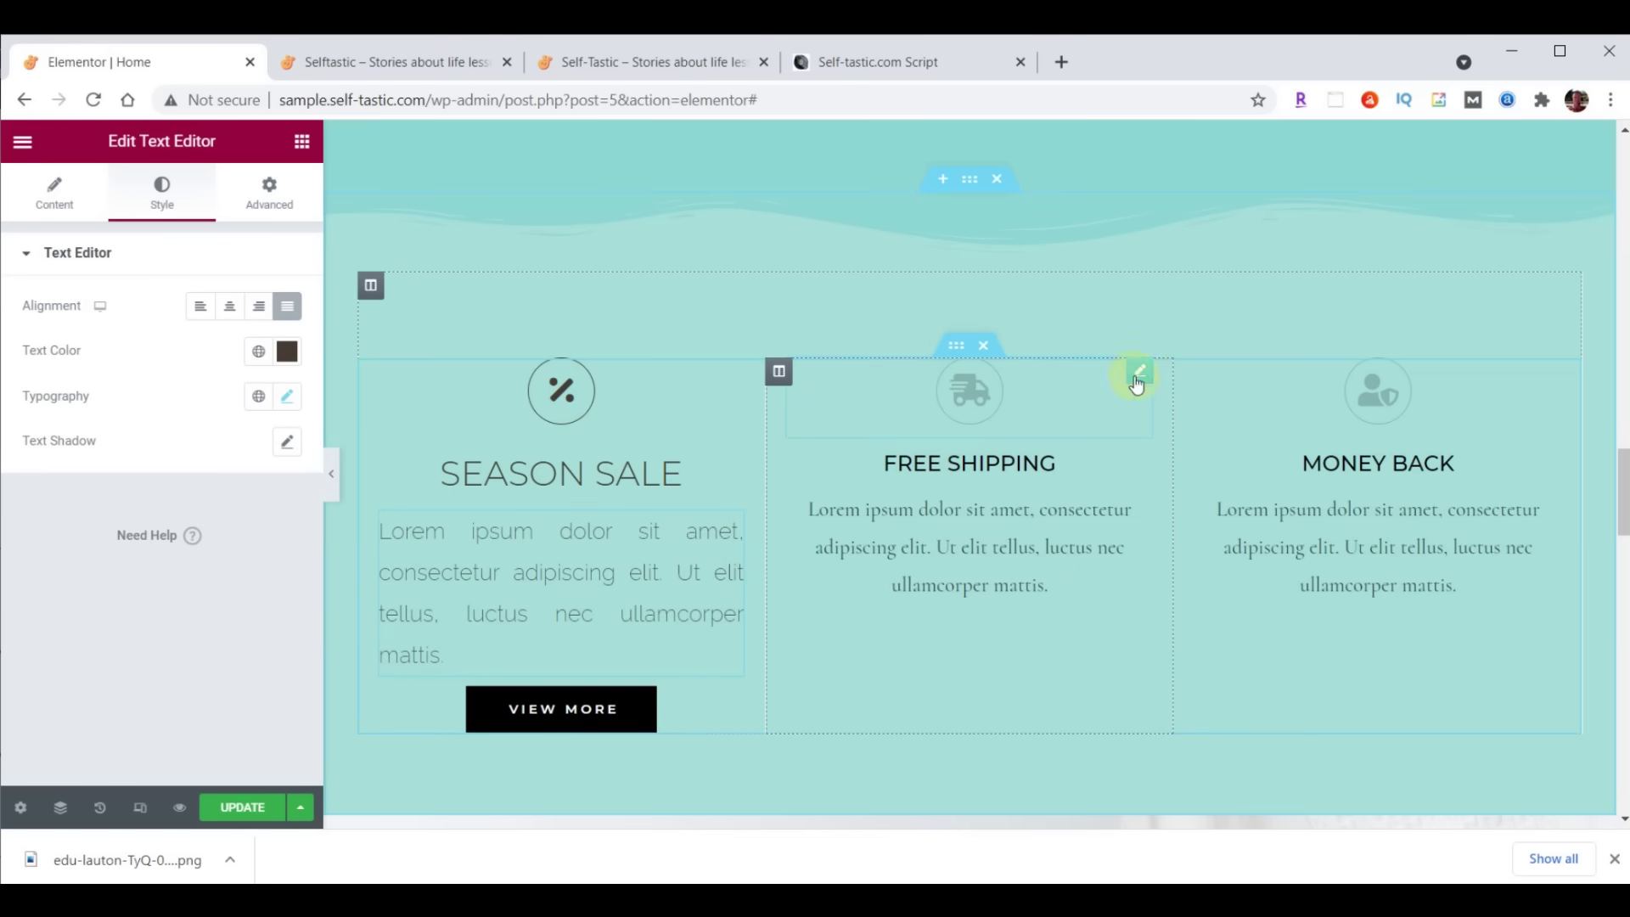
right_click(1138, 375)
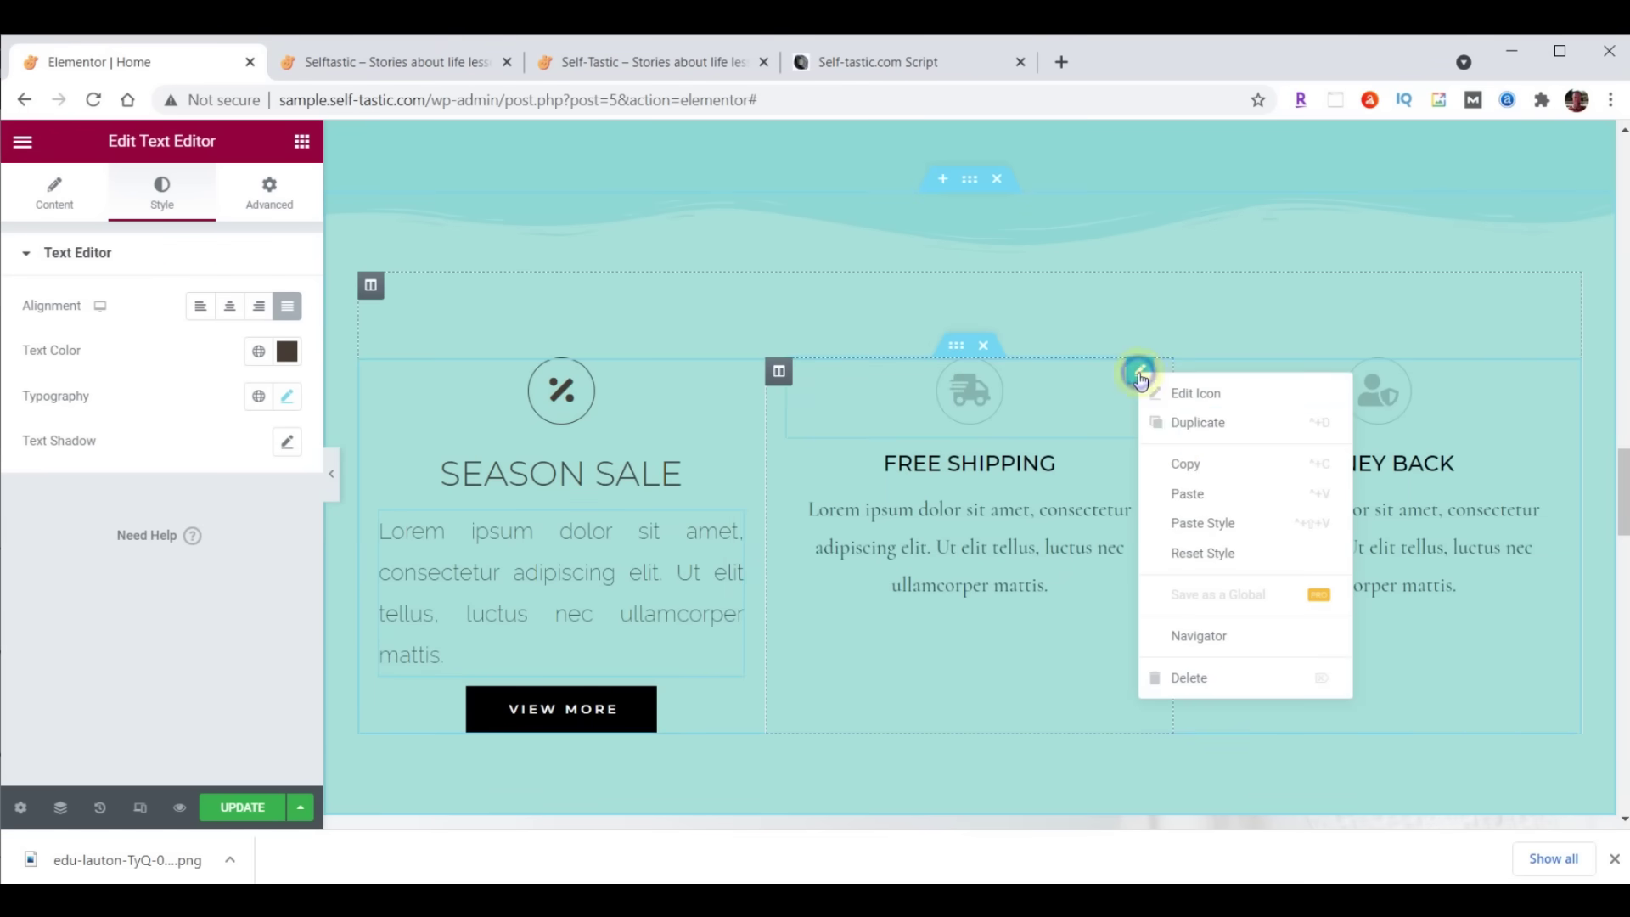
click(1199, 524)
right_click(1541, 375)
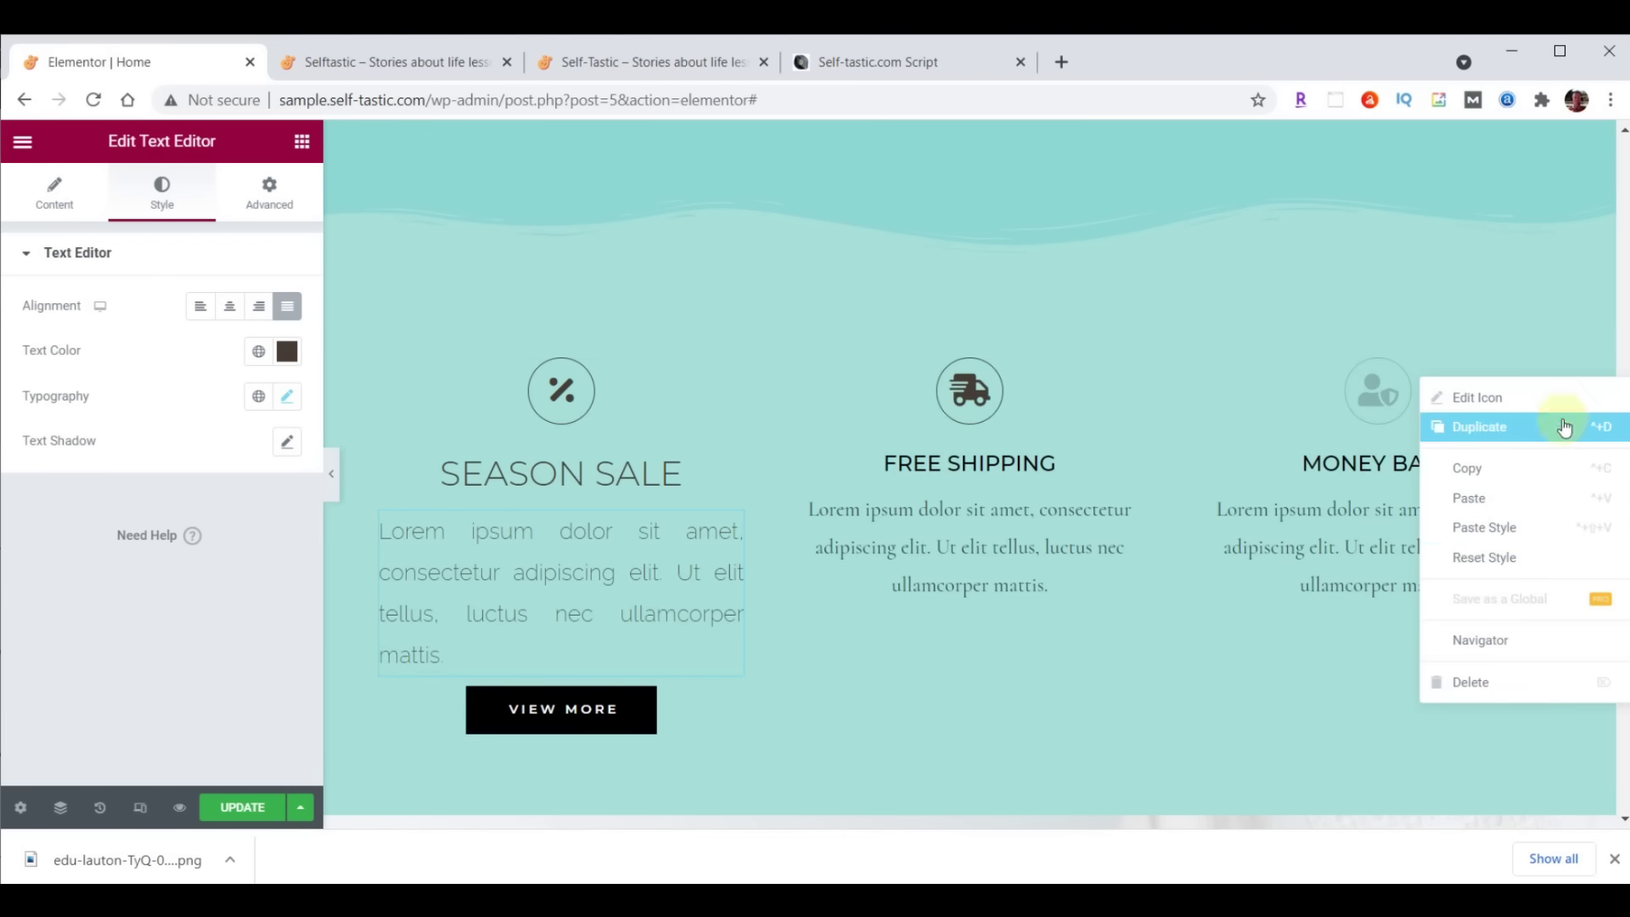
click(1514, 527)
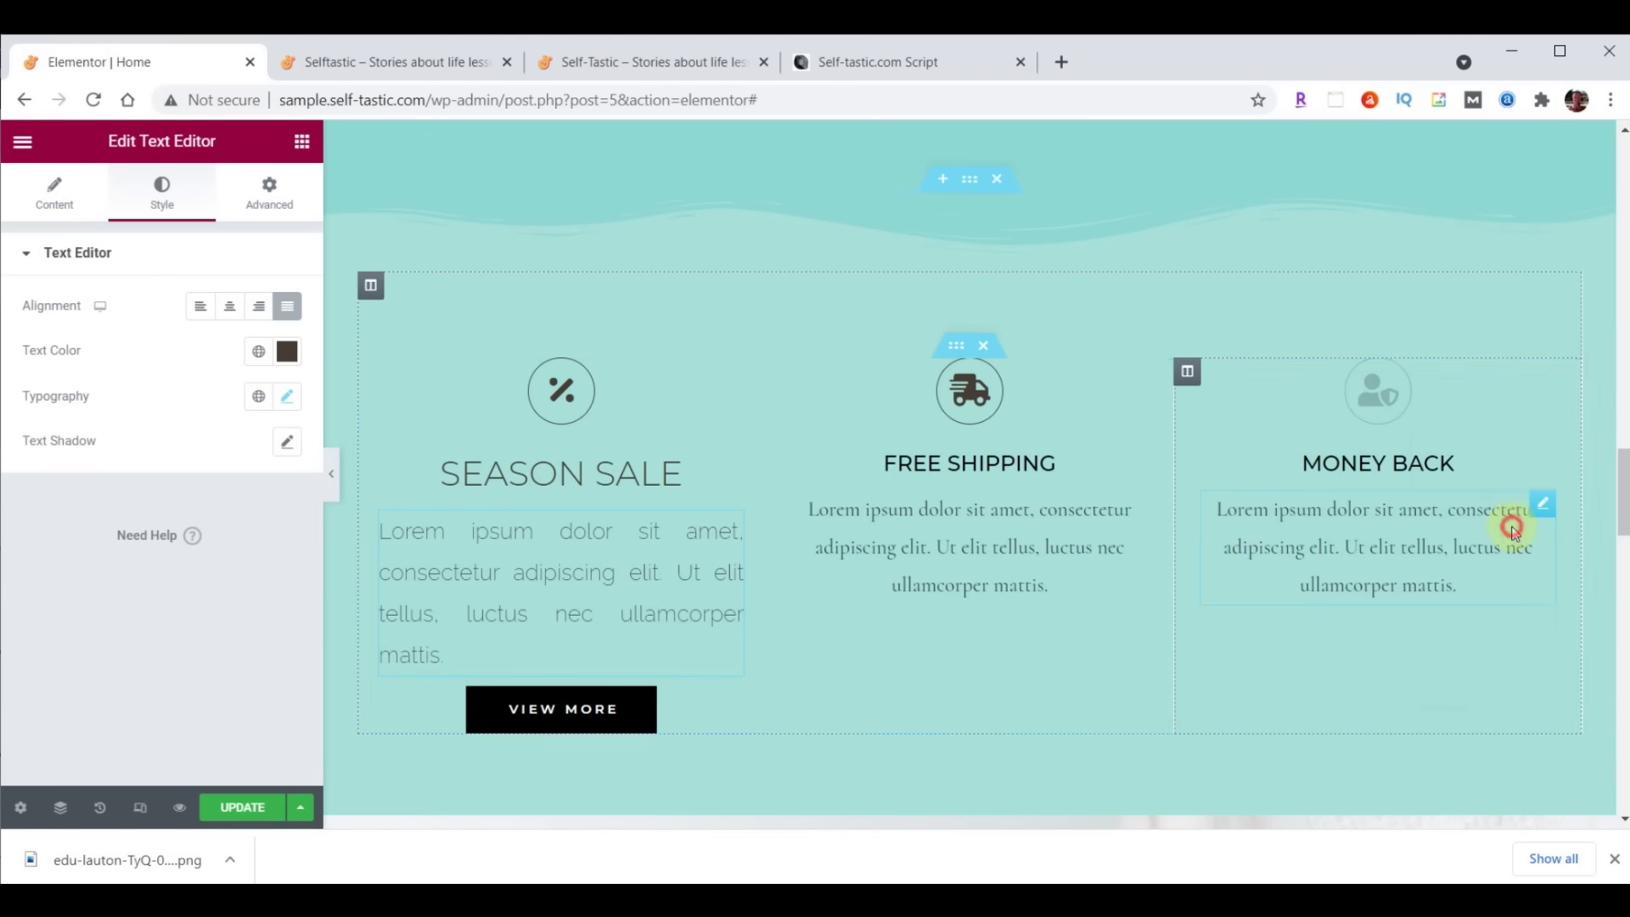
Paste the SEASON SALE heading style onto the FREE SHIPPING and MONEY BACK headings
click(639, 479)
right_click(723, 461)
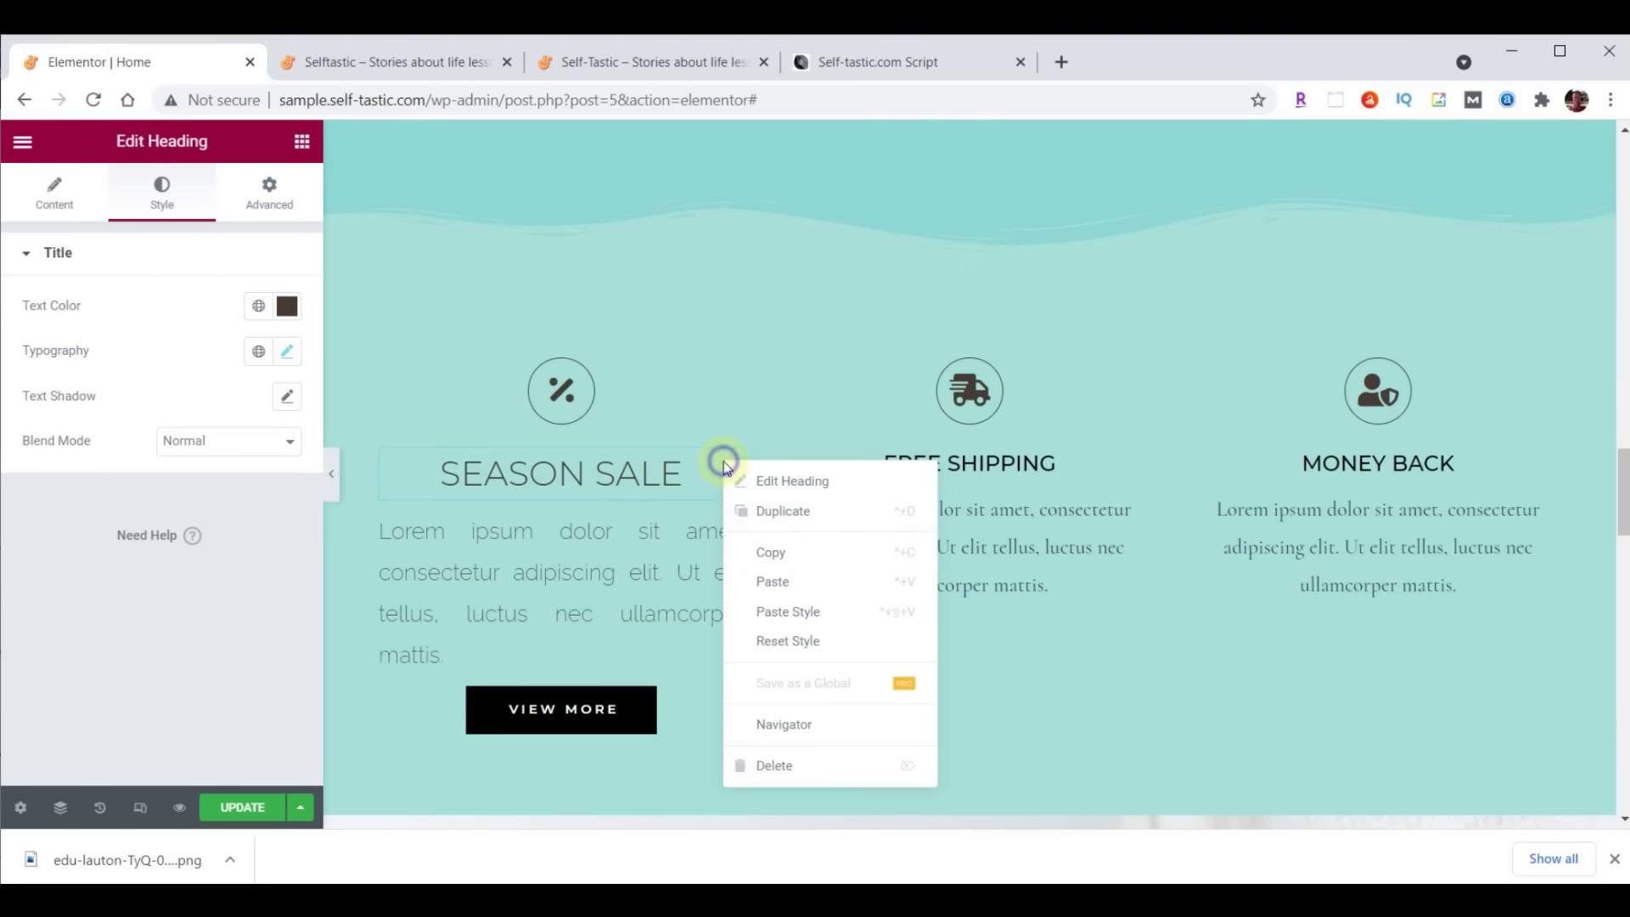
click(769, 547)
right_click(1145, 470)
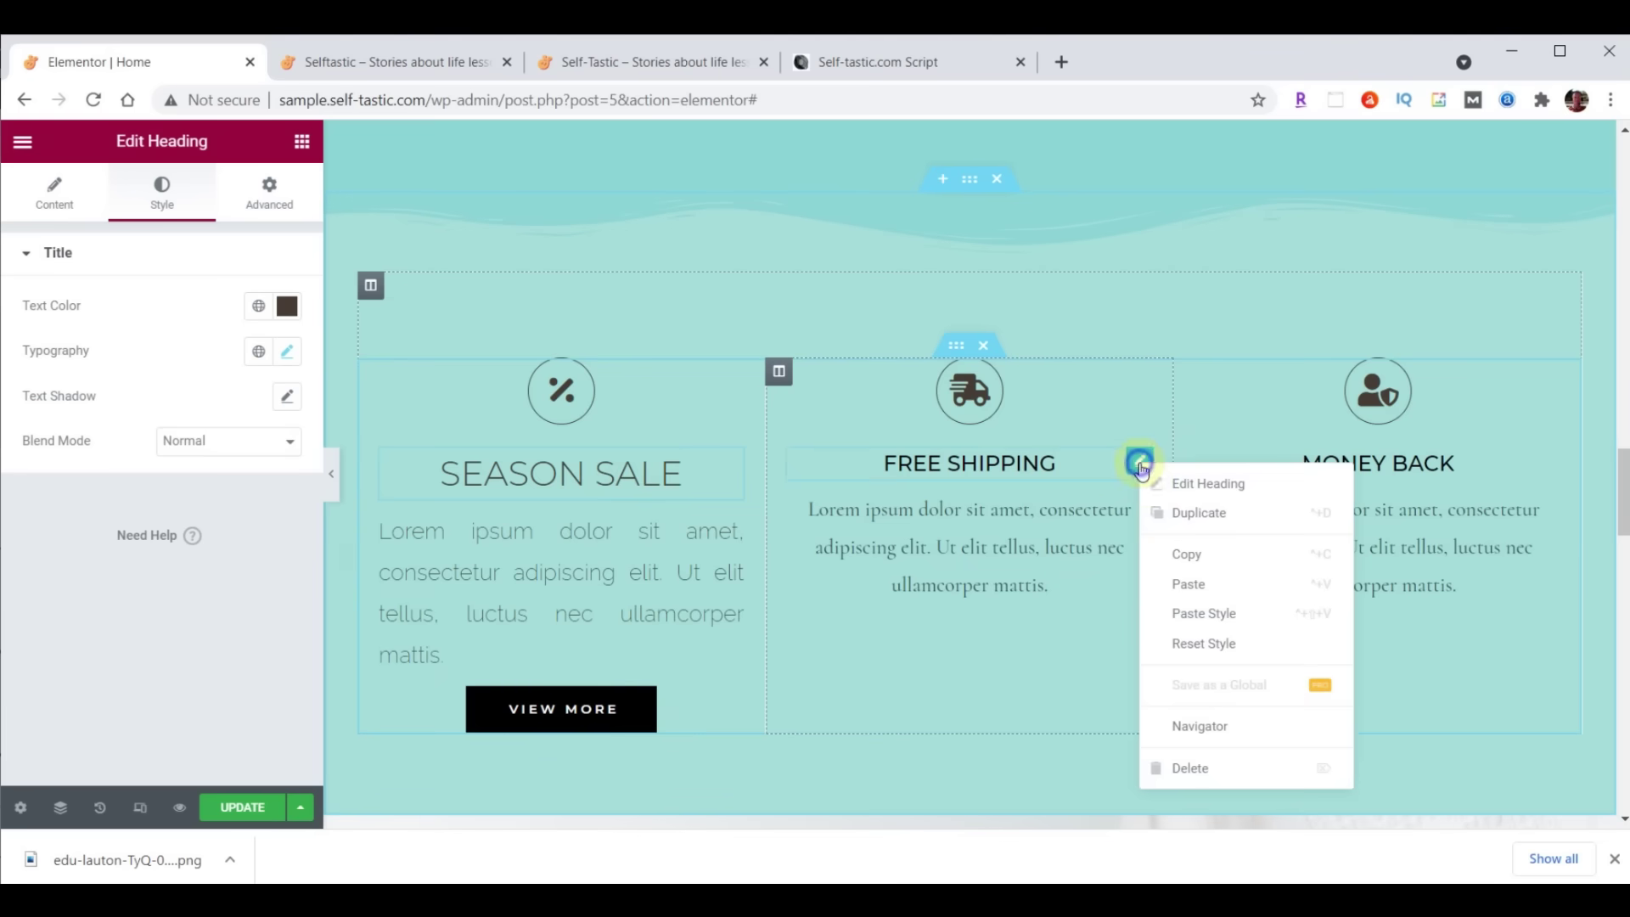
click(1214, 611)
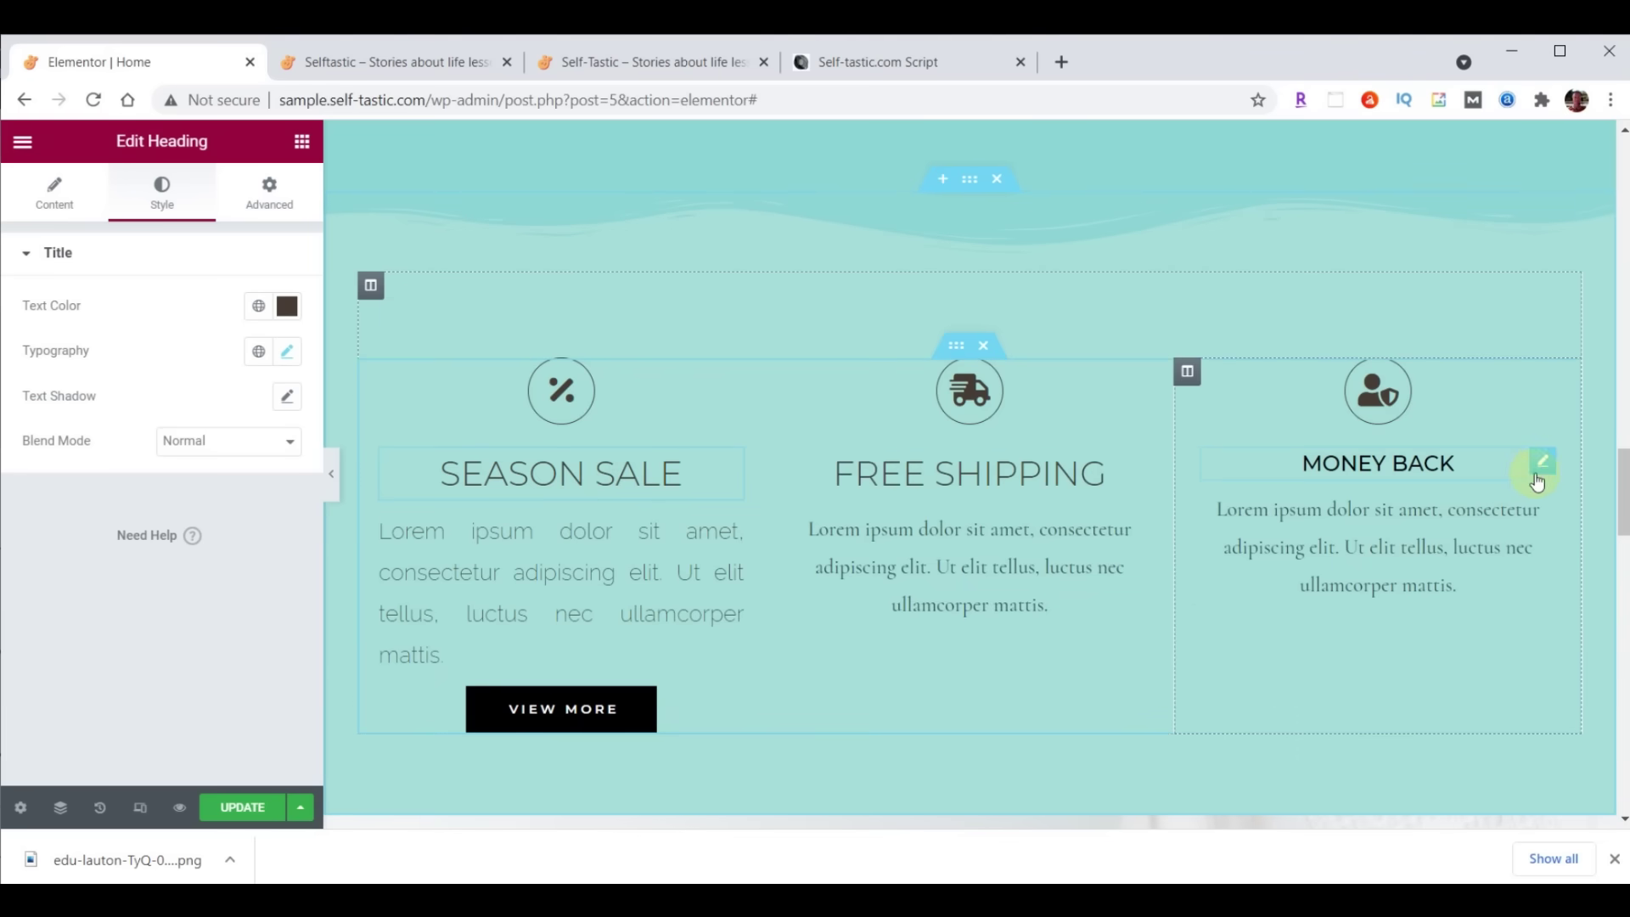
right_click(1542, 465)
click(1522, 629)
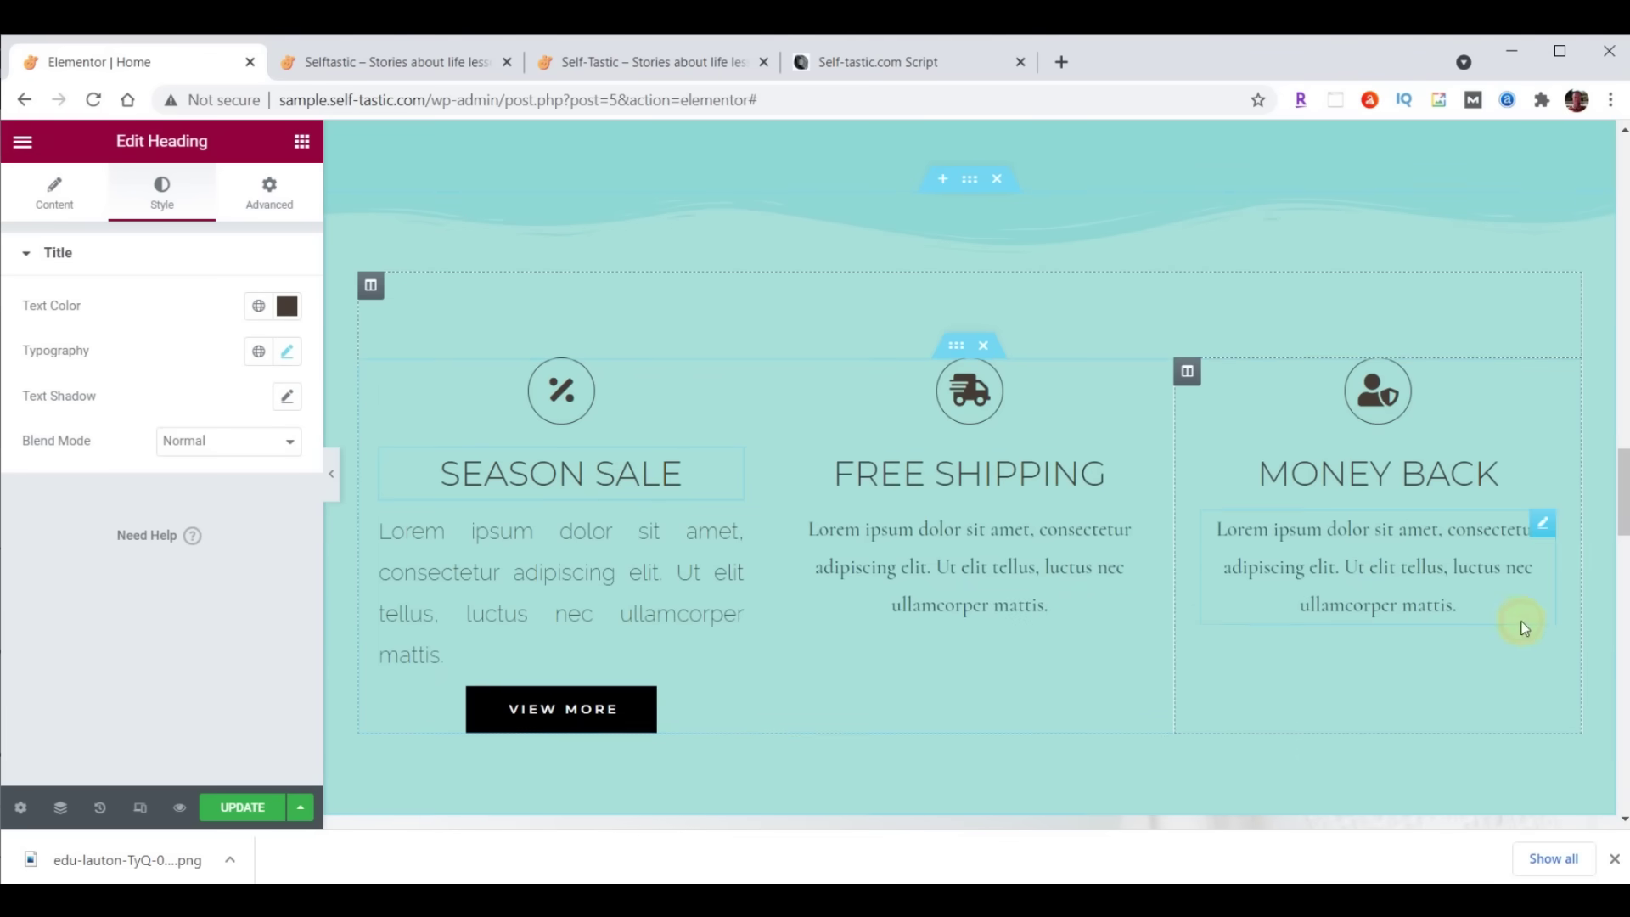
Paste the Season Sale paragraph style onto the Free Shipping and Money Back paragraphs
click(735, 535)
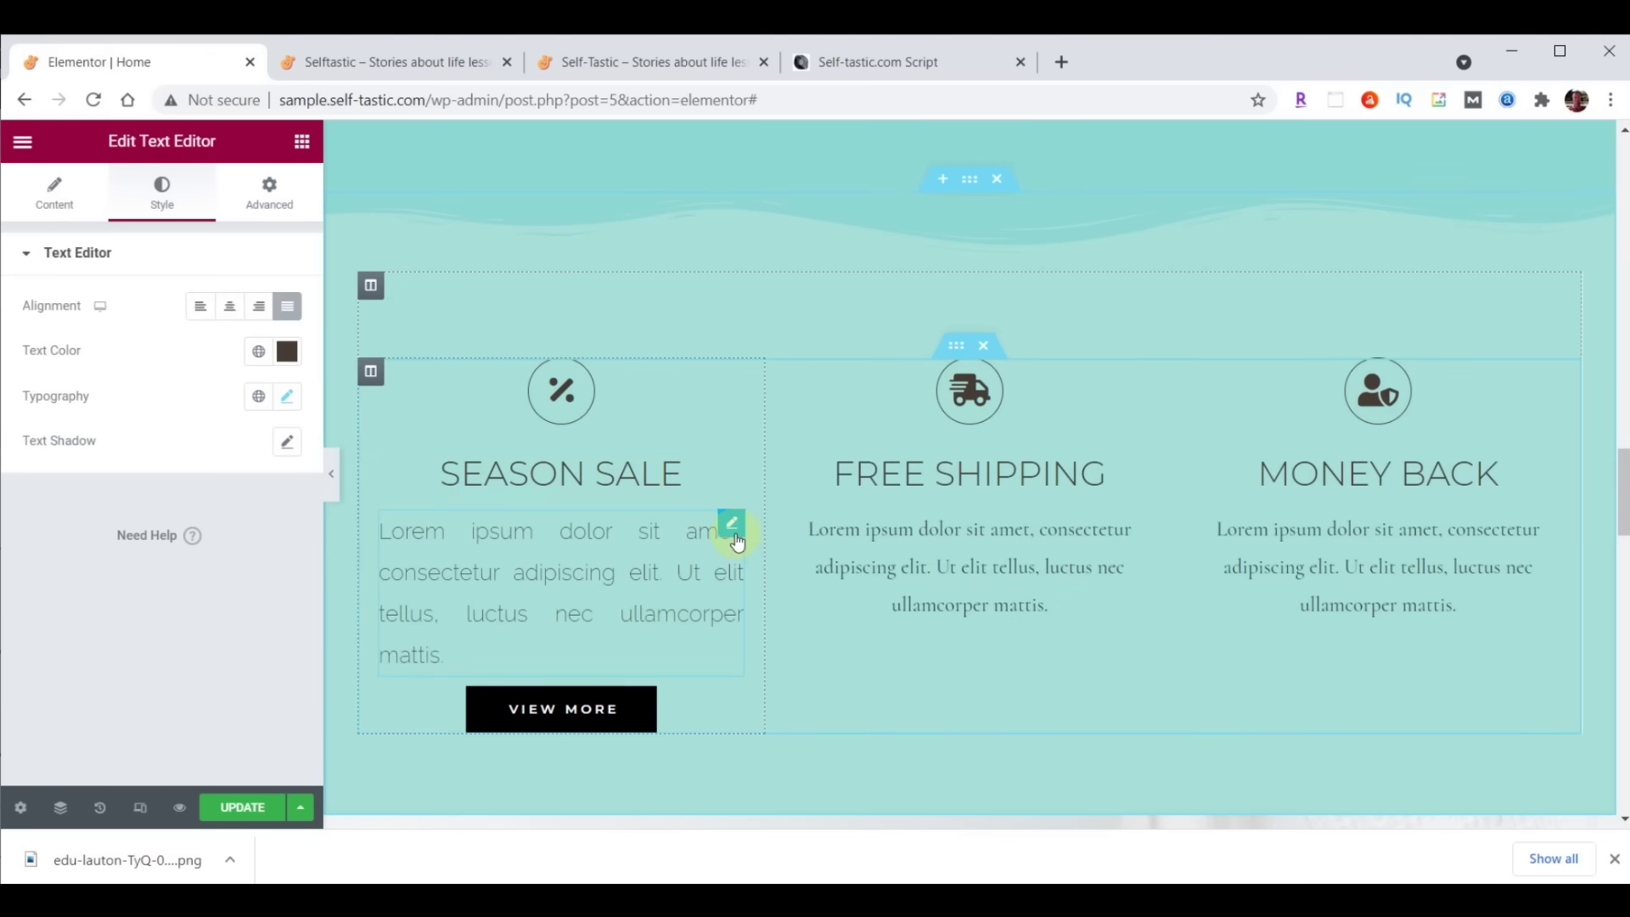
right_click(735, 534)
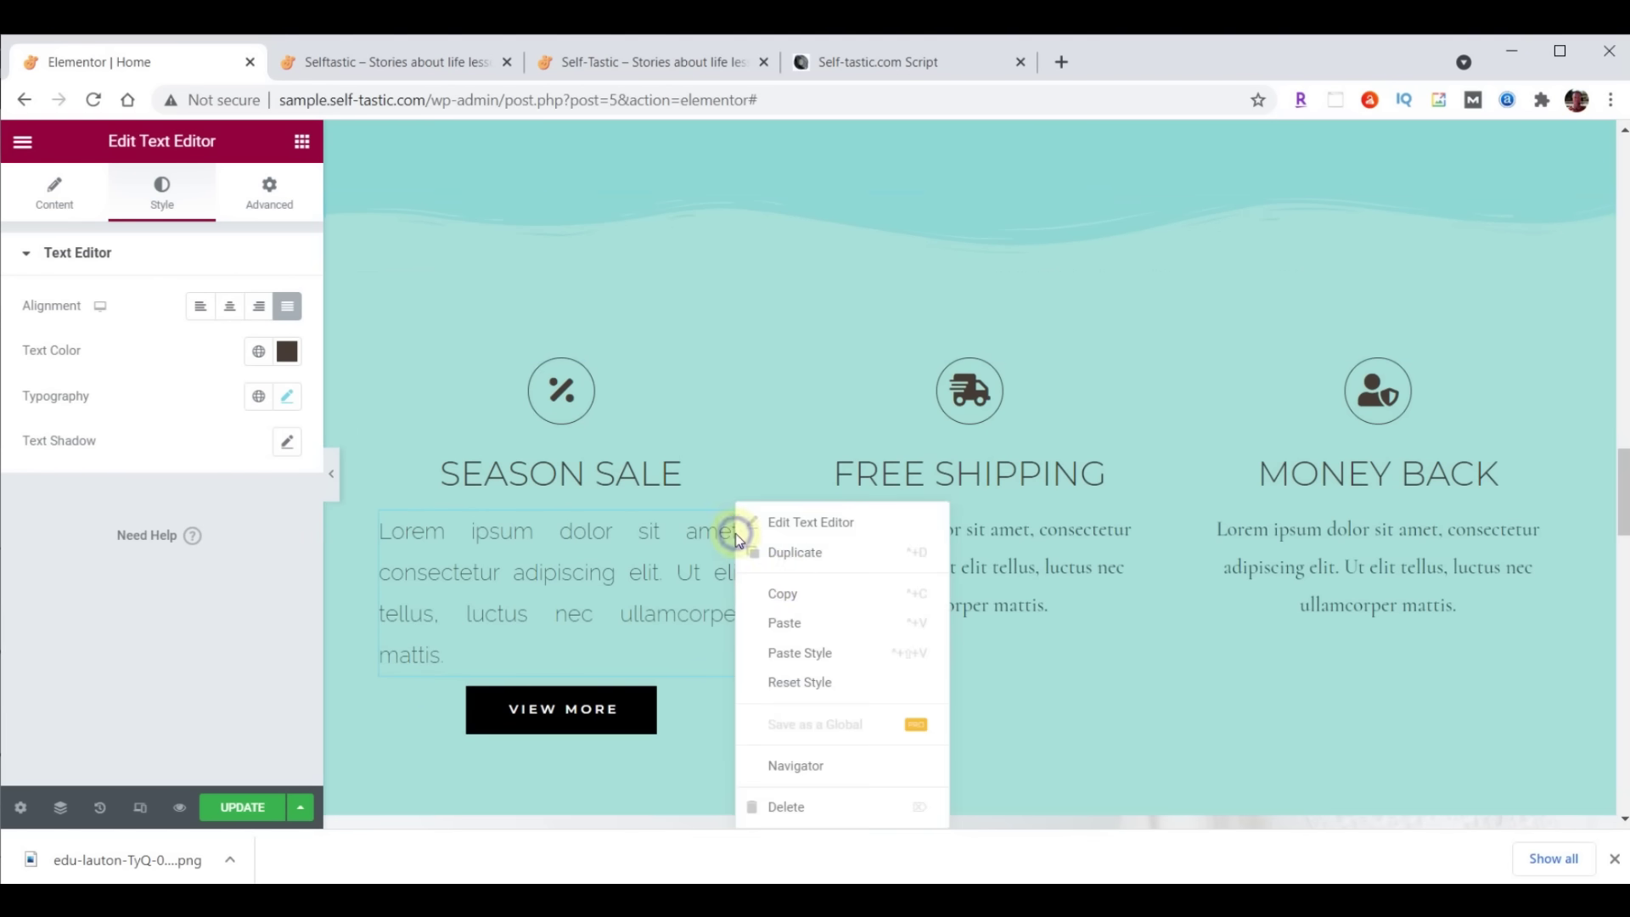
click(788, 594)
right_click(1135, 530)
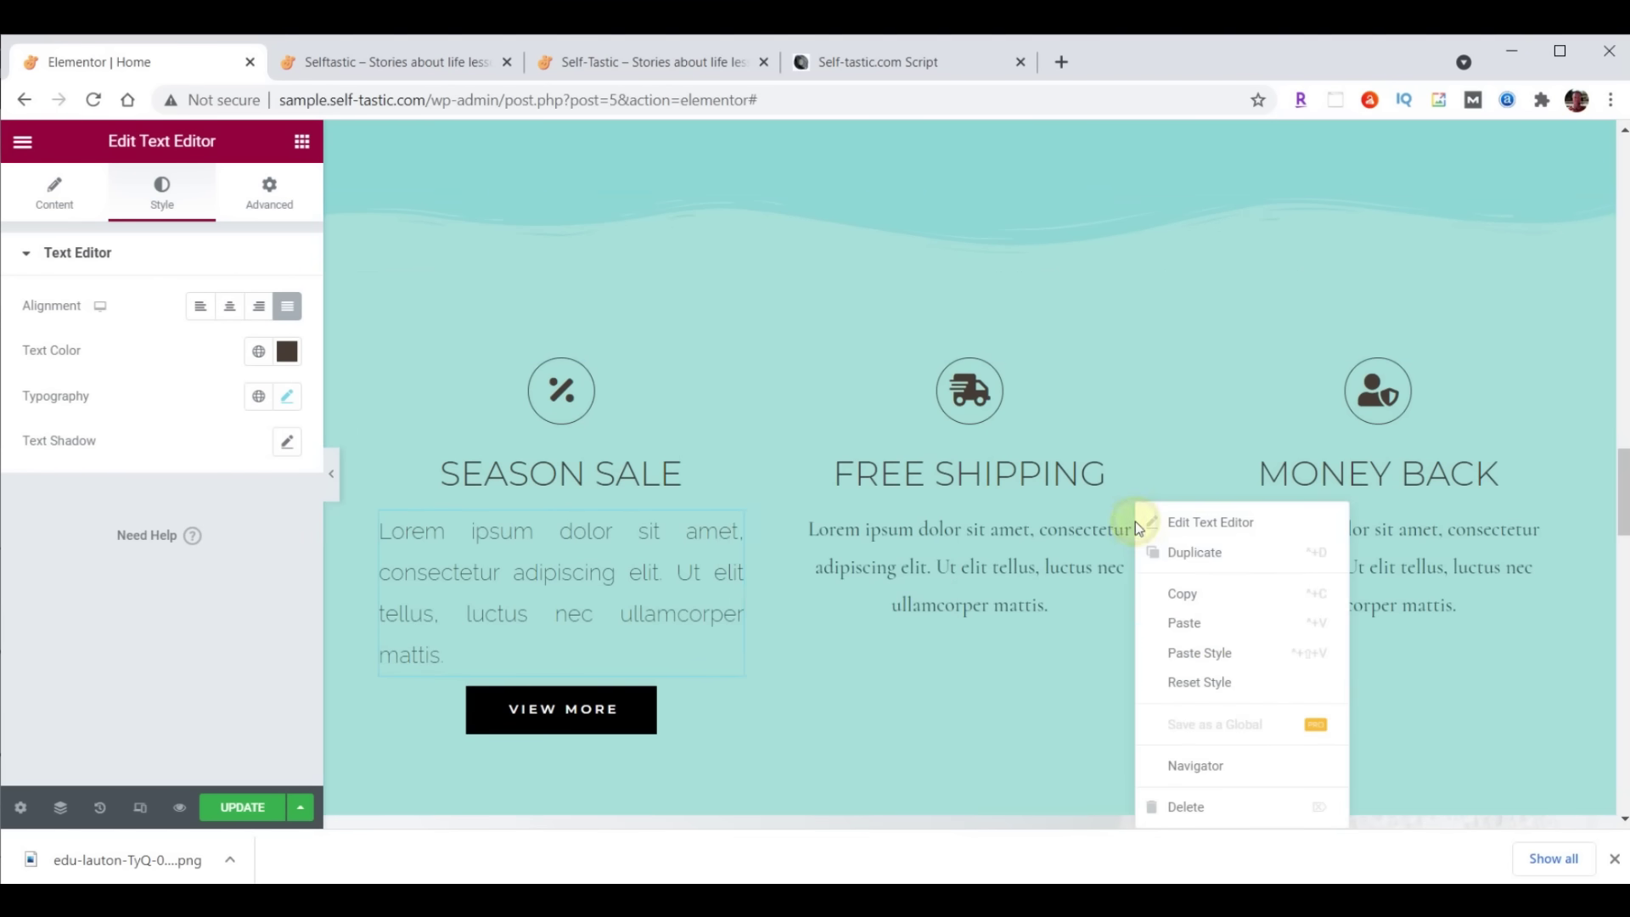
click(1214, 650)
right_click(1533, 540)
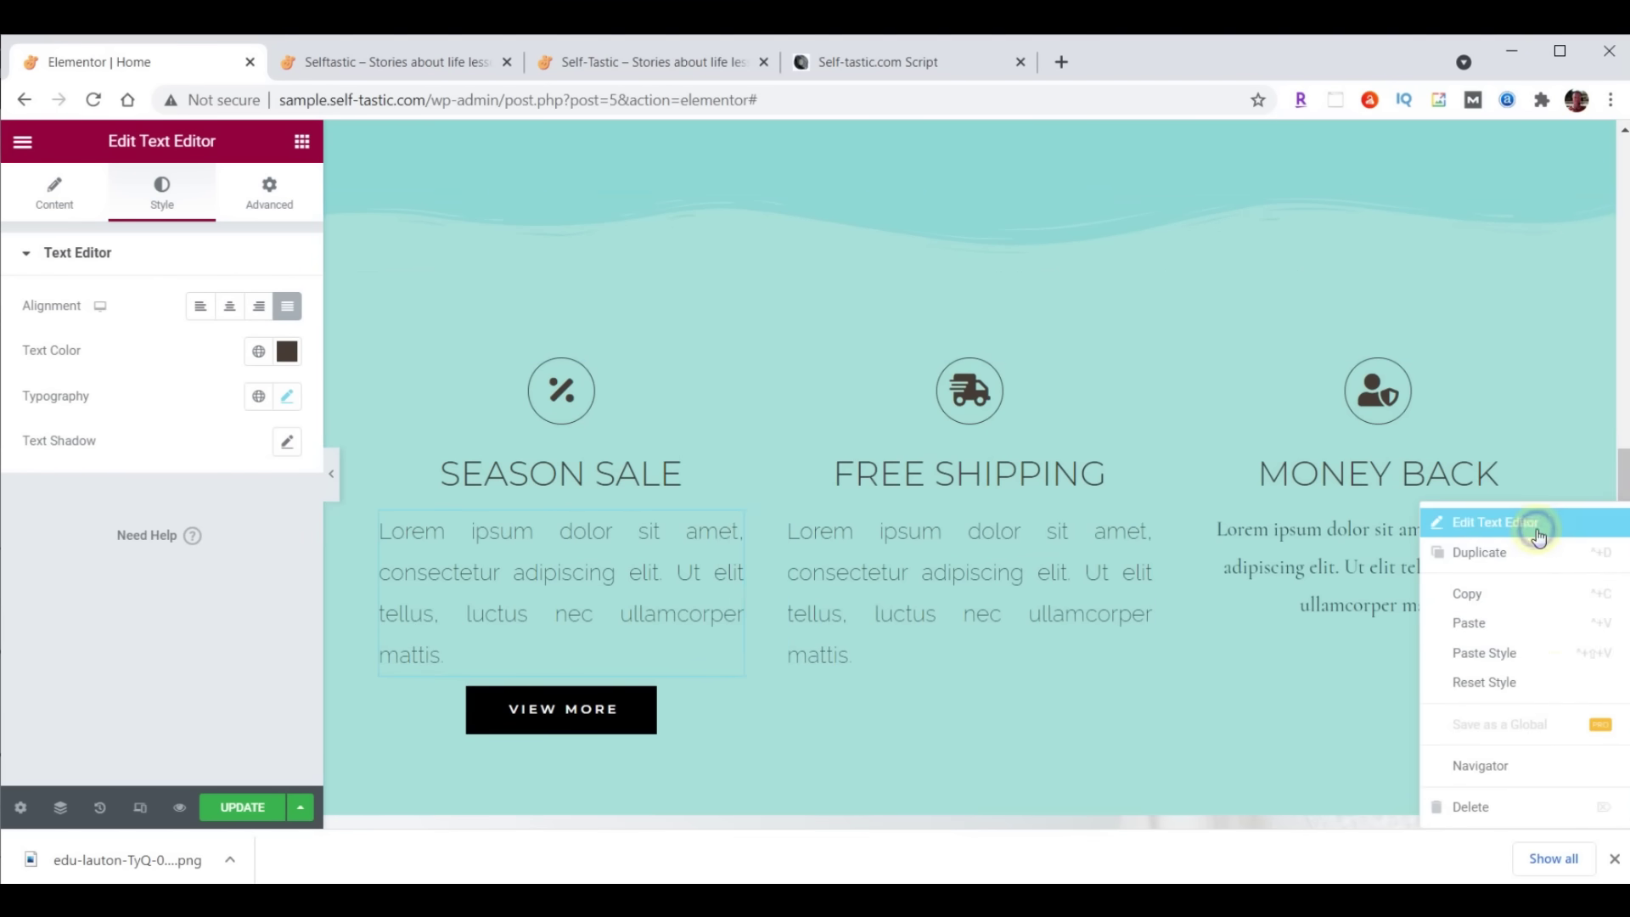
click(1540, 648)
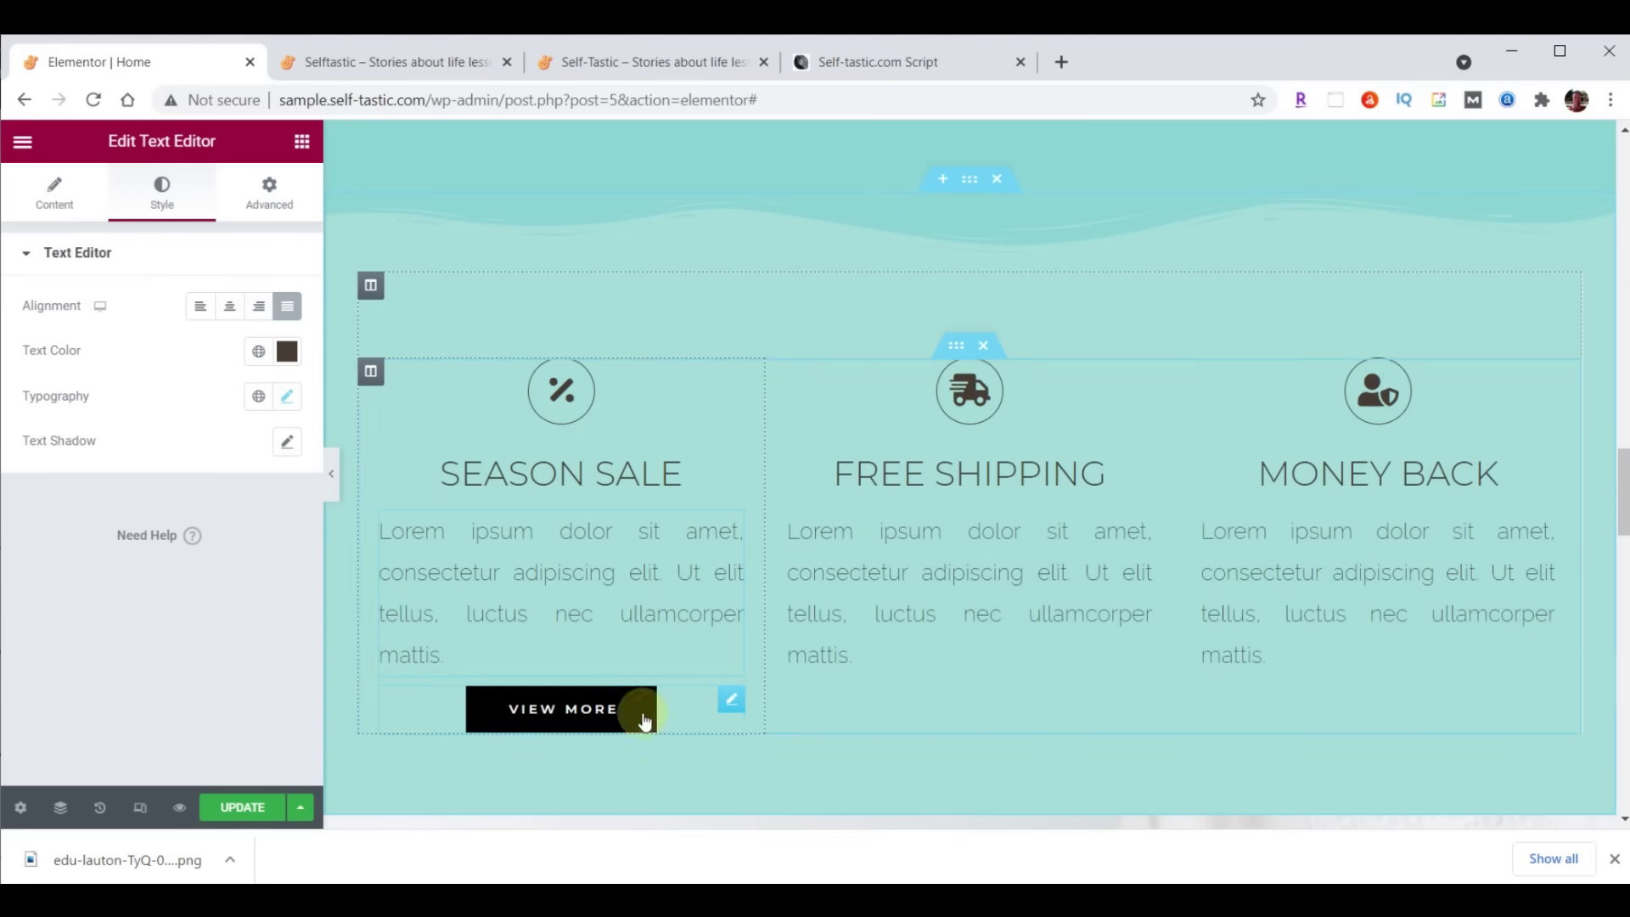
Set the Season Sale View More button background to dark grey #333333
click(732, 702)
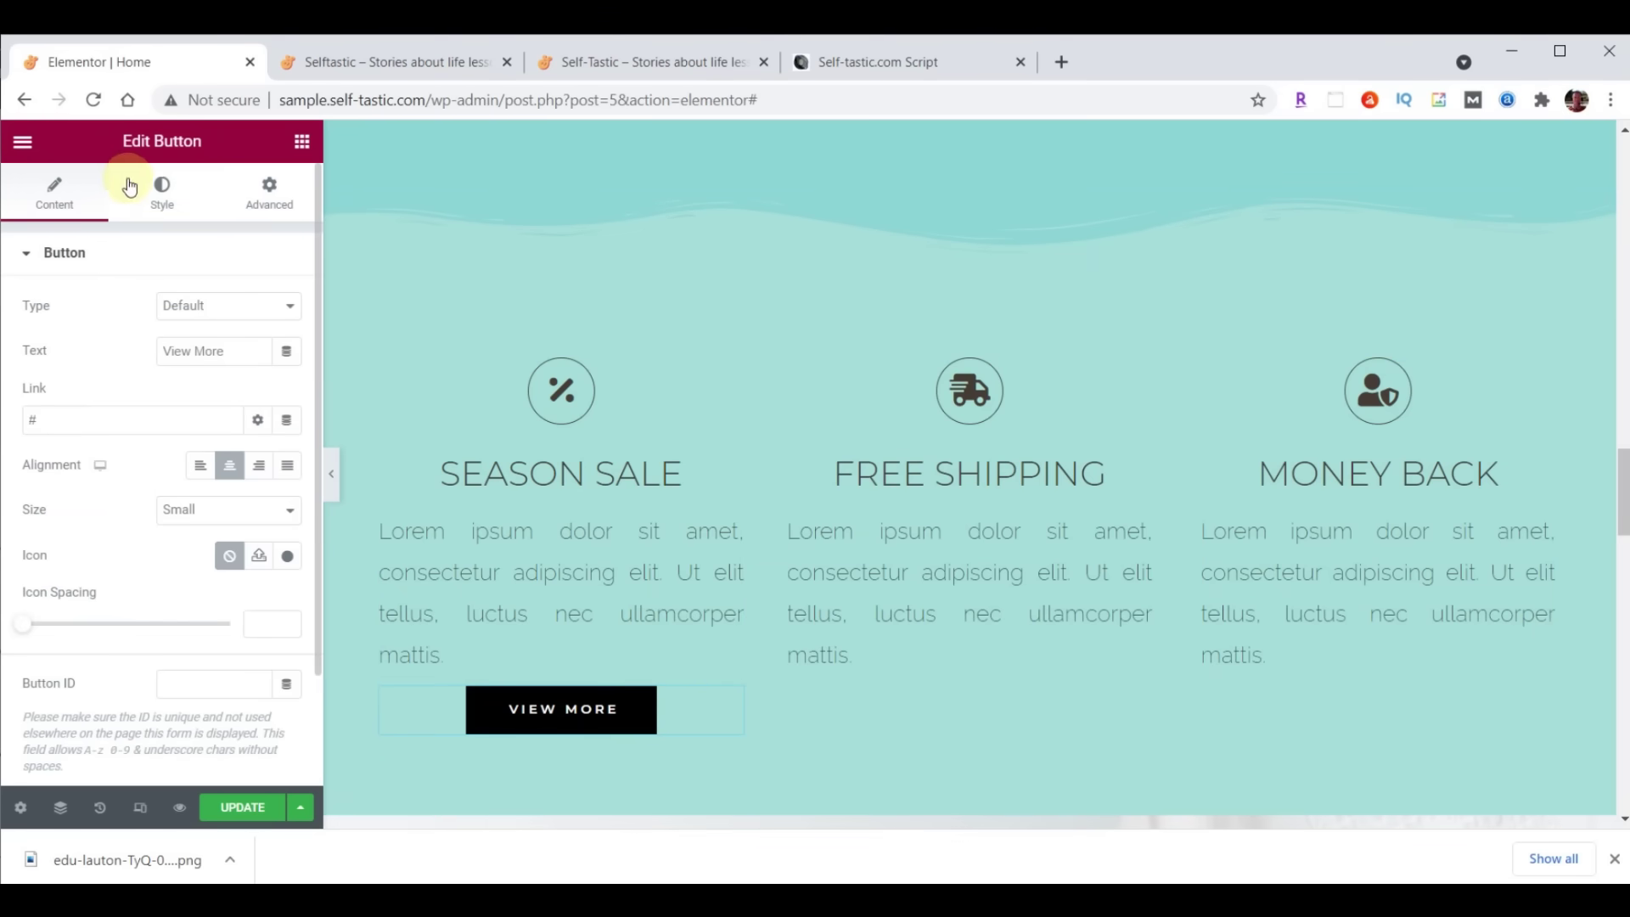
click(161, 190)
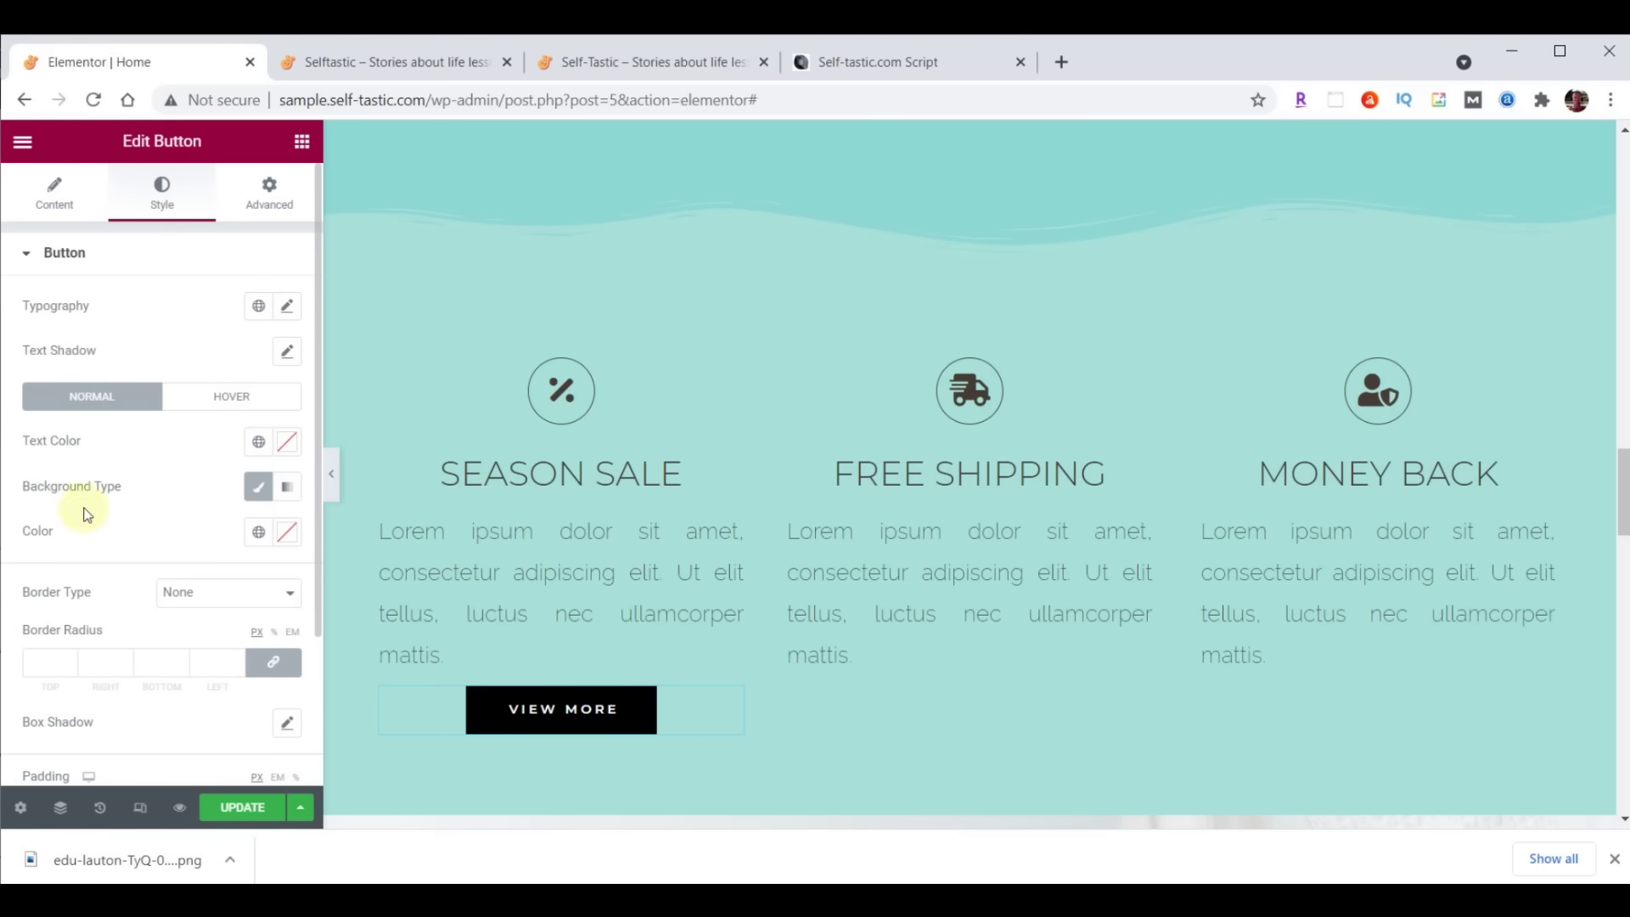
click(287, 531)
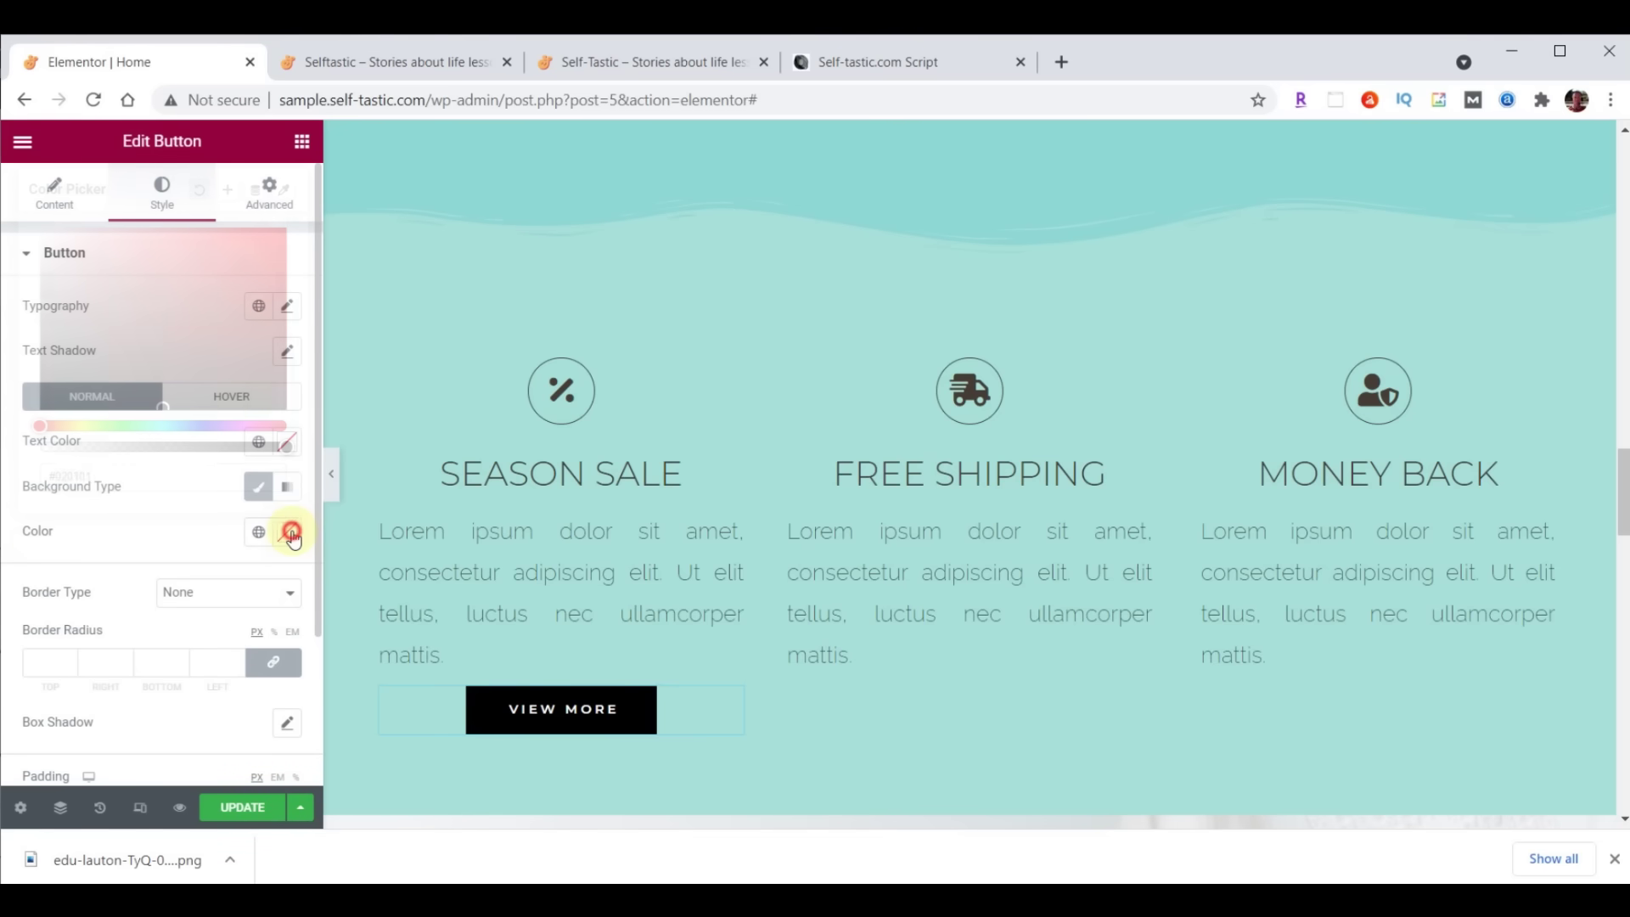
key(ctrl+v)
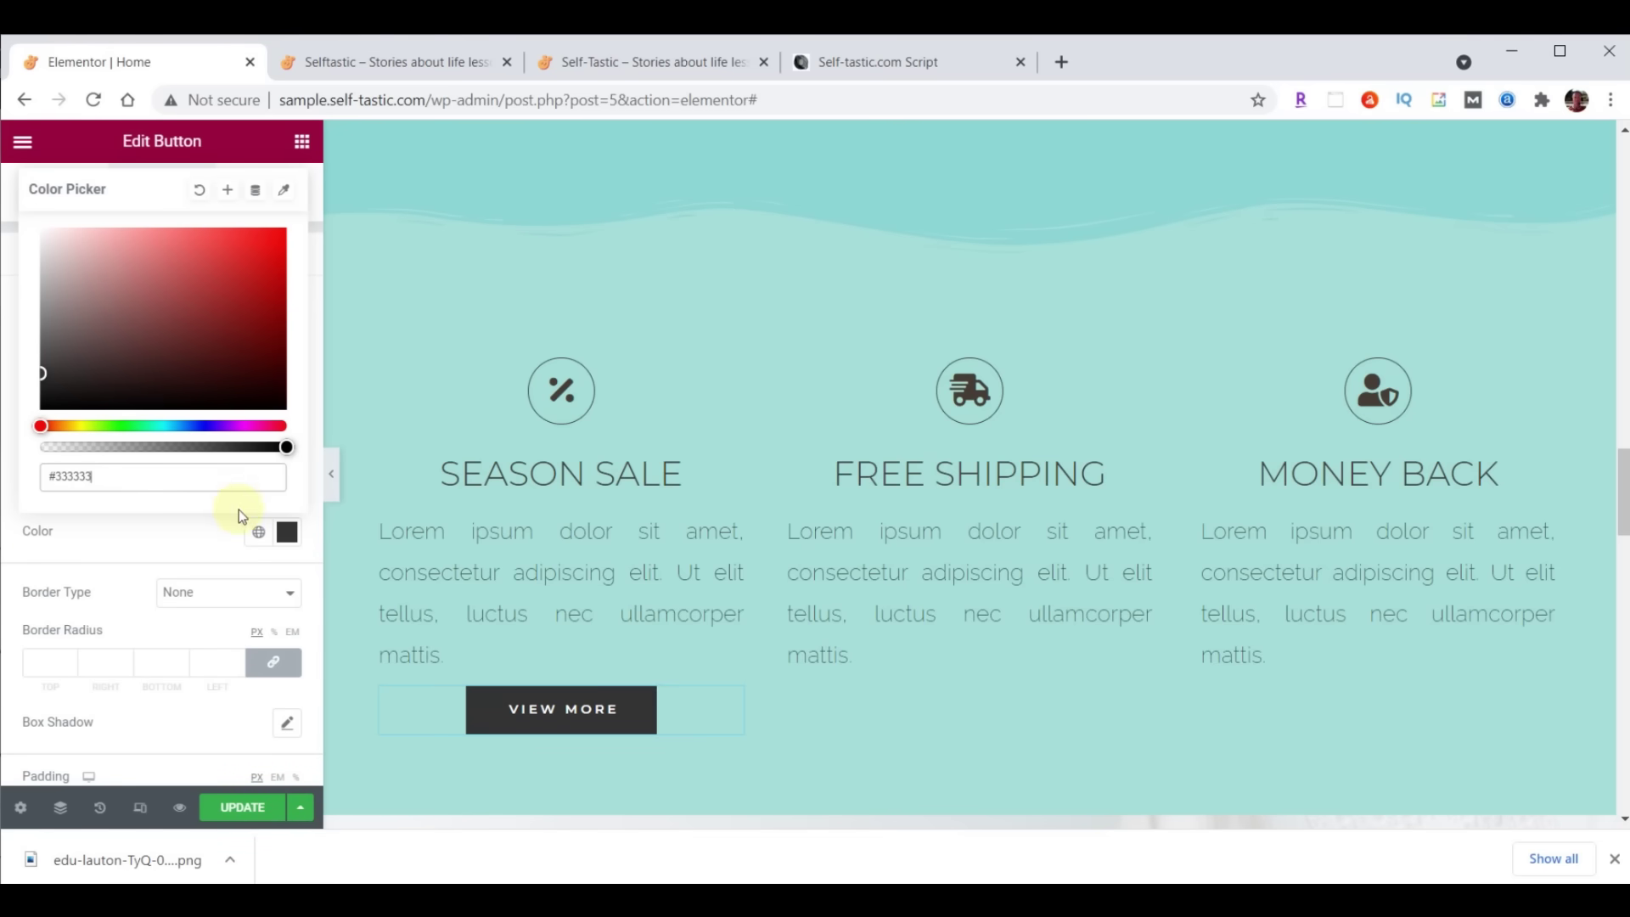
click(287, 531)
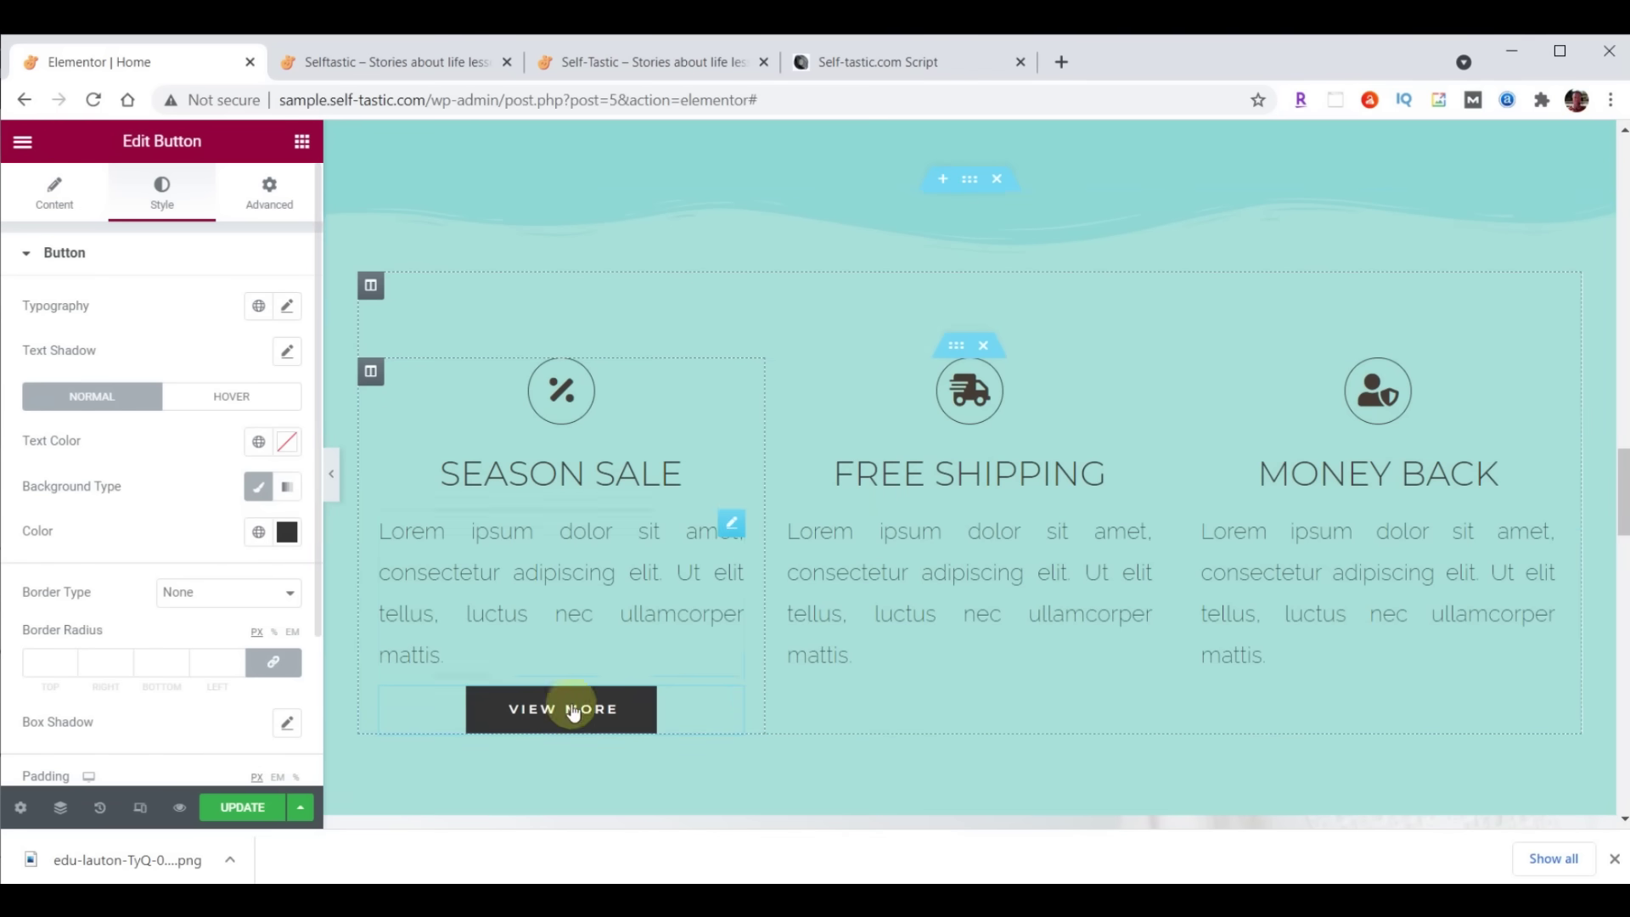
Give the button a Grow hover animation
click(231, 402)
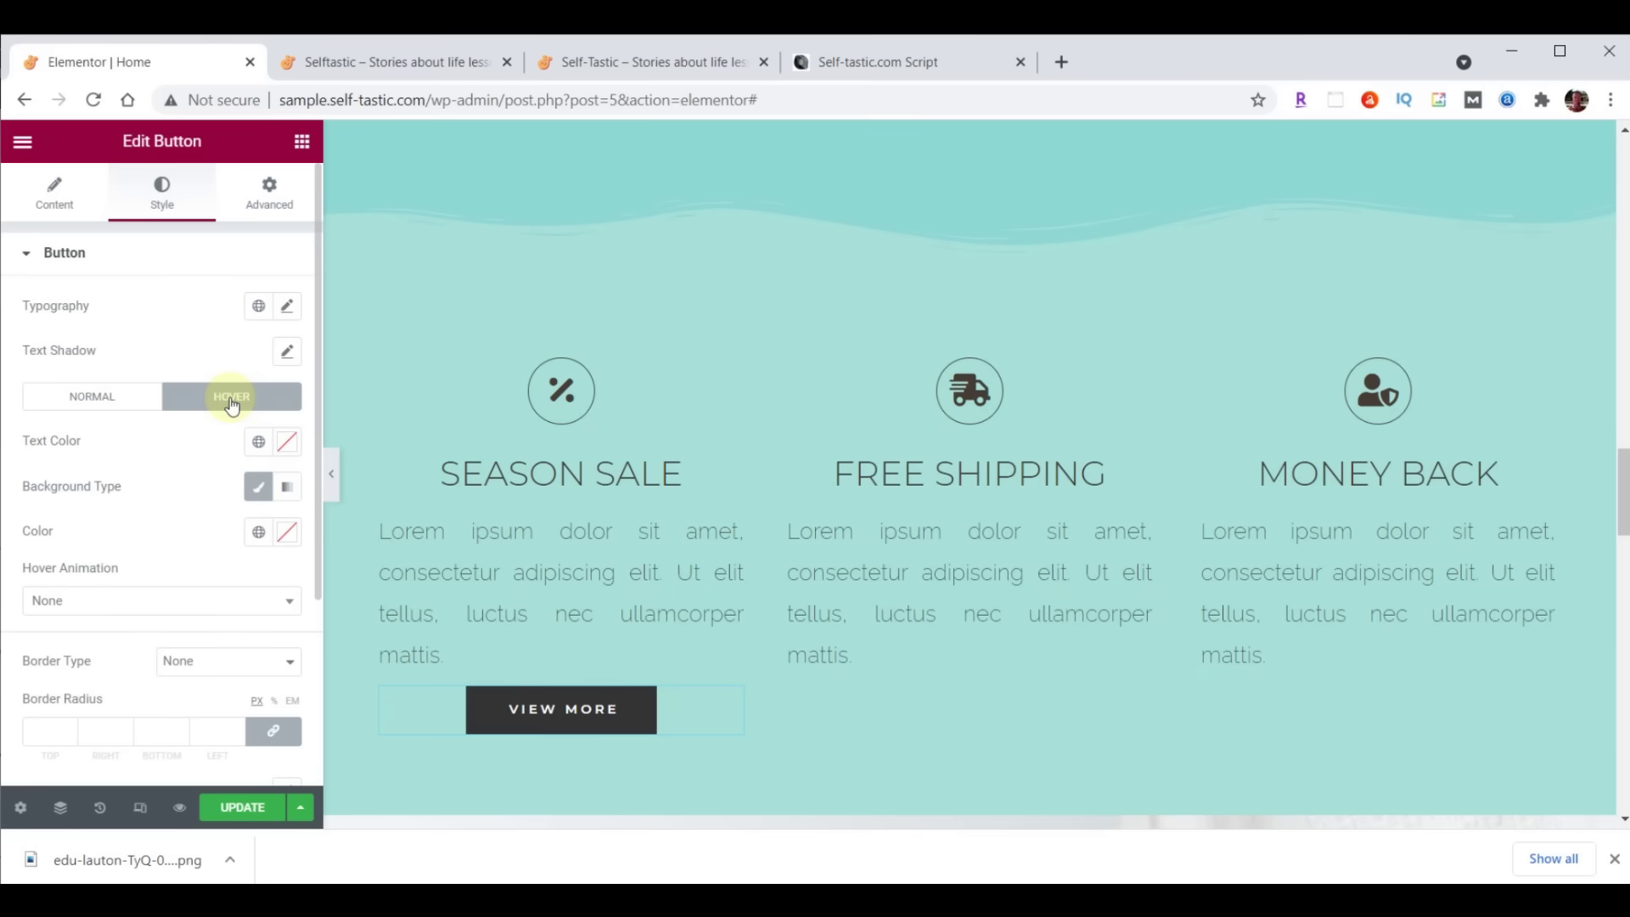
click(200, 604)
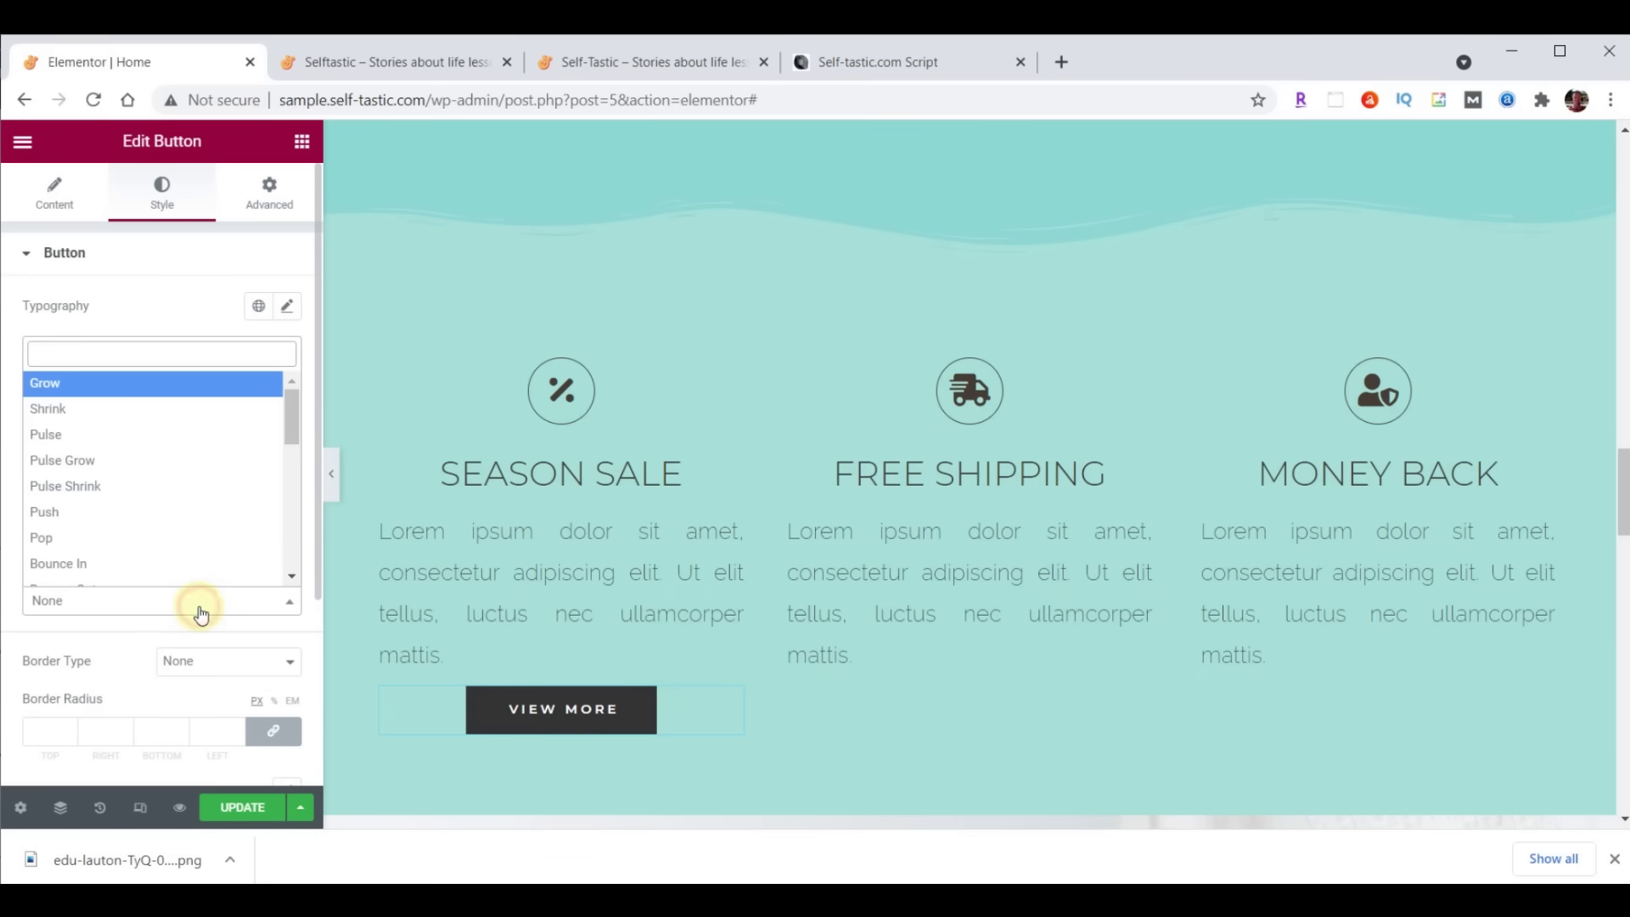
click(152, 383)
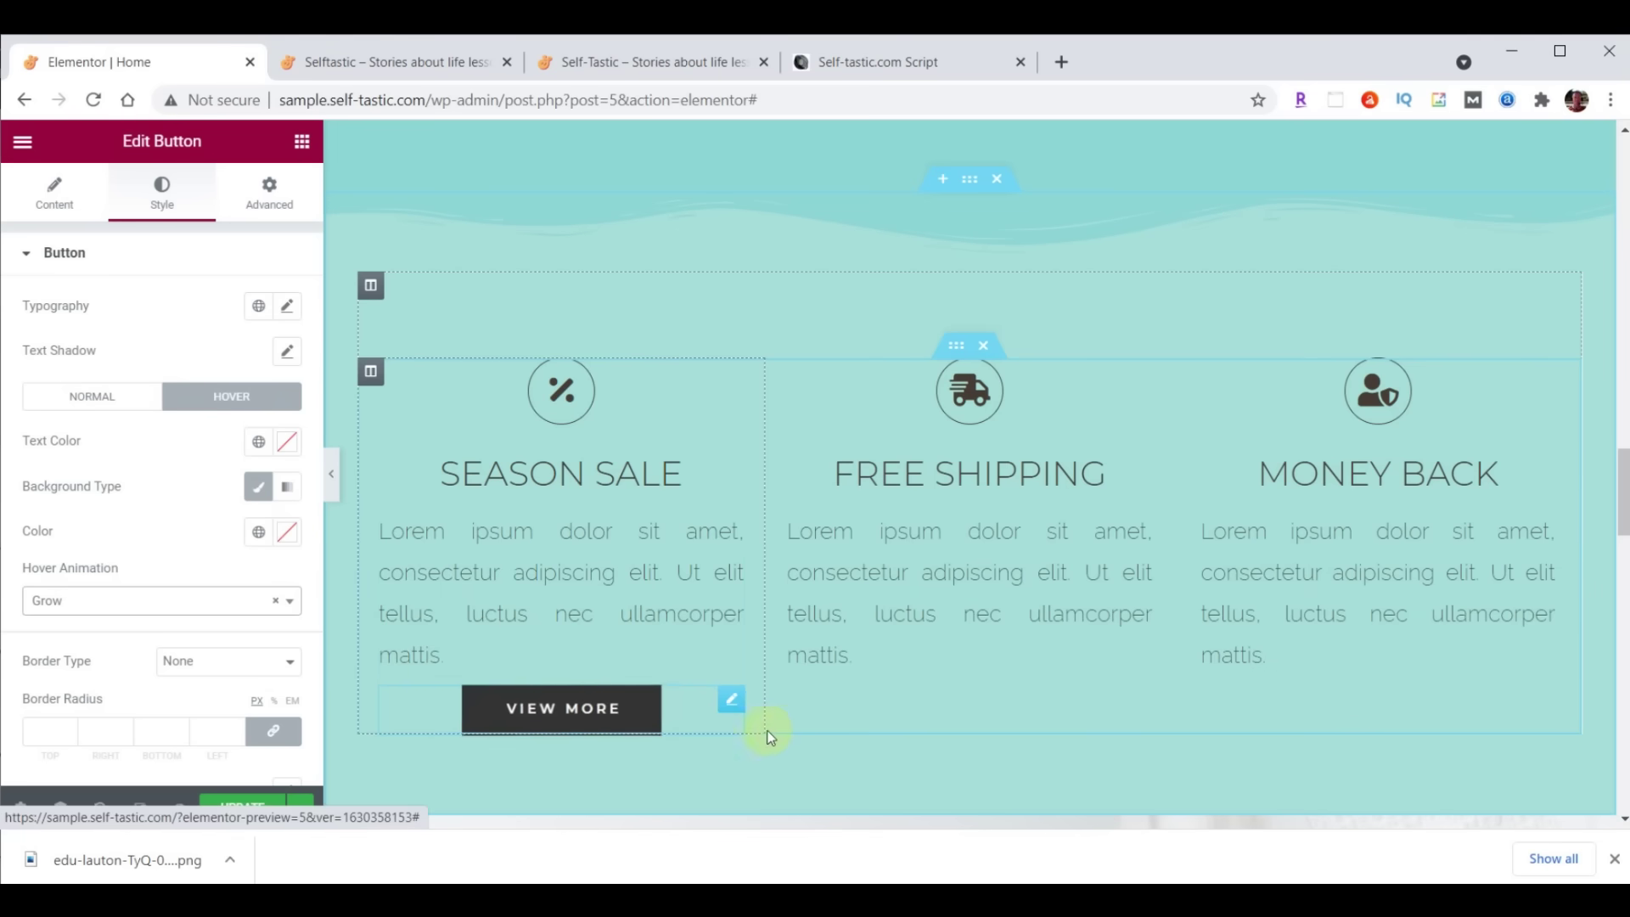
Duplicate the View More button twice and move the copies into the Free Shipping and Money Back columns
right_click(731, 703)
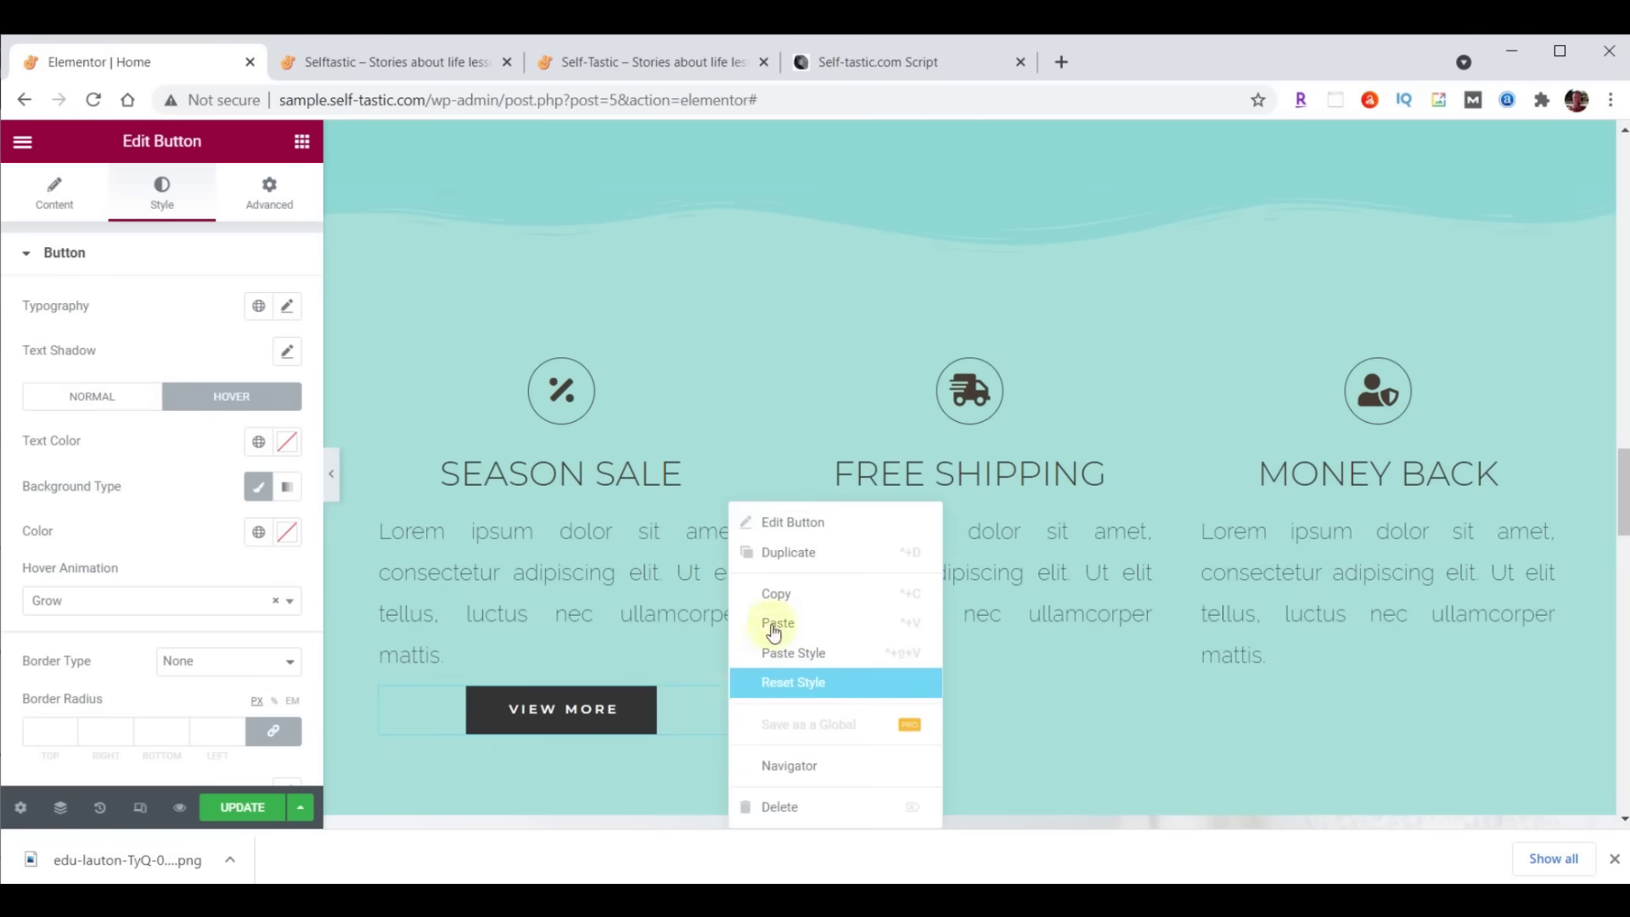
click(782, 581)
right_click(727, 696)
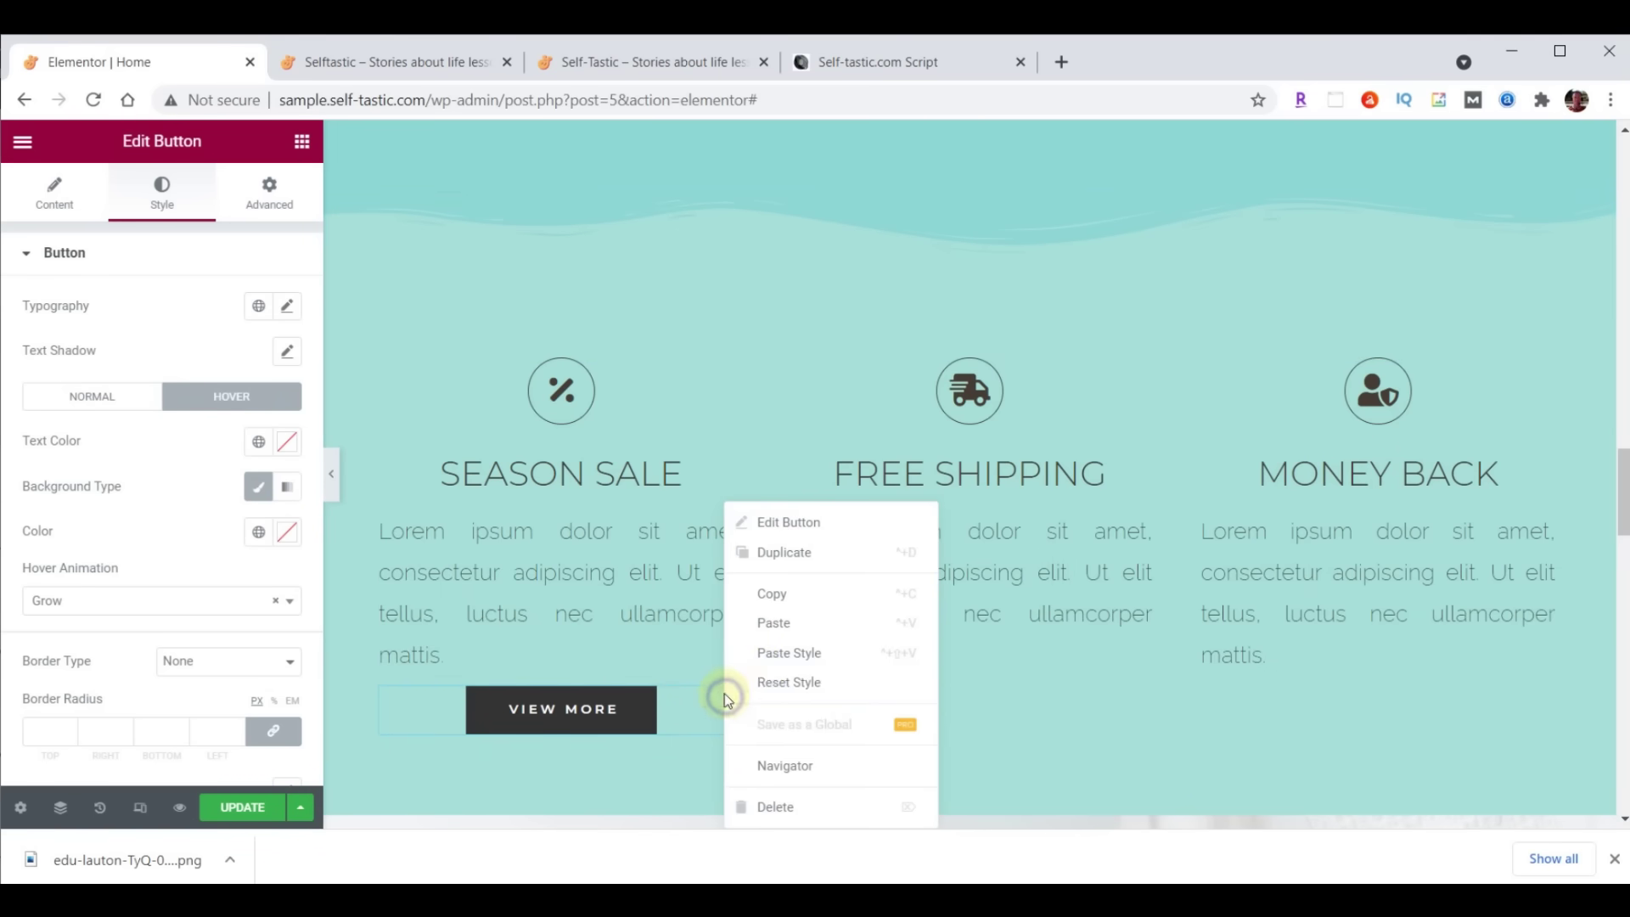
click(774, 623)
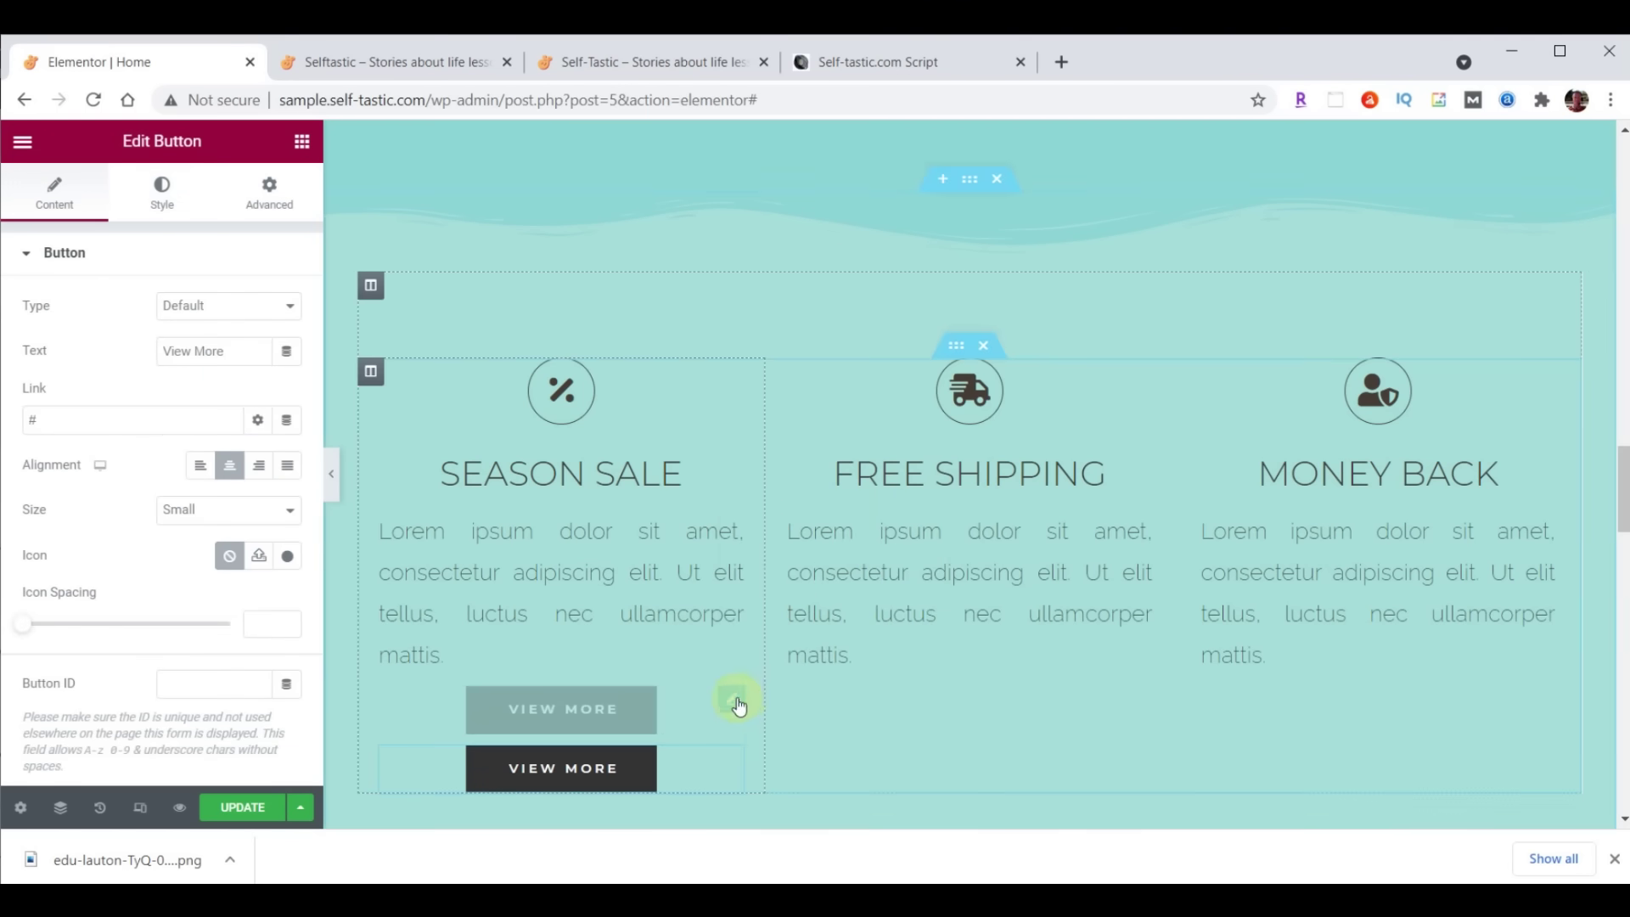
right_click(738, 707)
click(787, 626)
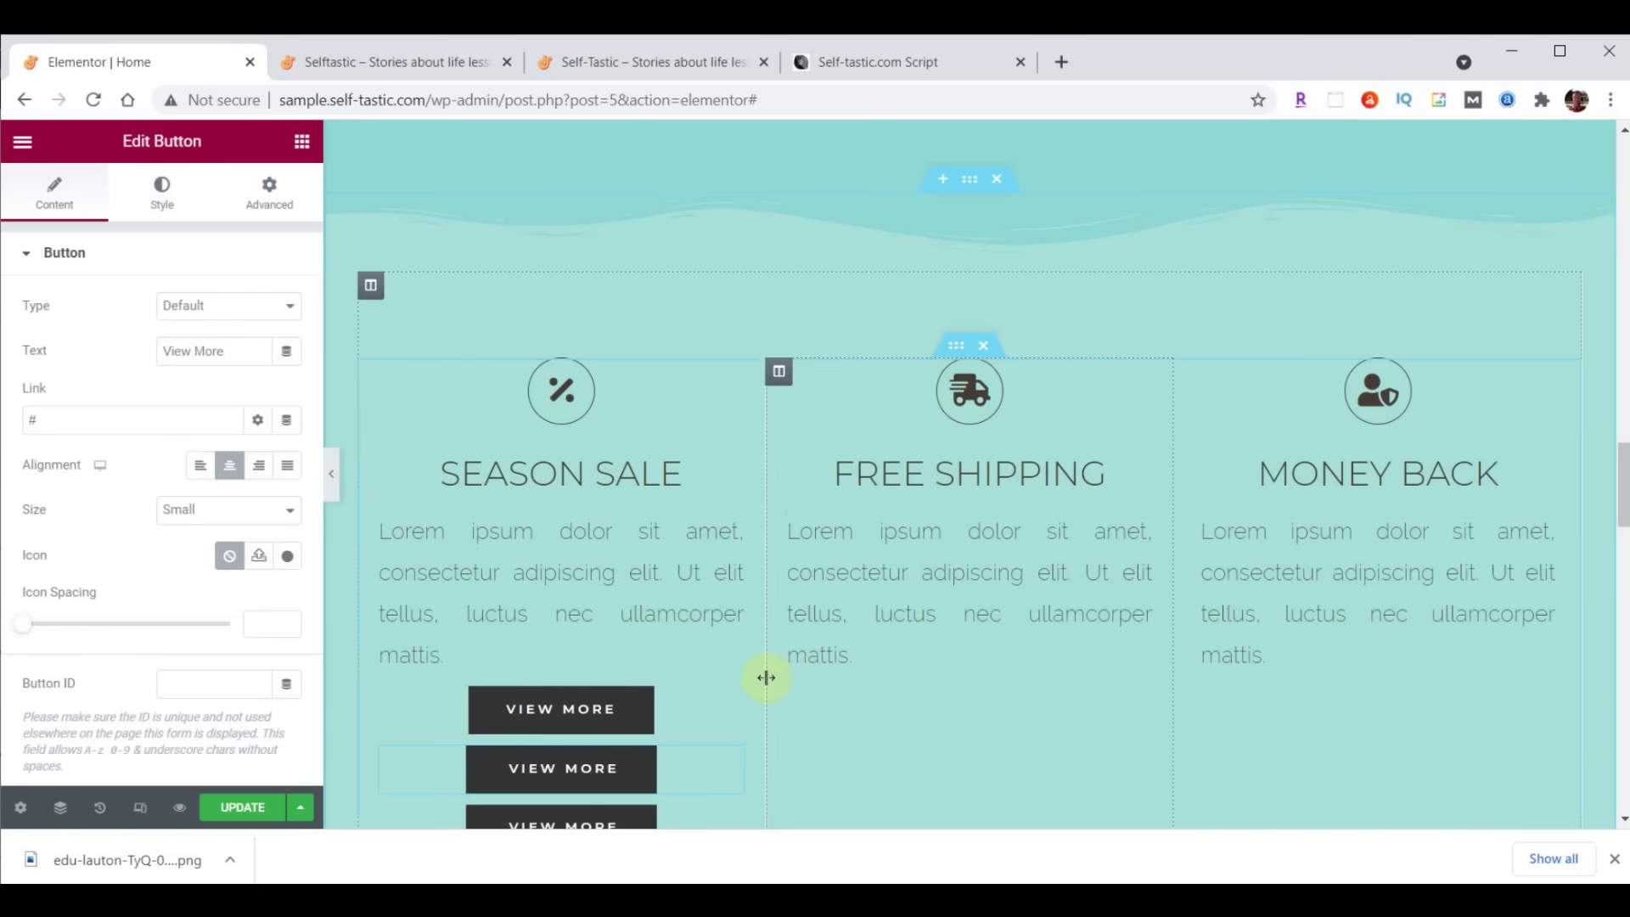
drag(727, 702, 949, 679)
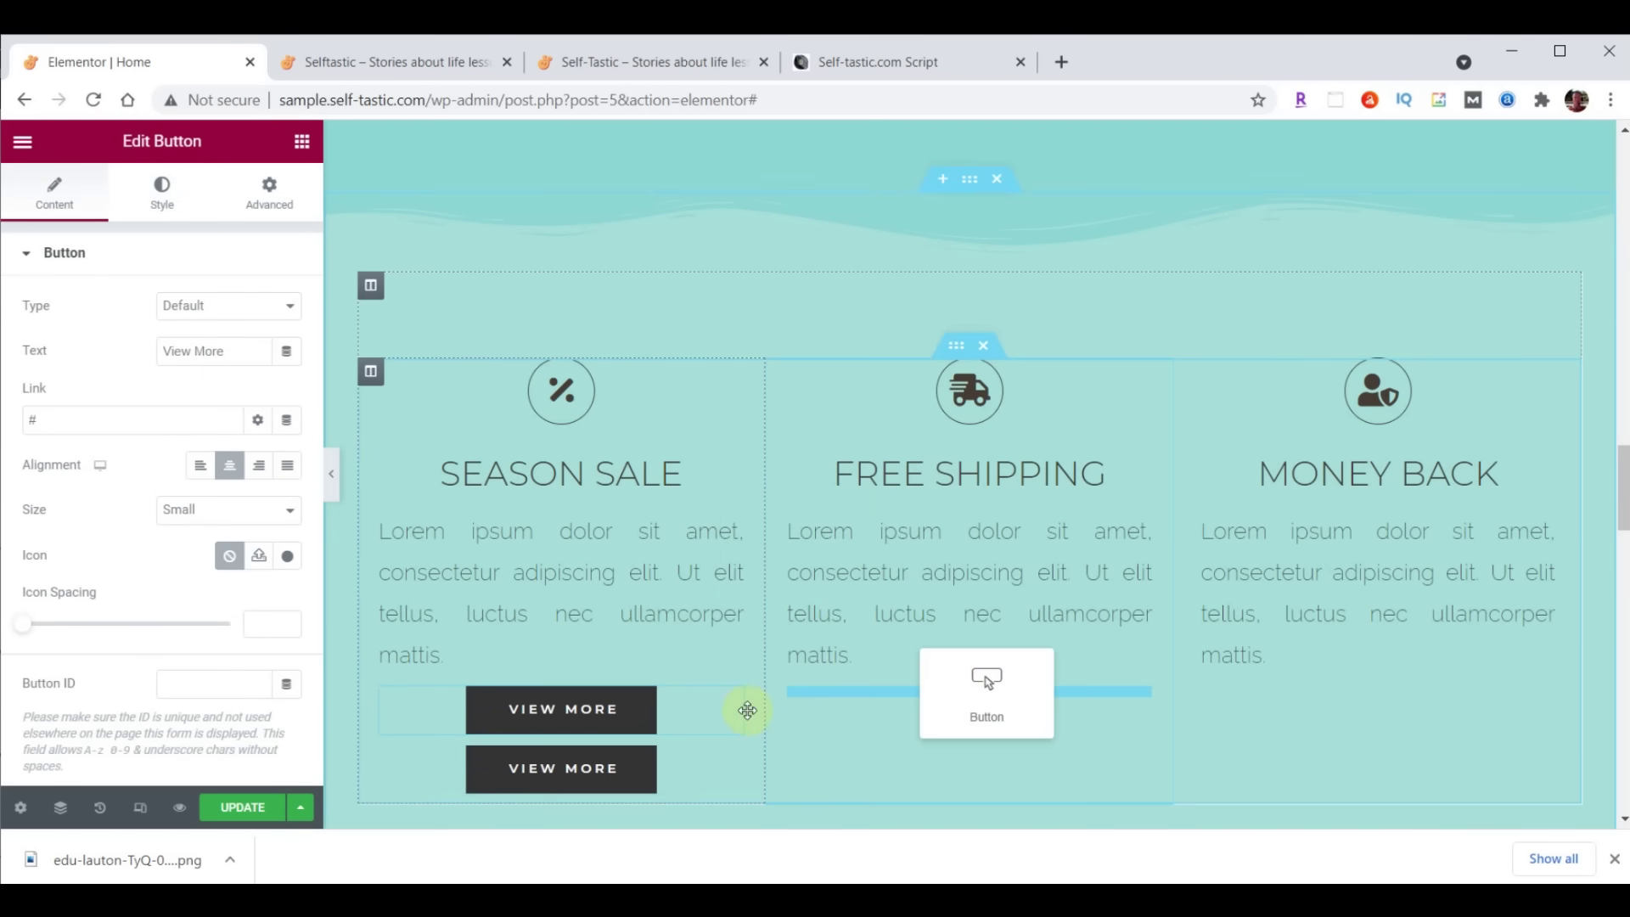
drag(737, 703, 1326, 683)
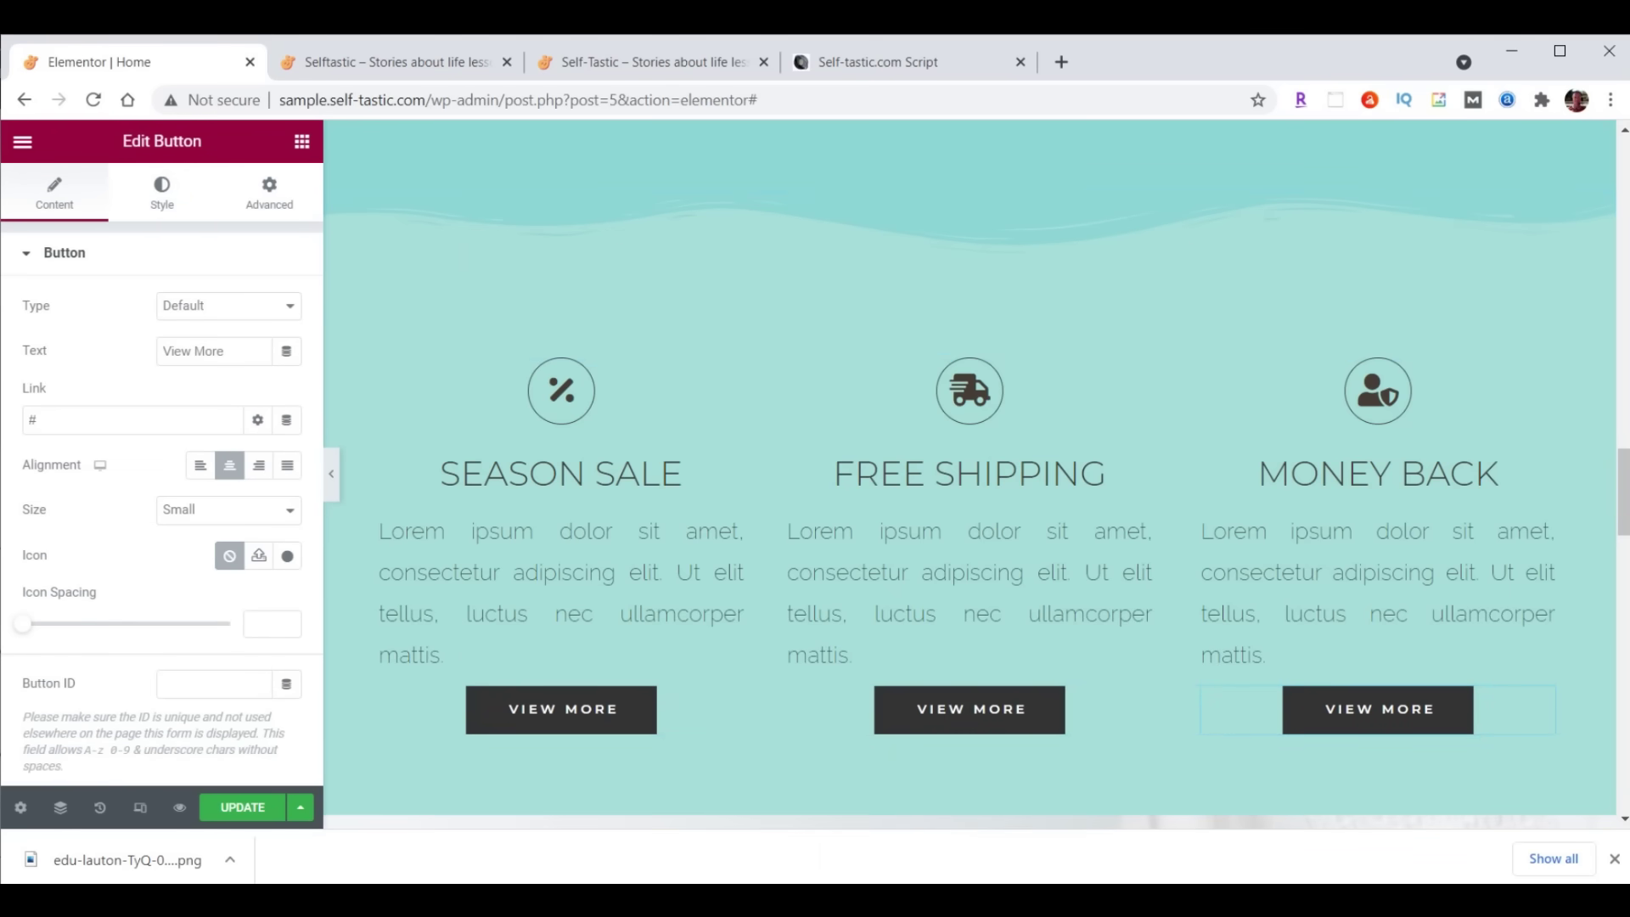
scroll(1622, 526, down, 1)
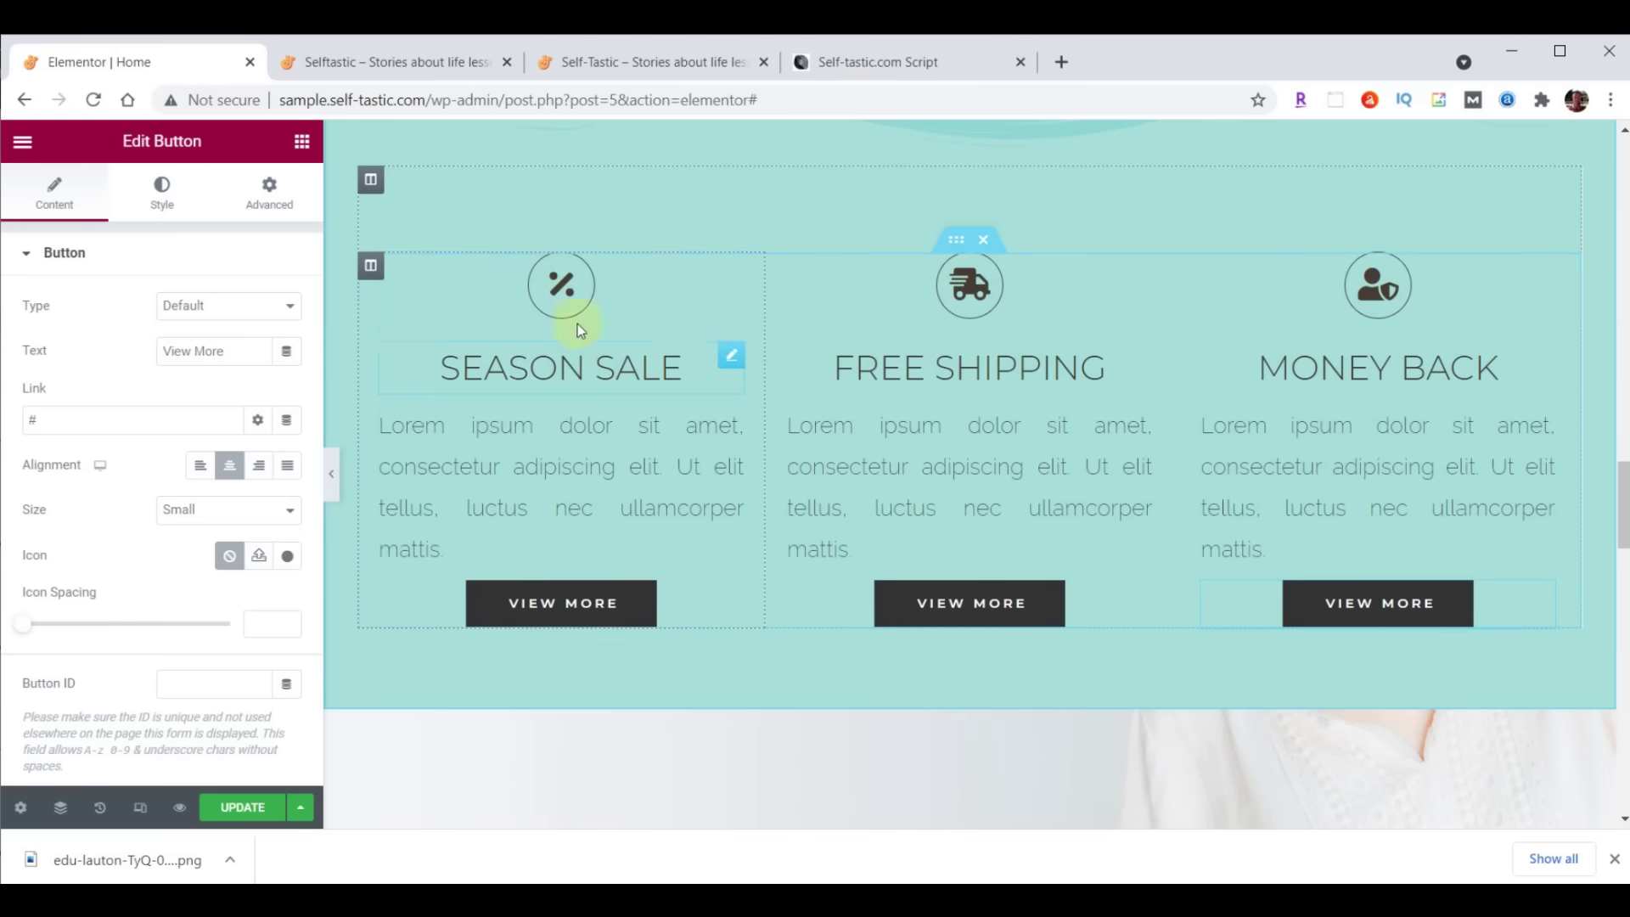
Replace the SEASON SALE percent icon with the solid Heart icon
click(732, 268)
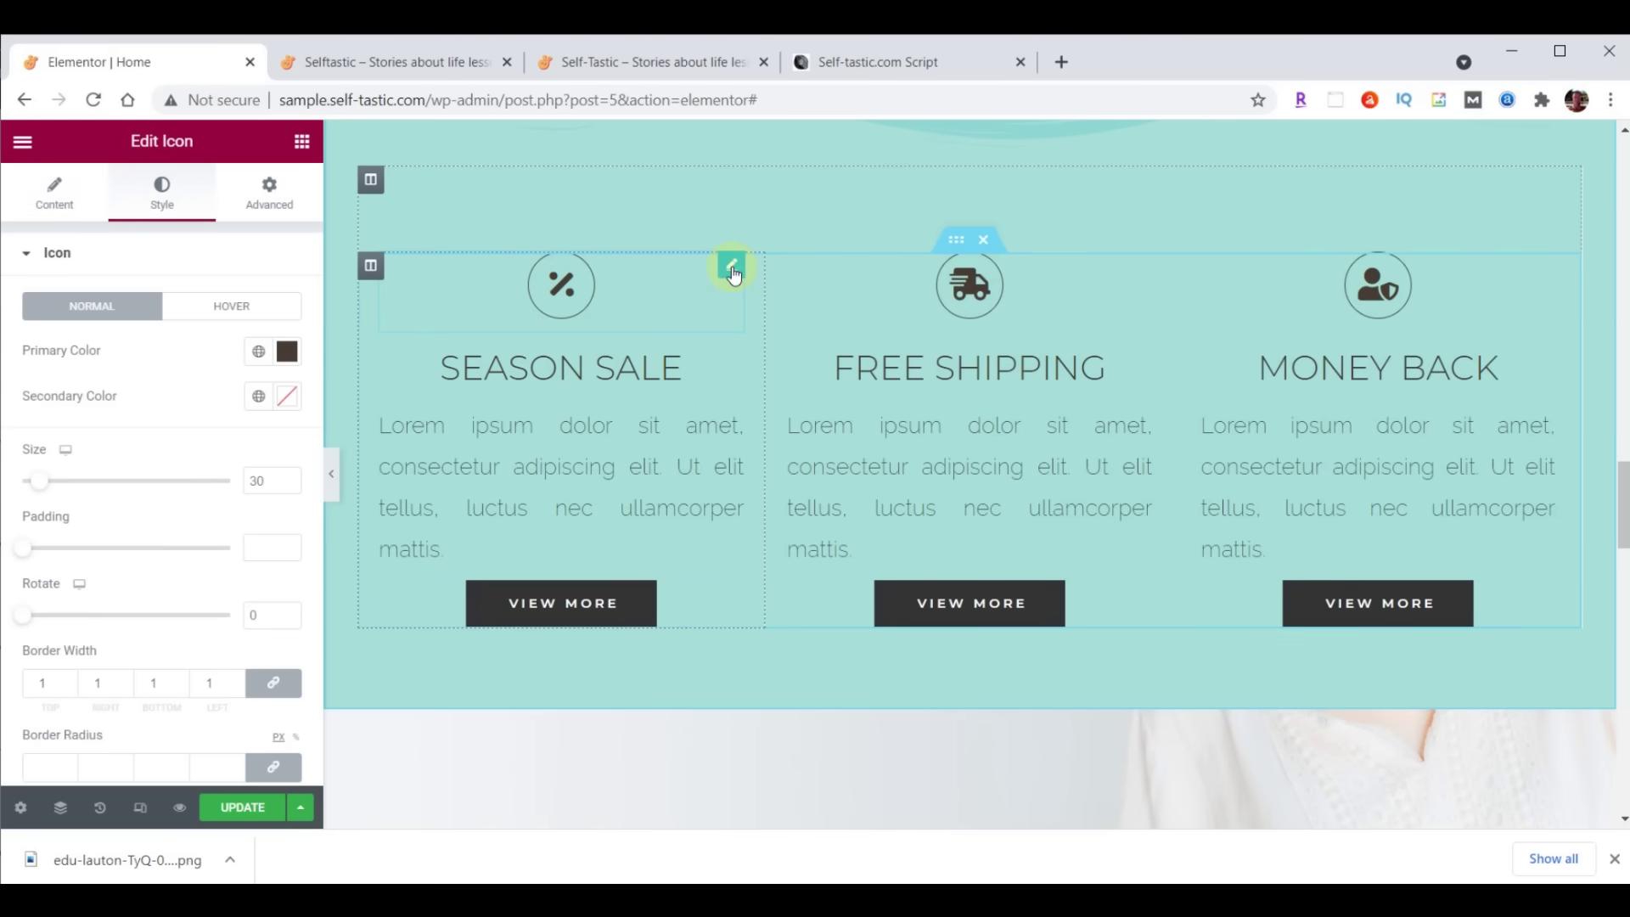
click(56, 195)
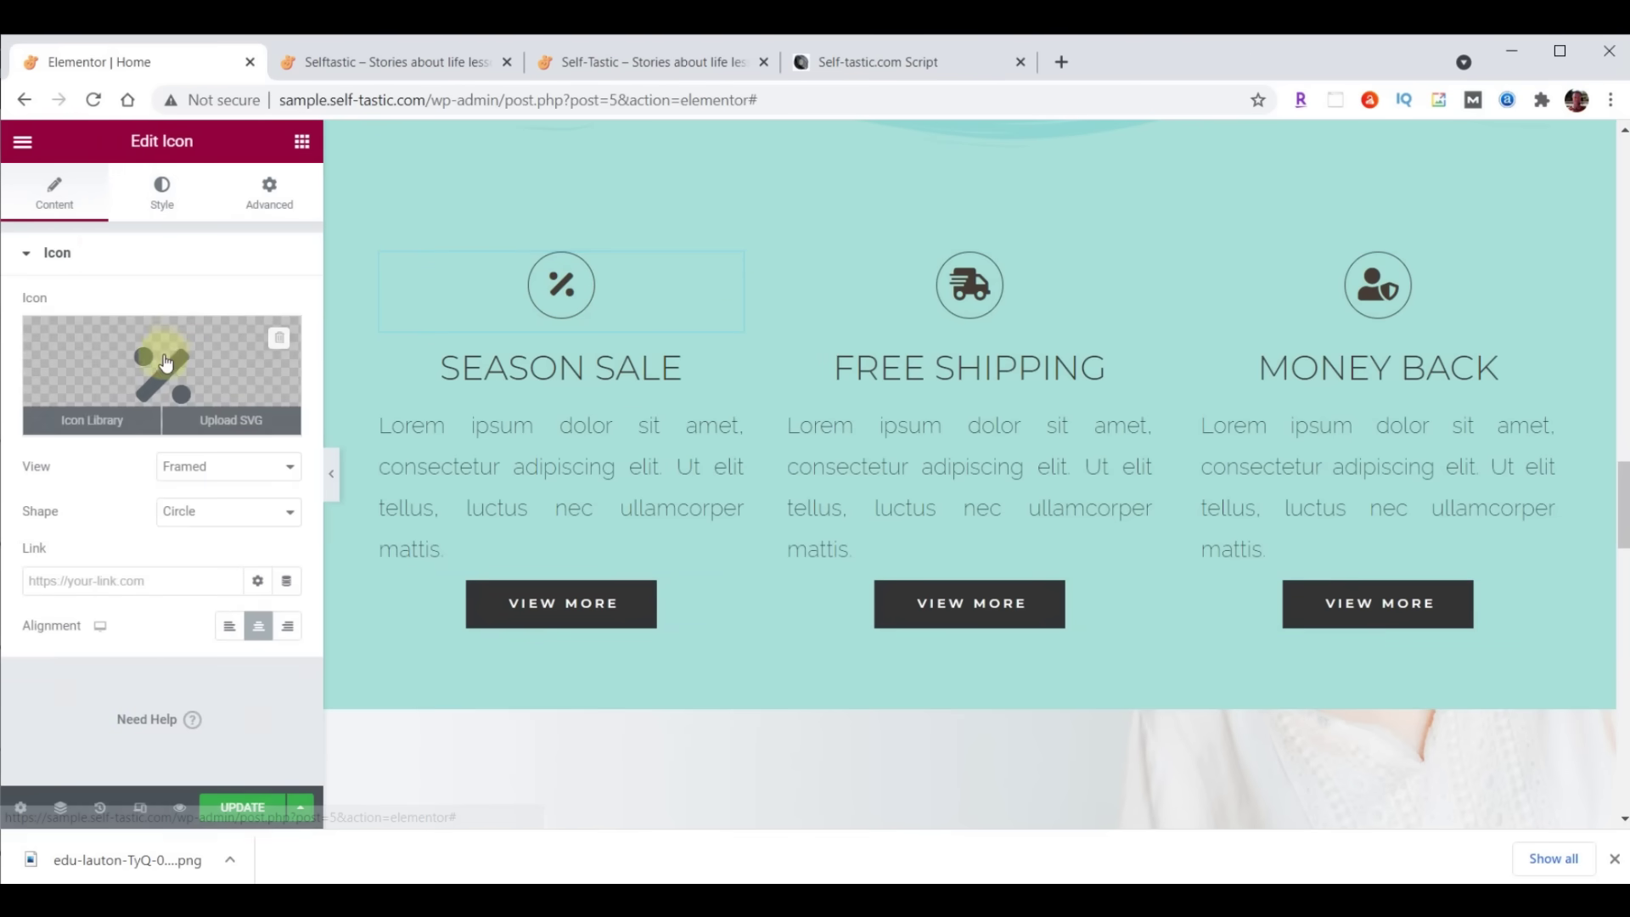
click(166, 363)
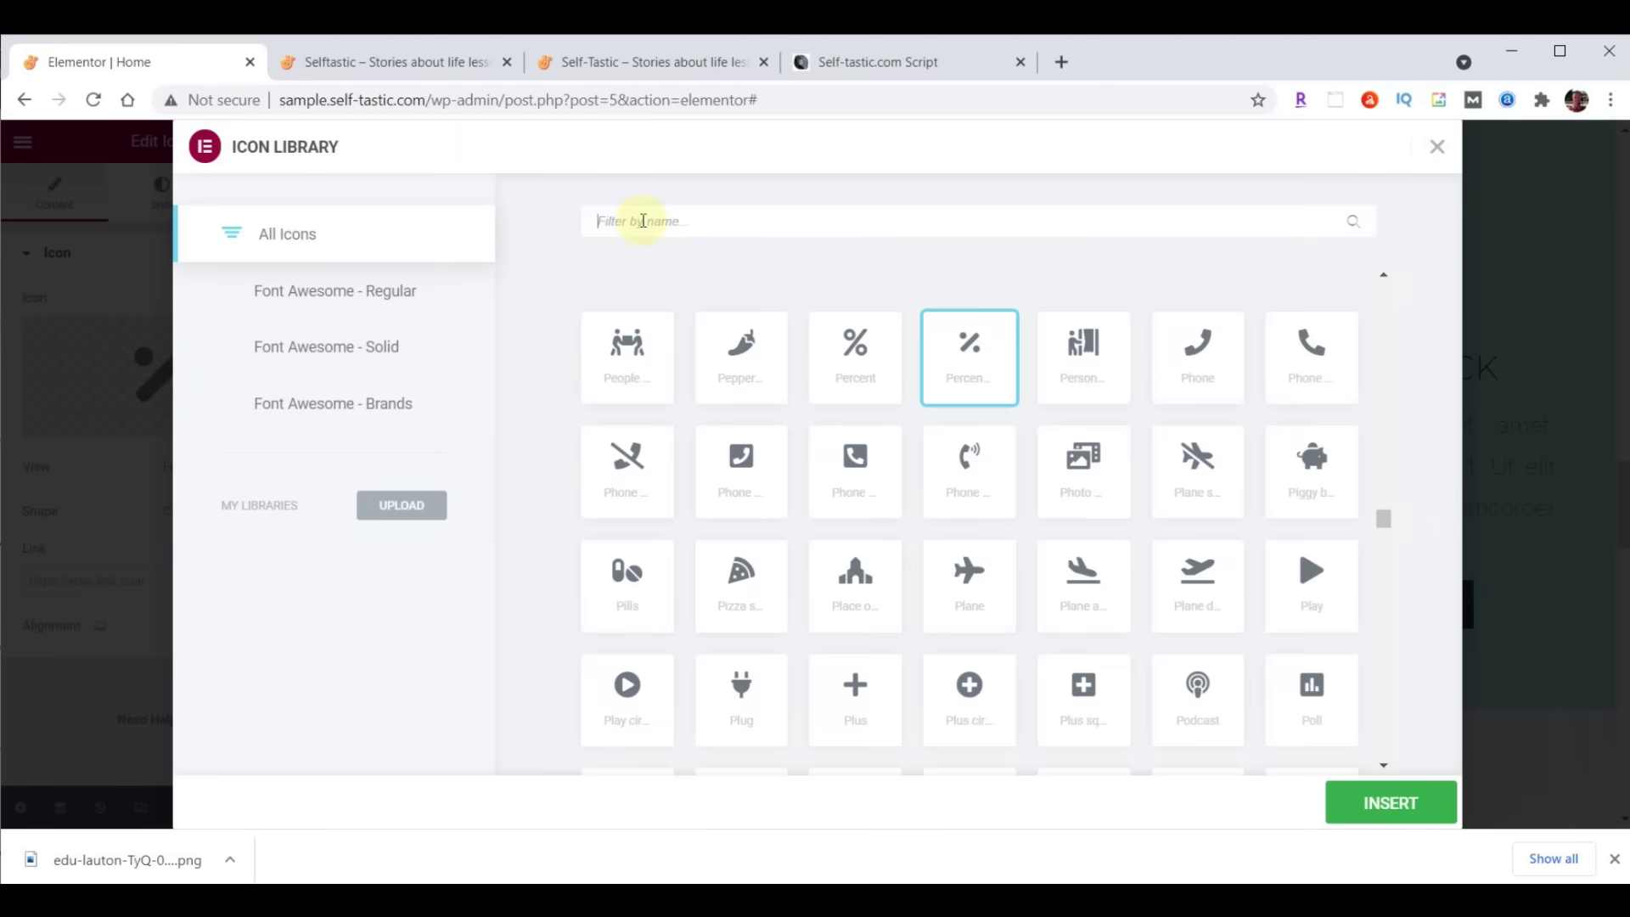
text(Heart)
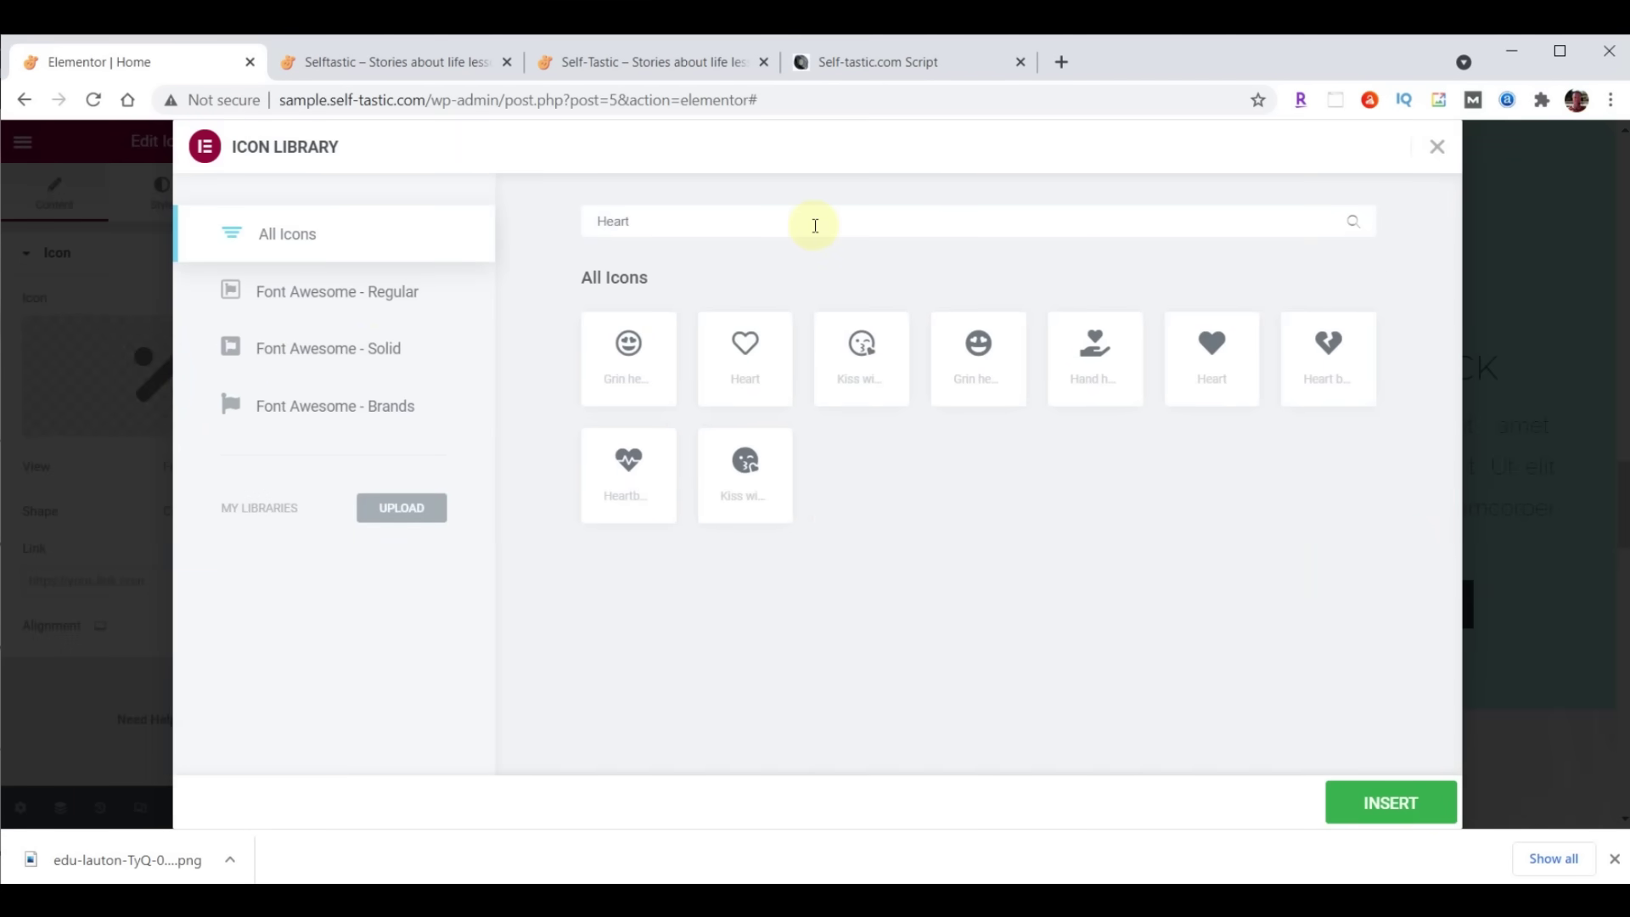
click(1218, 351)
click(1218, 352)
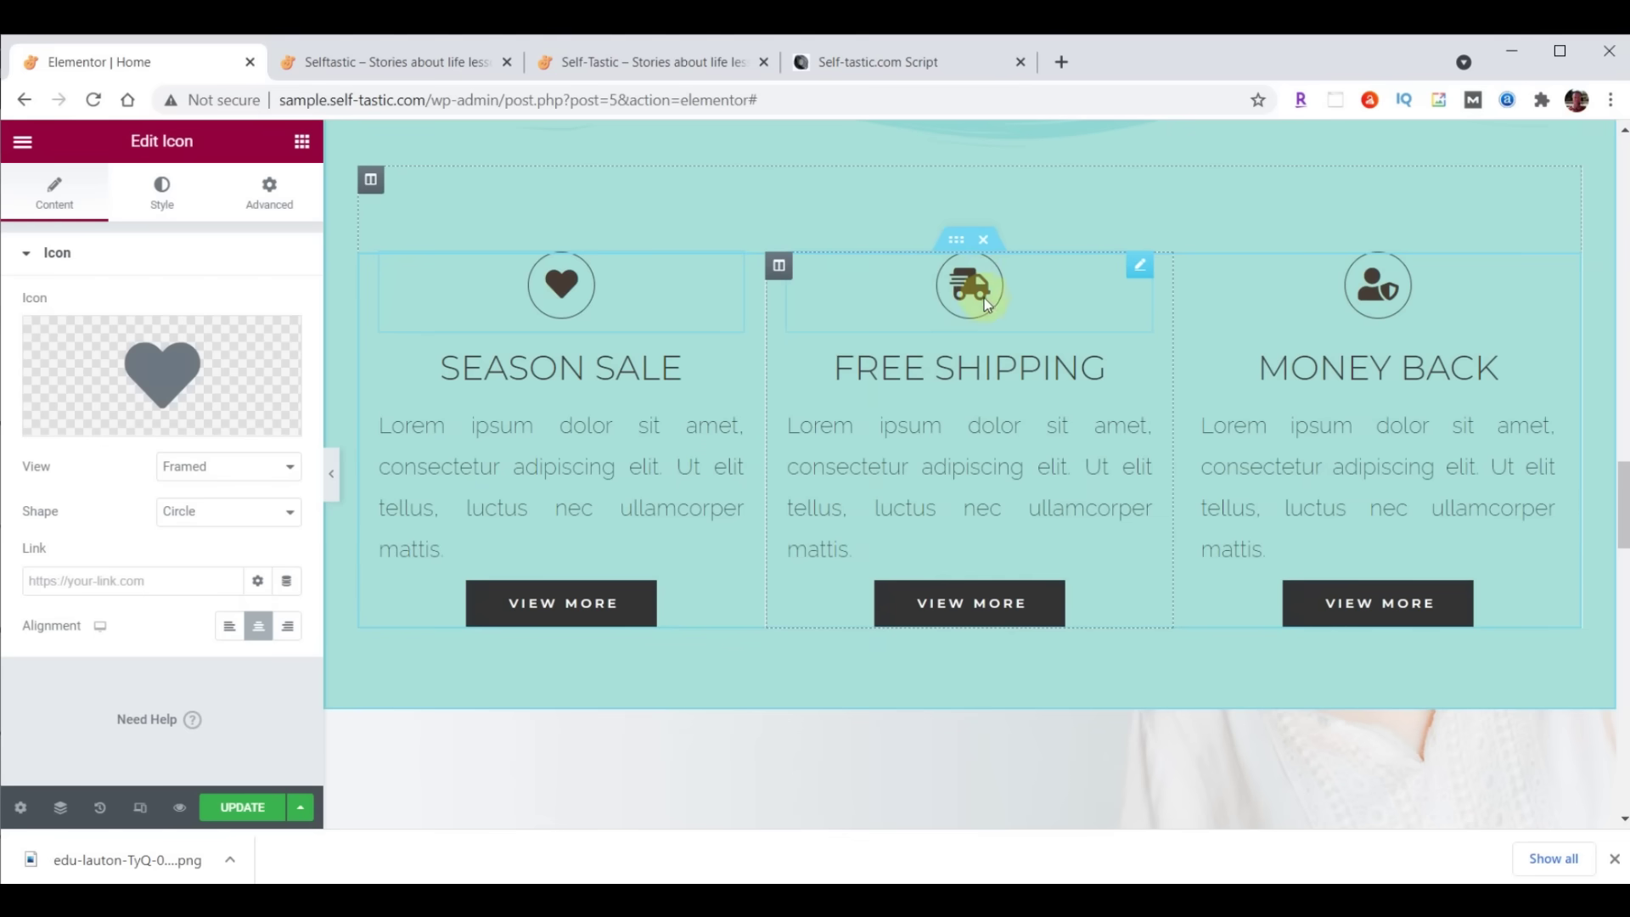
Replace the FREE SHIPPING truck icon with a comment bubble icon
click(973, 284)
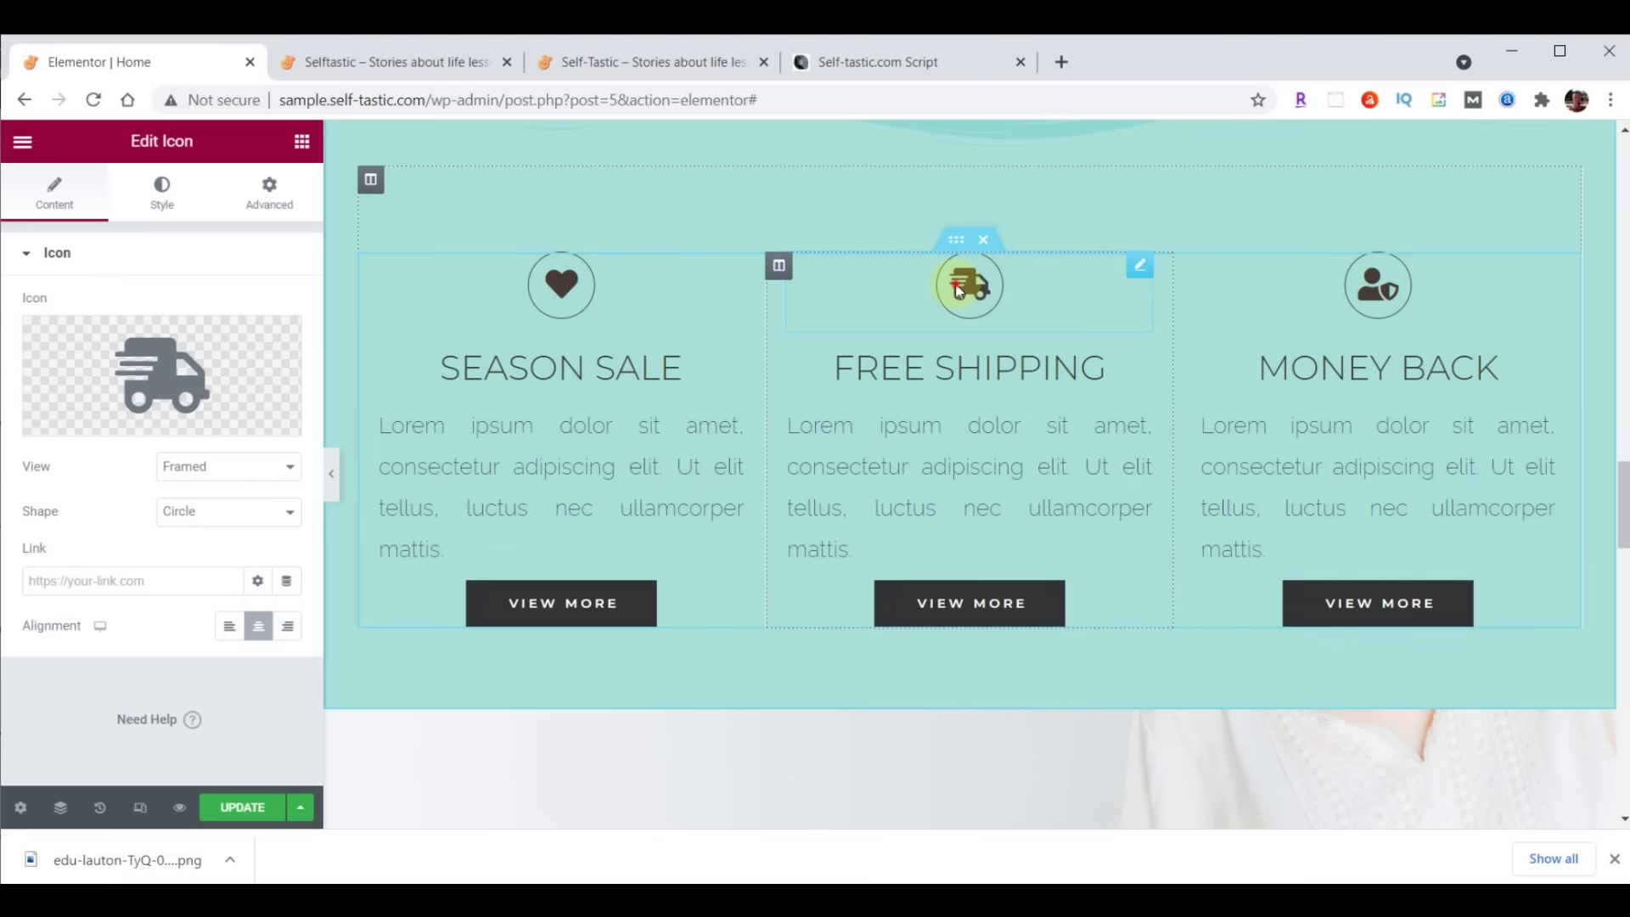
mouse_move(277, 340)
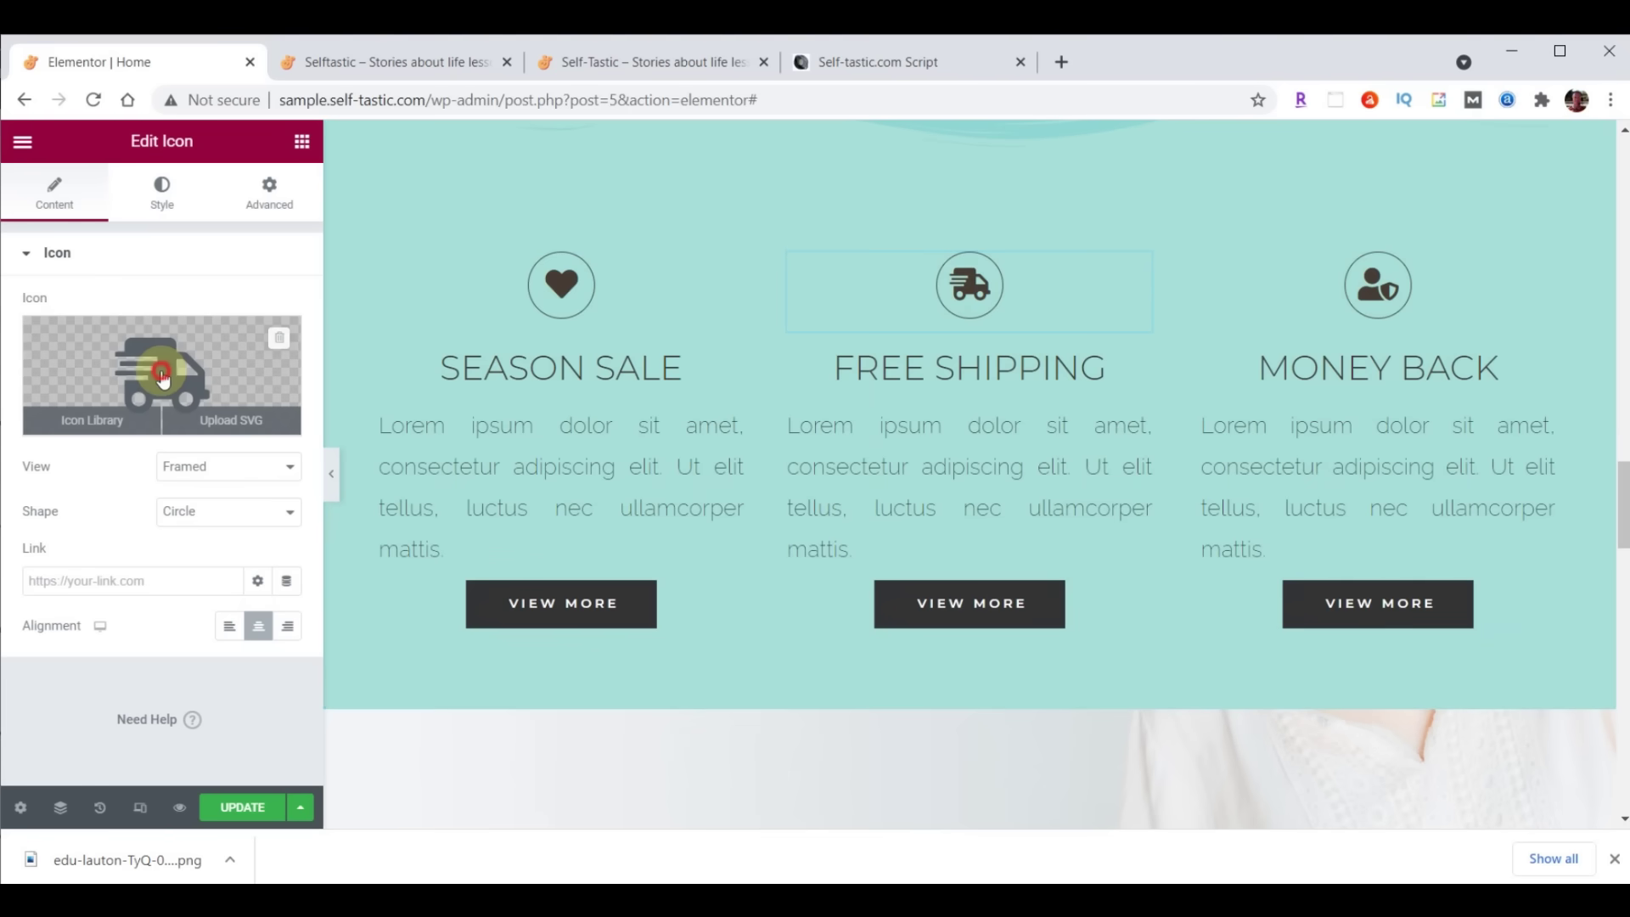
click(163, 378)
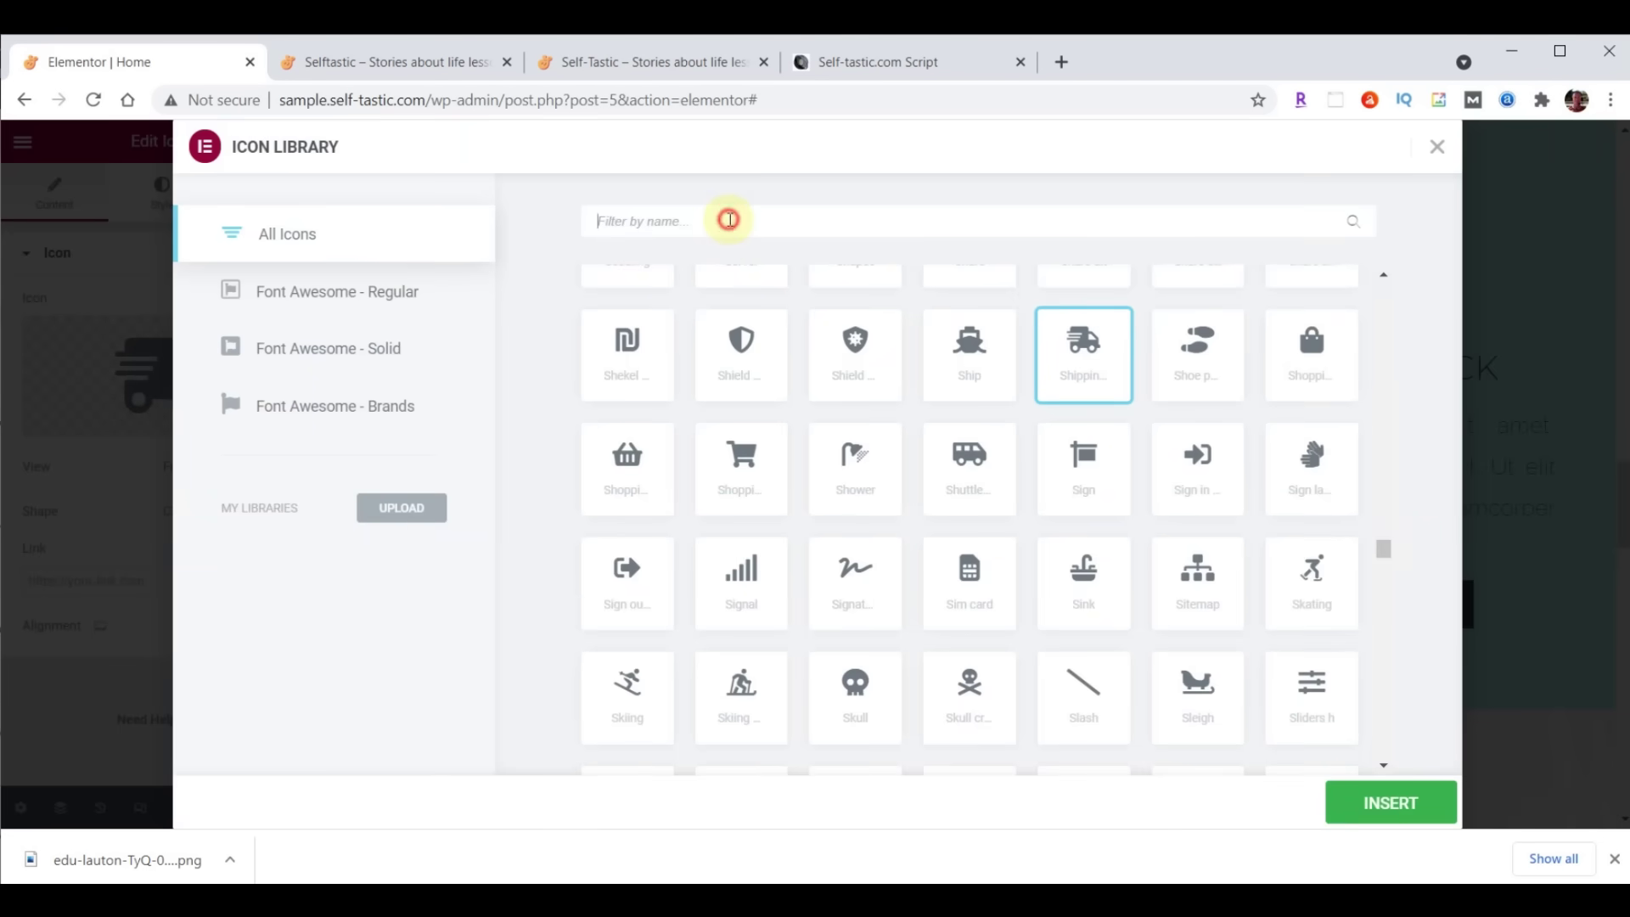
text(Comments)
key(BackSpace)
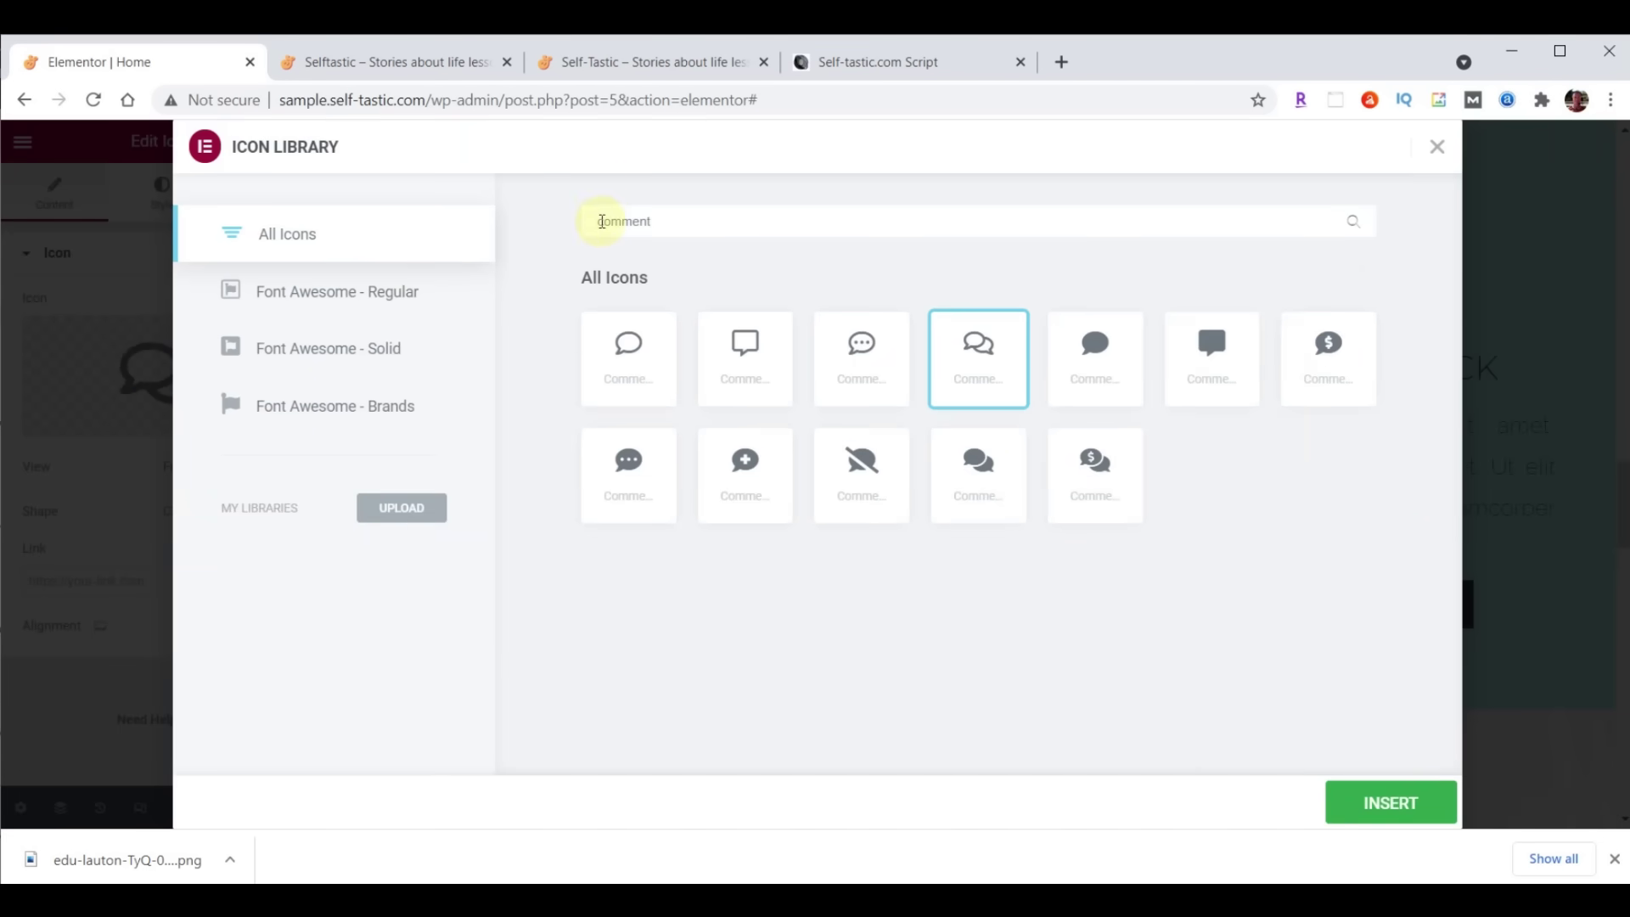
click(861, 348)
click(1397, 813)
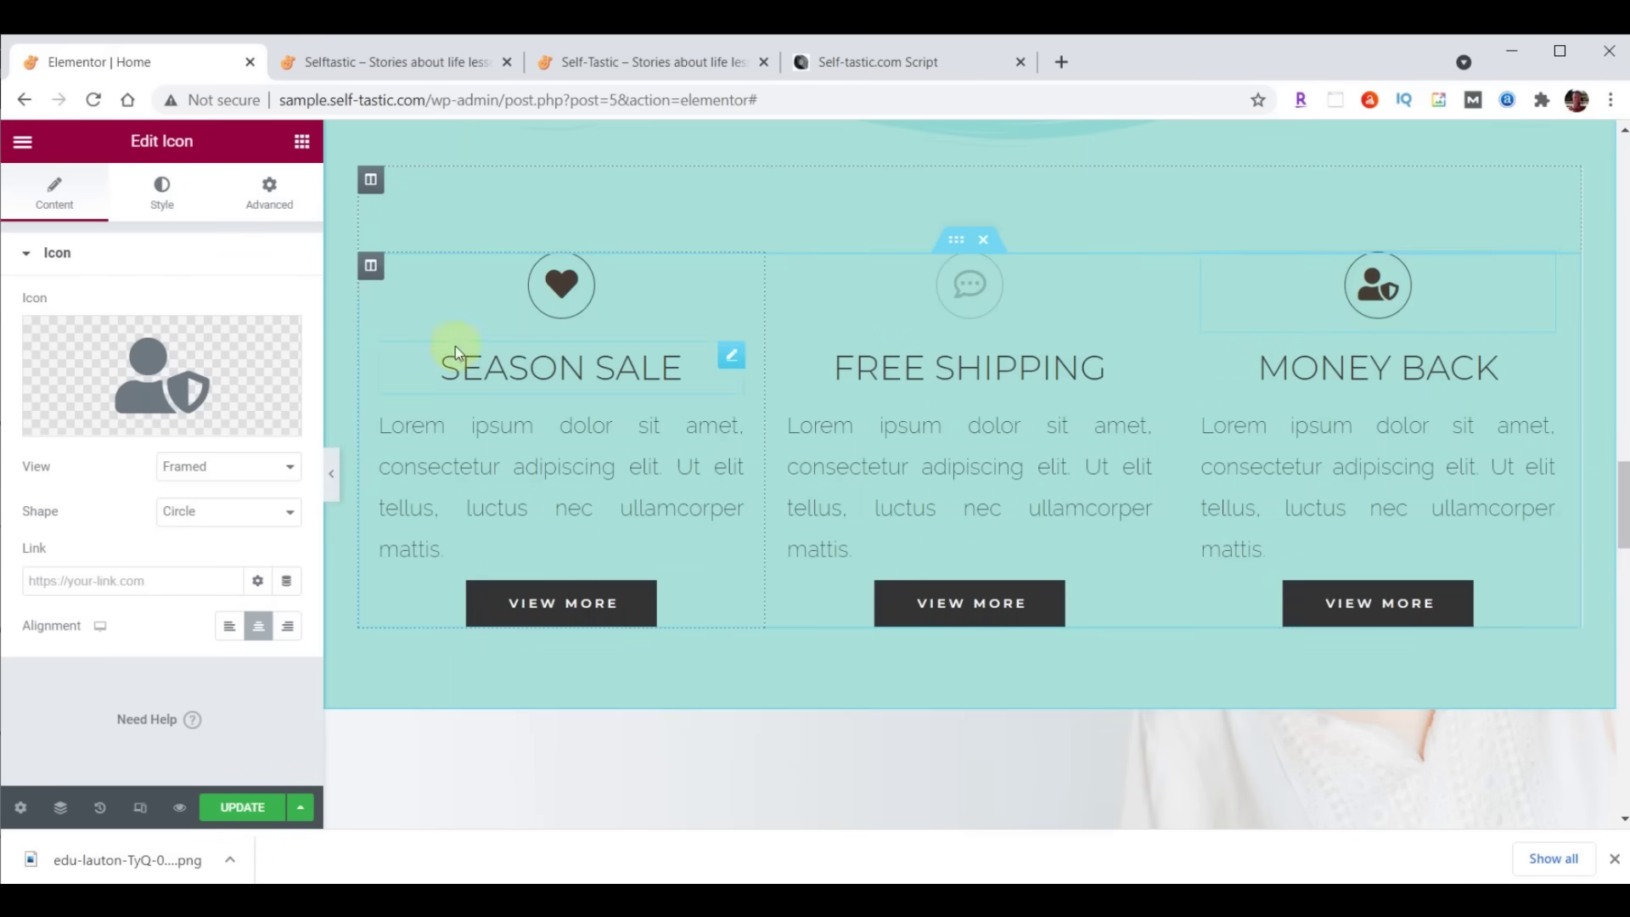
Replace the MONEY BACK icon with a circled question mark icon
click(155, 373)
click(751, 220)
text(Question)
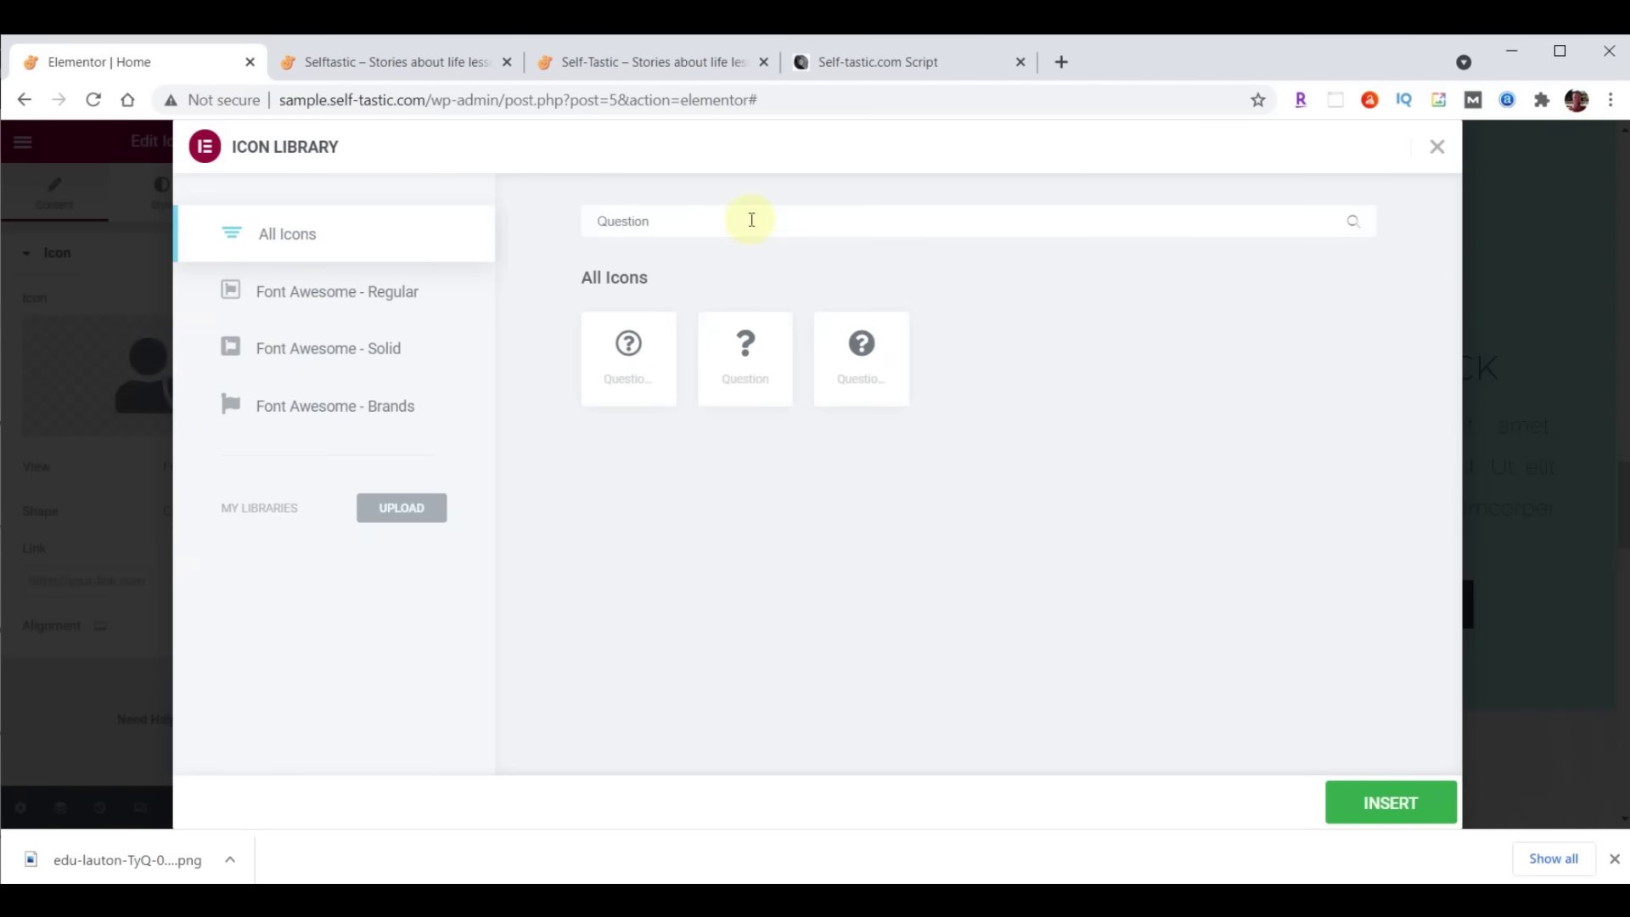
click(628, 348)
click(1383, 811)
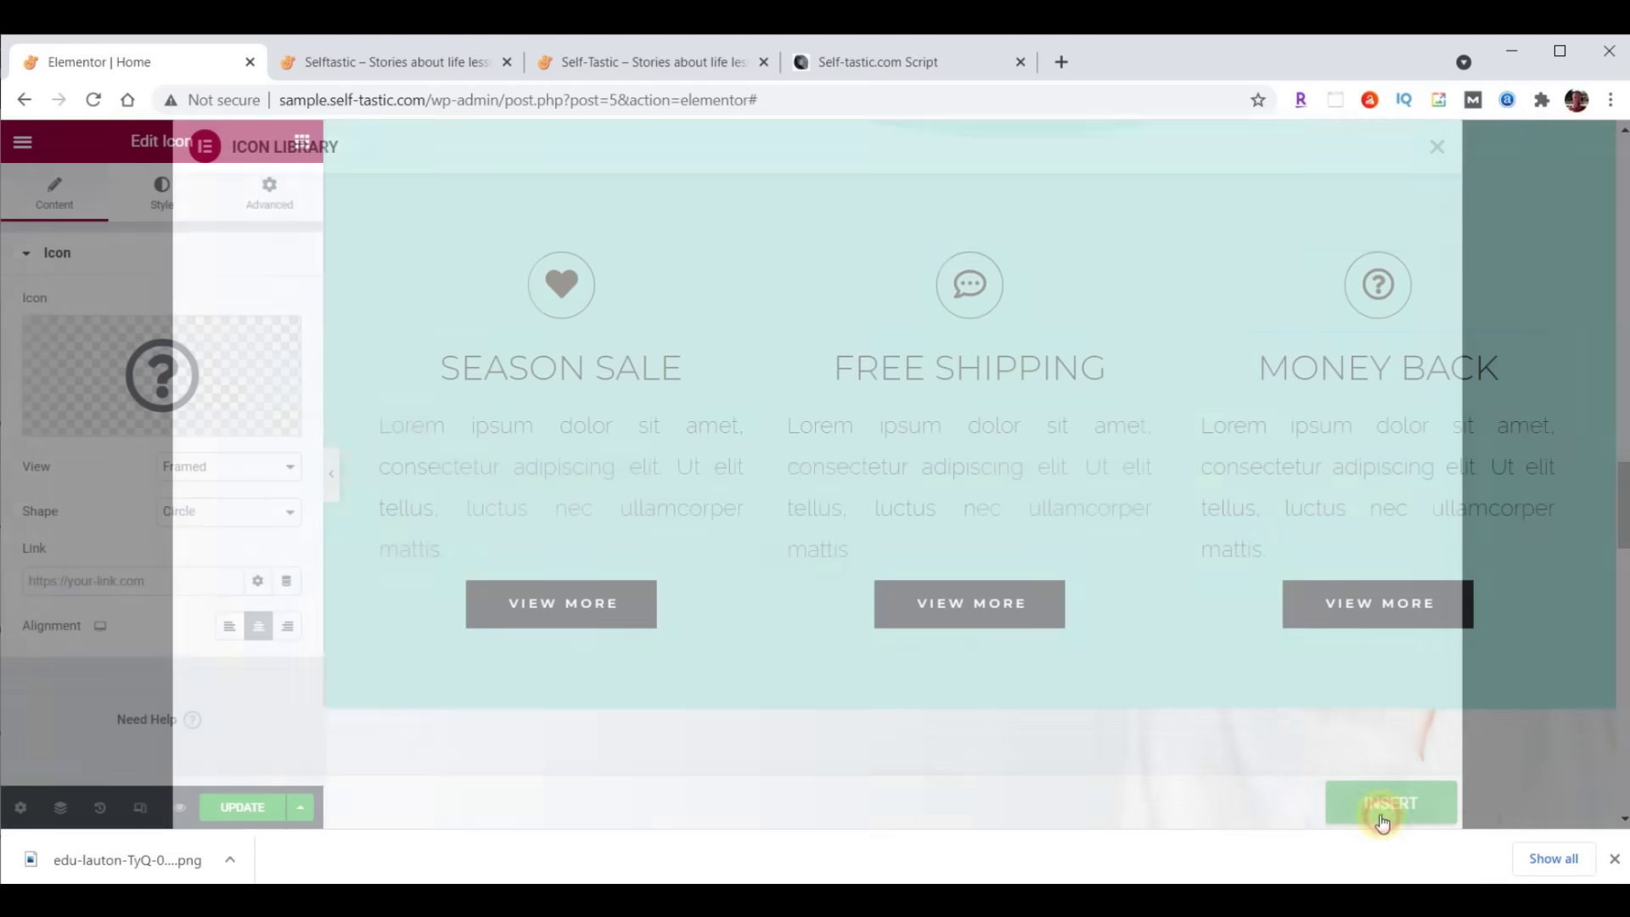
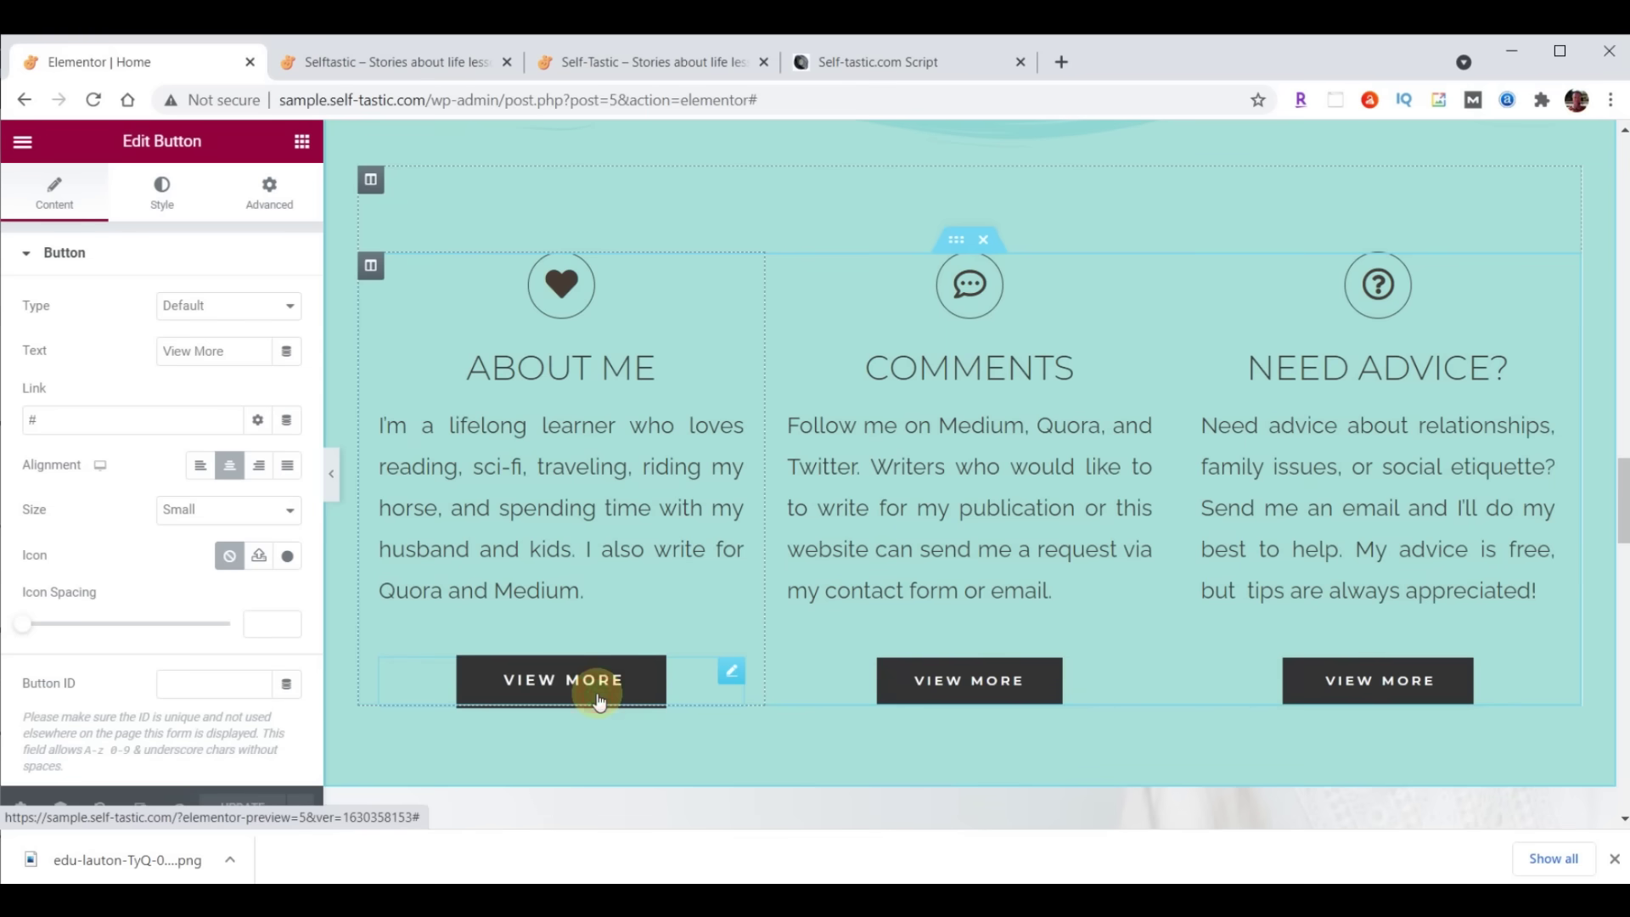
Relabel the first button 'Learn More' and link it to /about/
triple_click(210, 351)
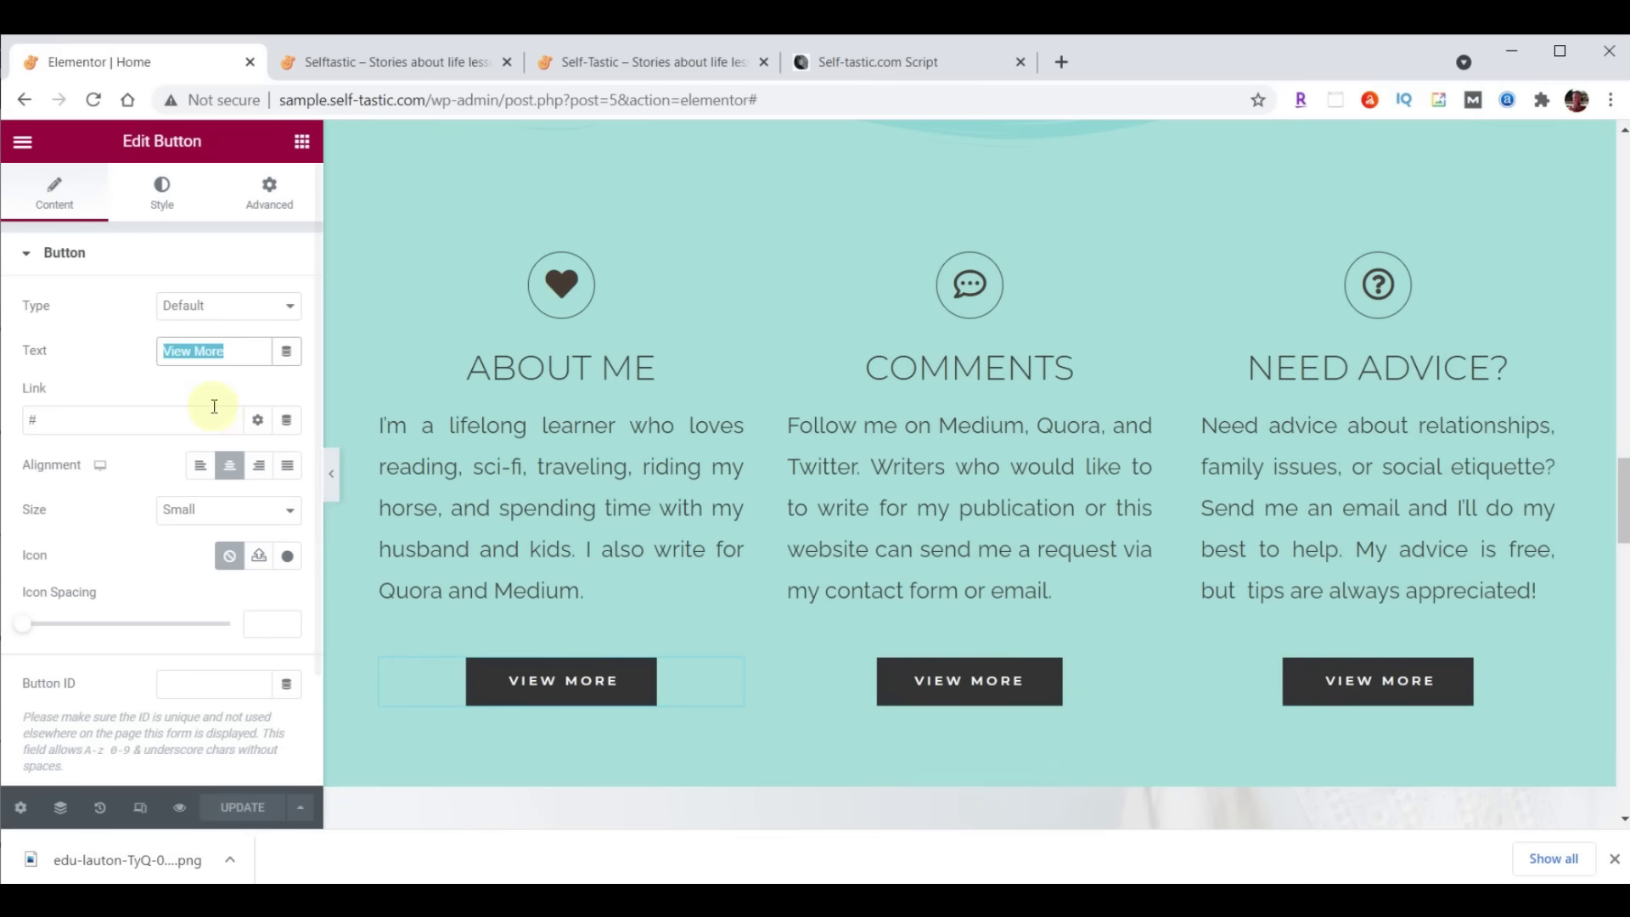
text(Learn More)
triple_click(110, 413)
text(/about/)
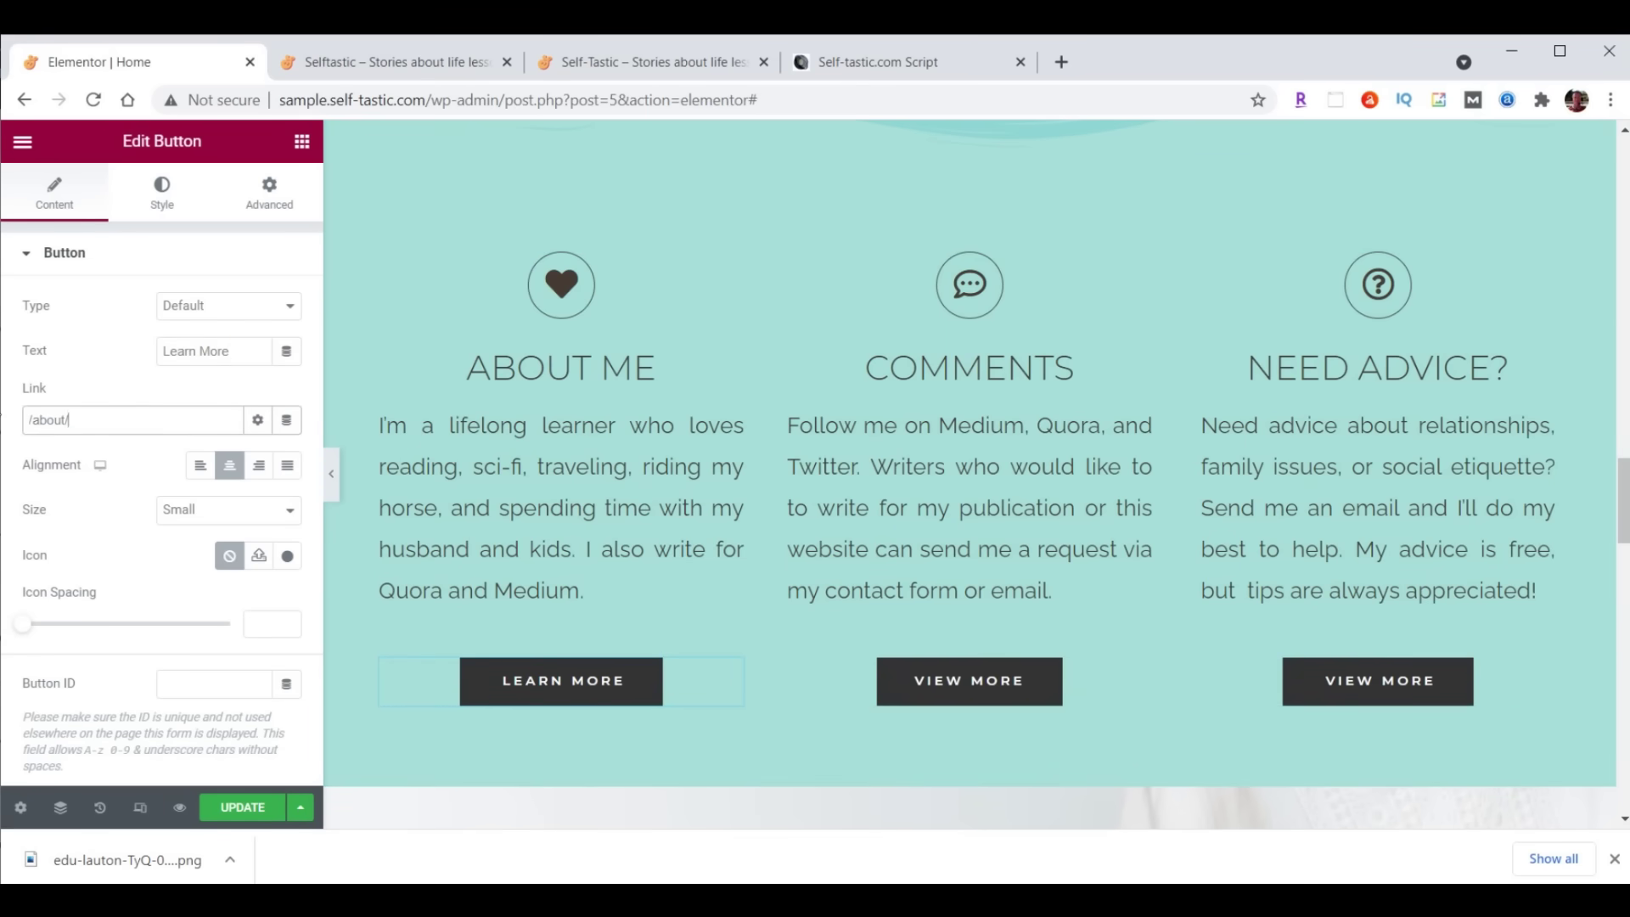
Relabel the Comments column button 'Contact Me' and clear its placeholder # link
click(980, 679)
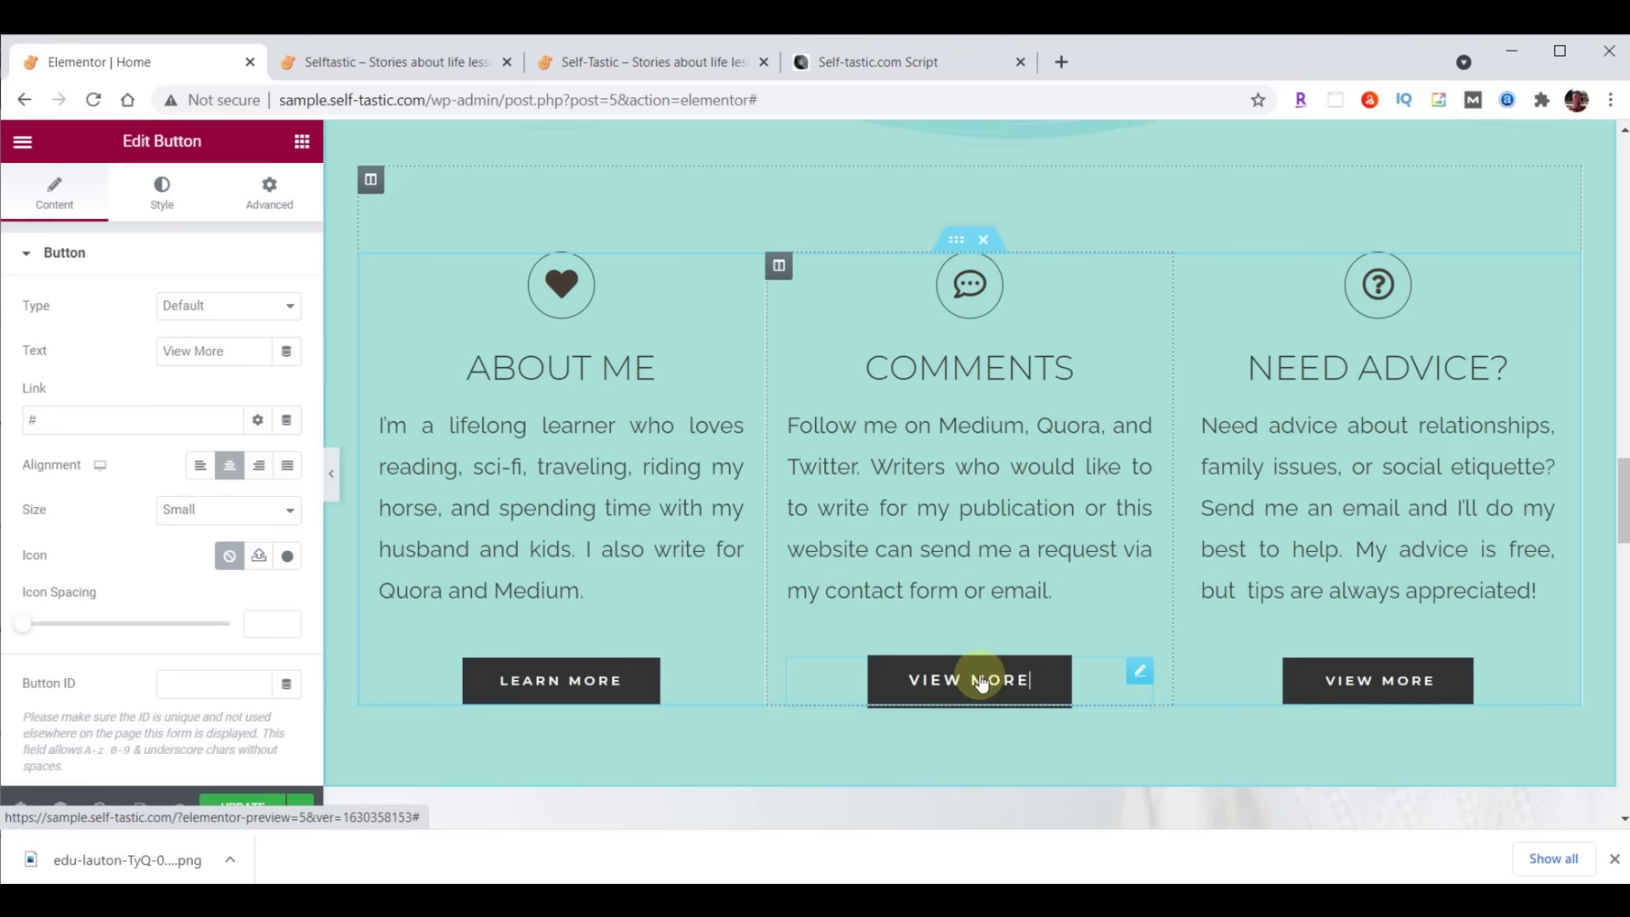
triple_click(219, 351)
text(Contact Me)
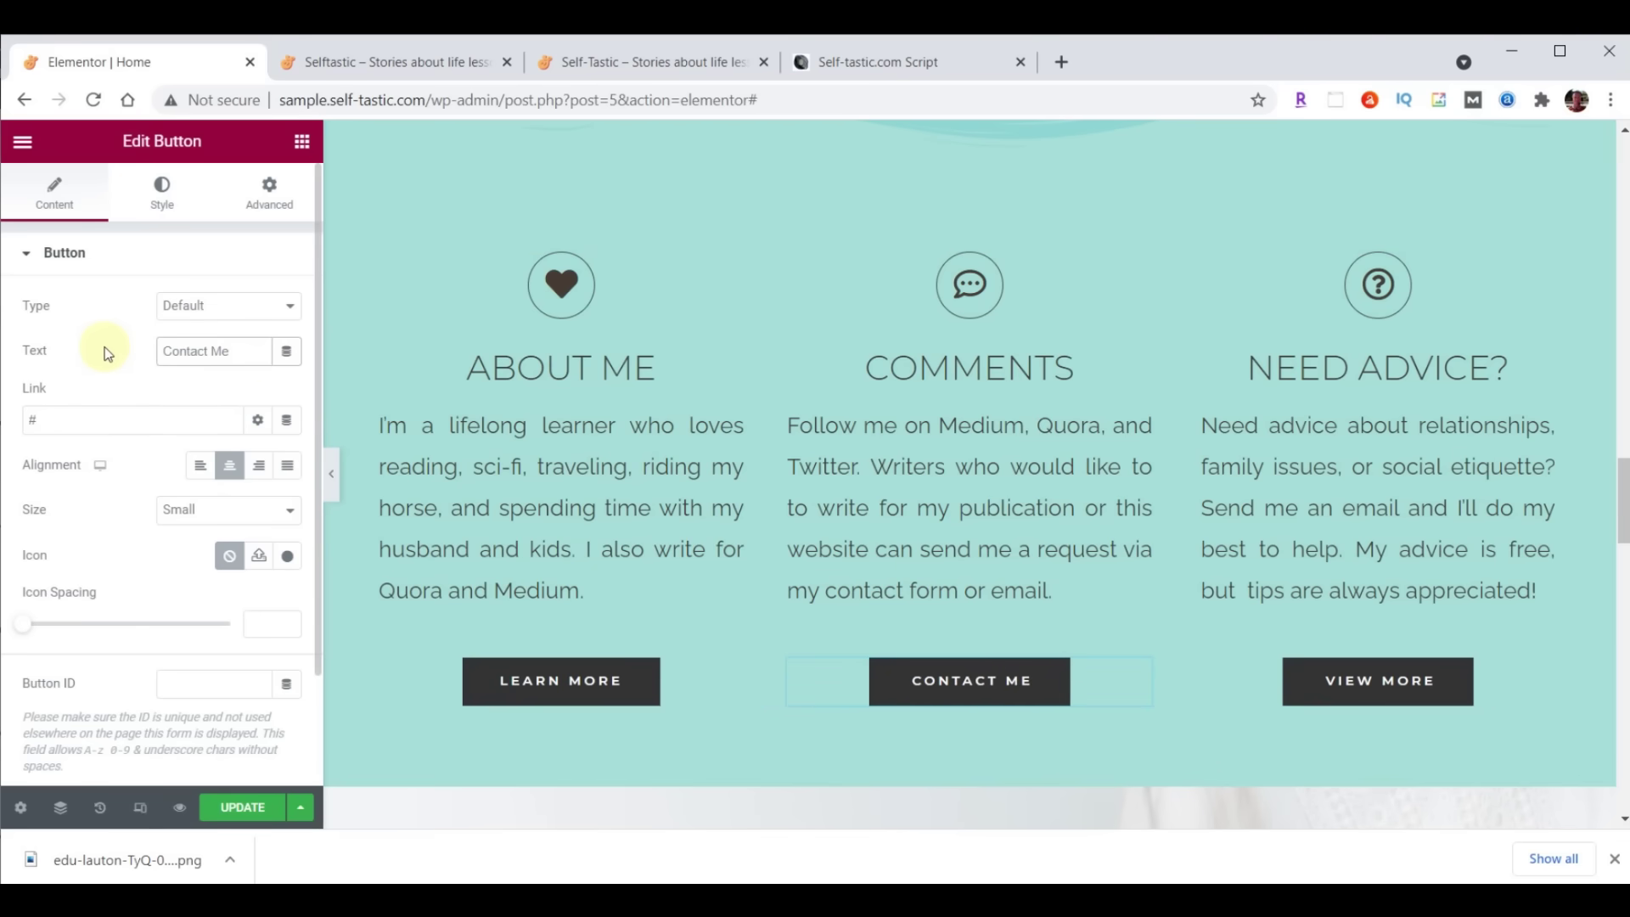
click(100, 412)
key(BackSpace)
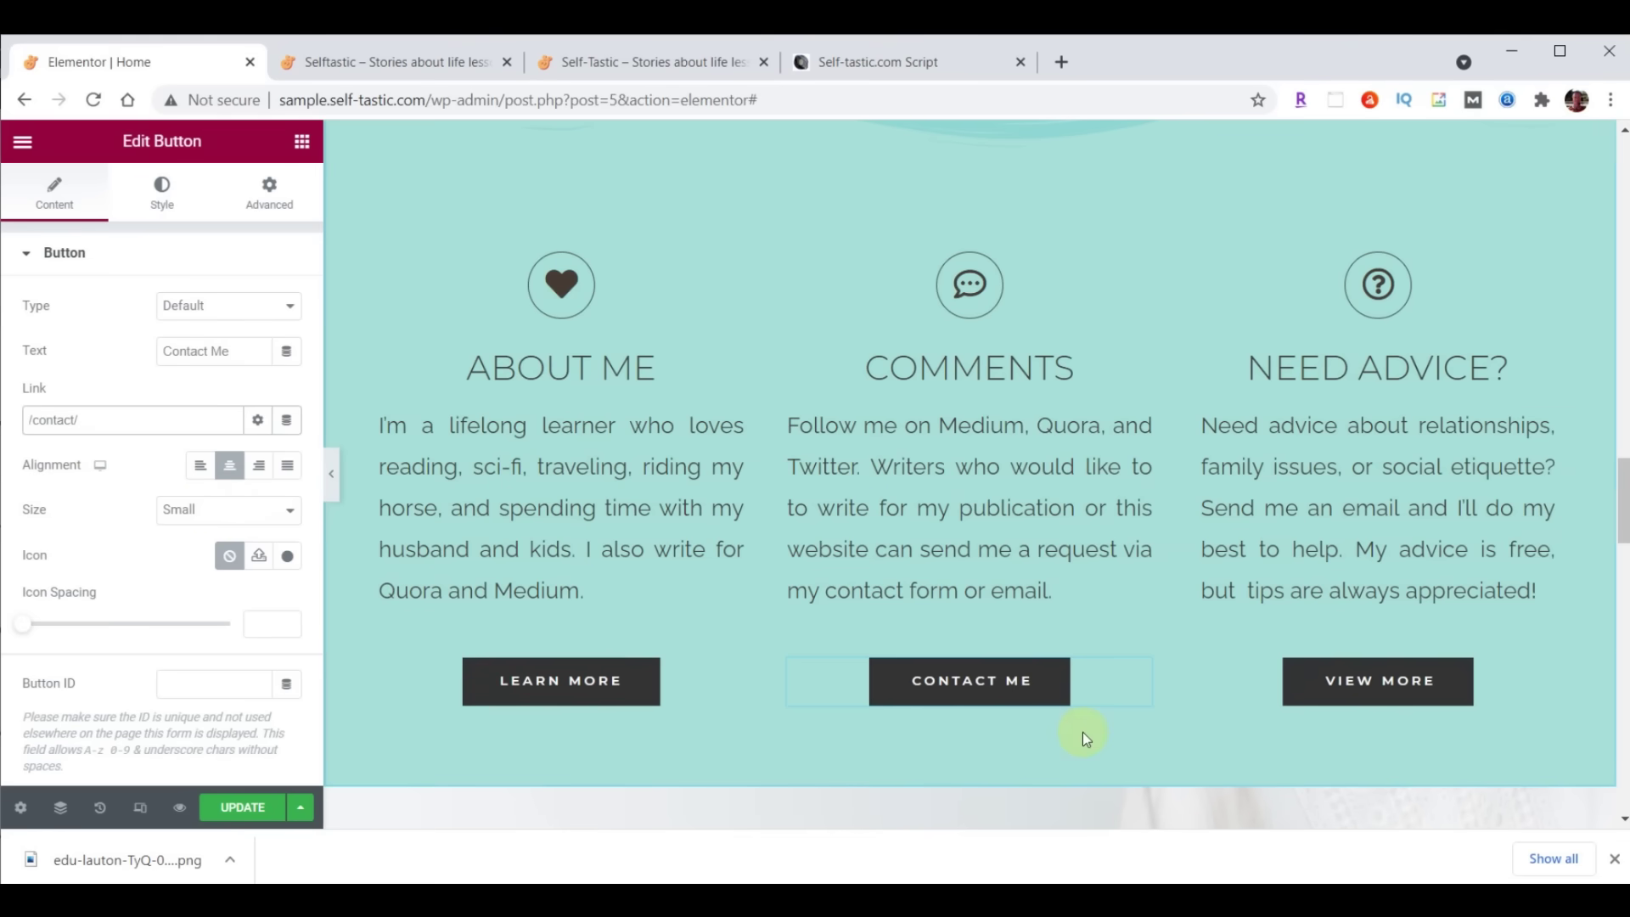
Relabel the Need Advice button 'Tips Here', link it to the PayPal tips page, and save
click(1352, 686)
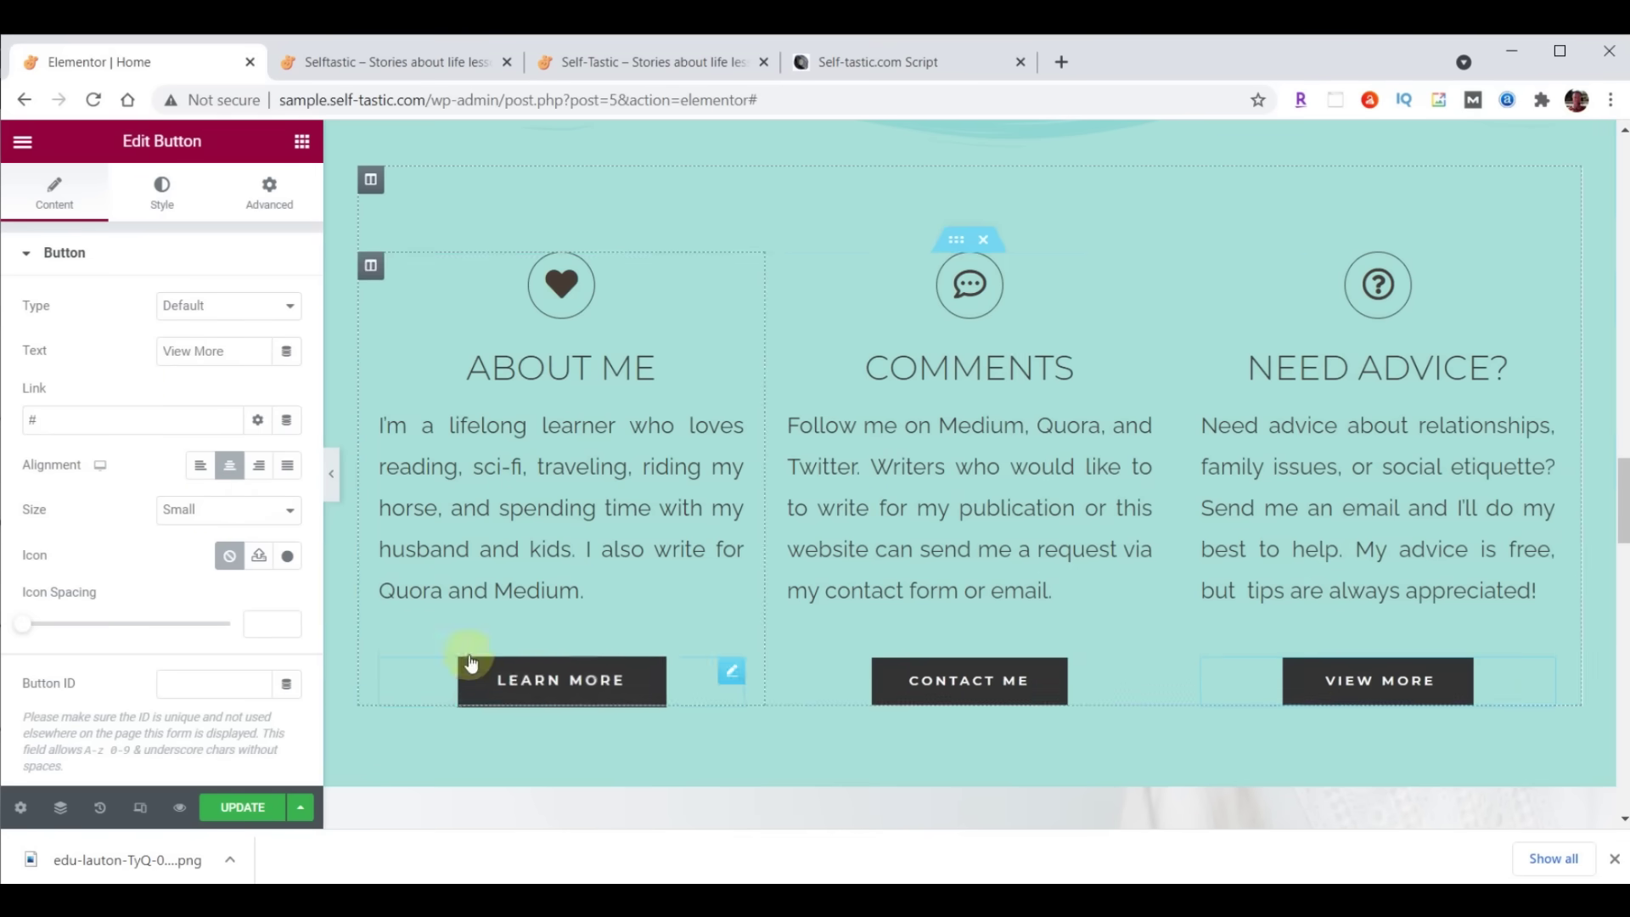
click(212, 350)
key(ctrl+a)
text(Tips Here)
click(73, 418)
key(ctrl+a)
text(https://paypal.me/TipsHere)
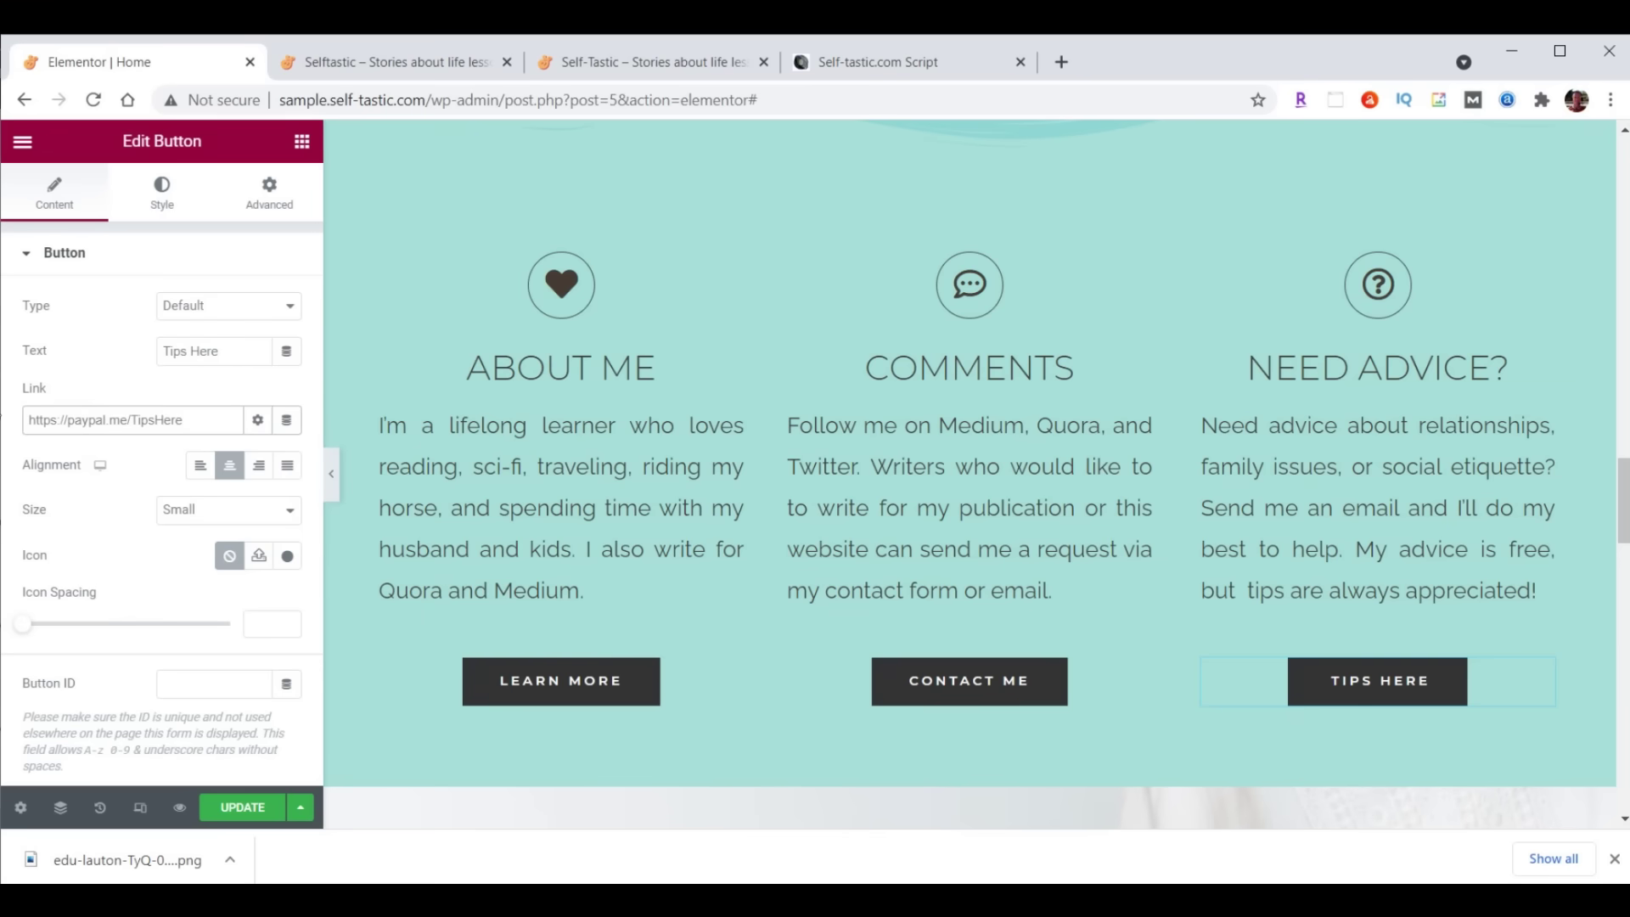
click(238, 808)
click(393, 62)
click(93, 100)
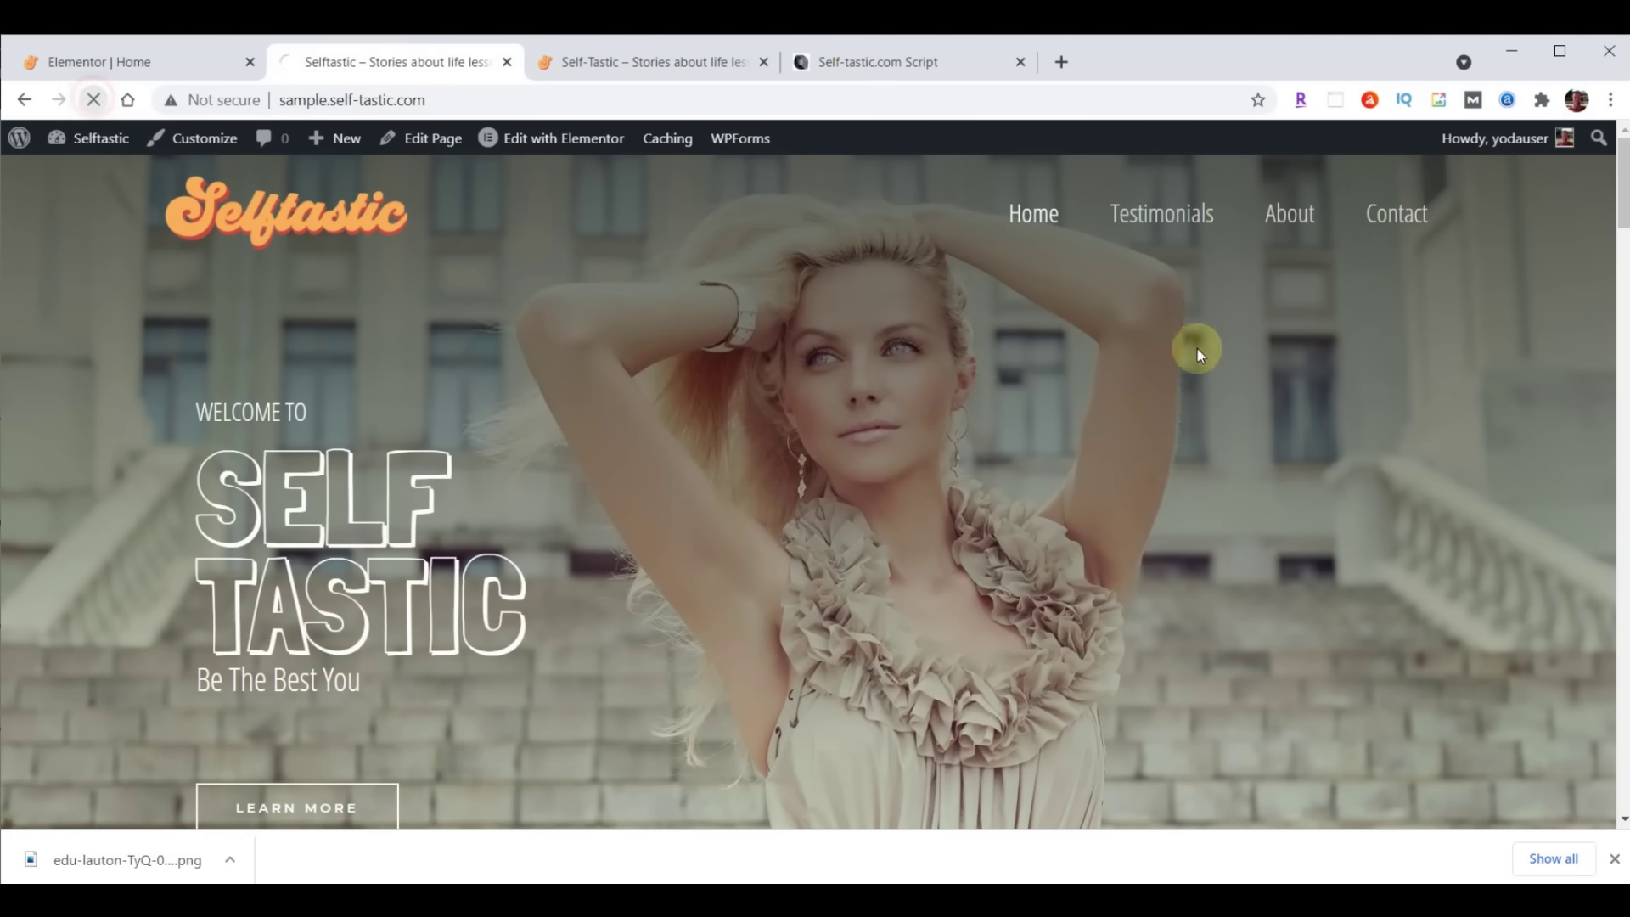
scroll(1233, 327, down, 20)
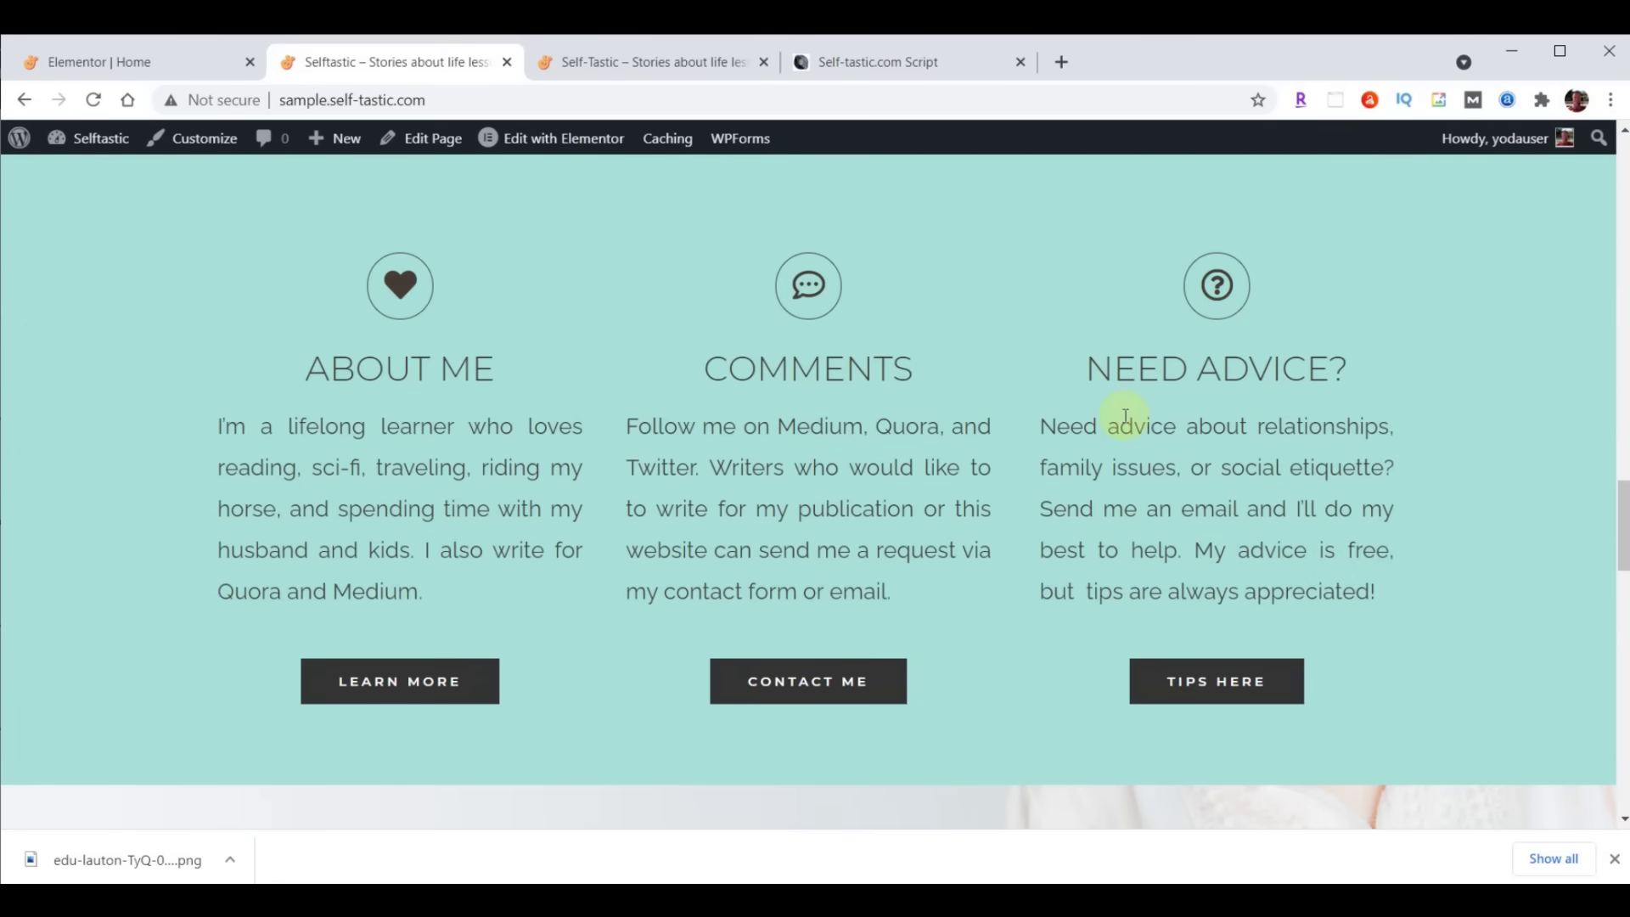
click(111, 65)
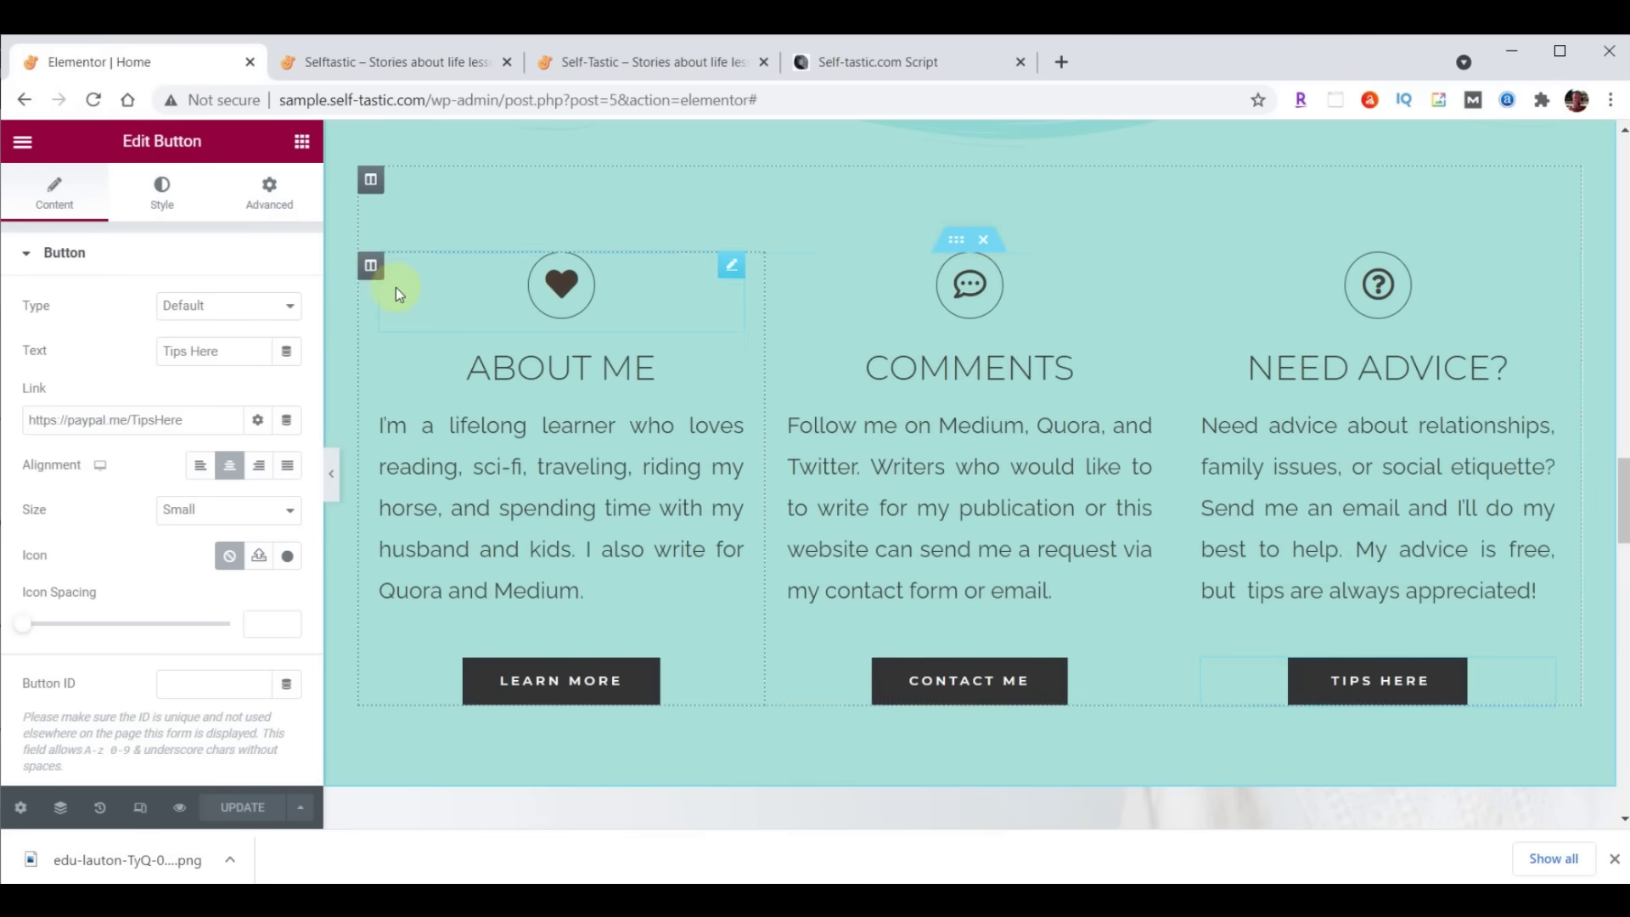
Give the About Me column a Fade In Left entrance animation
click(370, 270)
click(269, 200)
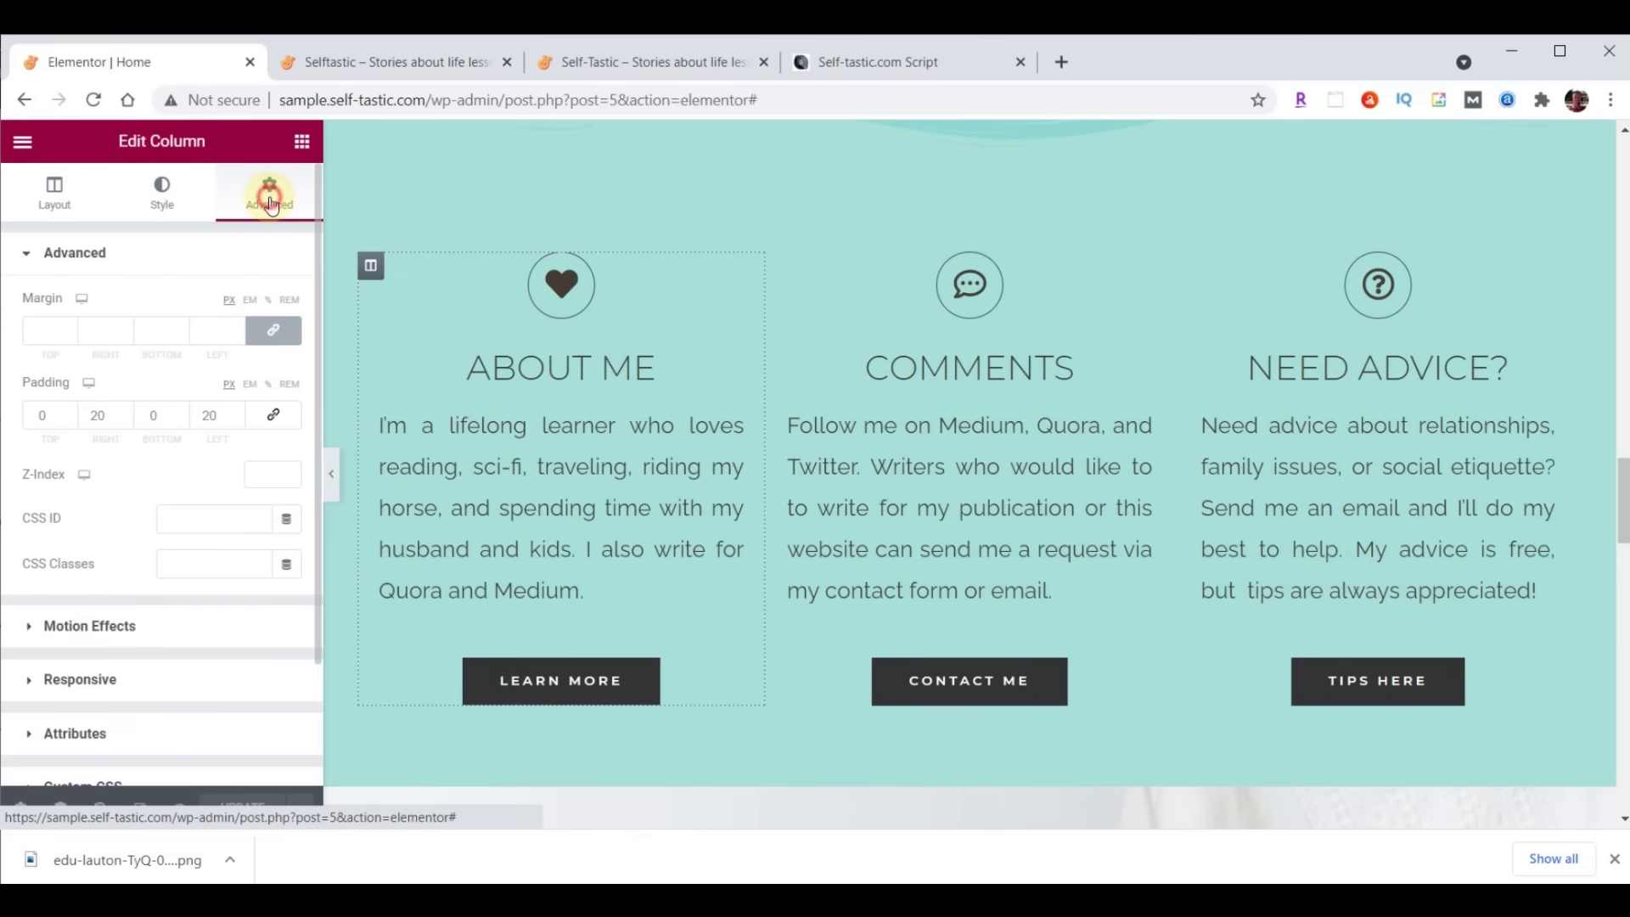
click(92, 626)
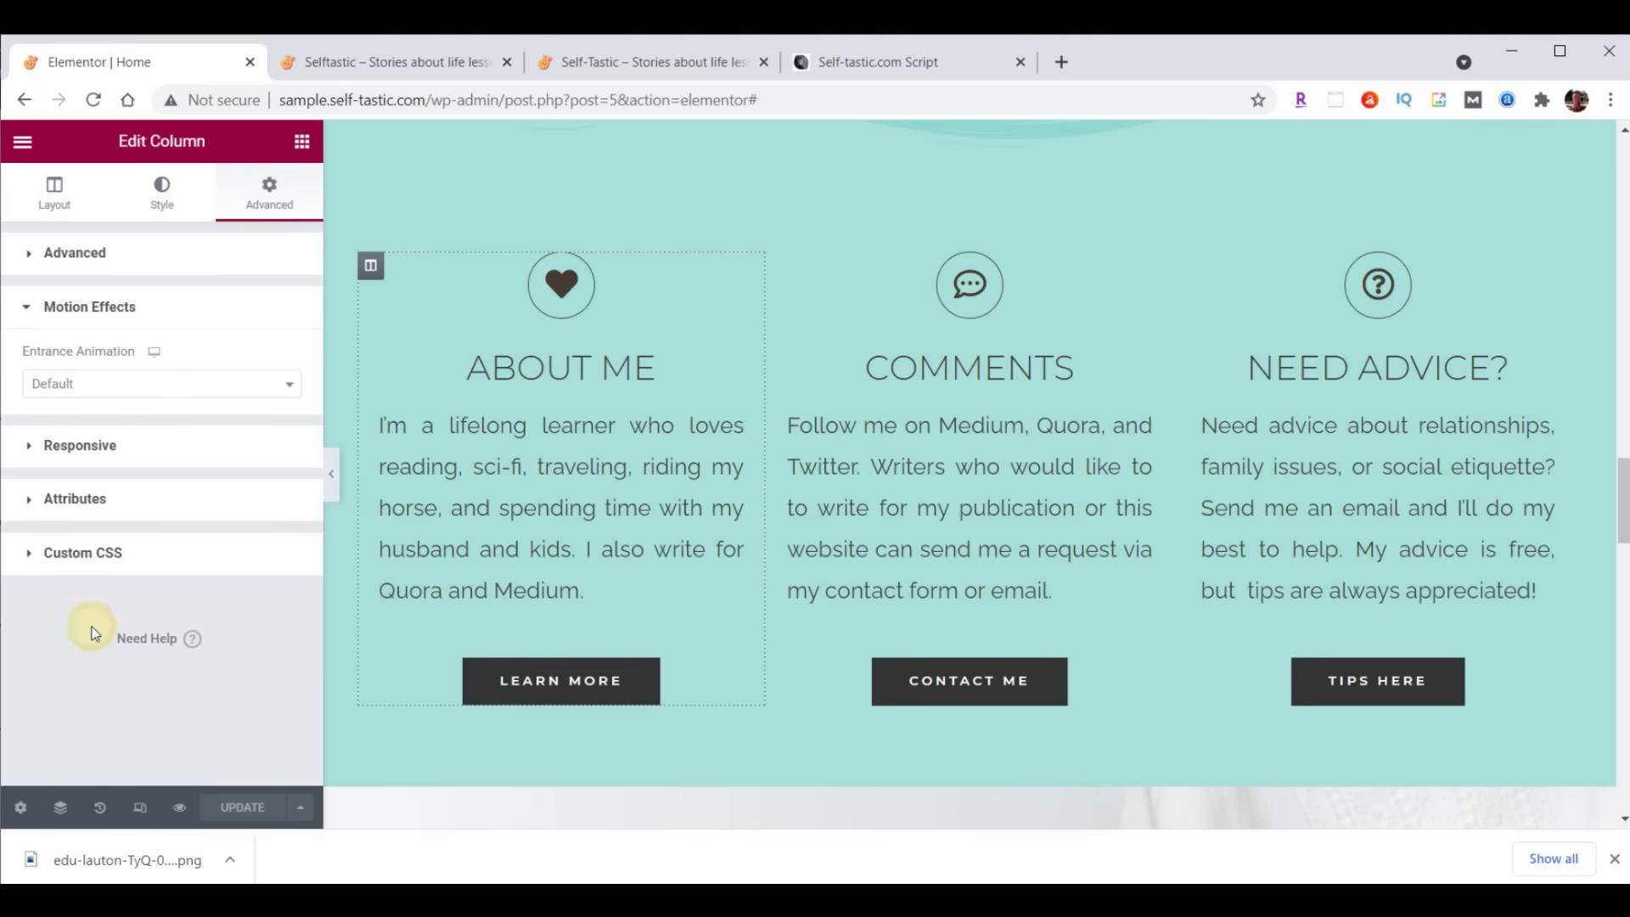
click(99, 382)
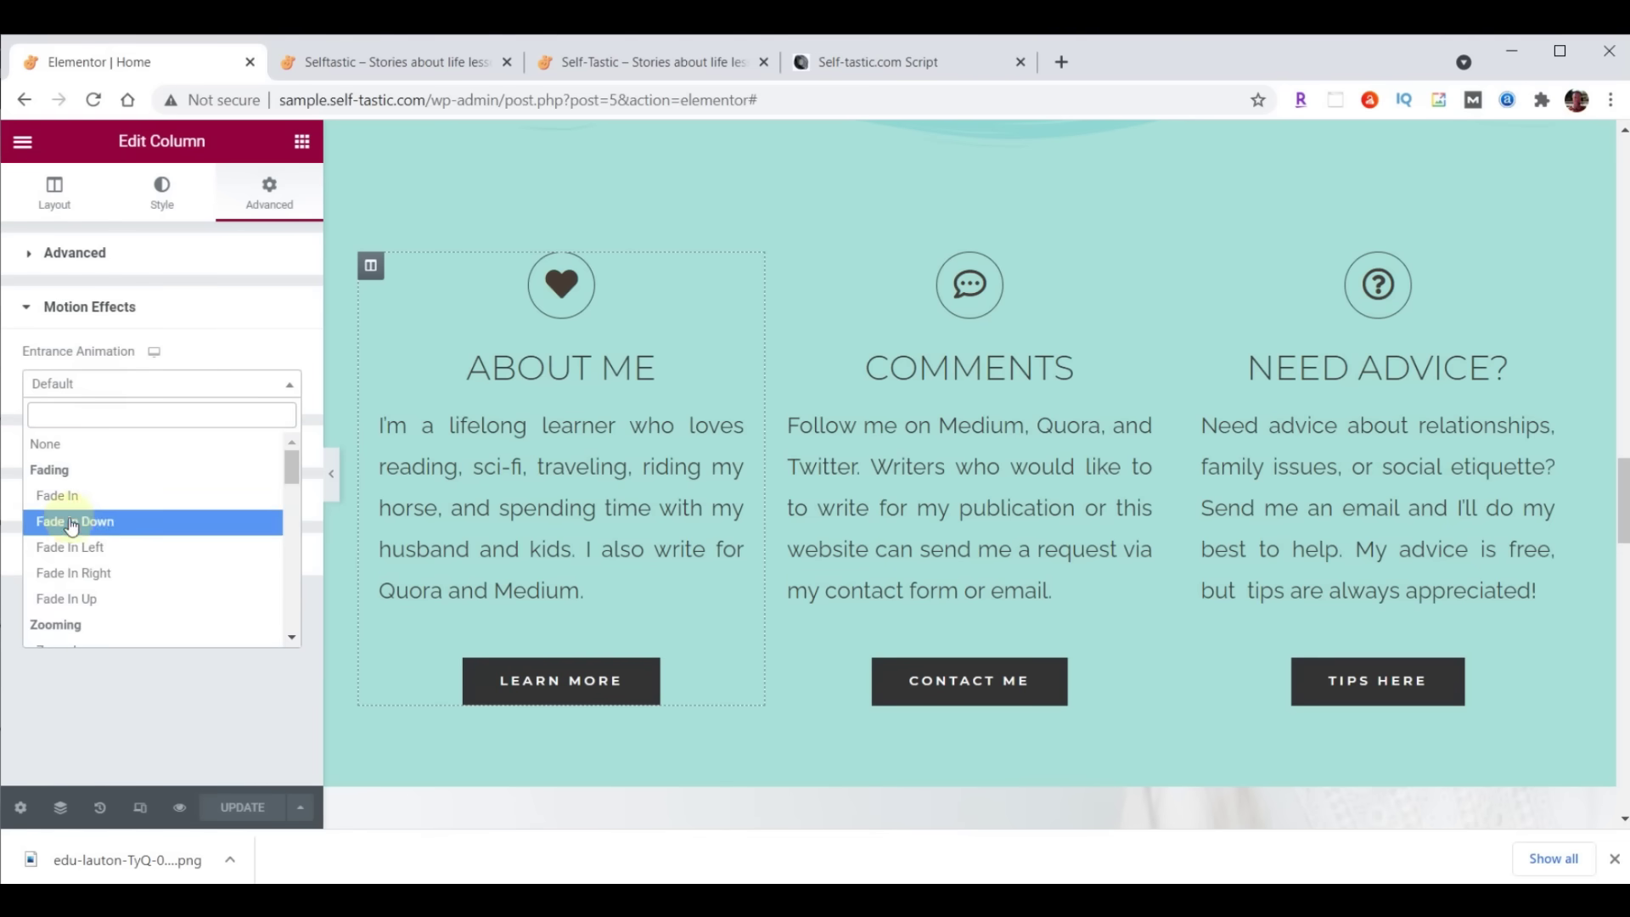
click(68, 555)
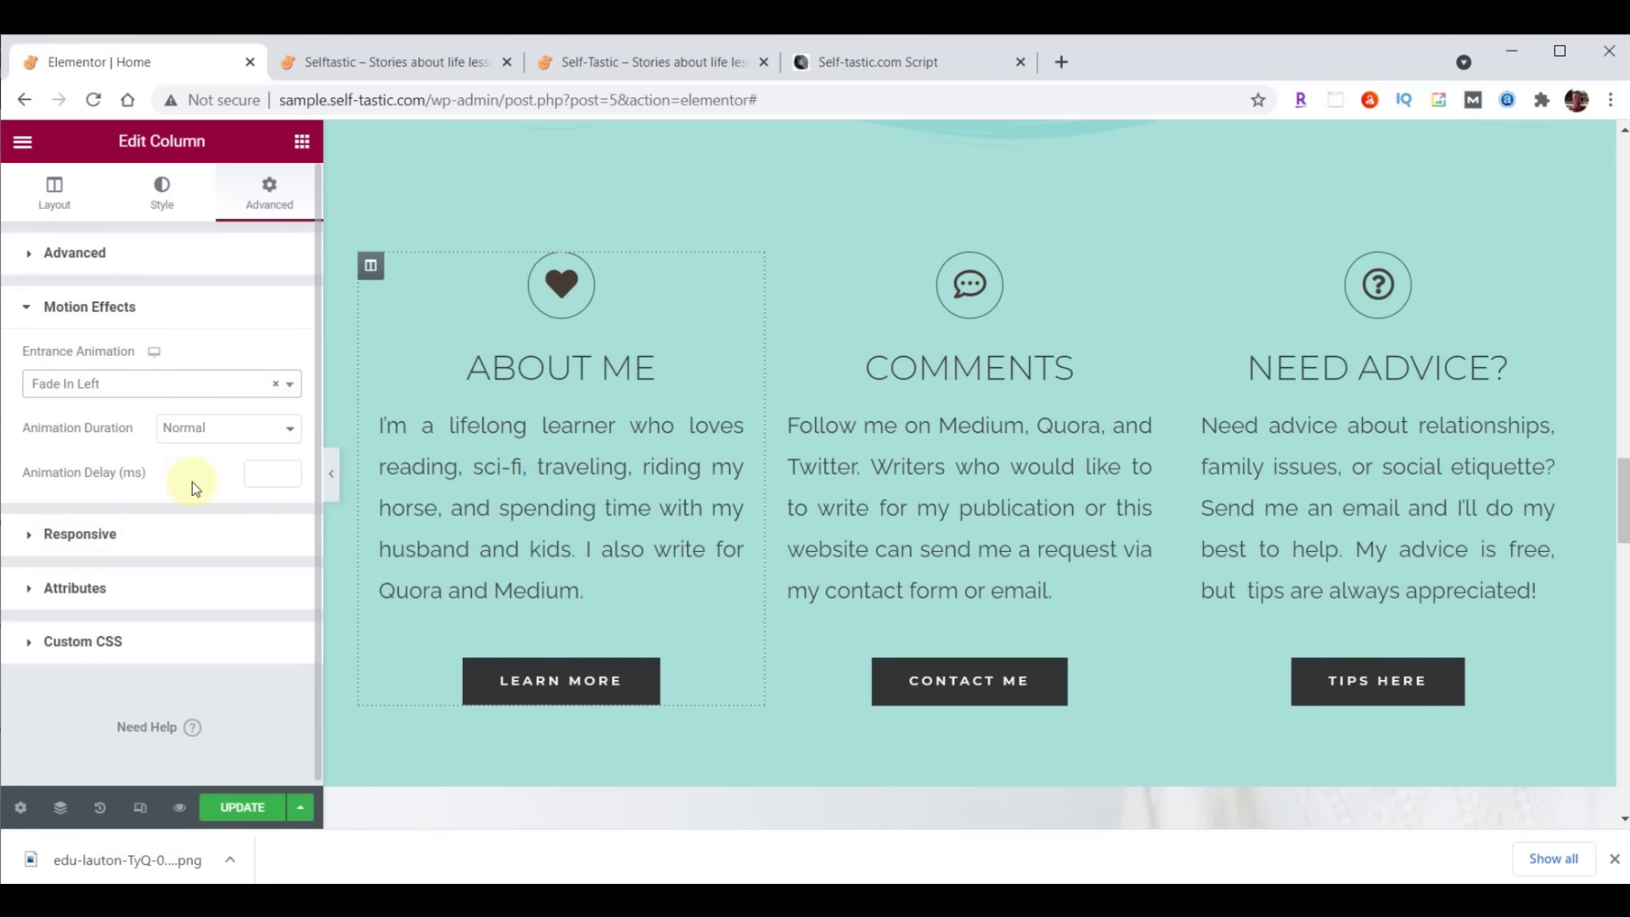
Give the Need Advice column a Fade In Right entrance animation
click(1189, 268)
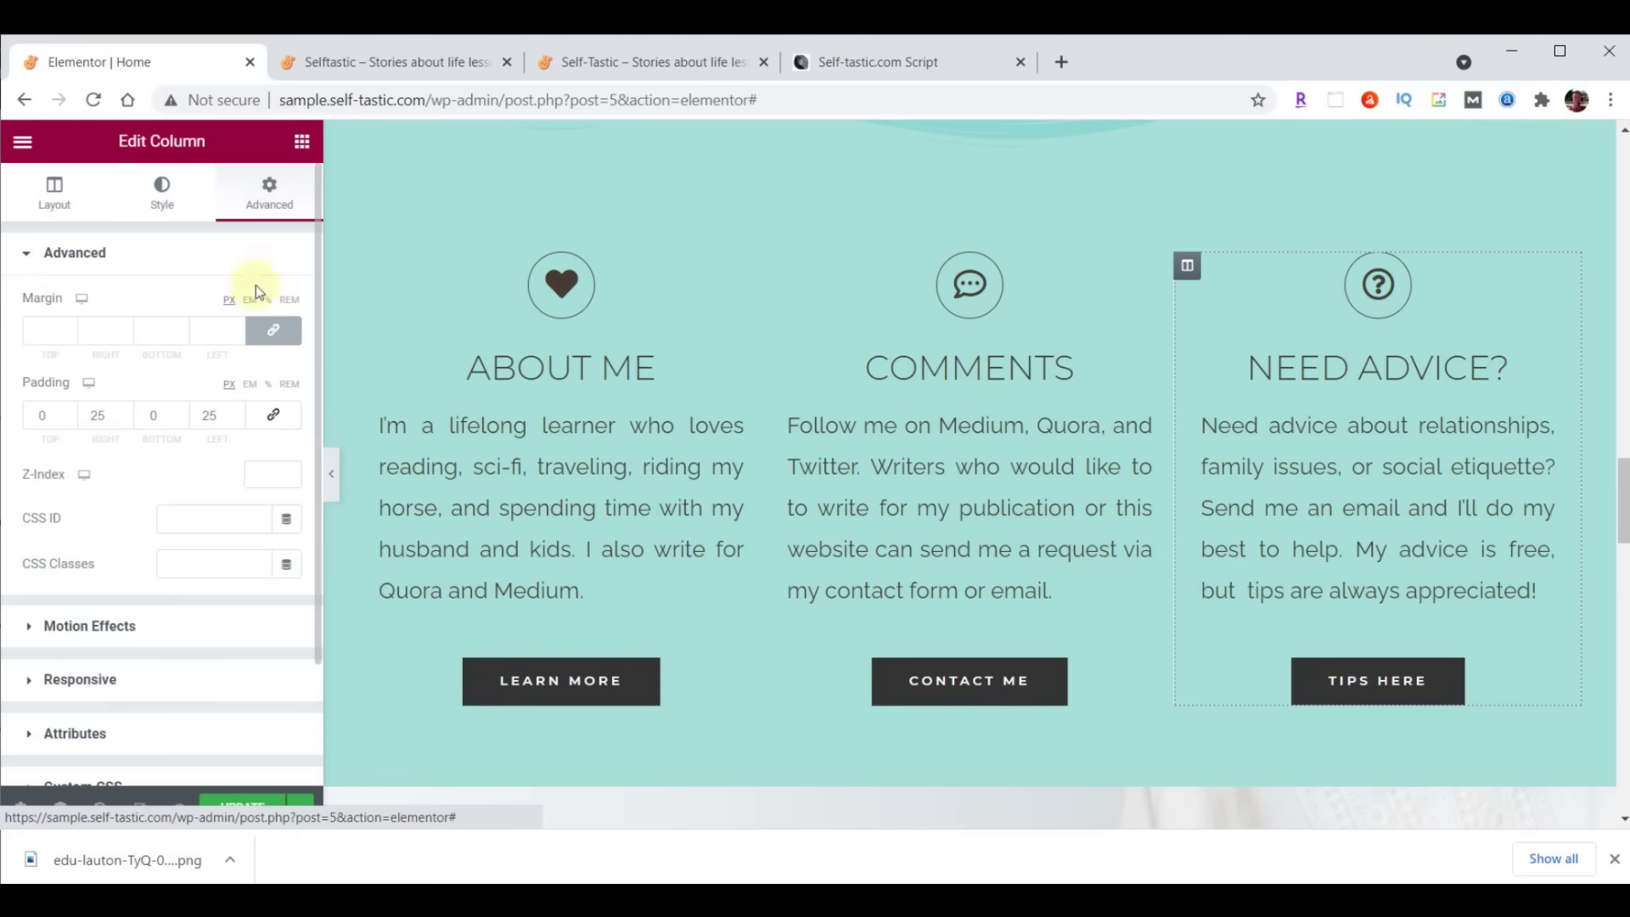
click(97, 626)
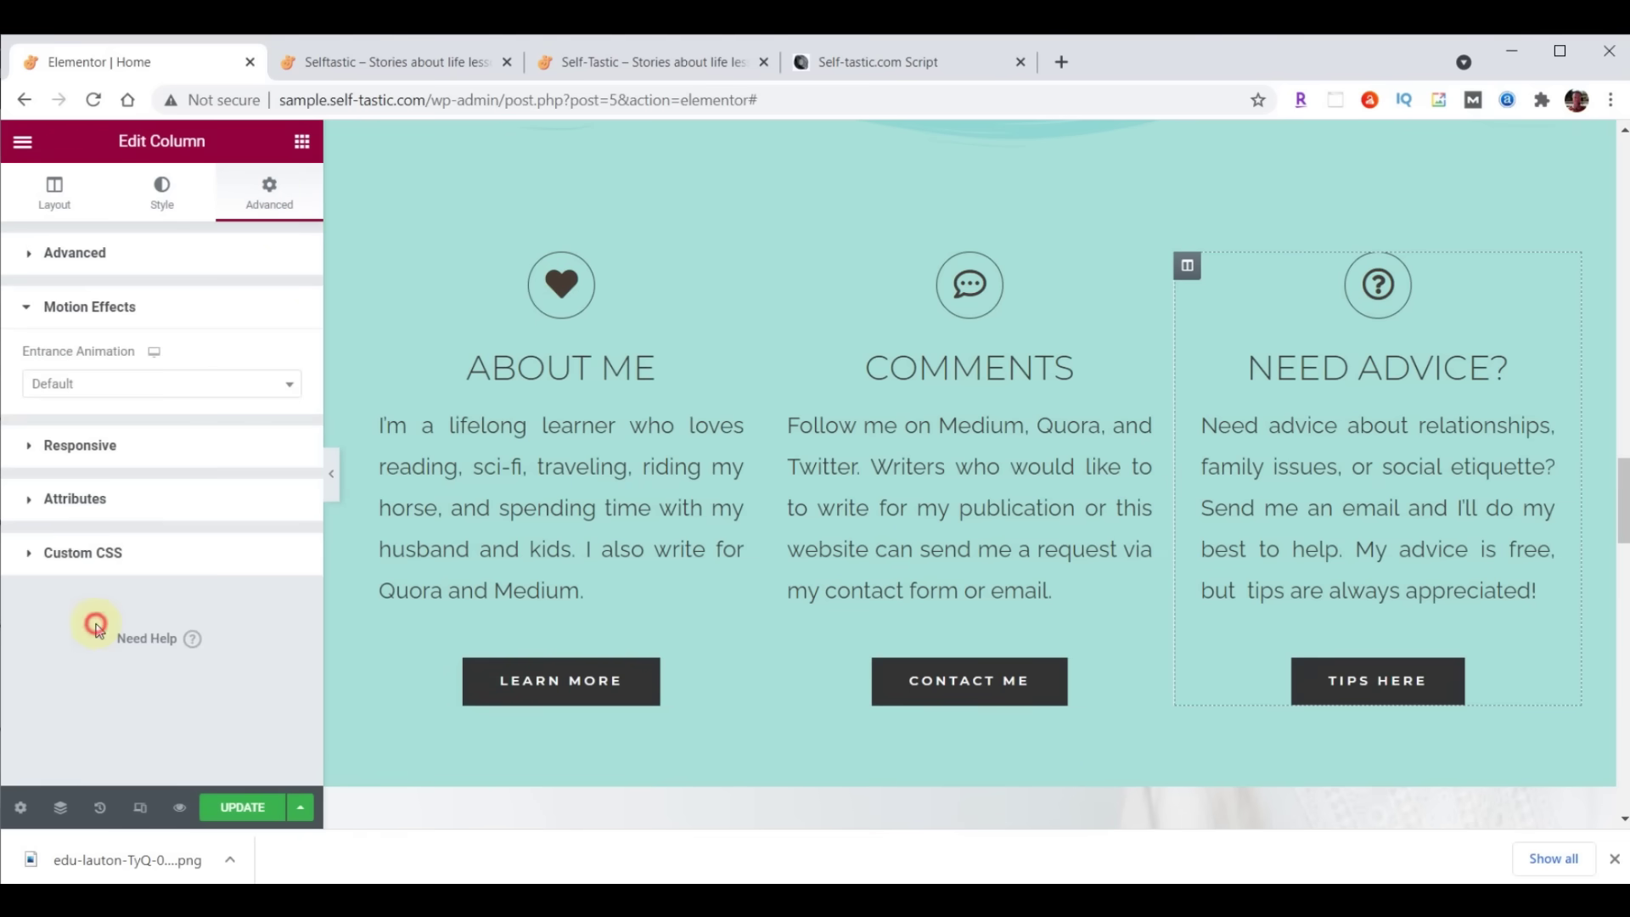
click(78, 396)
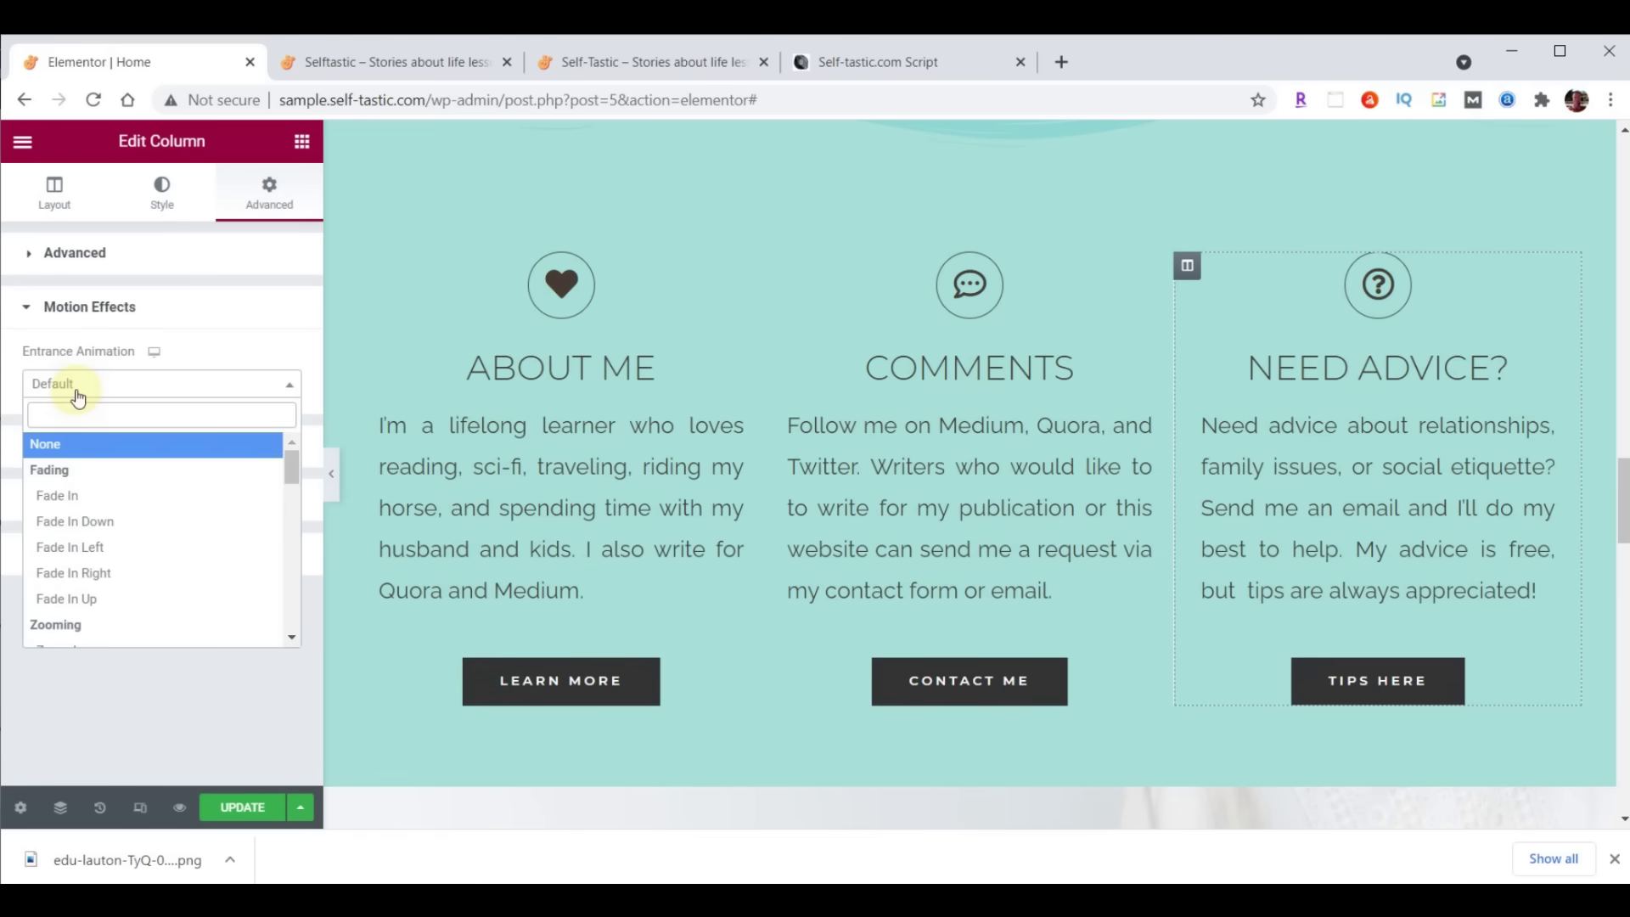
click(76, 573)
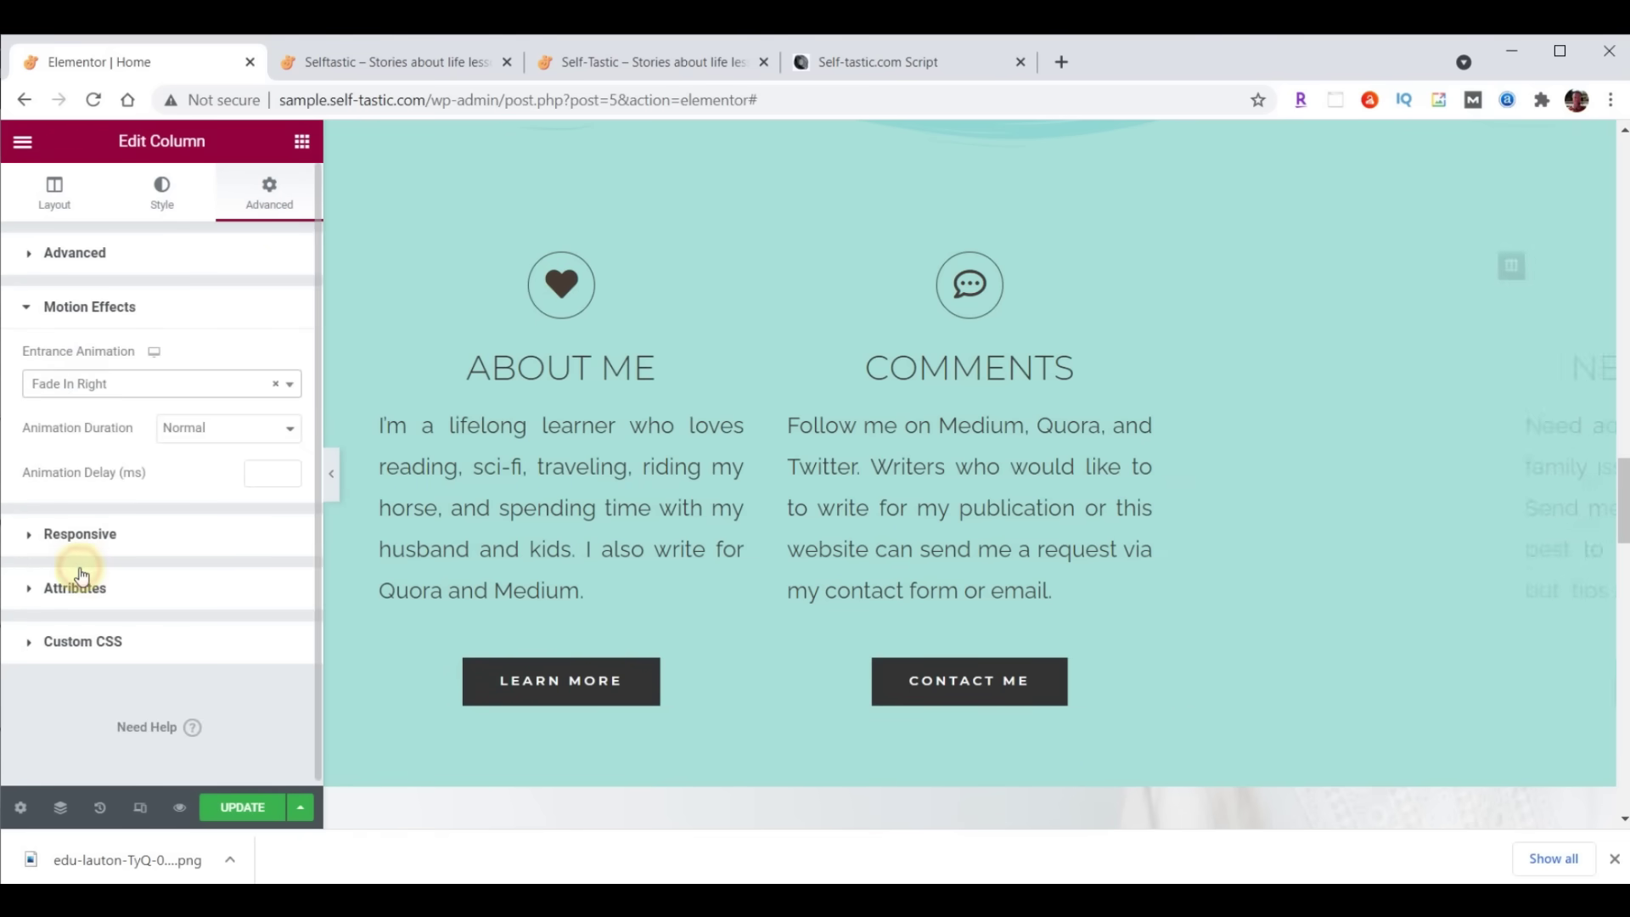
Give the Comments column a Zoom In entrance animation and update the page
click(776, 264)
click(264, 205)
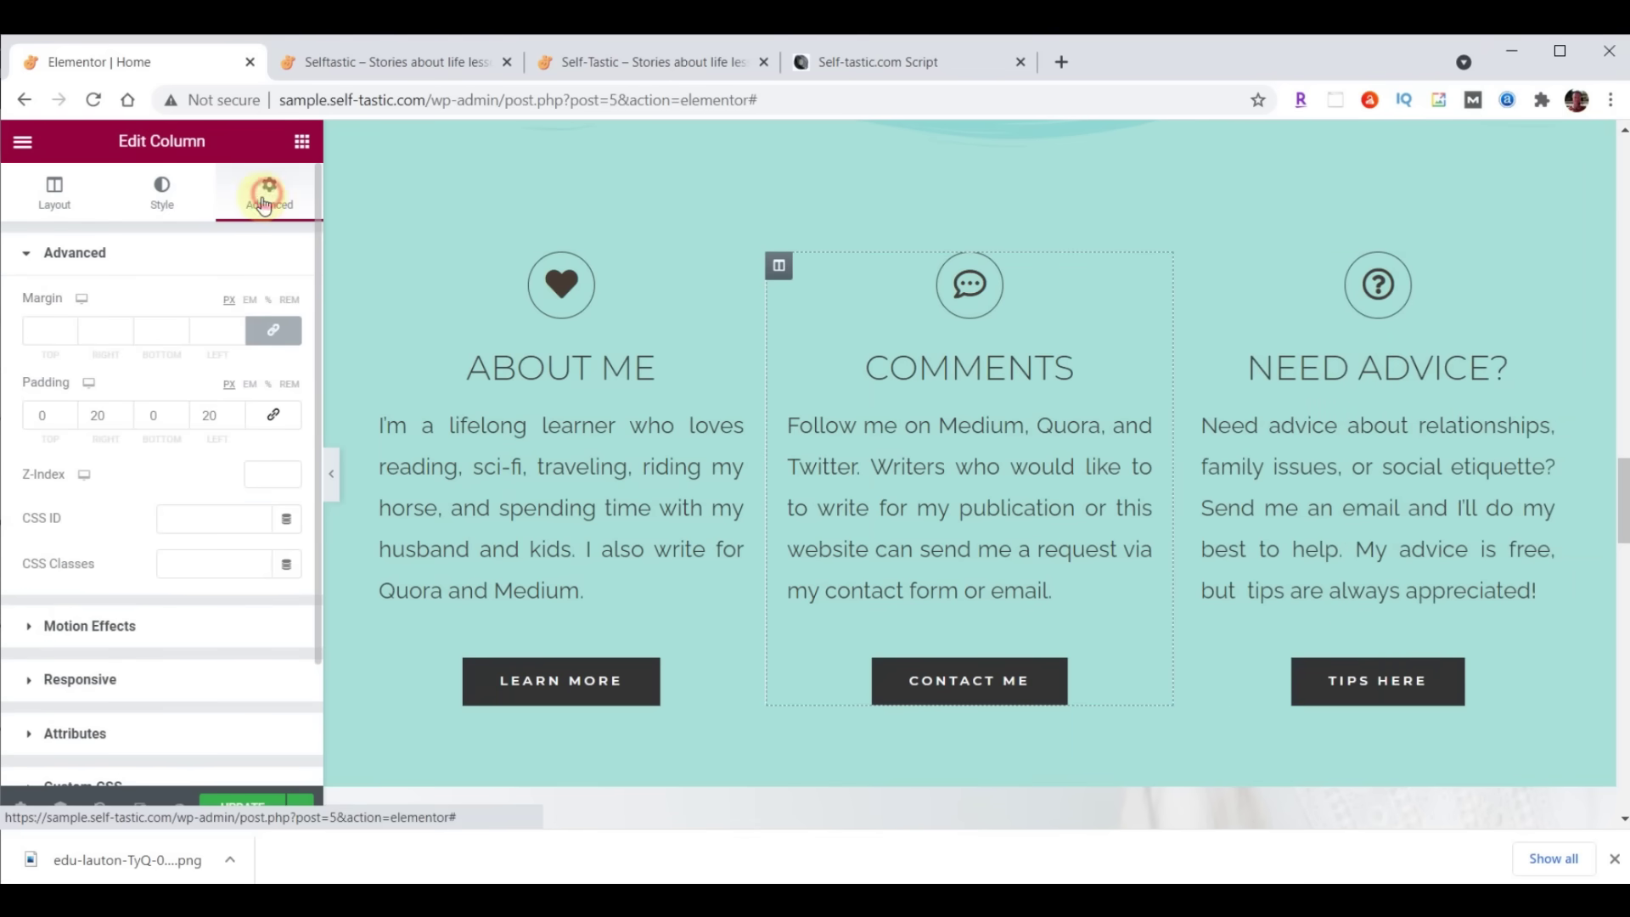
click(117, 625)
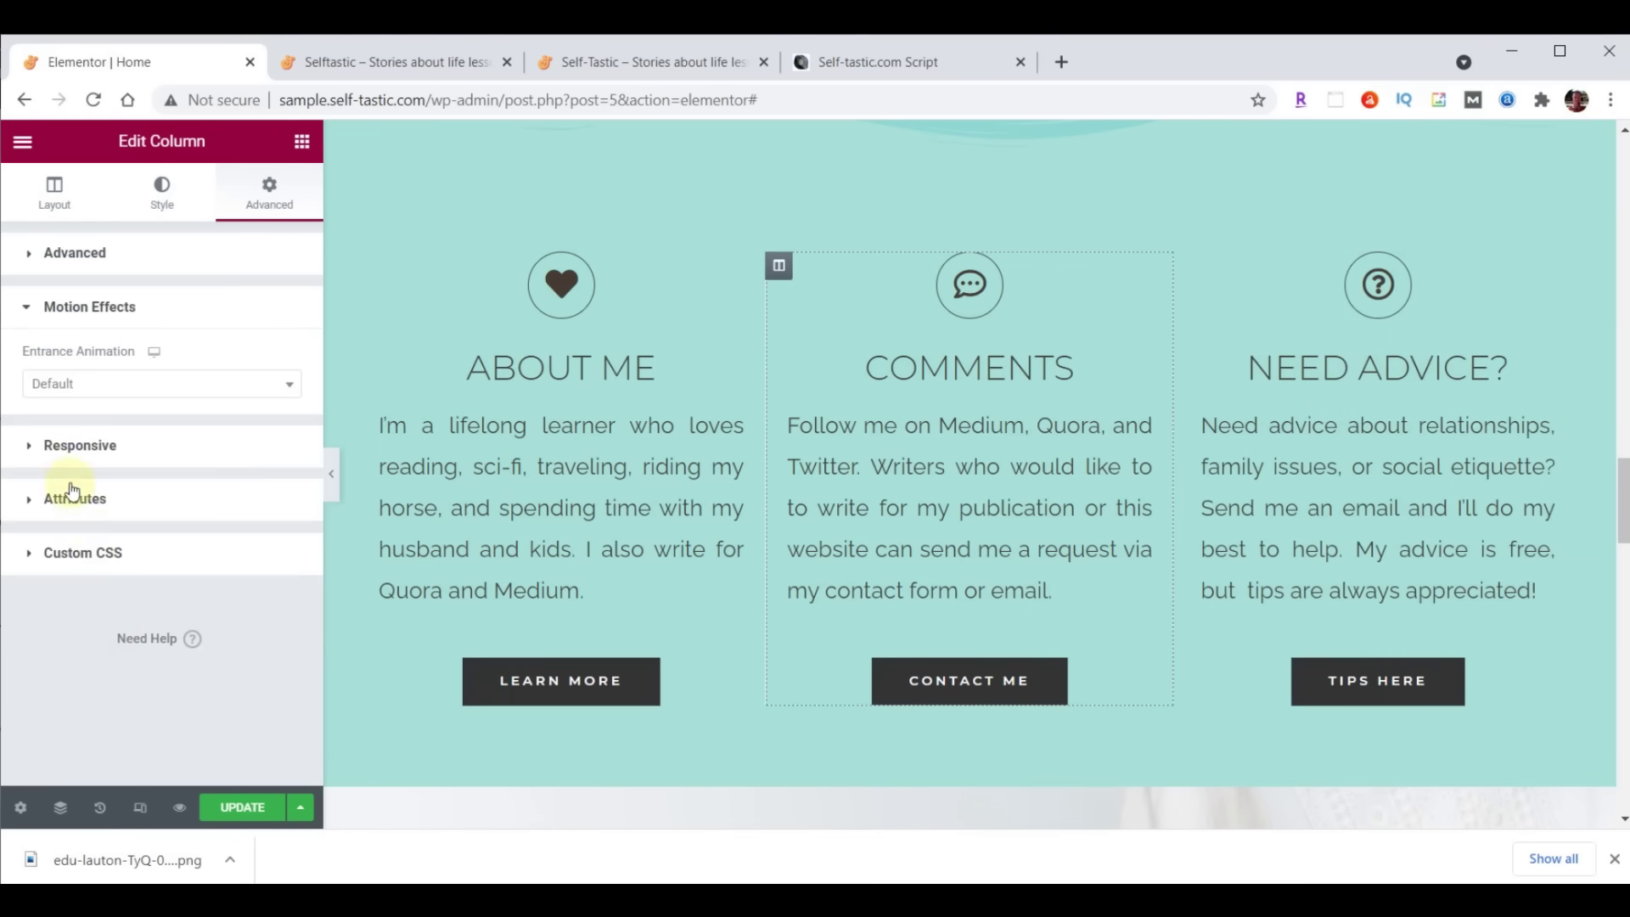
click(70, 389)
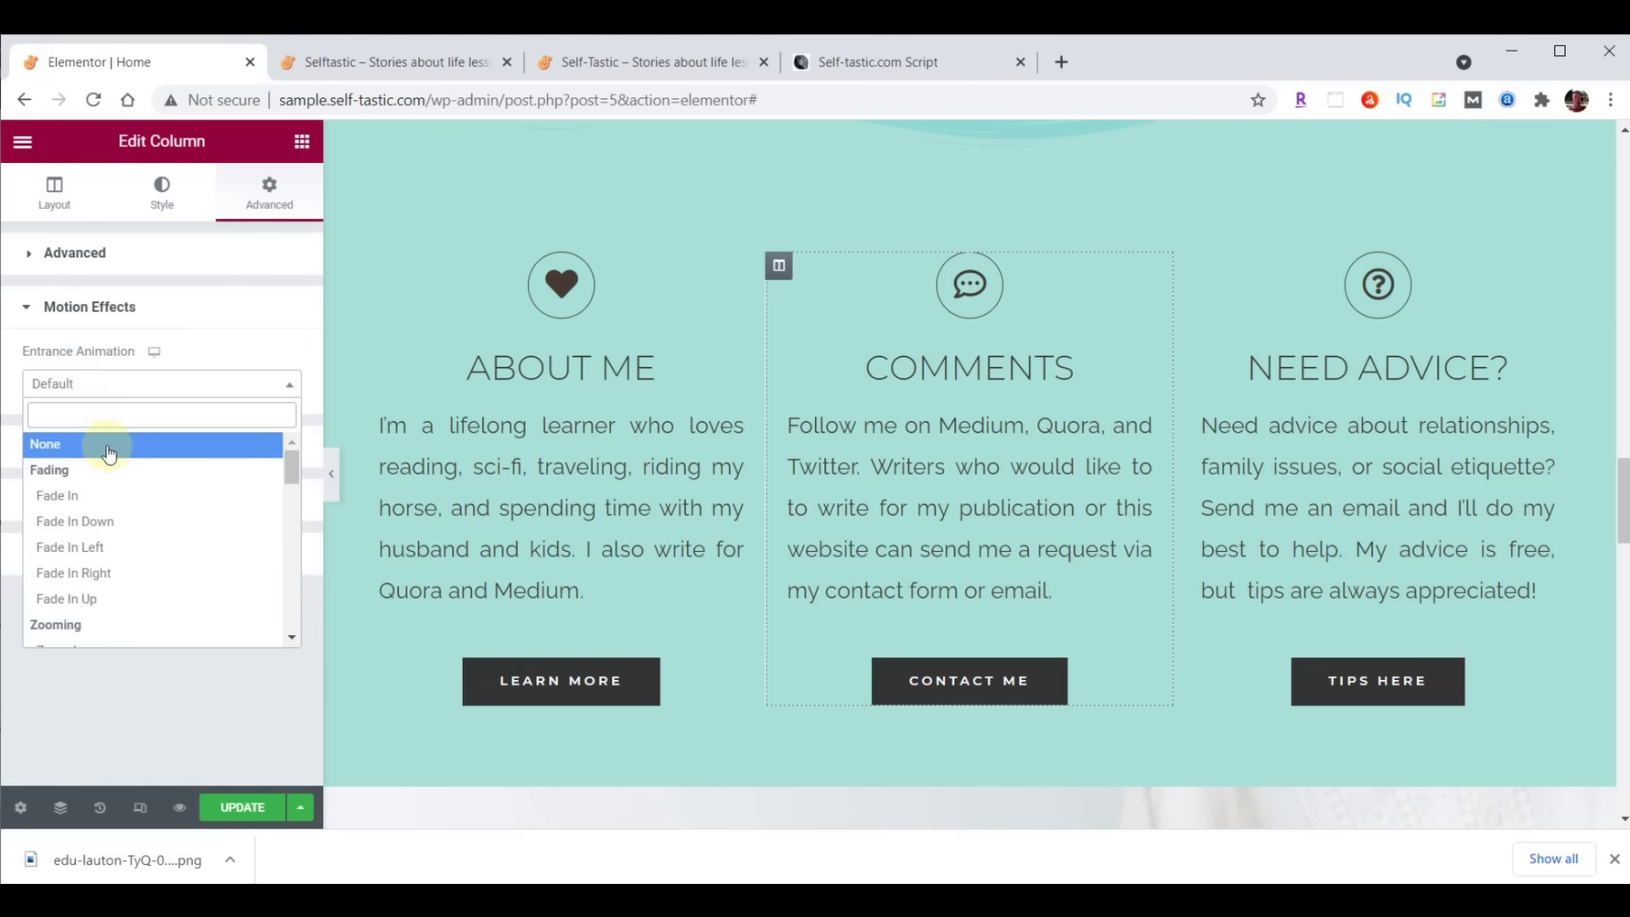
scroll(109, 455, down, 2)
click(84, 539)
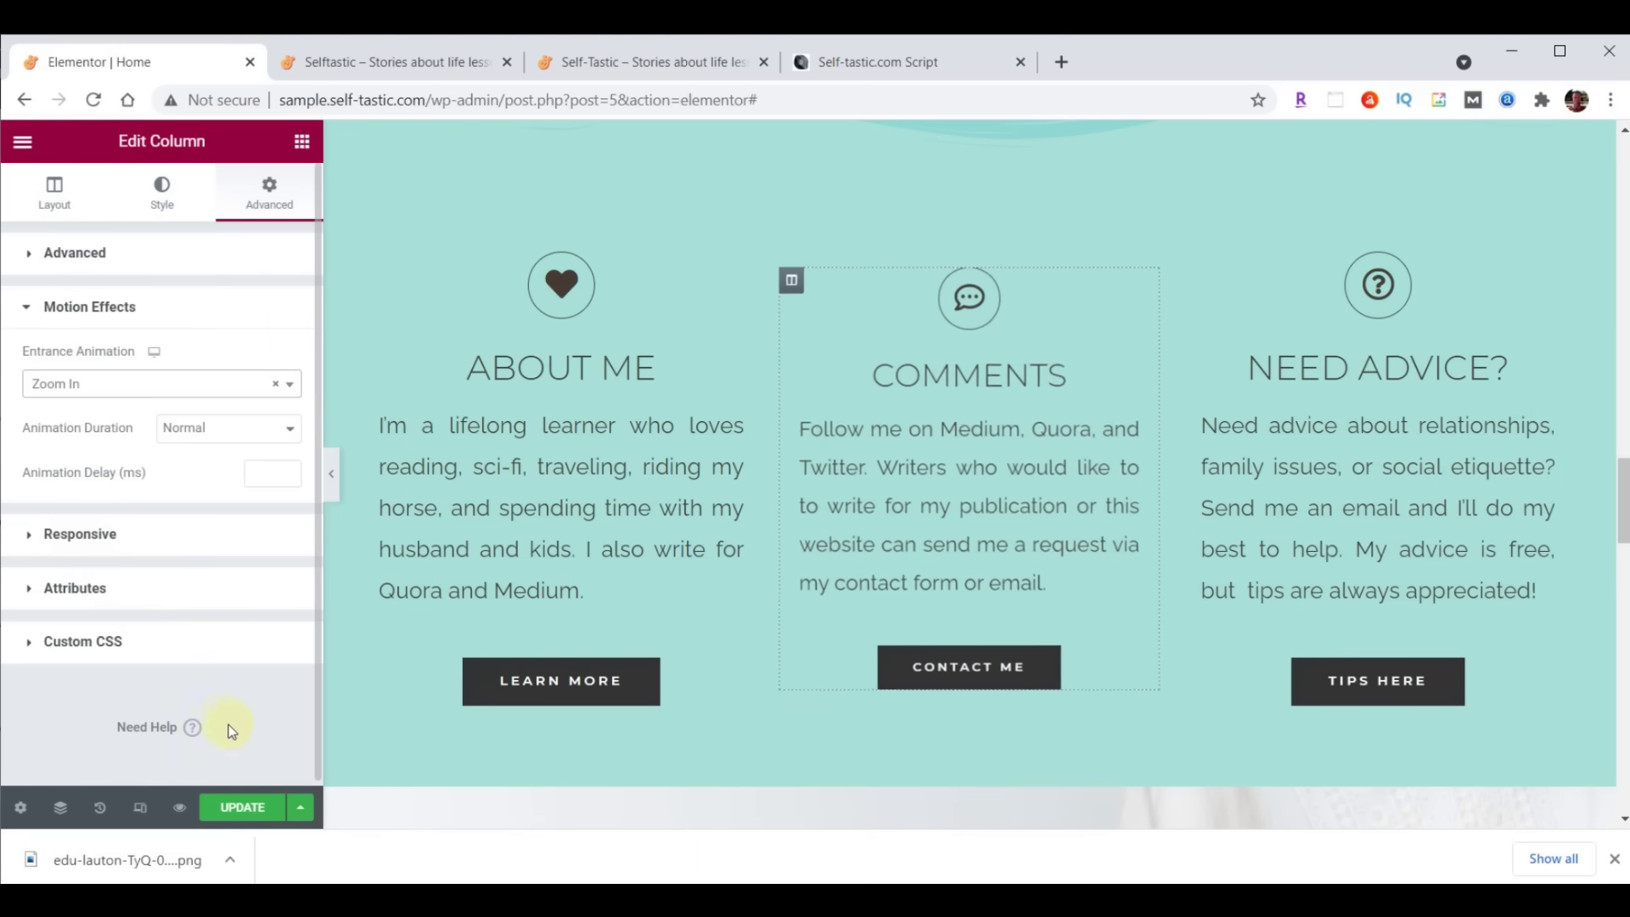
click(238, 806)
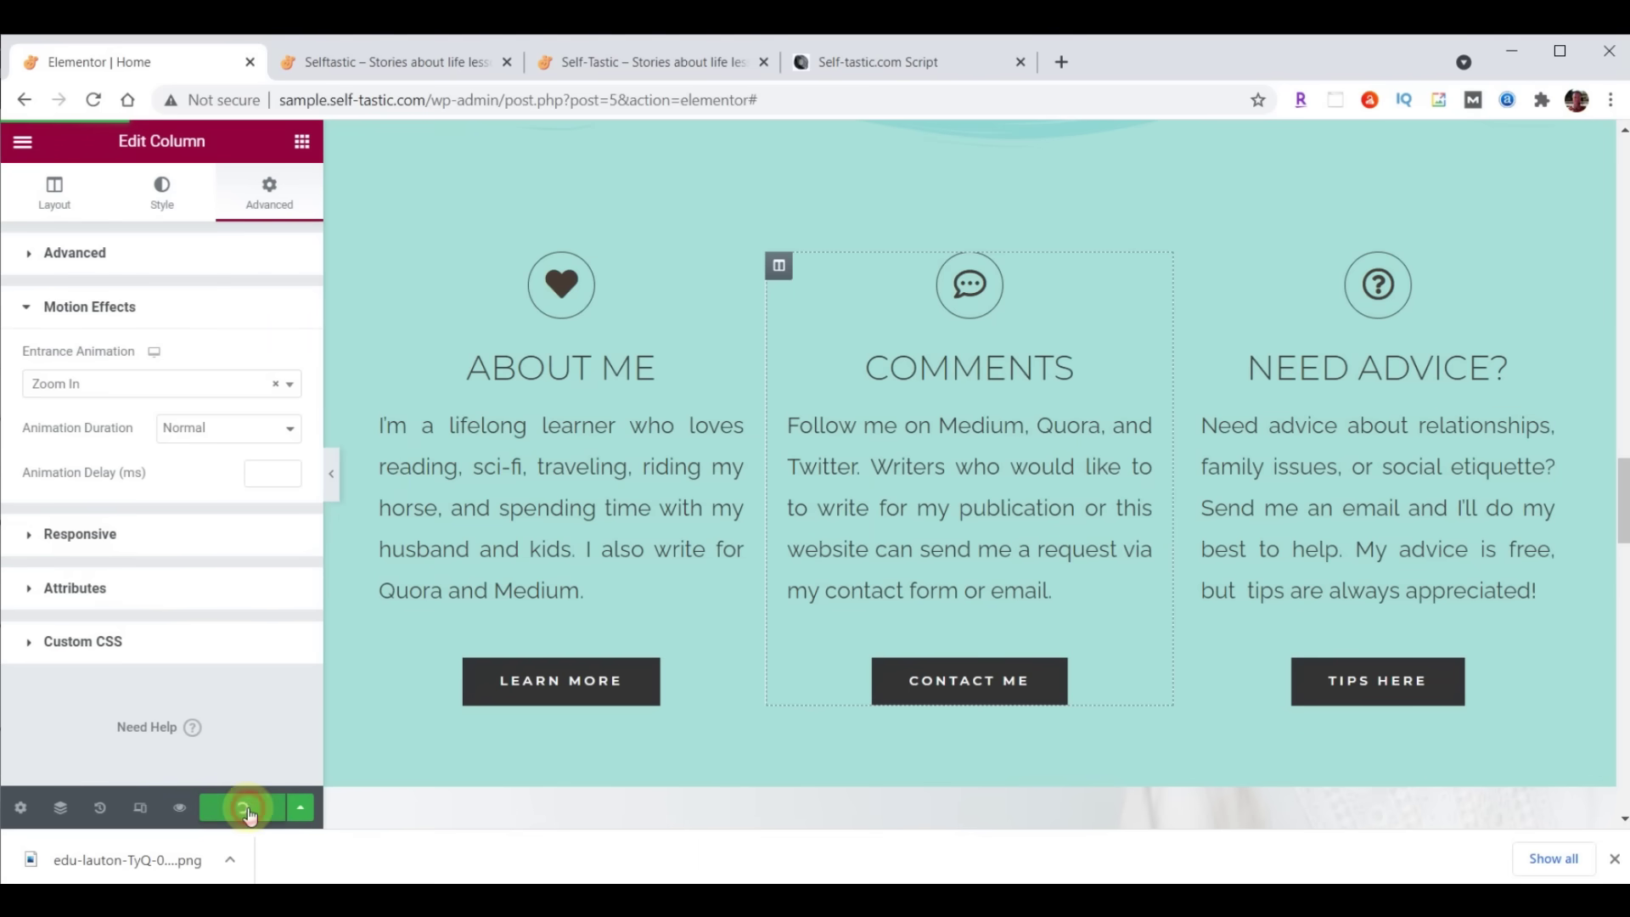
click(397, 66)
Preview the animations on the live site, then scroll the editor to Our Happy Clients
click(93, 102)
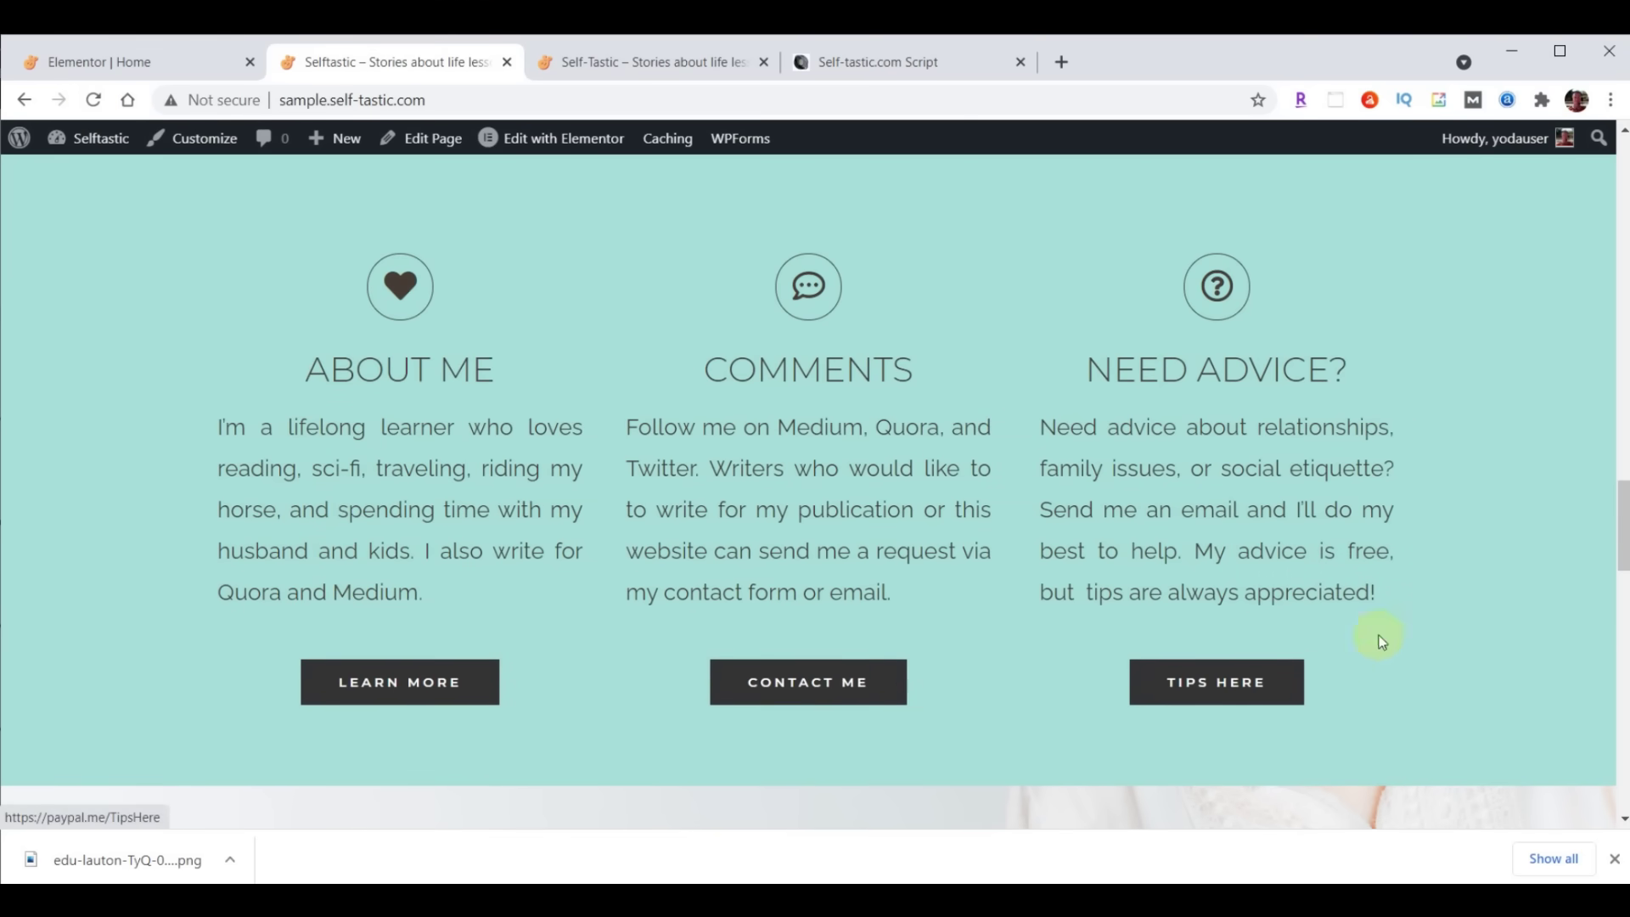
click(667, 61)
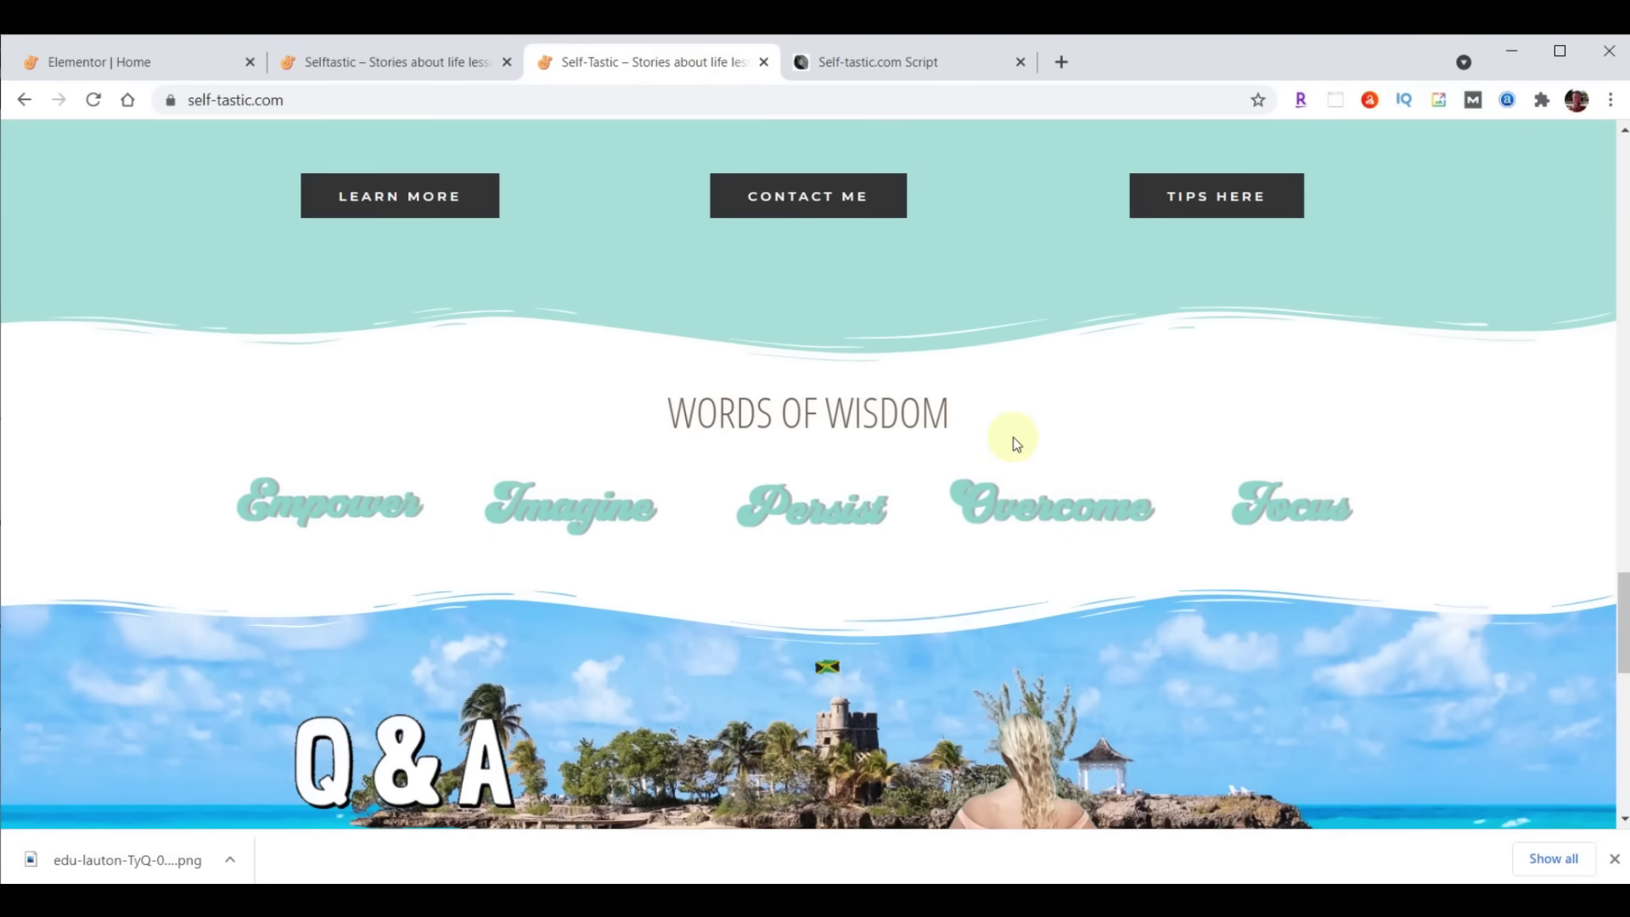
click(353, 62)
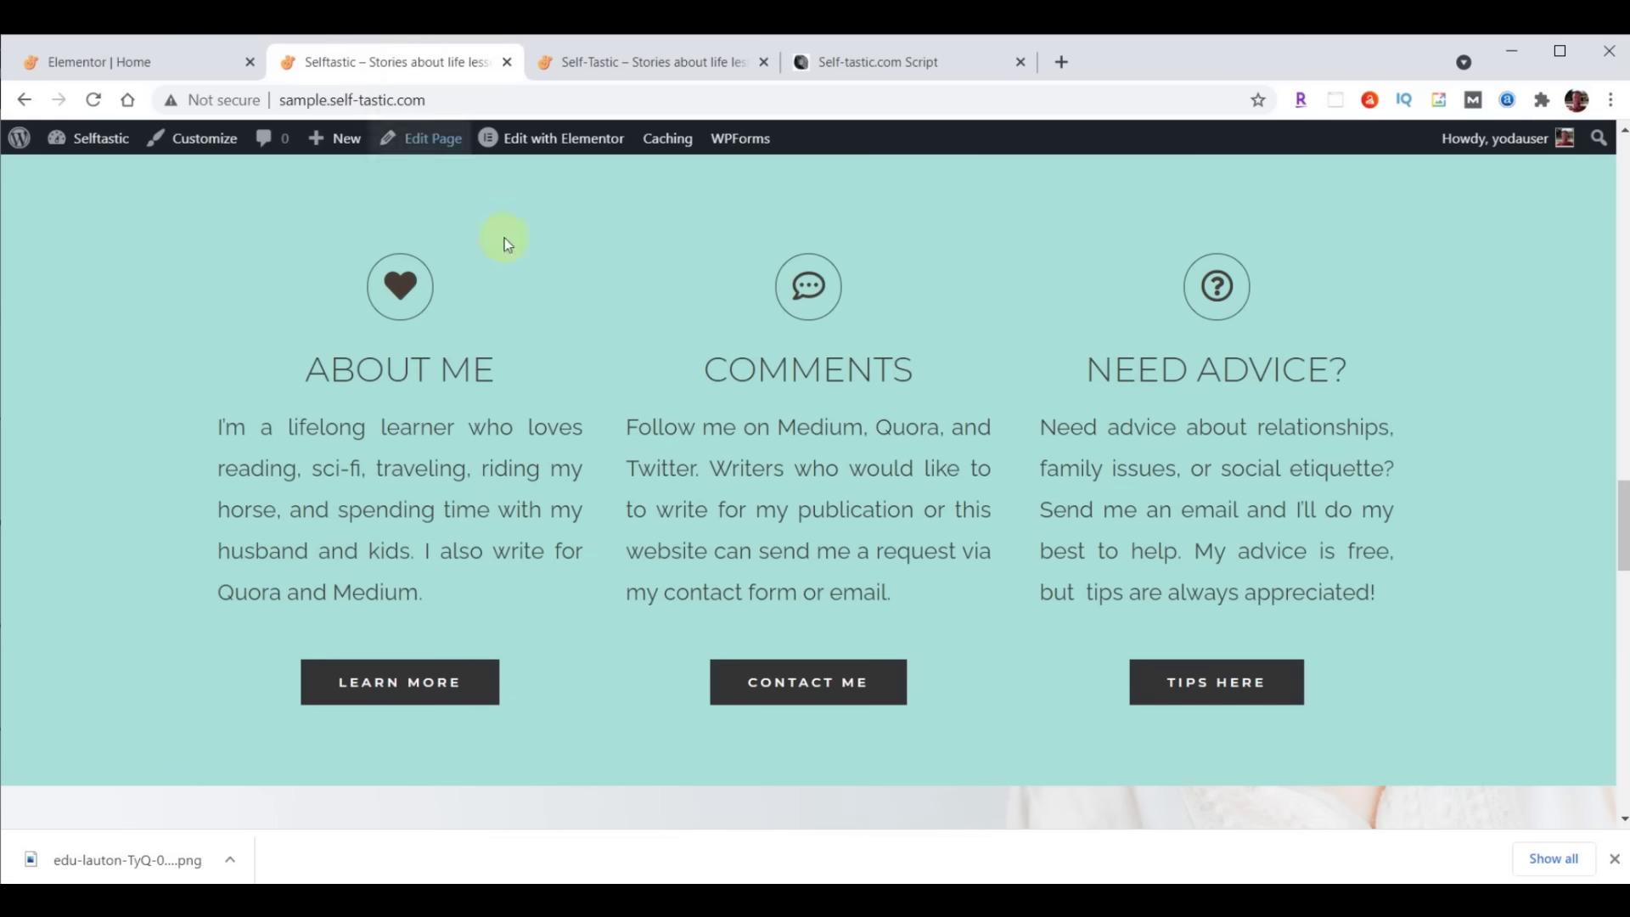
scroll(898, 433, down, 2)
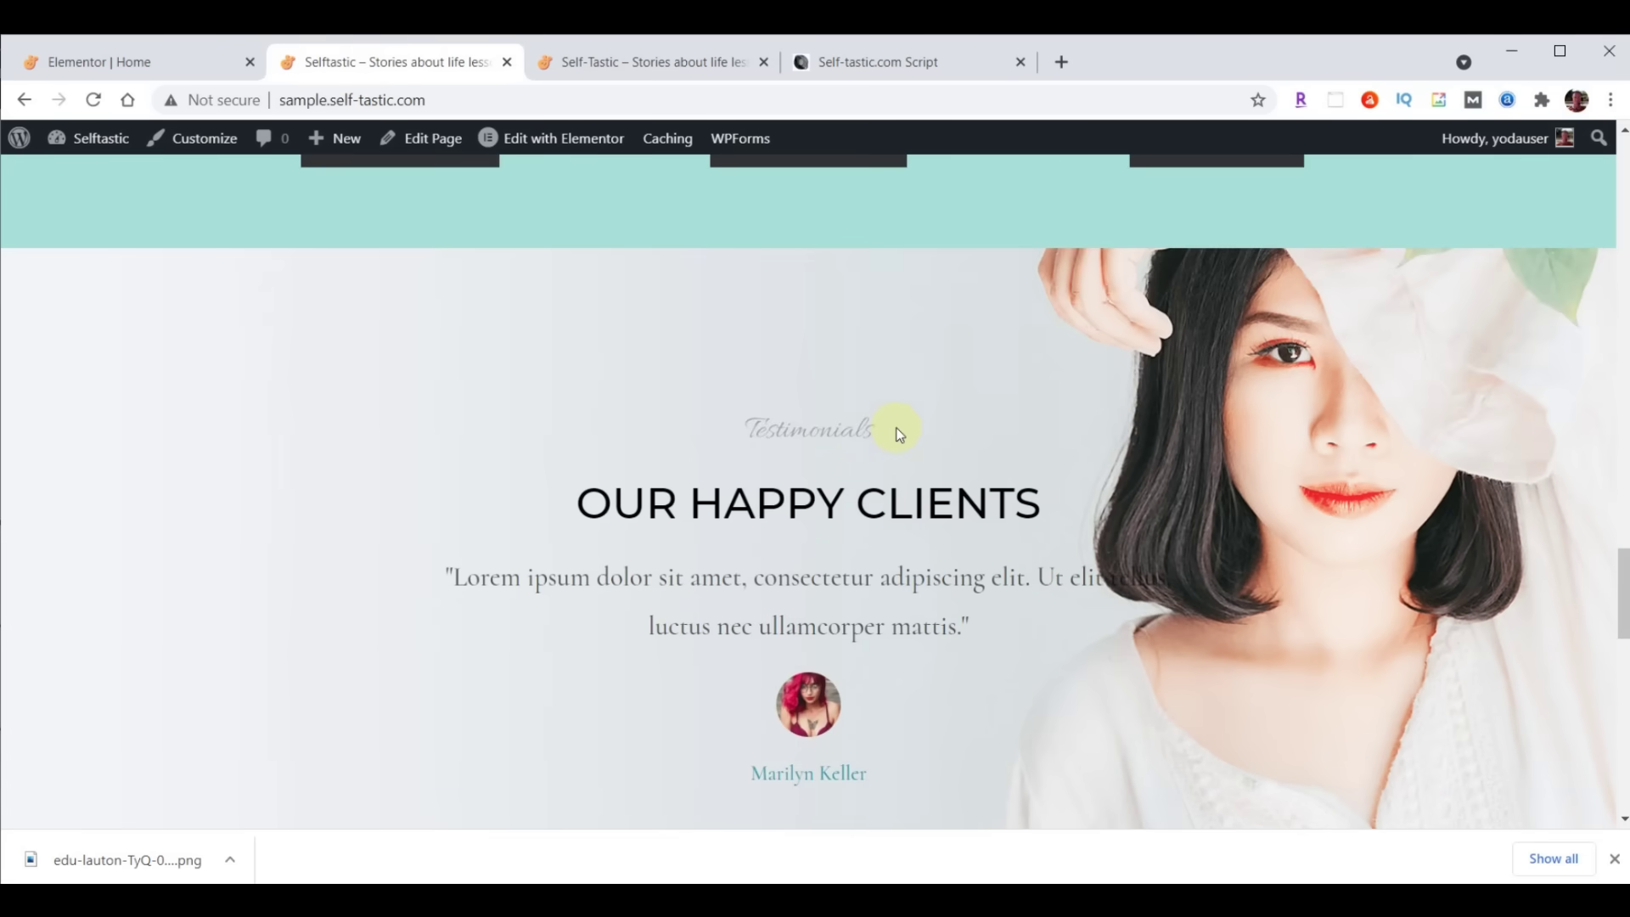
click(140, 64)
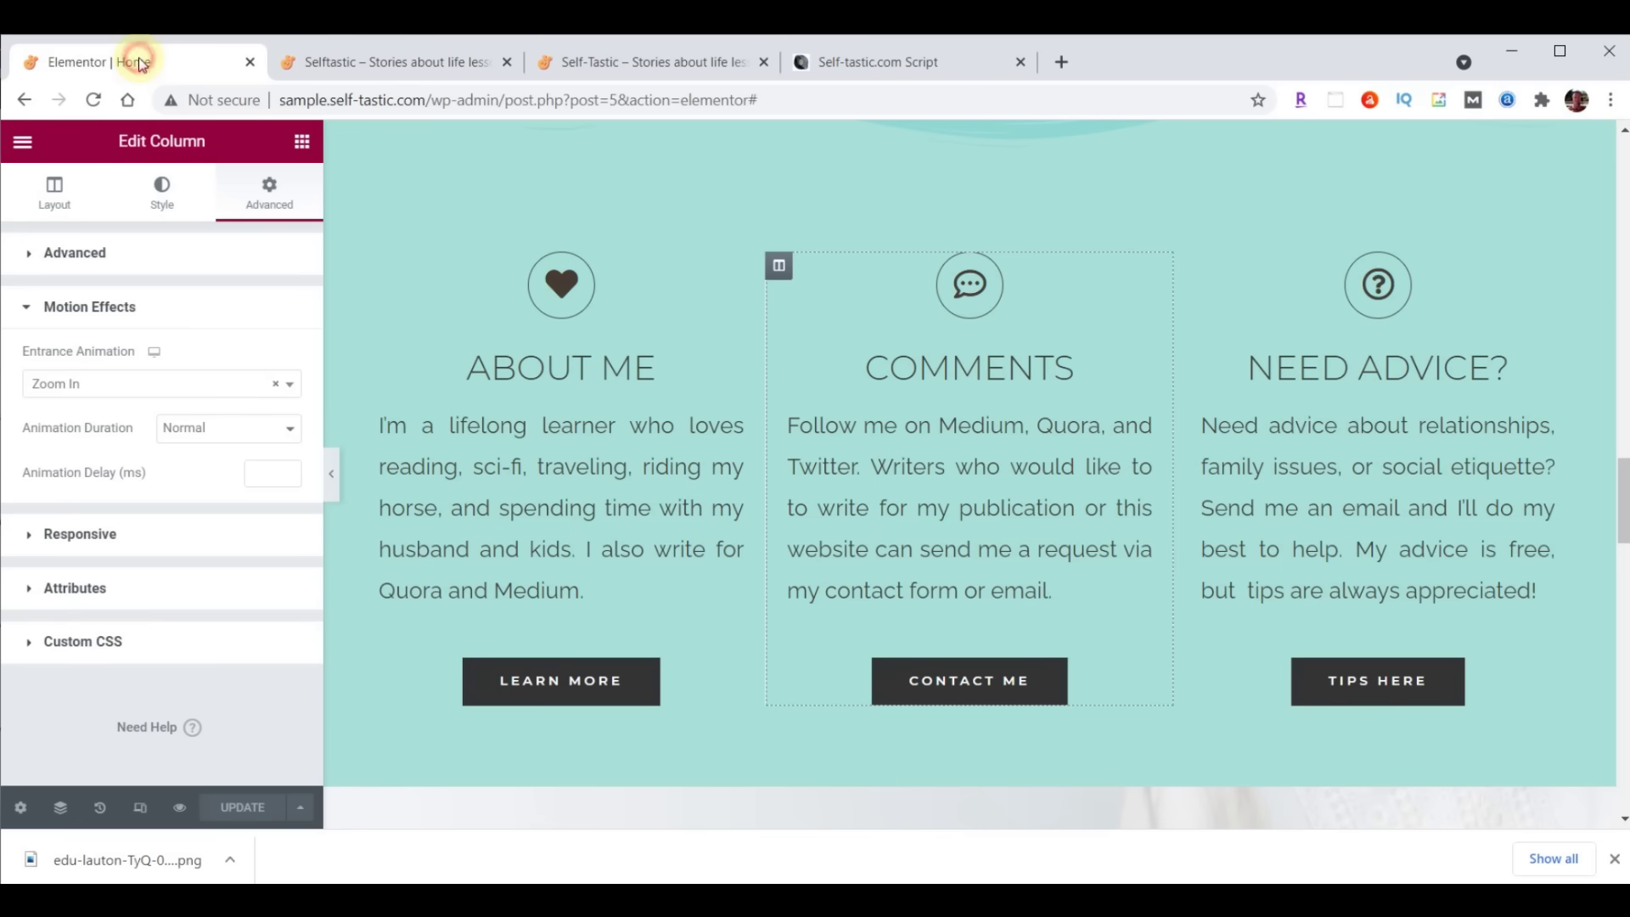
scroll(1092, 331, down, 5)
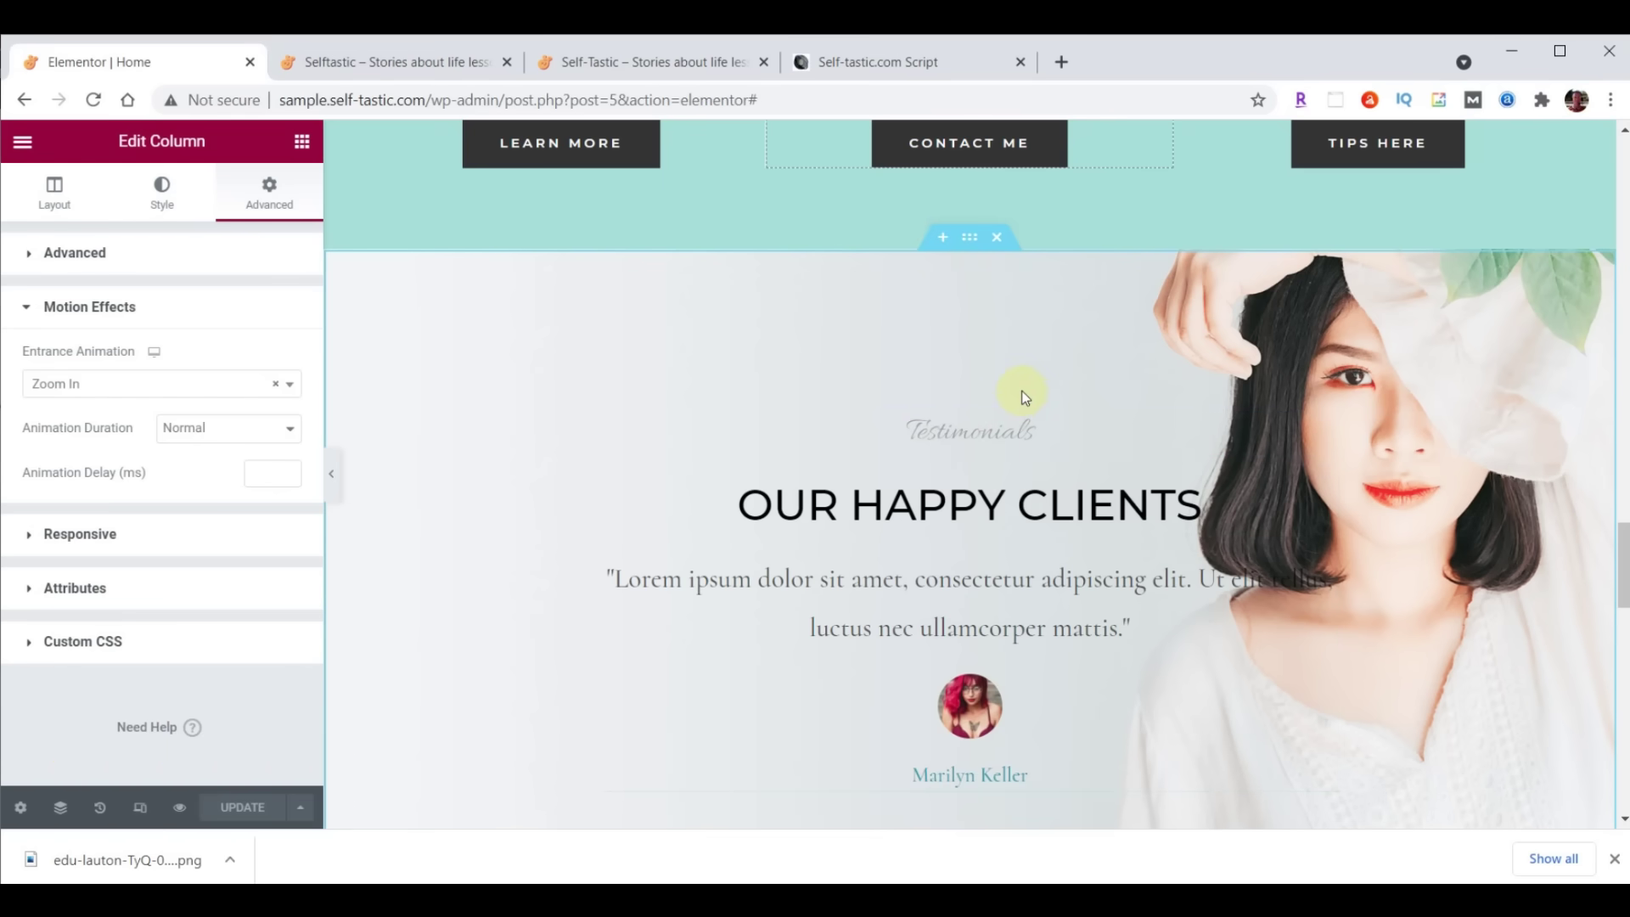
Add a single-column section above the testimonials with a classic #FFFFFF background
click(942, 237)
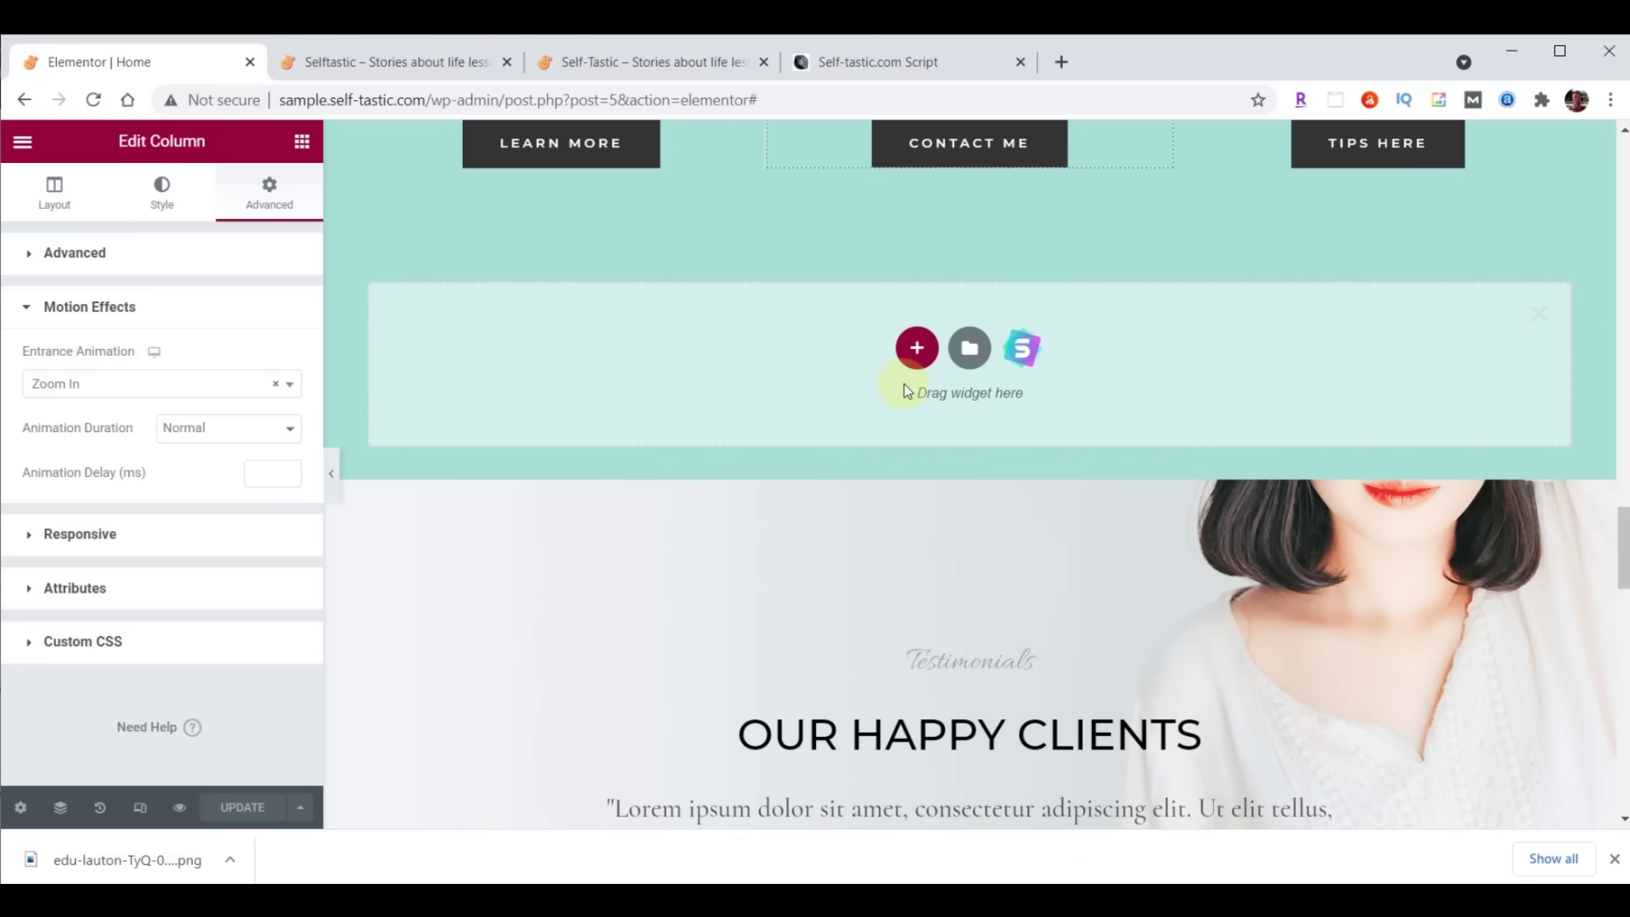
click(918, 348)
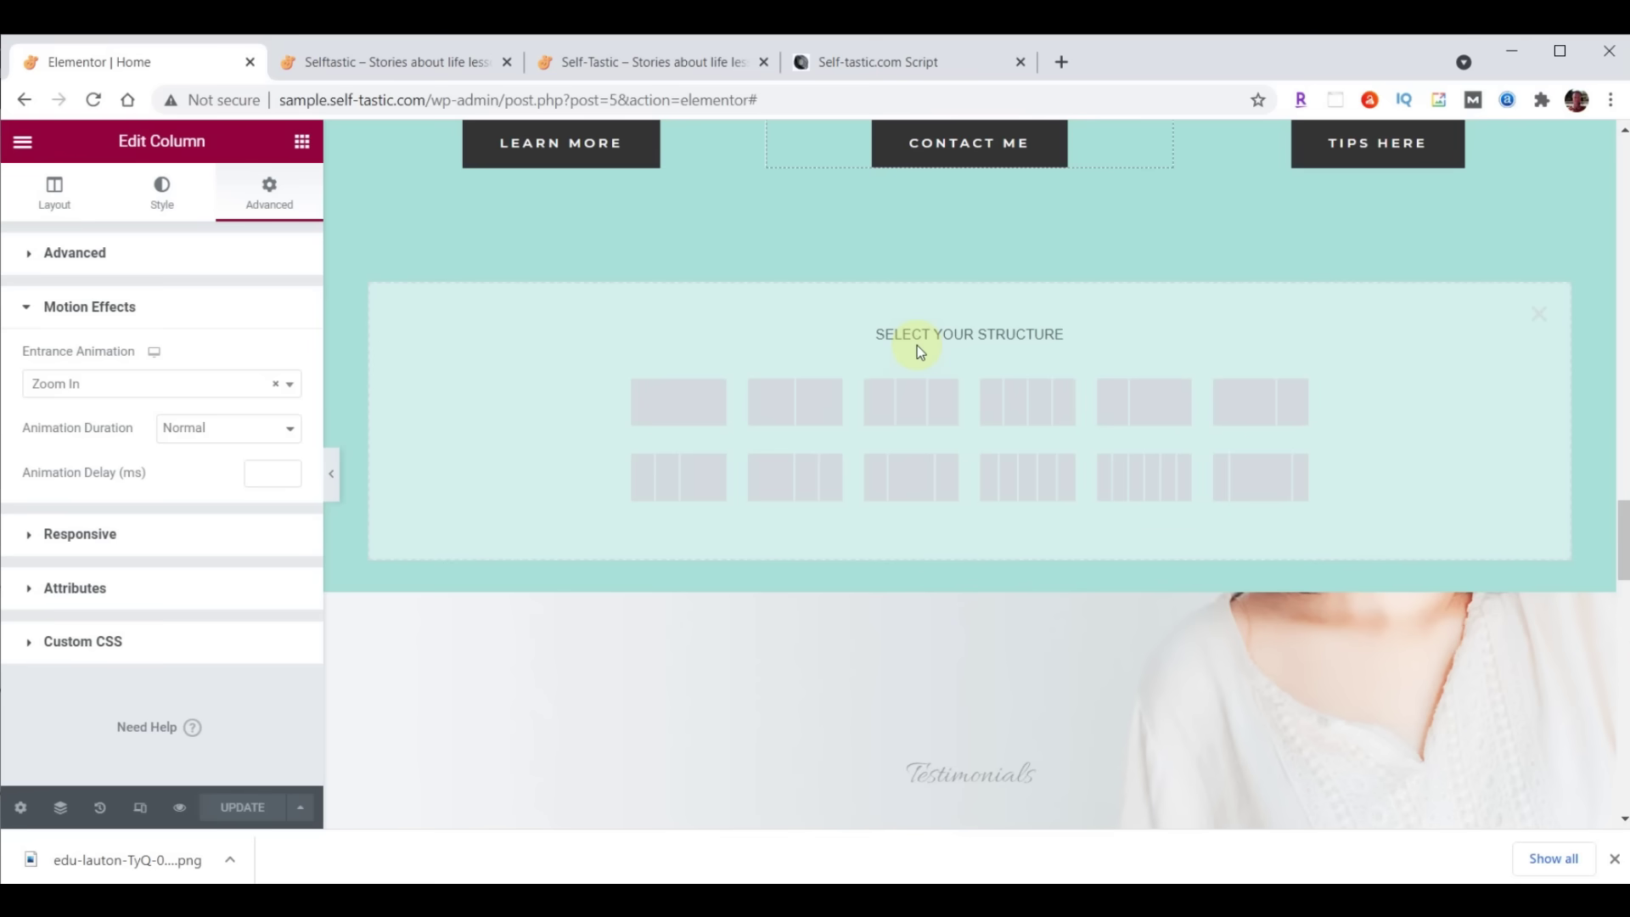
click(673, 398)
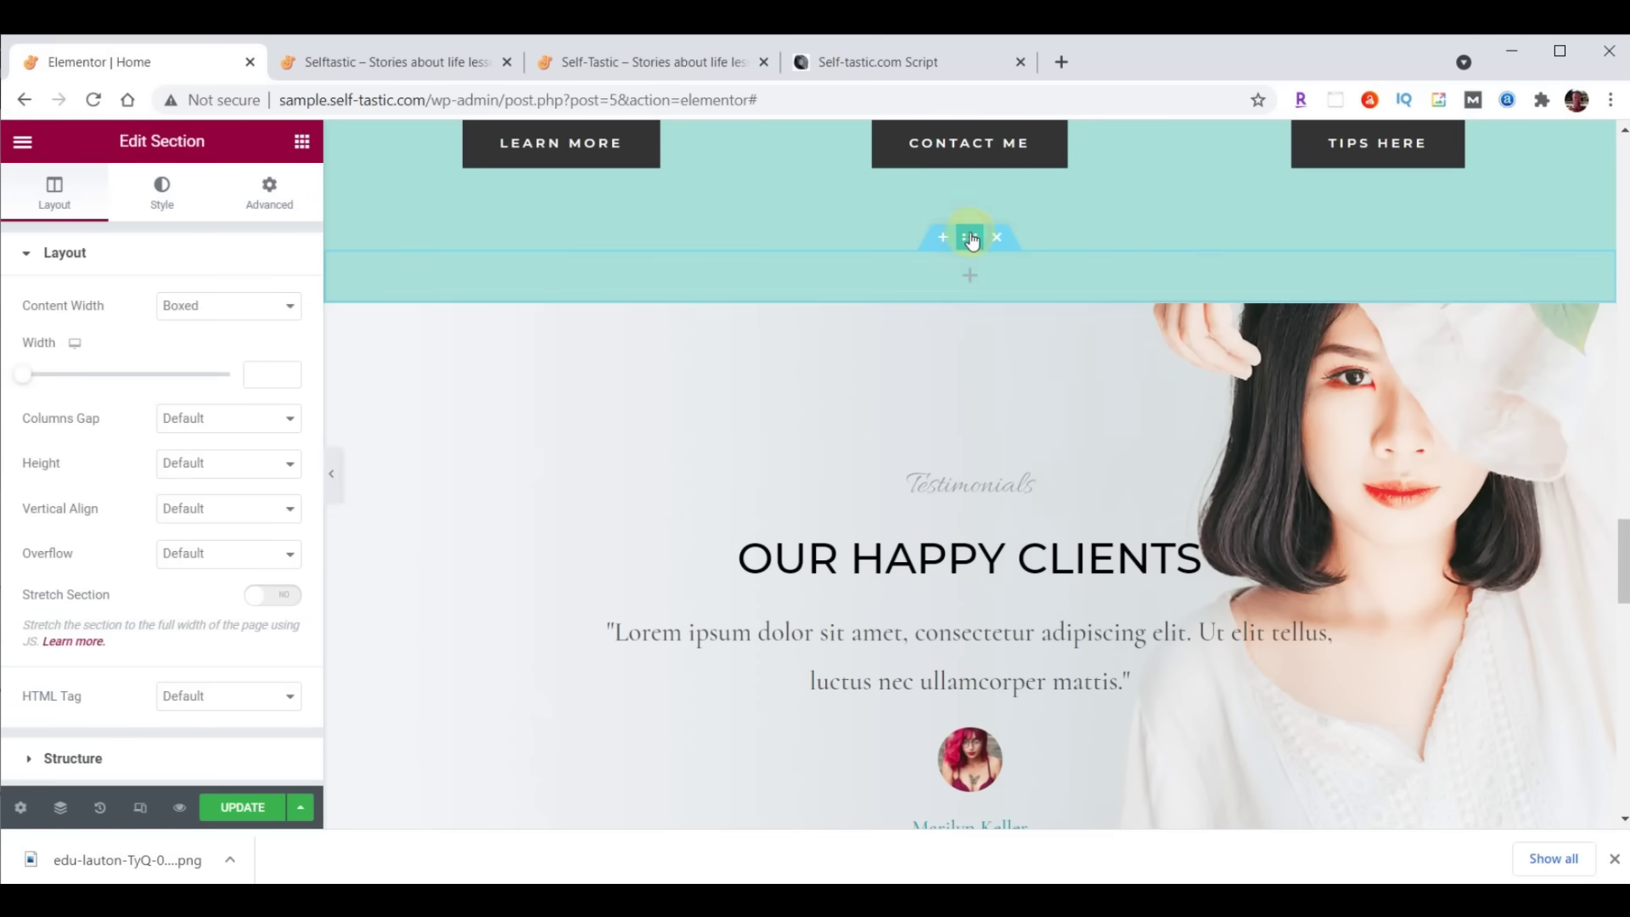
click(162, 191)
click(200, 351)
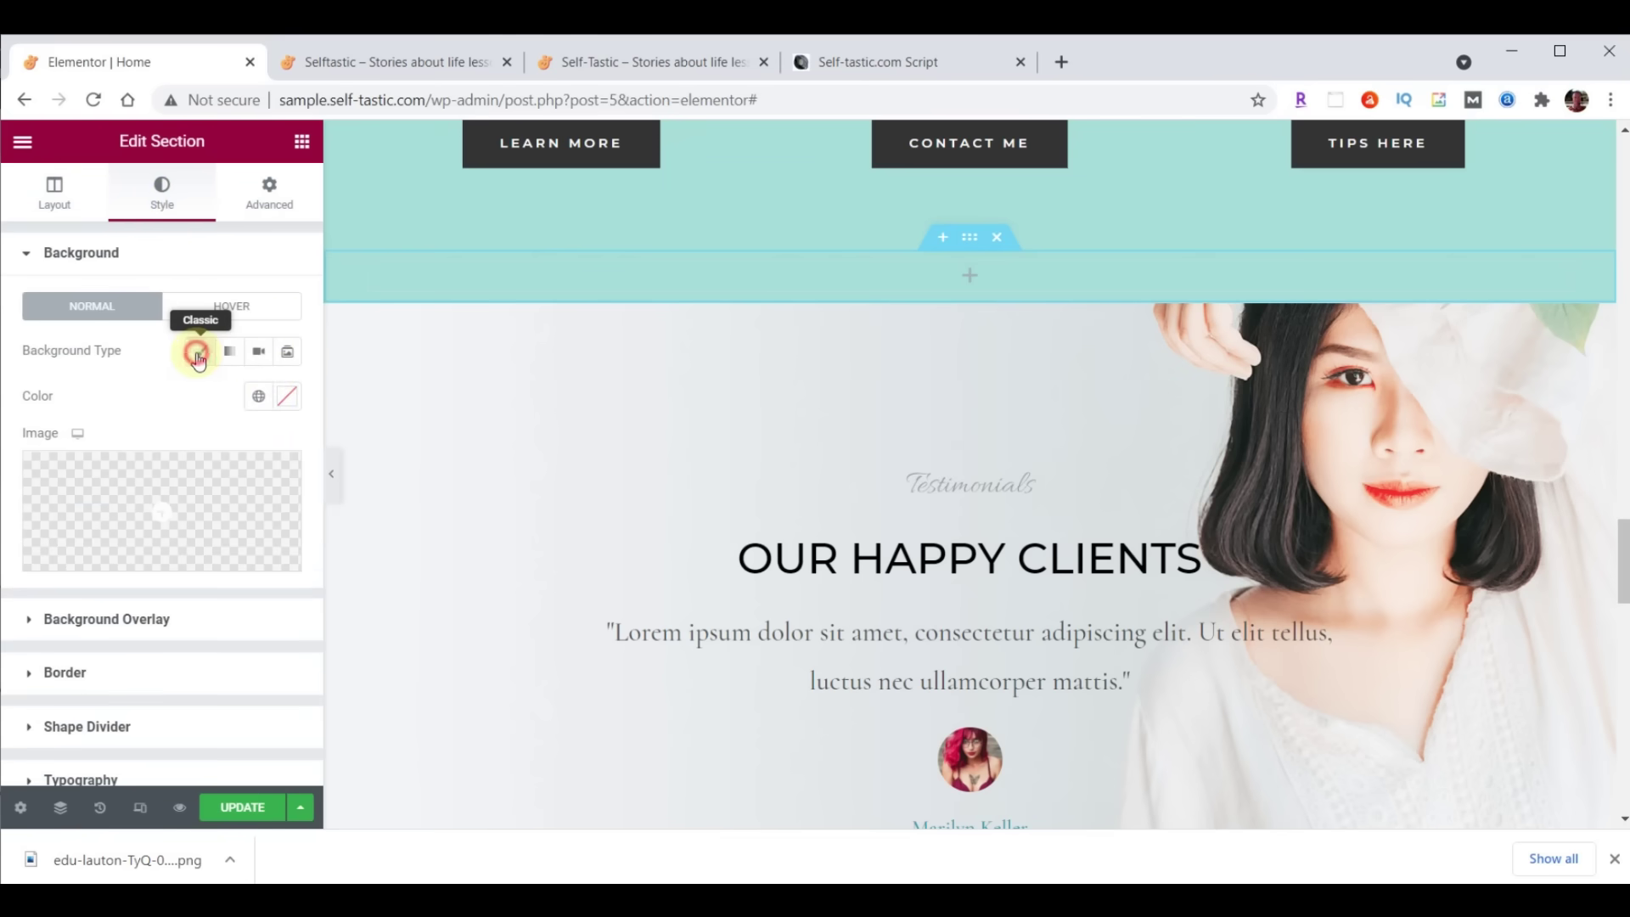
click(287, 397)
text(#FFFFFF)
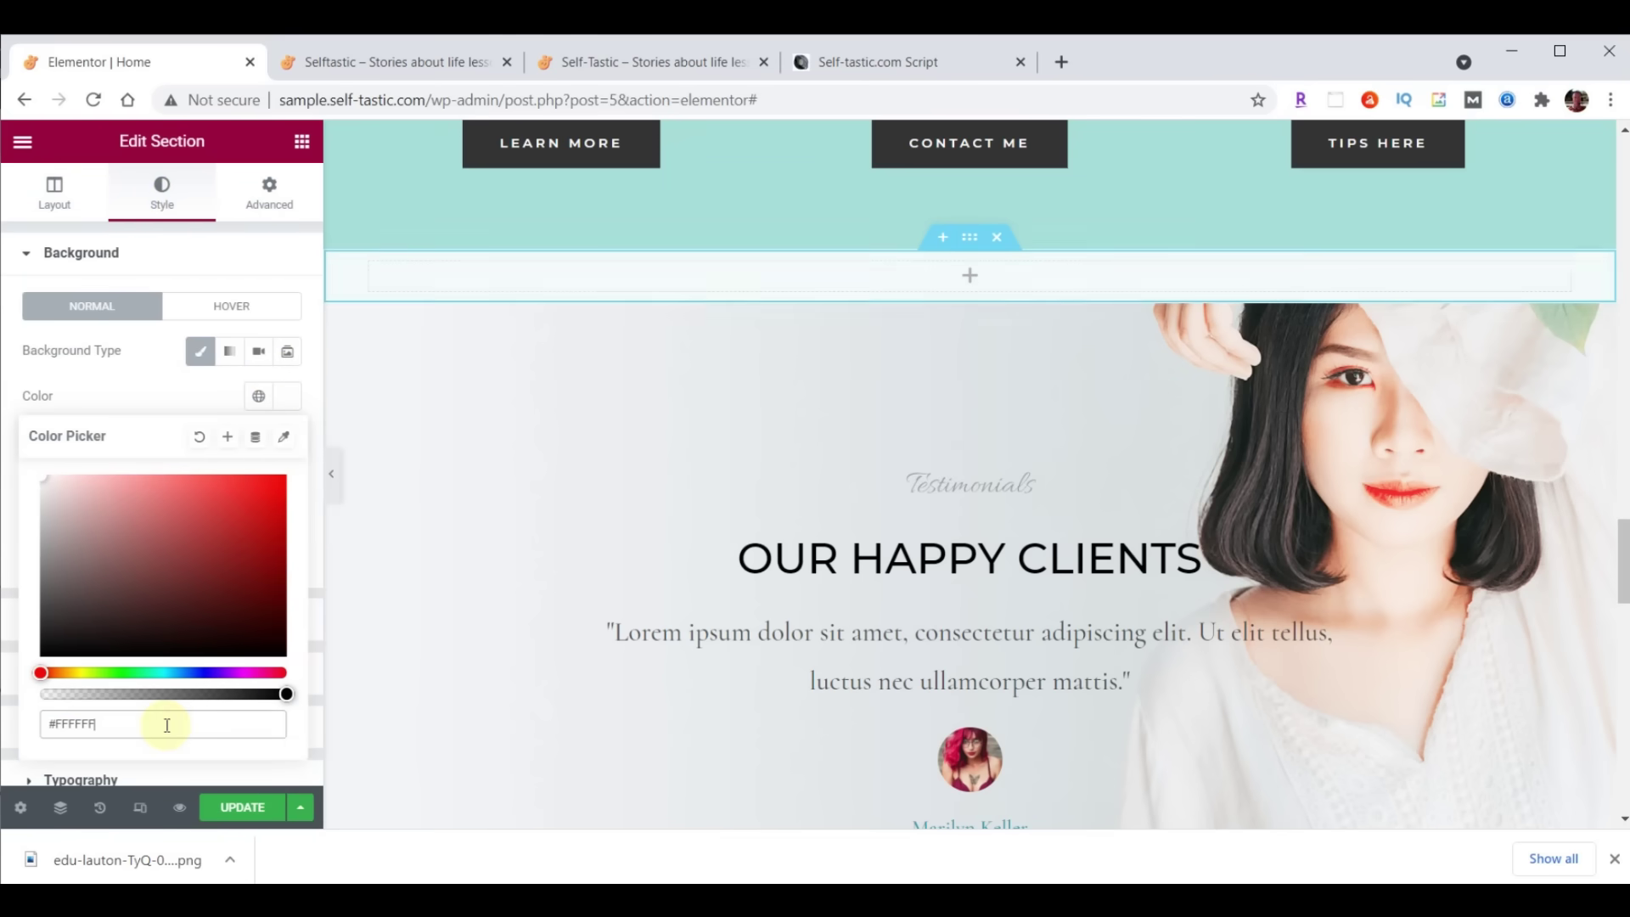
Copy the Advice and Encouragement heading into the new section and retitle it 'Words Of Wisdom'
scroll(1306, 447, up, 15)
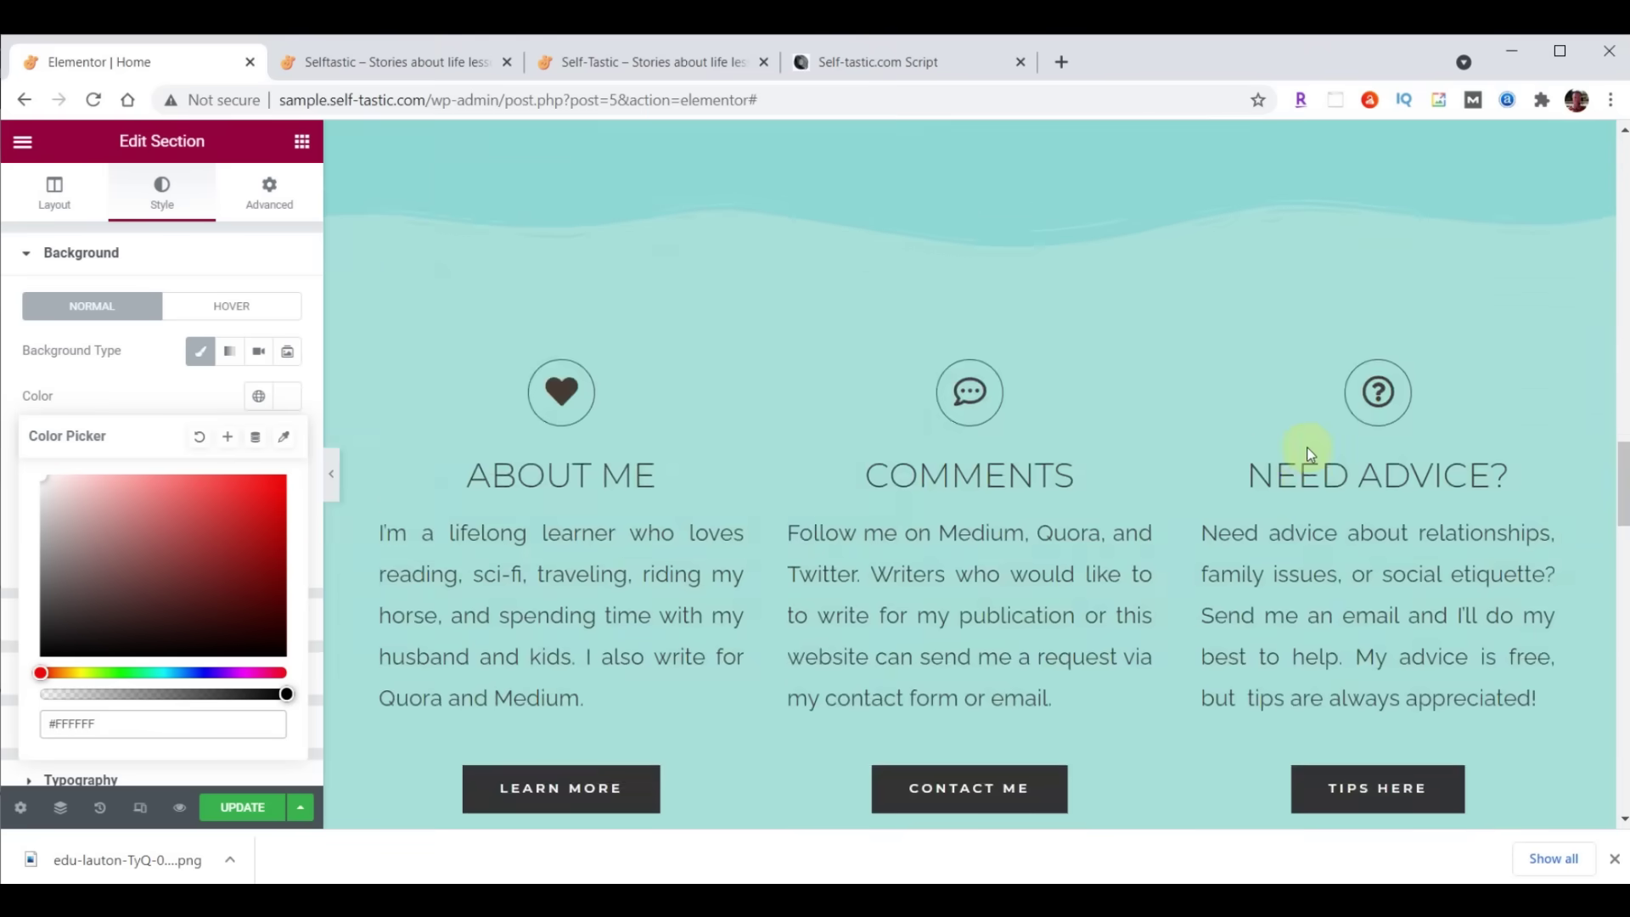
scroll(1310, 455, up, 10)
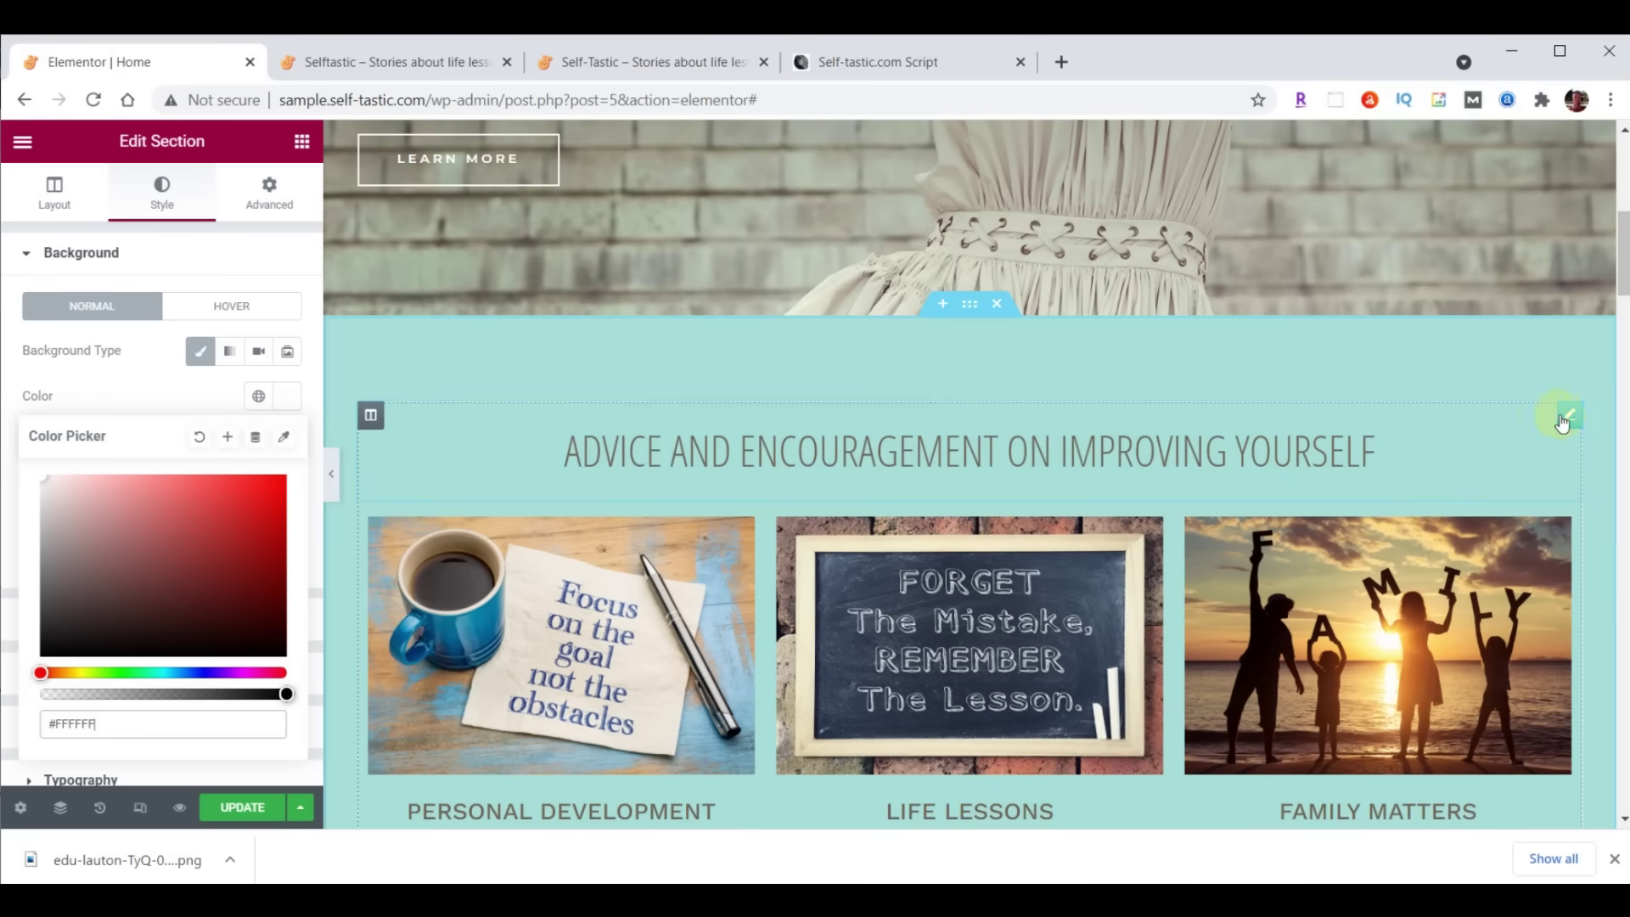
right_click(1570, 417)
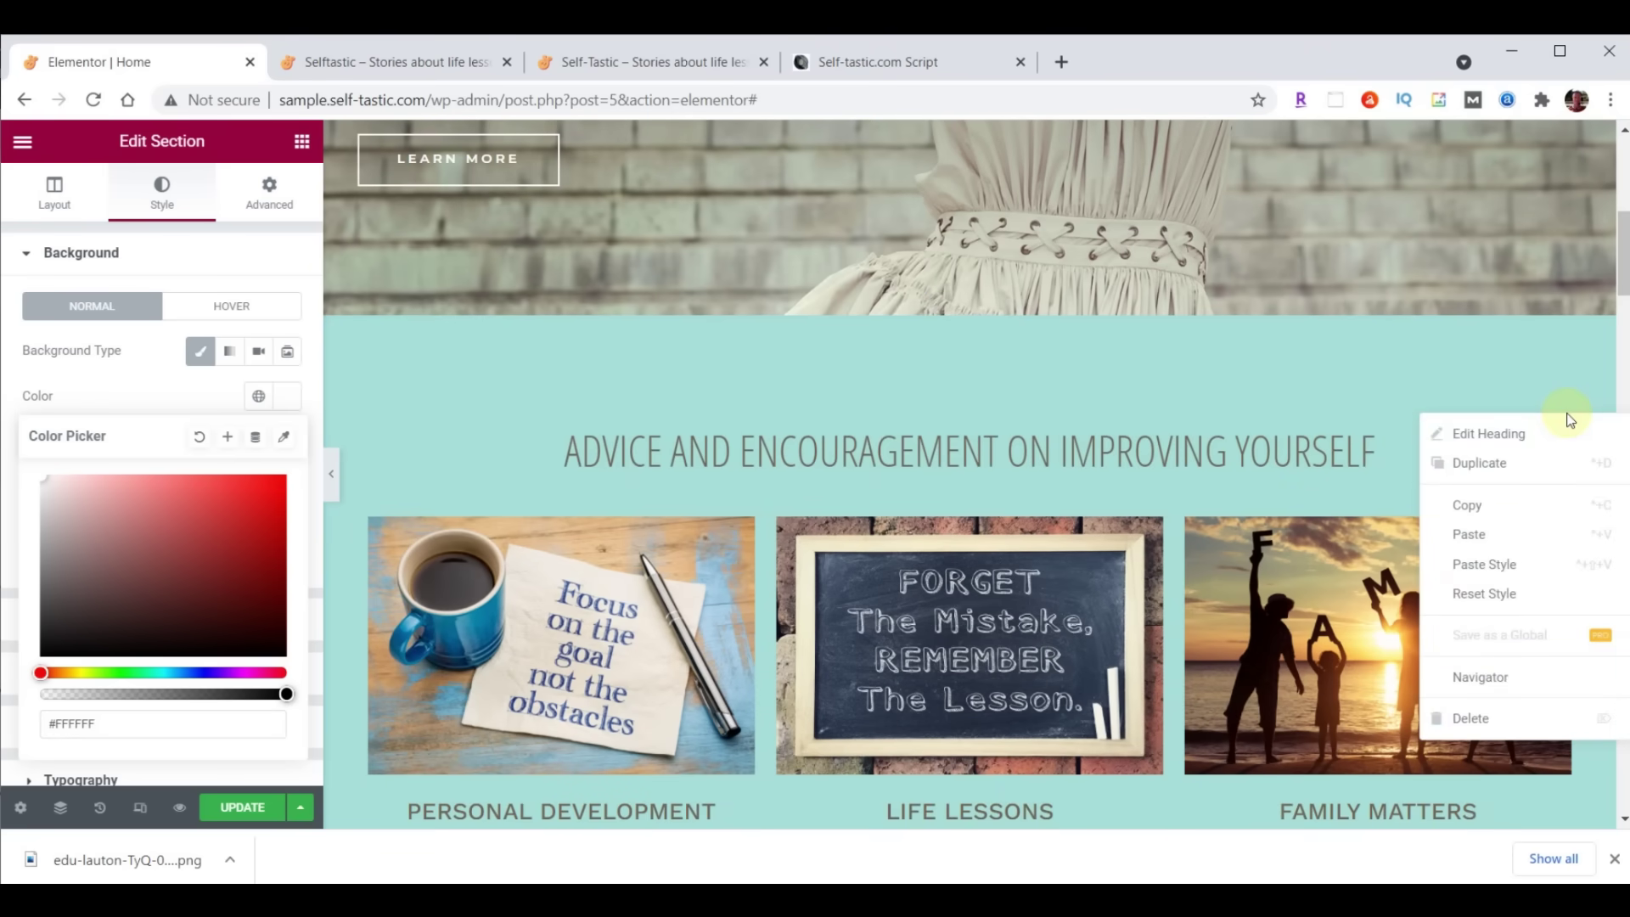
click(1496, 503)
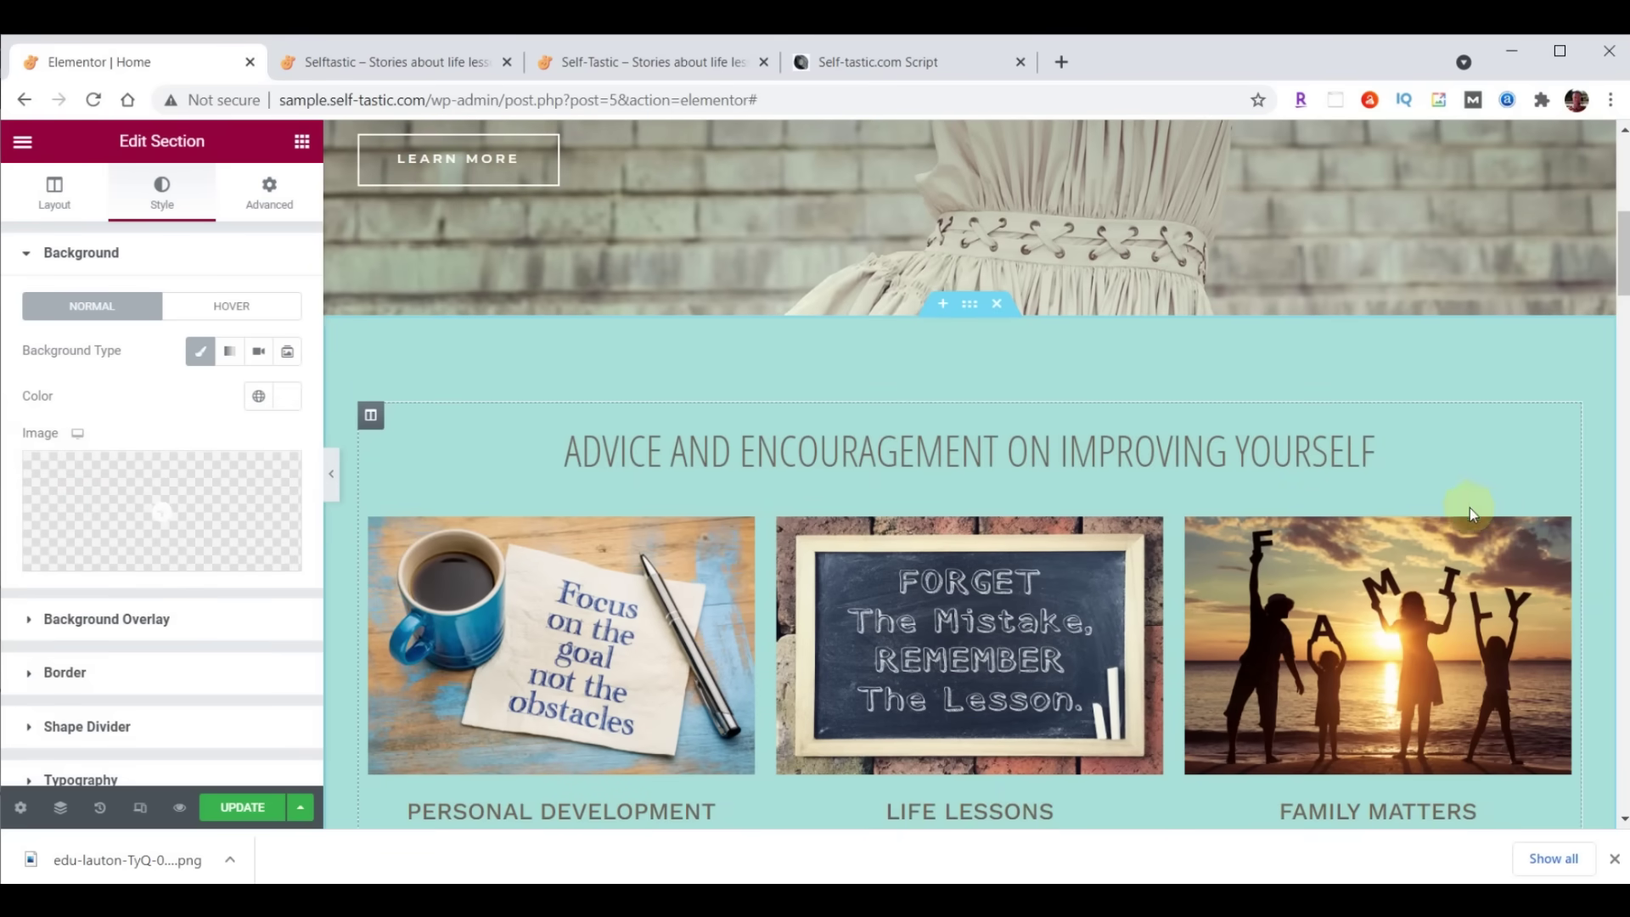
scroll(1257, 478, down, 8)
scroll(1256, 476, down, 15)
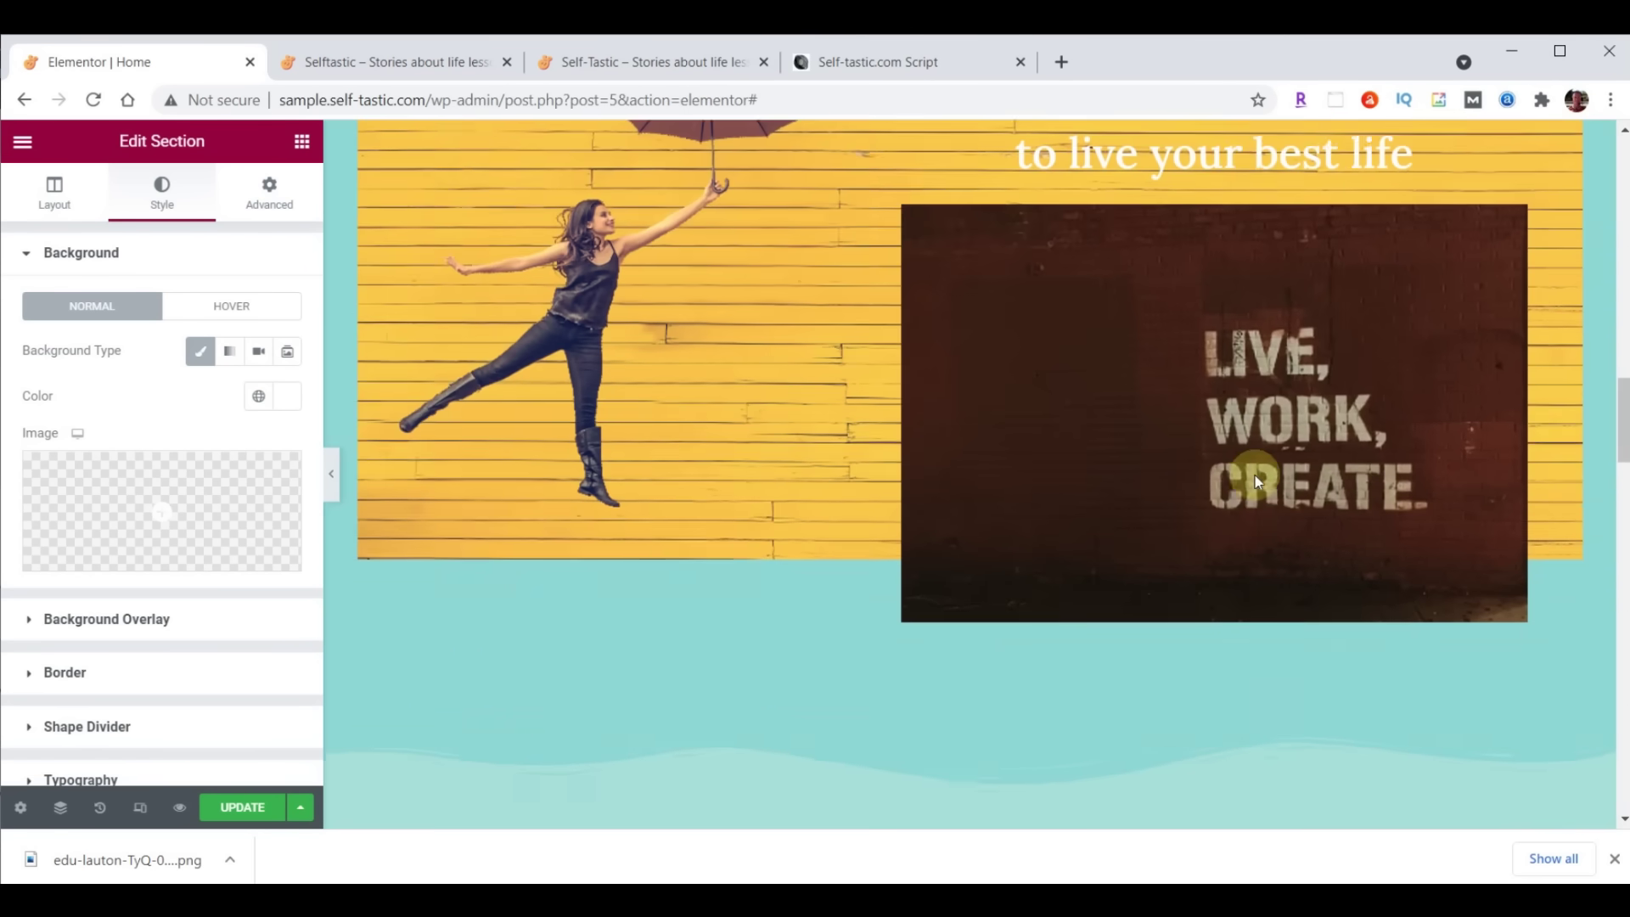
scroll(1255, 474, down, 6)
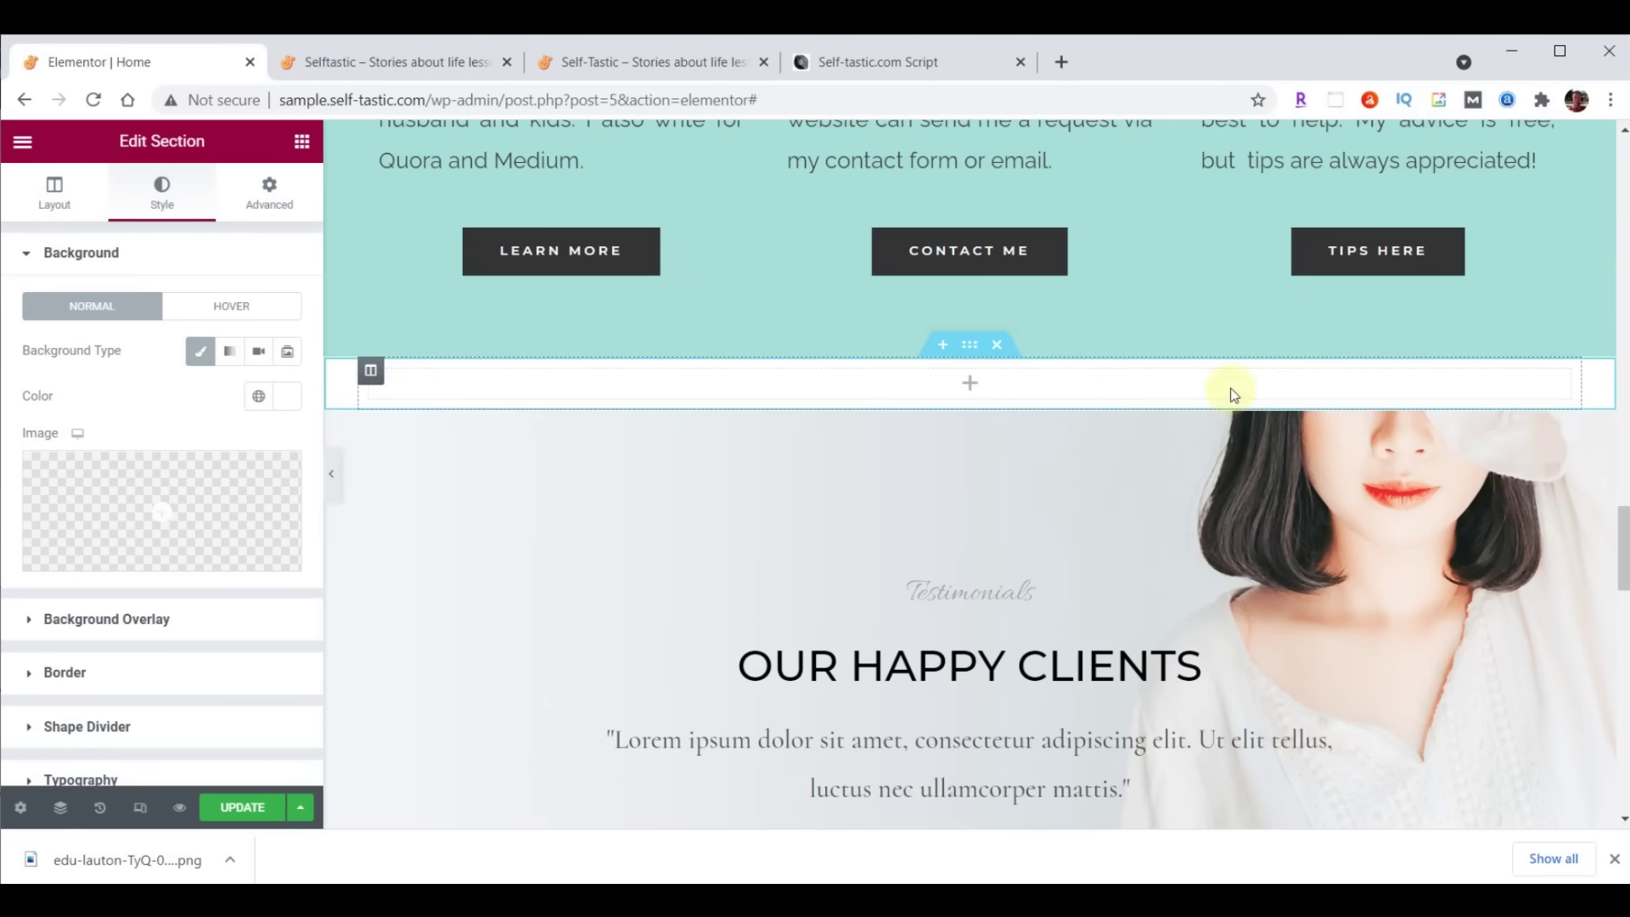
right_click(1007, 386)
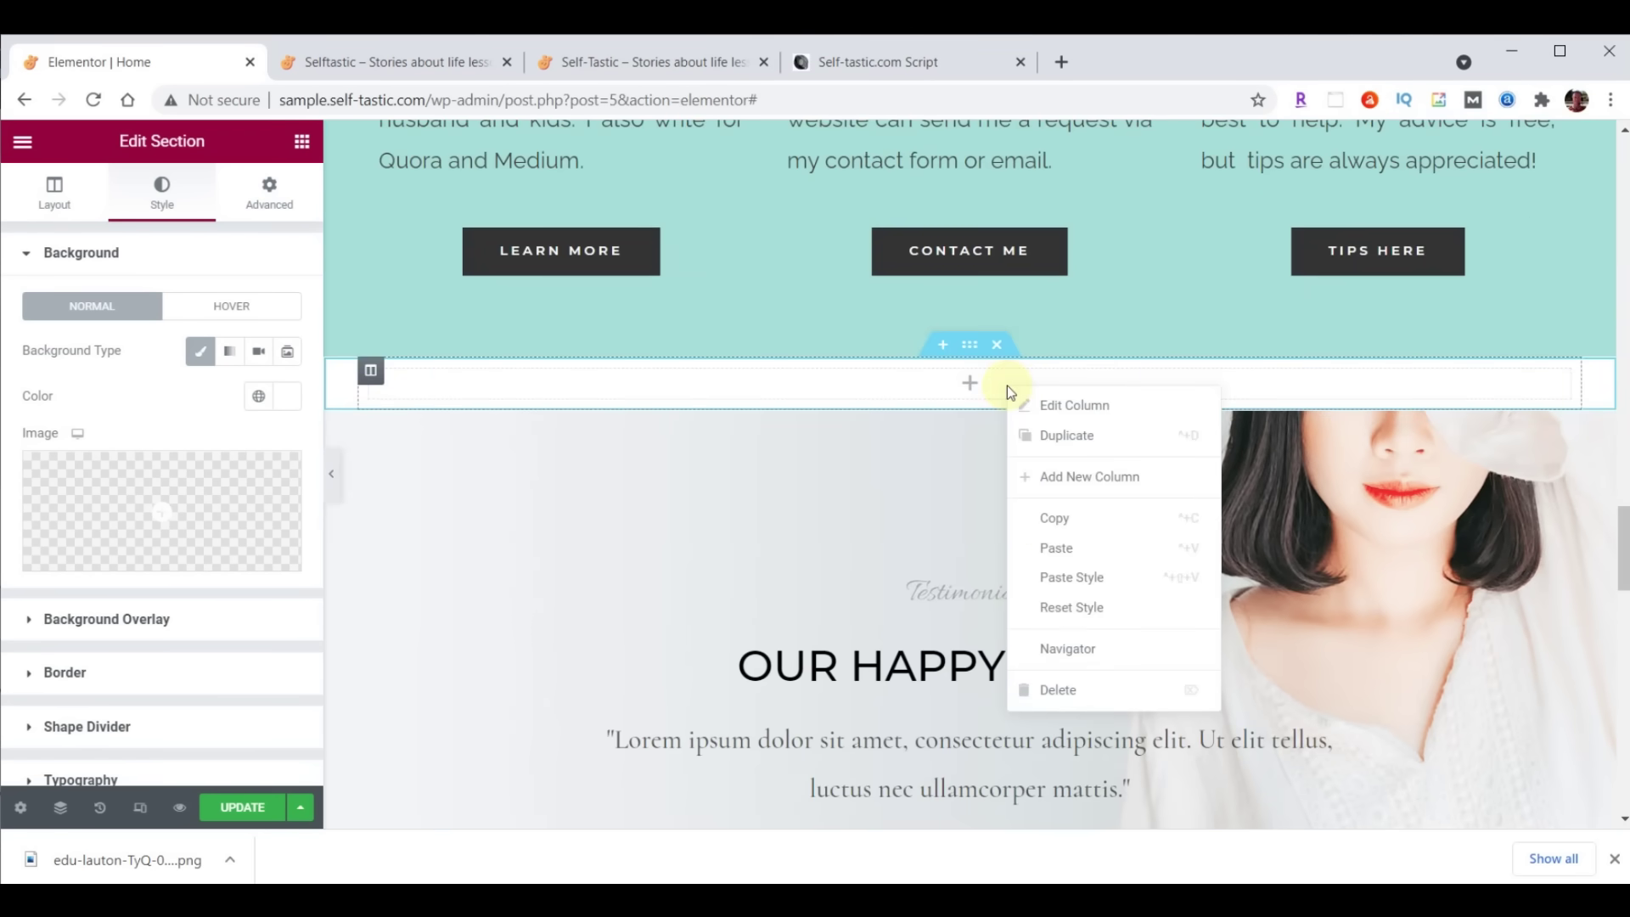
click(1054, 545)
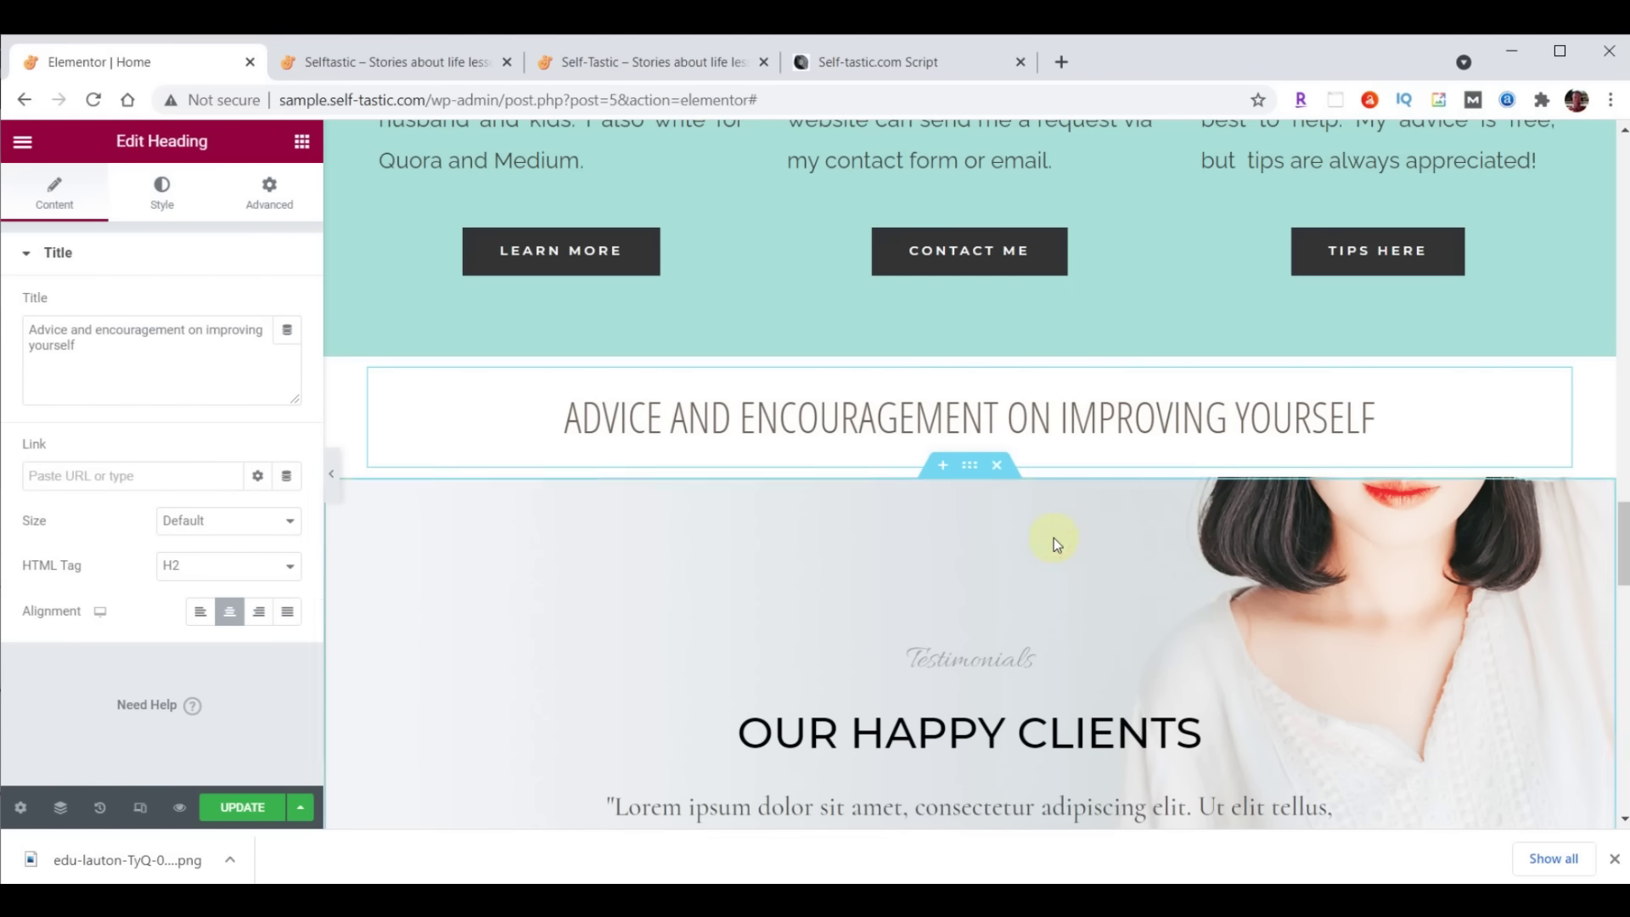
drag(35, 332, 134, 365)
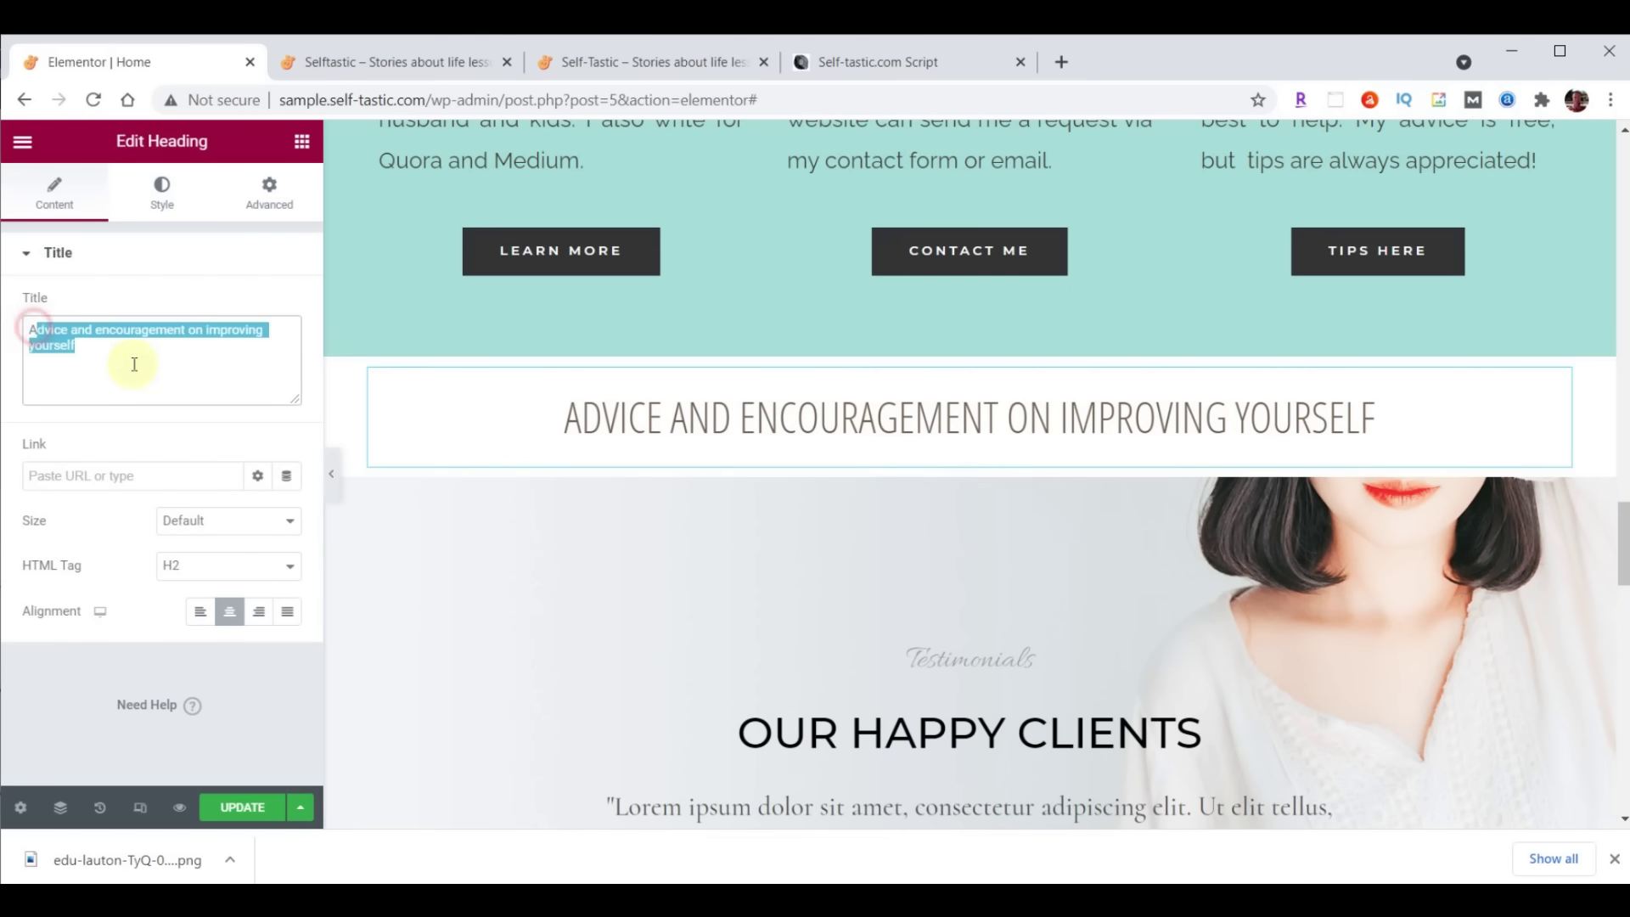
drag(25, 328, 145, 354)
text(Words Of Wisdom)
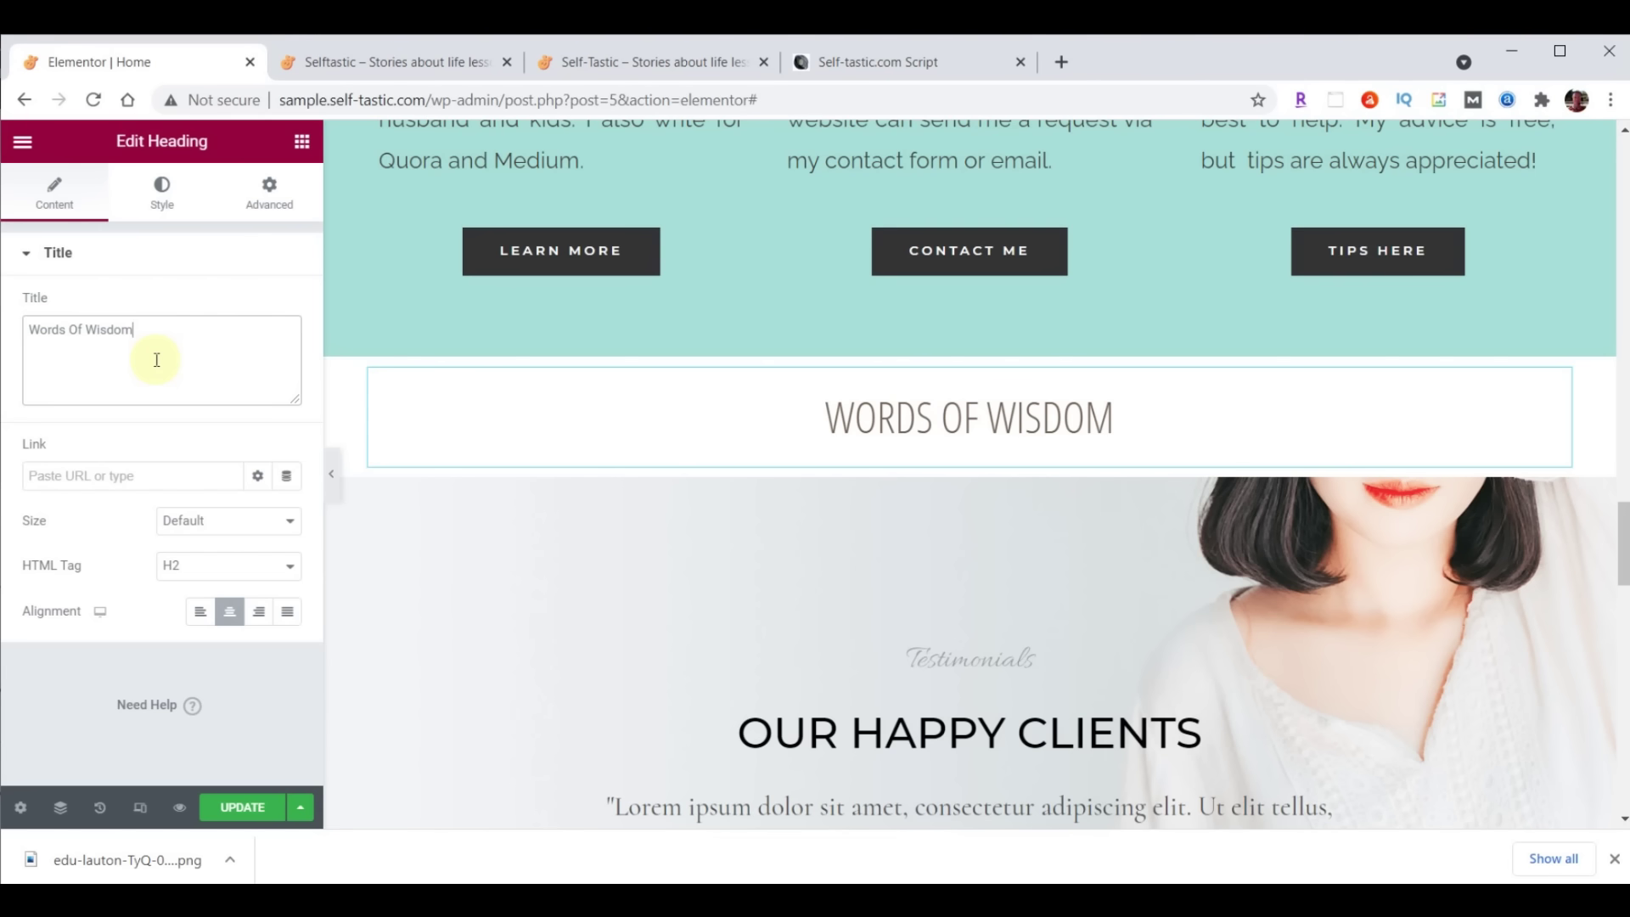
click(302, 143)
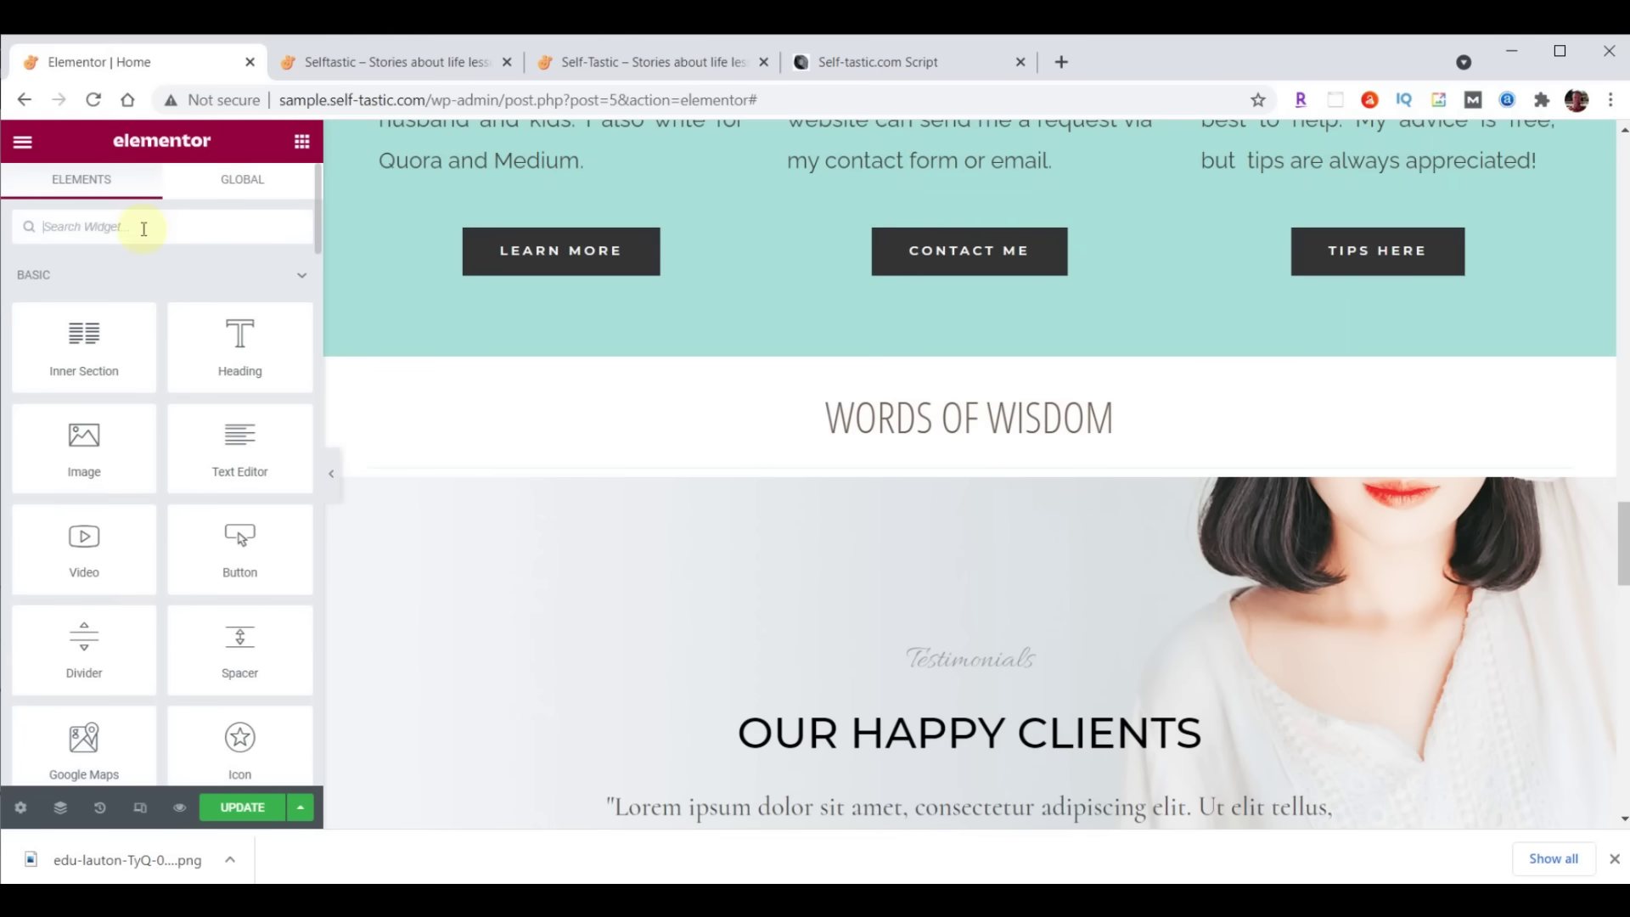
Place an Image Carousel widget below the Words Of Wisdom heading
text(image)
drag(83, 399, 953, 462)
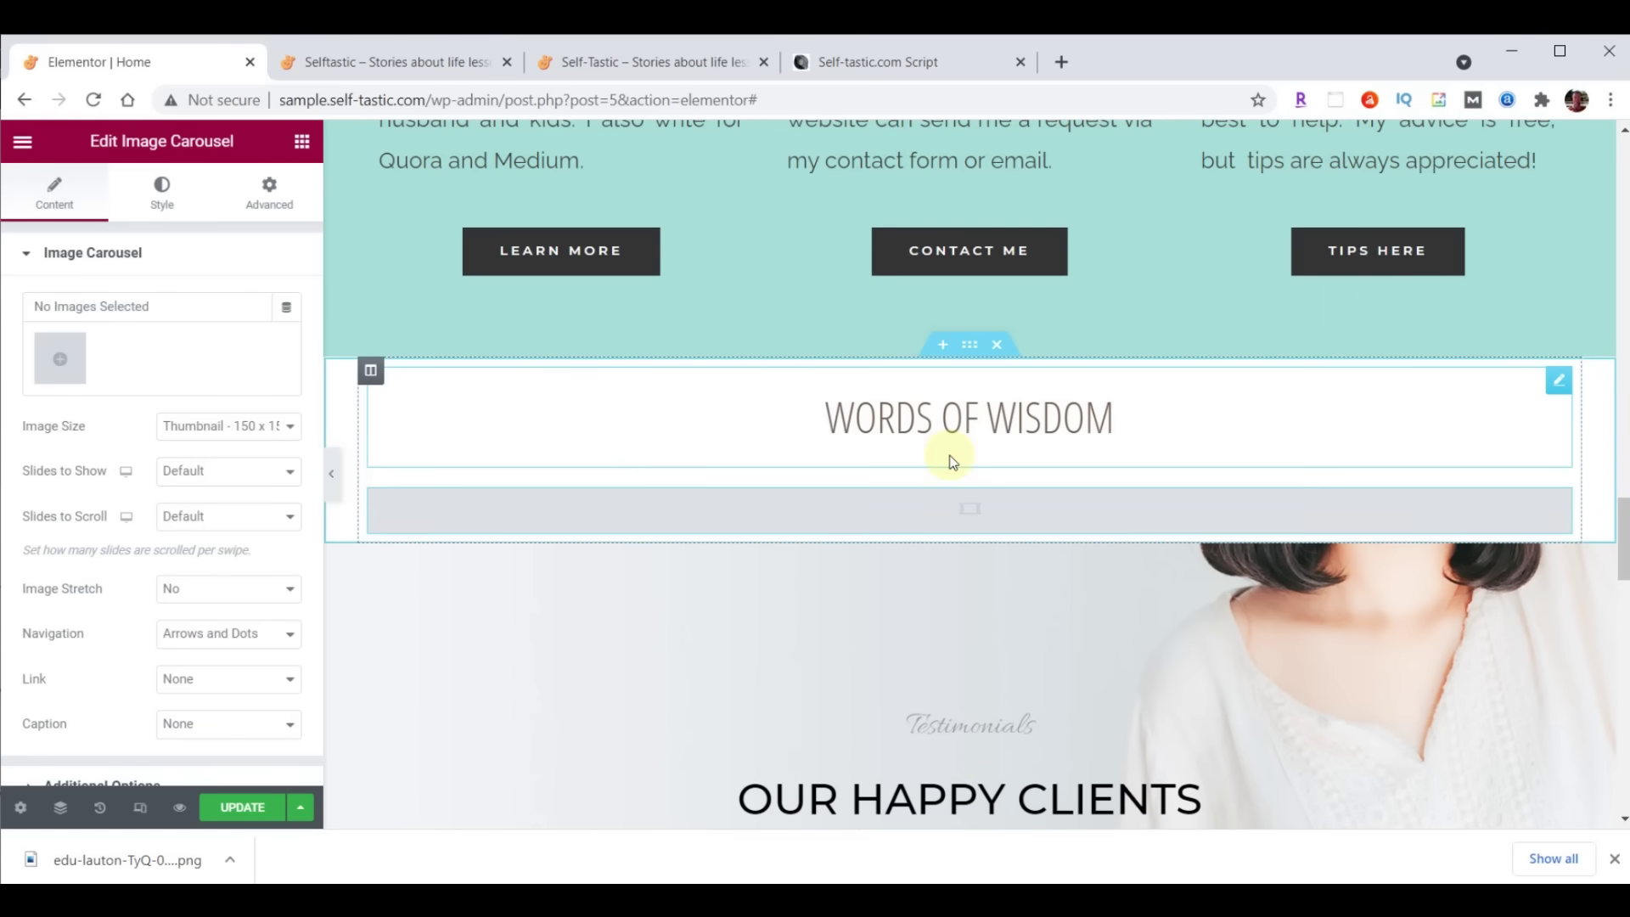
click(51, 360)
Upload the 14 words-of-wisdom GIFs and insert them as a new carousel gallery
click(692, 900)
click(874, 828)
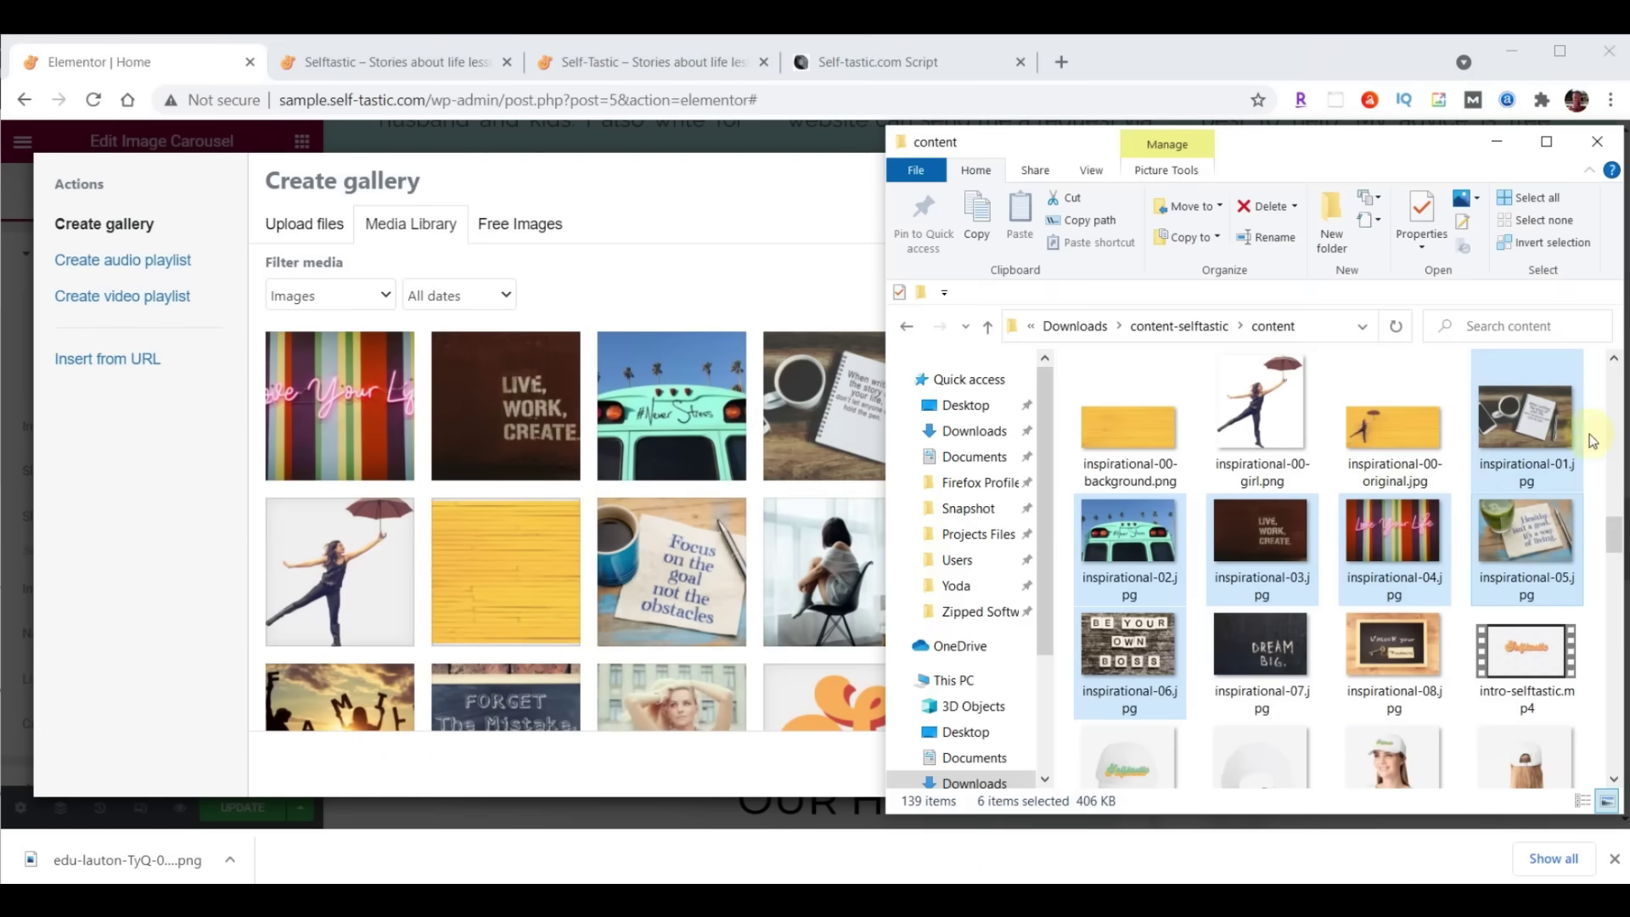
drag(1619, 533, 1615, 743)
click(1275, 443)
scroll(1393, 467, down, 2)
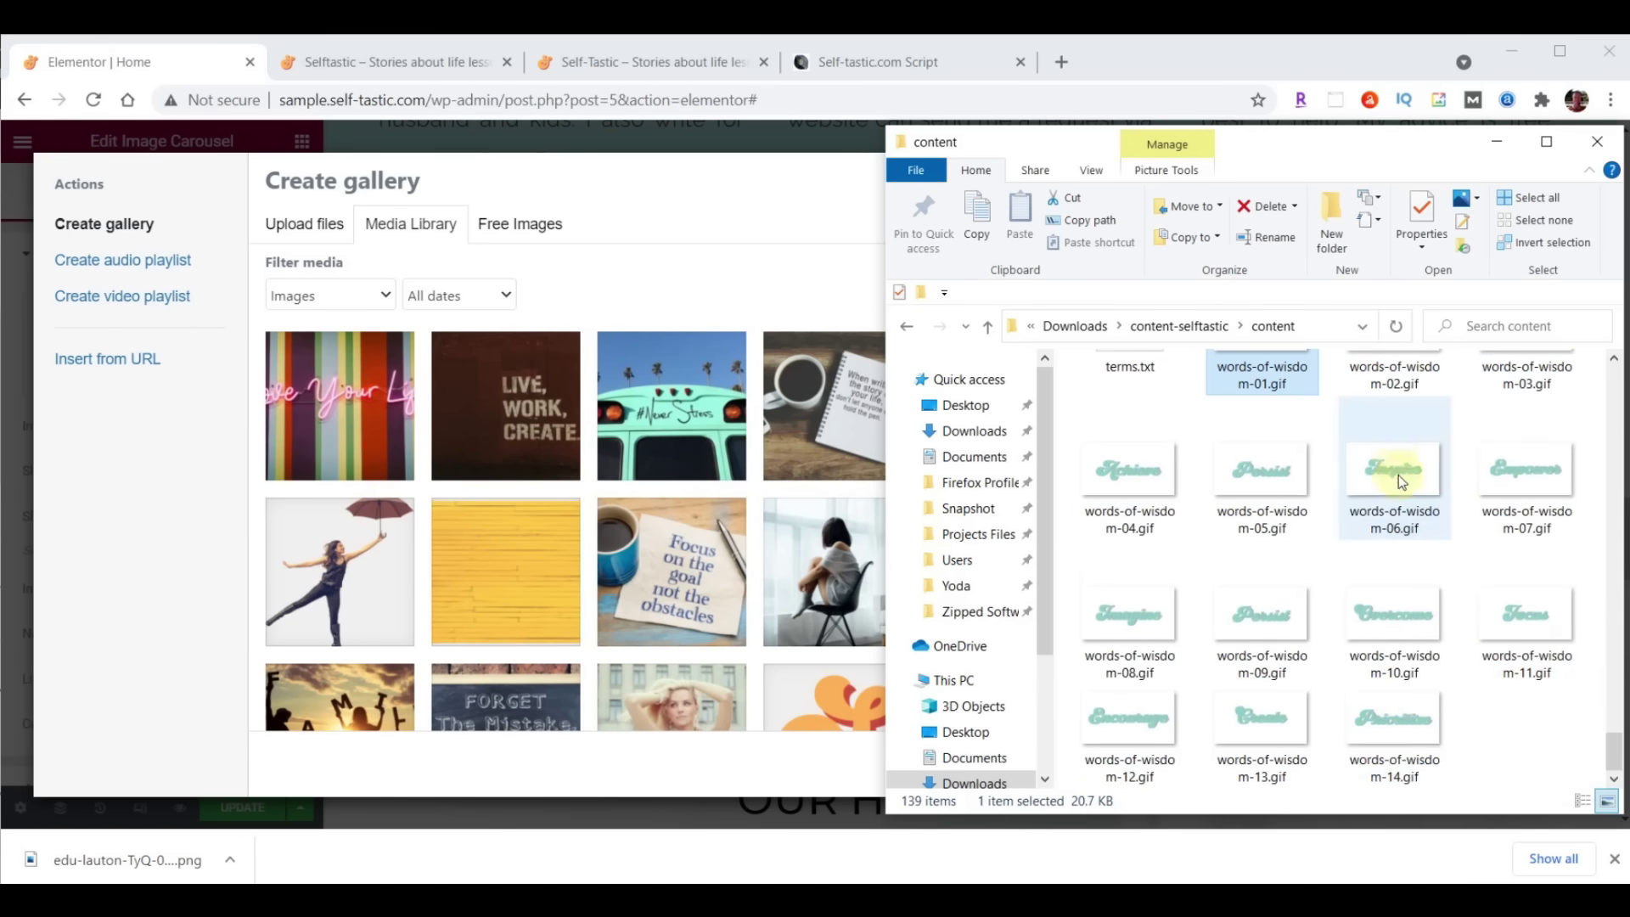
shift+click(1412, 707)
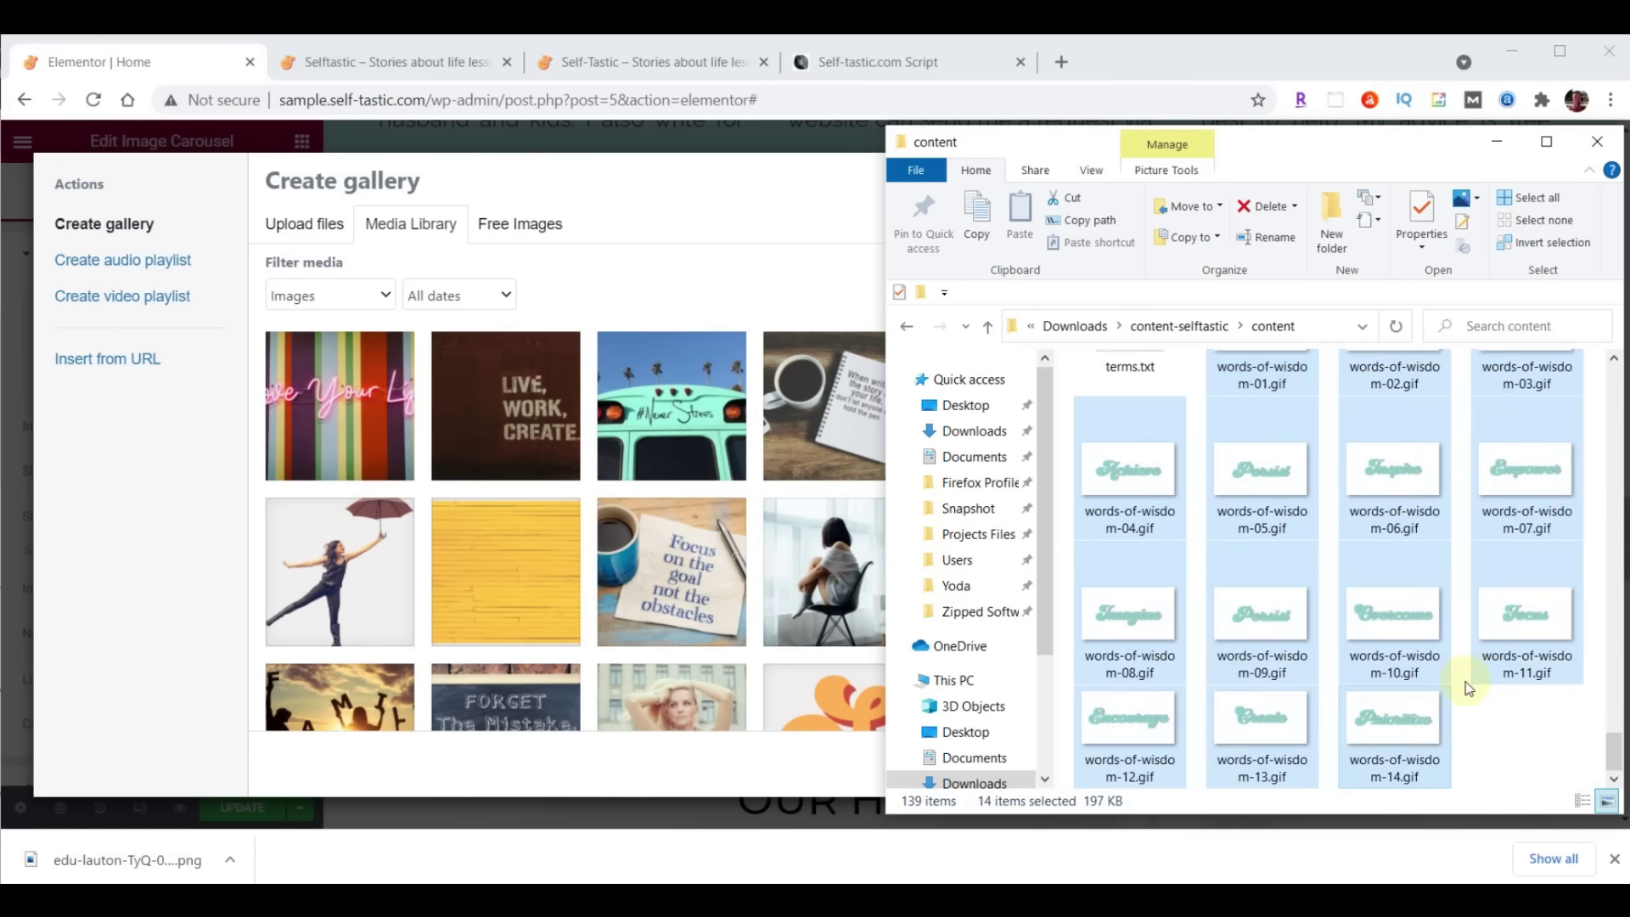
drag(1400, 730, 576, 511)
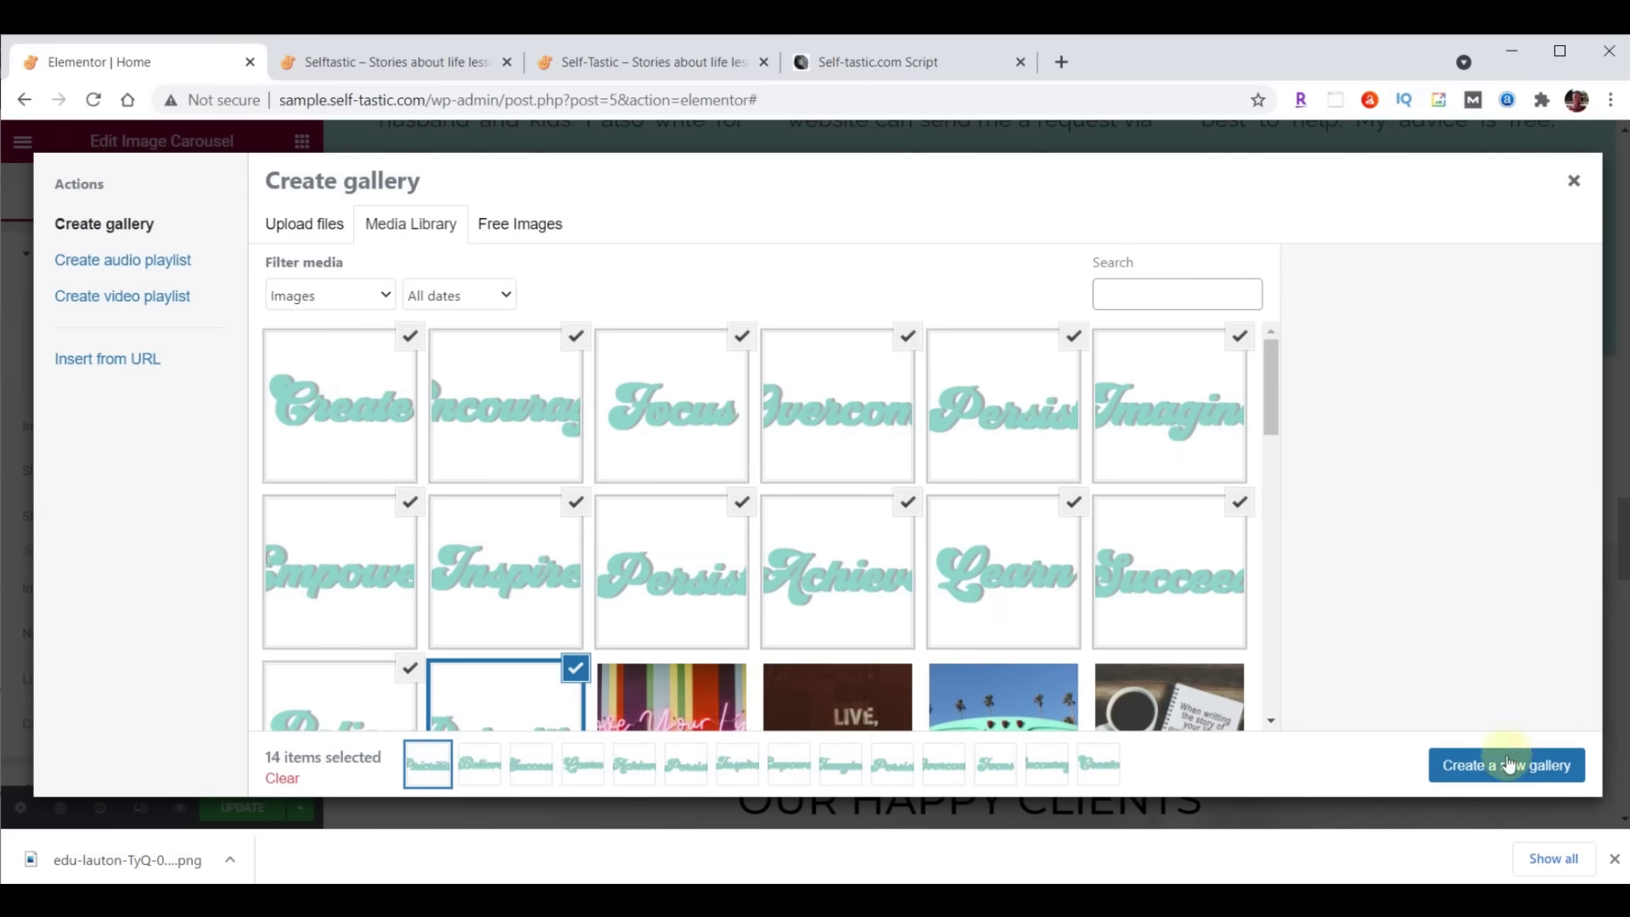
click(1508, 767)
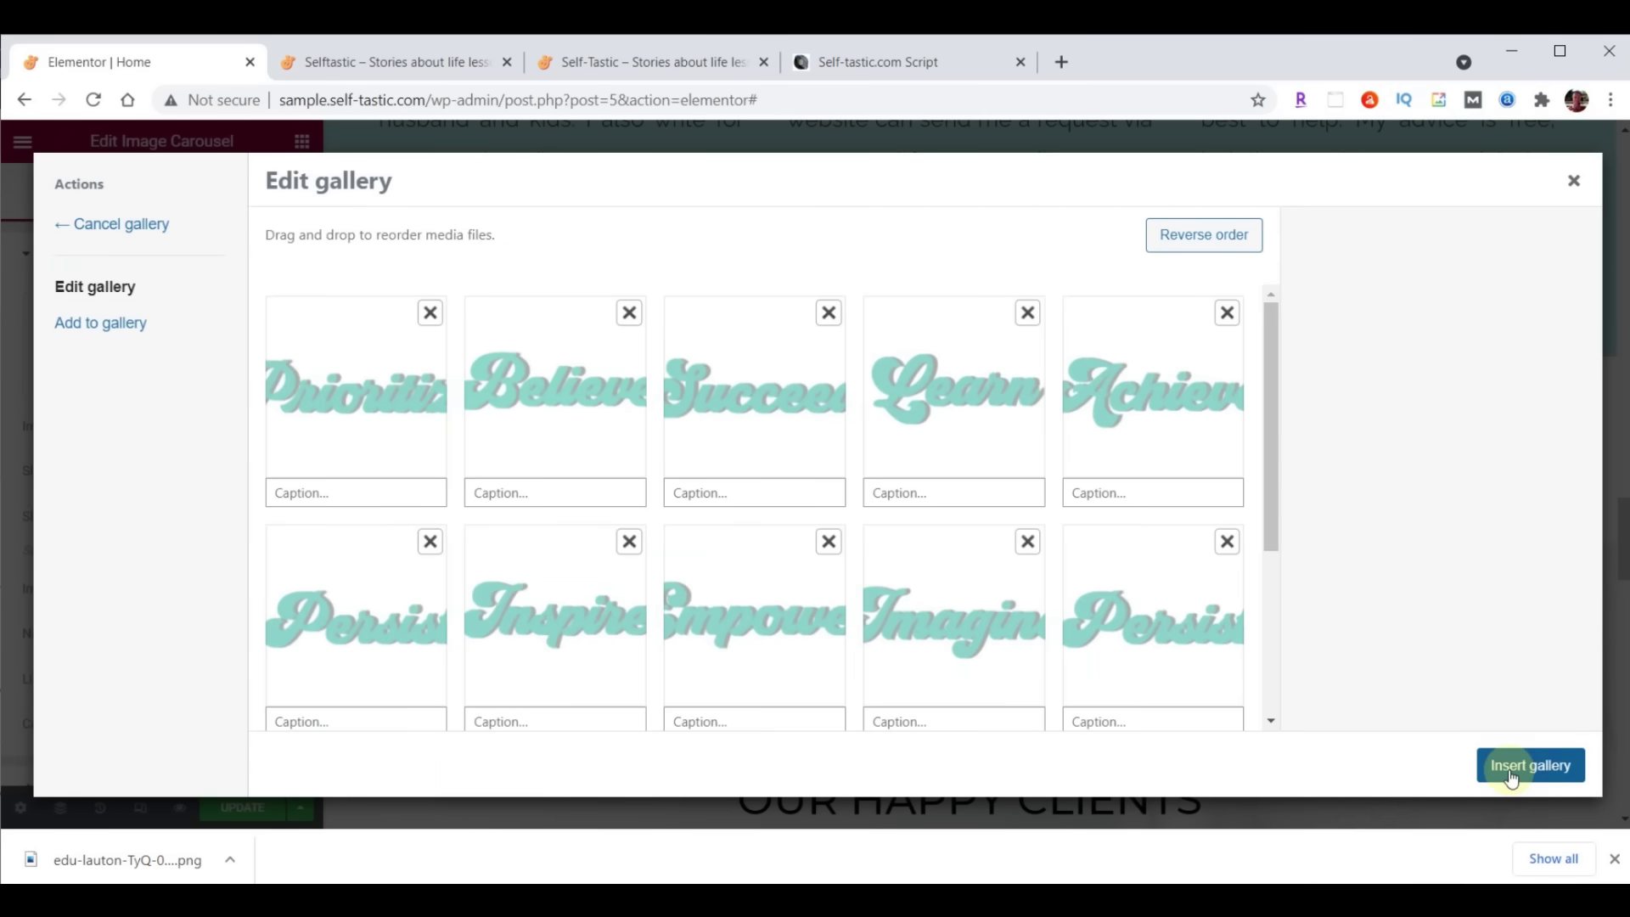
click(1511, 774)
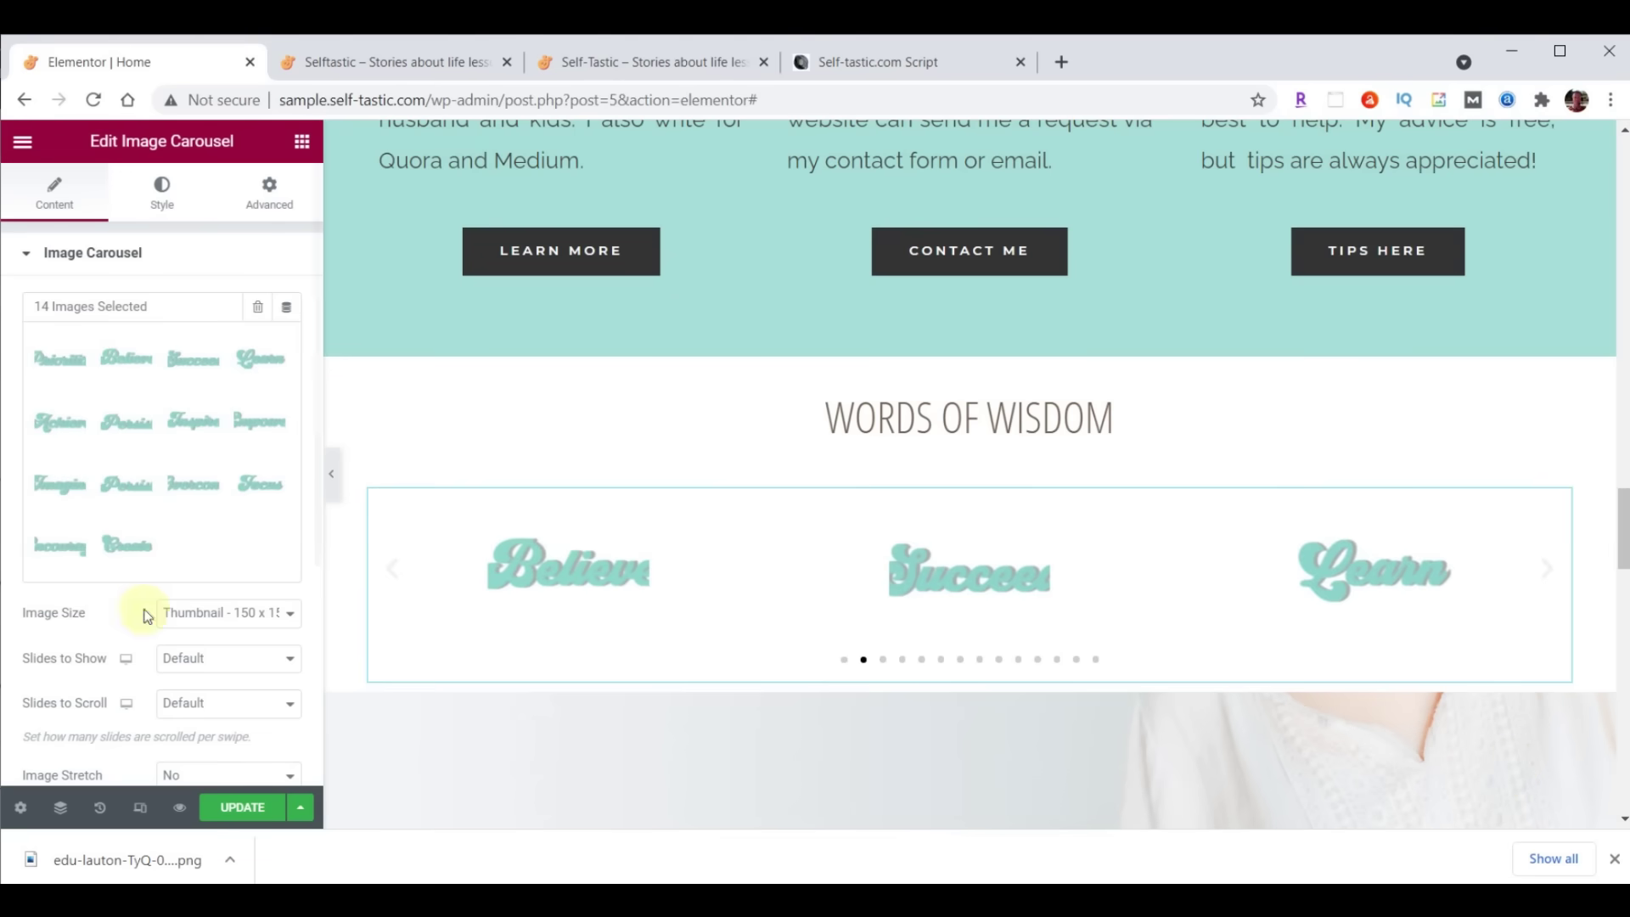
Set the carousel to Full image size, scroll one slide at a time, and no navigation
click(202, 613)
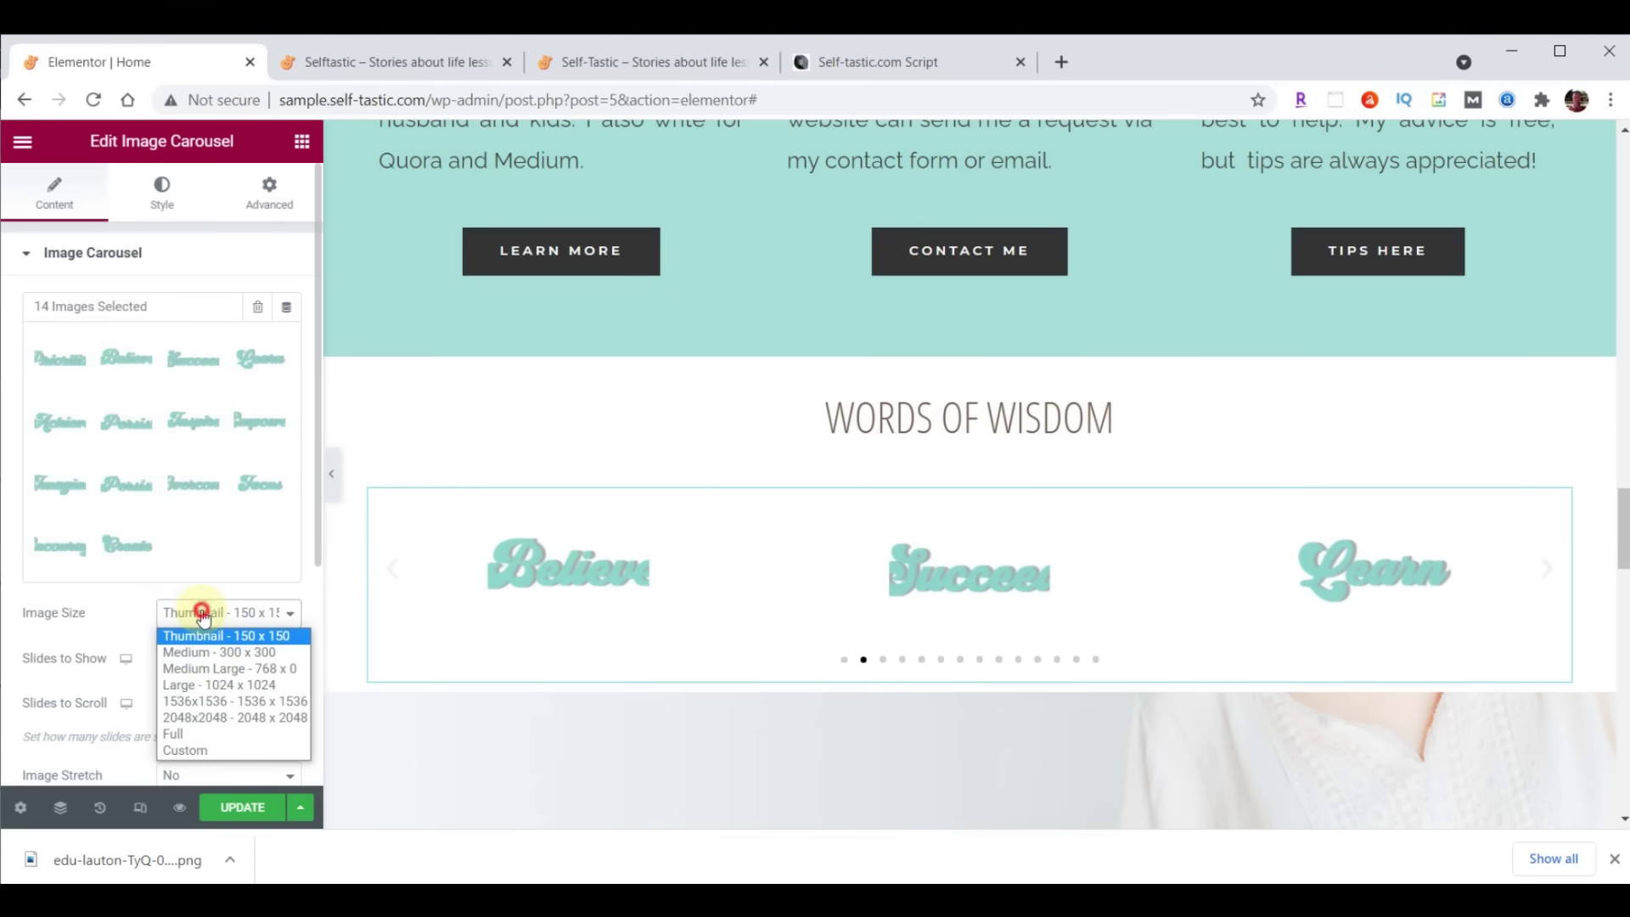
click(208, 734)
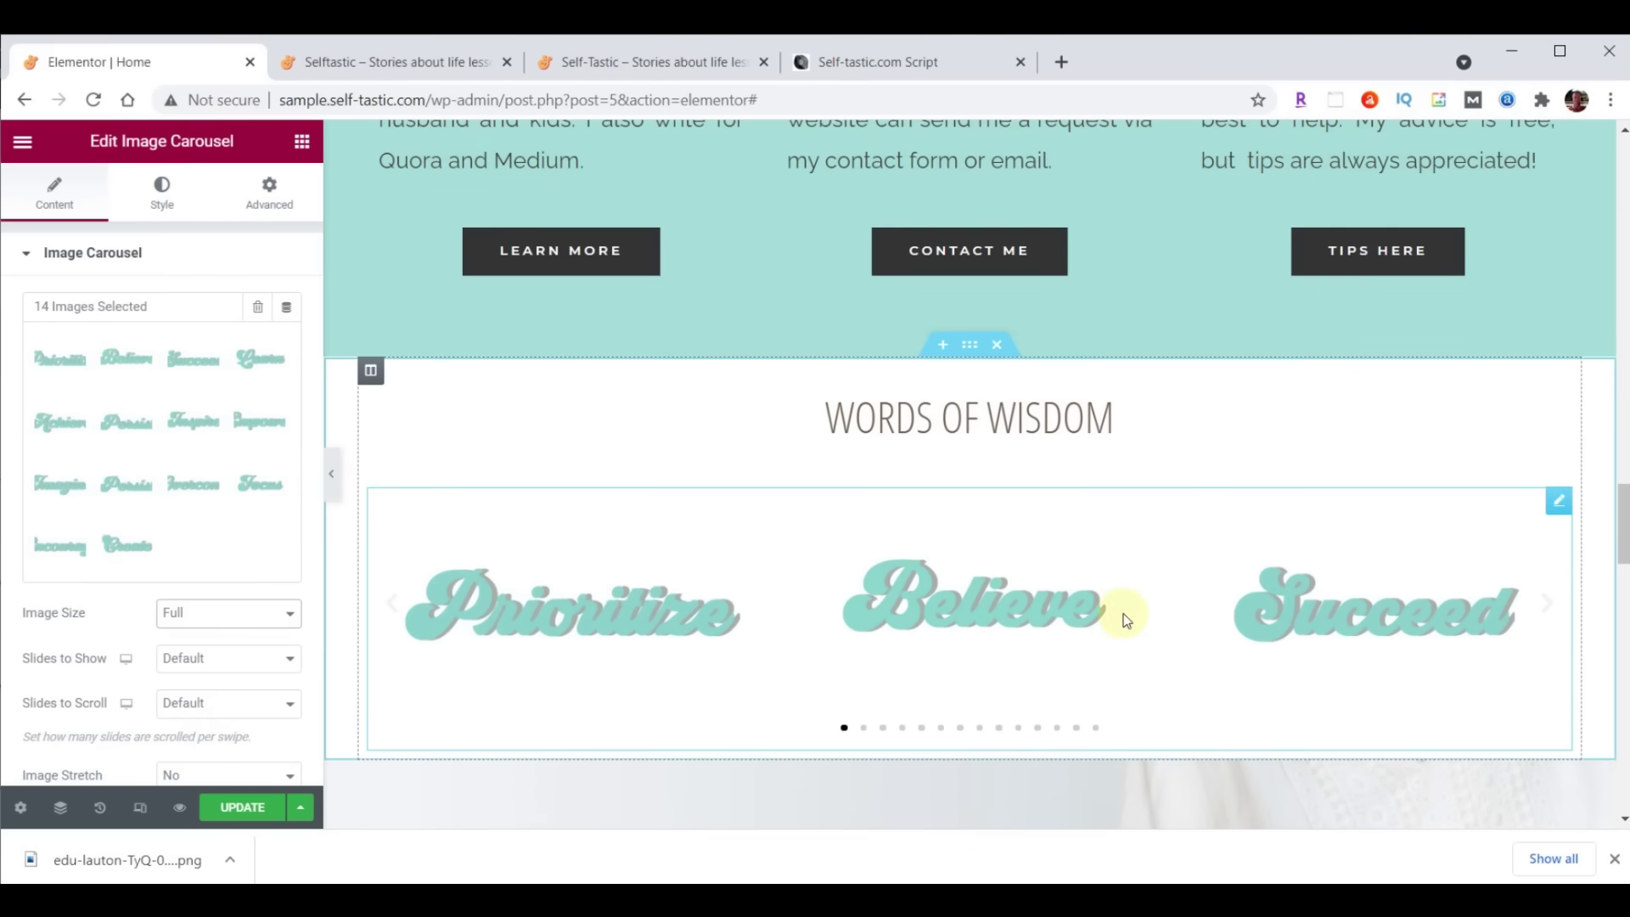
click(291, 658)
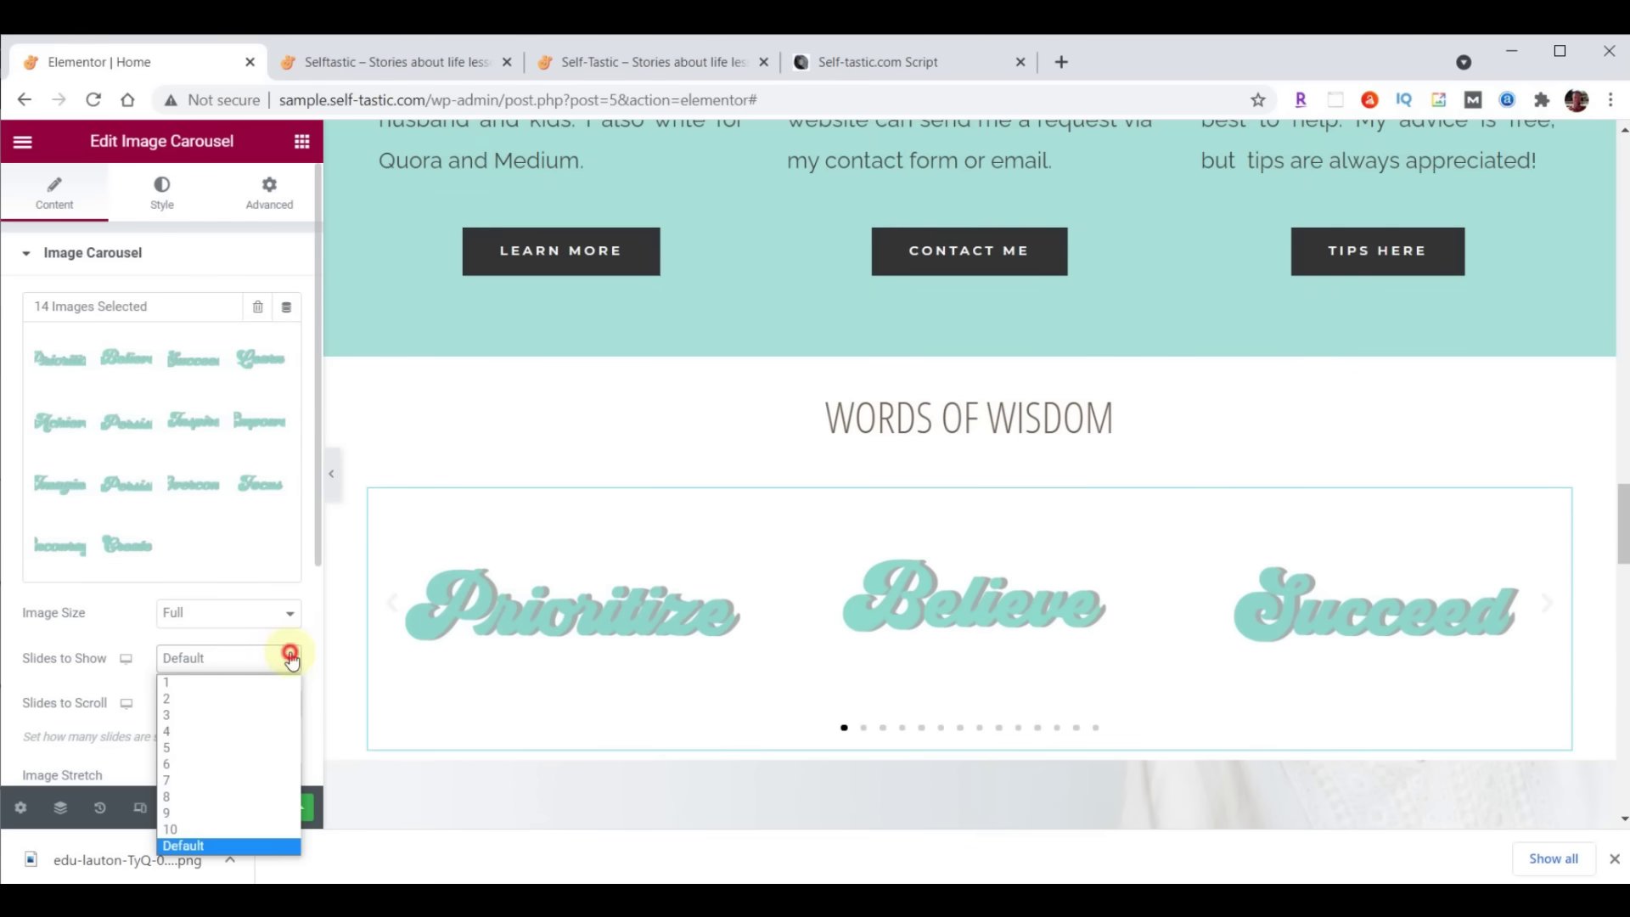
click(236, 735)
click(250, 703)
click(236, 518)
scroll(223, 501, down, 4)
click(217, 485)
click(217, 555)
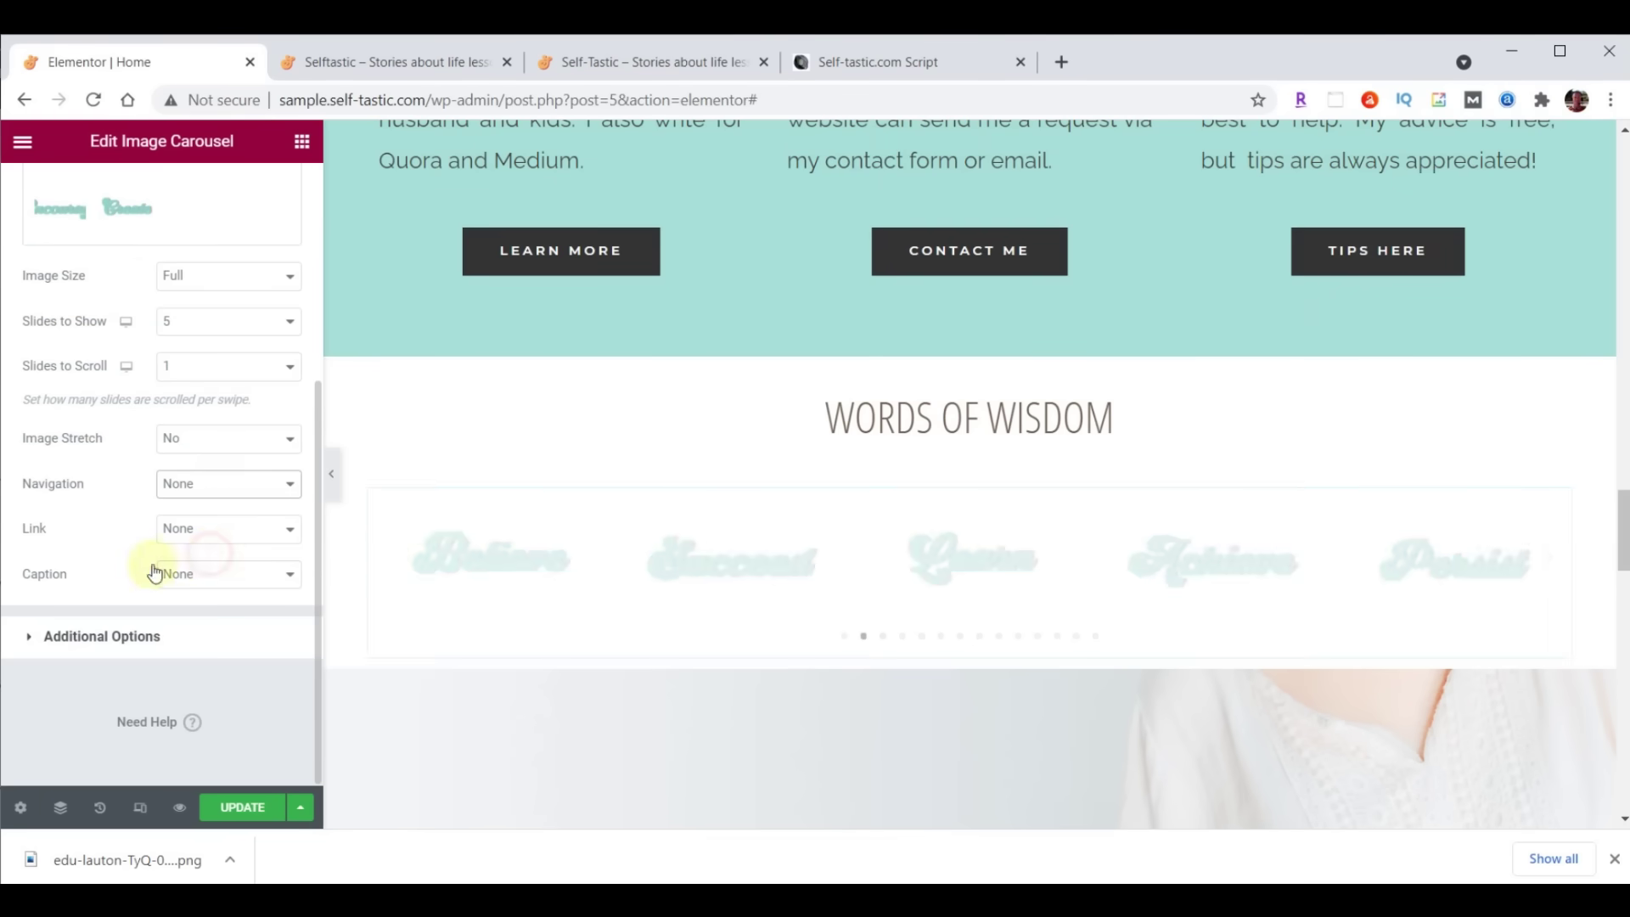
Turn off pause on hover, set animation speed to 2000, and check the live page
click(97, 637)
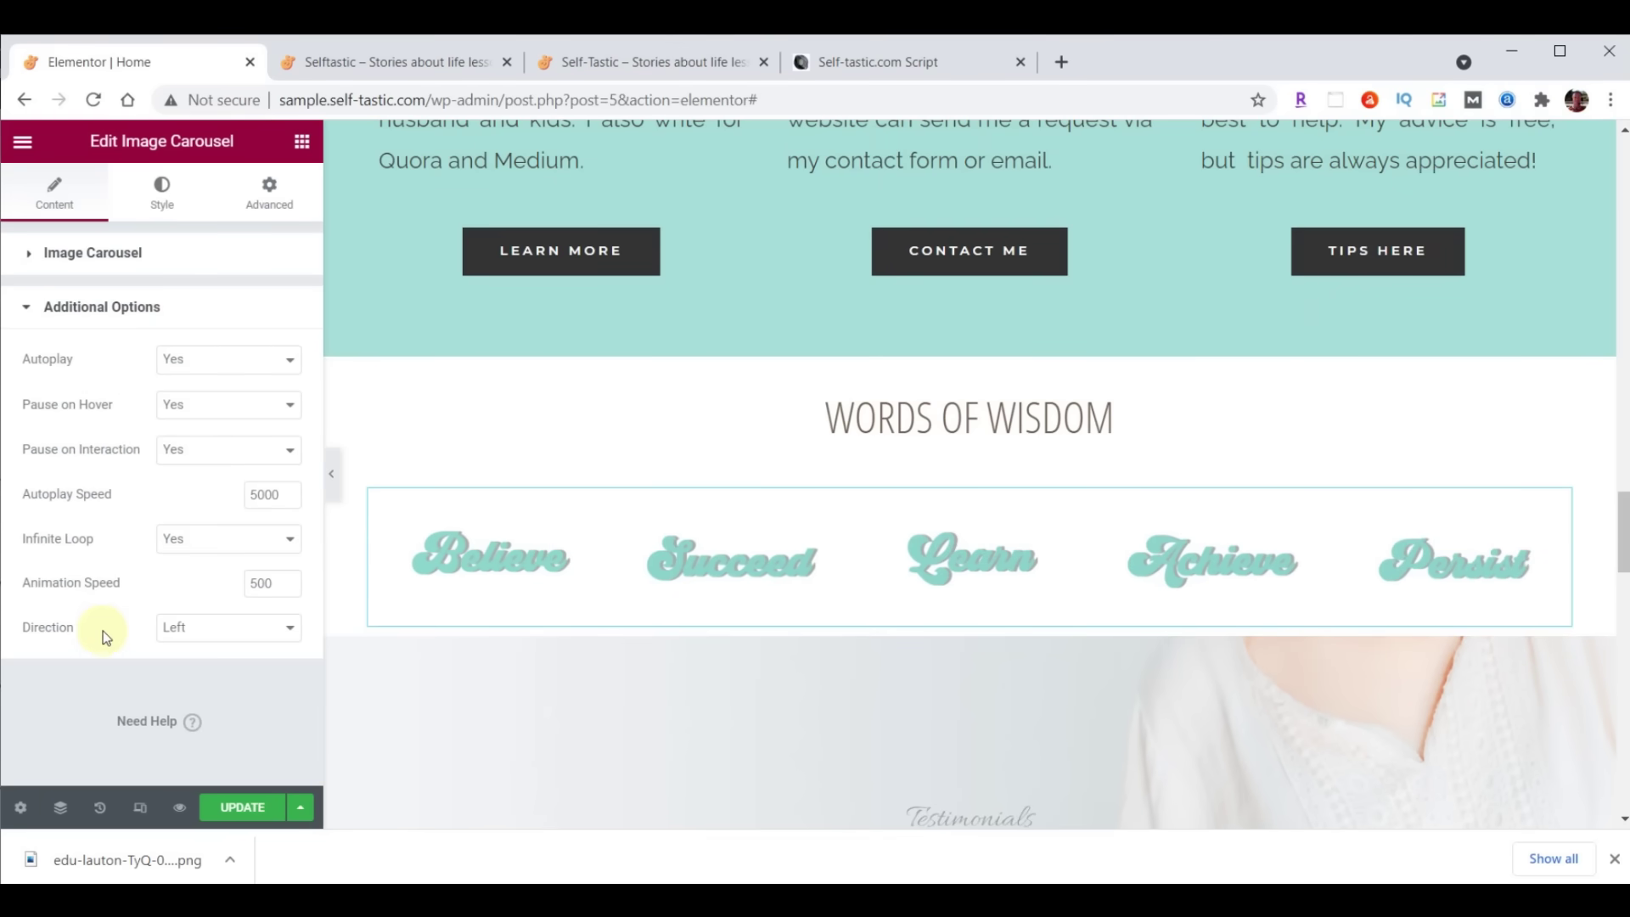
click(210, 409)
click(195, 446)
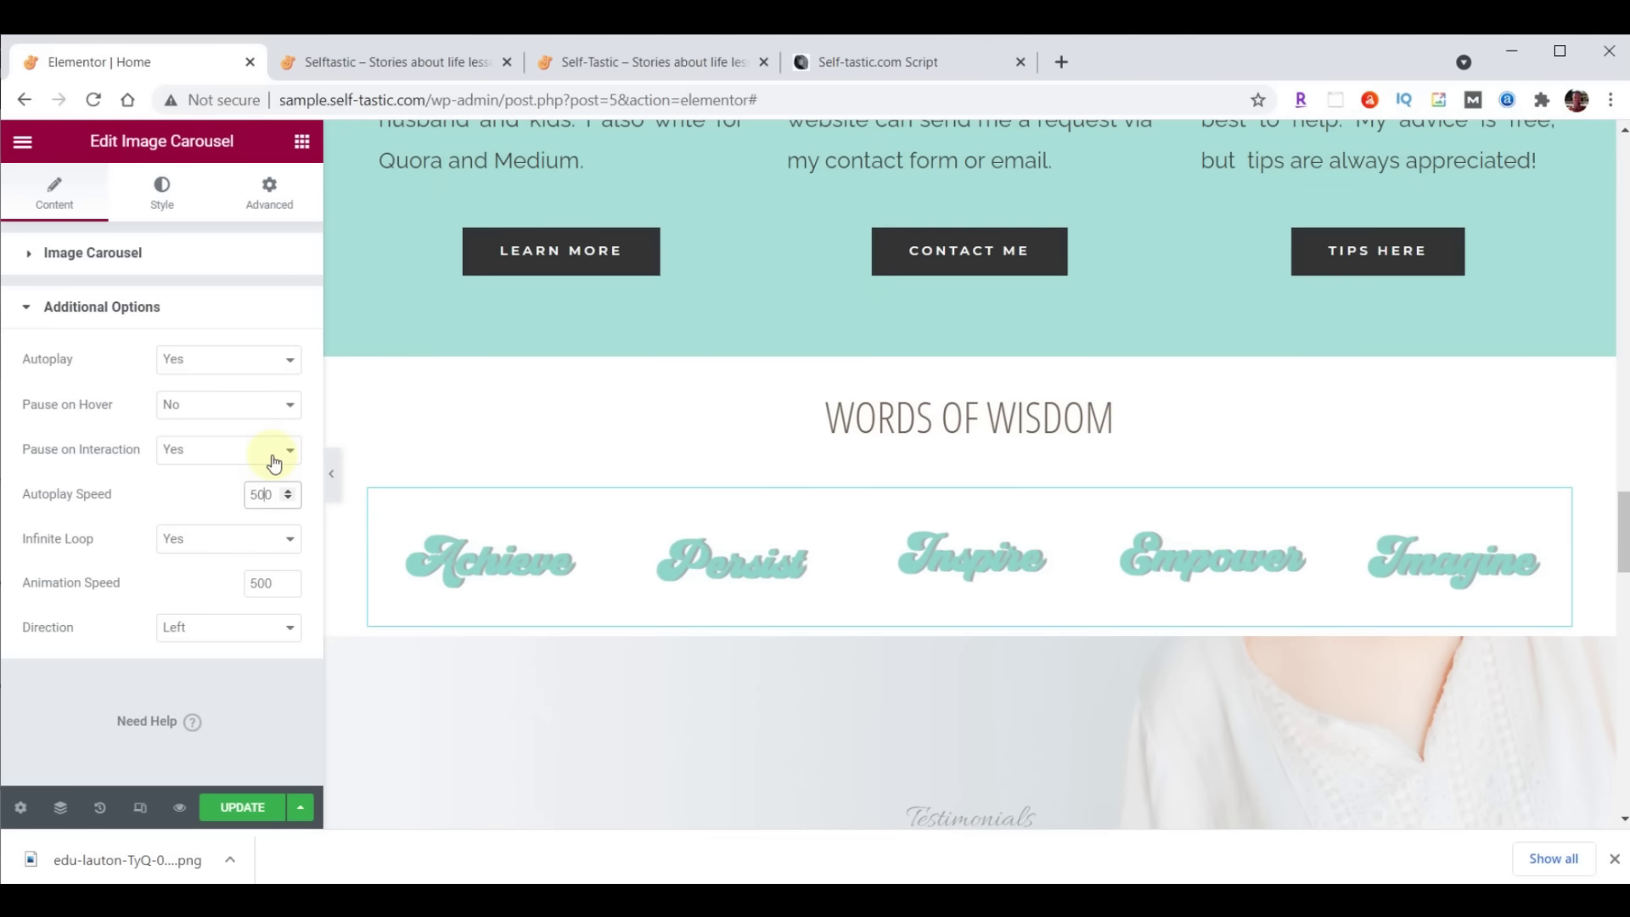
click(254, 583)
drag(255, 582, 277, 583)
text(2000)
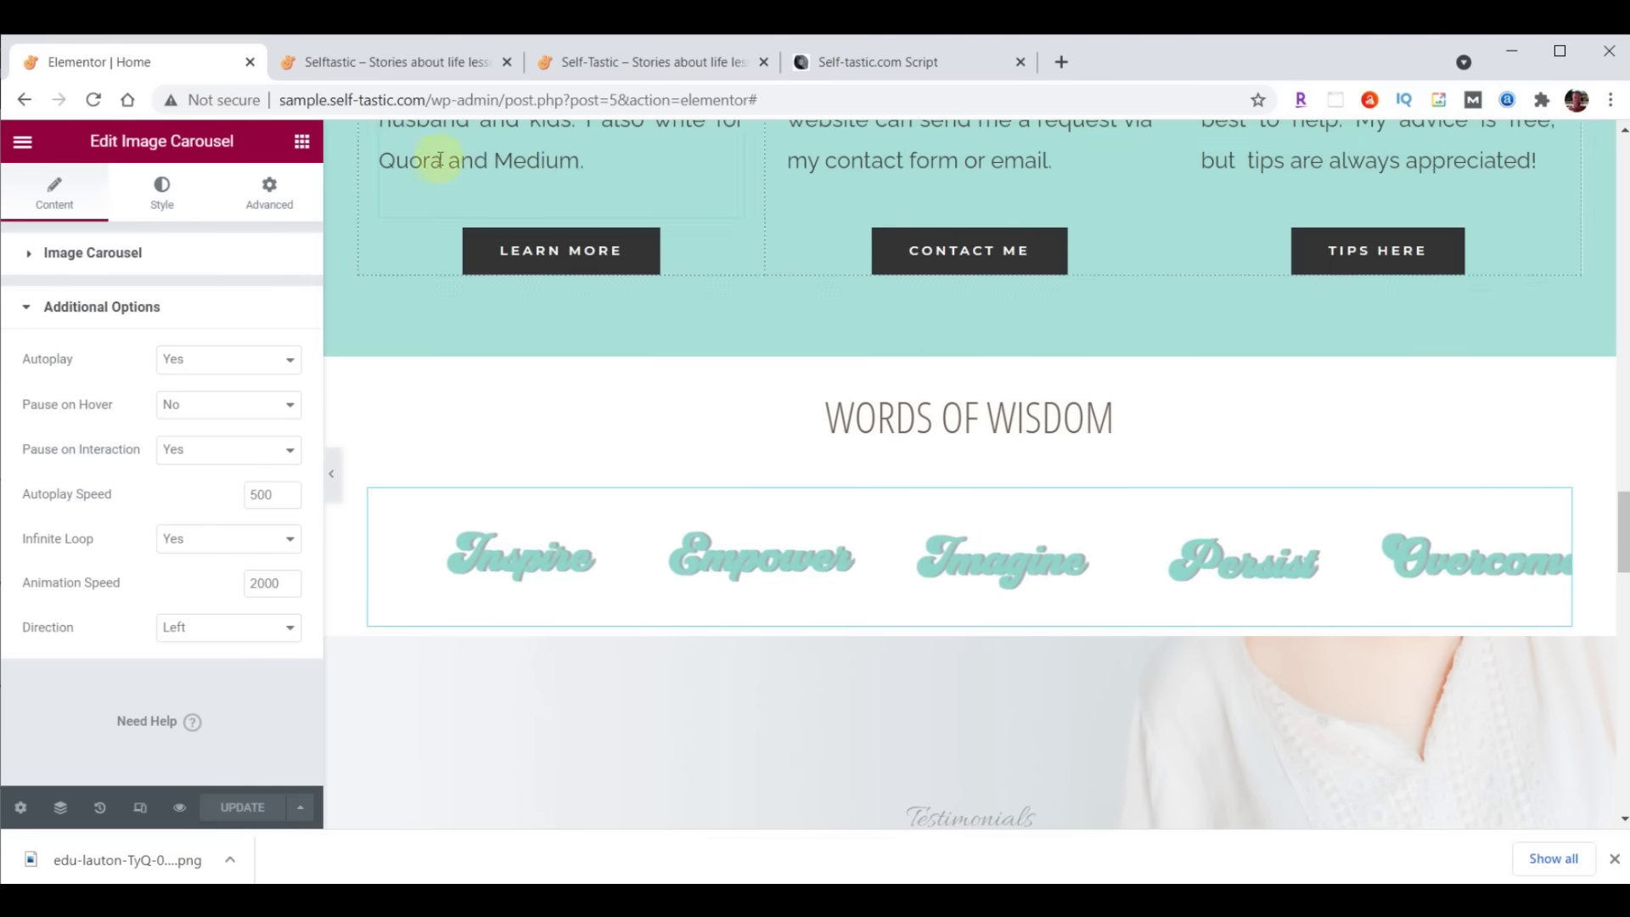
click(421, 61)
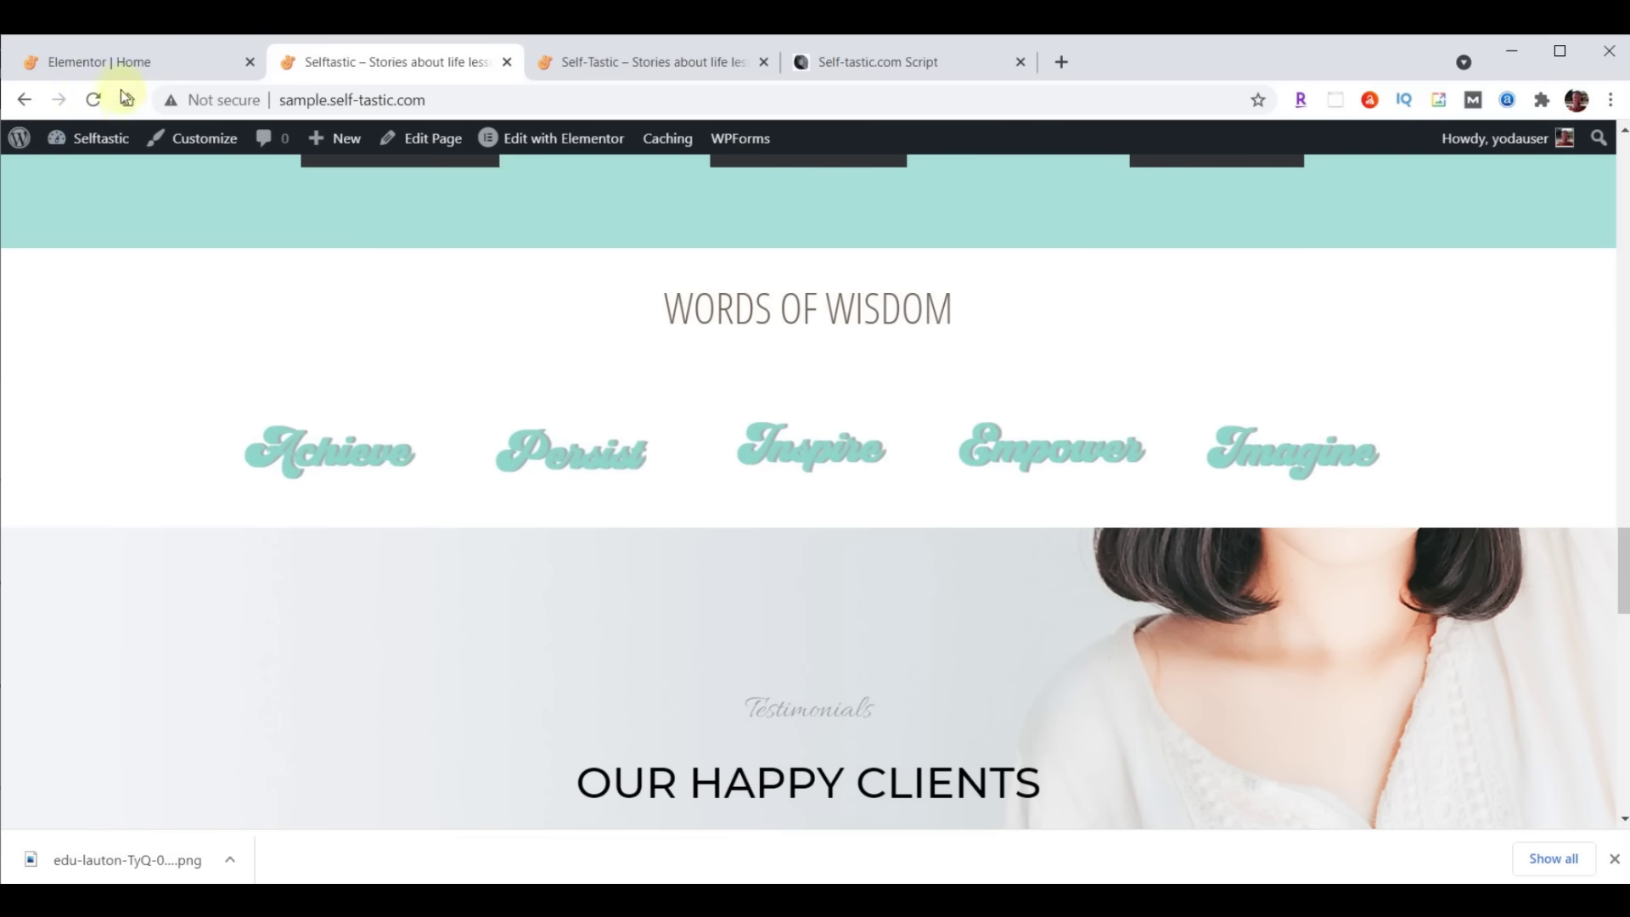
click(110, 64)
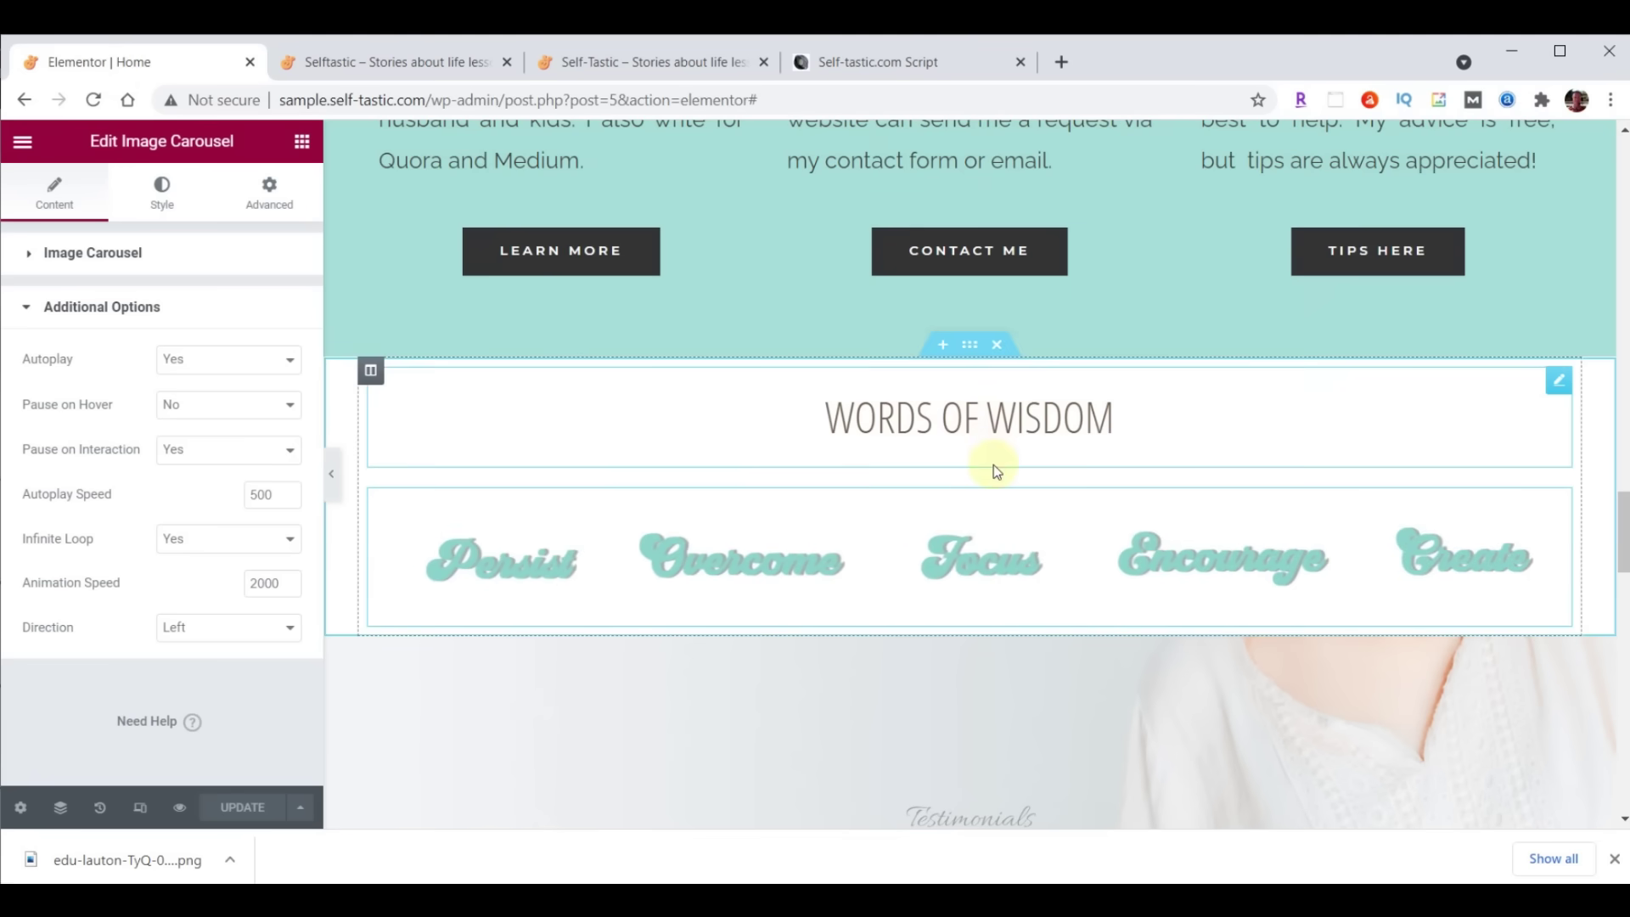
Set the Words Of Wisdom heading's padding to 0 with a 70 px top
click(1557, 379)
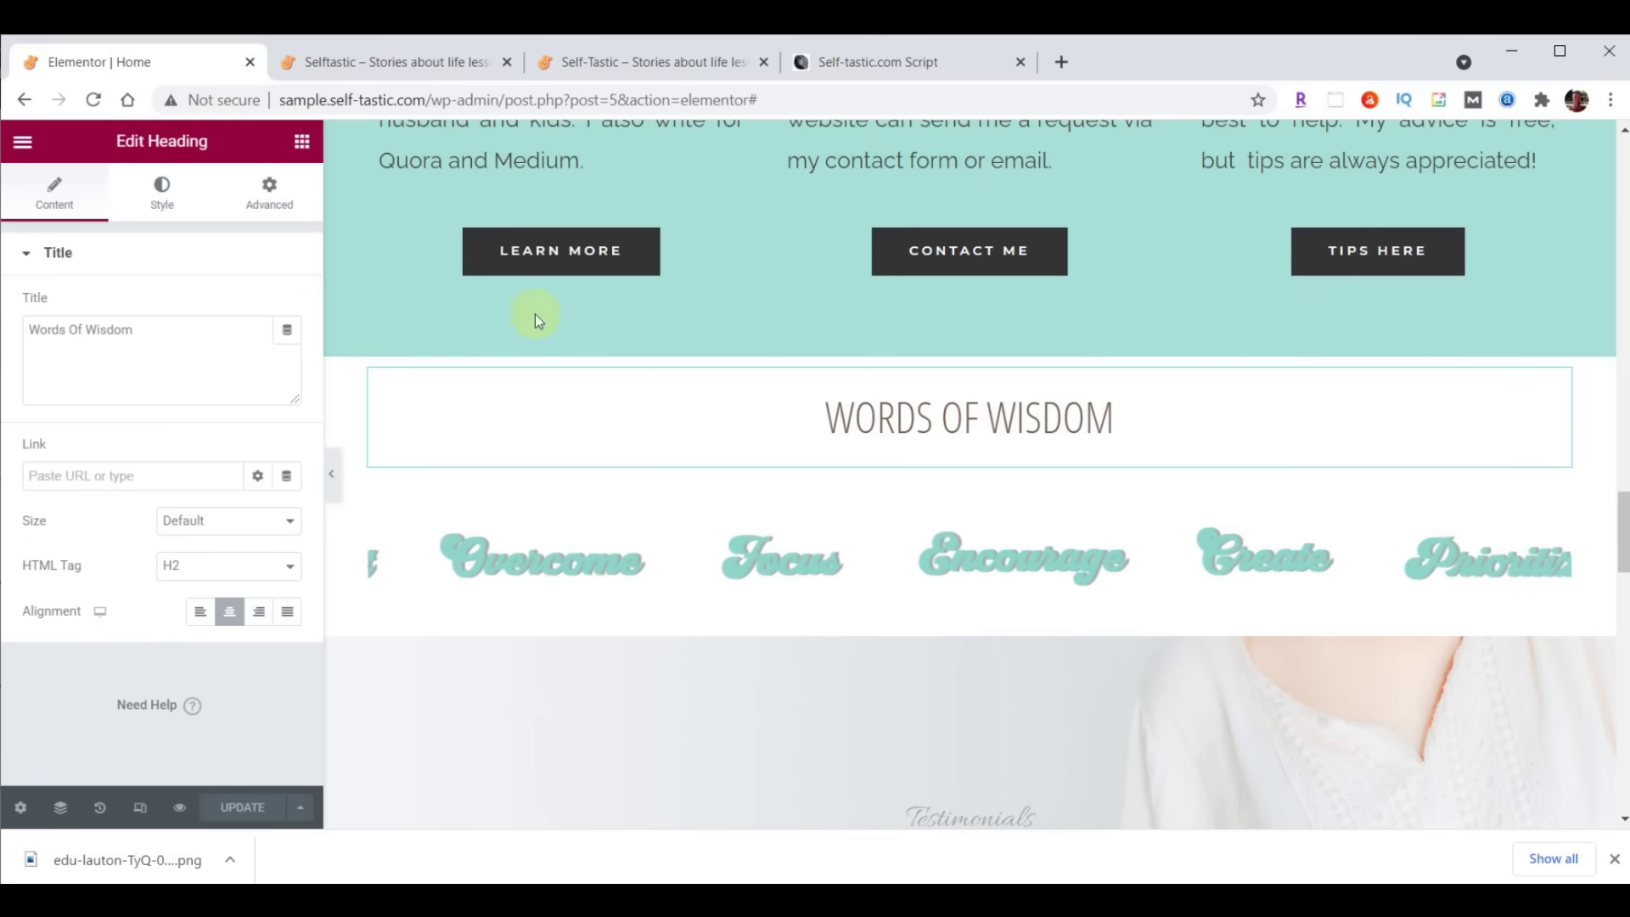
click(269, 192)
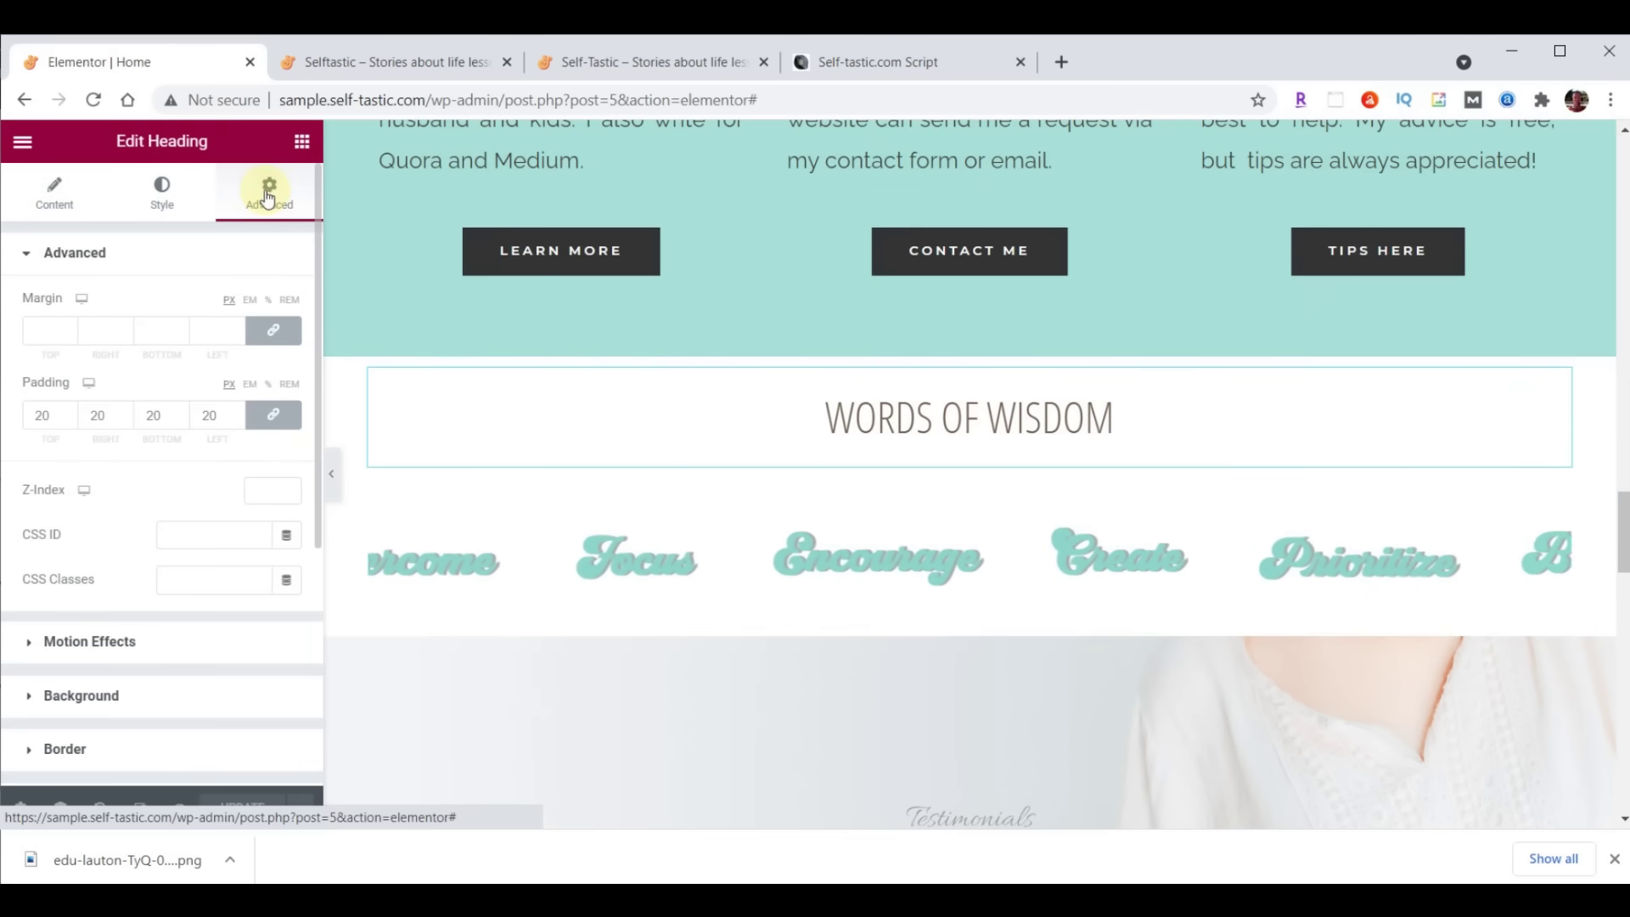
double_click(57, 418)
text(0)
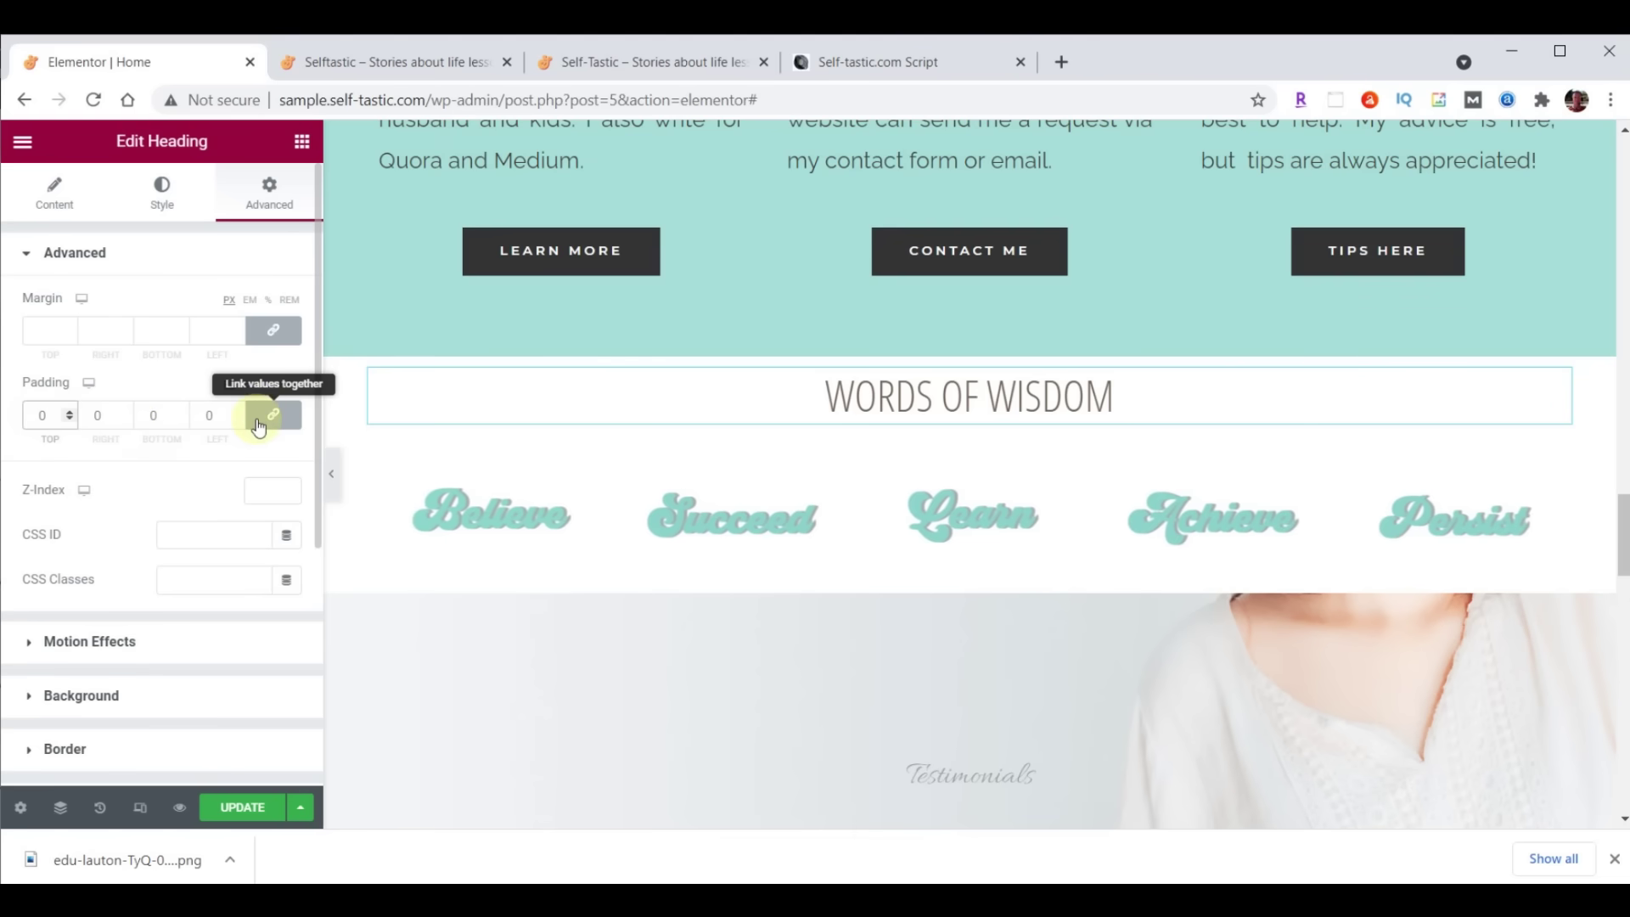
click(268, 416)
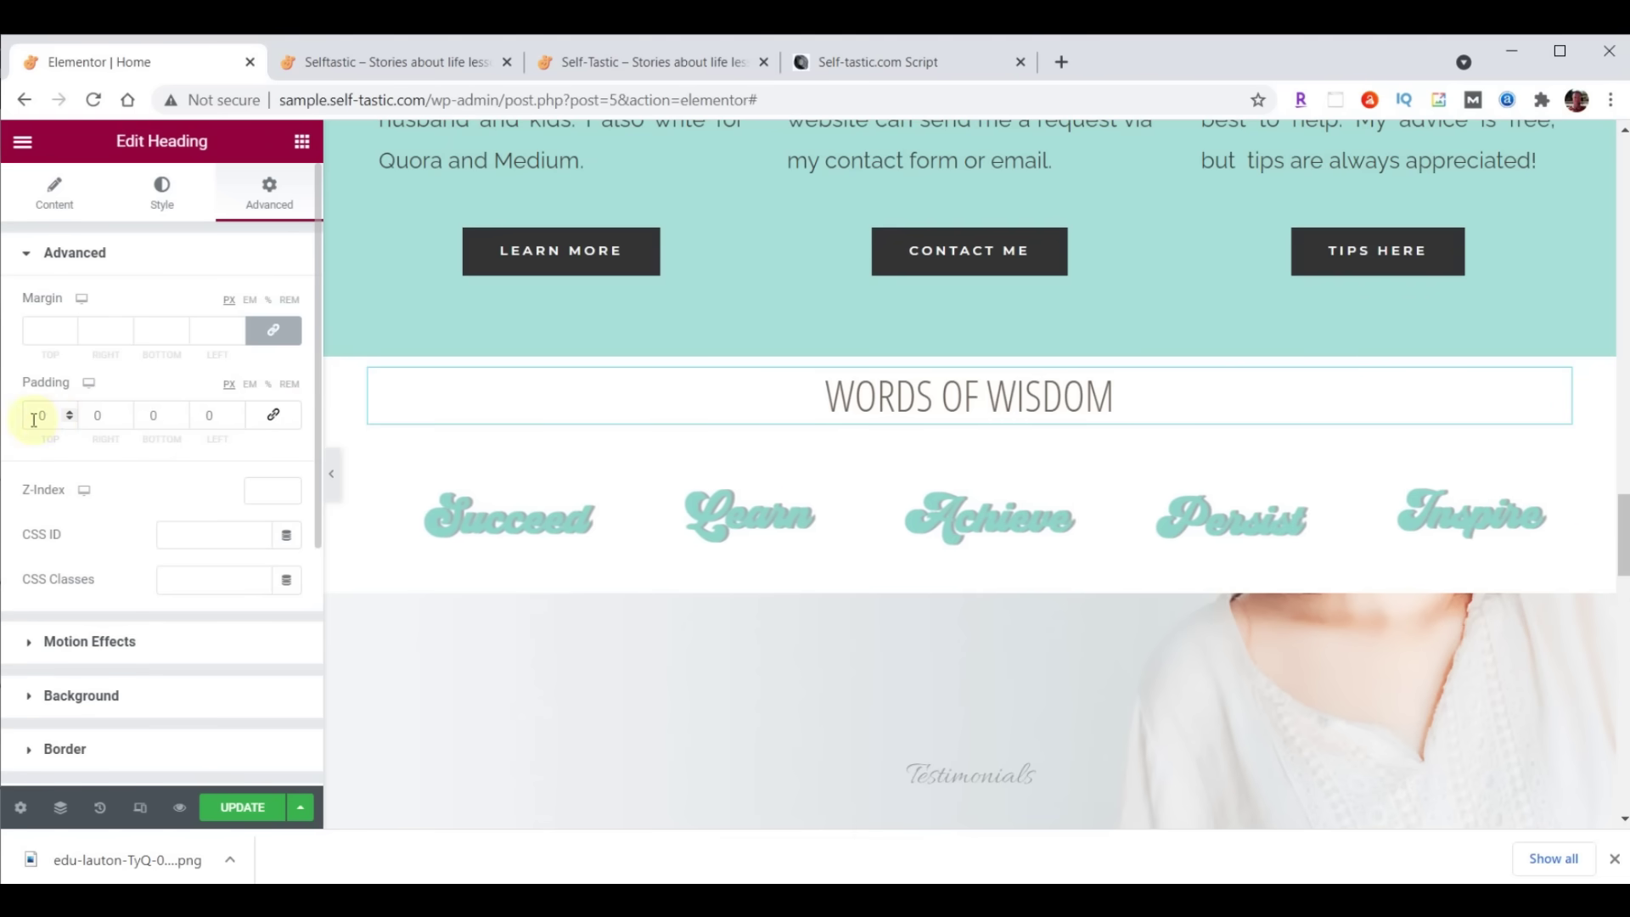
text(70)
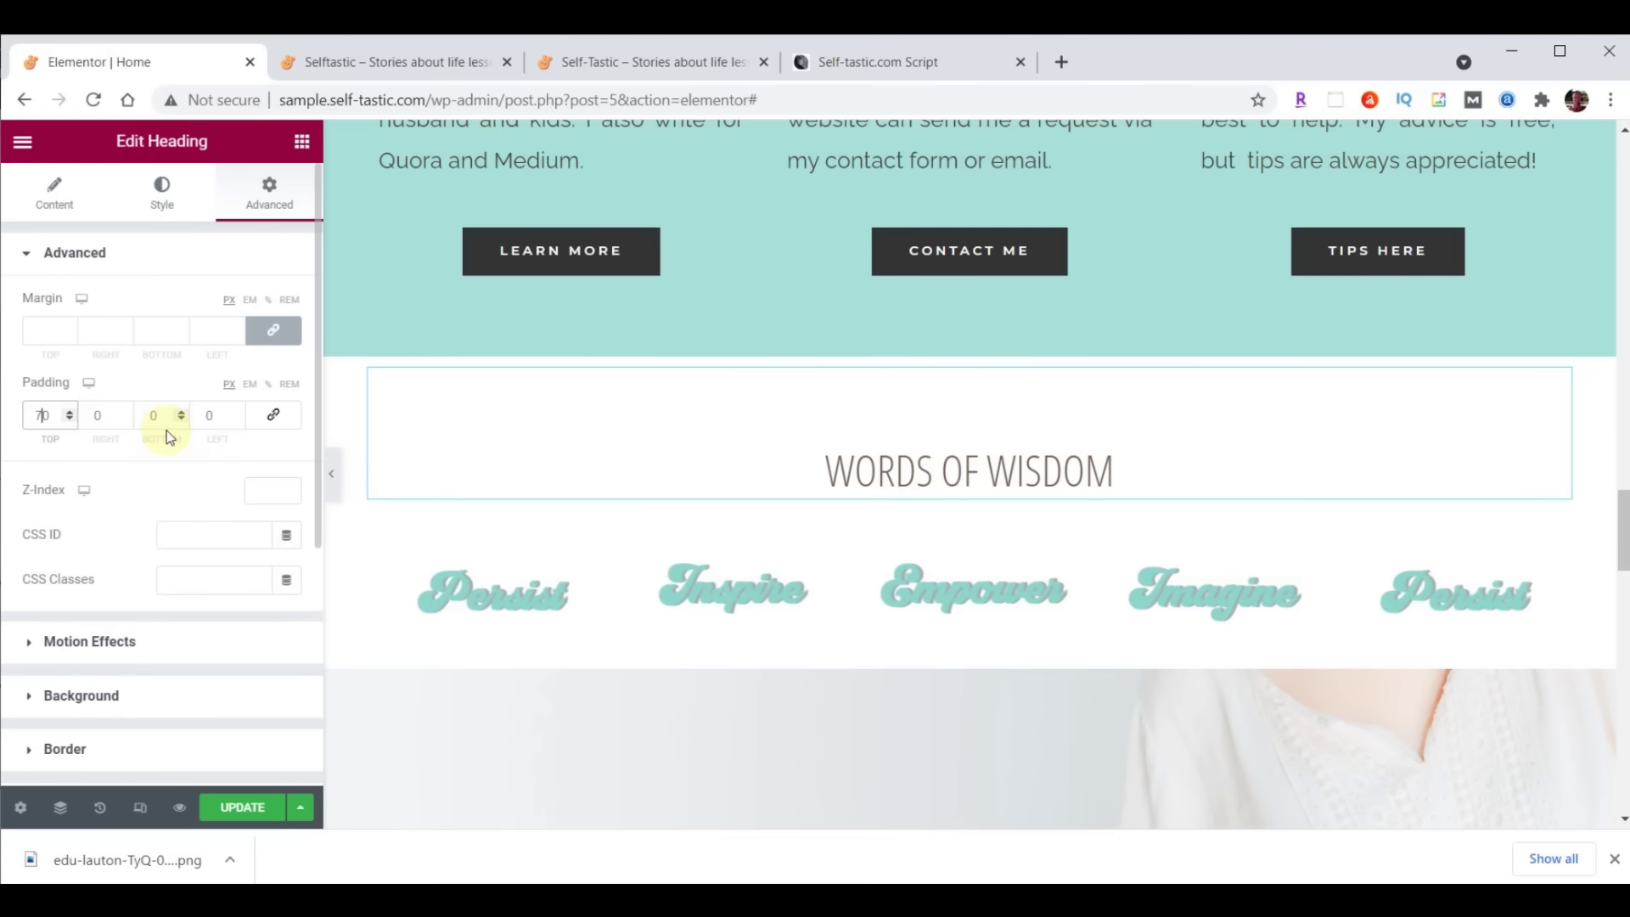
Unlink the heading's margin and lower its bottom margin to -25
click(275, 332)
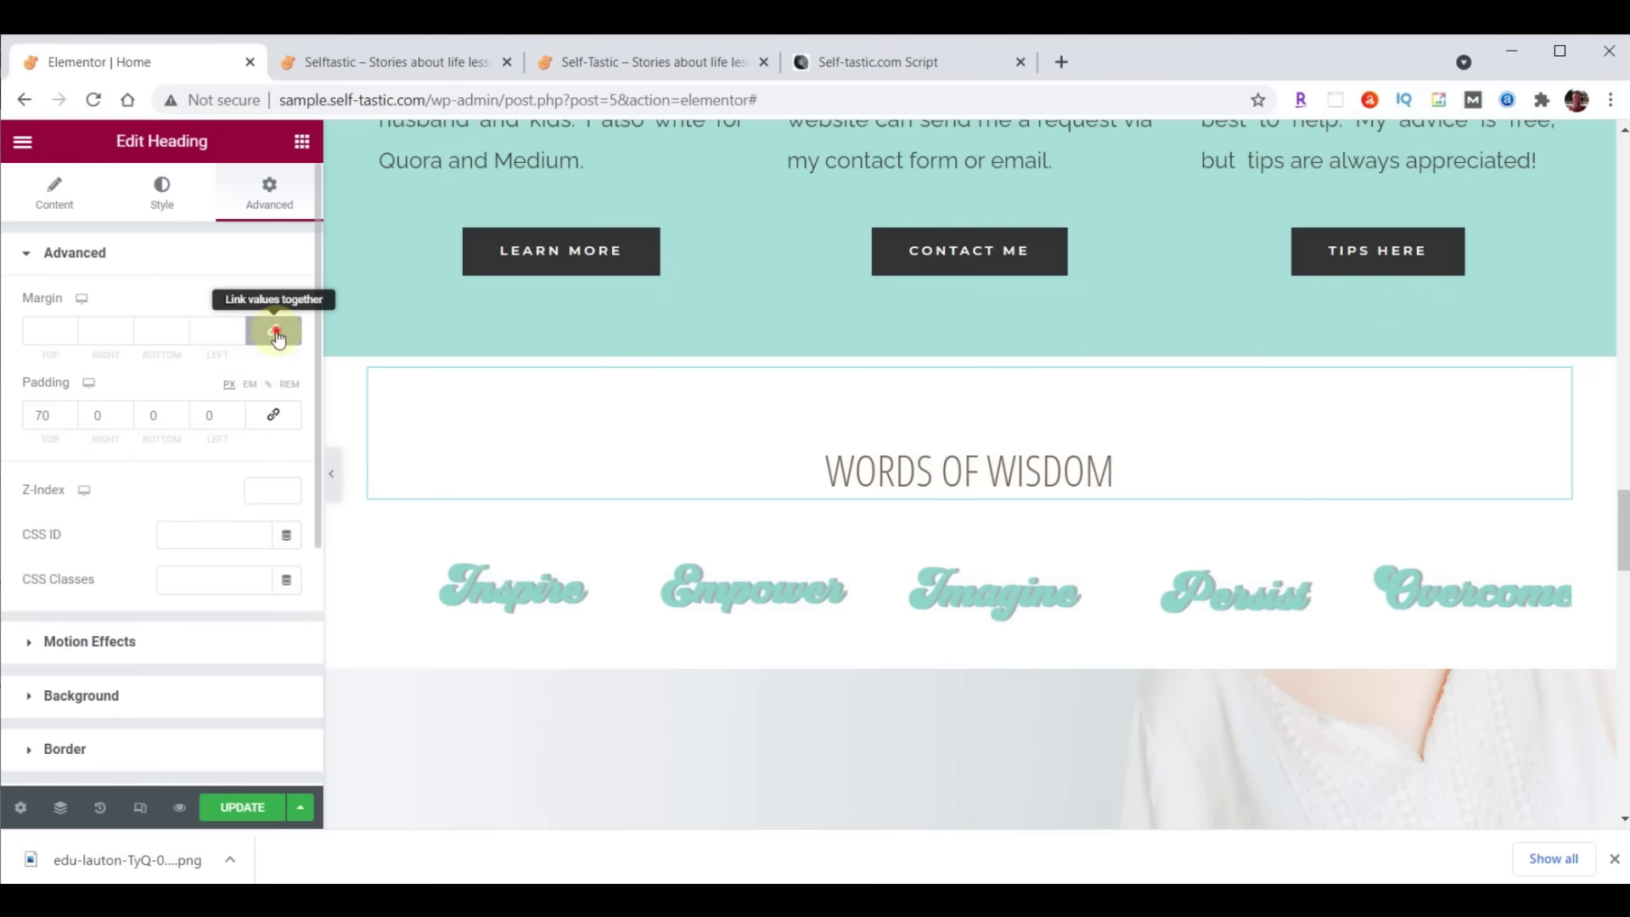
click(180, 337)
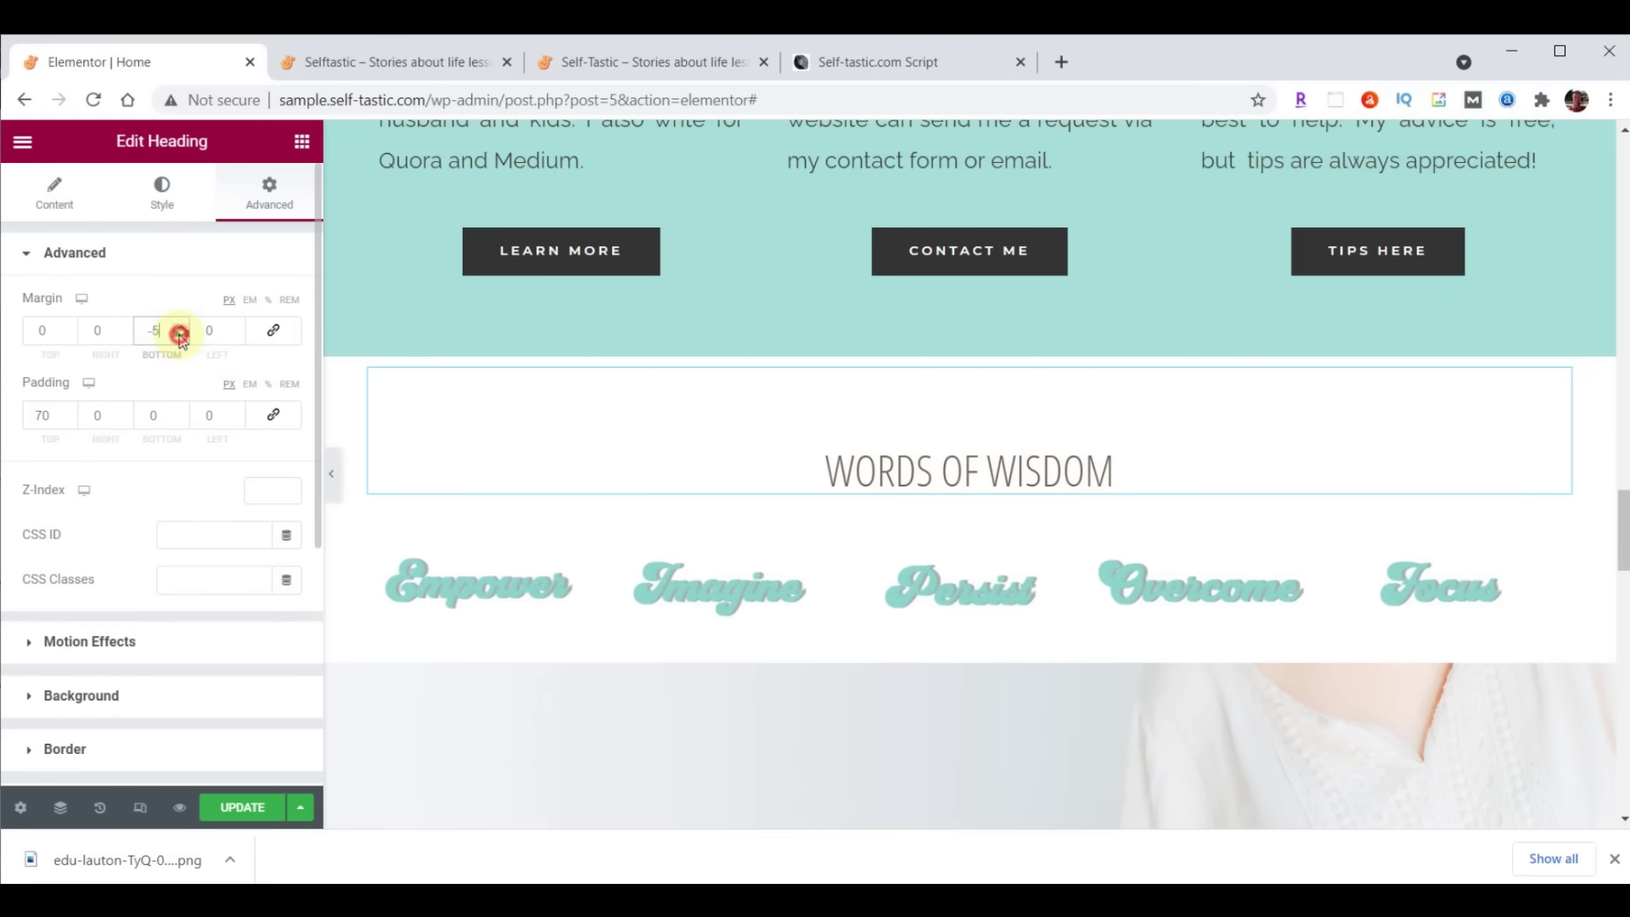
click(180, 336)
click(180, 336)
click(180, 336)
click(180, 336)
click(180, 336)
click(180, 336)
click(180, 336)
click(180, 336)
click(180, 336)
click(180, 336)
click(179, 336)
click(180, 336)
click(180, 336)
click(180, 336)
click(180, 336)
click(180, 336)
click(180, 336)
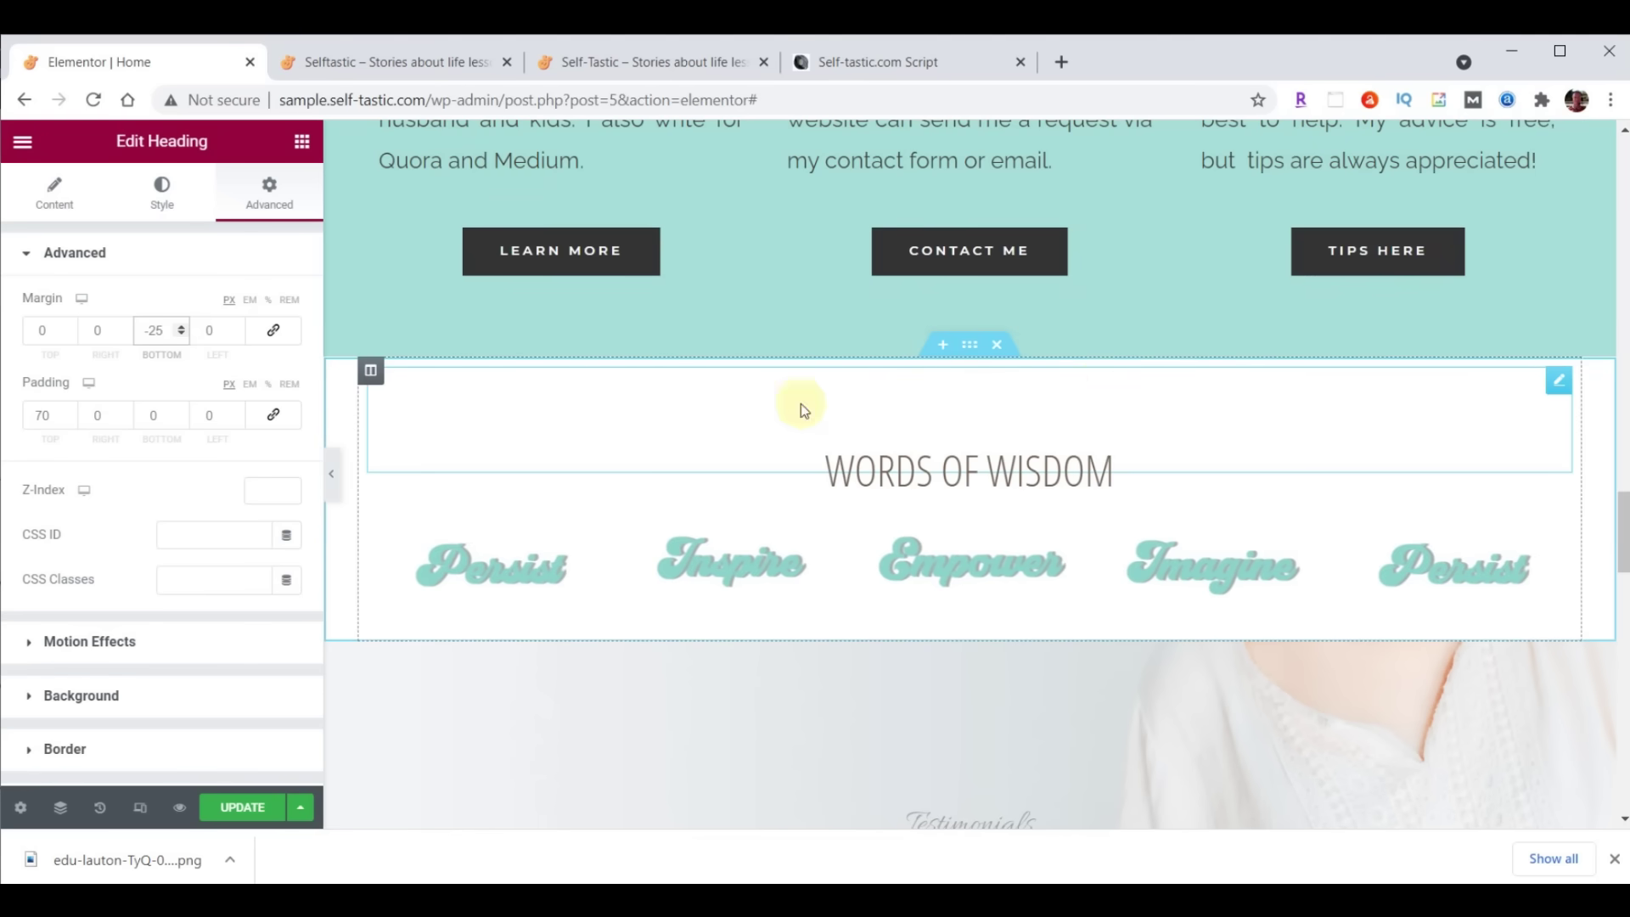
click(970, 348)
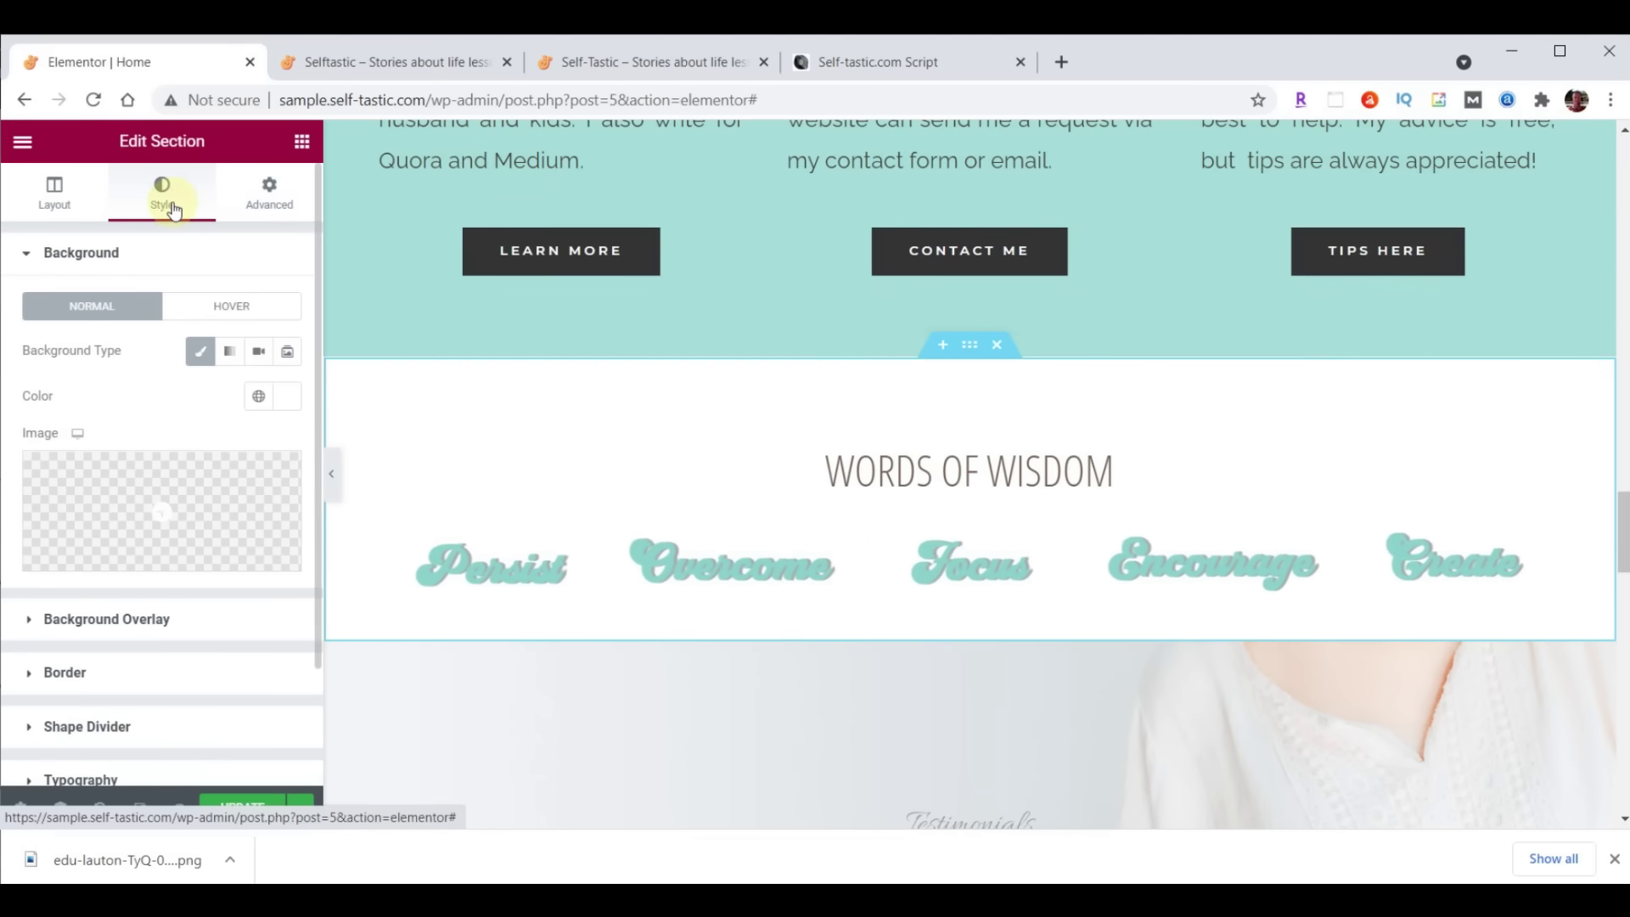
Add a Waves Brush top shape divider coloured #A8E0D9 to the section
click(112, 726)
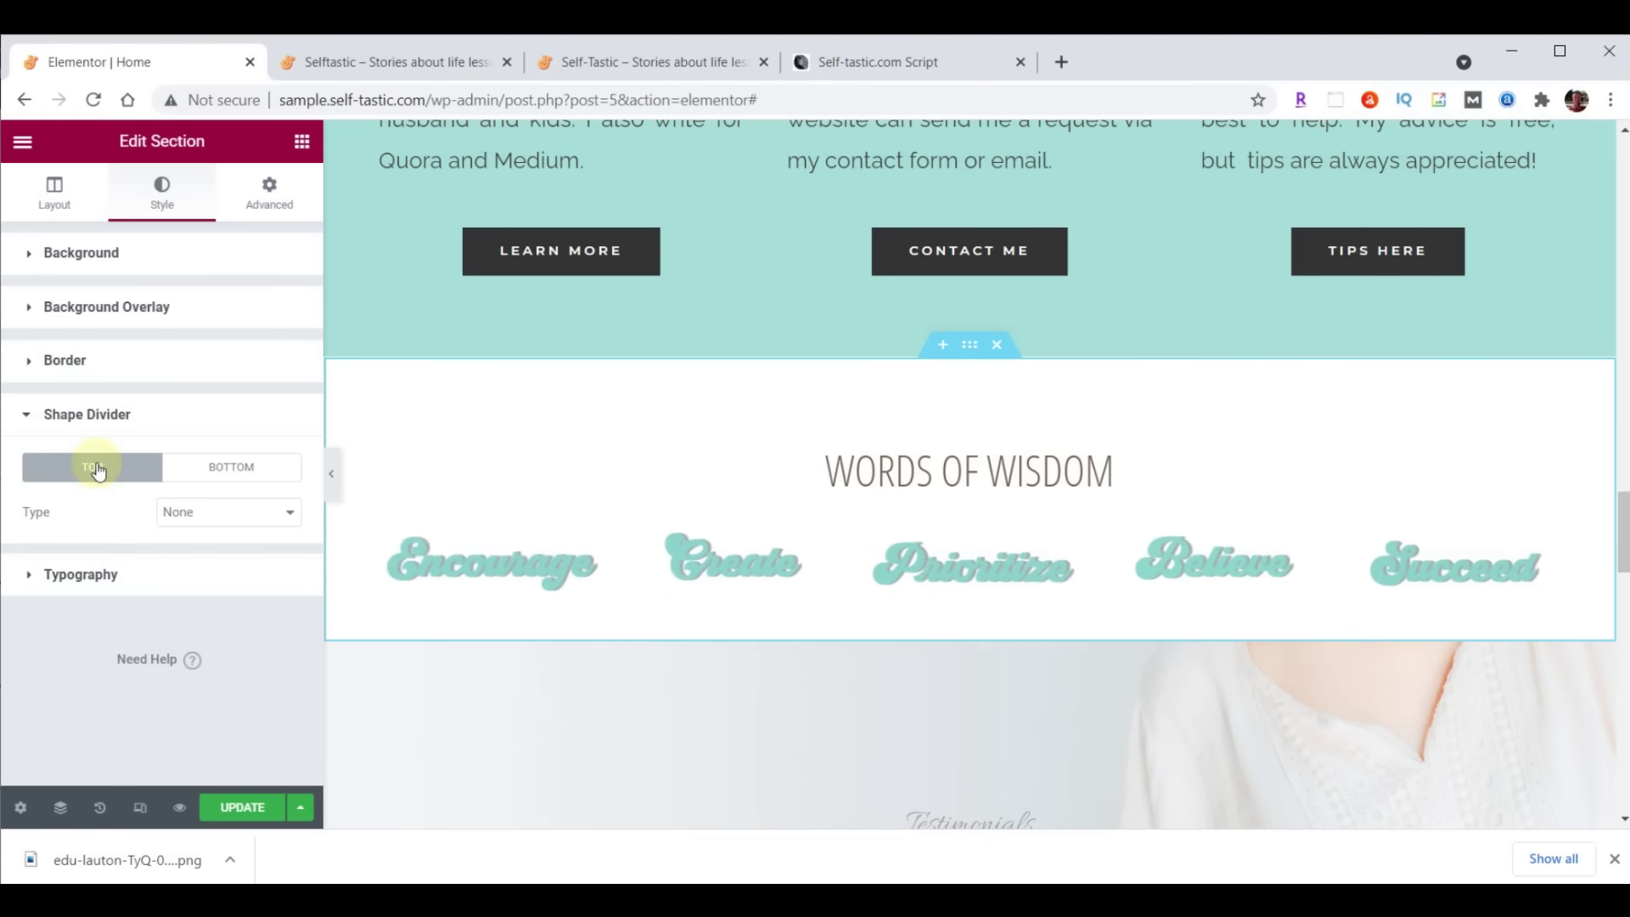
click(189, 512)
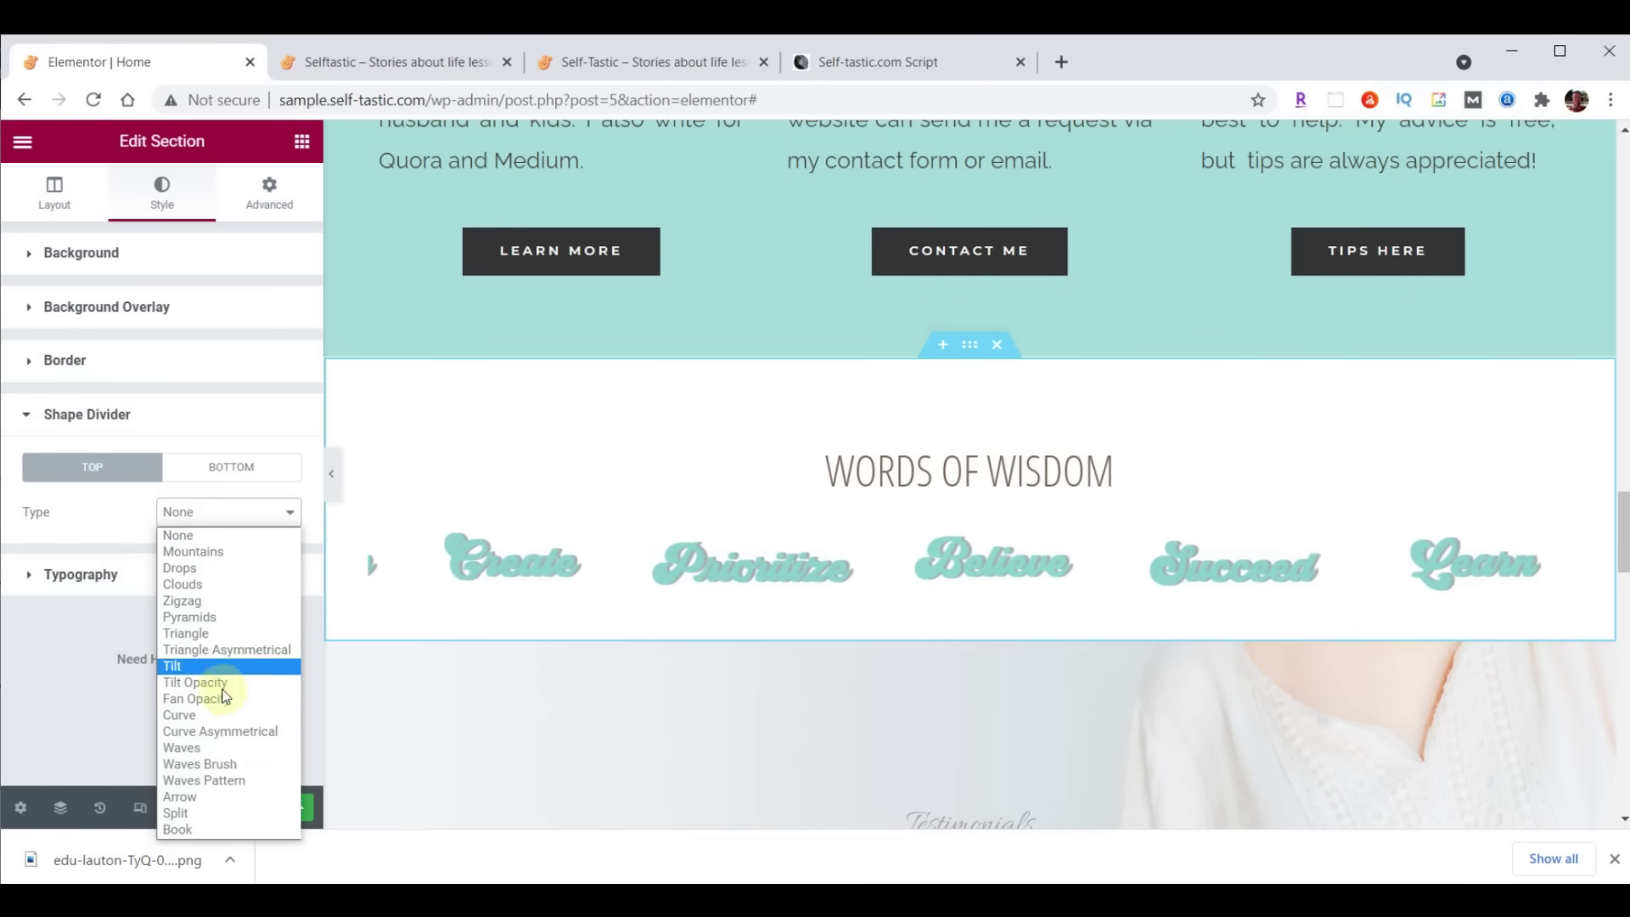
click(212, 750)
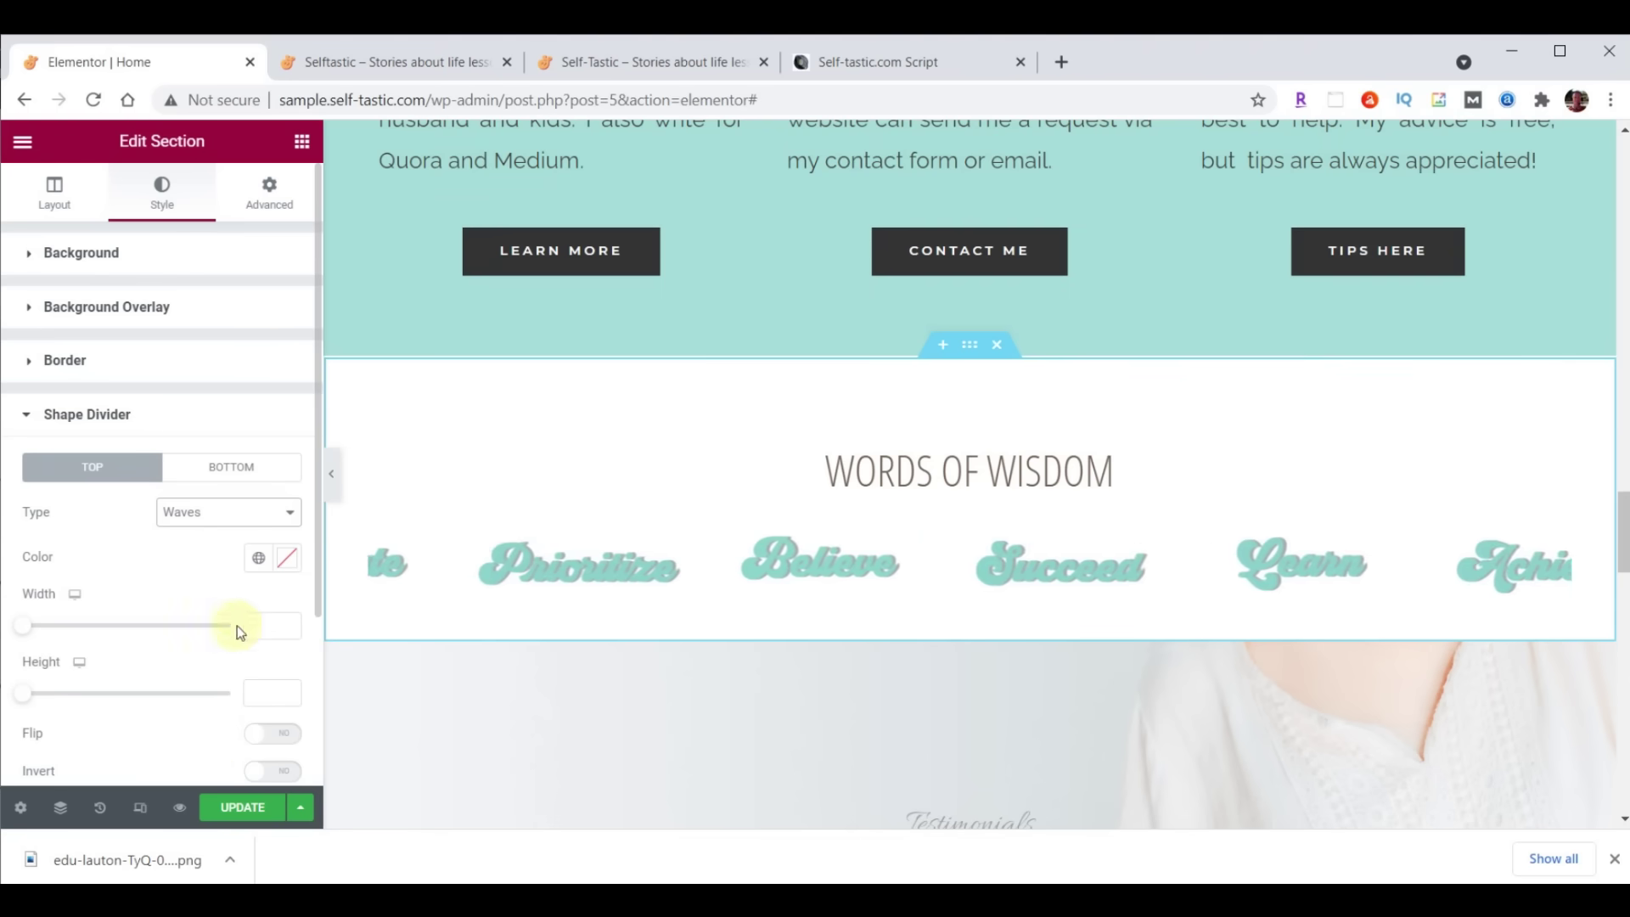
click(290, 557)
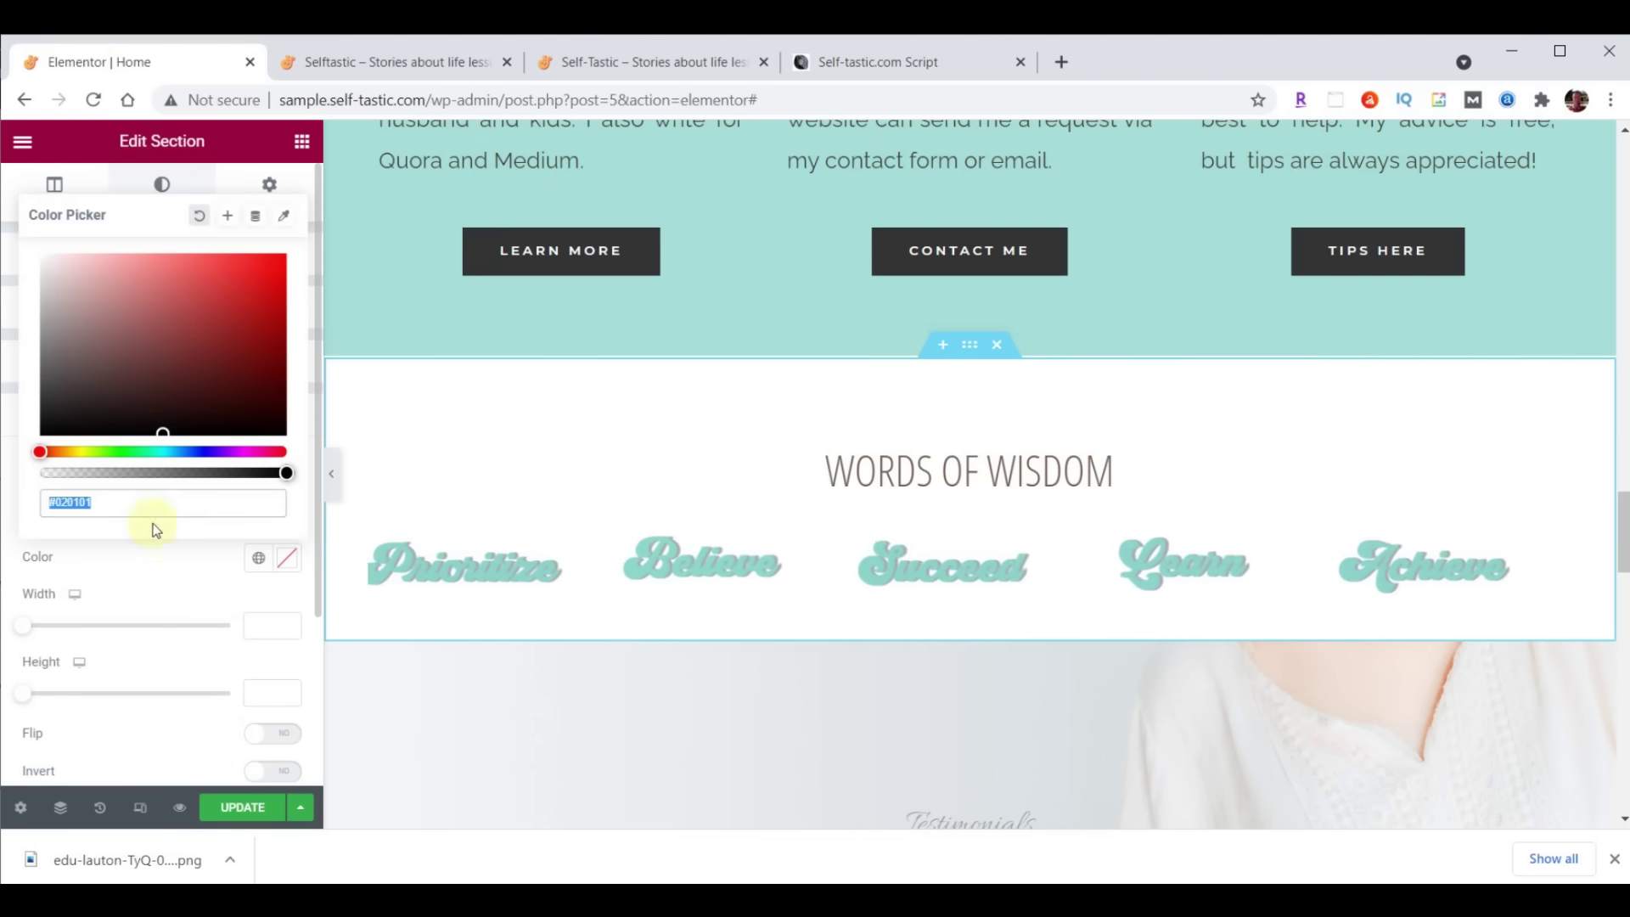
text(#A8E0D9)
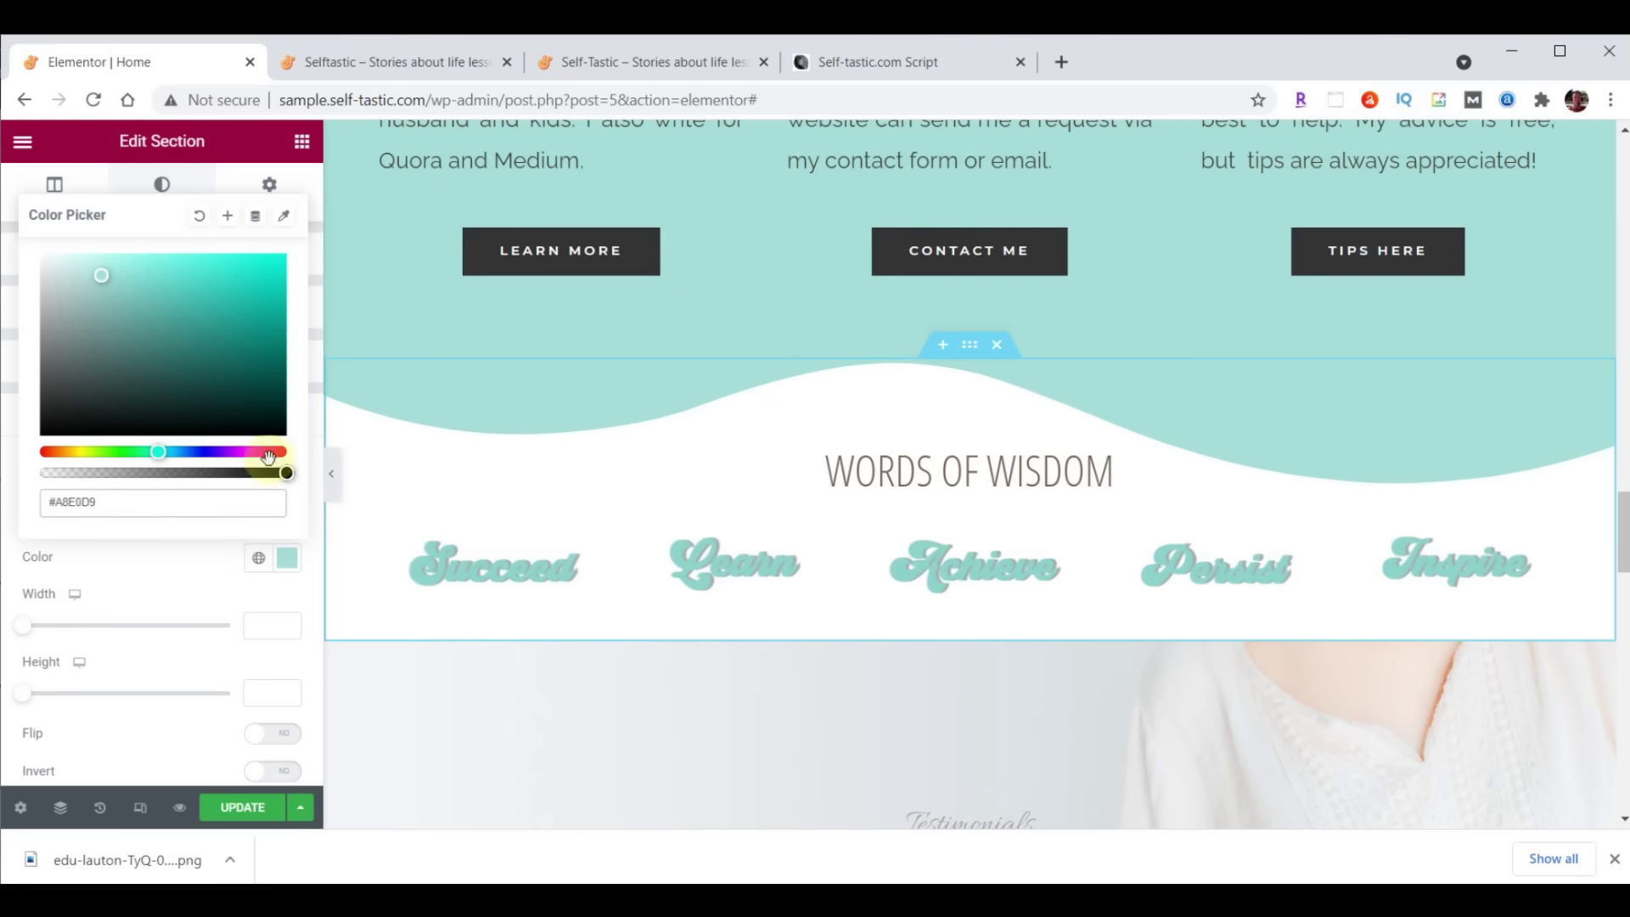
click(285, 557)
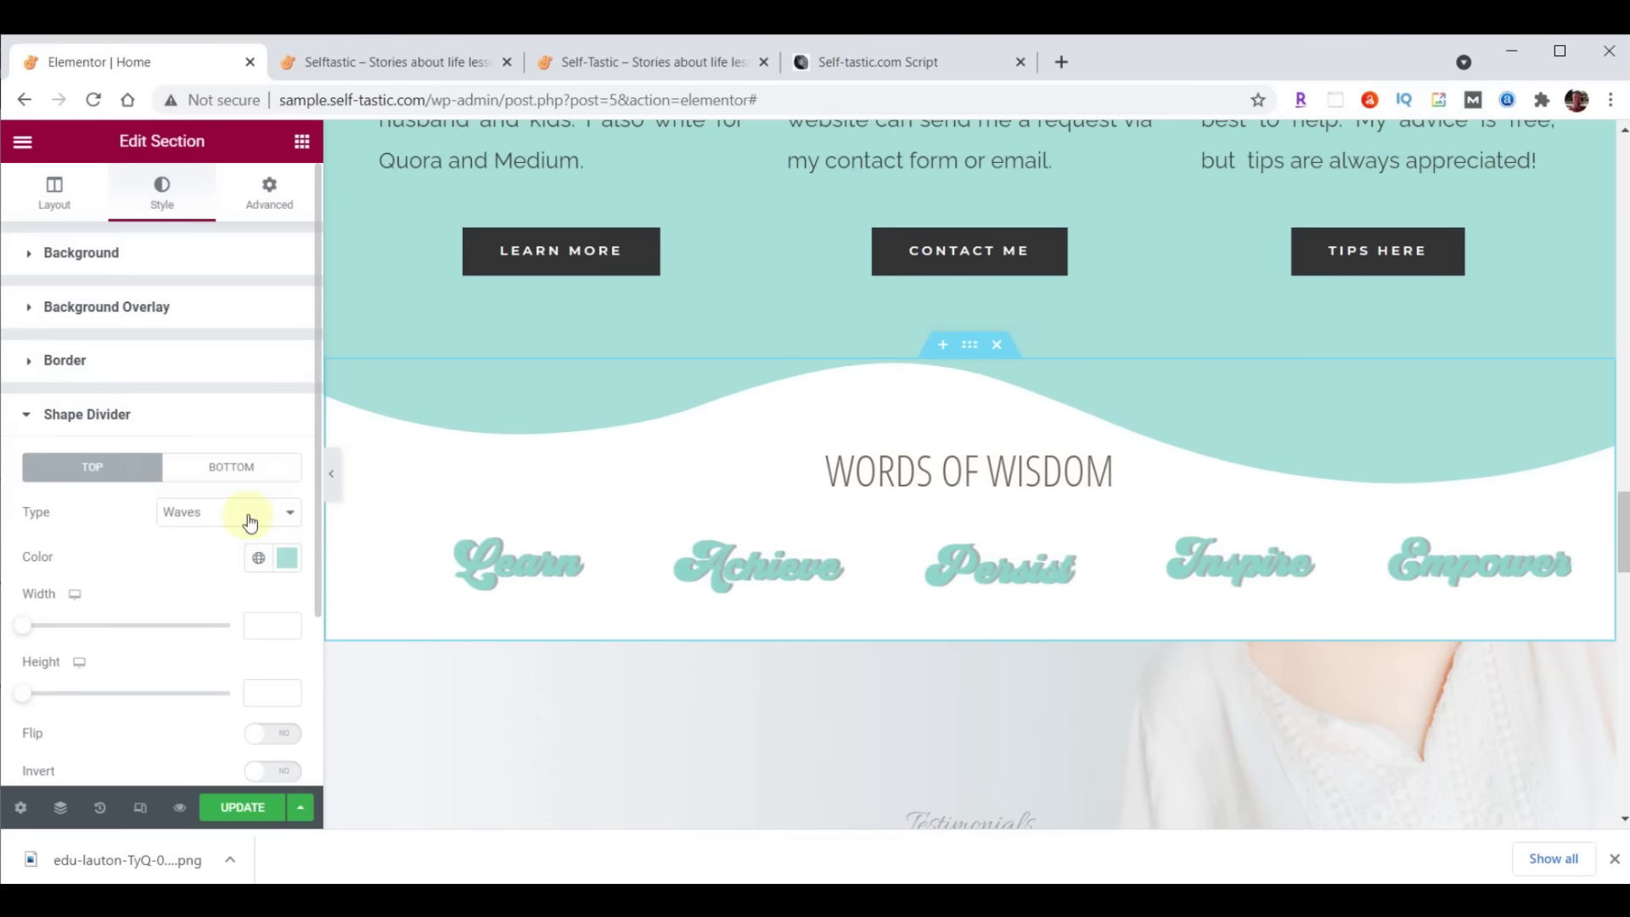
click(249, 516)
click(241, 764)
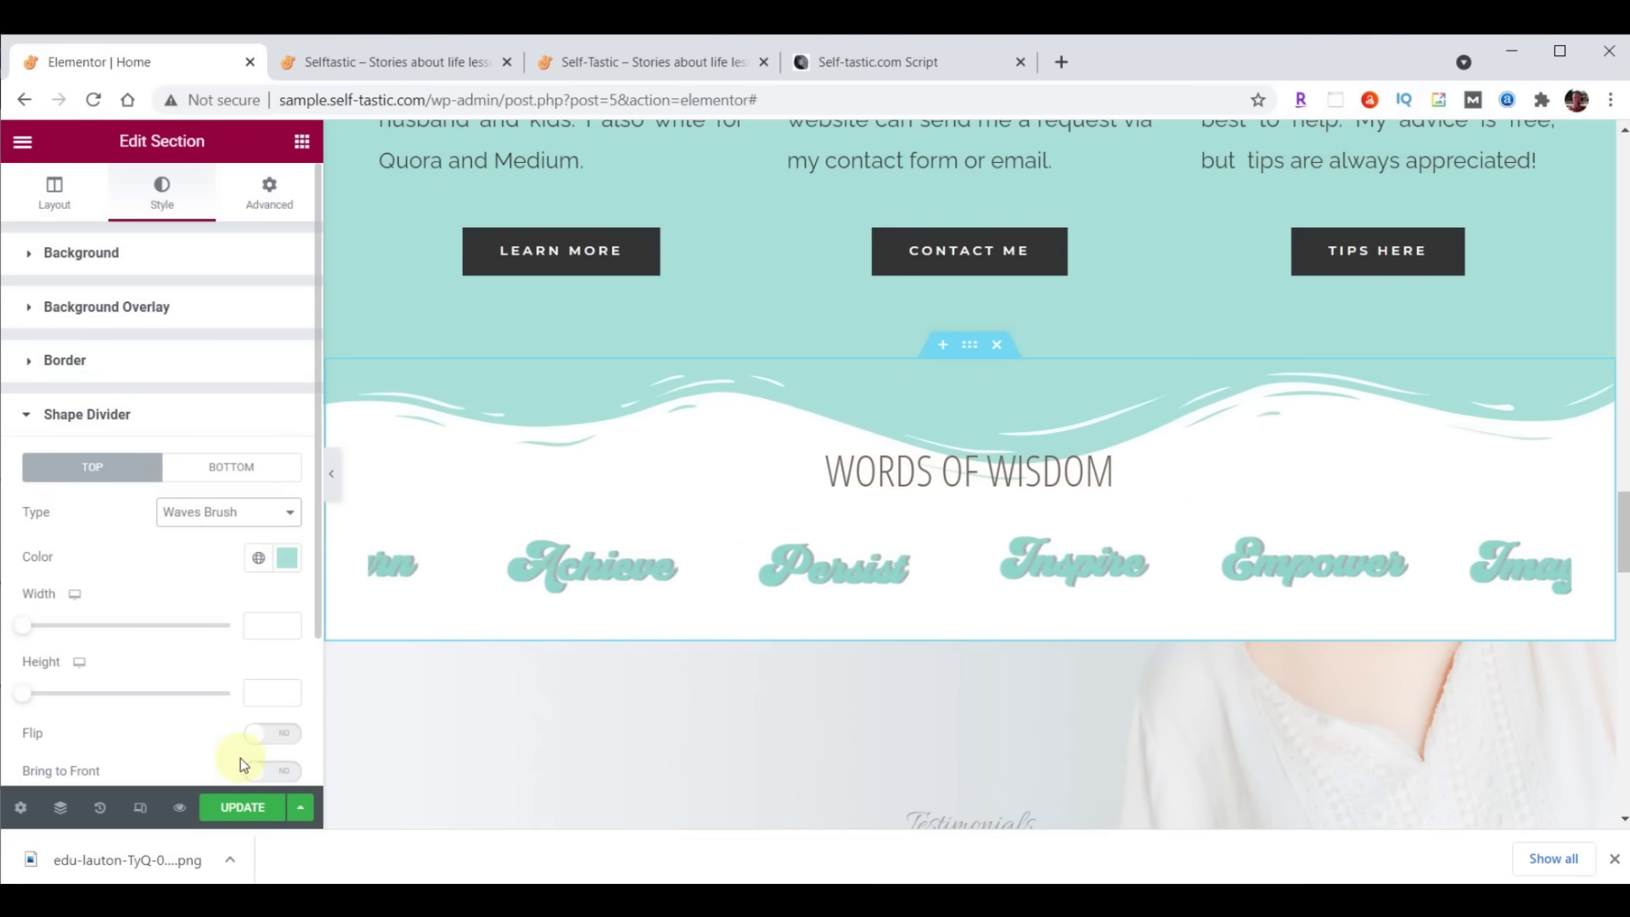
Set the divider height to 60 and update the page
click(270, 692)
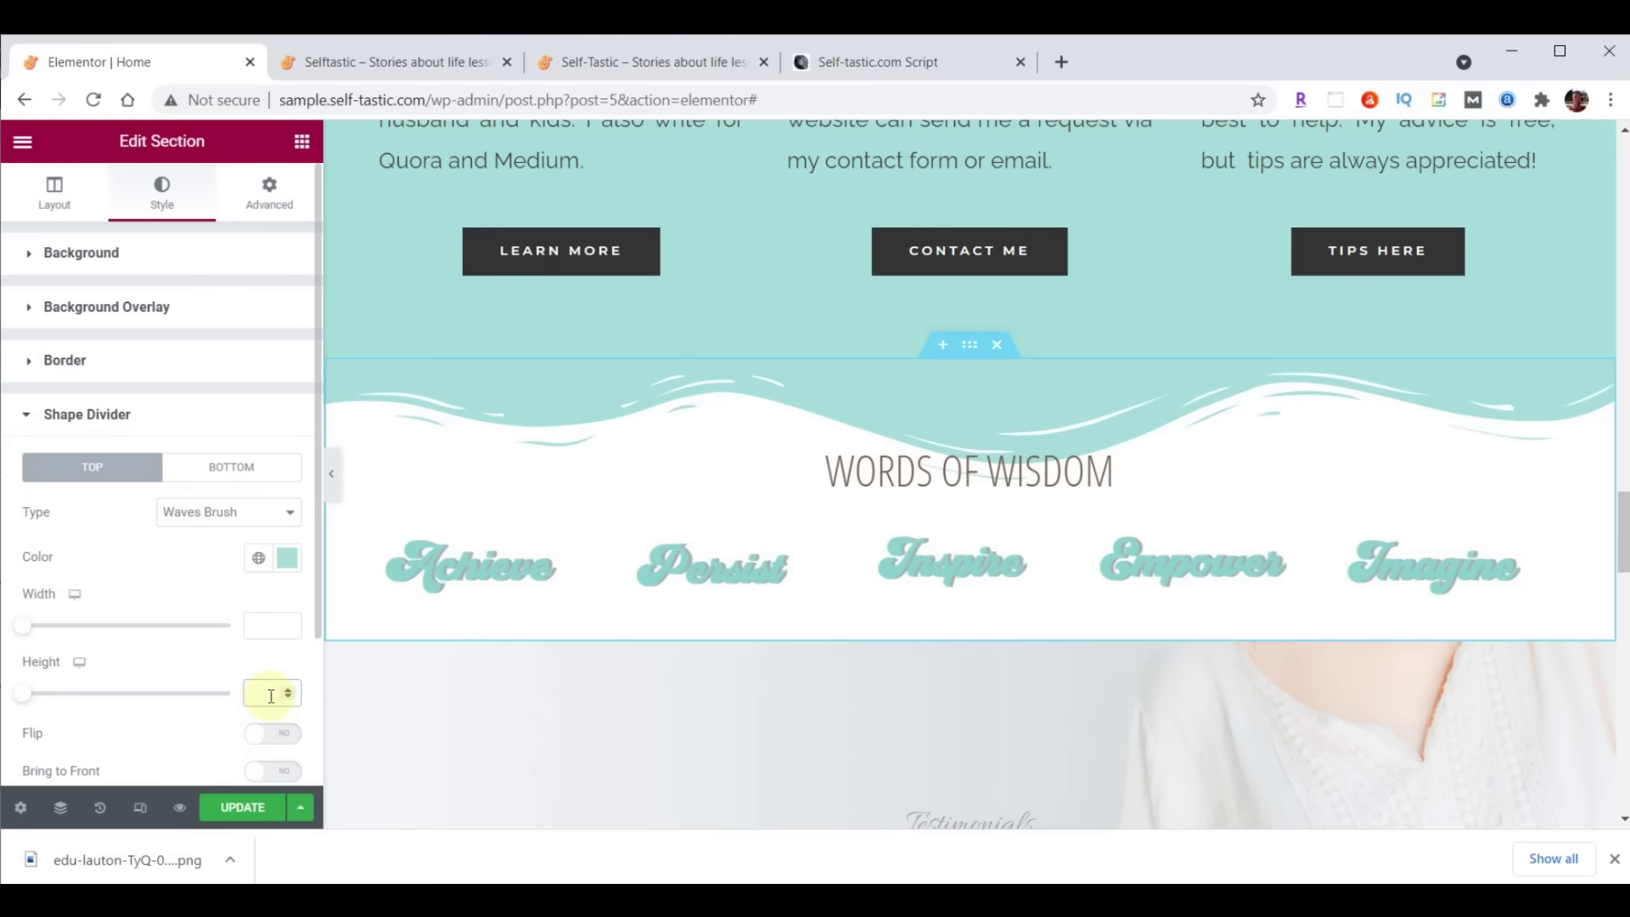
text(60)
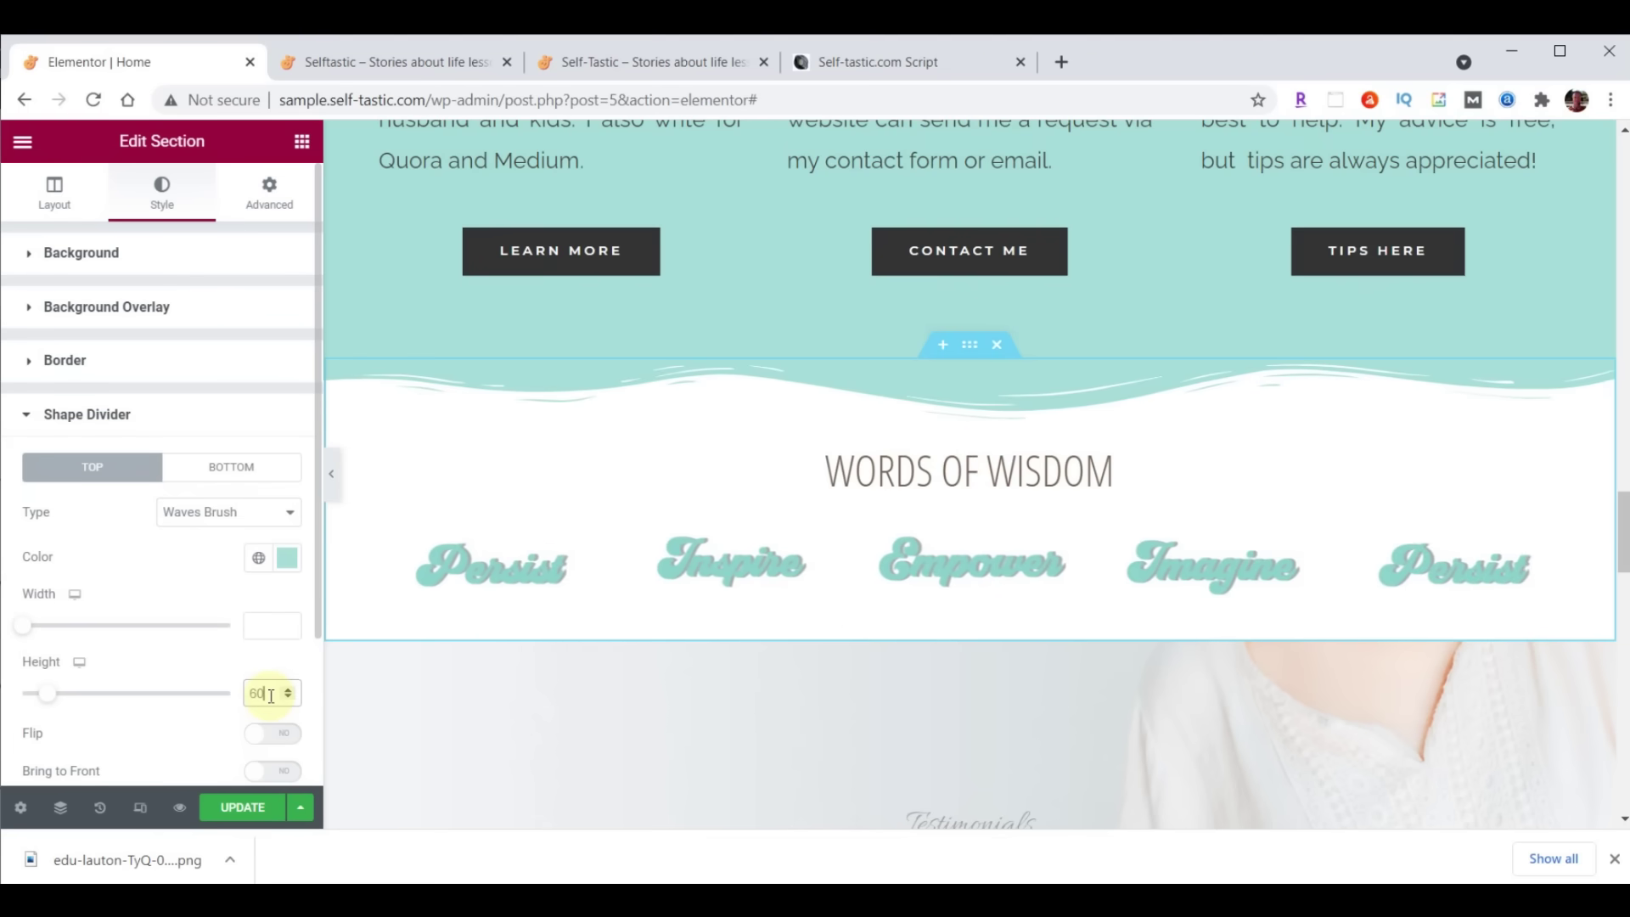
click(238, 807)
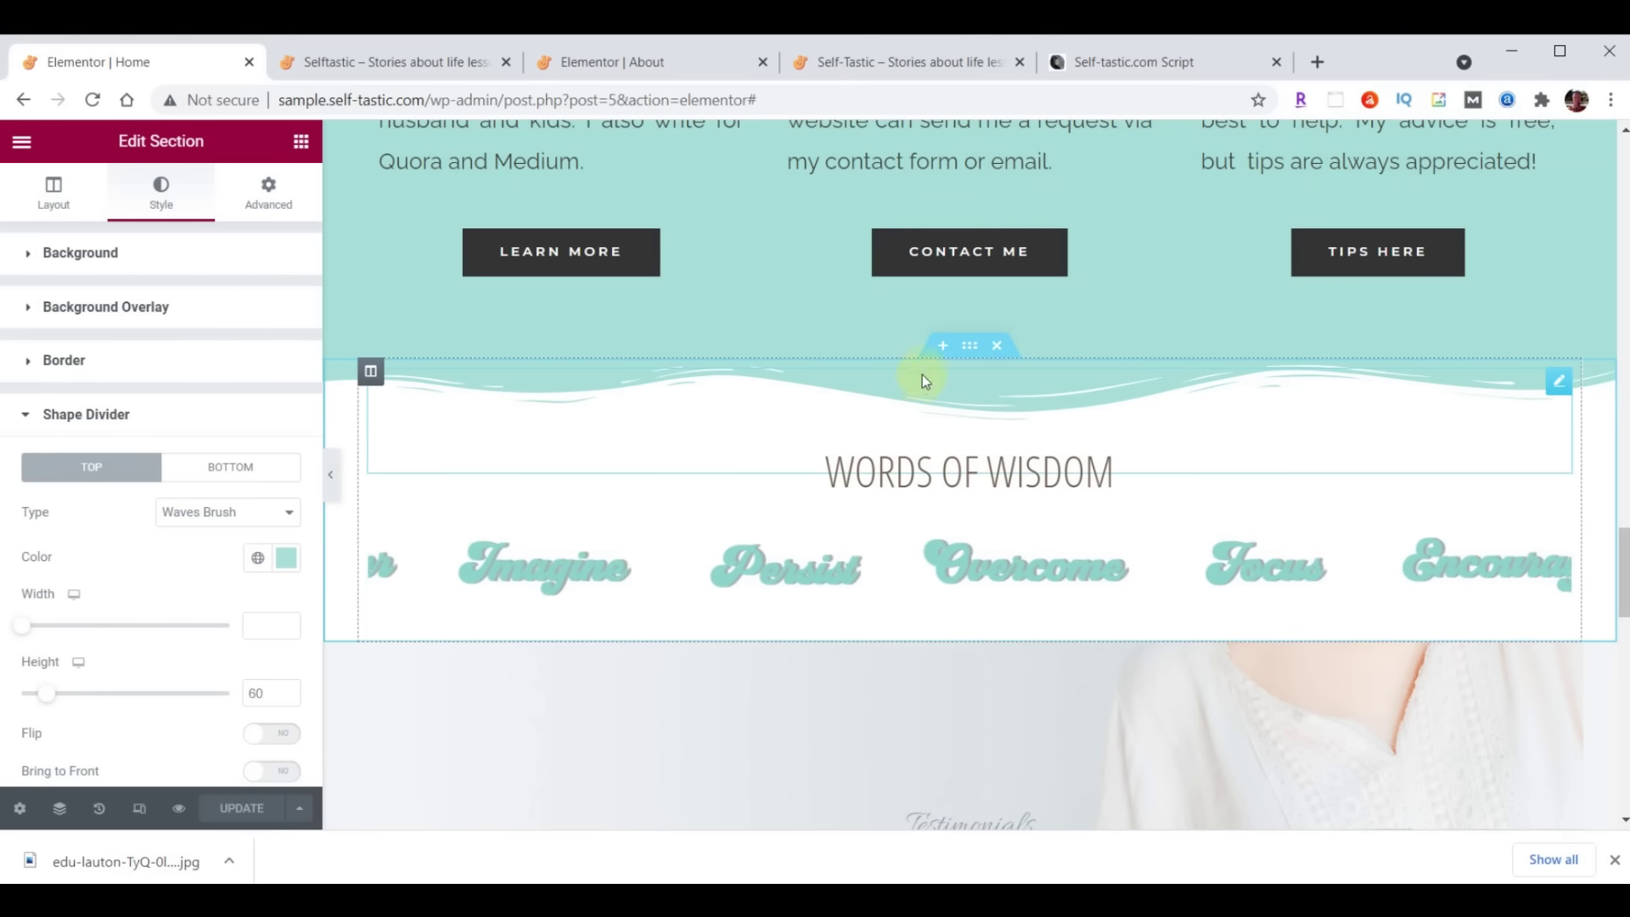
Save the Words of Wisdom section as template 'Selftastic - Words of Wisdom' and view the live site
right_click(968, 346)
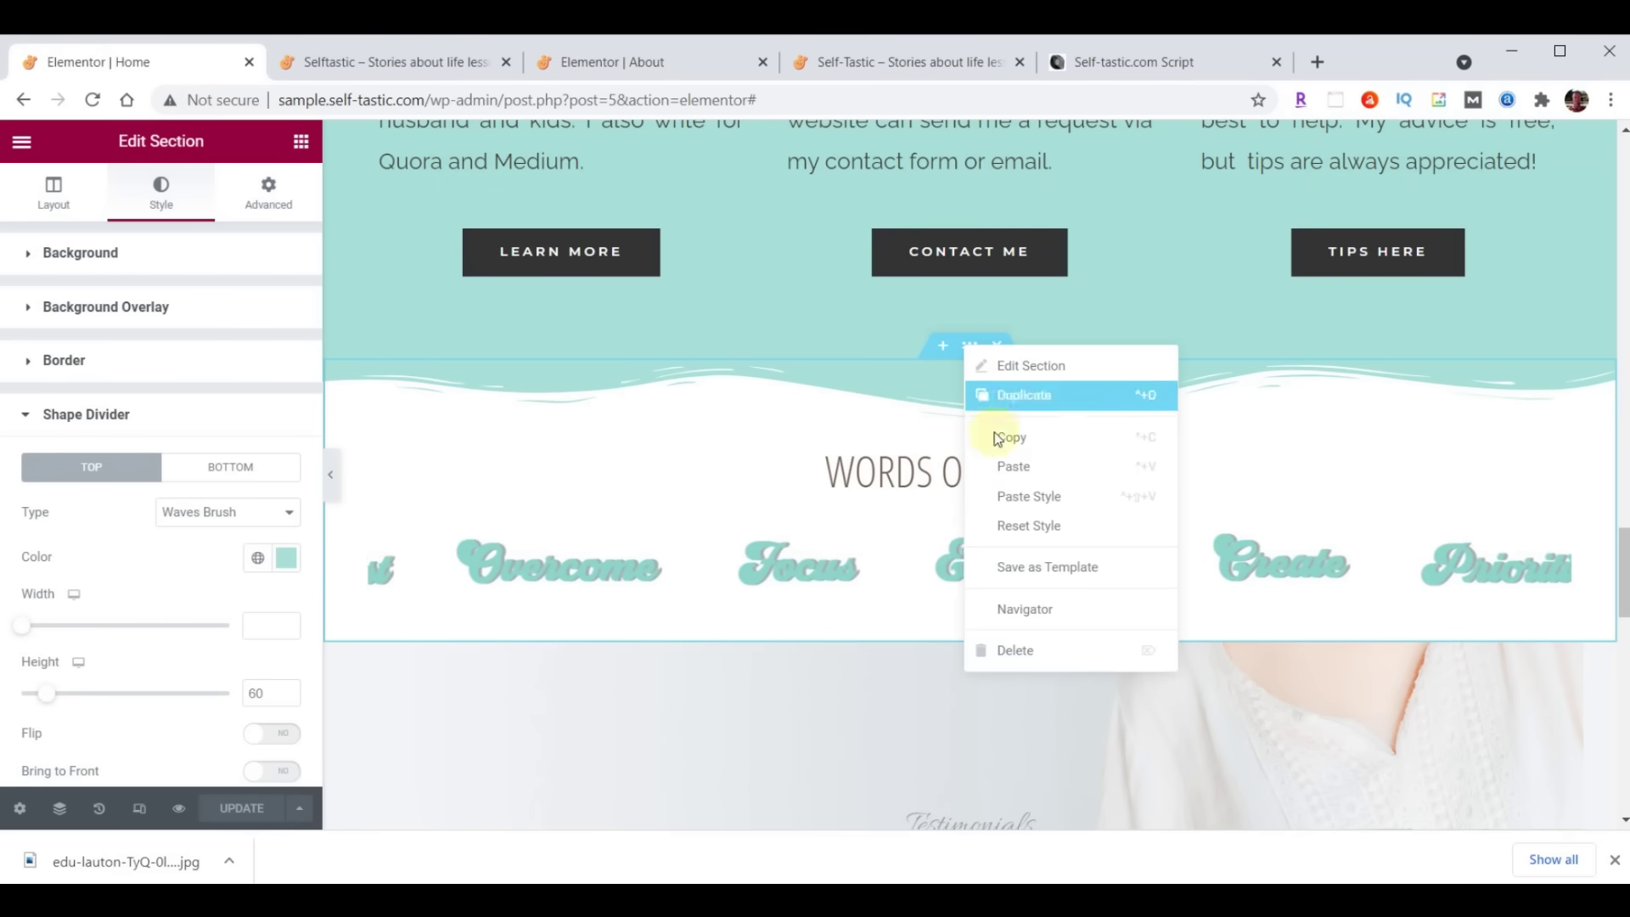
click(1026, 566)
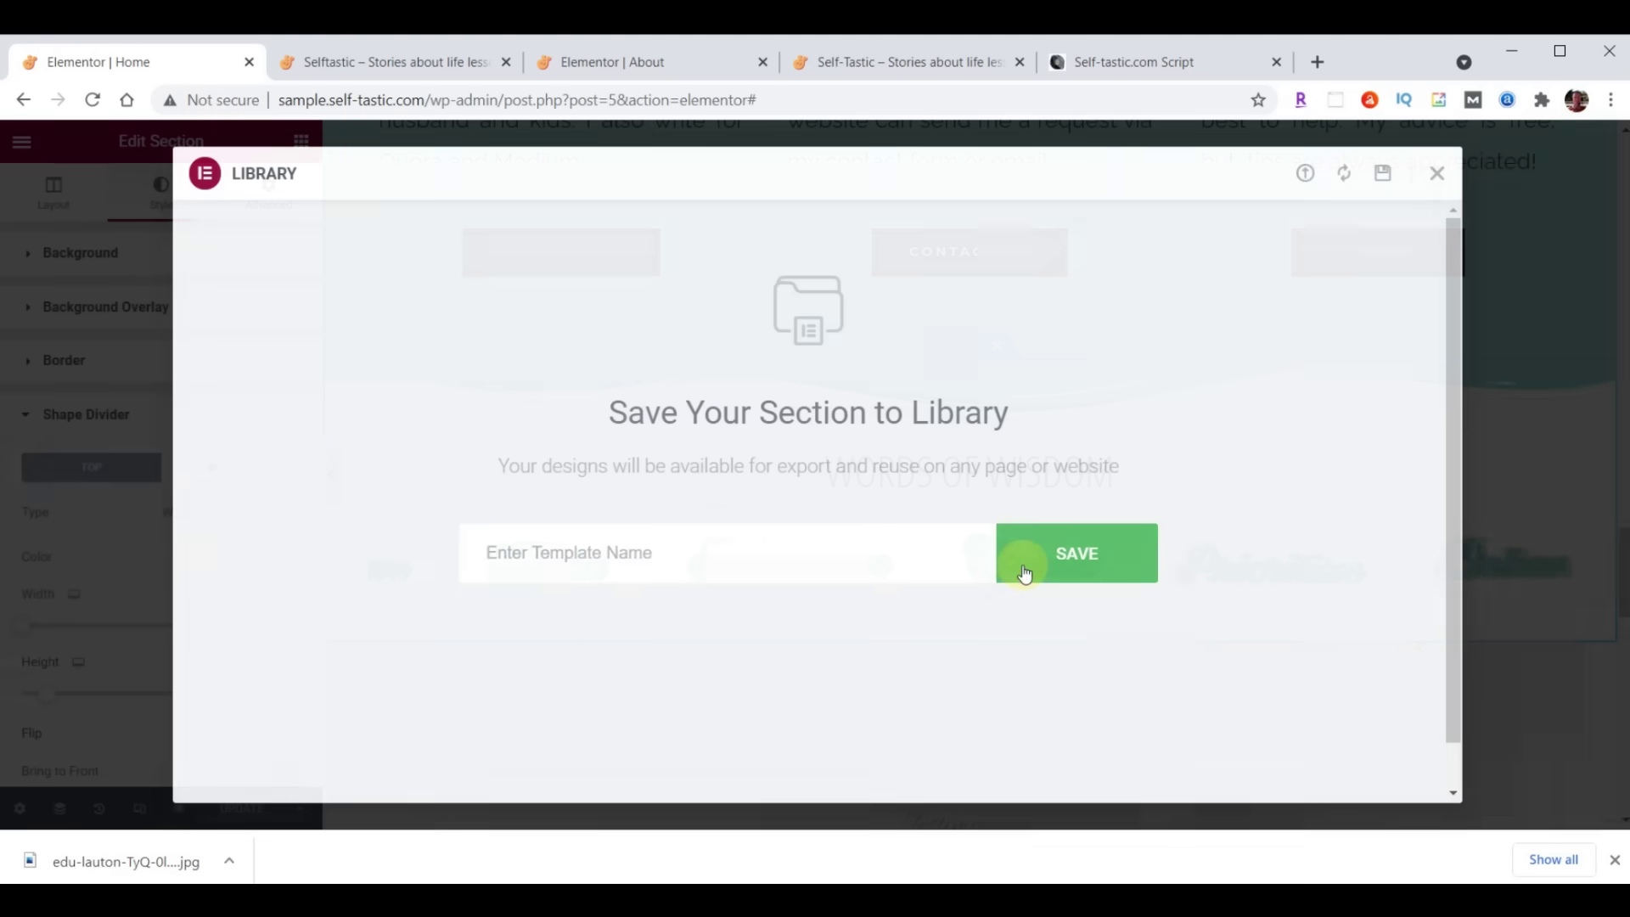
click(738, 560)
text(Selftastic - Words of Wisdom)
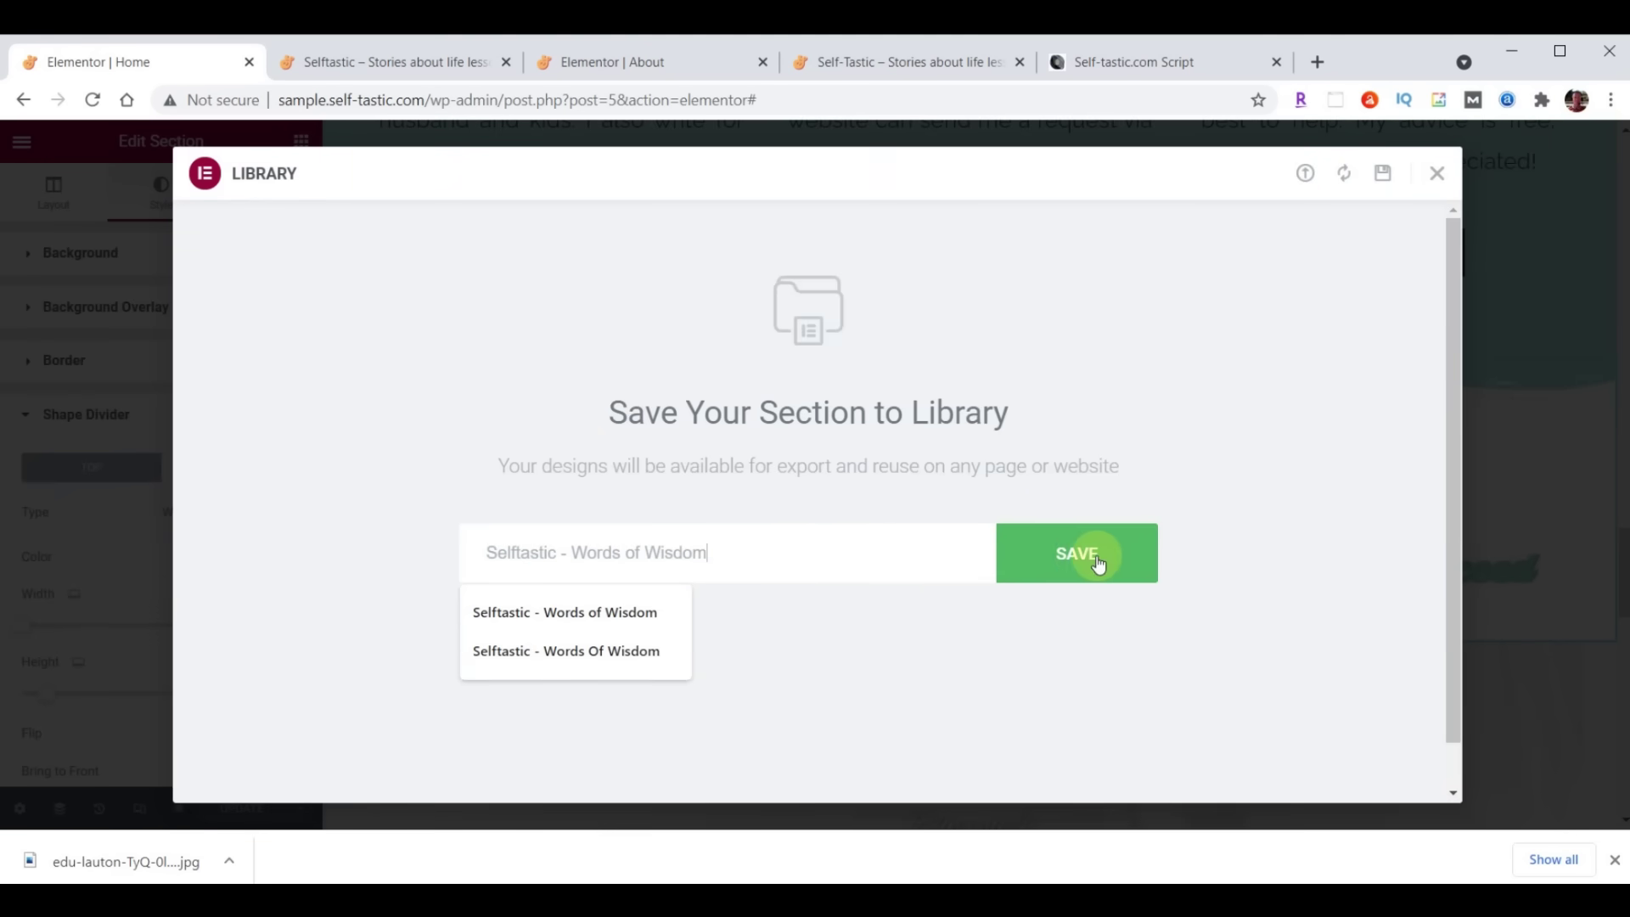
click(1095, 562)
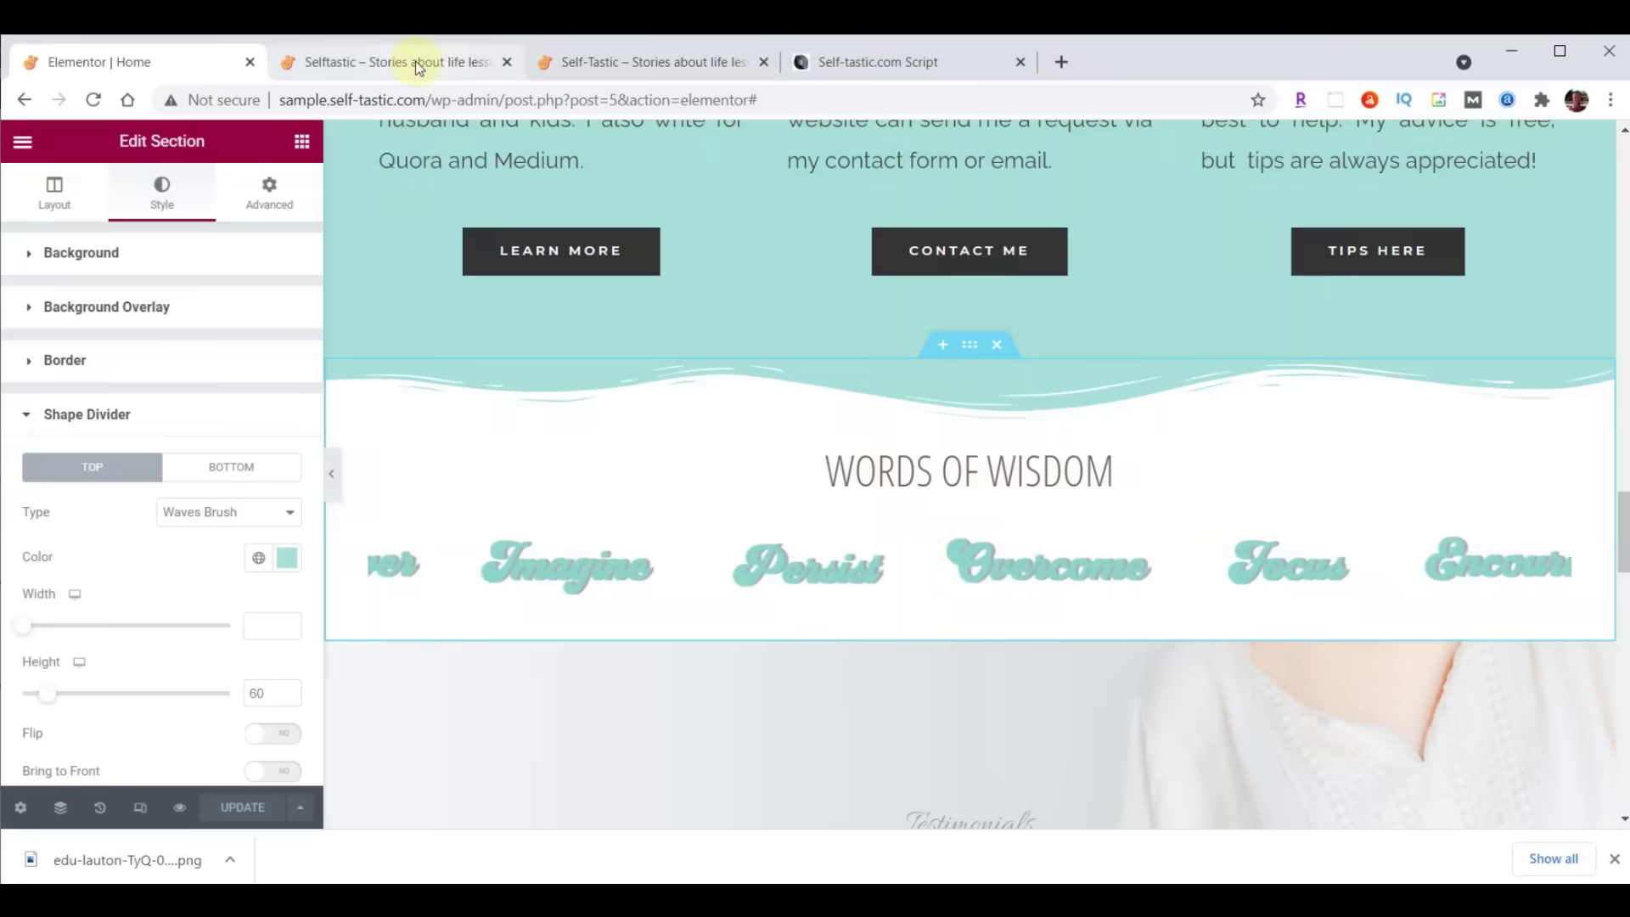
click(419, 68)
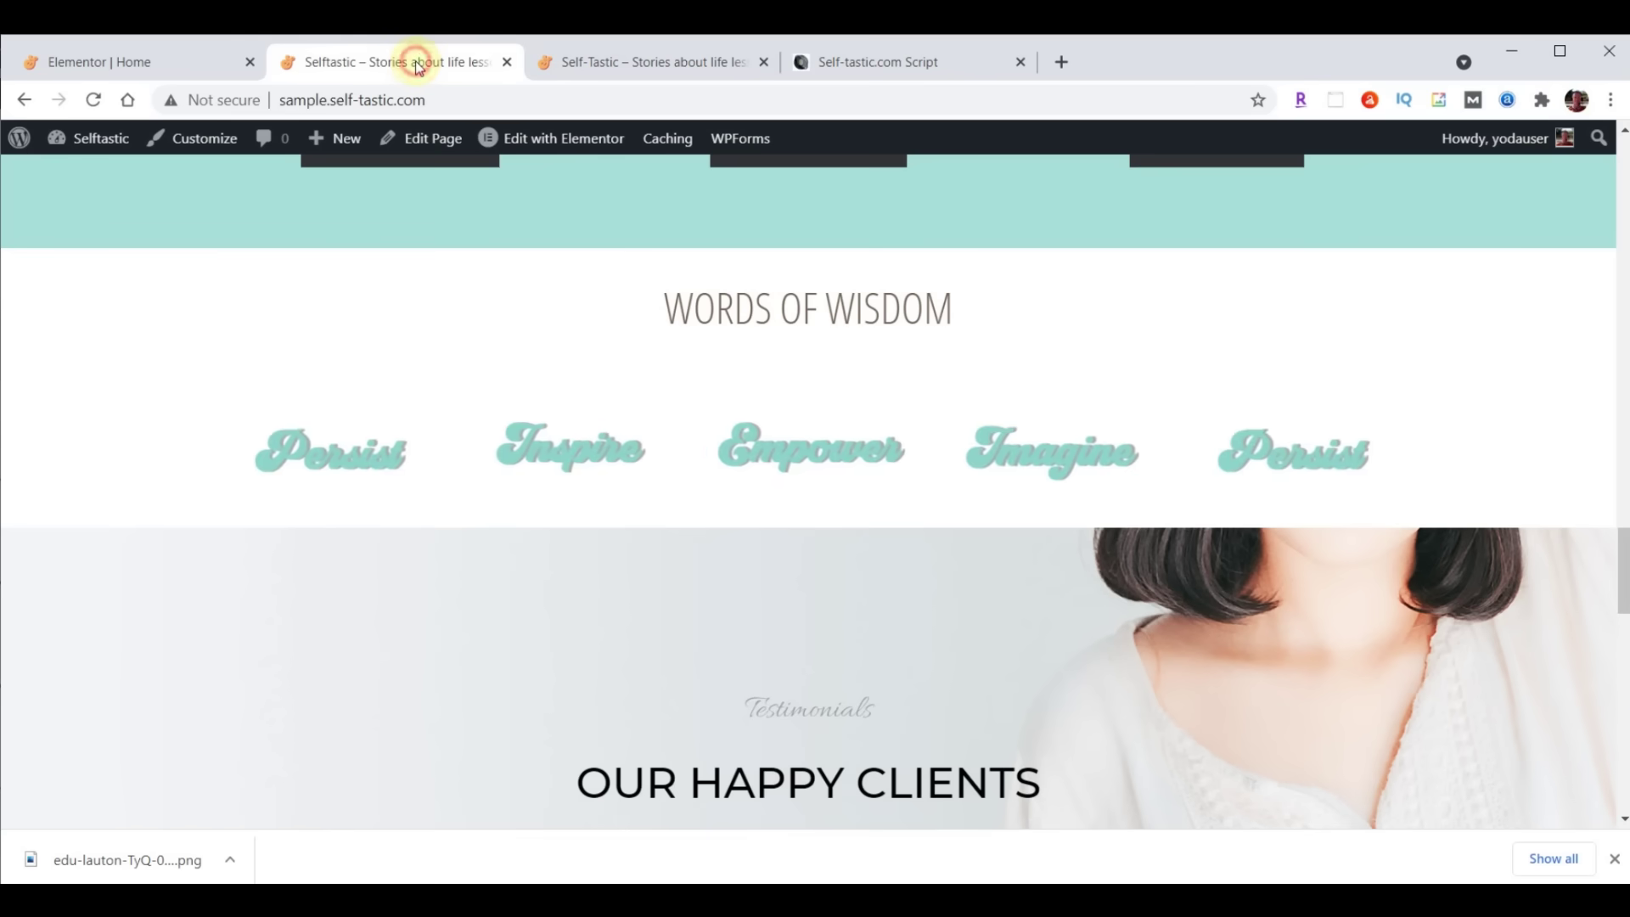
Check the new divider on the live page, then scroll the editor to the testimonials
click(106, 98)
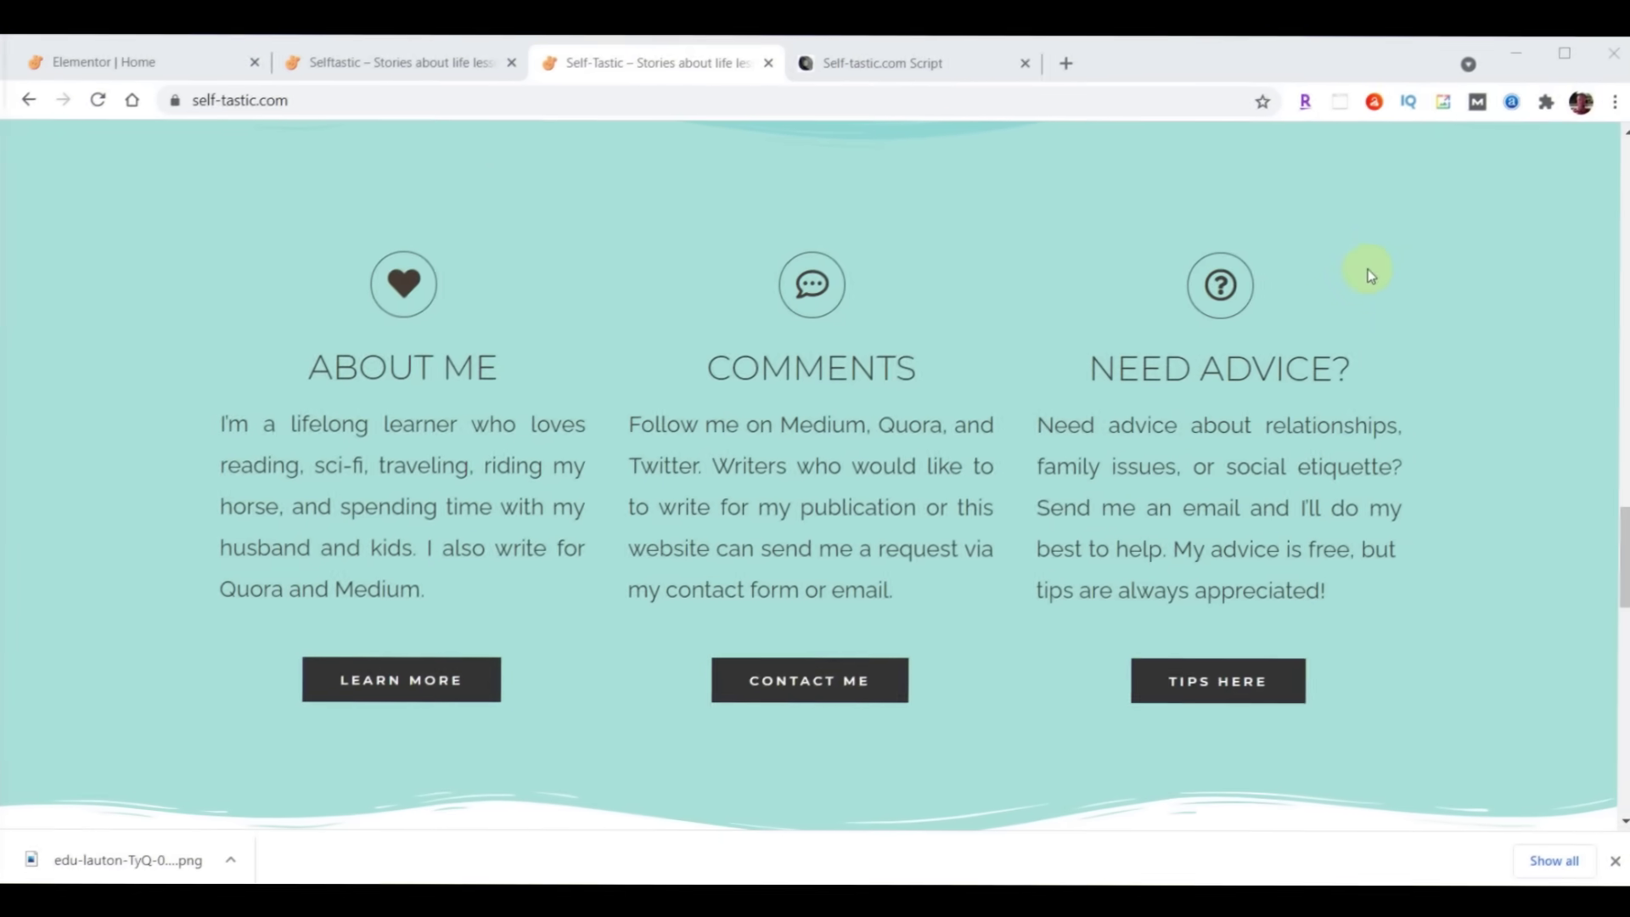
scroll(1405, 263, down, 5)
scroll(1404, 262, down, 6)
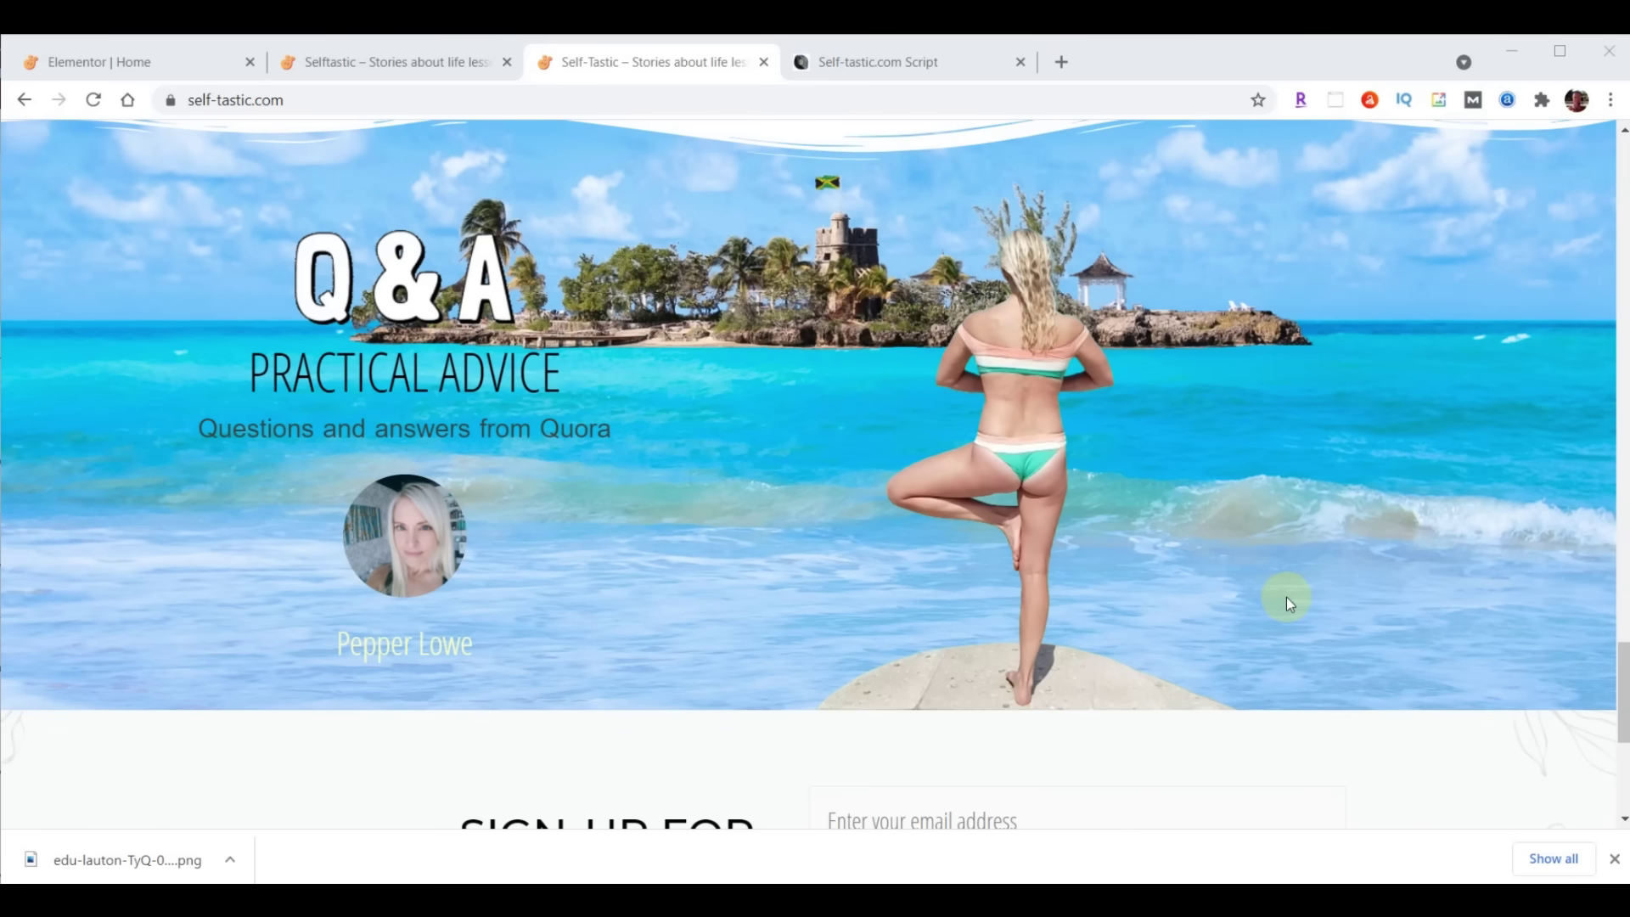
click(139, 62)
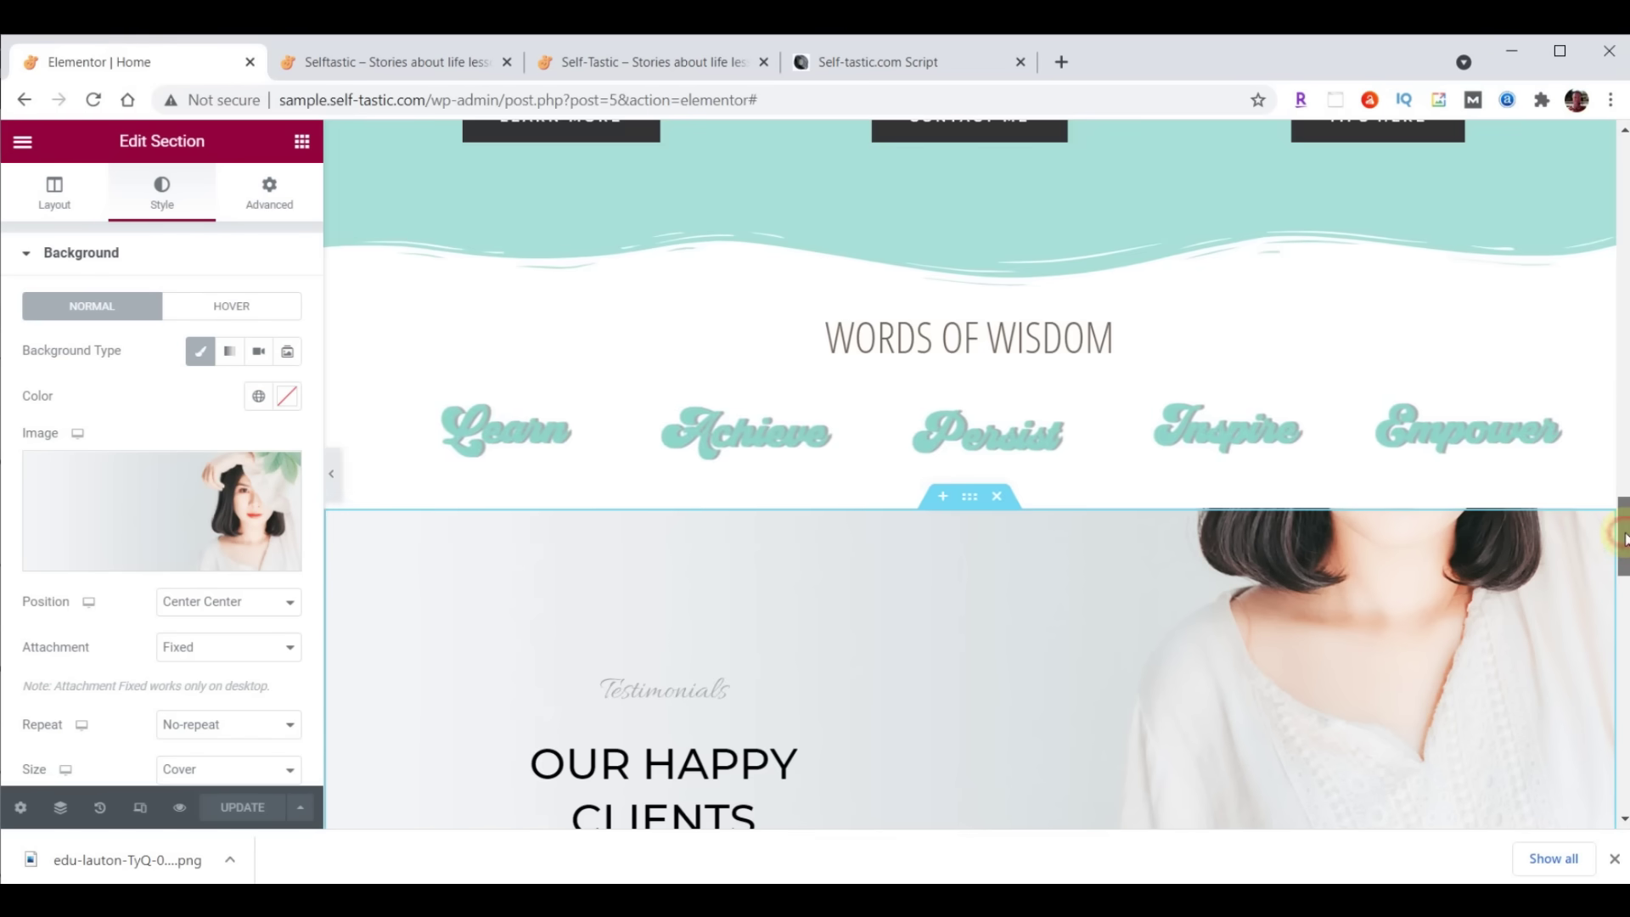
scroll(1622, 510, down, 3)
drag(1623, 571, 1623, 581)
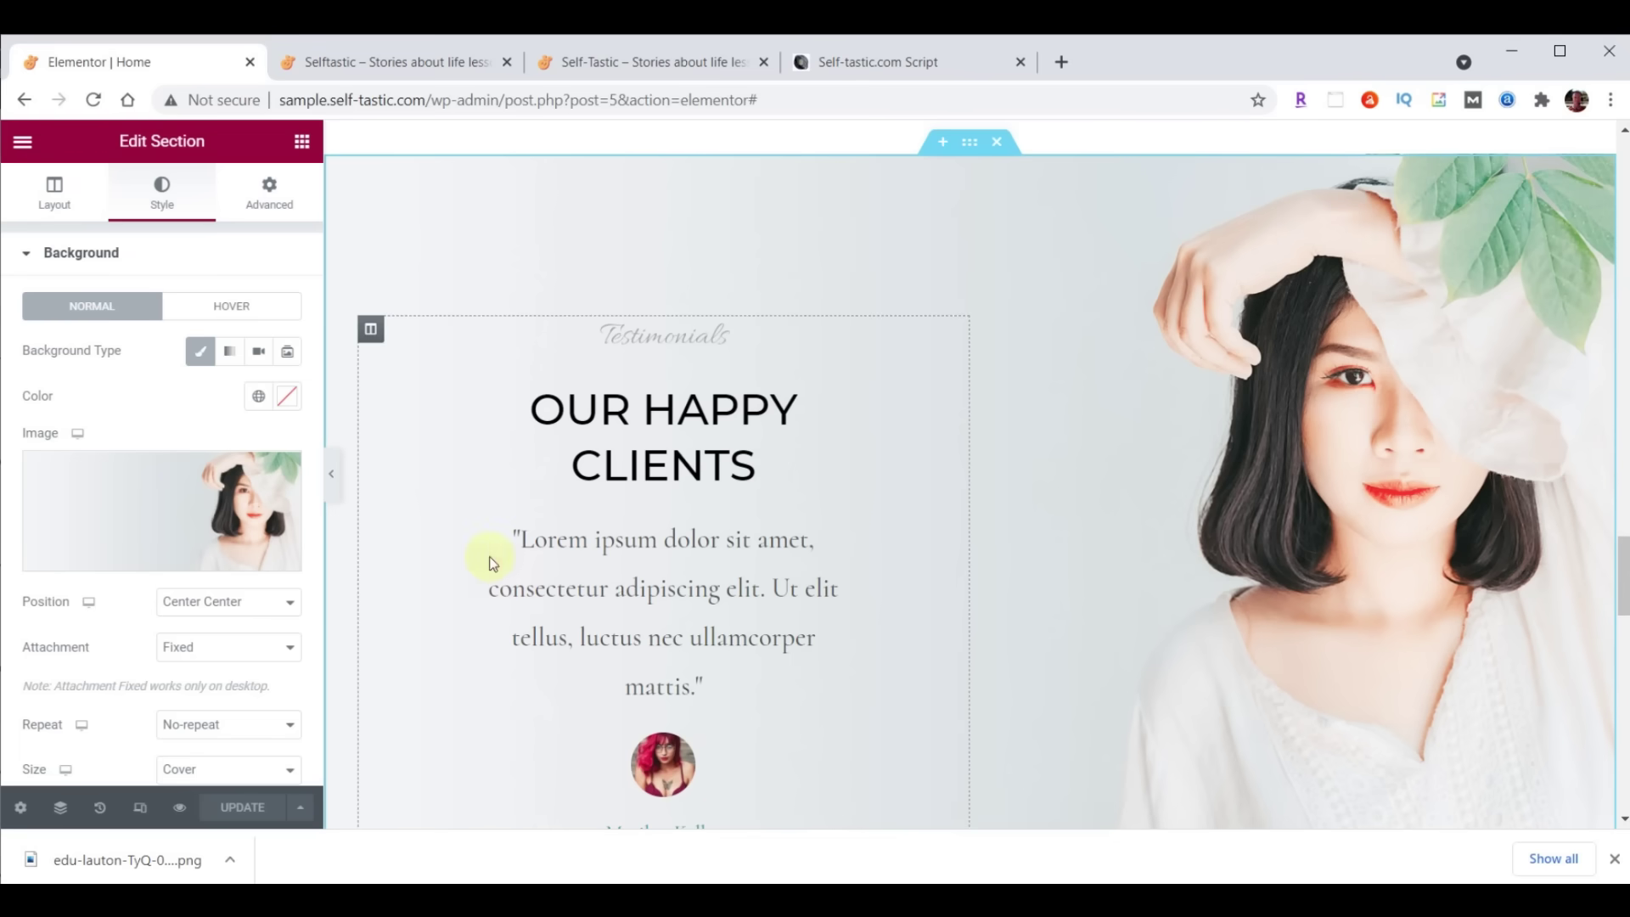
scroll(929, 567, down, 3)
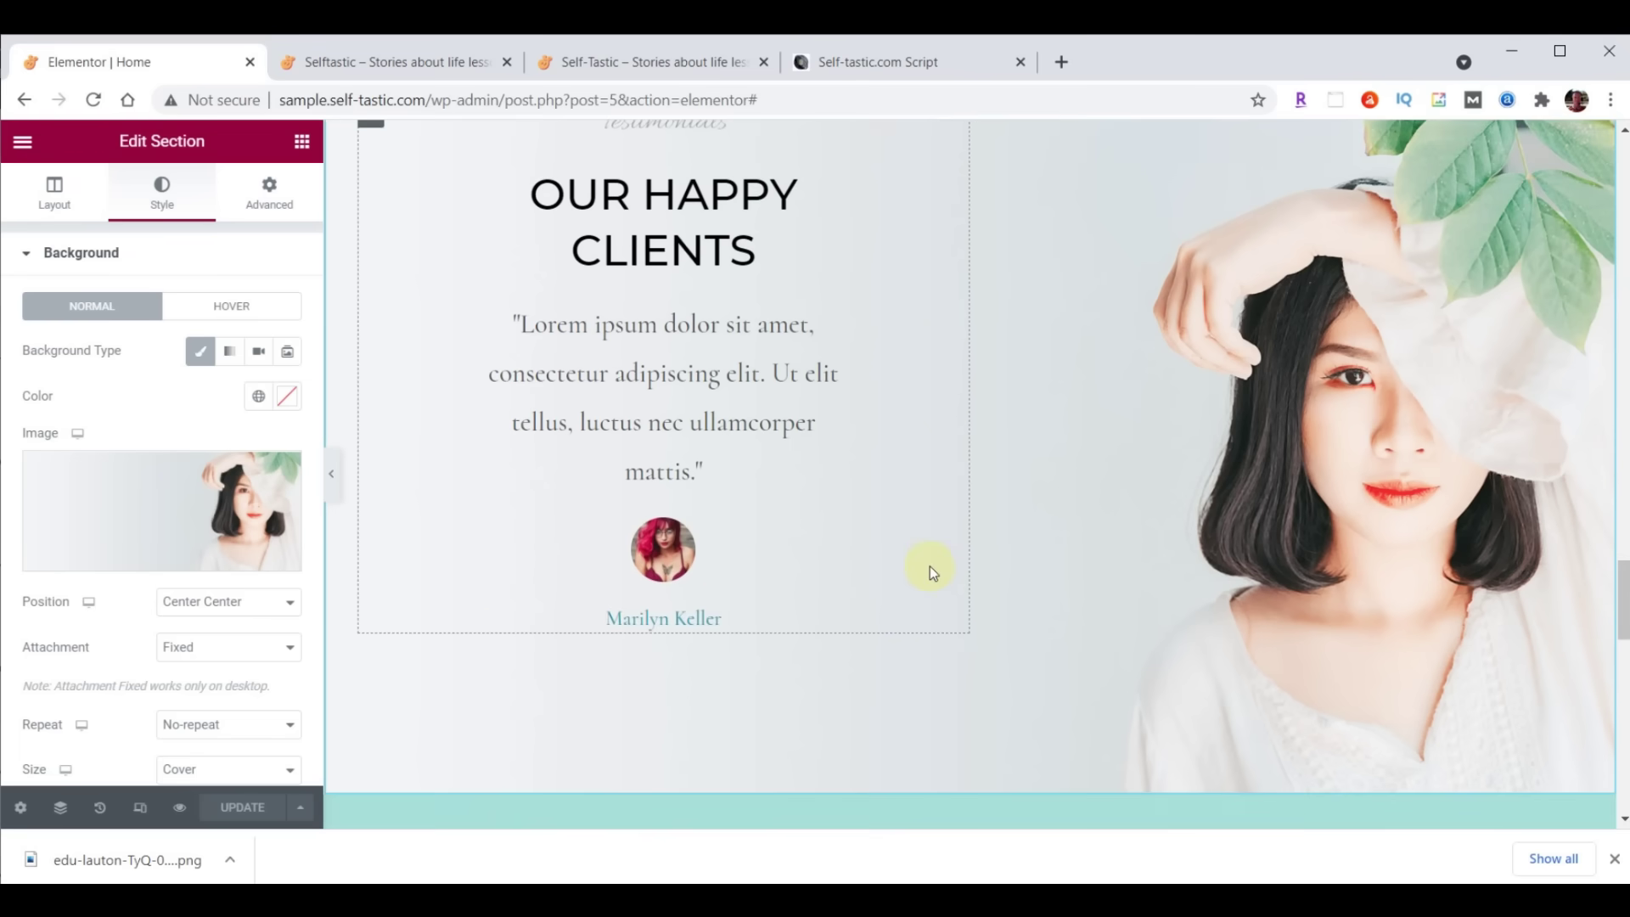
scroll(914, 573, up, 1)
scroll(891, 543, up, 10)
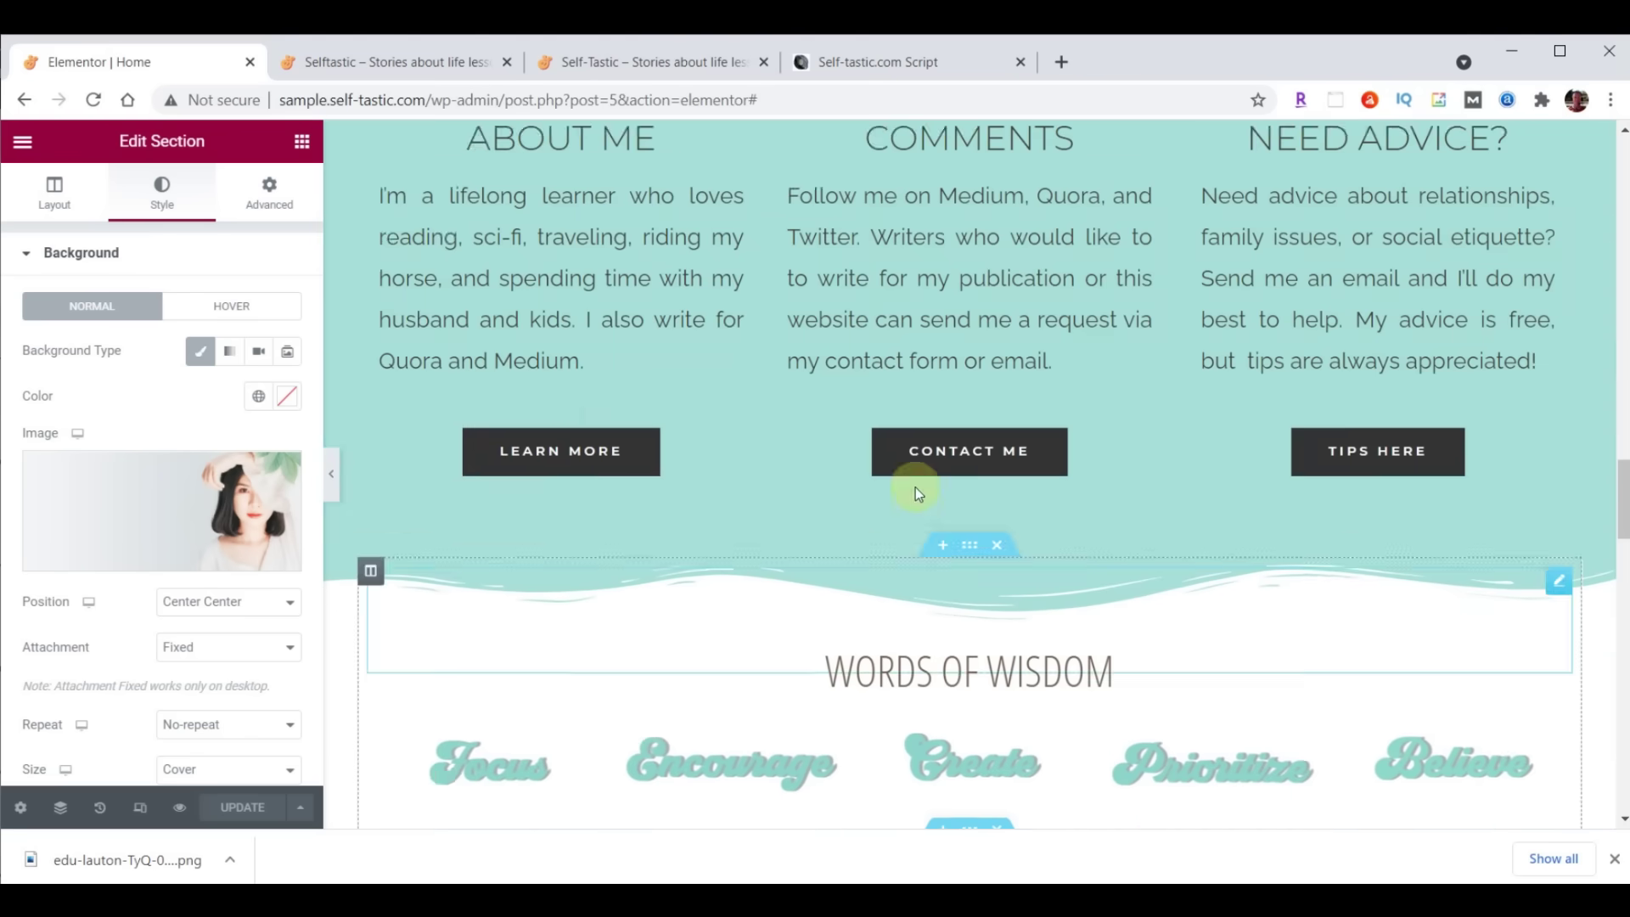
Copy the LEARN MORE button below the testimonial, then delete the Testimonials section
right_click(591, 513)
click(652, 593)
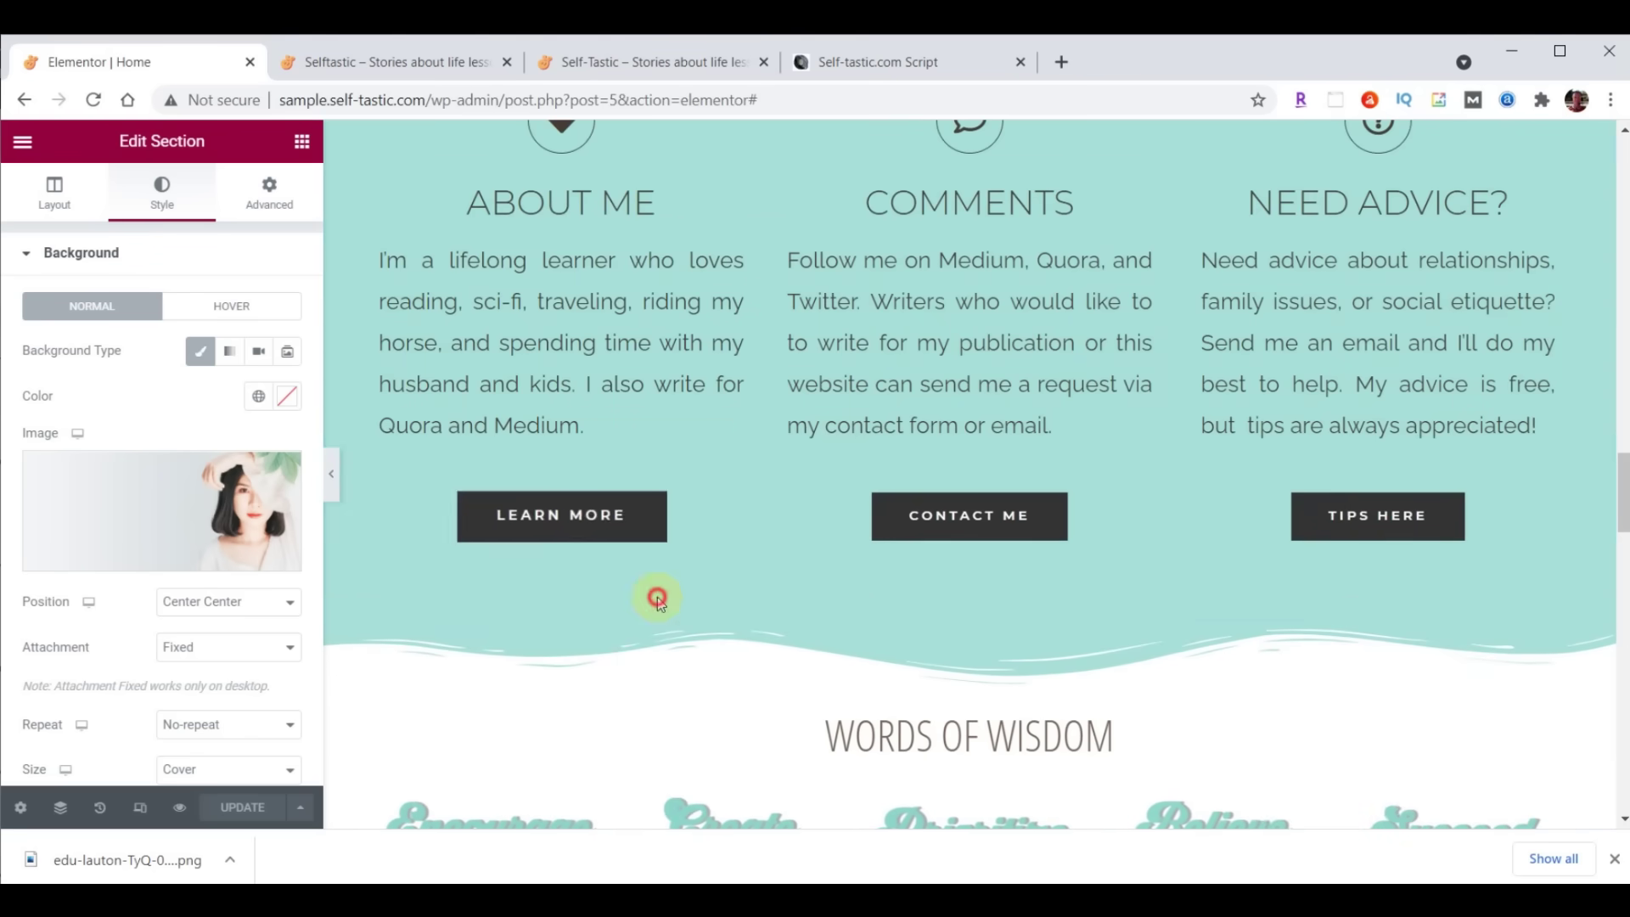
scroll(815, 572, down, 10)
right_click(676, 450)
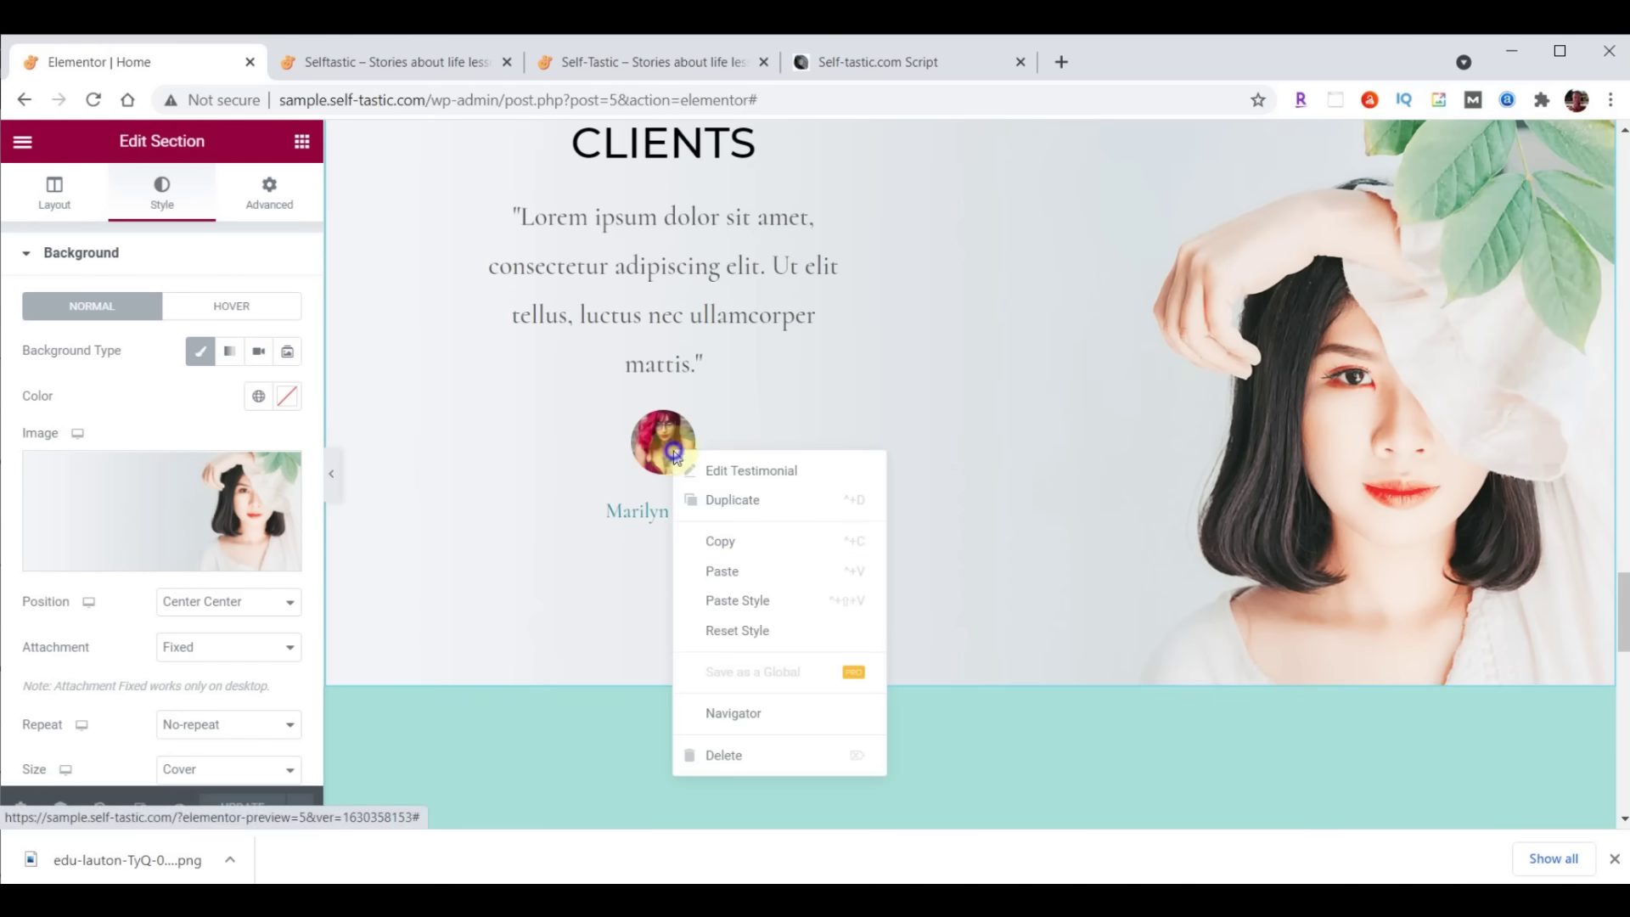
click(747, 585)
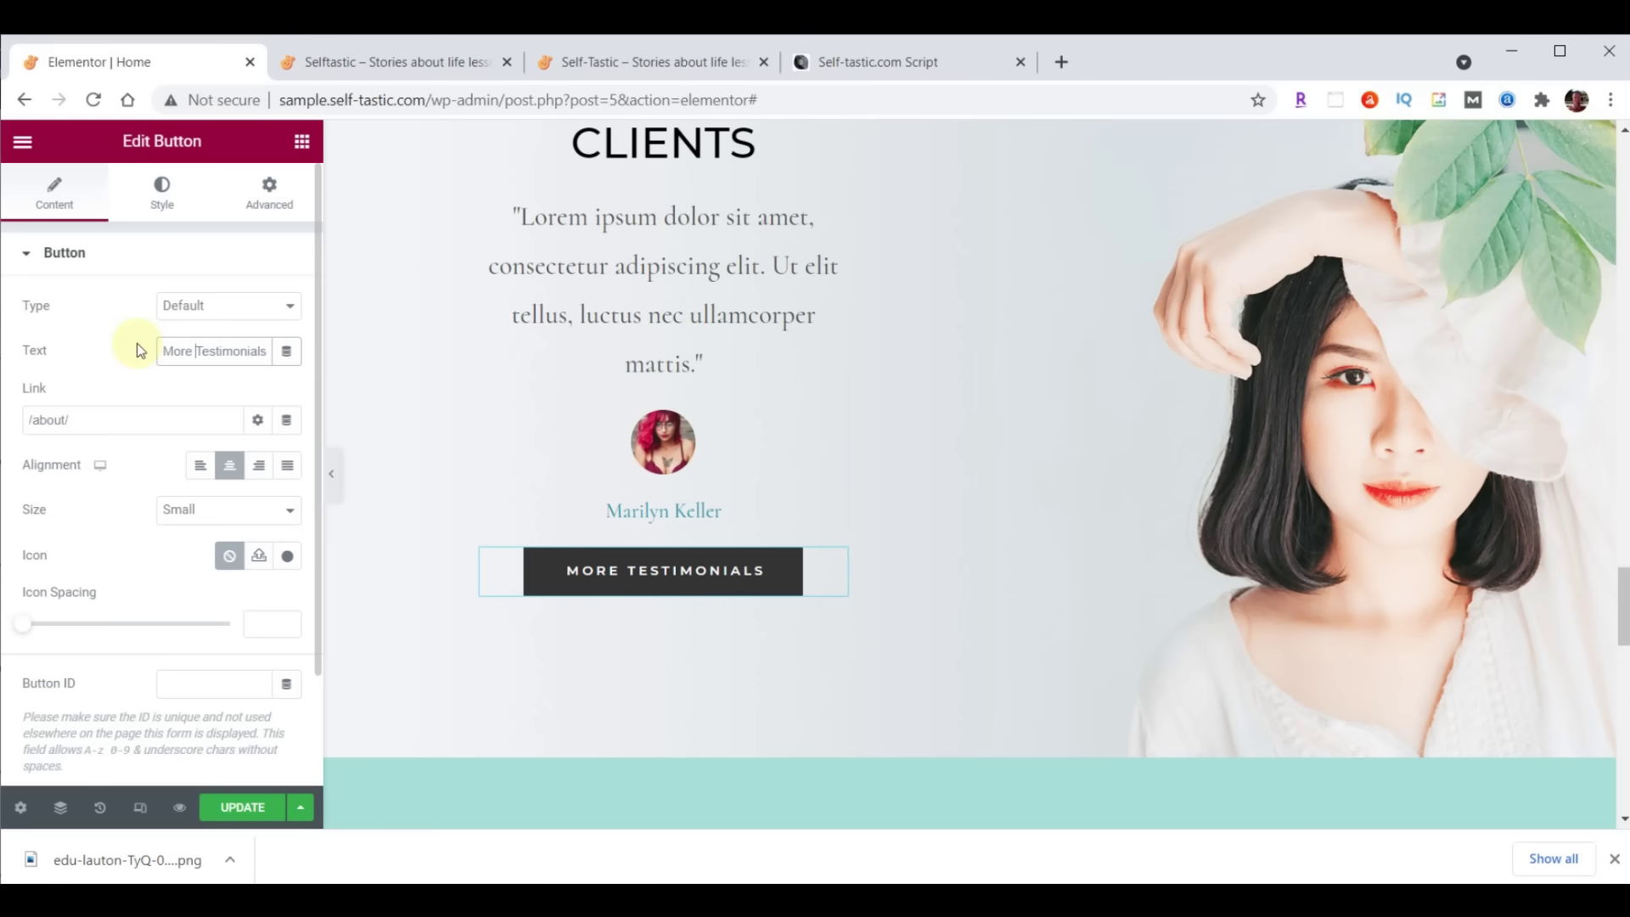
scroll(1303, 381, up, 2)
scroll(882, 586, up, 1)
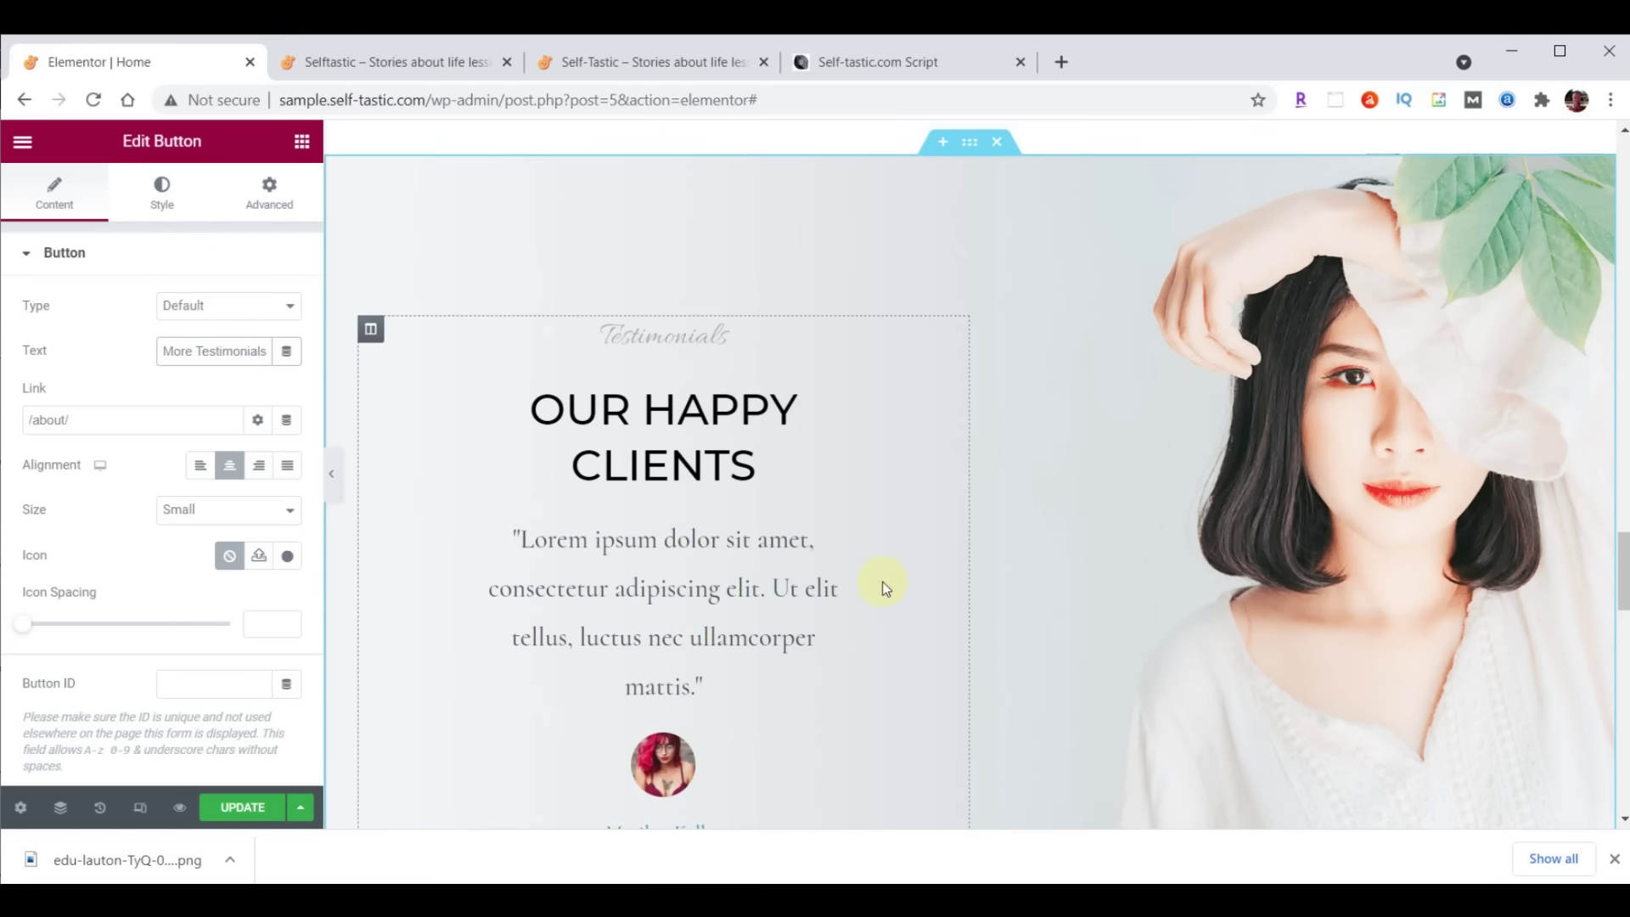
click(997, 142)
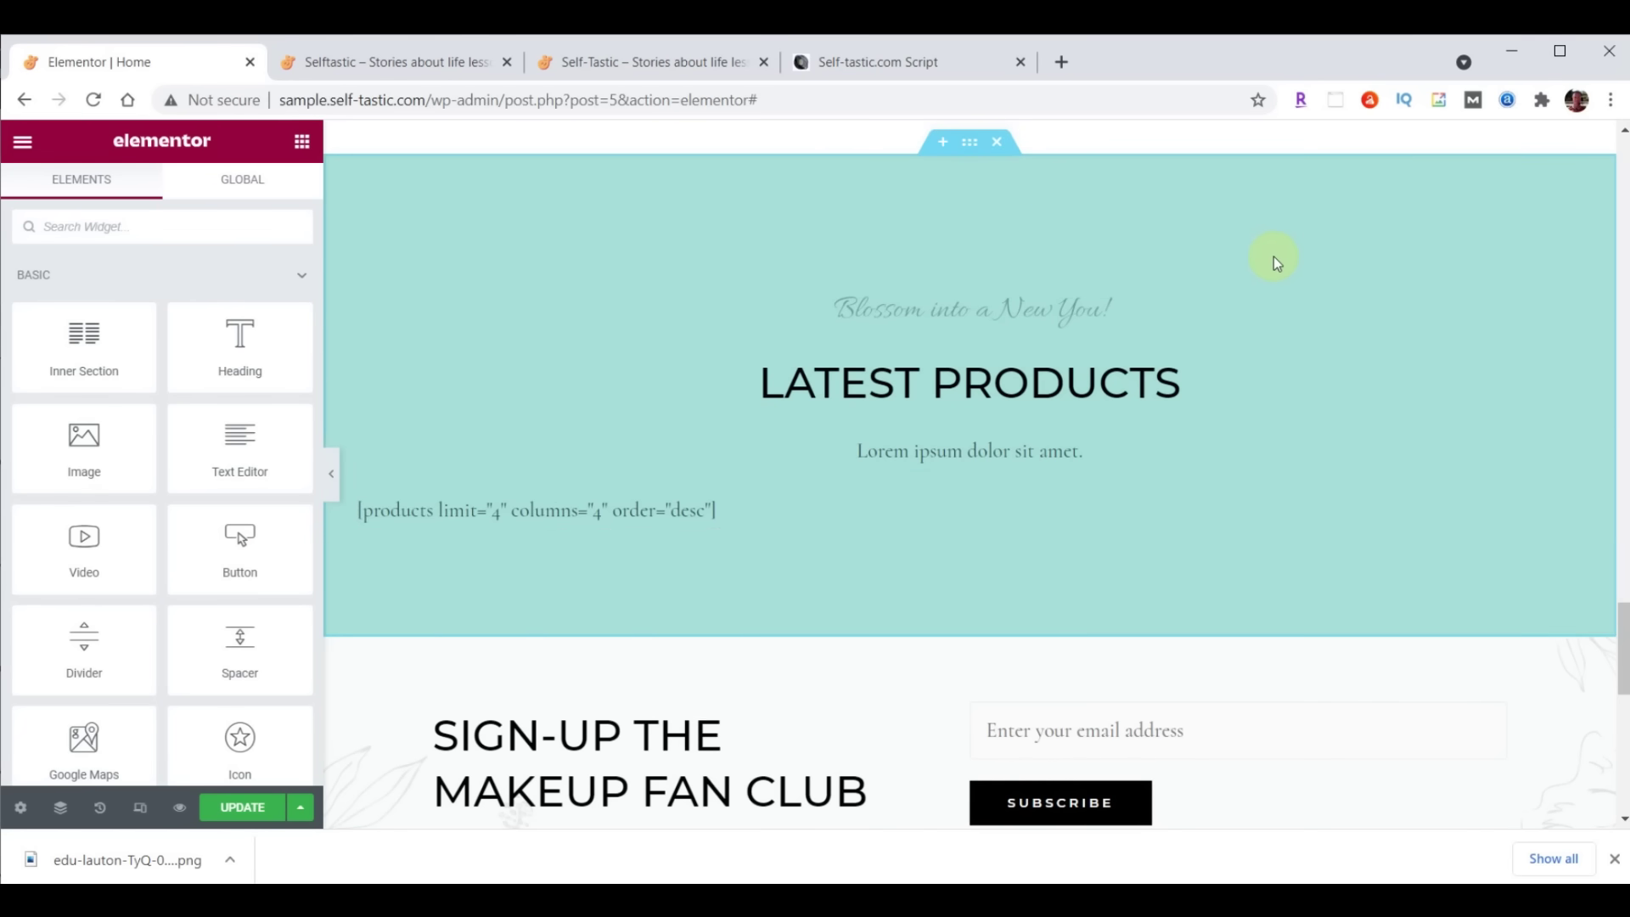
Delete the Latest Products section and insert a two-column section above the sign-up block
click(998, 142)
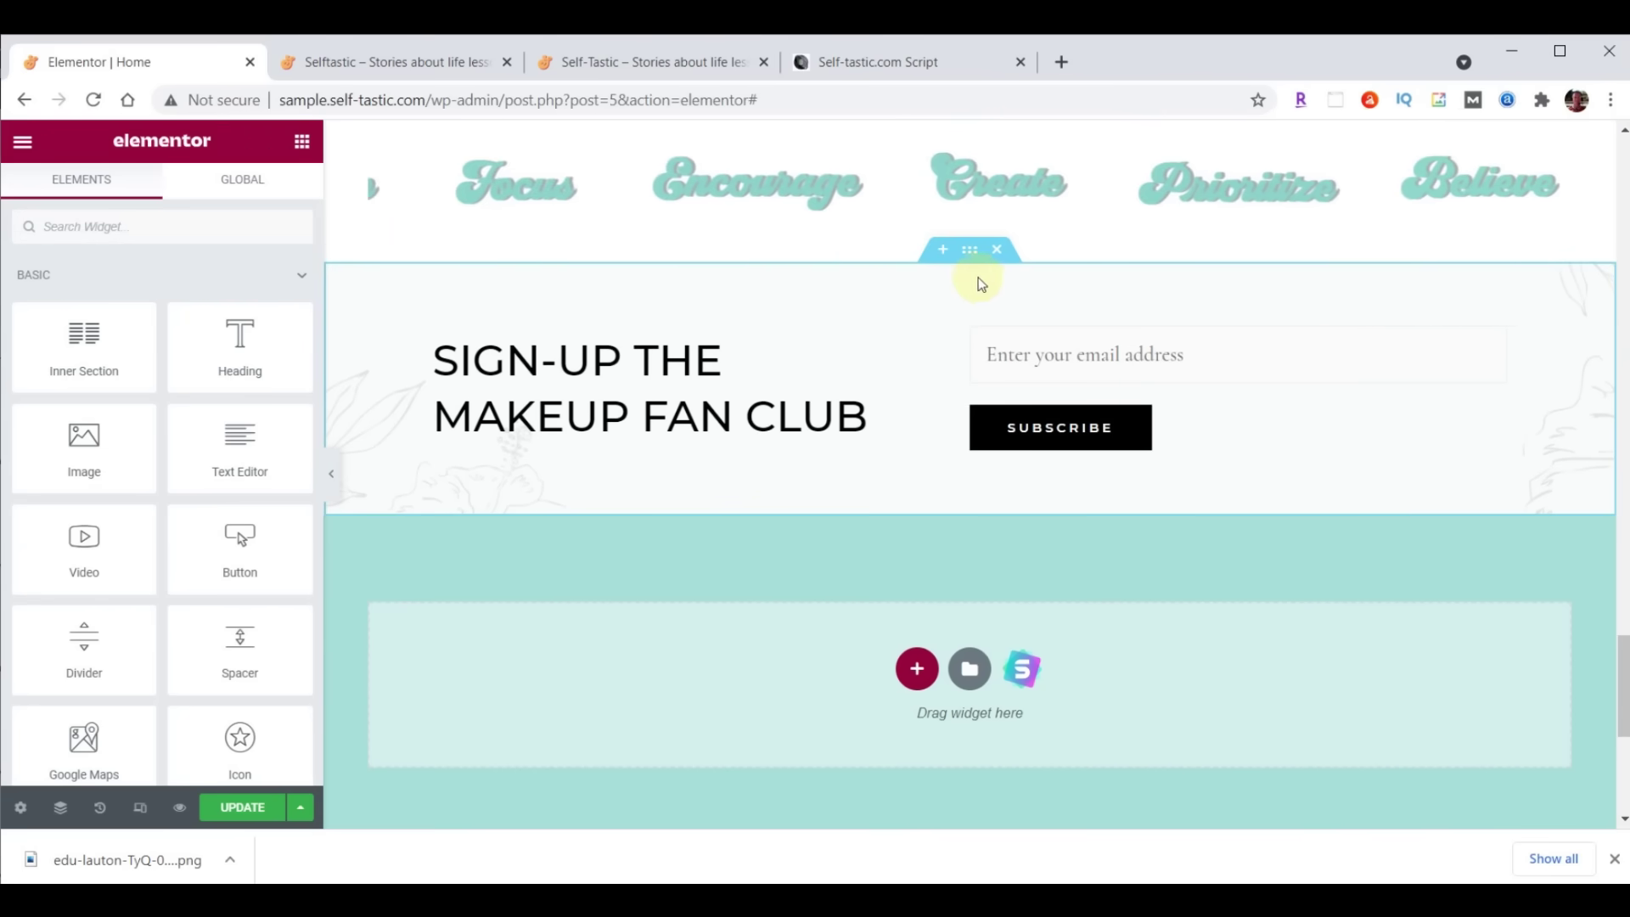
click(943, 251)
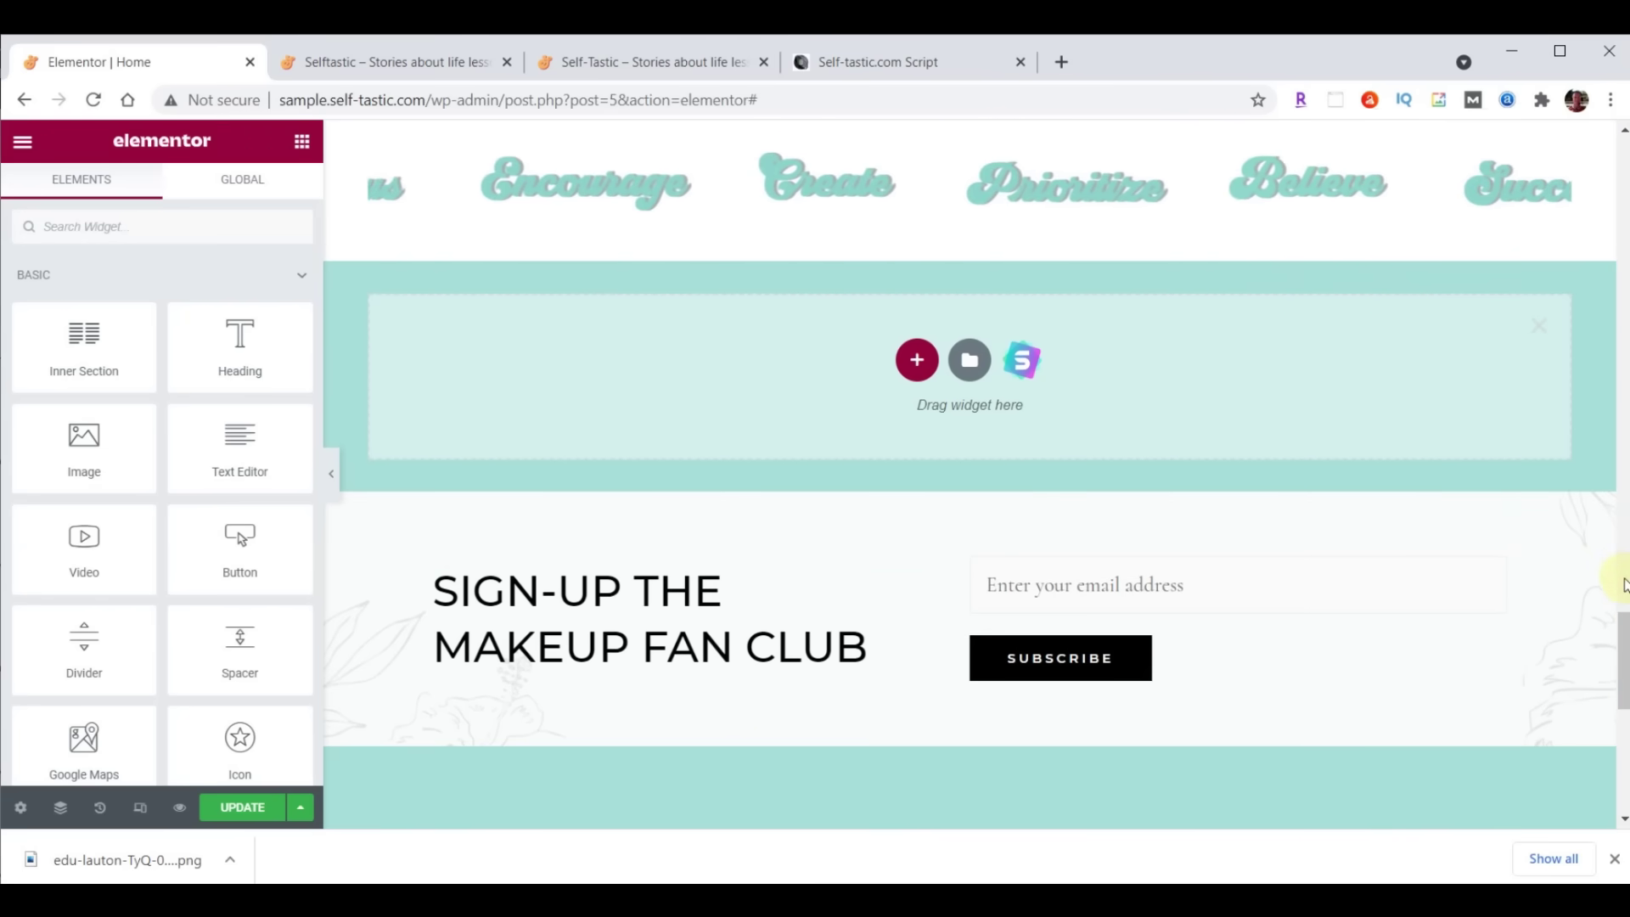
drag(1622, 619, 1622, 649)
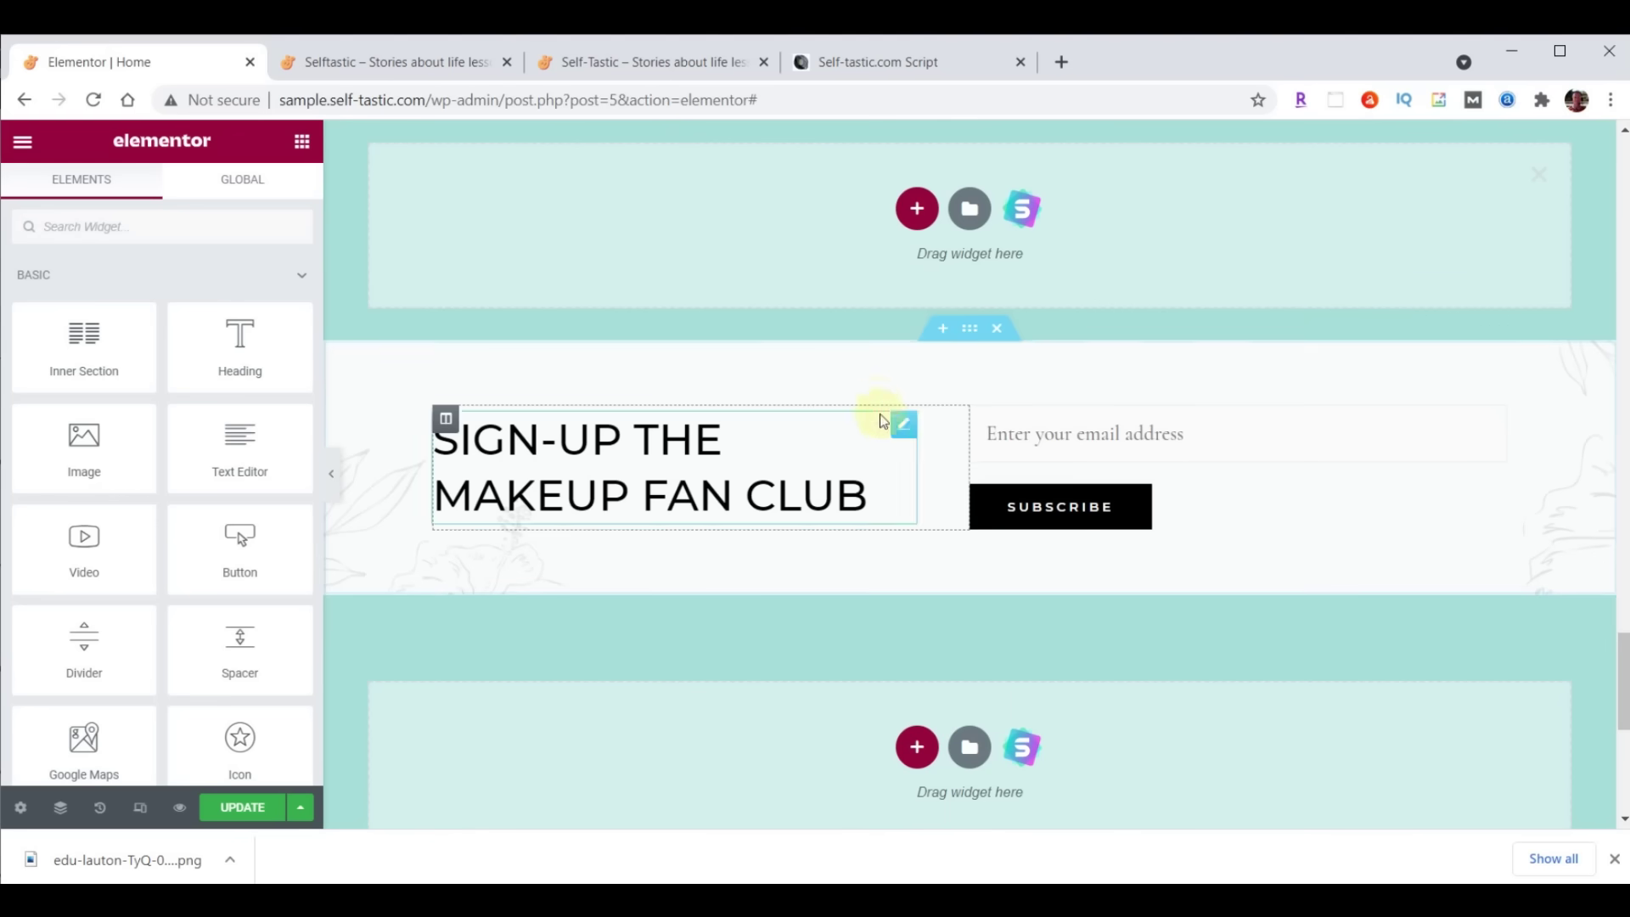
click(916, 209)
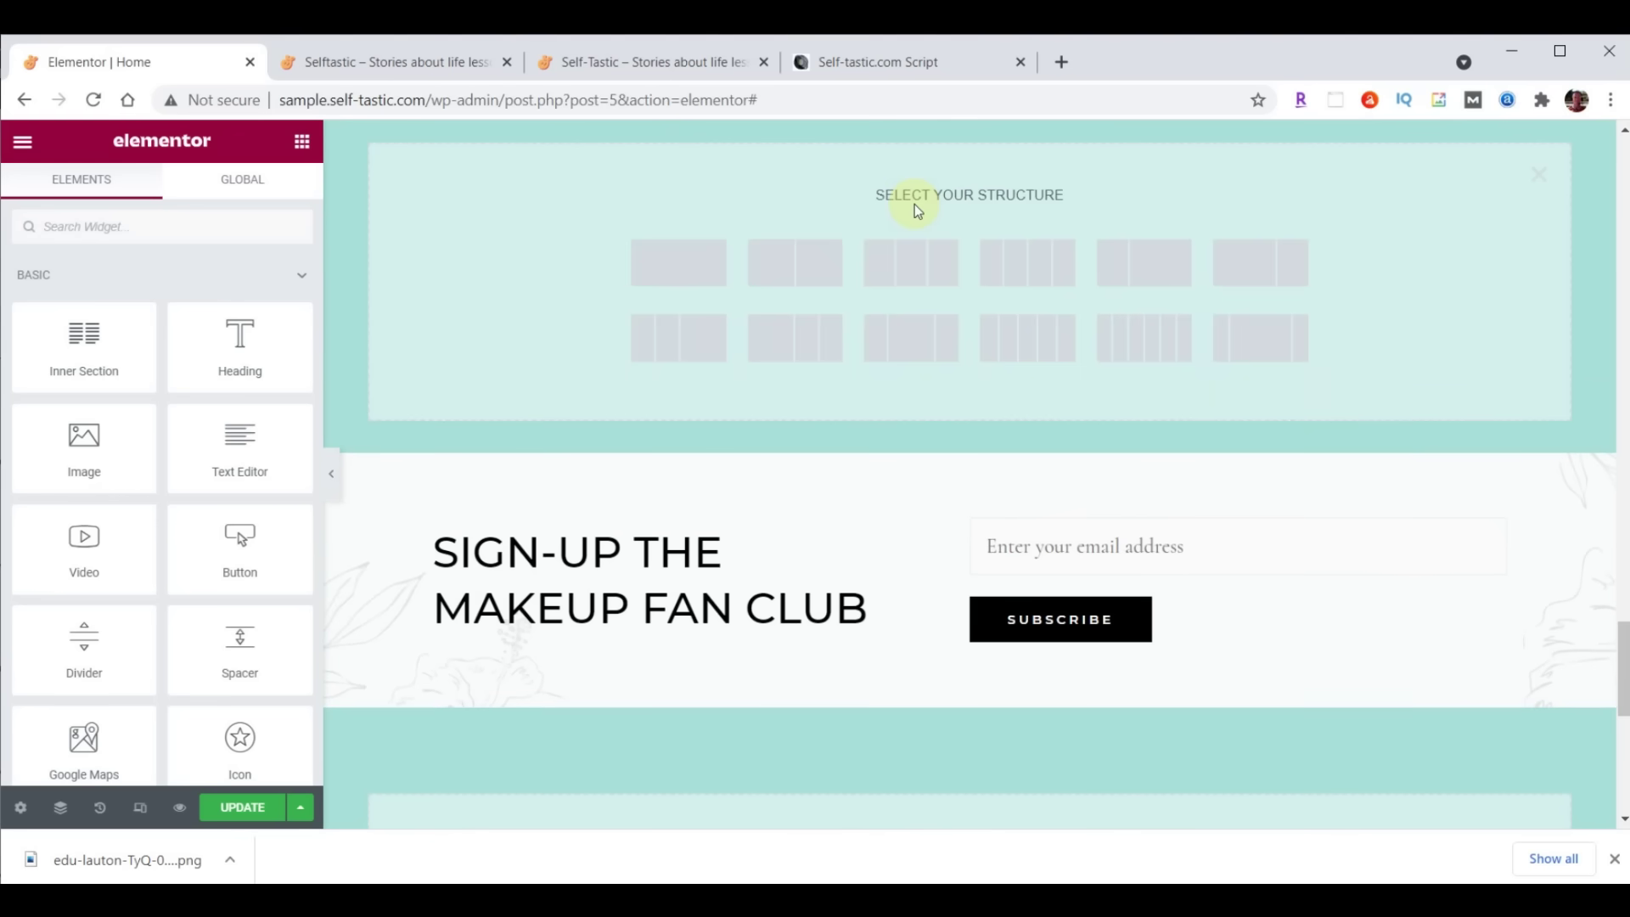
click(816, 270)
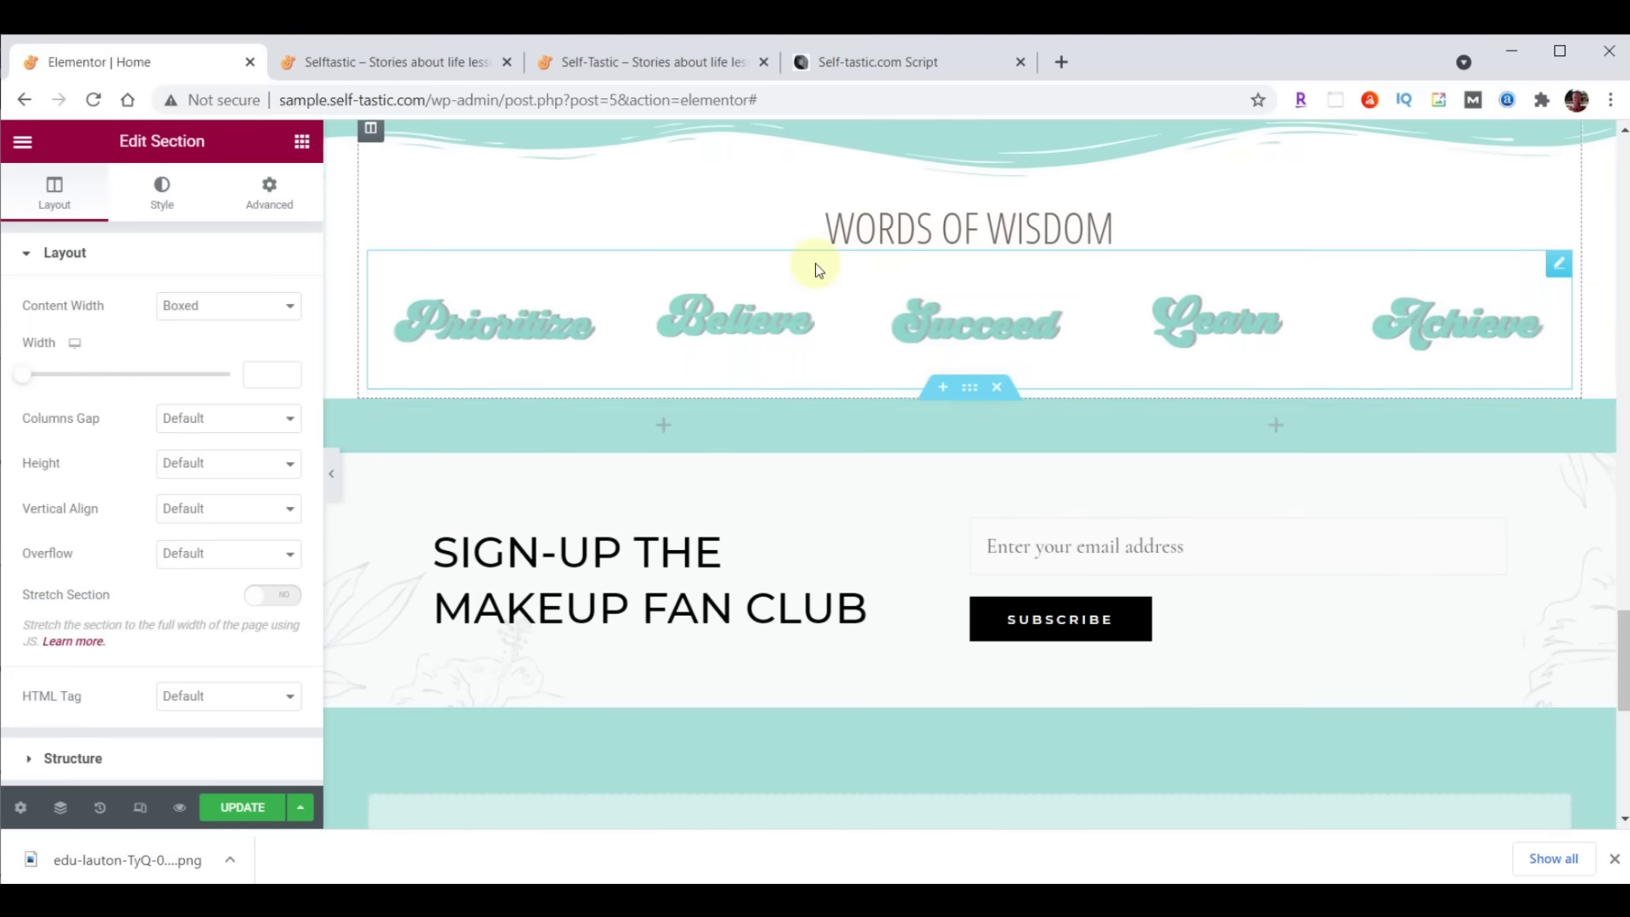
Set the section to Full Width, the left column to 55%, and choose a Classic background
scroll(1403, 456, down, 3)
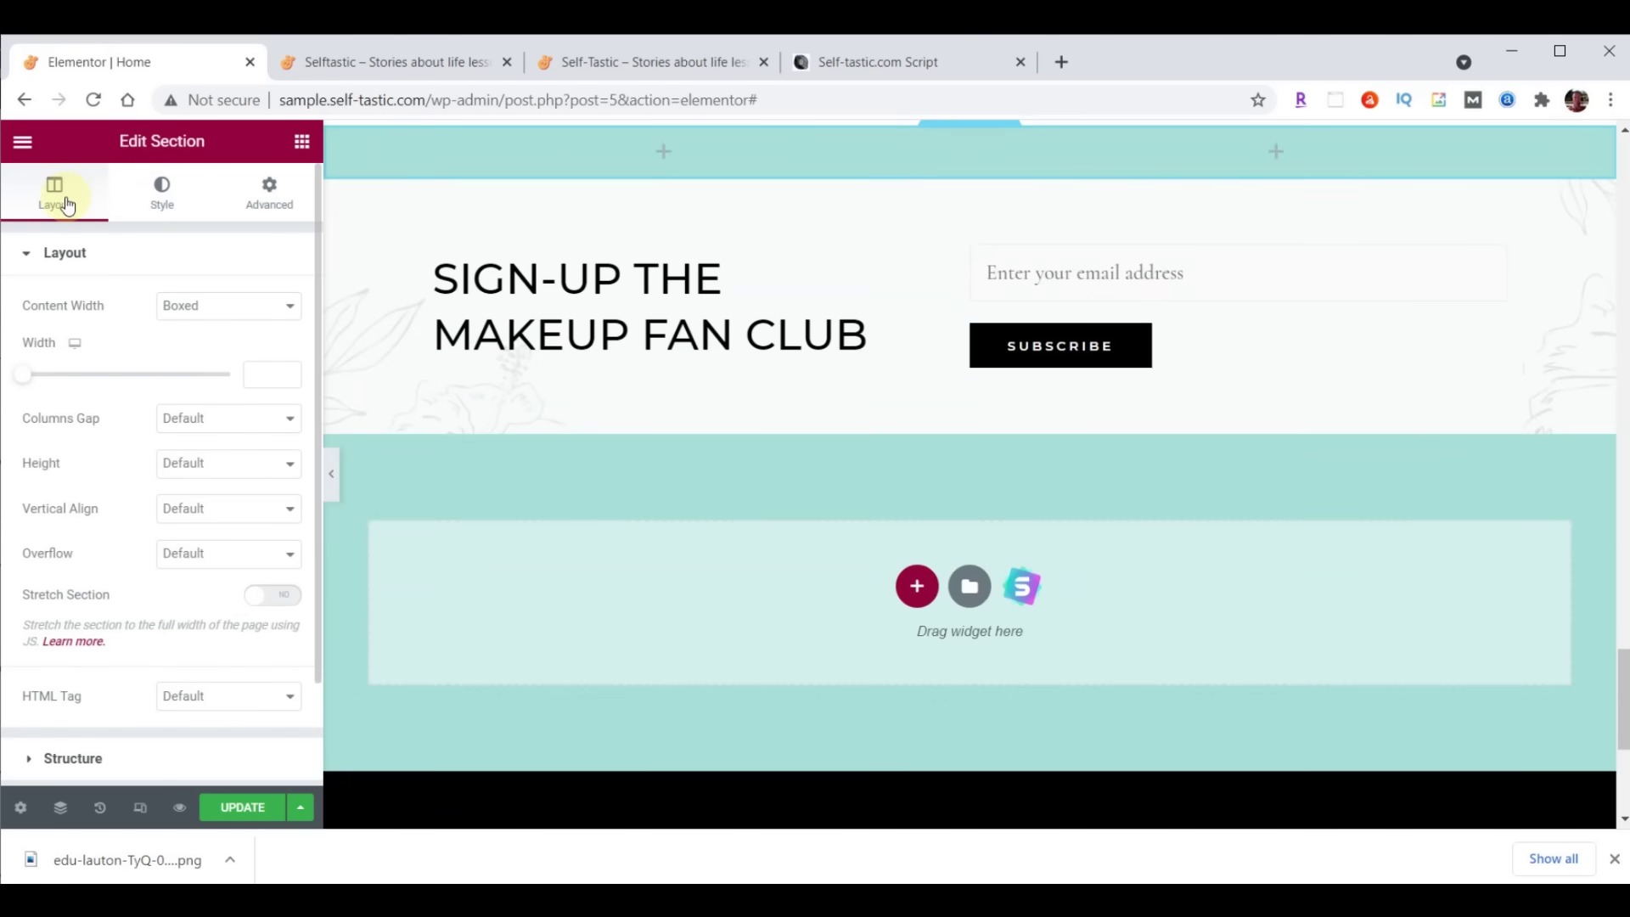
click(216, 306)
click(215, 345)
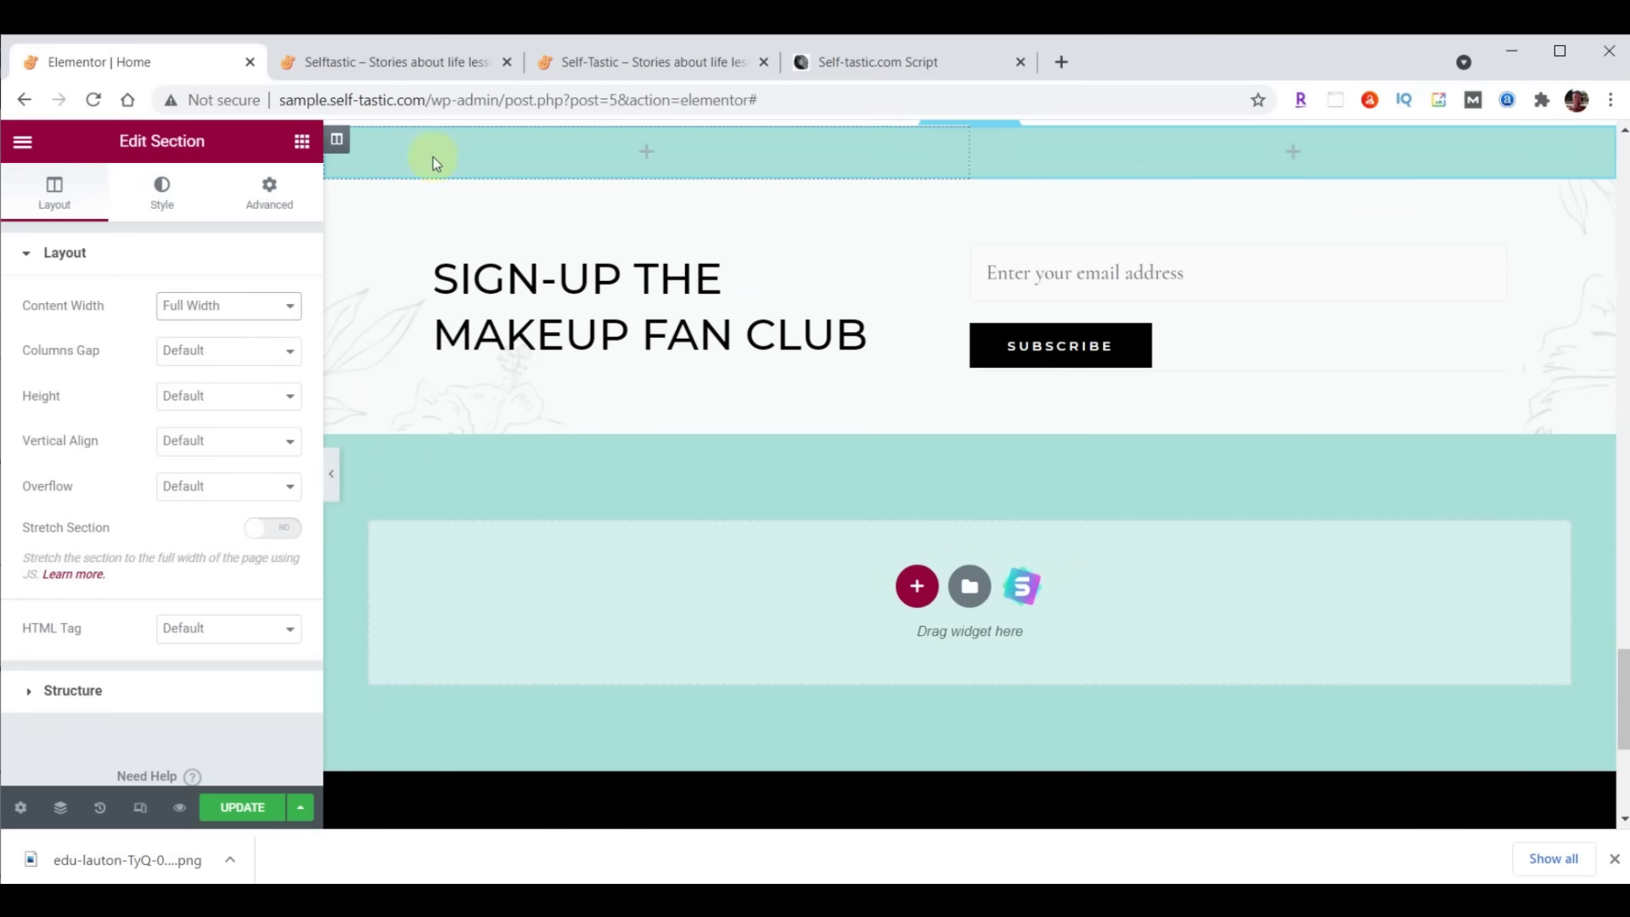
click(336, 138)
click(253, 303)
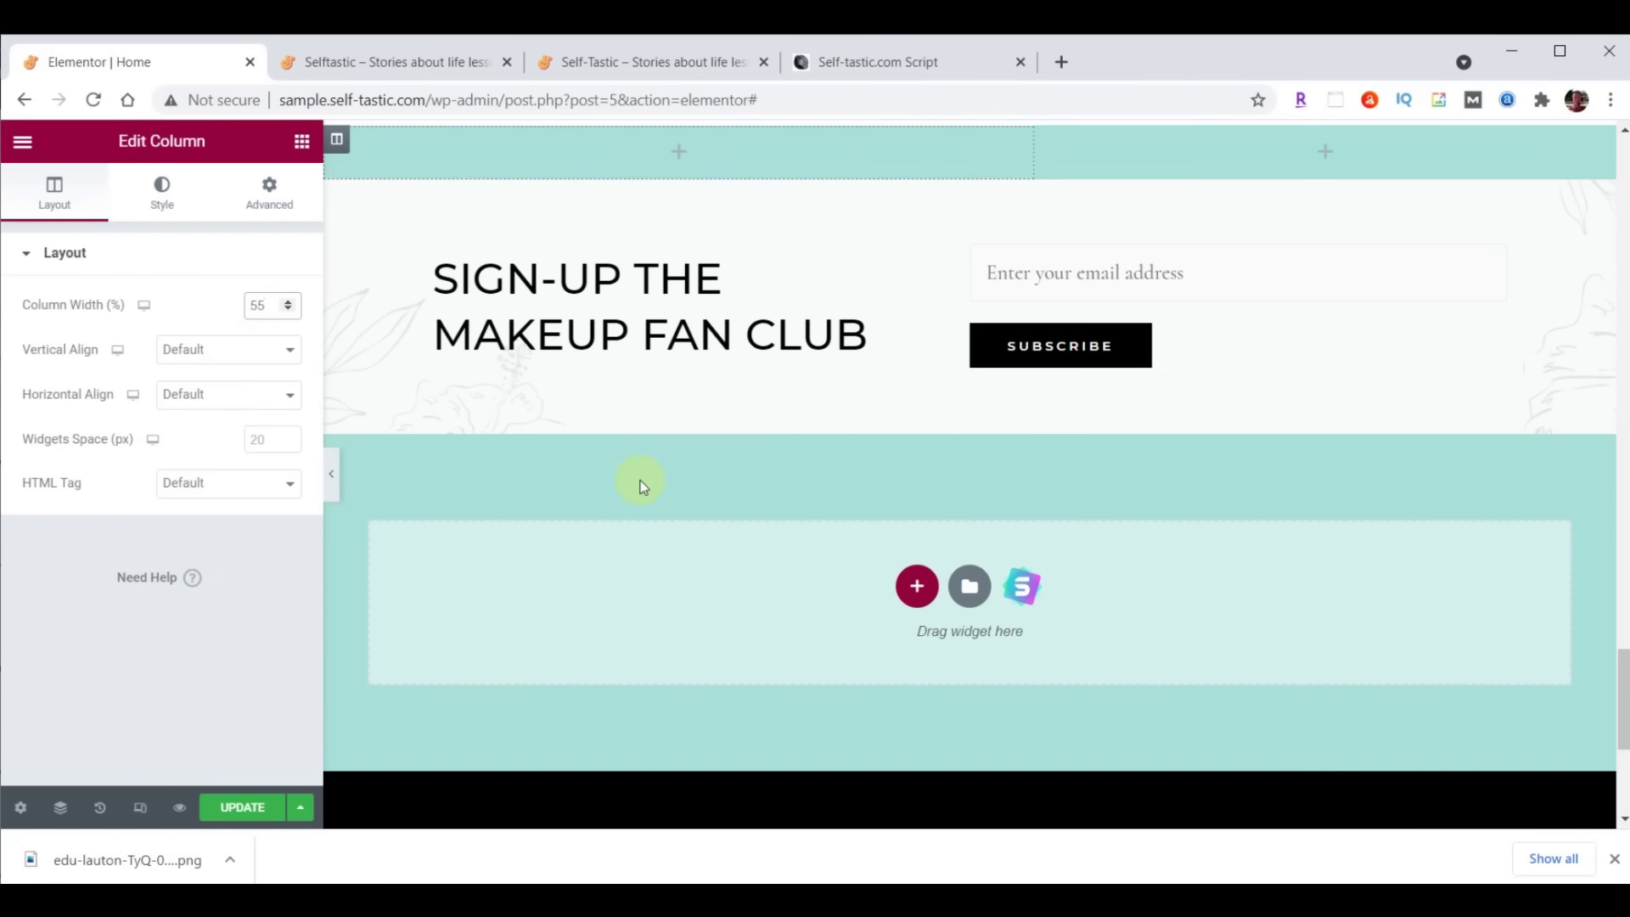
scroll(971, 146, up, 1)
click(972, 142)
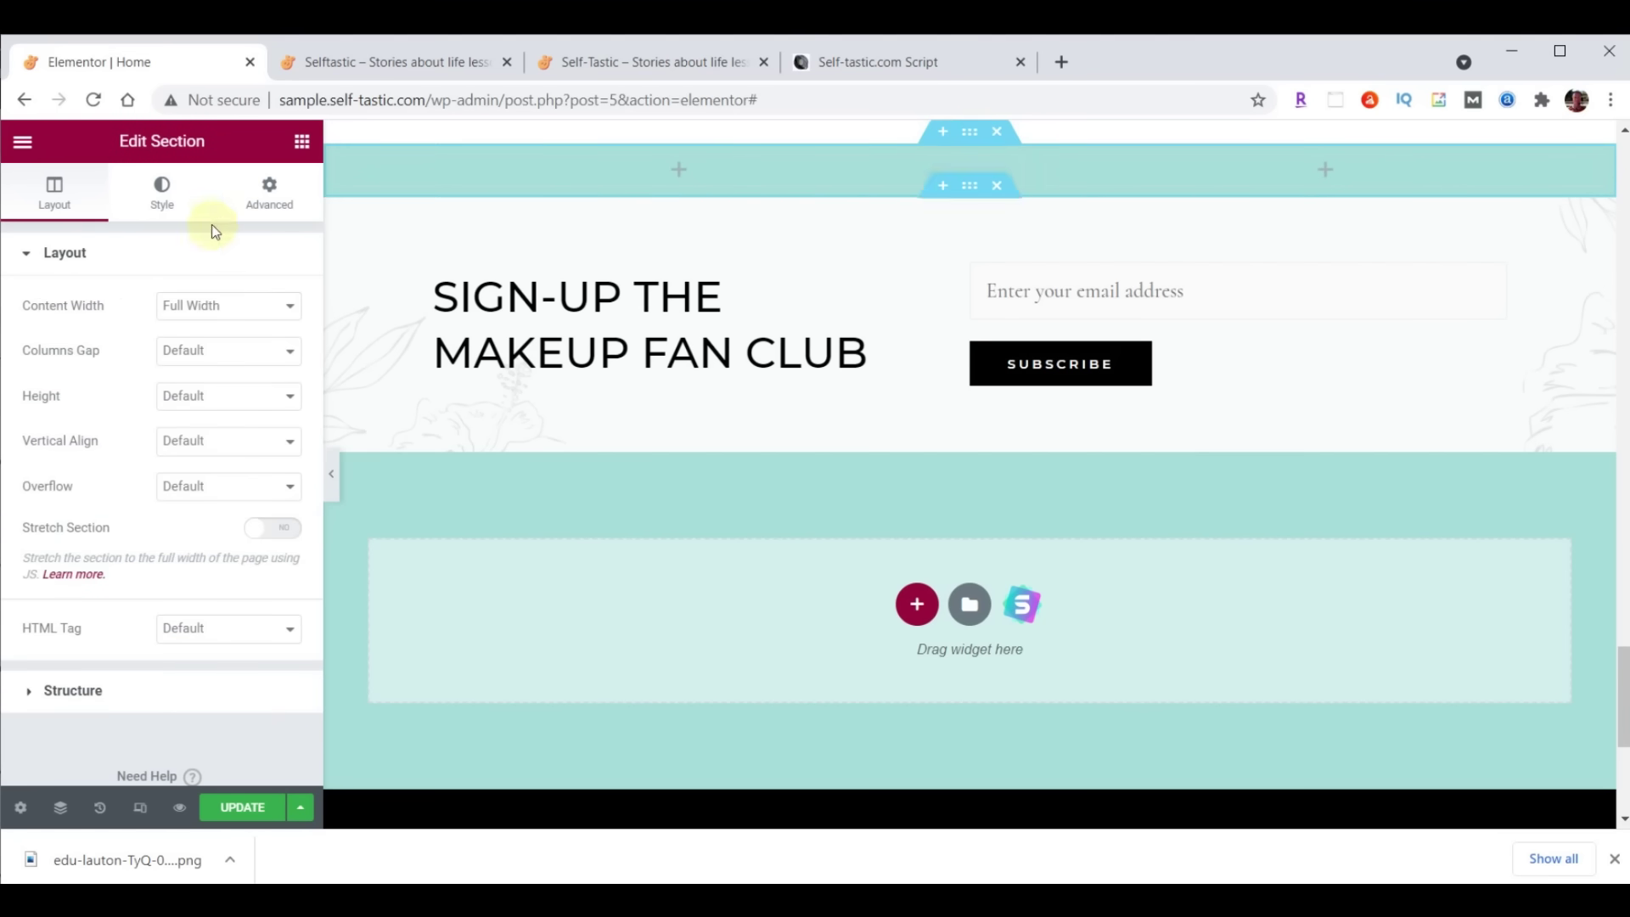
click(165, 191)
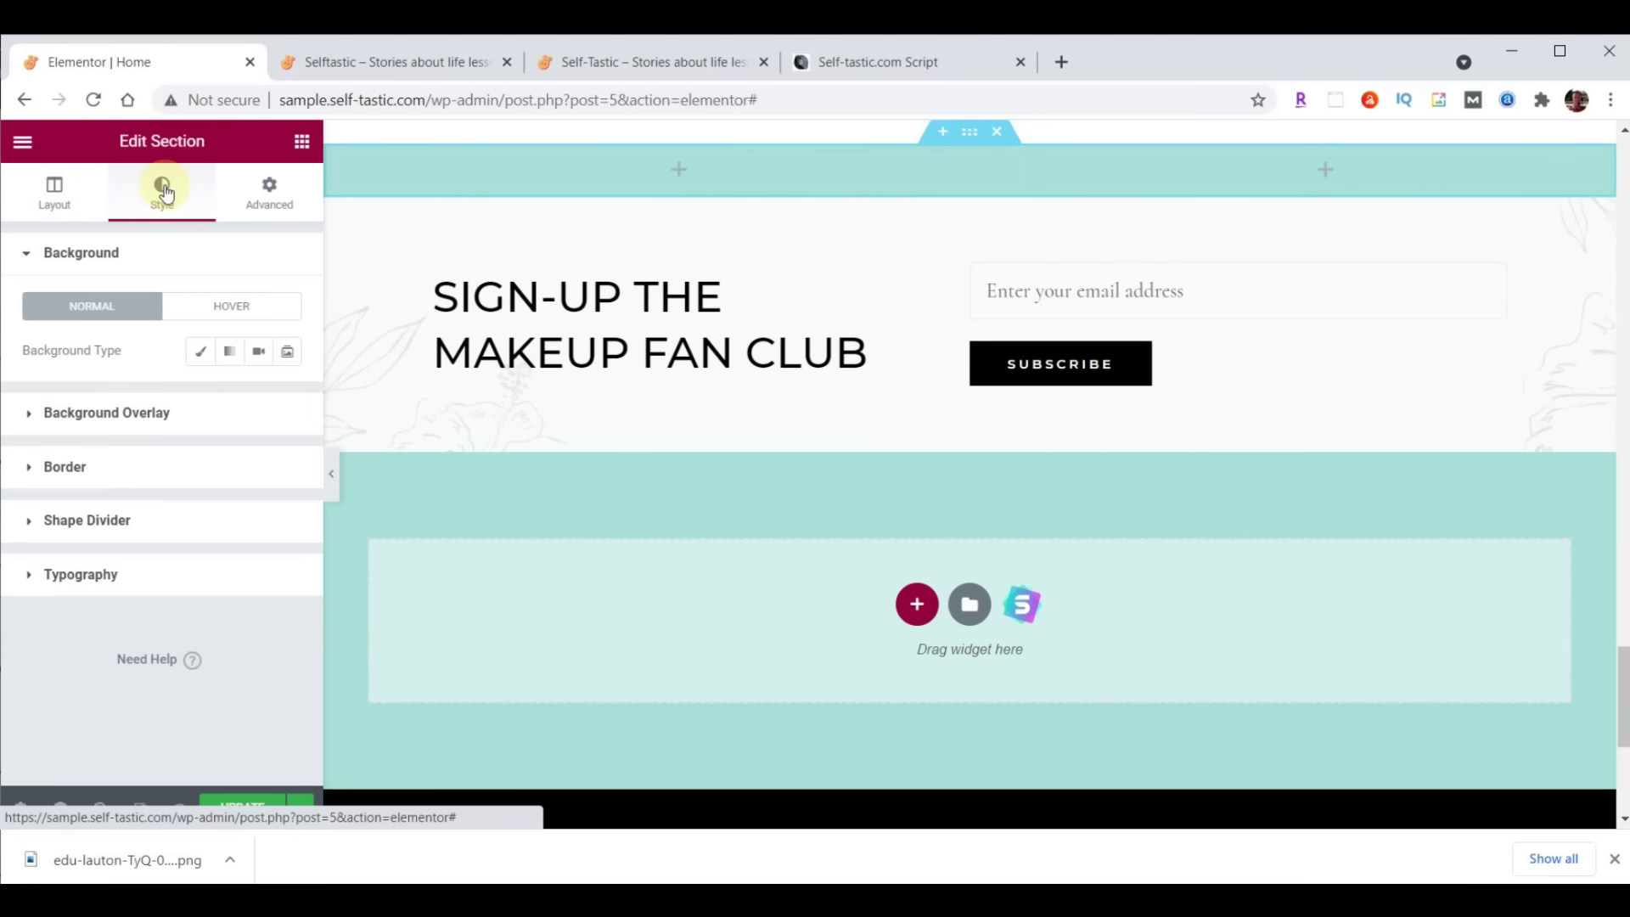
click(200, 357)
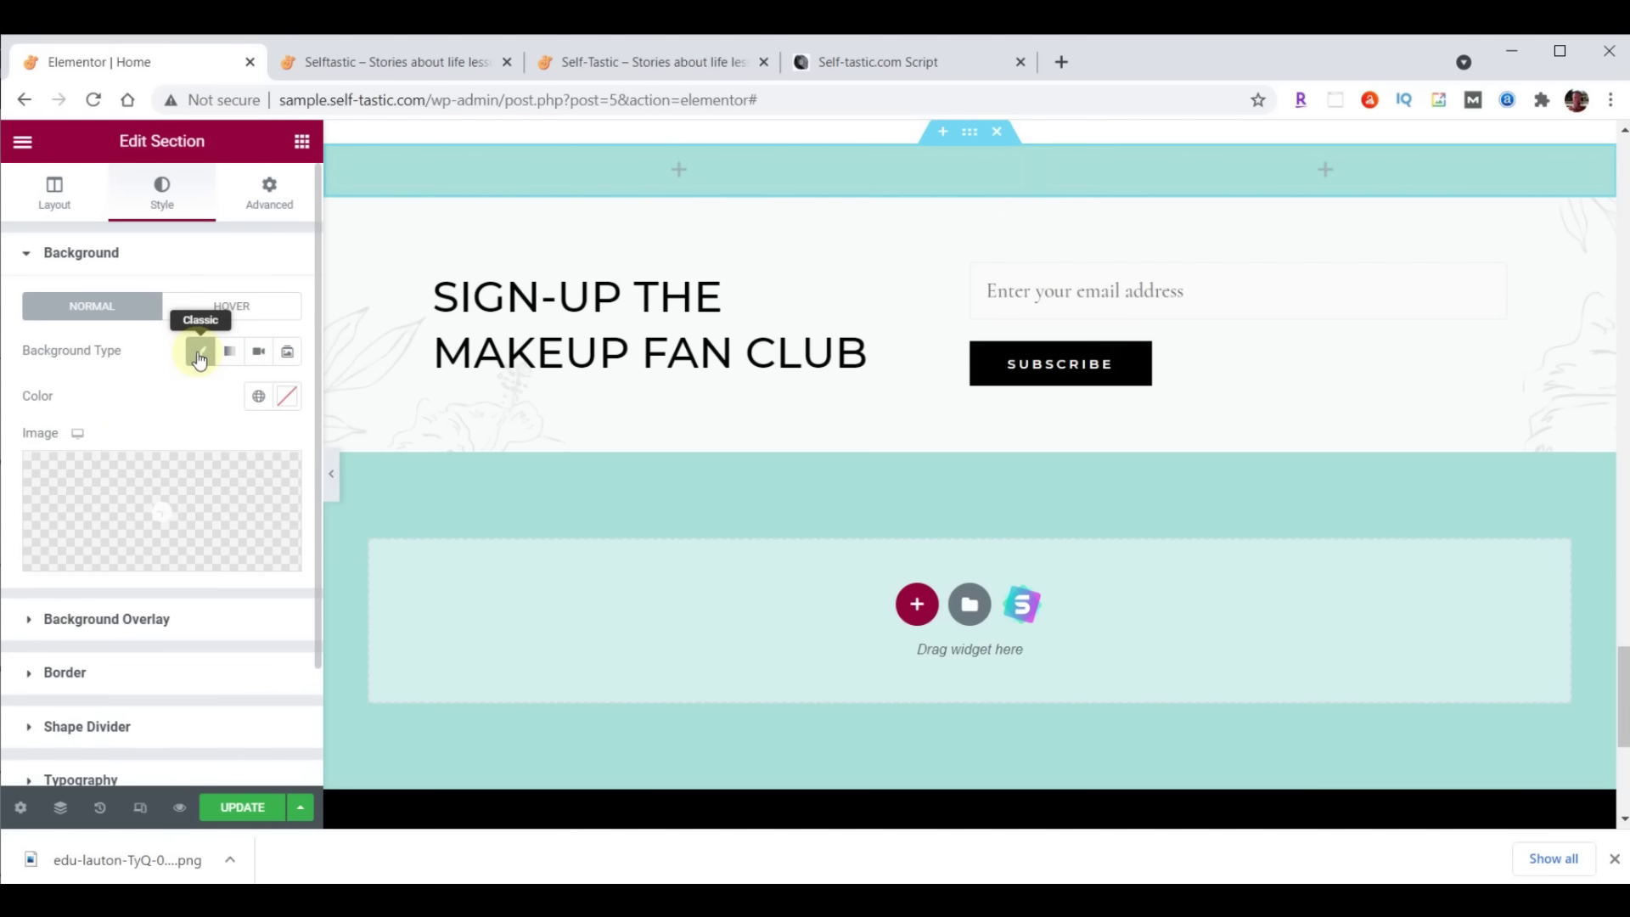
Upload practical-advice-beach.png and insert it as the section's background image
click(175, 502)
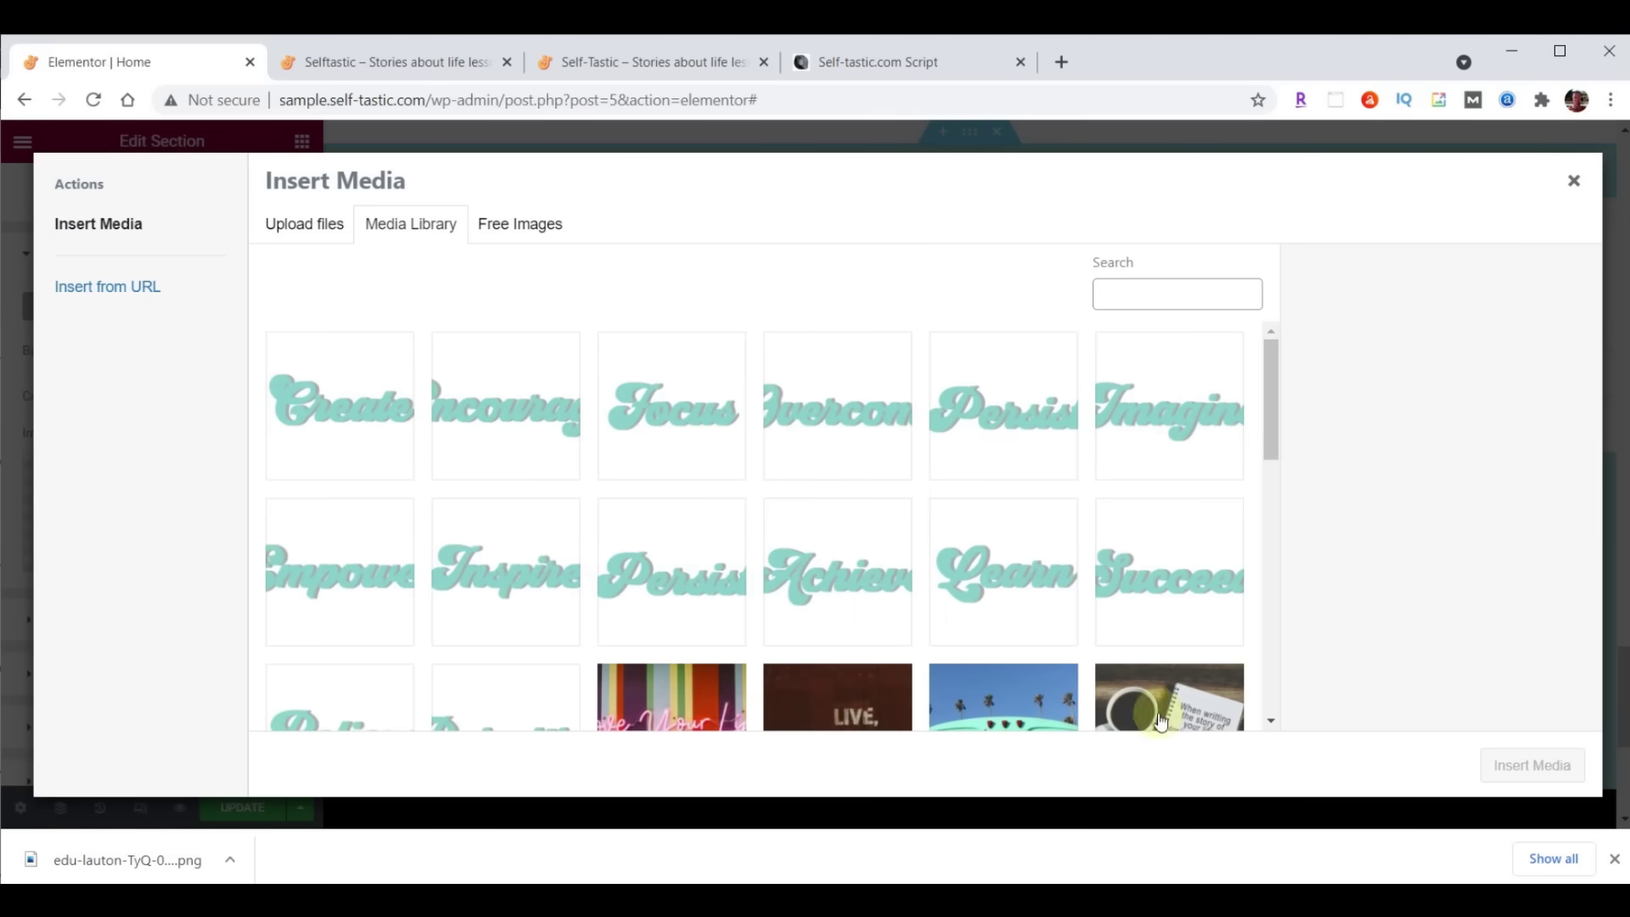
key(alt+Tab)
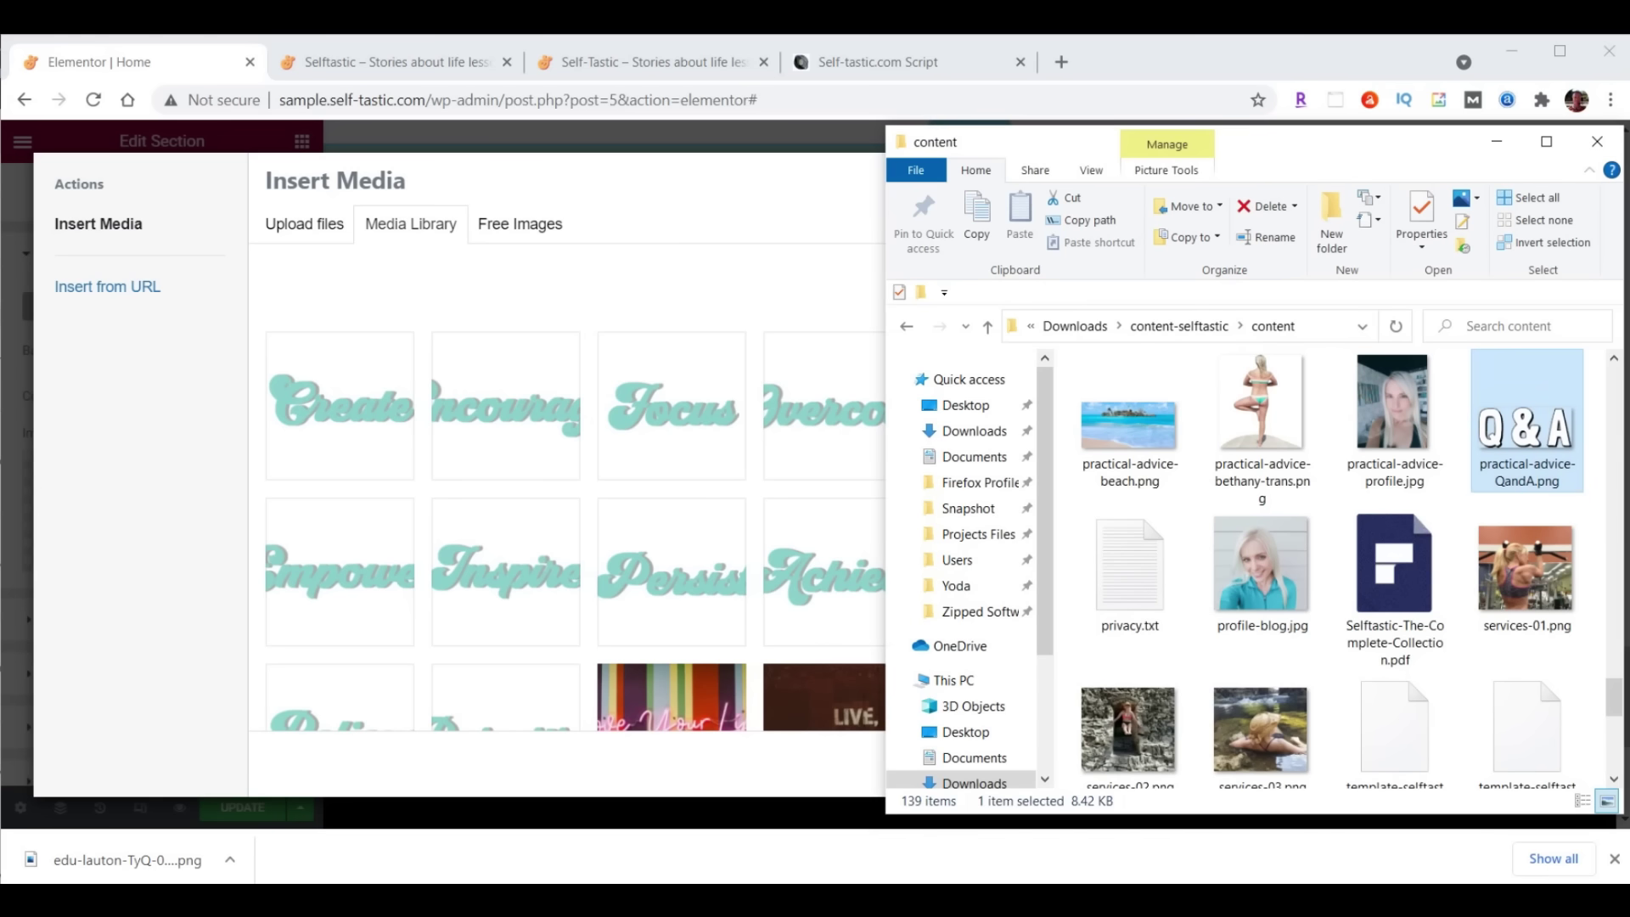
drag(1144, 433, 575, 436)
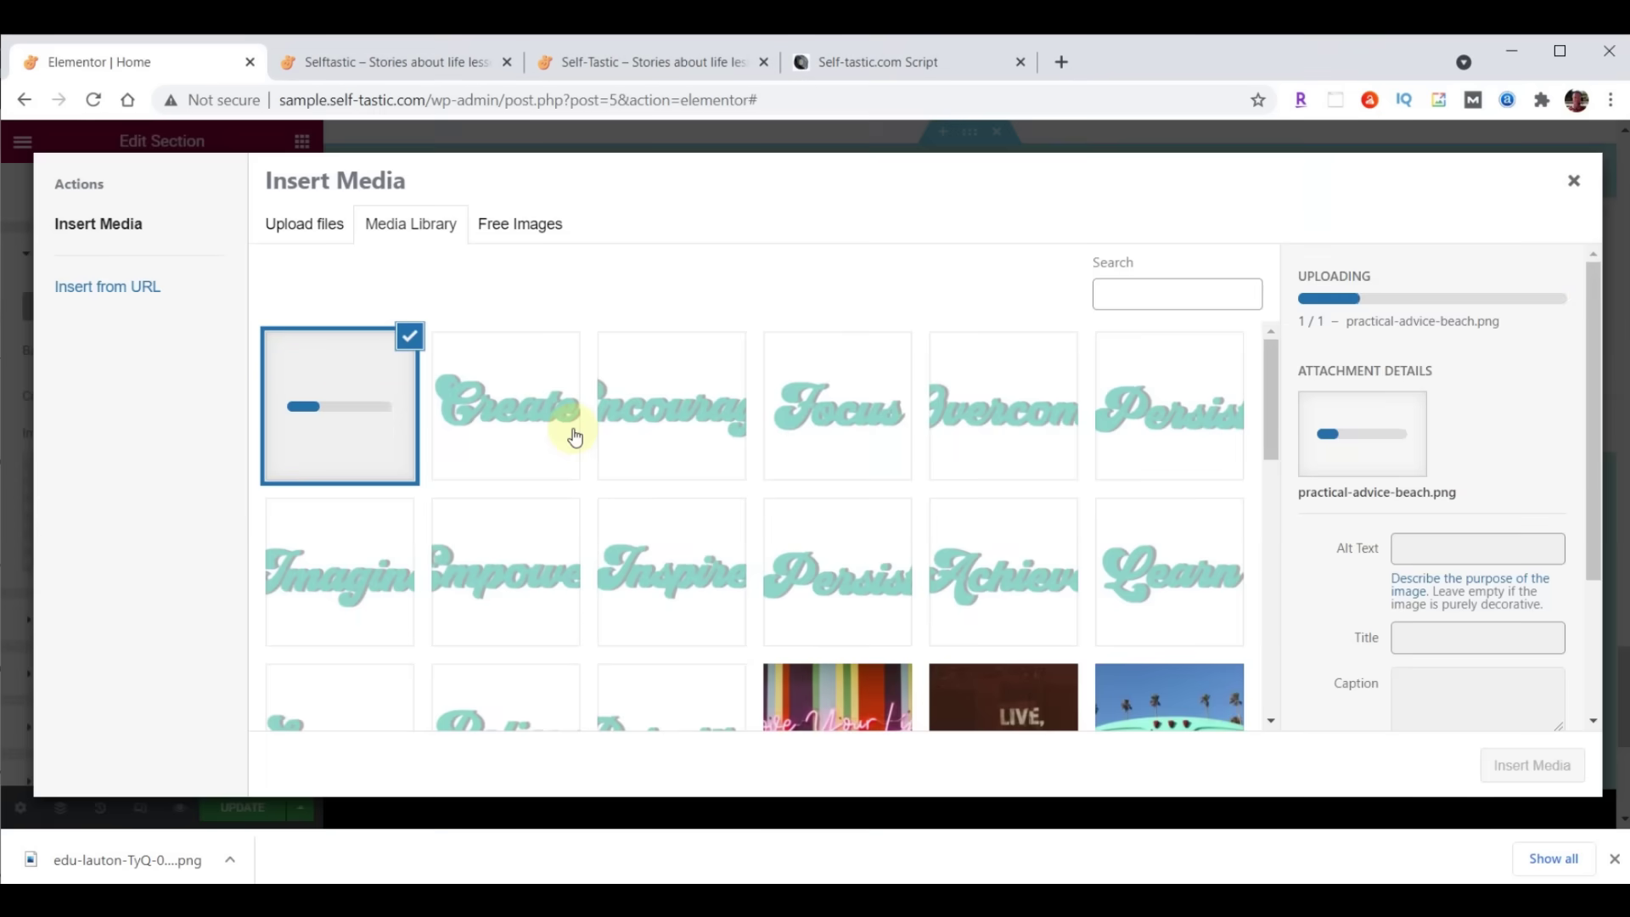
click(1541, 764)
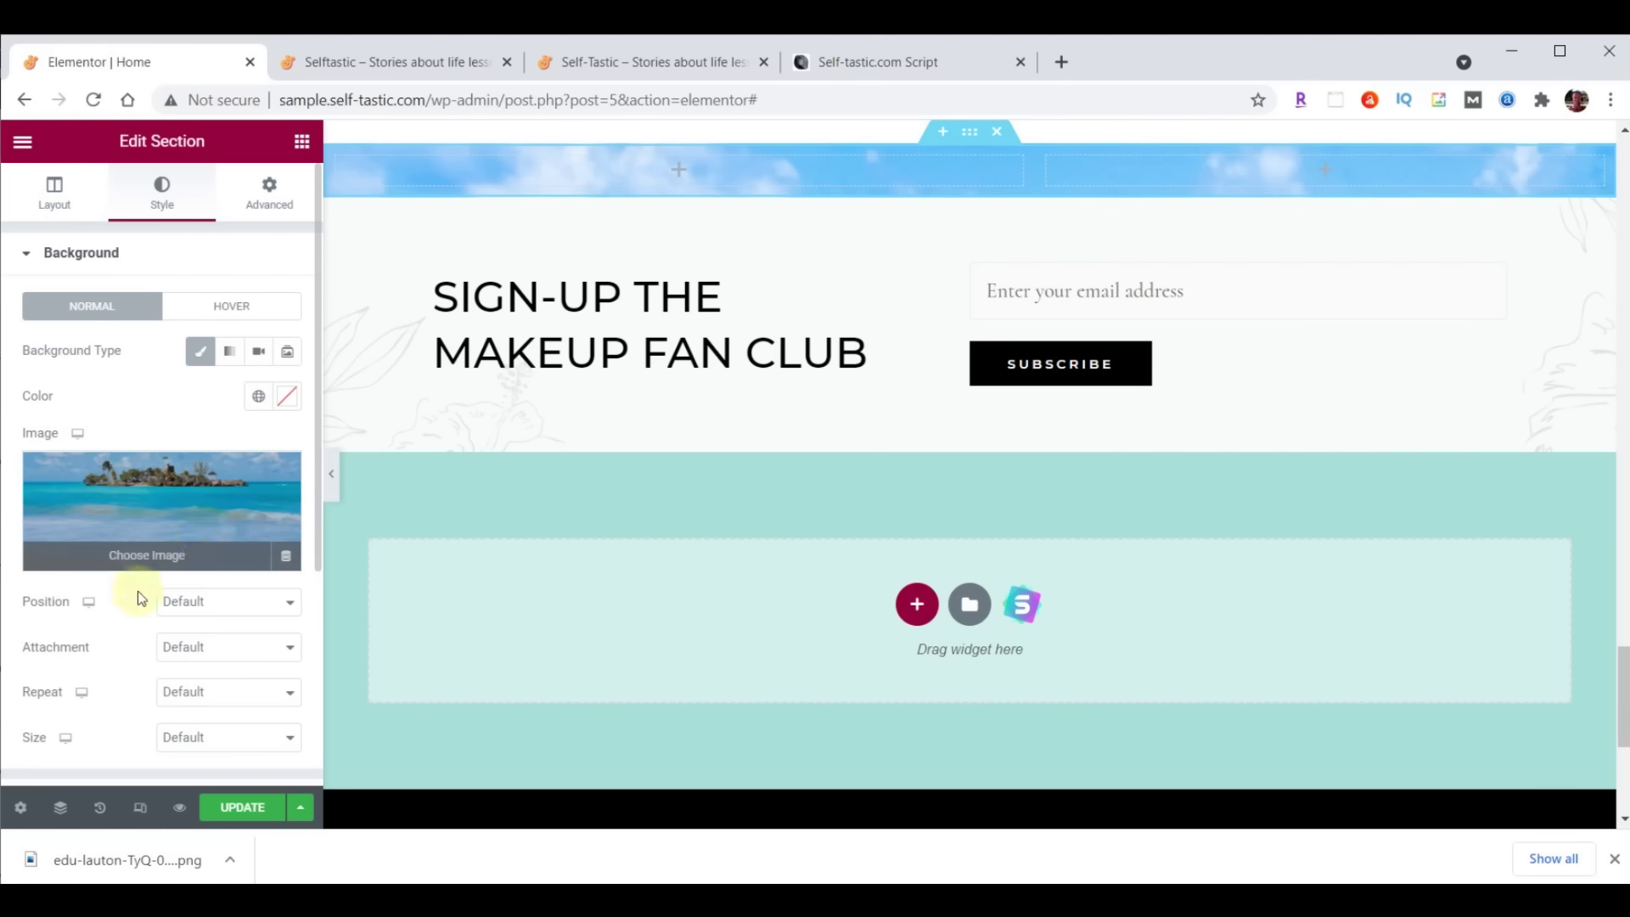
Anchor the background image at Top Center and size it to Cover
click(184, 605)
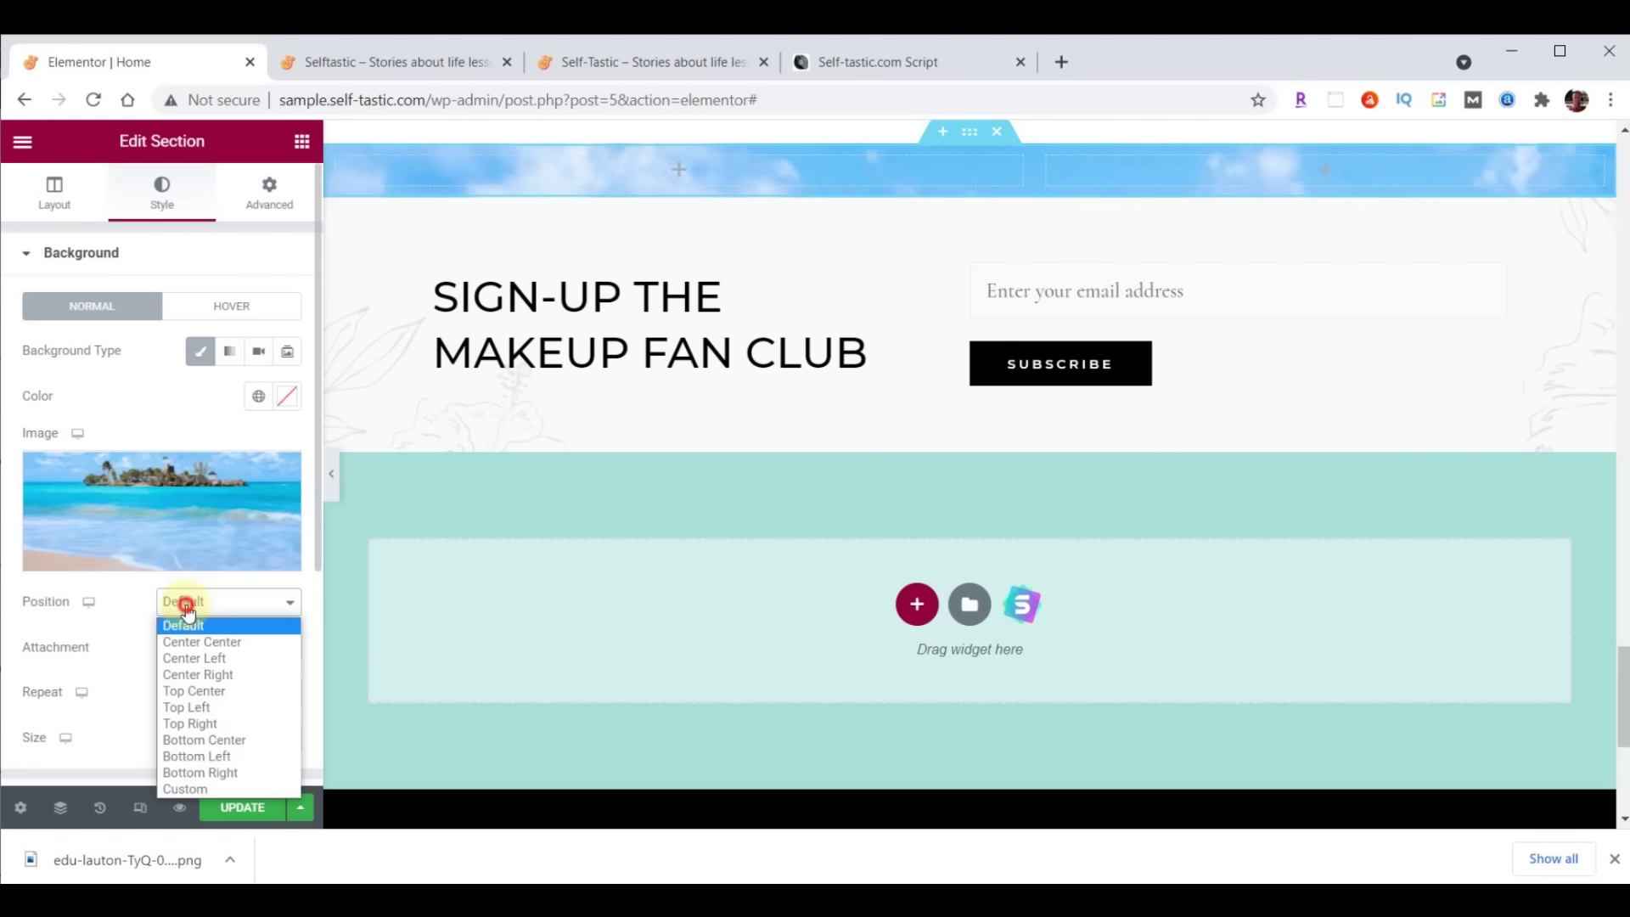
click(195, 691)
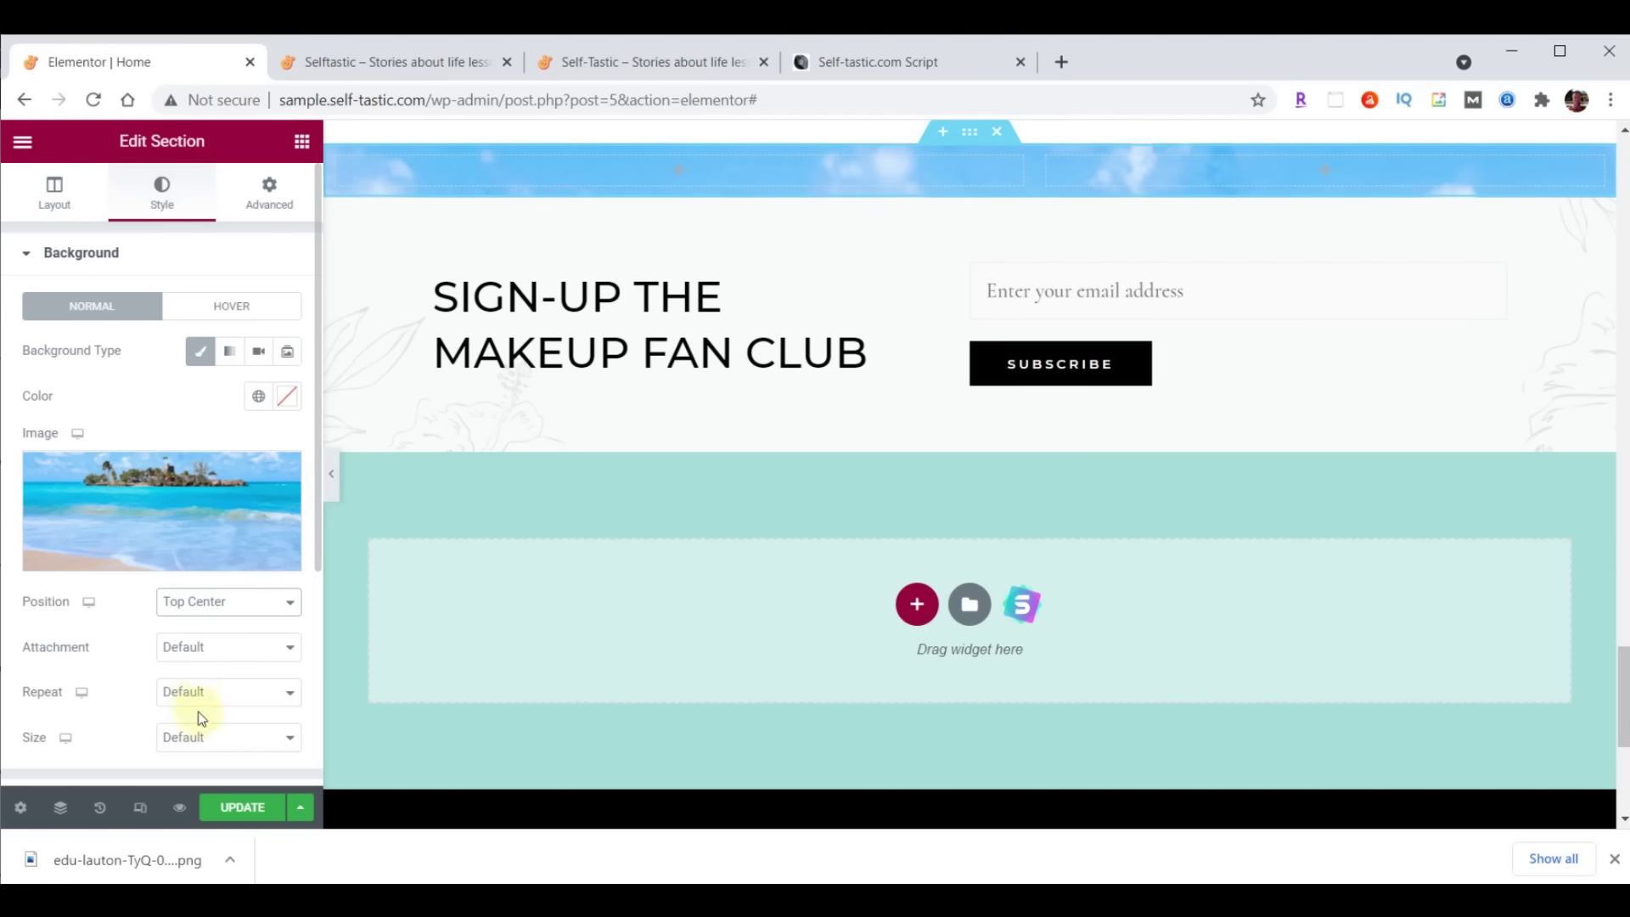
click(210, 744)
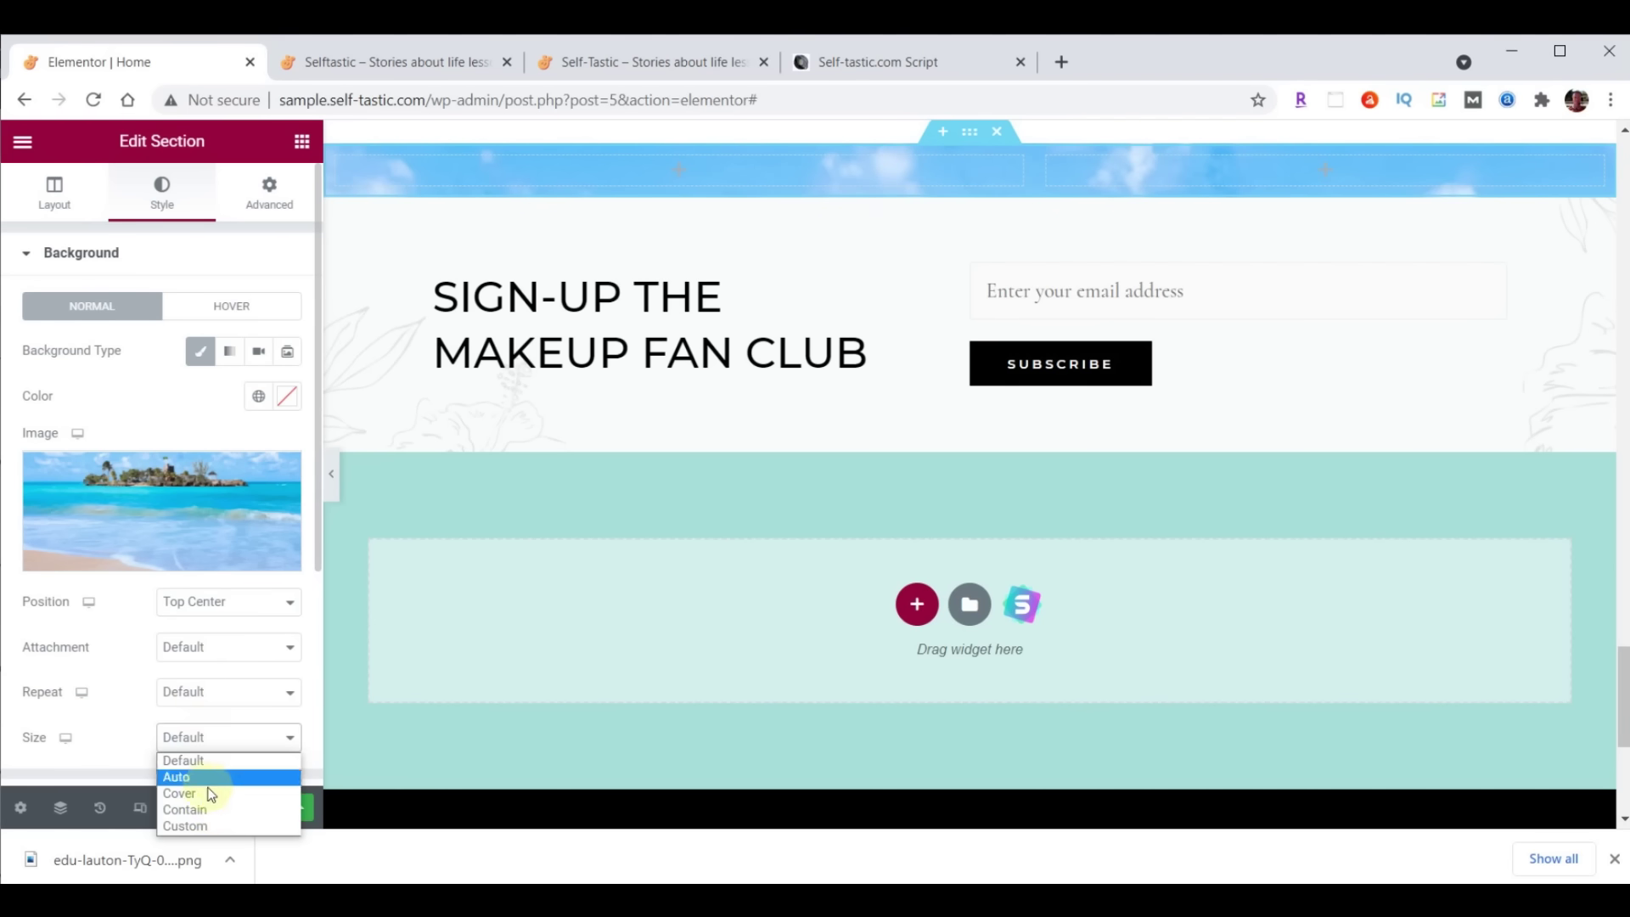
click(212, 798)
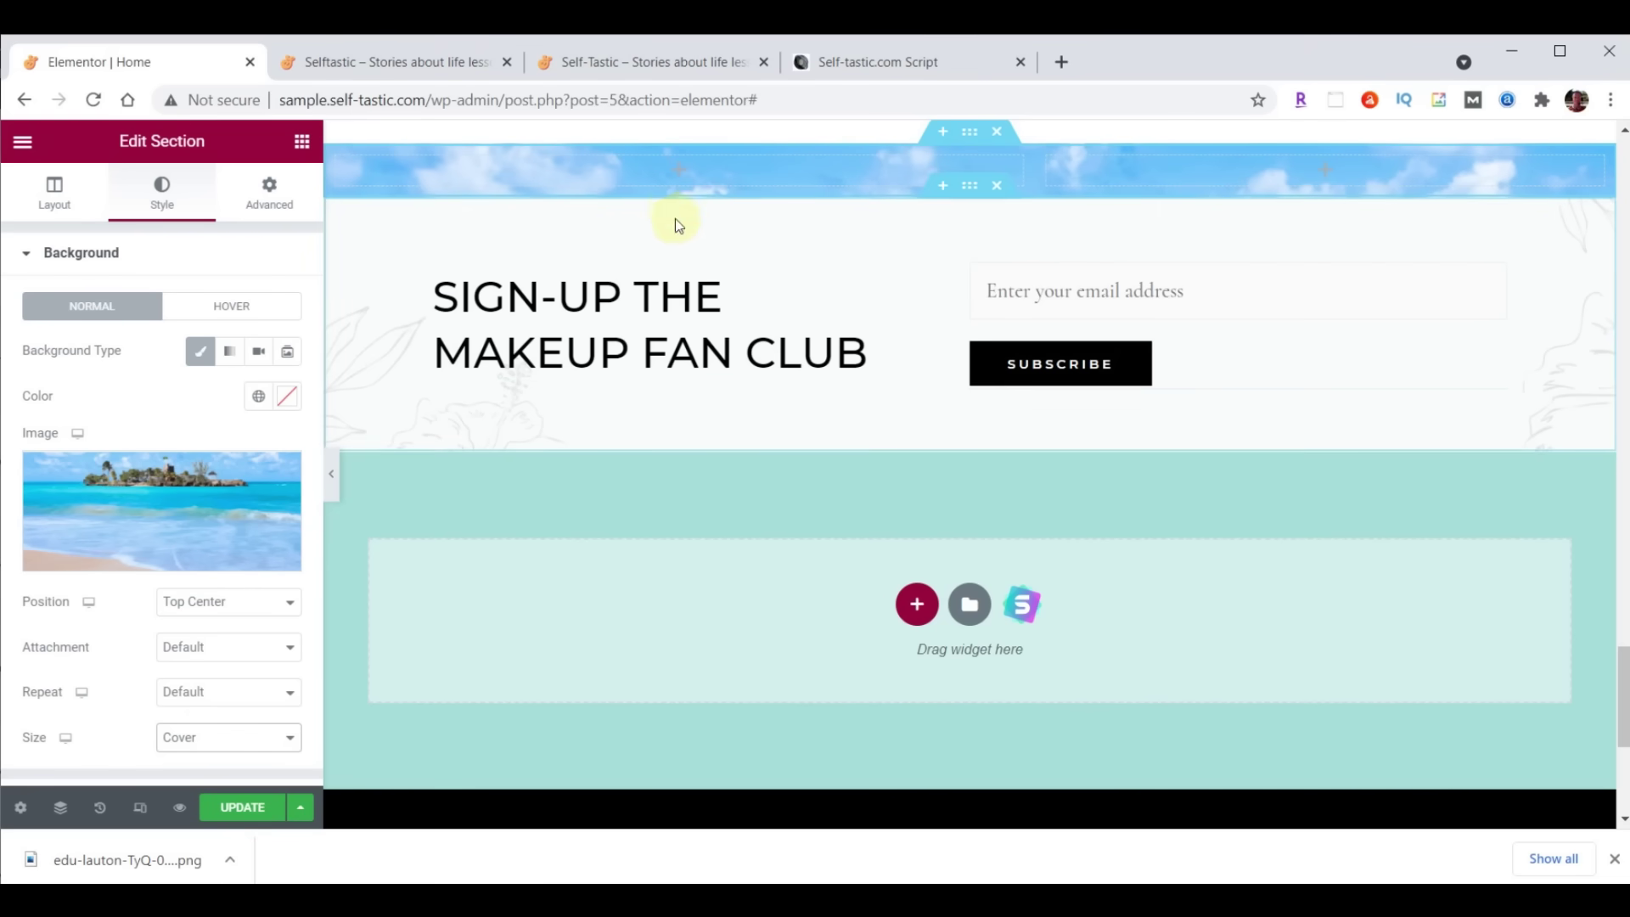
click(303, 145)
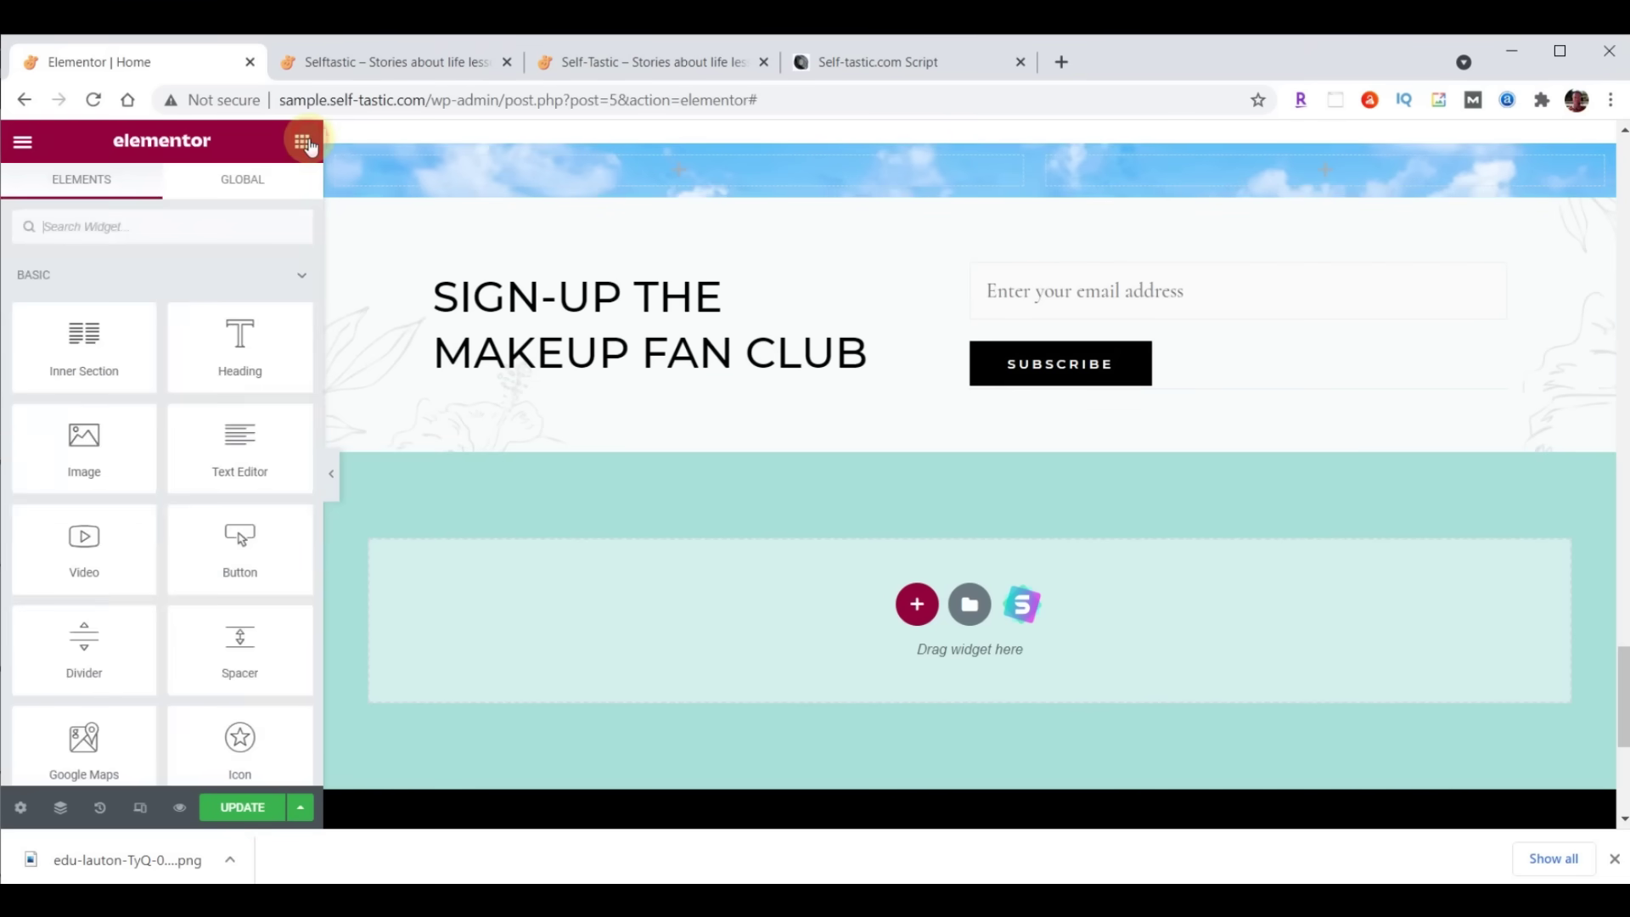
Add an image widget to the left column and insert the uploaded Q&A image
drag(119, 435, 673, 165)
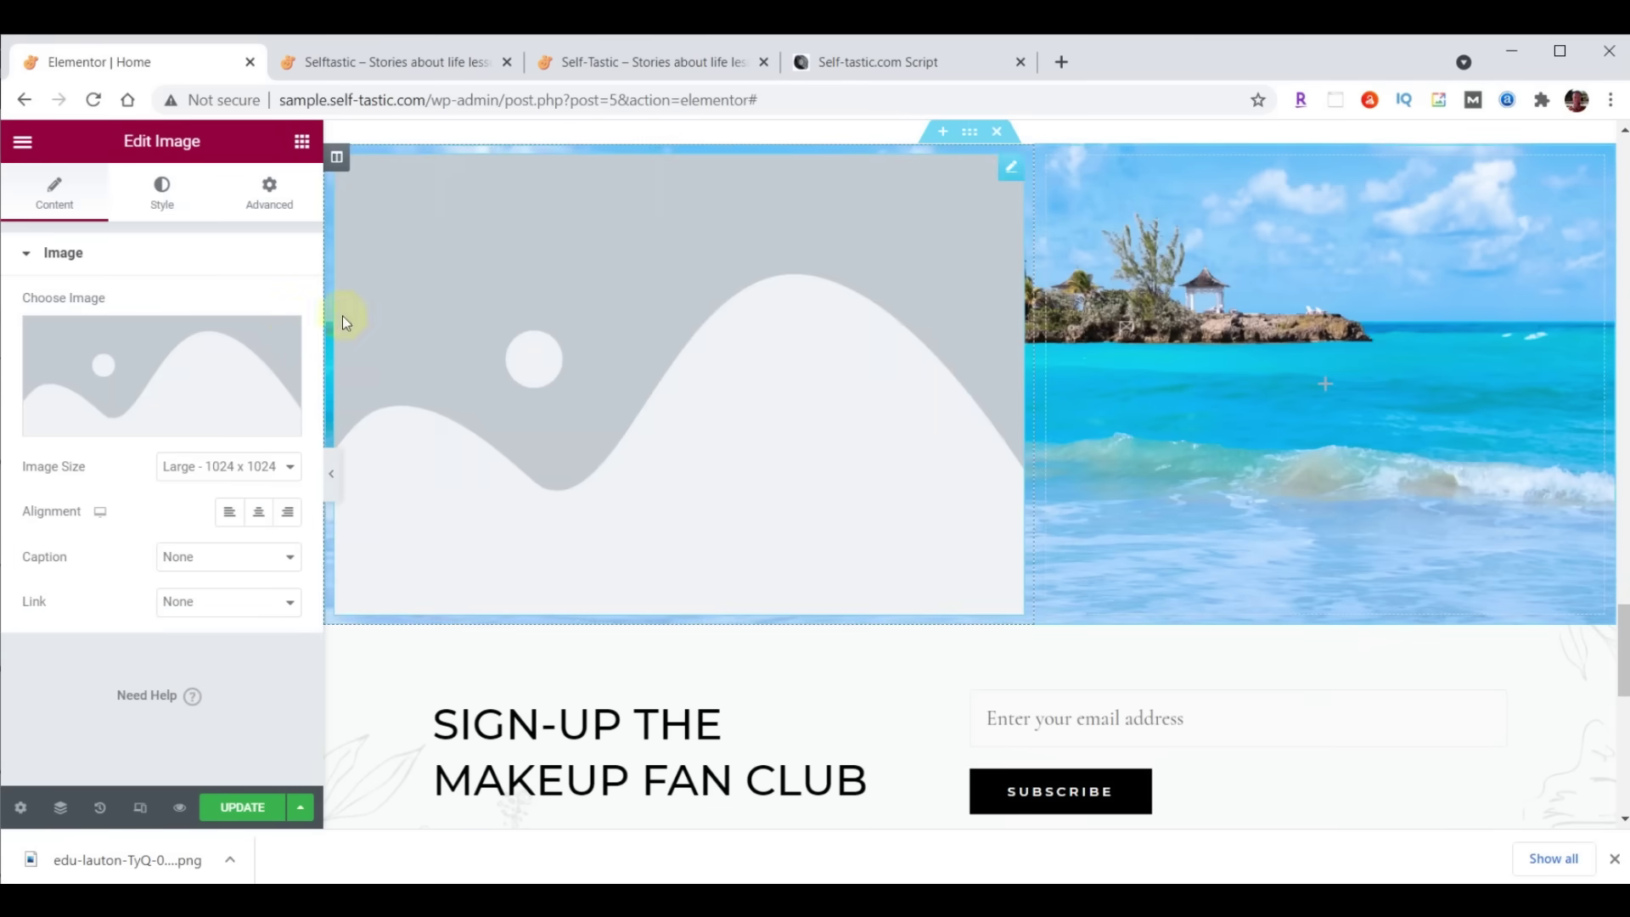
click(135, 364)
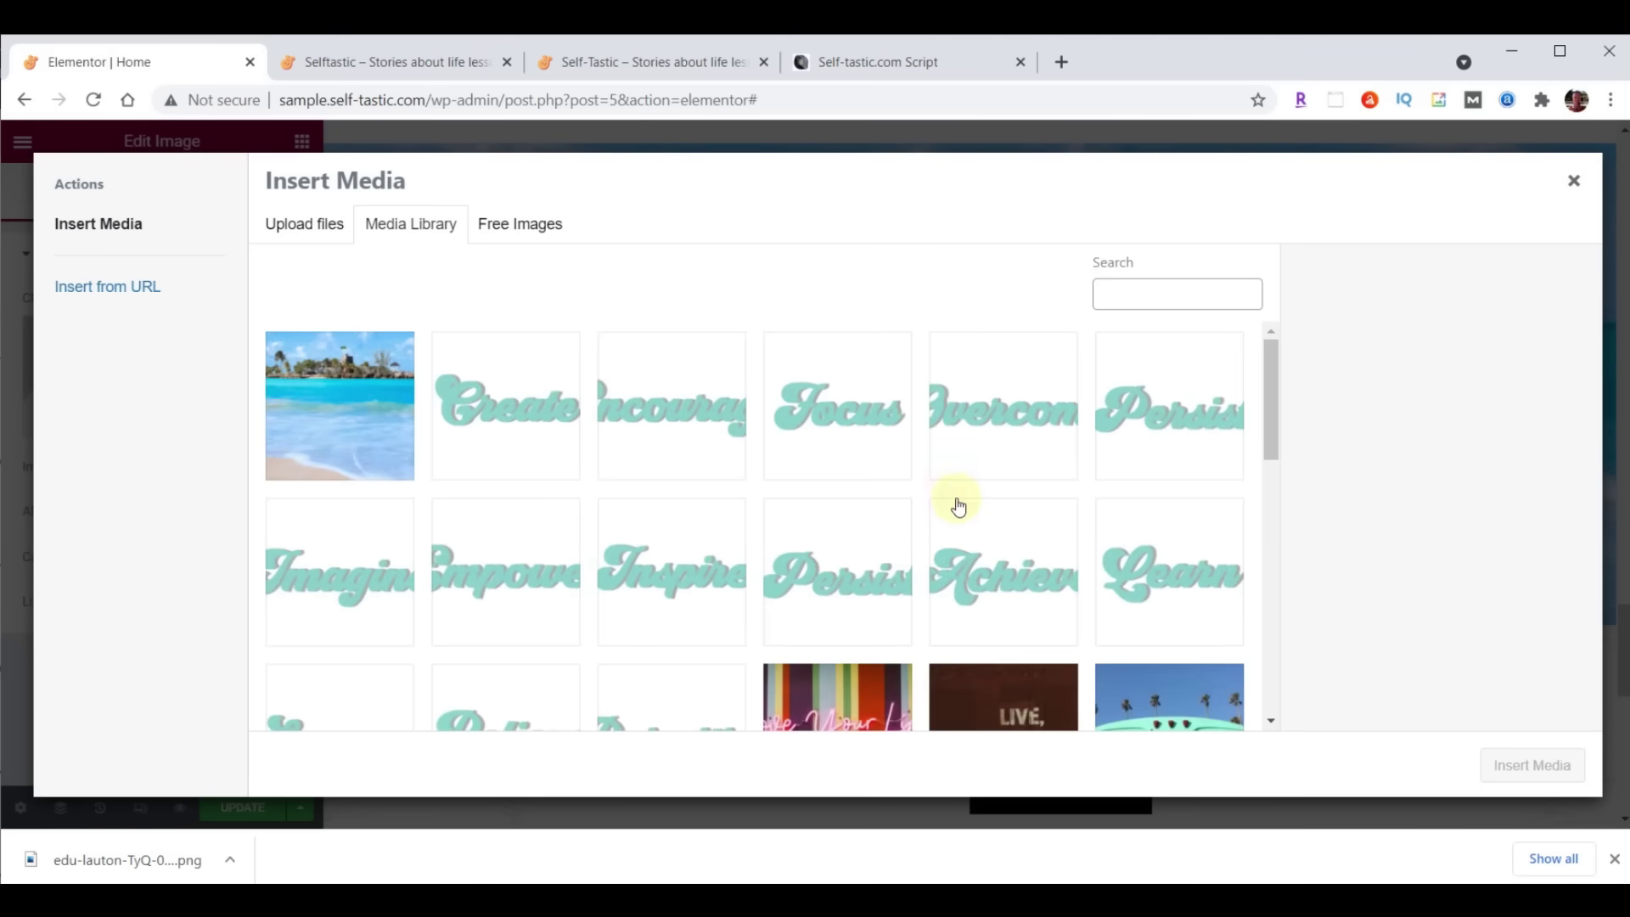
click(872, 900)
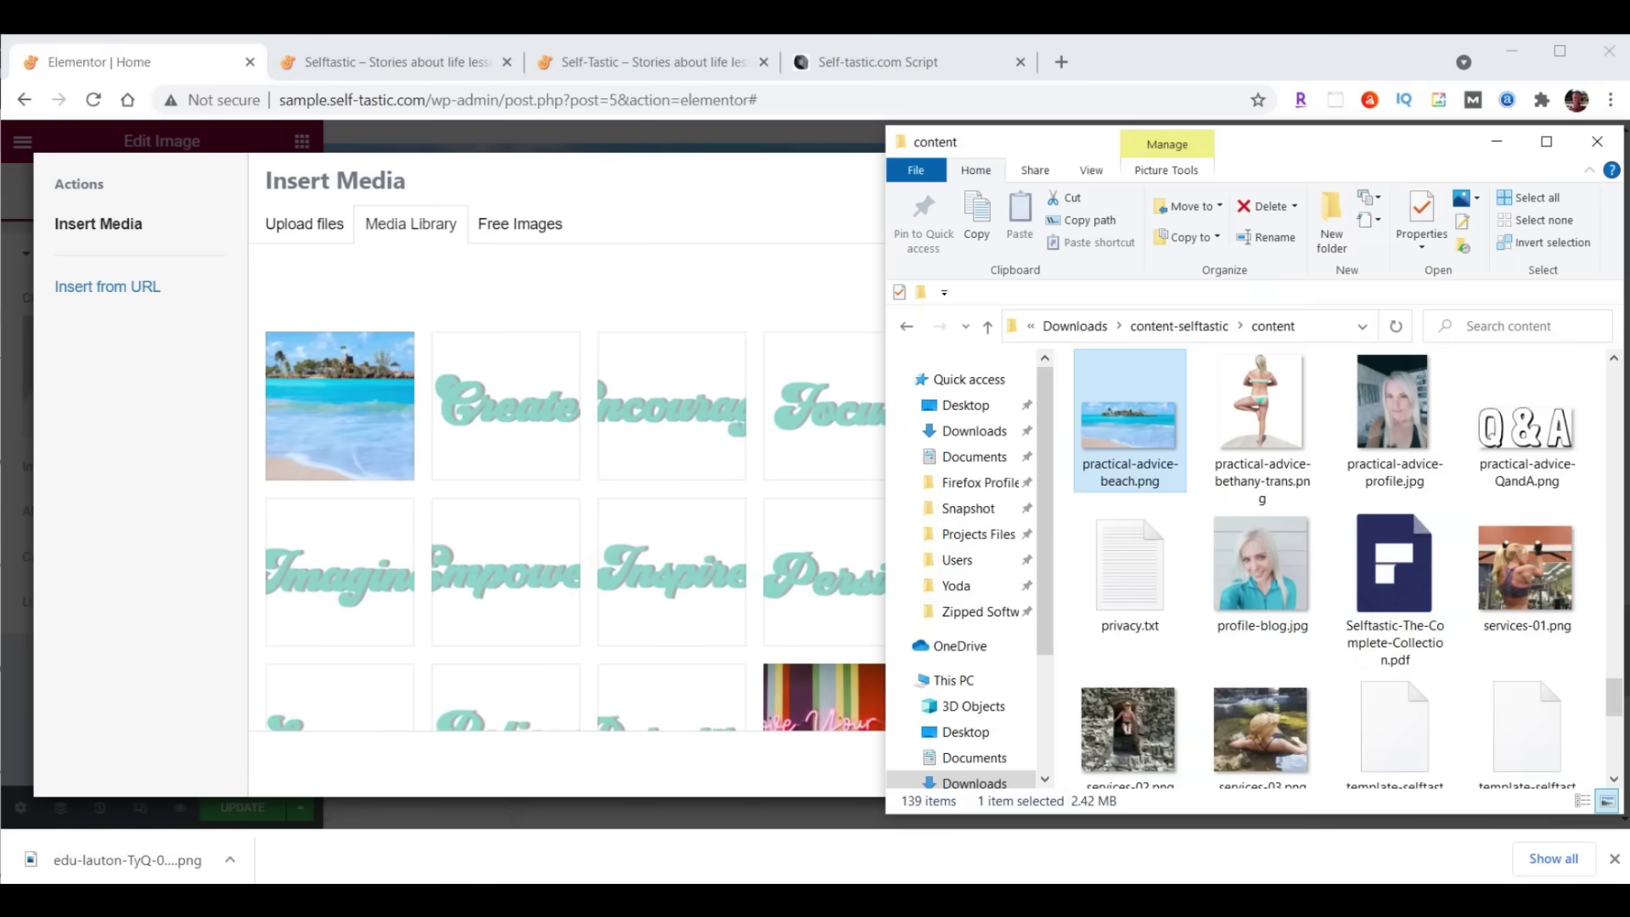
drag(1526, 418, 522, 411)
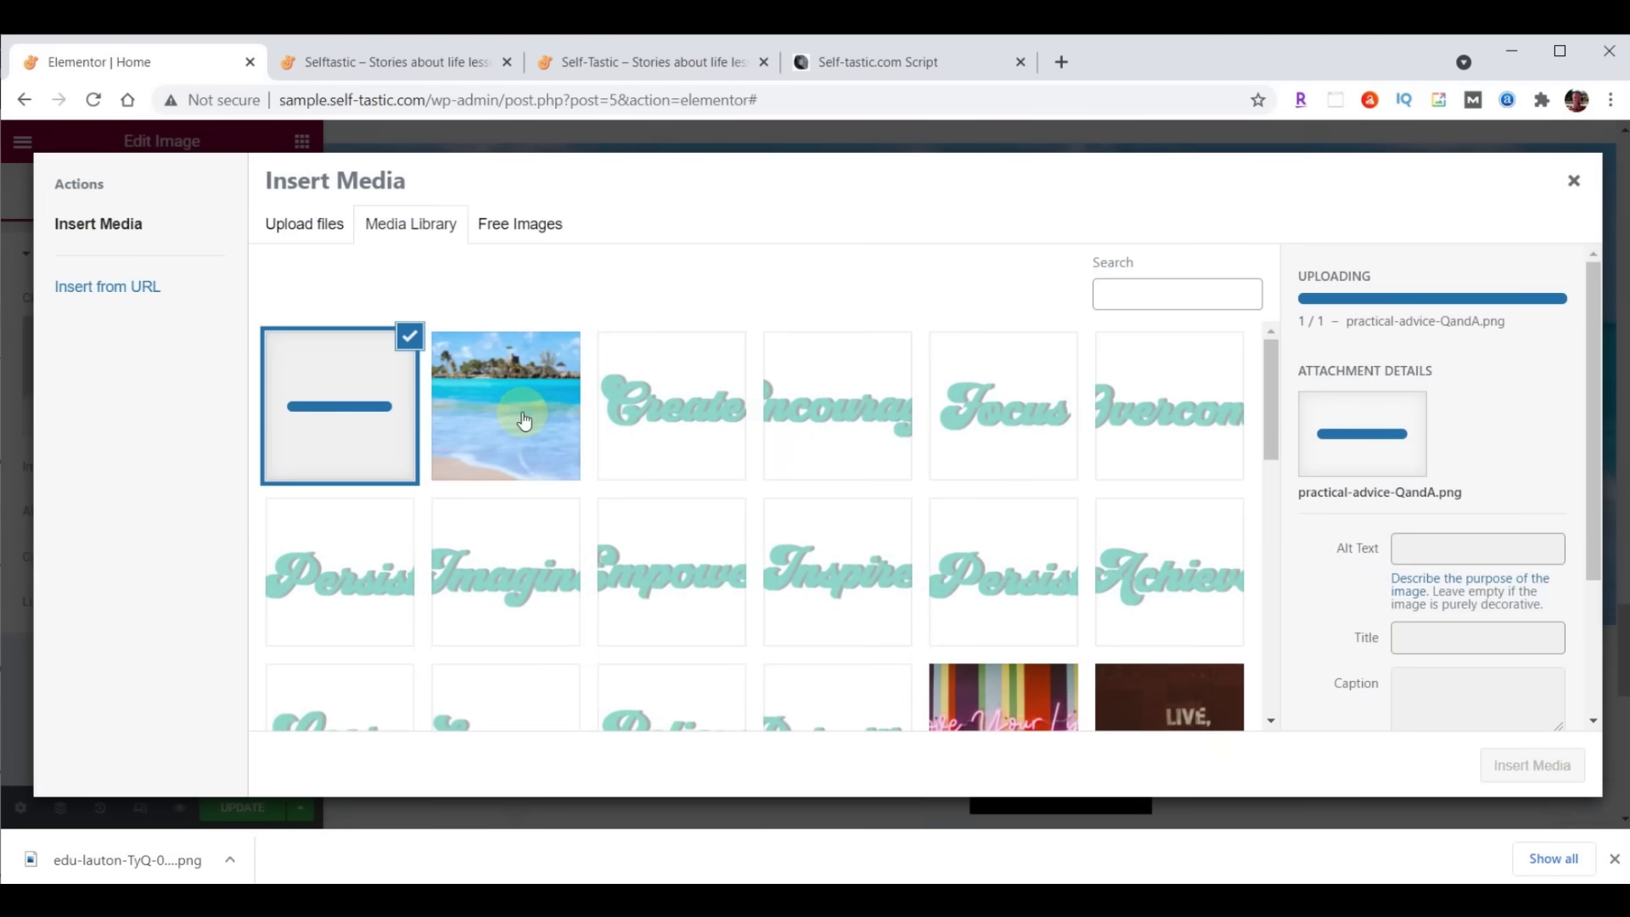
click(1546, 754)
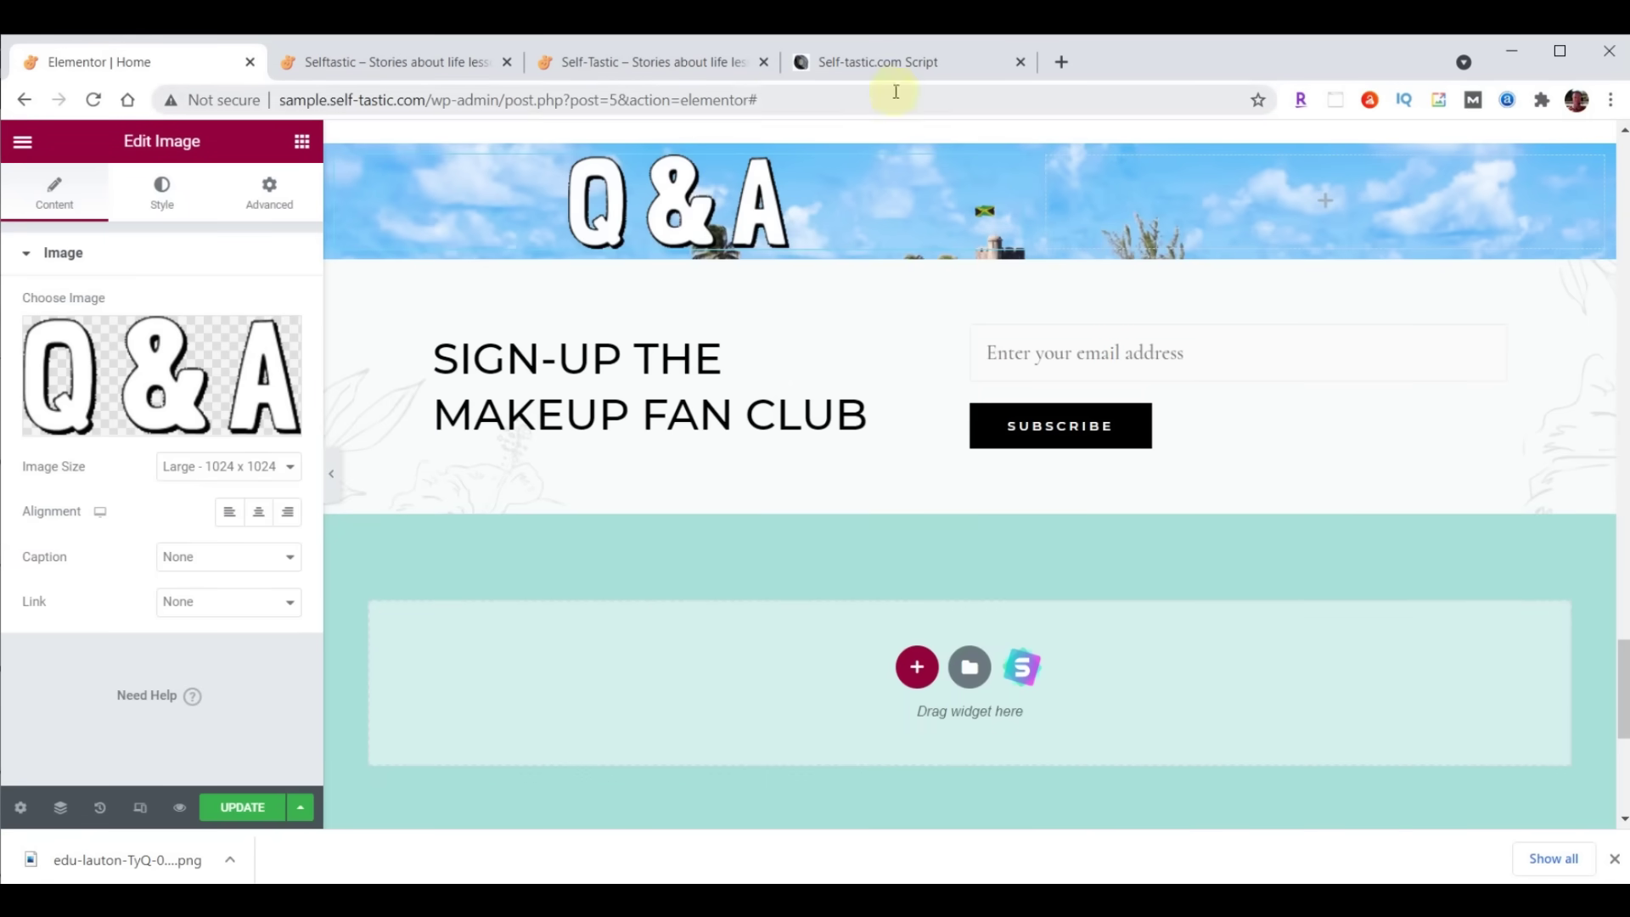
Unlink the column padding and set Top 90 and Bottom 40
click(336, 156)
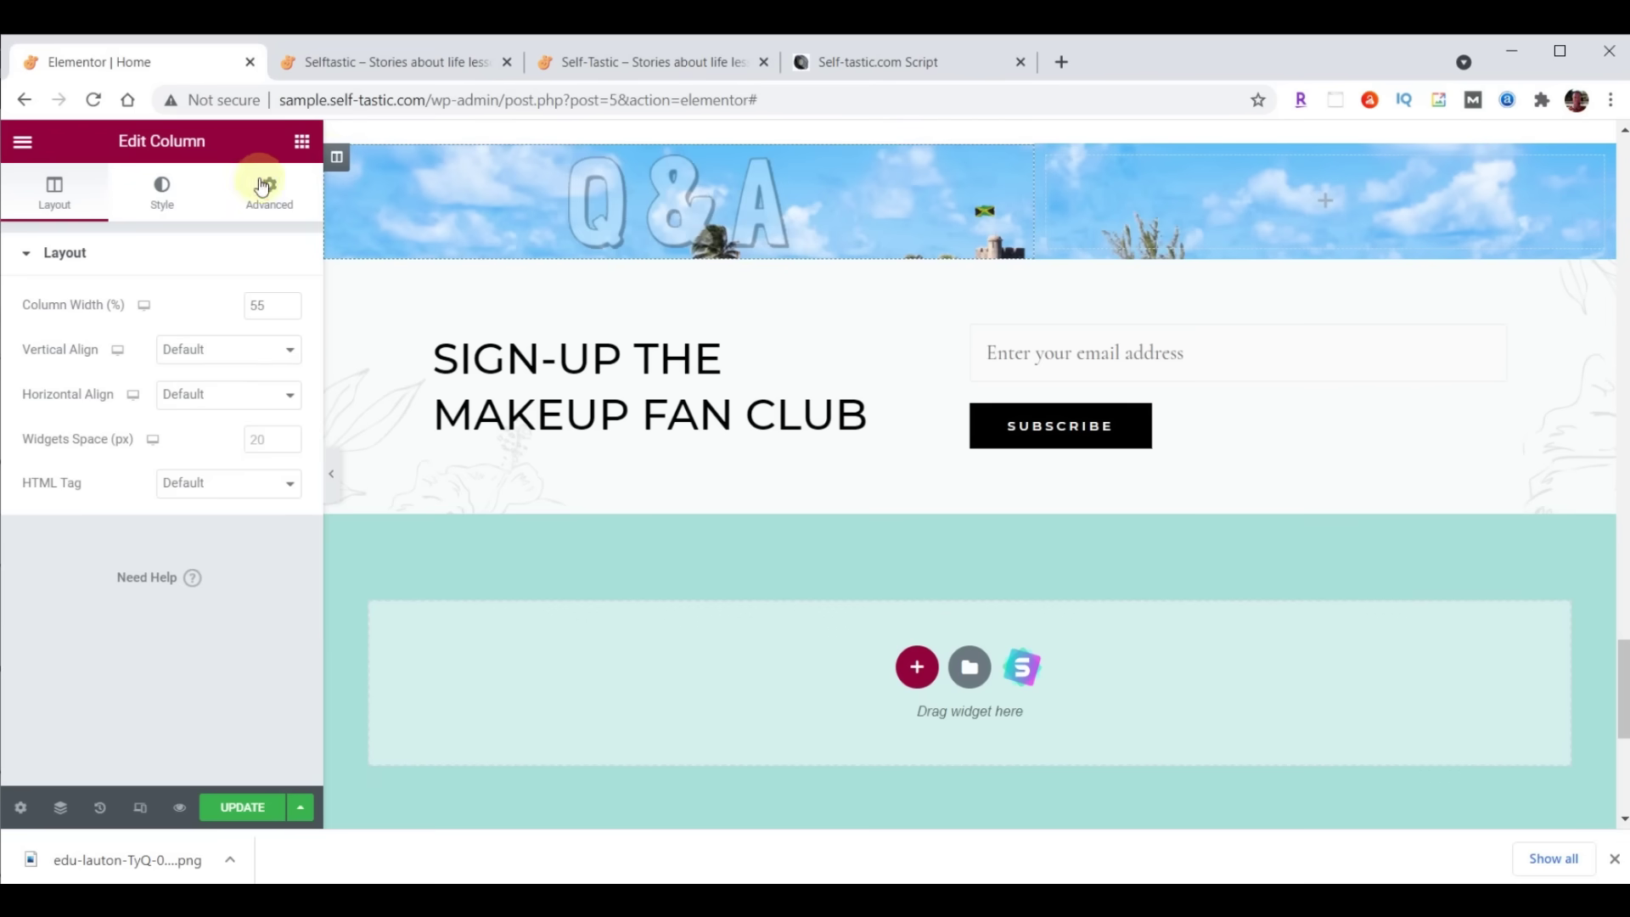
click(270, 189)
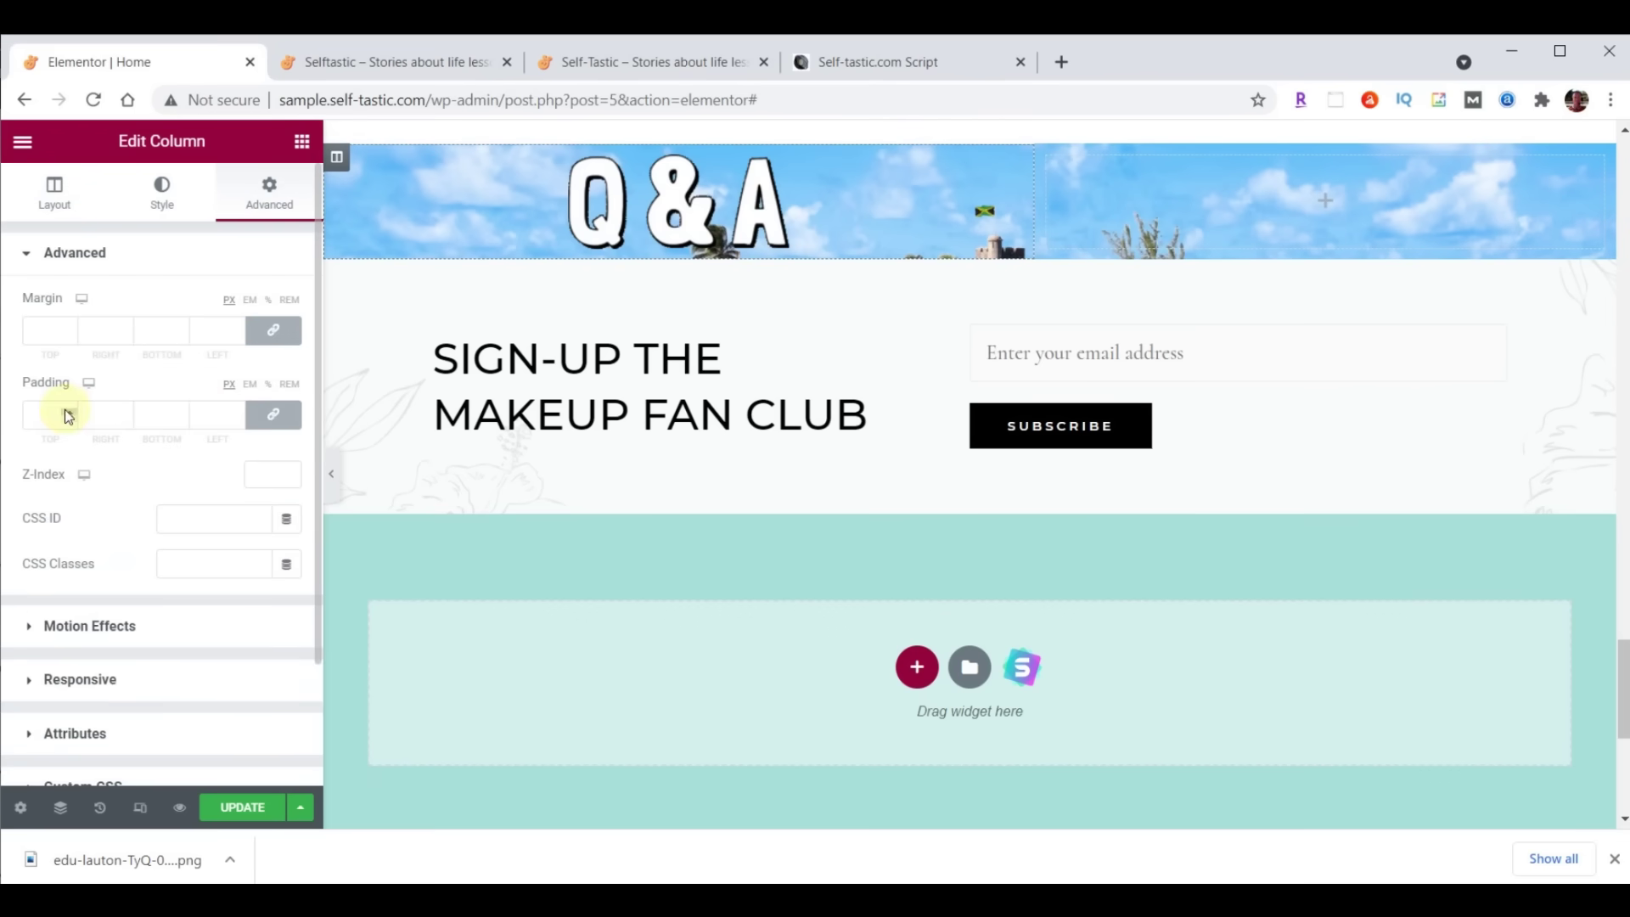
click(269, 413)
click(41, 421)
text(90)
click(147, 414)
text(40)
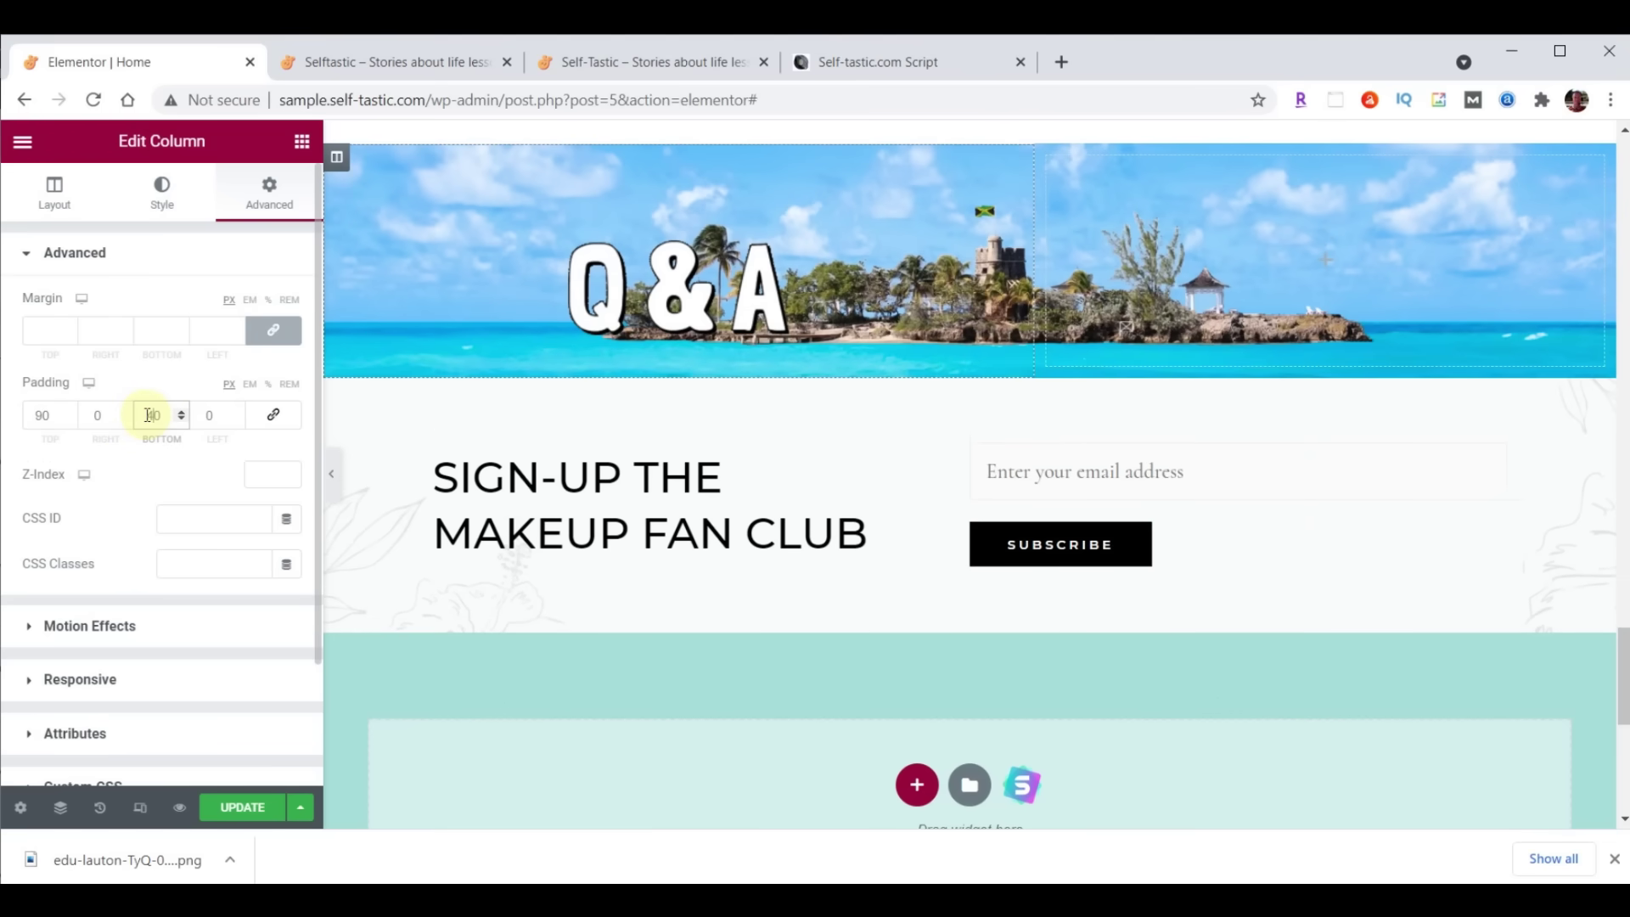
scroll(1260, 384, up, 3)
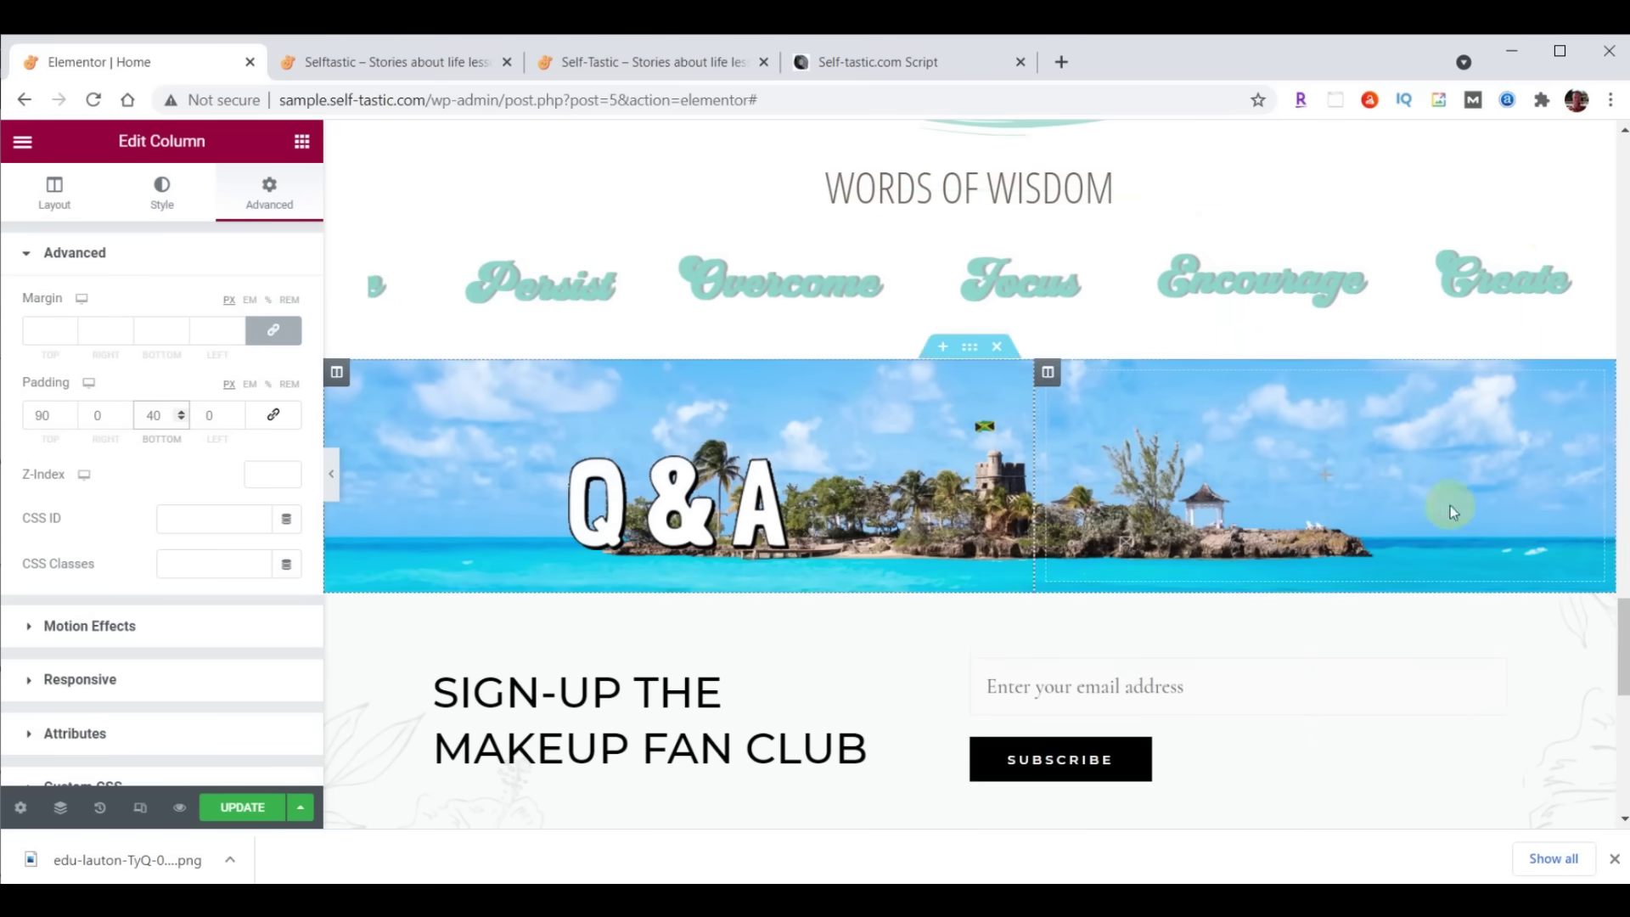
Copy the WORDS OF WISDOM heading and paste it below the Q&A image
scroll(1545, 170, up, 1)
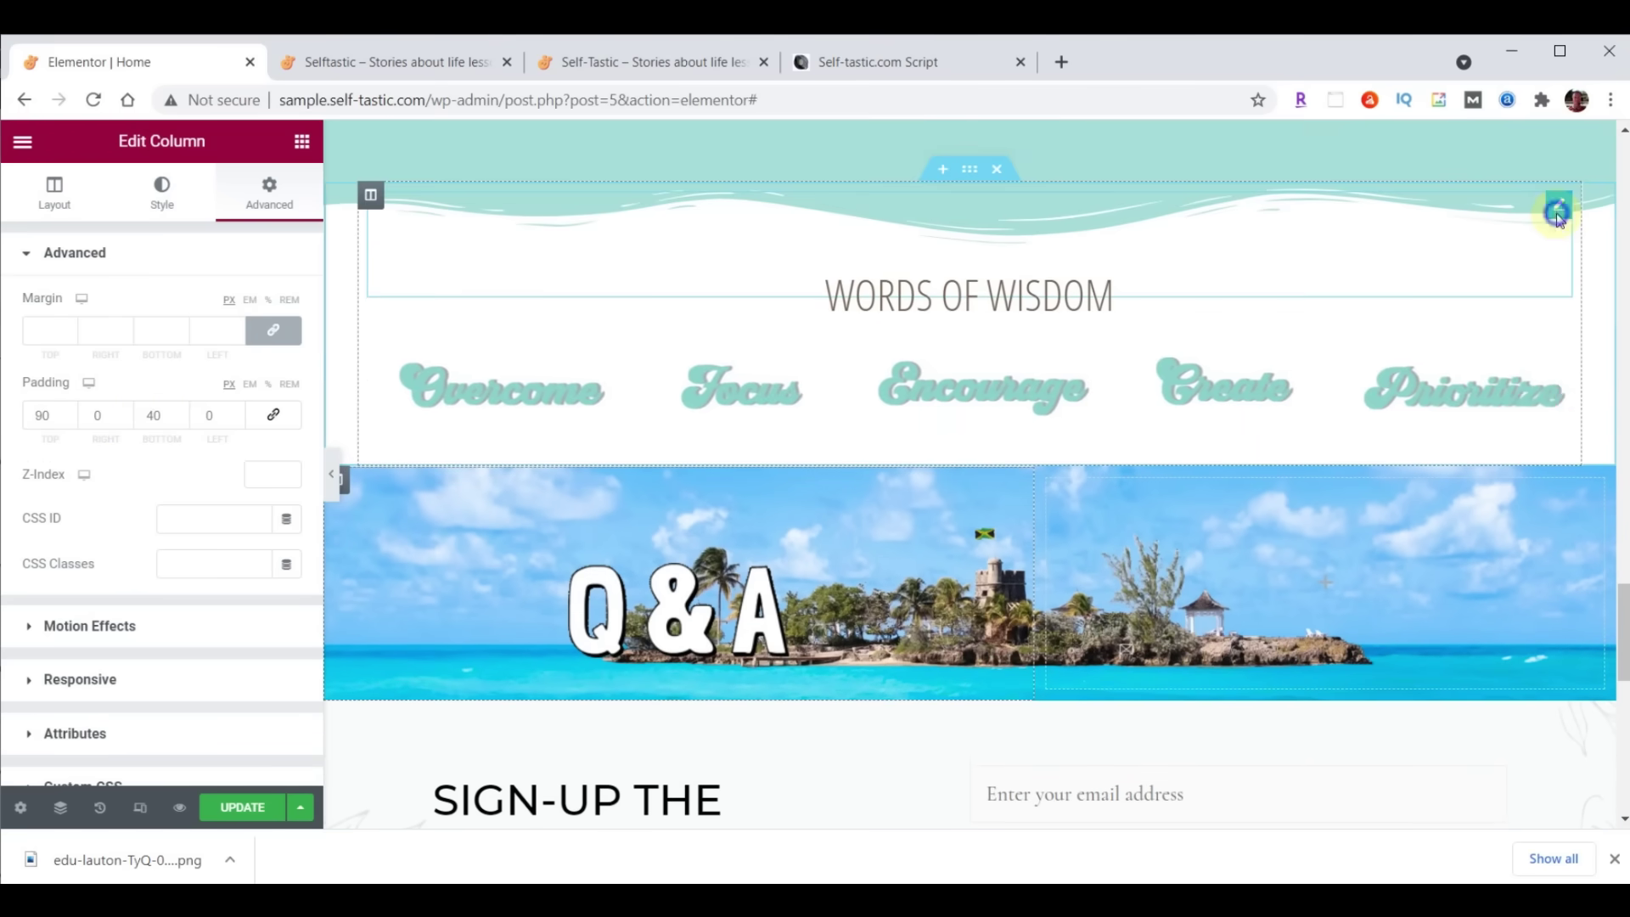
right_click(1558, 214)
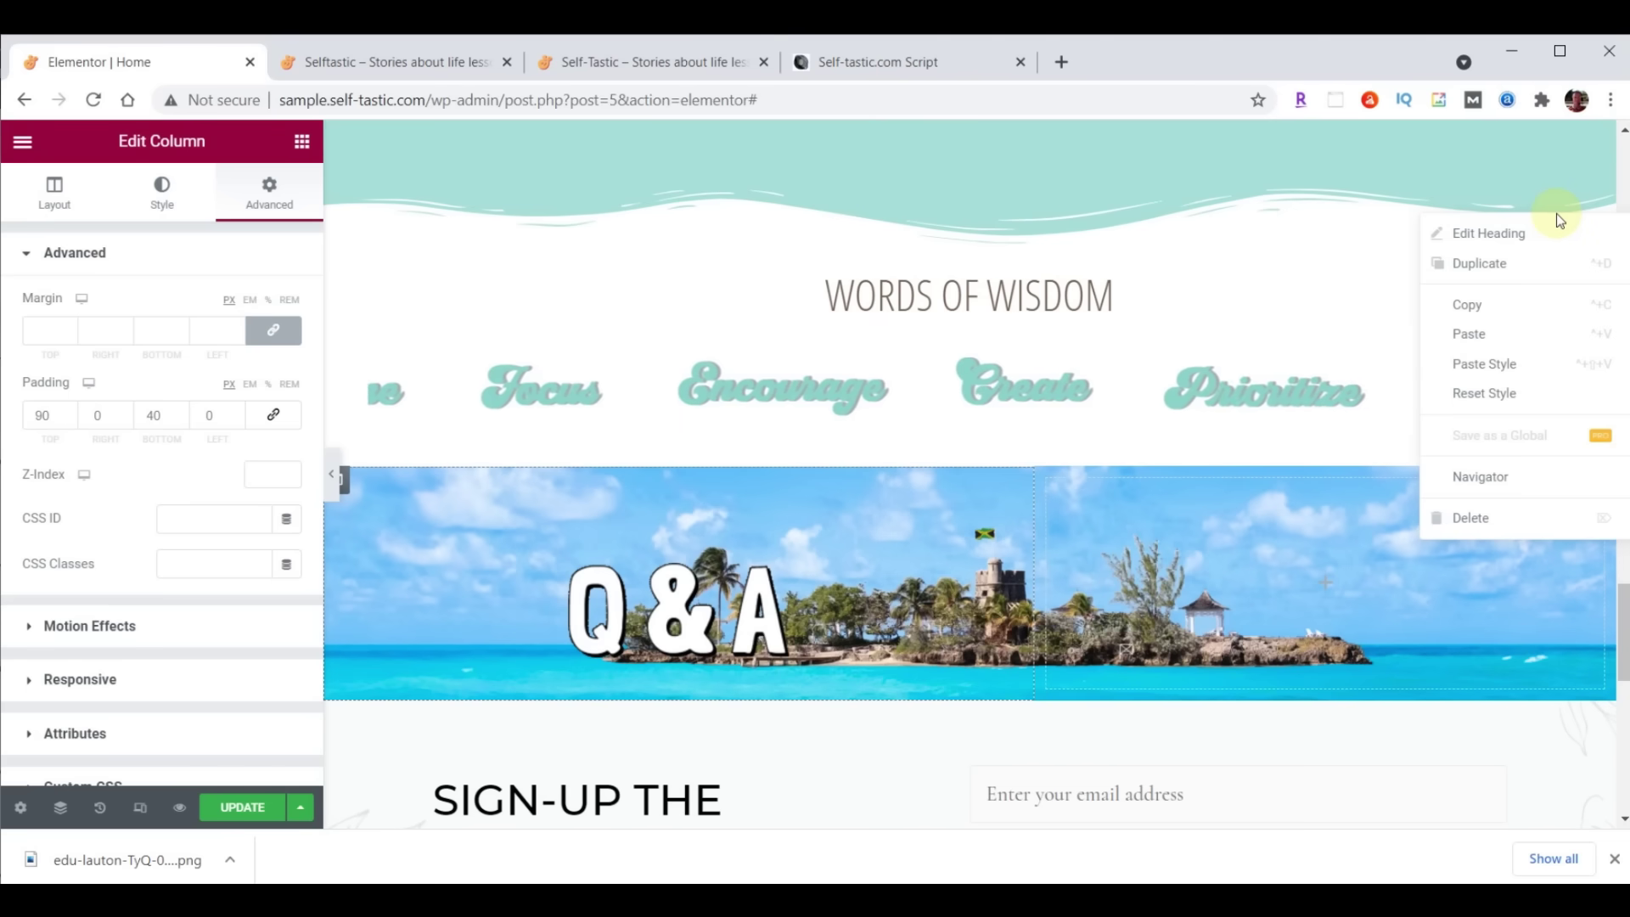
click(1480, 304)
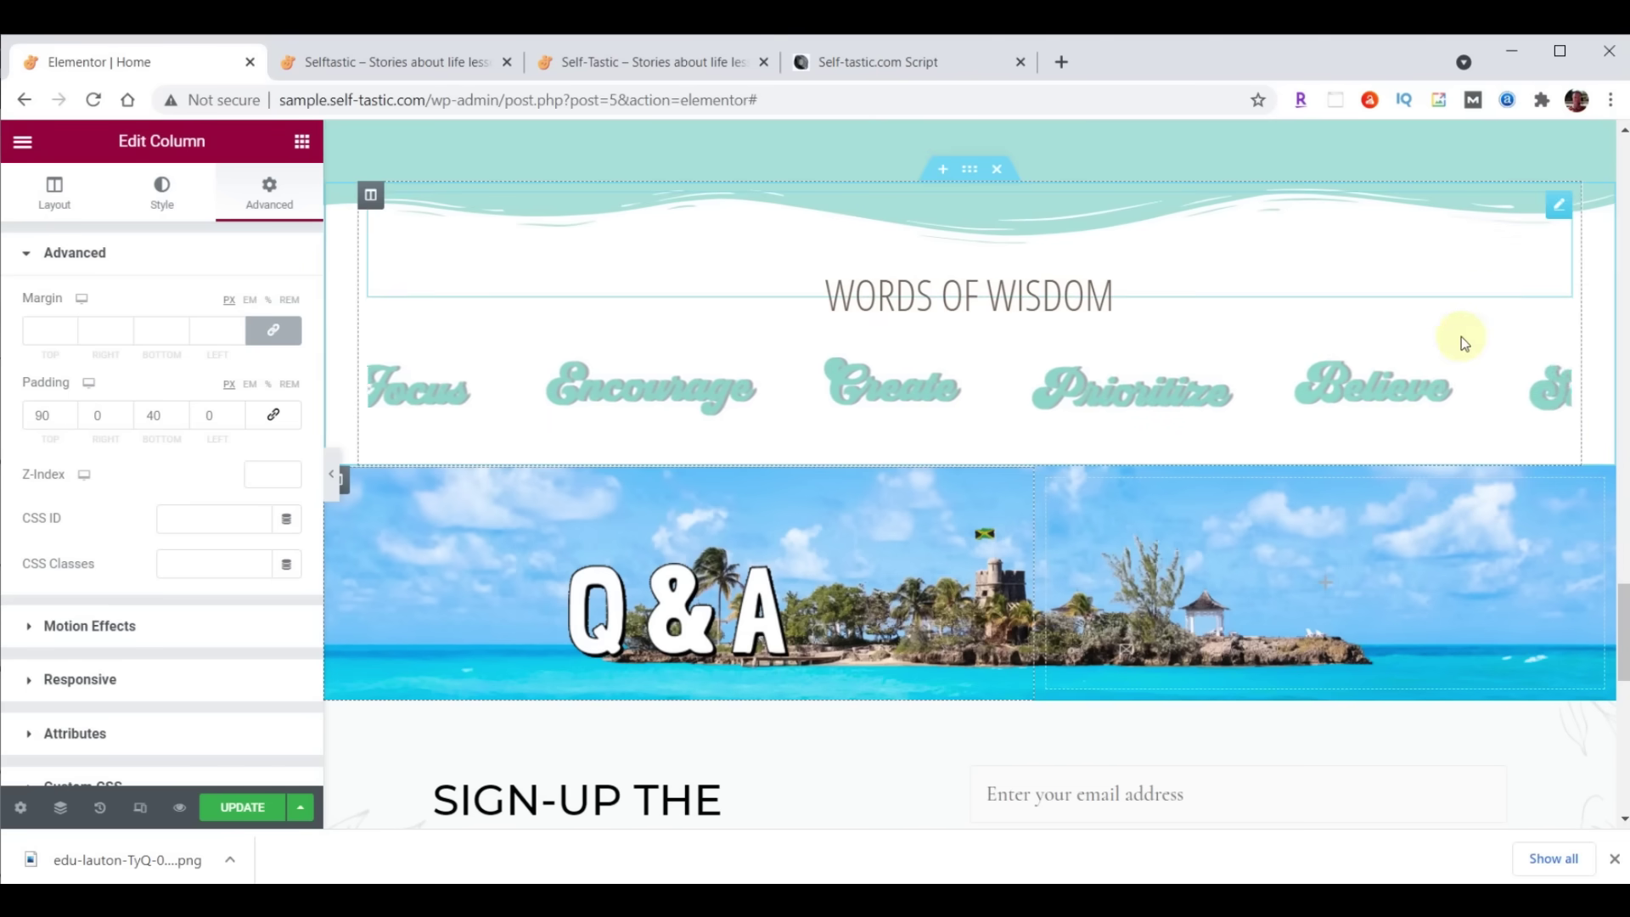
scroll(1443, 357, down, 4)
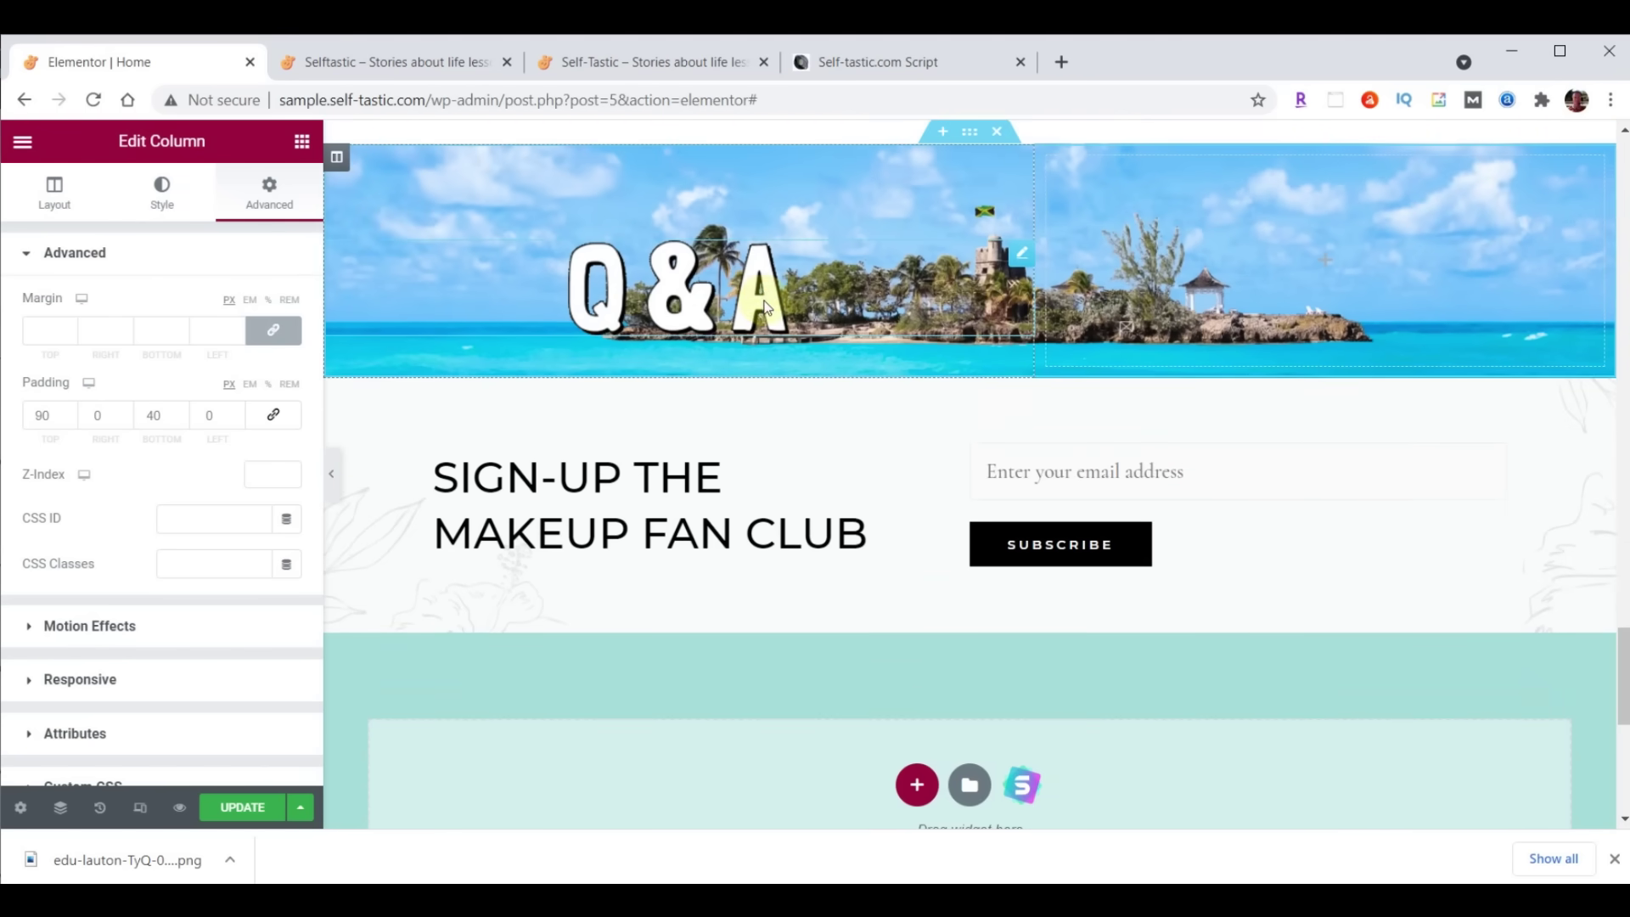
right_click(767, 307)
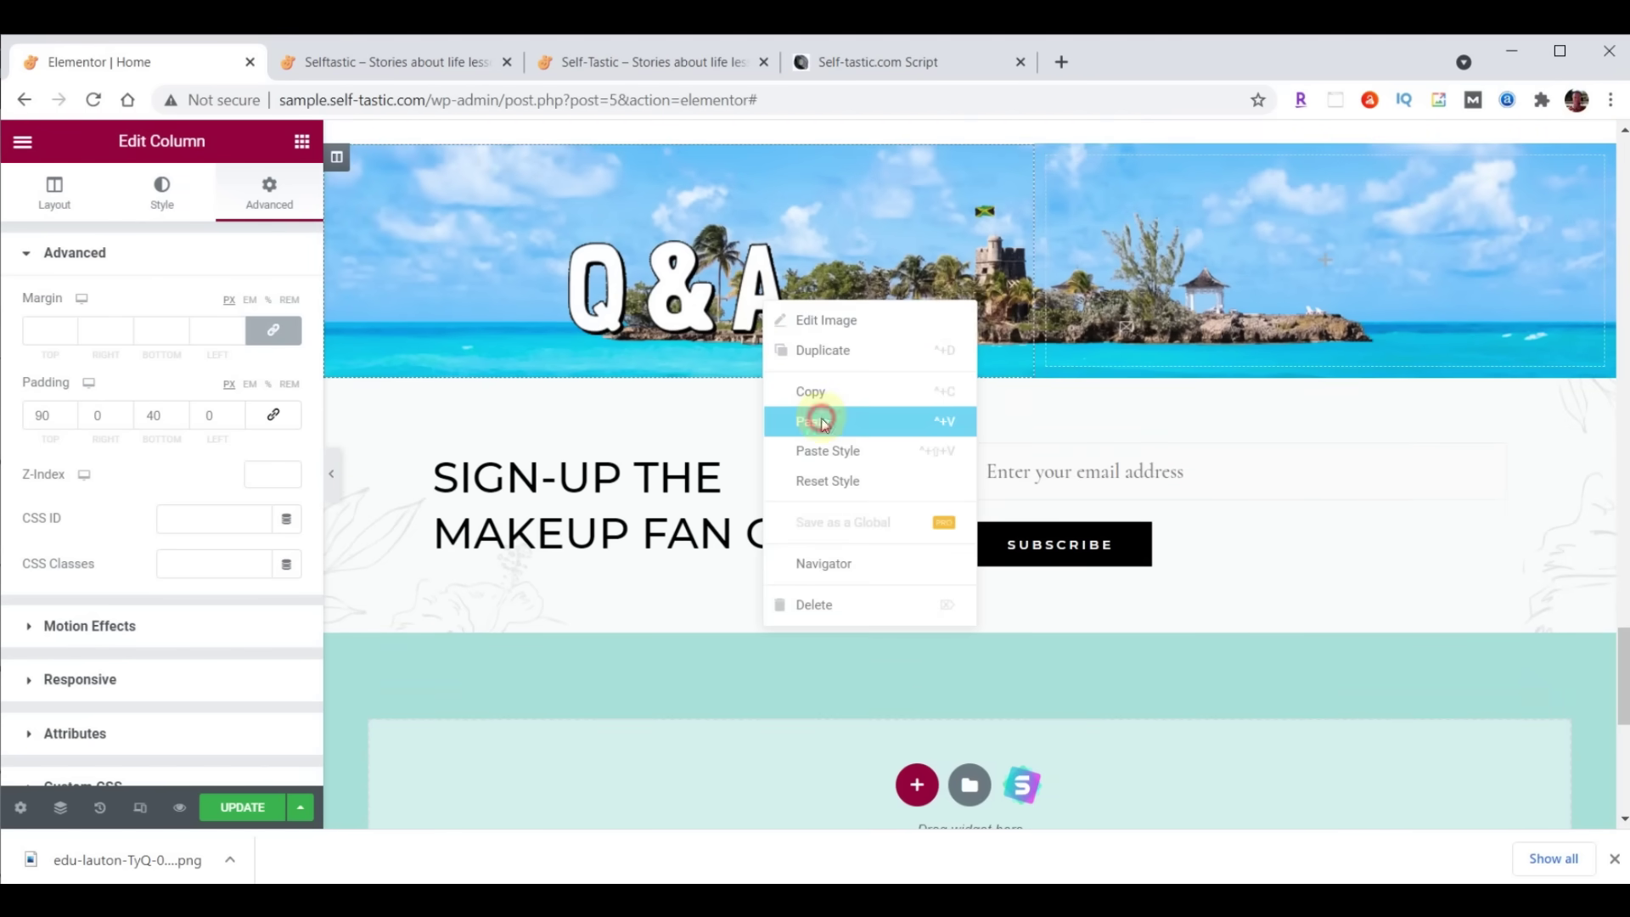
click(822, 422)
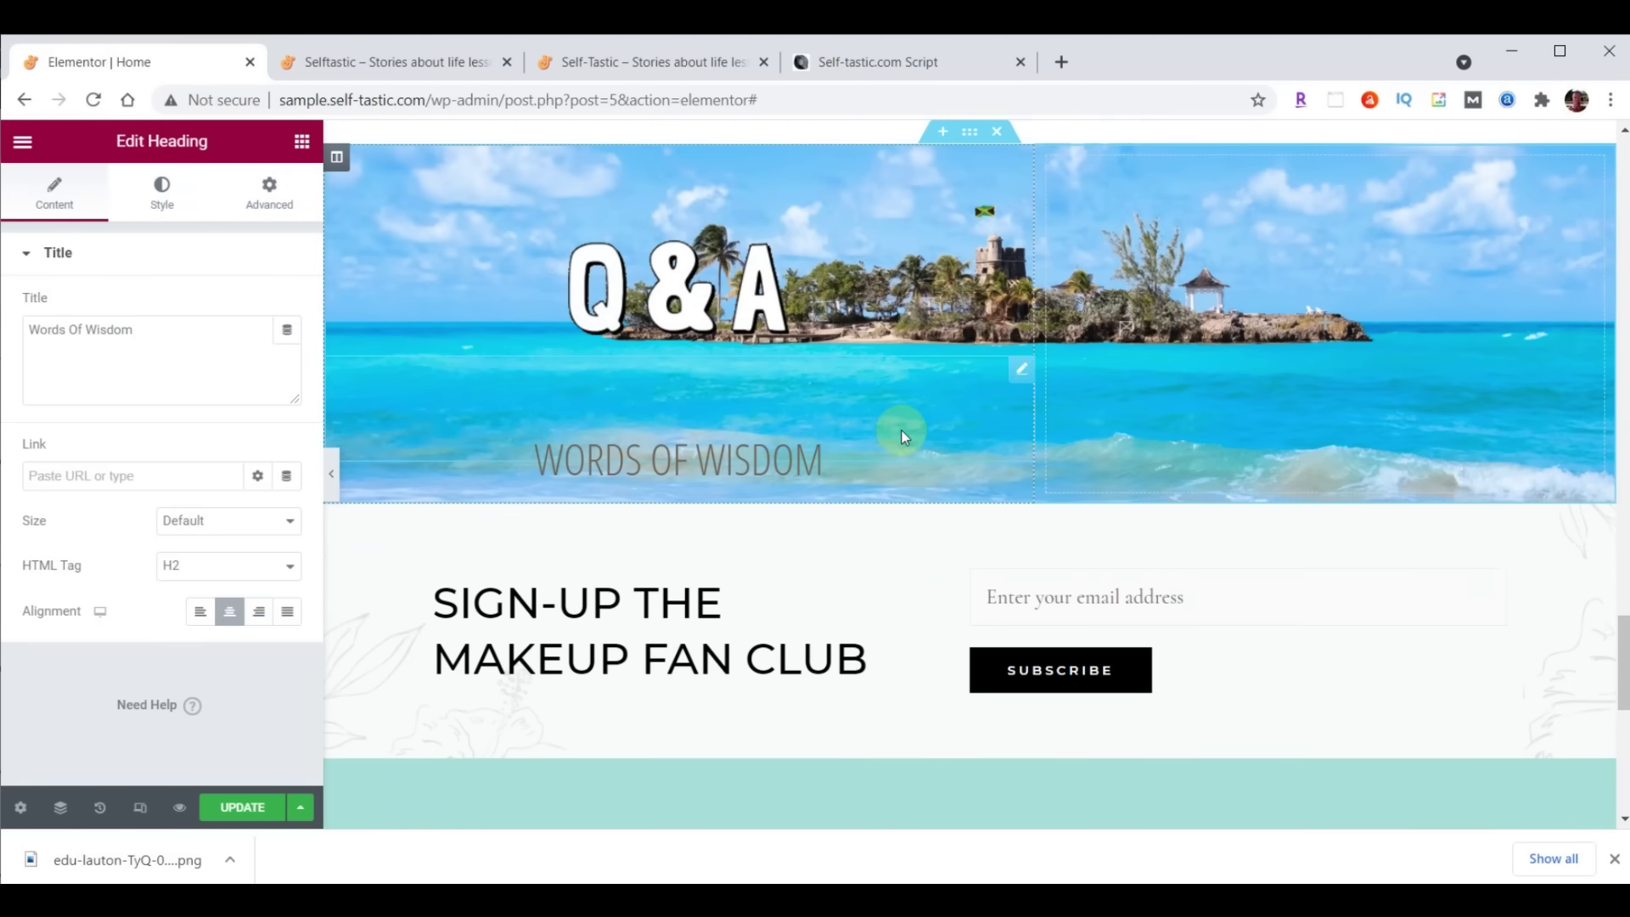
Set the pasted heading's text colour to #000000 and font size to 50
click(166, 207)
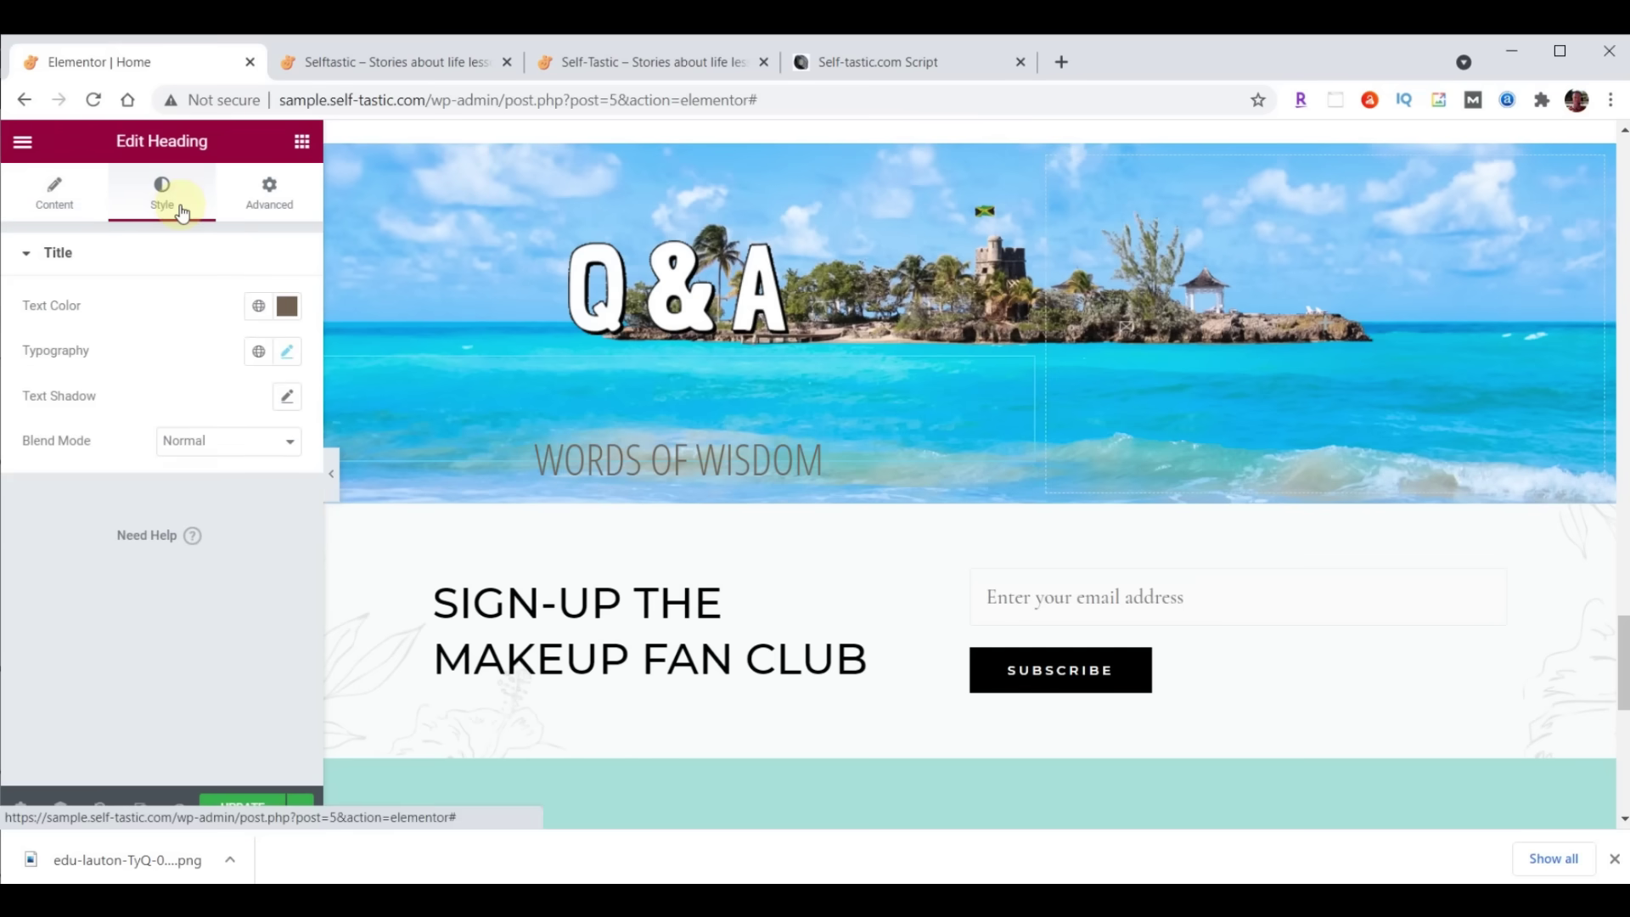
click(287, 308)
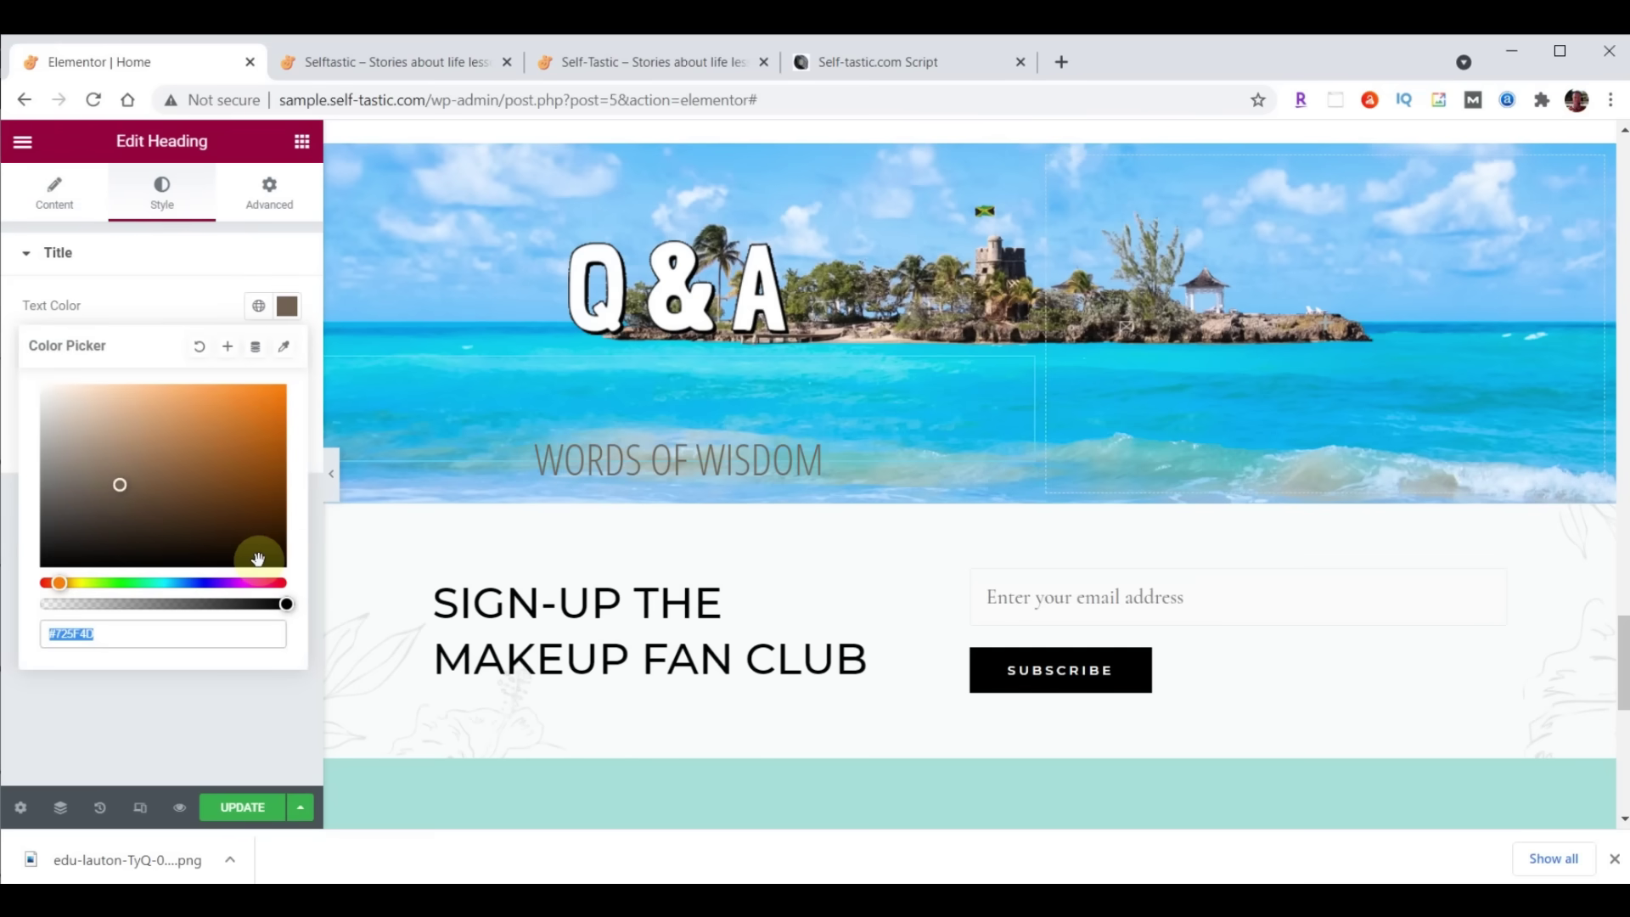
text(#0)
text(00000)
key(Return)
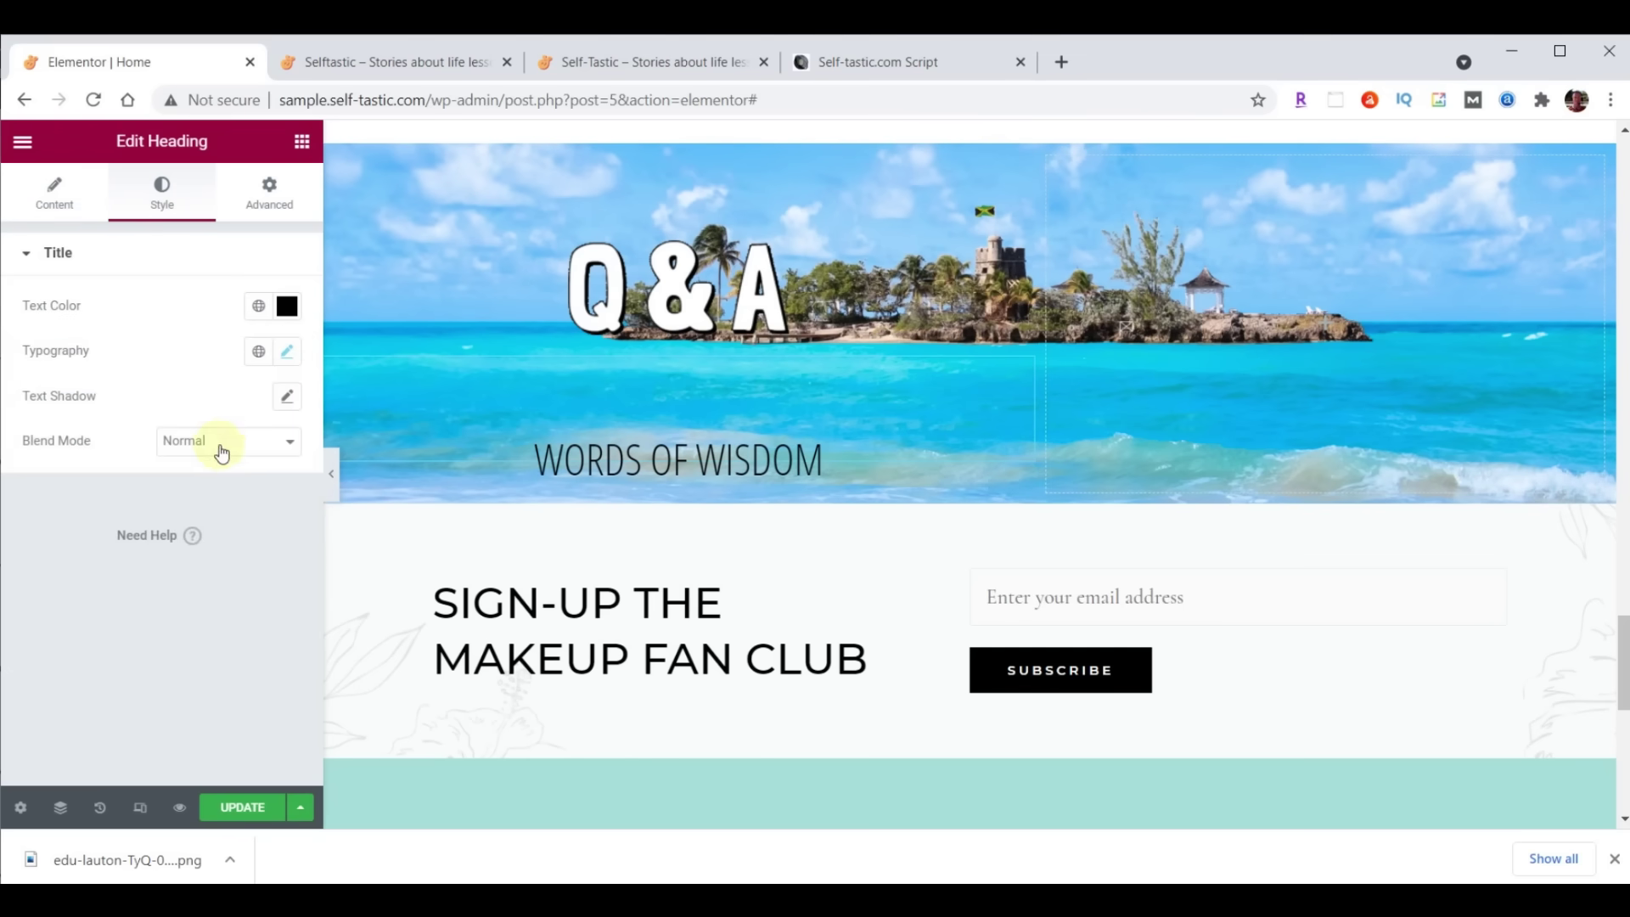
click(288, 352)
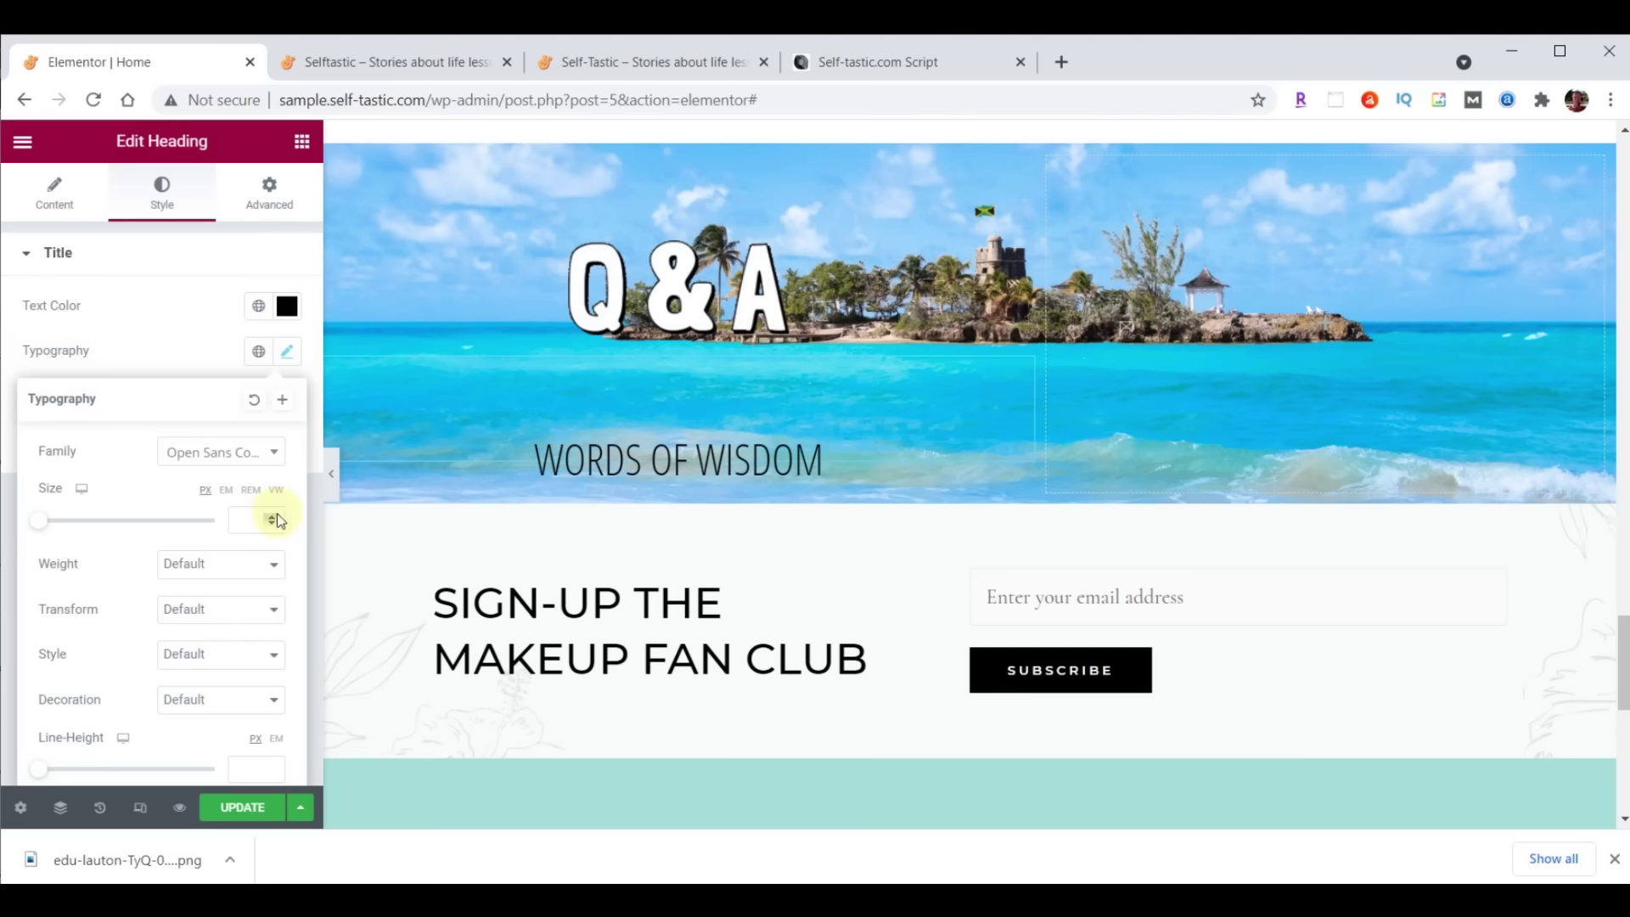
click(267, 518)
text(50)
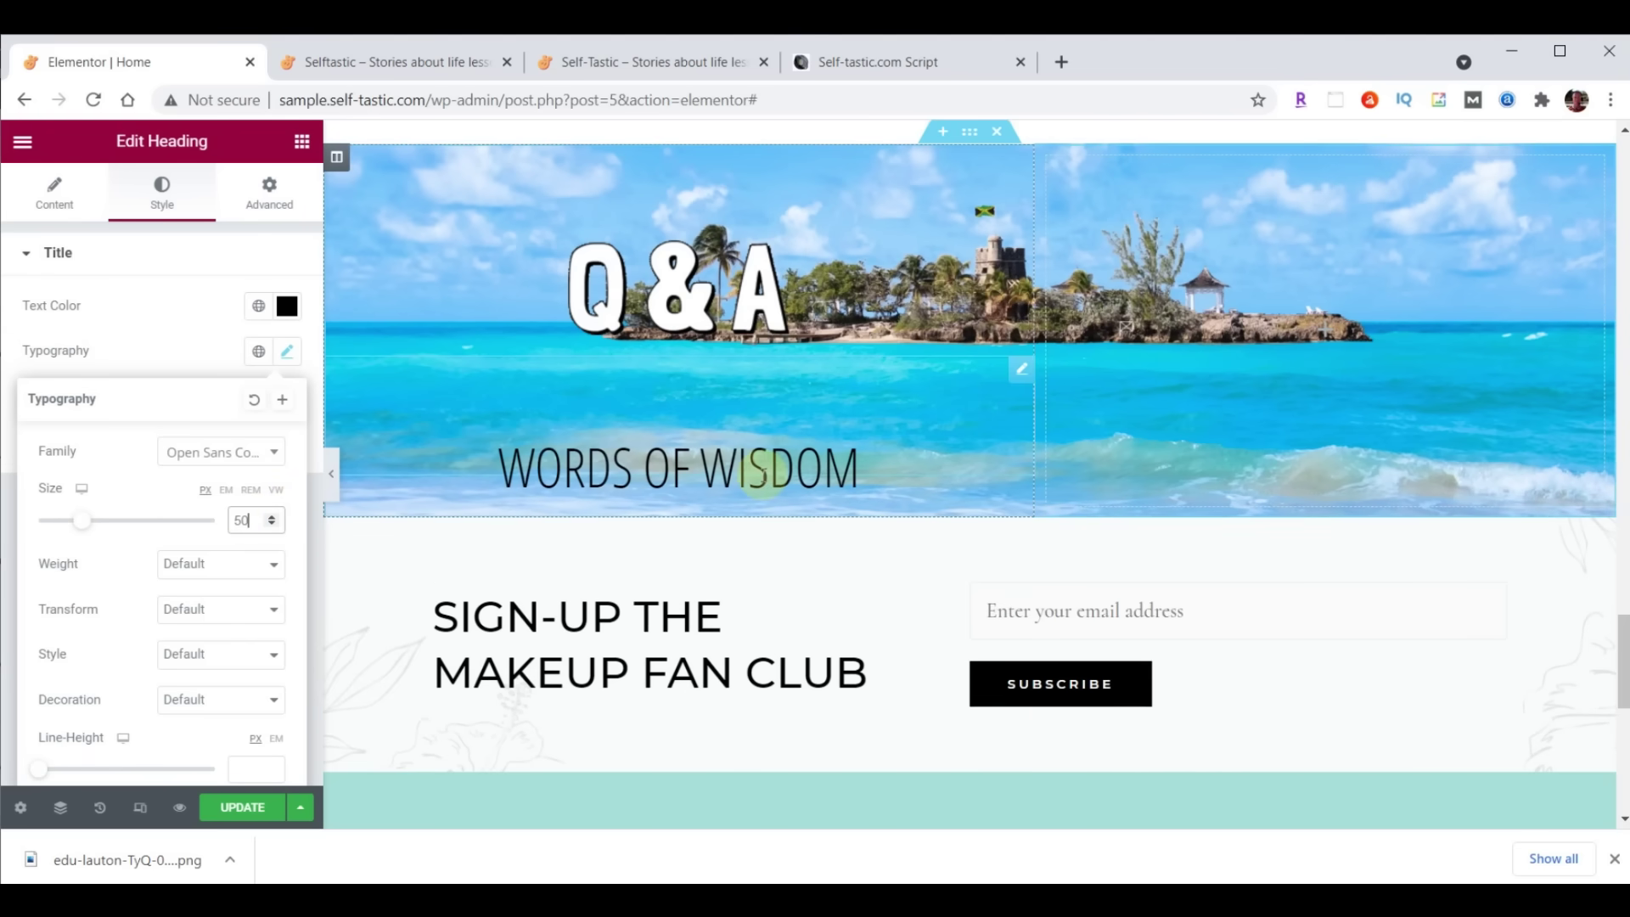
click(303, 144)
Find the Testimonial widget by searching 'test' and place it under the heading
click(131, 221)
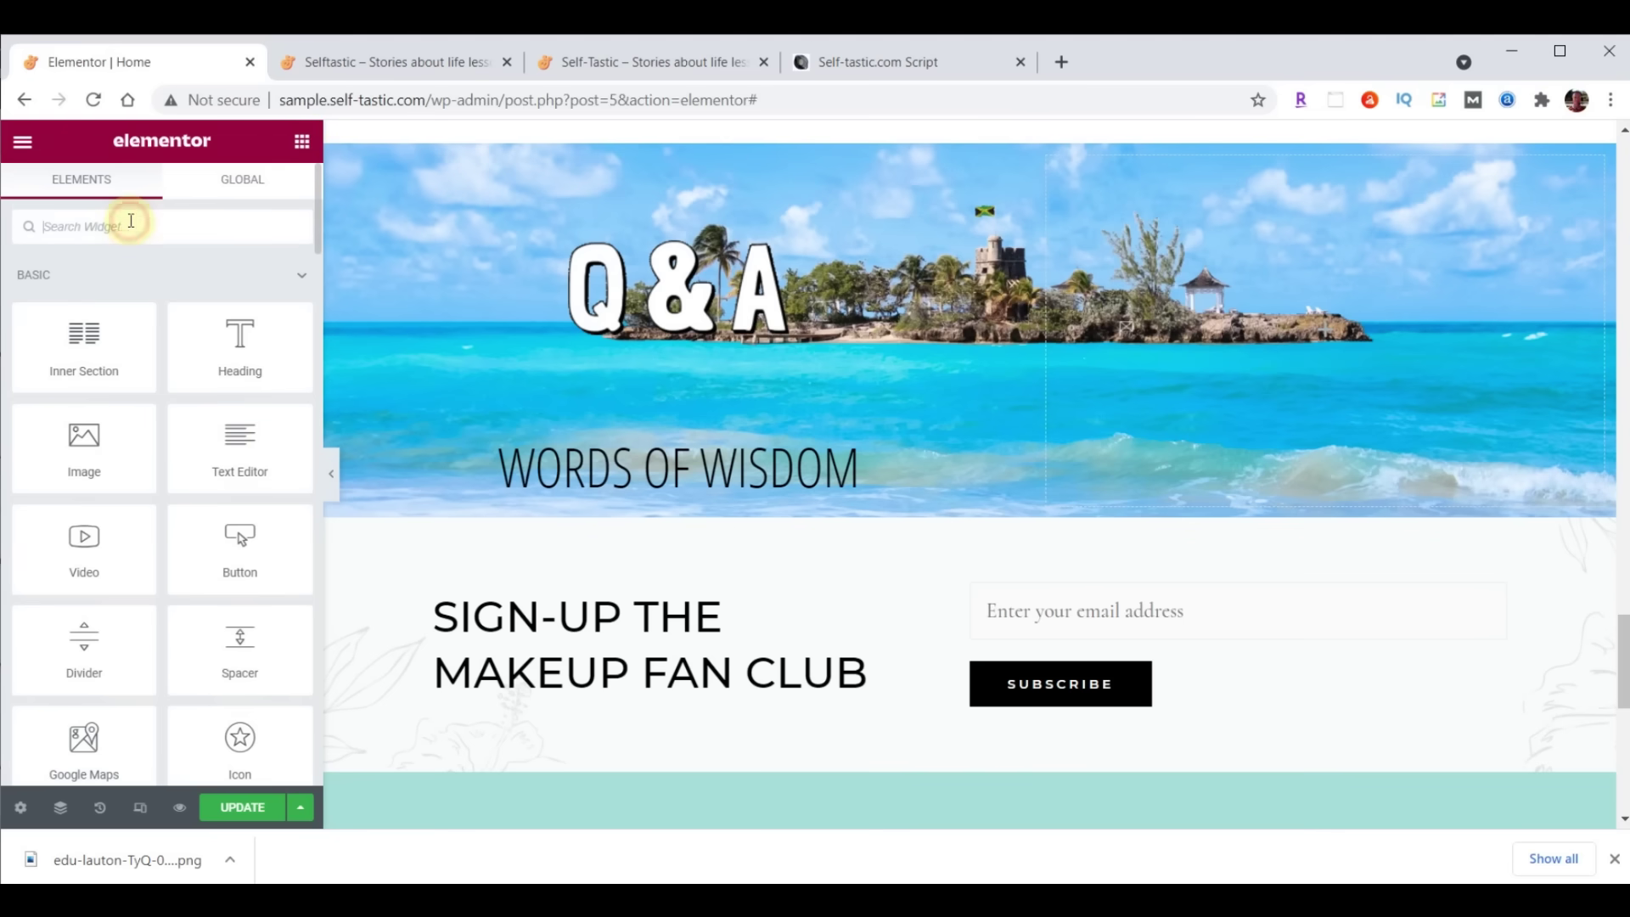
text(test)
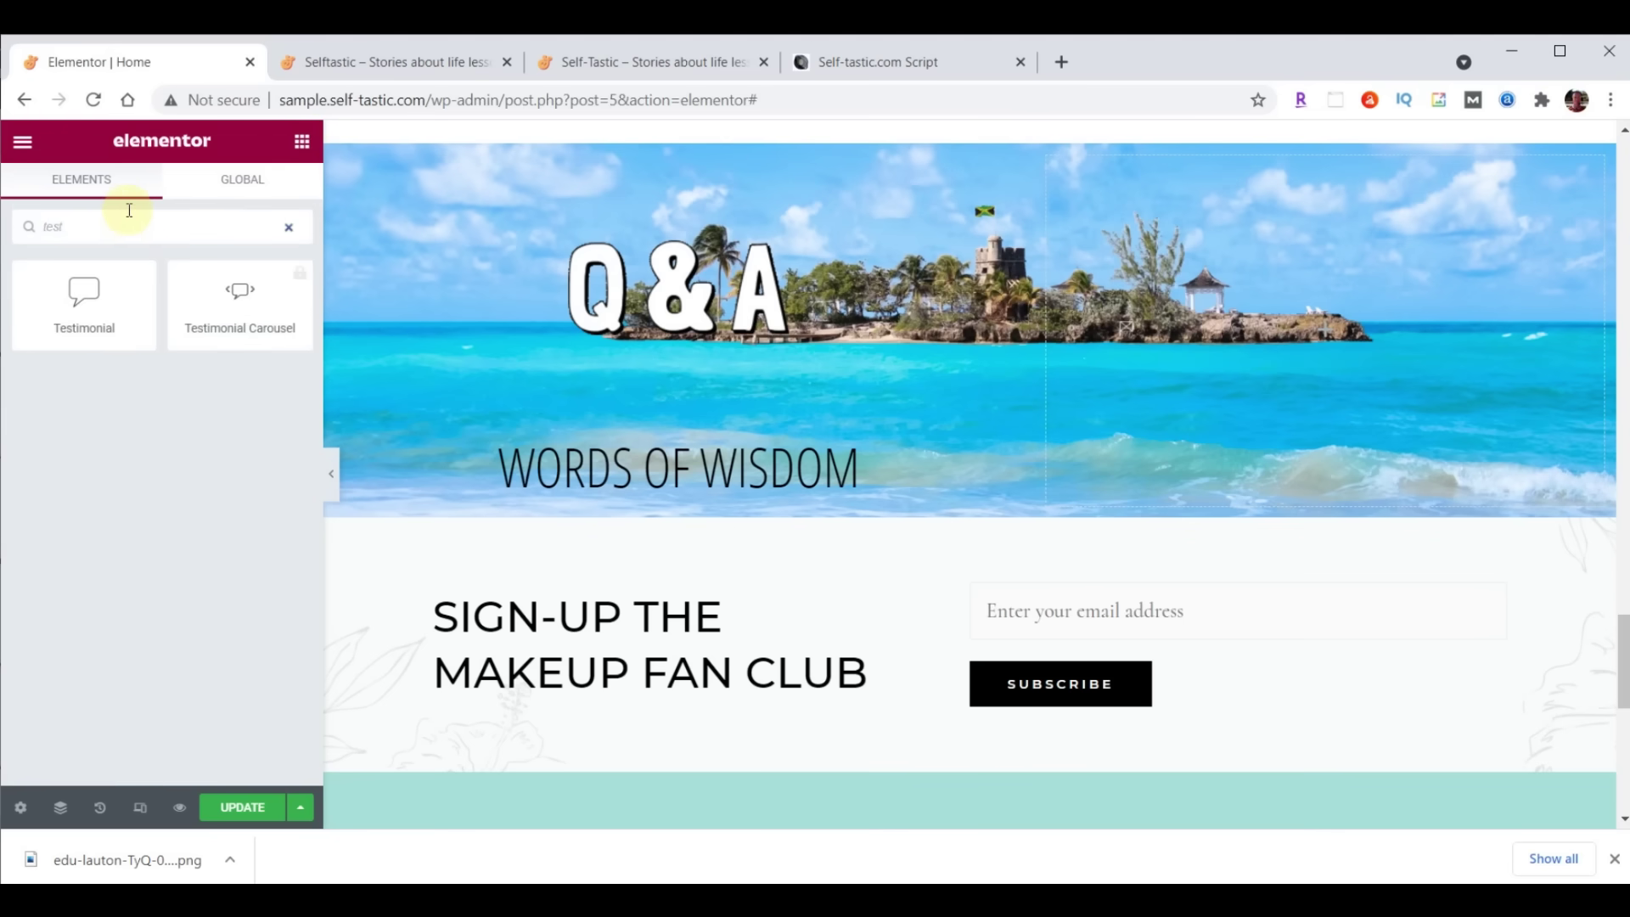
drag(84, 293, 739, 465)
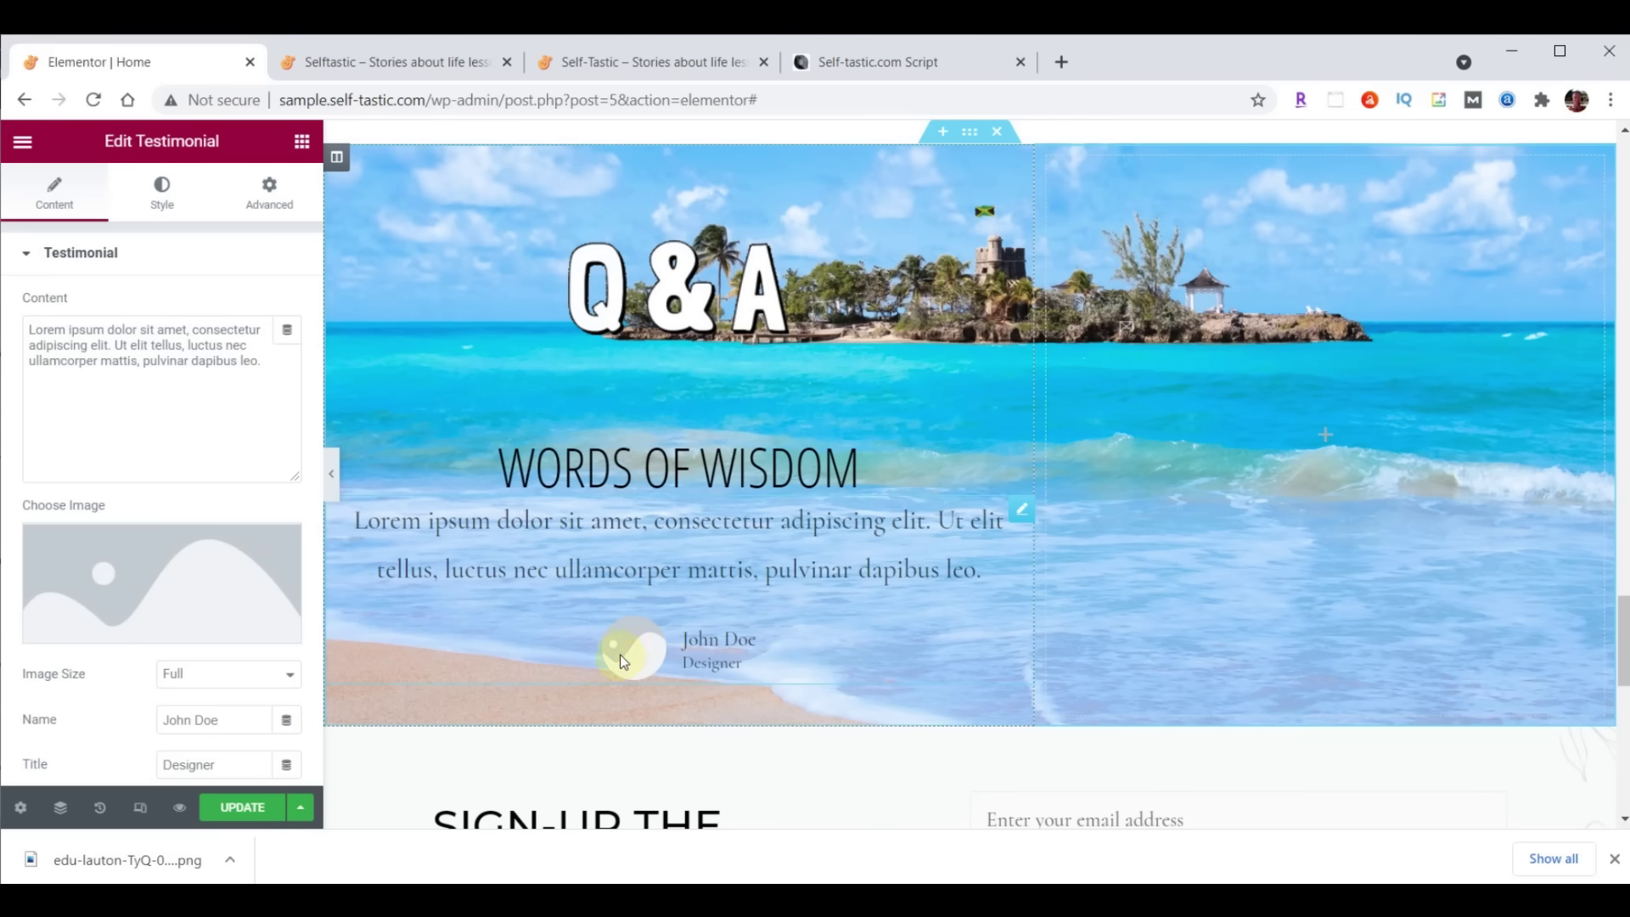
Upload practical-advice-profile.jpg and insert it as the testimonial photo
click(150, 586)
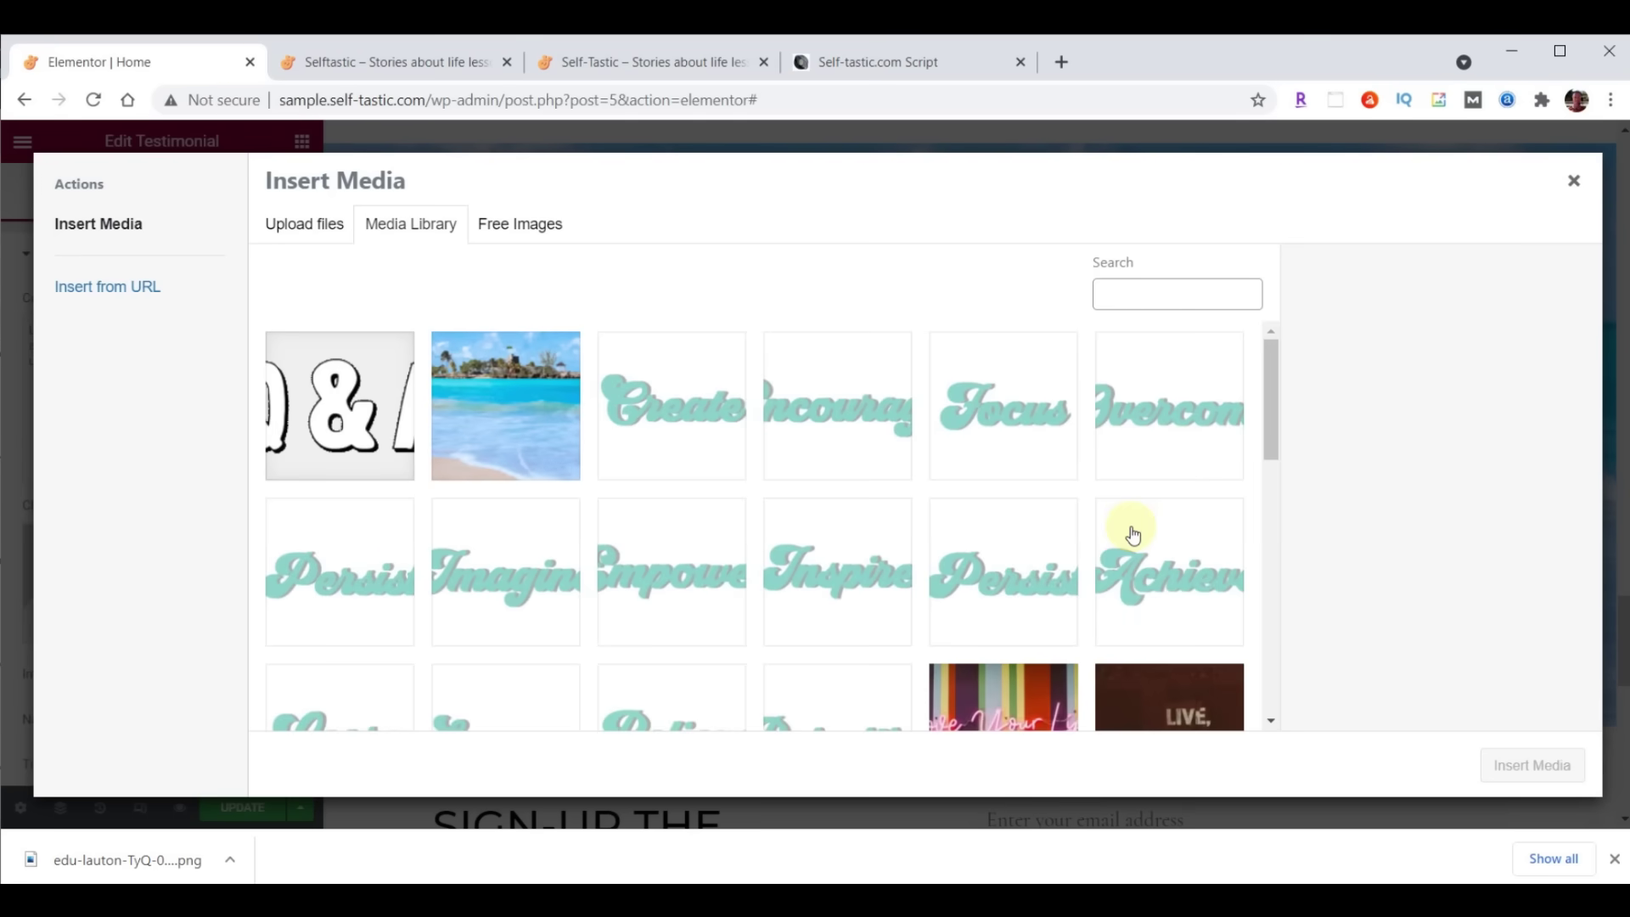
click(921, 899)
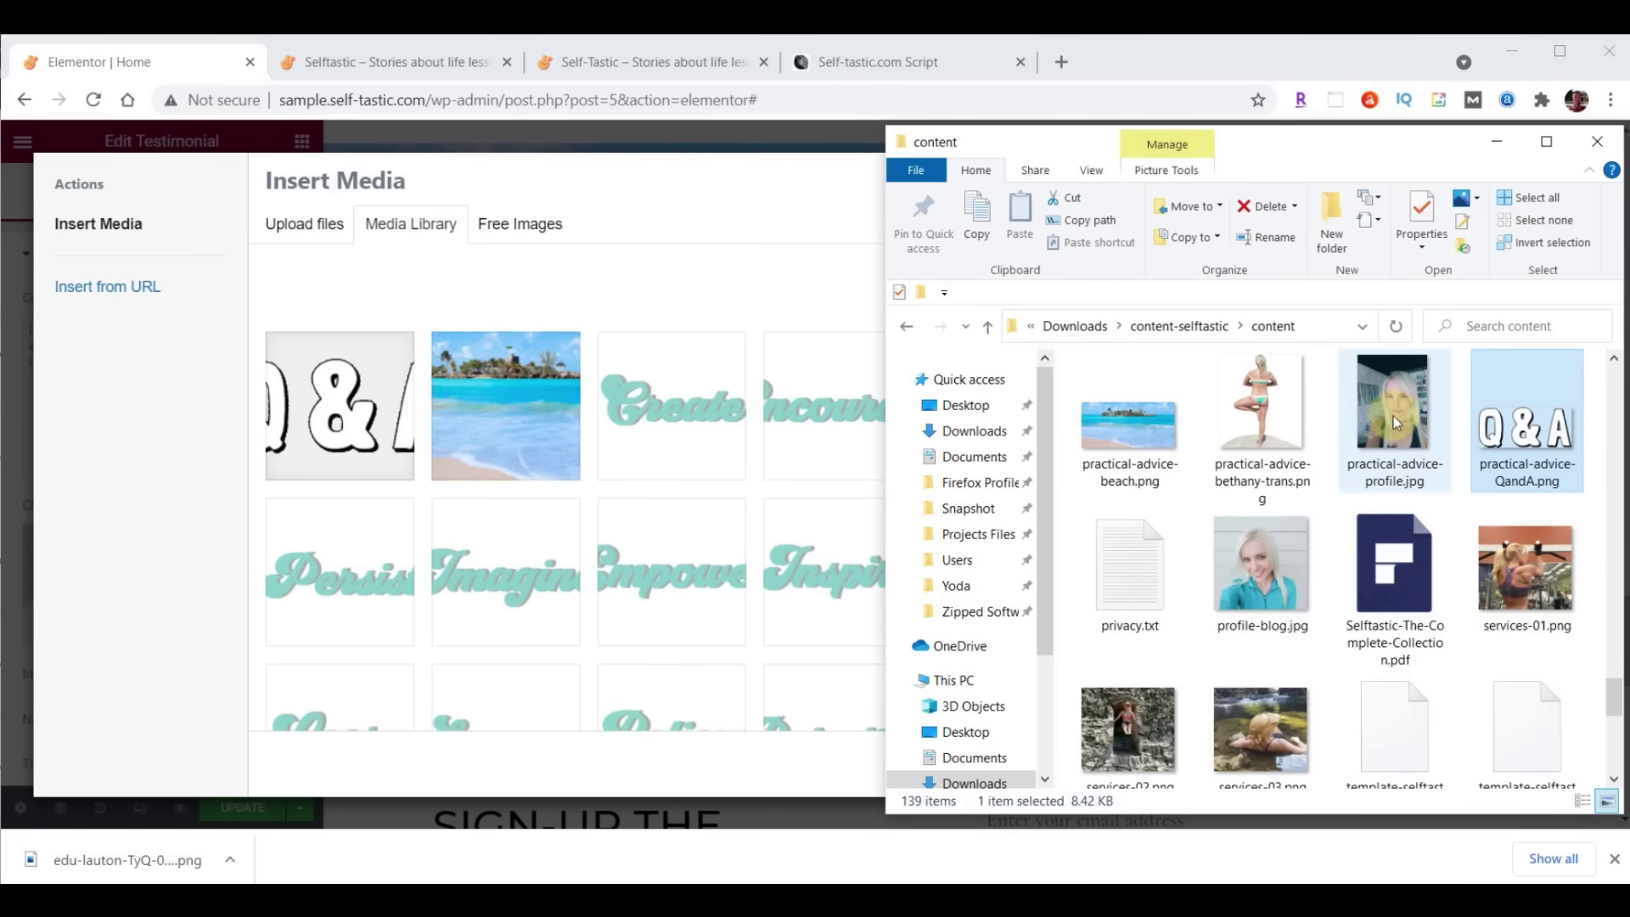
click(1396, 413)
drag(1396, 412, 470, 453)
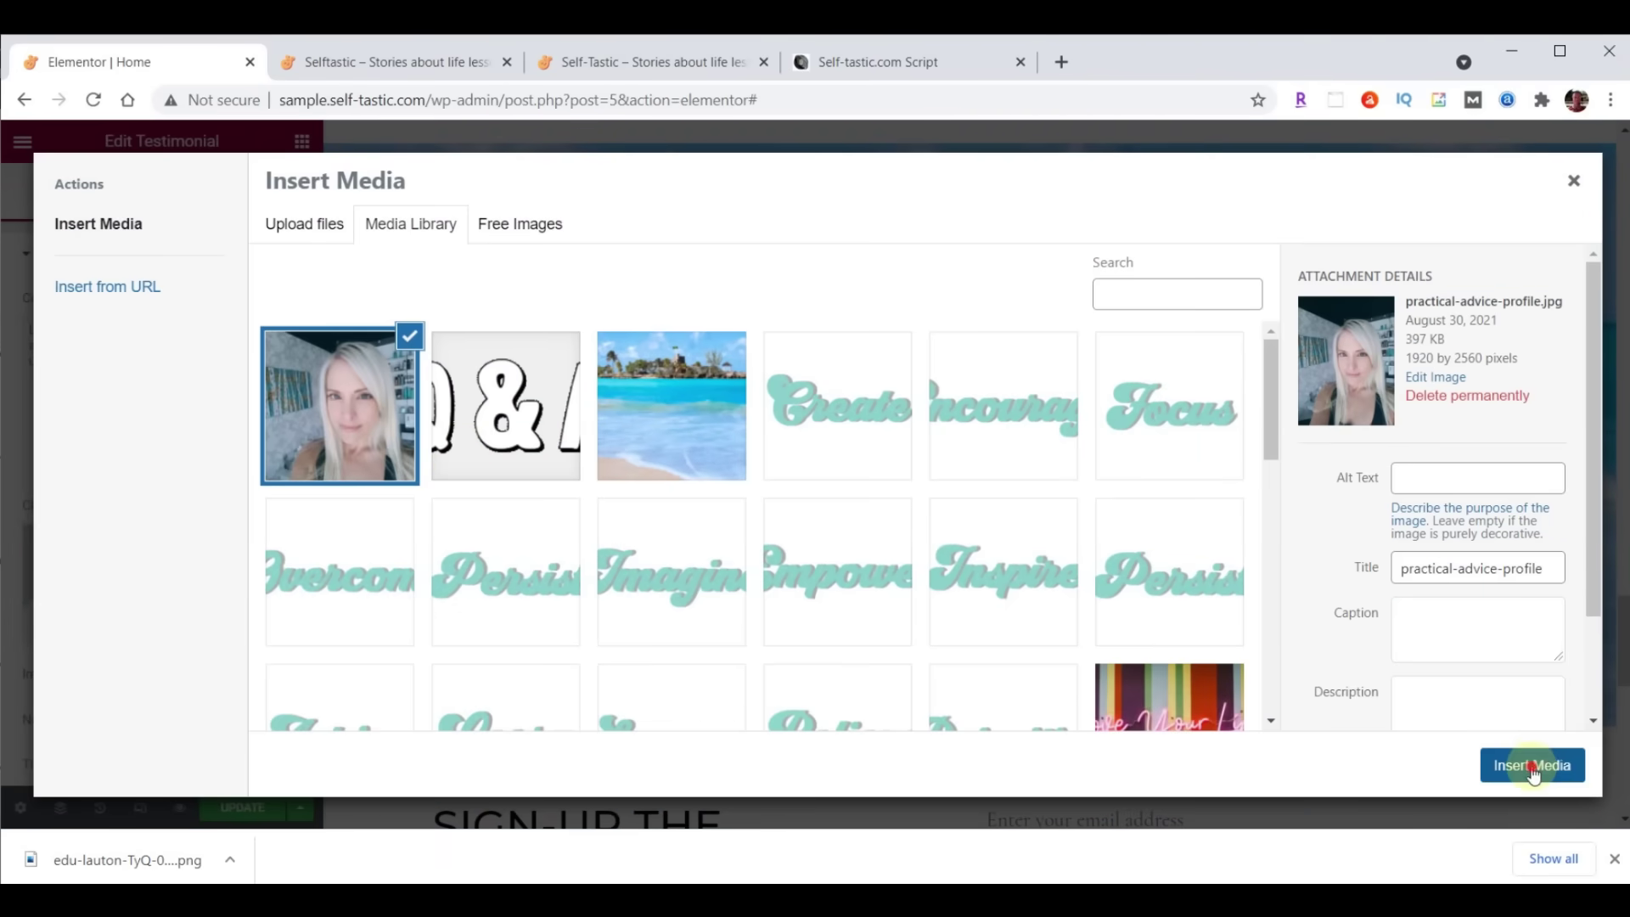
click(1532, 765)
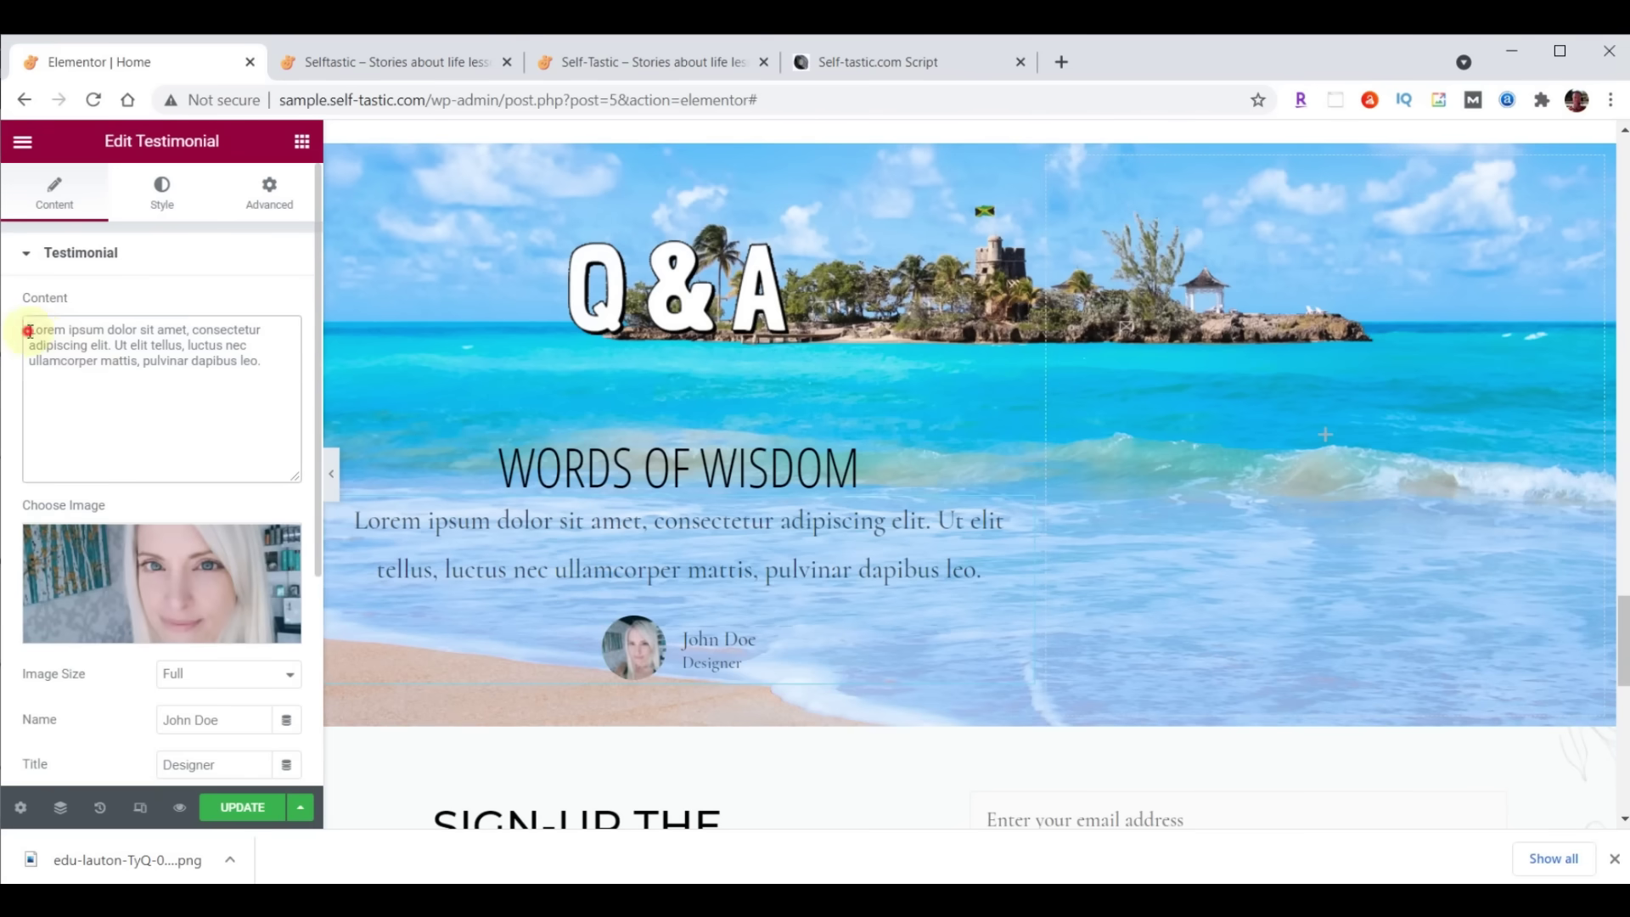
Set the quote to 'Questions and answers from Quora', enter the author's name, and position the image Top
drag(29, 331, 269, 357)
text(Questions and answers from Quora)
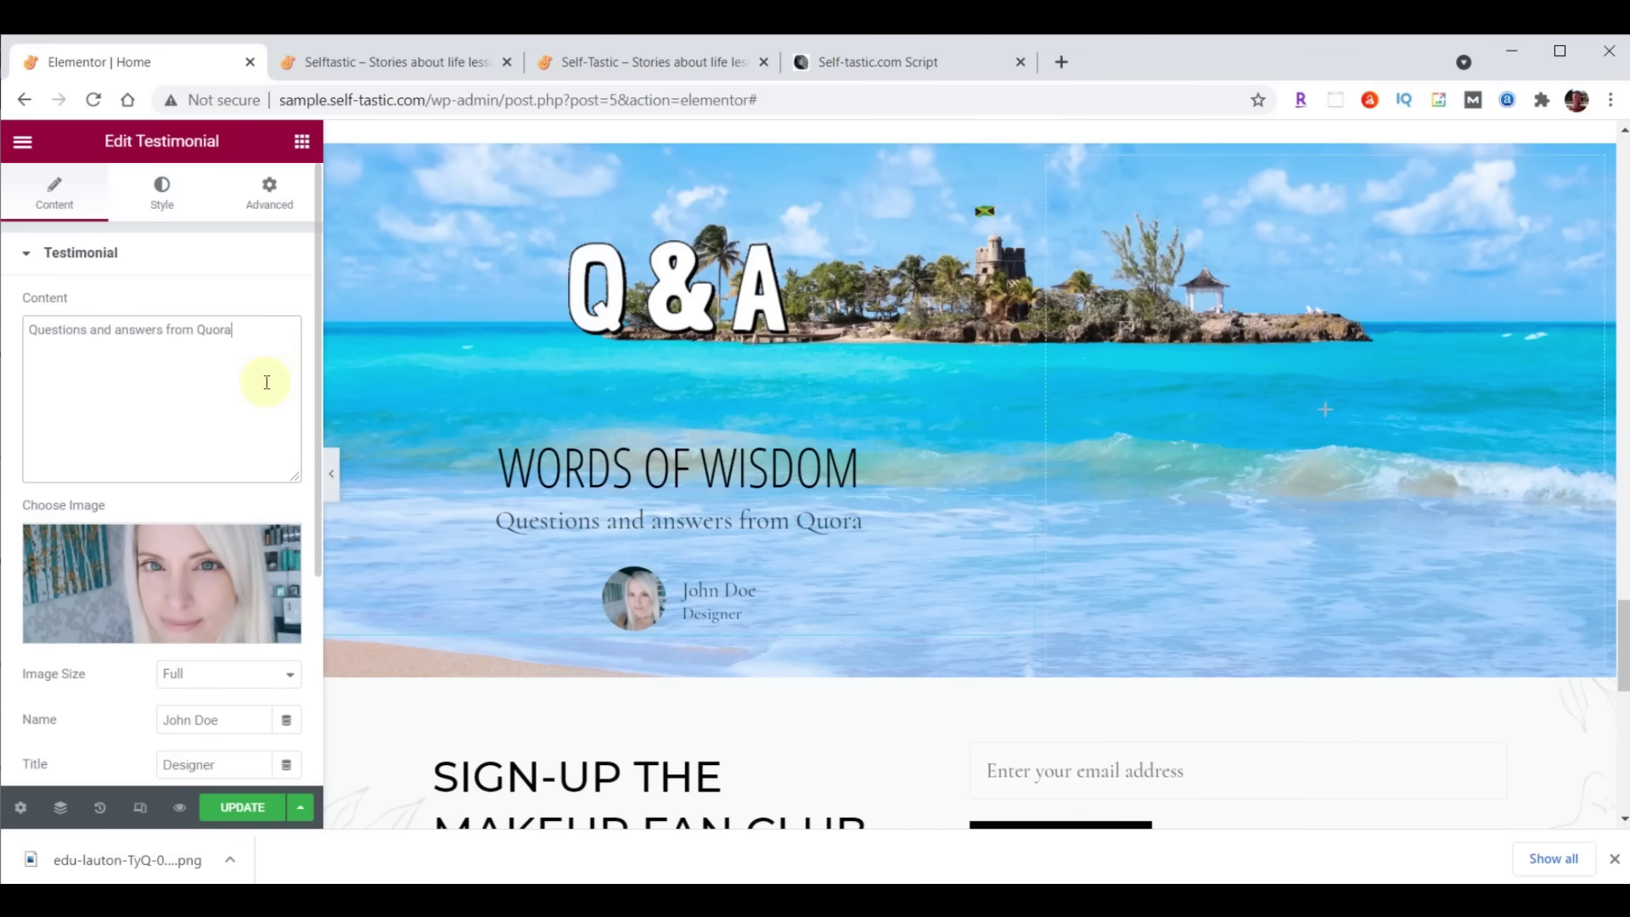
scroll(267, 382, down, 3)
drag(236, 452, 175, 451)
drag(175, 452, 94, 463)
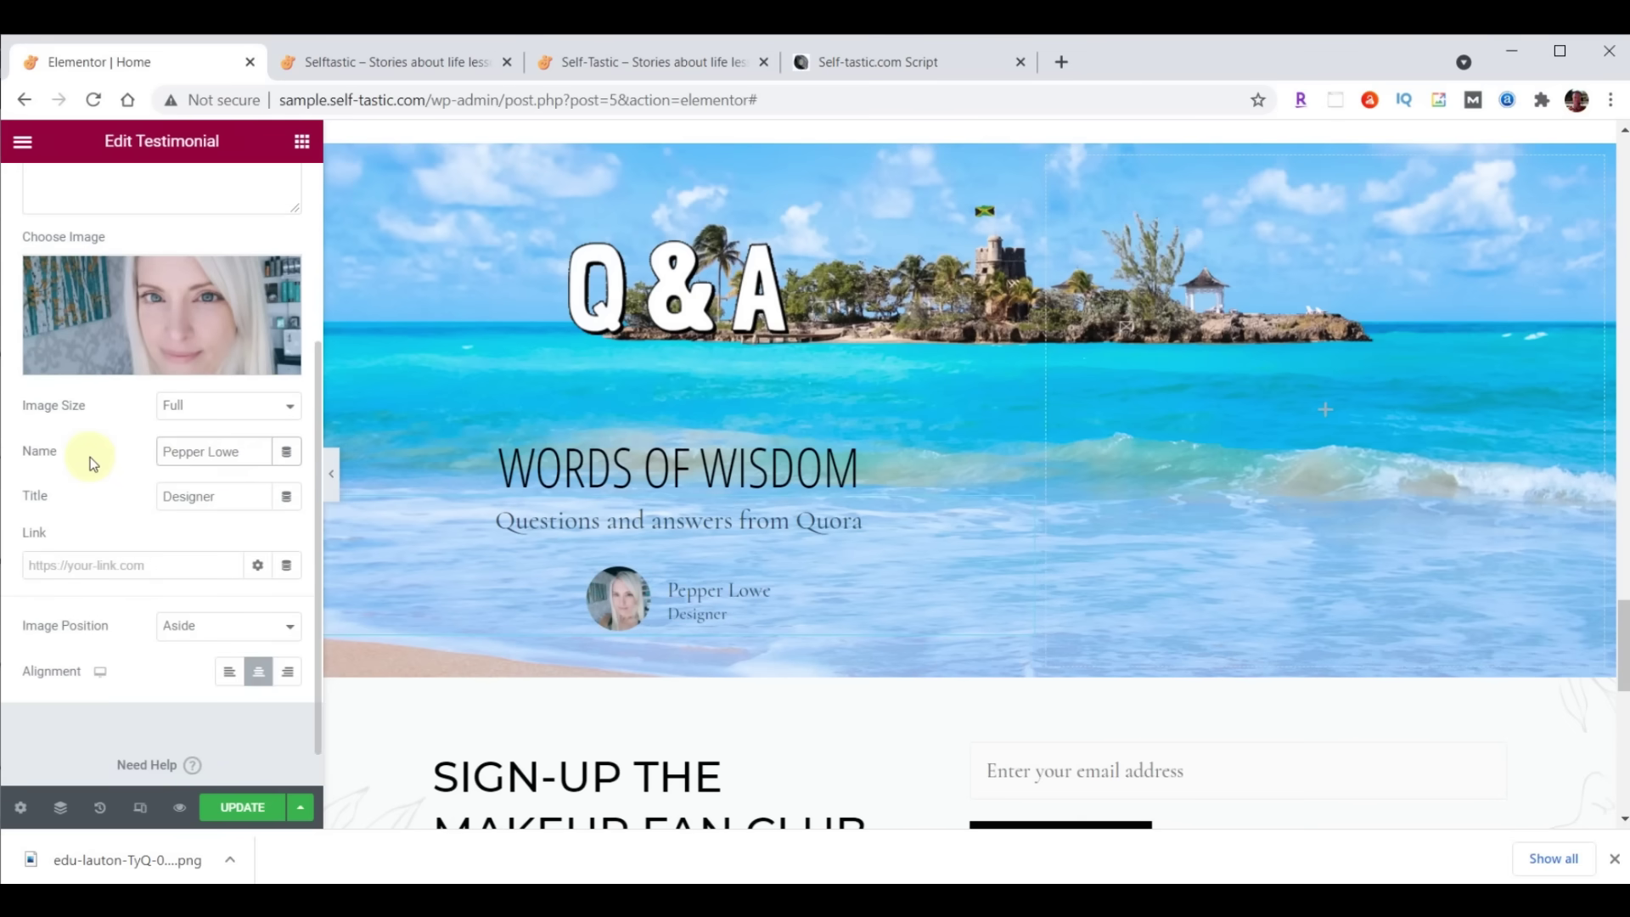
click(194, 626)
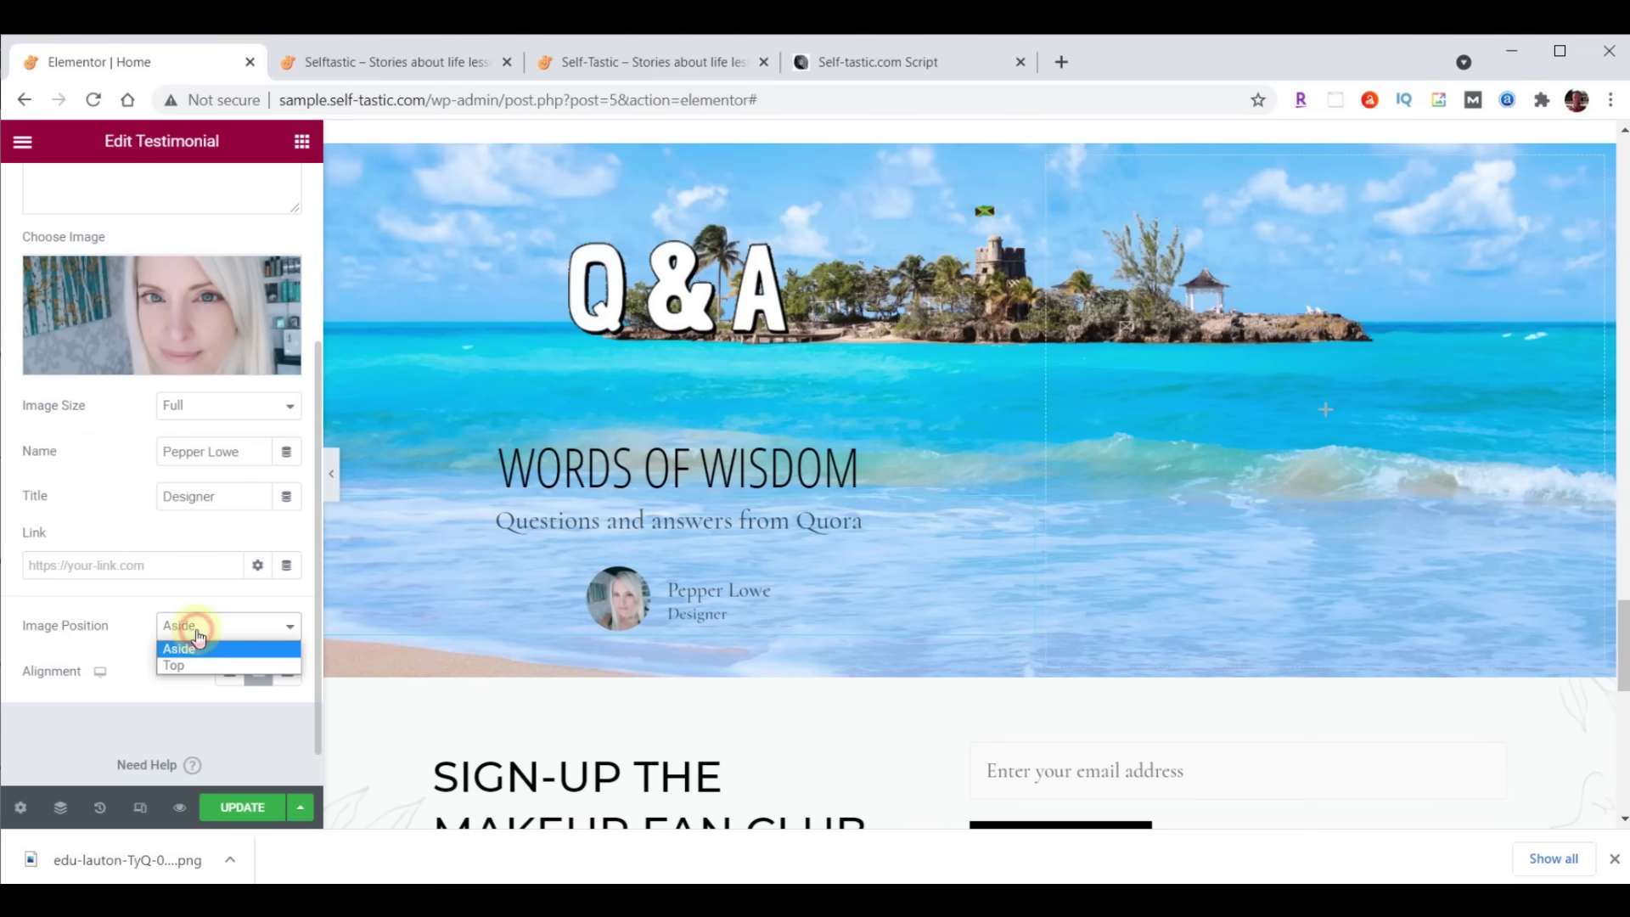
click(182, 663)
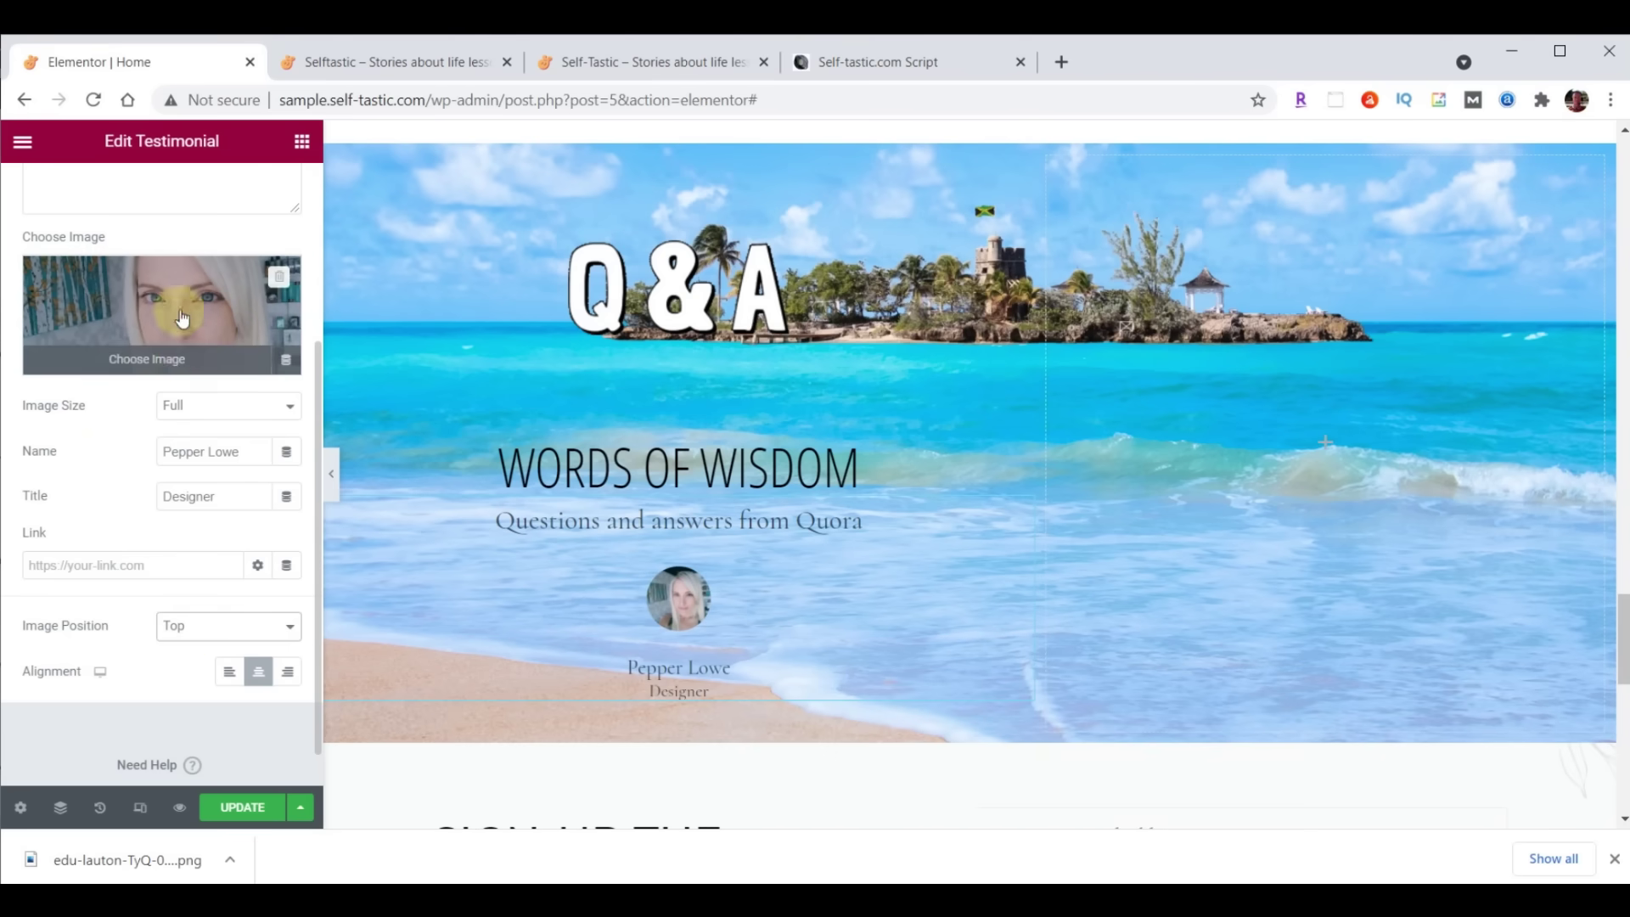
scroll(149, 238, up, 5)
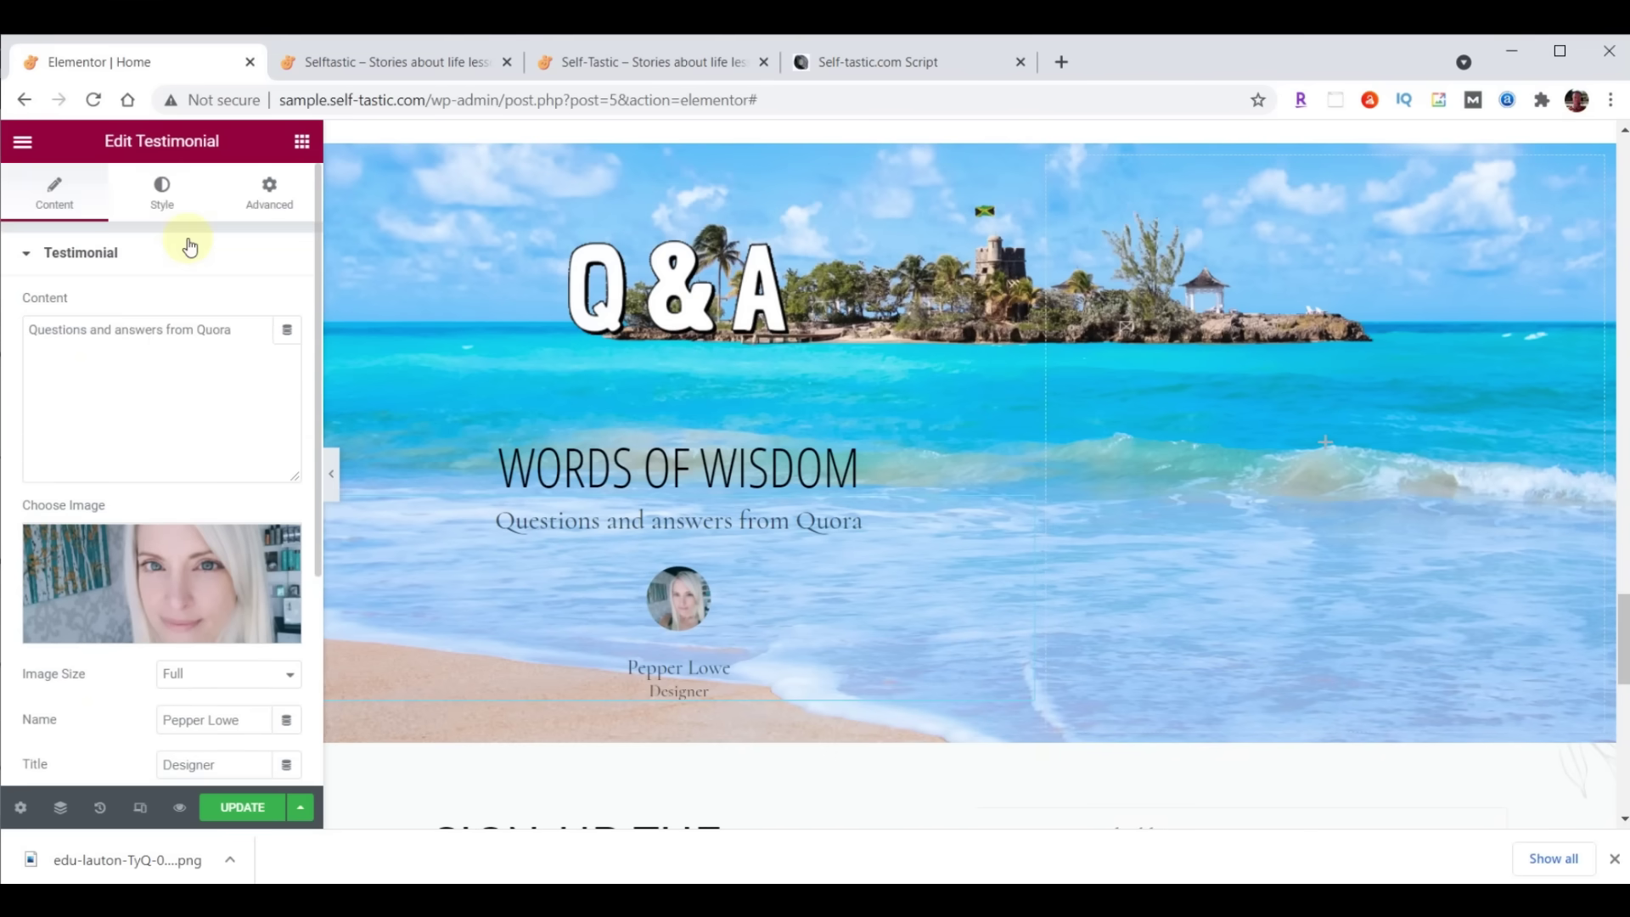
Set the testimonial image size to 115
click(161, 195)
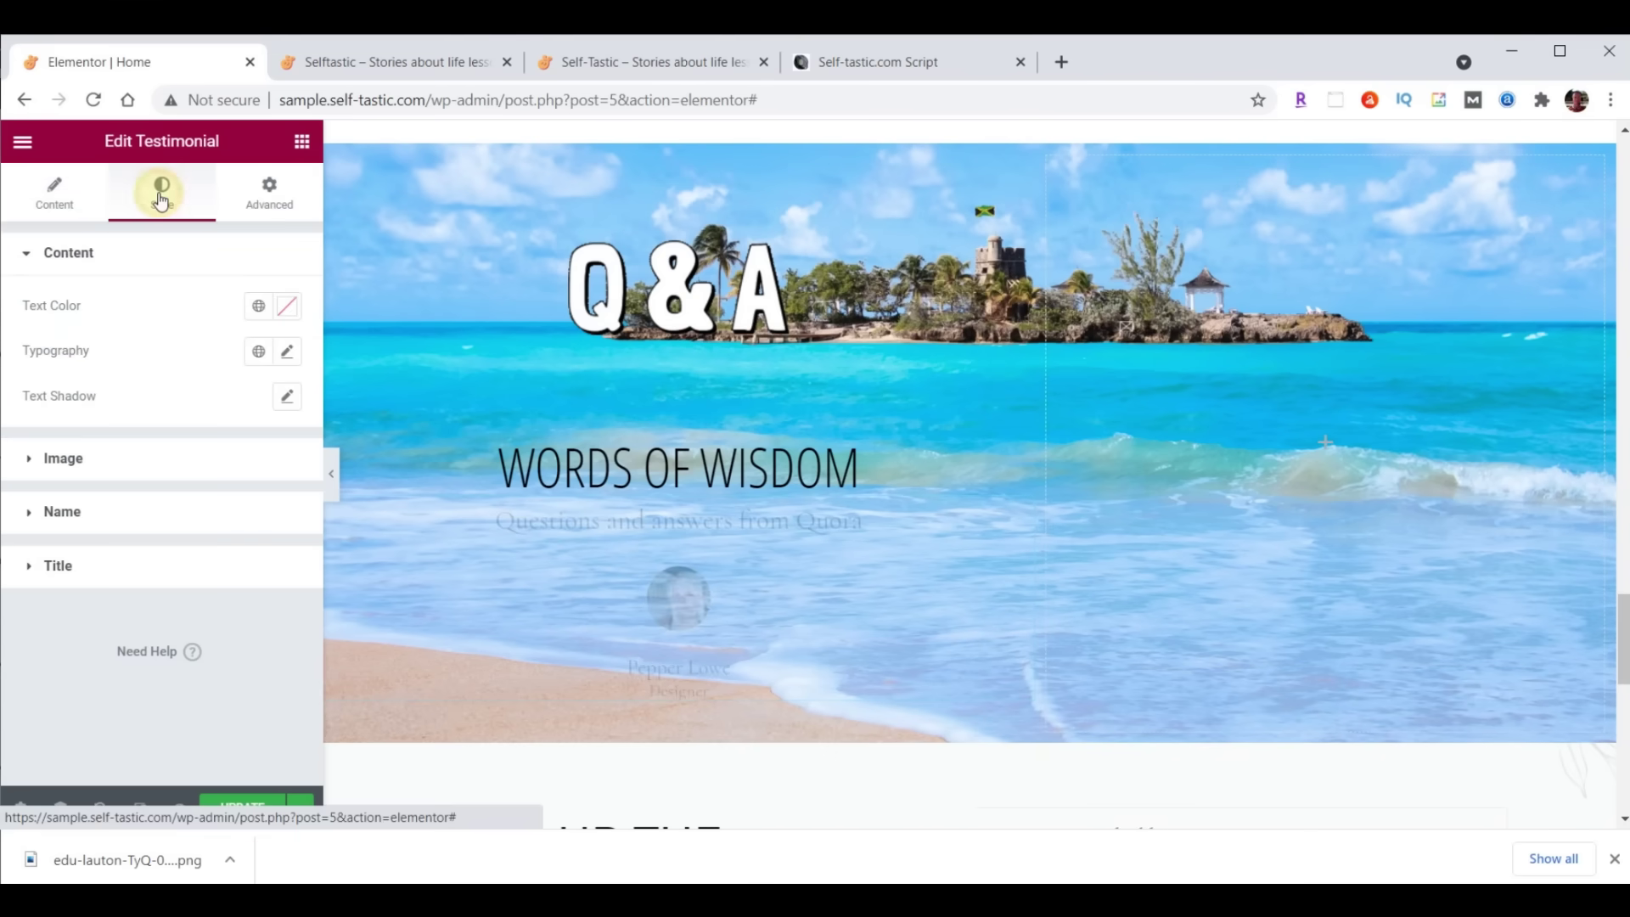
click(65, 458)
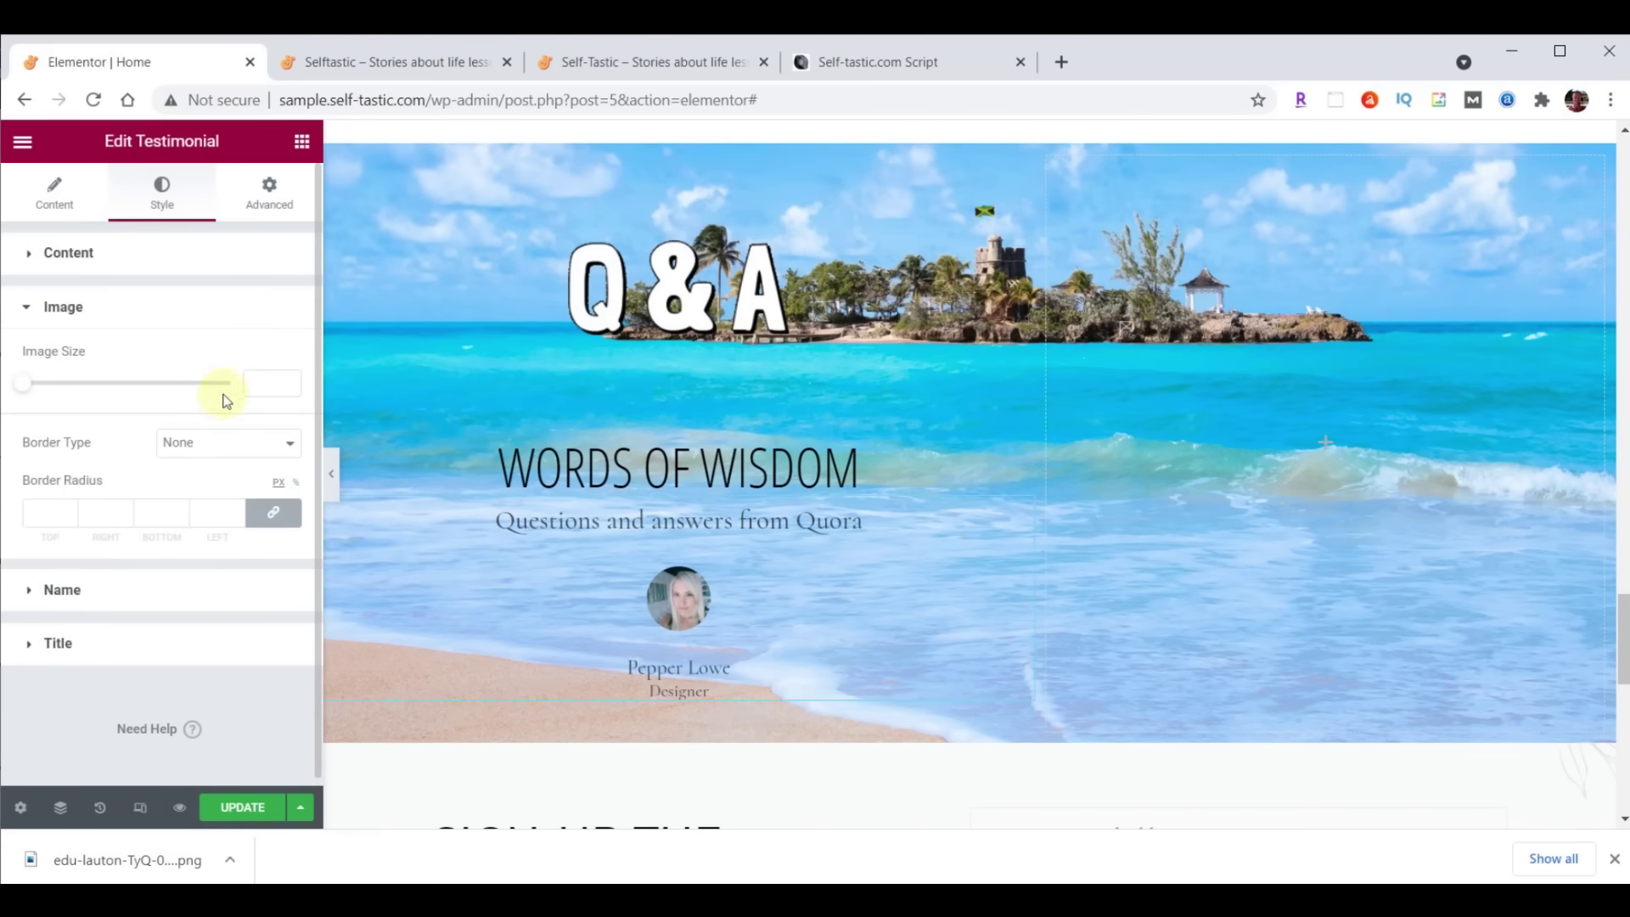
click(252, 382)
text(115)
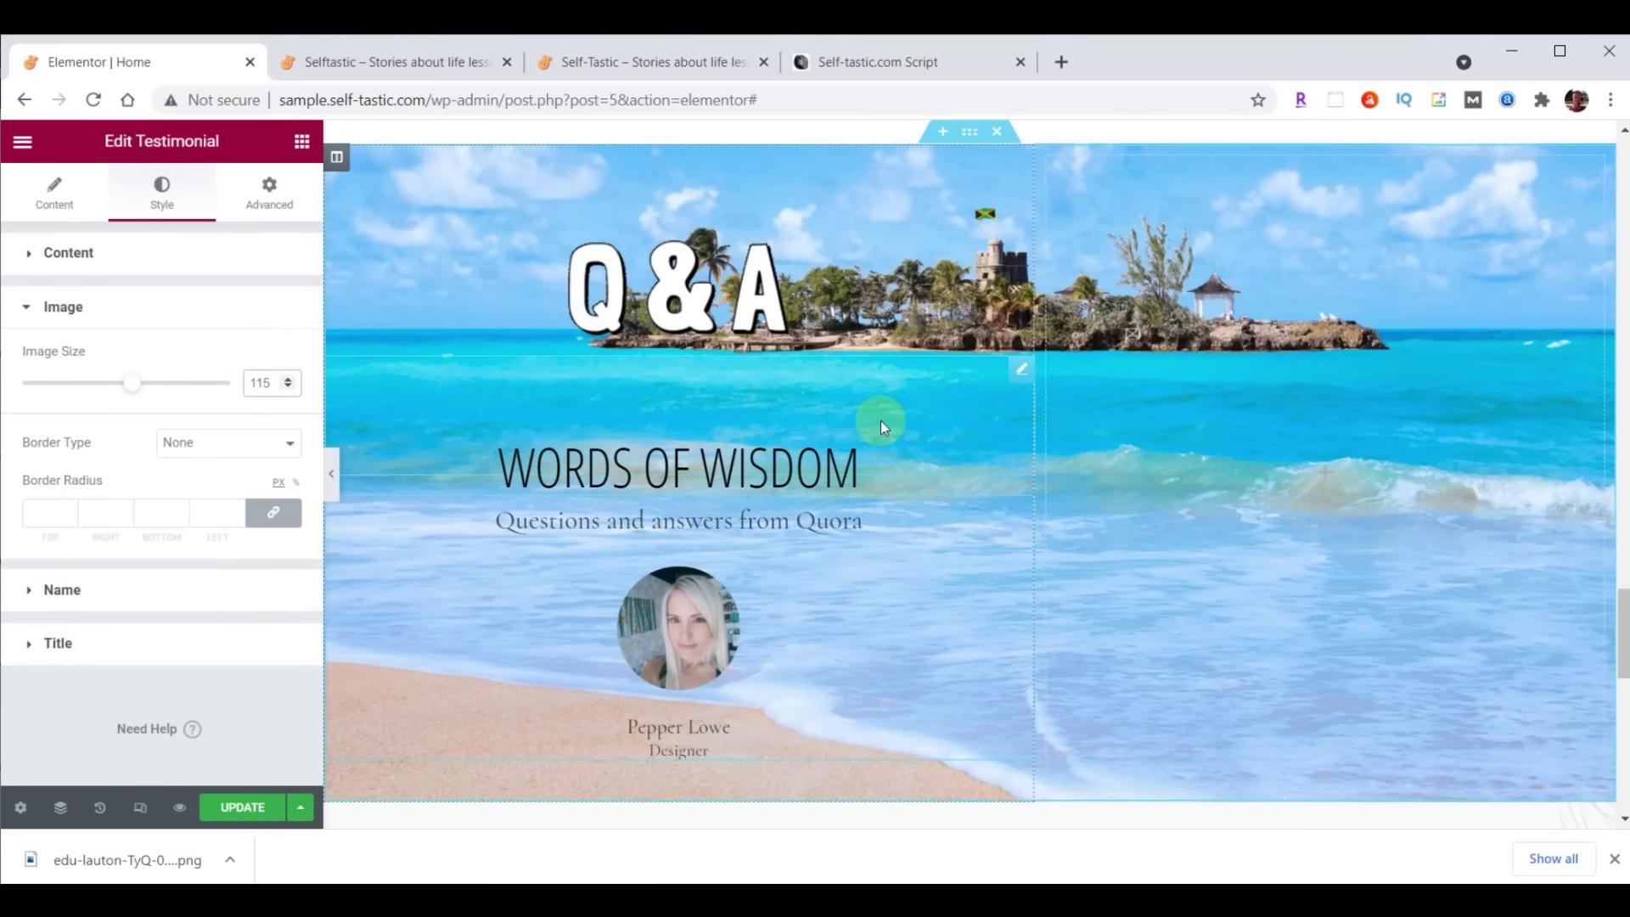
Style the quote text in Droid Arabic Kufi, size 24, colour #473C31
click(71, 253)
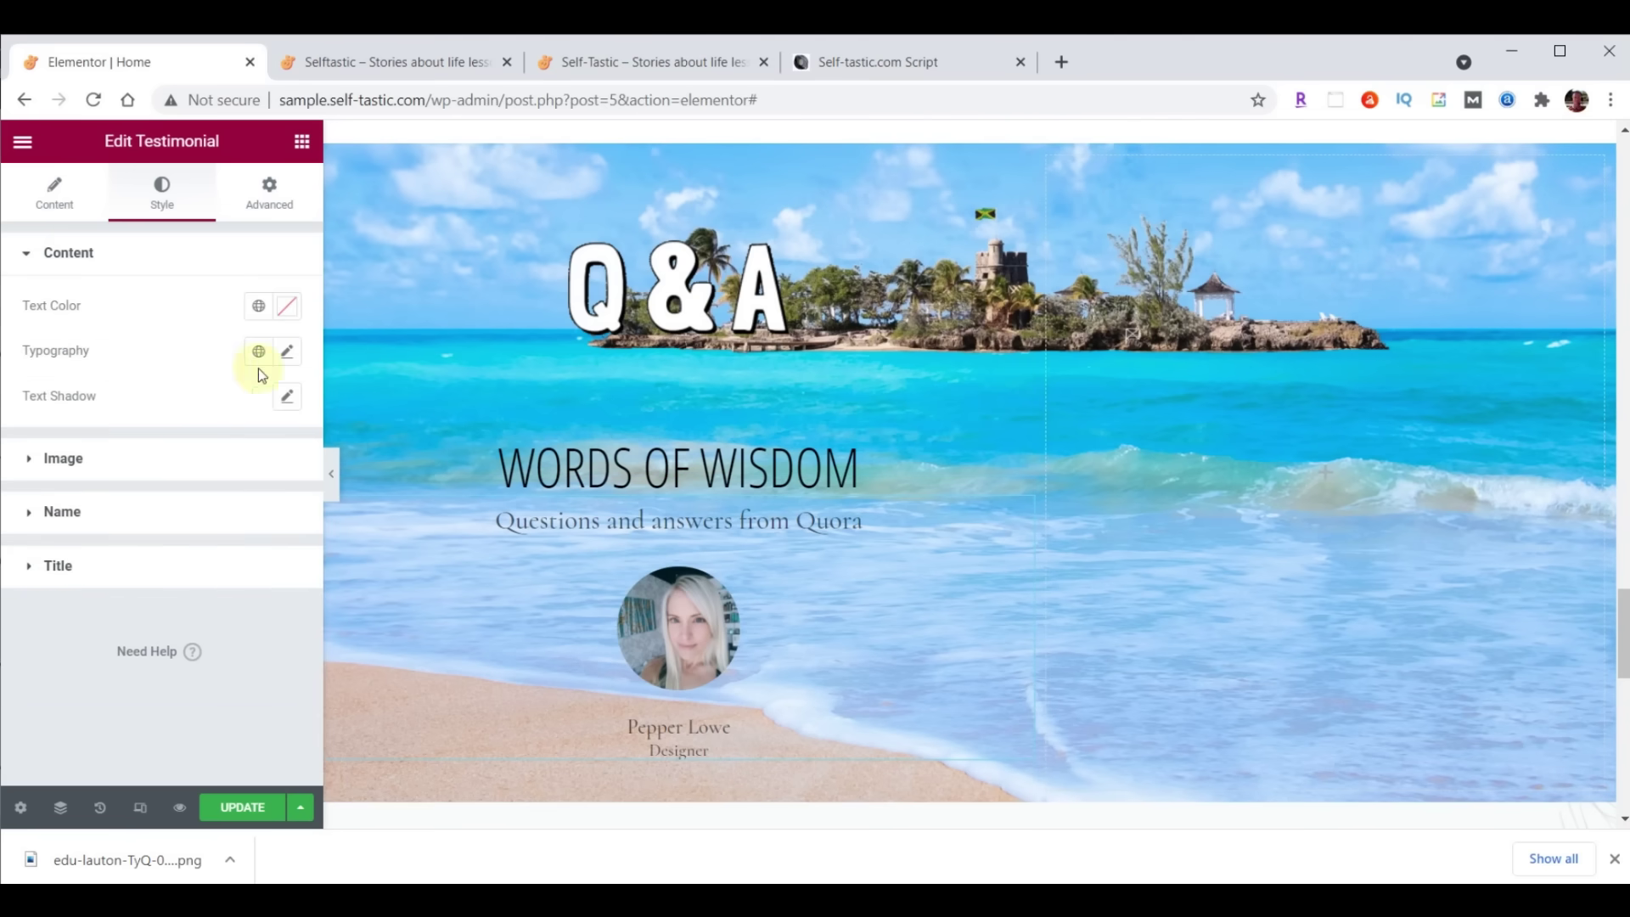
click(289, 353)
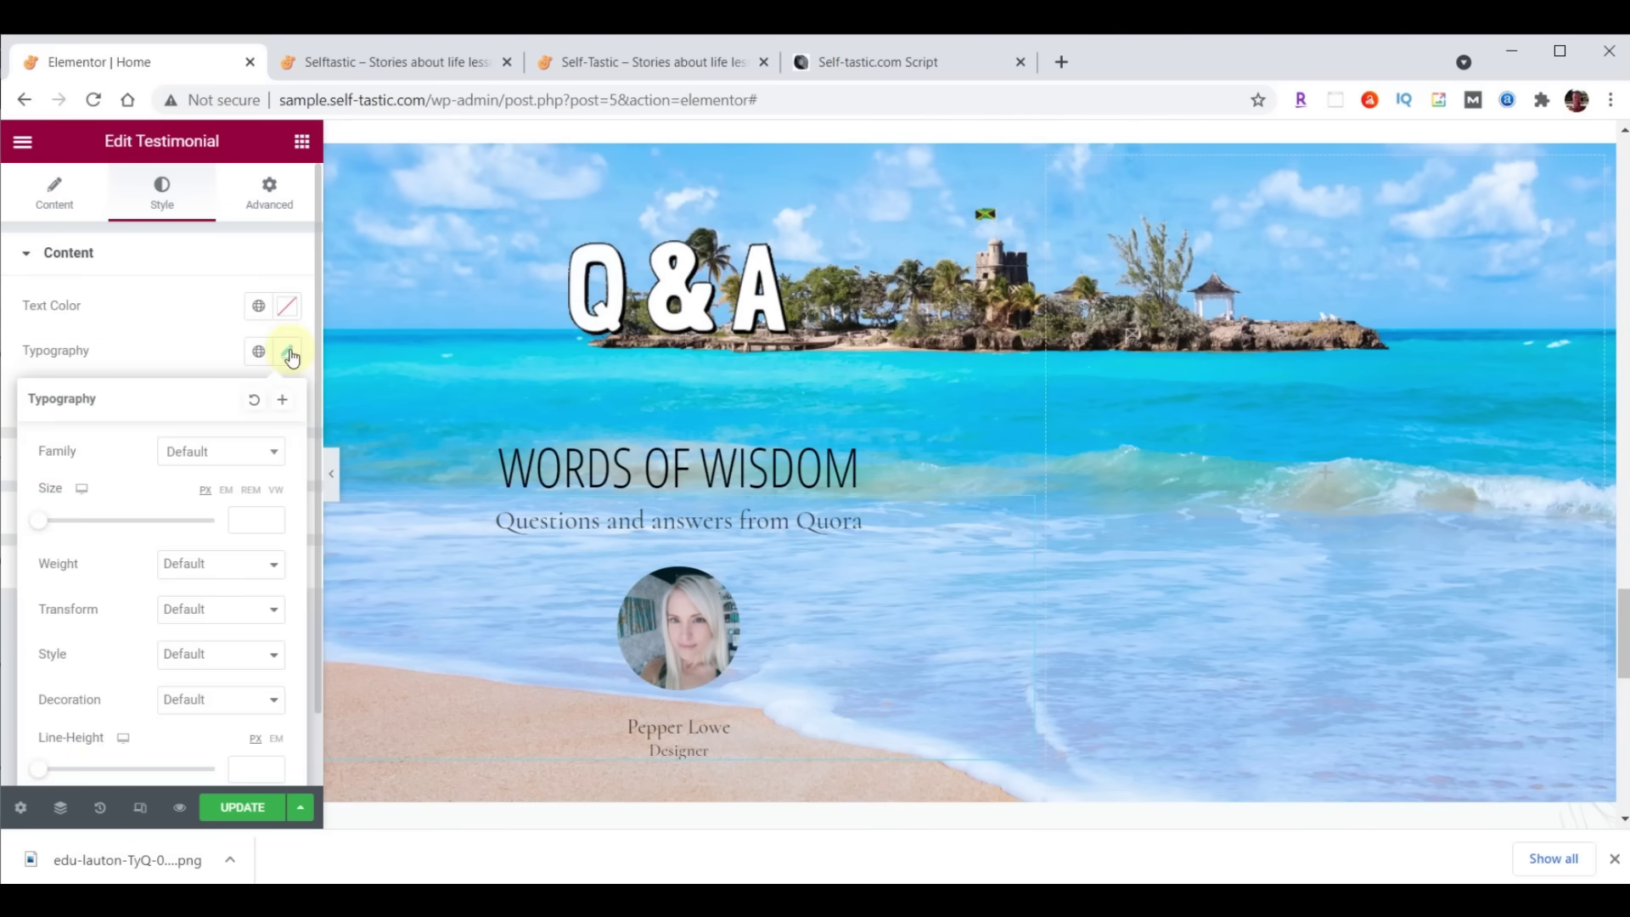
click(224, 452)
click(237, 480)
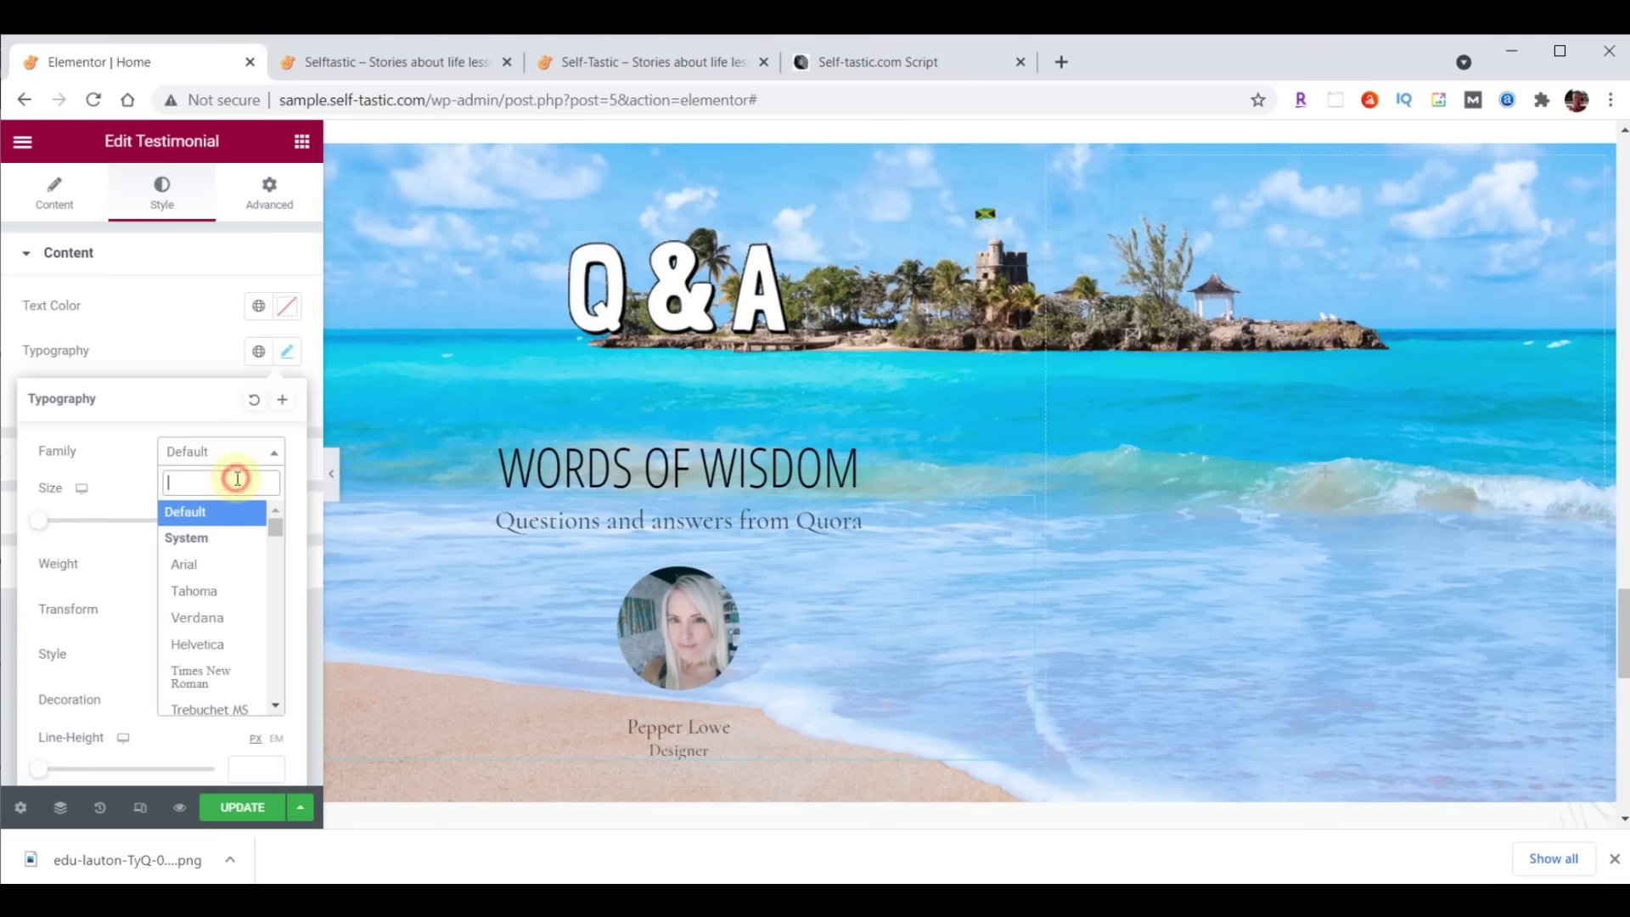
text(droid)
click(237, 552)
click(242, 521)
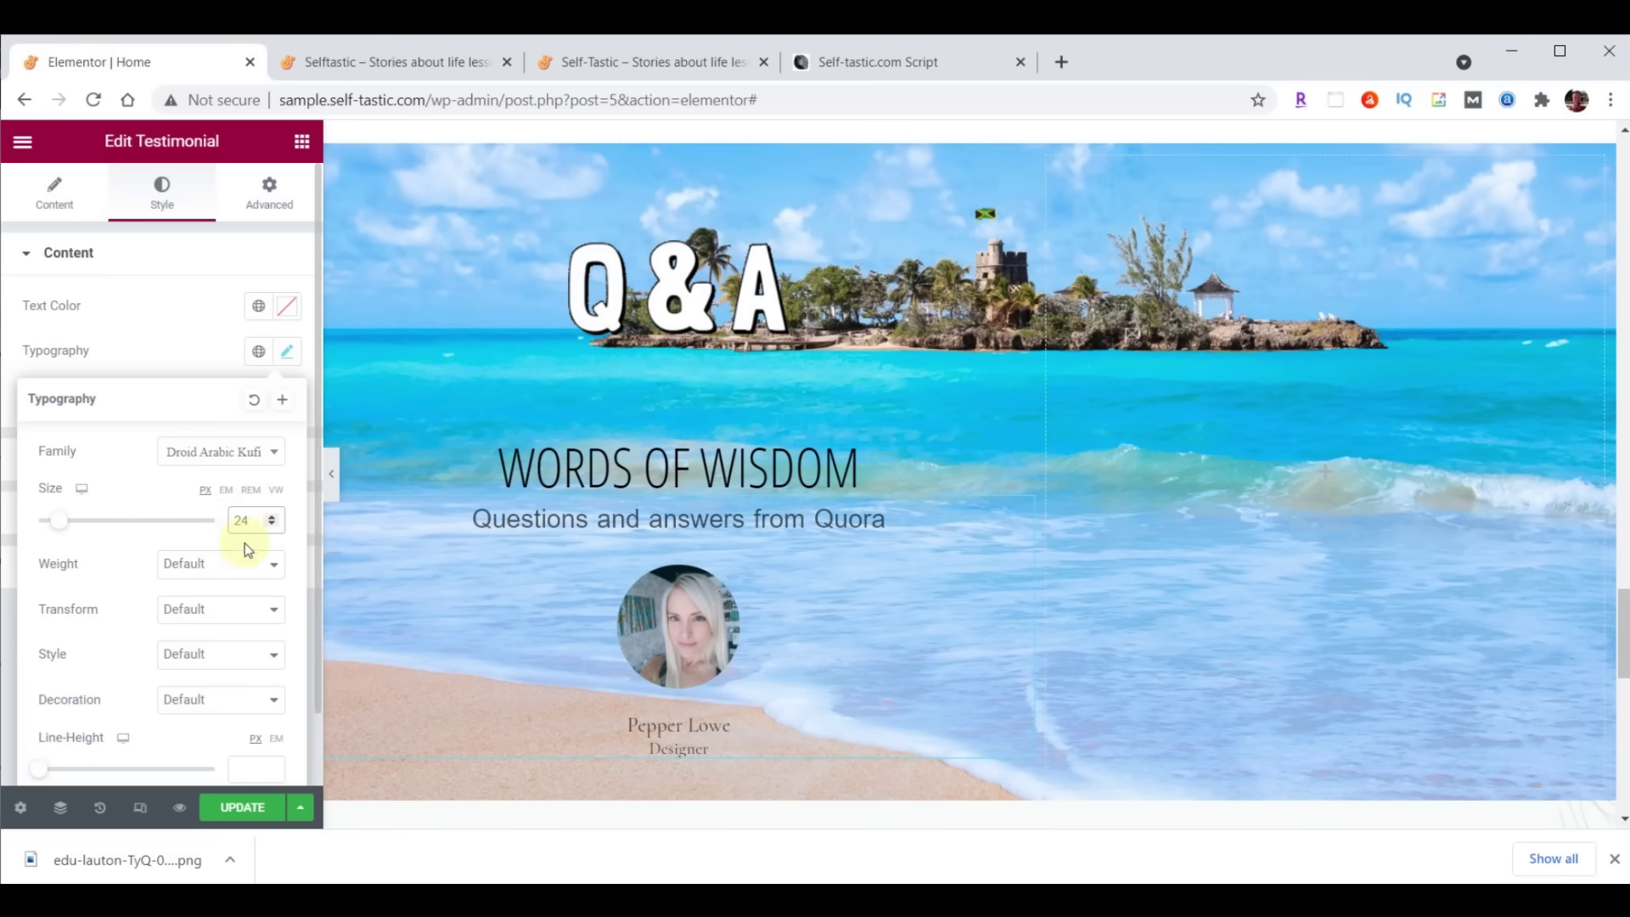
click(287, 308)
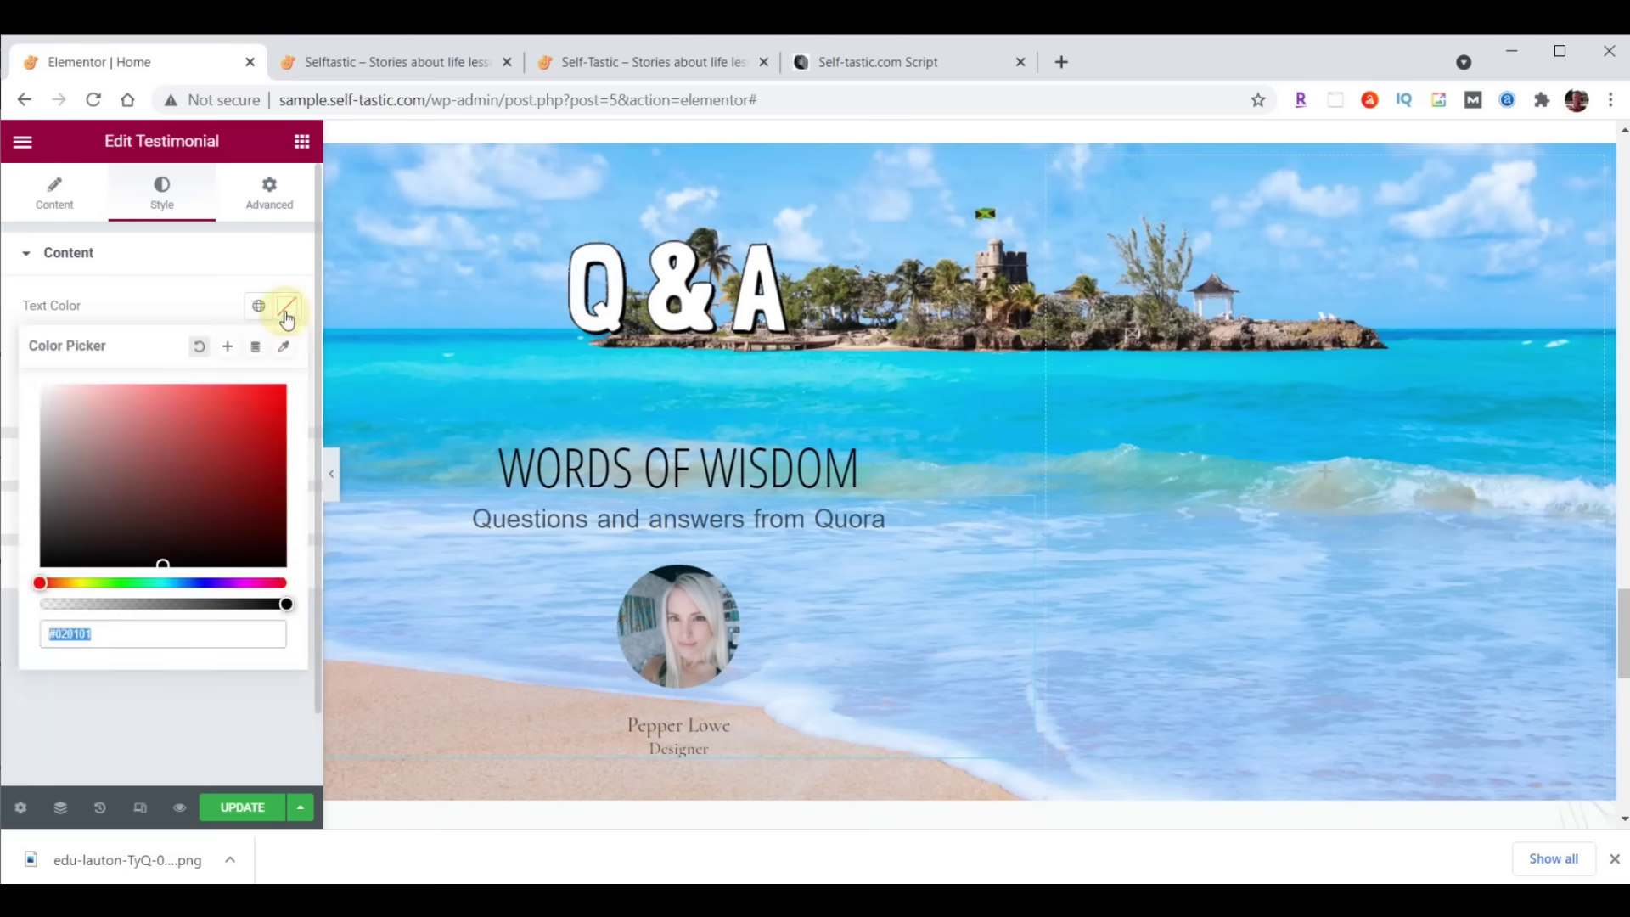
text(#473C31)
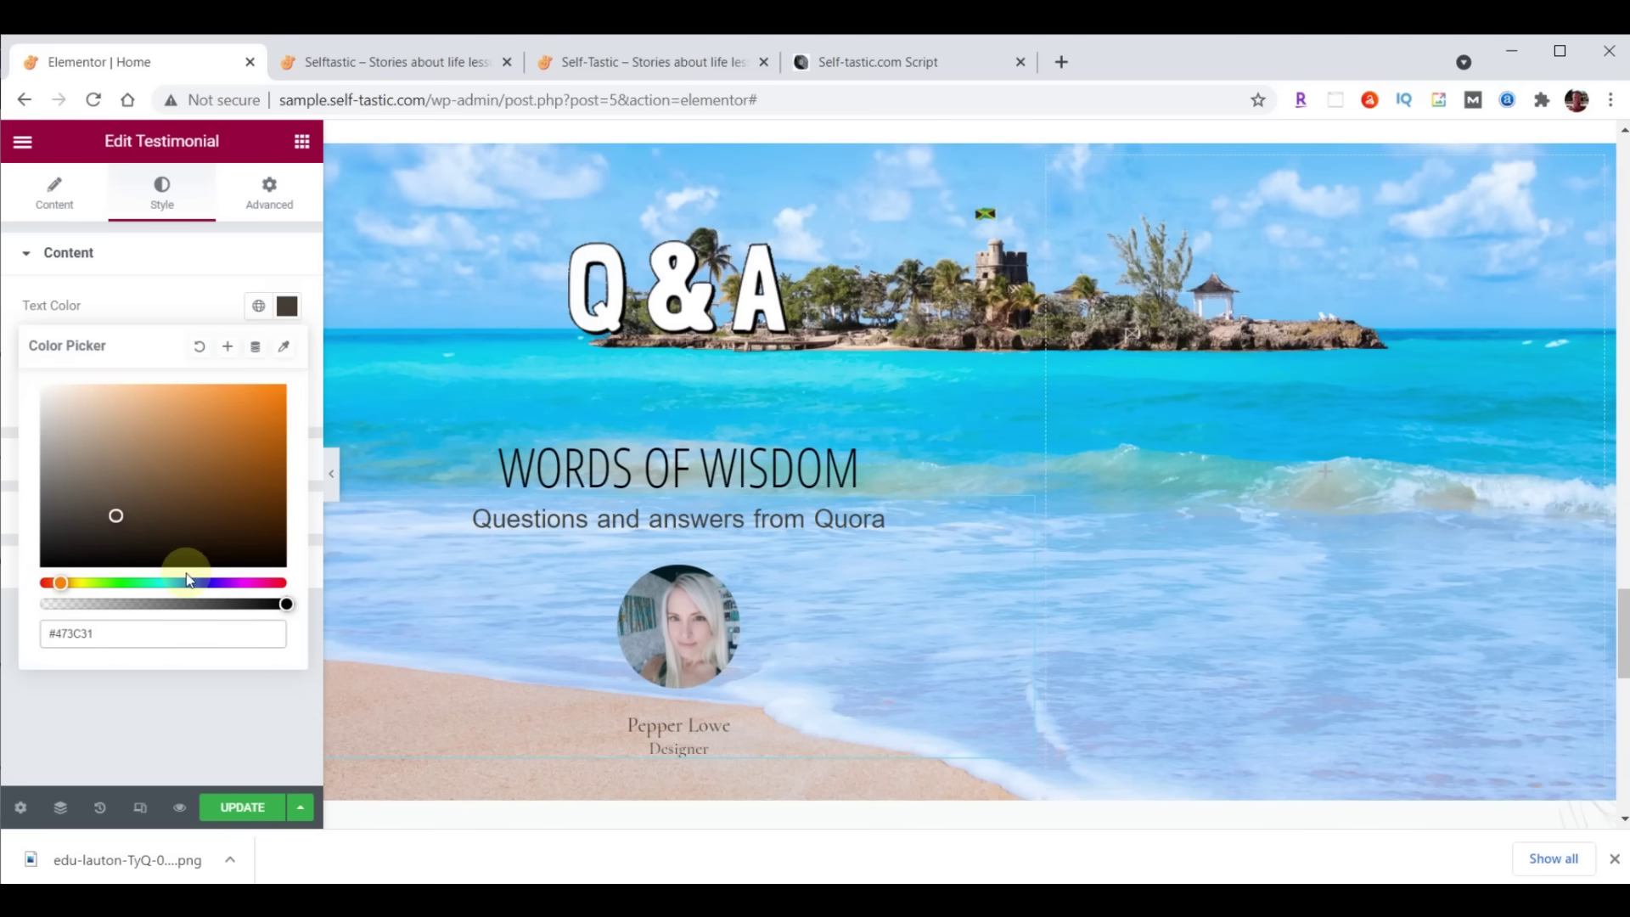
click(285, 307)
Style the name in Open Sans Condensed, size 30, colour #FFFFC0
click(73, 515)
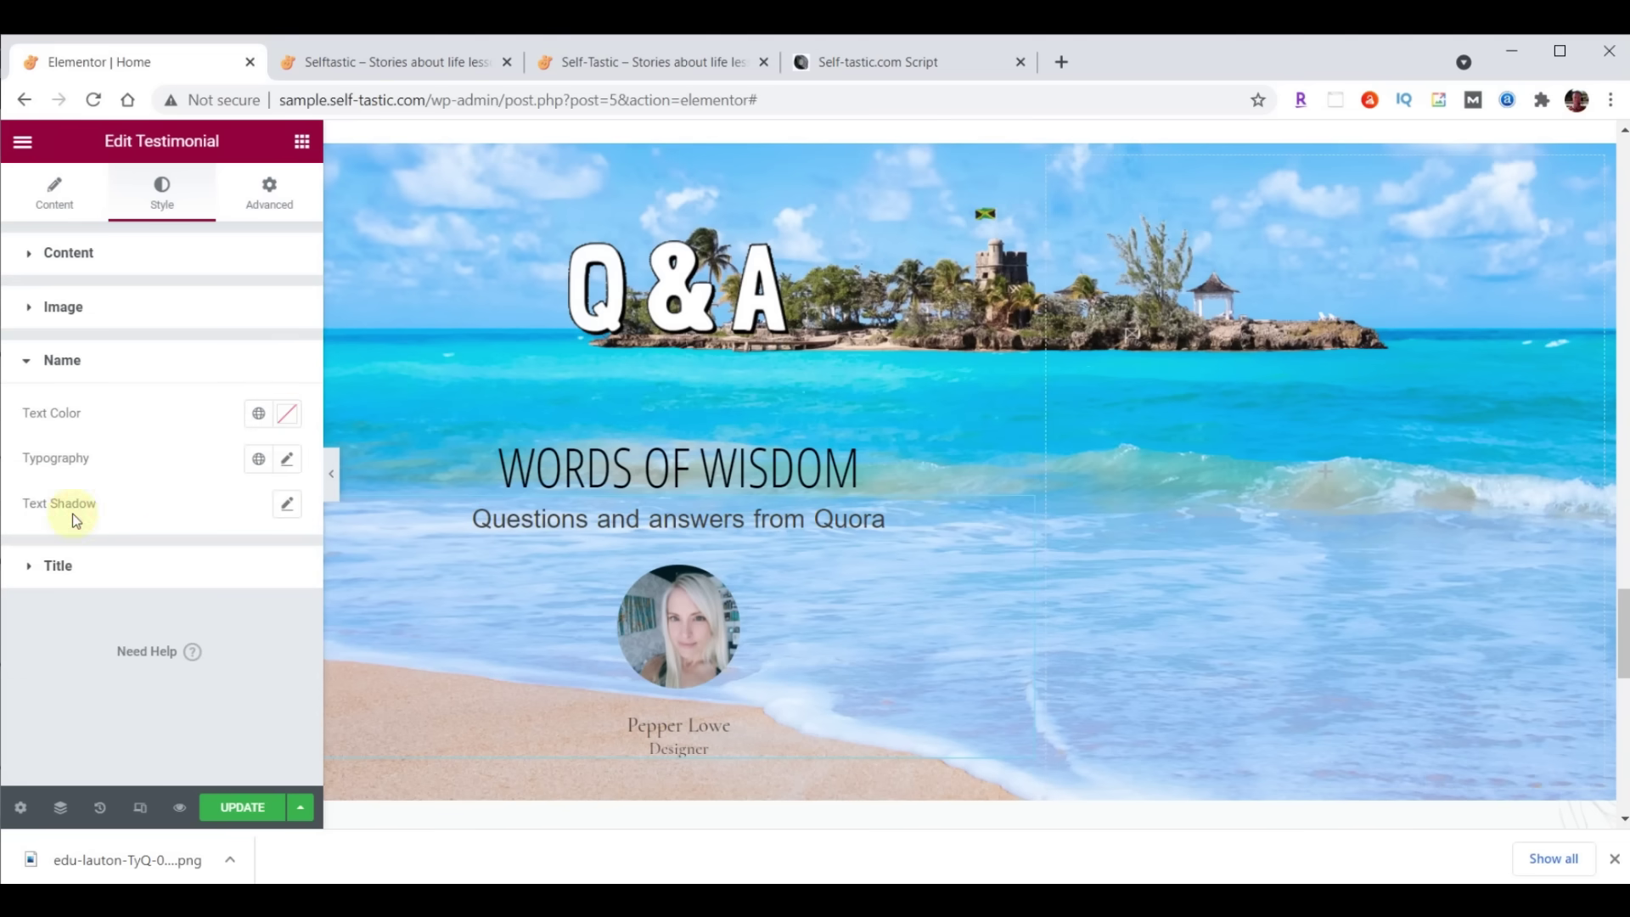
click(289, 460)
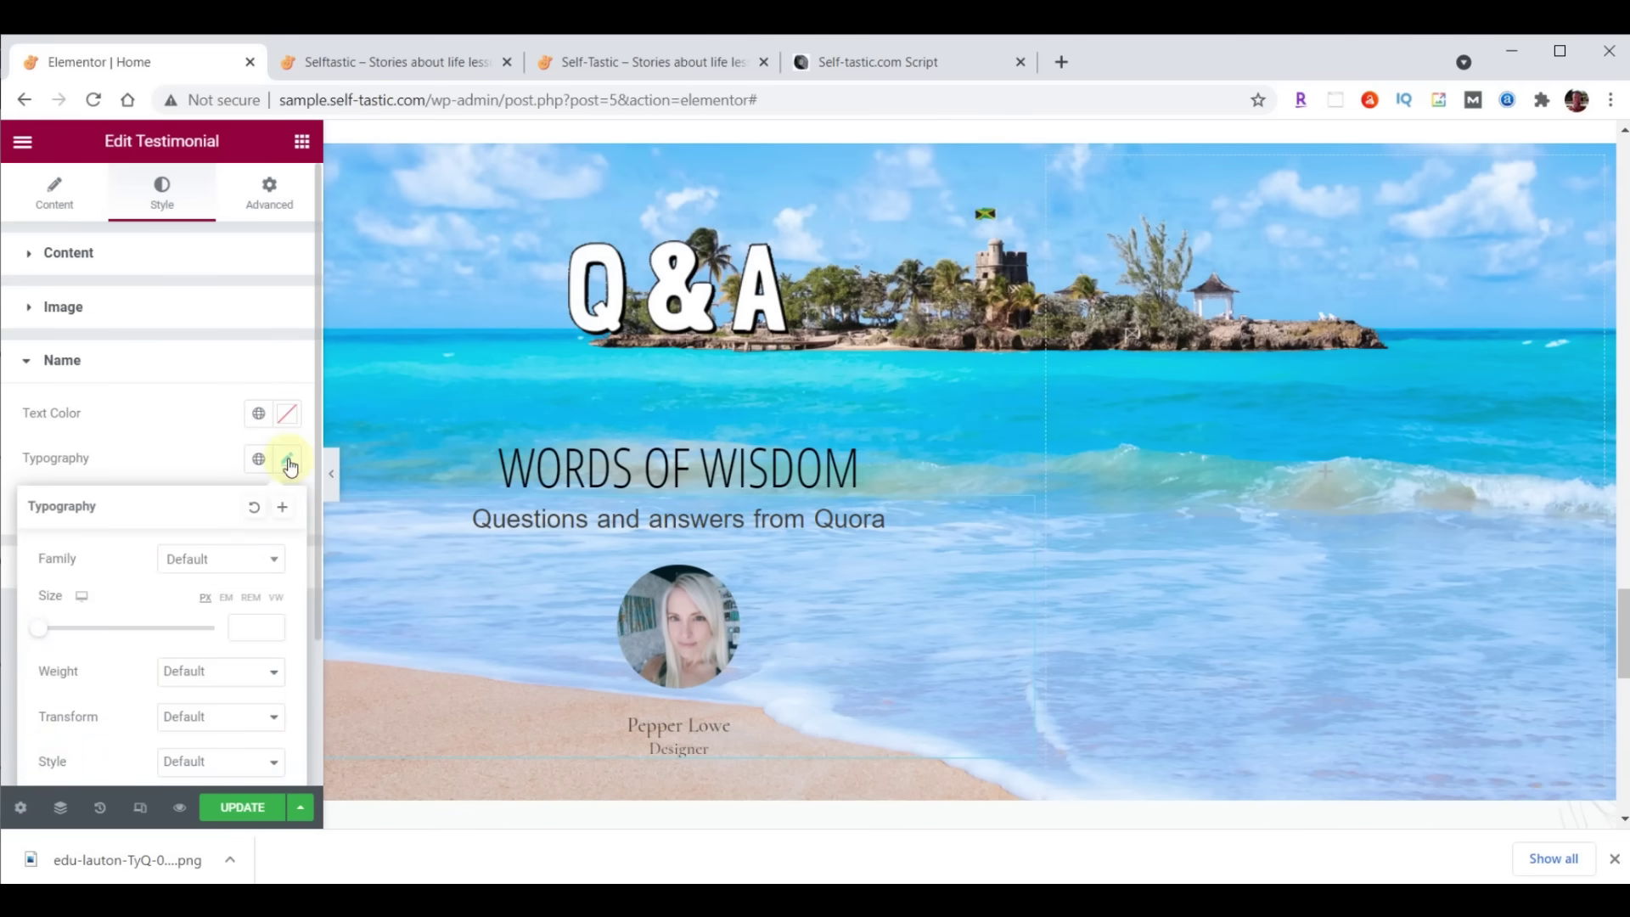
click(226, 559)
click(205, 585)
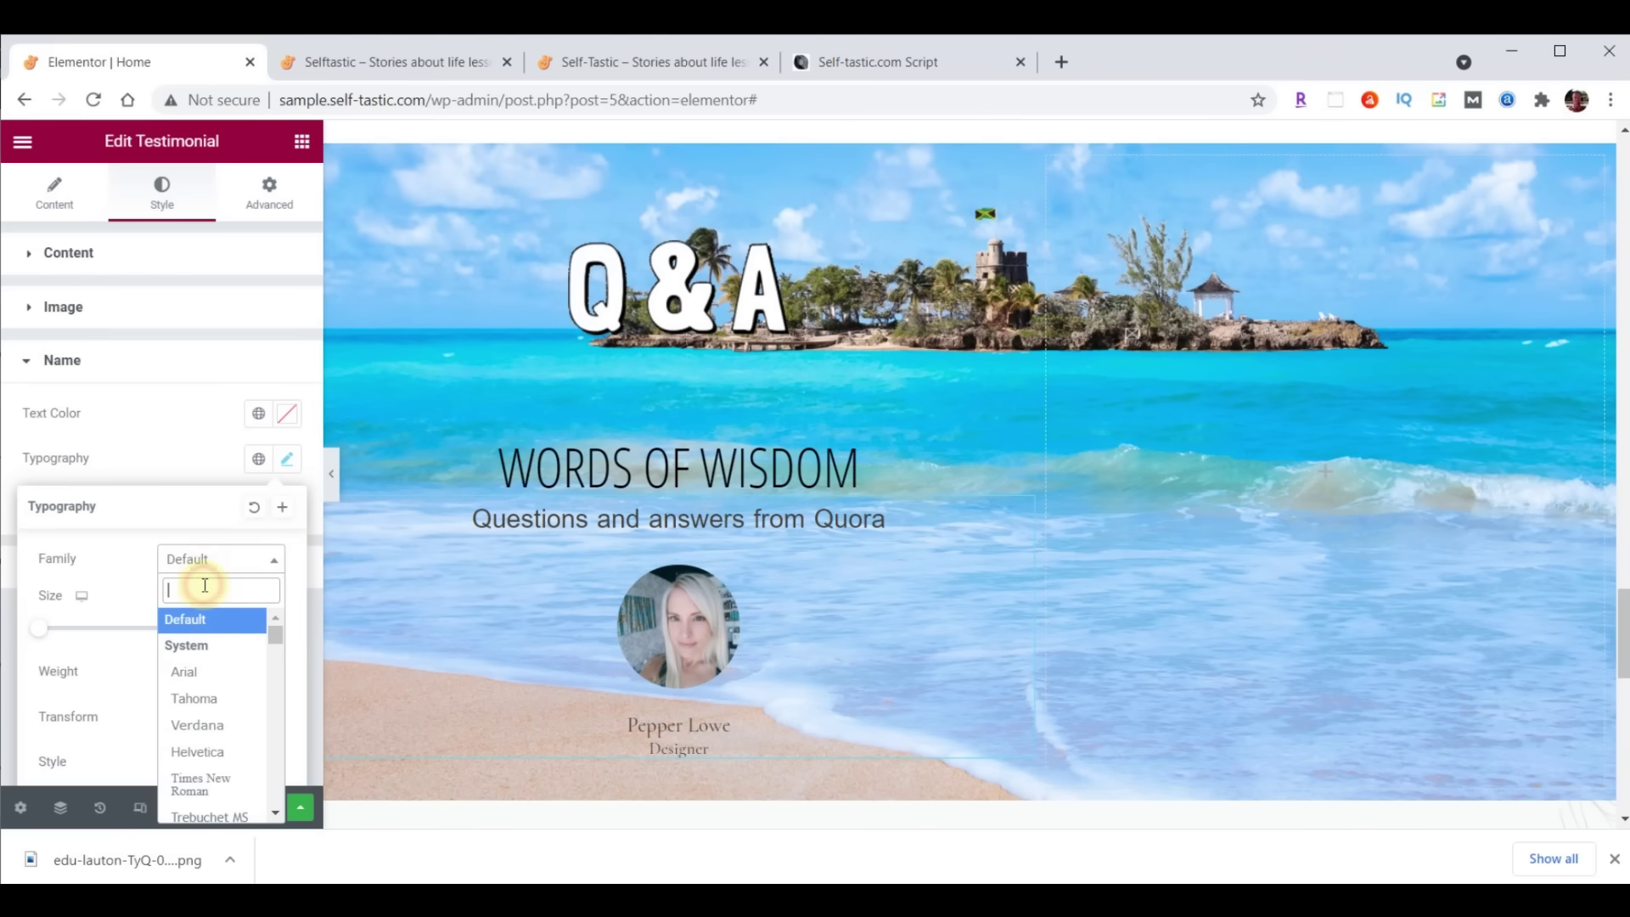
text(Open)
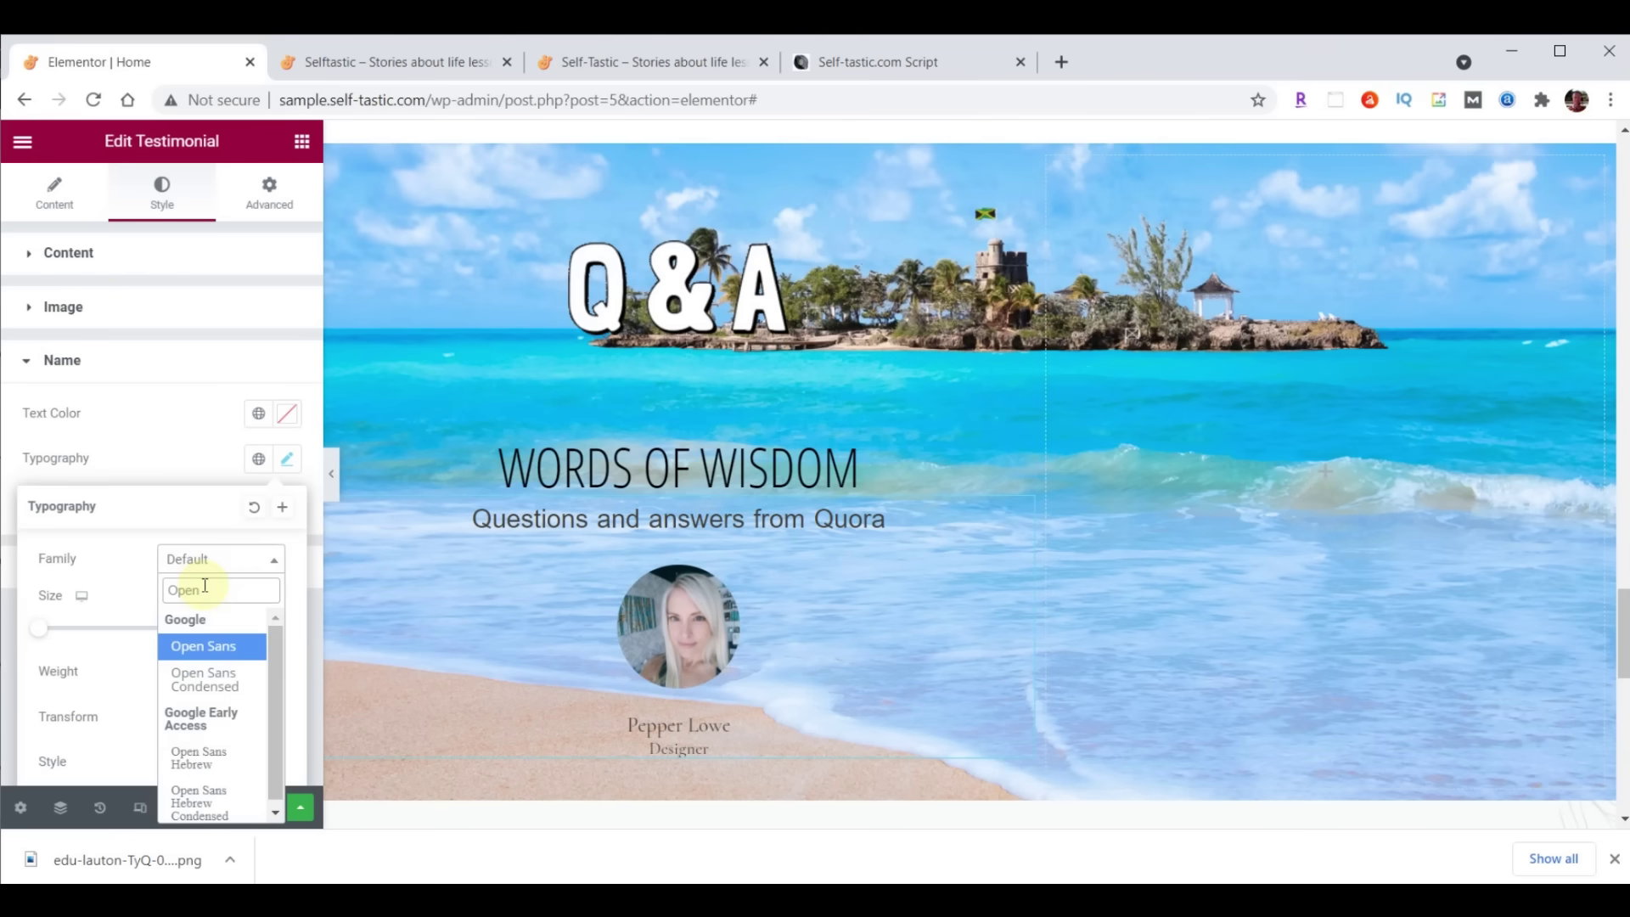
click(208, 679)
click(242, 628)
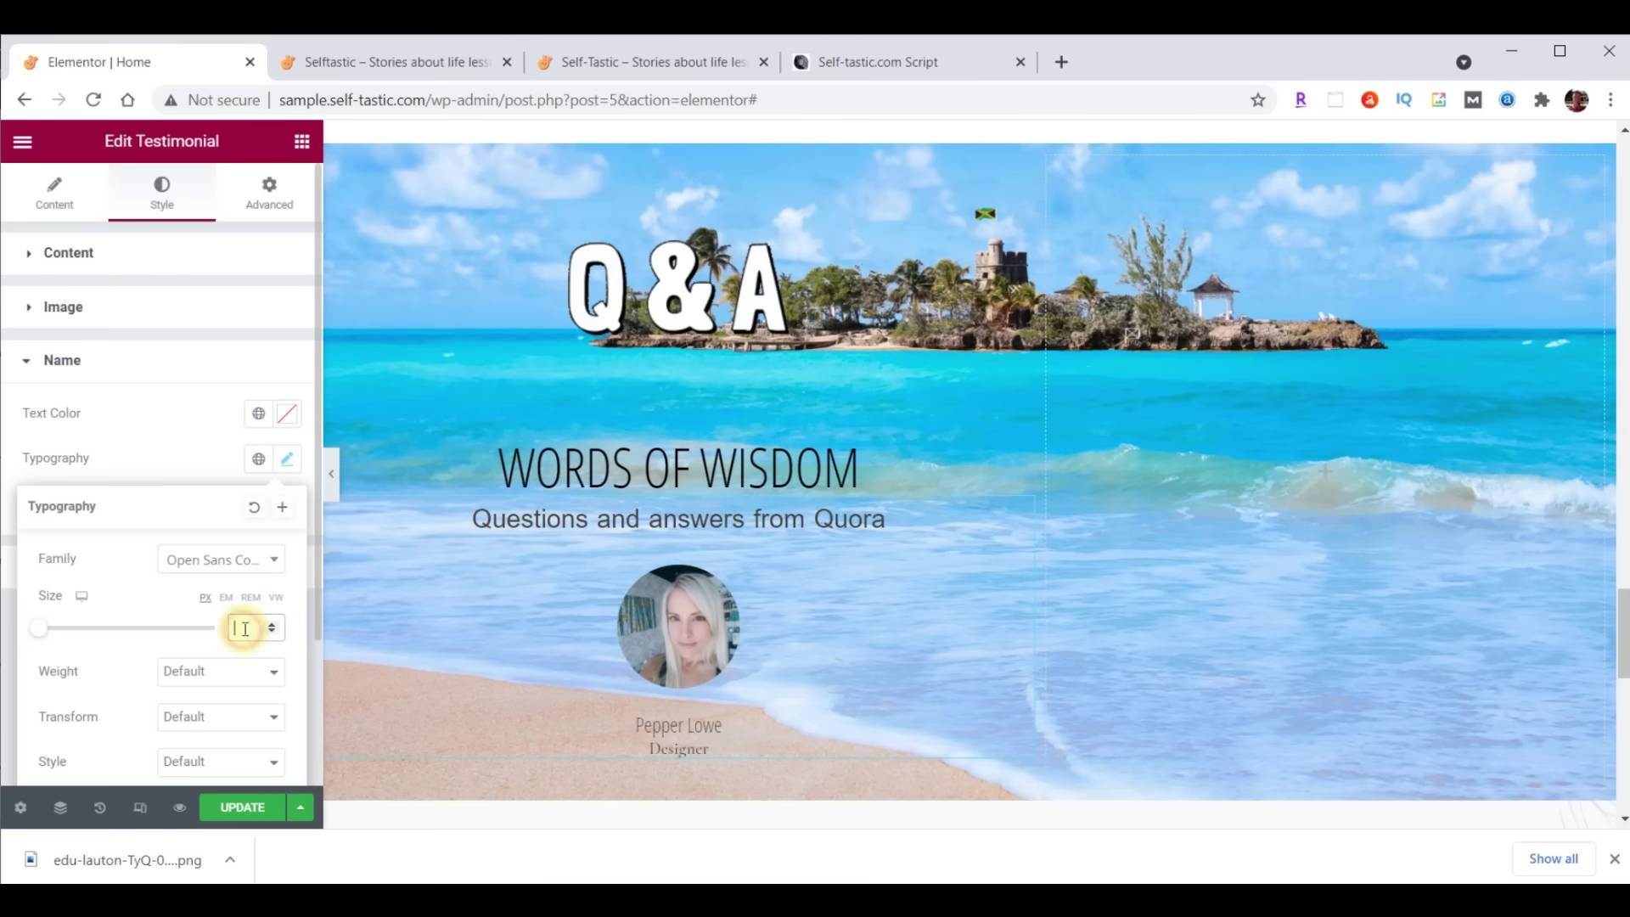
text(30)
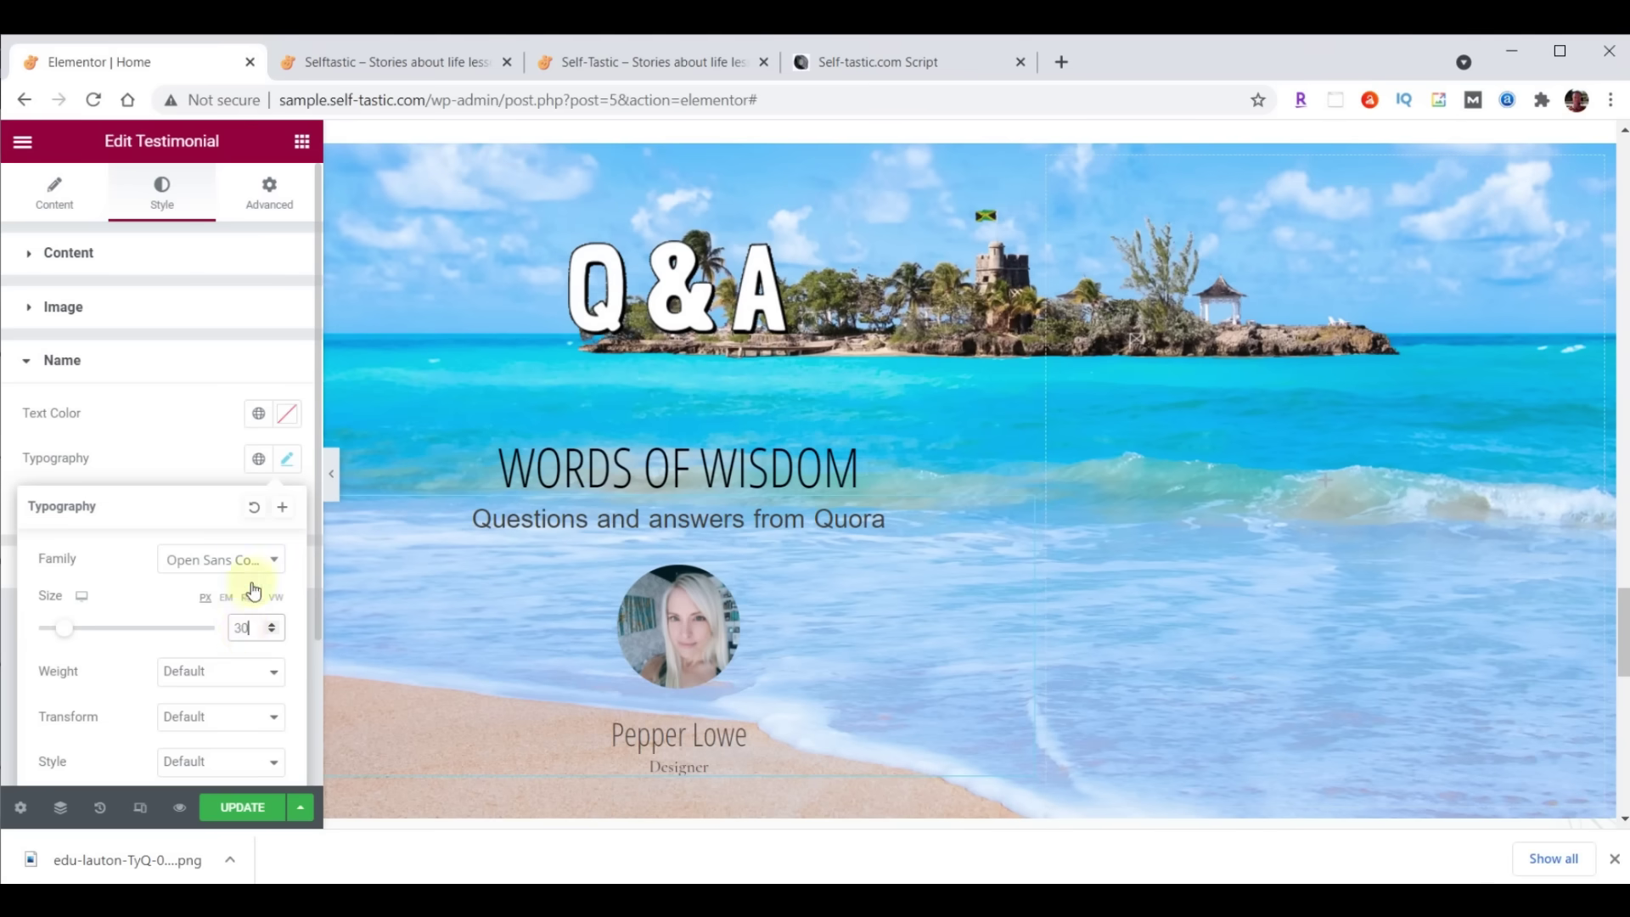
click(287, 420)
text(#FFFFC0)
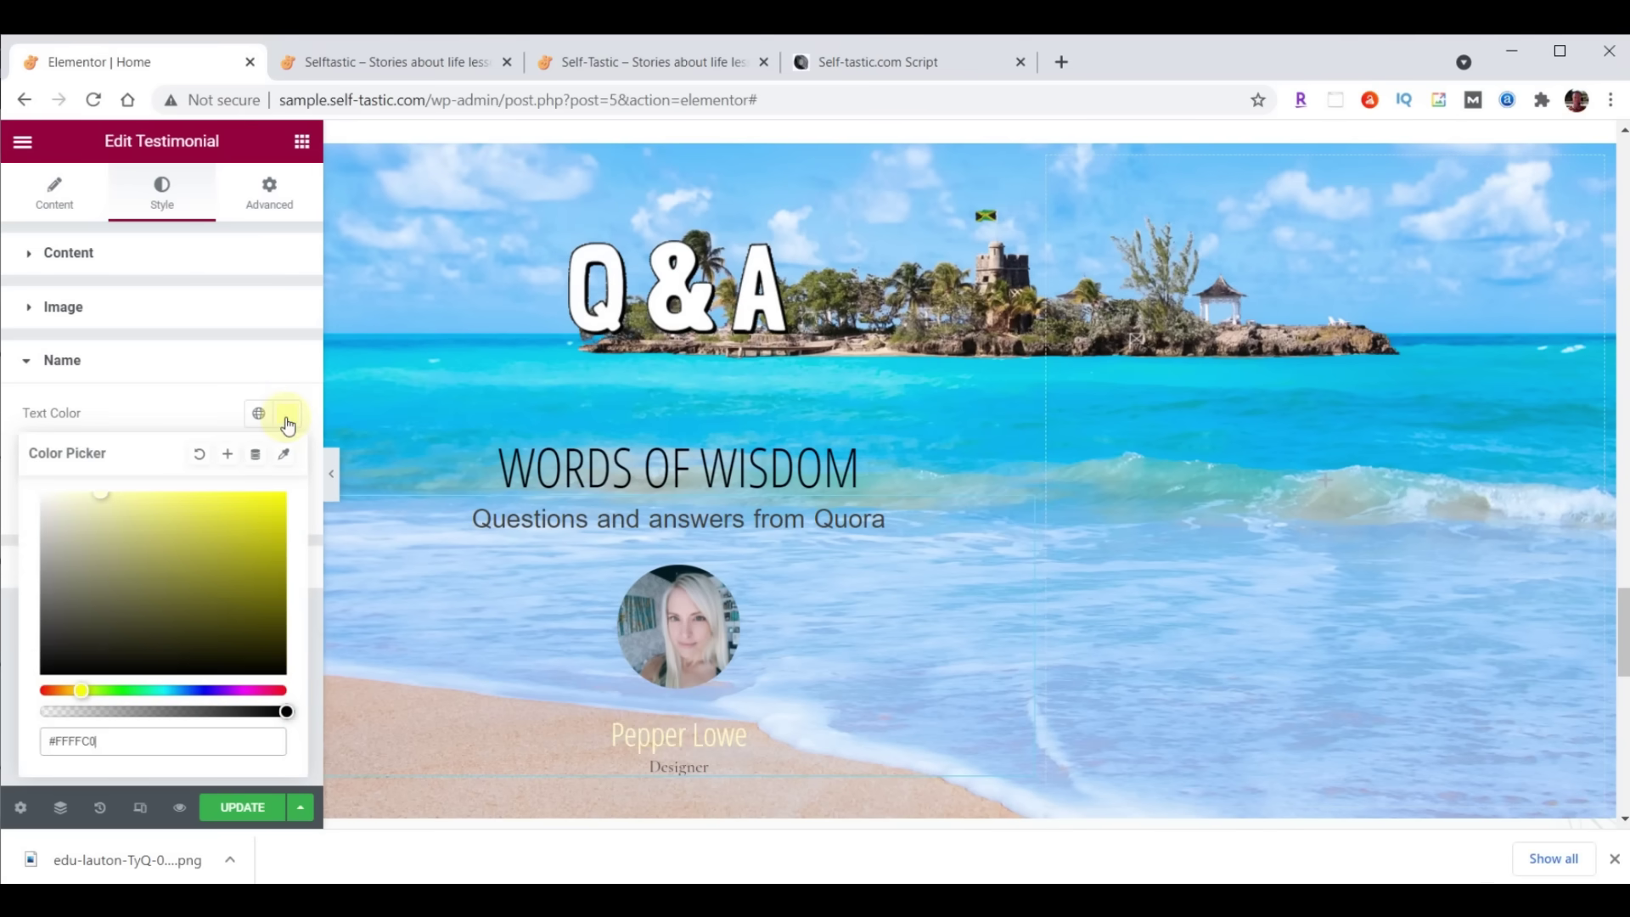
scroll(971, 448, down, 1)
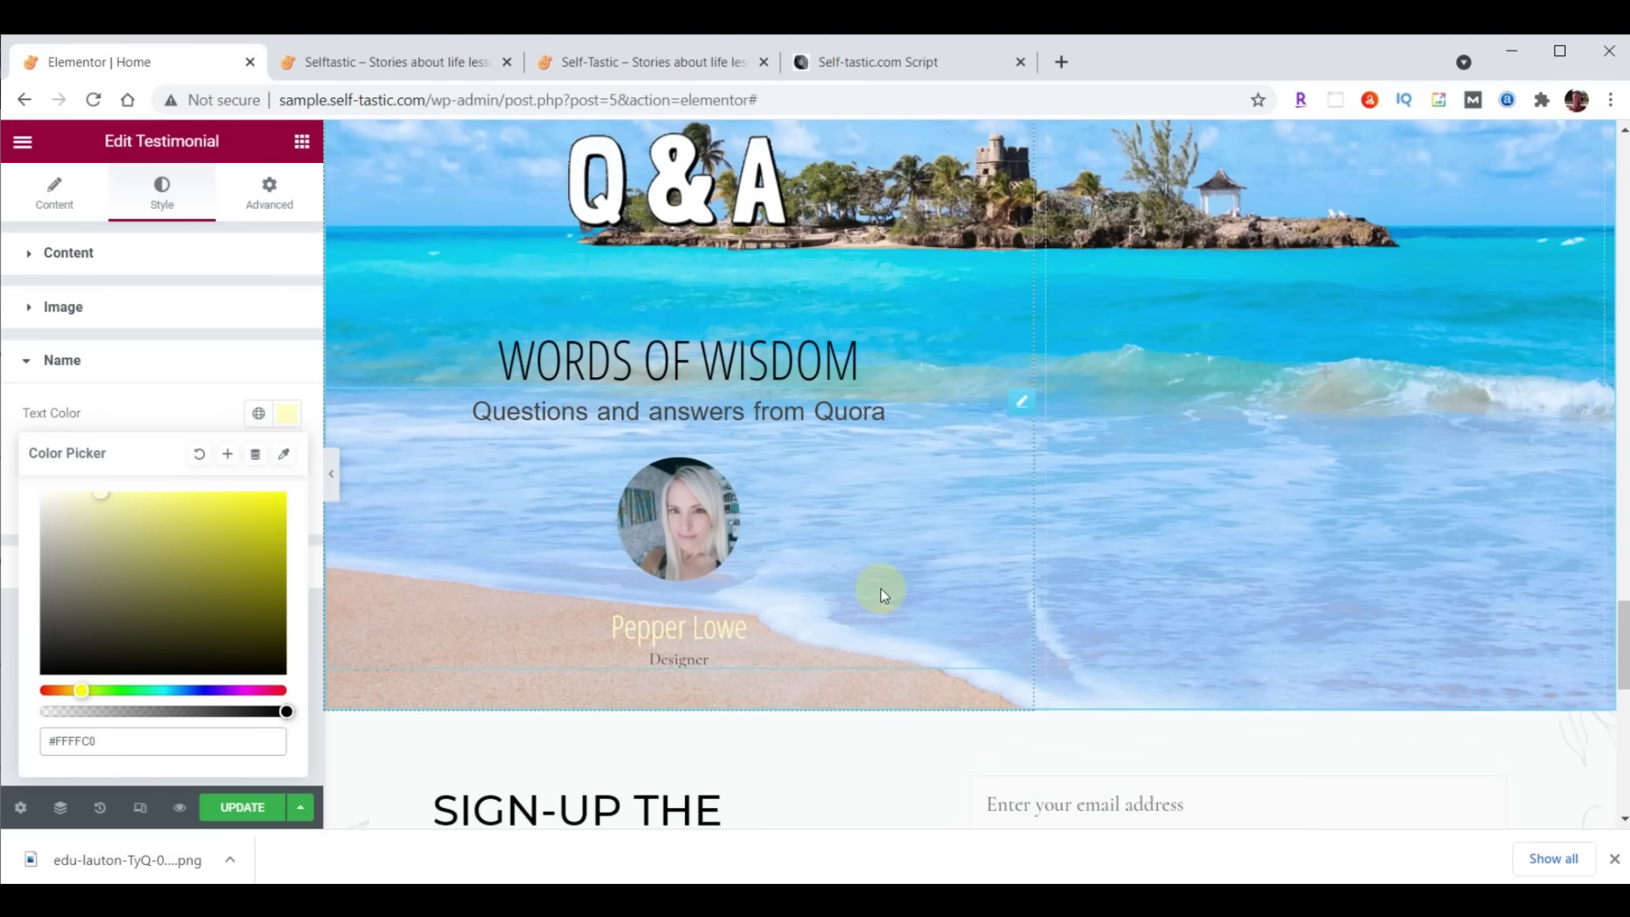
click(54, 190)
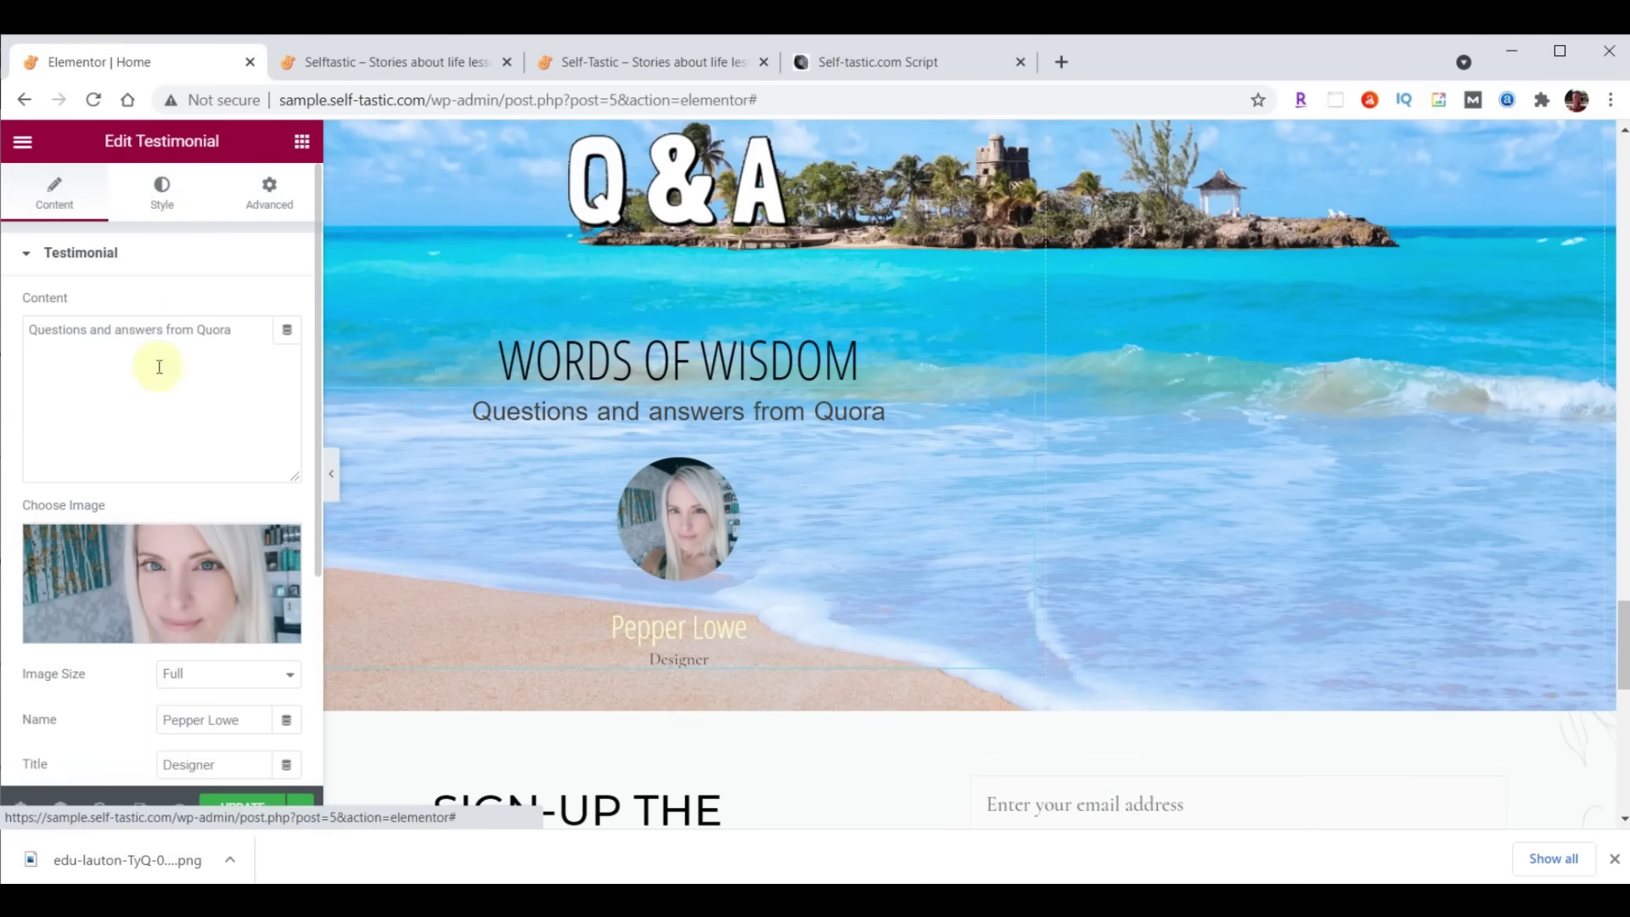
Clear the Designer text from the testimonial's Title field
scroll(158, 374, down, 2)
double_click(214, 633)
key(BackSpace)
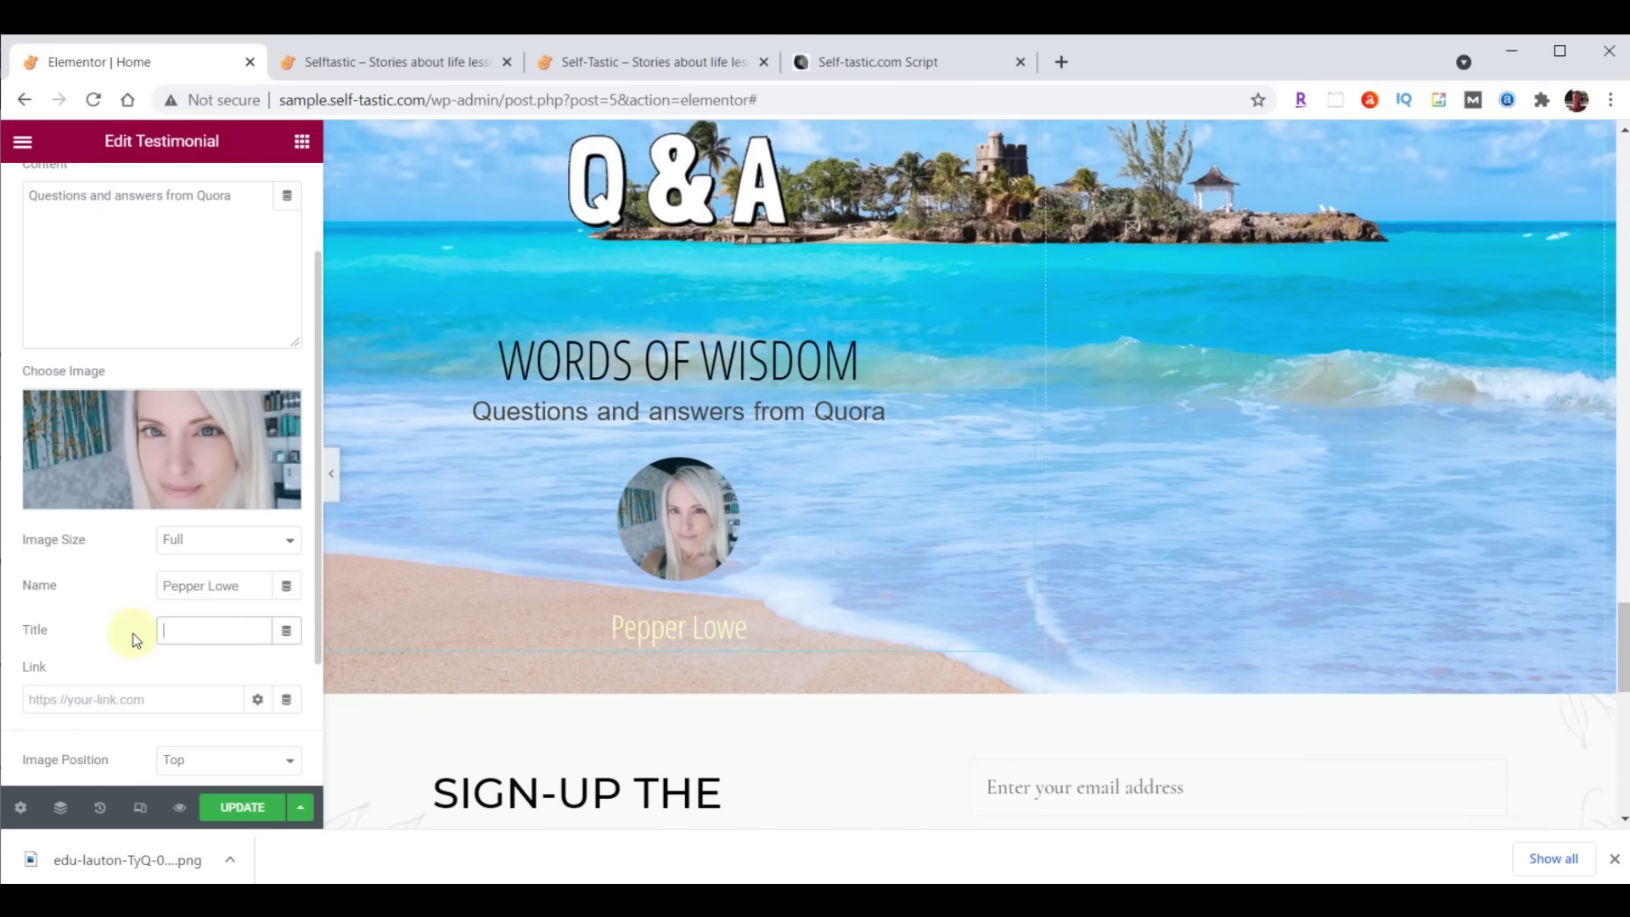
scroll(1301, 513, up, 1)
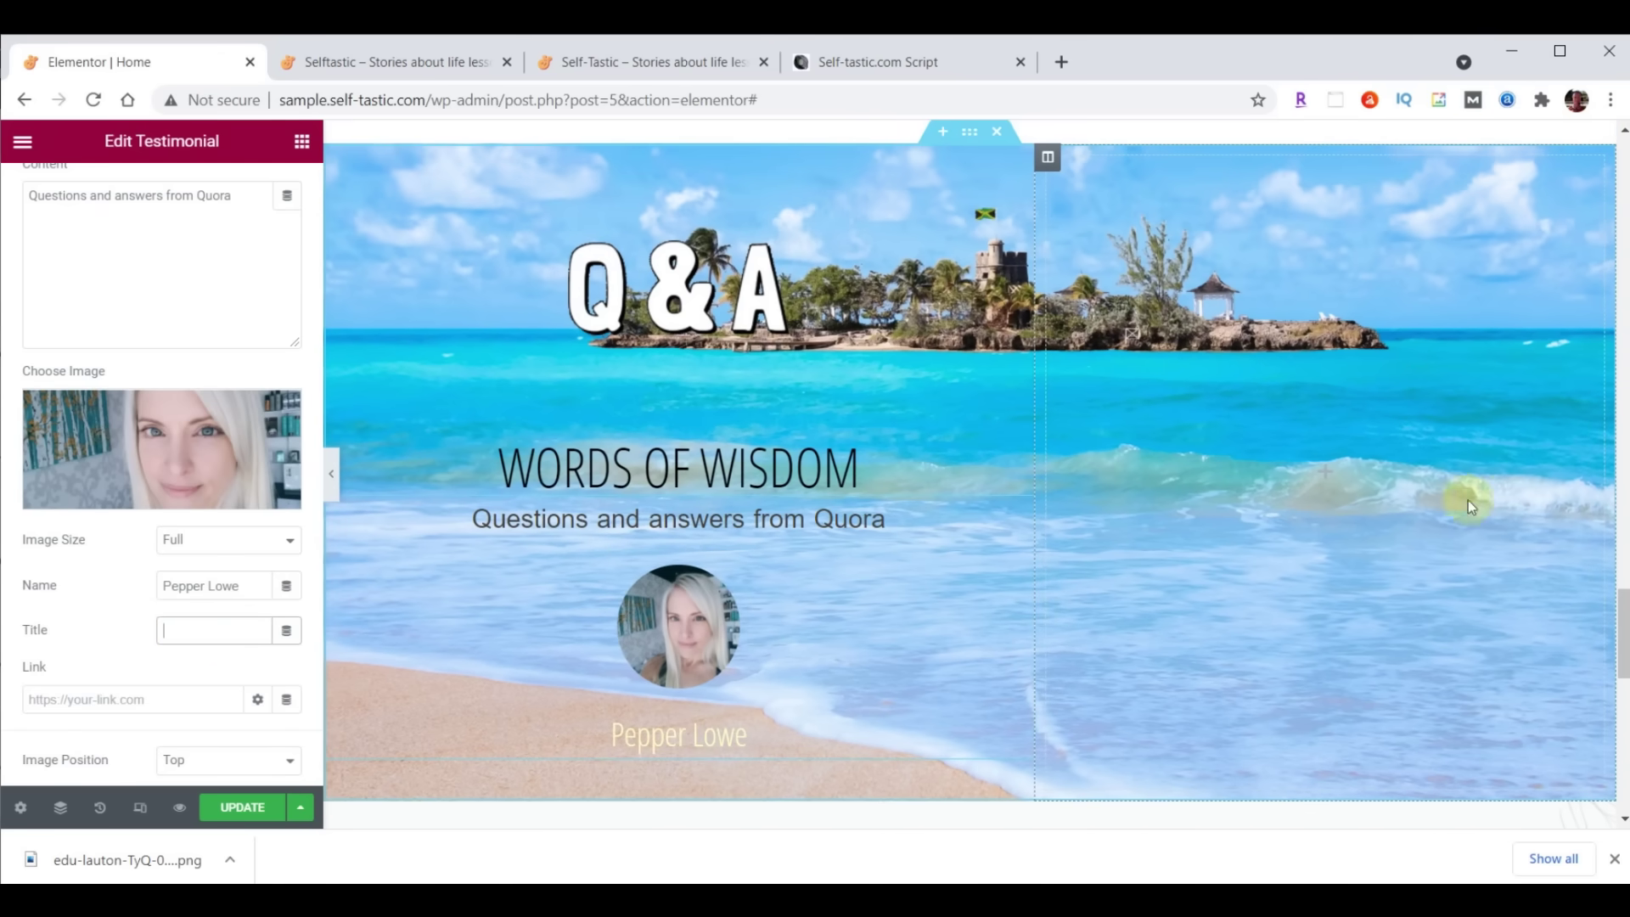
Set the right column's vertical align to Bottom with margin and padding 0
click(1045, 159)
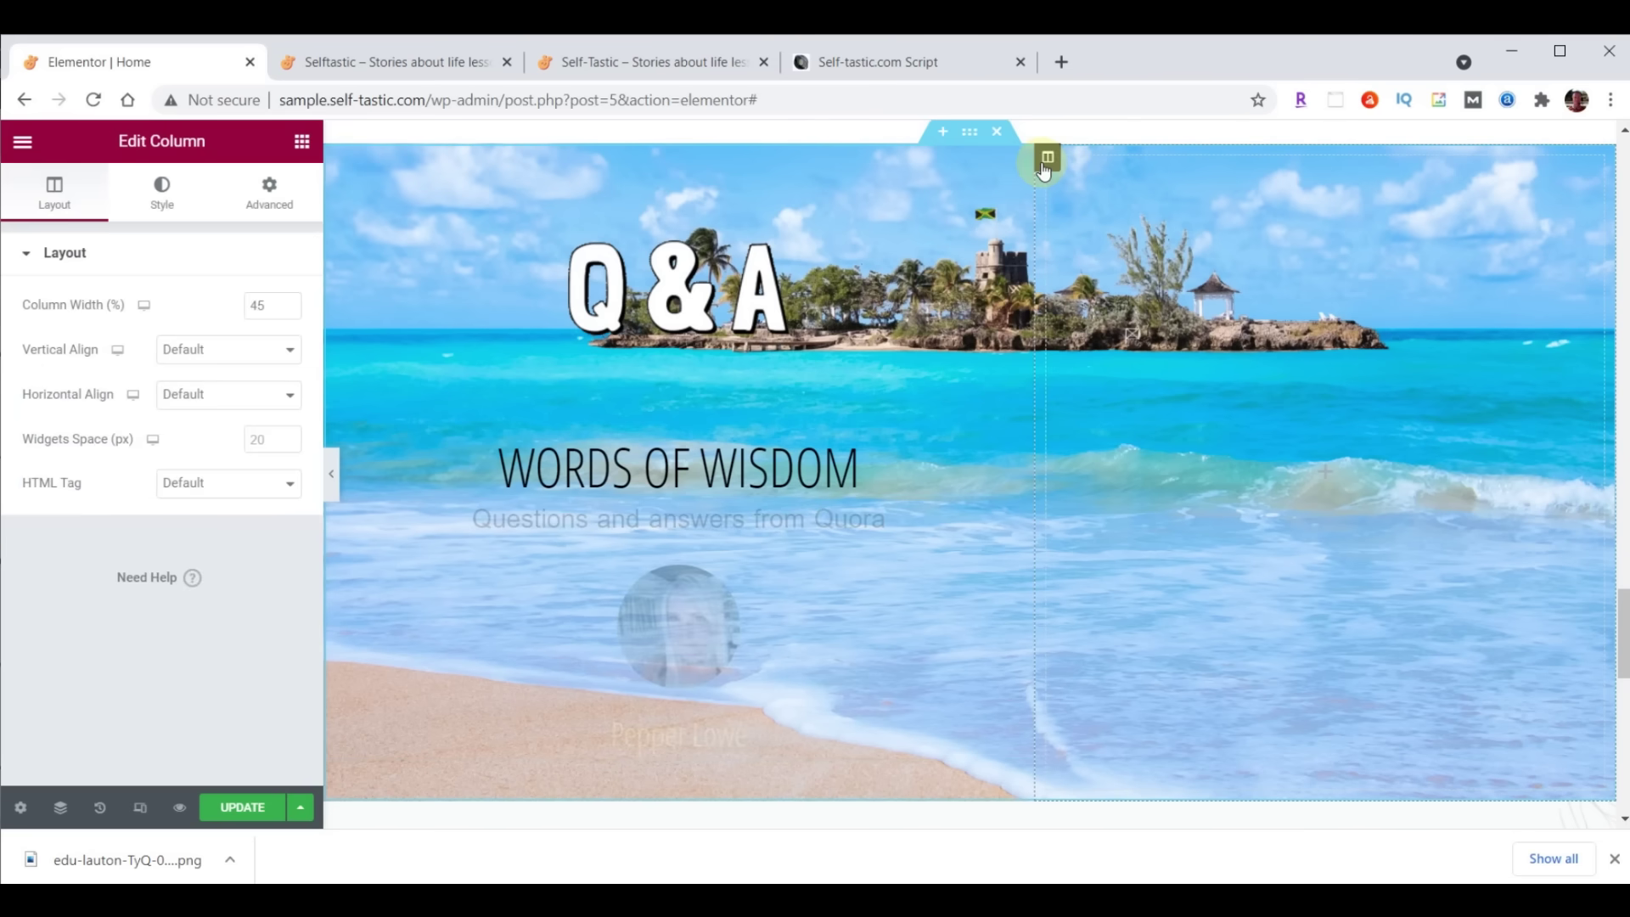
click(197, 353)
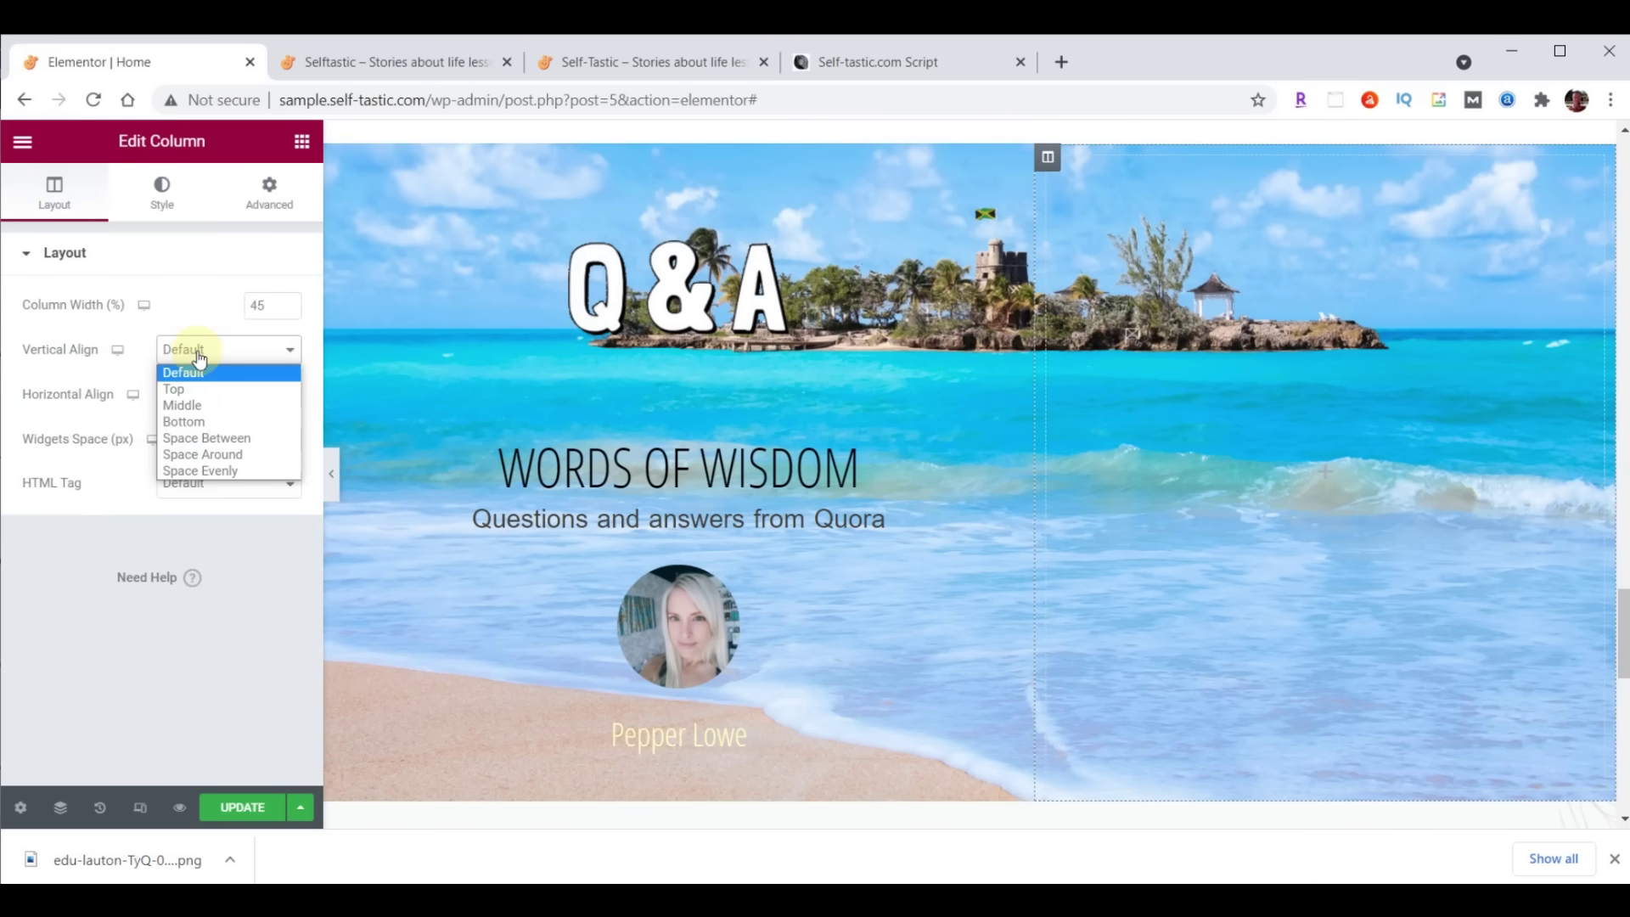
click(196, 422)
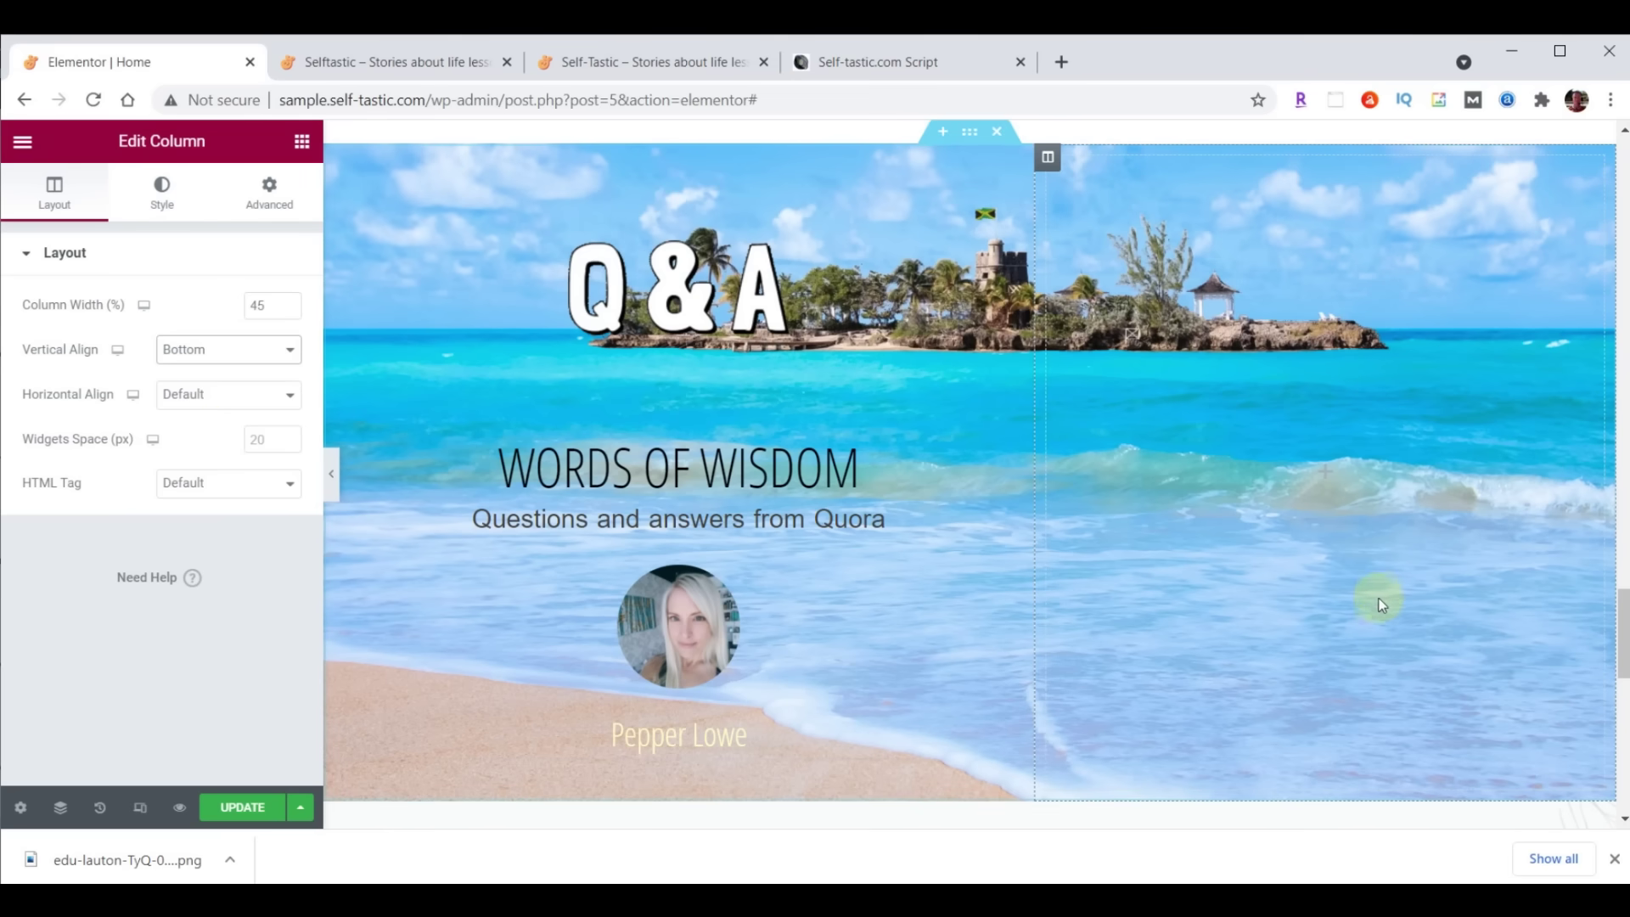
click(267, 202)
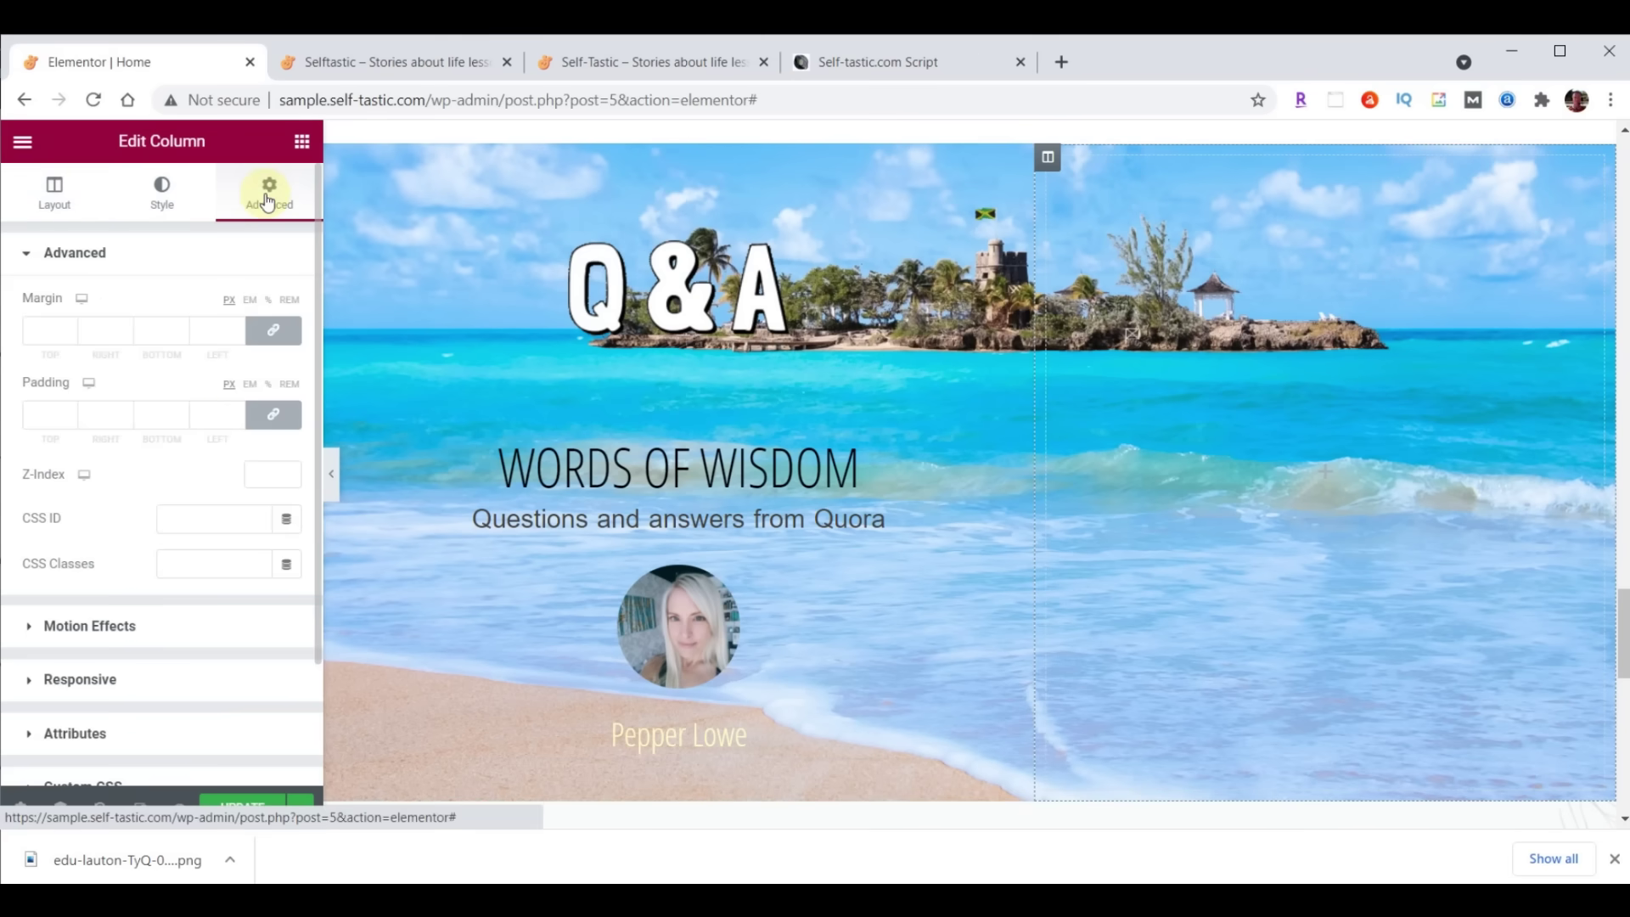
click(272, 350)
click(273, 423)
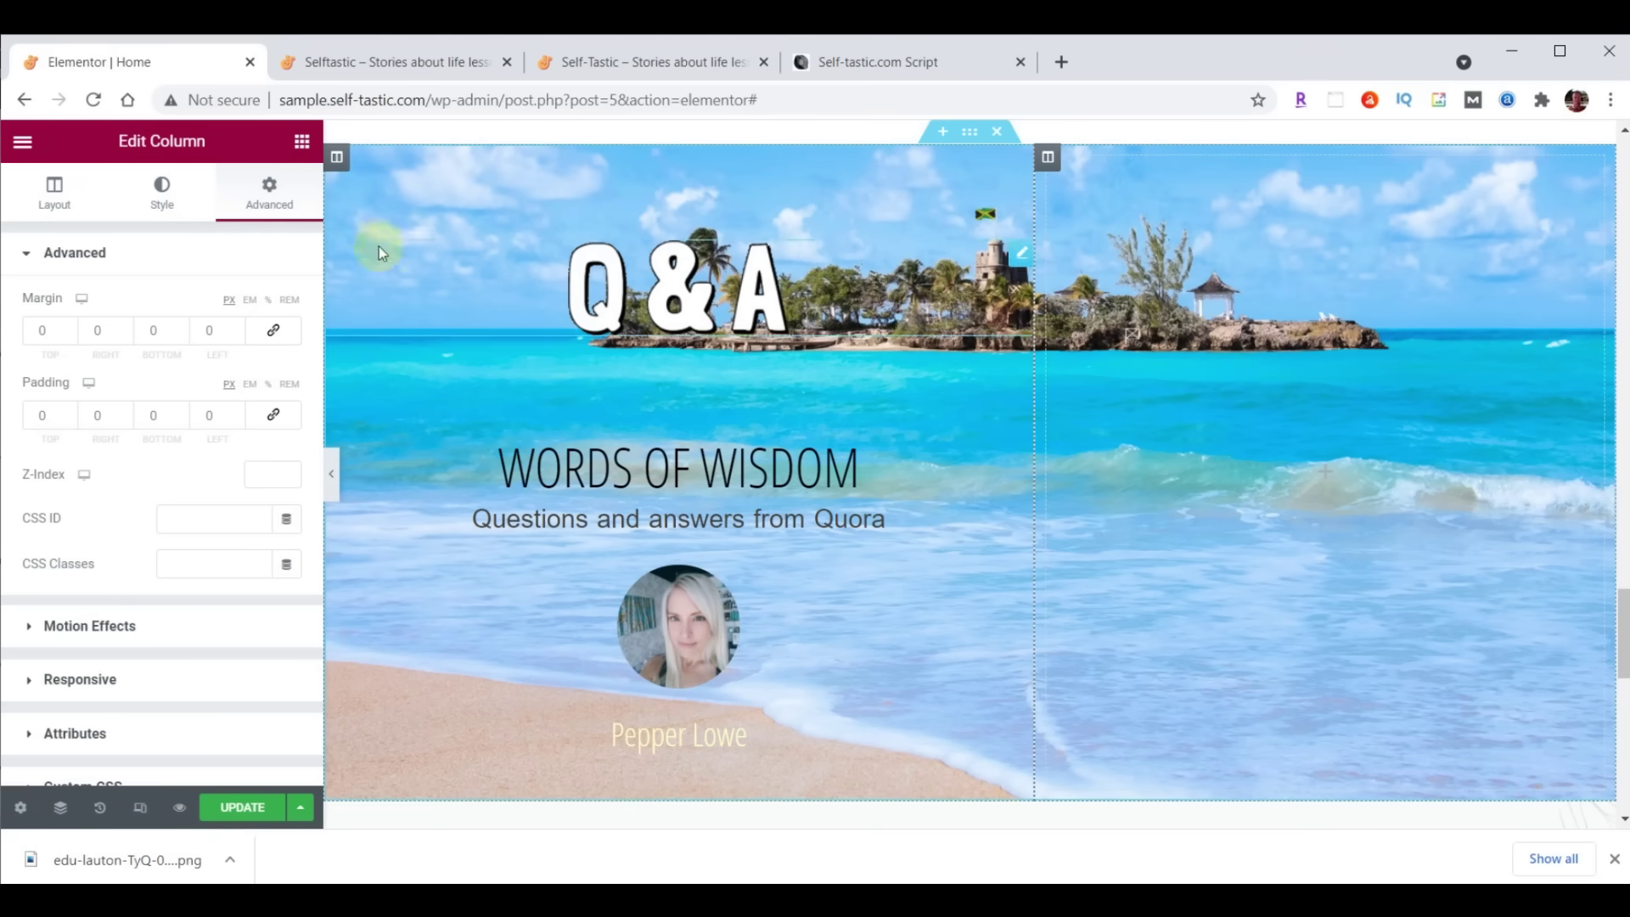
Add the yoga pose picture to the right column at Full size, left-aligned
click(305, 146)
drag(89, 437, 1219, 380)
click(207, 422)
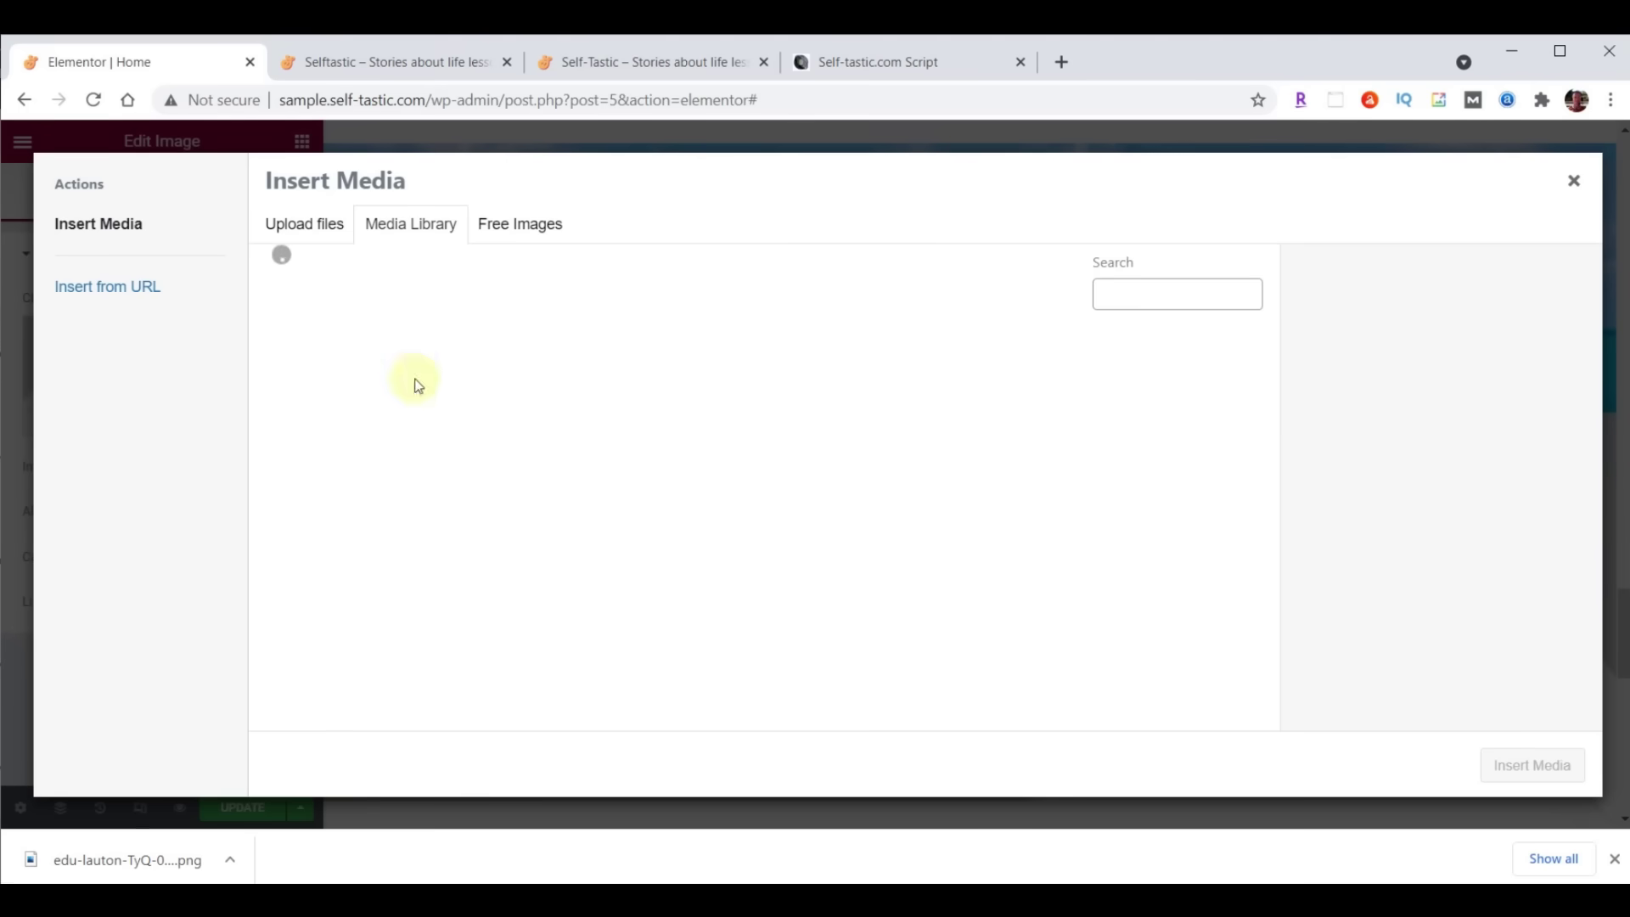
key(alt+Tab)
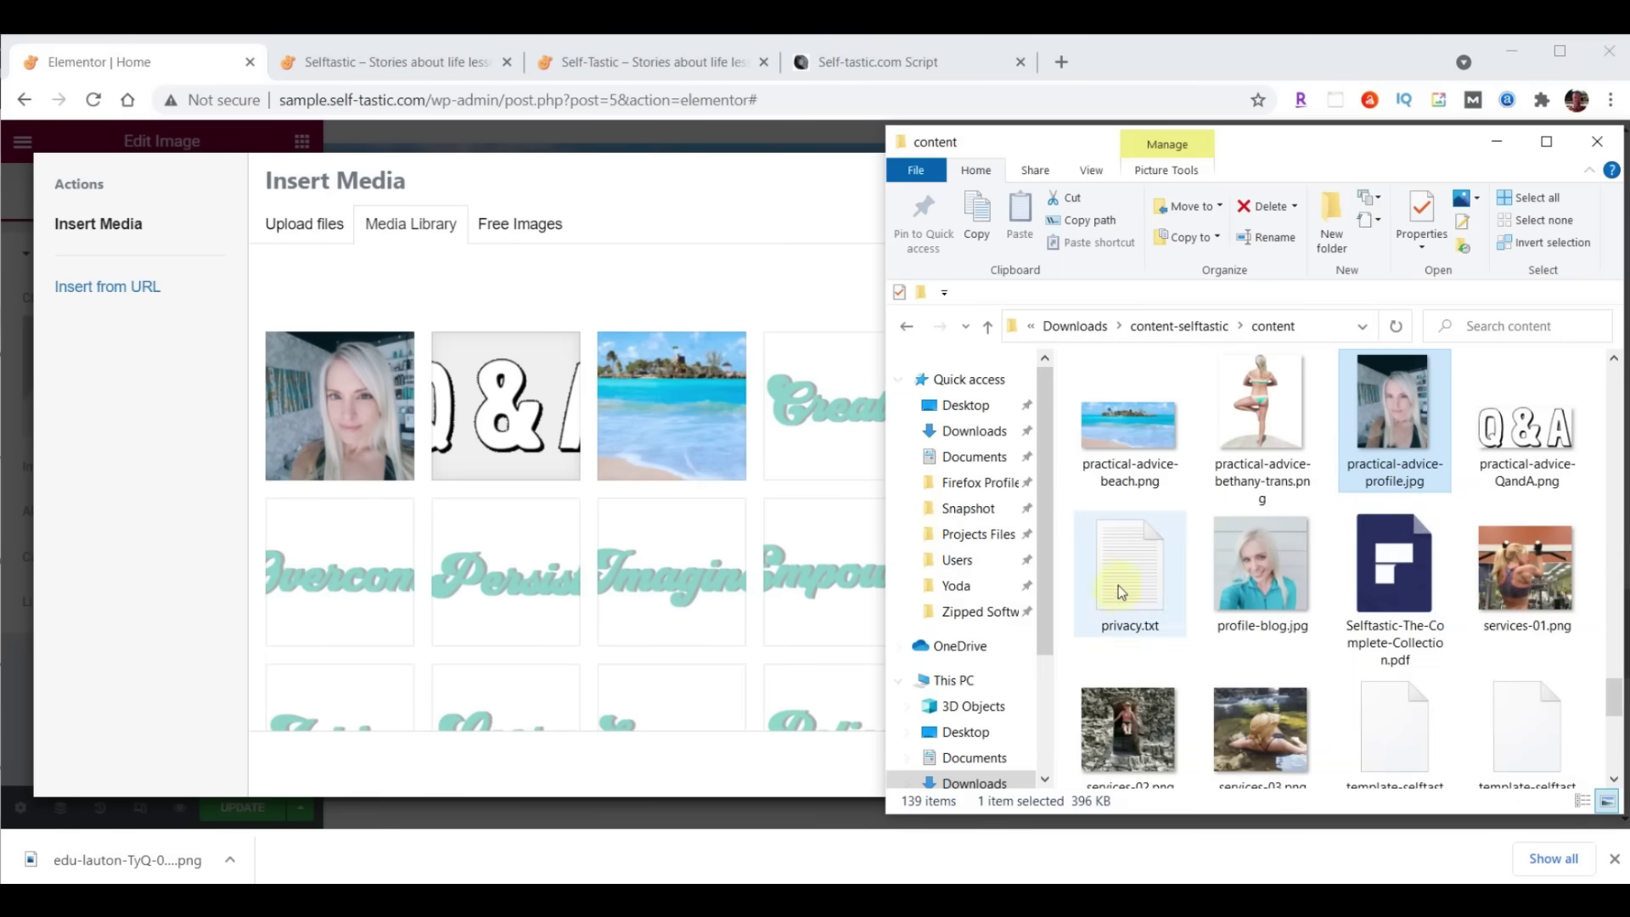
drag(1263, 399, 553, 437)
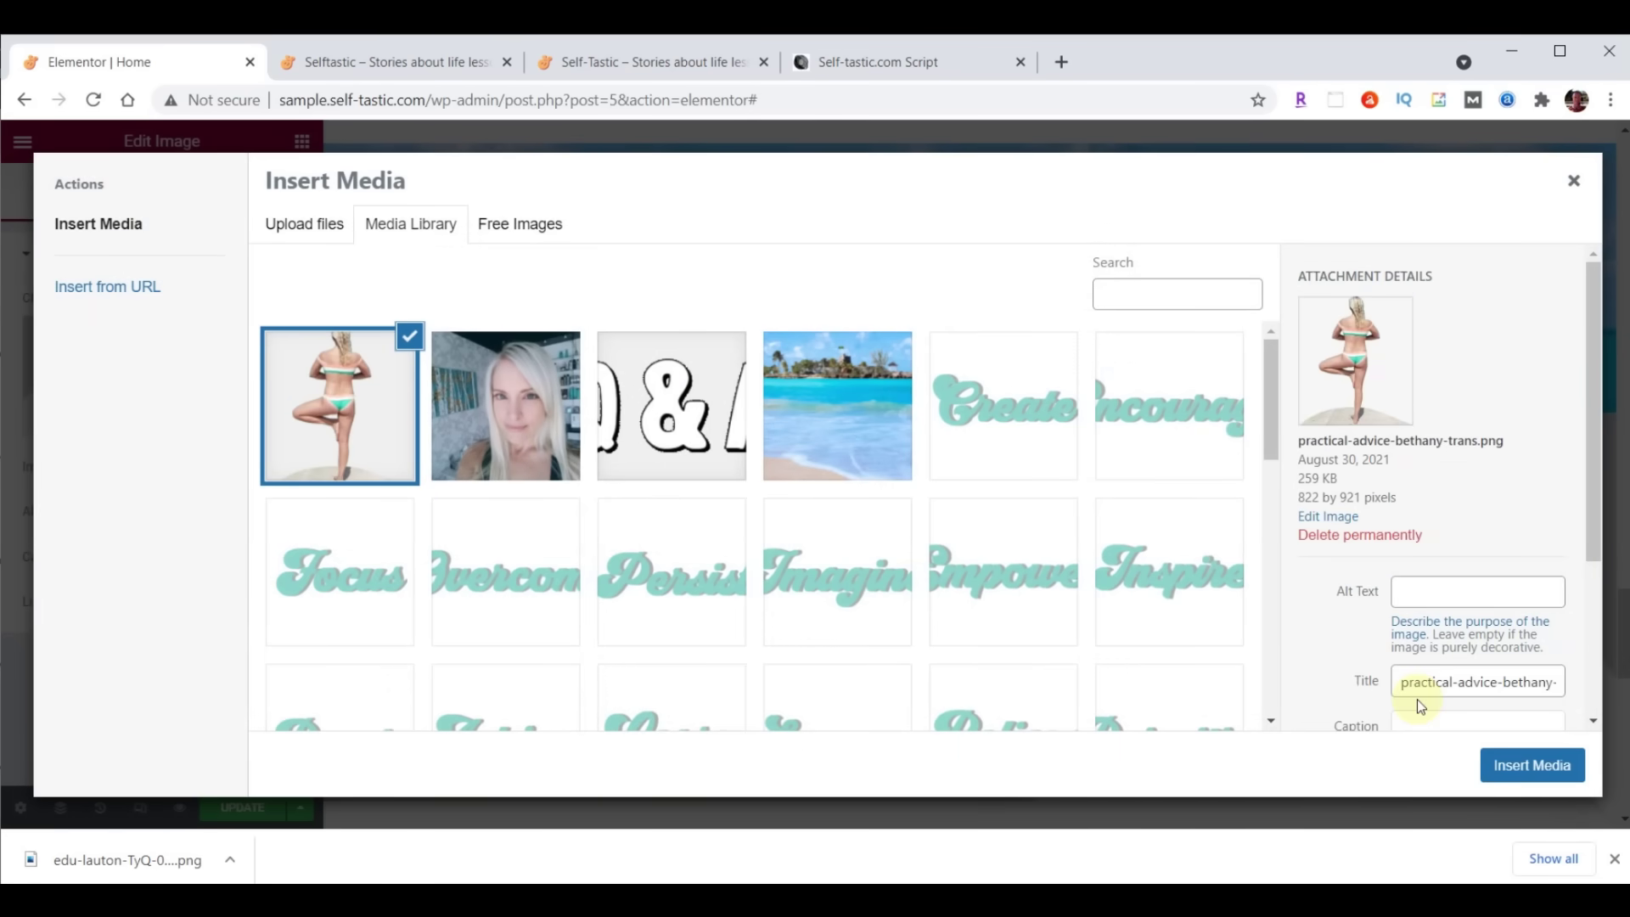
click(1548, 762)
click(259, 466)
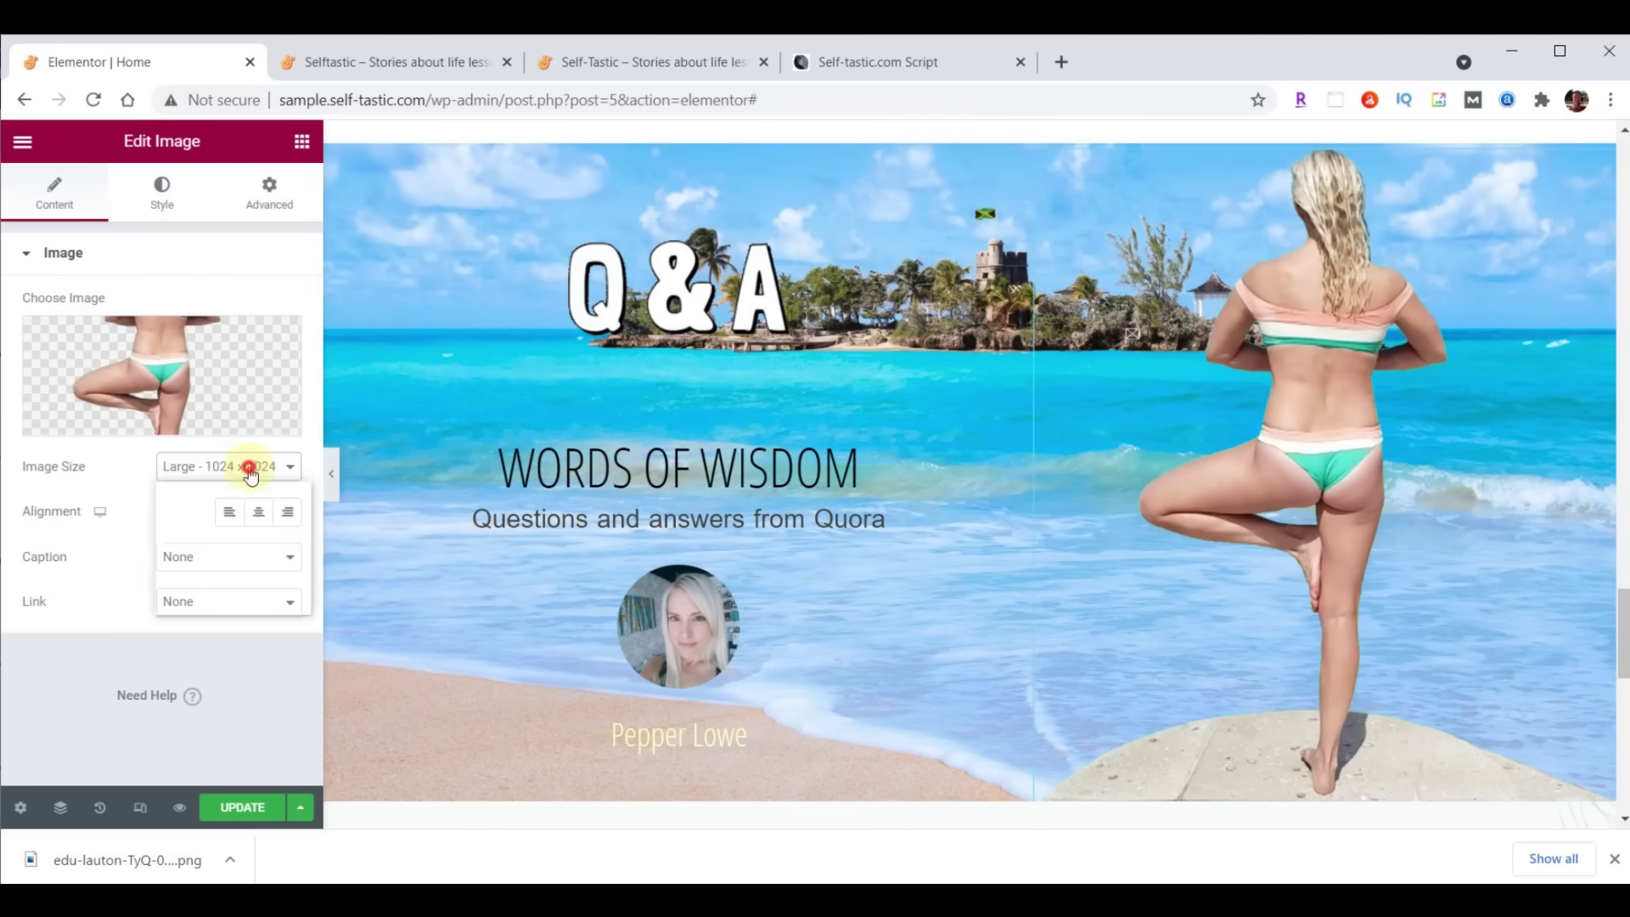
click(238, 592)
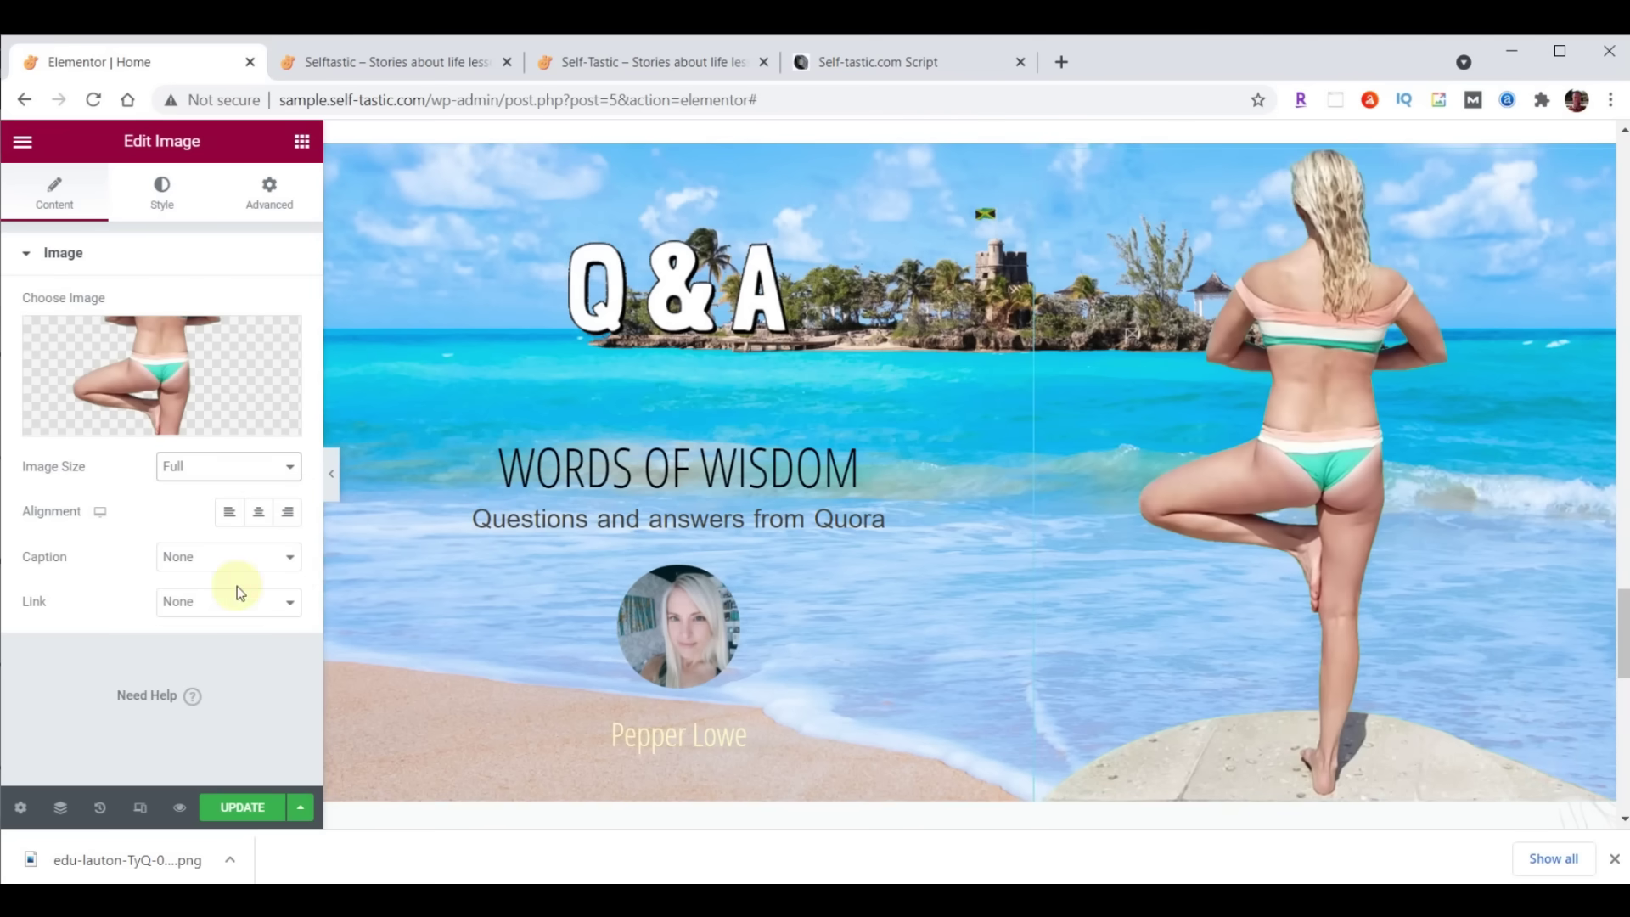
click(239, 526)
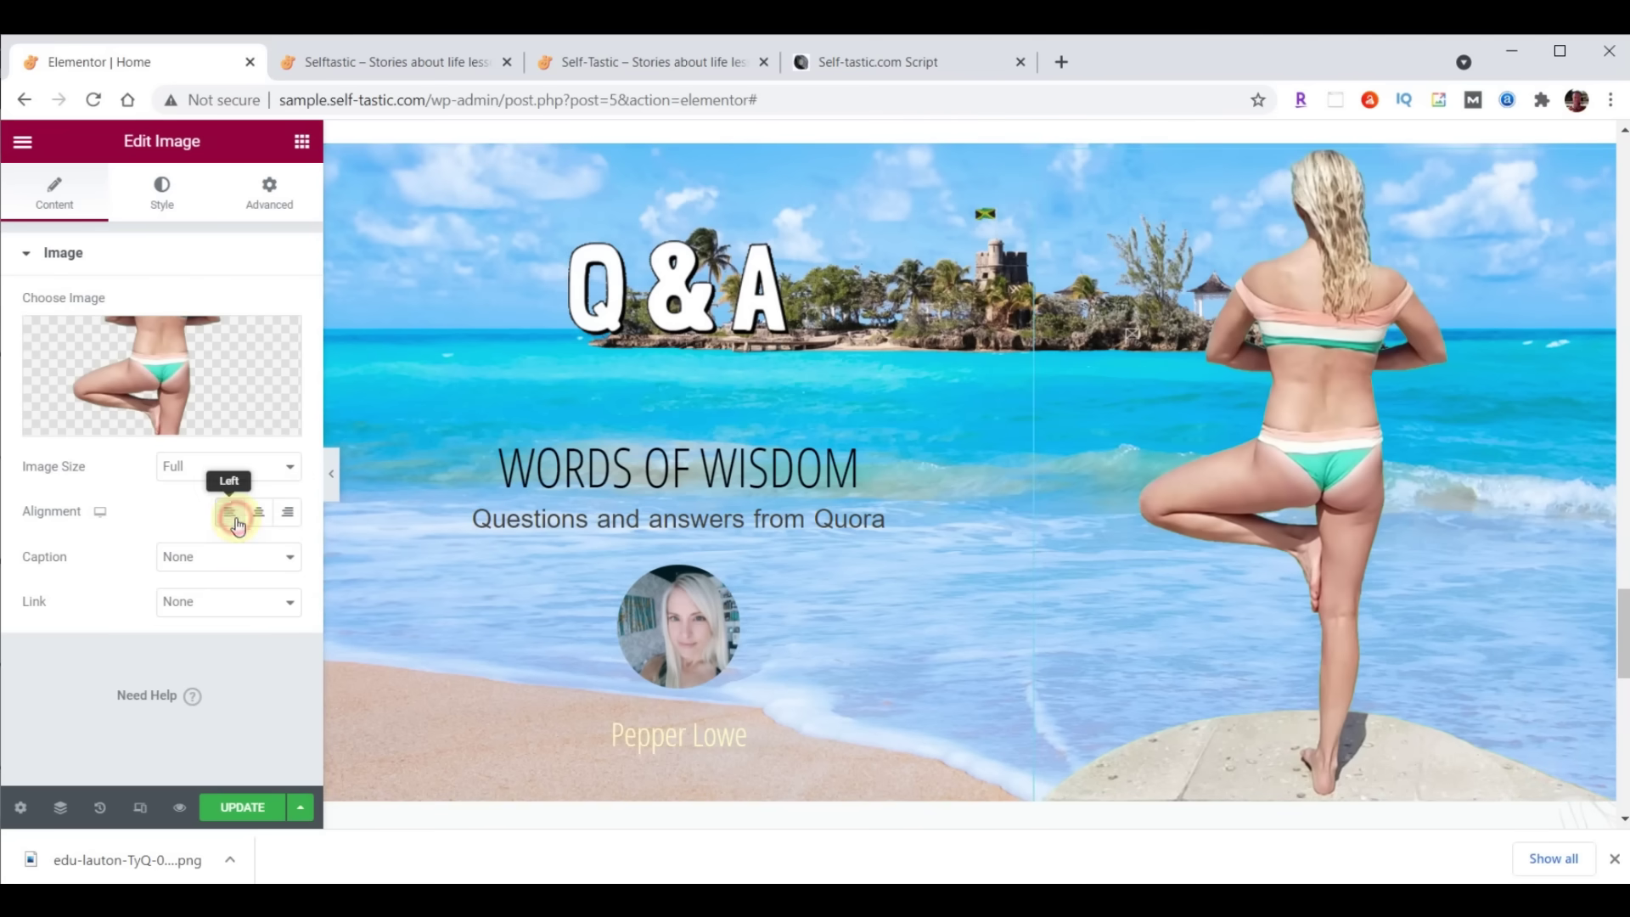
Set the yoga photo's width to 400 px and clear the Max Width value
click(159, 199)
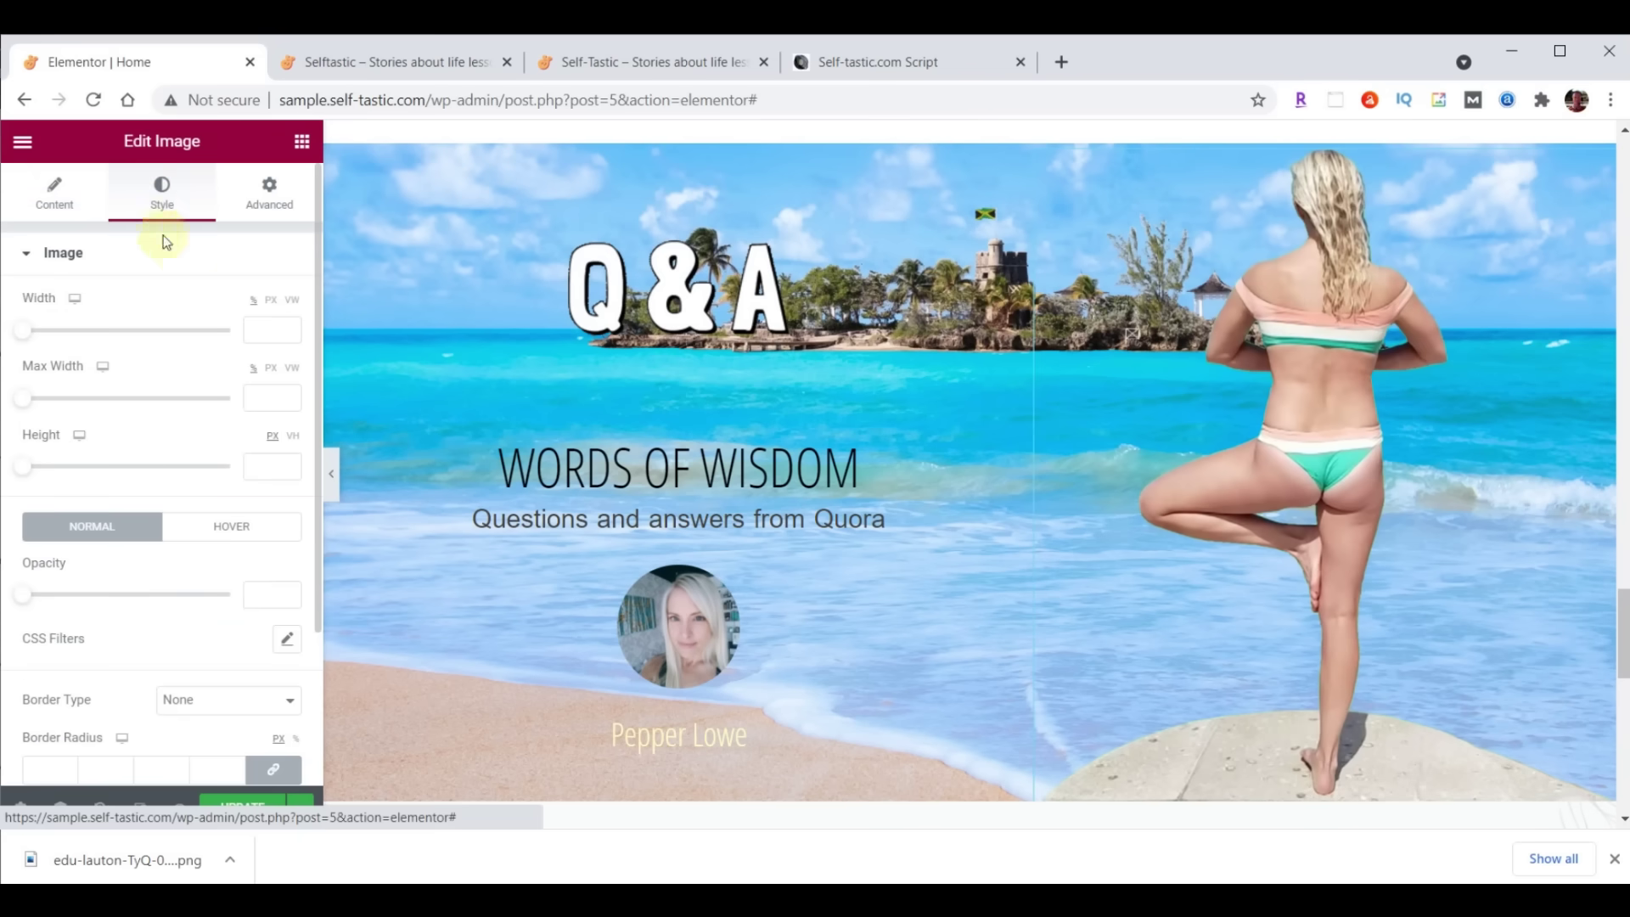
click(265, 329)
text(400)
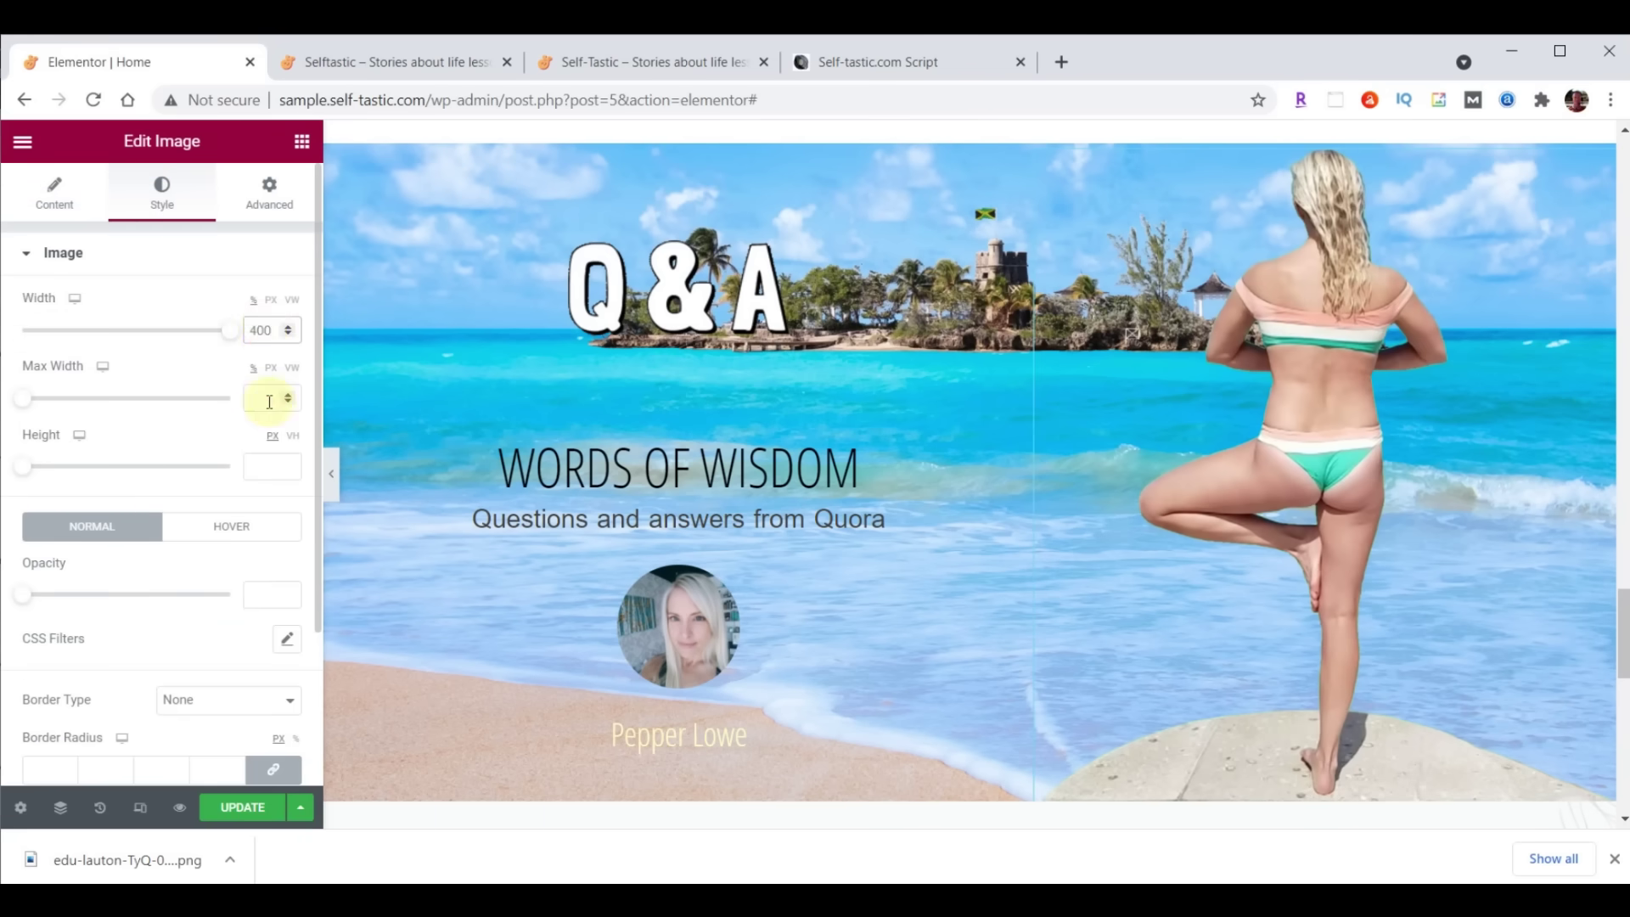
click(269, 401)
text(400)
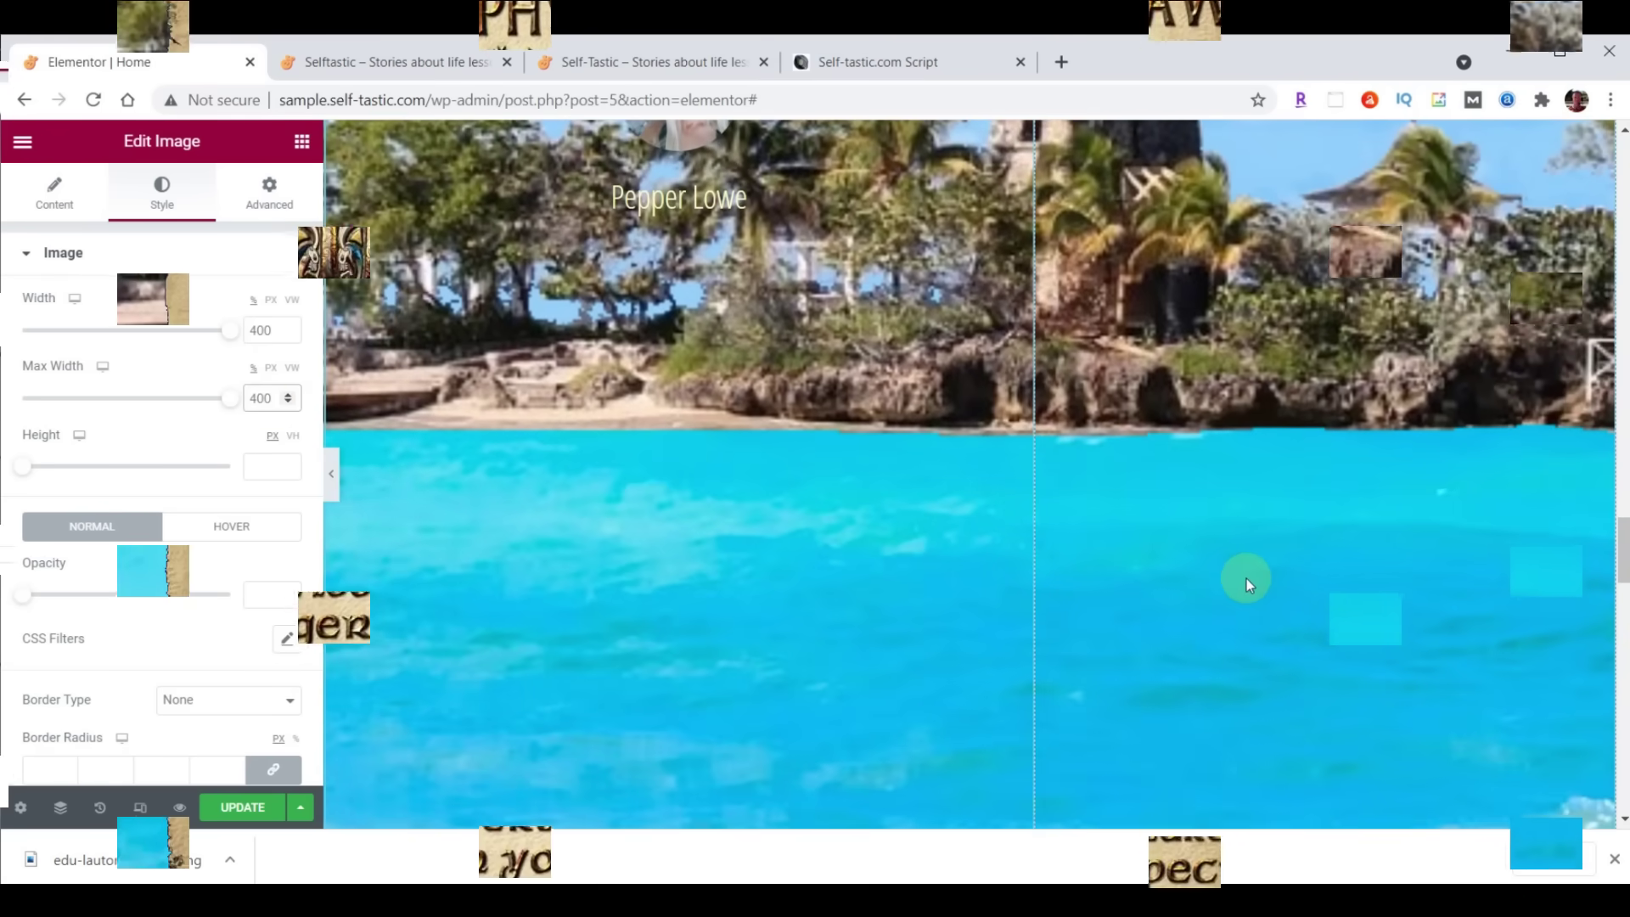
scroll(1247, 578, up, 5)
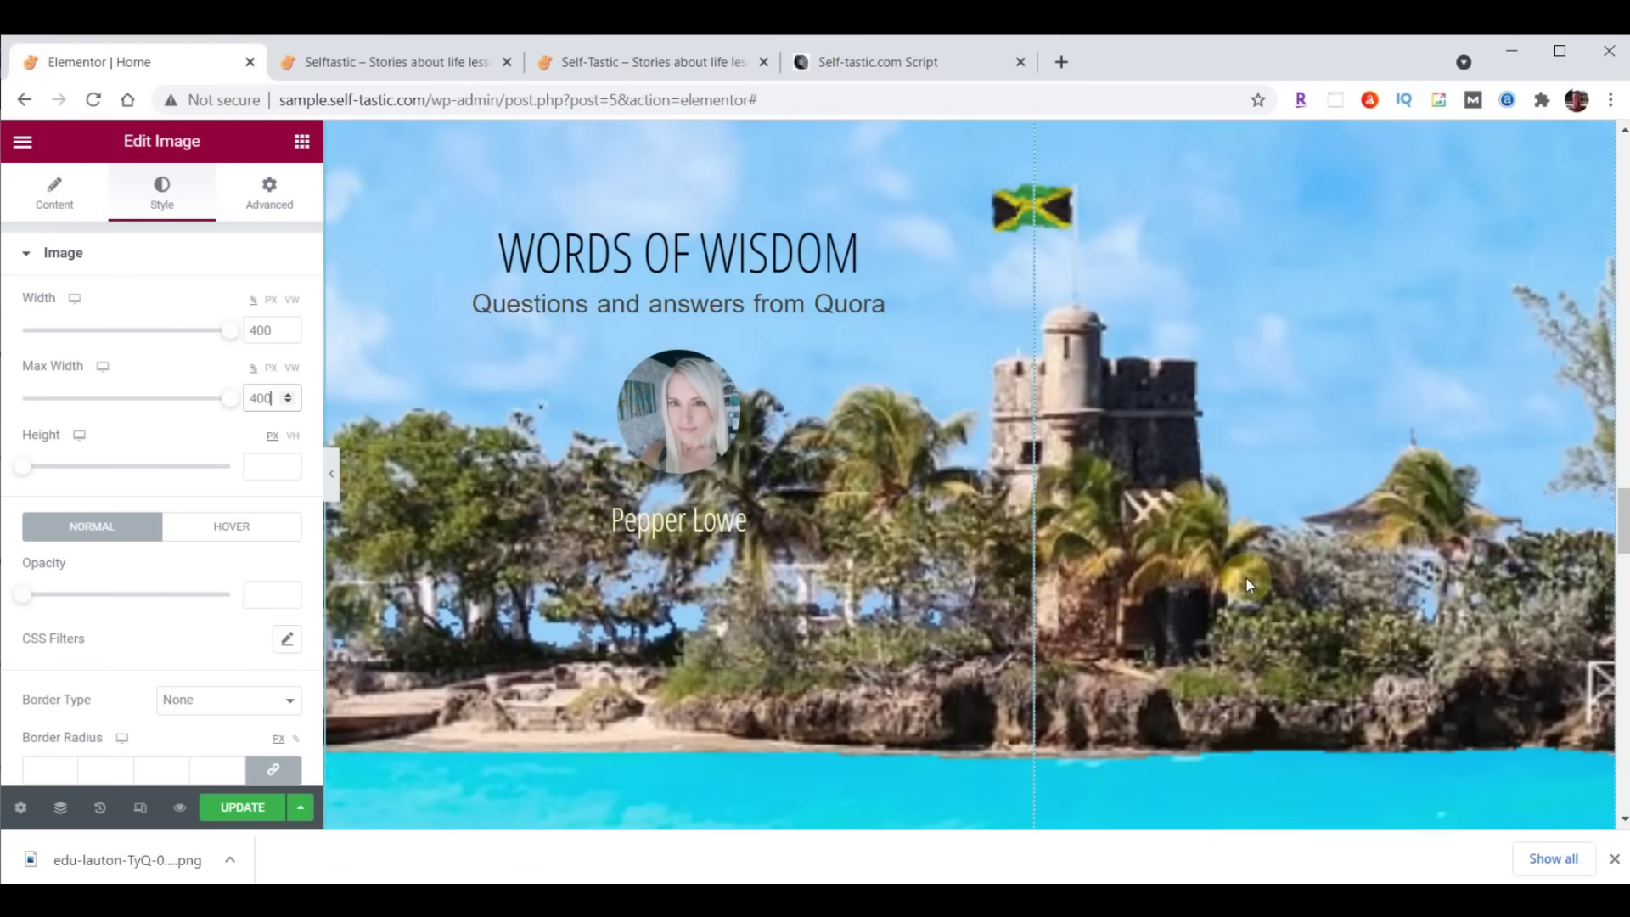
scroll(1246, 578, up, 4)
key(BackSpace)
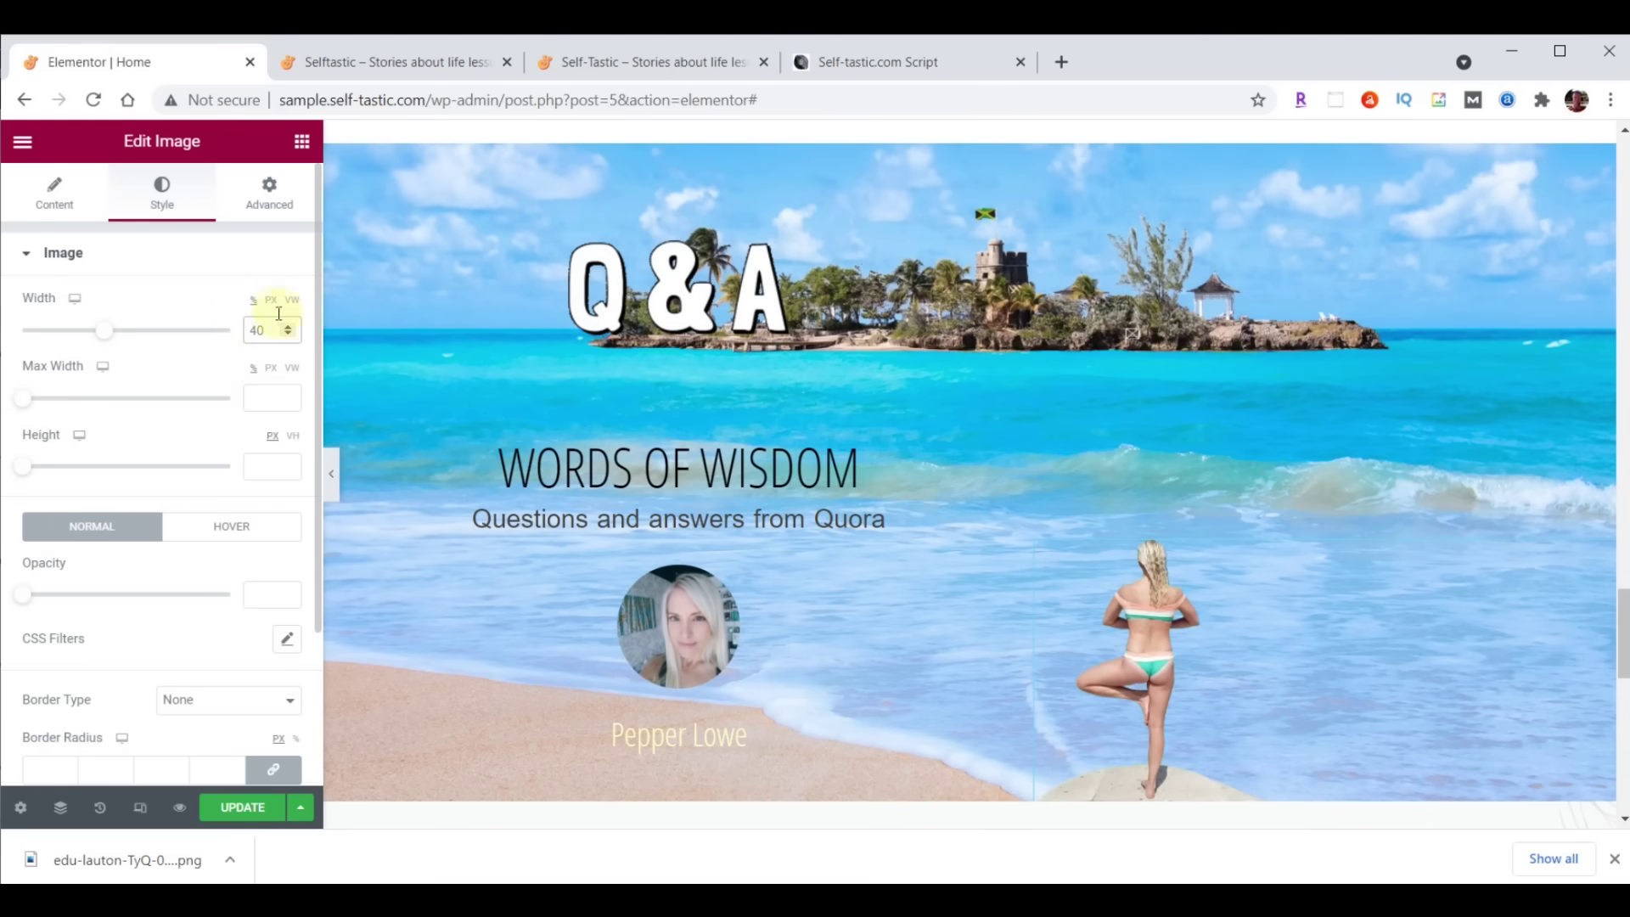
click(272, 302)
drag(266, 331, 218, 340)
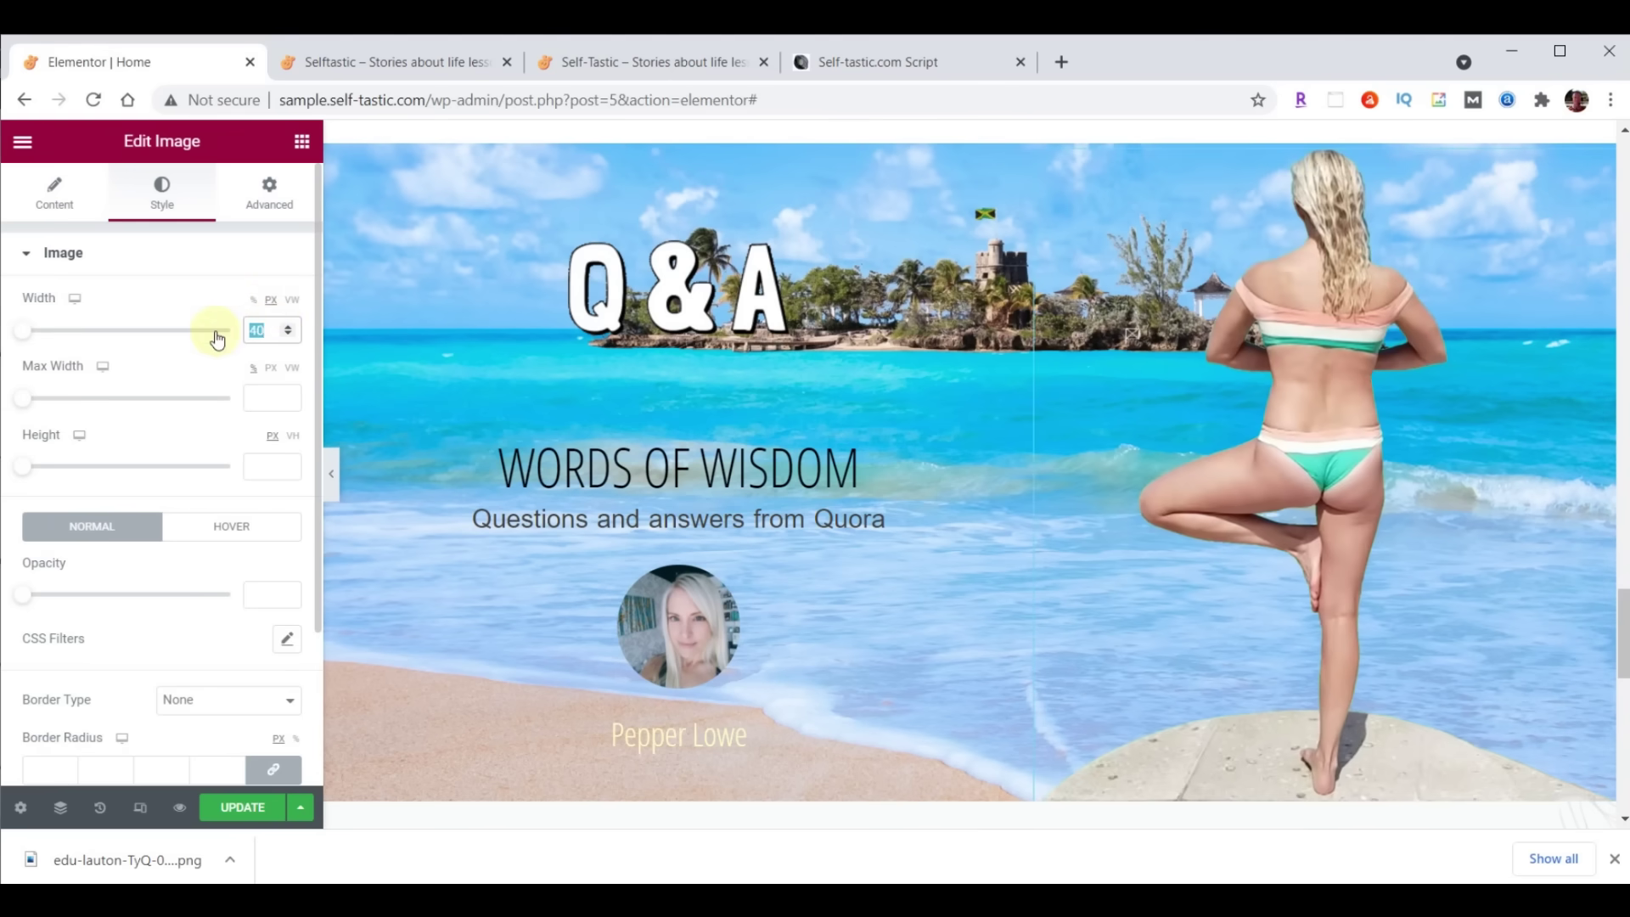
text(400)
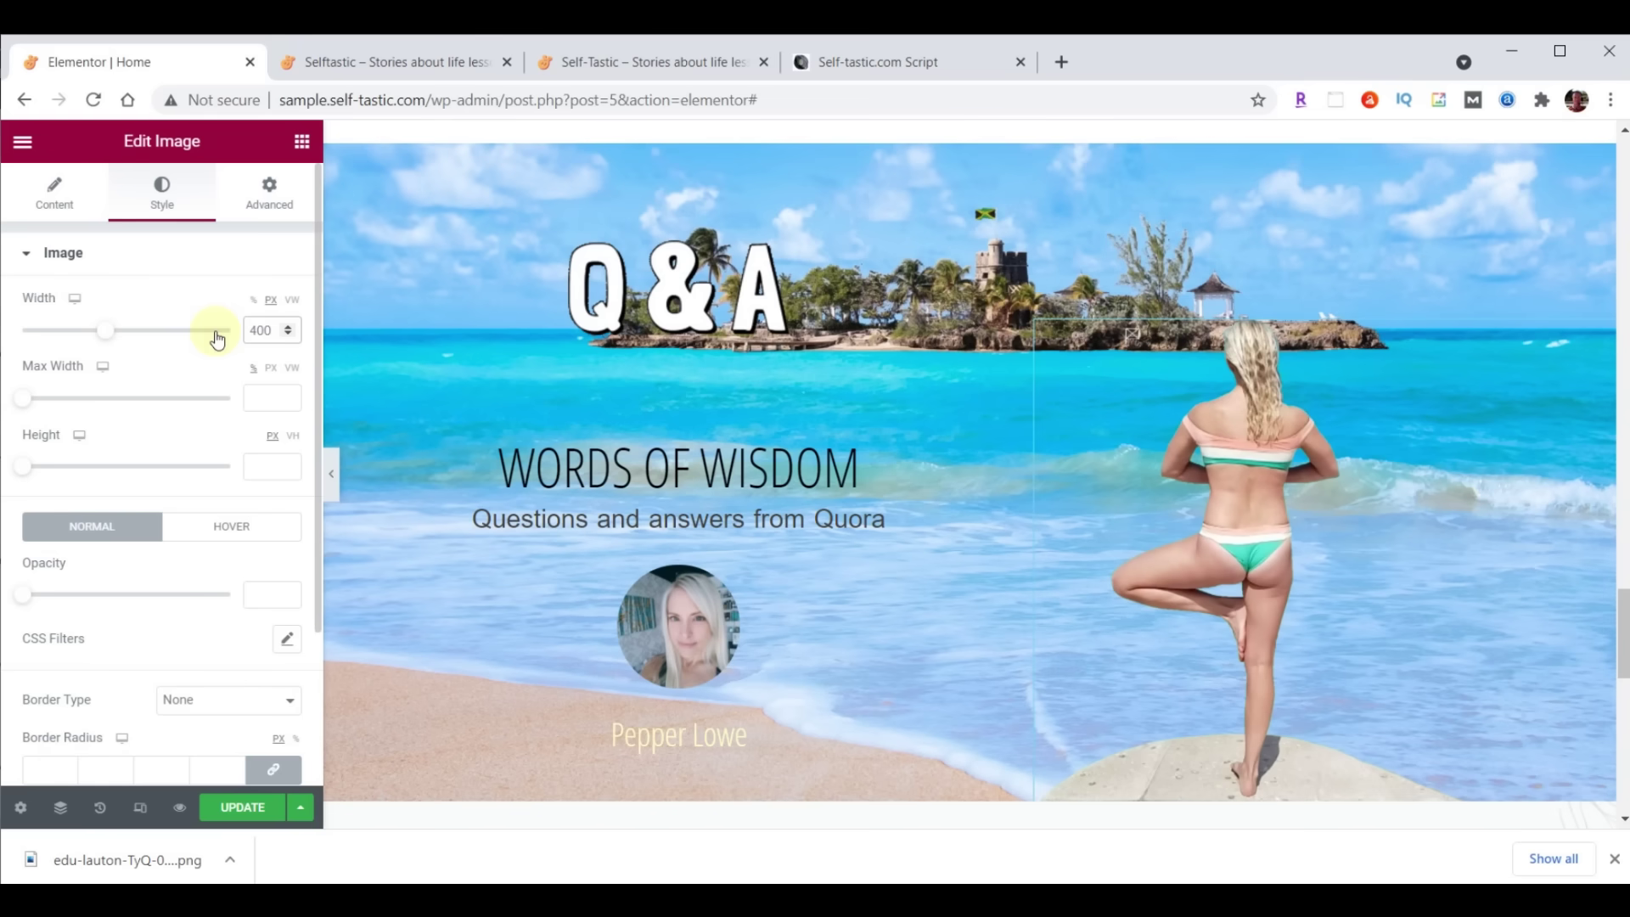
click(269, 212)
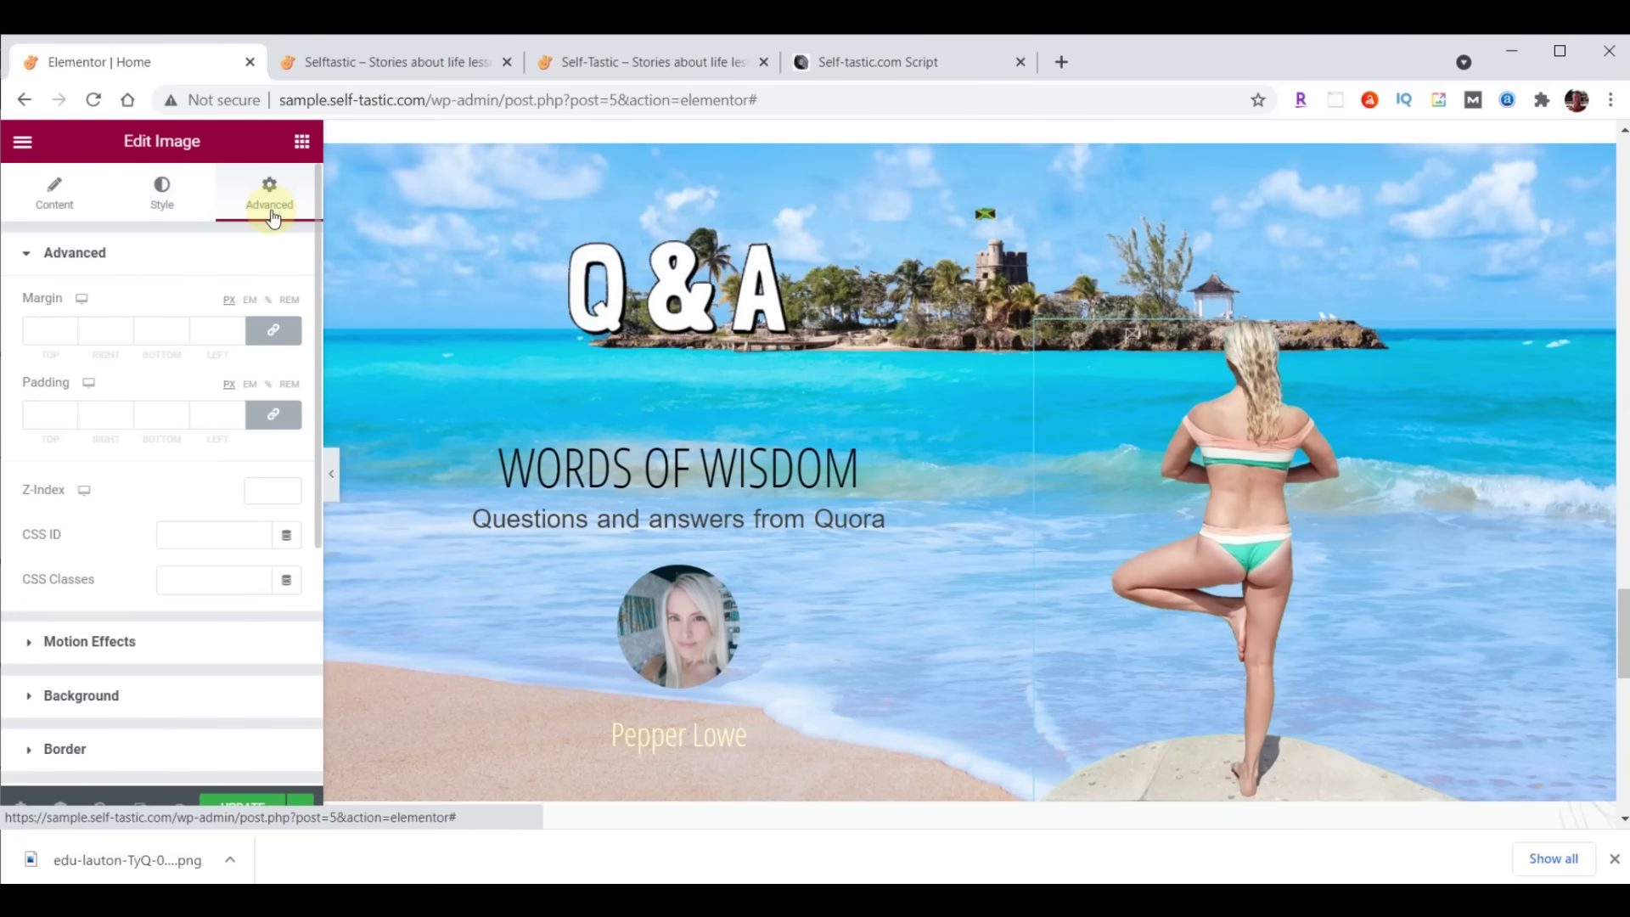
Set the entrance animation to Fade In Right, Slow, 1000 ms delay, and update the page
click(98, 638)
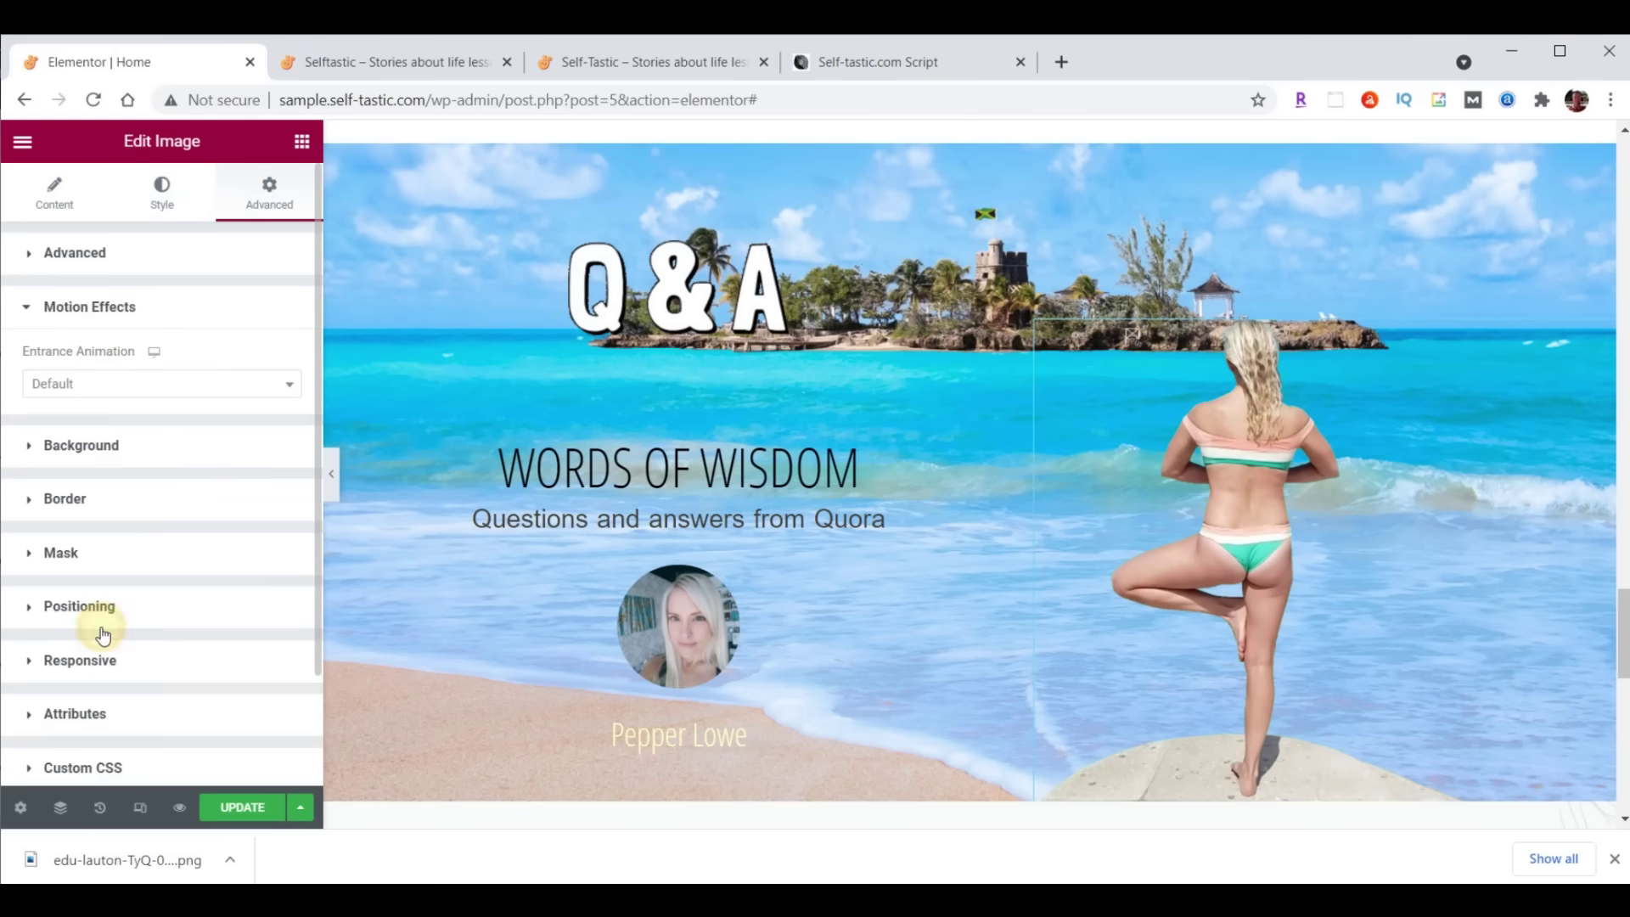
click(105, 383)
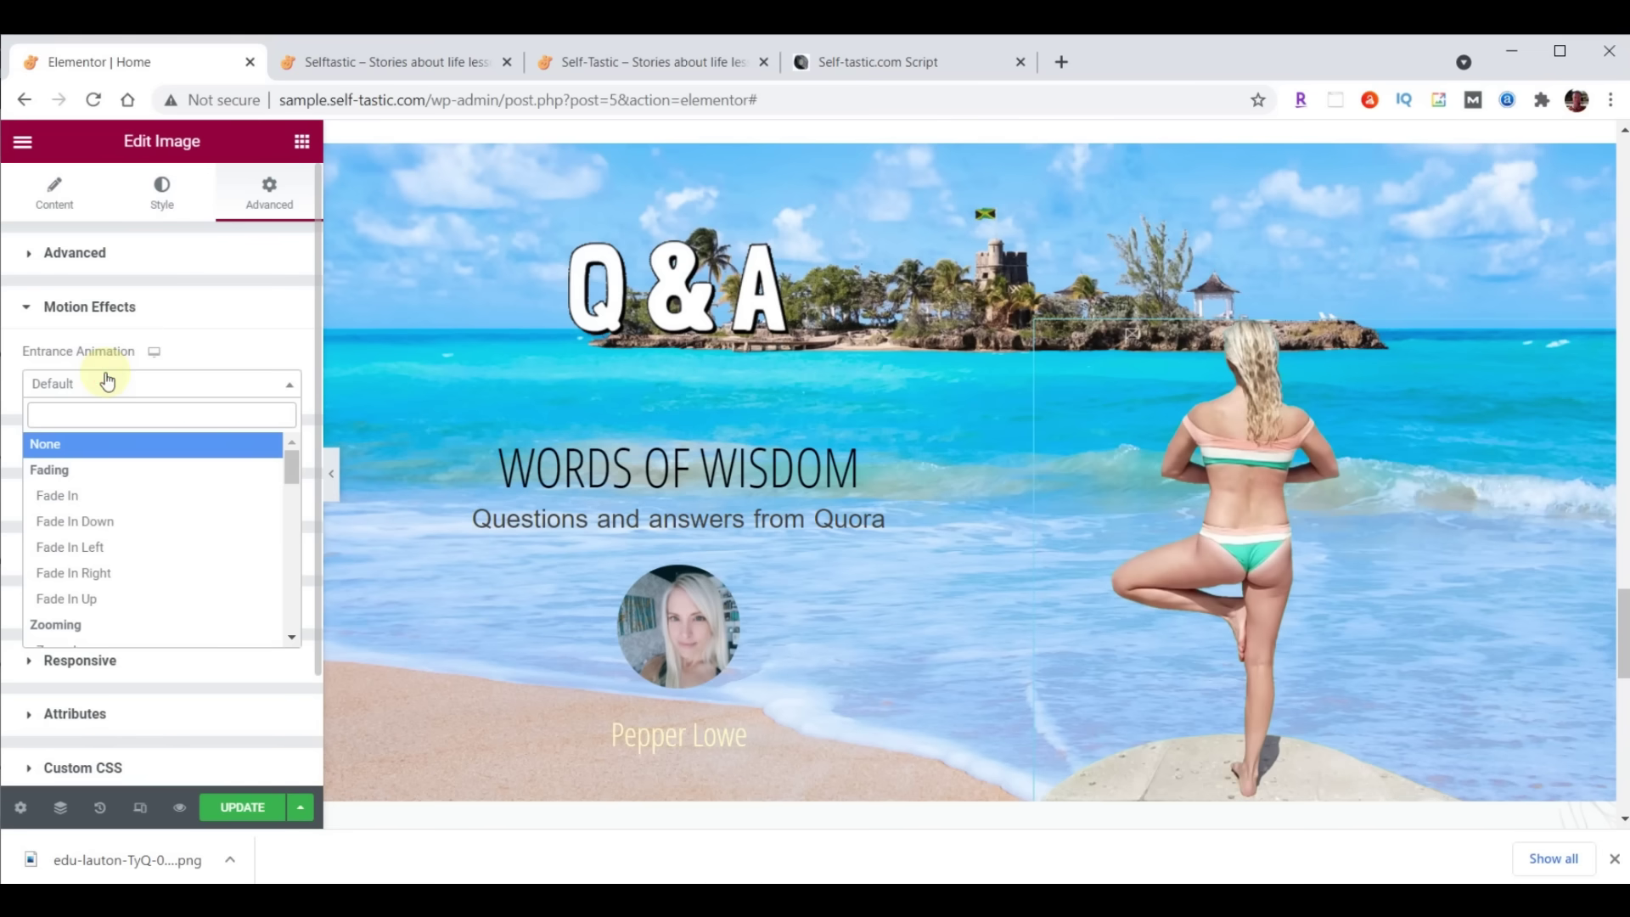
click(90, 572)
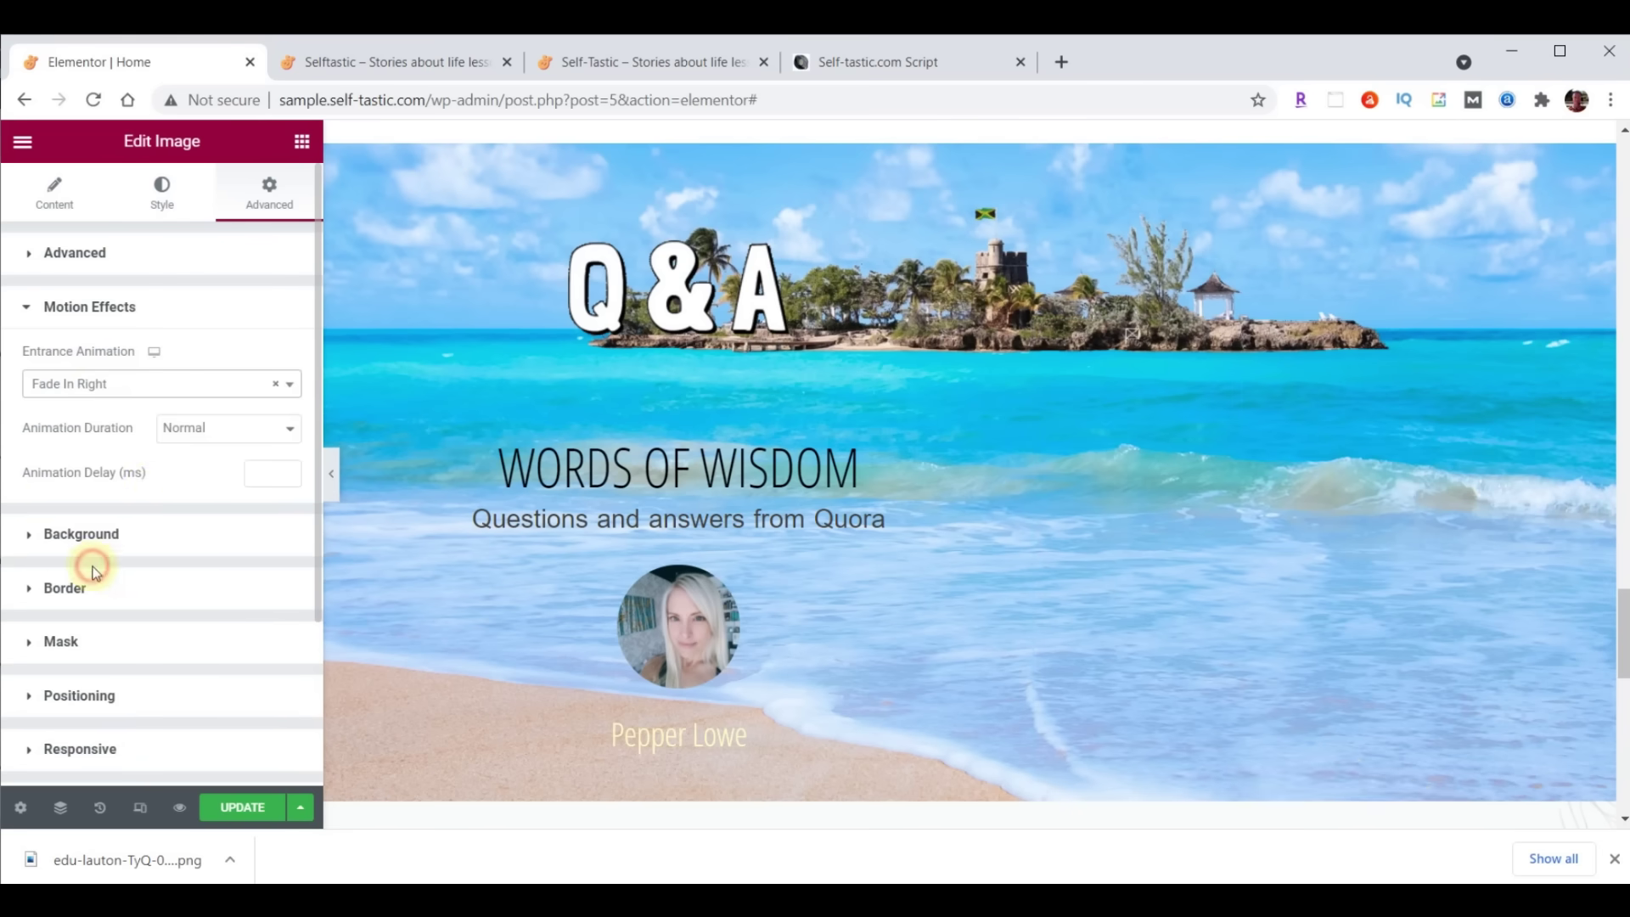
click(195, 428)
click(195, 451)
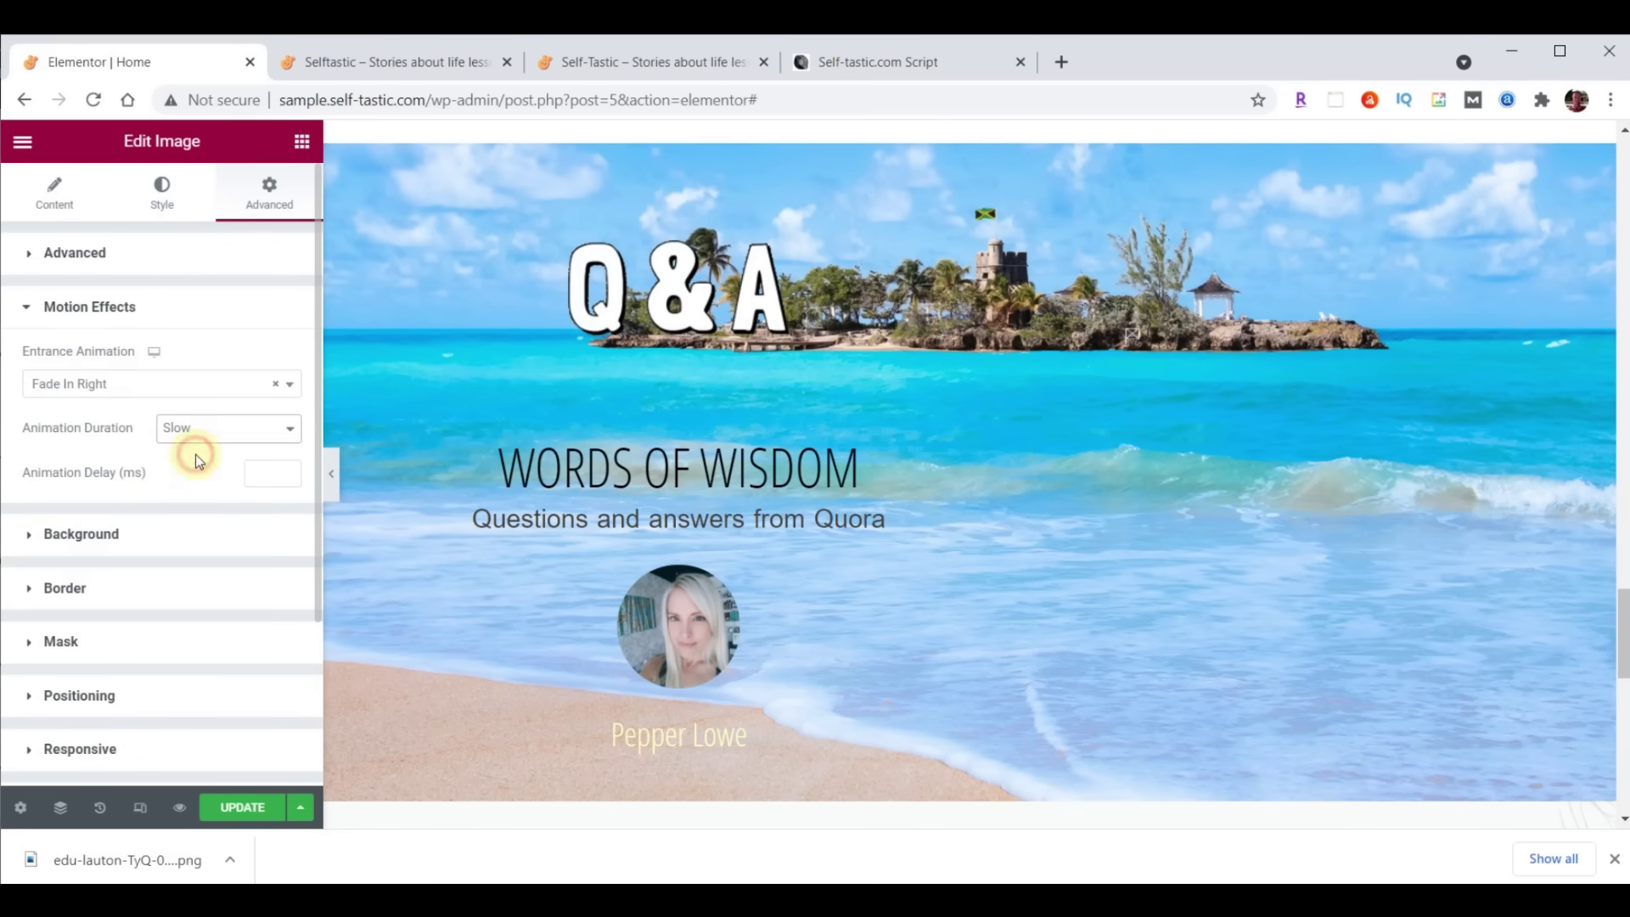
click(258, 474)
text(100)
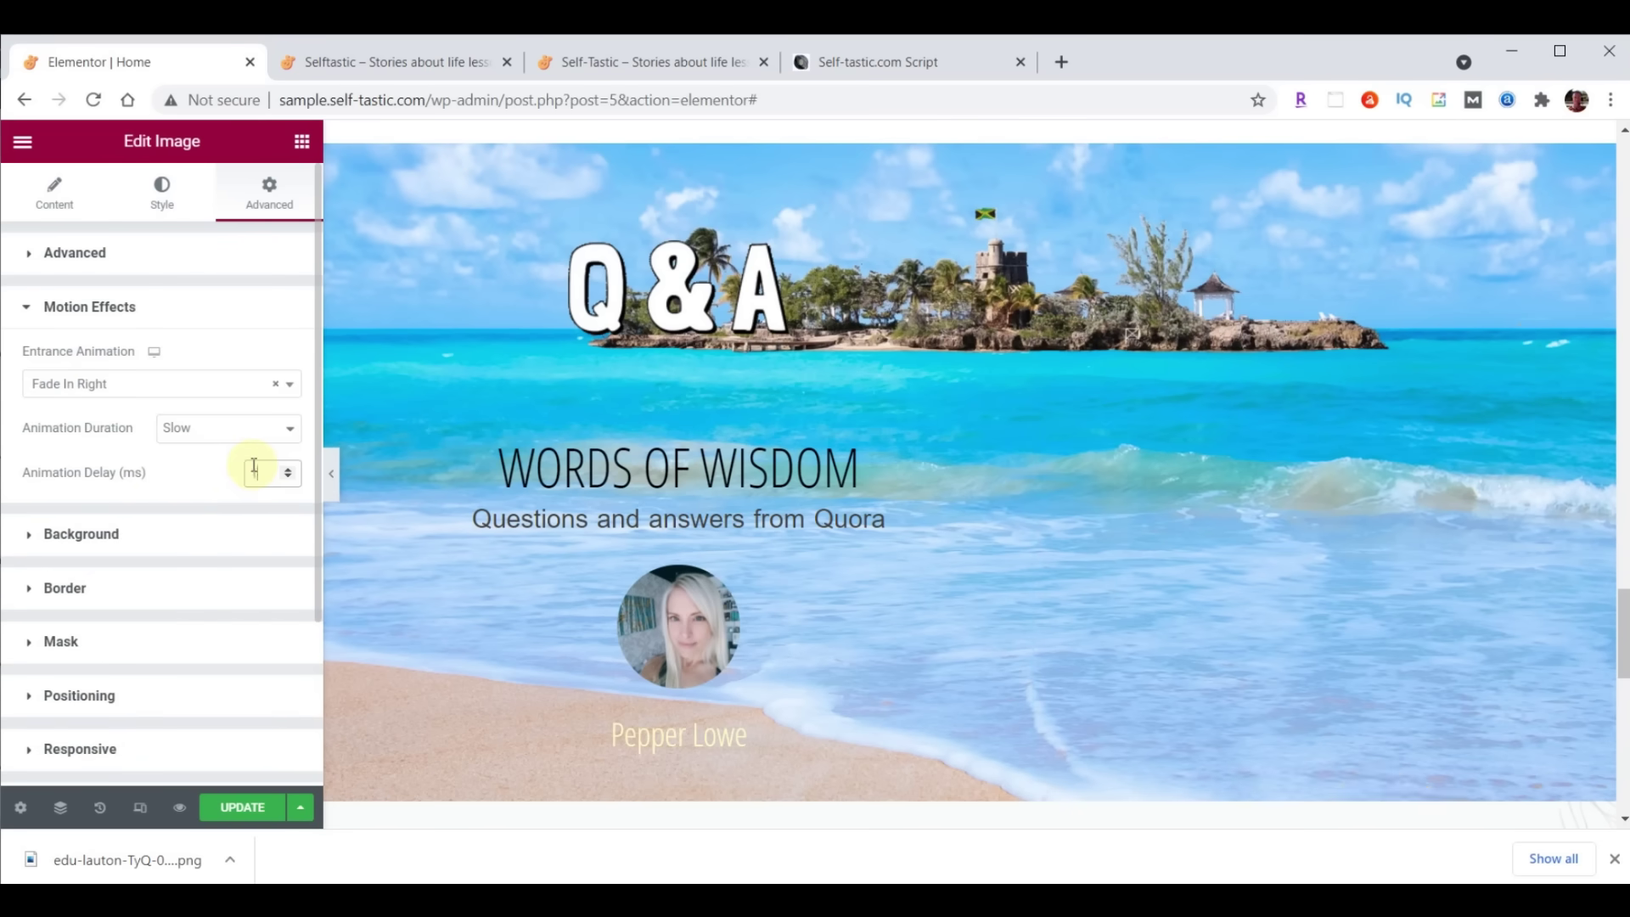
text(0)
click(248, 808)
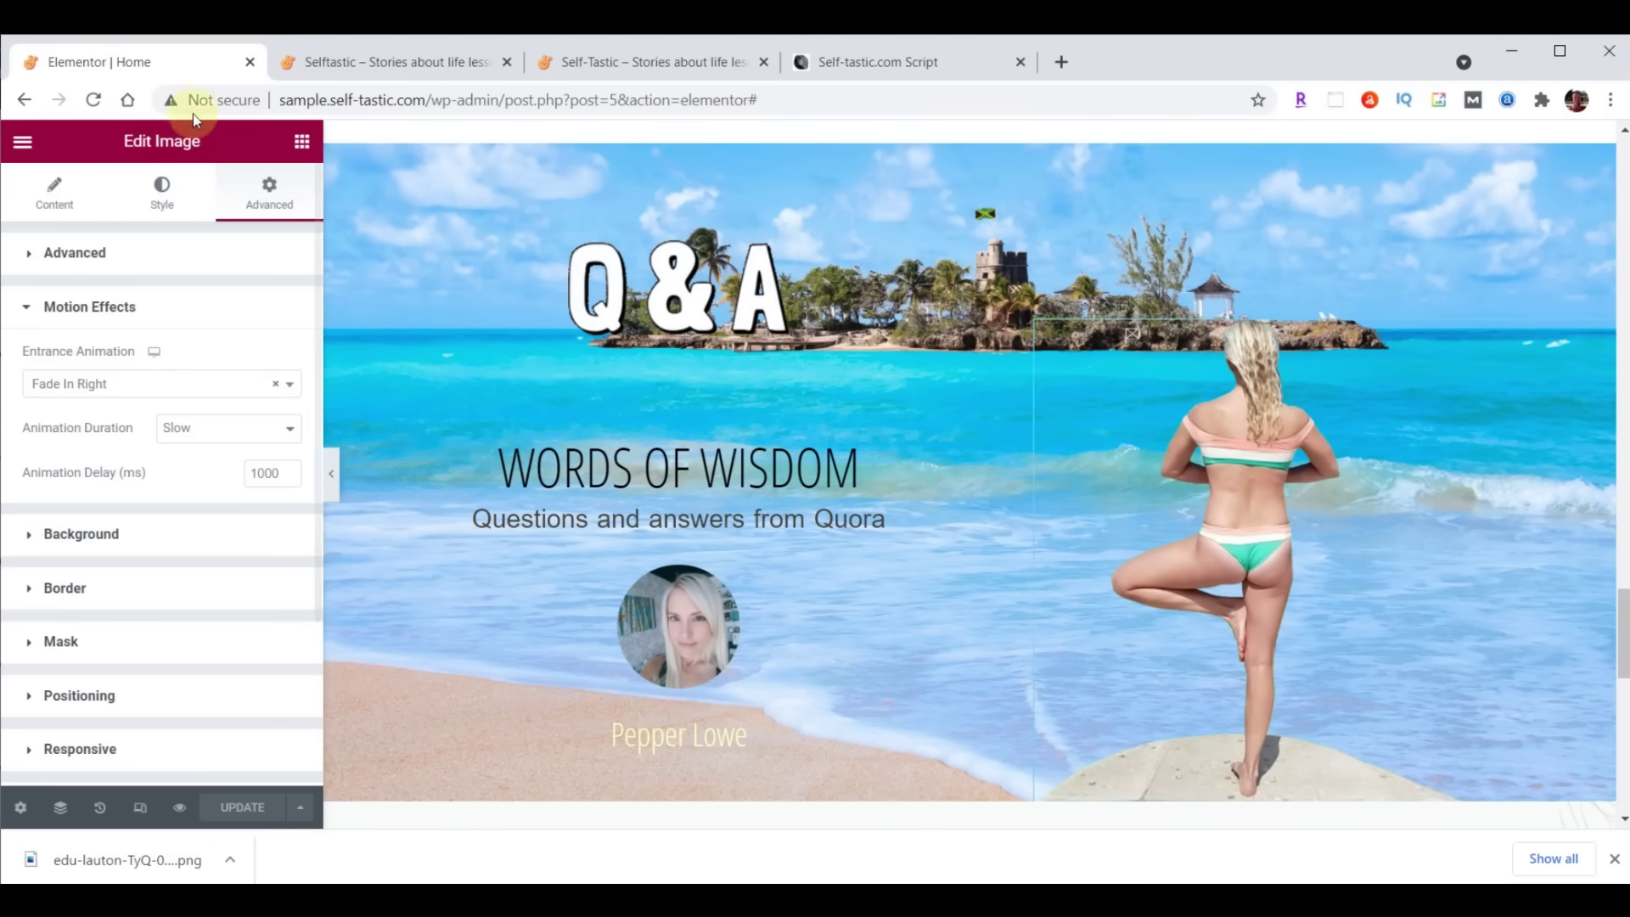
click(365, 75)
Reload the live home page, scroll to the updated Q&A beach banner, then return to the Elementor editor
click(93, 99)
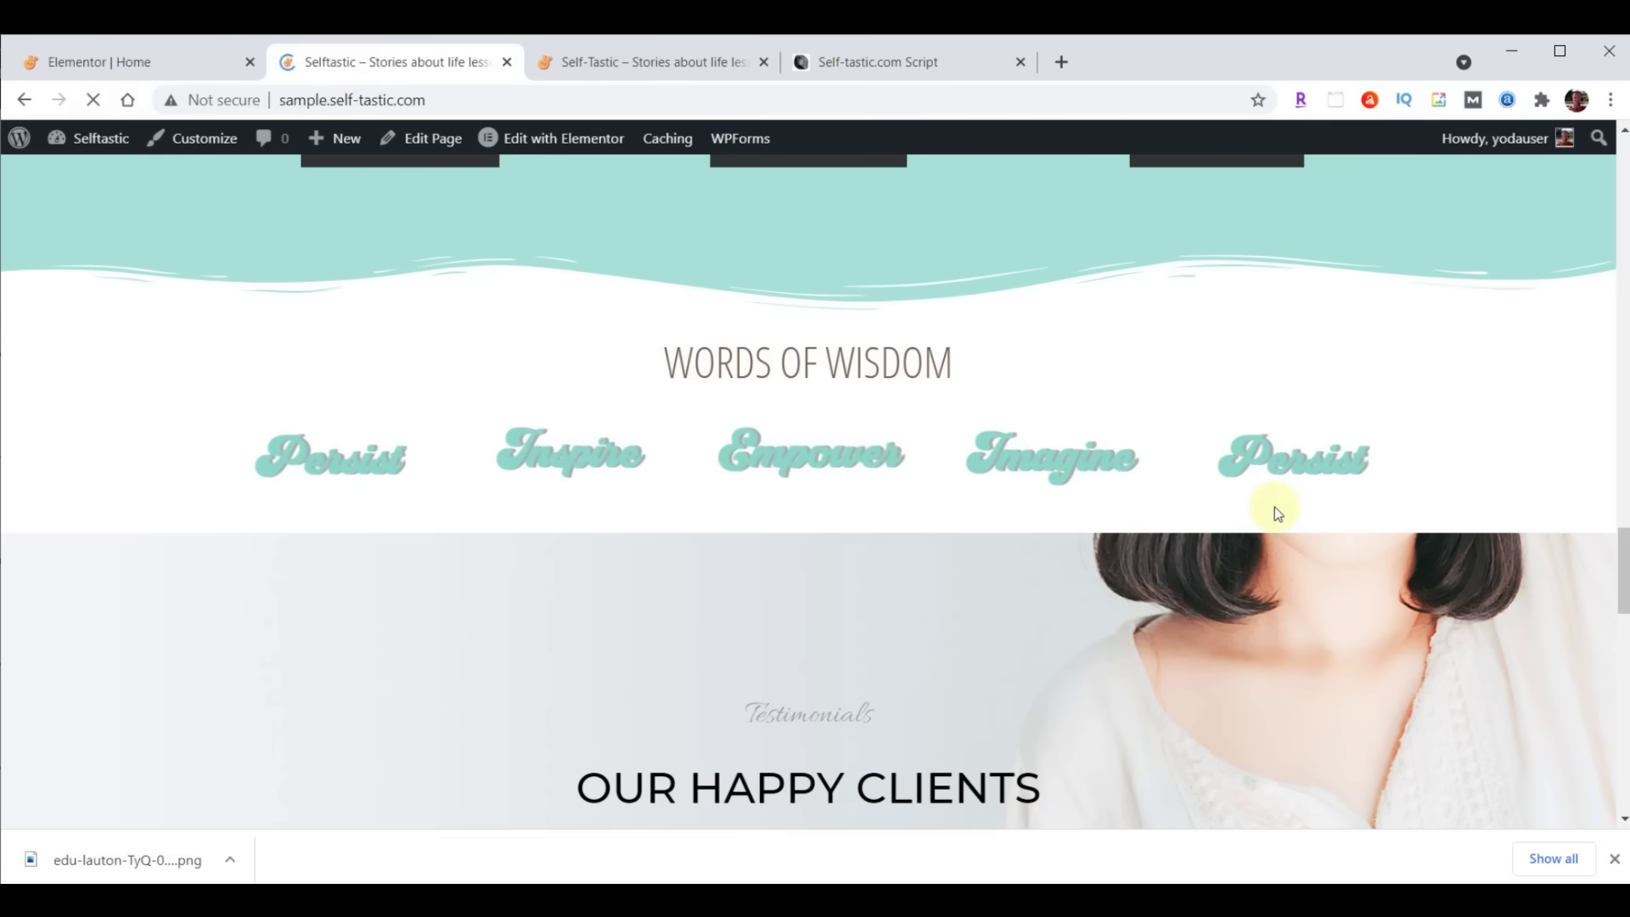
scroll(1326, 506, down, 2)
scroll(1327, 501, down, 3)
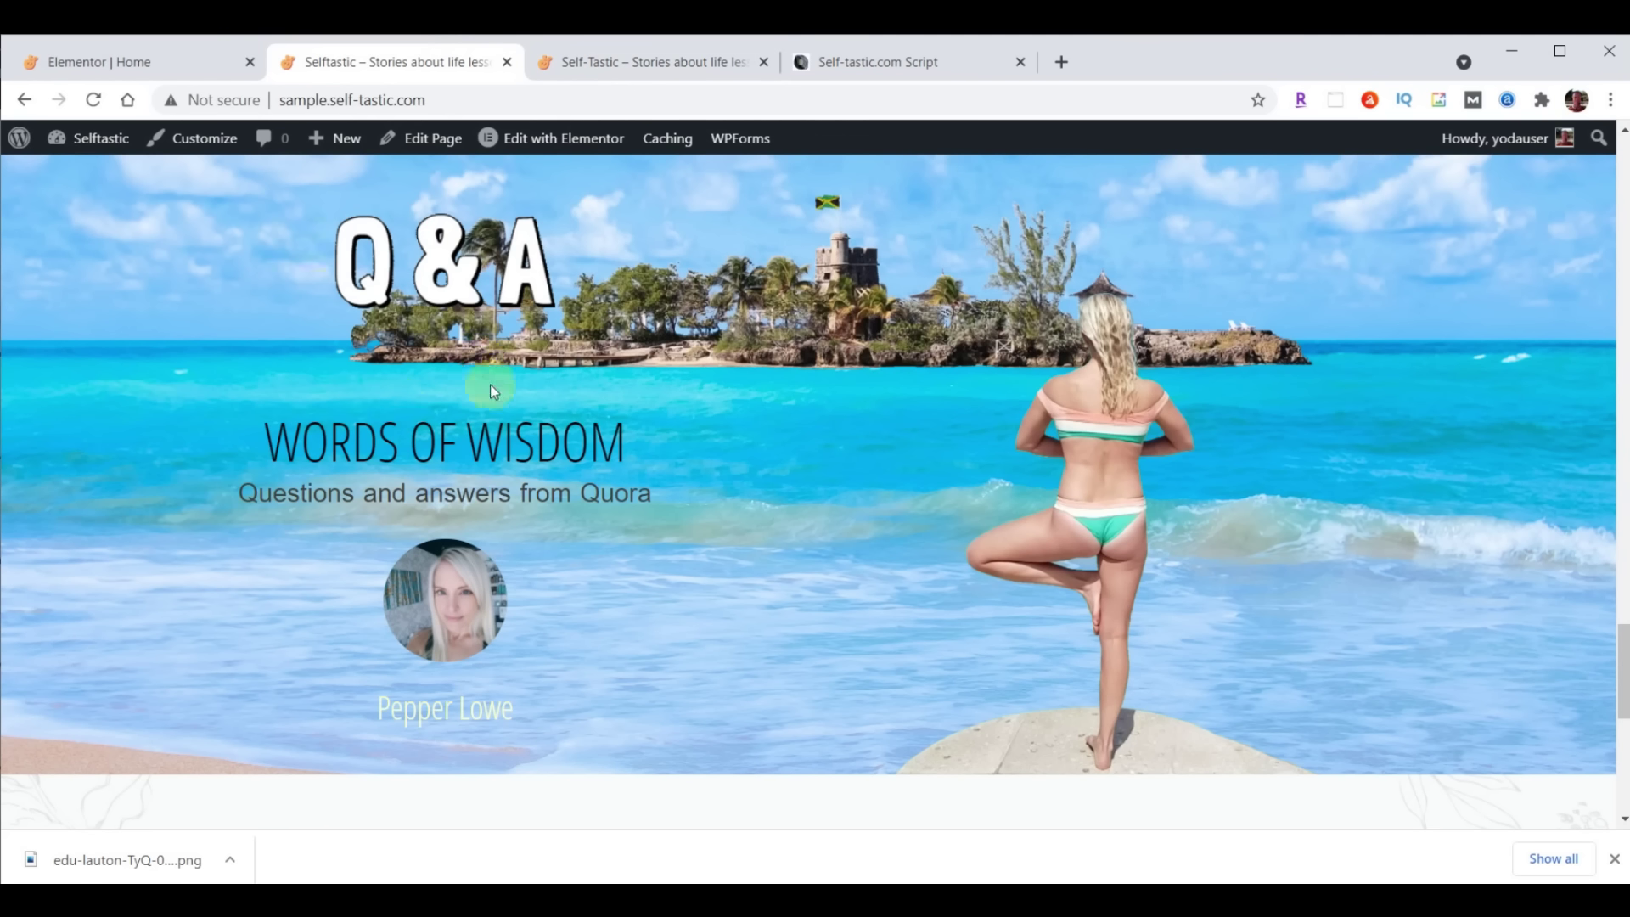
click(165, 62)
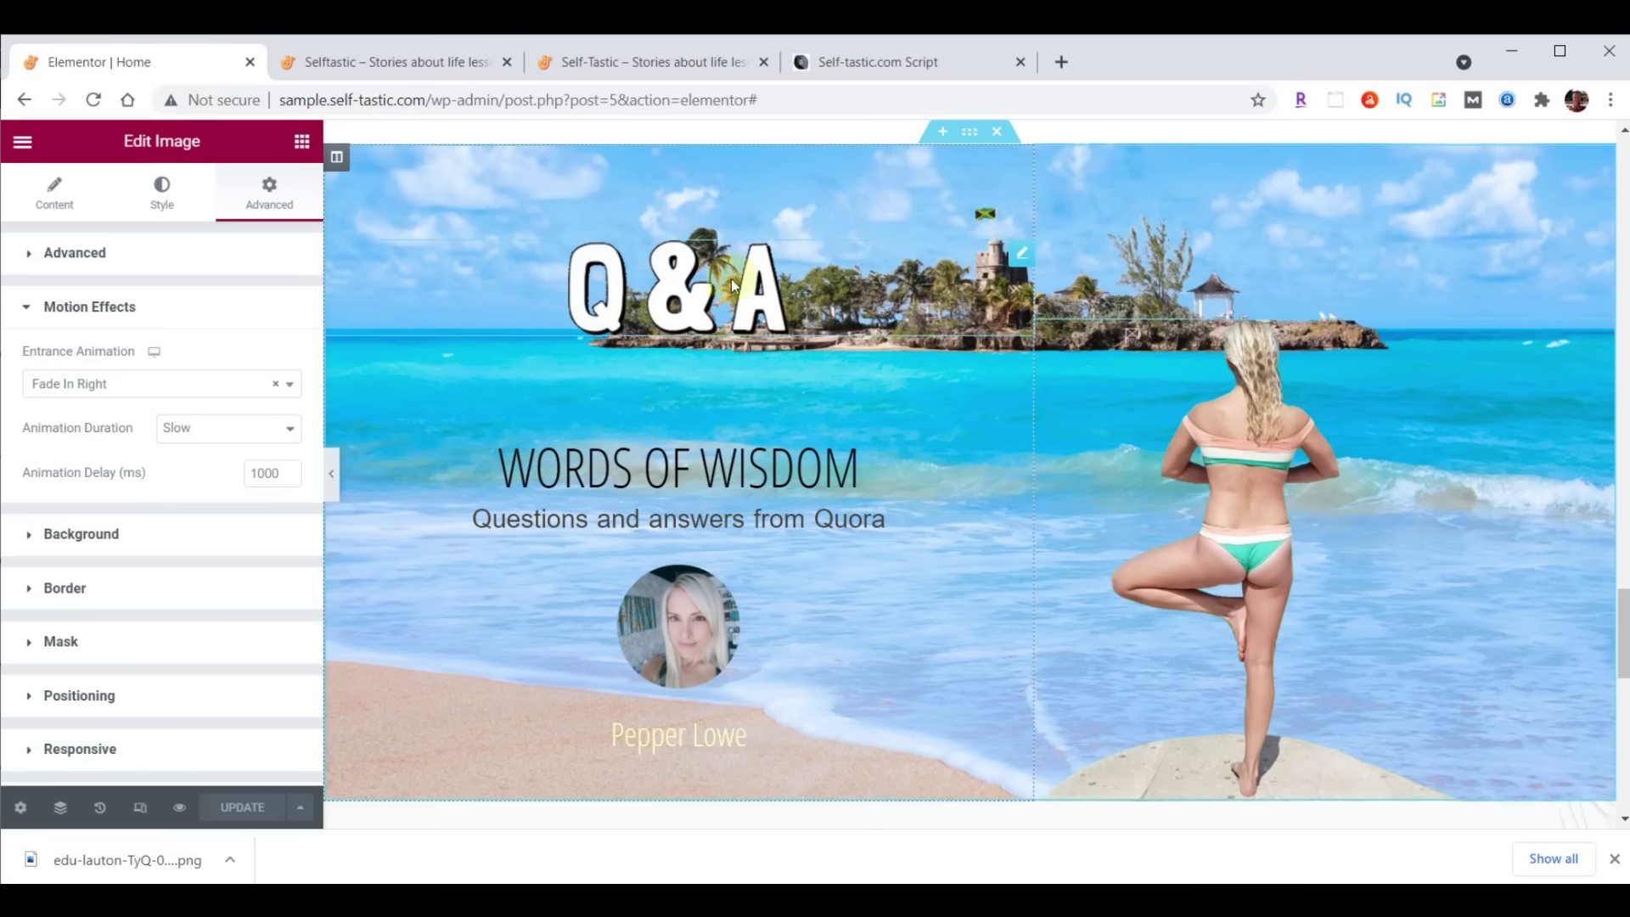
Set the WORDS OF WISDOM heading's top padding to 0 and save
click(1021, 372)
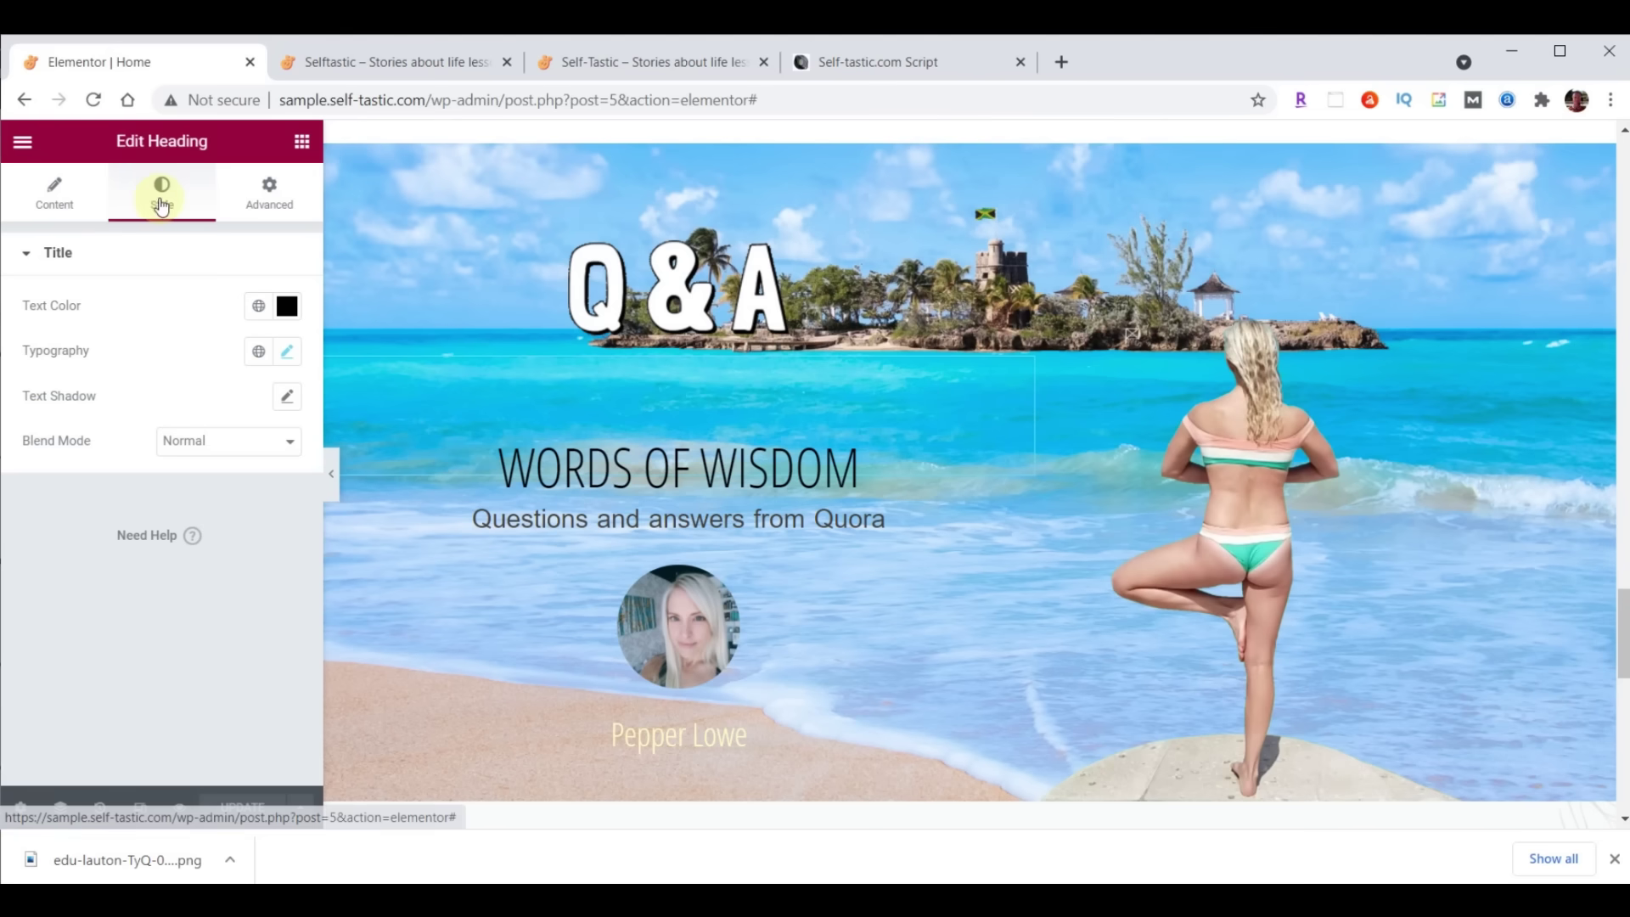
click(273, 204)
double_click(42, 416)
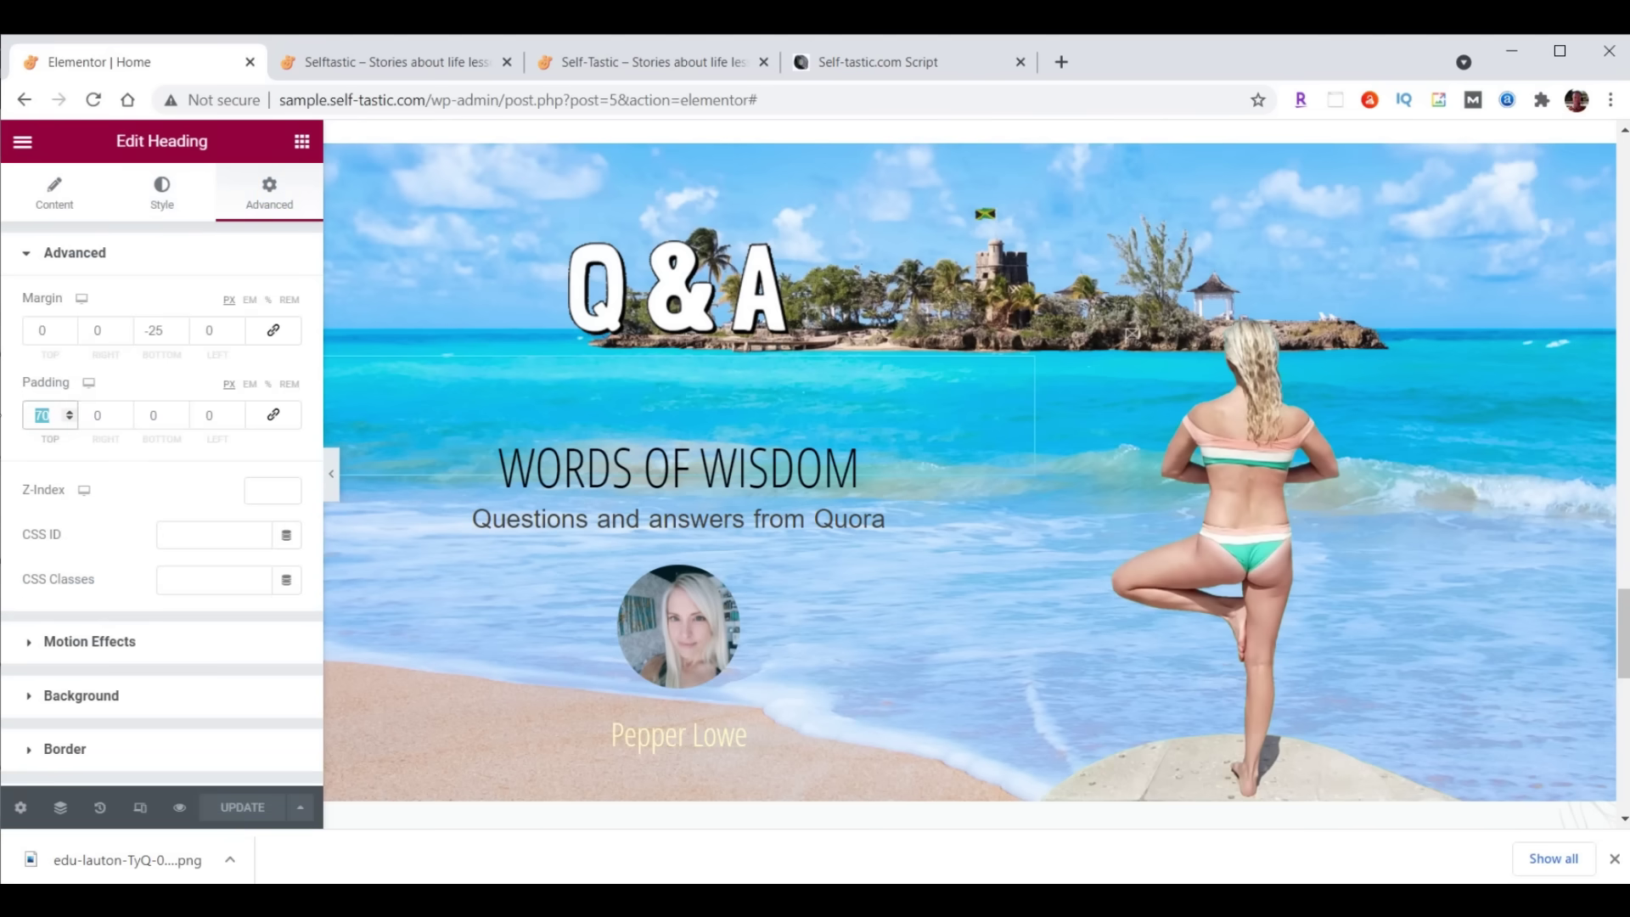
text(0)
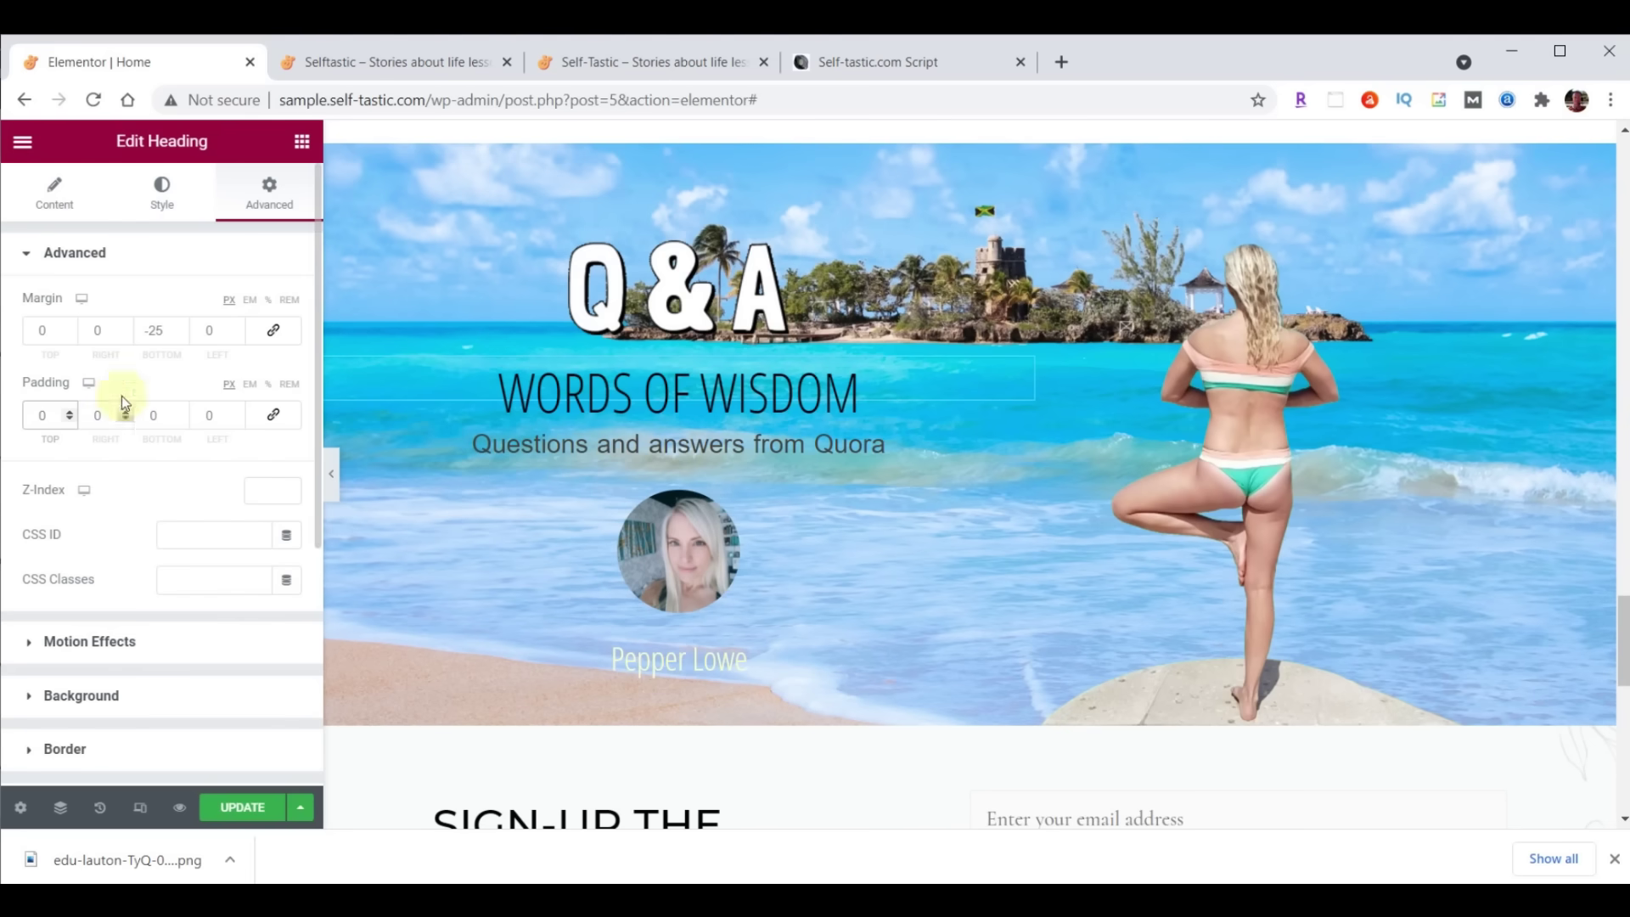
click(242, 807)
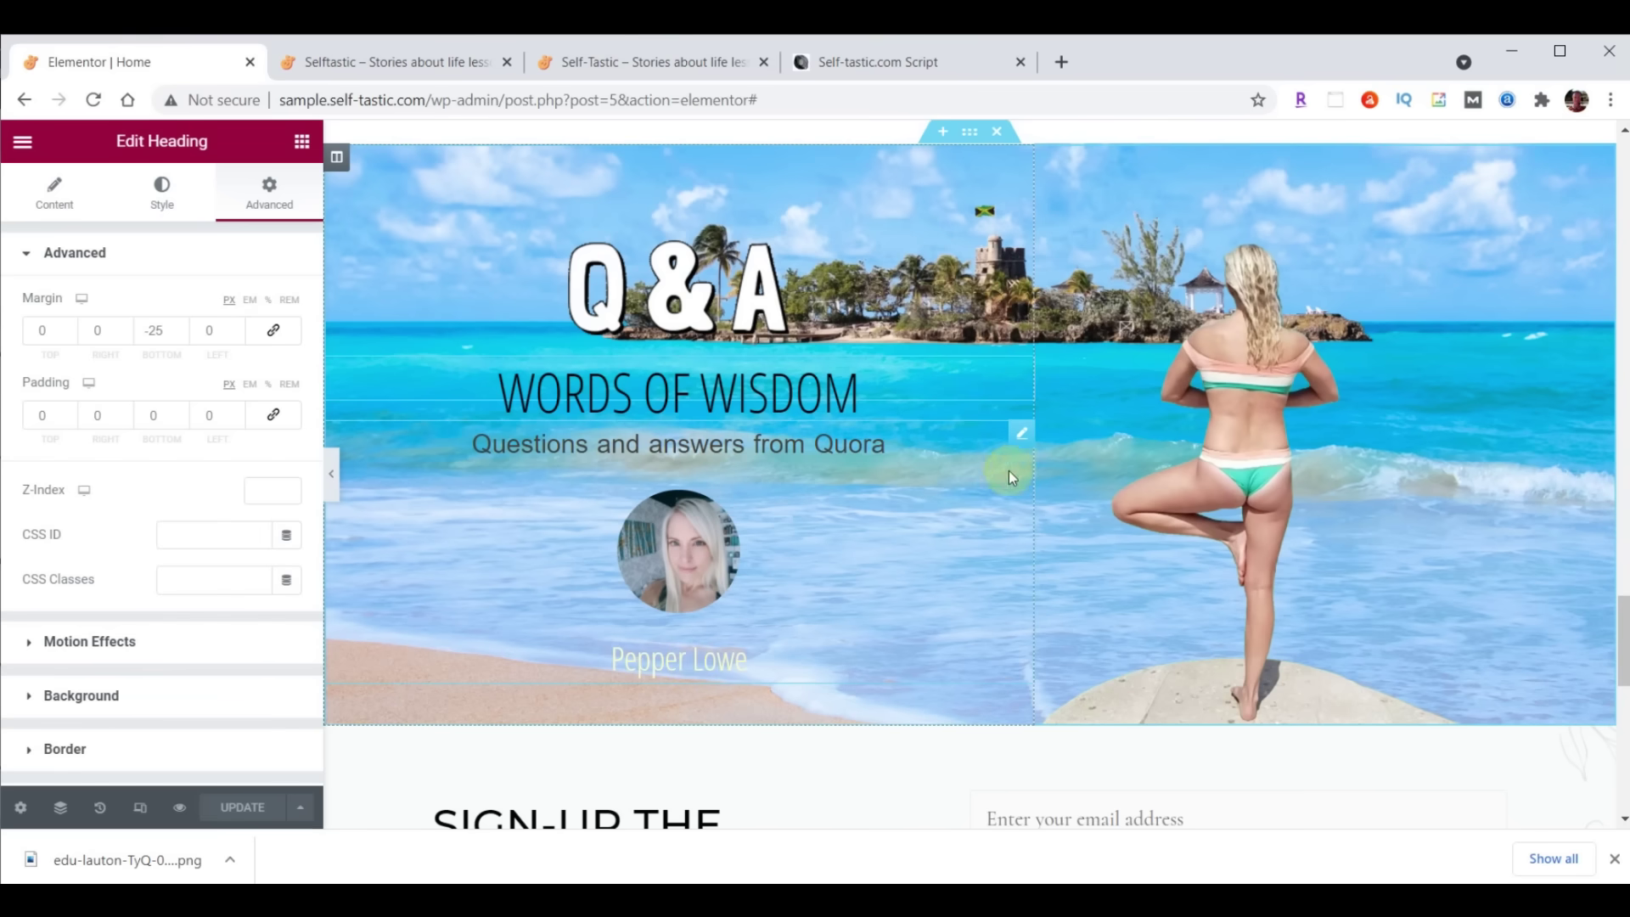
Link the testimonial to /contact/, update the page, and switch to the live site
click(1019, 433)
scroll(118, 716, down, 3)
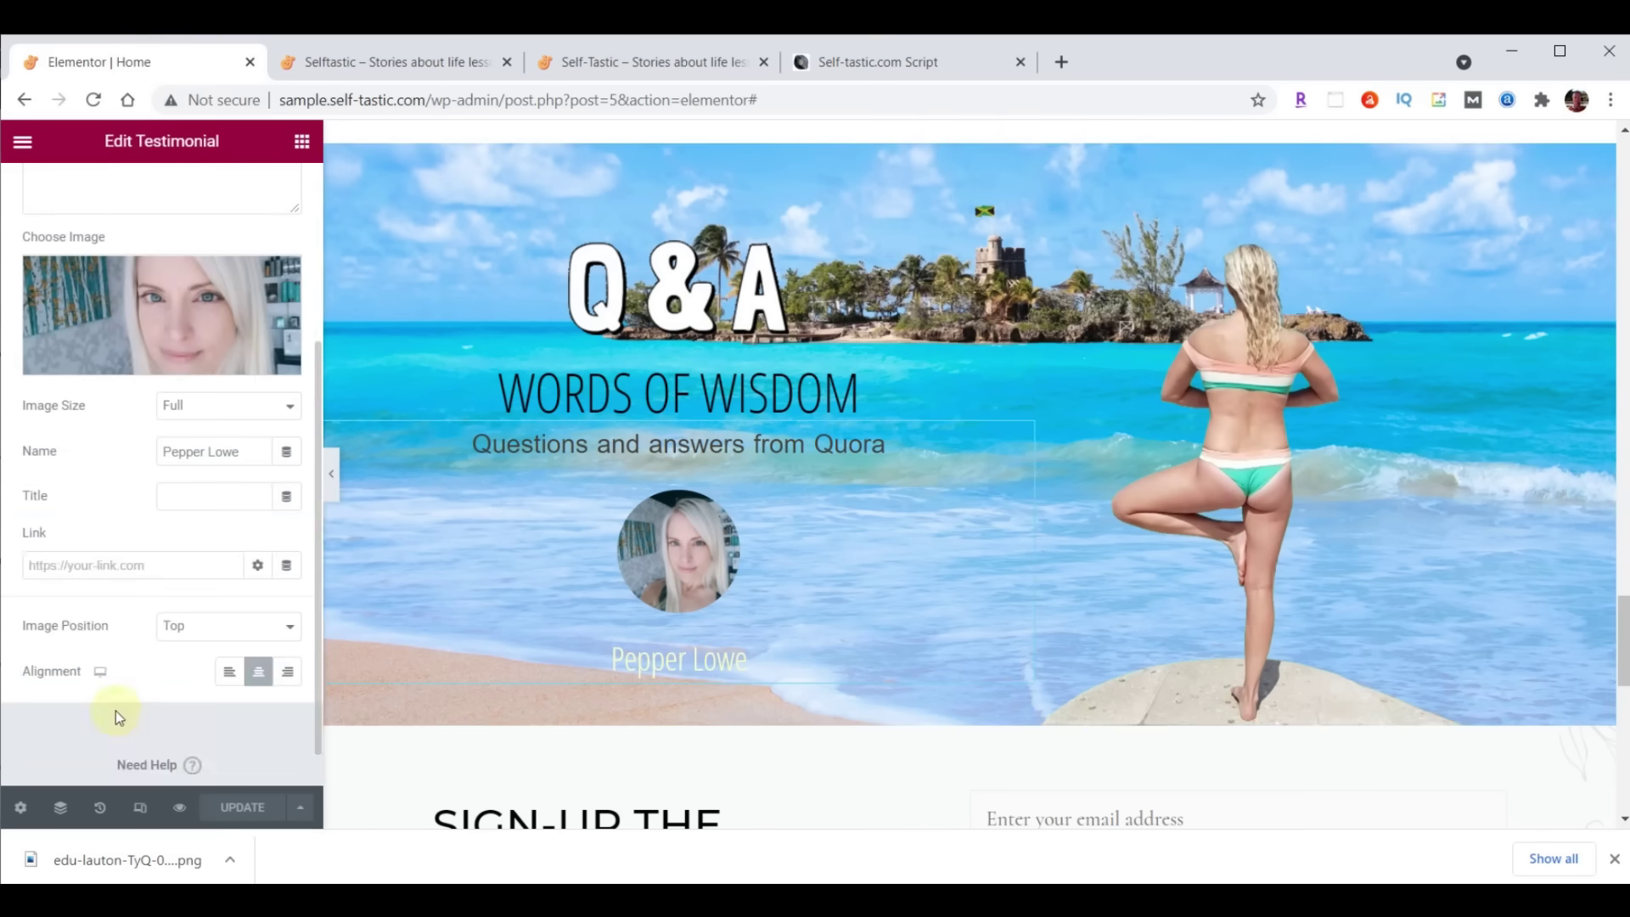
click(171, 556)
text(/contact/)
click(160, 655)
click(241, 808)
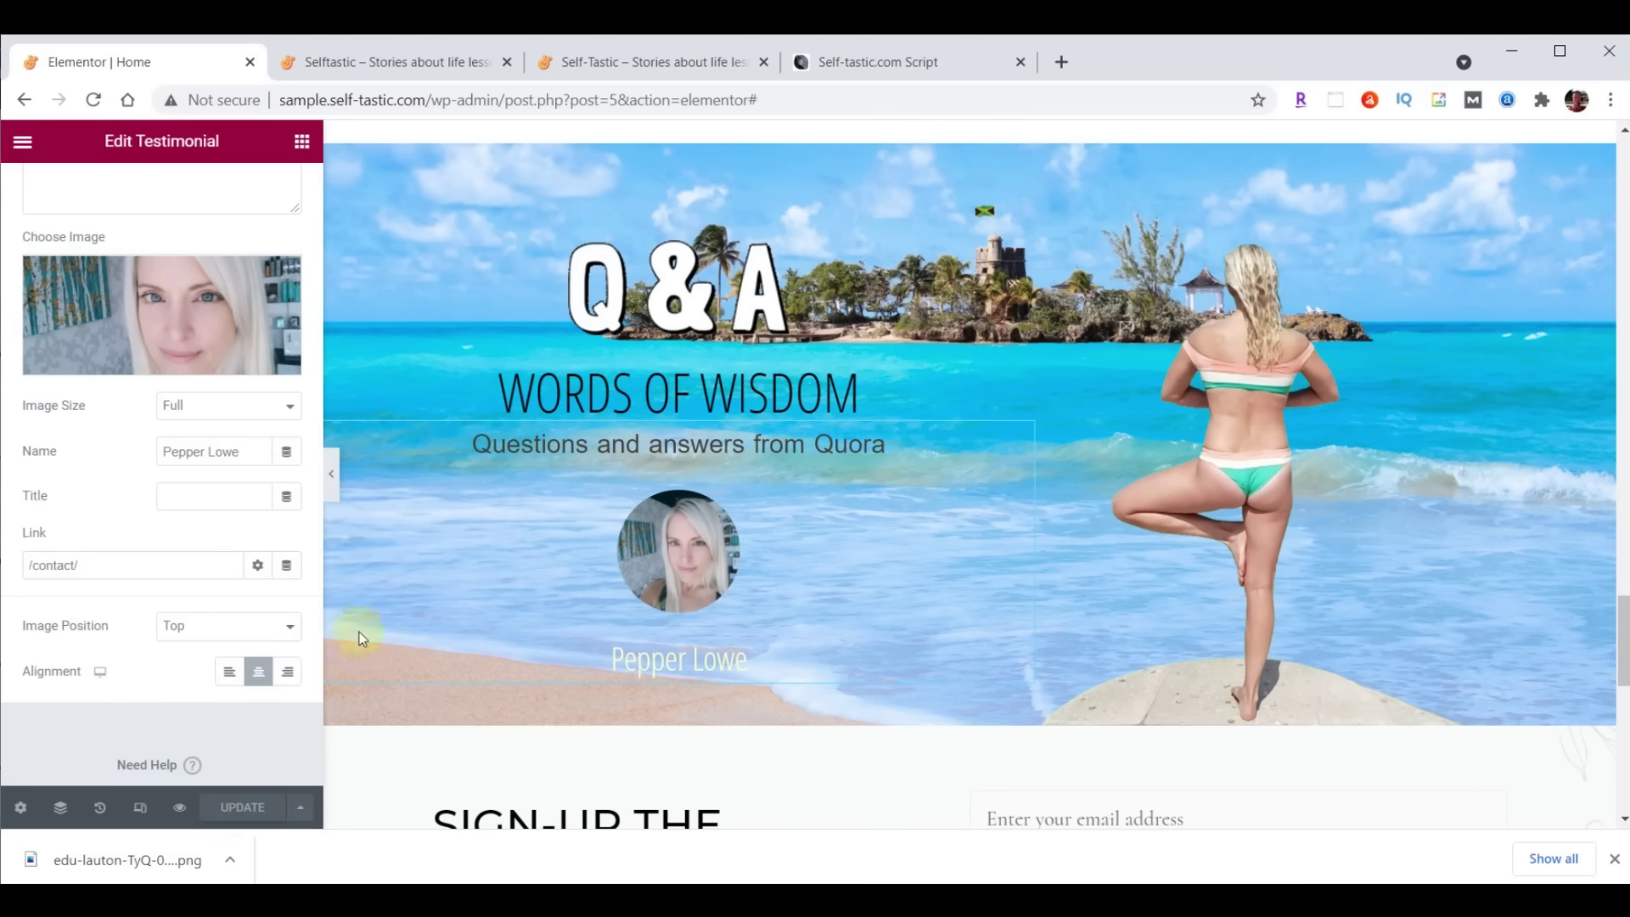
click(418, 62)
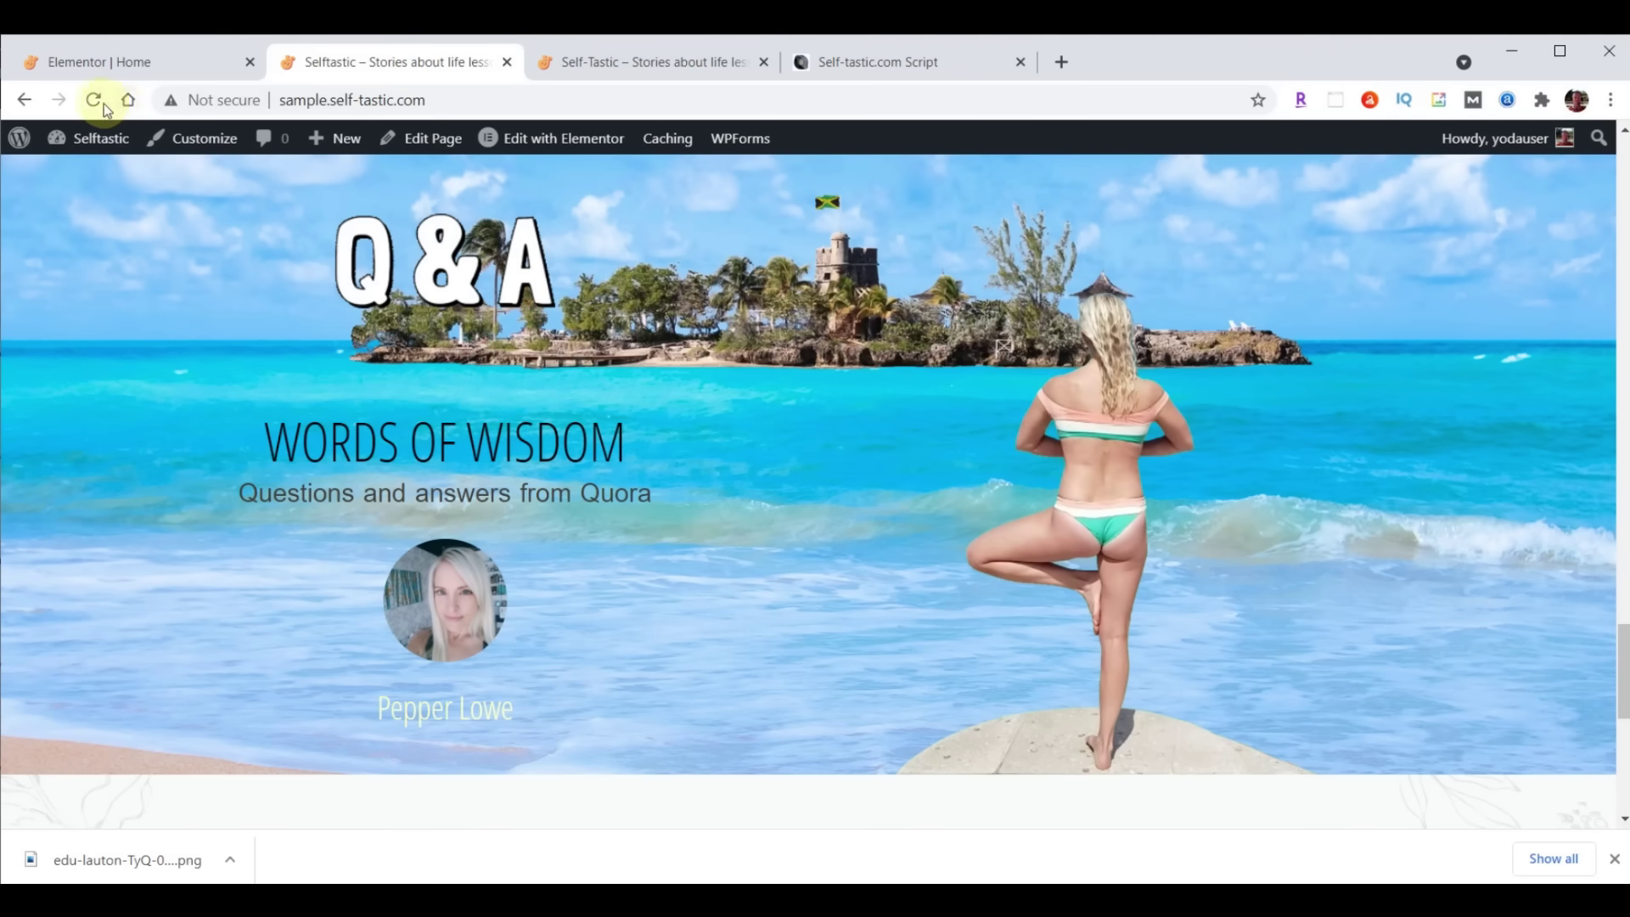
Reload the live home page and compare it with self-tastic.com's sign-up section, then return to the editor
click(102, 102)
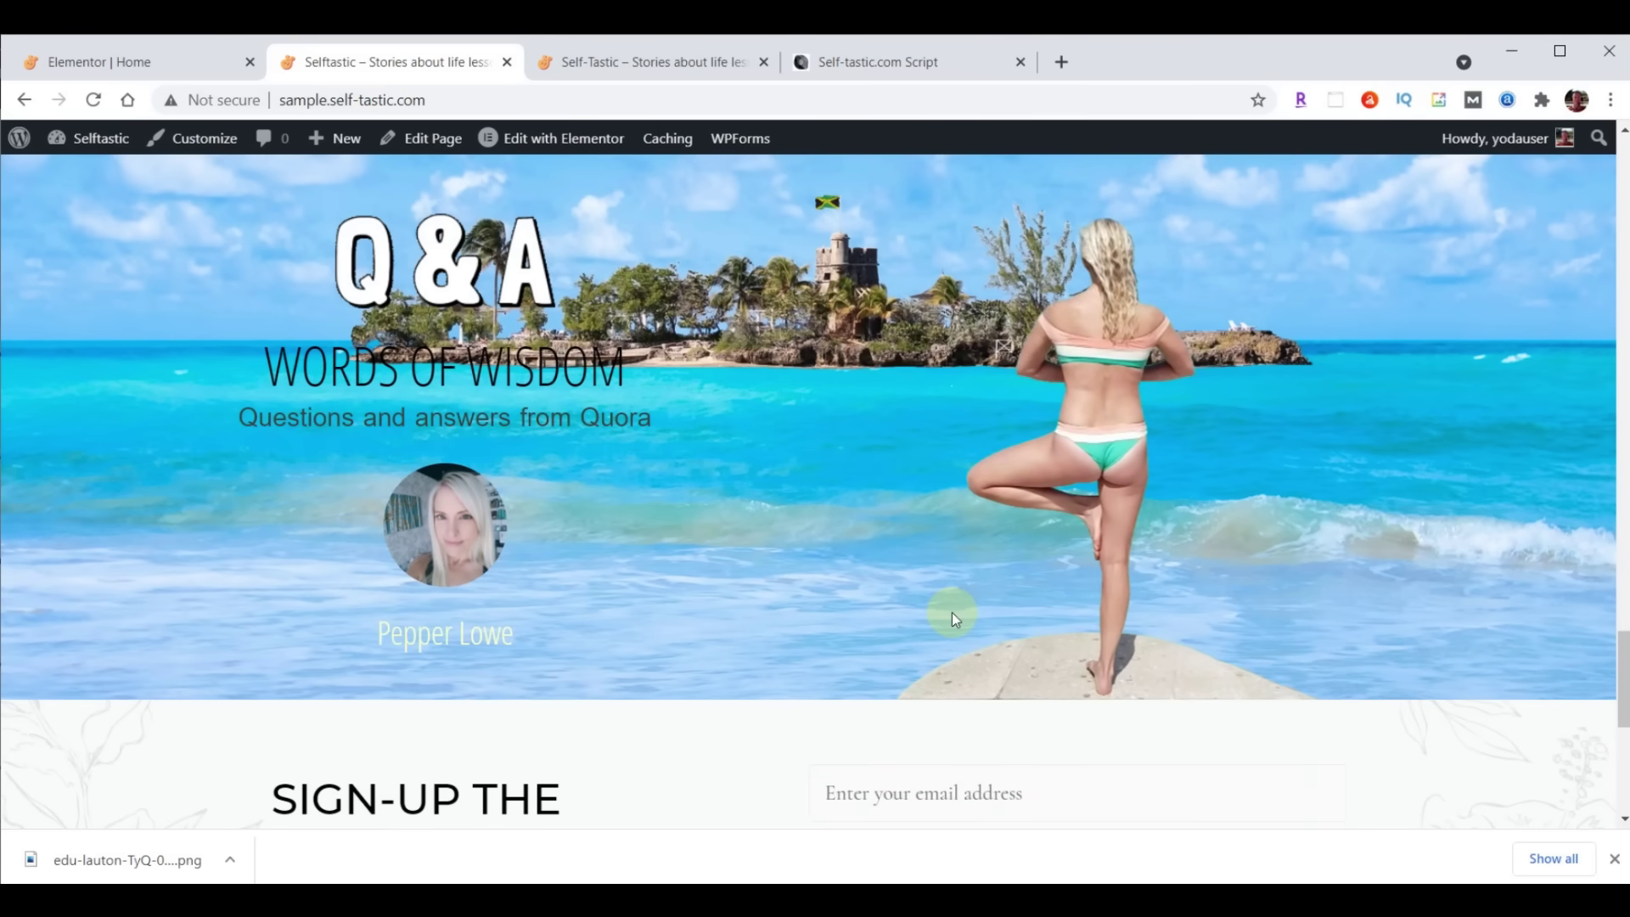
scroll(1381, 595, down, 3)
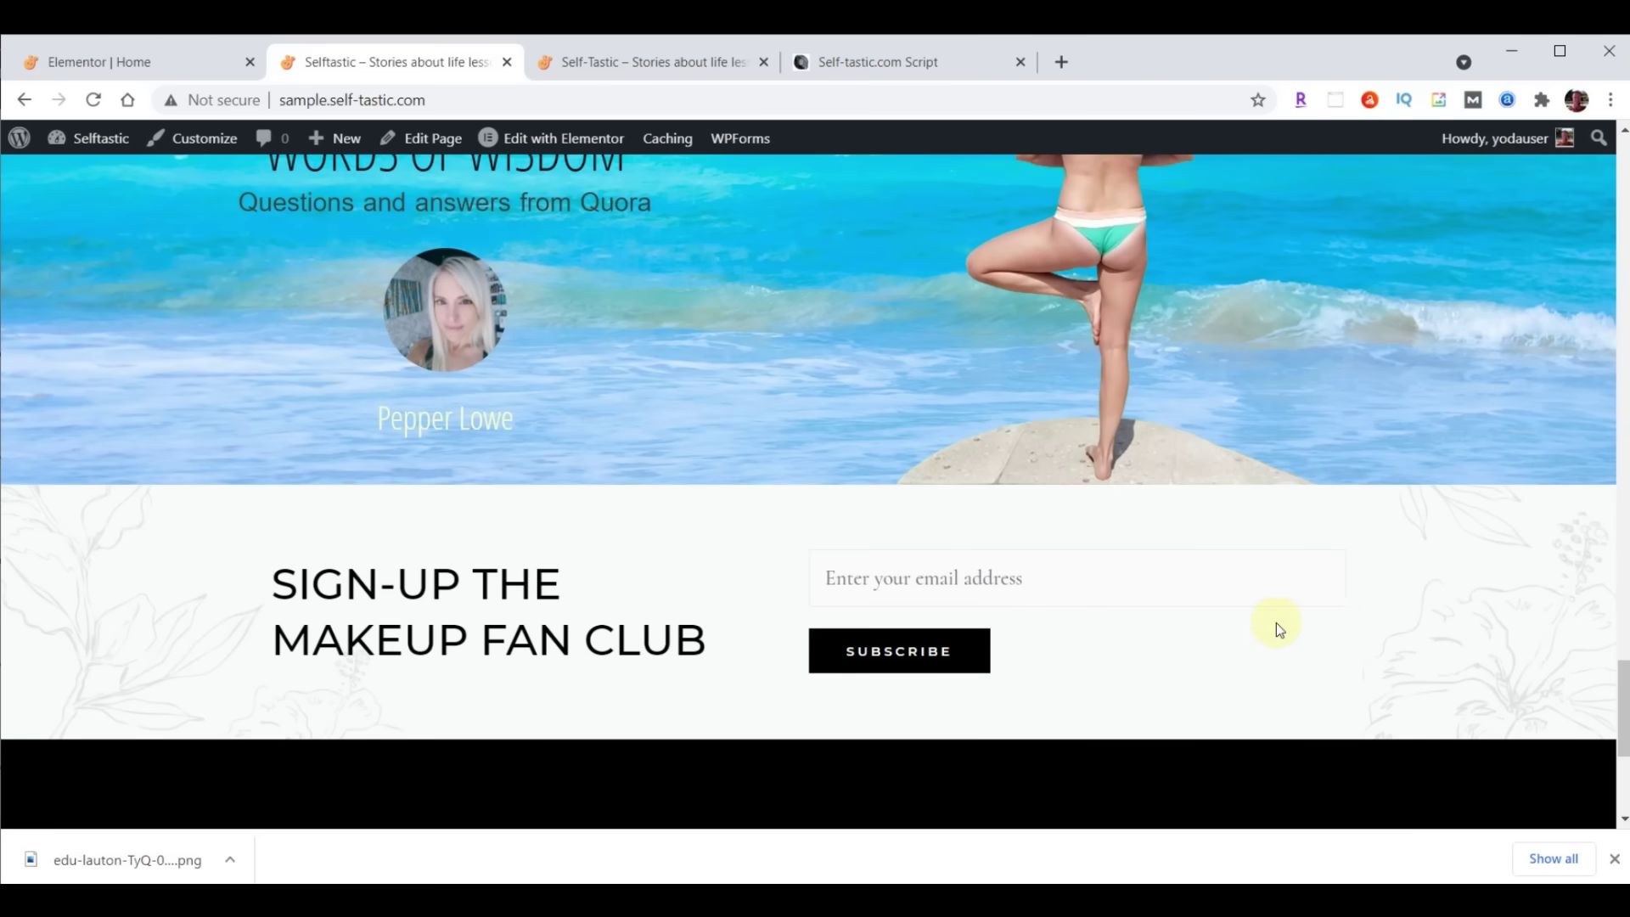
click(677, 64)
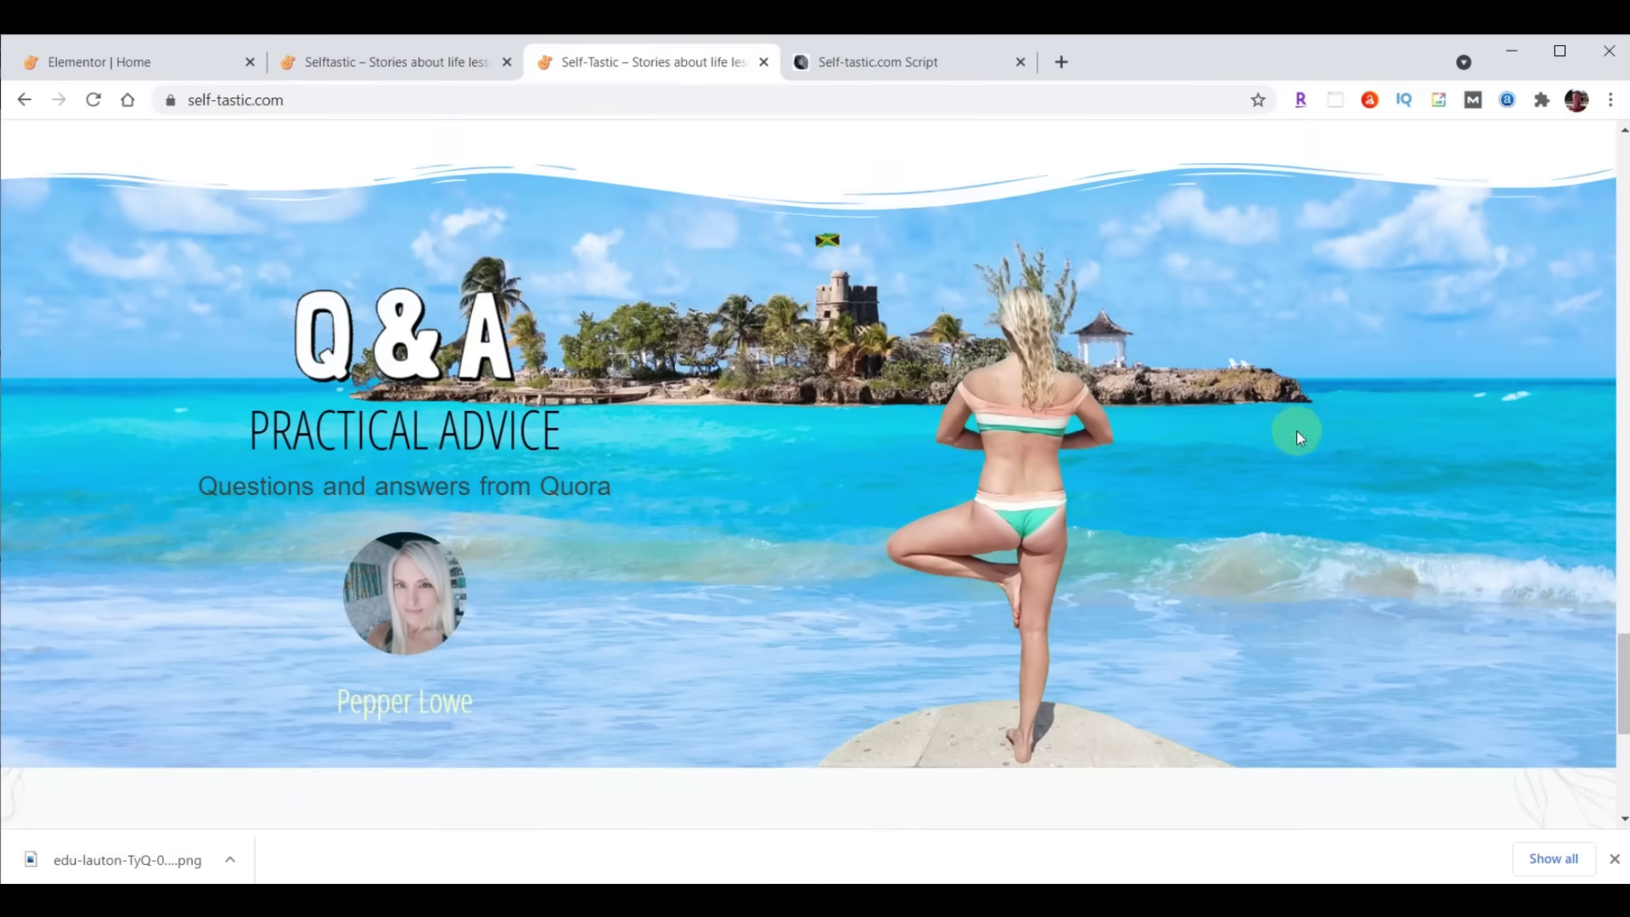
scroll(1297, 430, down, 4)
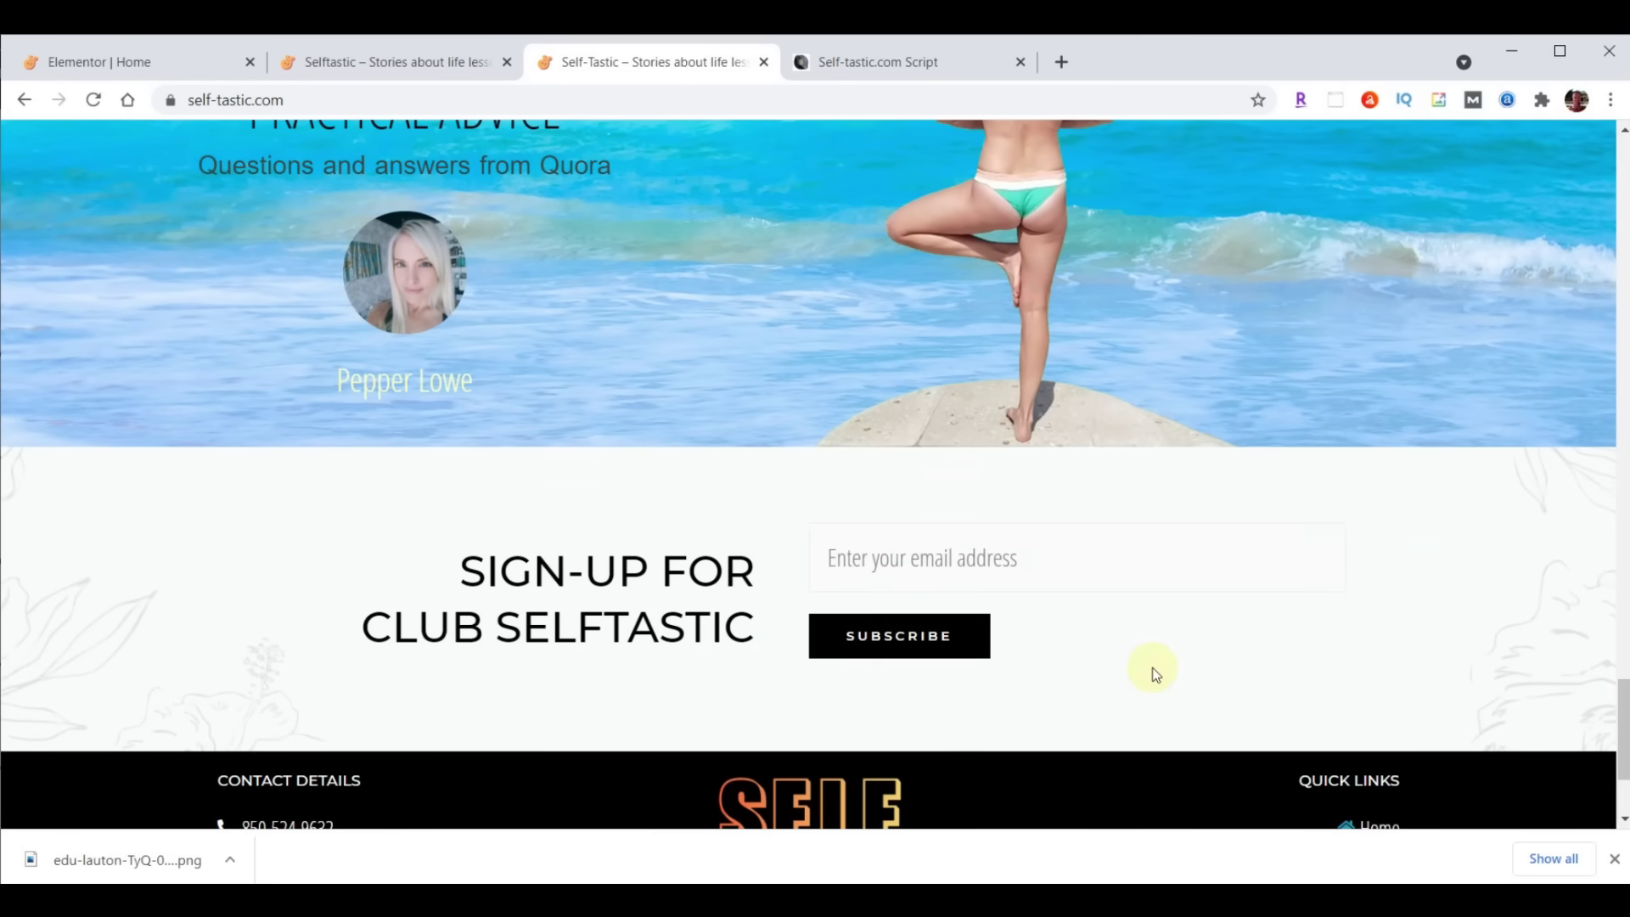
click(140, 62)
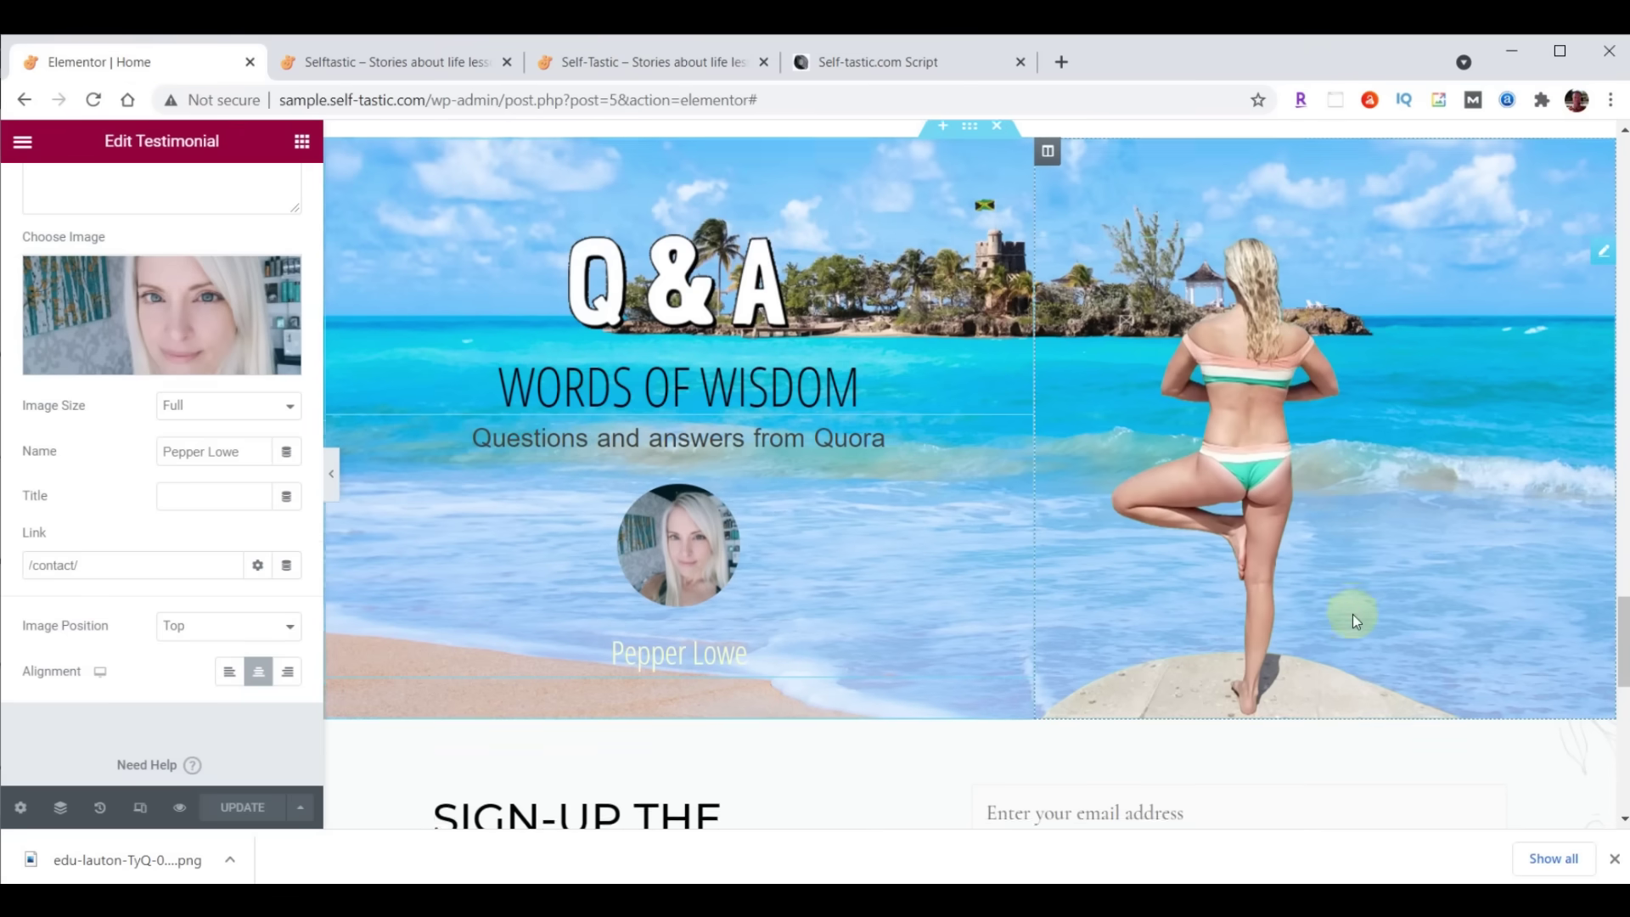
Change the sign-up heading title to 'Sign-up For<br>Club Selftastic' and right-align it
scroll(1352, 614, down, 3)
scroll(1347, 613, down, 1)
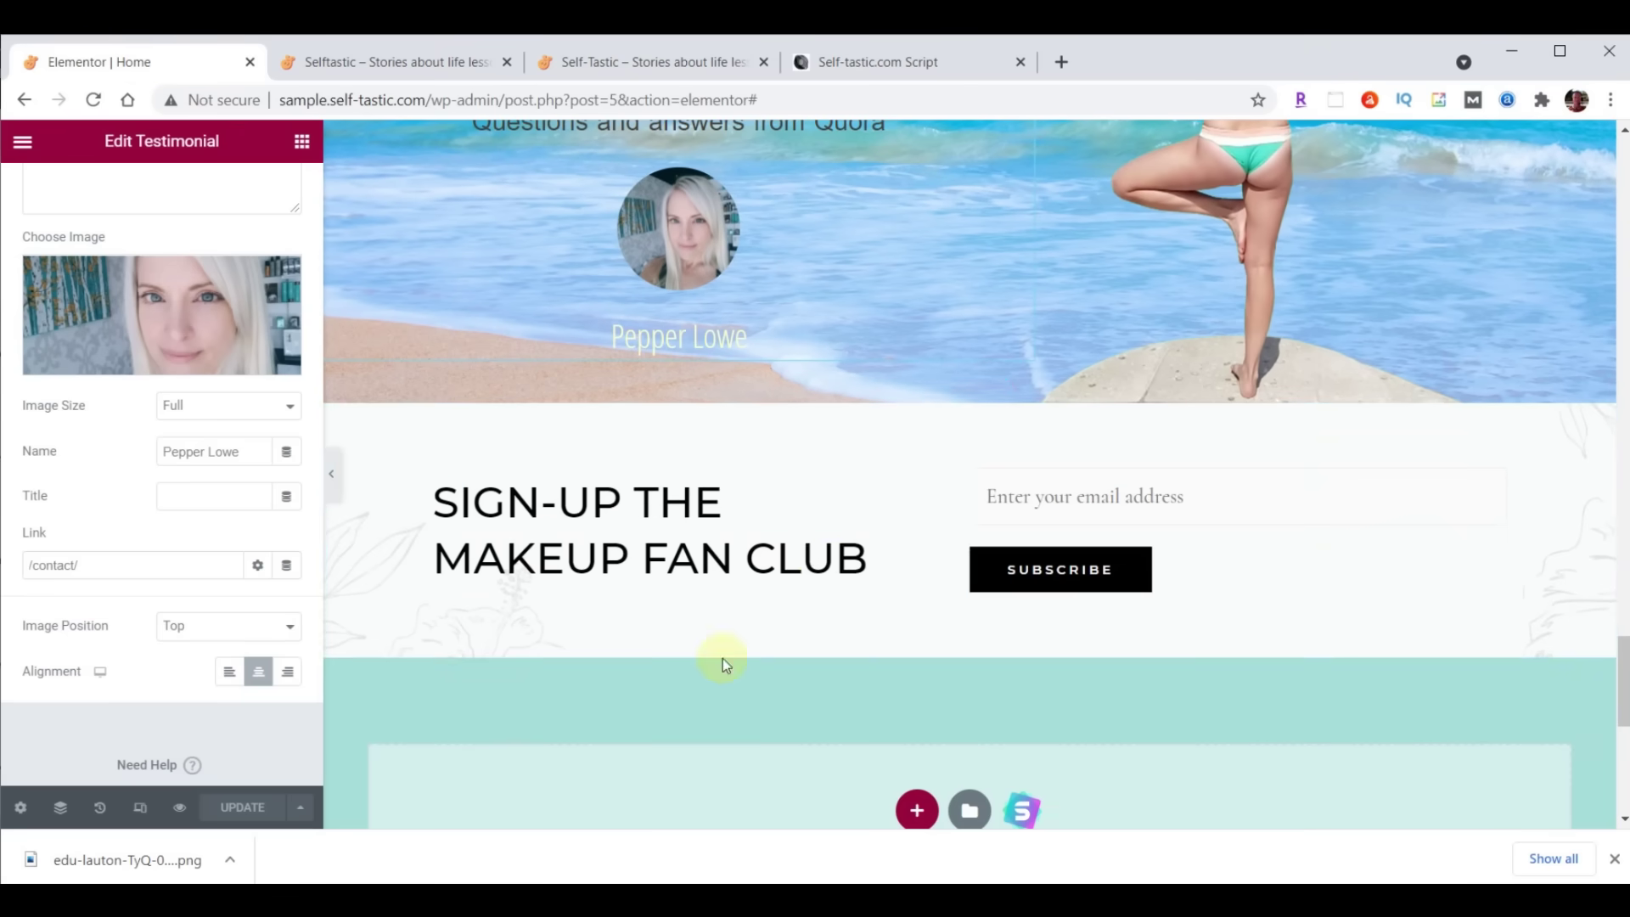
click(898, 494)
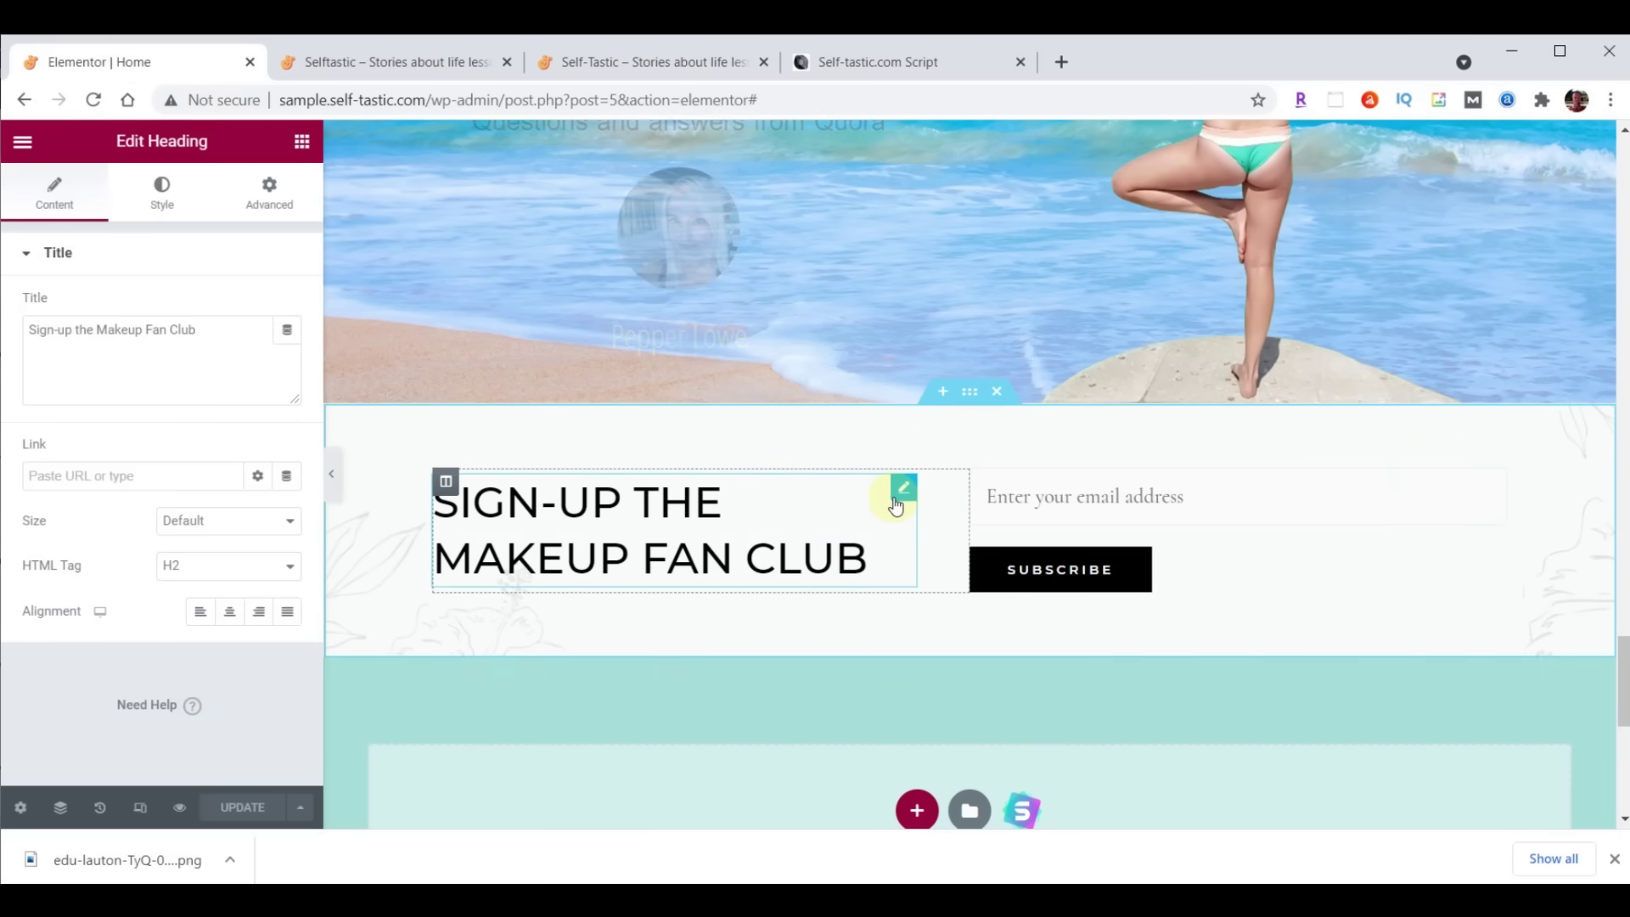
drag(211, 331, 2, 339)
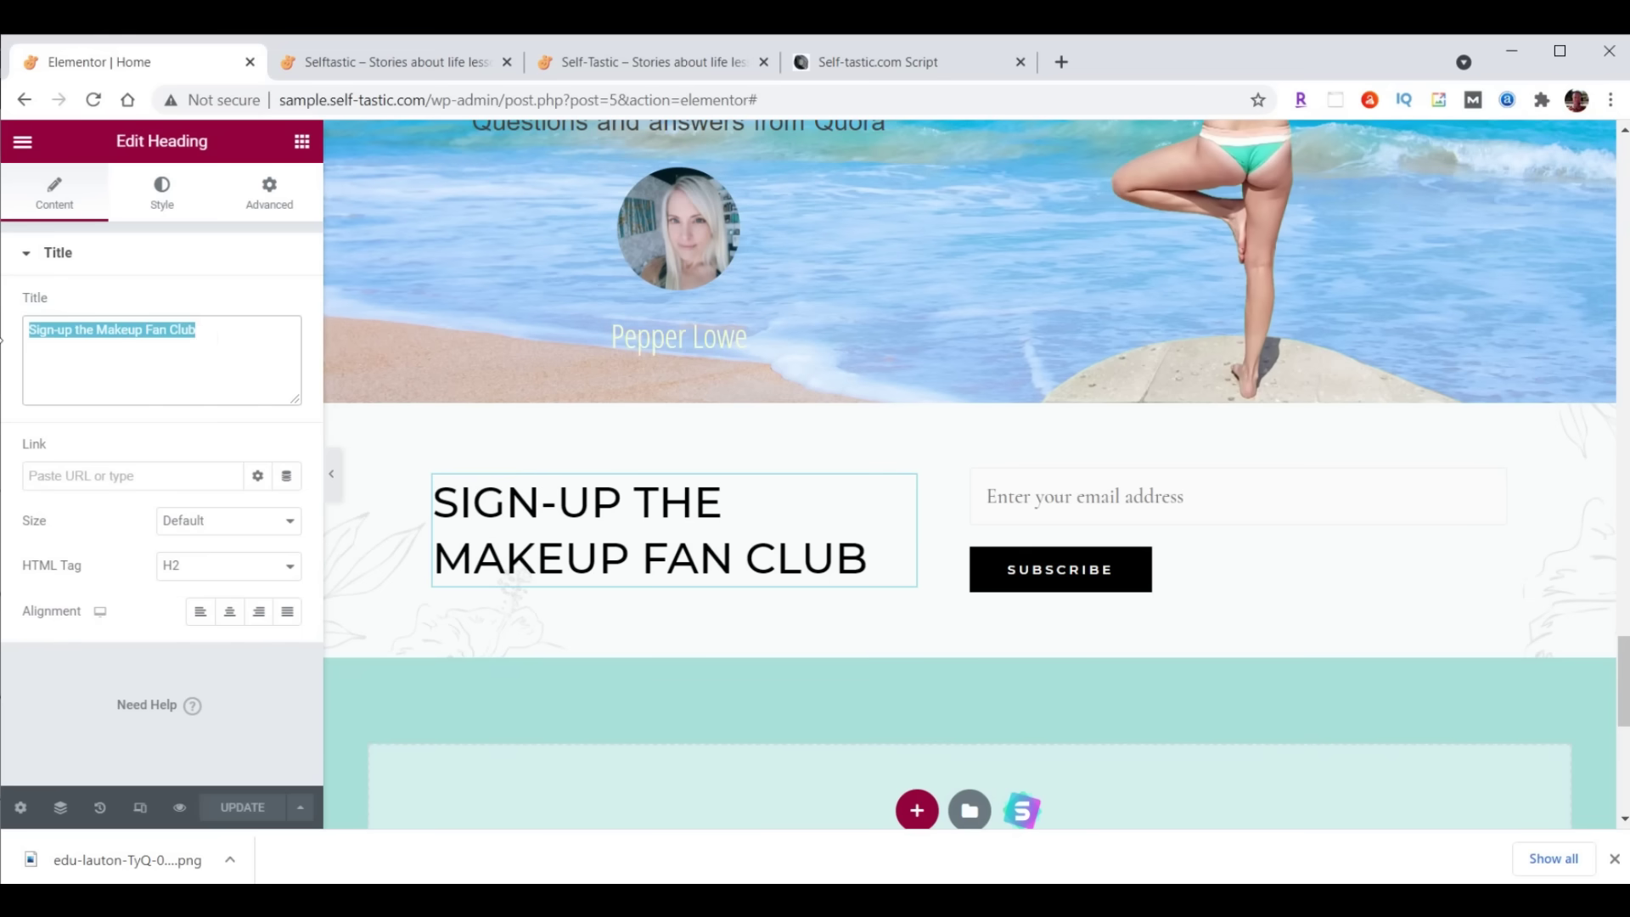
text(Sign-up For<br>Club Selftastic)
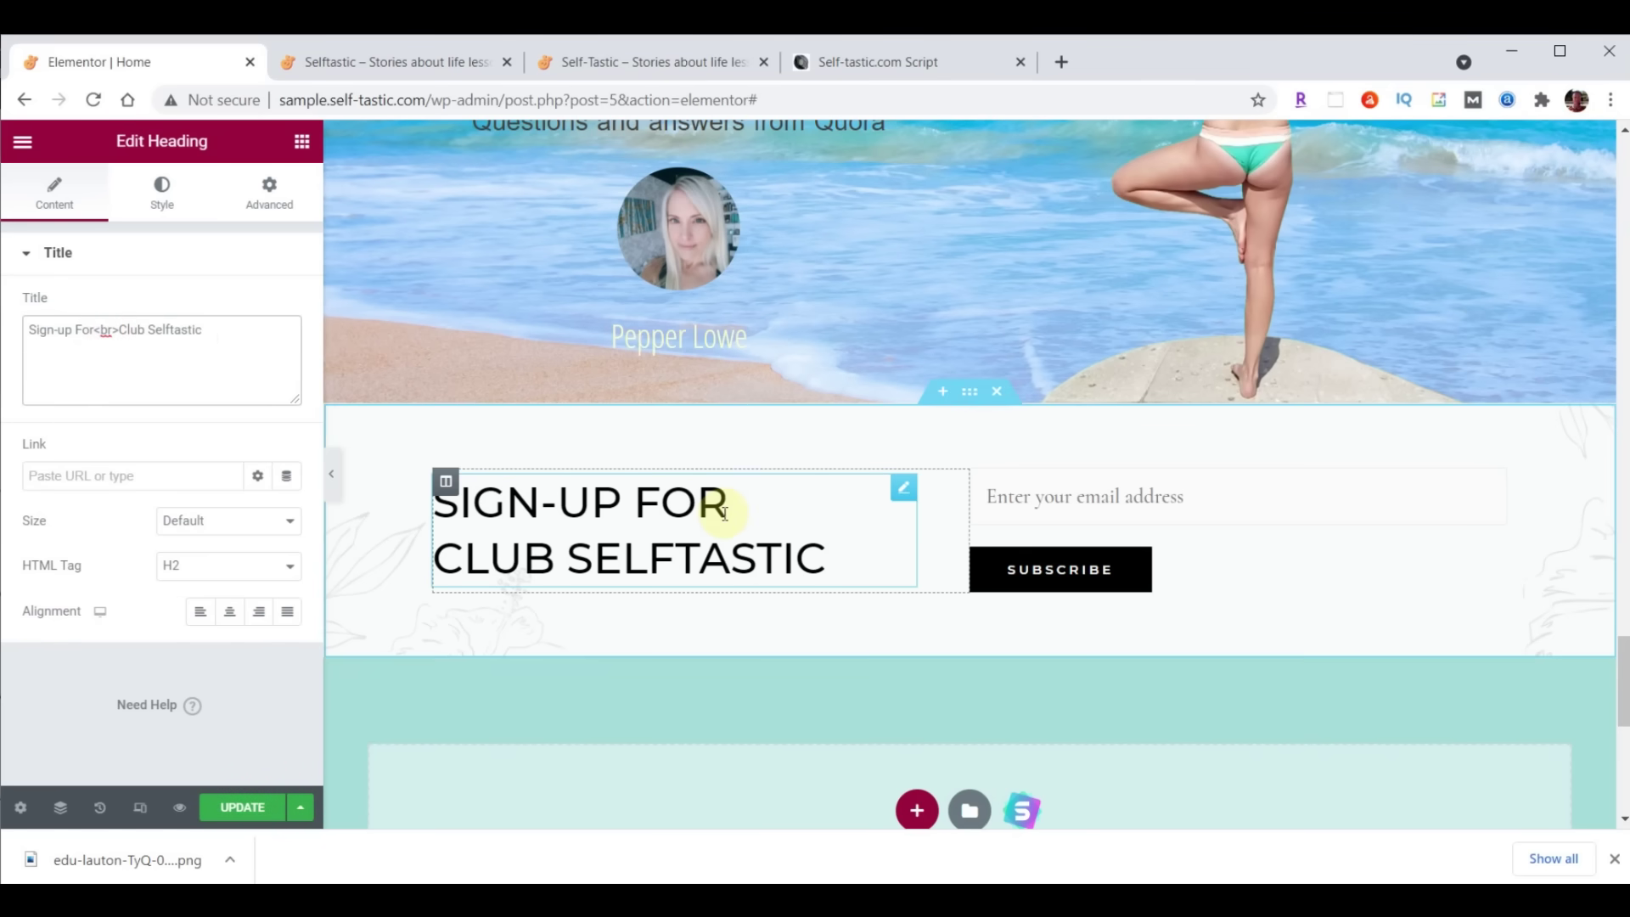
click(260, 615)
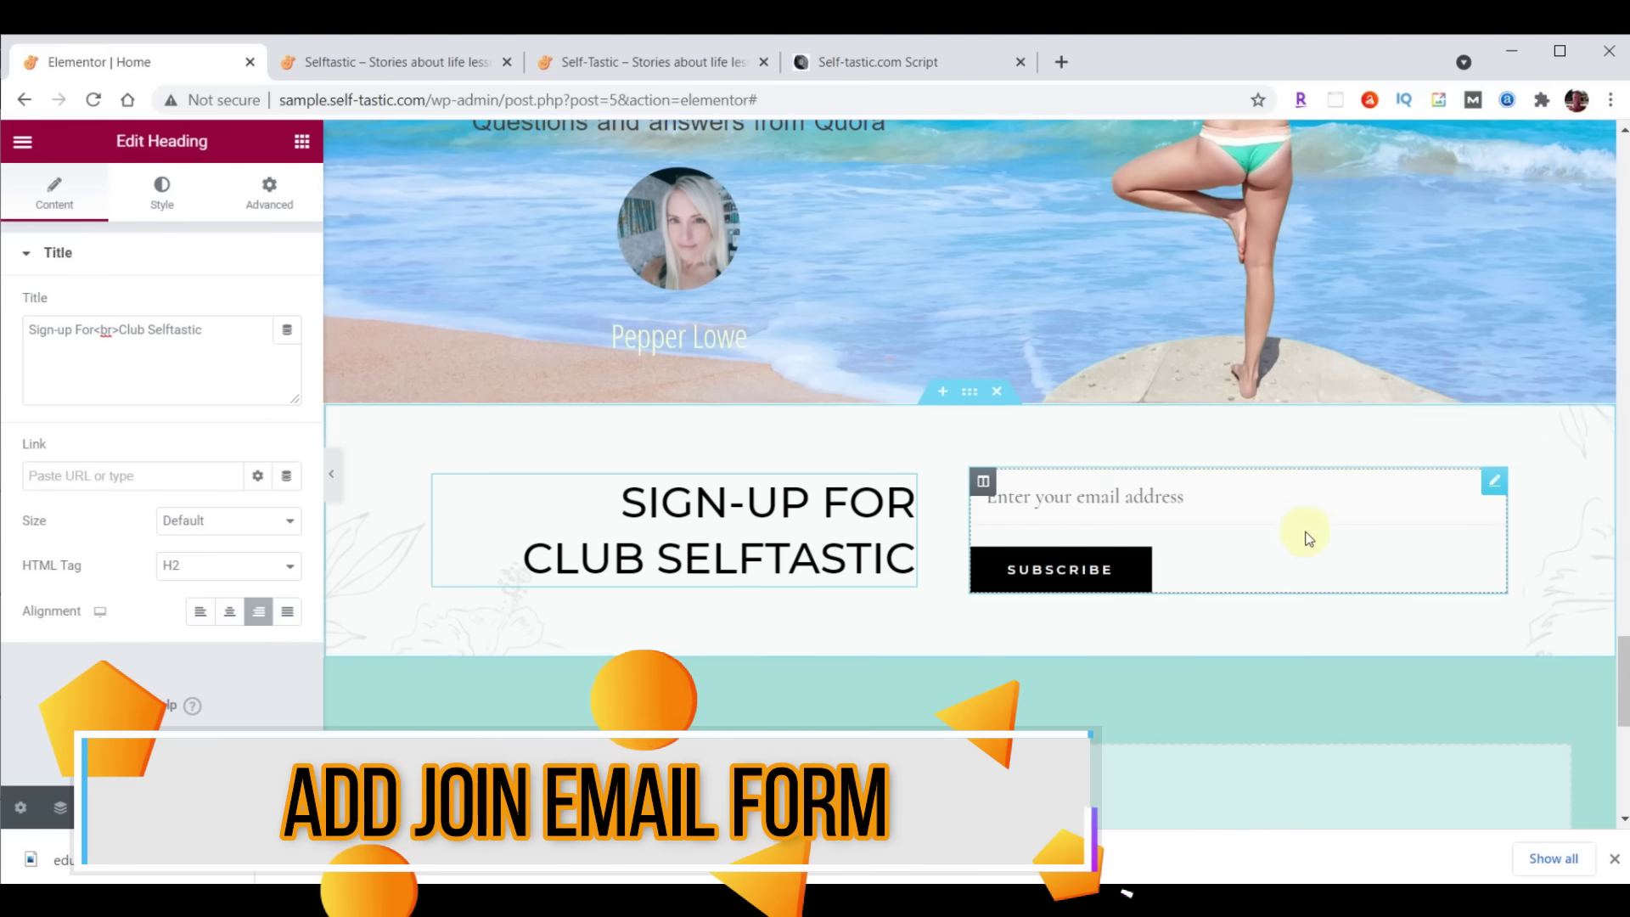
click(1493, 479)
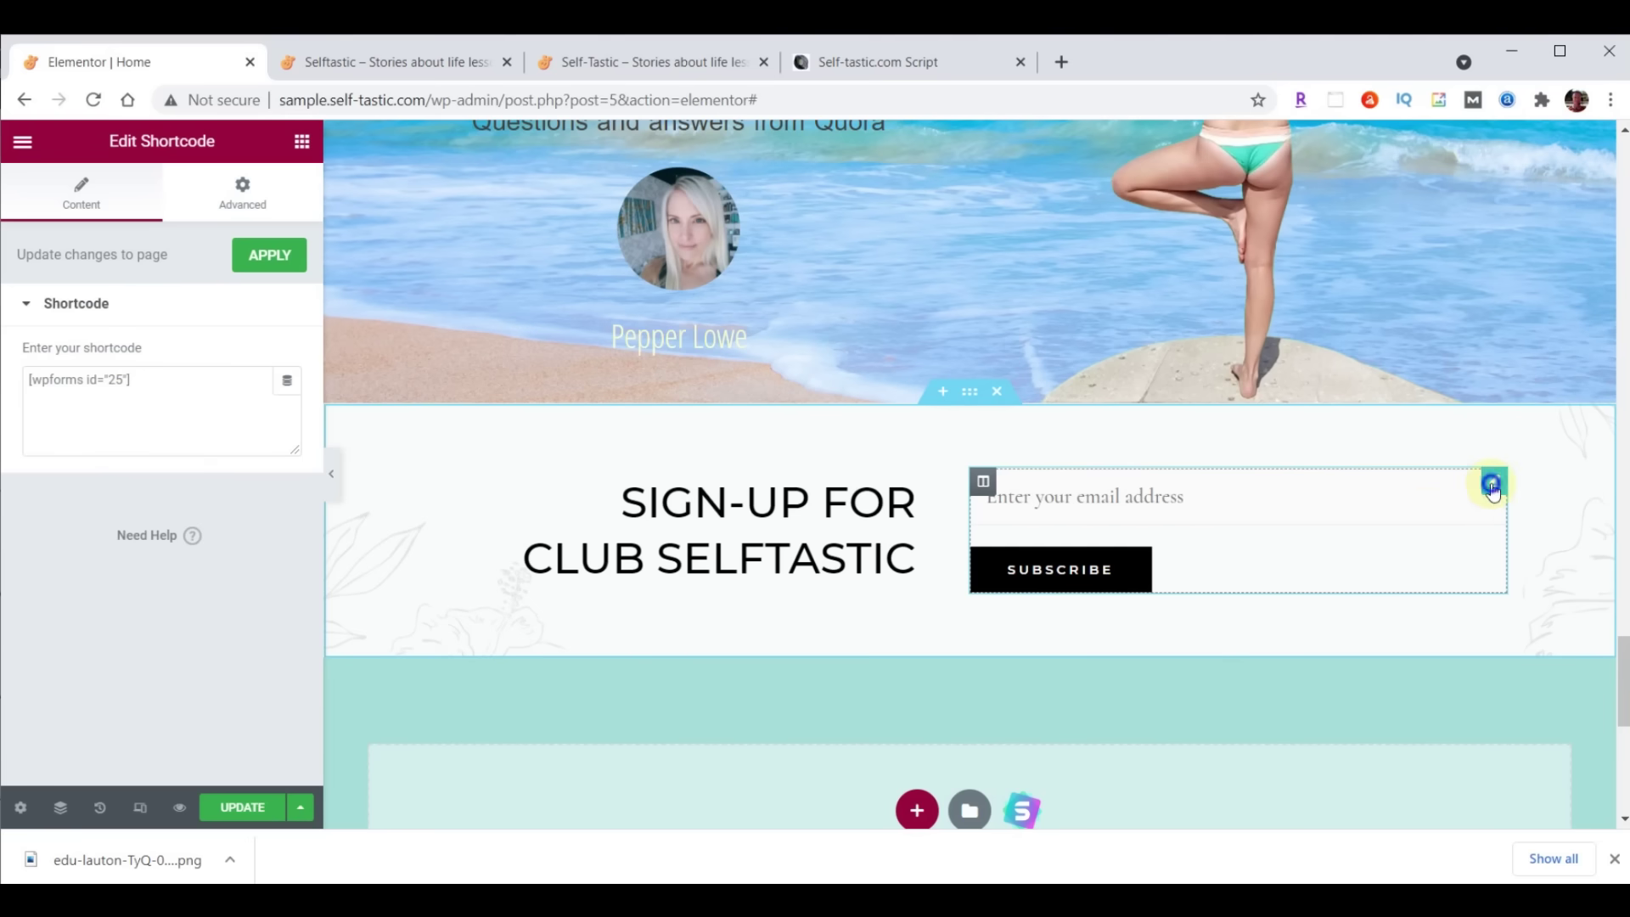
Replace the shortcode email form with a WPForms widget using Signup Form and update the page
right_click(1492, 487)
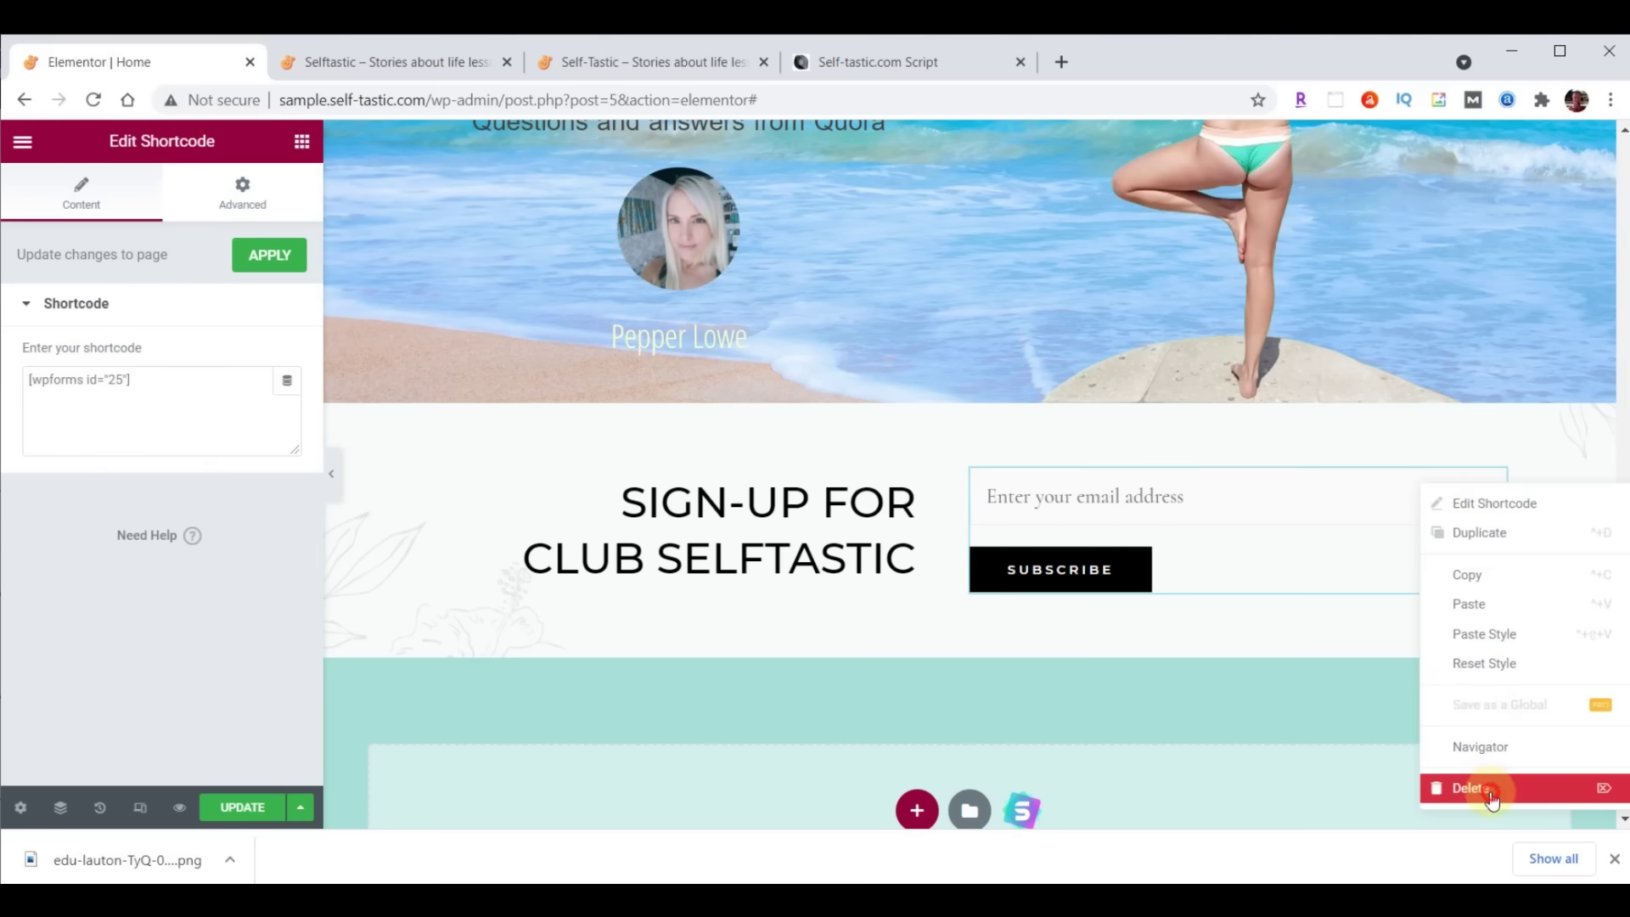
click(1482, 787)
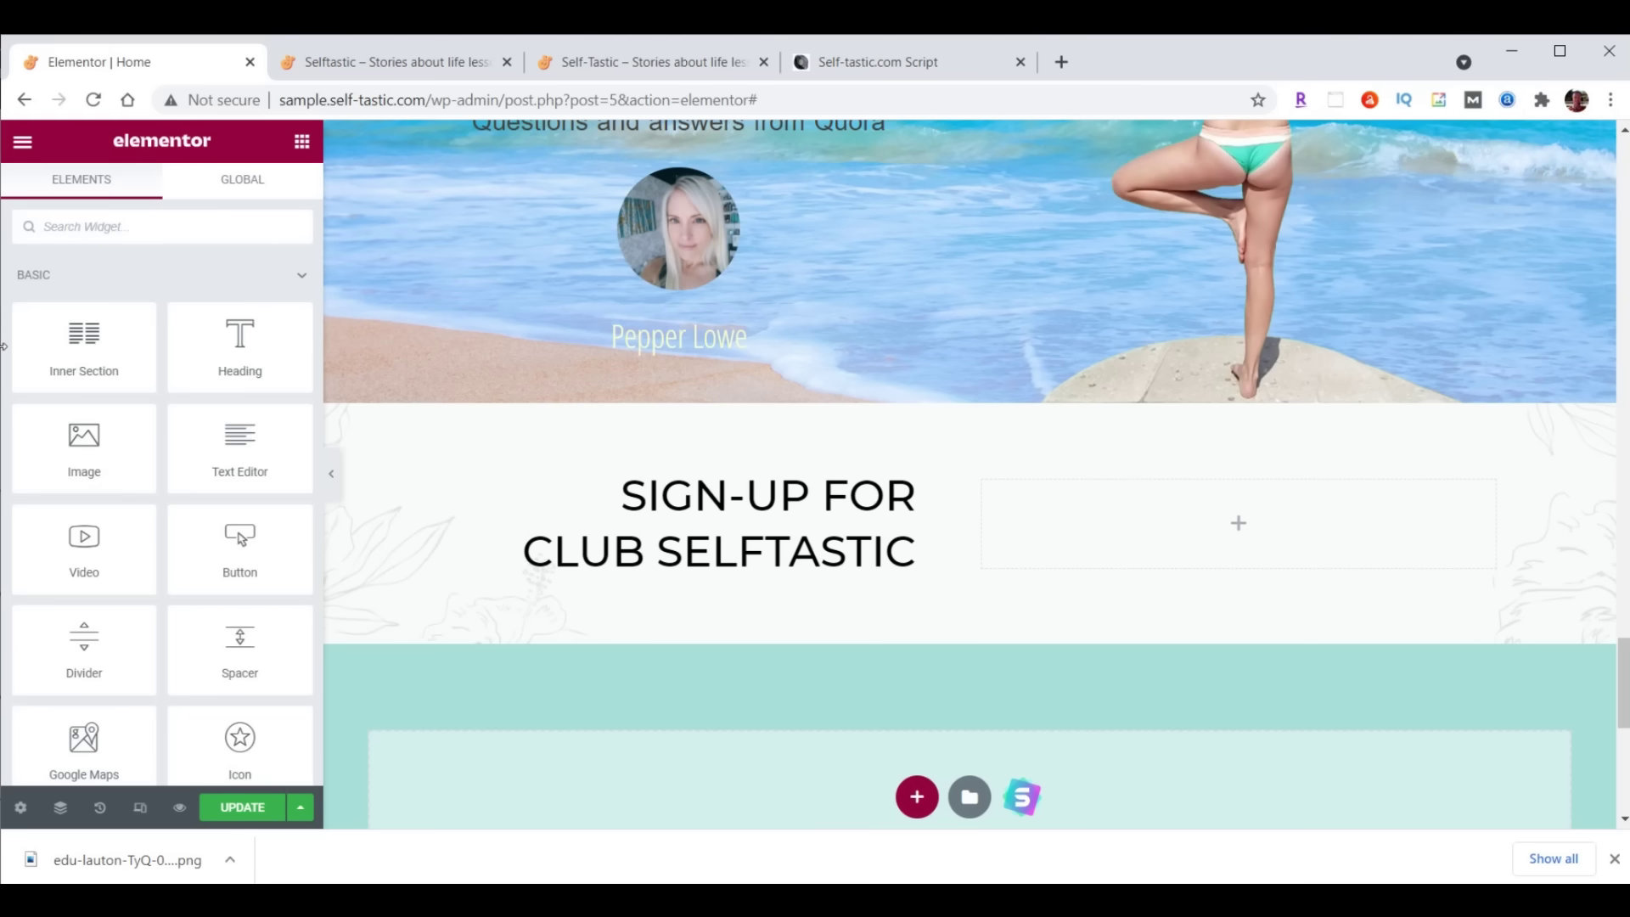
text(wpforms)
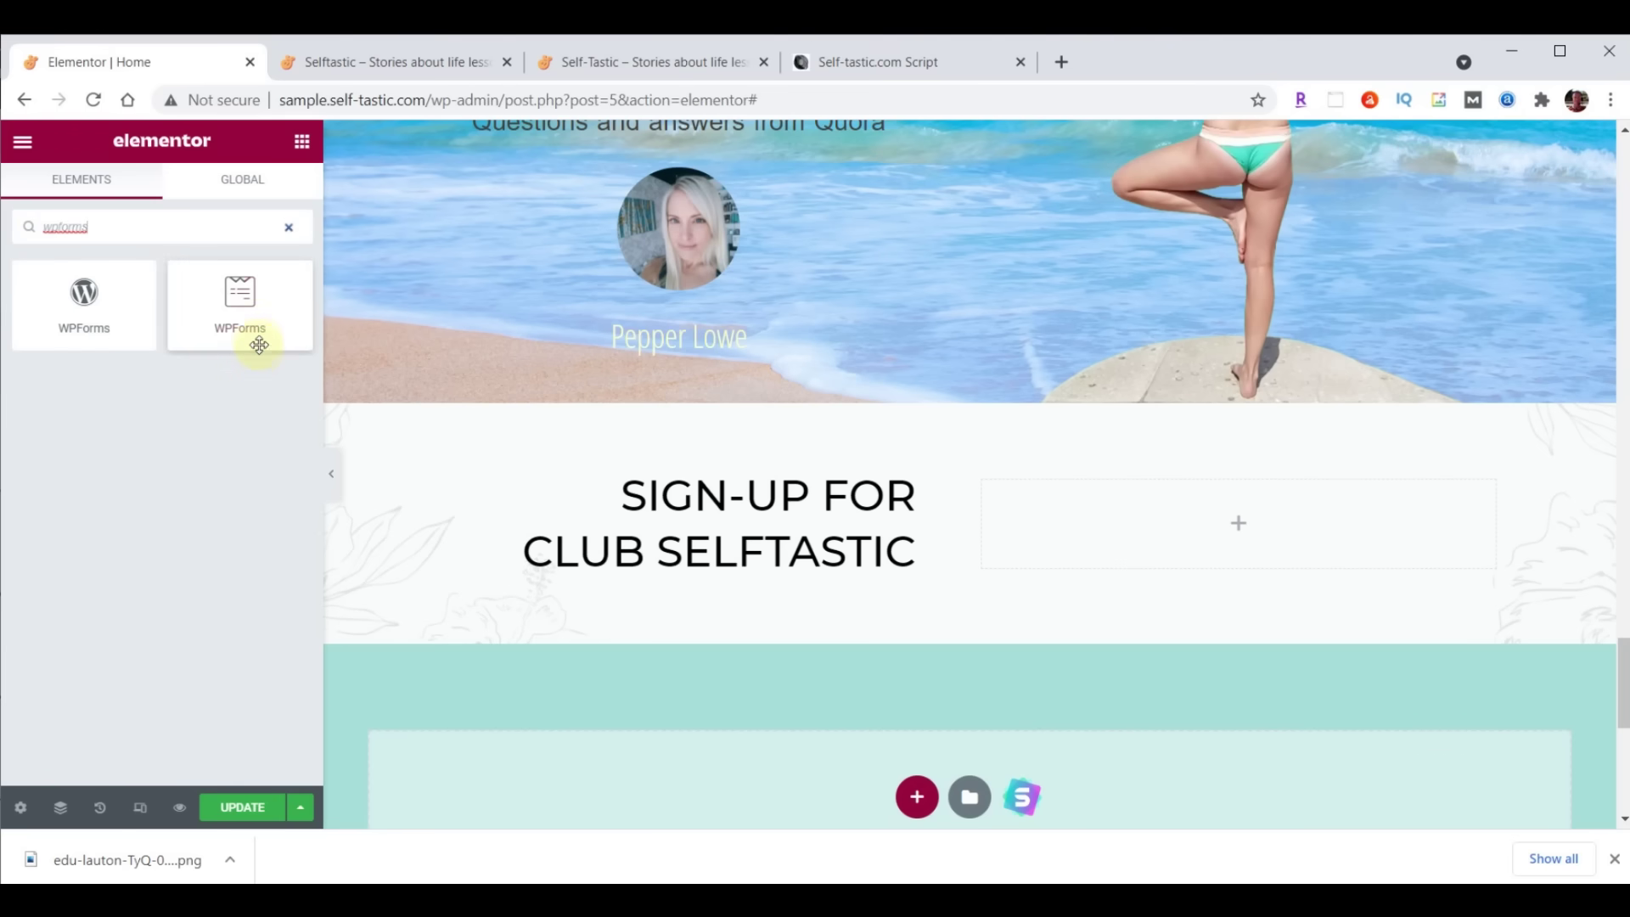
drag(238, 305, 1246, 496)
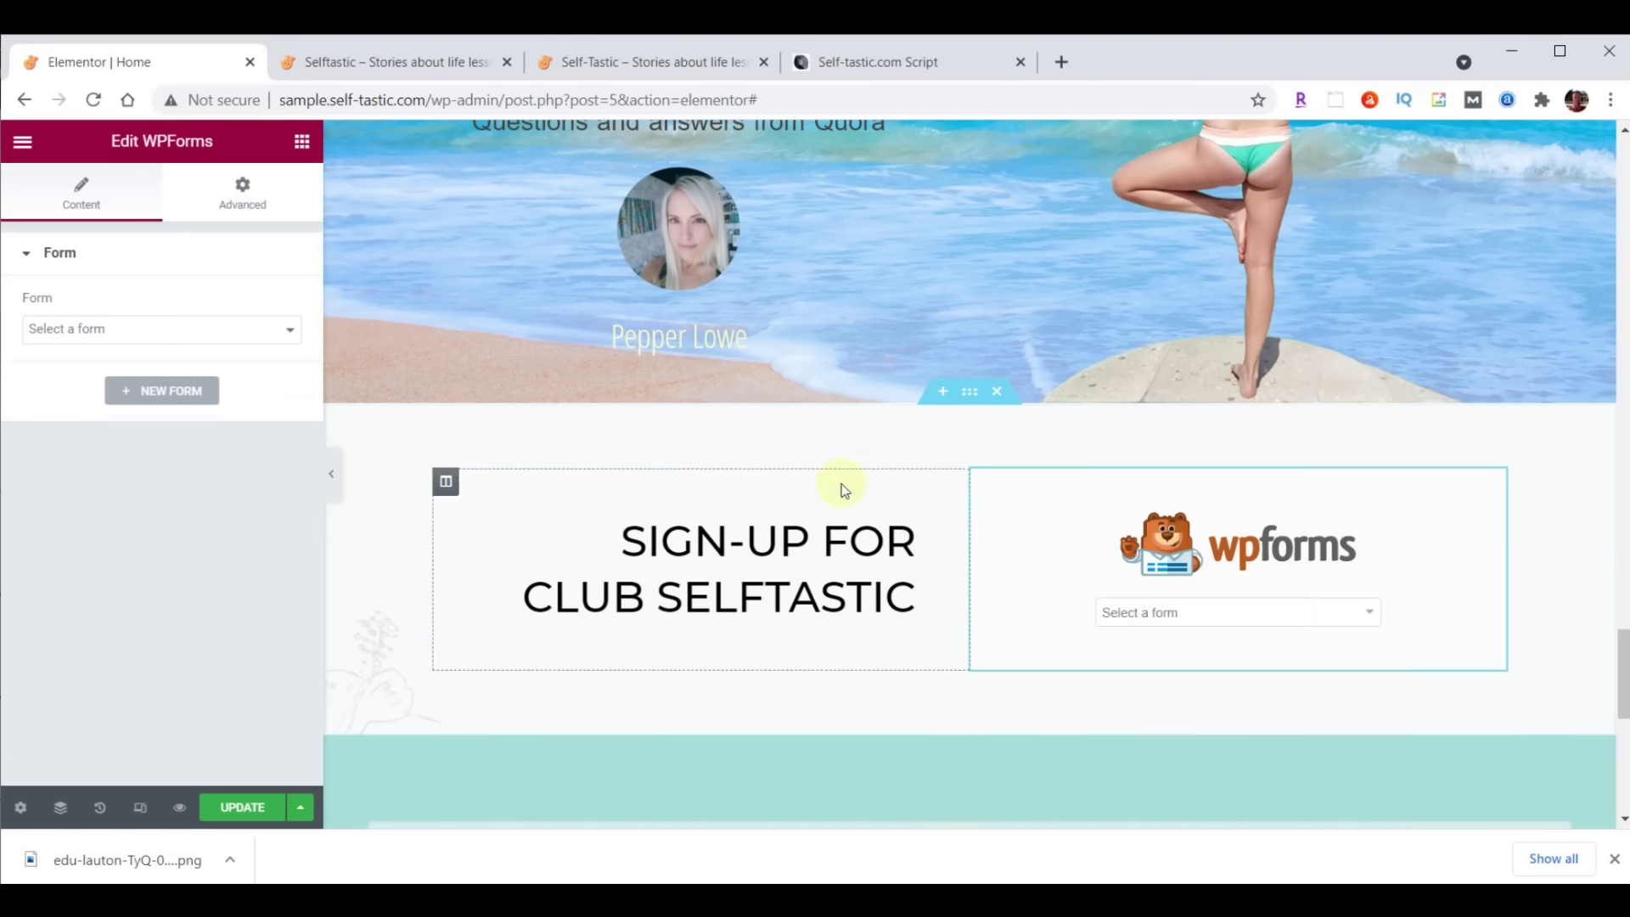
click(1368, 613)
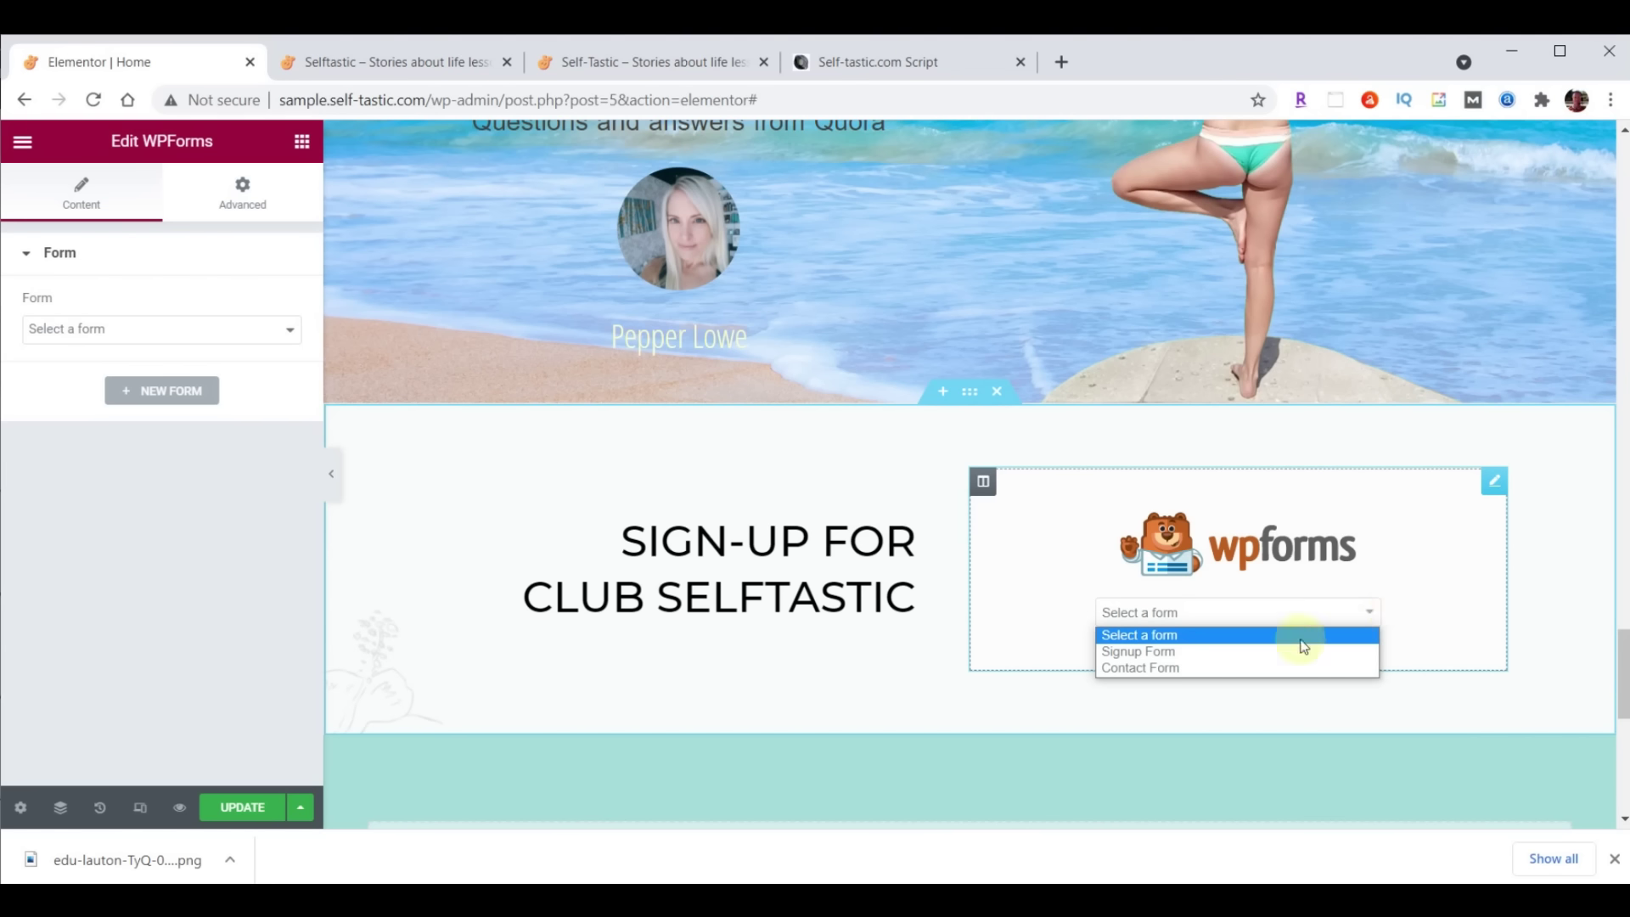
click(1171, 651)
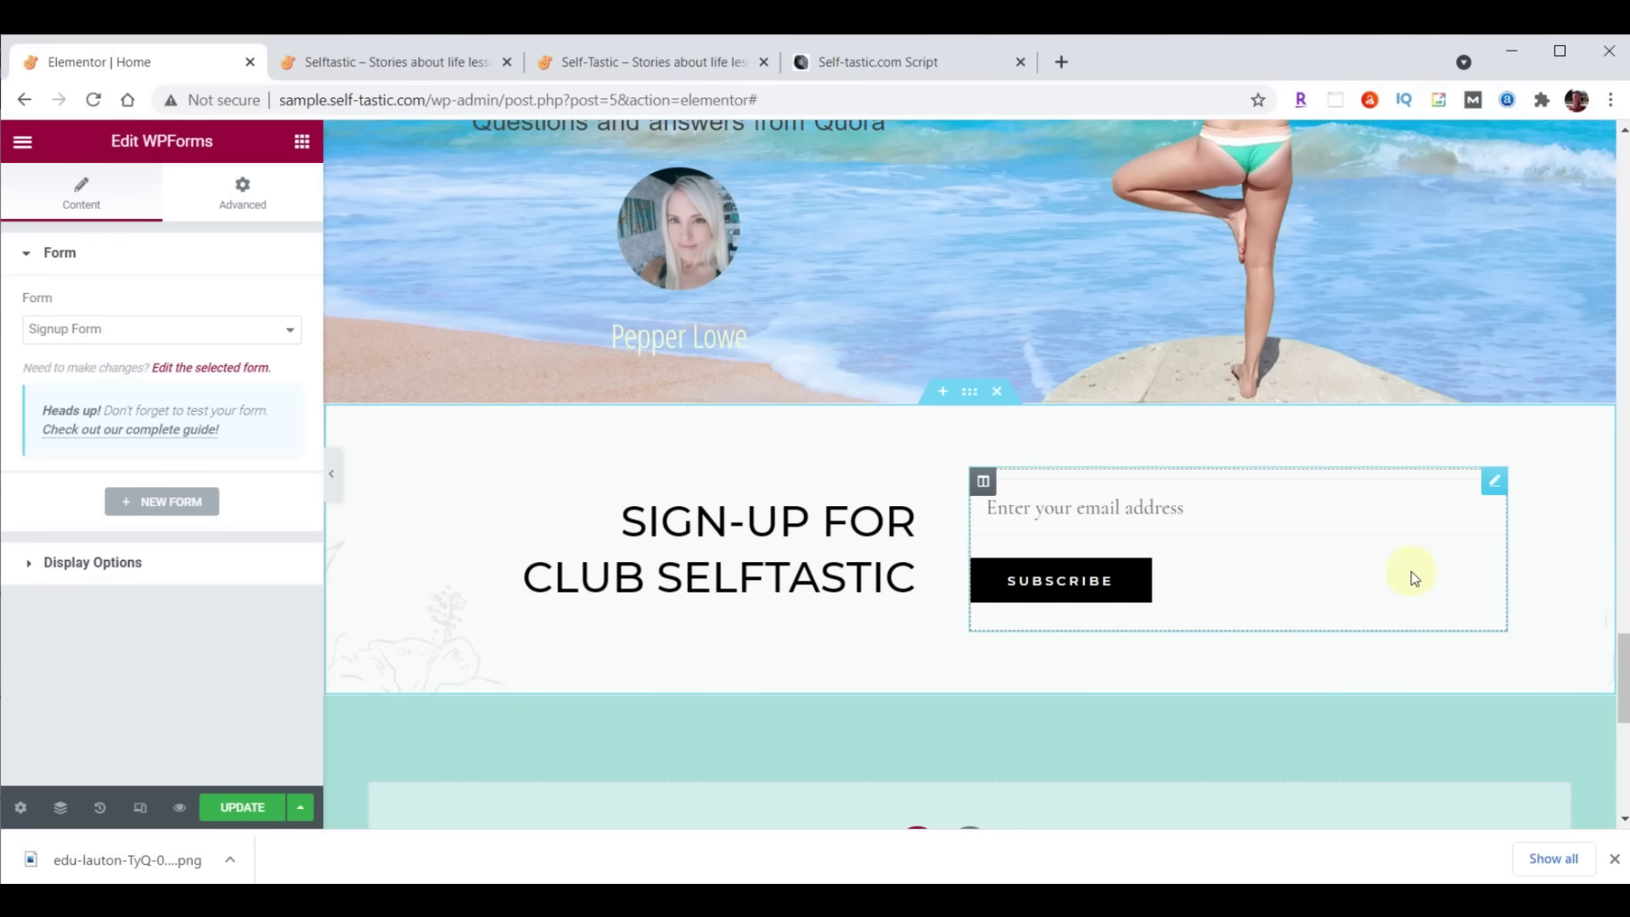
click(231, 808)
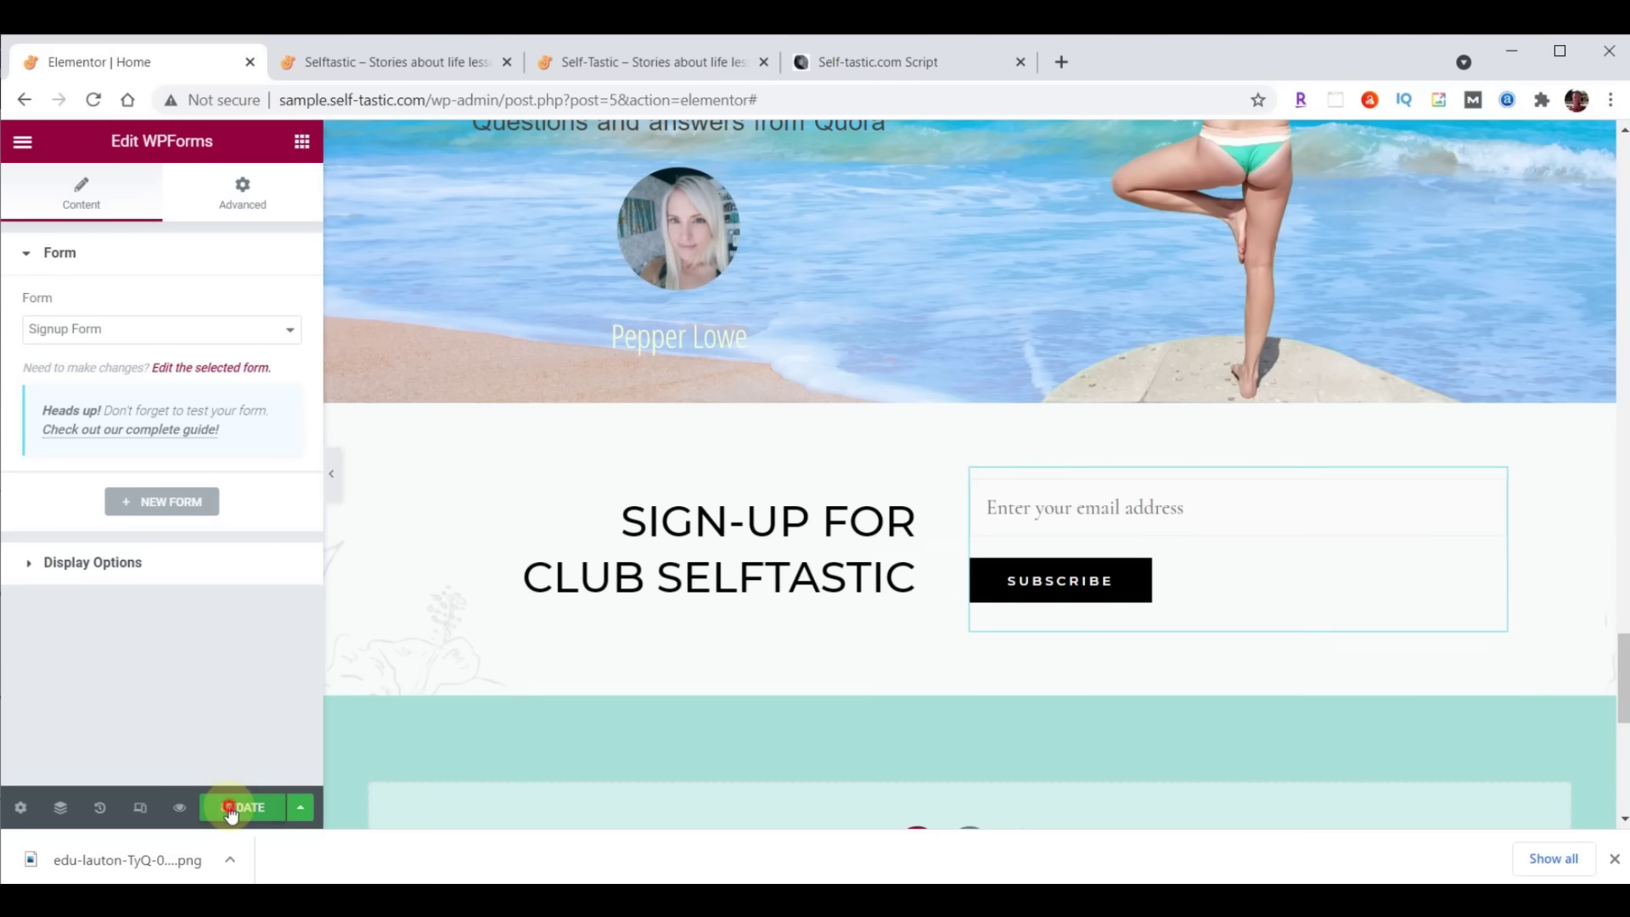
click(379, 62)
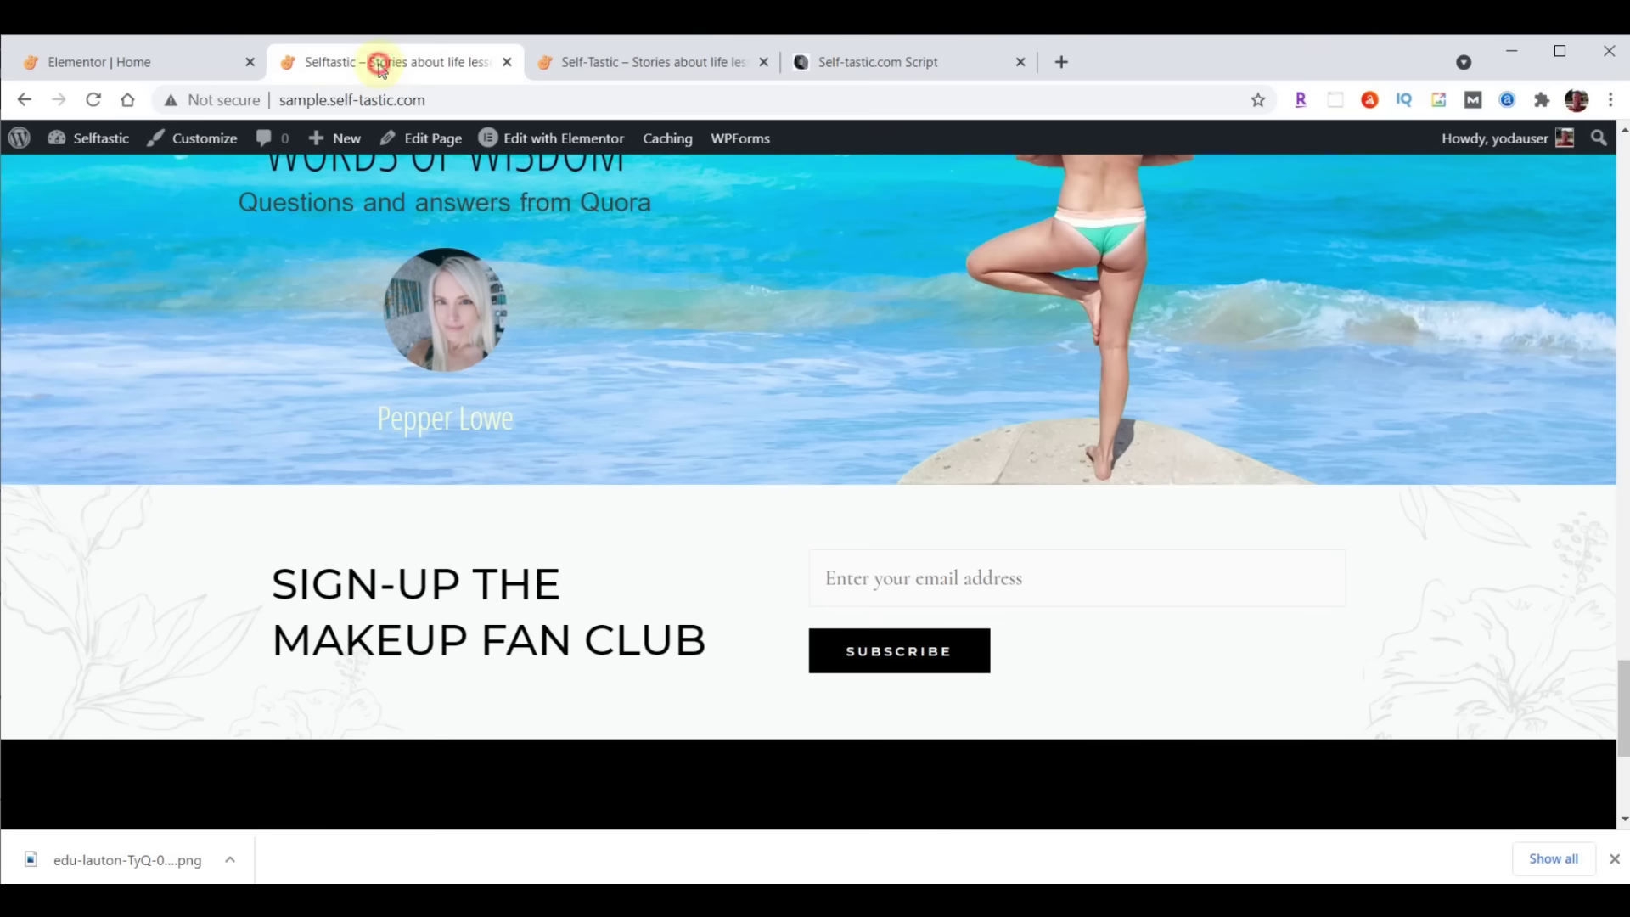
Reload the live page to confirm the Sign-Up For Club Selftastic heading, then select the WORDS OF WISDOM heading
click(94, 100)
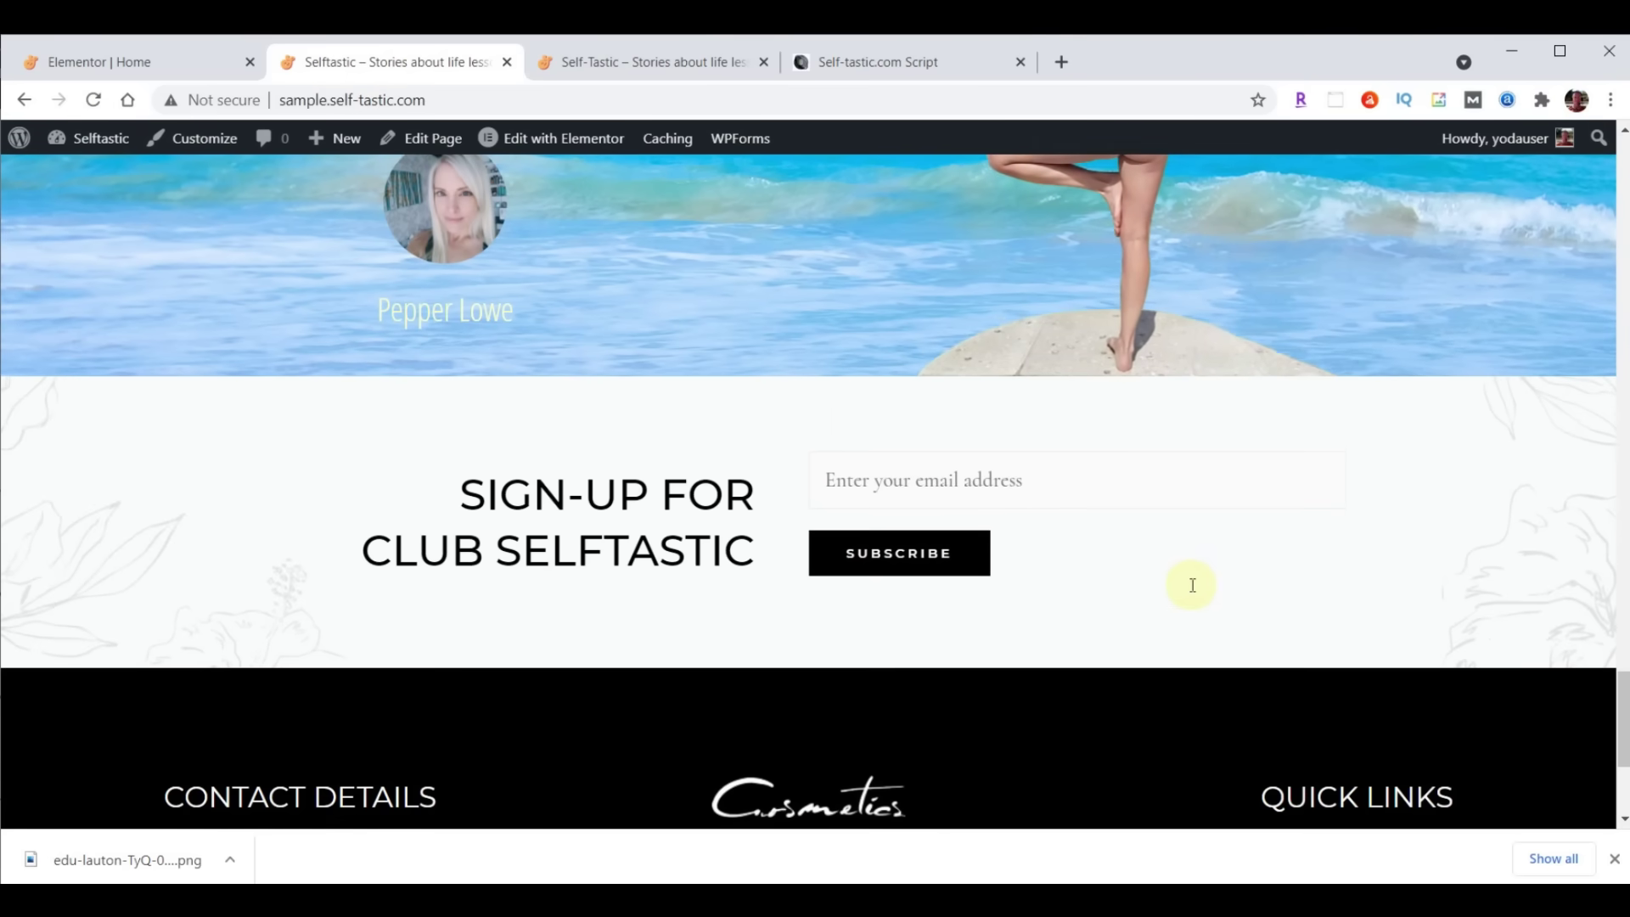
key(ctrl+1)
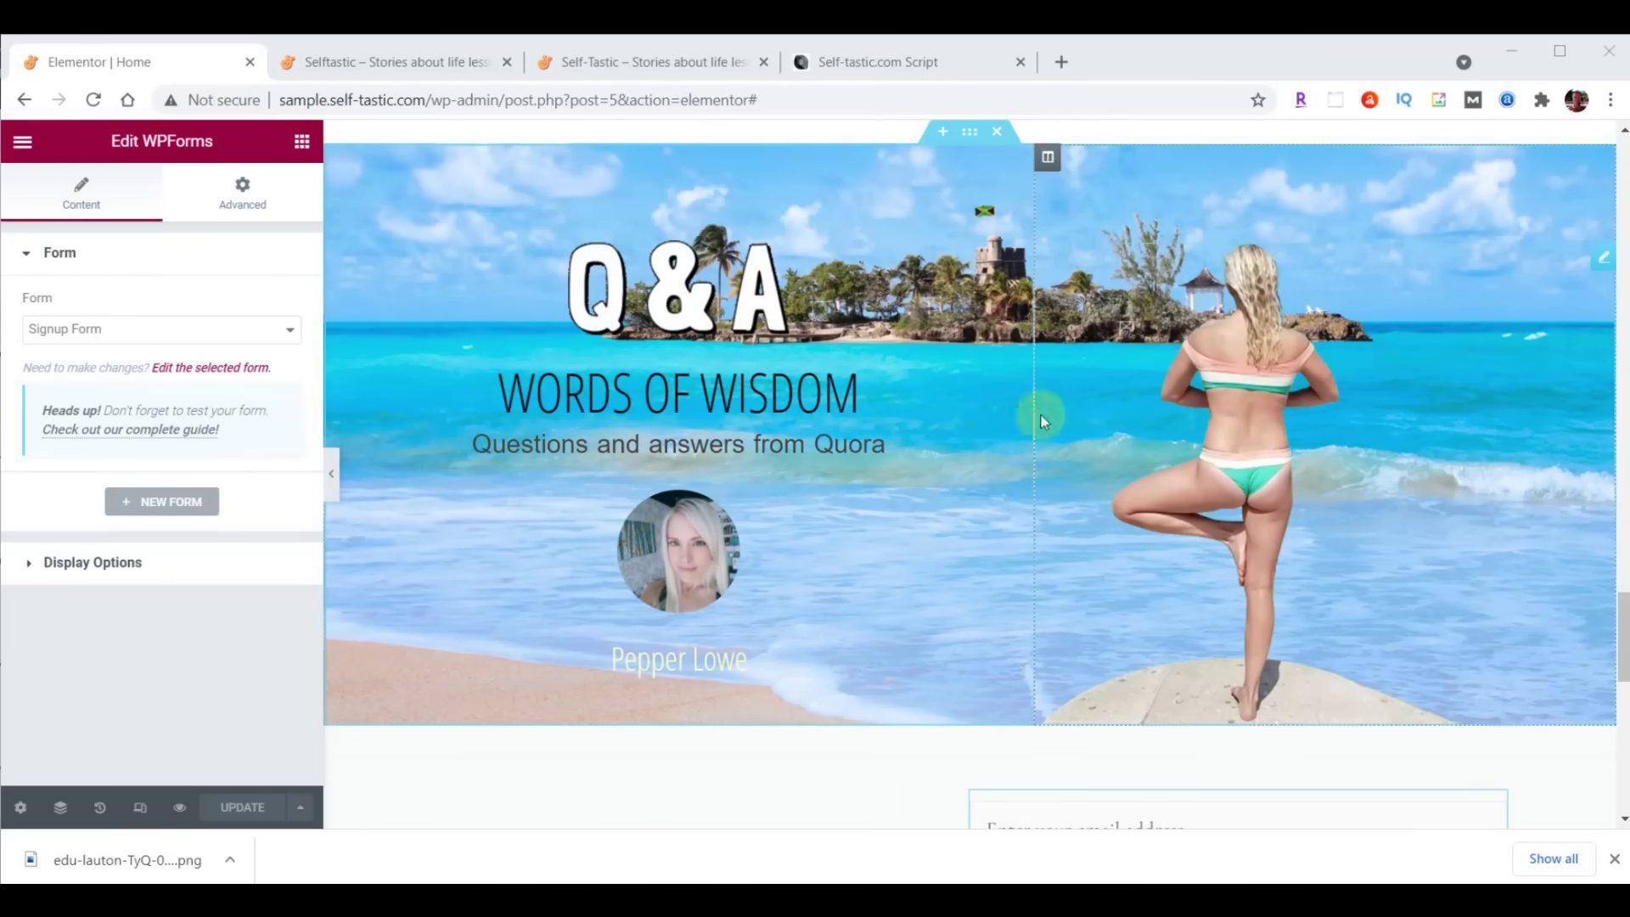
click(633, 404)
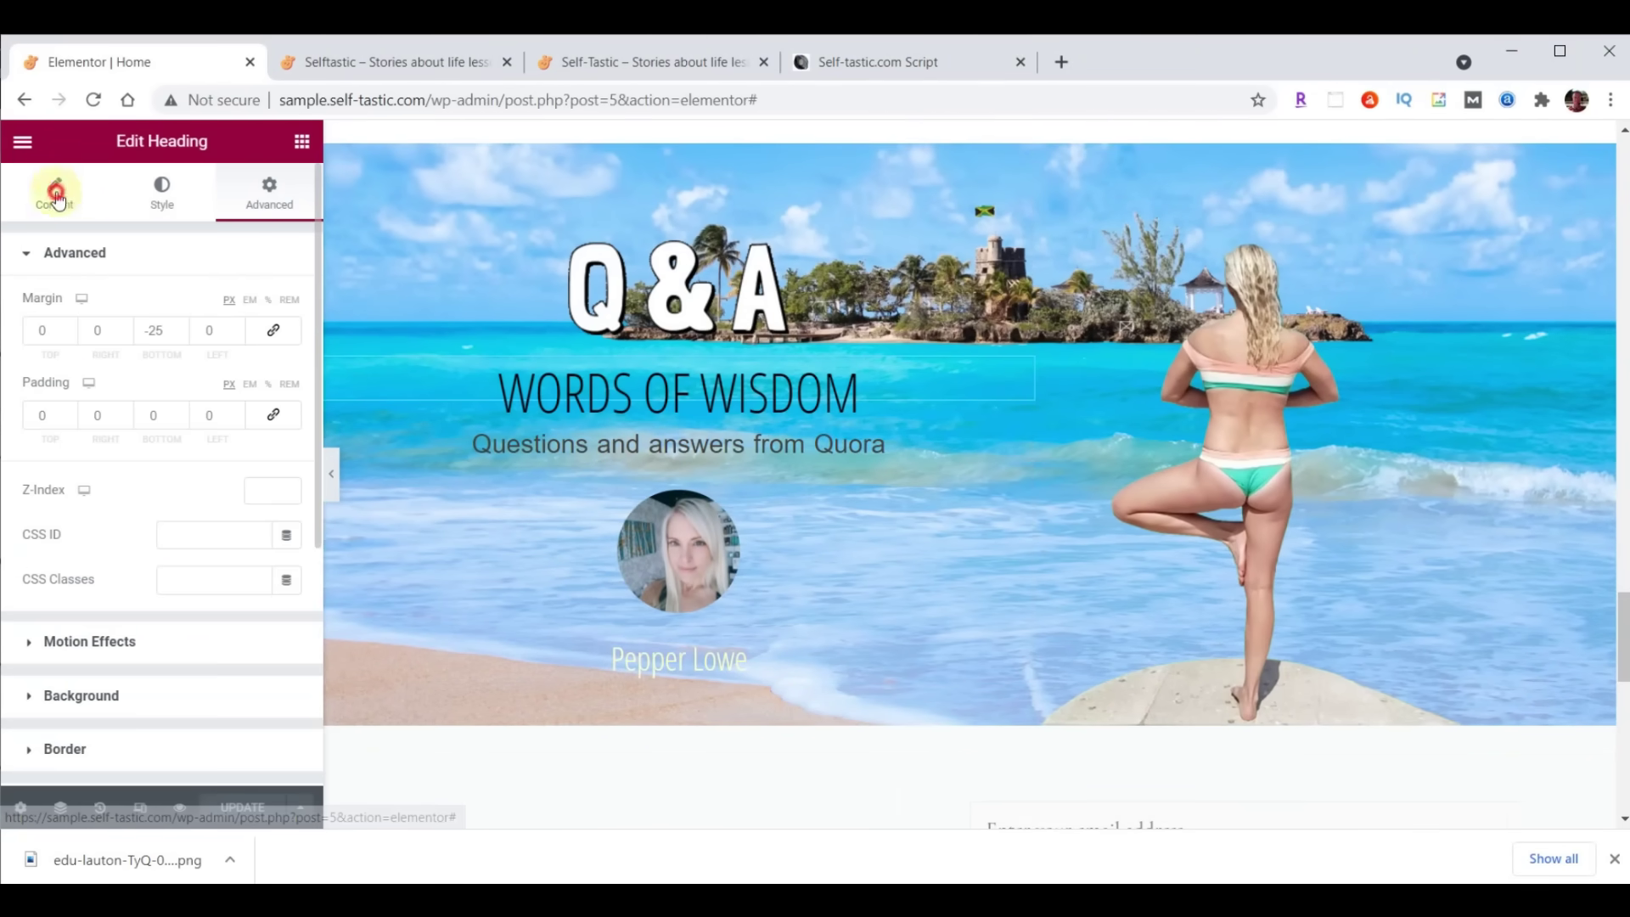
Retitle the banner heading from Words Of Wisdom to 'Practical Advice' and update the page
click(55, 195)
triple_click(175, 328)
text(Practical Advice)
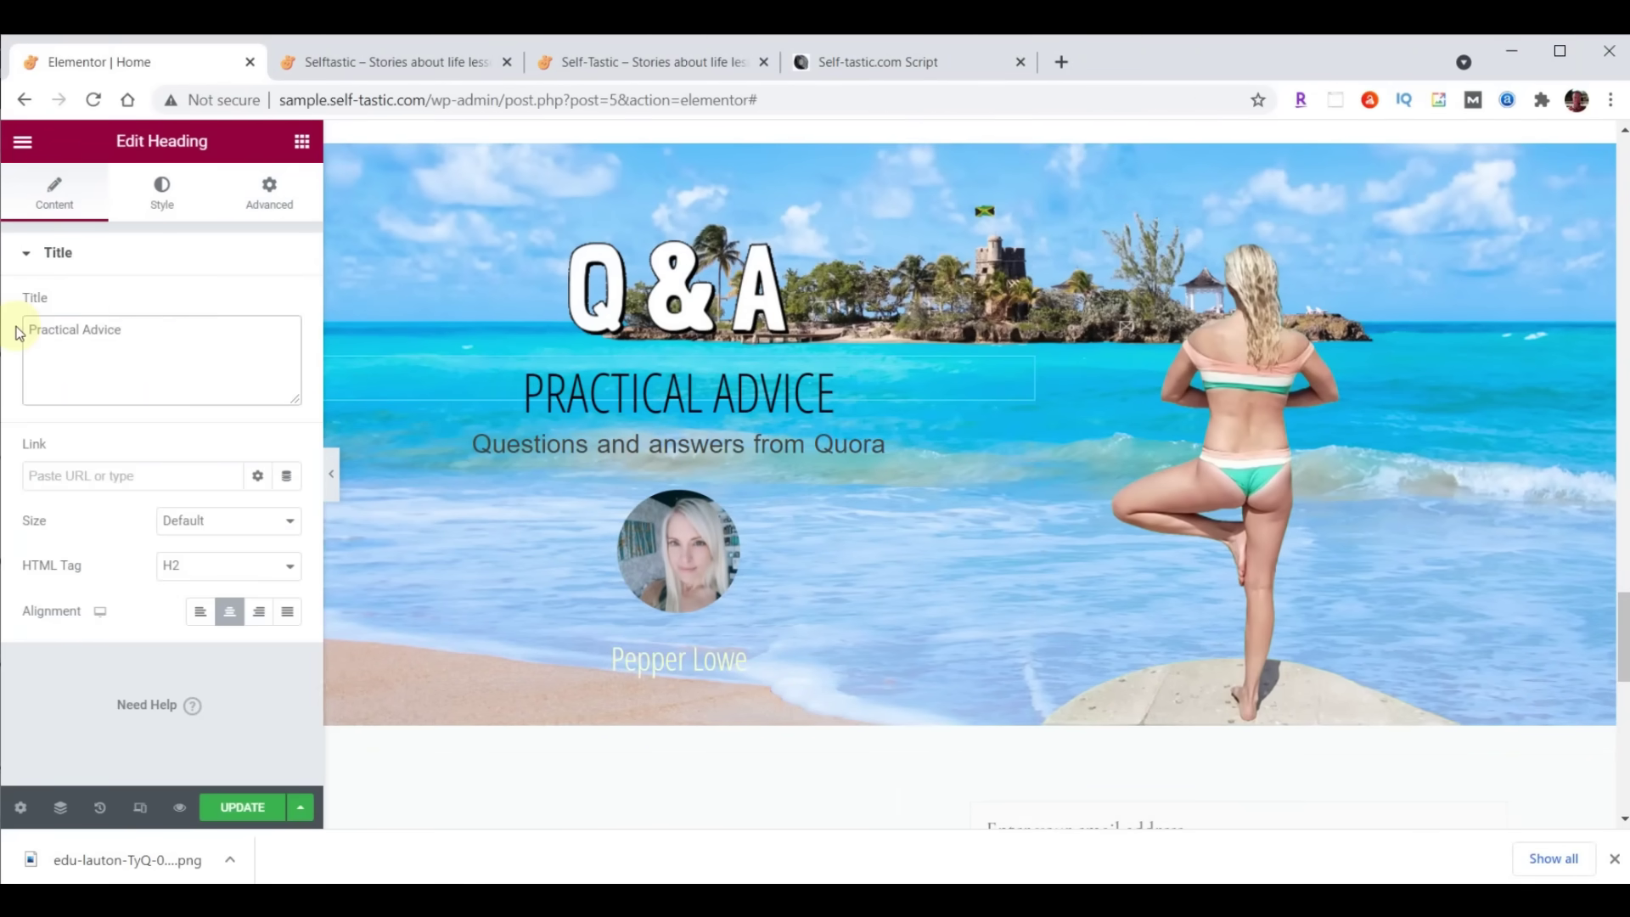
click(240, 808)
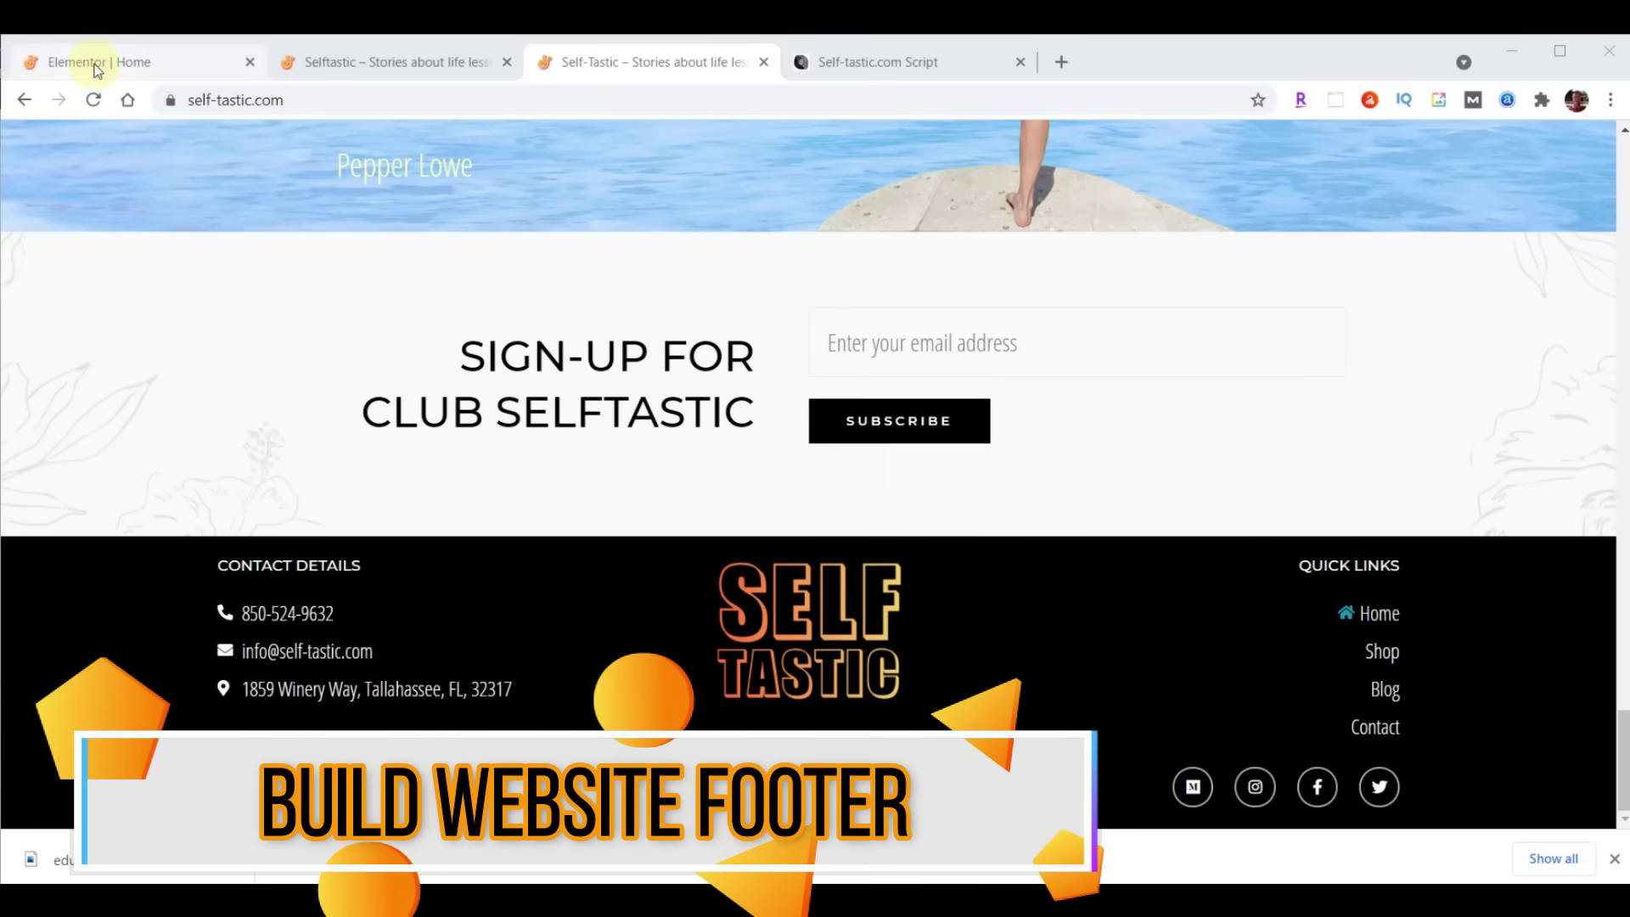
Exit Elementor to the WordPress dashboard and open Appearance > Customize
click(132, 71)
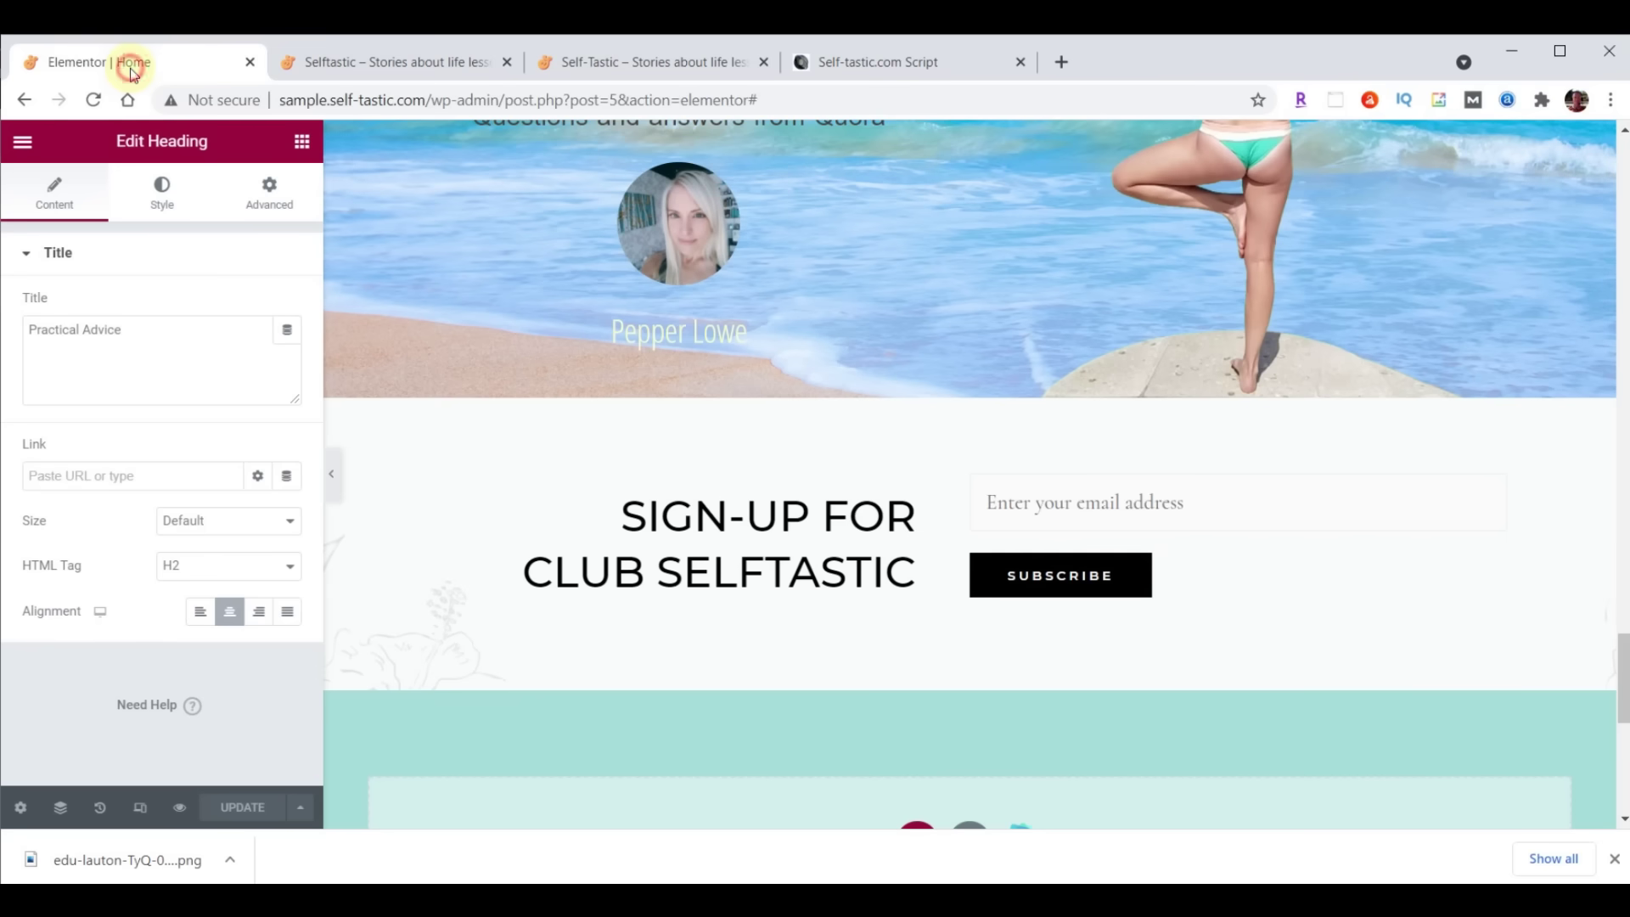
click(23, 143)
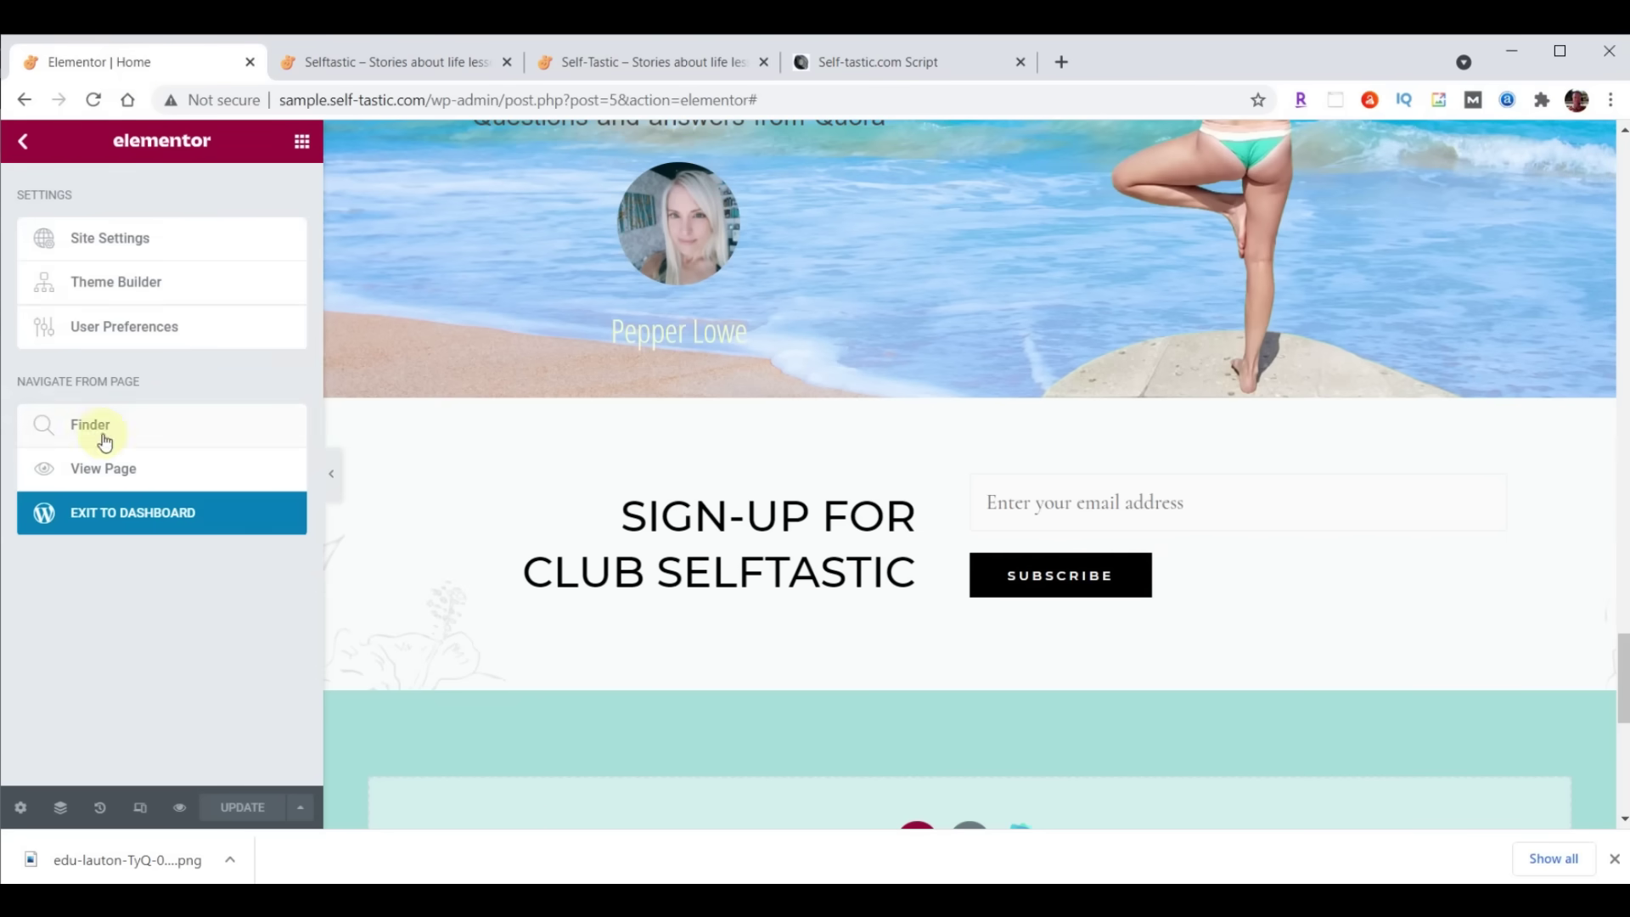
click(131, 523)
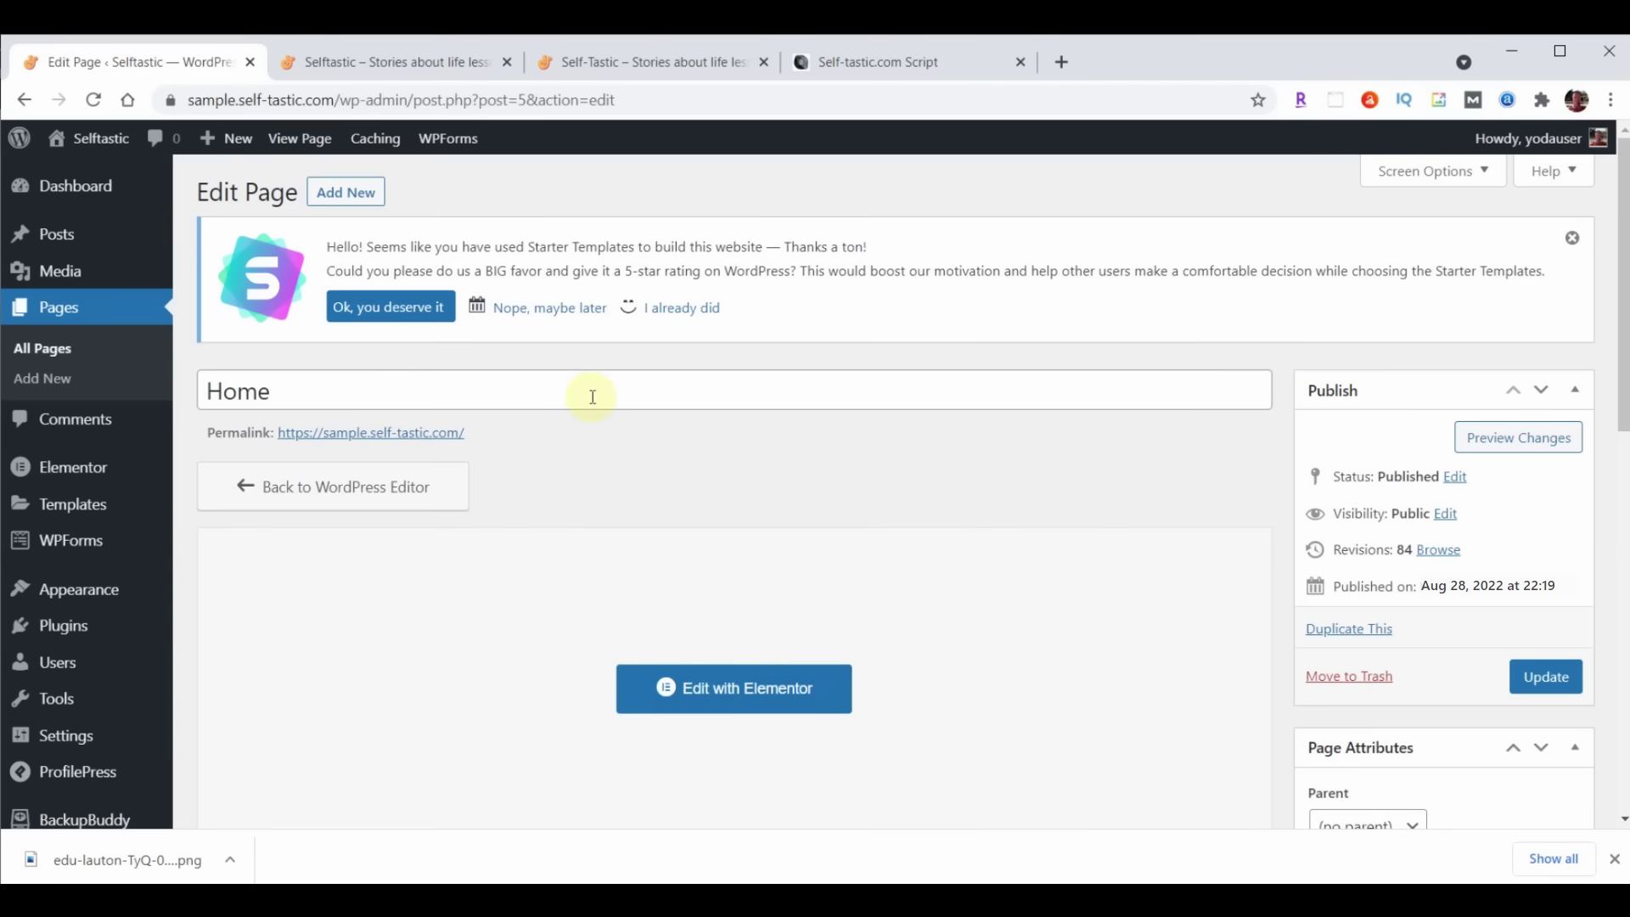
mouse_move(91, 597)
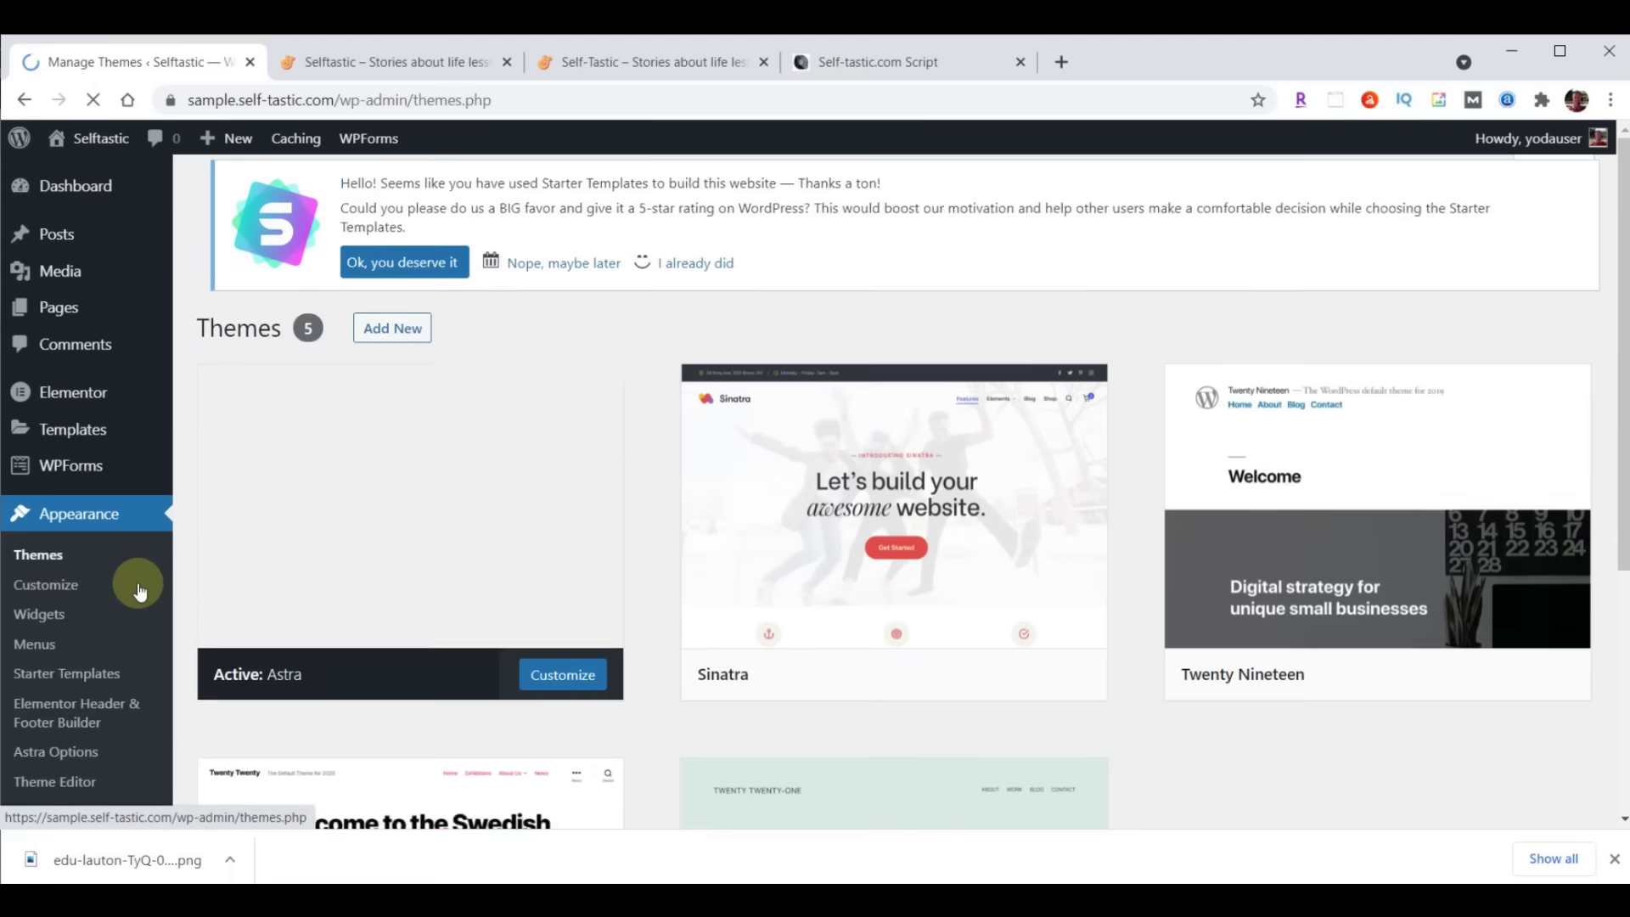
click(72, 586)
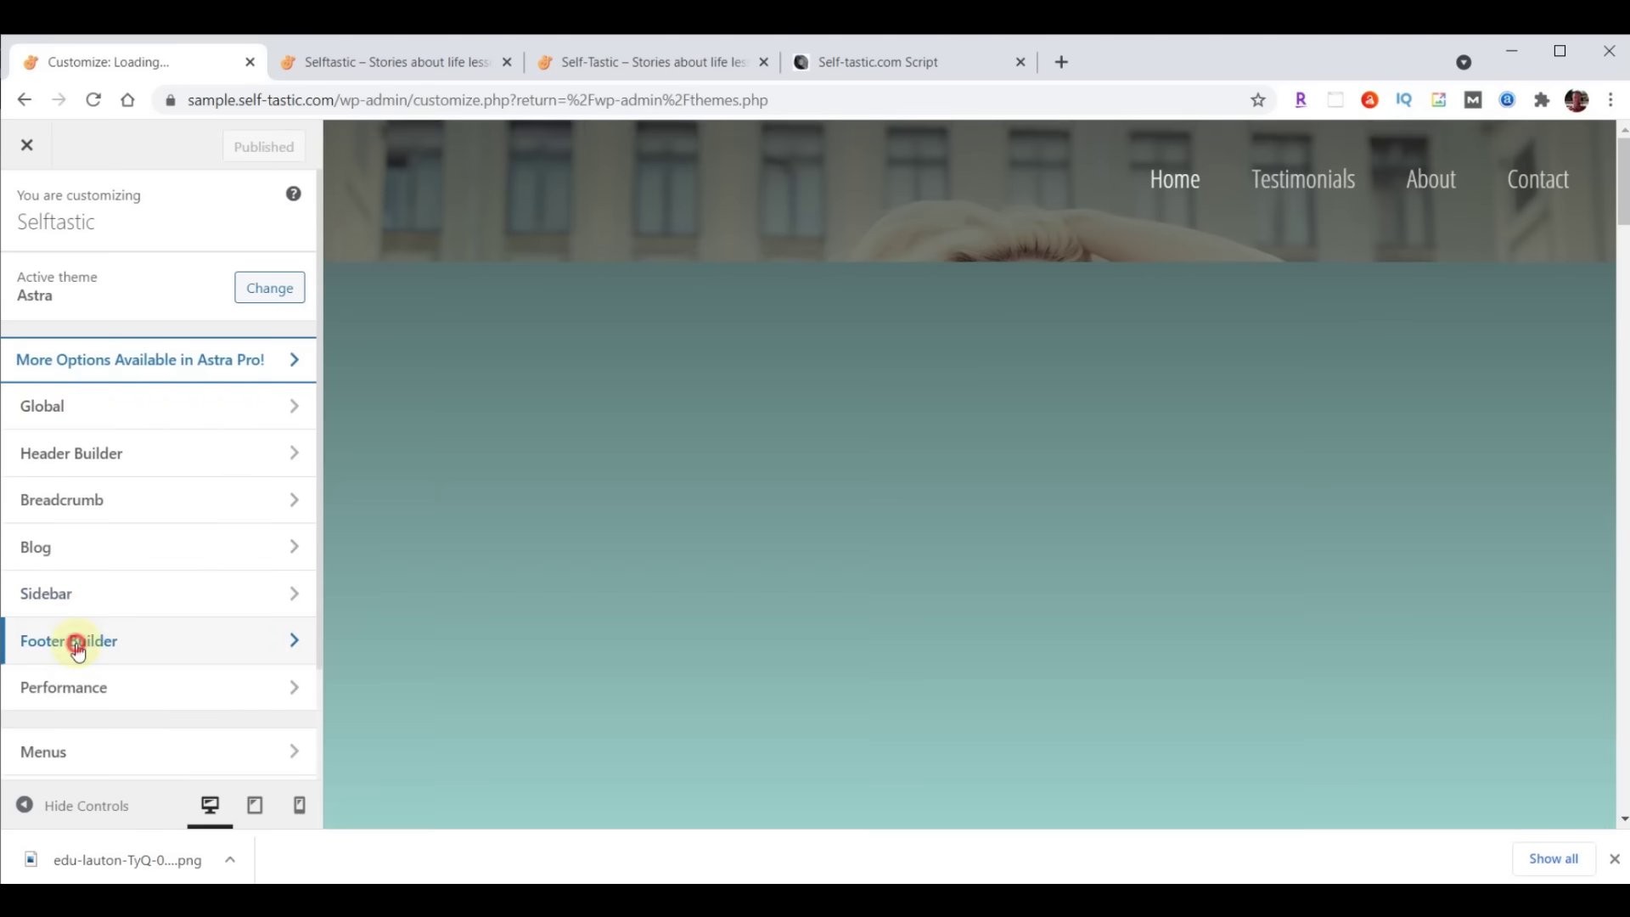
Remove Widgets 1–3, Social and Copyright from the Astra footer, publish, and close the Customizer
click(76, 645)
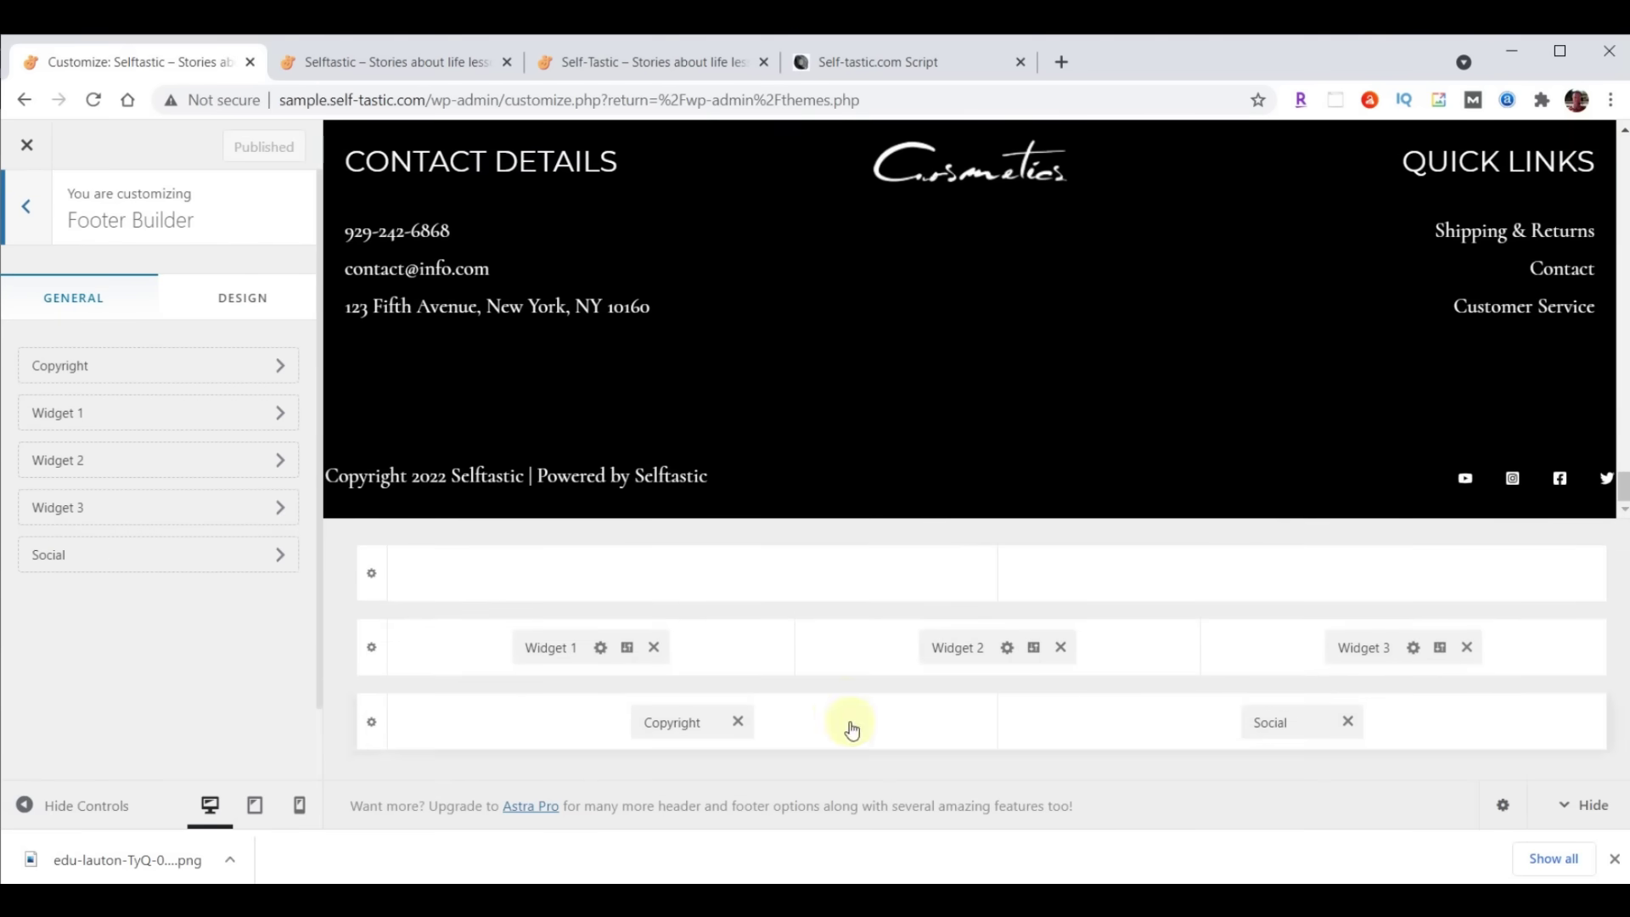
click(654, 647)
click(1060, 646)
click(1466, 647)
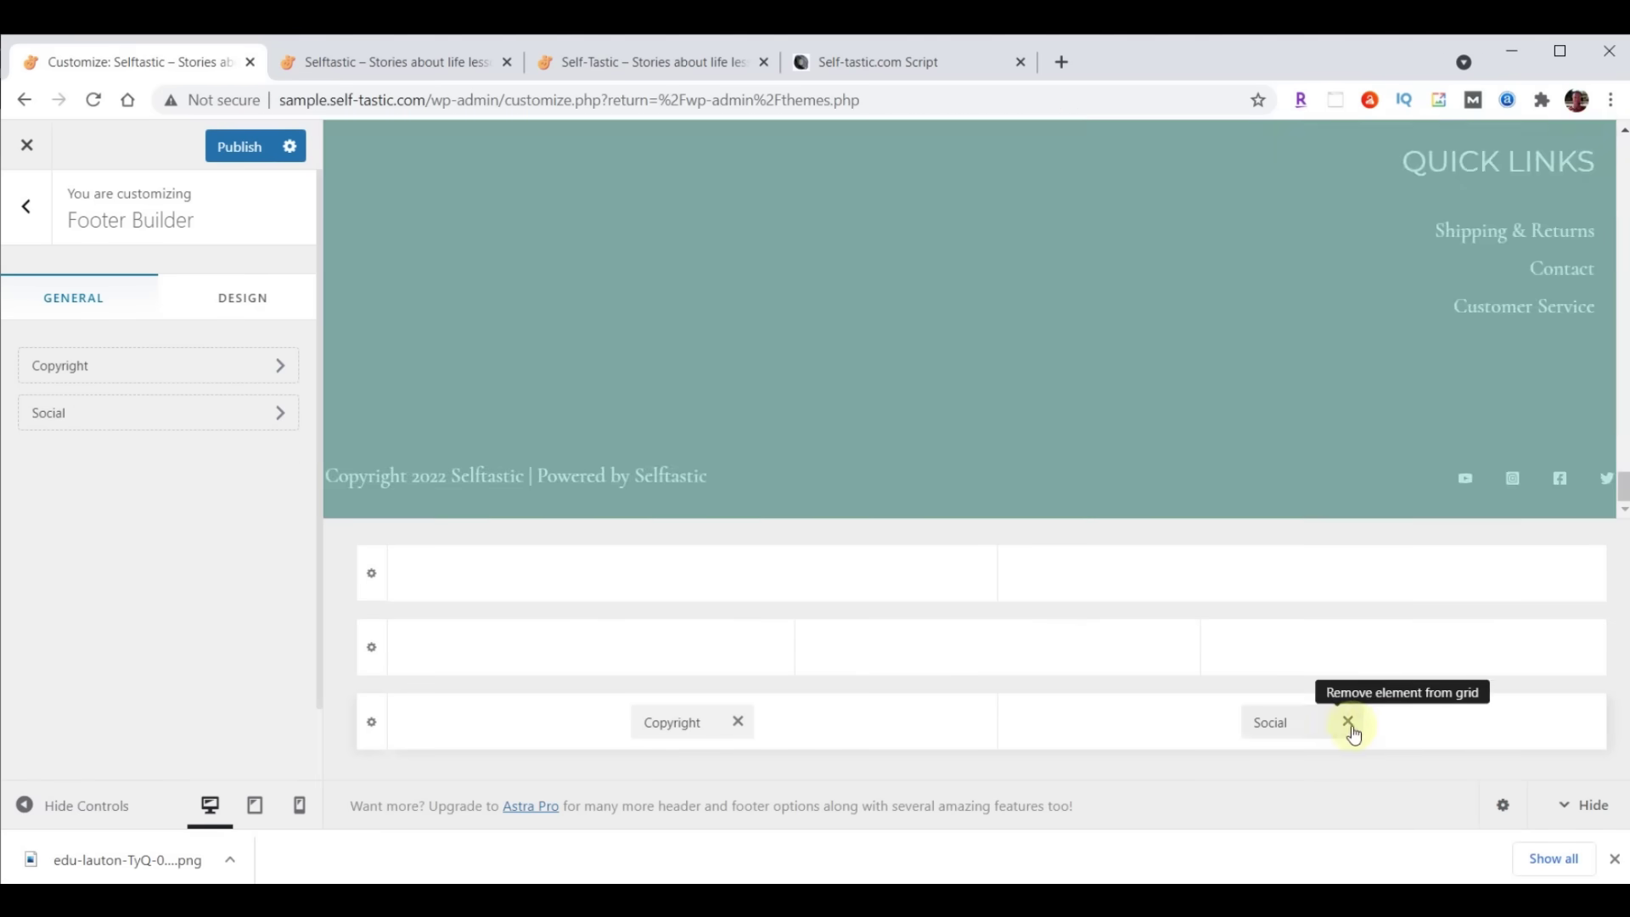
click(1348, 722)
click(738, 722)
click(222, 157)
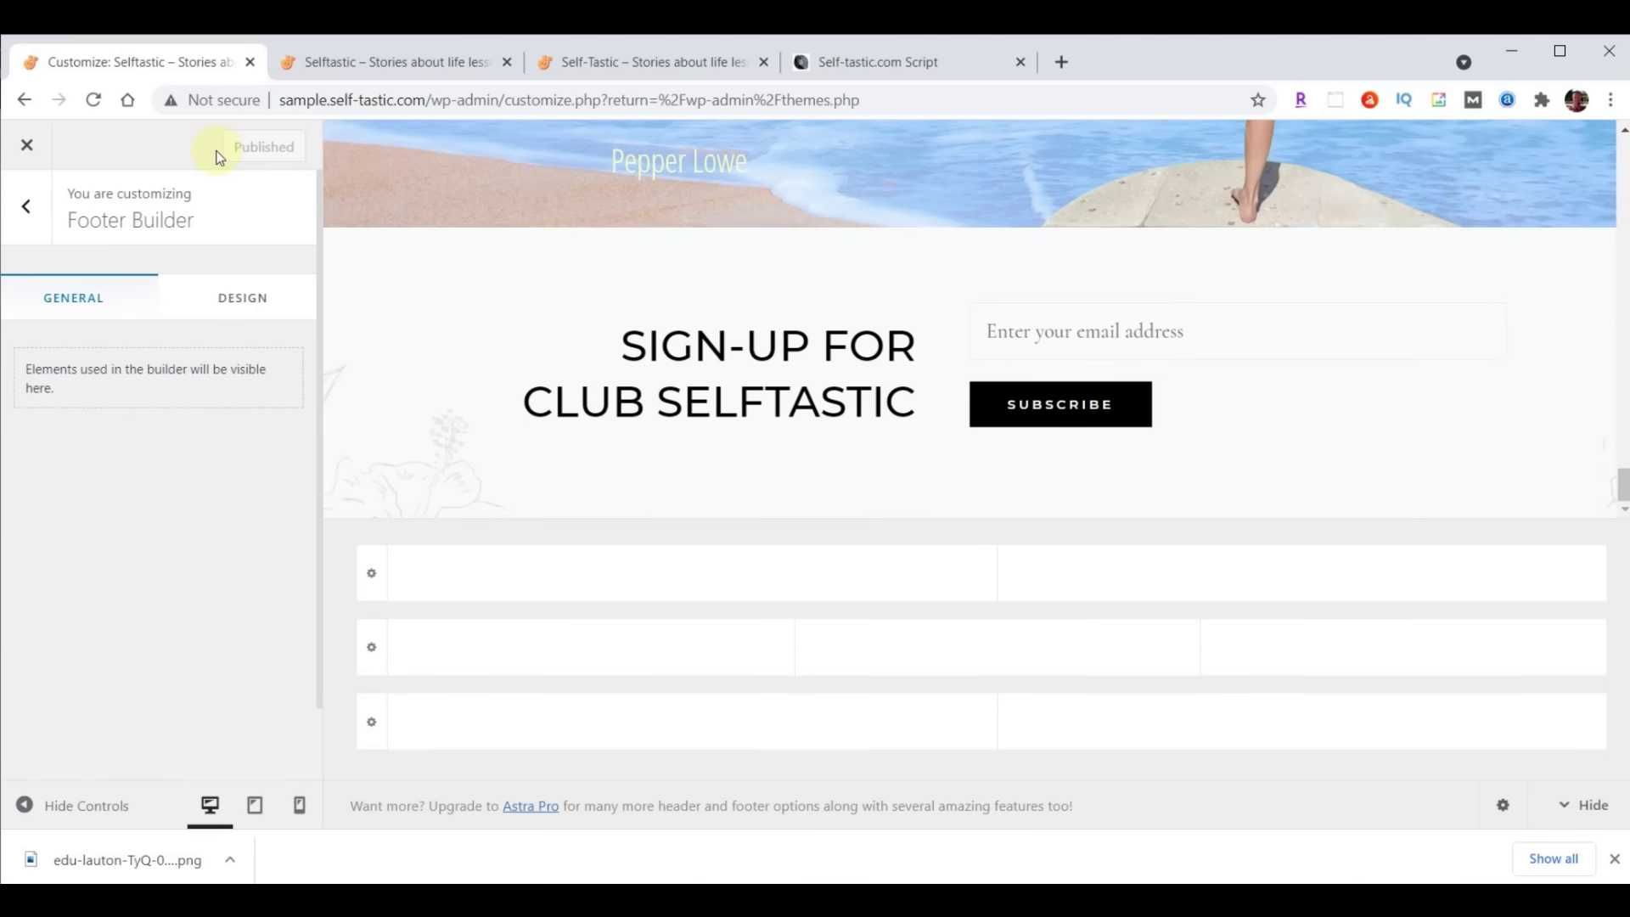
click(26, 149)
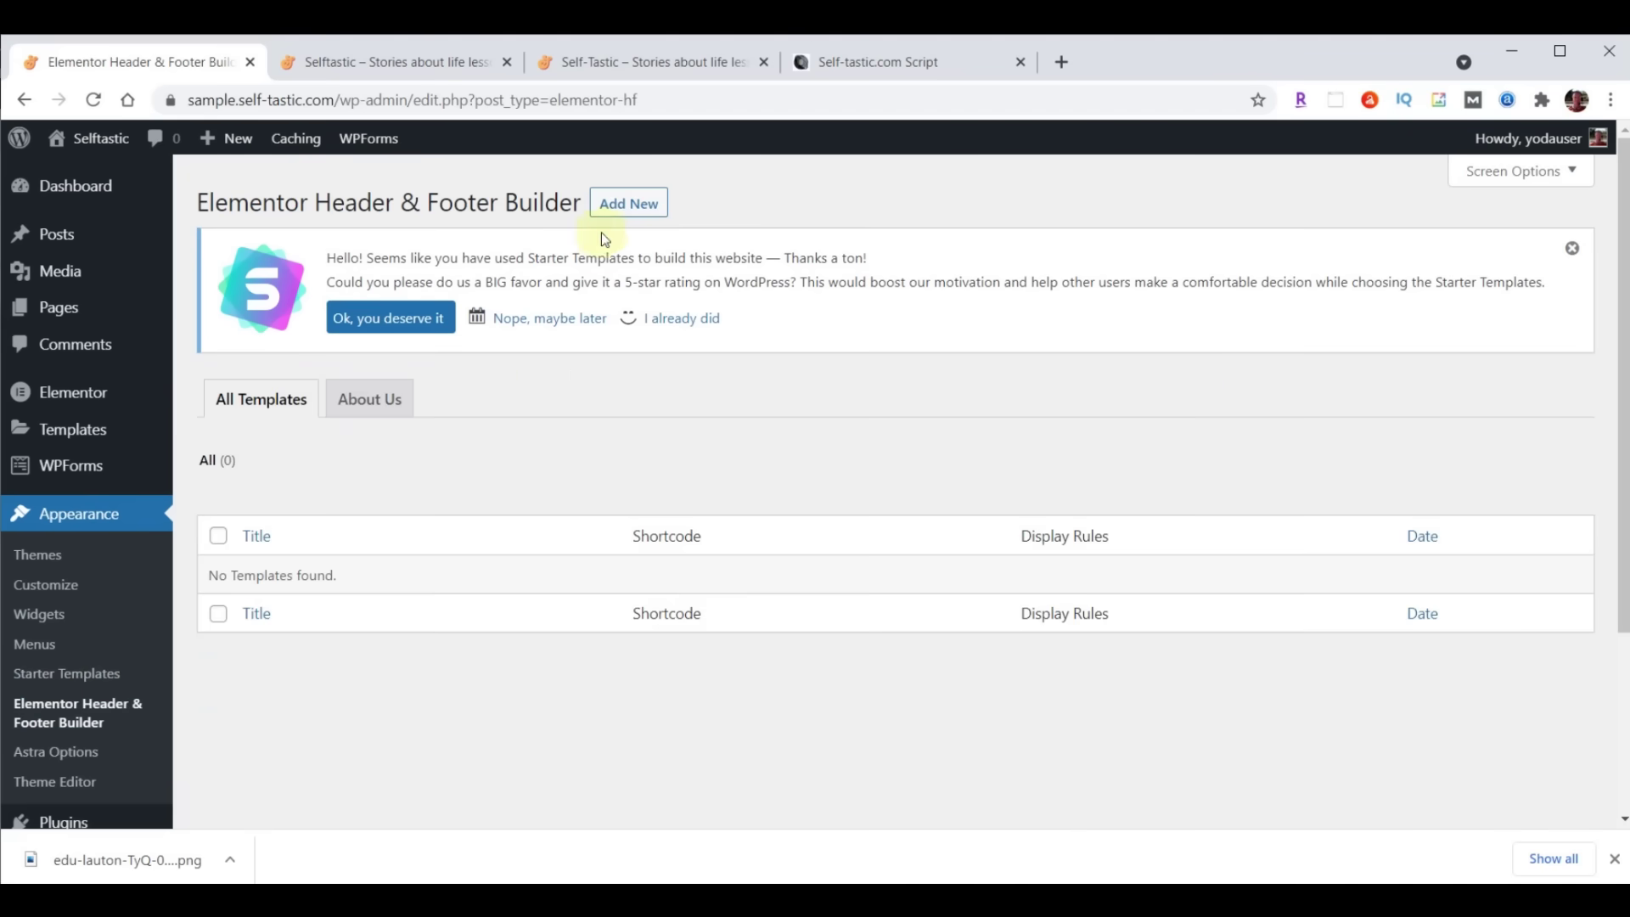
Start a new header/footer template, answering onboarding with Intermediate and Myself/My company
click(614, 212)
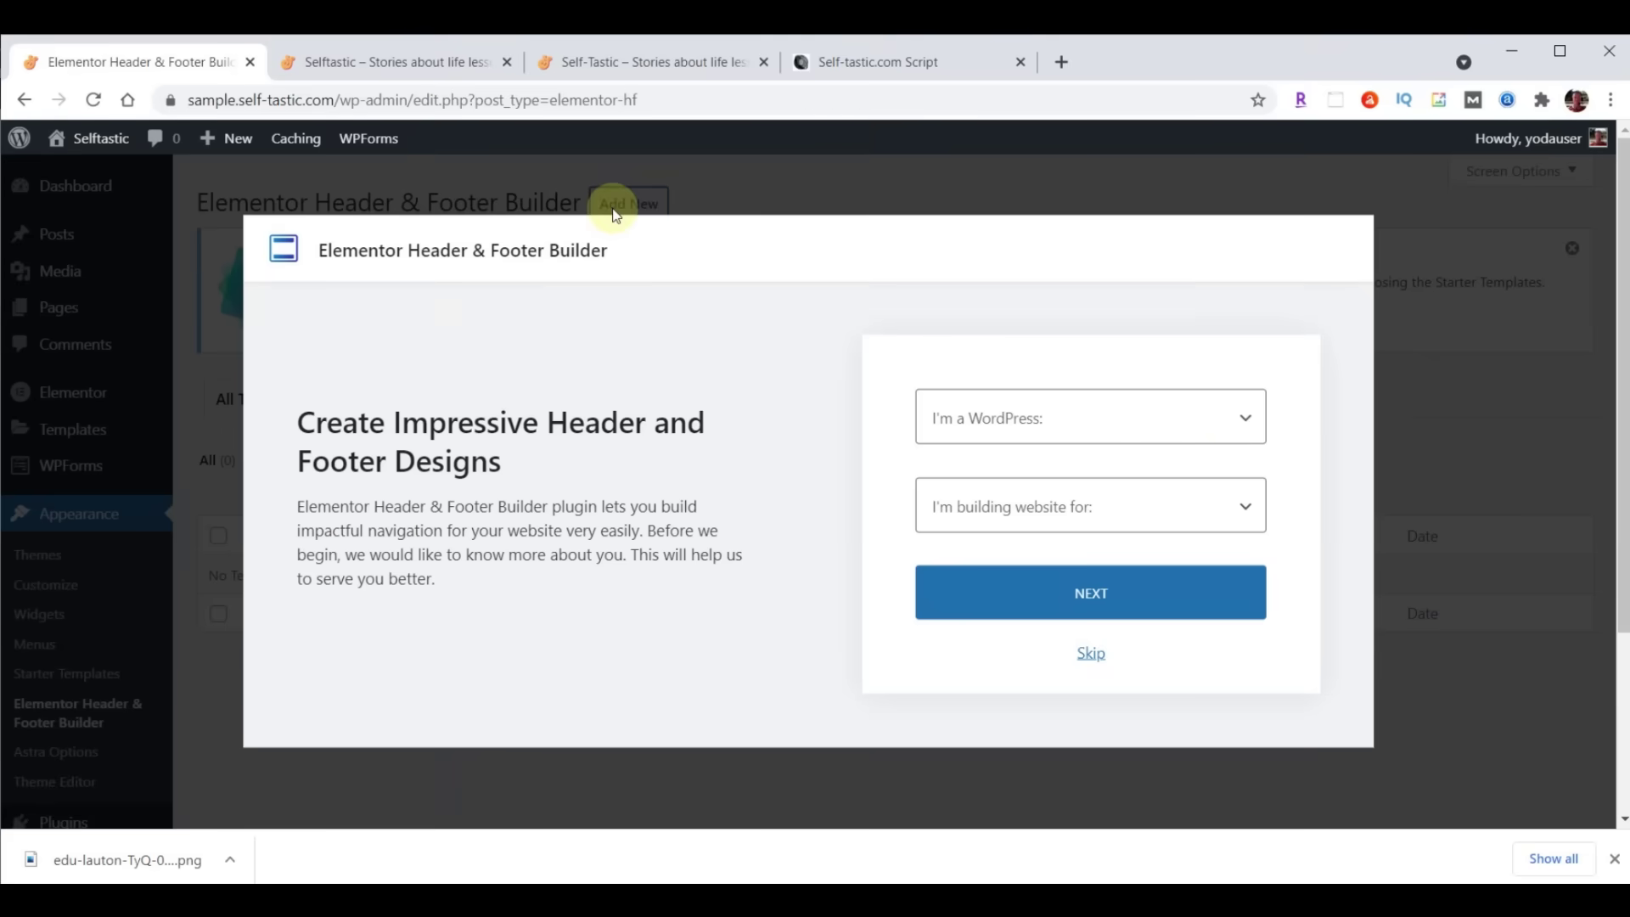
click(1135, 427)
click(1012, 501)
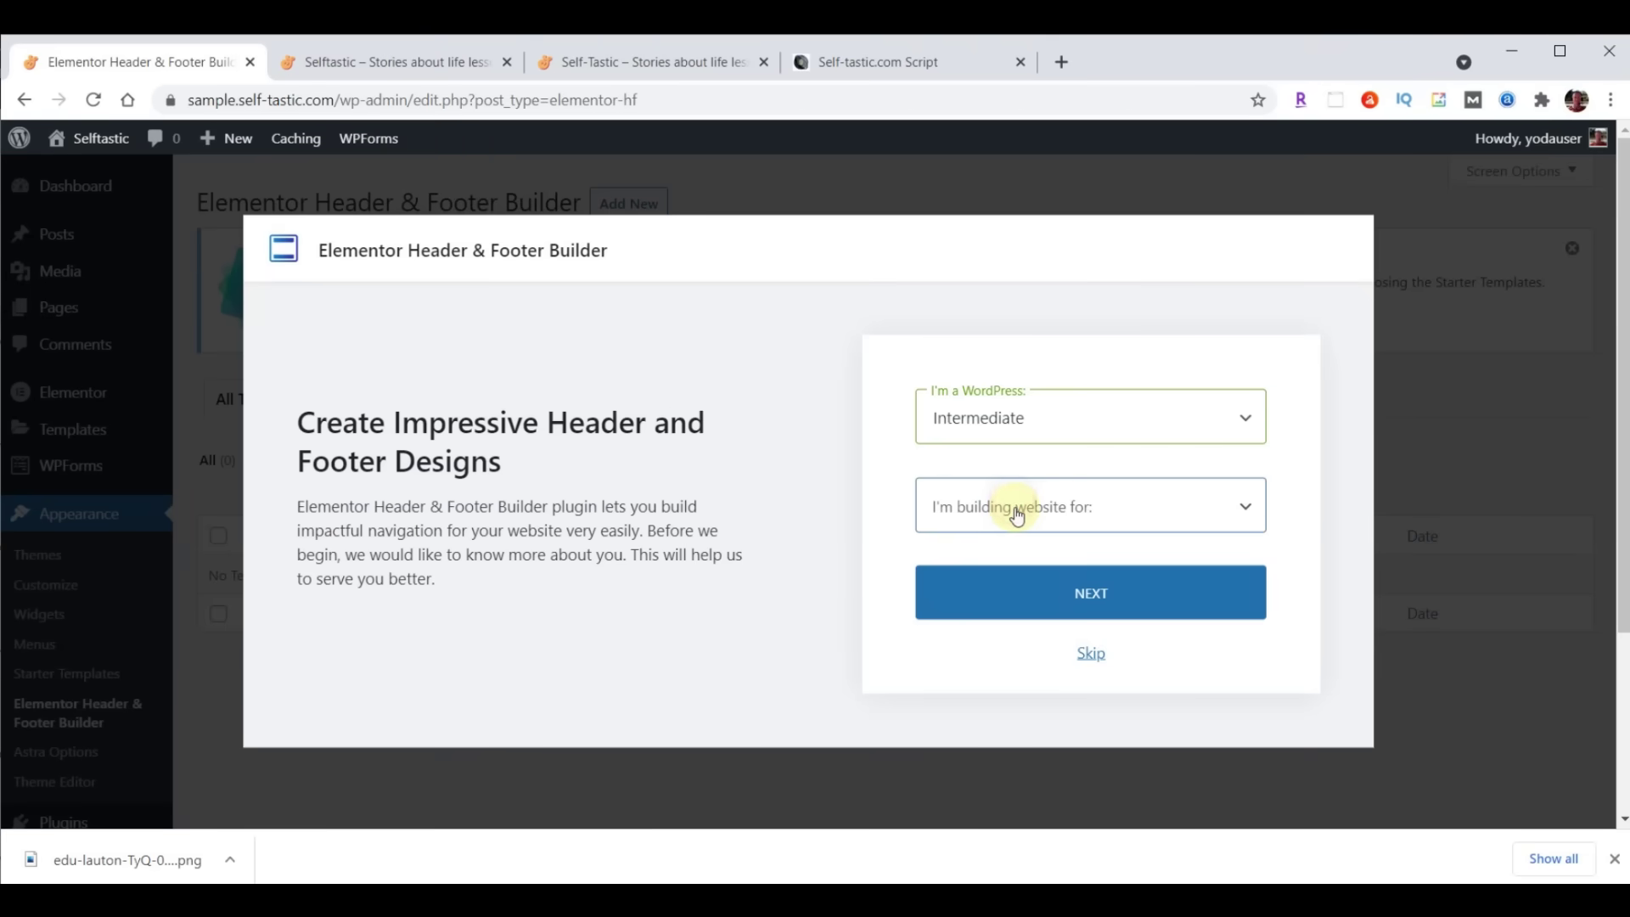
click(1019, 508)
click(1017, 565)
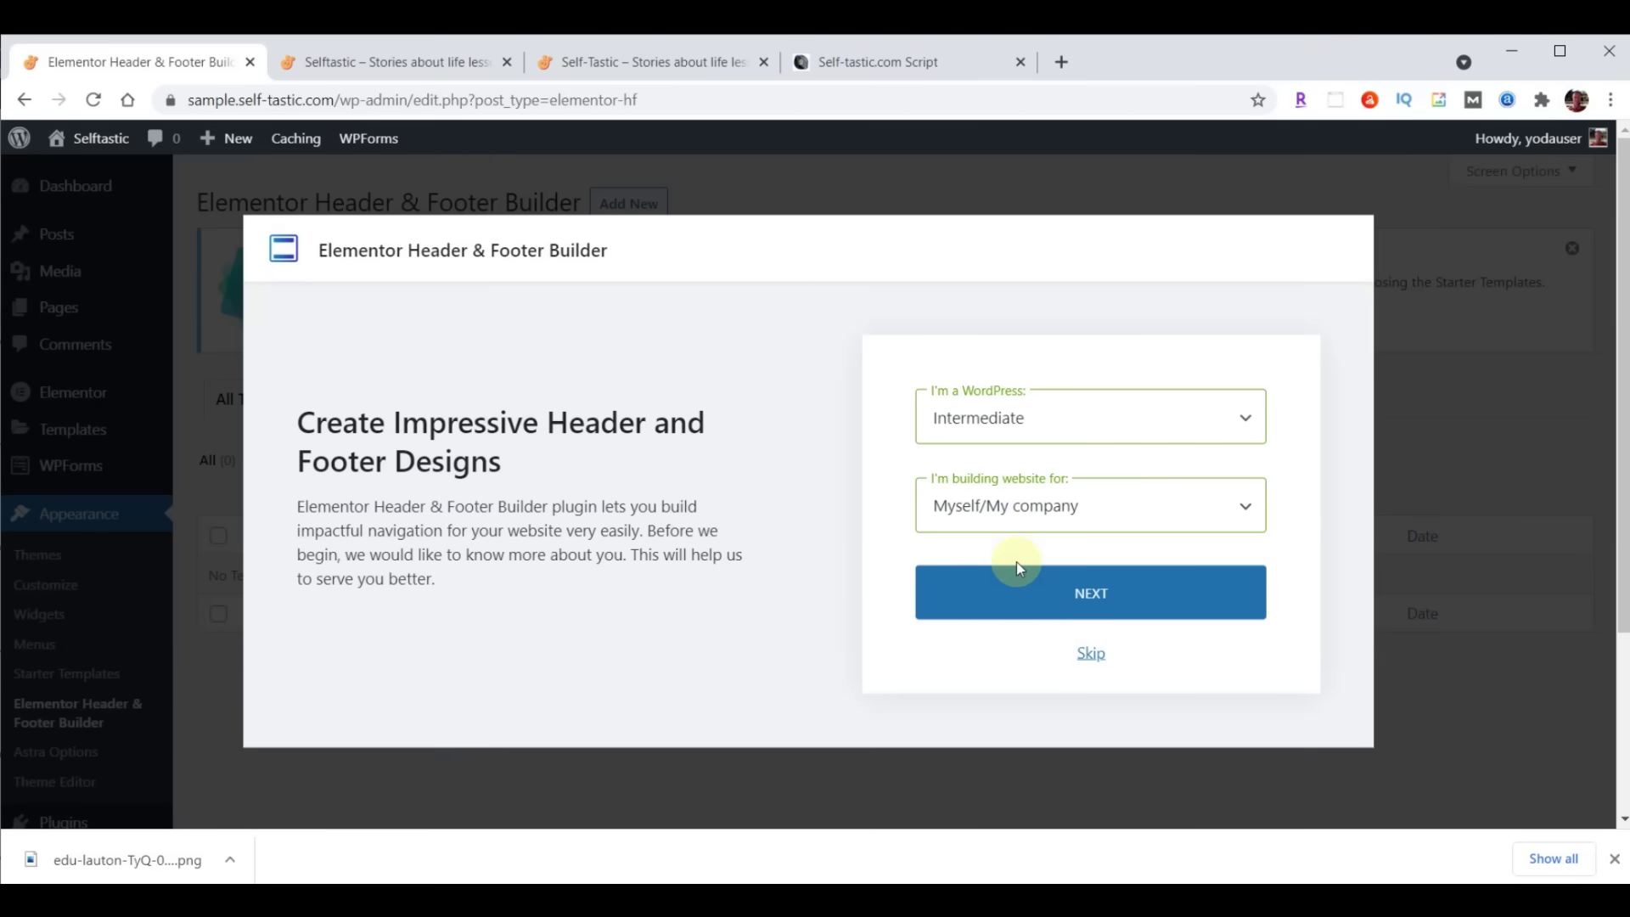
click(1089, 652)
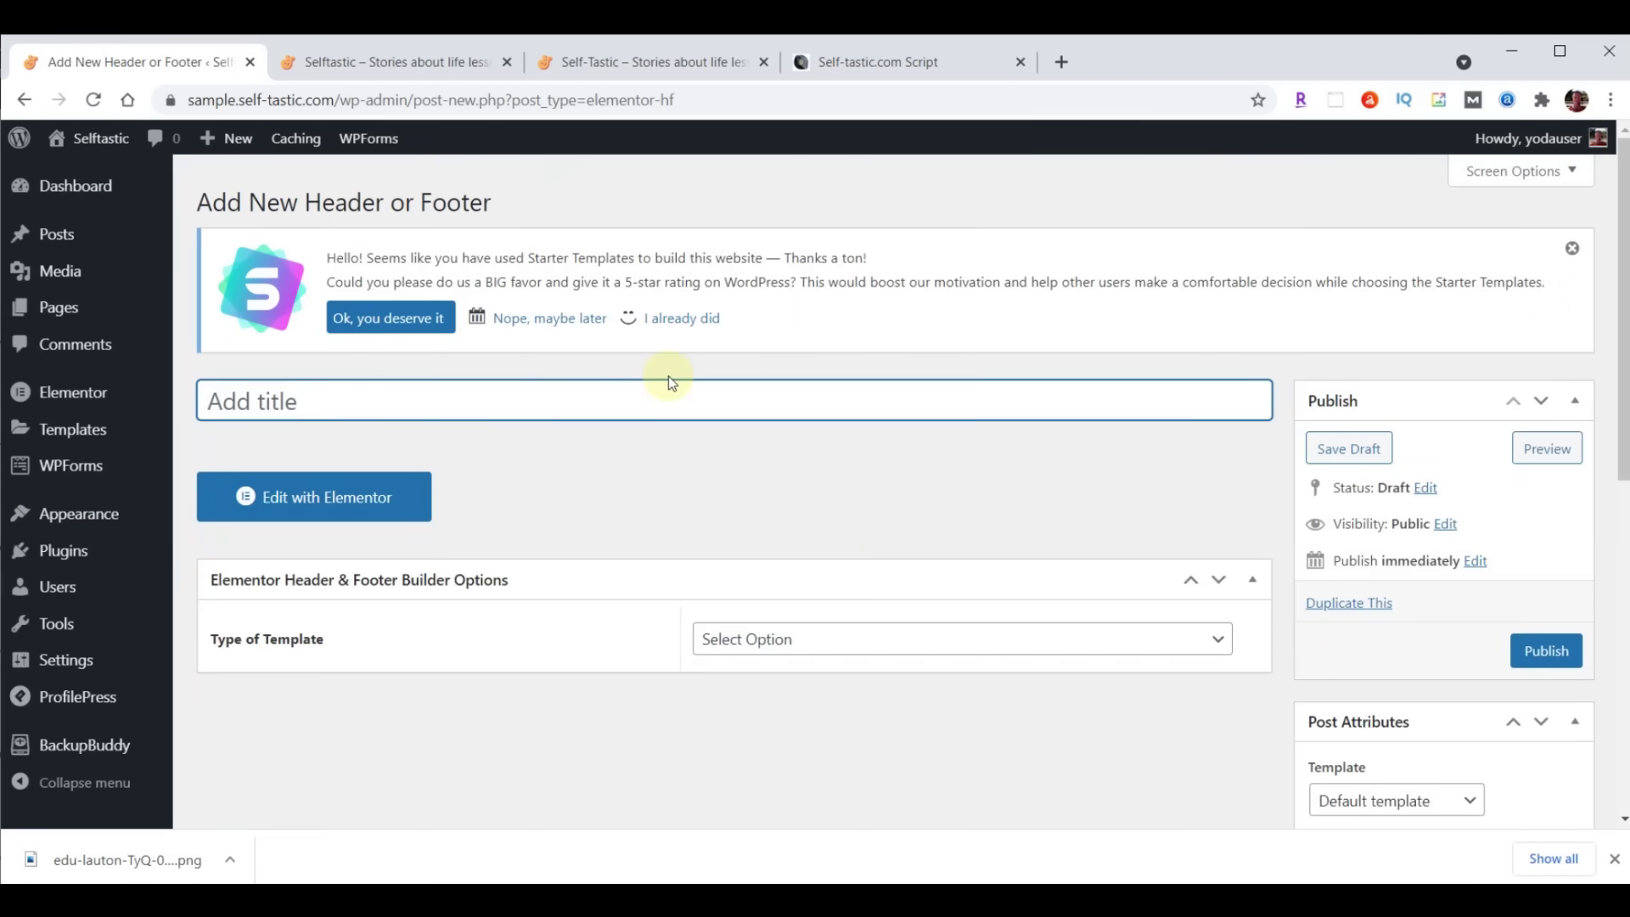
Publish 'Website Footer' as a Footer on Entire Website, All user roles, with canvas layout enabled
text(Website Footer)
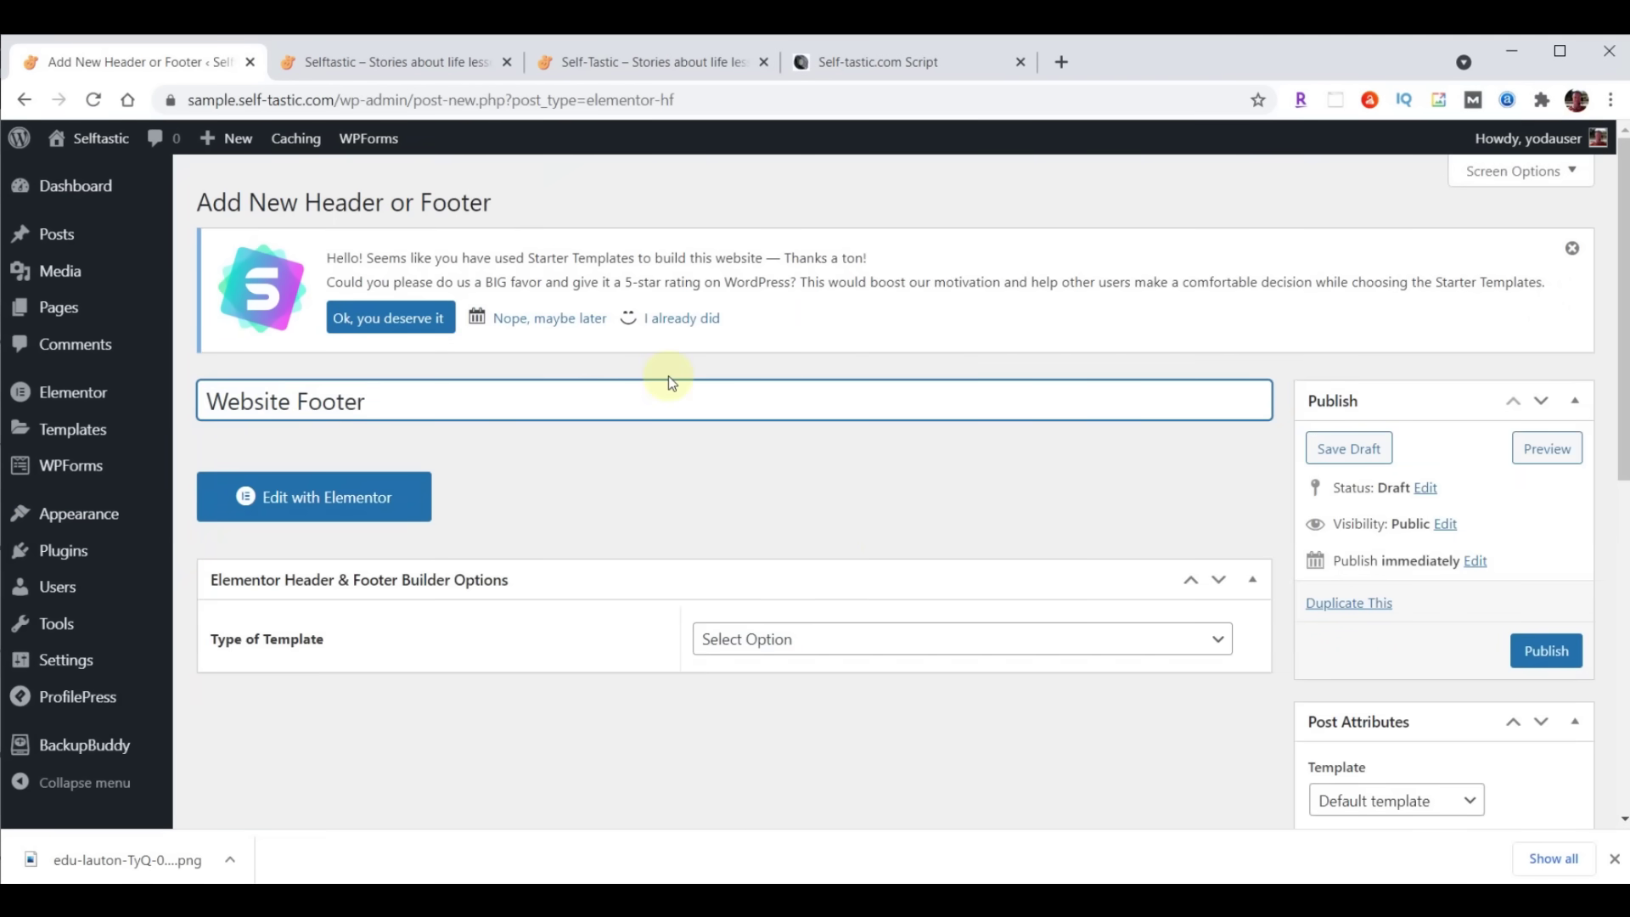
click(868, 639)
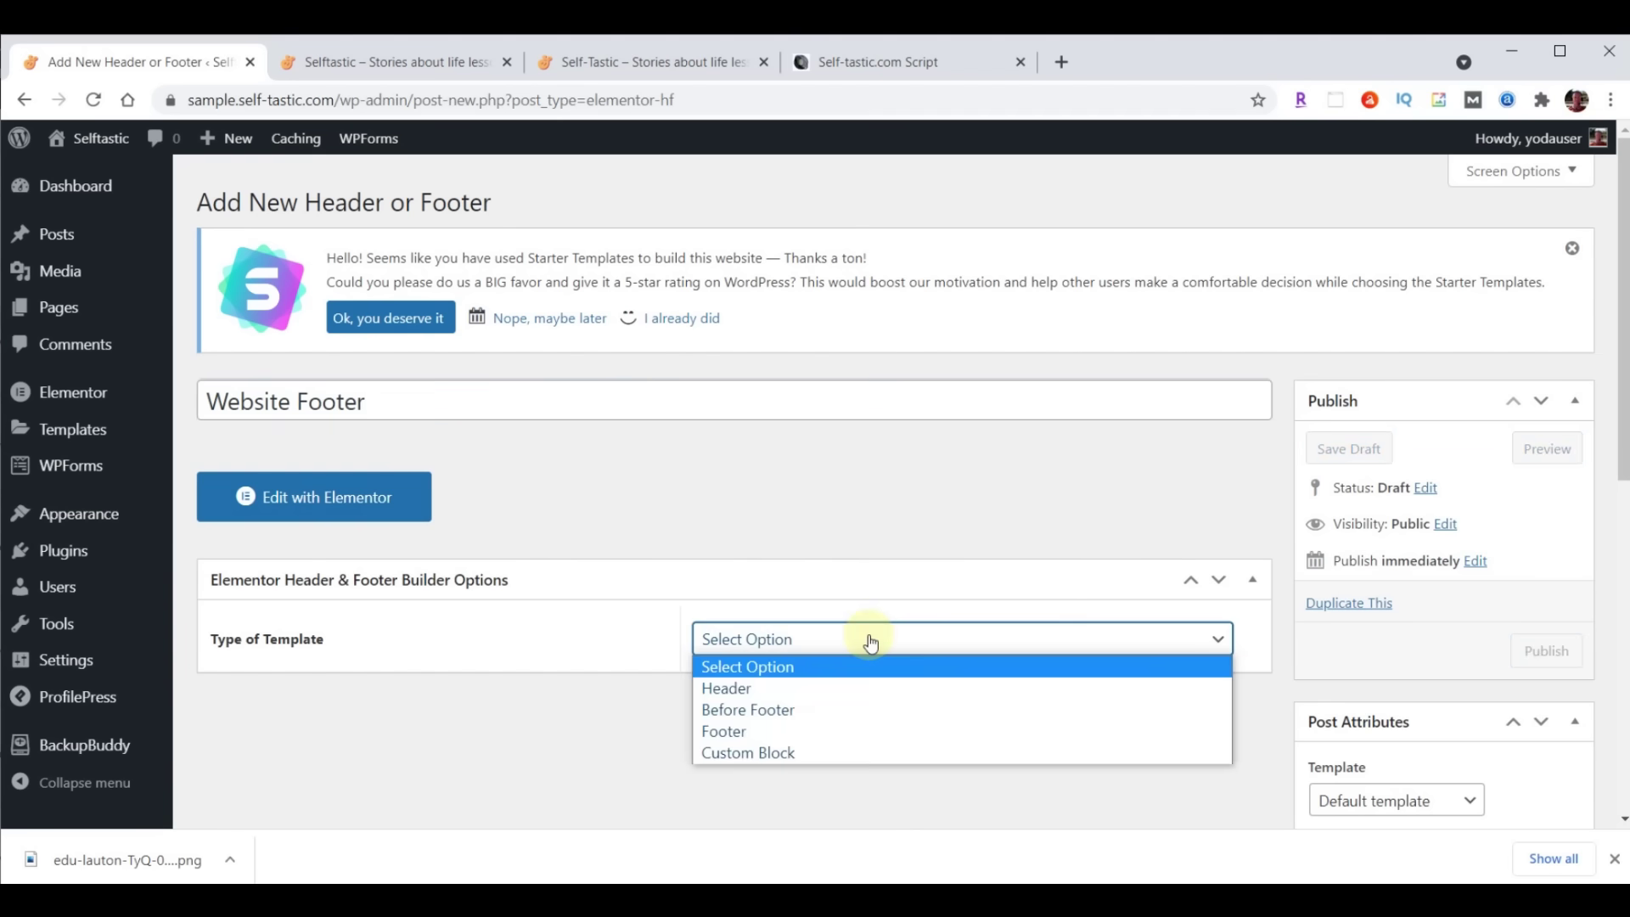
click(832, 737)
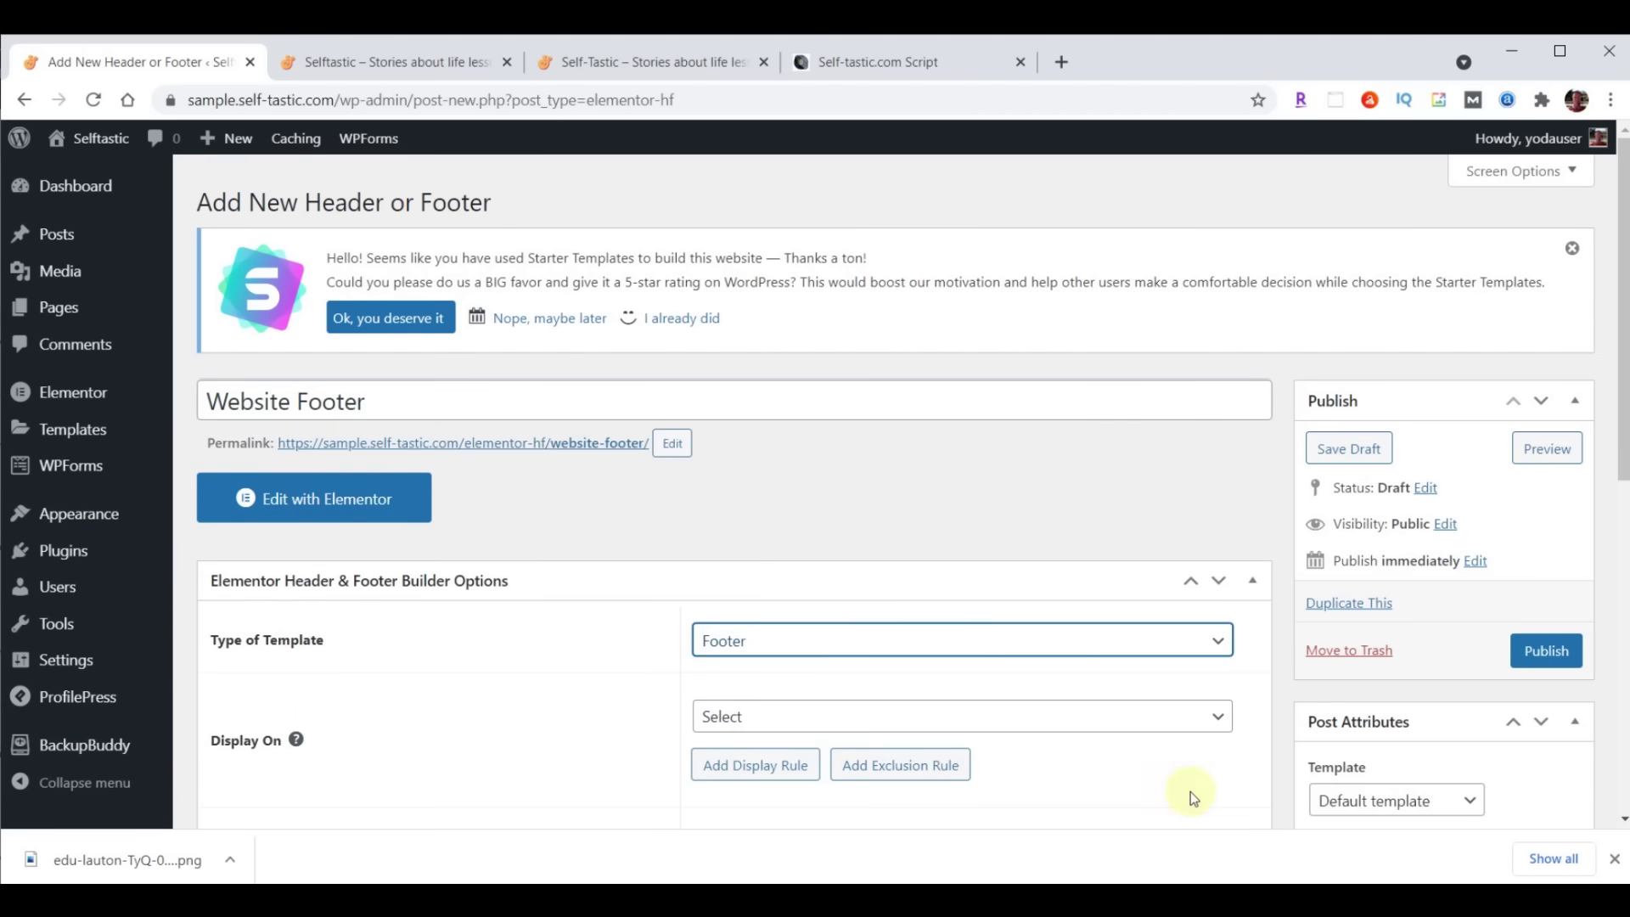
click(984, 718)
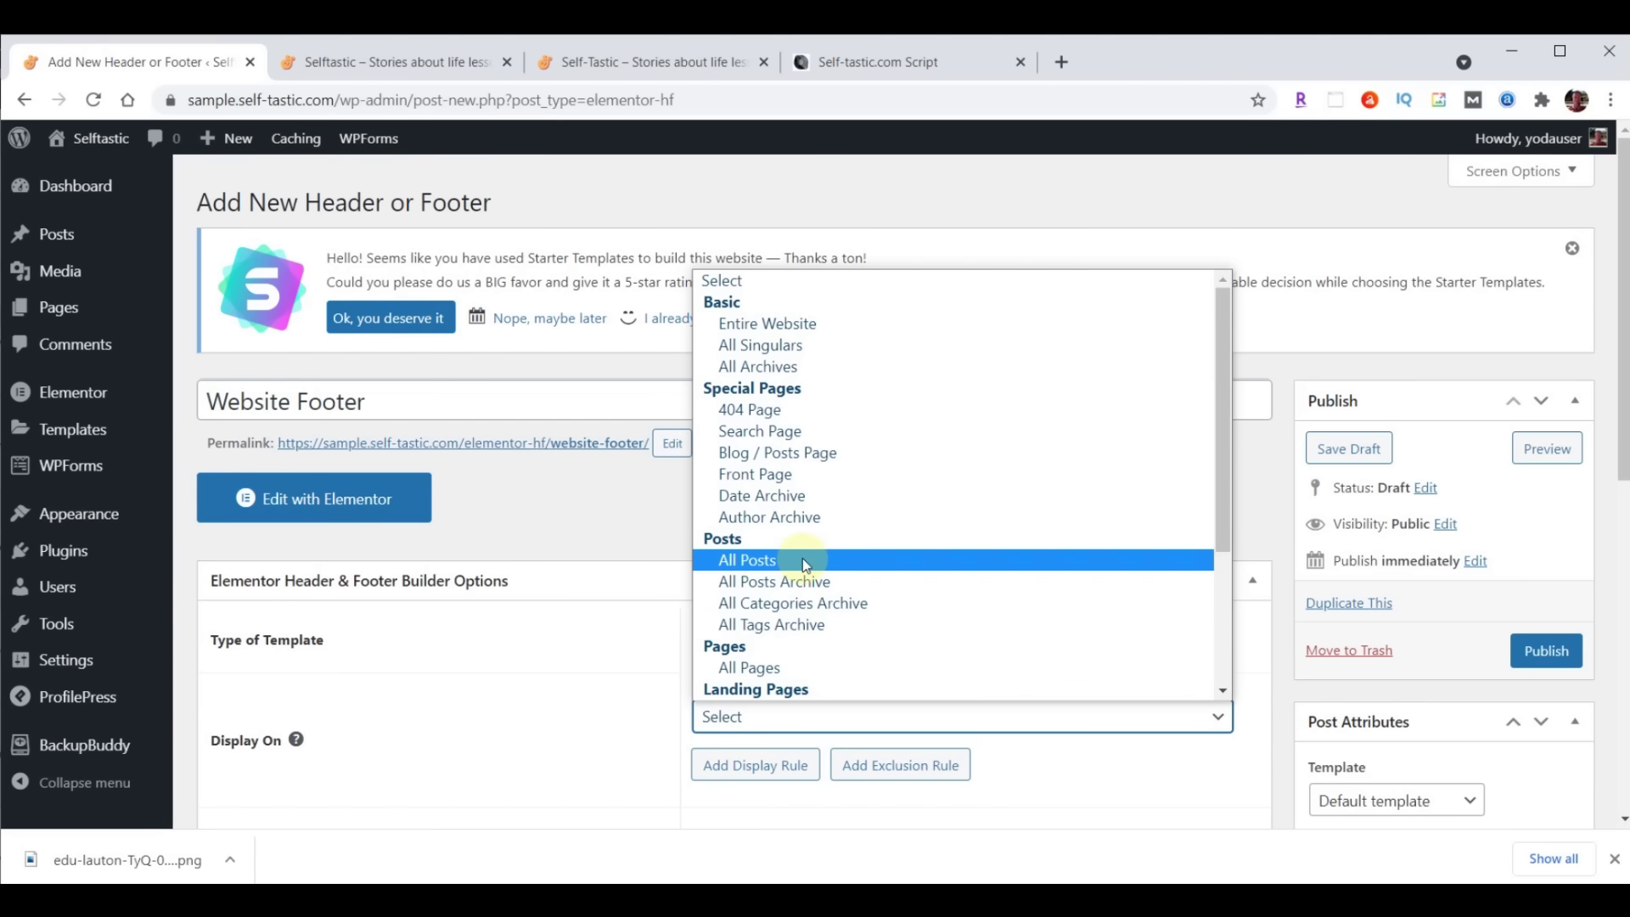
click(814, 323)
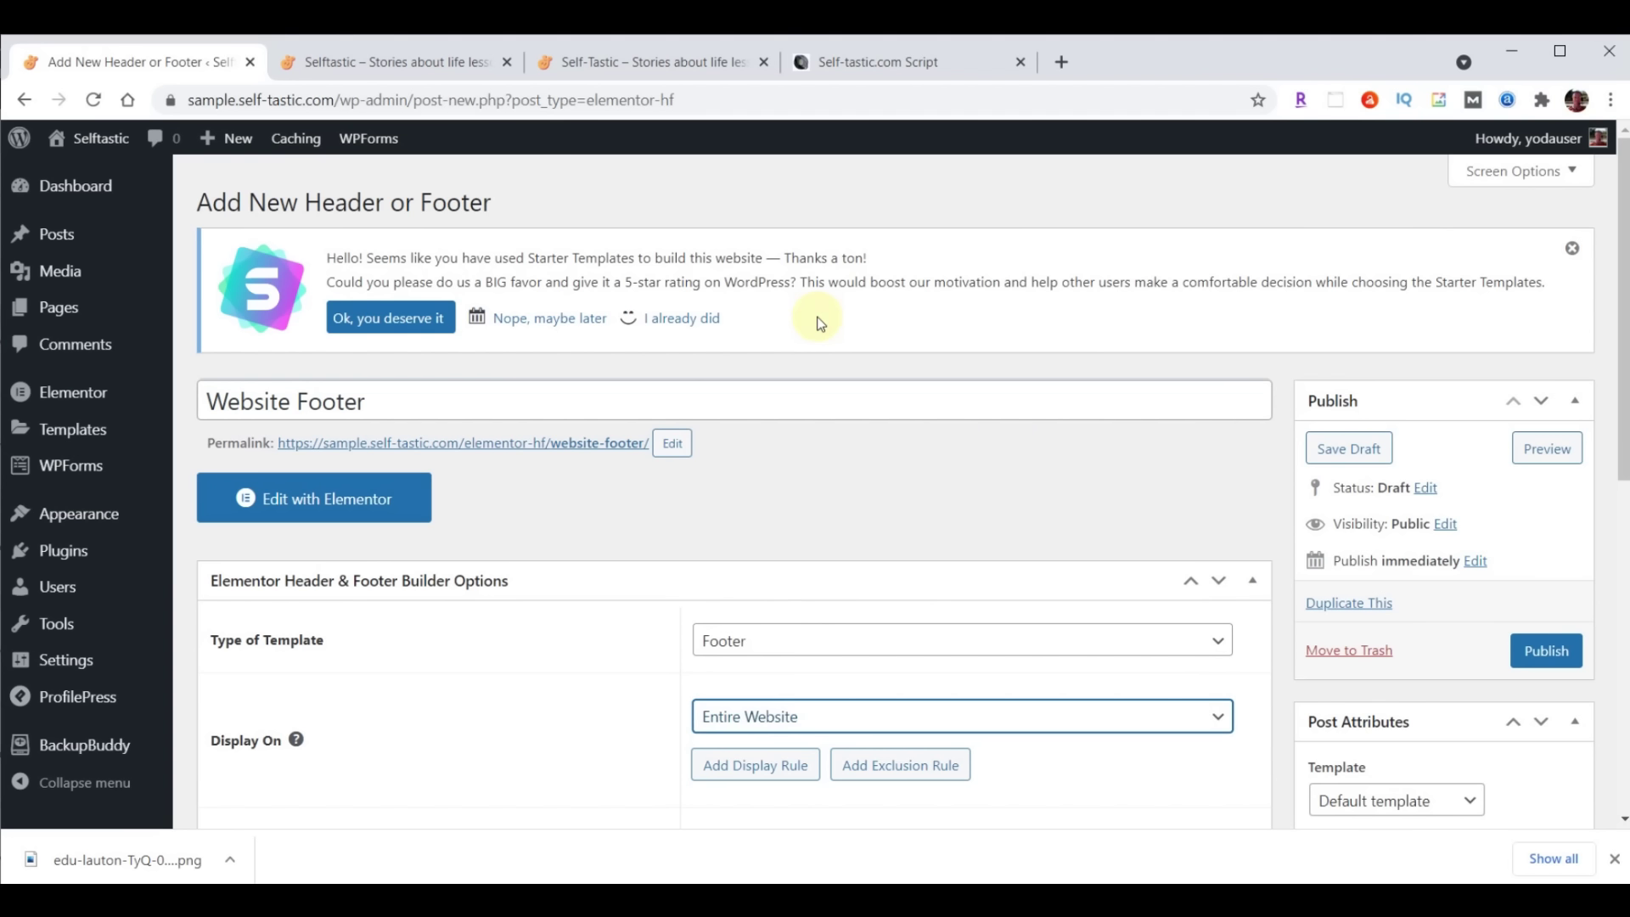
scroll(1164, 492, down, 4)
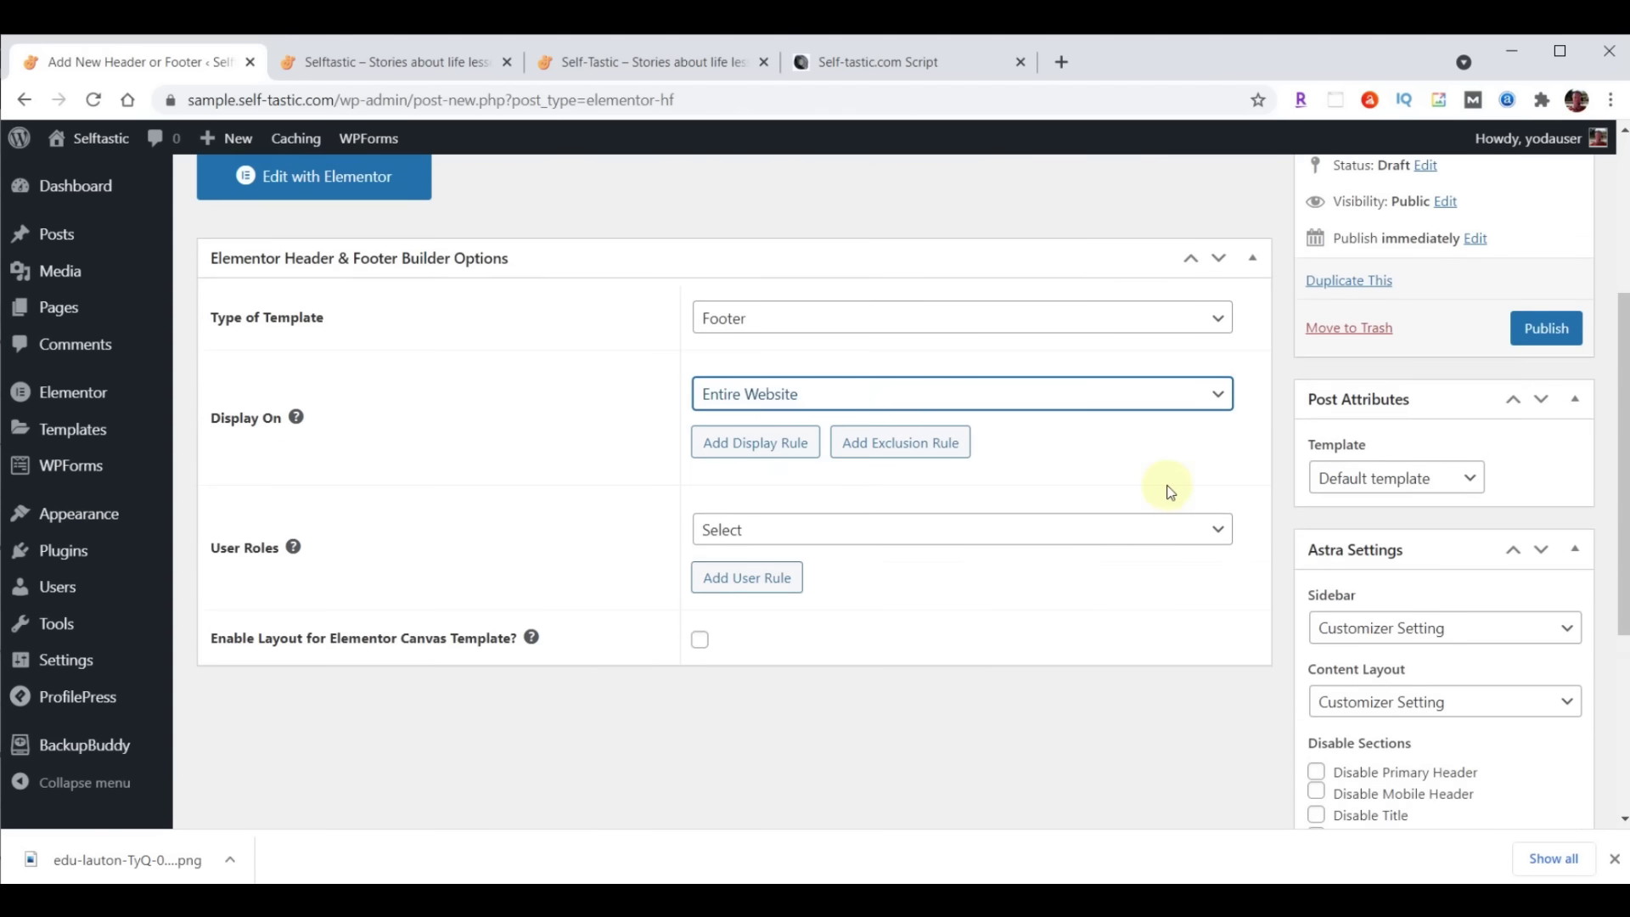
click(855, 531)
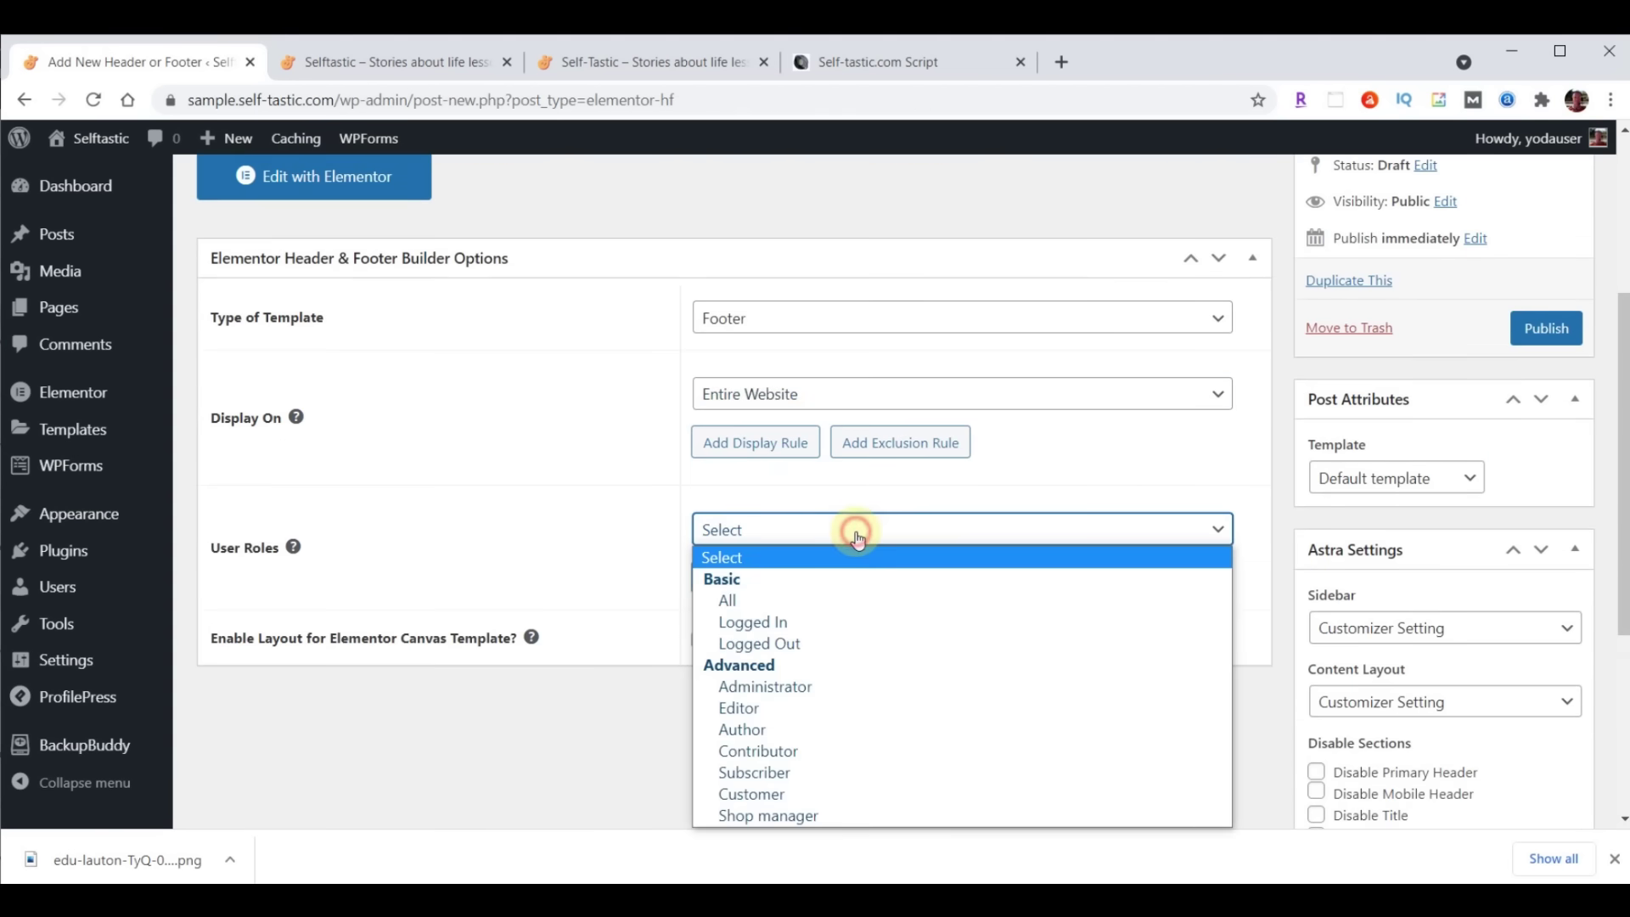
click(775, 603)
click(706, 645)
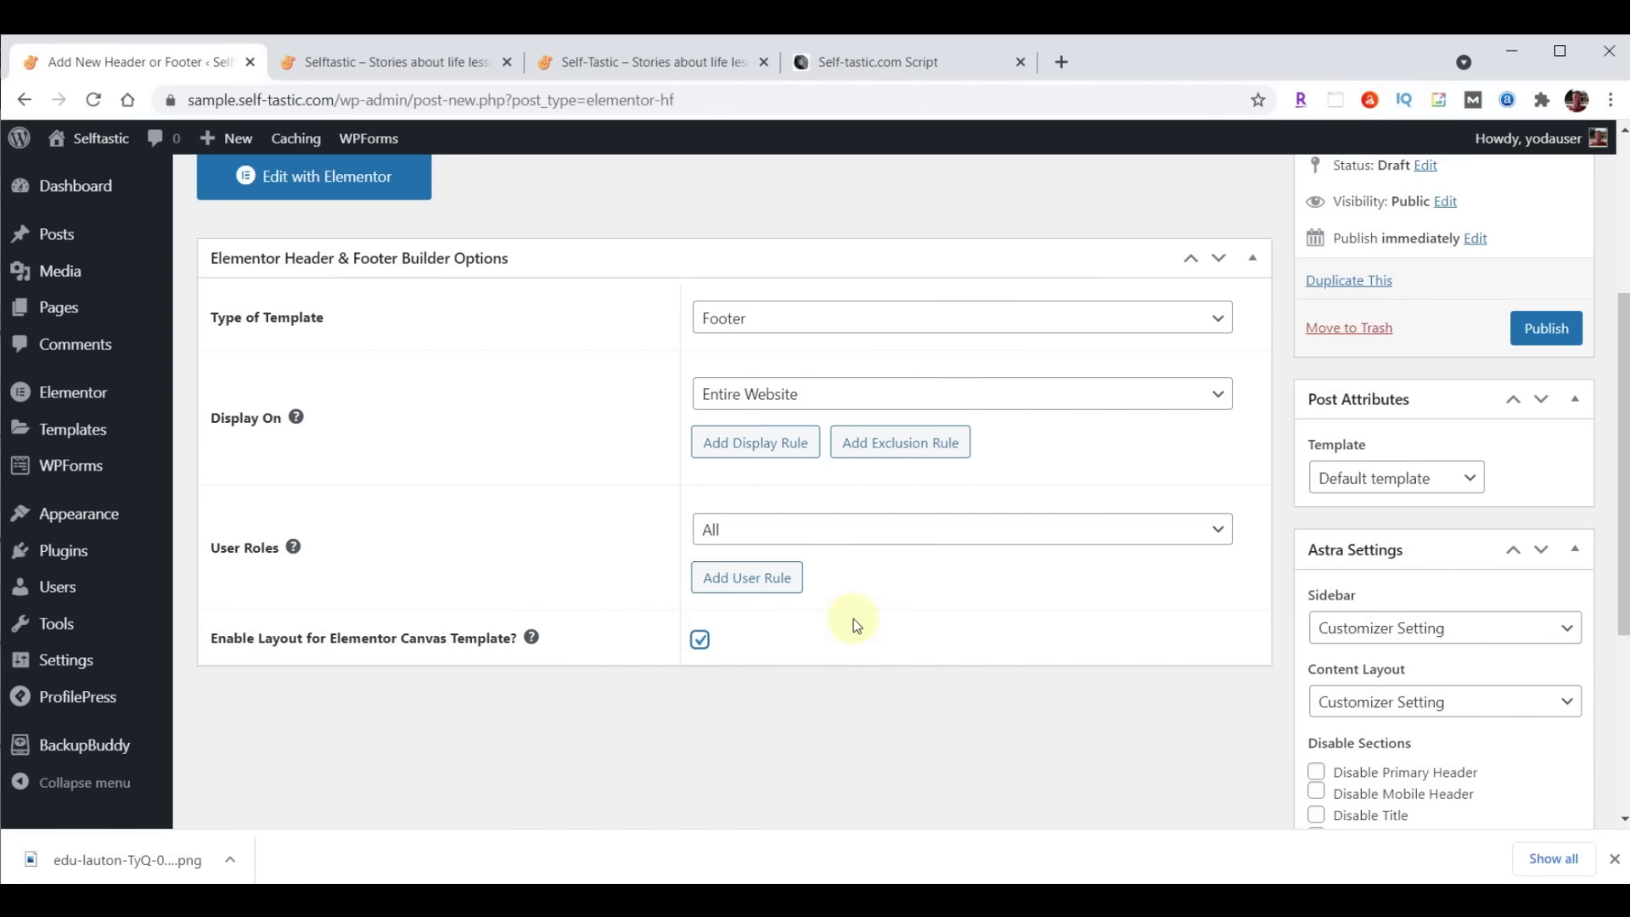
click(1547, 328)
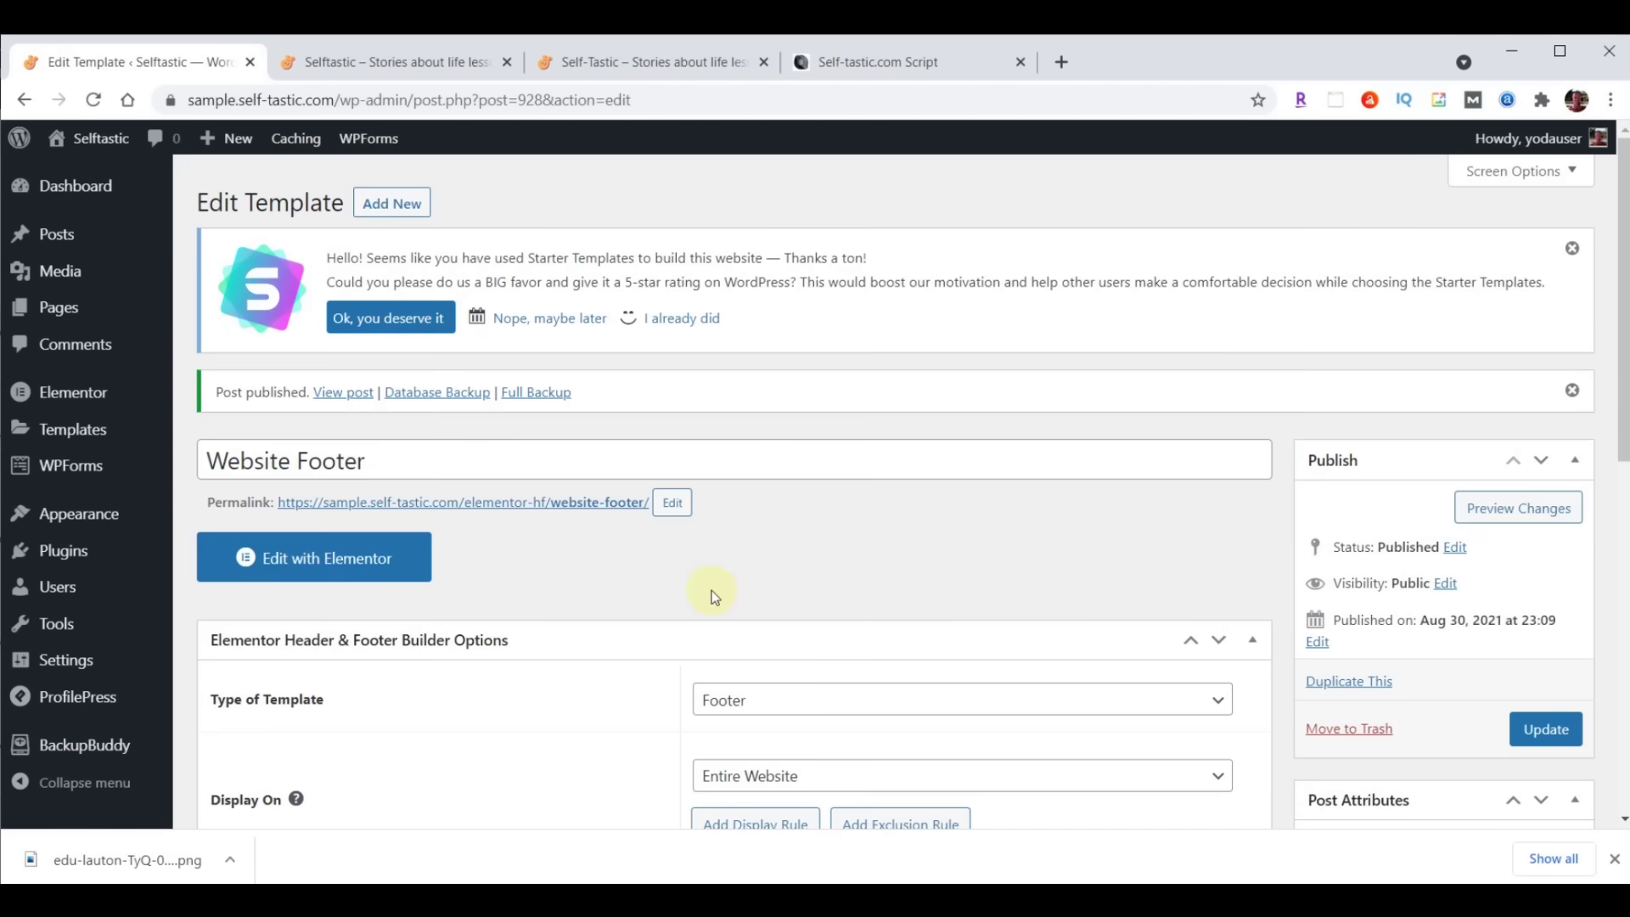
In Elementor, import the website-footer JSON template and insert the Selftastic Website Footer into the page
click(317, 563)
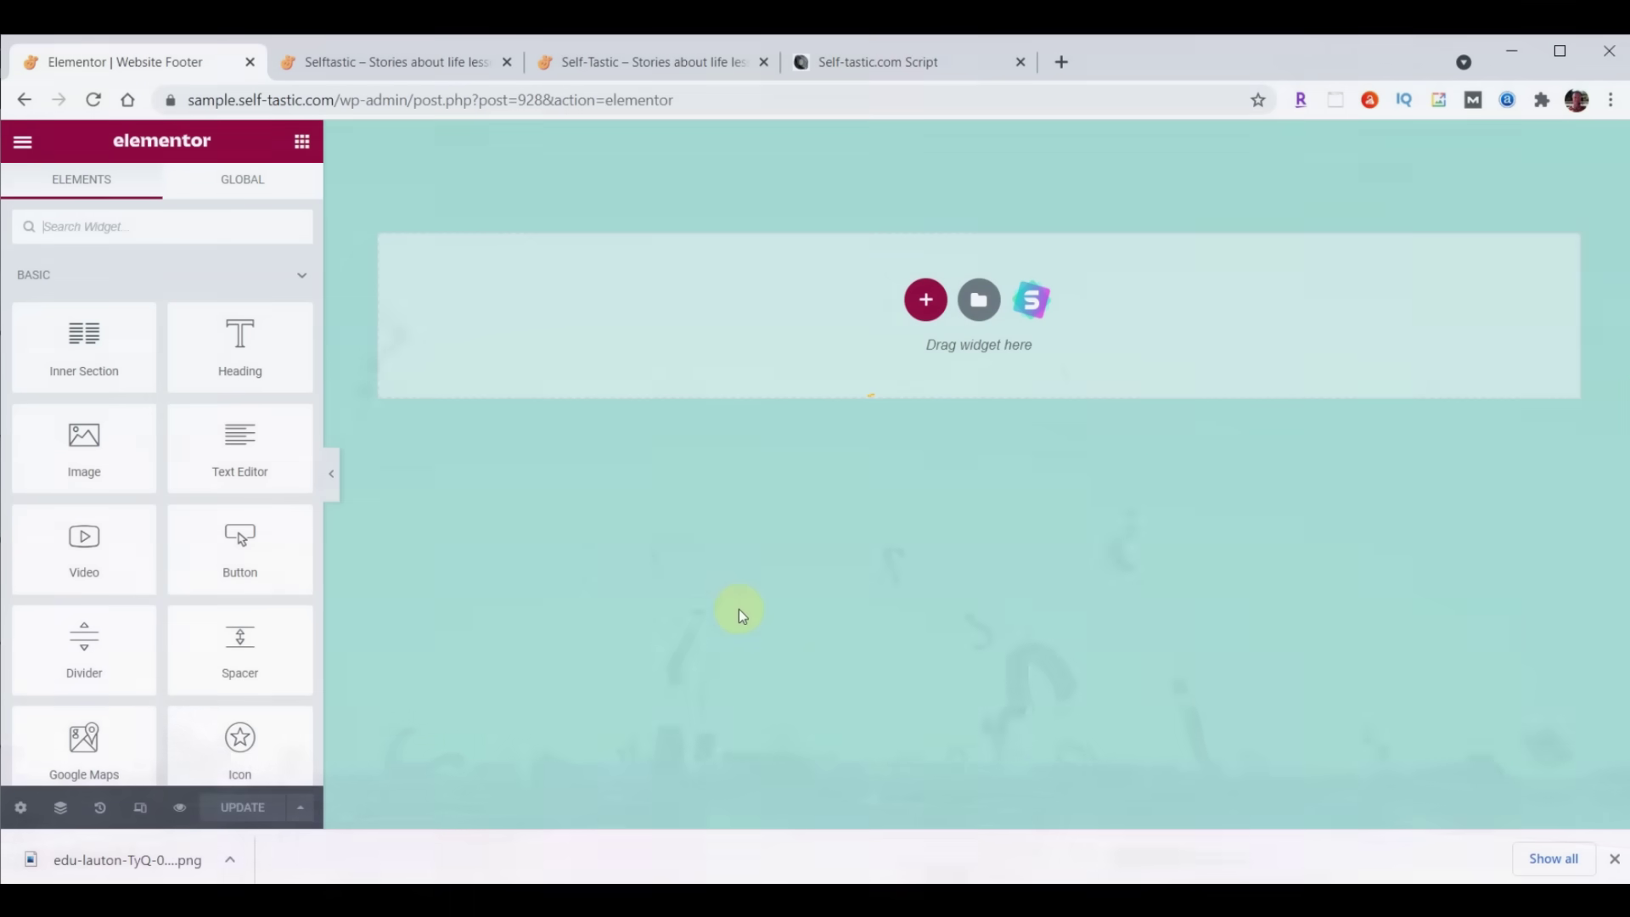
click(978, 302)
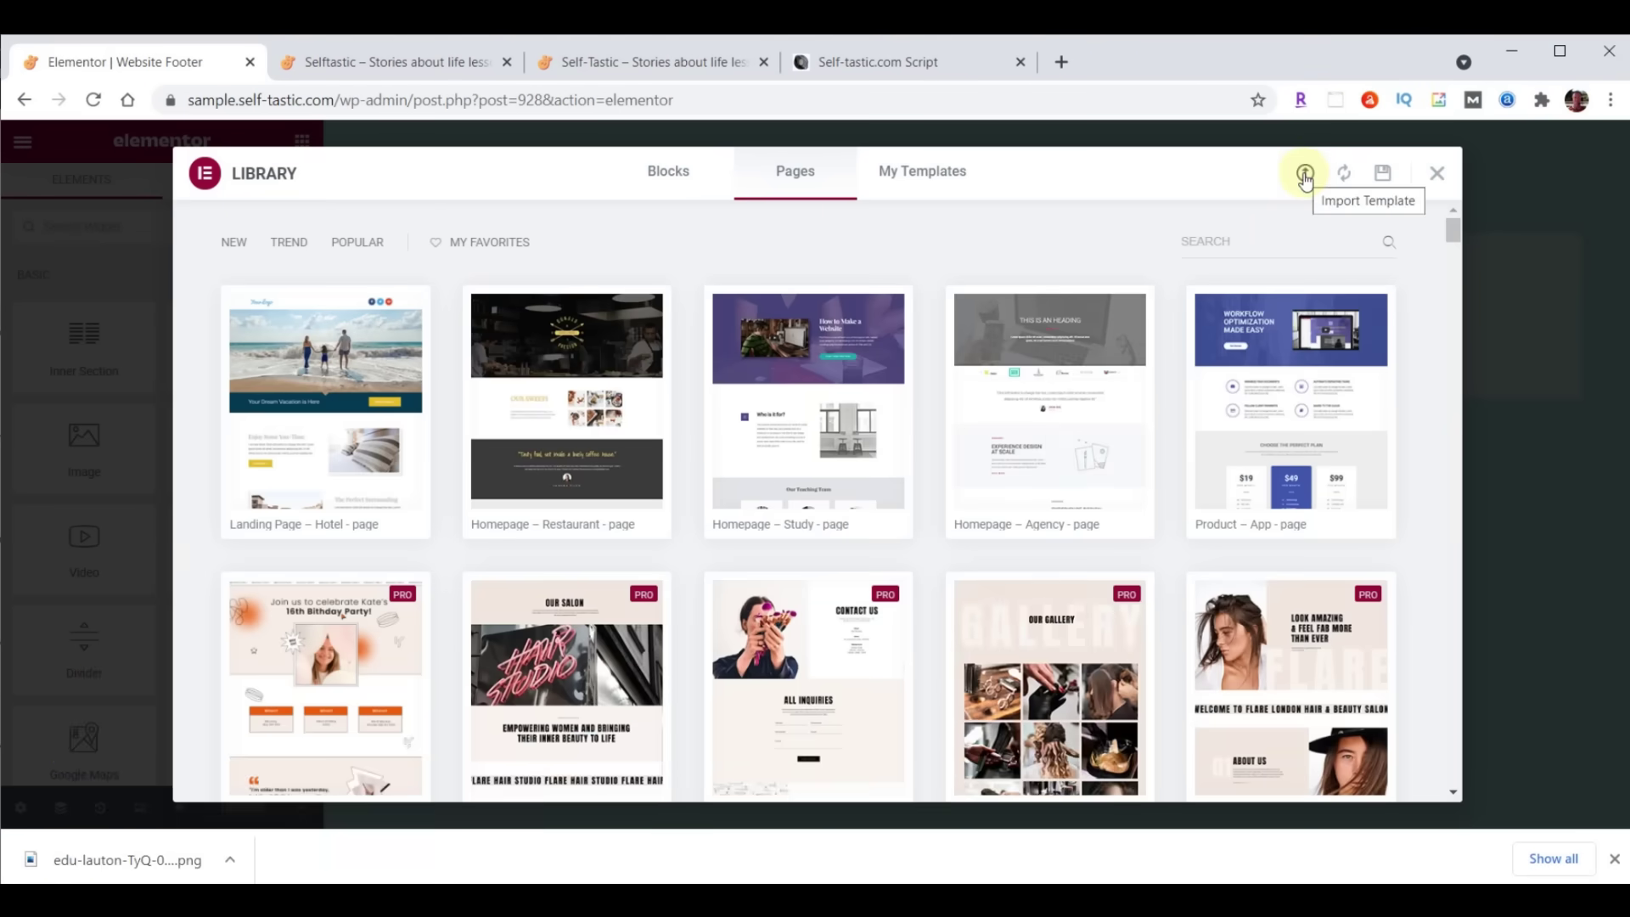
click(1305, 175)
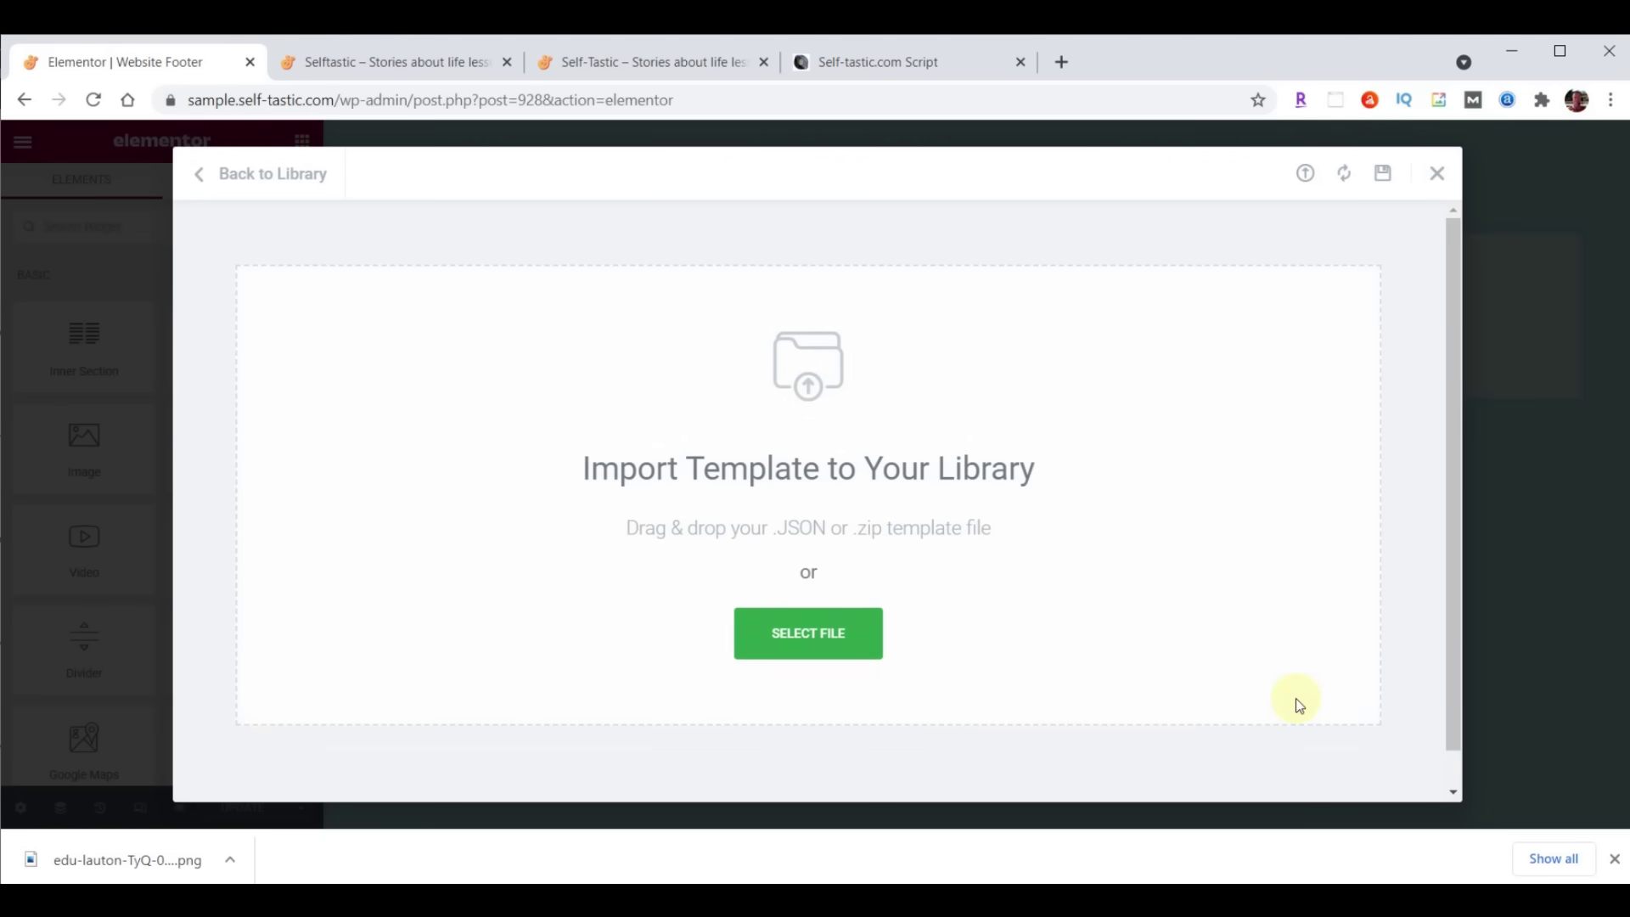
click(679, 900)
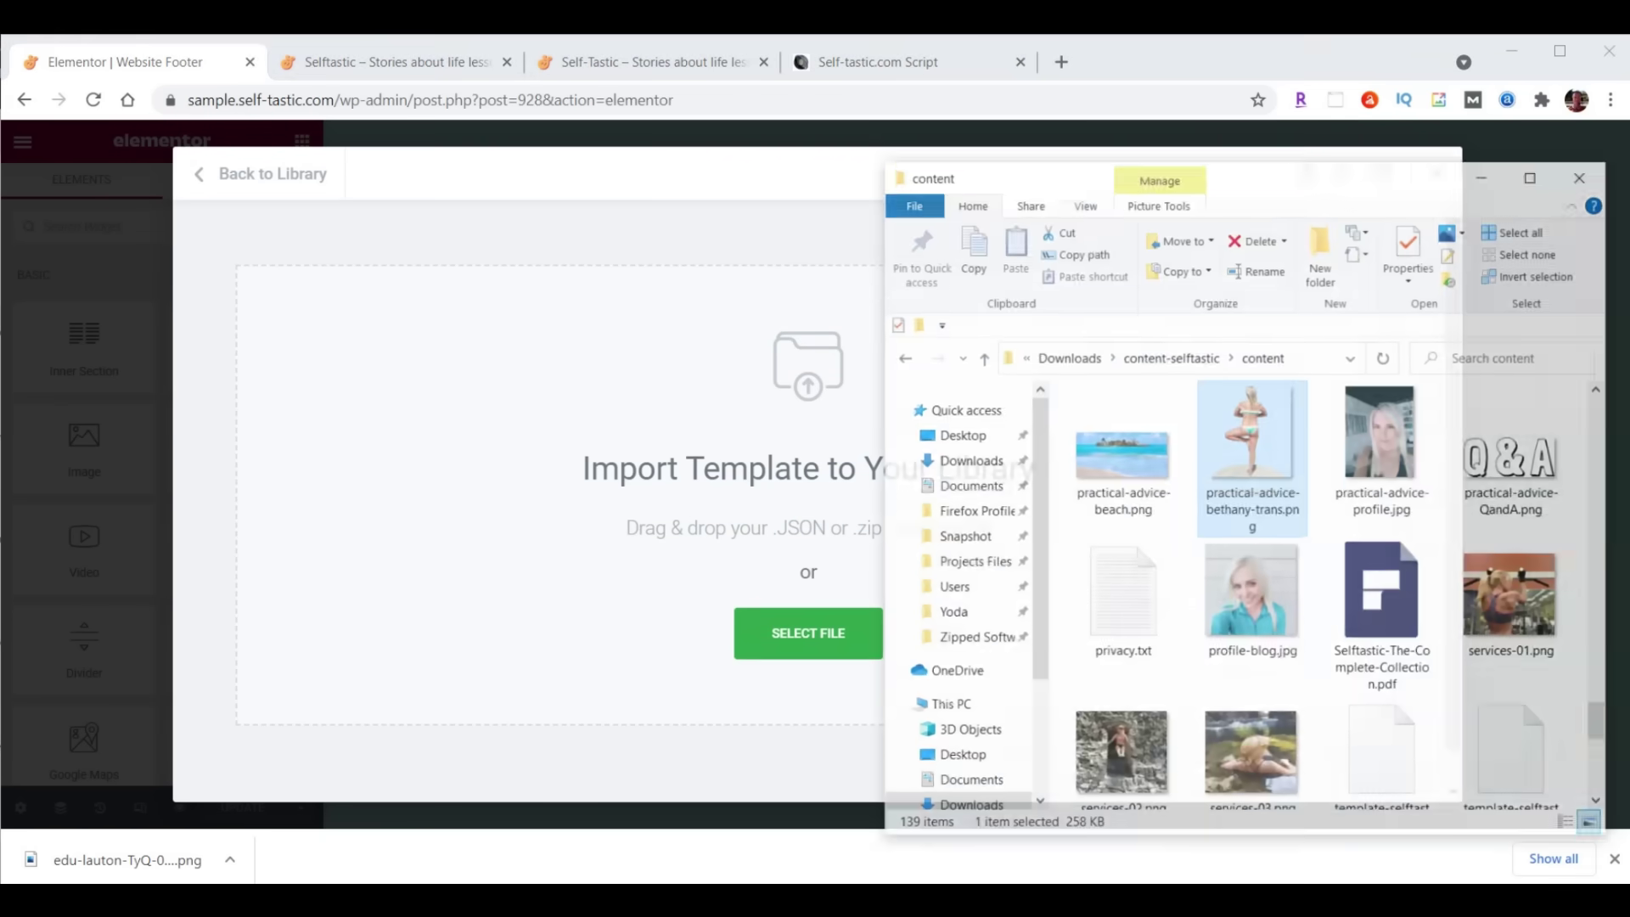
scroll(1414, 484, down, 4)
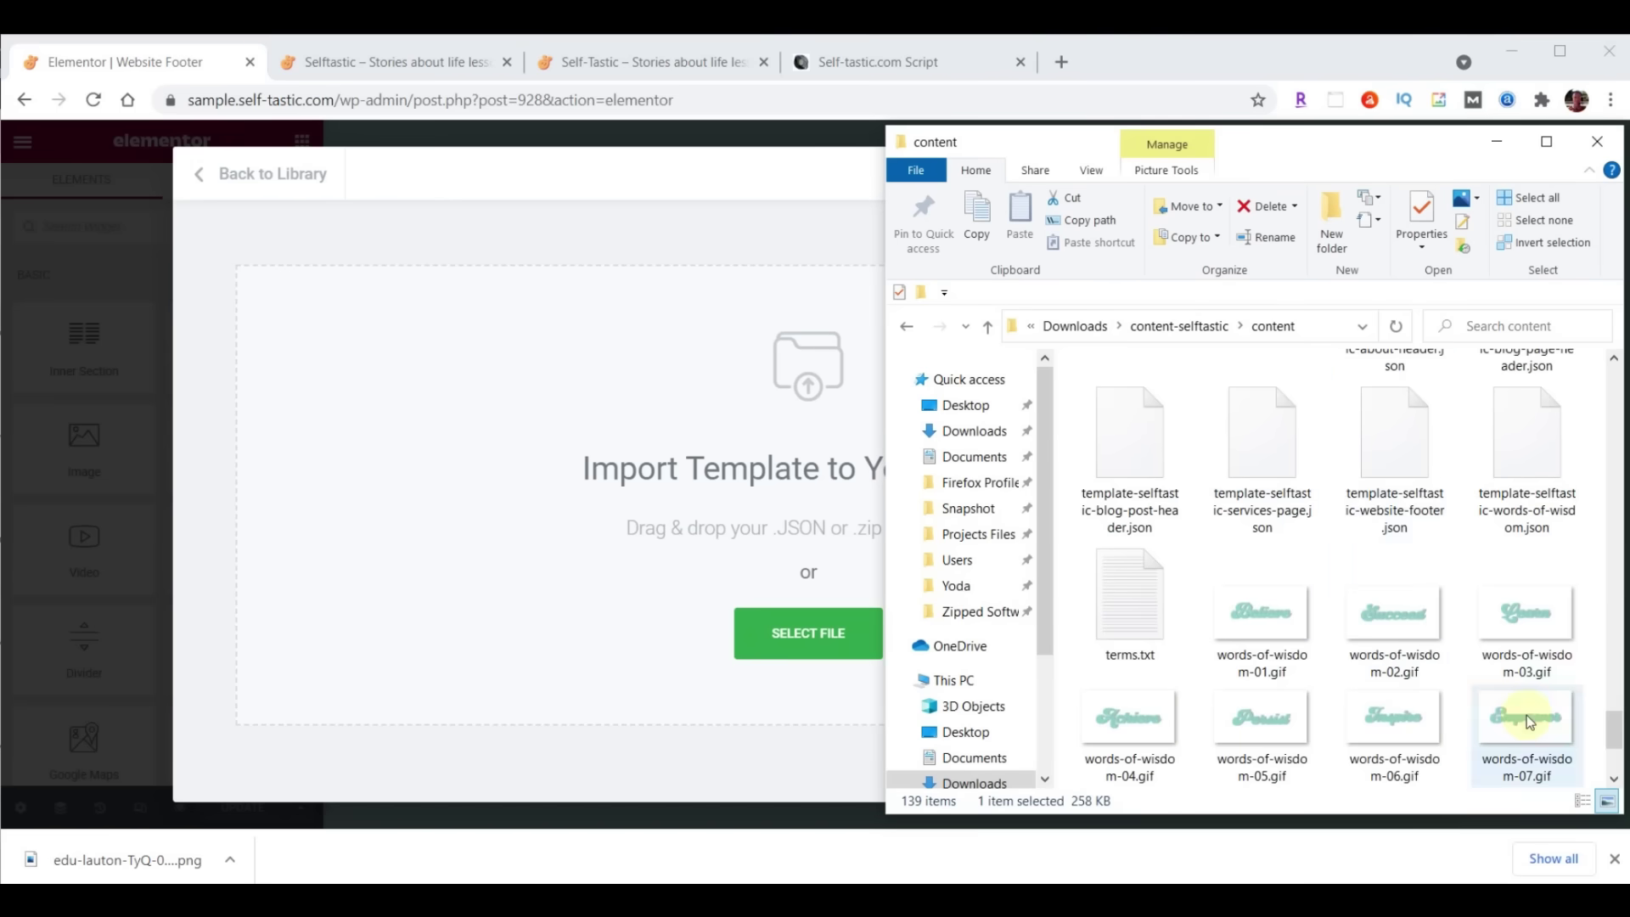
scroll(1536, 689, up, 2)
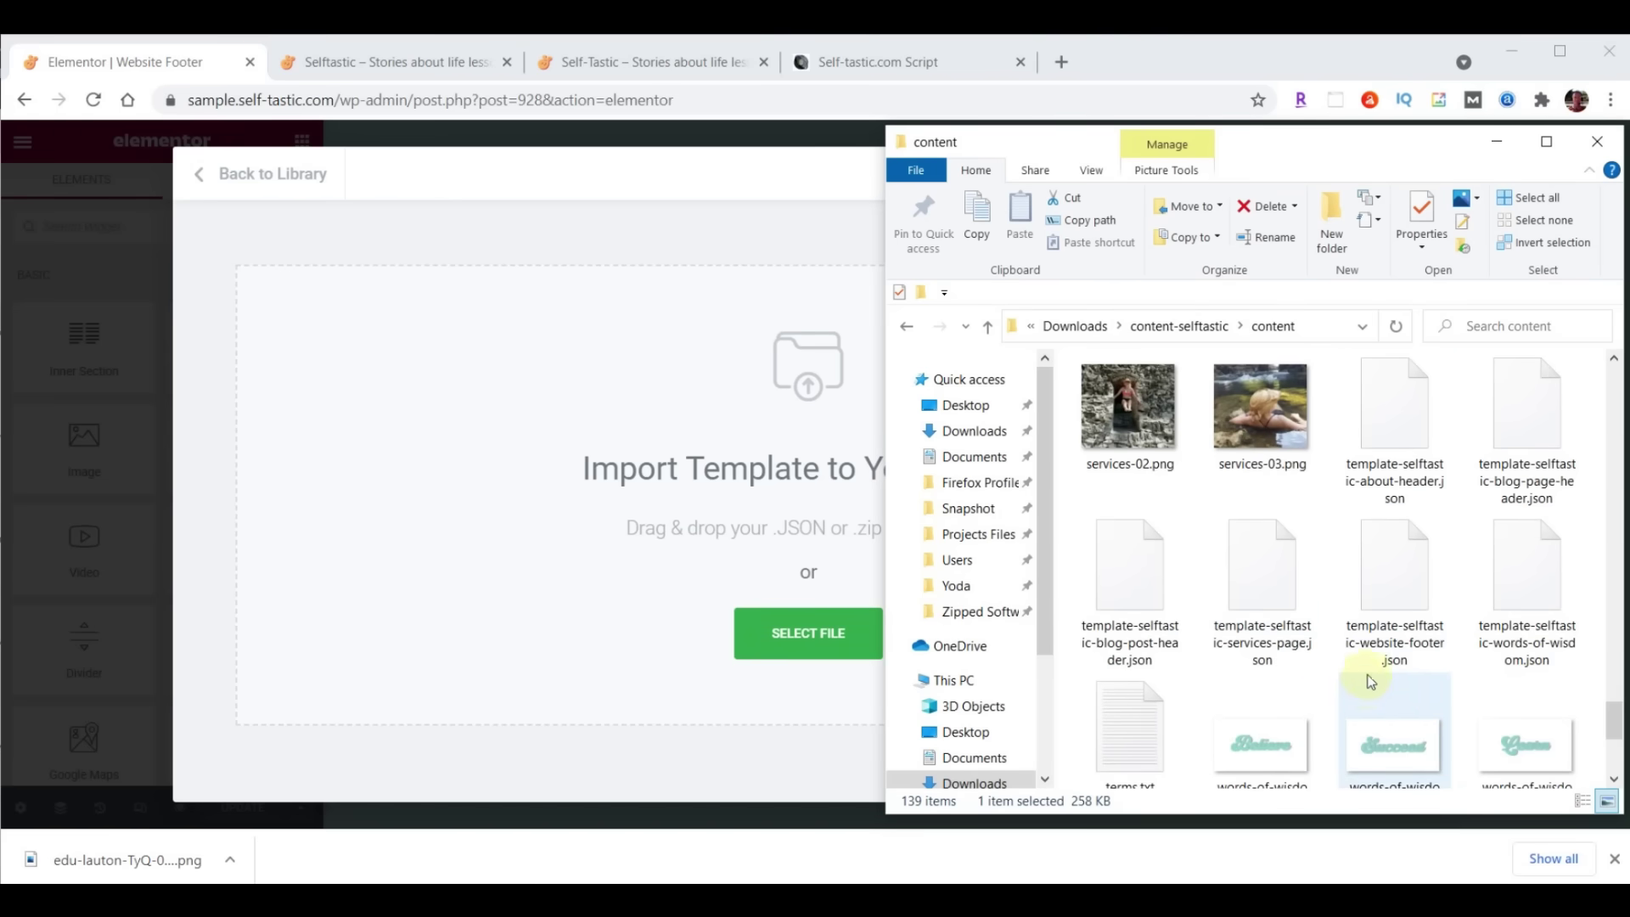
drag(1399, 557, 793, 638)
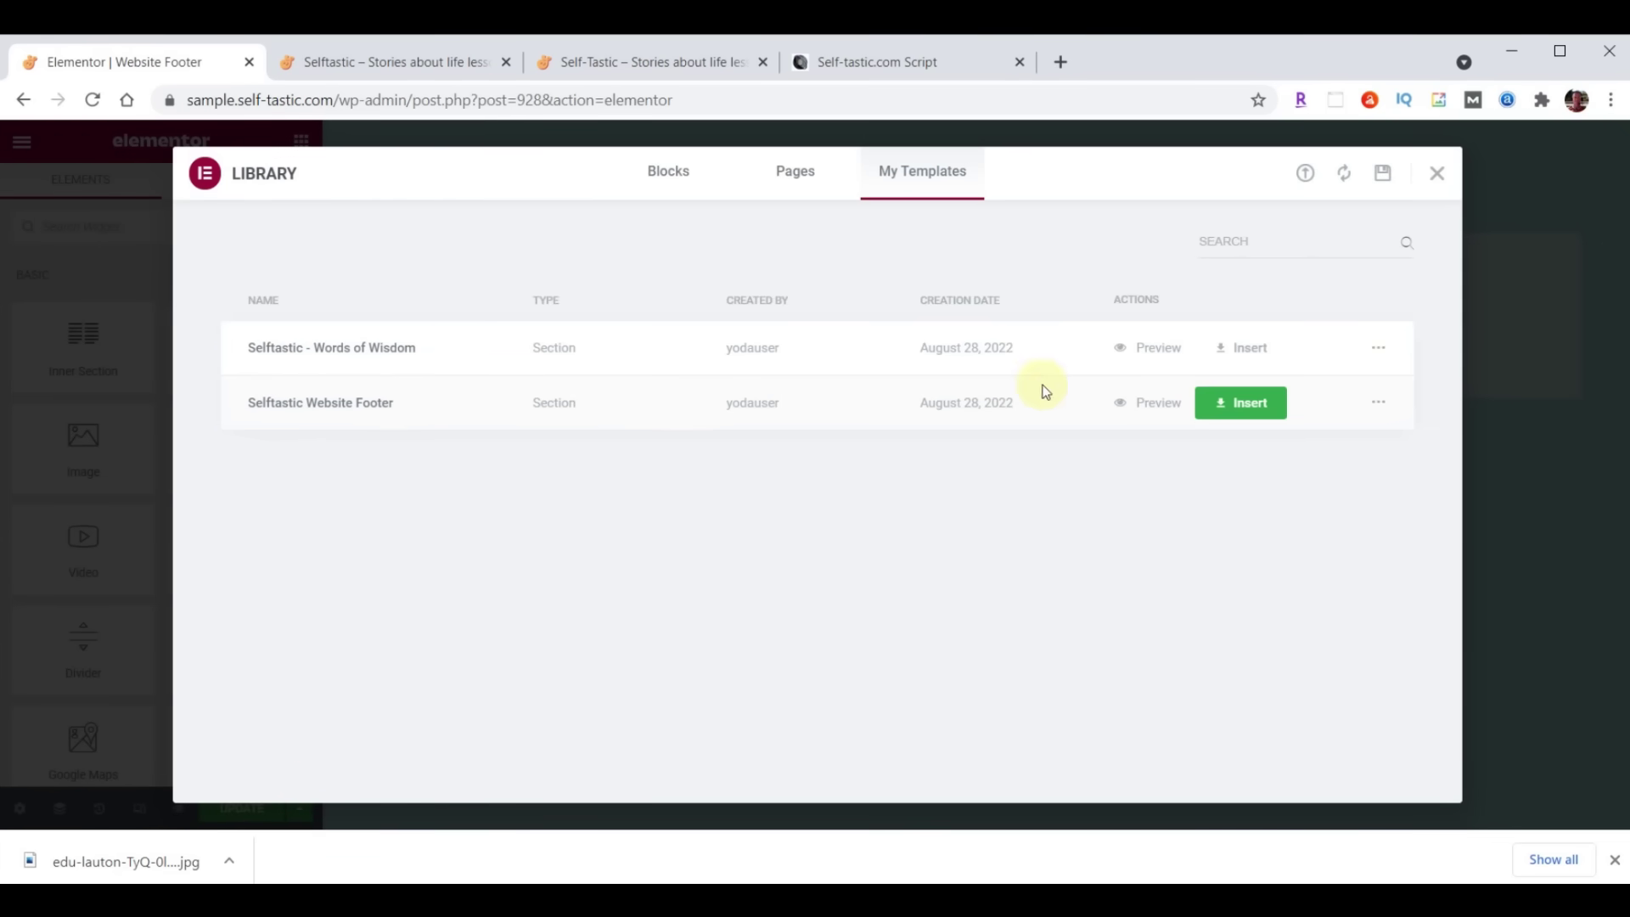
click(1250, 399)
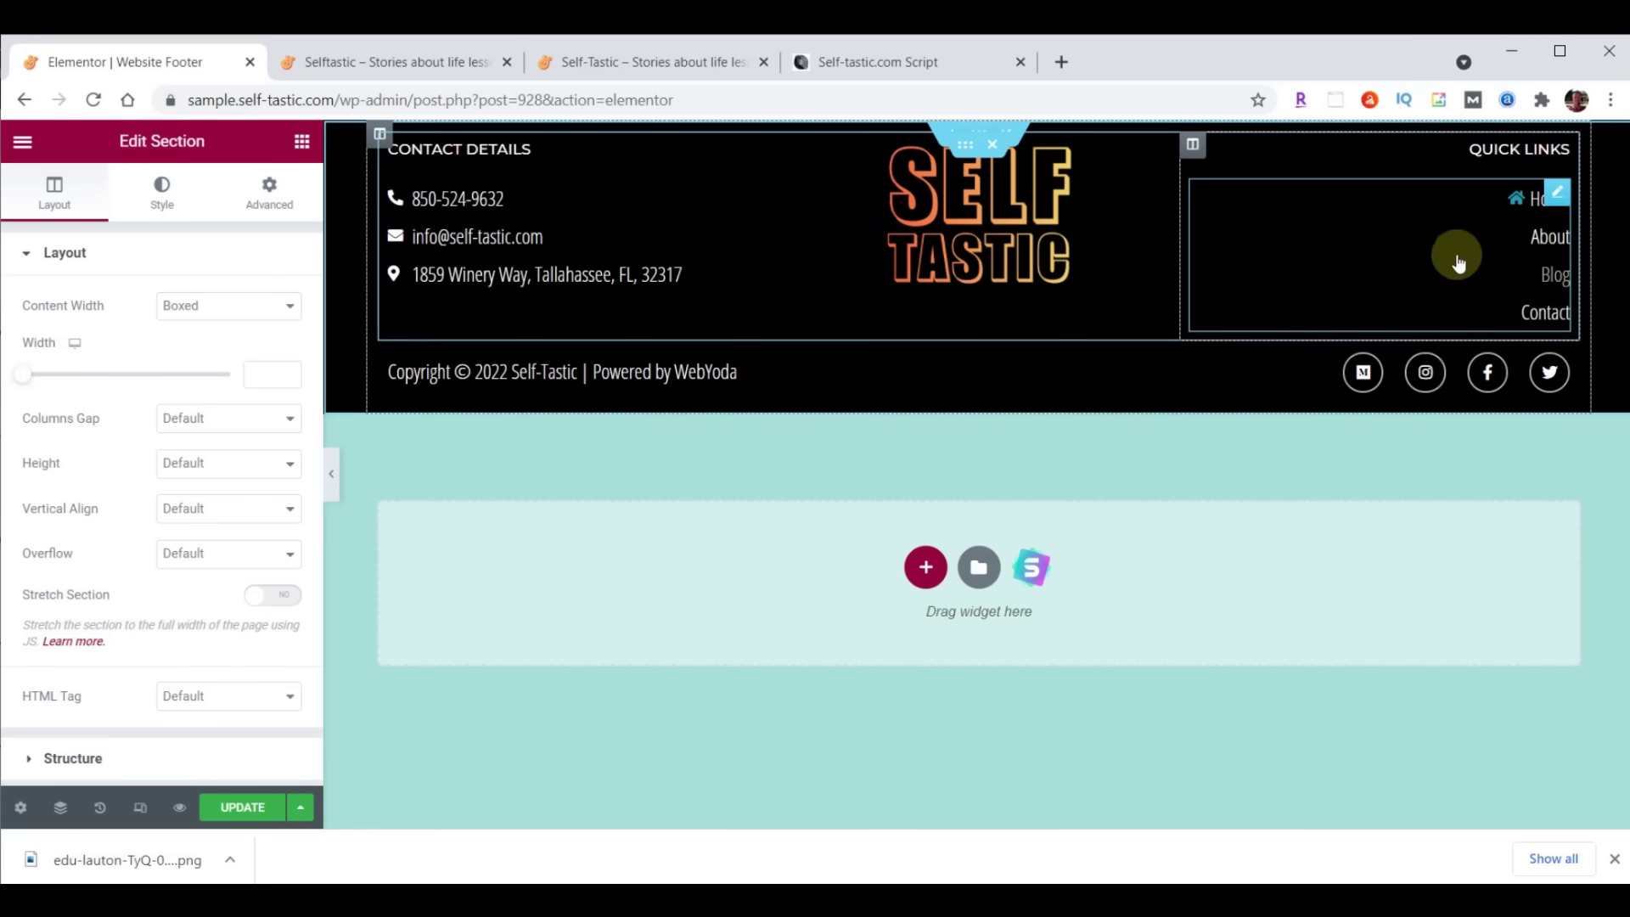
Rename the About quick link to Shop linking to /shop, update the footer, then view the live site
click(1552, 240)
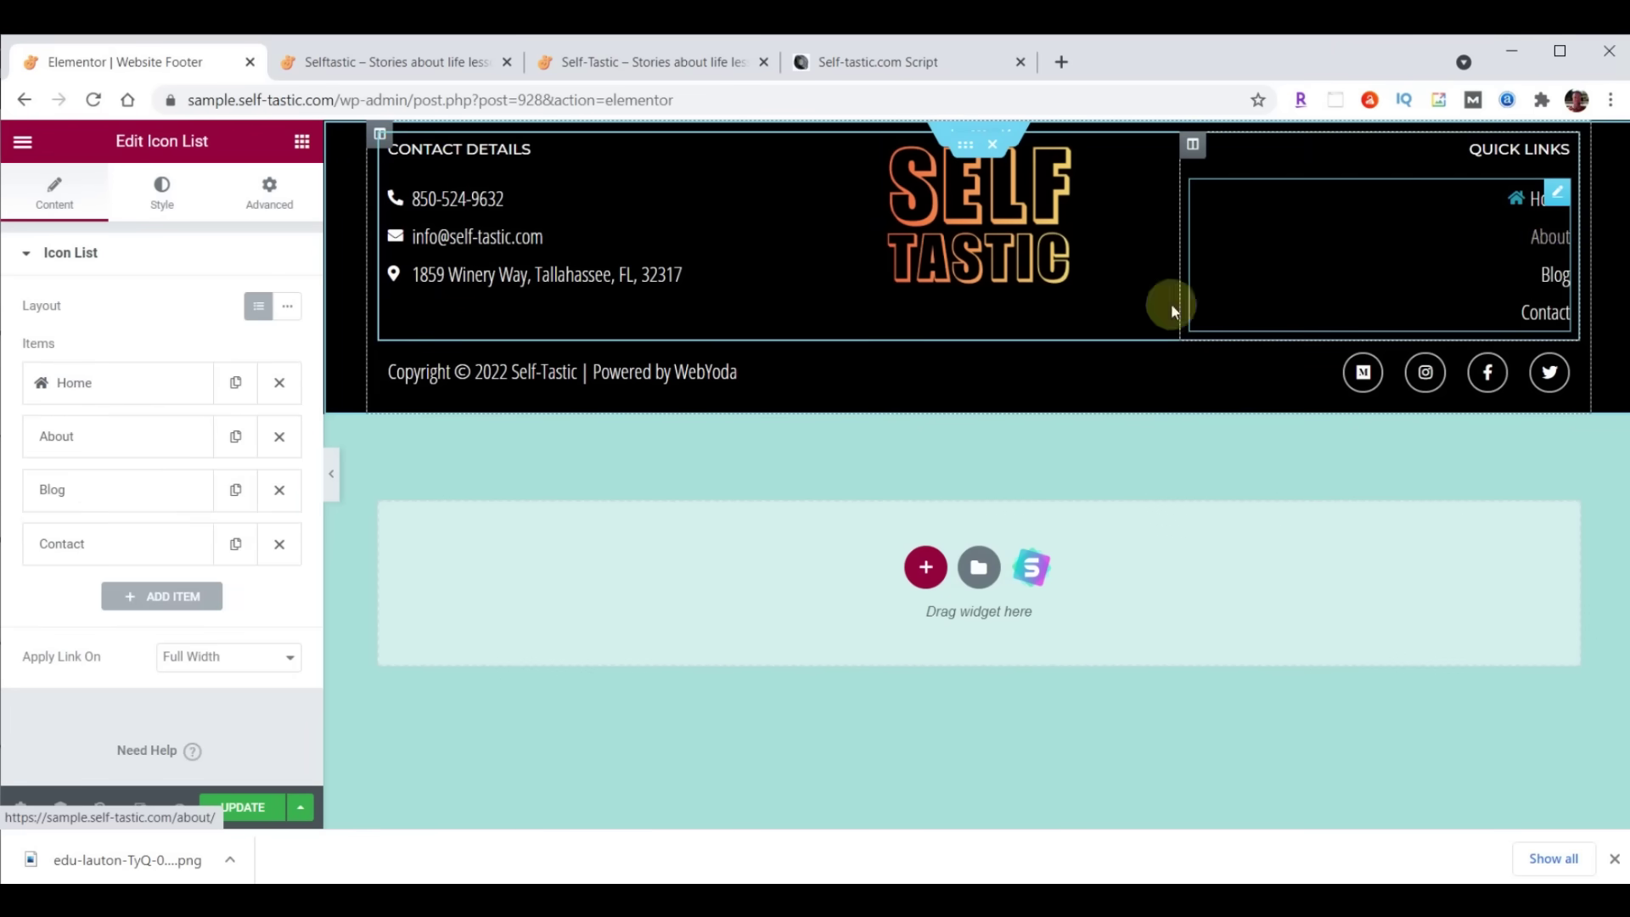
click(82, 450)
double_click(102, 513)
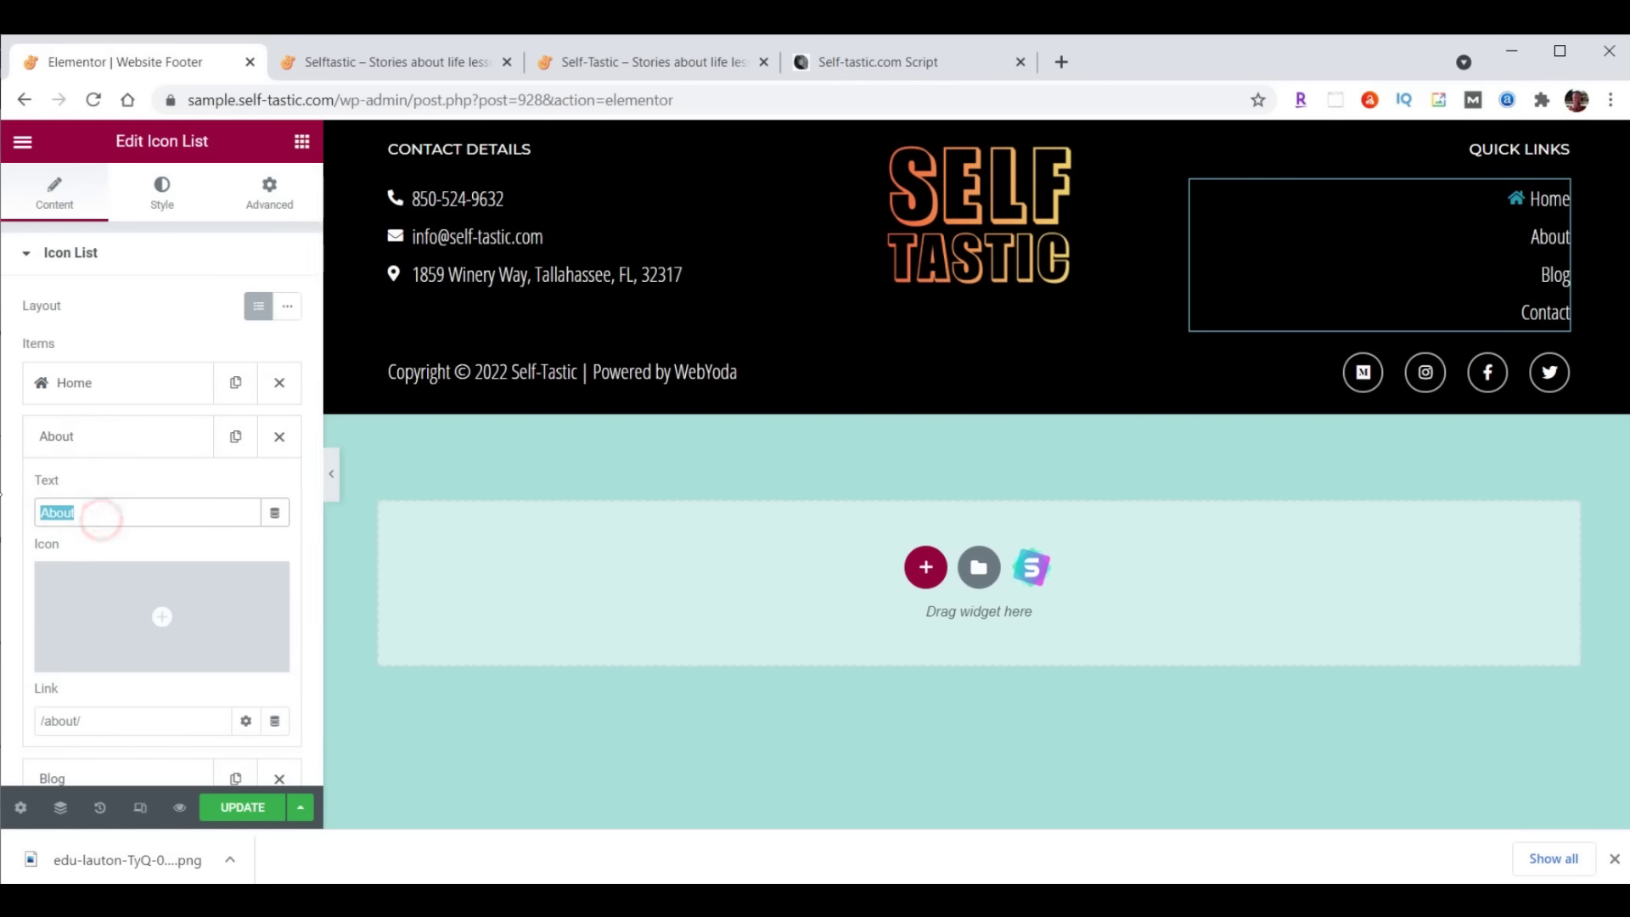
text(Shop)
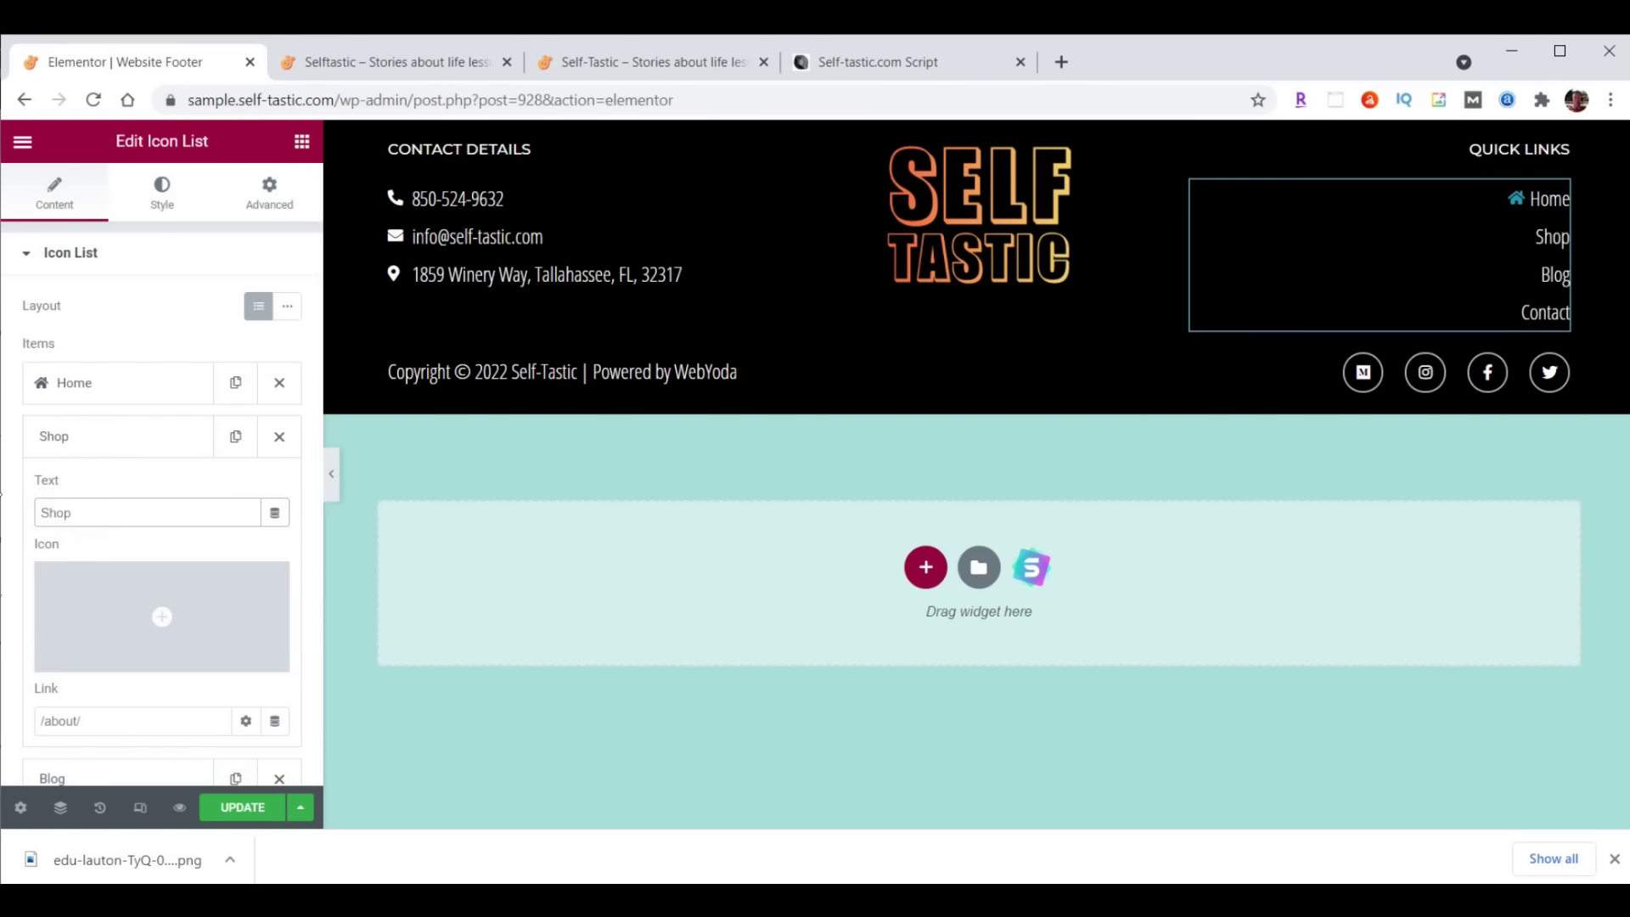
click(38, 721)
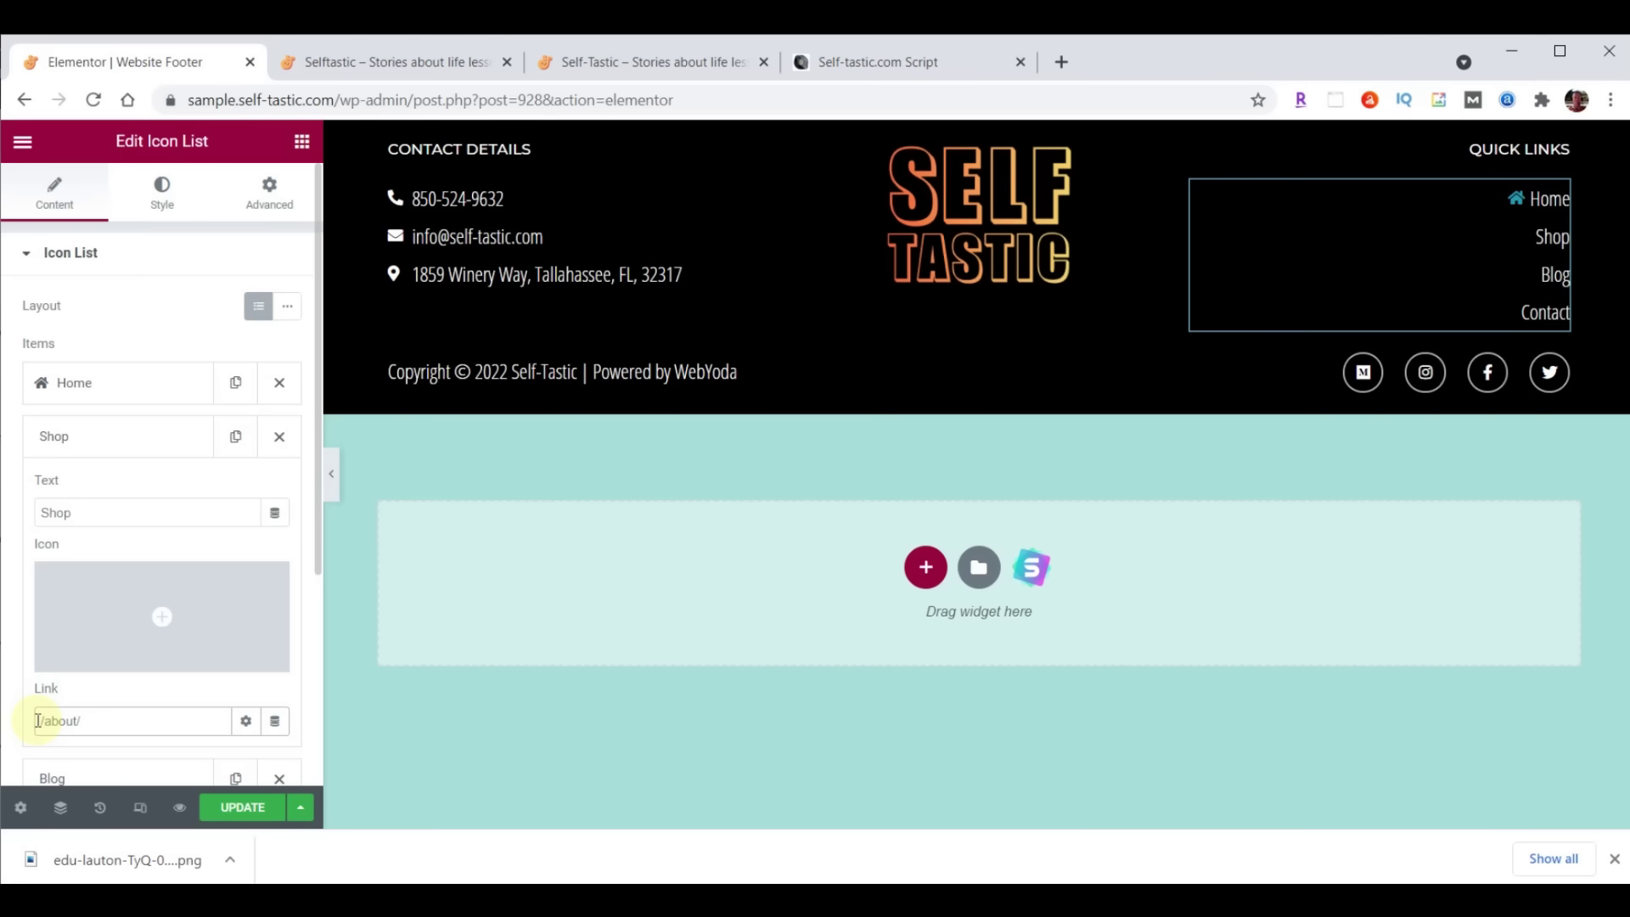
key(BackSpace)
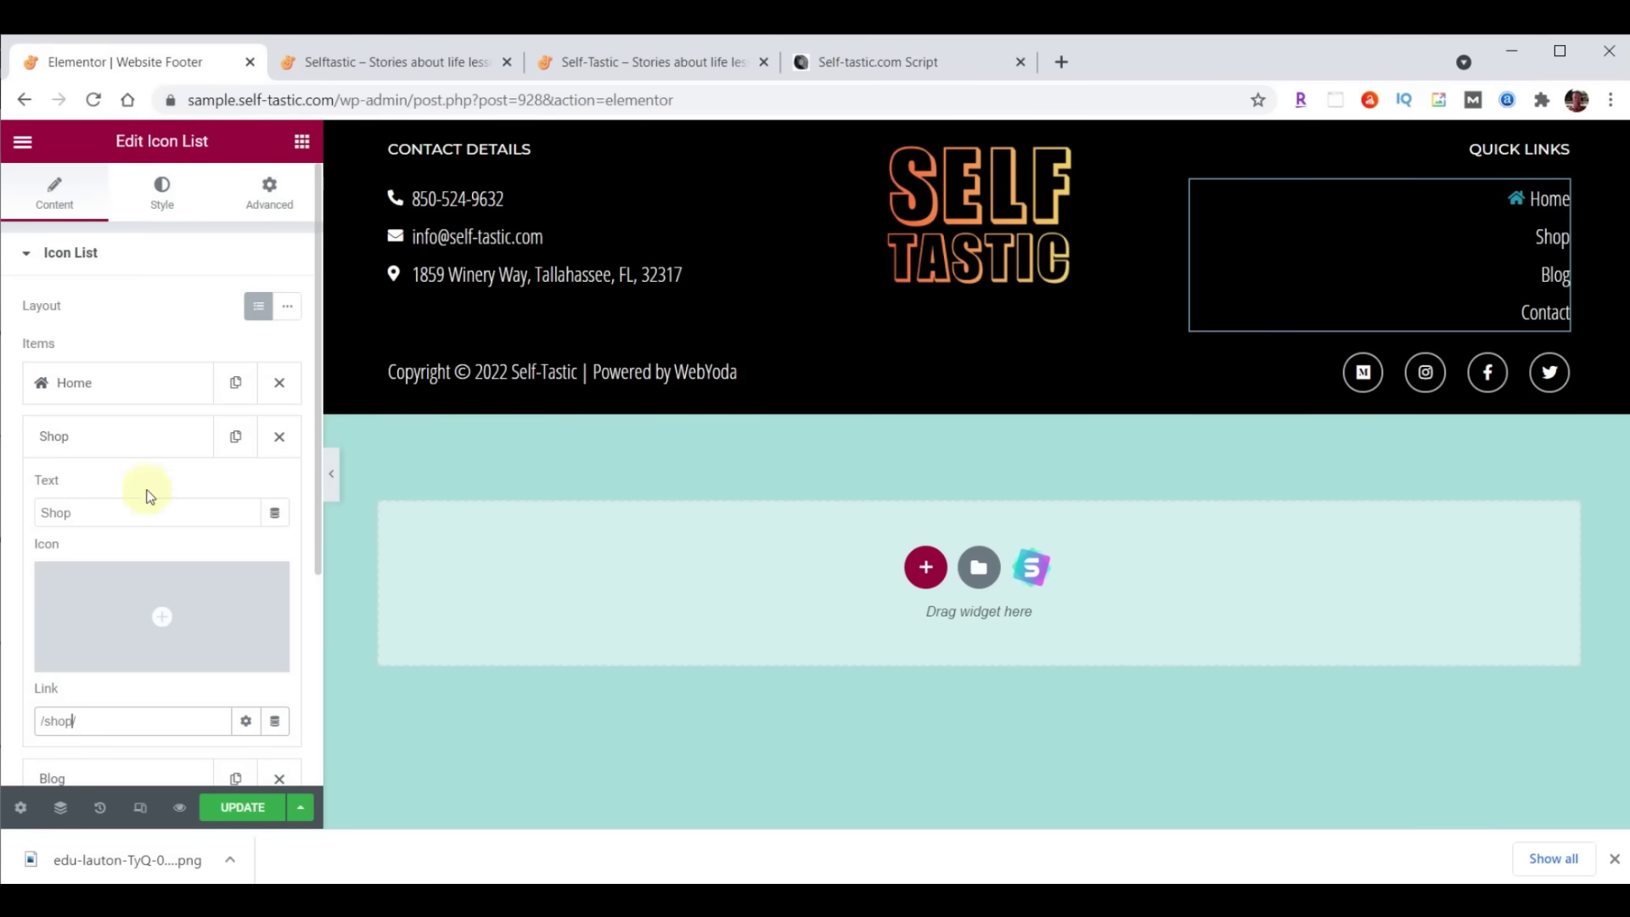
click(139, 440)
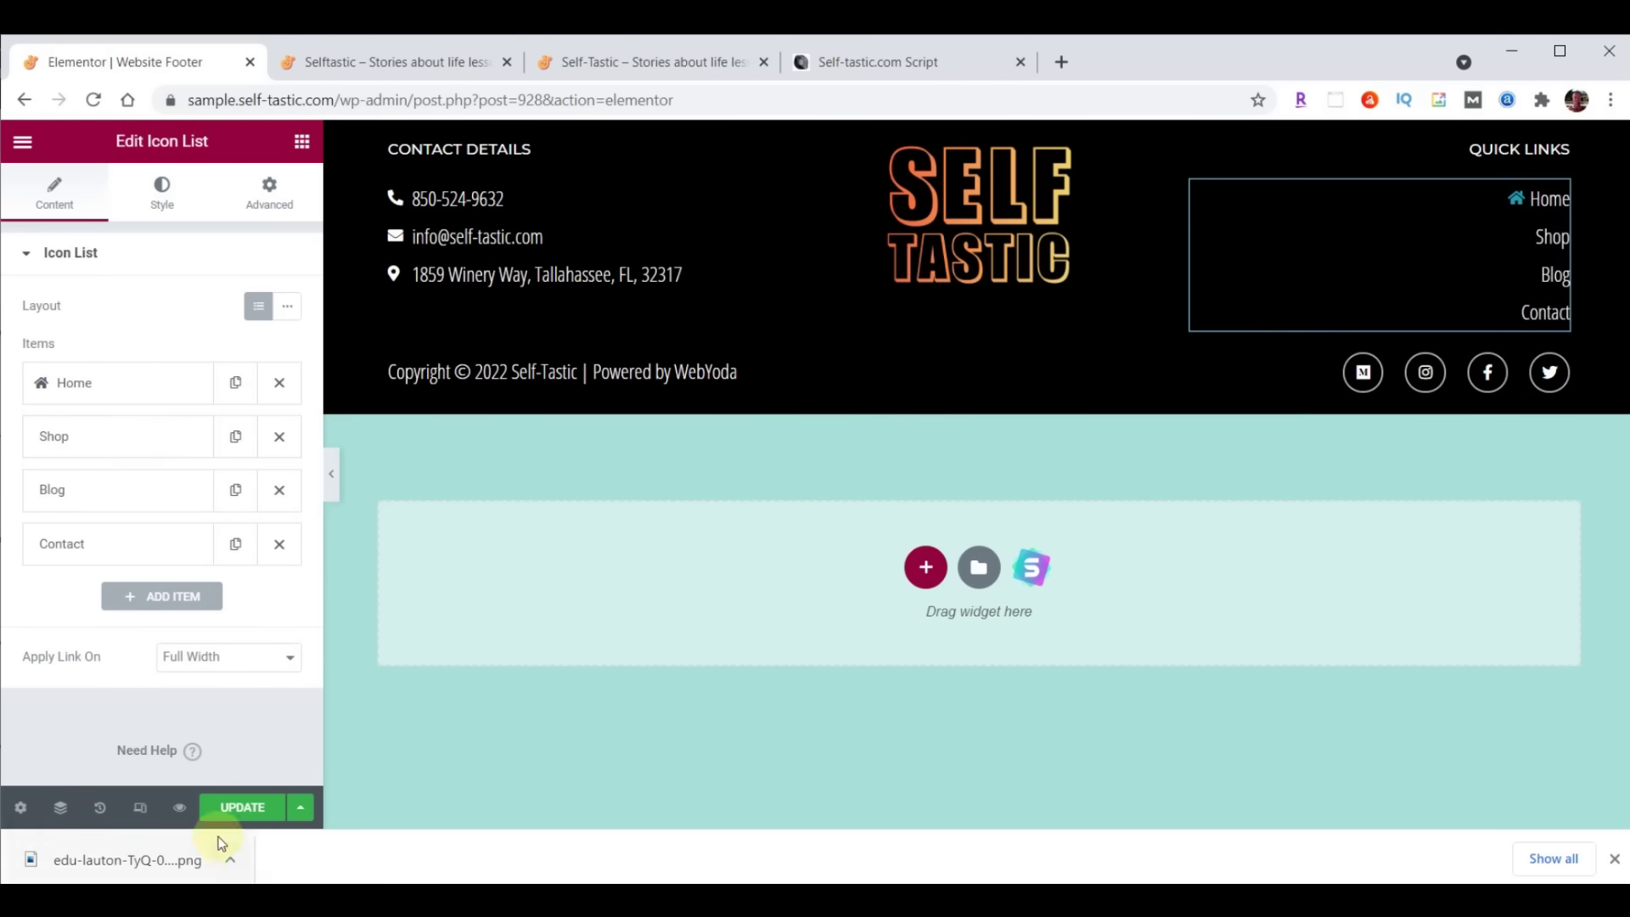
click(241, 807)
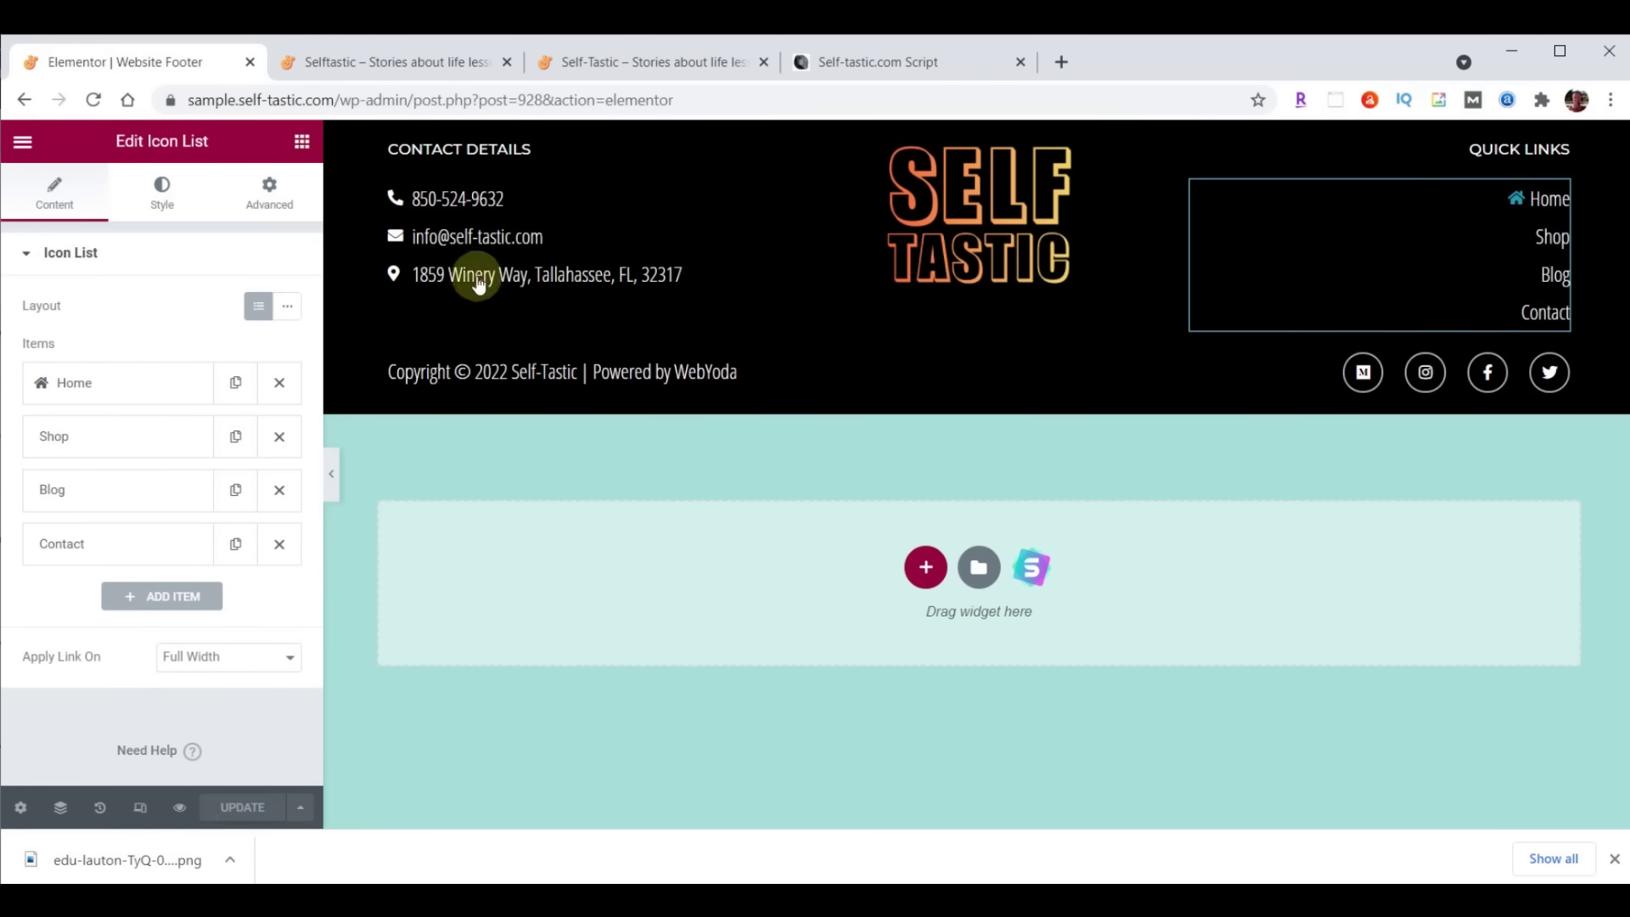
click(399, 62)
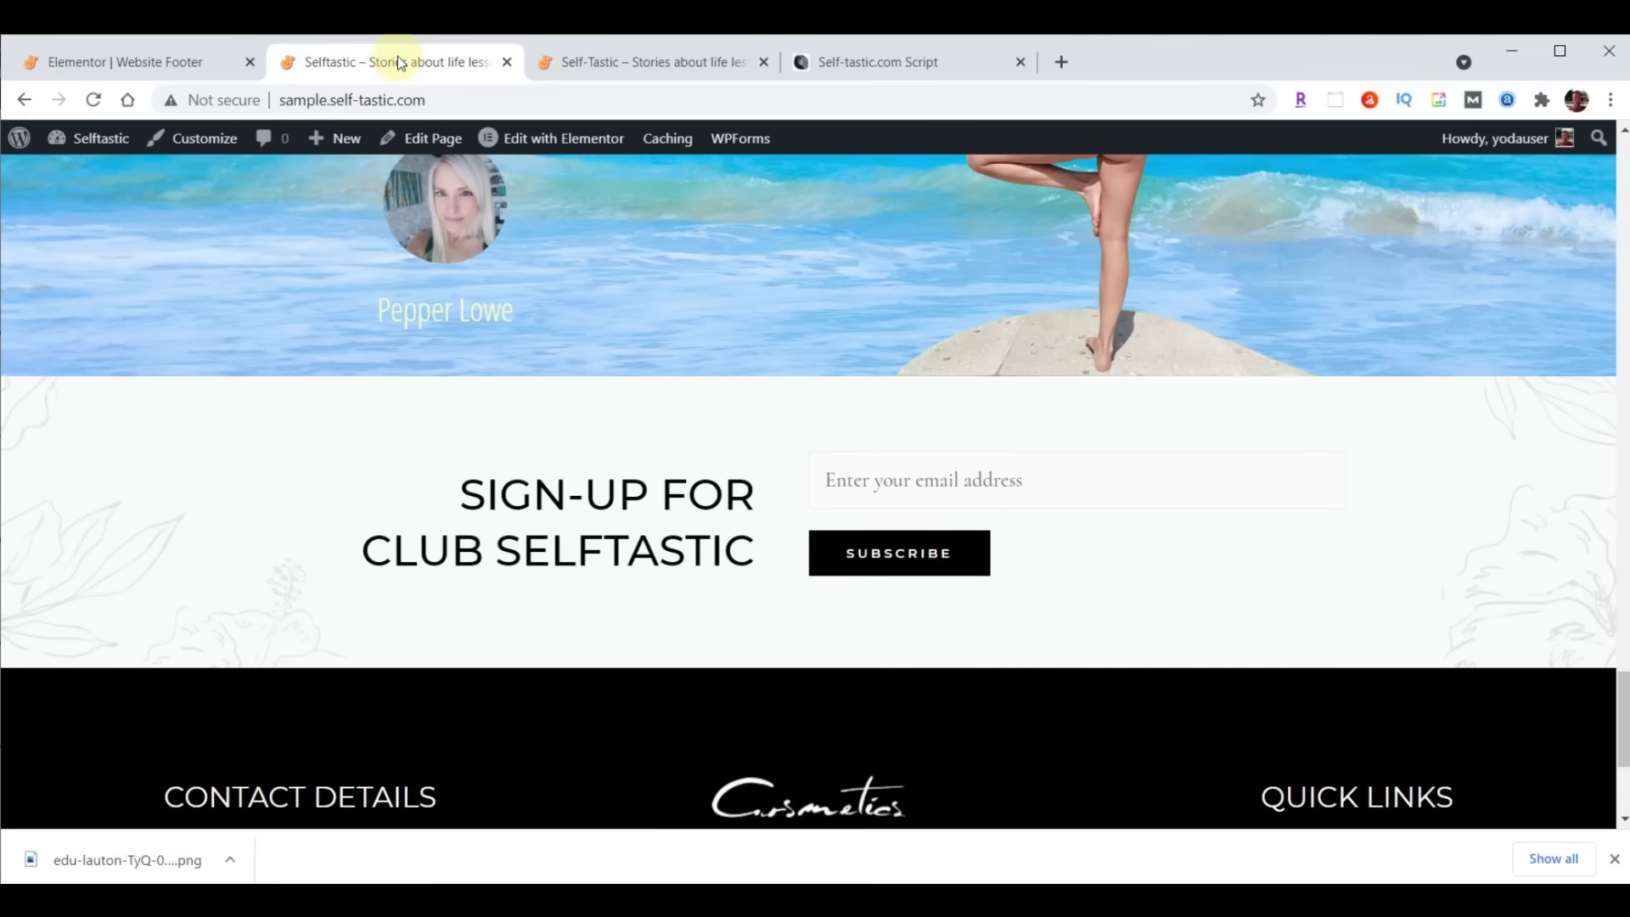
Reload the live home page and check the black footer with Home, Shop, Blog and Contact links
click(93, 100)
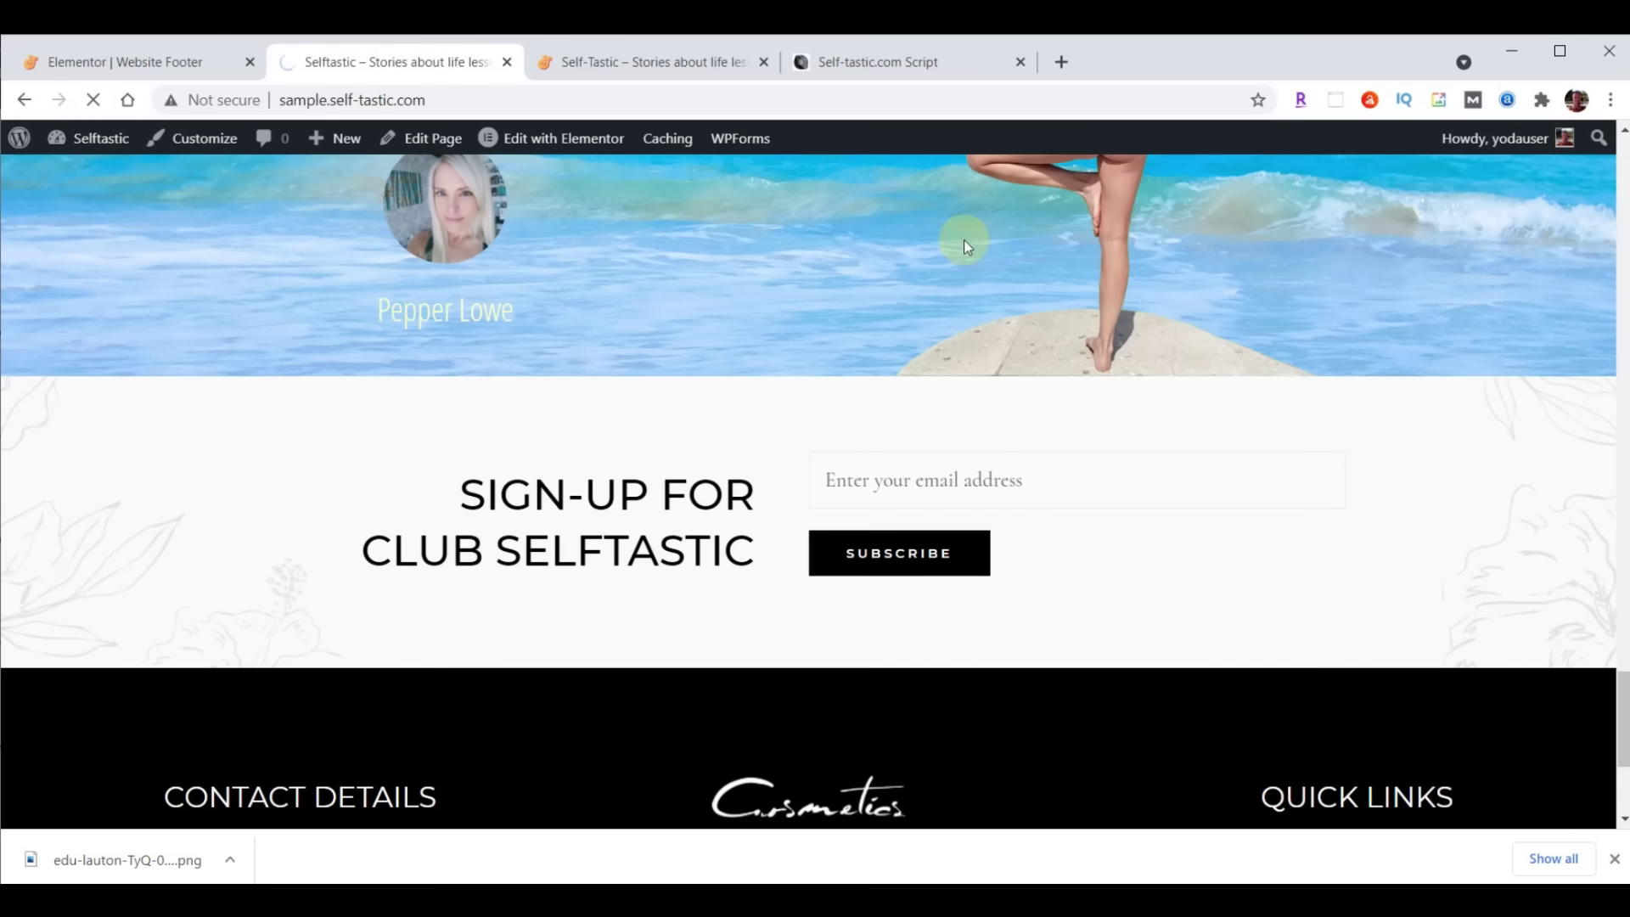
scroll(1027, 330, down, 2)
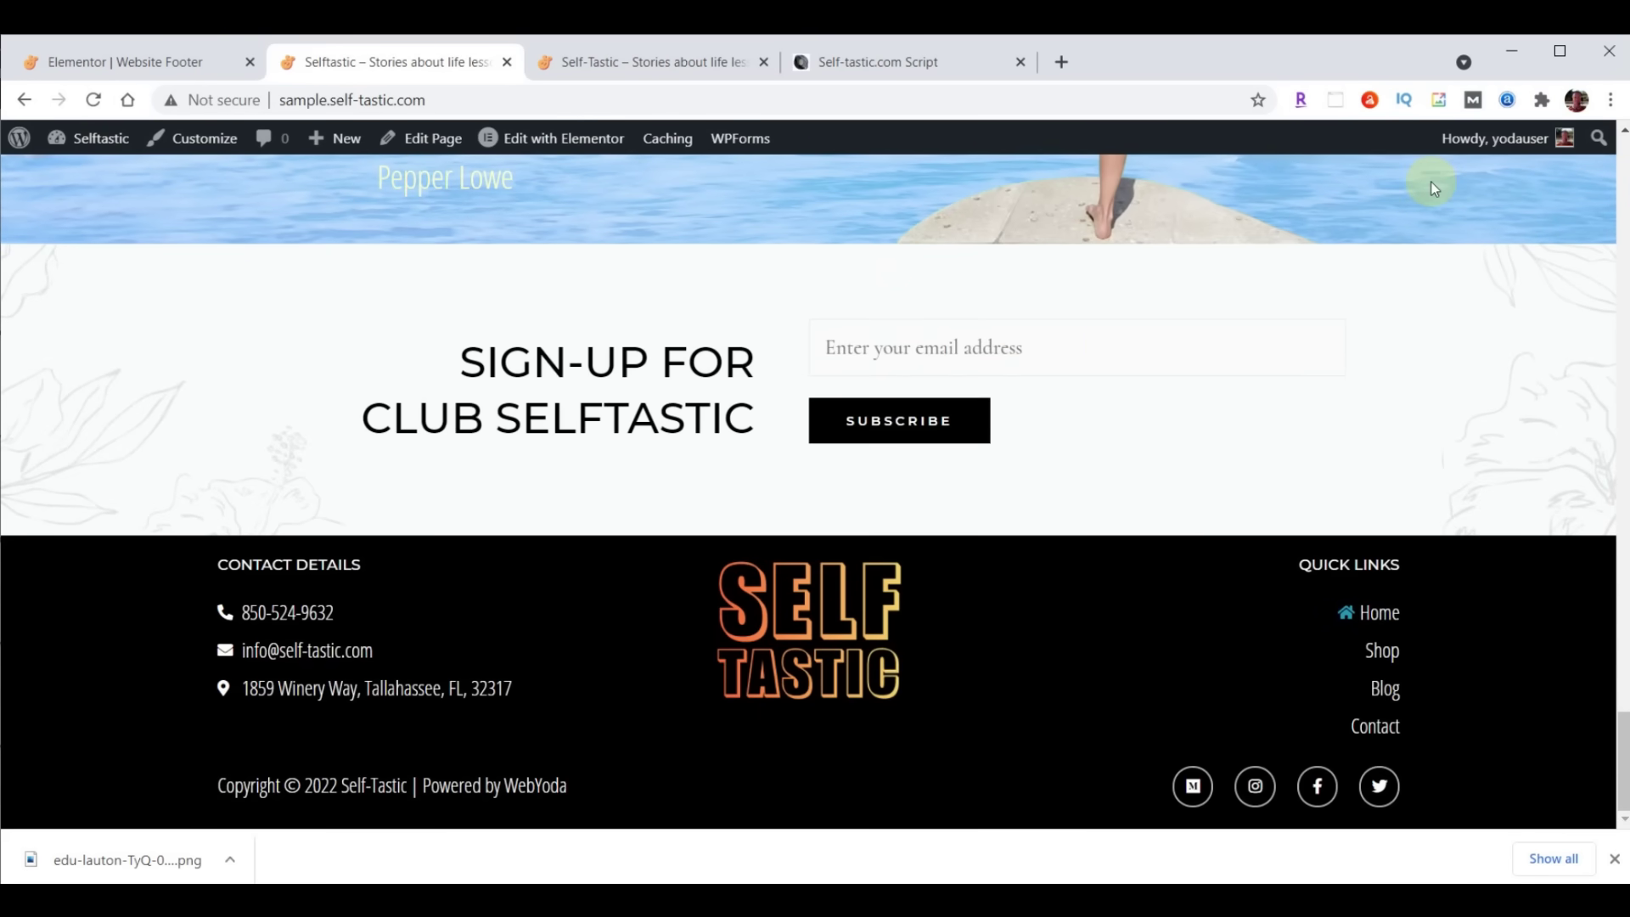
scroll(625, 383, up, 15)
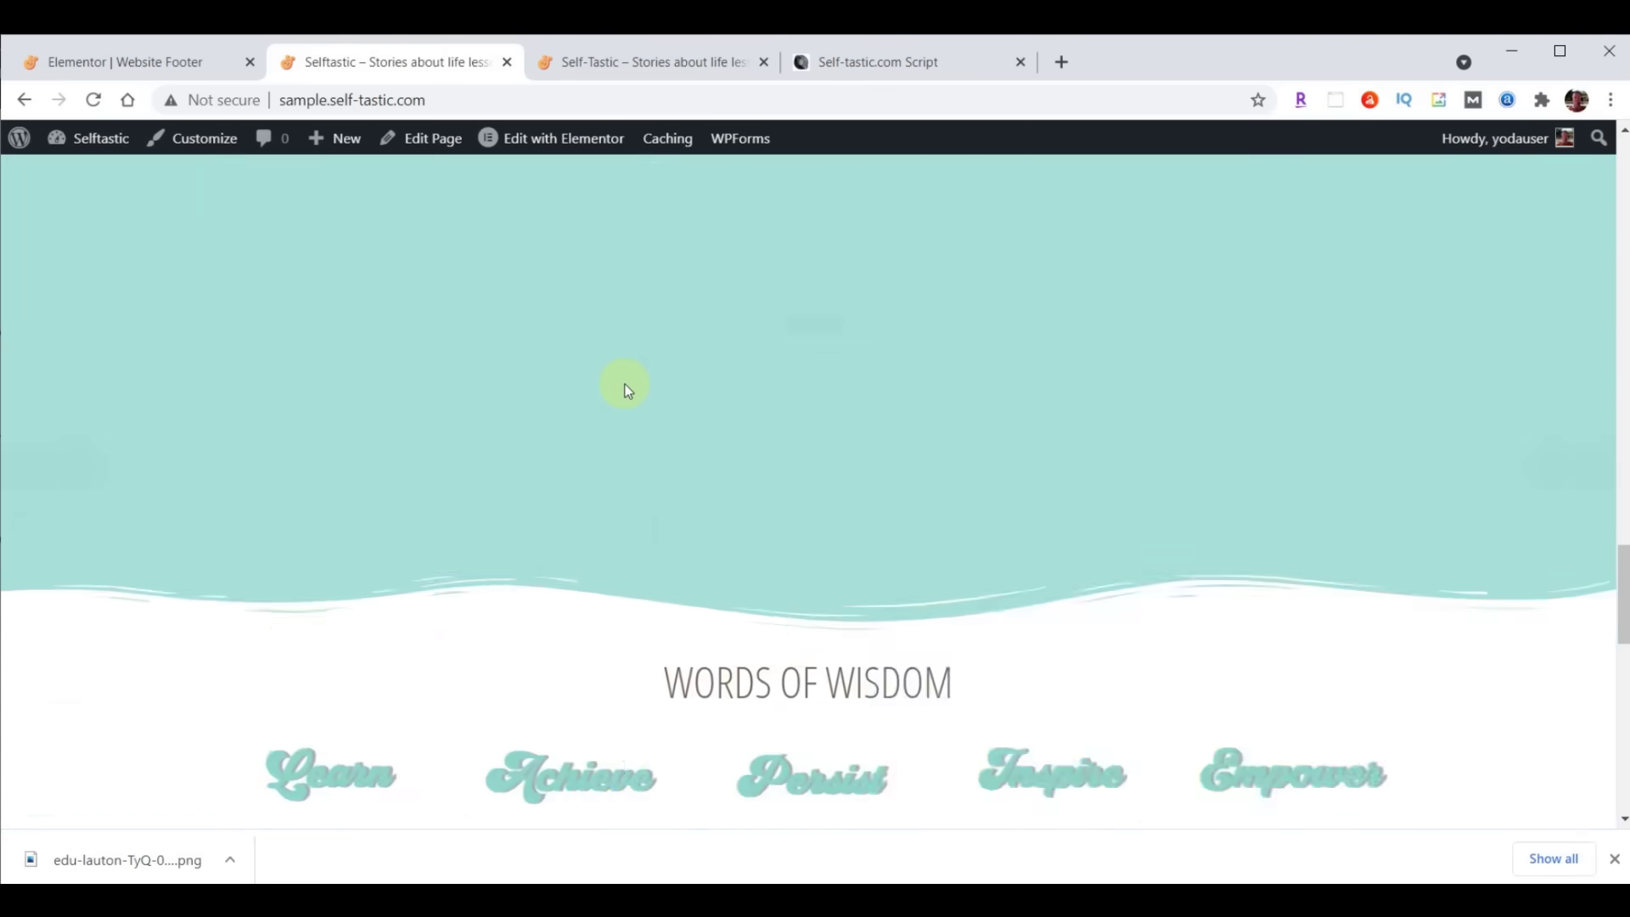
scroll(624, 384, up, 2)
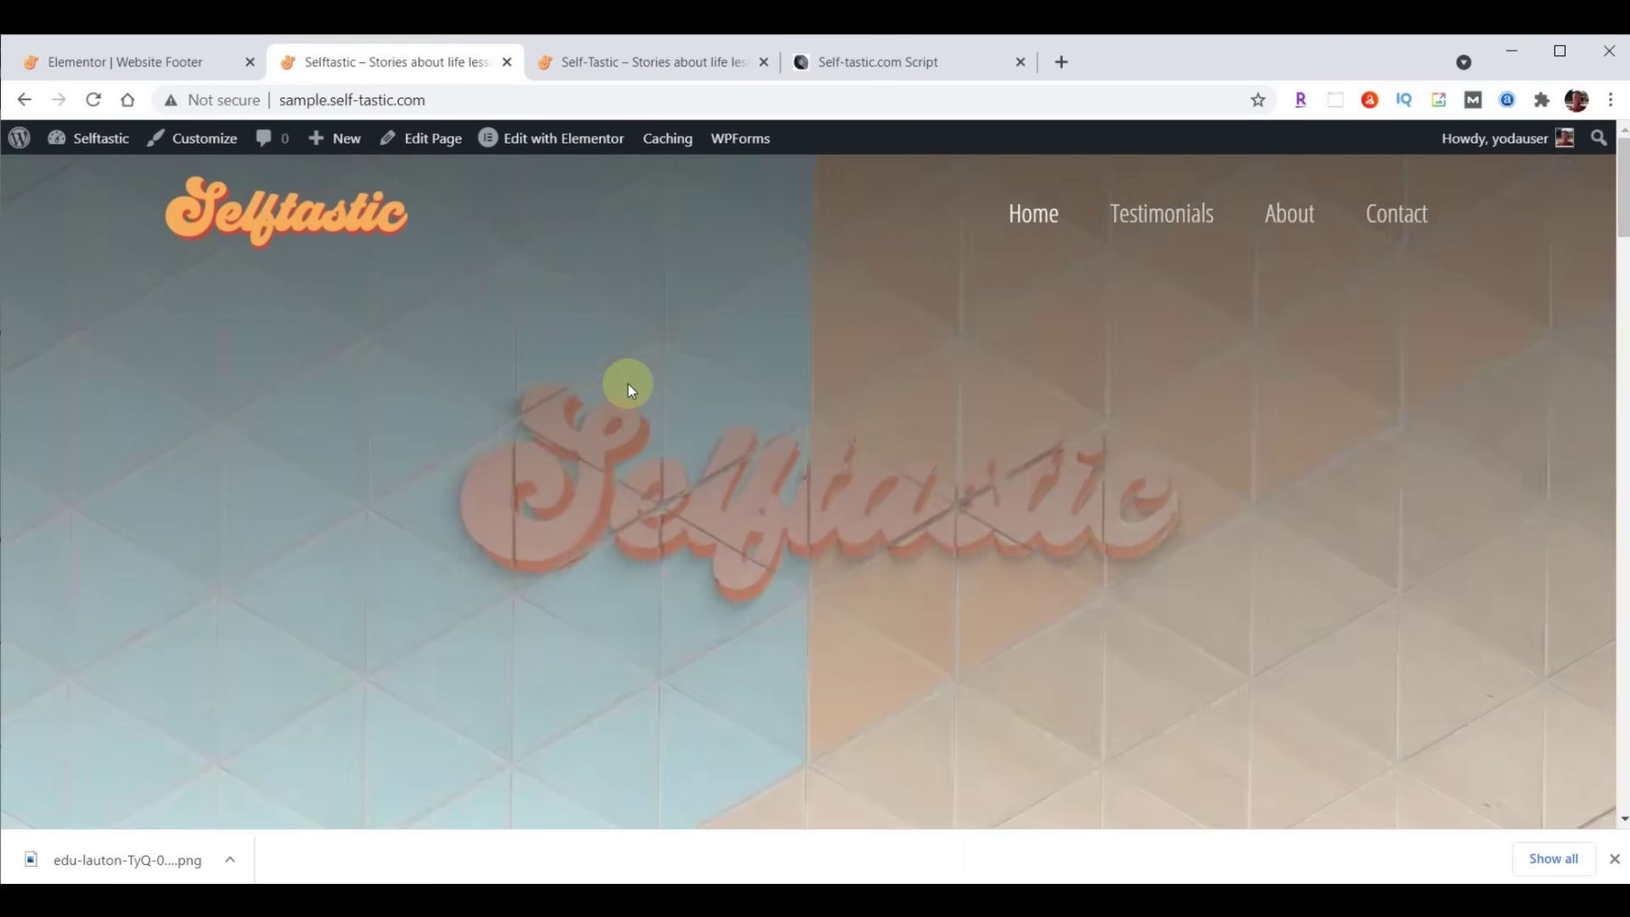
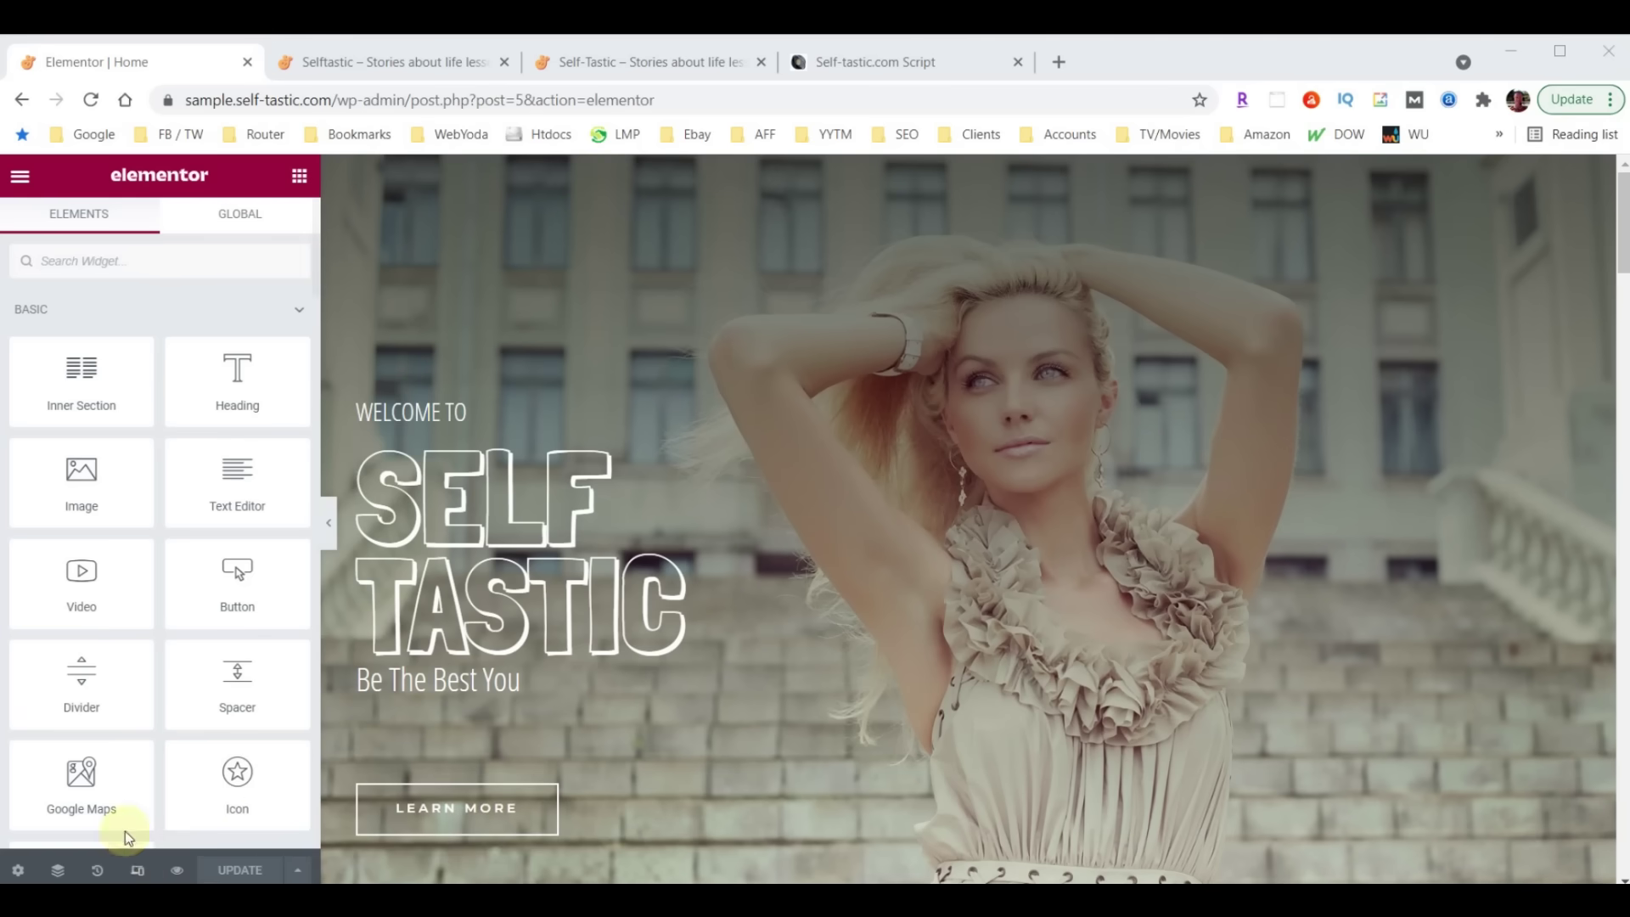
Switch the home page preview from desktop through tablet to the 360-px mobile view
click(138, 874)
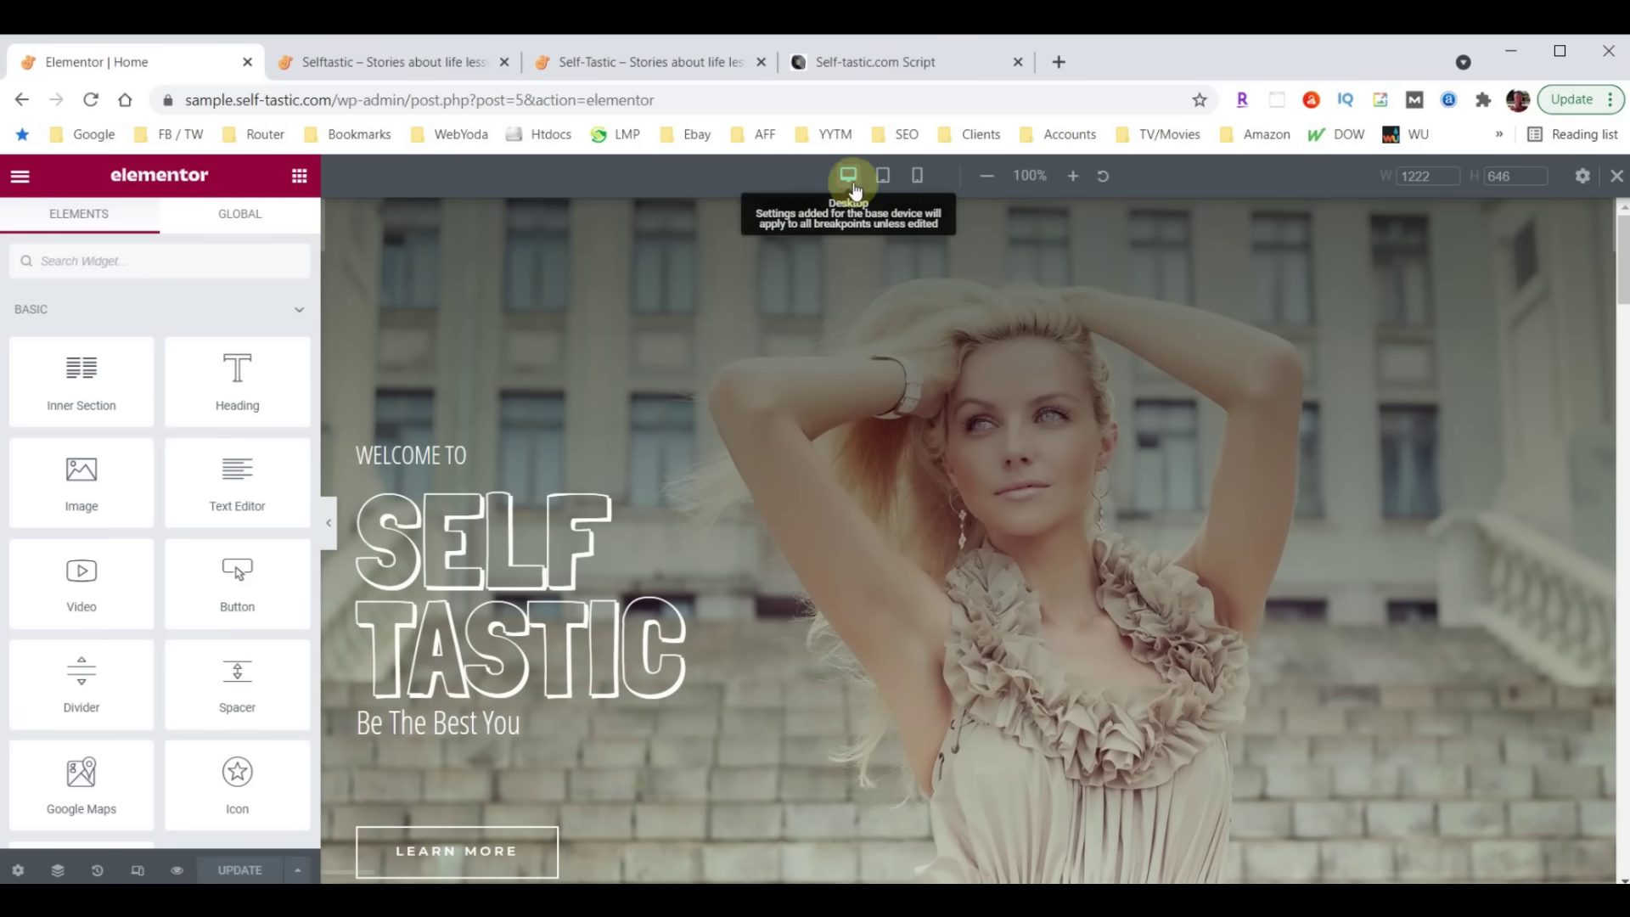
click(884, 178)
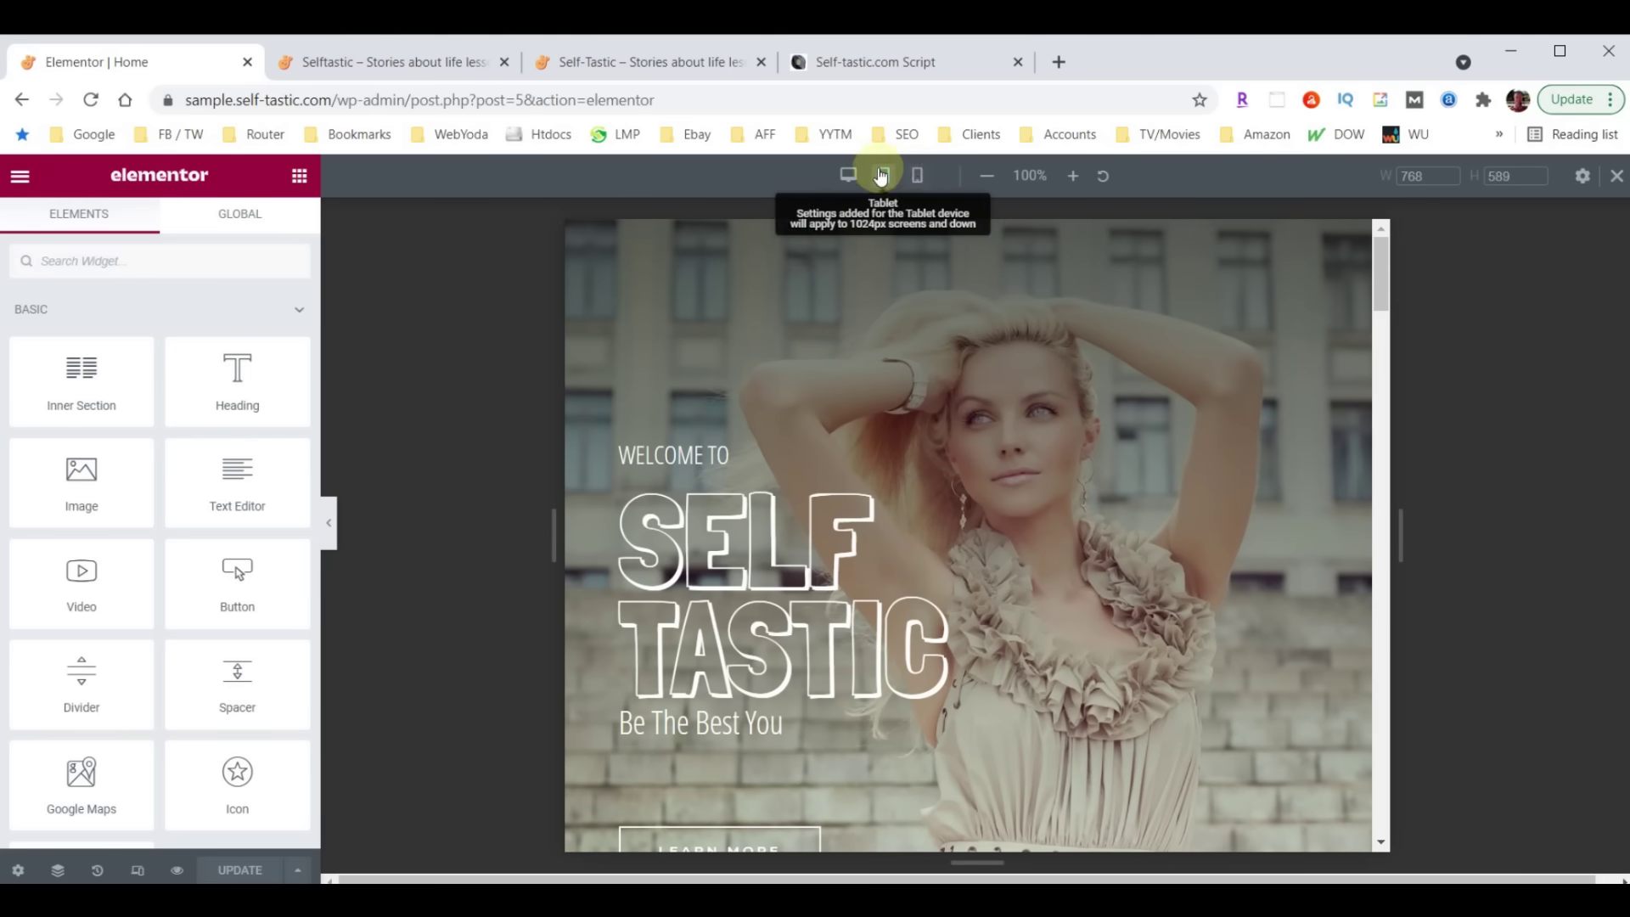
click(917, 178)
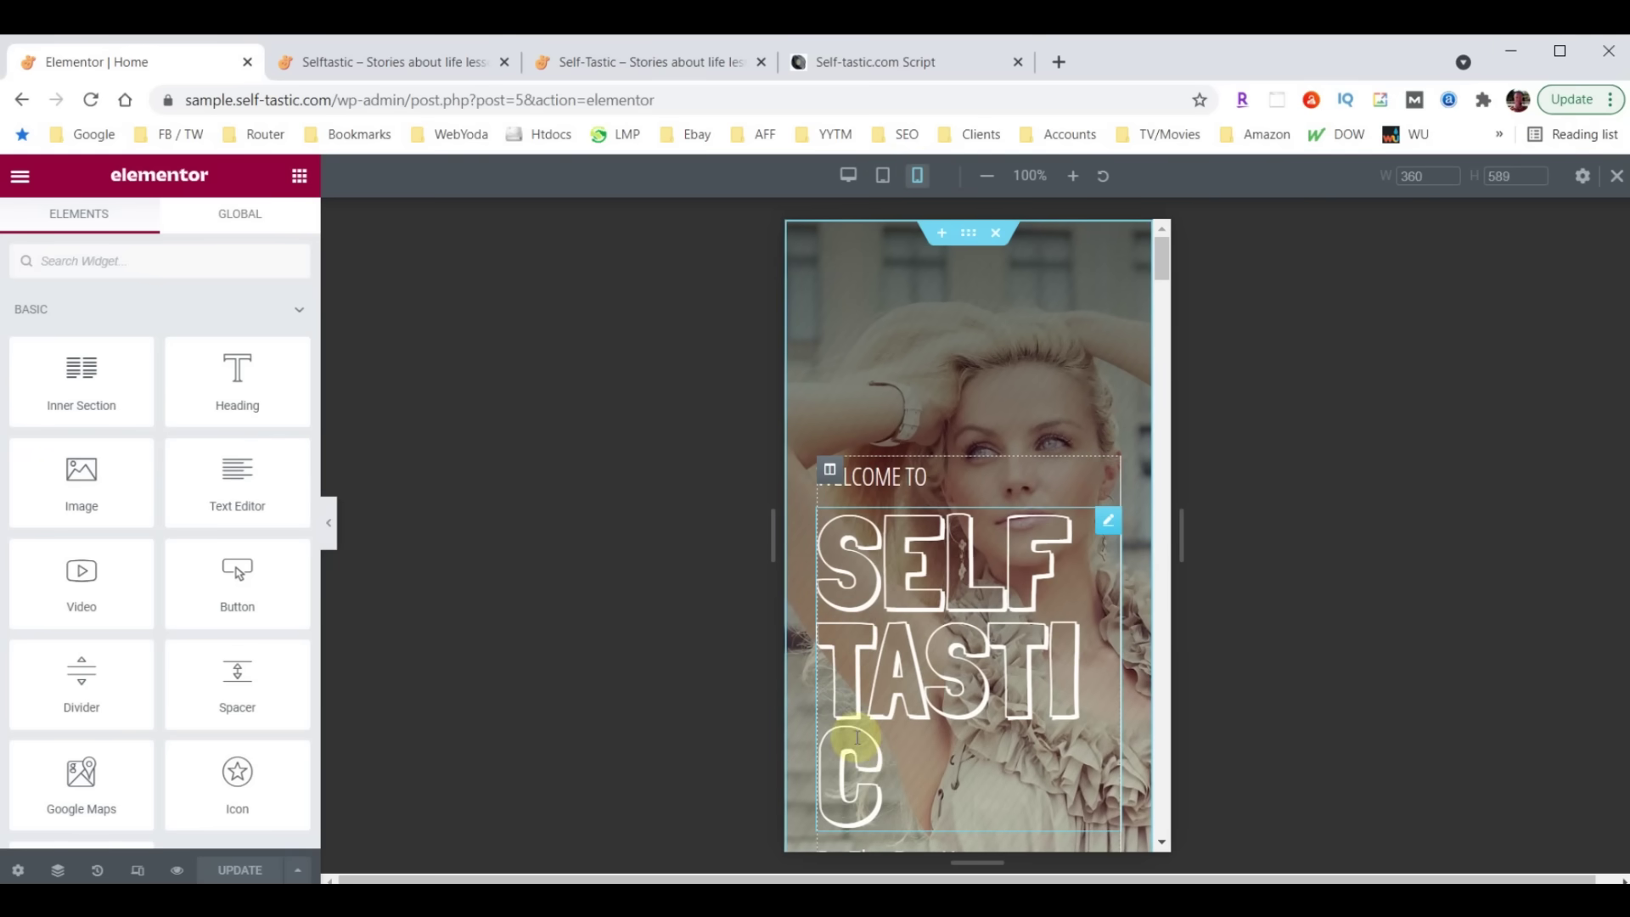
Set the SELF TASTIC heading's mobile font size to 100 and scroll through the preview to check it
click(1108, 521)
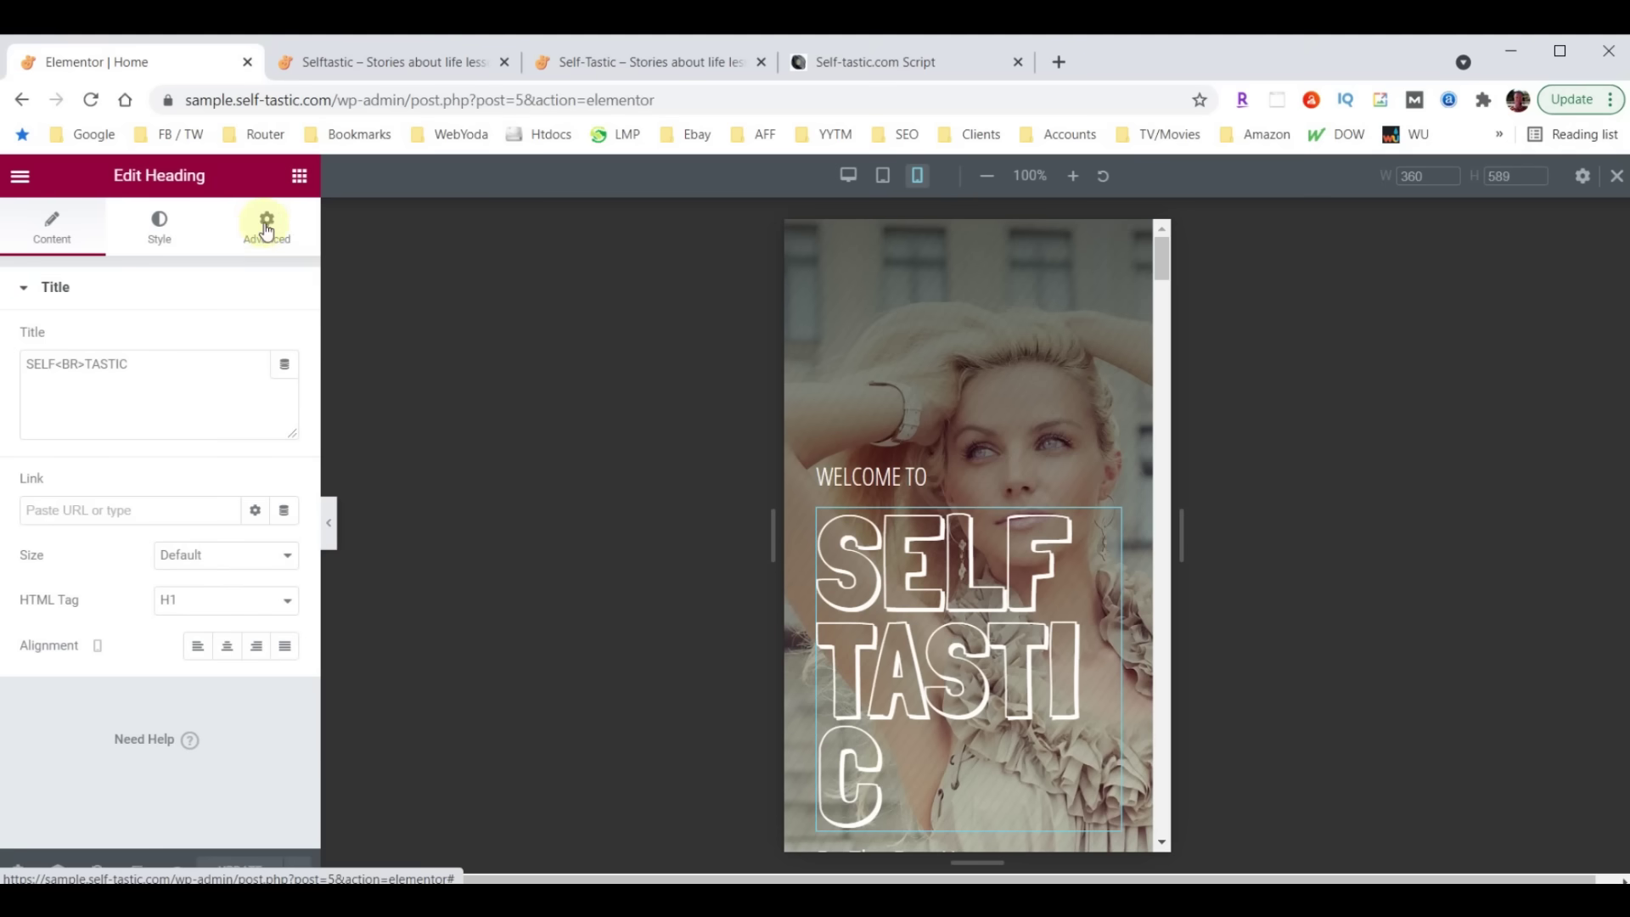
click(161, 225)
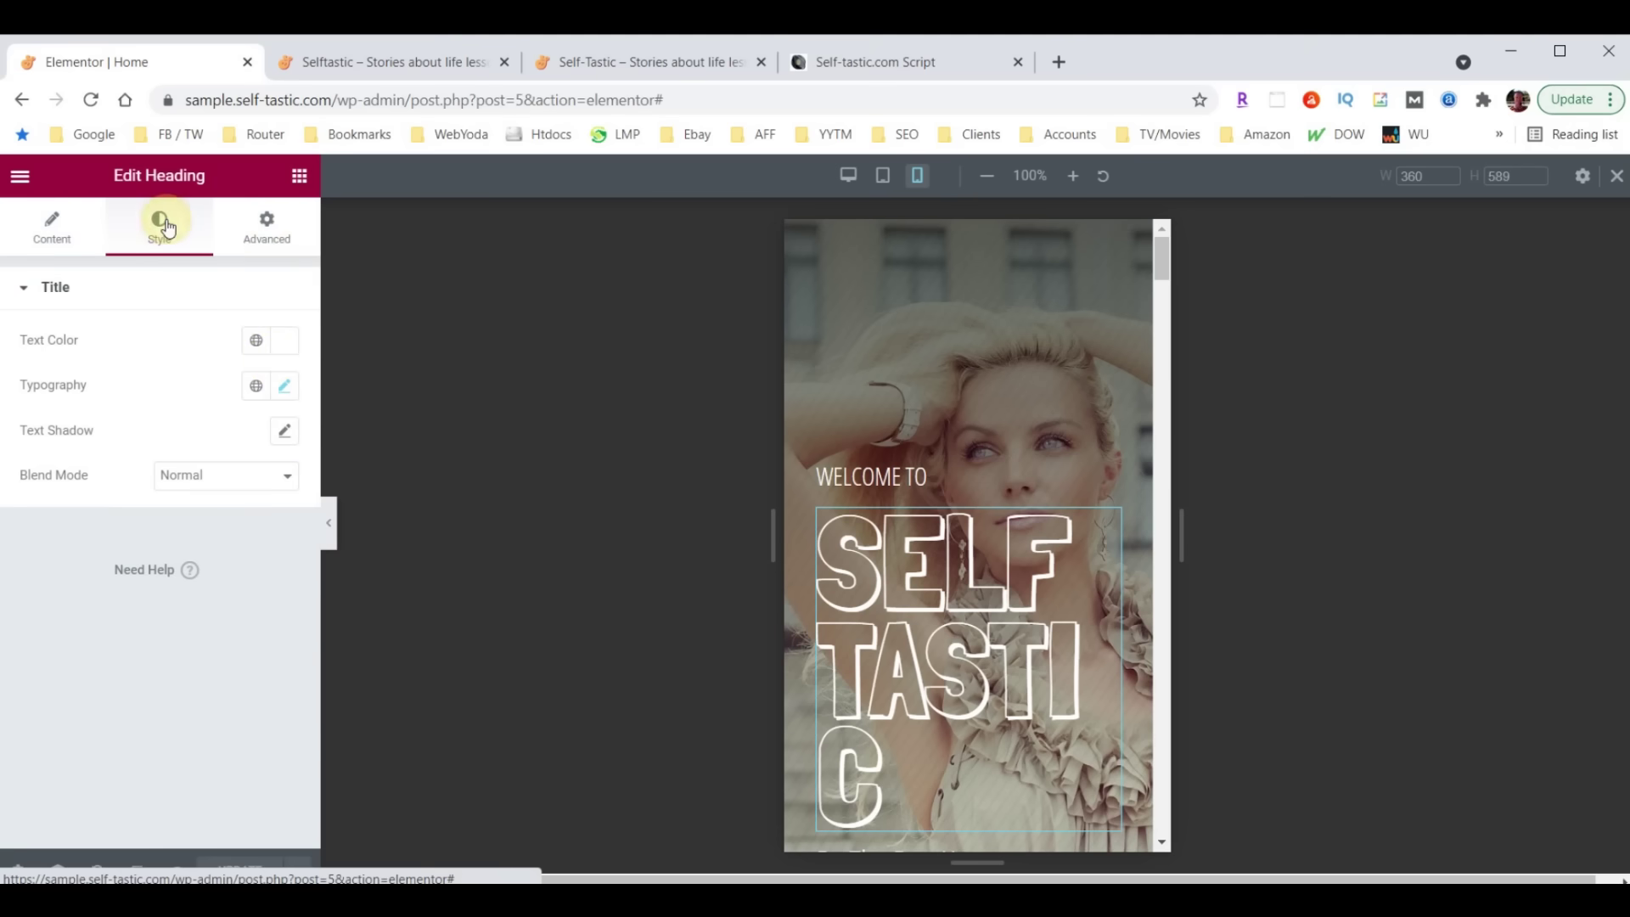
click(284, 387)
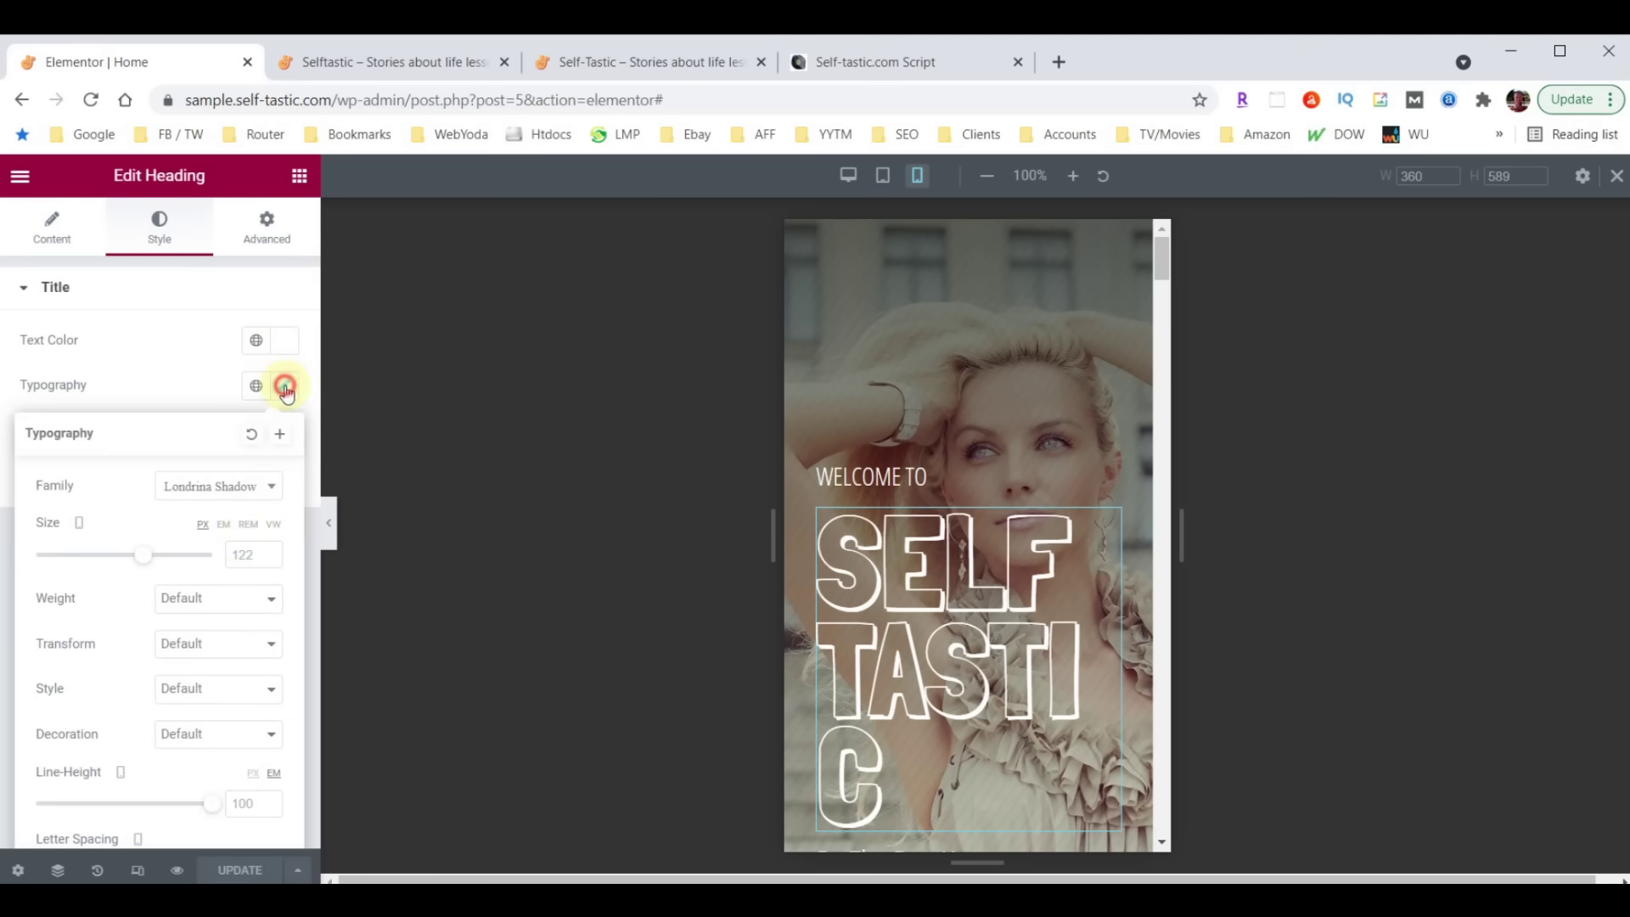
click(261, 555)
text(100)
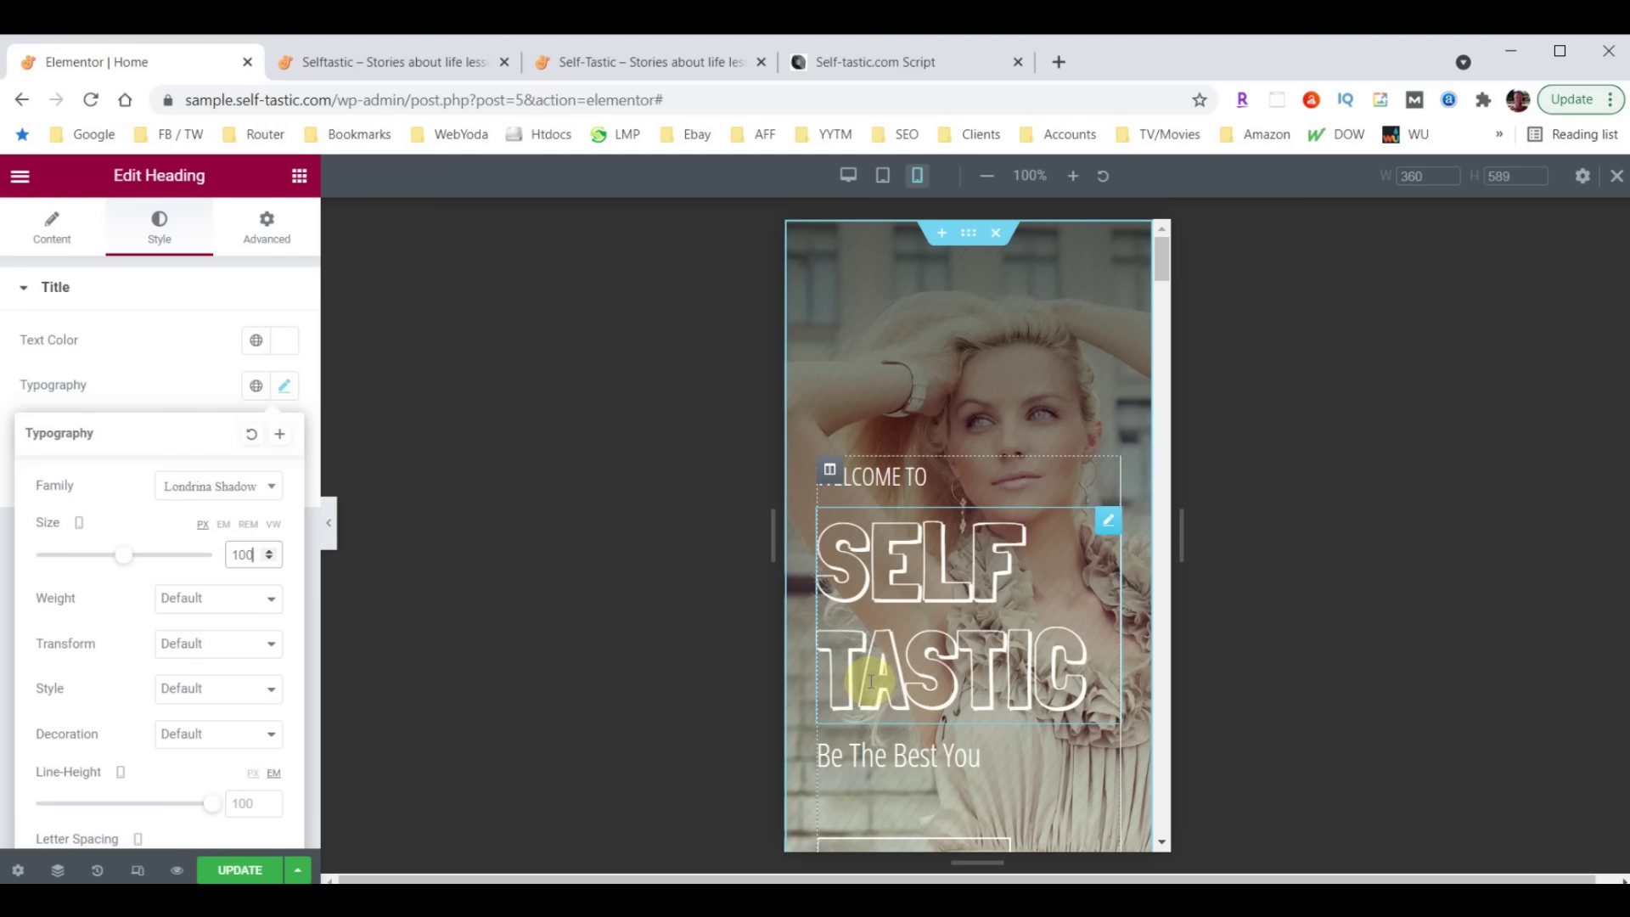
scroll(975, 472, down, 3)
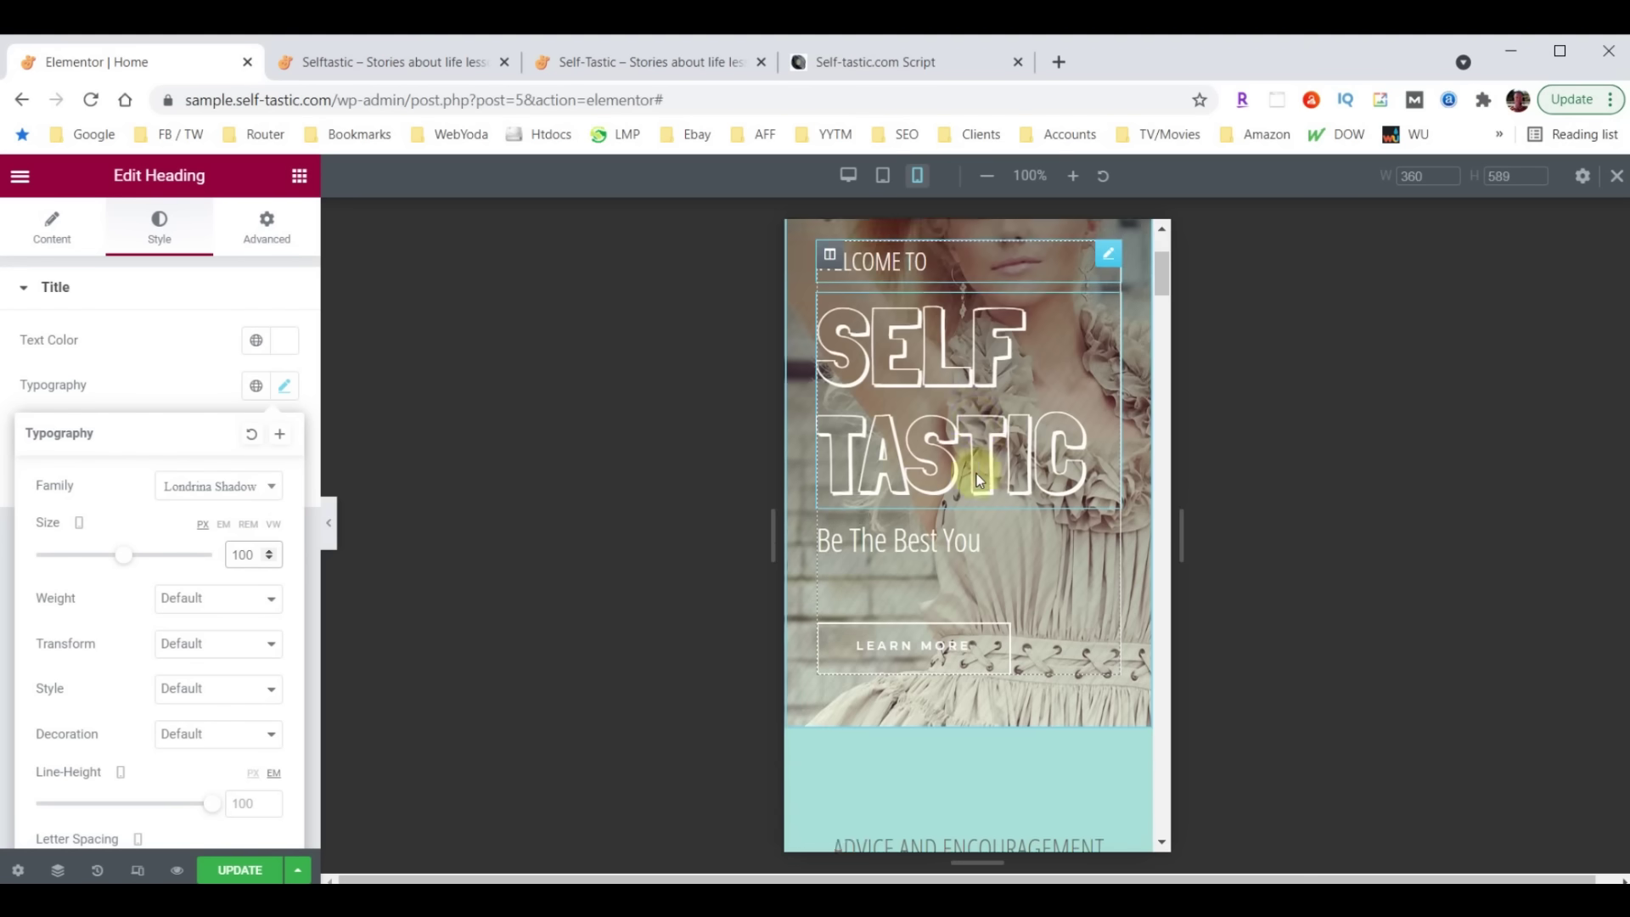
scroll(976, 480, down, 5)
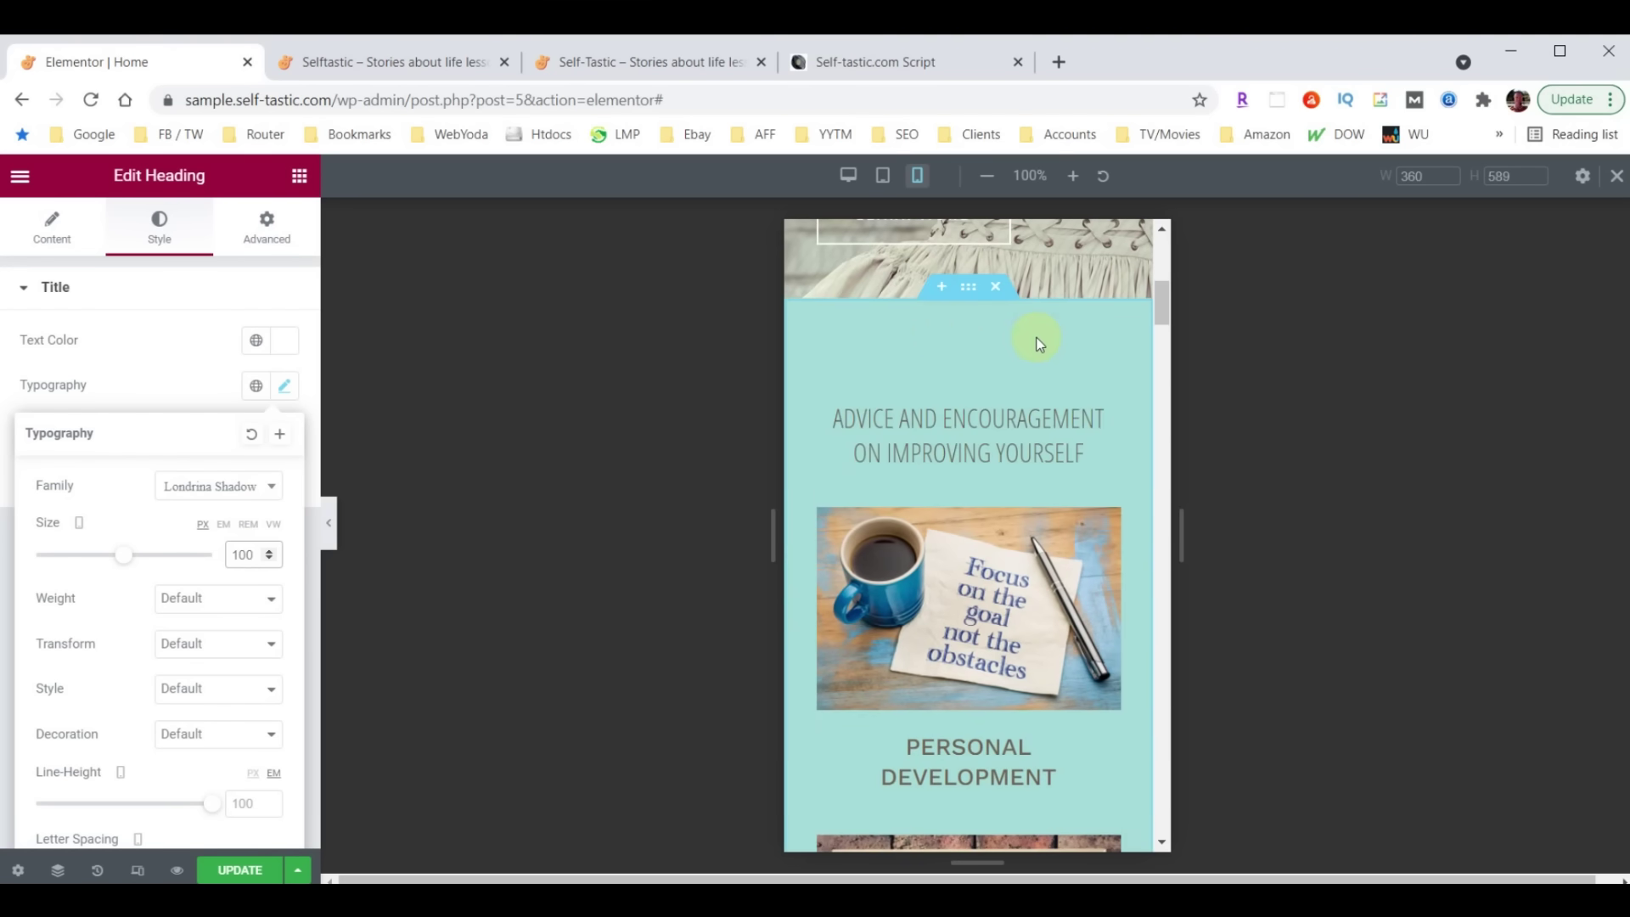
scroll(1007, 469, down, 15)
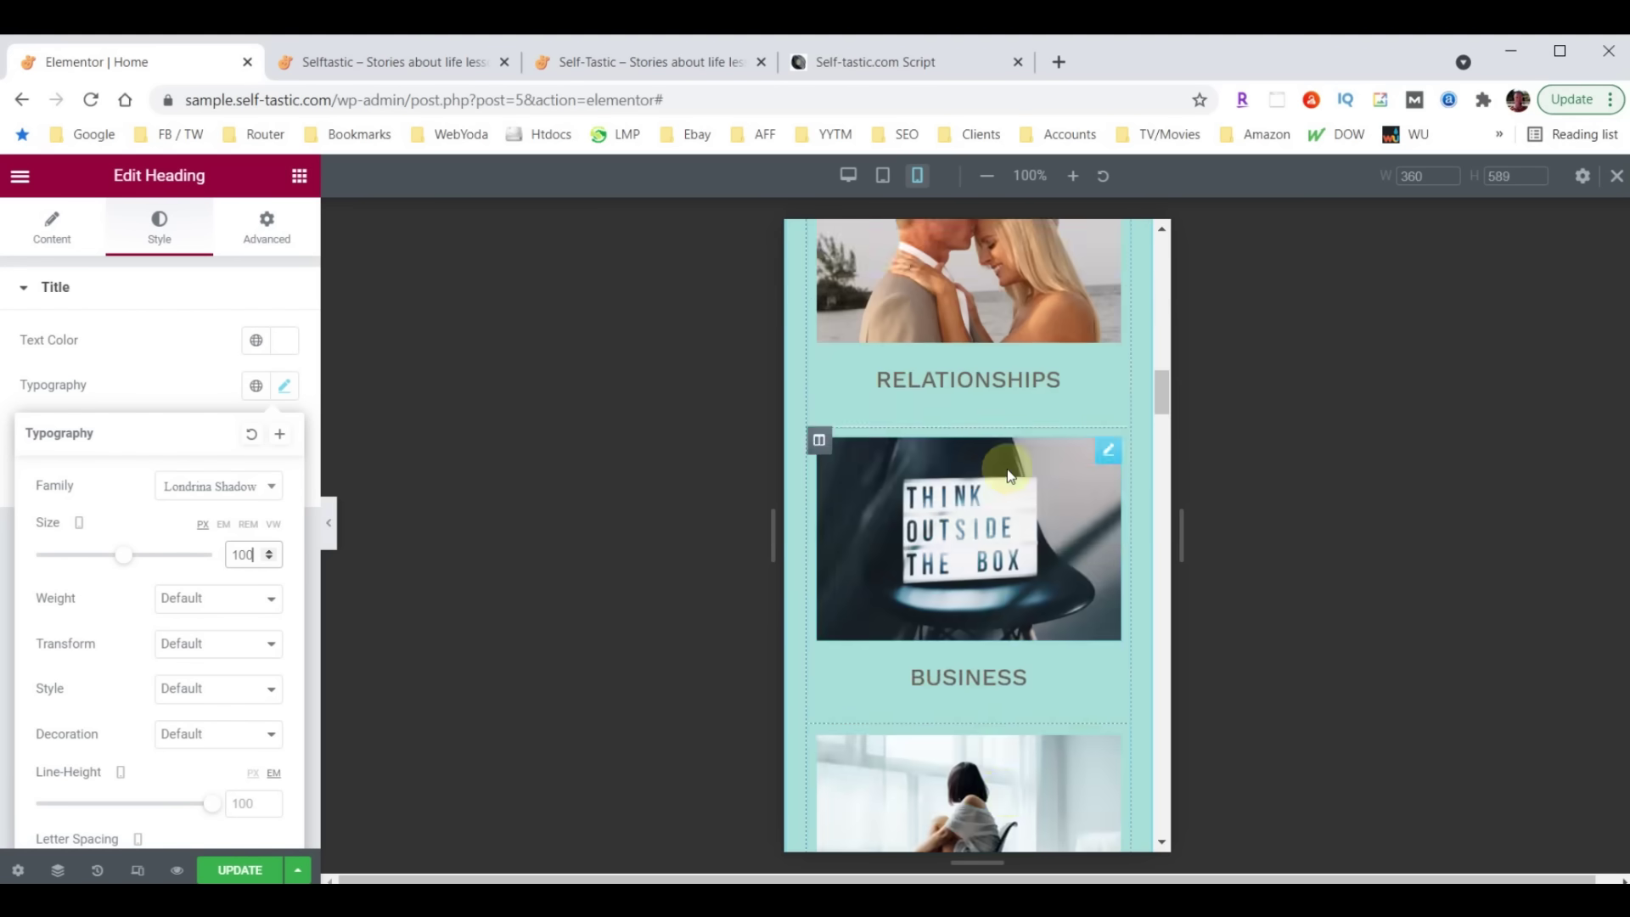
scroll(1007, 469, up, 10)
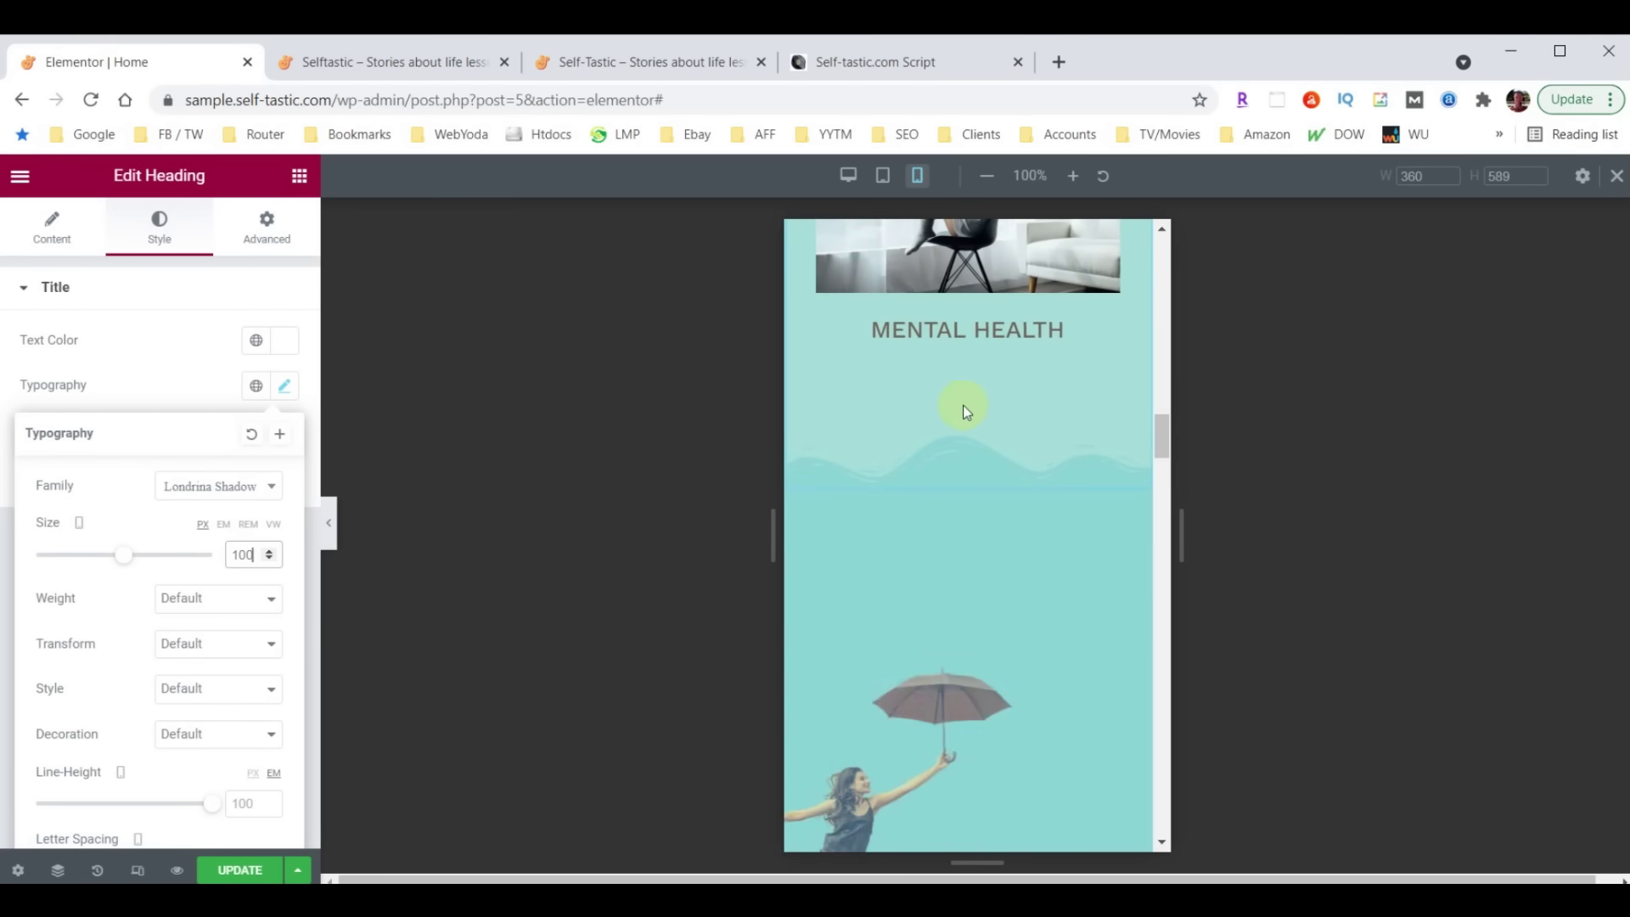
scroll(972, 460, up, 6)
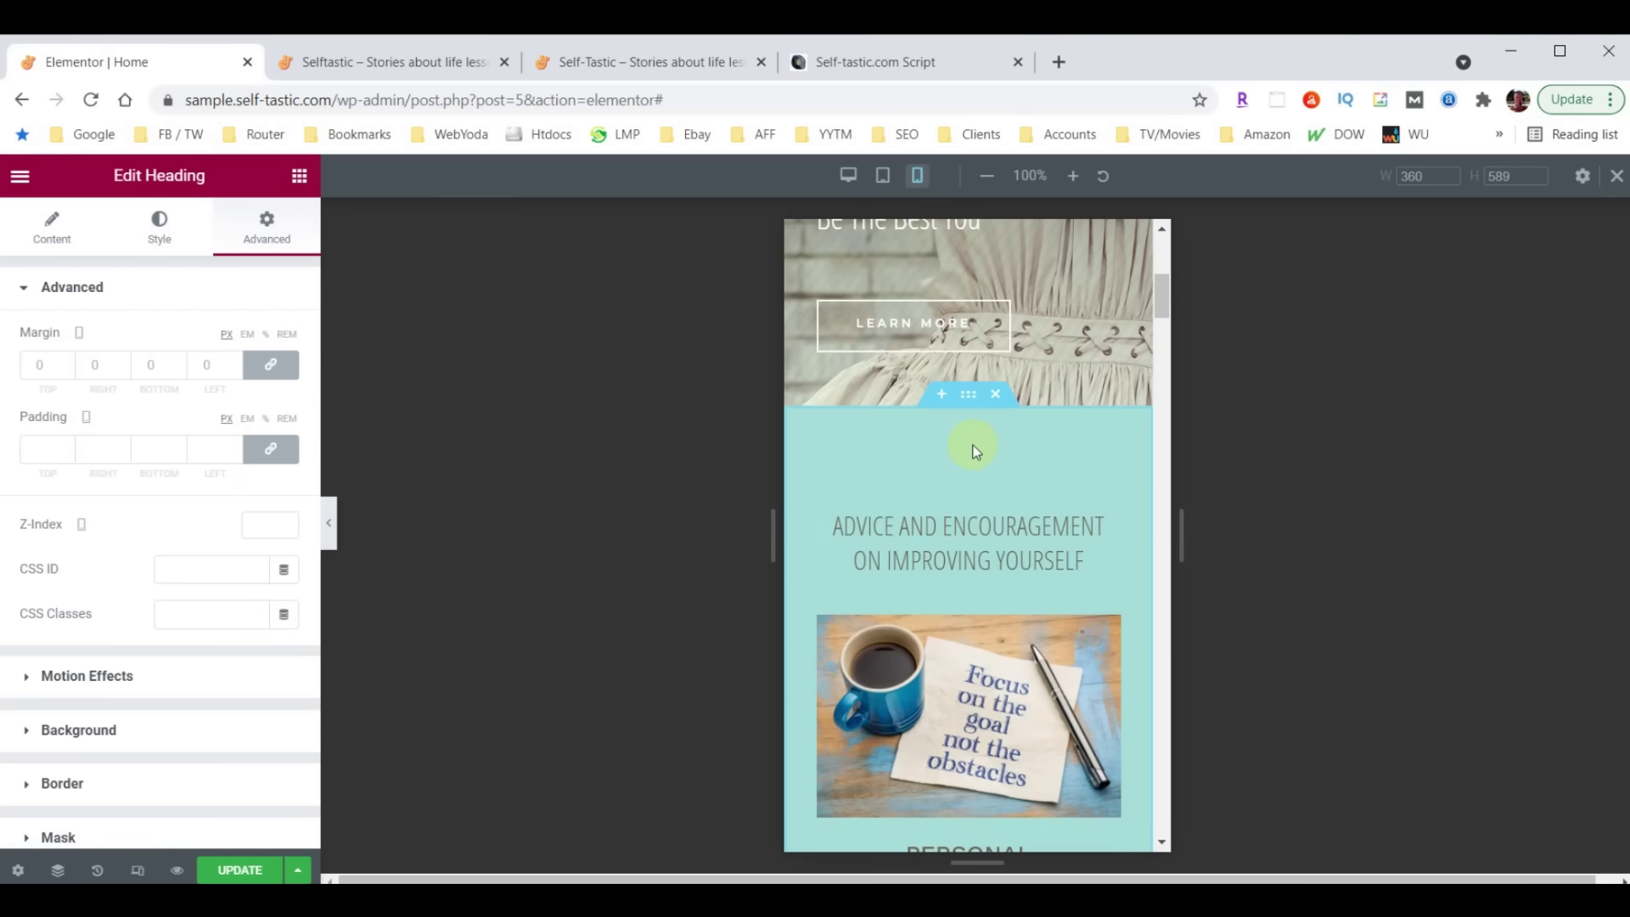
Set the Advice and Encouragement section's mobile padding to 40
click(966, 397)
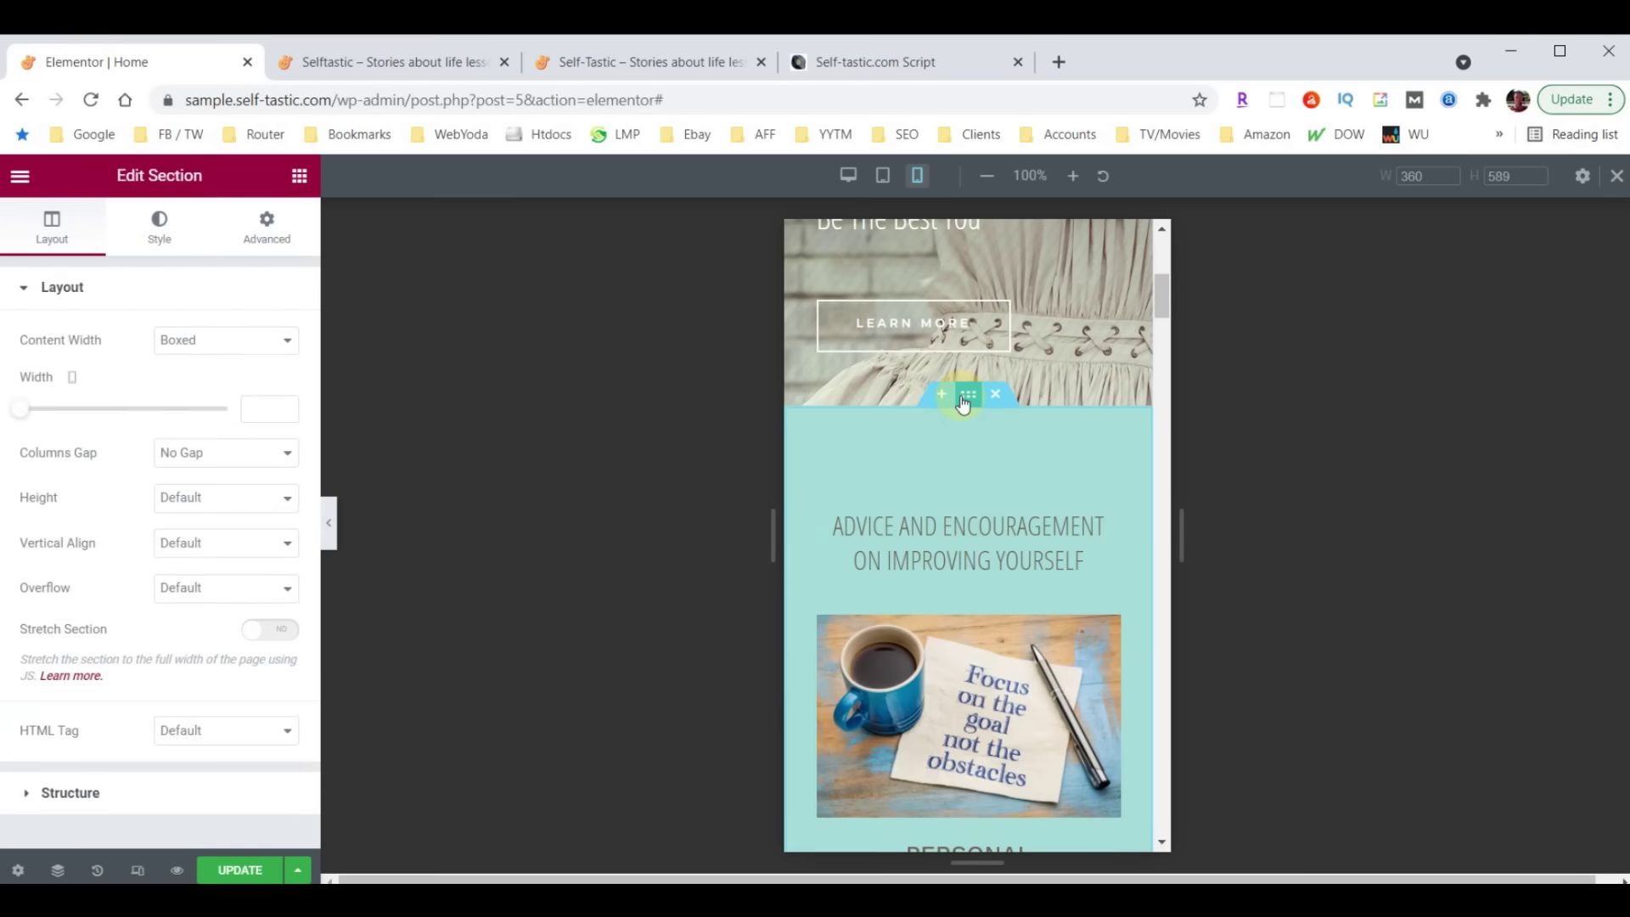
click(266, 225)
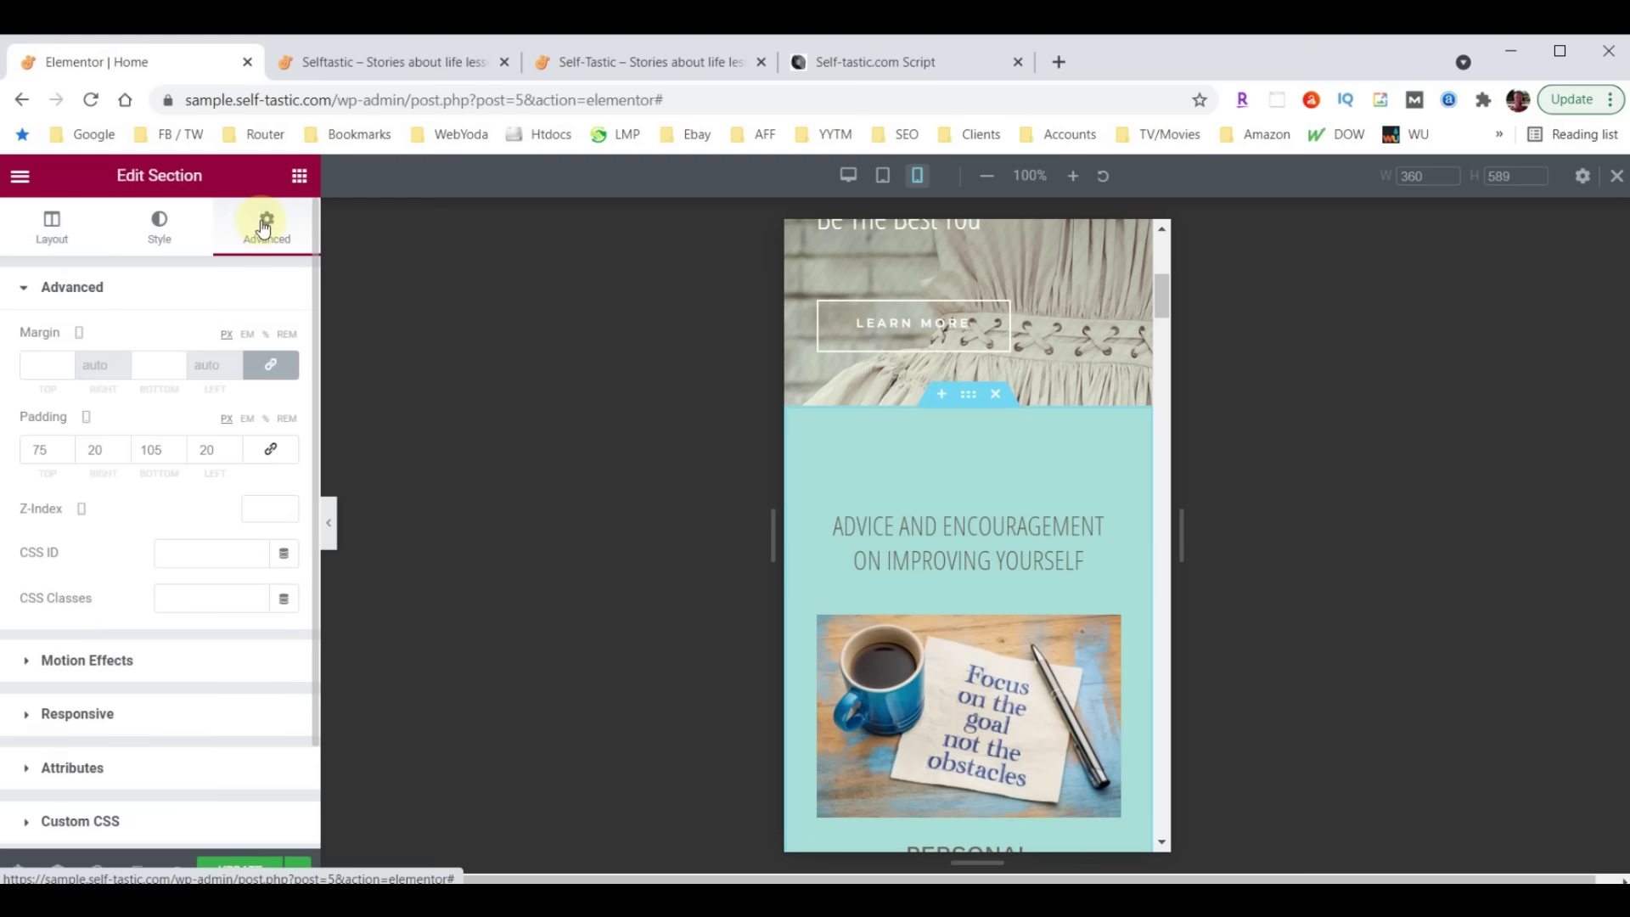
click(45, 451)
double_click(37, 449)
text(40)
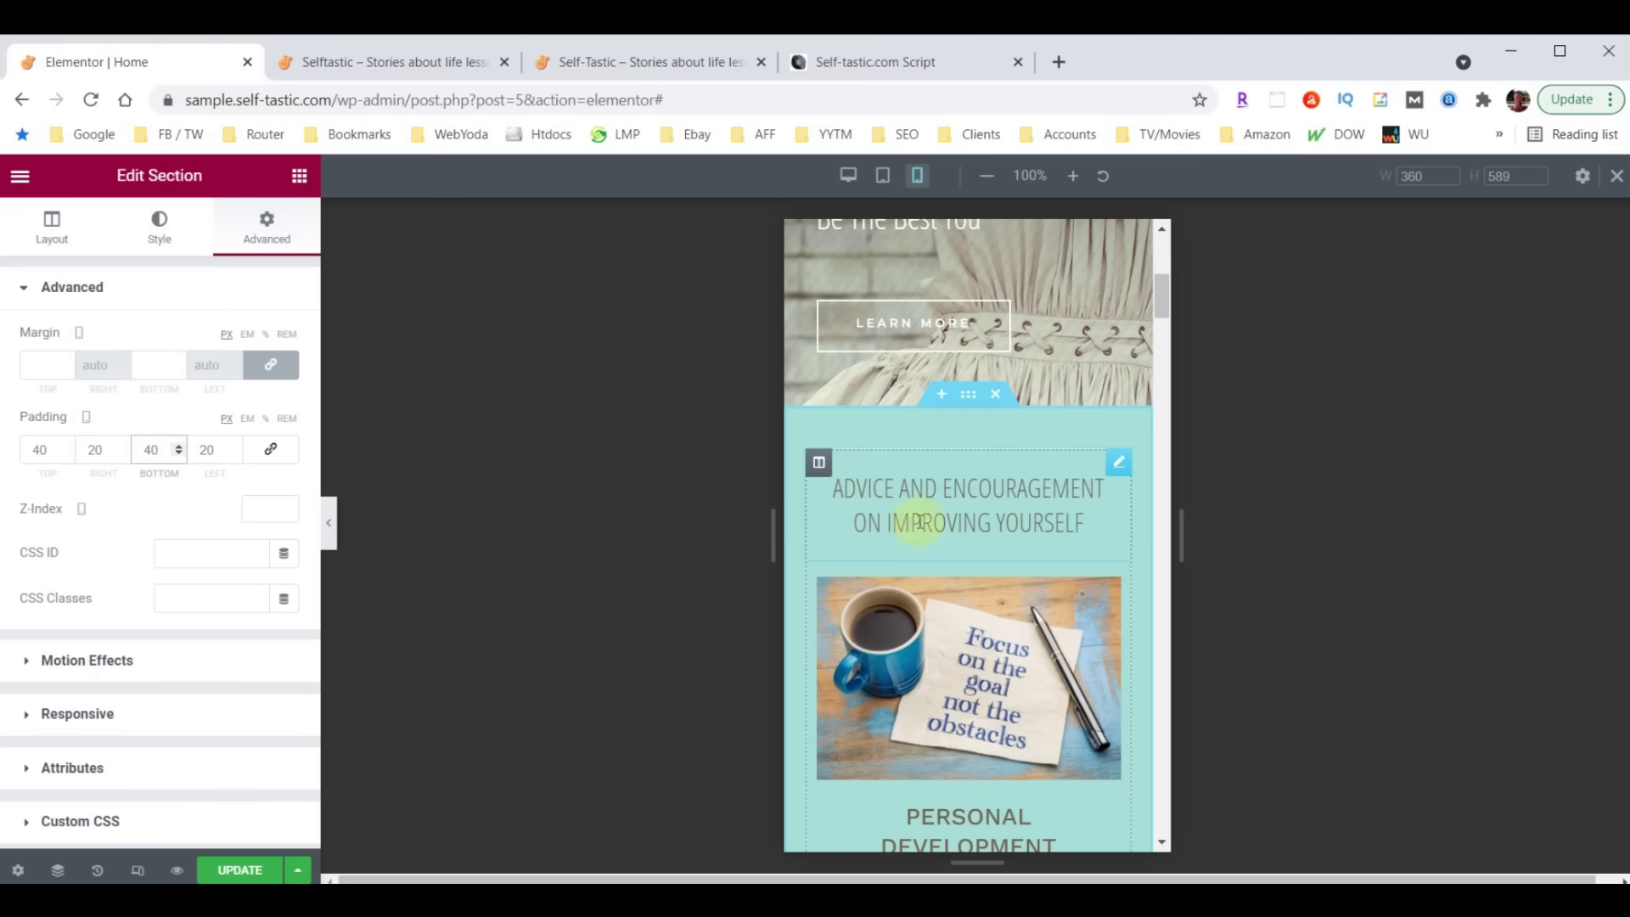
Set the Advice and Encouragement heading's mobile font size to 26, then reselect its section
click(1117, 465)
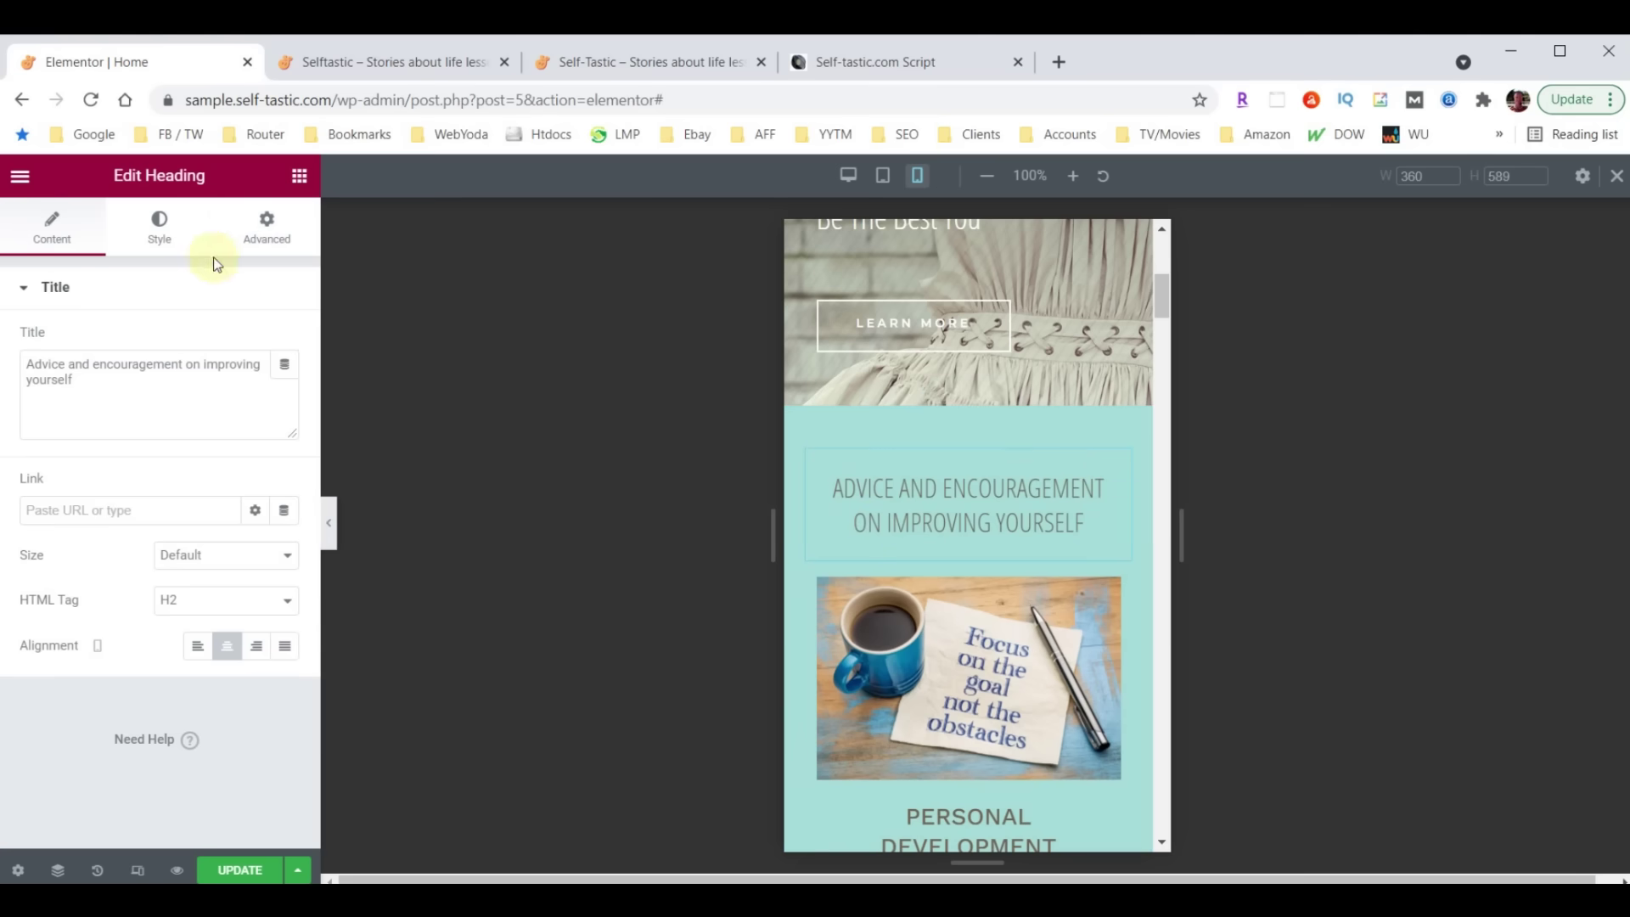
click(158, 229)
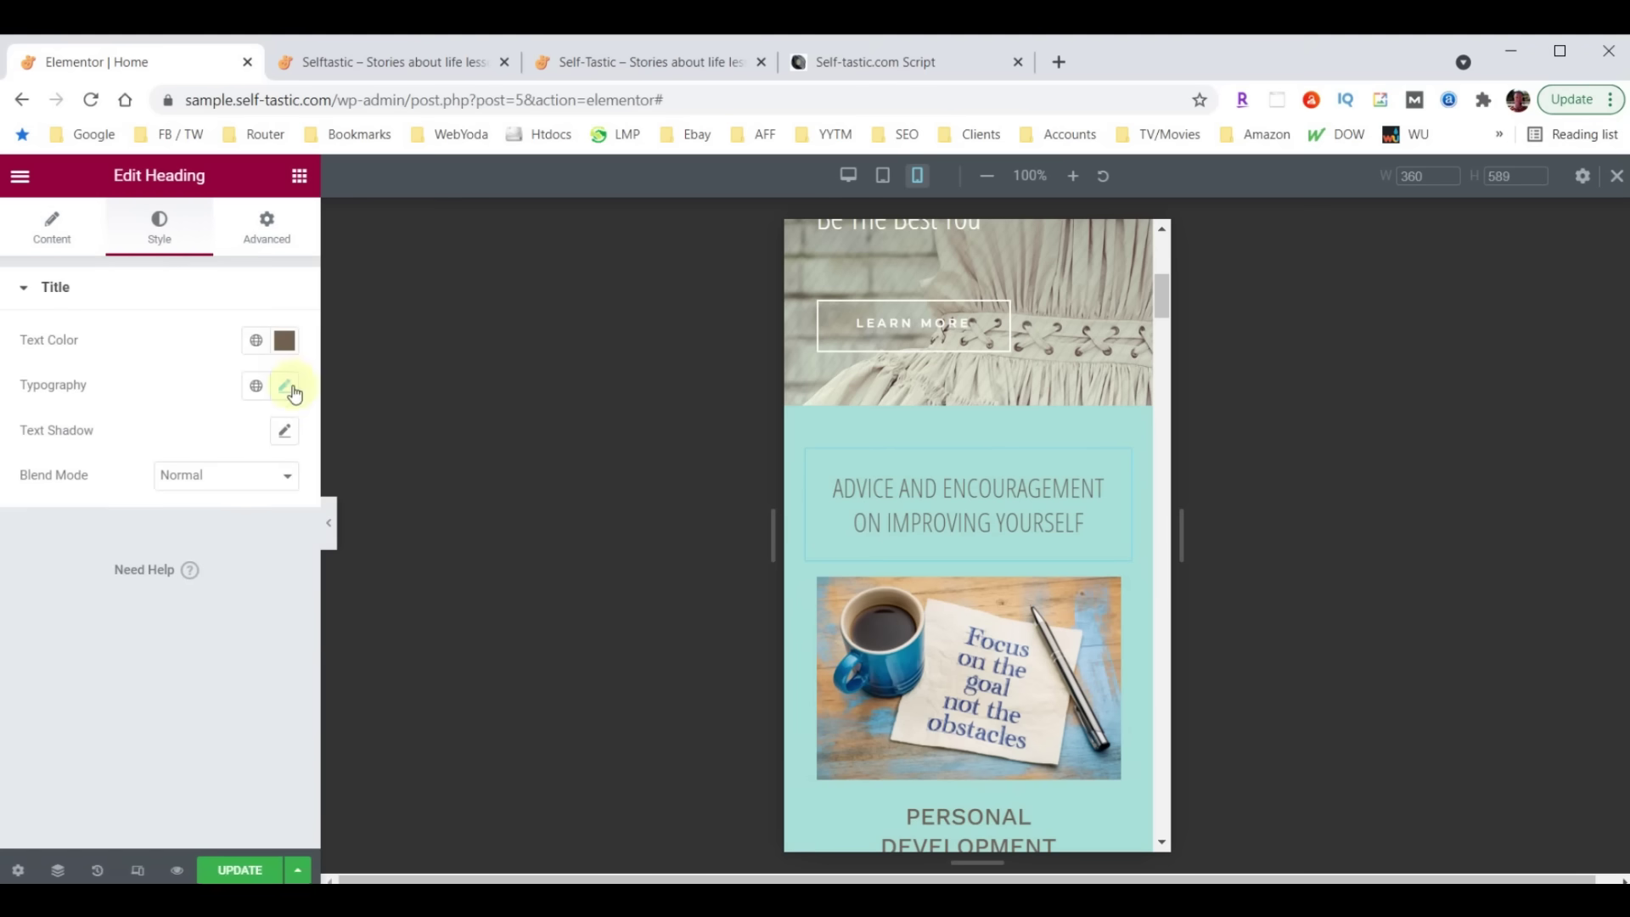
click(285, 386)
click(247, 552)
text(26)
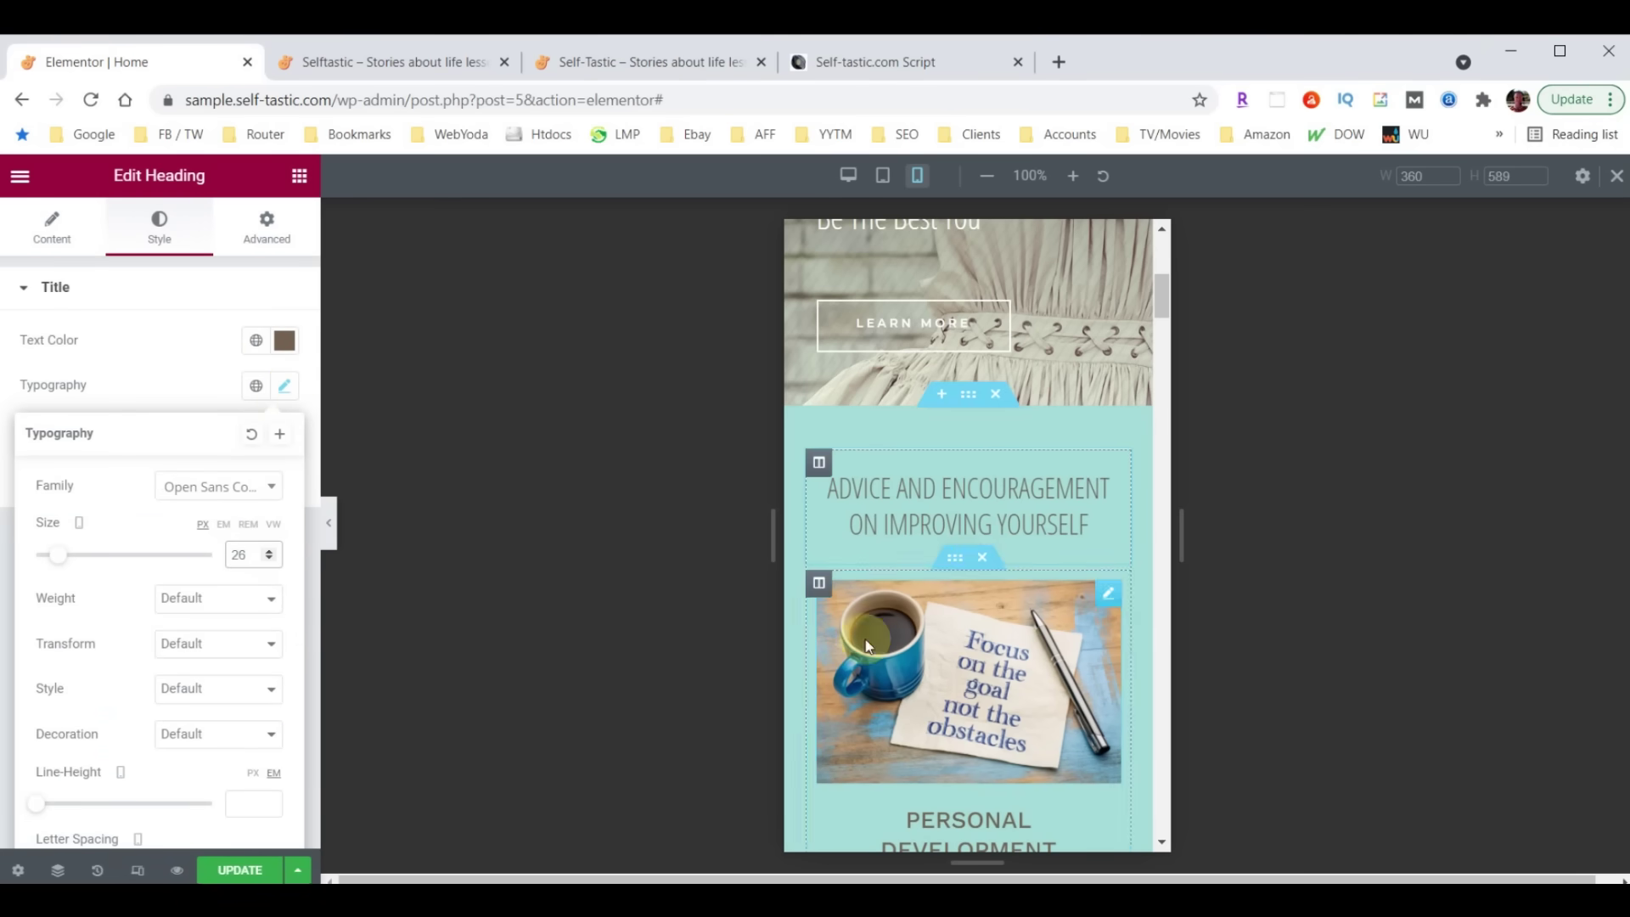
scroll(976, 552, down, 10)
scroll(976, 543, down, 10)
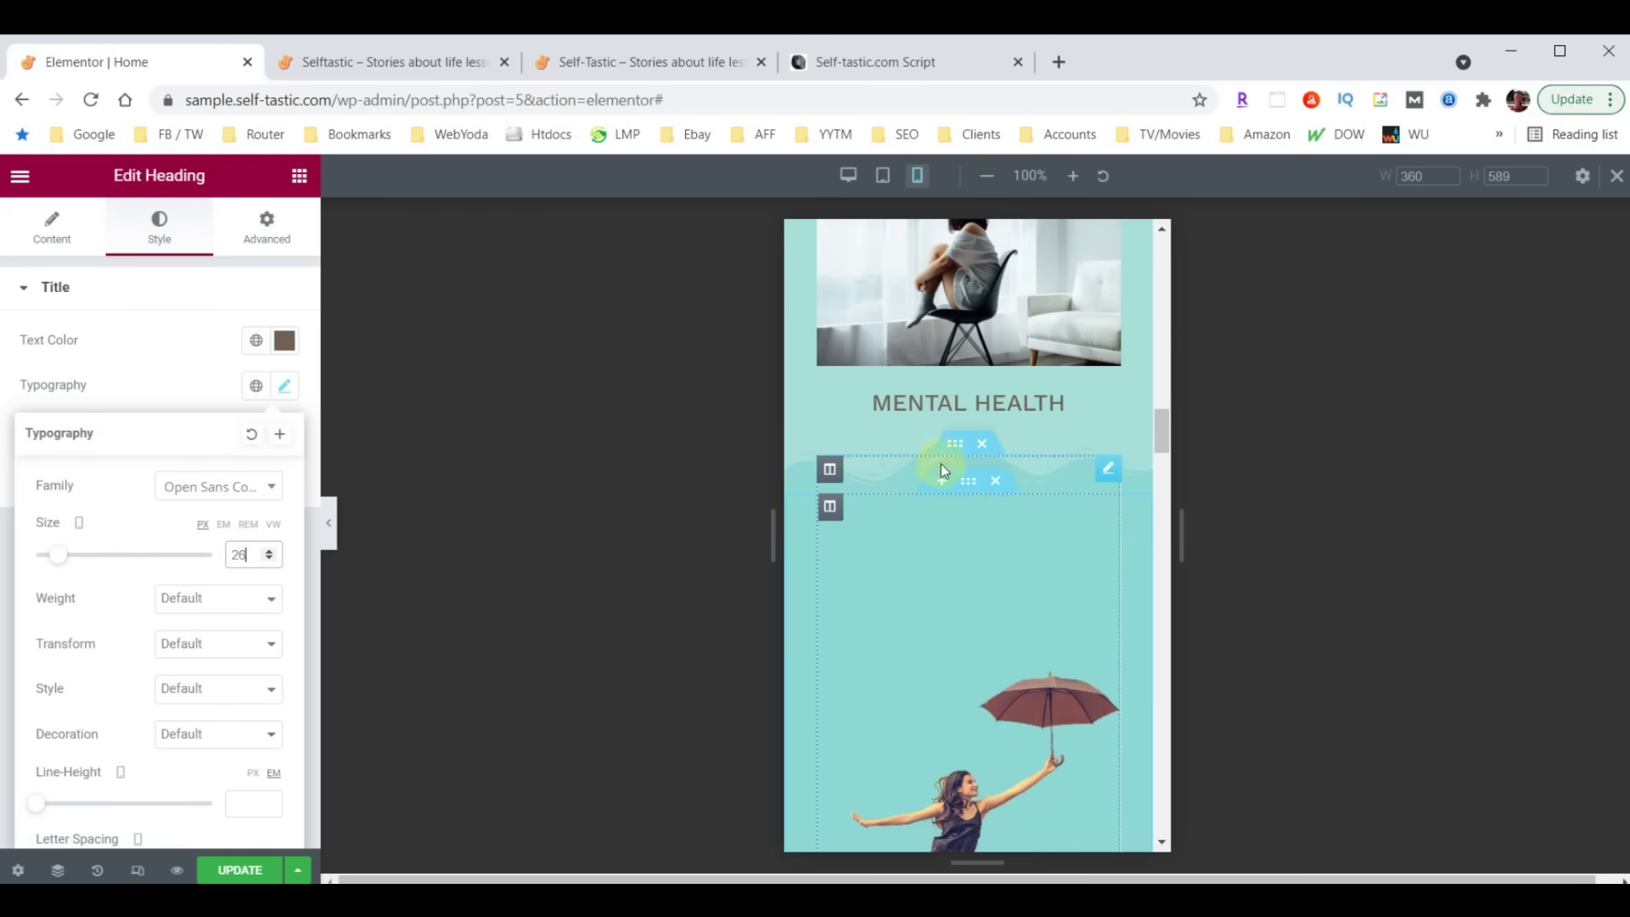
scroll(1058, 445, up, 4)
scroll(1034, 502, up, 15)
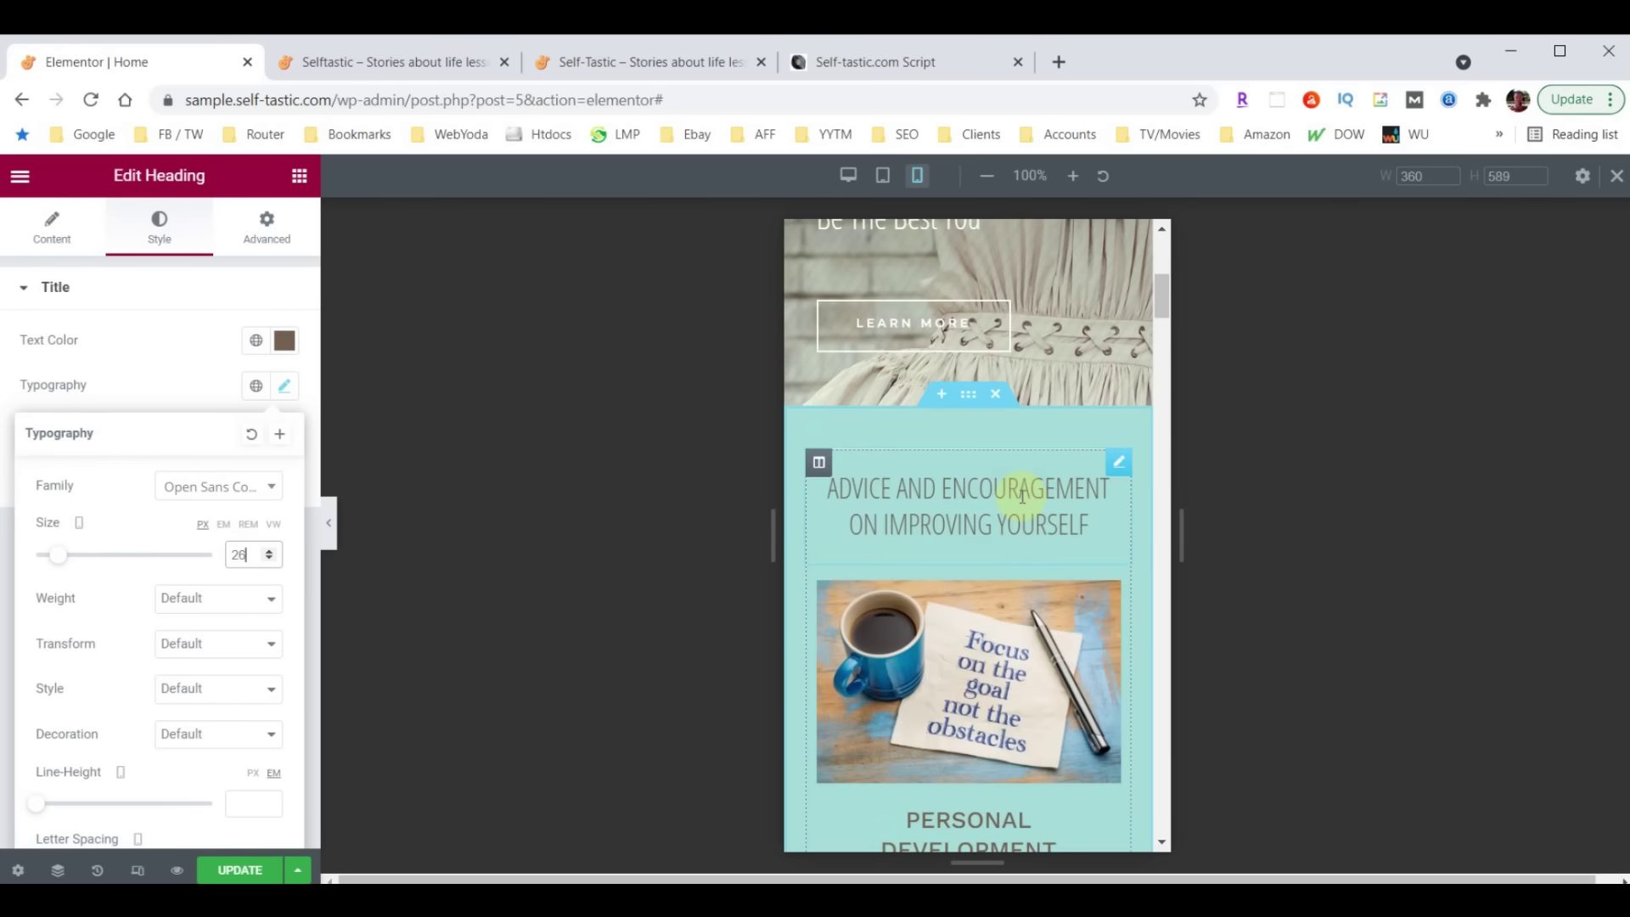
click(967, 401)
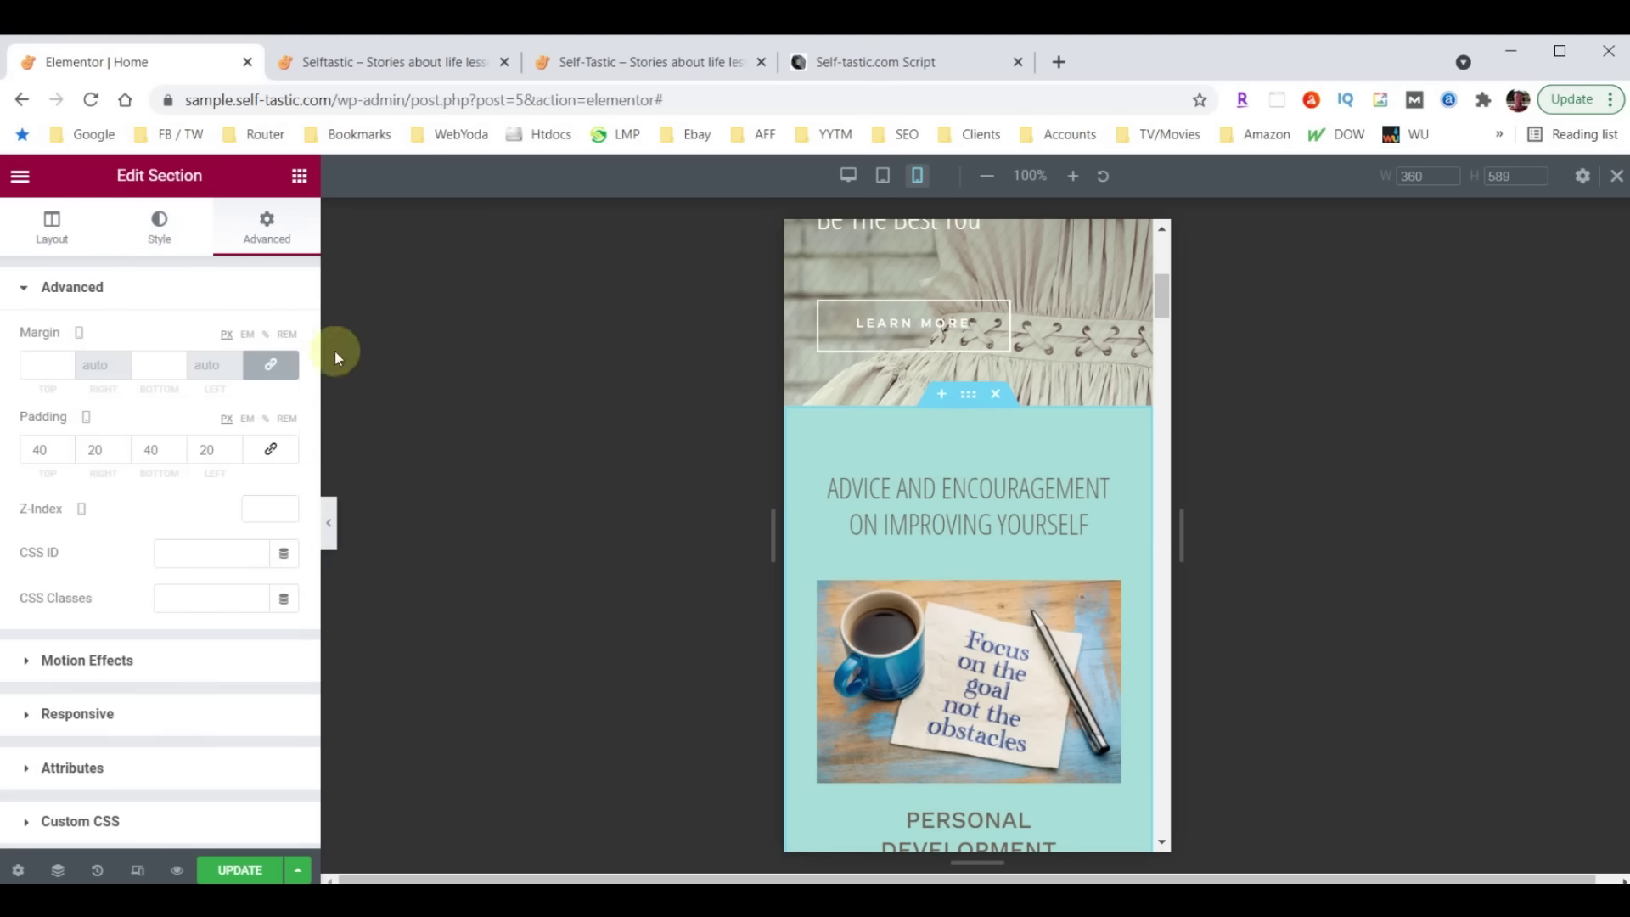
Set the selected section's wave shape divider height to 30
click(159, 237)
scroll(156, 499, down, 3)
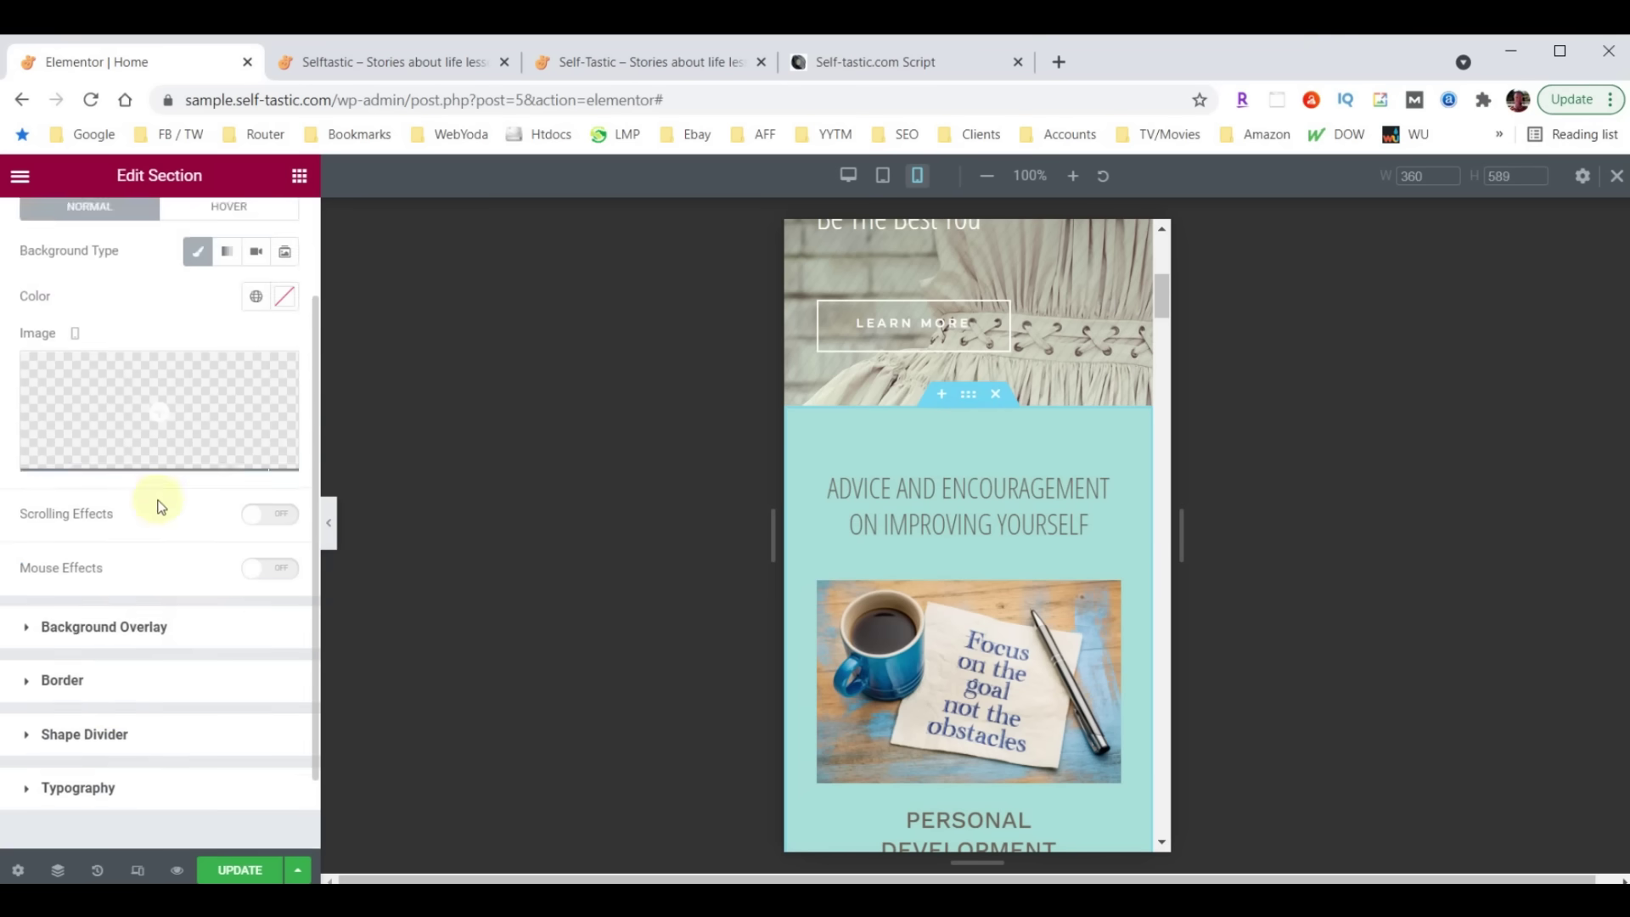
click(74, 650)
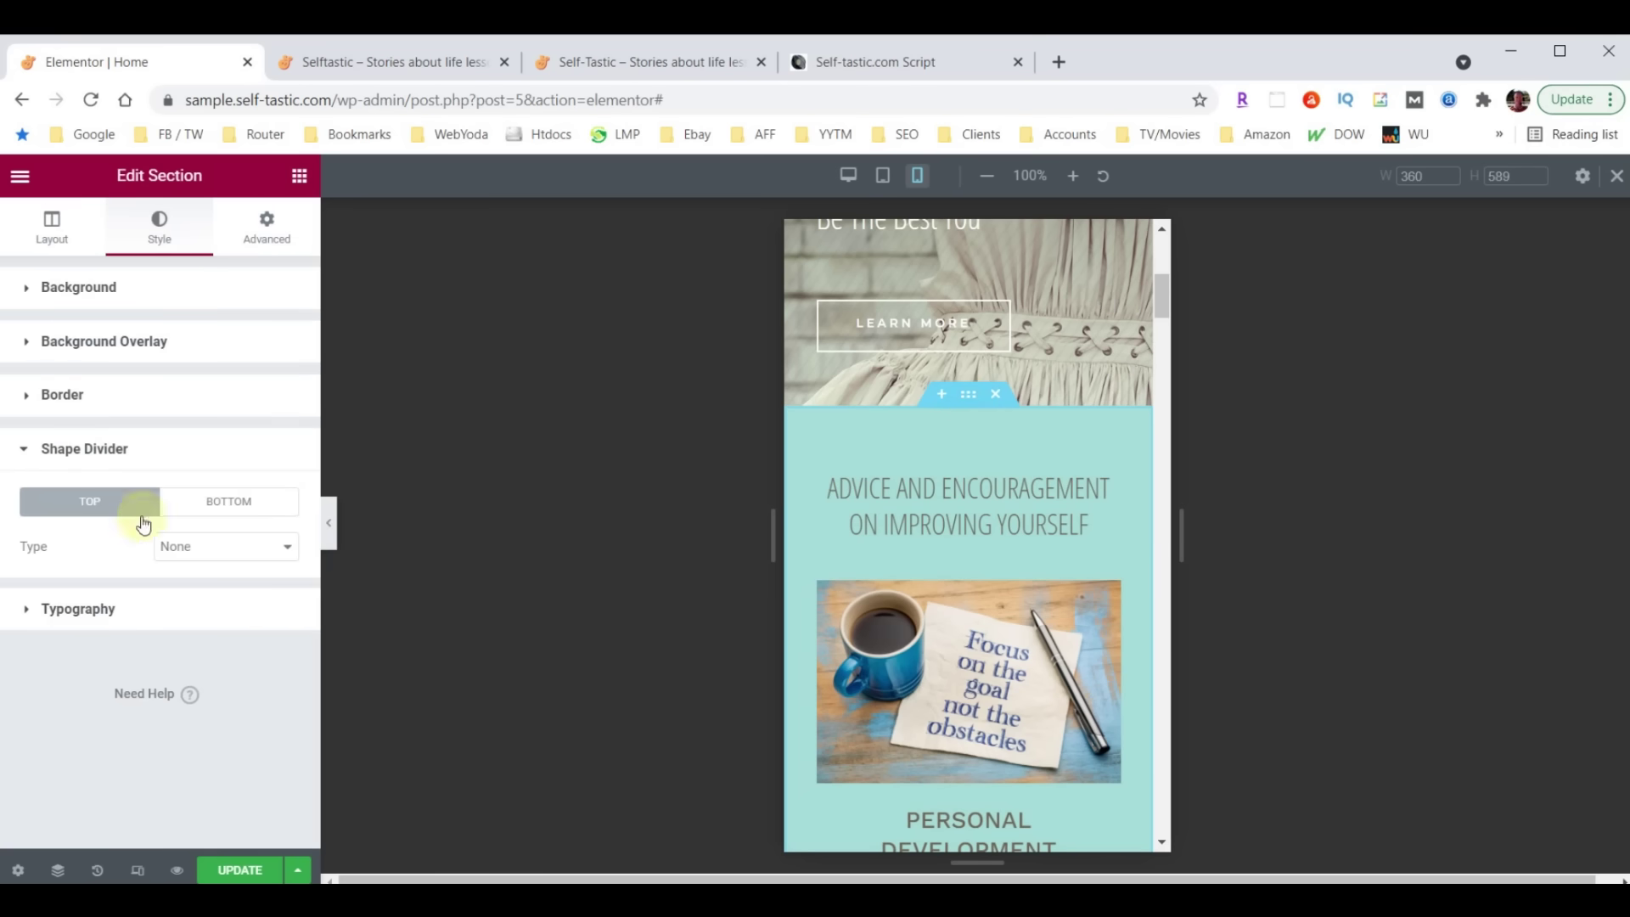
click(227, 508)
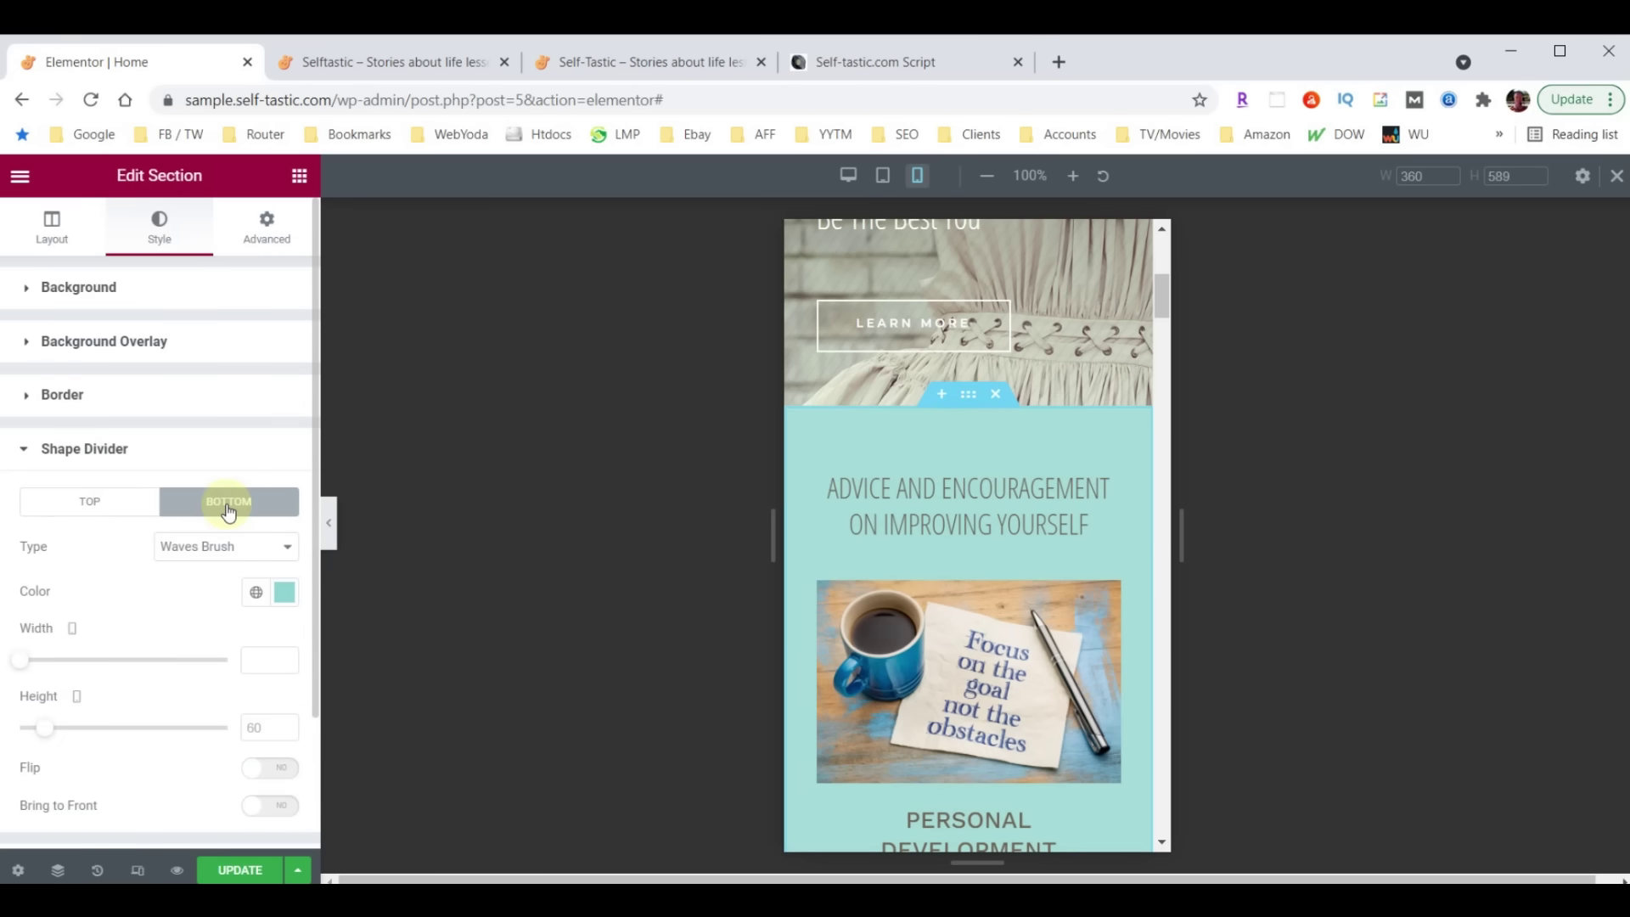
double_click(261, 727)
text(30)
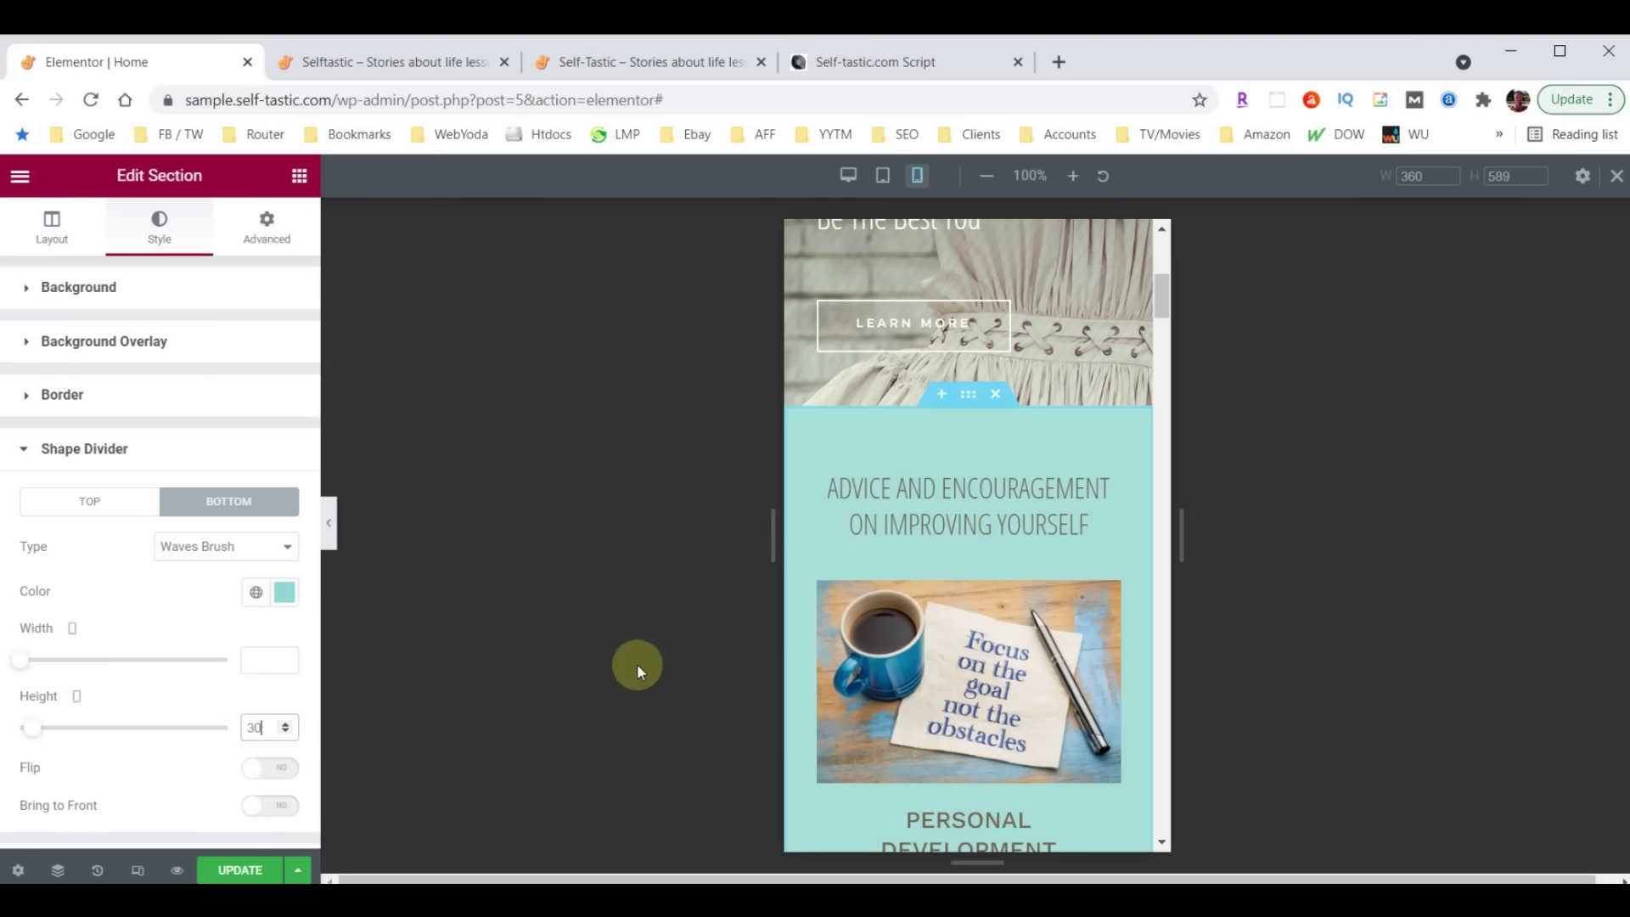
scroll(972, 577, down, 8)
scroll(968, 571, down, 10)
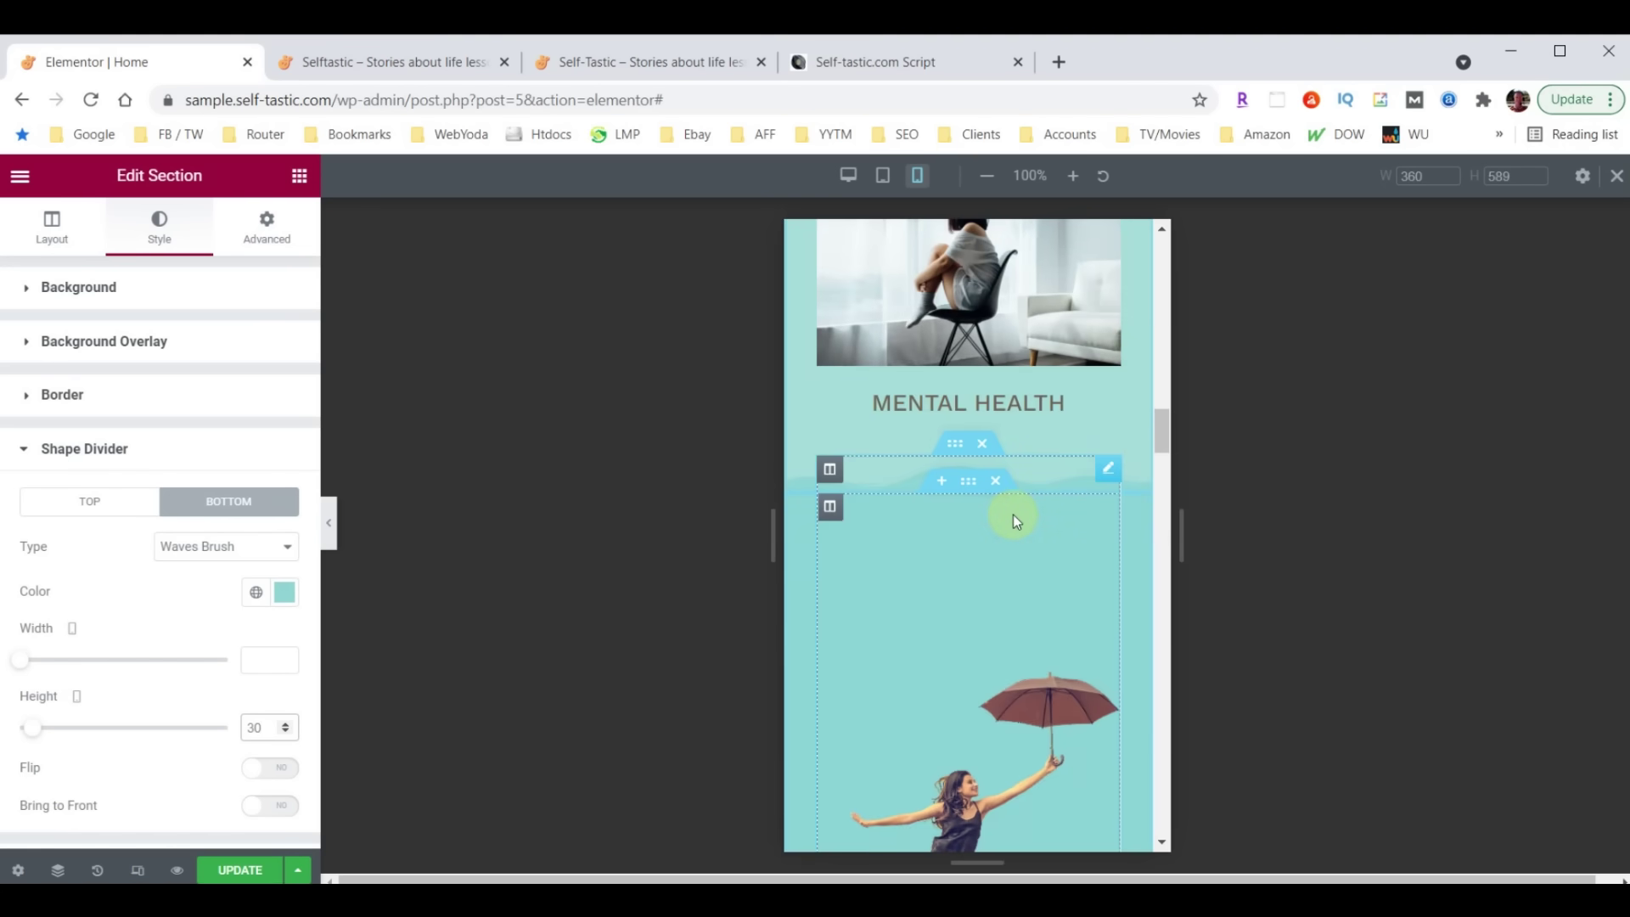
scroll(1012, 514, down, 10)
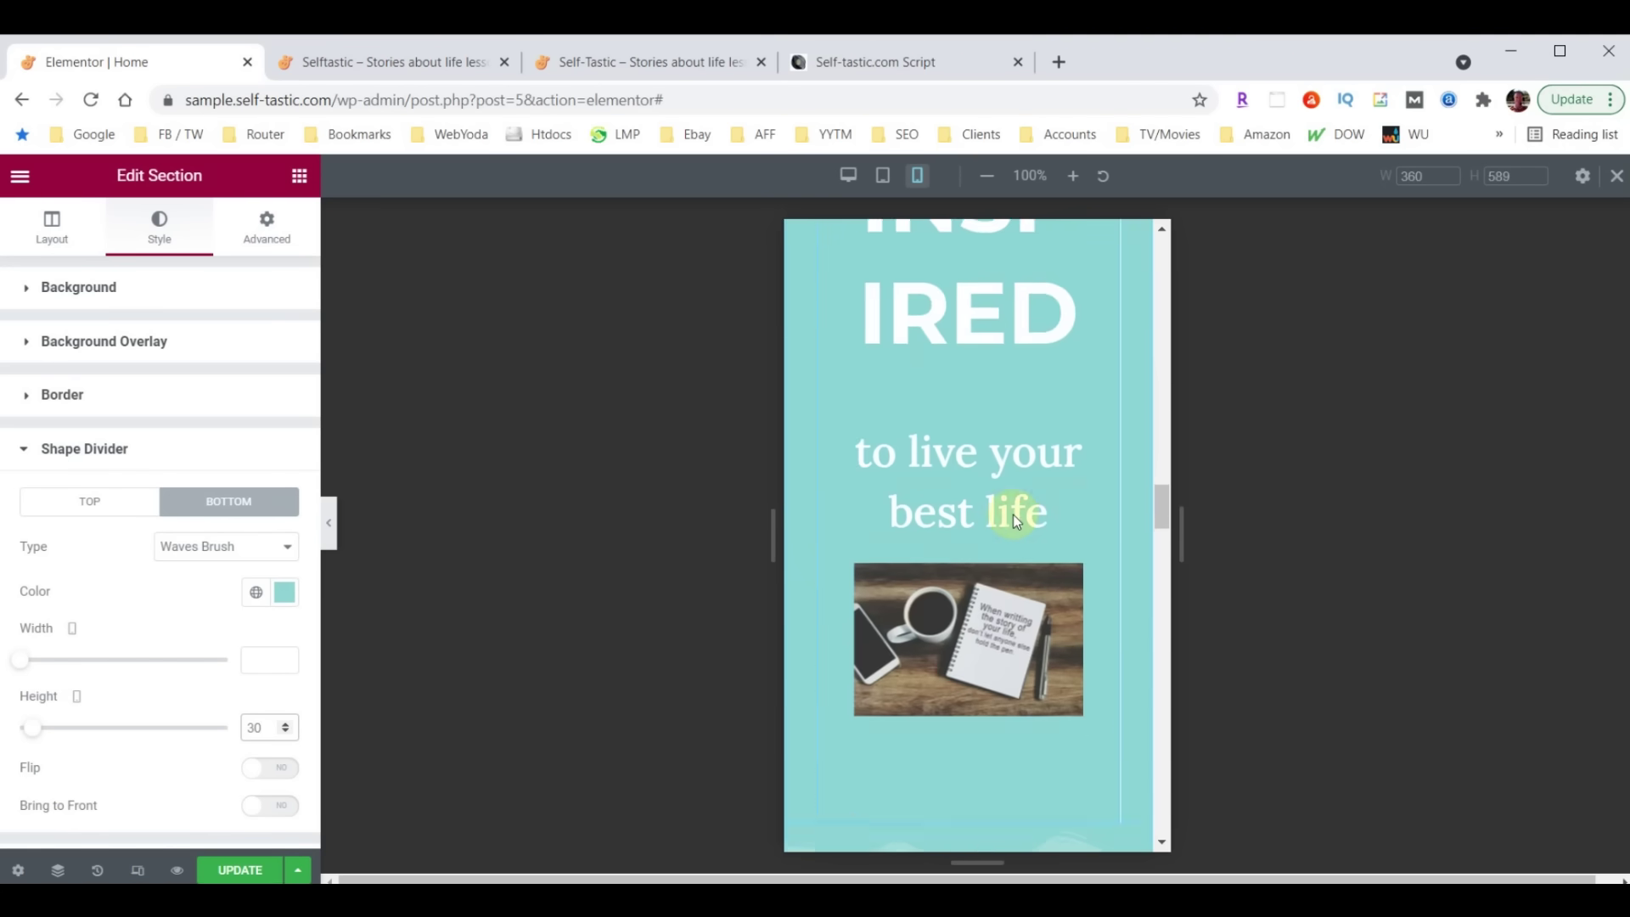
scroll(1011, 514, down, 10)
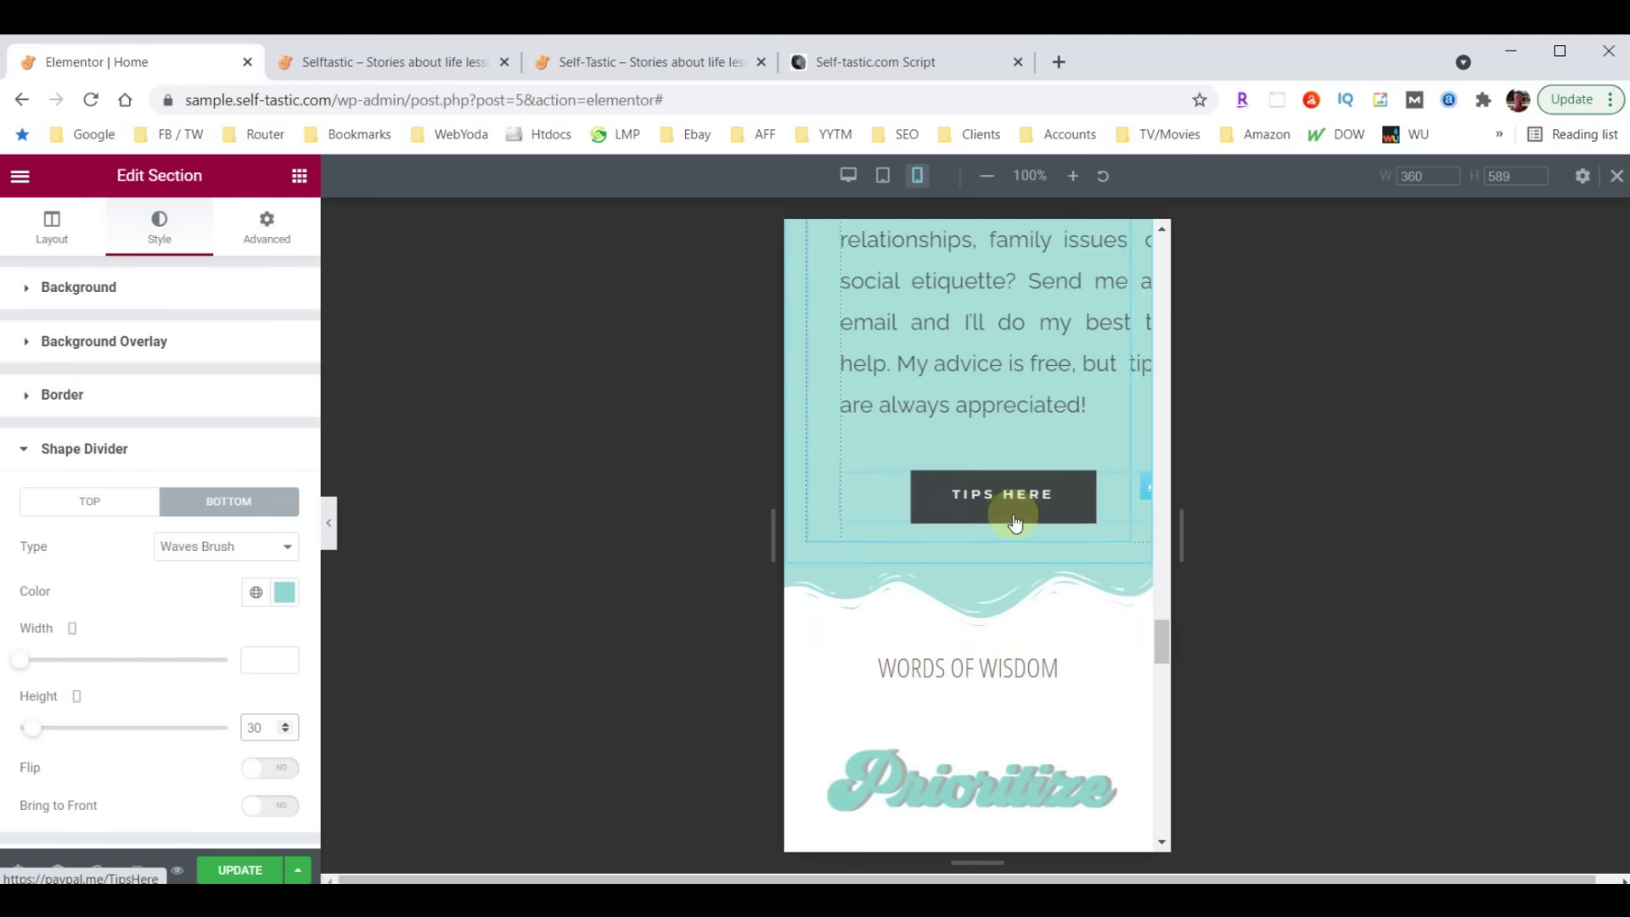
Shorten the Words of Wisdom section's wave divider to a height of 30
click(968, 553)
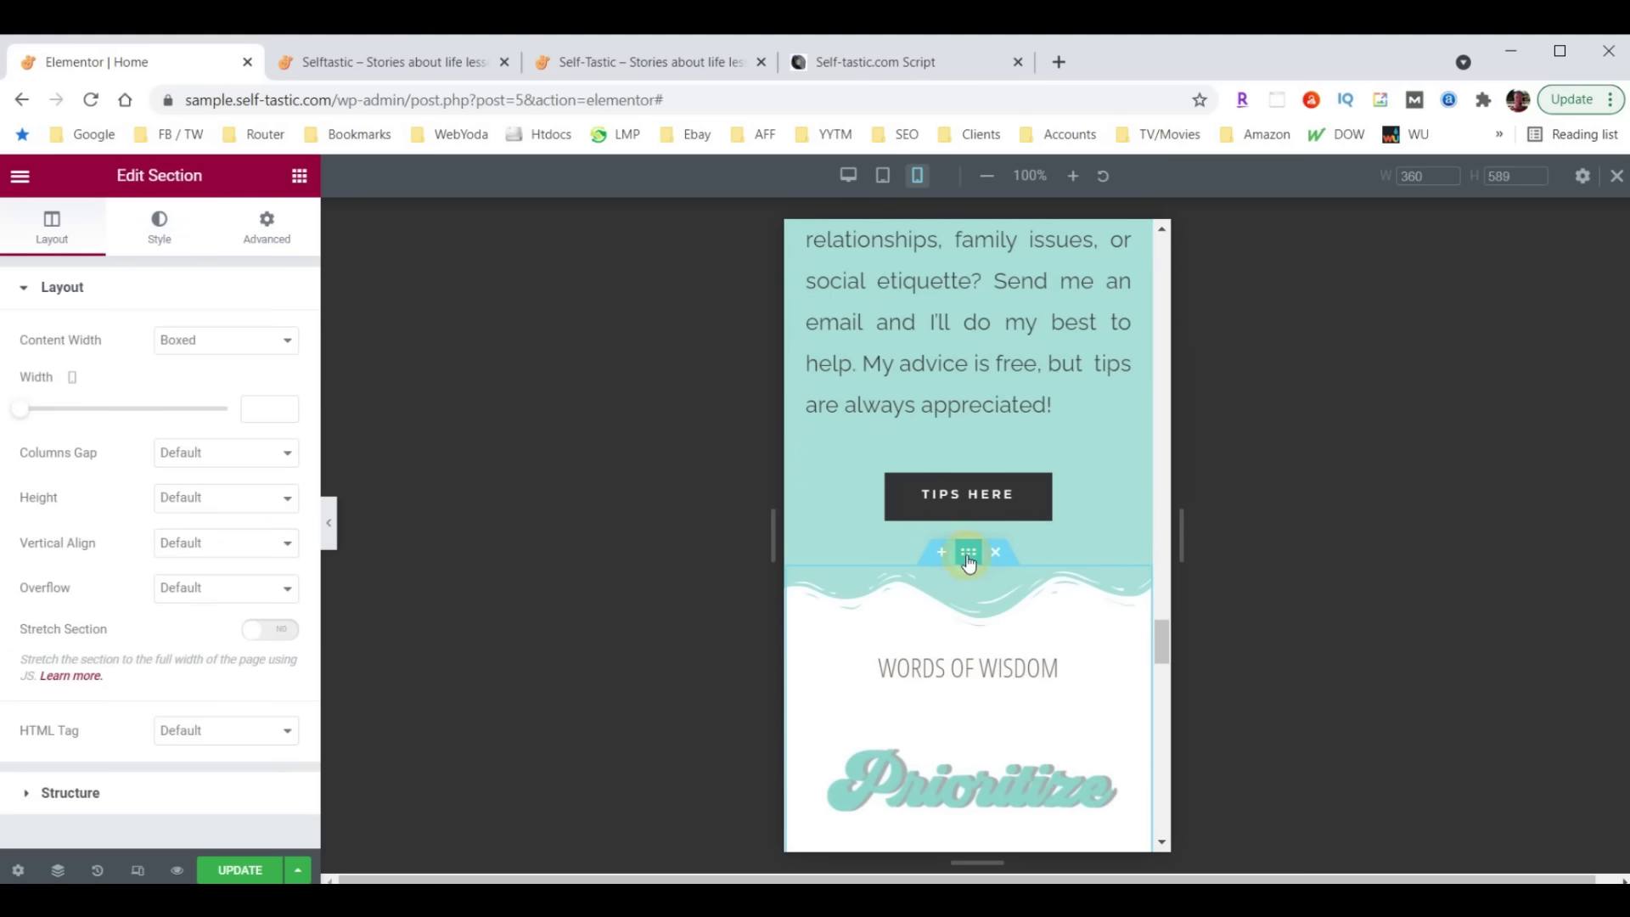
click(159, 231)
scroll(156, 589, down, 3)
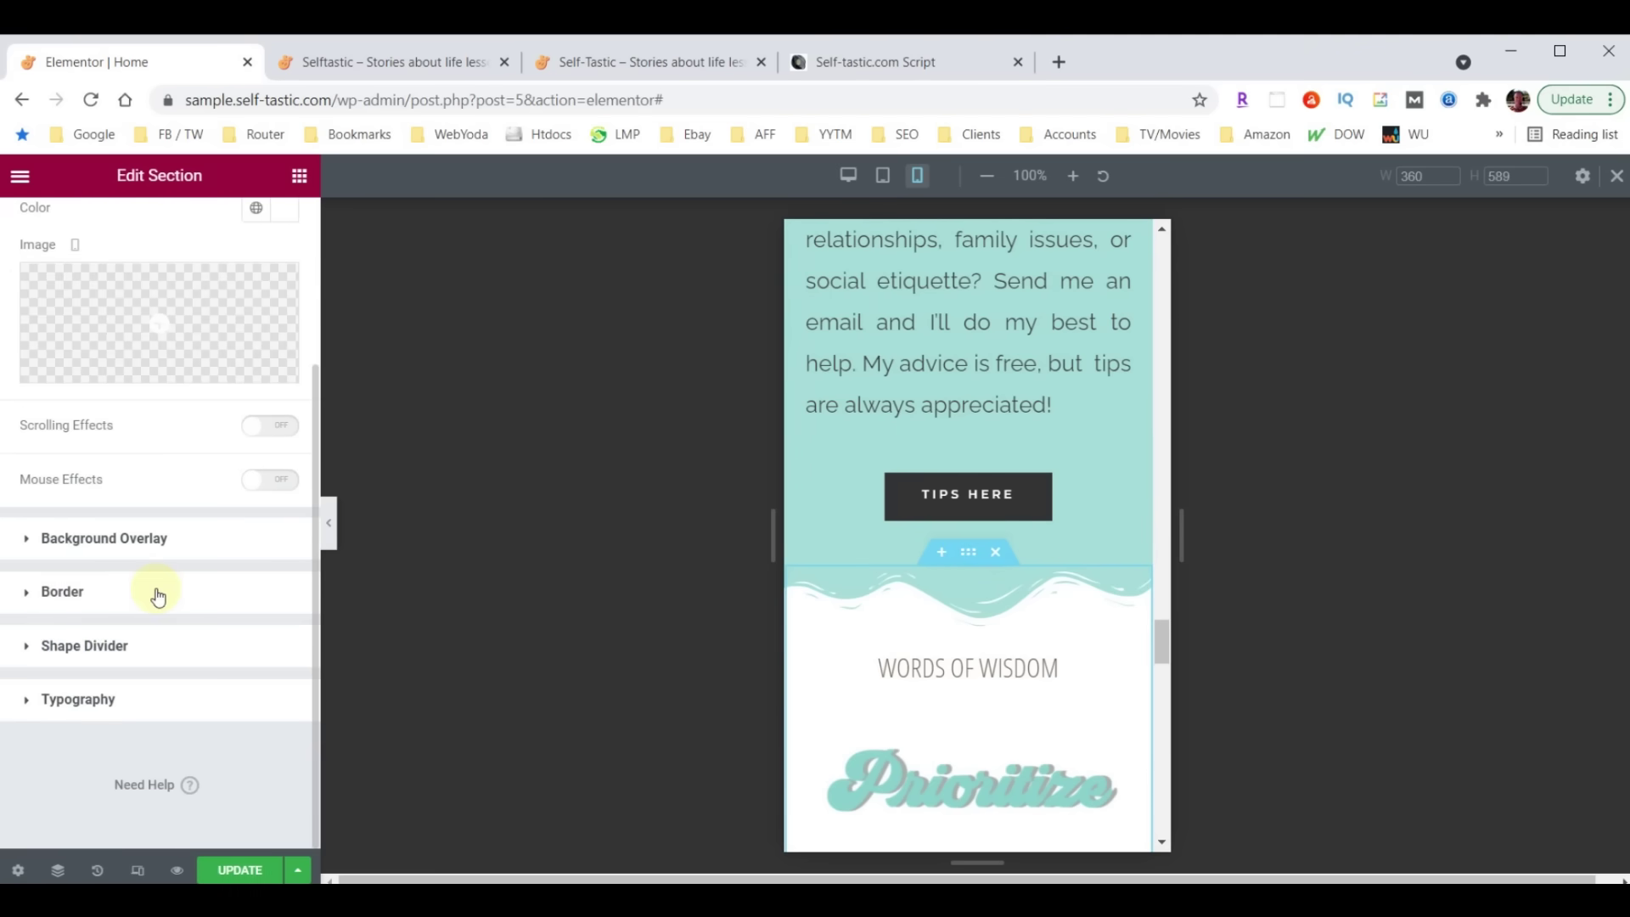
click(62, 640)
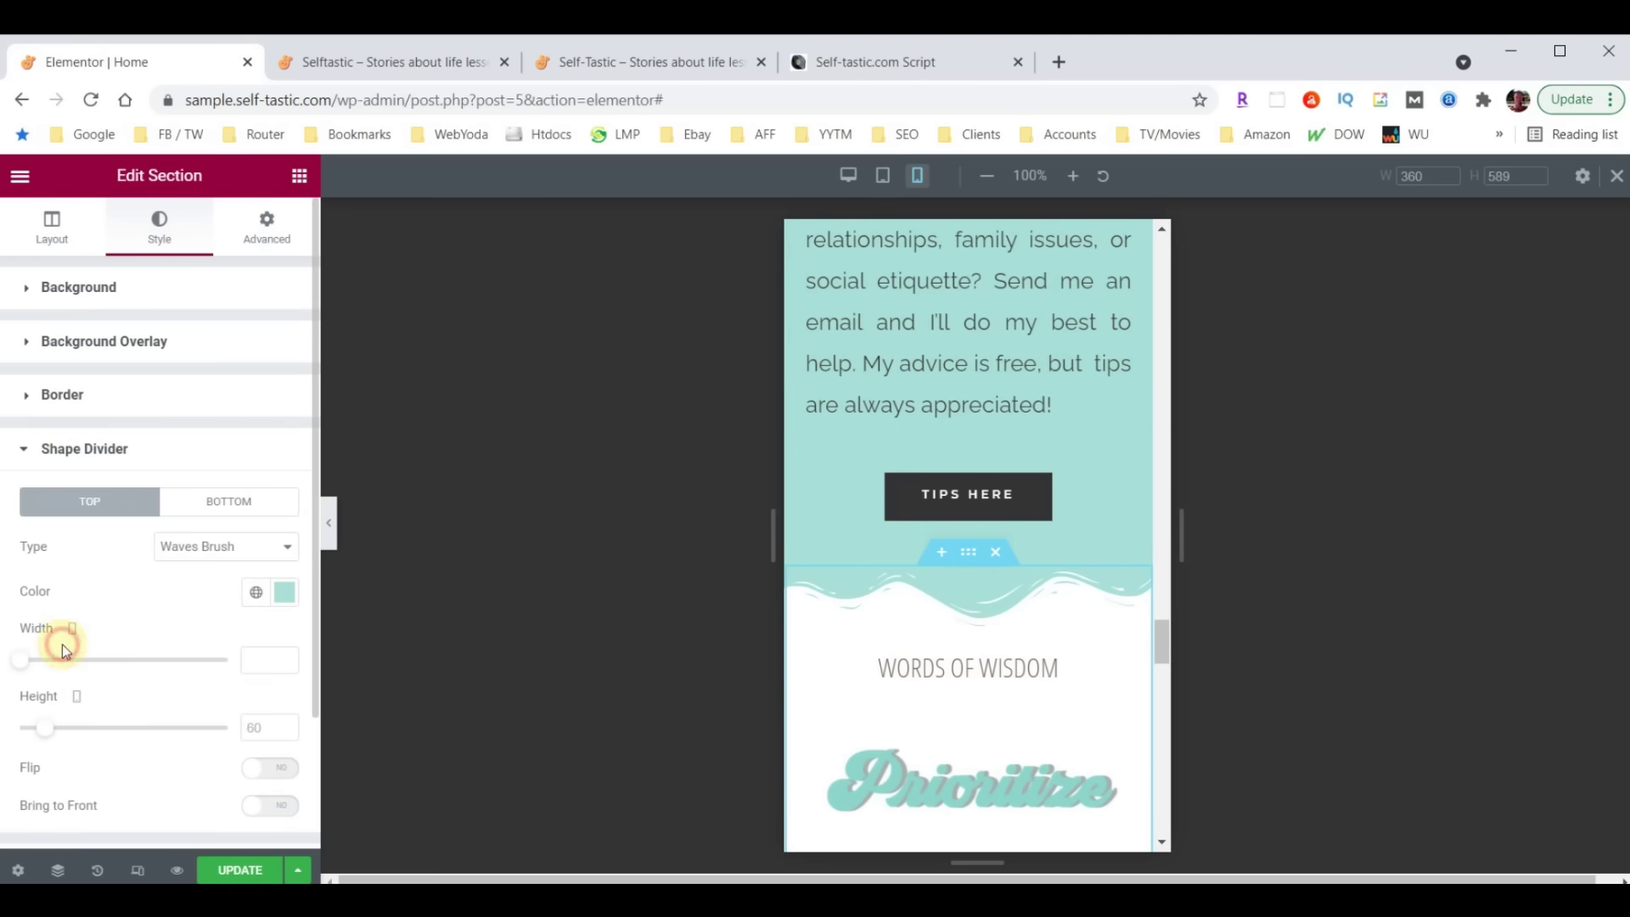
click(262, 719)
text(30)
scroll(976, 618, up, 5)
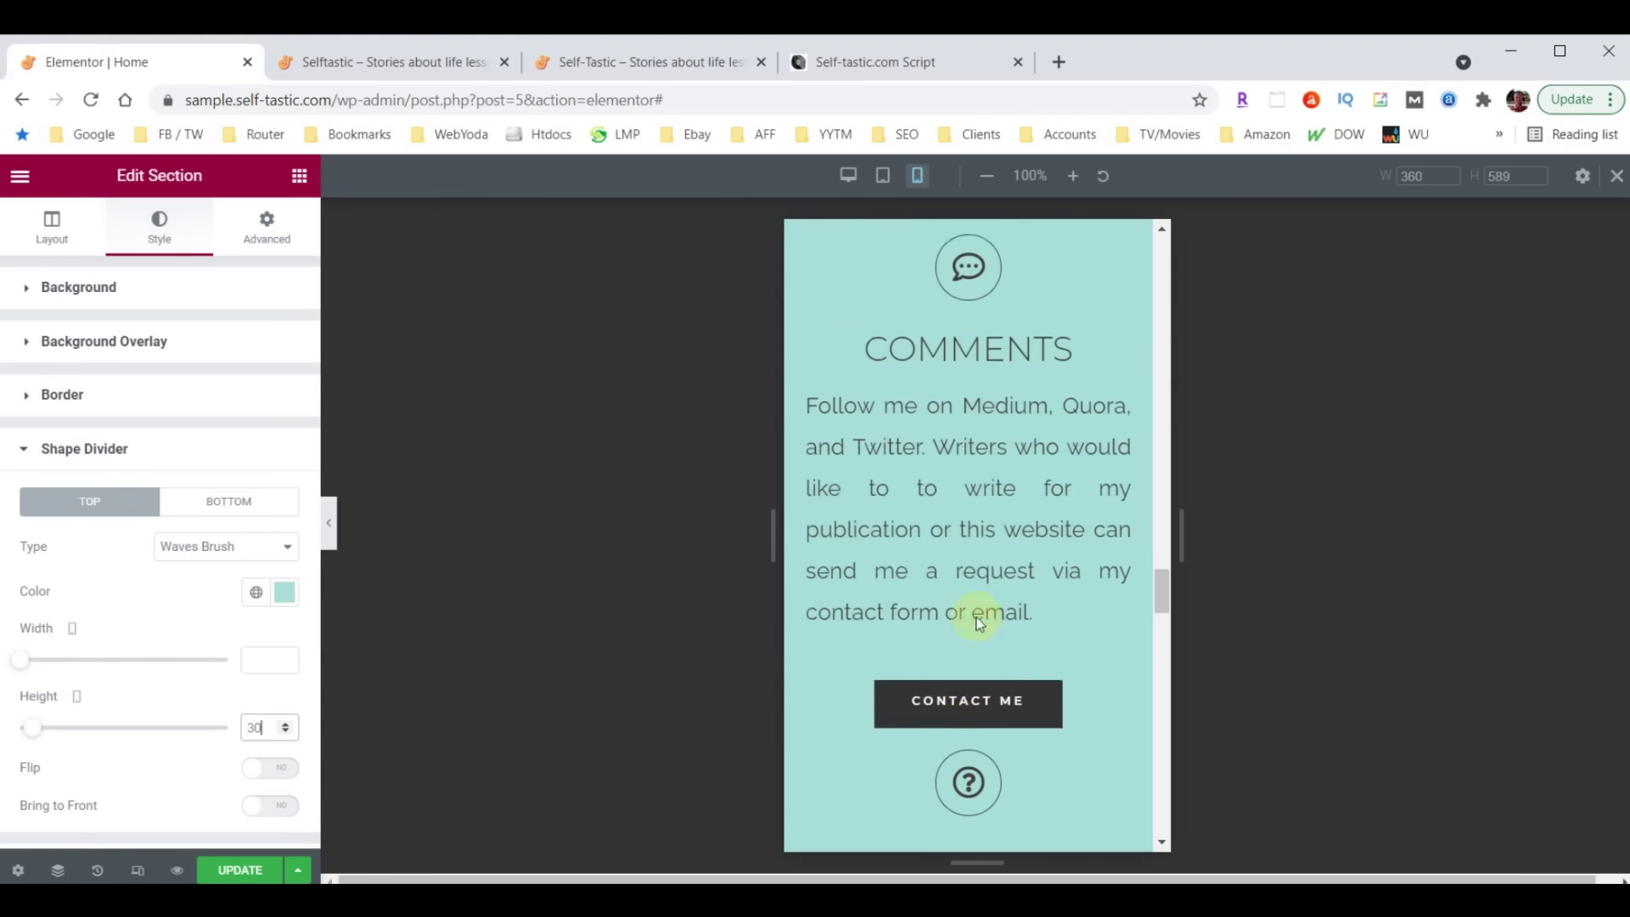
scroll(976, 618, up, 6)
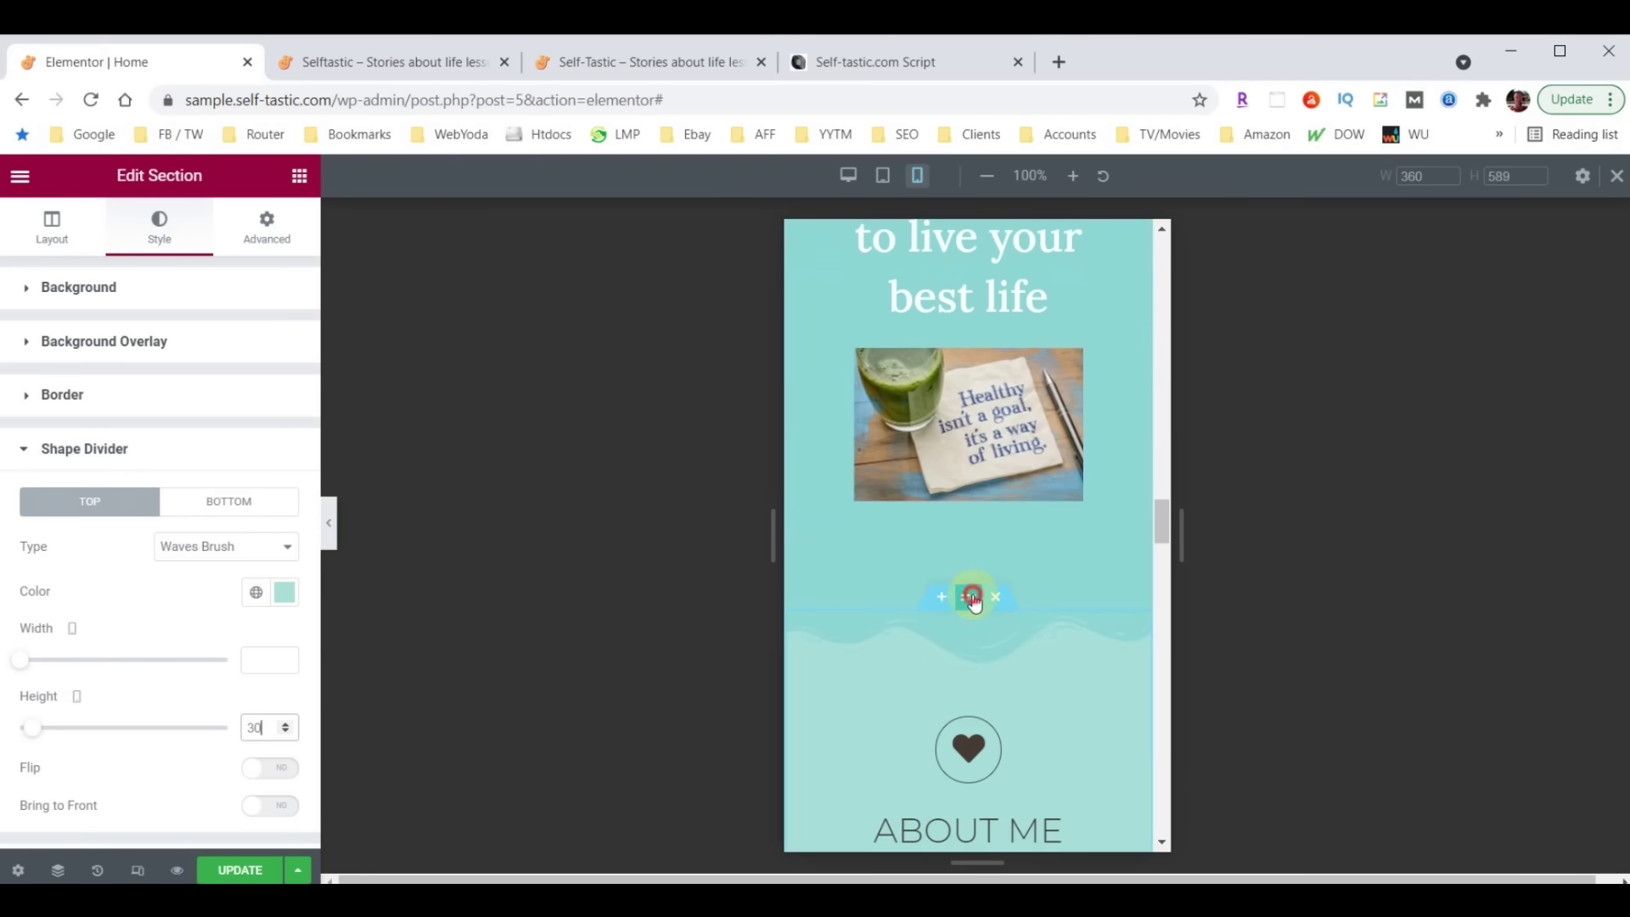
Shorten the About Me section's wave divider to a height of 30 and check the preview
click(972, 596)
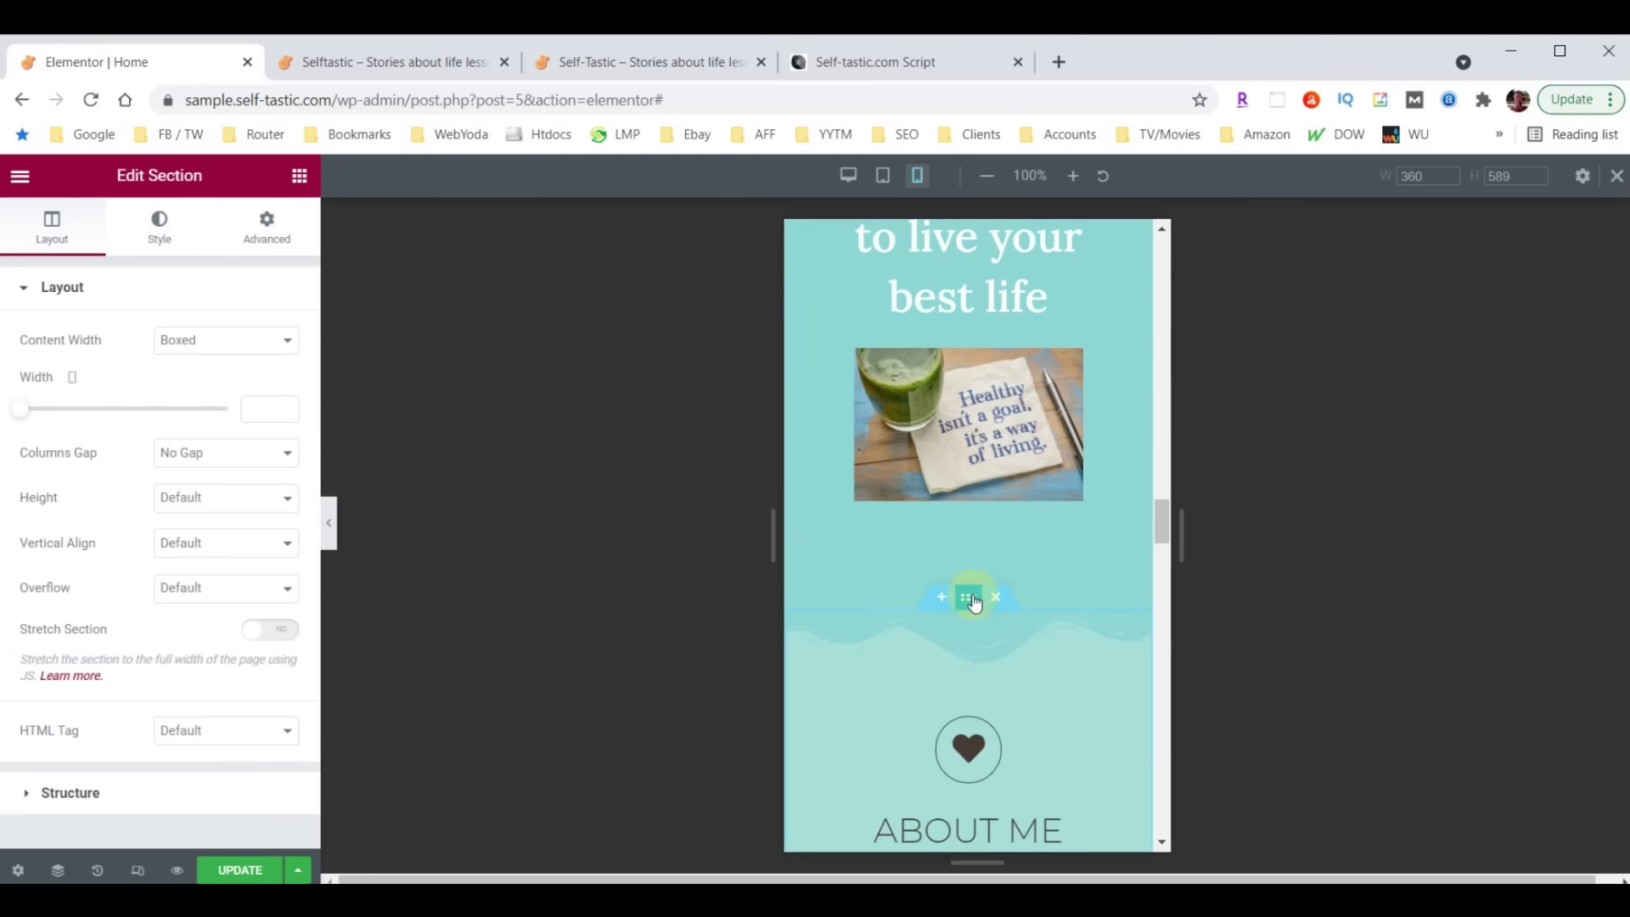
click(158, 229)
scroll(94, 595, down, 4)
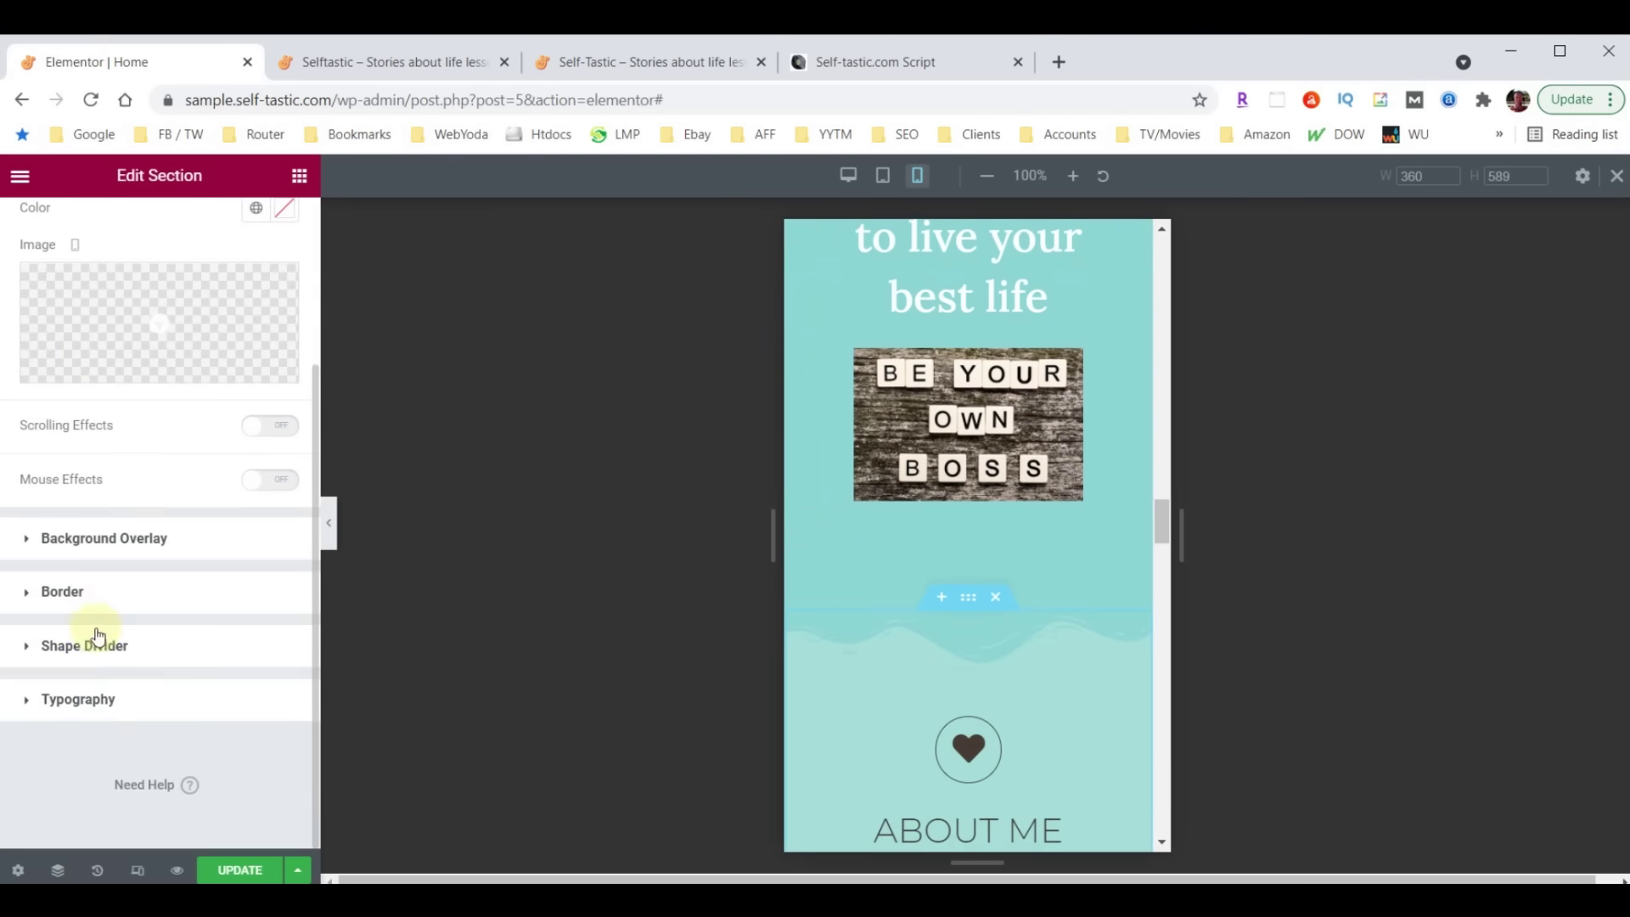
click(81, 644)
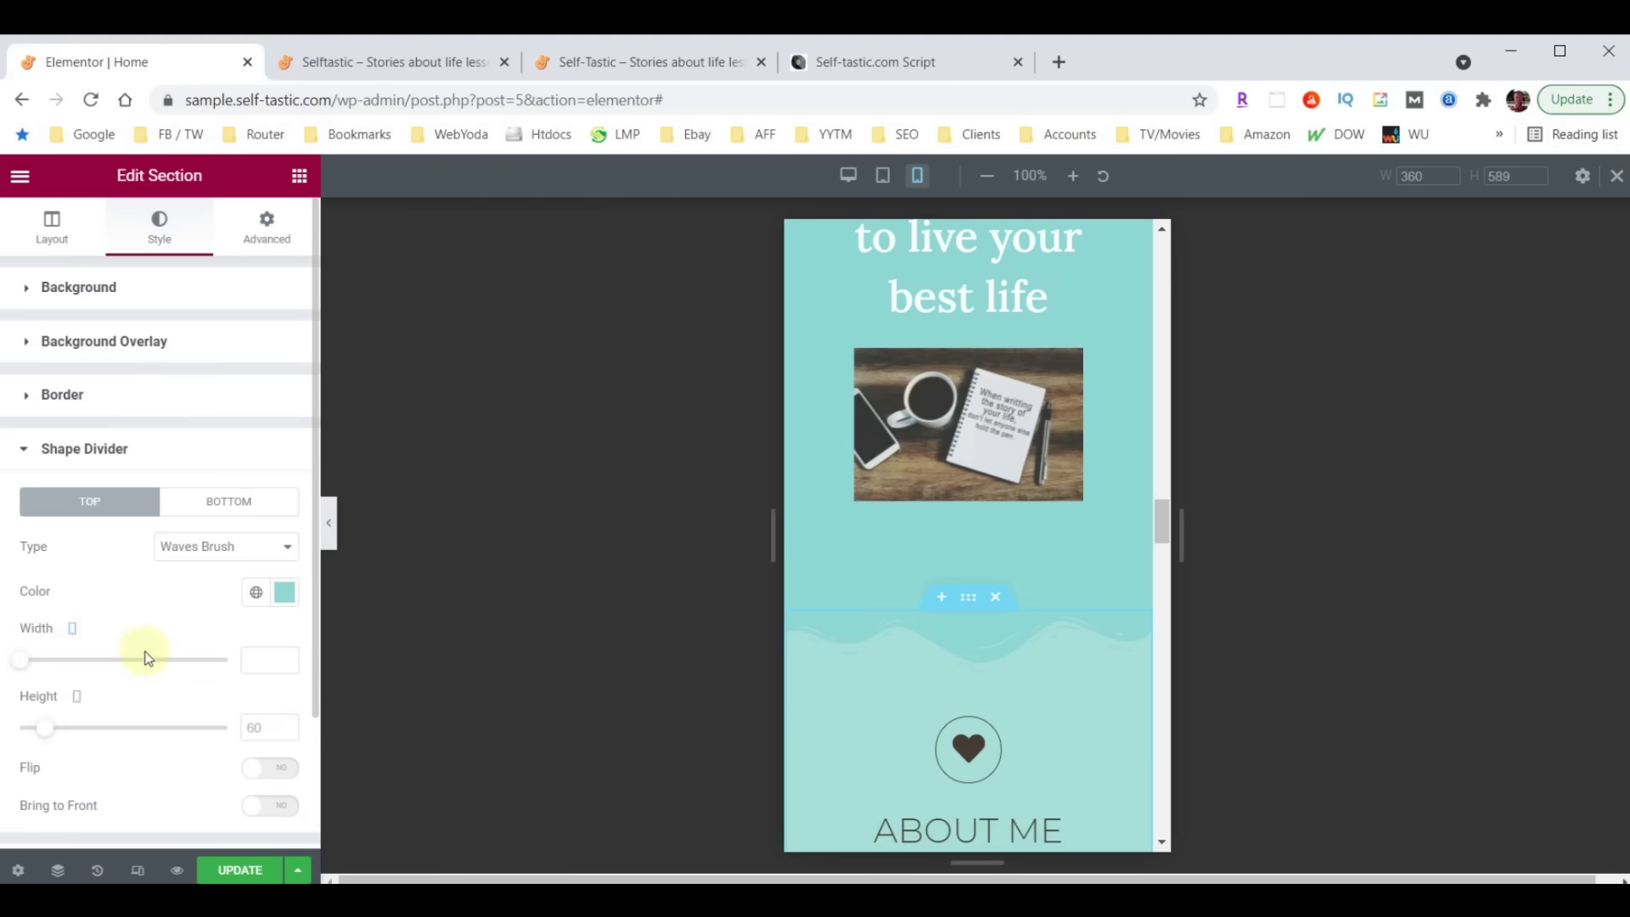
click(246, 729)
text(30)
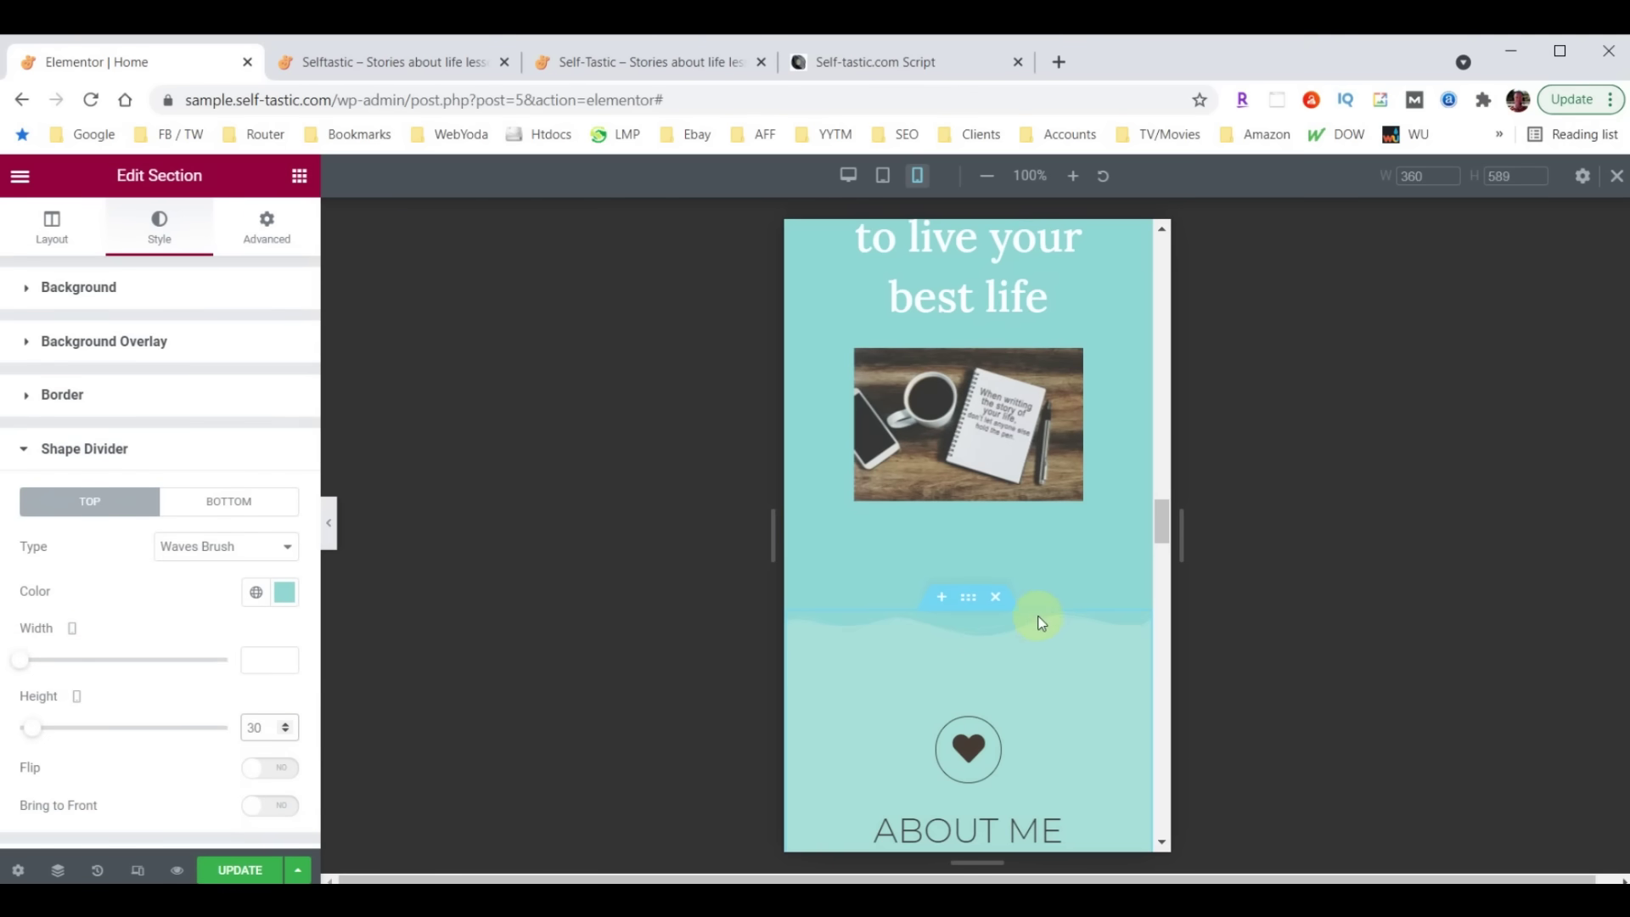
scroll(1046, 609, up, 20)
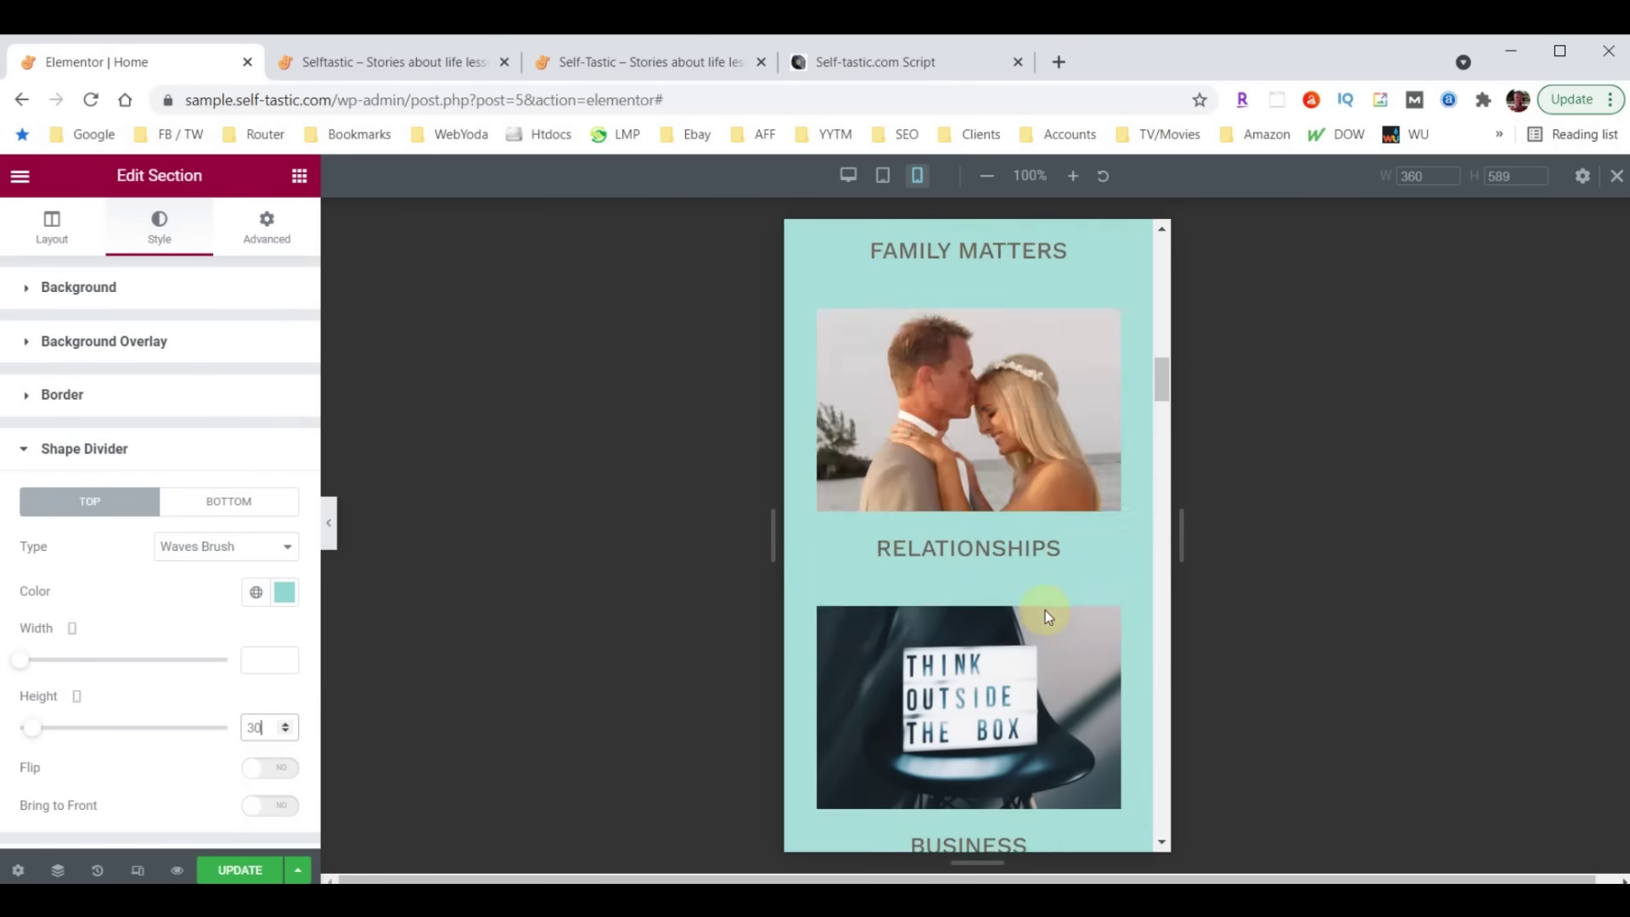
scroll(984, 364, up, 6)
scroll(987, 424, down, 12)
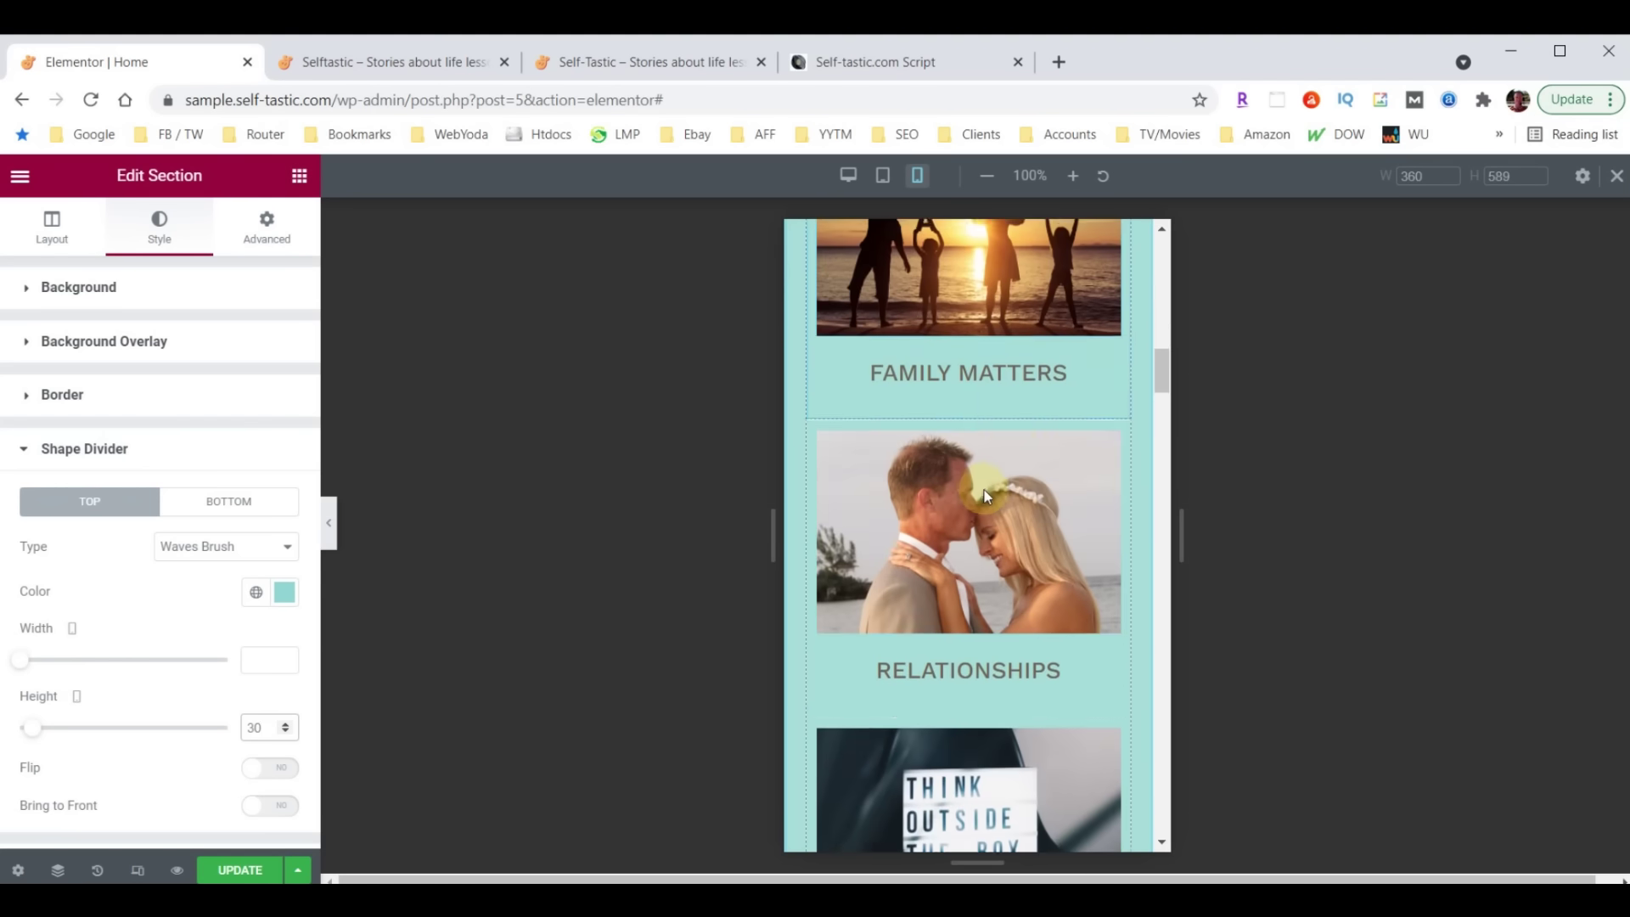
scroll(984, 467, down, 10)
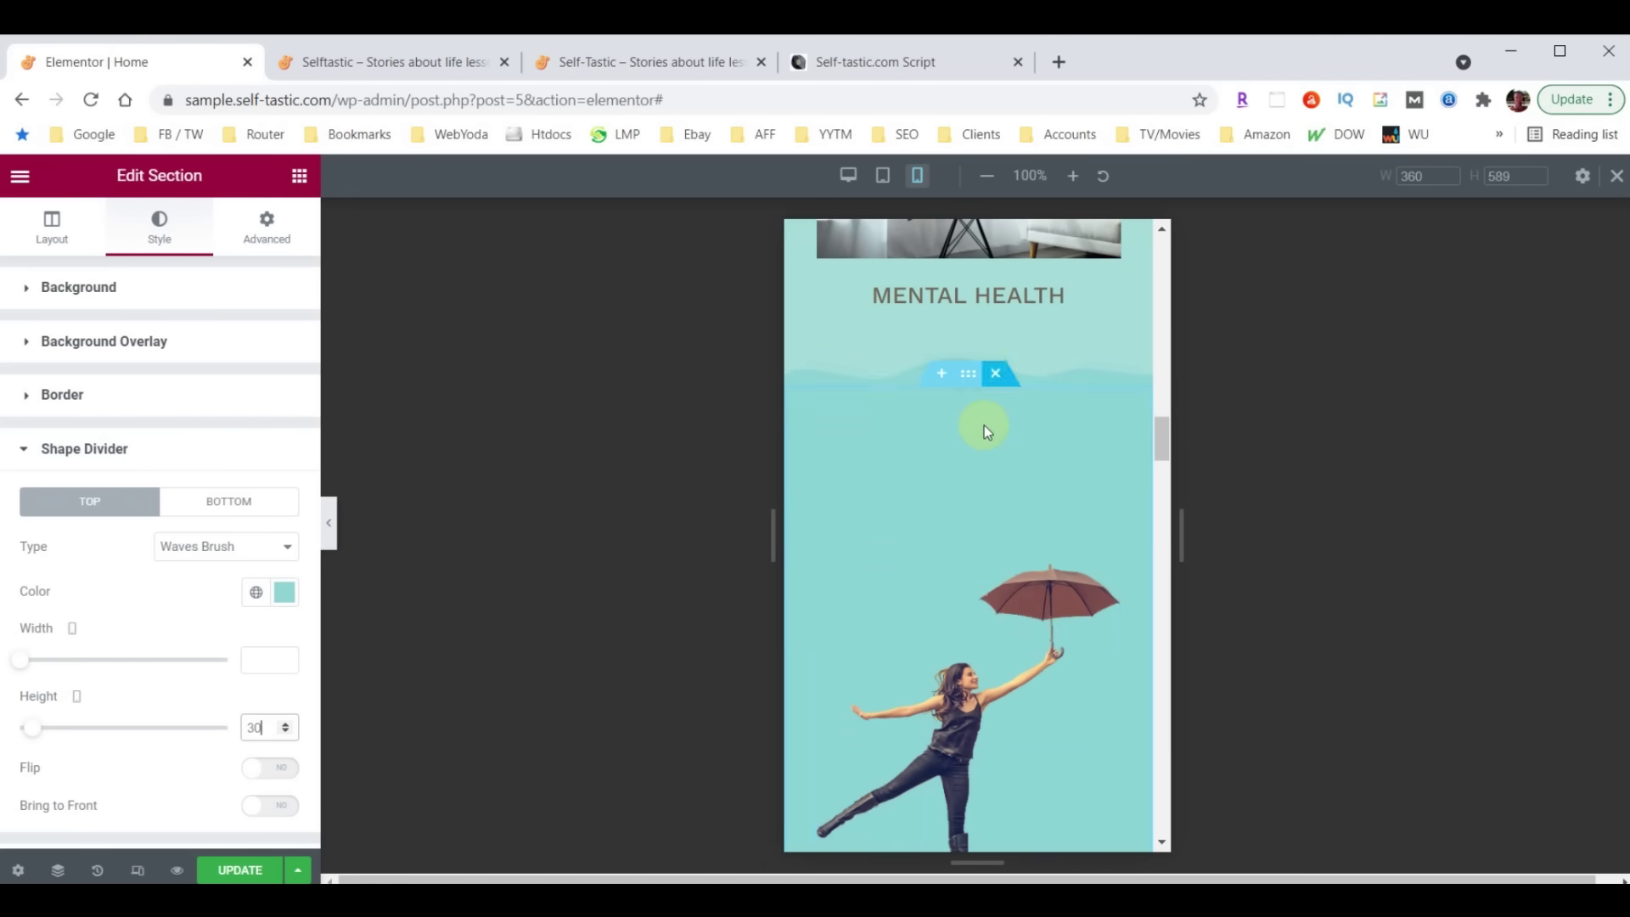
scroll(1017, 482, down, 3)
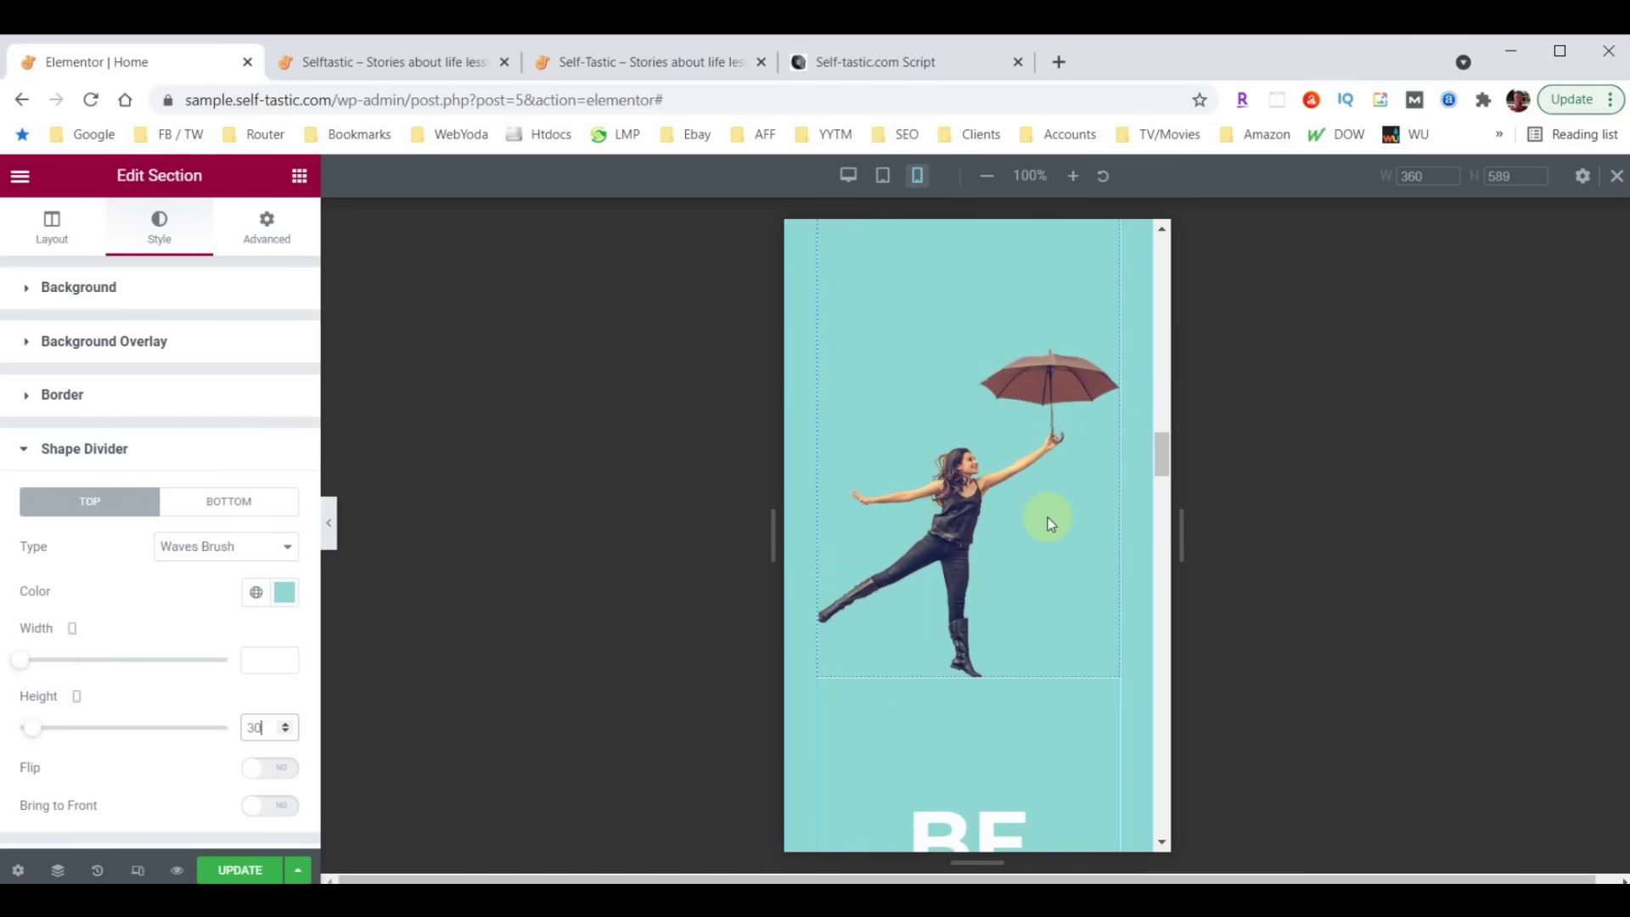
scroll(1040, 536, up, 4)
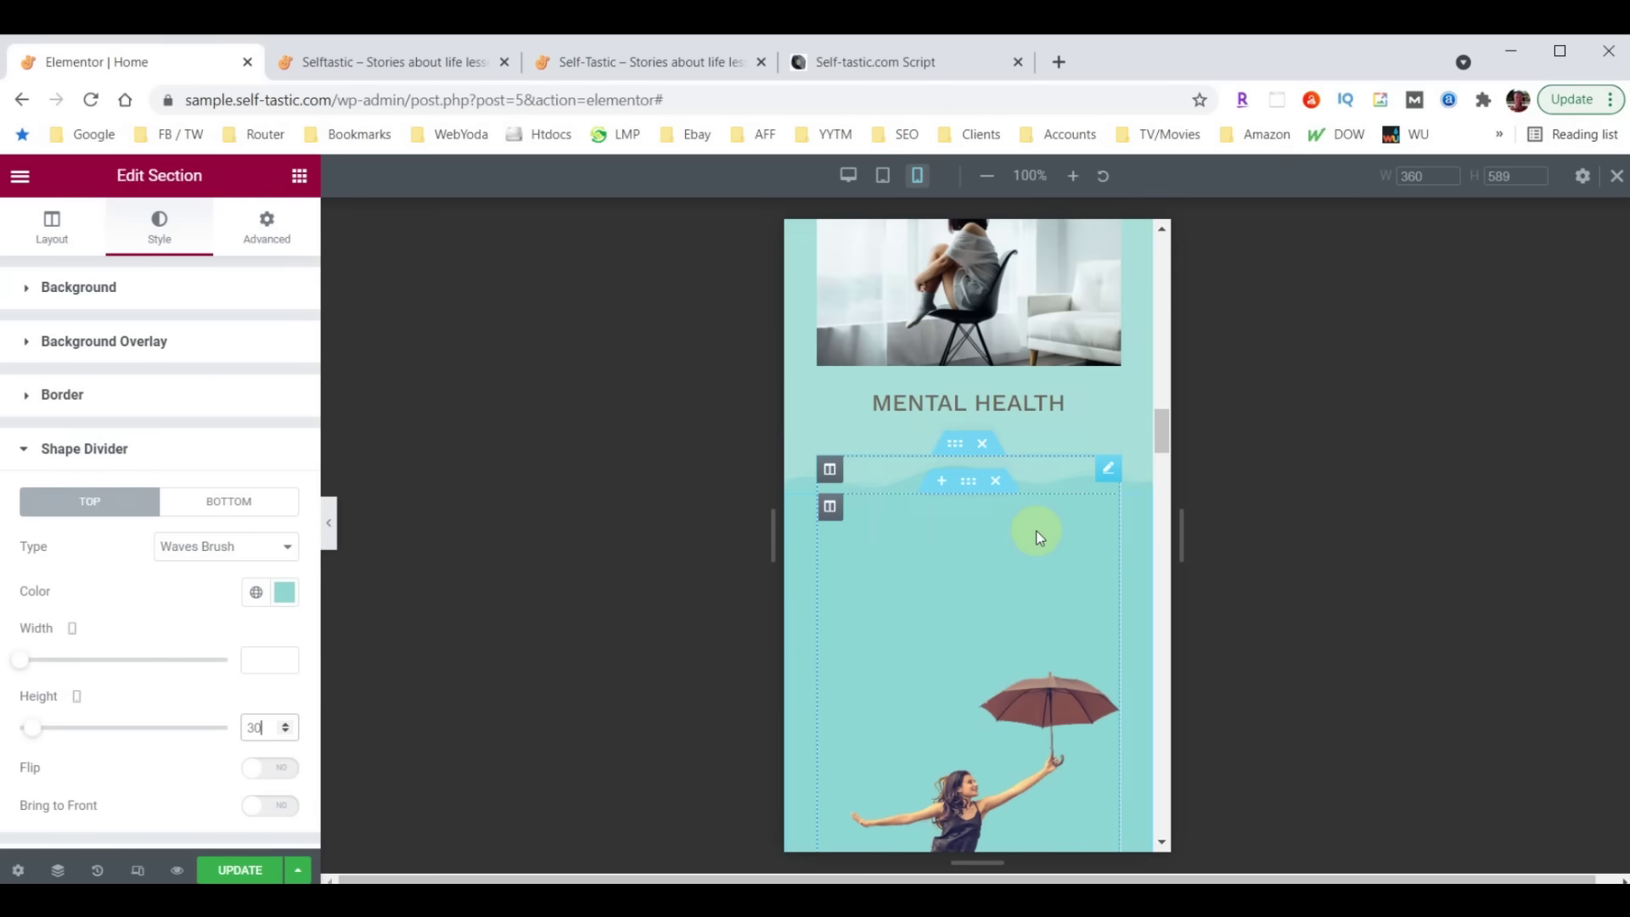
click(1108, 469)
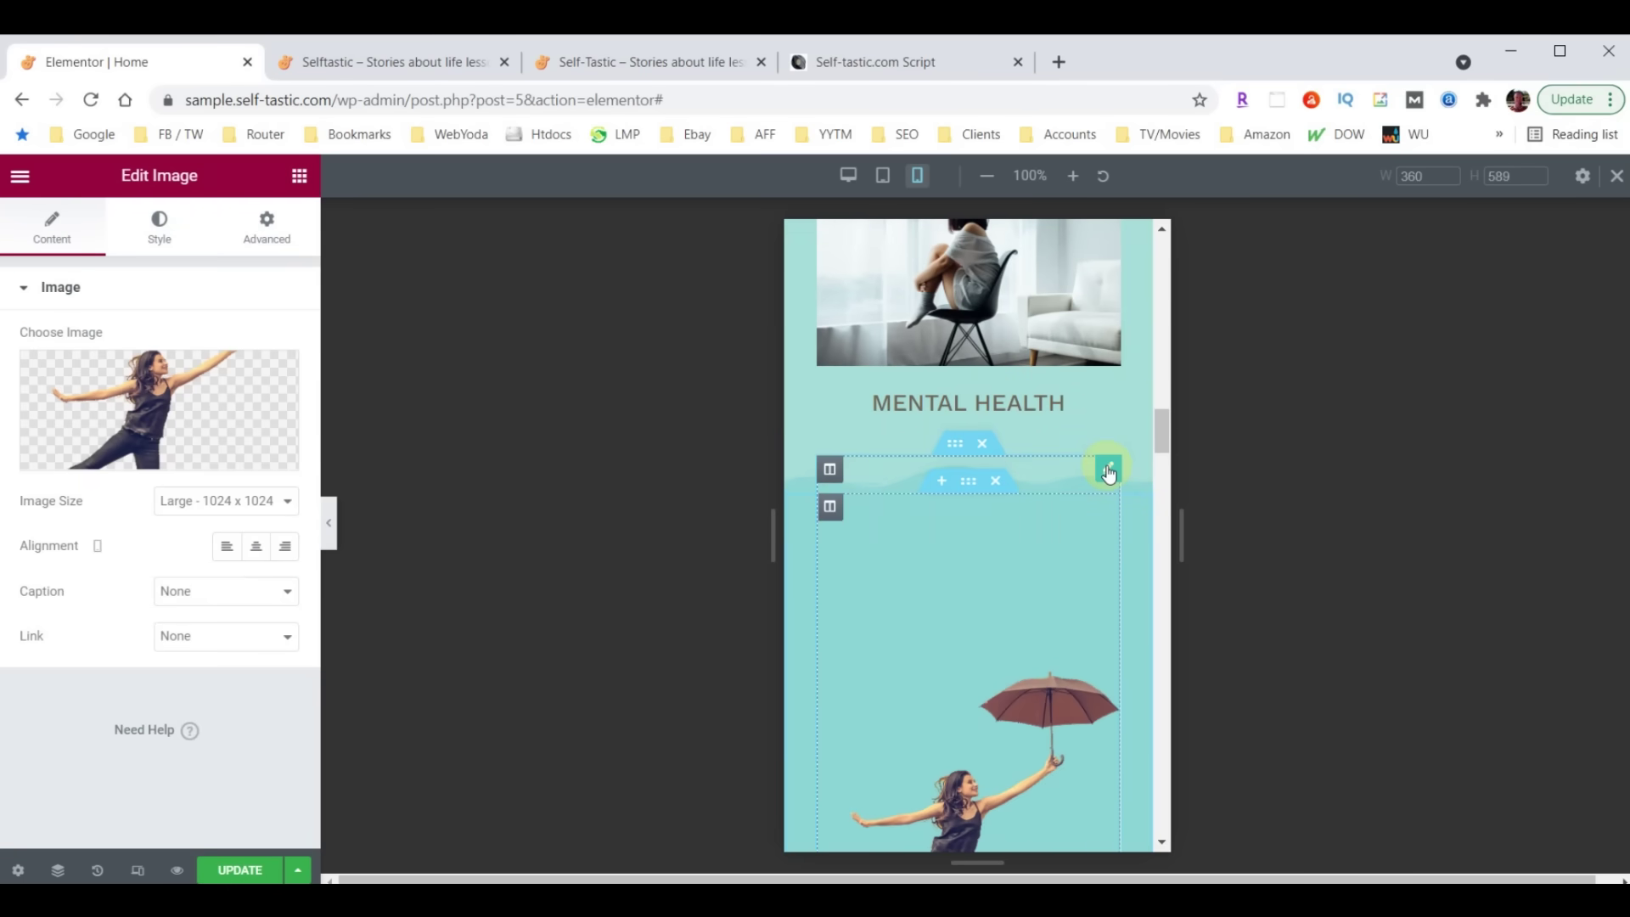
Give the umbrella image mobile padding of 60 top, 30 right and left, and 0 bottom
click(275, 236)
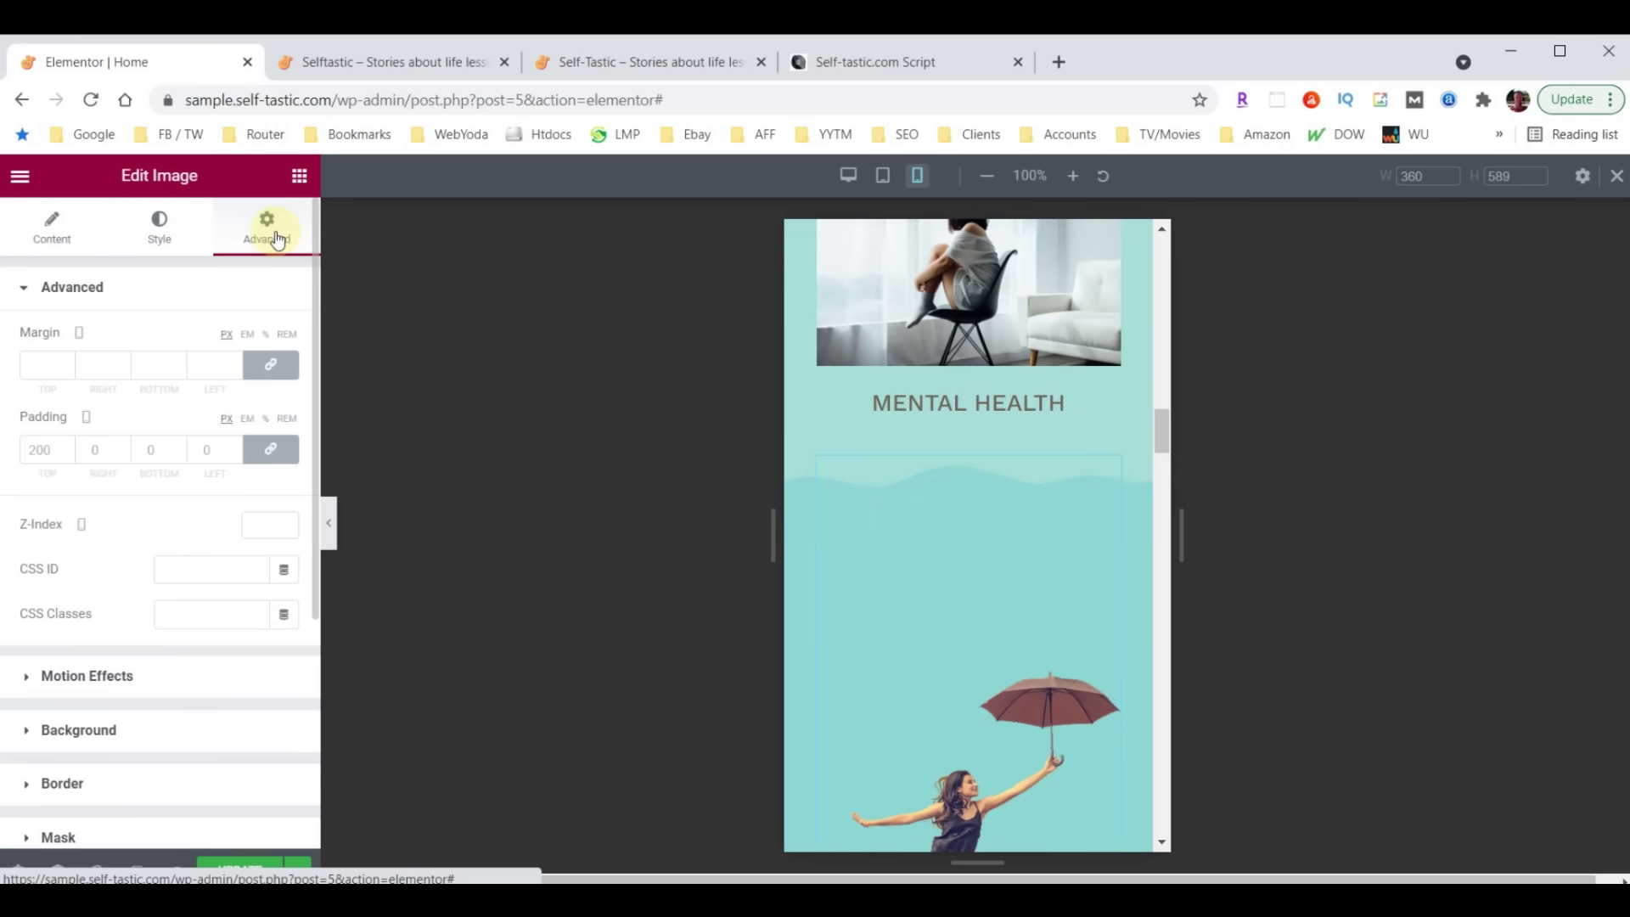
click(48, 449)
text(60)
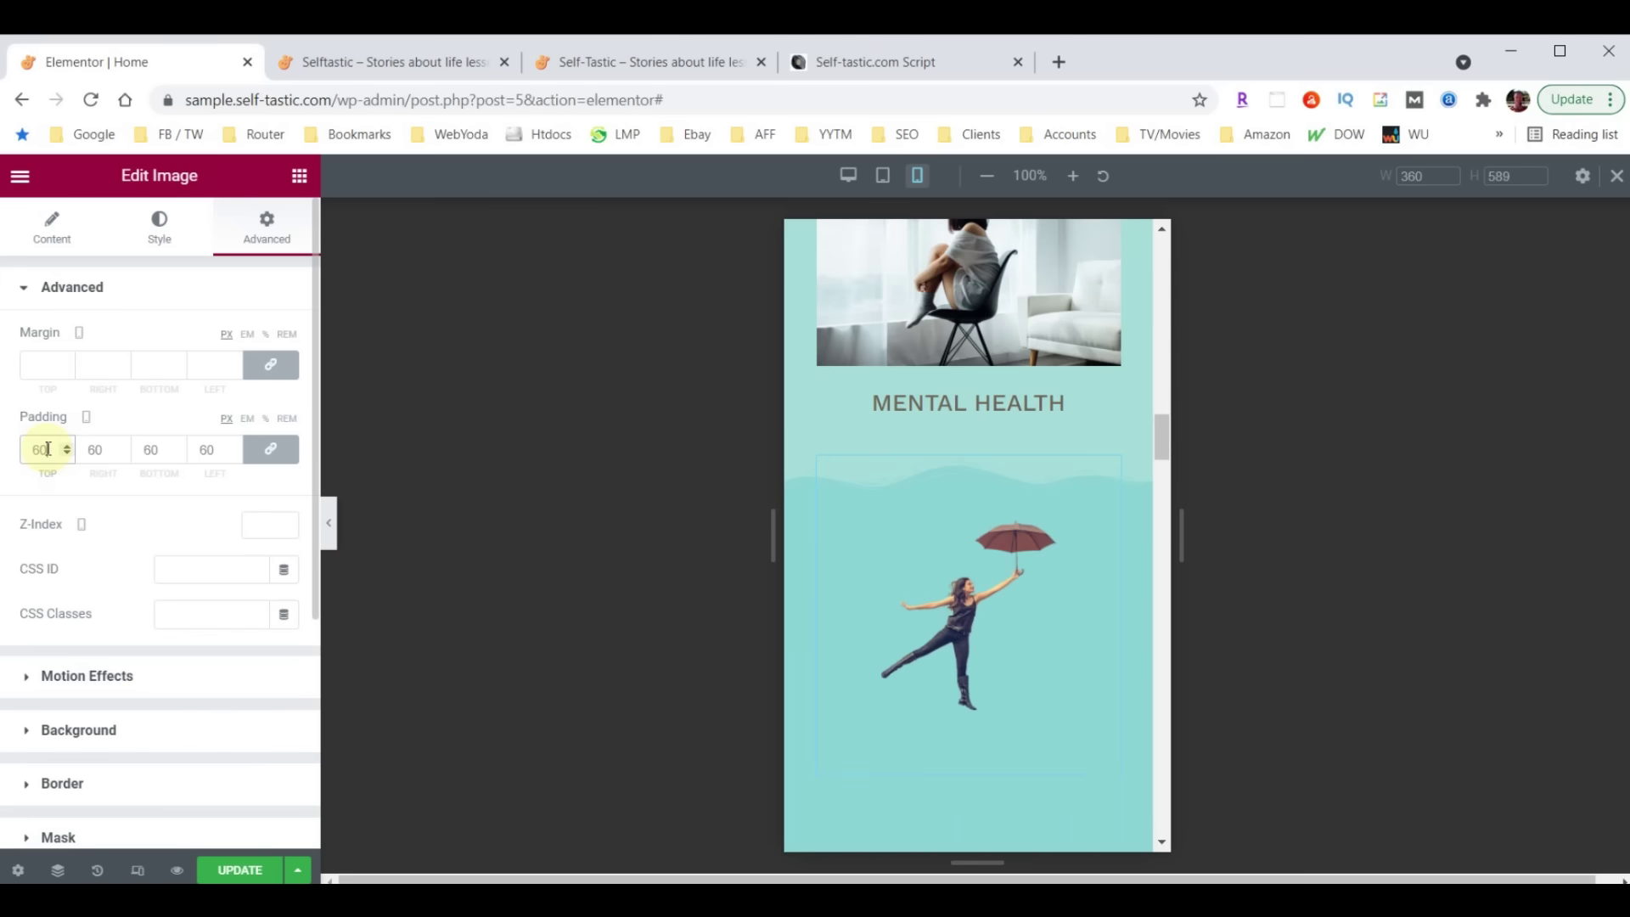
click(268, 448)
drag(96, 450, 84, 450)
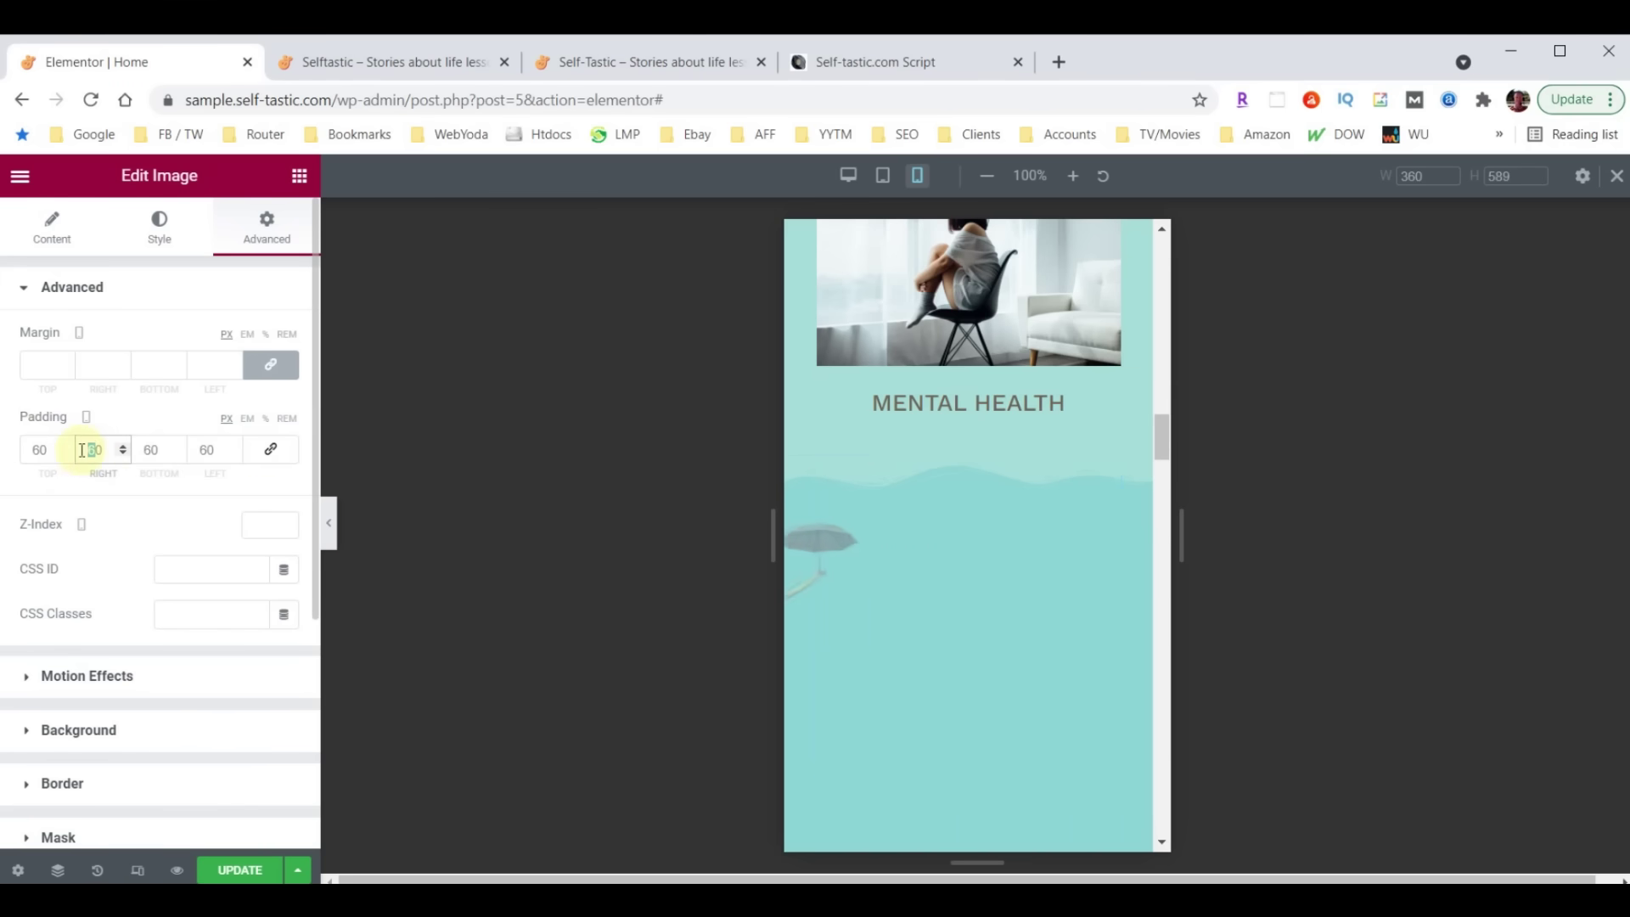
text(3)
drag(210, 450, 200, 450)
text(3)
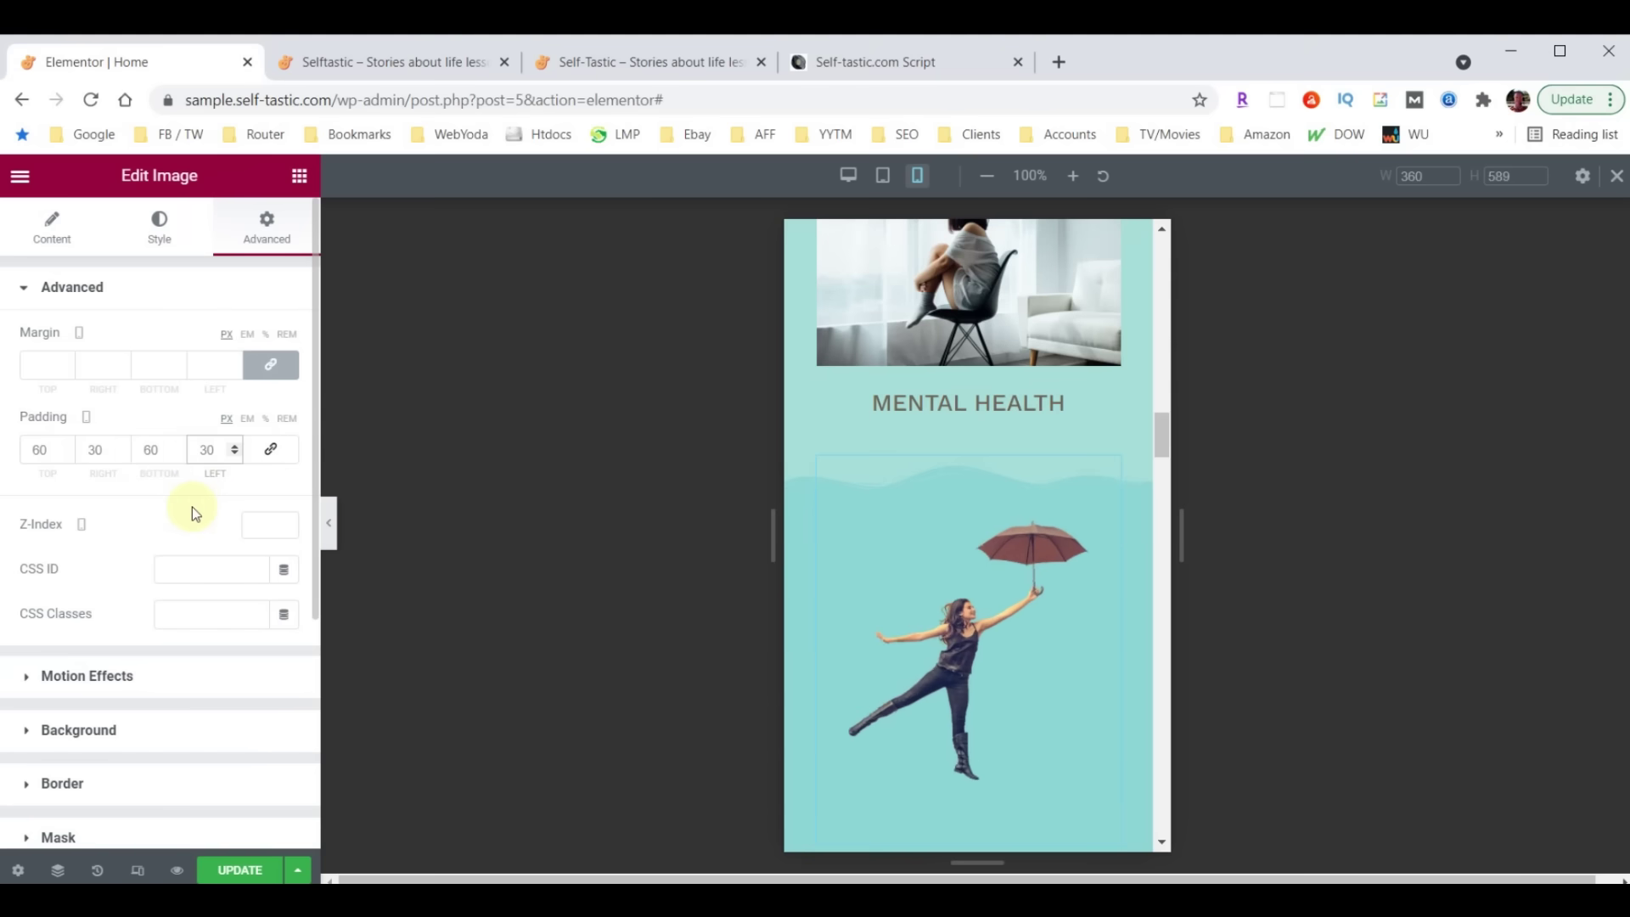
drag(149, 449, 139, 449)
key(BackSpace)
scroll(921, 521, down, 3)
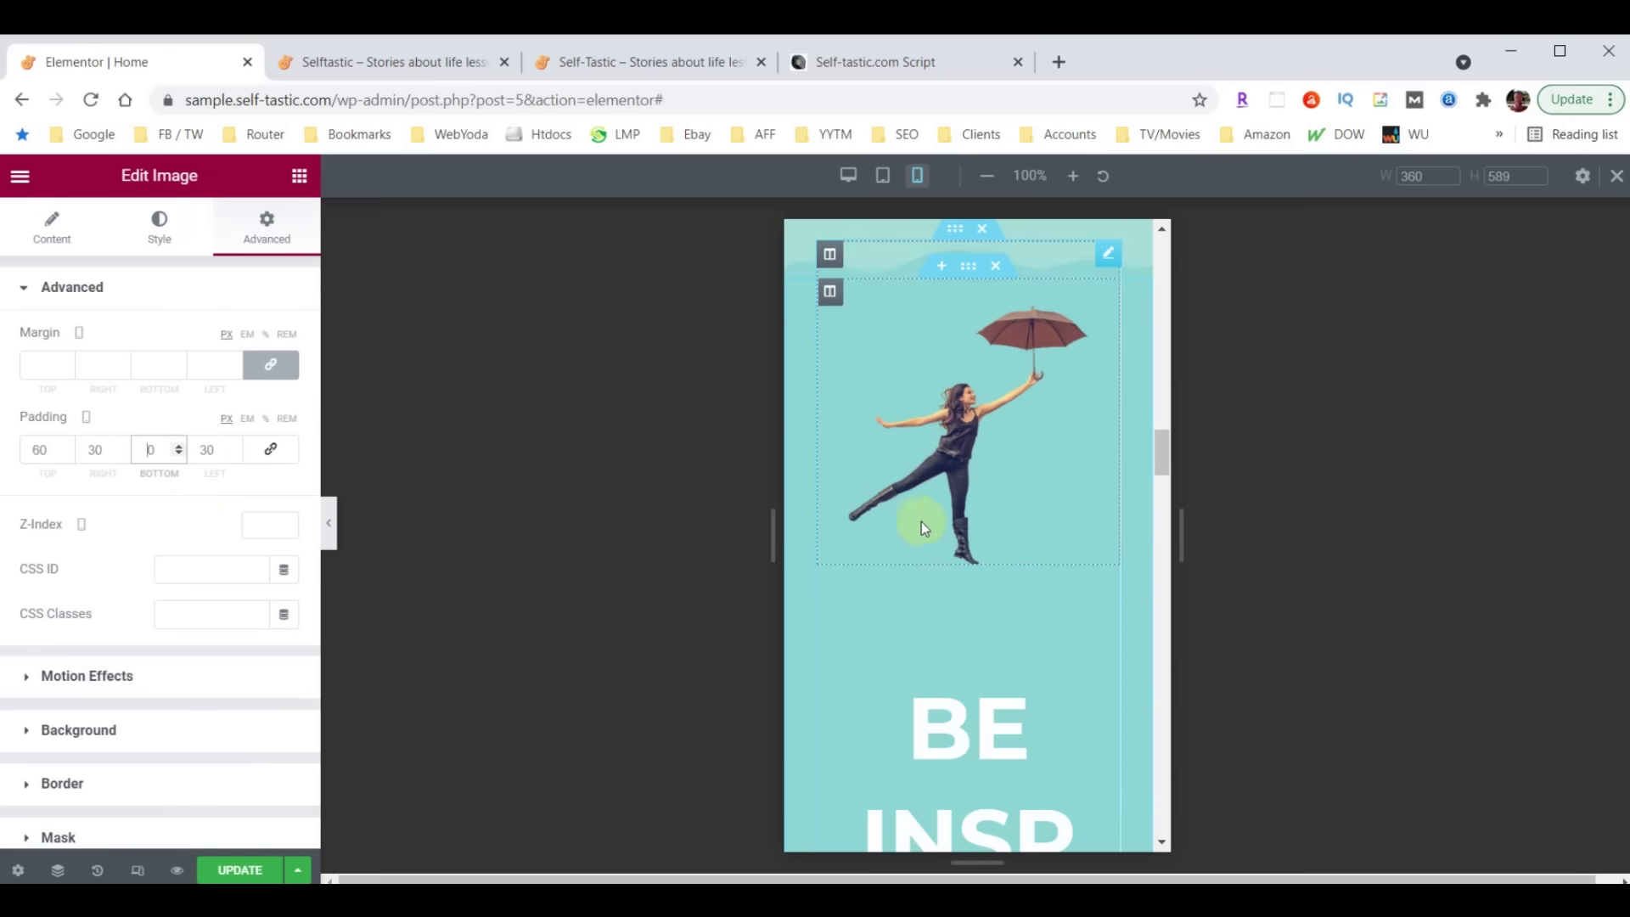
scroll(942, 680, down, 3)
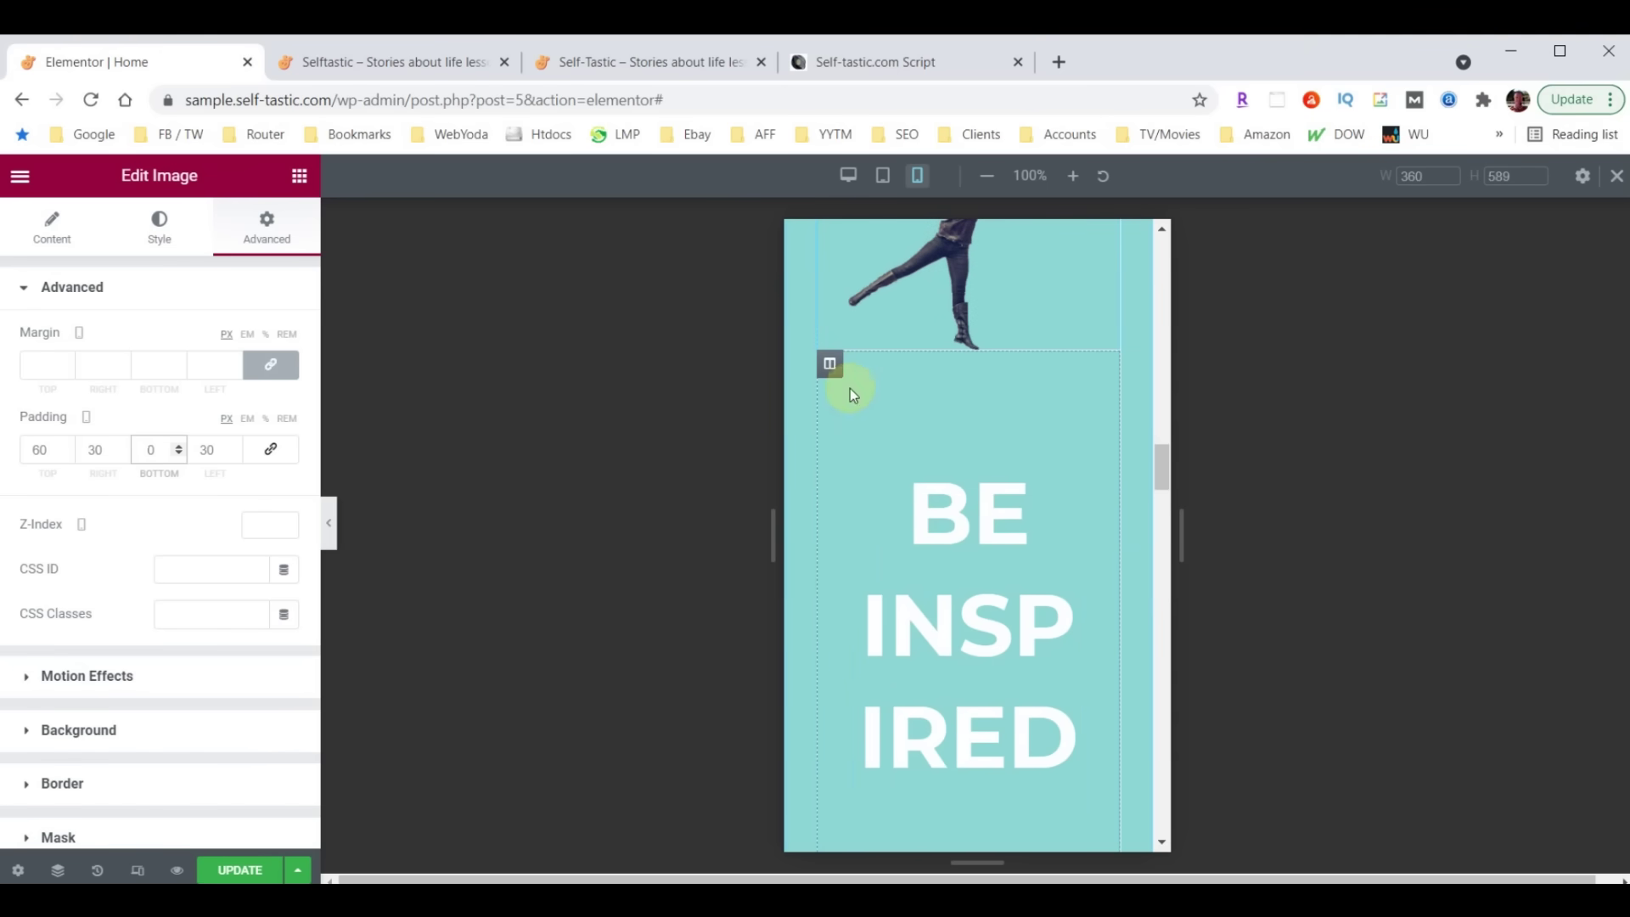
click(830, 366)
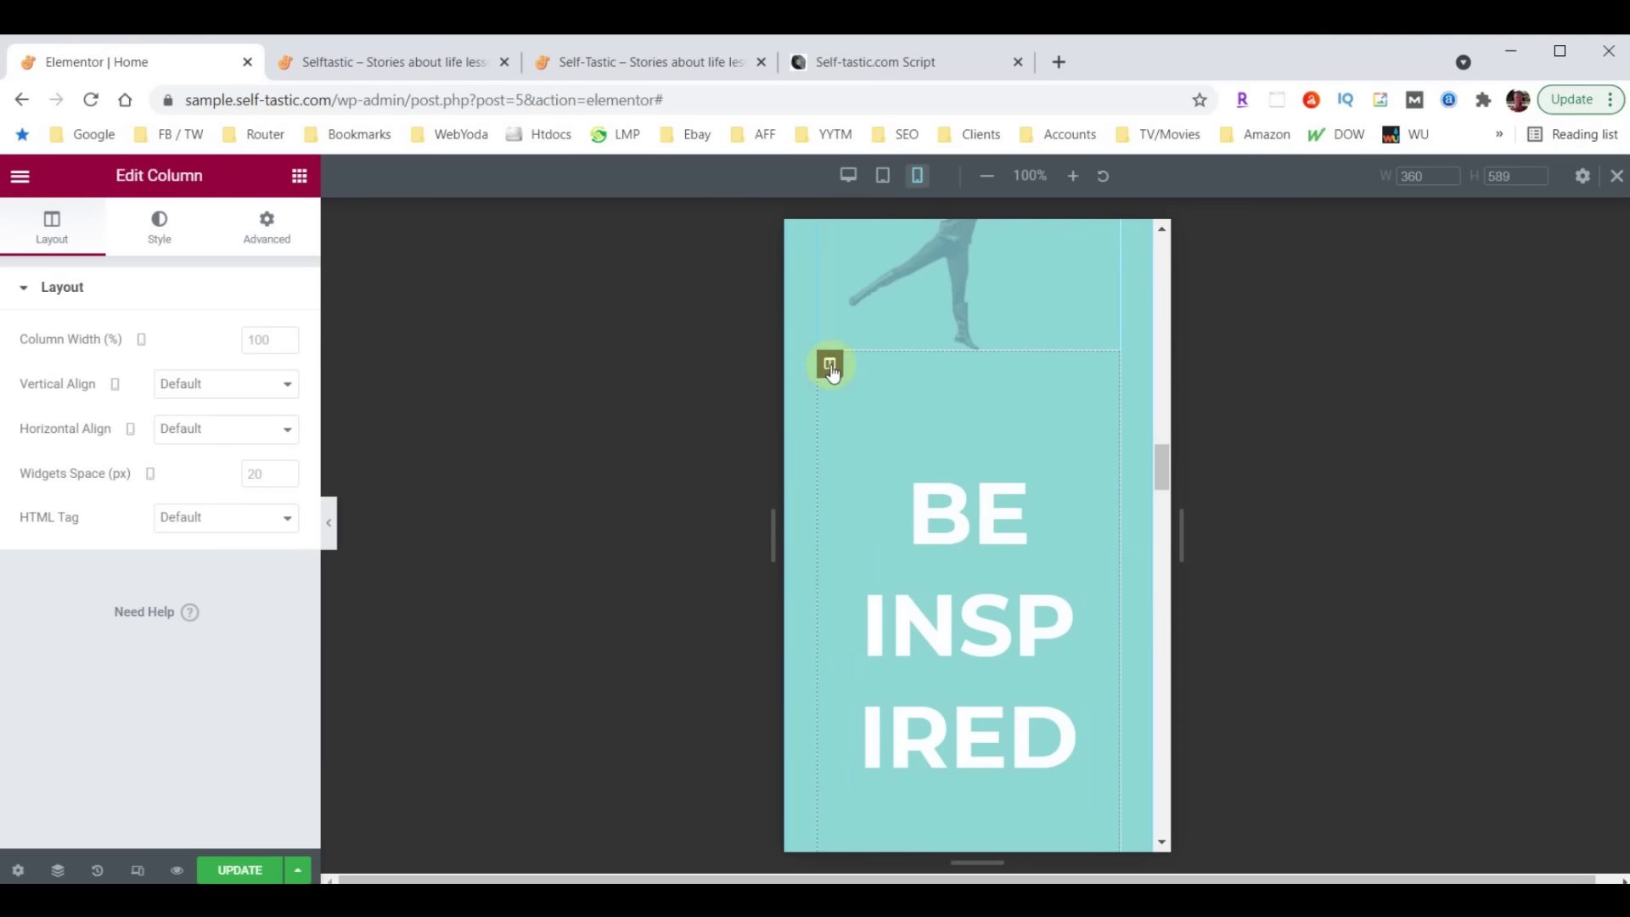
Set the BE INSPIRED column's linked padding to 10
click(266, 229)
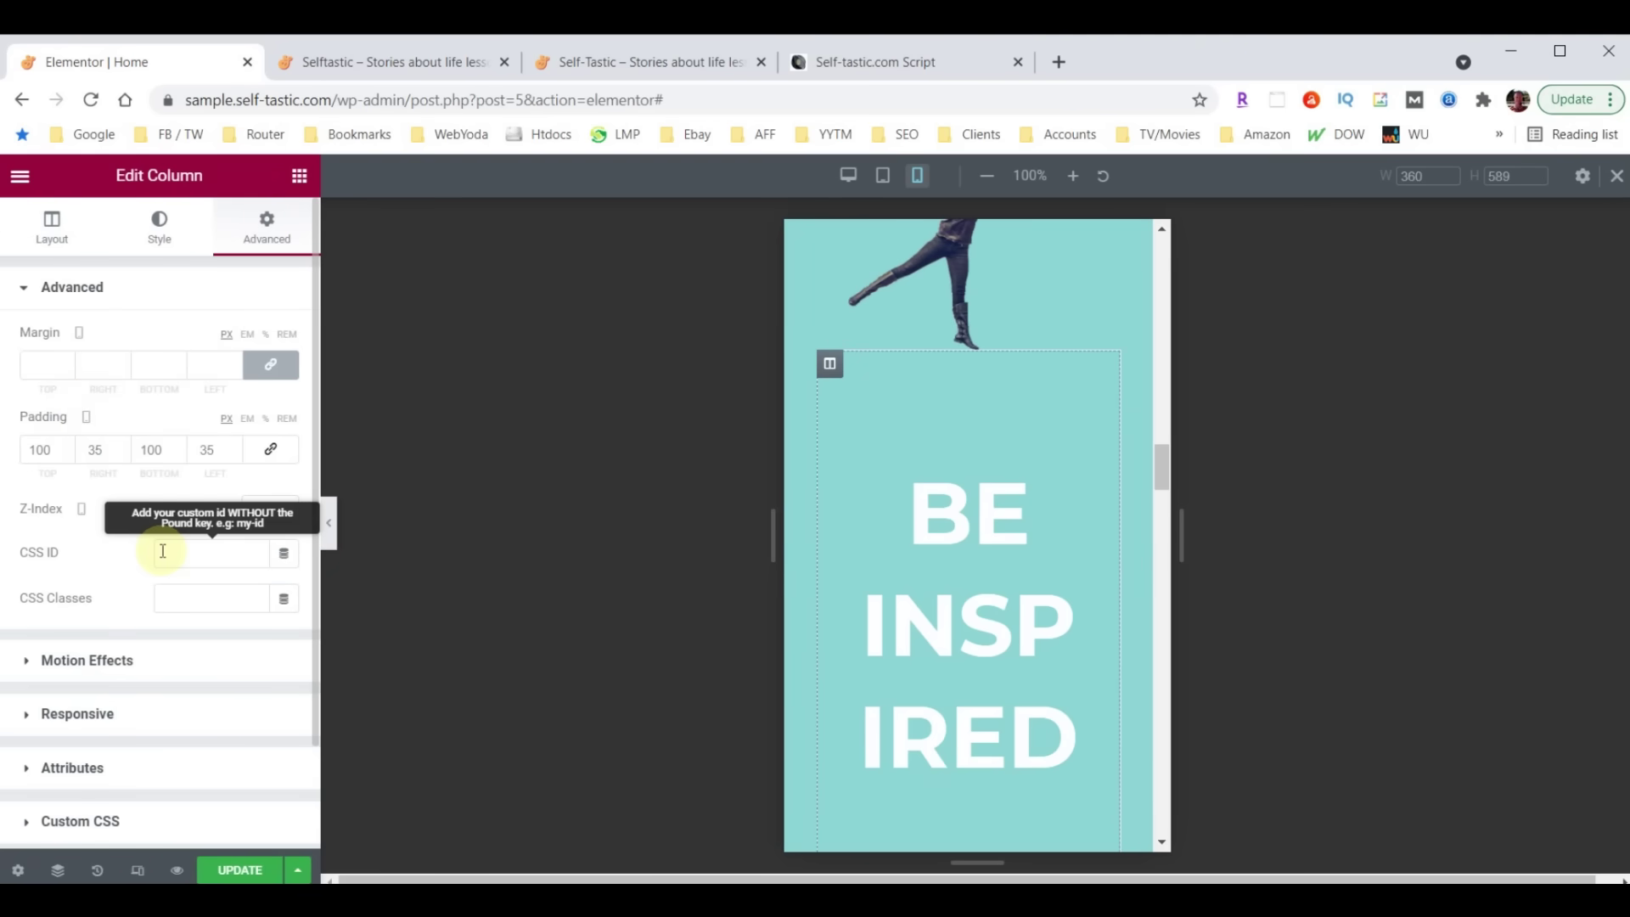
double_click(80, 453)
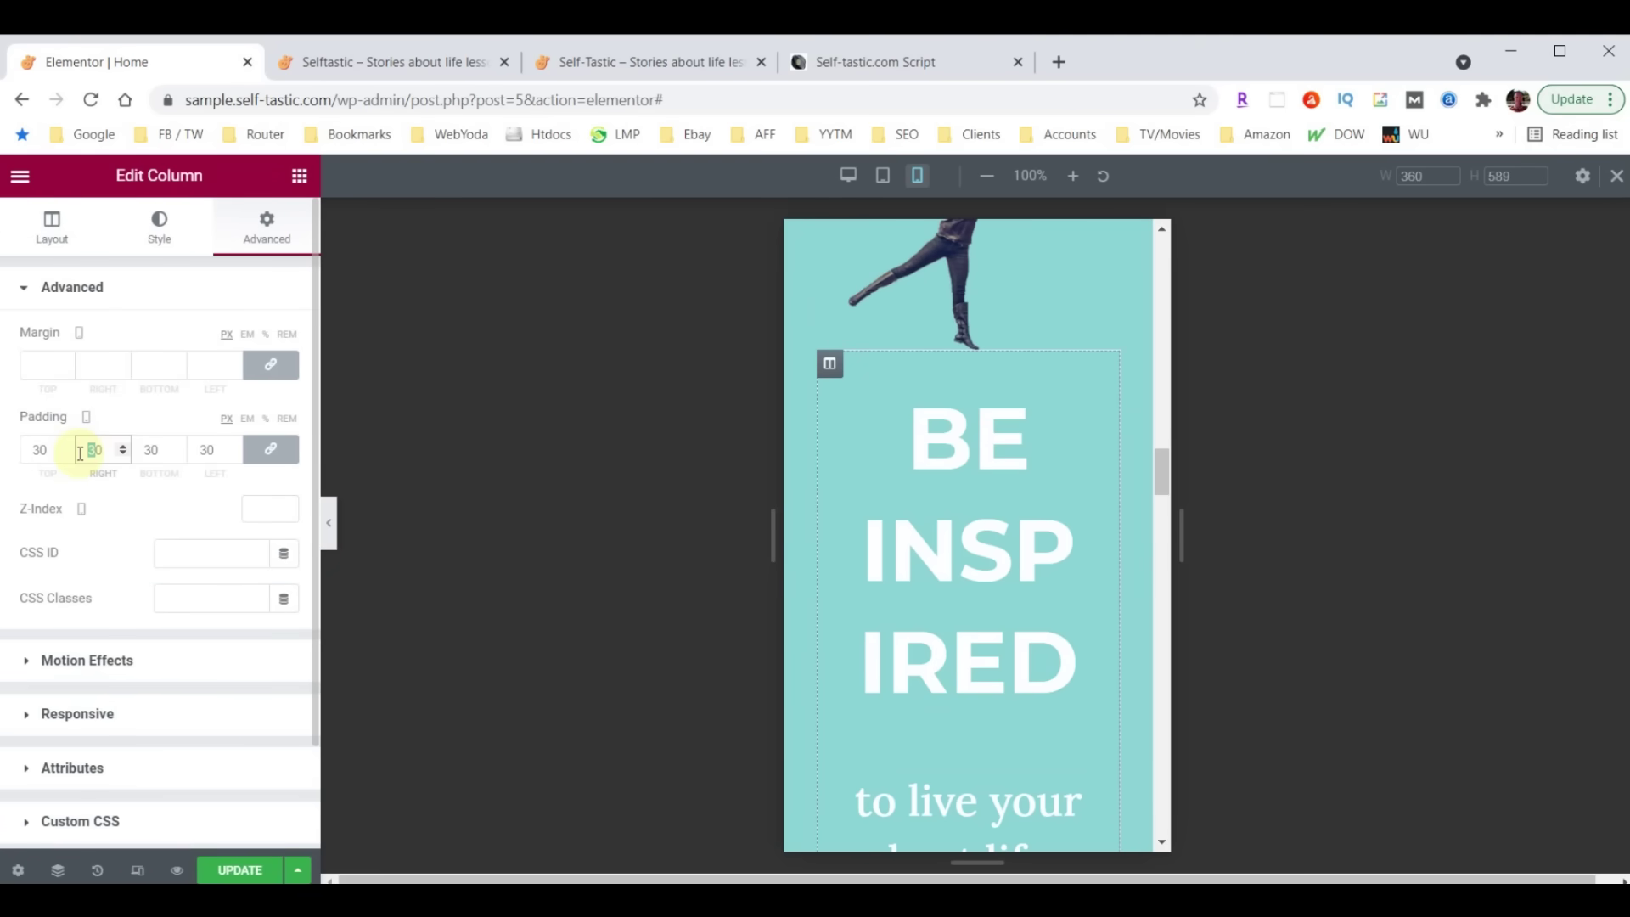
text(10)
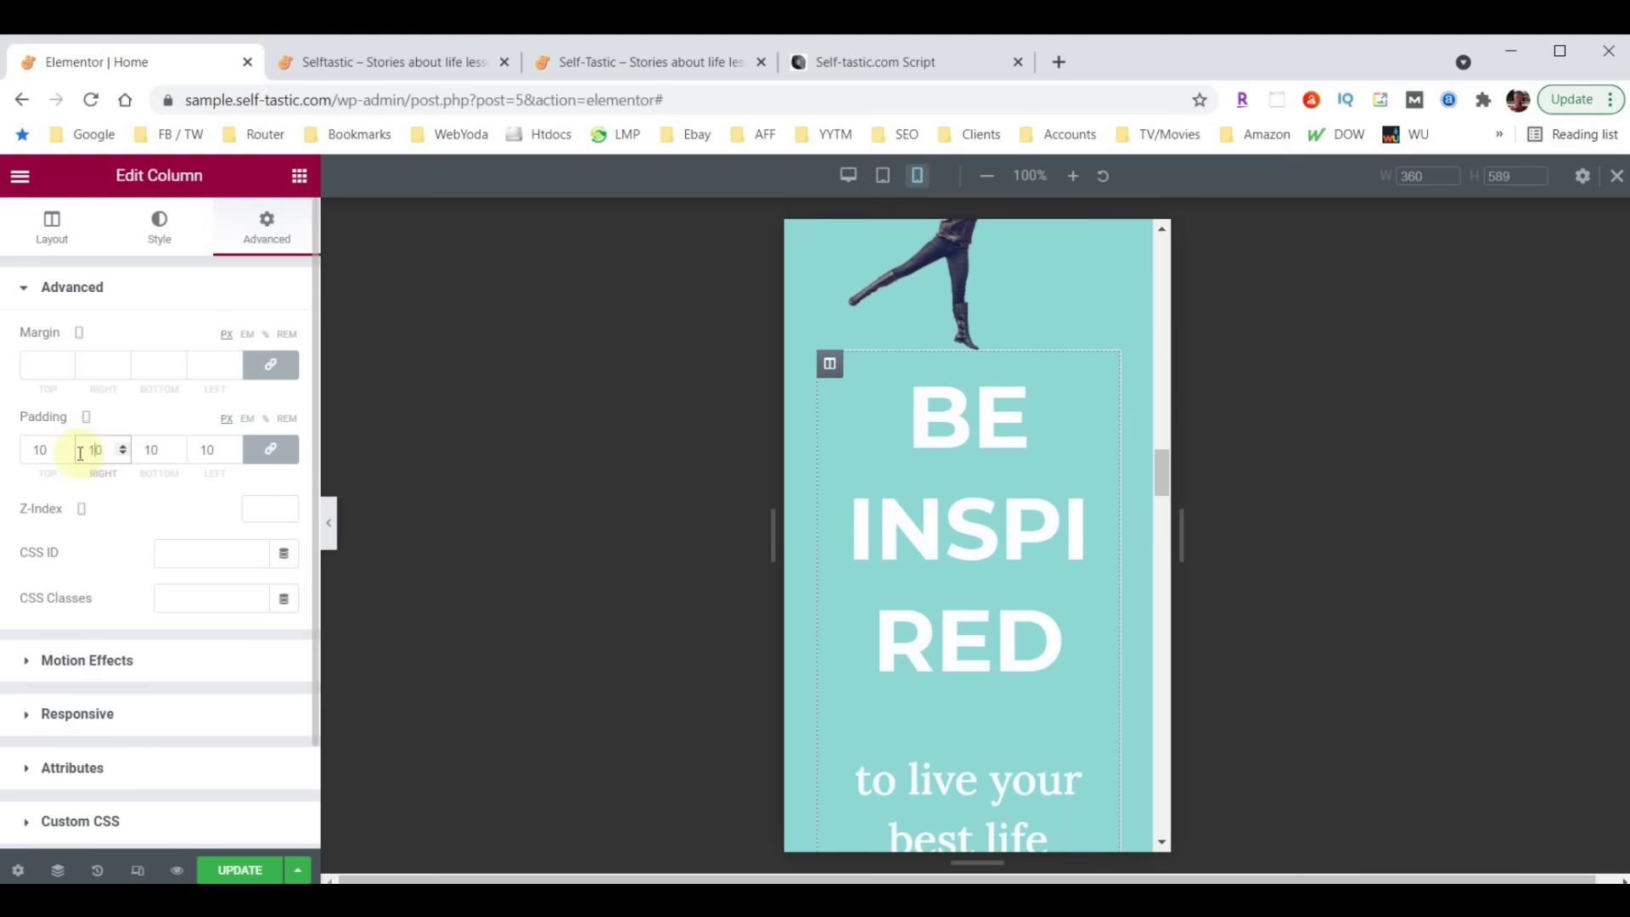
Set the BE INSPIRED heading's mobile font size to 38 so it fits one line
click(1101, 378)
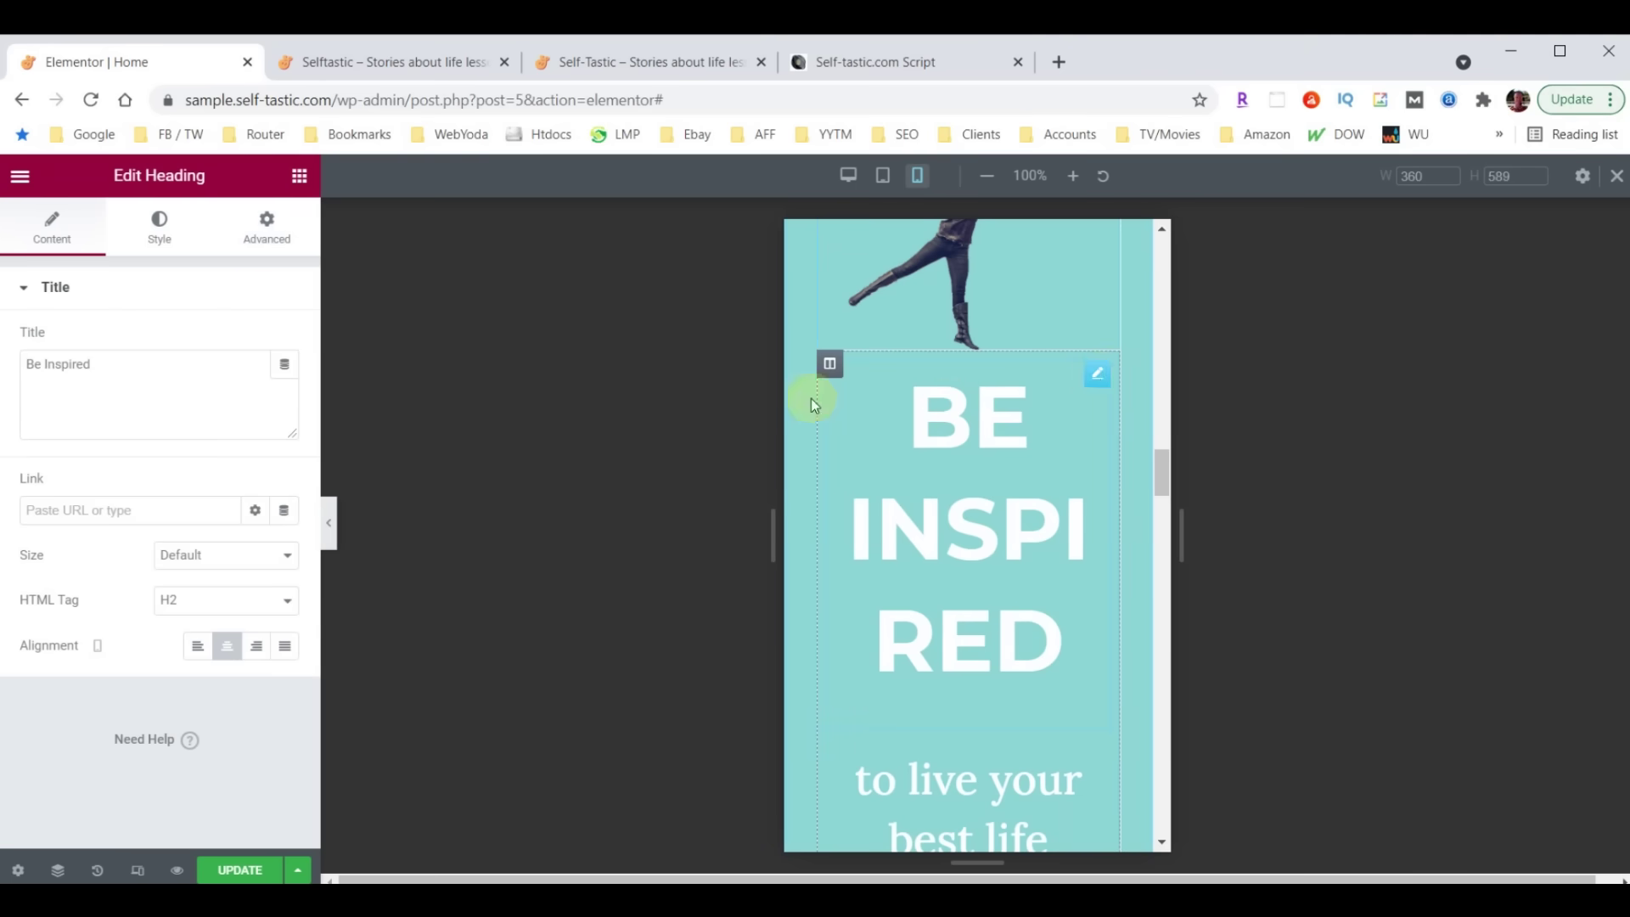
click(158, 225)
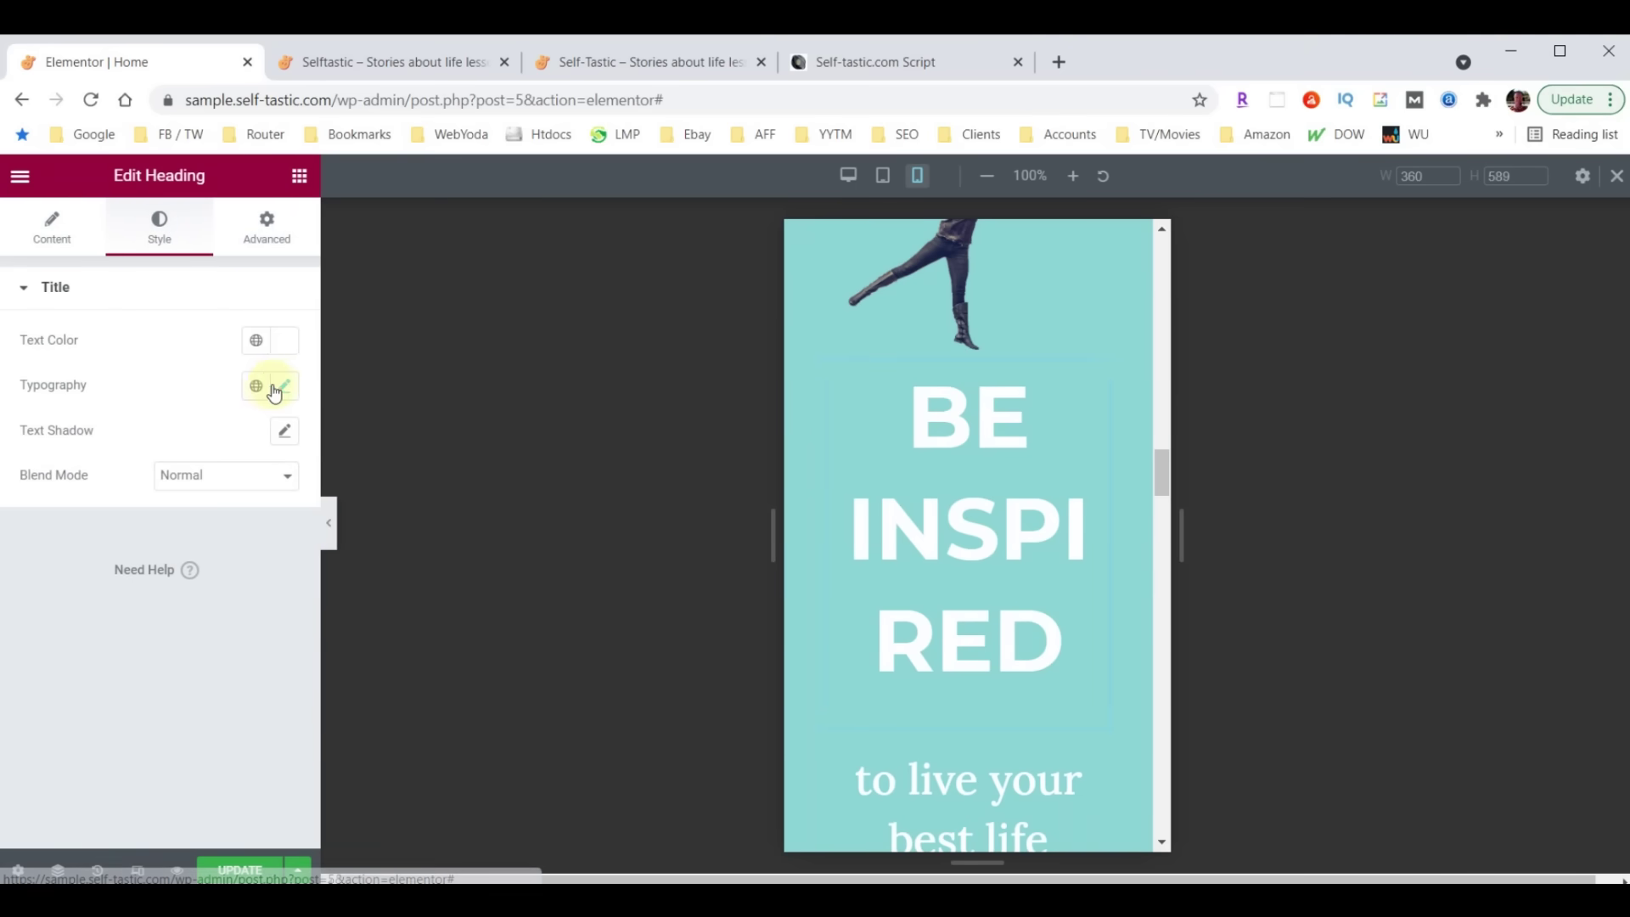
click(285, 386)
click(246, 554)
text(40)
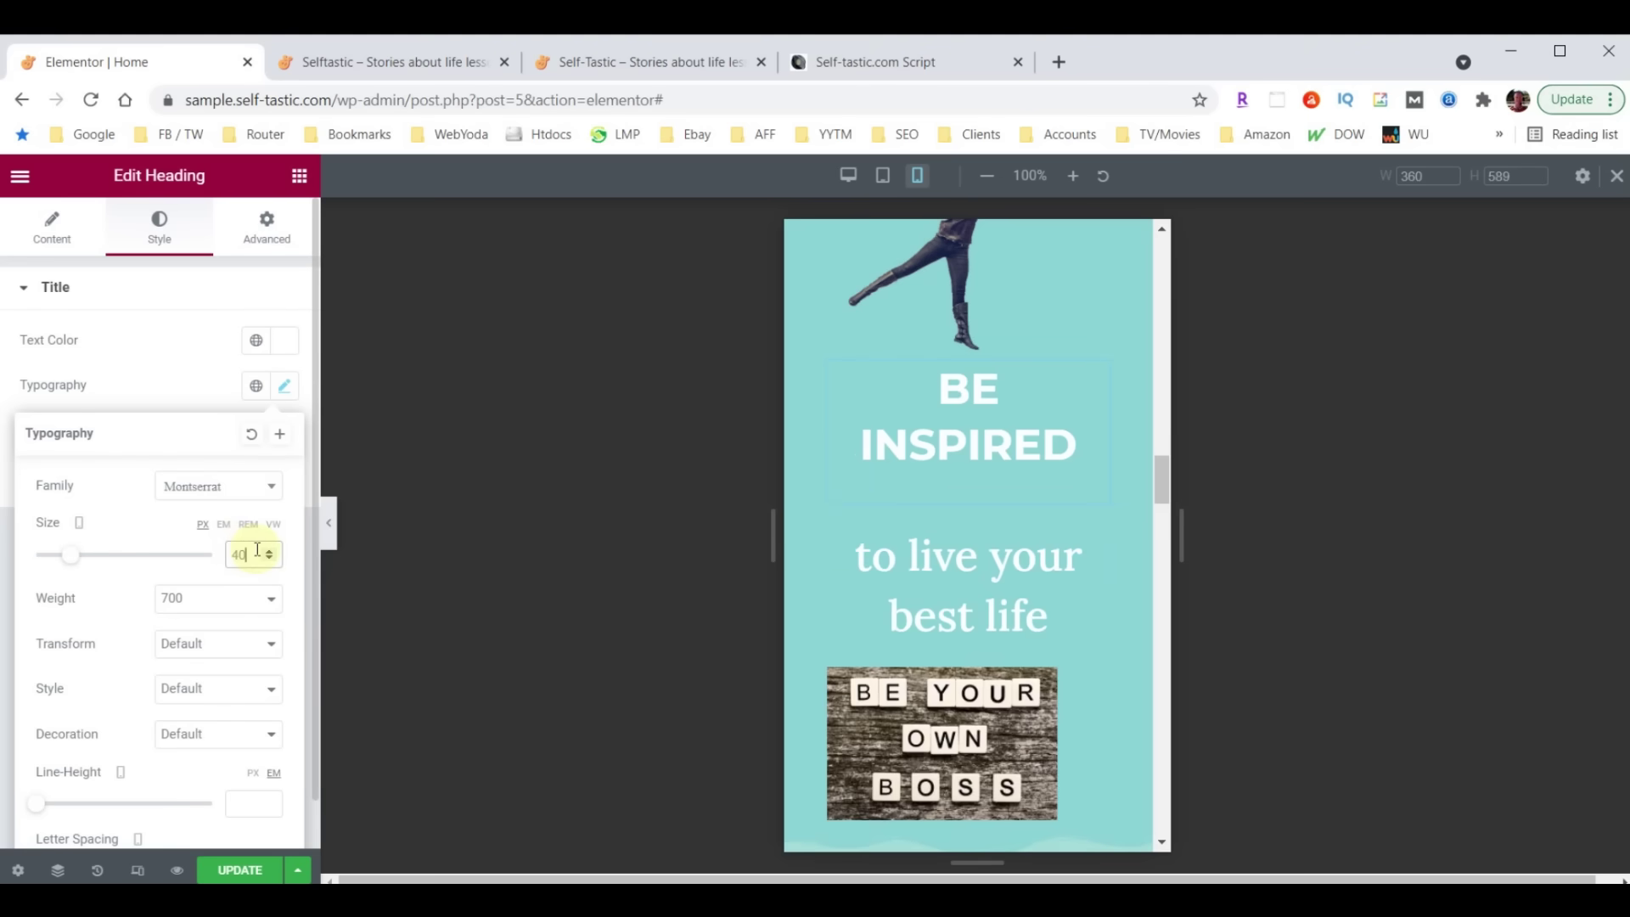
click(270, 561)
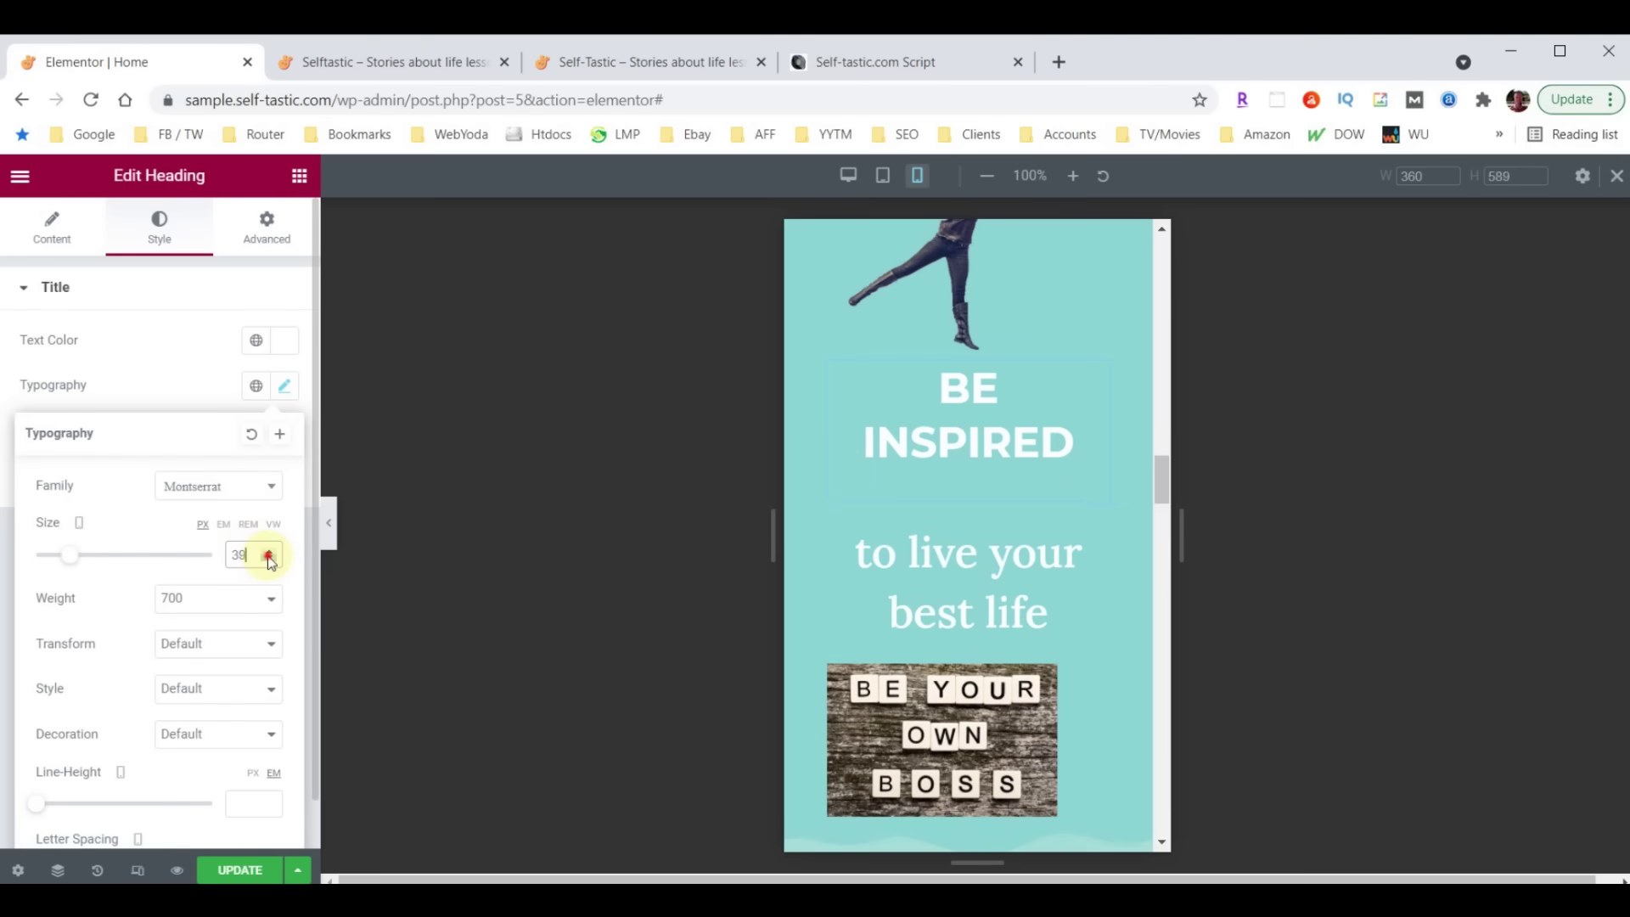
click(269, 560)
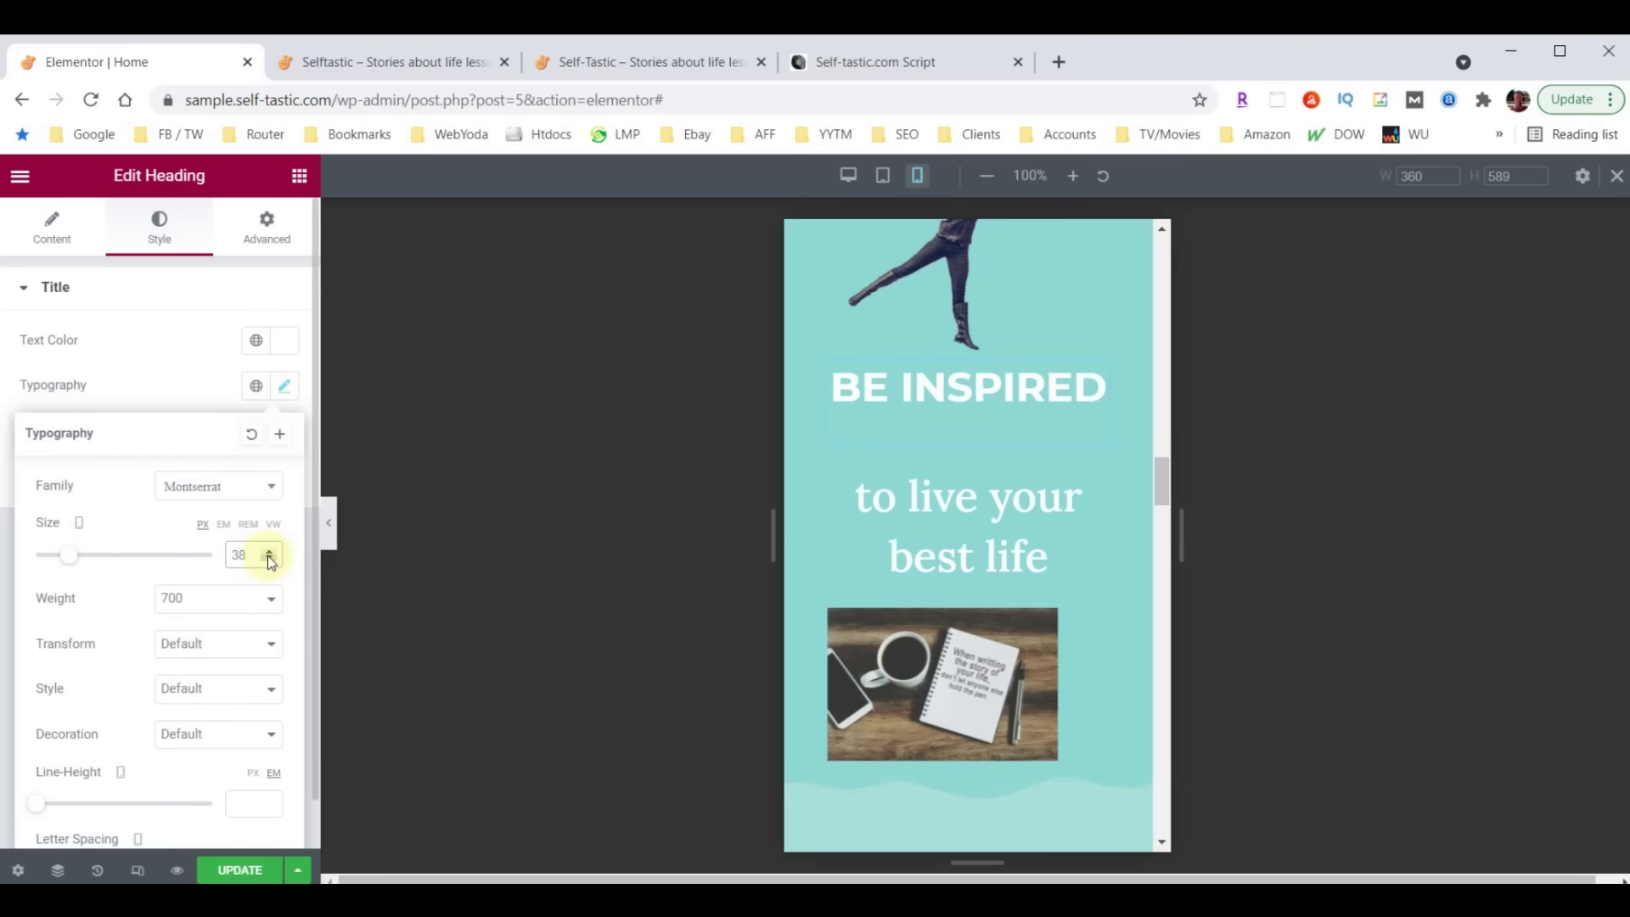
Unlink the BE INSPIRED column's padding and set its top padding to 30
click(1000, 384)
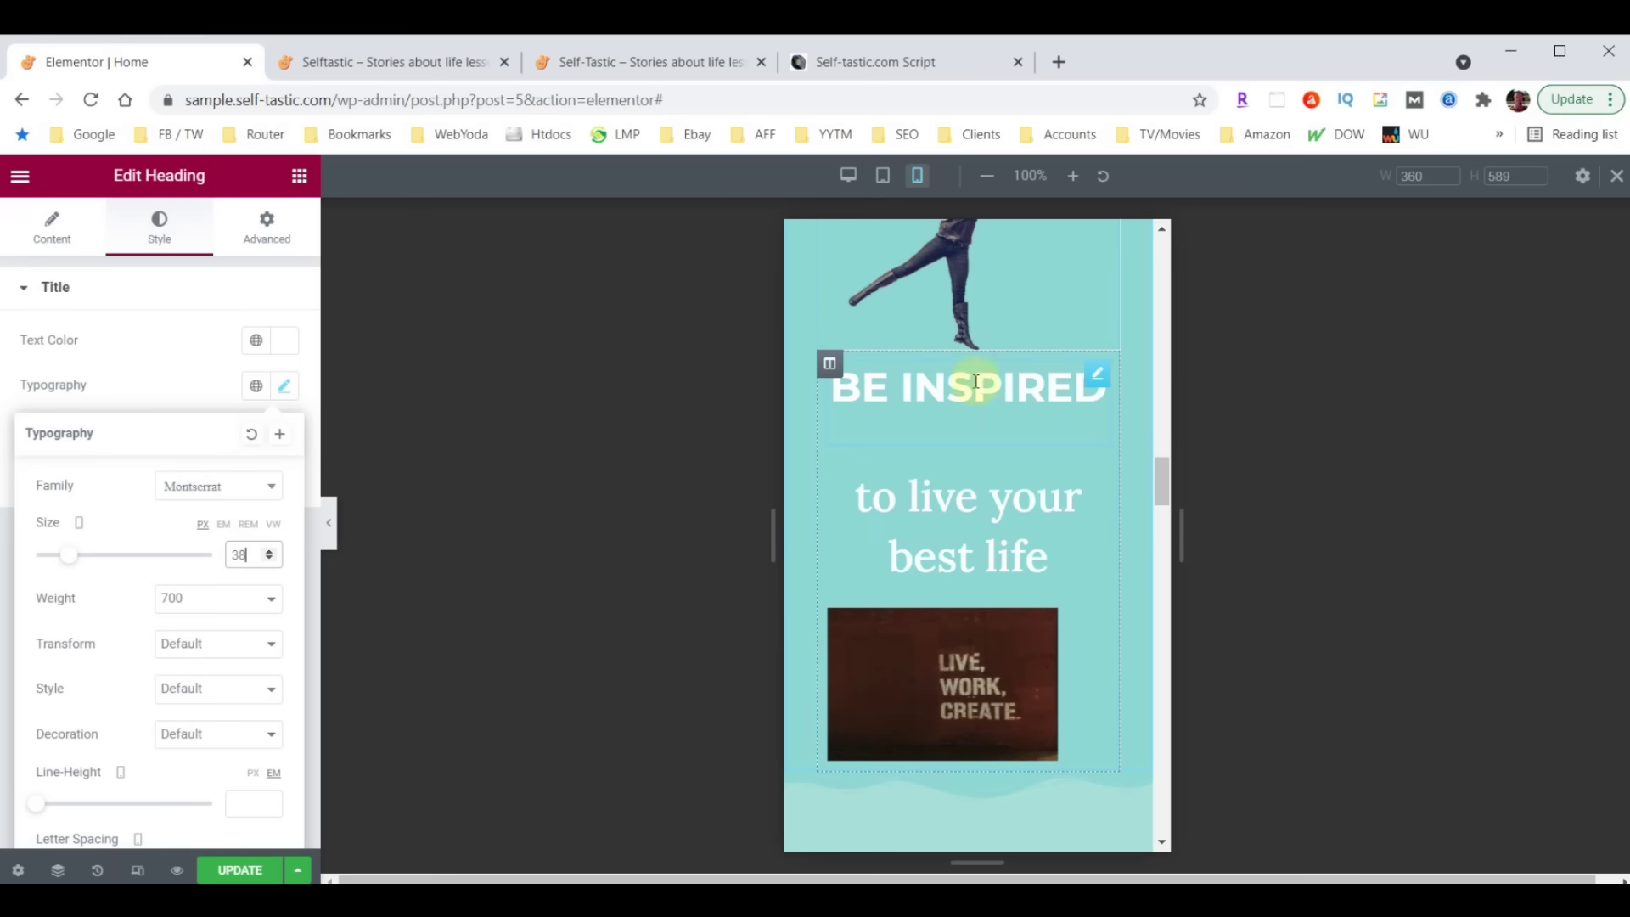
click(831, 365)
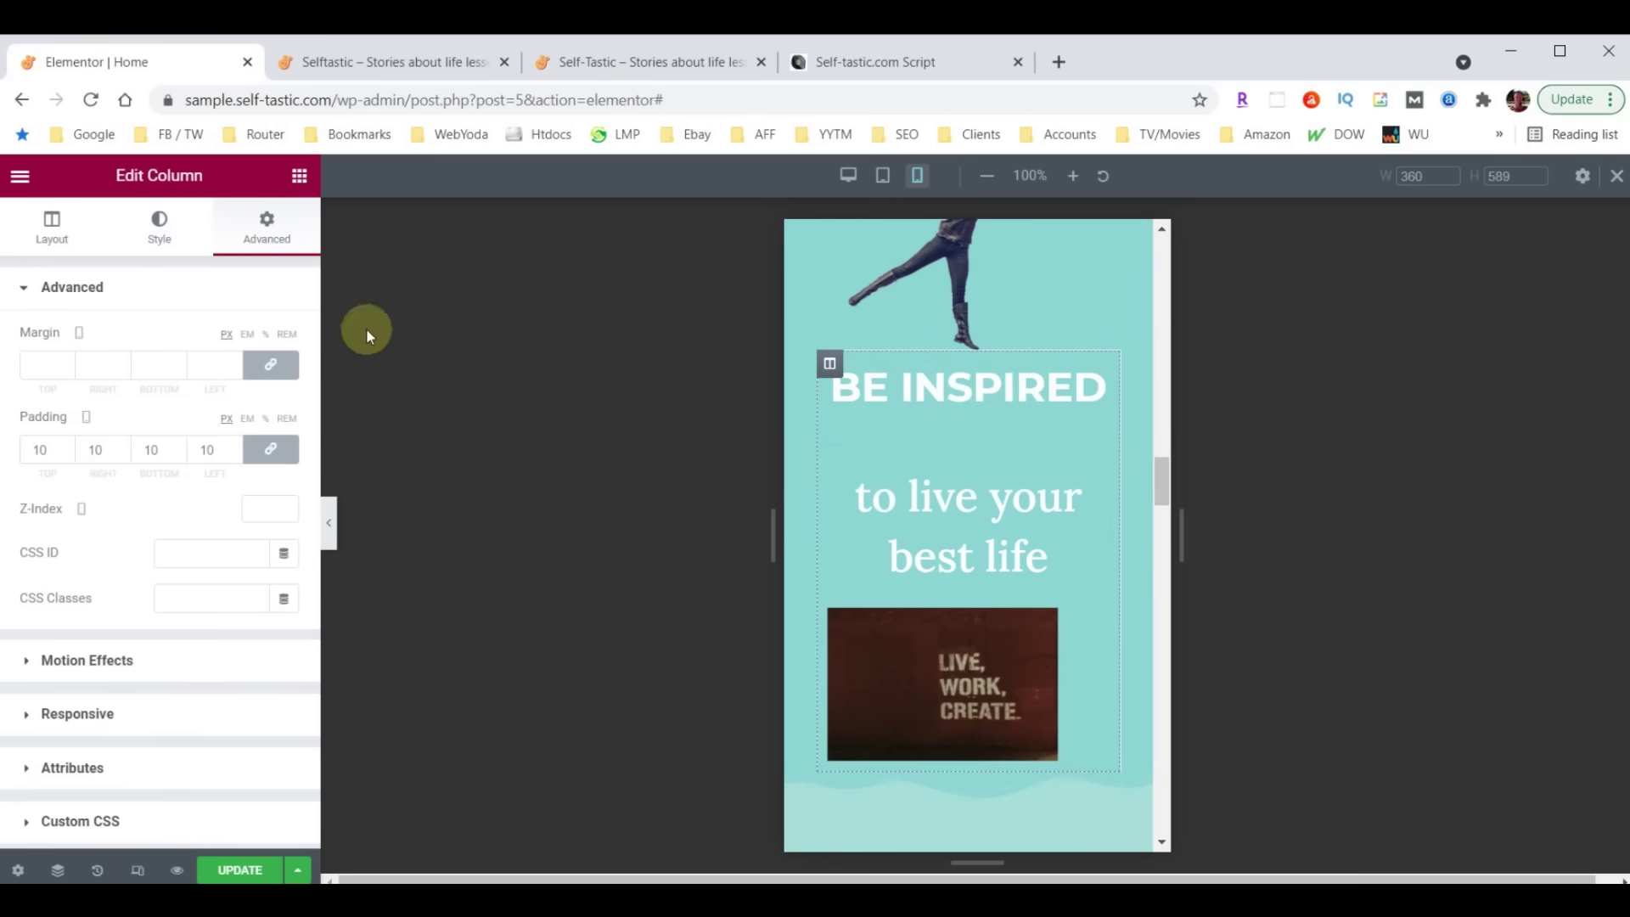
click(270, 450)
drag(42, 453, 4, 458)
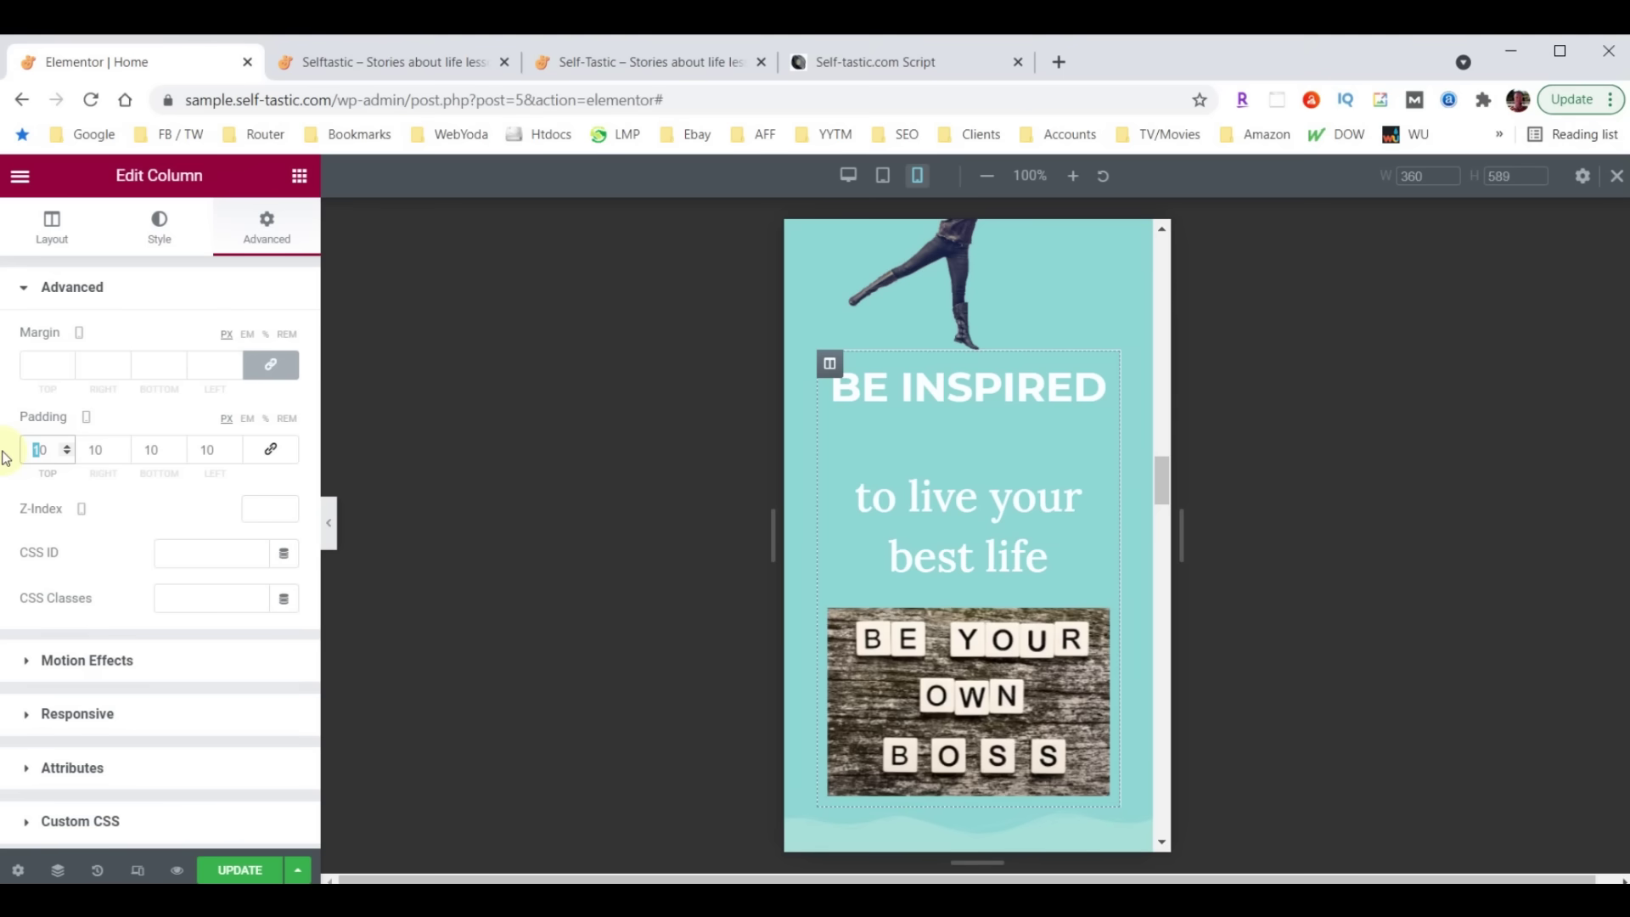
text(3)
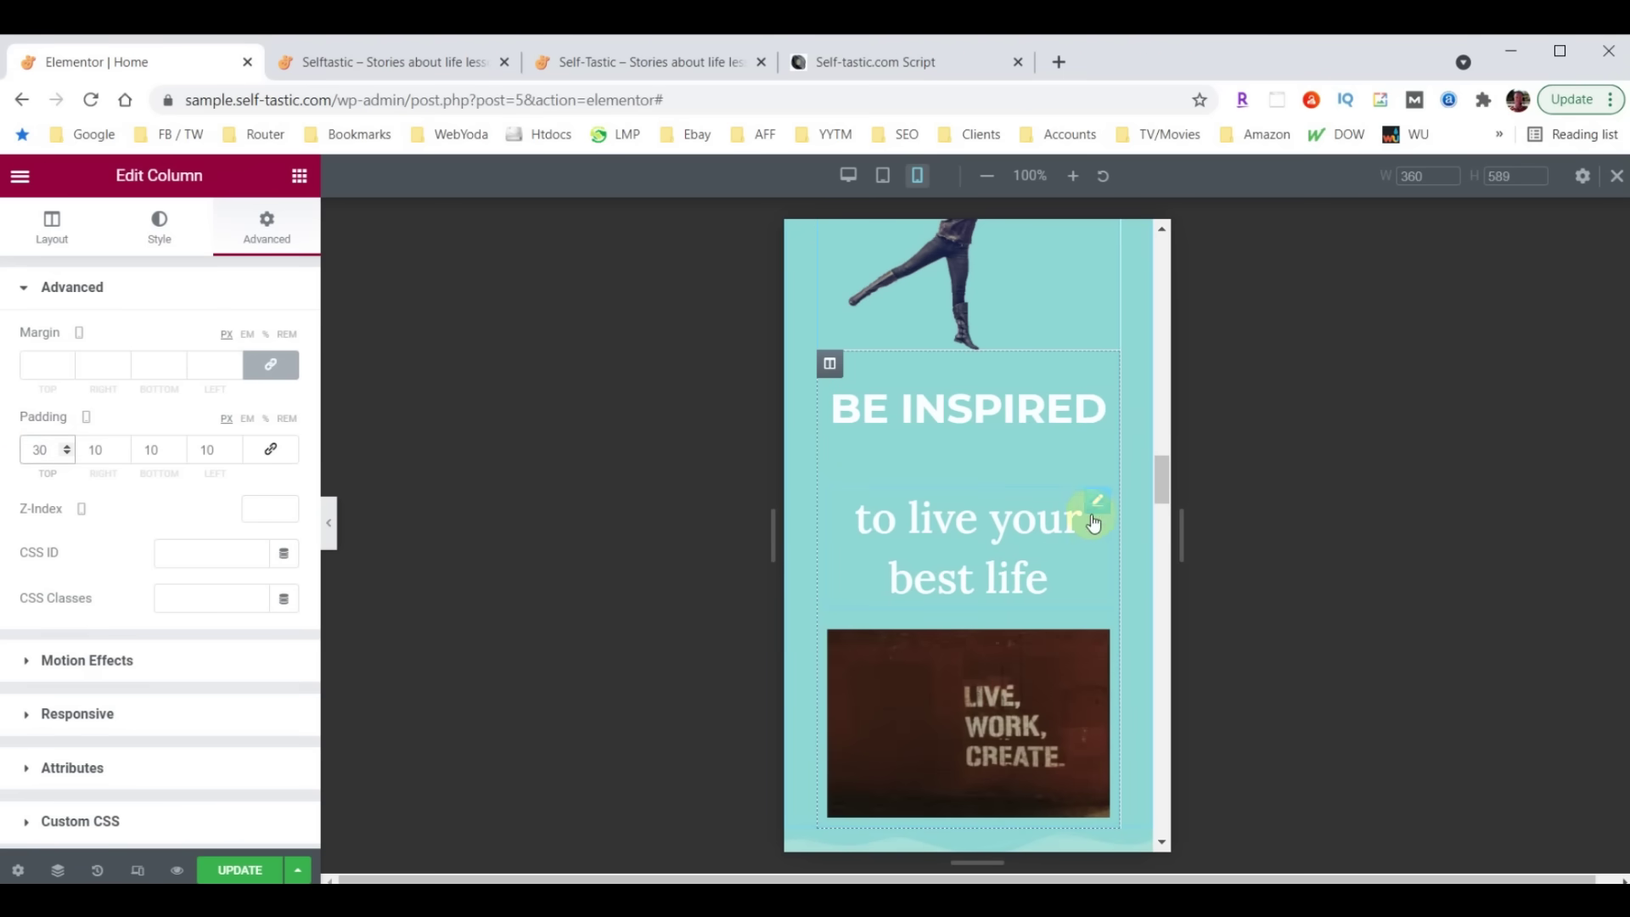
Set the 'to live your best life' heading to size 28 with a 0 bottom margin
click(1098, 503)
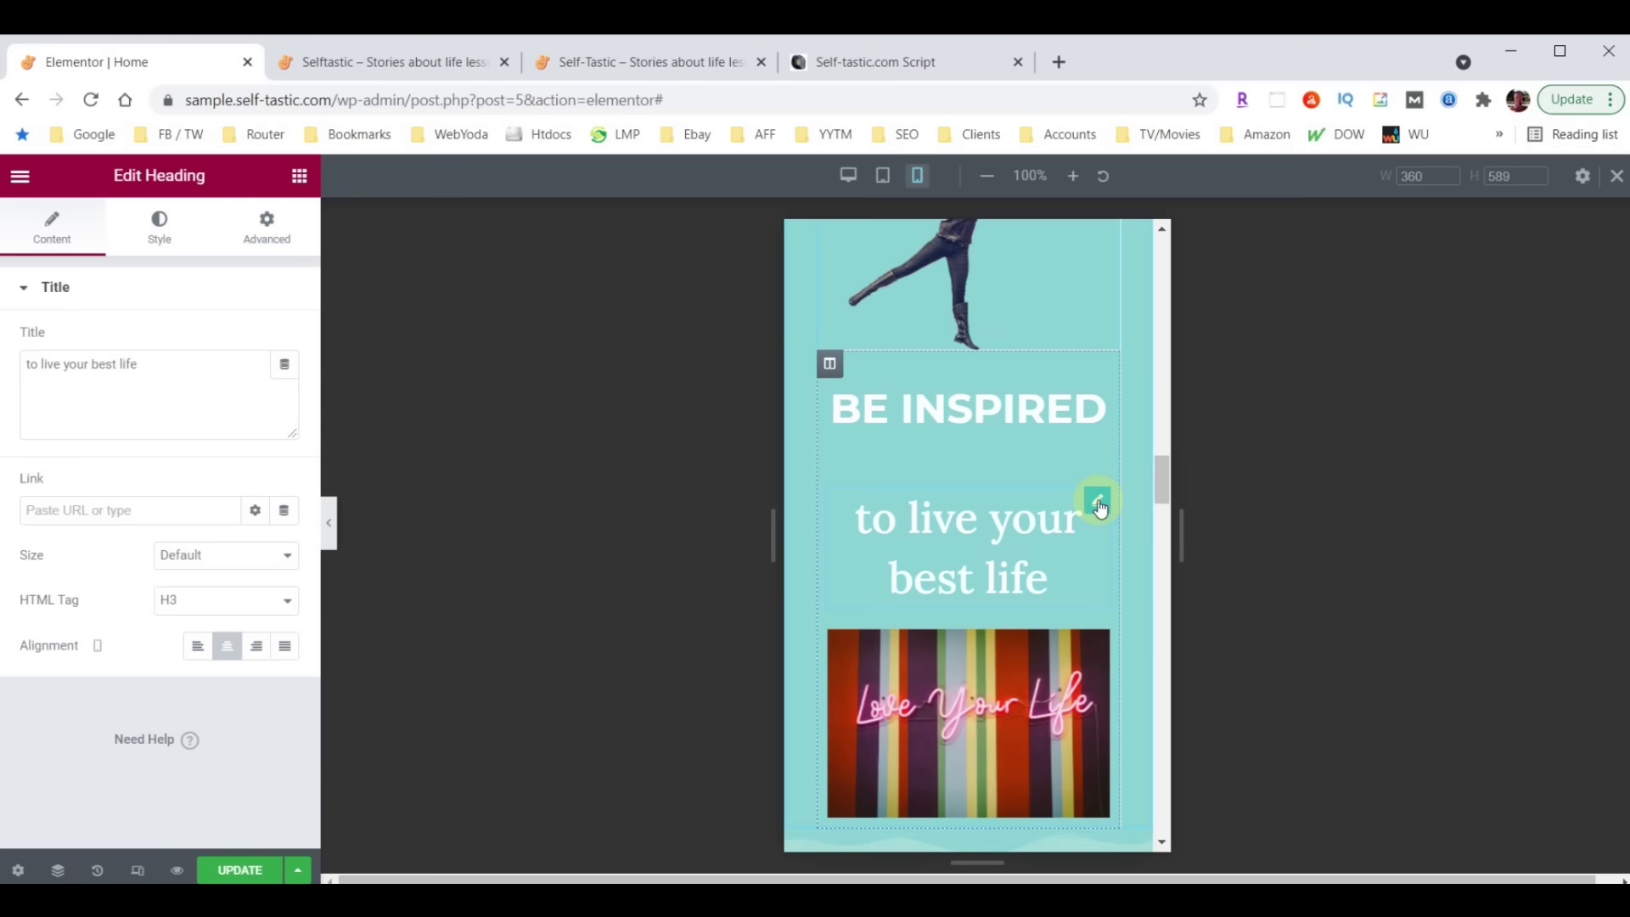
click(159, 229)
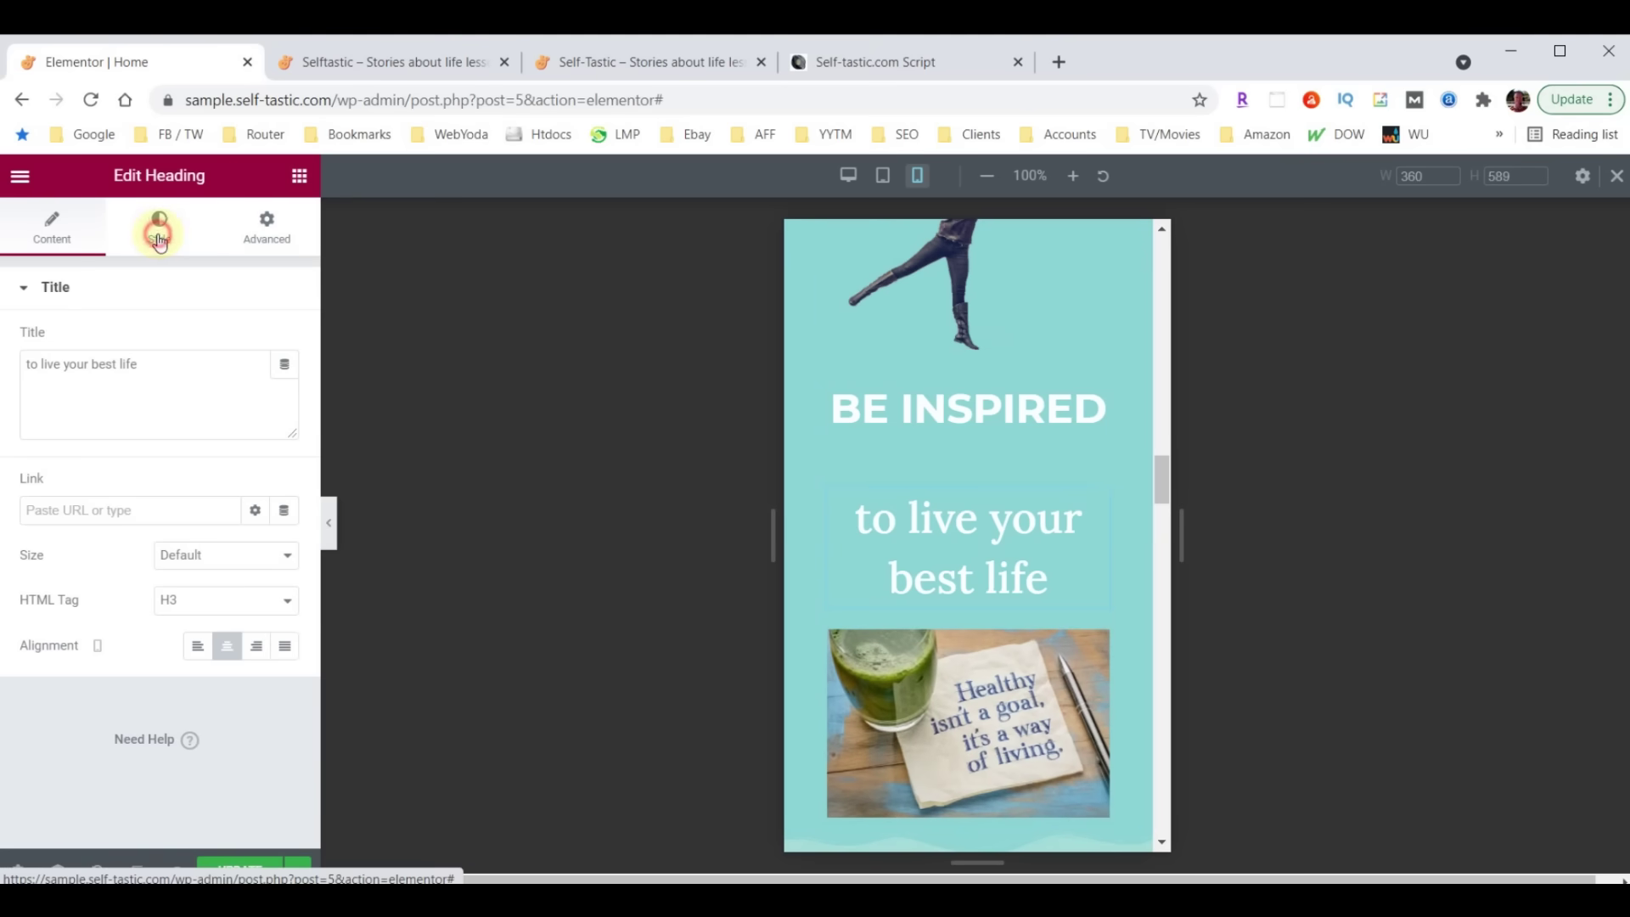
click(286, 387)
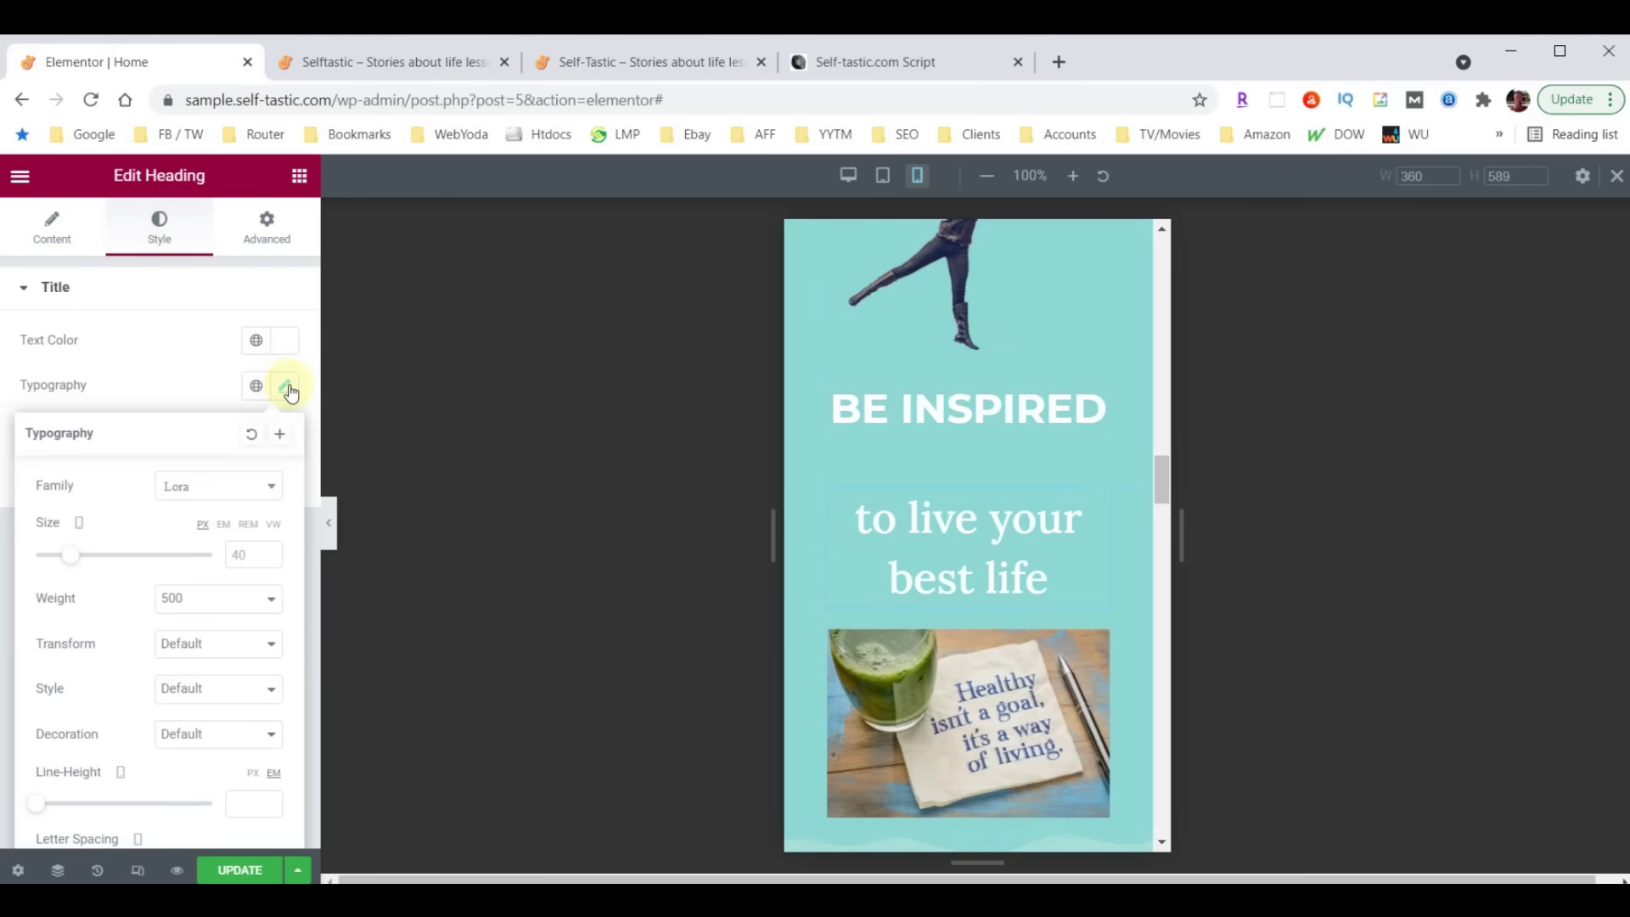
double_click(236, 555)
text(1)
text(8)
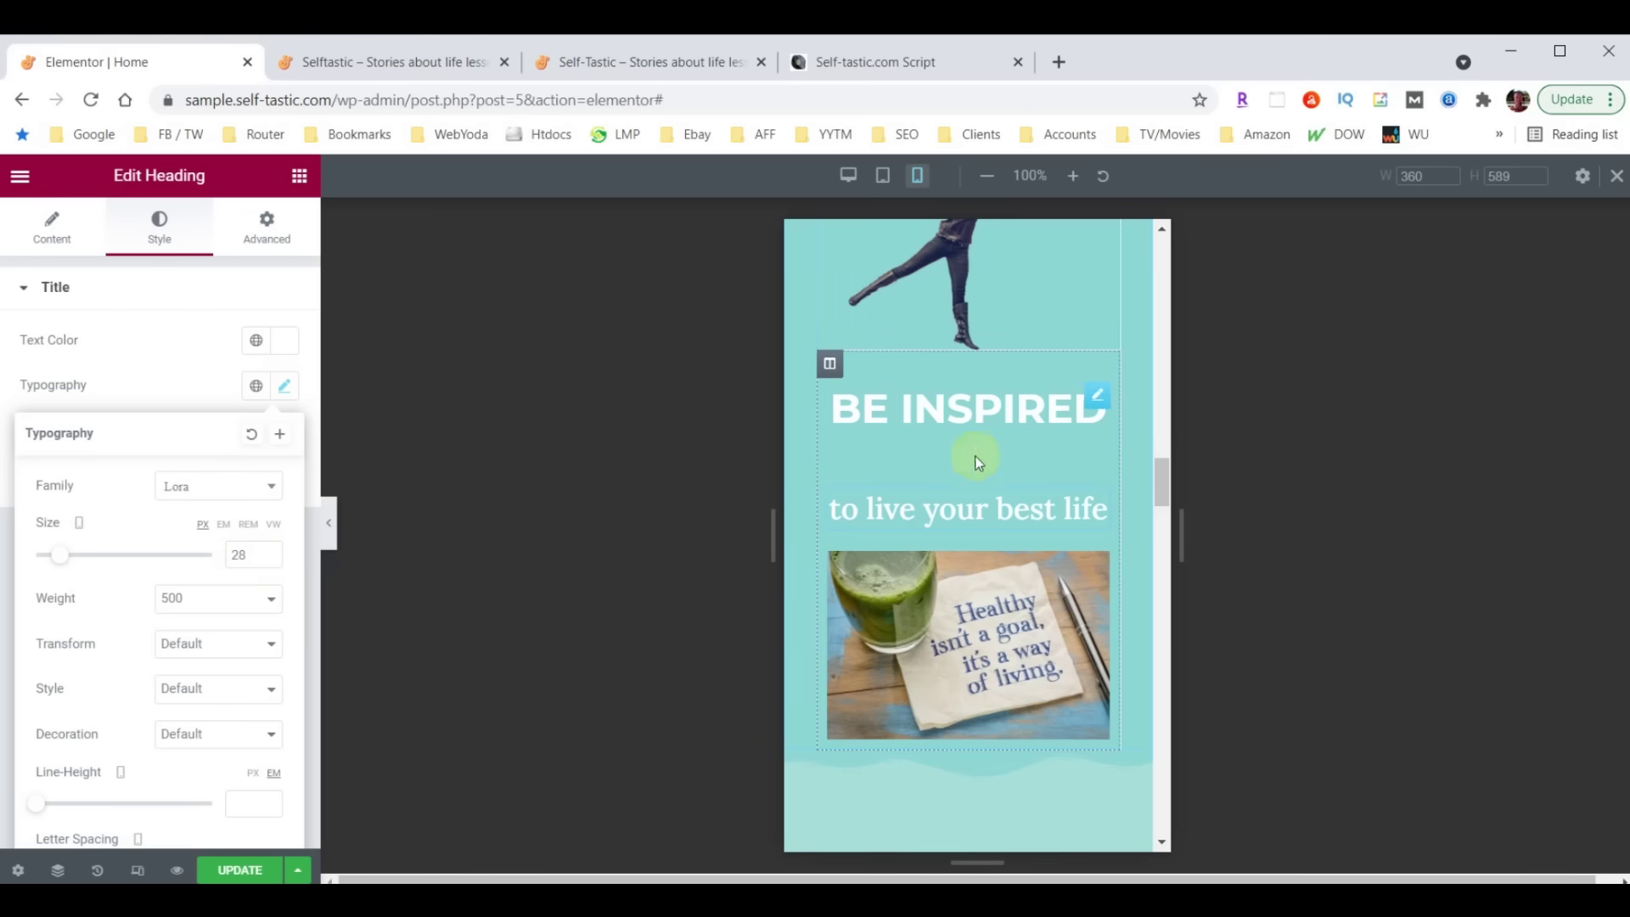
click(1098, 399)
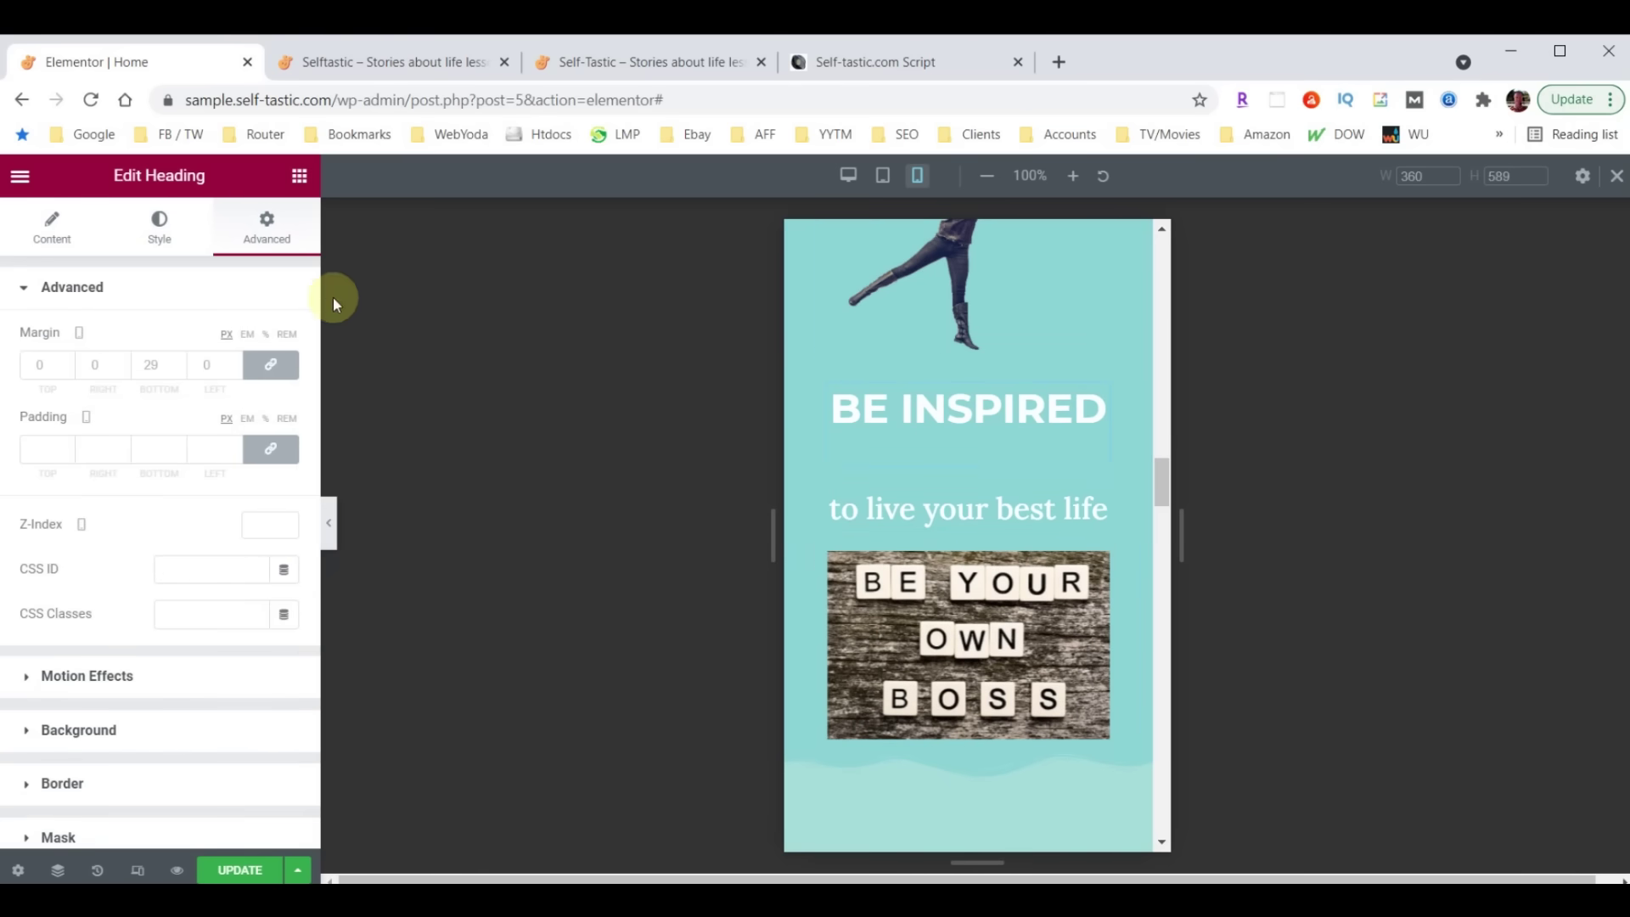
click(271, 230)
click(147, 369)
text(0)
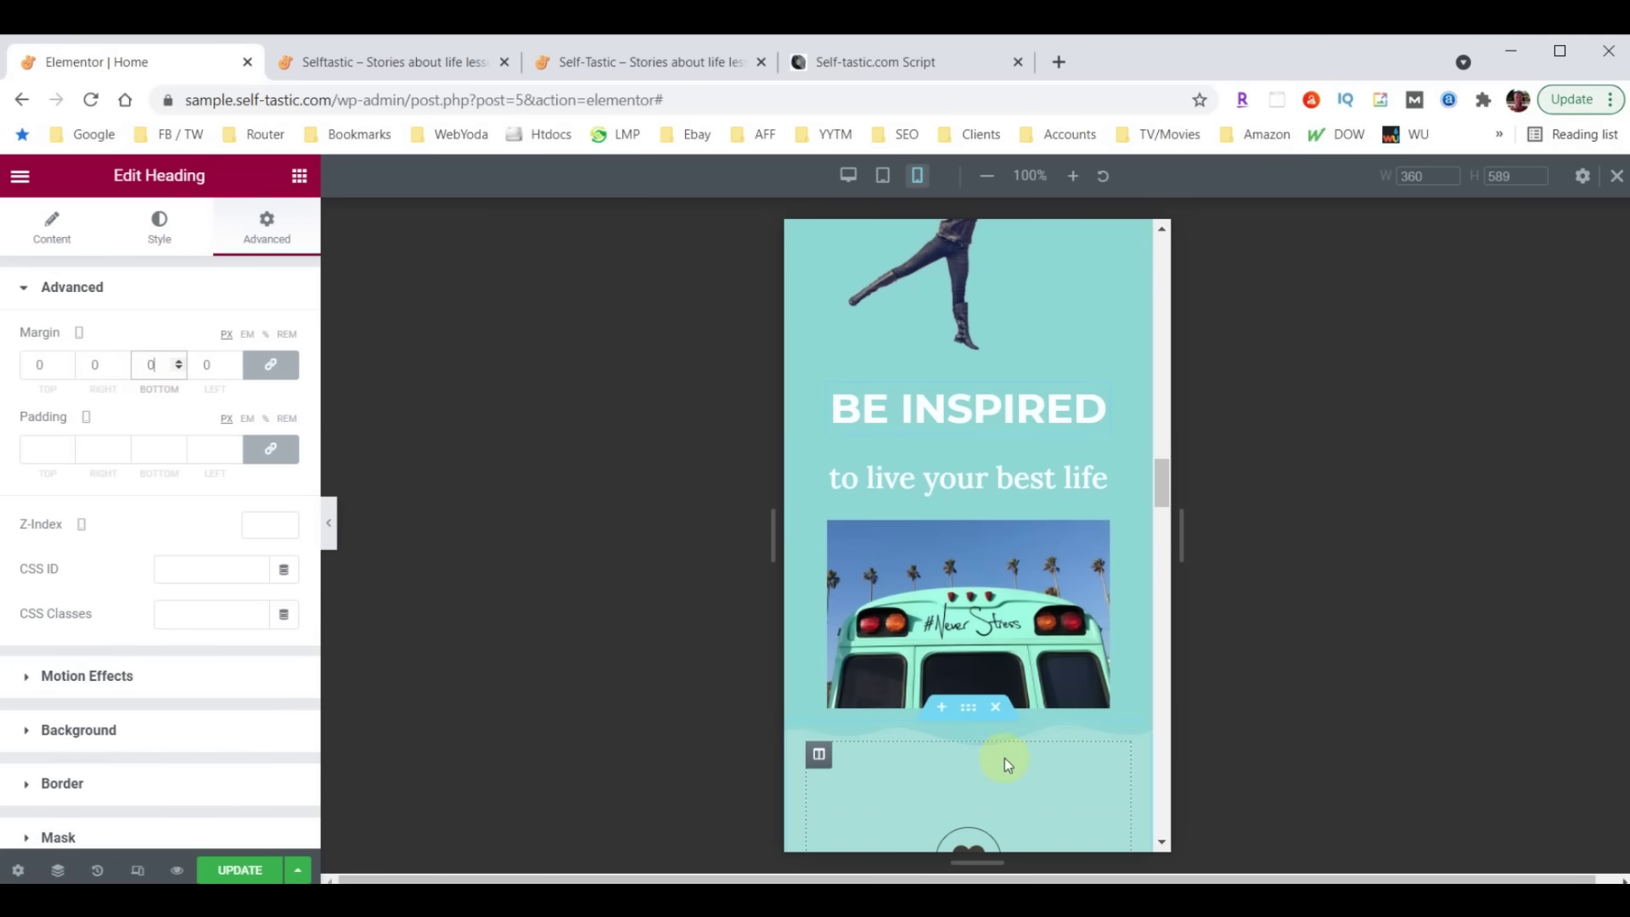
scroll(1082, 737, down, 3)
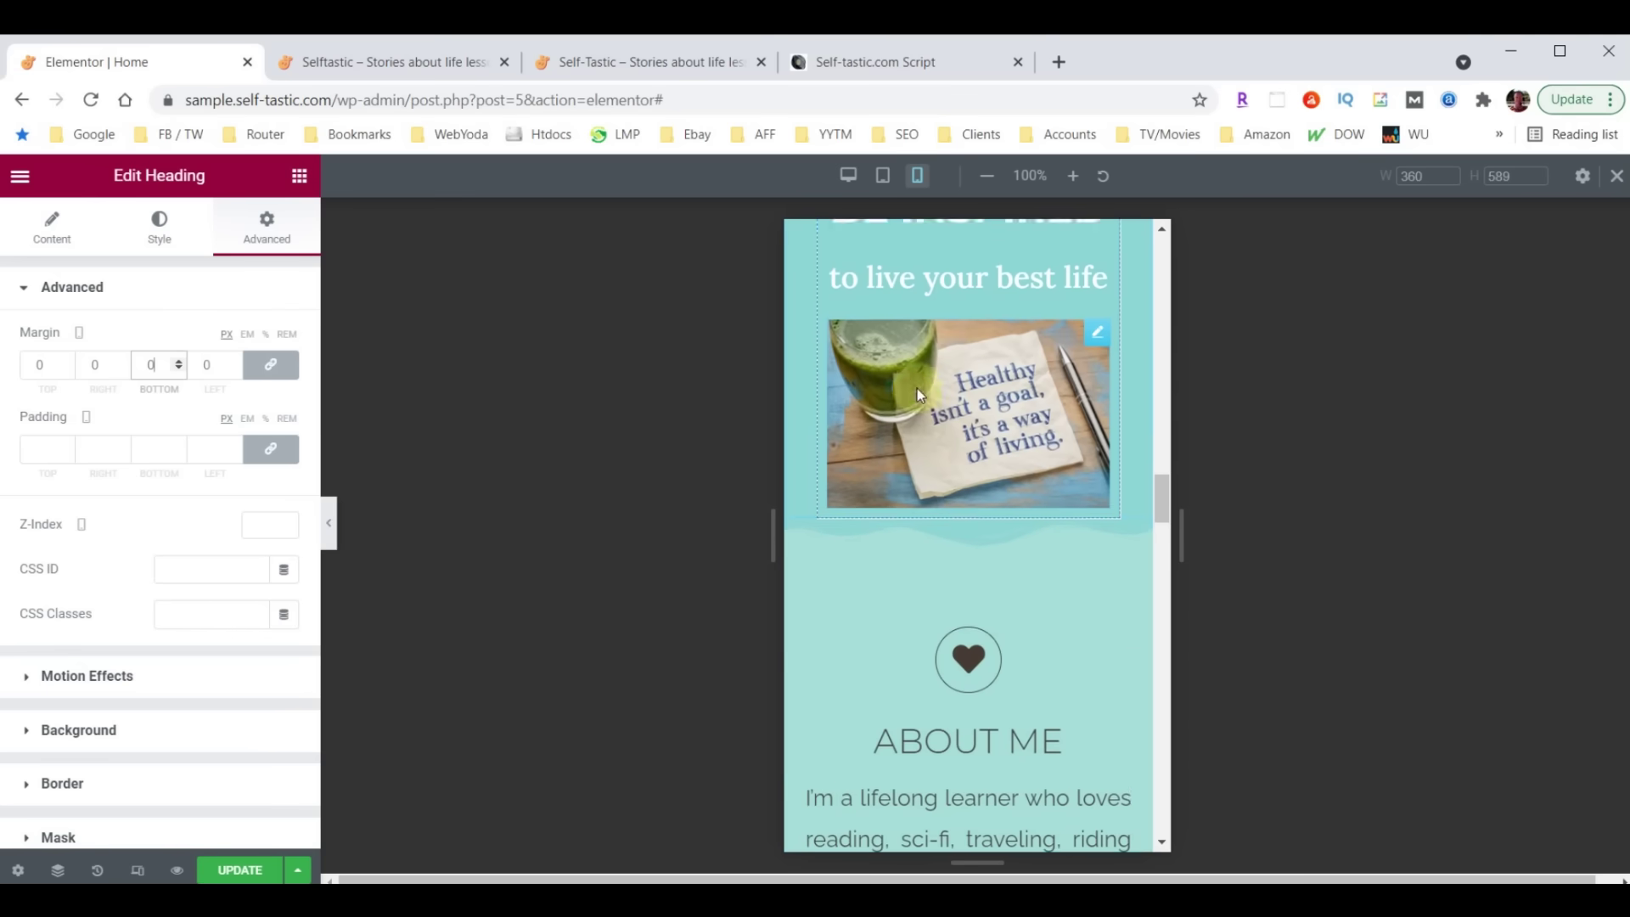
scroll(917, 388, up, 3)
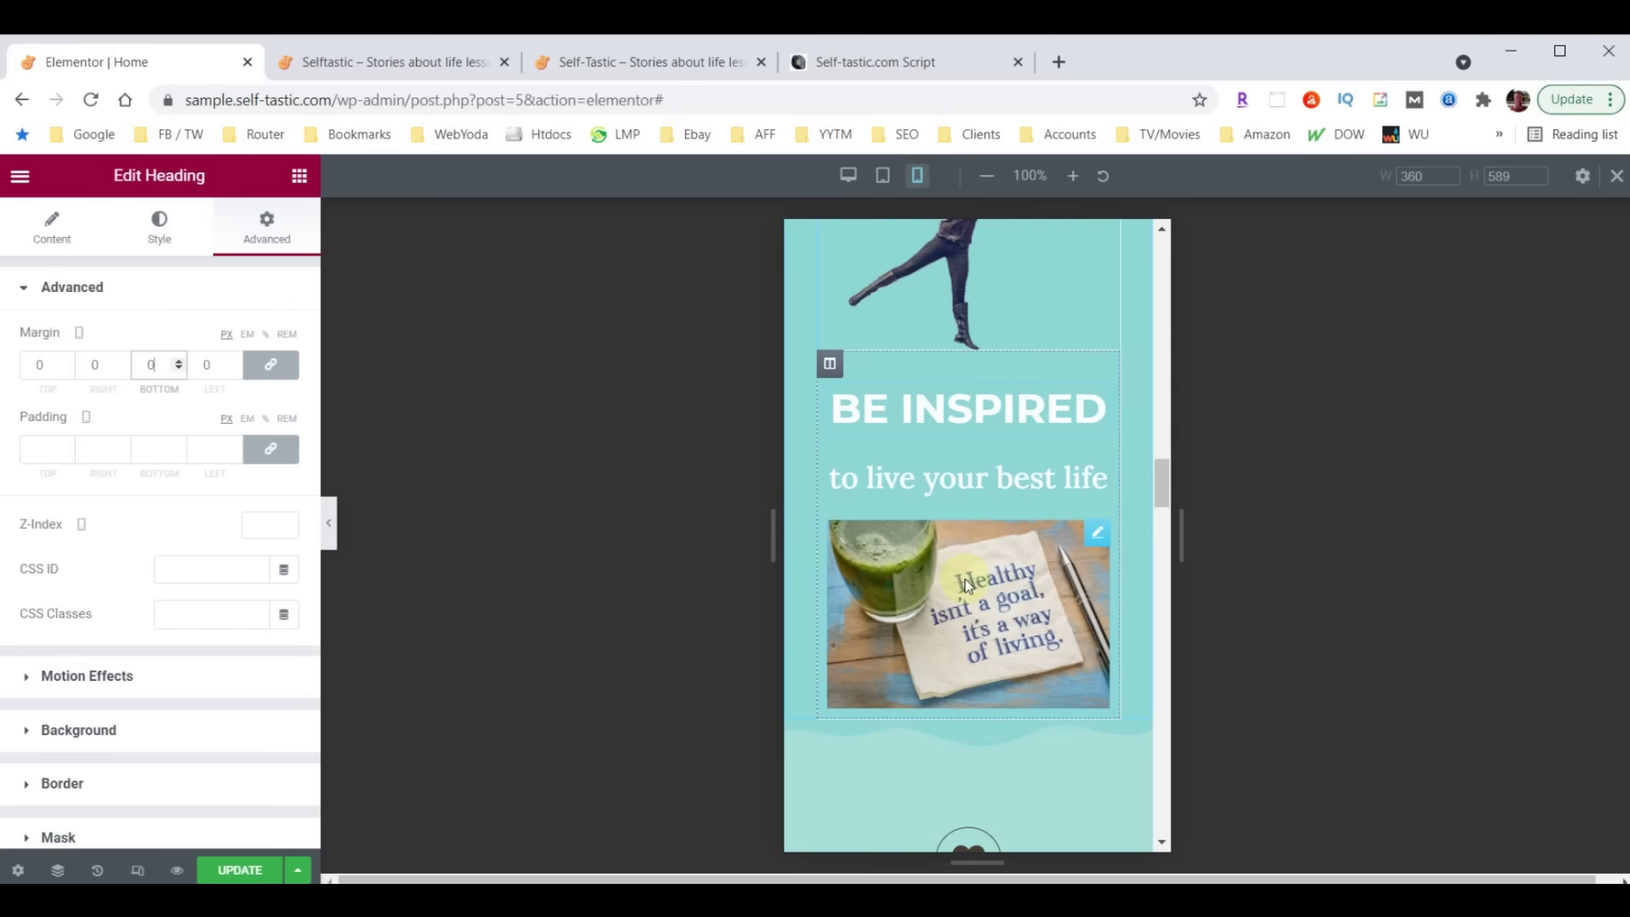
Set the Be Inspired column's mobile bottom padding to 50 and check the slideshow spacing
click(829, 367)
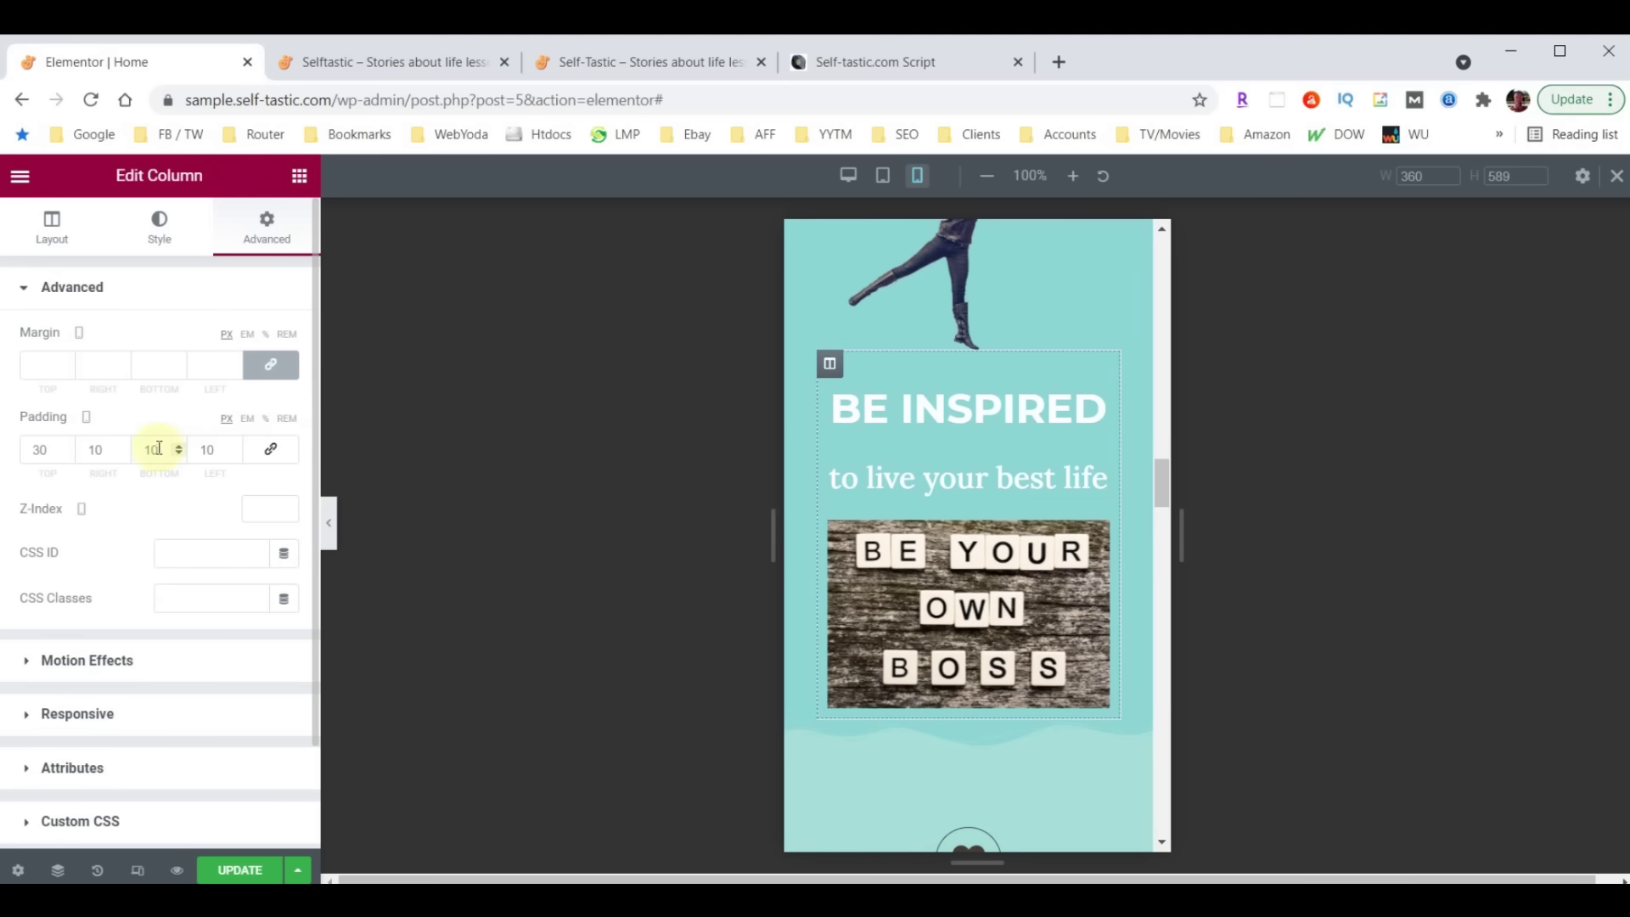
double_click(159, 449)
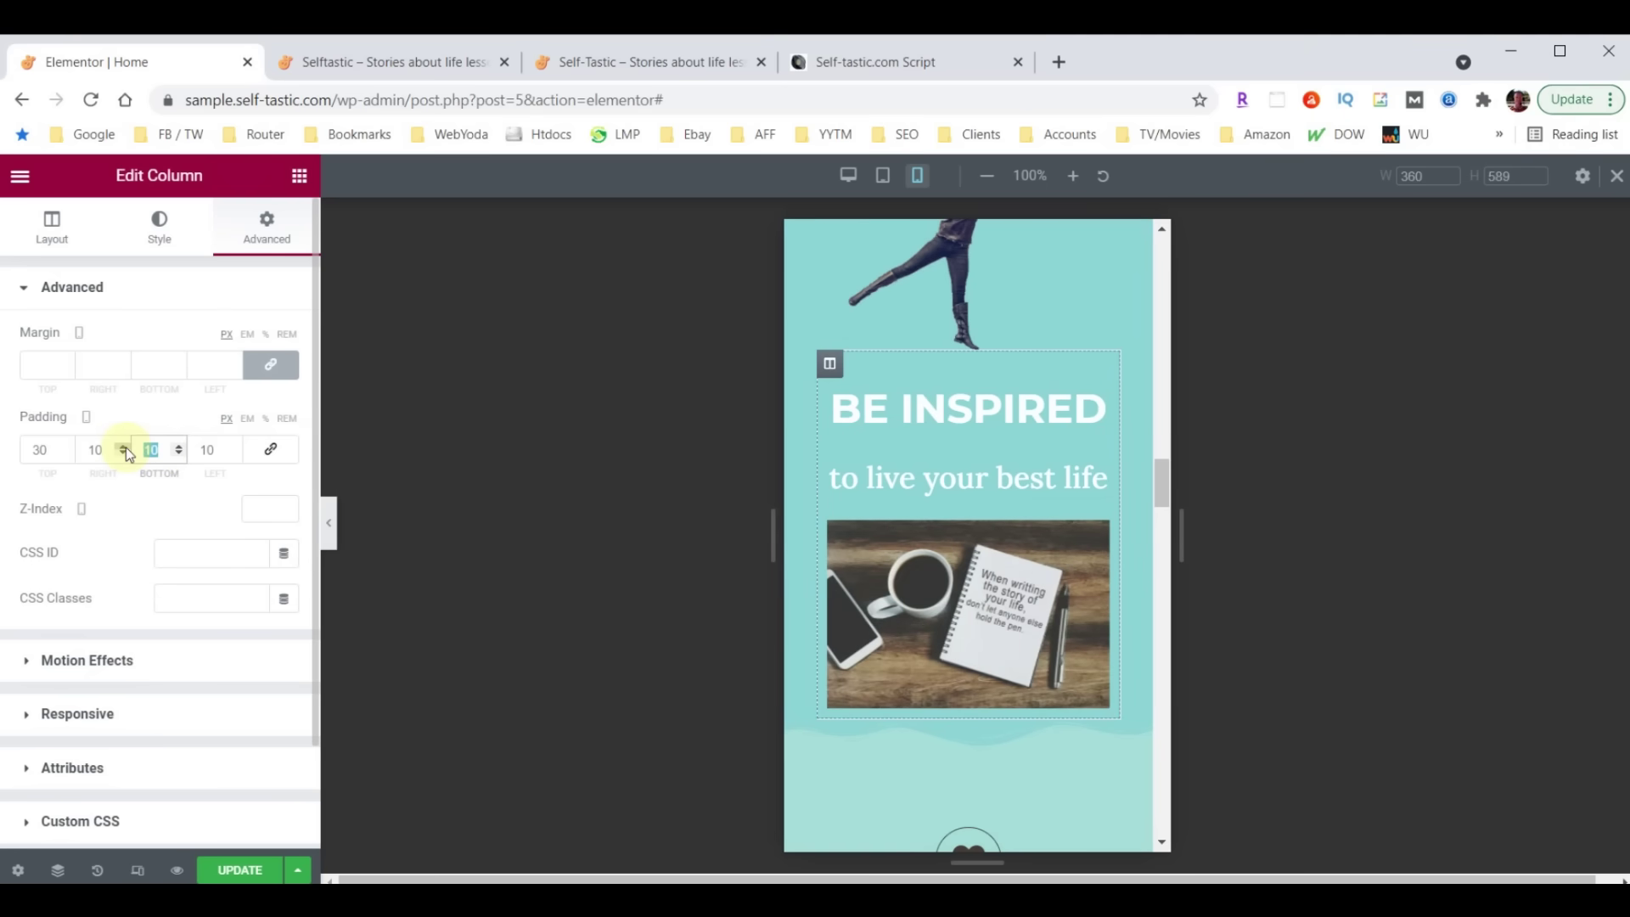
text(50)
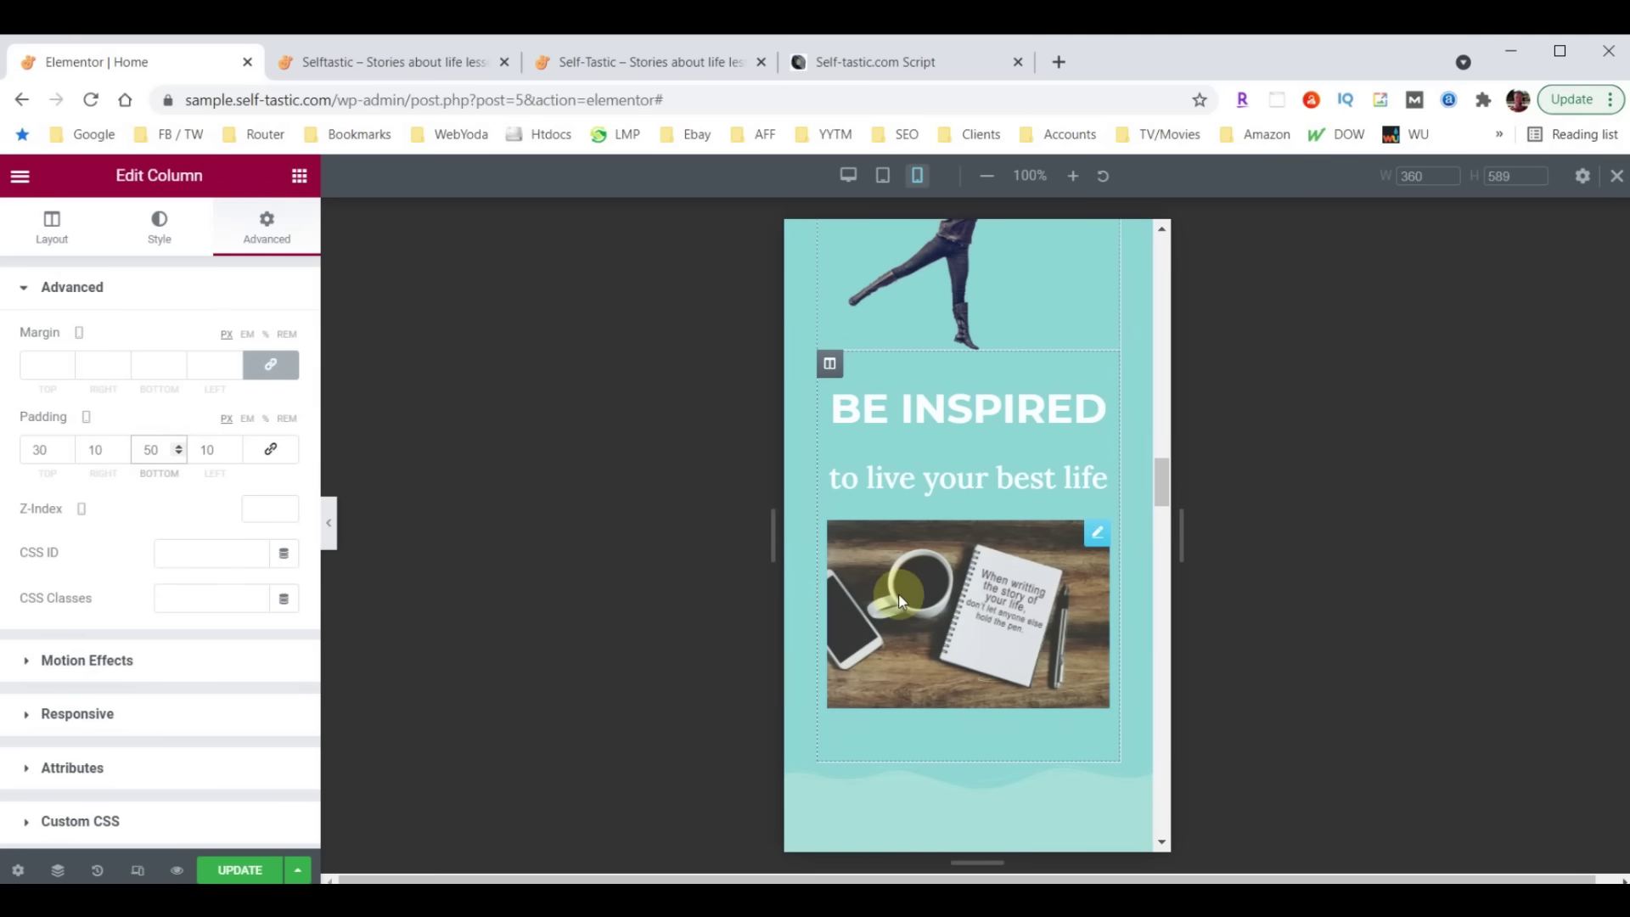
scroll(945, 630, down, 1)
scroll(1016, 680, down, 1)
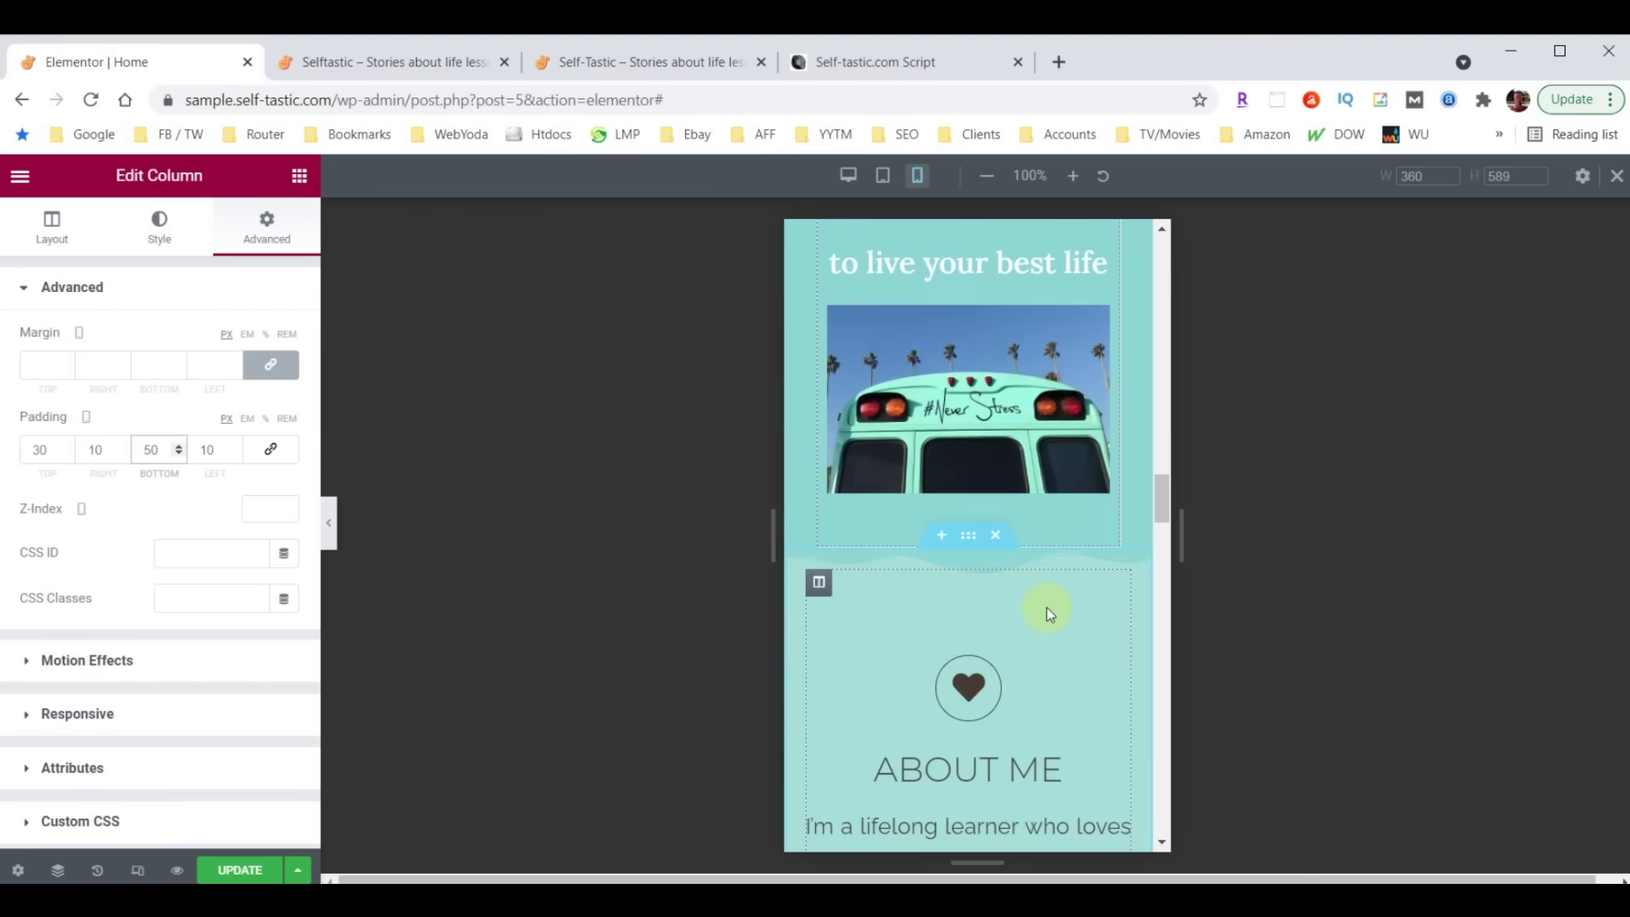
scroll(1050, 611, down, 3)
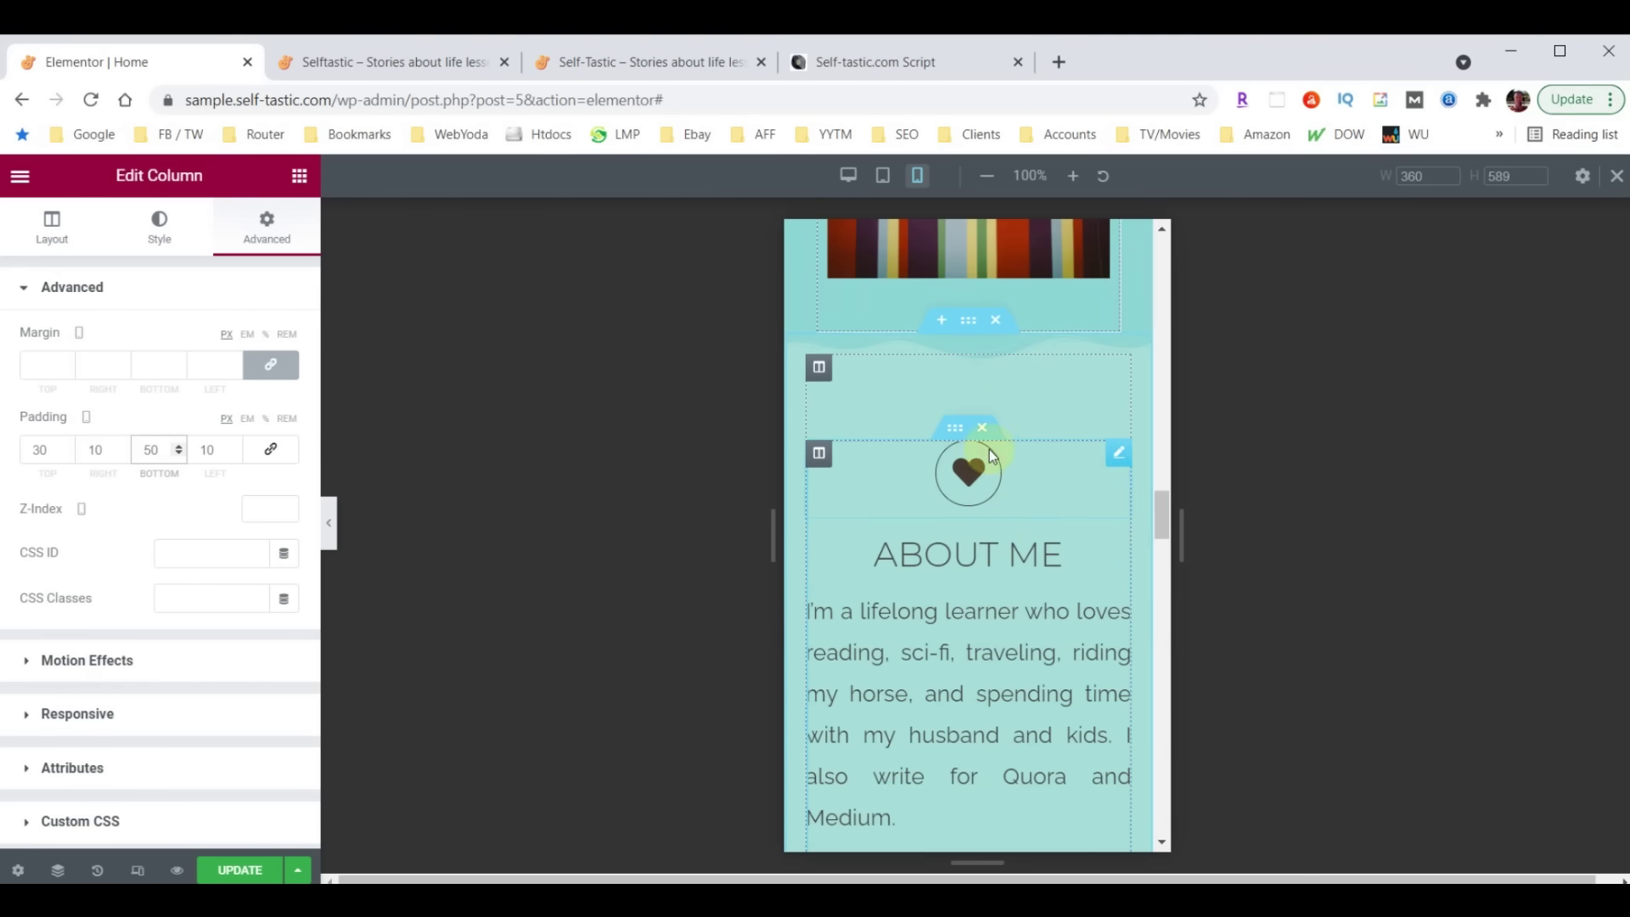
scroll(1014, 510, down, 4)
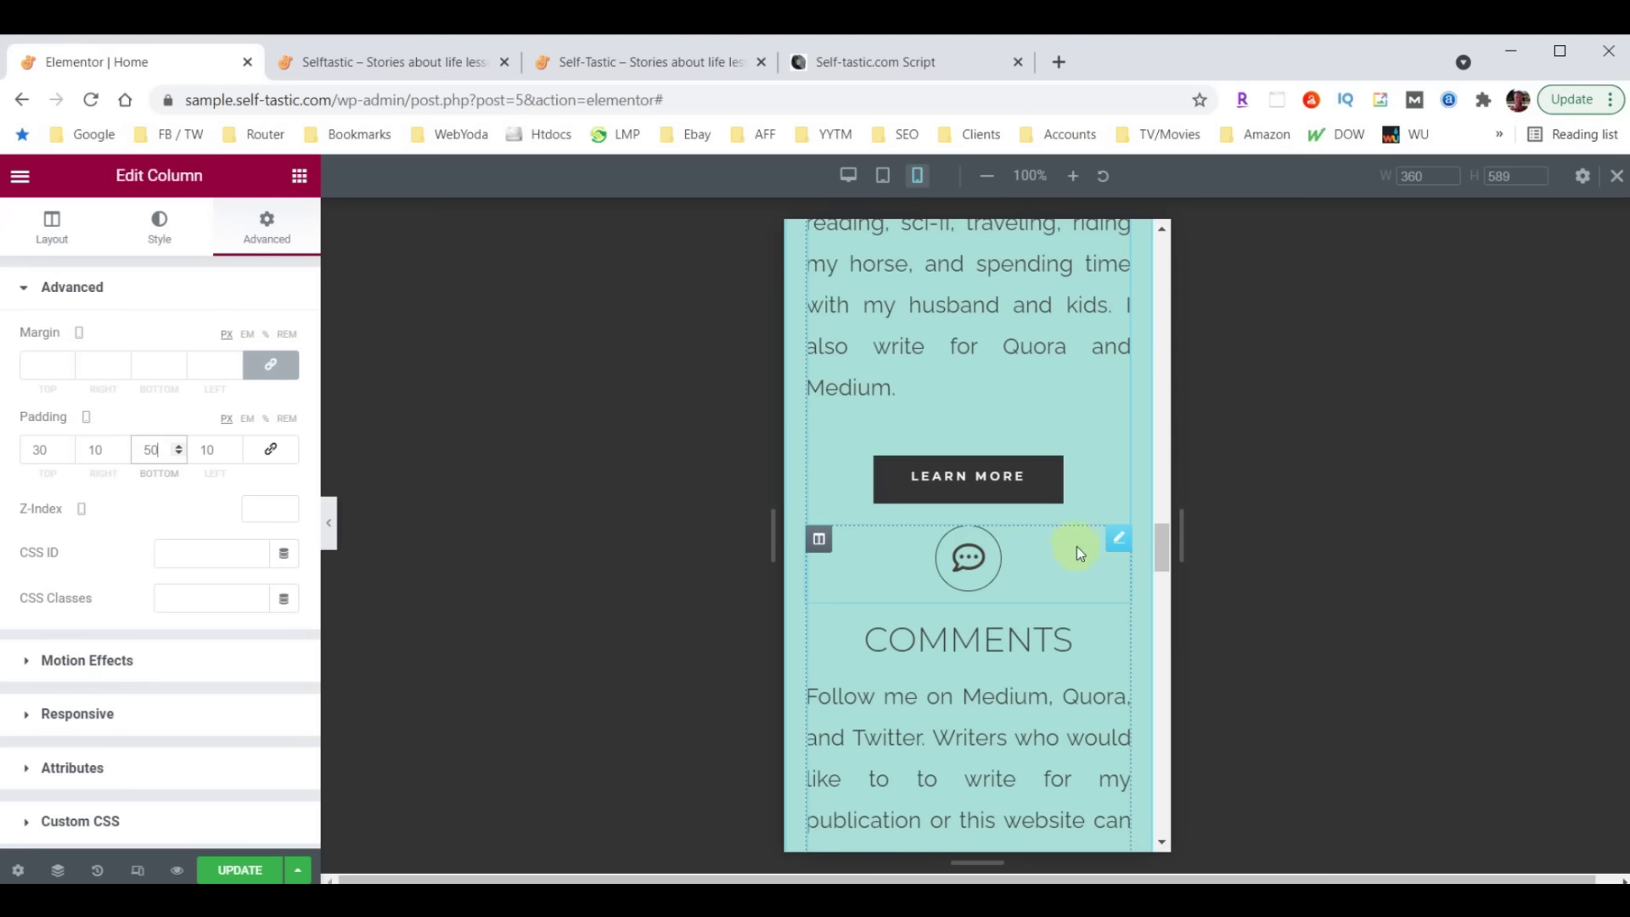
Unlink the Comments icon's margins and add top margin above it
click(1120, 541)
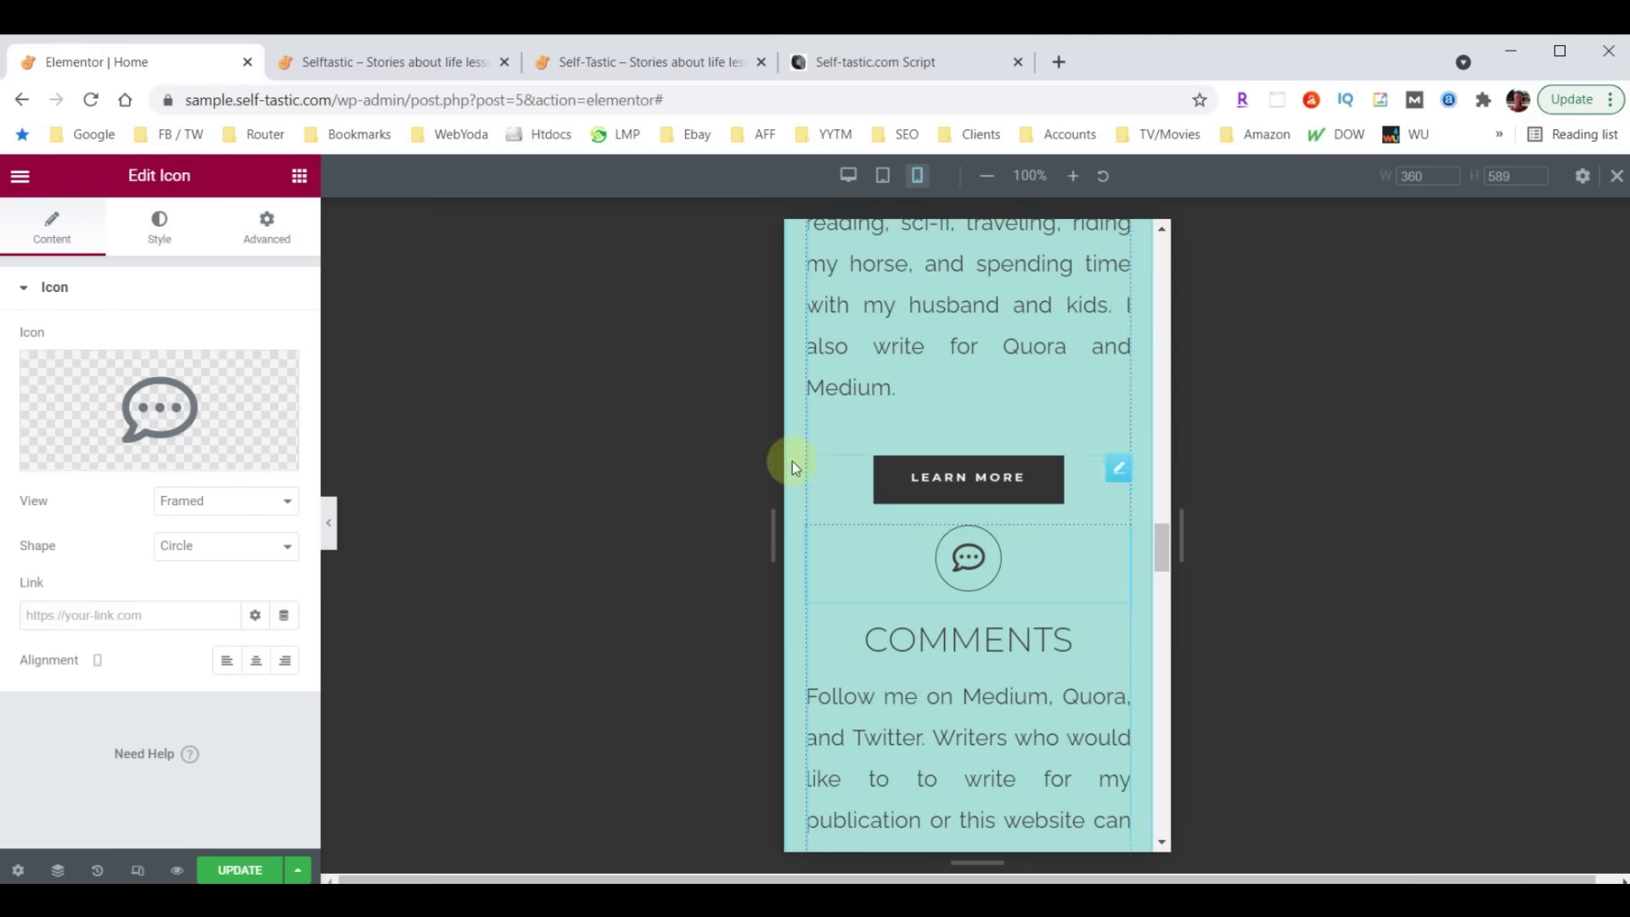
click(283, 233)
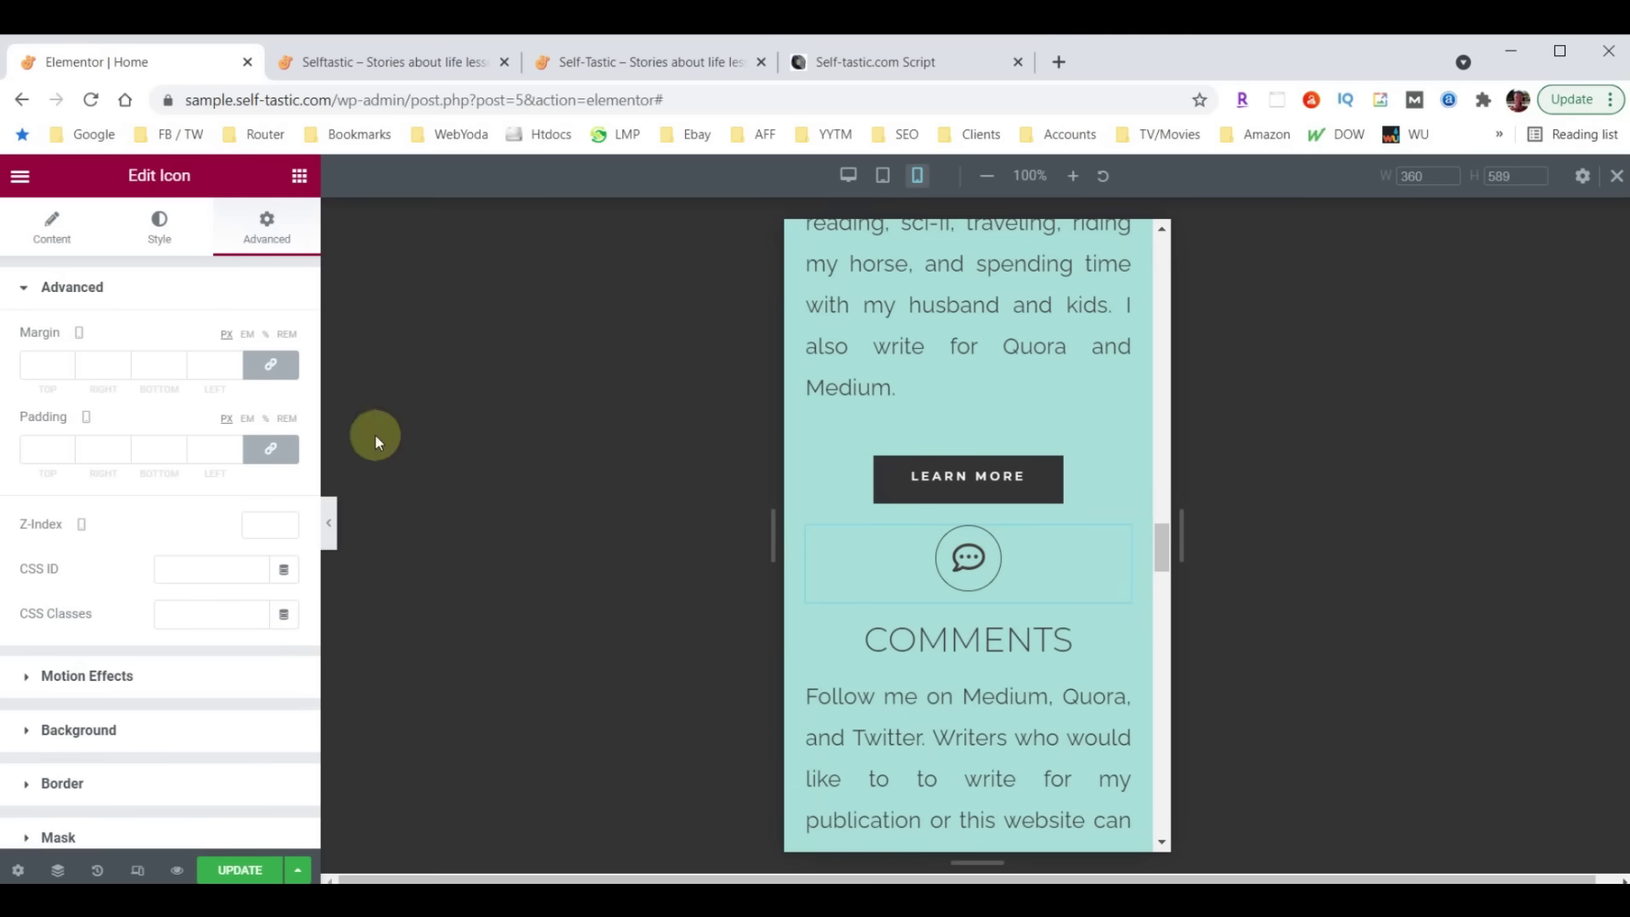
click(273, 366)
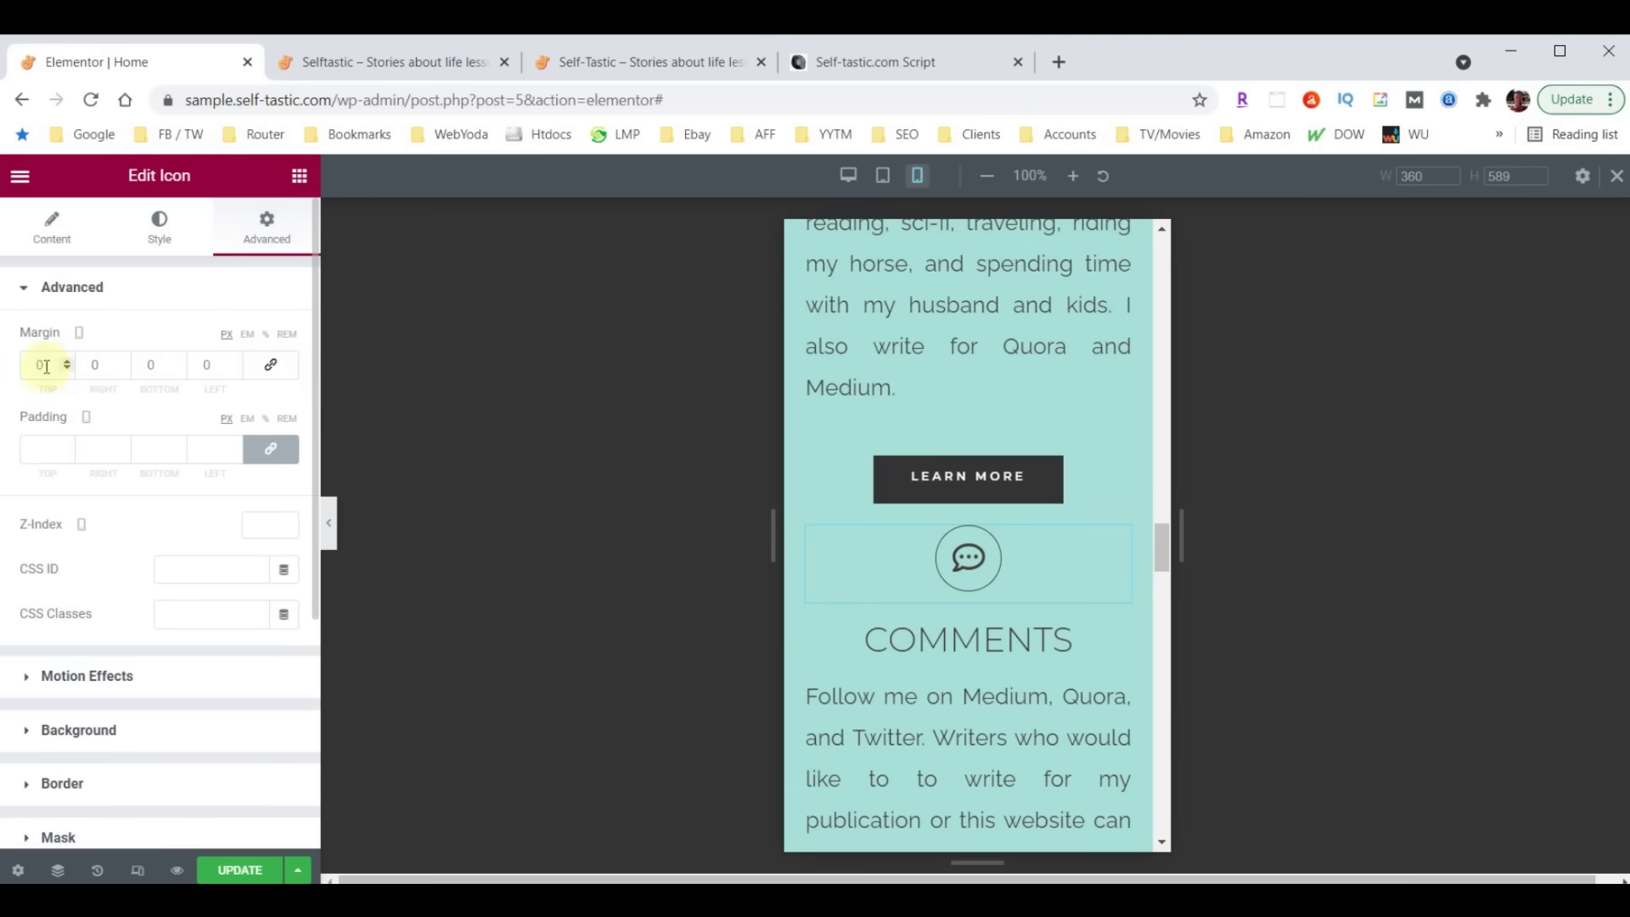
text(30)
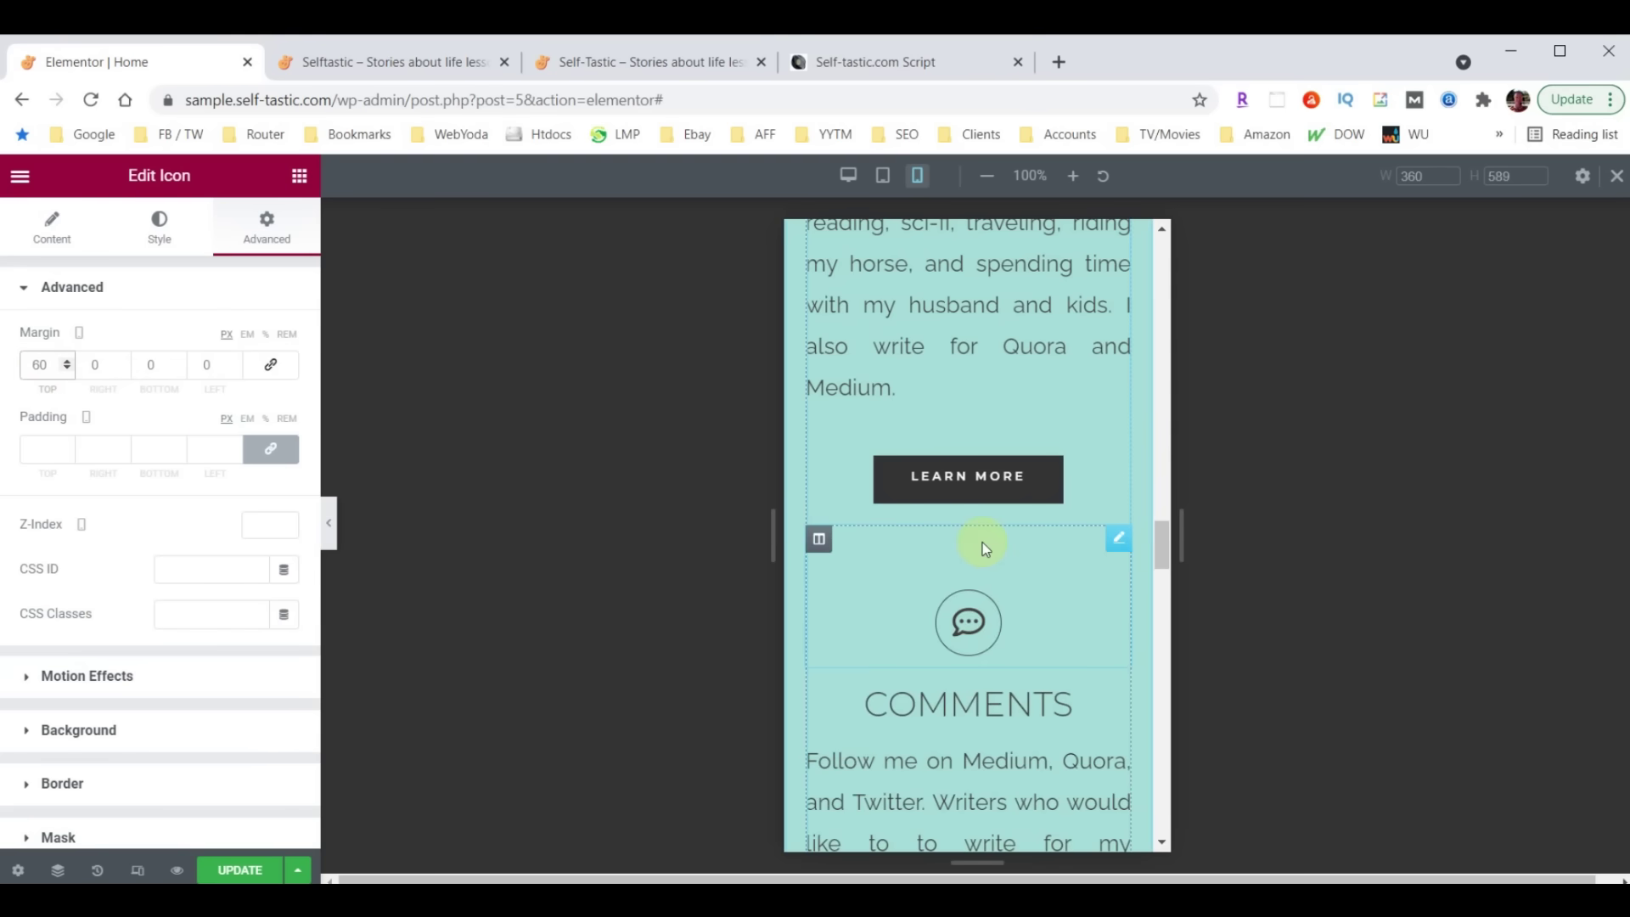
scroll(1017, 506, down, 1)
scroll(1017, 506, down, 4)
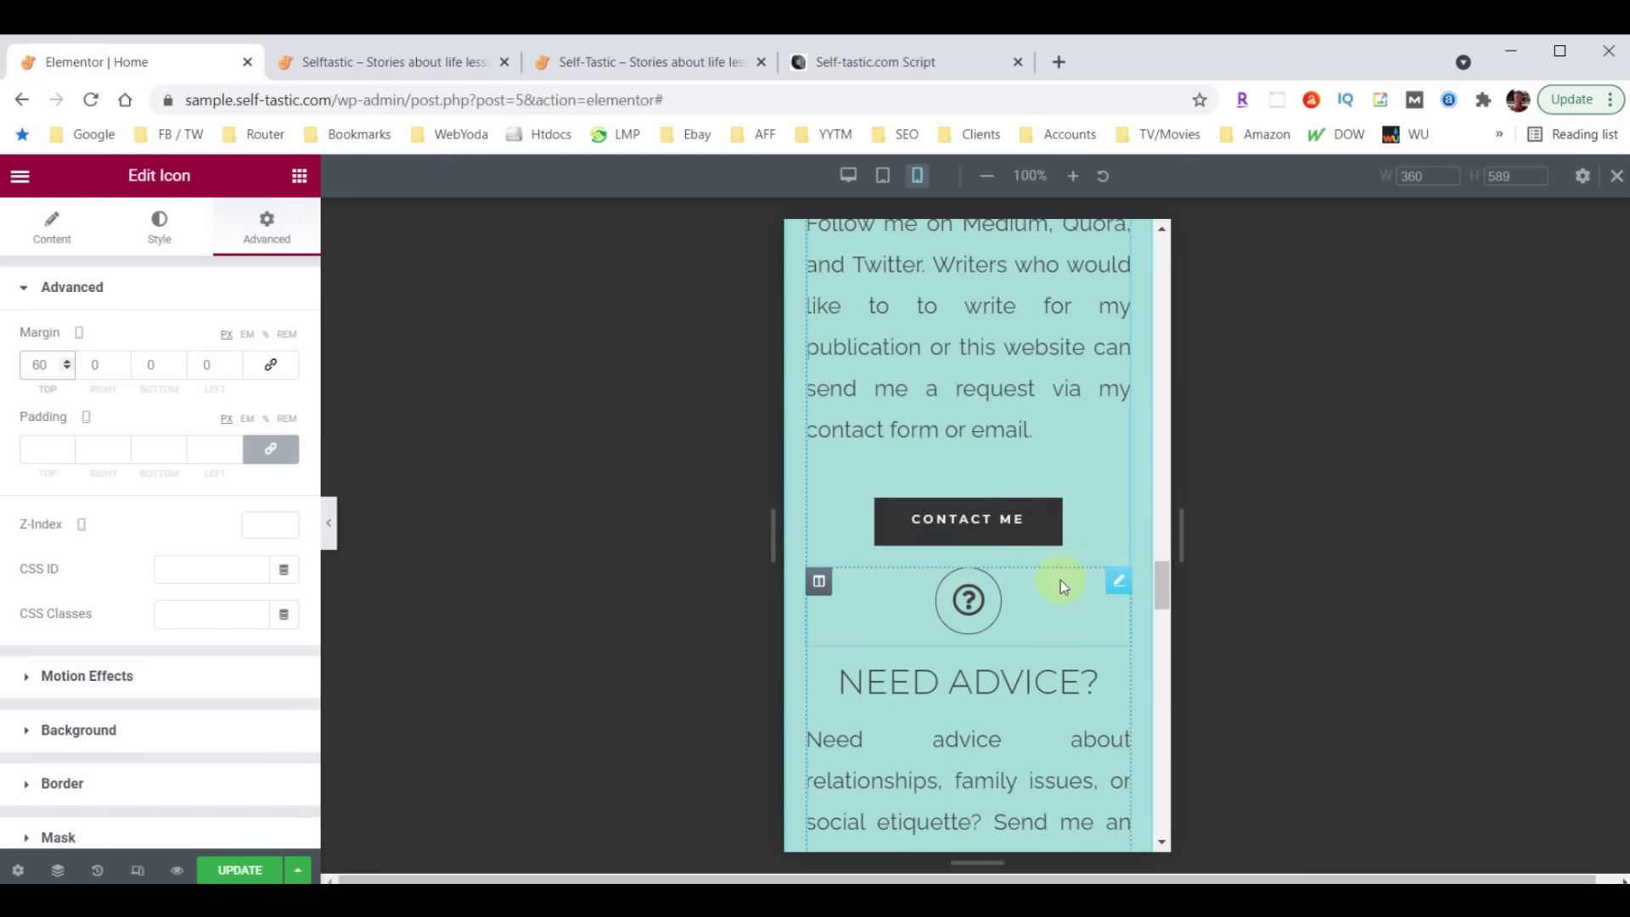
Unlink the Need Advice icon's margins and set its top margin to 60
click(1118, 586)
click(265, 246)
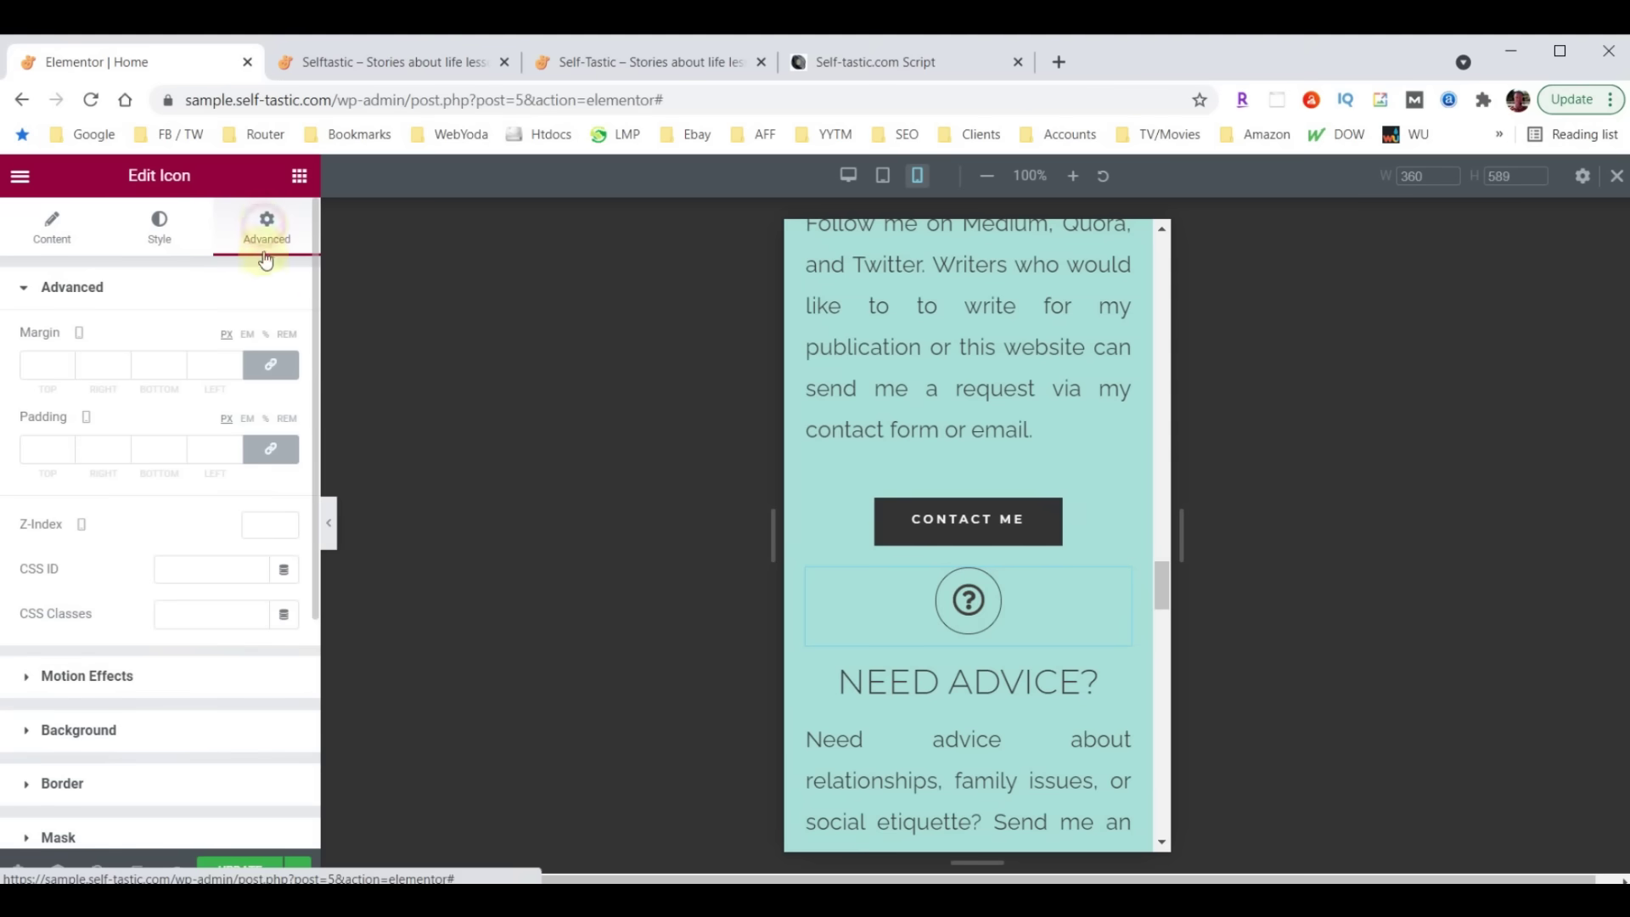
click(269, 364)
click(50, 365)
text(60)
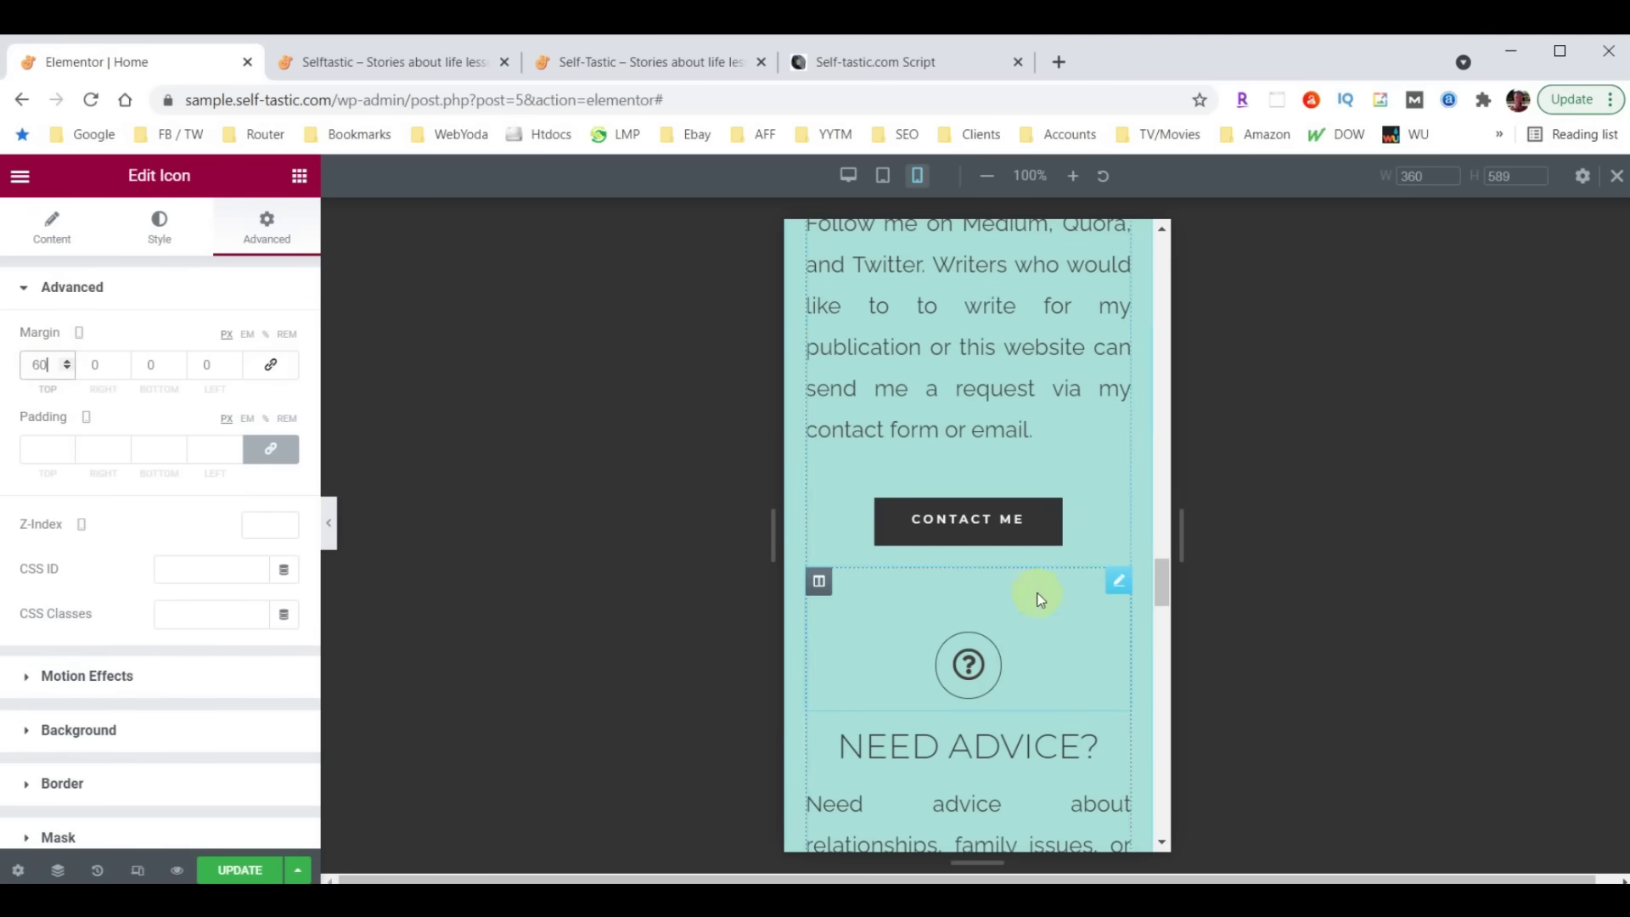
scroll(1041, 599, down, 10)
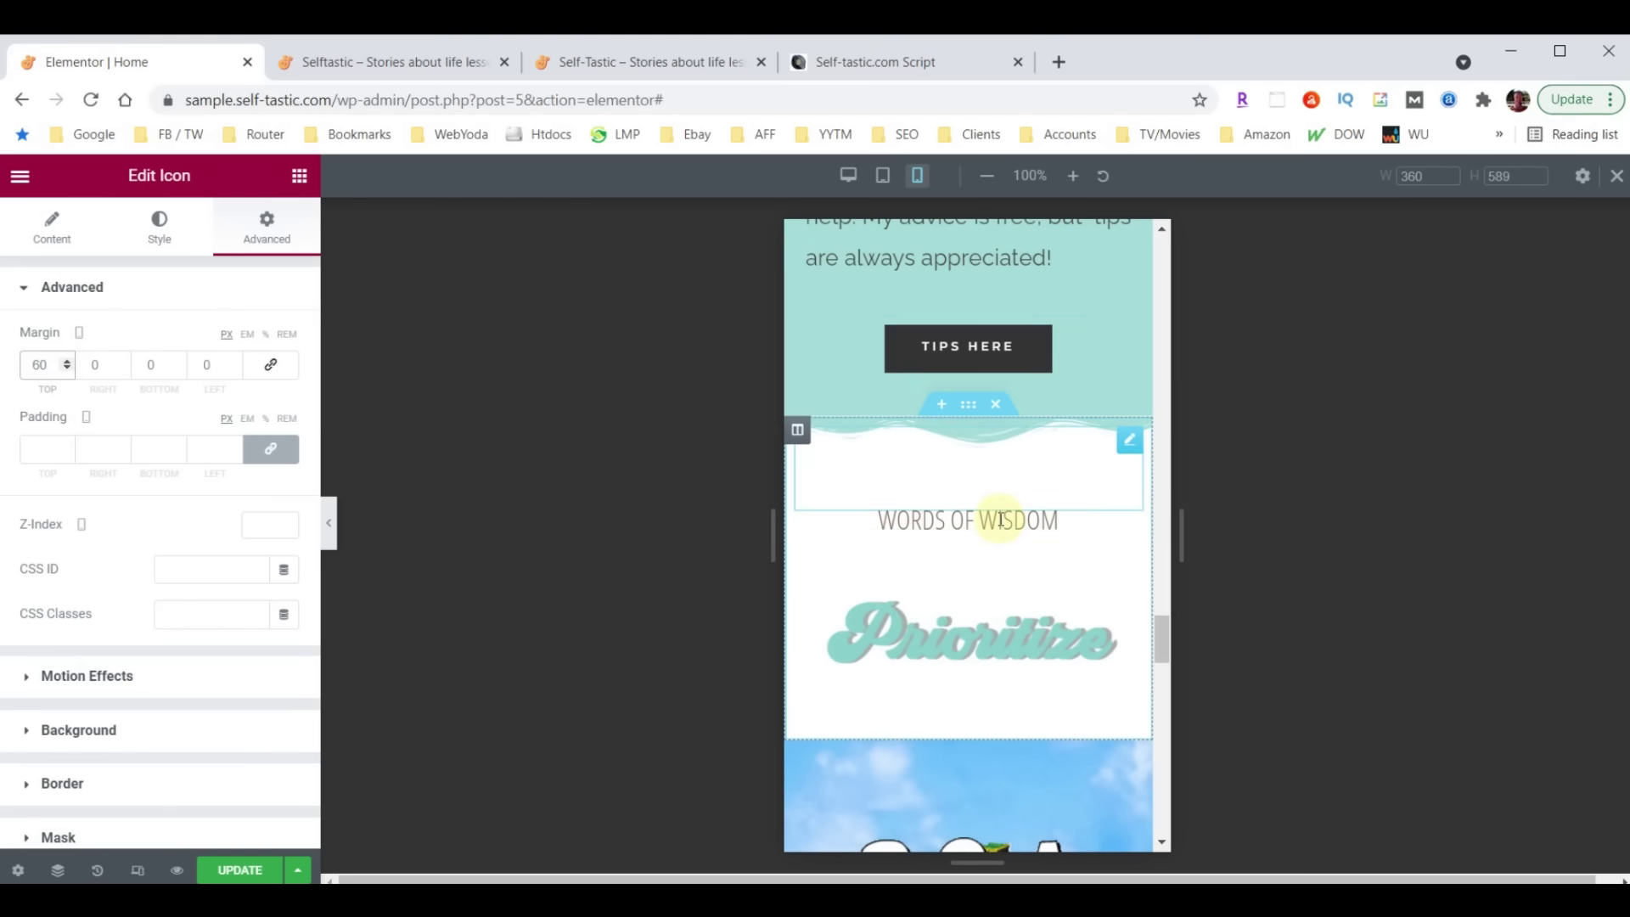
Bring up the Words of Wisdom heading's typography font size for editing
click(1018, 525)
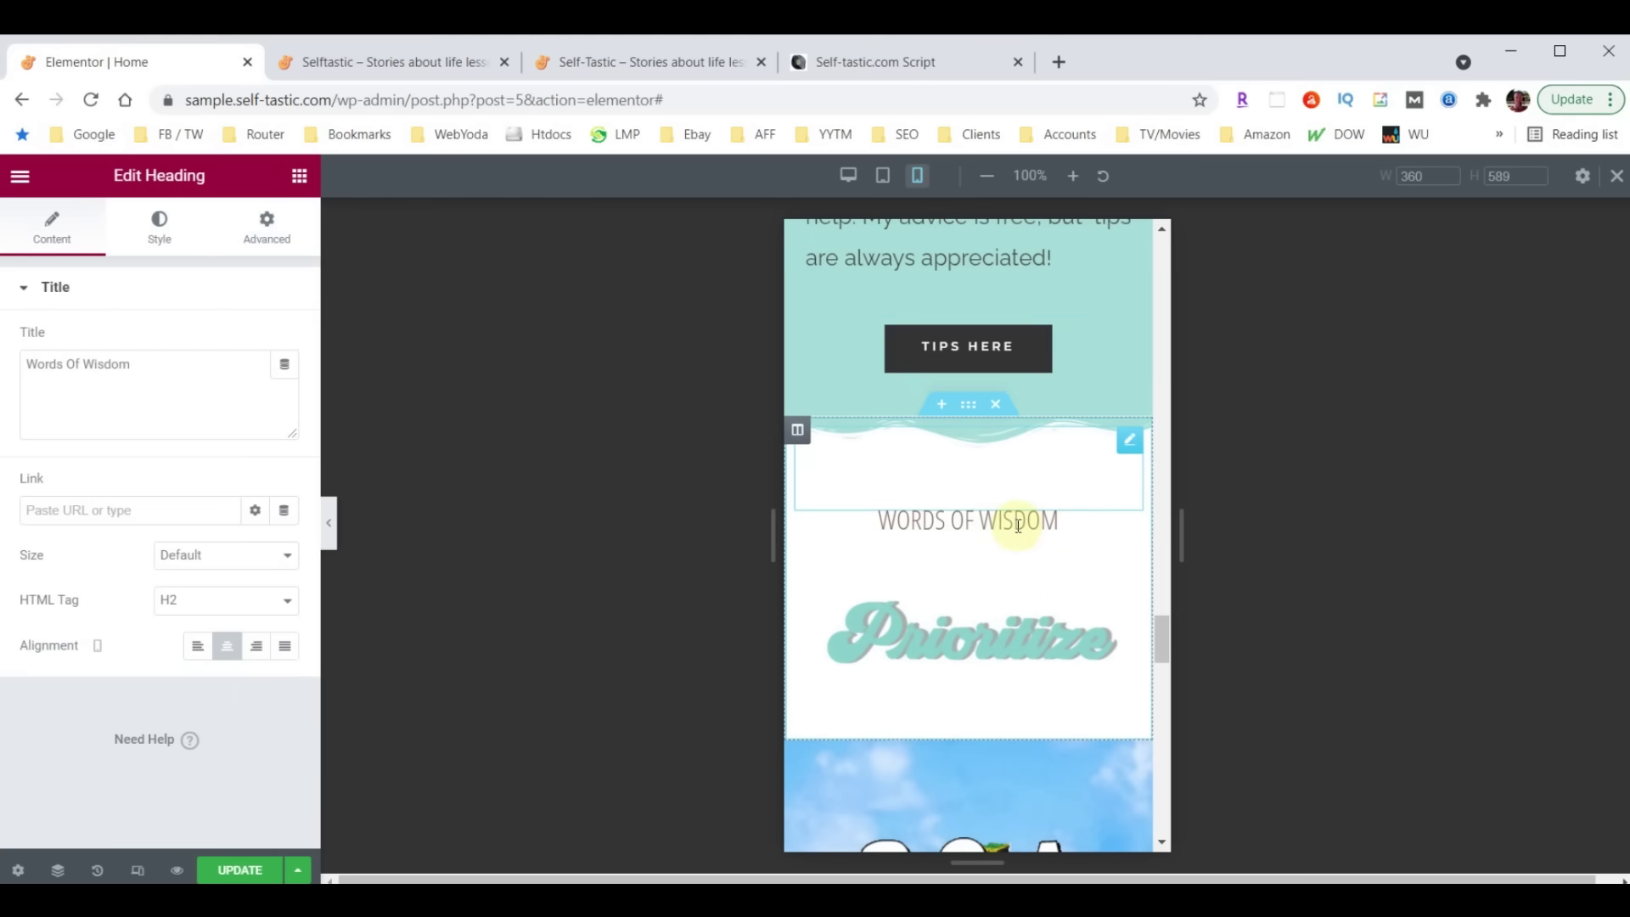
click(159, 227)
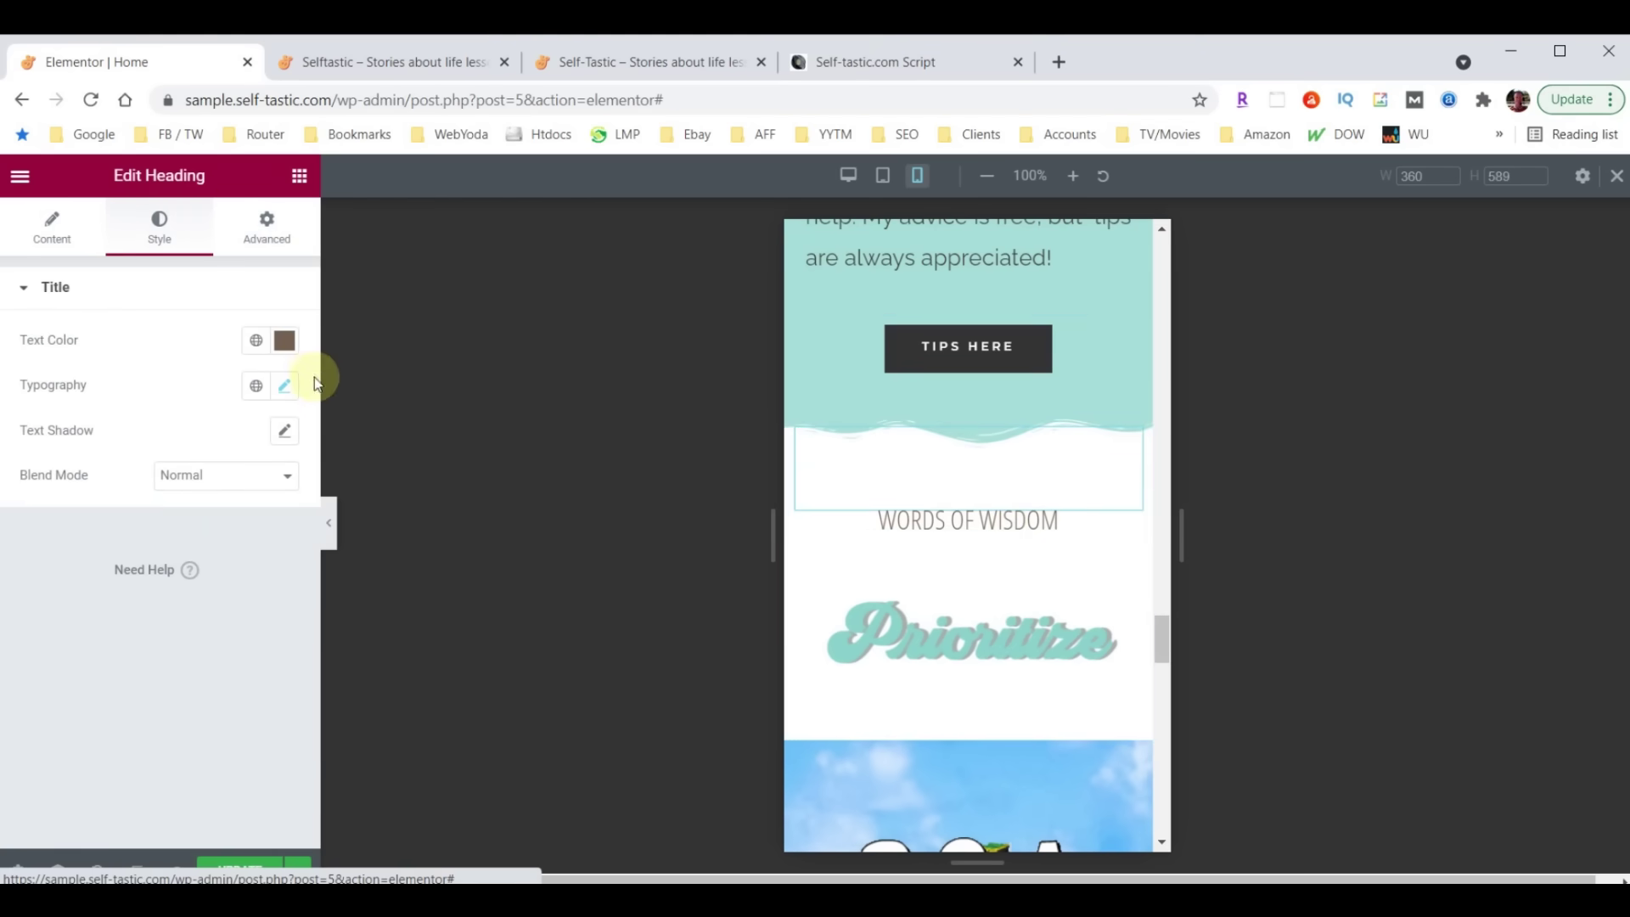
click(291, 390)
click(245, 556)
Set Words of Wisdom to size 40 on mobile, then select the whole Q&A section
text(40)
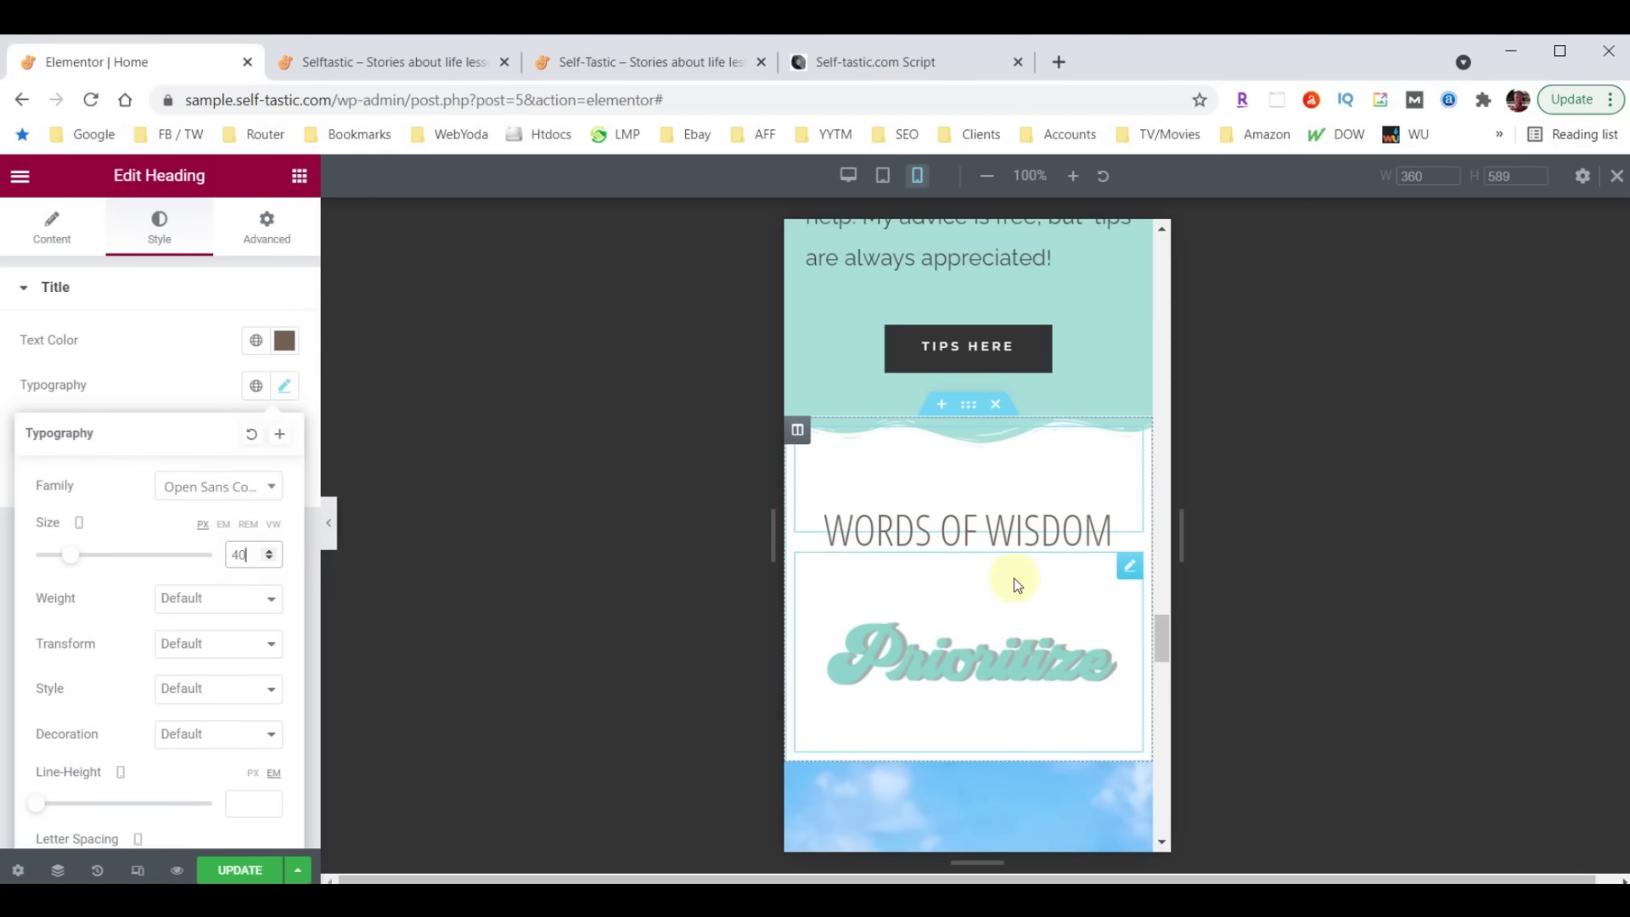
scroll(1019, 573, down, 6)
scroll(1039, 571, down, 6)
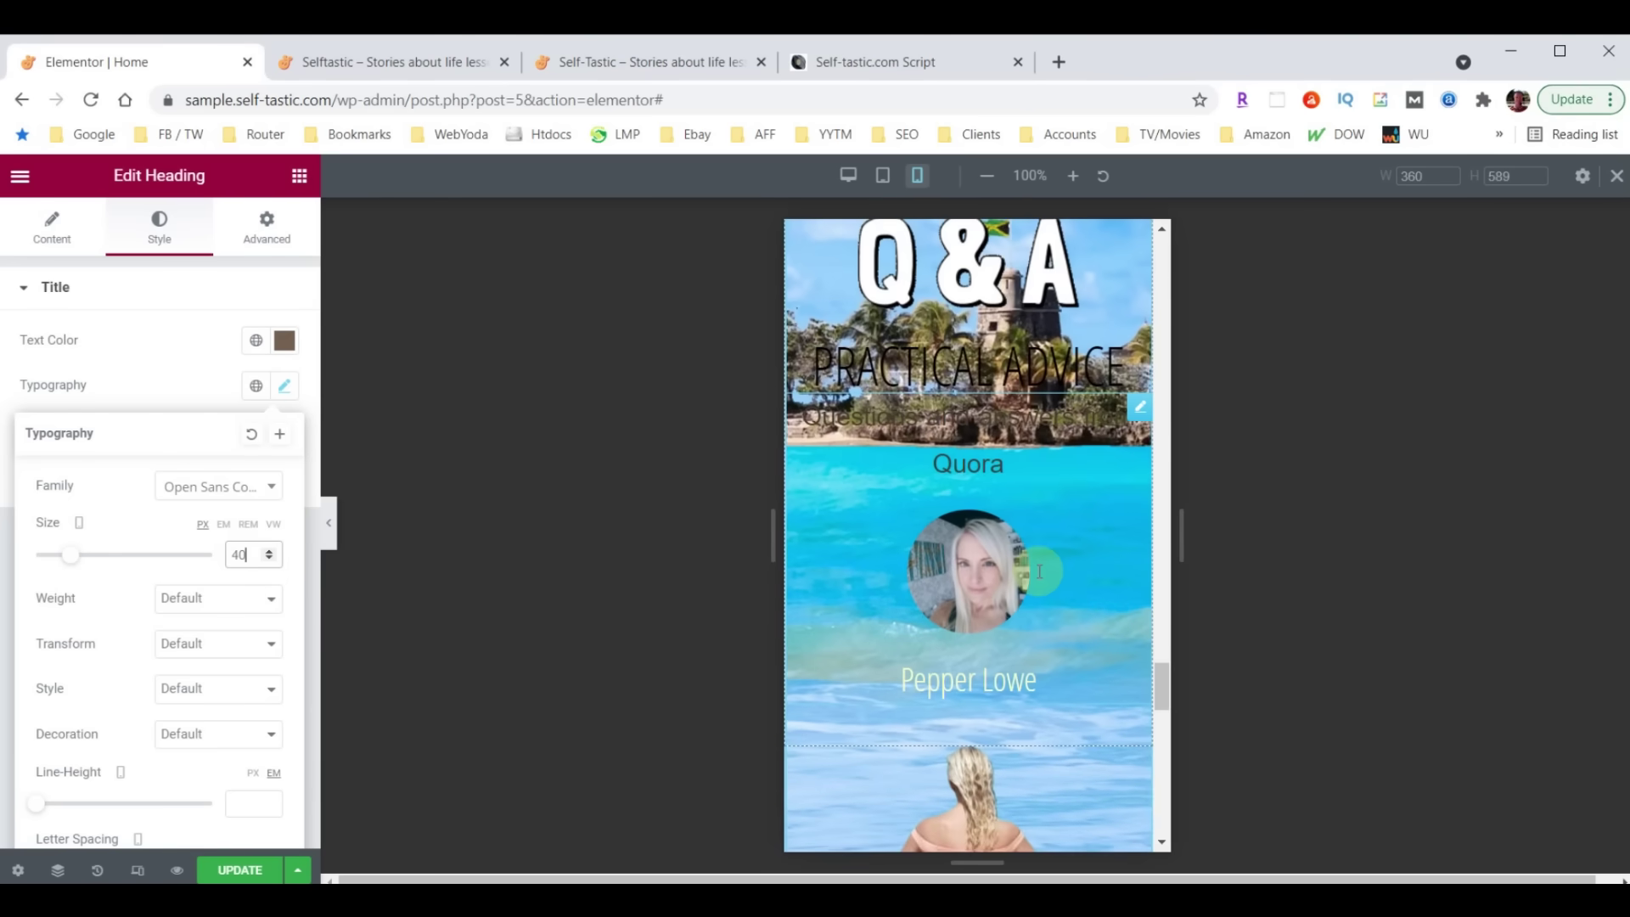
scroll(1001, 594, up, 6)
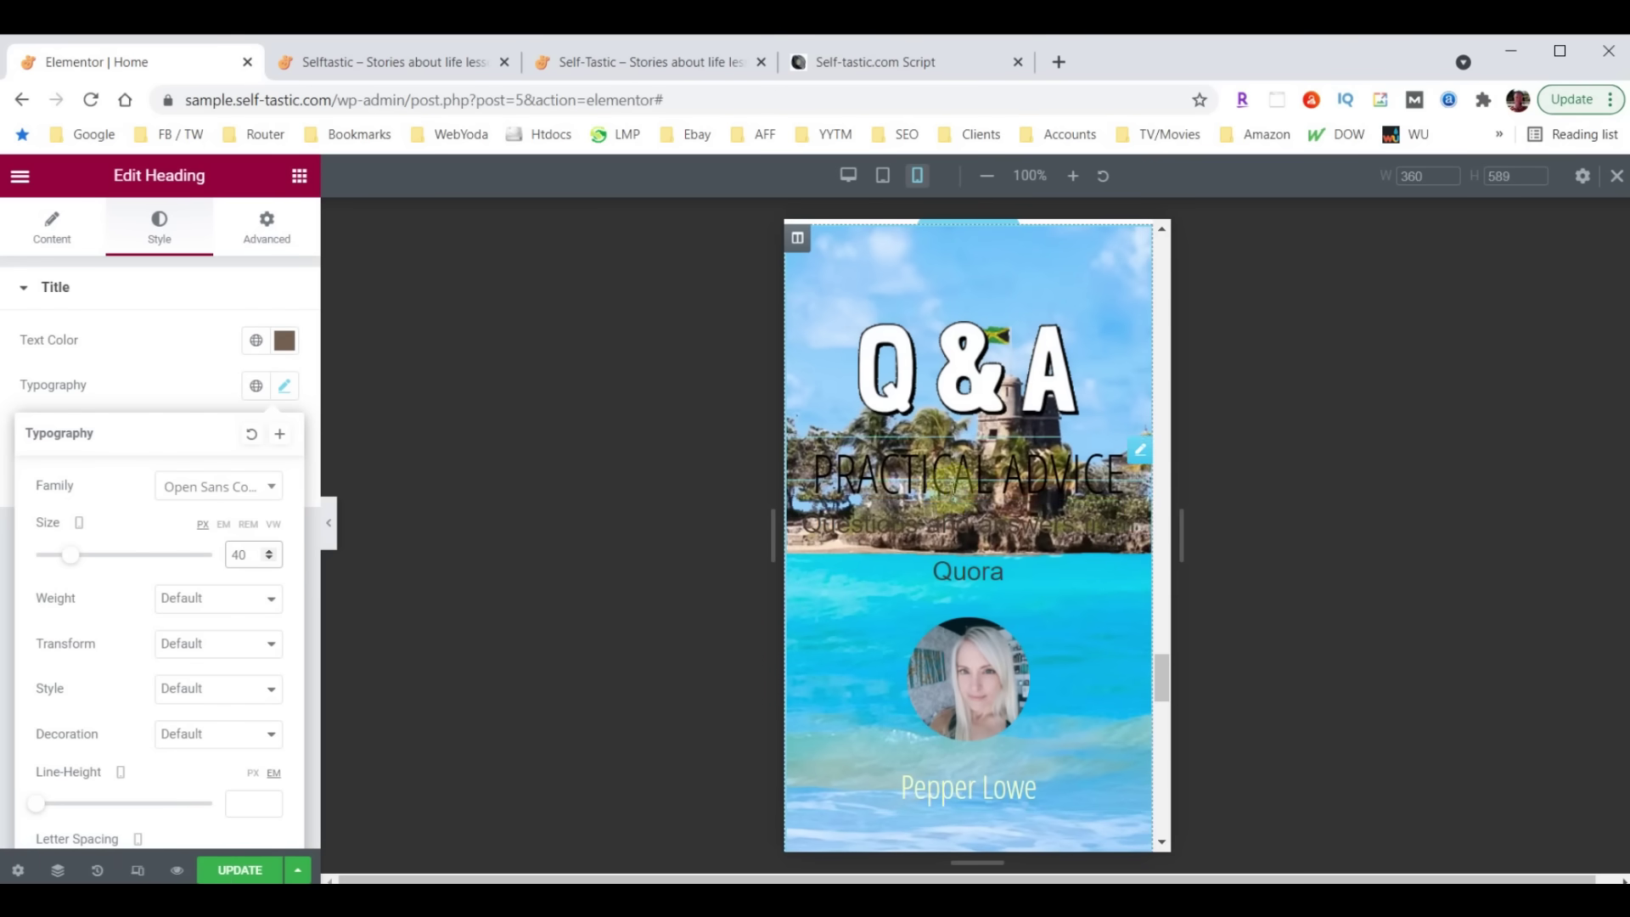
scroll(1026, 535, down, 8)
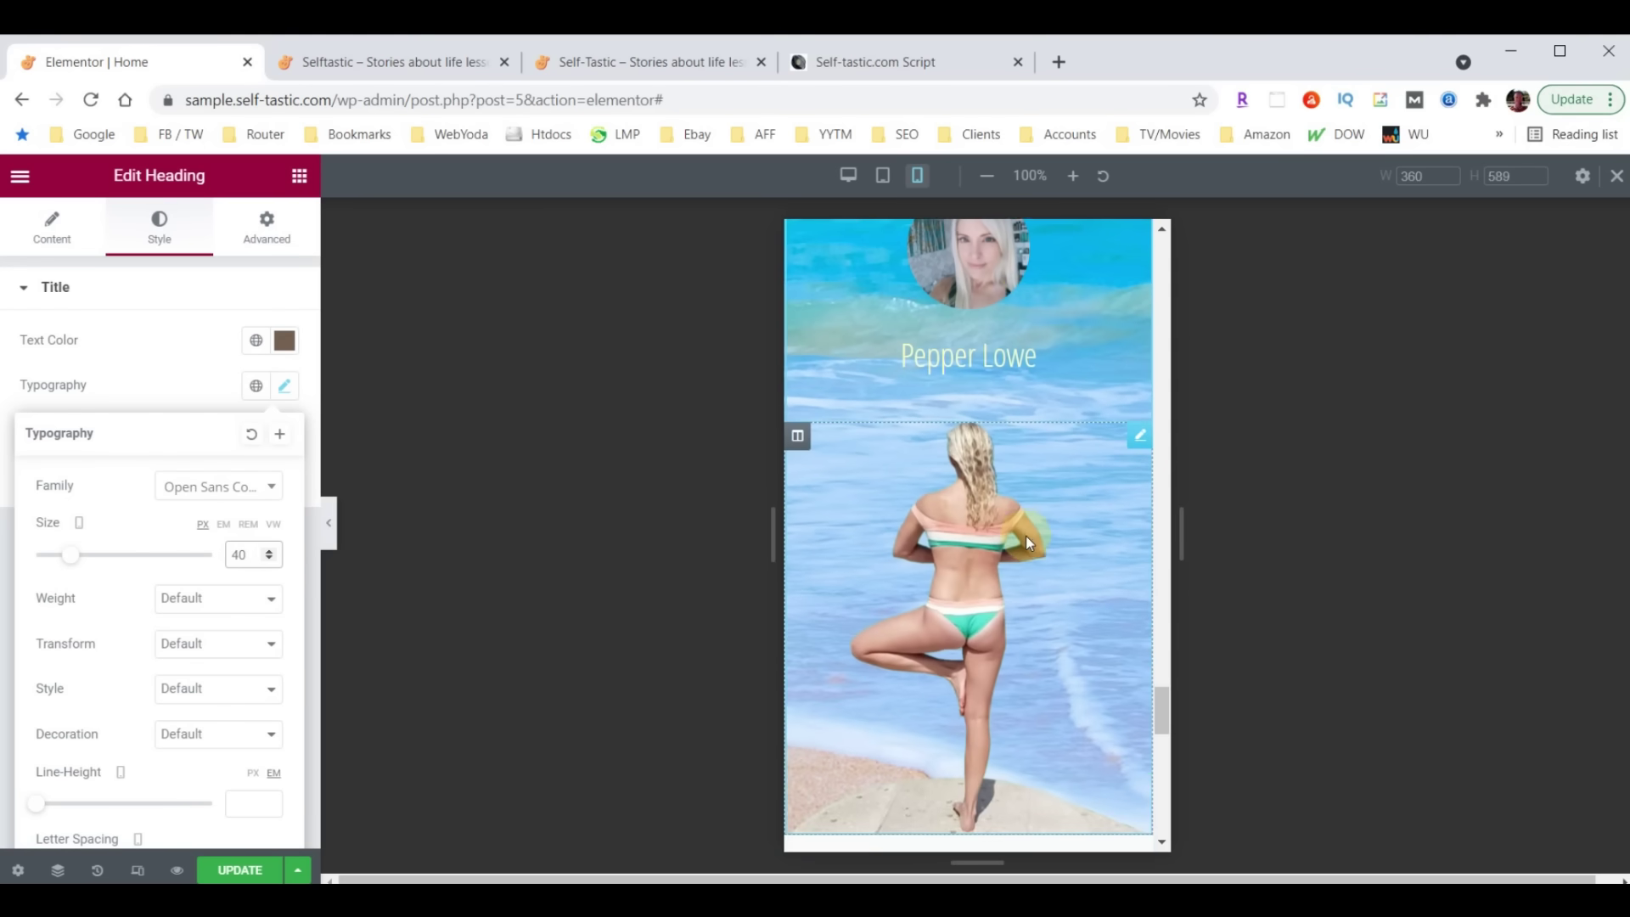
scroll(1032, 618, up, 4)
scroll(1025, 620, up, 5)
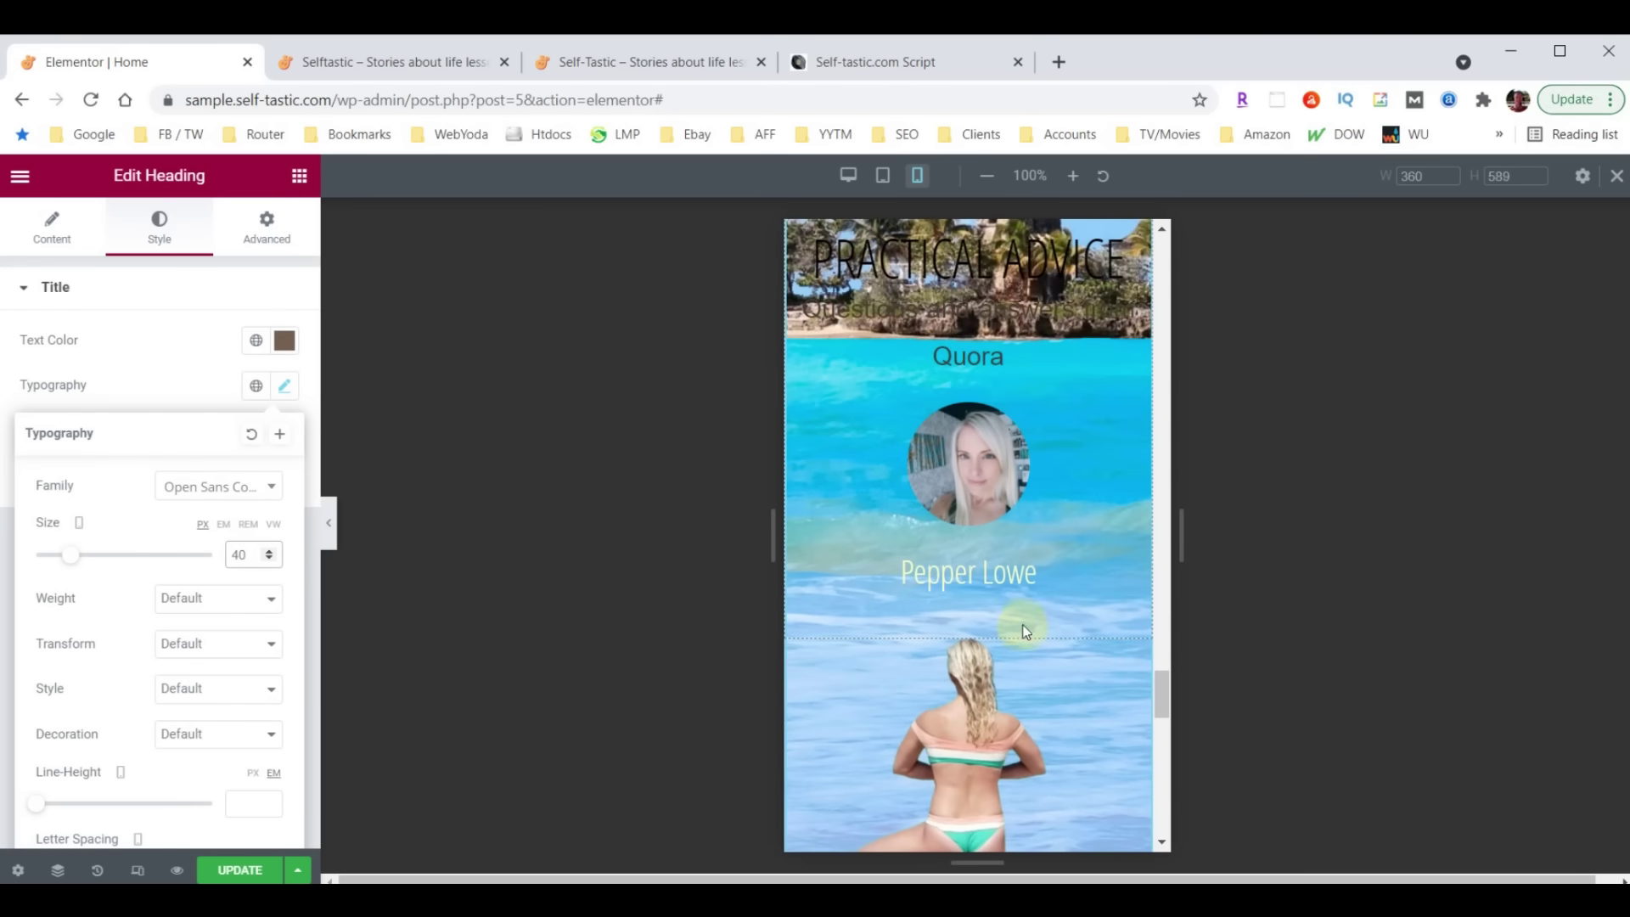
scroll(1018, 645, up, 2)
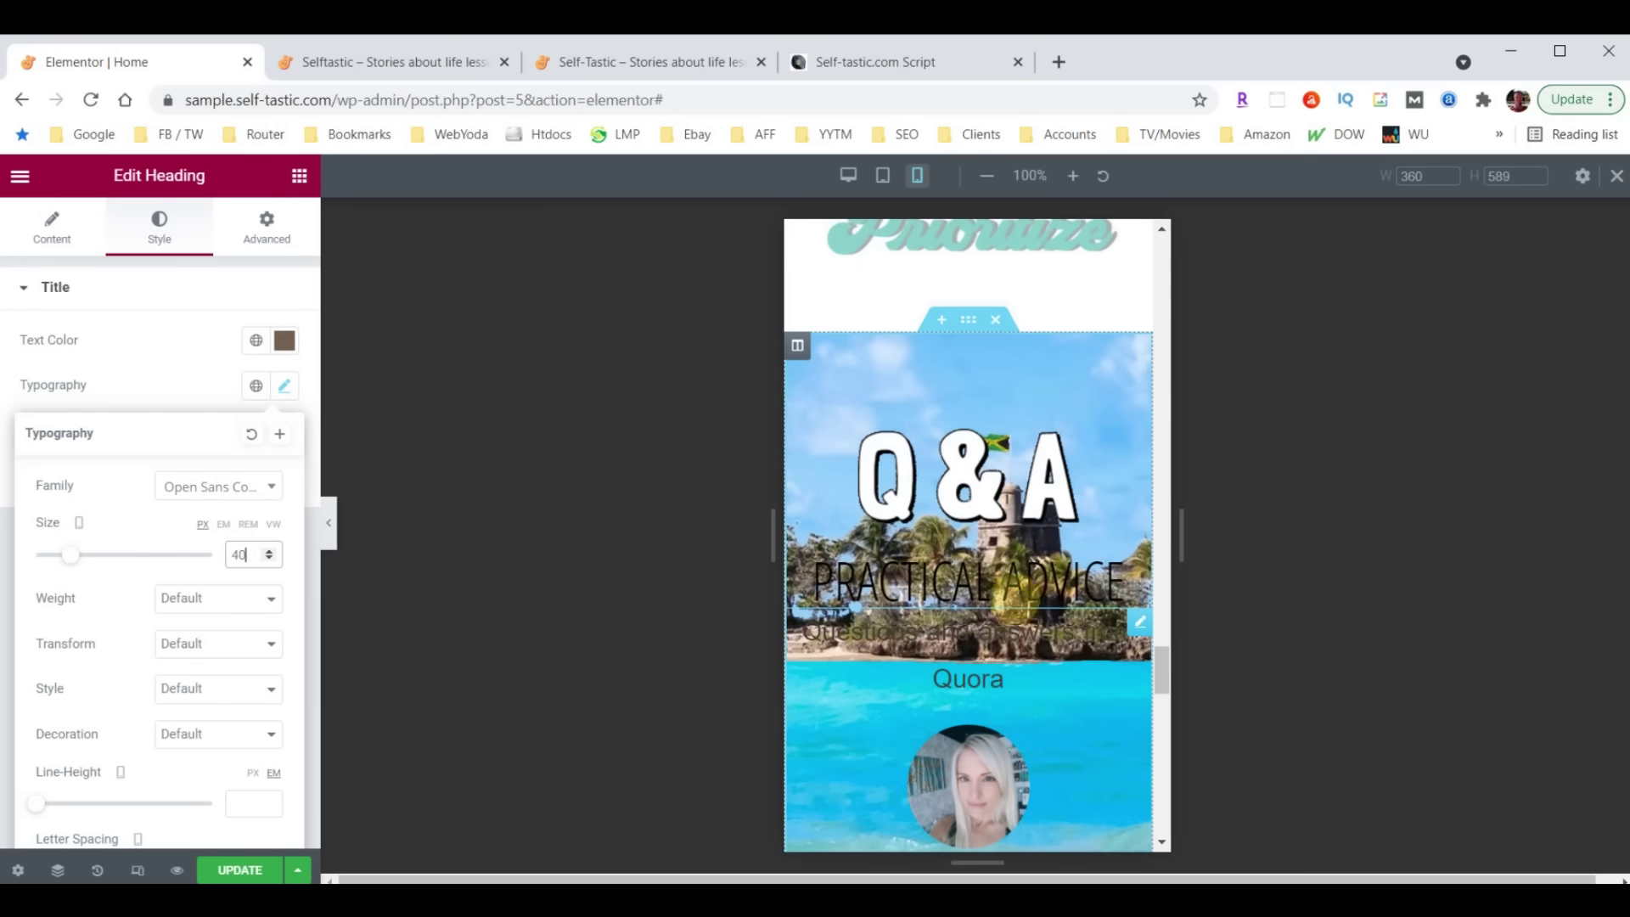
click(967, 320)
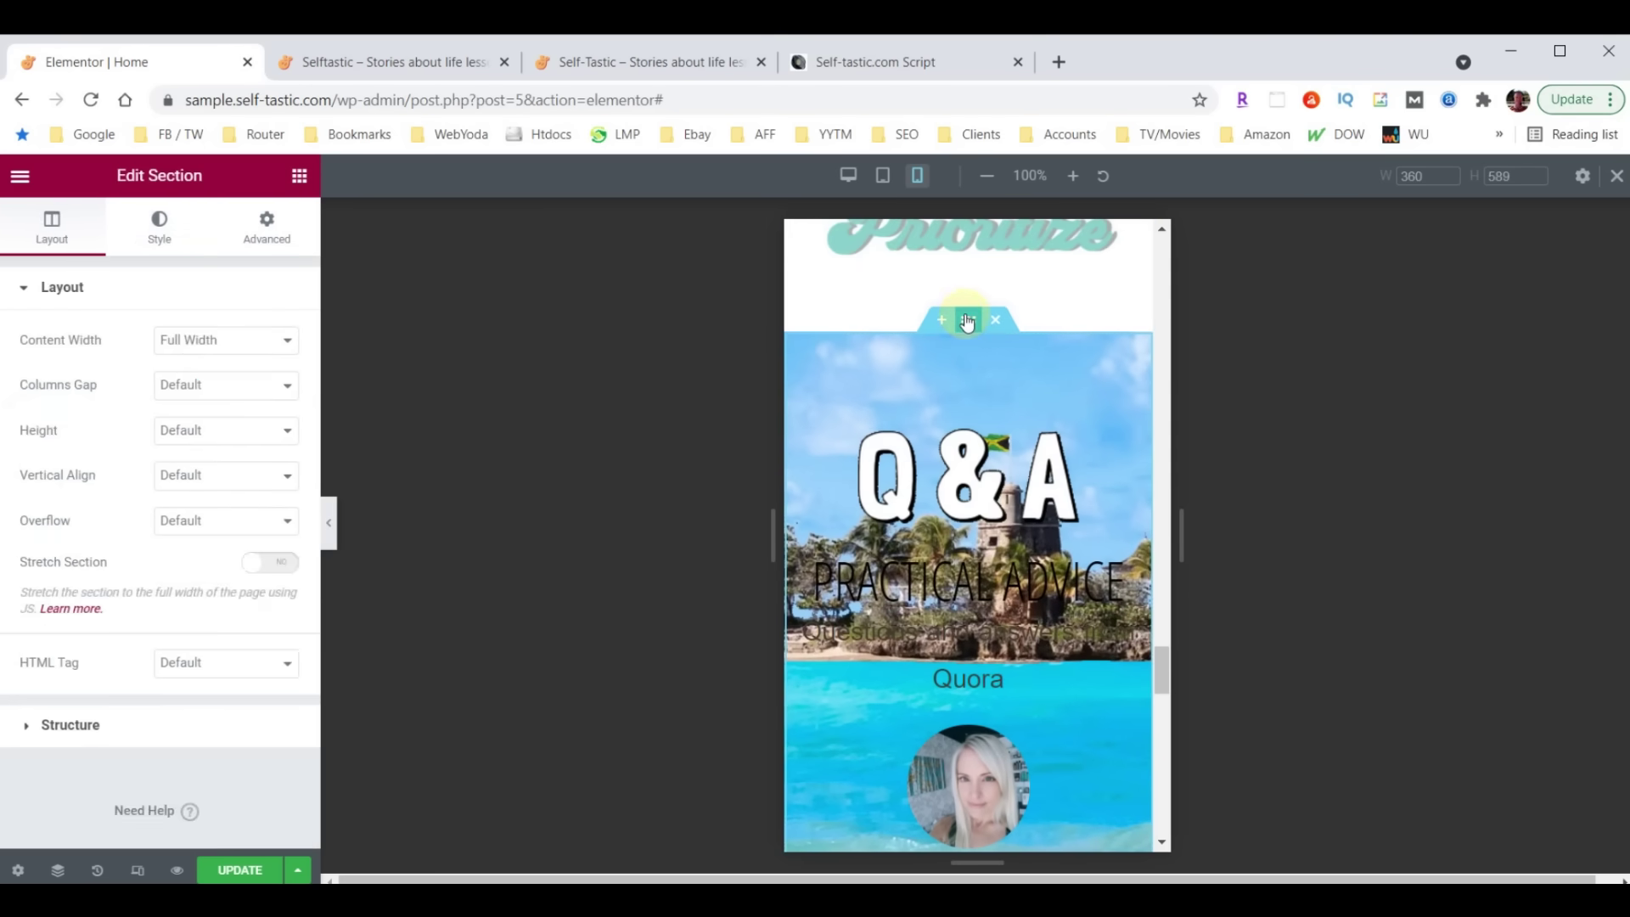
Switch the Q&A section's Hide On Mobile option to HIDE
click(267, 229)
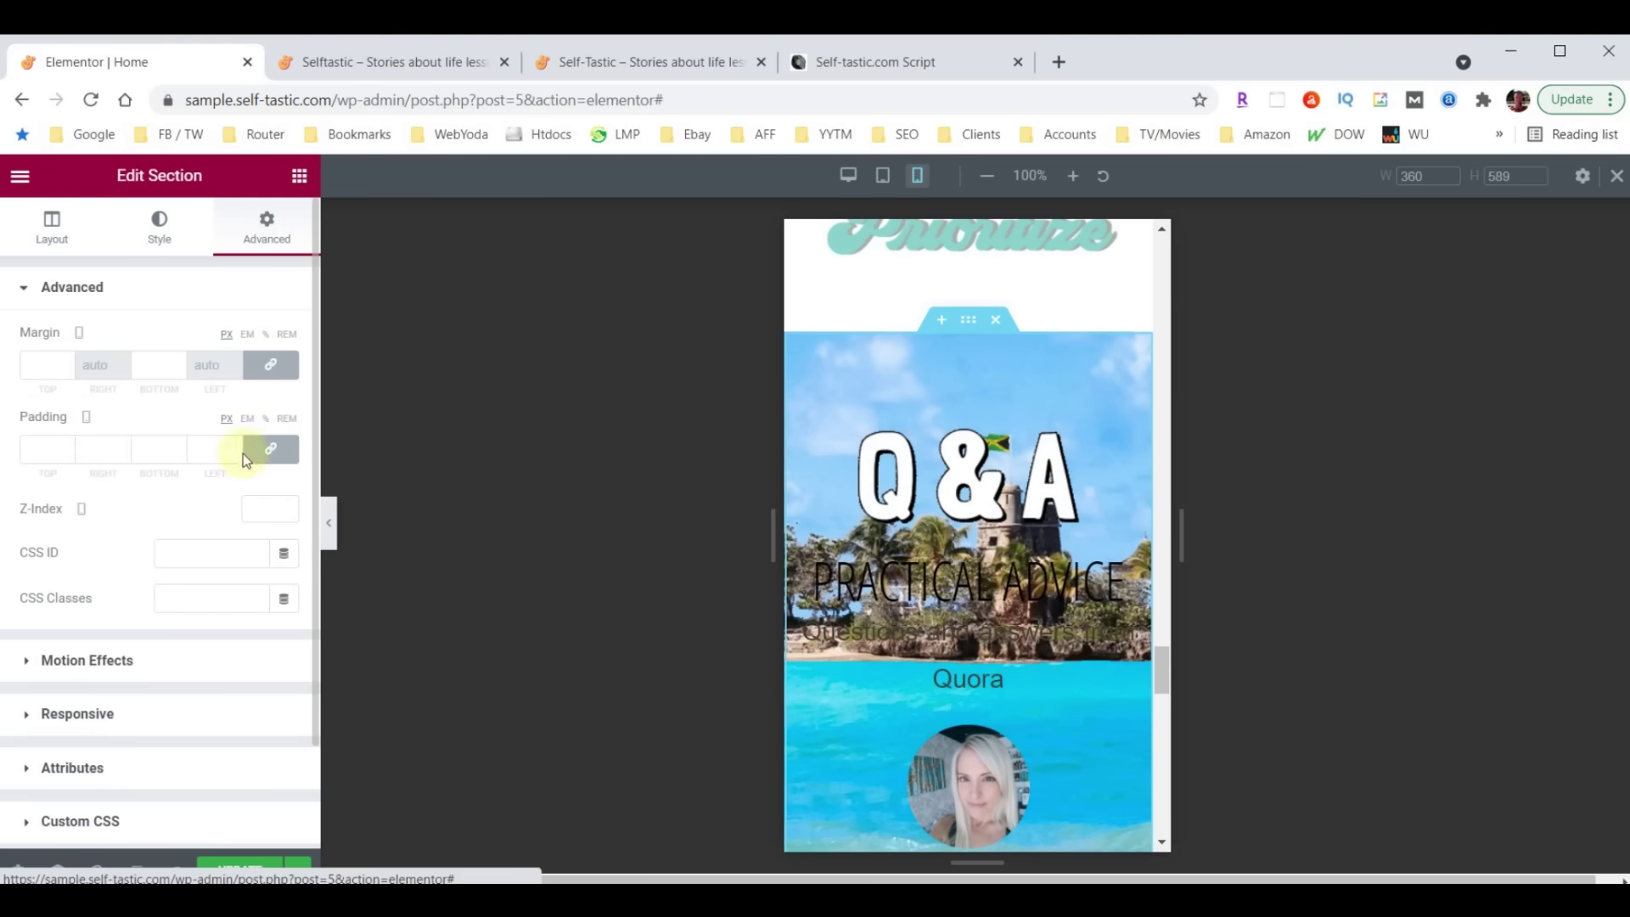
scroll(246, 548, down, 1)
click(63, 591)
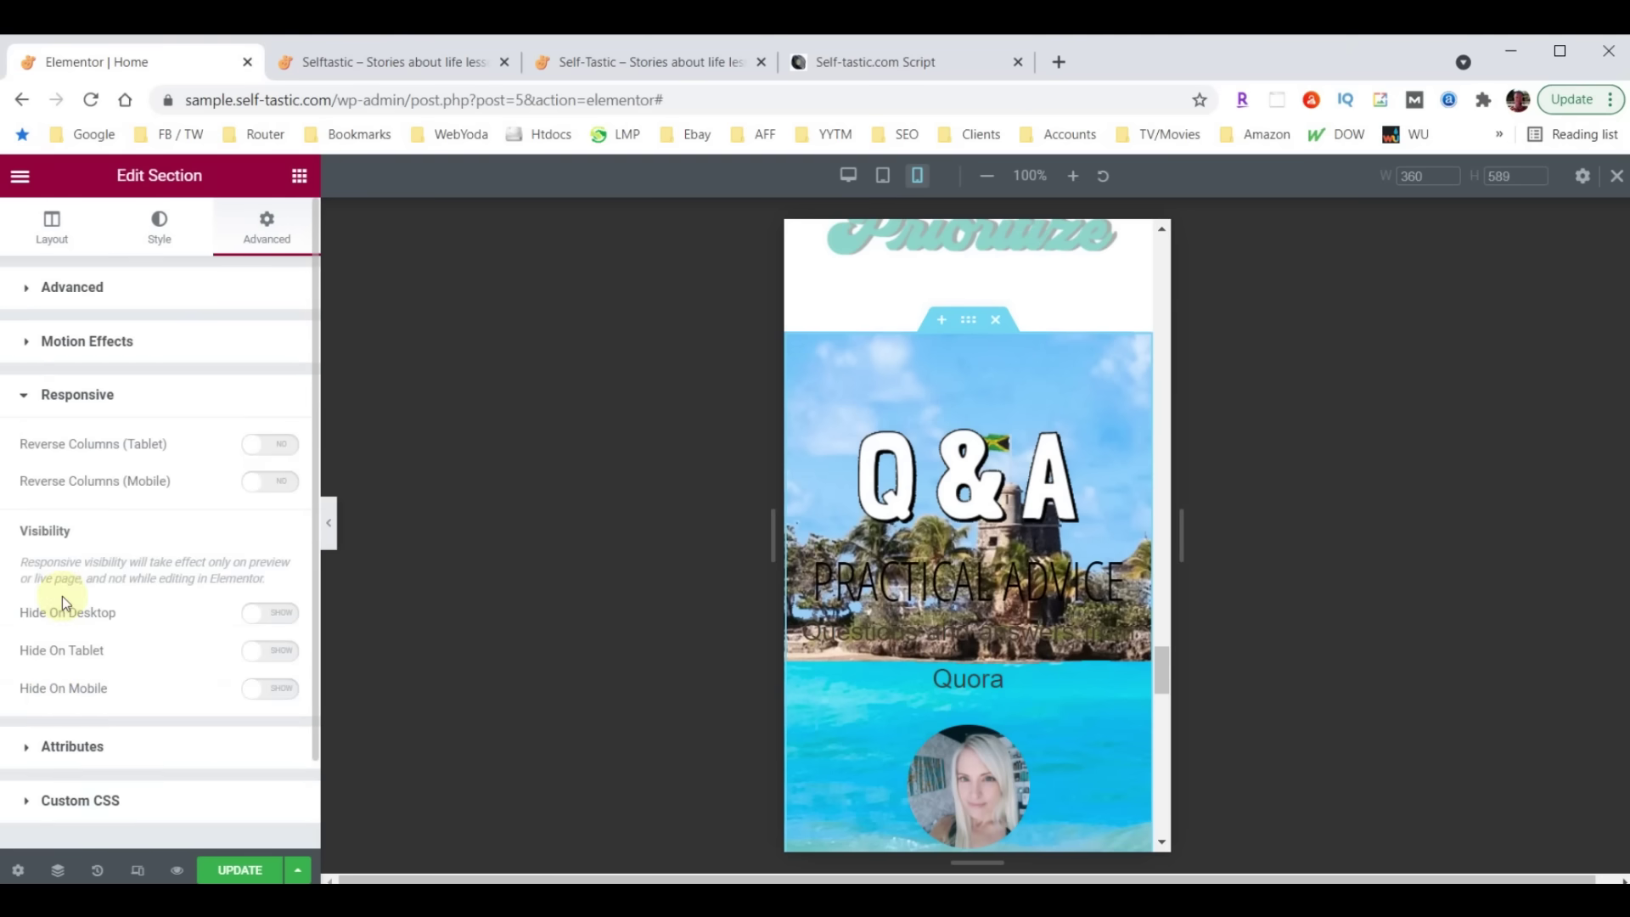
click(281, 689)
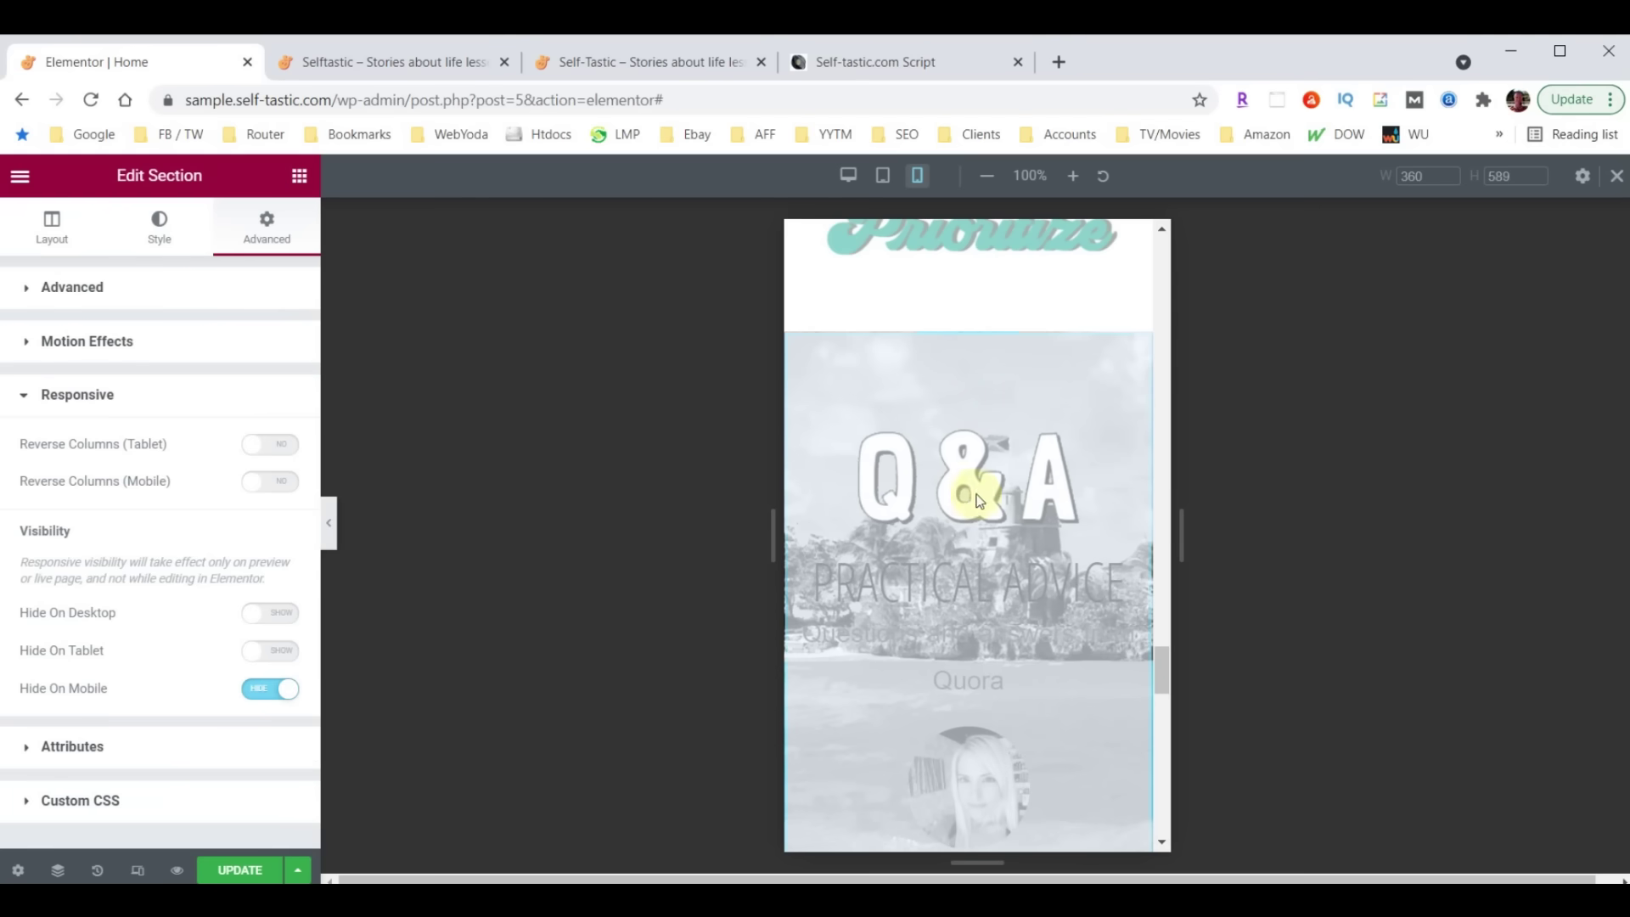
scroll(985, 486, down, 8)
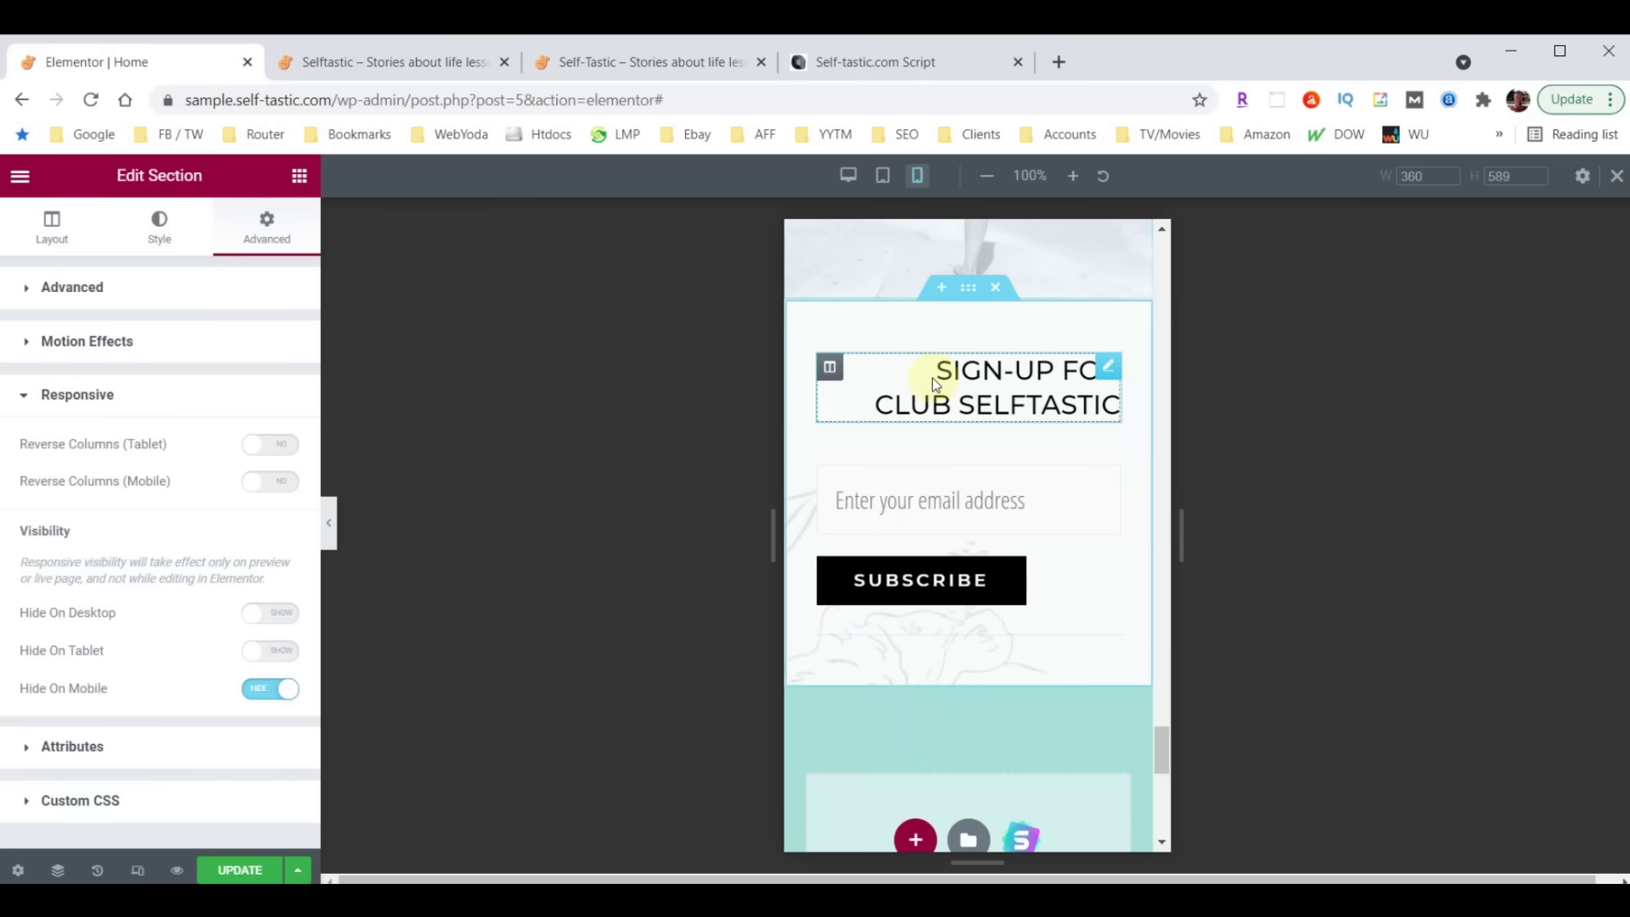
click(1109, 370)
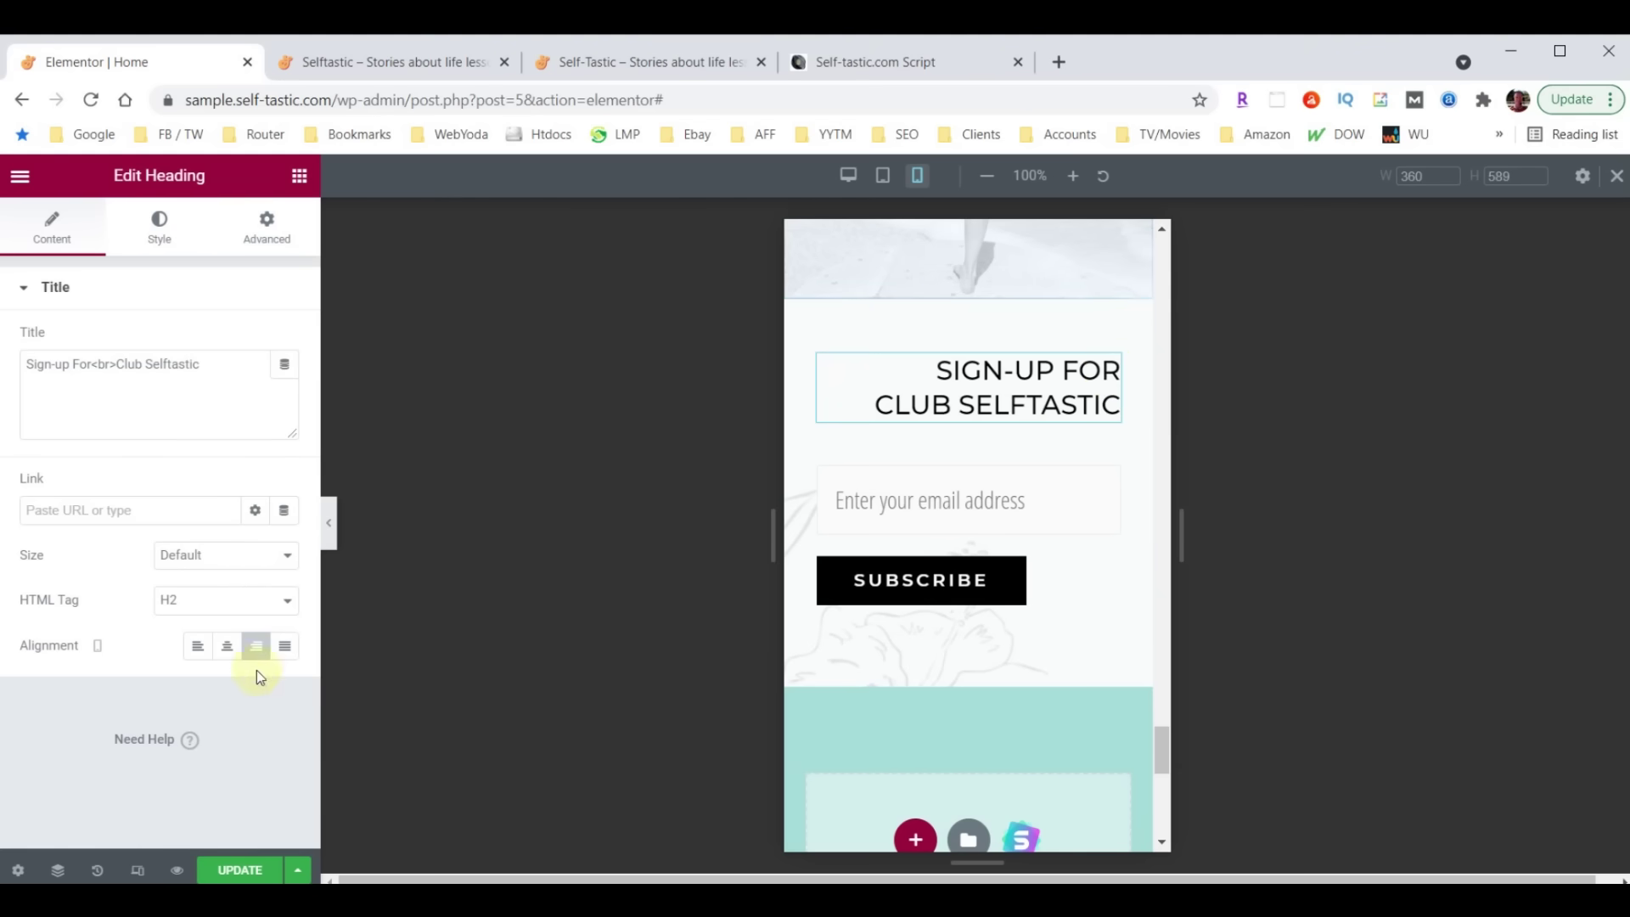
Centre the 'Sign-up for Club Selftastic' heading in the mobile layout
click(228, 659)
scroll(913, 634, down, 2)
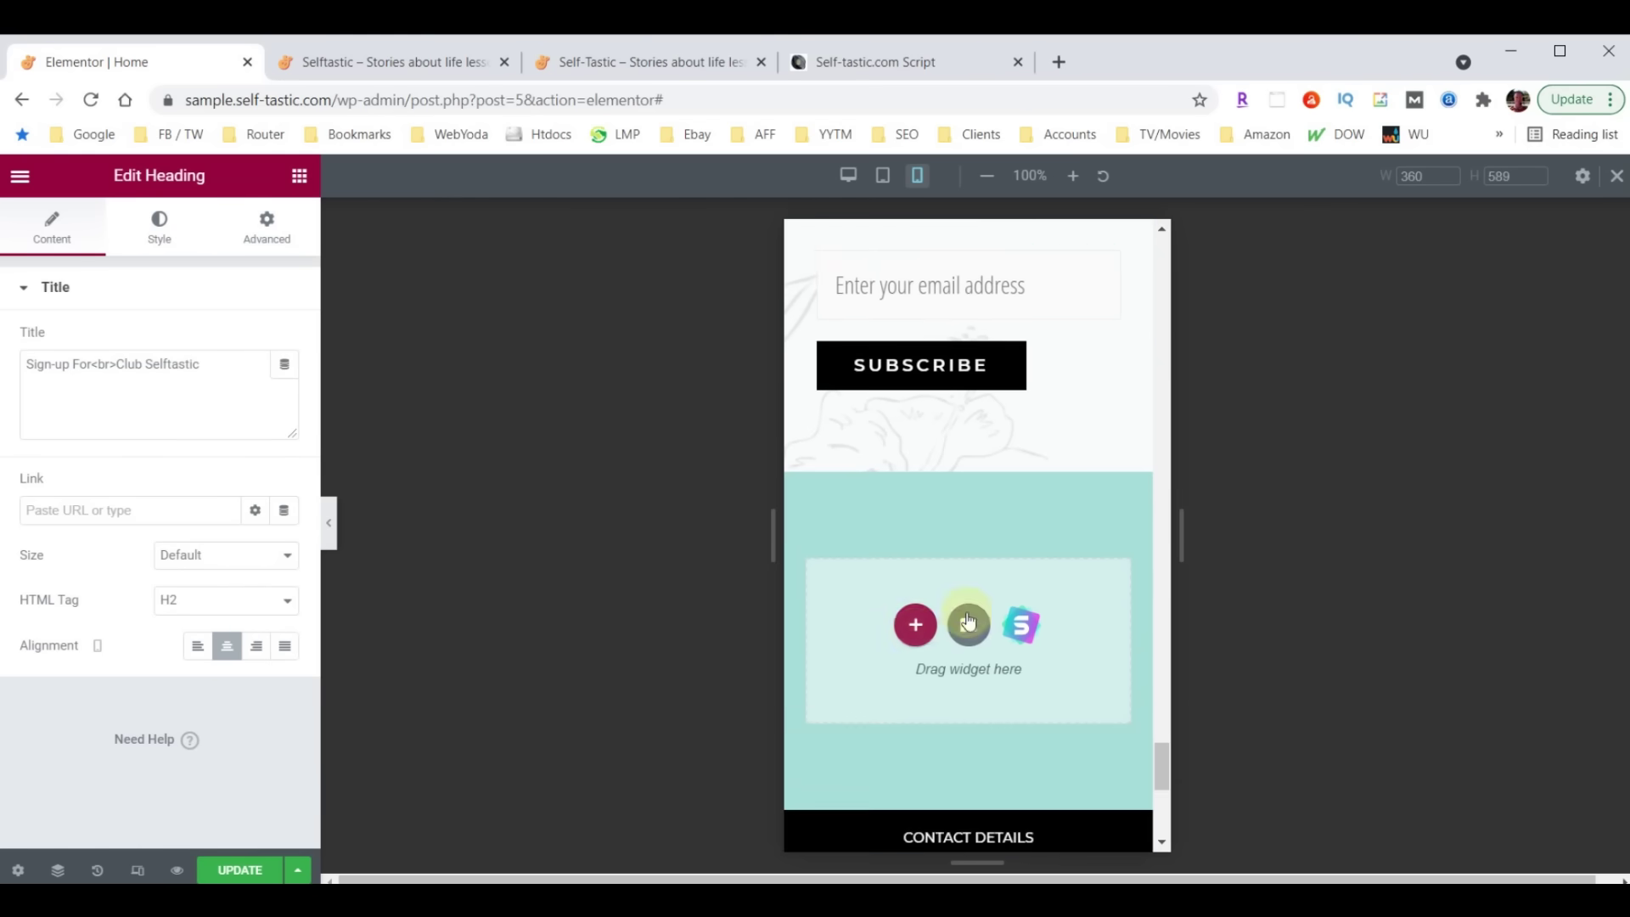
scroll(925, 501, up, 1)
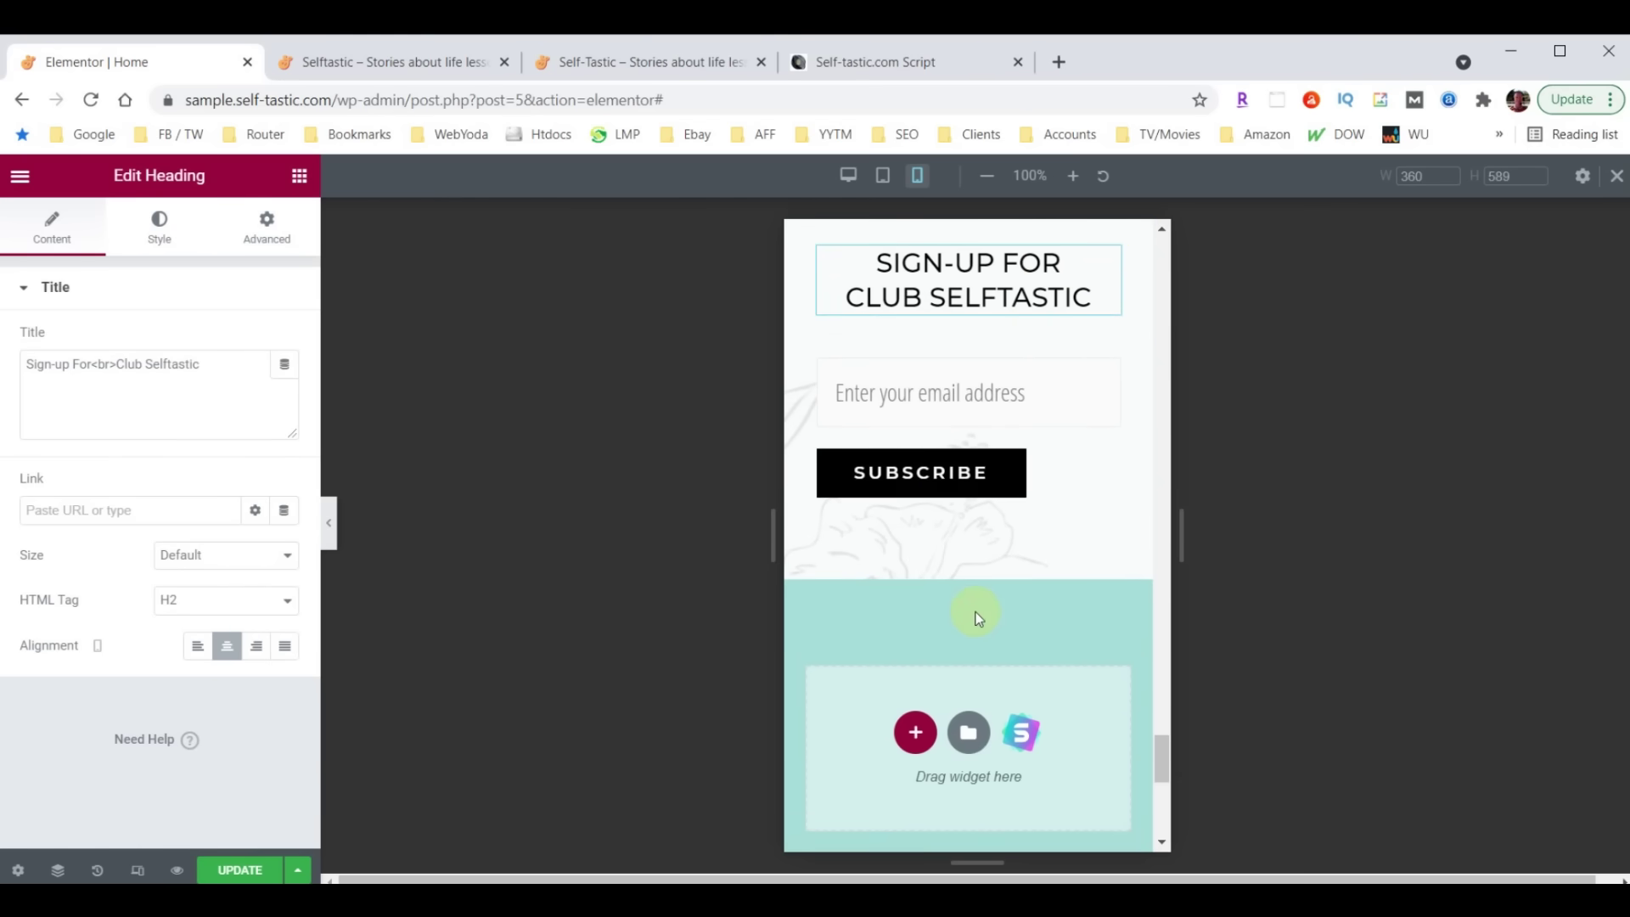
scroll(977, 617, down, 5)
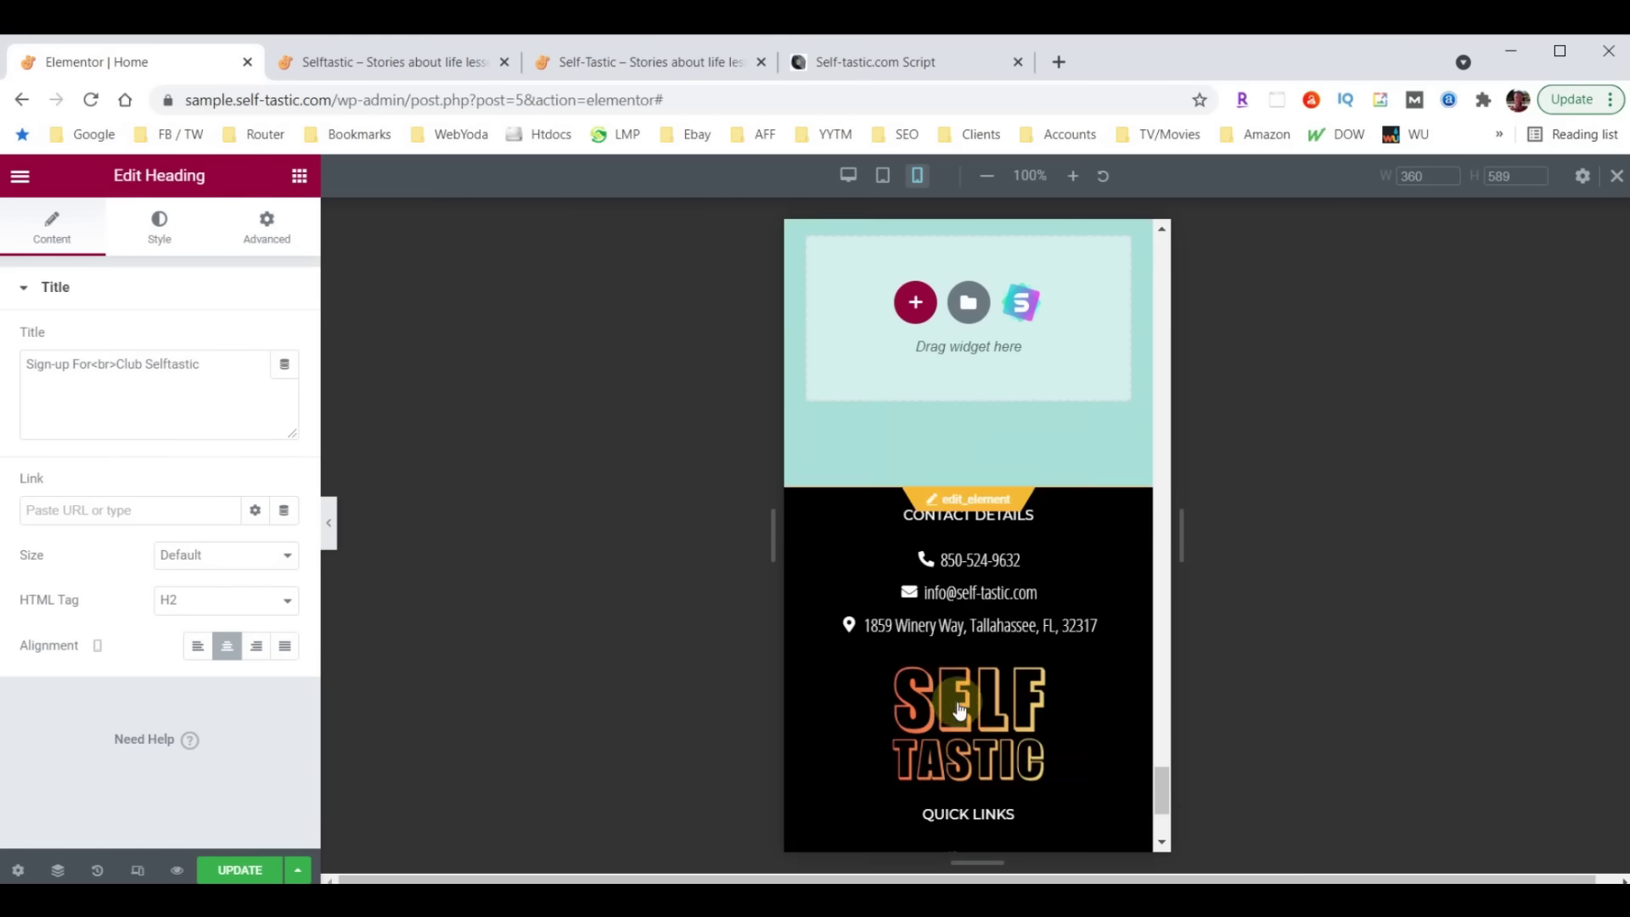
scroll(1008, 635, up, 4)
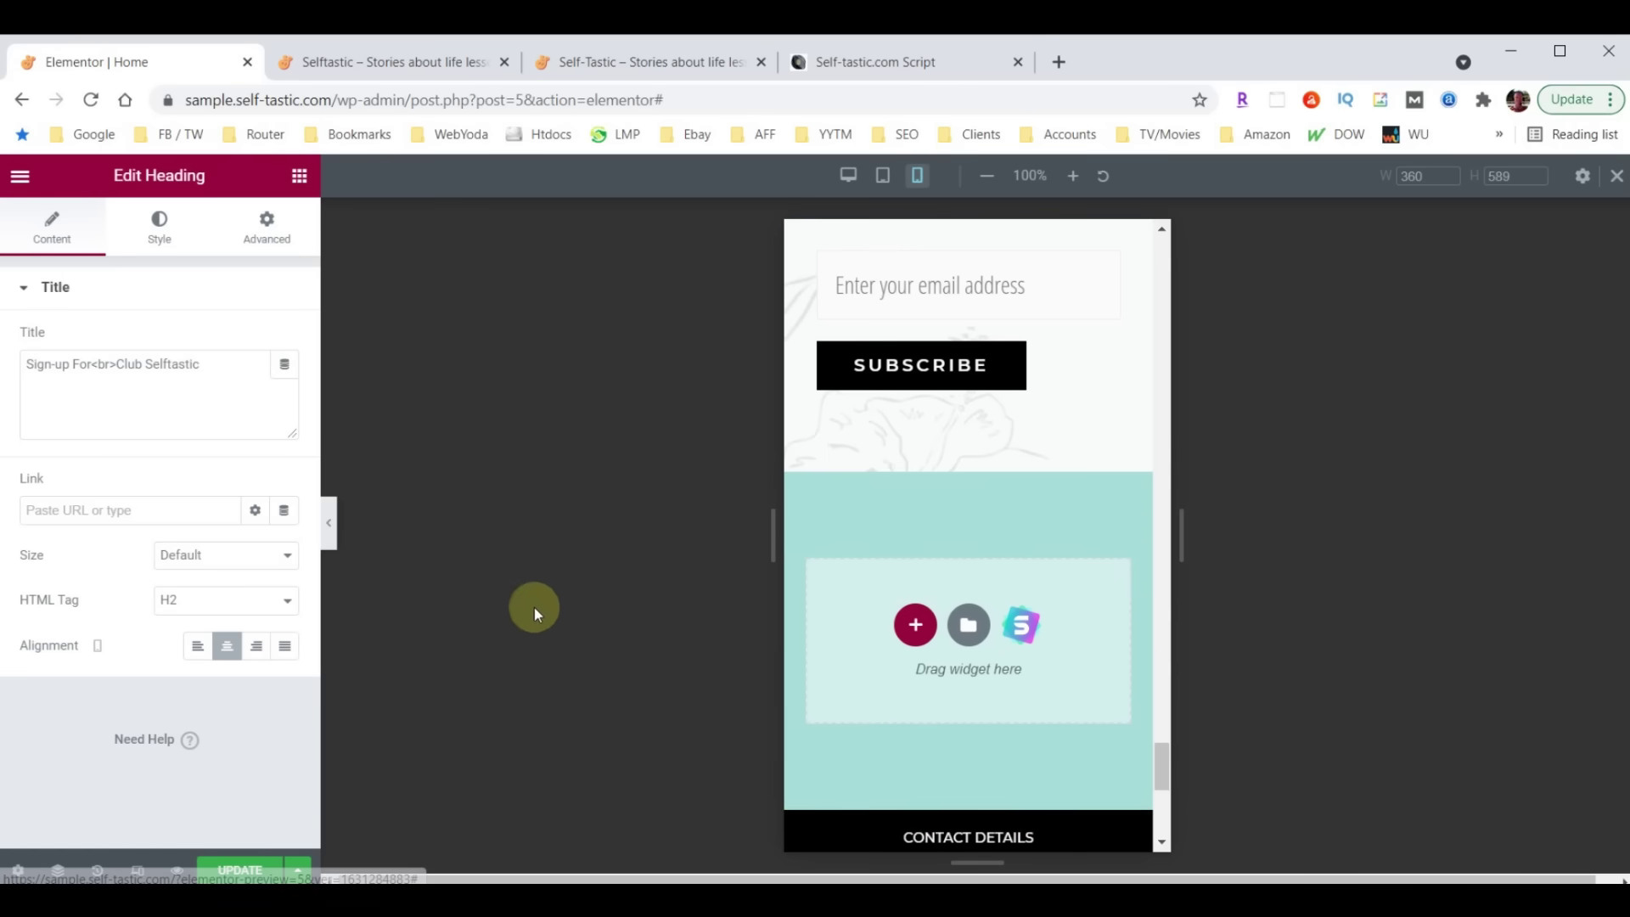
Hide the editing panel, scroll through the full mobile homepage preview, then restore the panel
click(329, 525)
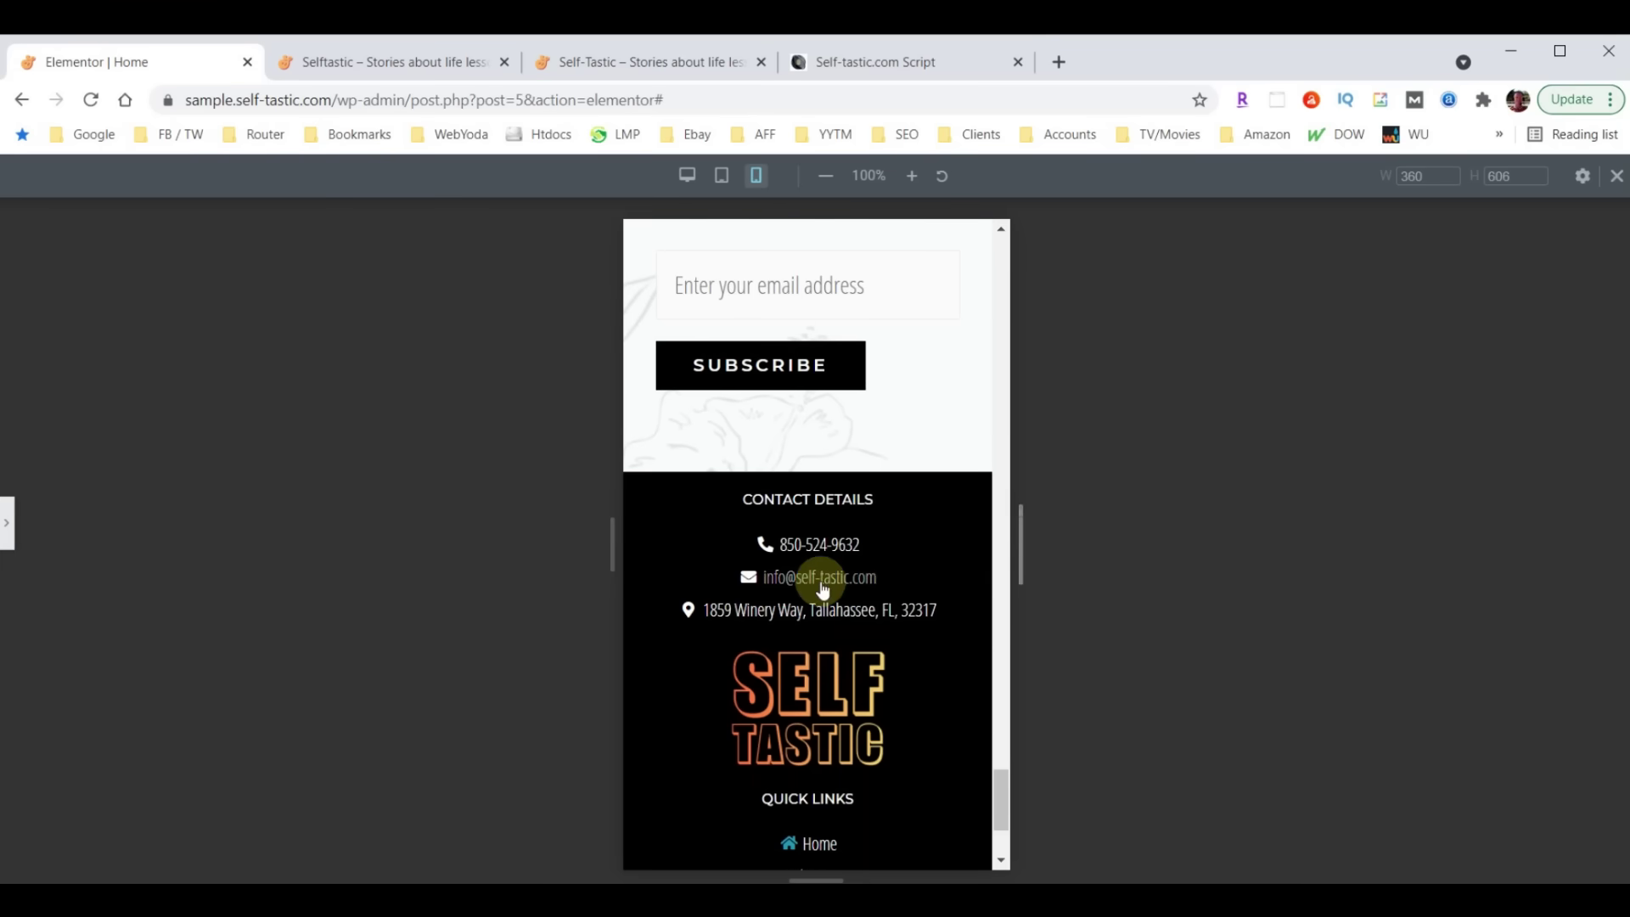
scroll(823, 588, up, 10)
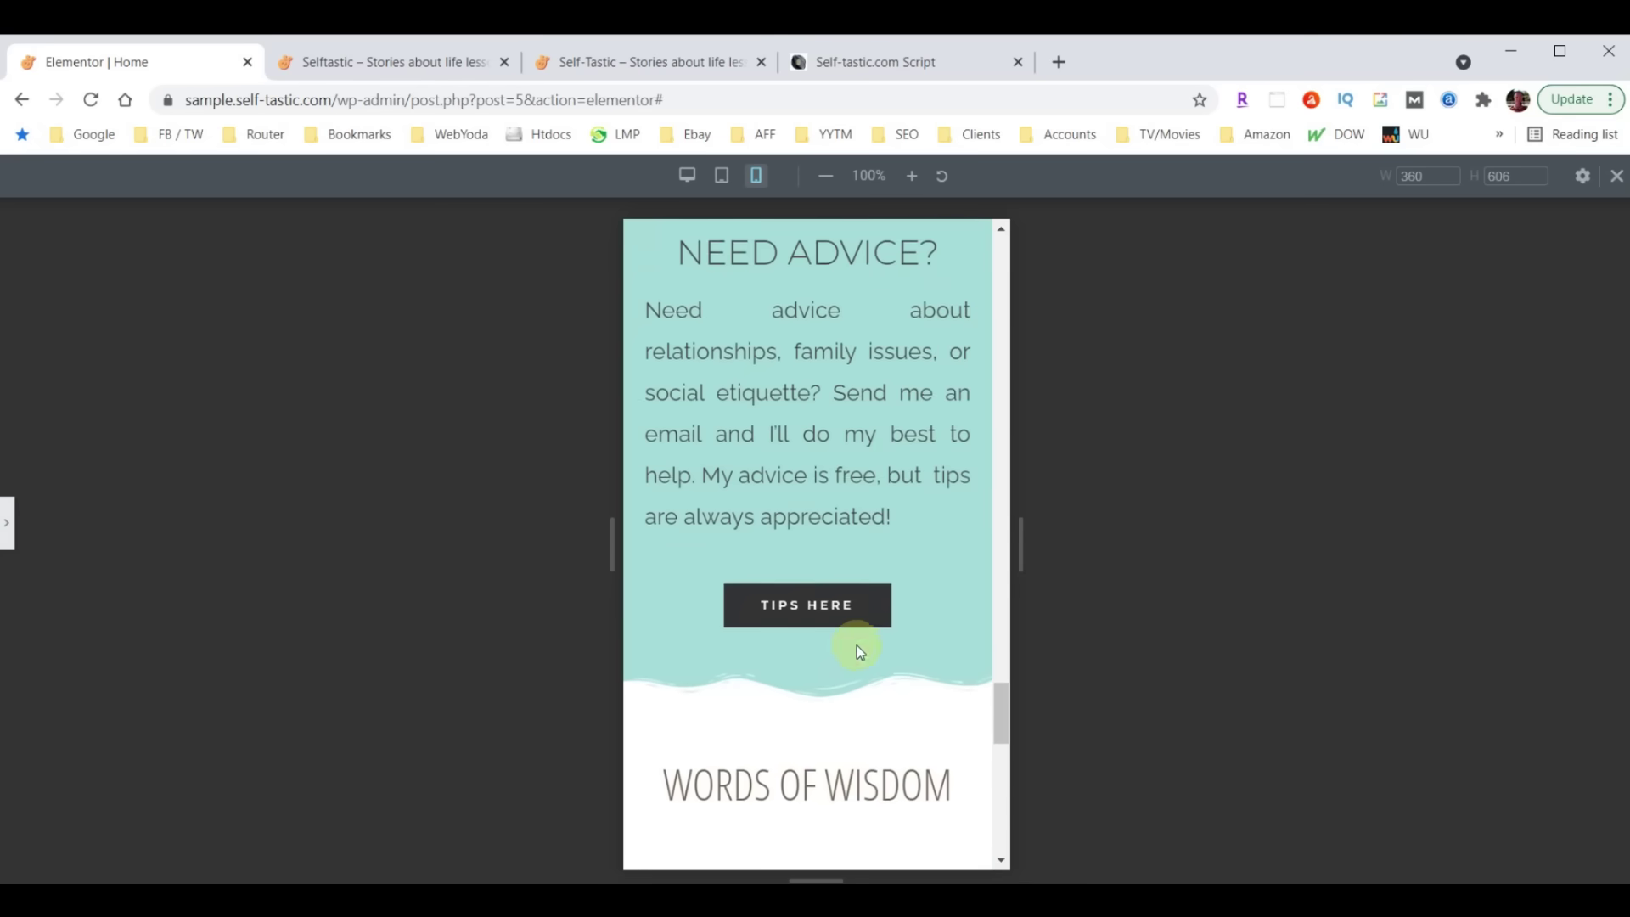
scroll(858, 645, up, 8)
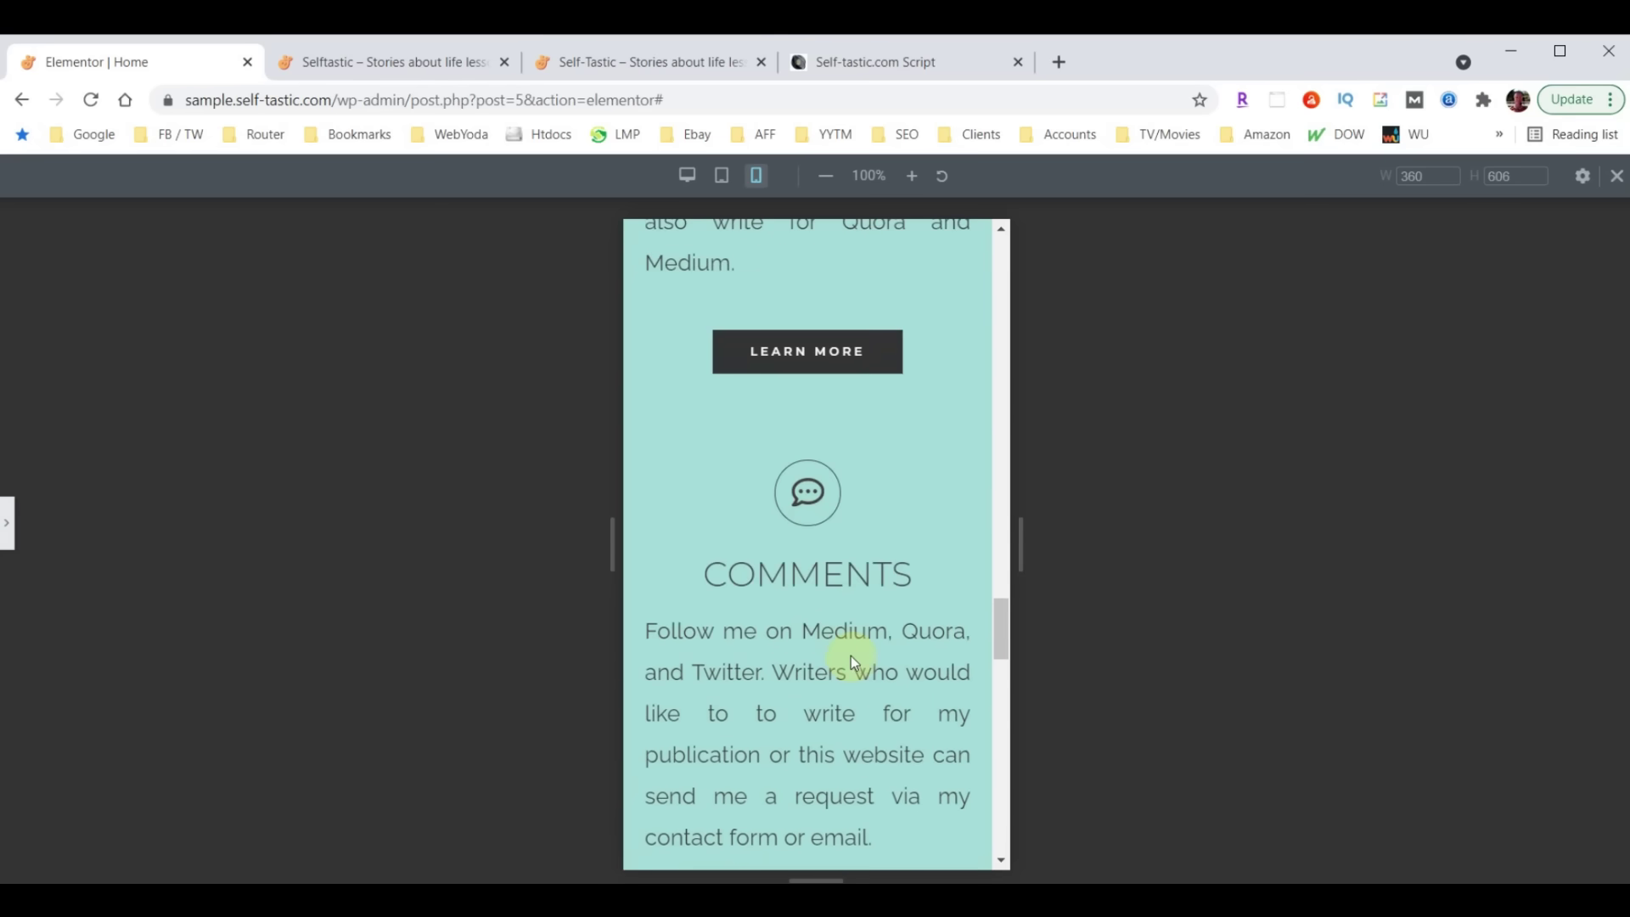
scroll(847, 650, up, 10)
scroll(846, 650, up, 10)
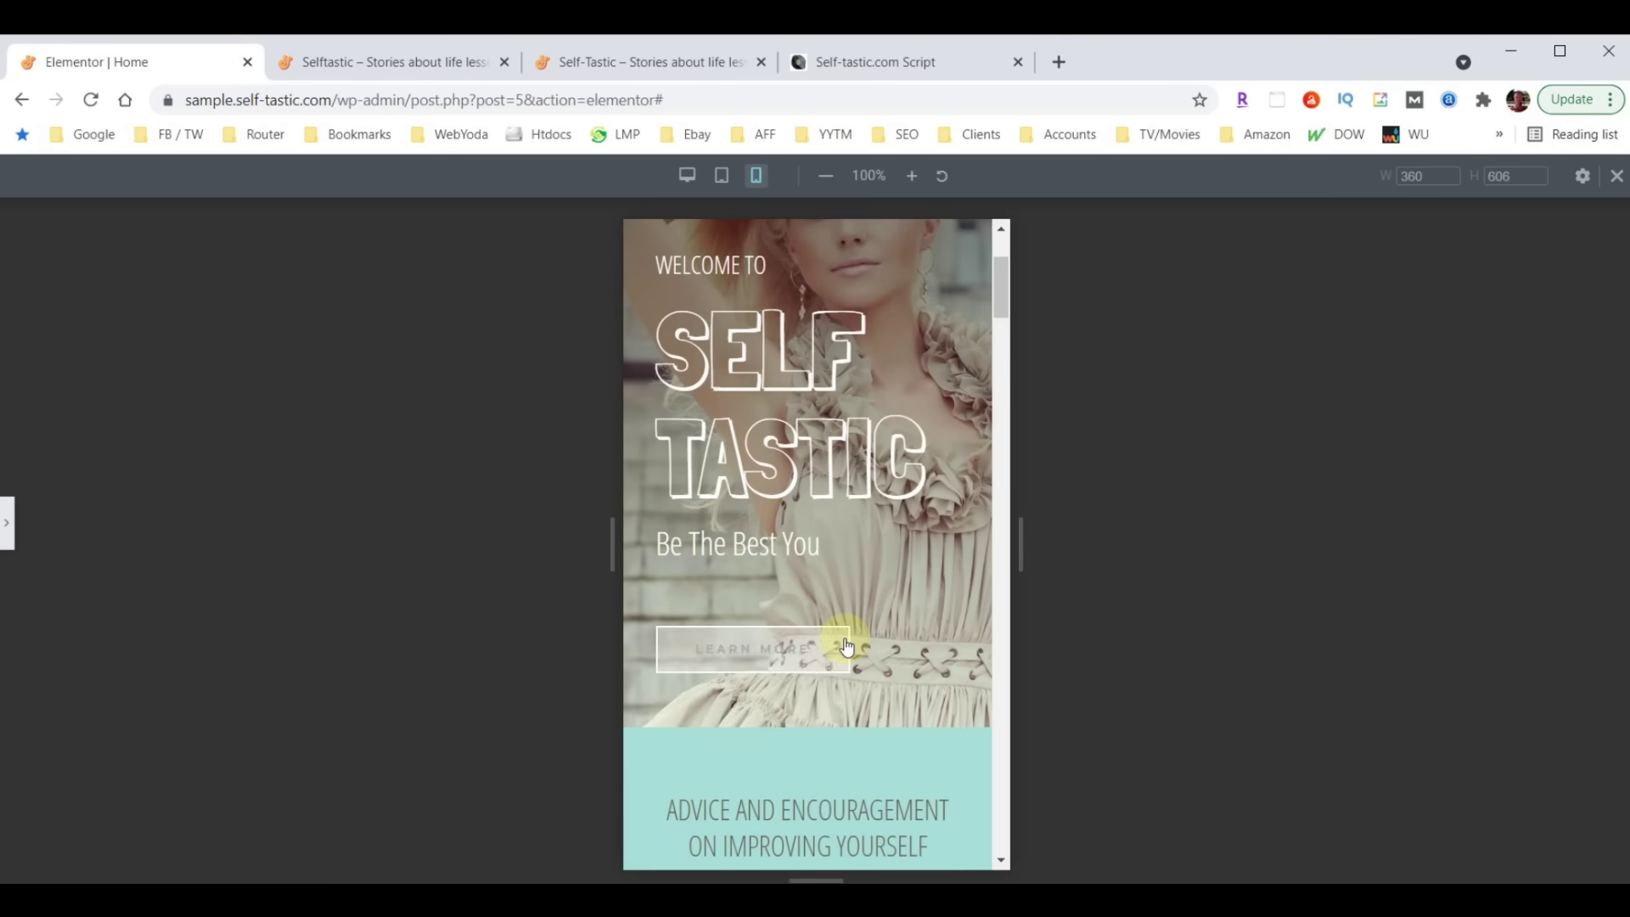
scroll(843, 644, up, 3)
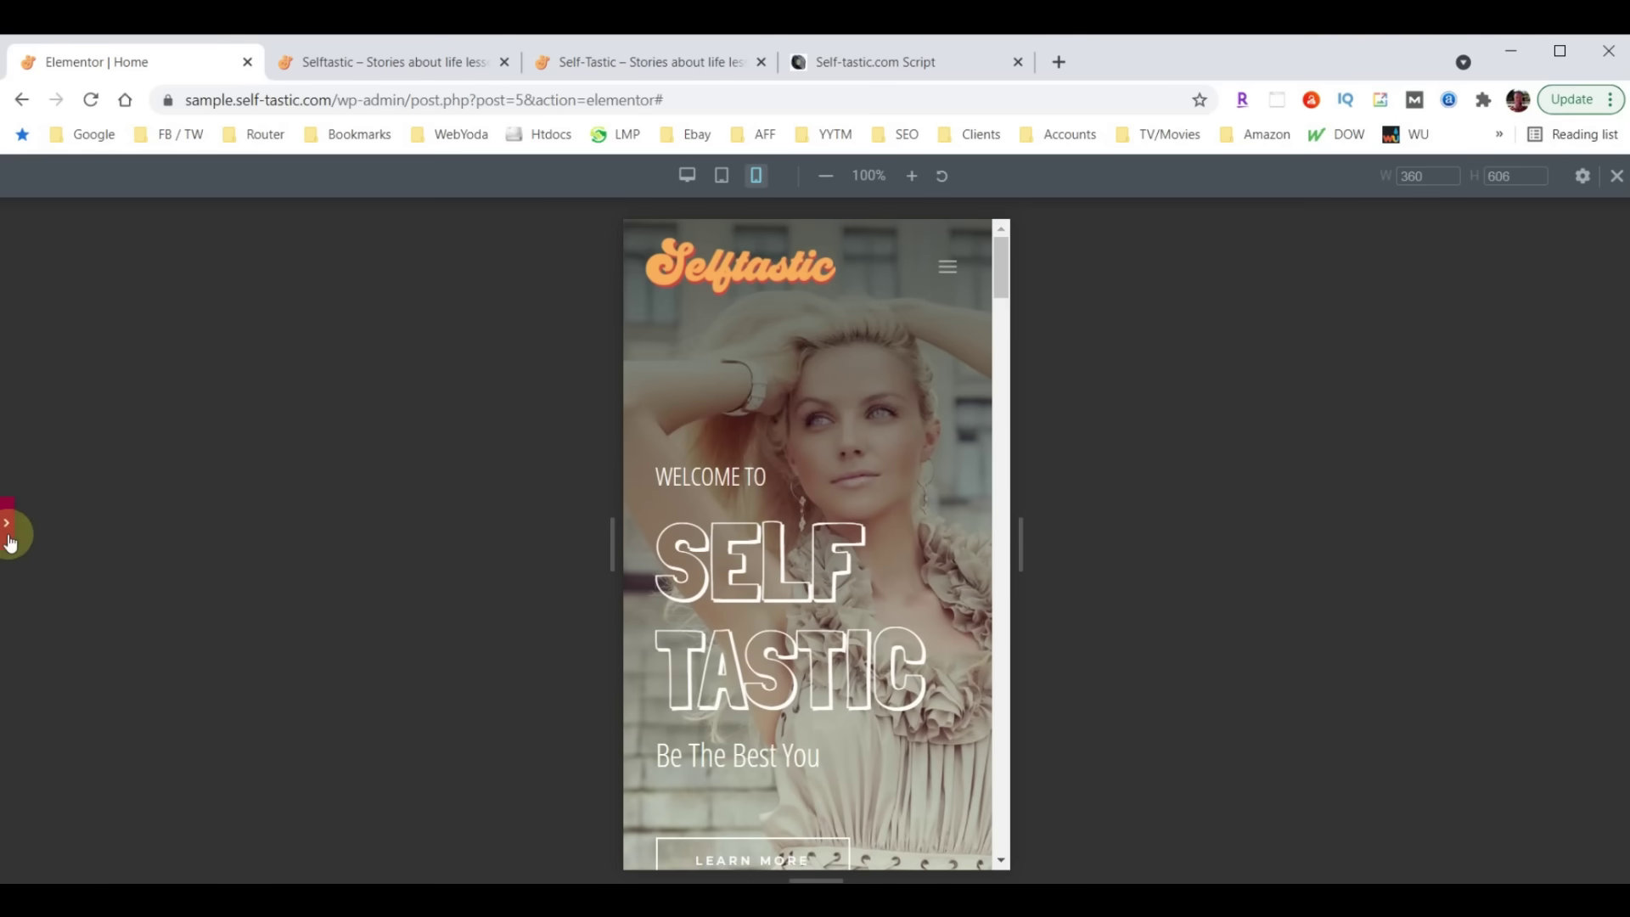
click(7, 525)
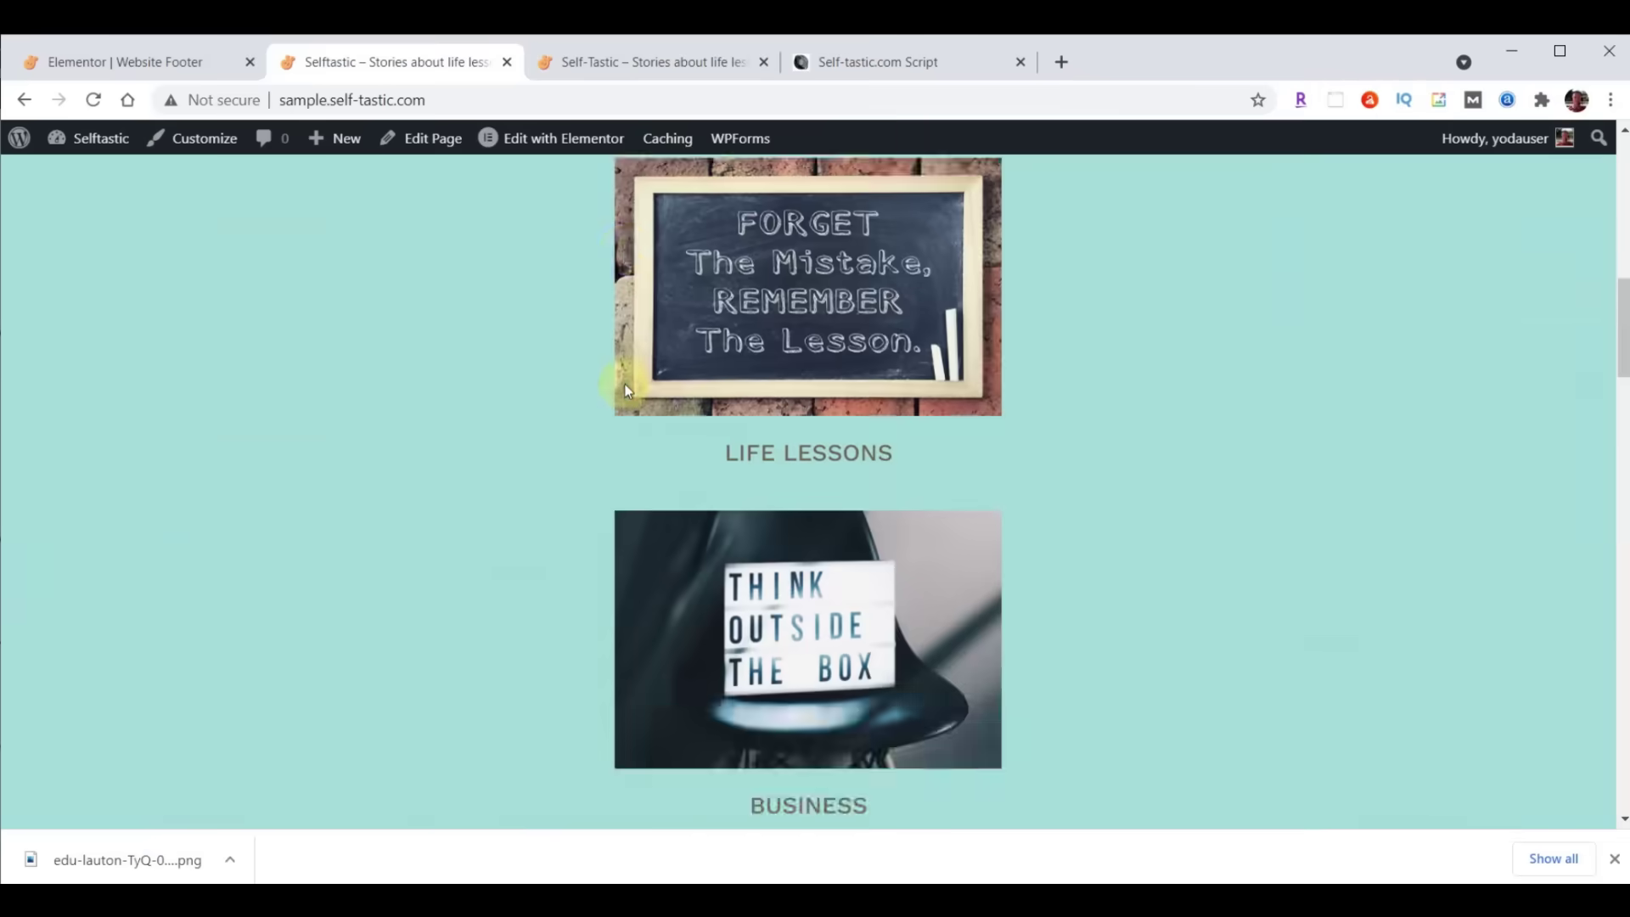
Switch to the Website Footer editor and exit it to the WordPress dashboard
scroll(624, 390, up, 10)
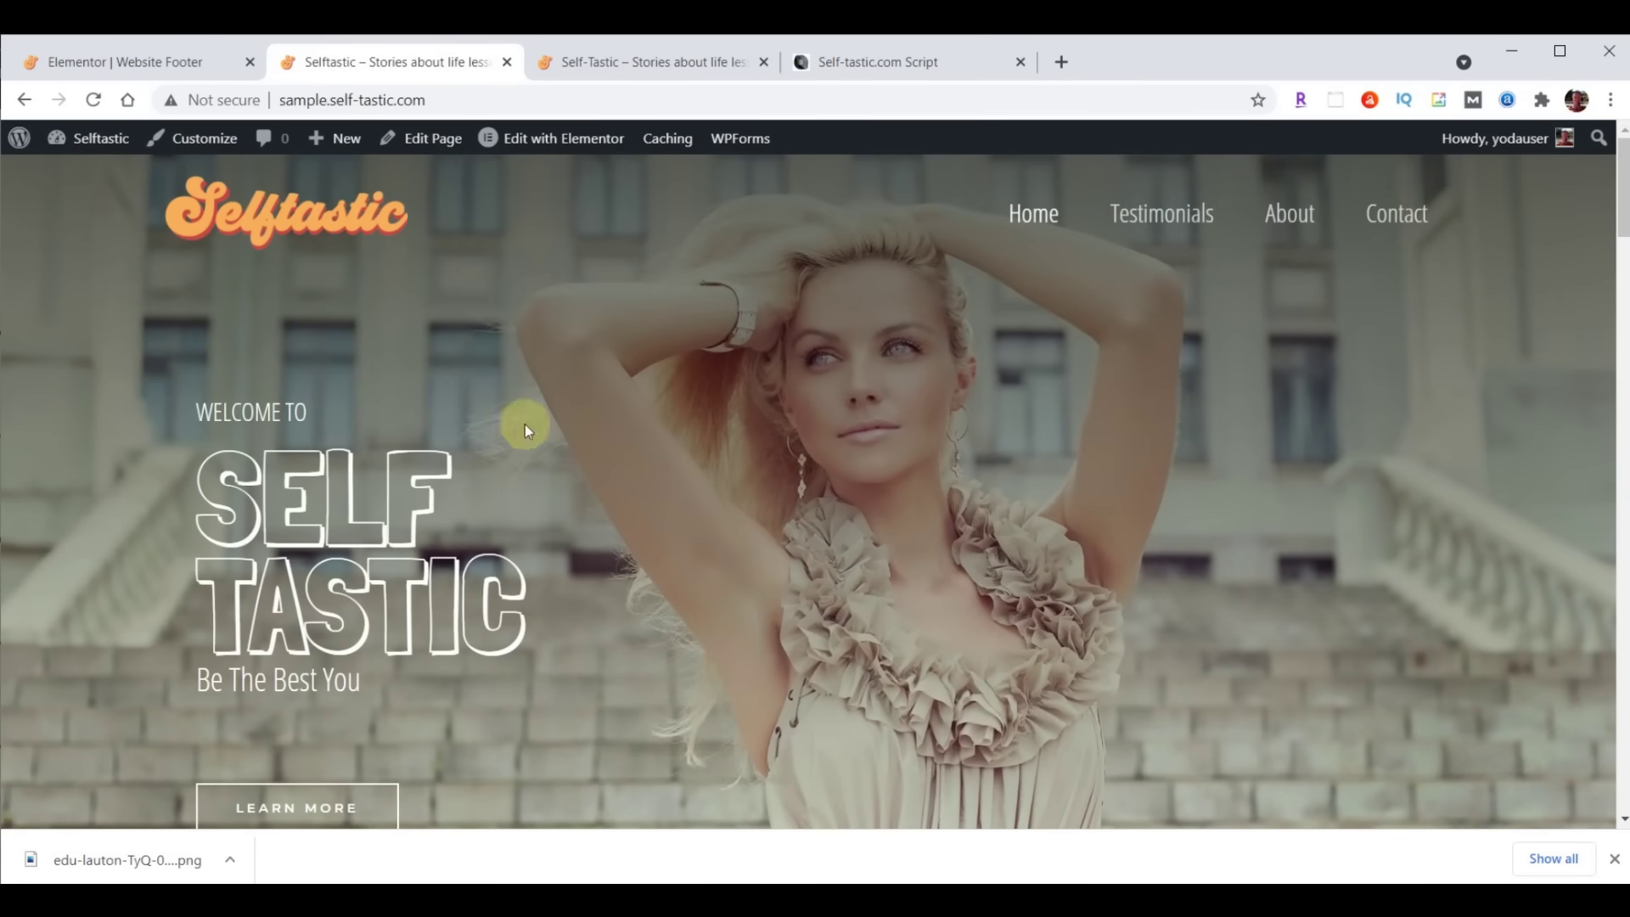
click(100, 68)
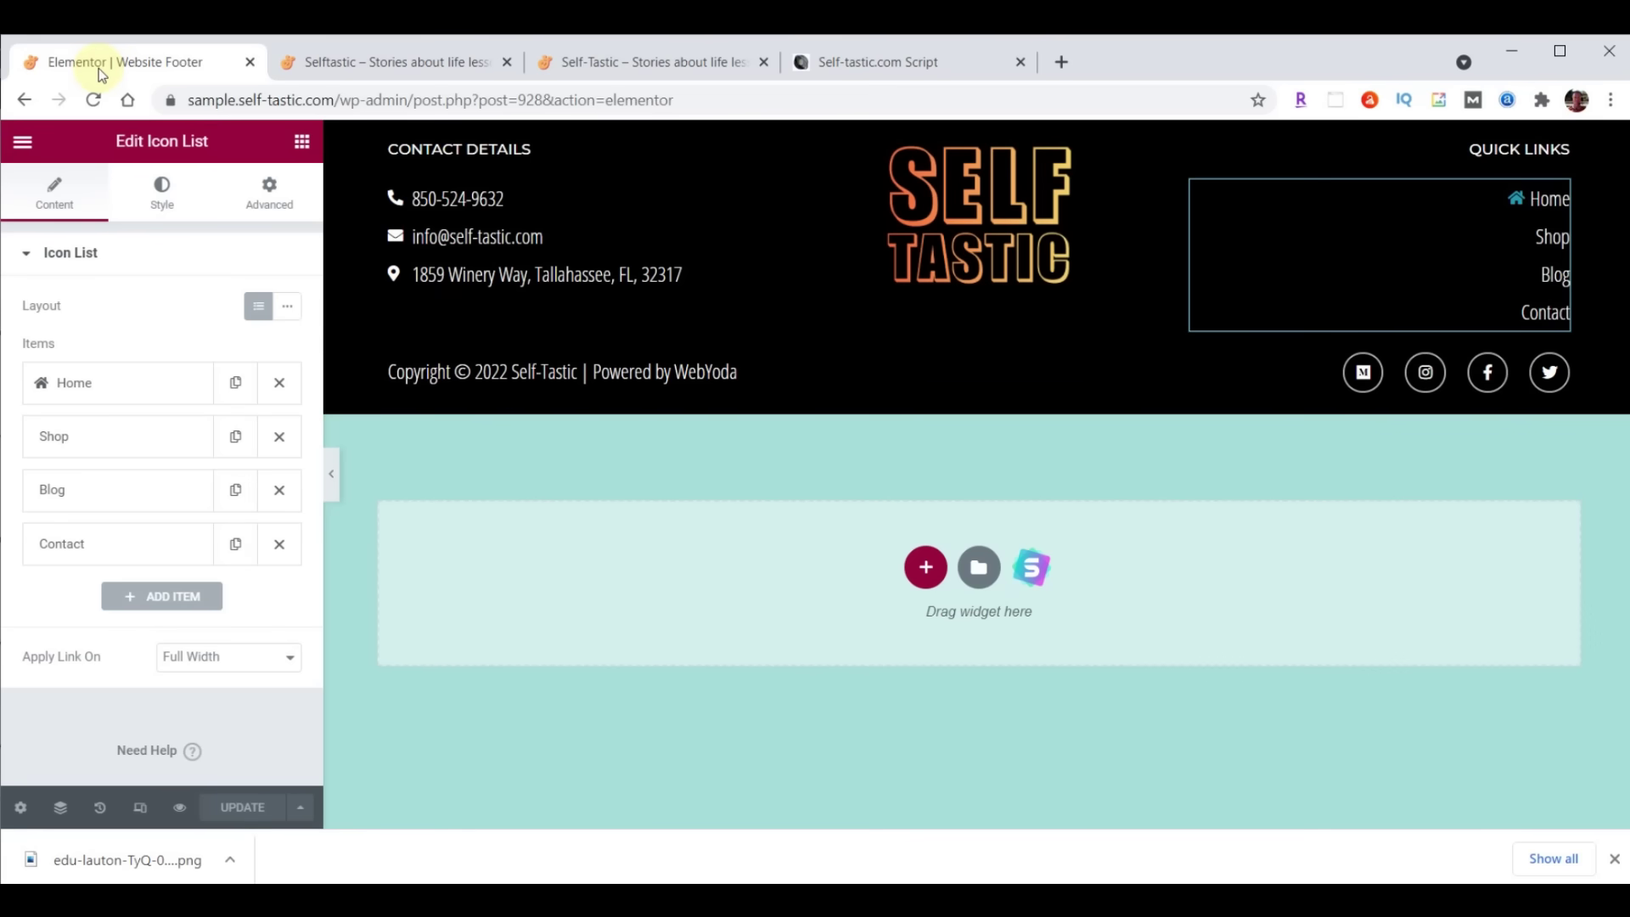
click(22, 141)
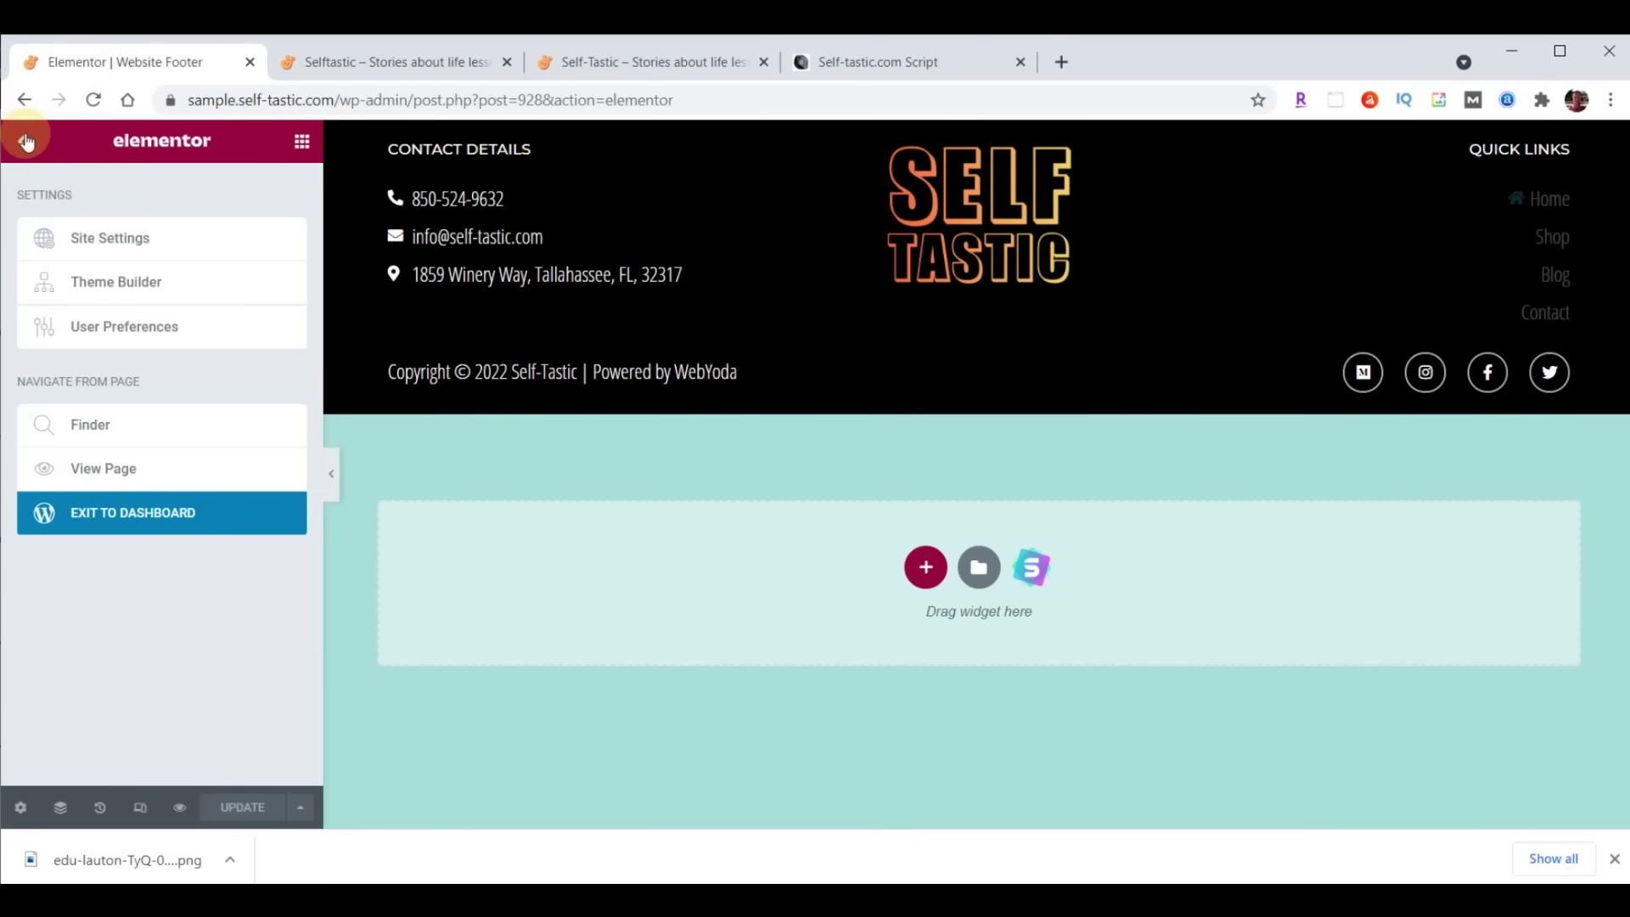
click(113, 520)
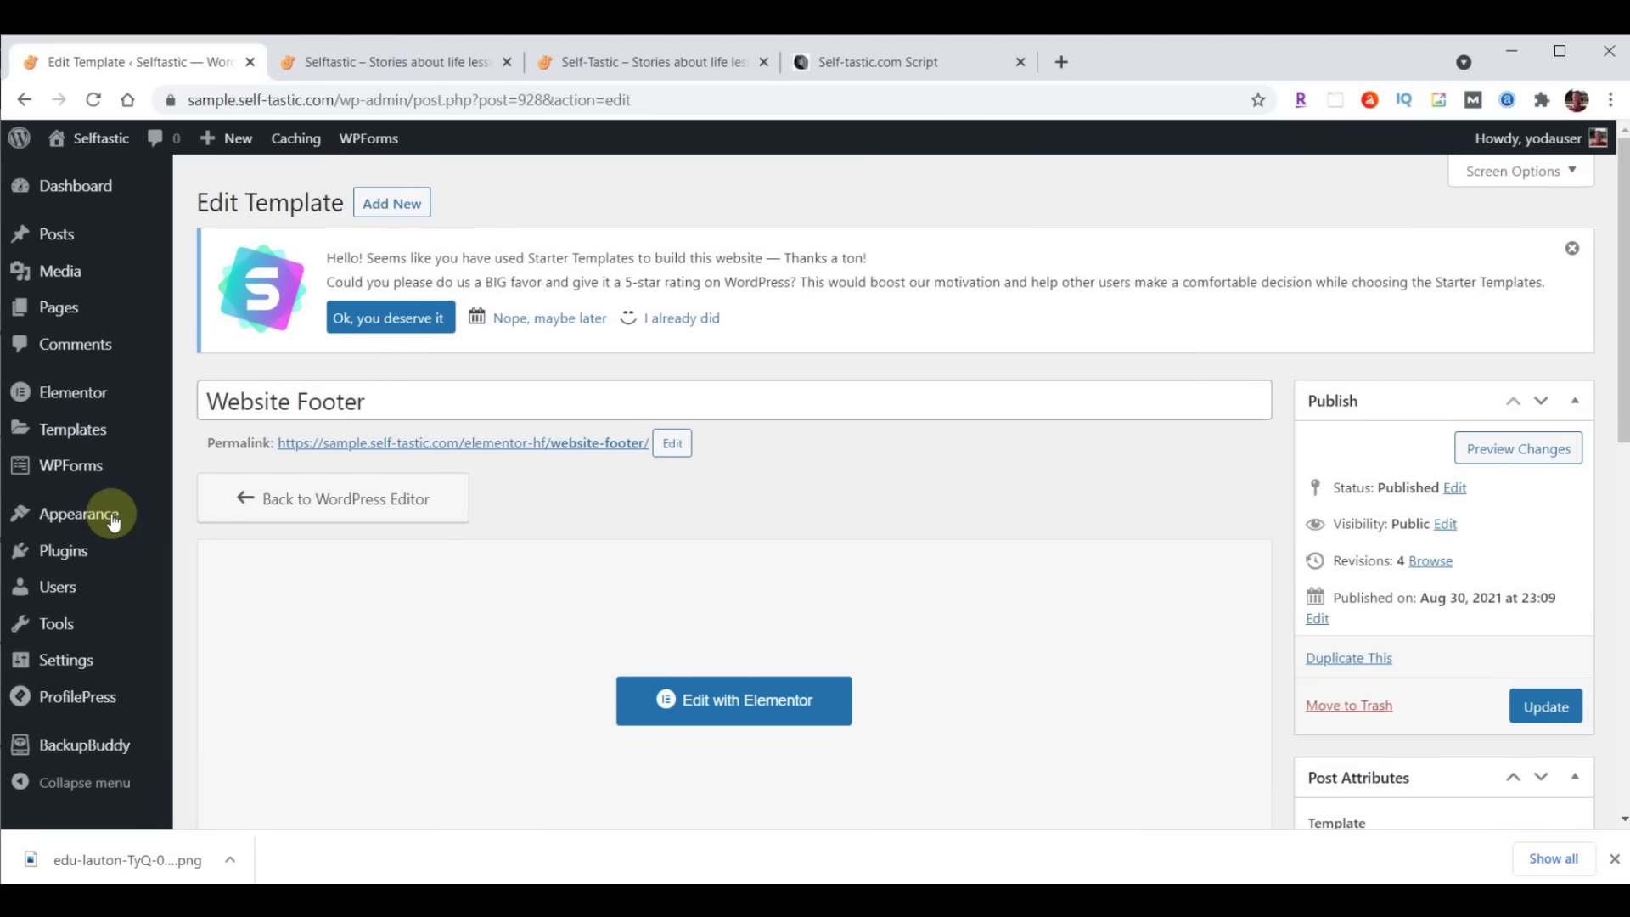
Run a BackupBuddy Complete Backup, download the 89.05 MB zip, and go back to the Dashboard
click(88, 746)
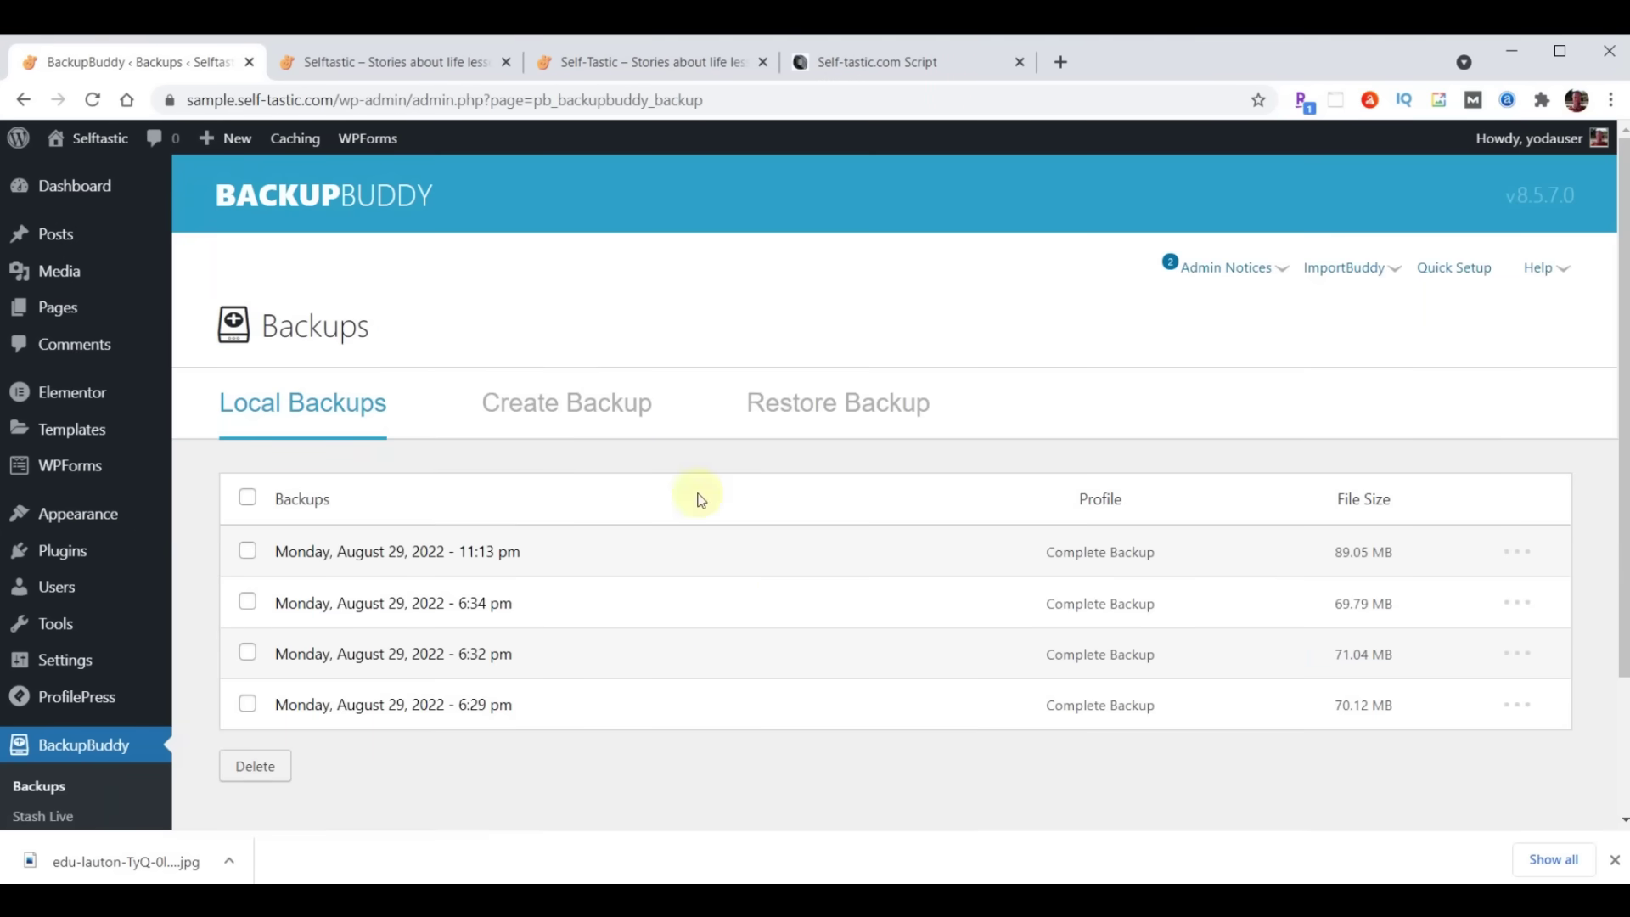
click(598, 404)
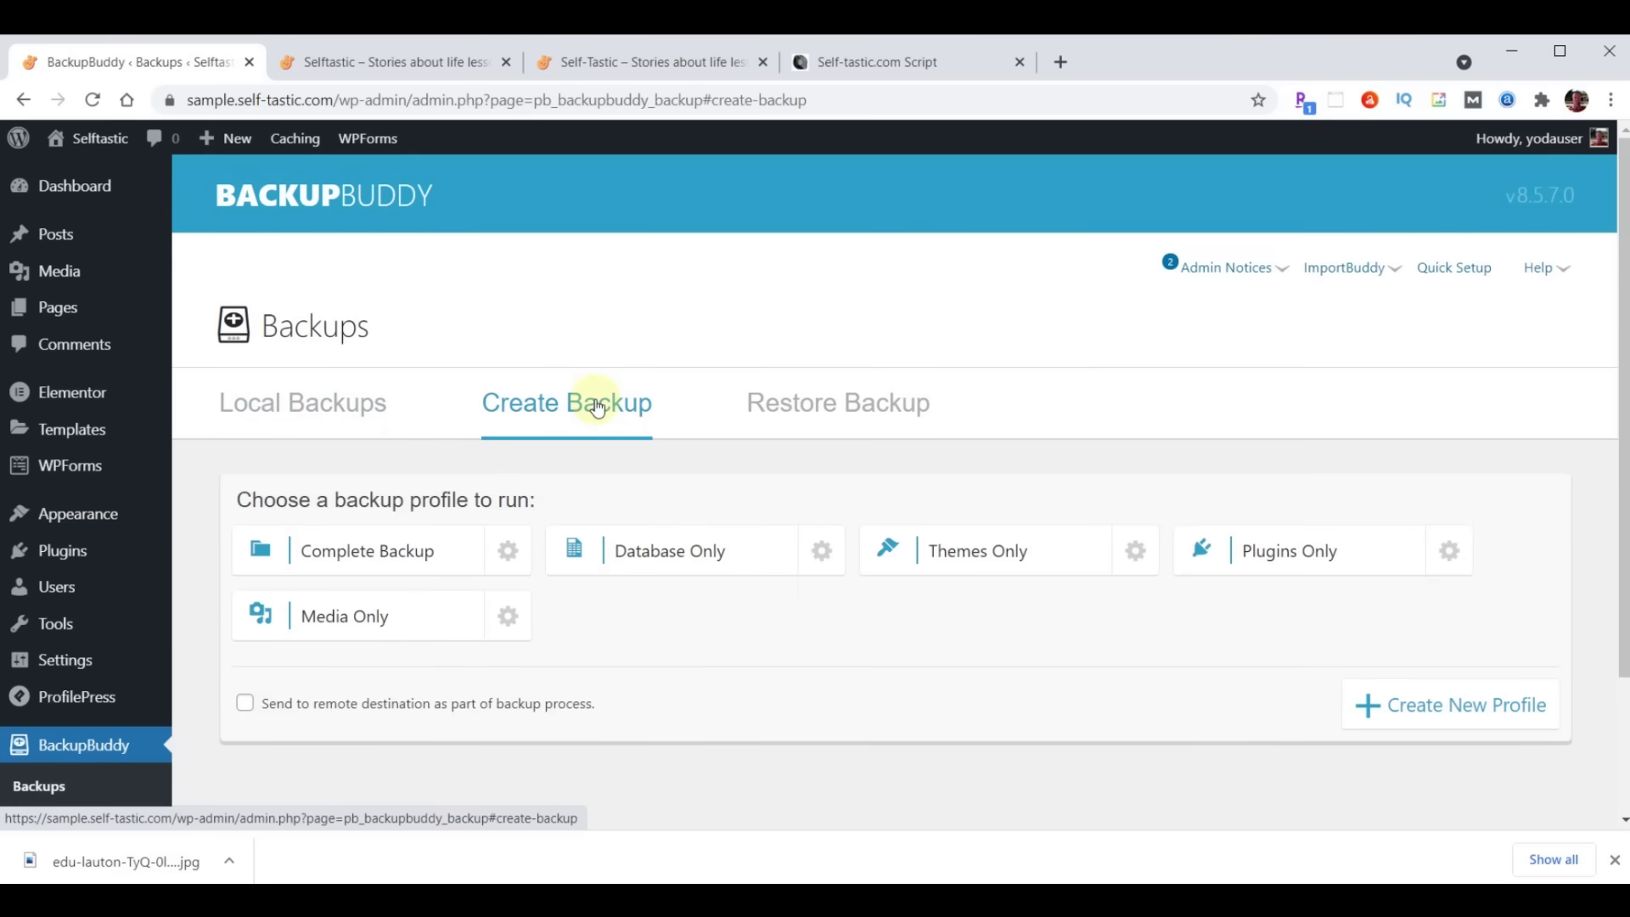
click(379, 556)
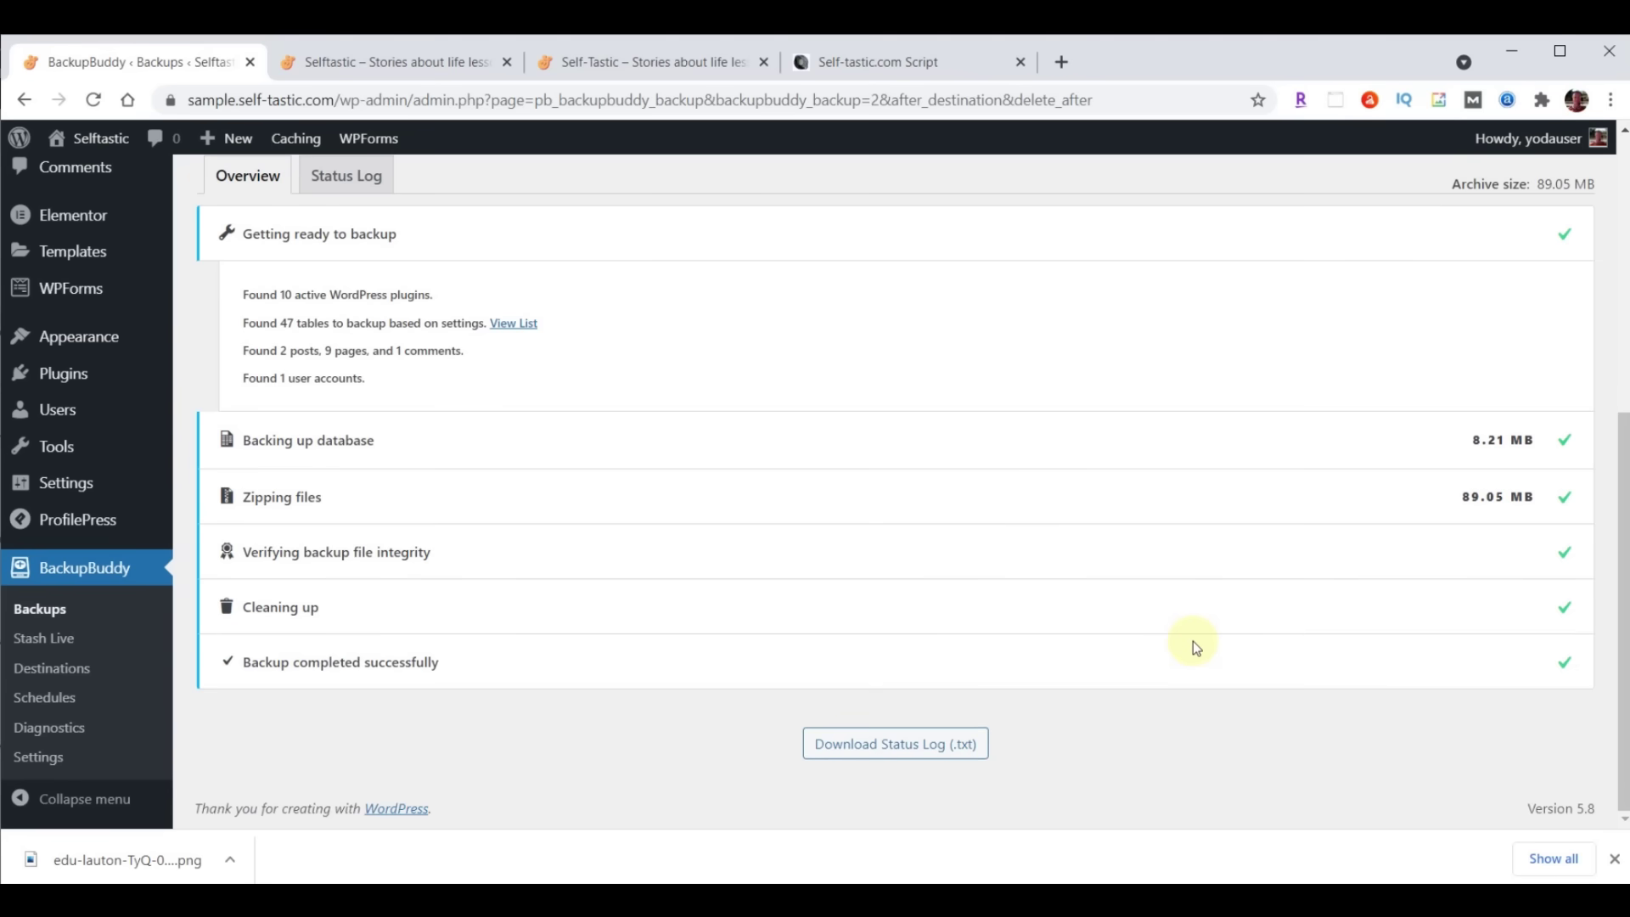
scroll(1135, 618, up, 6)
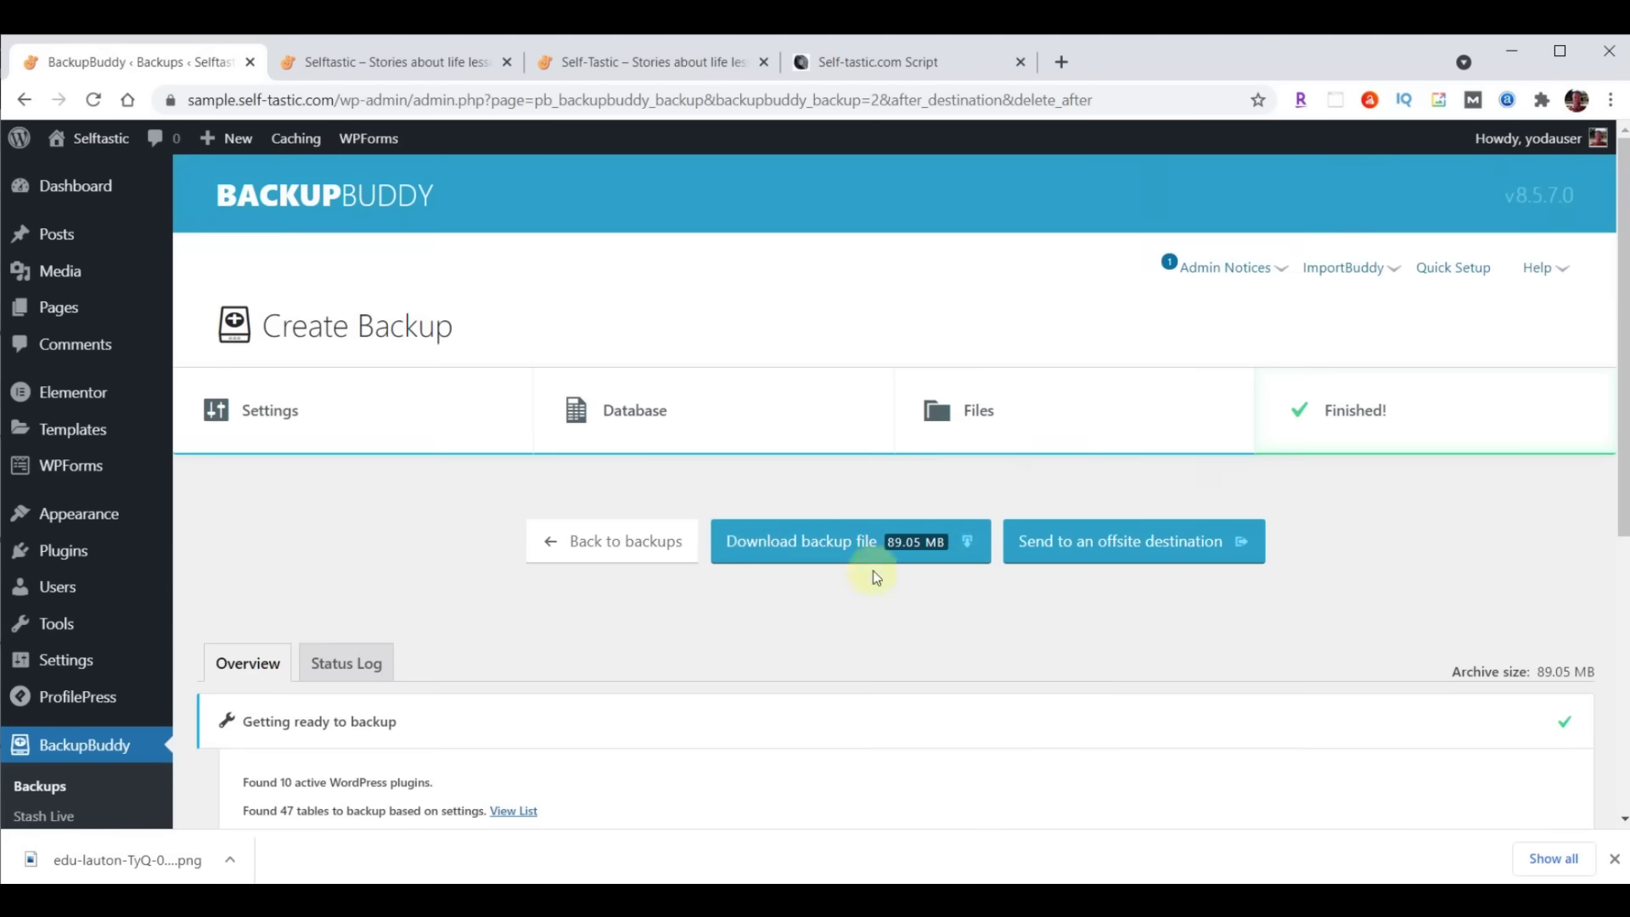
click(846, 556)
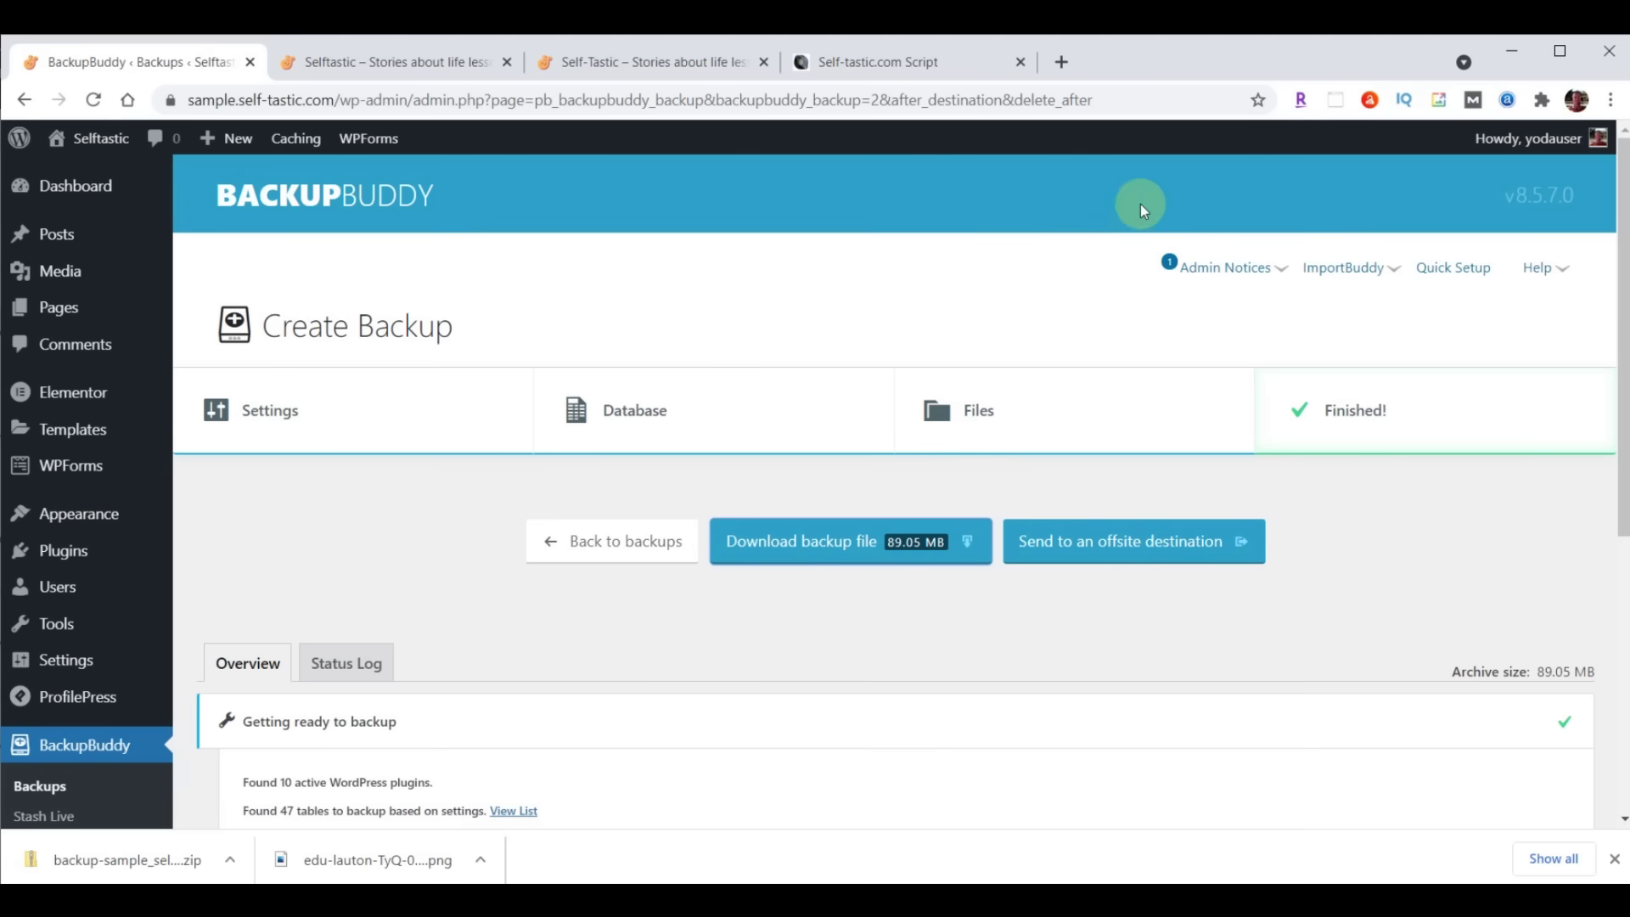
click(79, 189)
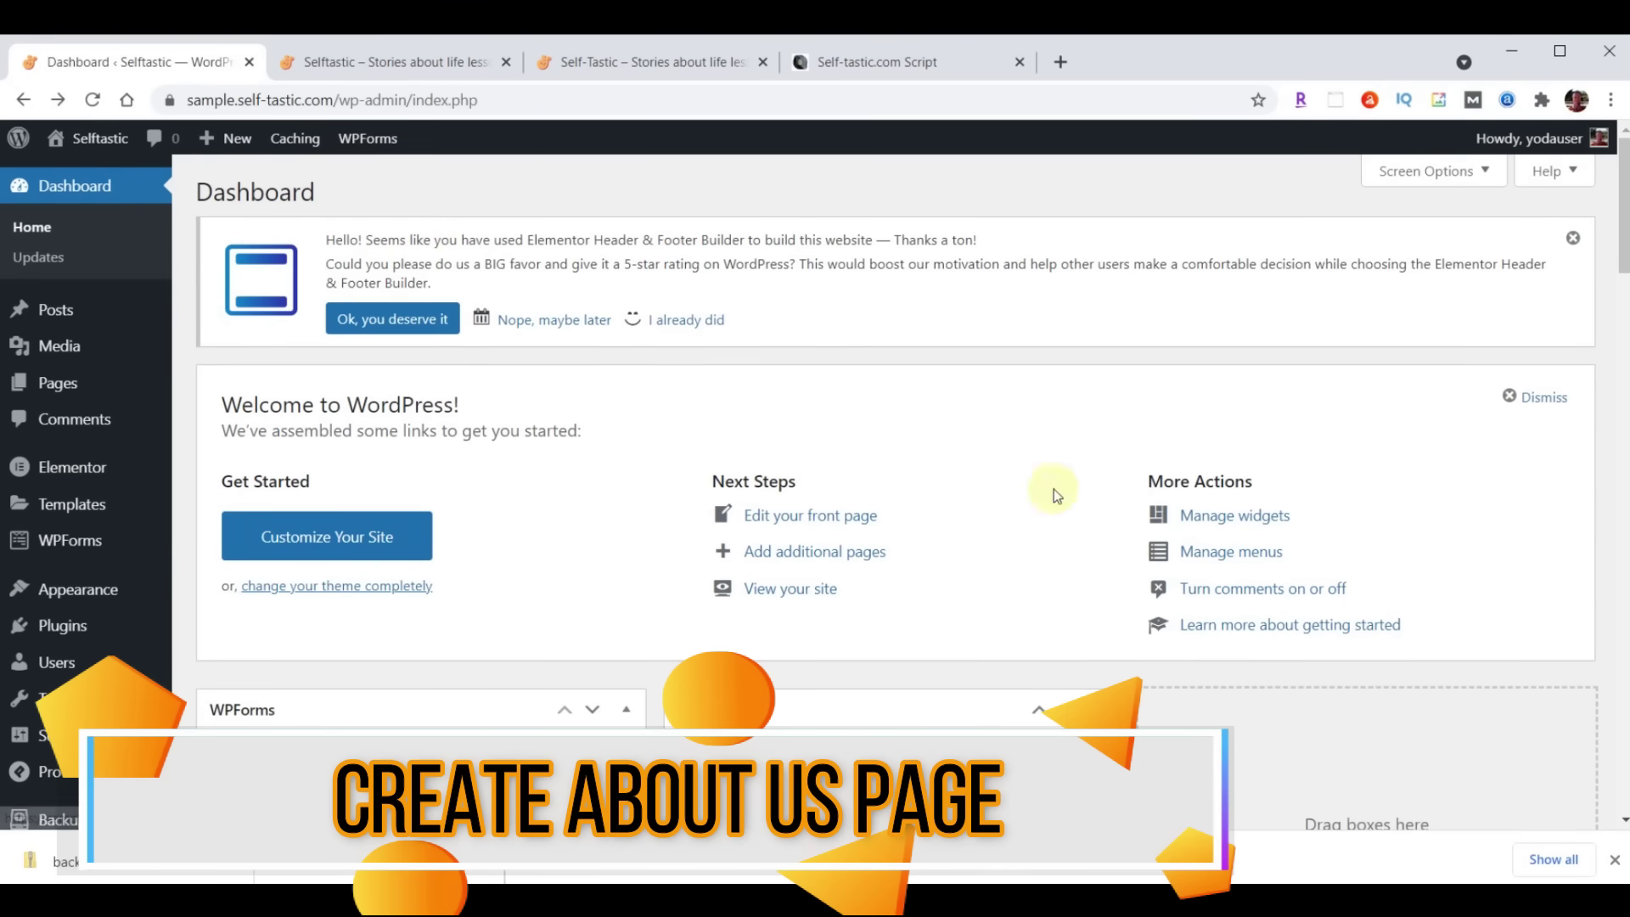
Dismiss the recent downloads list and open the list of all pages
click(1615, 859)
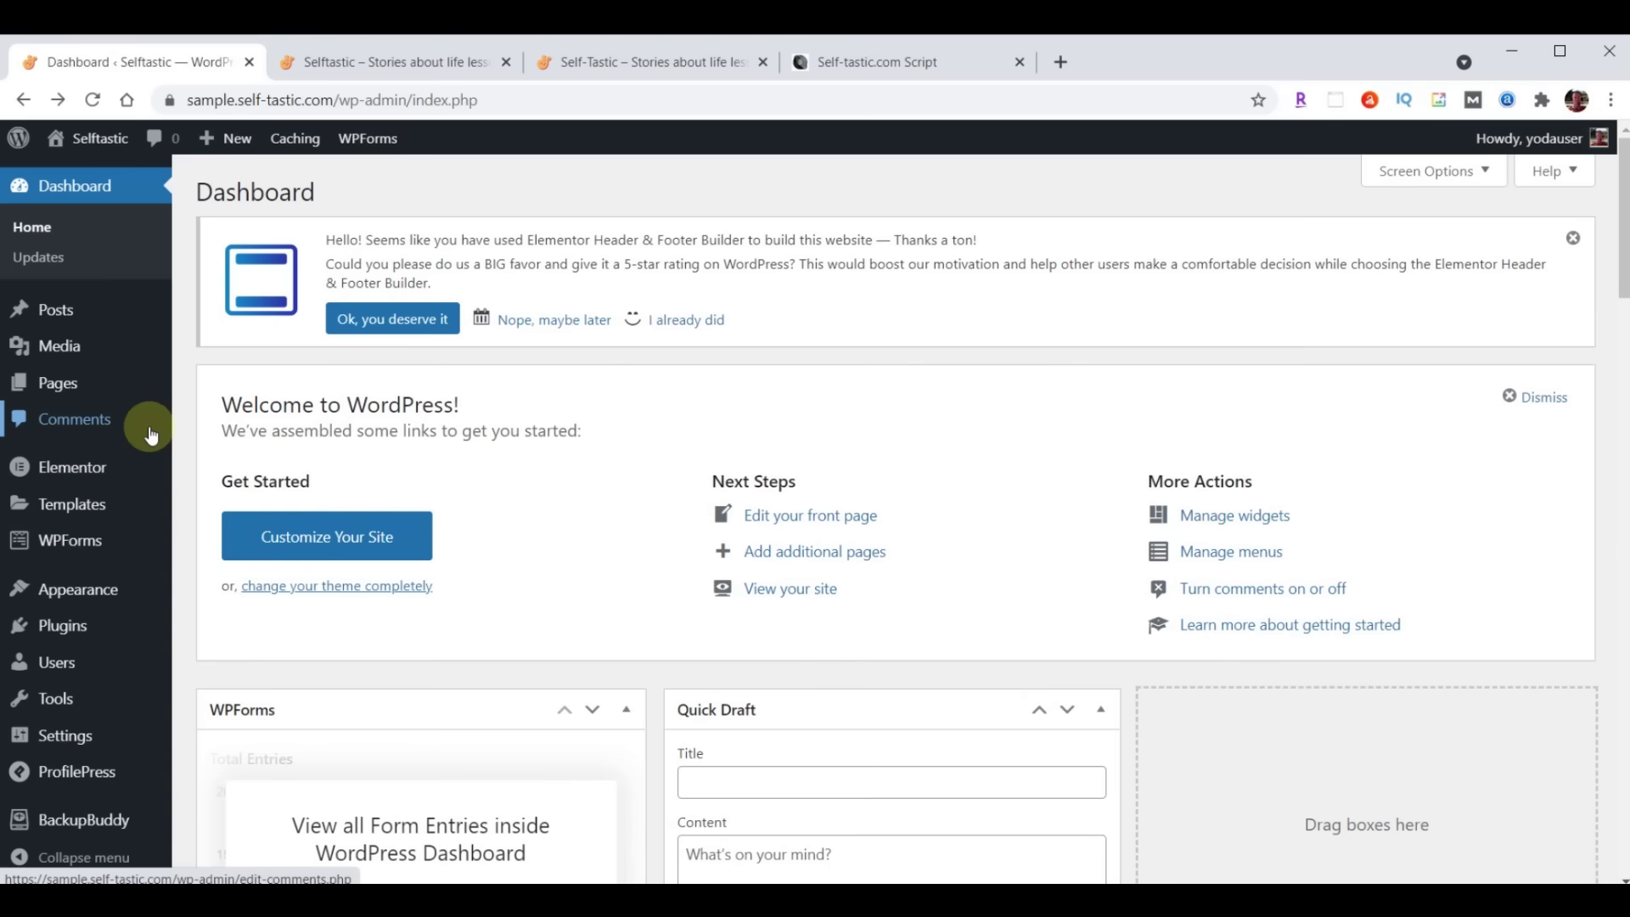
click(61, 383)
mouse_move(262, 354)
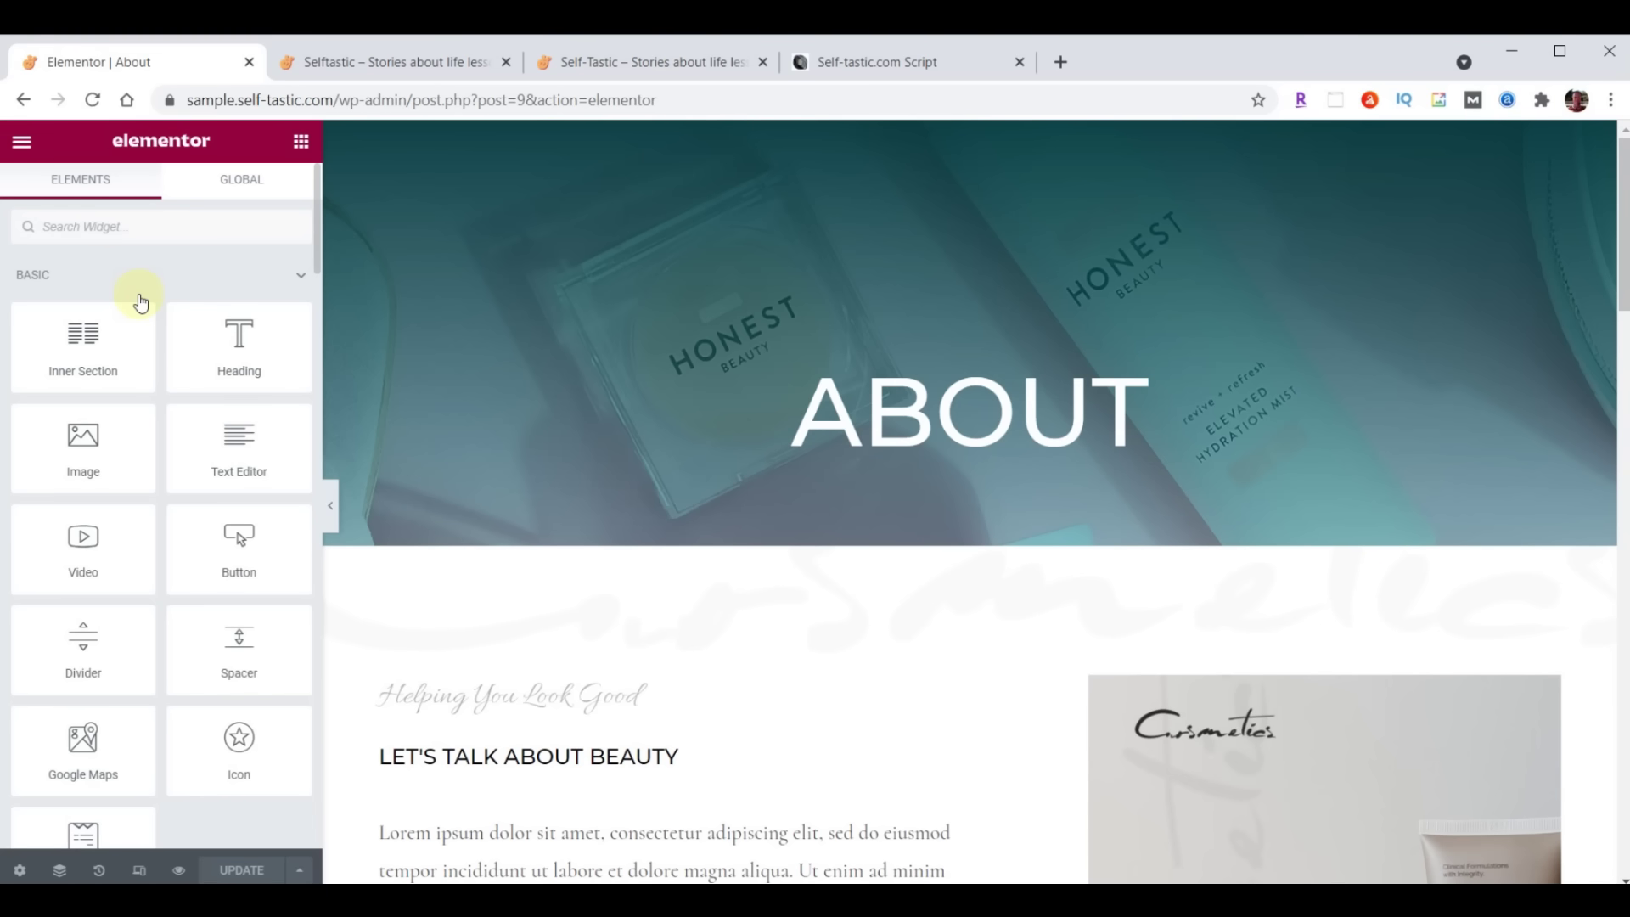
On the live self-tastic.com site, open About and scroll through its About Me section
click(628, 63)
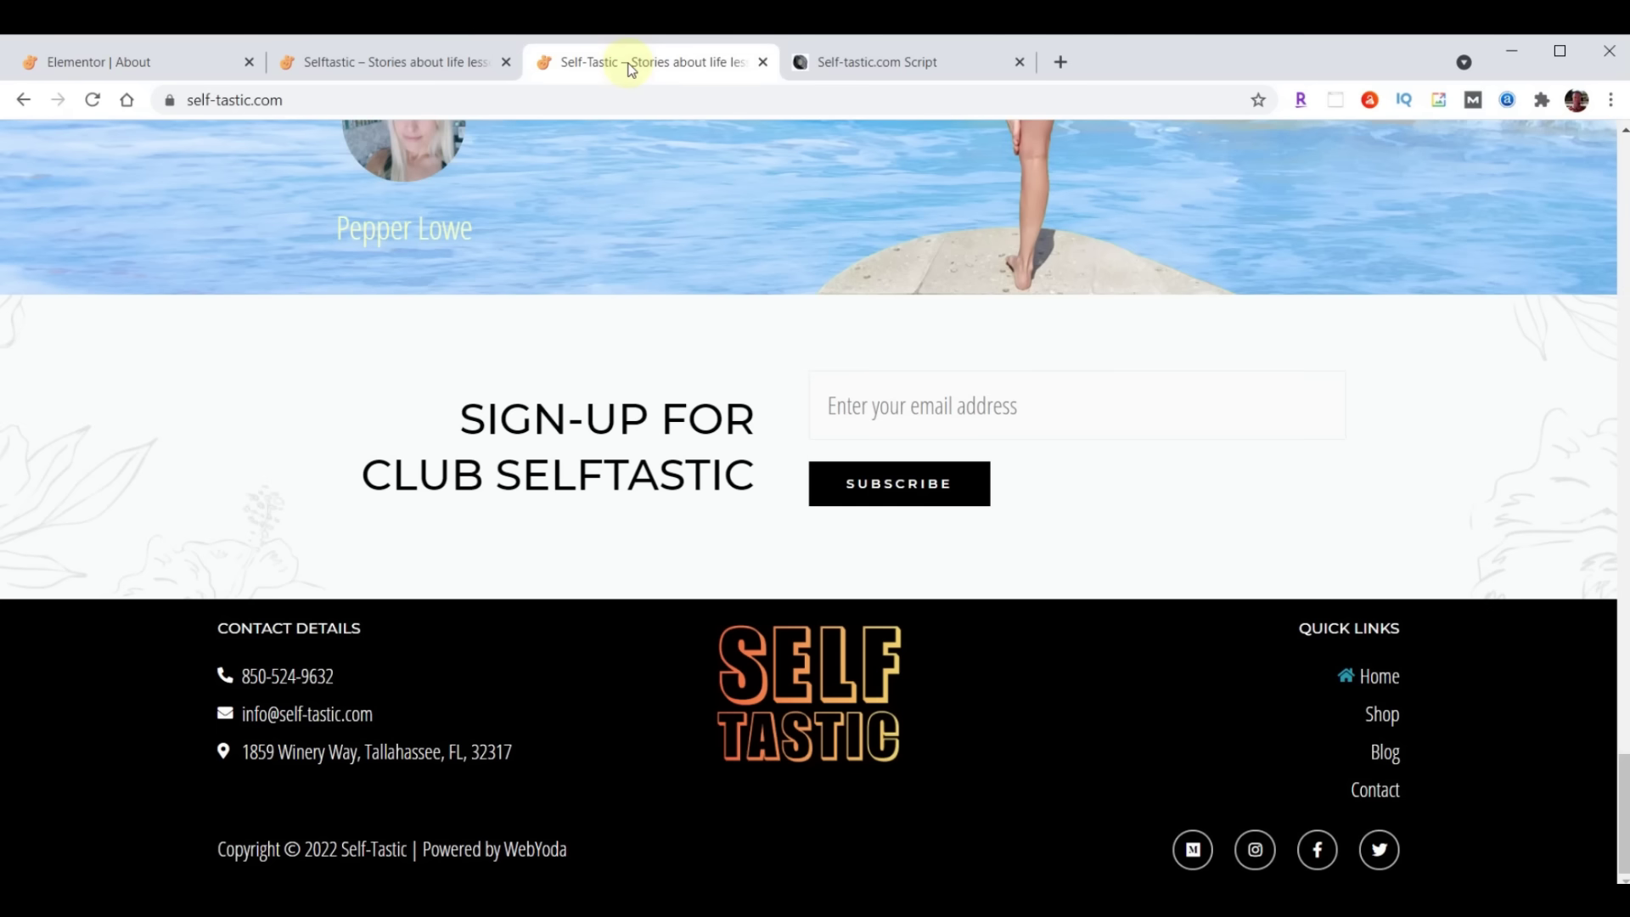
scroll(1181, 652, up, 20)
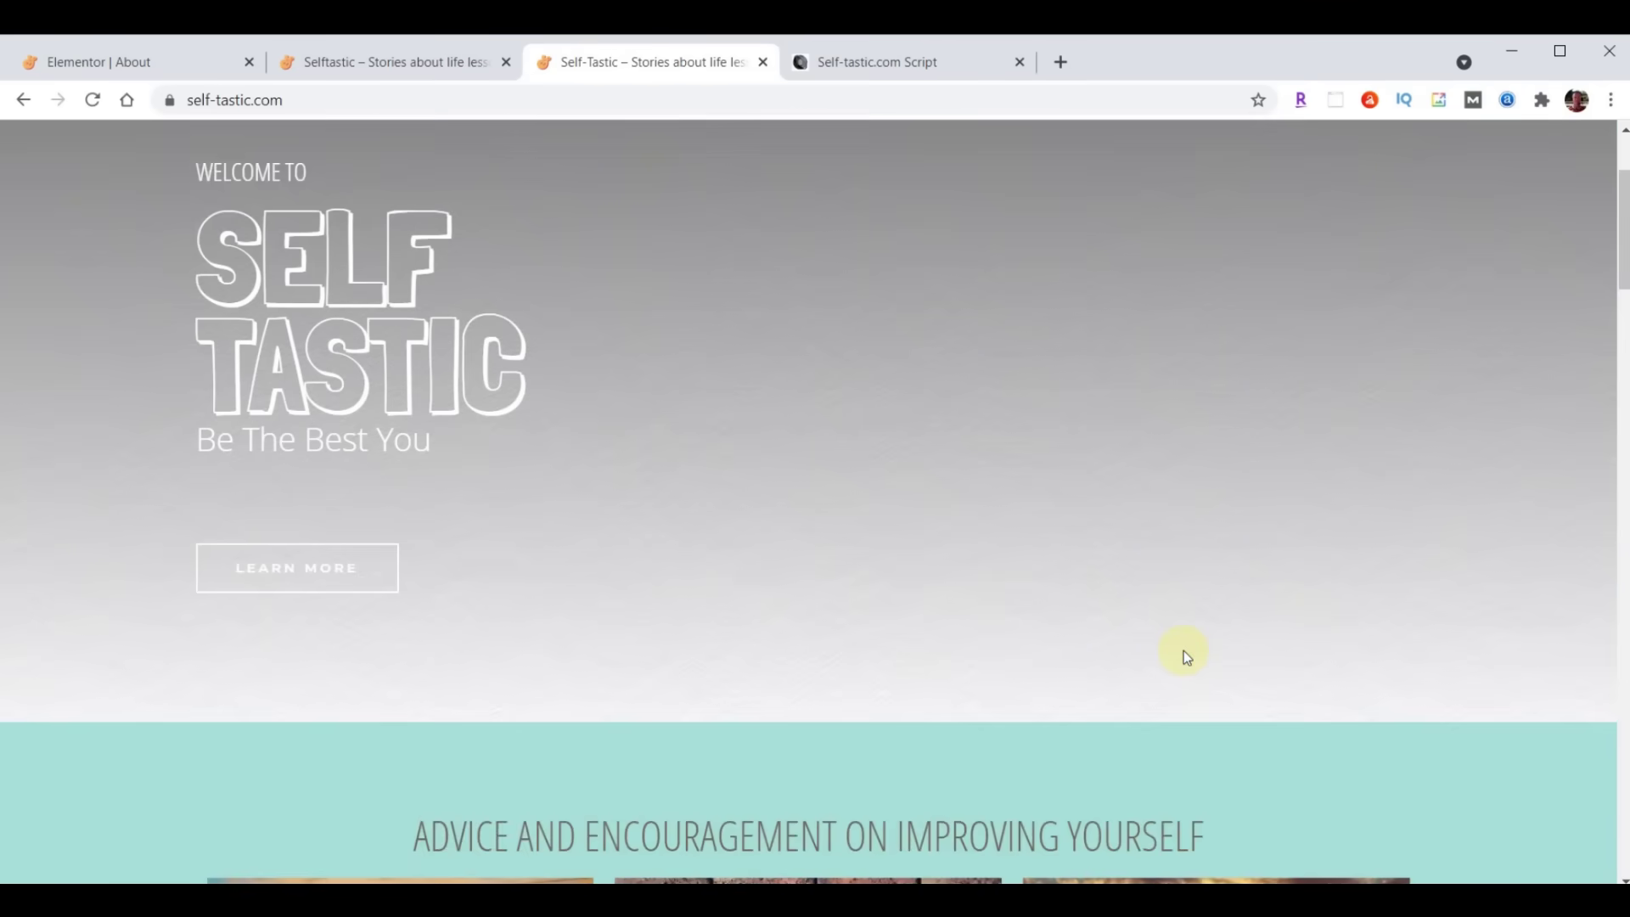
scroll(1183, 650, up, 3)
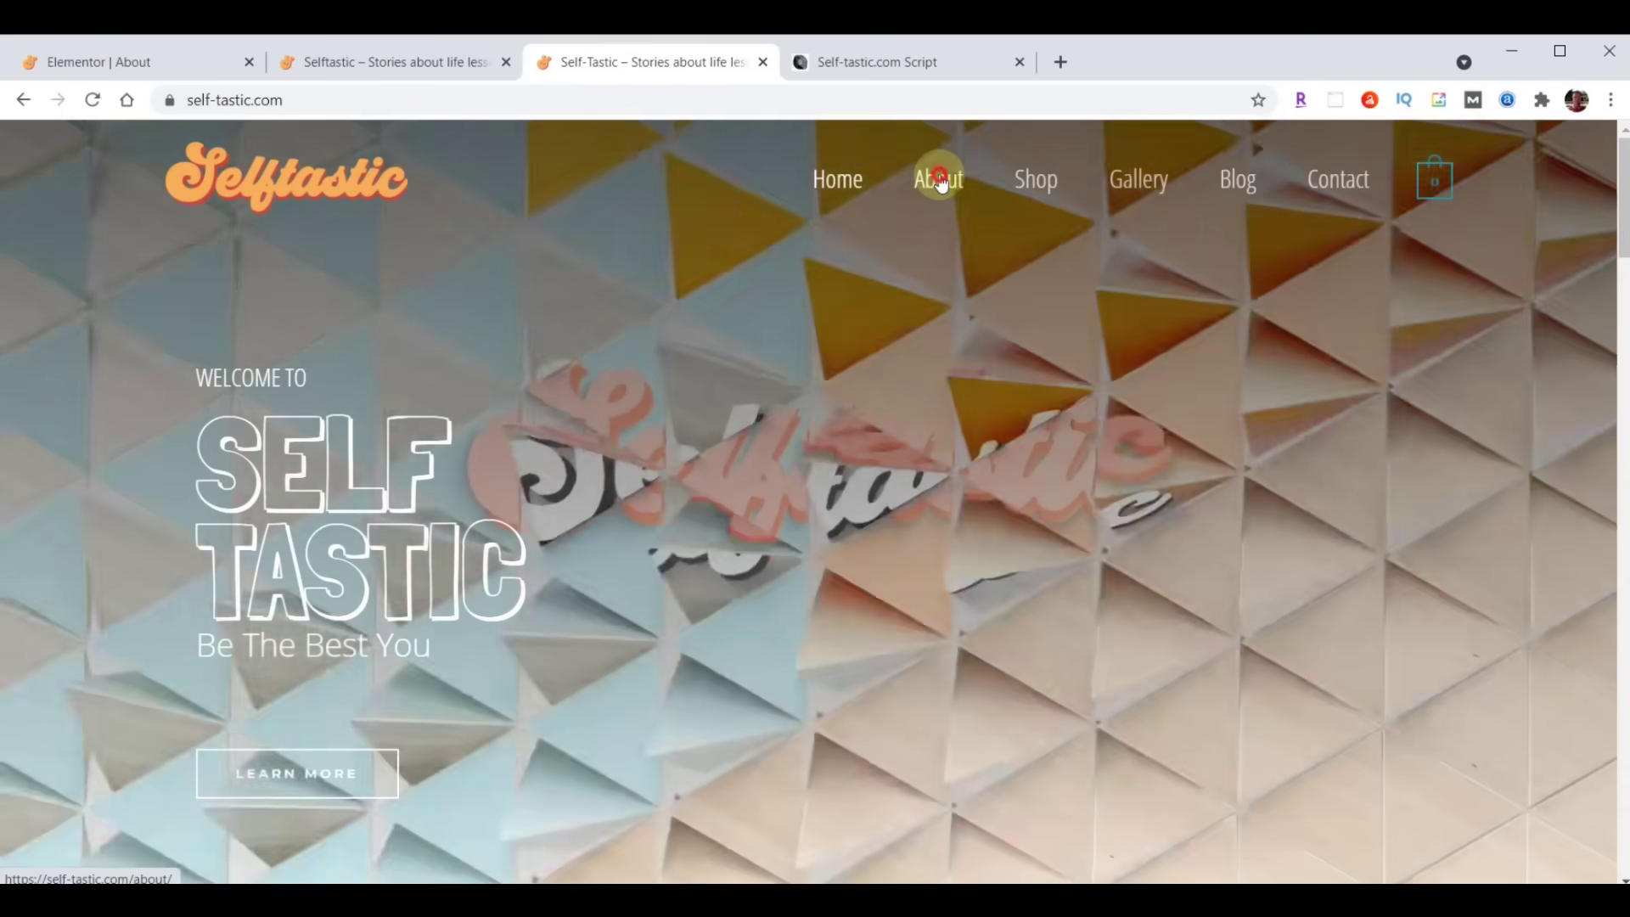
click(940, 182)
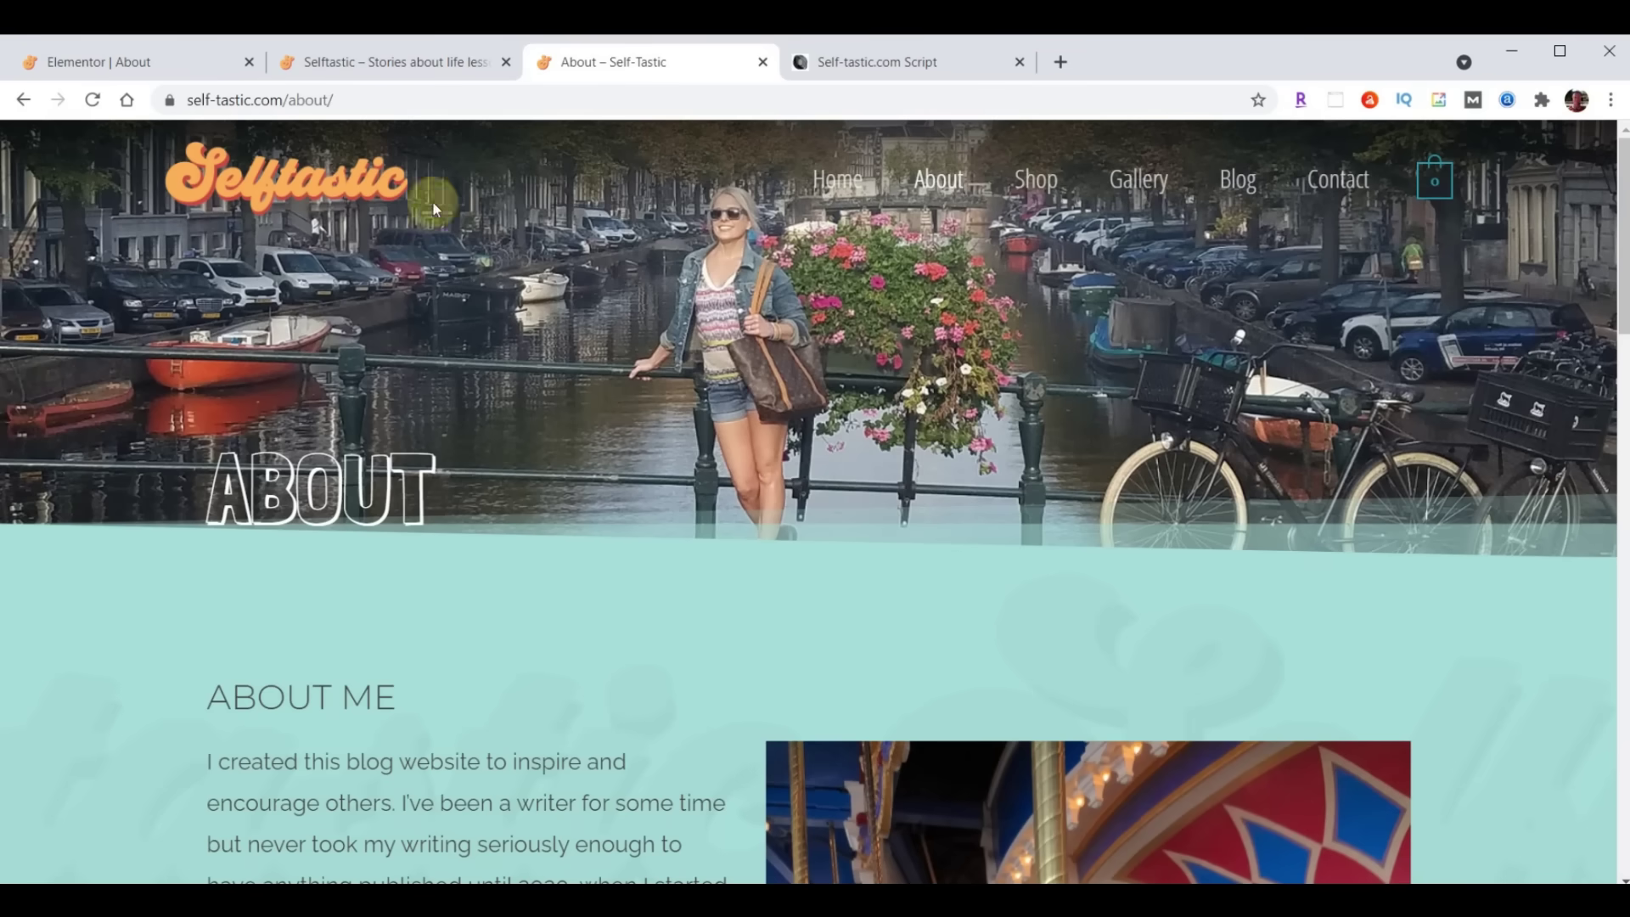
scroll(1031, 331, down, 5)
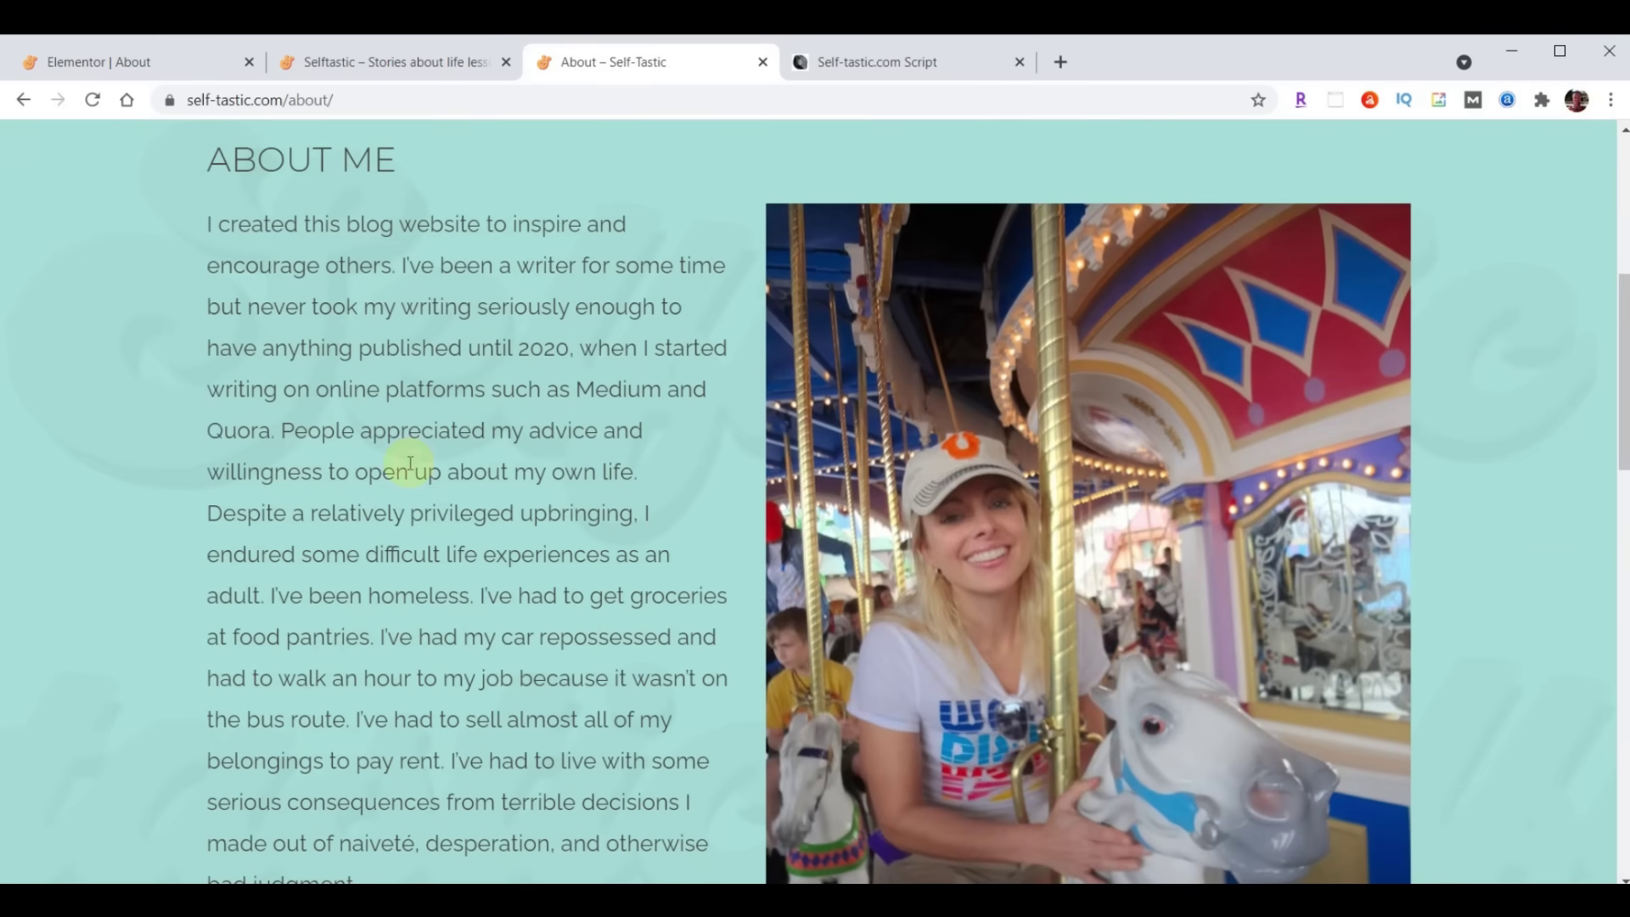
scroll(475, 647, down, 1)
scroll(475, 648, down, 2)
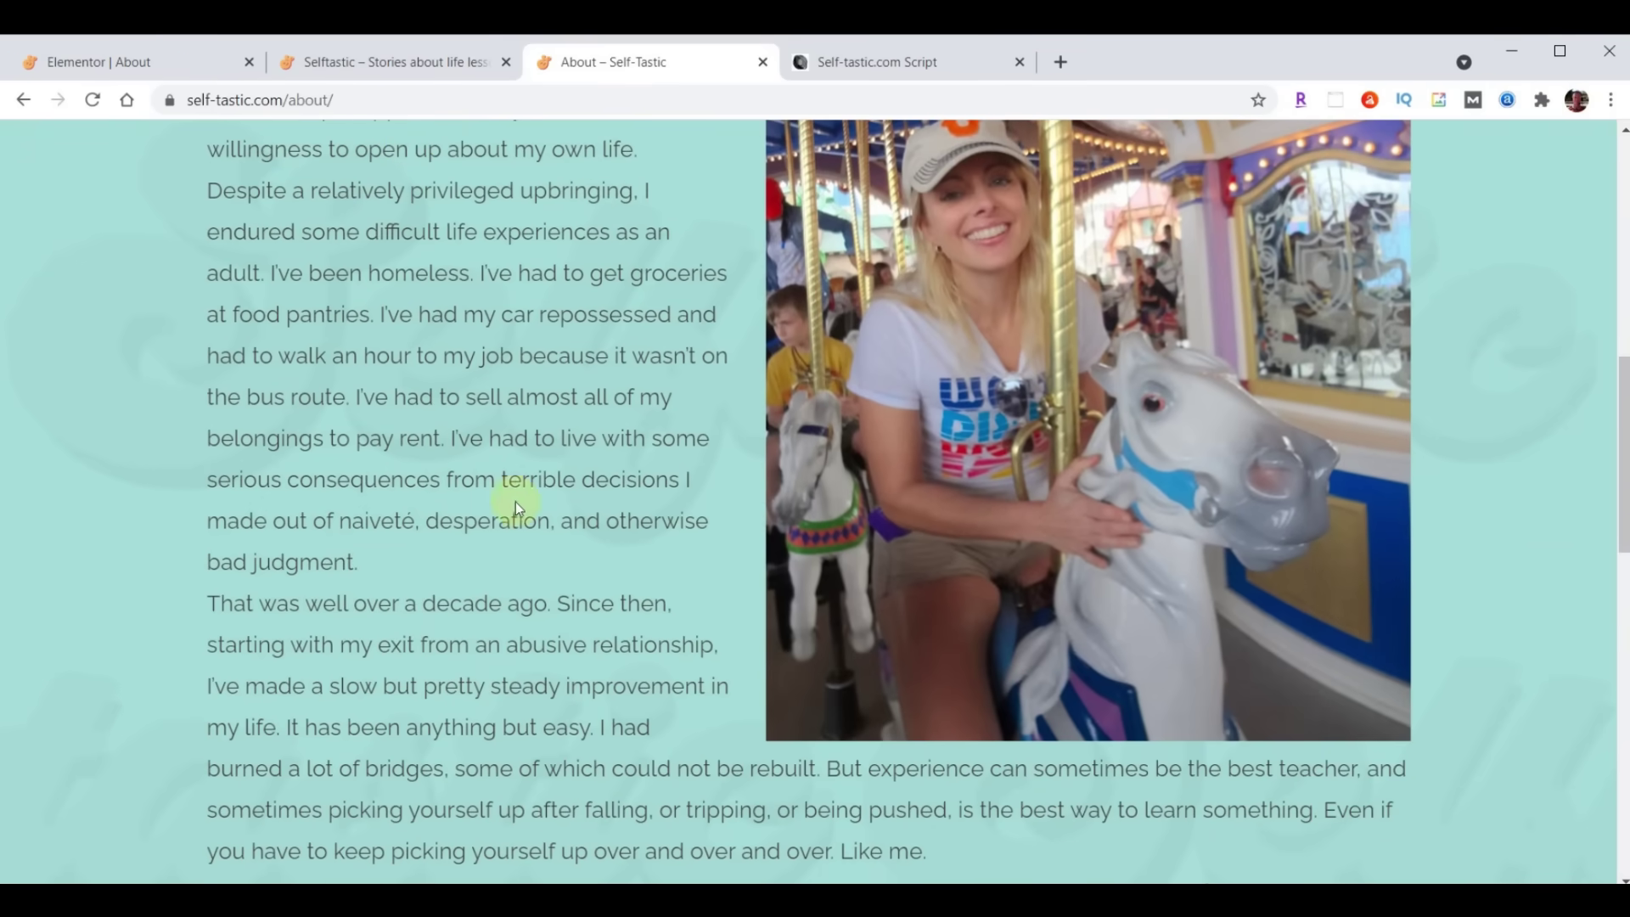
scroll(509, 552, up, 4)
scroll(535, 514, down, 1)
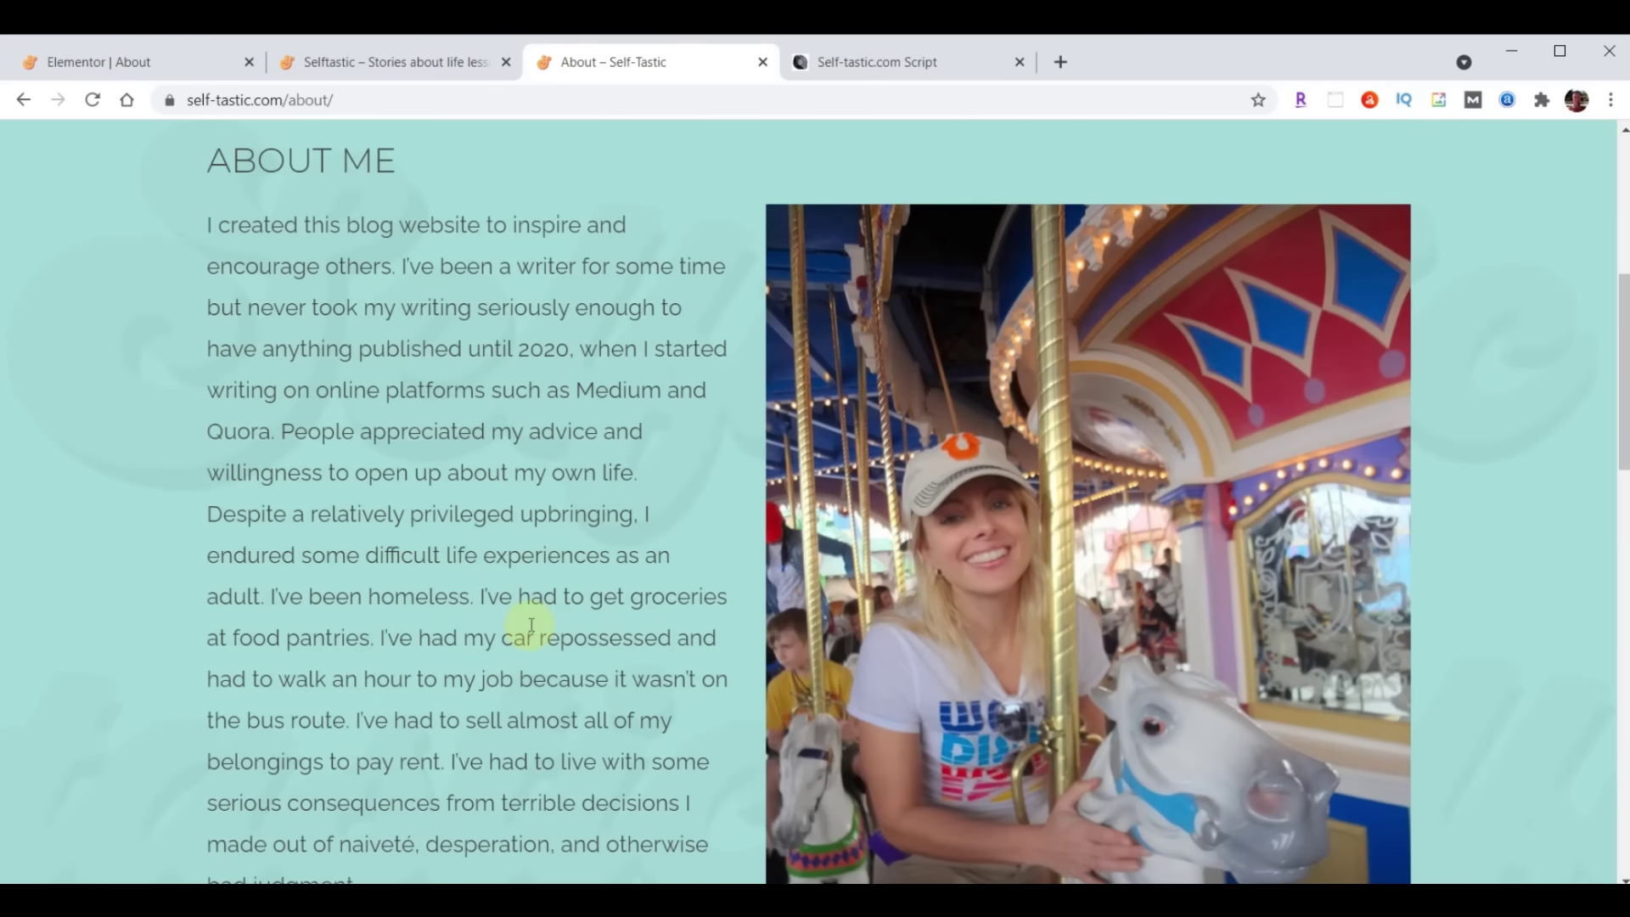
scroll(530, 633, up, 5)
click(118, 63)
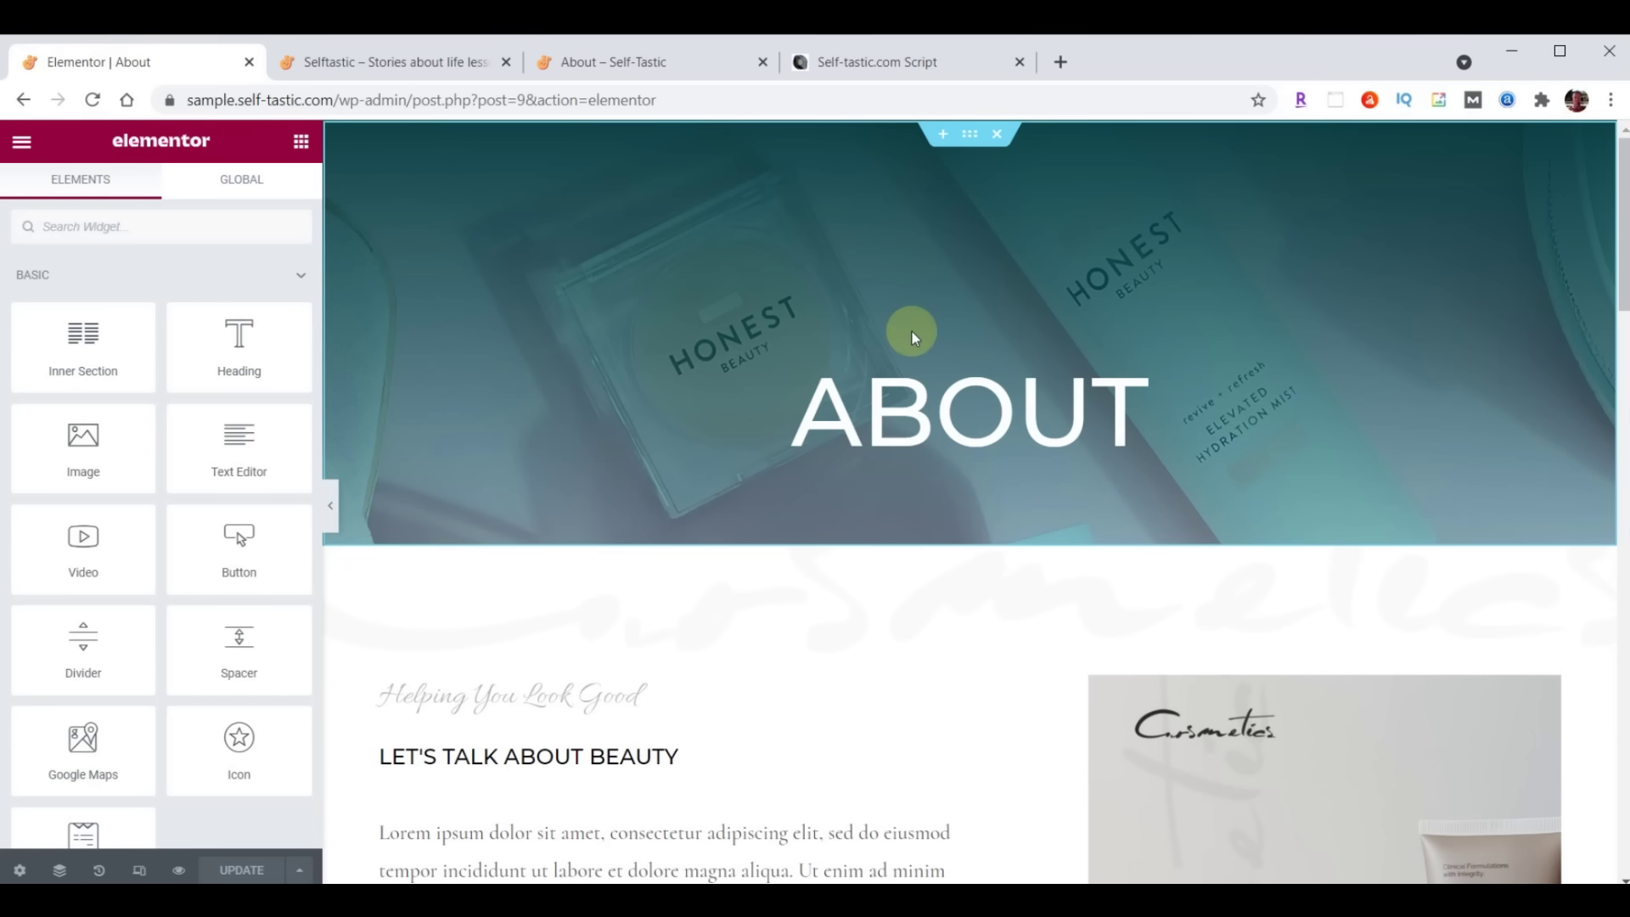
Open the Edit Section settings for the top ABOUT banner on the About page
click(969, 140)
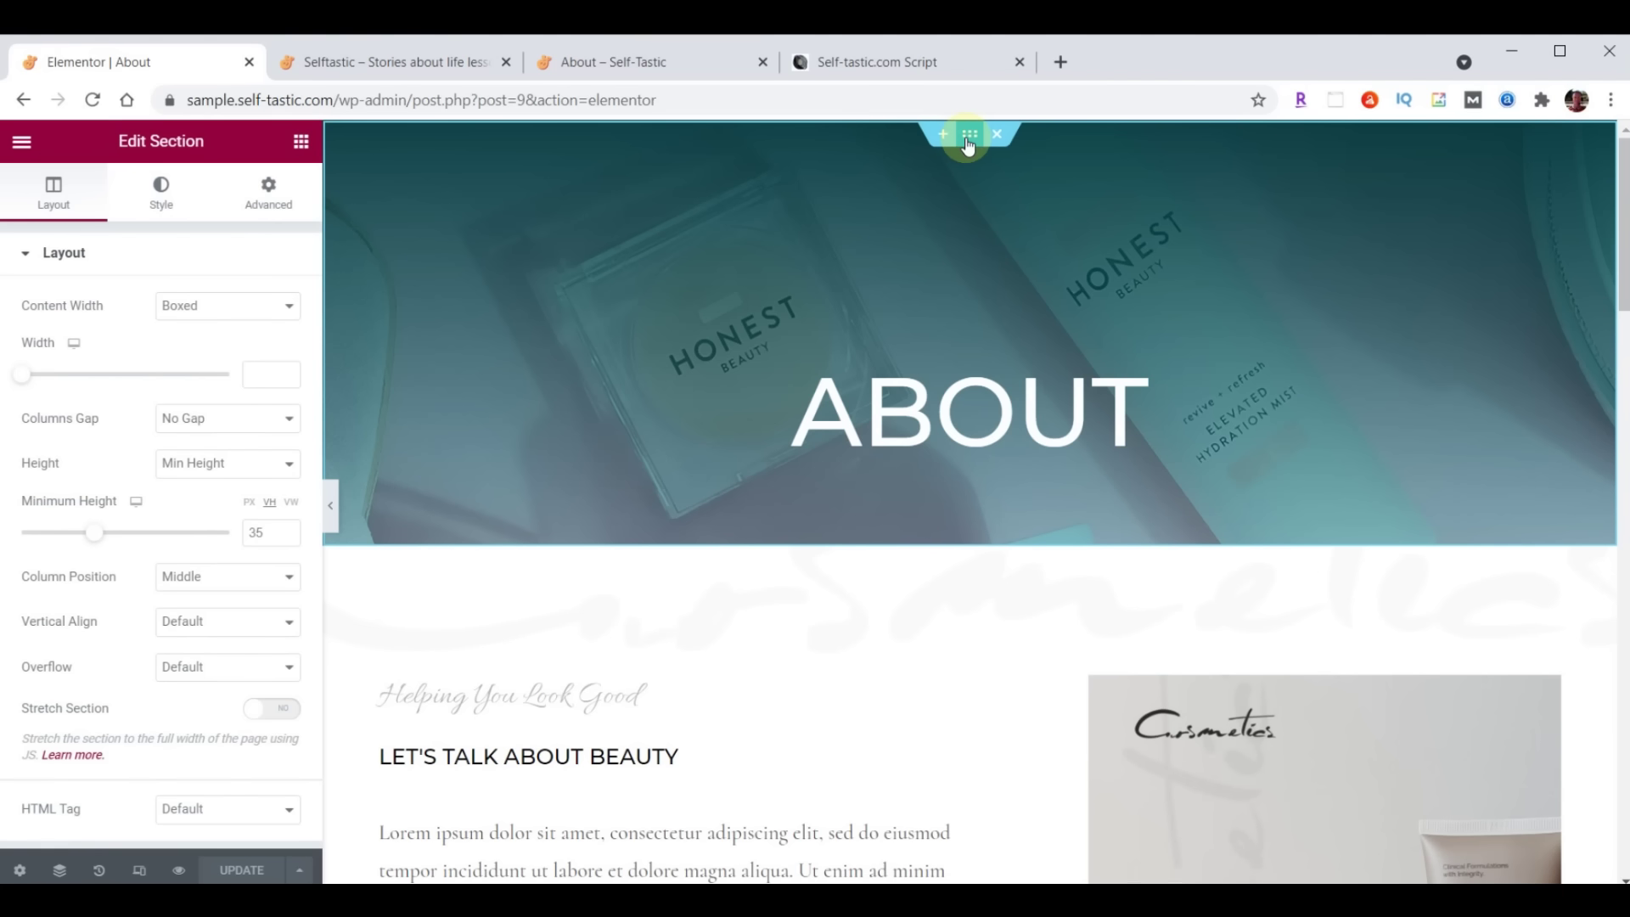
Upload header-about.jpg from File Explorer and set it as the ABOUT banner's background image
click(163, 202)
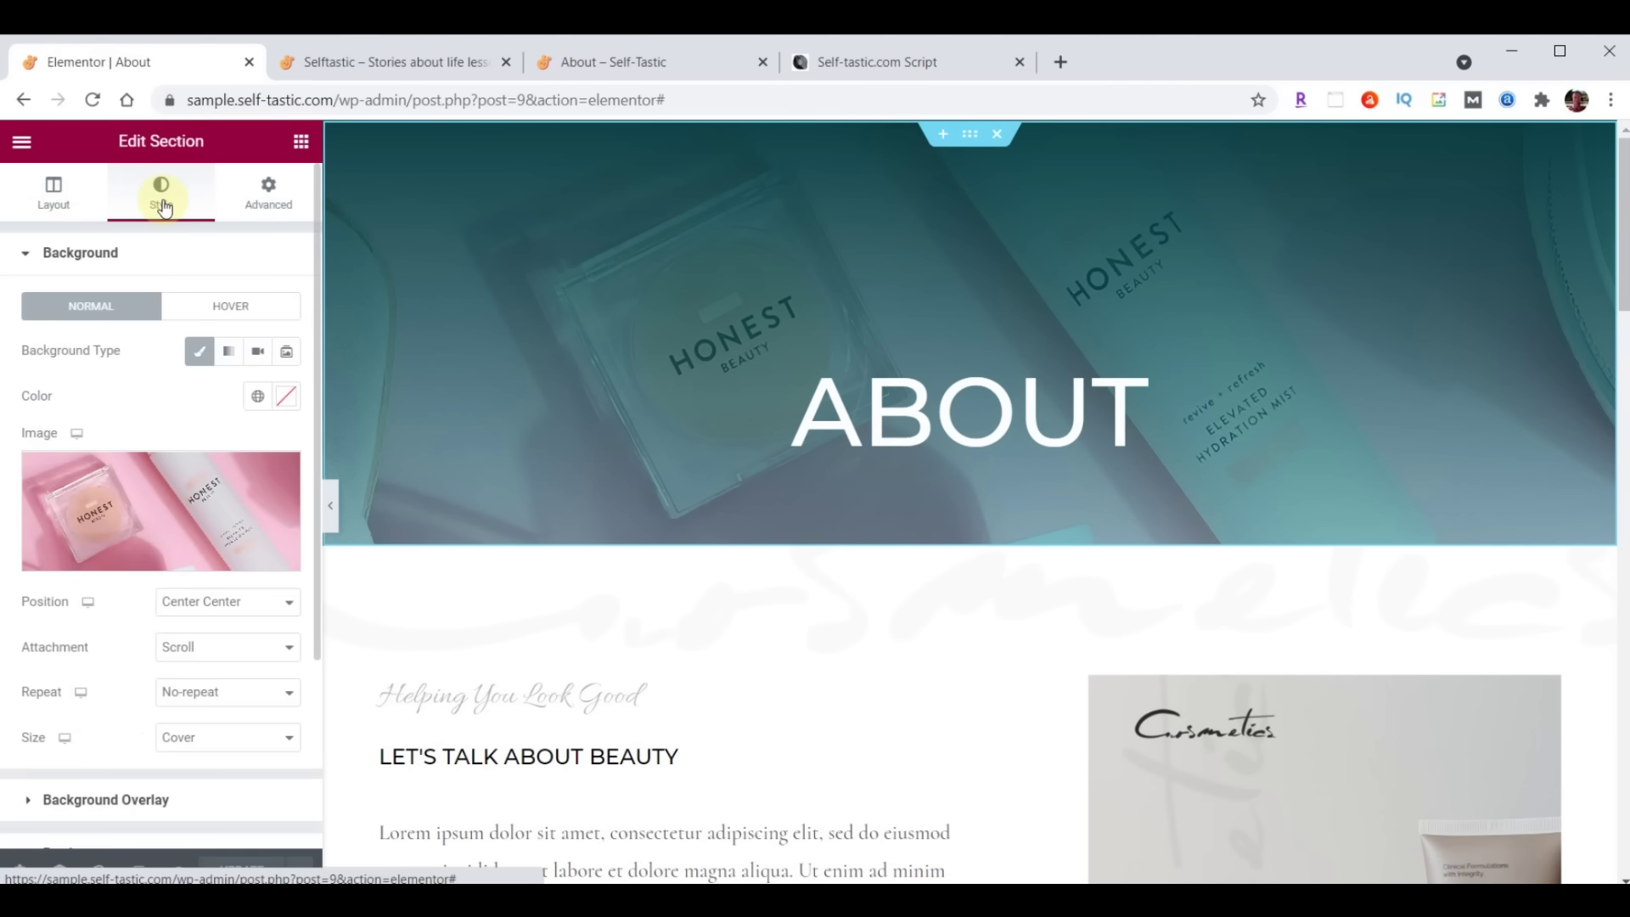
click(166, 504)
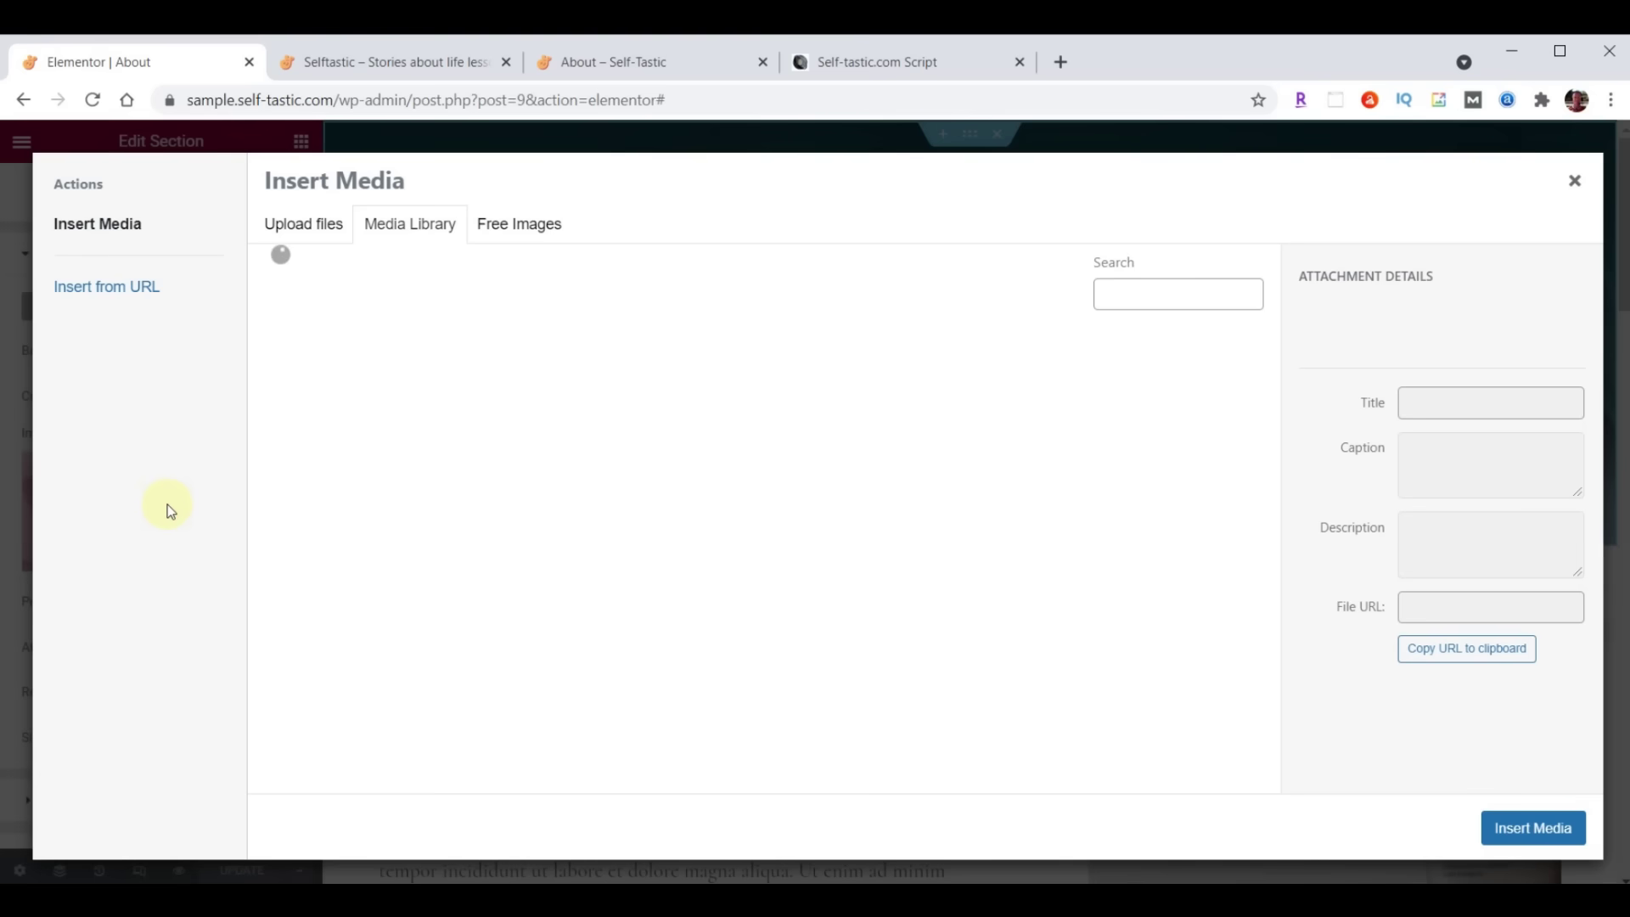
key(alt+Tab)
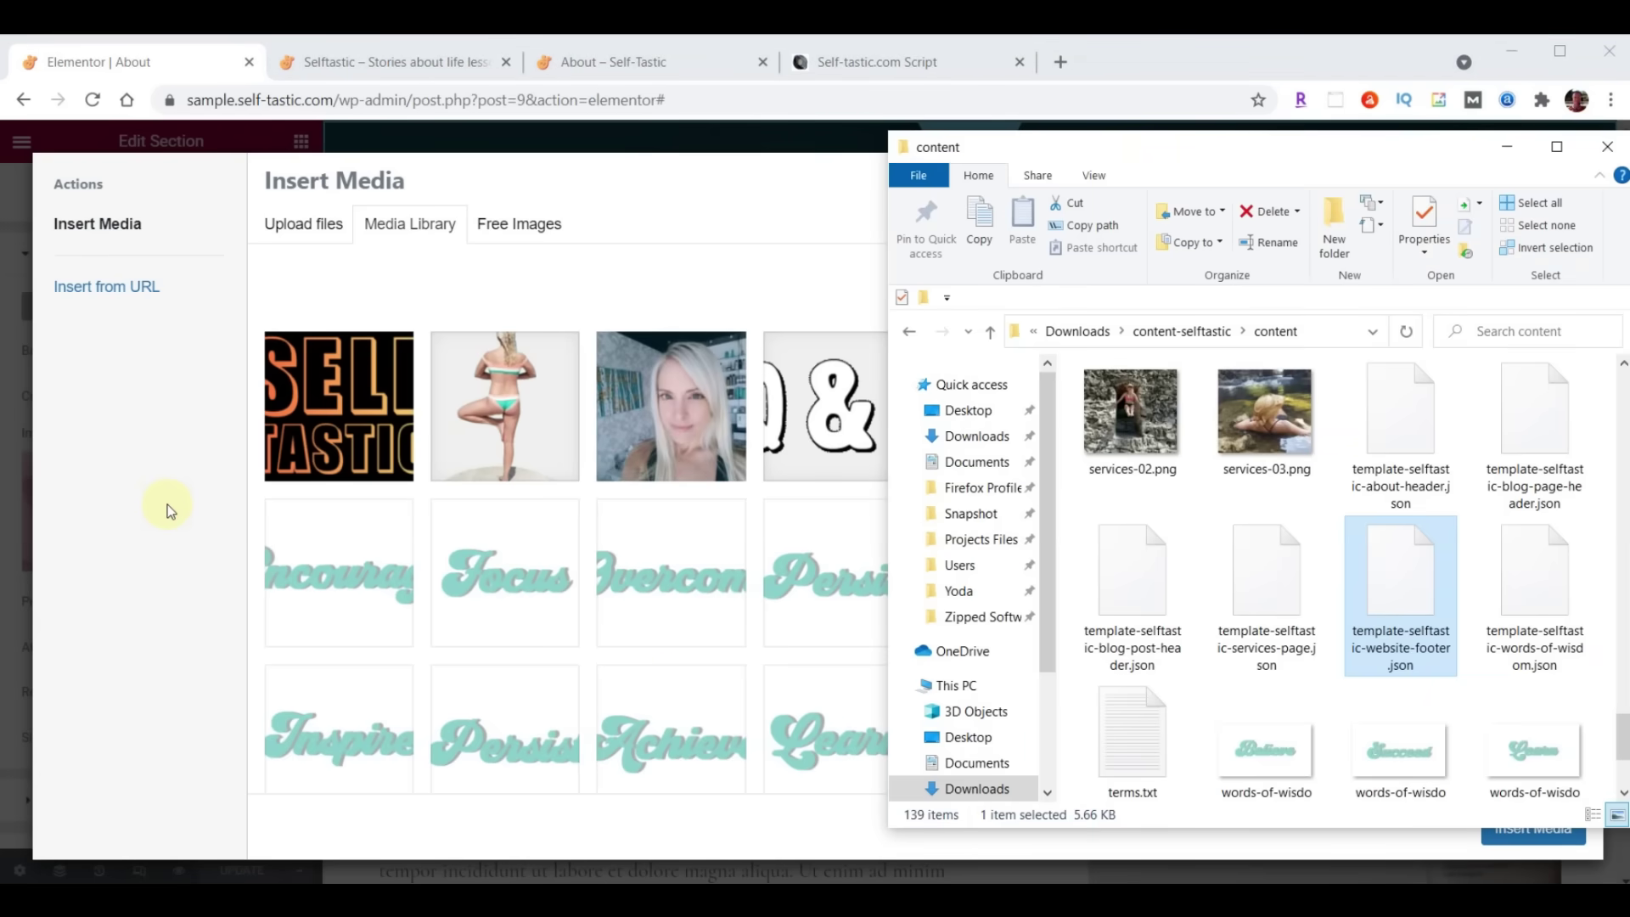
scroll(1322, 558, up, 20)
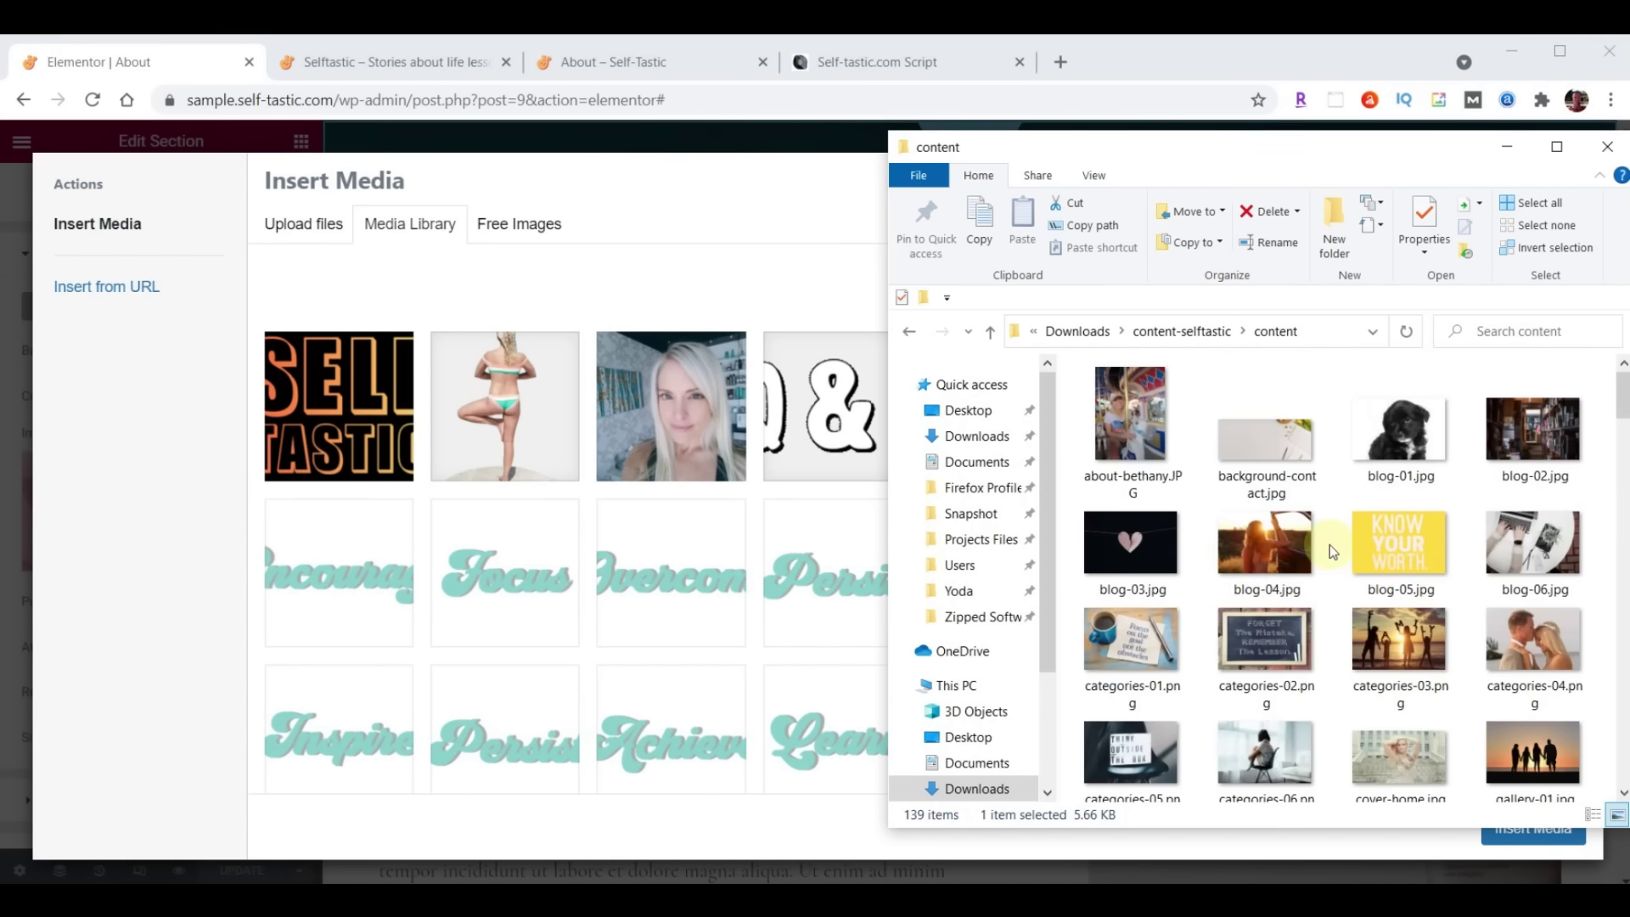
scroll(1329, 543, down, 5)
scroll(1329, 544, down, 8)
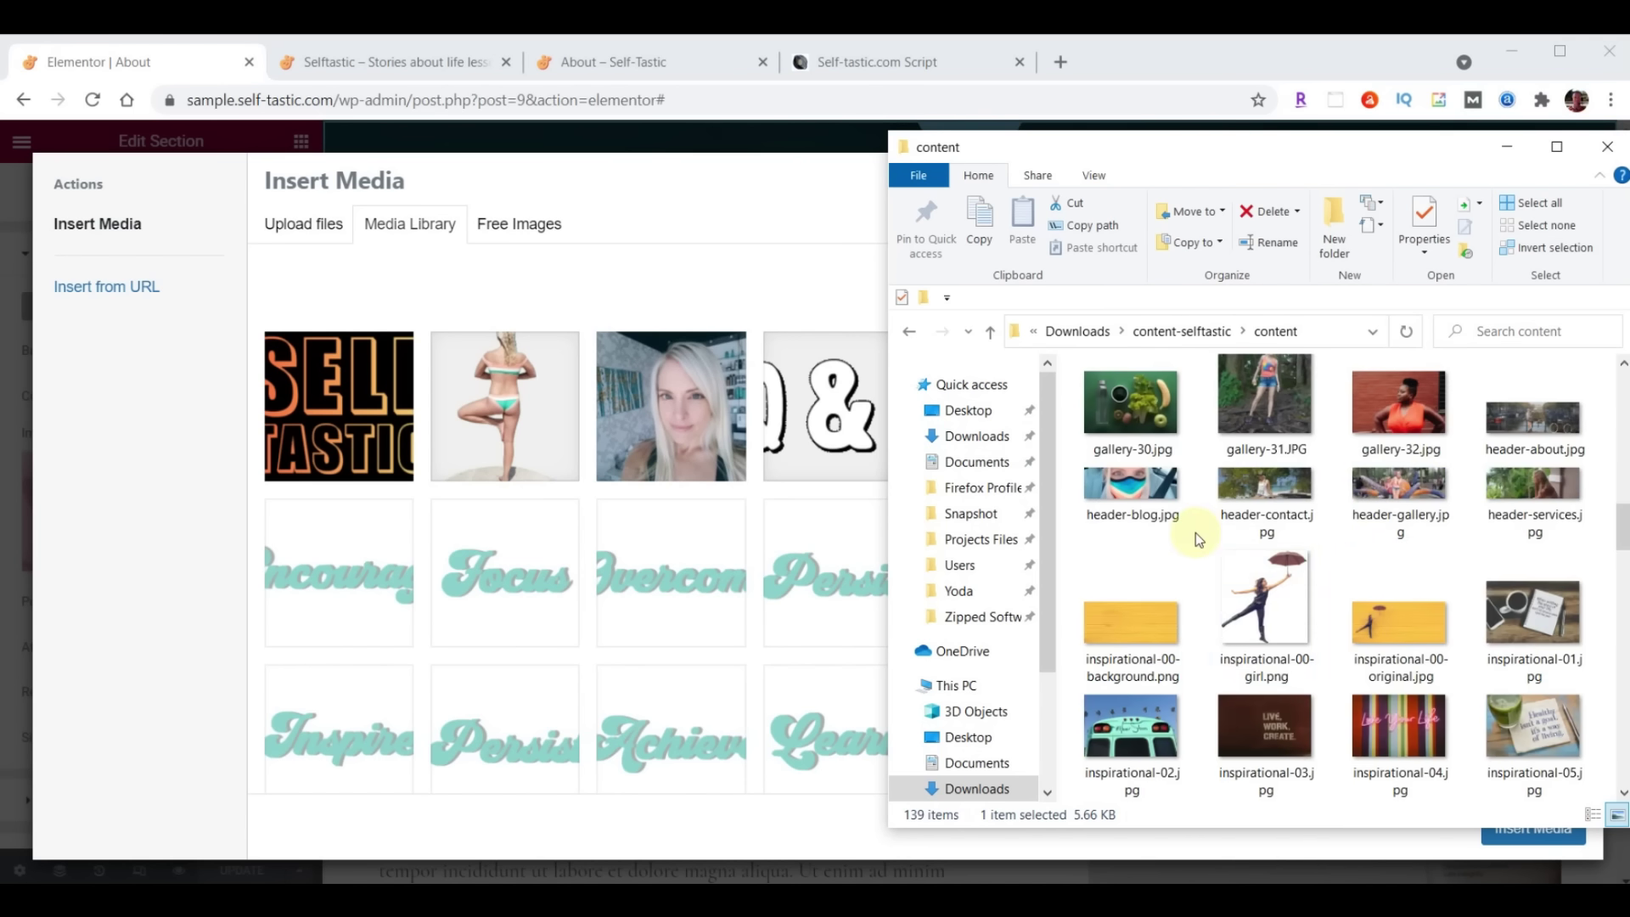
click(1538, 420)
drag(1538, 420, 356, 436)
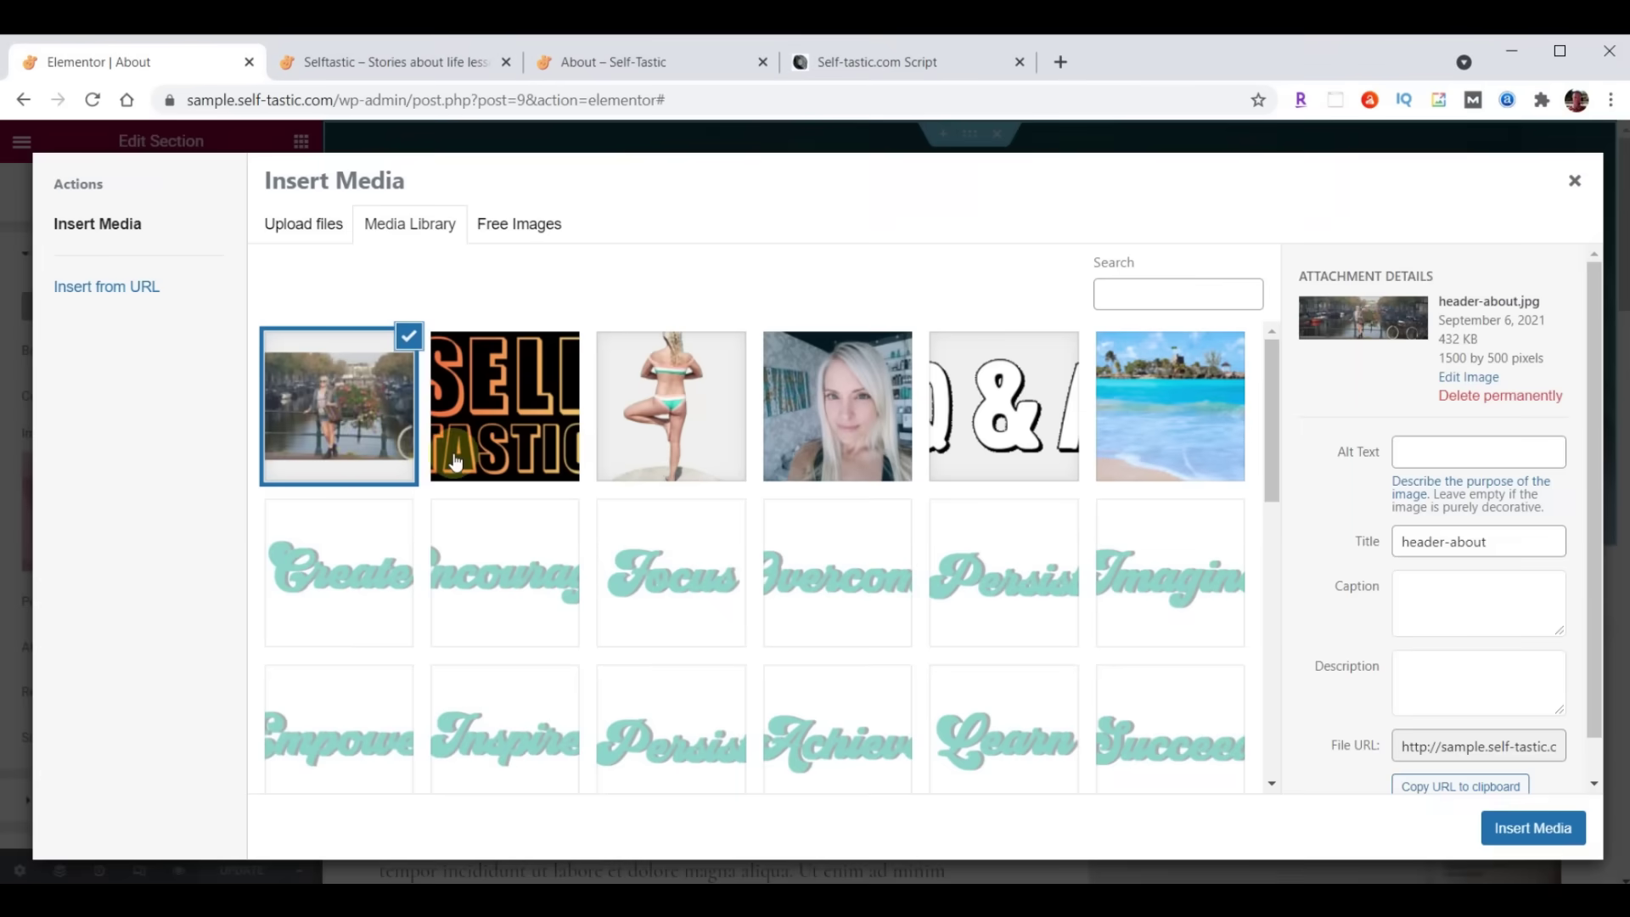
click(1541, 836)
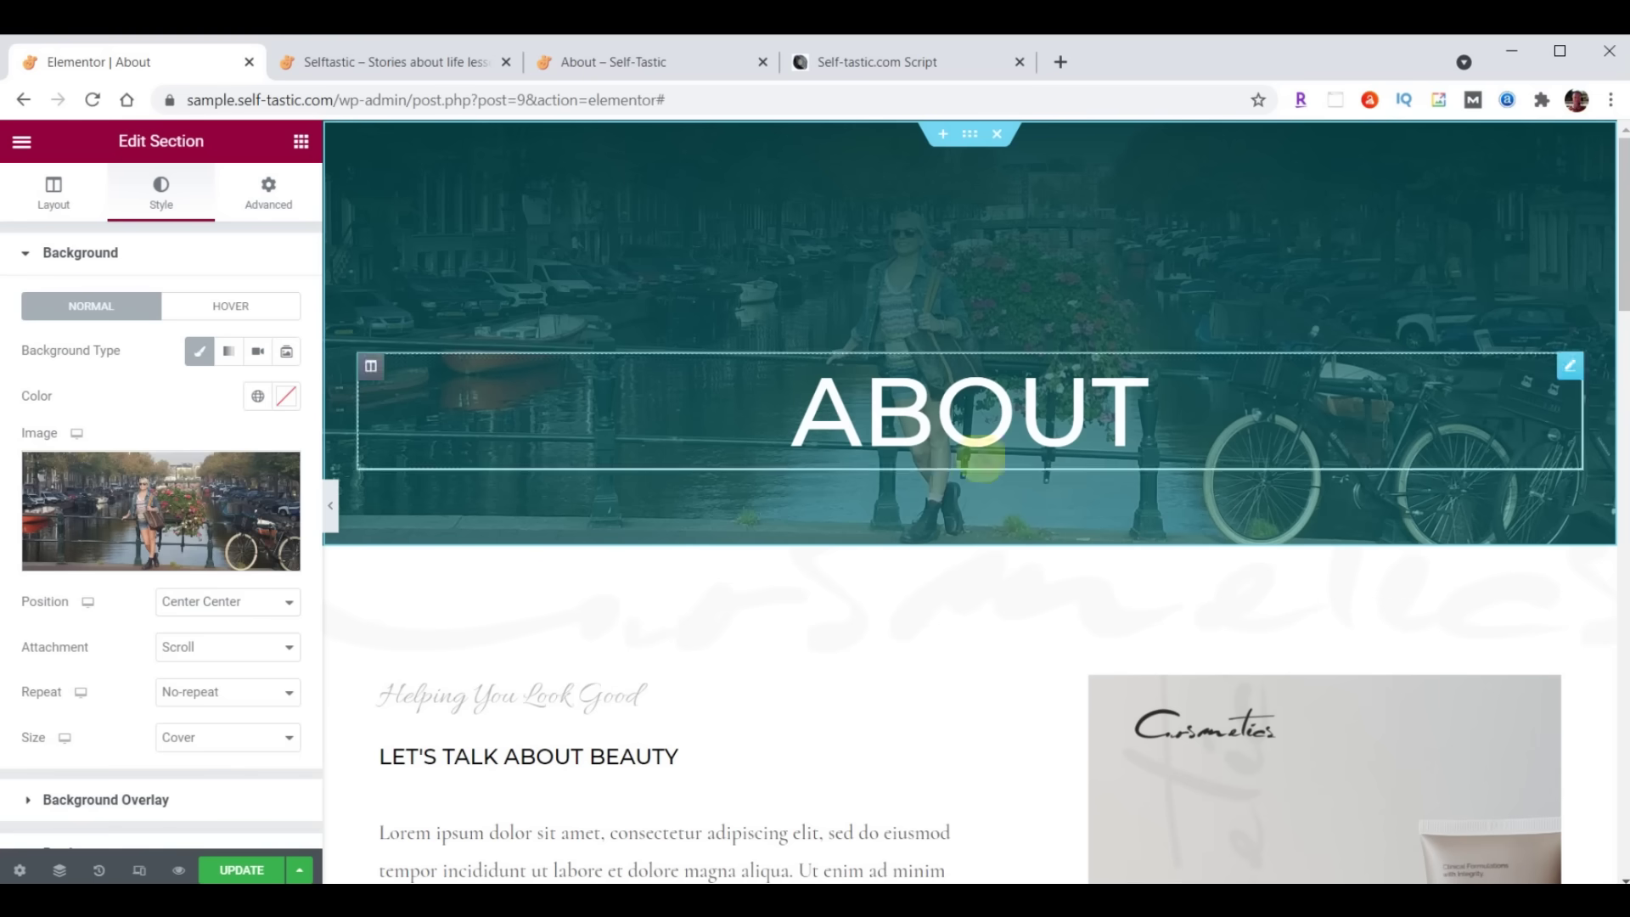
scroll(180, 494, down, 2)
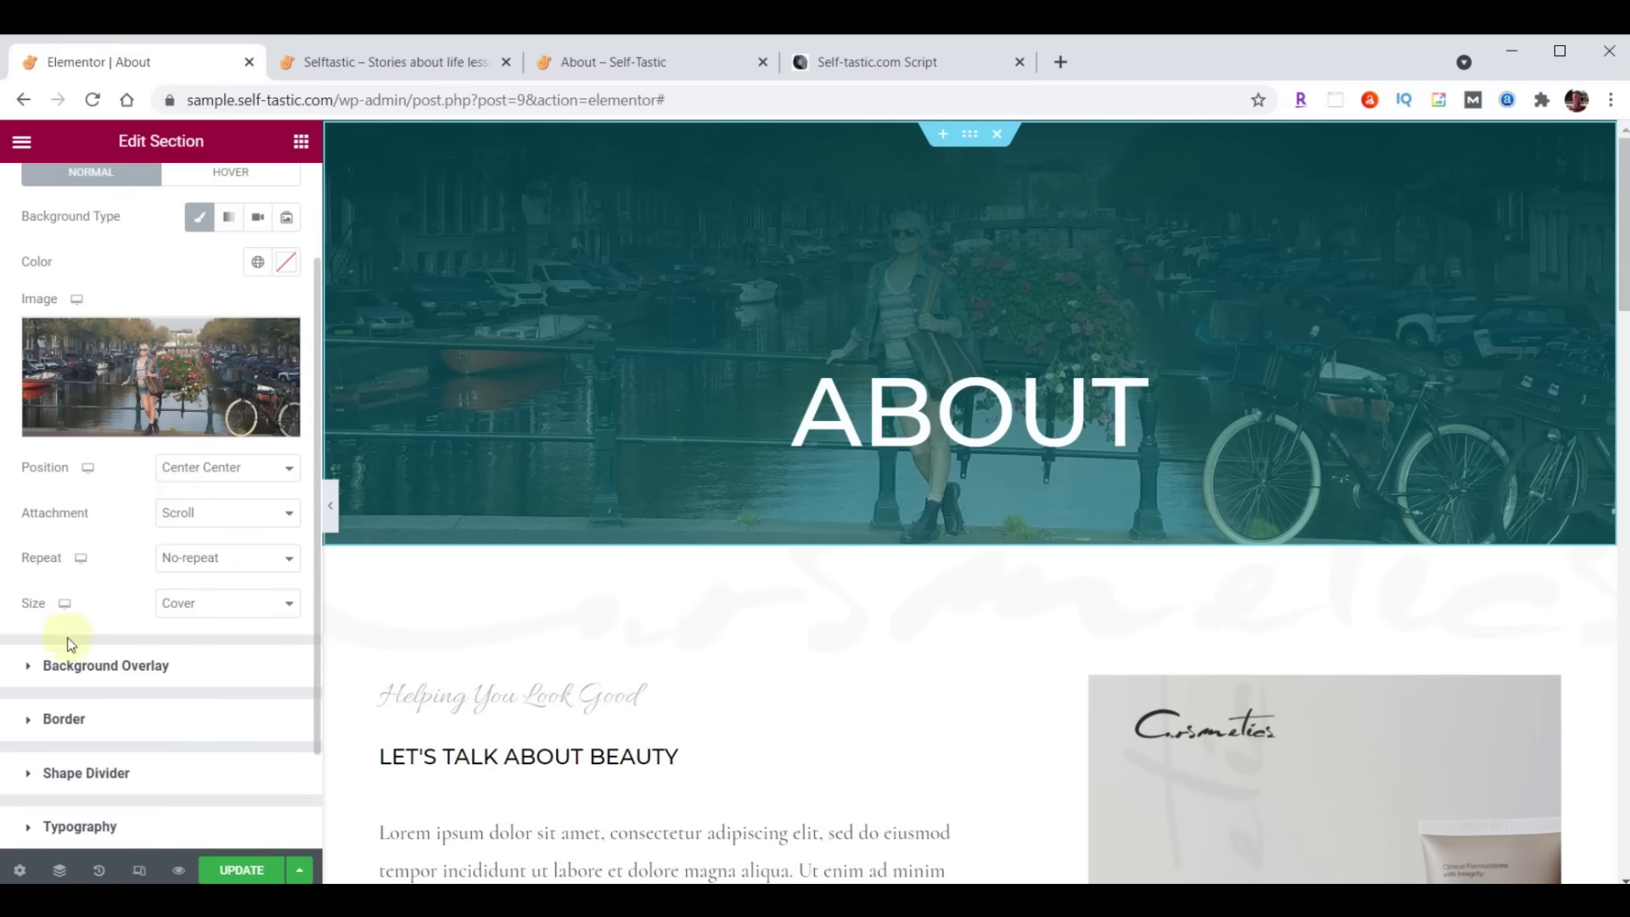
Set the overlay gradient colours to translucent black #000000B3 and transparent #033B3F00
click(28, 671)
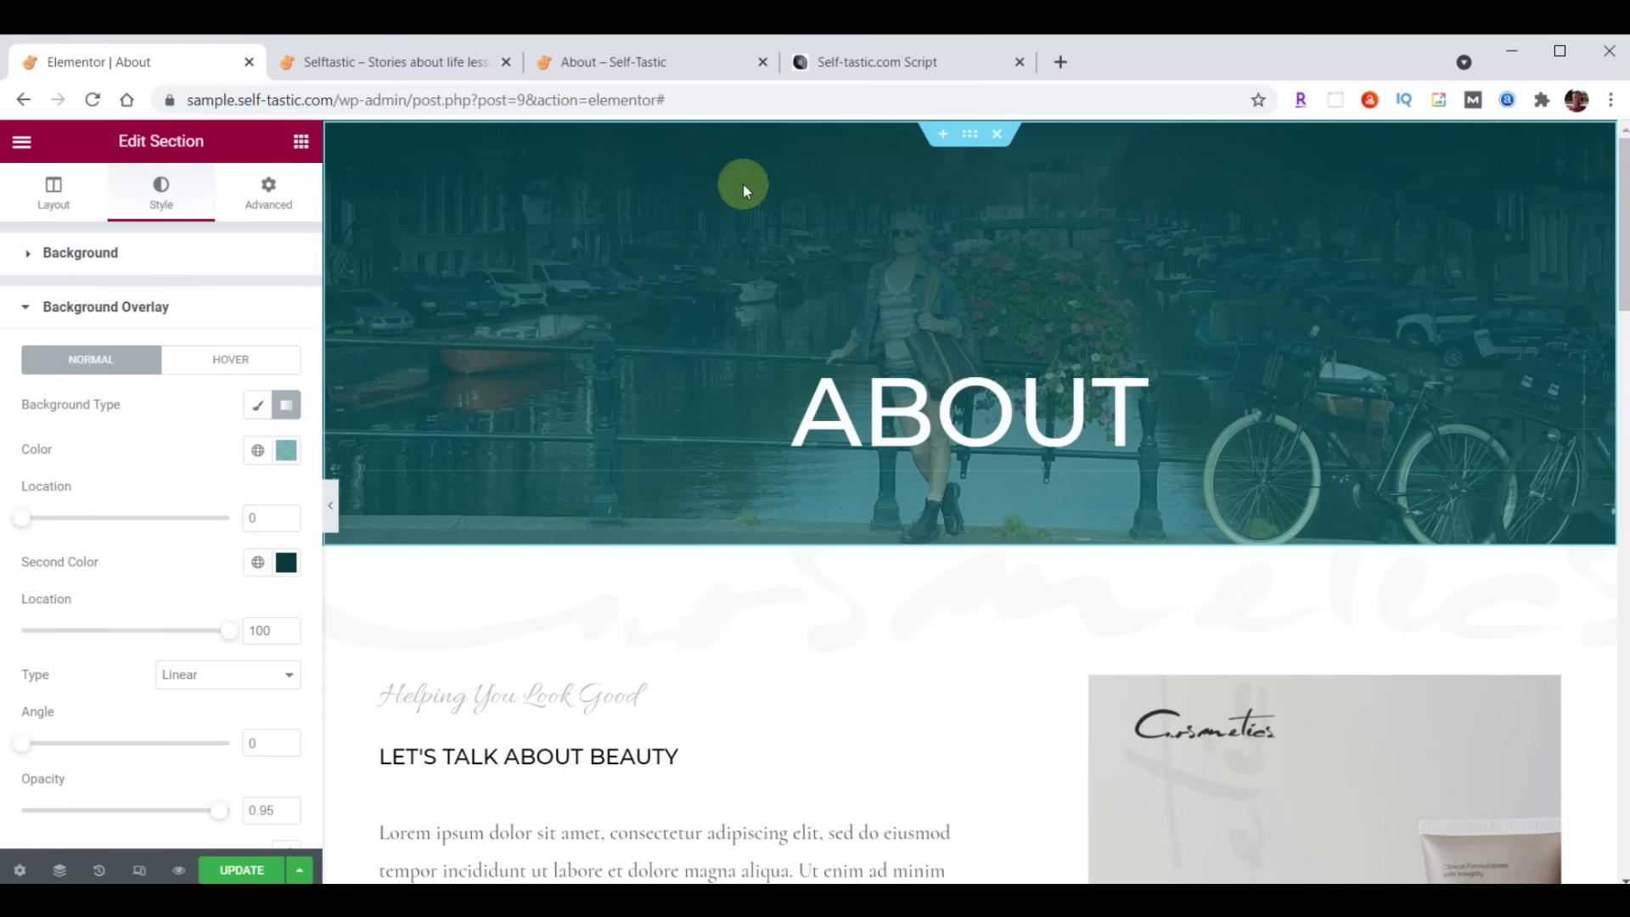
click(287, 451)
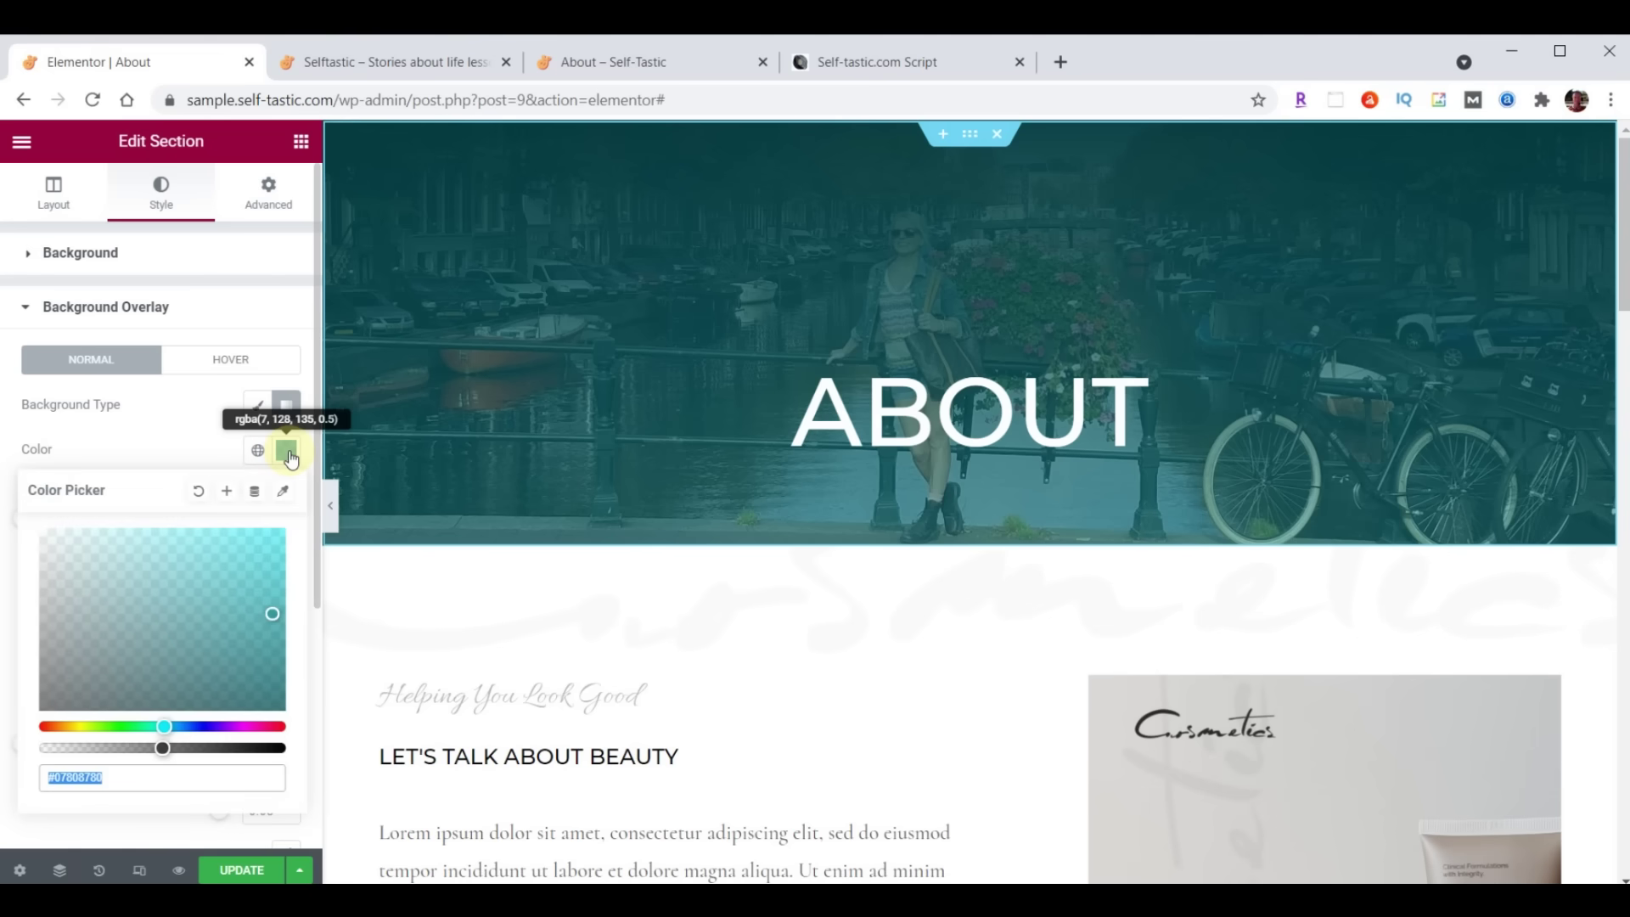
text(#000000B3)
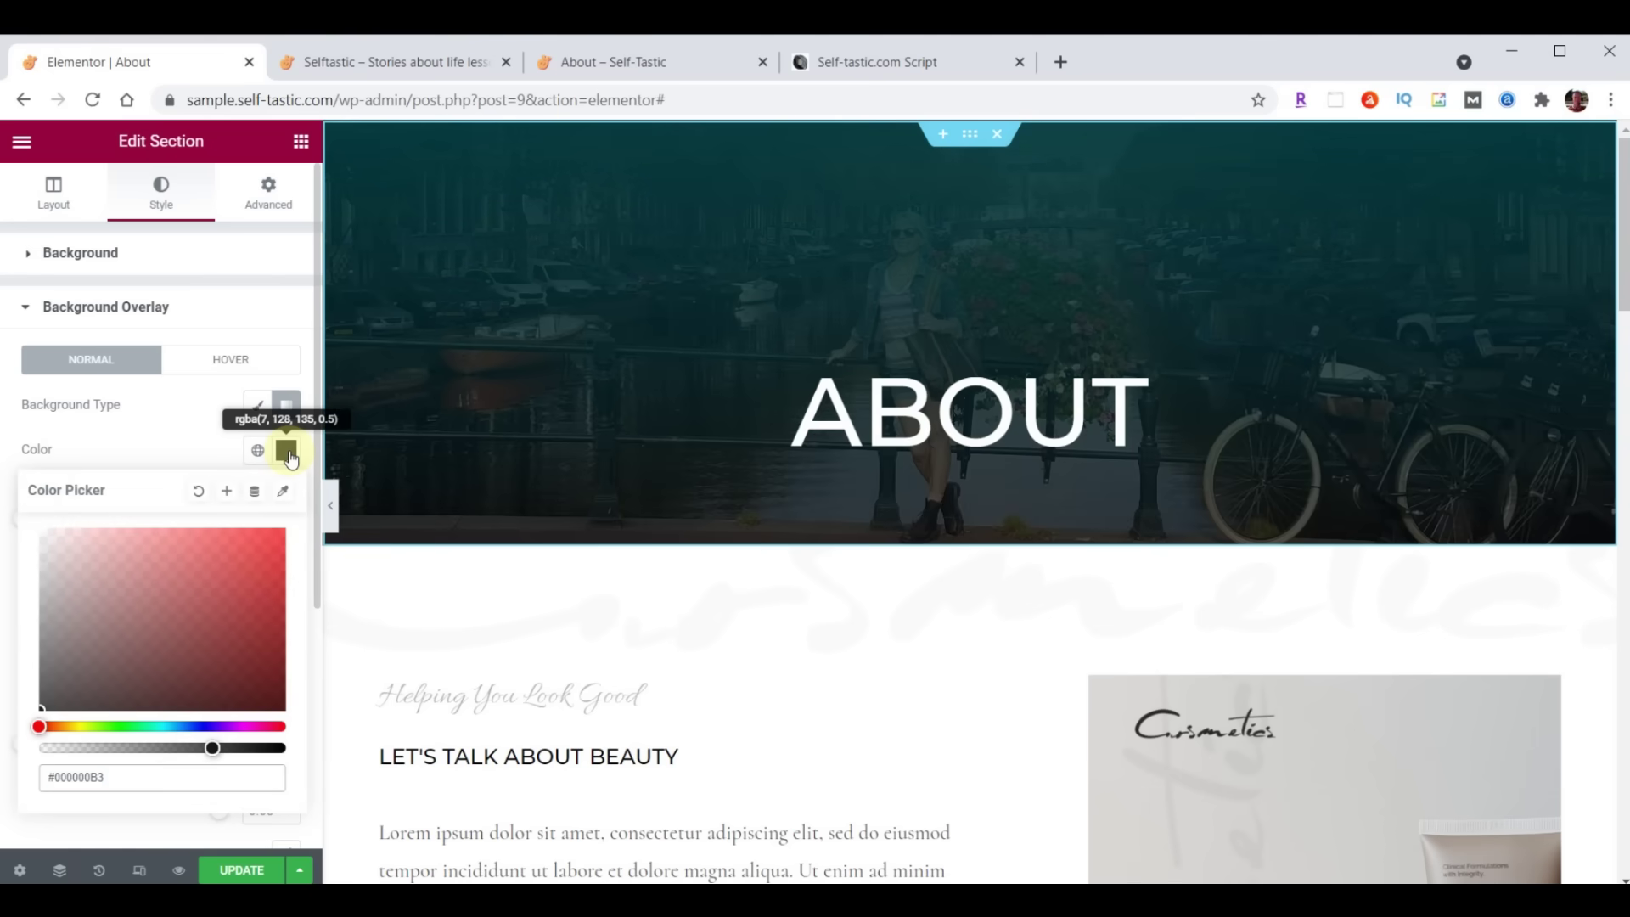
click(287, 451)
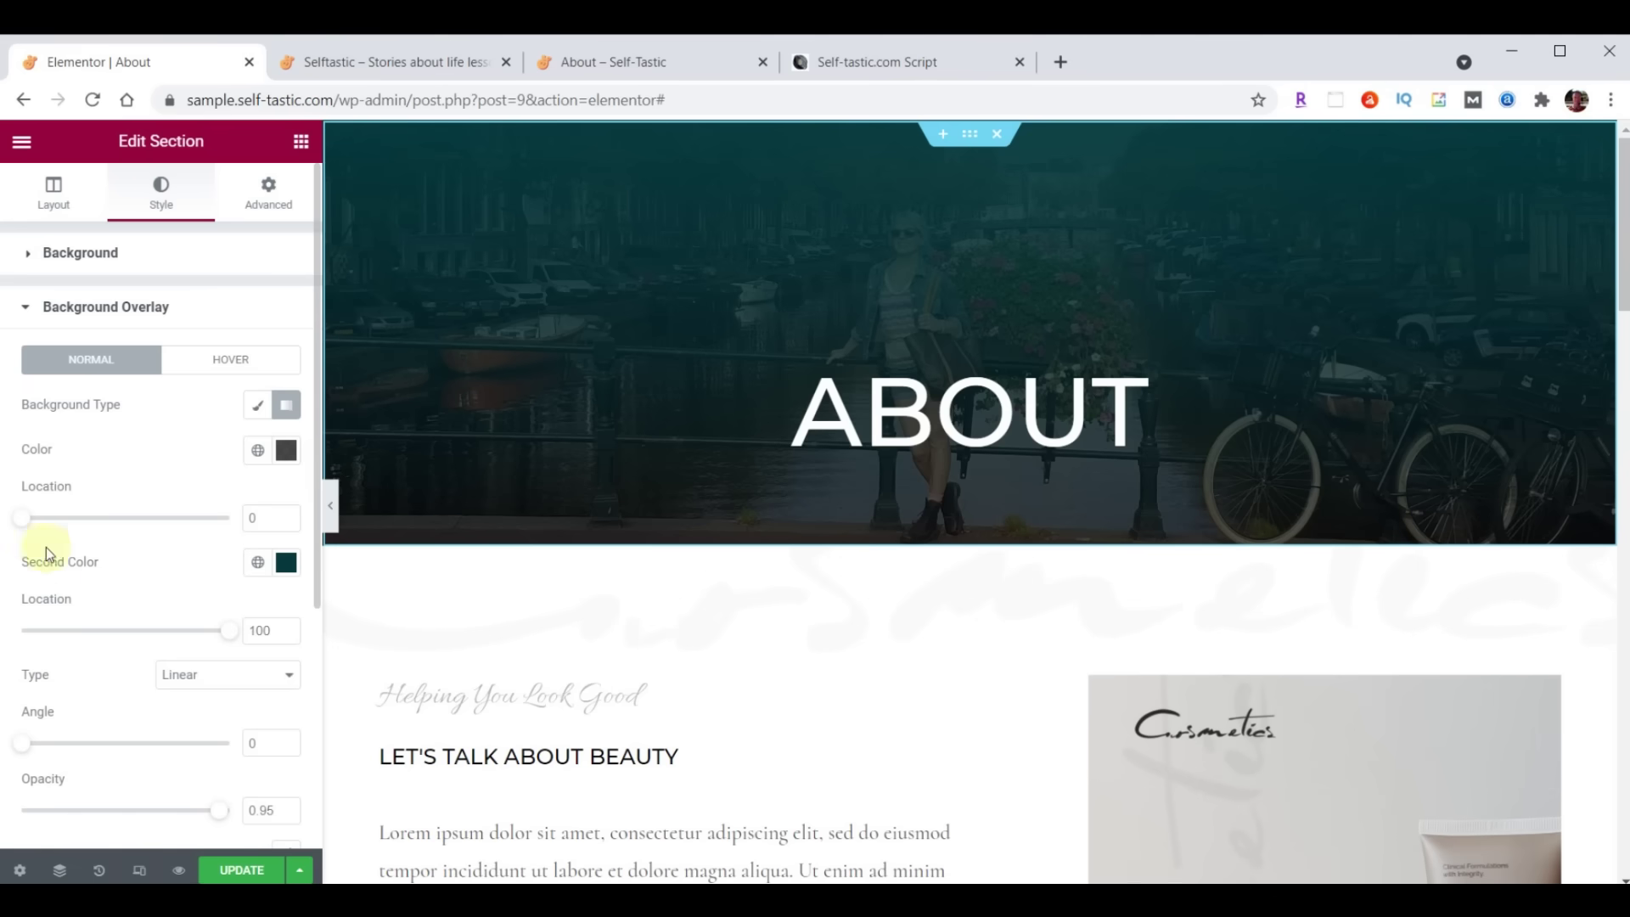
click(287, 565)
click(156, 502)
text(00)
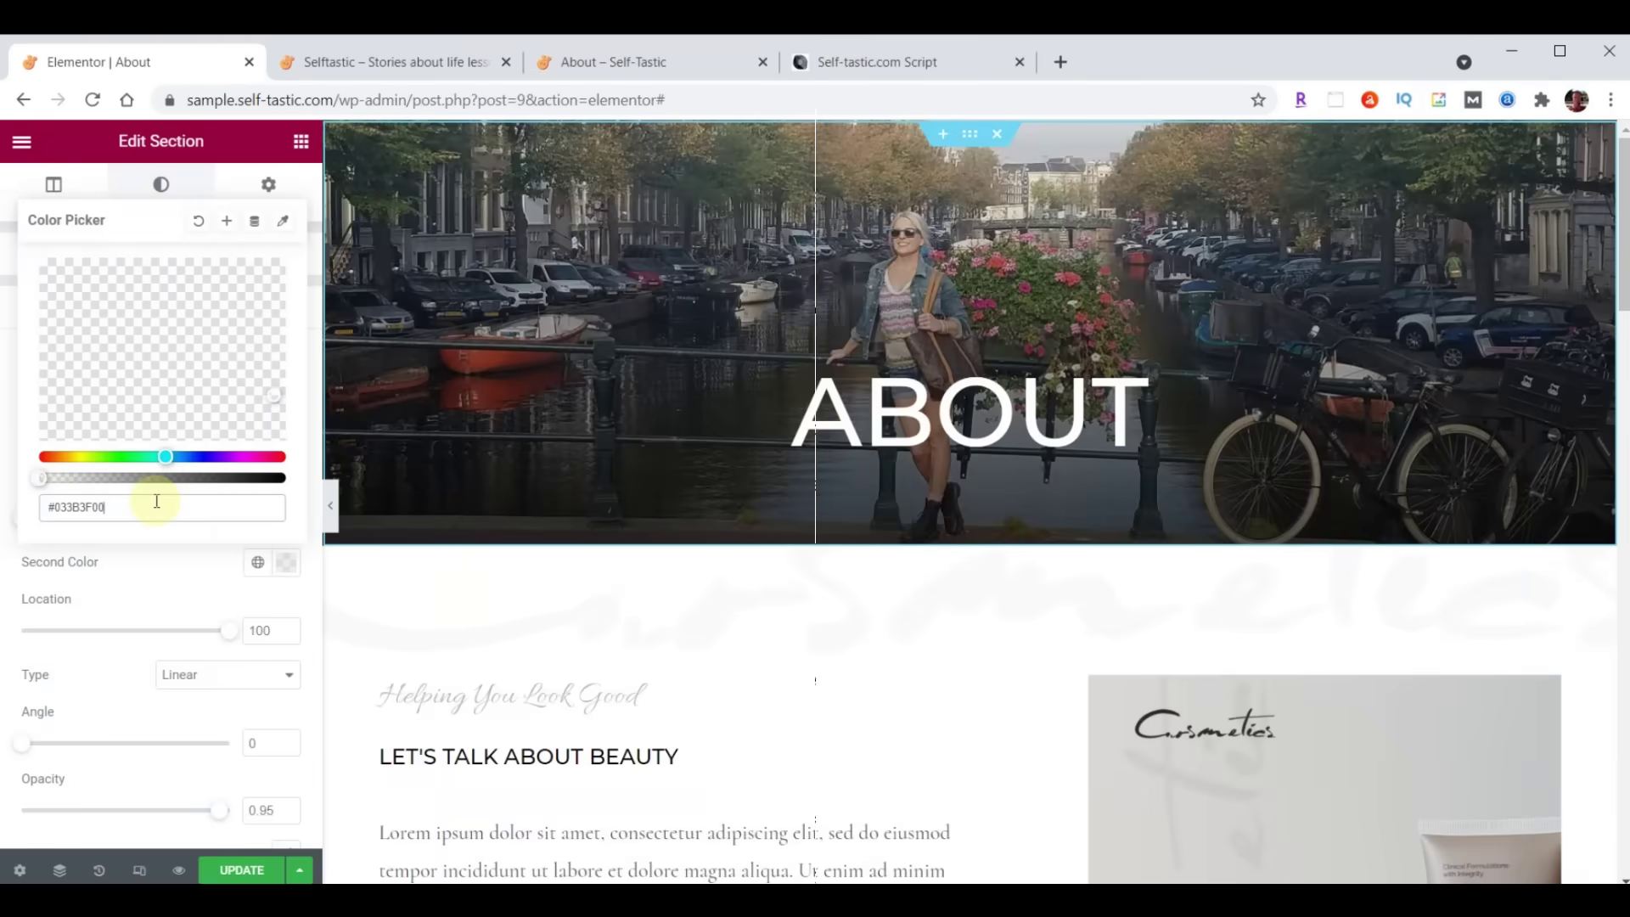
click(283, 566)
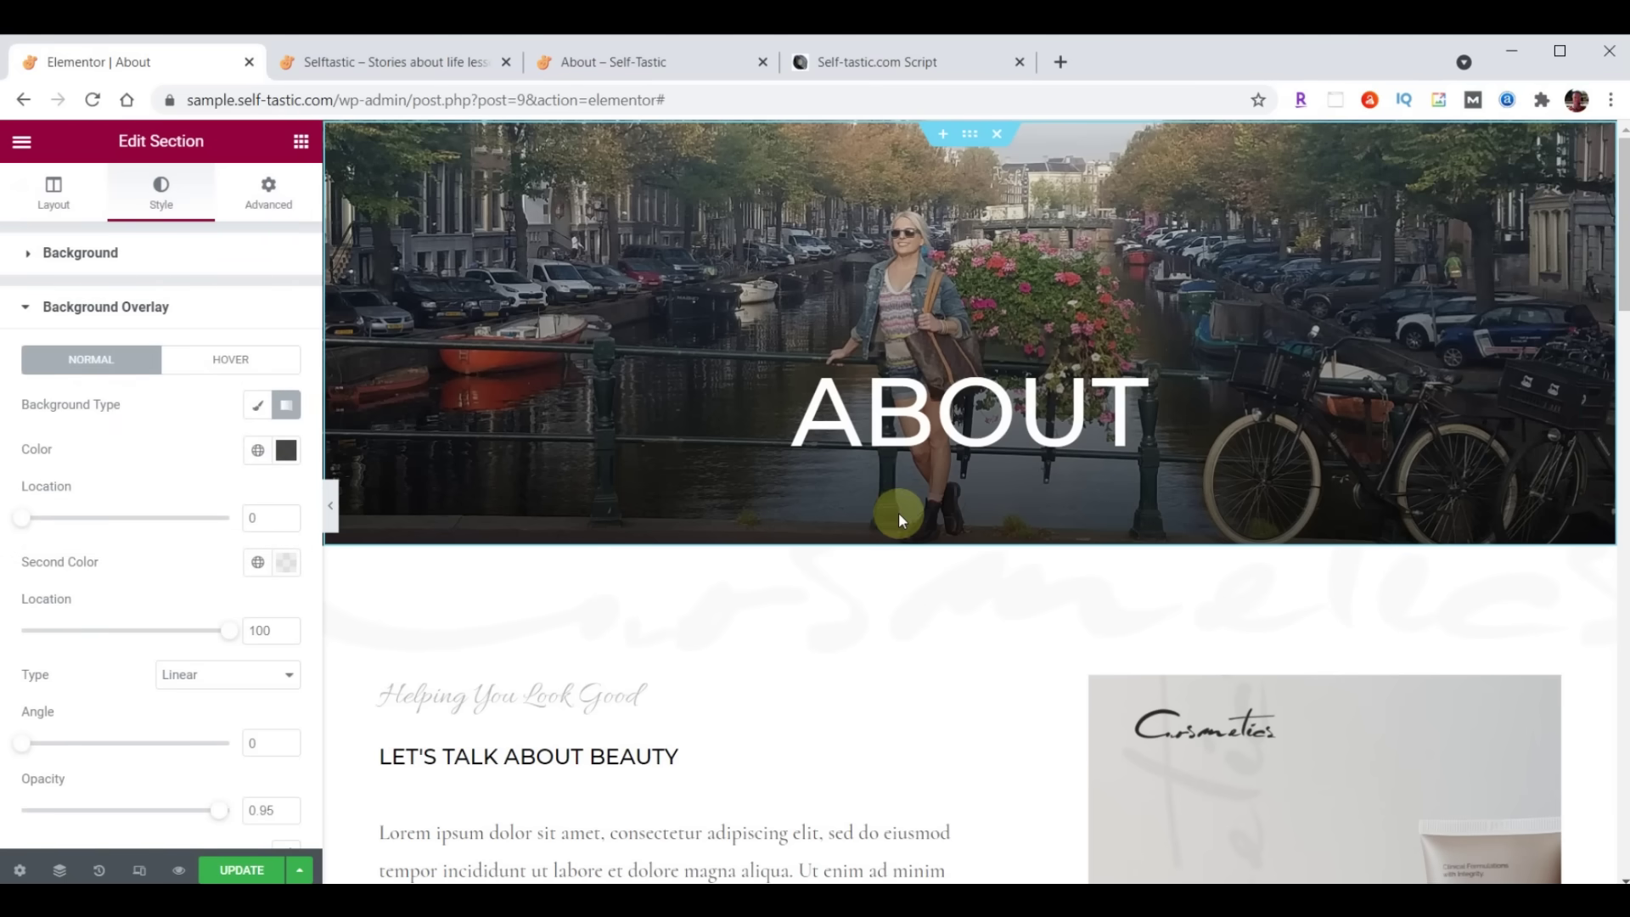
Set the gradient angle to 180 and the second stop location to 24, then save
click(289, 750)
text(180)
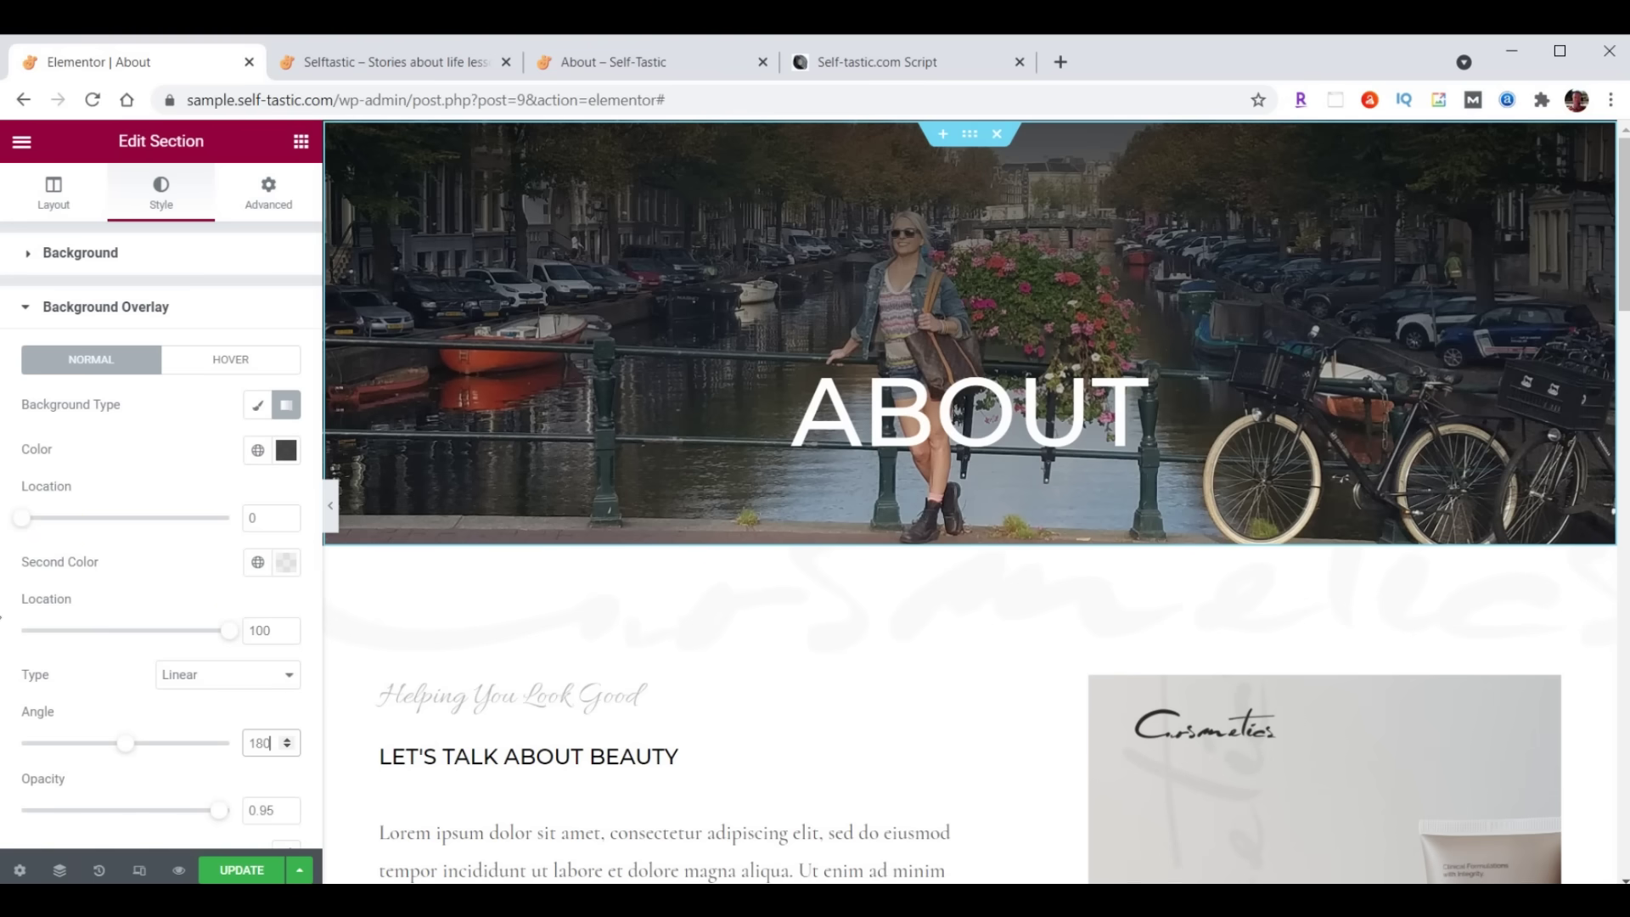
click(251, 633)
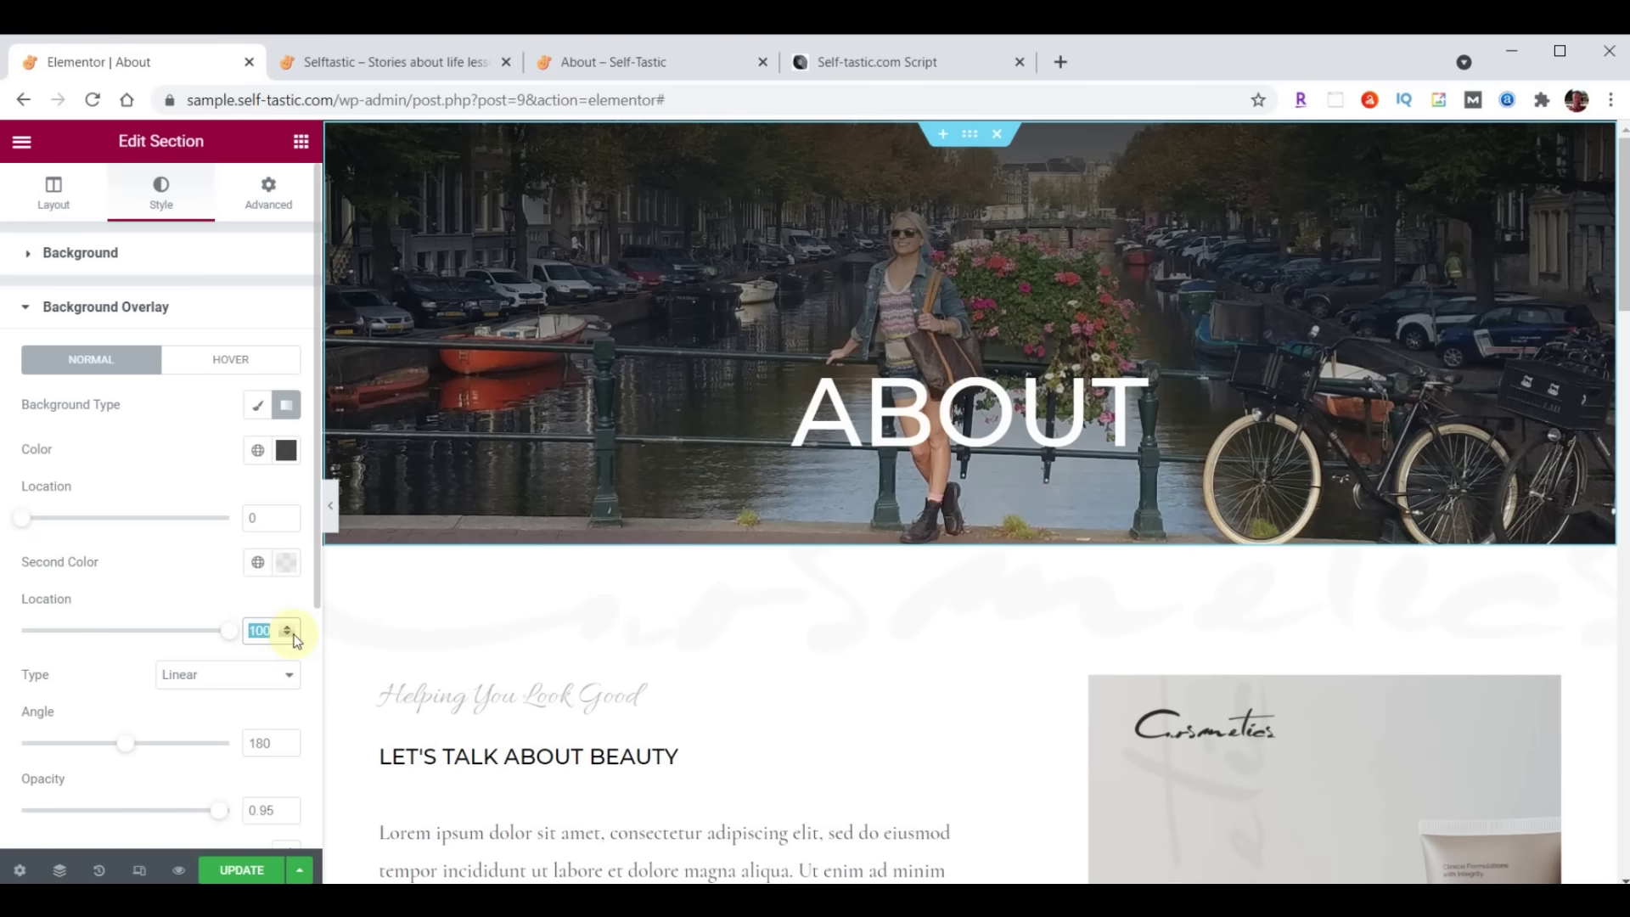
text(24)
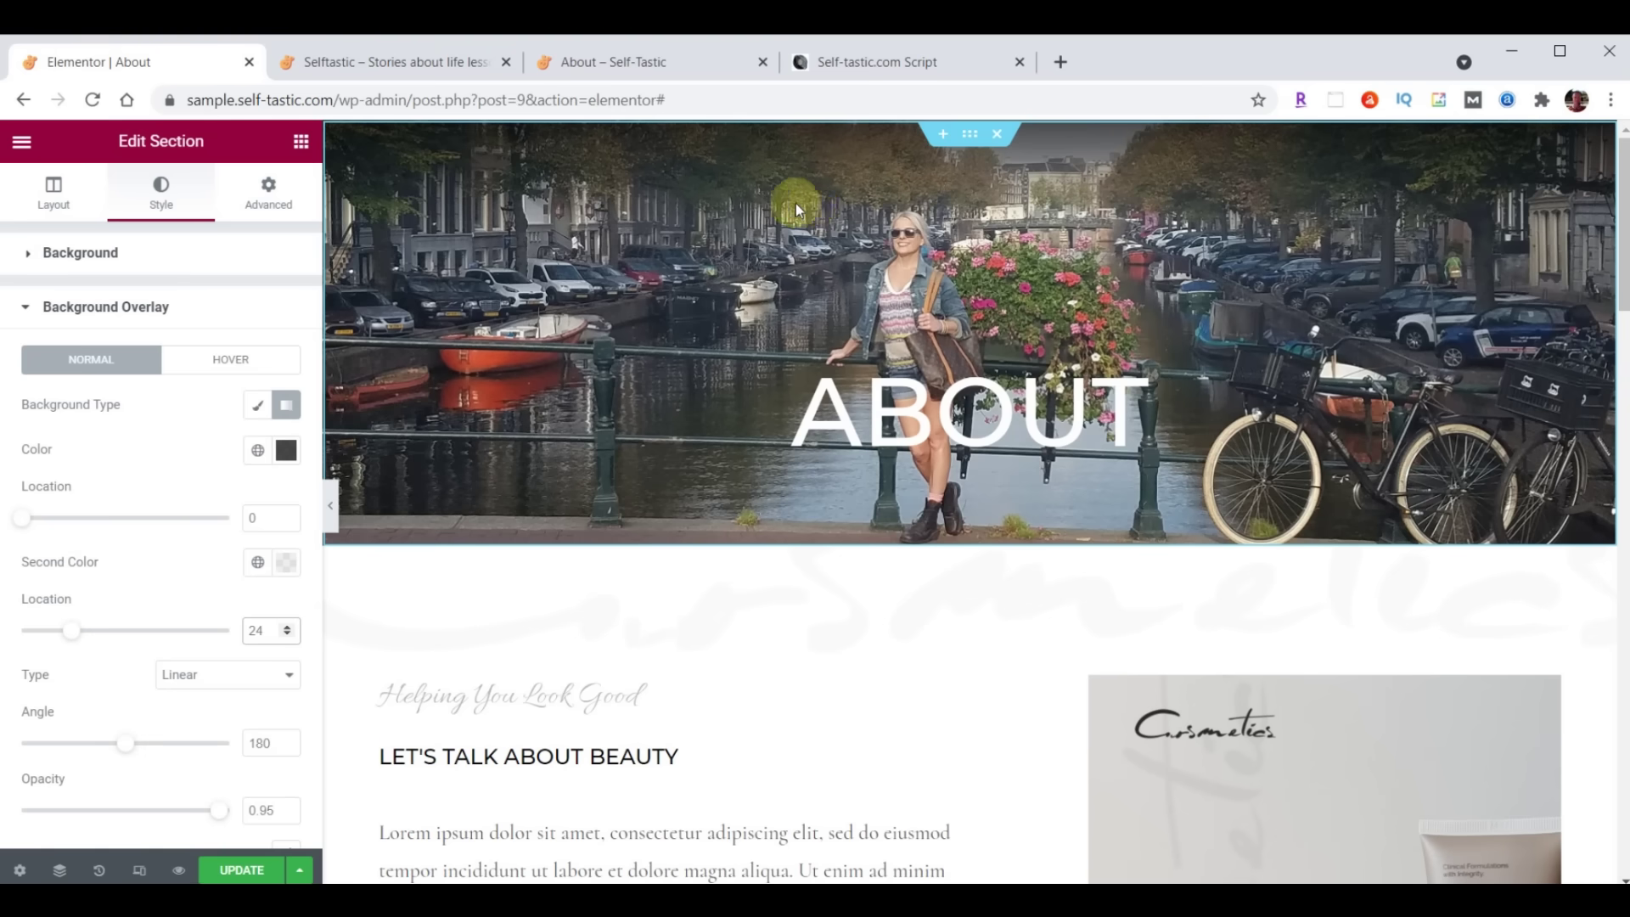
click(230, 870)
click(399, 62)
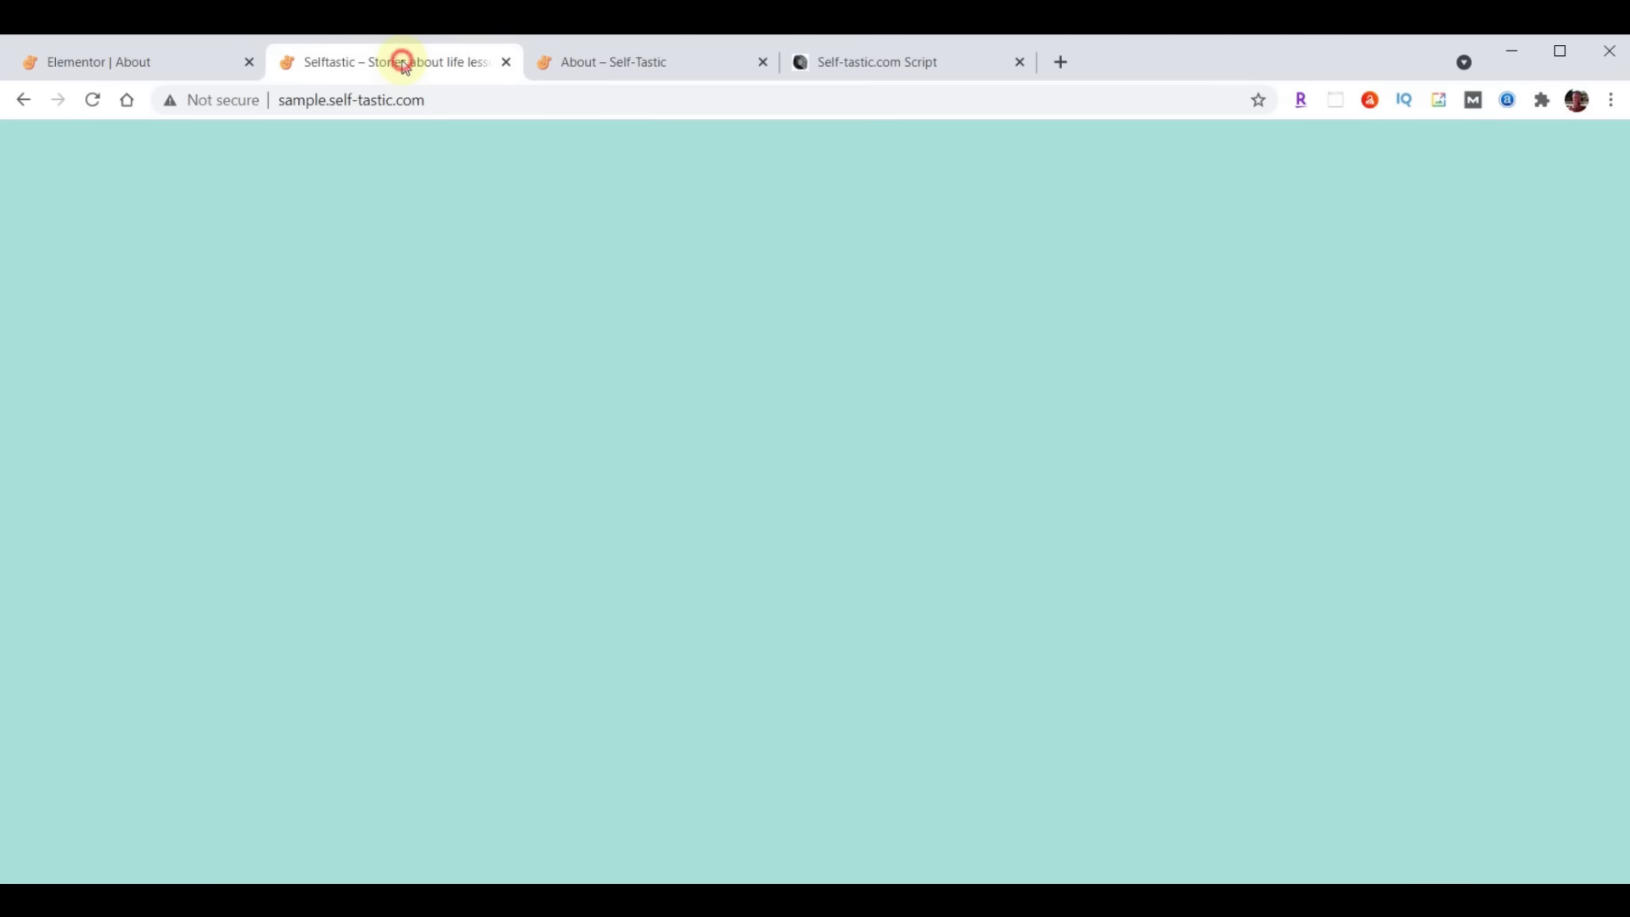
scroll(1139, 548, up, 20)
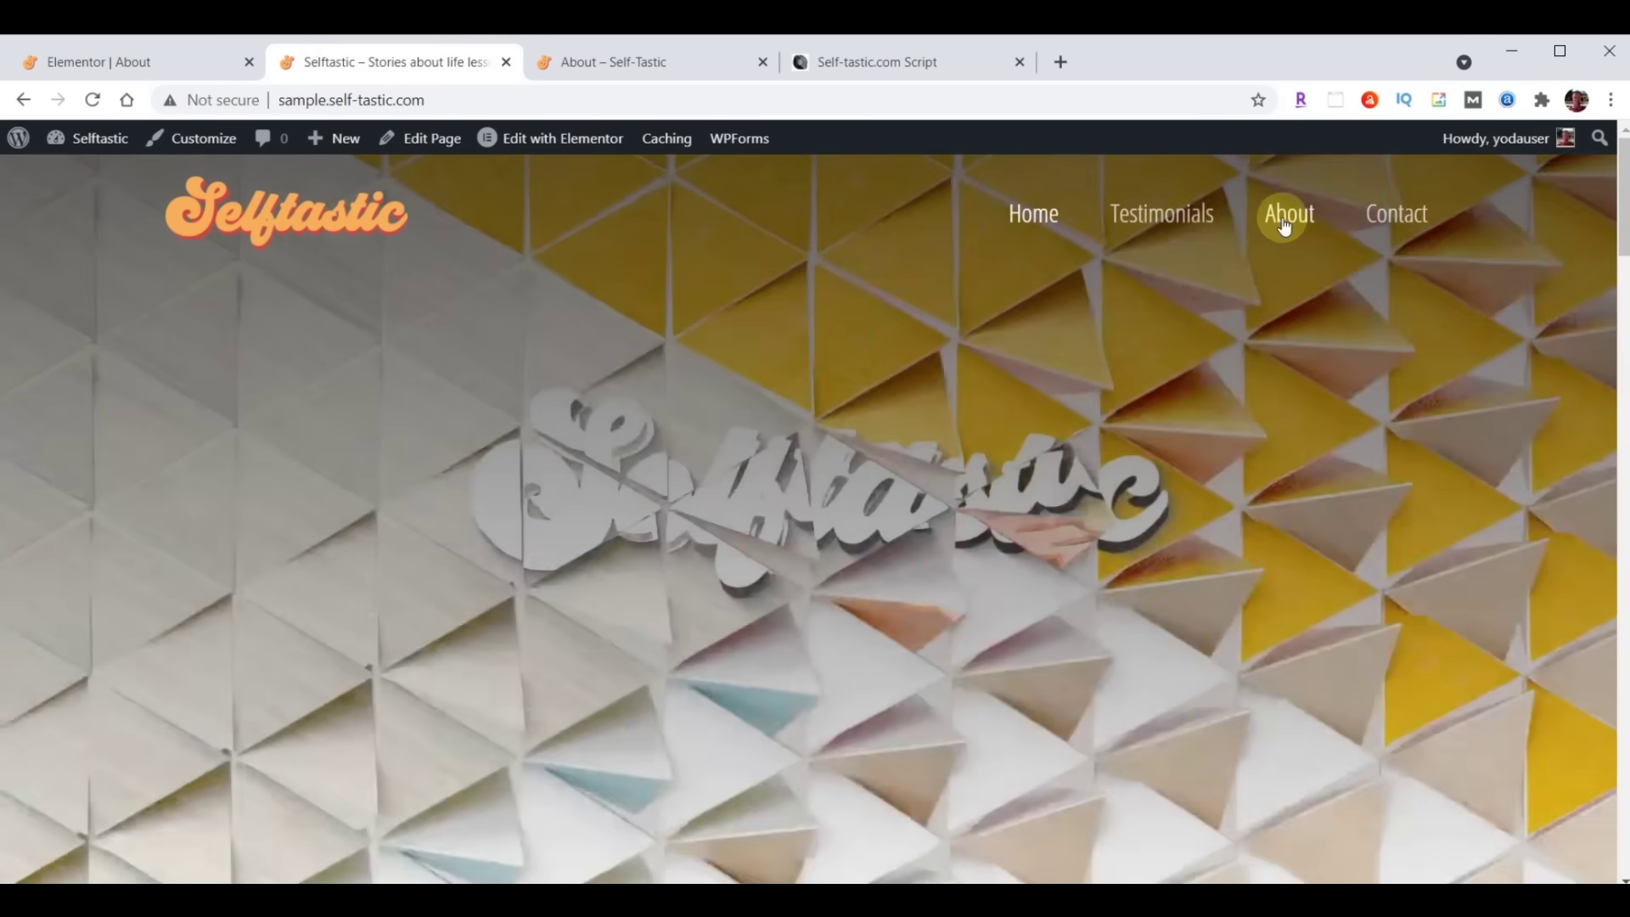
click(1286, 219)
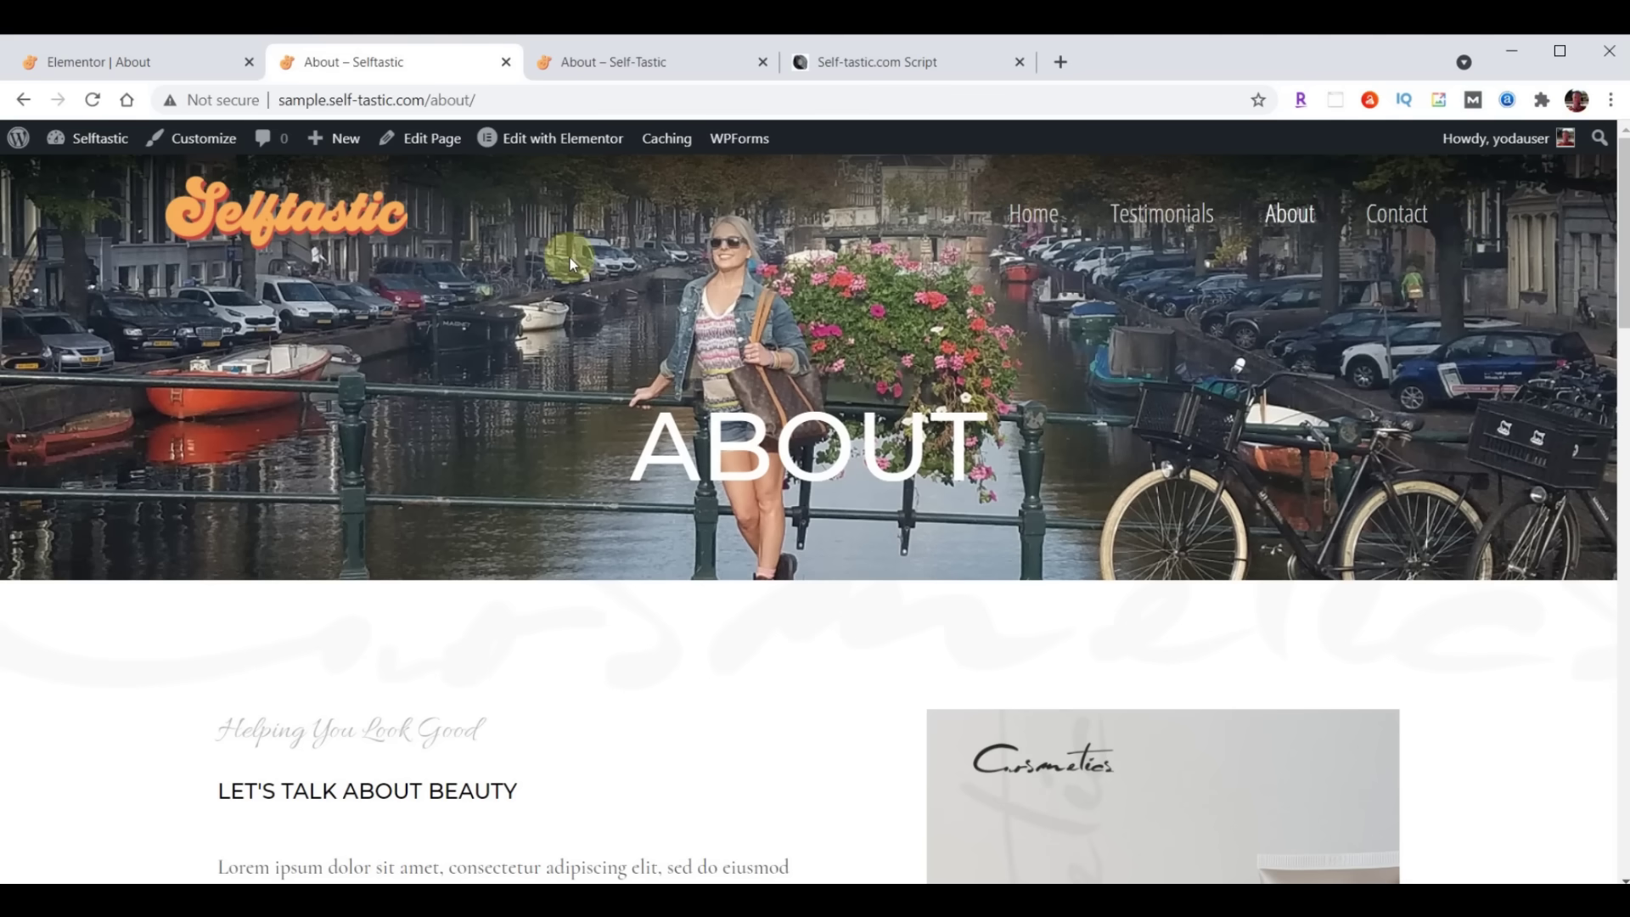
click(128, 62)
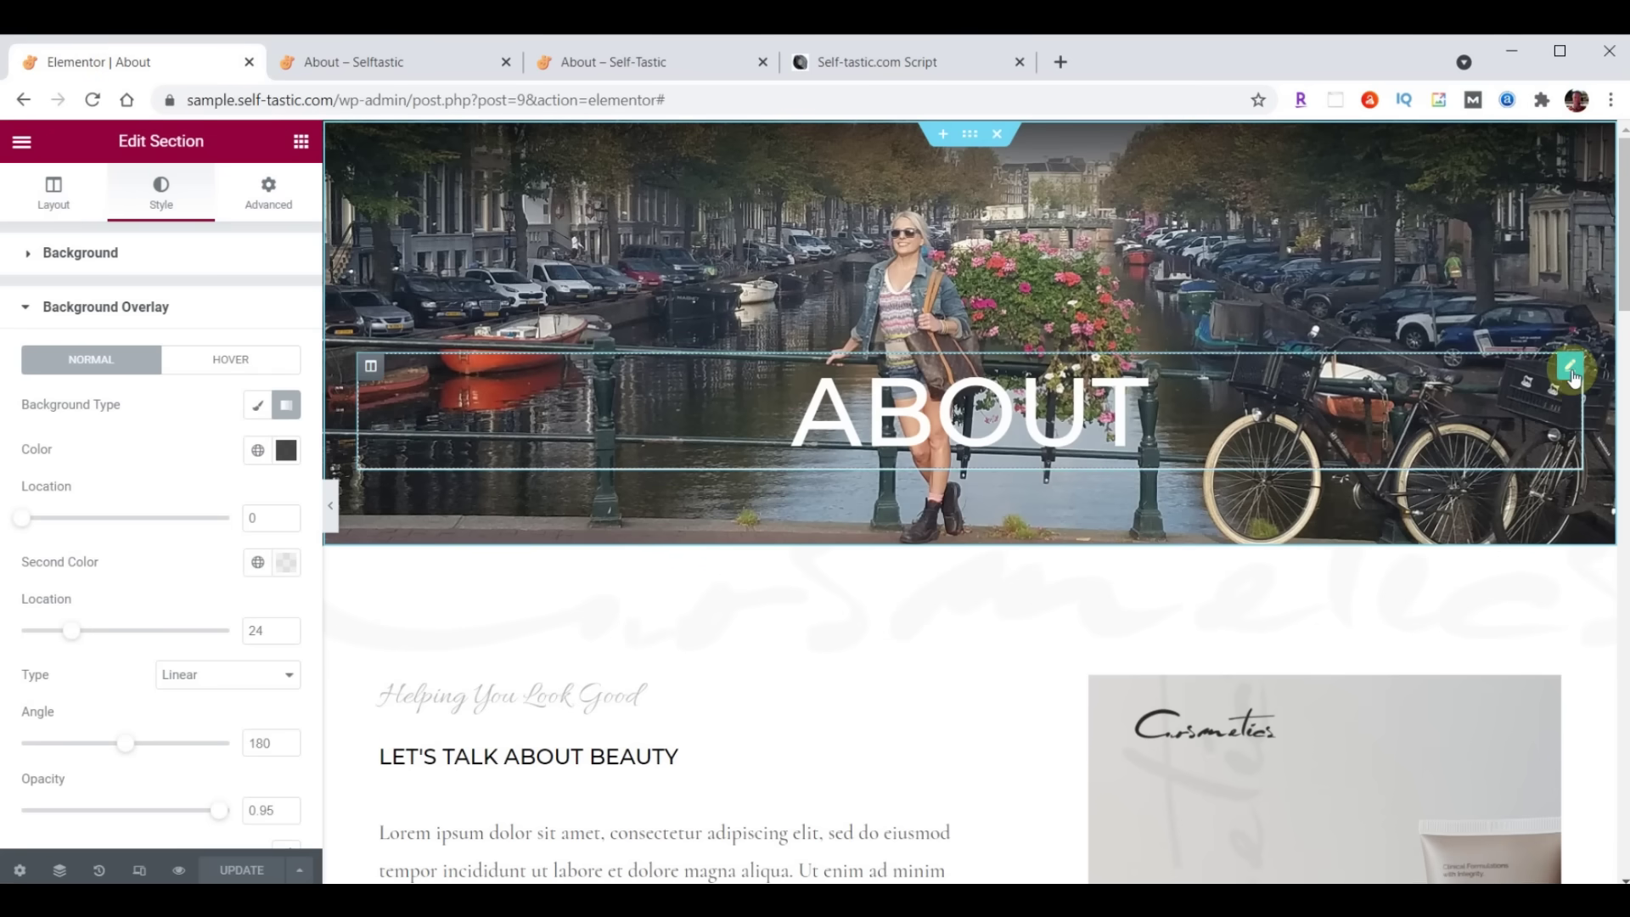
Left-align the ABOUT heading and set its font family to Londrina Shadow, keeping white text
click(1571, 371)
click(199, 611)
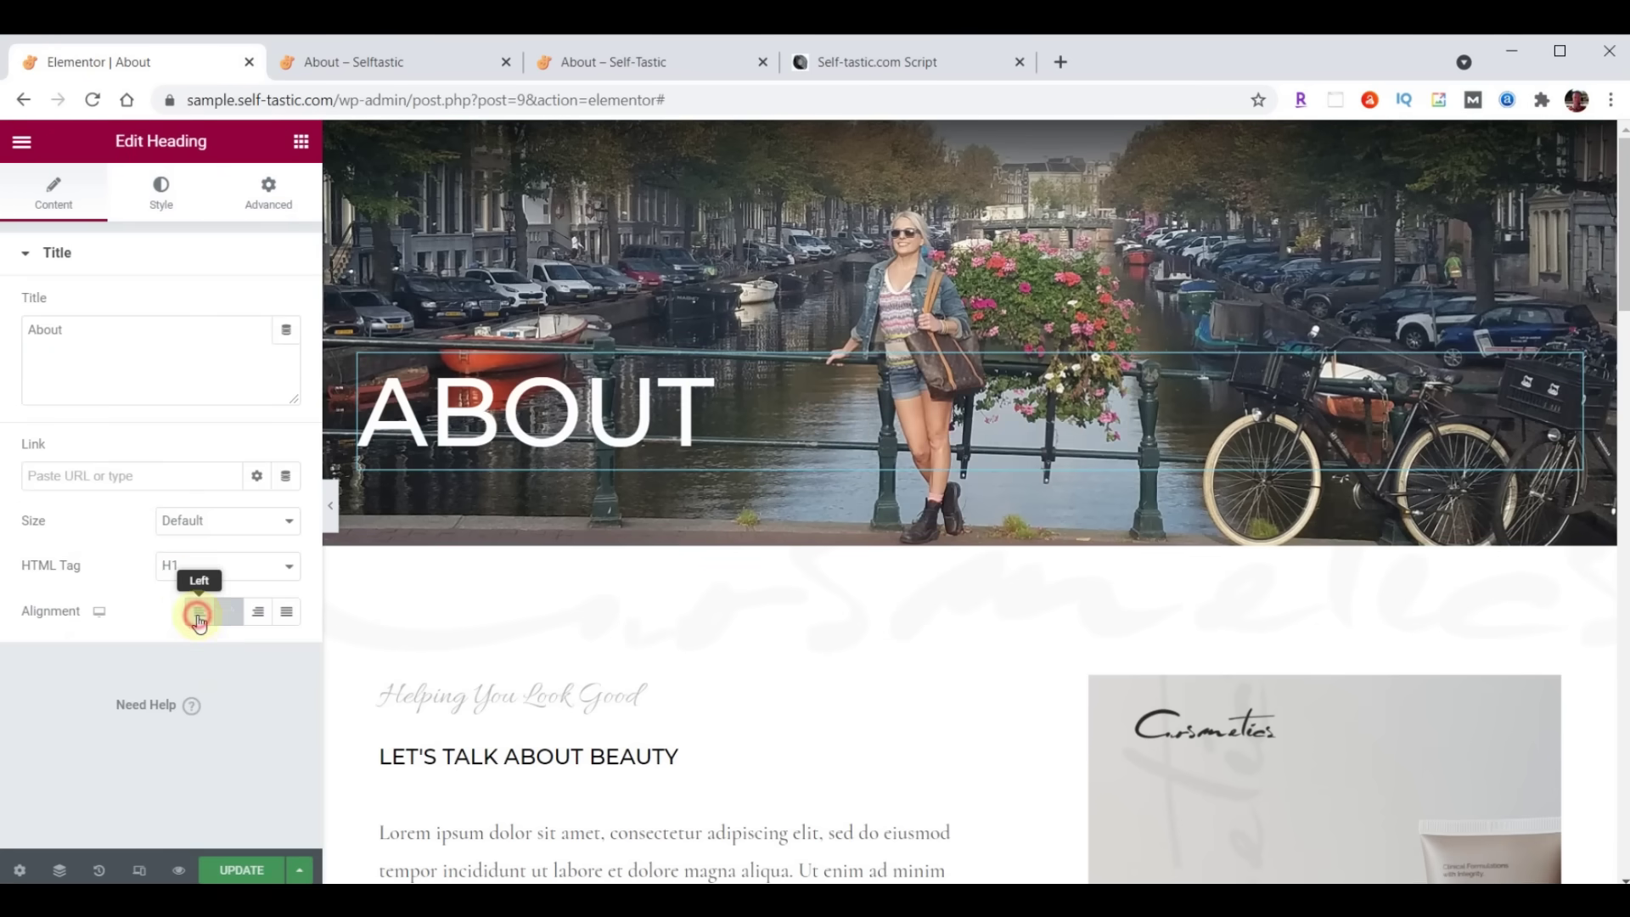
click(161, 196)
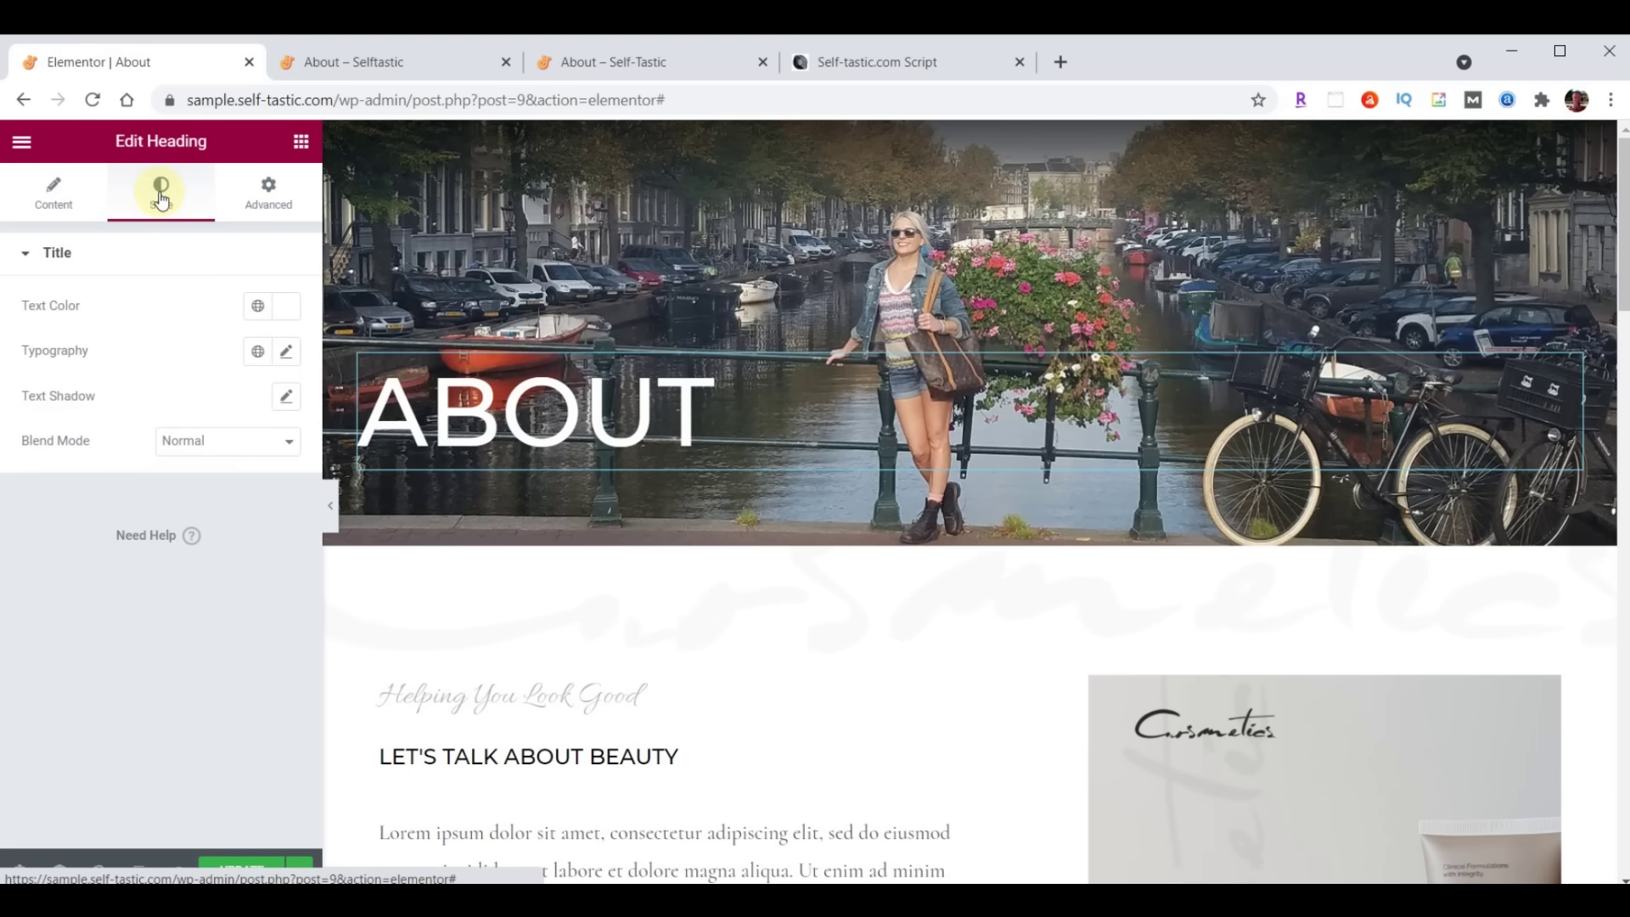
click(280, 306)
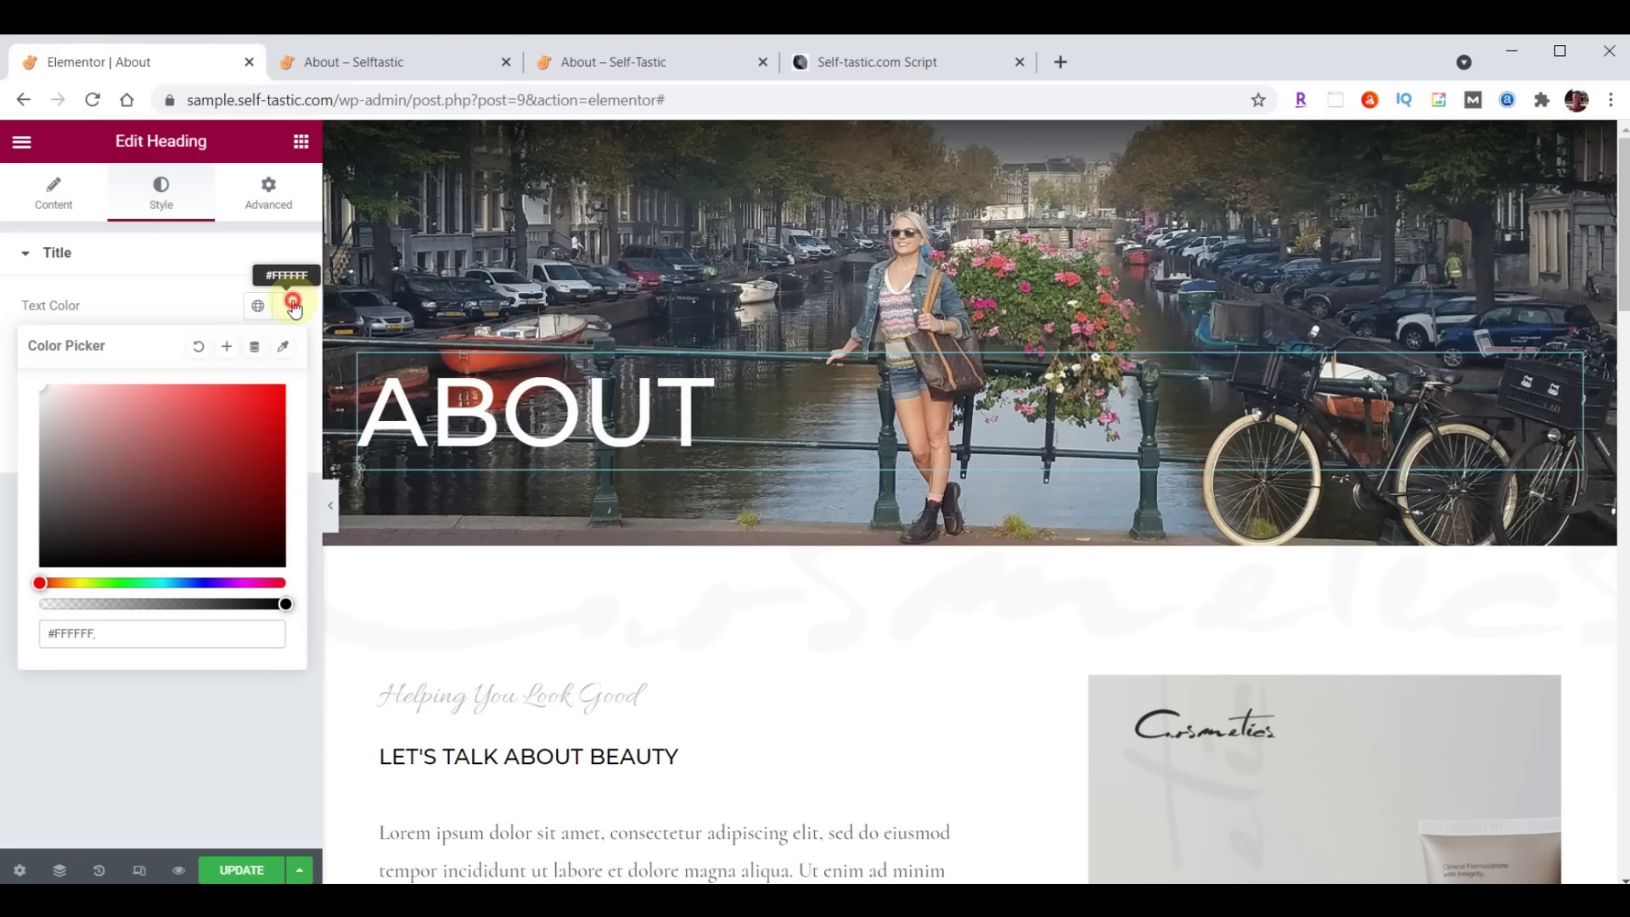
click(293, 307)
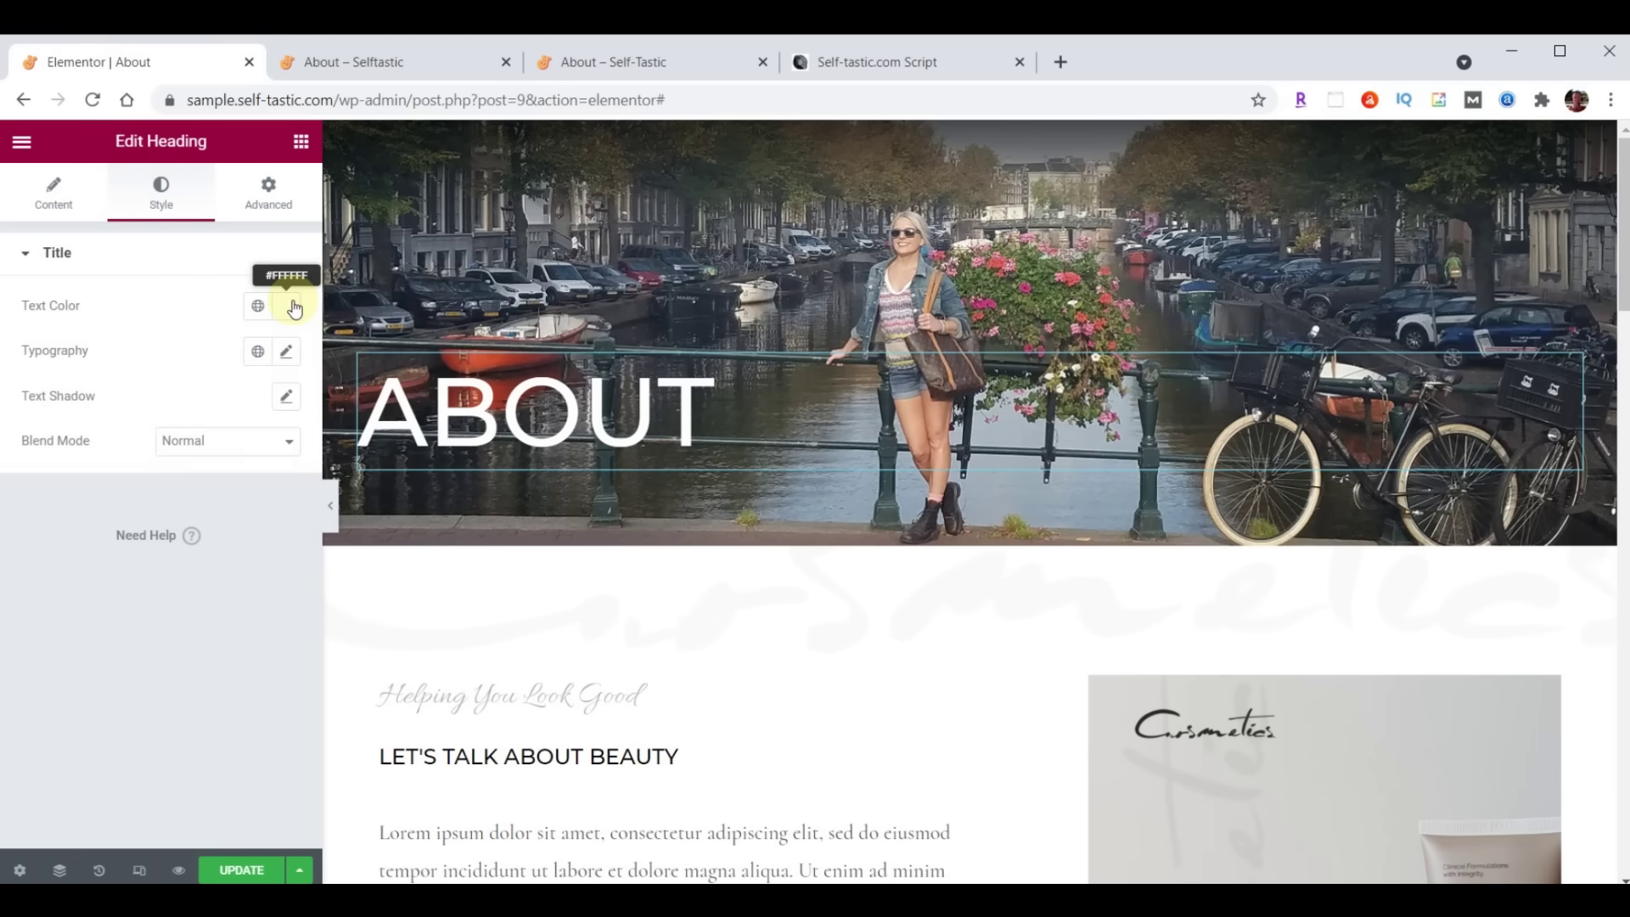
click(286, 351)
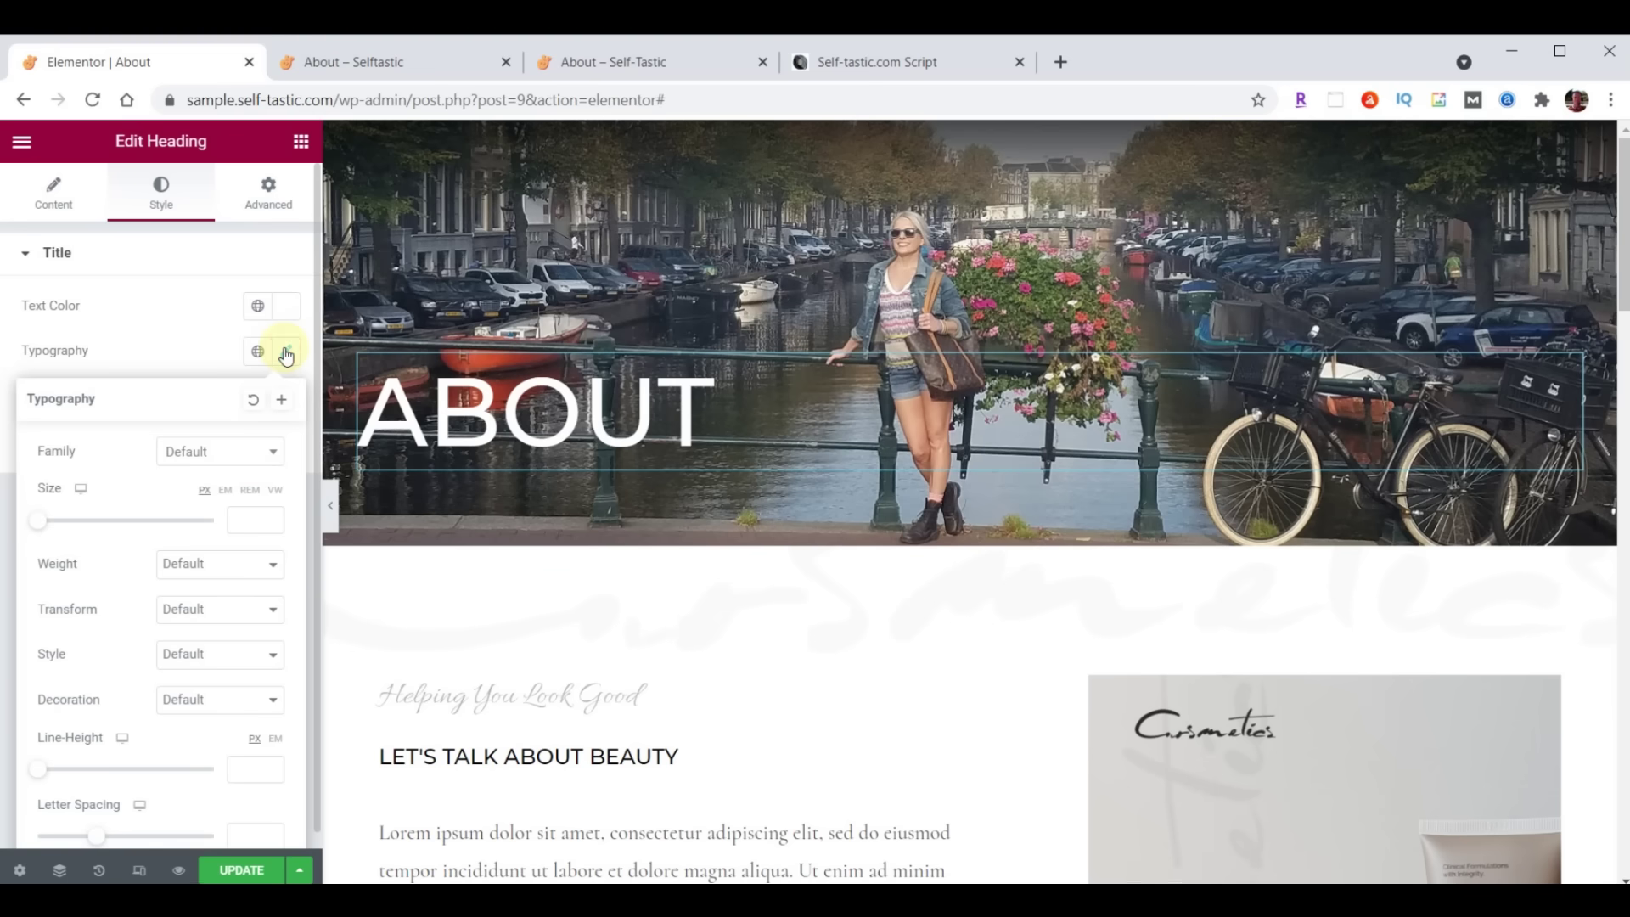
click(200, 451)
text(Londrina)
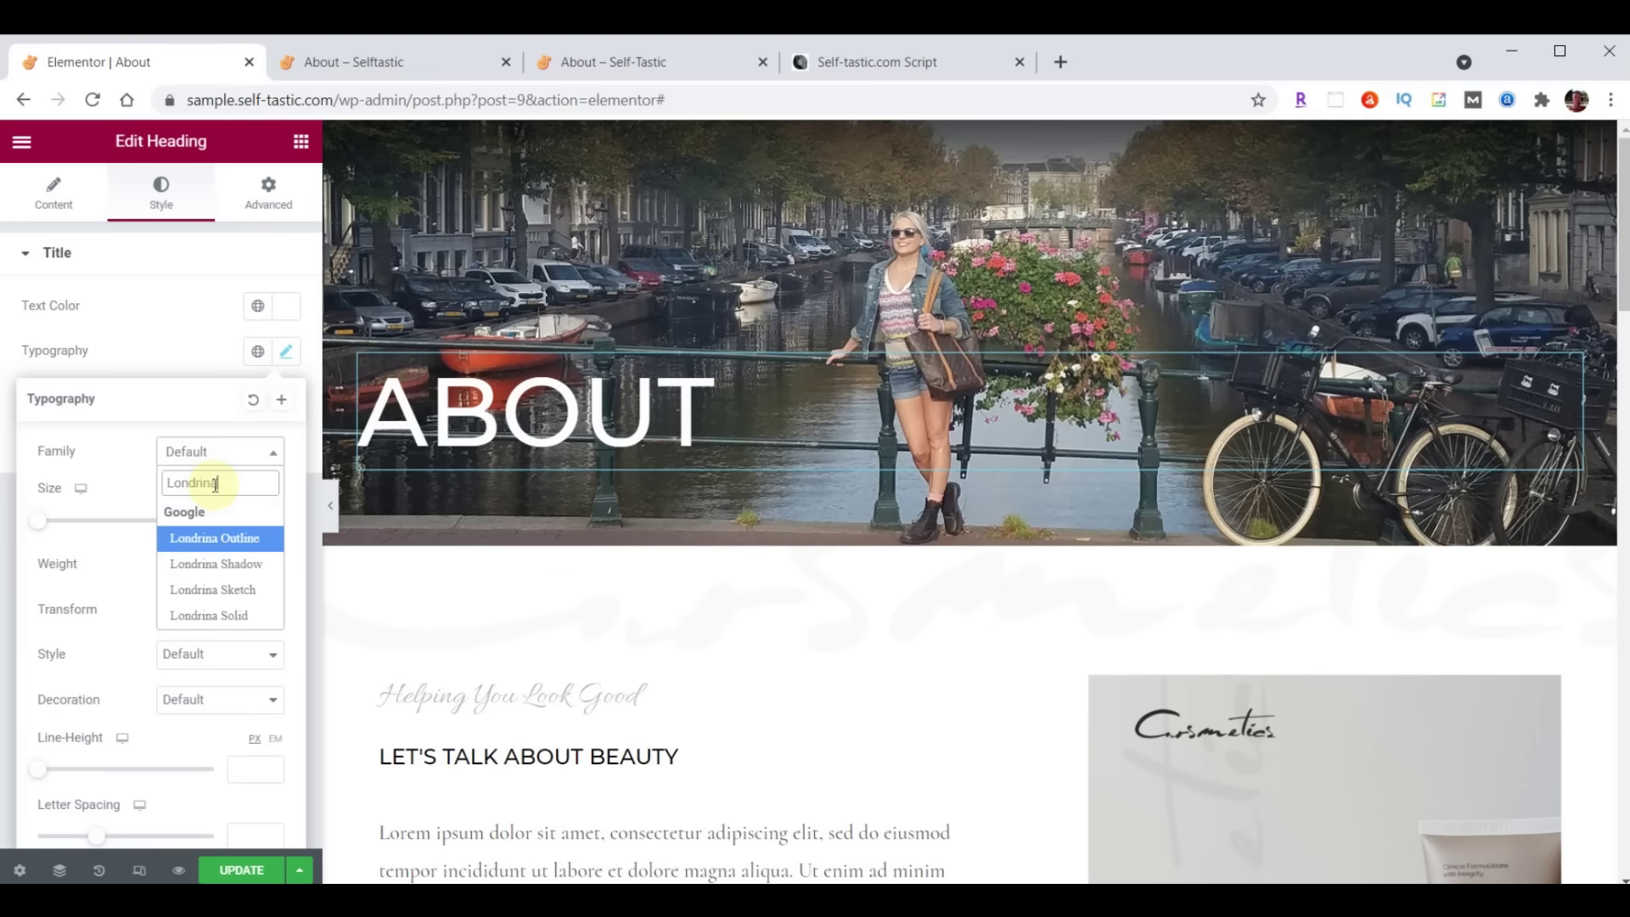
click(218, 563)
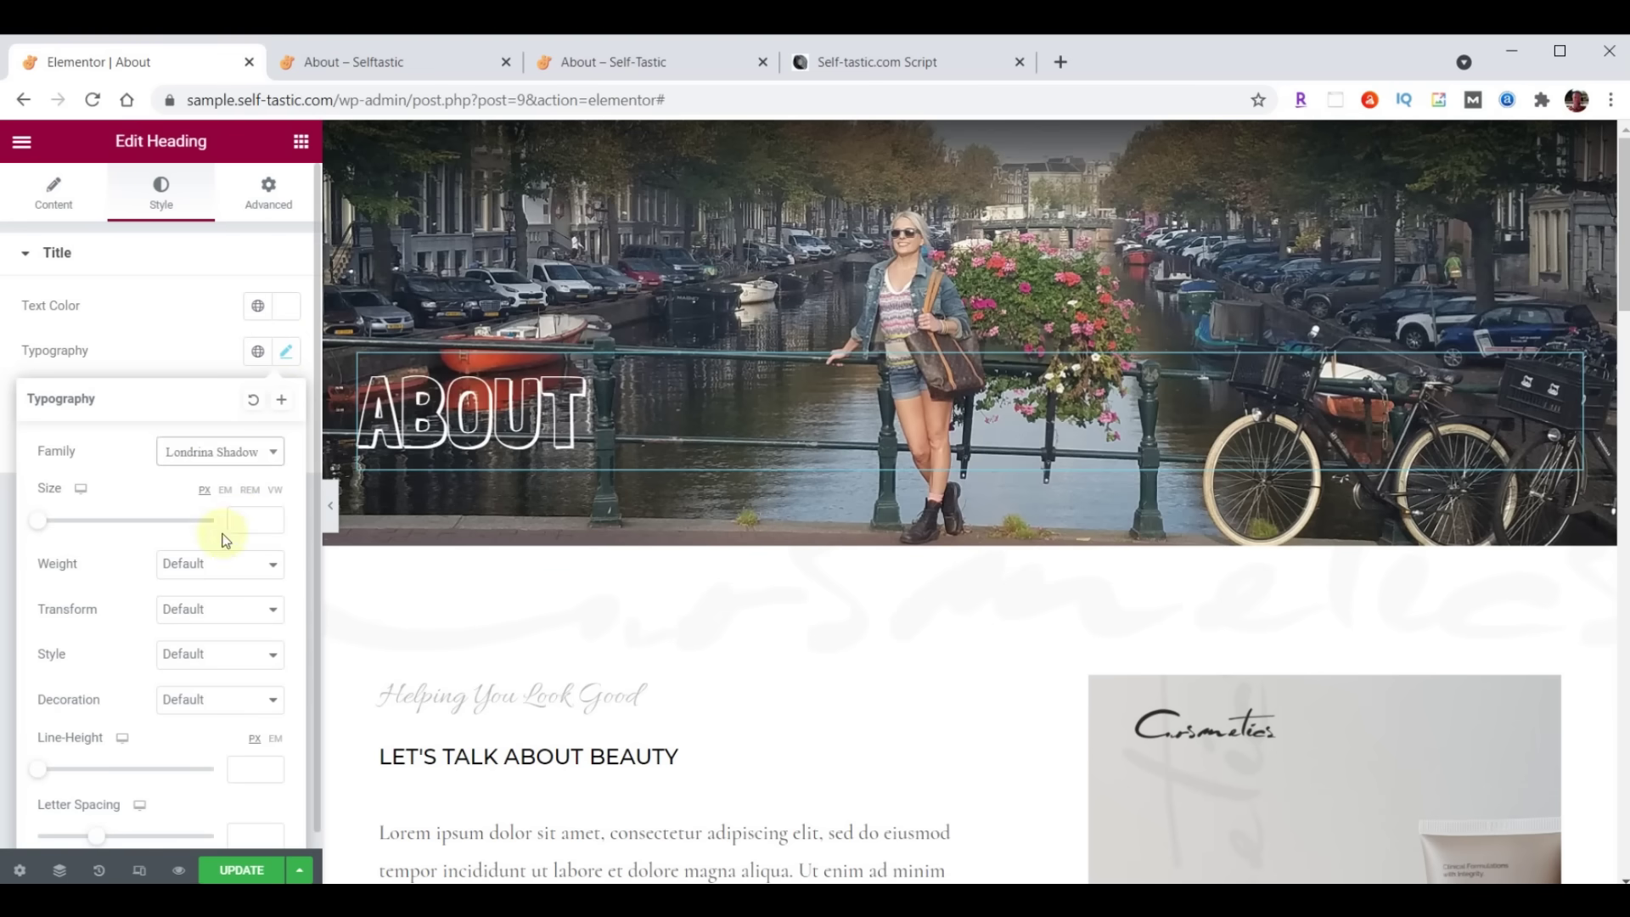
Give the heading 150 px of top padding only and save the page
click(270, 197)
click(277, 418)
click(26, 406)
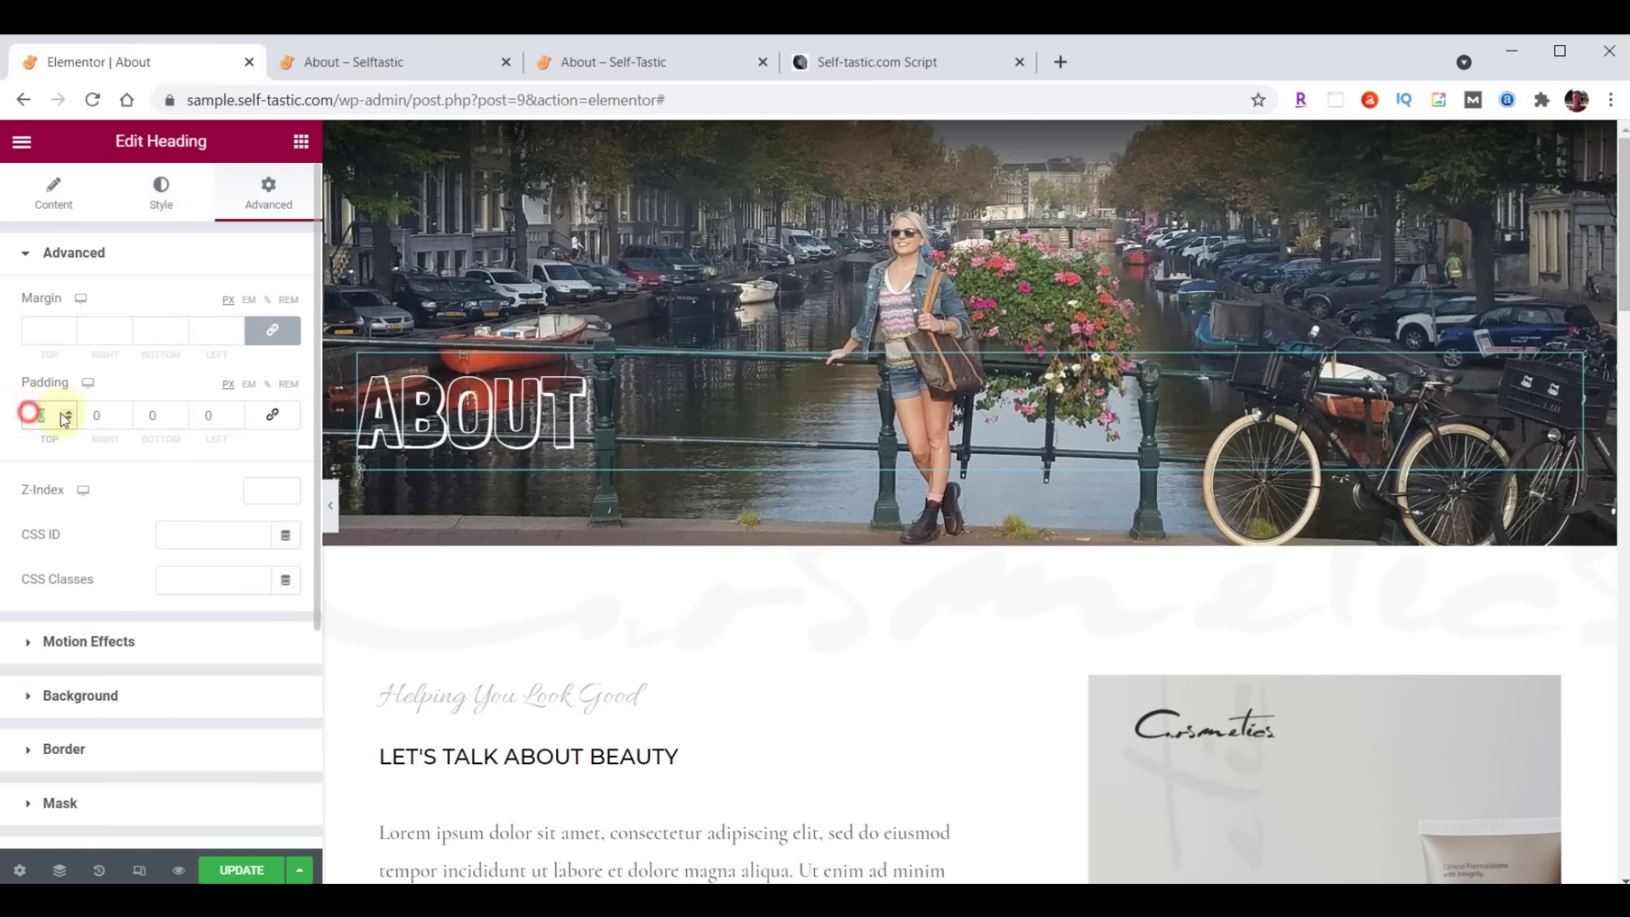
text(150)
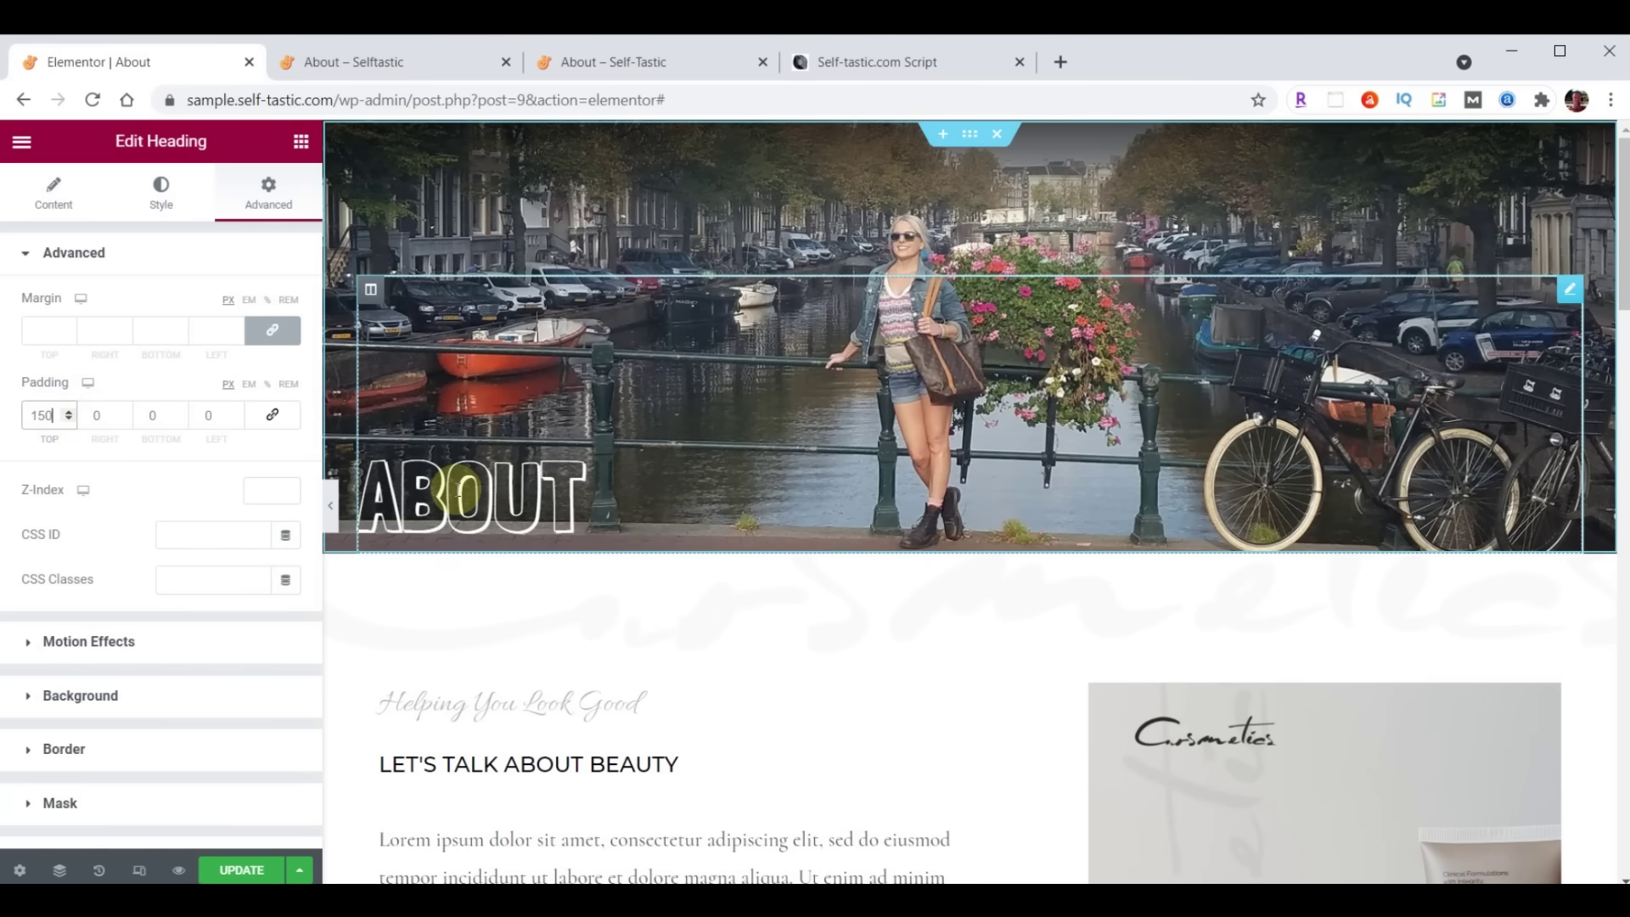
click(236, 867)
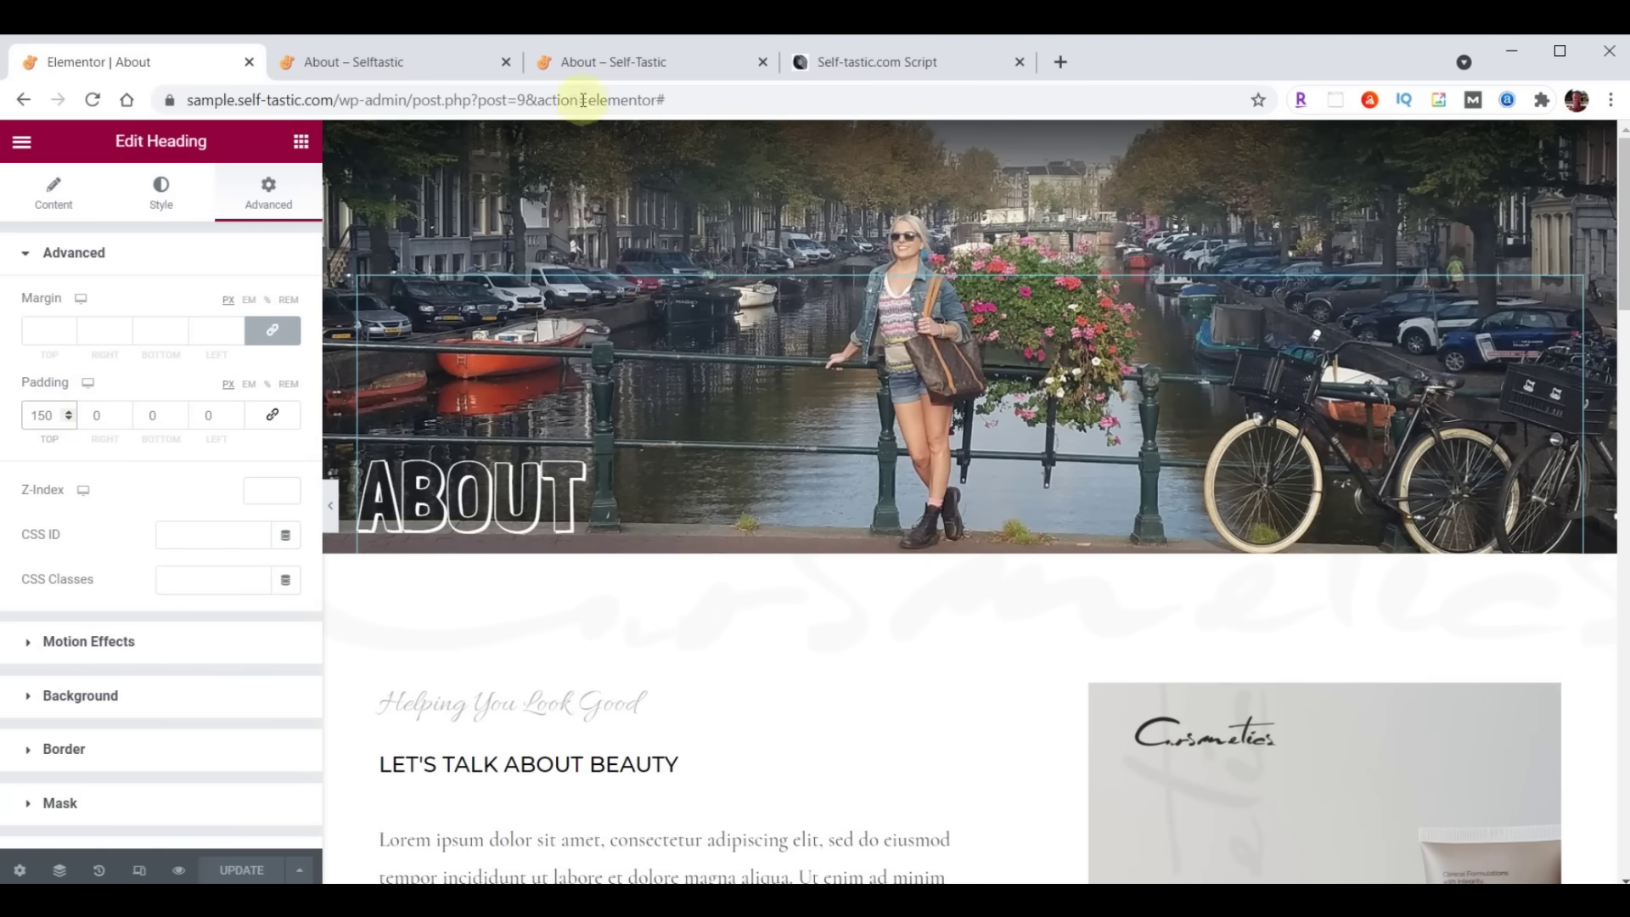
click(597, 63)
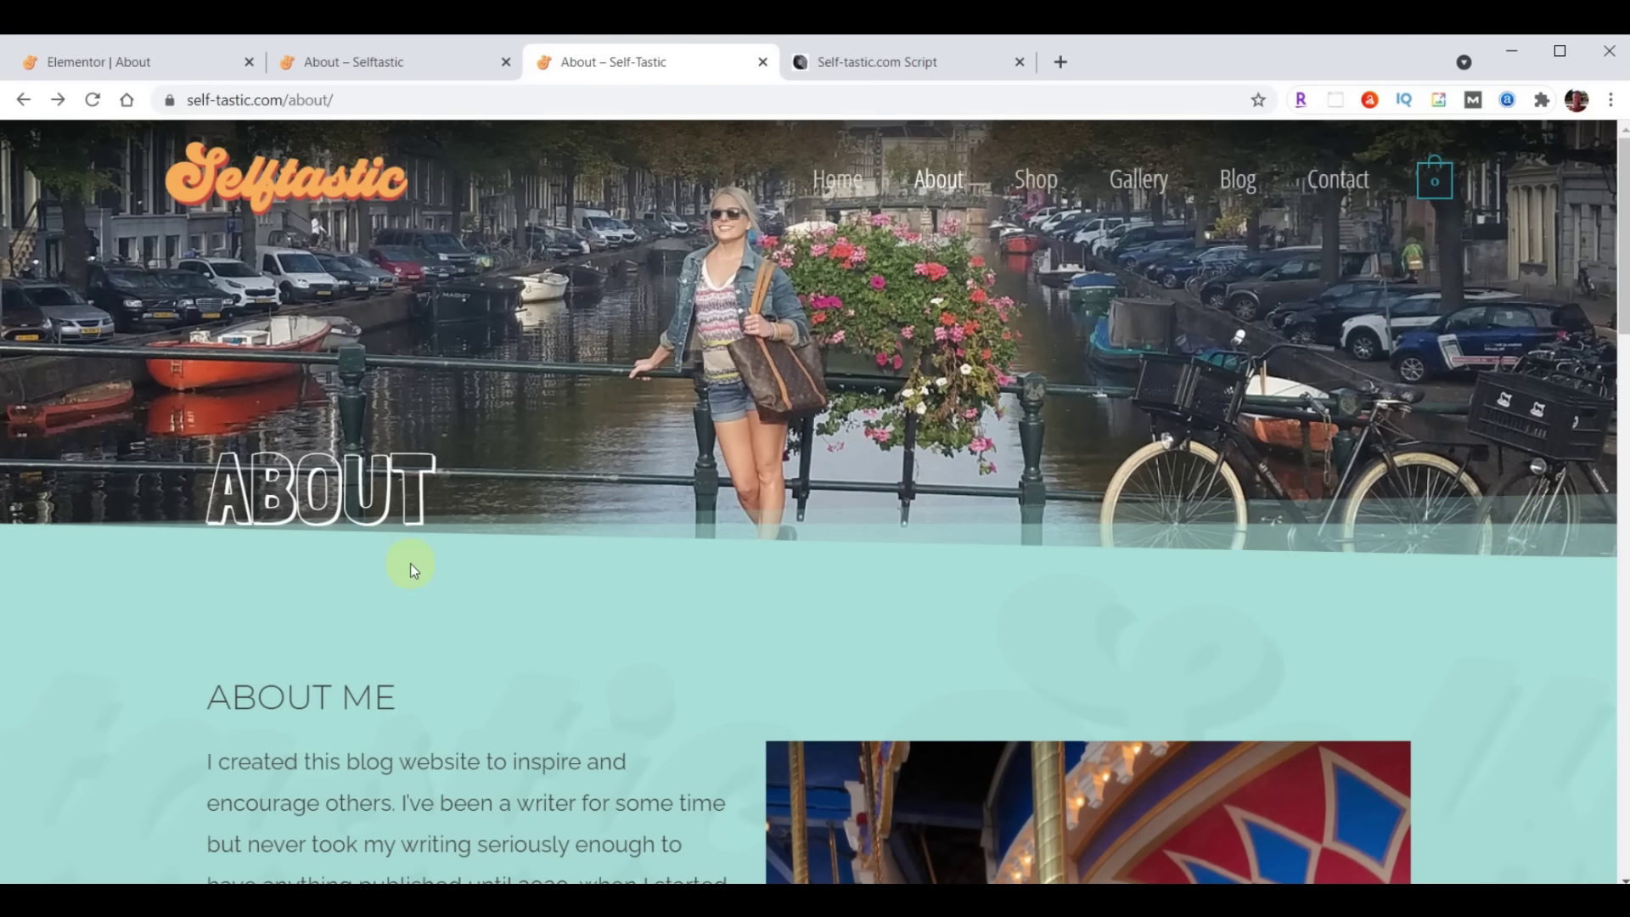
click(118, 66)
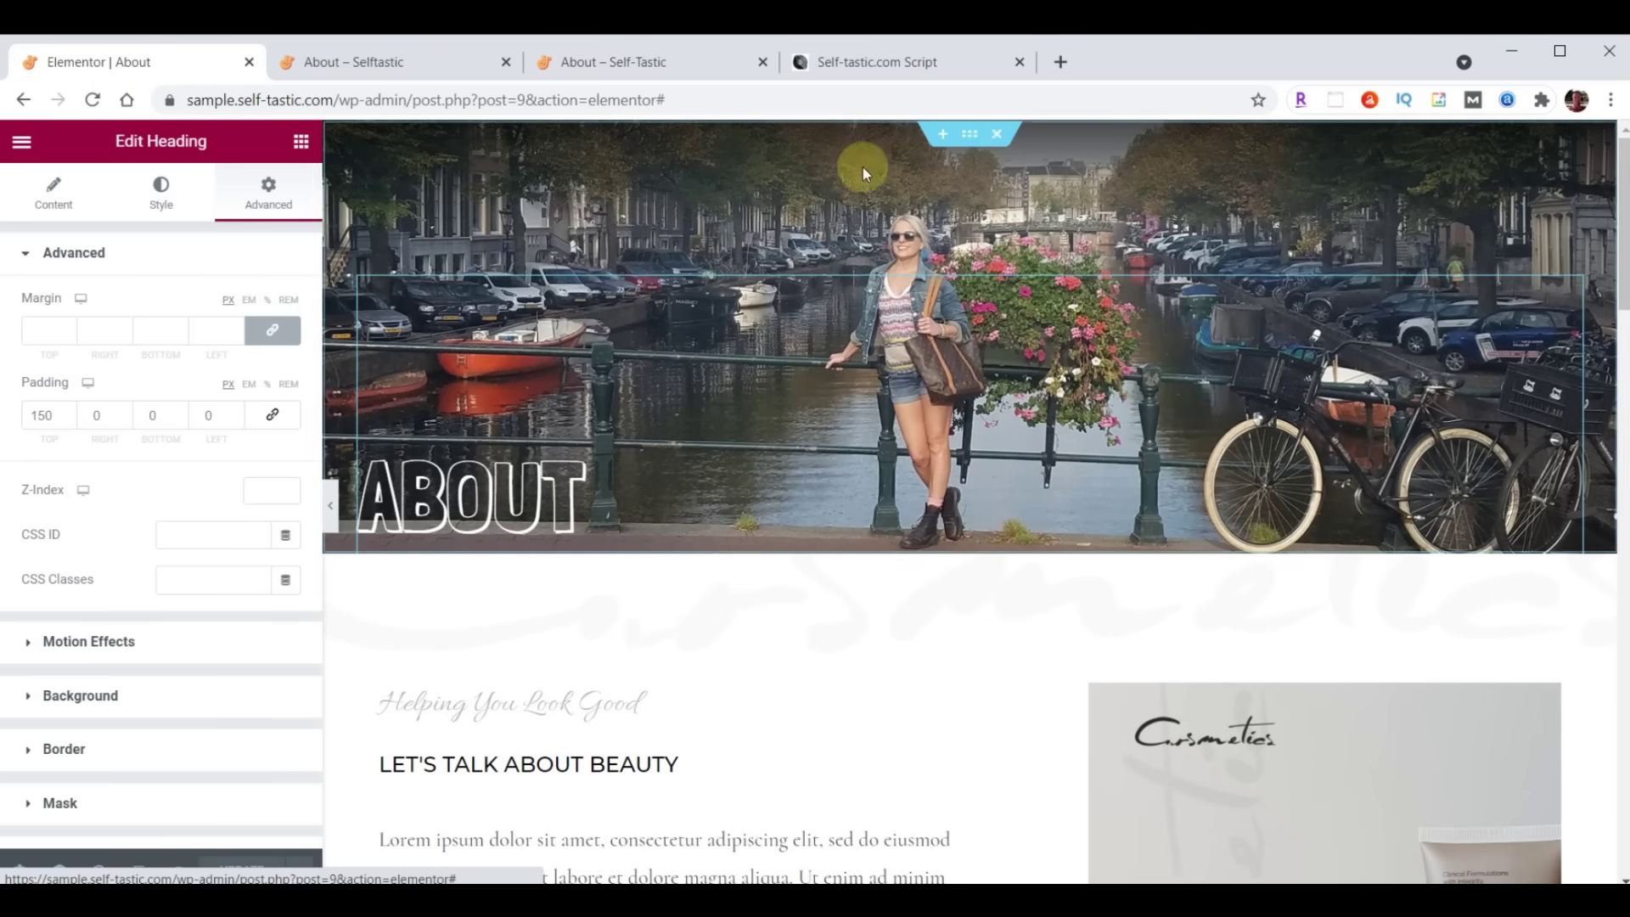
click(972, 135)
Give the ABOUT banner a teal Tilt Opacity bottom shape divider and save the page
click(161, 191)
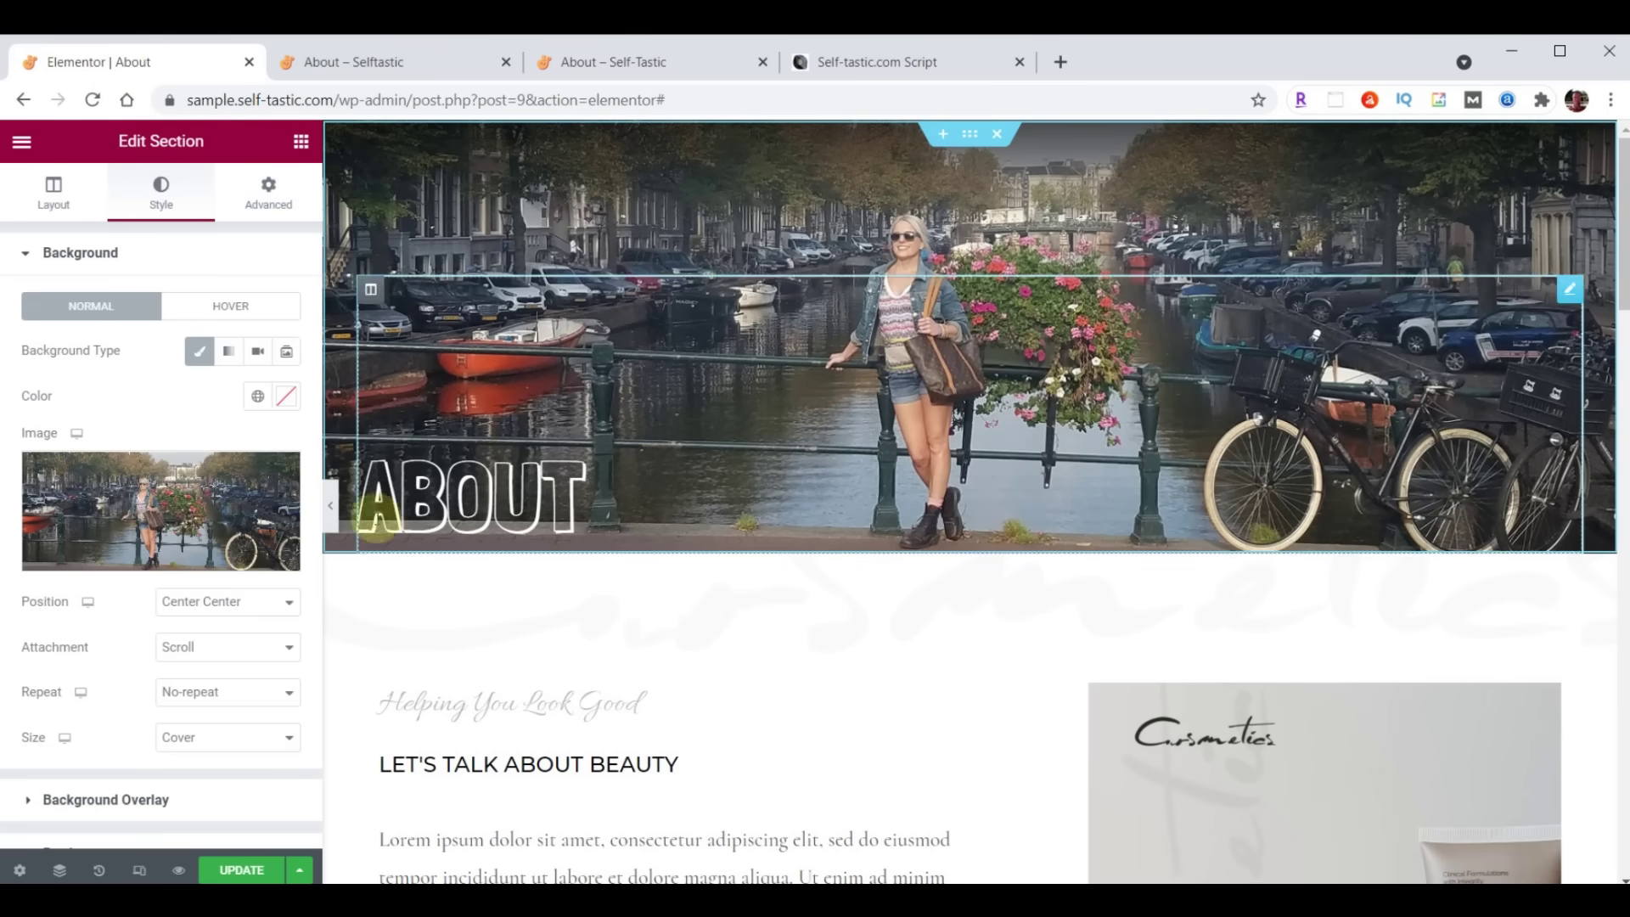
scroll(136, 513, down, 3)
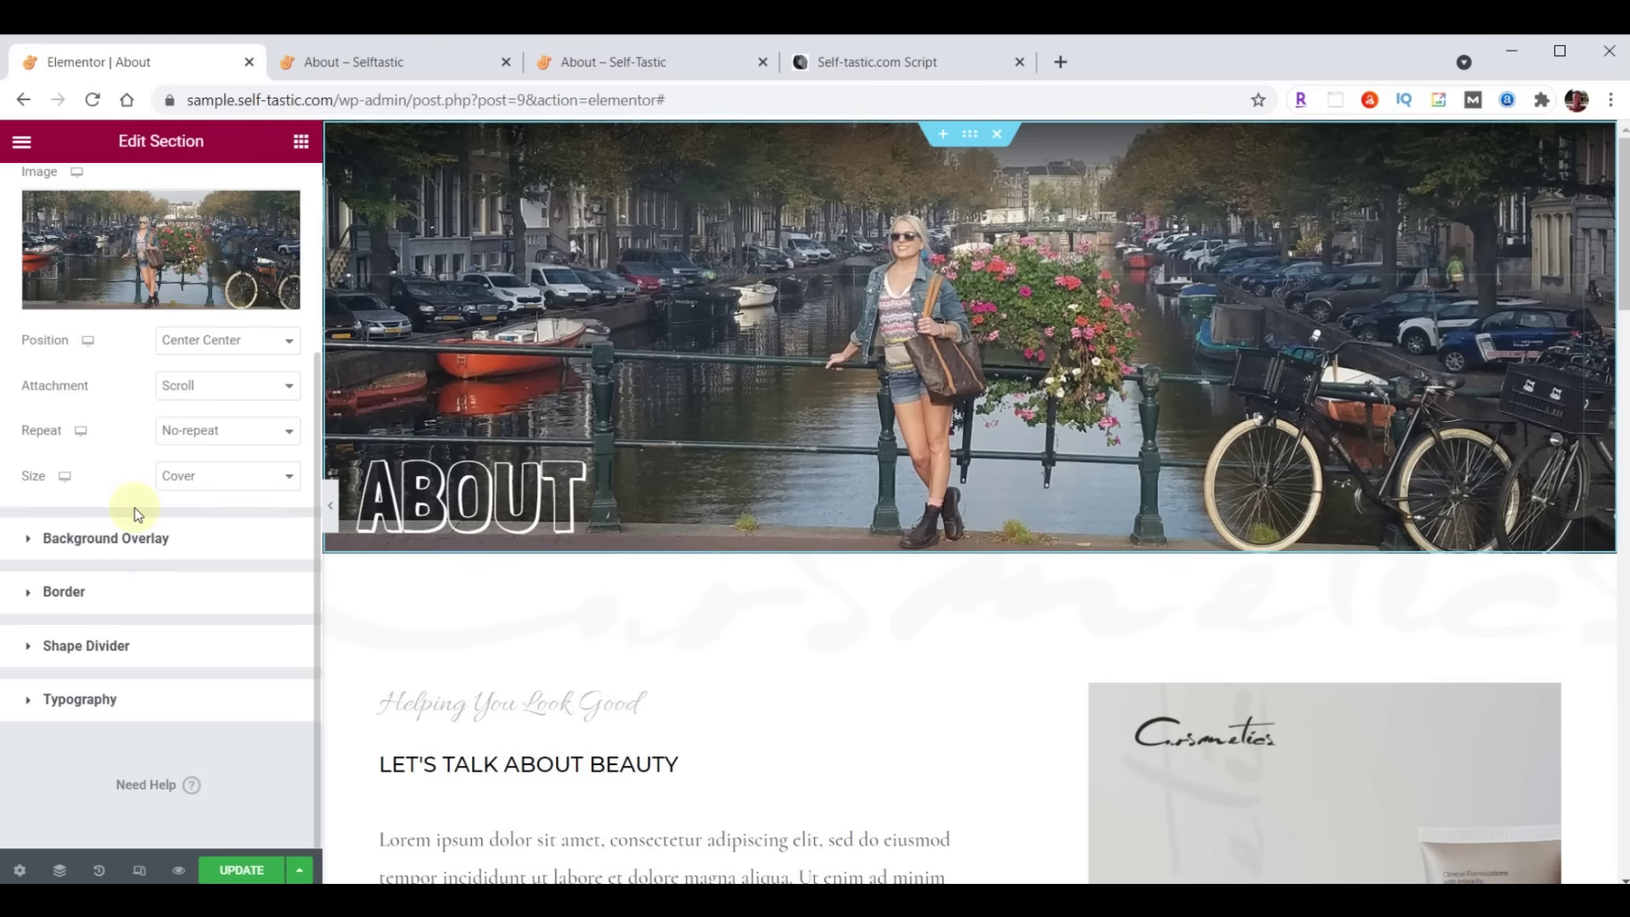
click(102, 646)
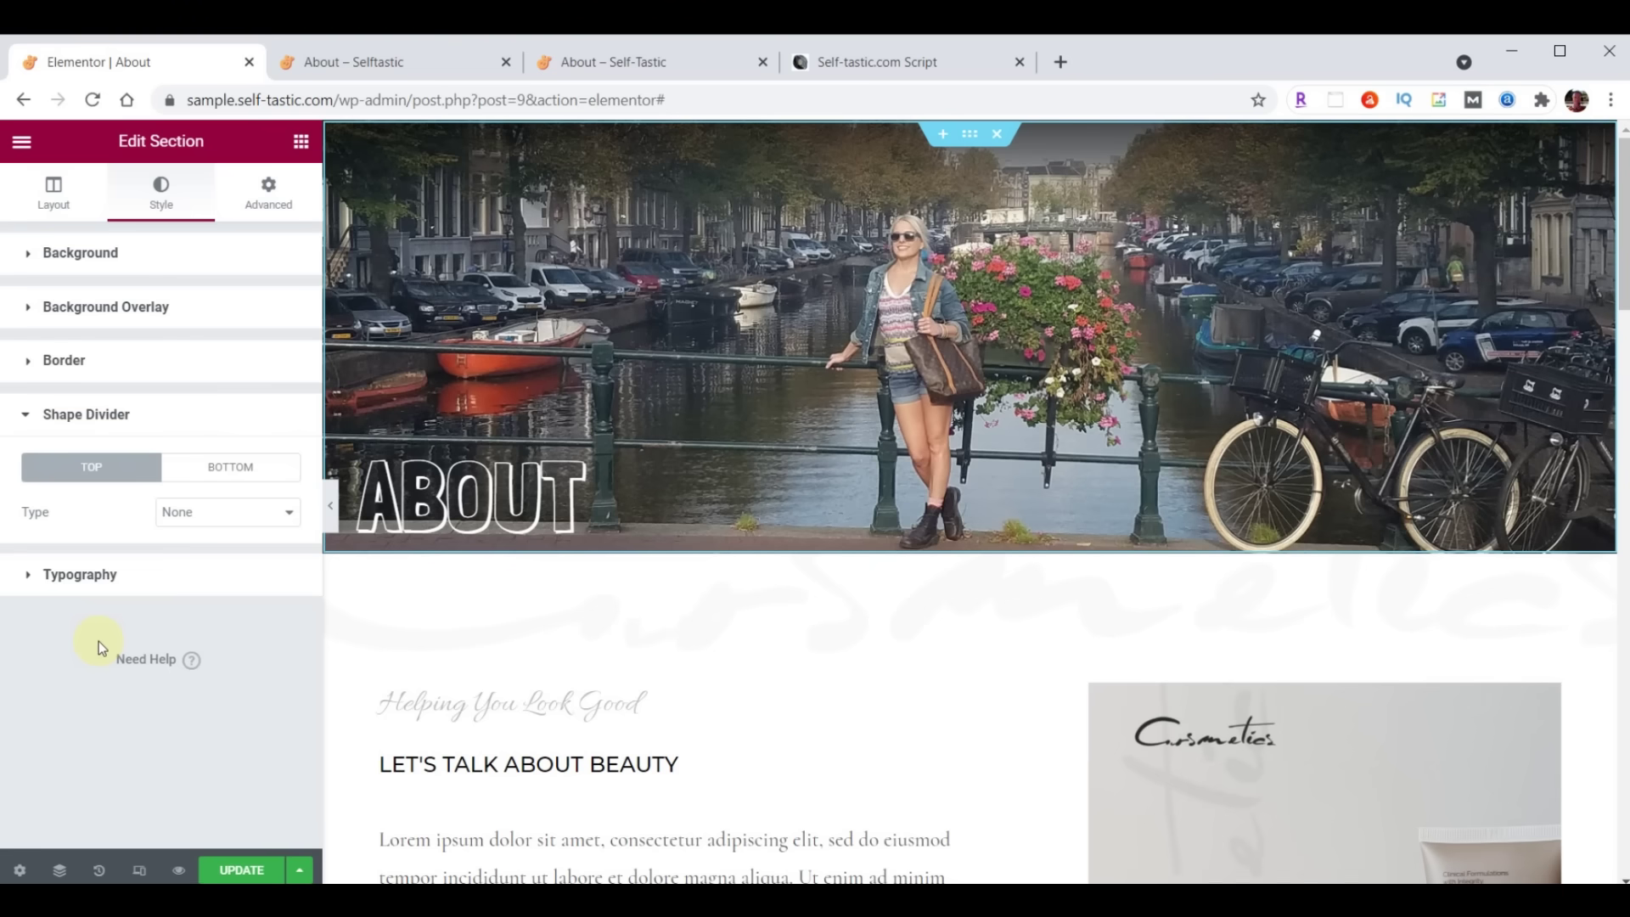
click(223, 470)
click(221, 513)
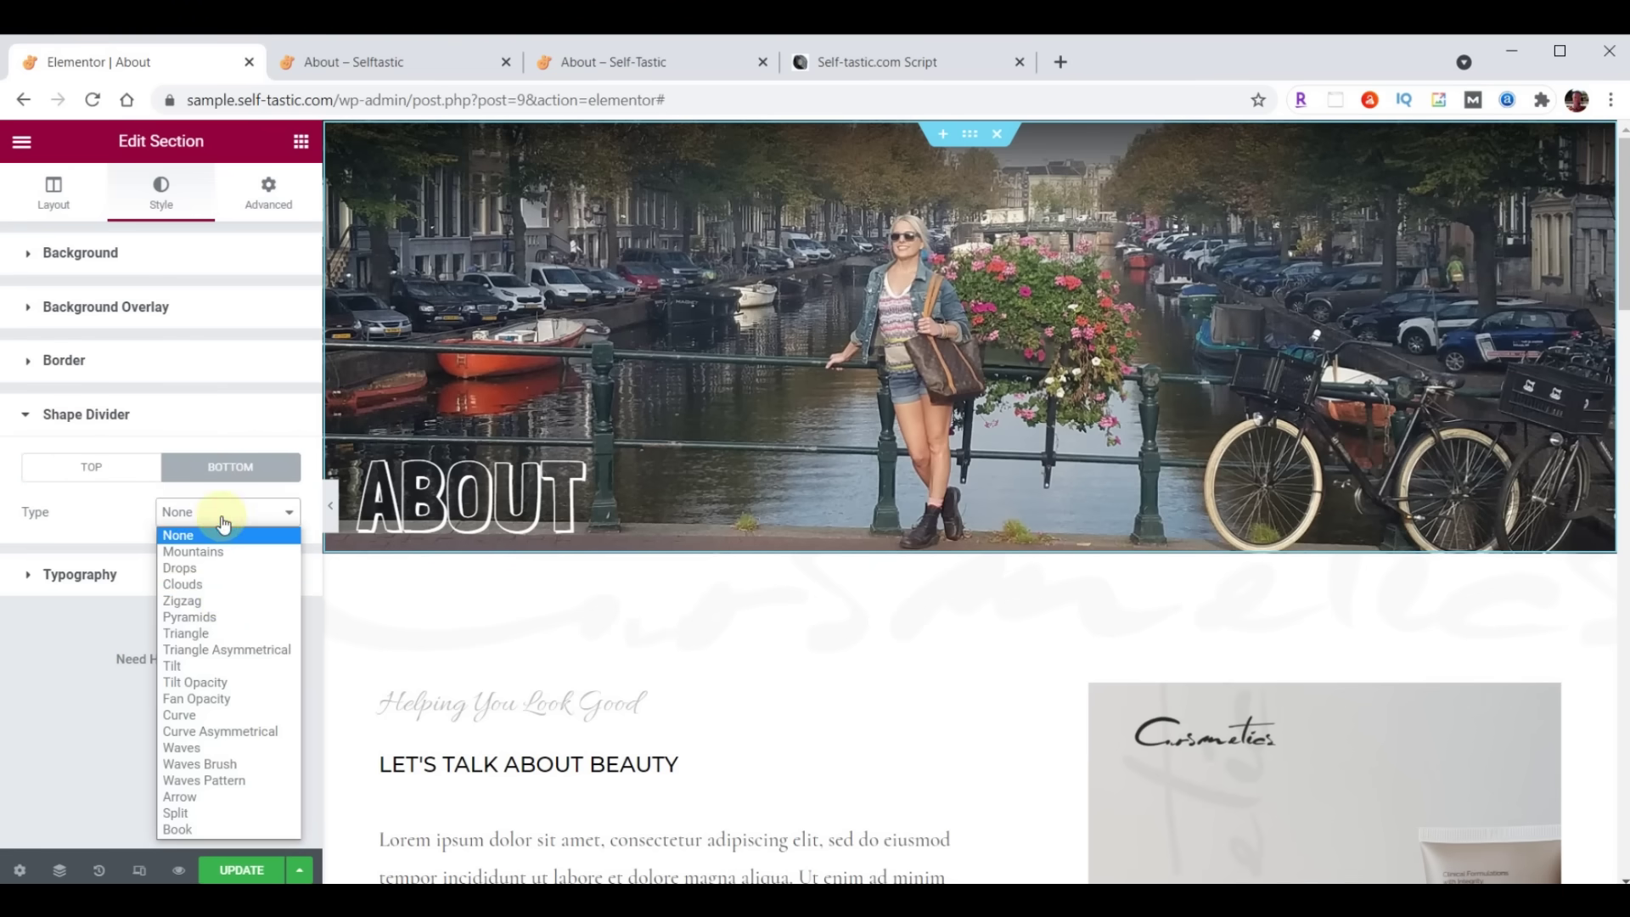
click(219, 689)
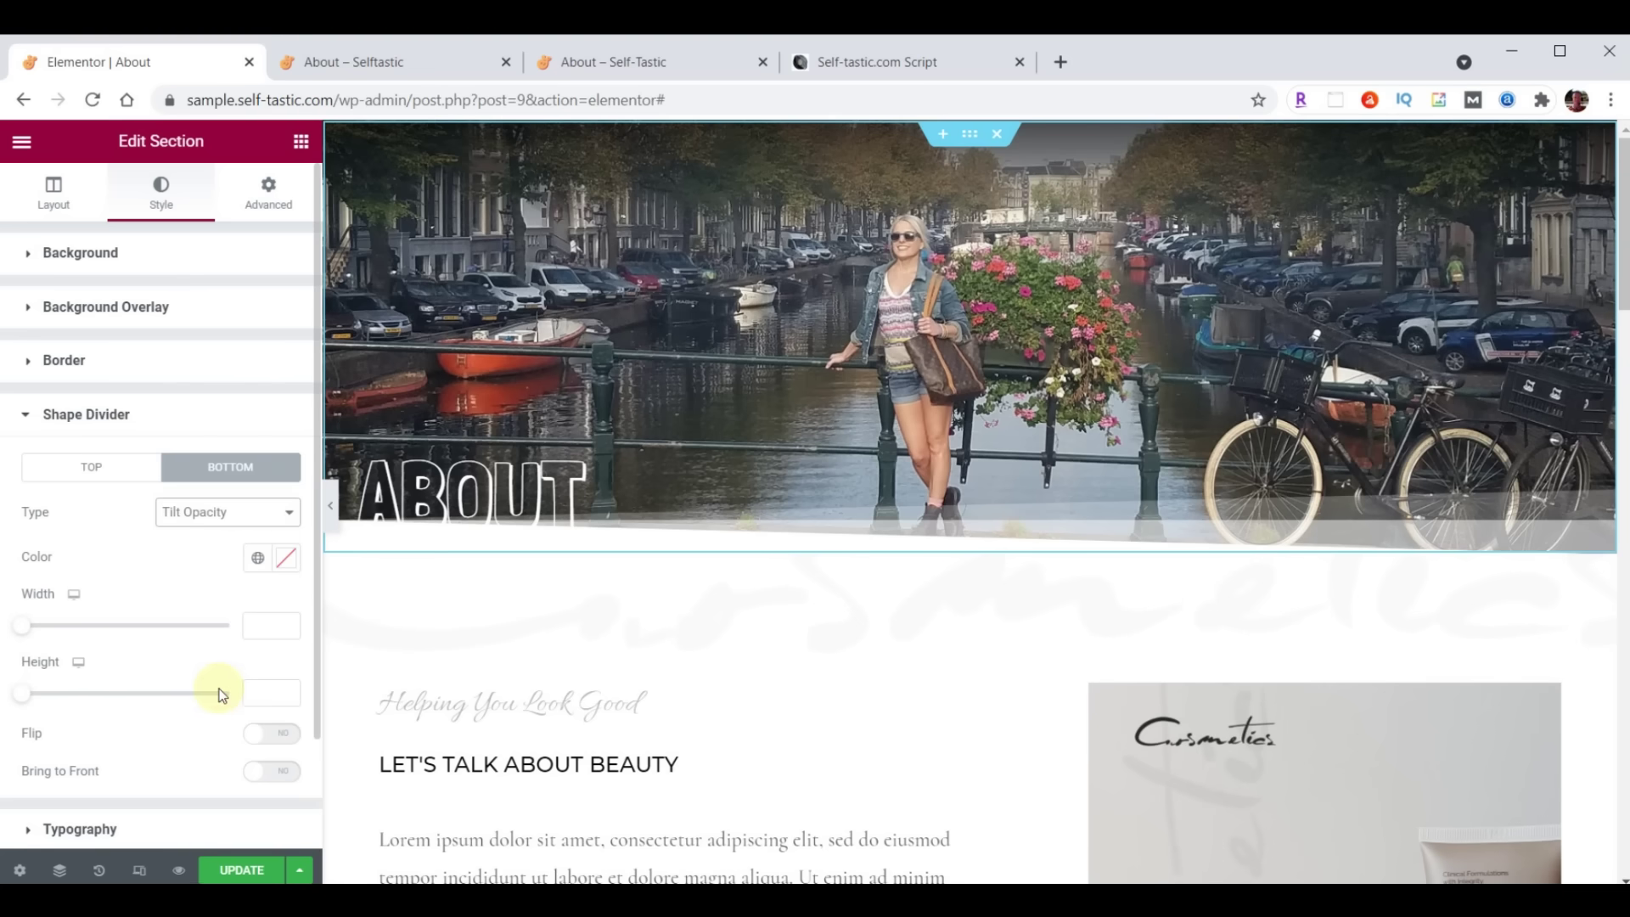
click(285, 560)
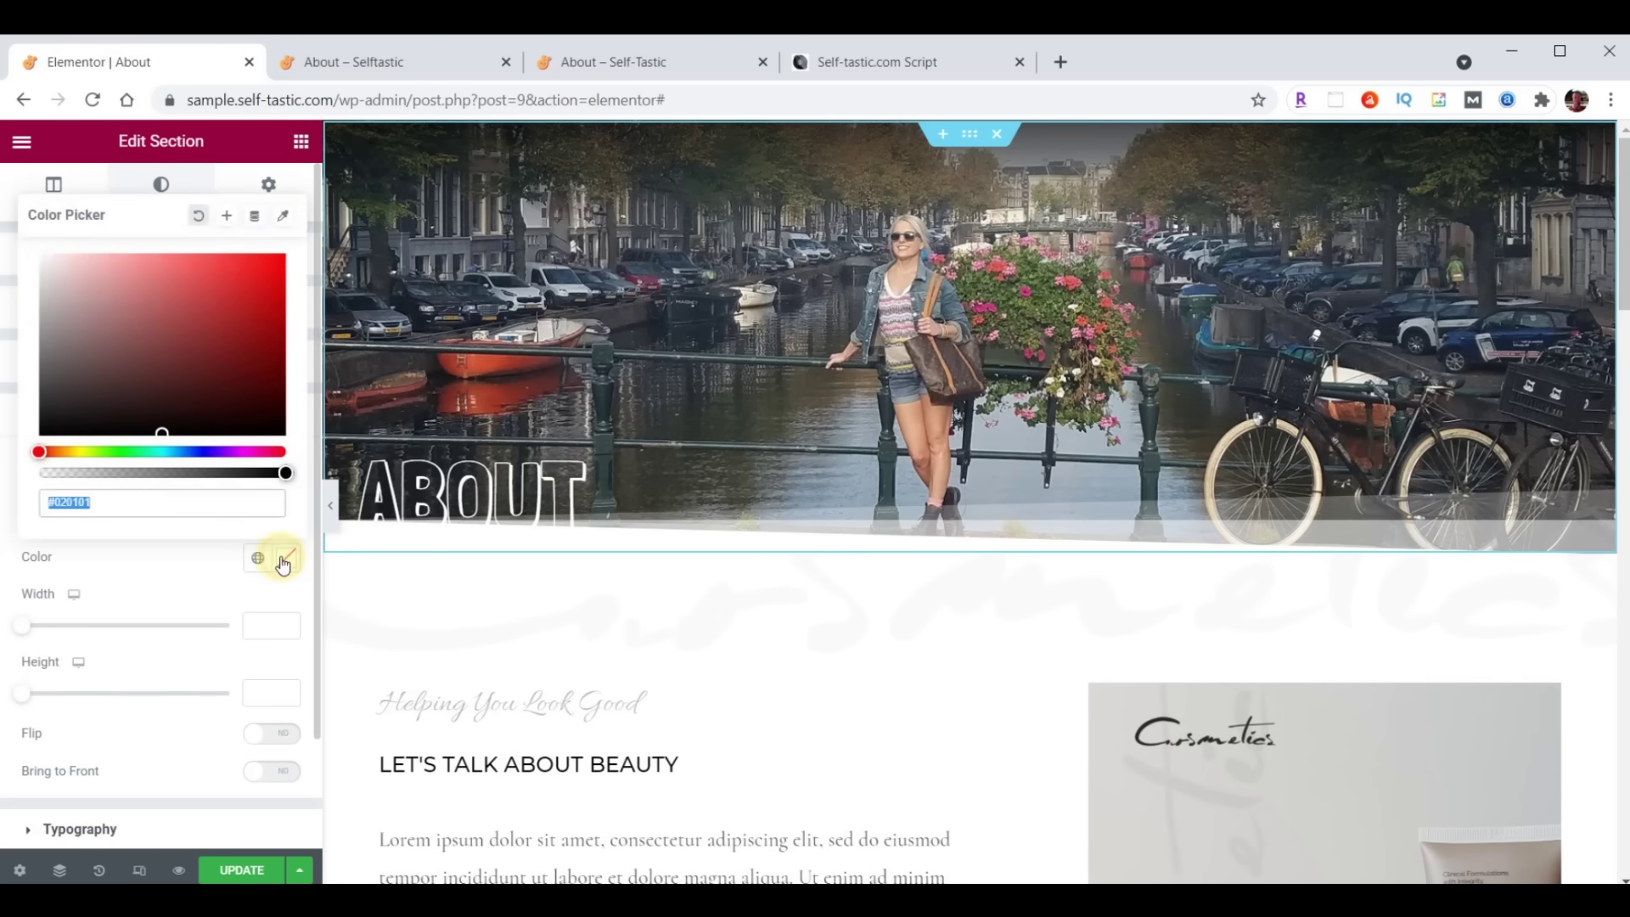
key(ctrl+v)
click(285, 558)
click(246, 870)
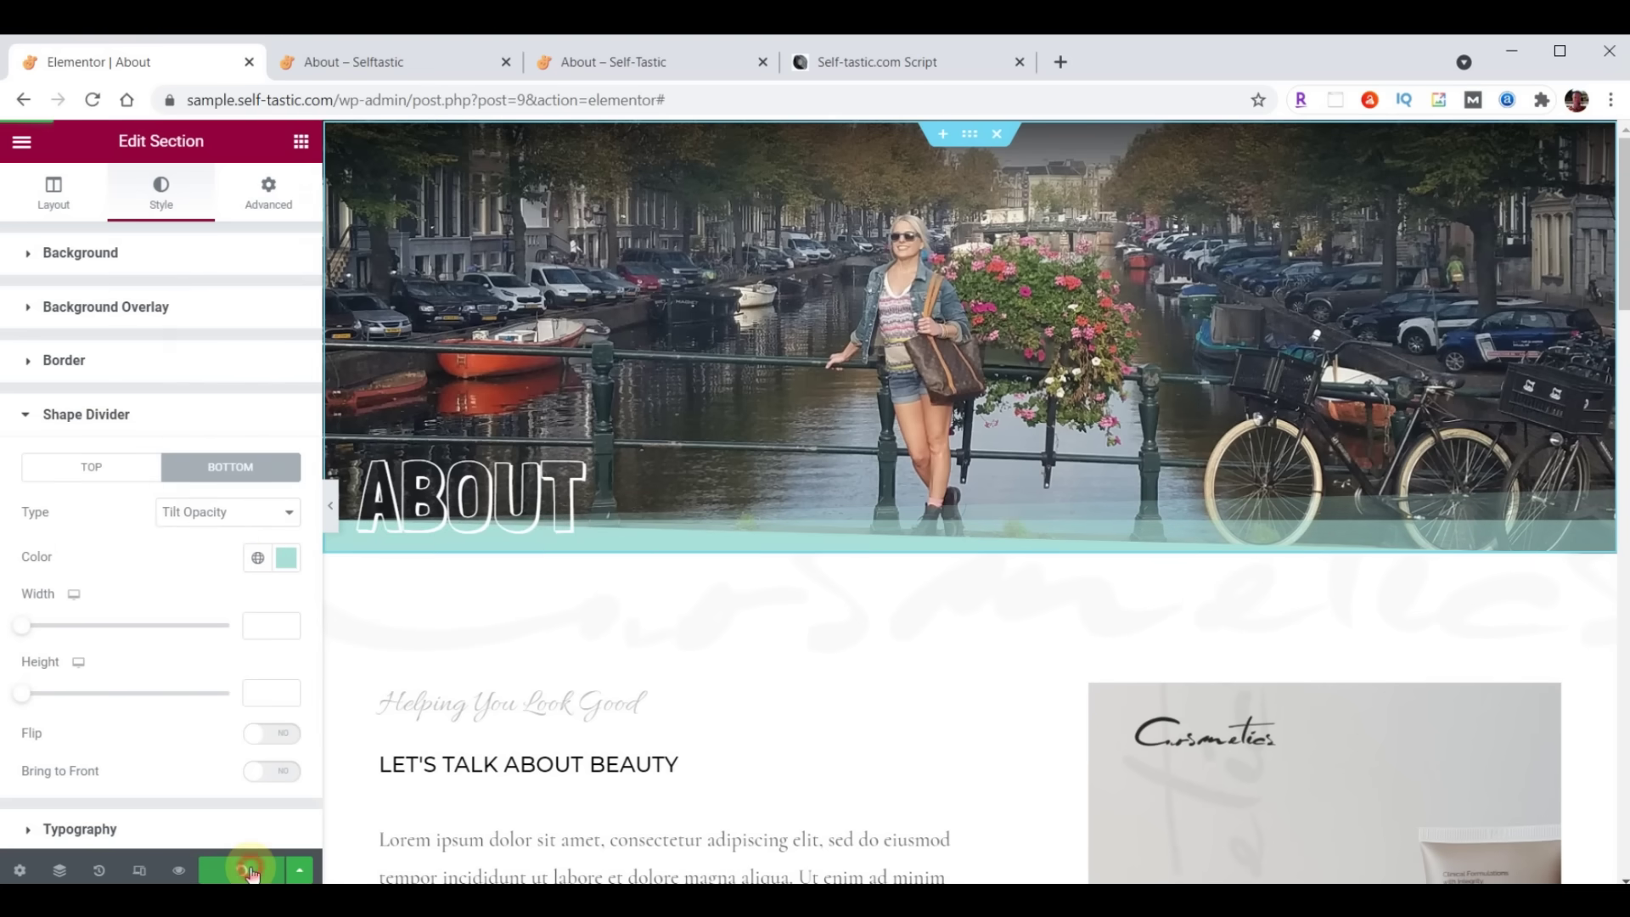
click(433, 59)
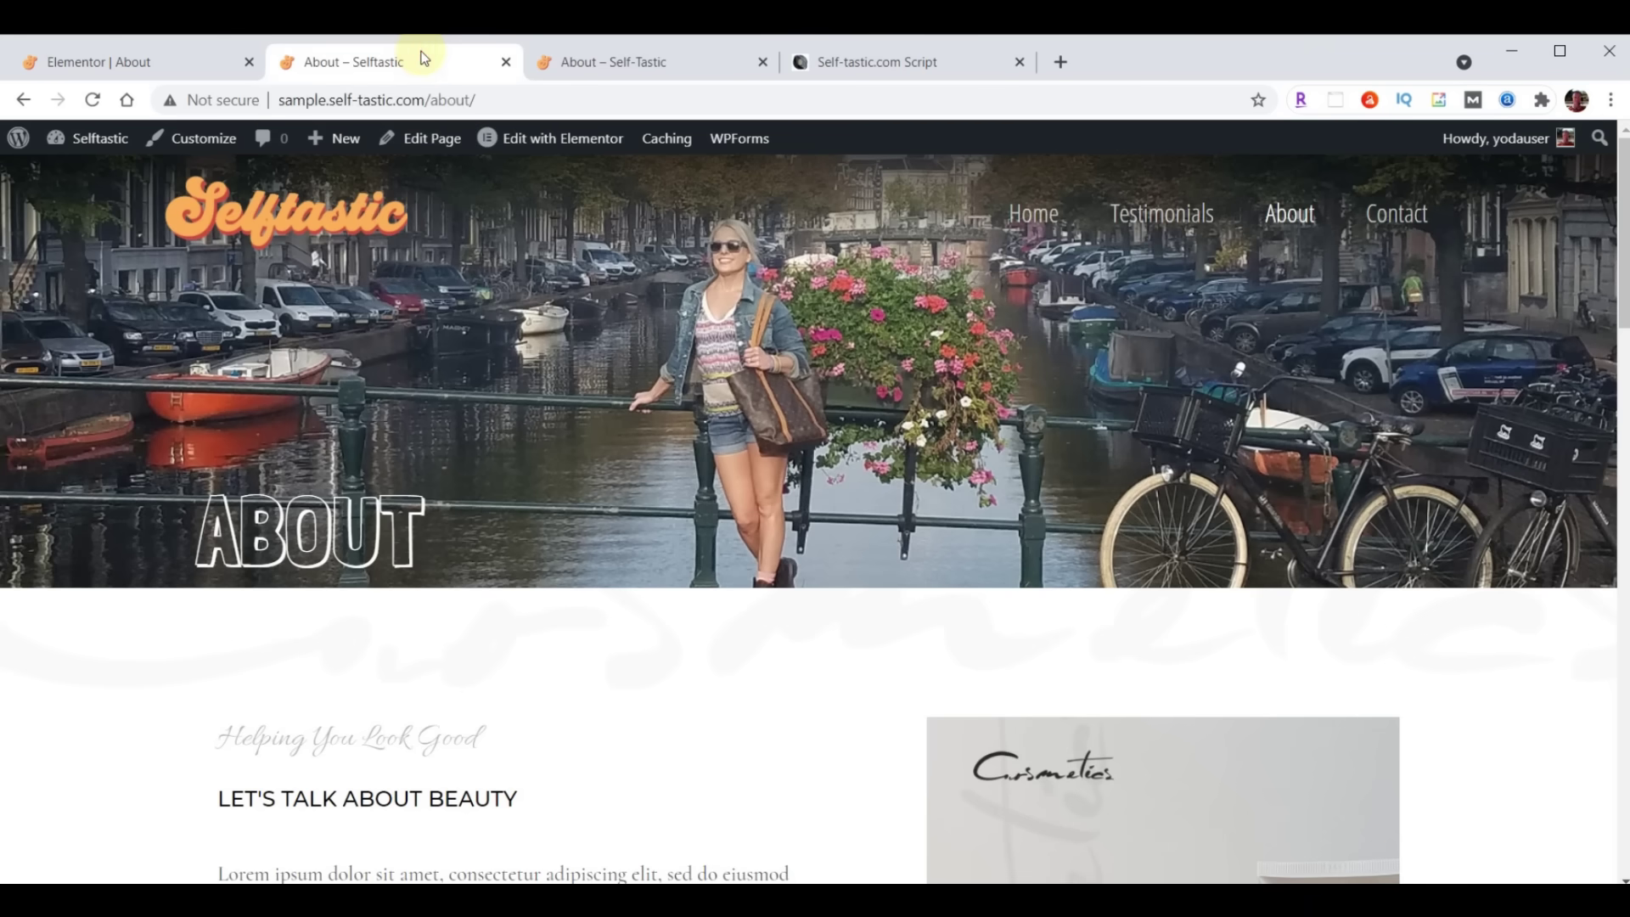
Reload the live About page to check the teal divider, then open the banner section's options in the editor
click(94, 100)
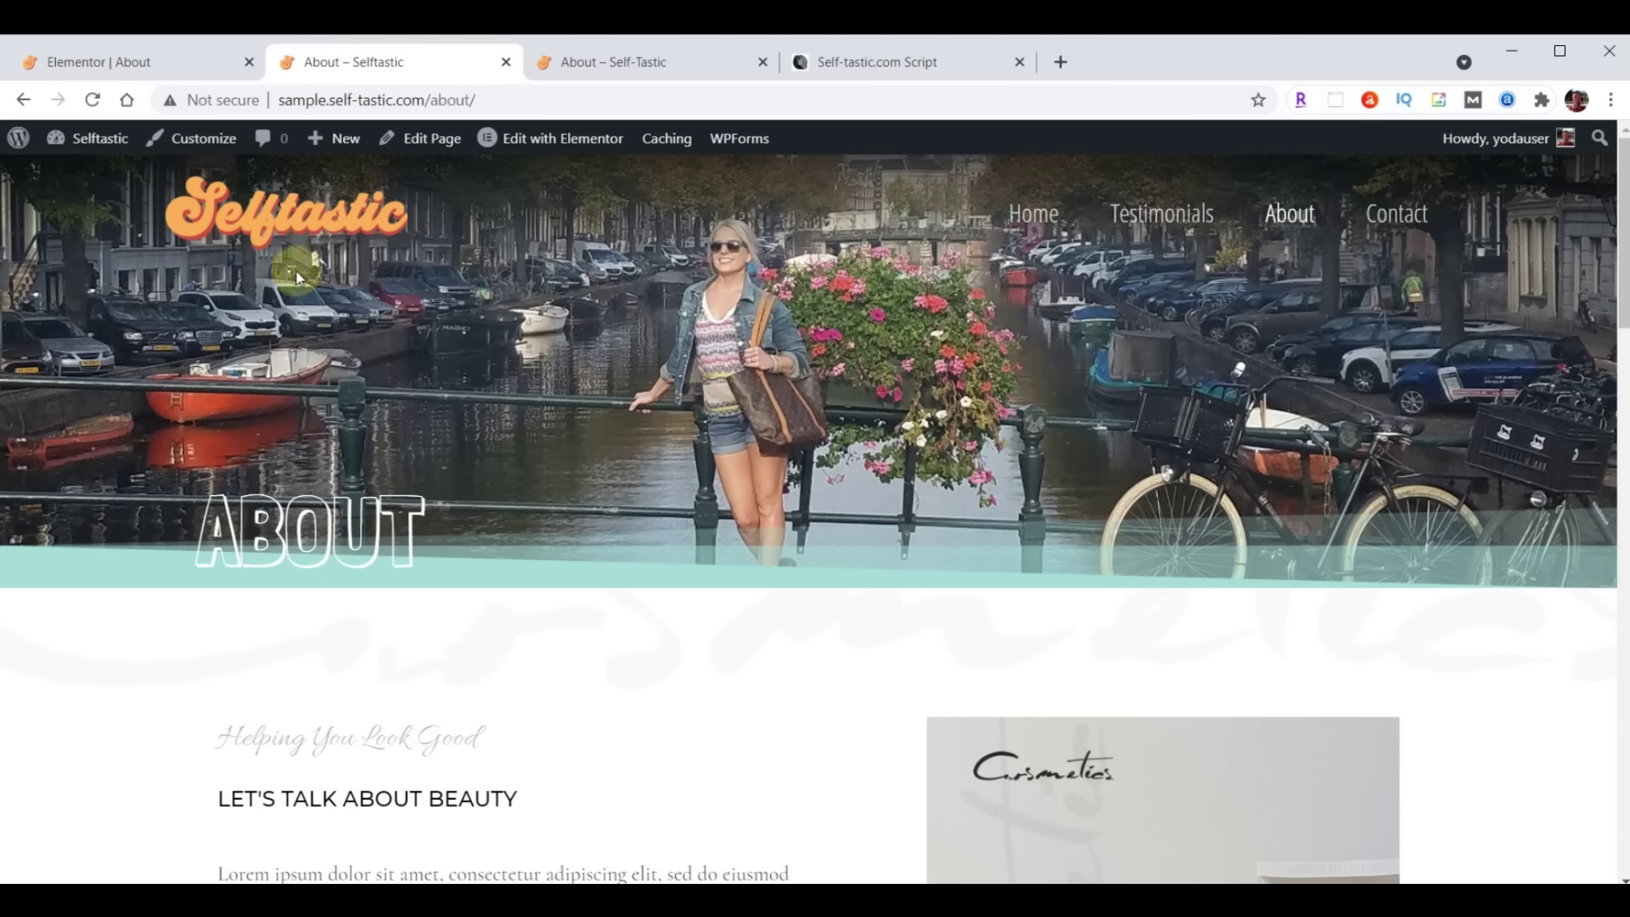
click(136, 63)
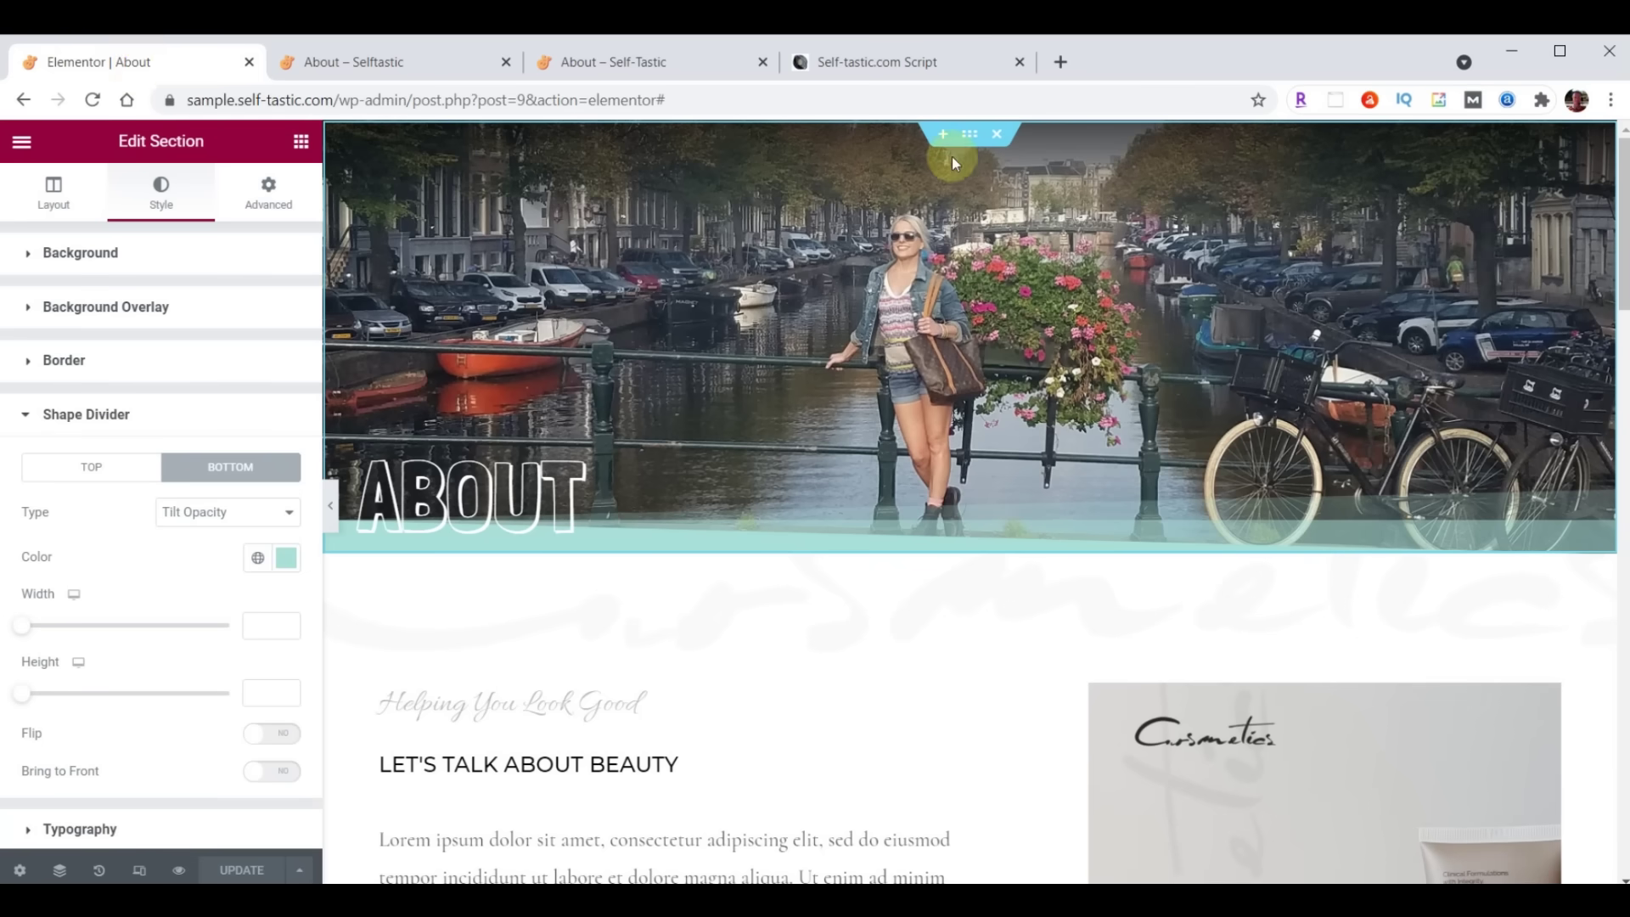
right_click(969, 140)
Save the ABOUT banner section as the template 'Selftastic About Header', then close the library
click(1036, 356)
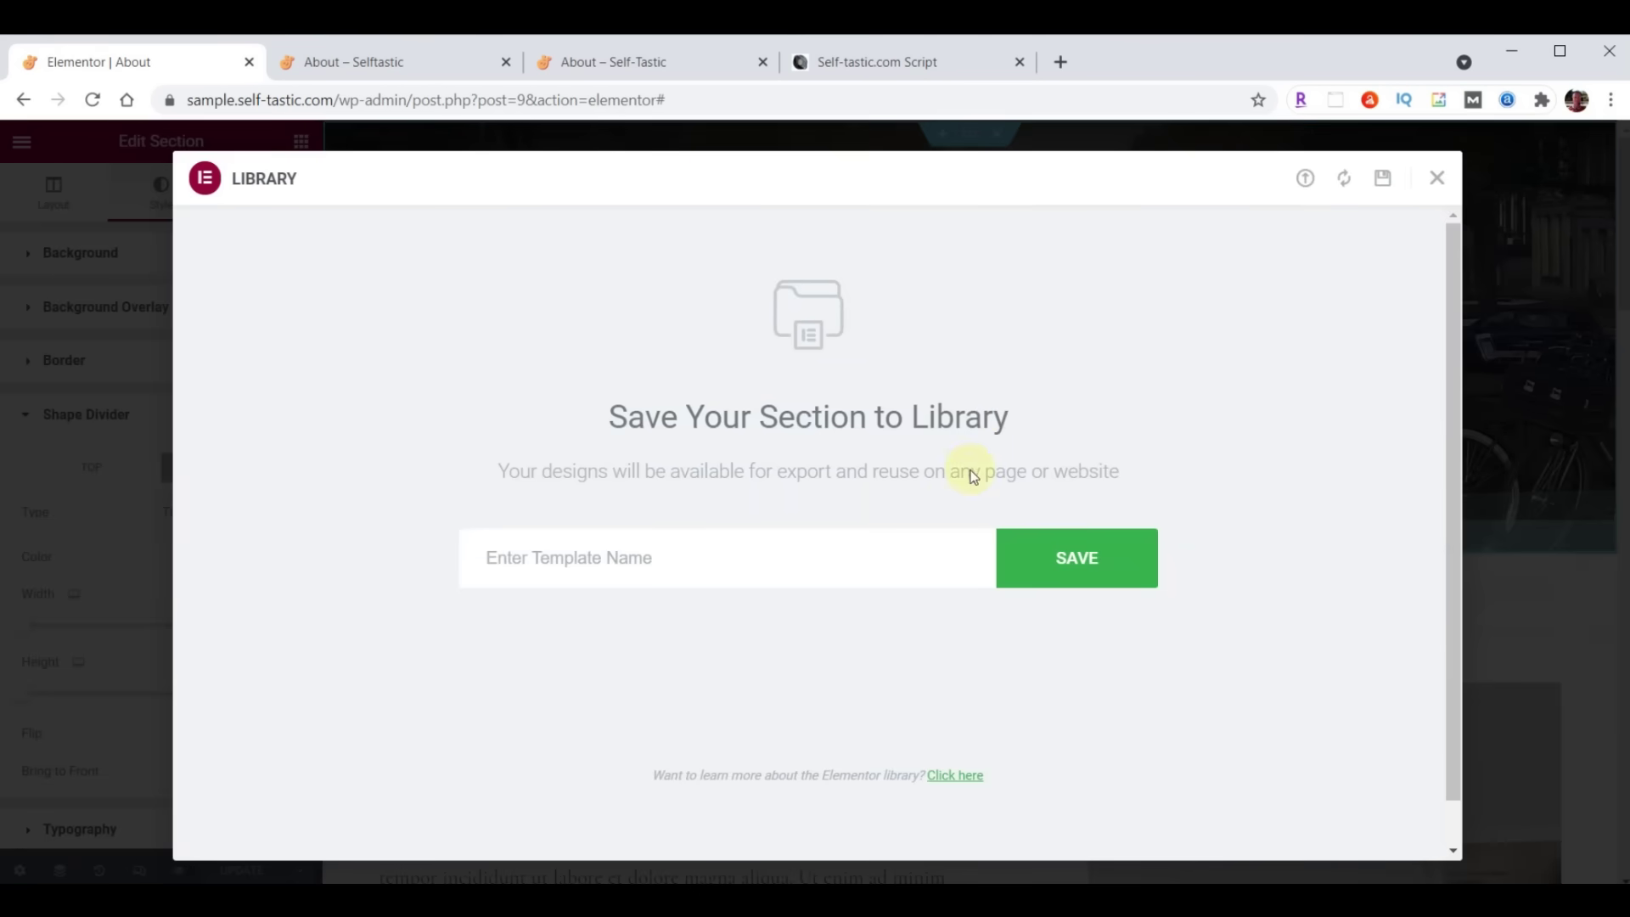
click(736, 555)
text(Selftastic About Header)
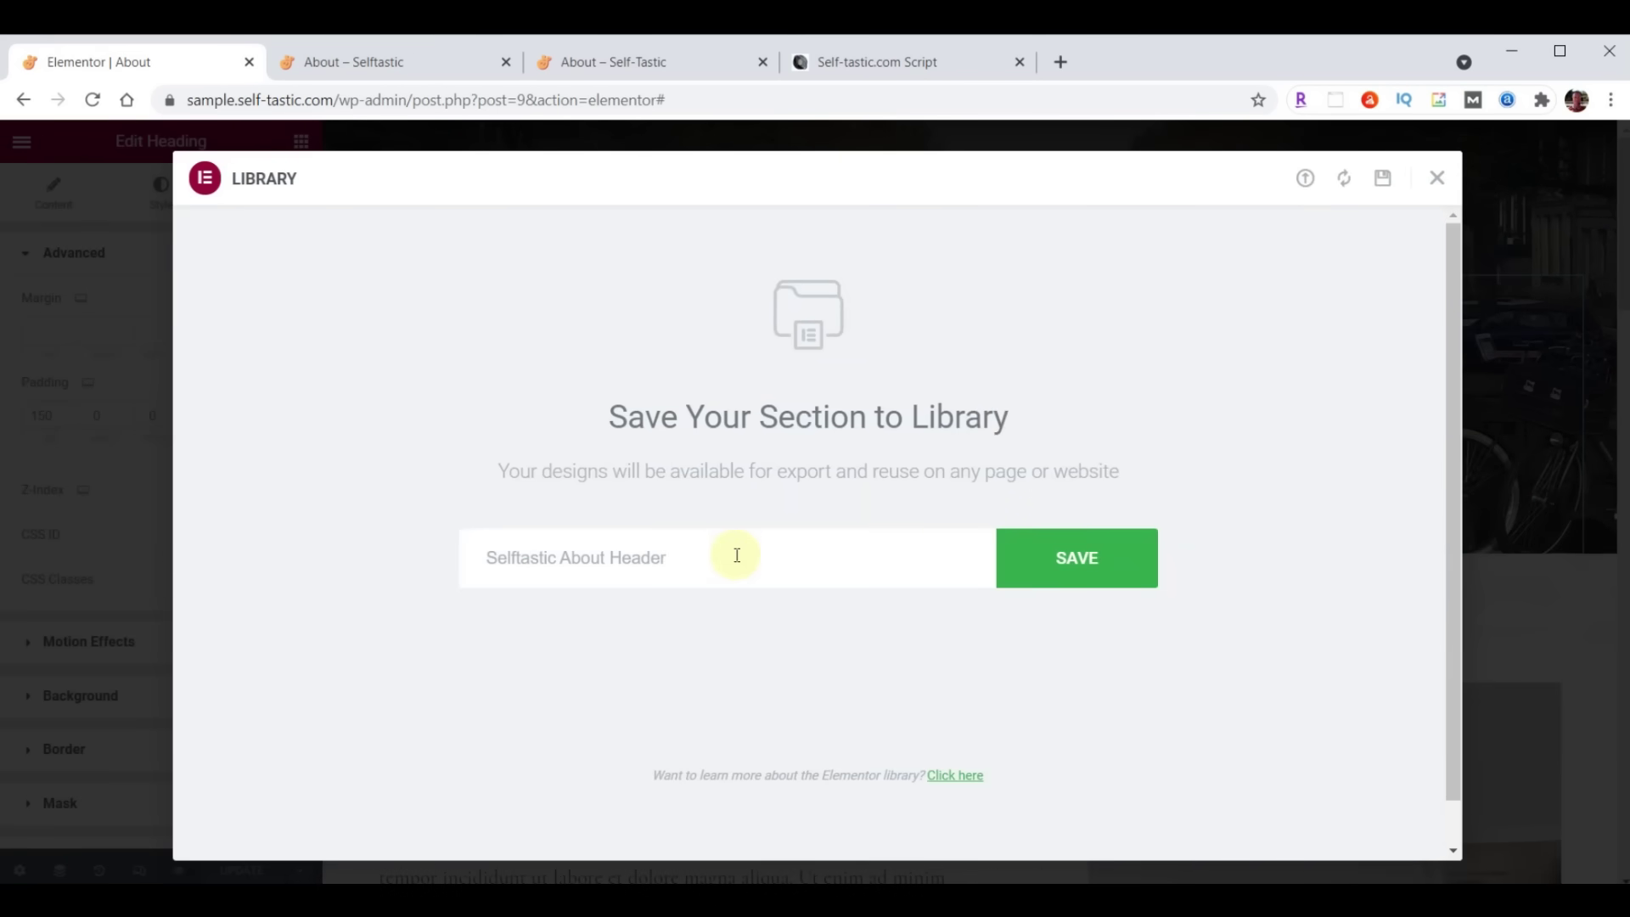
click(1071, 558)
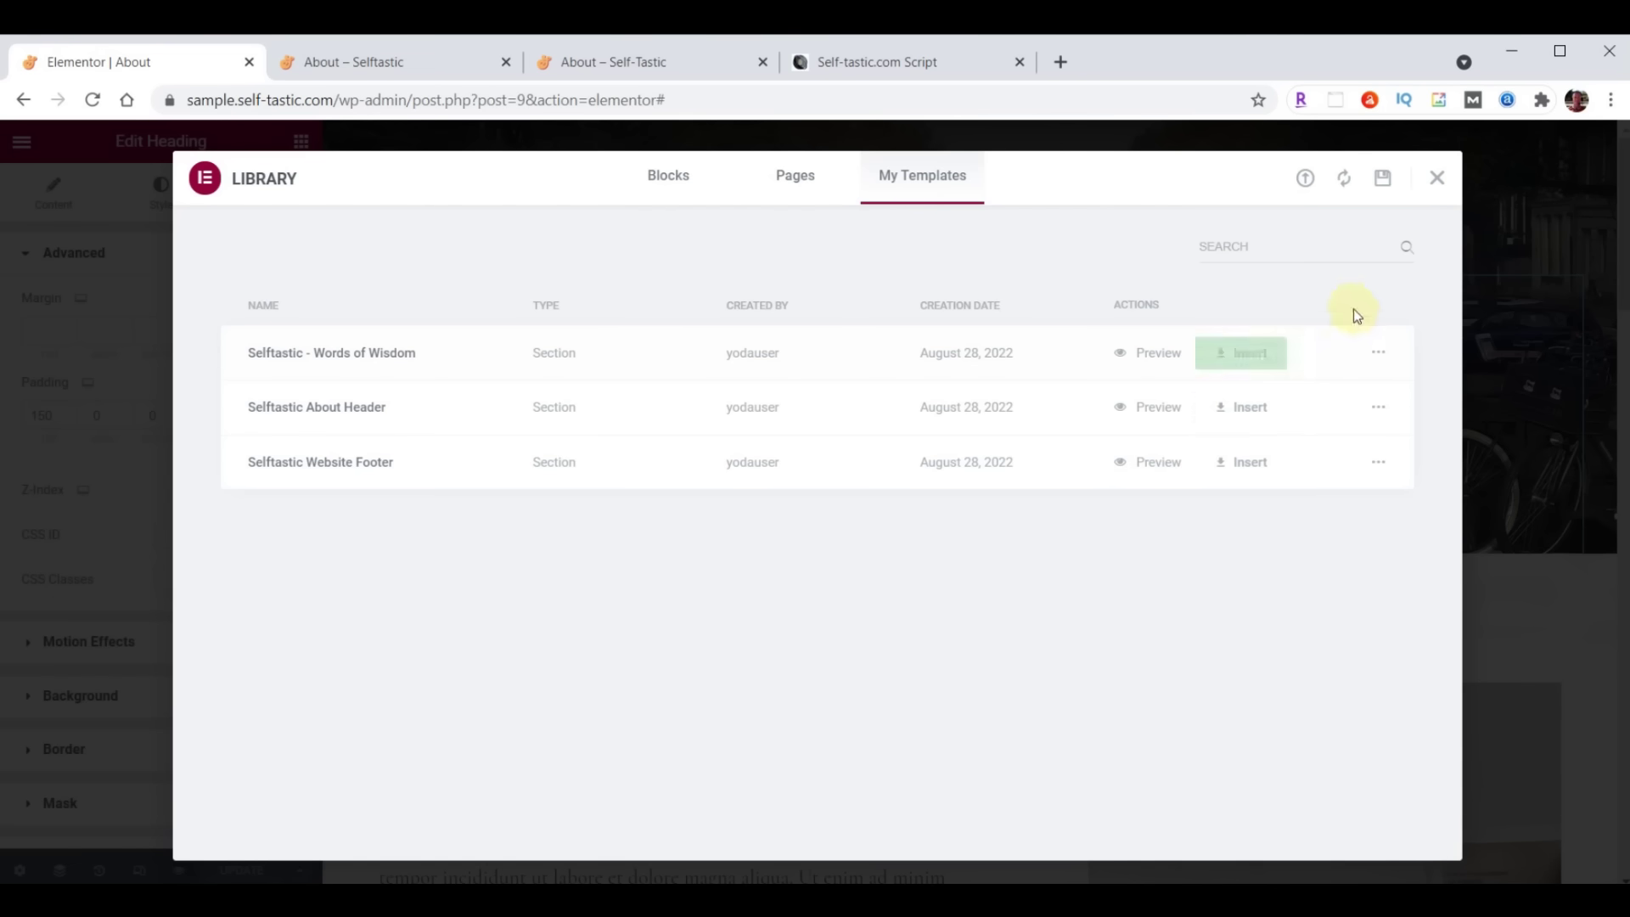
click(1435, 180)
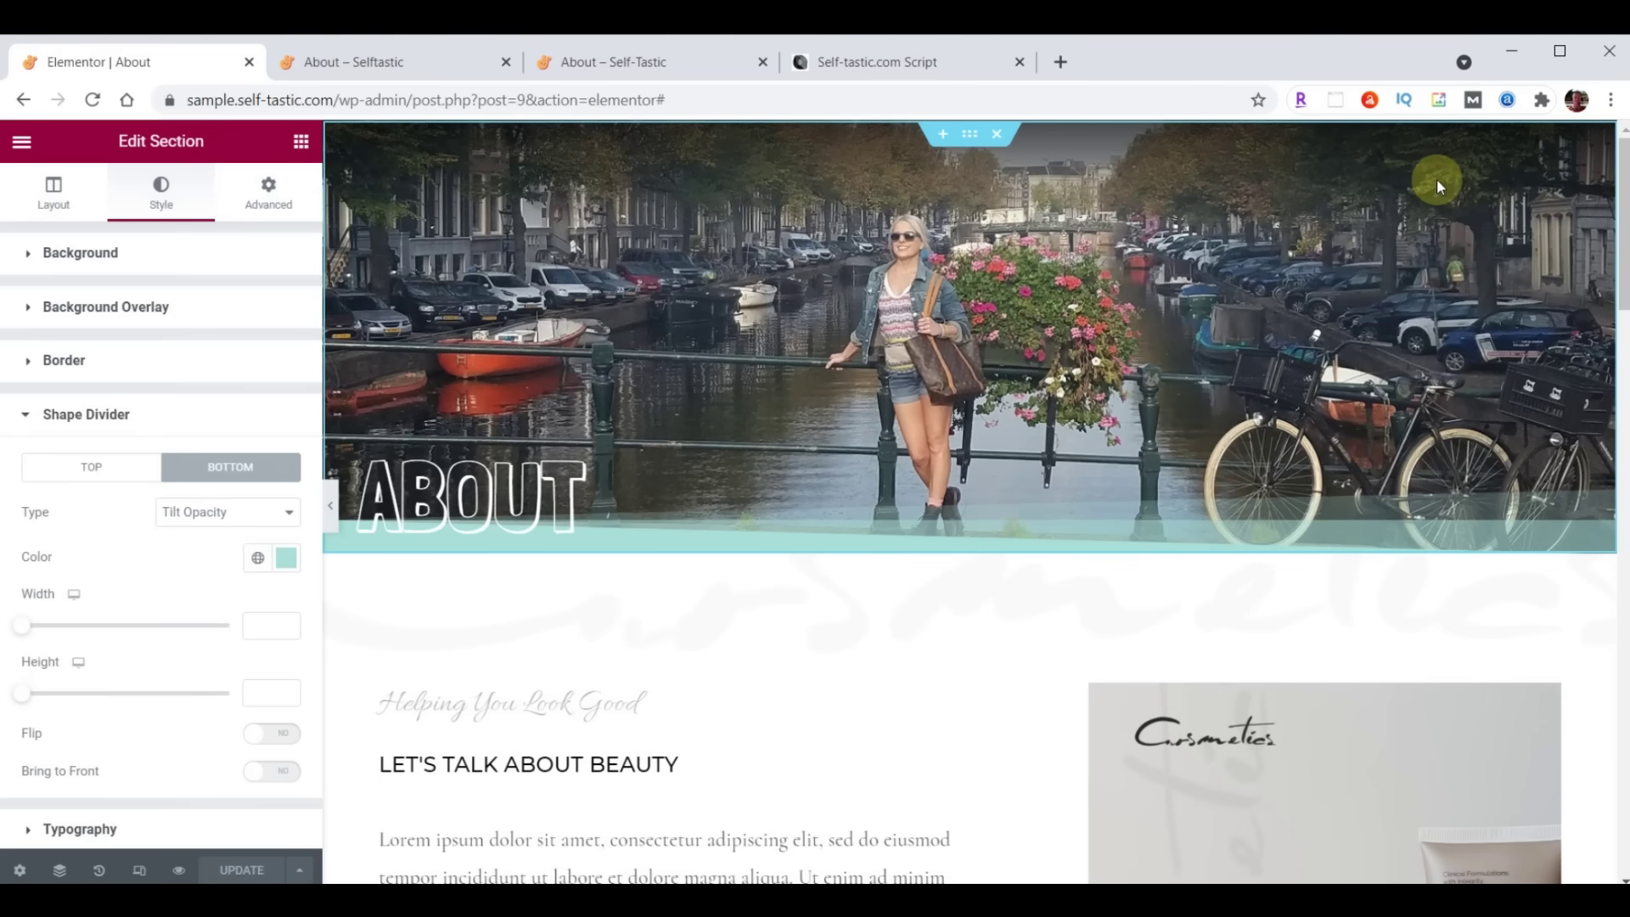
Give the Let's Talk About Beauty section a pasted light teal background and expand Background Overlay
scroll(828, 427, down, 3)
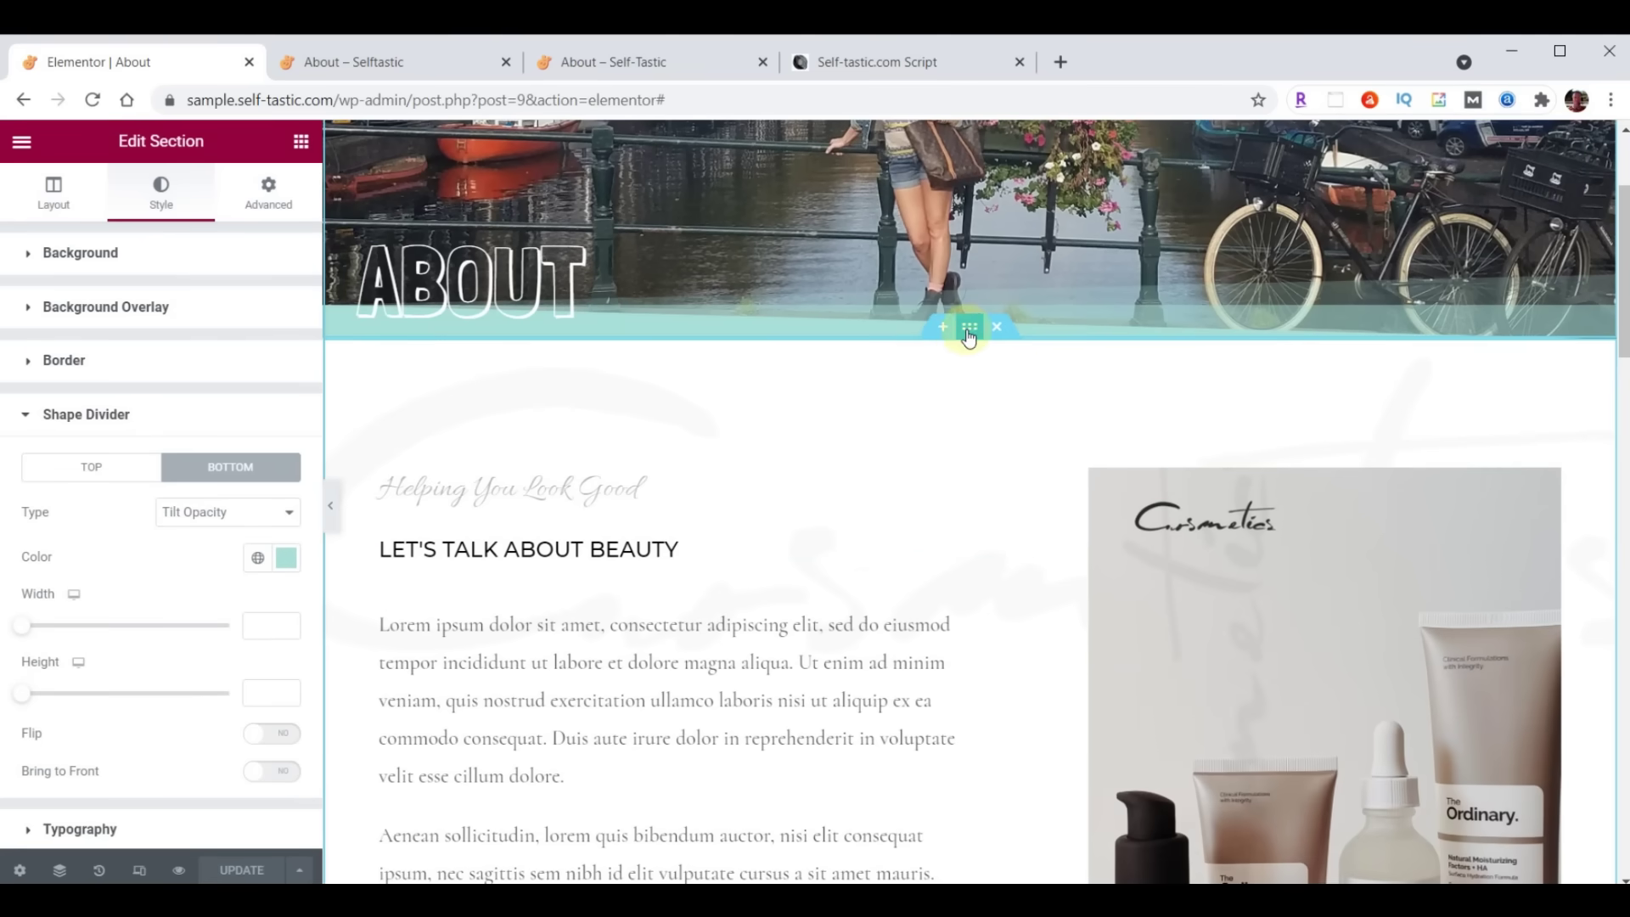
click(969, 328)
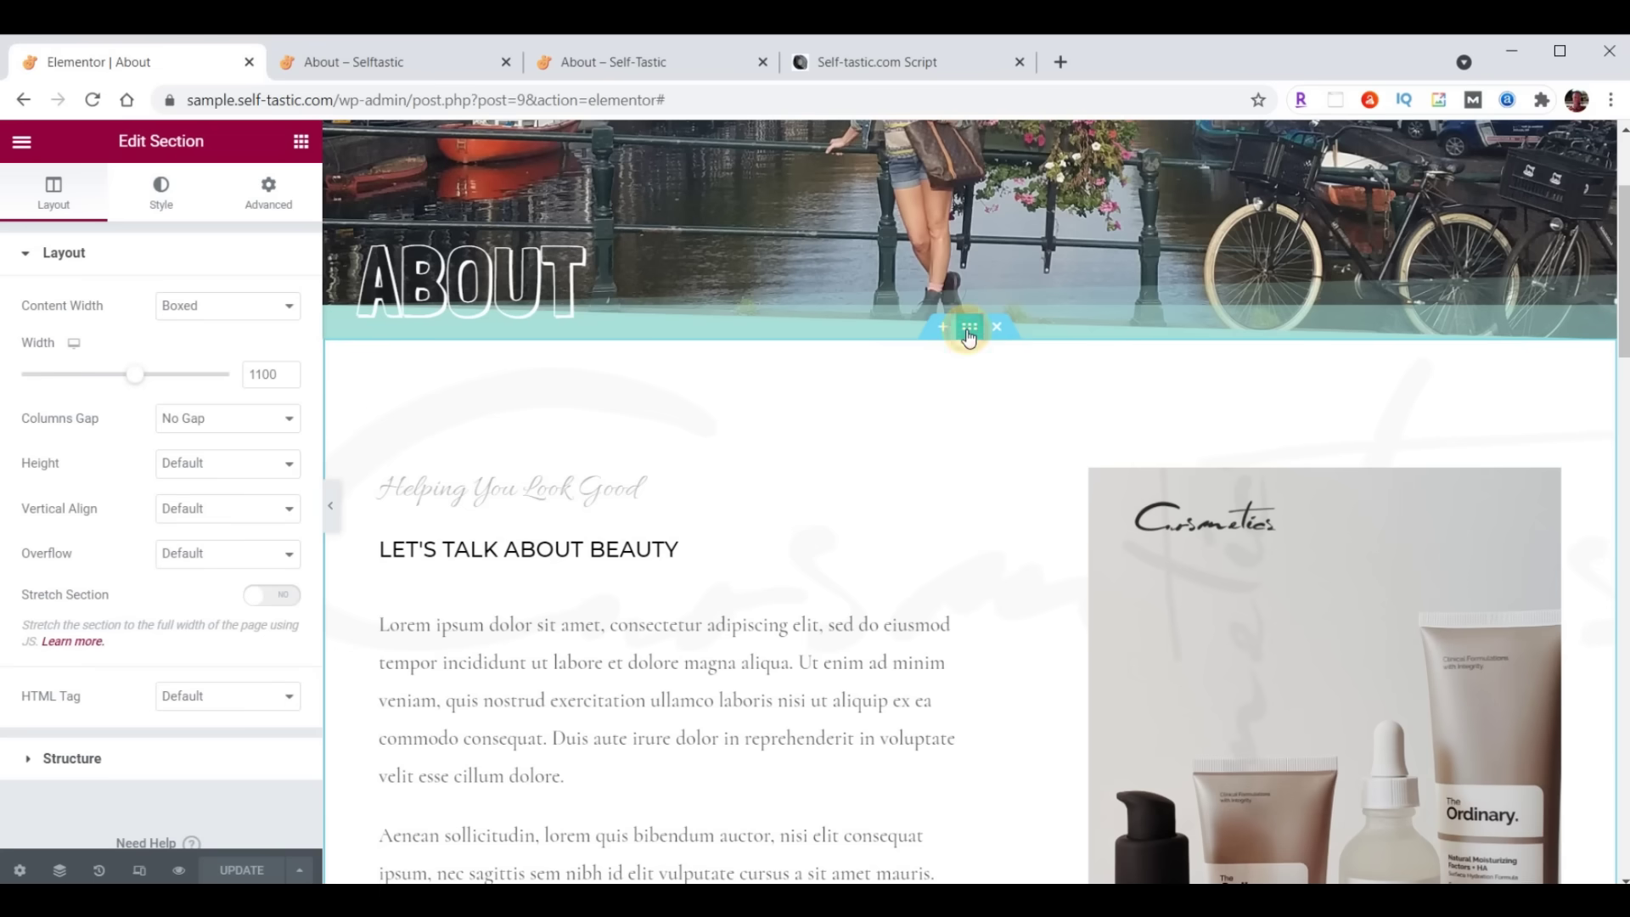
click(149, 198)
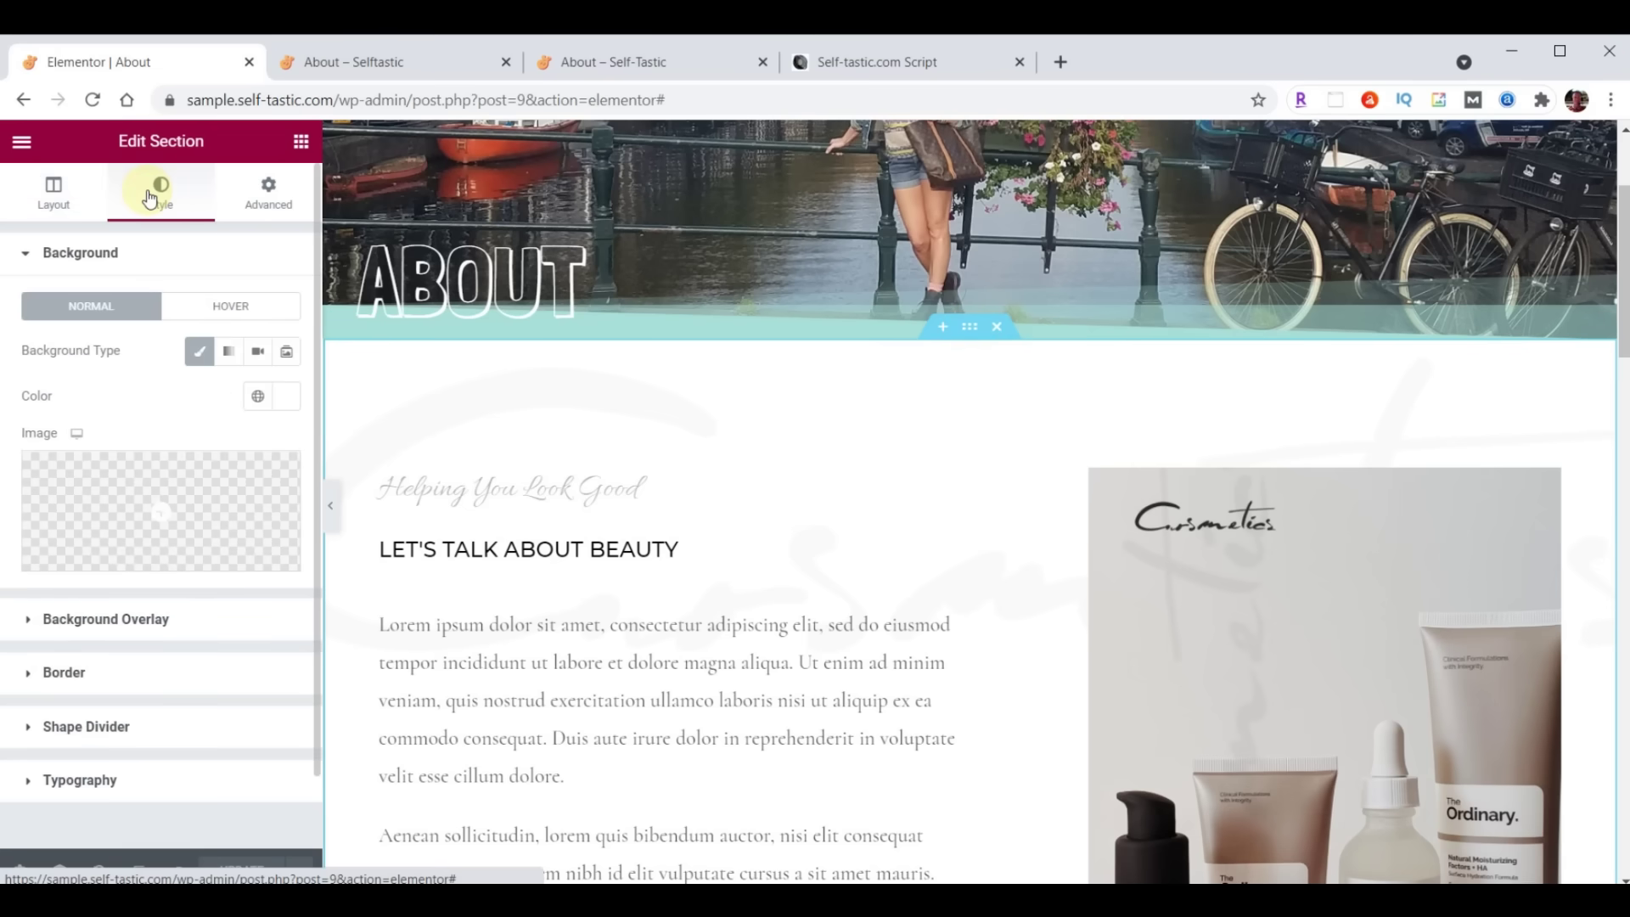
click(279, 398)
key(ctrl+v)
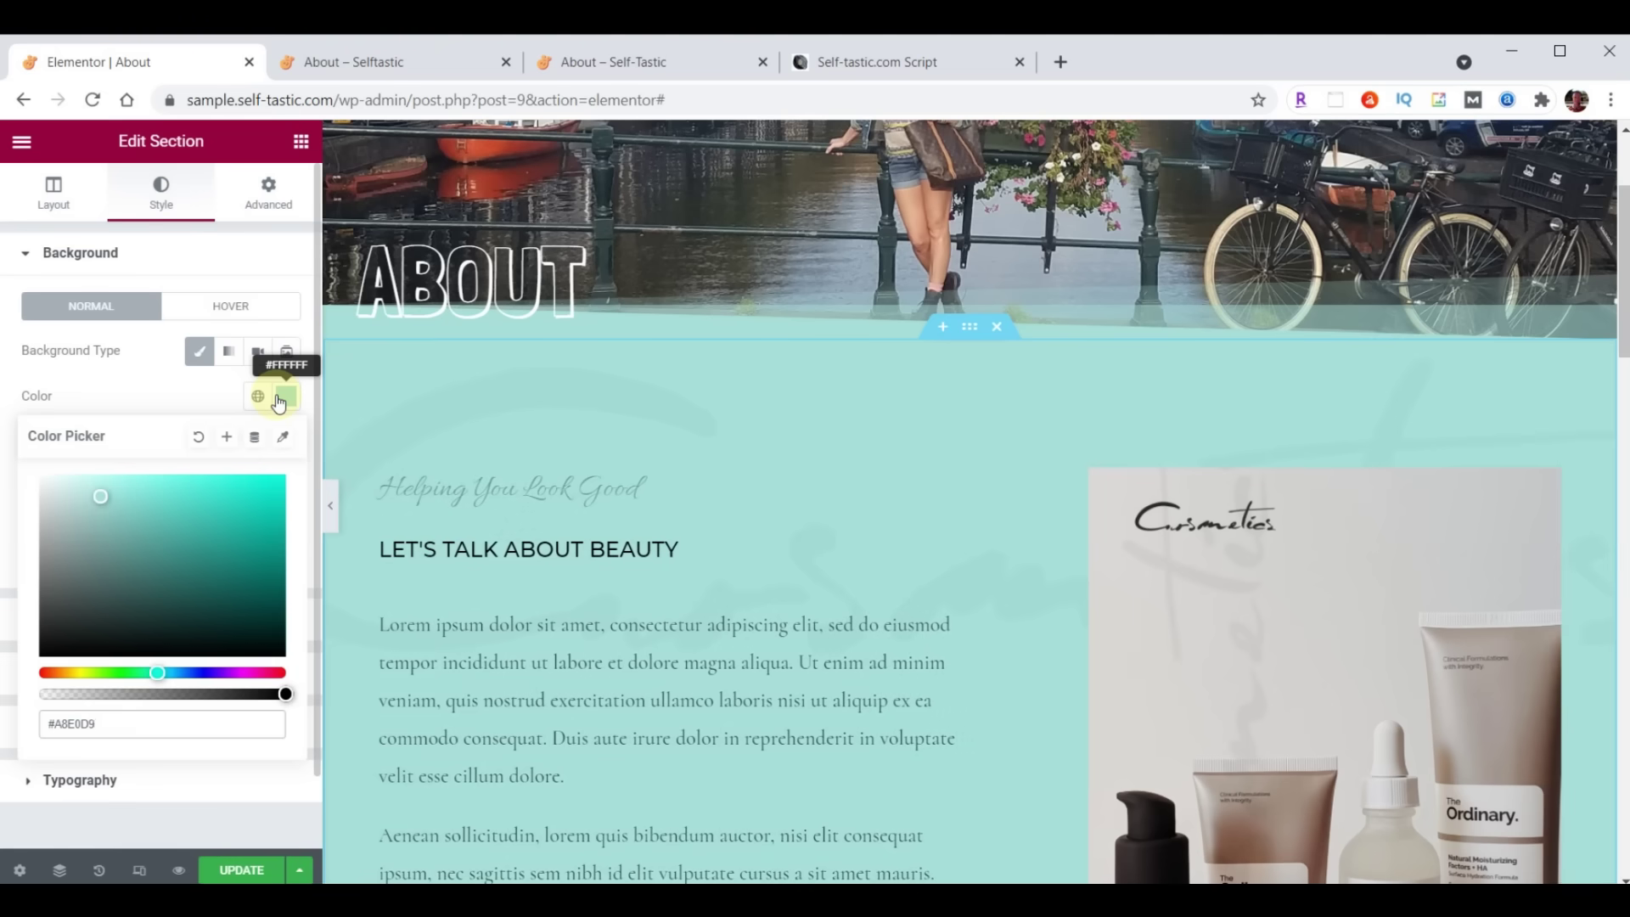
click(278, 399)
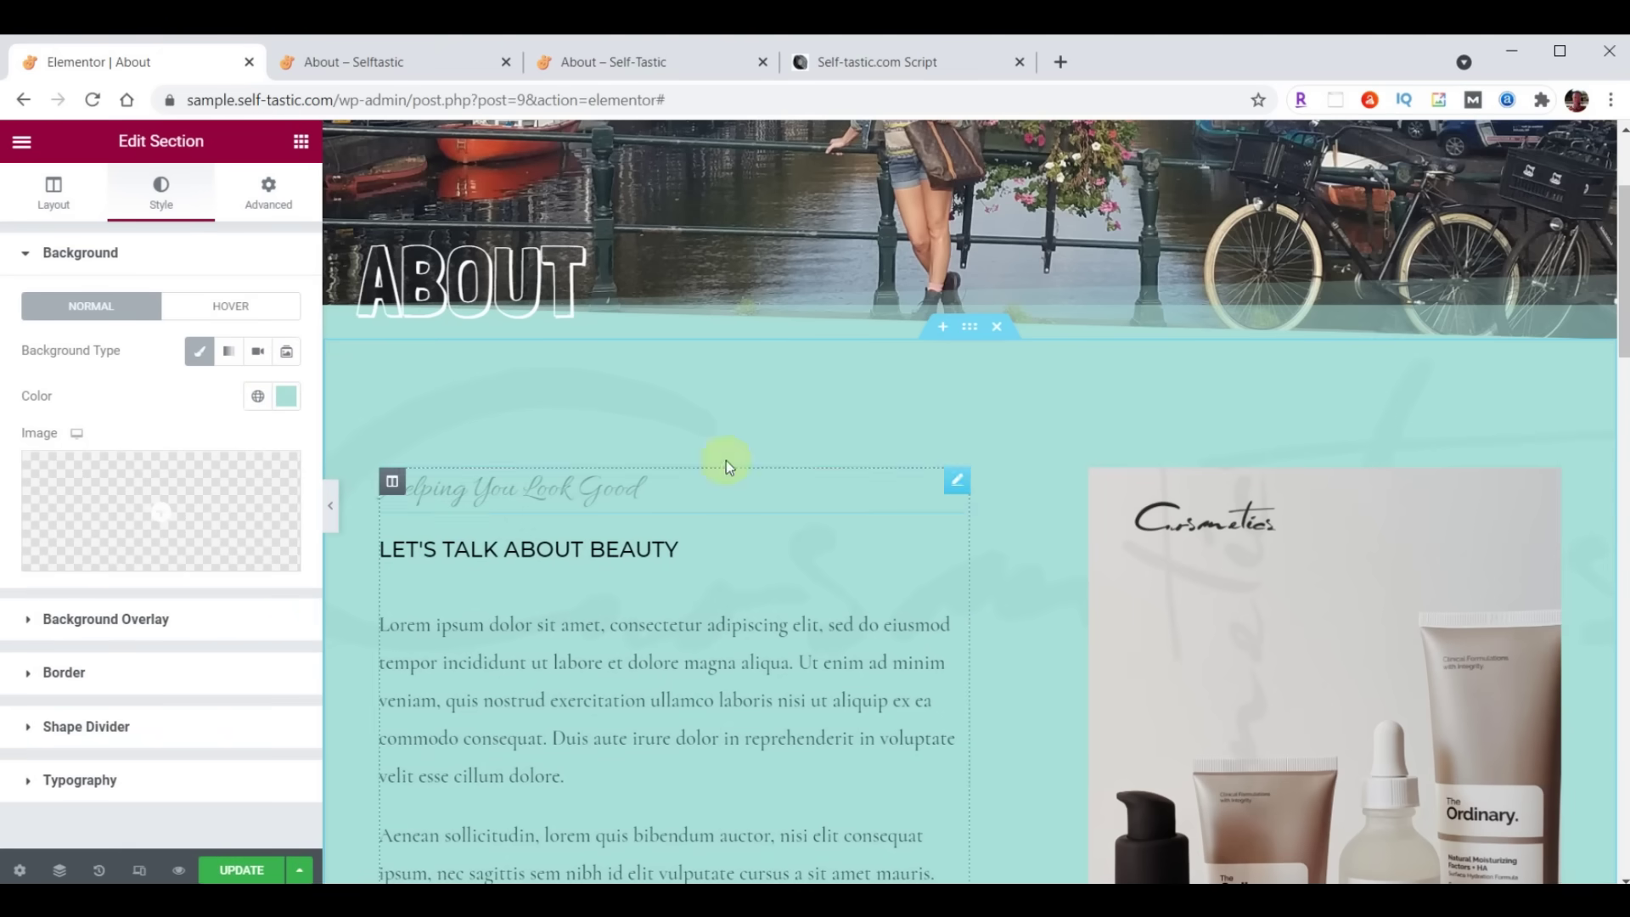
click(93, 620)
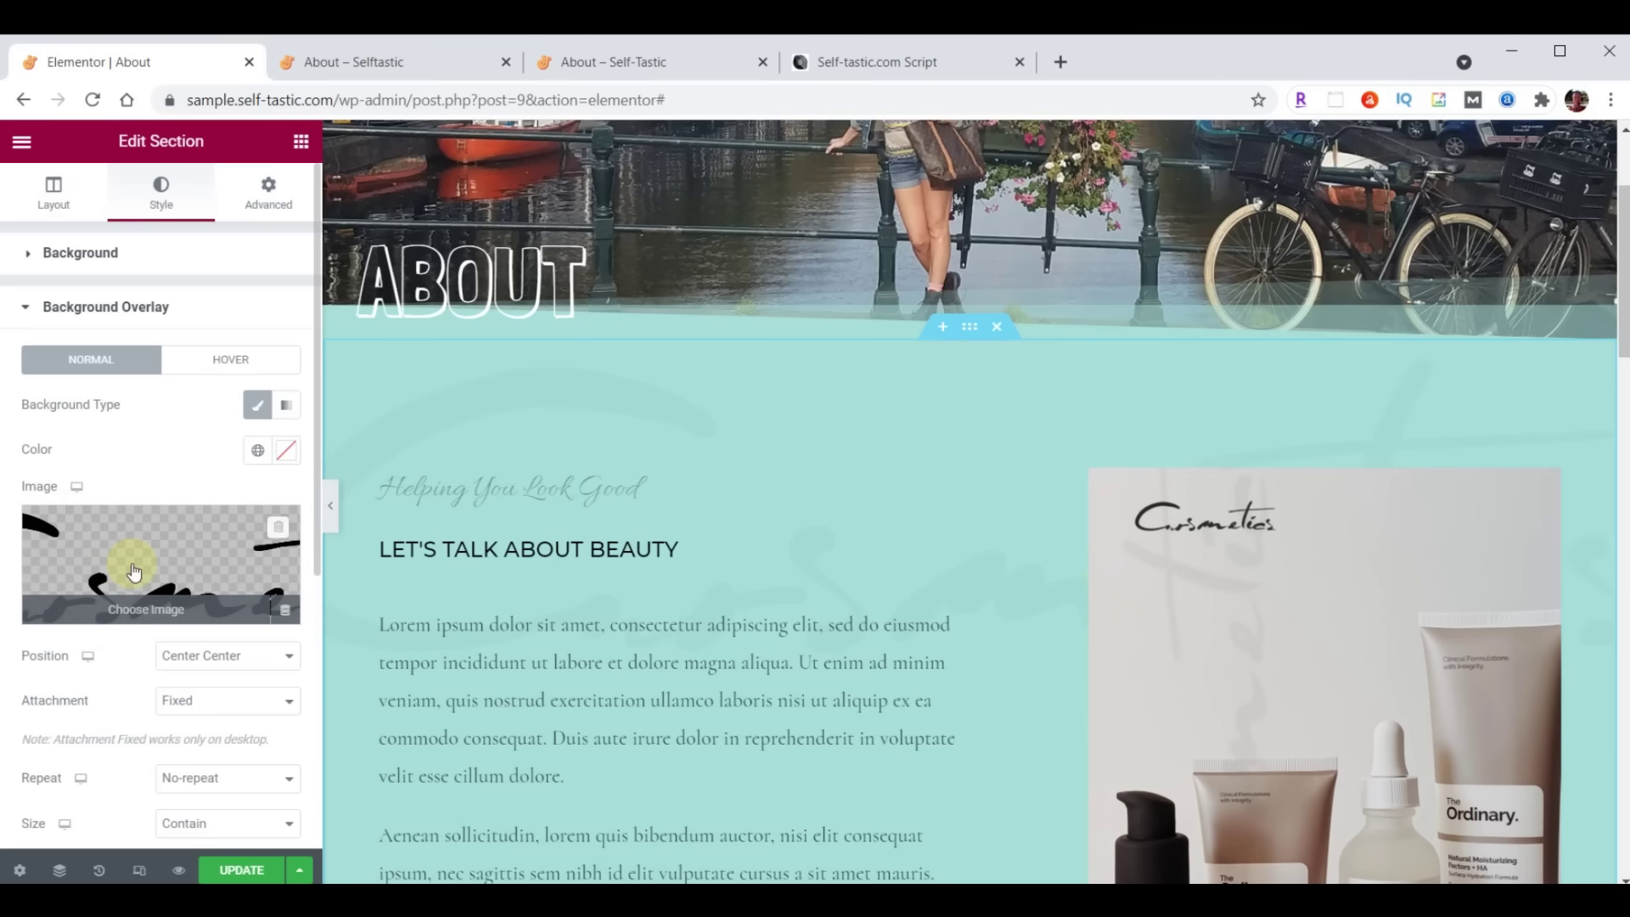
Upload logo-background.png and insert it as the section's background overlay image
click(133, 571)
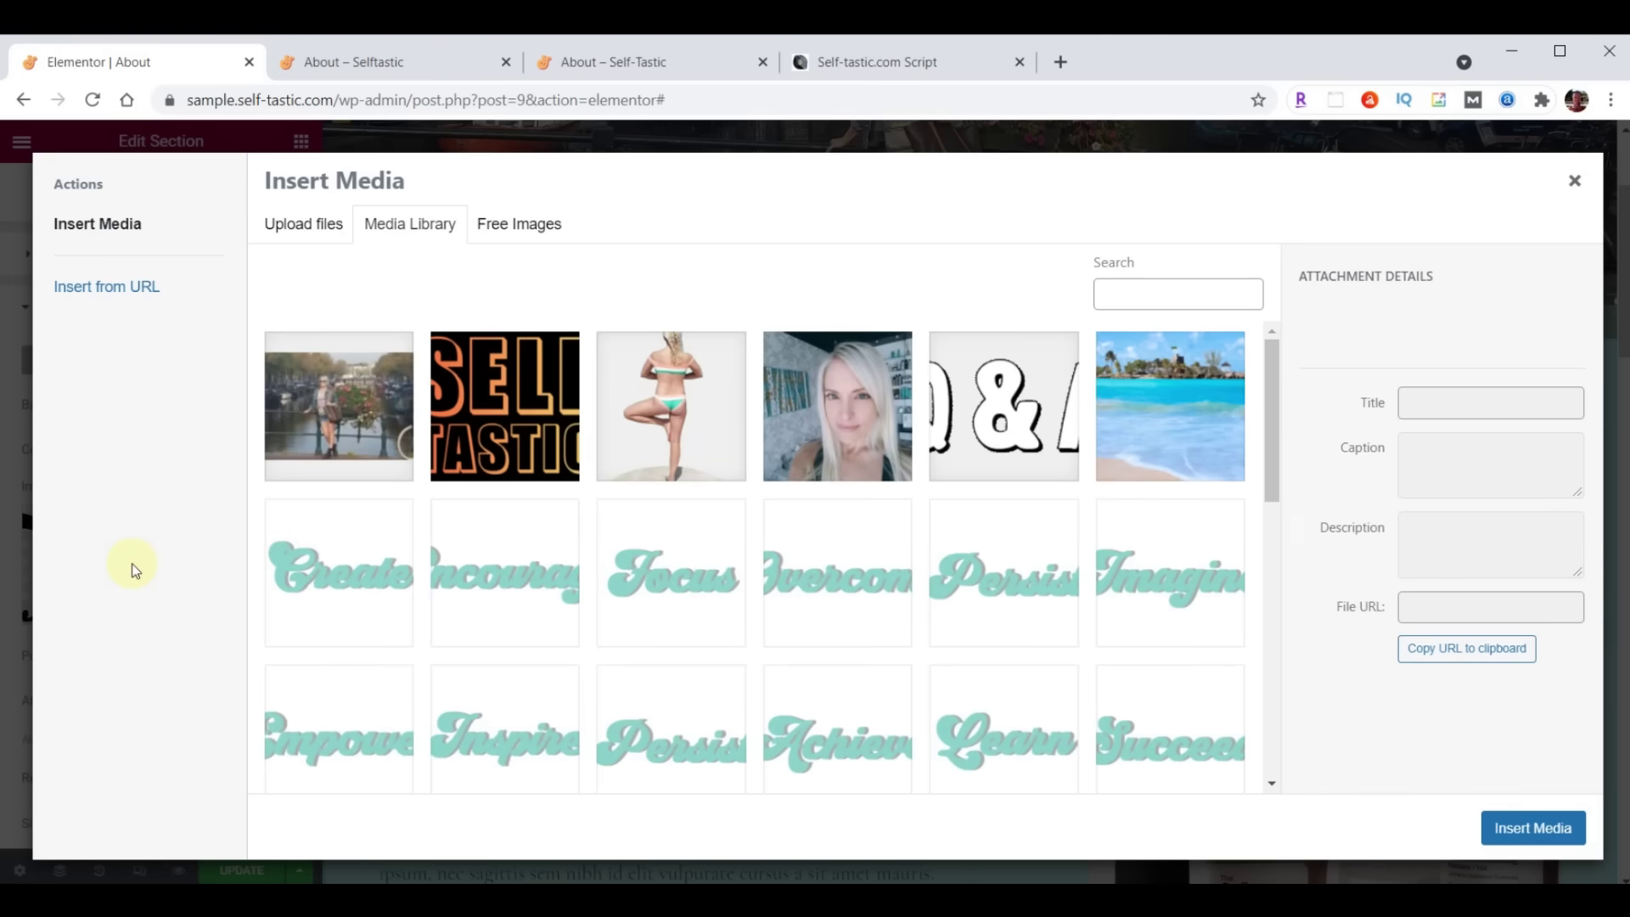
key(alt+Tab)
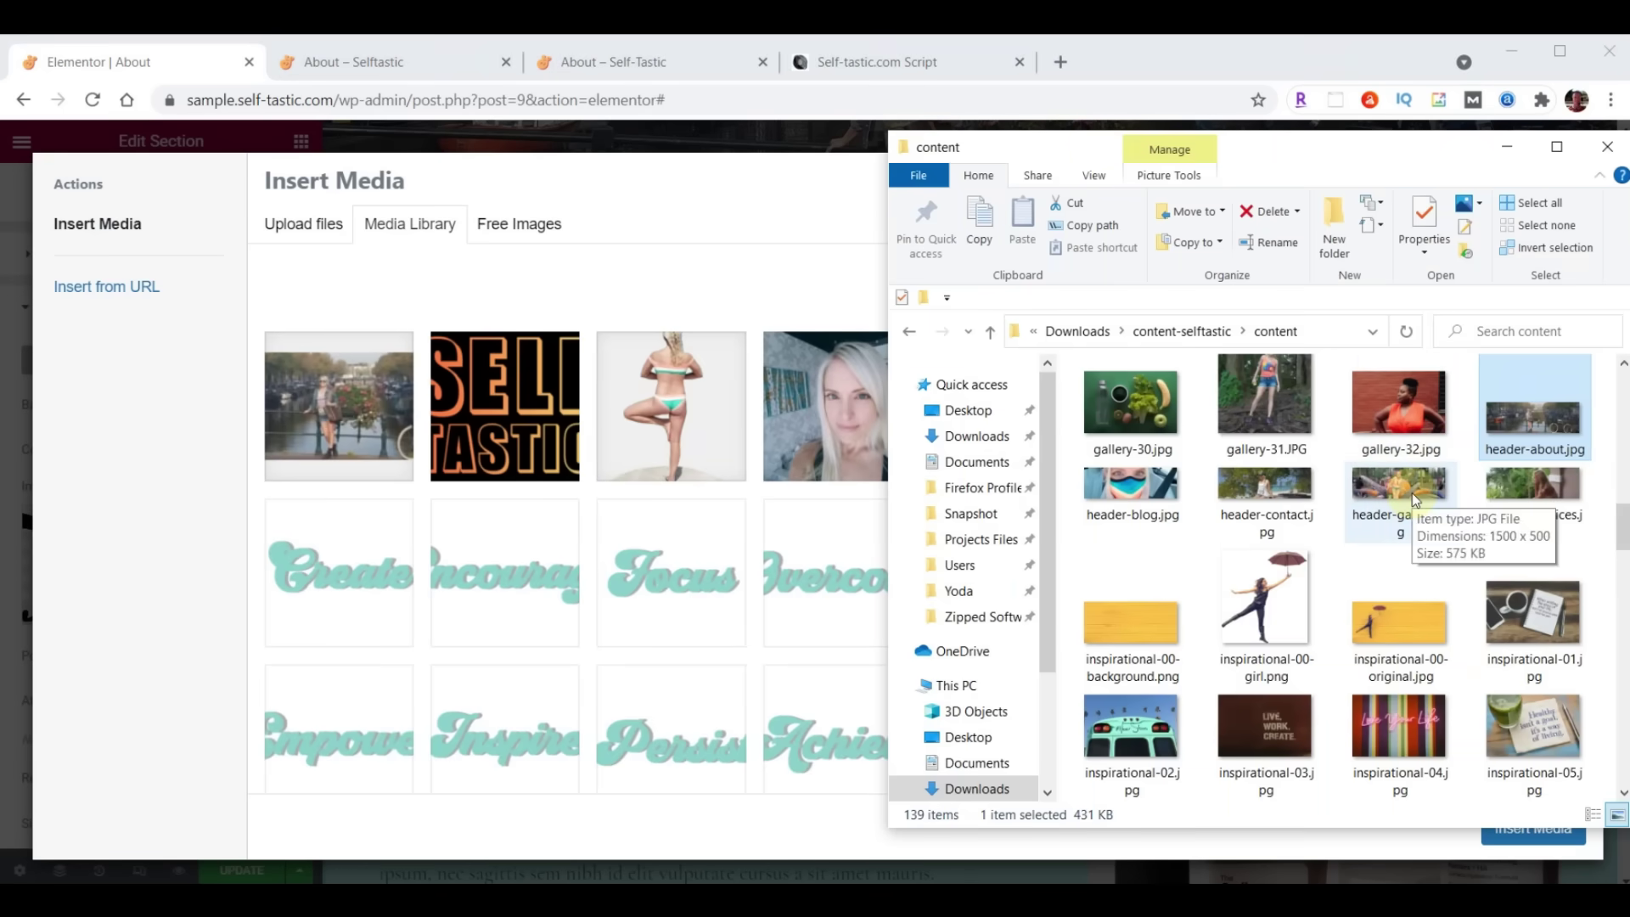
scroll(1413, 492, down, 8)
scroll(1413, 492, down, 12)
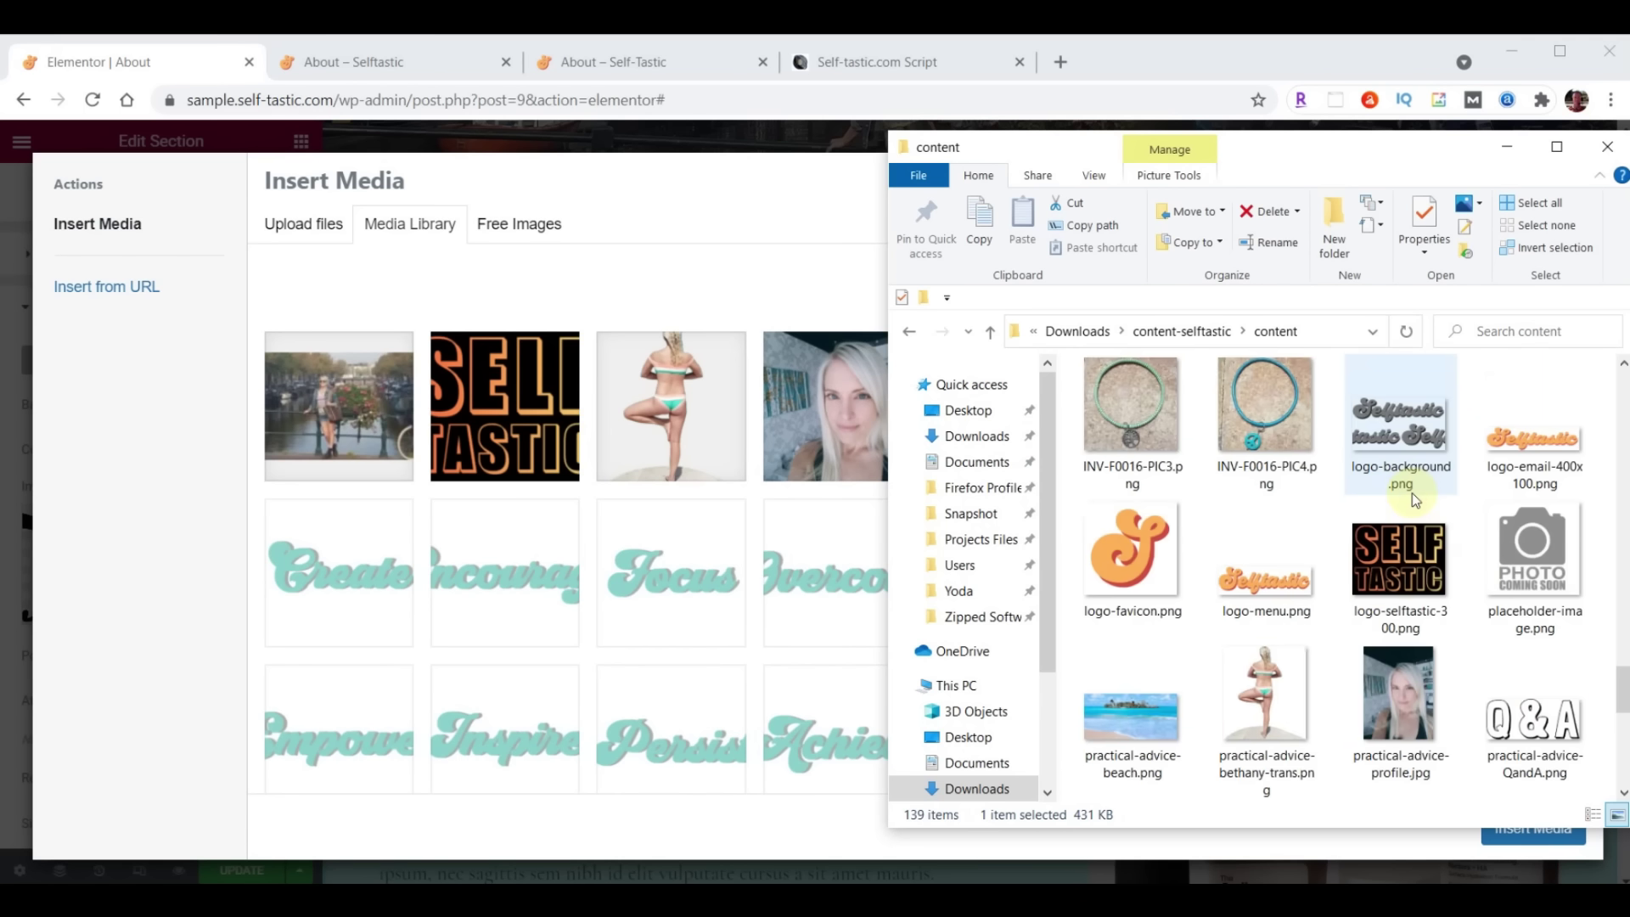
drag(1409, 441, 757, 544)
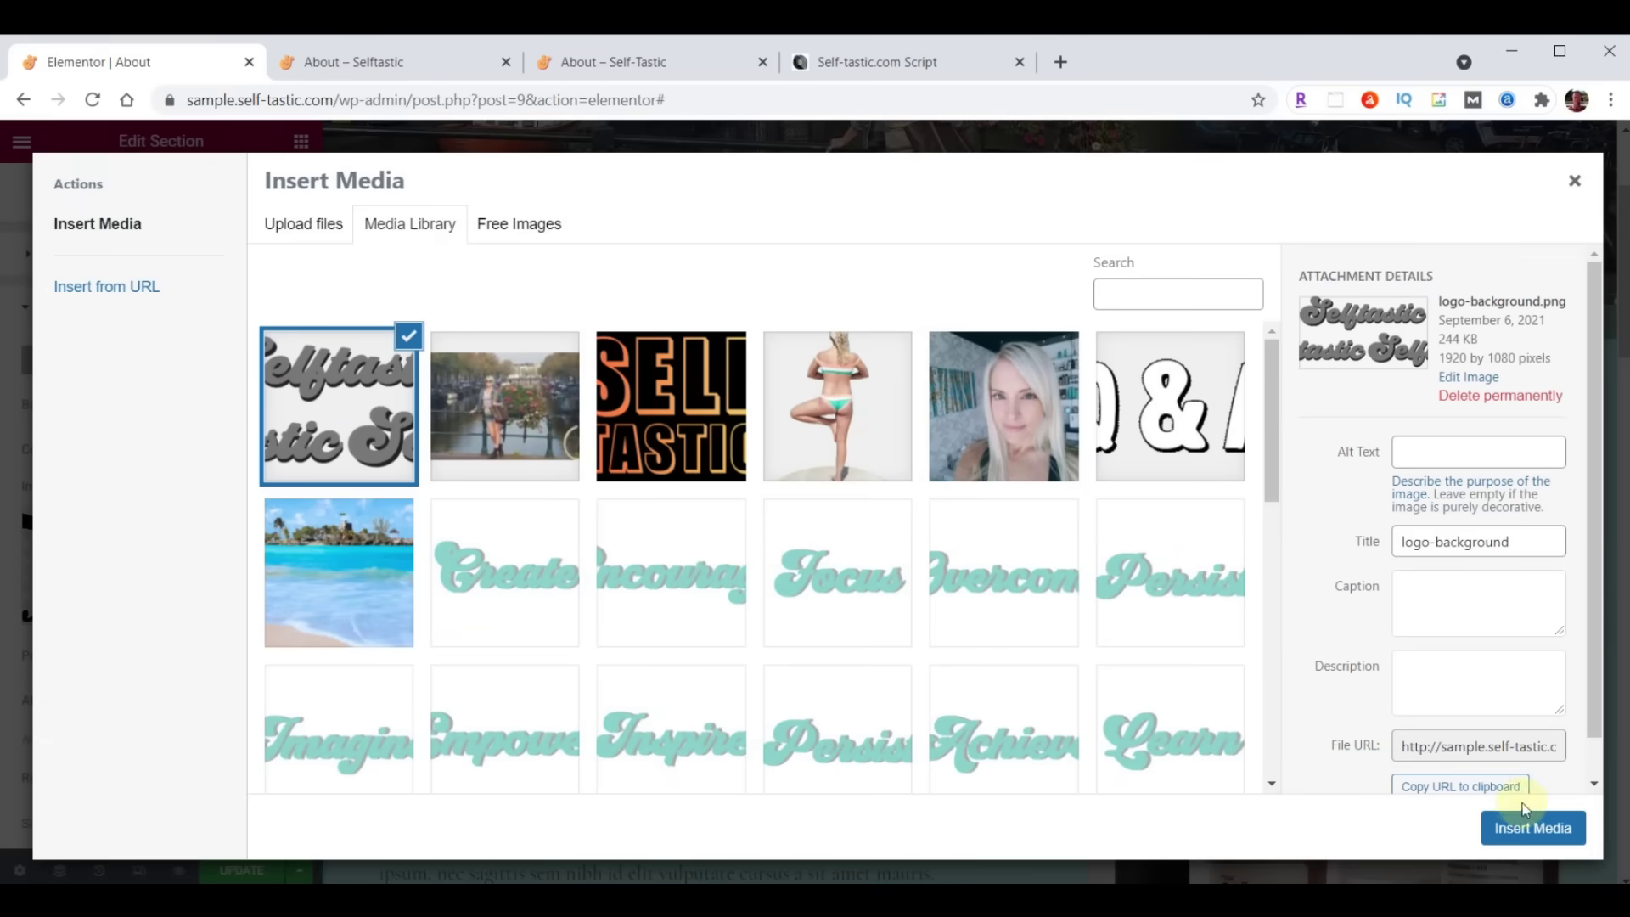
click(1533, 828)
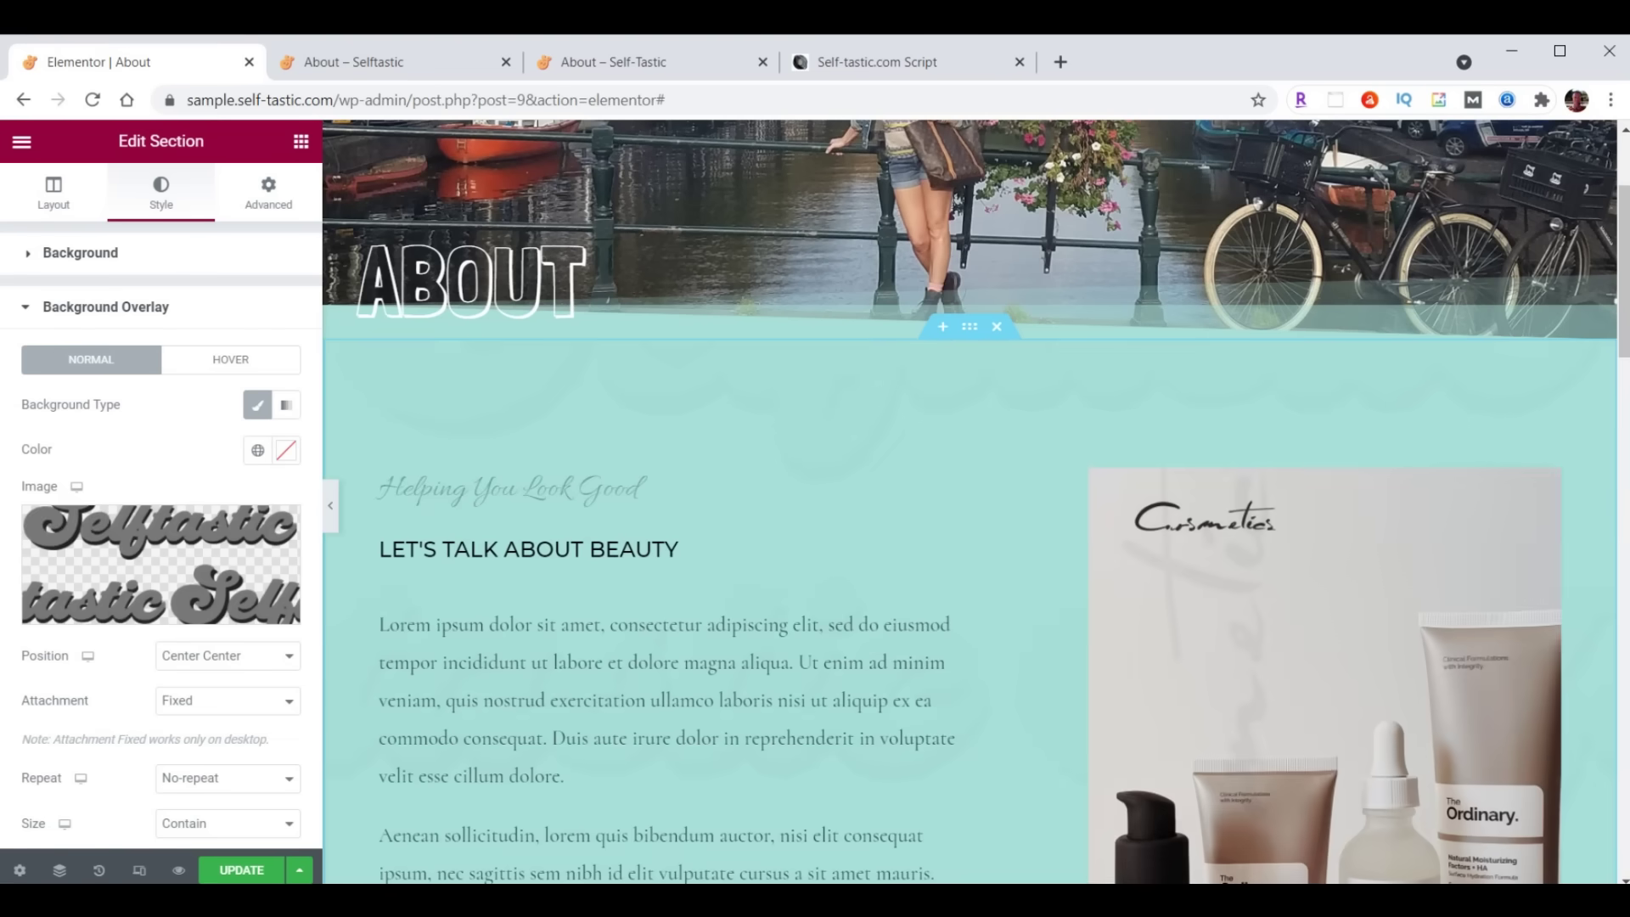
Set the overlay image to position Top Left, size Cover and opacity 0.05
click(217, 663)
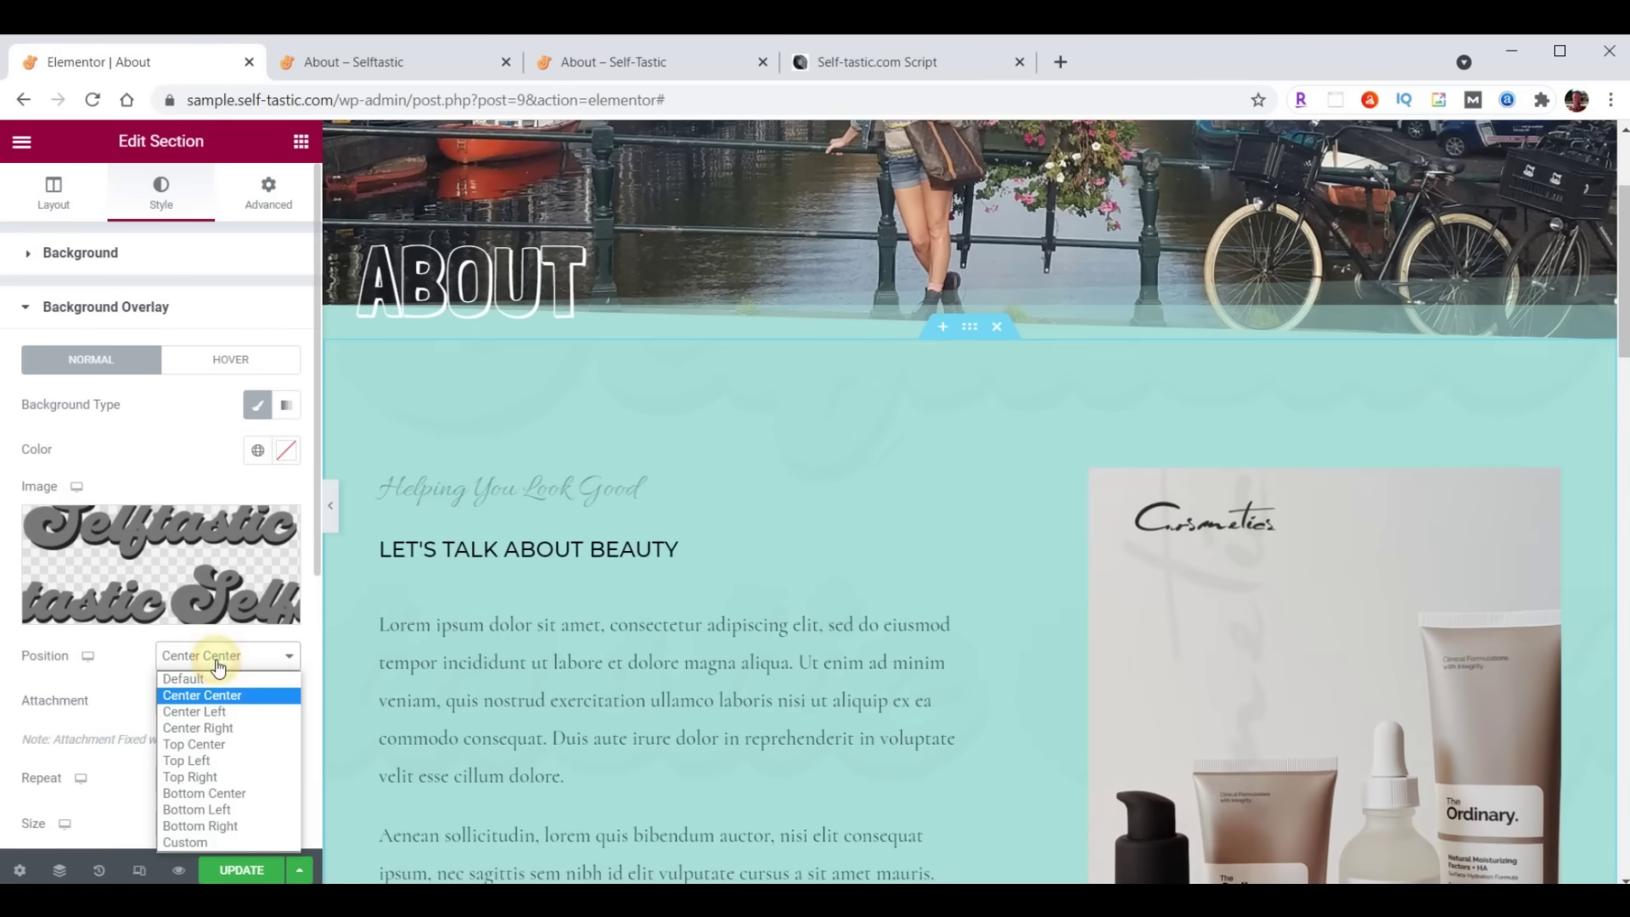
click(203, 761)
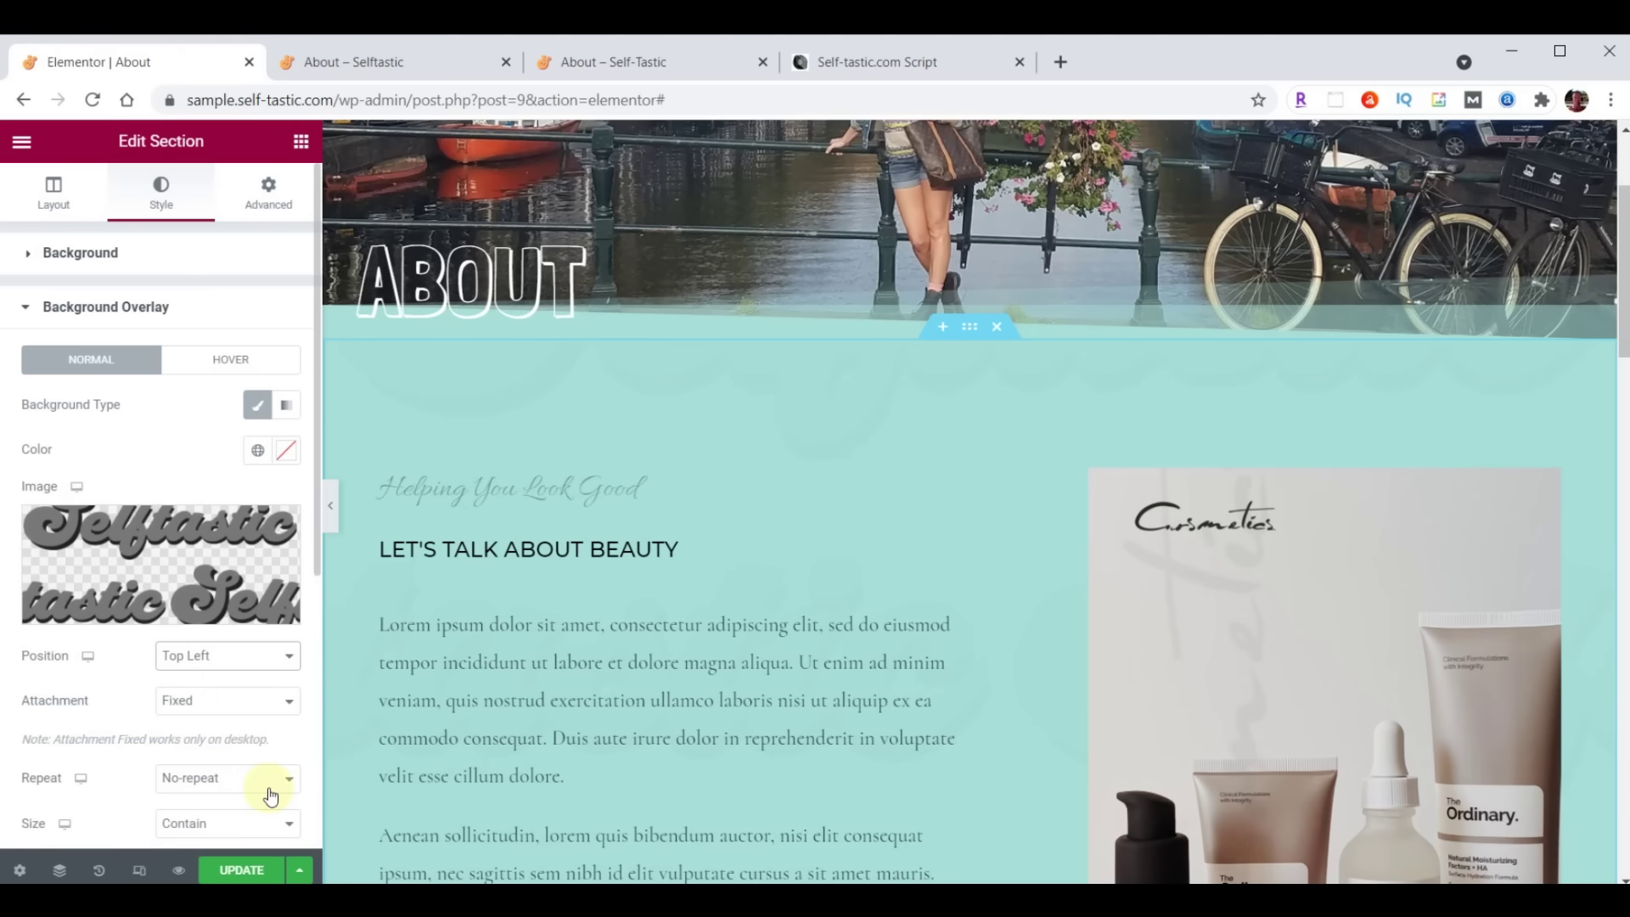
scroll(280, 653, down, 3)
click(201, 561)
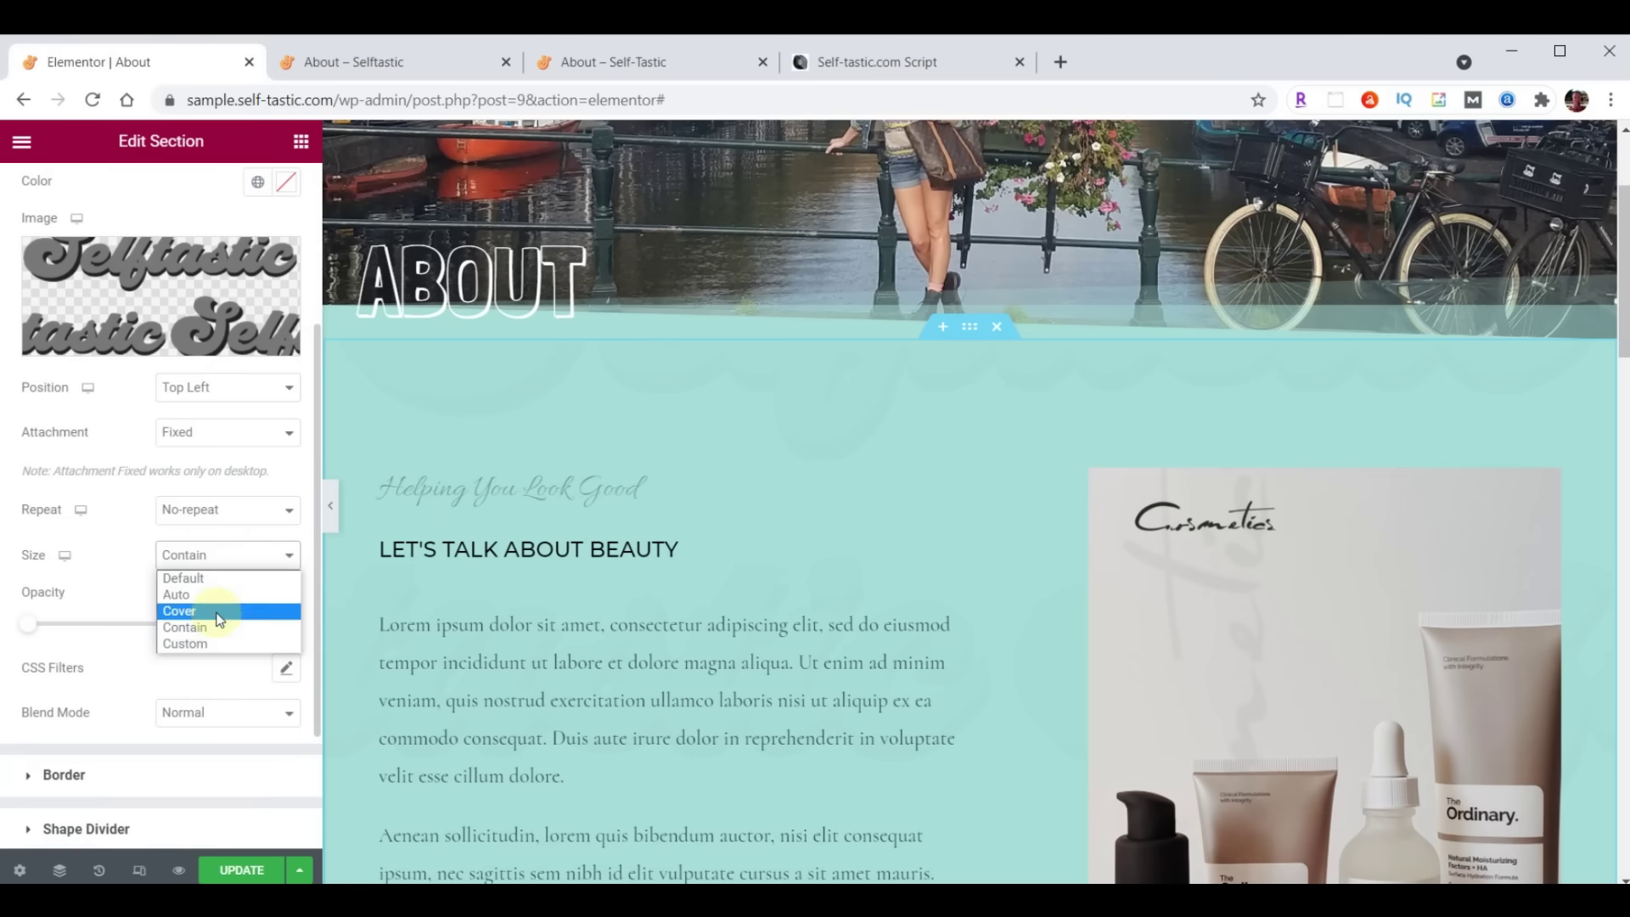
click(219, 612)
drag(253, 624, 308, 625)
text(.05)
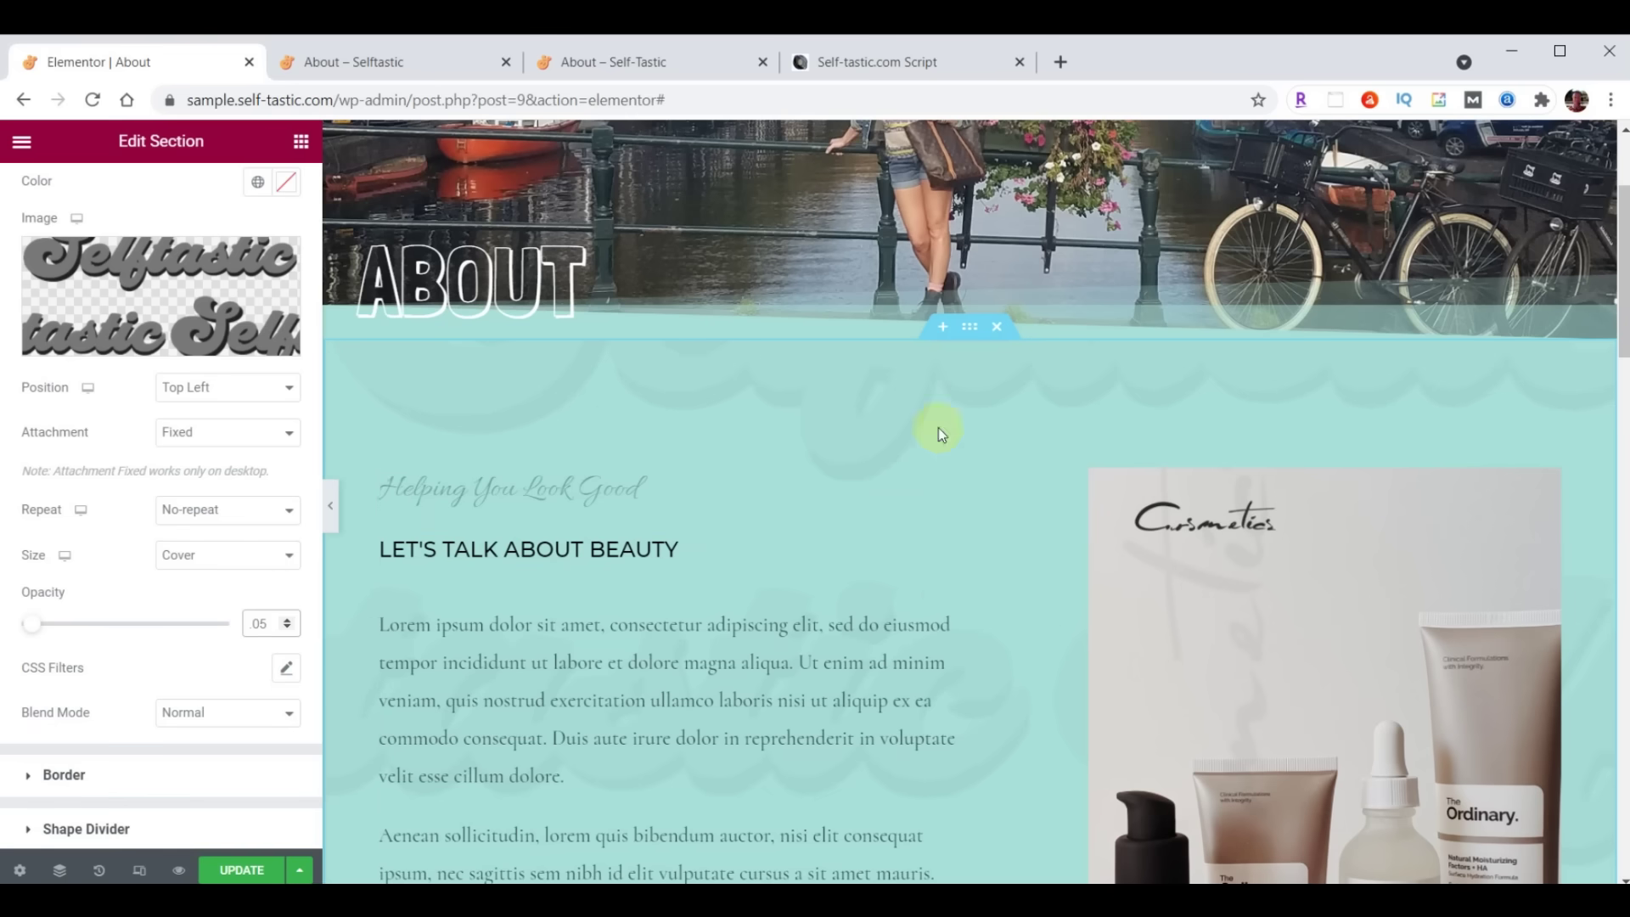
click(974, 330)
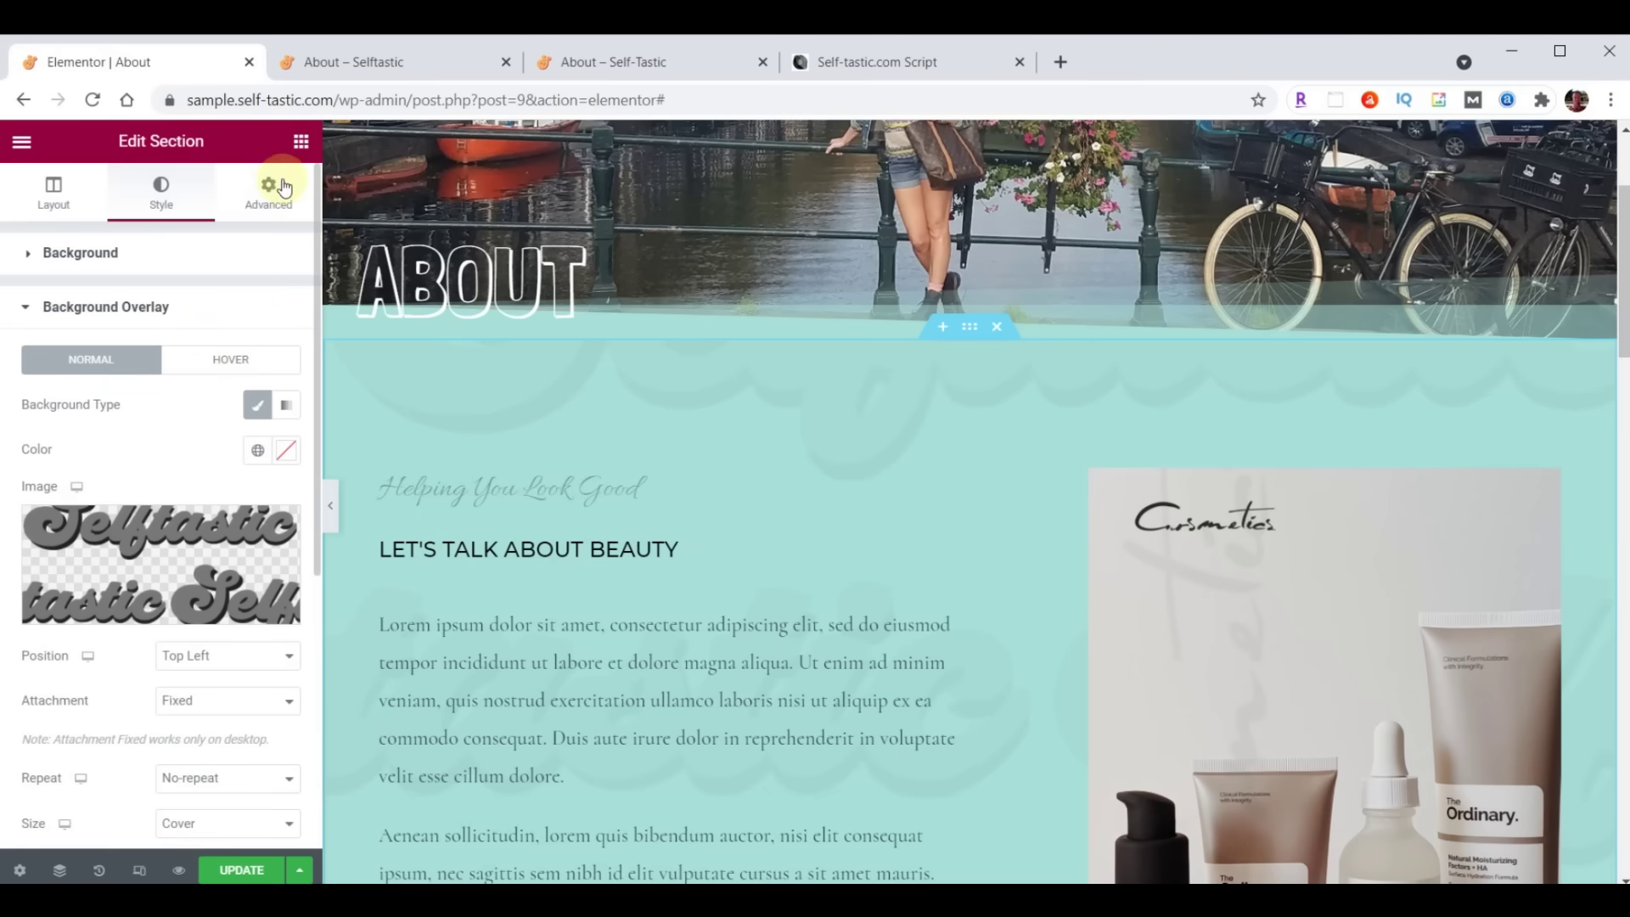
Set the section's top and bottom padding to 100
click(272, 197)
drag(53, 414, 17, 416)
text(100)
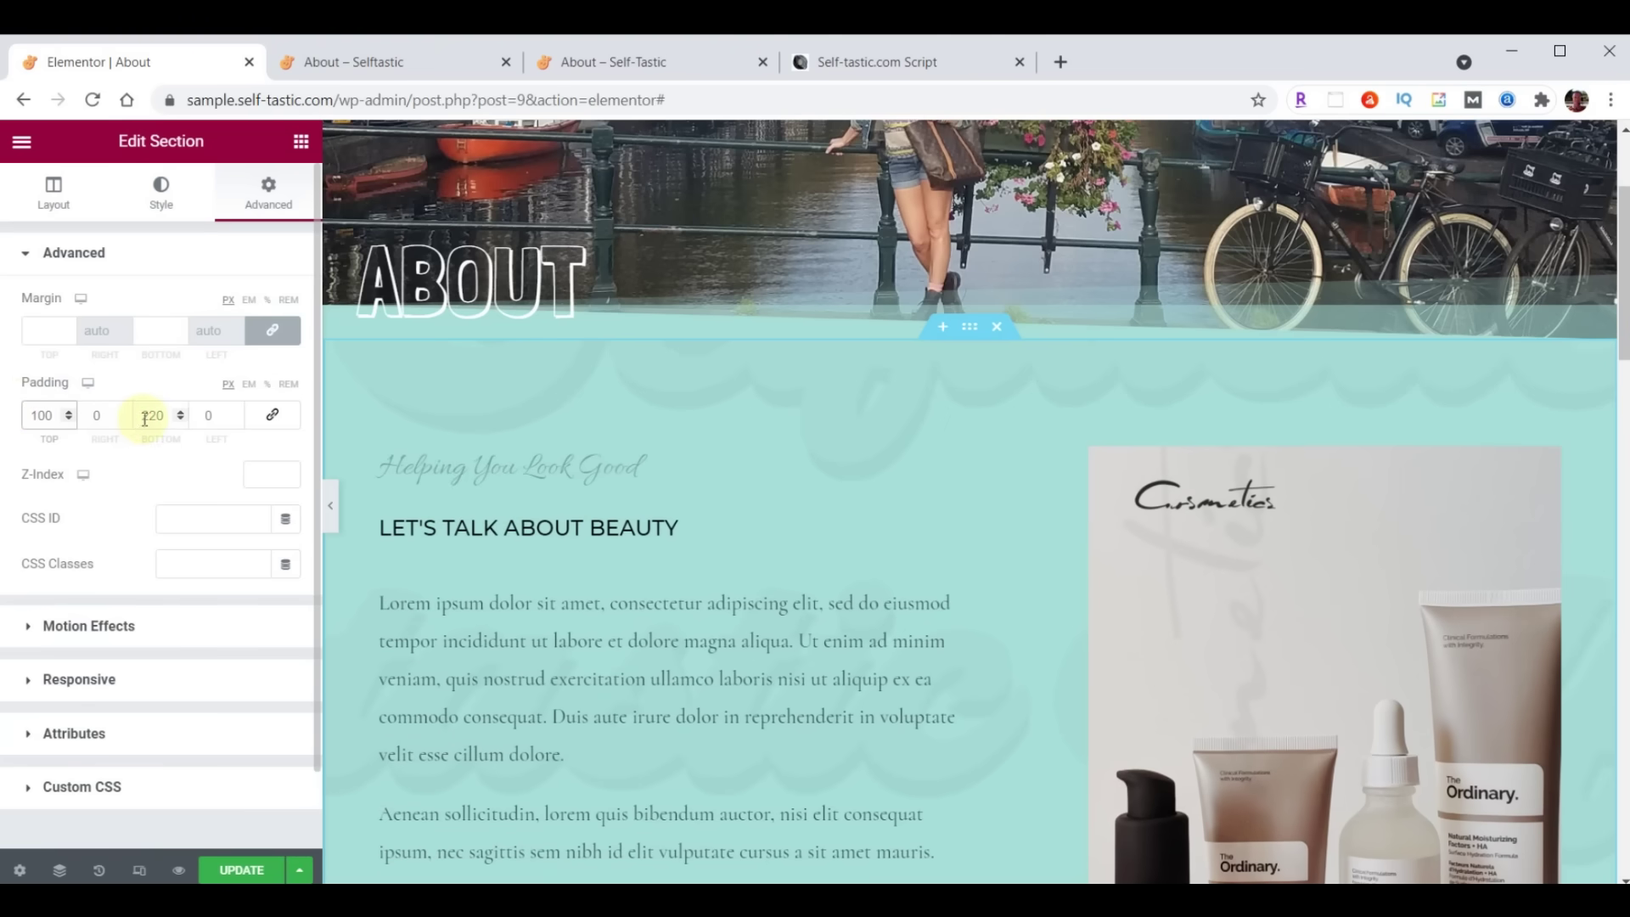
drag(138, 419, 182, 418)
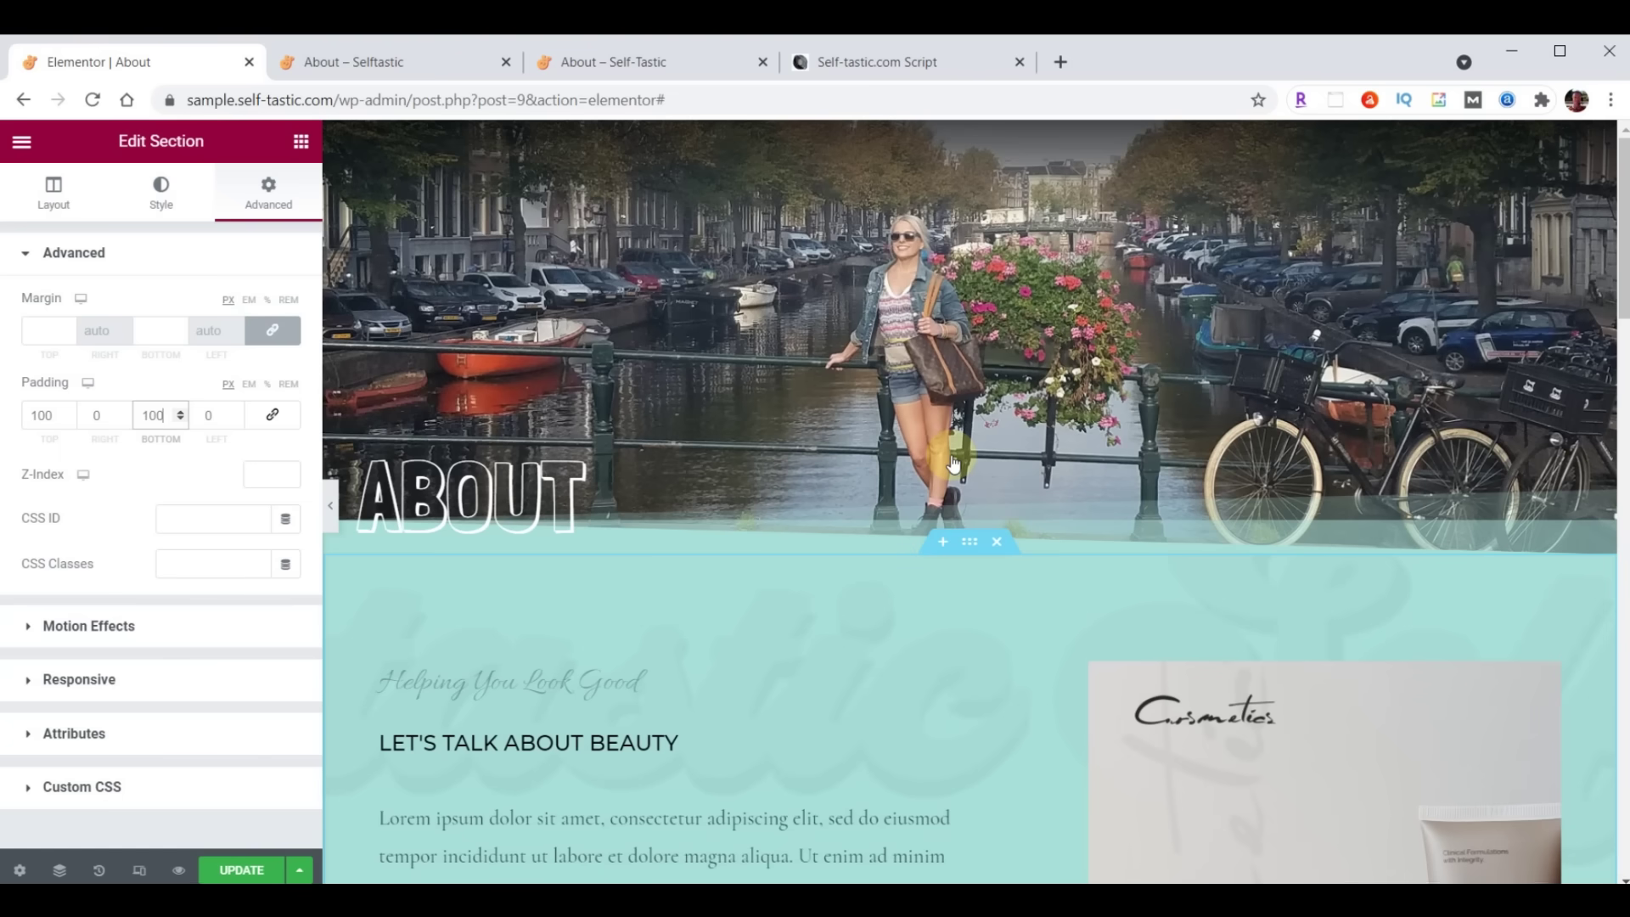
Delete the right image column, the cosmetics image section and the logos section
scroll(960, 639, down, 3)
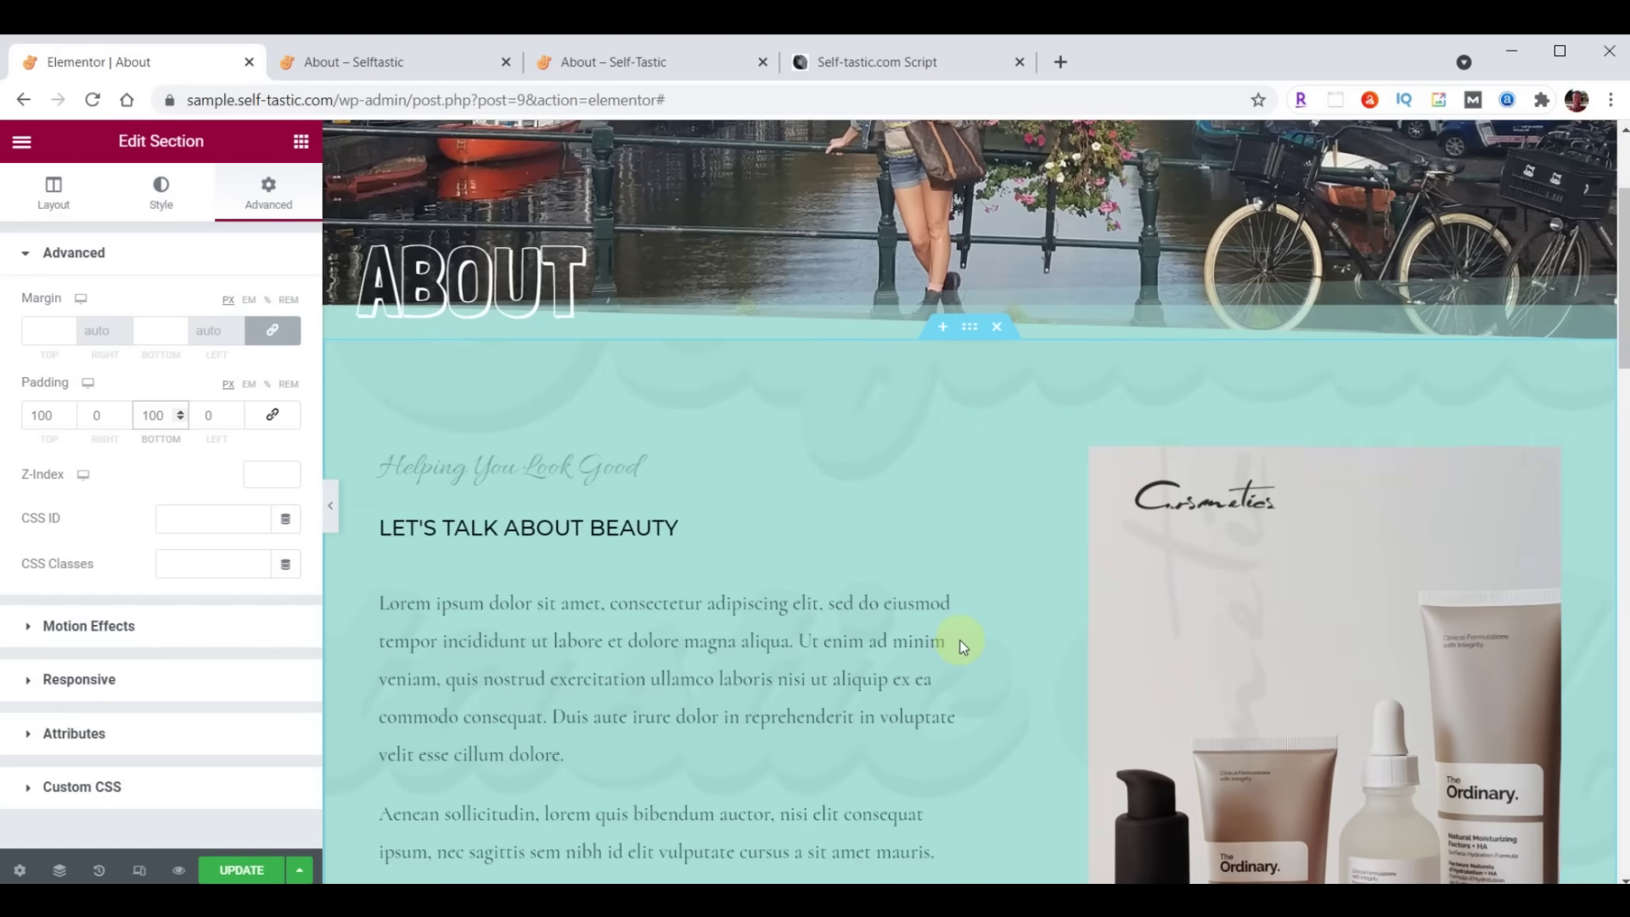
right_click(982, 464)
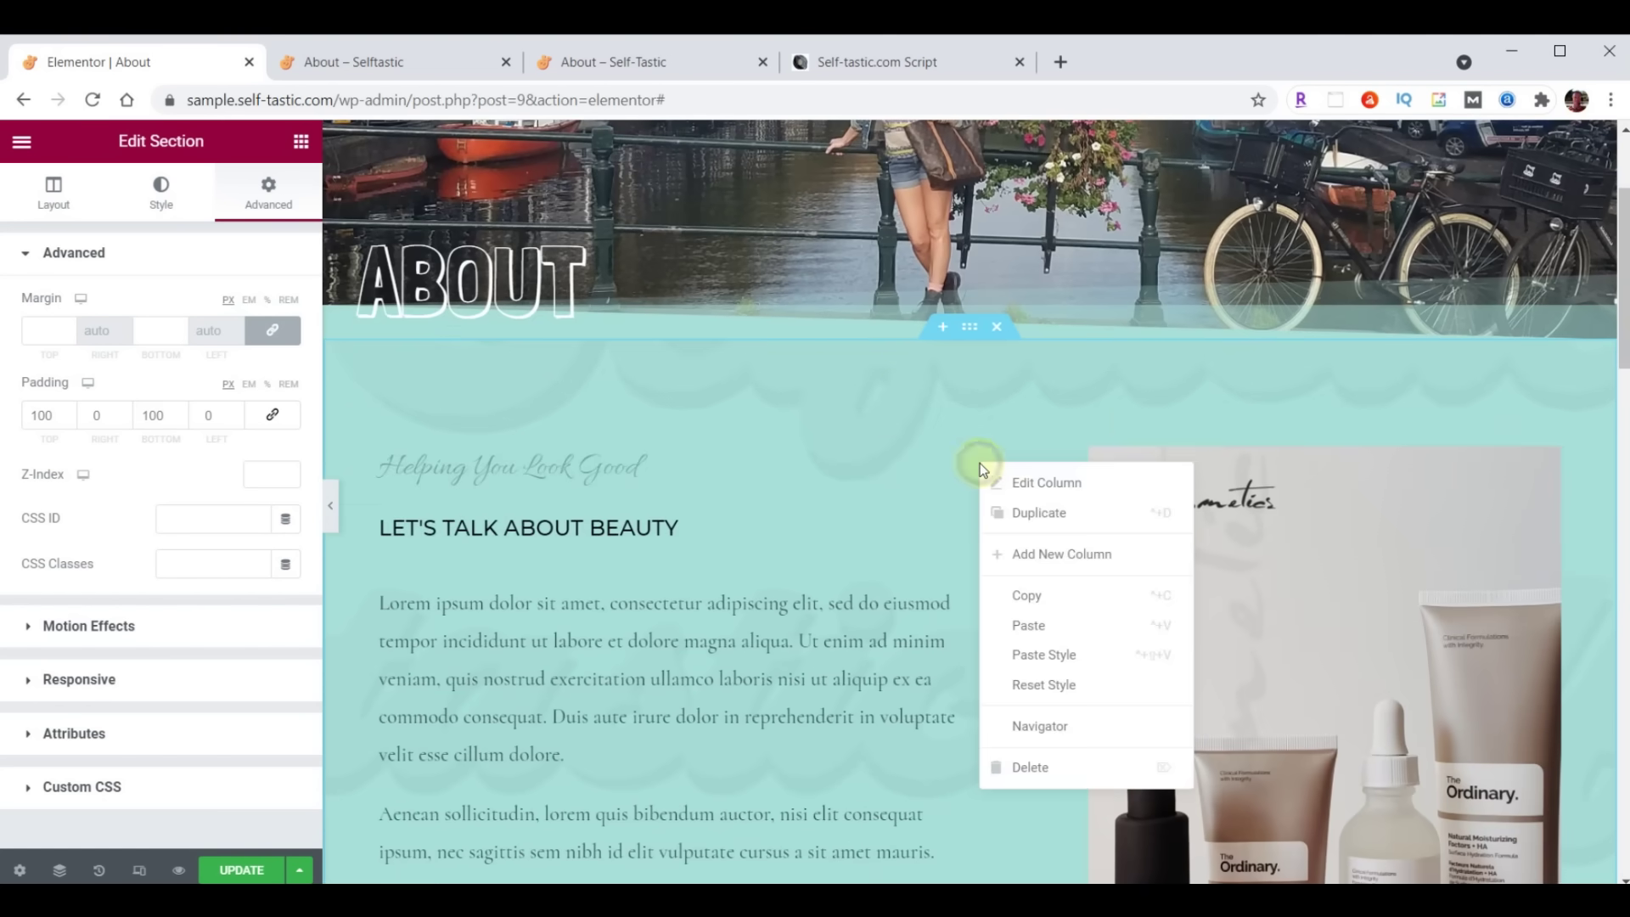
click(1022, 770)
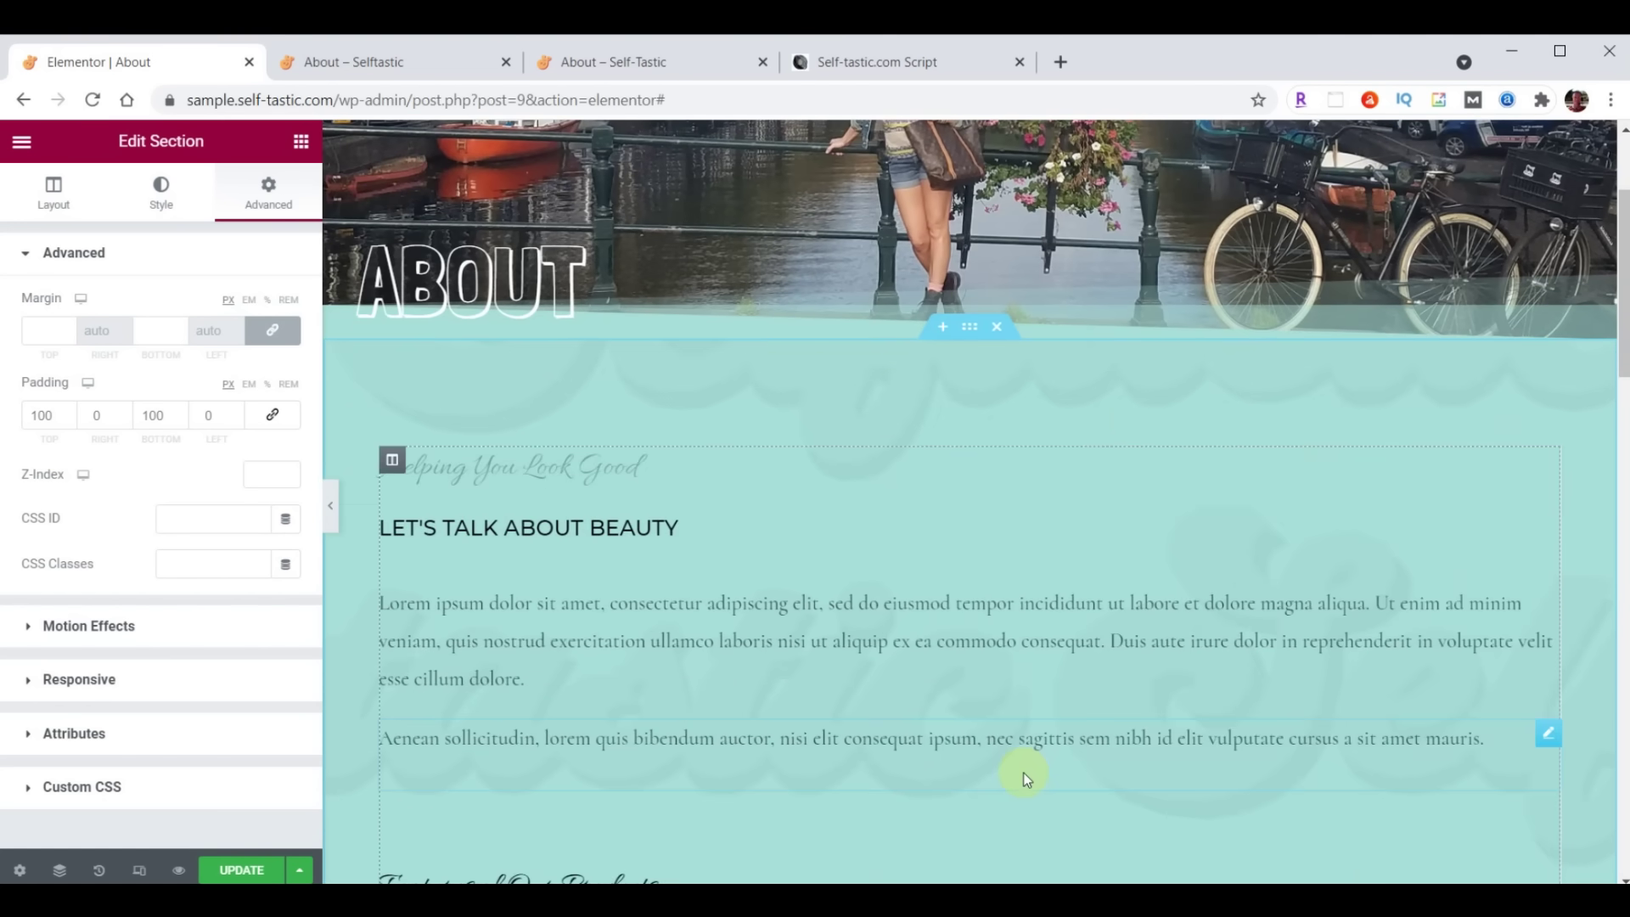
scroll(1044, 620, down, 9)
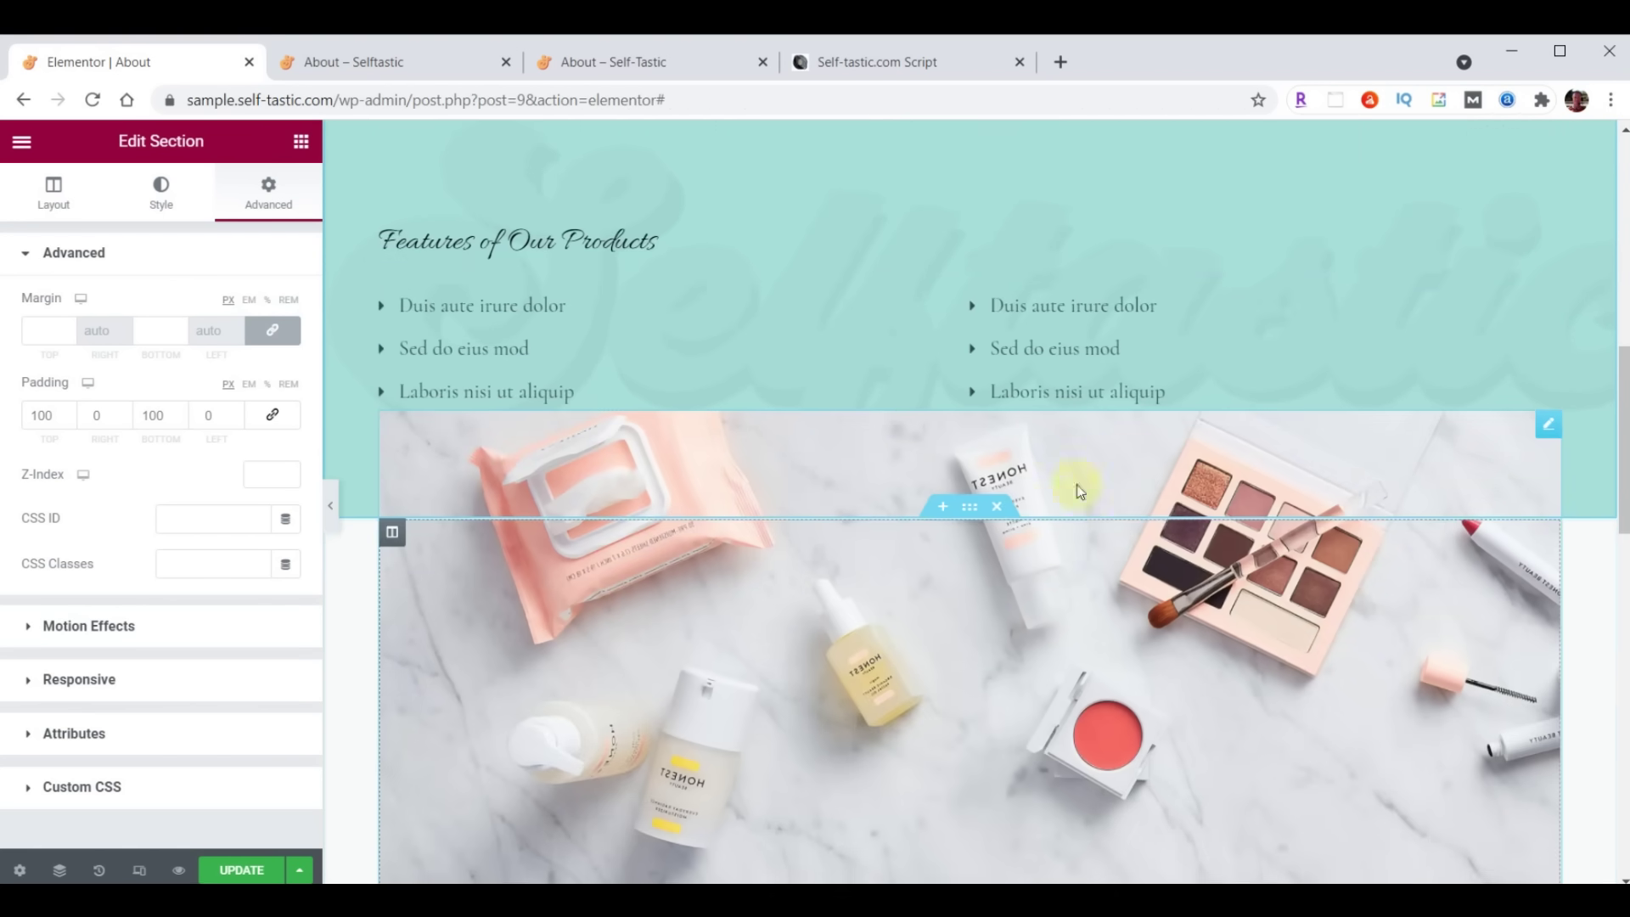
click(998, 507)
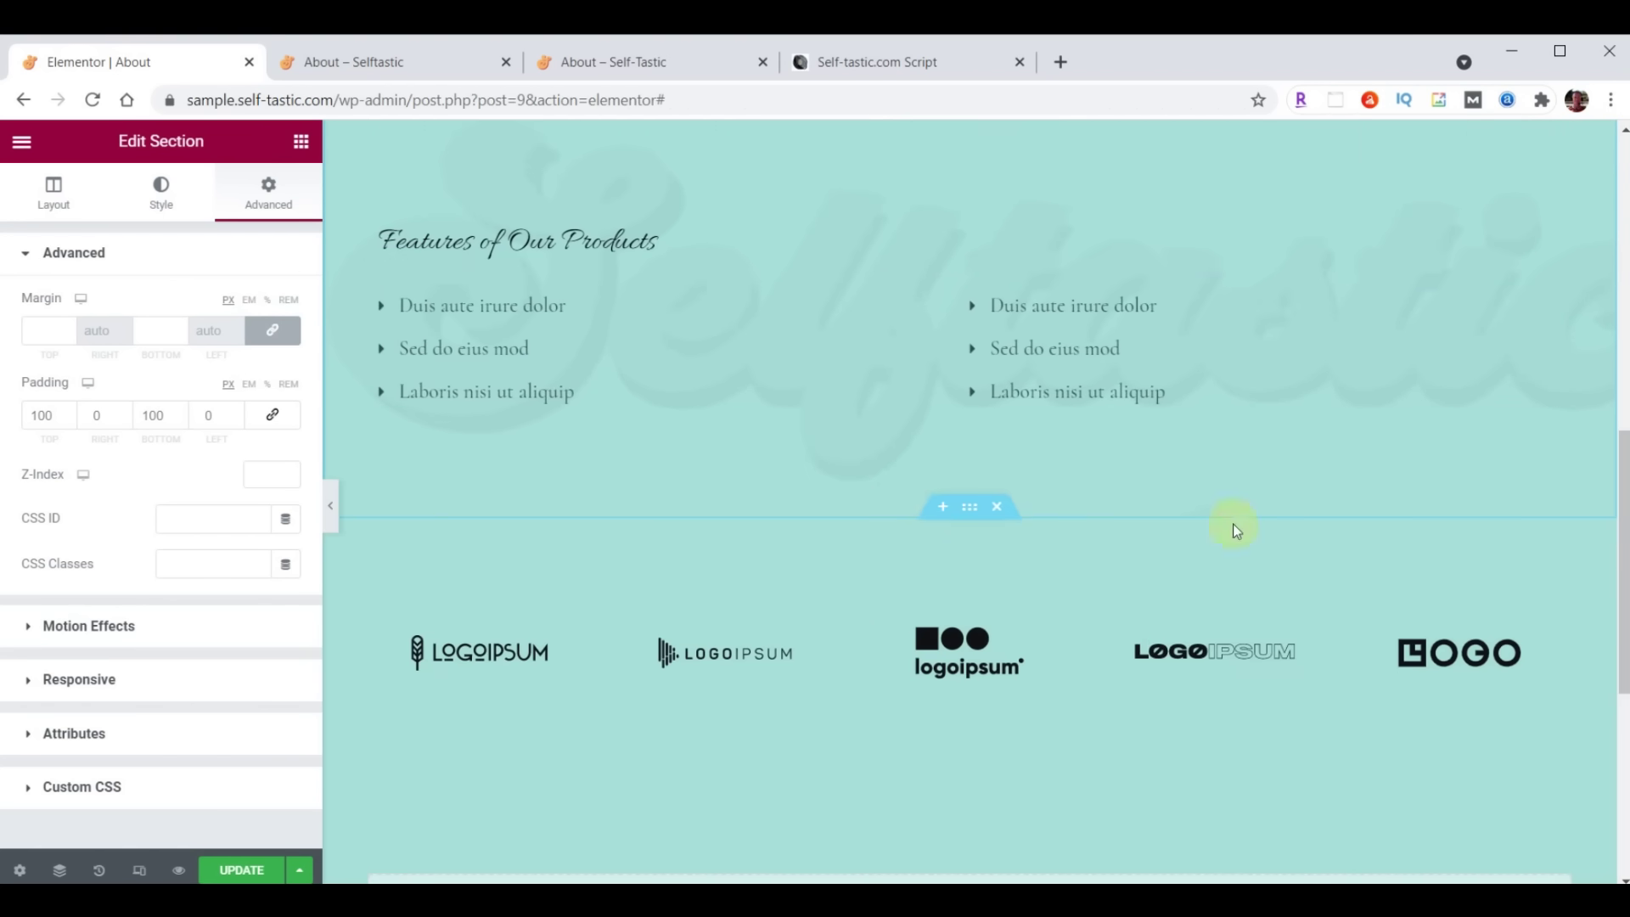
click(997, 508)
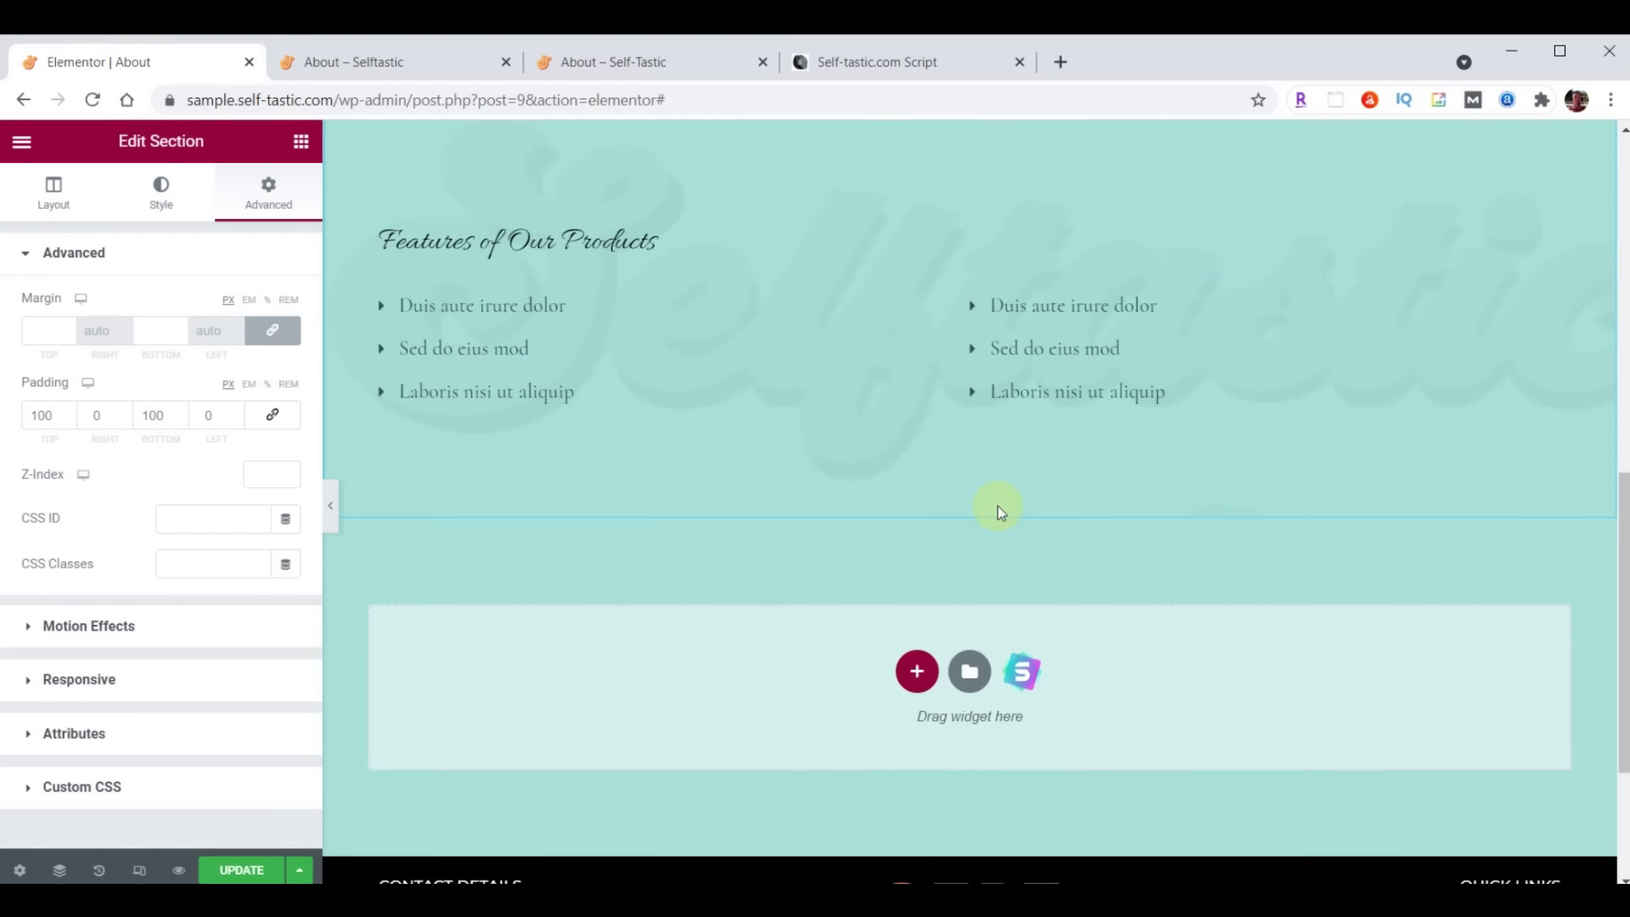
scroll(1056, 624, up, 5)
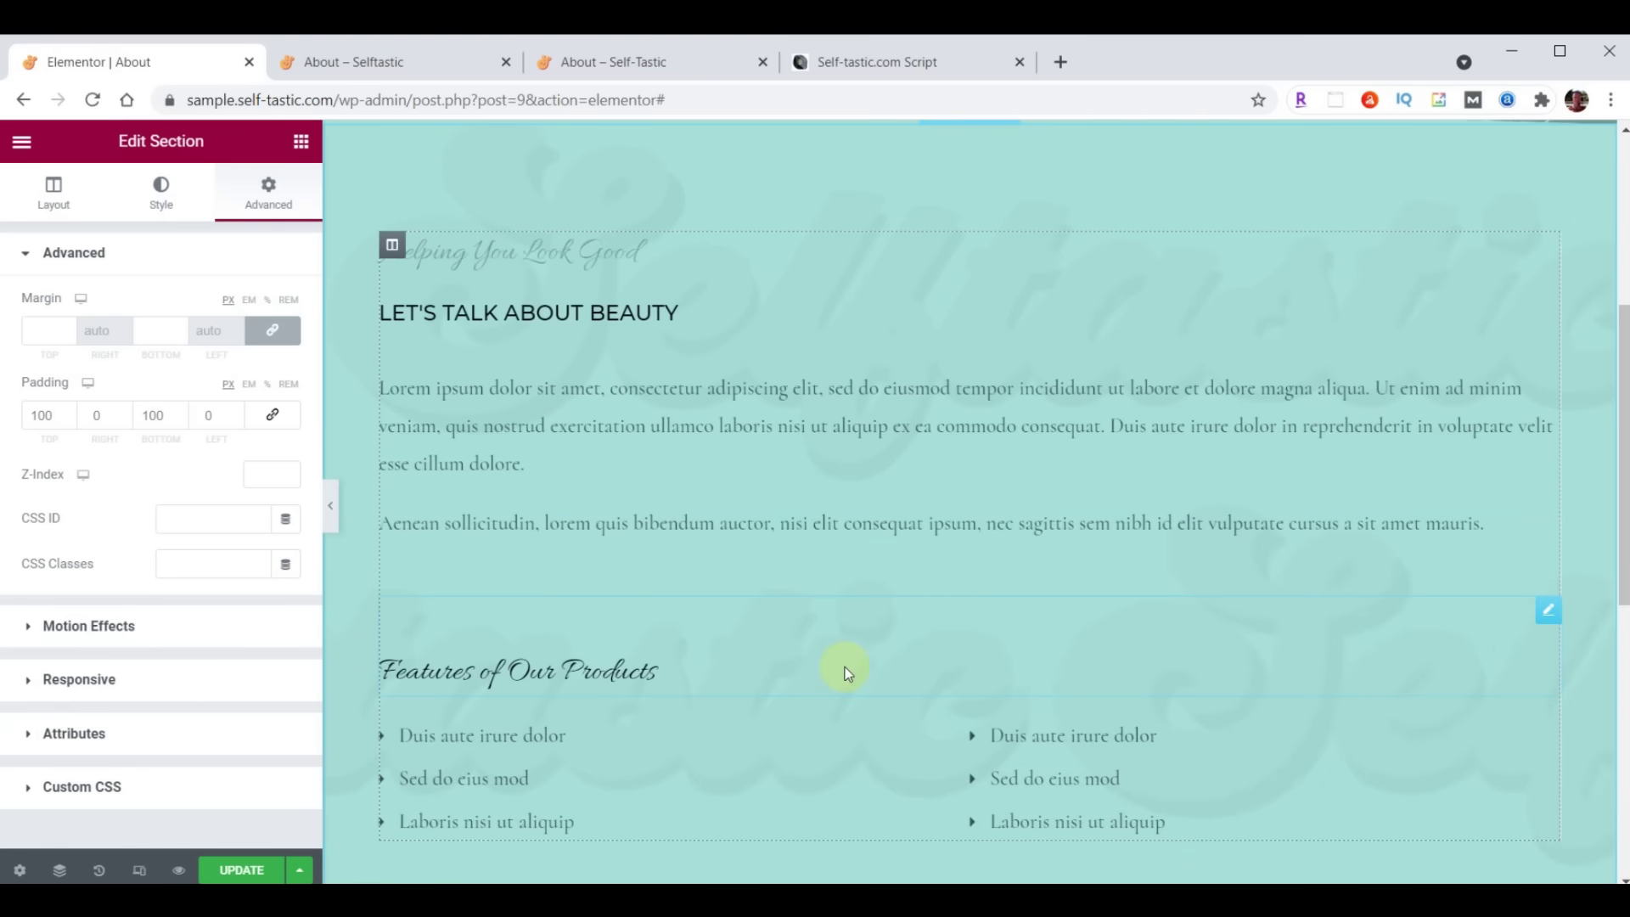
Delete the Features of Our Products heading, bullet list, Helping You Look Good heading and inner section
right_click(1546, 618)
click(1448, 868)
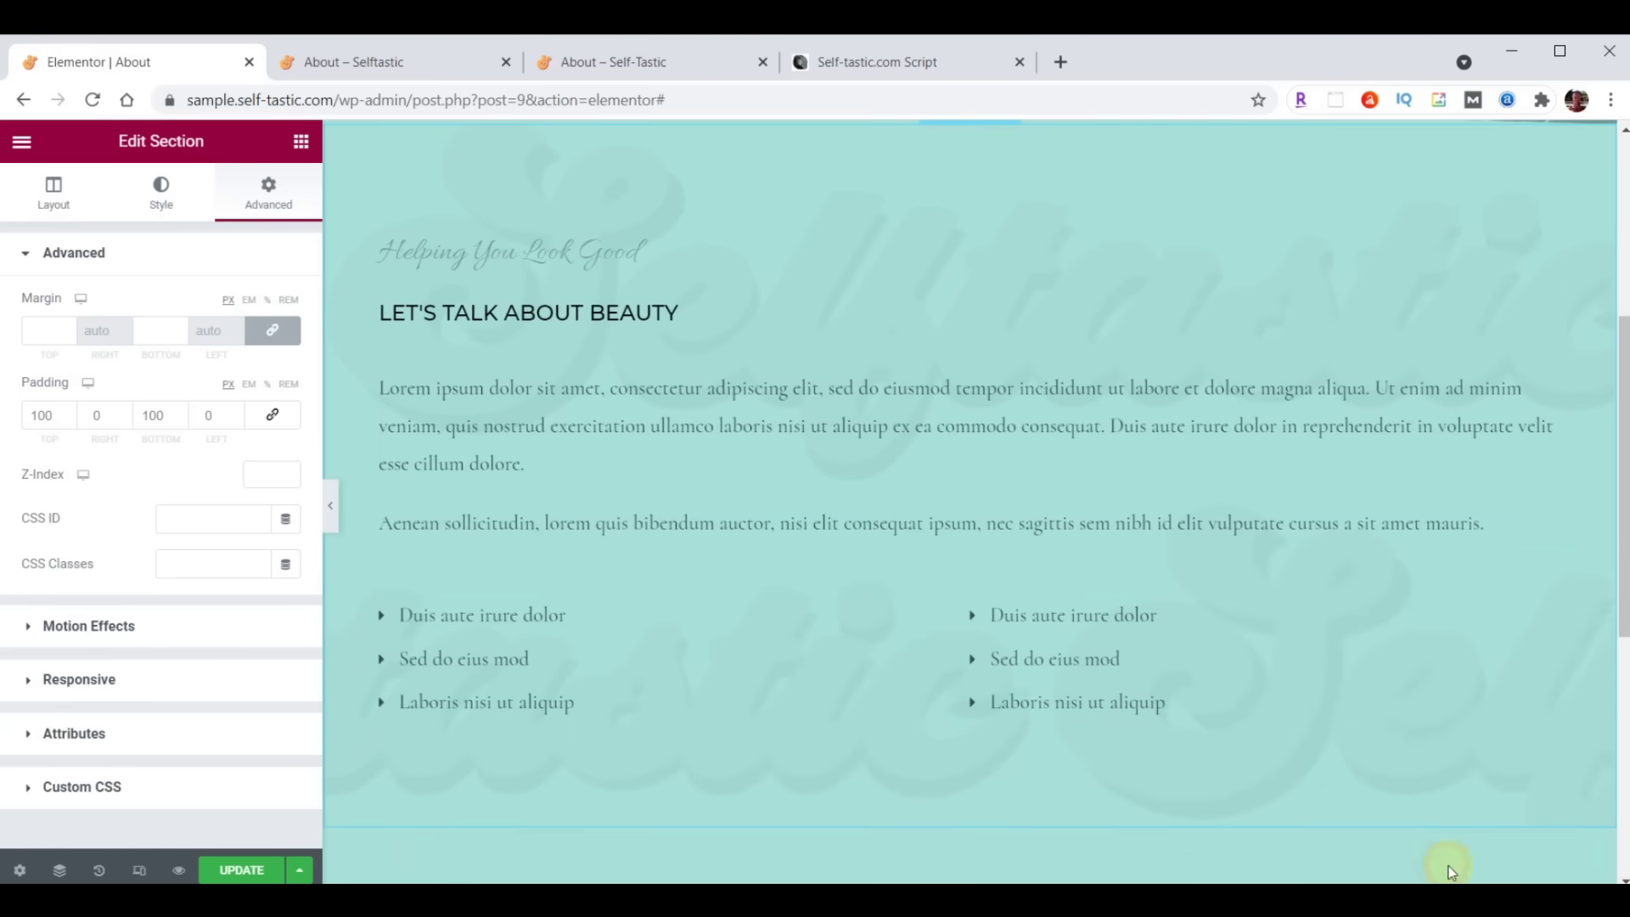
right_click(1545, 616)
click(1452, 865)
right_click(1543, 243)
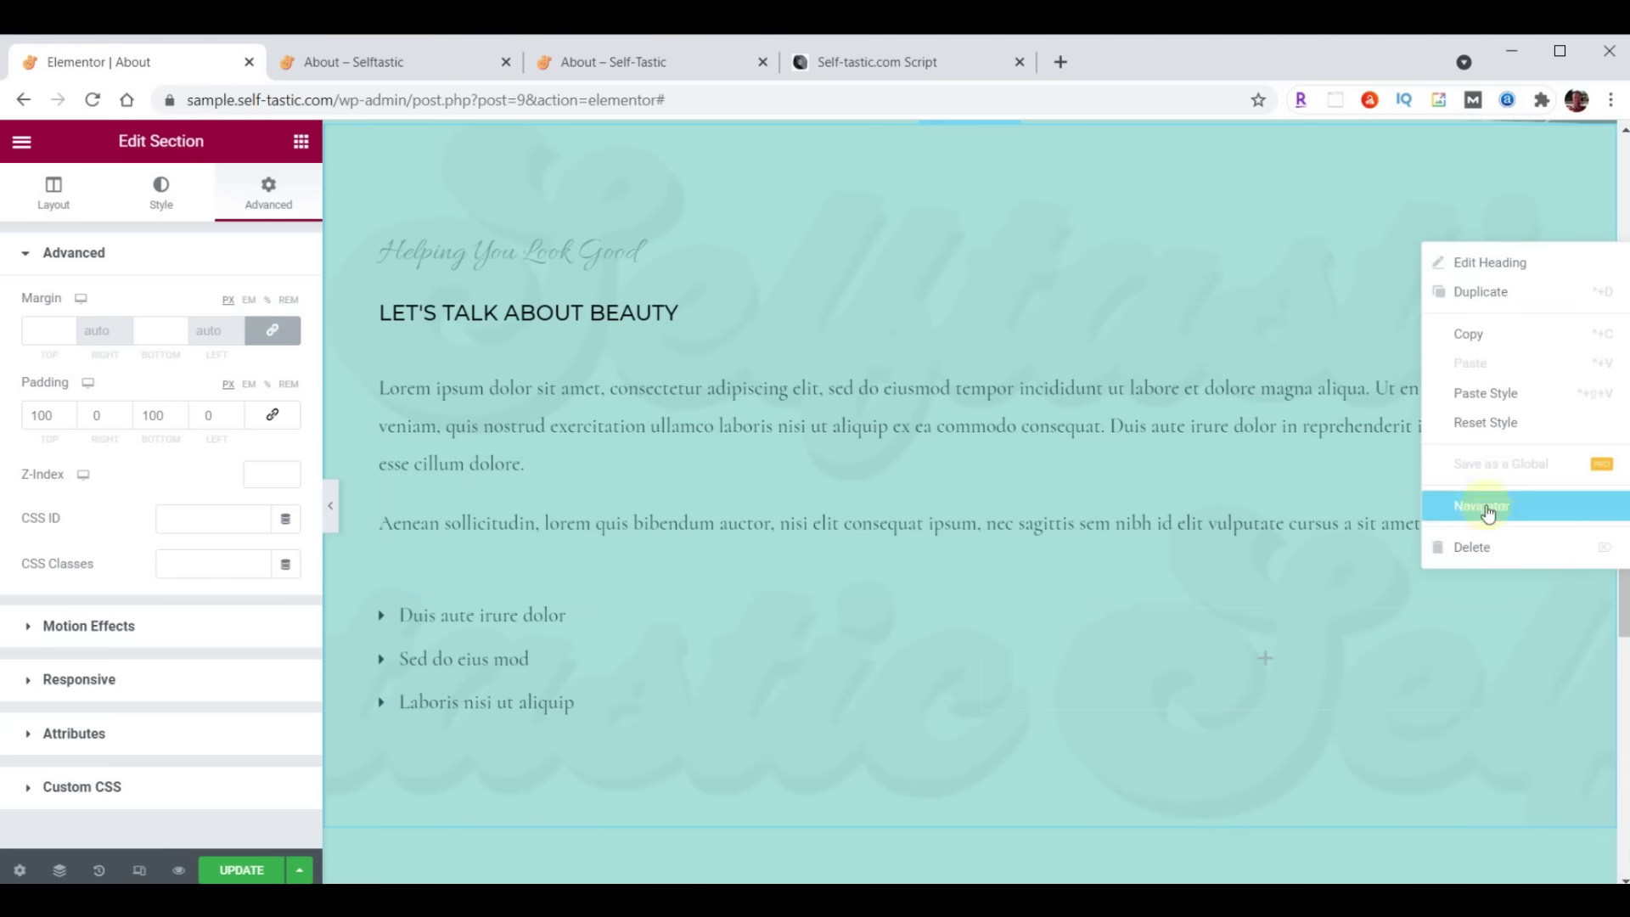
click(1480, 550)
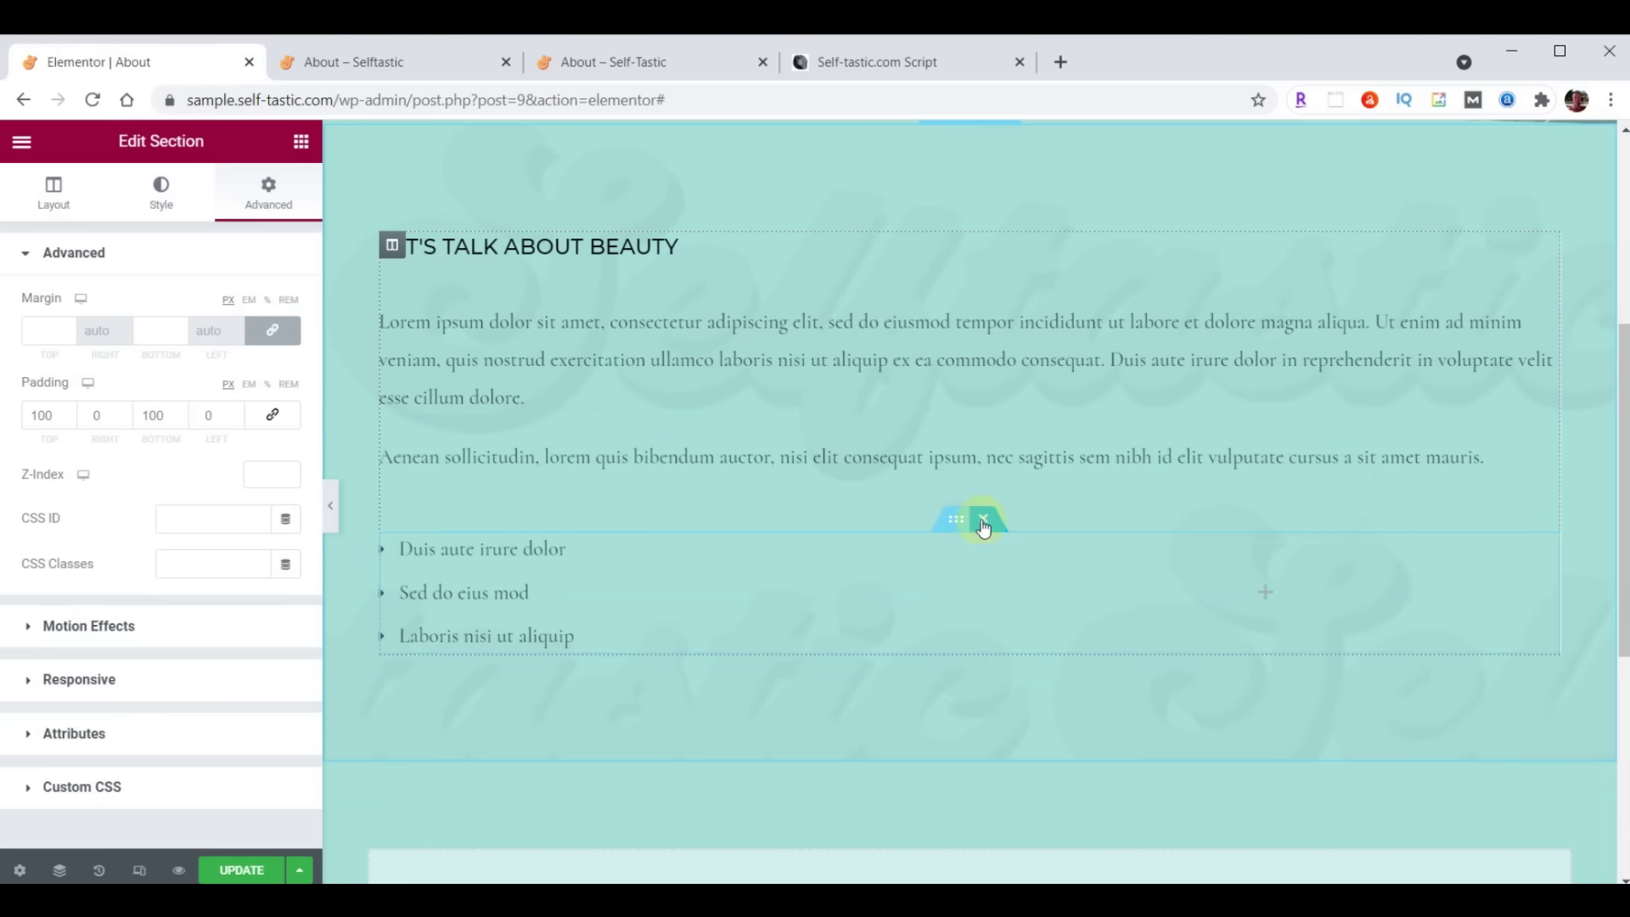
click(983, 519)
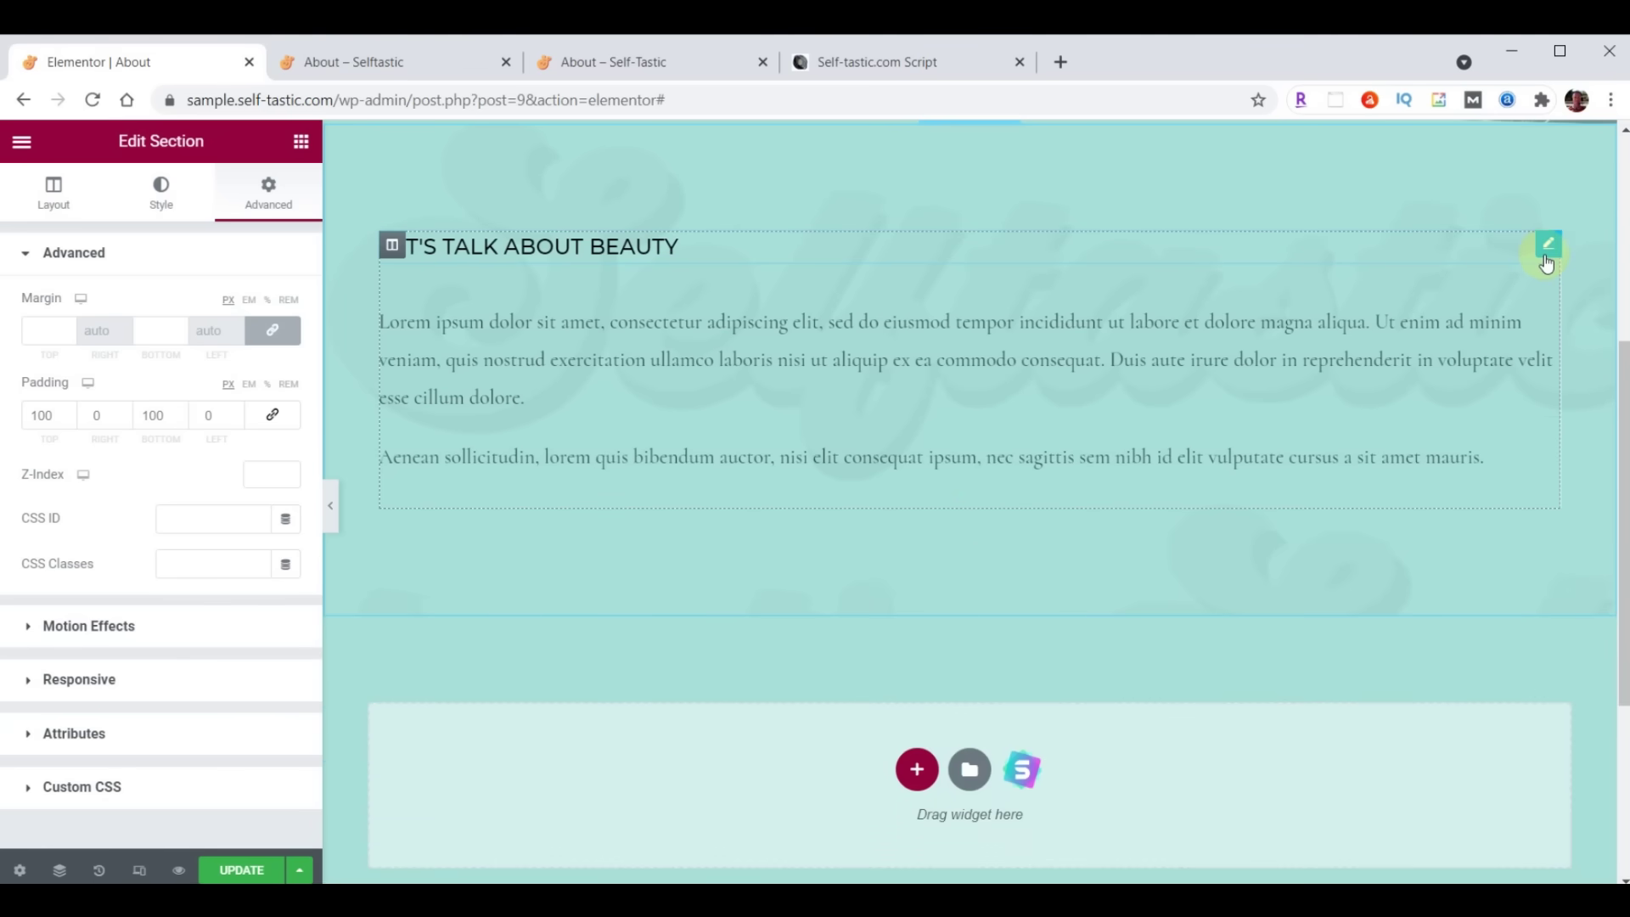
Retitle the Let's Talk About Beauty heading to 'About Me'
click(1546, 254)
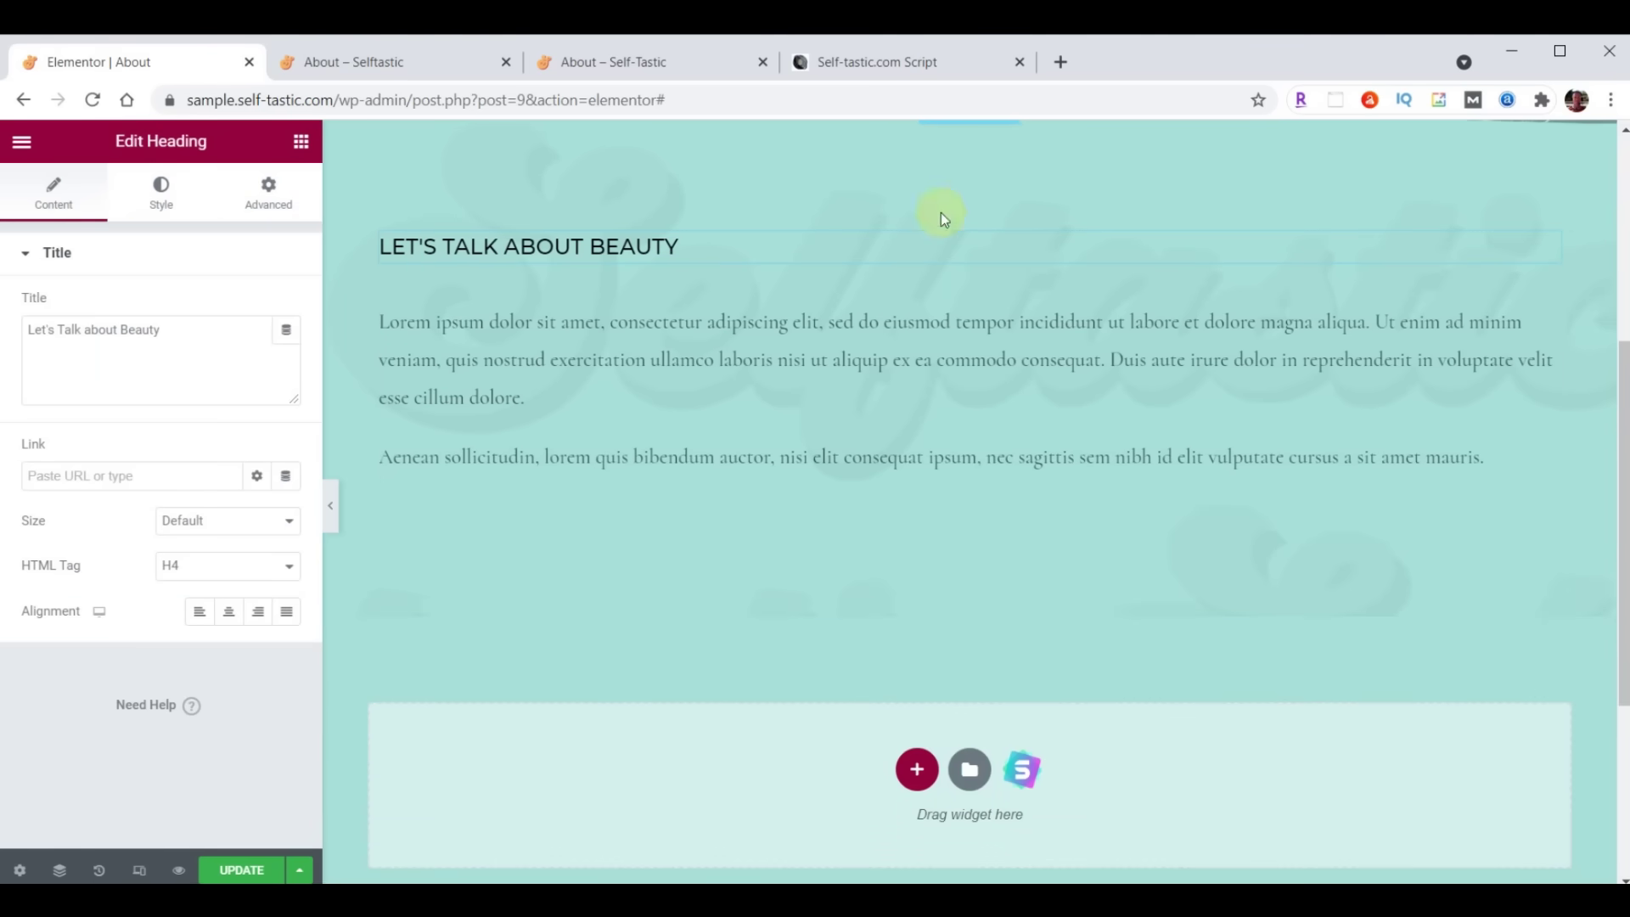
click(1547, 299)
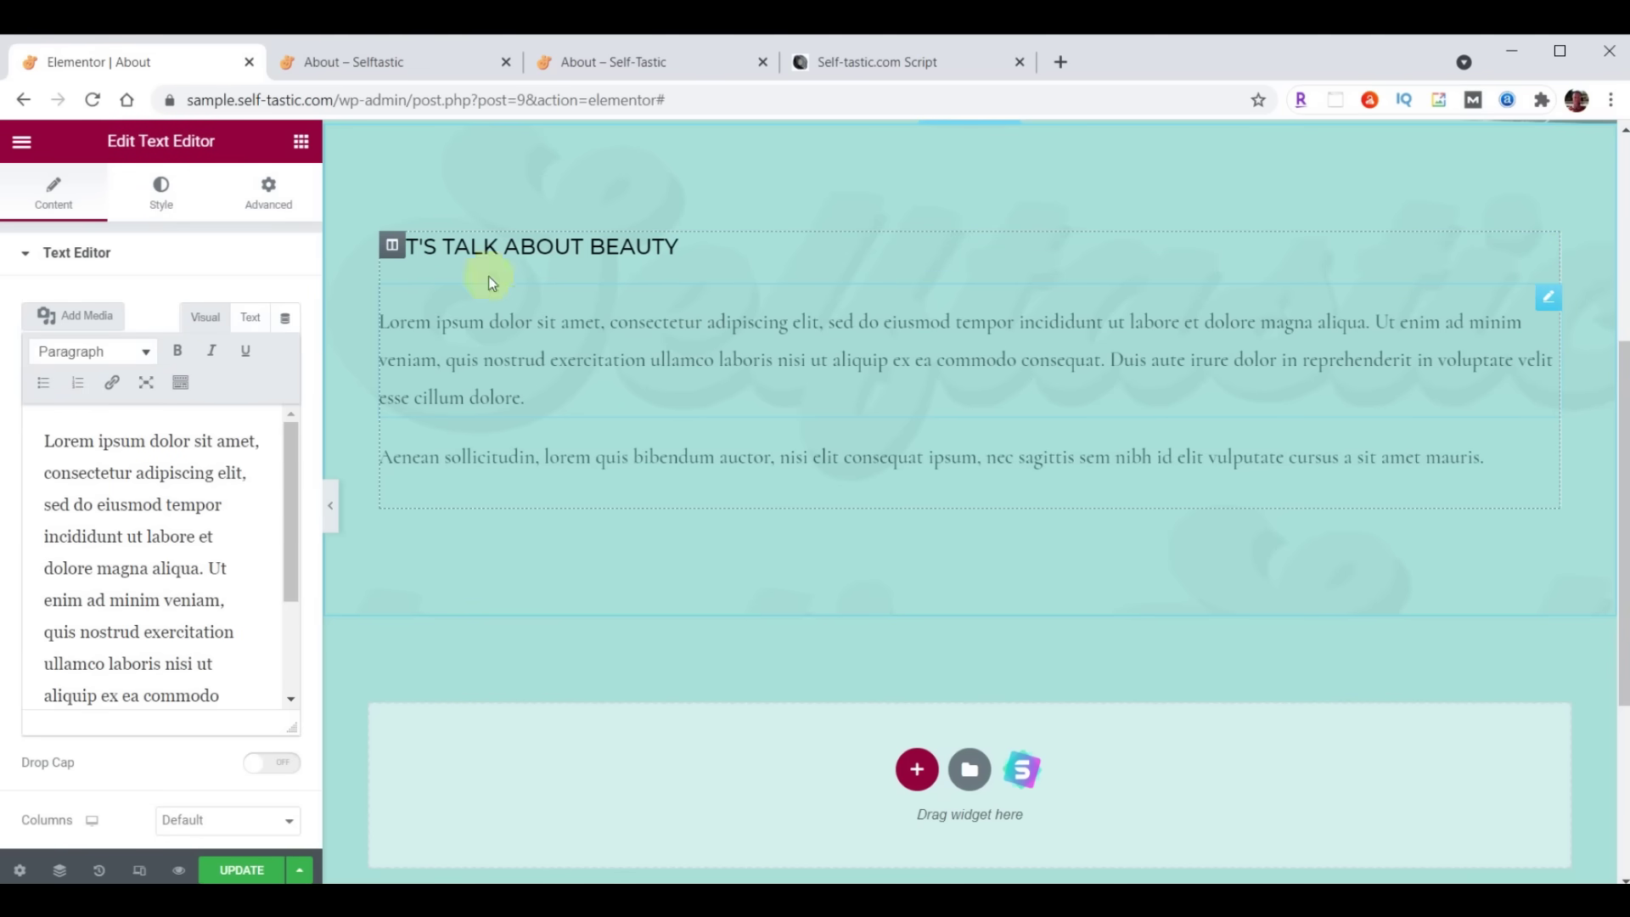
click(300, 141)
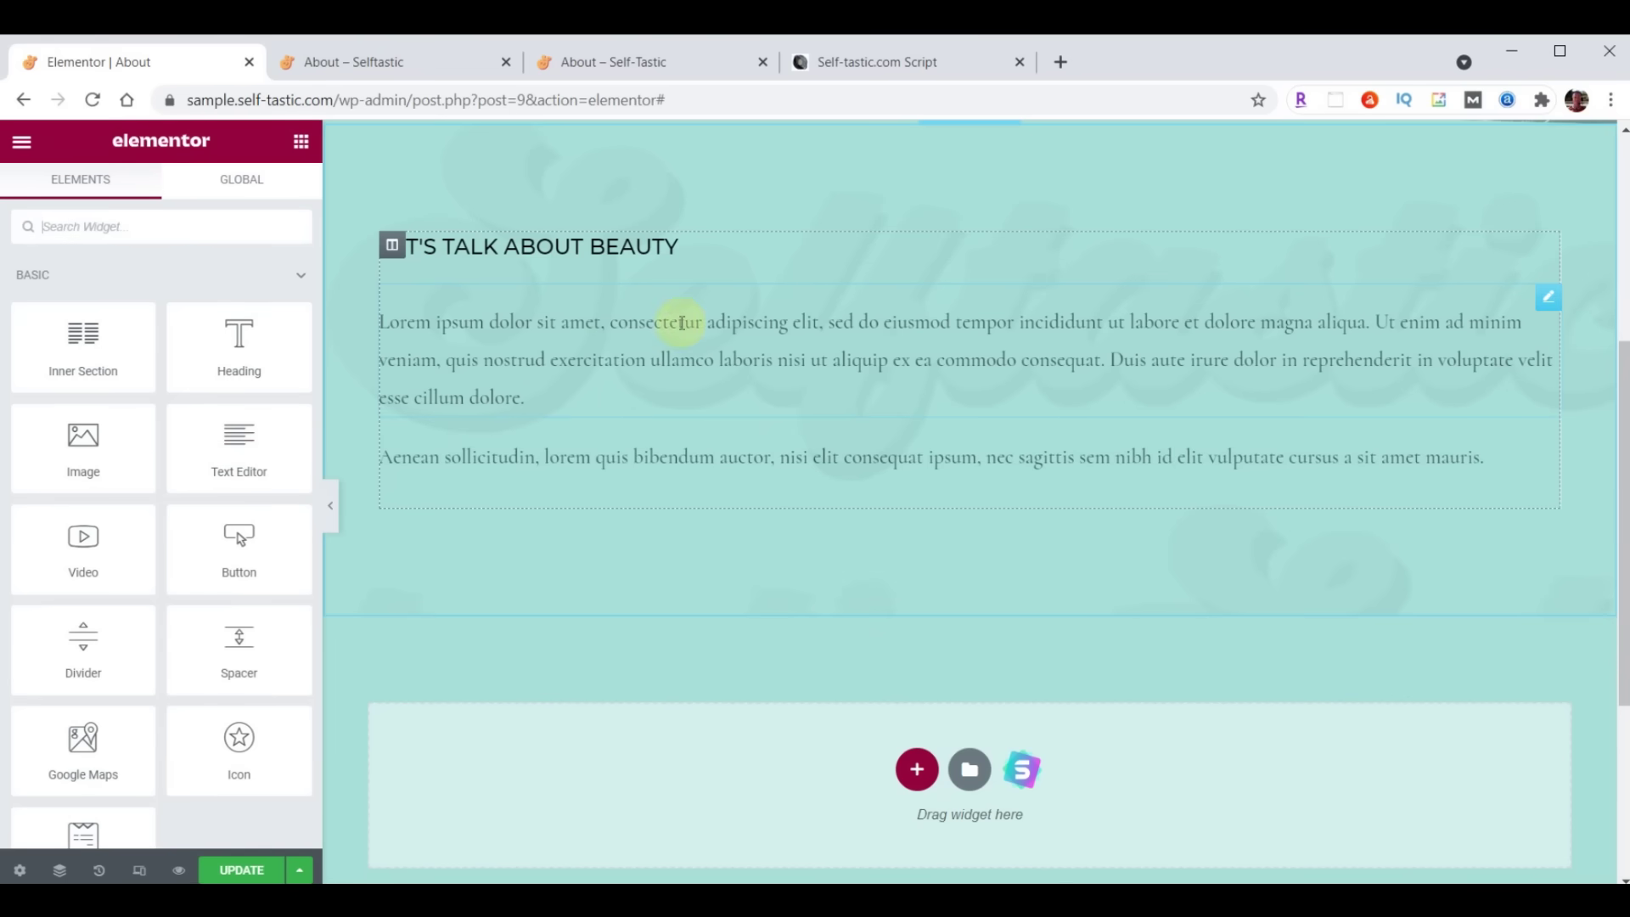
click(1543, 255)
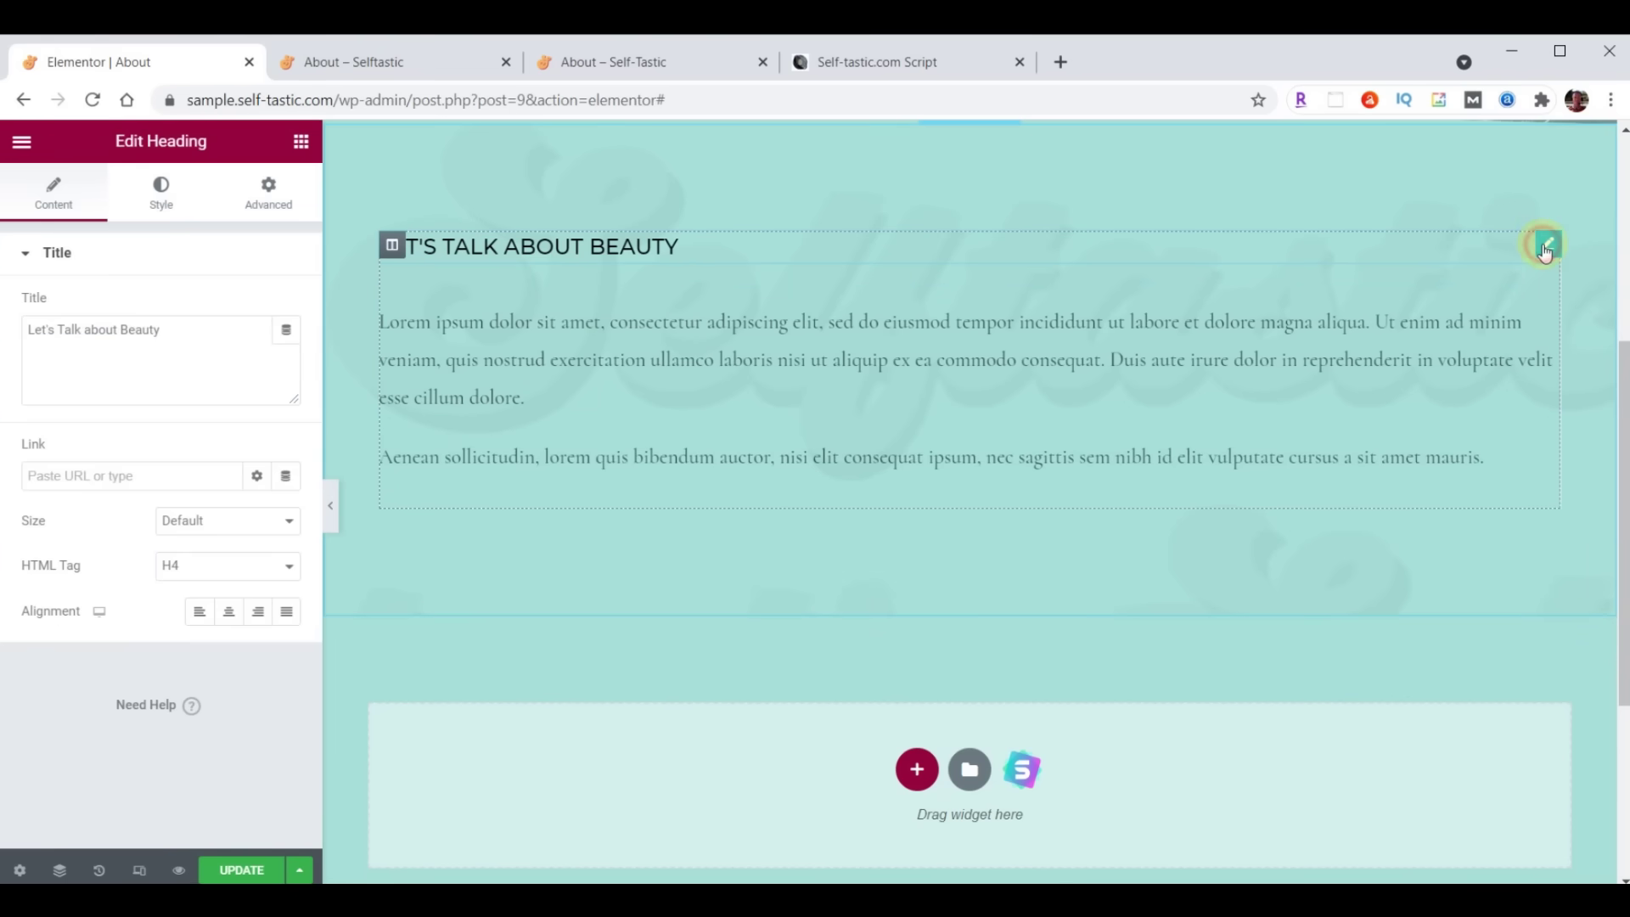
triple_click(190, 328)
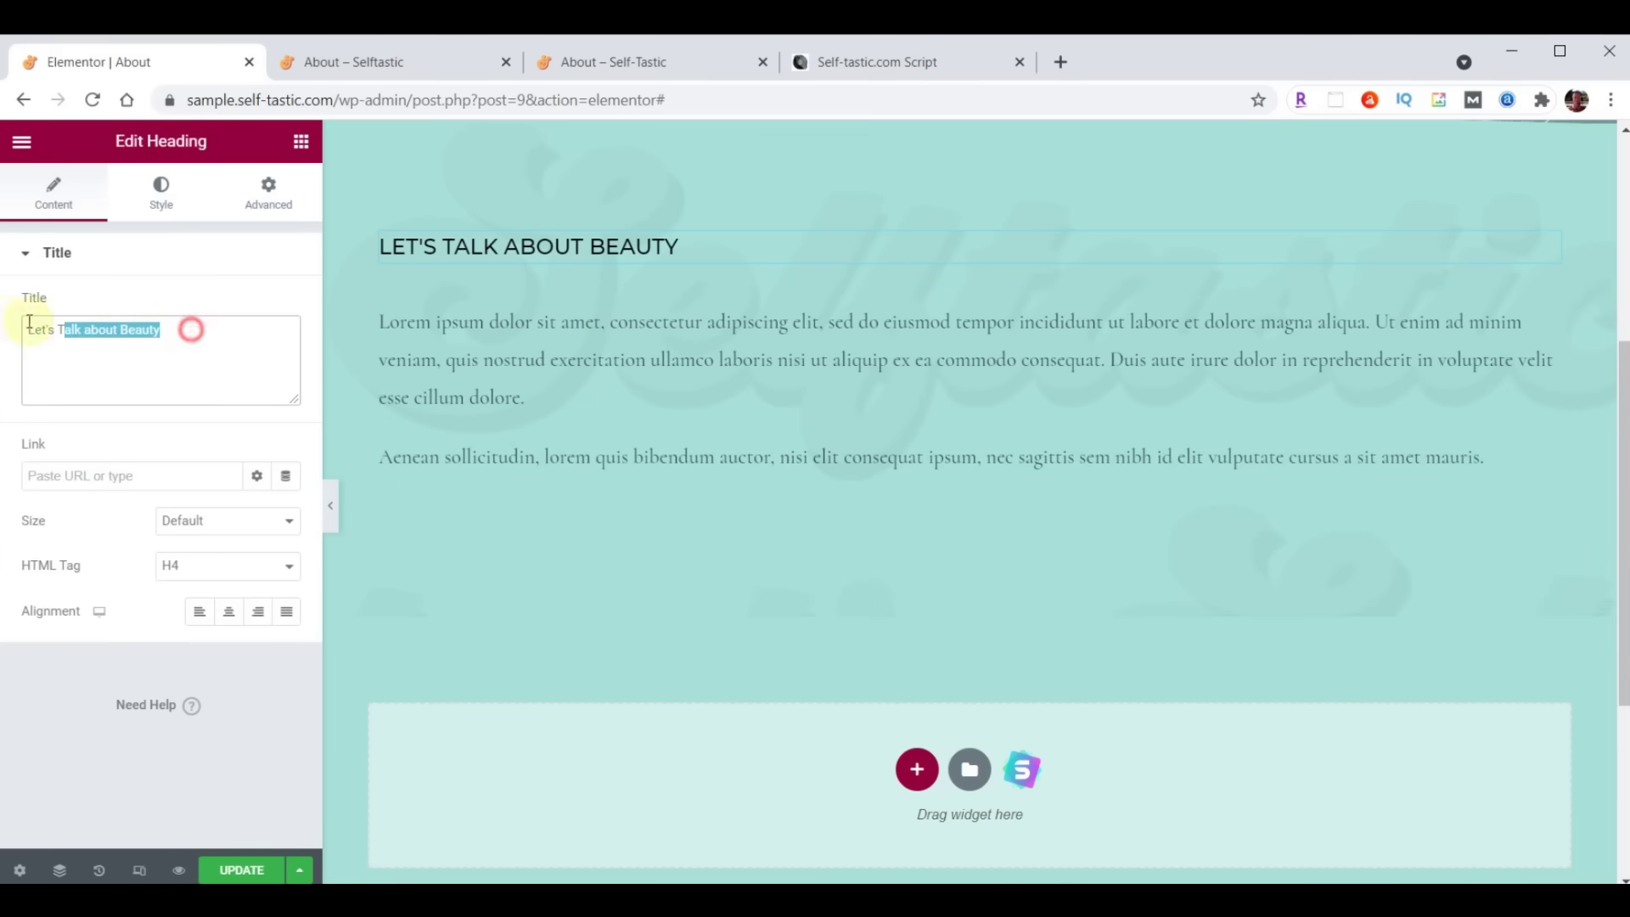
text(About Me)
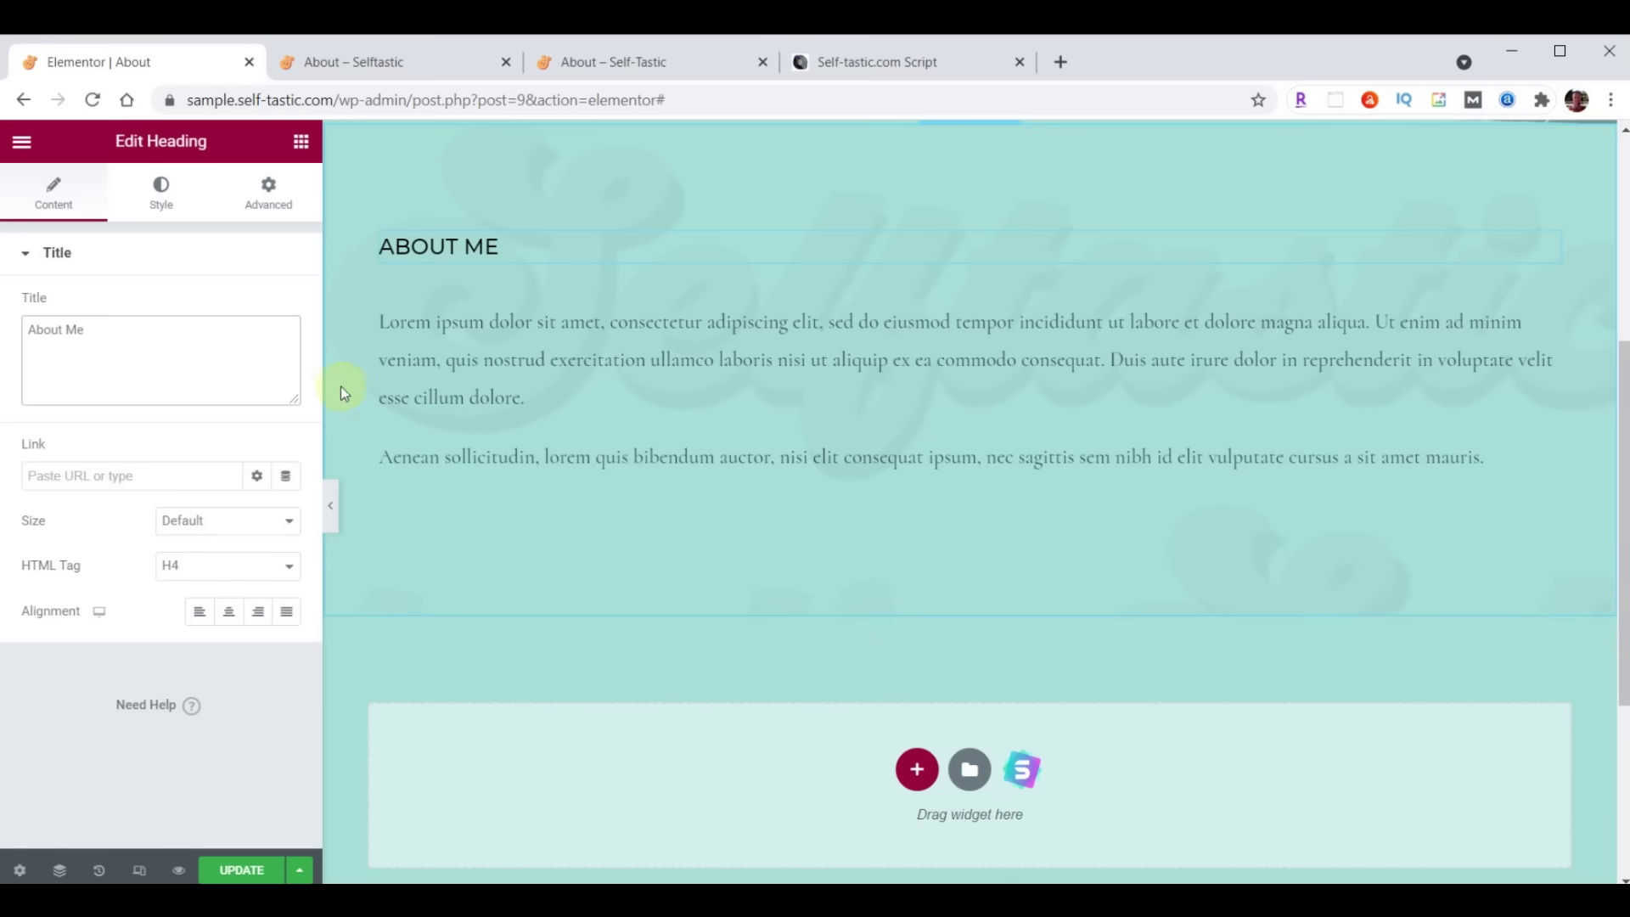
Set the heading typography to Montserrat at size 32
click(161, 191)
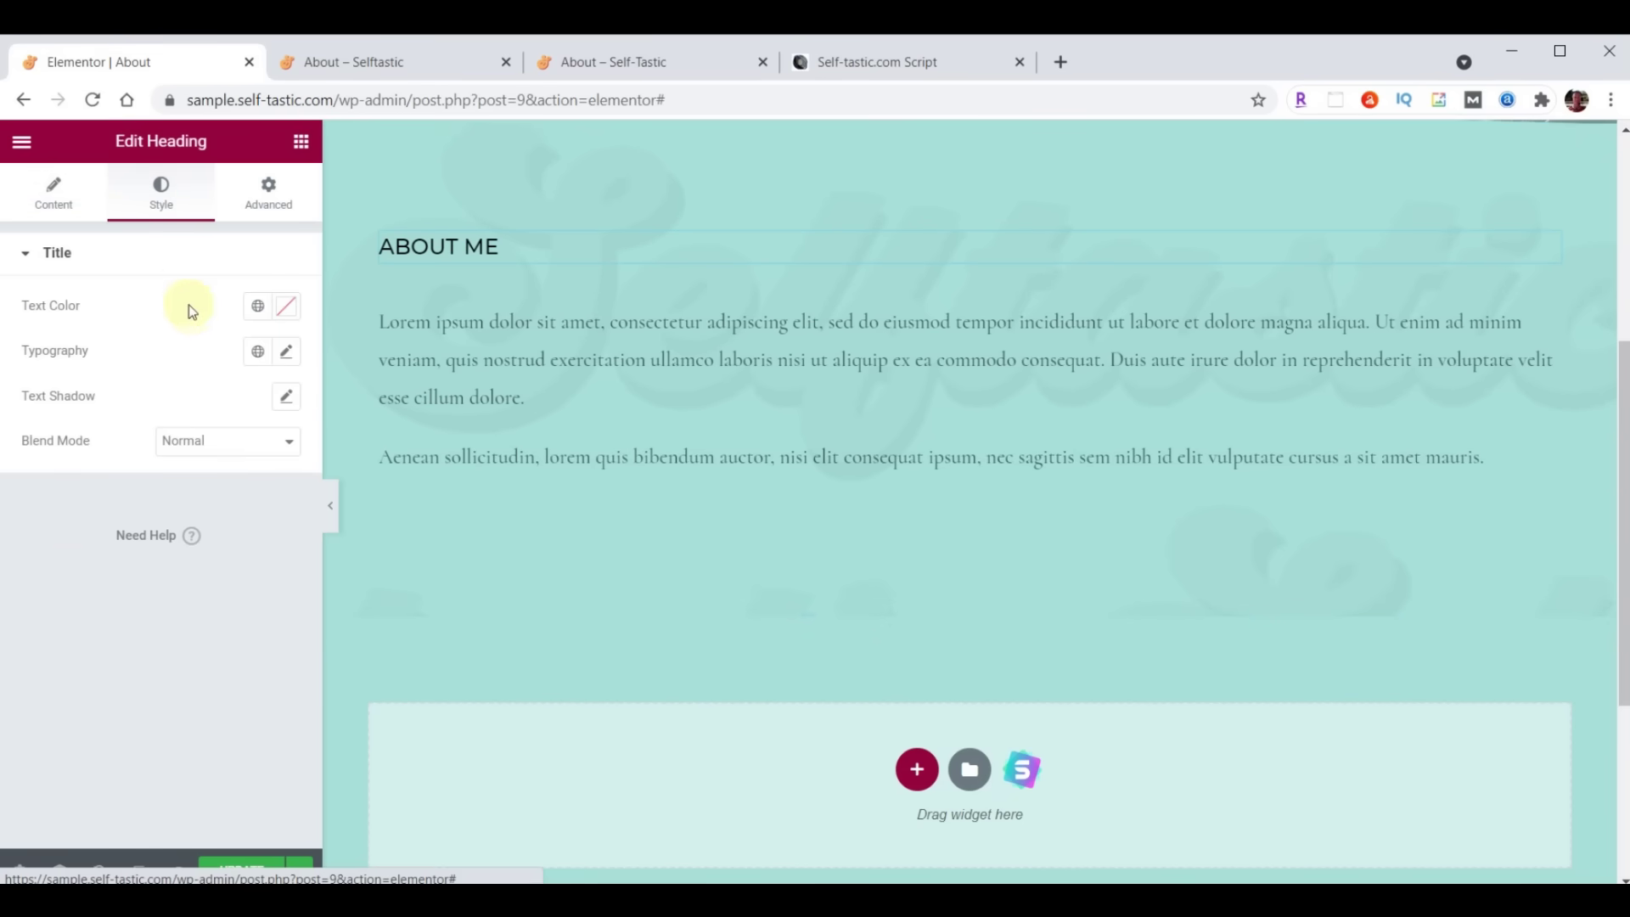
click(289, 354)
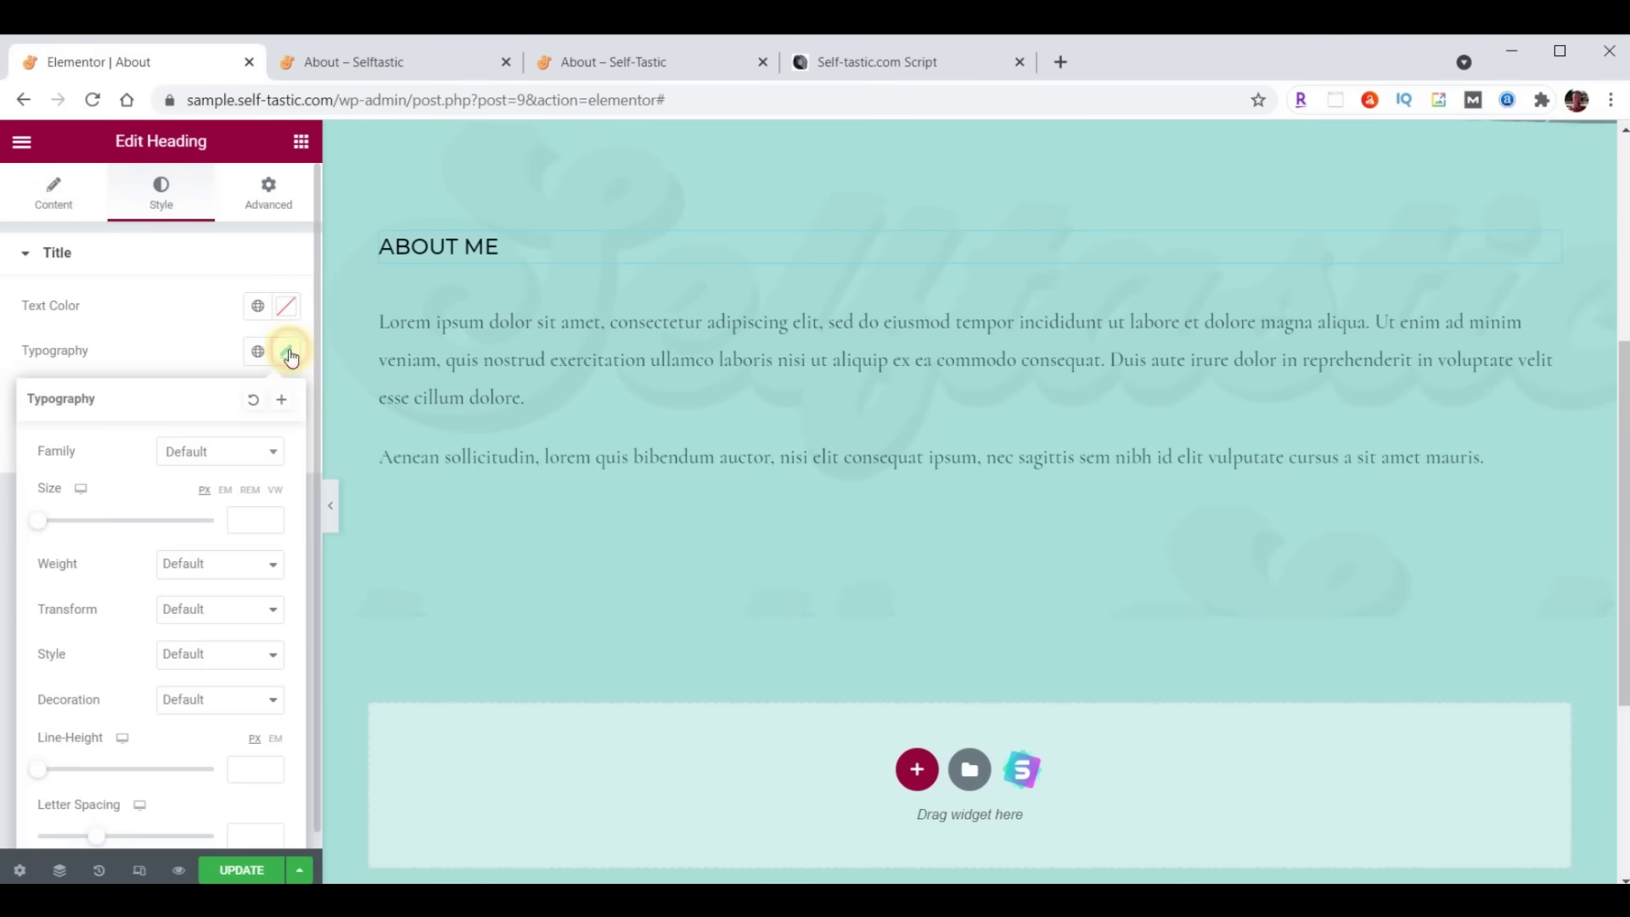
click(246, 454)
text(Montserrat)
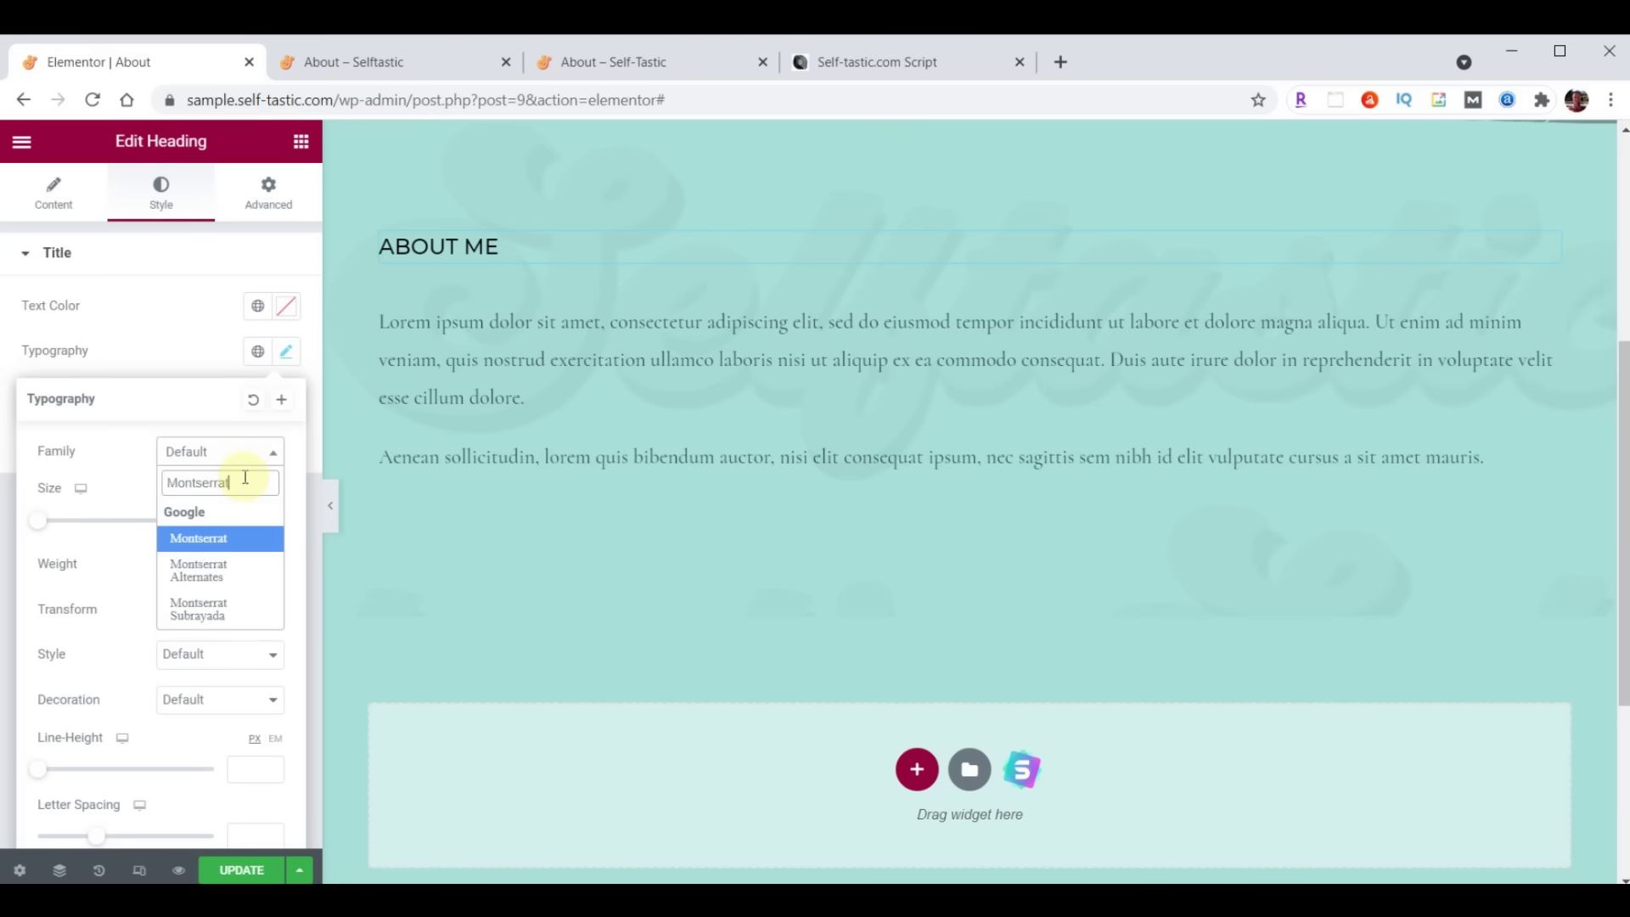
click(231, 538)
click(238, 520)
text(32)
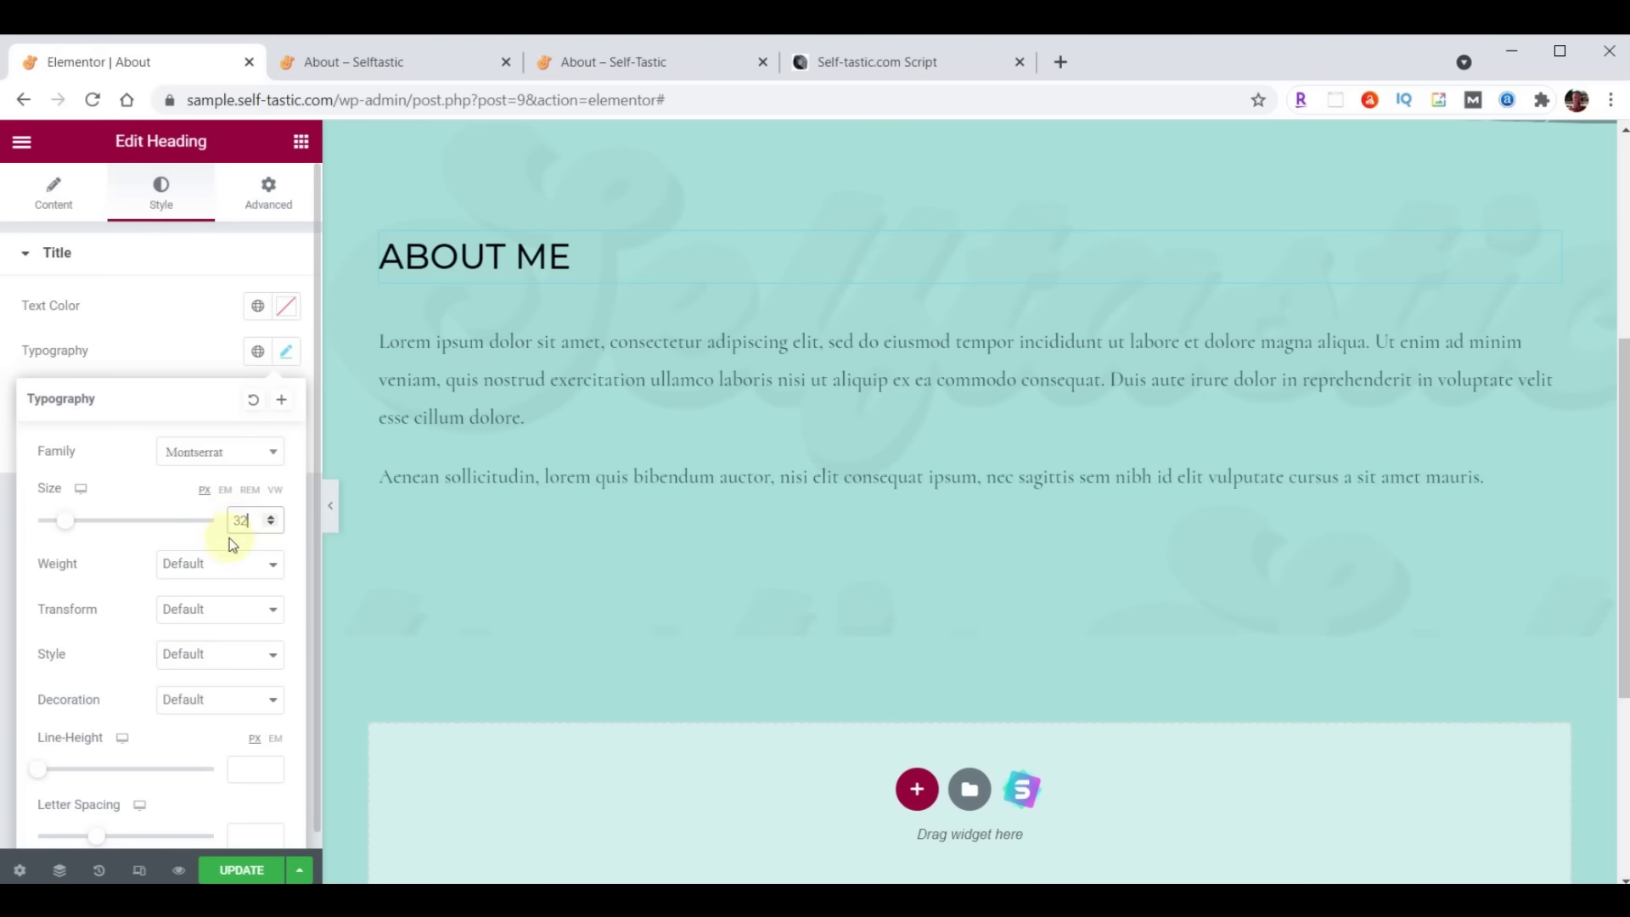
click(218, 562)
click(205, 624)
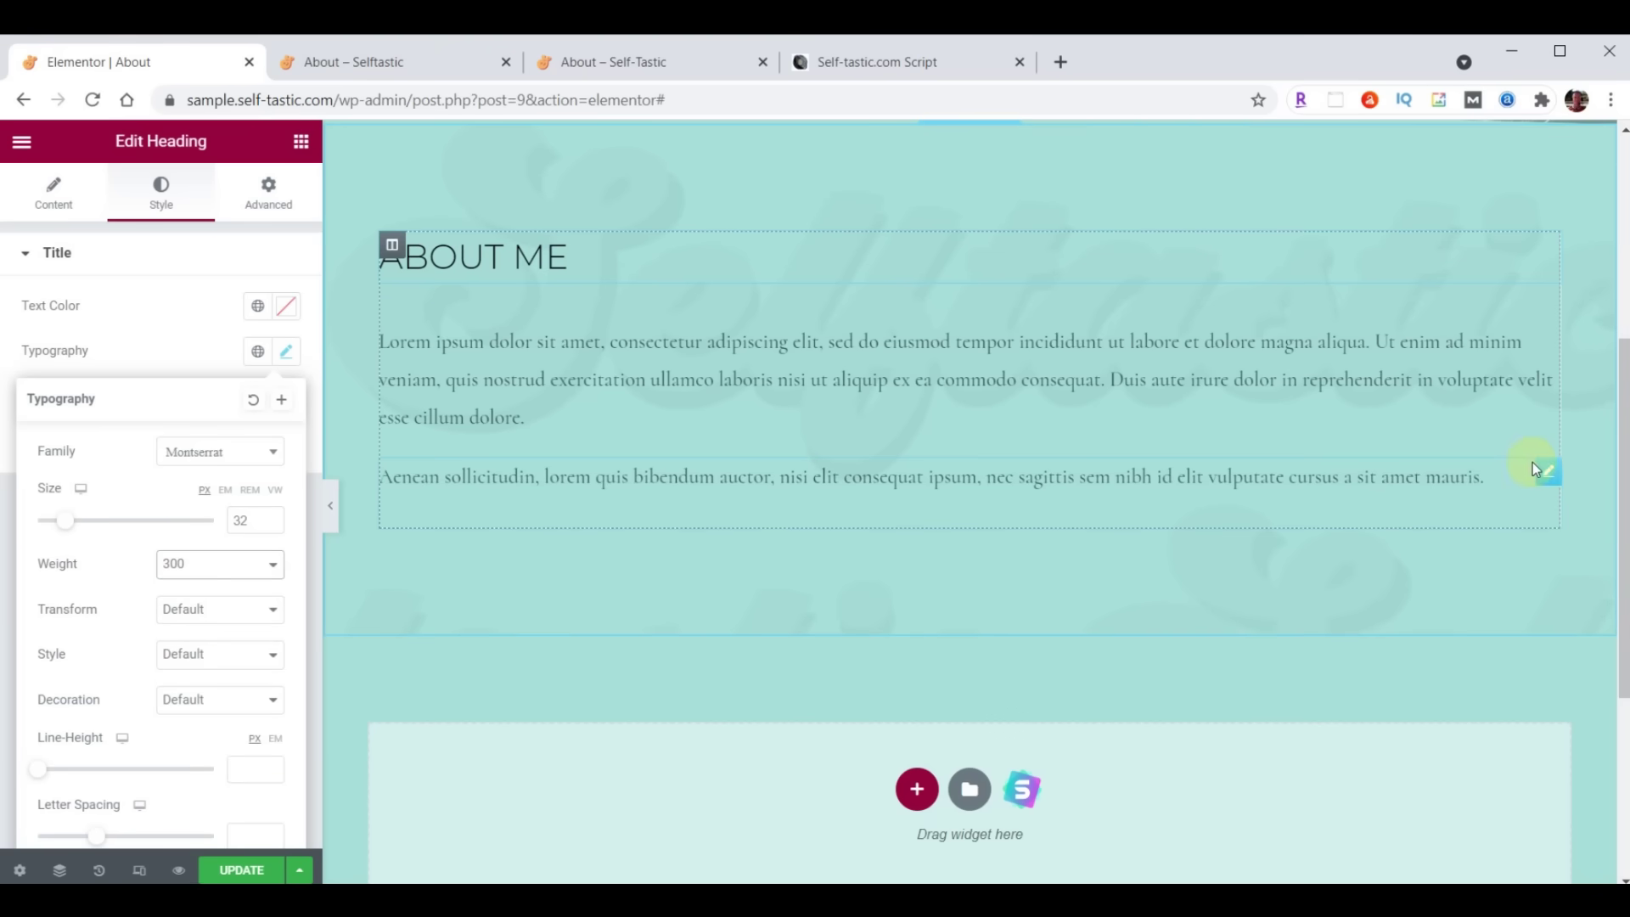
Delete the Aenean sollicitudin paragraph and give the Lorem paragraph a pasted brown text colour
right_click(1546, 467)
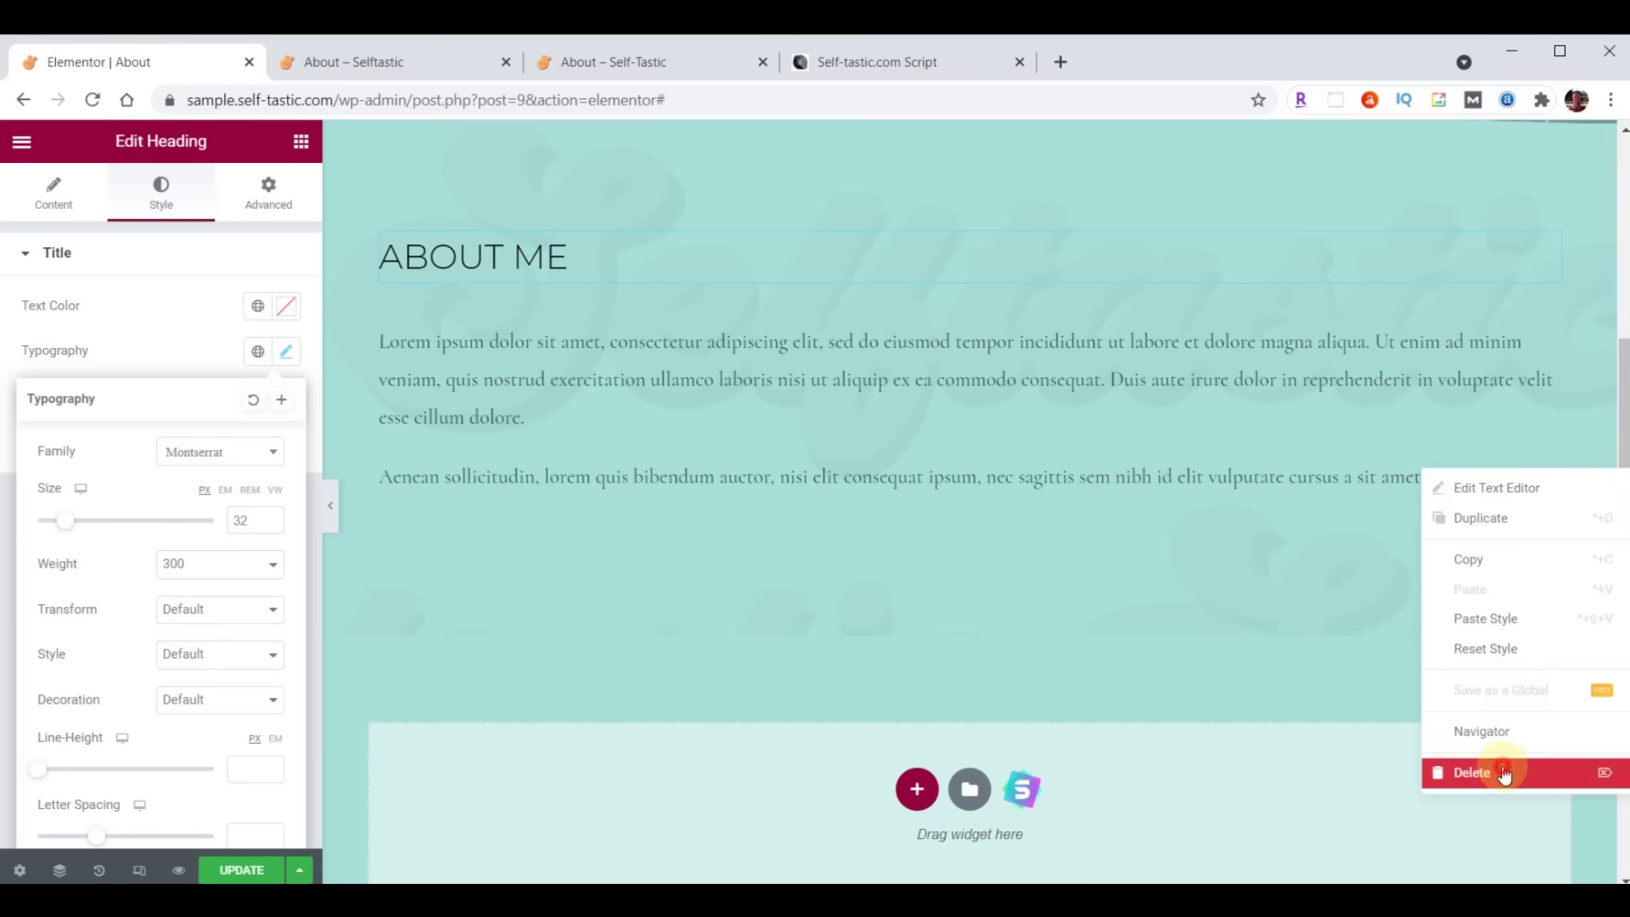
click(1502, 772)
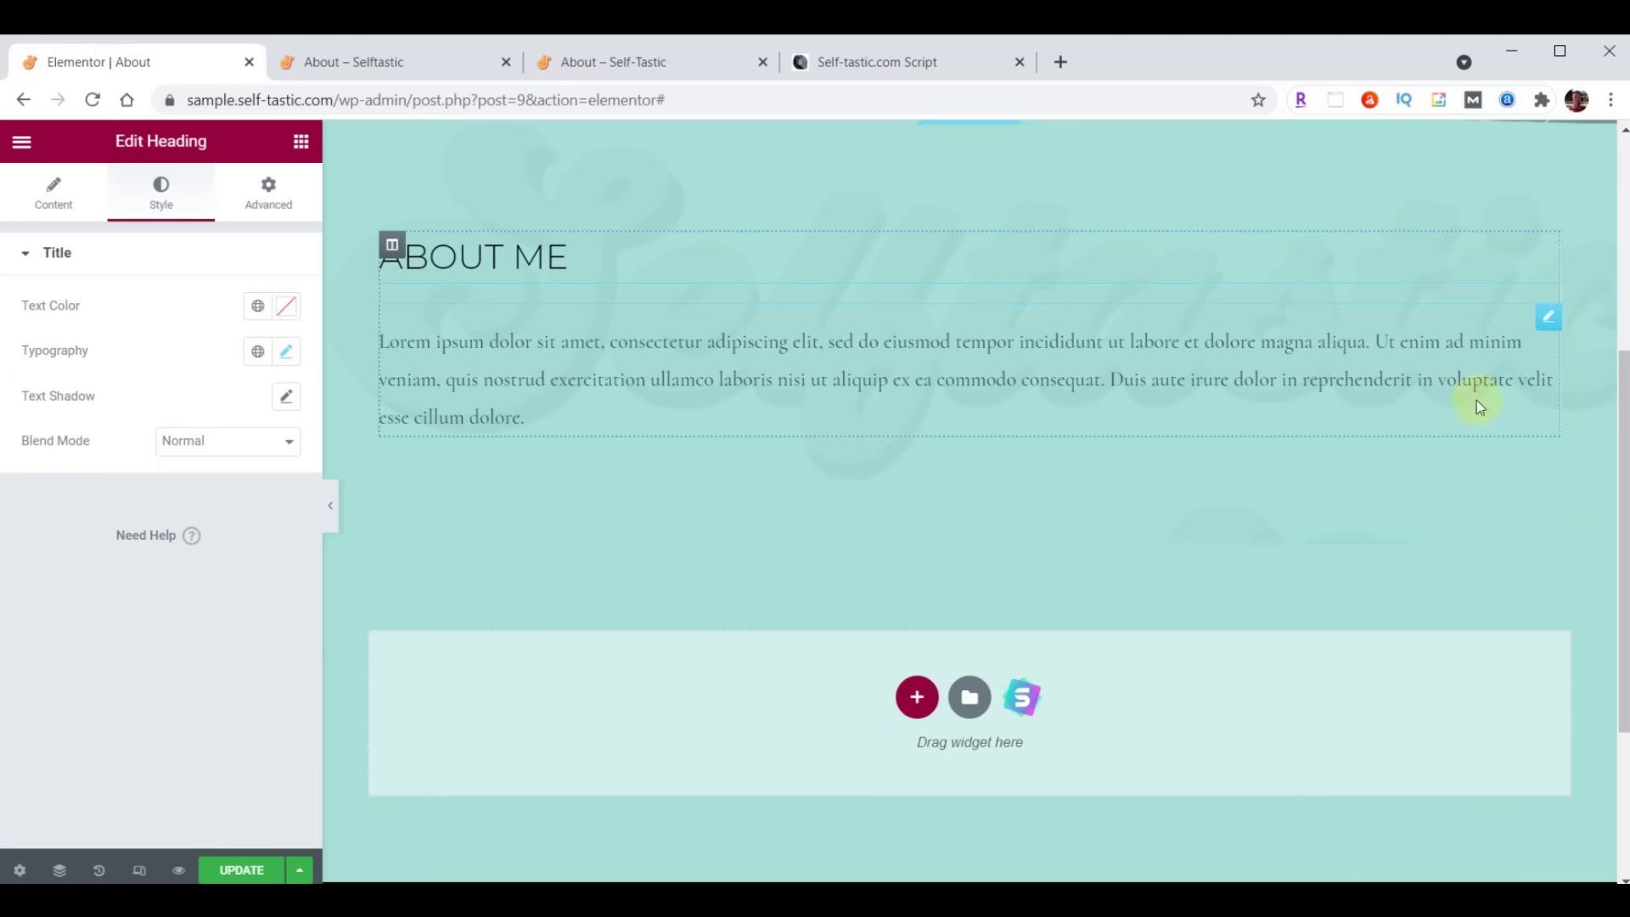
click(1545, 321)
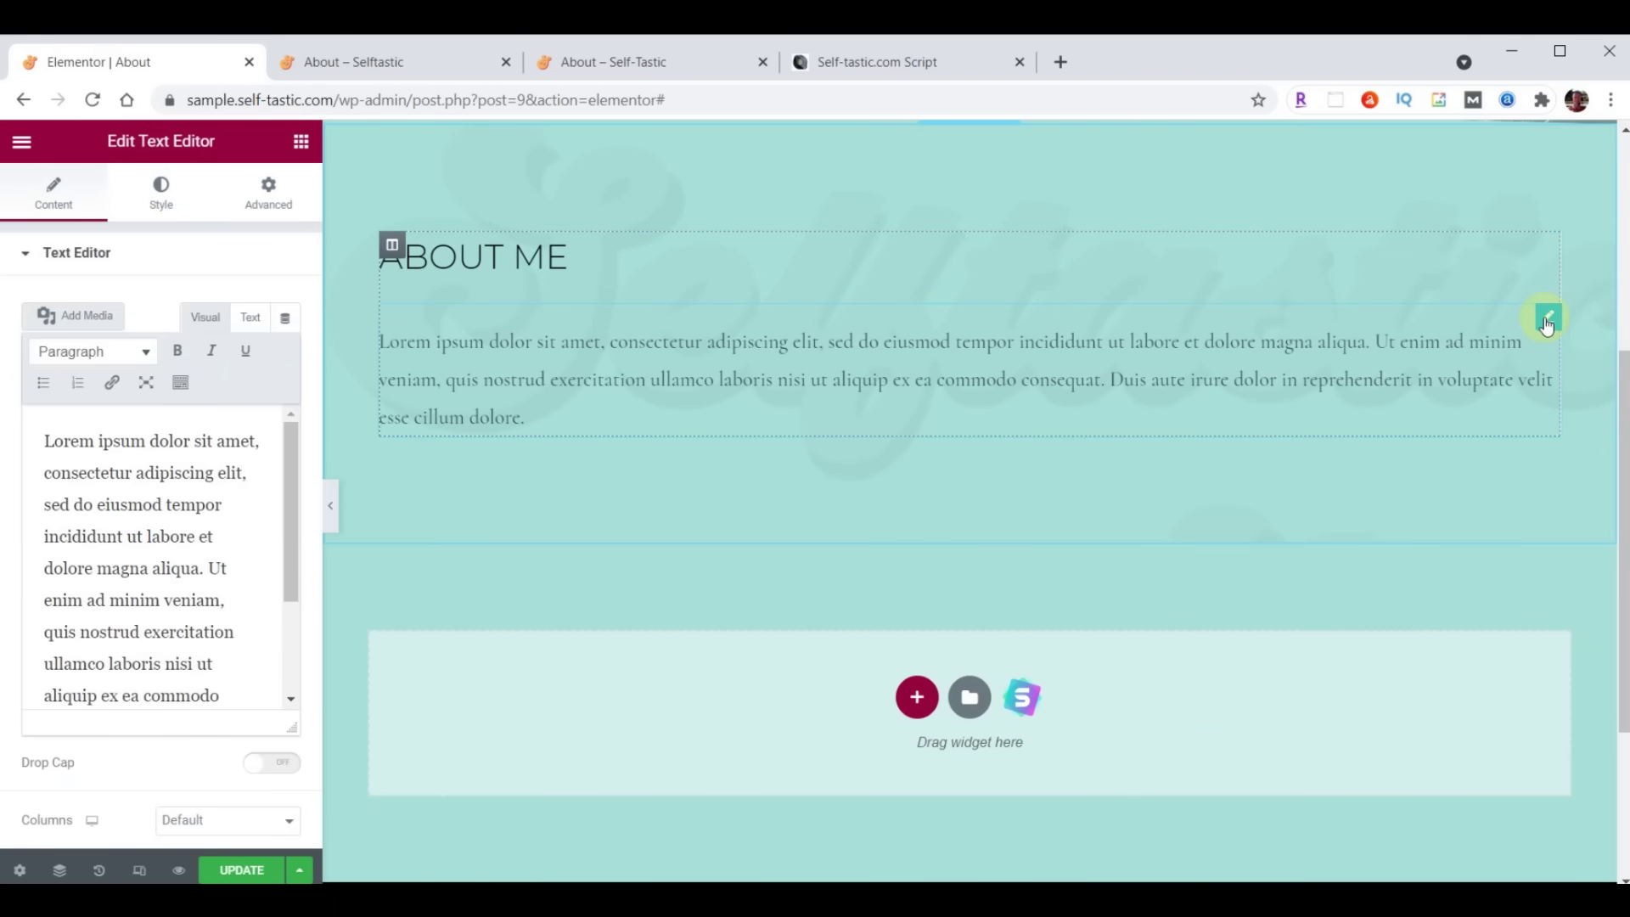
click(162, 187)
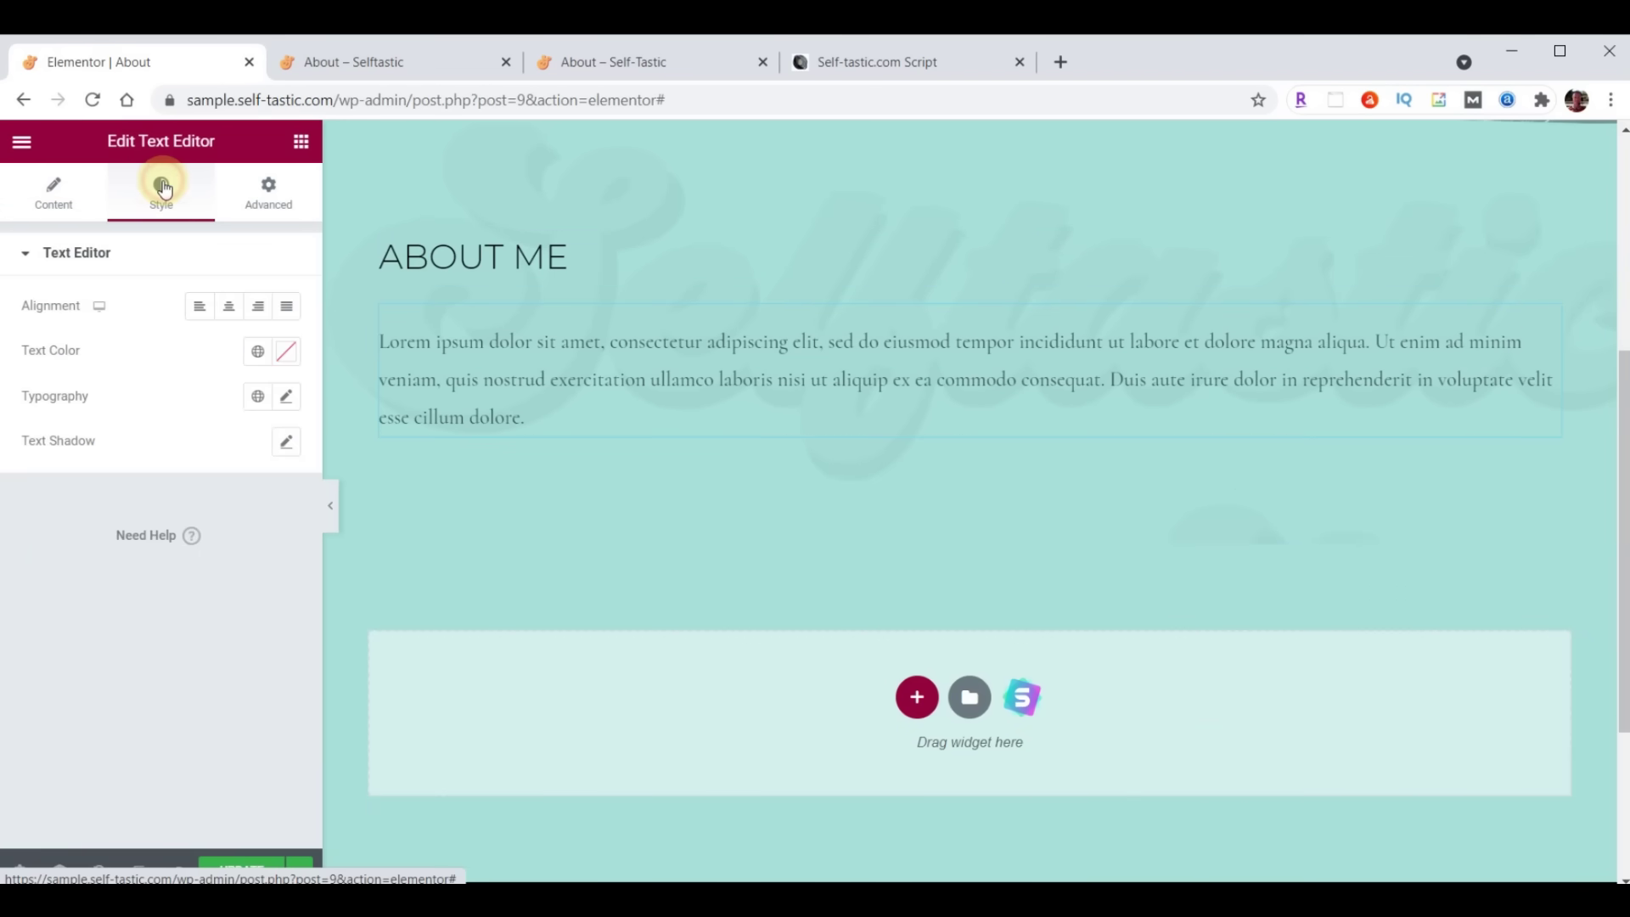
click(288, 353)
key(ctrl+v)
click(286, 352)
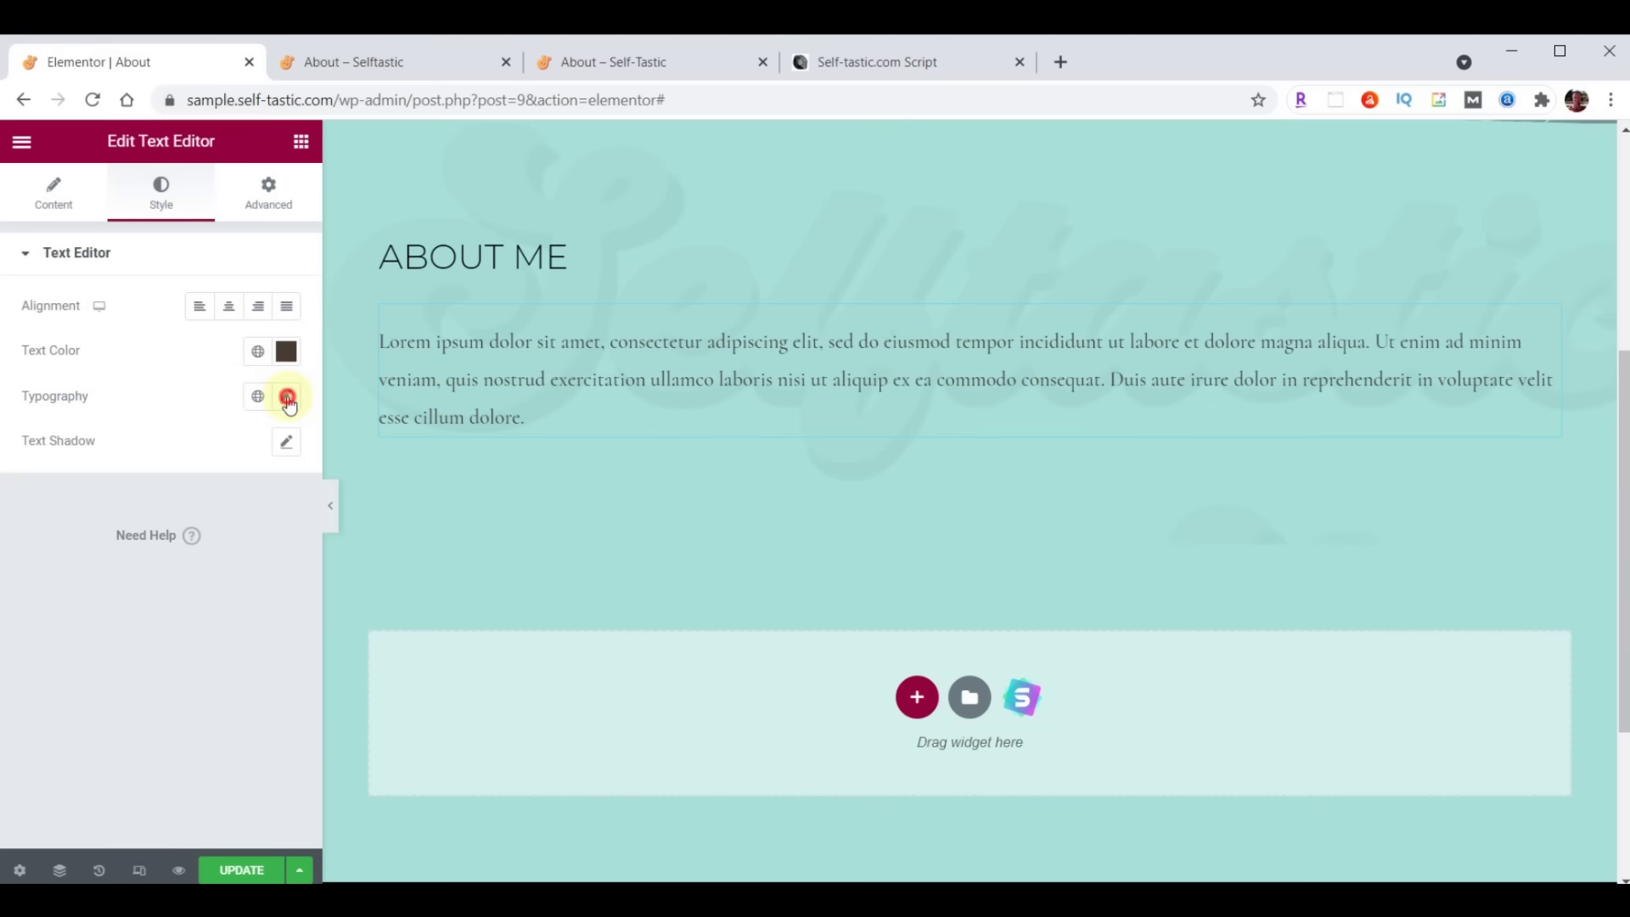
Set the paragraph typography to Raleway, size 21, weight 400
click(288, 397)
click(217, 497)
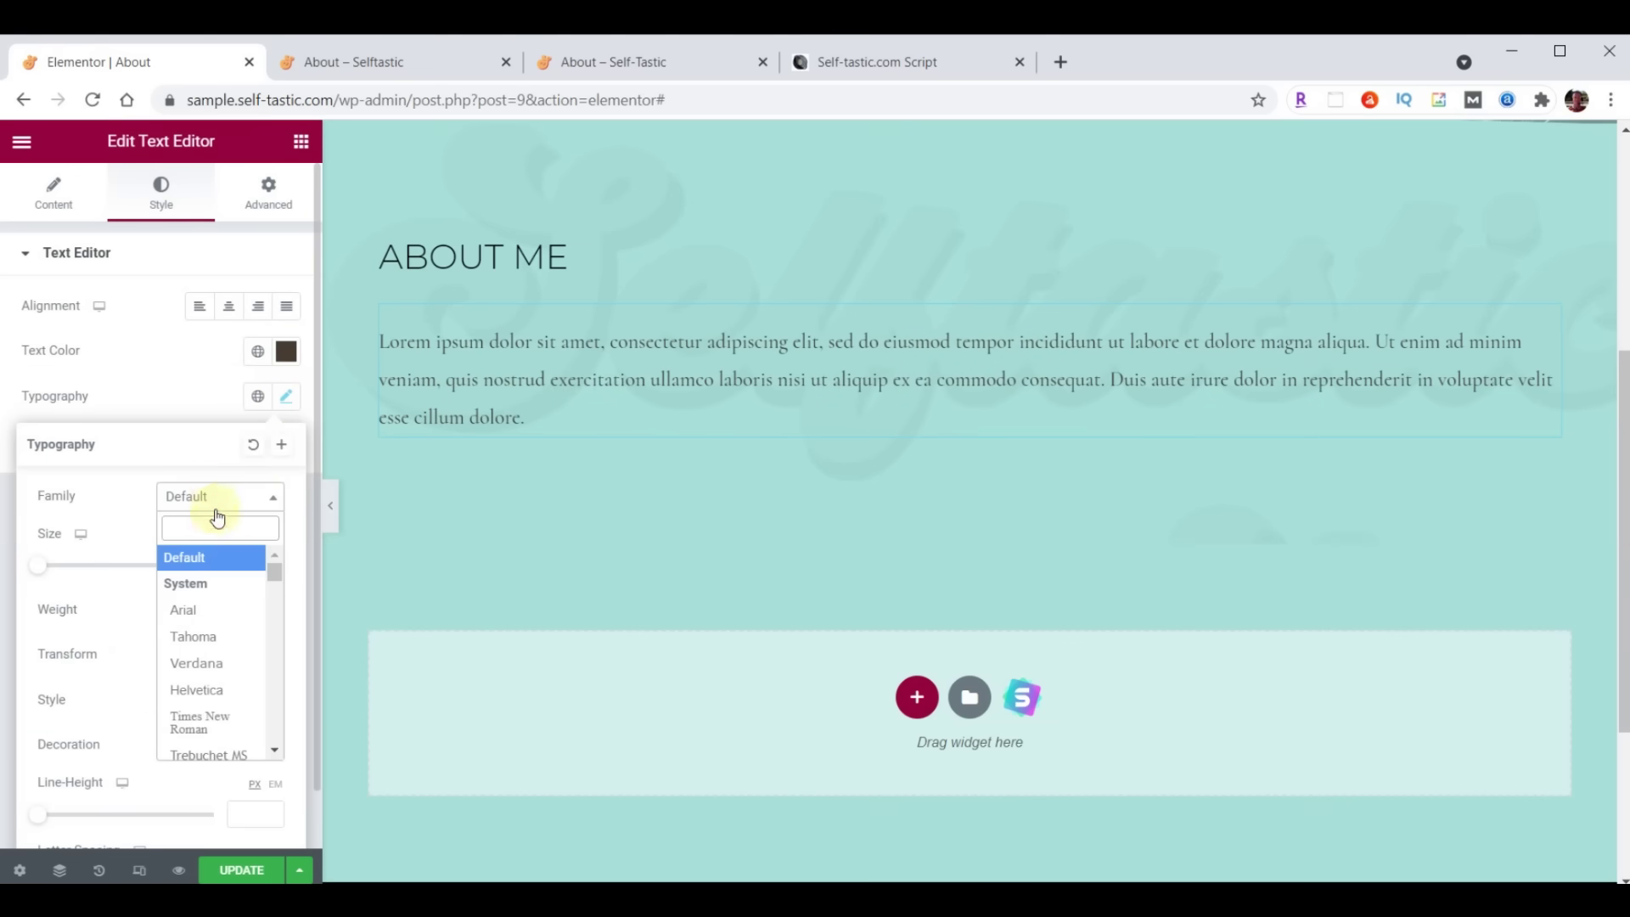
text(Raleway)
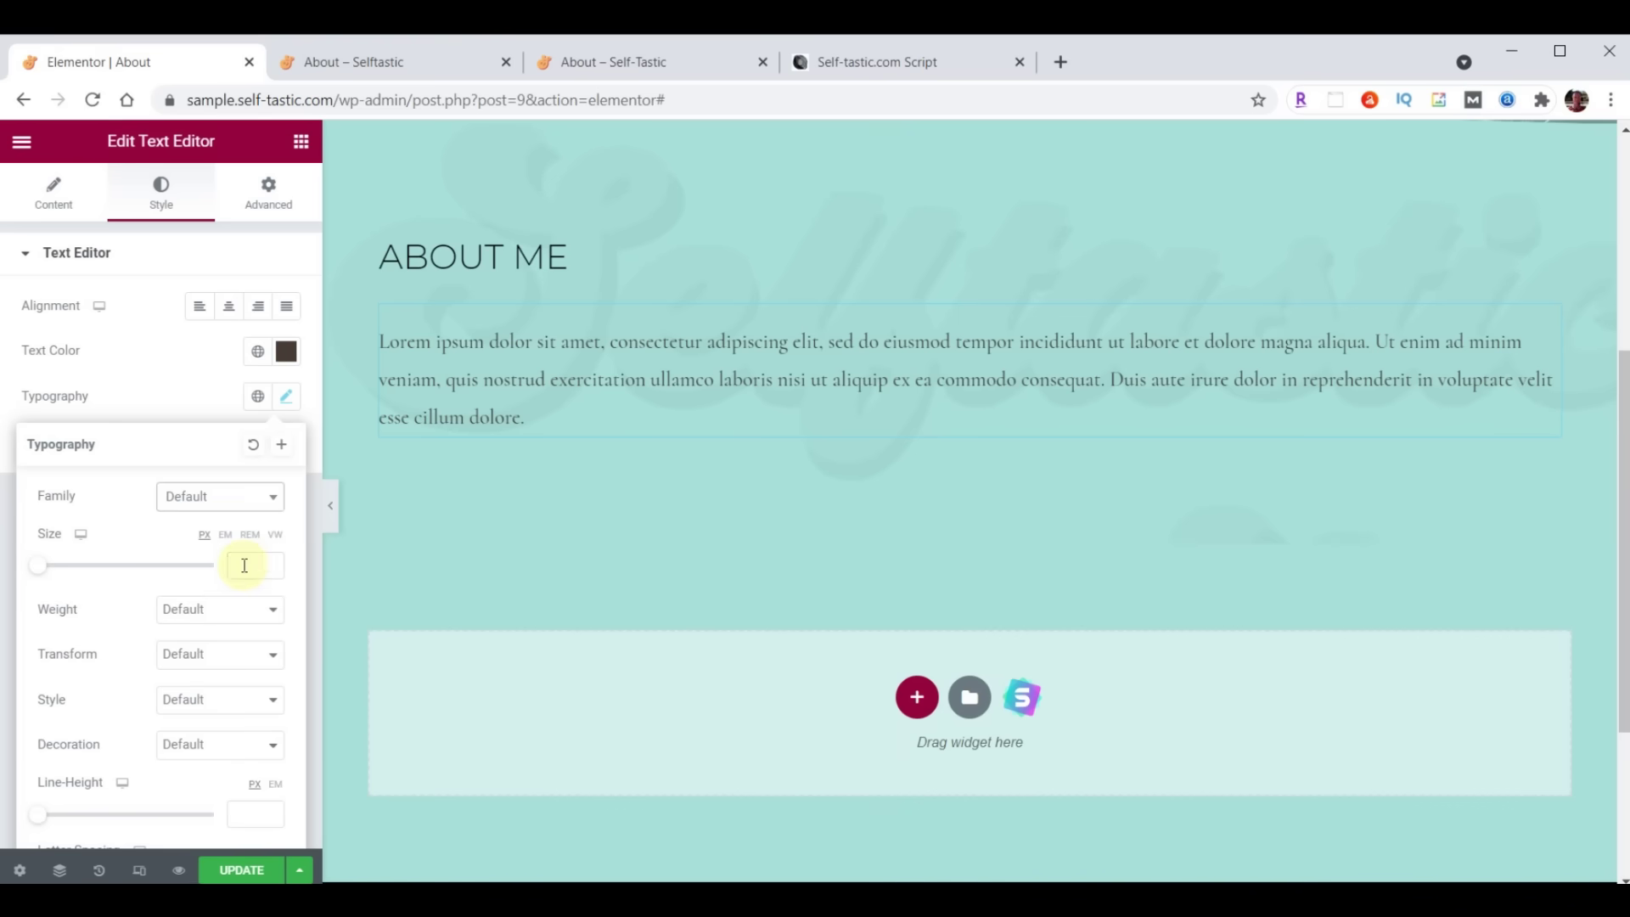
click(245, 565)
text(21)
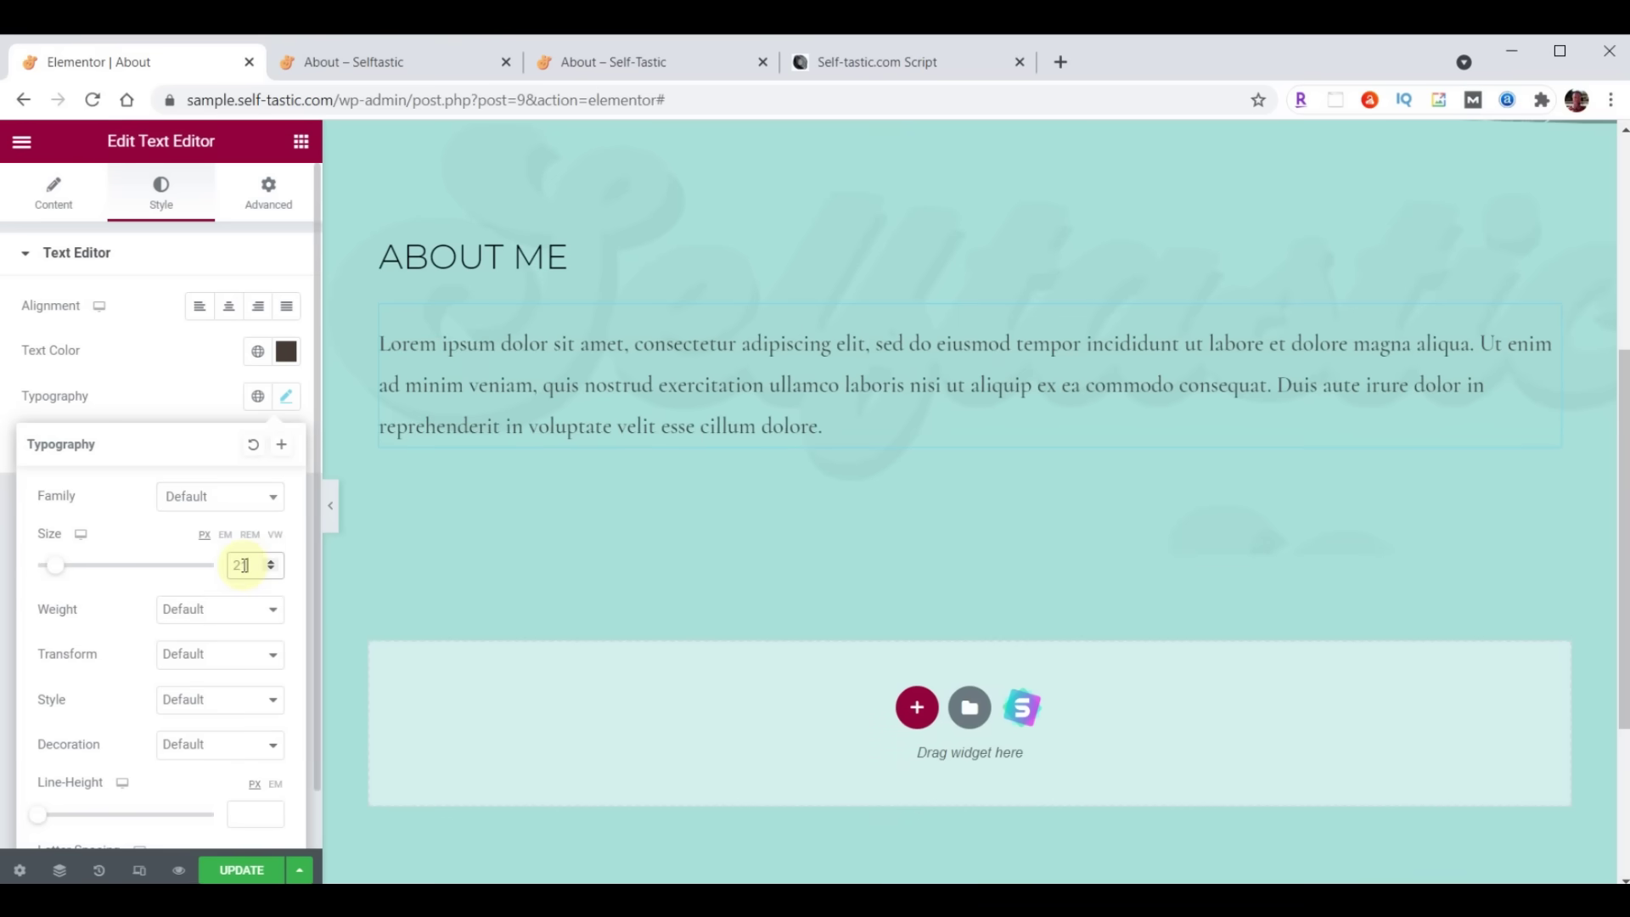
click(207, 614)
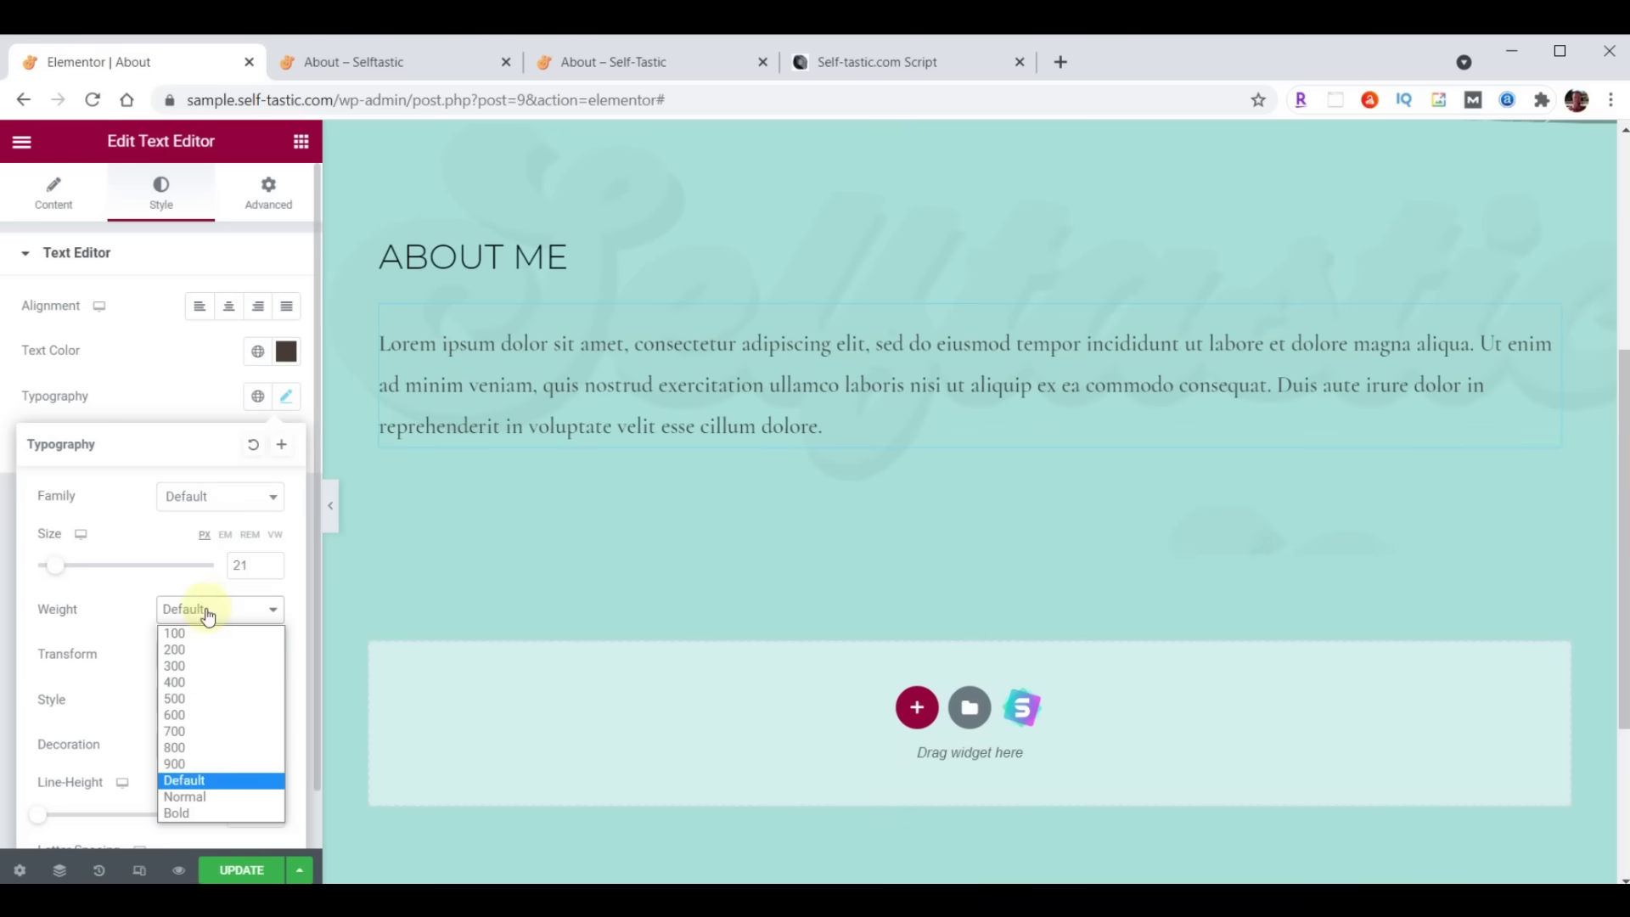
click(188, 684)
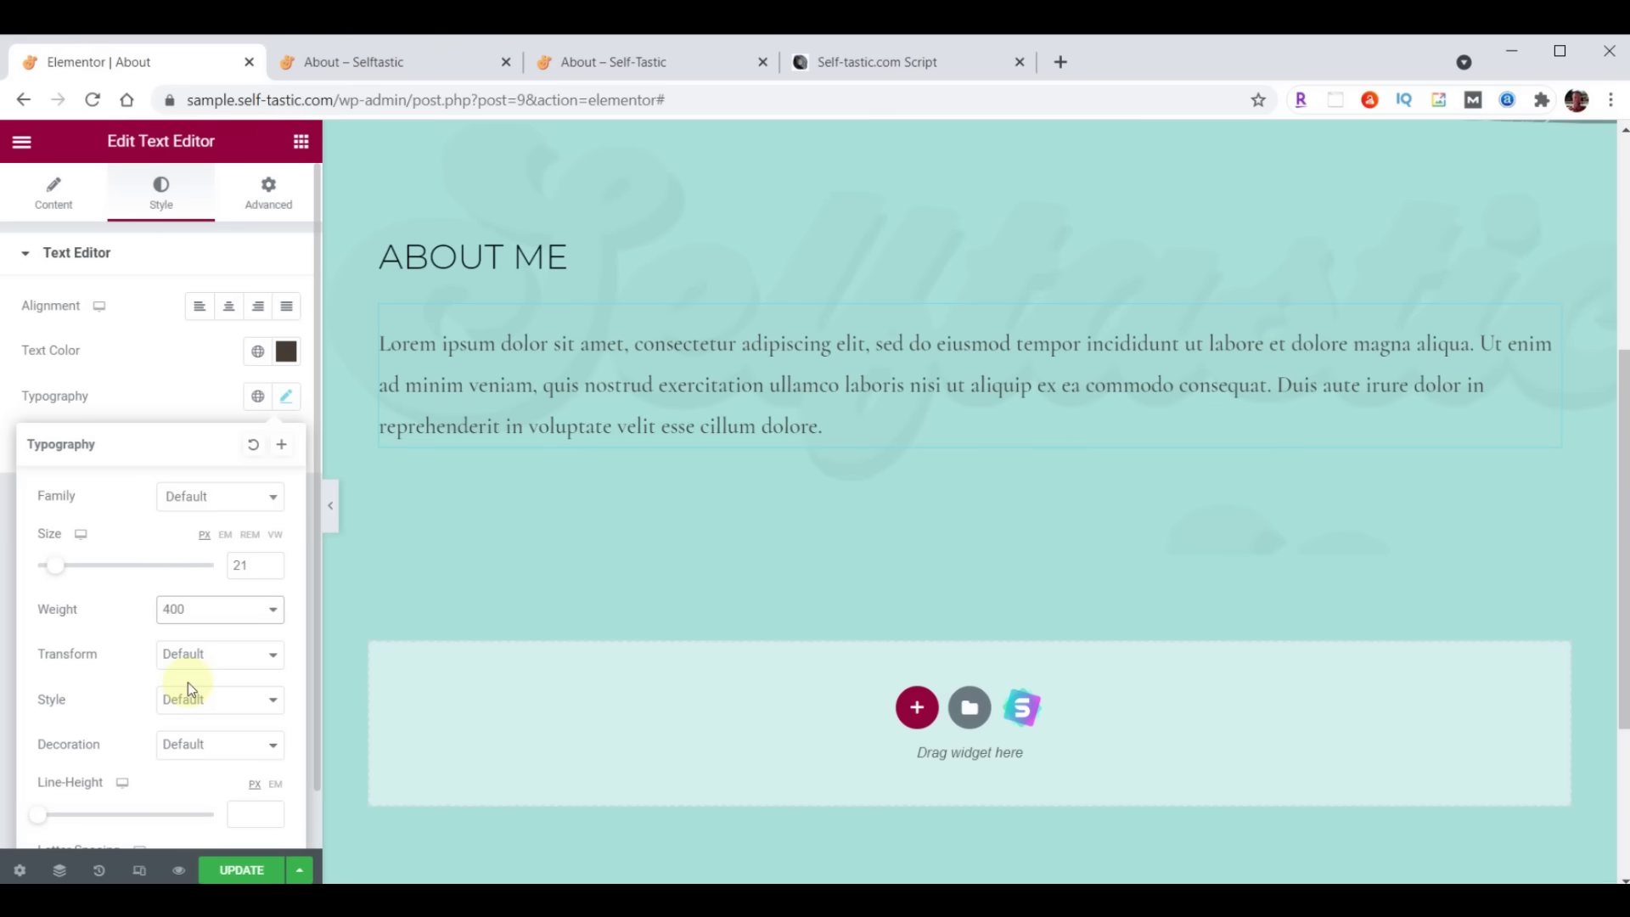
click(50, 203)
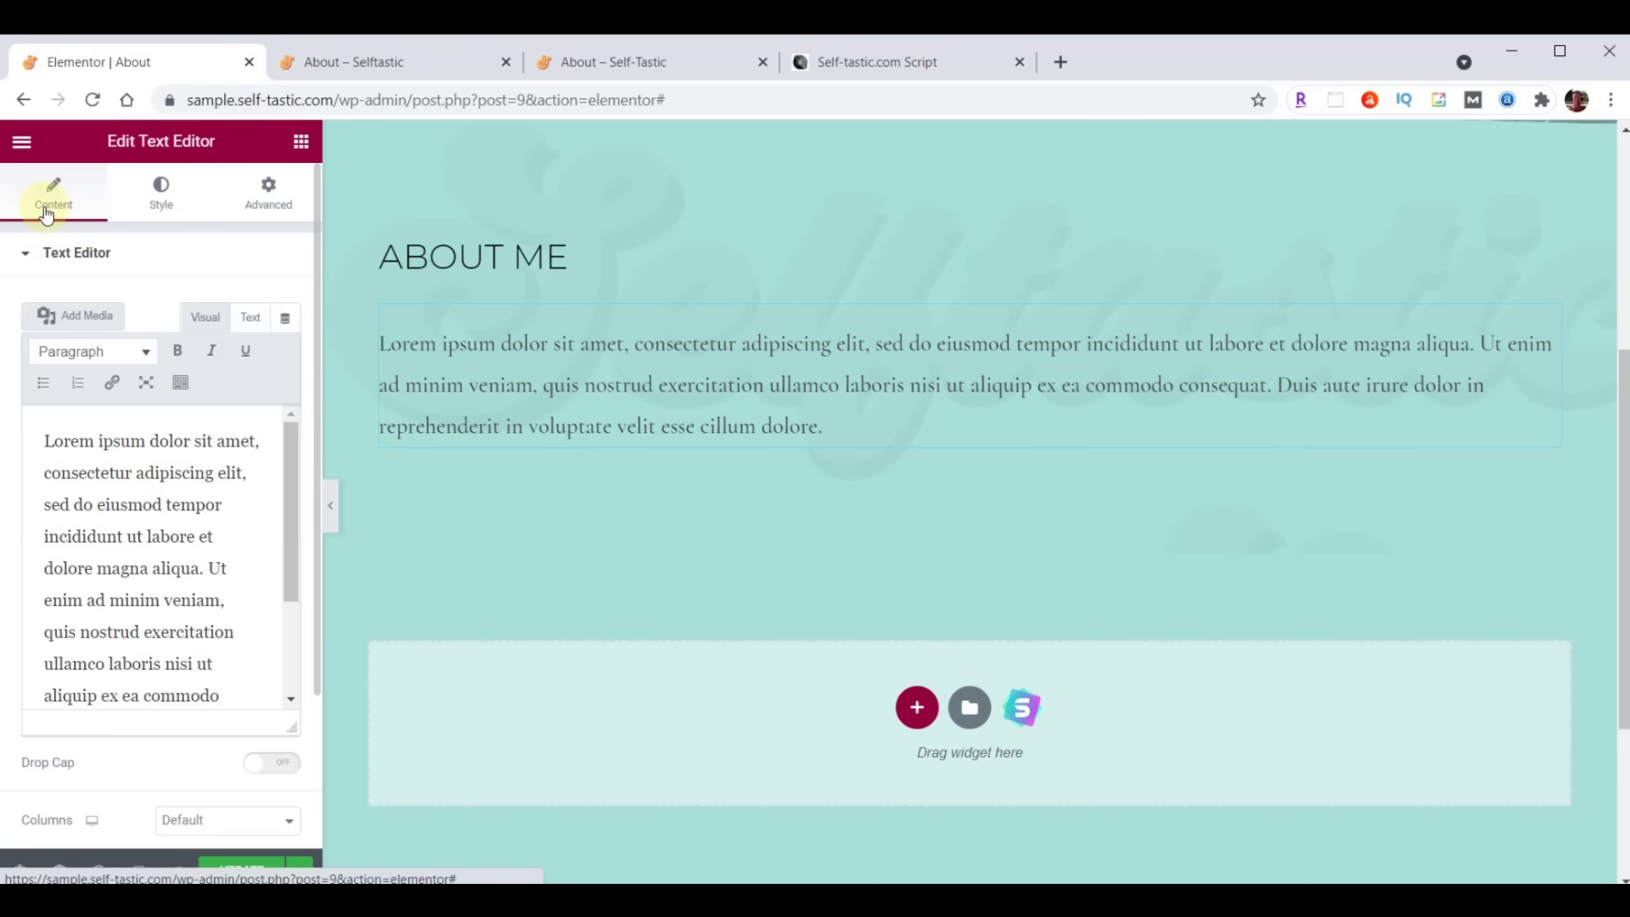
Replace the Lorem placeholder text with the pasted bio text
click(123, 496)
key(ctrl+a)
key(ctrl+v)
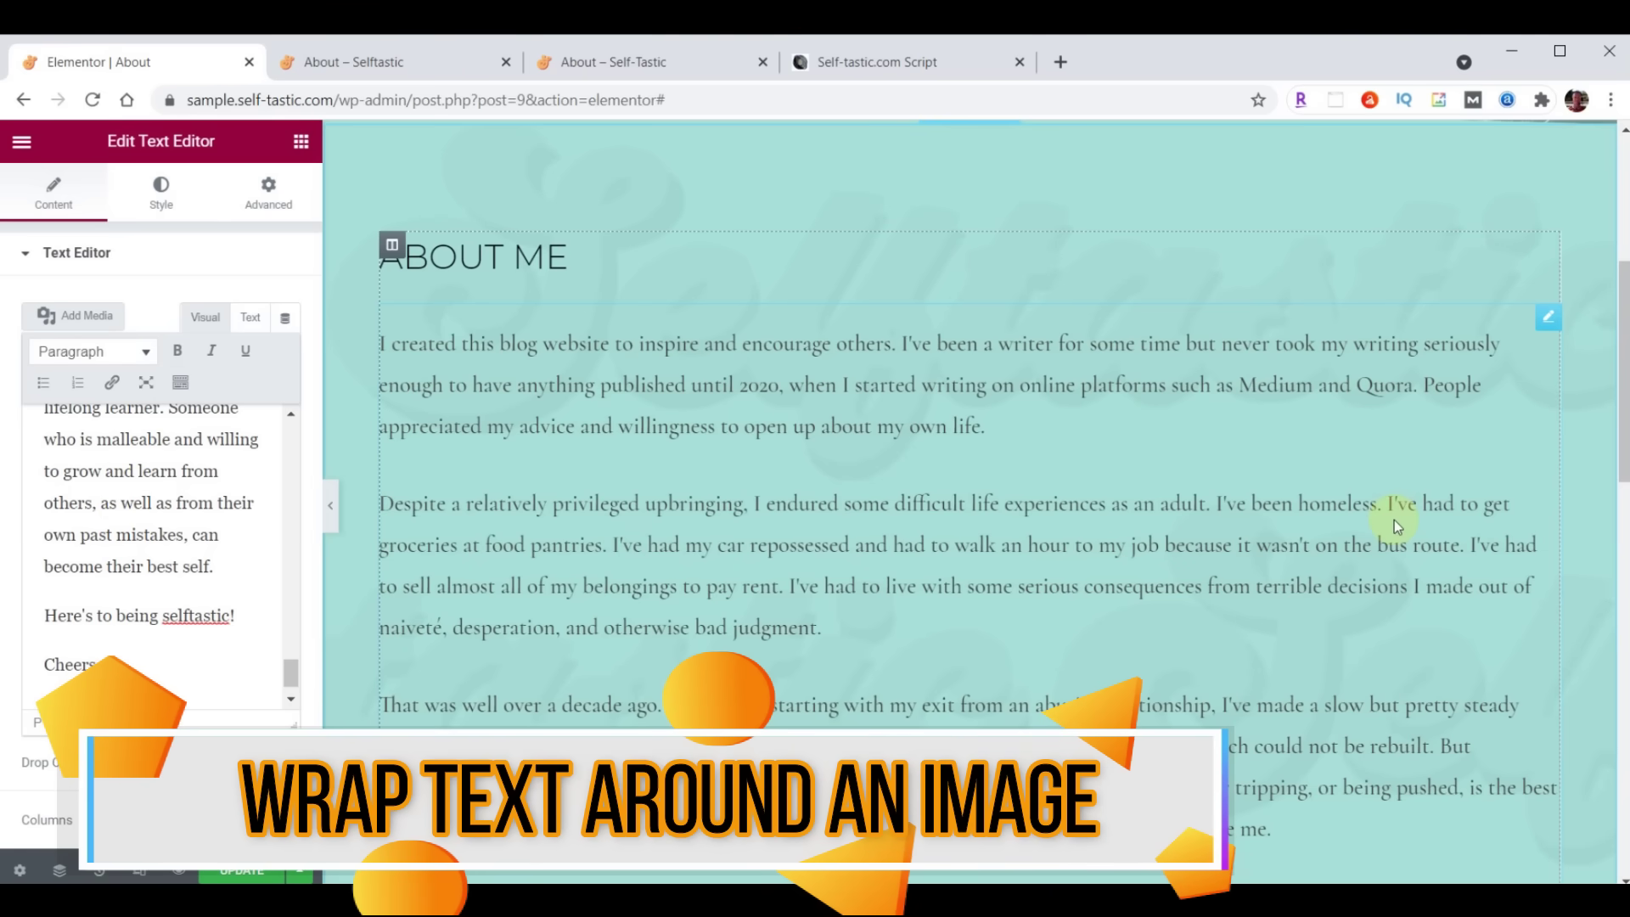
Upload the carousel photo to the media library, insert it, then remove it from the bio's end
click(85, 317)
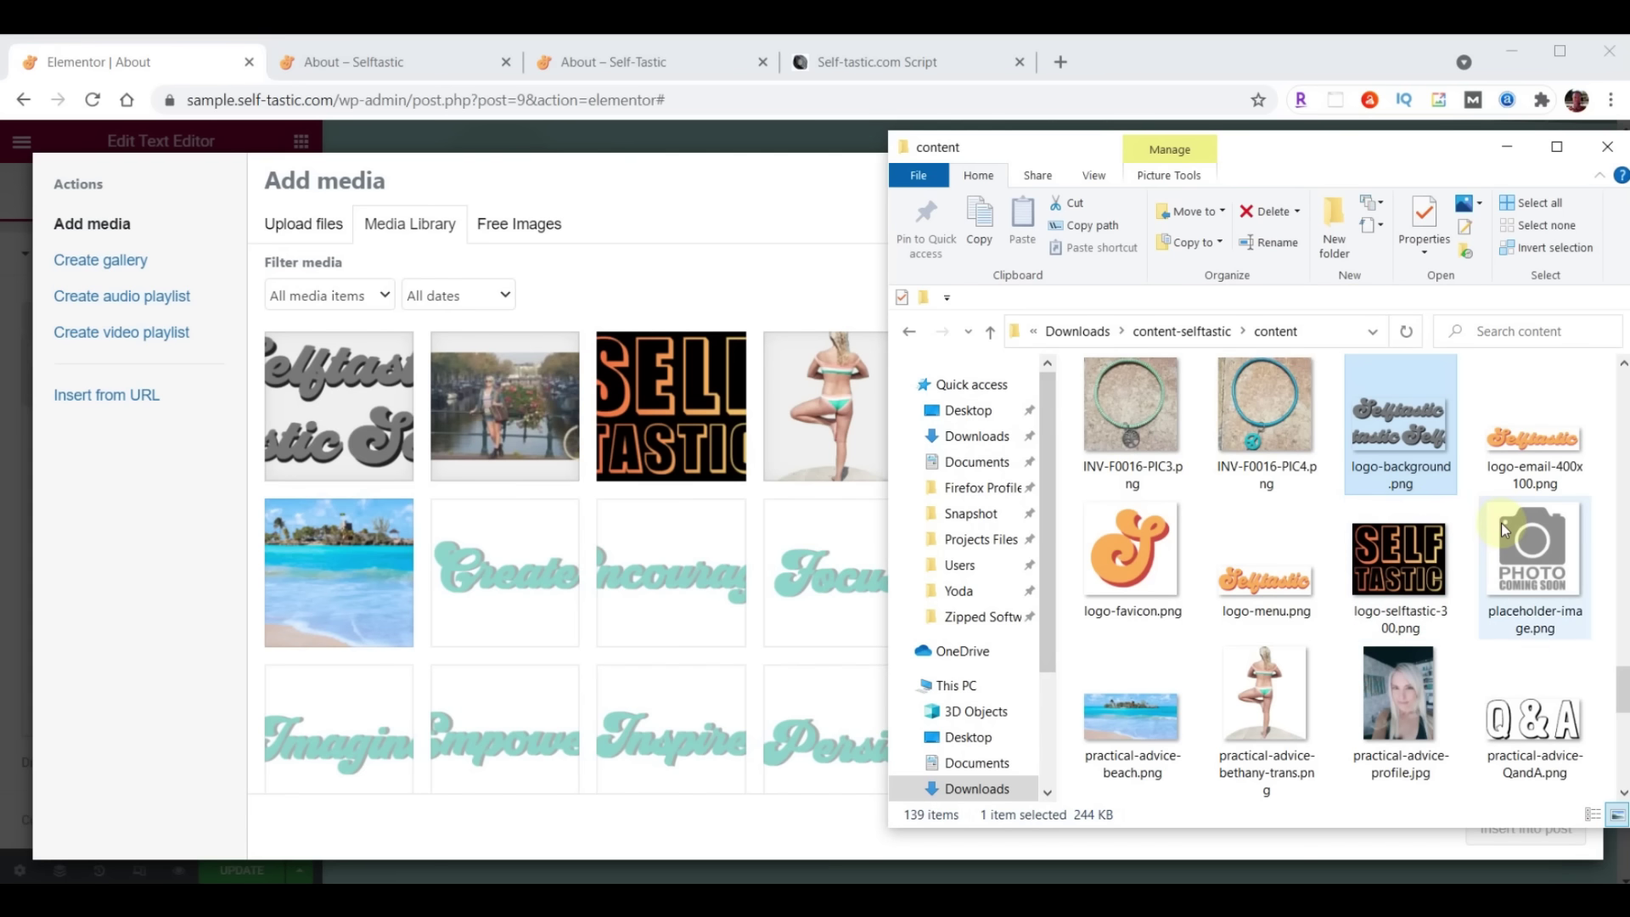
scroll(1503, 528, up, 5)
scroll(1502, 530, up, 4)
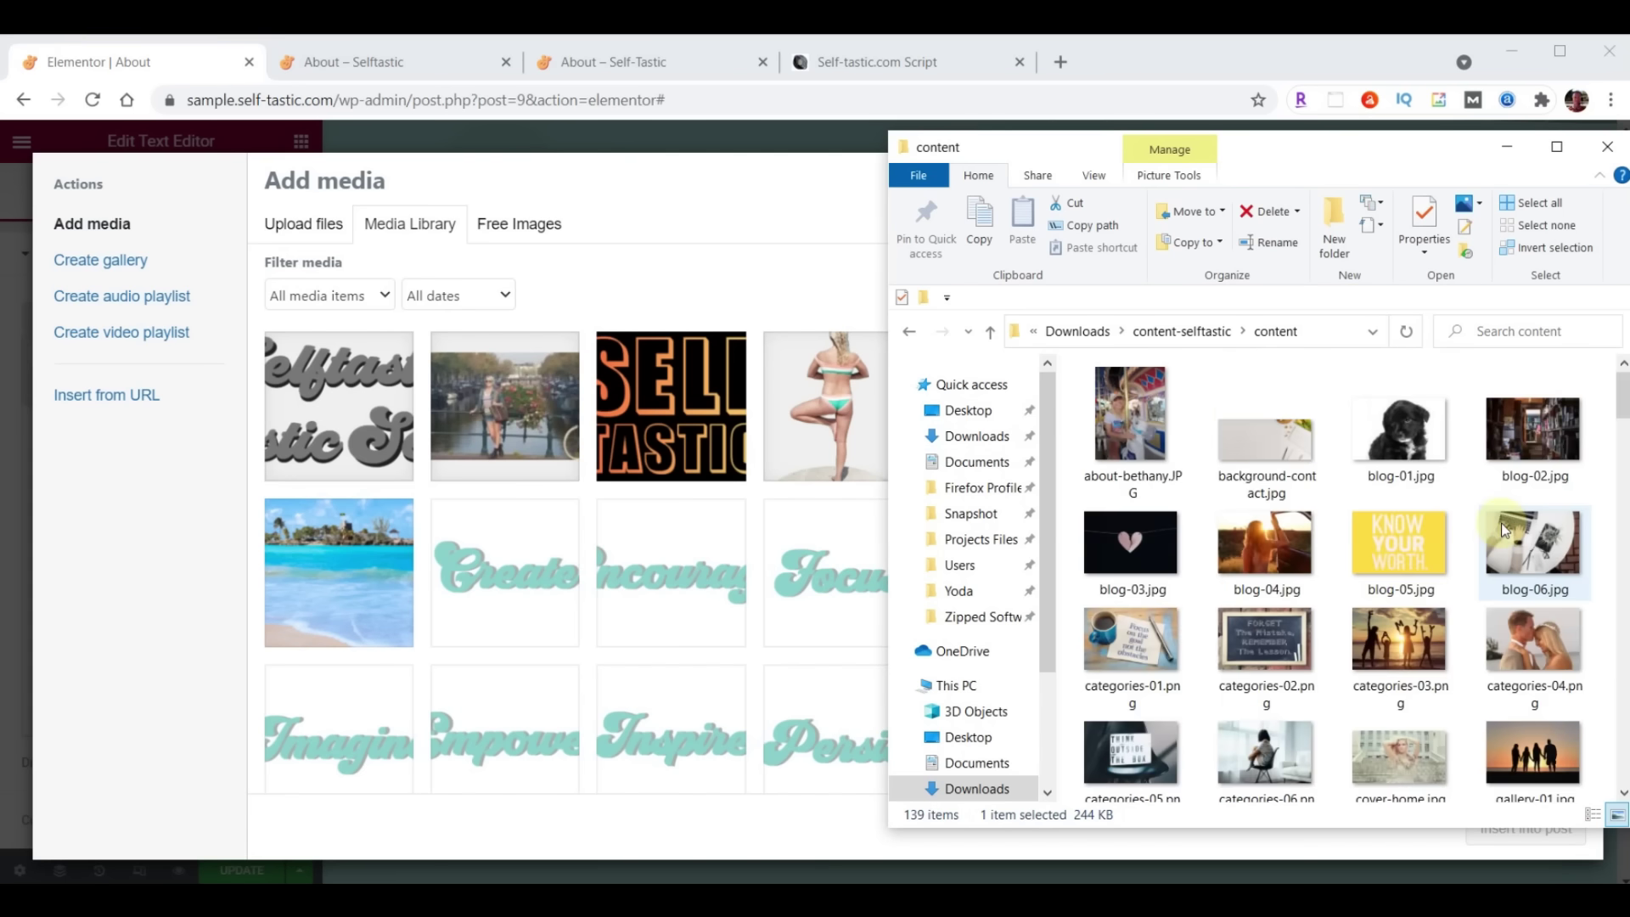
click(1128, 413)
drag(1127, 412, 610, 501)
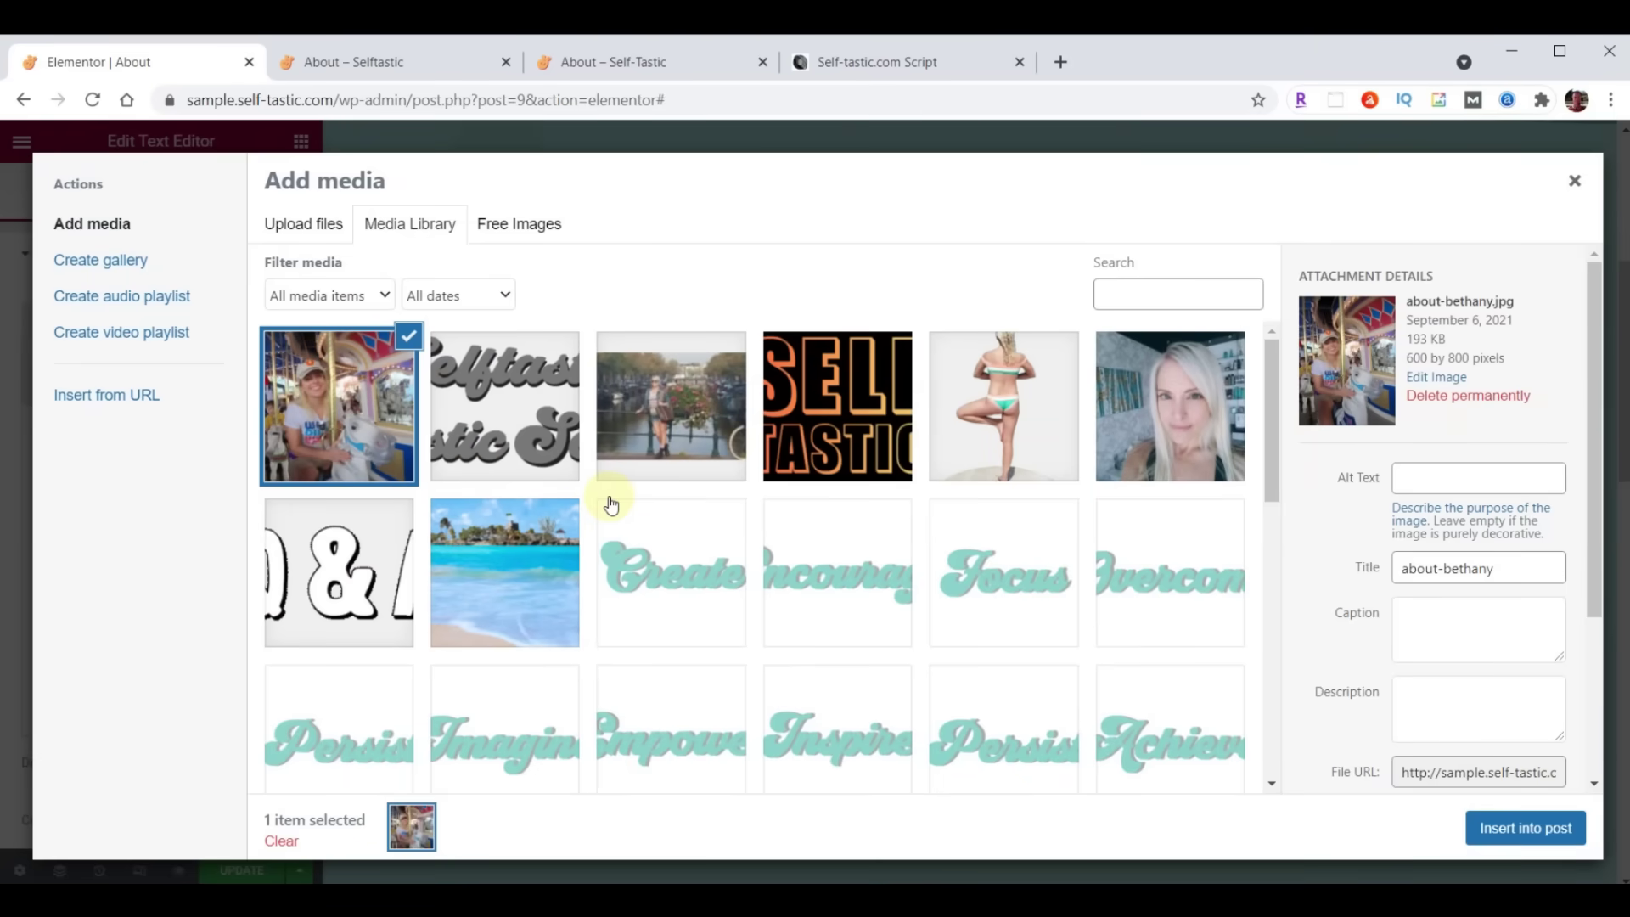
click(1524, 831)
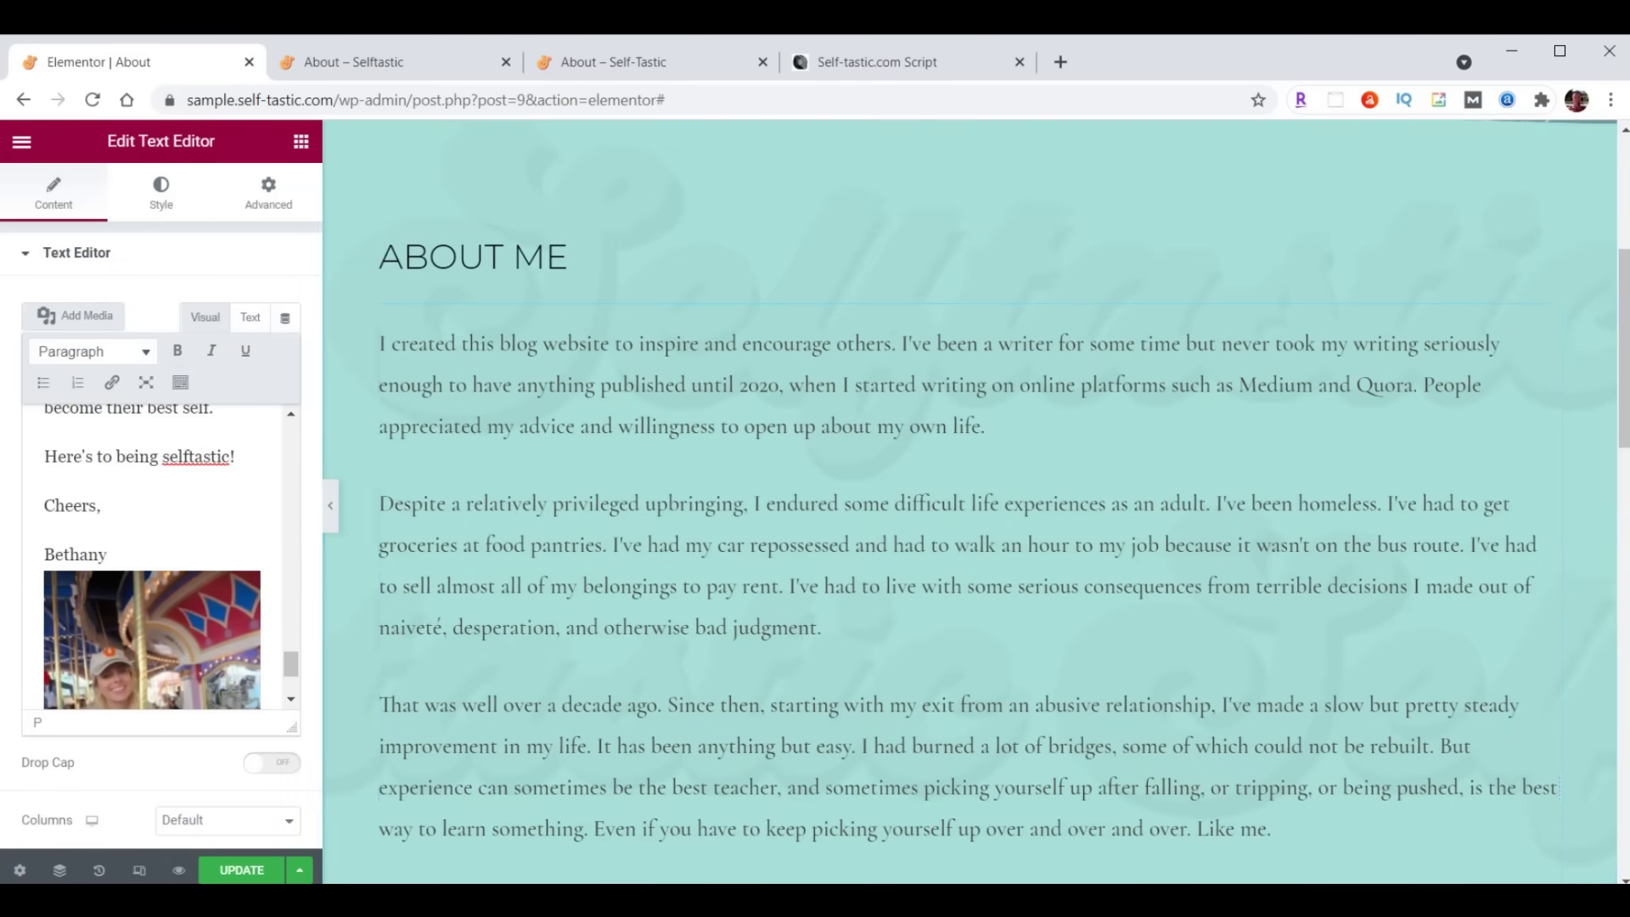
click(125, 620)
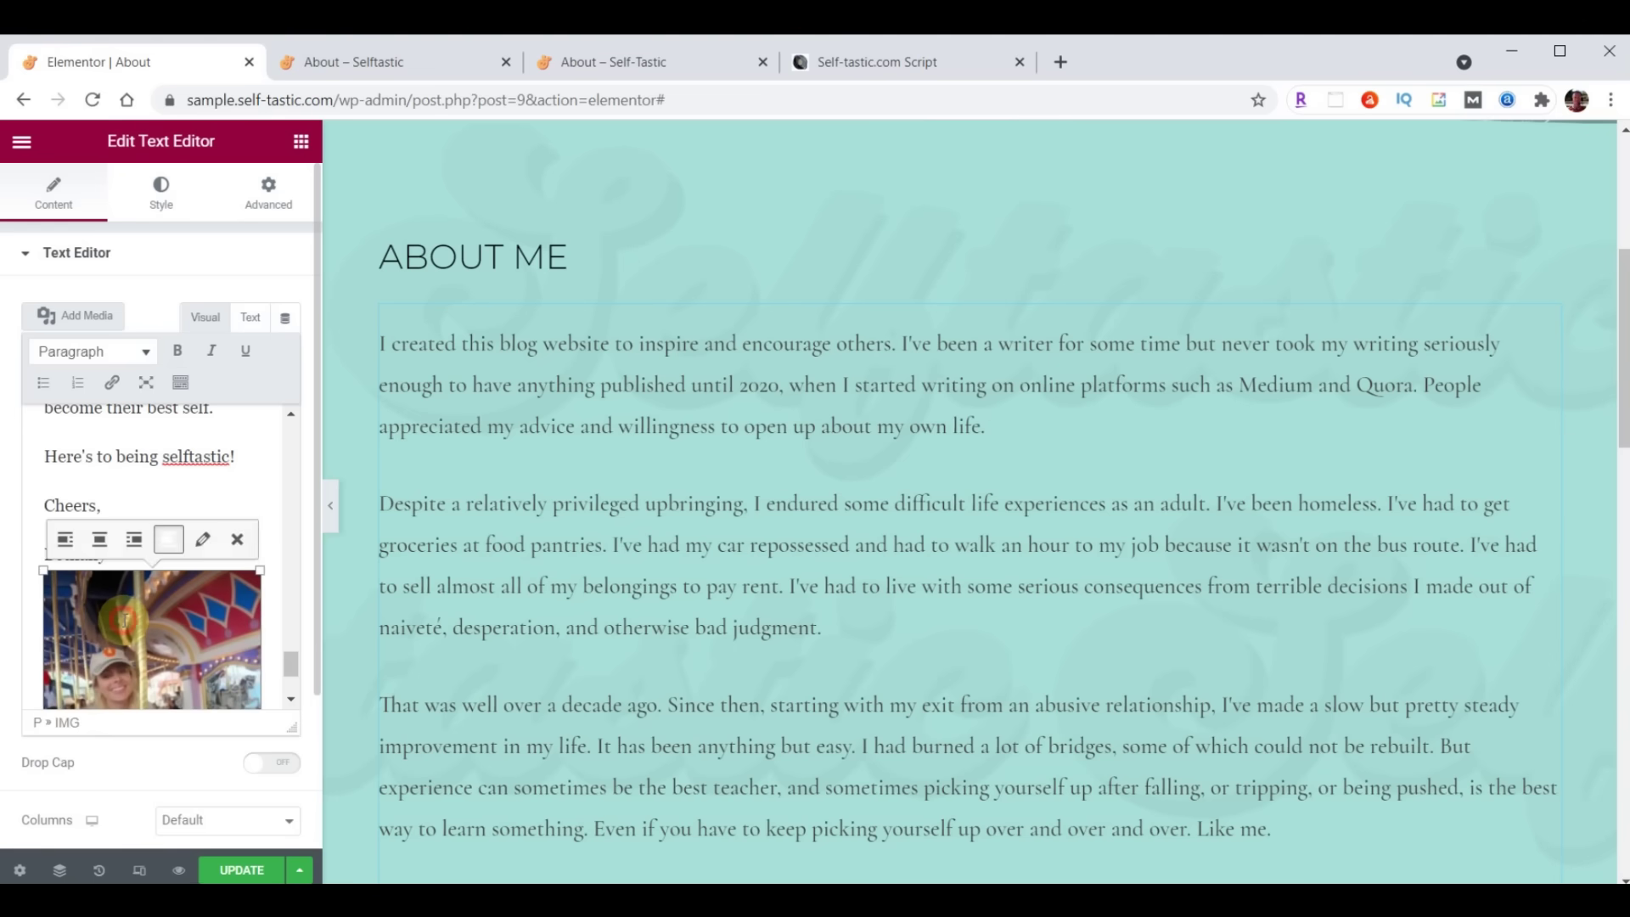
click(238, 540)
scroll(107, 609, up, 5)
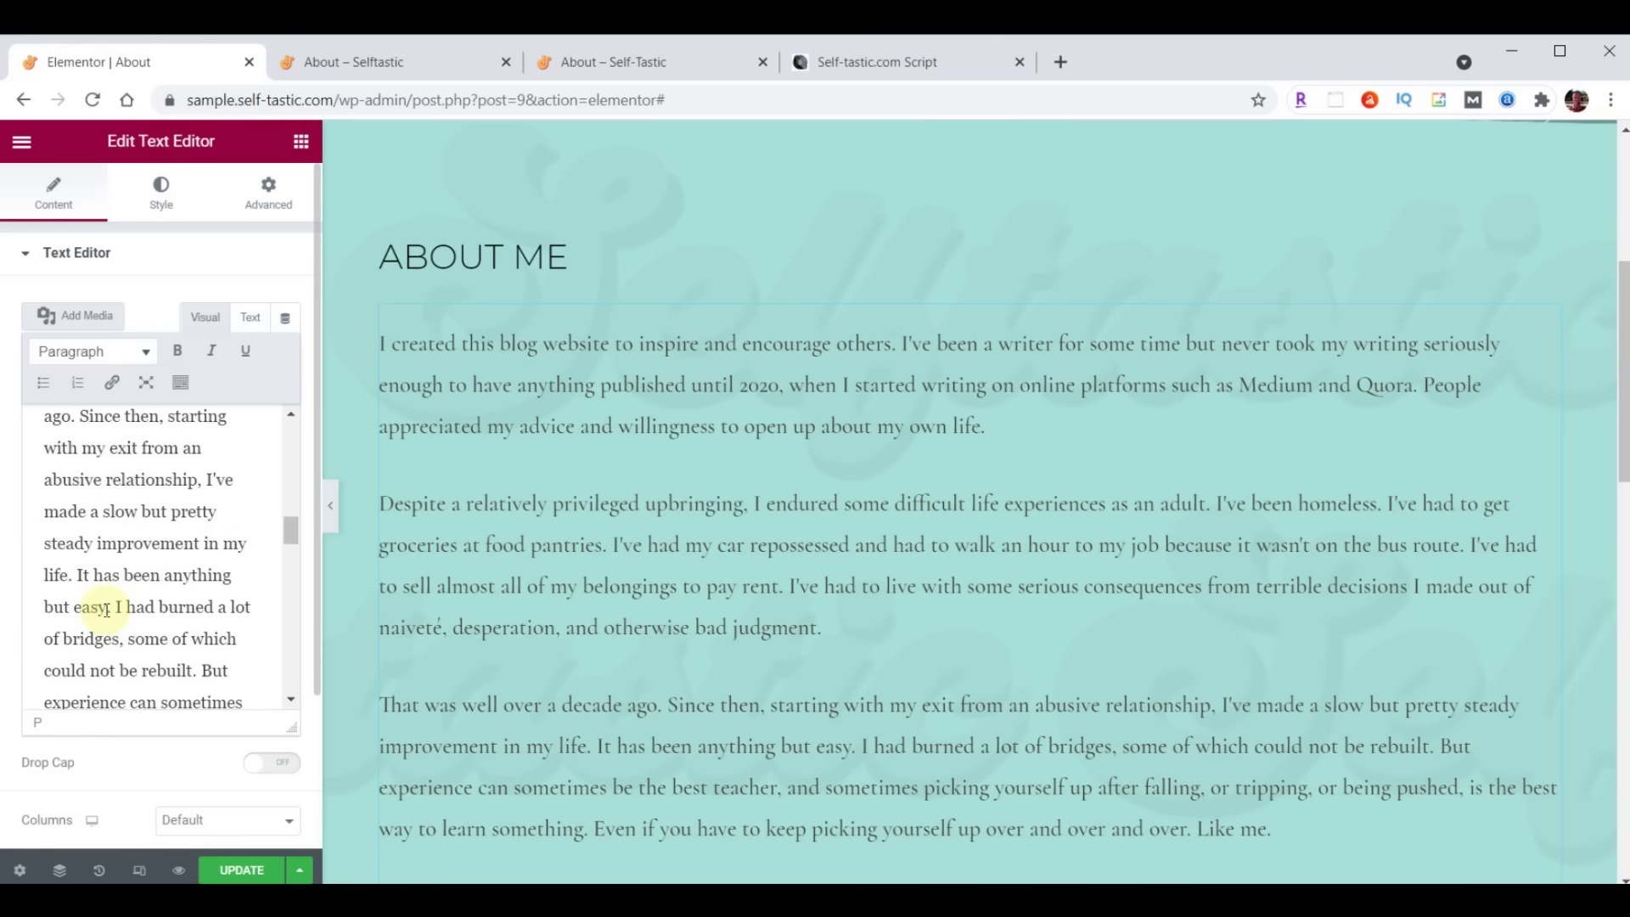
scroll(107, 608, up, 6)
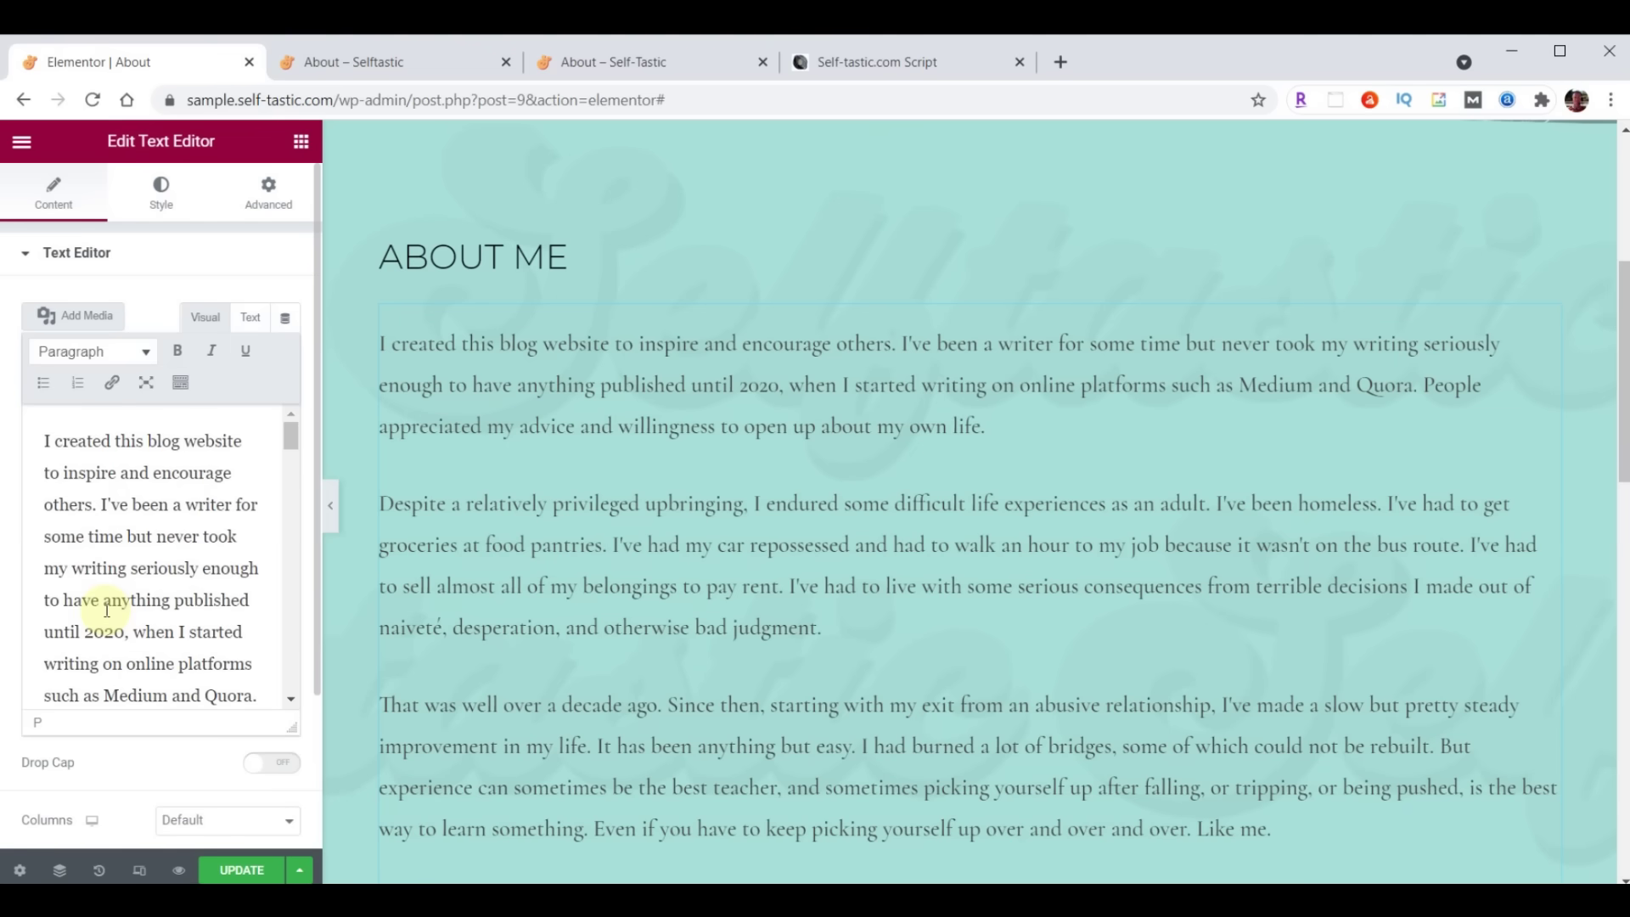
click(42, 439)
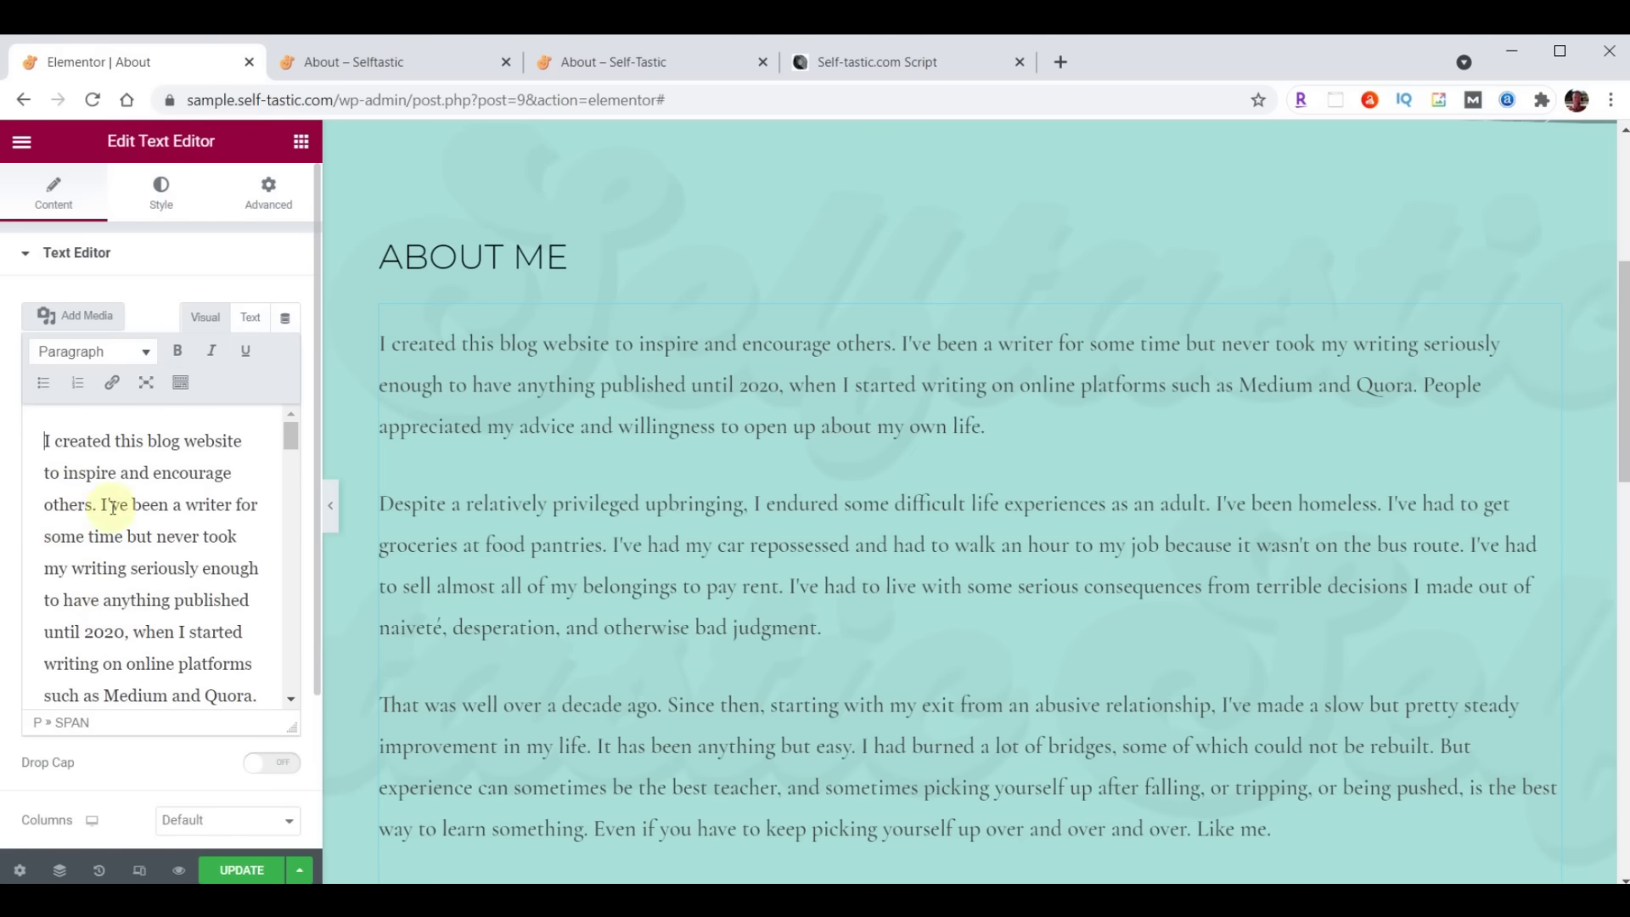
Insert the carousel photo at the start of the bio, floated right beside the text
click(80, 321)
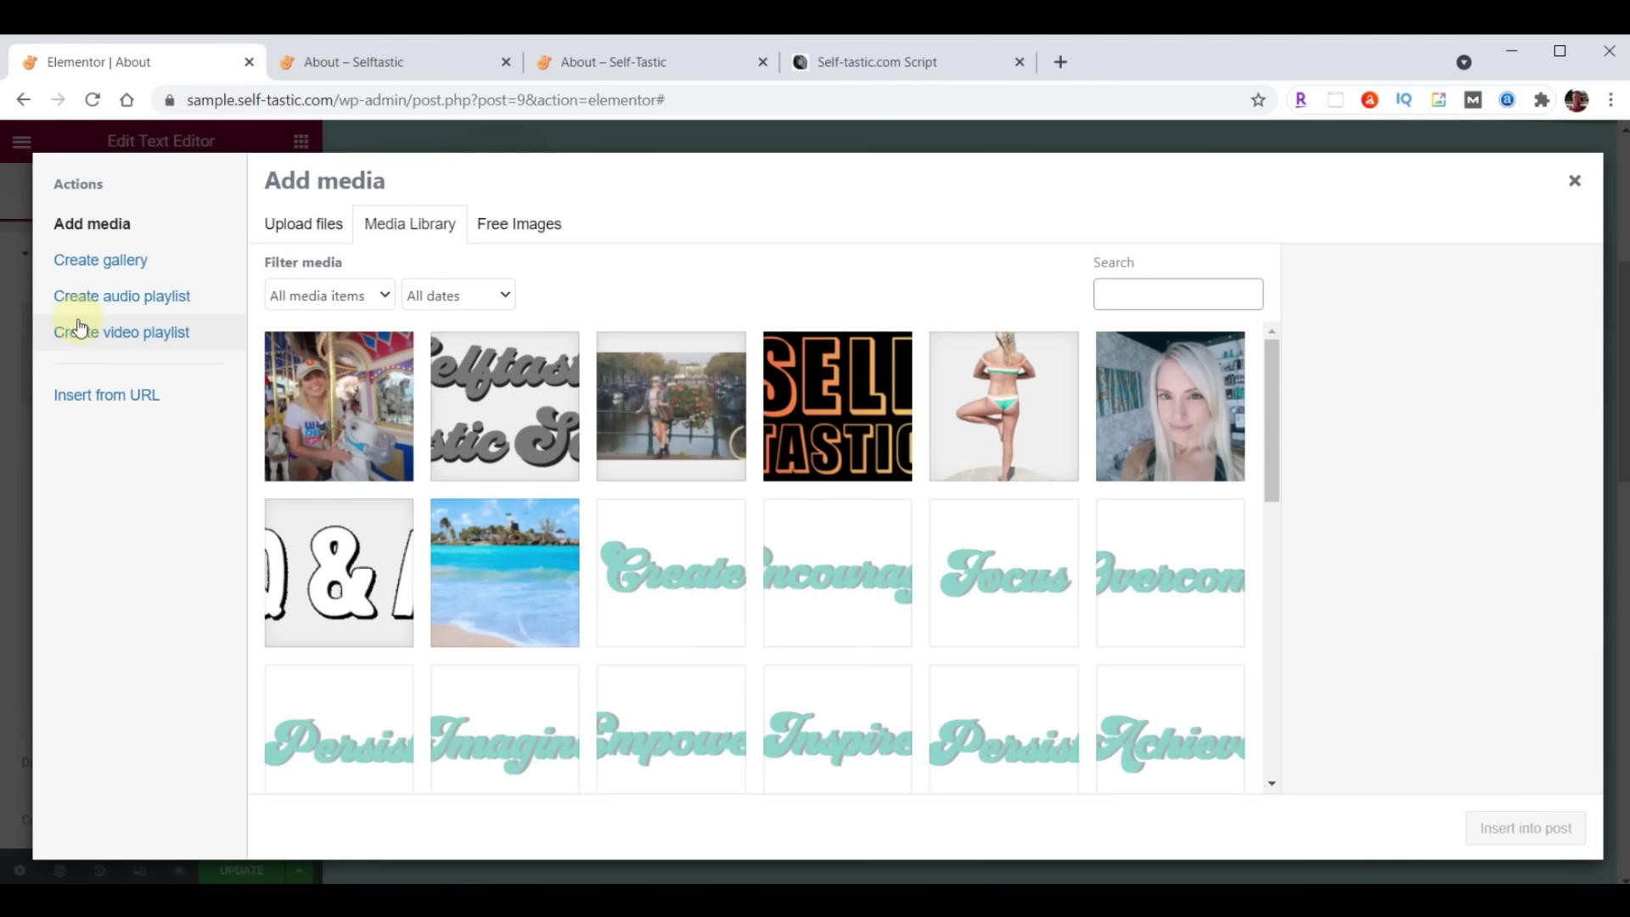
click(339, 380)
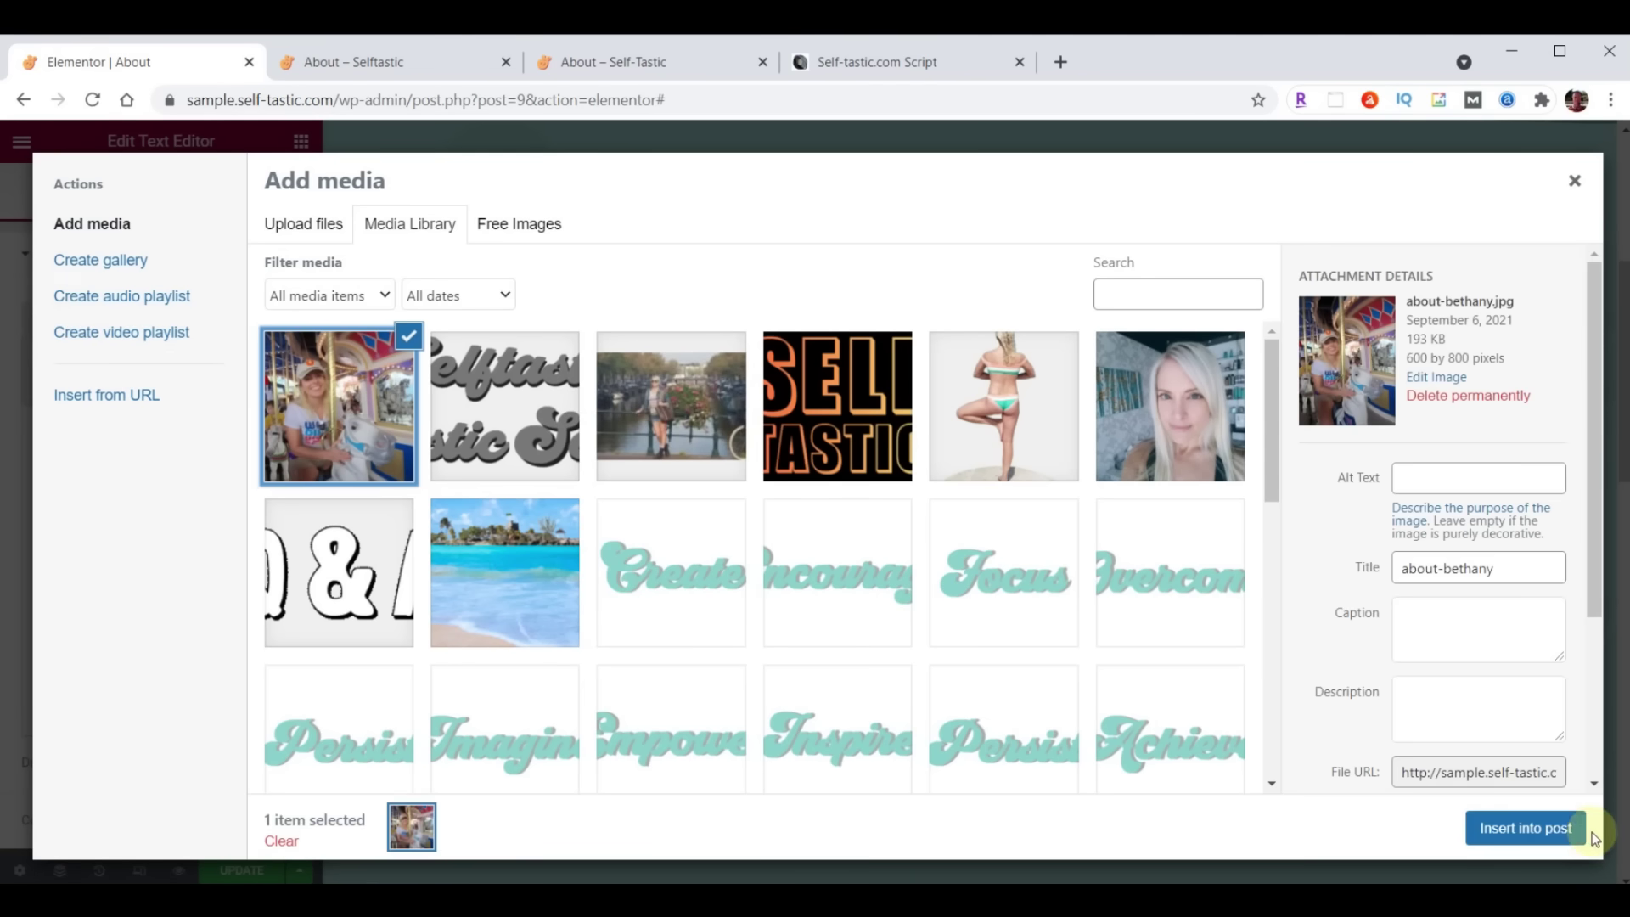
click(1552, 832)
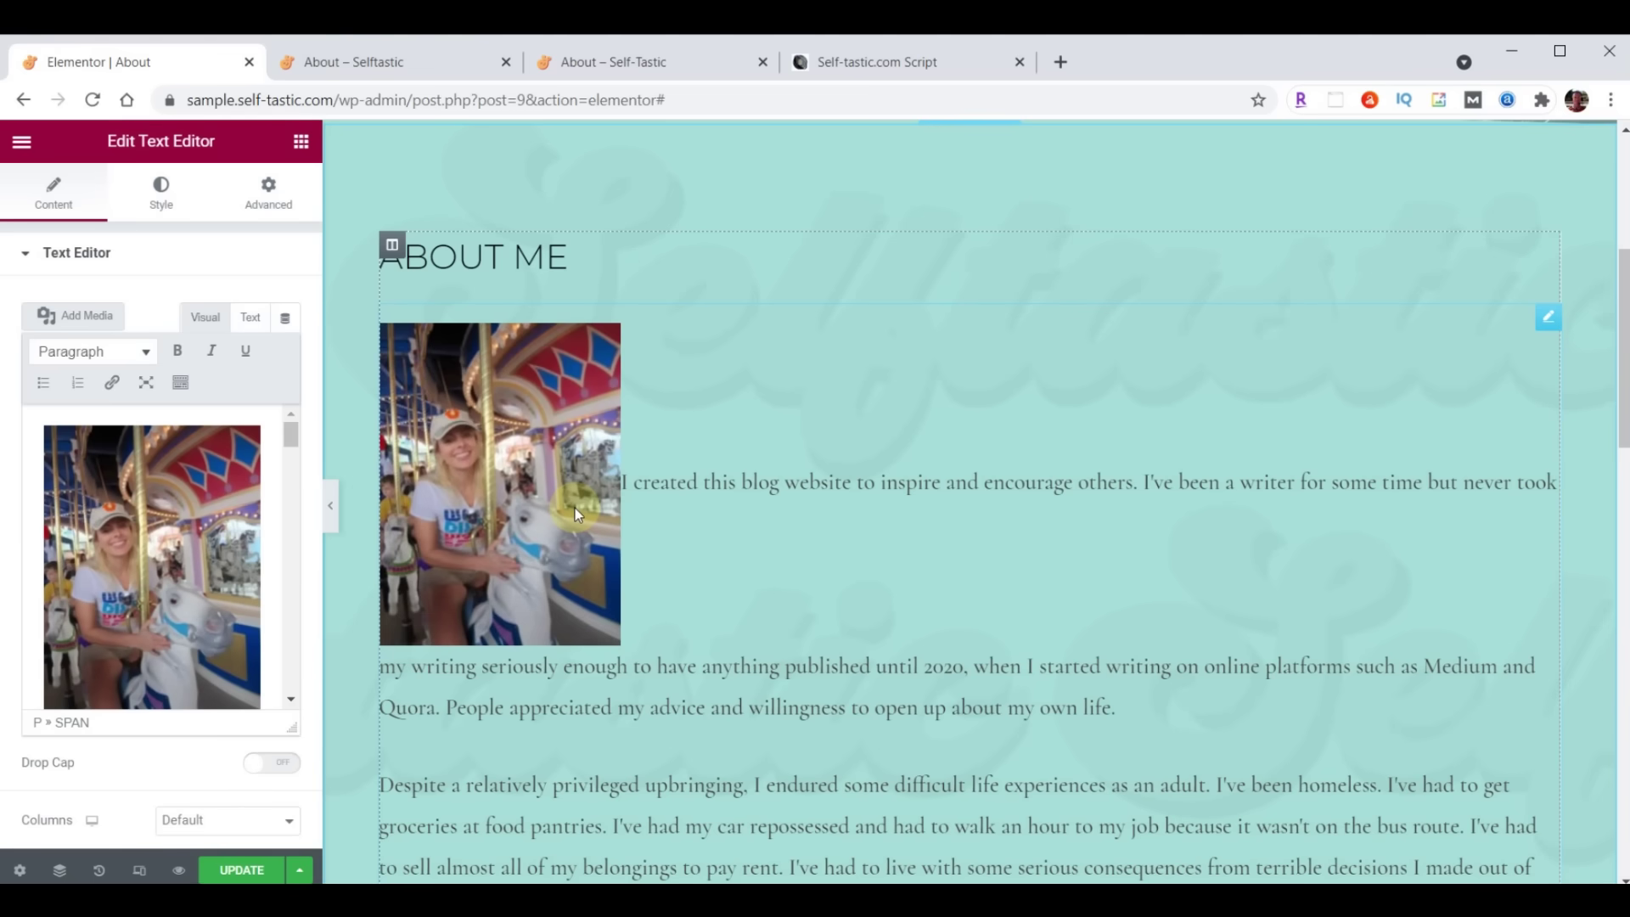
click(142, 530)
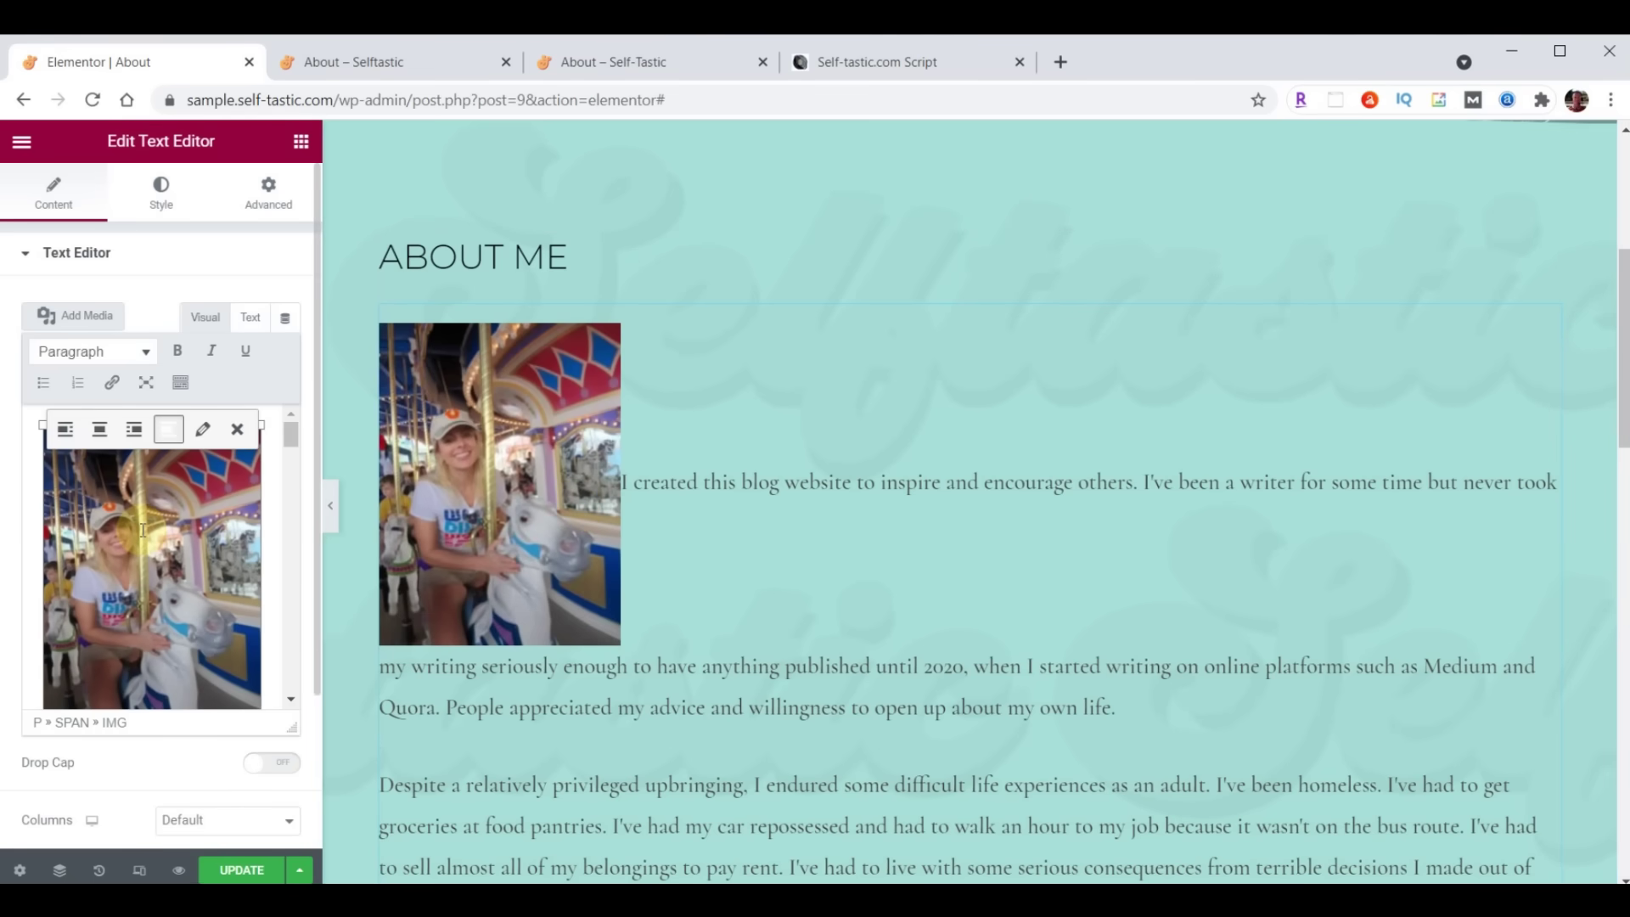
click(133, 428)
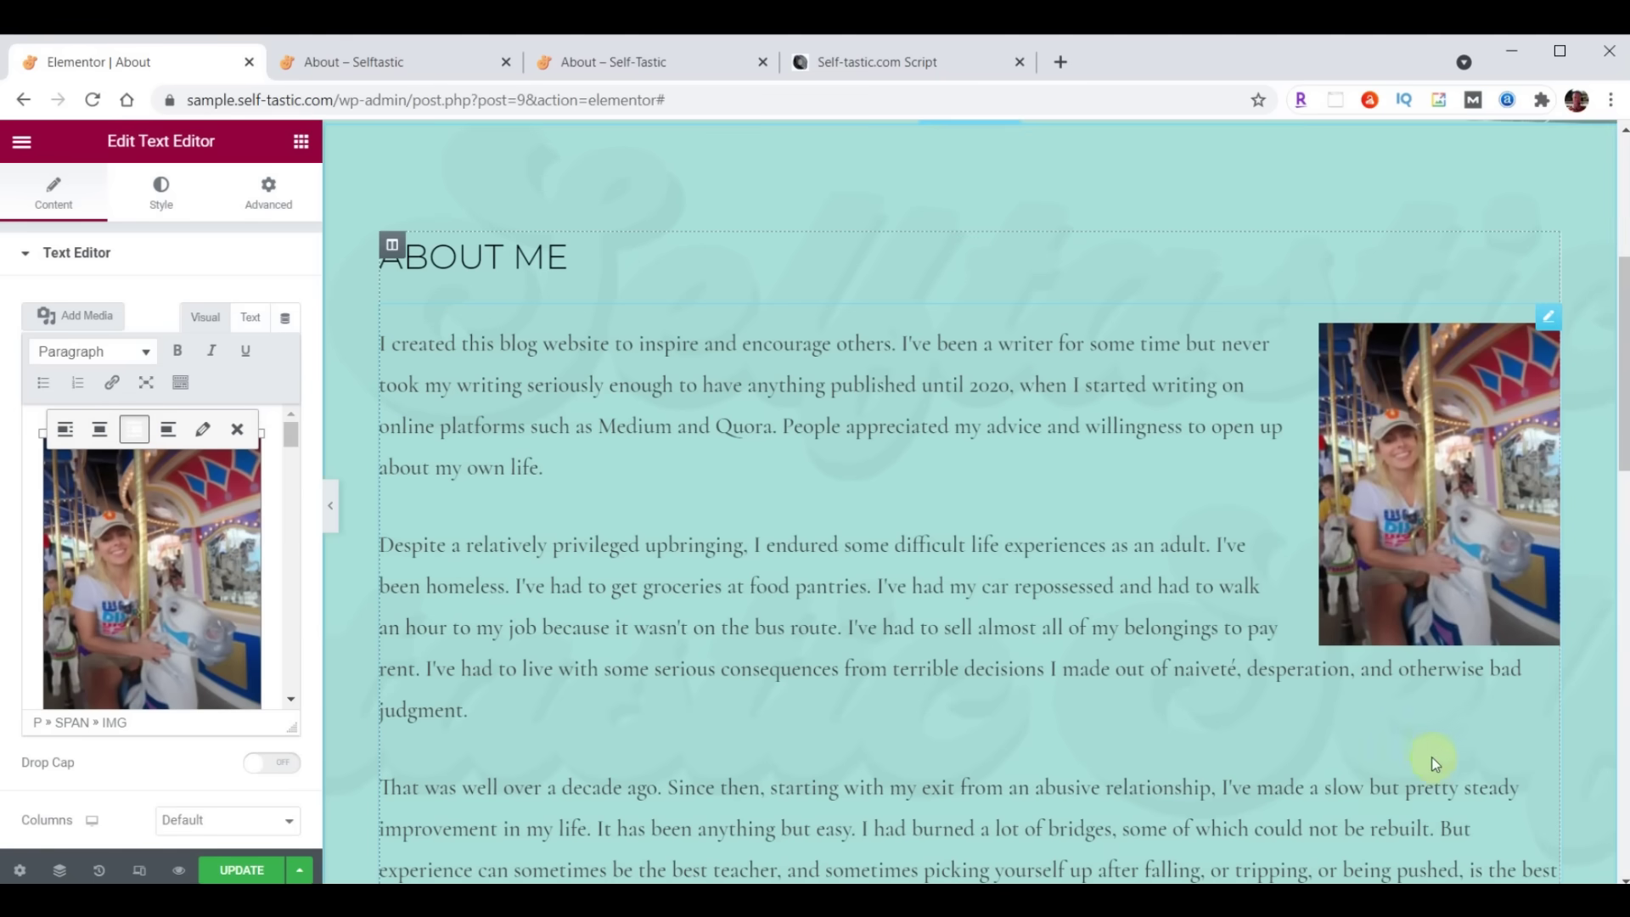
Set the photo to Full Size 600 × 800 with Link To None, and save the page
click(203, 430)
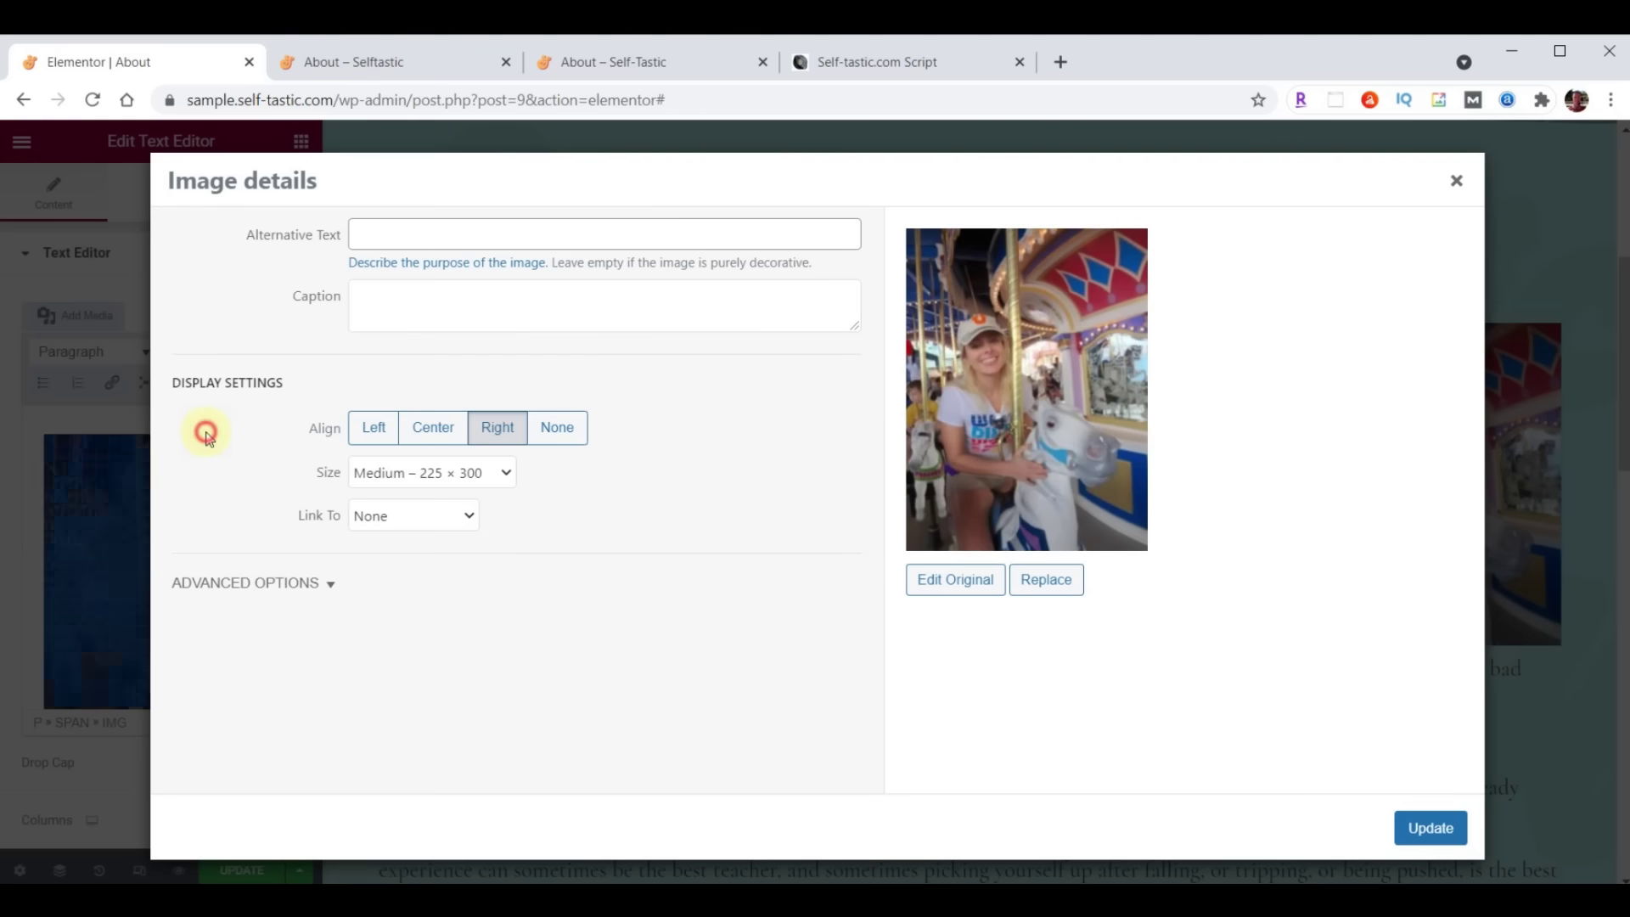
click(505, 475)
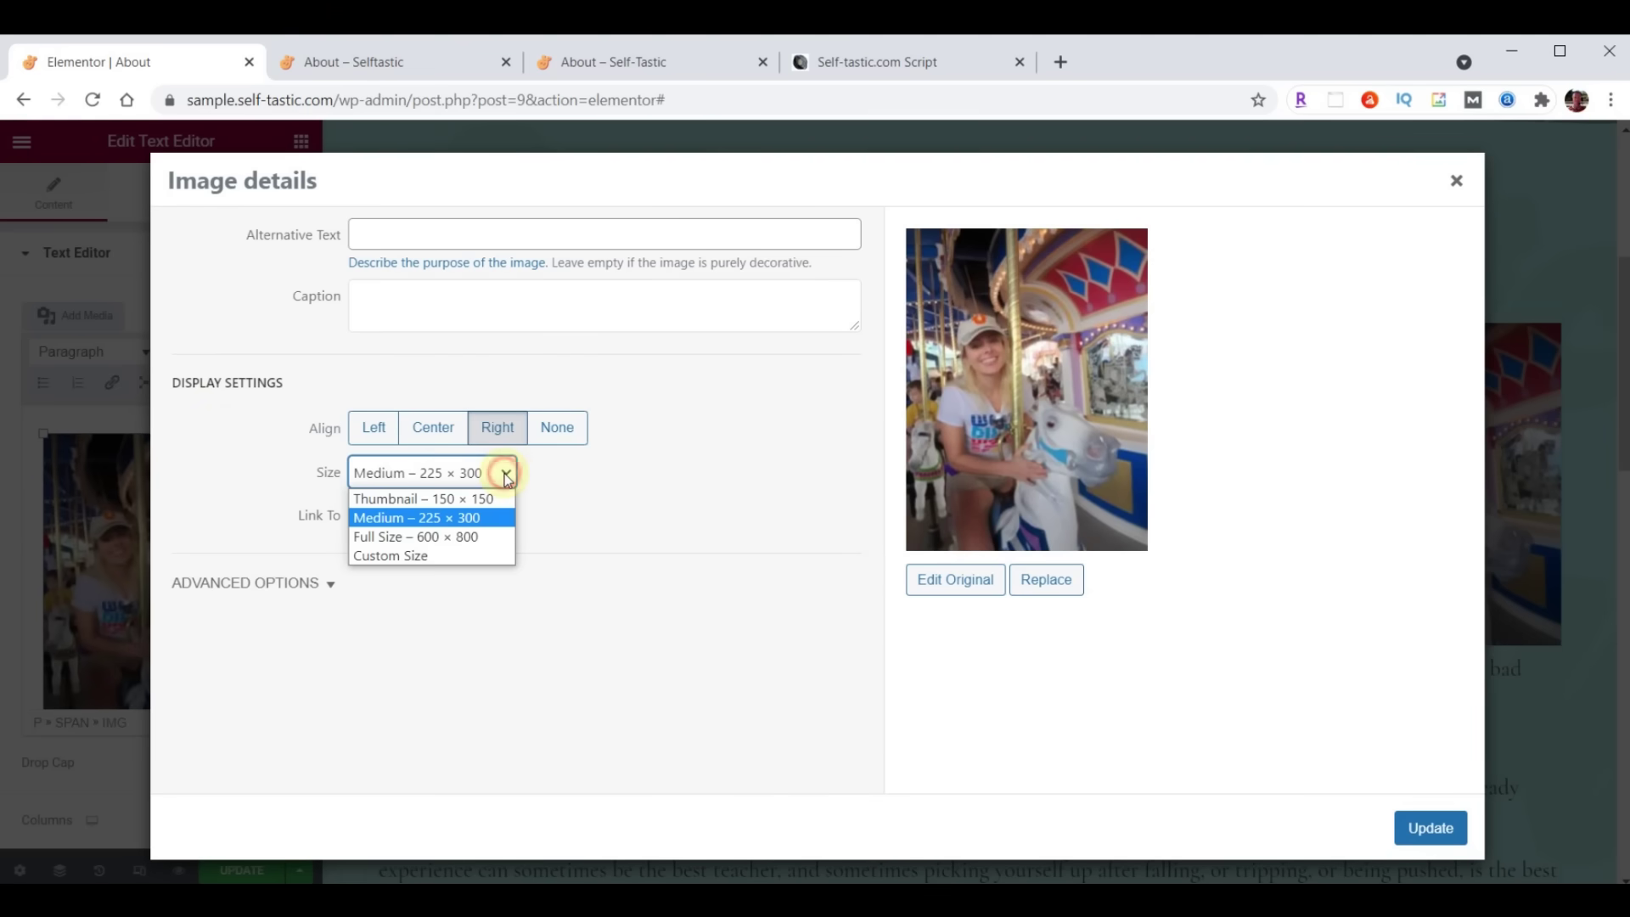
click(387, 536)
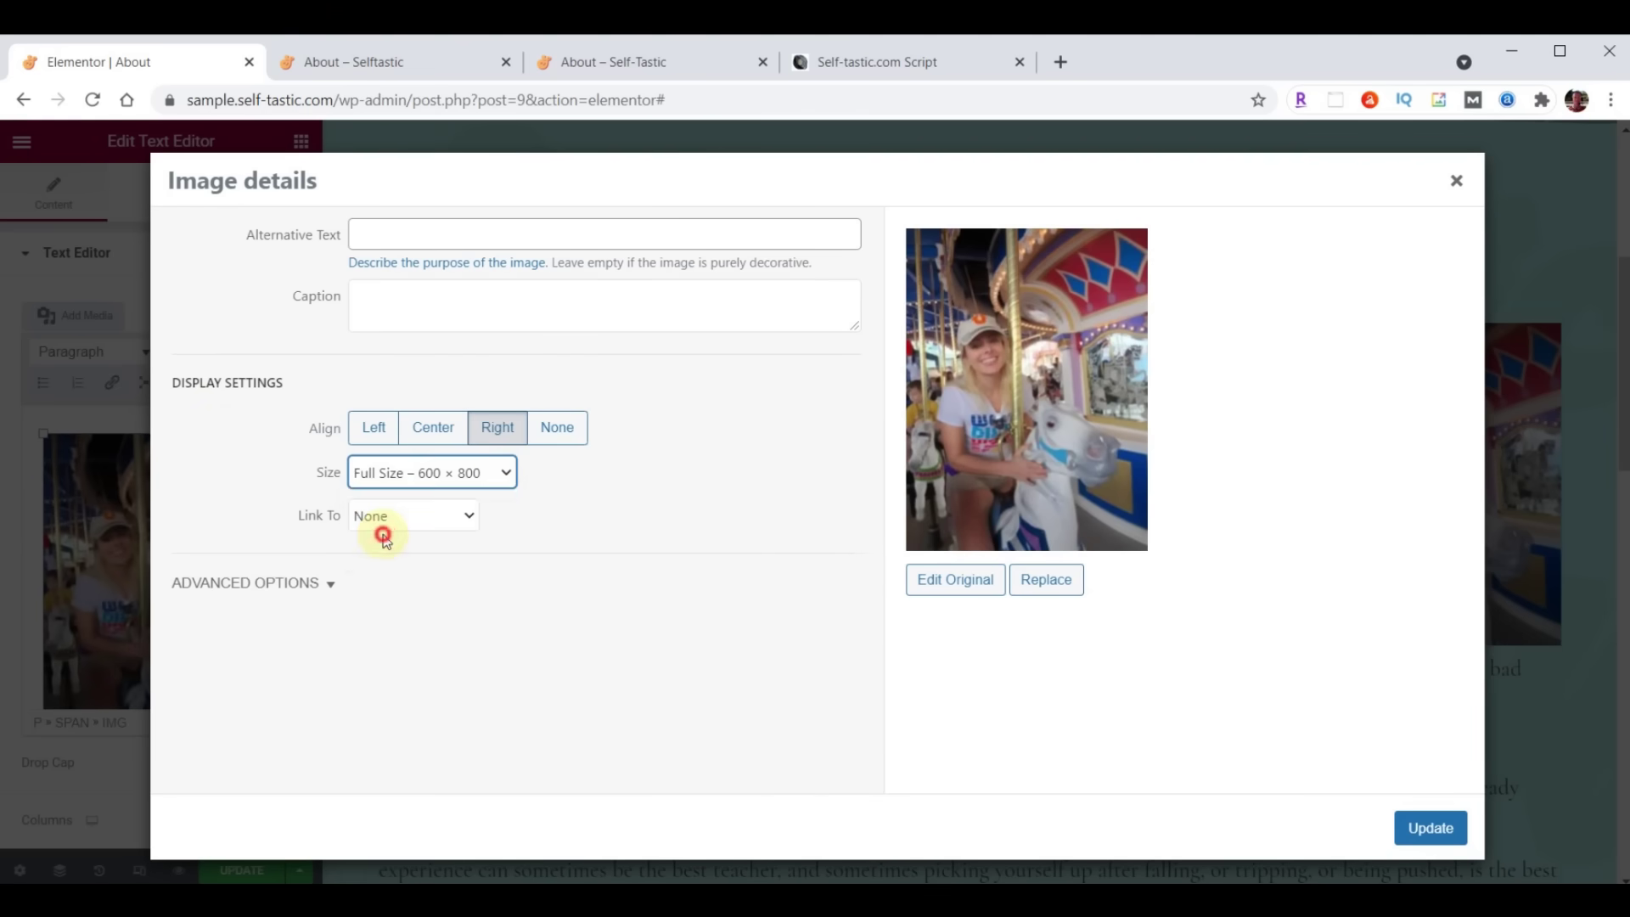
click(368, 516)
click(374, 520)
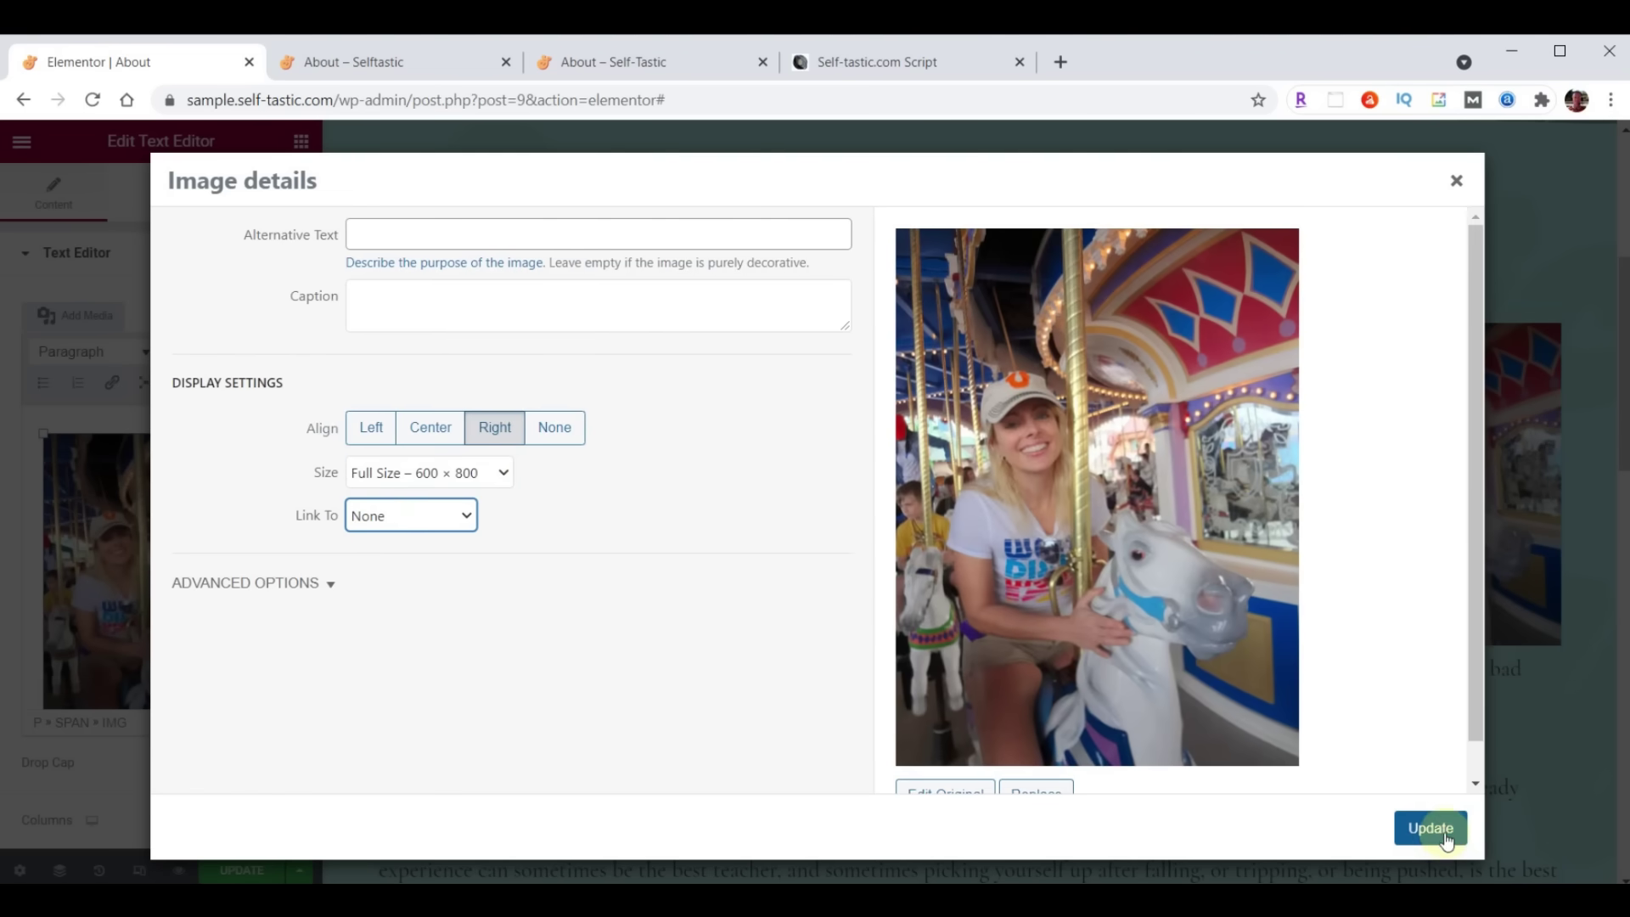
click(1430, 828)
scroll(803, 570, down, 10)
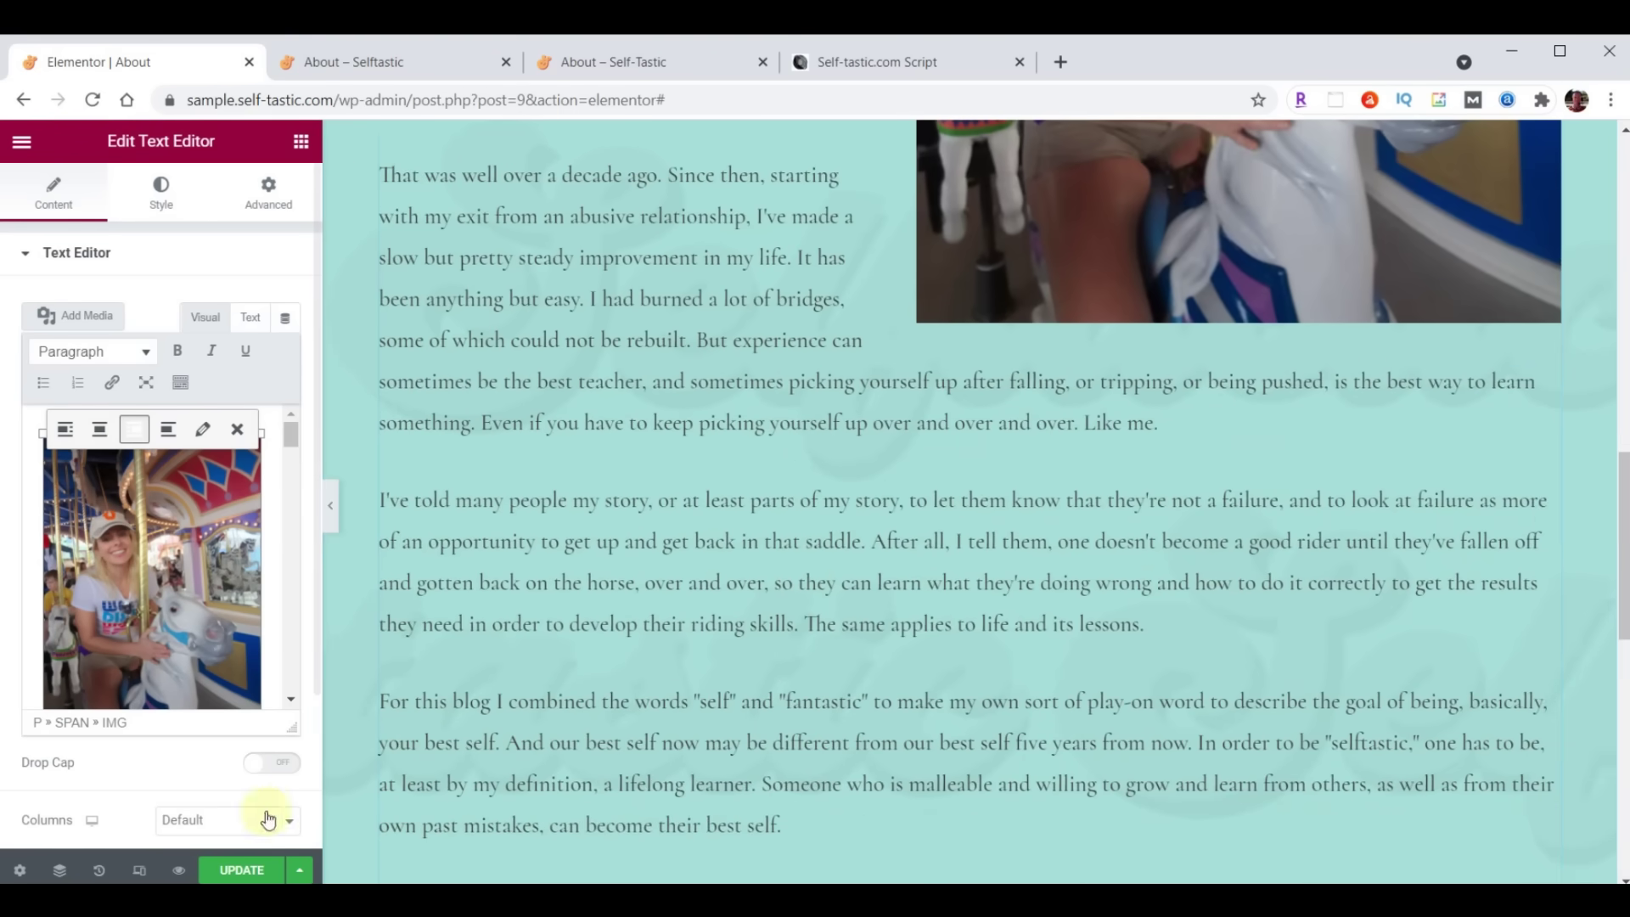
click(234, 870)
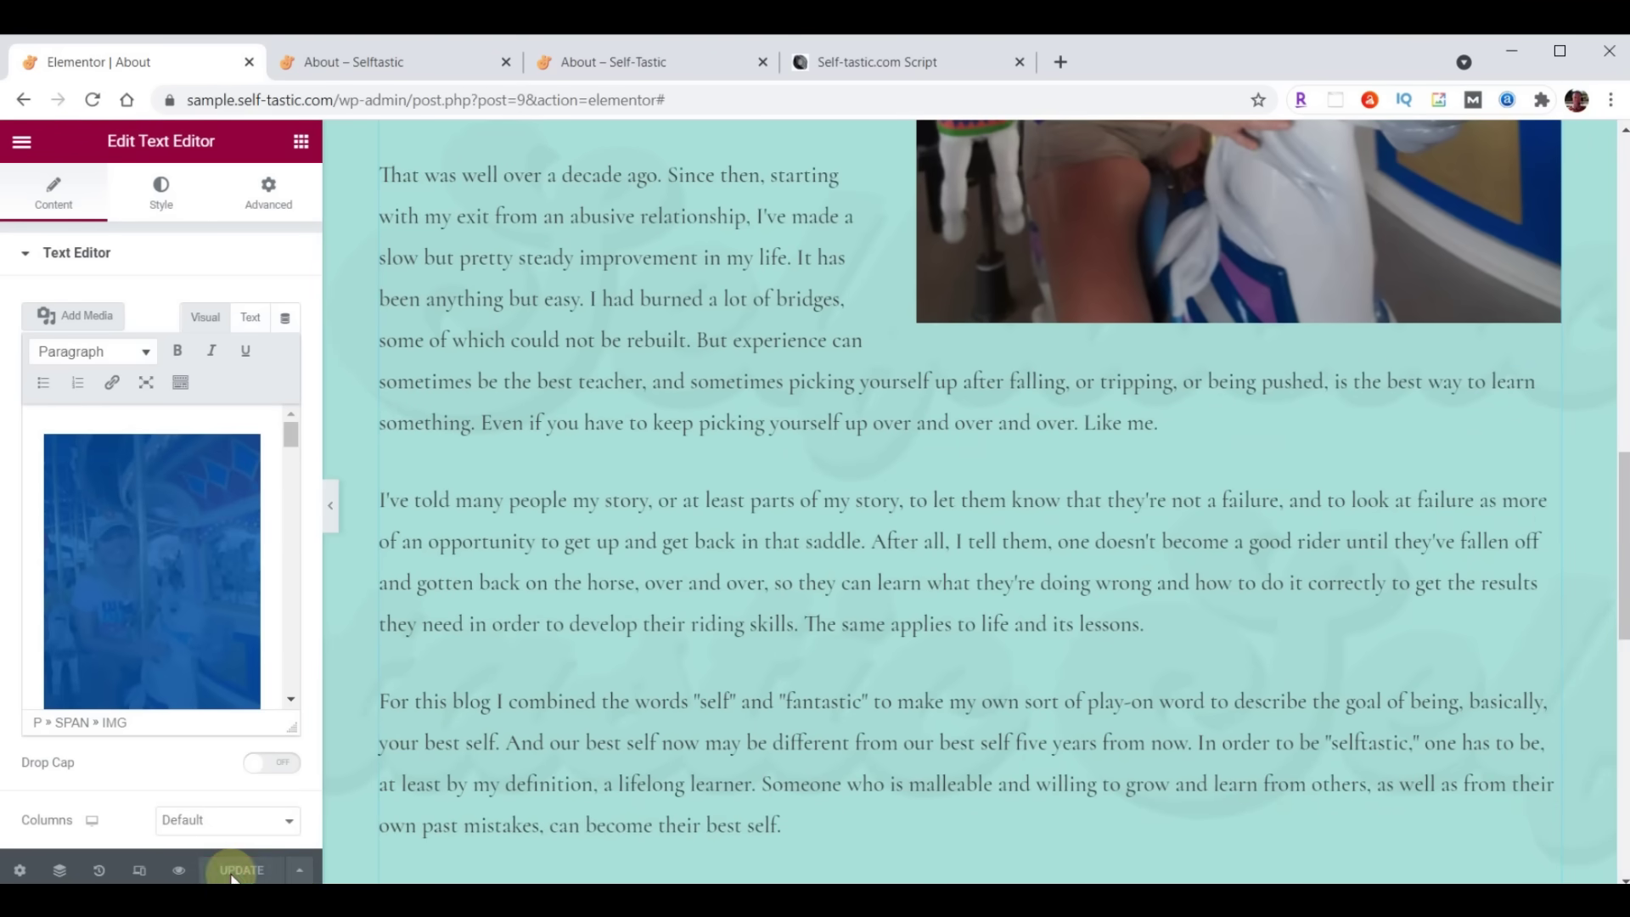
click(376, 63)
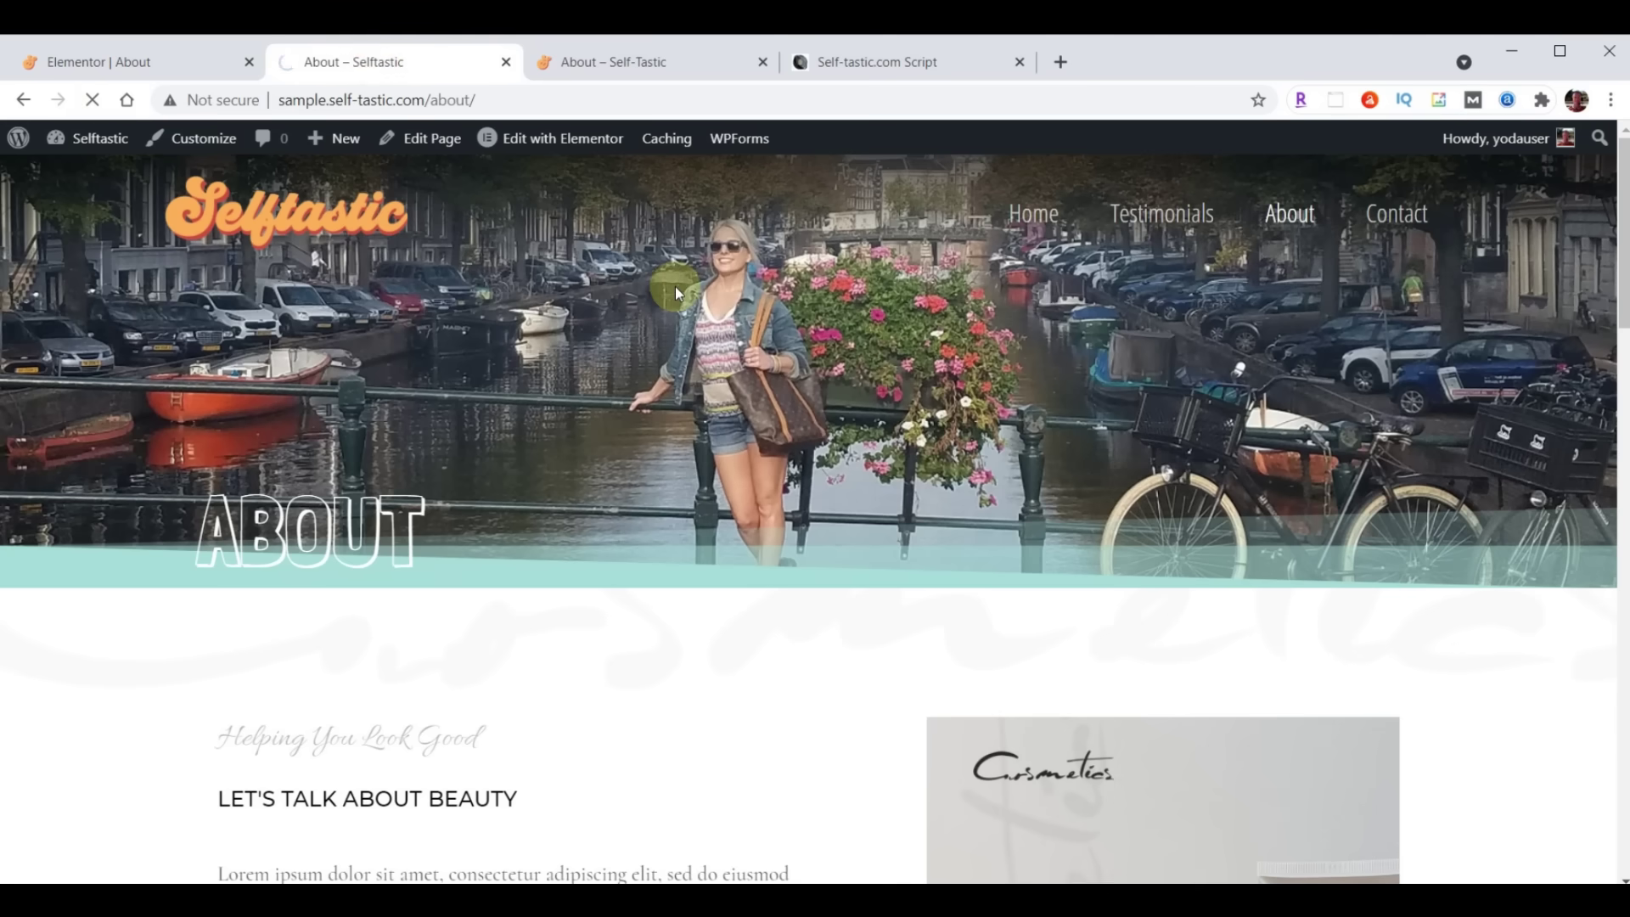
scroll(768, 513, down, 20)
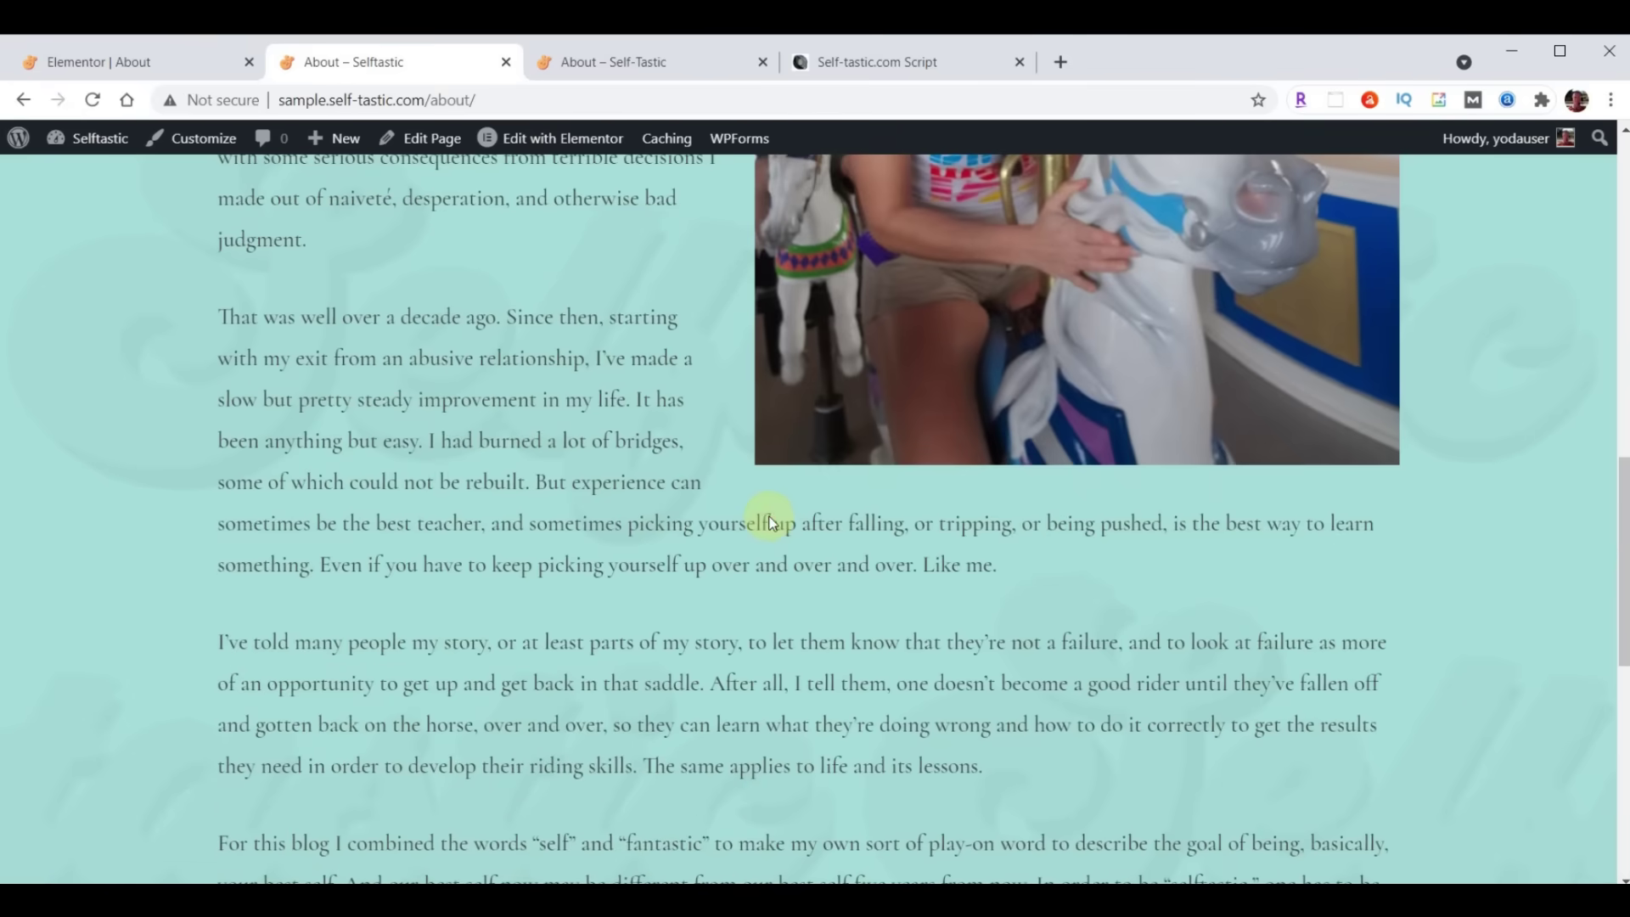
click(656, 62)
scroll(975, 557, down, 20)
scroll(975, 562, down, 1)
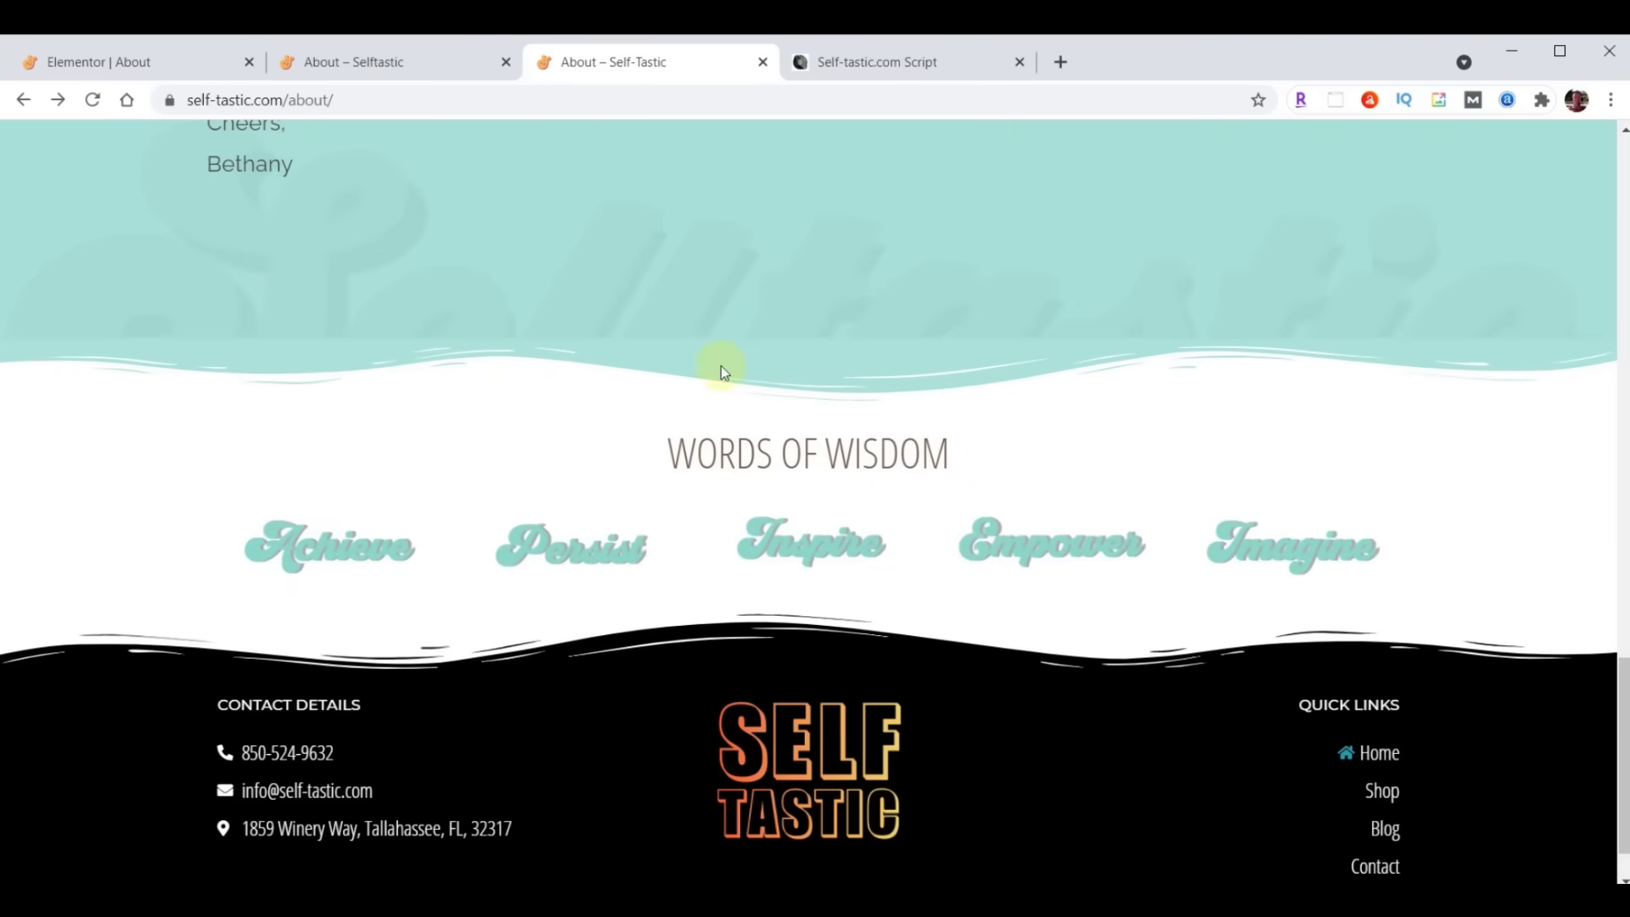
click(114, 66)
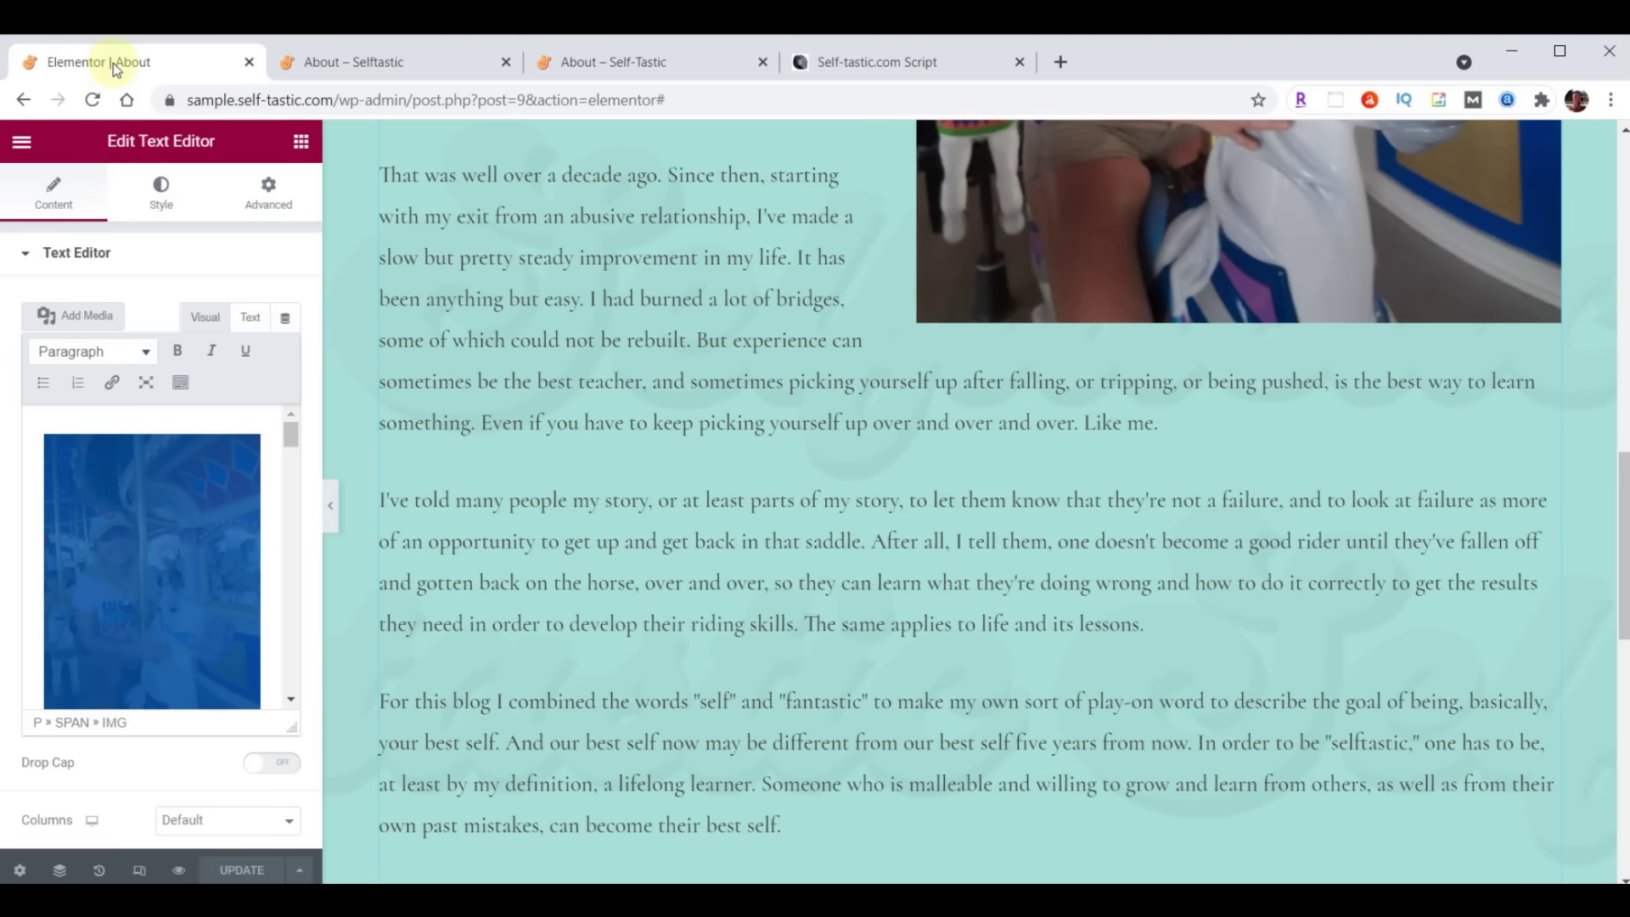
scroll(1002, 450, down, 10)
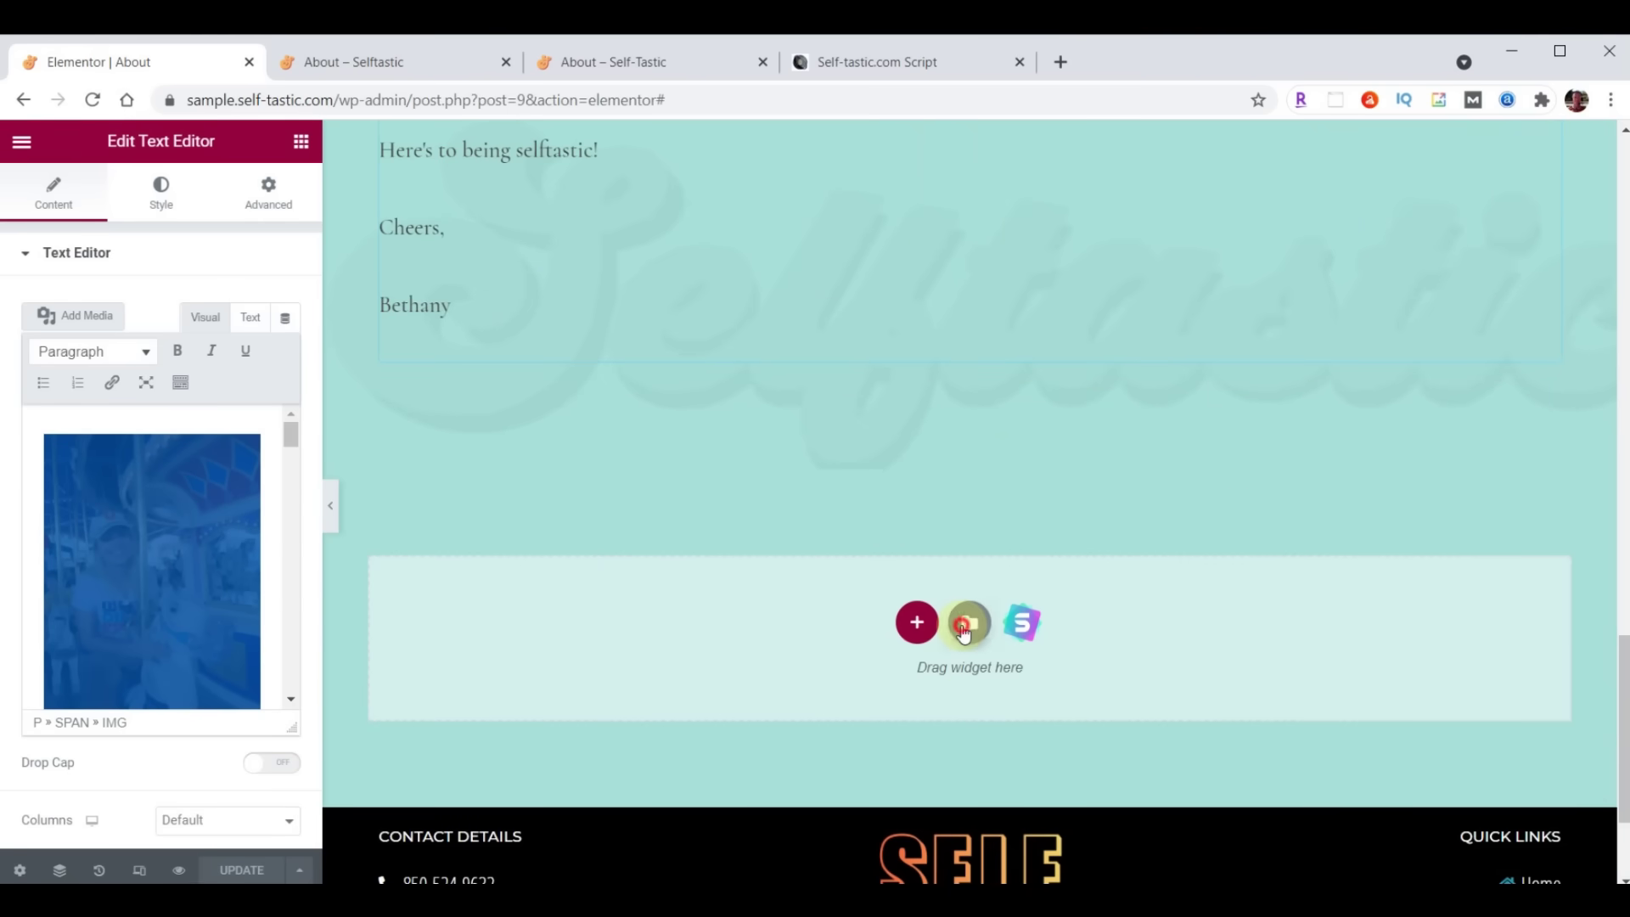
Insert the 'Selftastic - Words of Wisdom' template without its document settings, and save the page
click(963, 630)
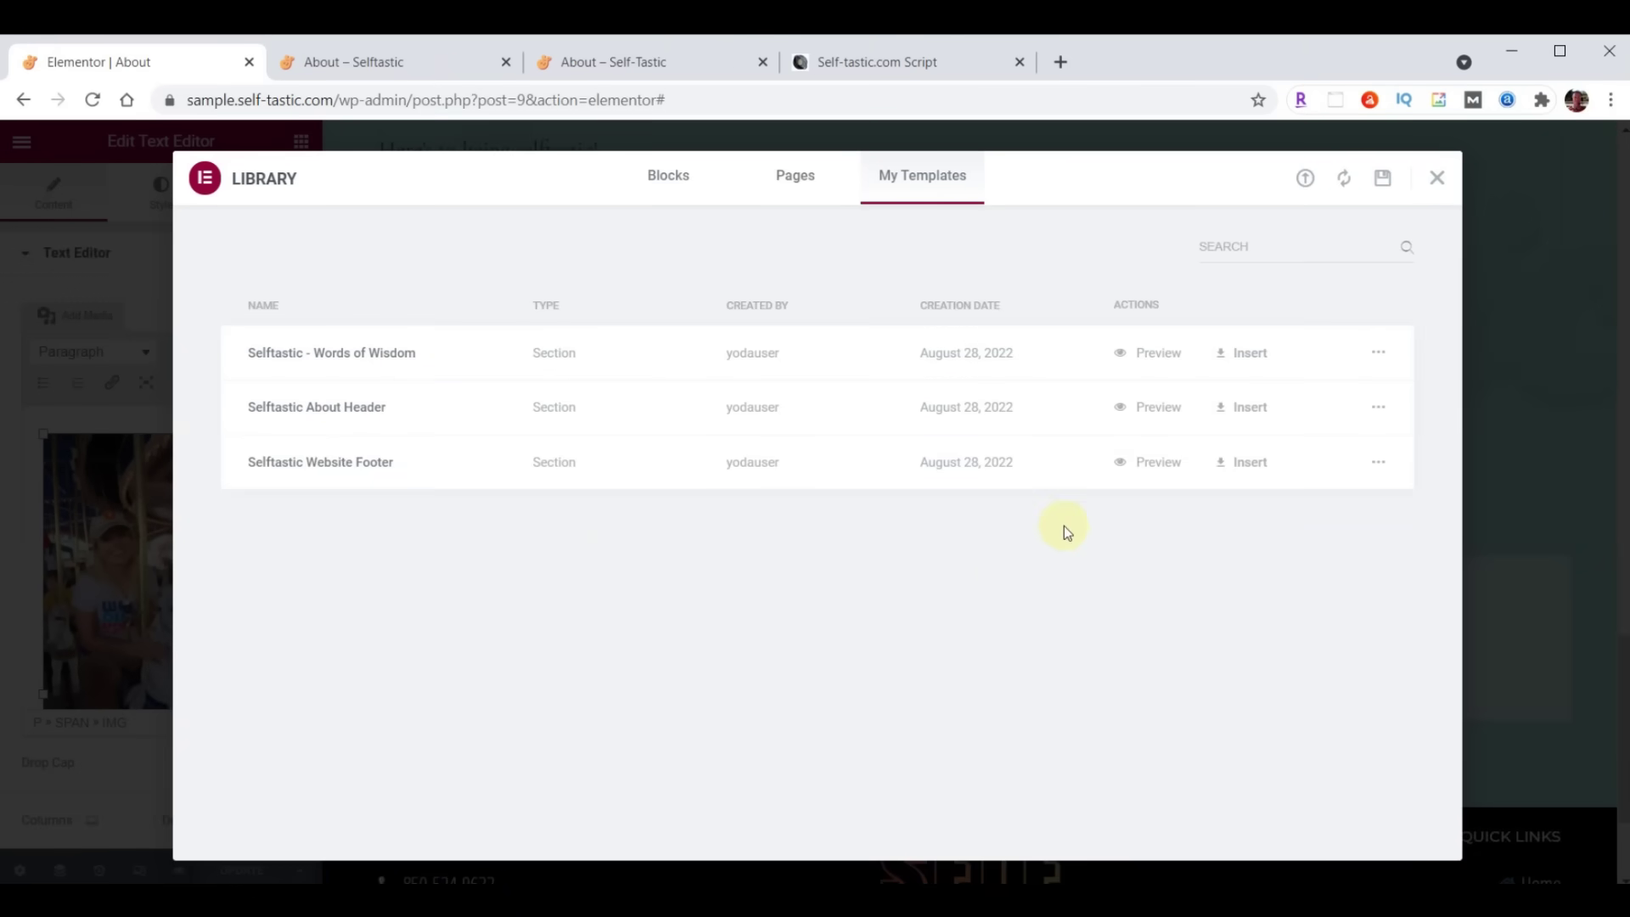
click(1249, 359)
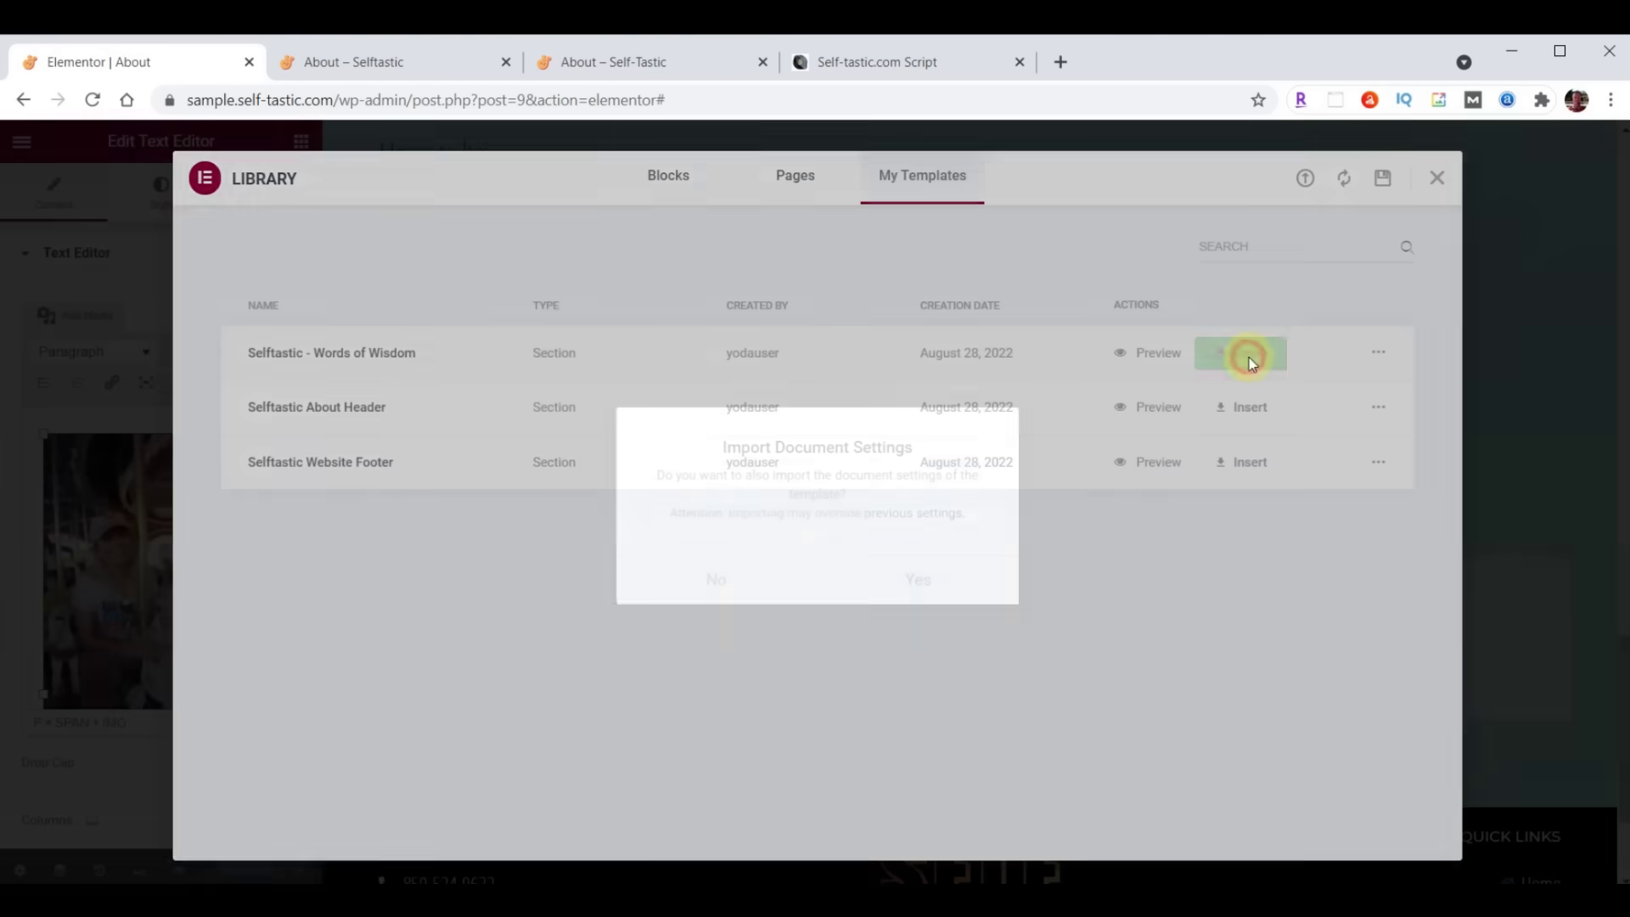
click(722, 581)
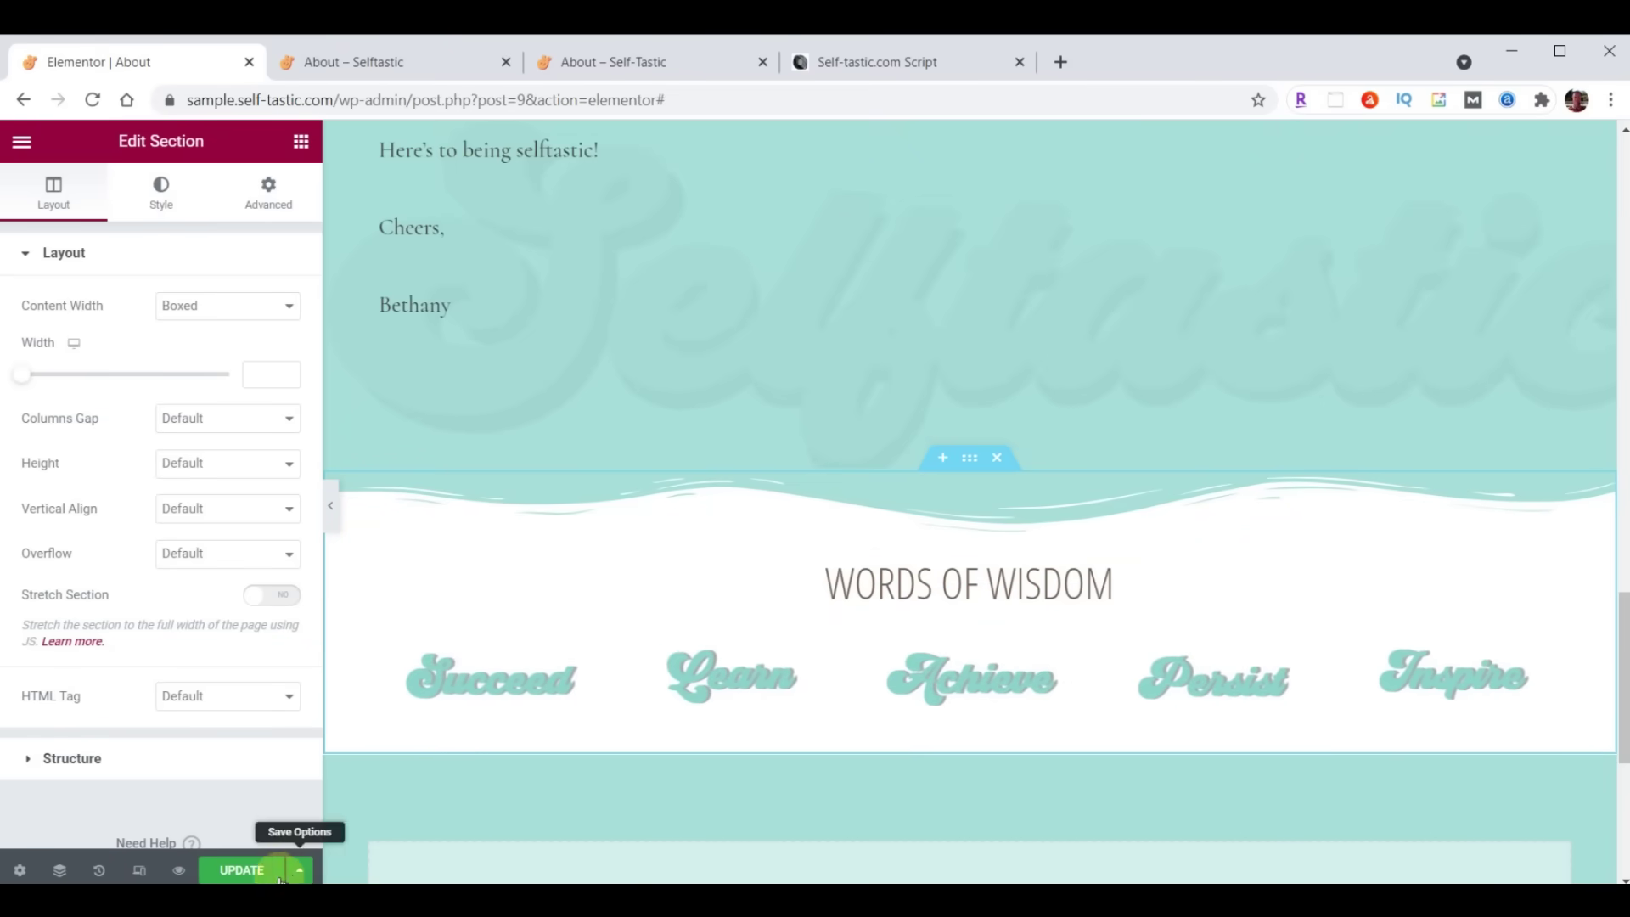
click(240, 870)
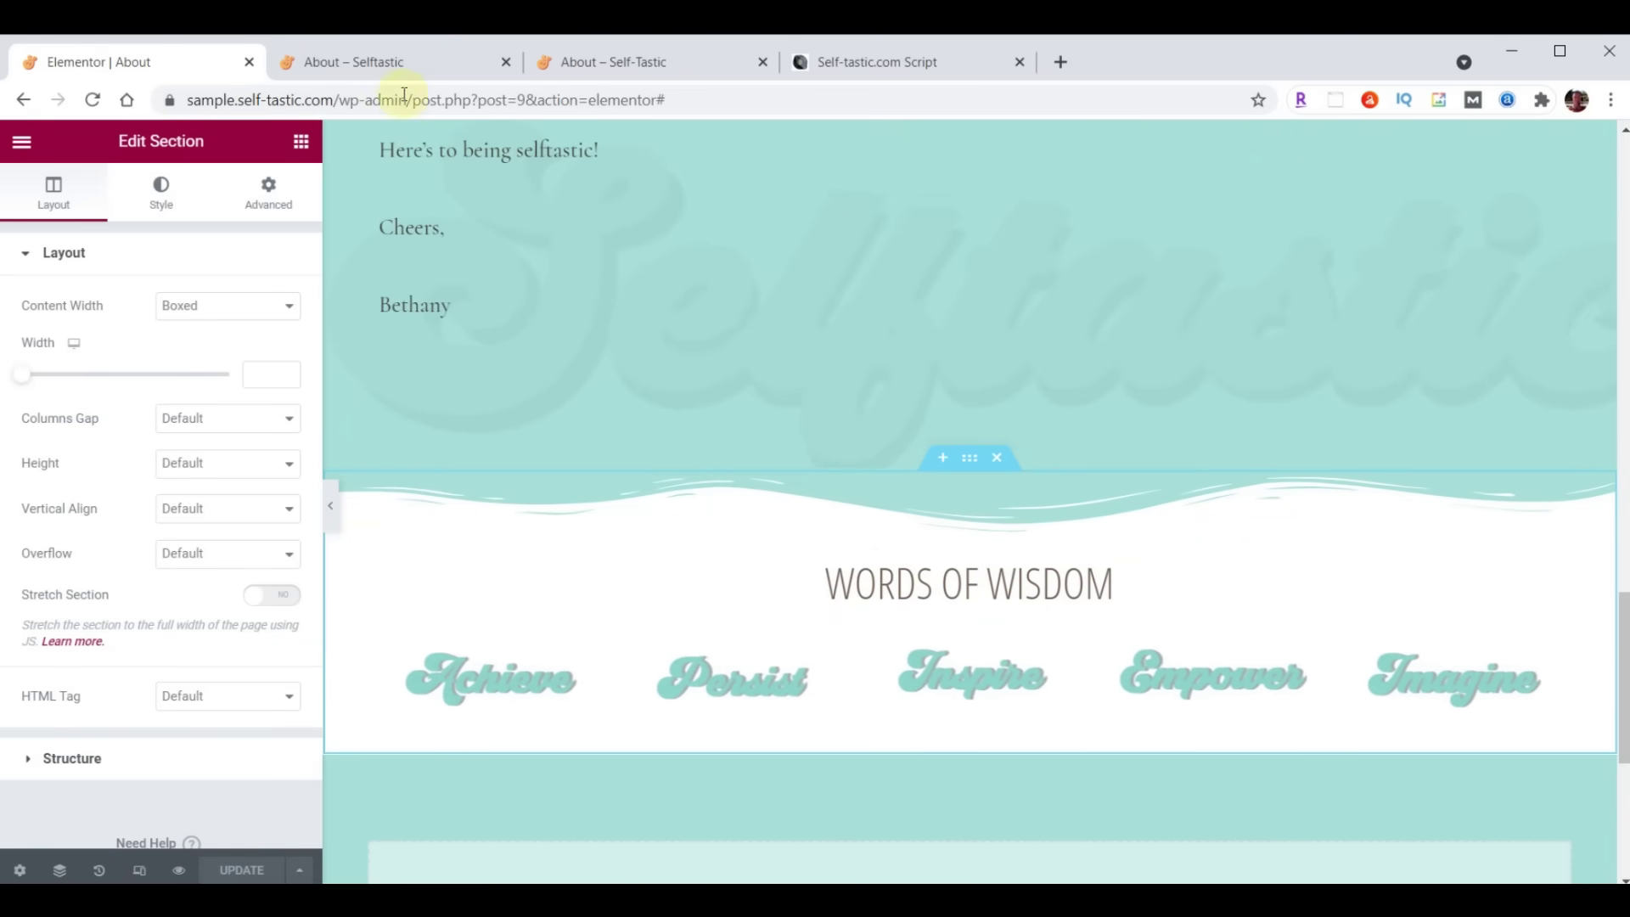
Check the reloaded live About page, then return to the editor
click(399, 73)
click(92, 99)
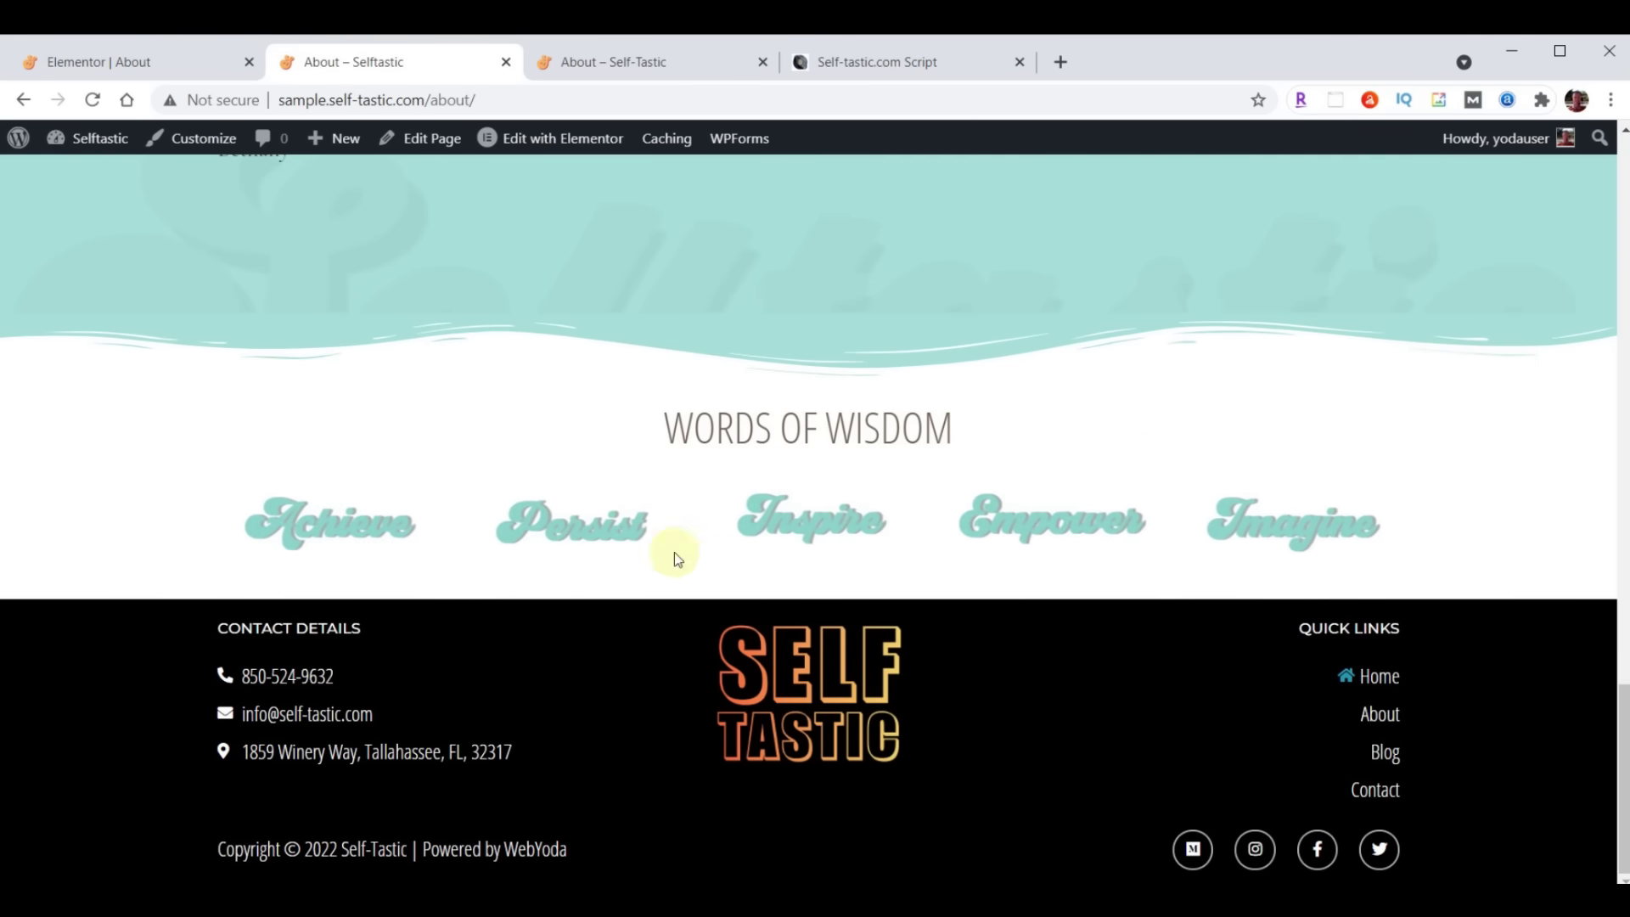
click(82, 67)
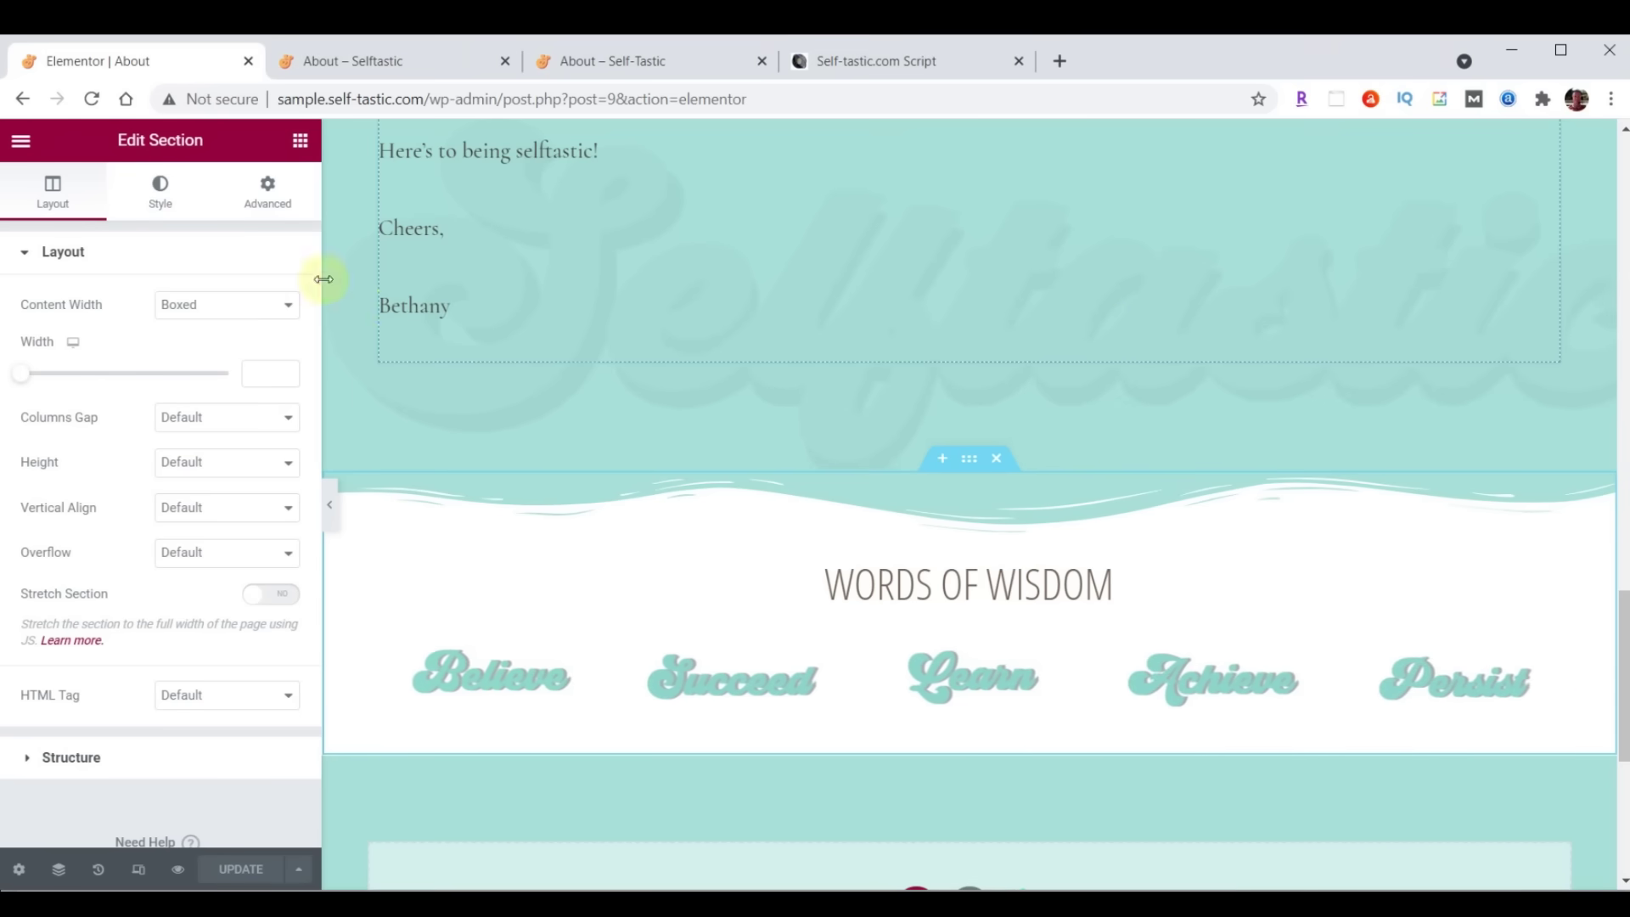
Add a bottom Waves Brush shape divider, colour #000000, height 60
click(163, 202)
scroll(159, 320, down, 2)
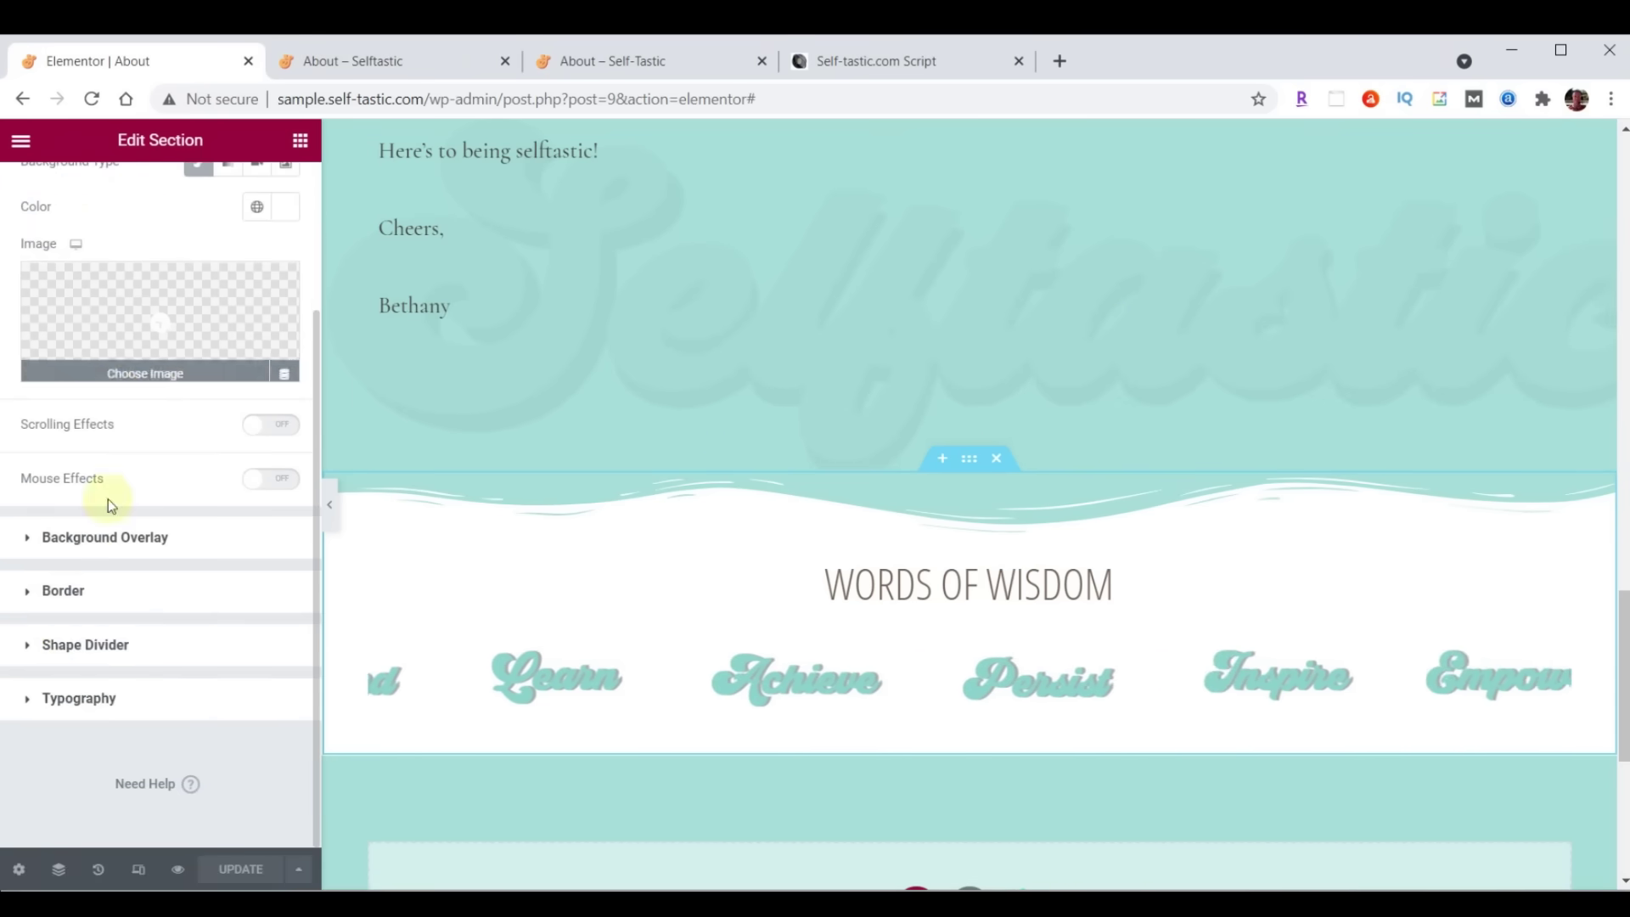
click(62, 645)
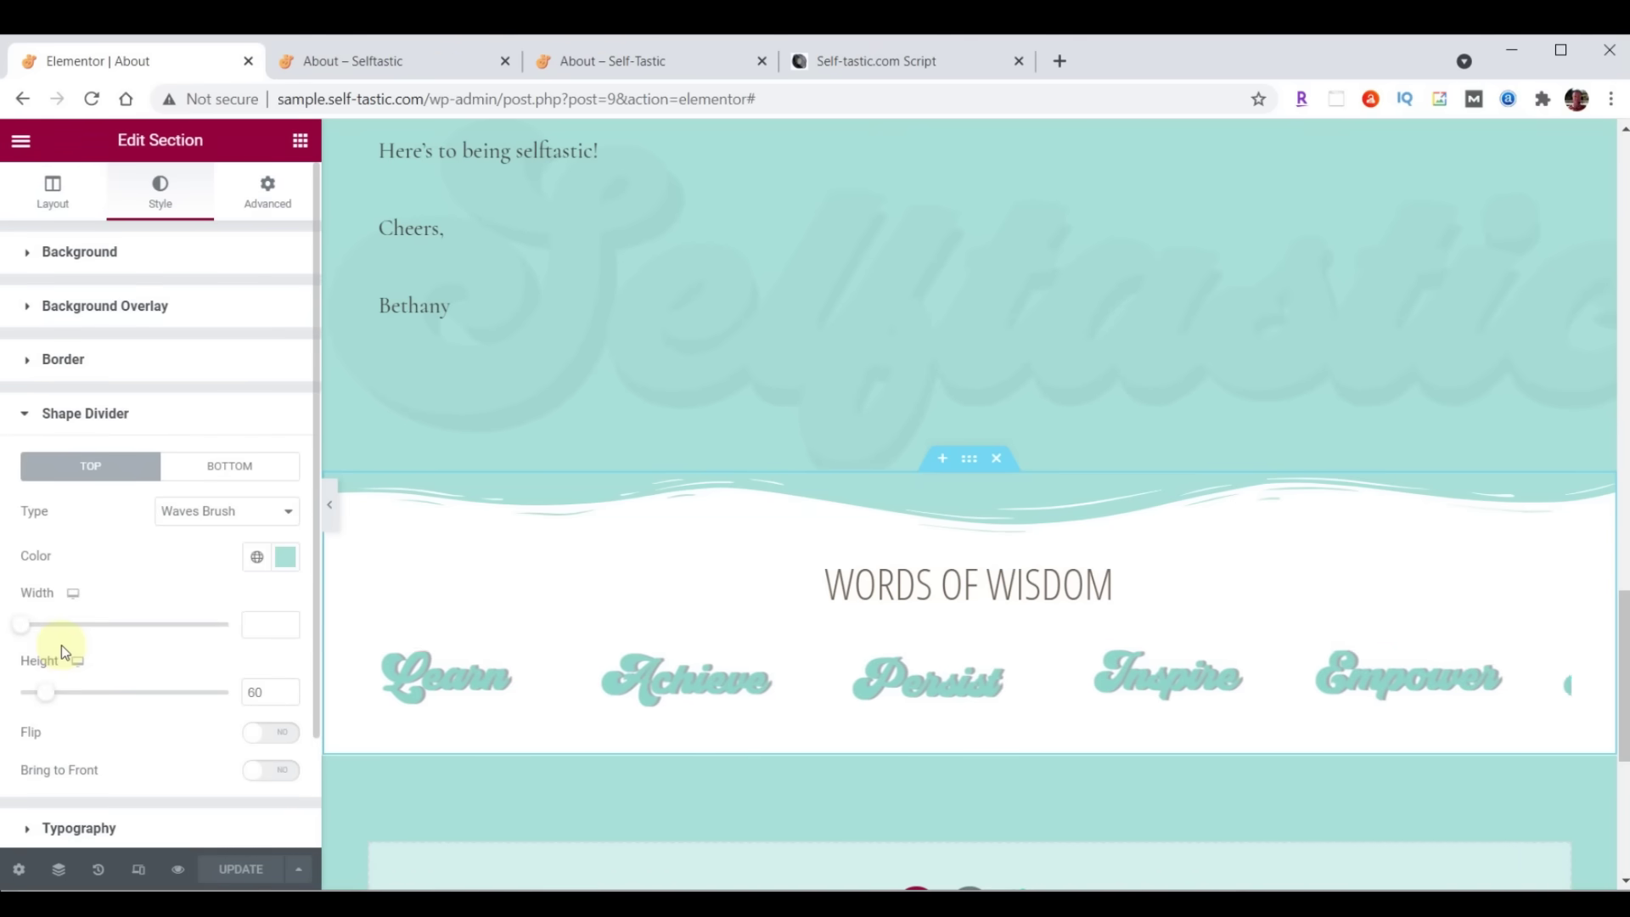
click(211, 475)
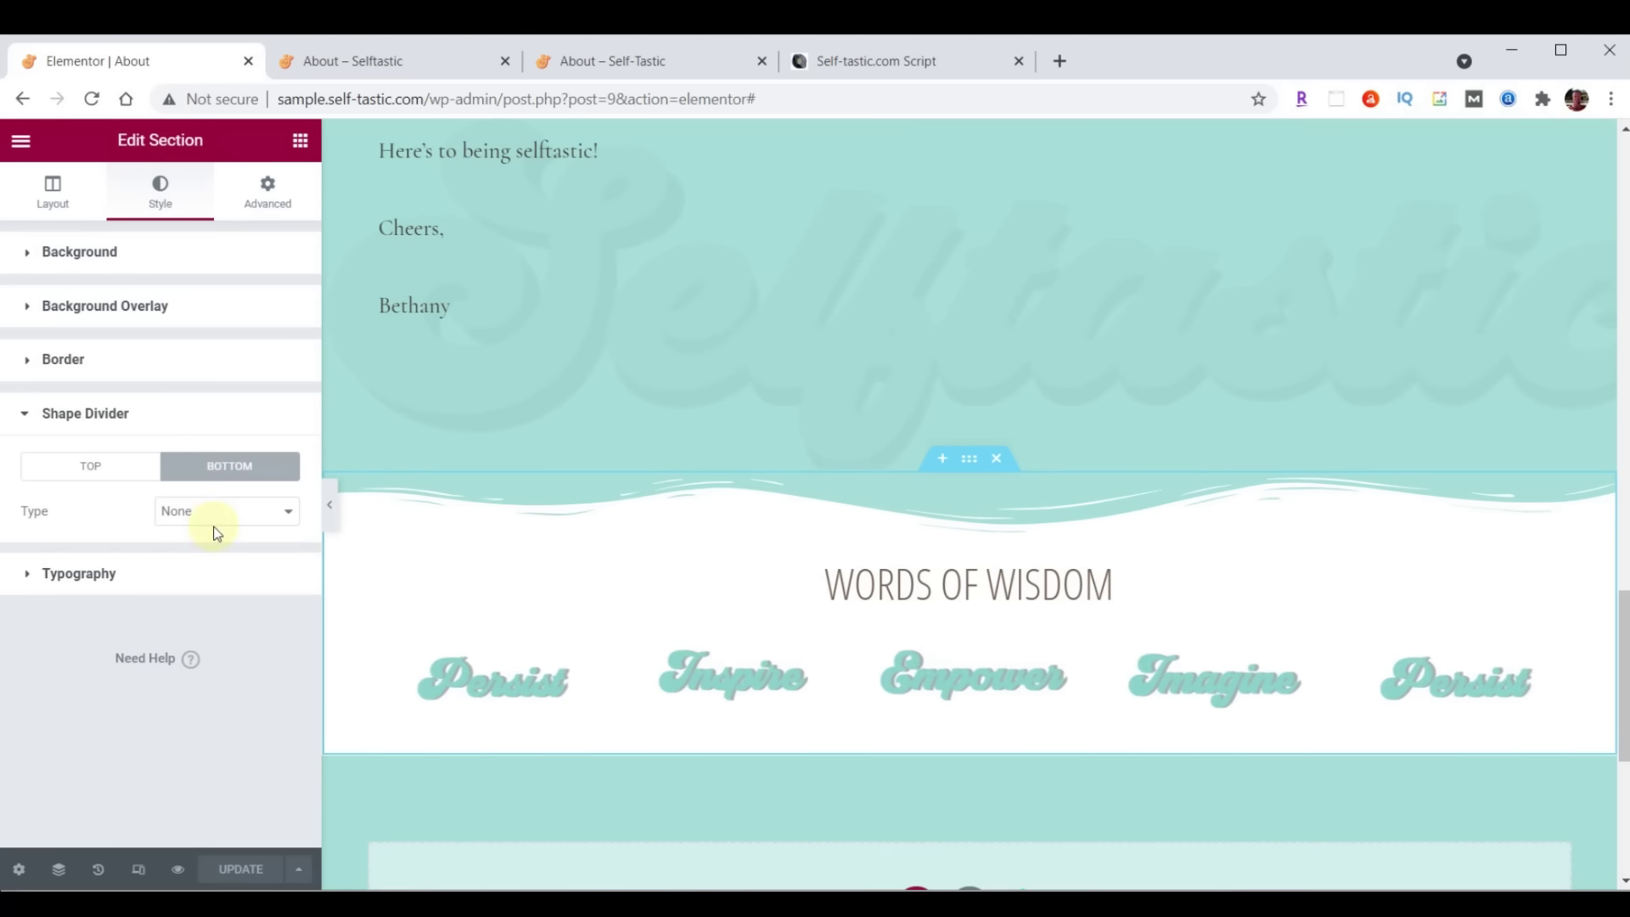
click(214, 520)
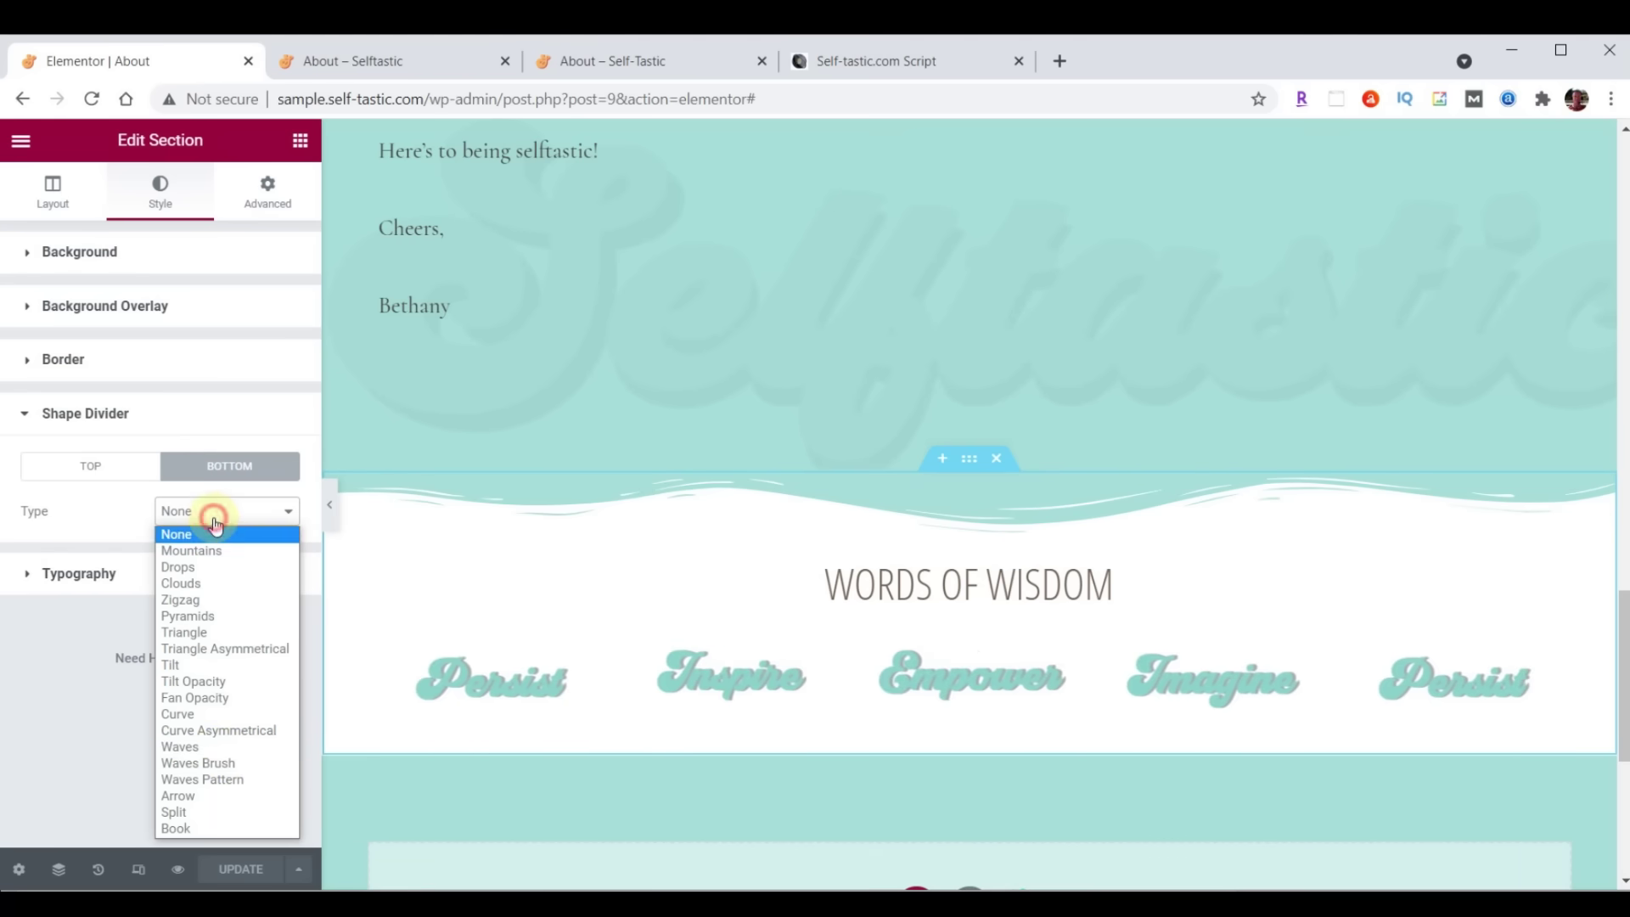
click(223, 764)
click(287, 558)
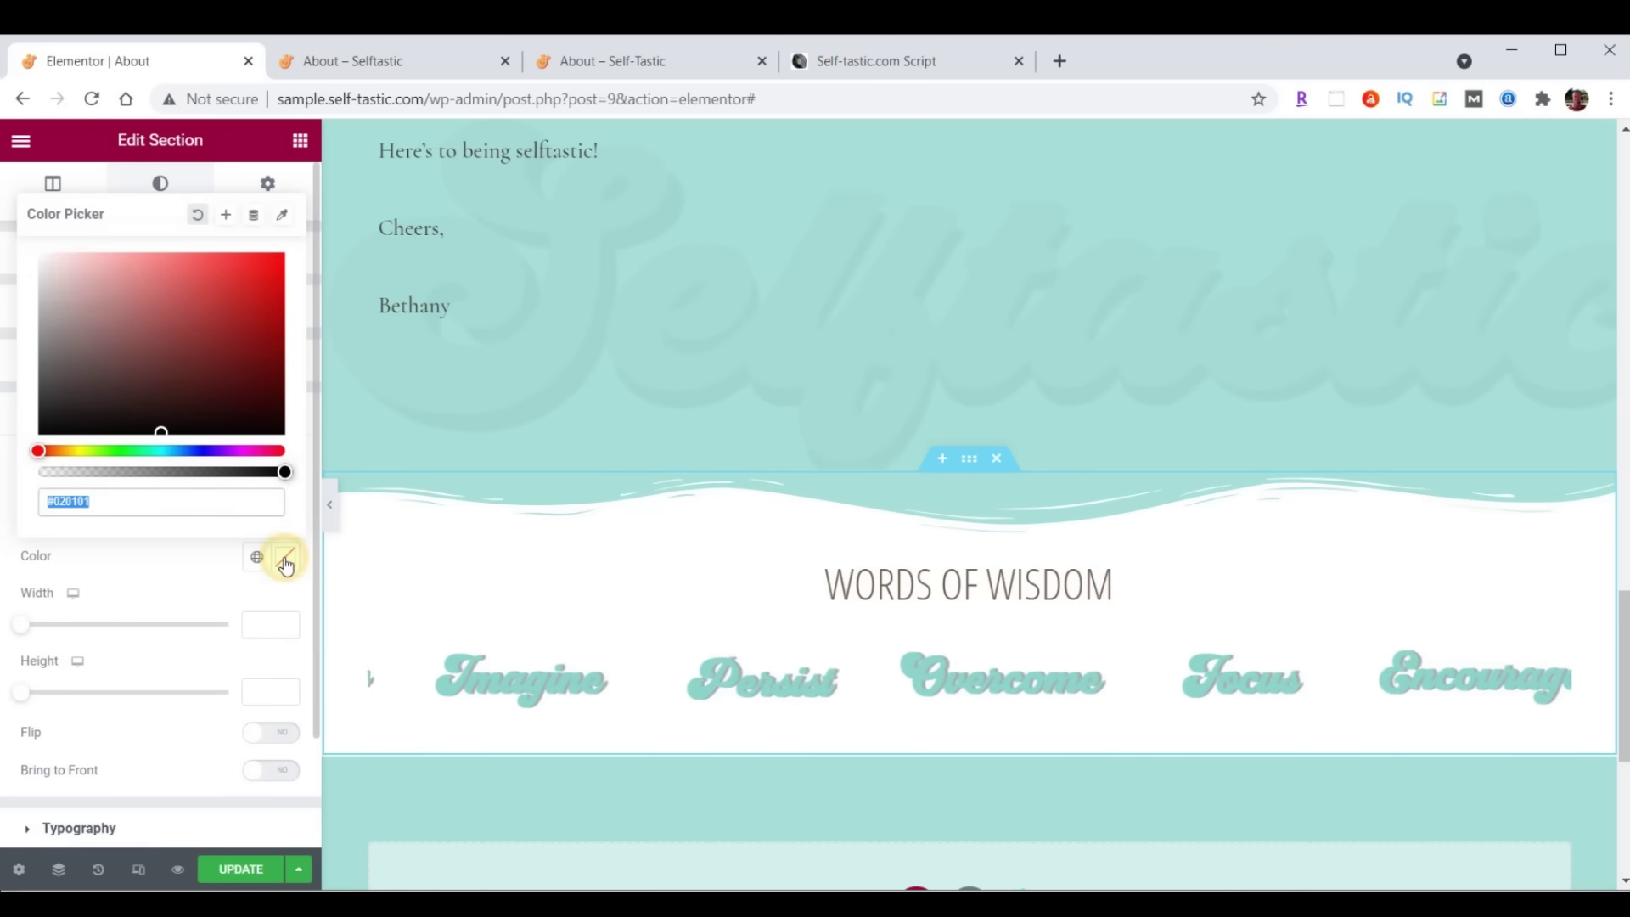
text(#000000)
click(285, 560)
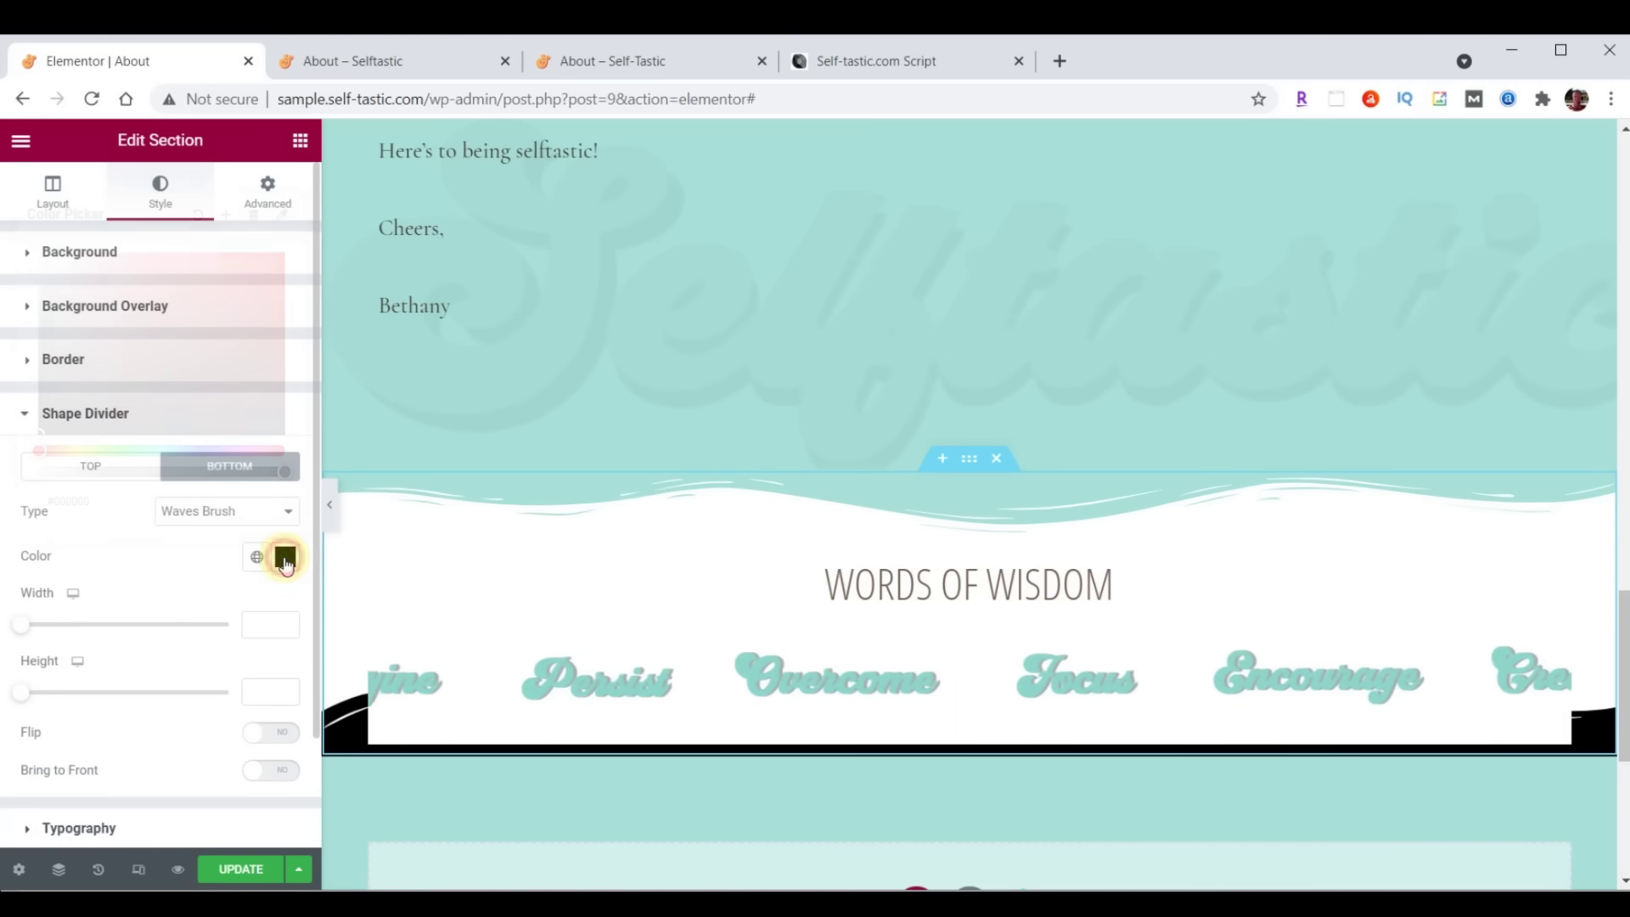
click(264, 692)
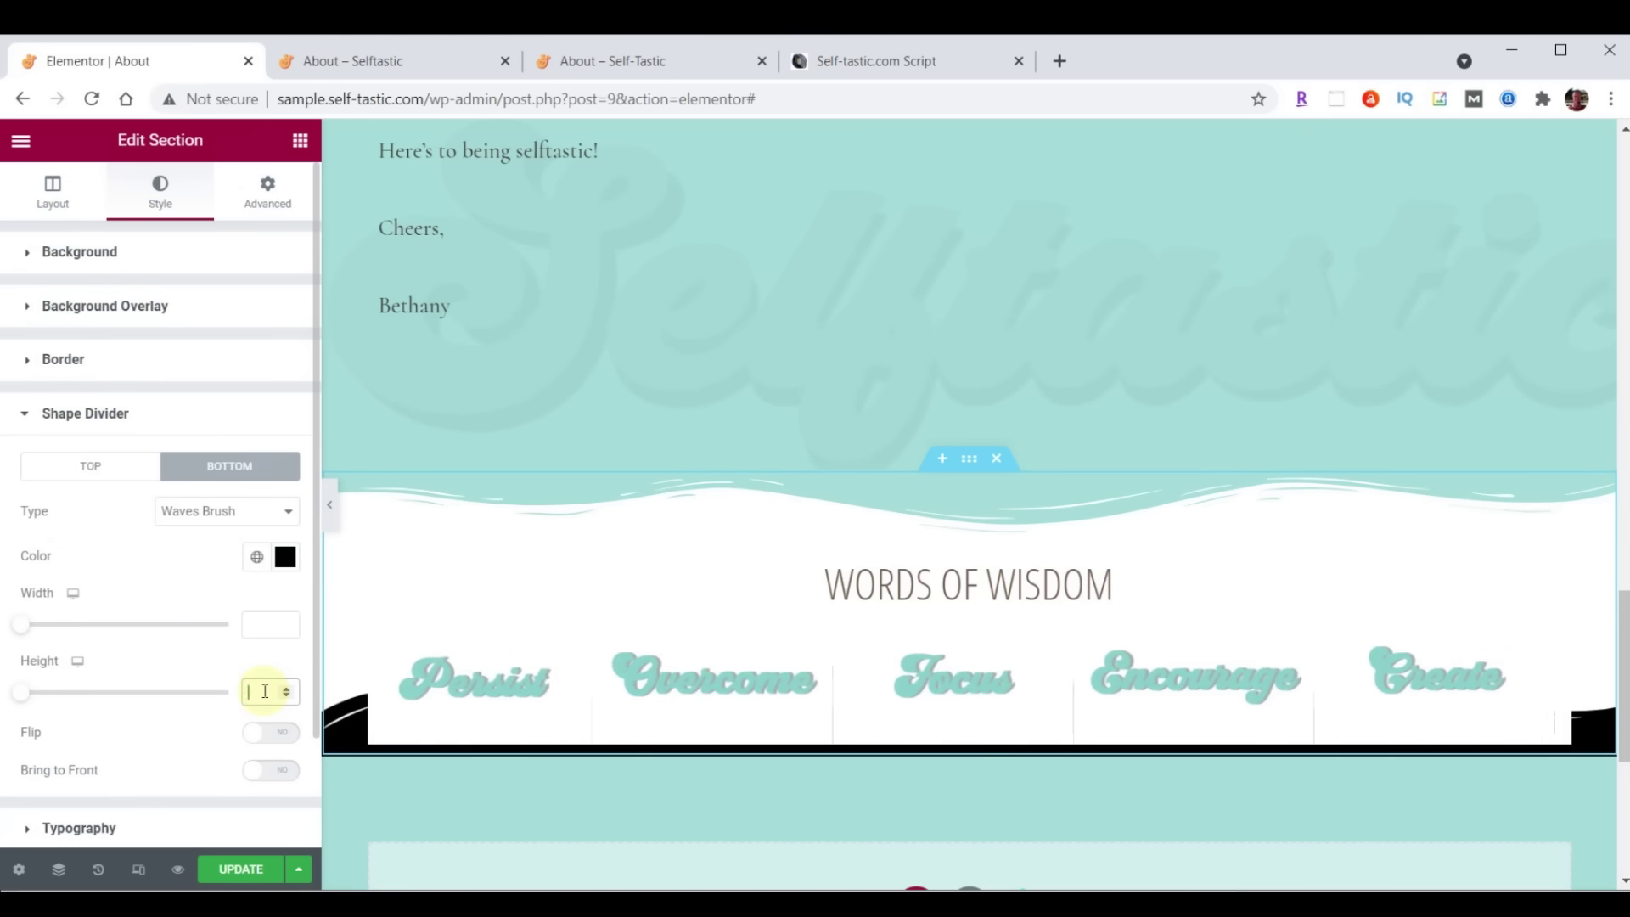
text(60)
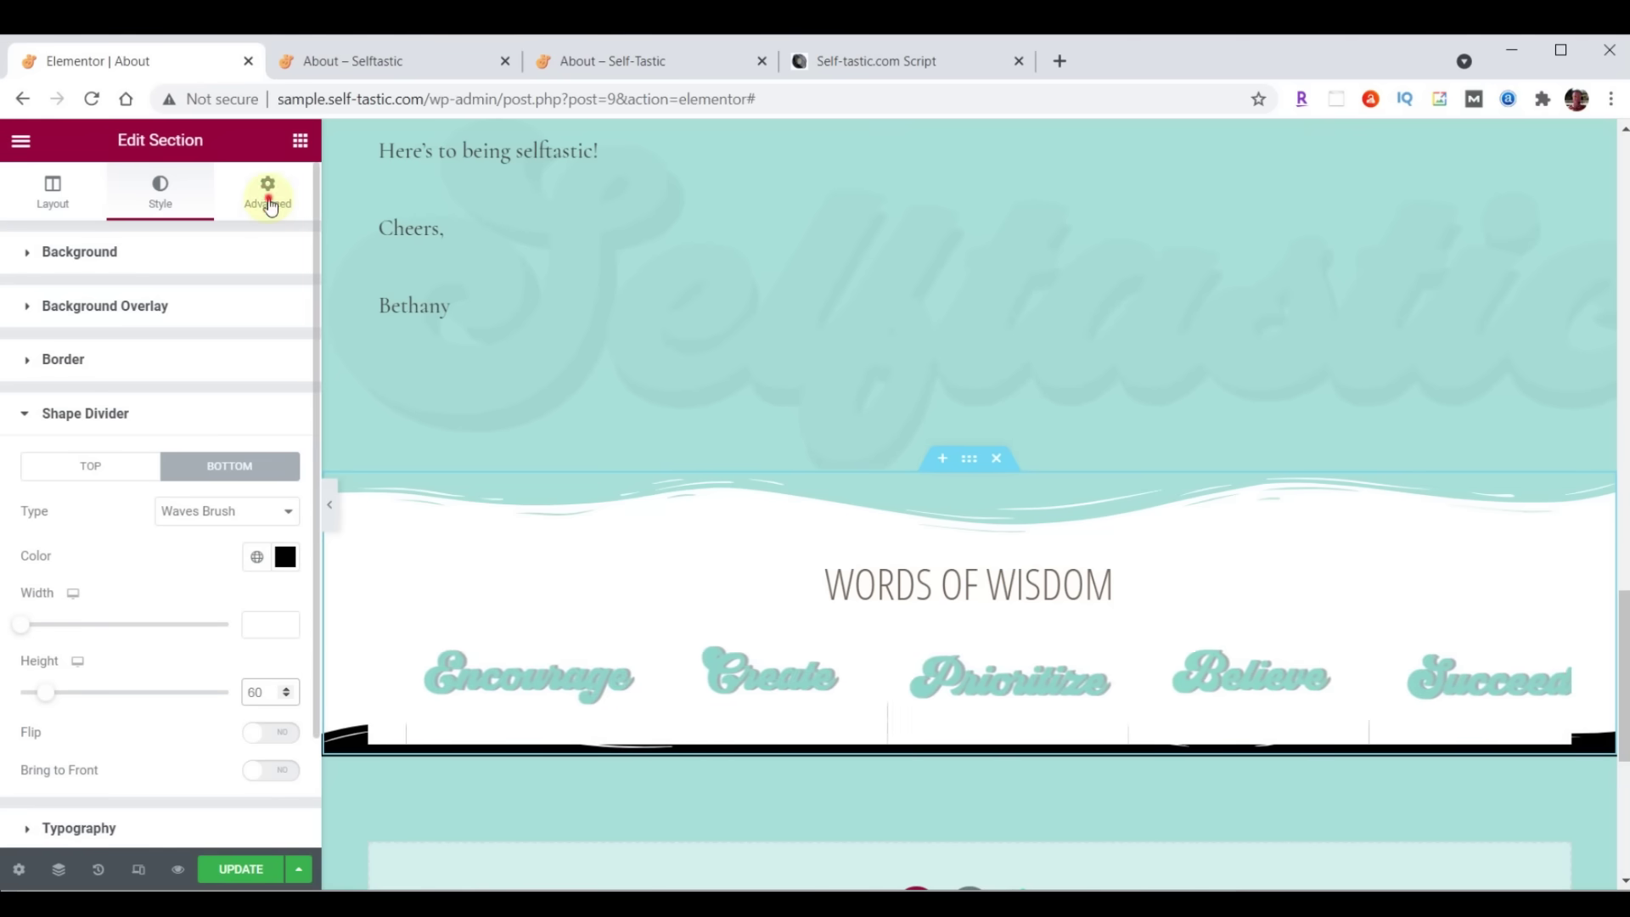
Set the section's bottom padding to 50, save, and view the live About page
click(268, 197)
click(271, 416)
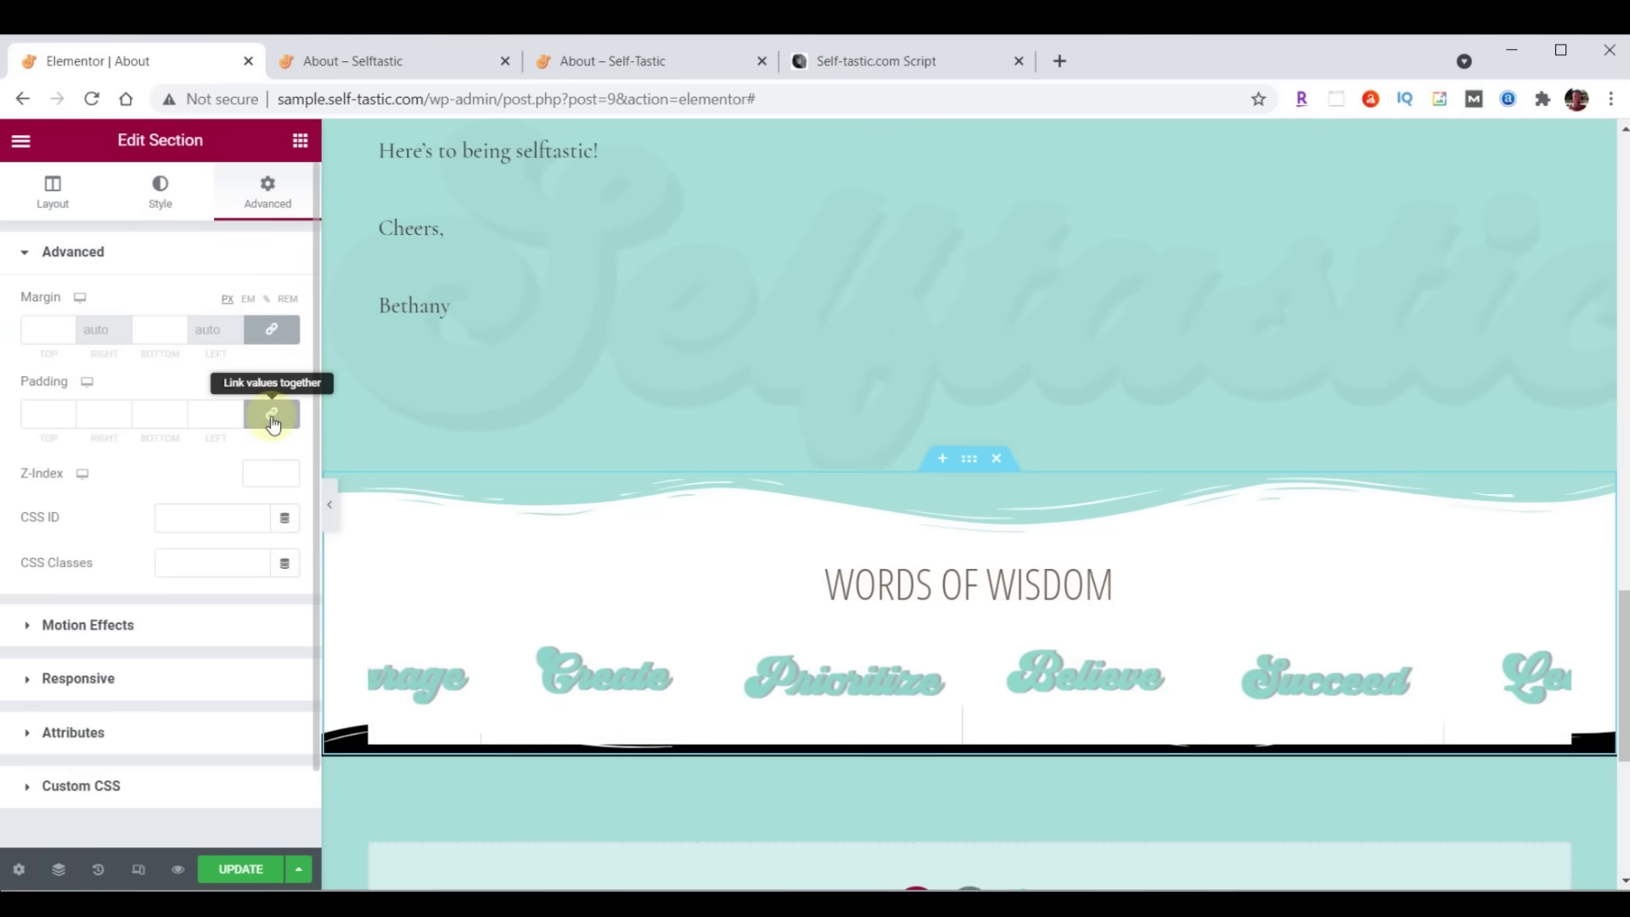
click(152, 416)
text(50)
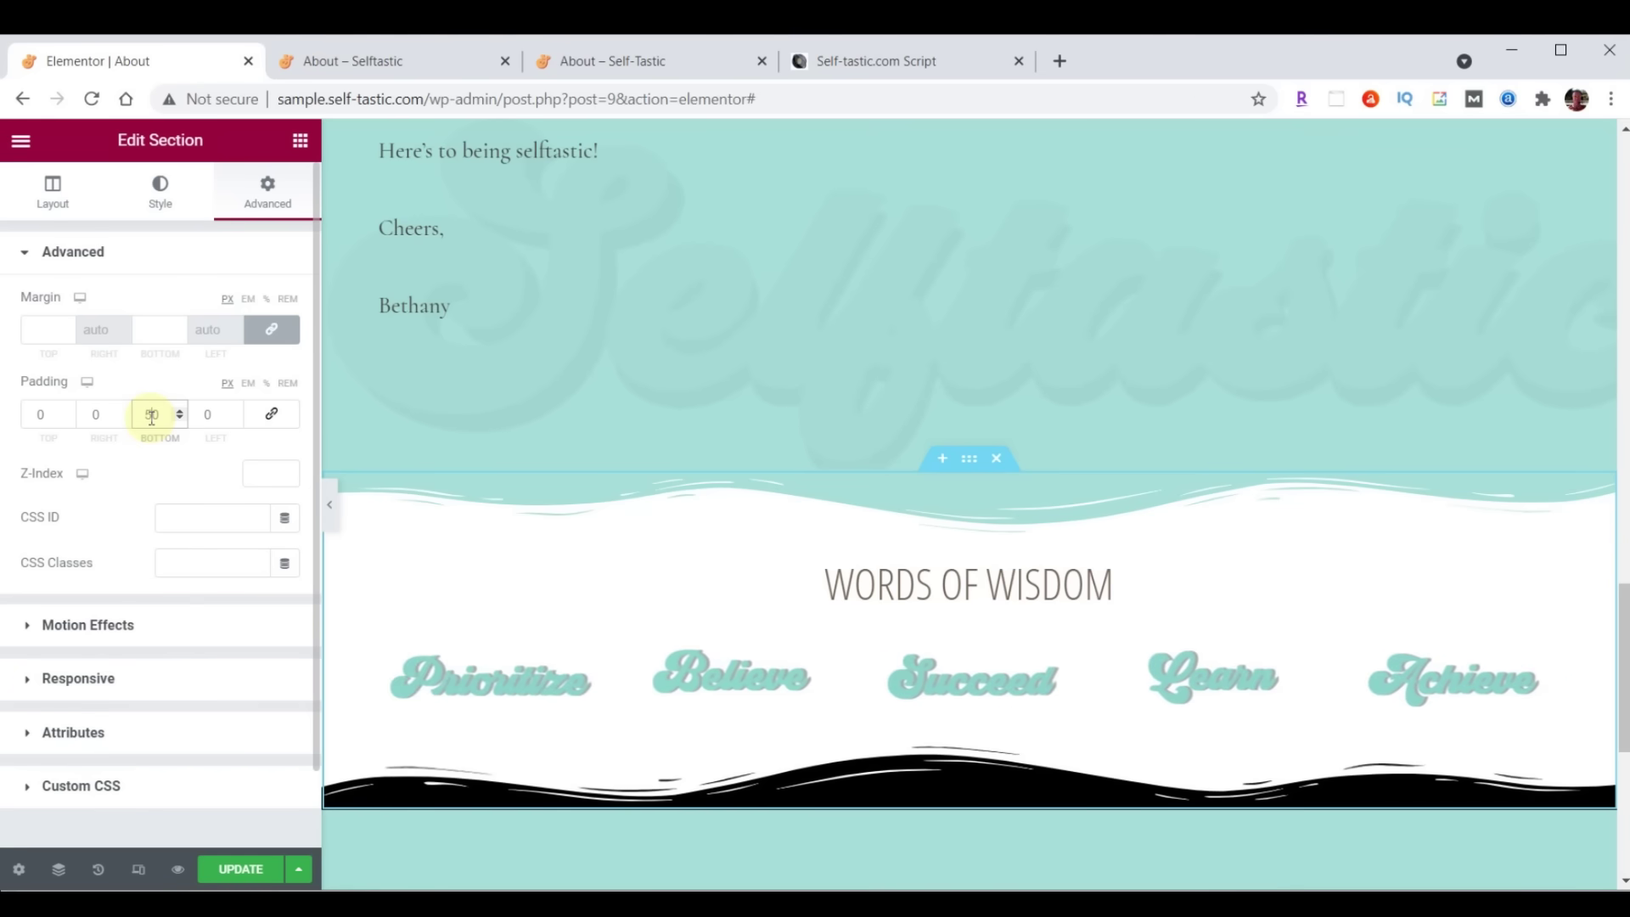
click(254, 872)
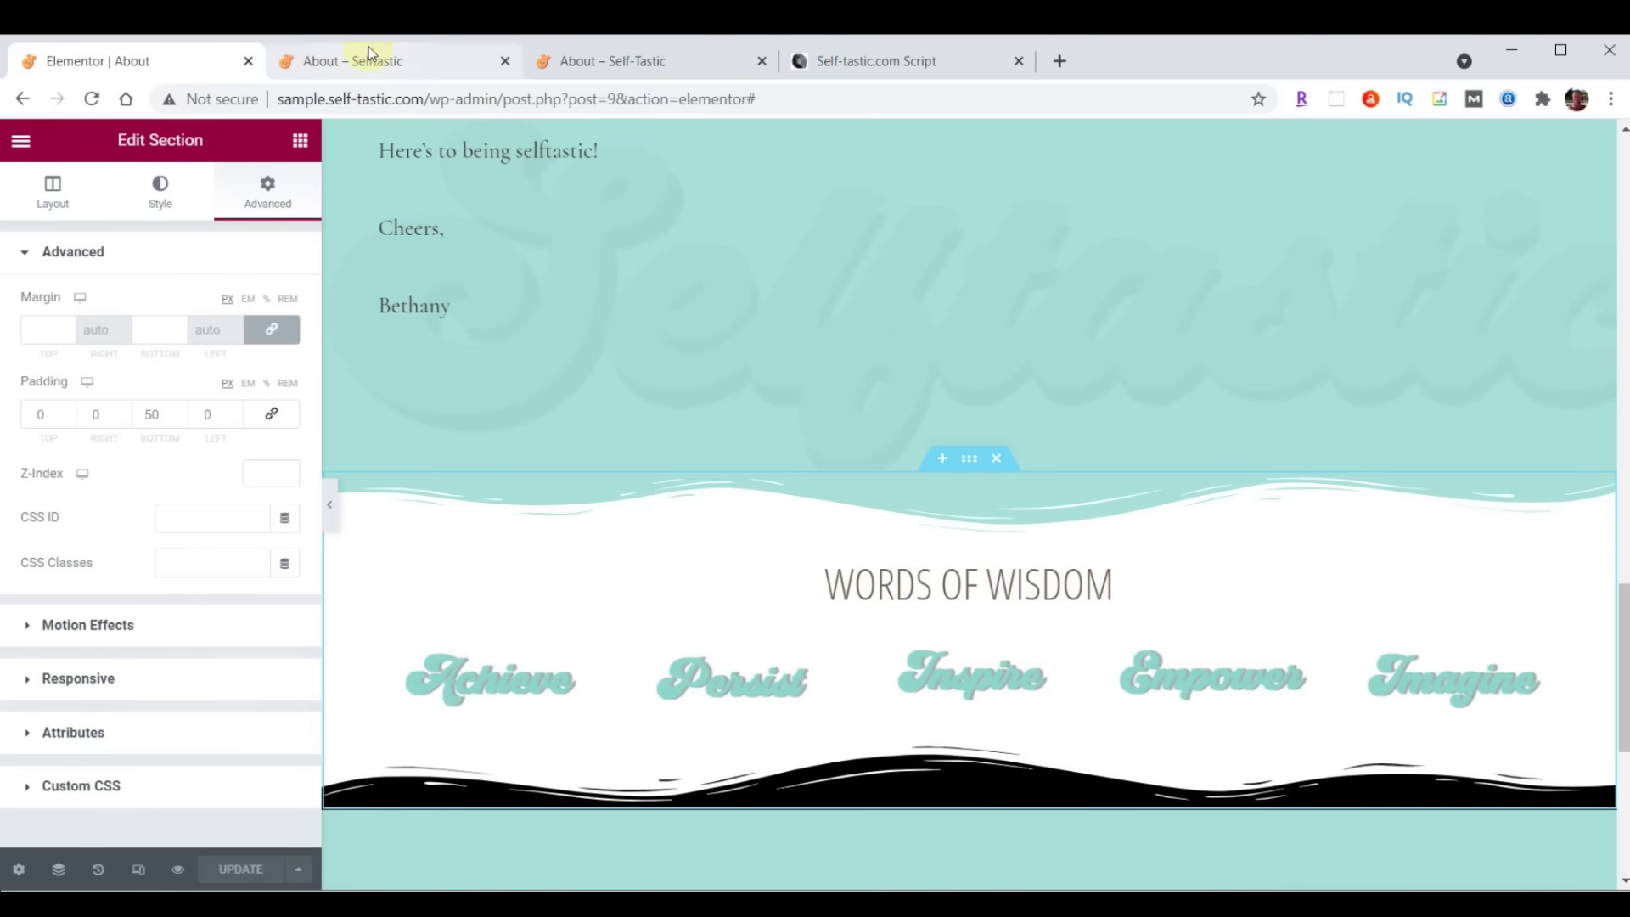
click(368, 49)
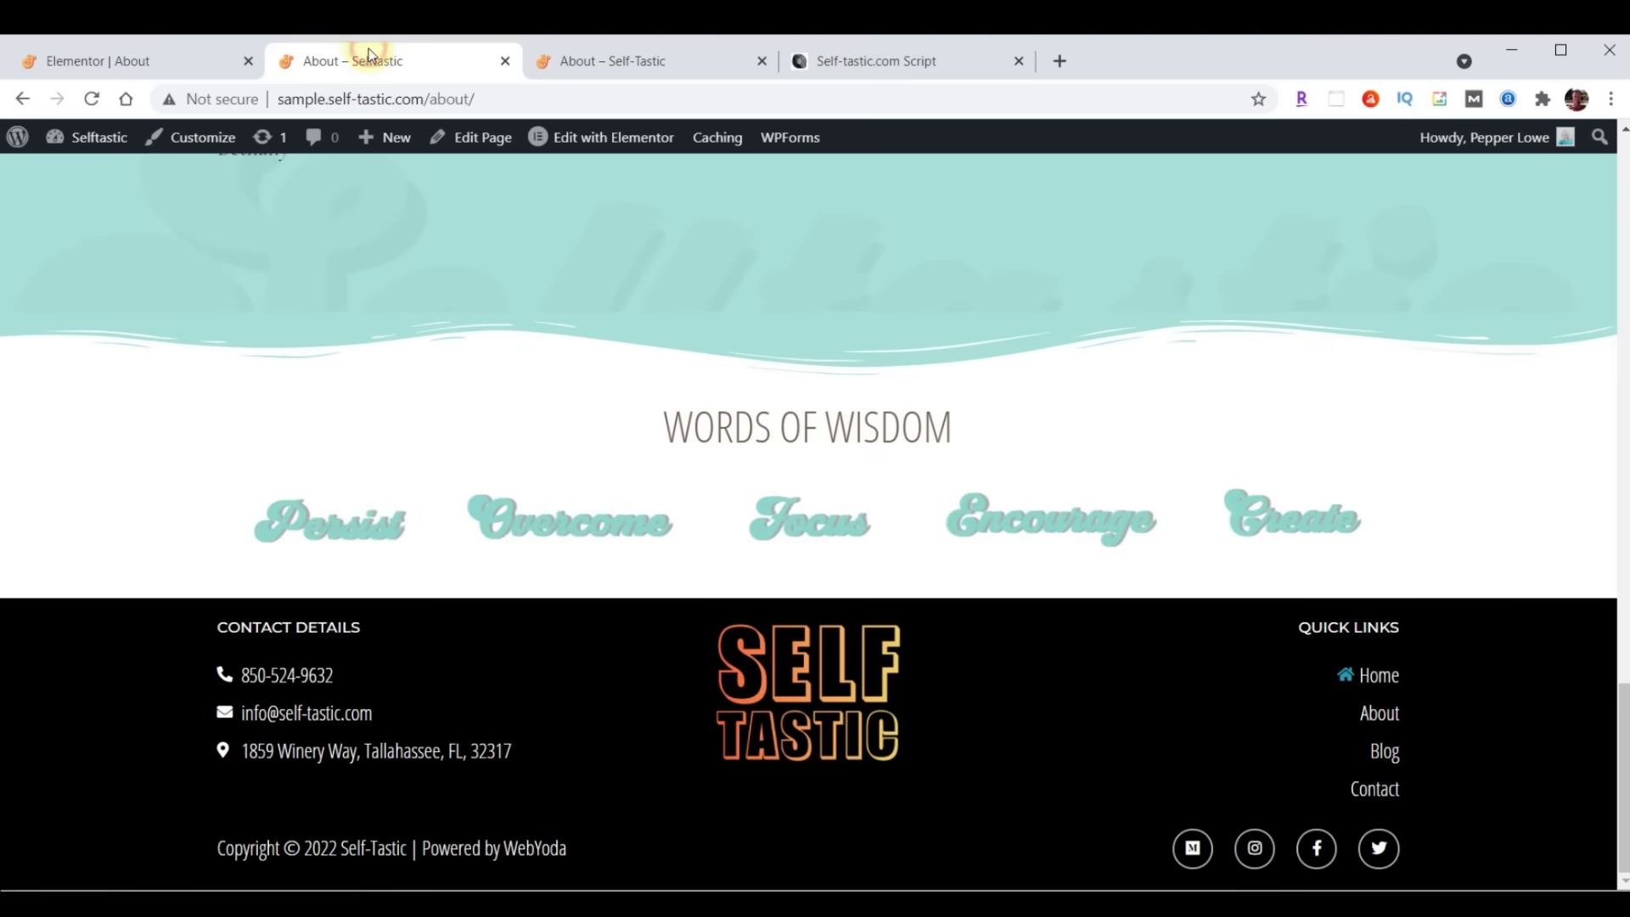
click(92, 98)
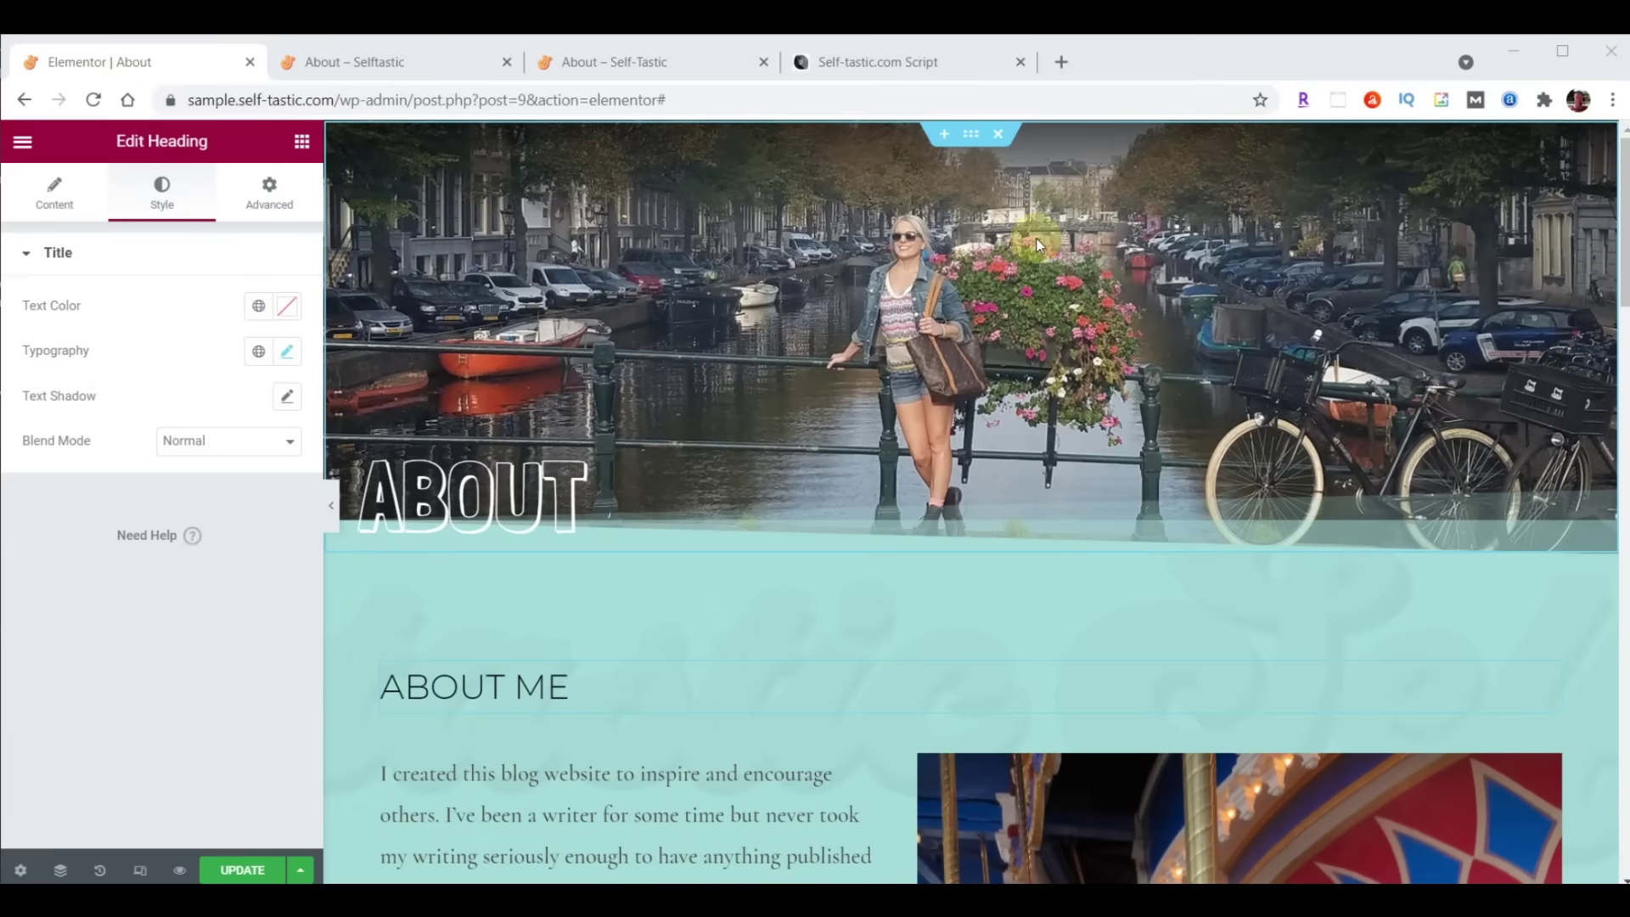
scroll(1038, 245, down, 4)
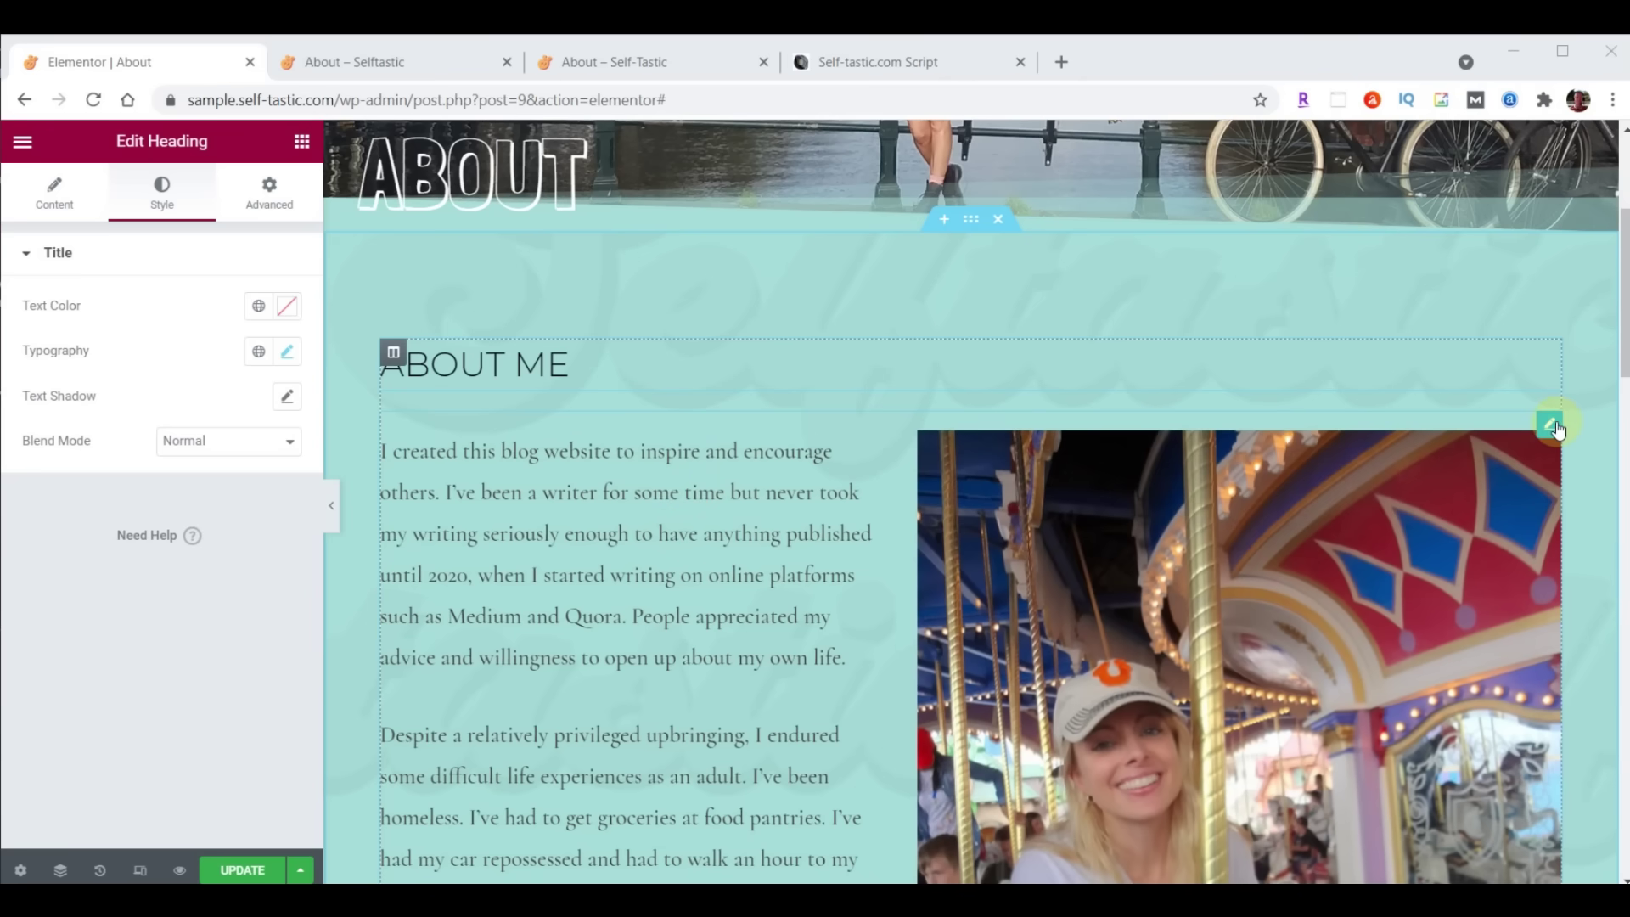
Set the About Me bio text's font family to Raleway, update the page, and view the live About tab
click(1548, 425)
click(176, 199)
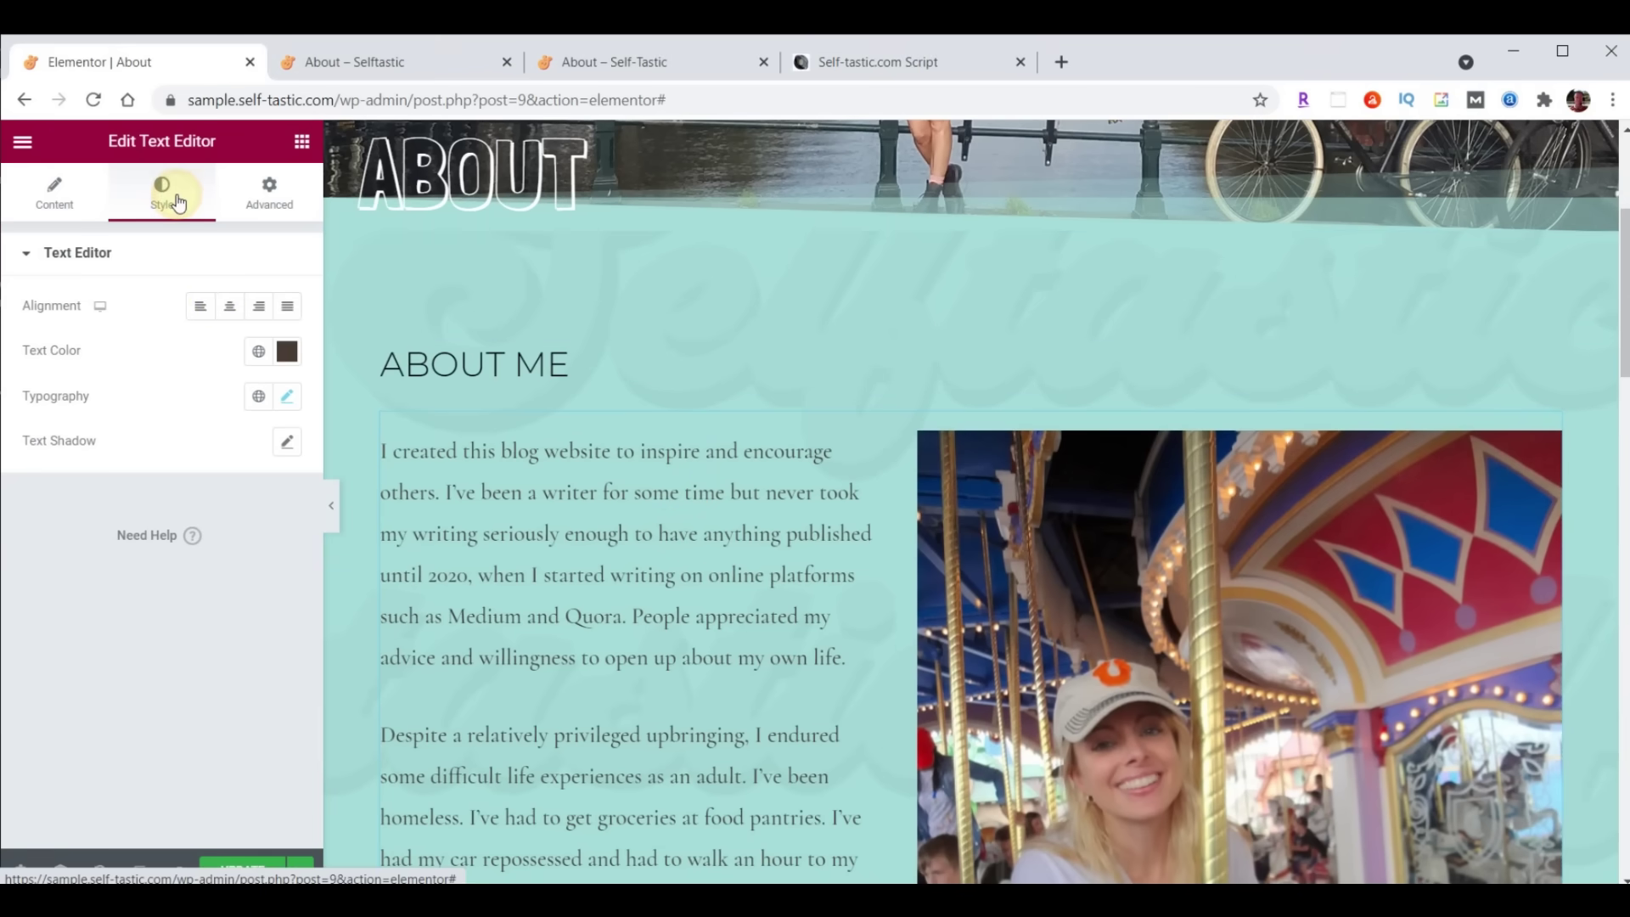
click(286, 399)
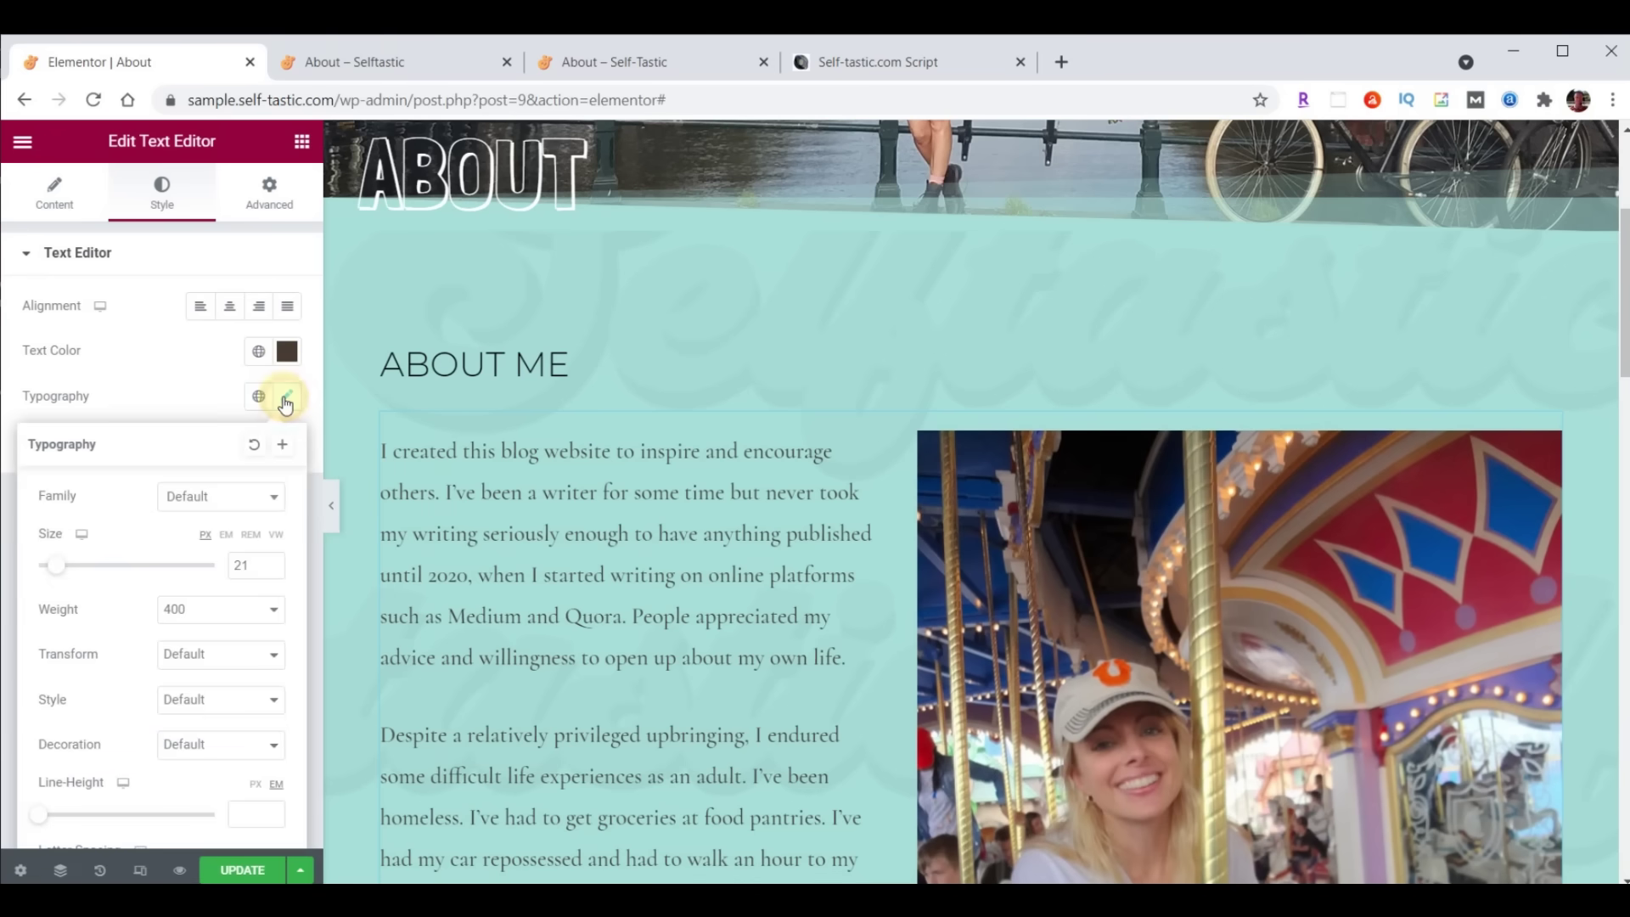
click(227, 499)
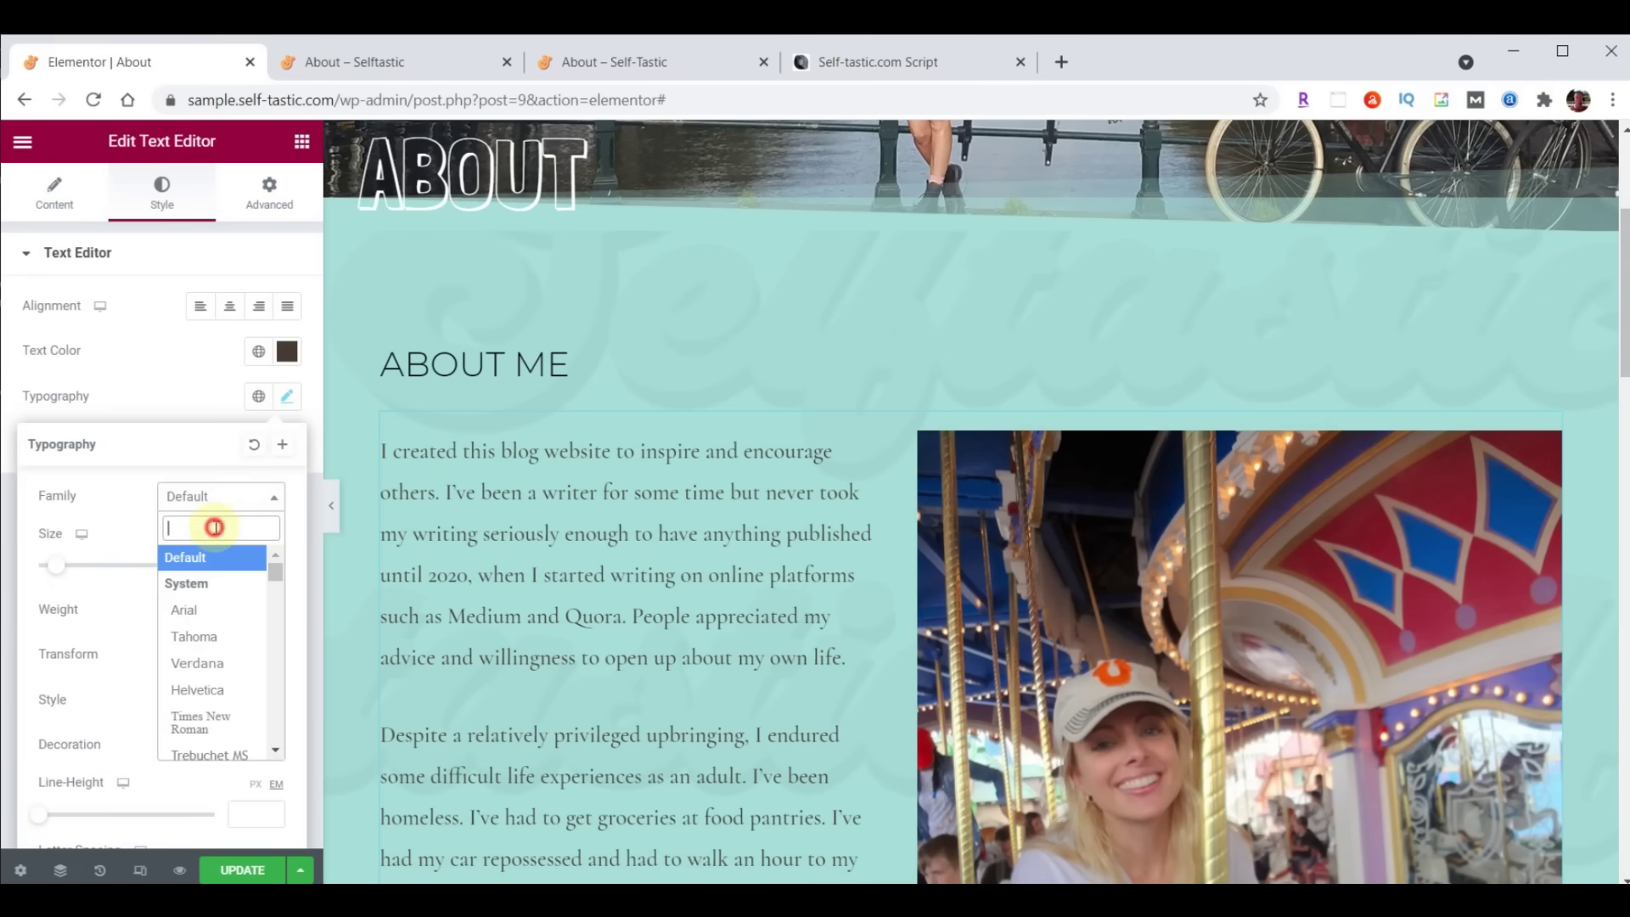
text(rale)
click(207, 611)
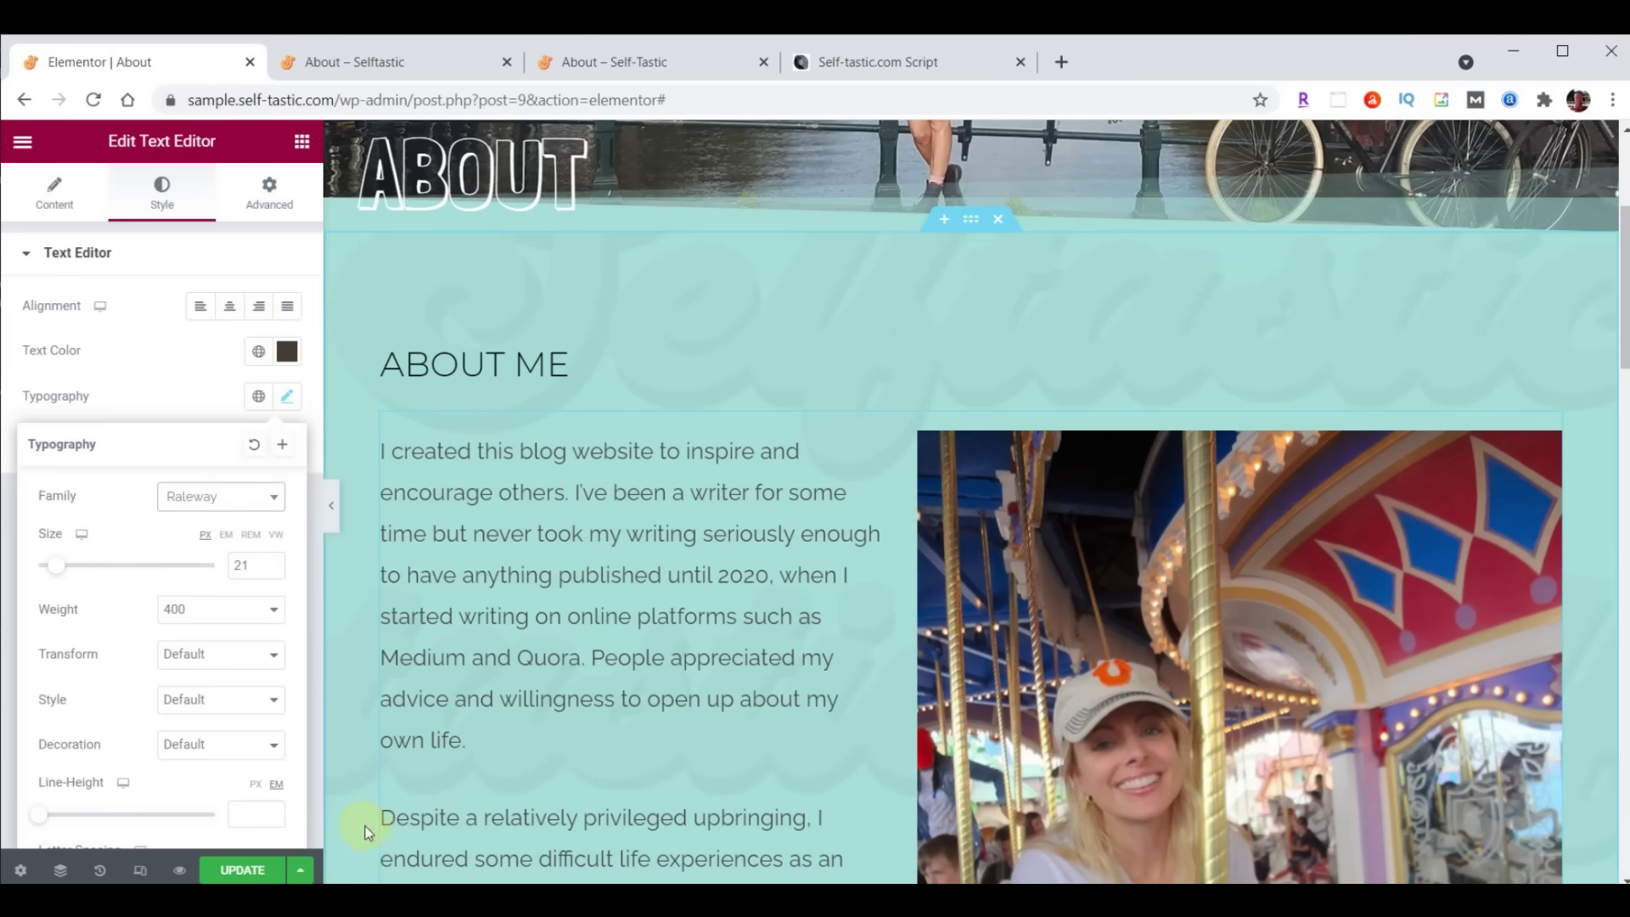
click(229, 870)
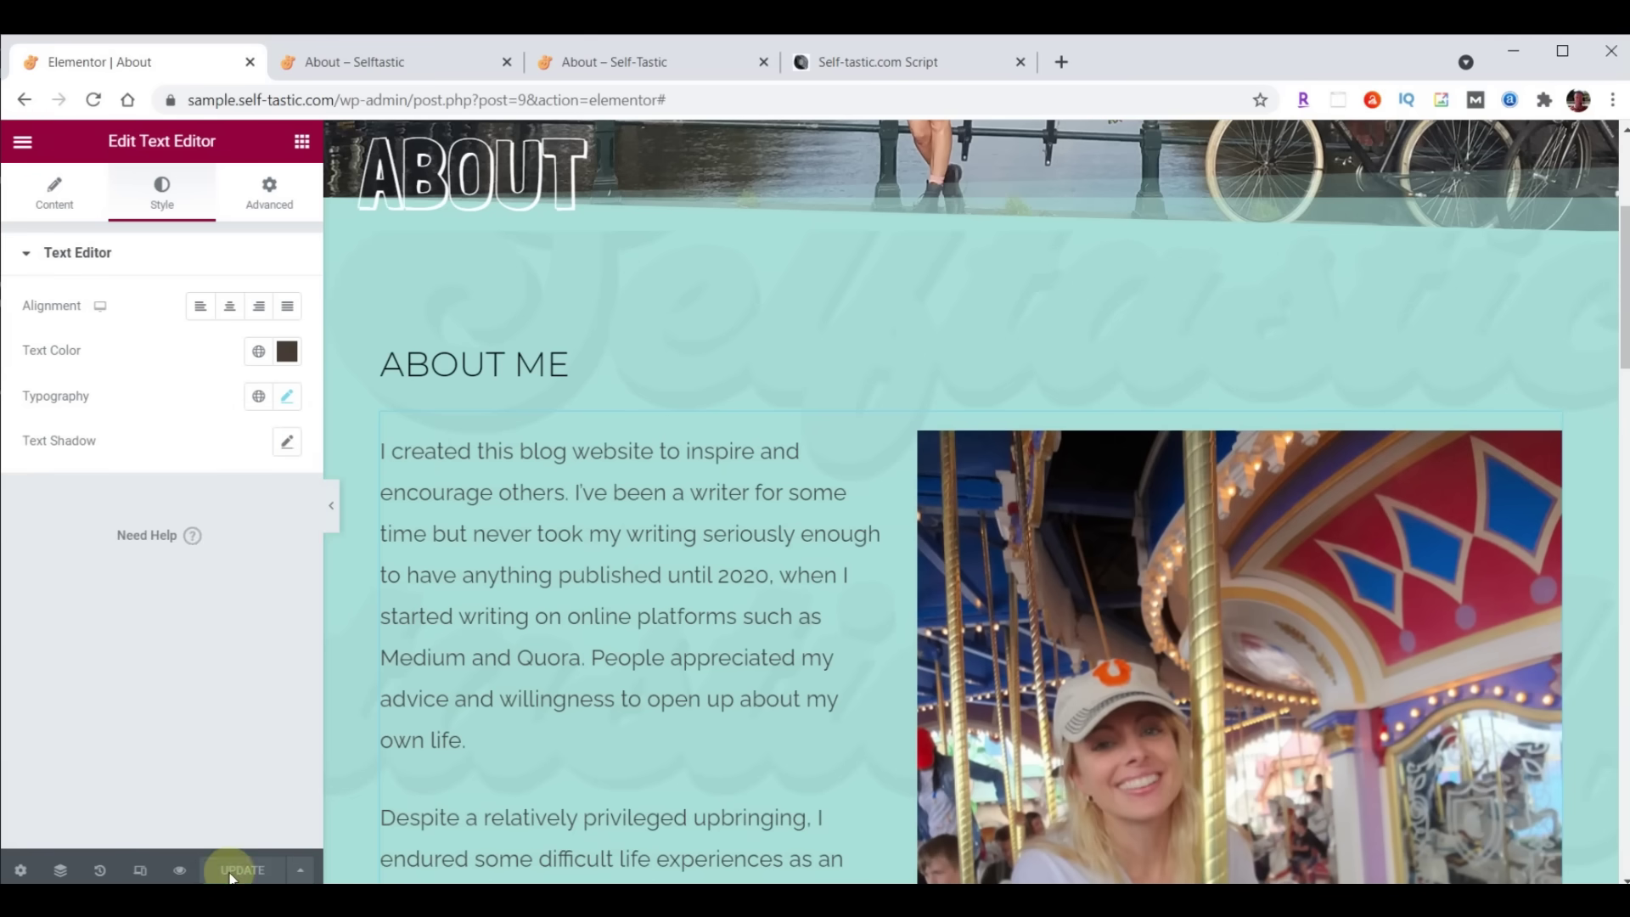
click(352, 71)
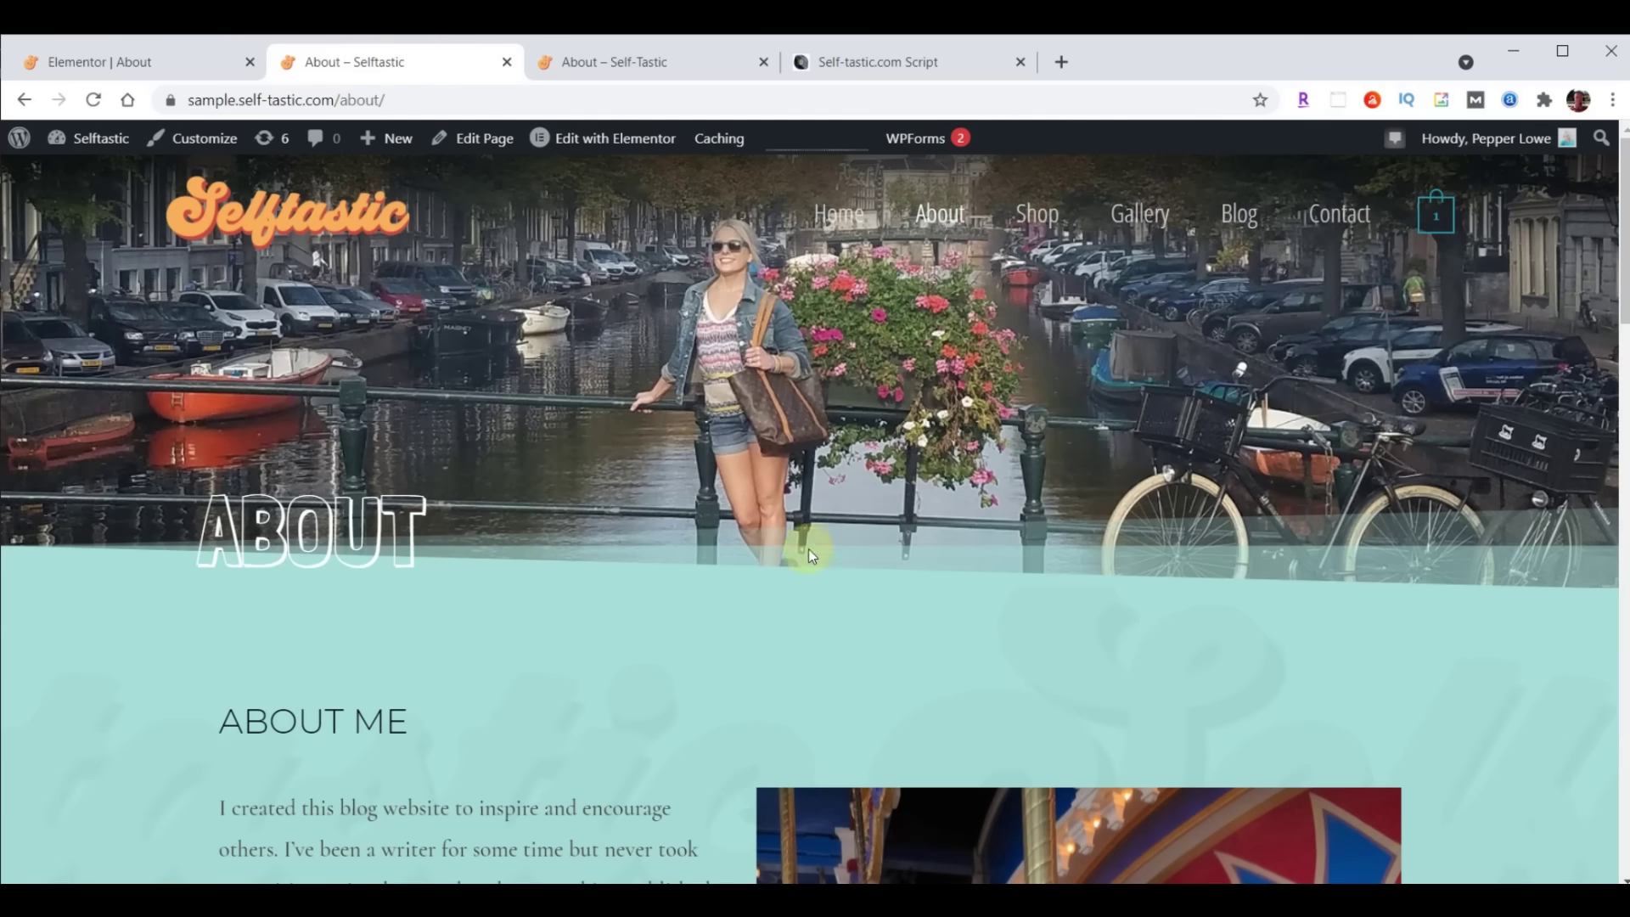
Reload the live About page to confirm the Raleway bio, then bring up the Elementor editor's main menu
scroll(809, 551, down, 10)
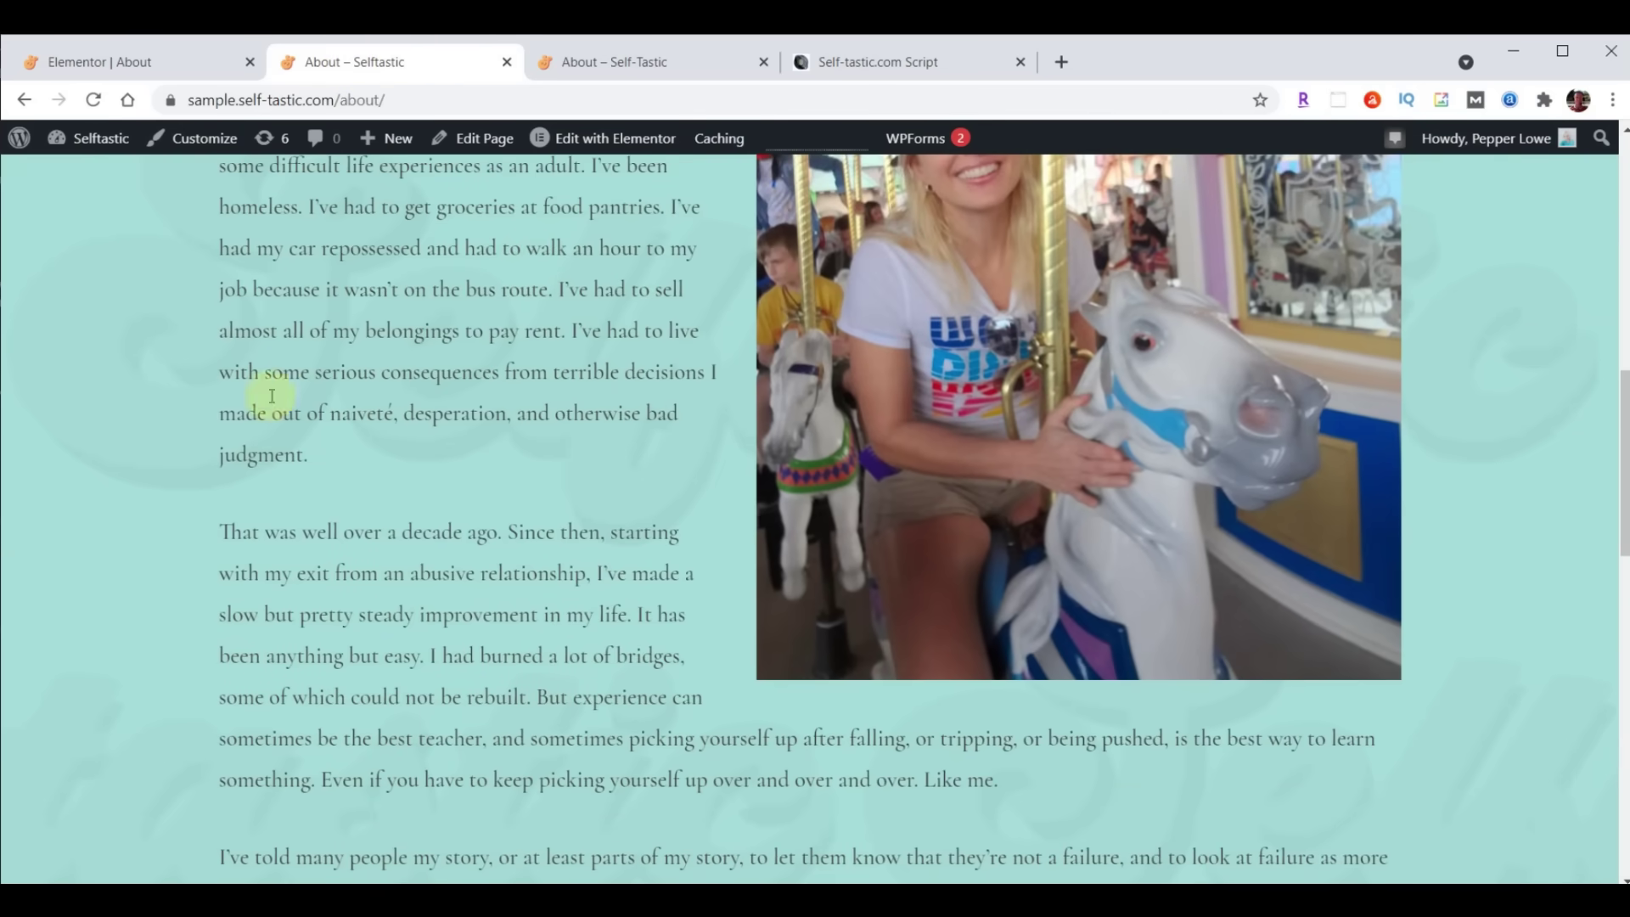
click(94, 101)
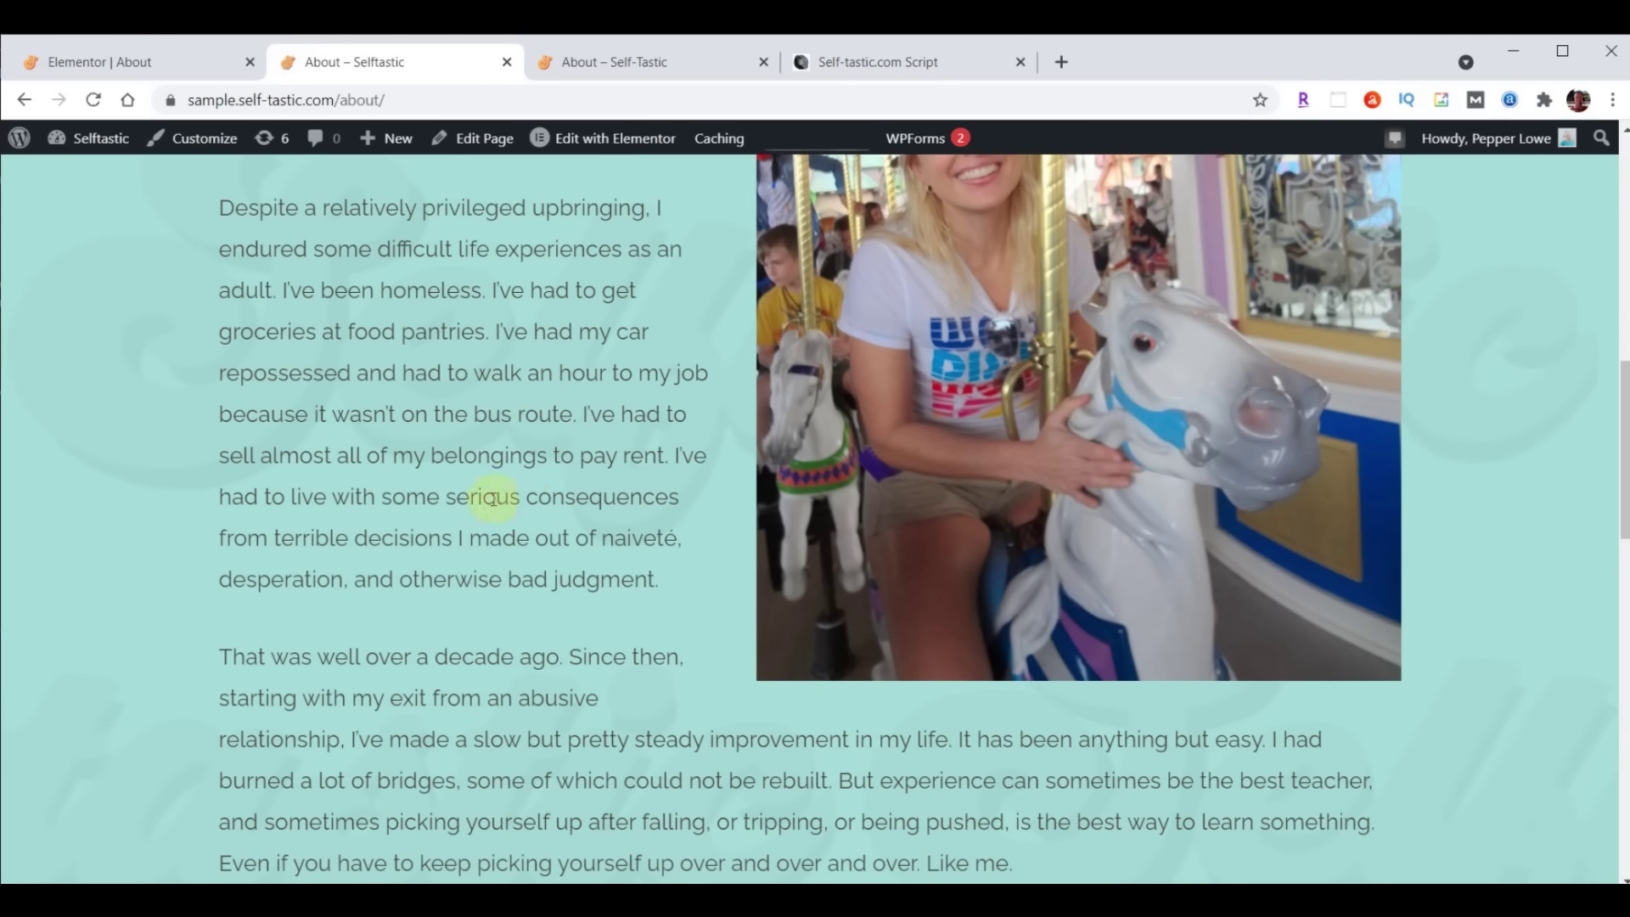
click(114, 65)
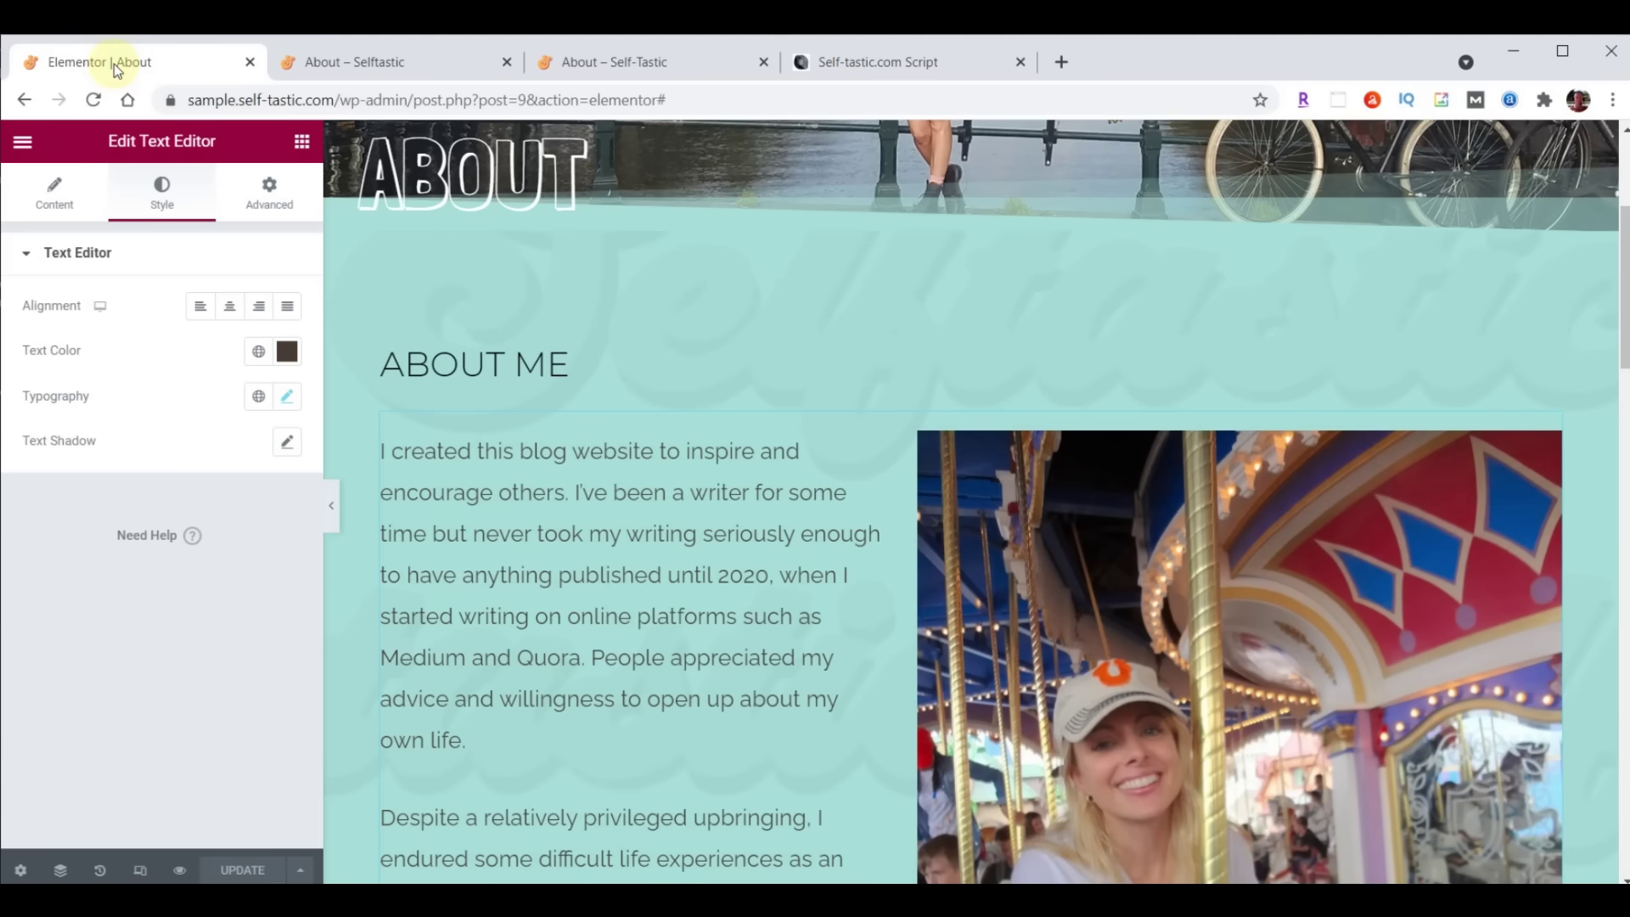
click(23, 141)
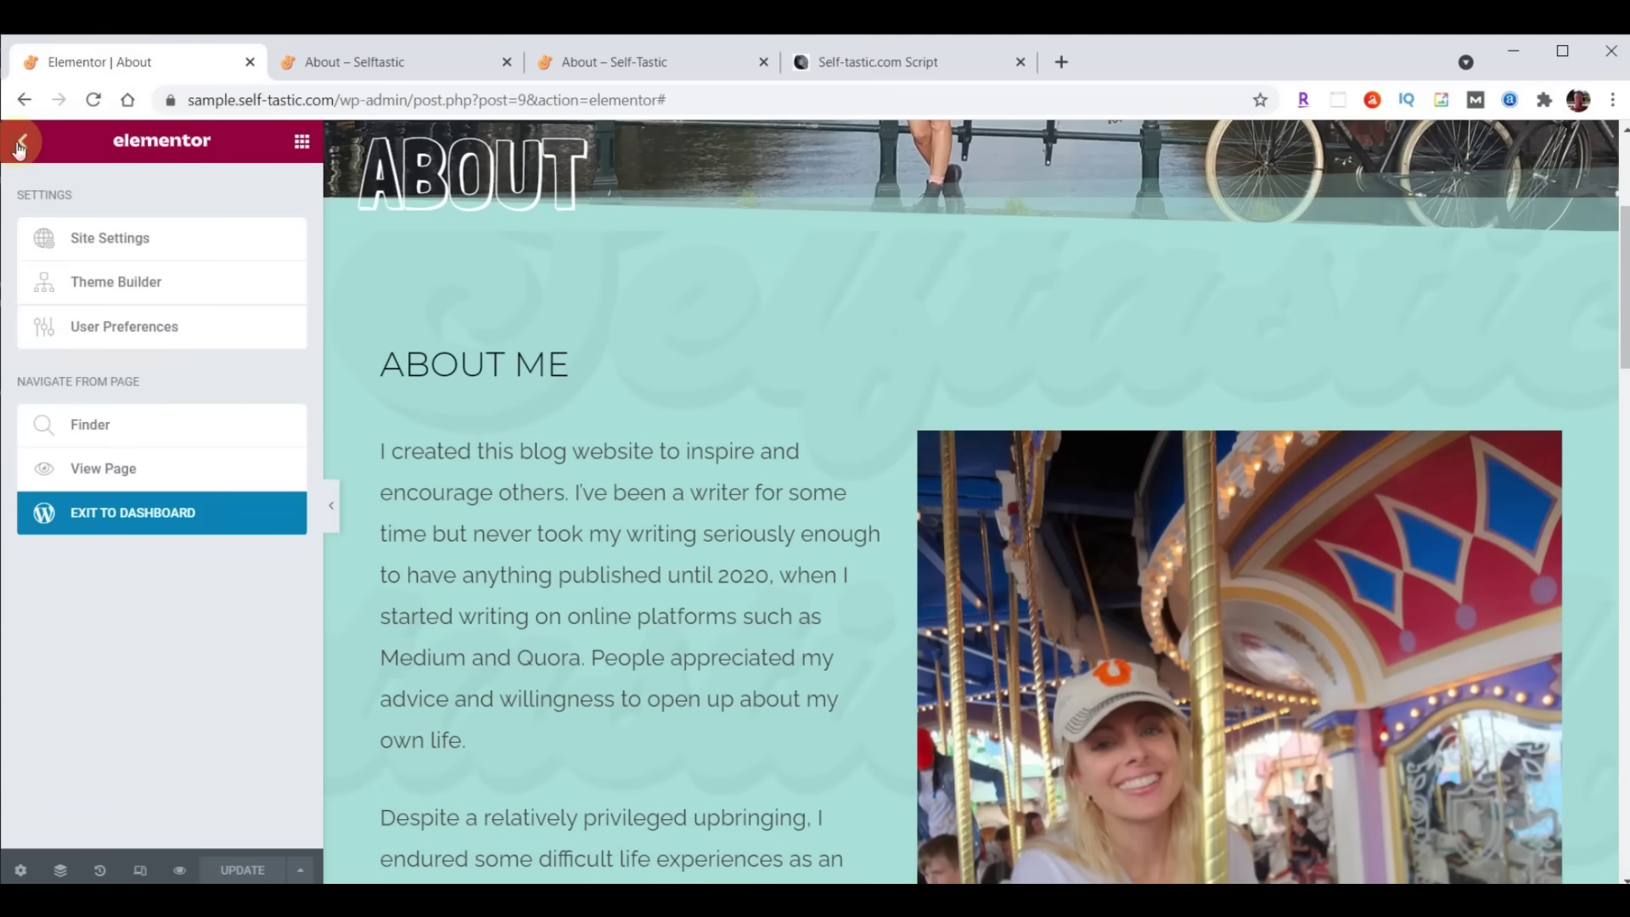
Exit Elementor to the dashboard and show the Pages list of all 9 site pages
click(108, 510)
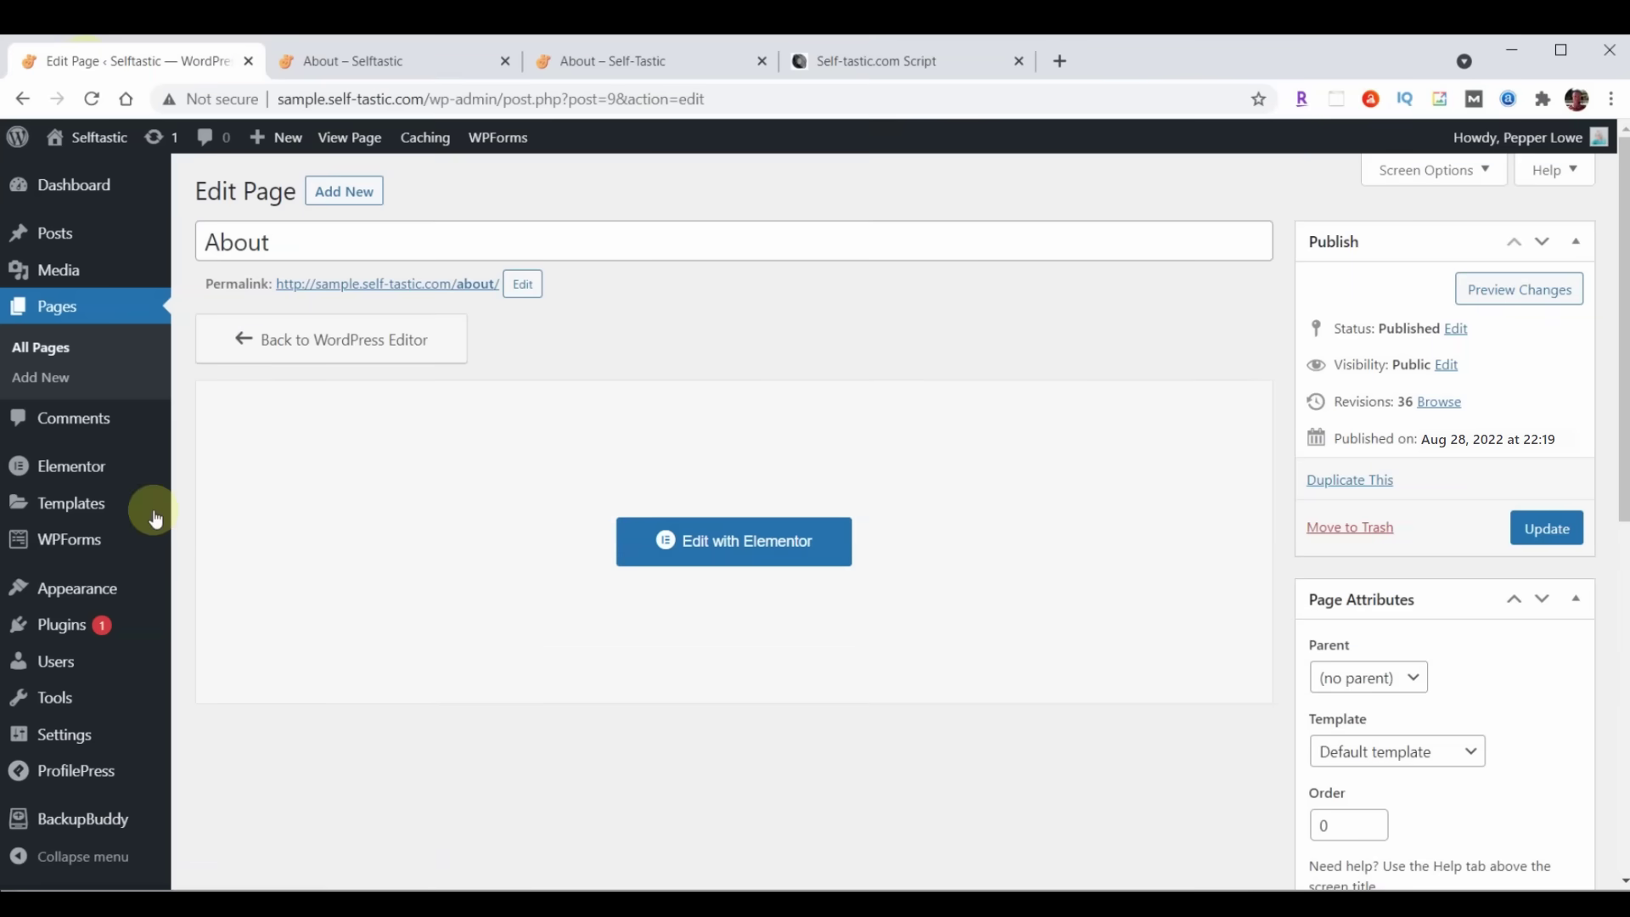
click(60, 320)
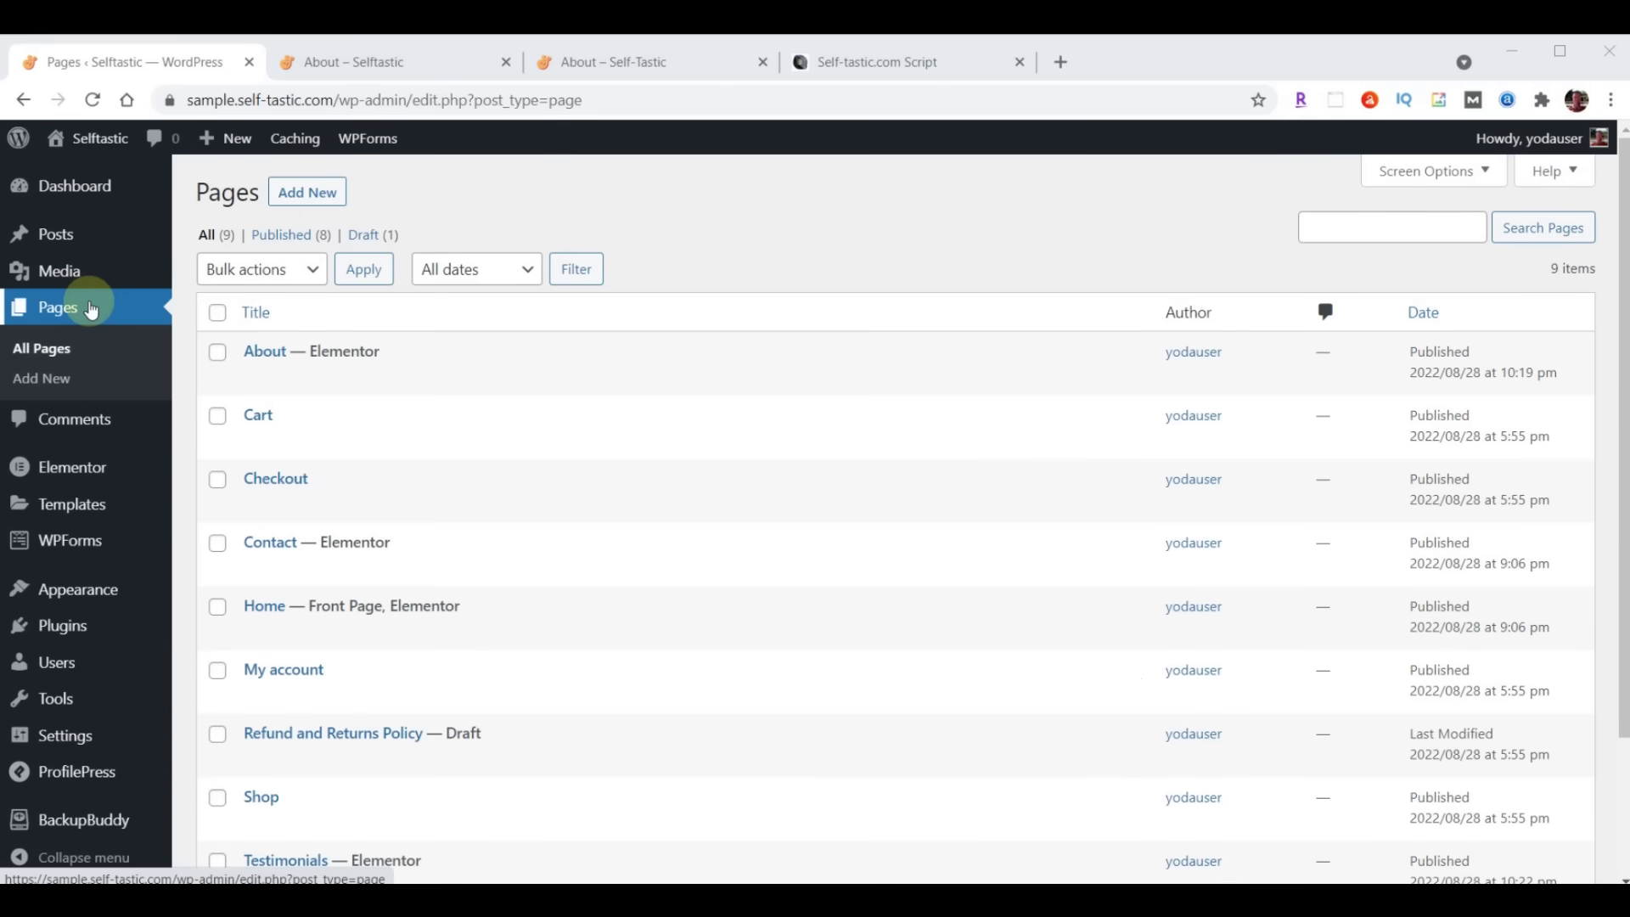
Duplicate the About page and retitle the draft copy 'Gallery' in Quick Edit
mouse_move(253, 354)
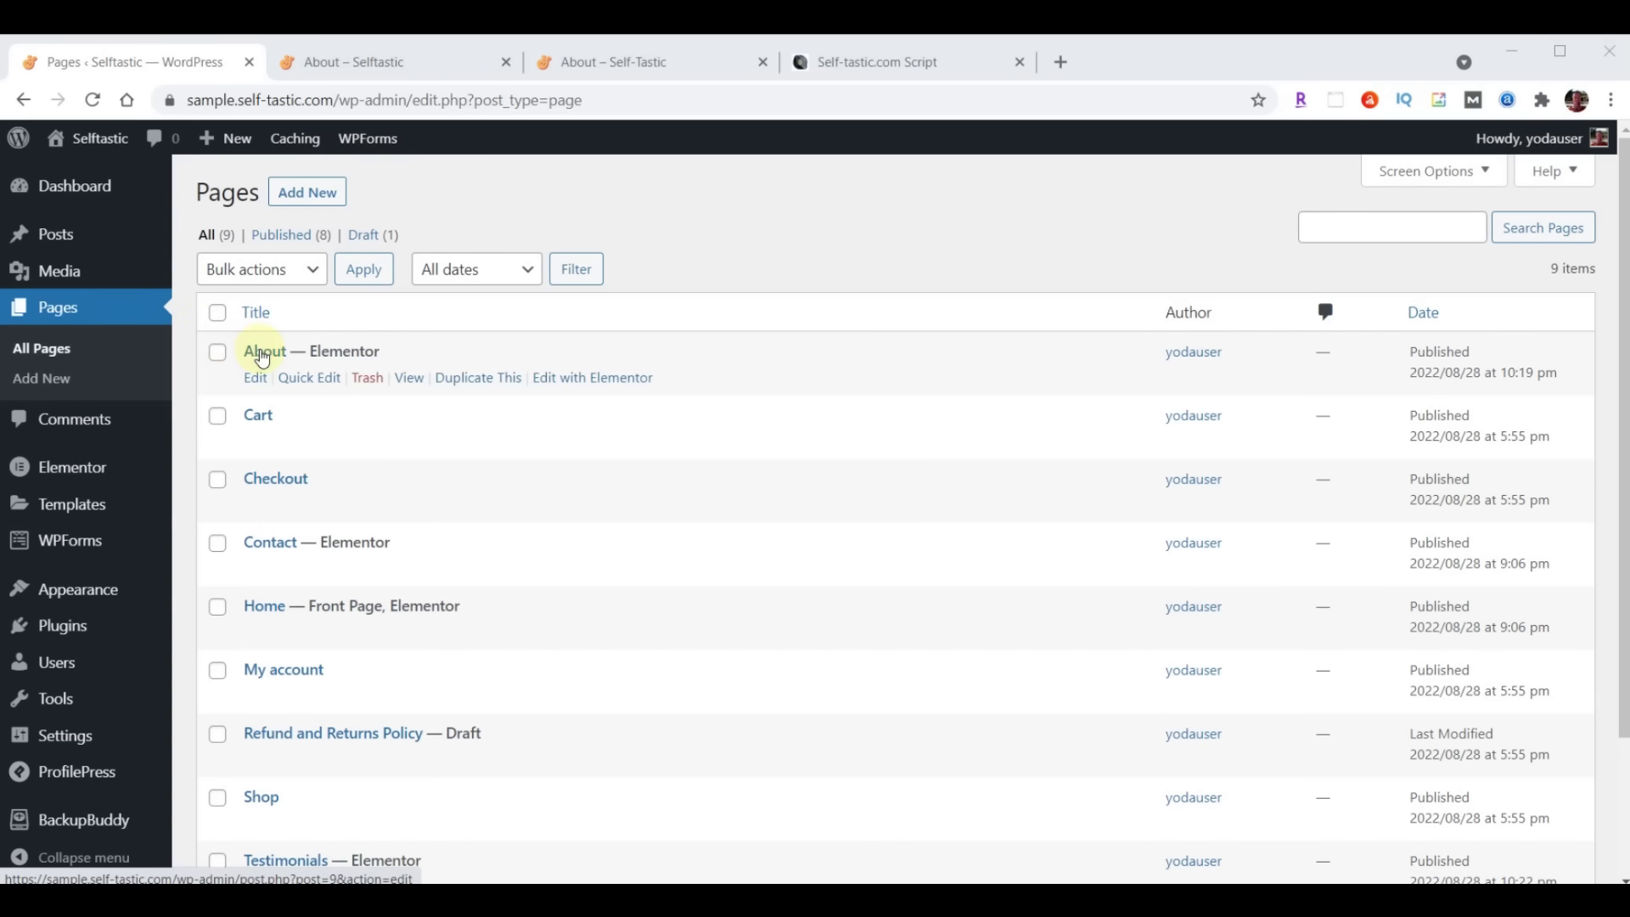
click(472, 386)
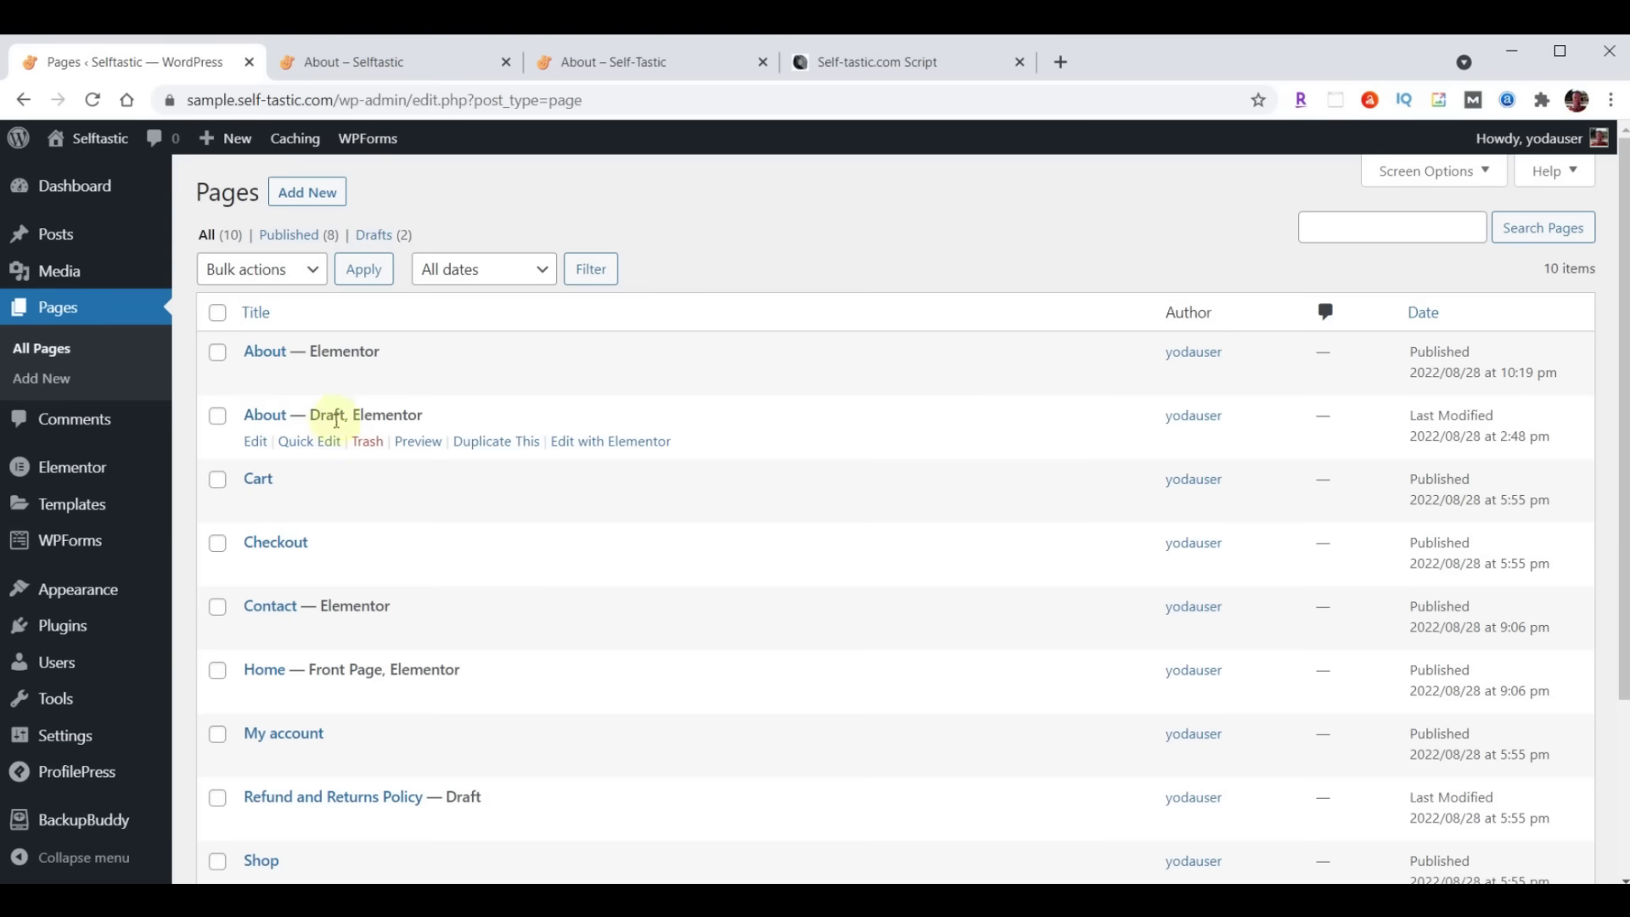
click(313, 443)
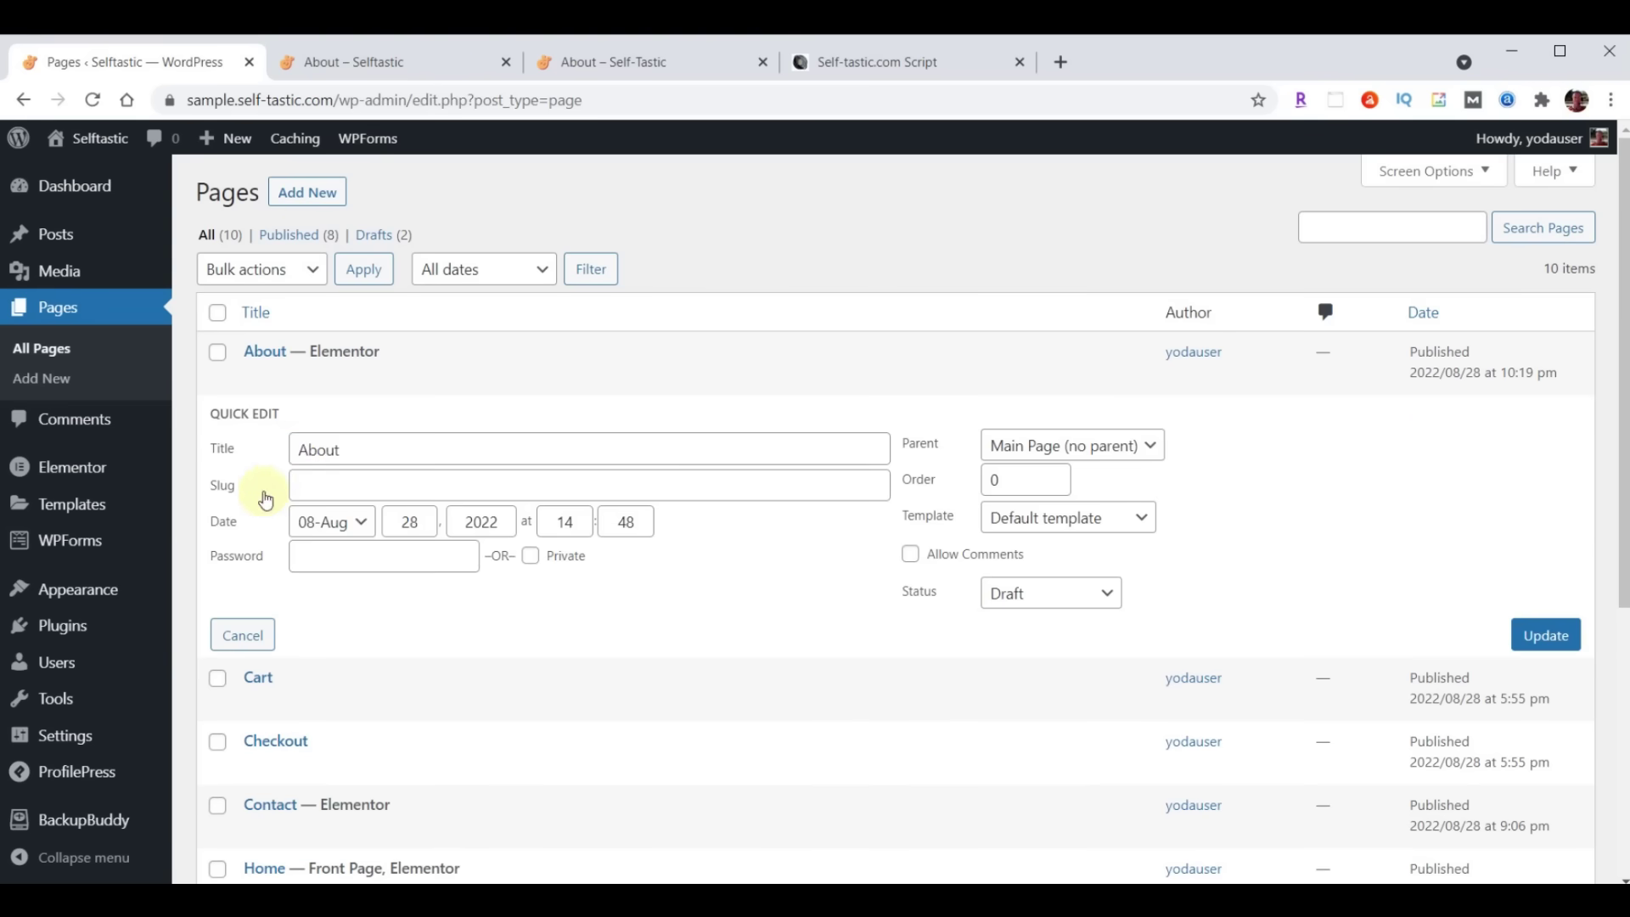
drag(293, 449, 458, 455)
text(Gallery)
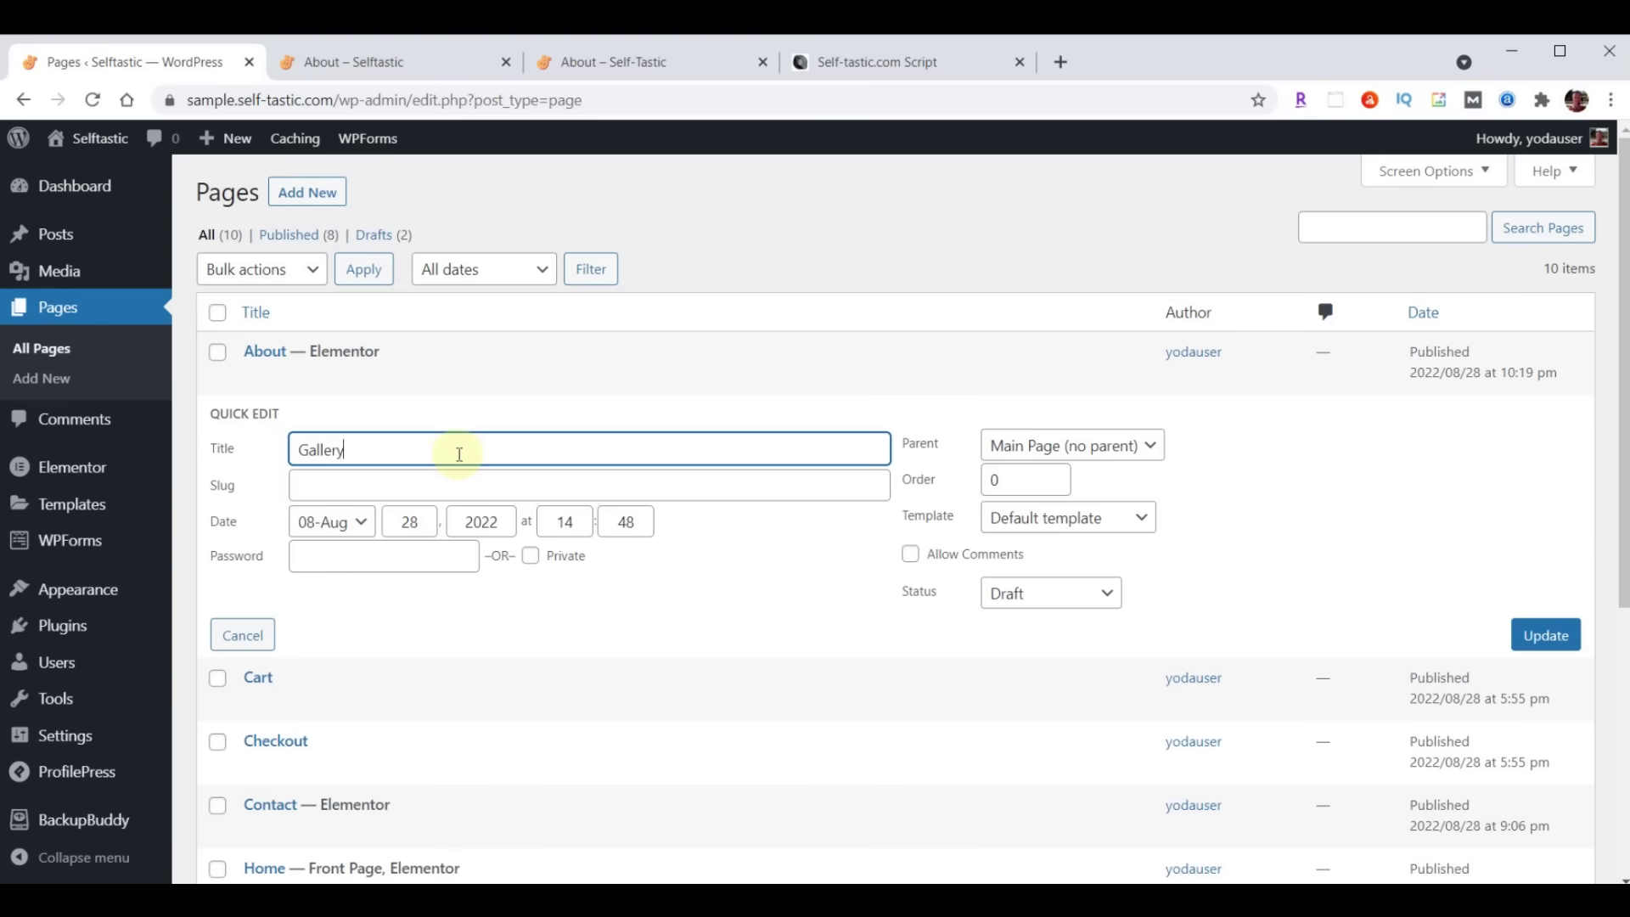
Give the Gallery page the slug 'gallery' and Published status, and save the quick edit
click(416, 484)
text(Gallery)
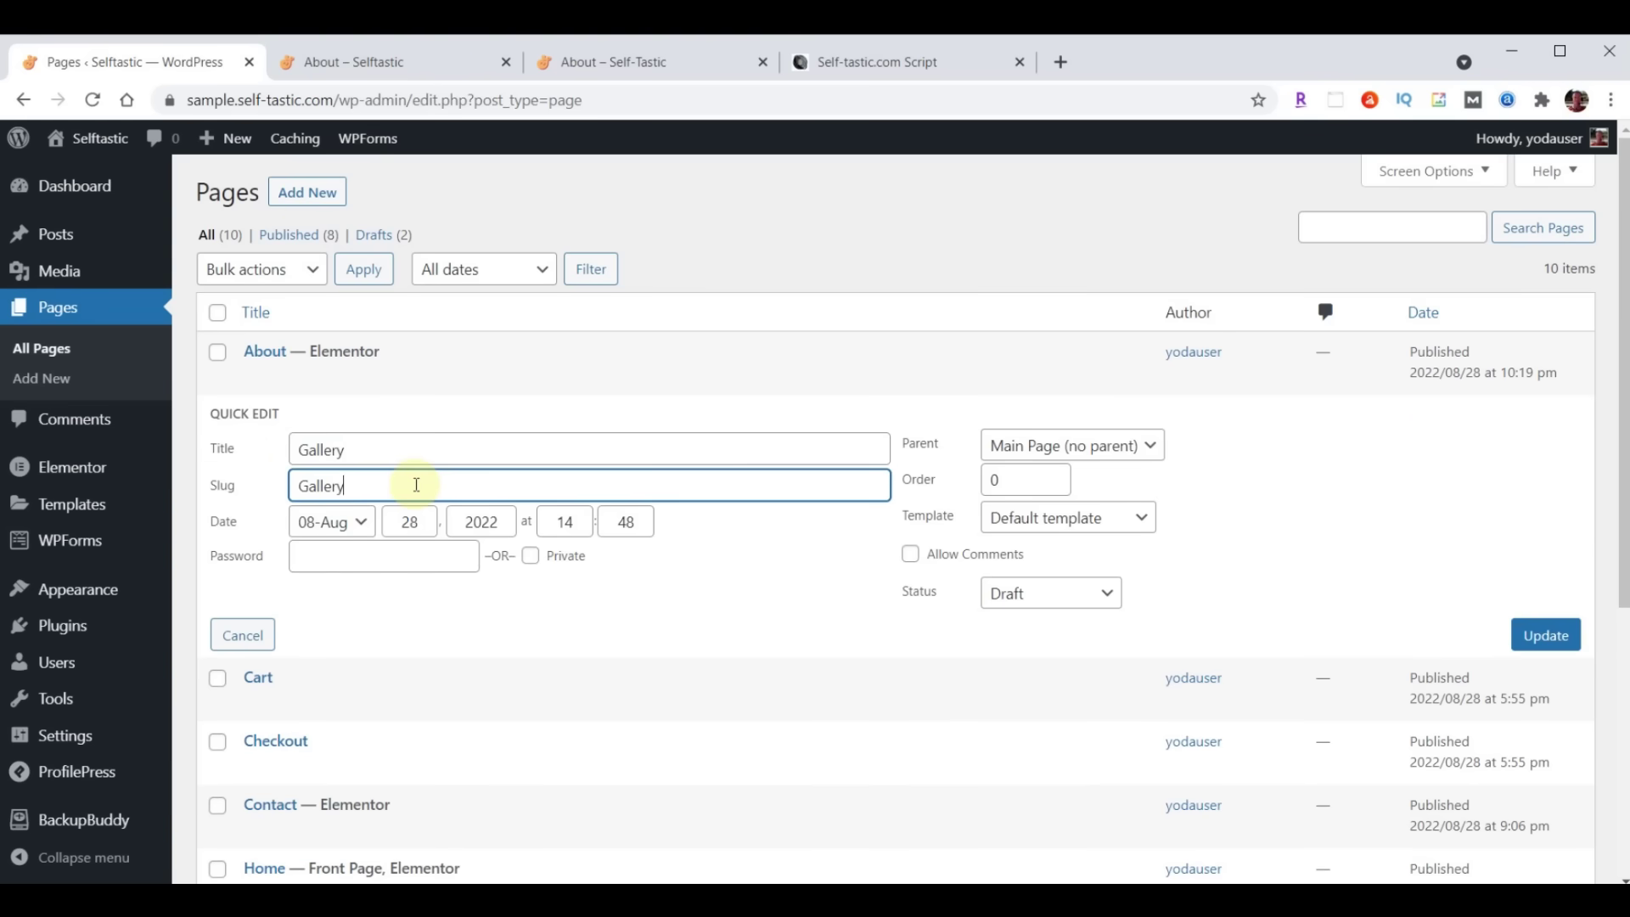
key(Home)
key(Delete)
text(g)
click(1049, 596)
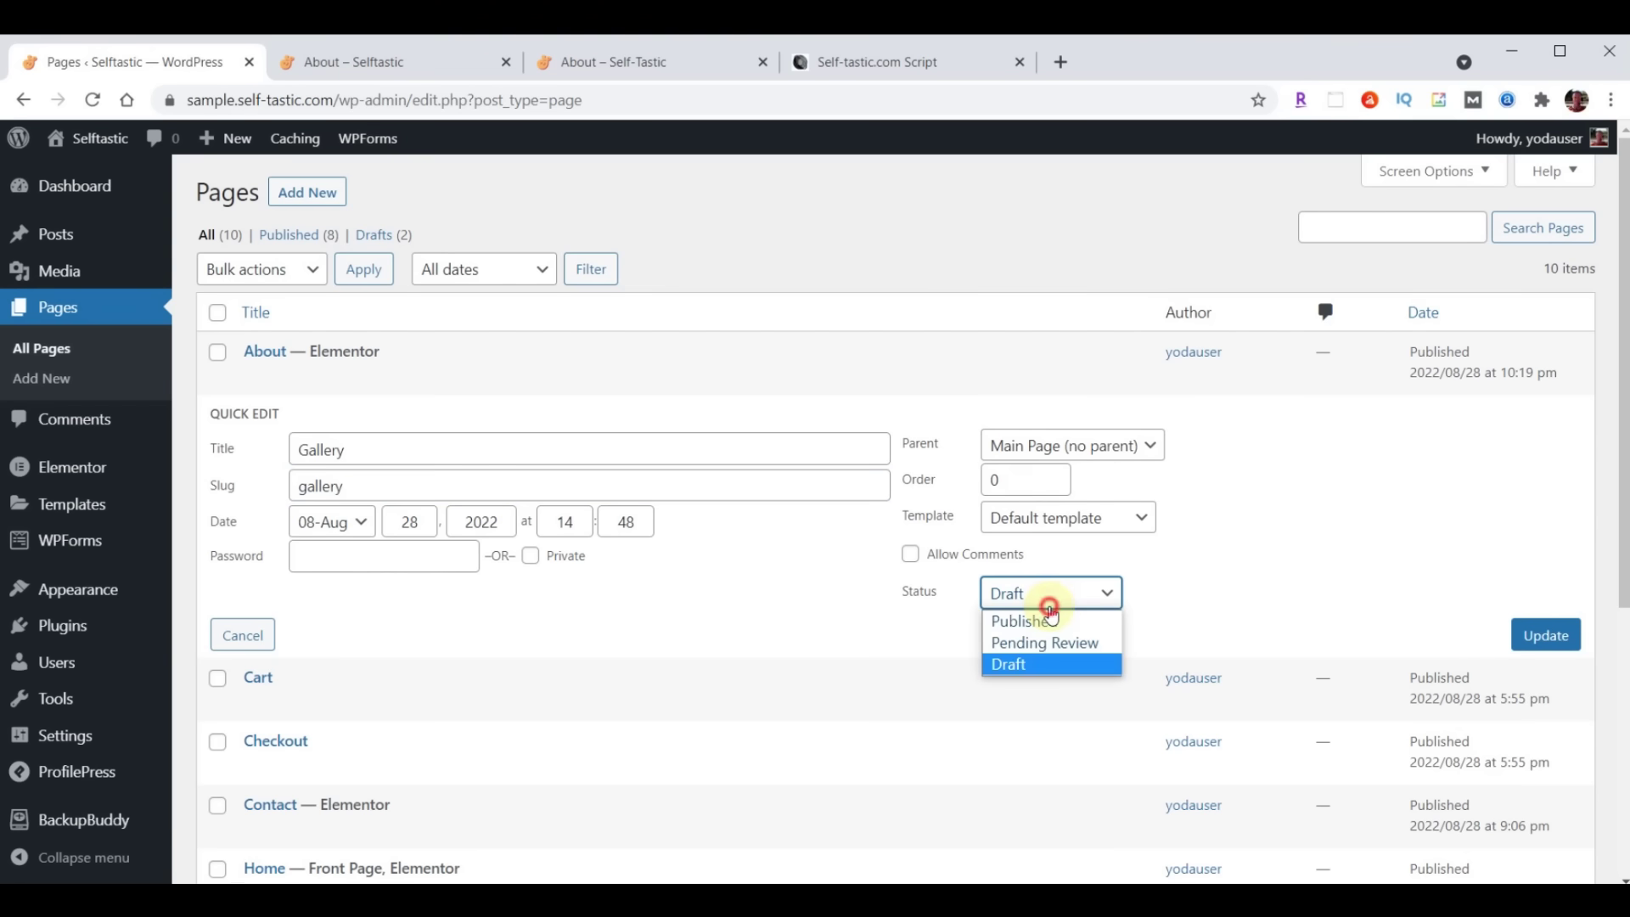
click(1032, 621)
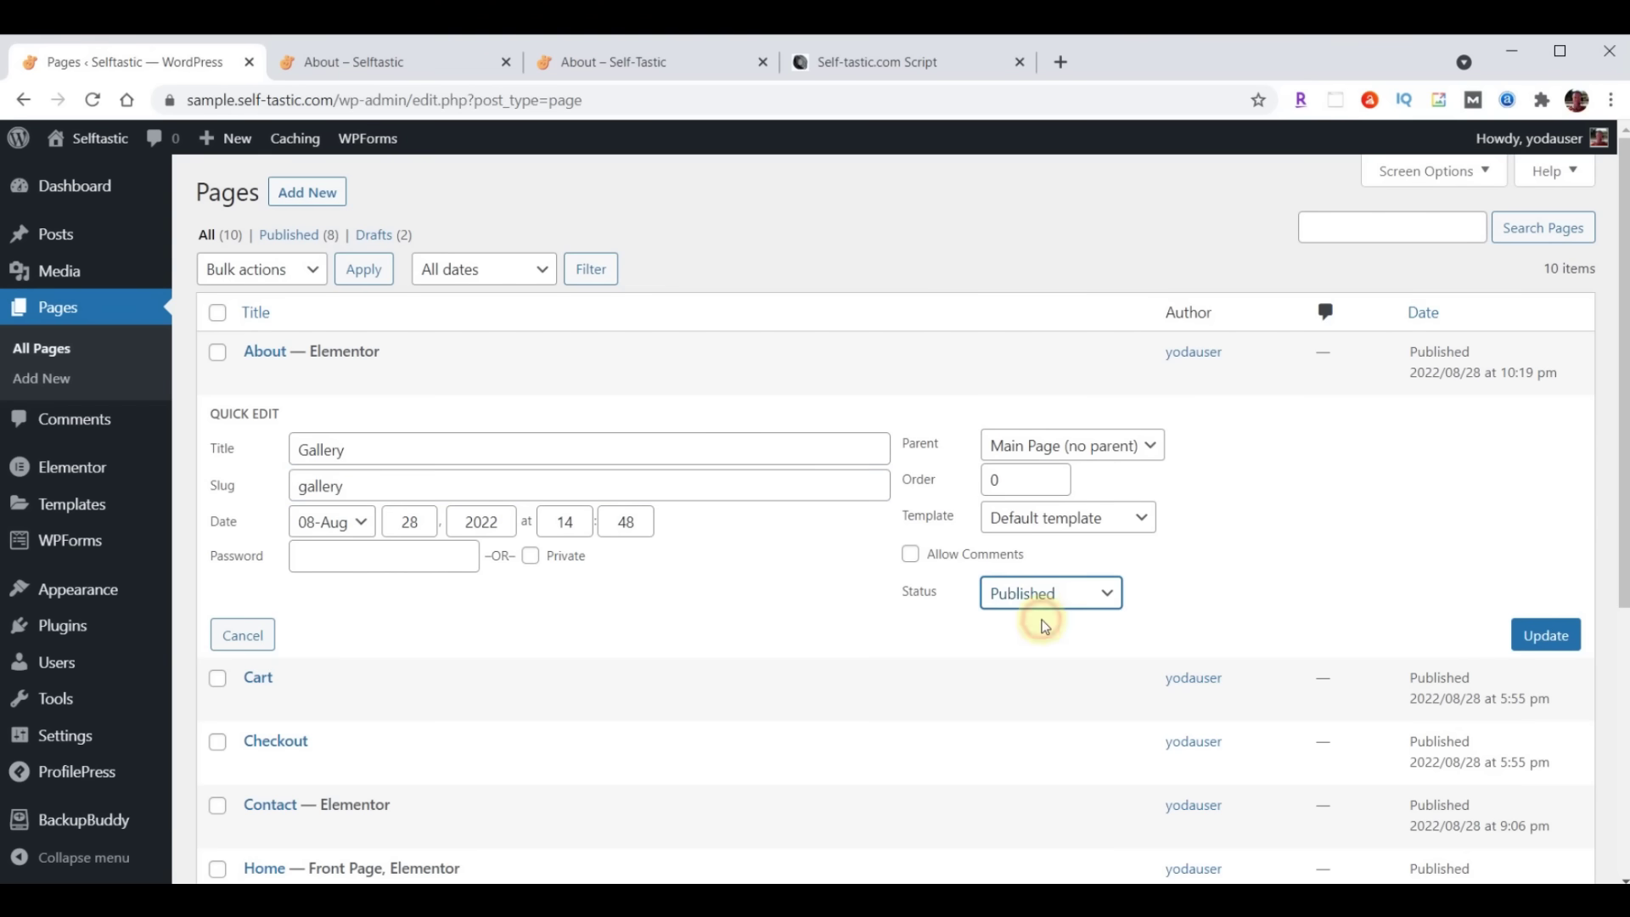
click(1547, 645)
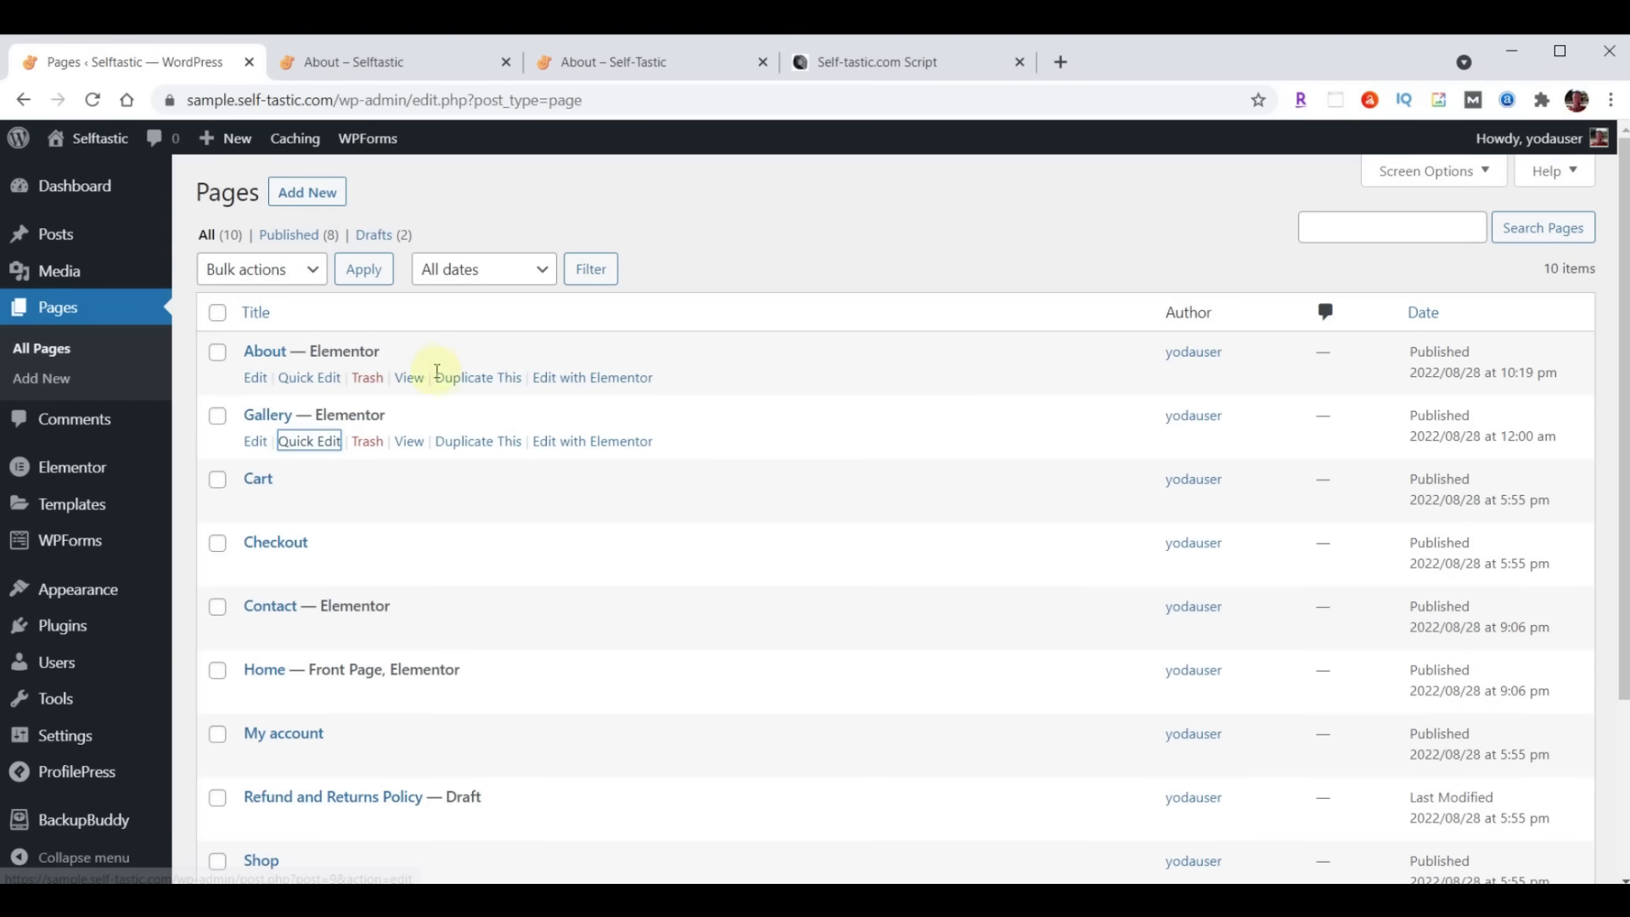
Duplicate the About page again and retitle the new draft copy 'Blog' in Quick Edit
click(469, 379)
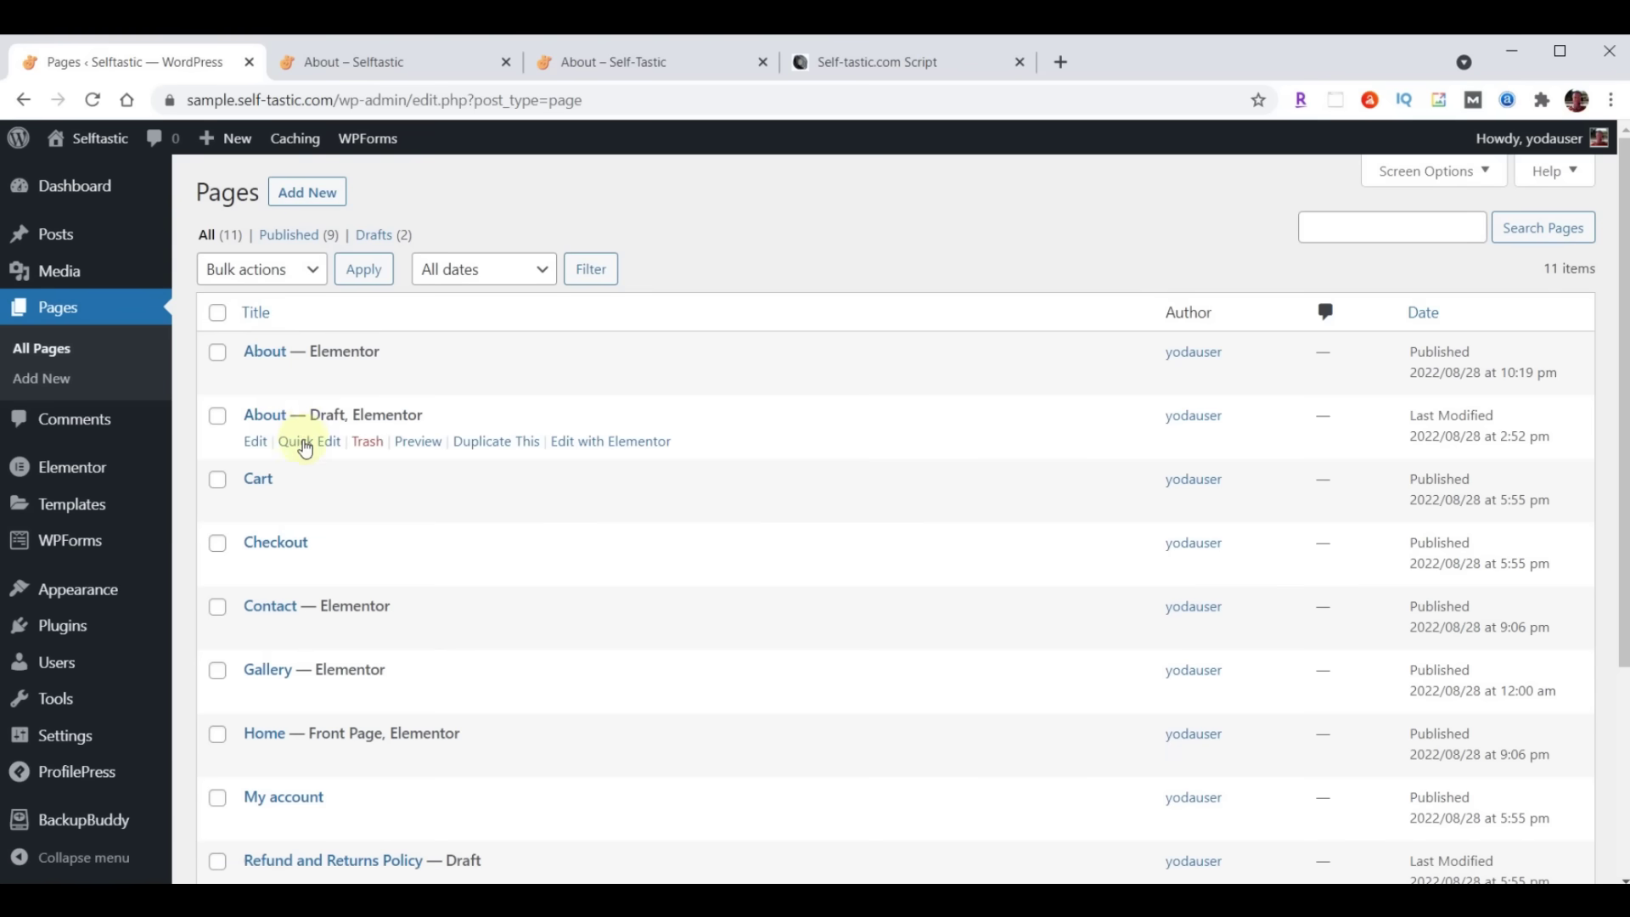
click(304, 441)
click(369, 451)
drag(369, 450, 282, 460)
text(Blog)
Give the Blog page the slug 'blog' and Published status, and save the quick edit
click(339, 486)
text(Blog)
key(BackSpace)
text(b)
click(1037, 593)
click(1033, 619)
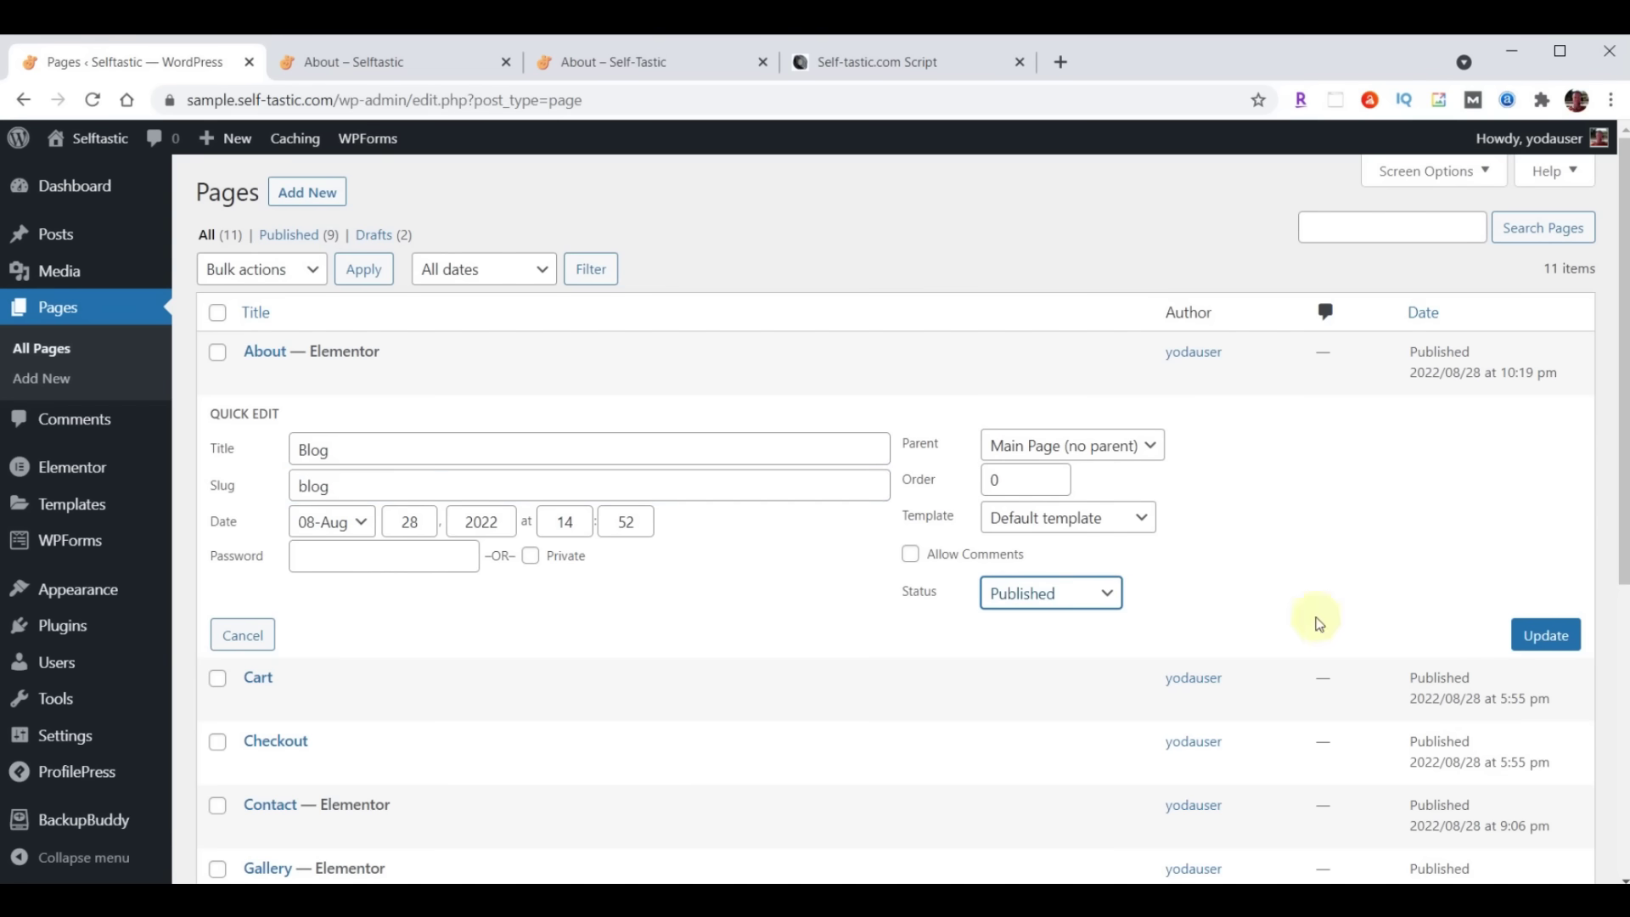
click(1541, 638)
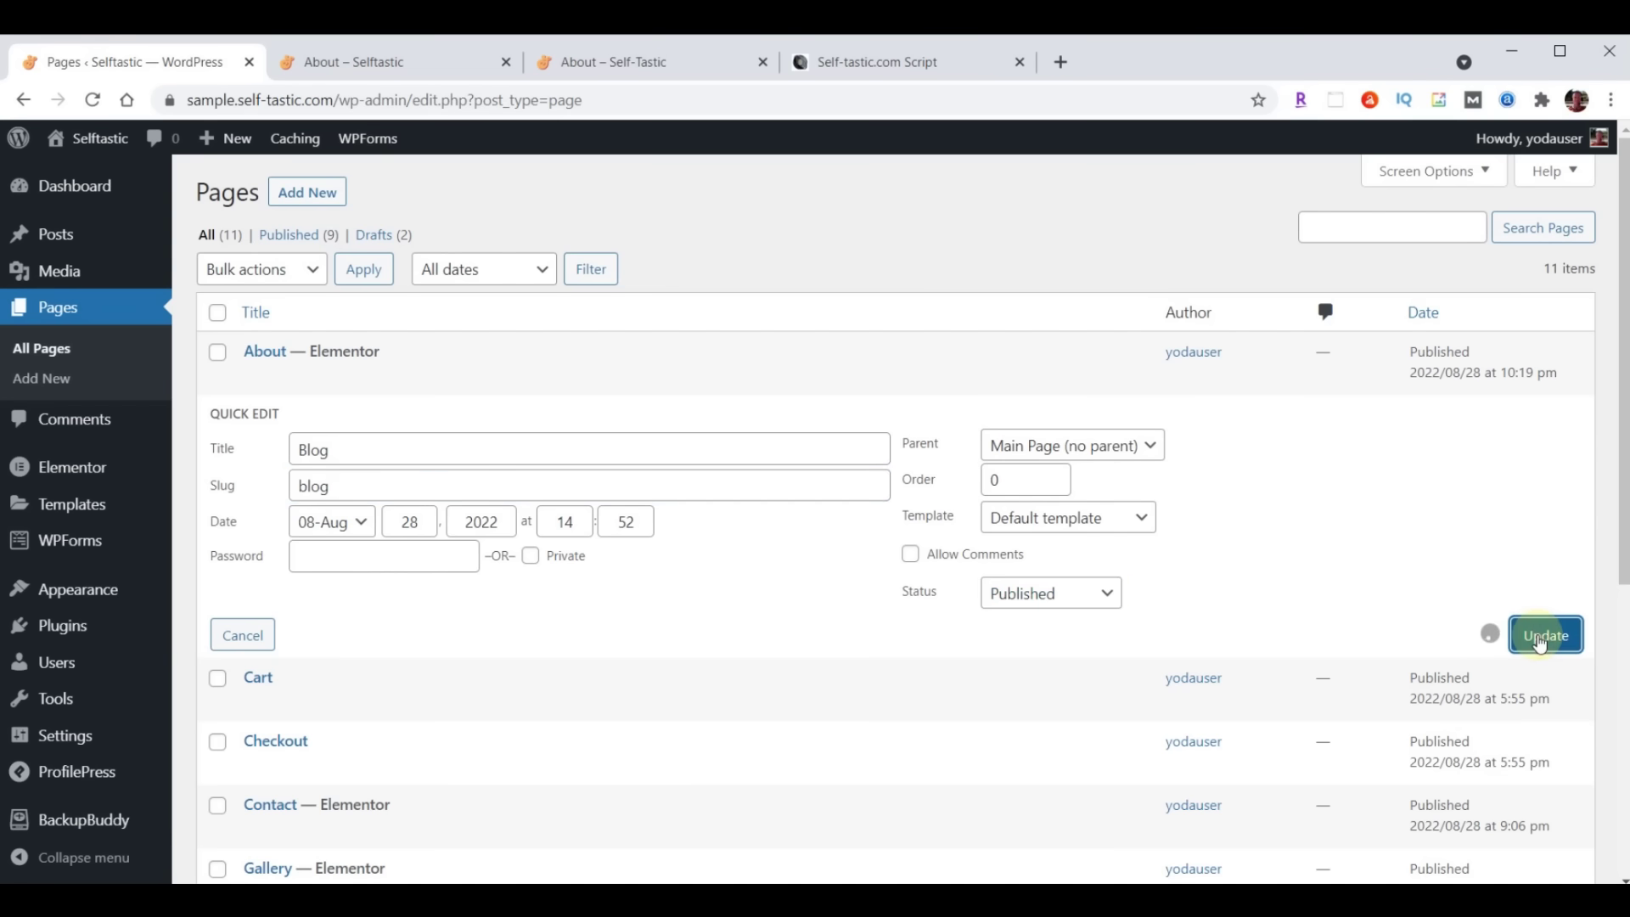
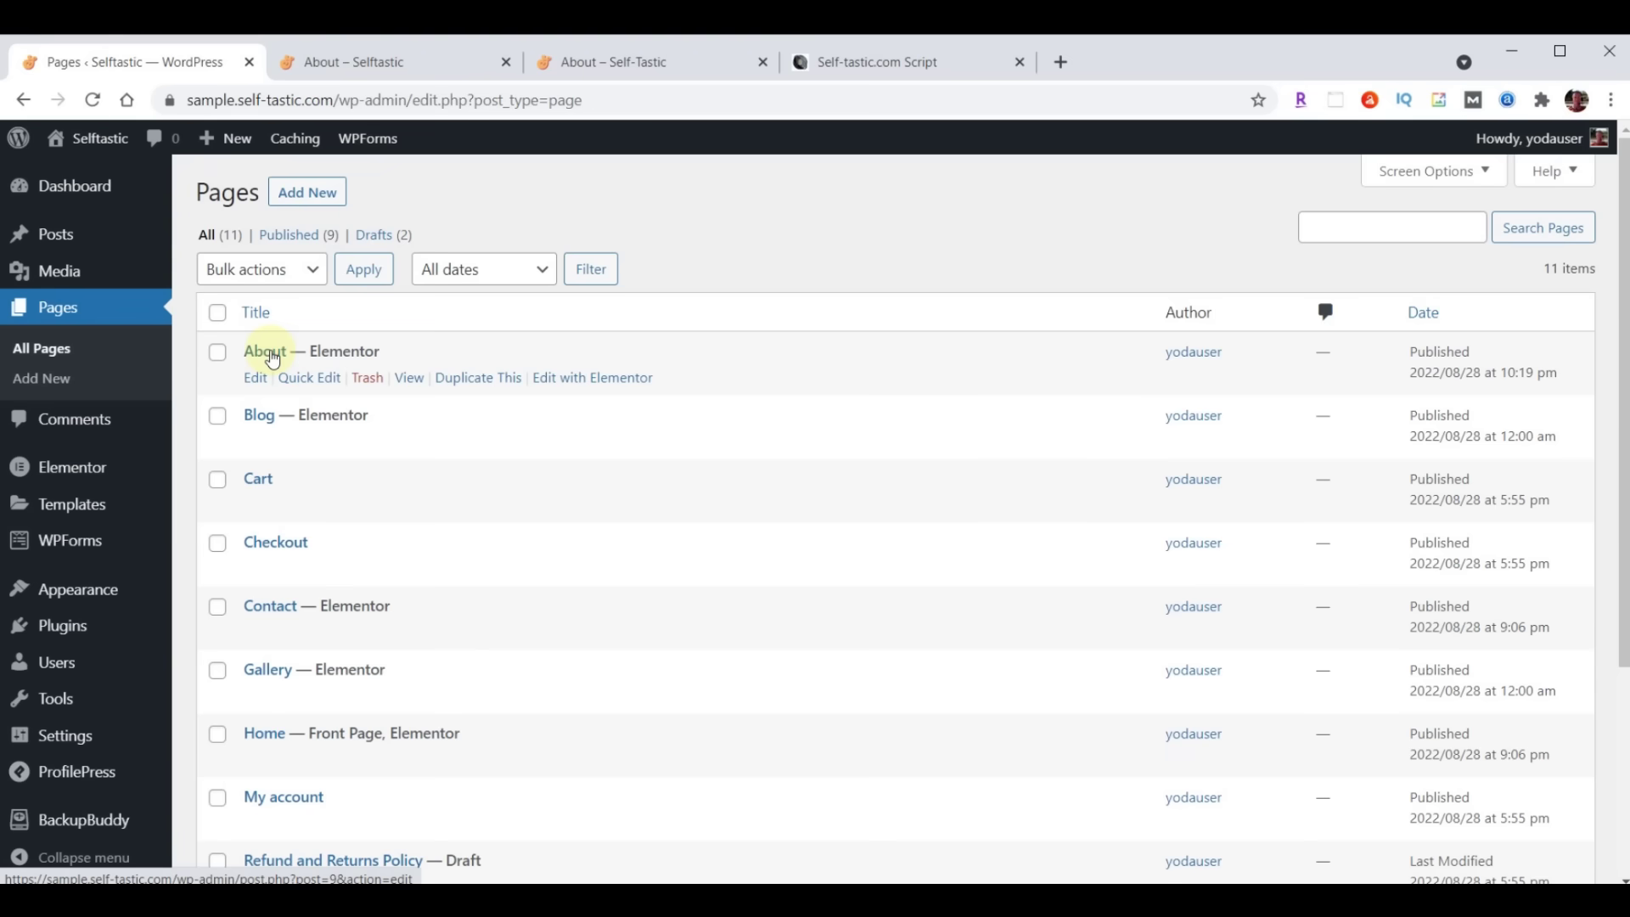
Duplicate the About page and retitle the draft copy 'Services' in Quick Edit
click(473, 384)
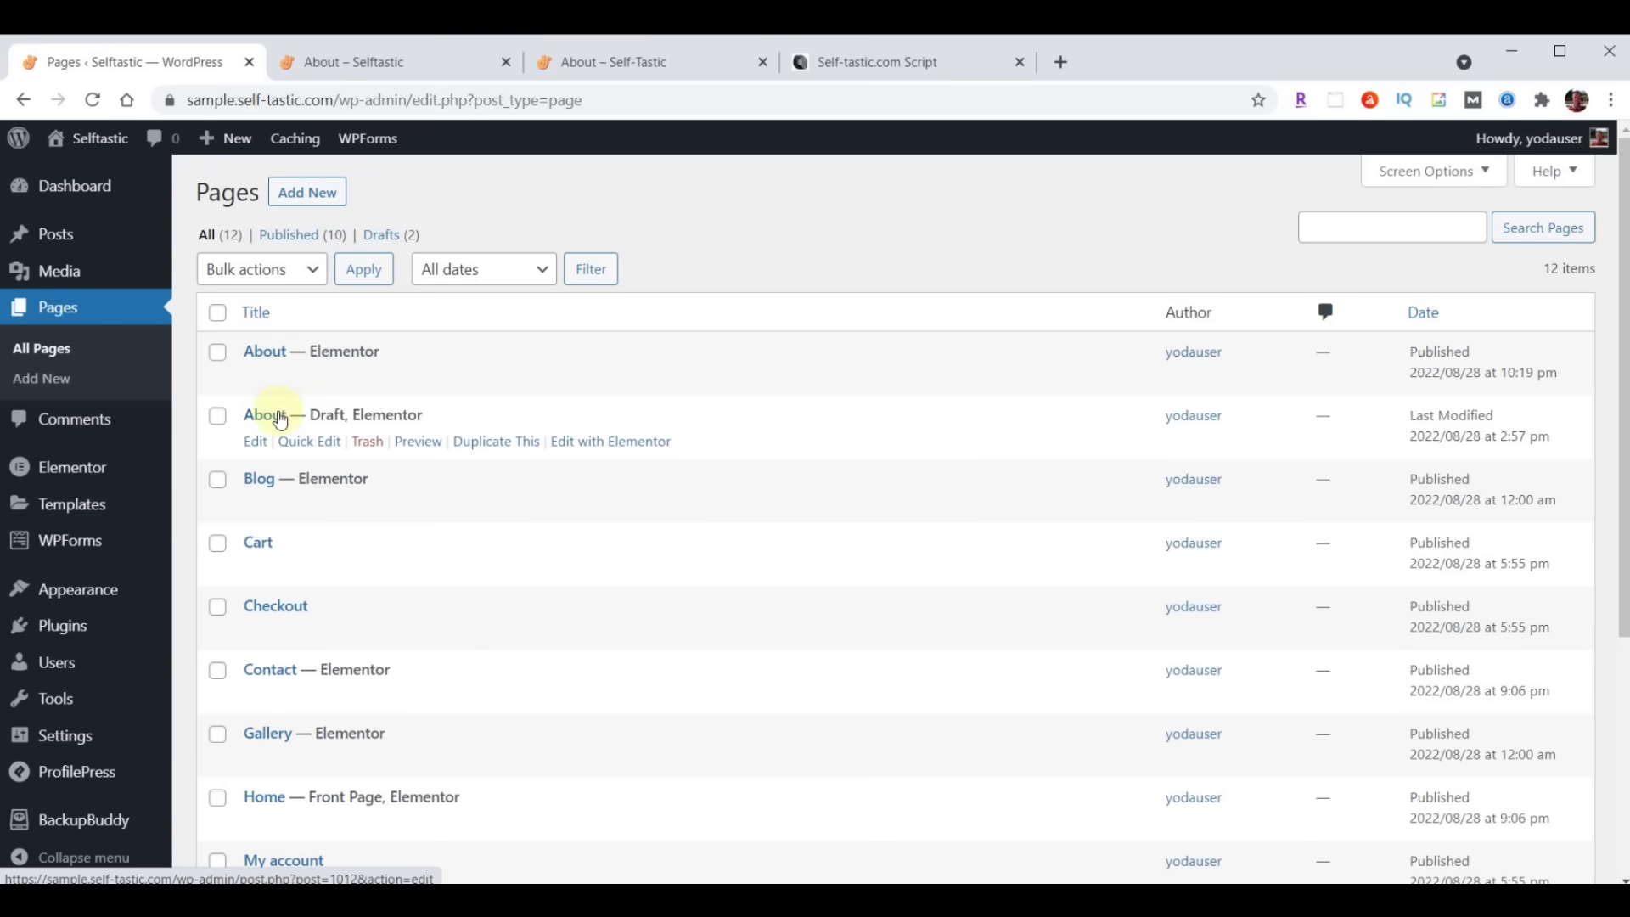
click(310, 440)
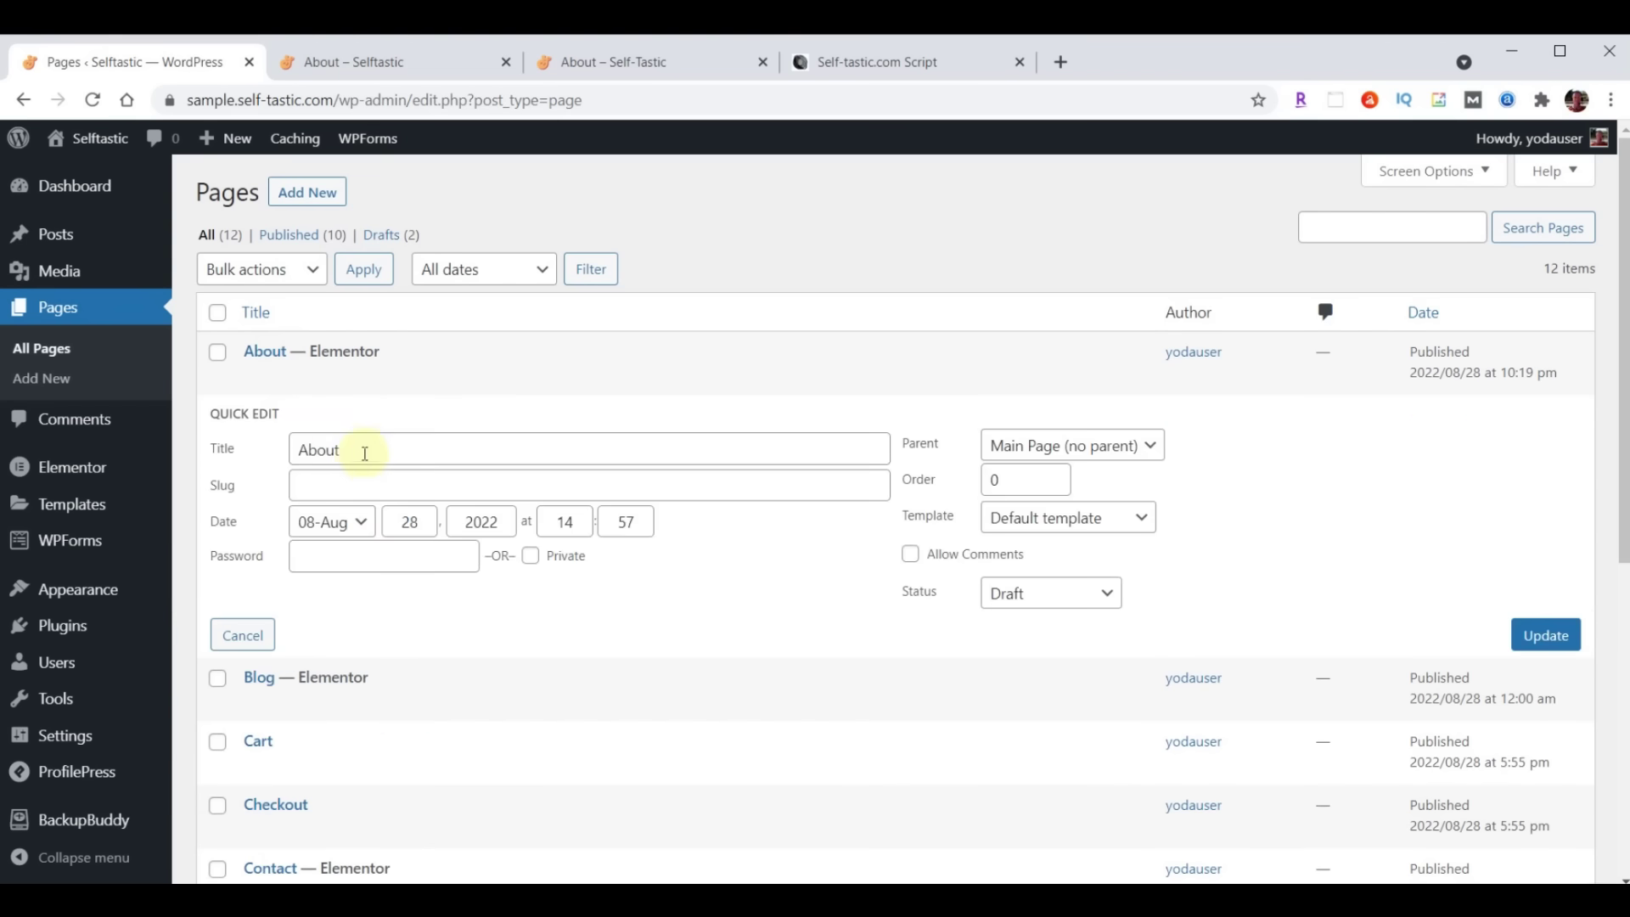
drag(371, 449, 226, 466)
text(Services)
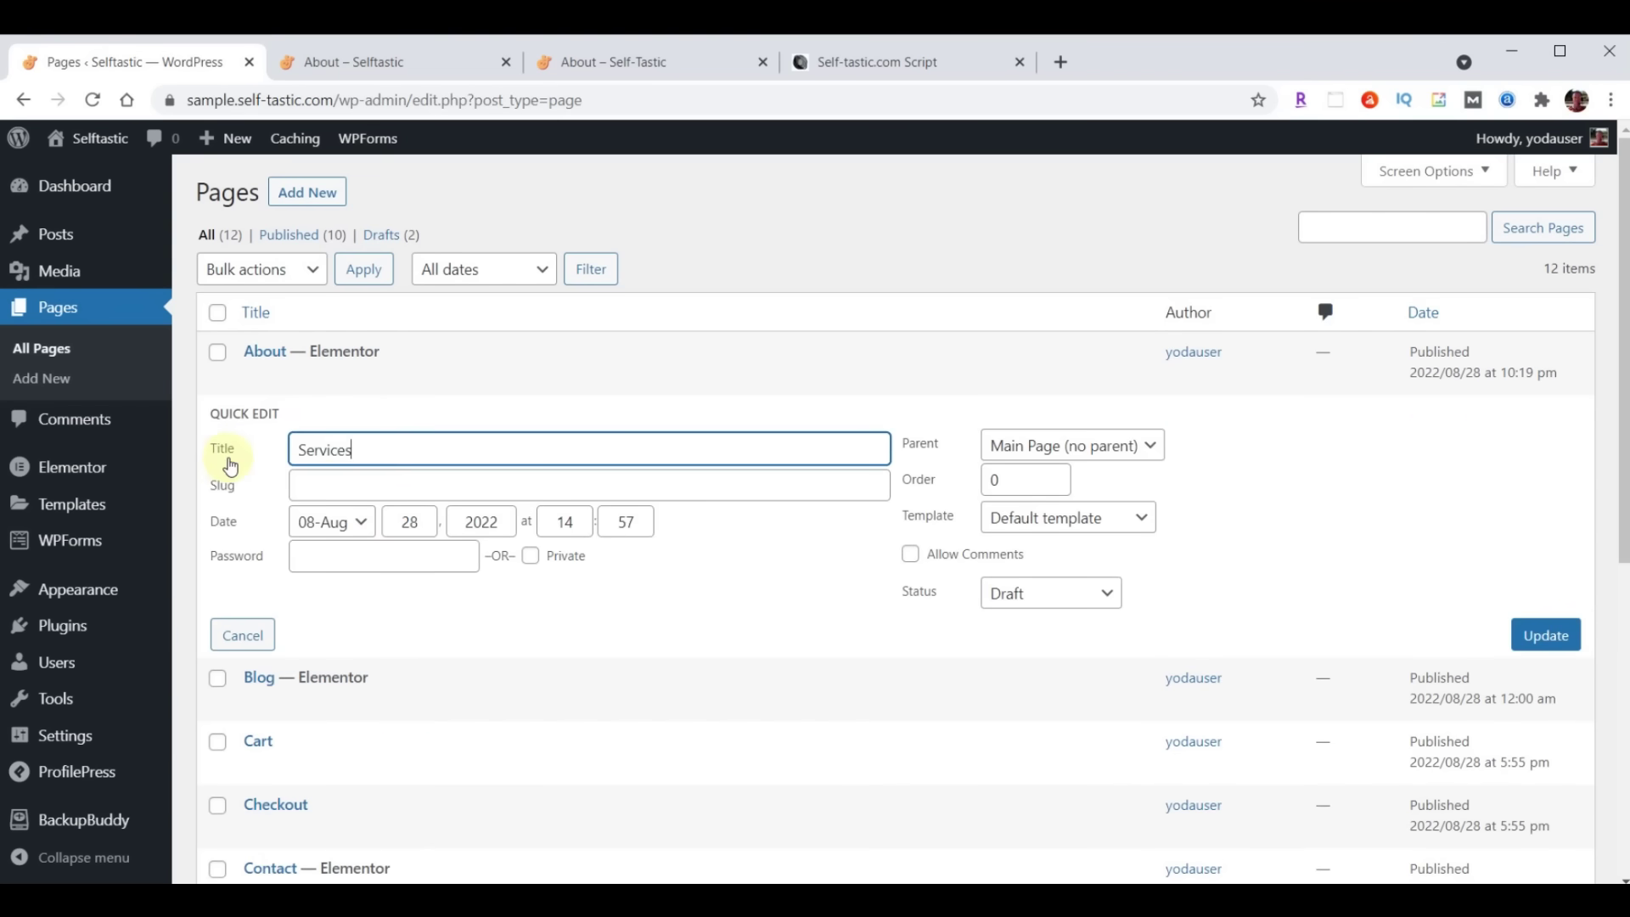
Give the Services page the slug 'services' and Published status, and save the quick edit
click(339, 488)
text(Services)
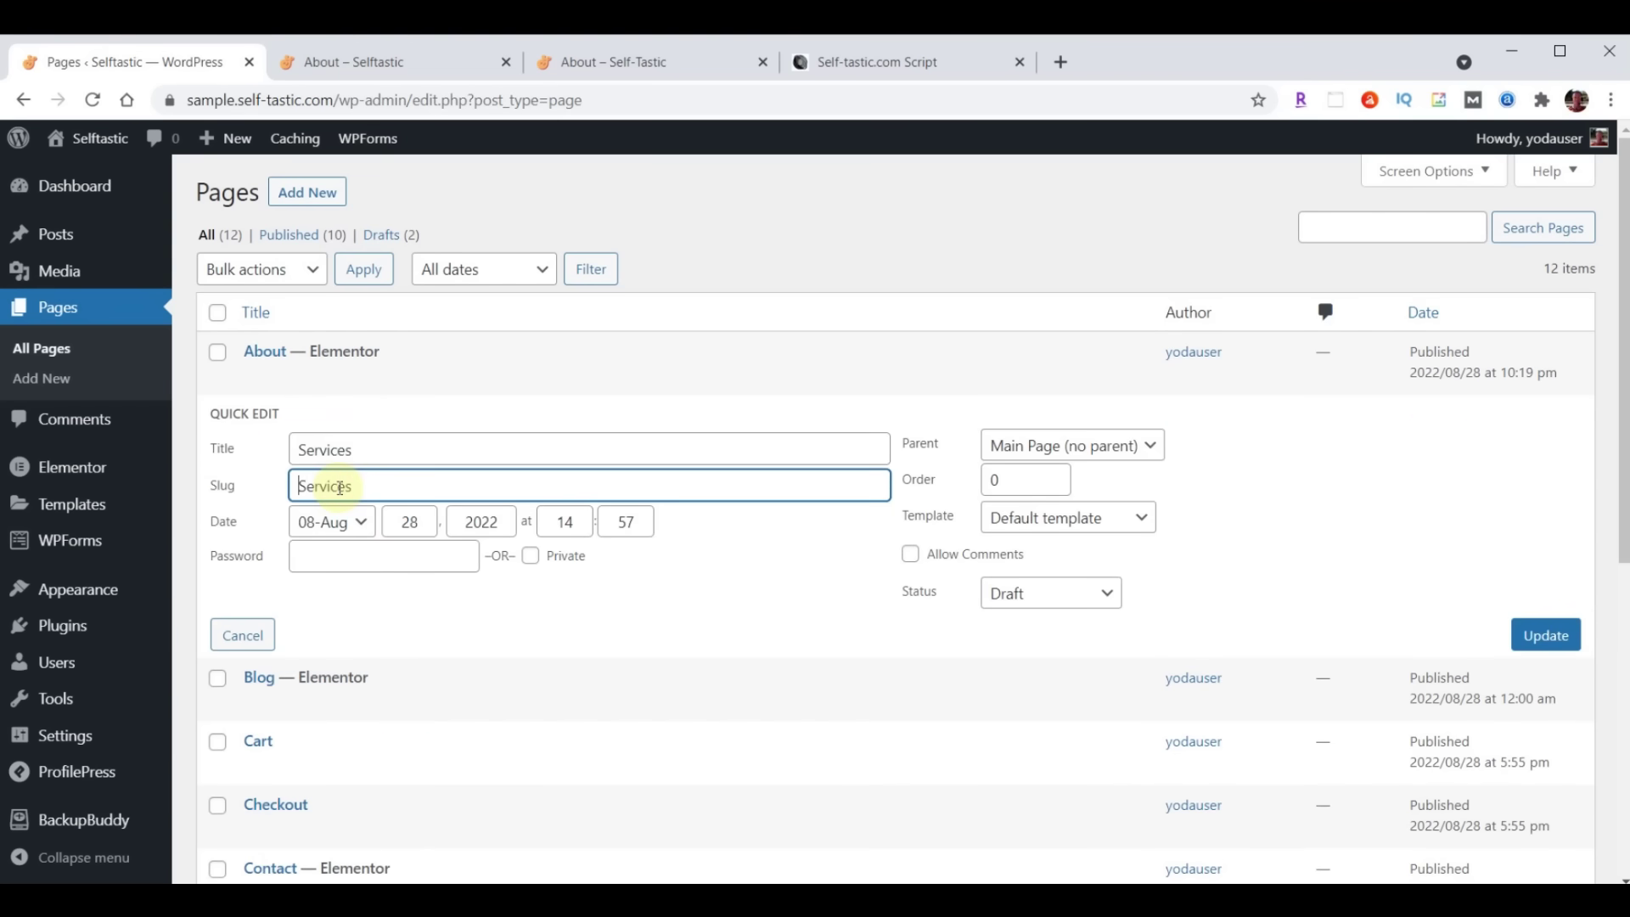
key(BackSpace)
text(s)
click(1046, 595)
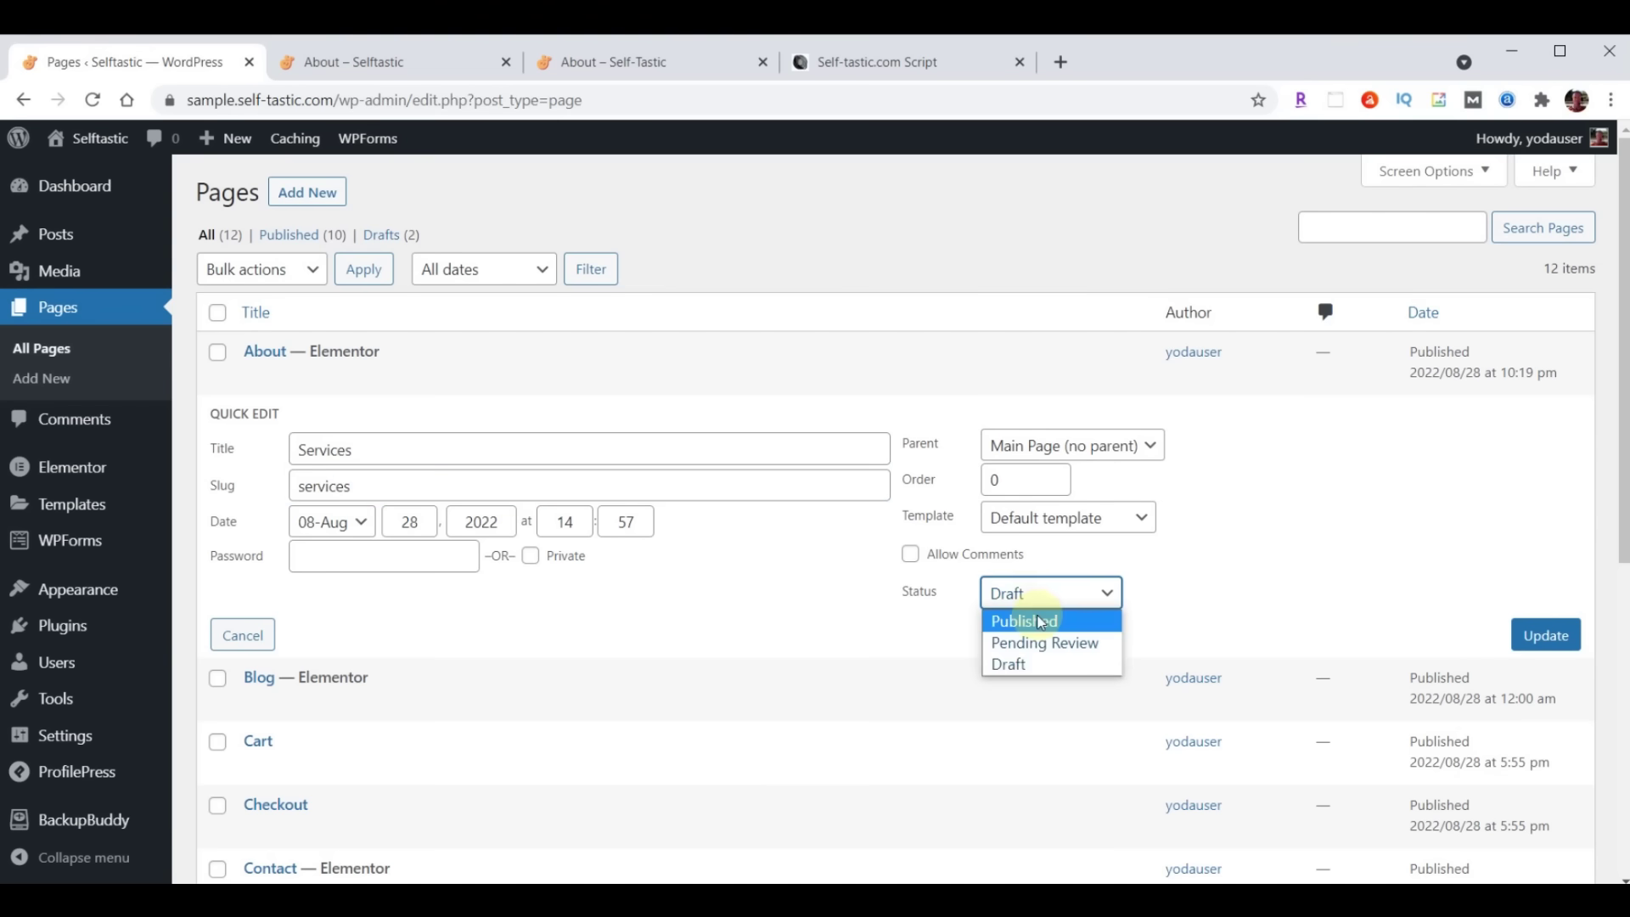
click(1035, 621)
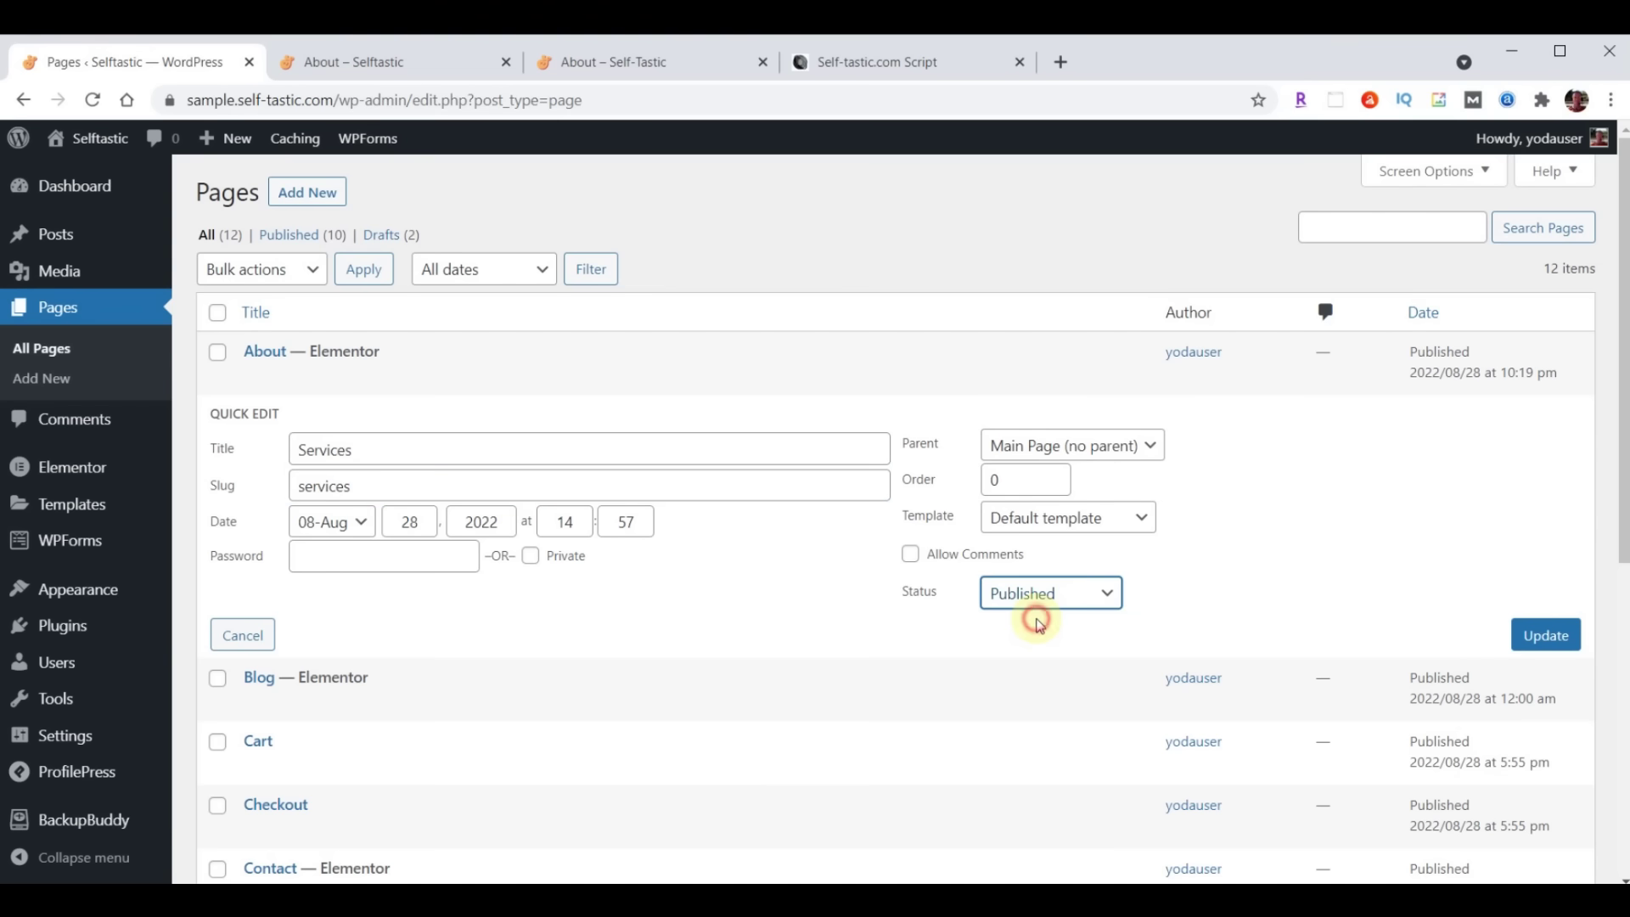
click(1547, 637)
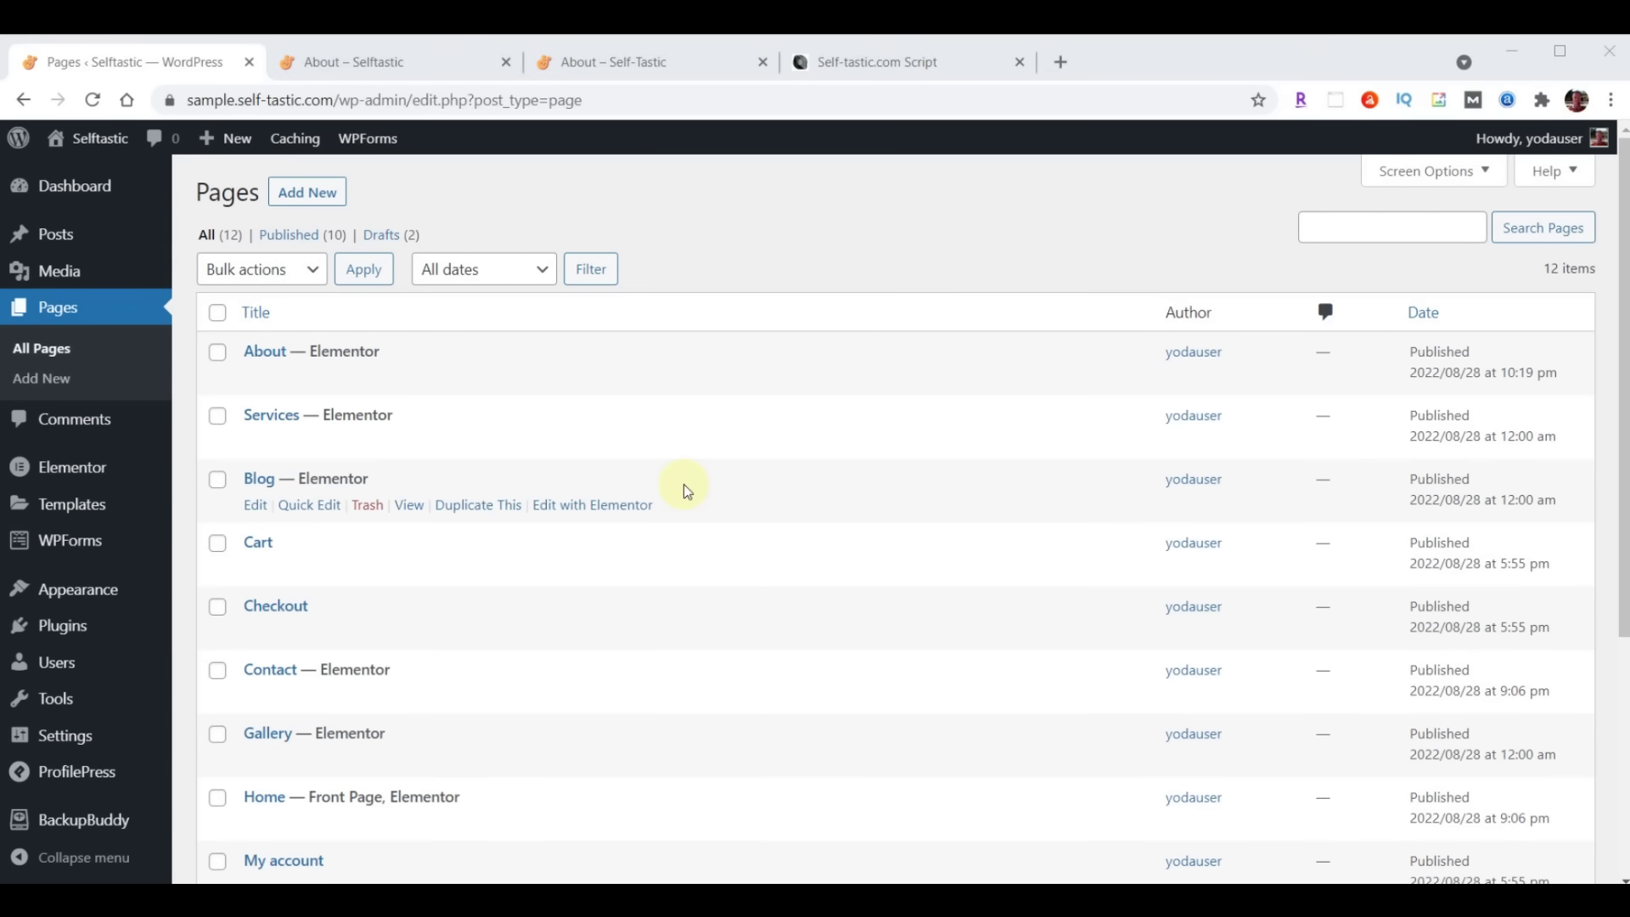
Check the live About page's navigation, then go to the Appearance > Menus editor
click(608, 62)
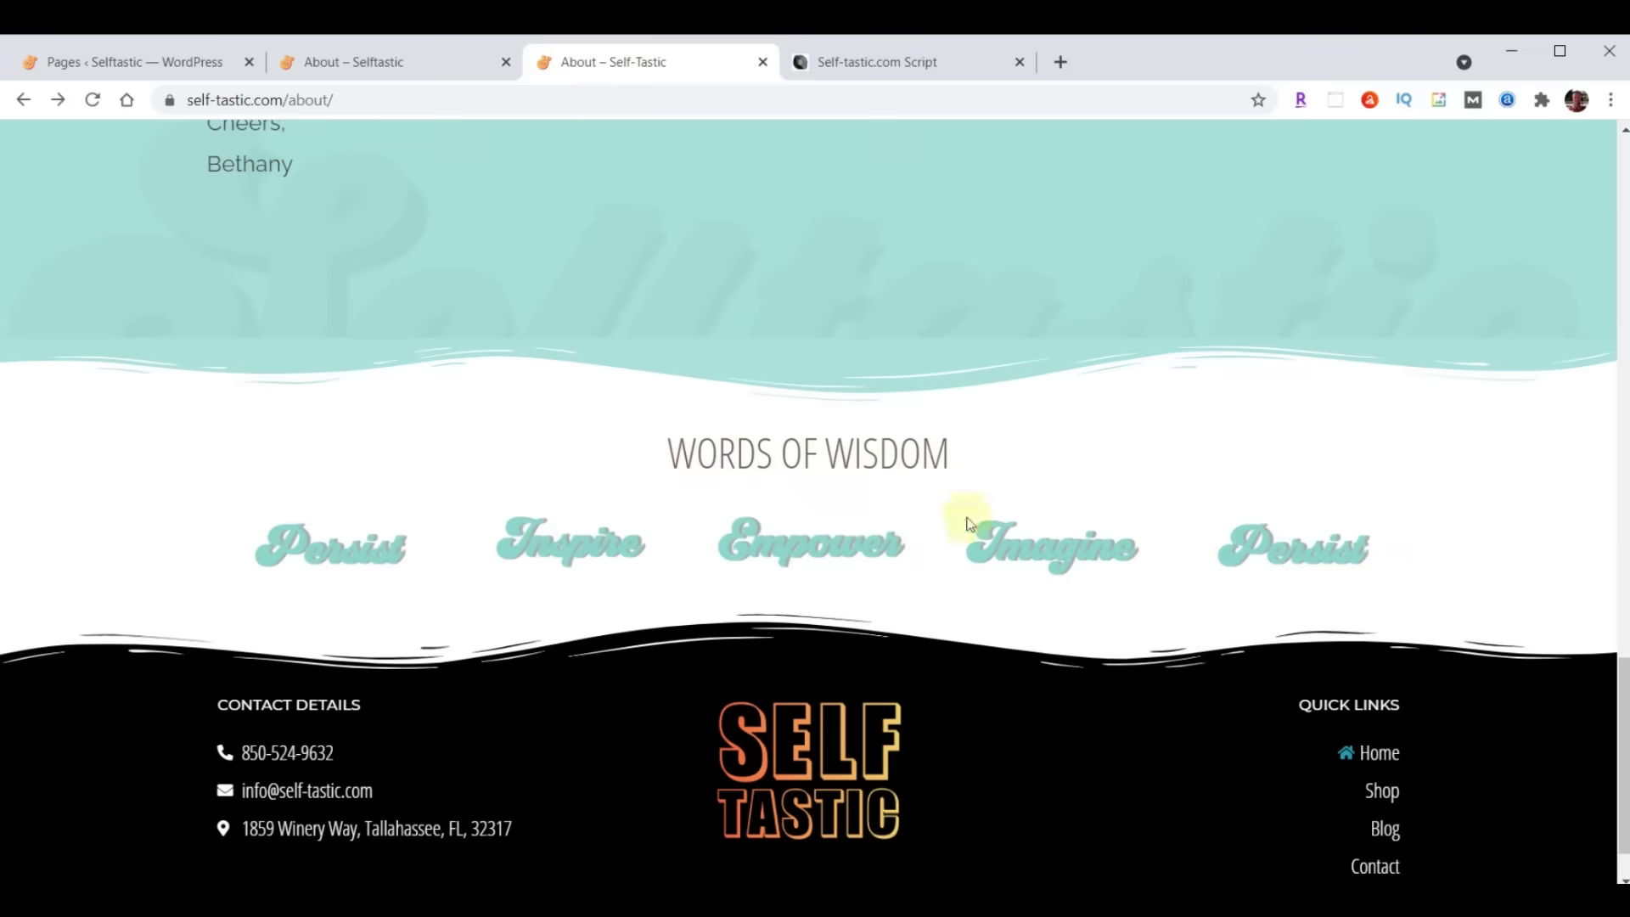
scroll(967, 524, up, 20)
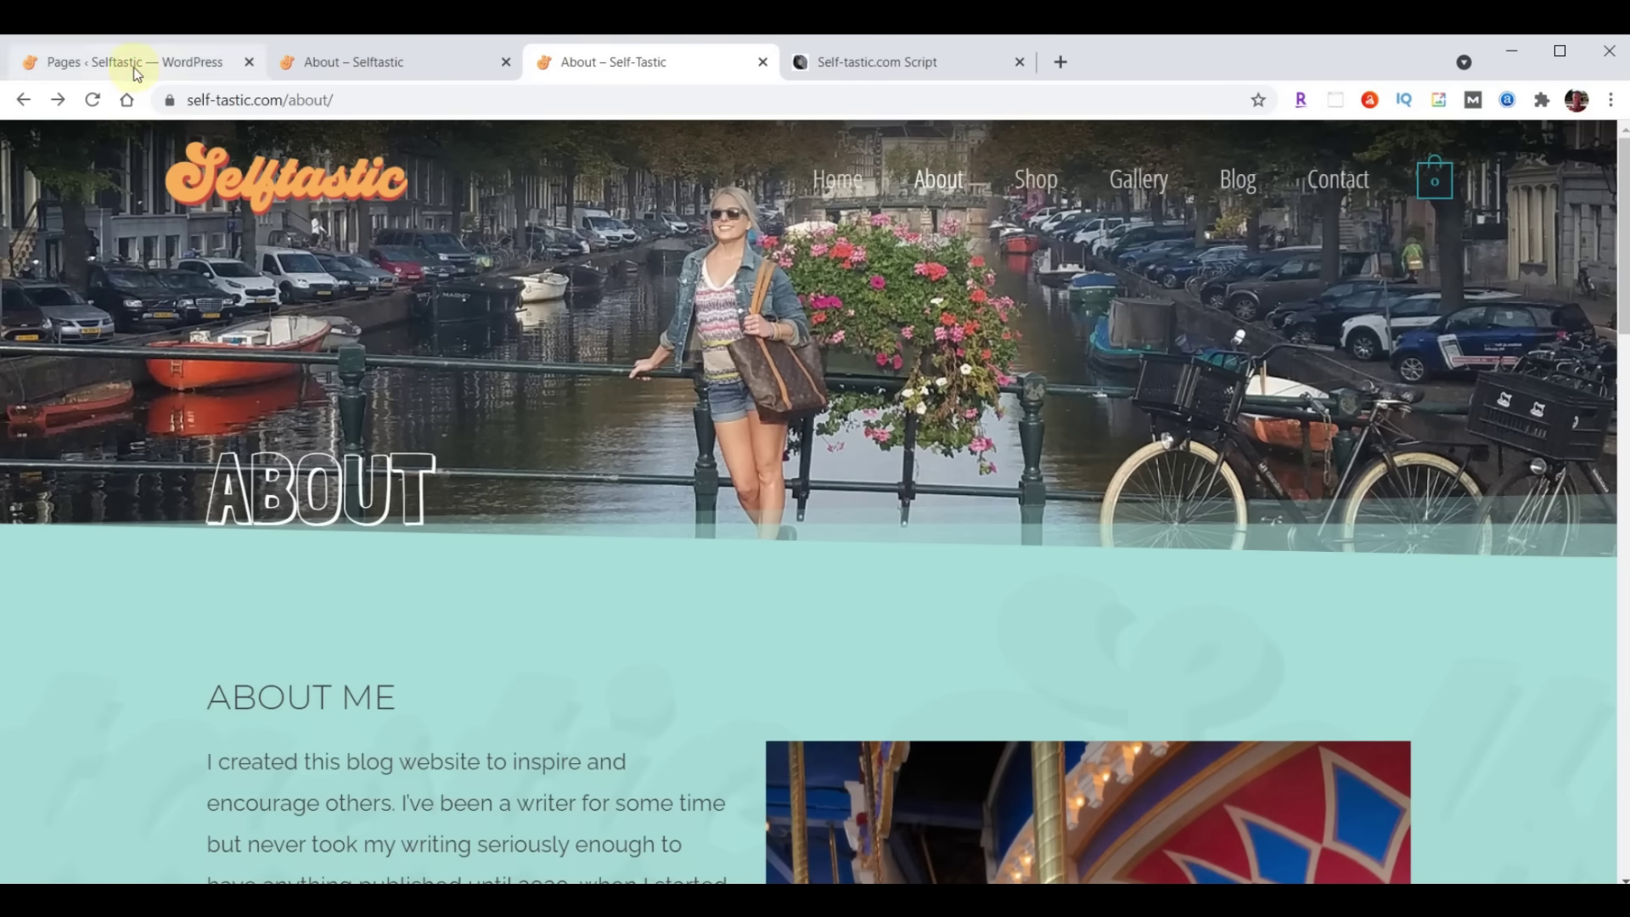
click(134, 73)
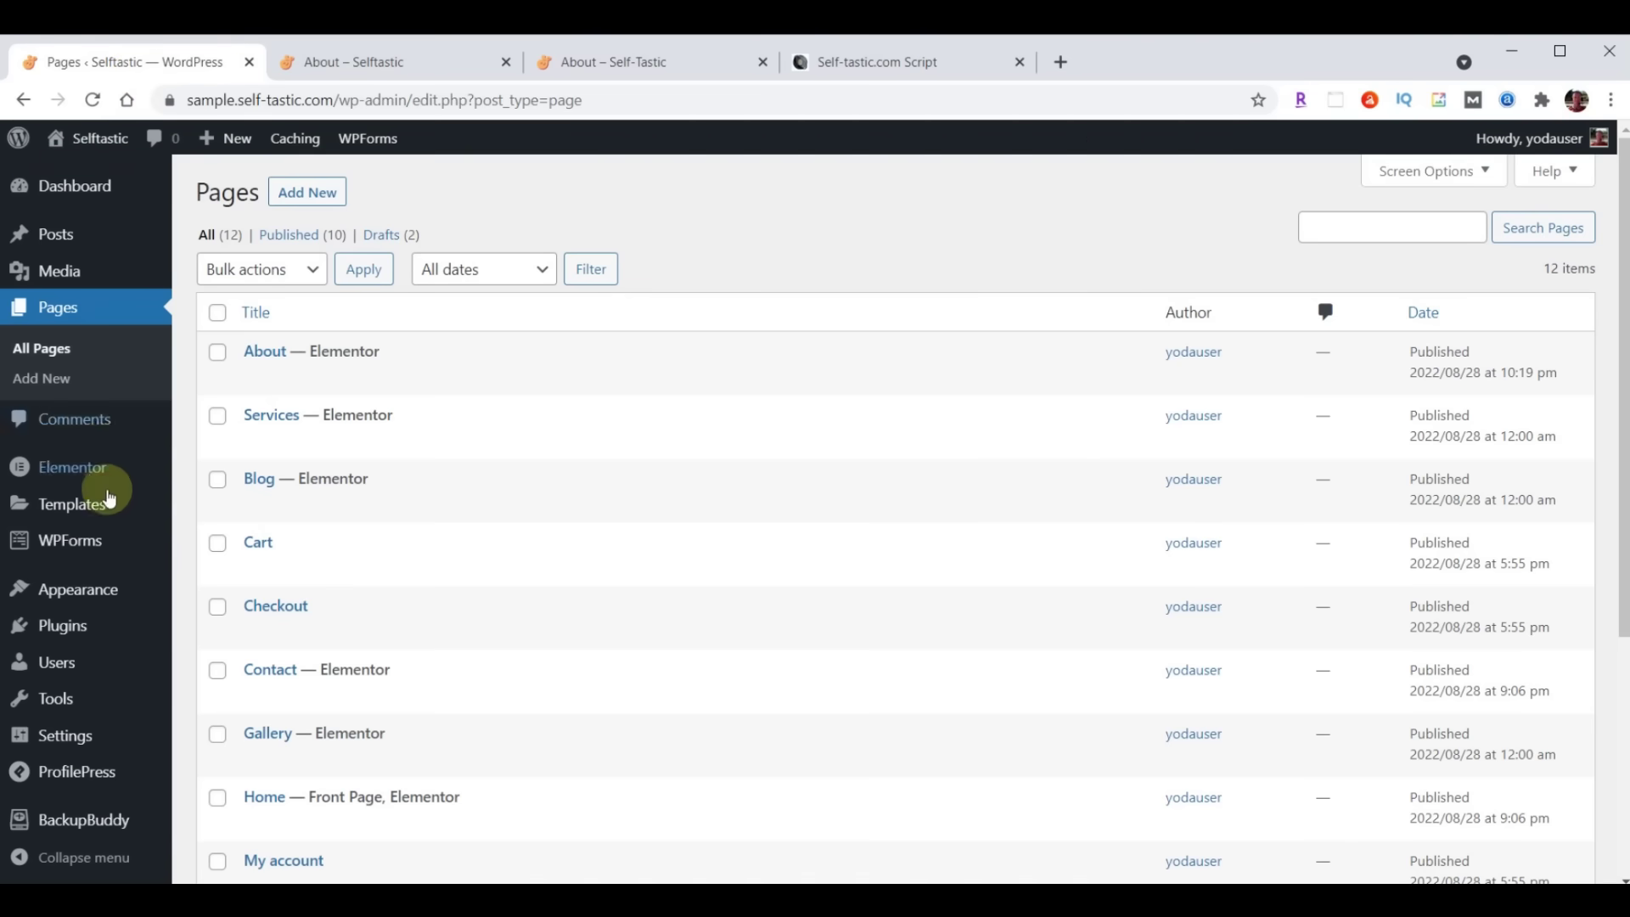
mouse_move(98, 594)
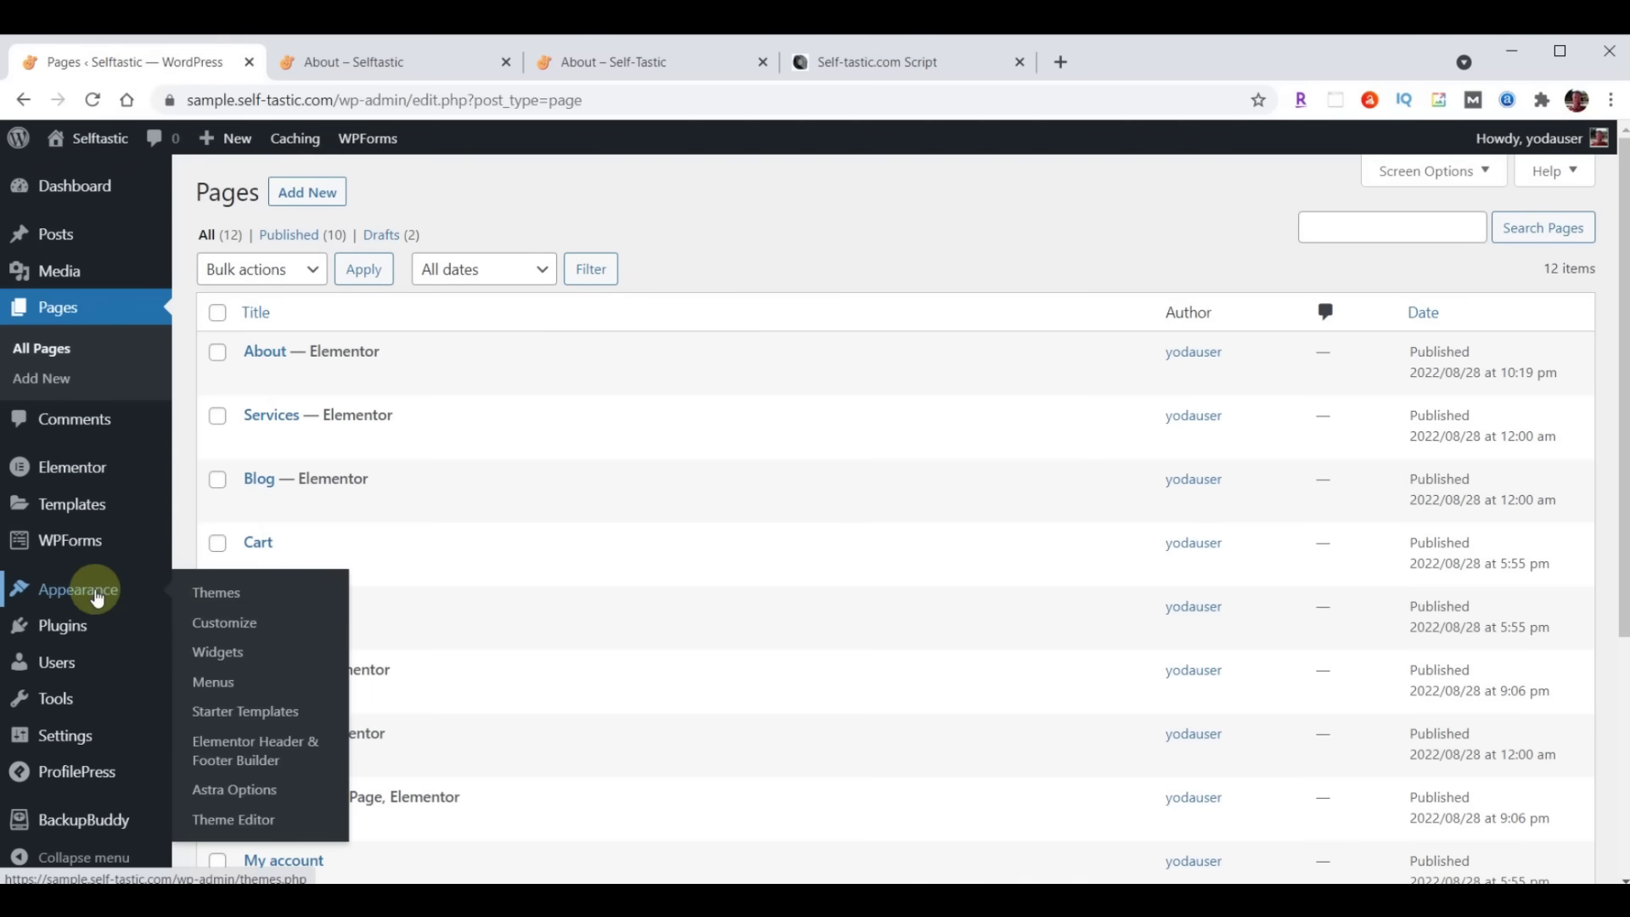
click(217, 683)
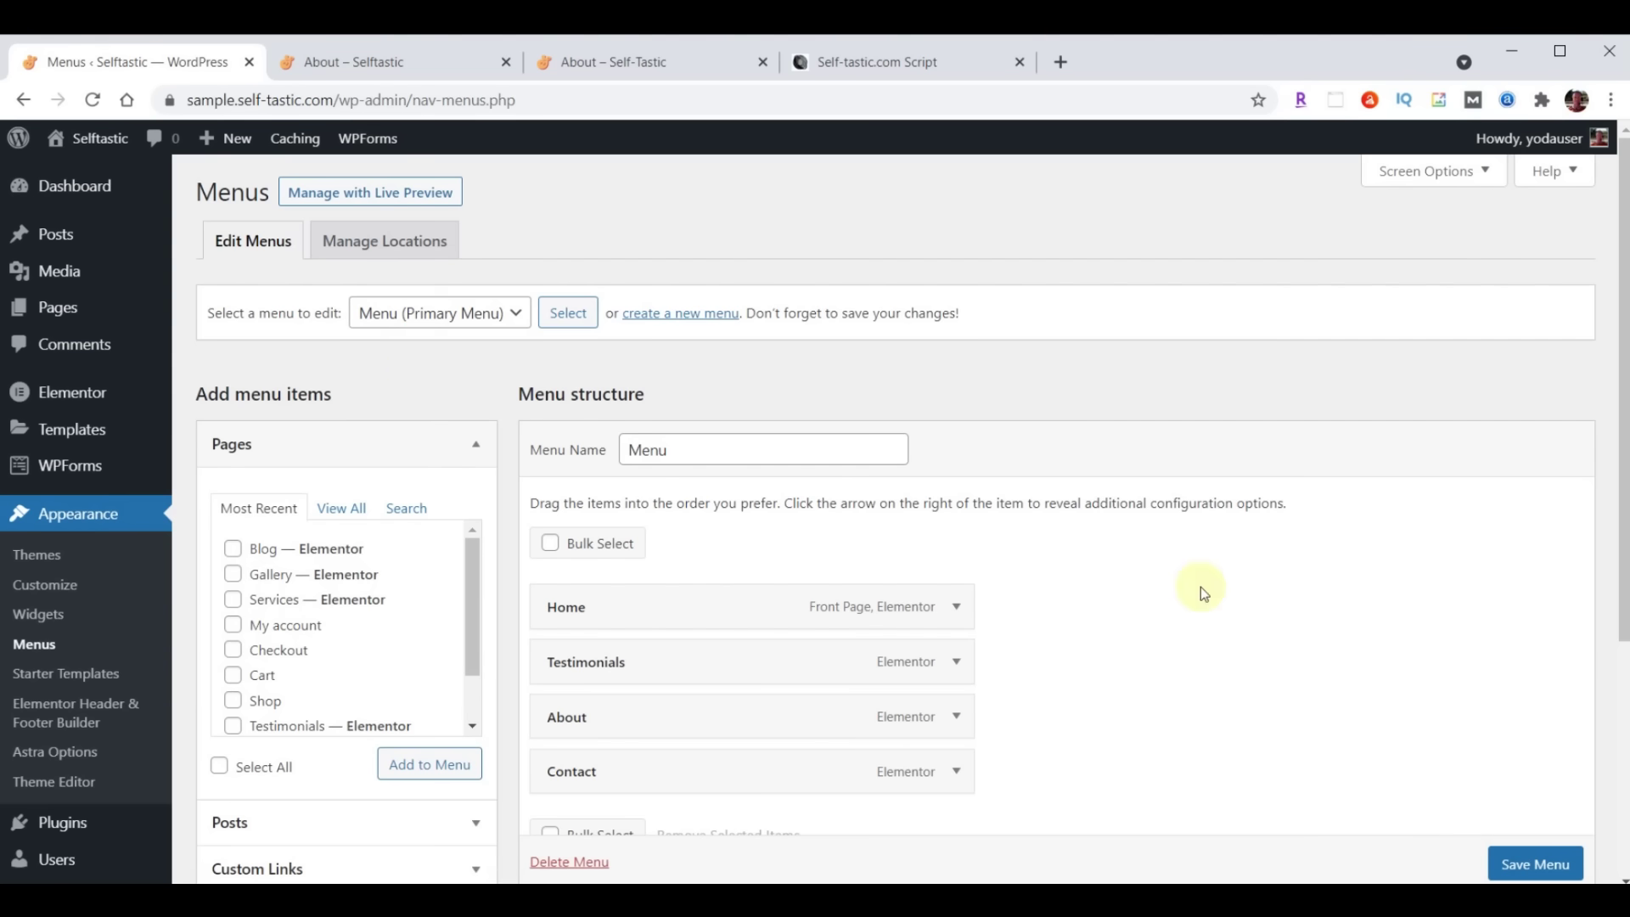
scroll(1200, 581, down, 2)
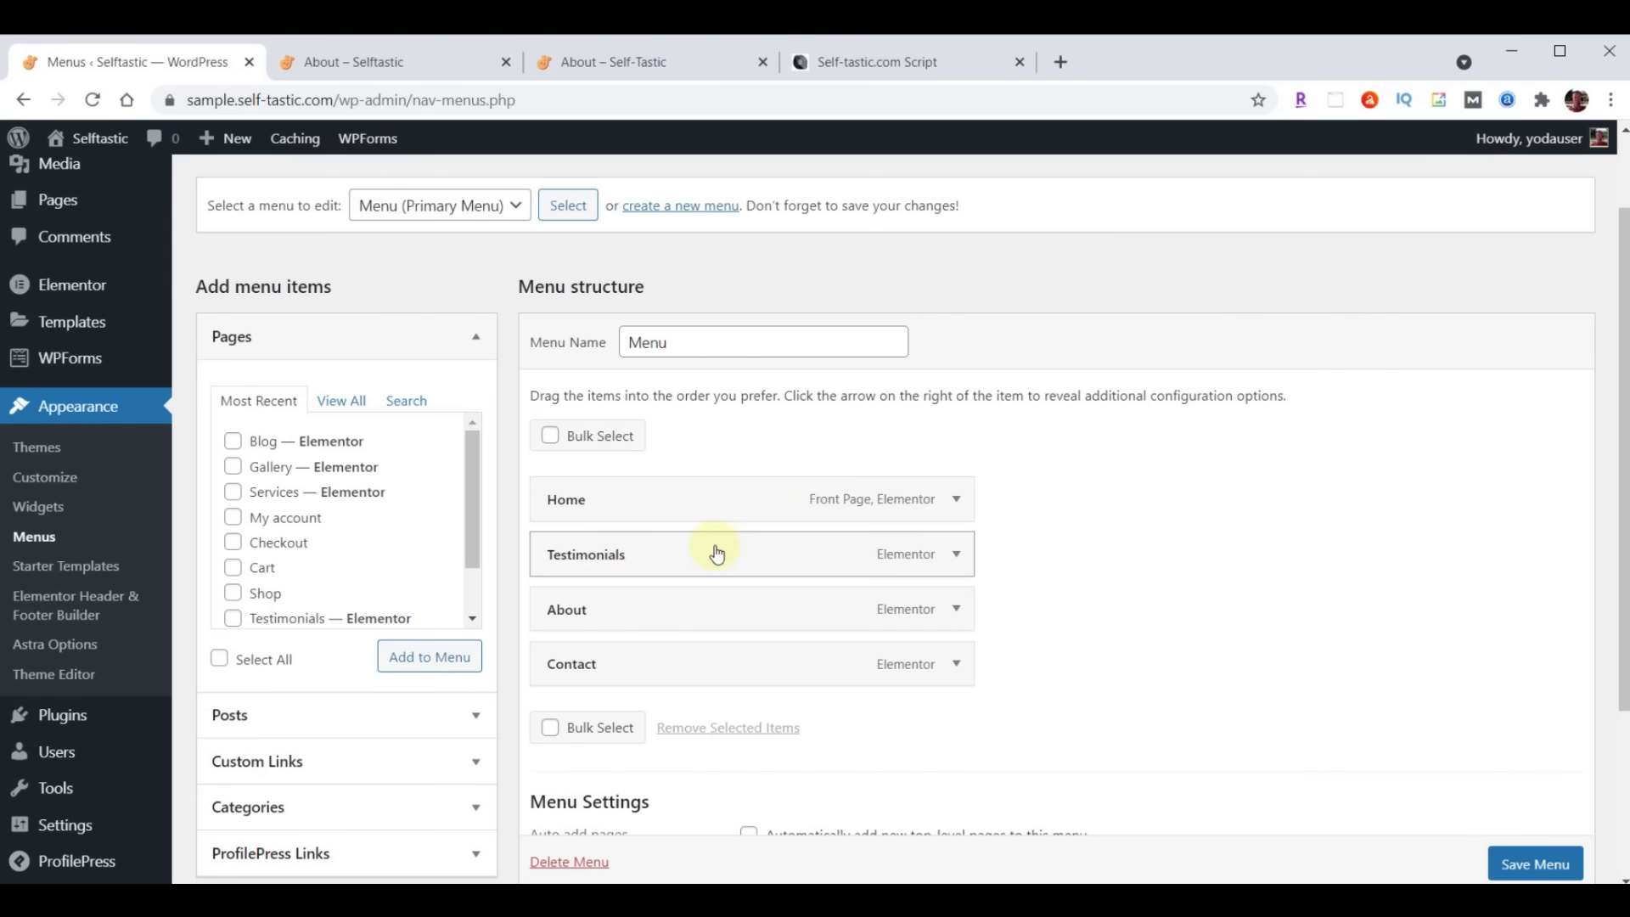
Remove Testimonials from the primary menu and check the live site's navigation
click(955, 556)
click(566, 754)
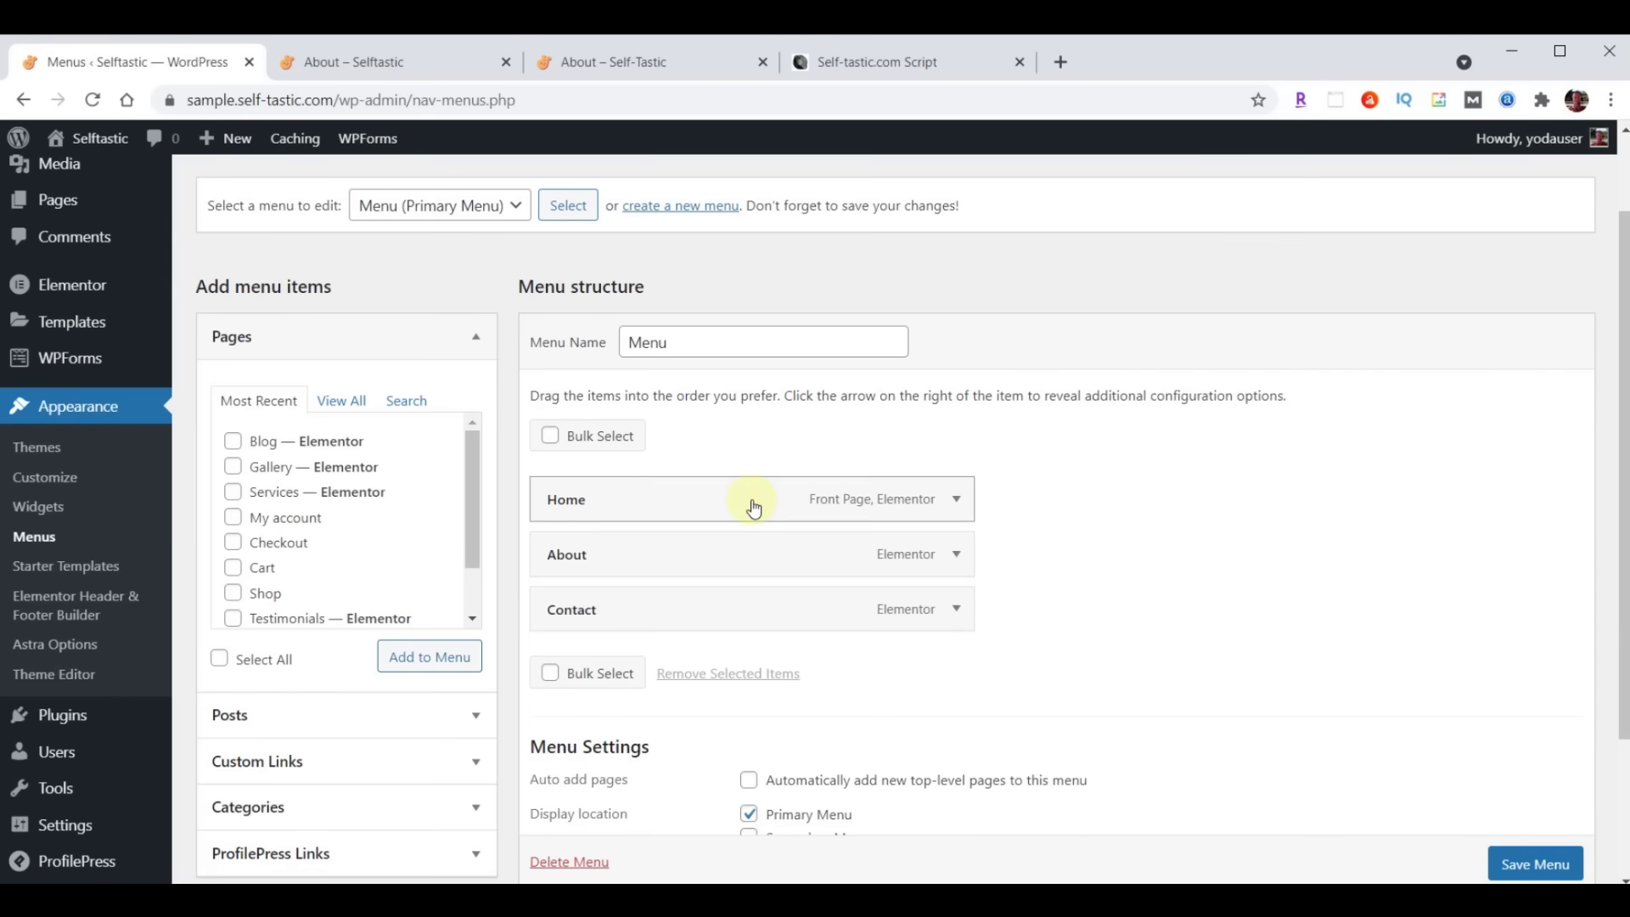
click(577, 56)
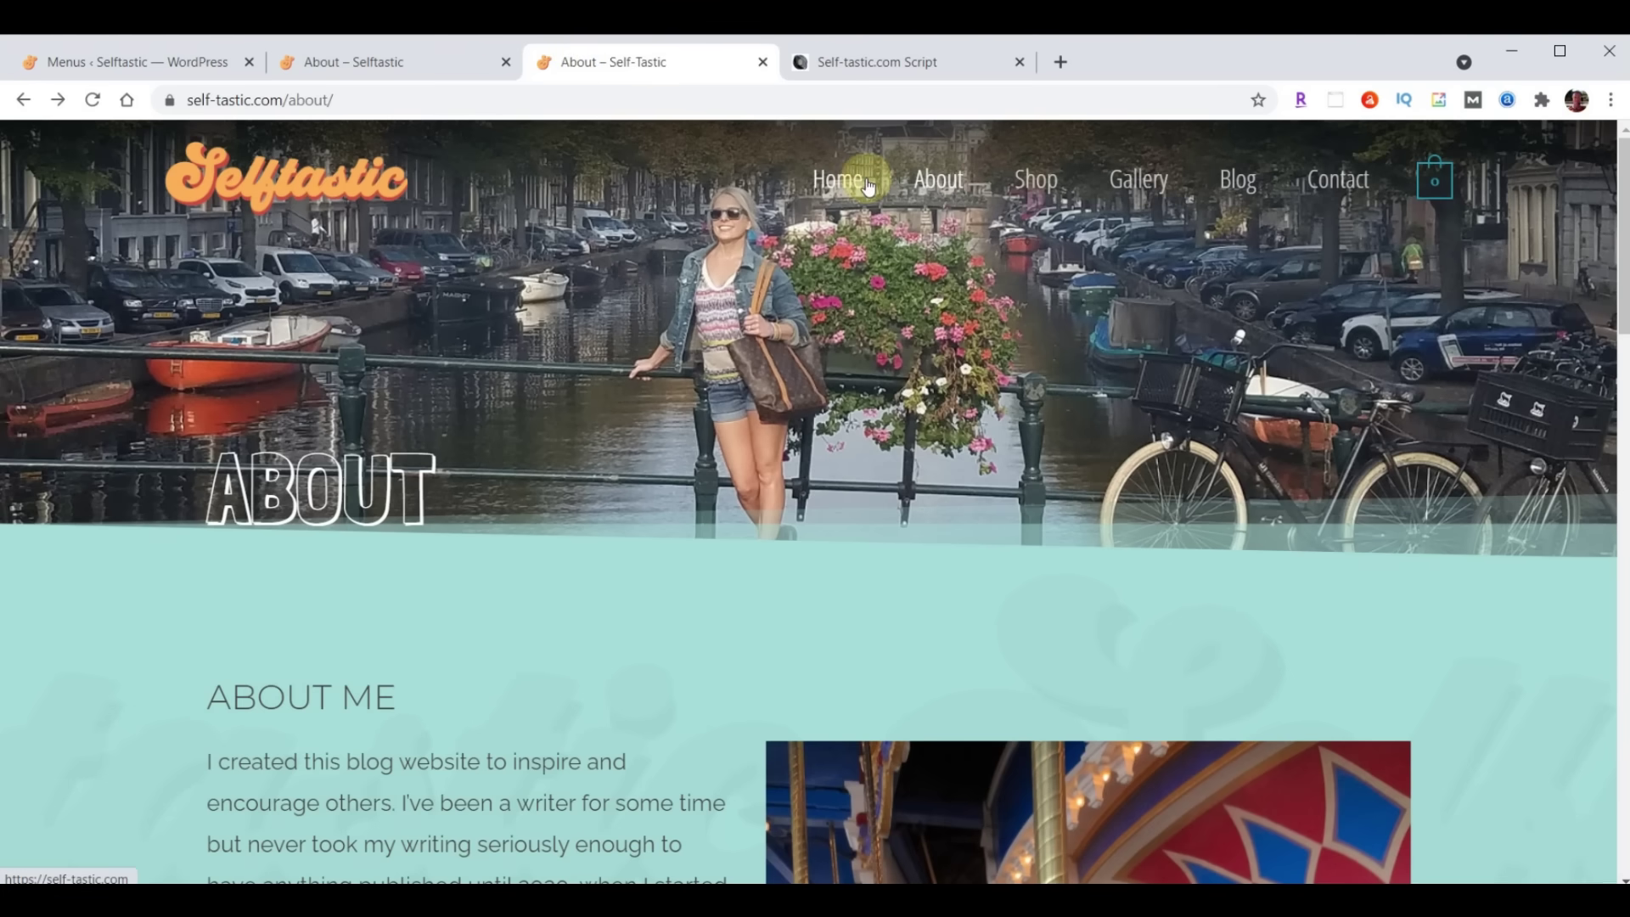
click(127, 62)
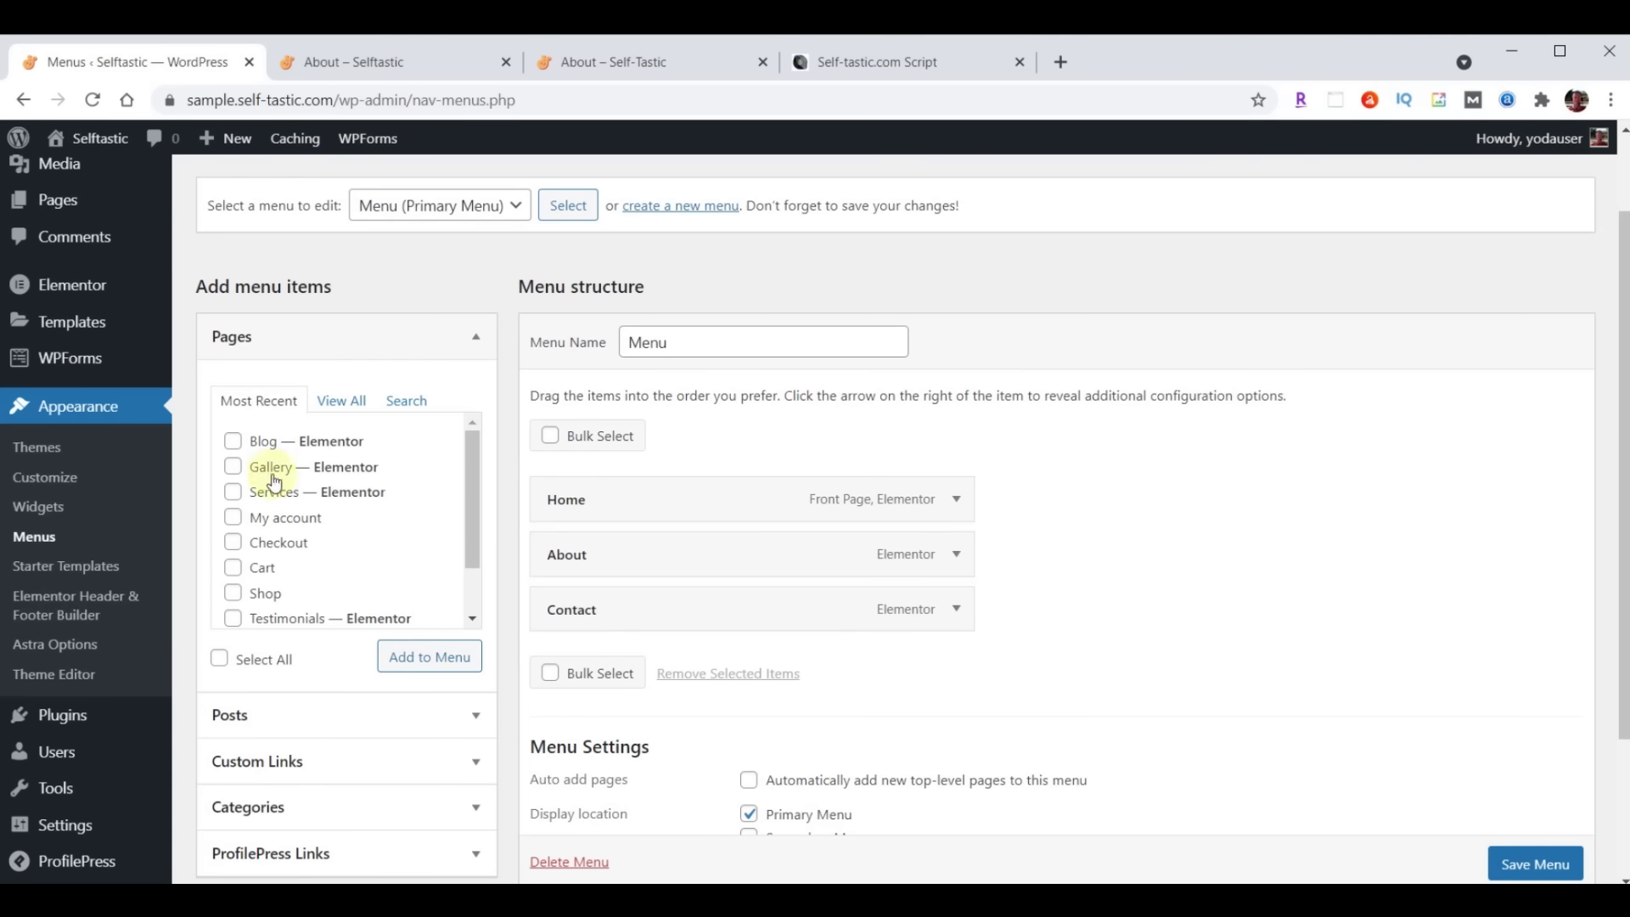
Add Gallery and Blog between About and Contact in the menu and save it
click(236, 443)
click(235, 467)
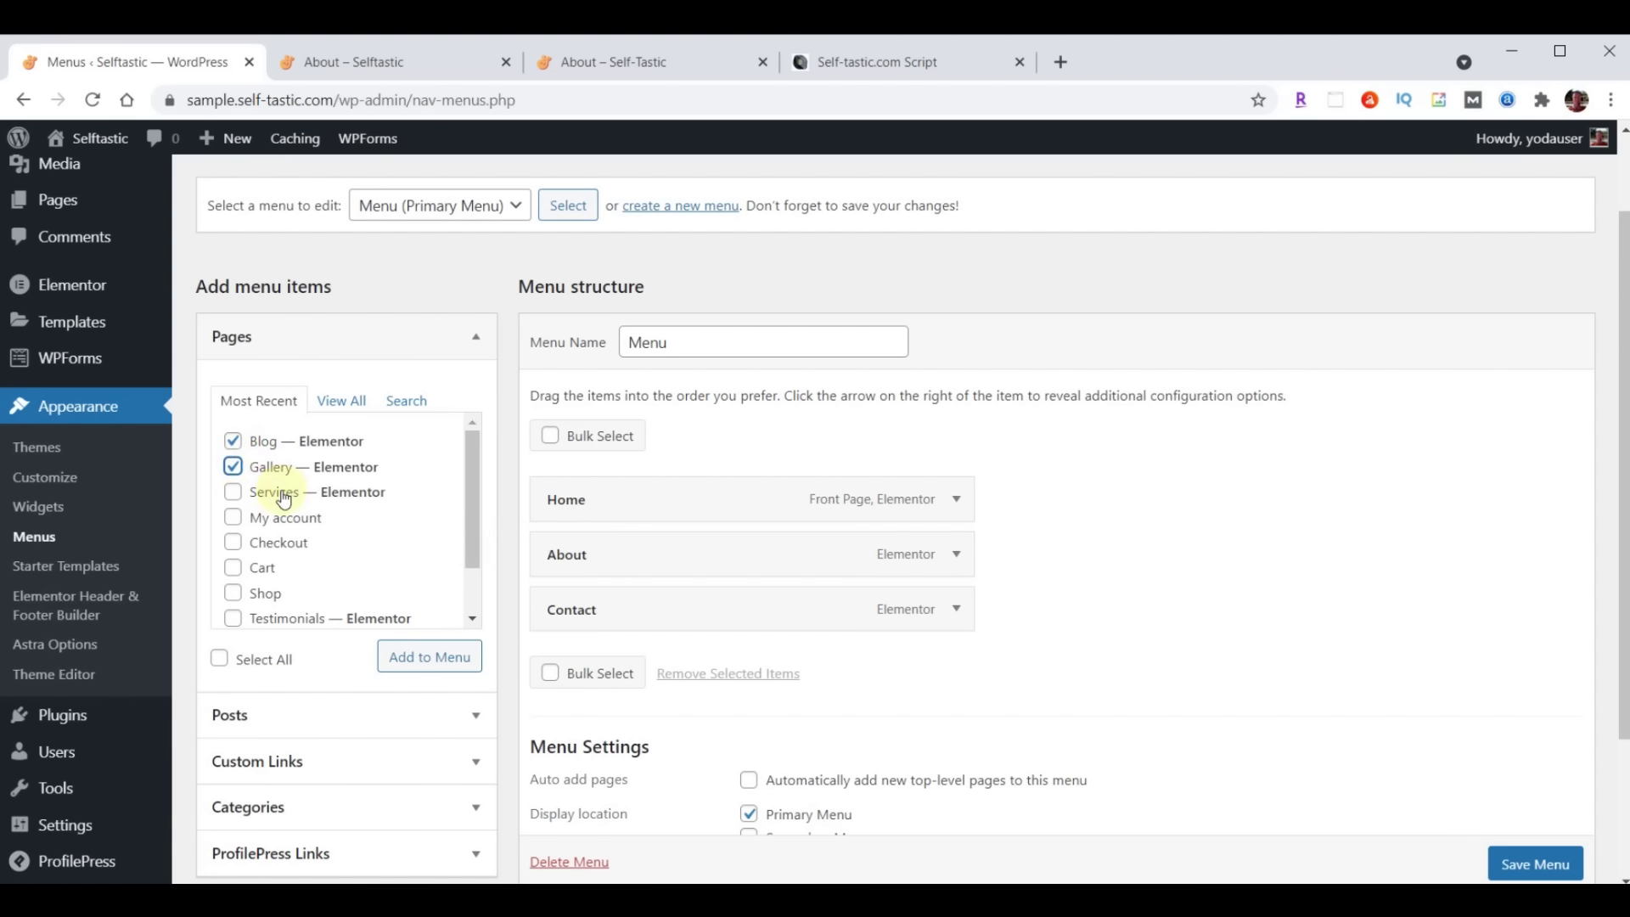
click(413, 662)
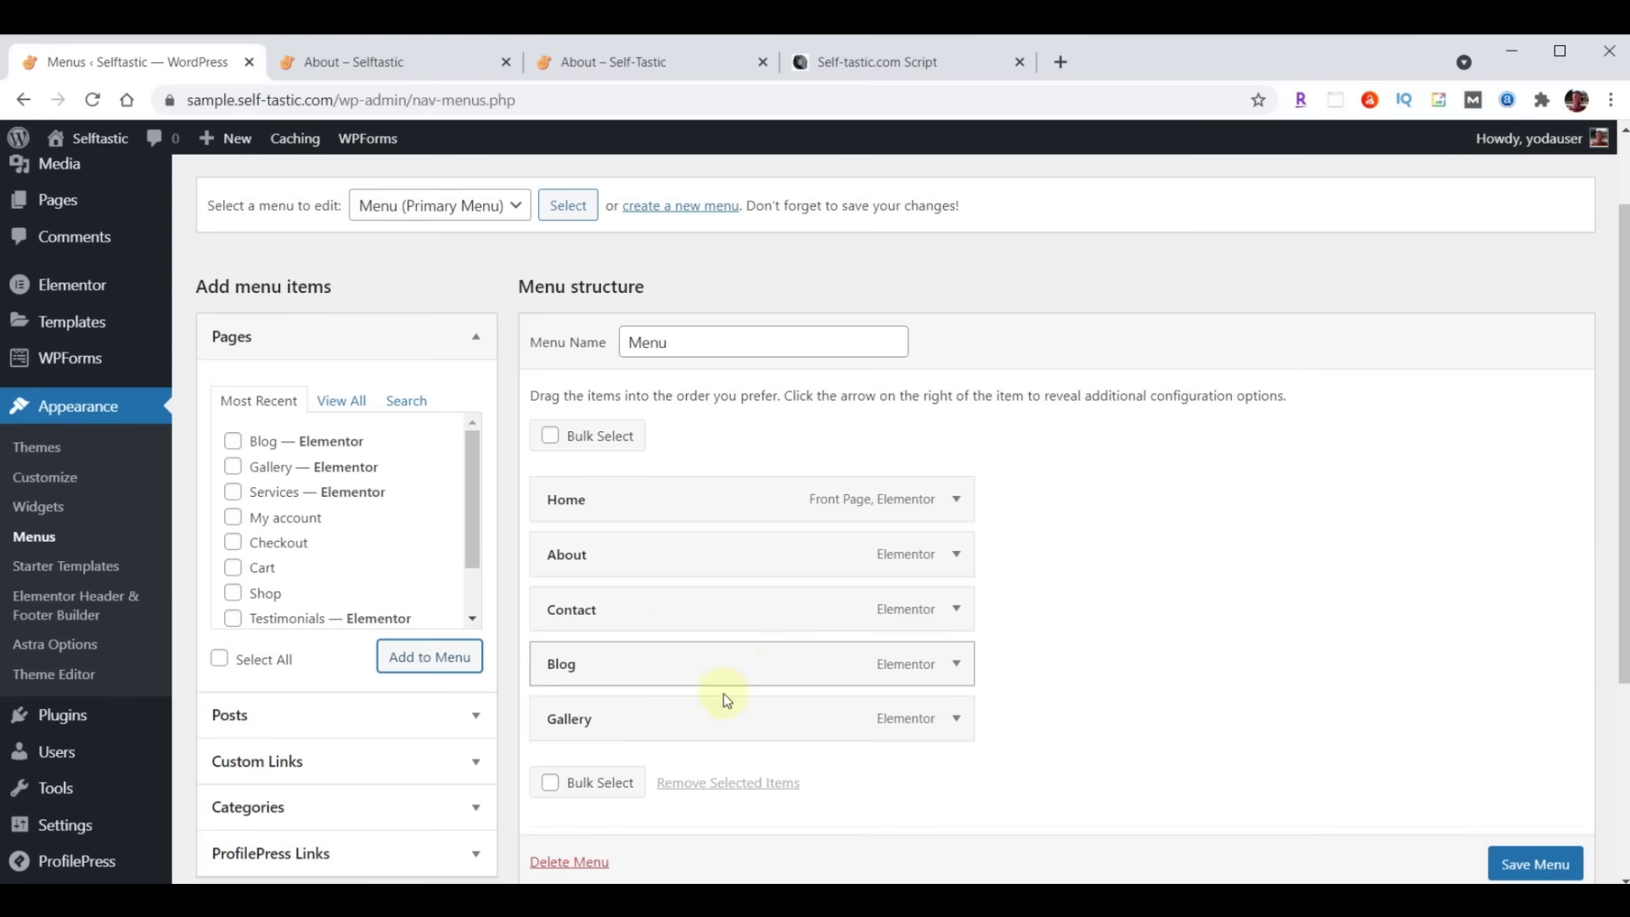
drag(725, 730, 729, 620)
drag(692, 732, 662, 667)
scroll(1183, 579, down, 2)
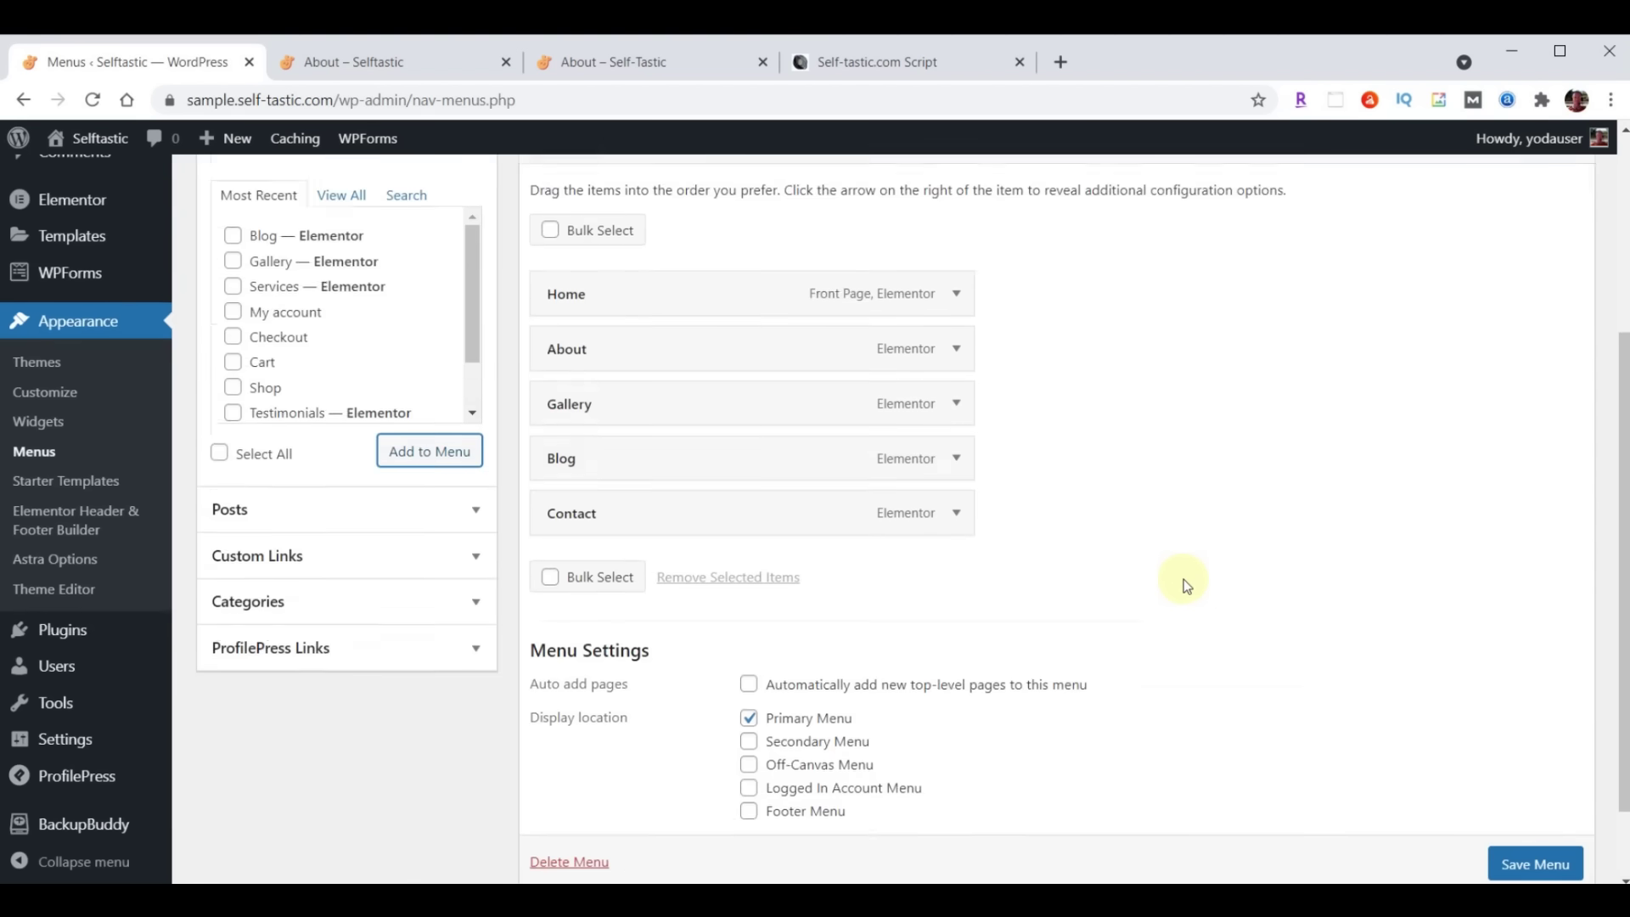
scroll(1183, 579, down, 1)
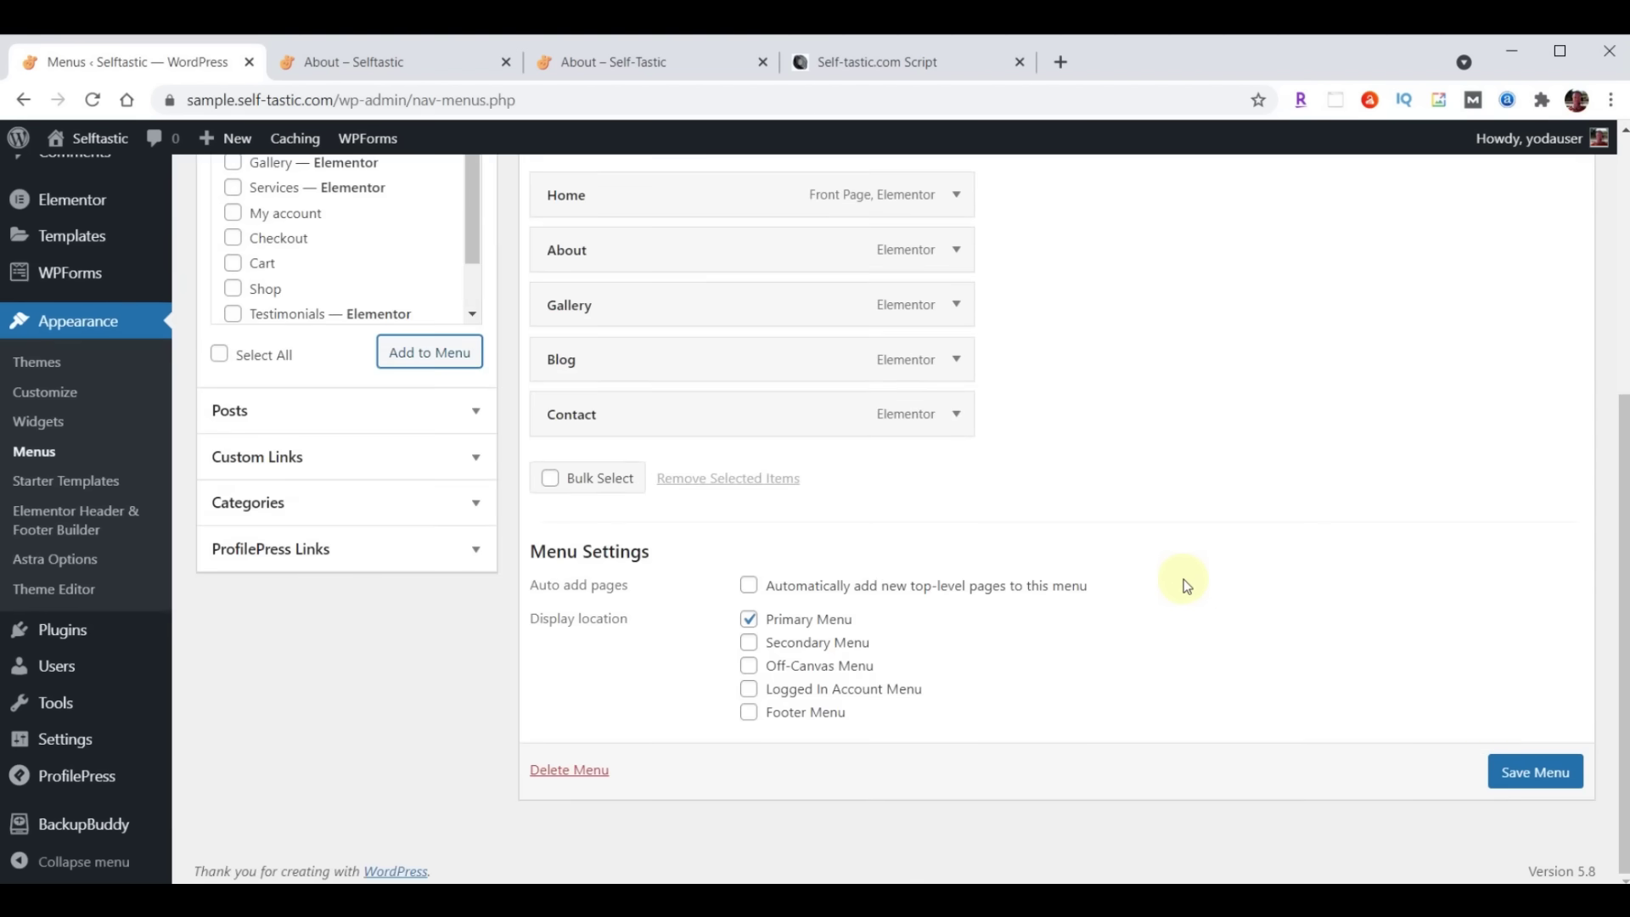
click(1521, 777)
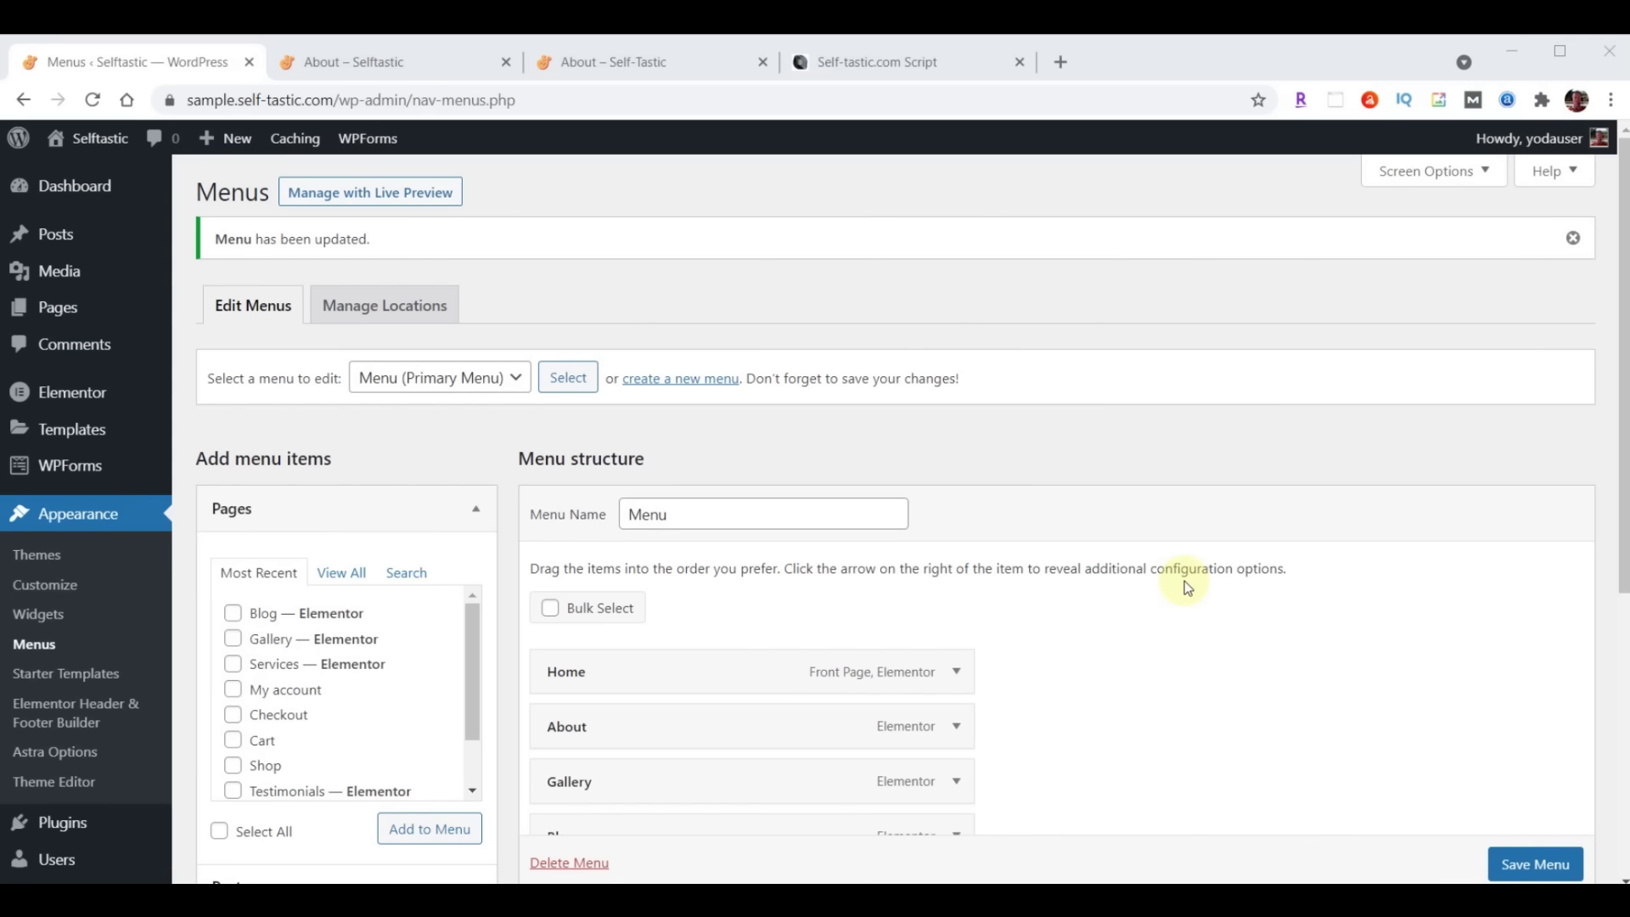
click(56, 308)
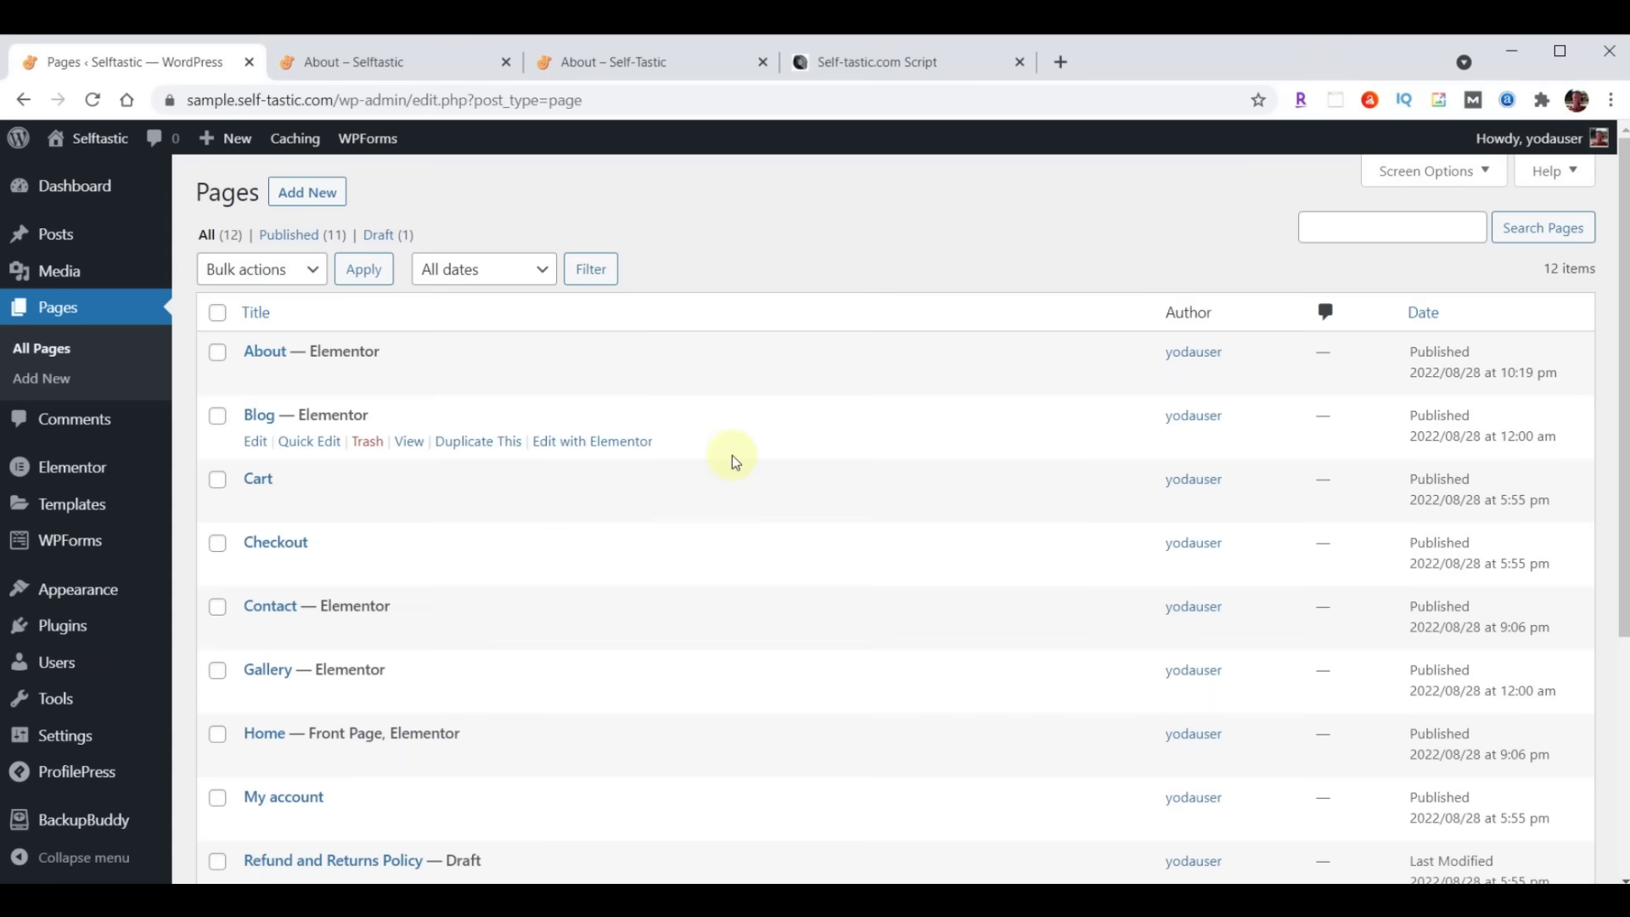
Edit Services in Elementor and delete its ABOUT hero, ABOUT ME and WORDS OF WISDOM sections
scroll(594, 544, down, 4)
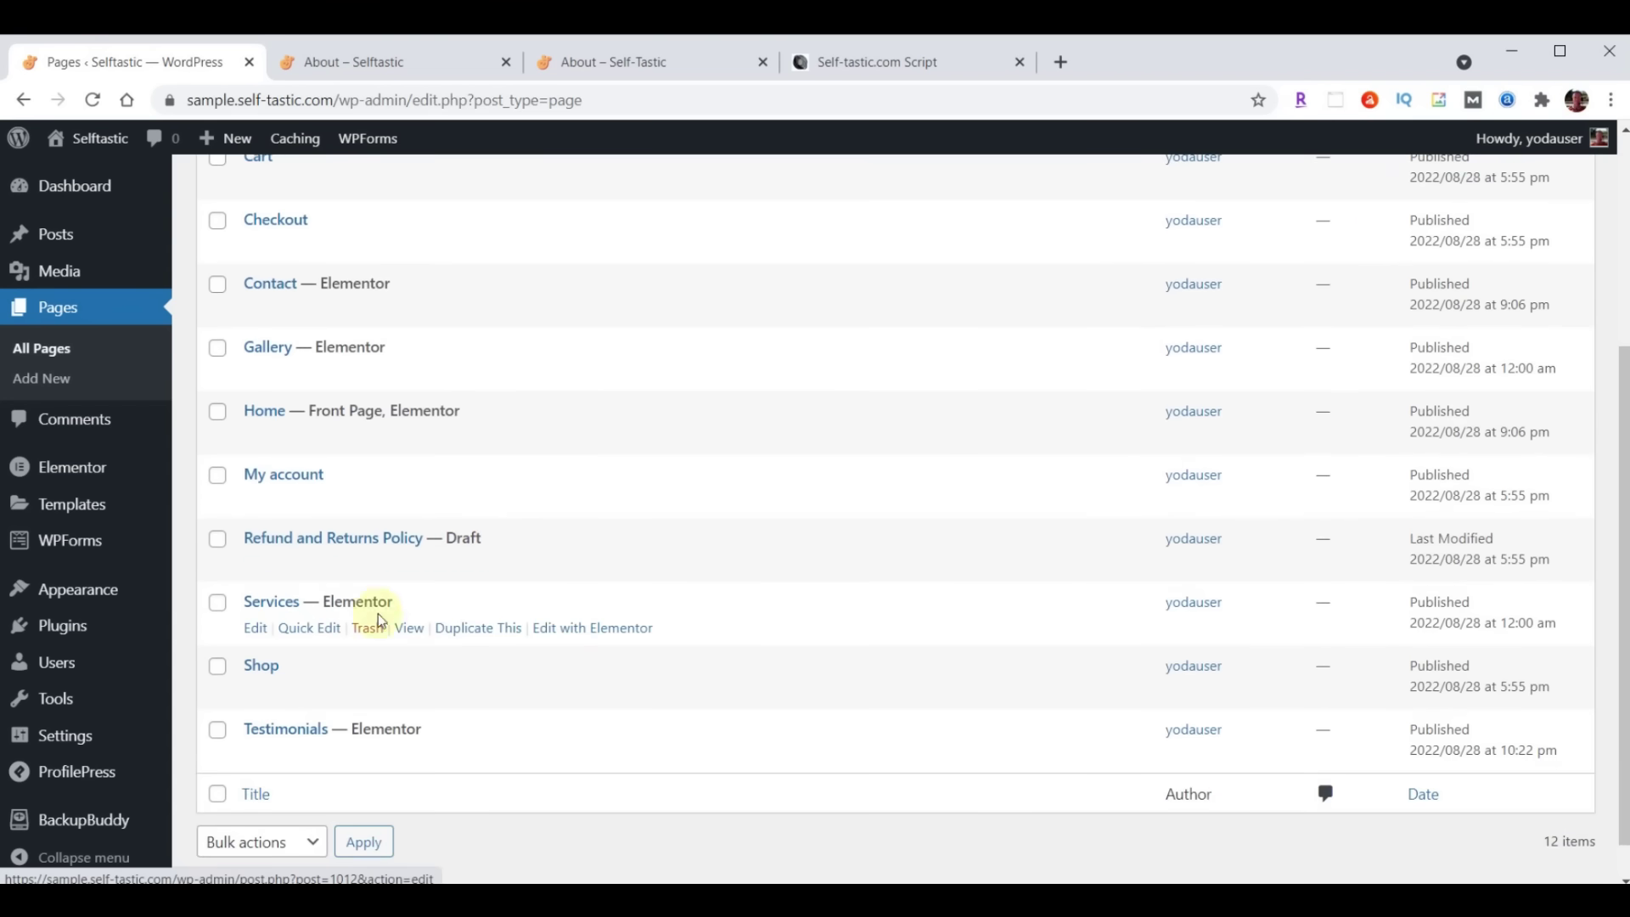
click(599, 629)
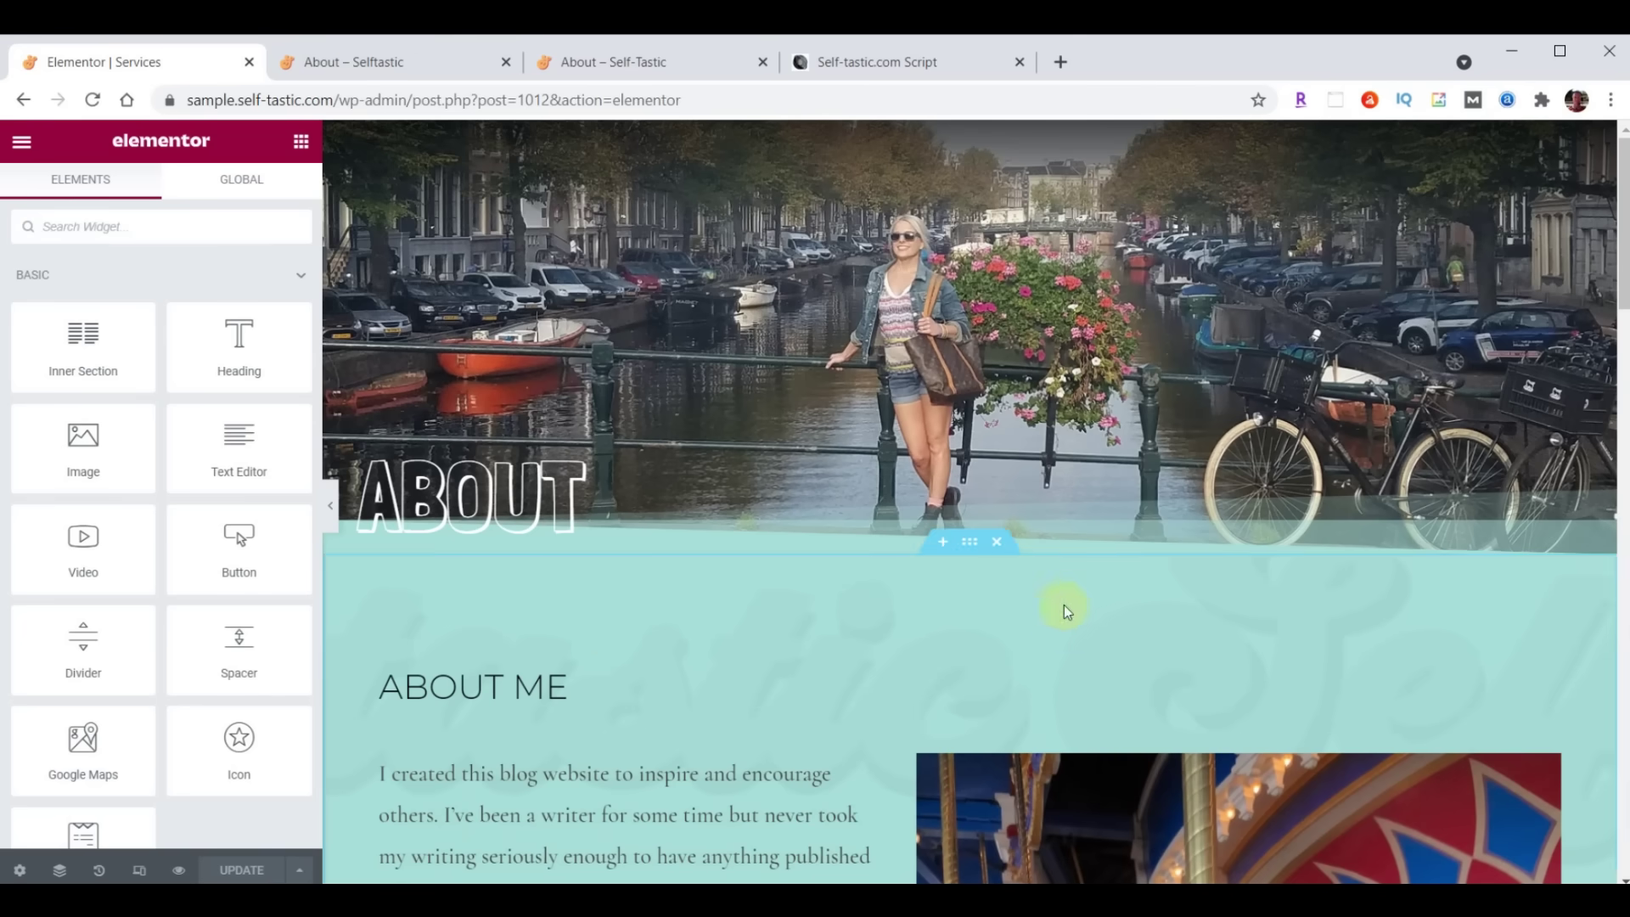
click(994, 136)
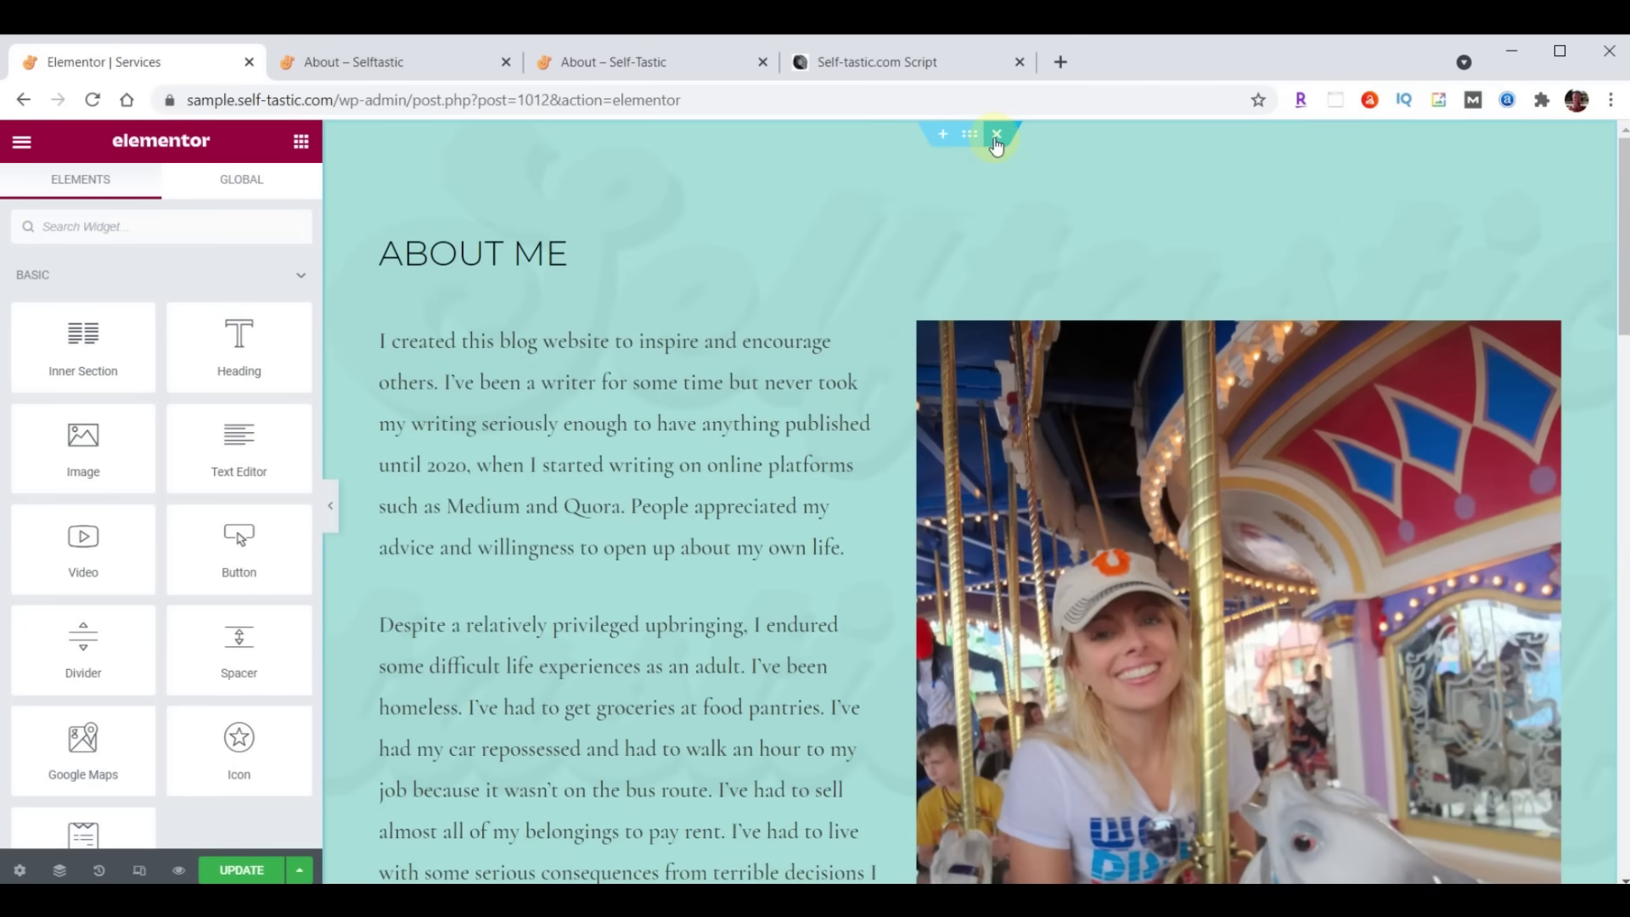
click(996, 135)
click(997, 135)
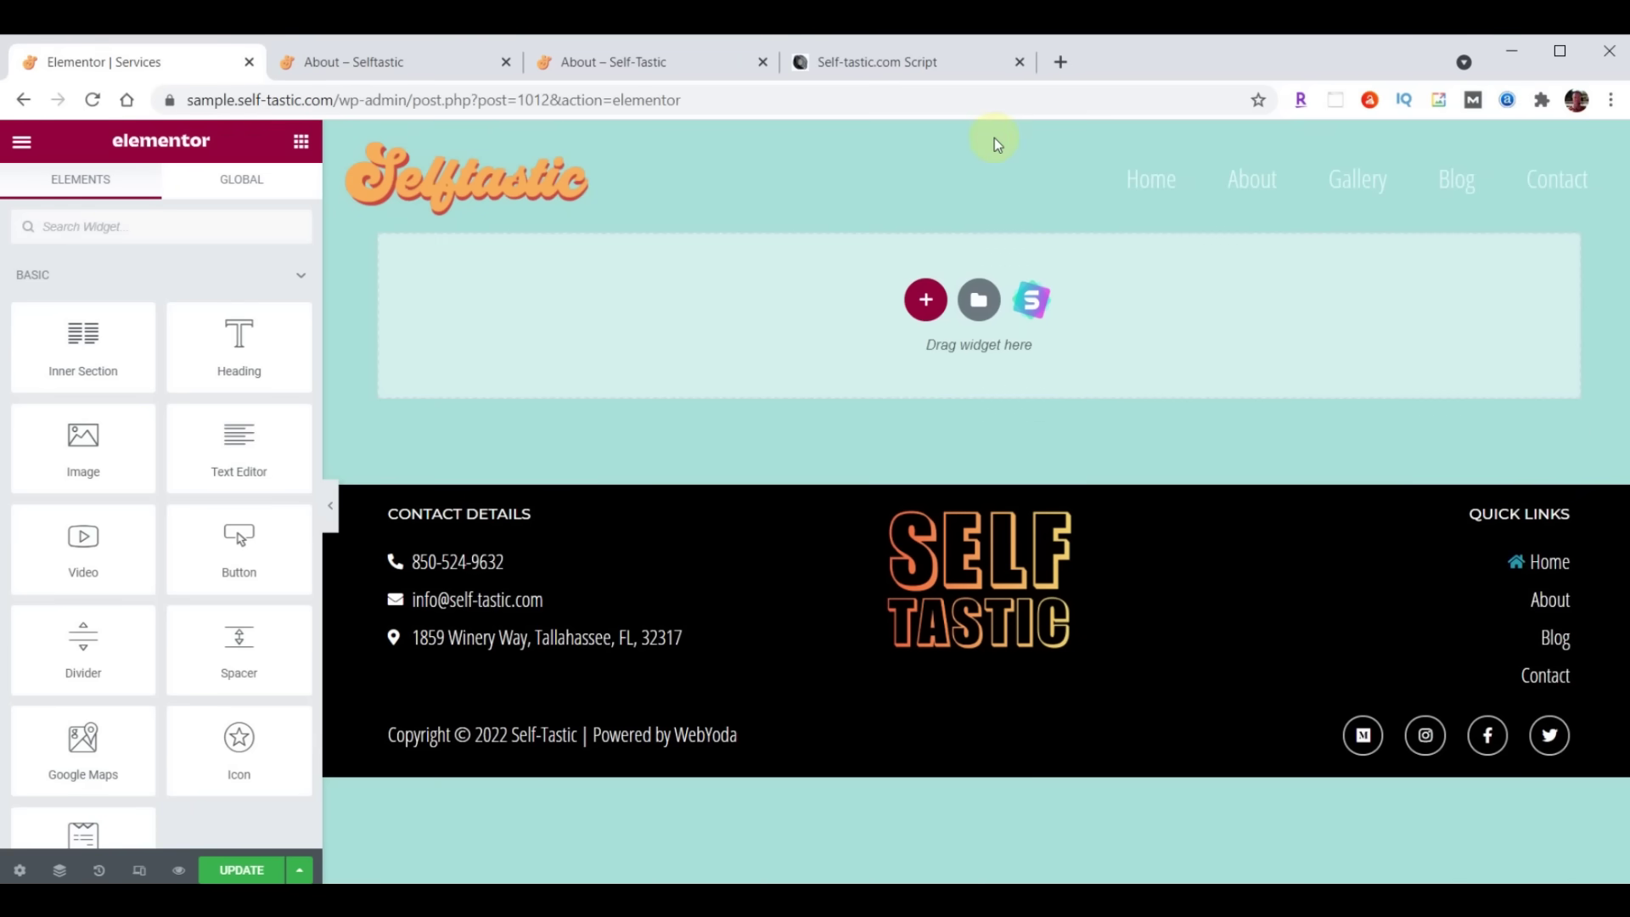
Import services-page.json and insert the Selftastic Services Page template without its document settings
click(978, 301)
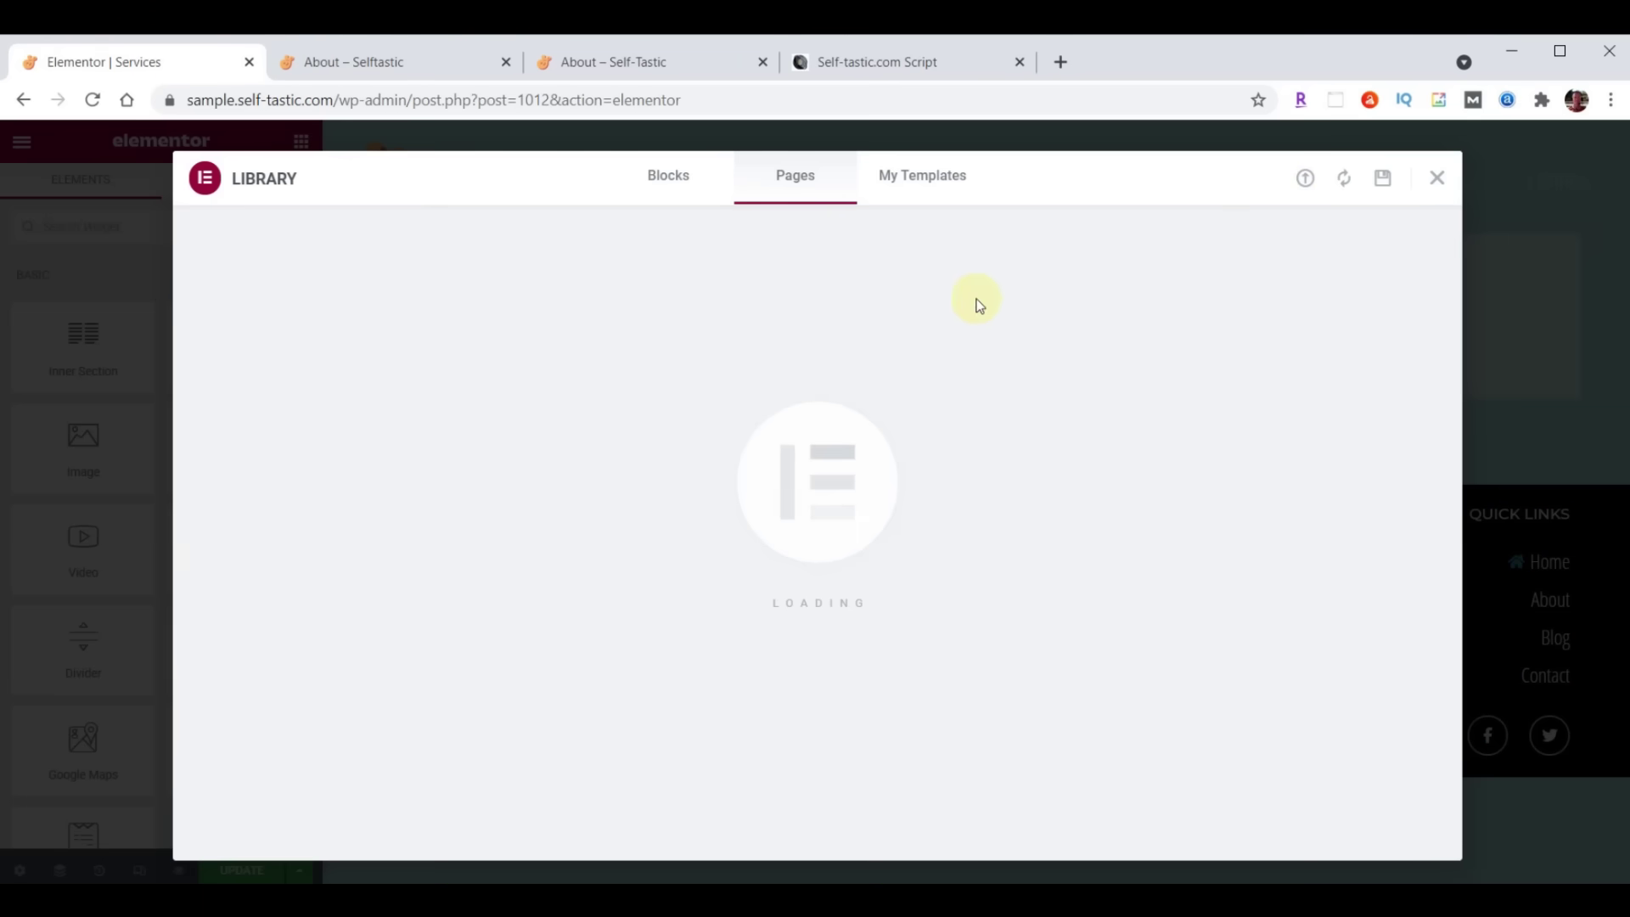
click(1304, 178)
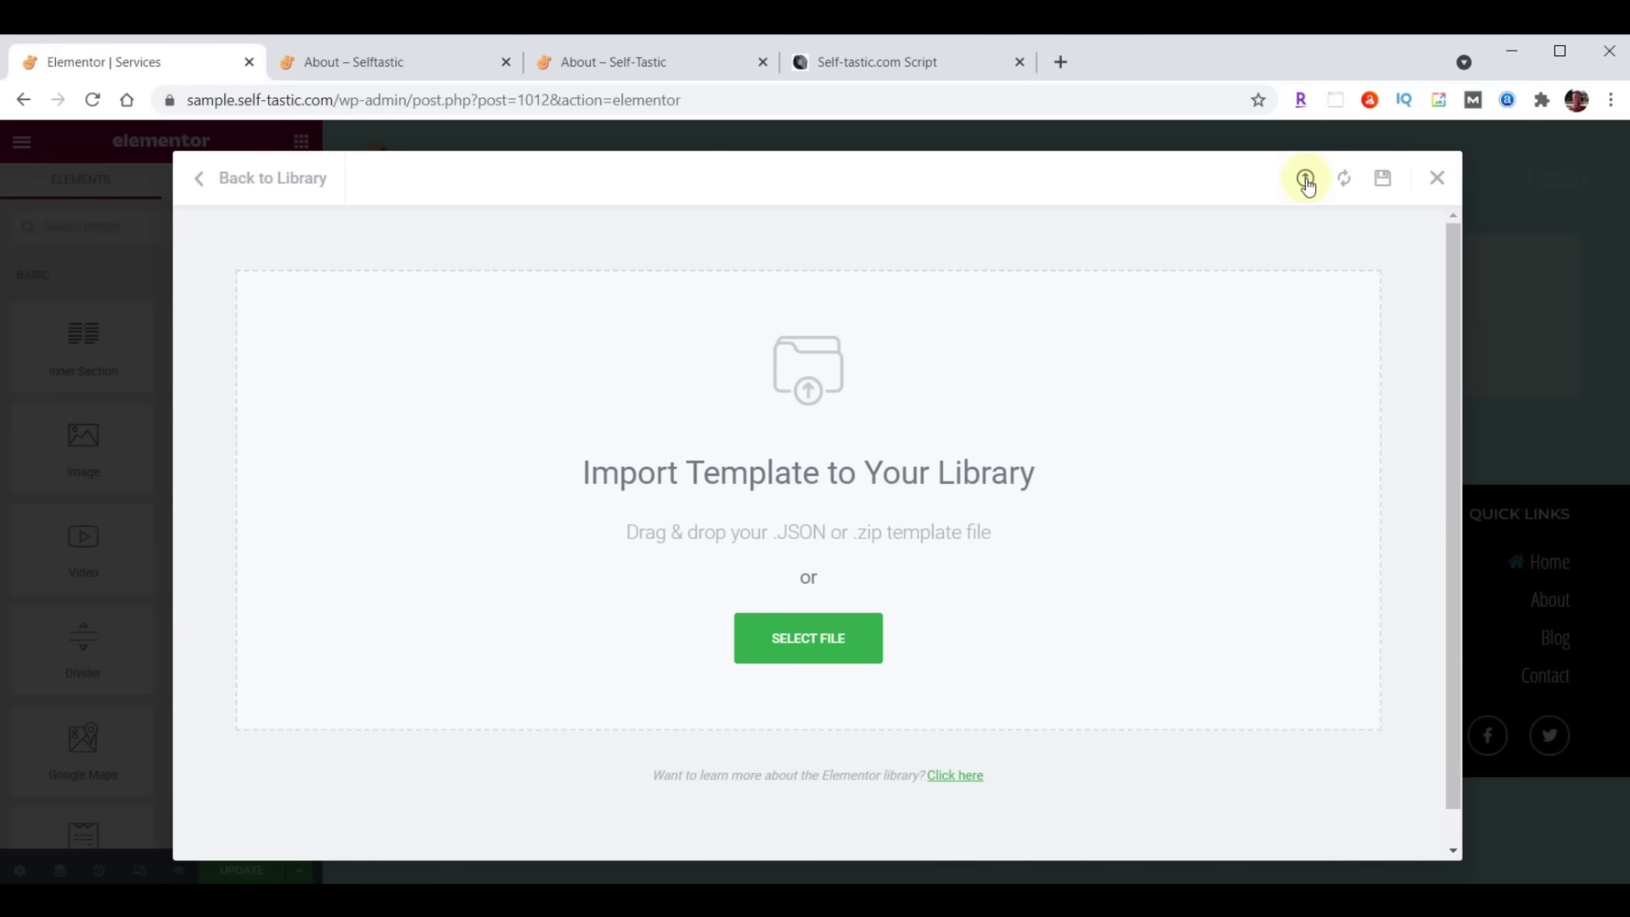
key(alt+Tab)
scroll(1449, 532, down, 20)
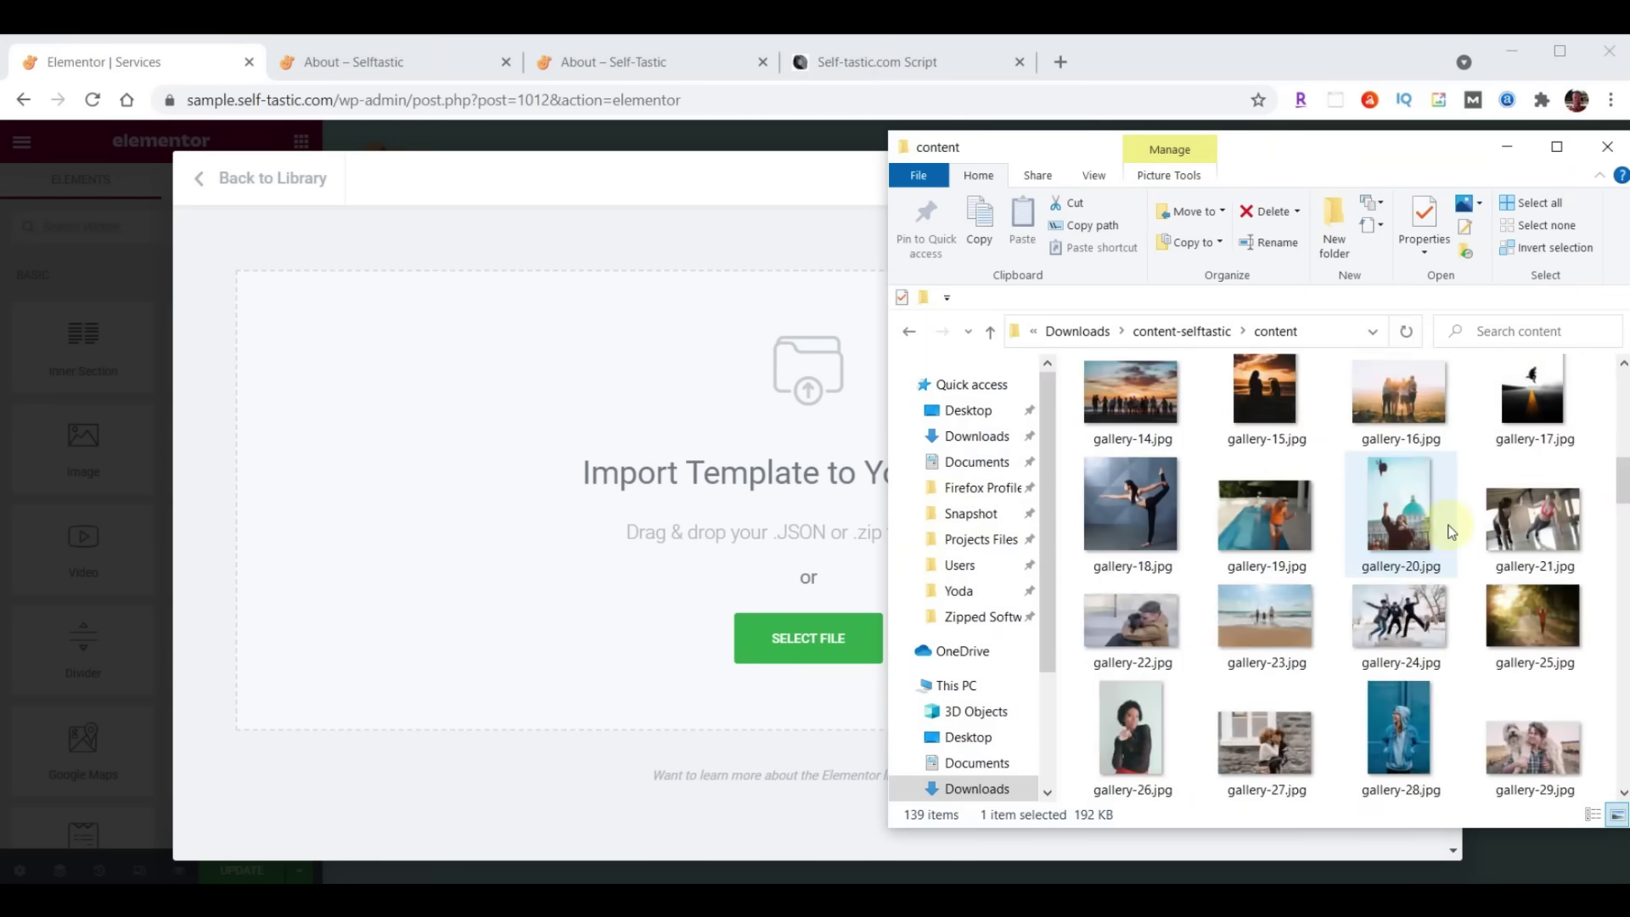
scroll(1450, 533, down, 5)
click(1273, 692)
drag(1276, 680, 709, 550)
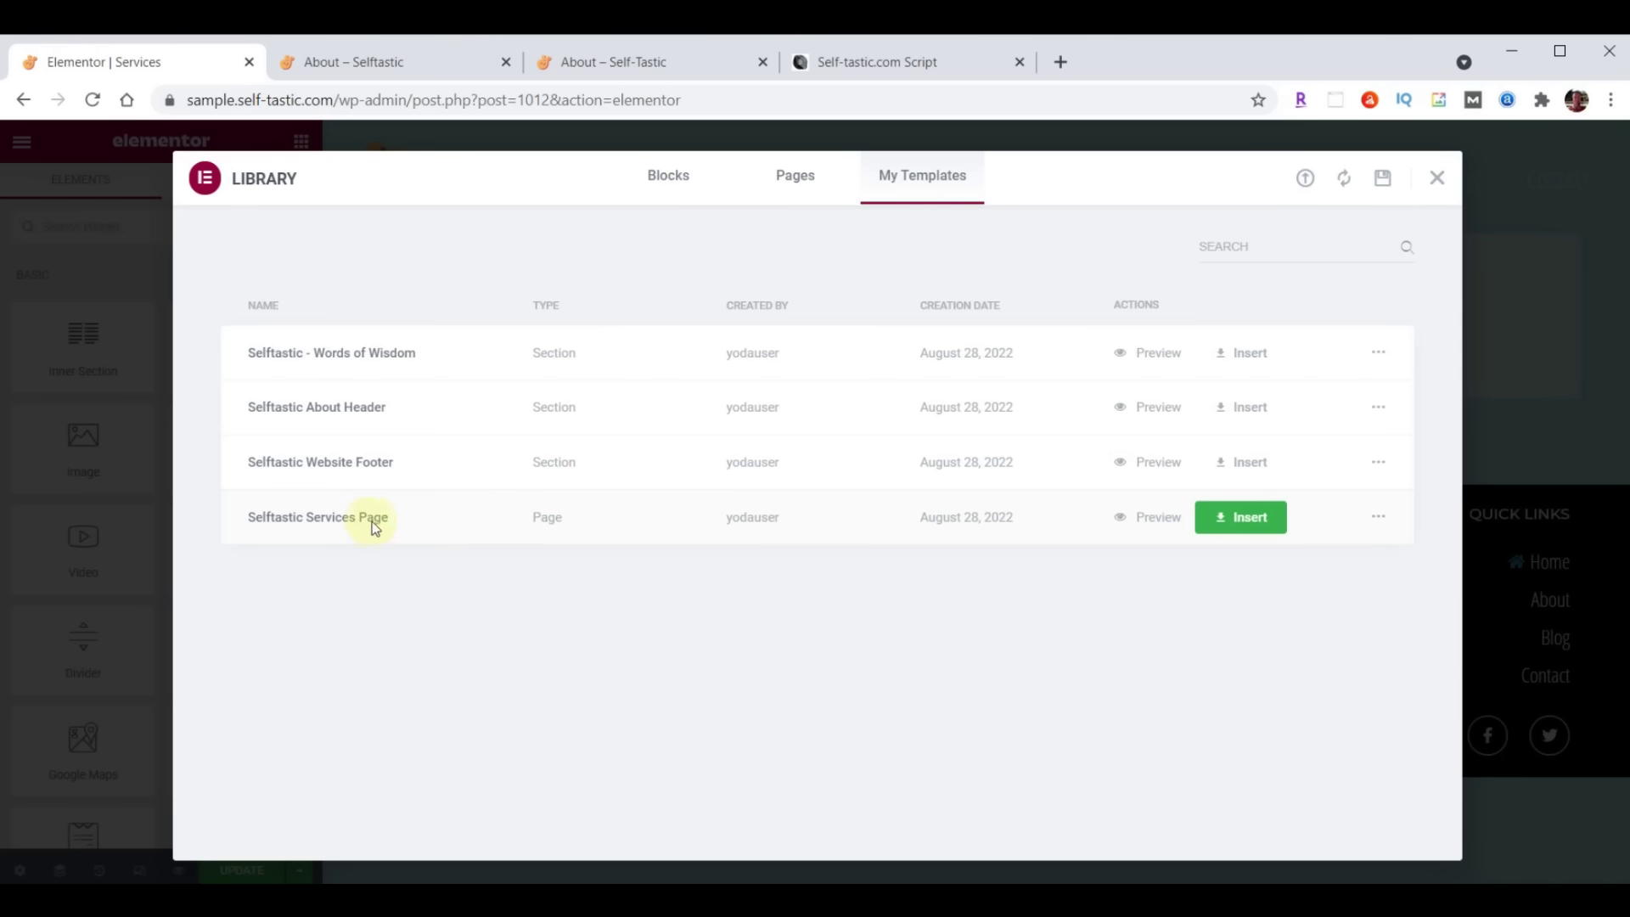
click(1248, 517)
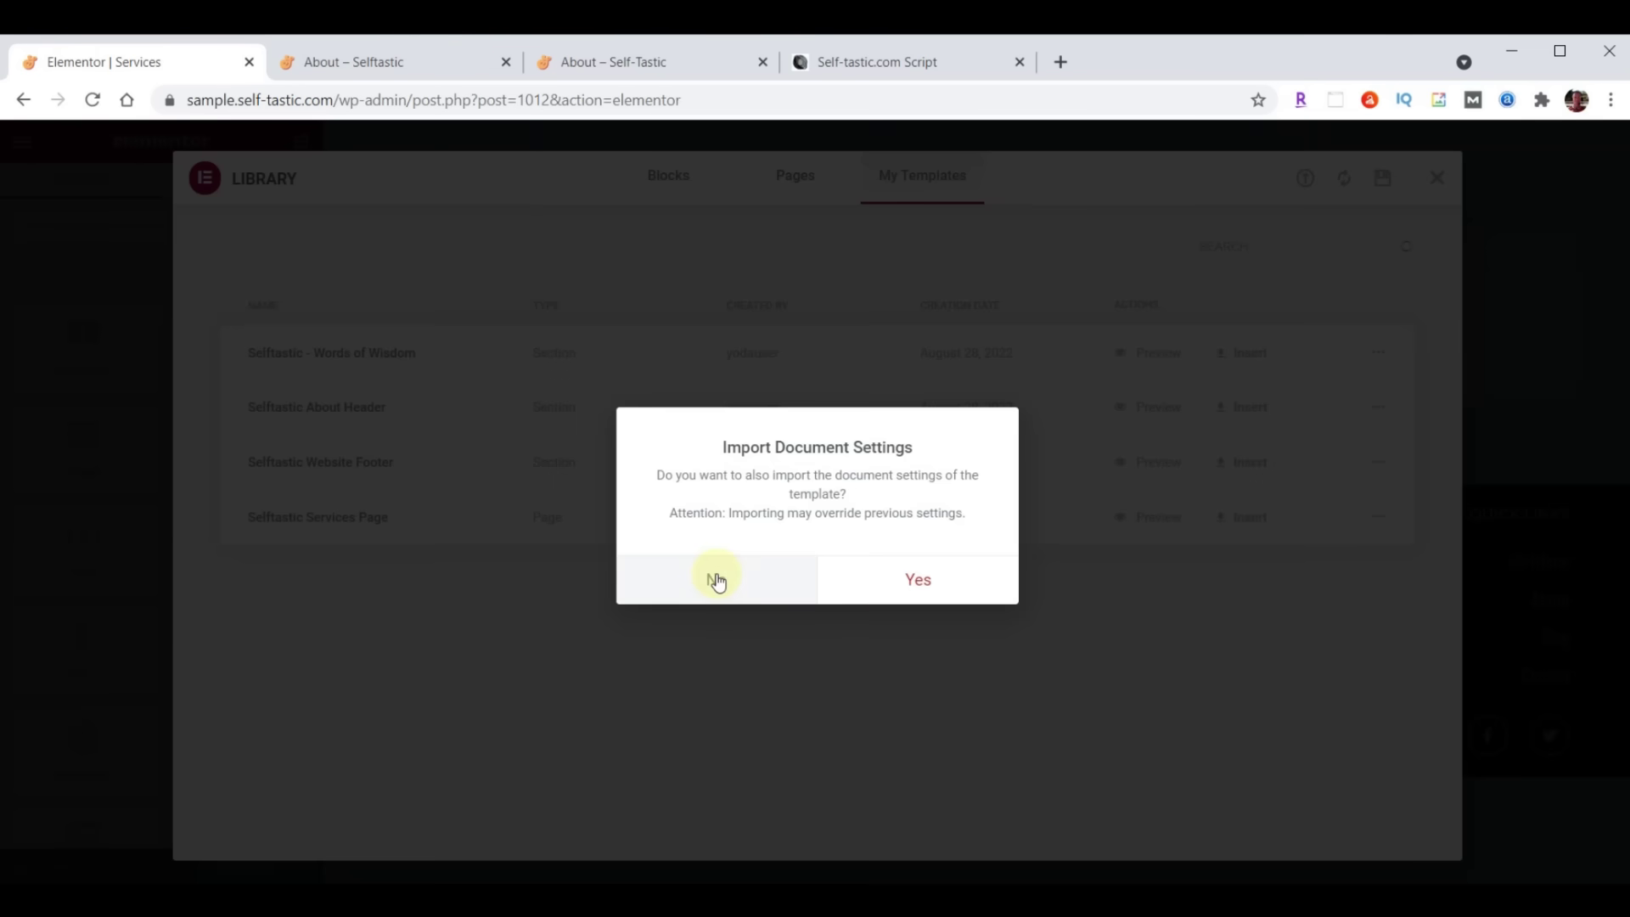
click(716, 578)
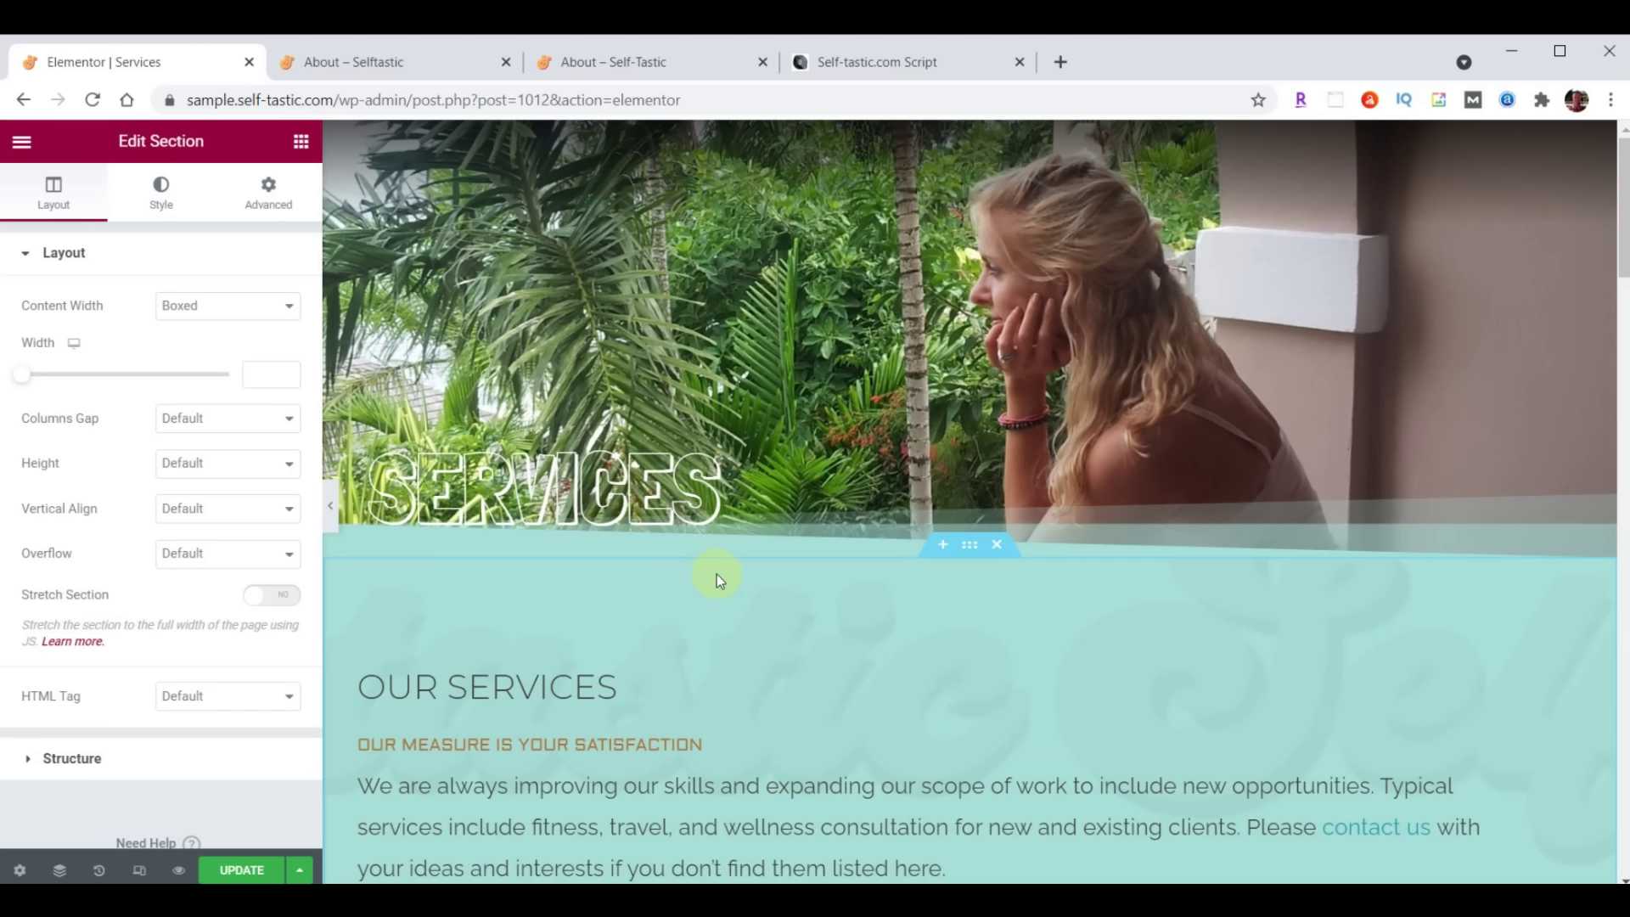
Save the Services page and exit Elementor to the WordPress pages list
scroll(716, 574, down, 15)
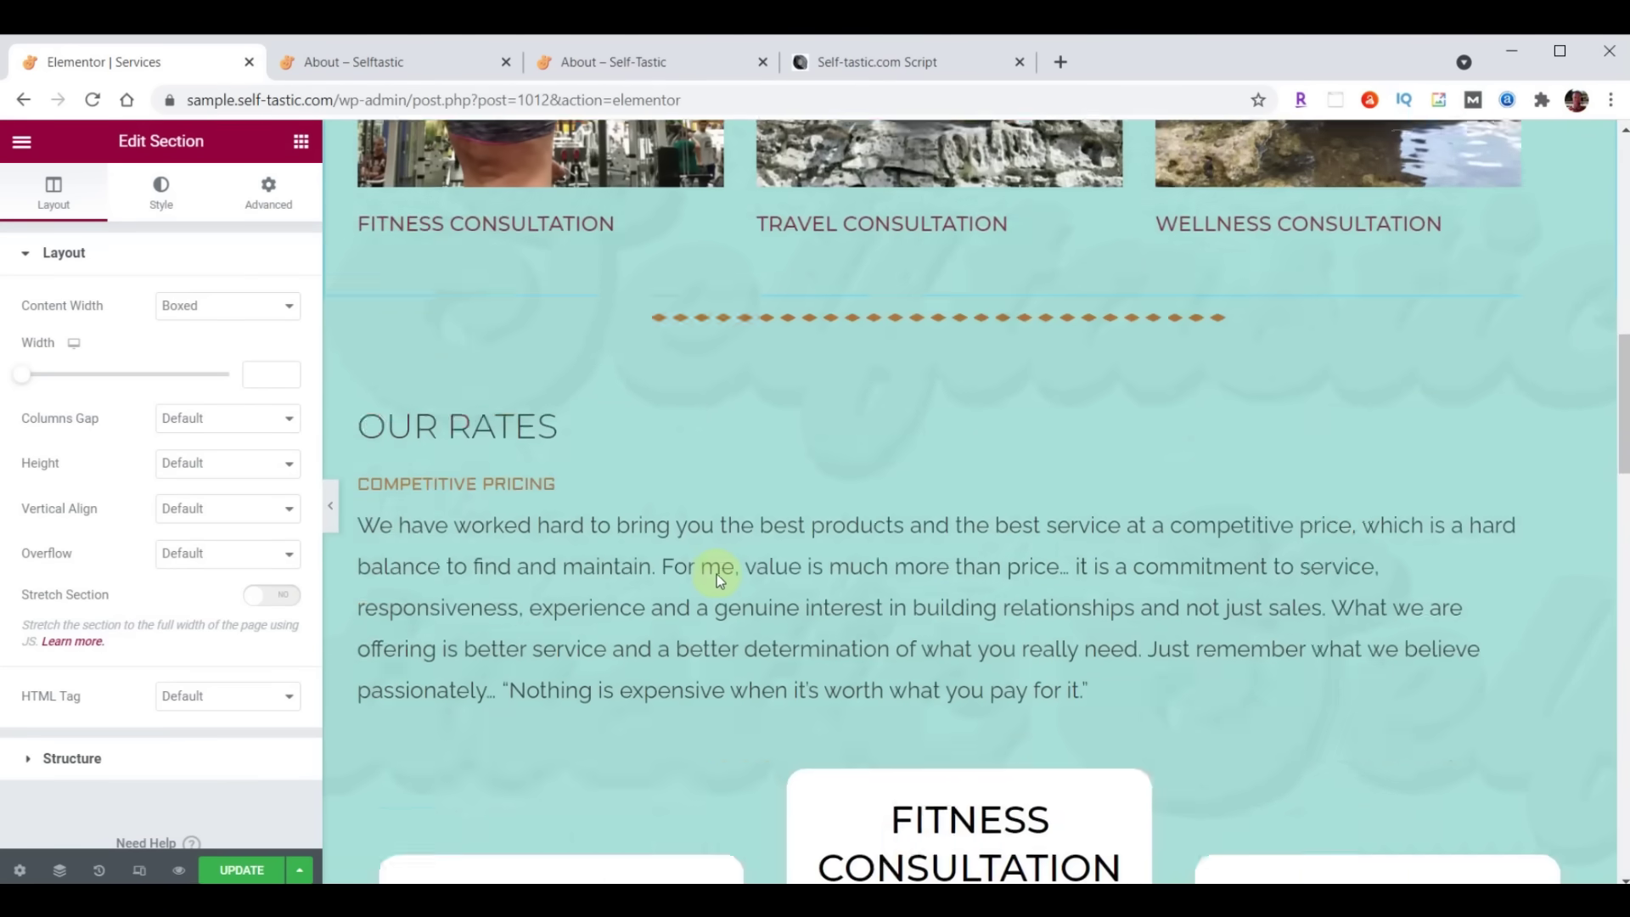
scroll(716, 574, down, 15)
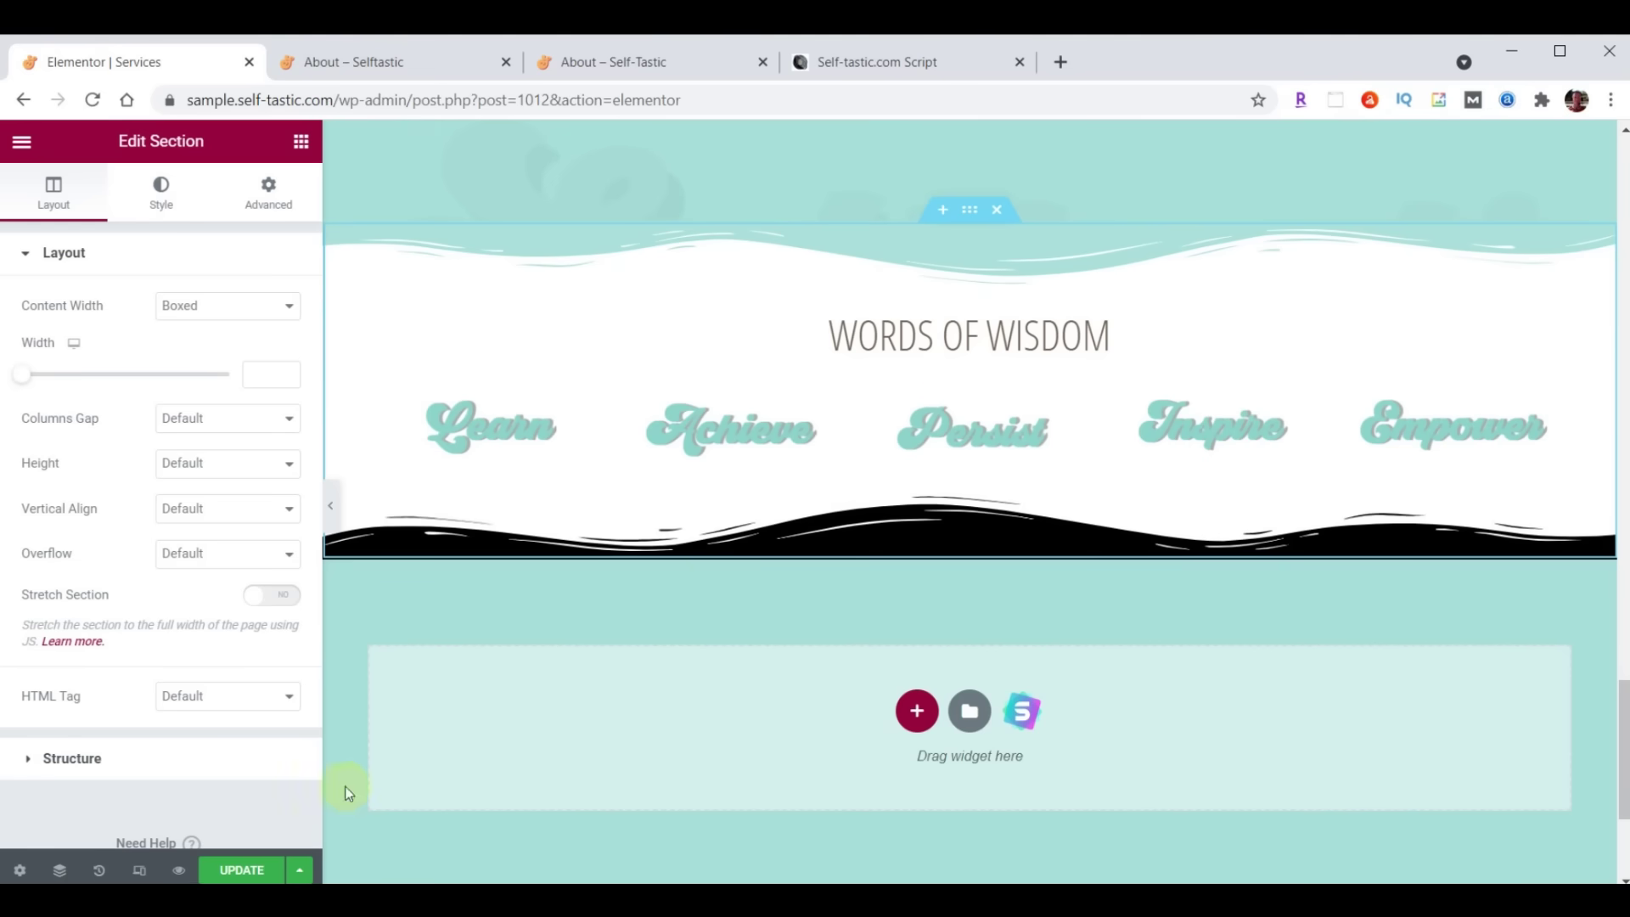
click(238, 870)
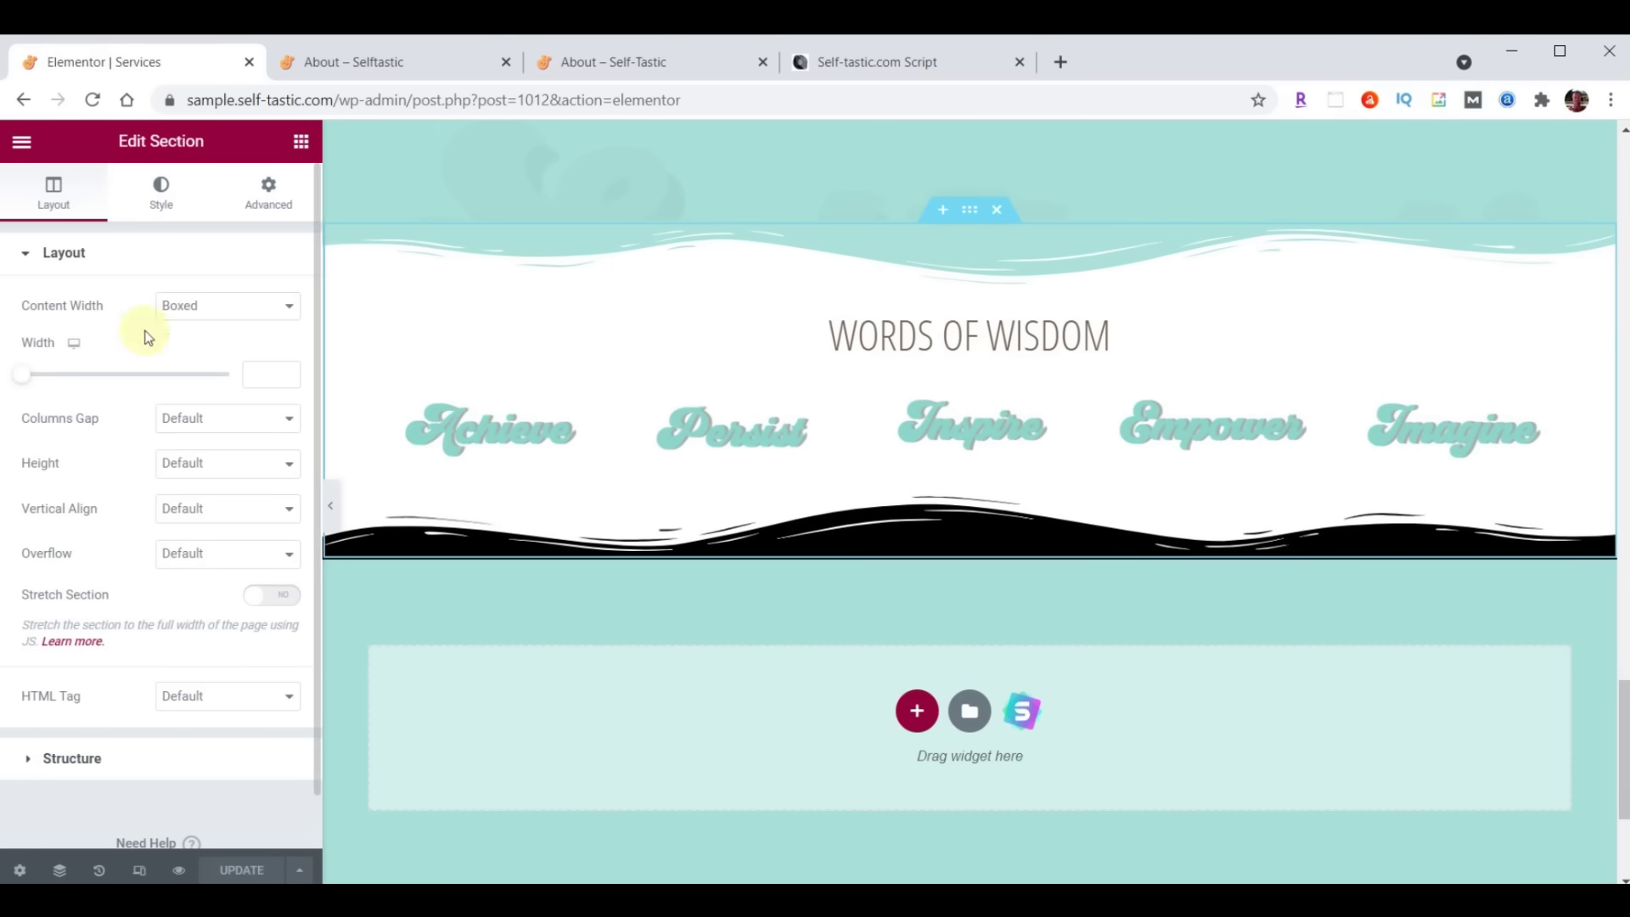
click(23, 144)
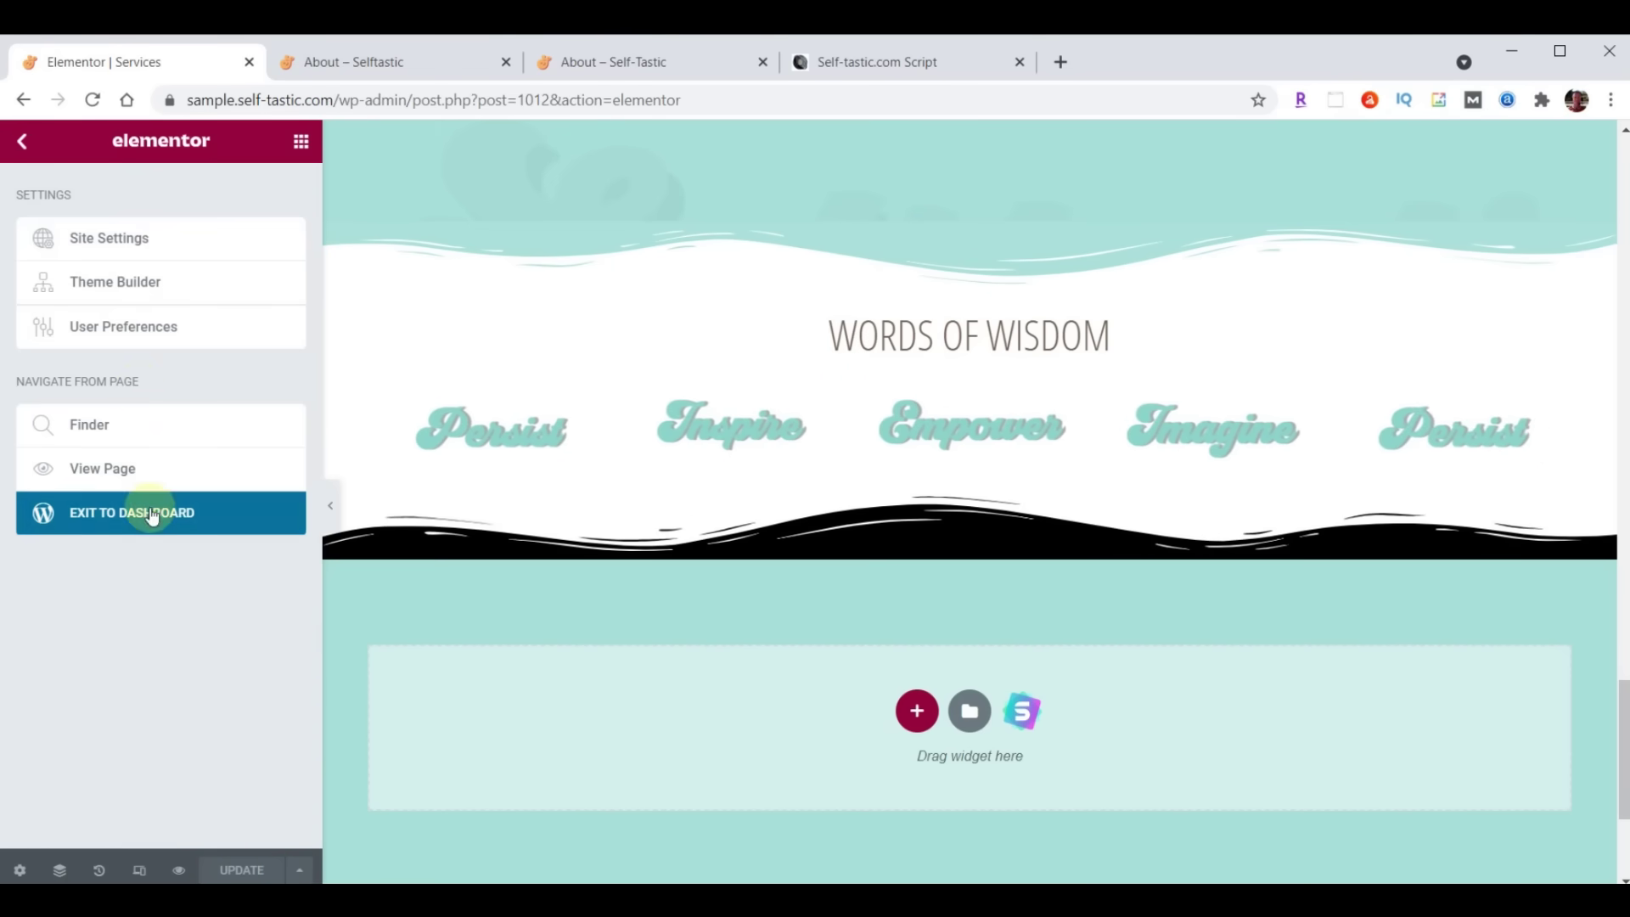
click(147, 514)
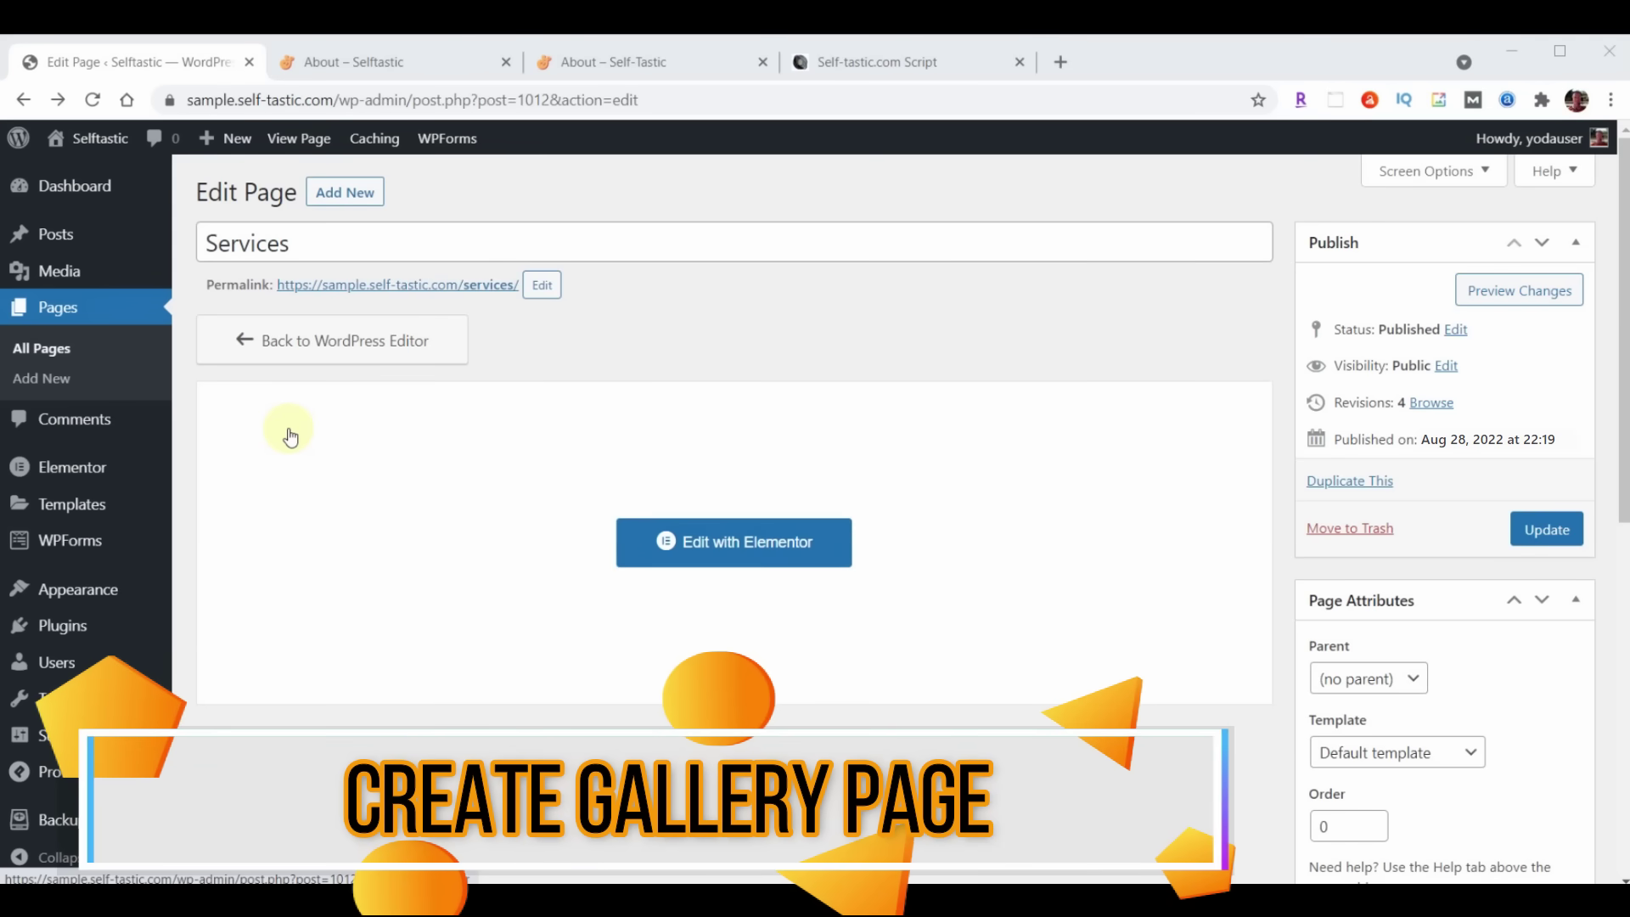
click(76, 308)
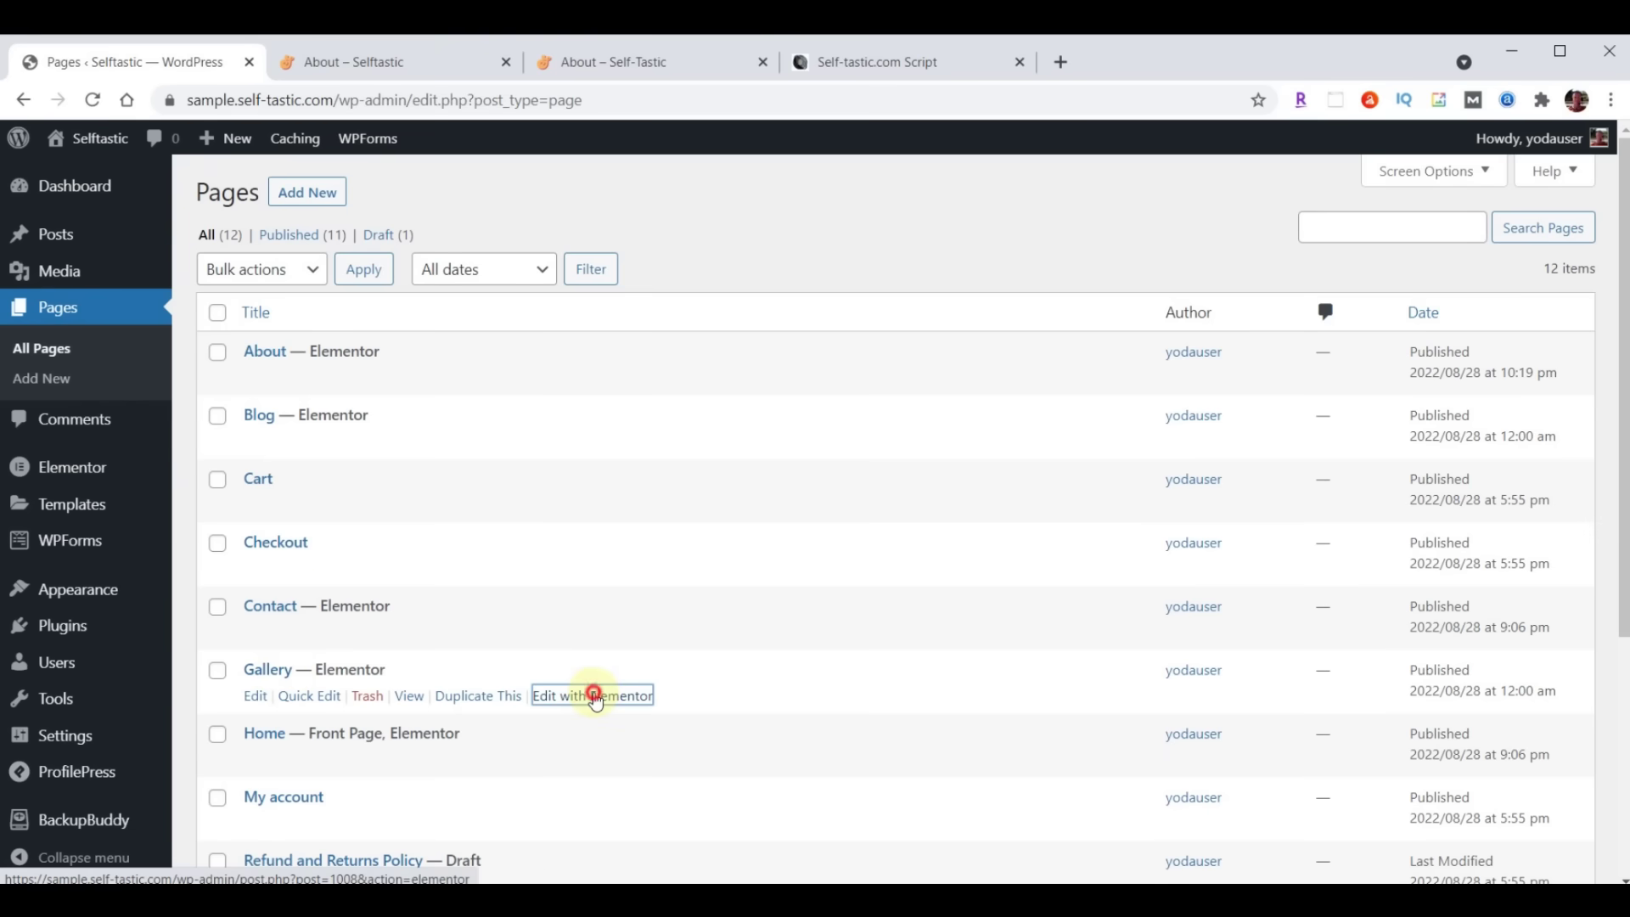
In Elementor, change the Gallery page's hero heading to 'Gallery' and start picking a background image
click(595, 697)
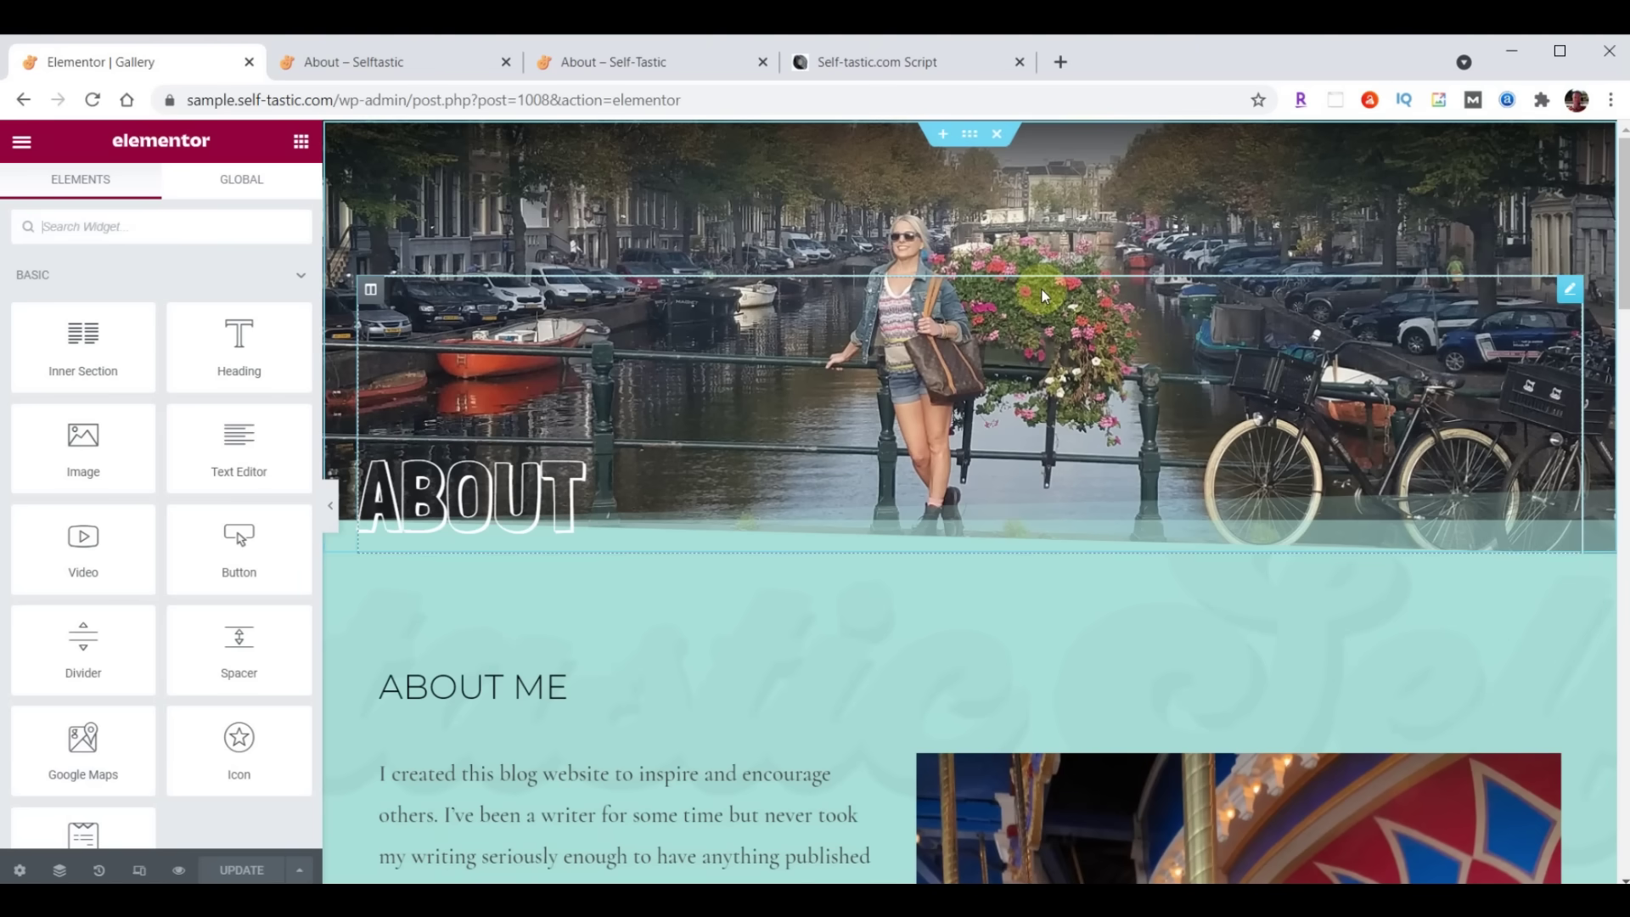
click(498, 487)
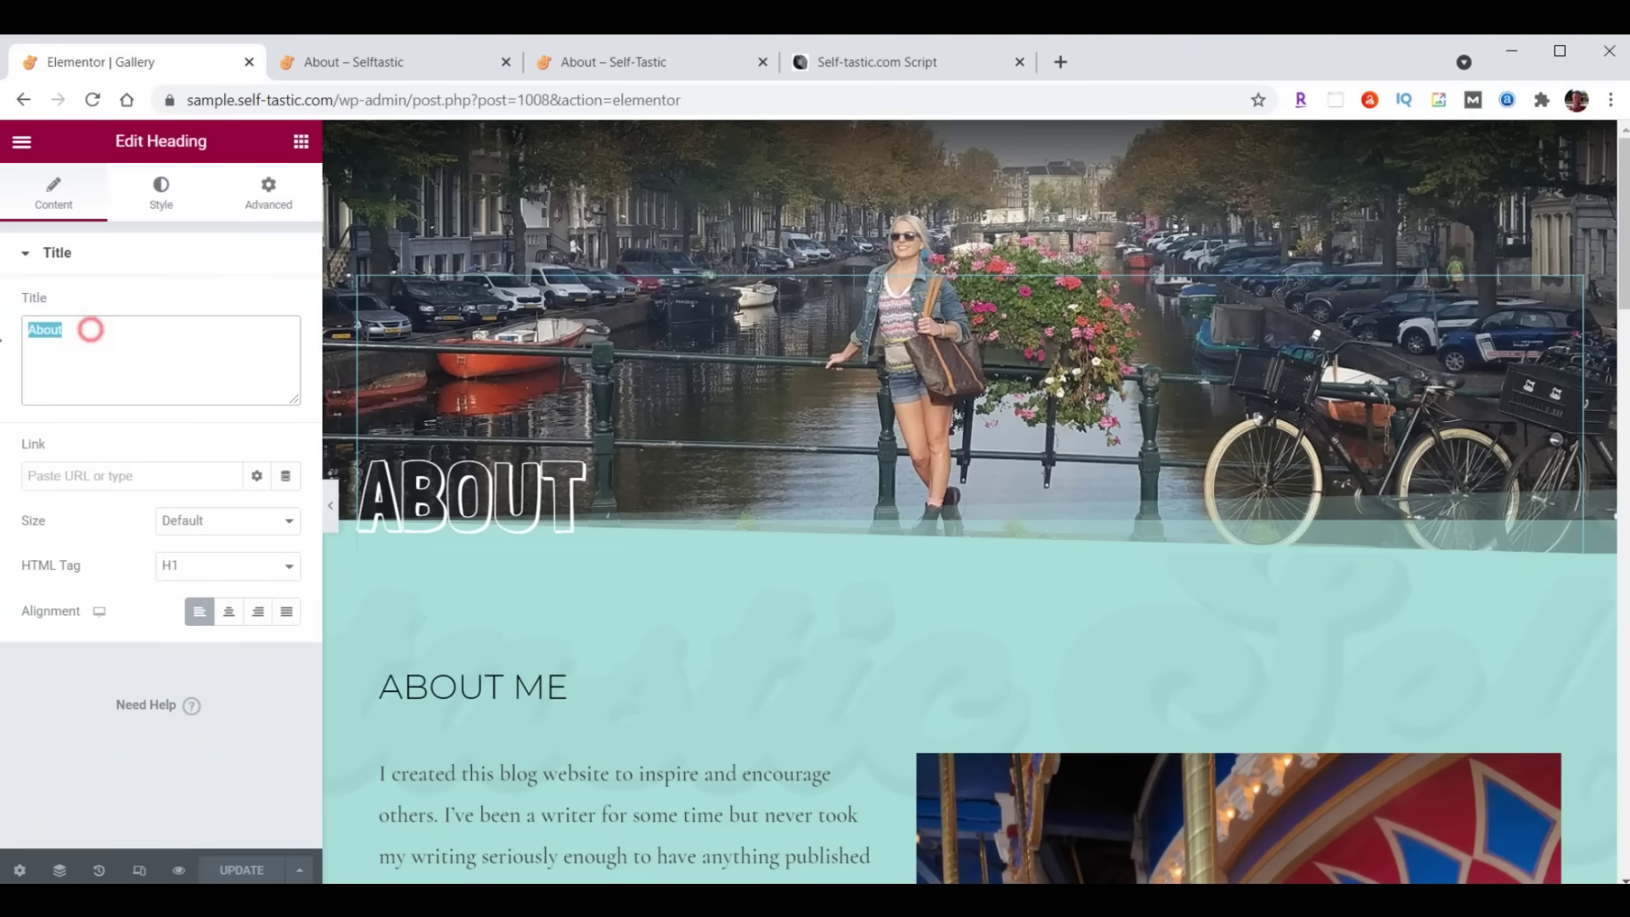
text(Gallery)
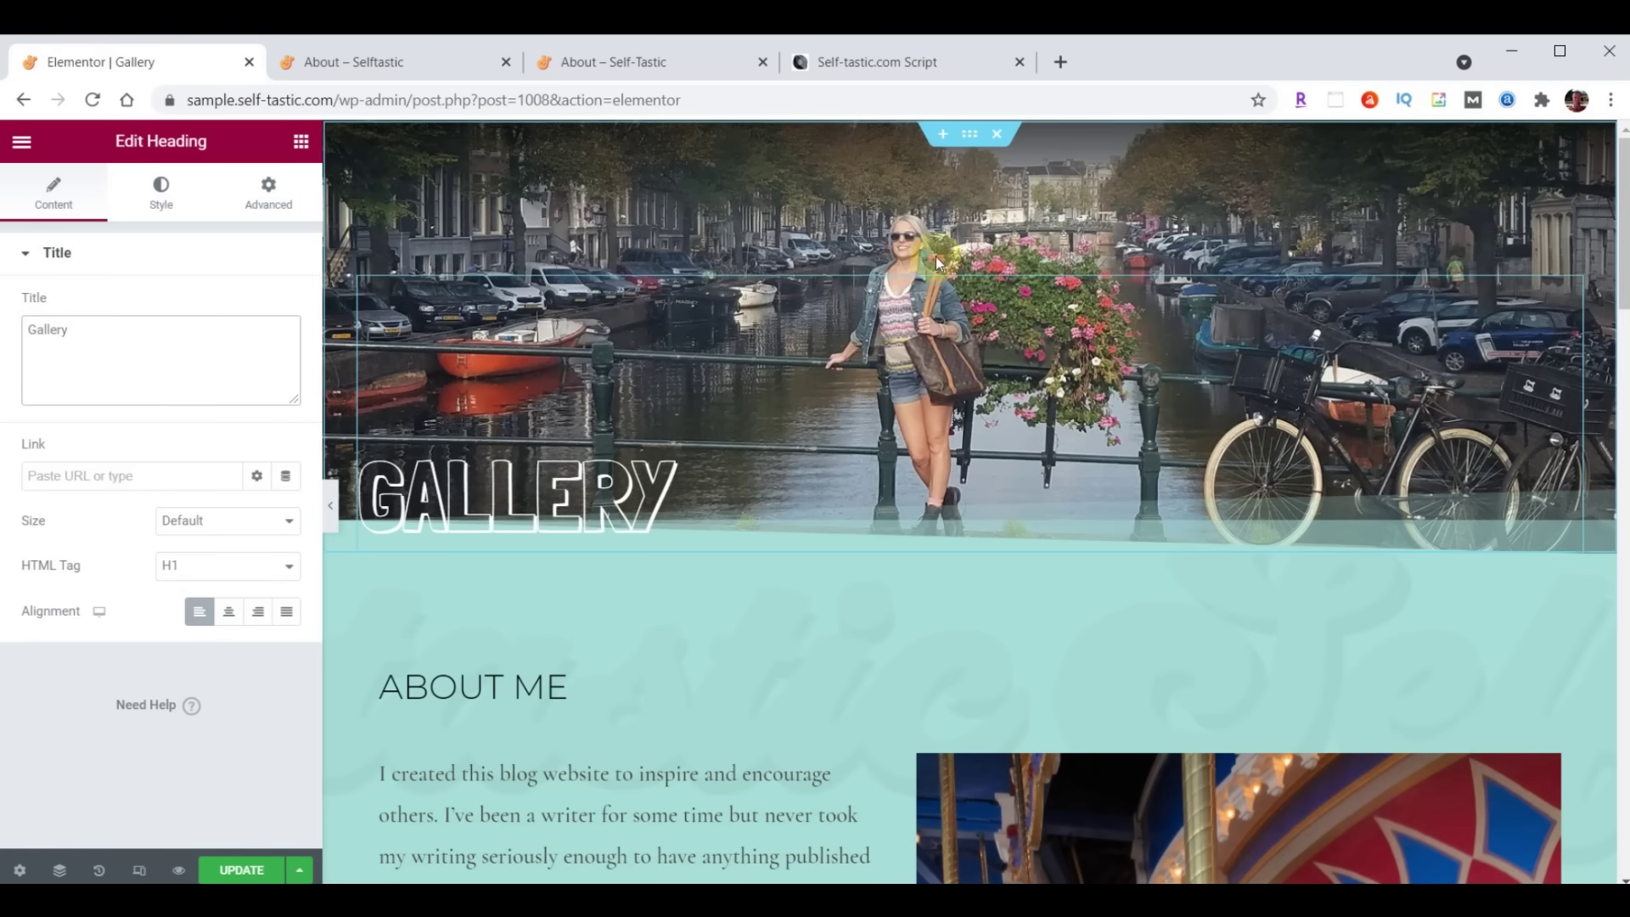
click(970, 134)
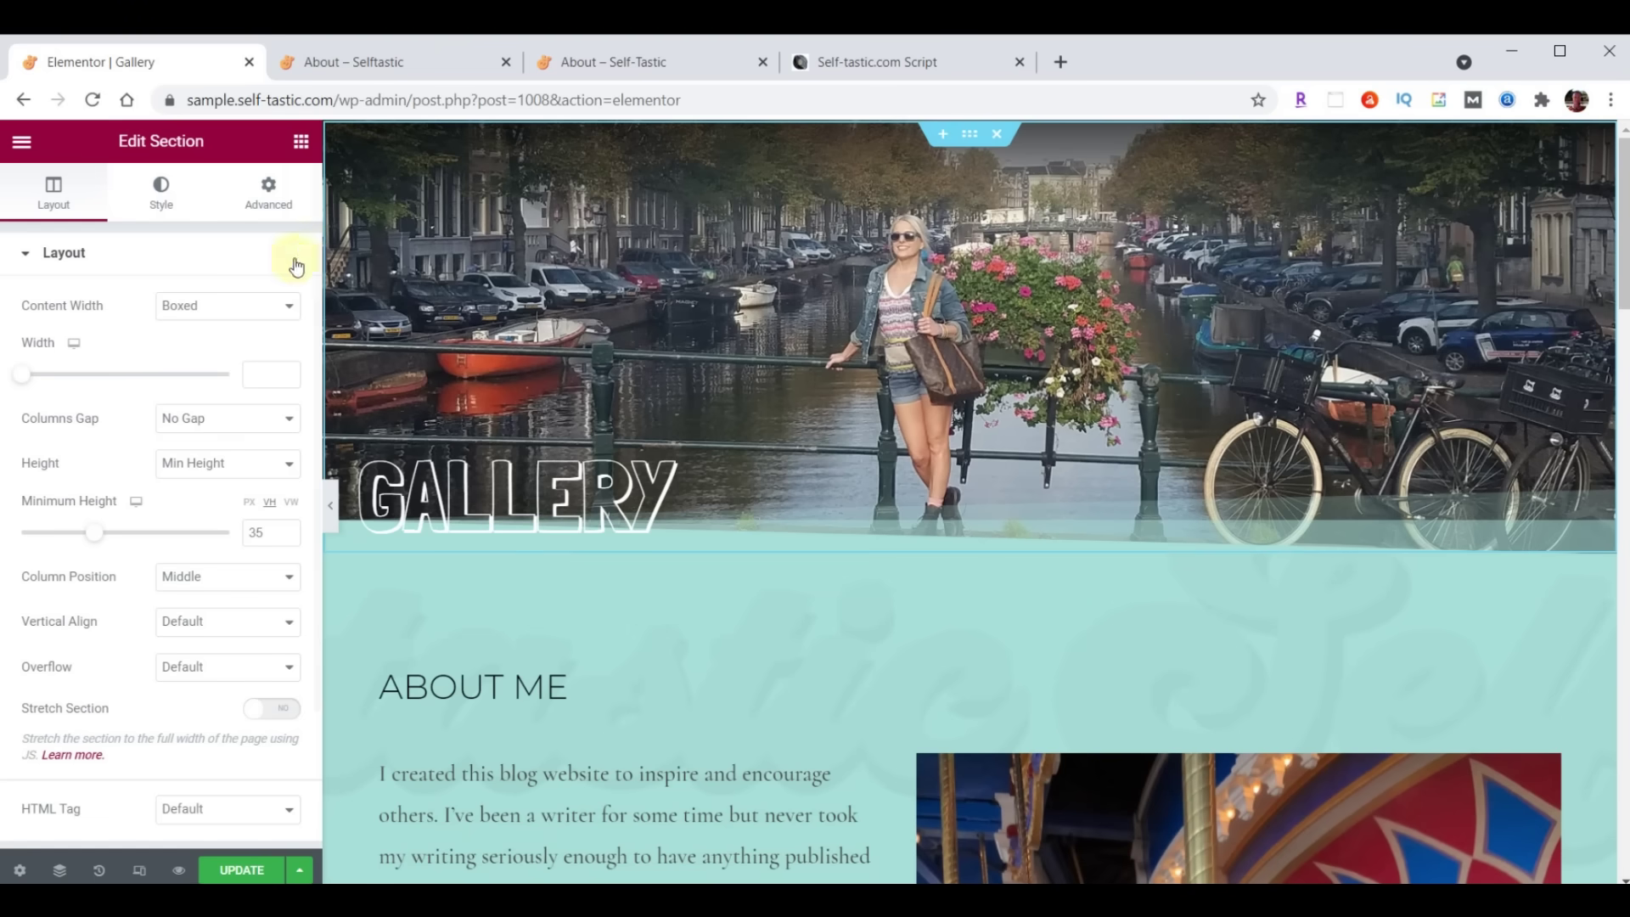
click(161, 189)
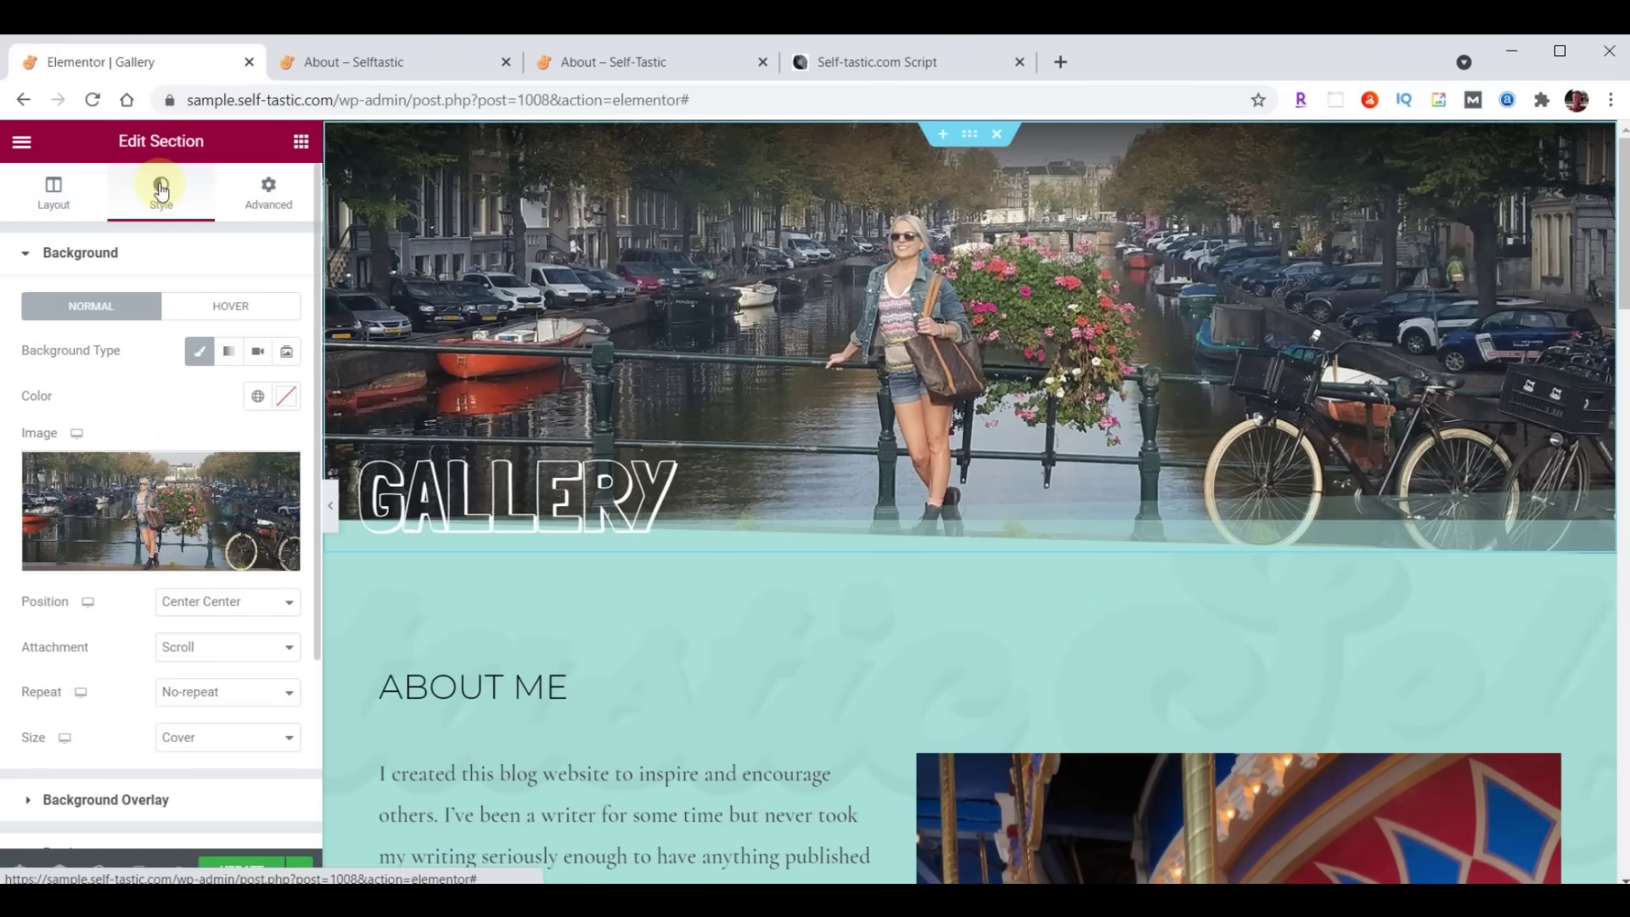
click(148, 514)
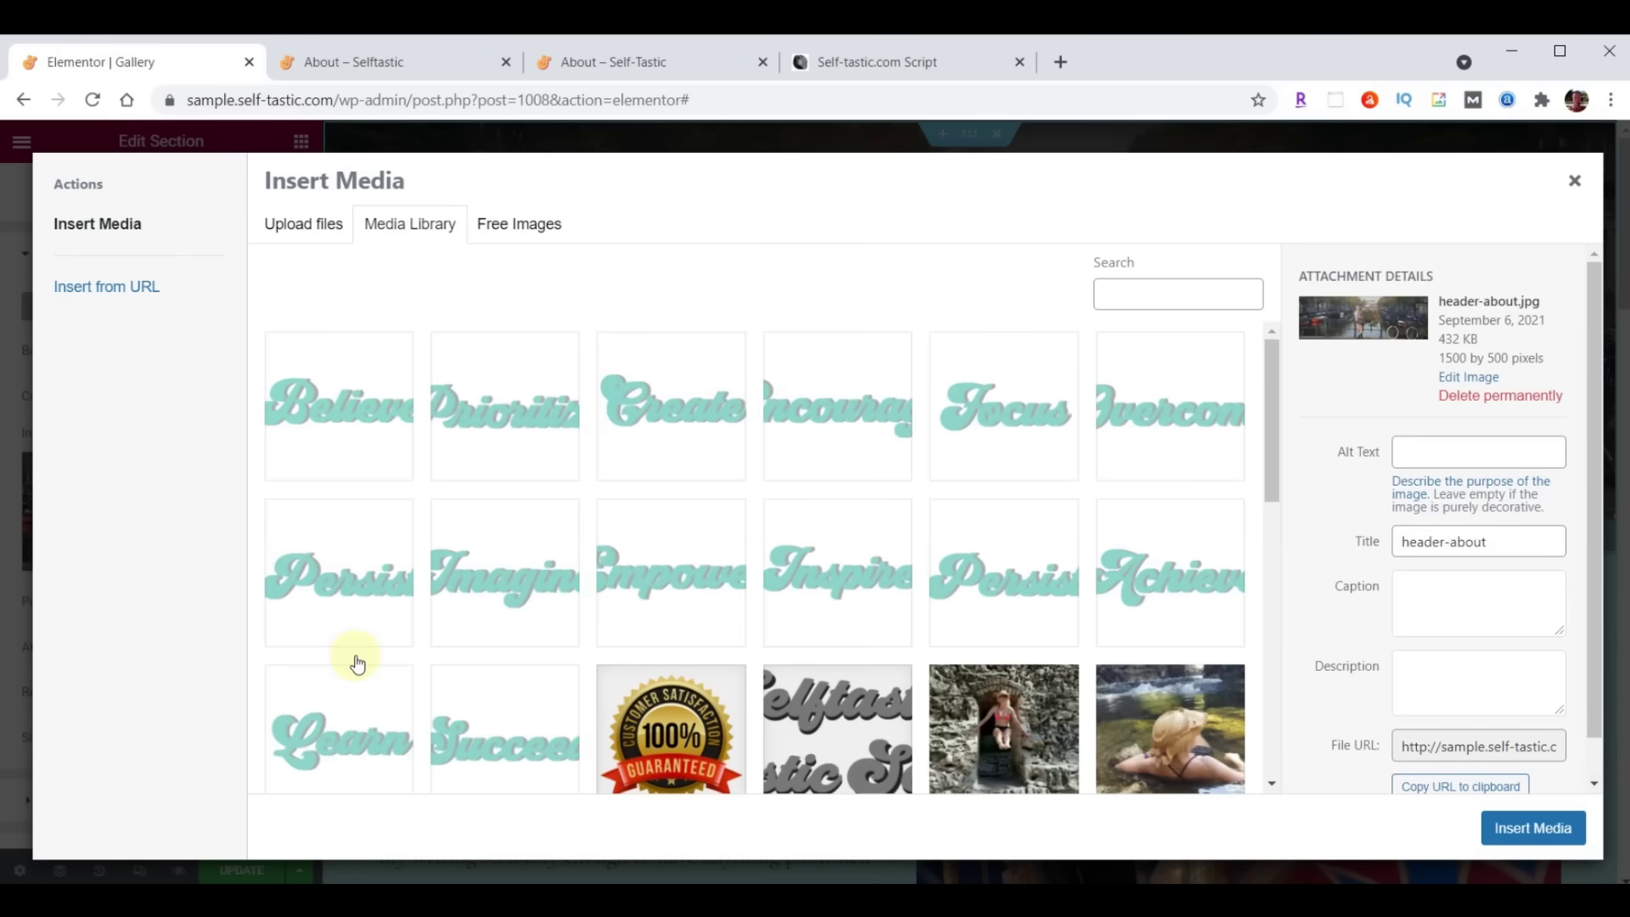
Upload header-gallery.jpg and set it as the Gallery hero section's background image
key(alt+Tab)
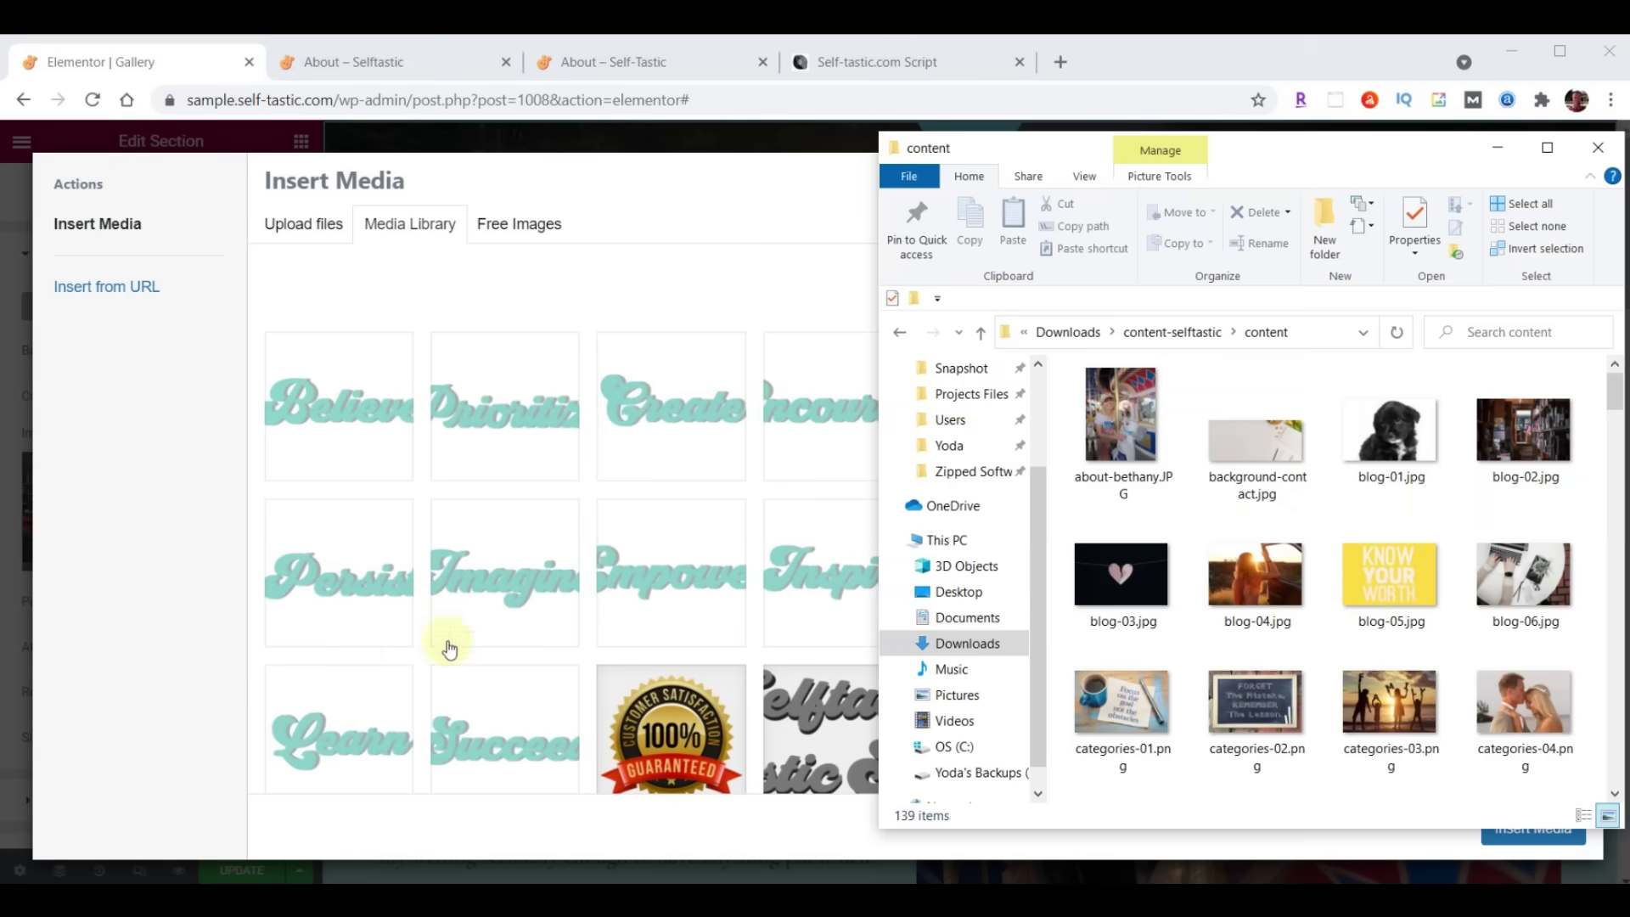
scroll(1477, 439, down, 5)
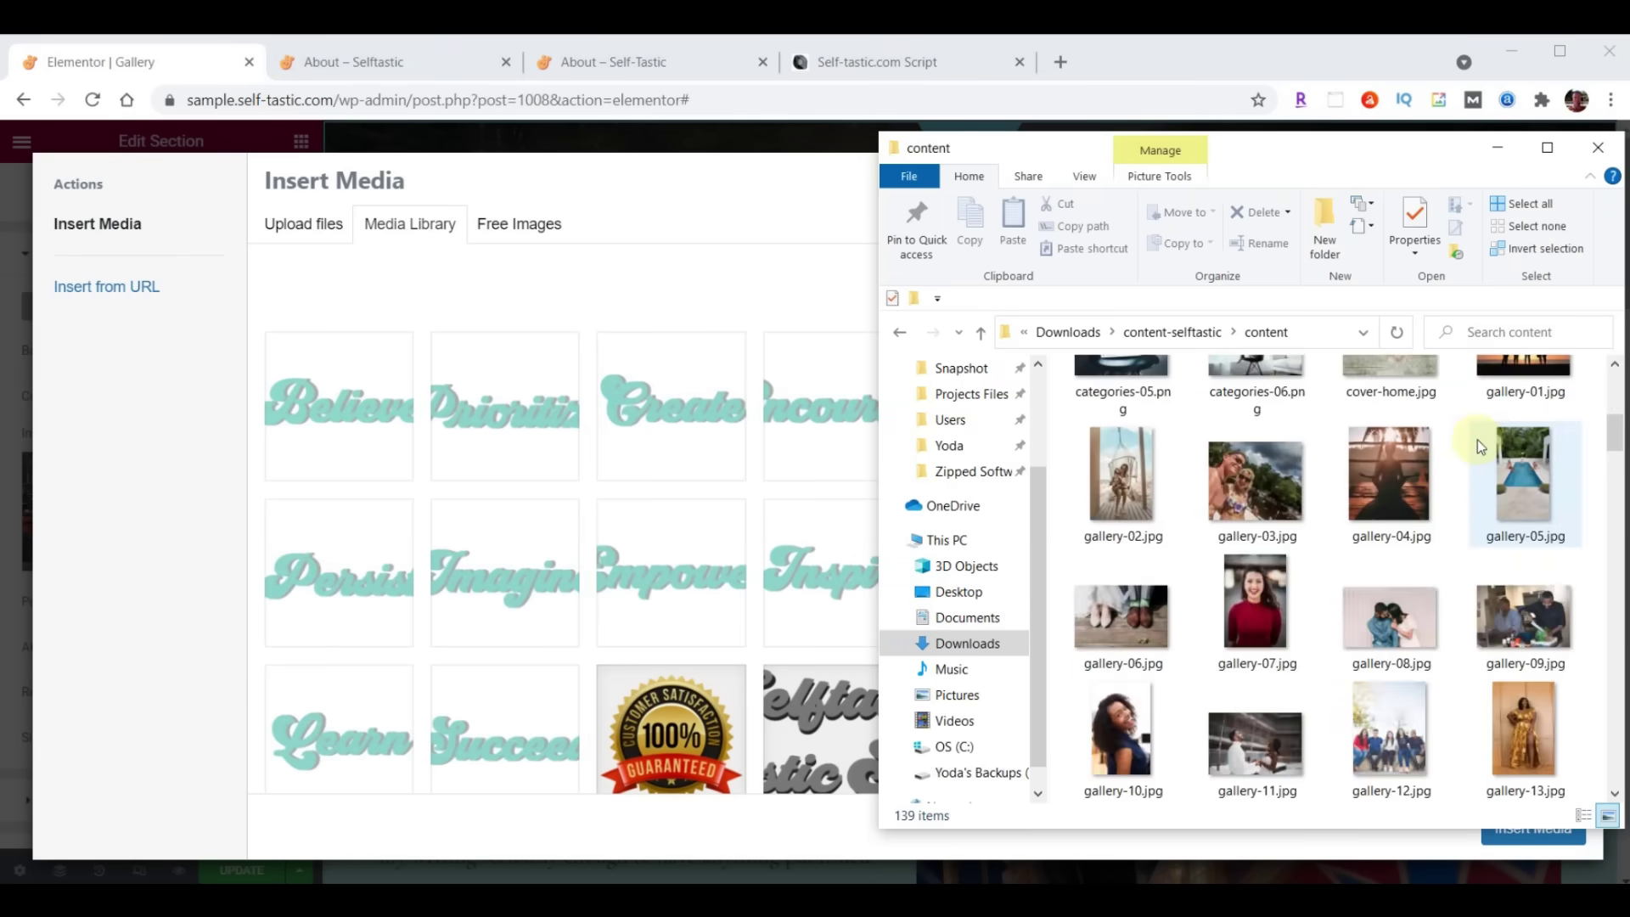
scroll(1477, 443, down, 10)
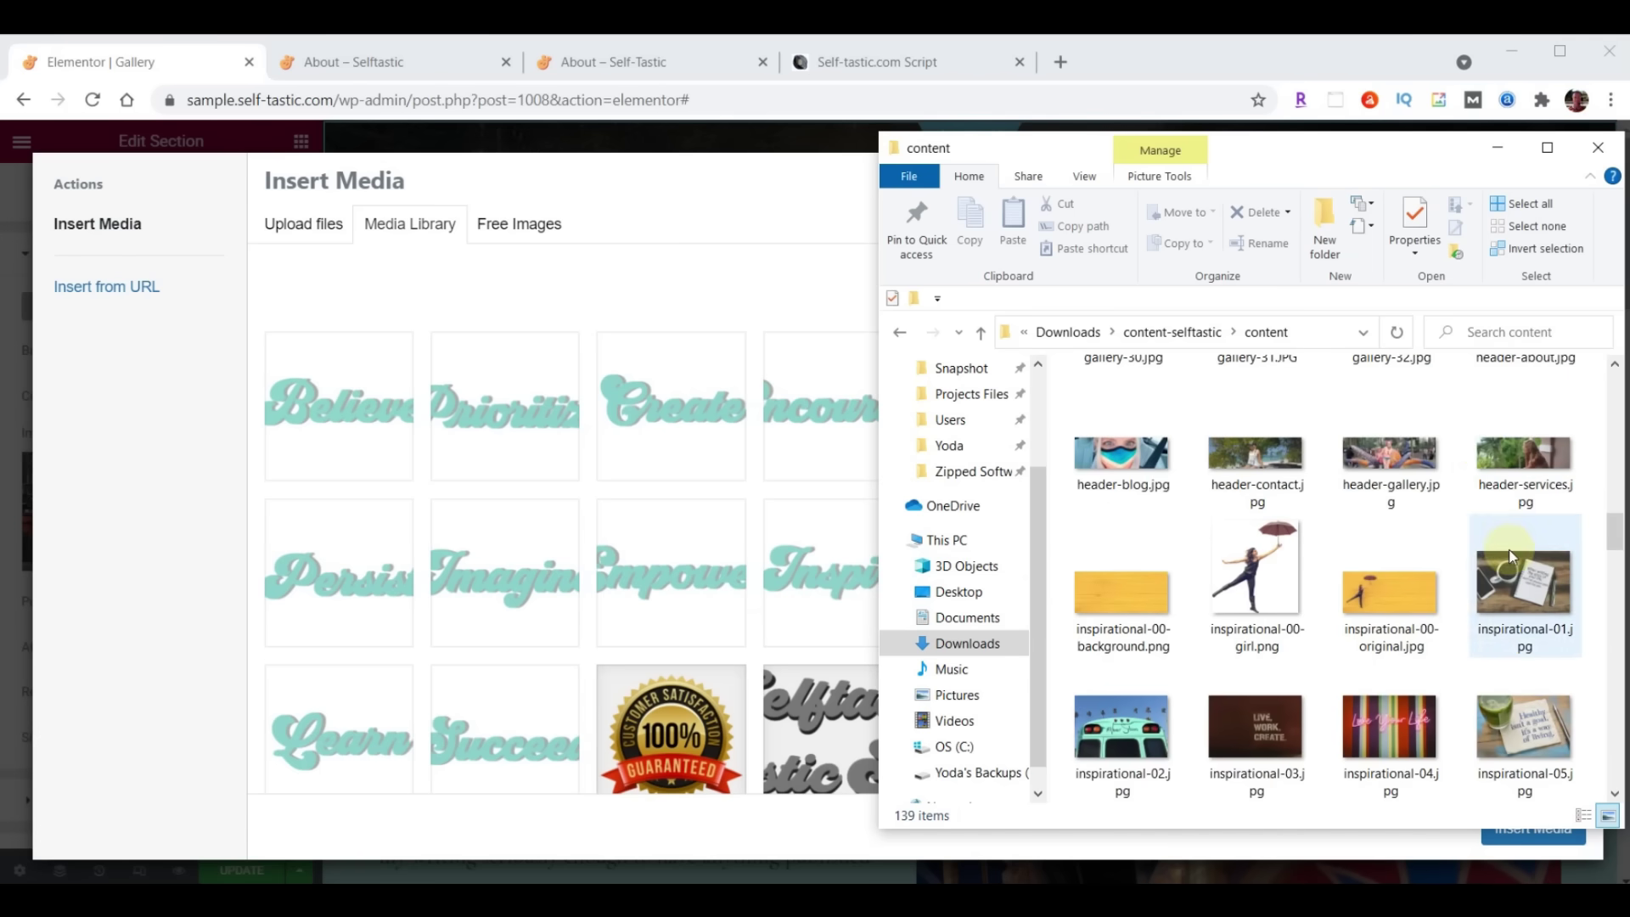
drag(1400, 456, 543, 461)
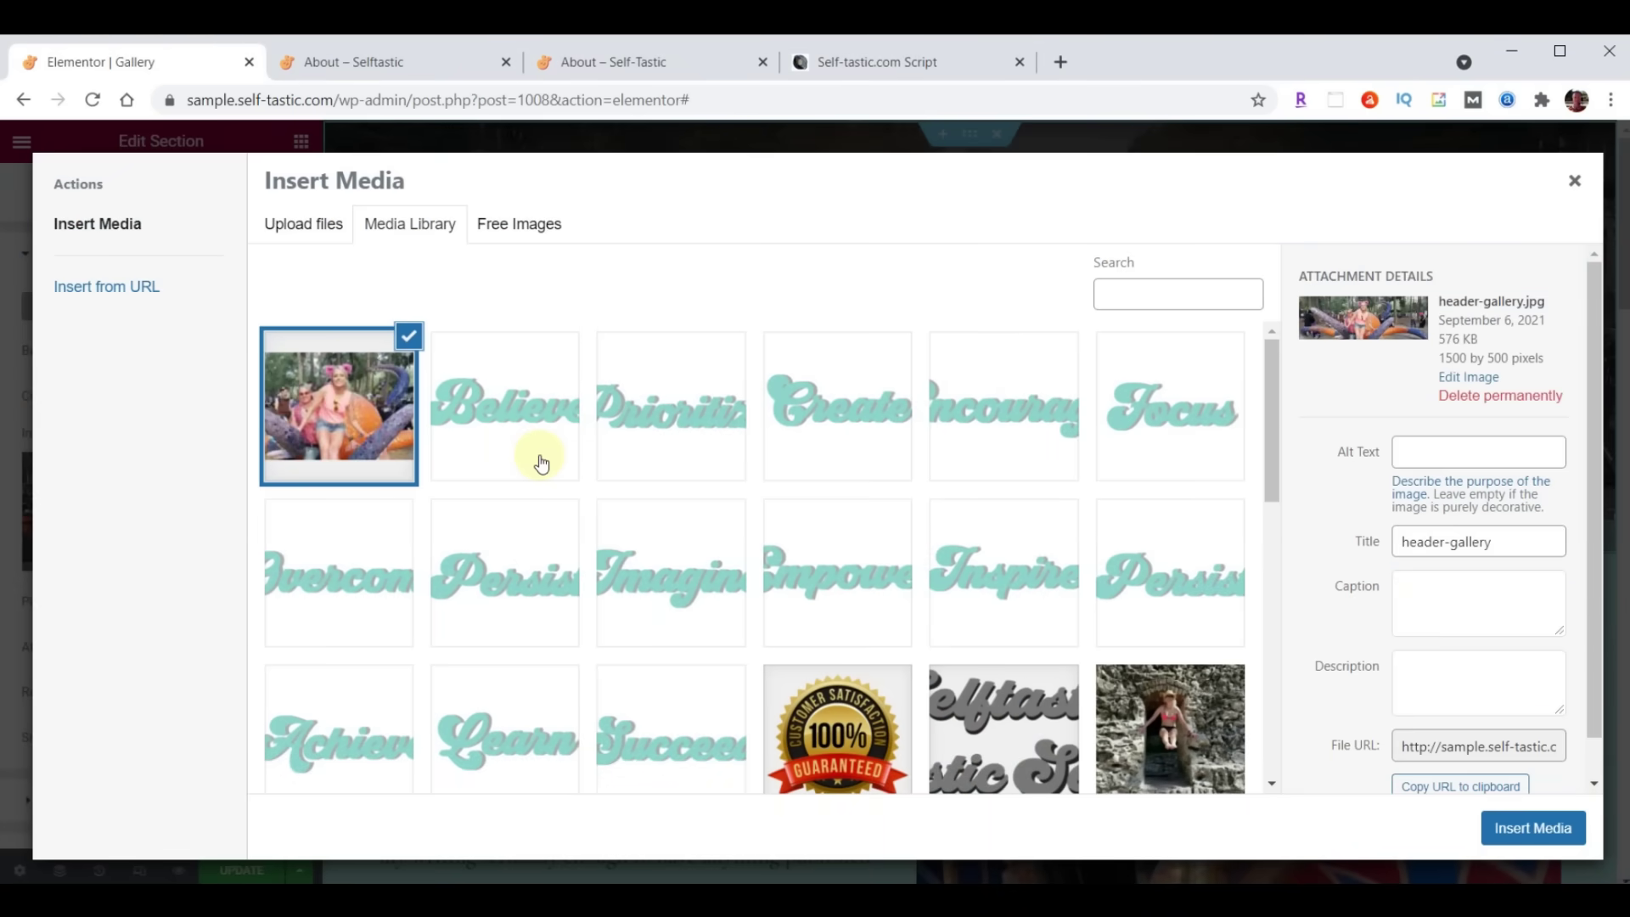
click(1528, 828)
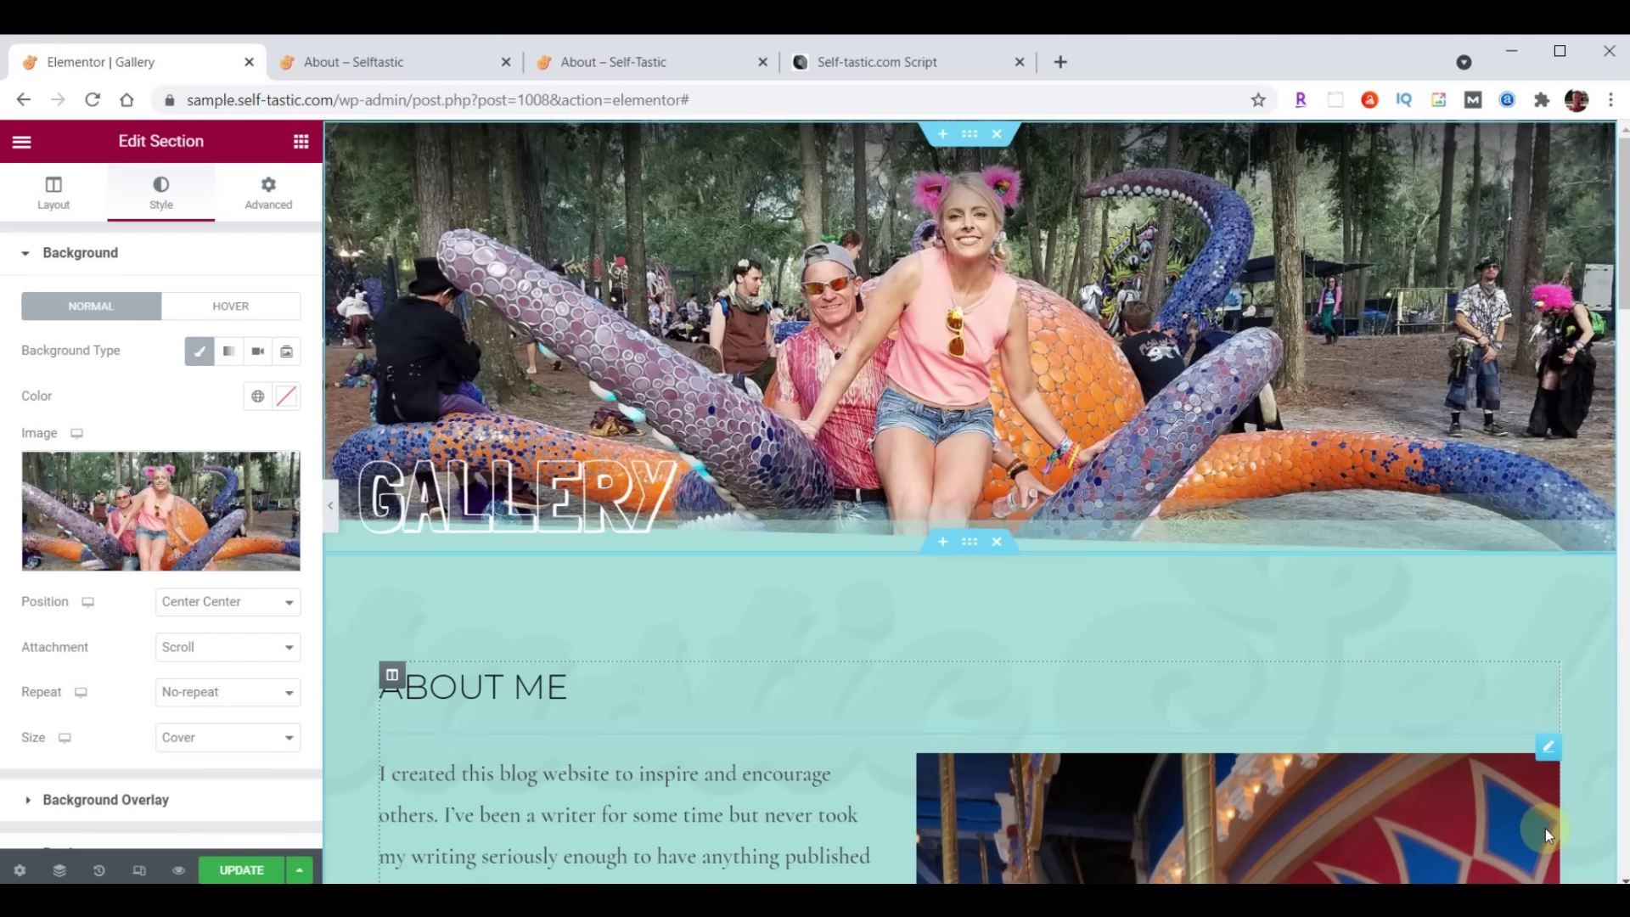
Delete the copied About Me heading and the text-and-image block below the Gallery hero
scroll(1220, 487, down, 3)
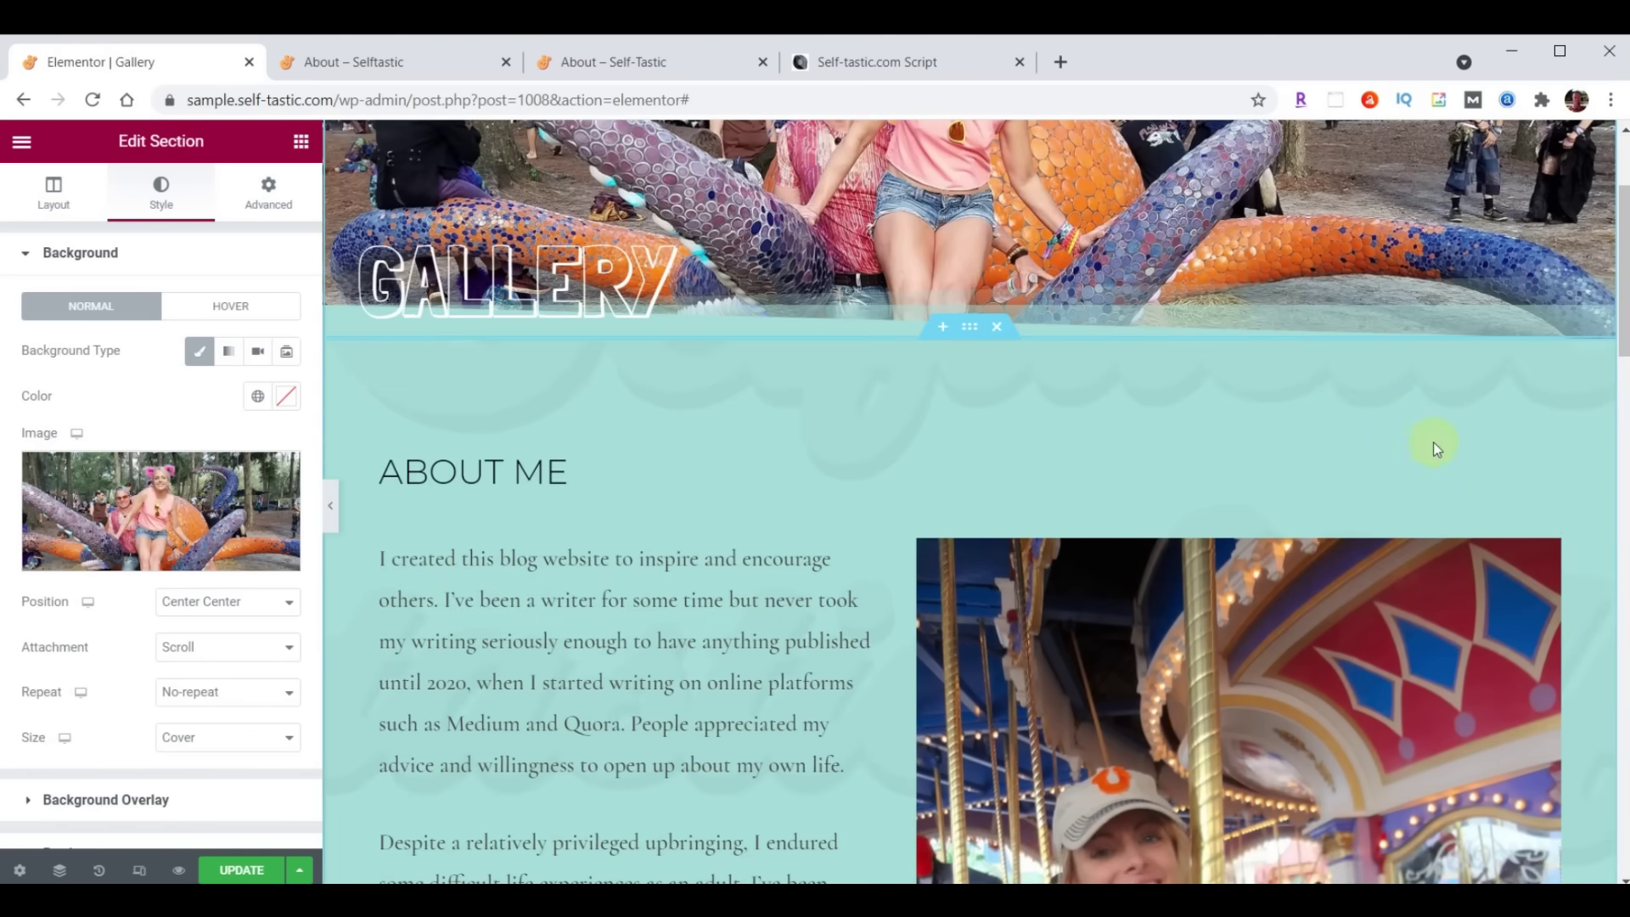
right_click(1543, 461)
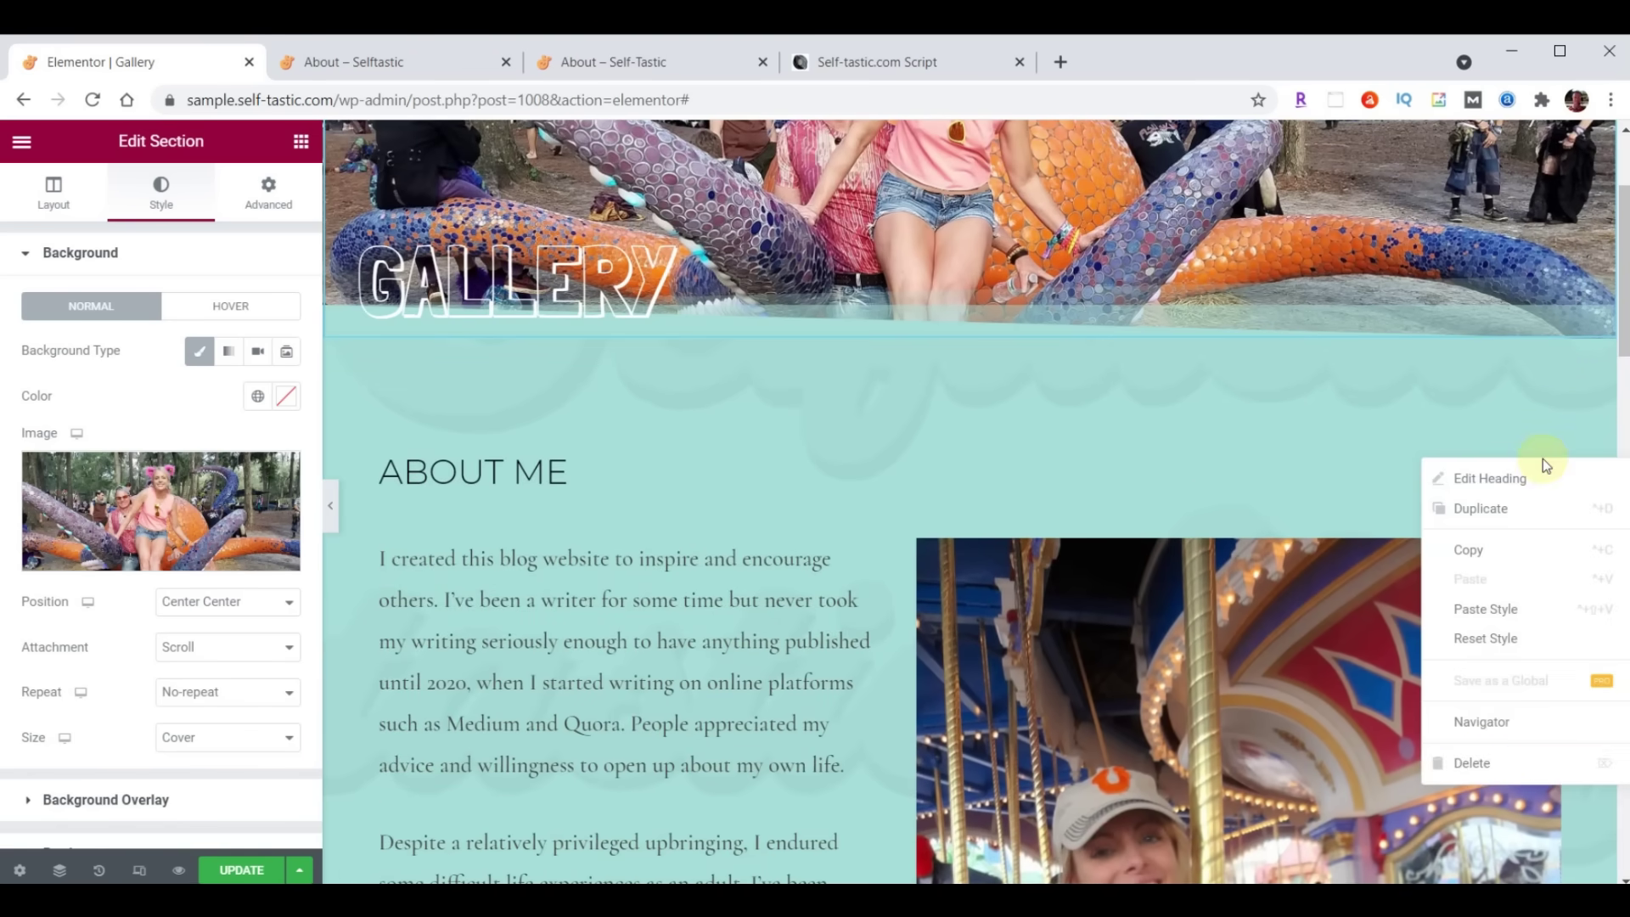
click(1481, 761)
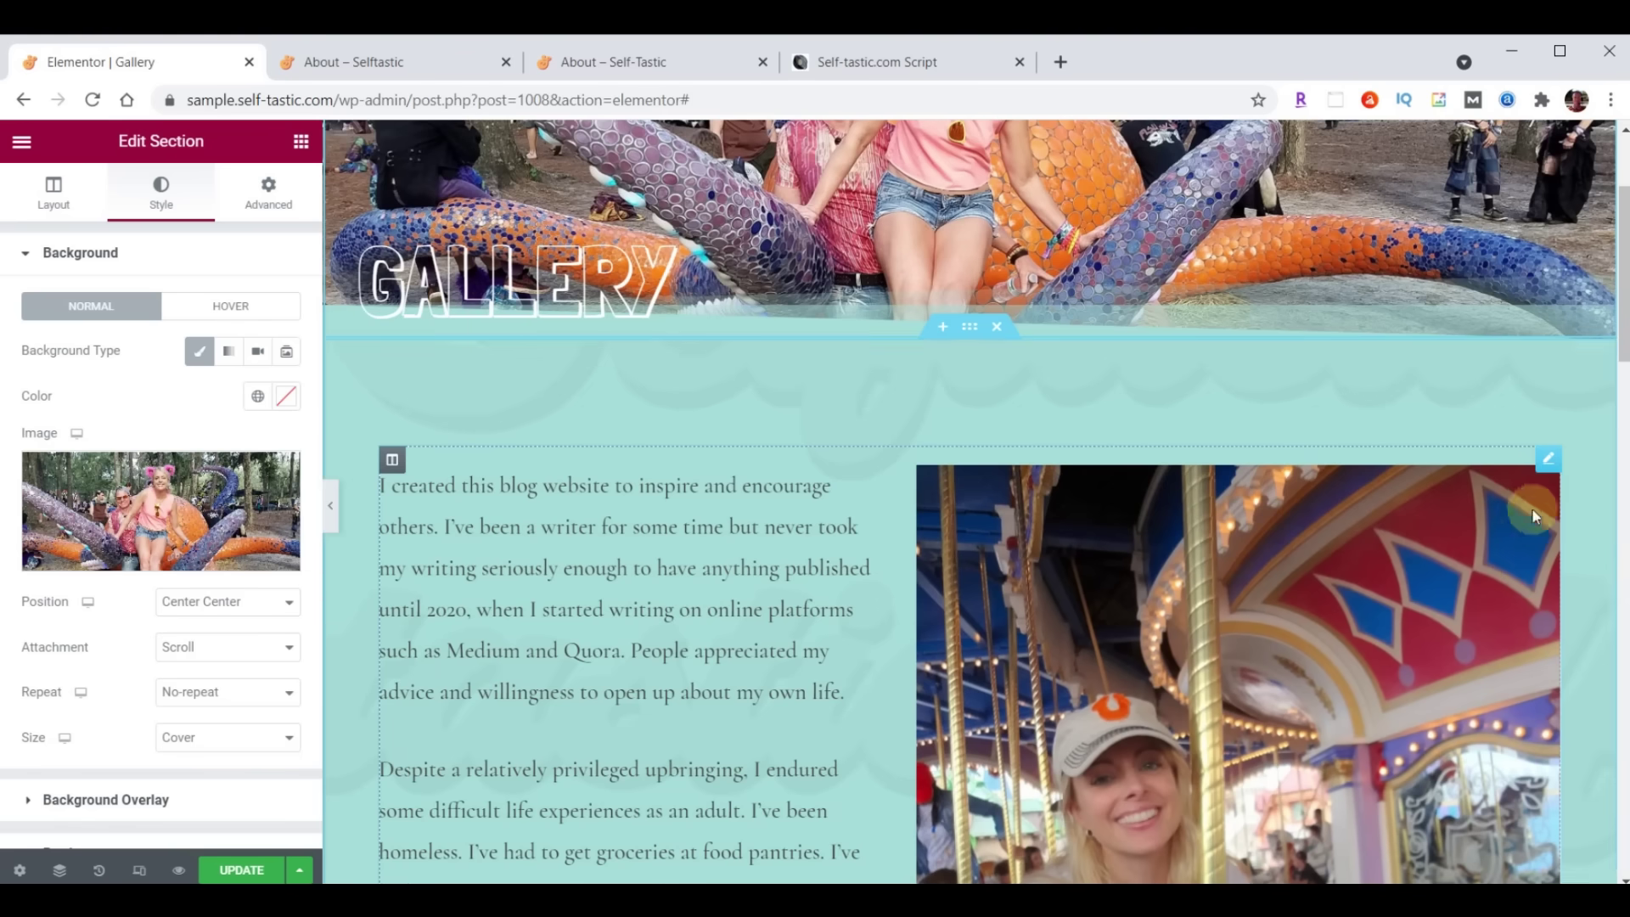
right_click(1548, 473)
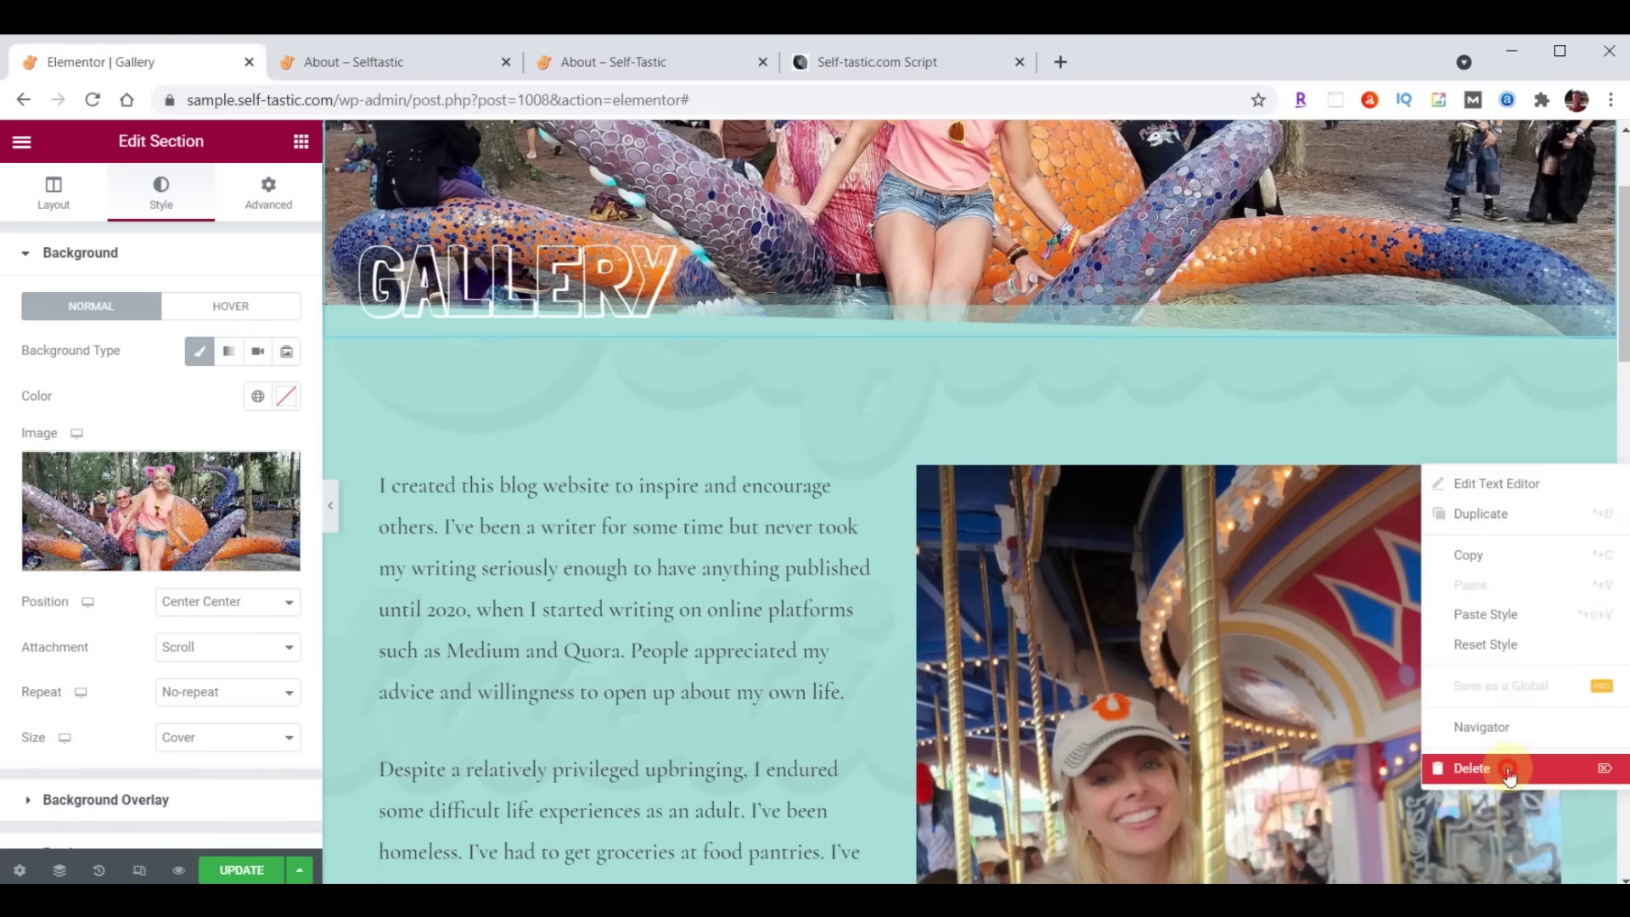
click(1510, 769)
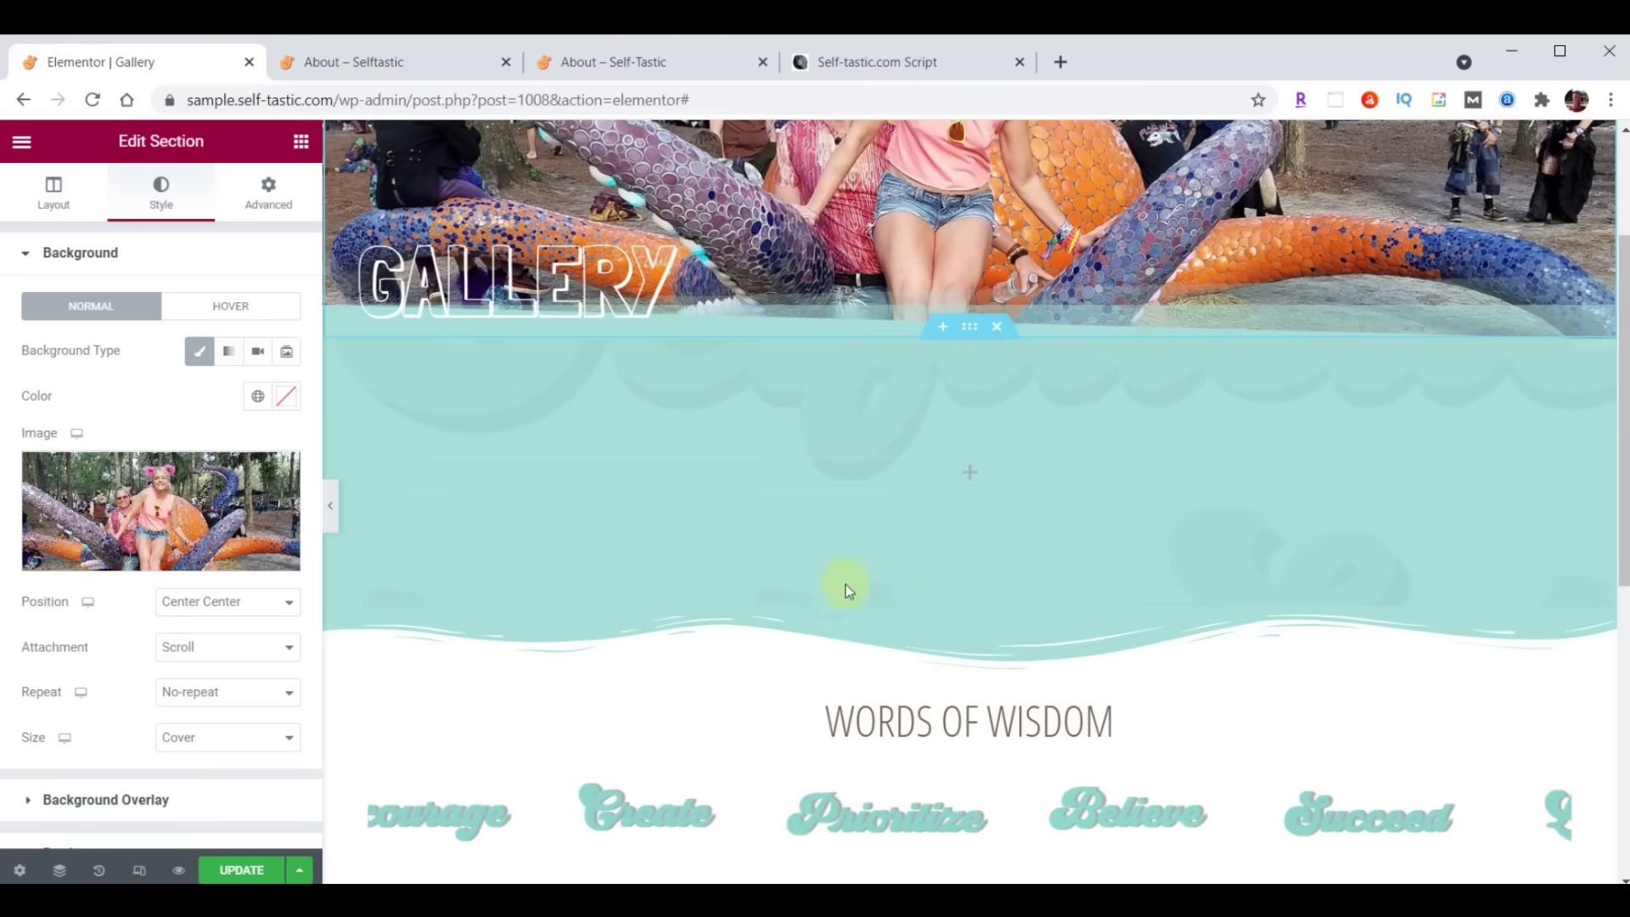
Add a Basic Gallery widget to the empty section below the Gallery hero
click(301, 142)
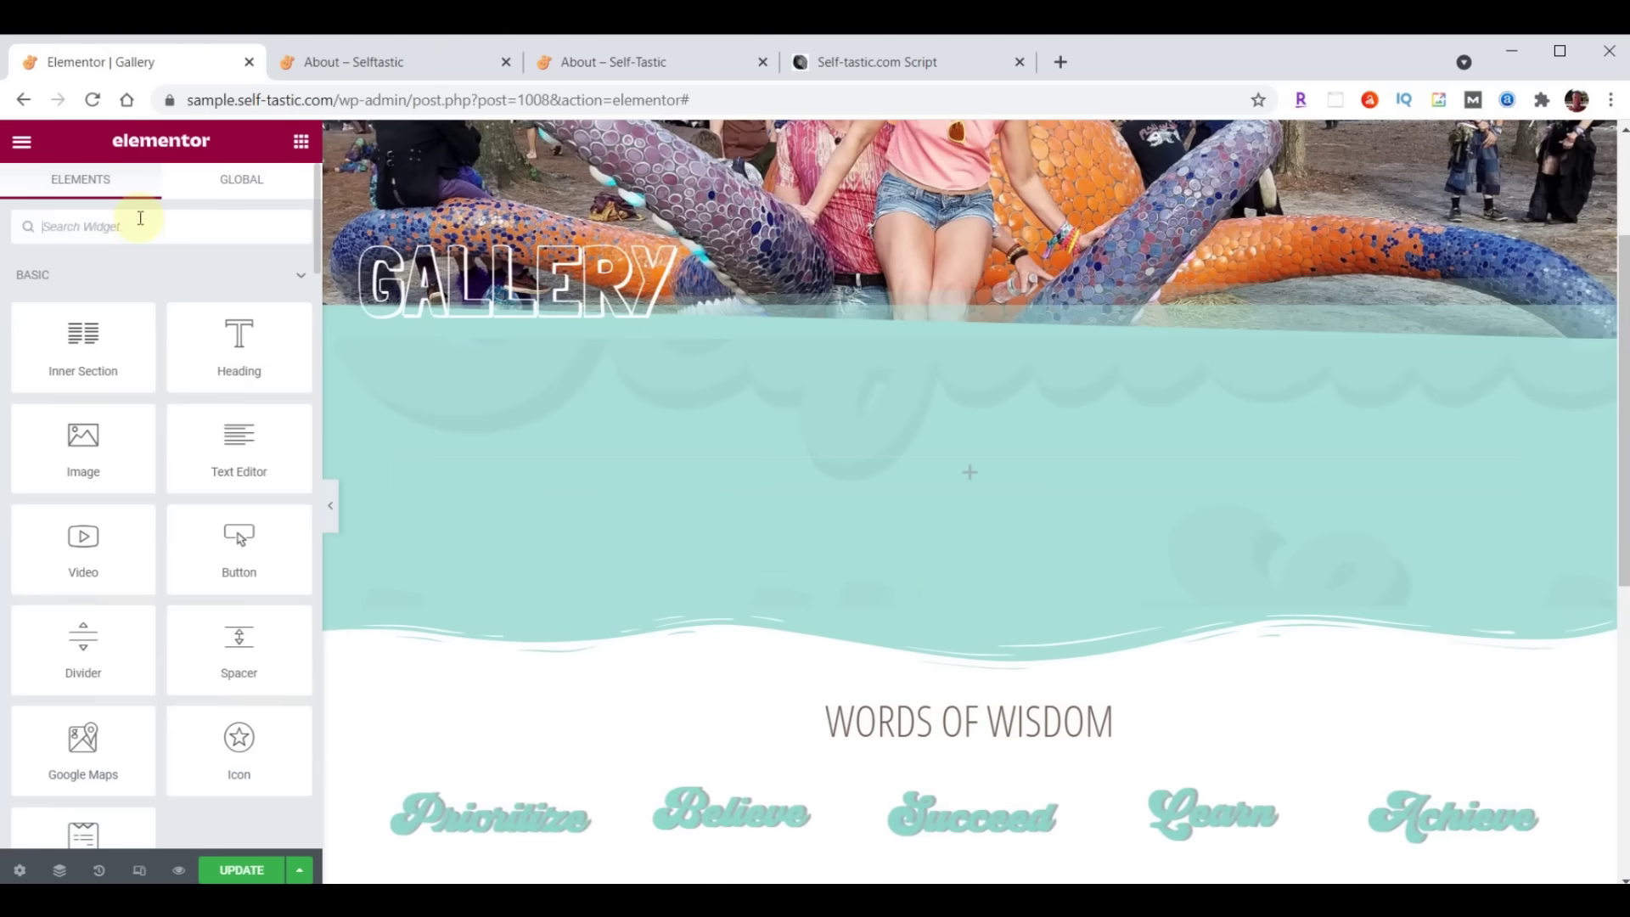
text(gallery)
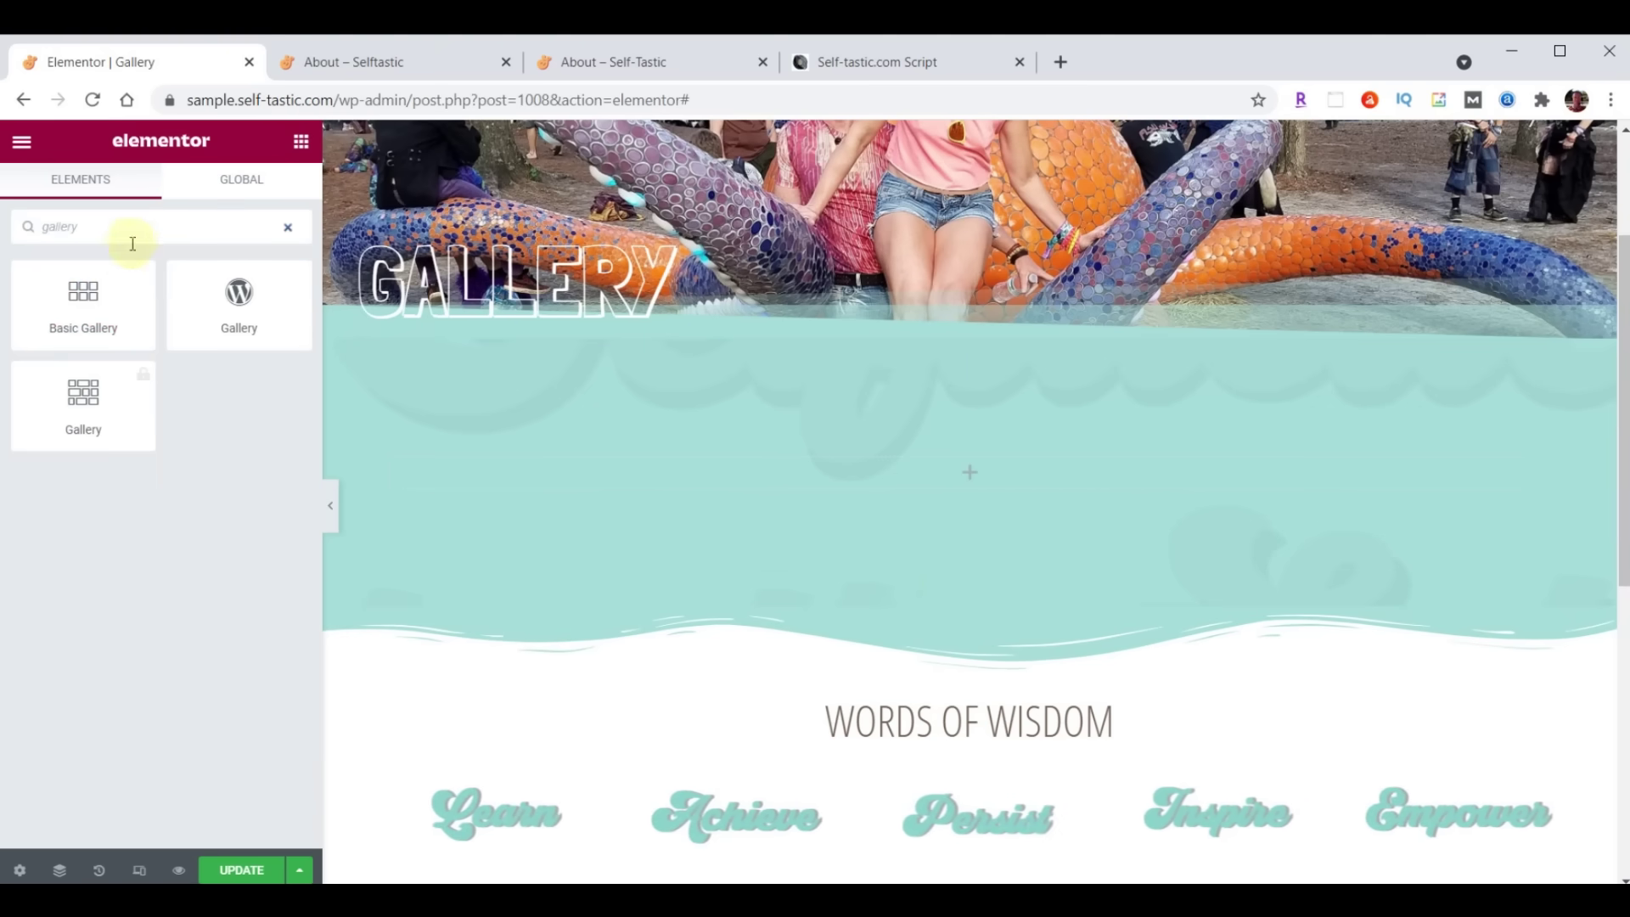
drag(81, 292, 981, 462)
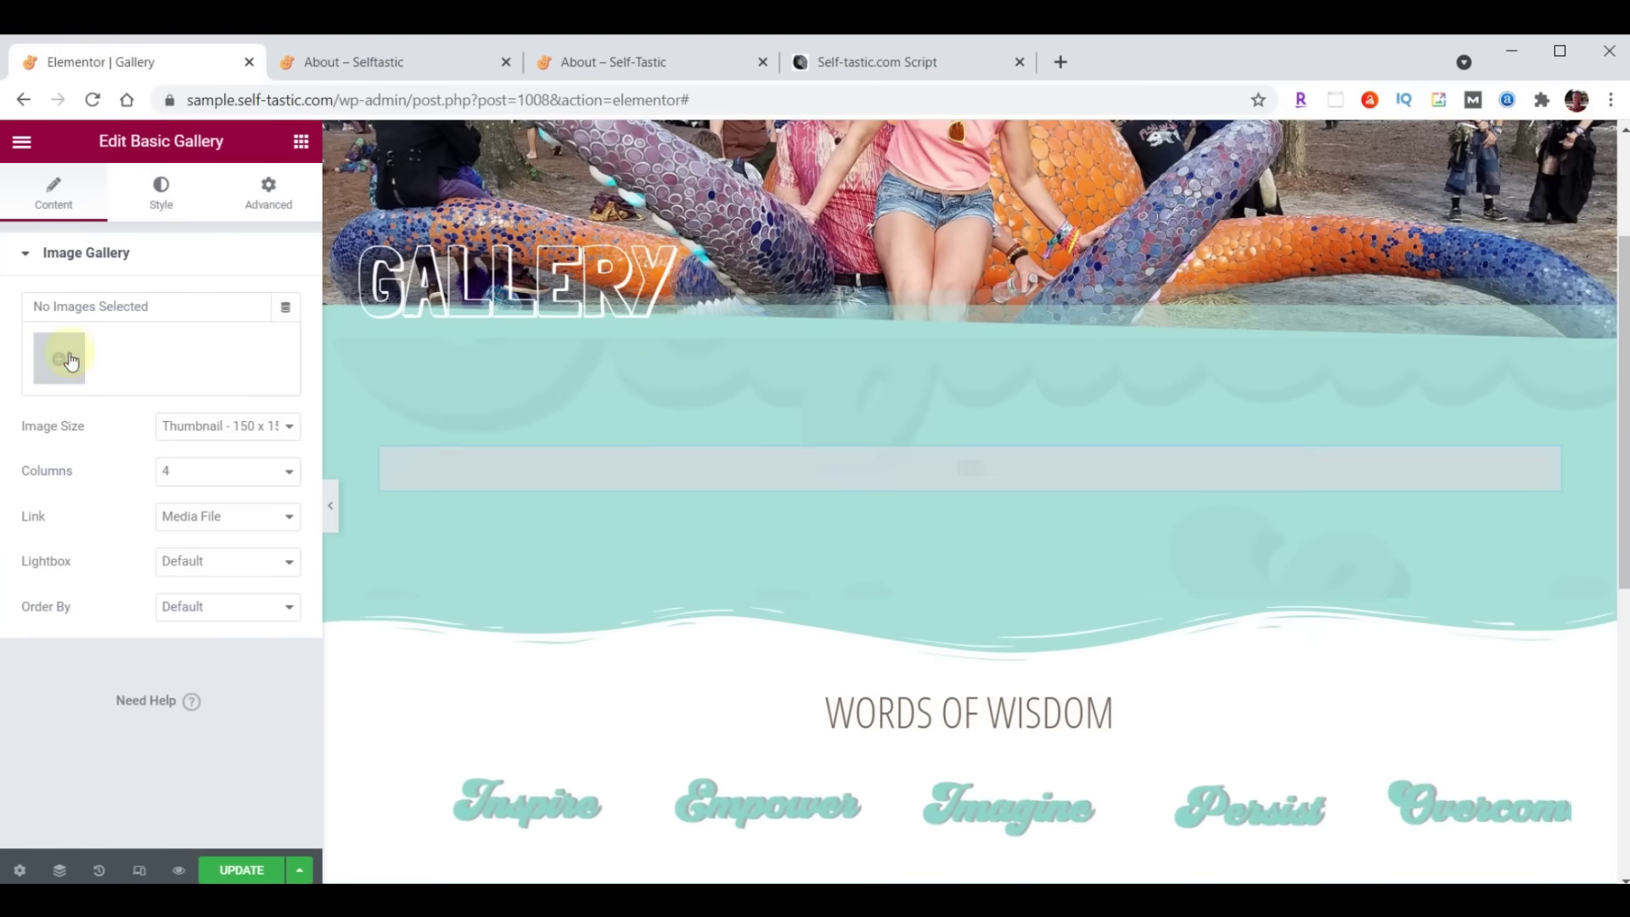
click(71, 360)
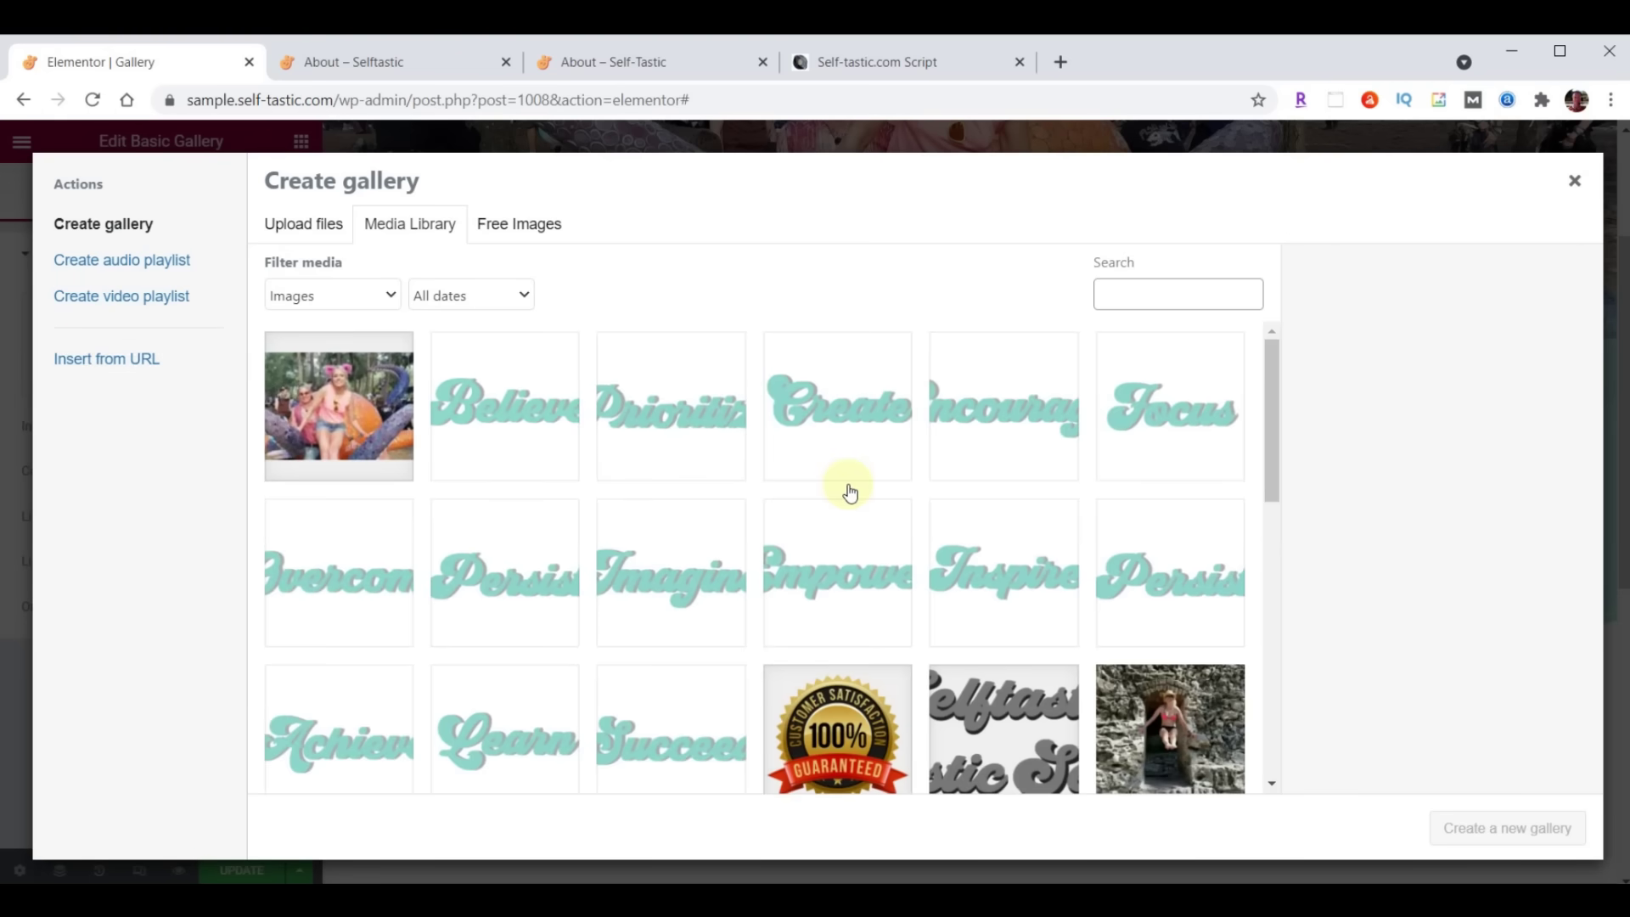
Upload gallery-01 through gallery-32, adjust their order, and insert them into the gallery
key(alt+Tab)
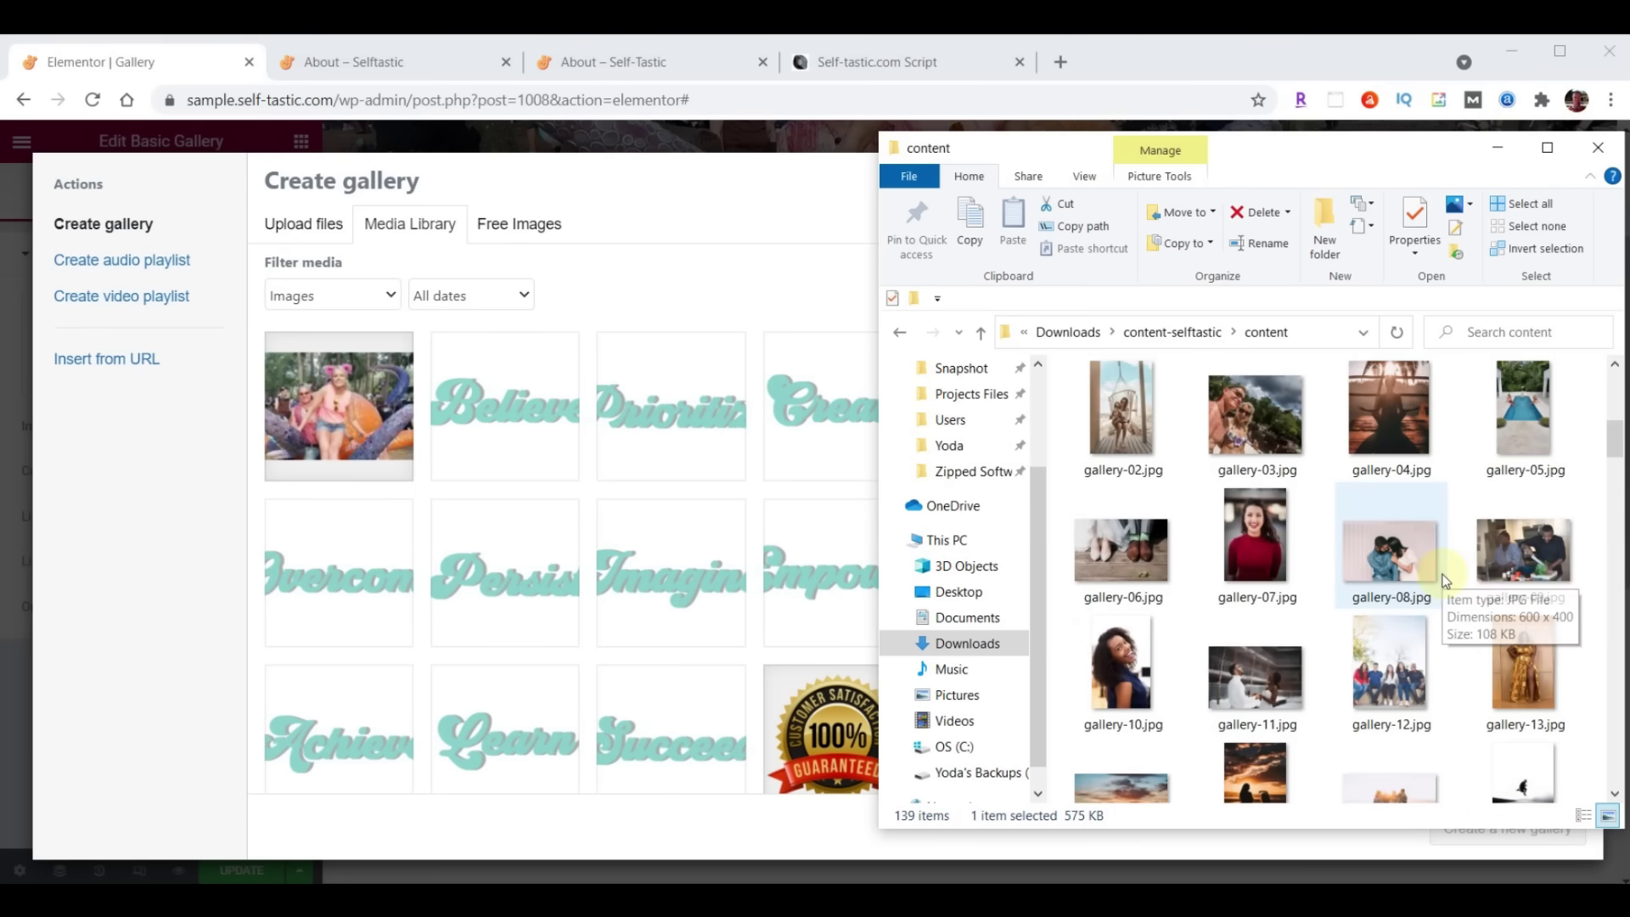
scroll(1445, 581, up, 2)
click(1507, 521)
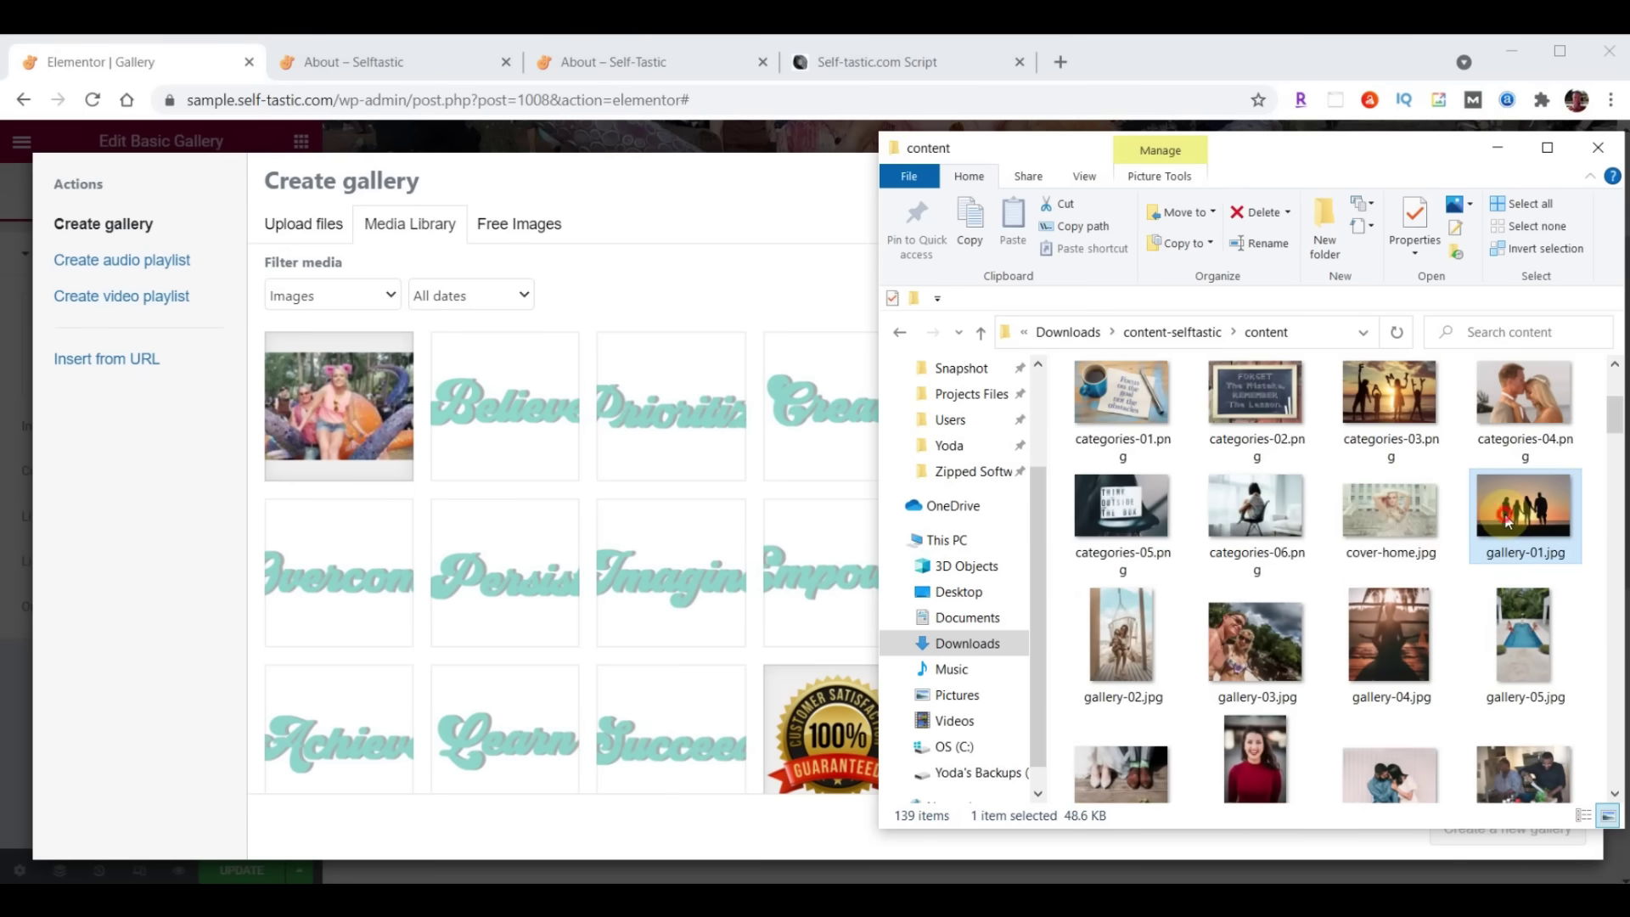
scroll(1508, 522, down, 6)
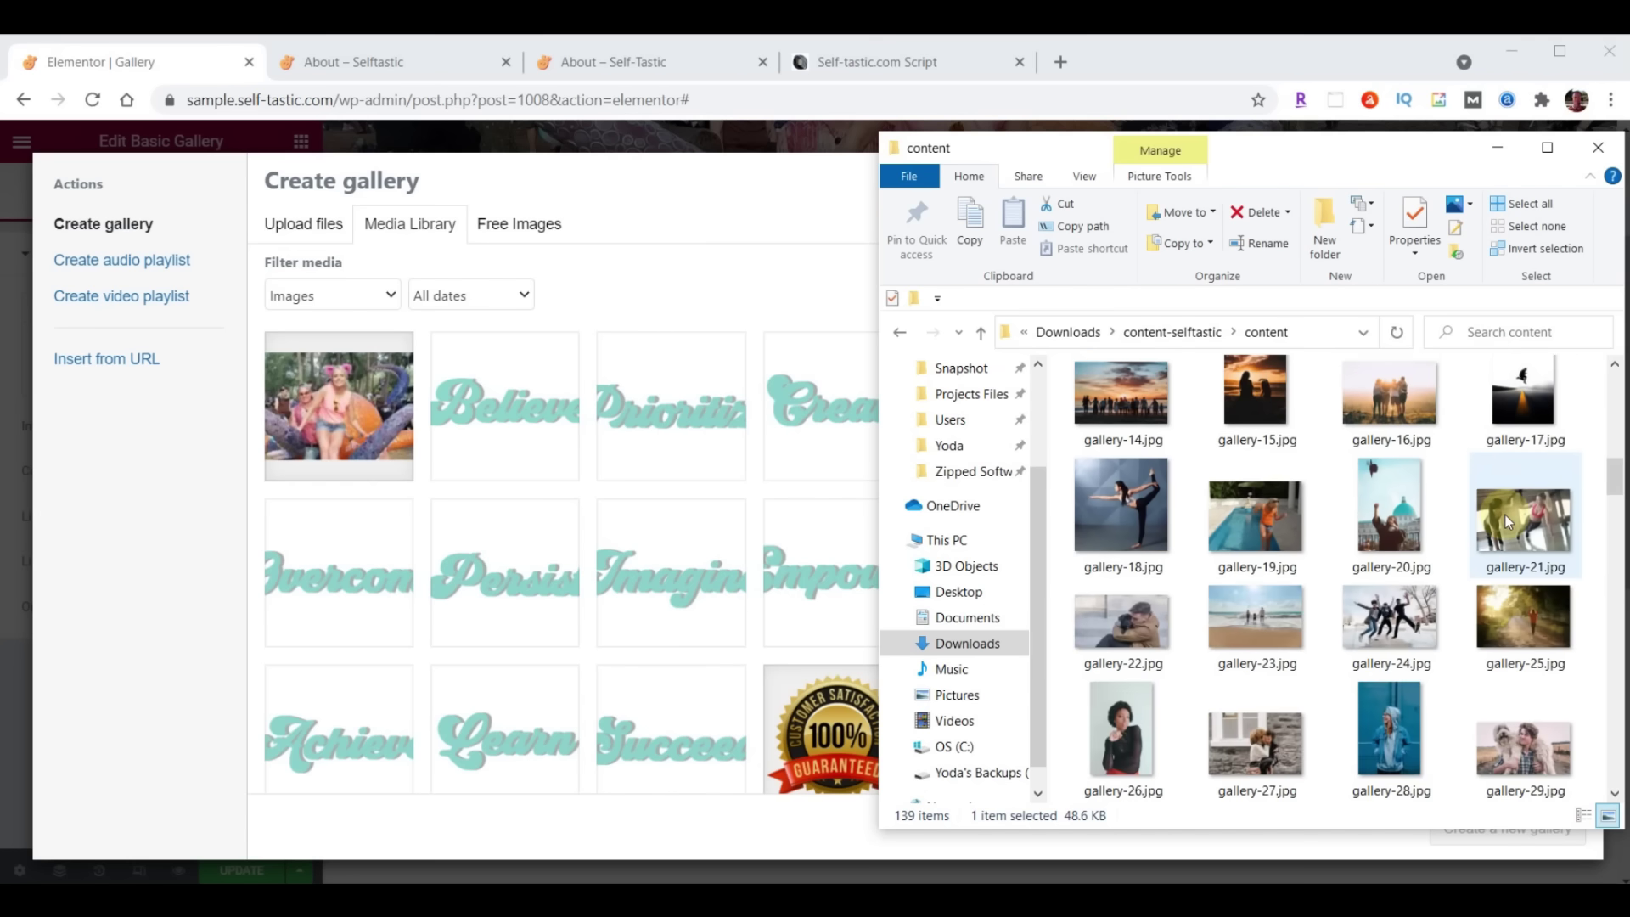
scroll(1505, 515, down, 5)
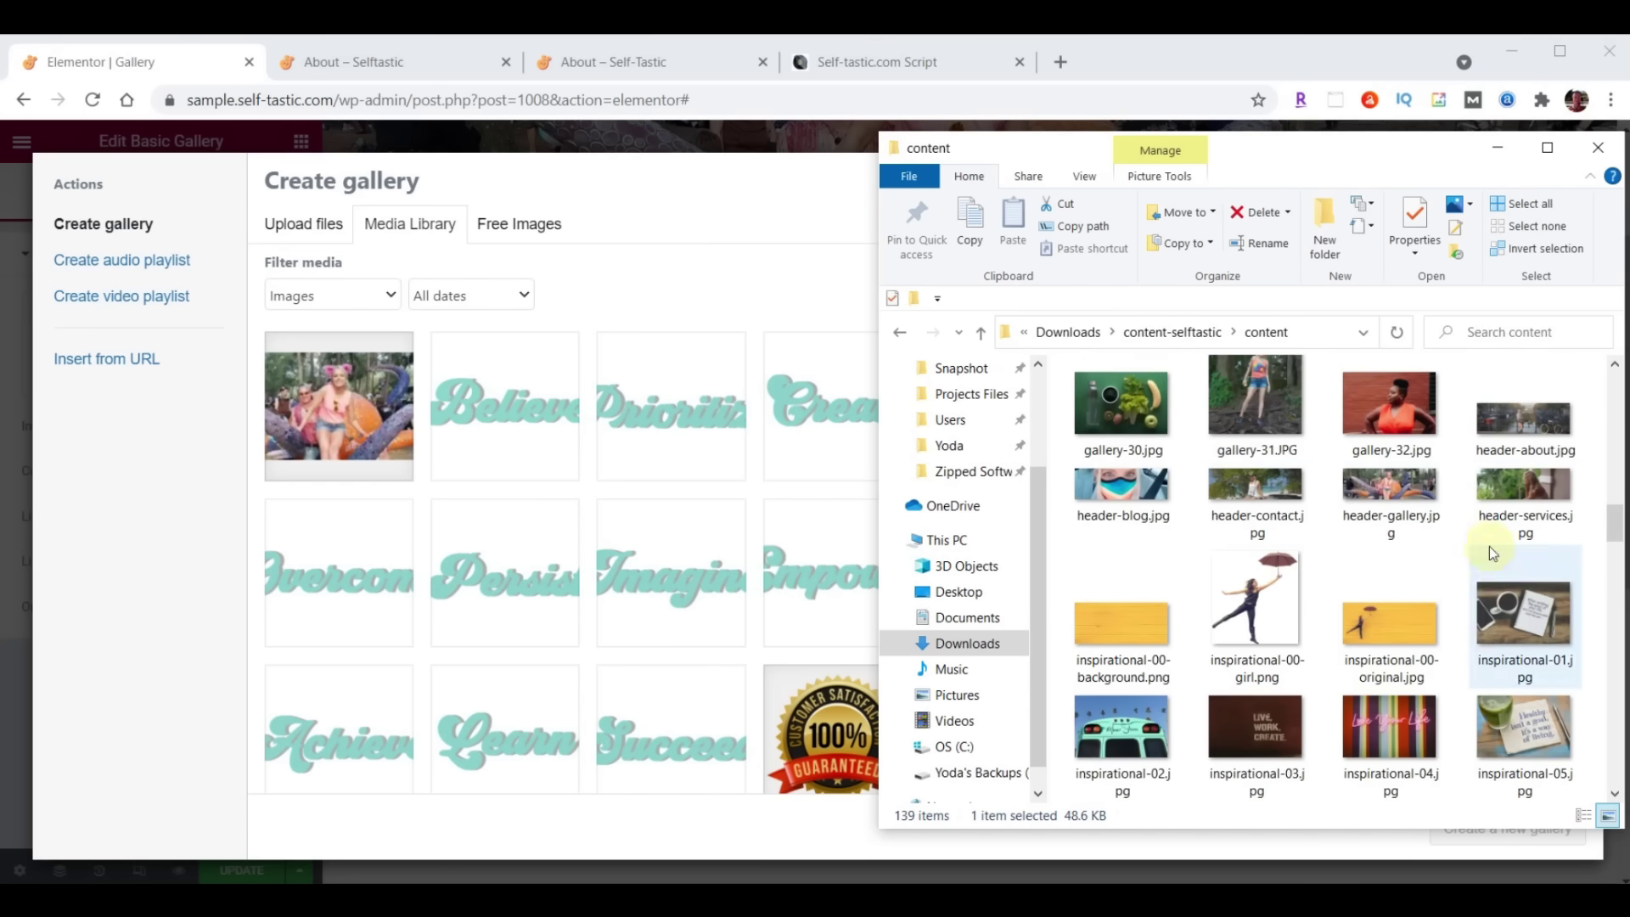
shift+click(1419, 431)
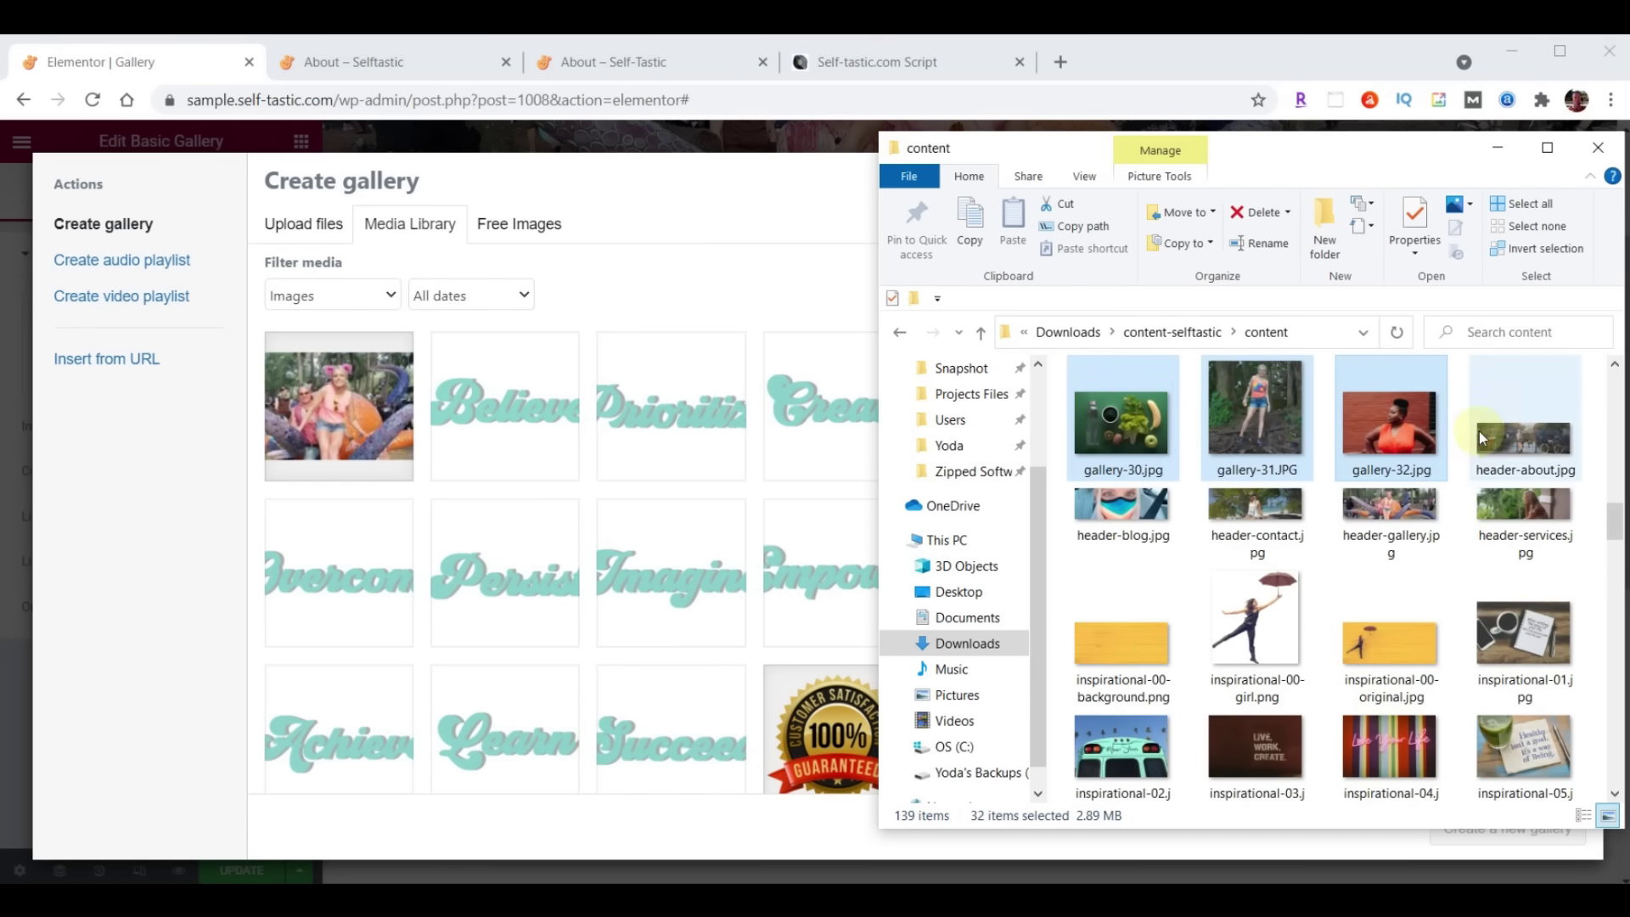
drag(1305, 456, 356, 594)
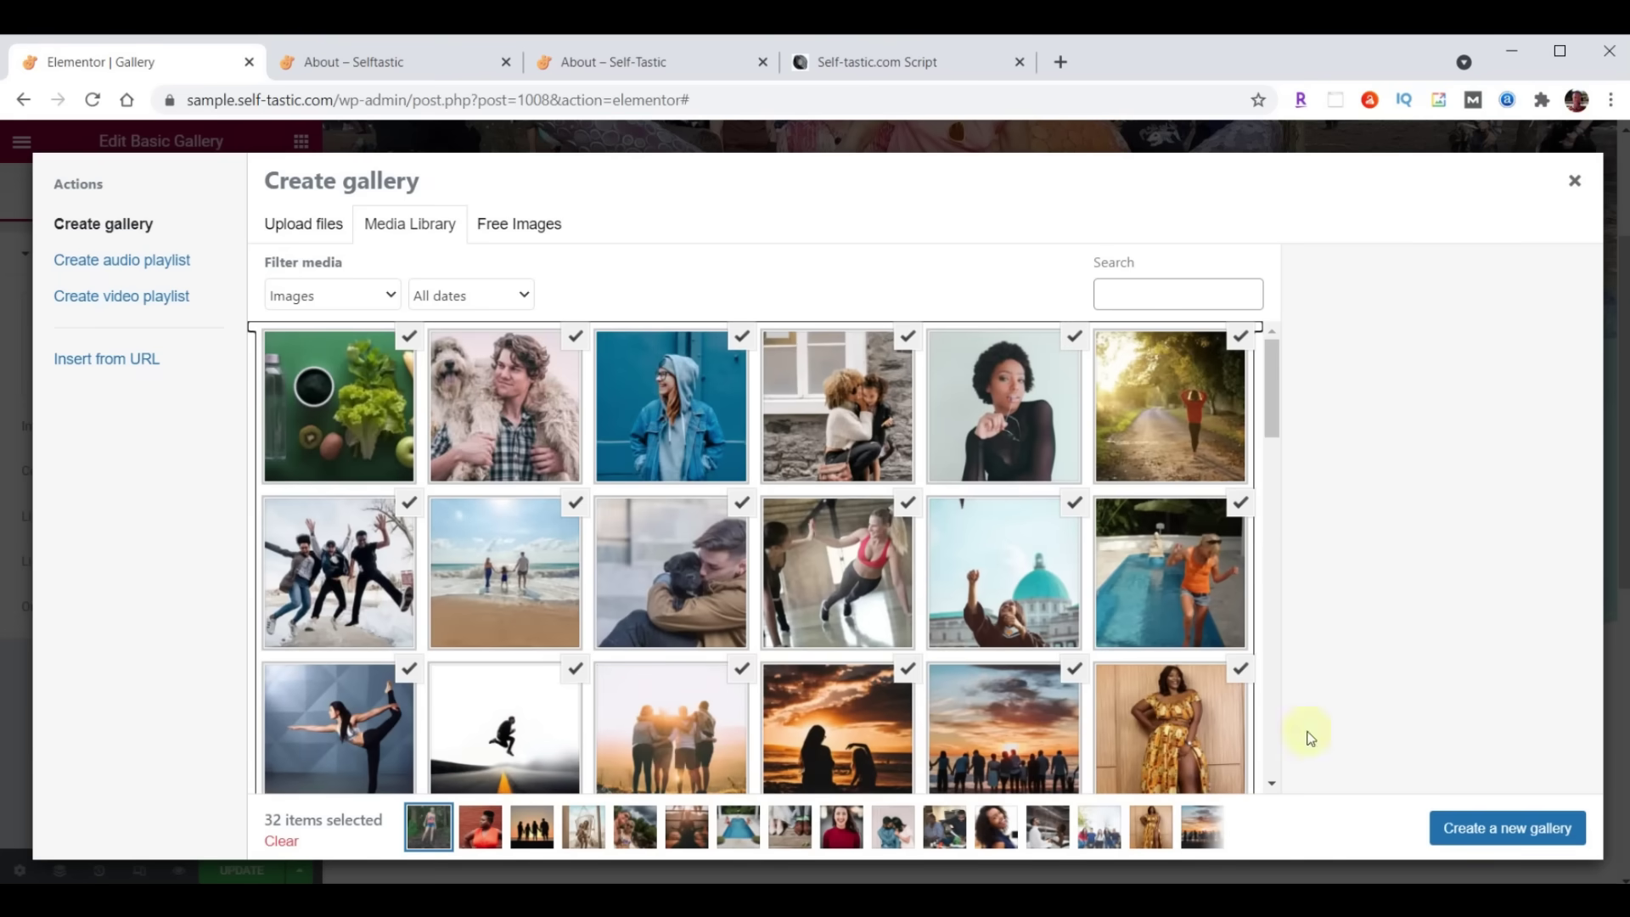
click(1492, 836)
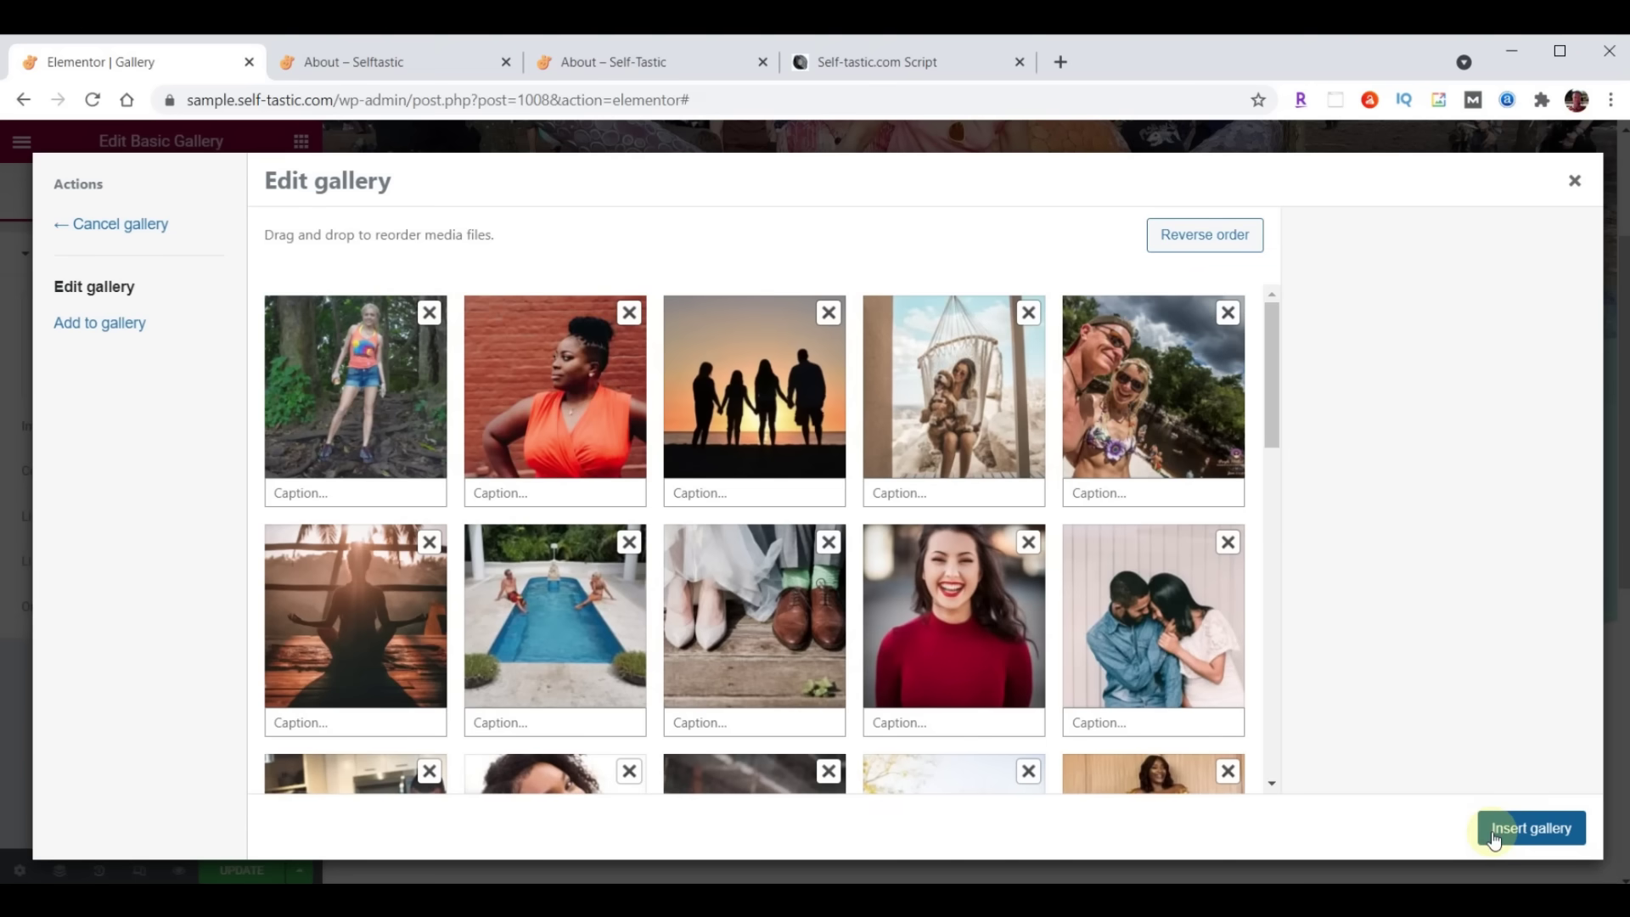
drag(720, 405, 595, 418)
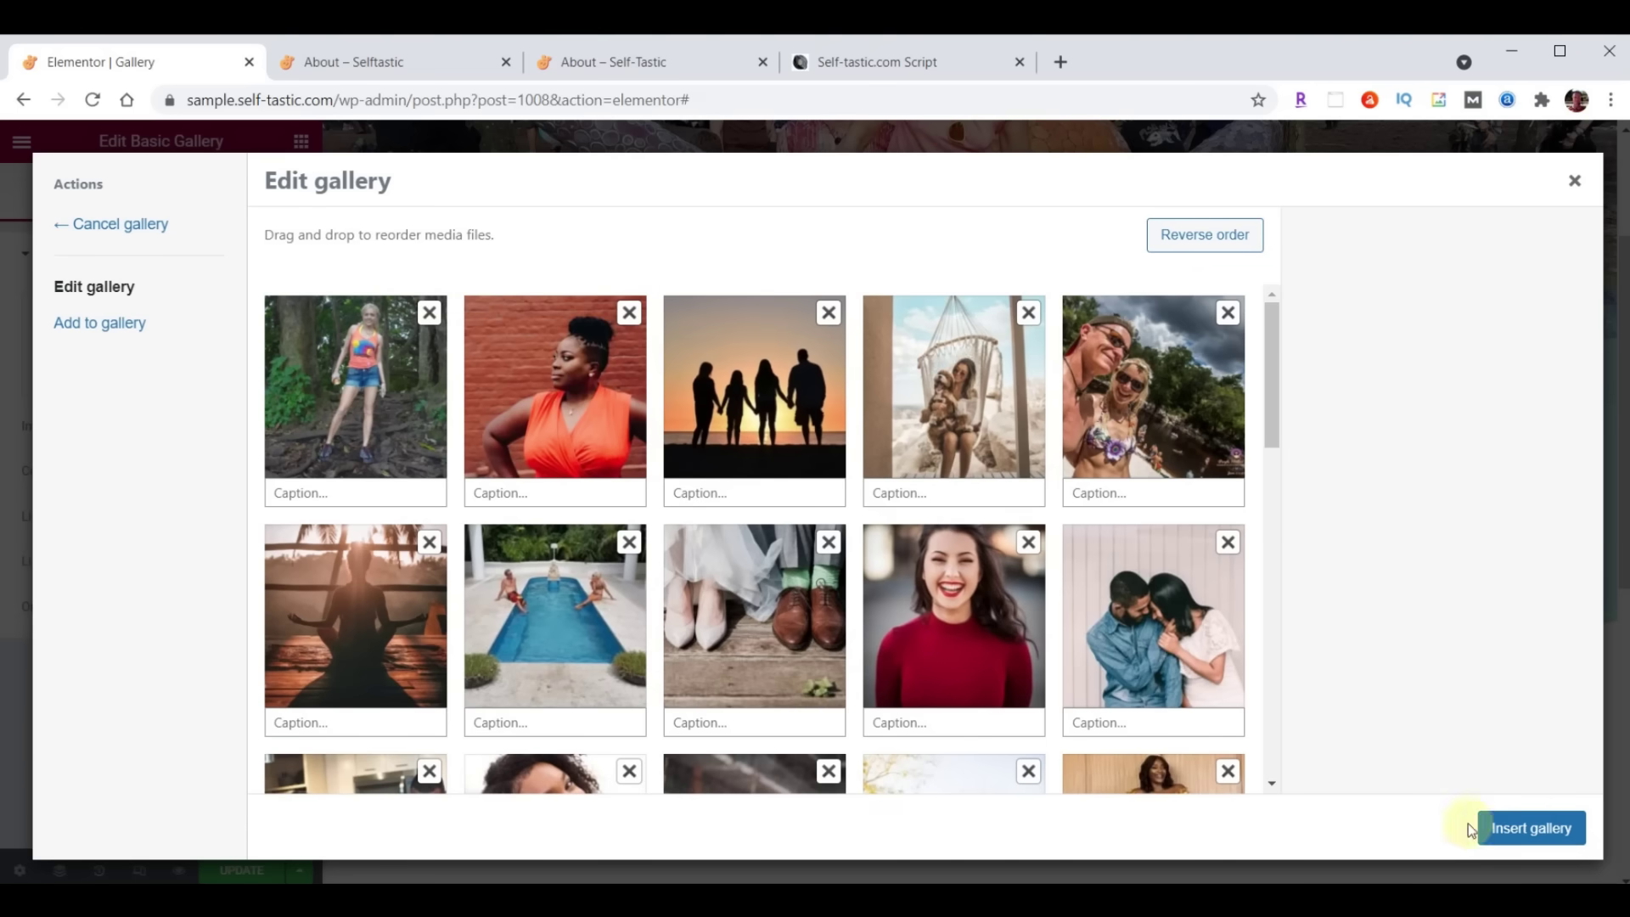
click(1532, 828)
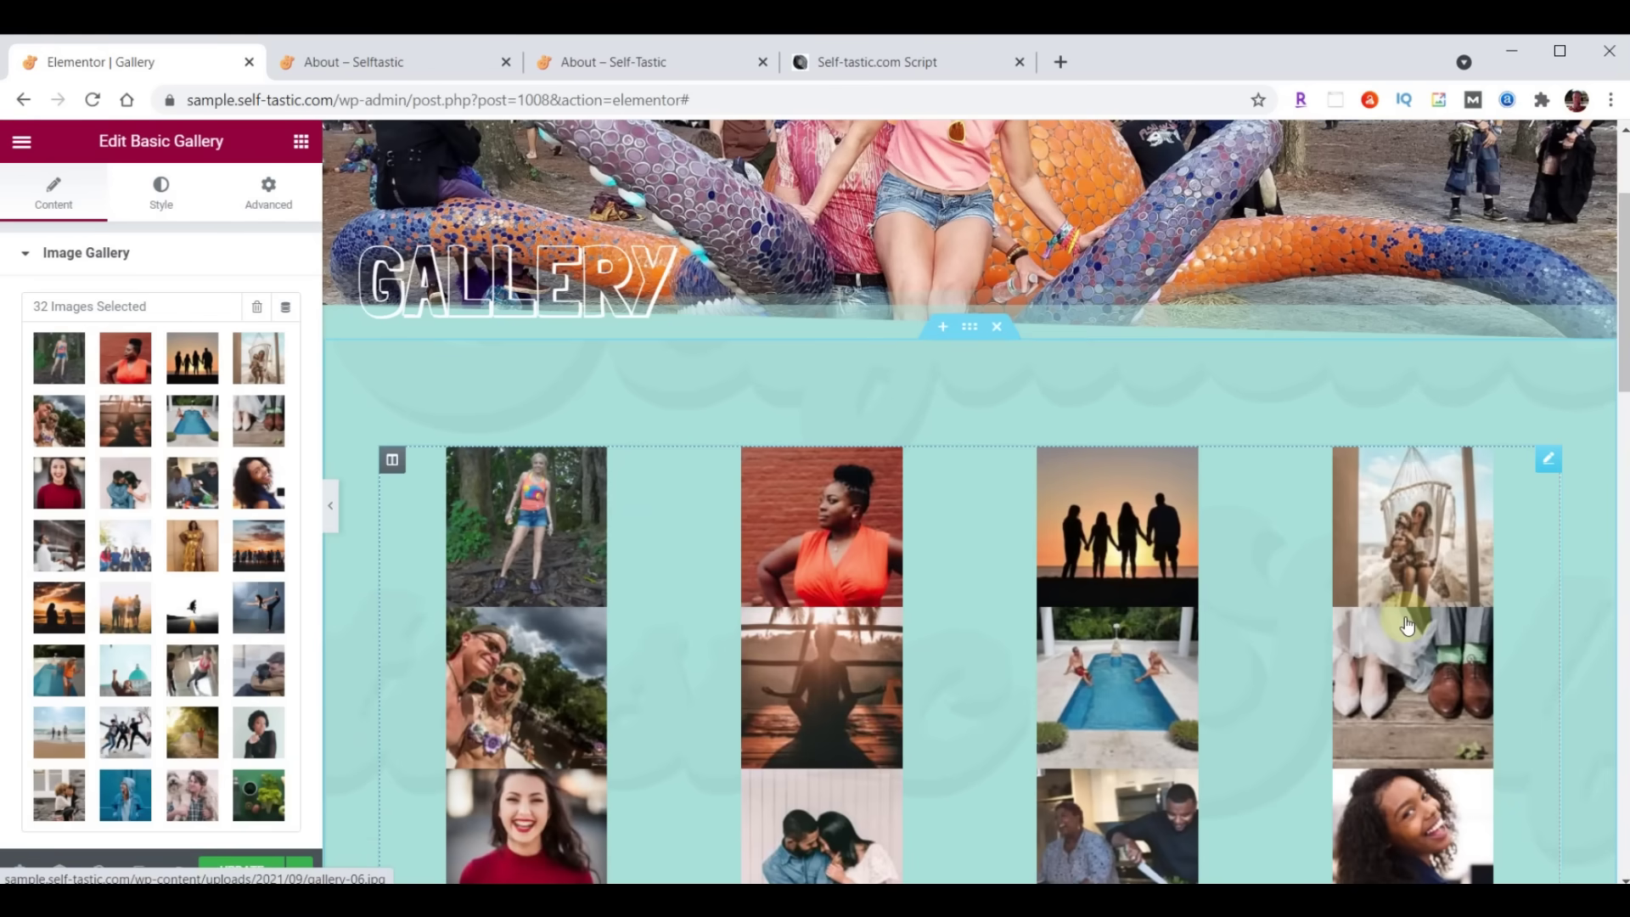
Set the gallery's image size to Medium - 300 x 300, then switch to the live About page
scroll(125, 517, down, 3)
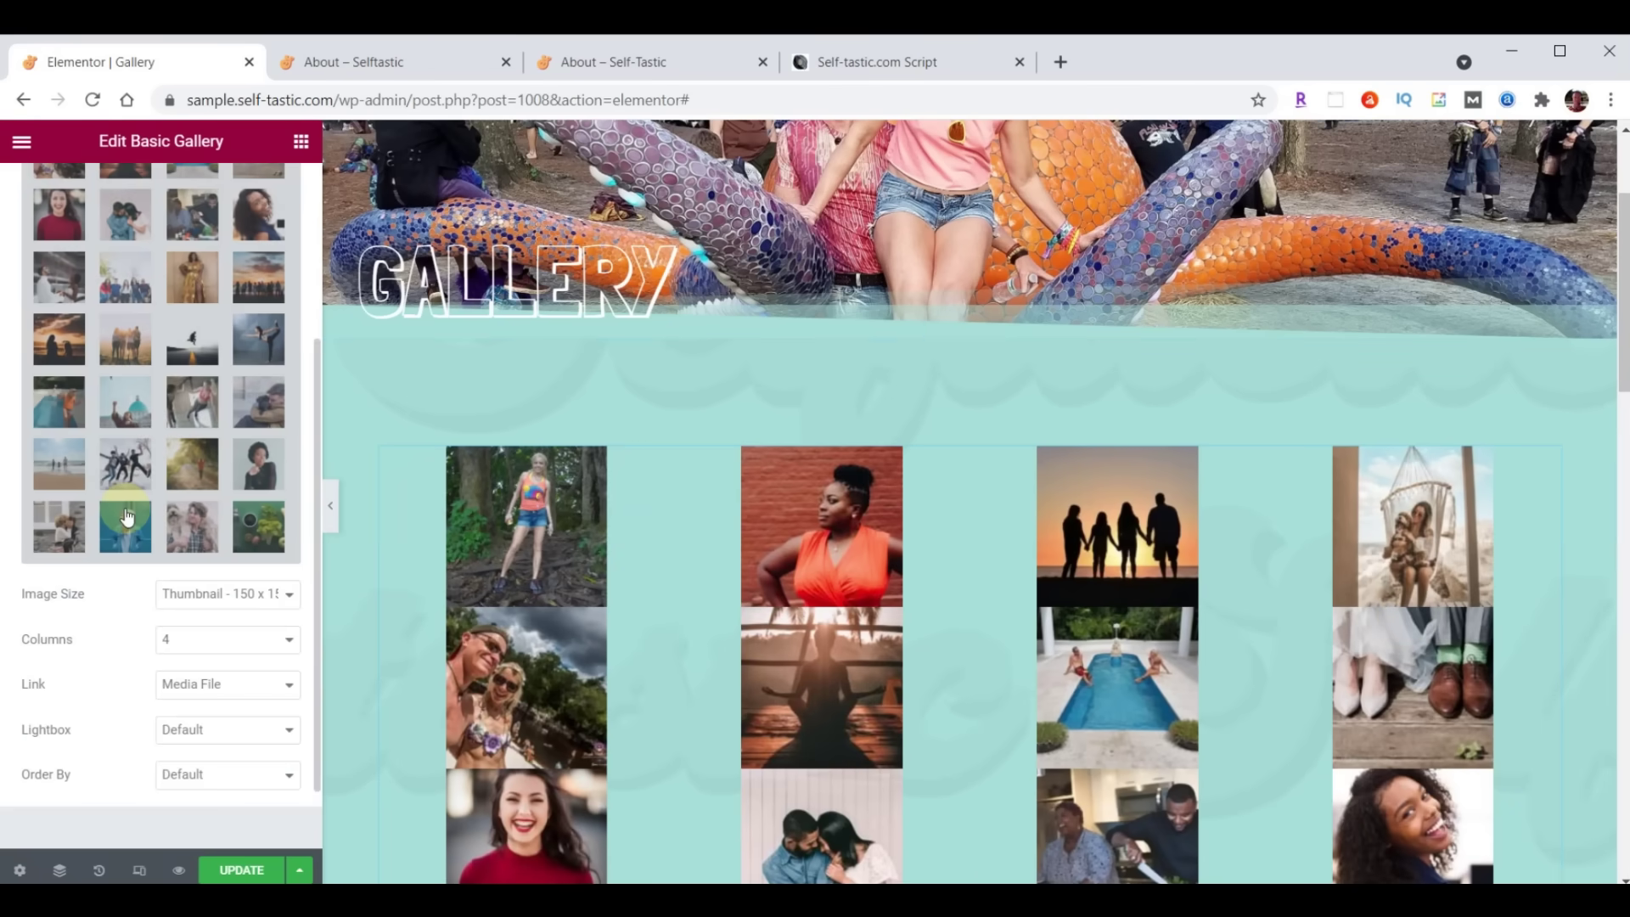
click(208, 598)
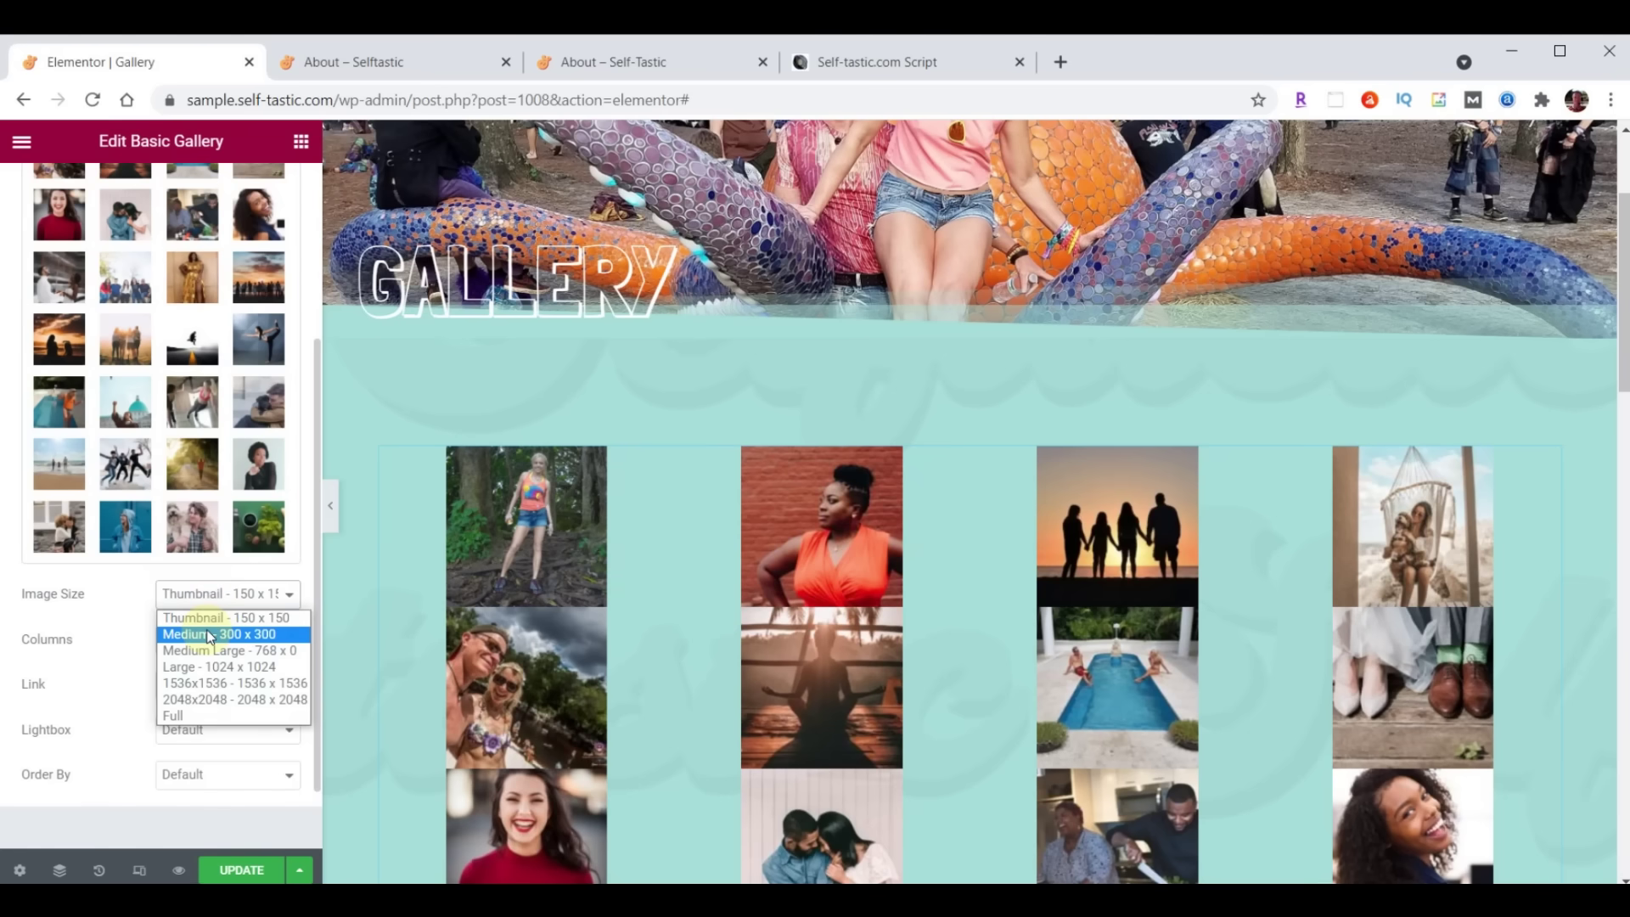
click(206, 633)
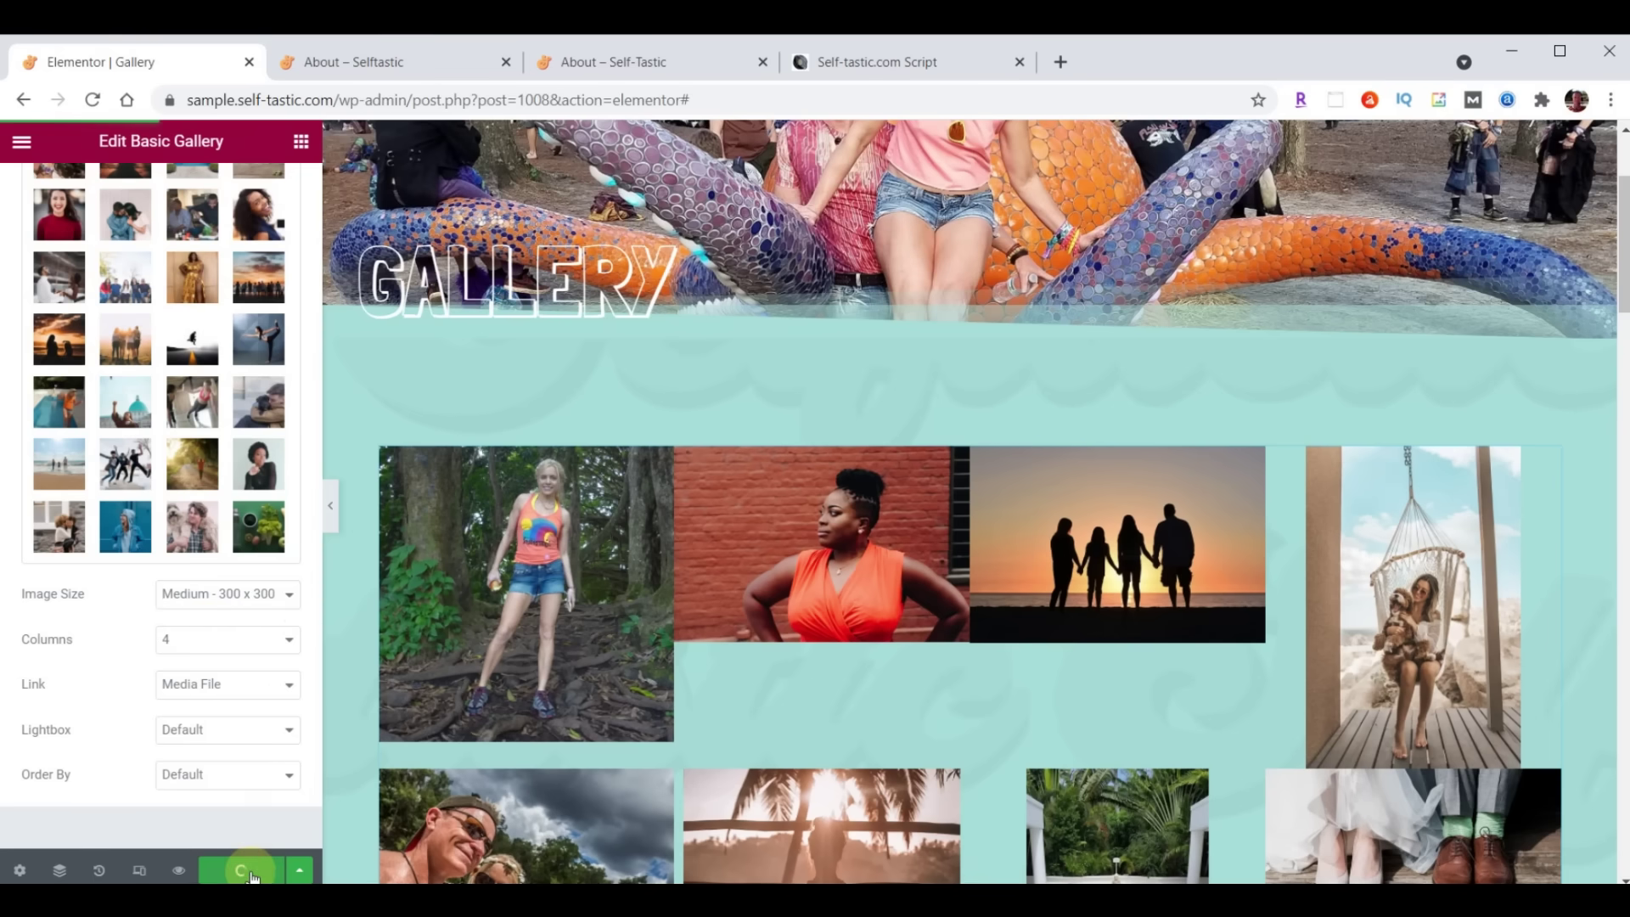
click(400, 62)
scroll(1128, 507, up, 10)
scroll(1128, 507, up, 5)
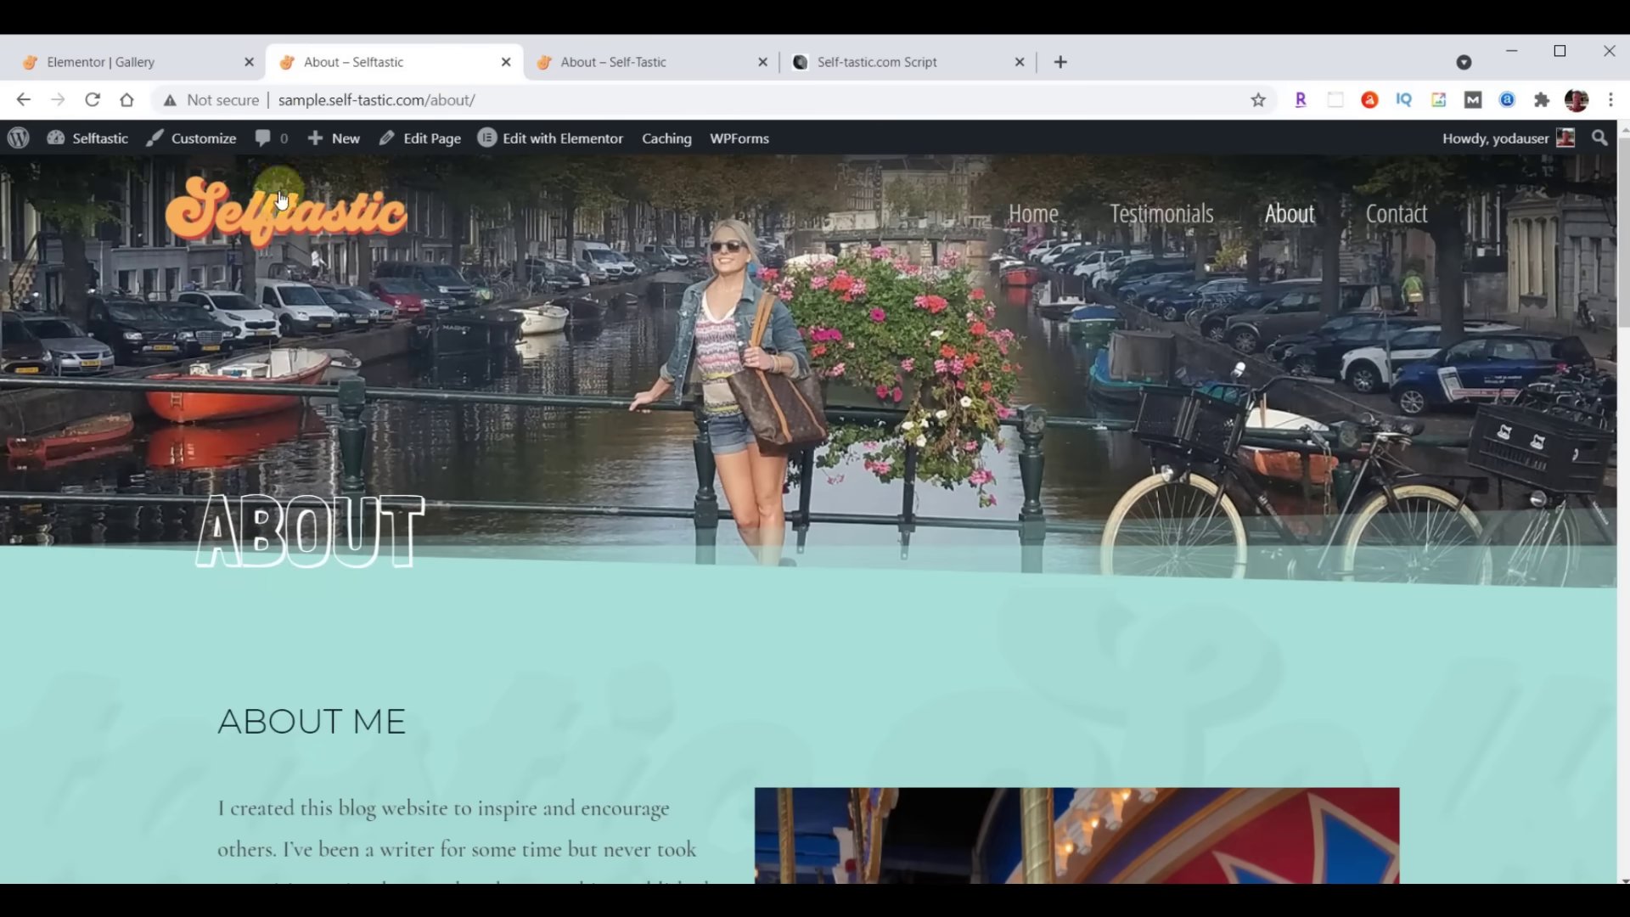
View the live Gallery page's photo grid and browse several photos in the lightbox
click(94, 100)
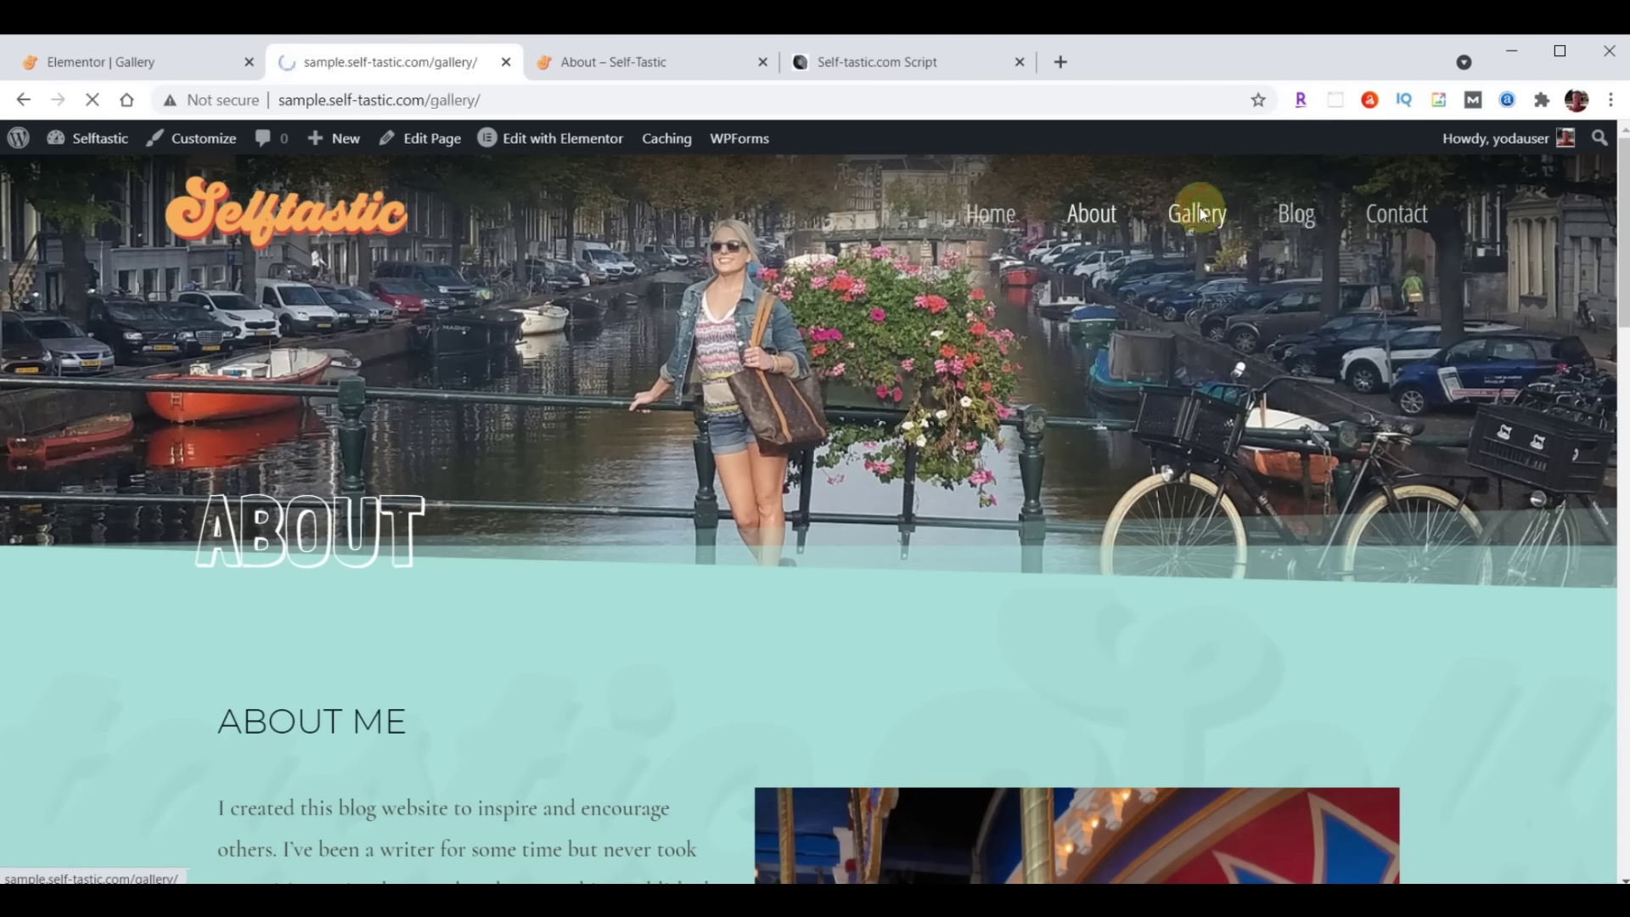
scroll(1206, 222, down, 10)
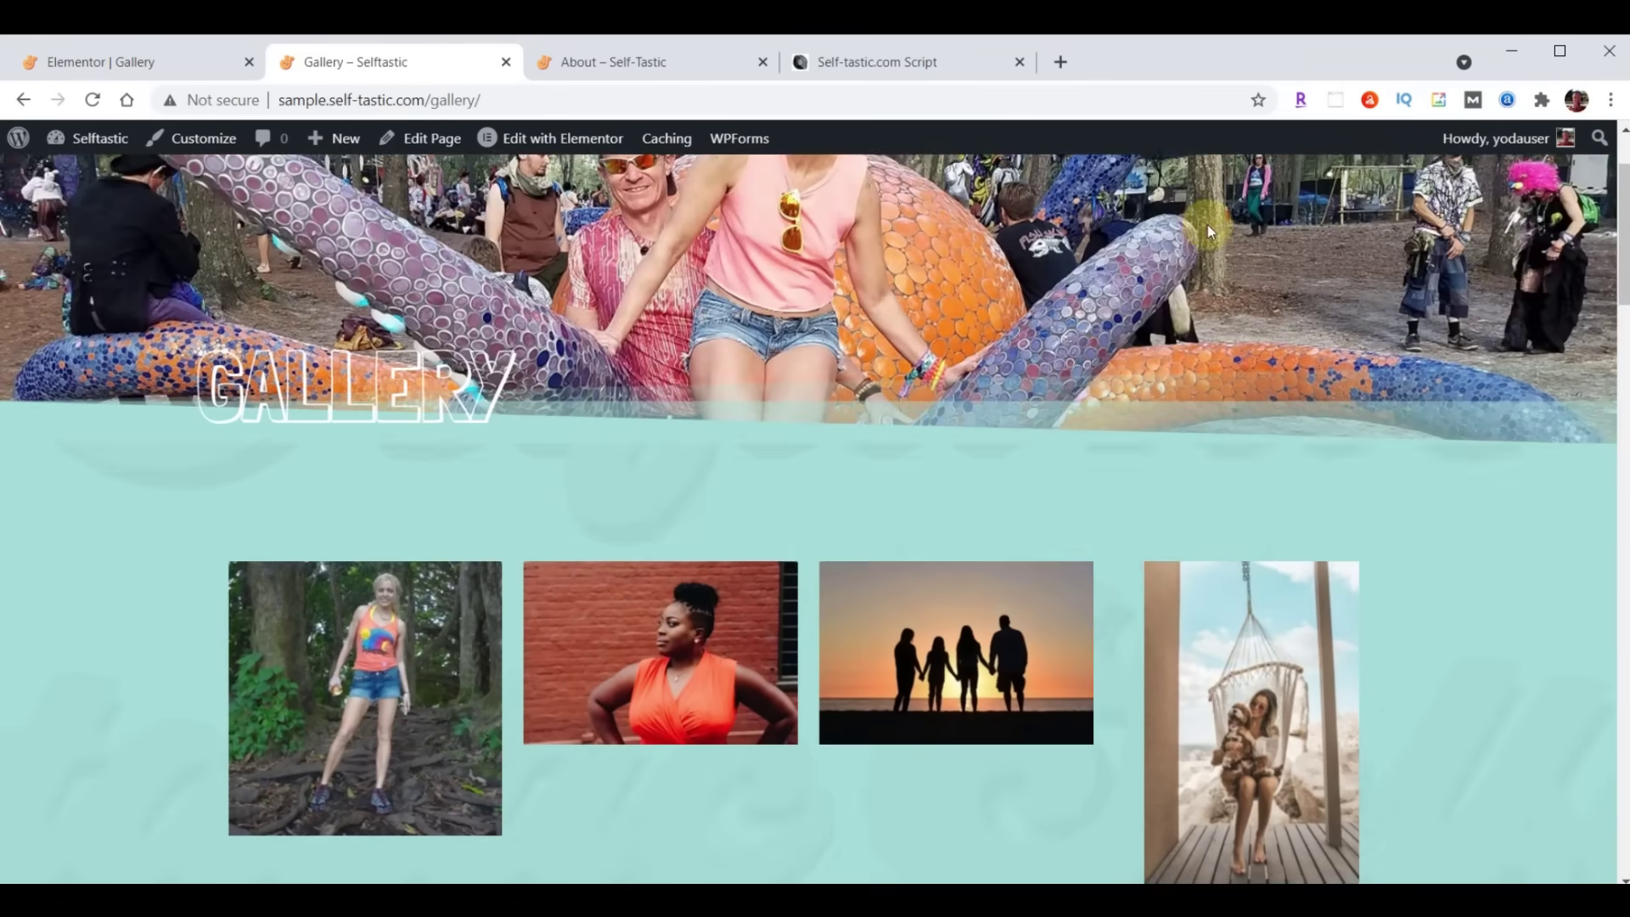
scroll(1255, 257, down, 15)
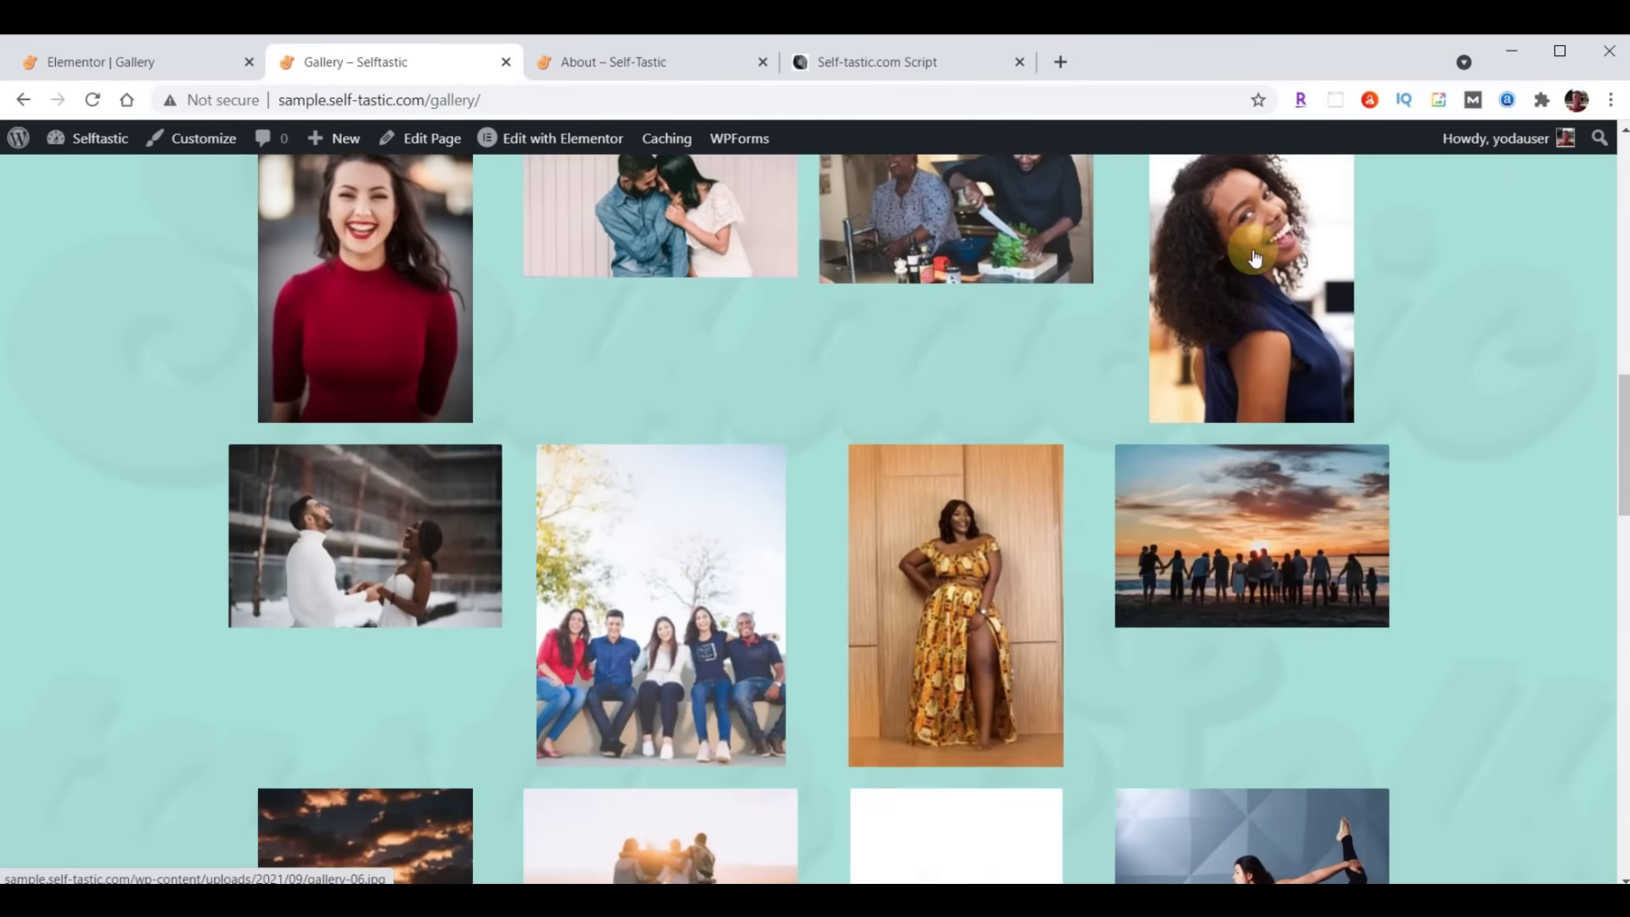
scroll(1006, 501, up, 20)
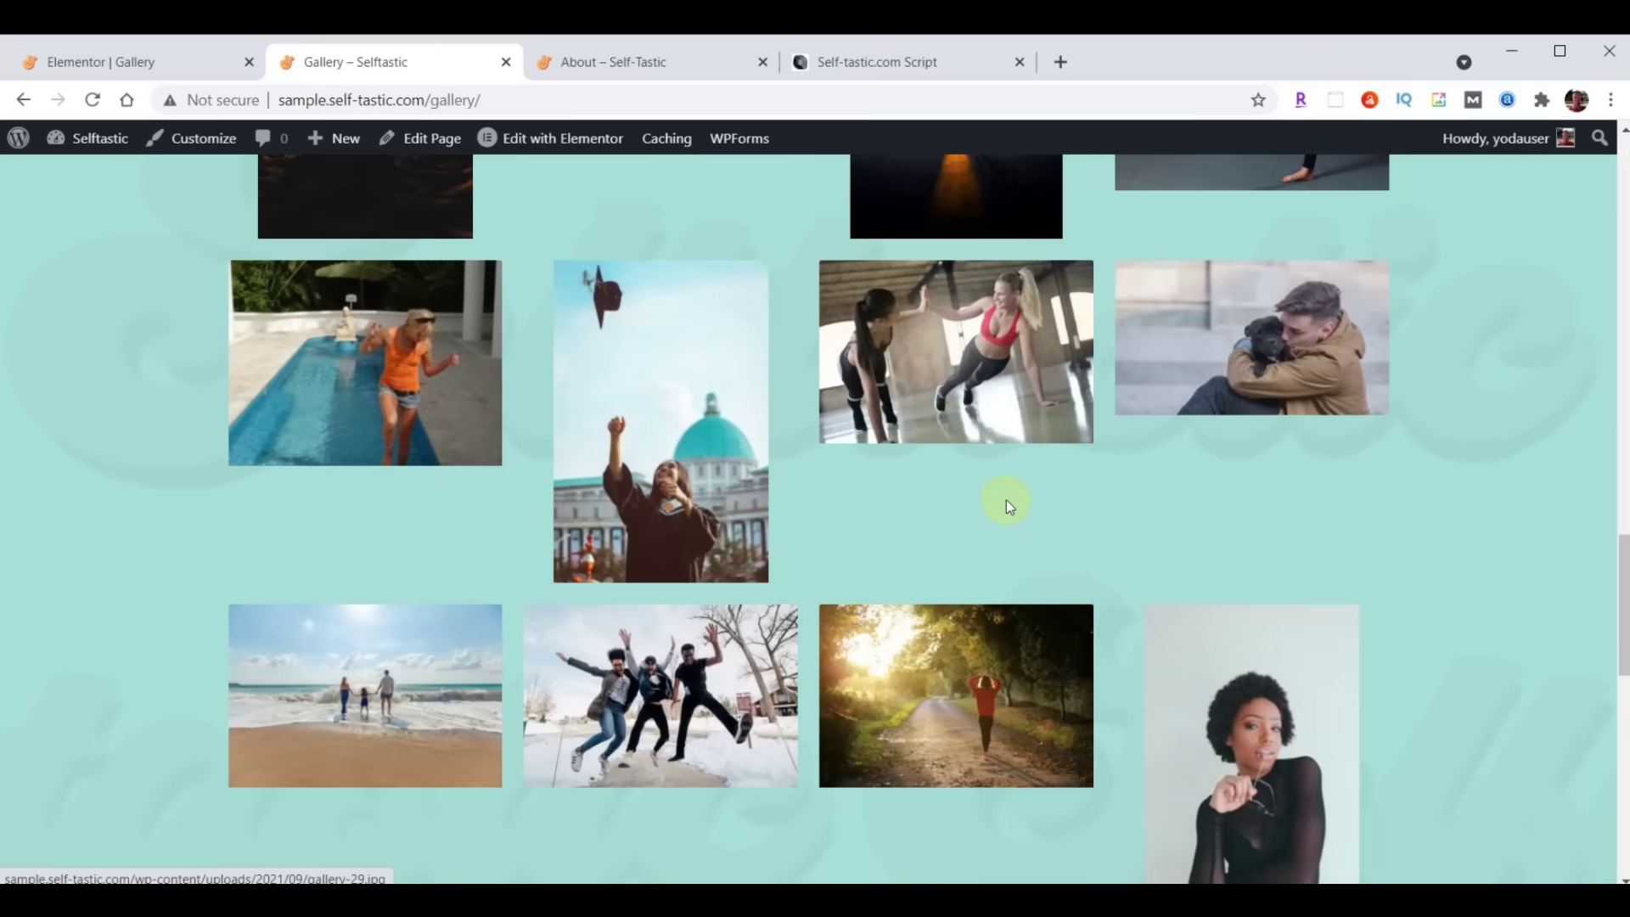
scroll(812, 388, down, 15)
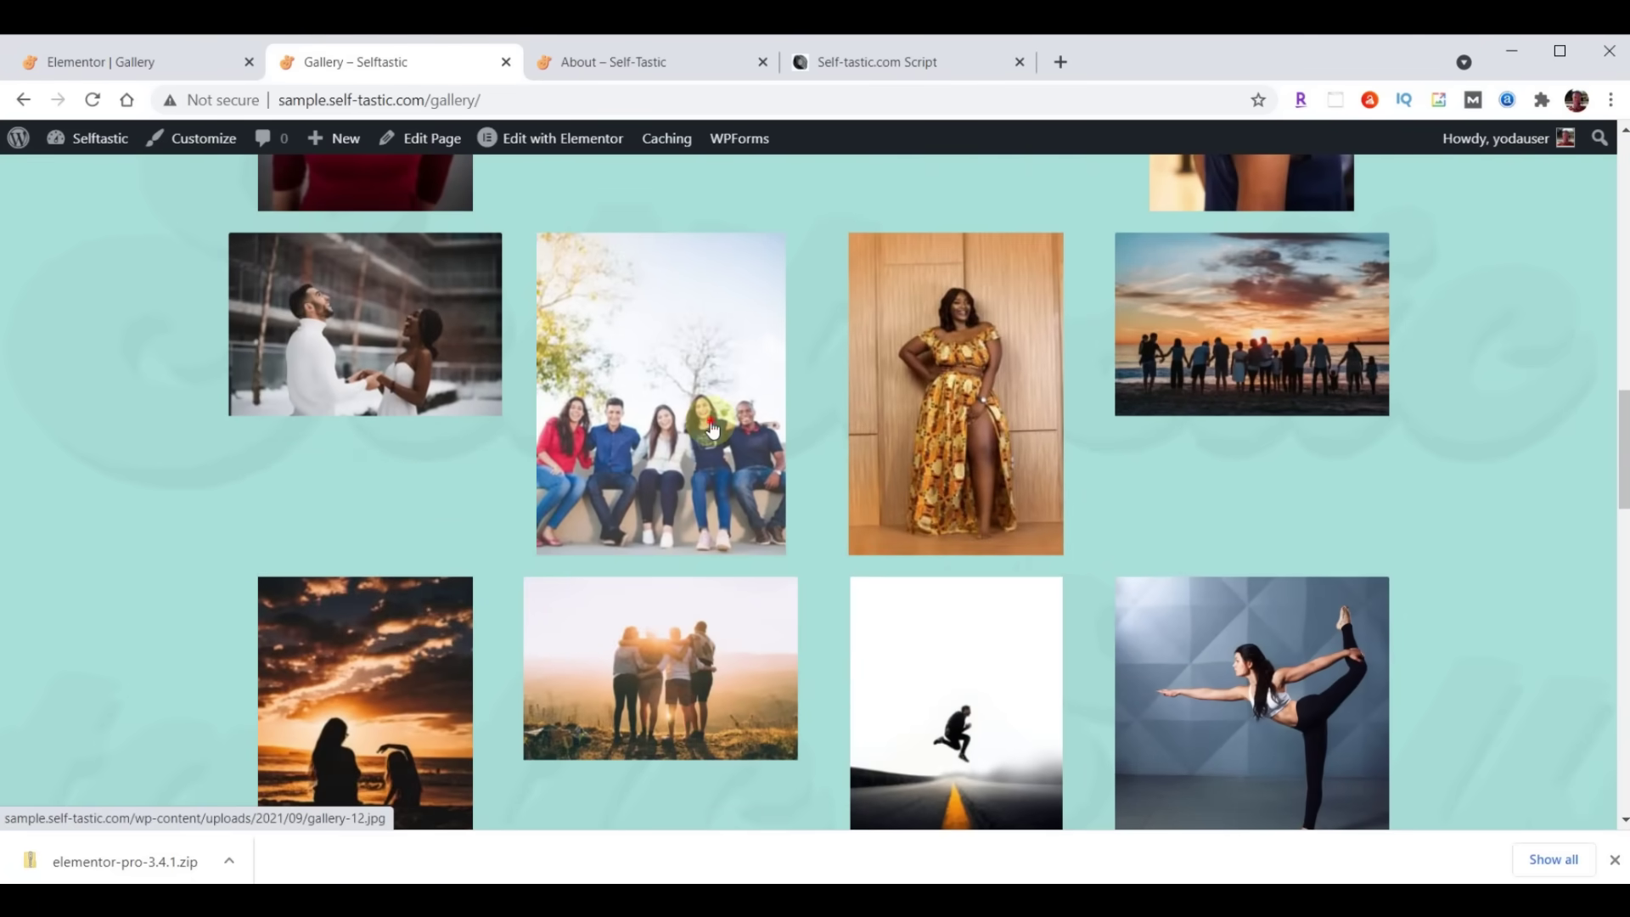
click(712, 429)
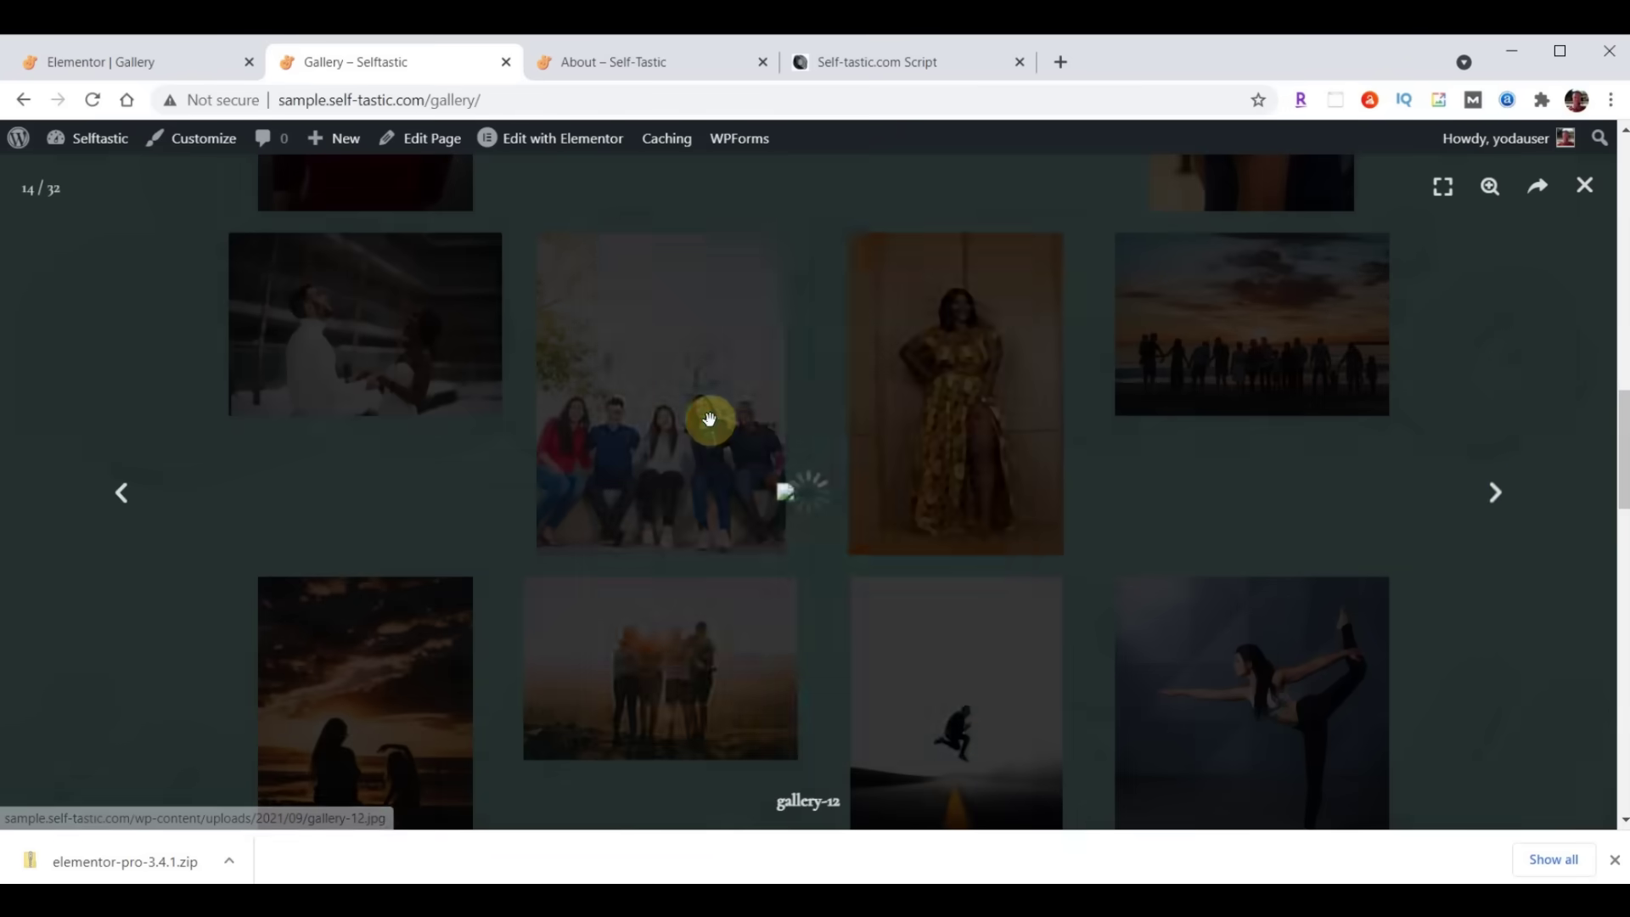
click(1493, 494)
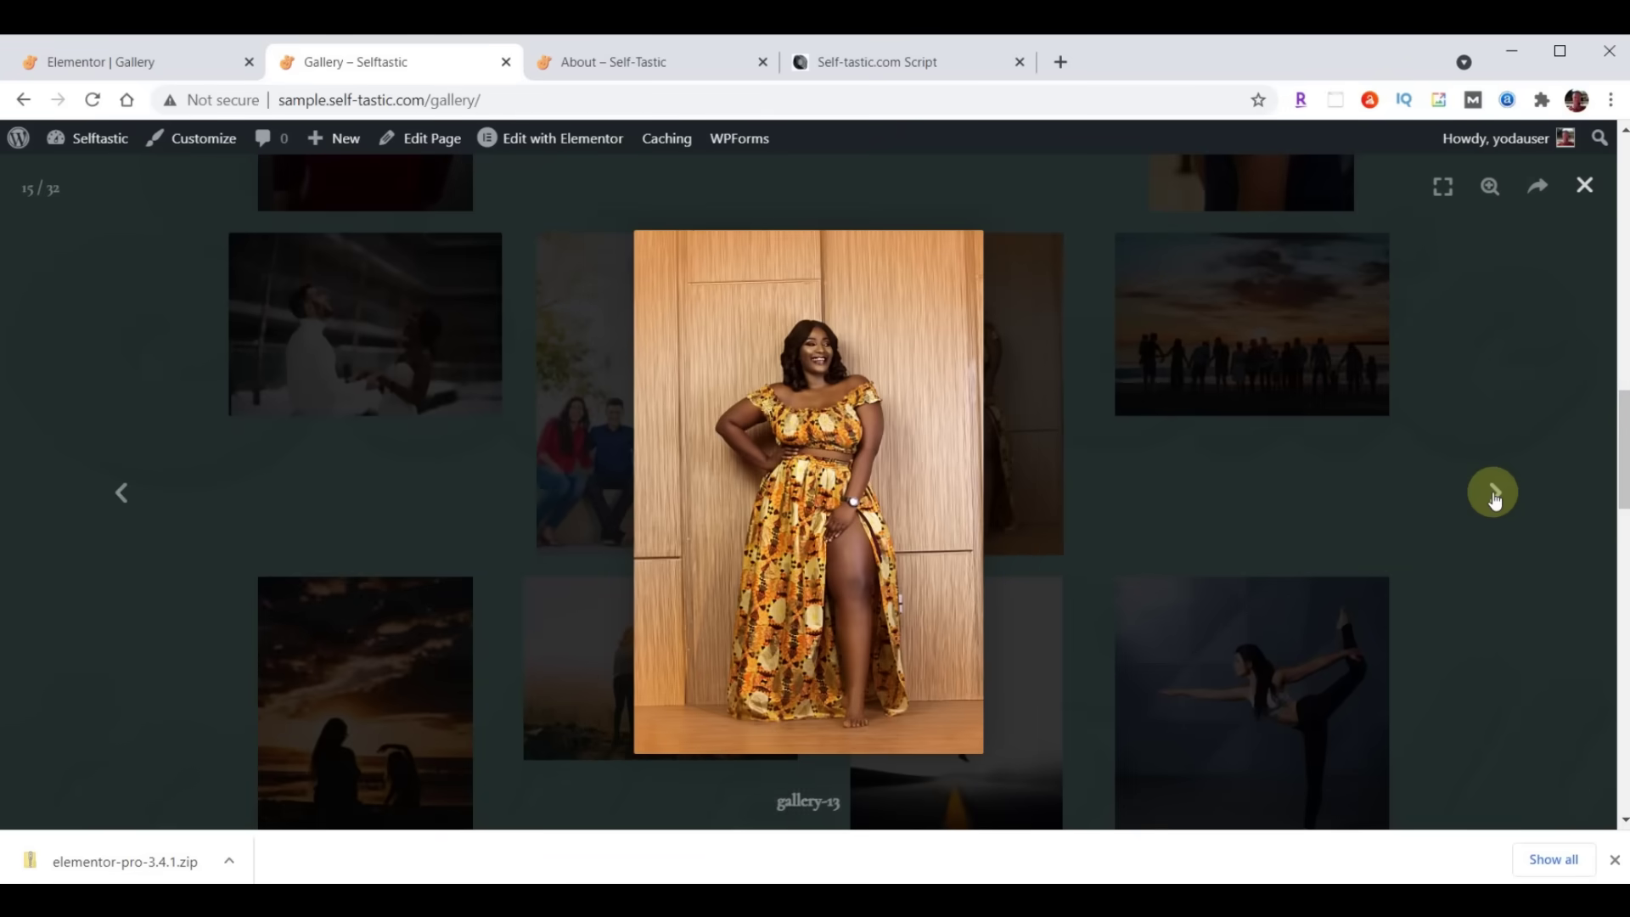
click(1492, 495)
click(1492, 494)
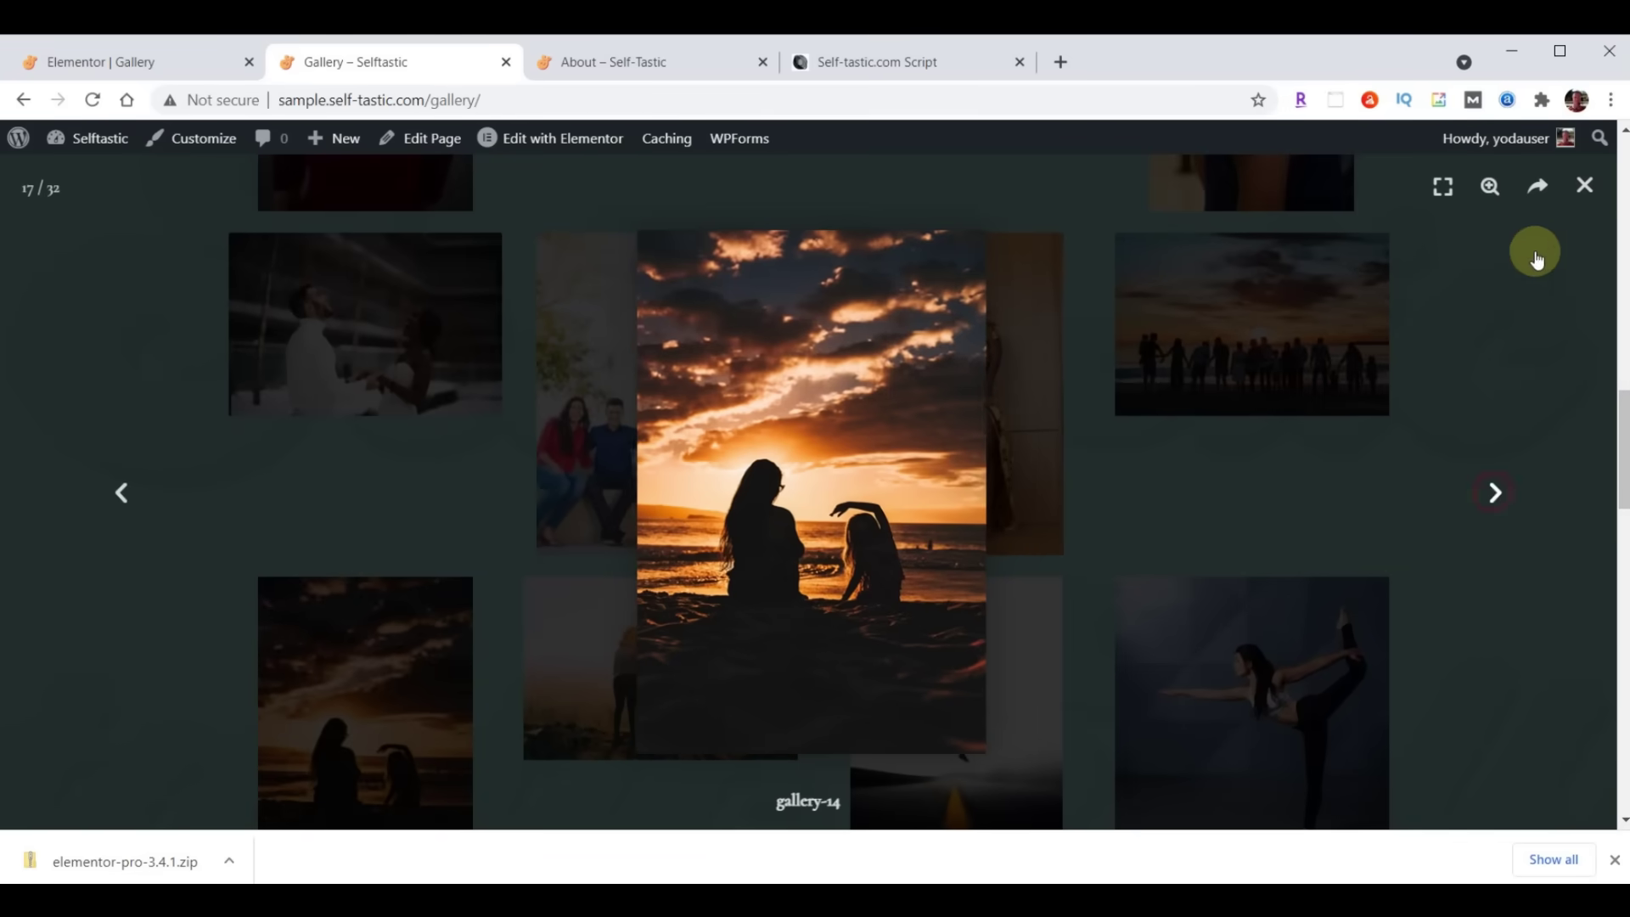
click(1584, 189)
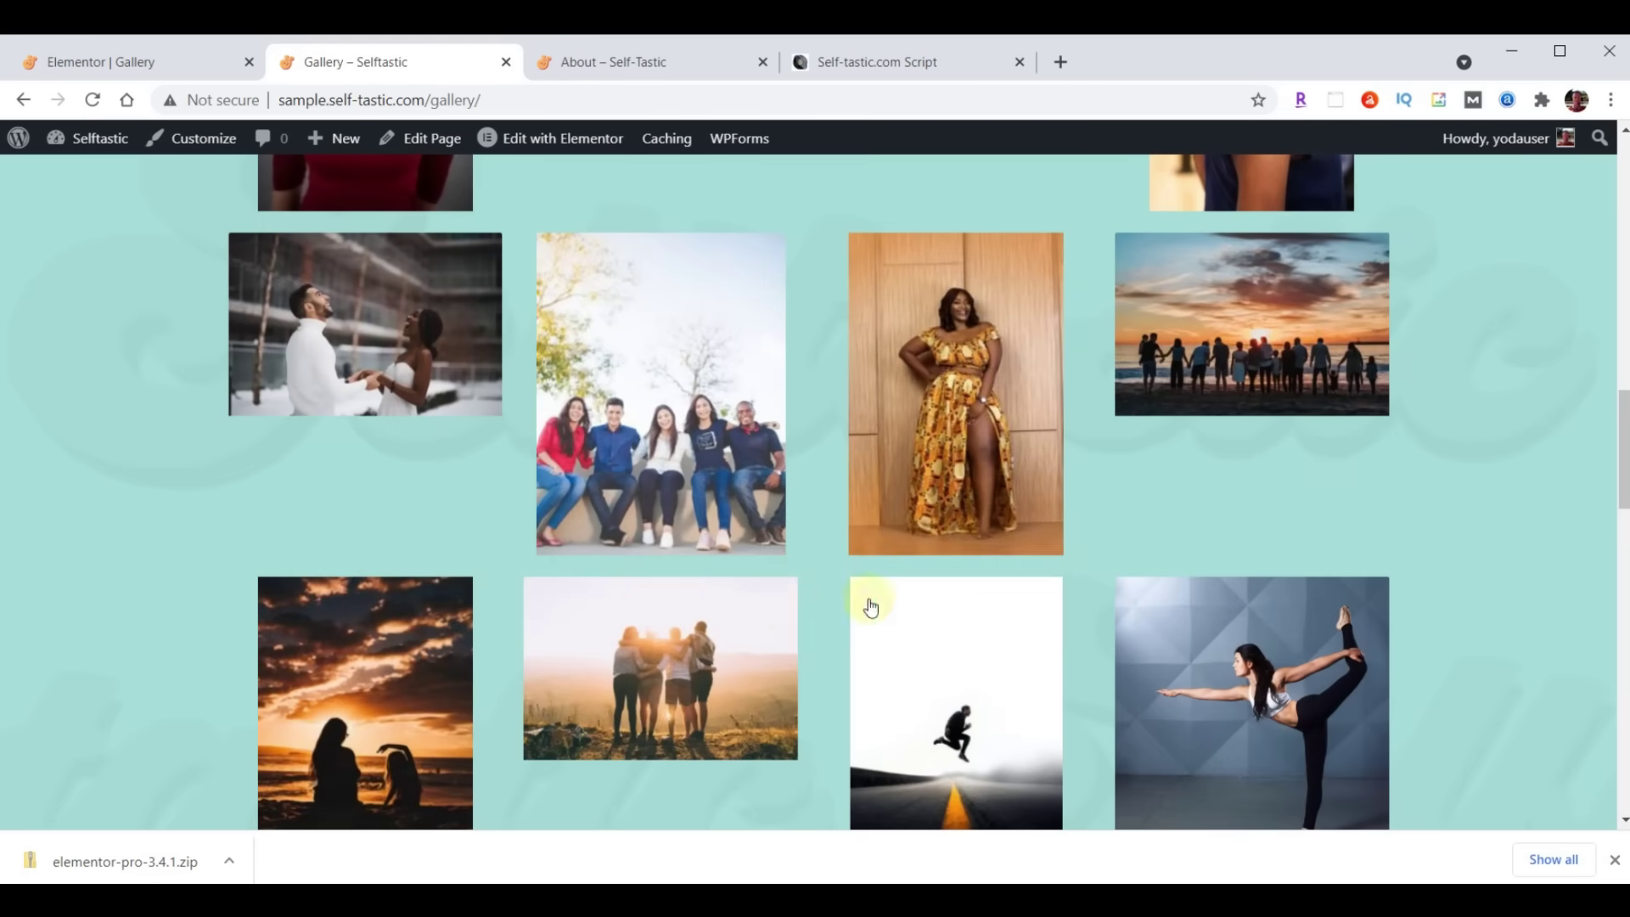
scroll(794, 618, up, 15)
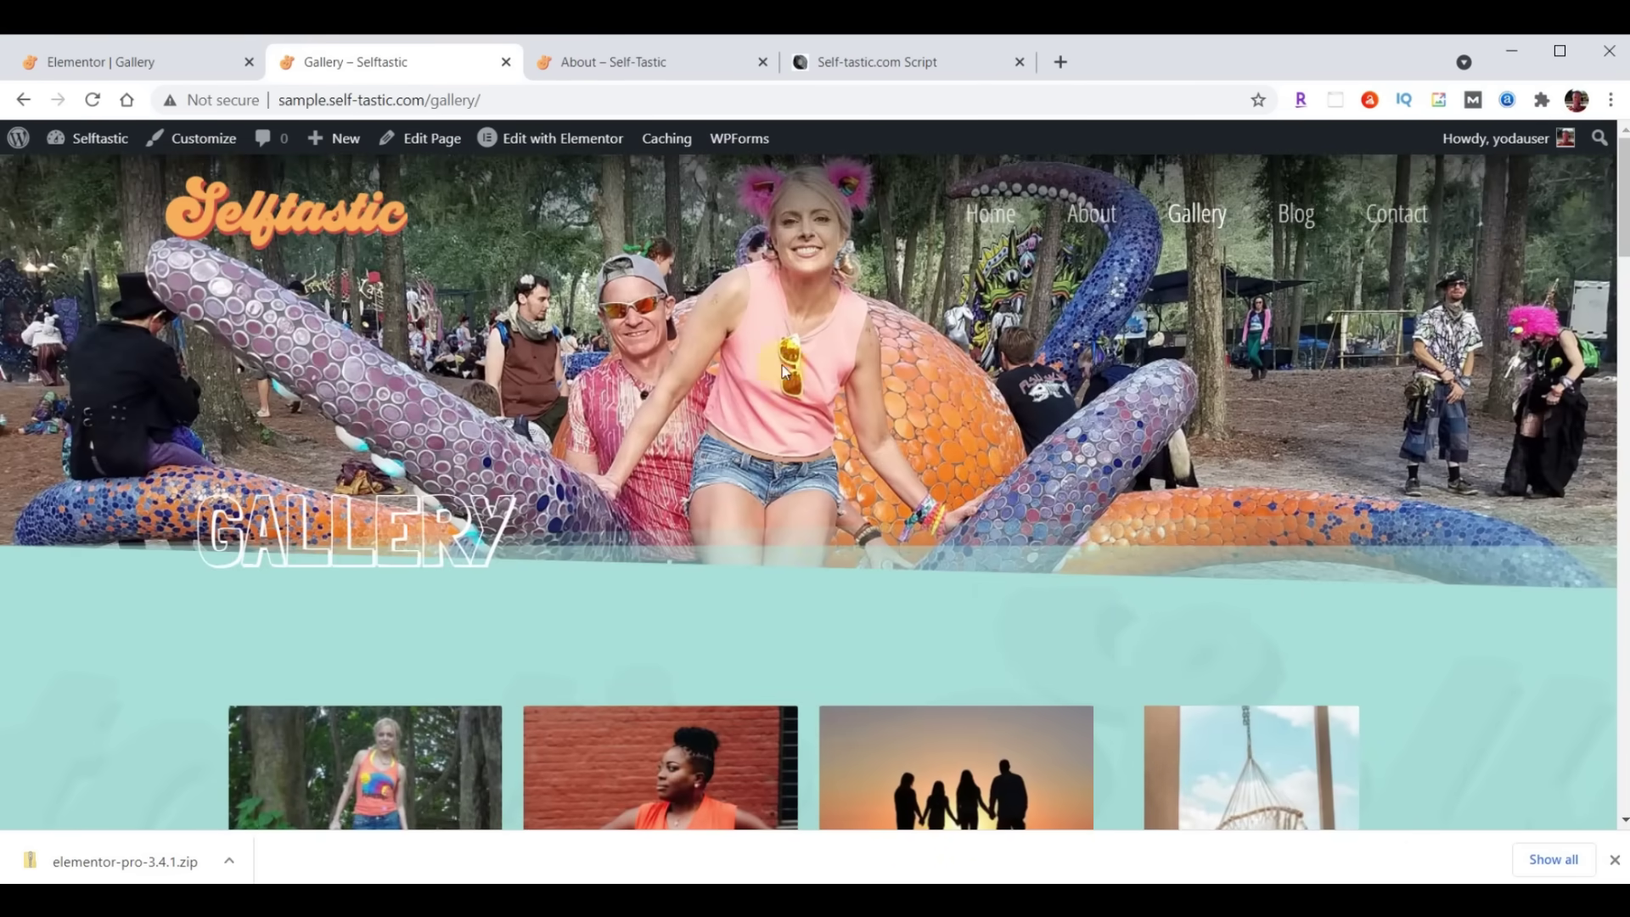
Compare with the reference site's Gallery page, then return to the Elementor editor
click(620, 85)
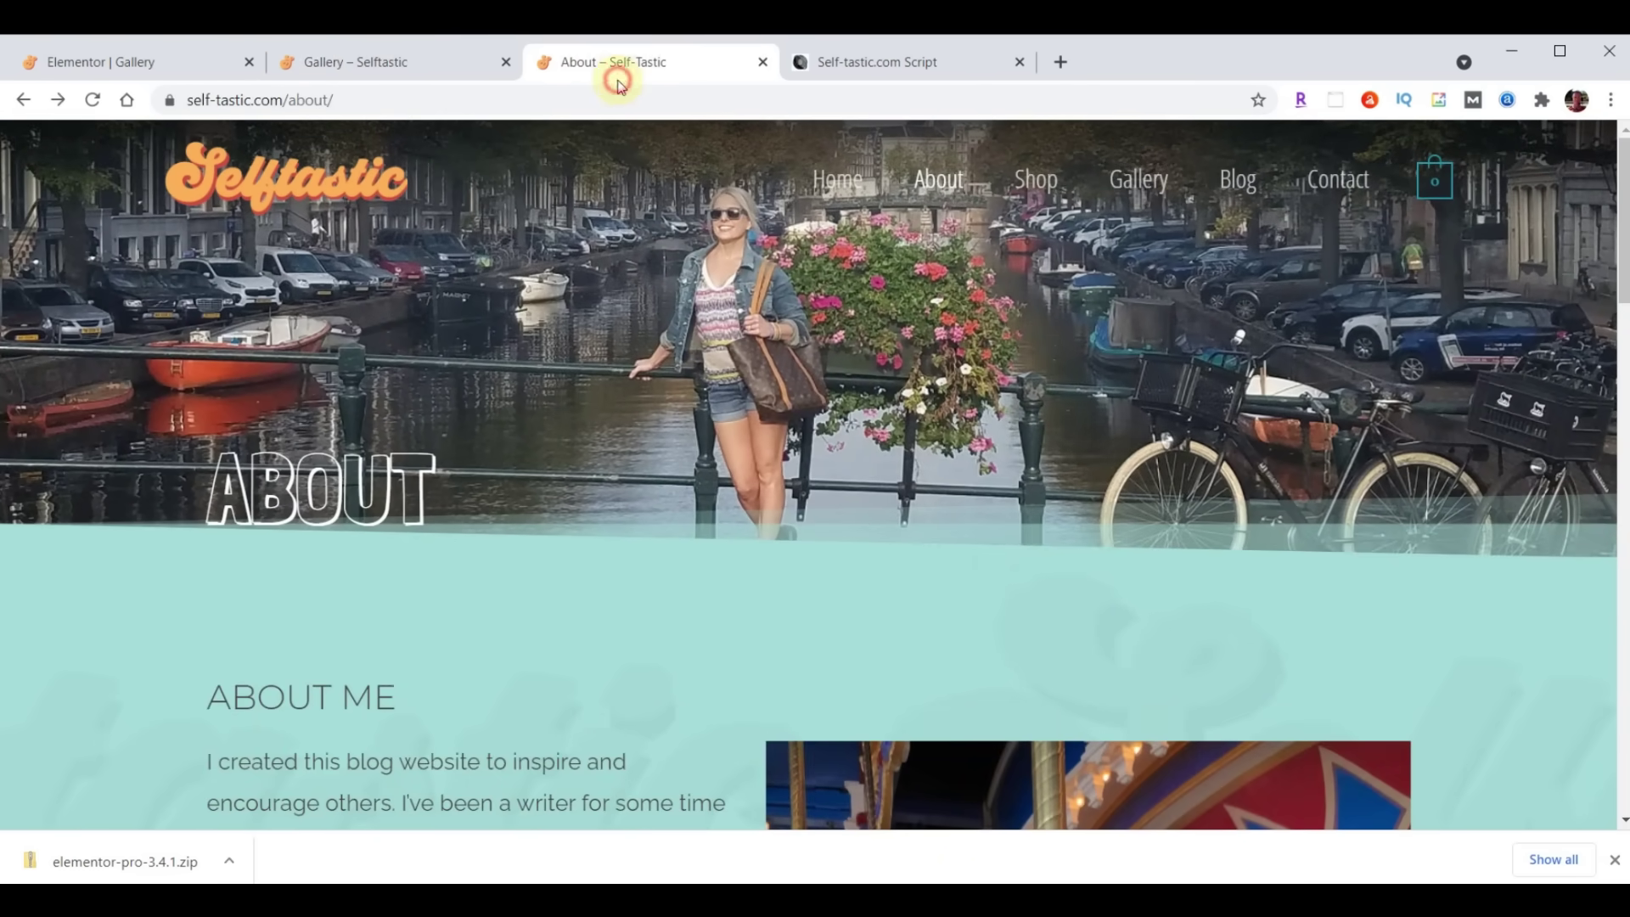
click(1124, 189)
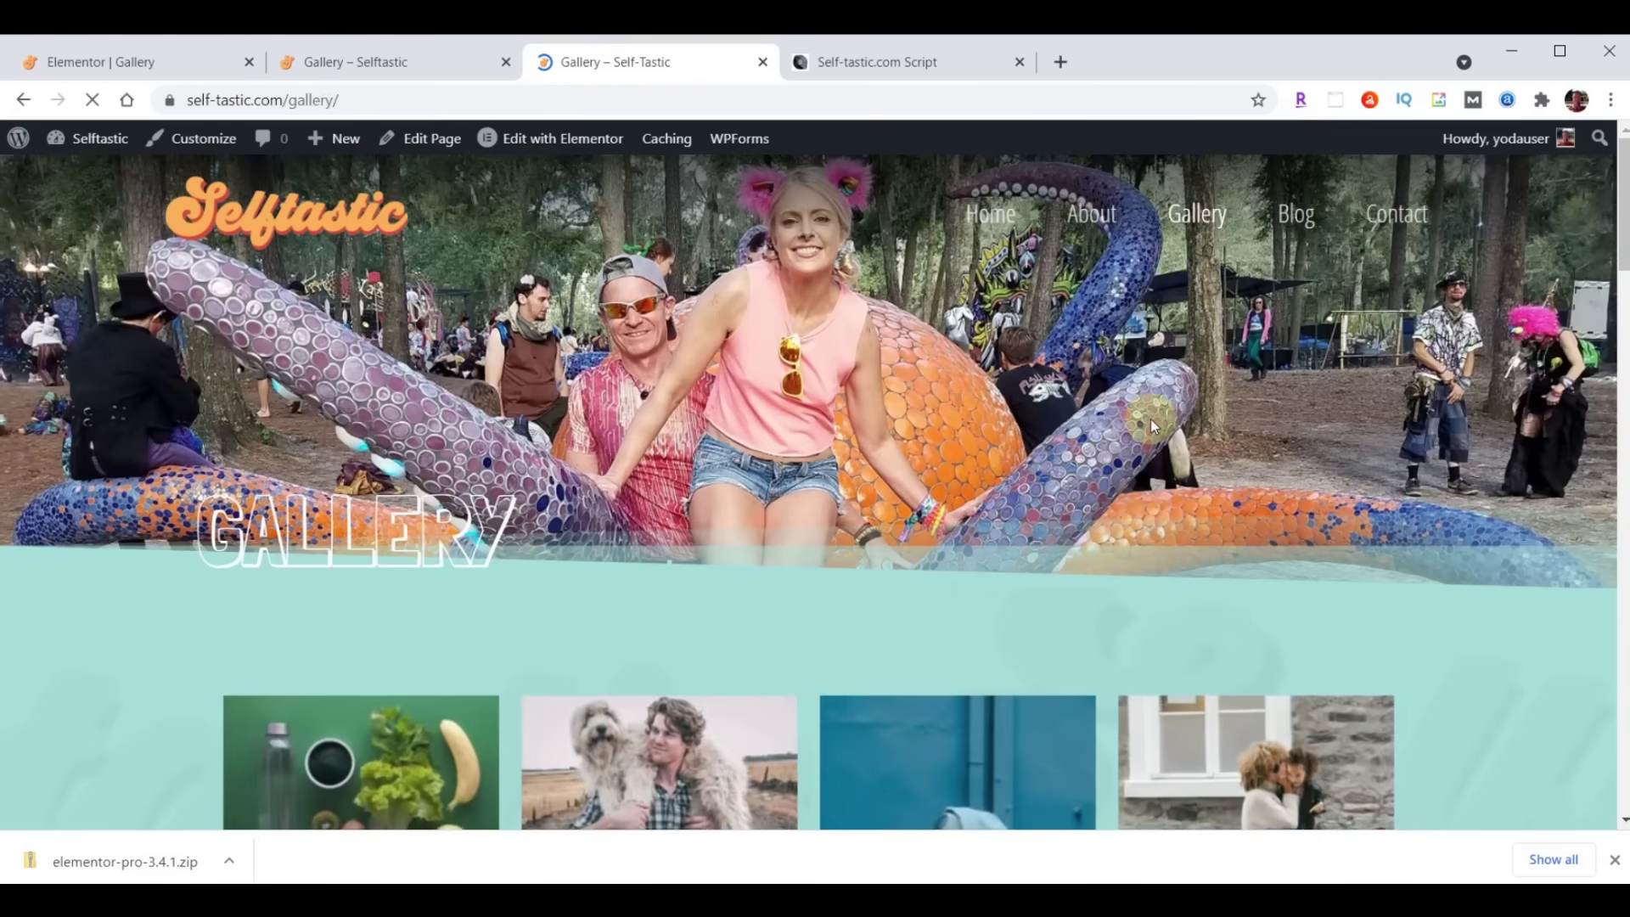
scroll(1152, 422, down, 10)
scroll(1152, 429, down, 15)
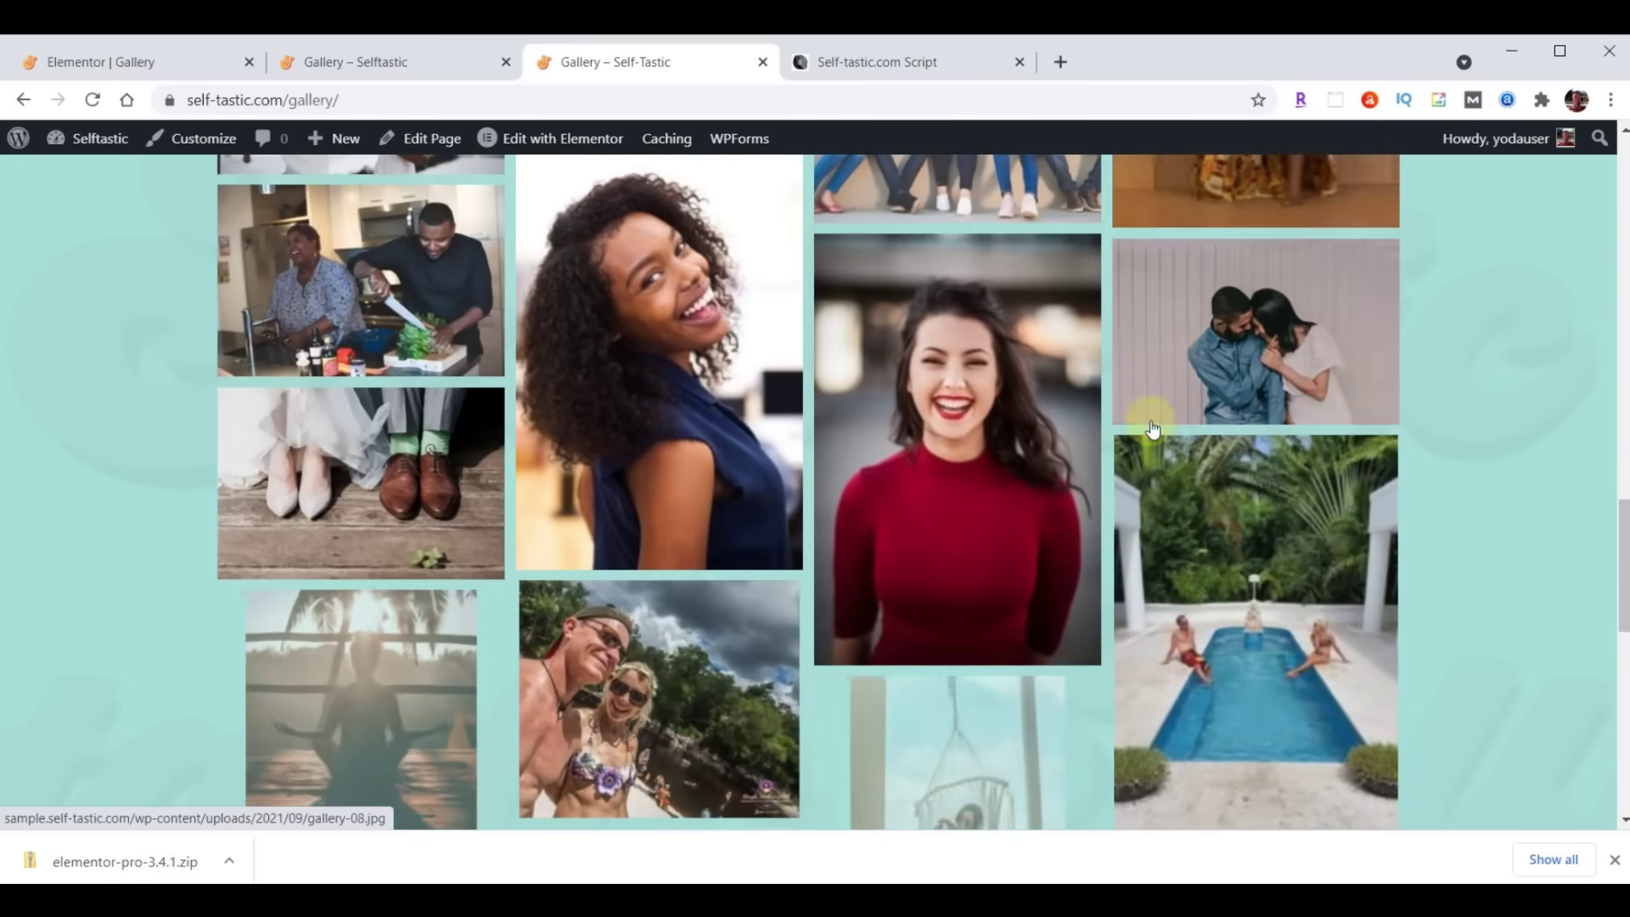
scroll(1152, 424, down, 5)
key(ctrl+shift+Tab)
scroll(1136, 483, up, 5)
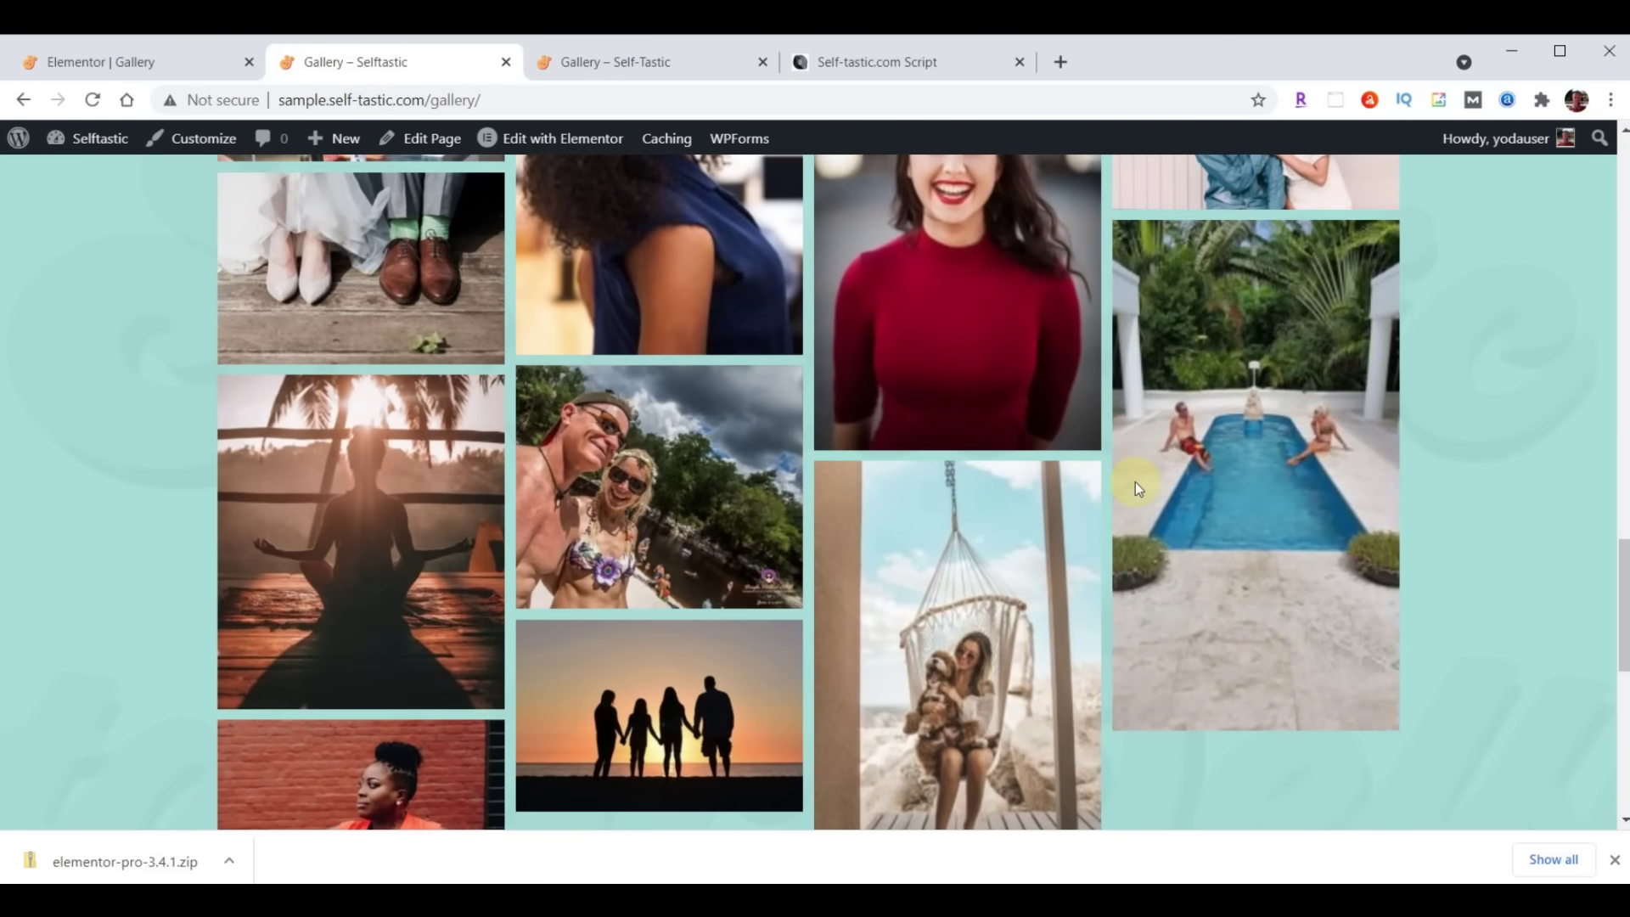
scroll(1136, 484, up, 15)
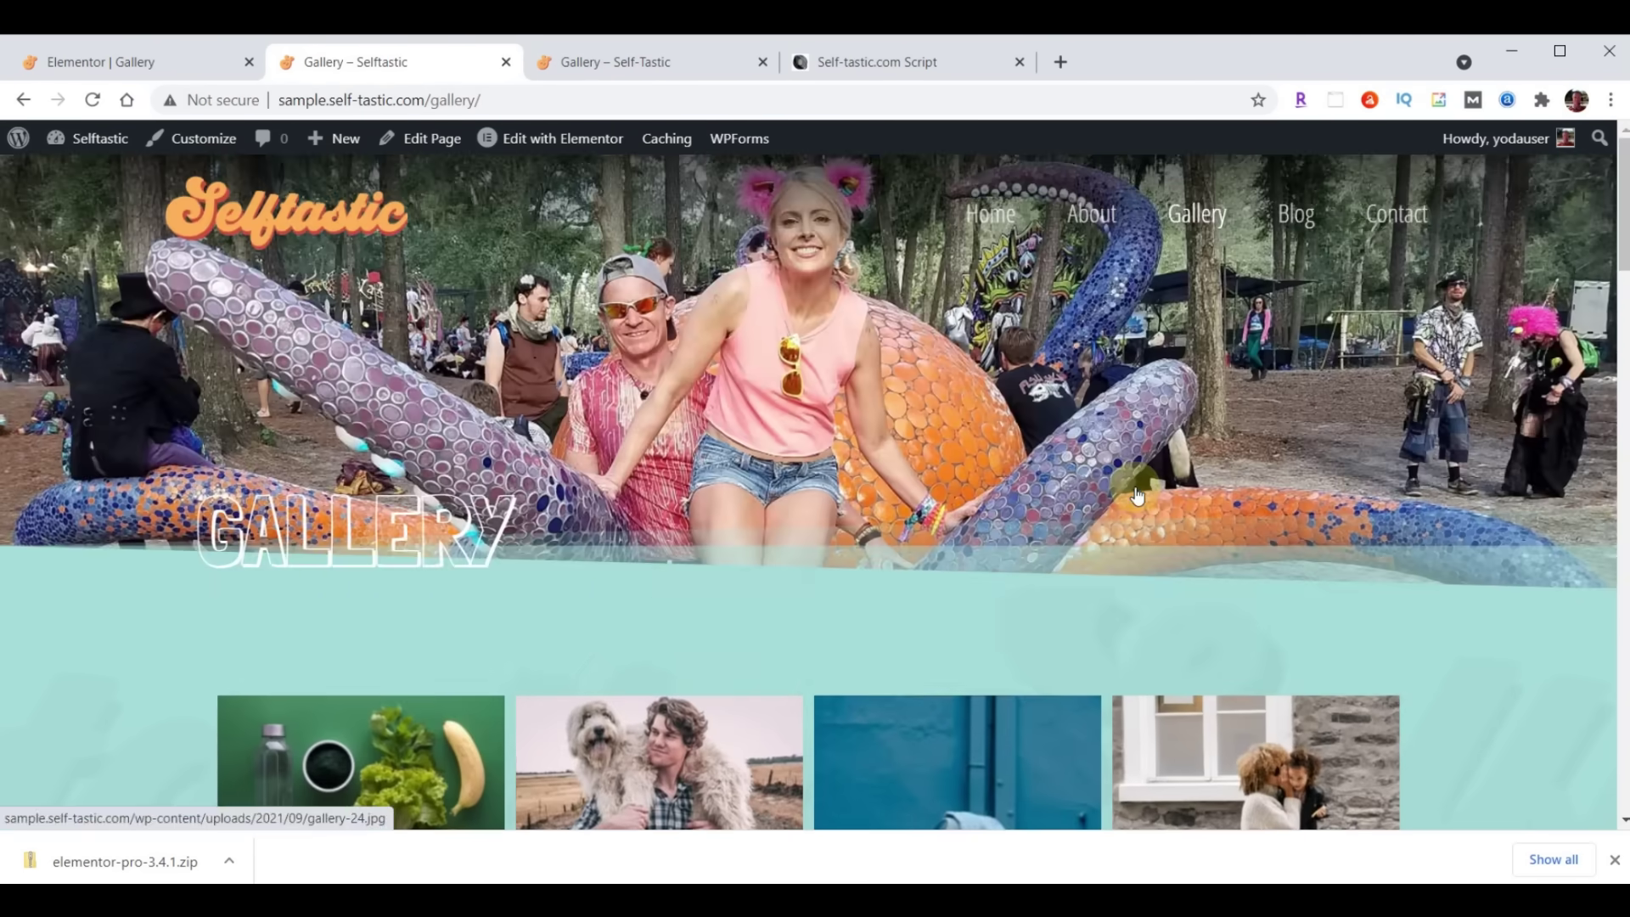
scroll(1134, 487, down, 10)
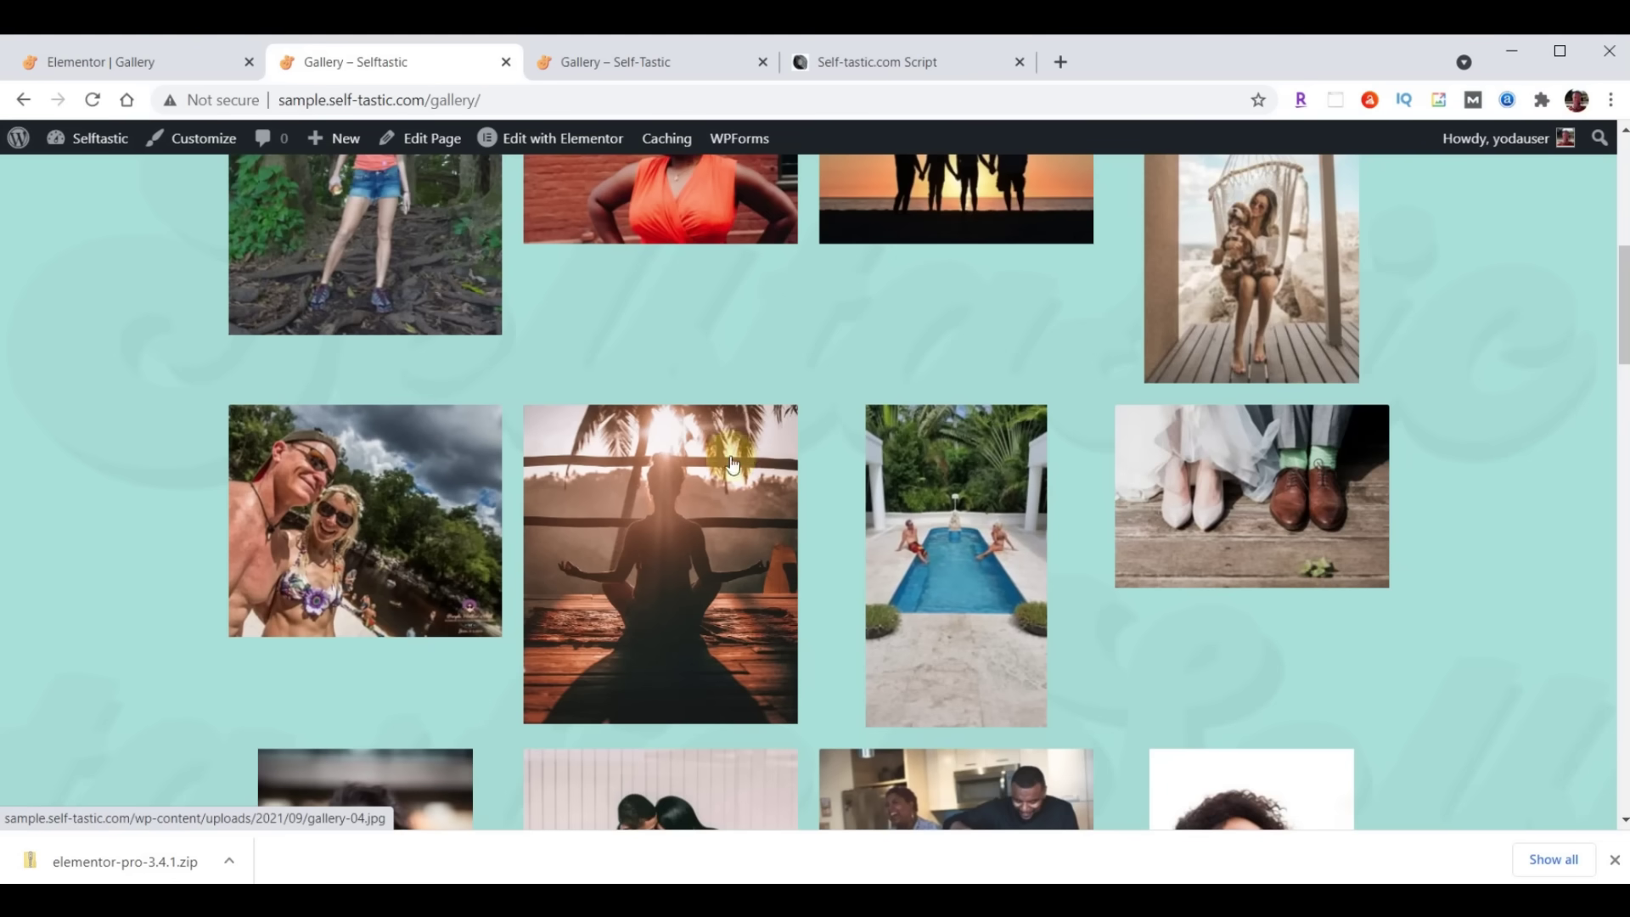
click(96, 74)
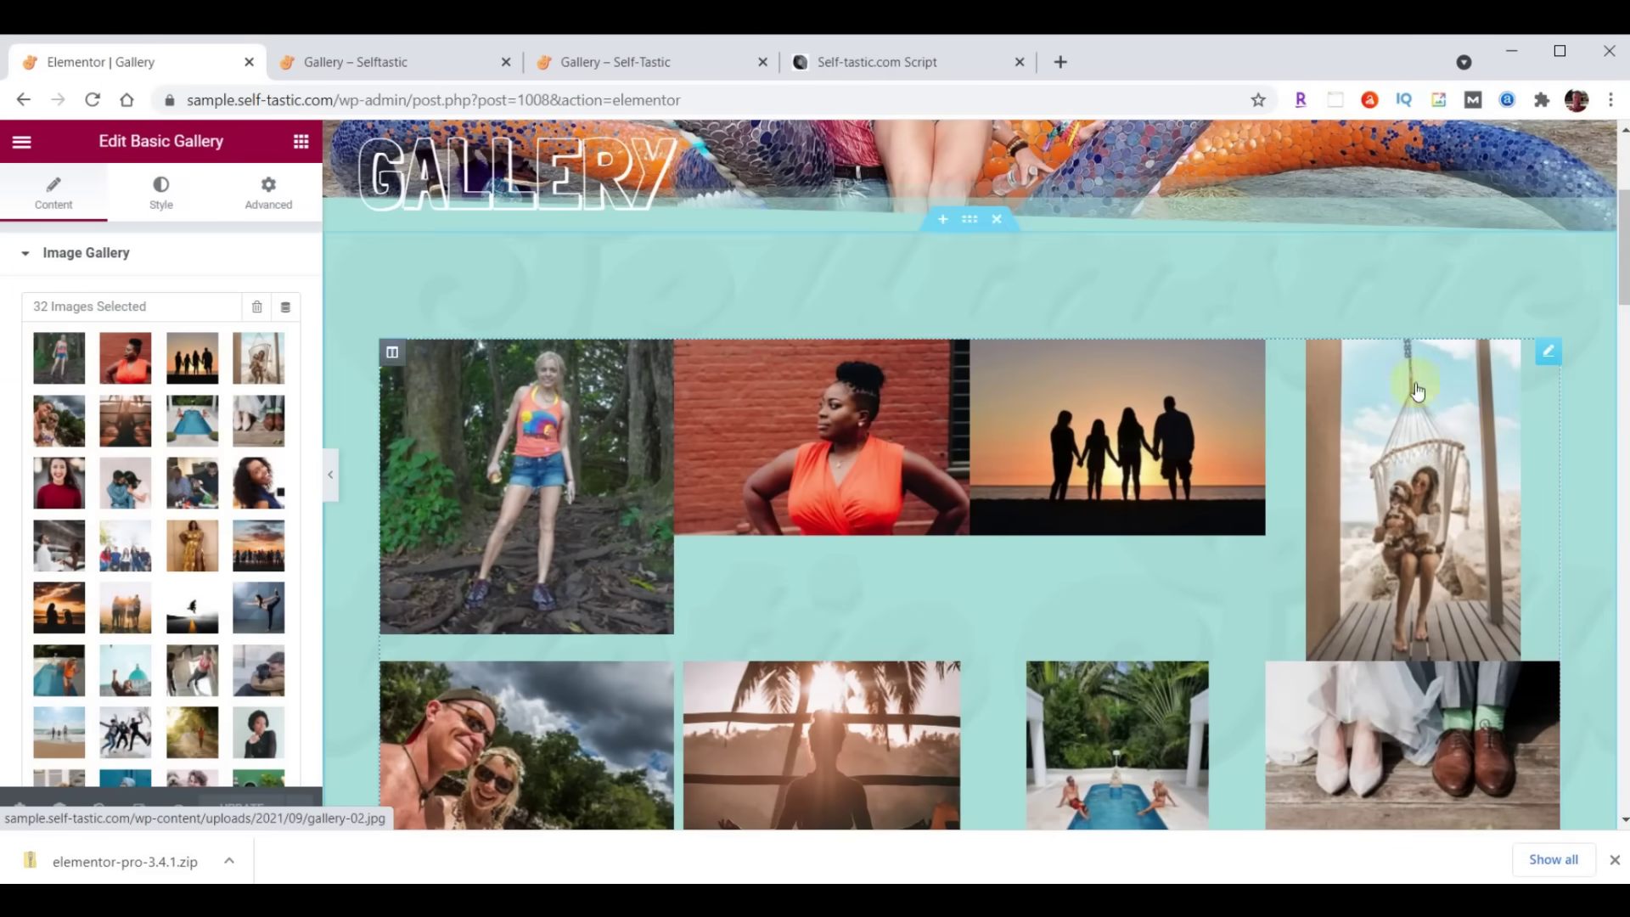
Replace the Basic Gallery with a new Gallery widget in the empty section
right_click(1547, 358)
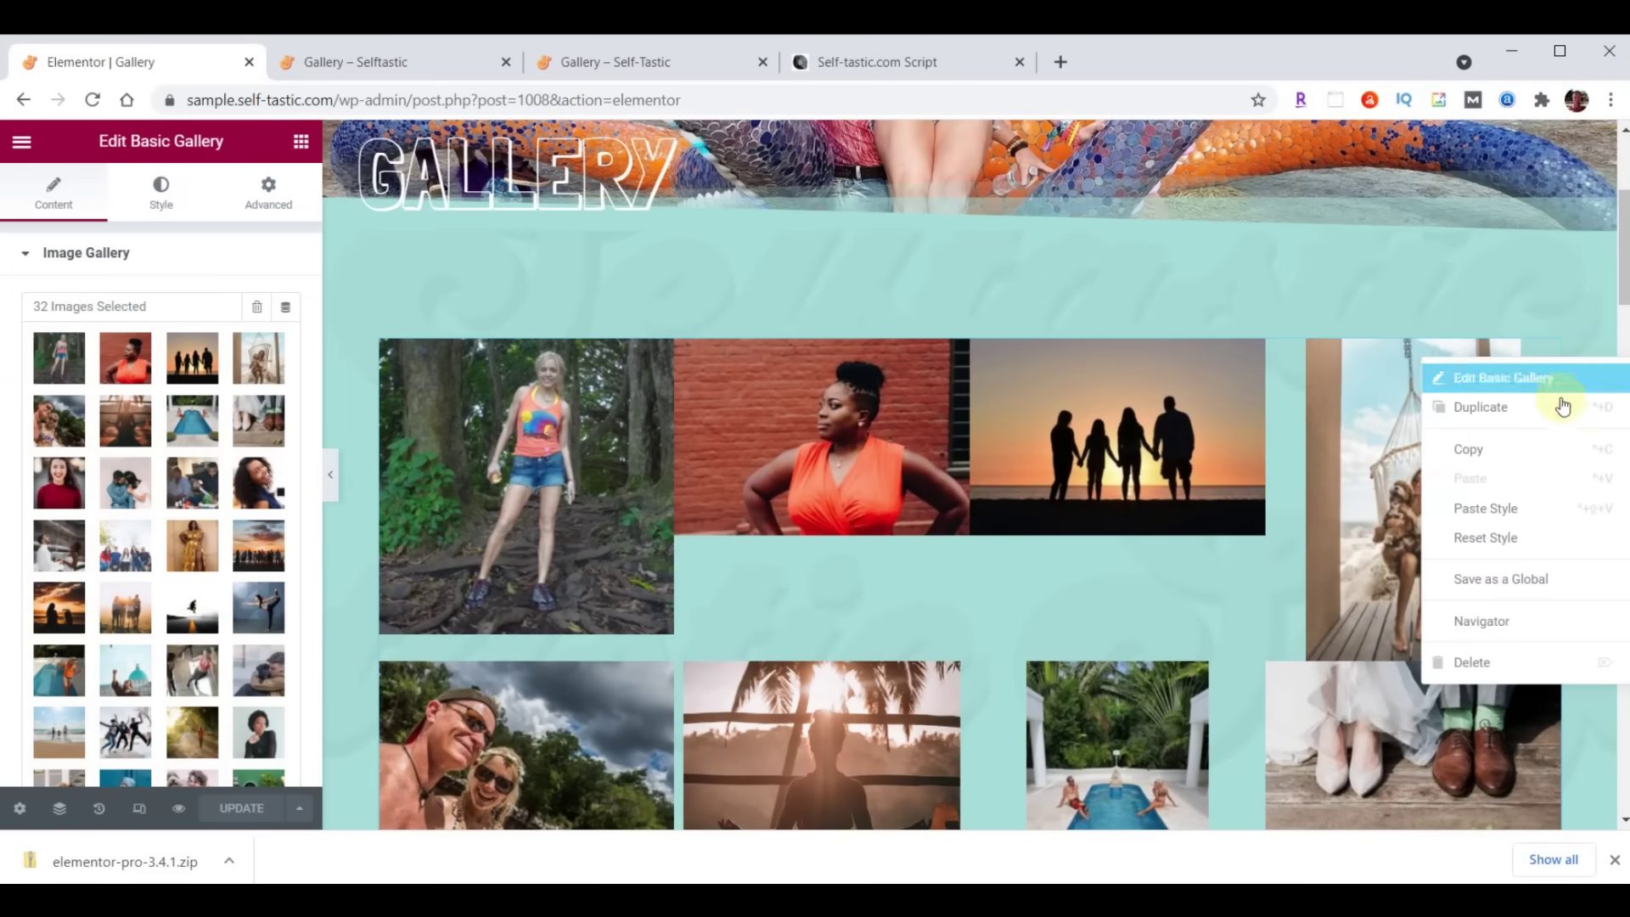
click(1514, 664)
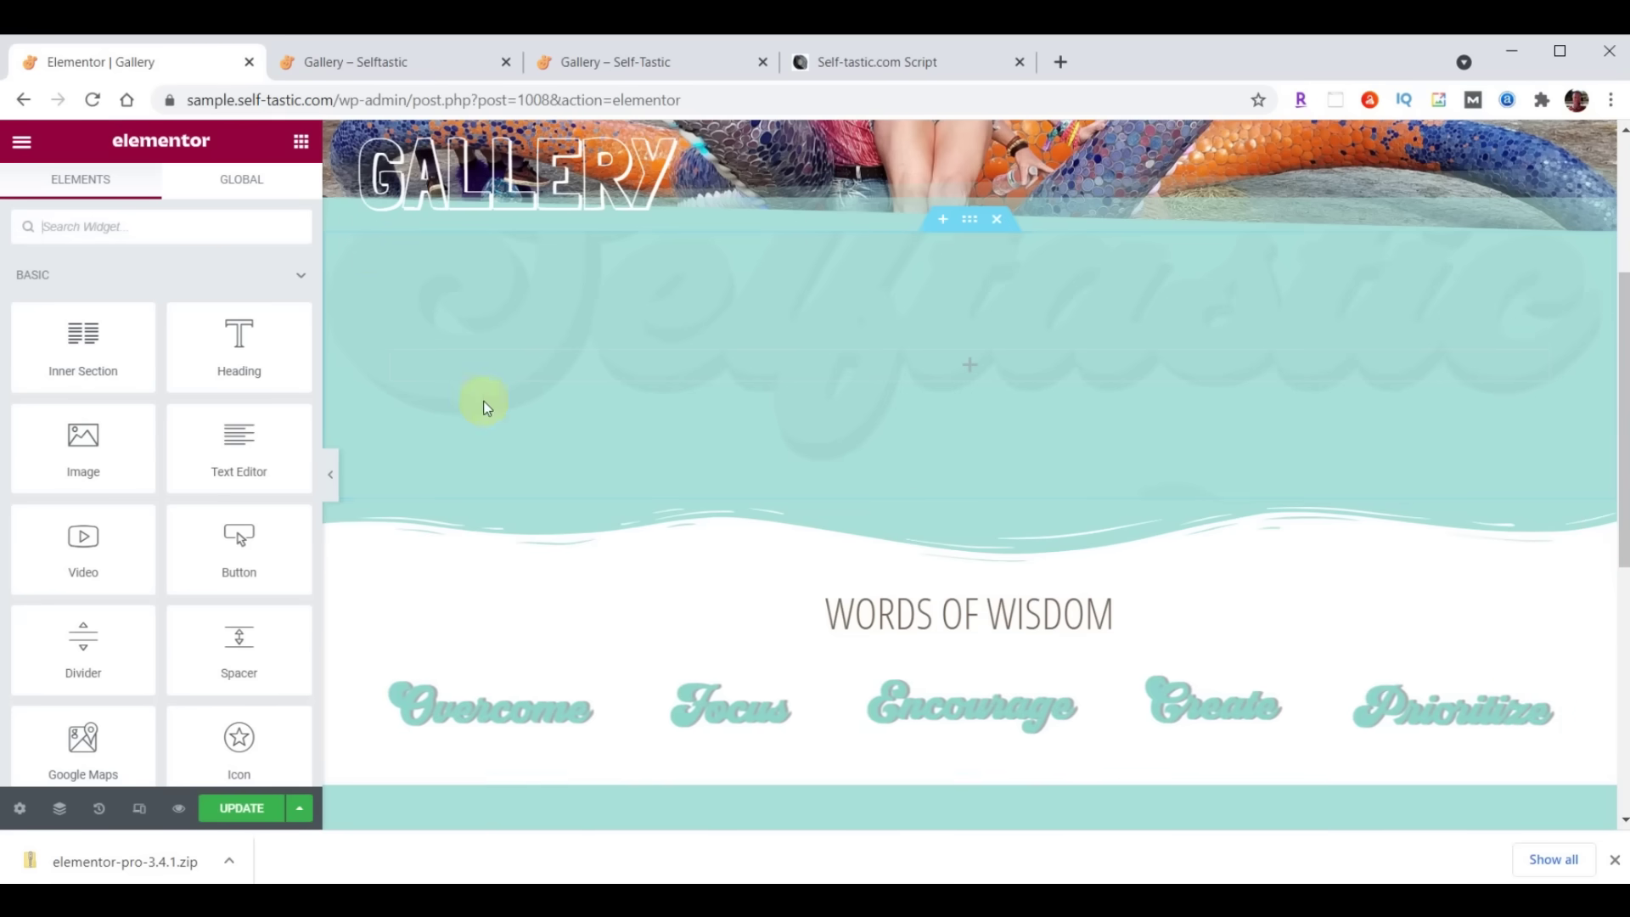
click(140, 242)
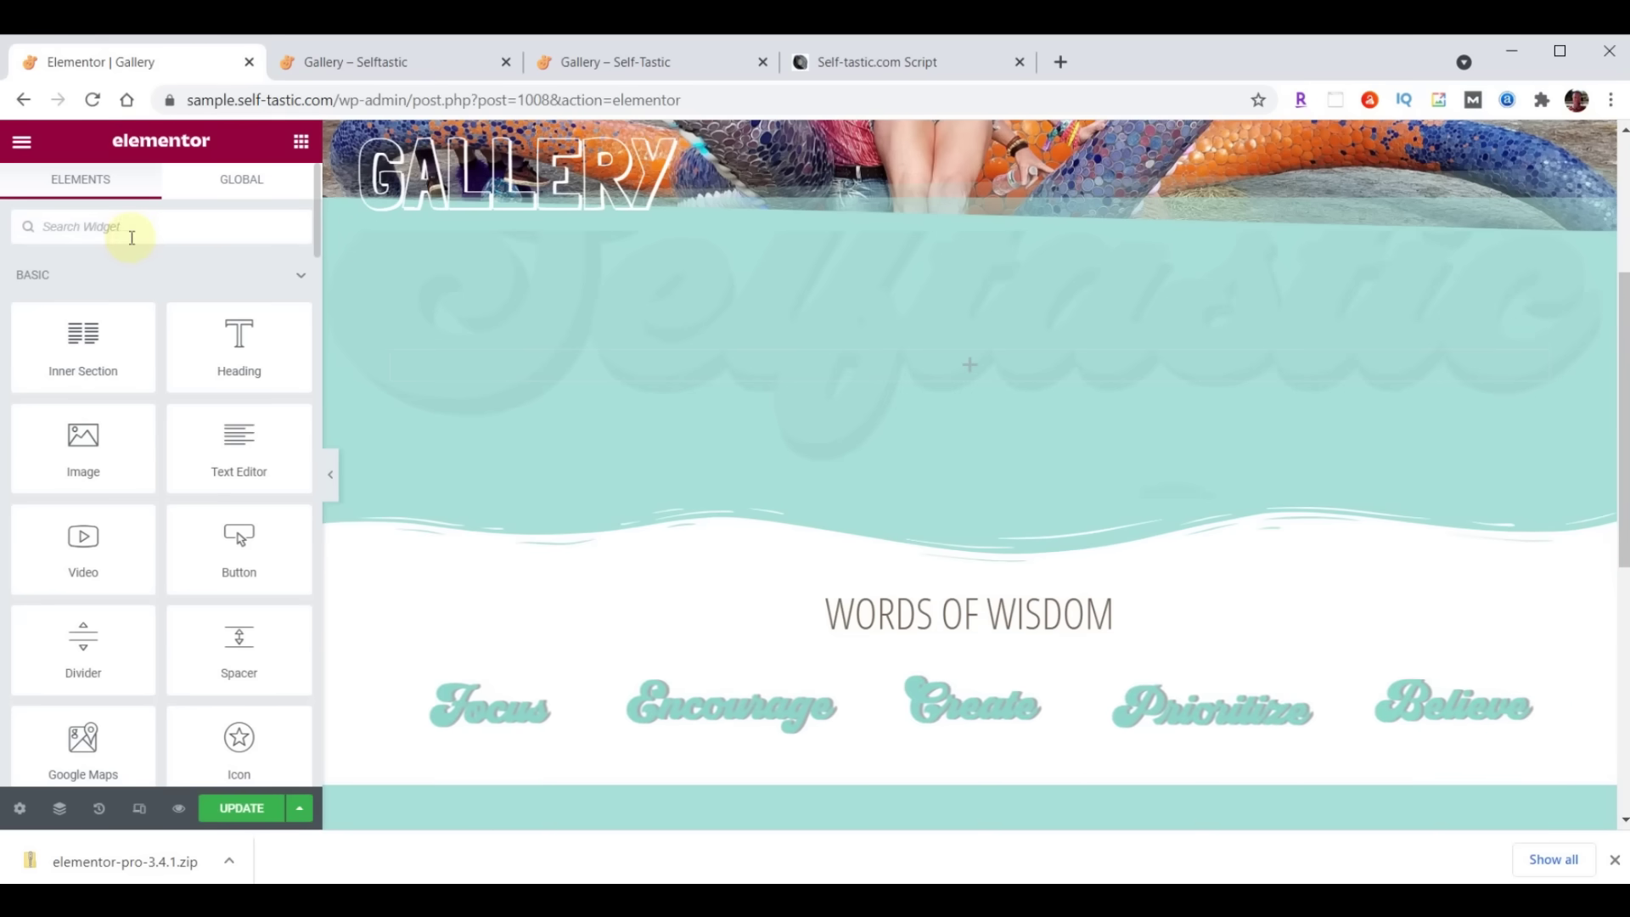
text(gallery)
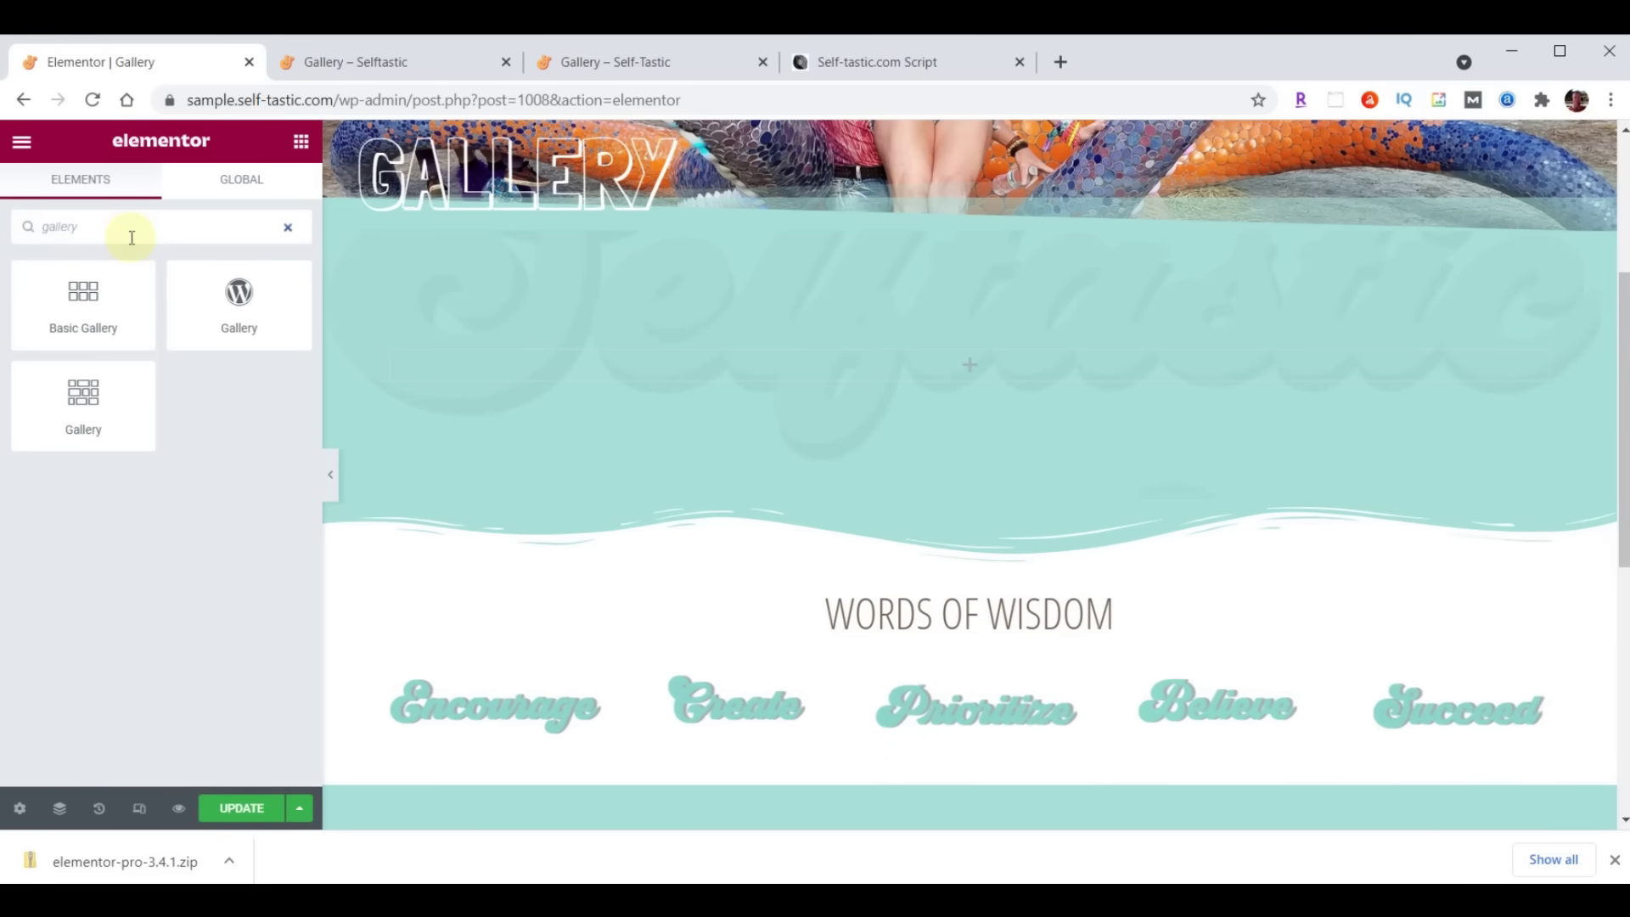
drag(58, 386, 1084, 350)
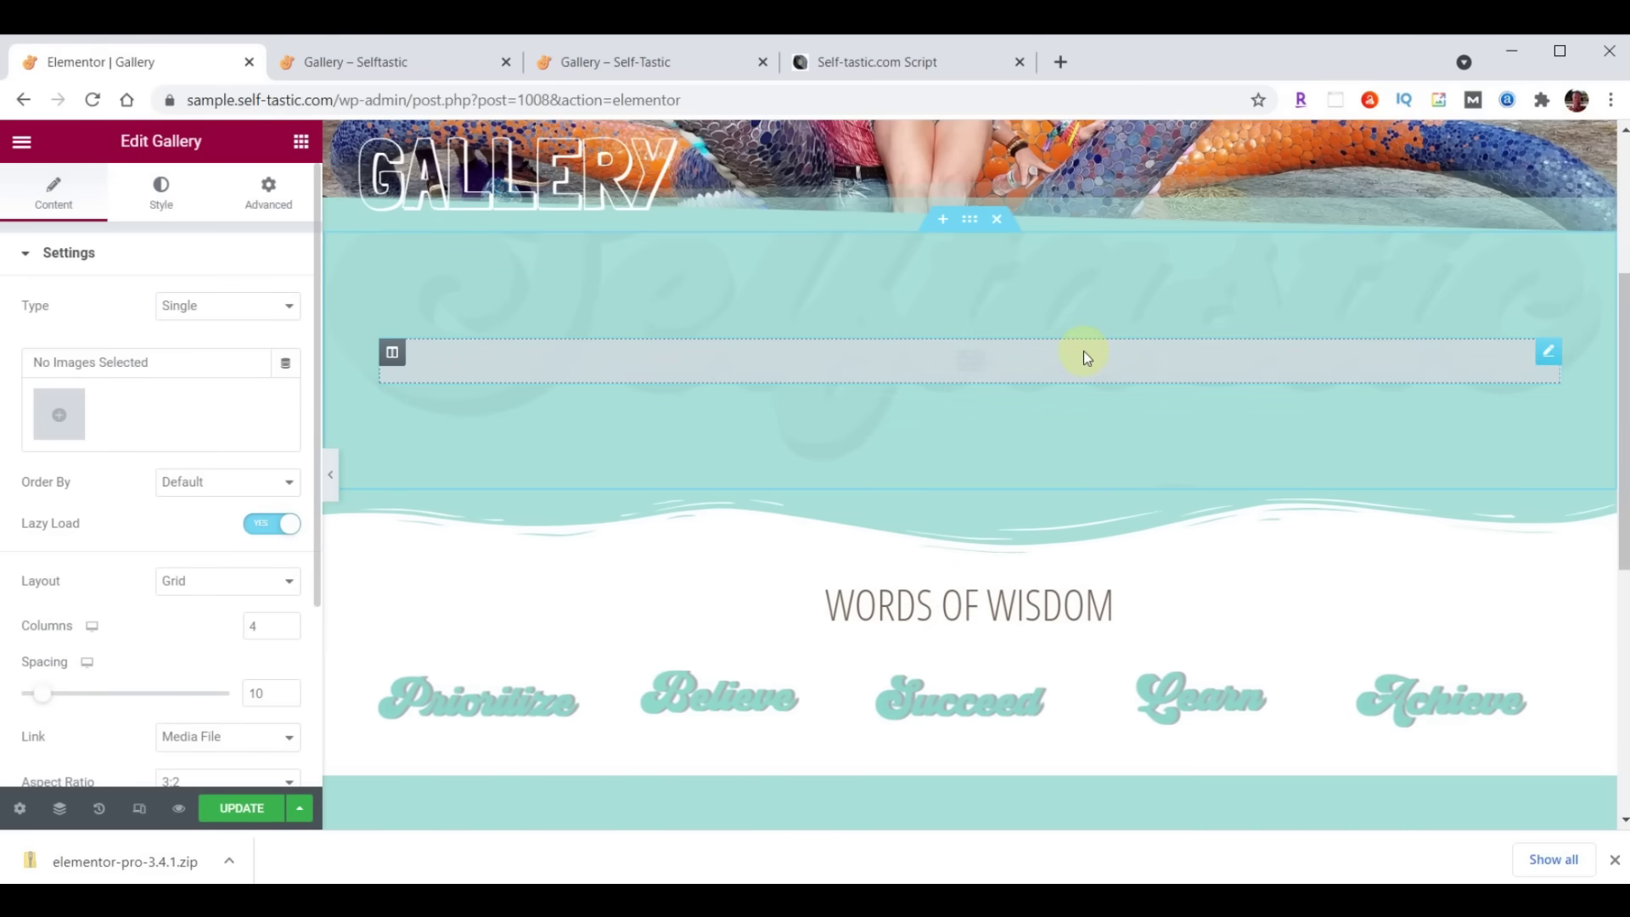
Select the range of gallery photos and move the greens photo past the dog photo
click(68, 420)
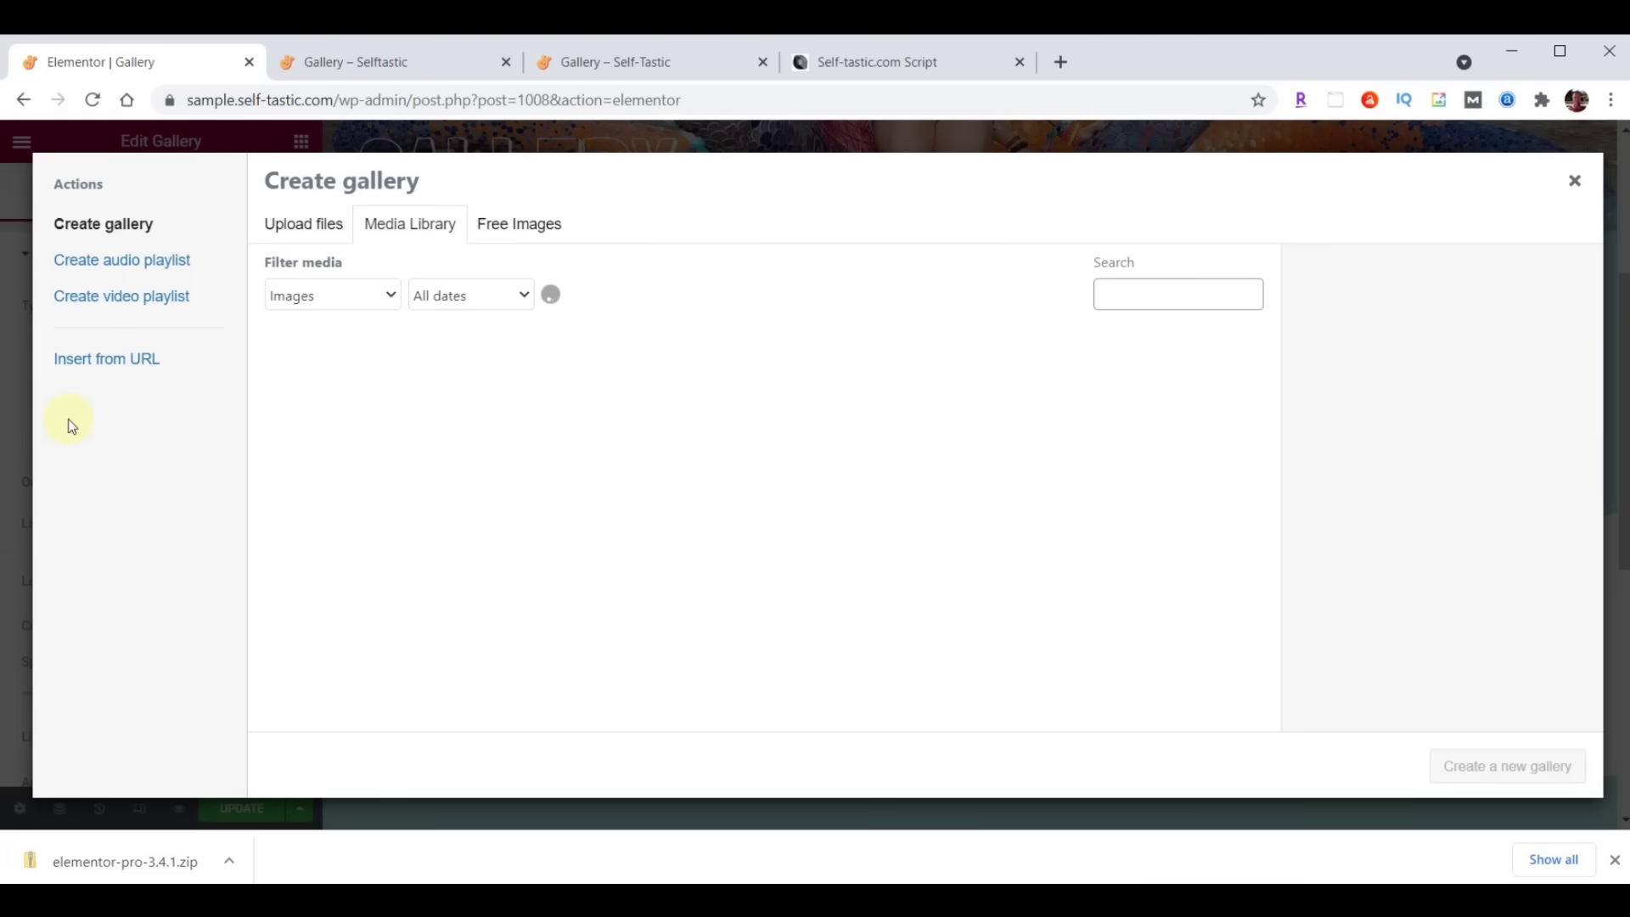
click(351, 408)
scroll(995, 411, down, 3)
scroll(995, 412, down, 10)
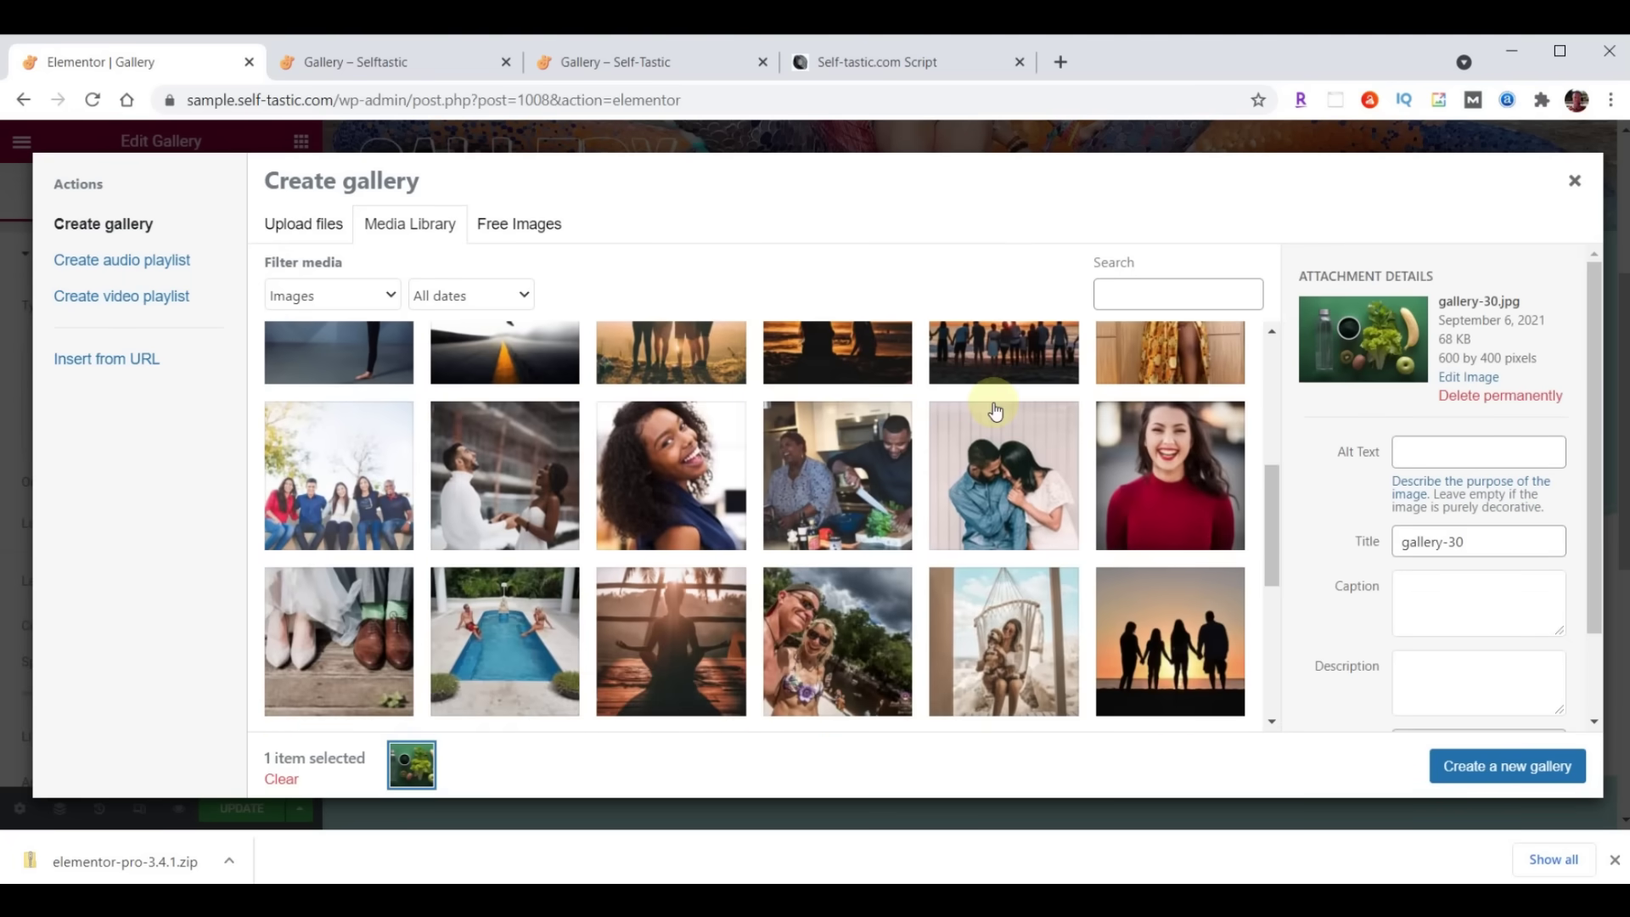
shift+click(353, 474)
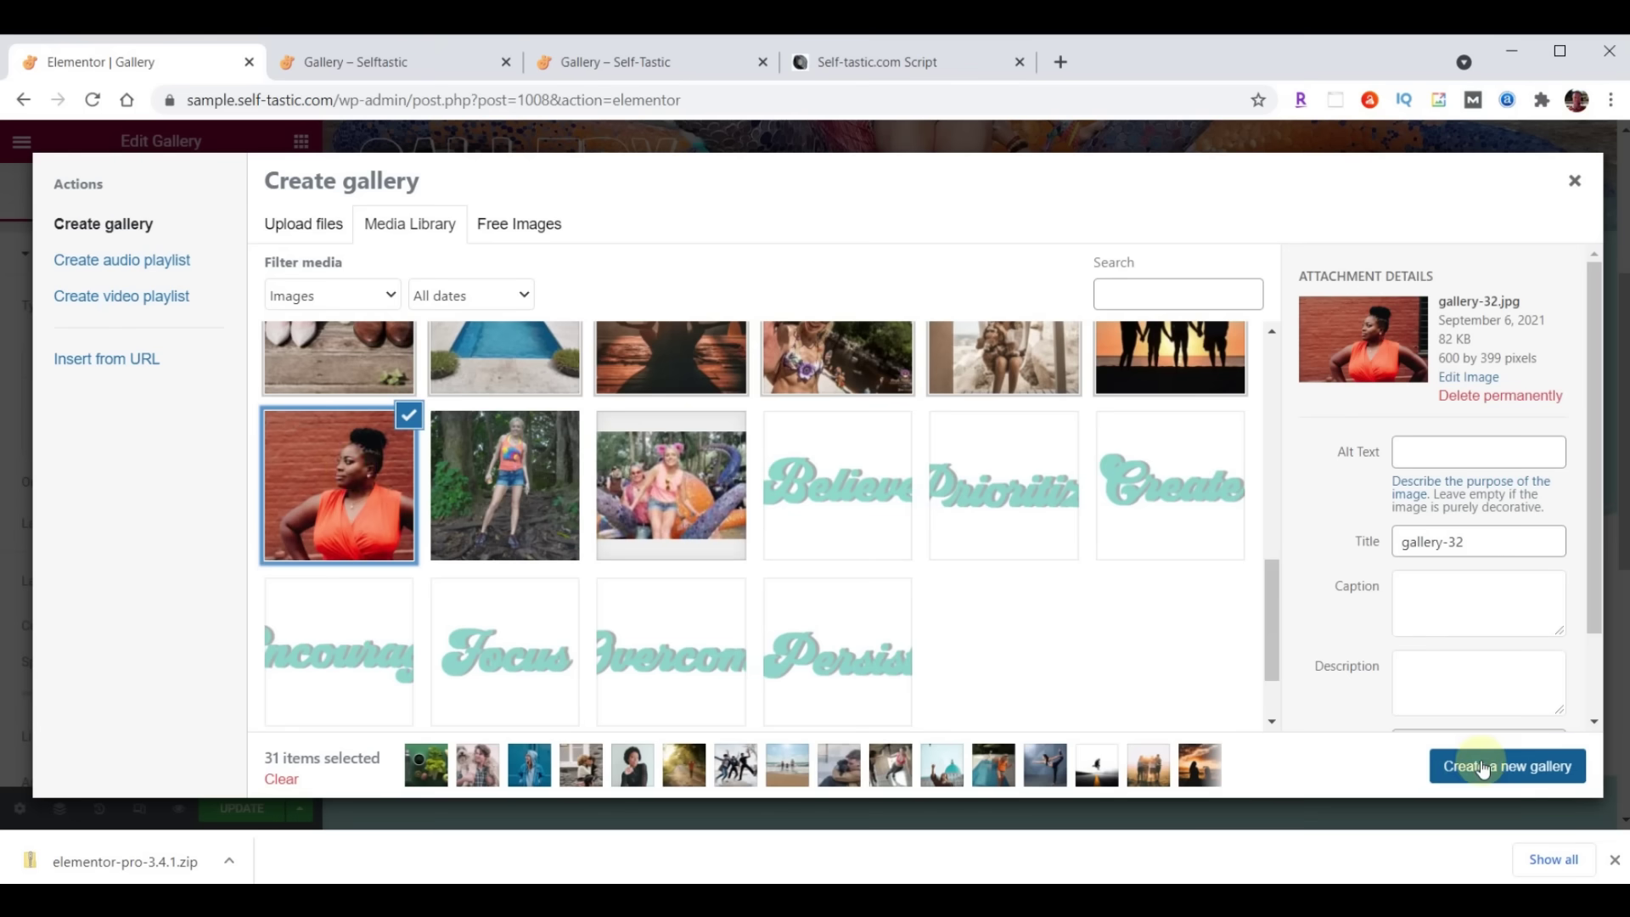
click(1481, 767)
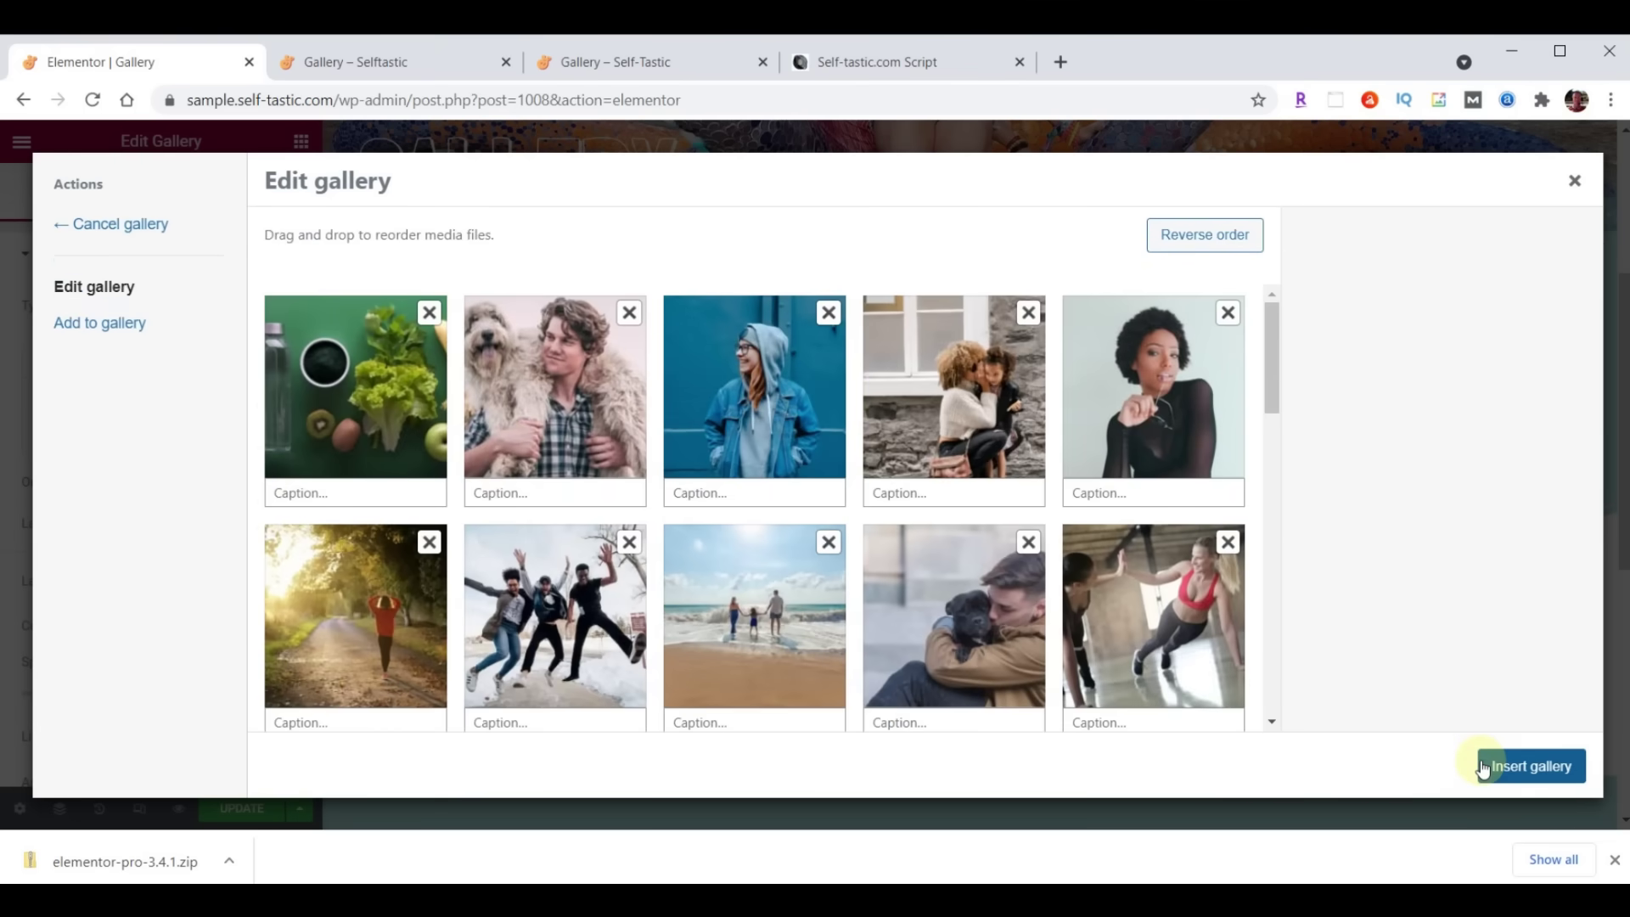
drag(448, 404, 483, 403)
drag(435, 407, 570, 393)
Insert the 31 arranged photos, set the gallery layout to Masonry, and update the page
click(1532, 769)
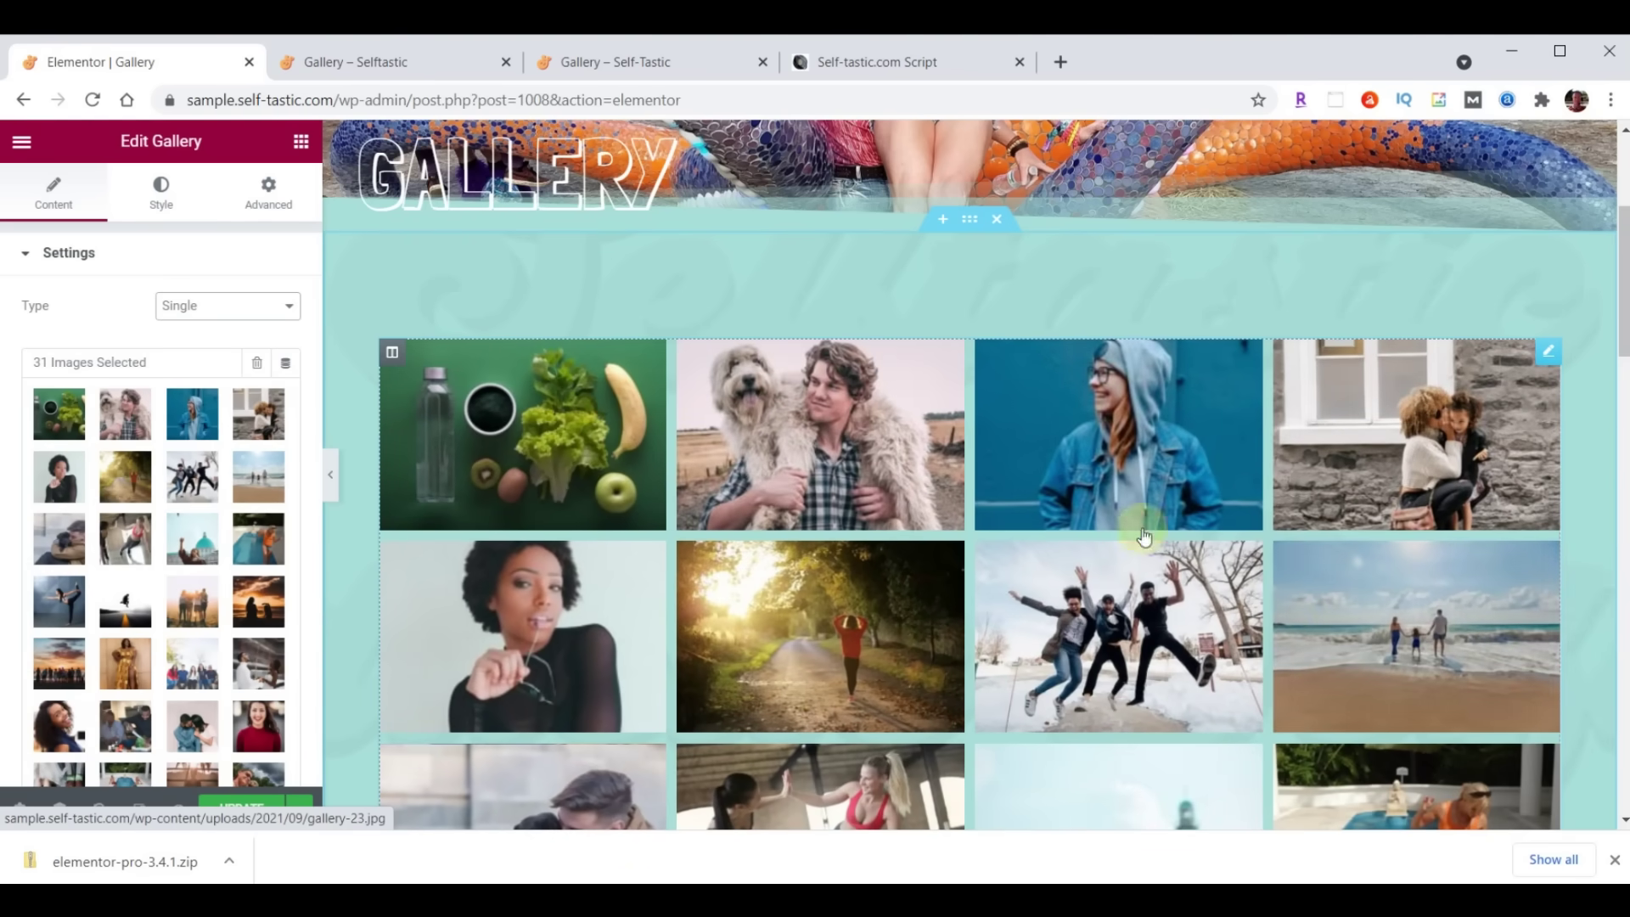
scroll(296, 546, down, 5)
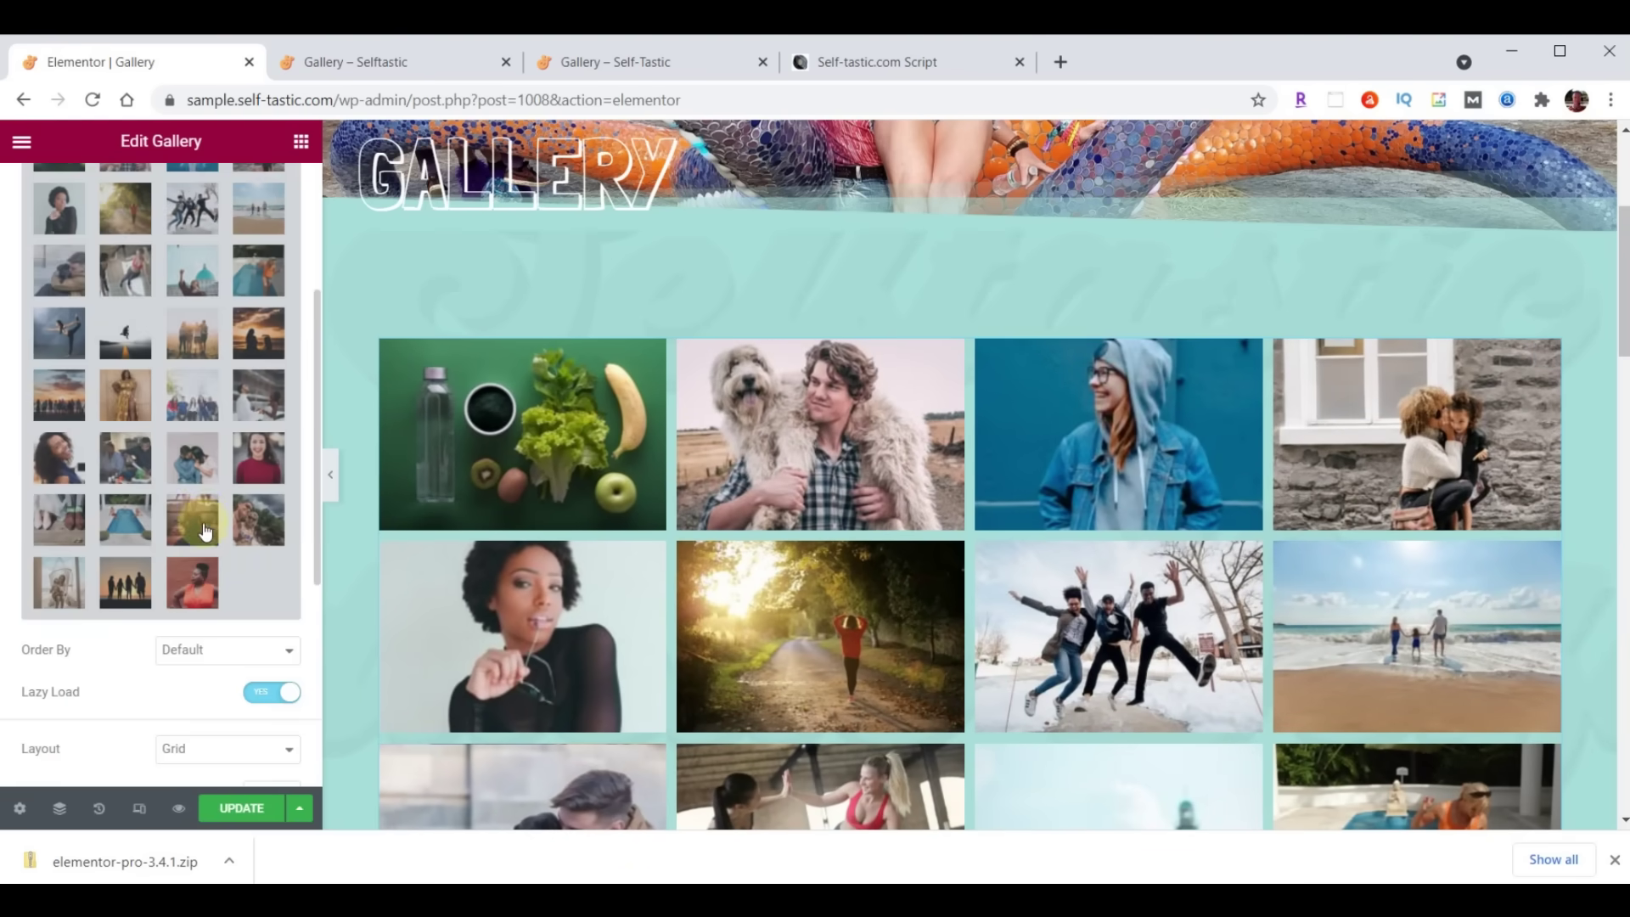
click(208, 615)
click(212, 670)
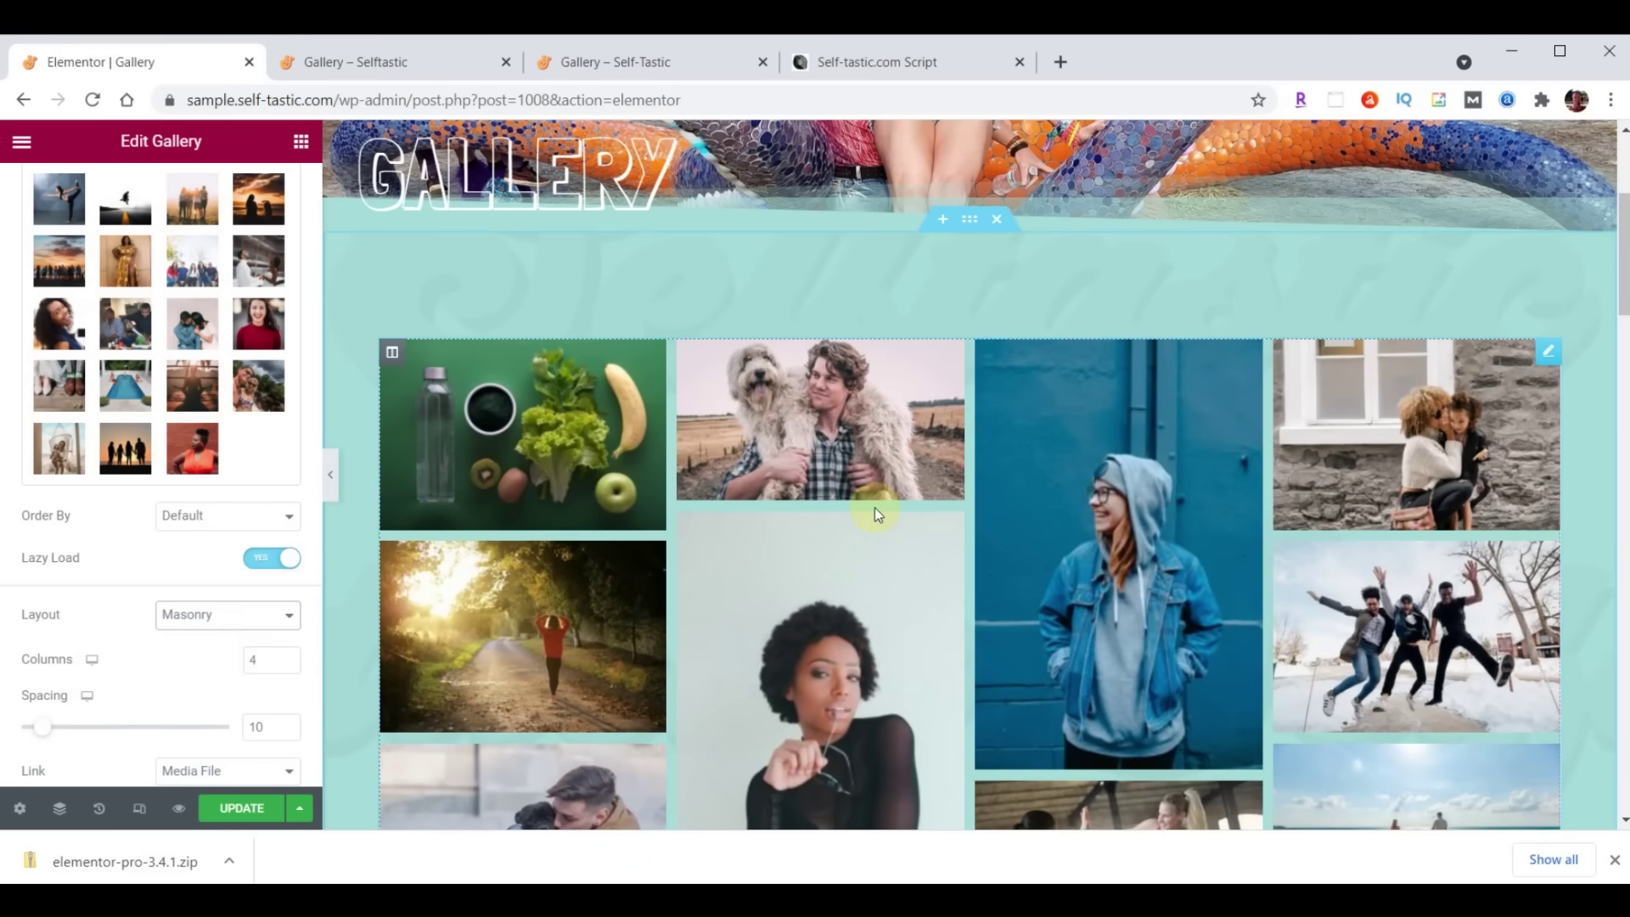
click(243, 809)
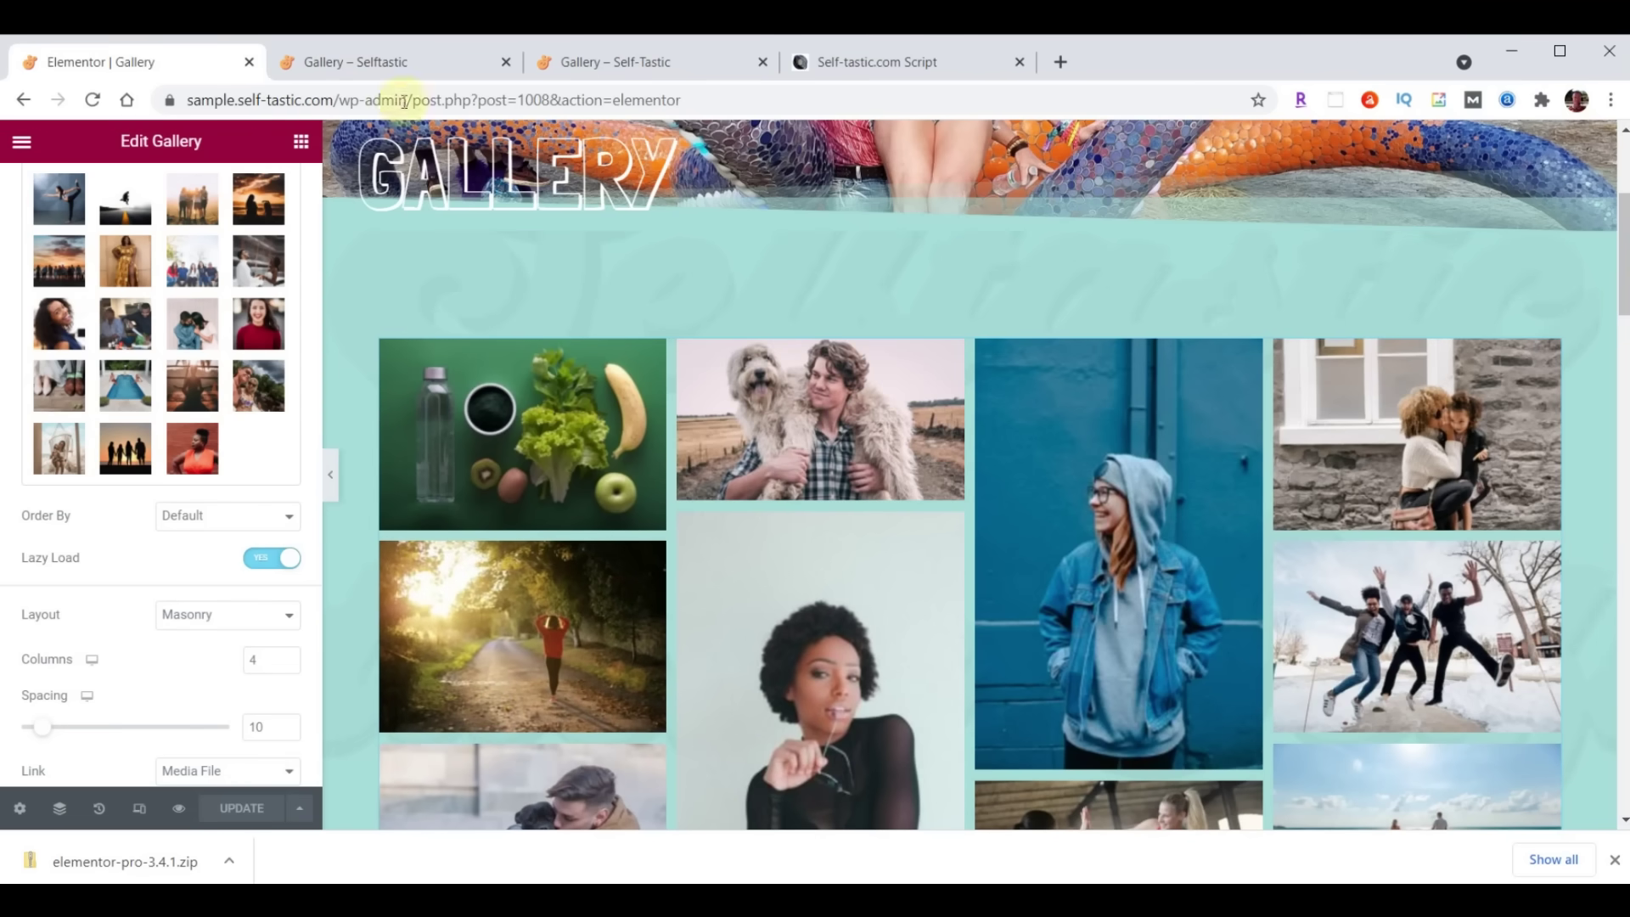
click(400, 62)
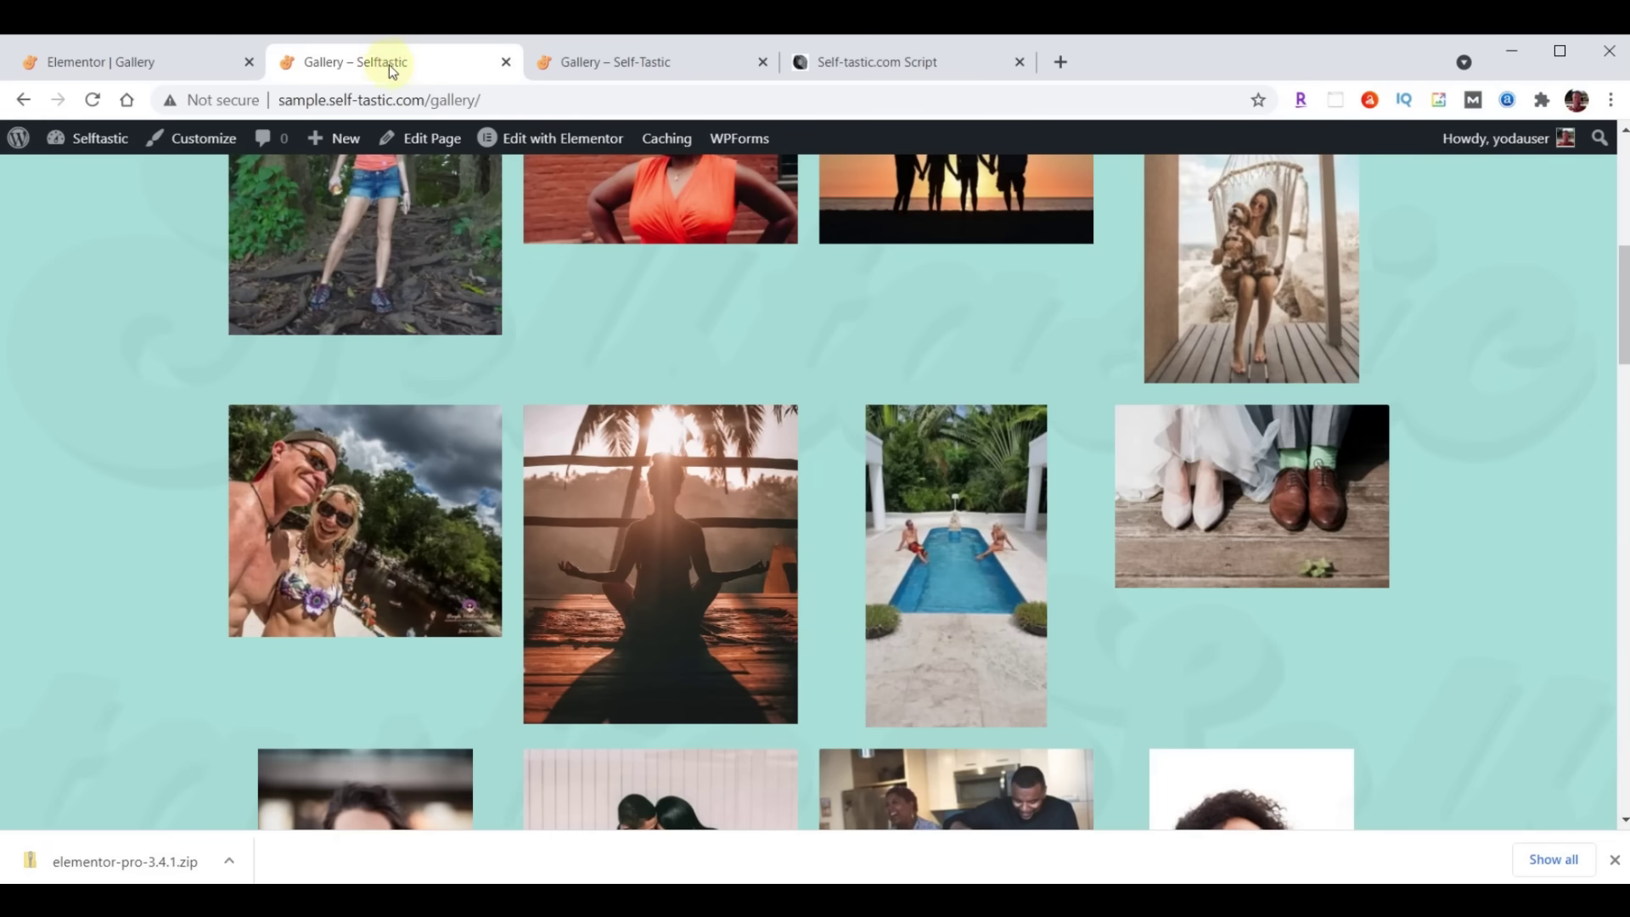
click(93, 101)
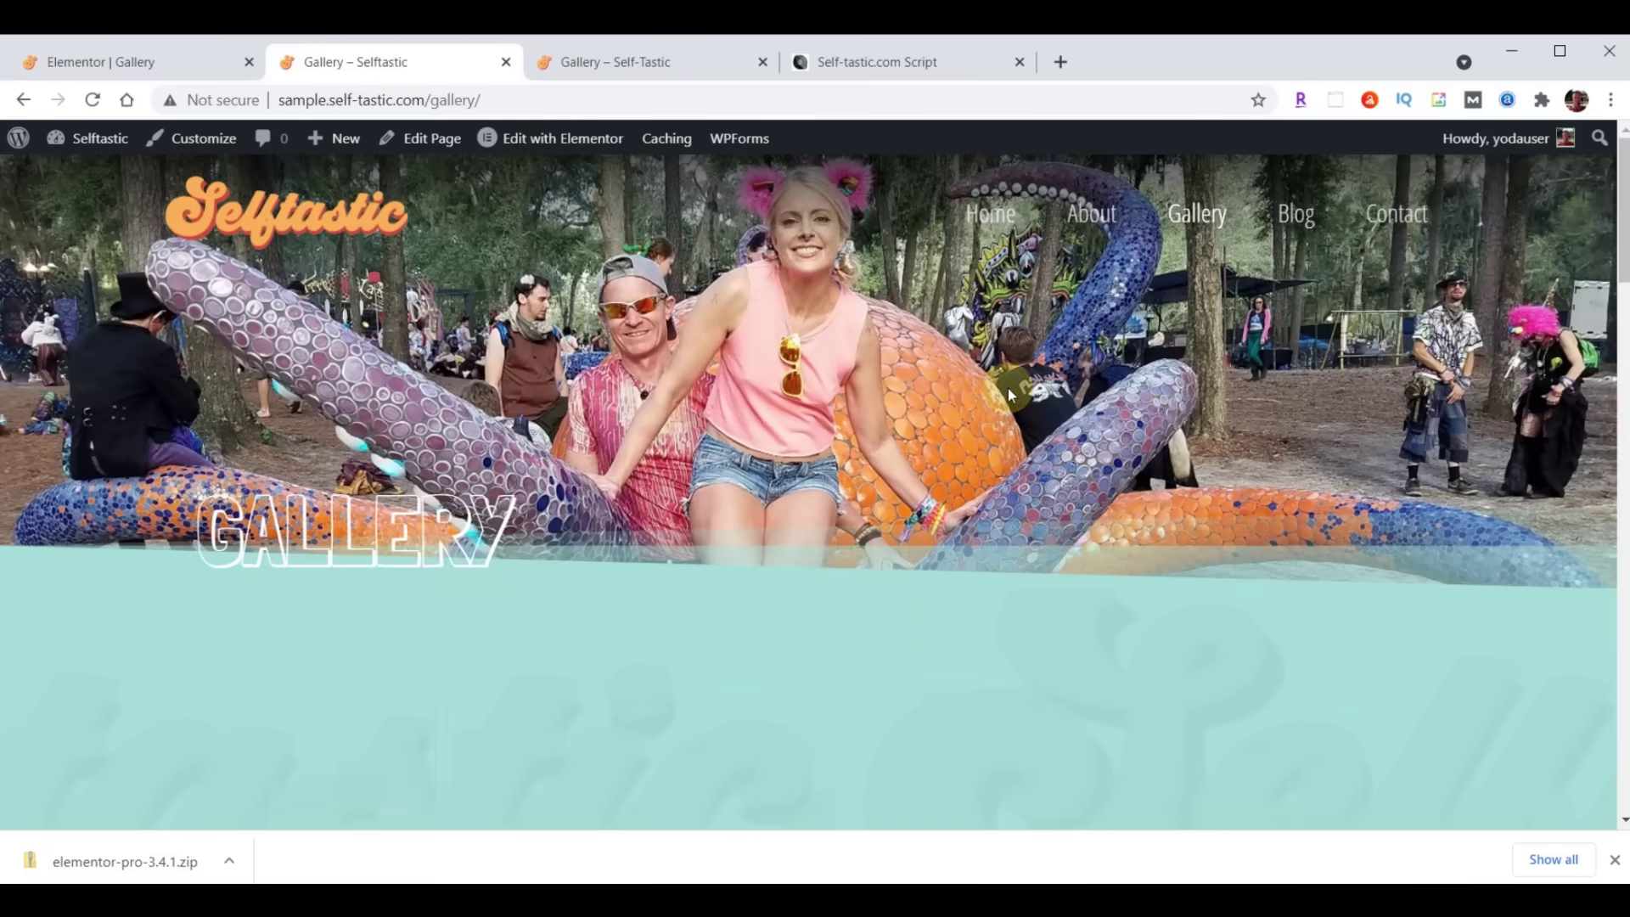
scroll(1149, 419, down, 5)
scroll(1149, 420, down, 10)
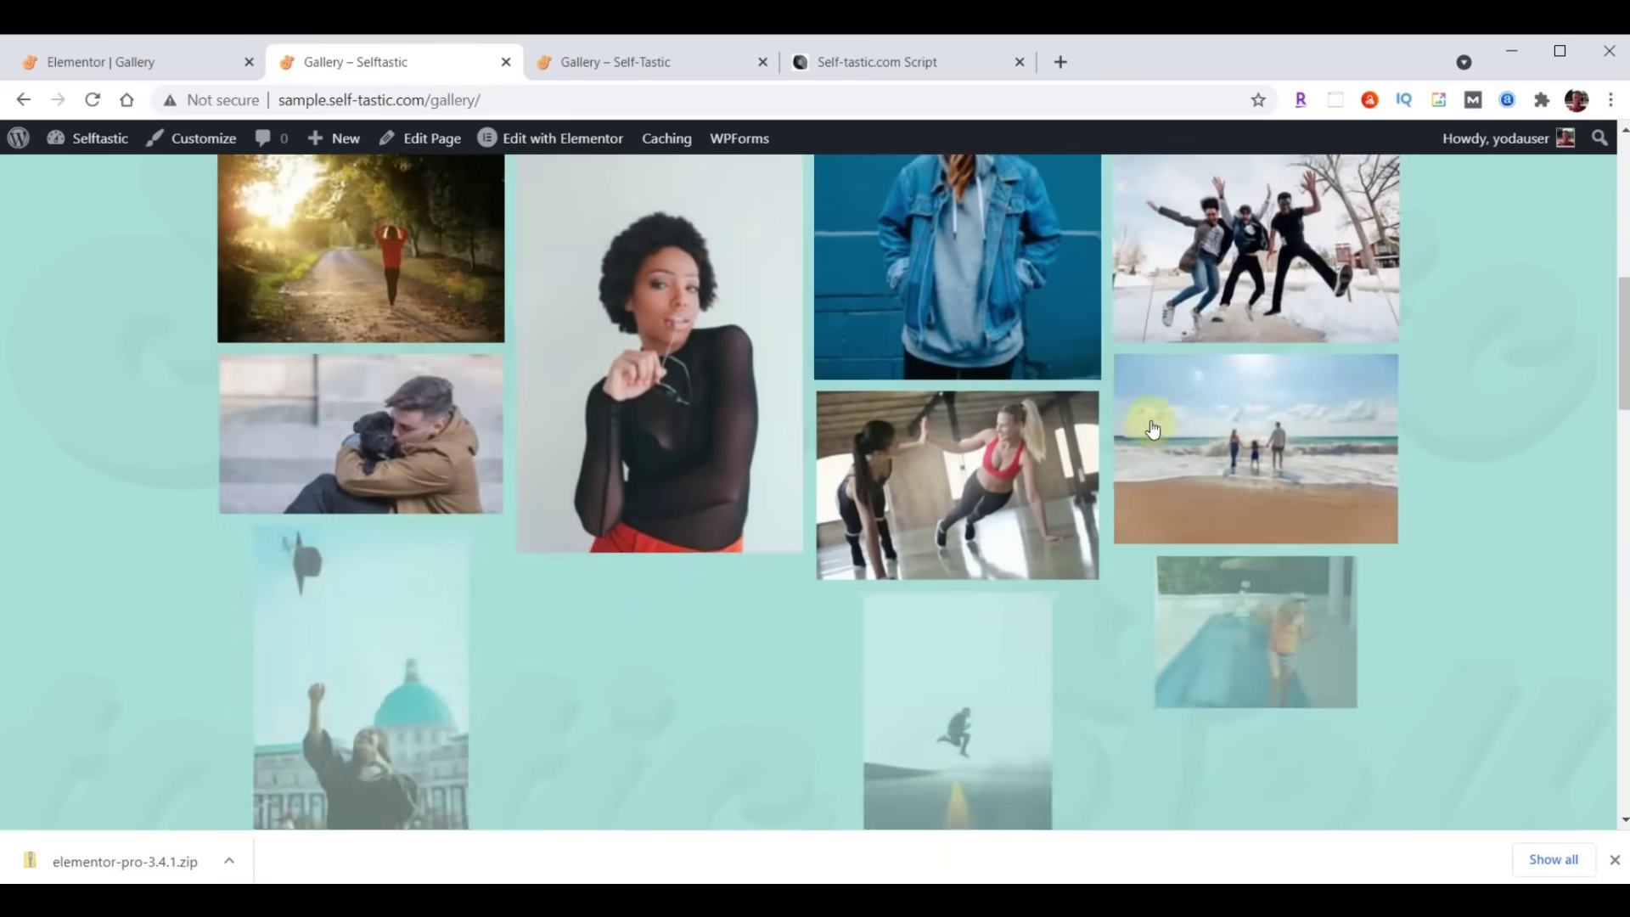
scroll(1152, 429, down, 15)
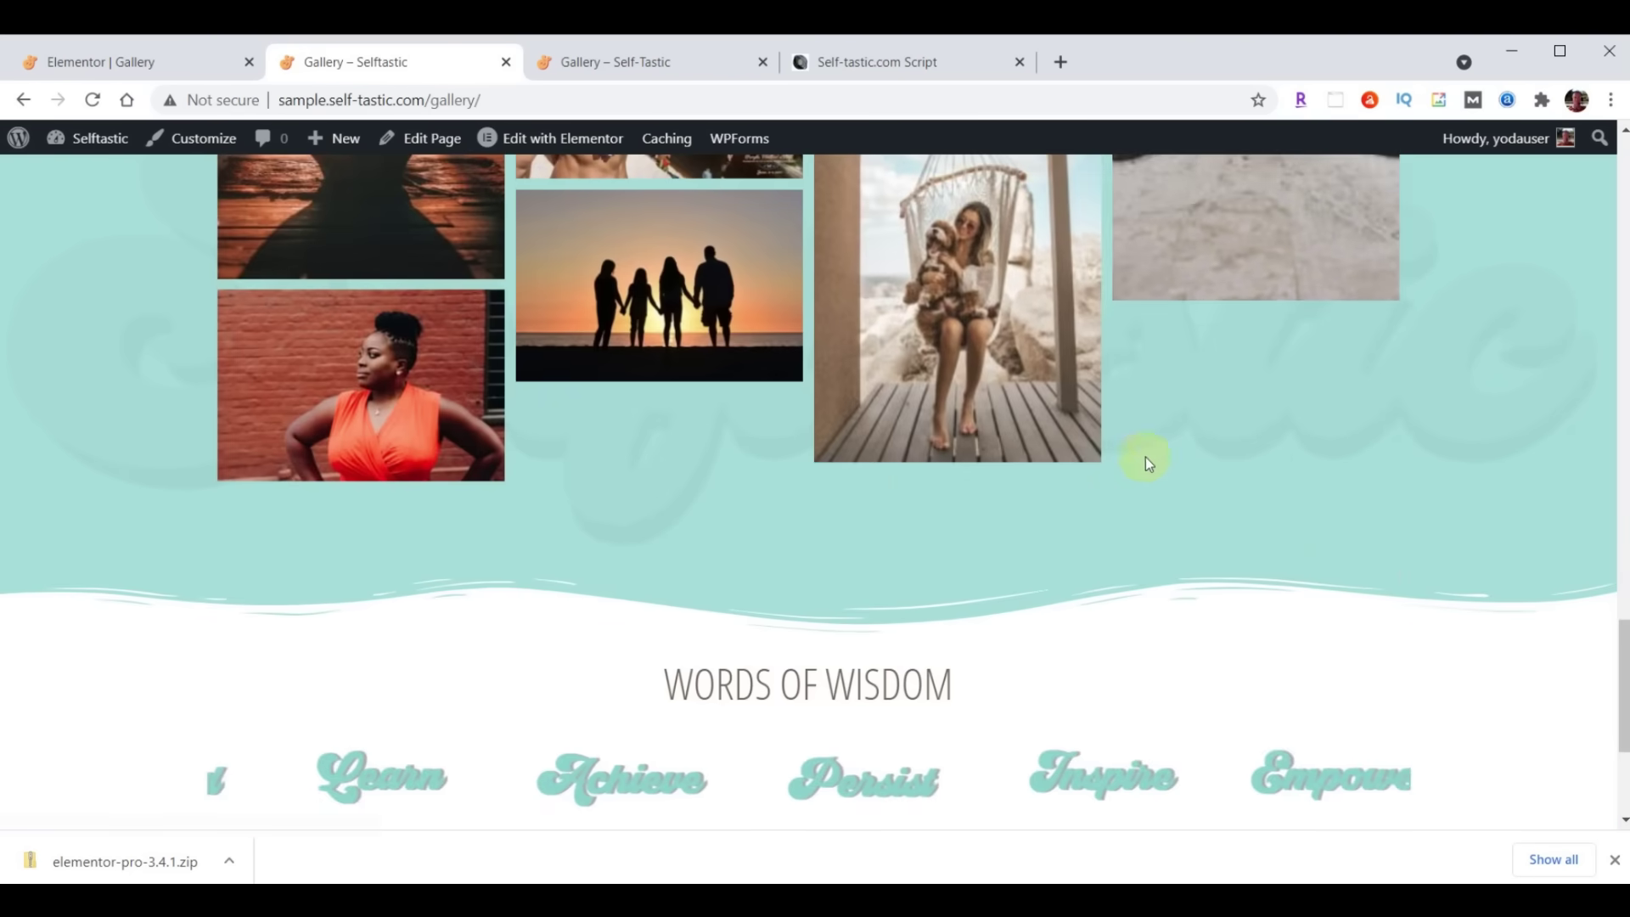
scroll(1135, 482, up, 10)
scroll(1134, 481, up, 15)
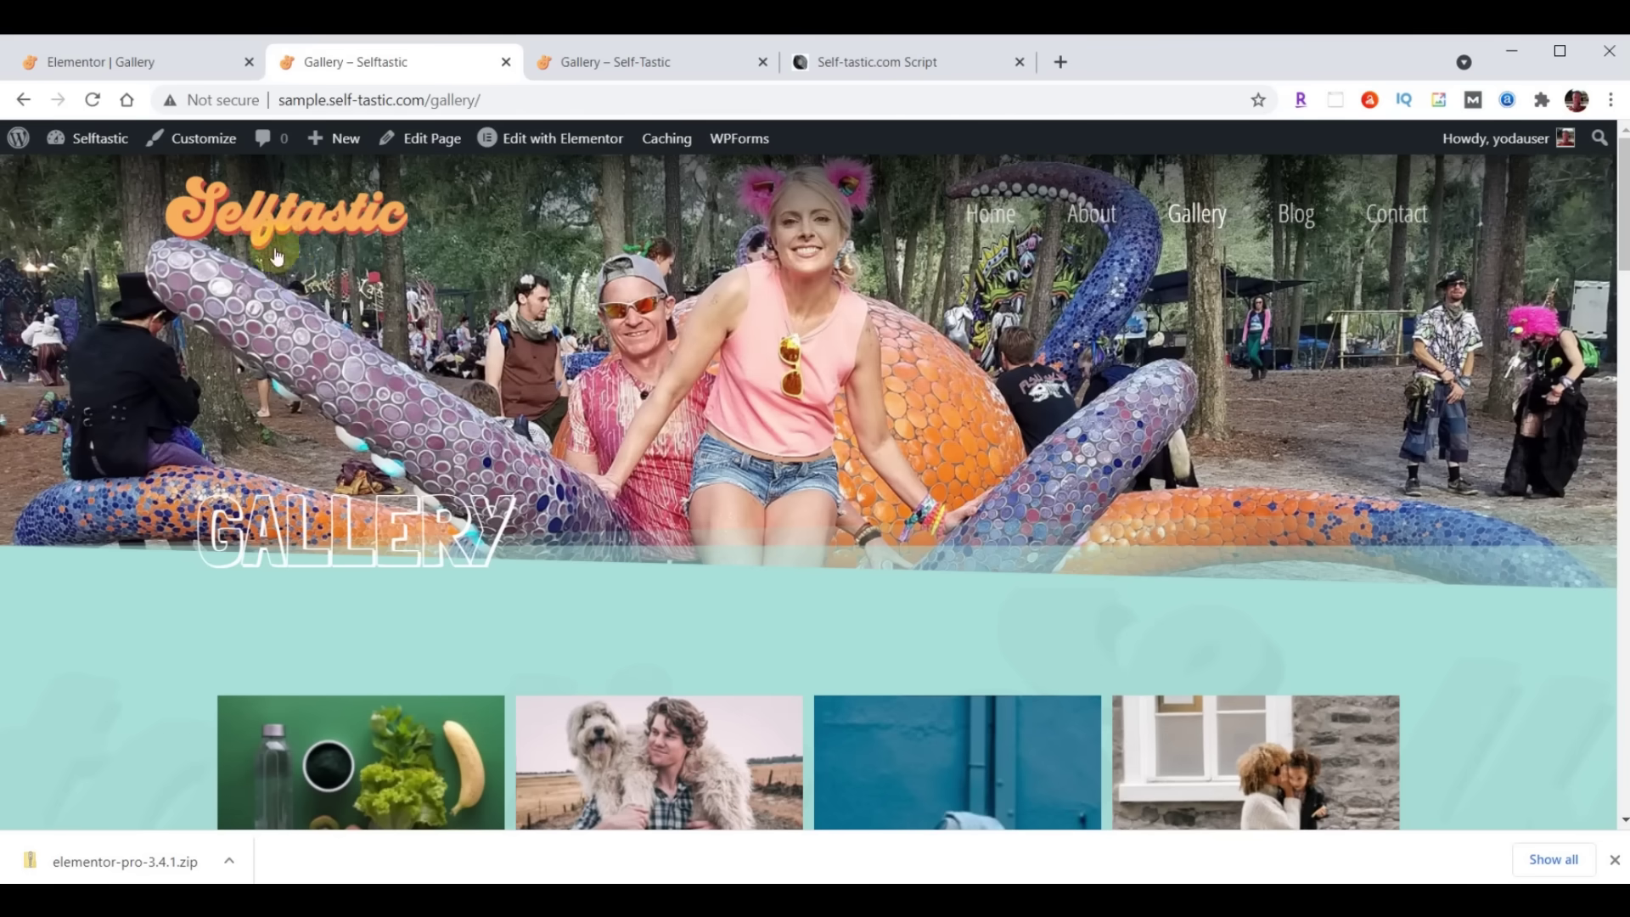
click(130, 48)
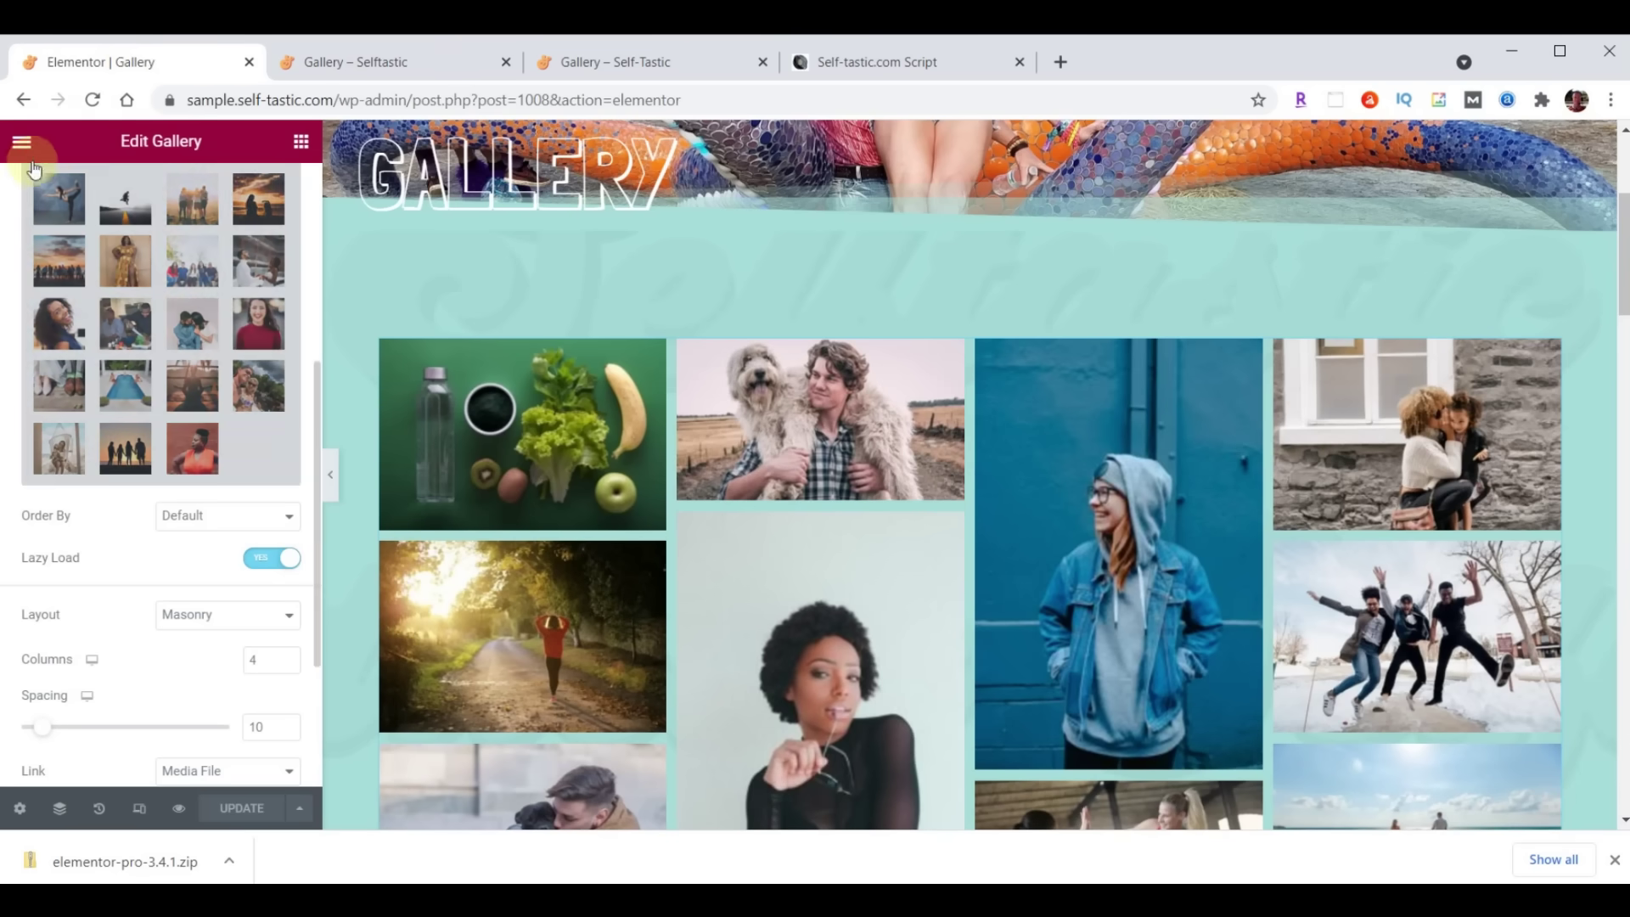
Exit Elementor to the Gallery page's WordPress edit screen via the main menu
click(22, 142)
click(139, 514)
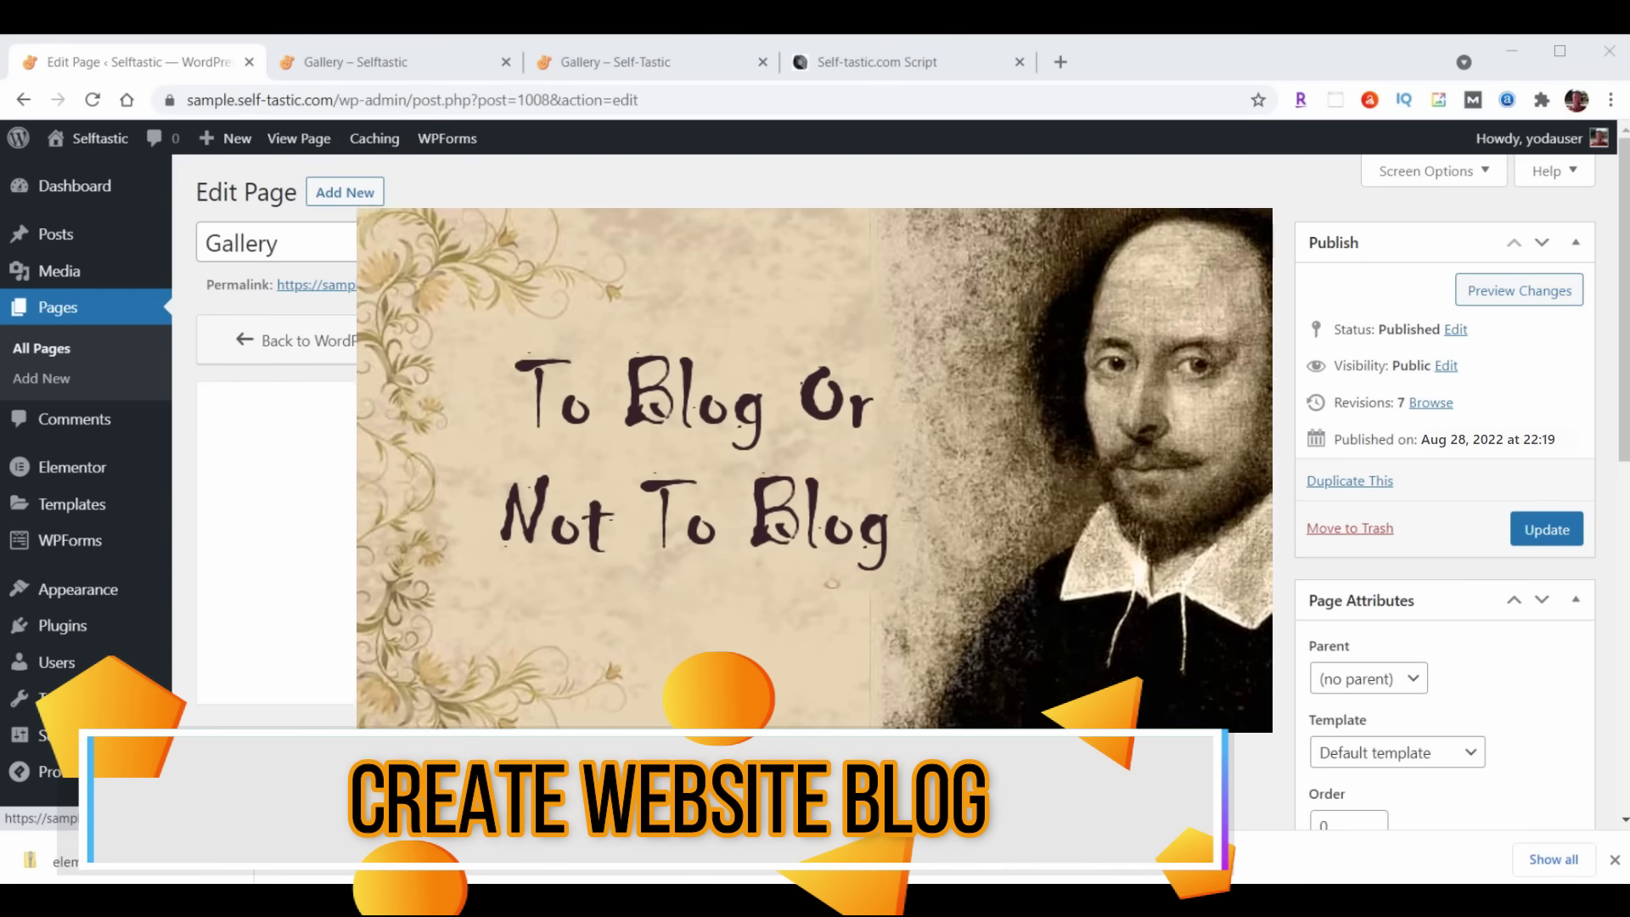
click(140, 522)
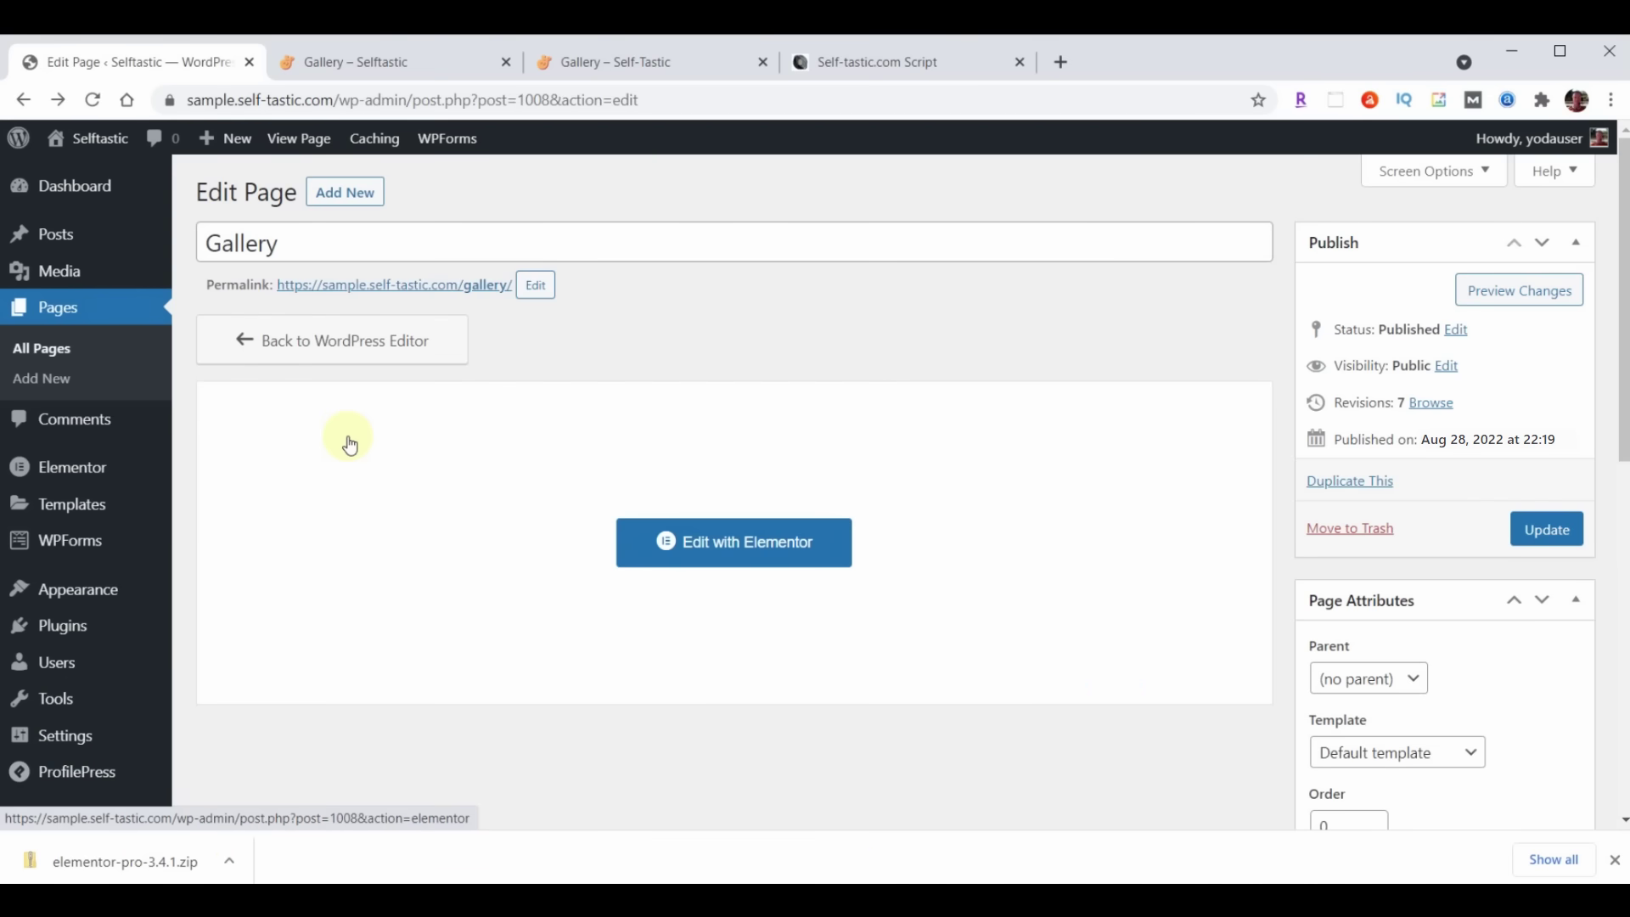
Start a new header/footer template titled Blog Page Header
mouse_move(79, 597)
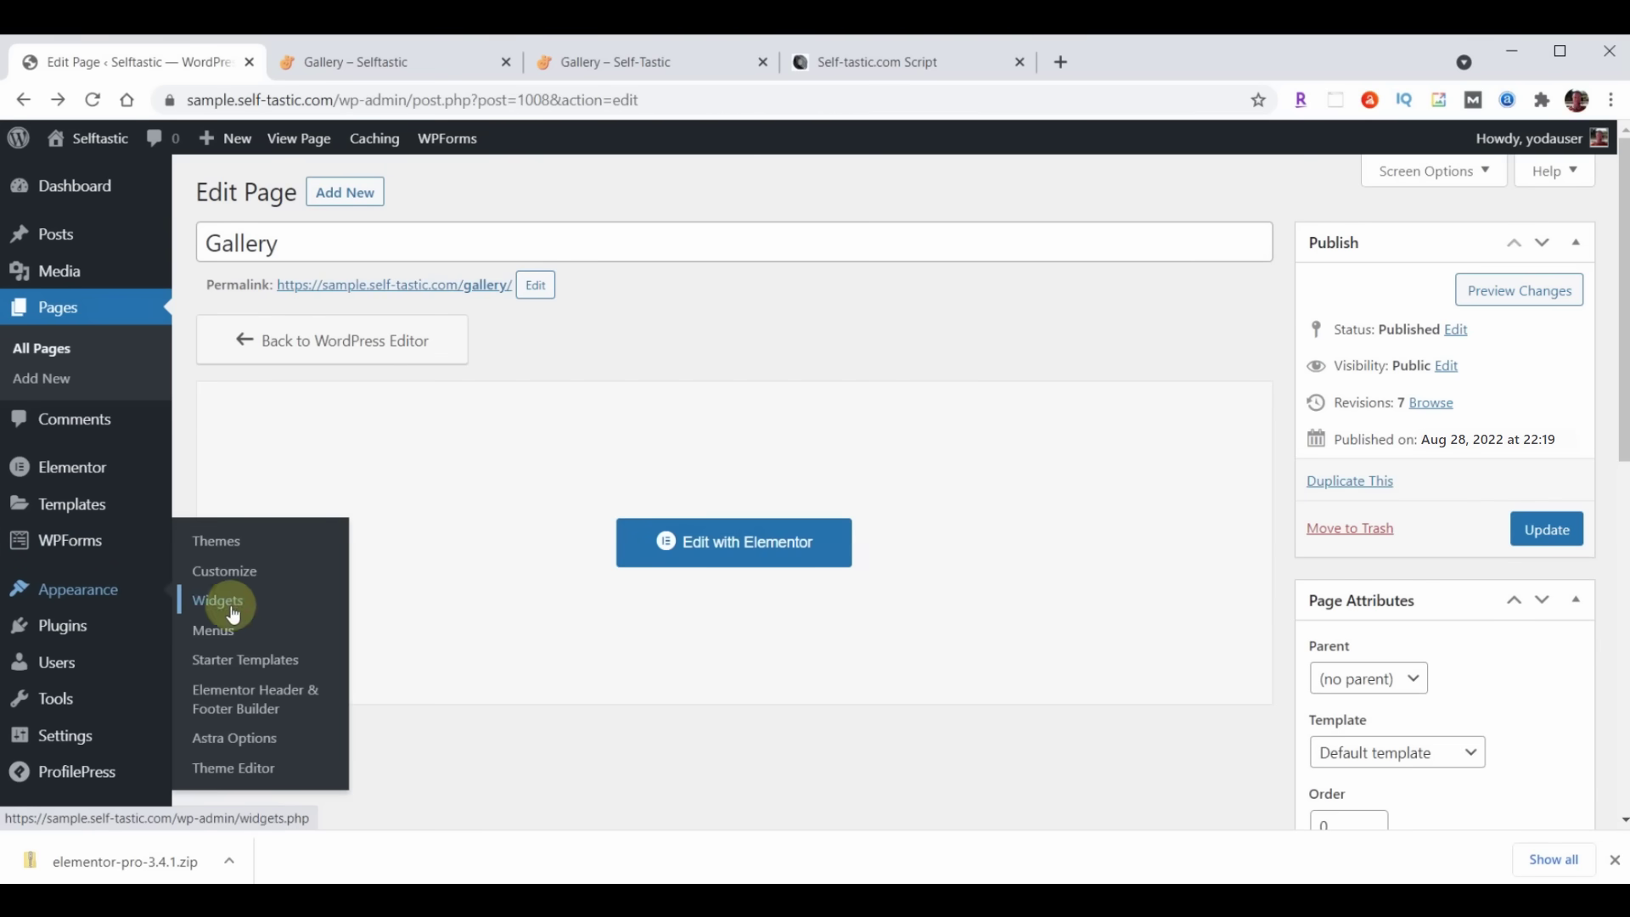
click(247, 699)
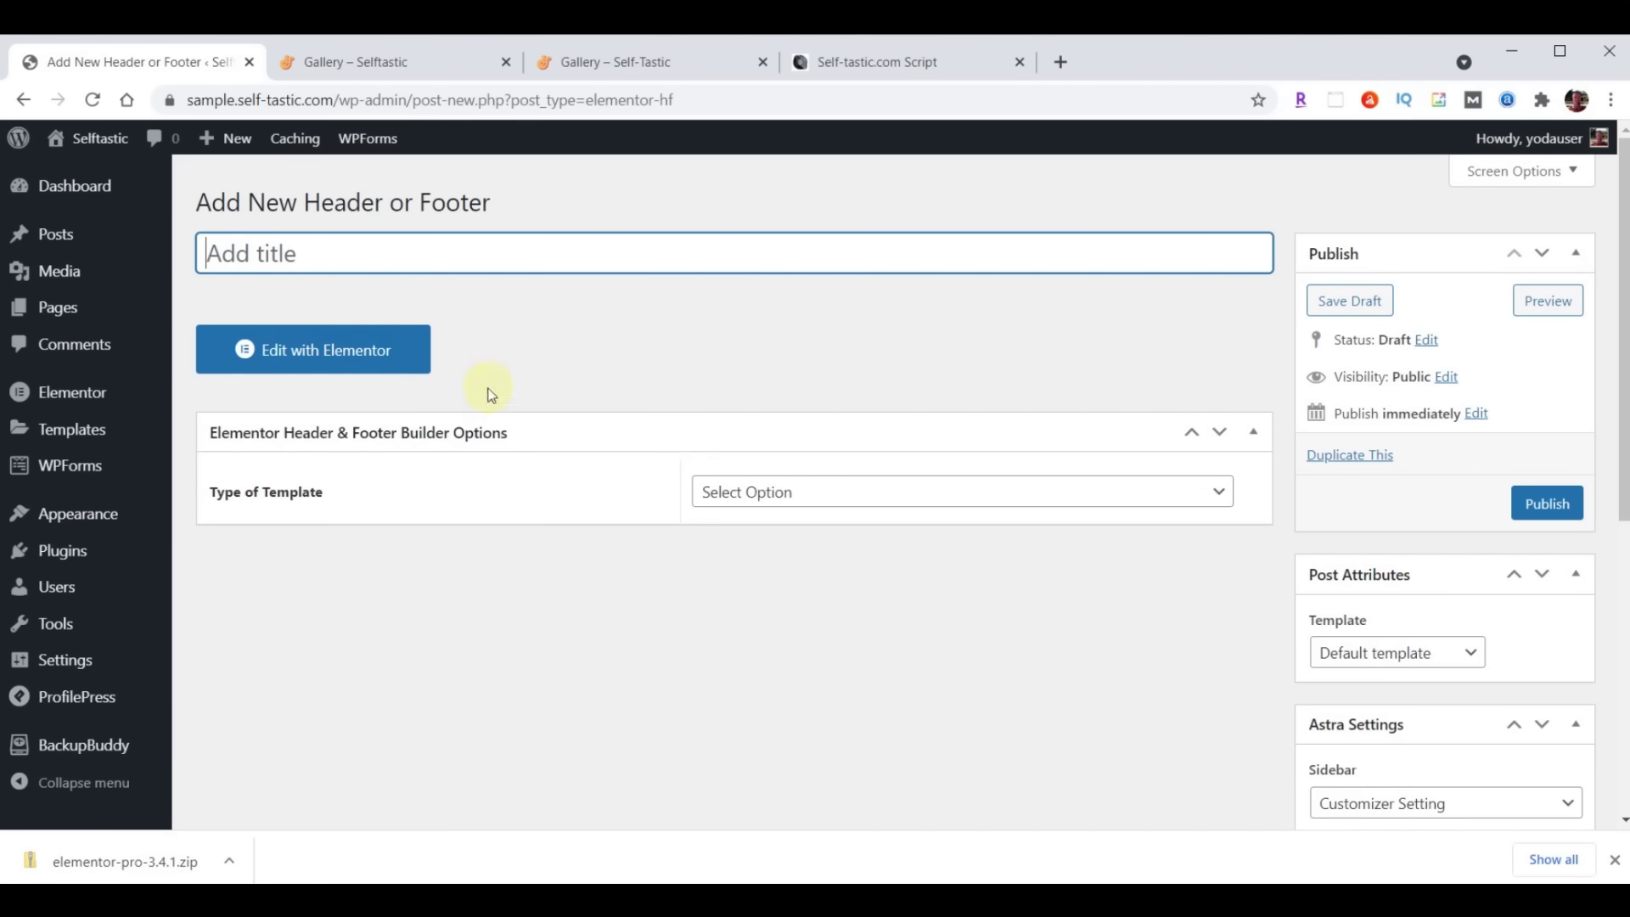
click(412, 252)
text(Blog Page Header)
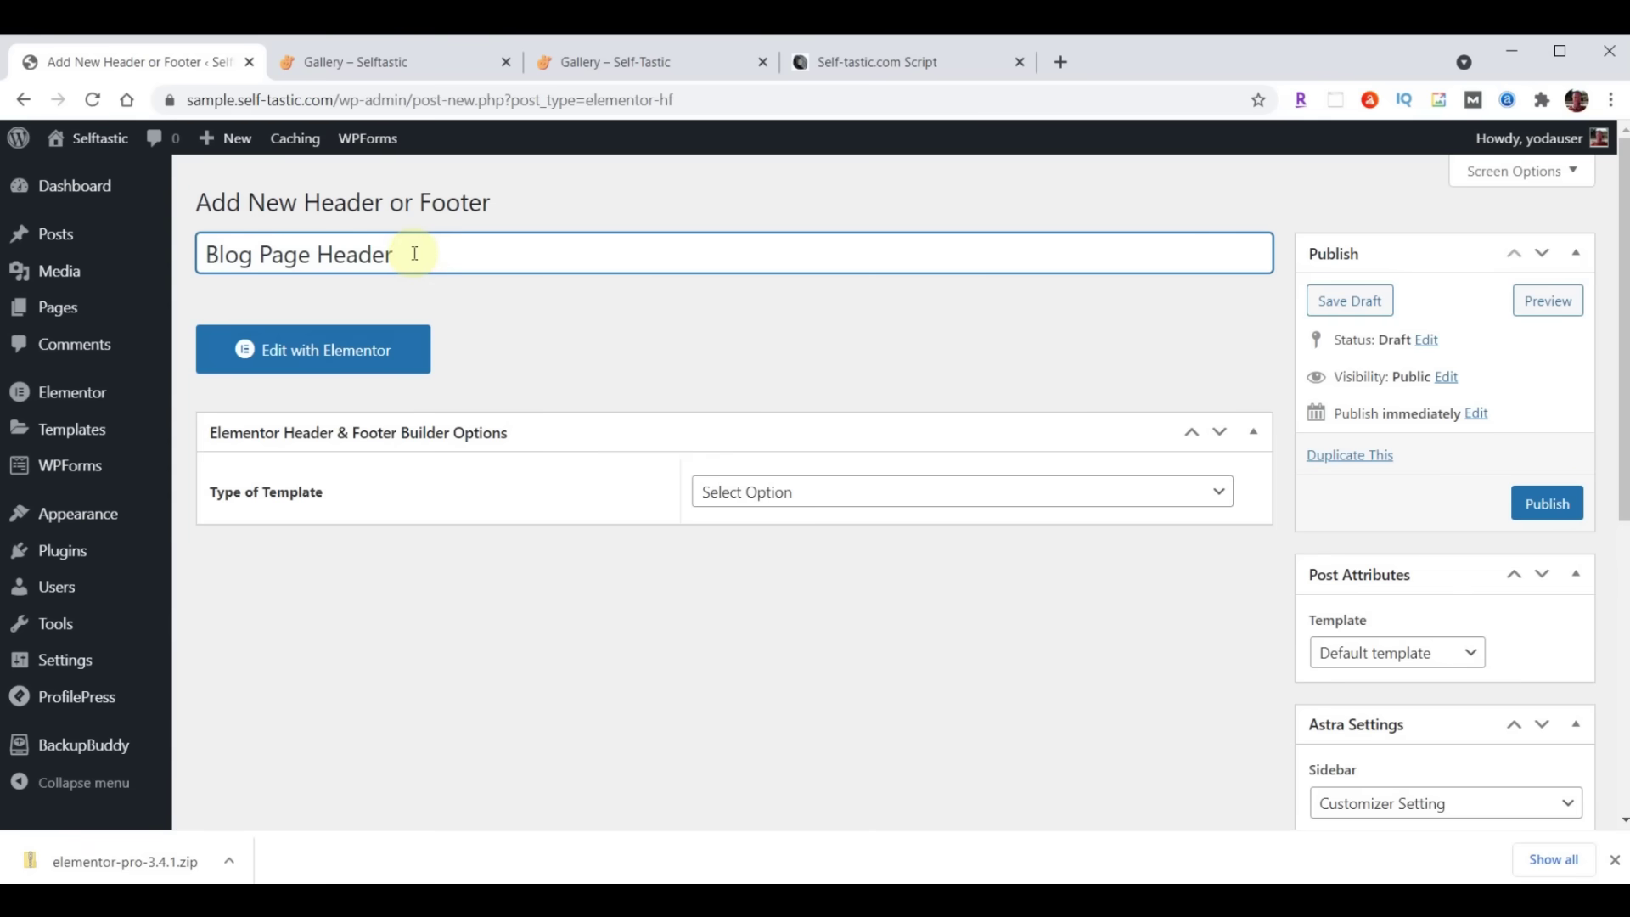
Make it a Header on the Blog / Posts Page for all roles, enable Canvas, and publish
click(869, 494)
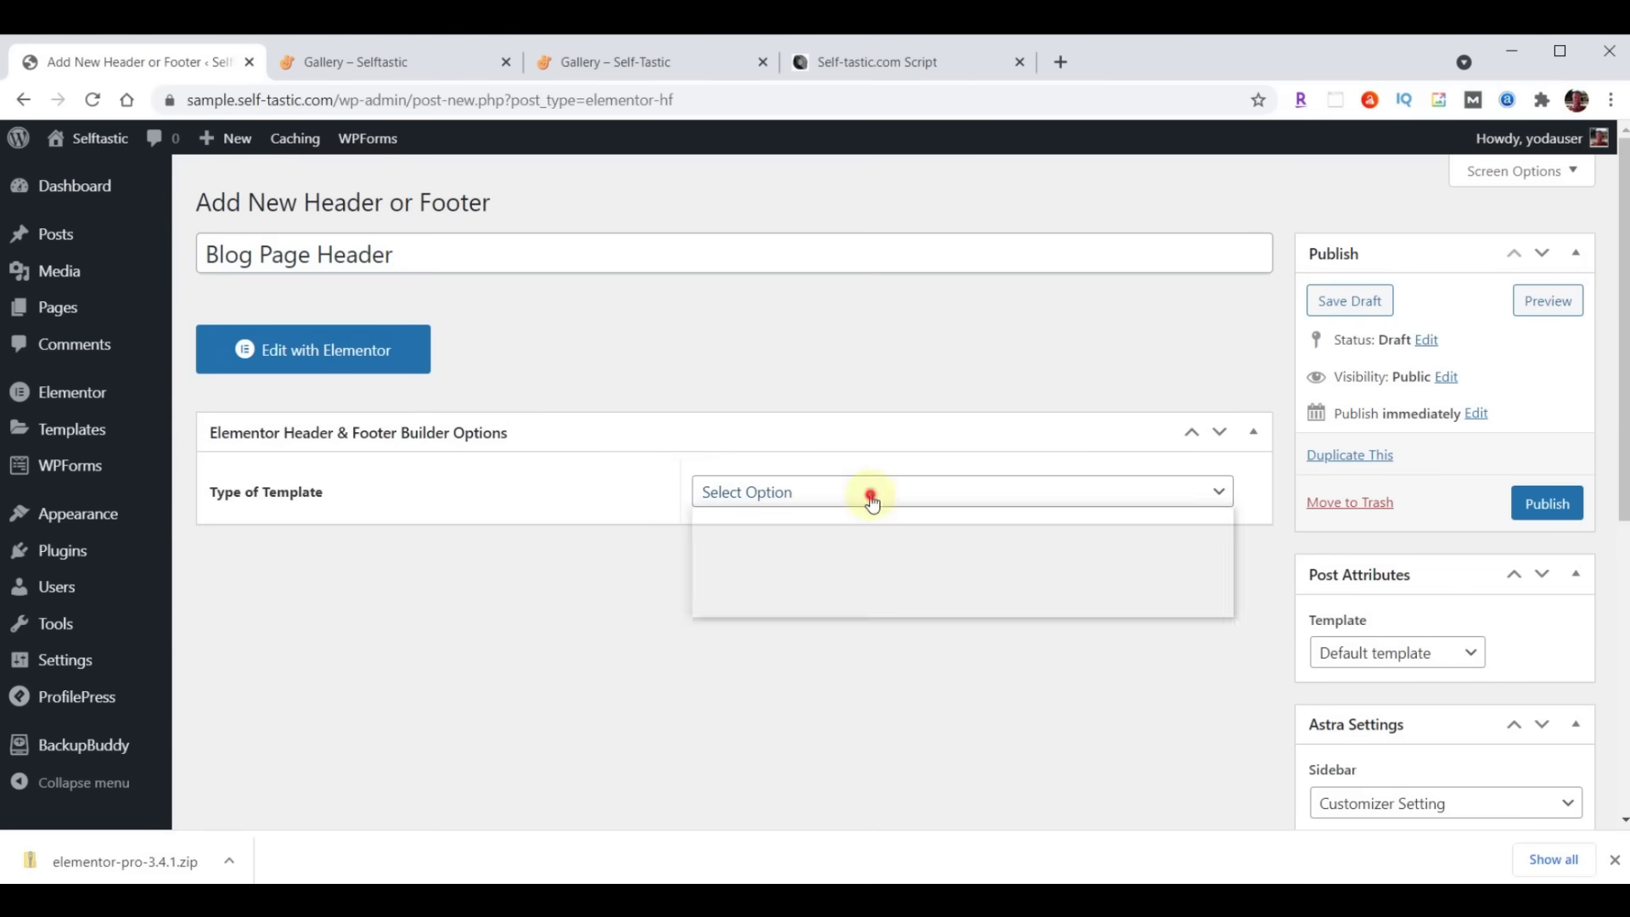
click(815, 540)
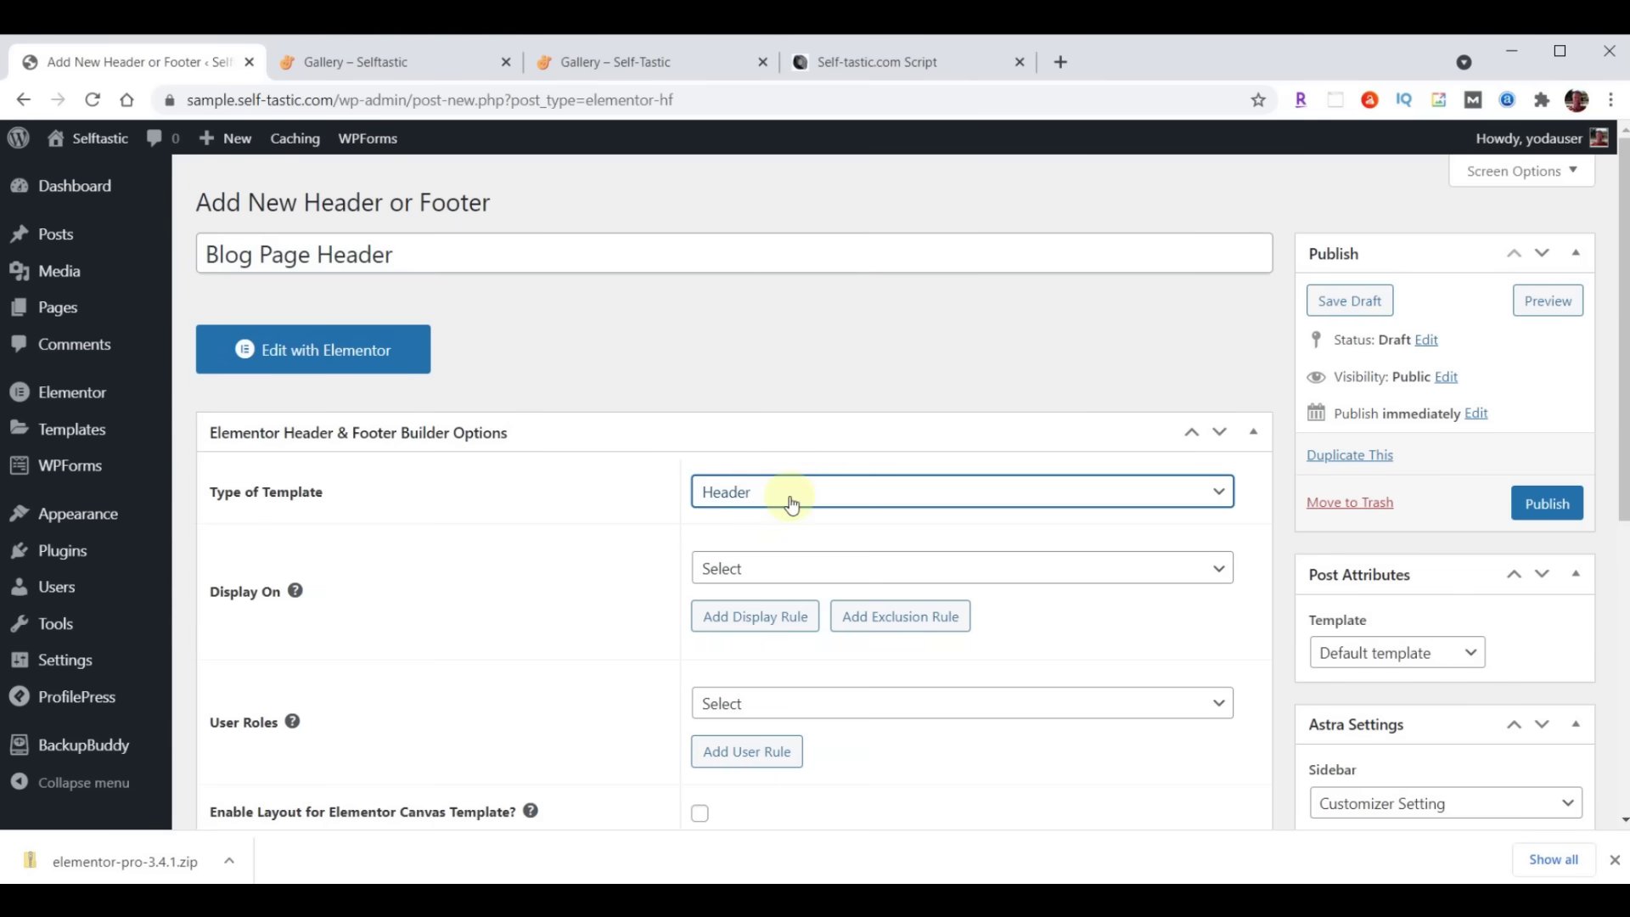
click(801, 570)
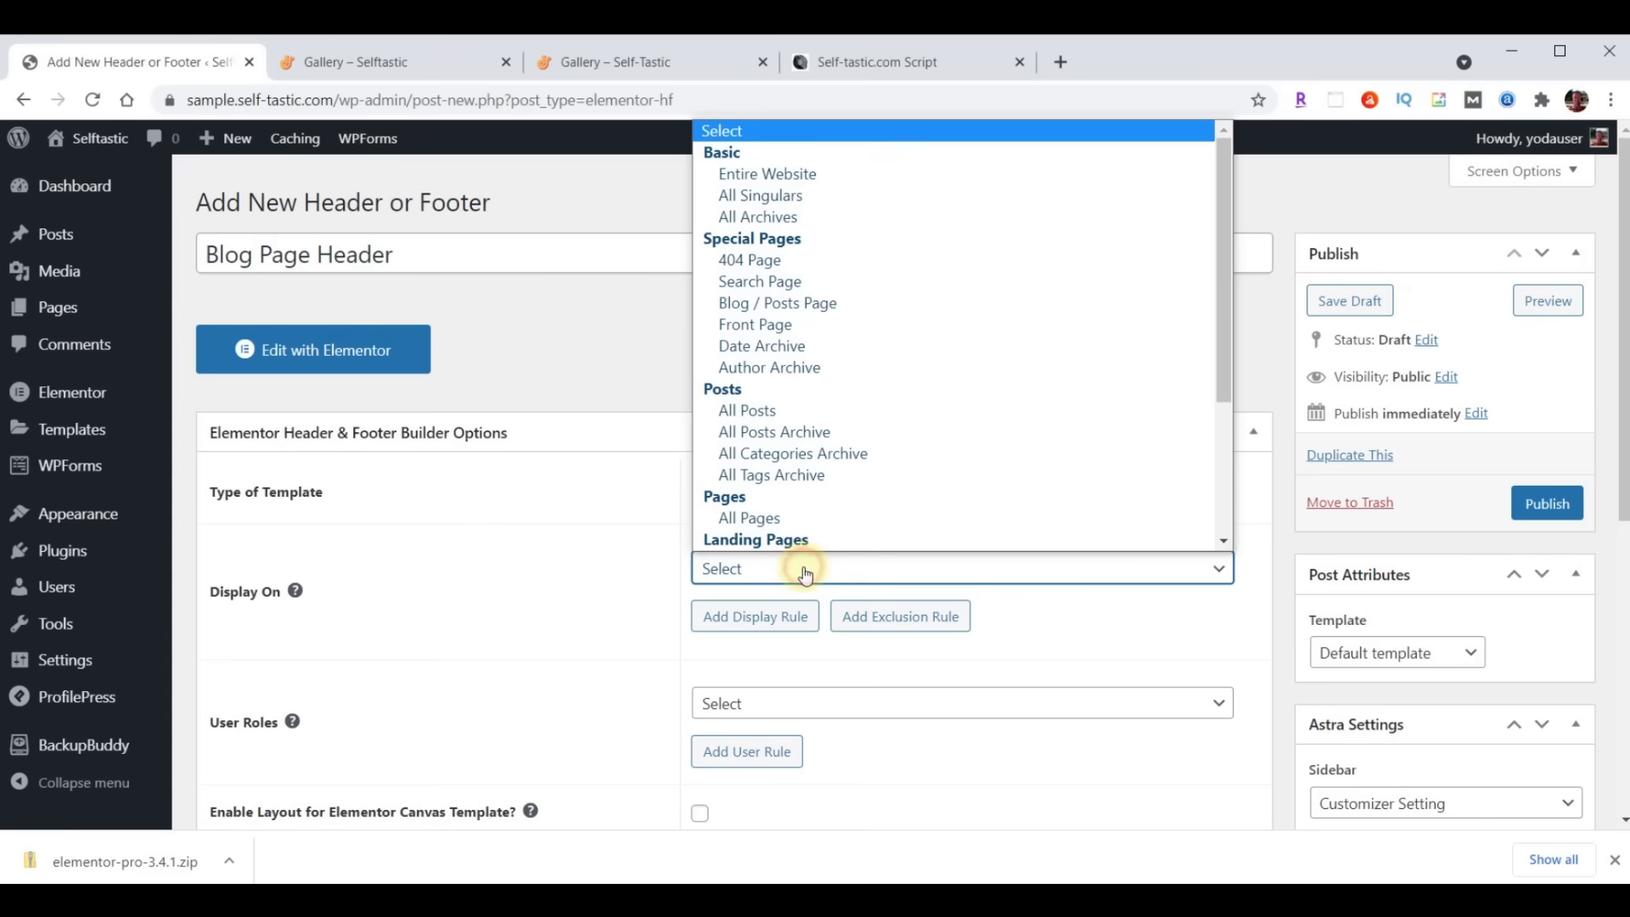
click(807, 312)
click(768, 705)
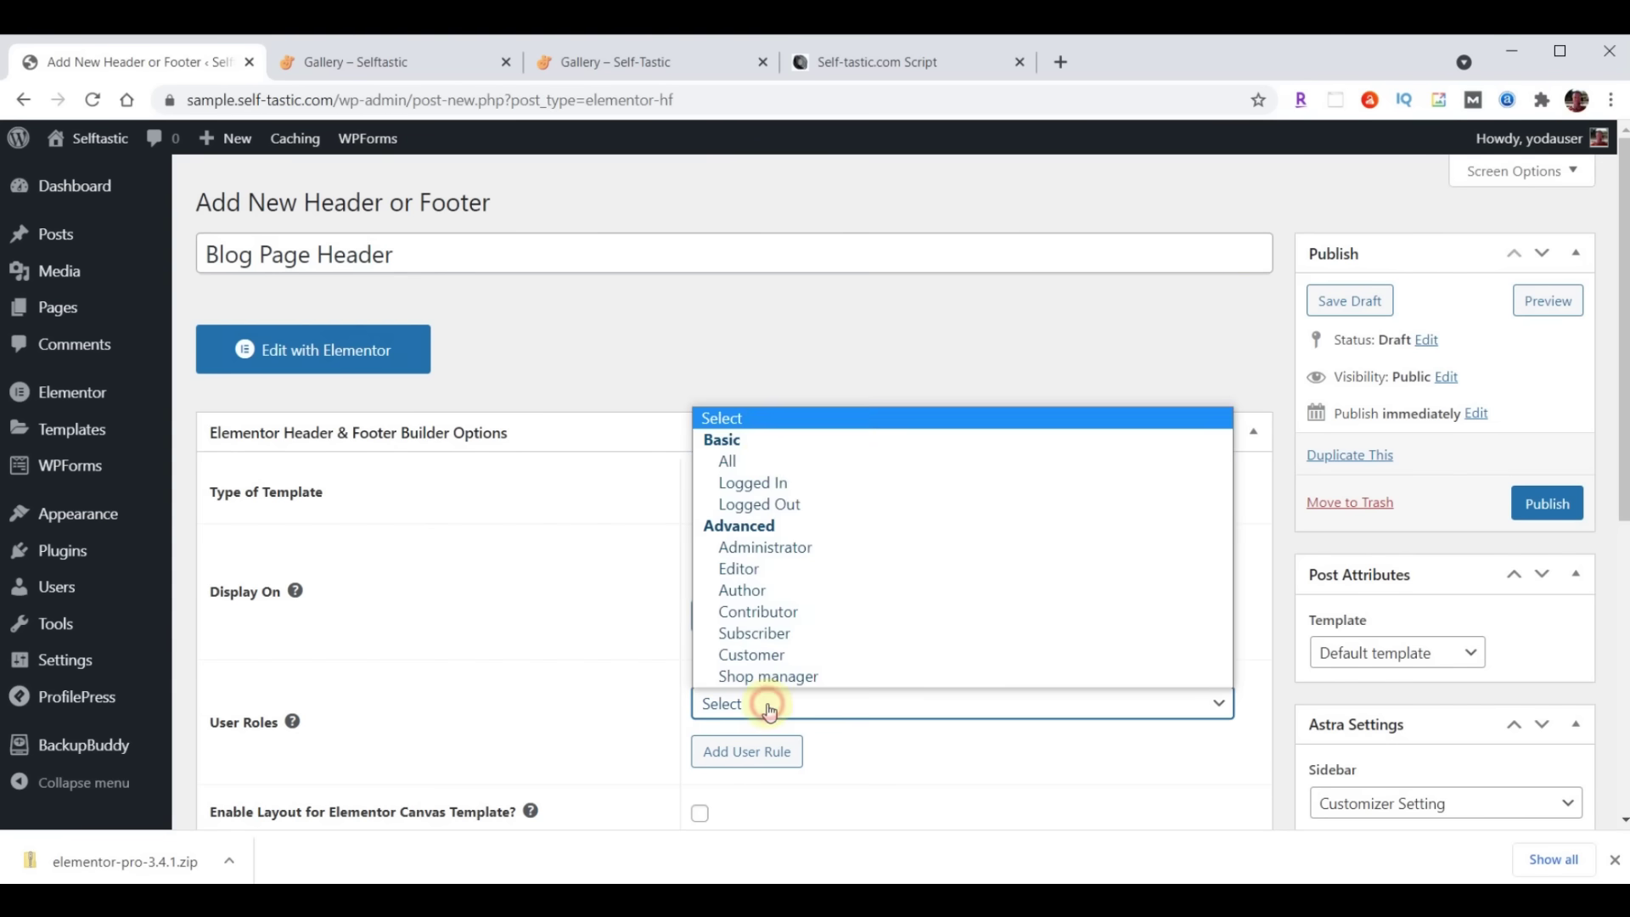
click(768, 461)
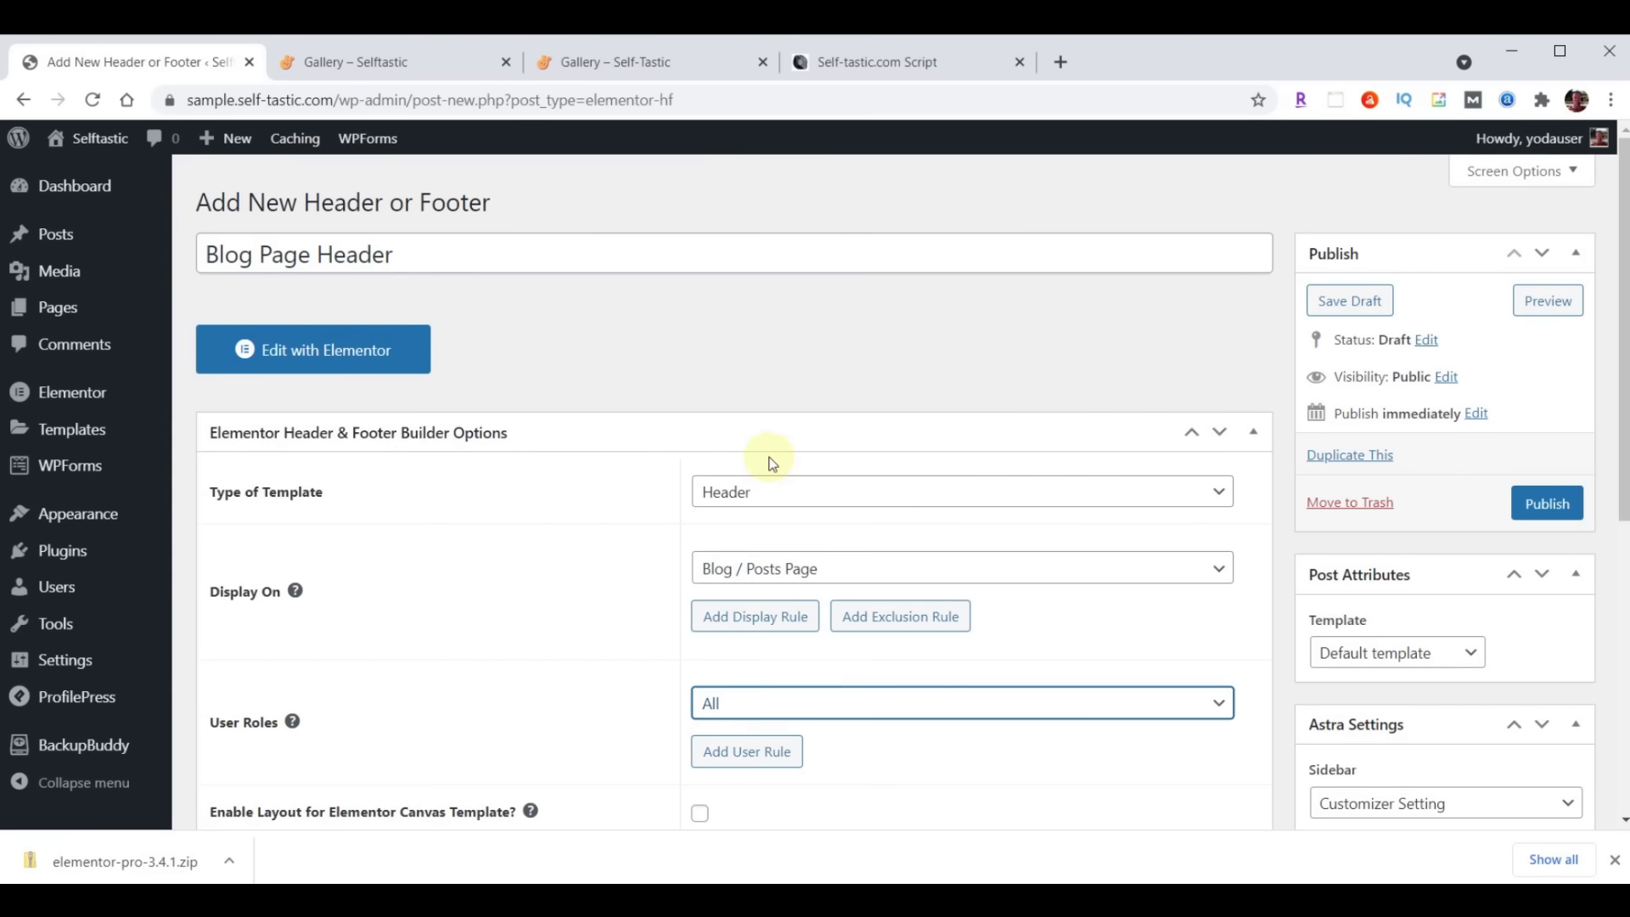
scroll(771, 463, down, 2)
click(699, 601)
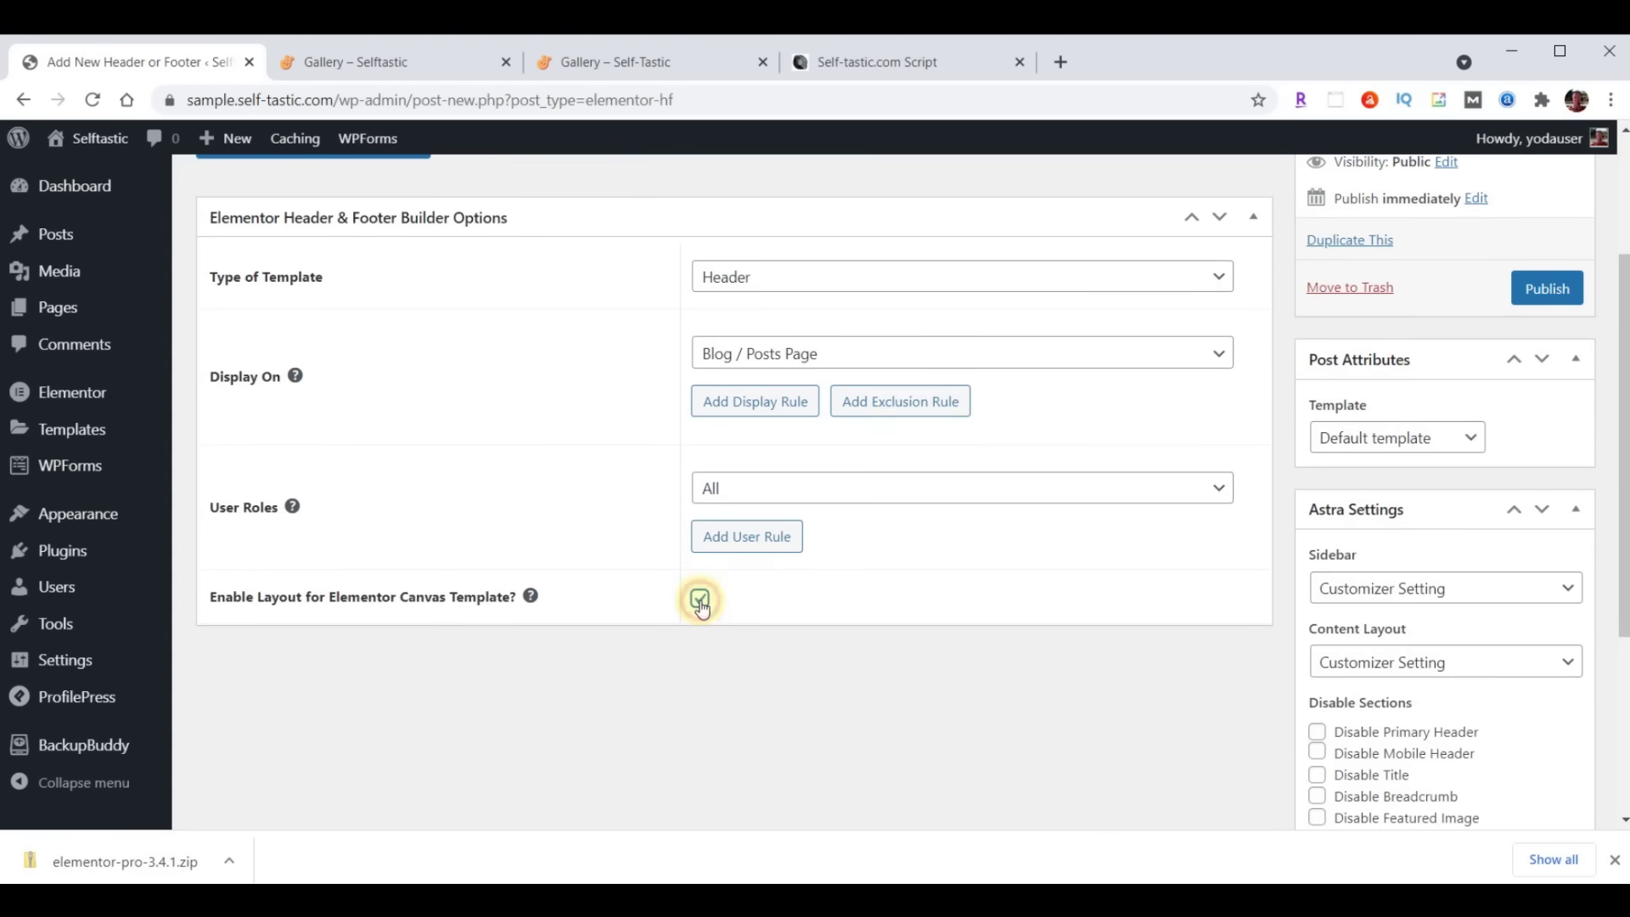
click(1550, 291)
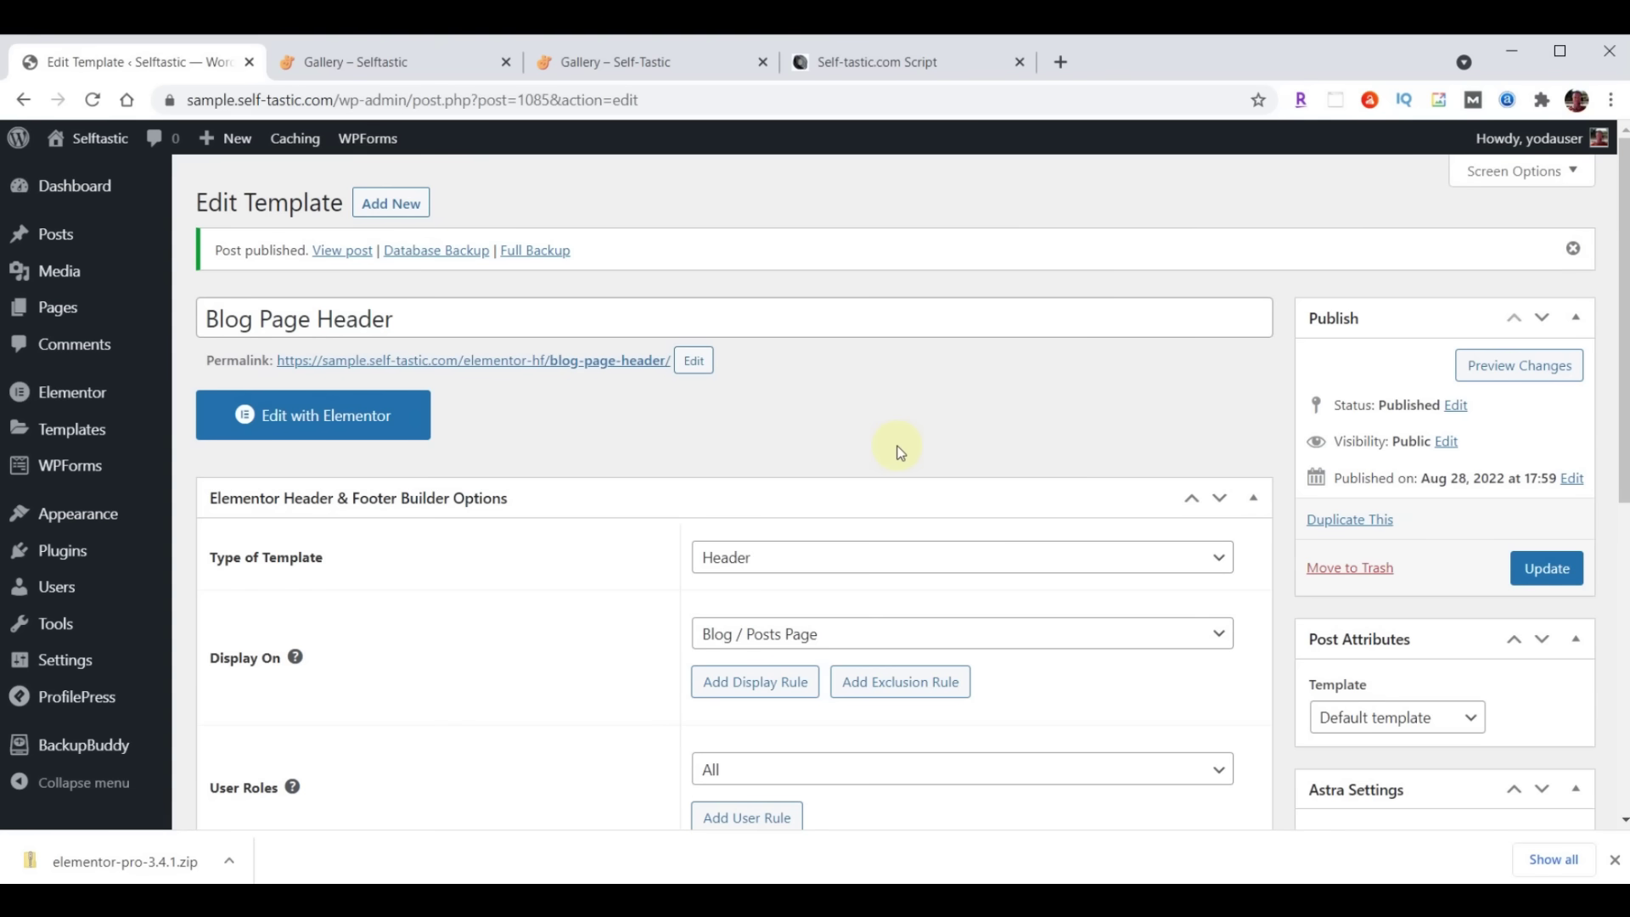
Import the blog page header JSON and insert the Selftastic Blog Page Header without its settings
click(353, 415)
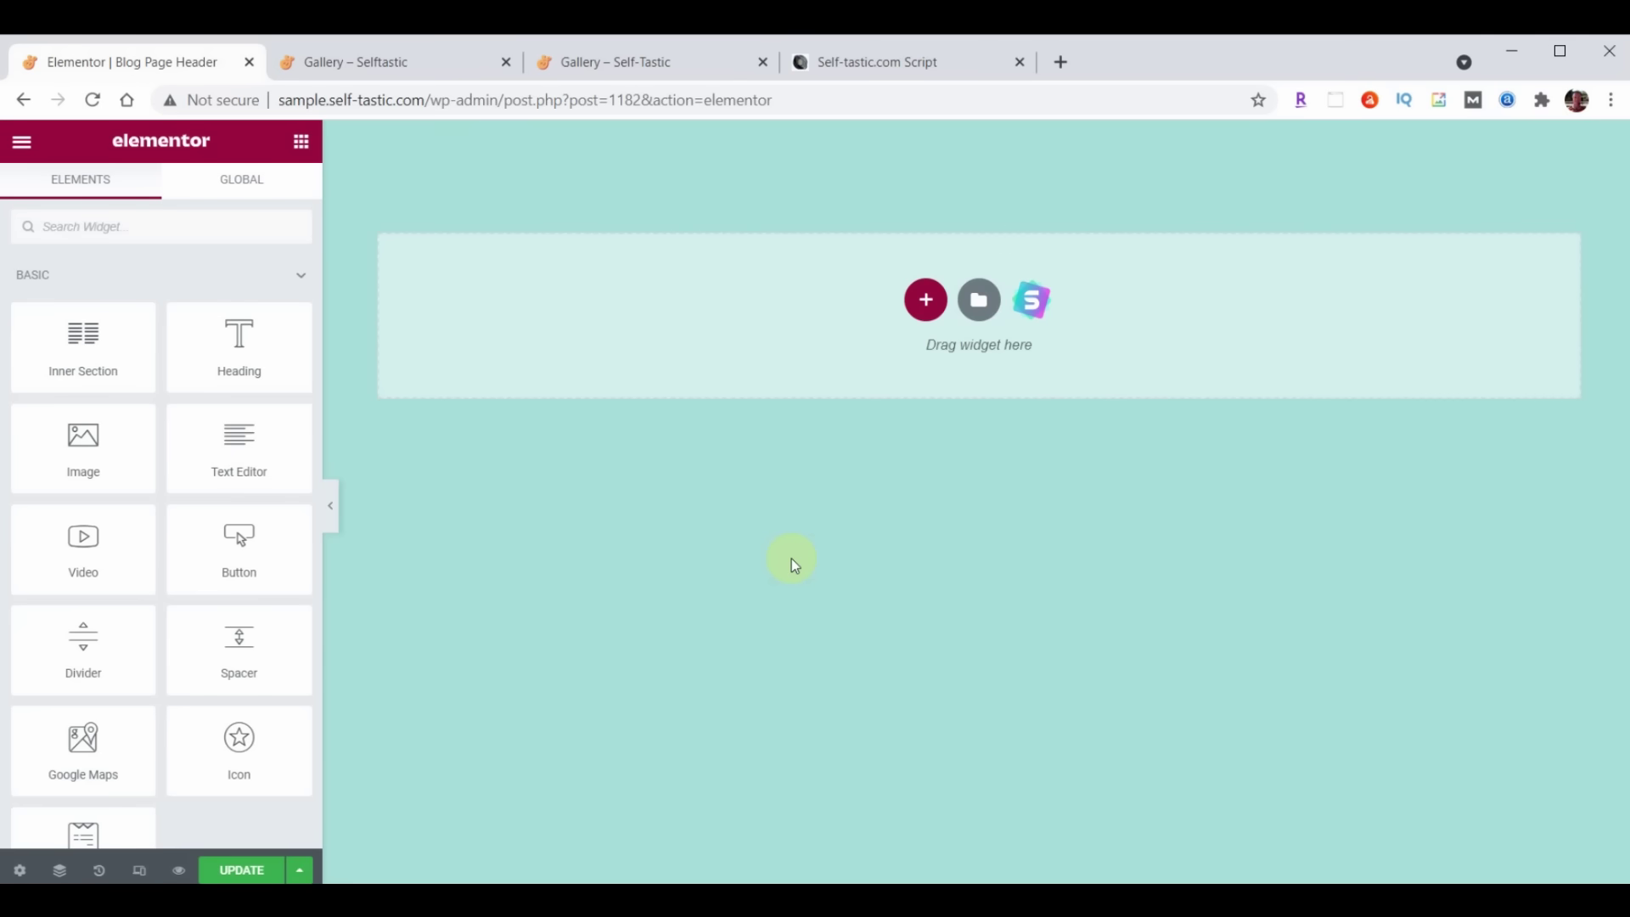
click(978, 301)
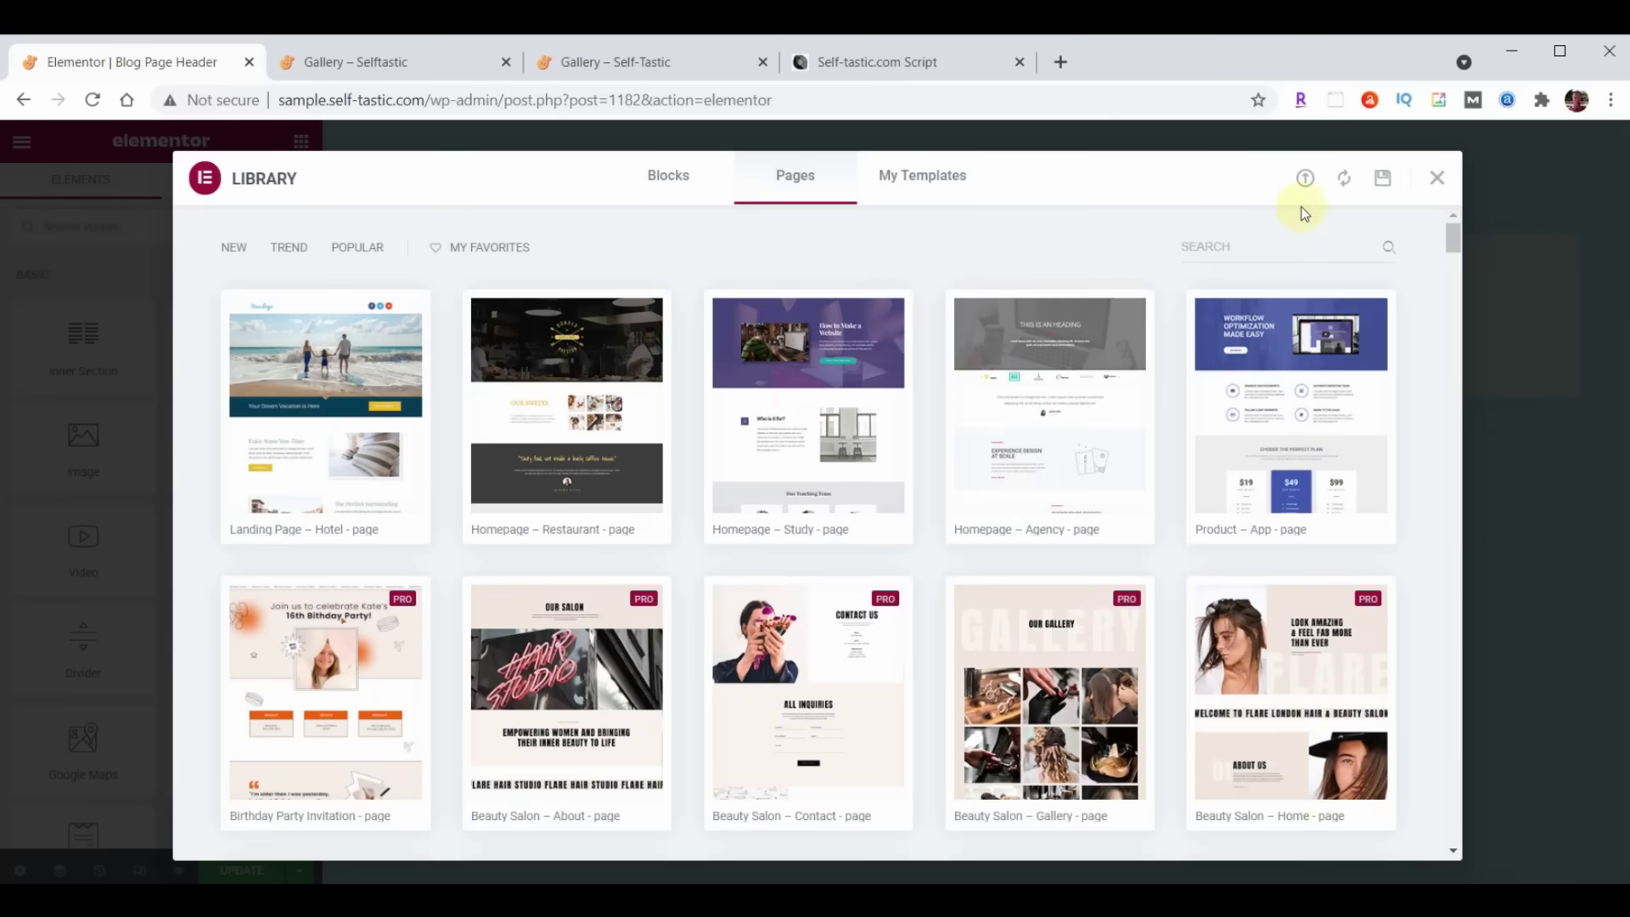
click(1305, 178)
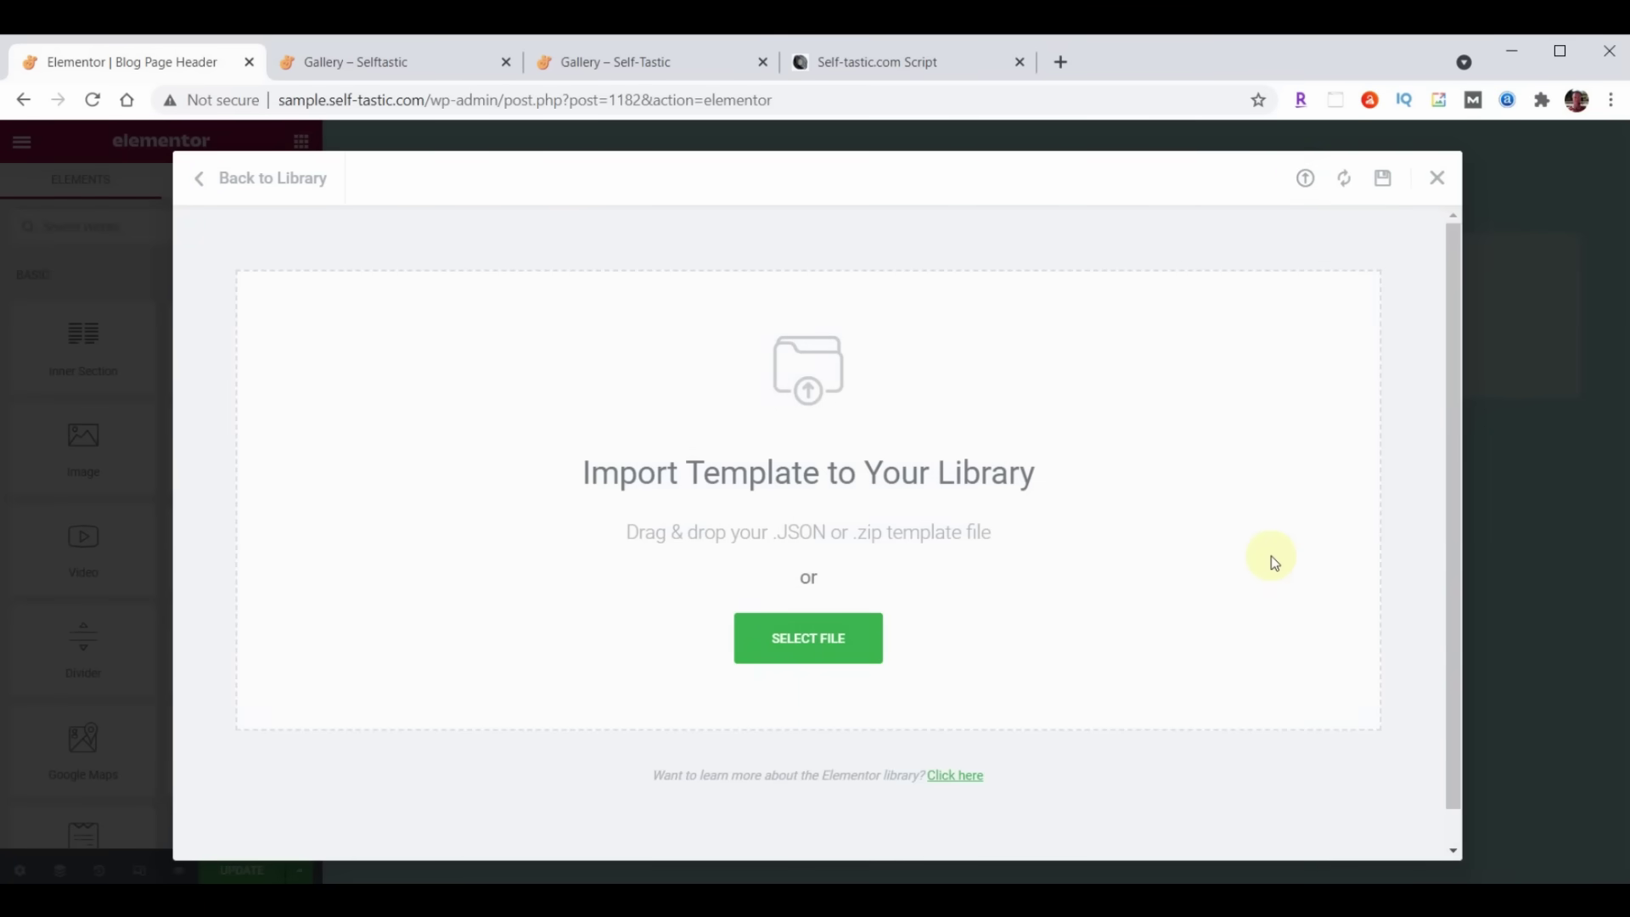
key(alt+Tab)
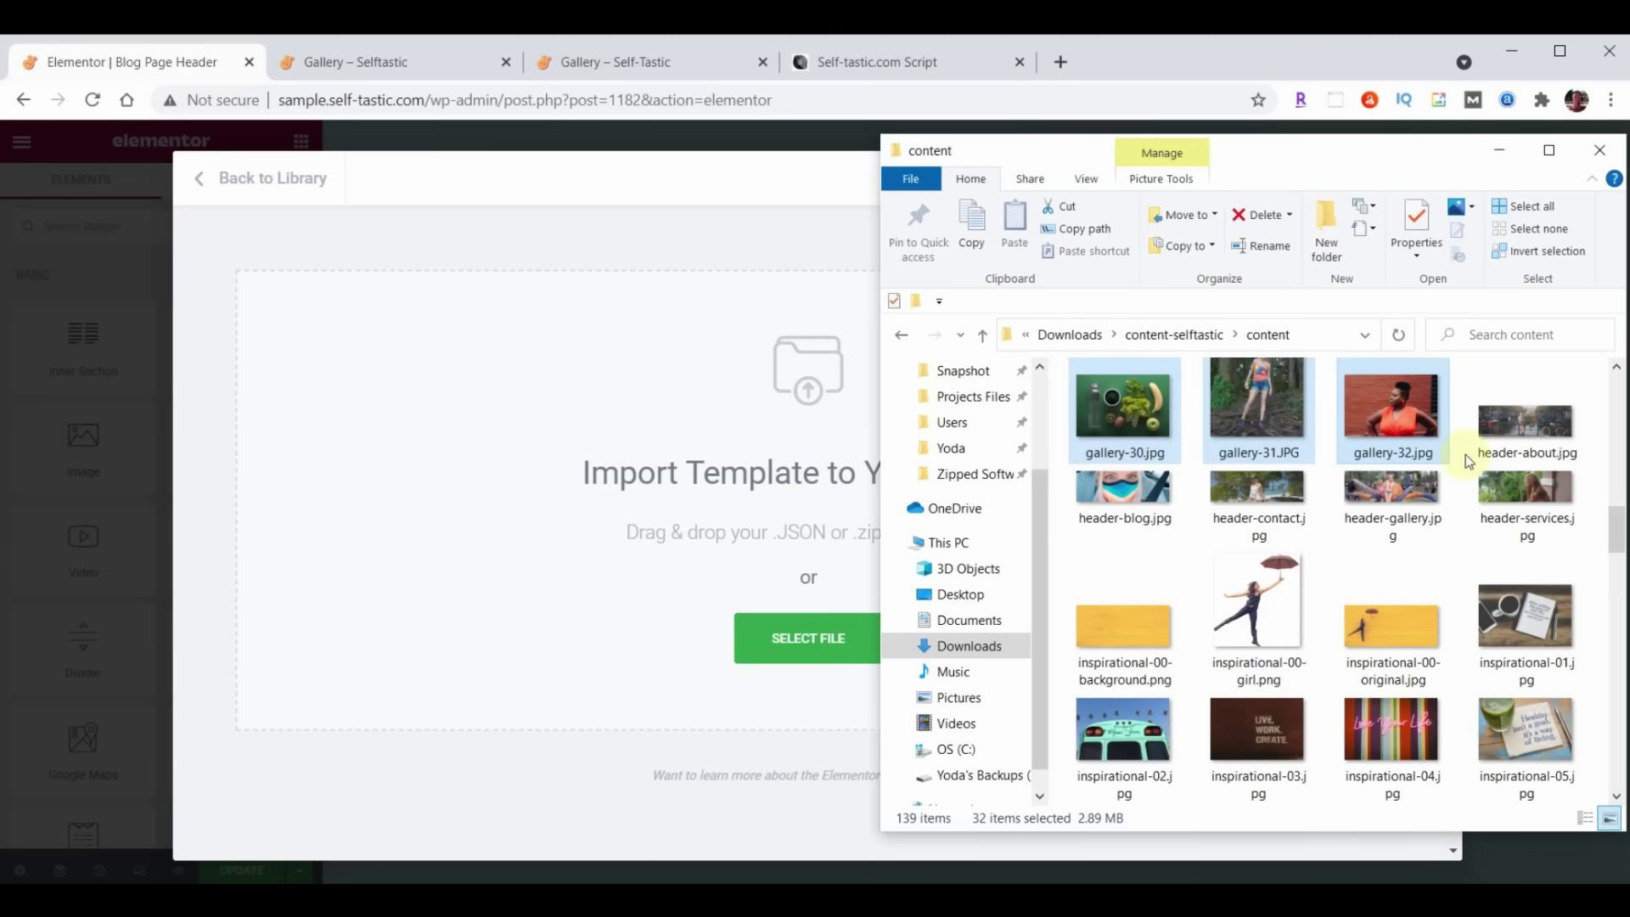
scroll(1465, 455, down, 6)
scroll(1465, 455, down, 10)
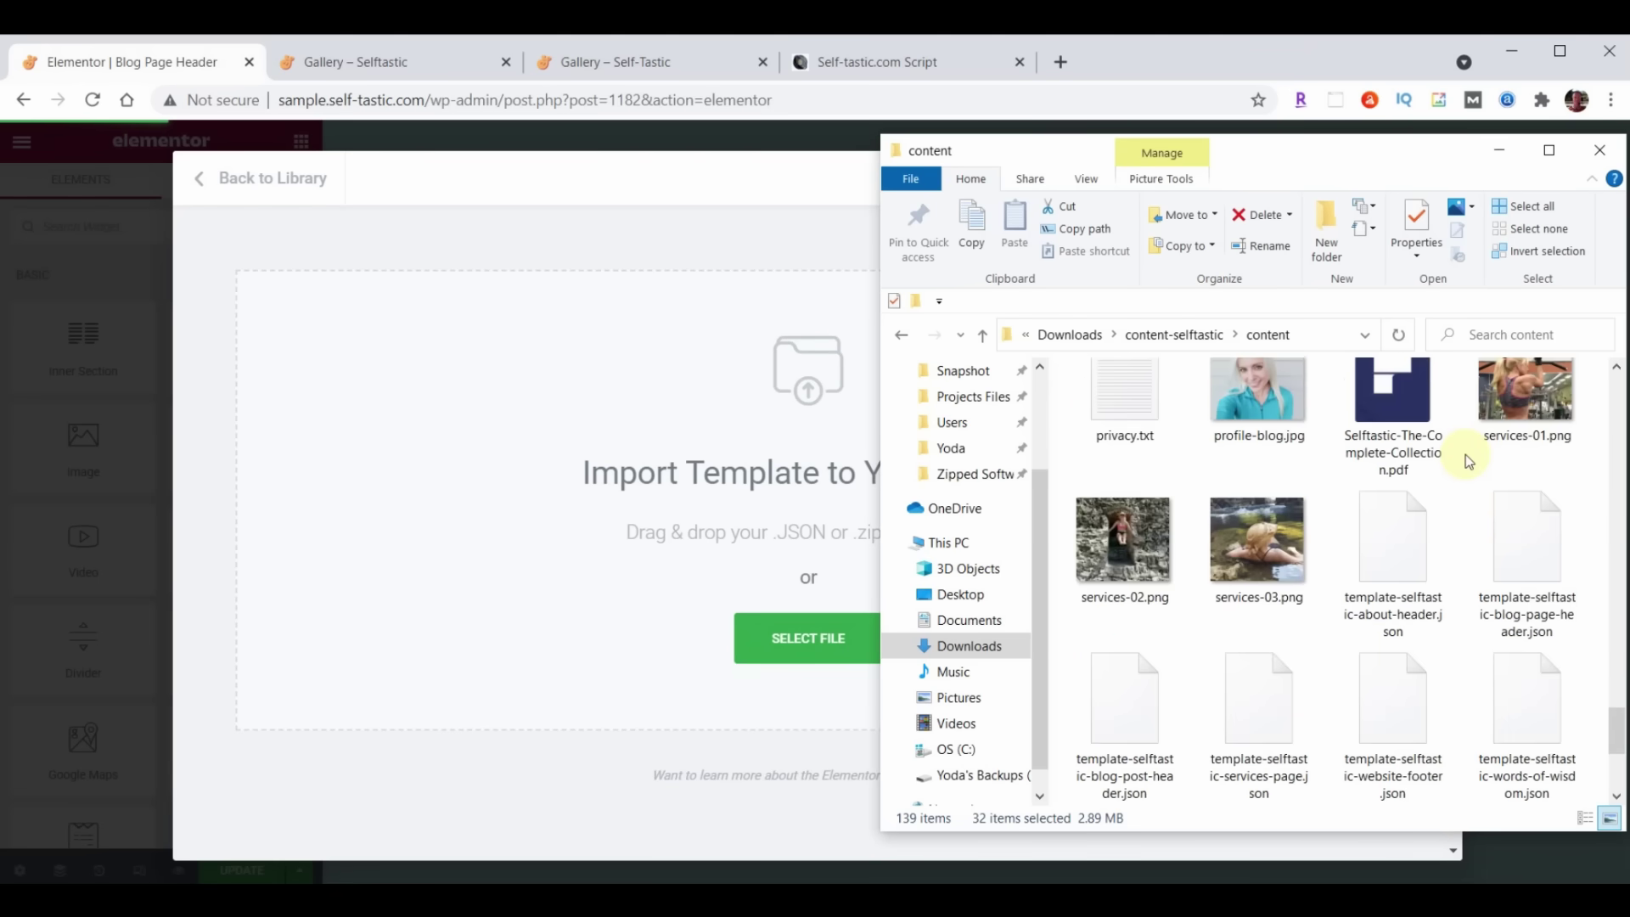
drag(1531, 567, 648, 525)
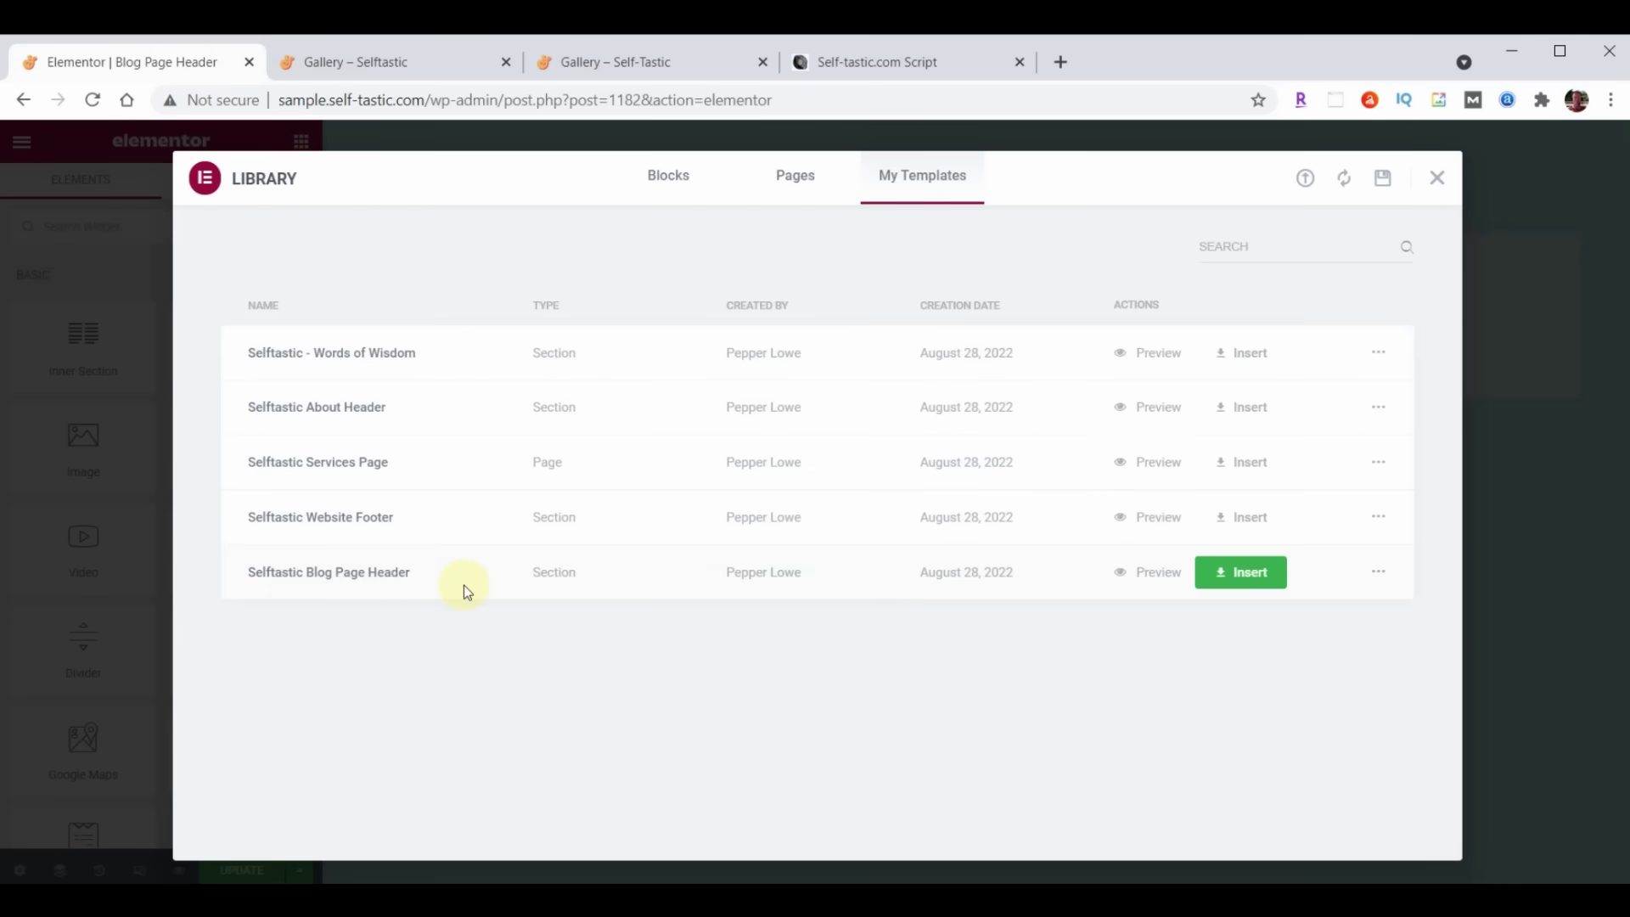
click(1275, 574)
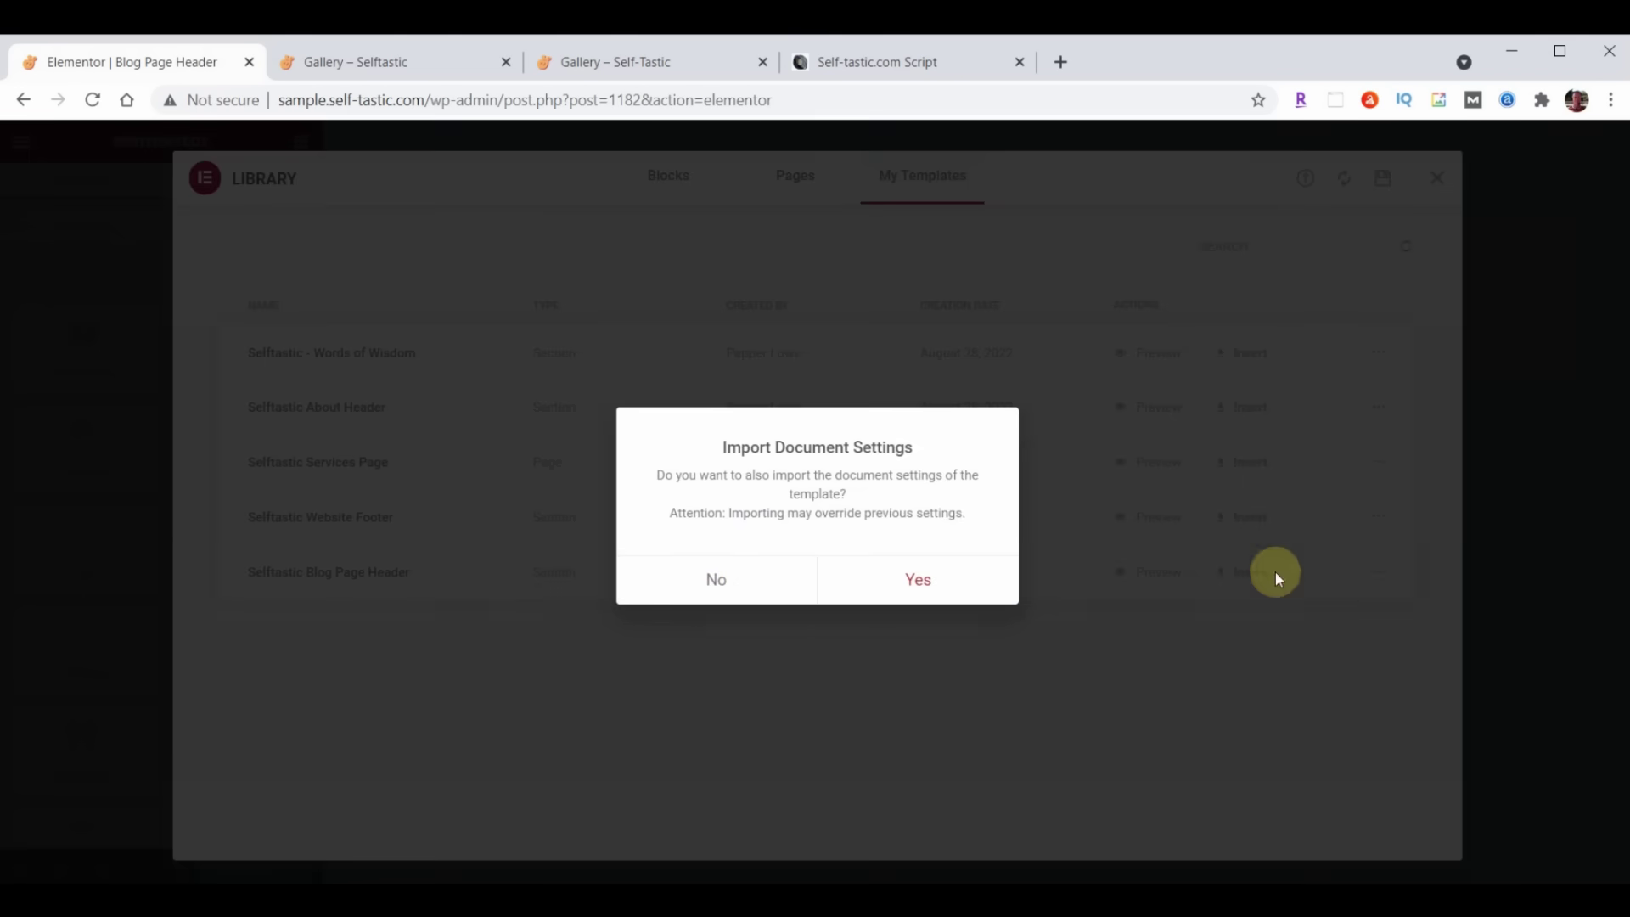
click(718, 578)
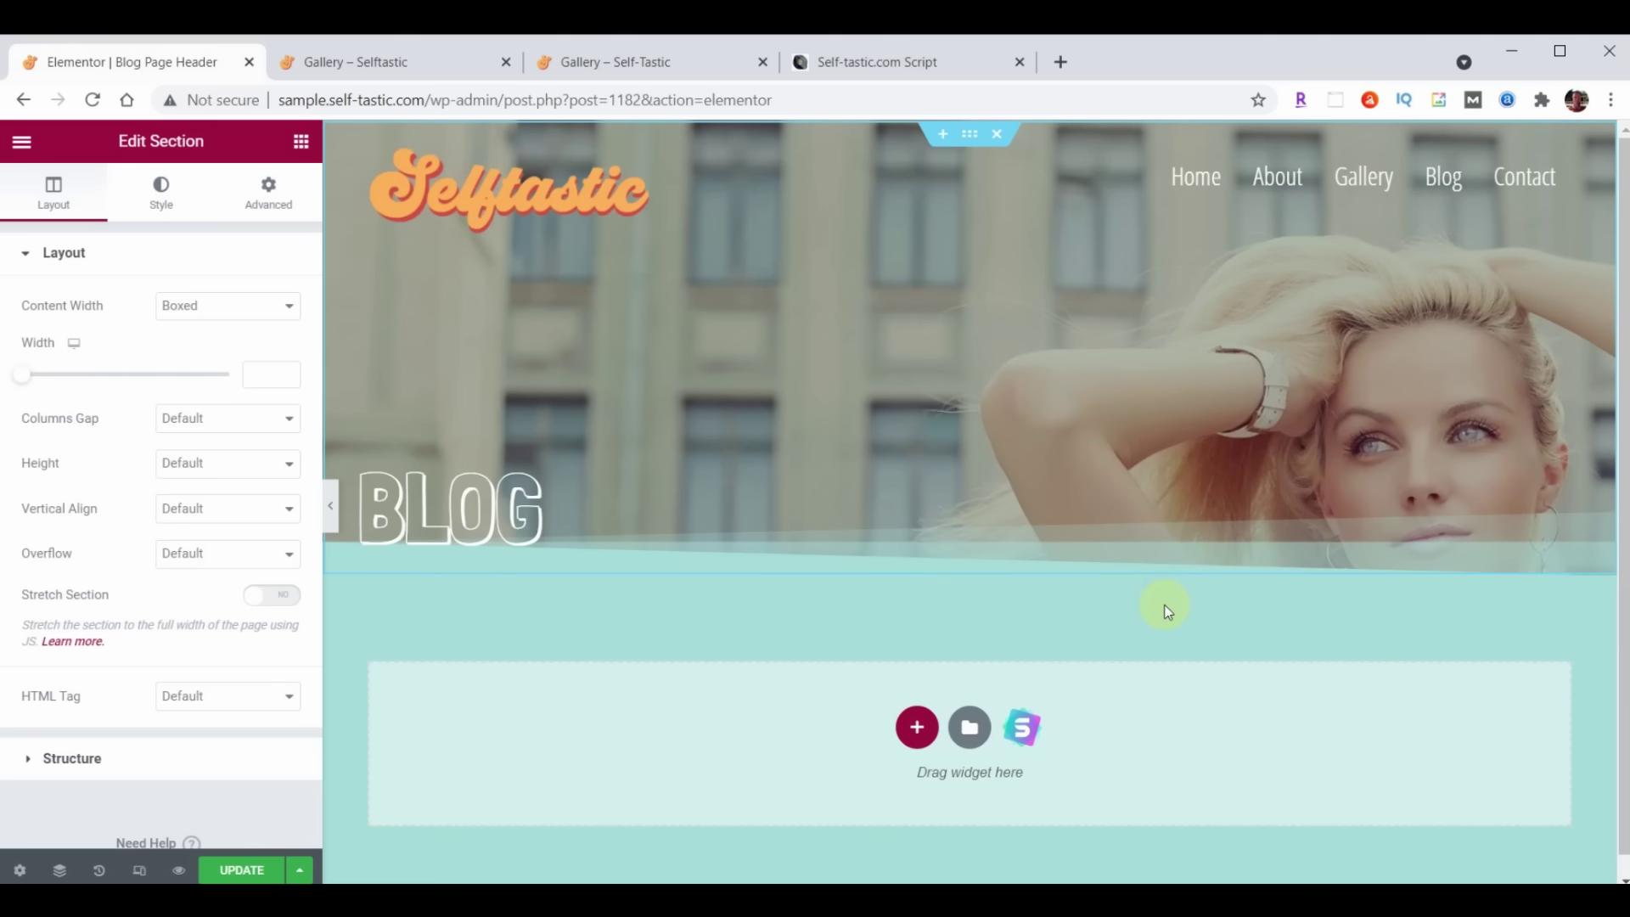
Save the header, exit to the dashboard, and start another header/footer template
click(238, 869)
click(23, 141)
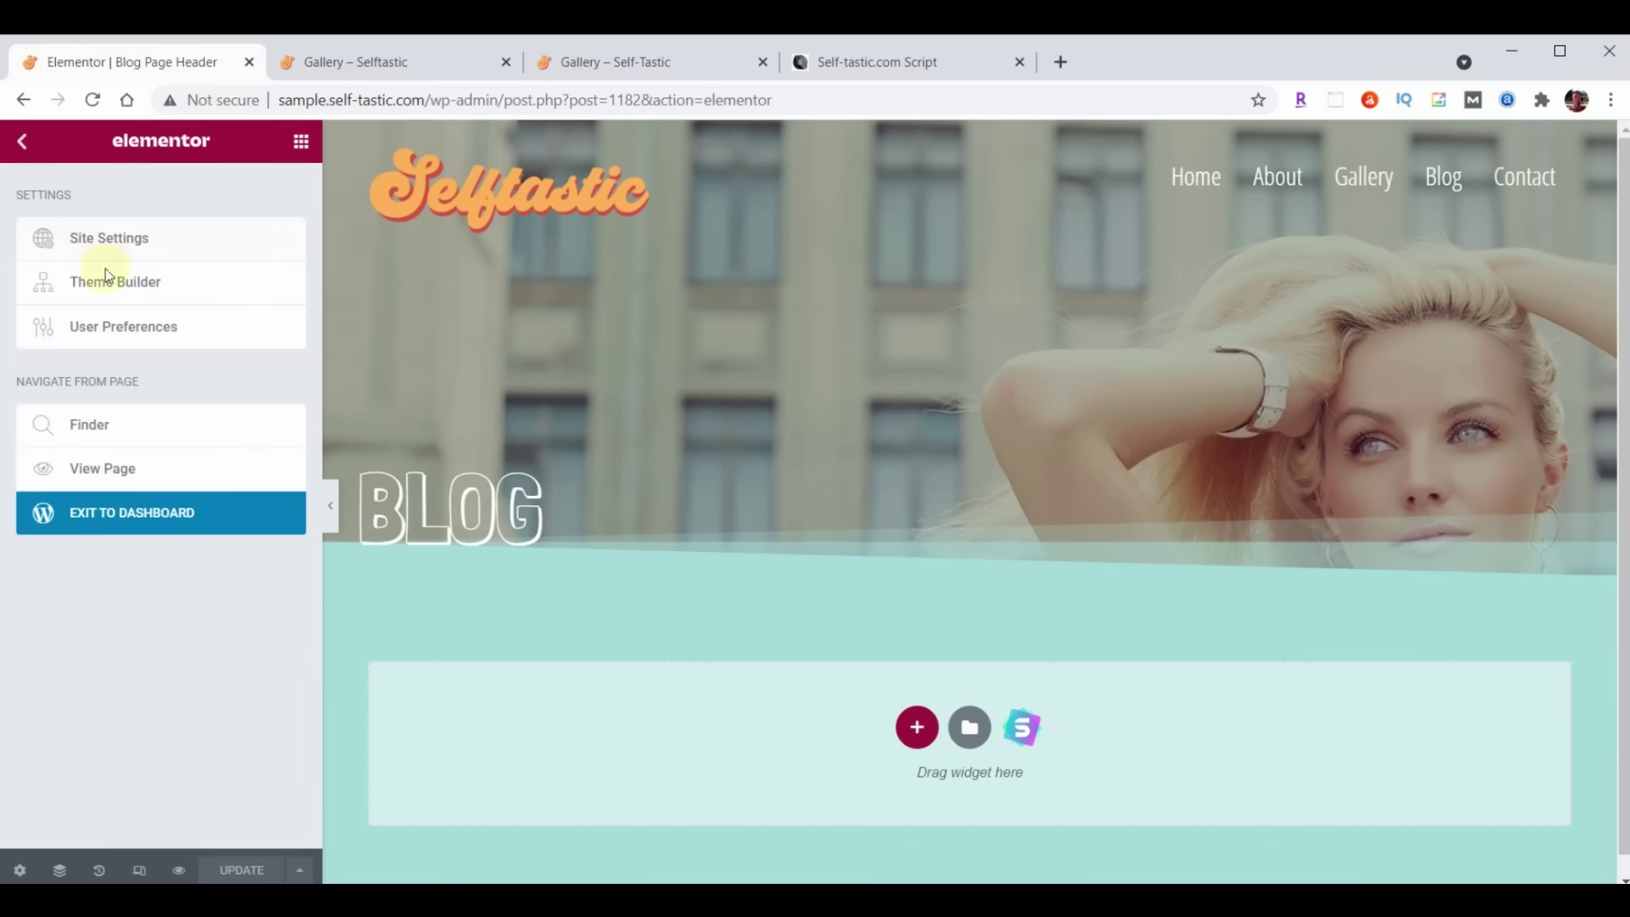
click(166, 511)
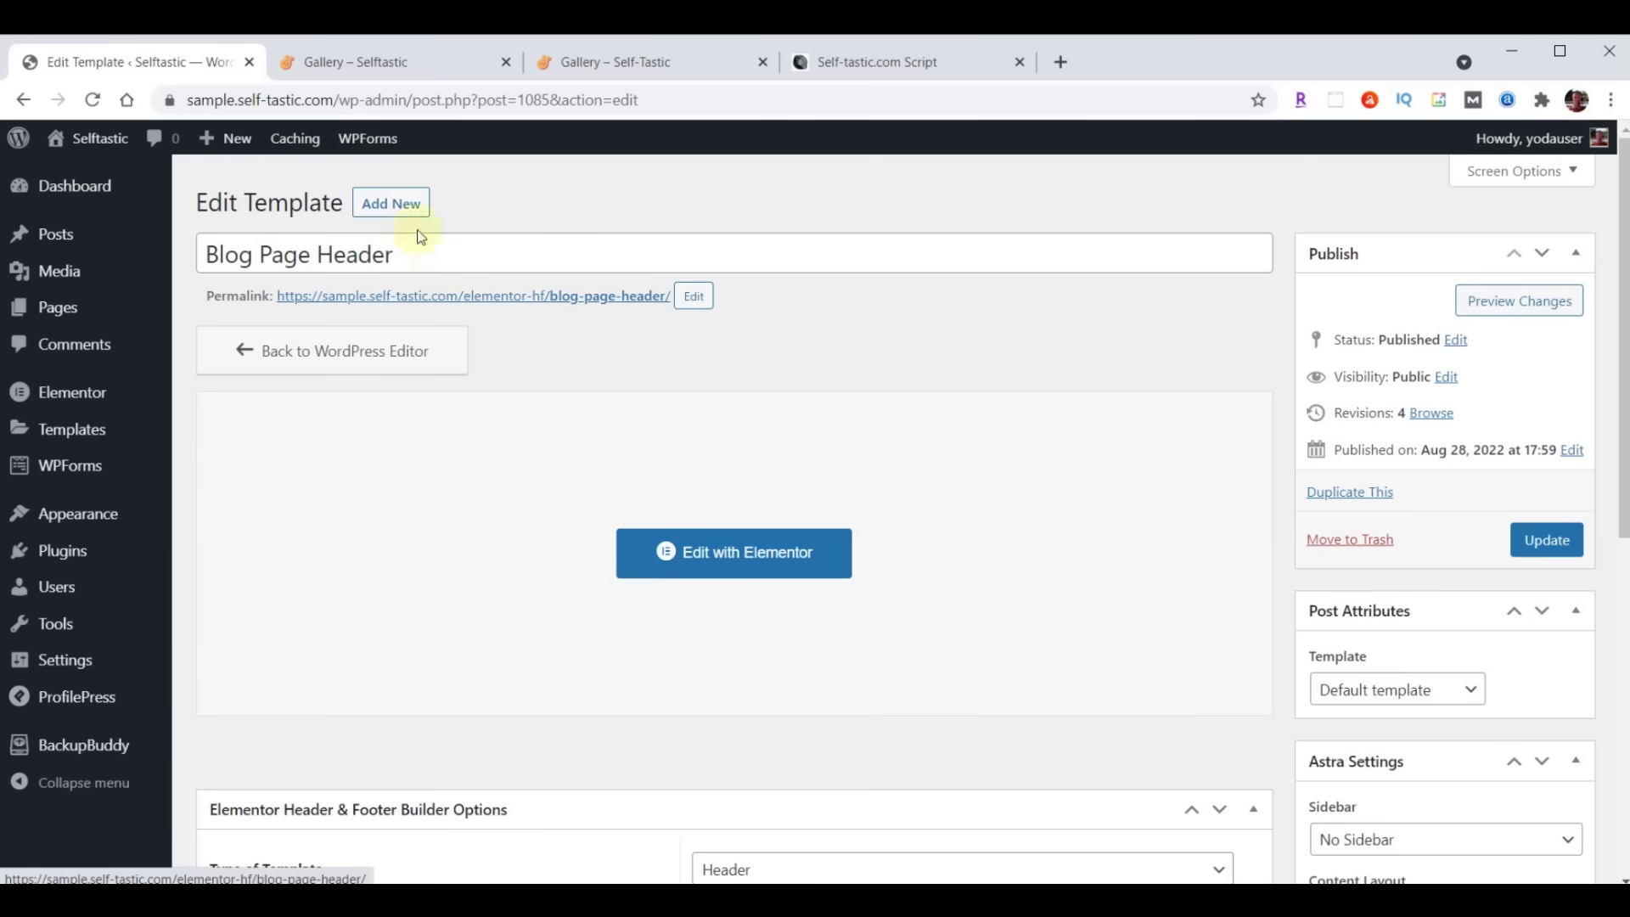
click(407, 204)
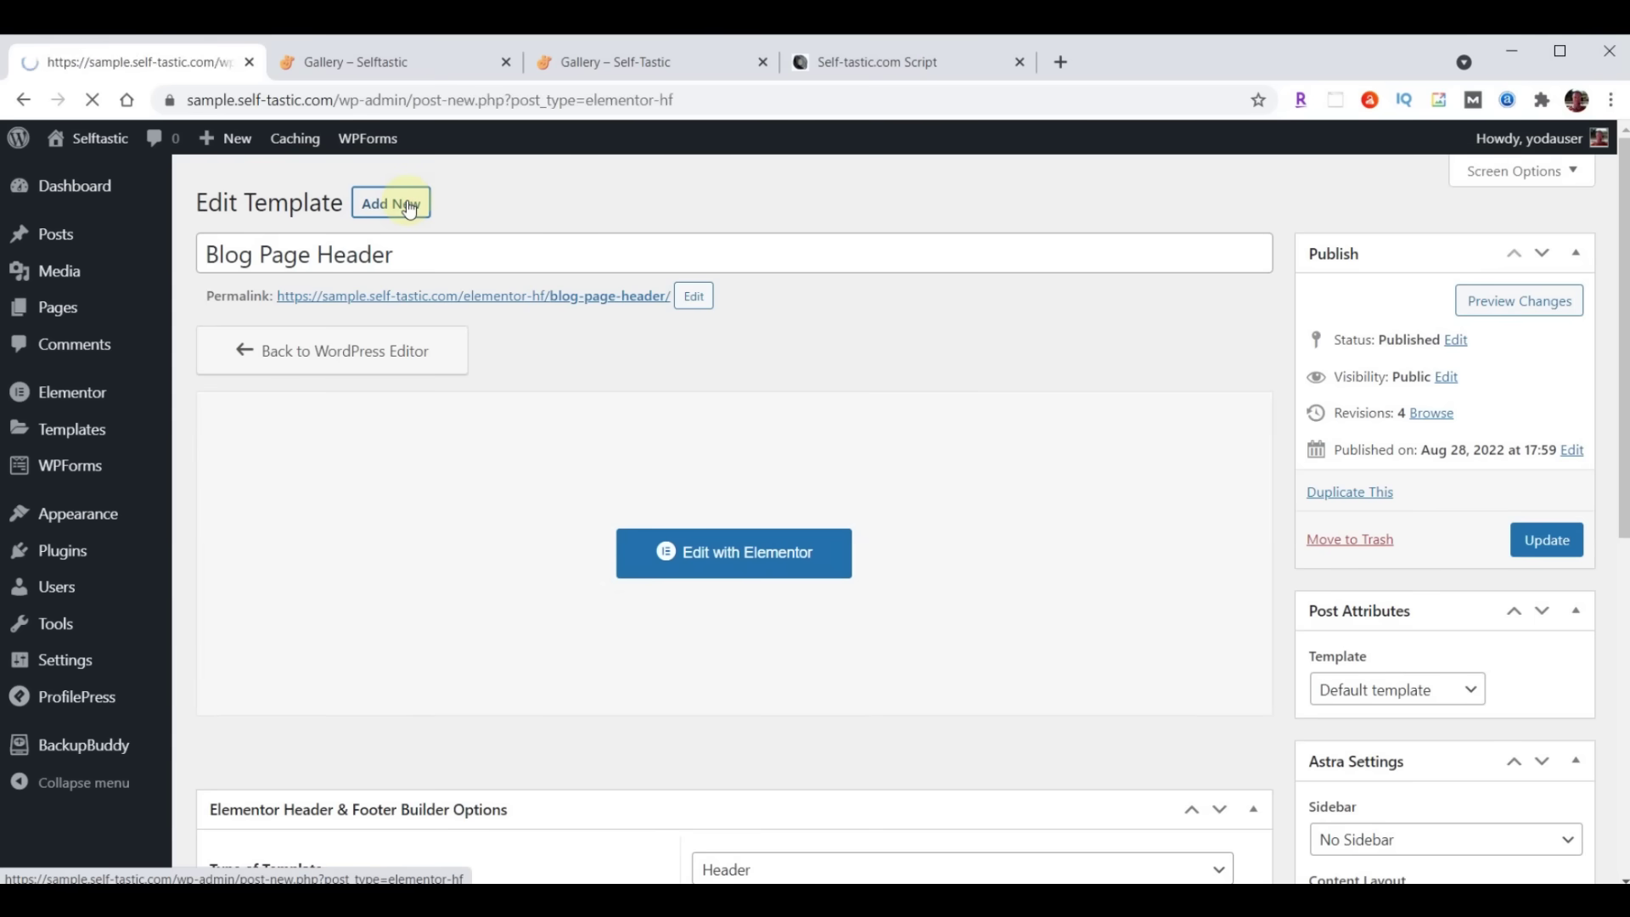
Title it Blog Post Header, make it a Header on All Posts for All roles with Canvas enabled, and publish
text(Blog Post Header)
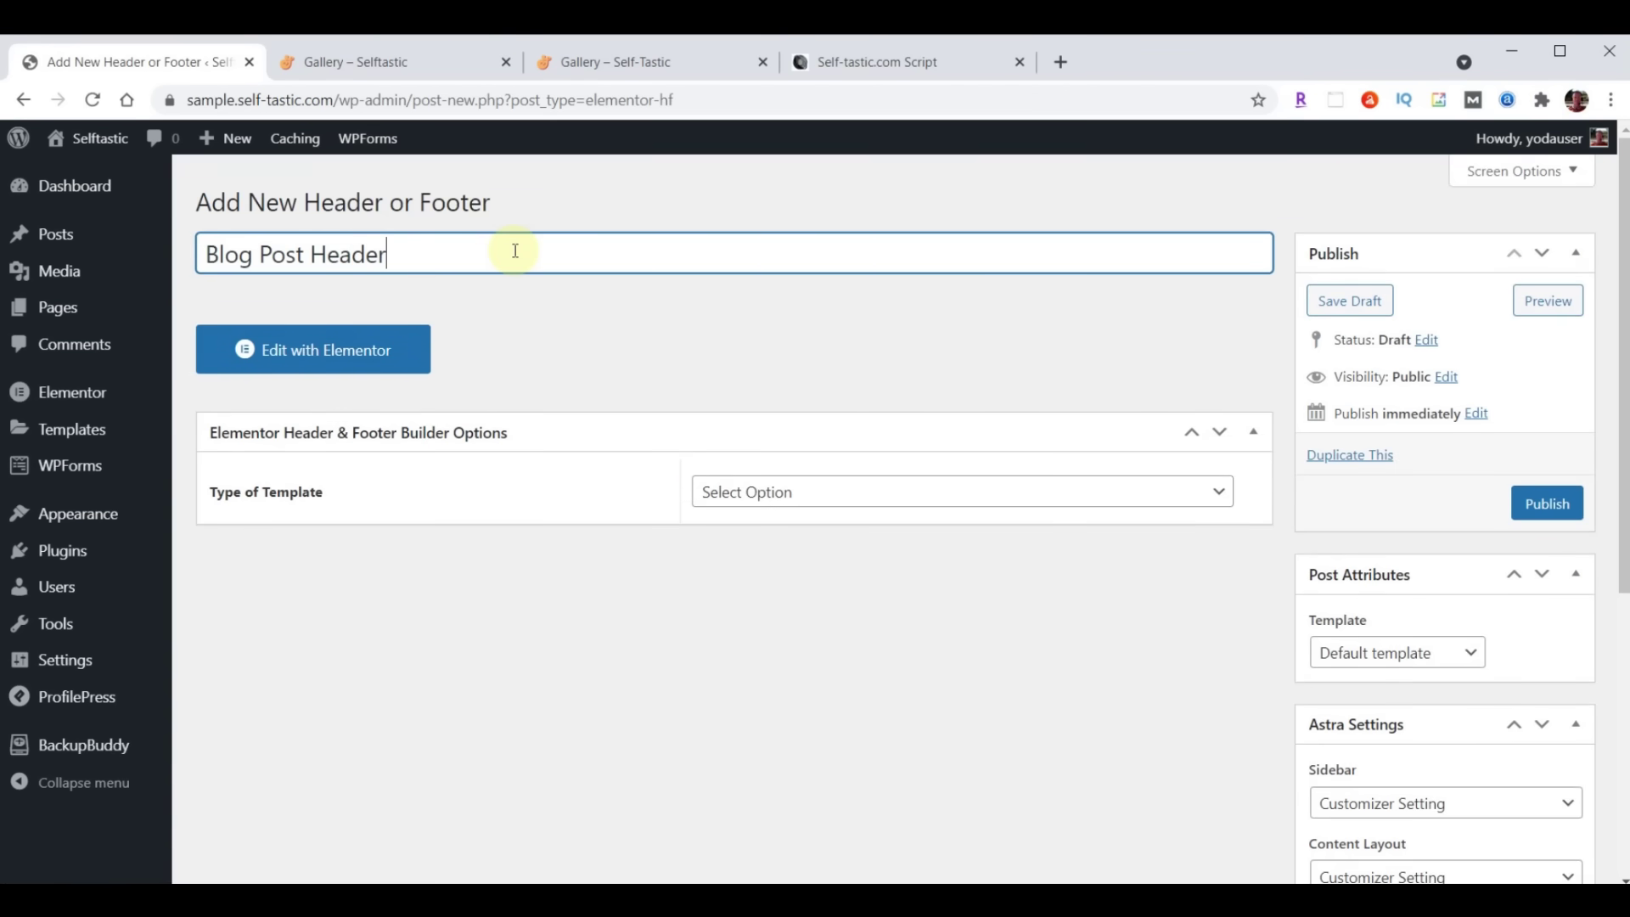
click(888, 492)
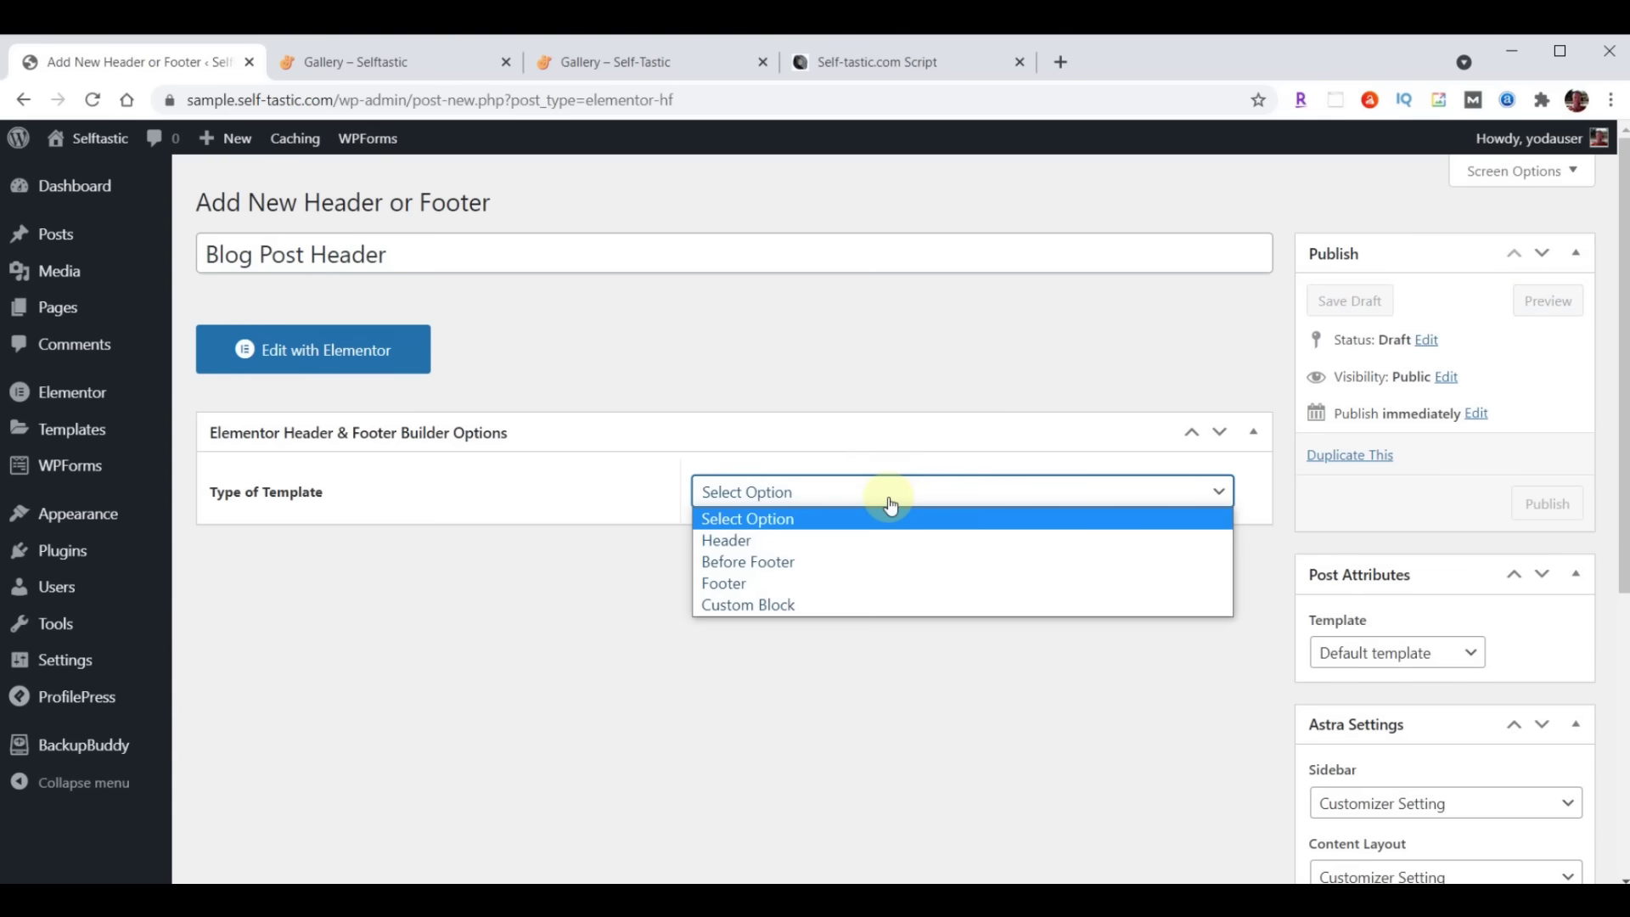
click(844, 541)
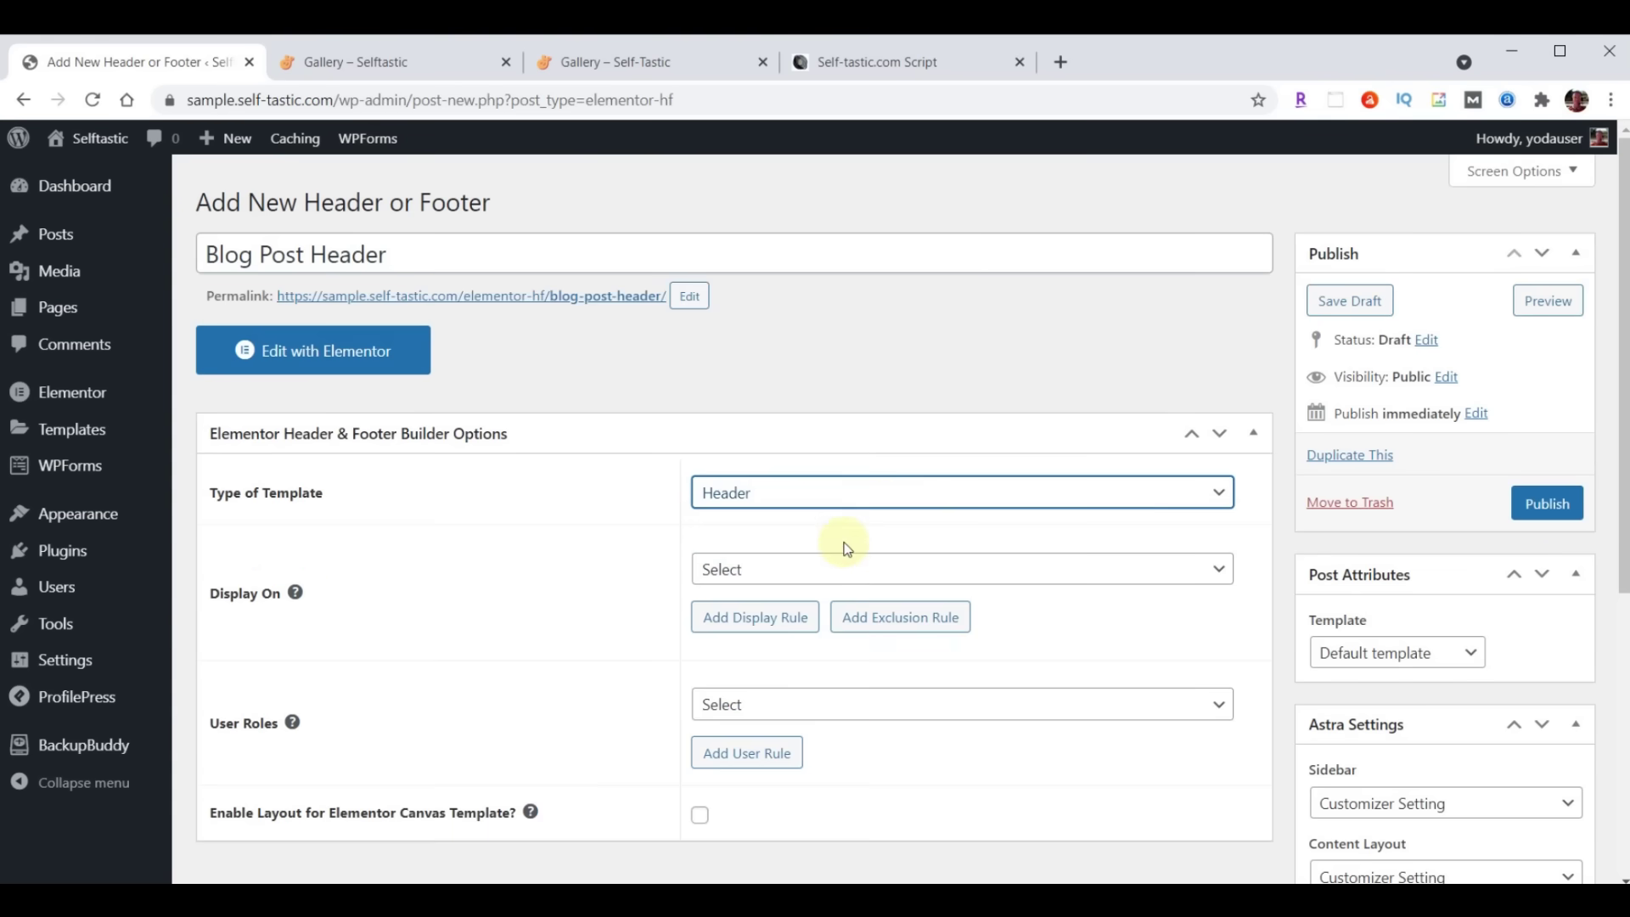
click(846, 569)
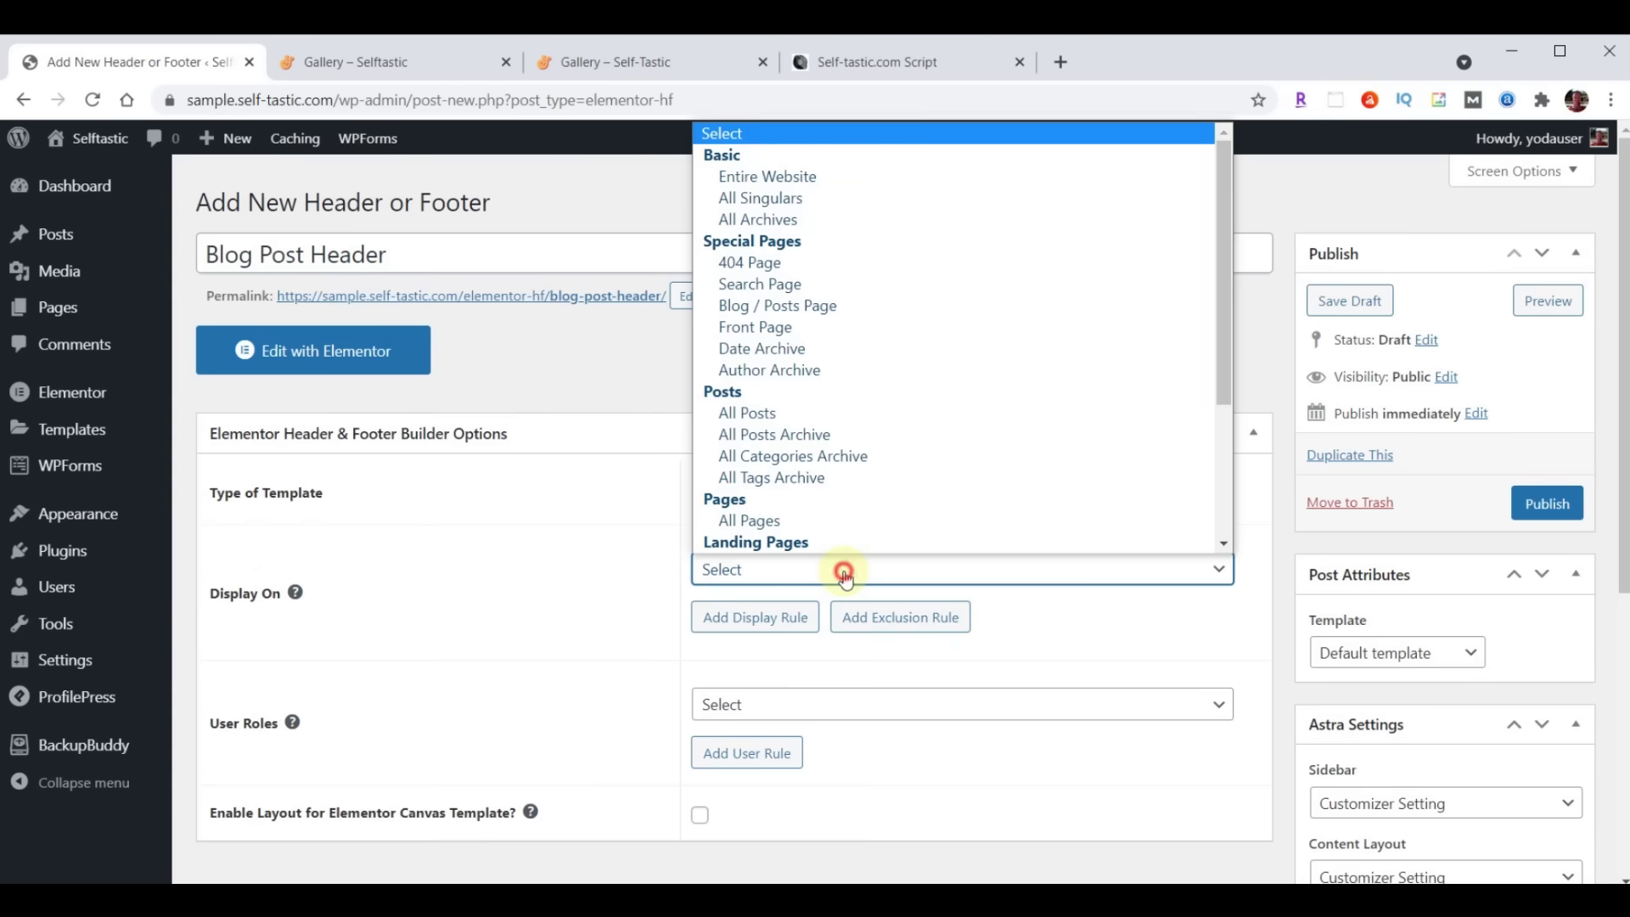
click(770, 413)
scroll(771, 413, down, 3)
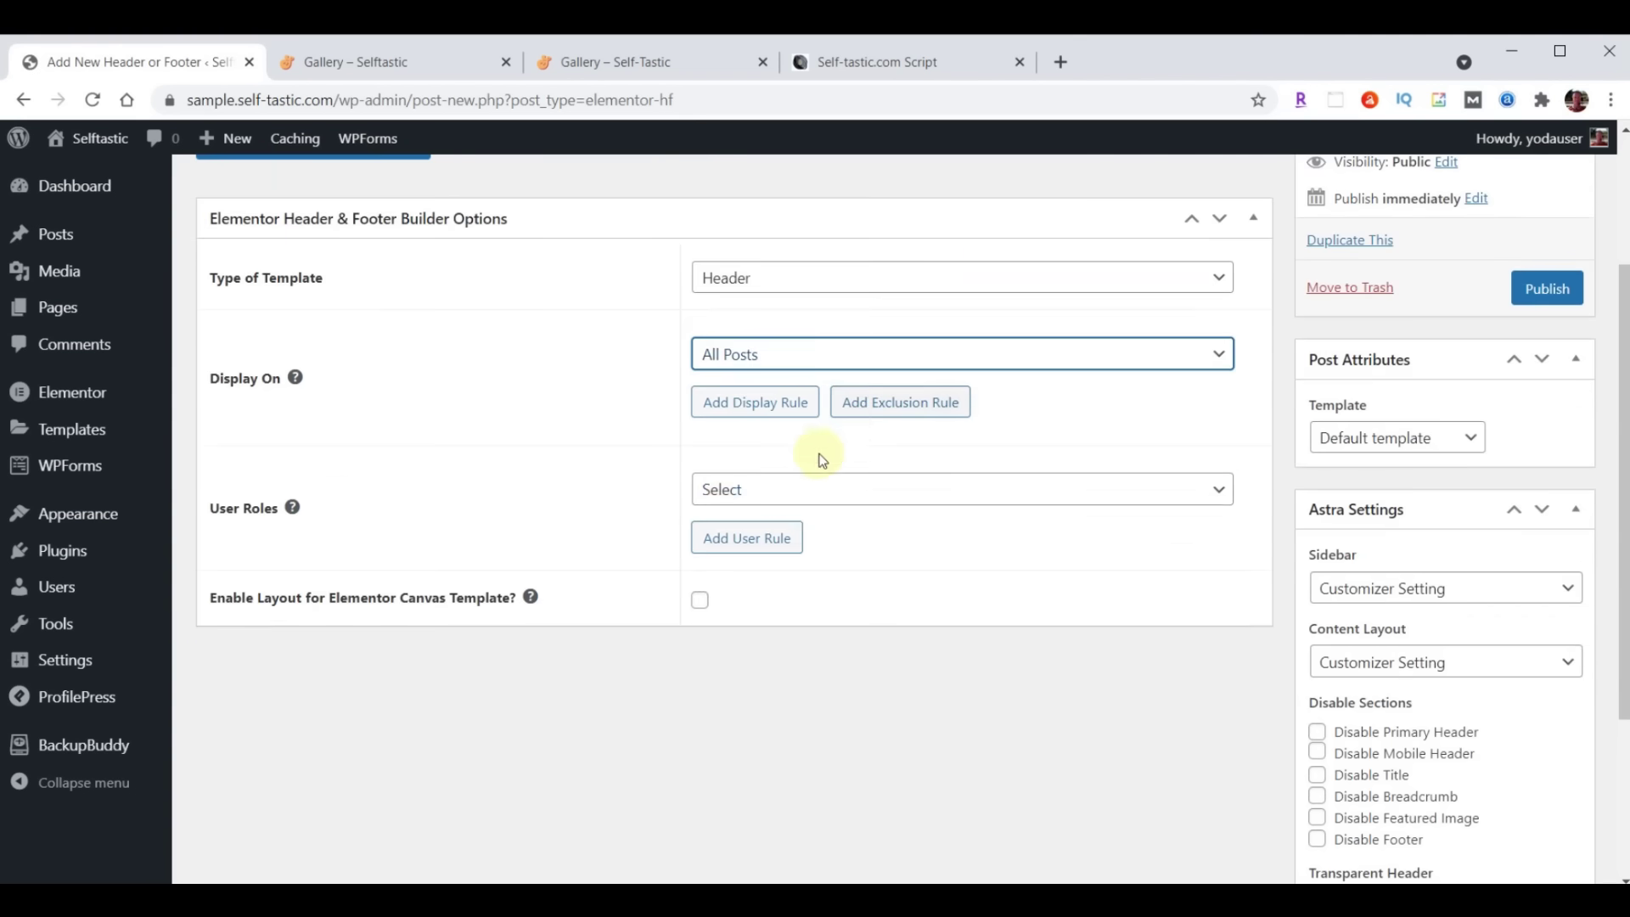
click(794, 490)
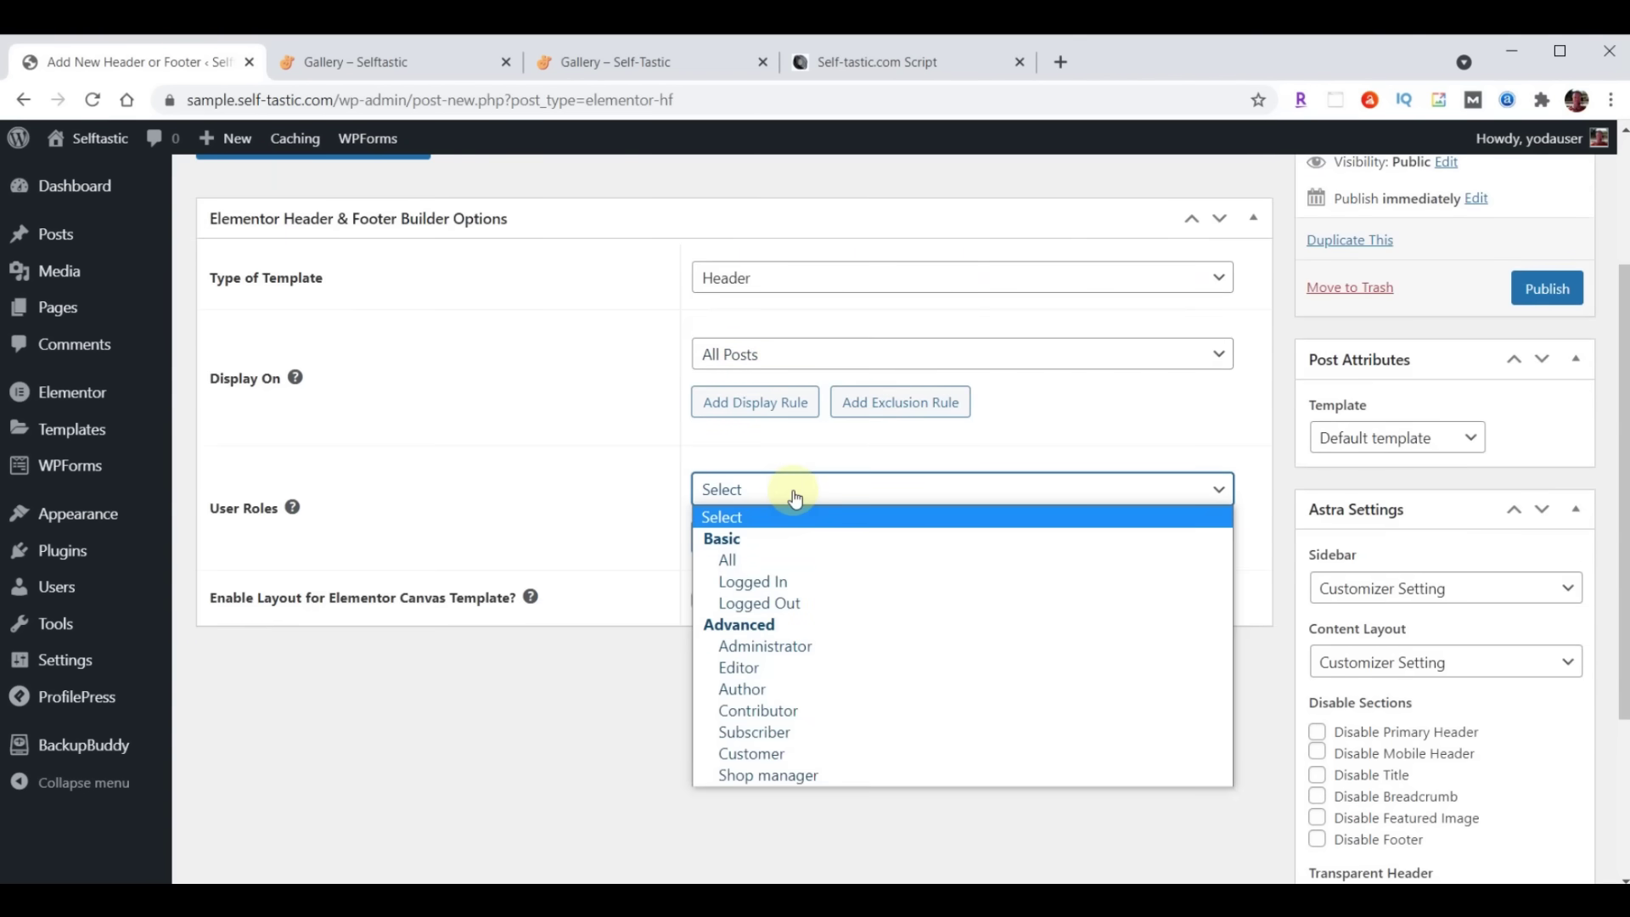
click(785, 559)
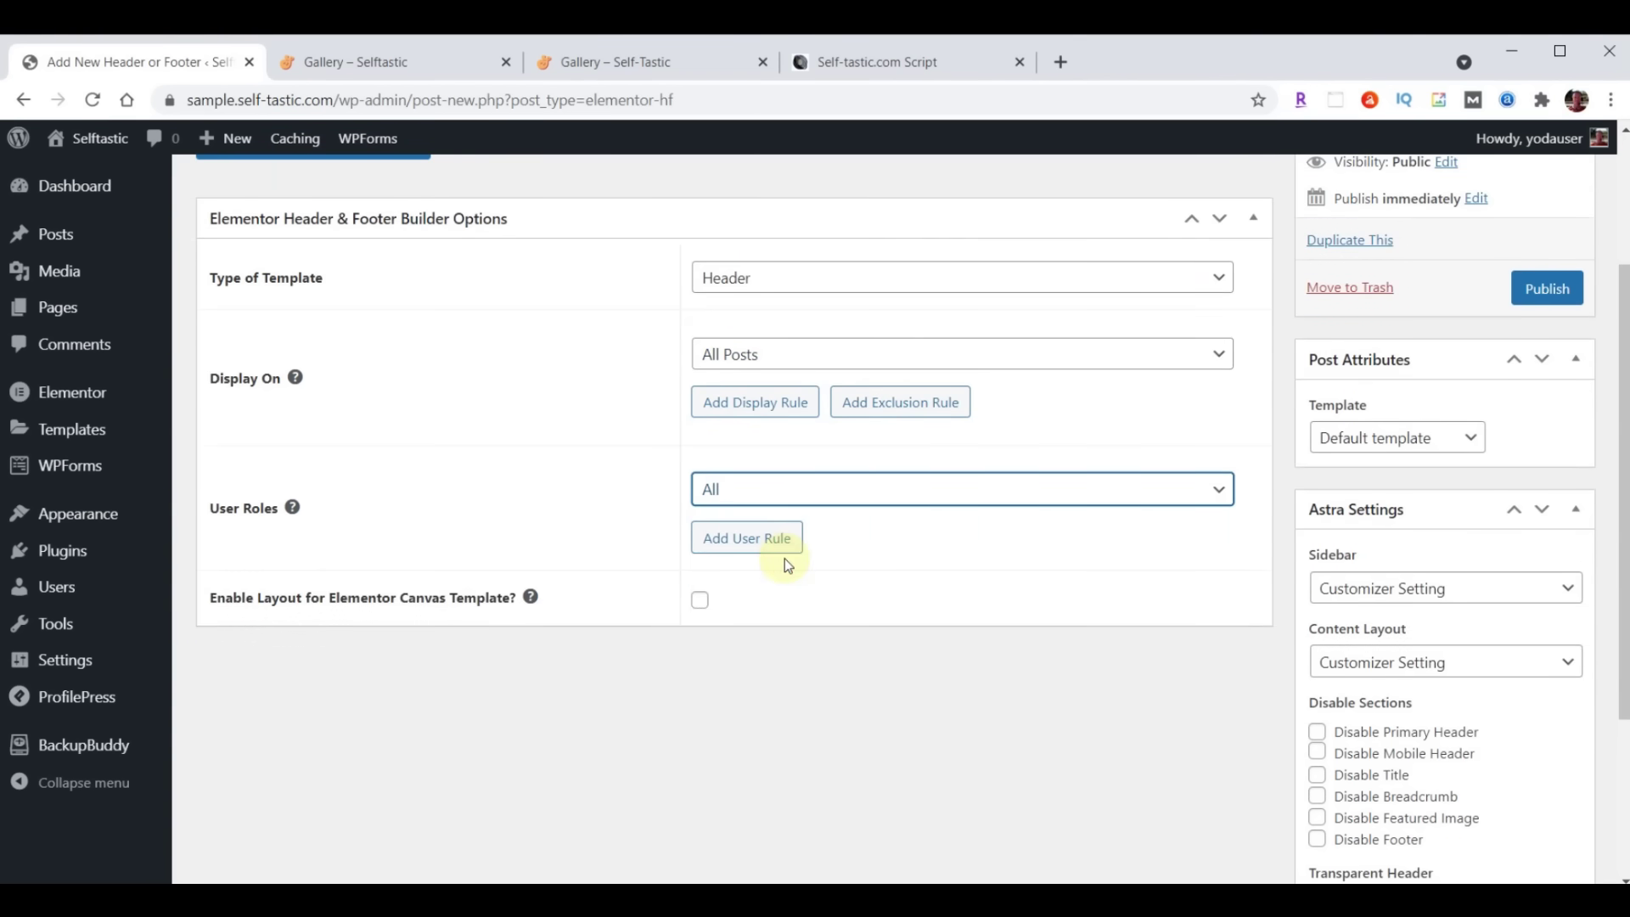
click(701, 603)
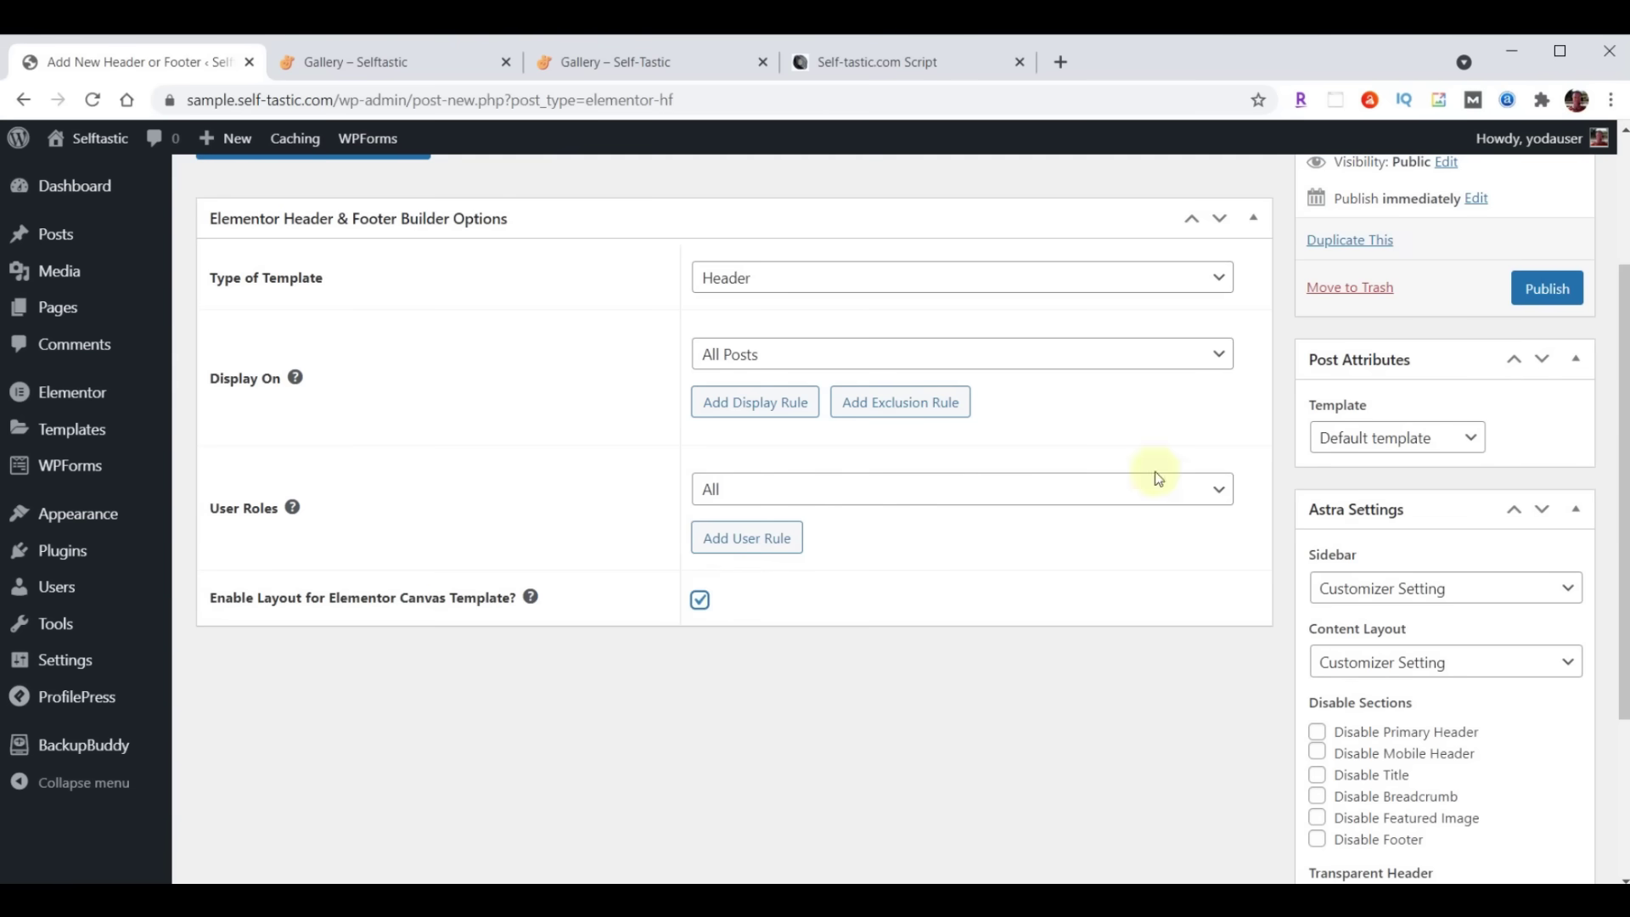
click(1547, 289)
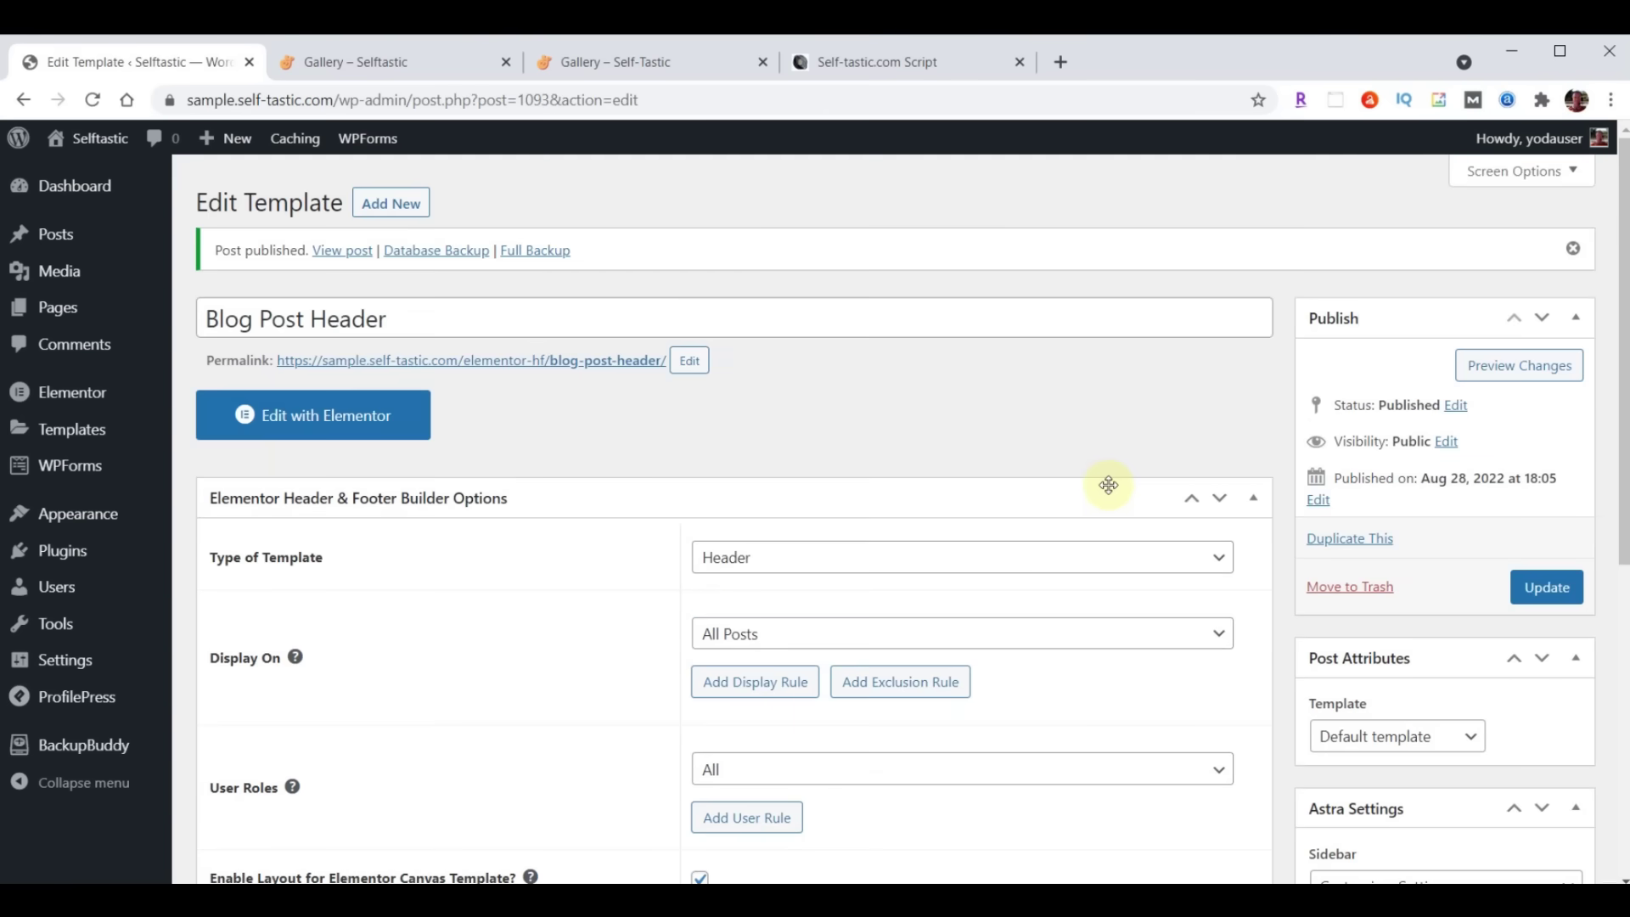
Import the blog post header JSON and insert the Selftastic Blog Post Header without its settings
click(342, 423)
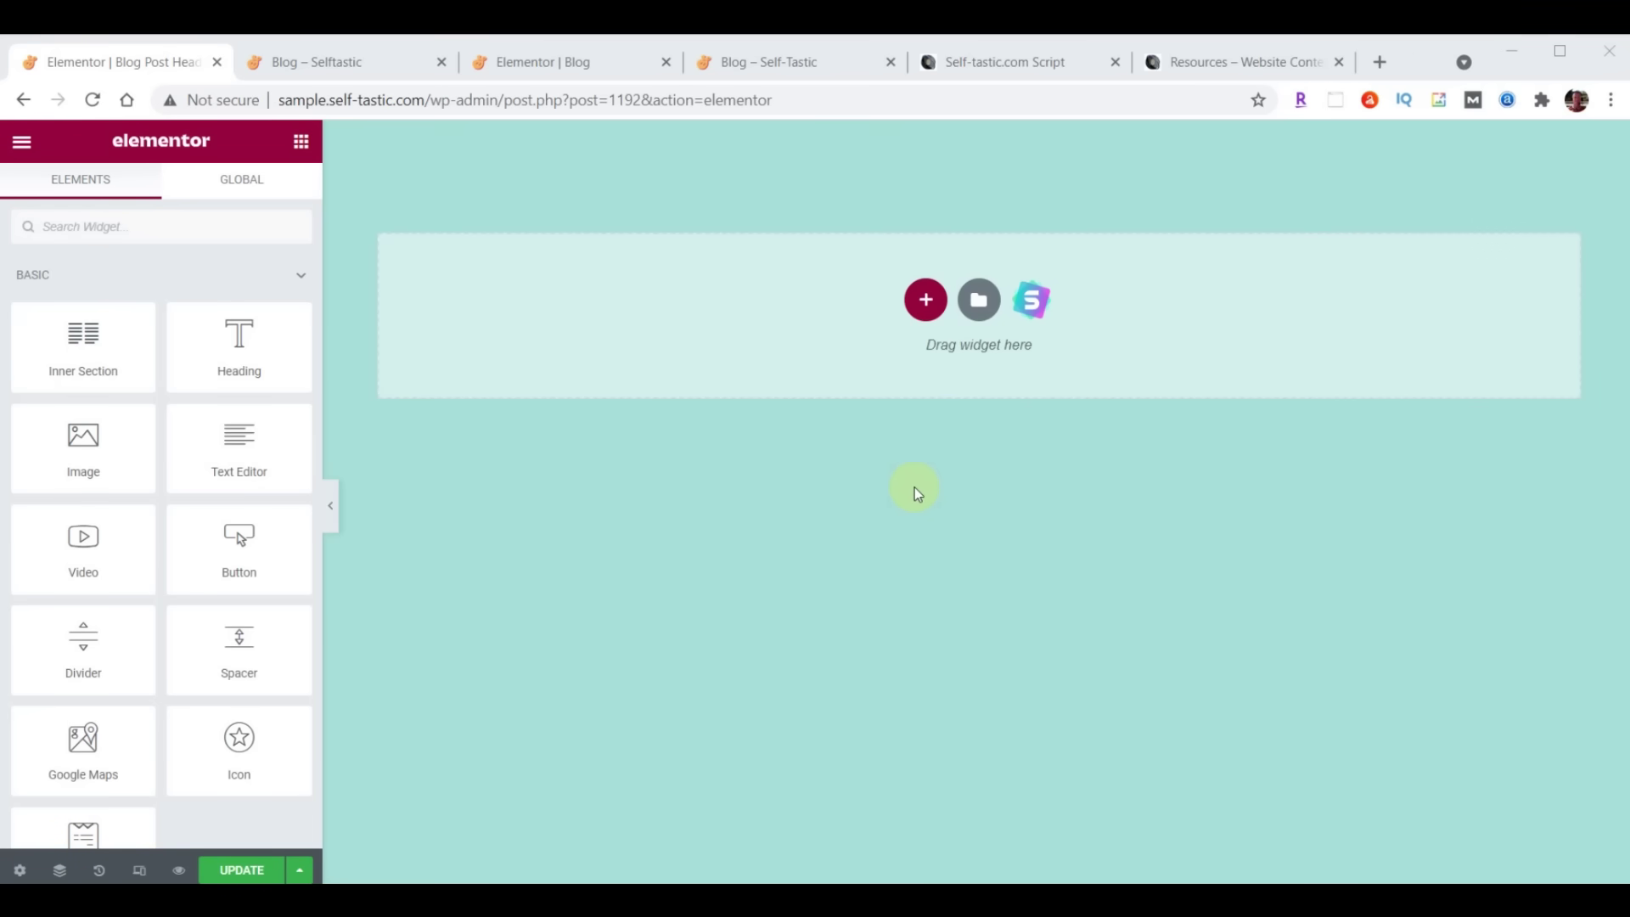
click(979, 300)
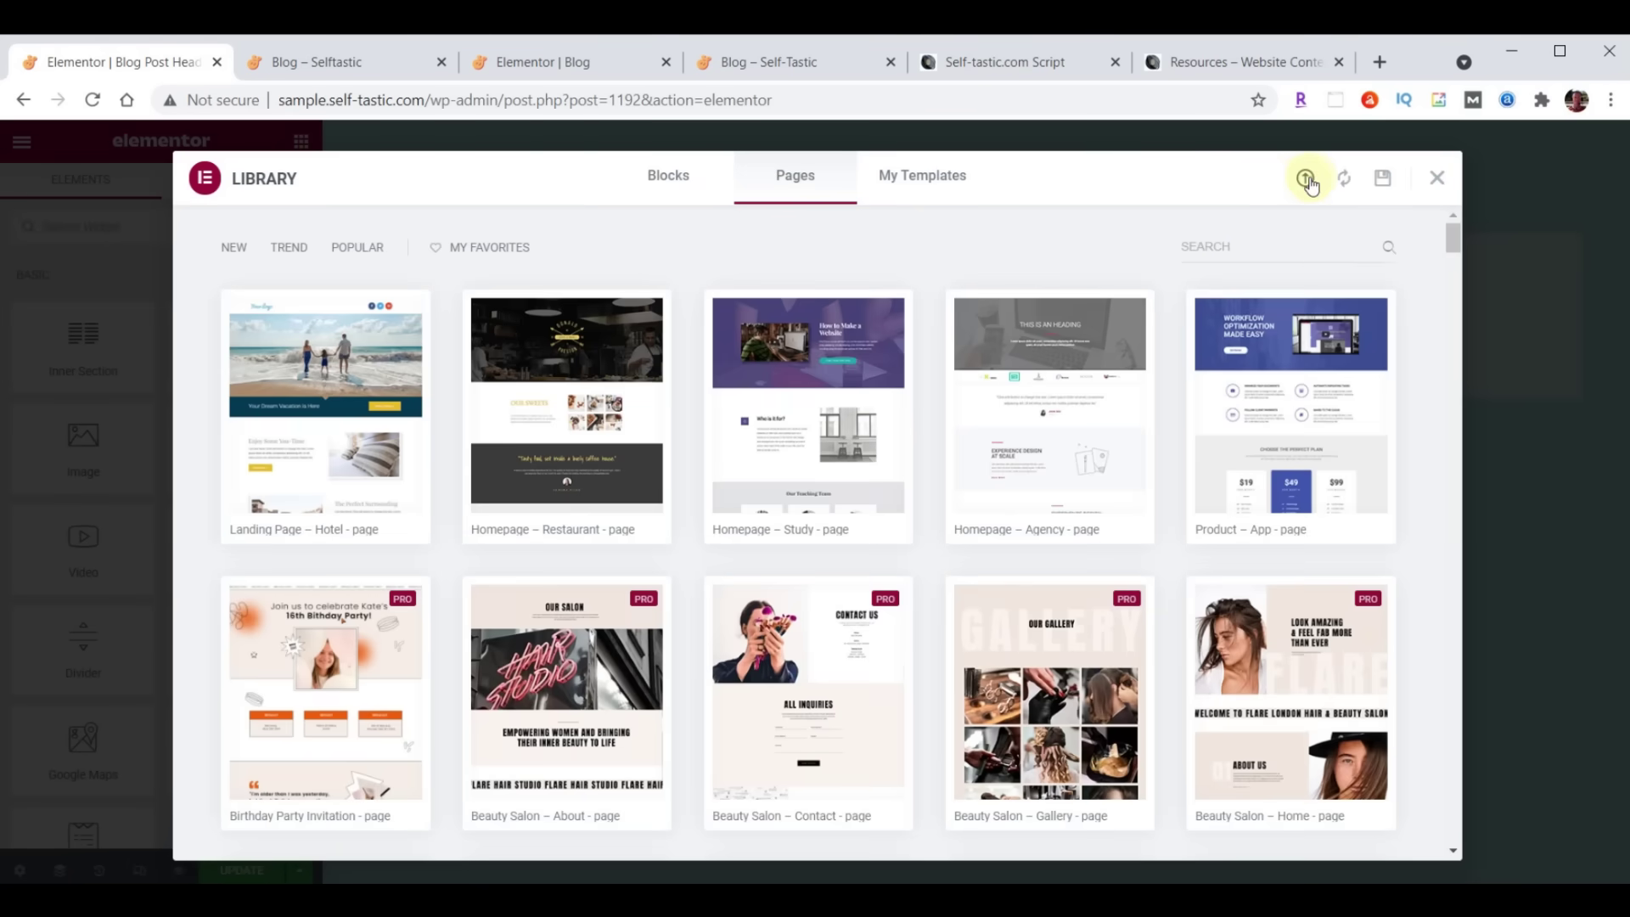
click(1305, 182)
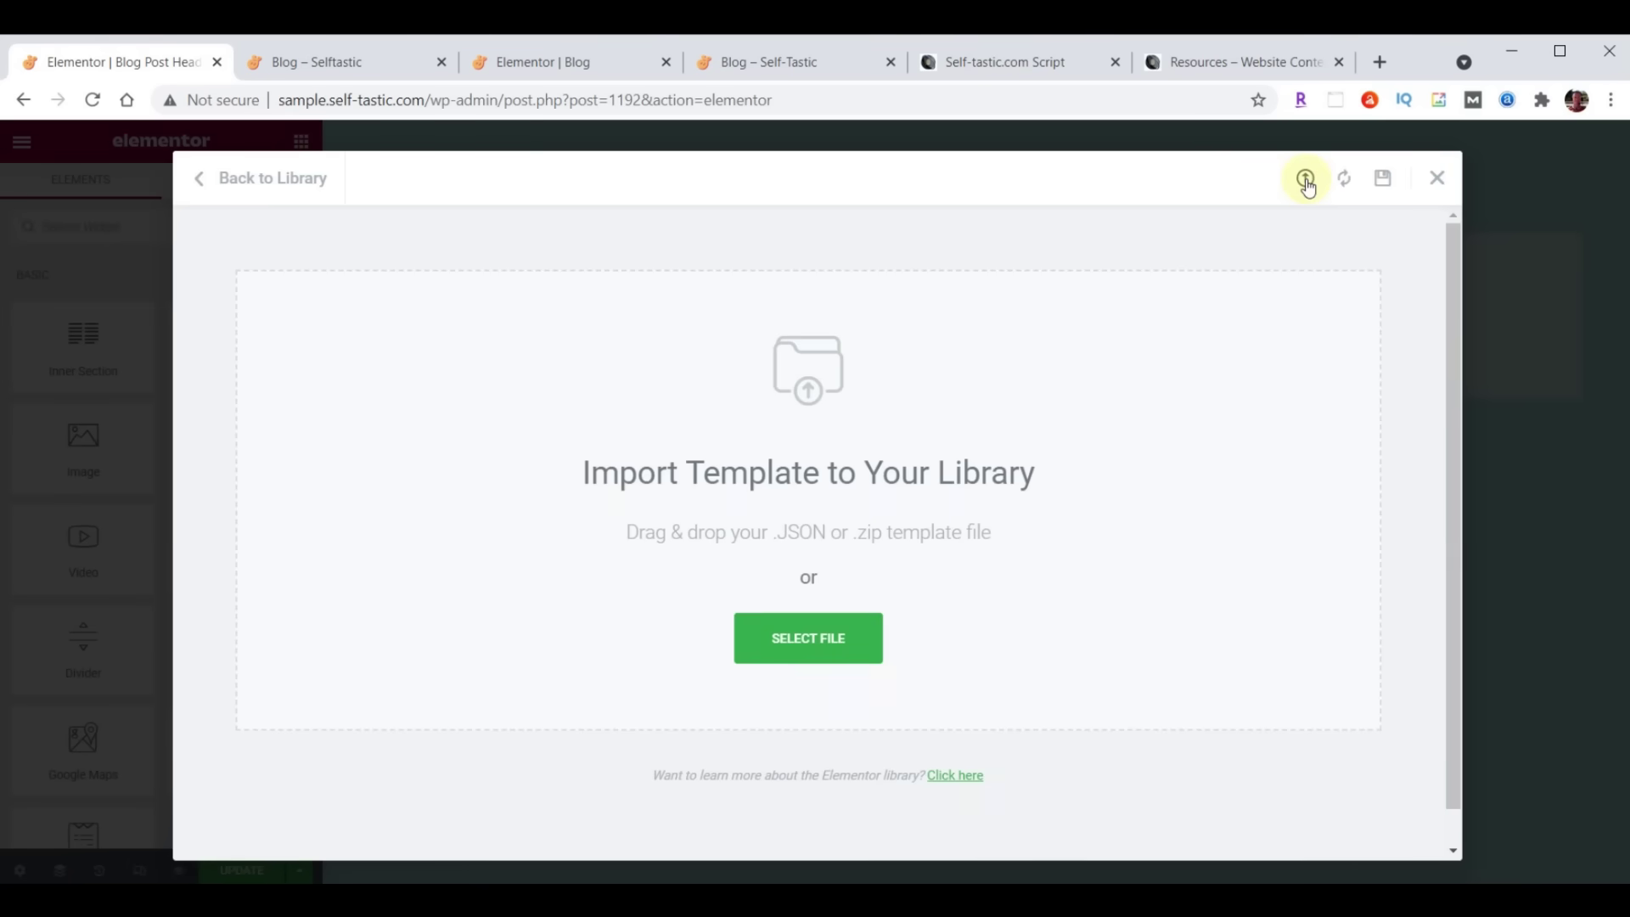
key(alt+Tab)
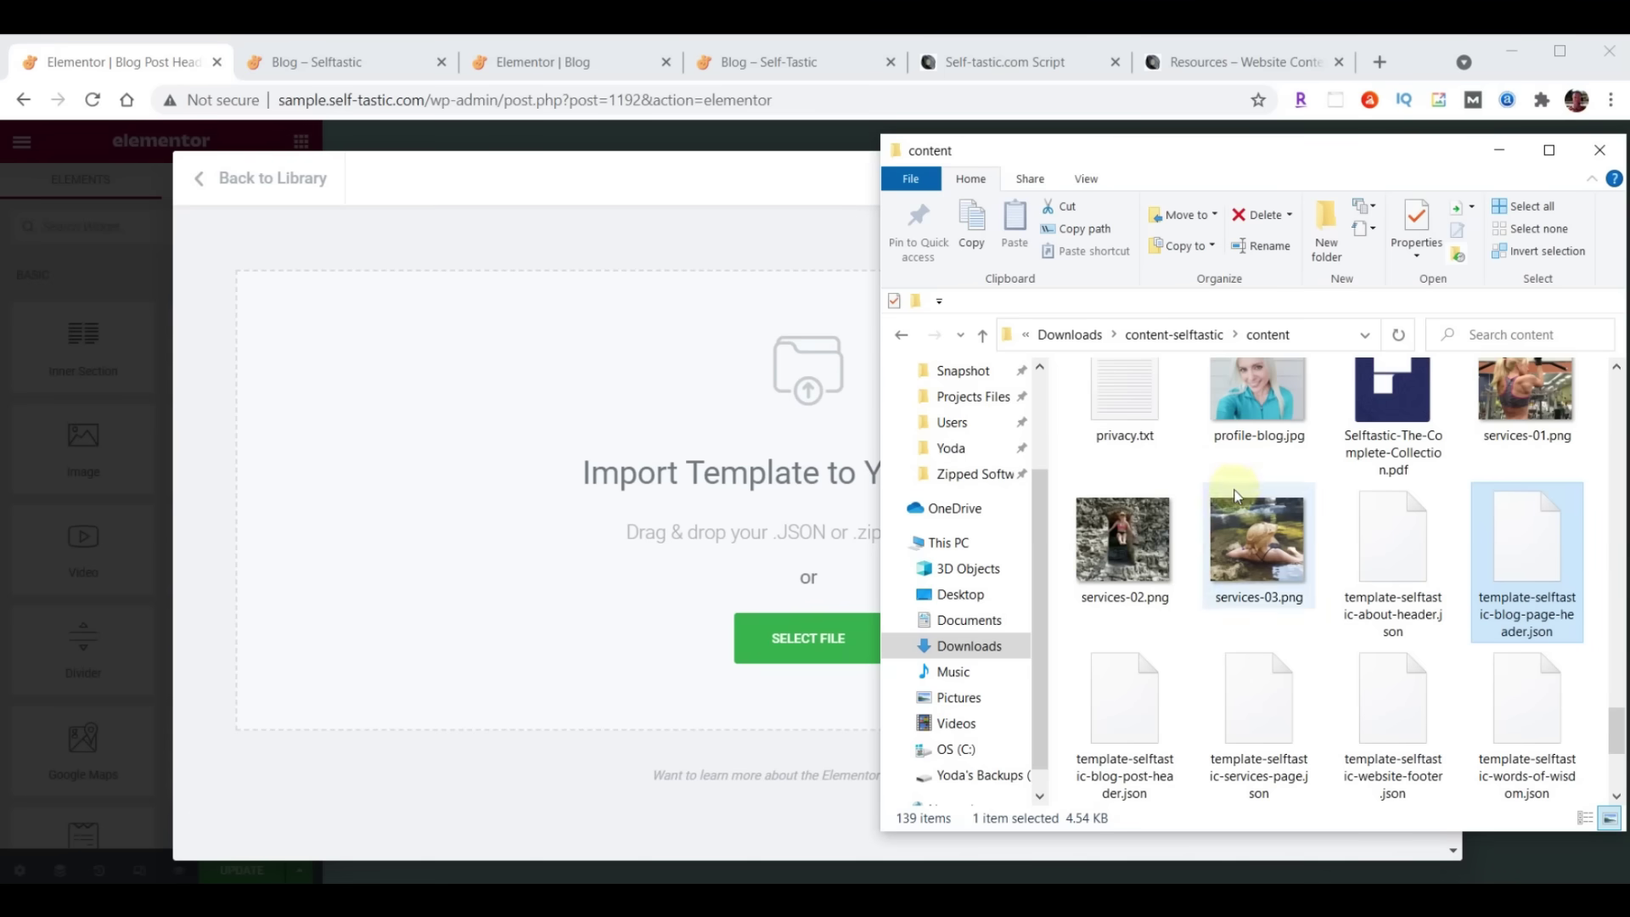
click(1133, 716)
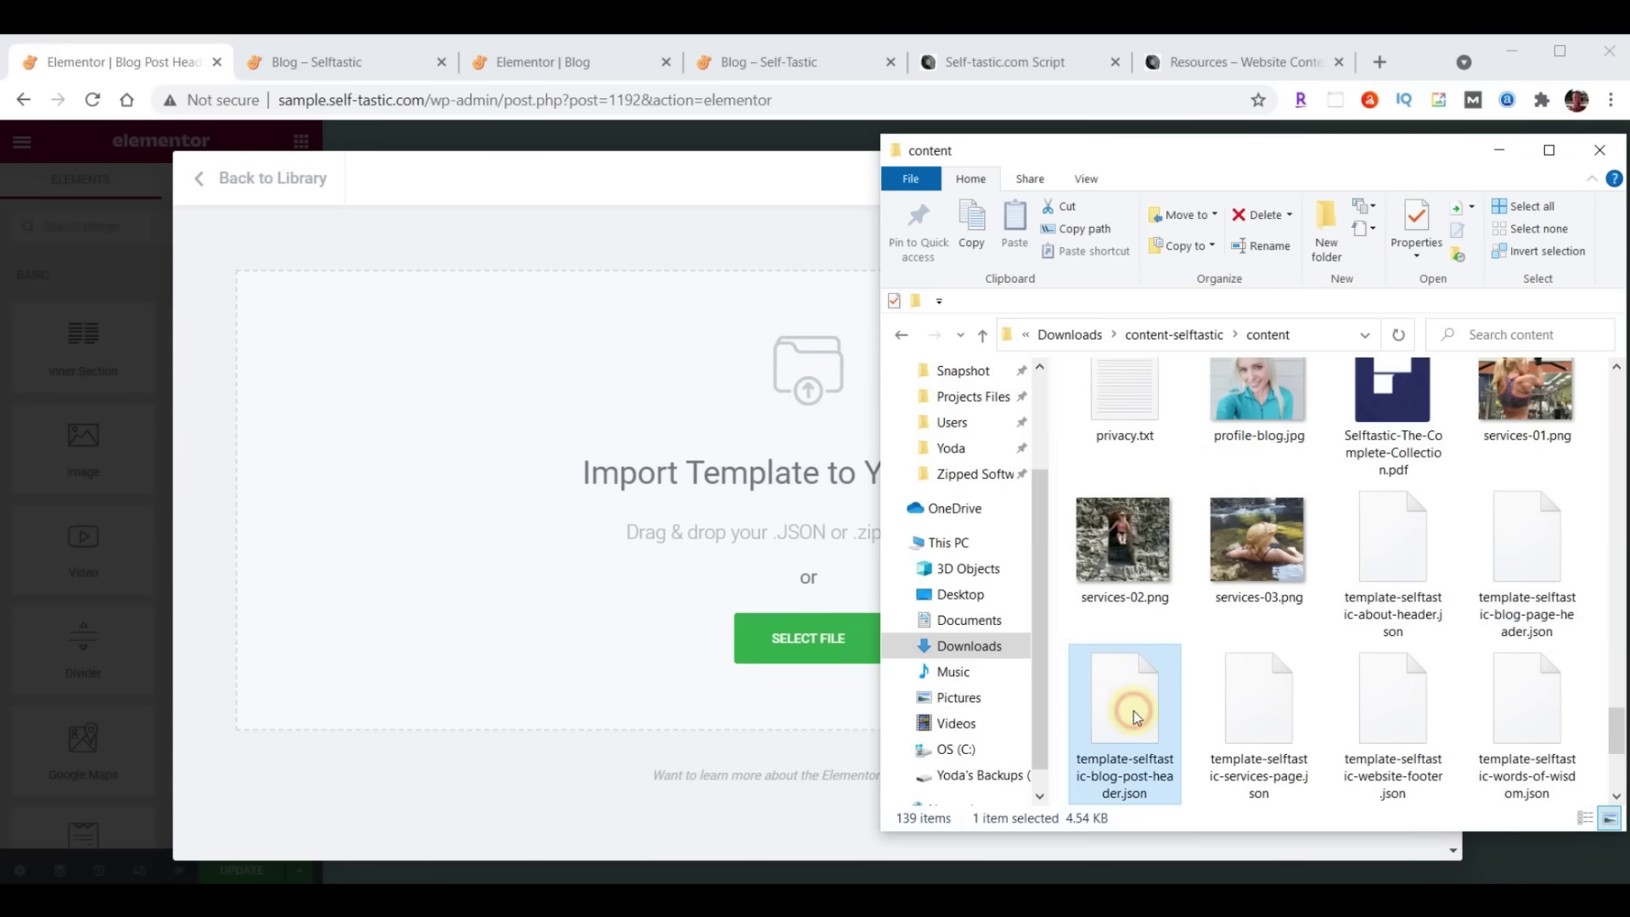
drag(794, 509, 711, 430)
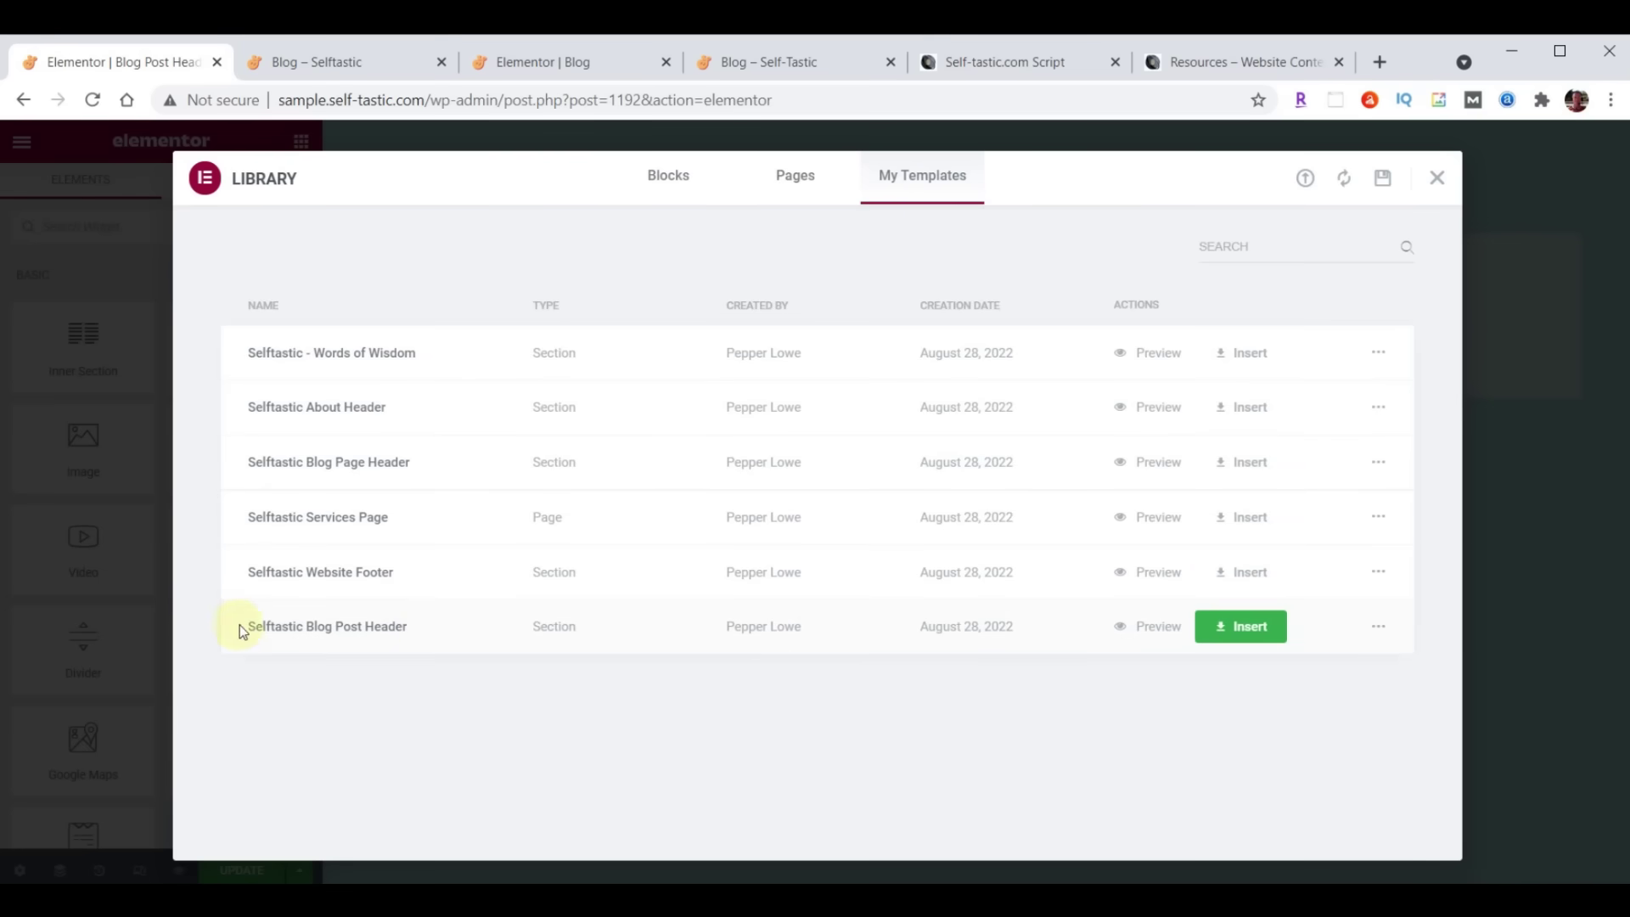
click(1258, 635)
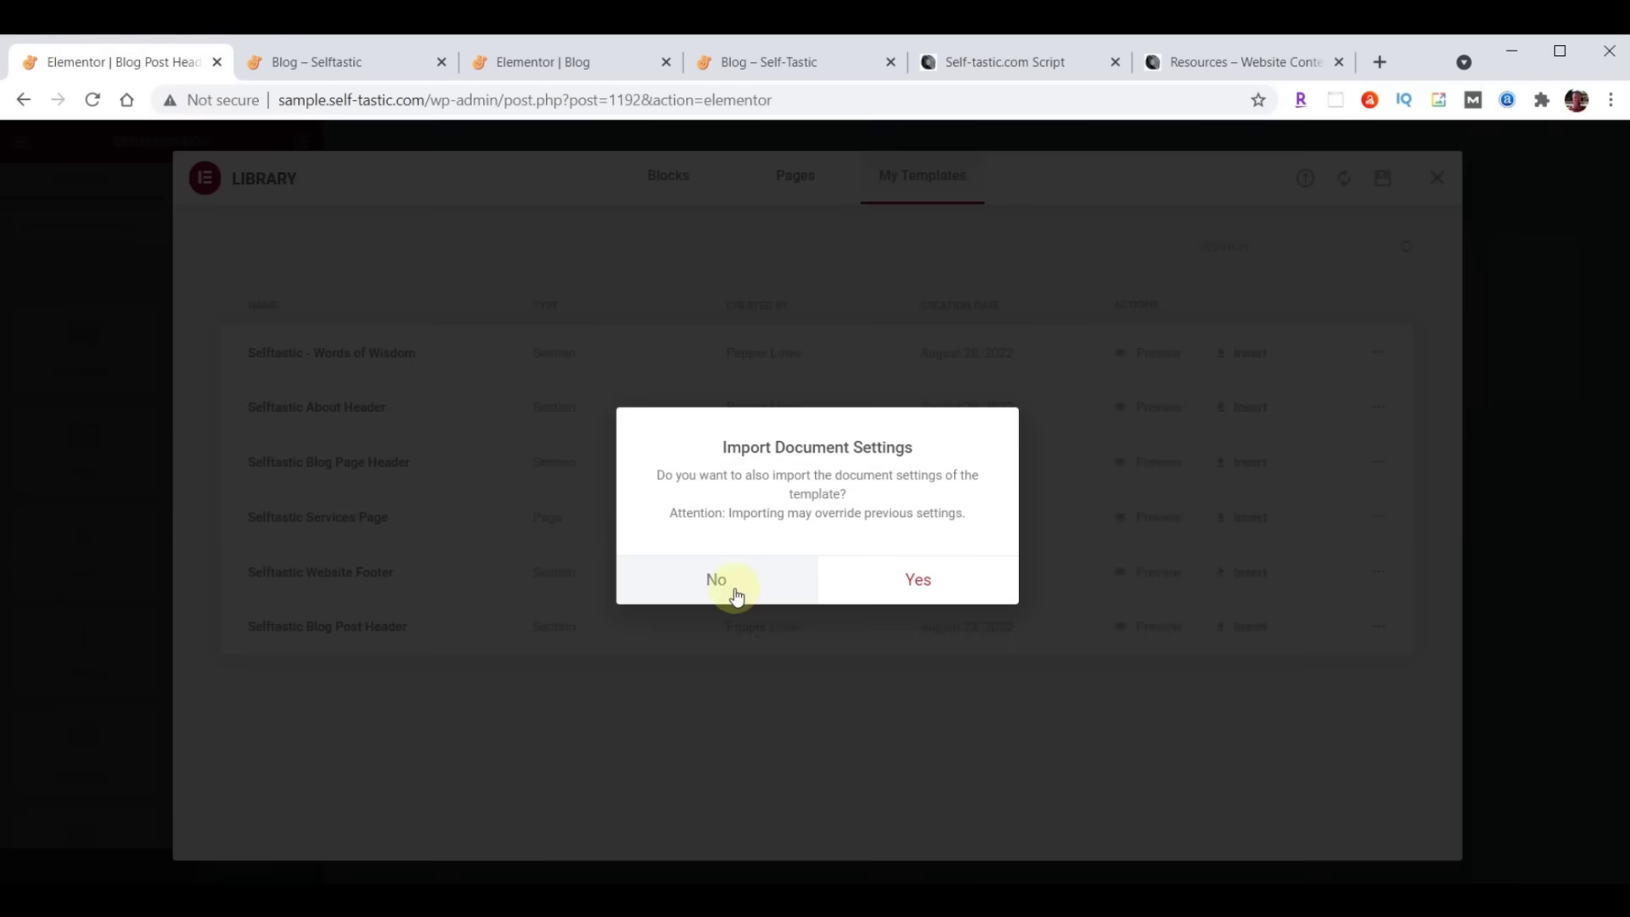
click(715, 584)
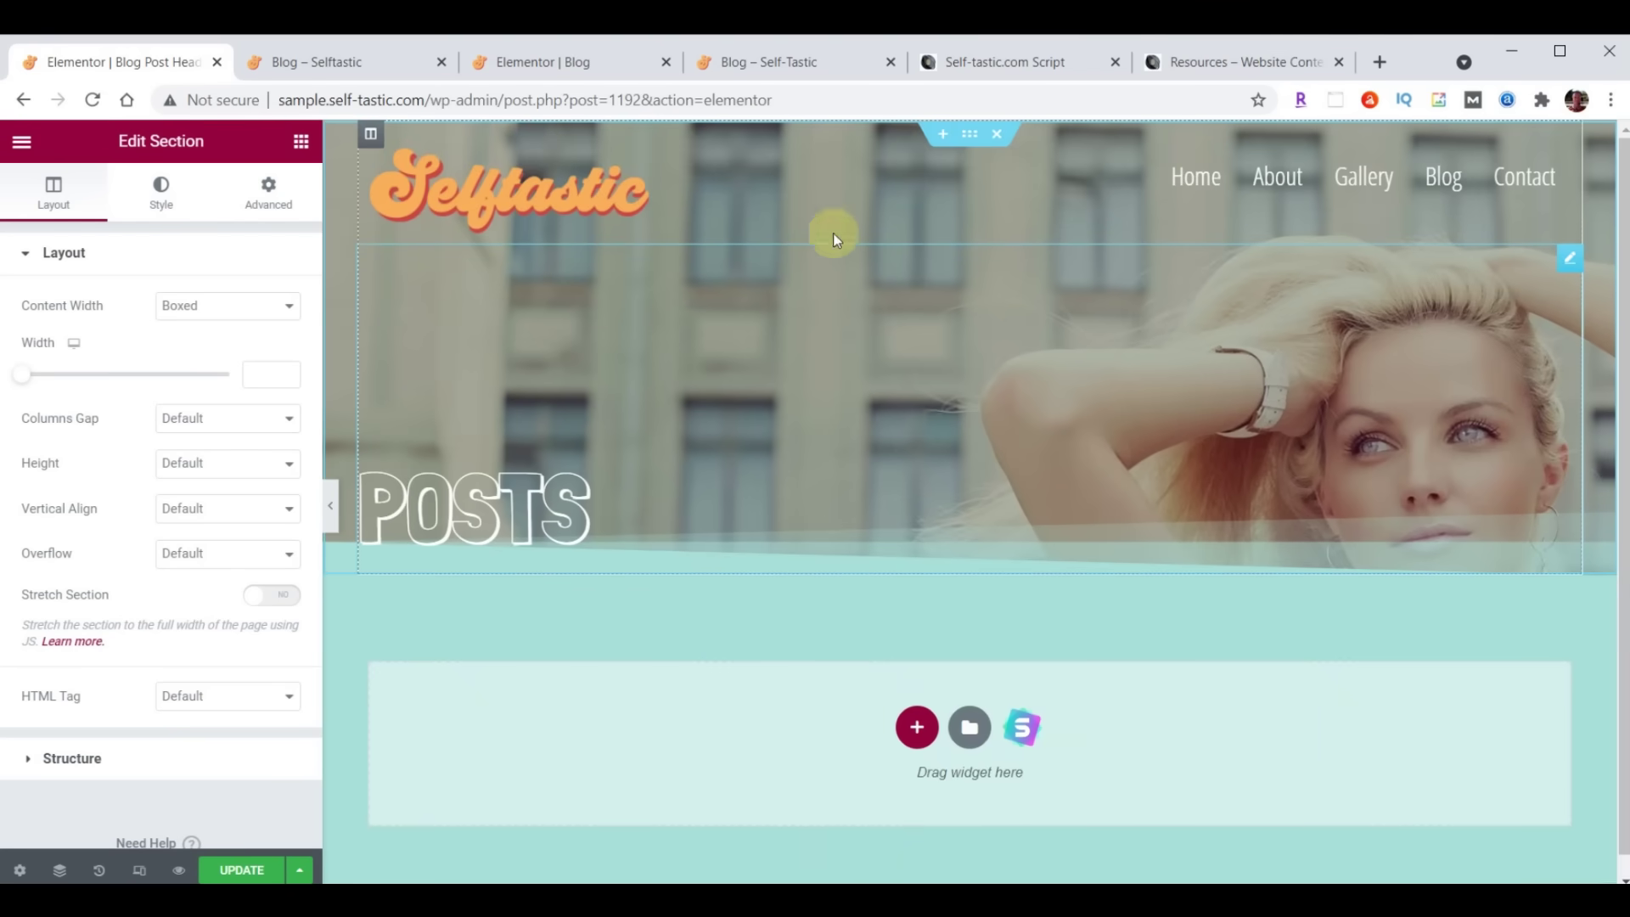
Save the header template and exit Elementor to the dashboard
click(238, 873)
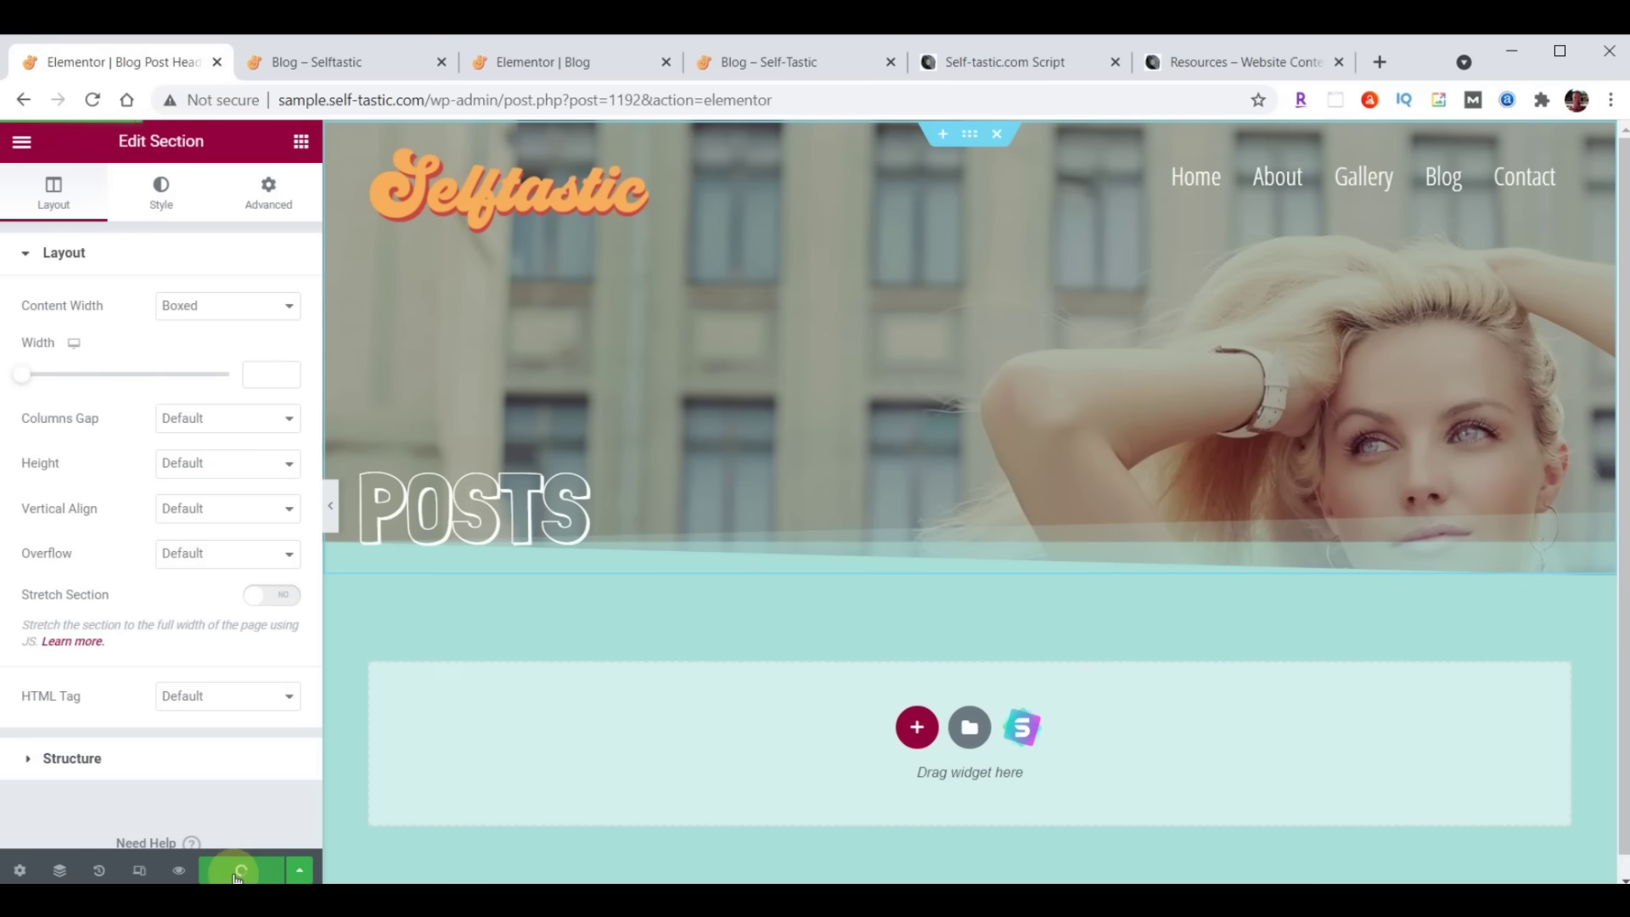
click(21, 140)
click(141, 521)
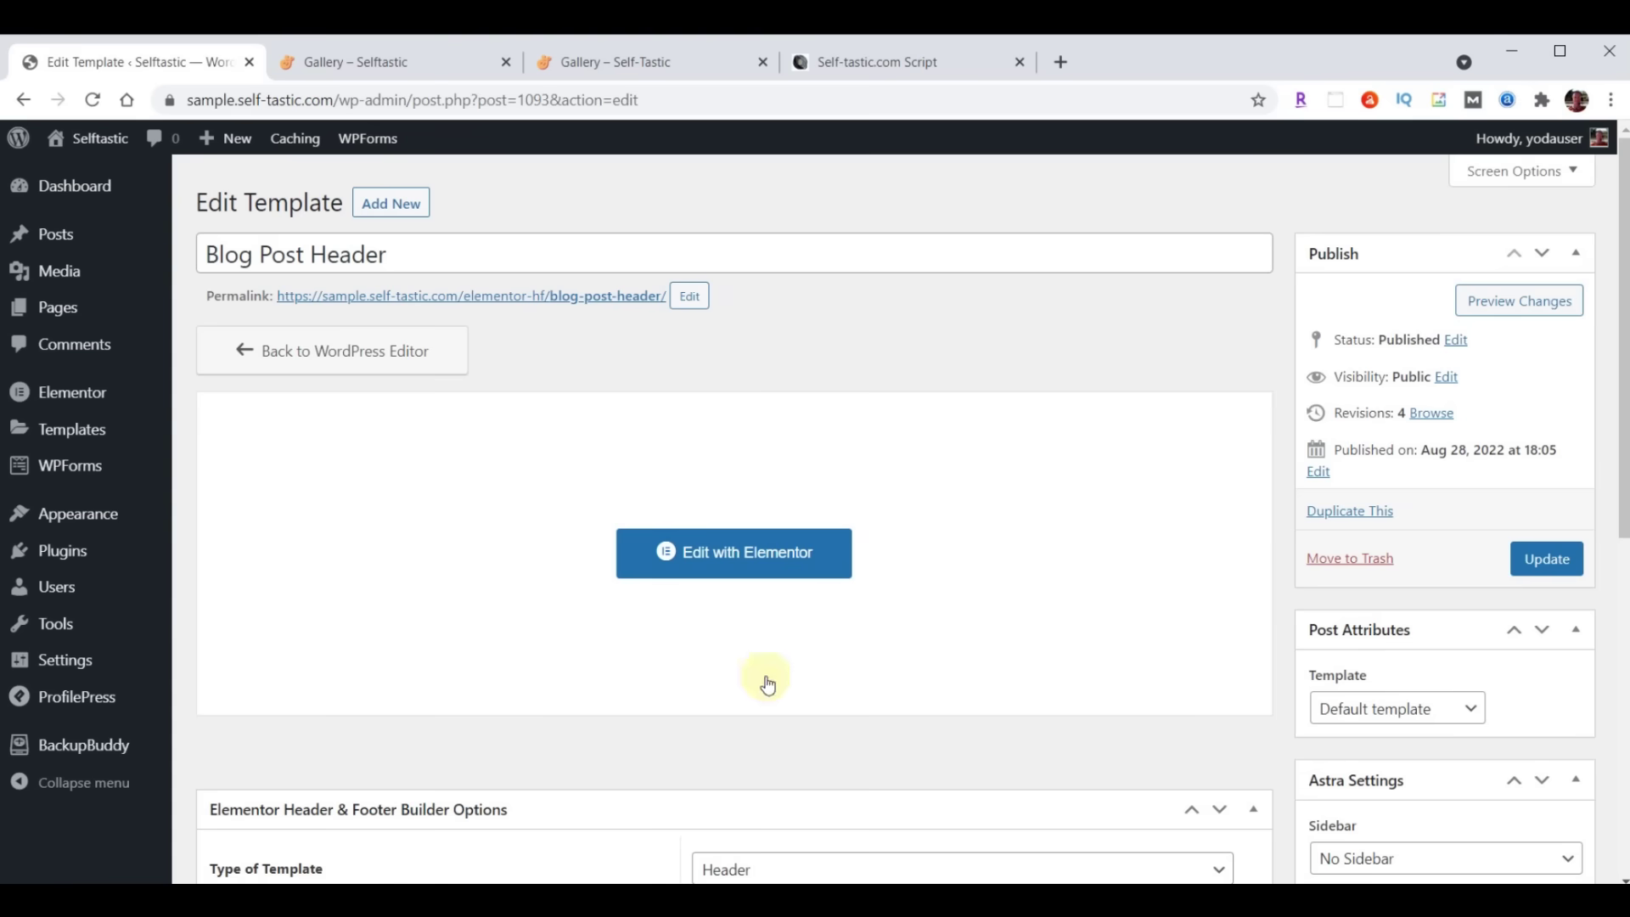
Bulk-trash the Hello world! post from the Posts list, then open Add New Post
click(56, 244)
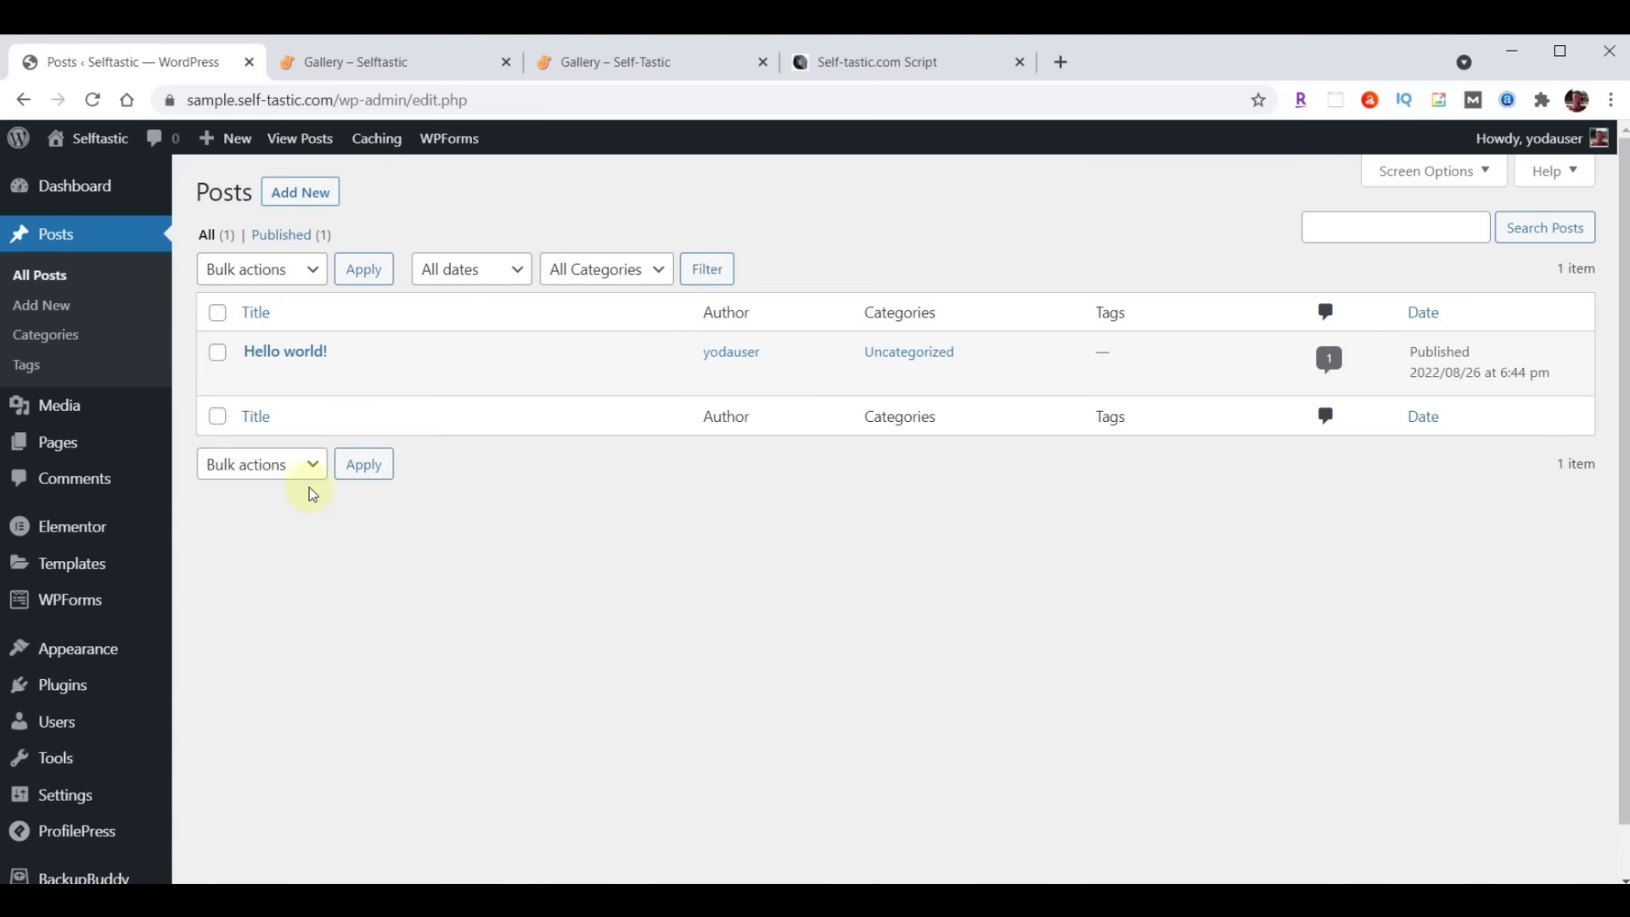
click(217, 313)
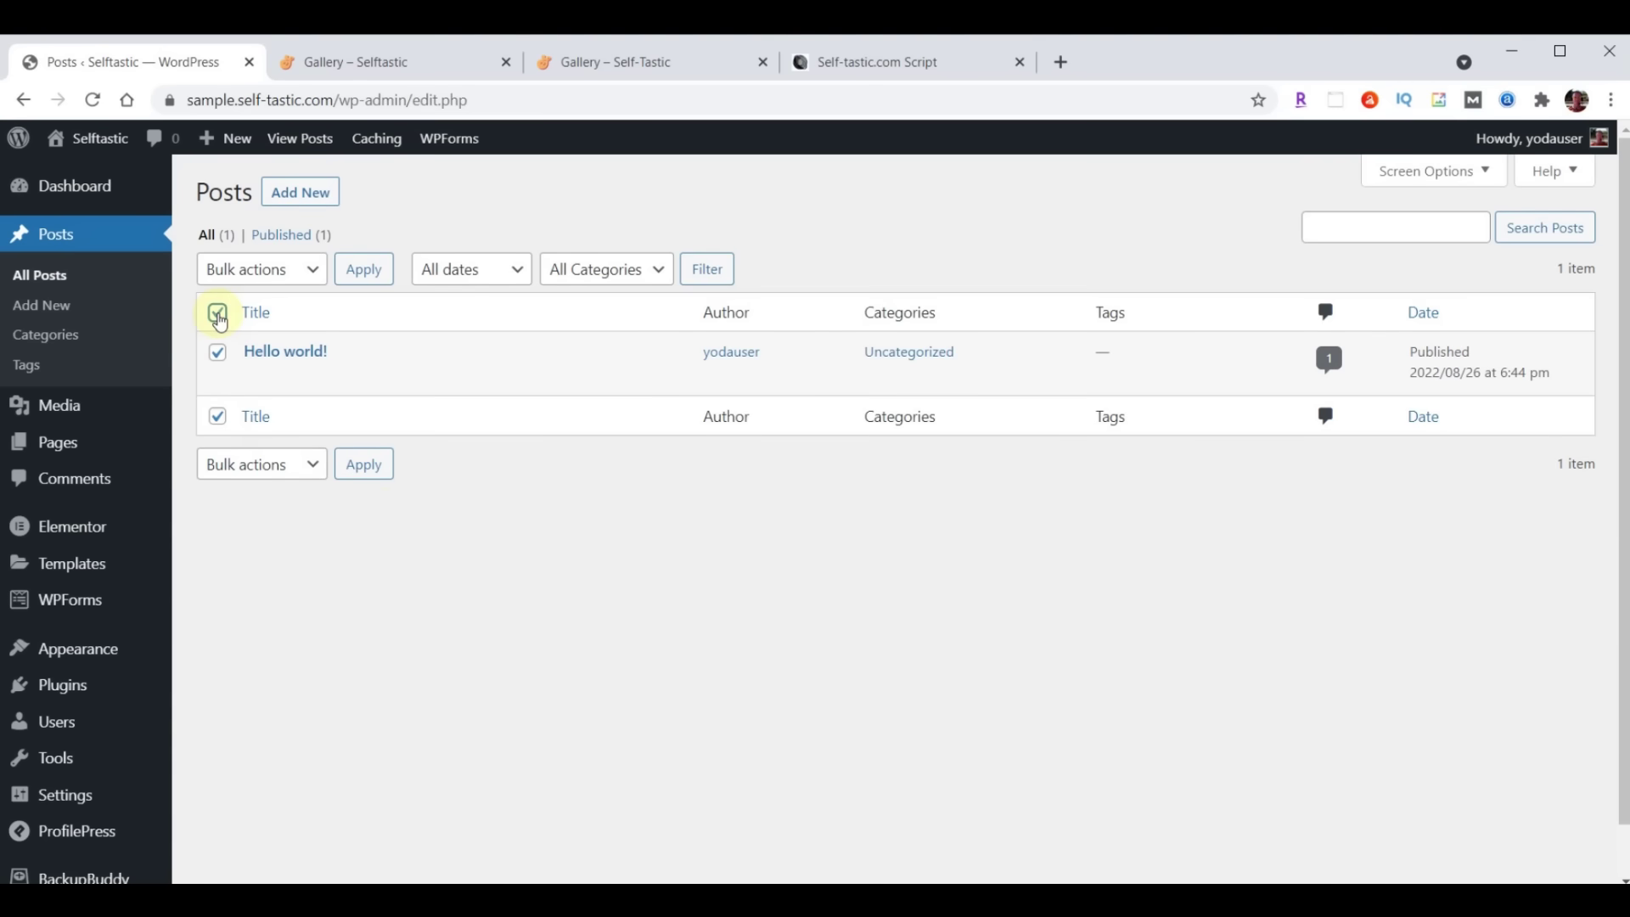
click(309, 269)
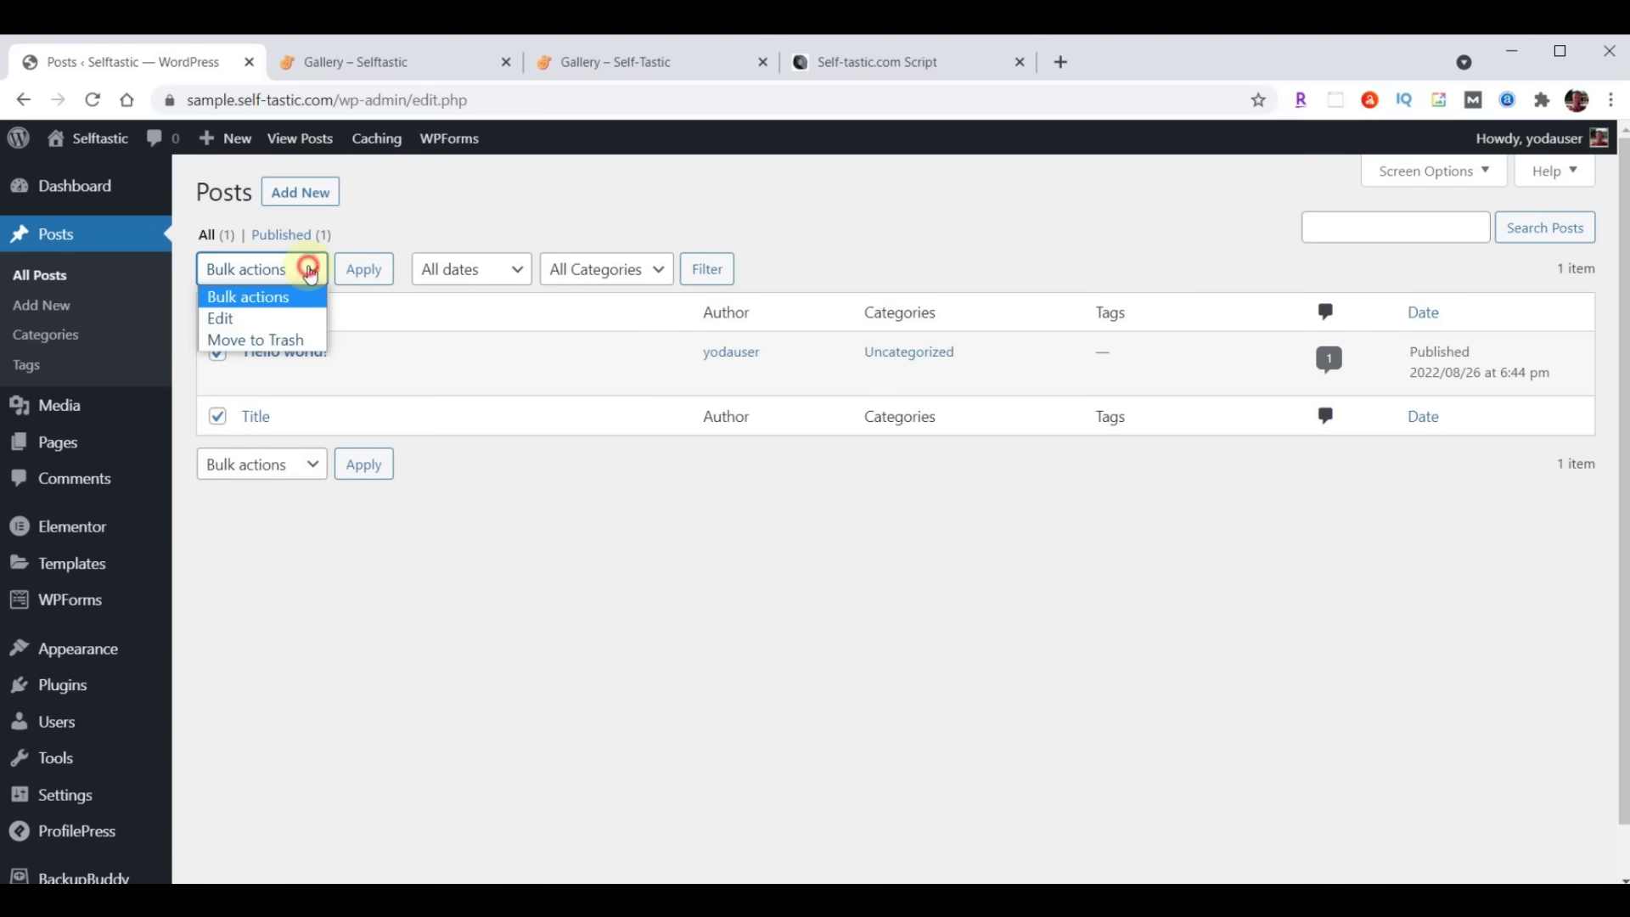
click(276, 339)
click(368, 279)
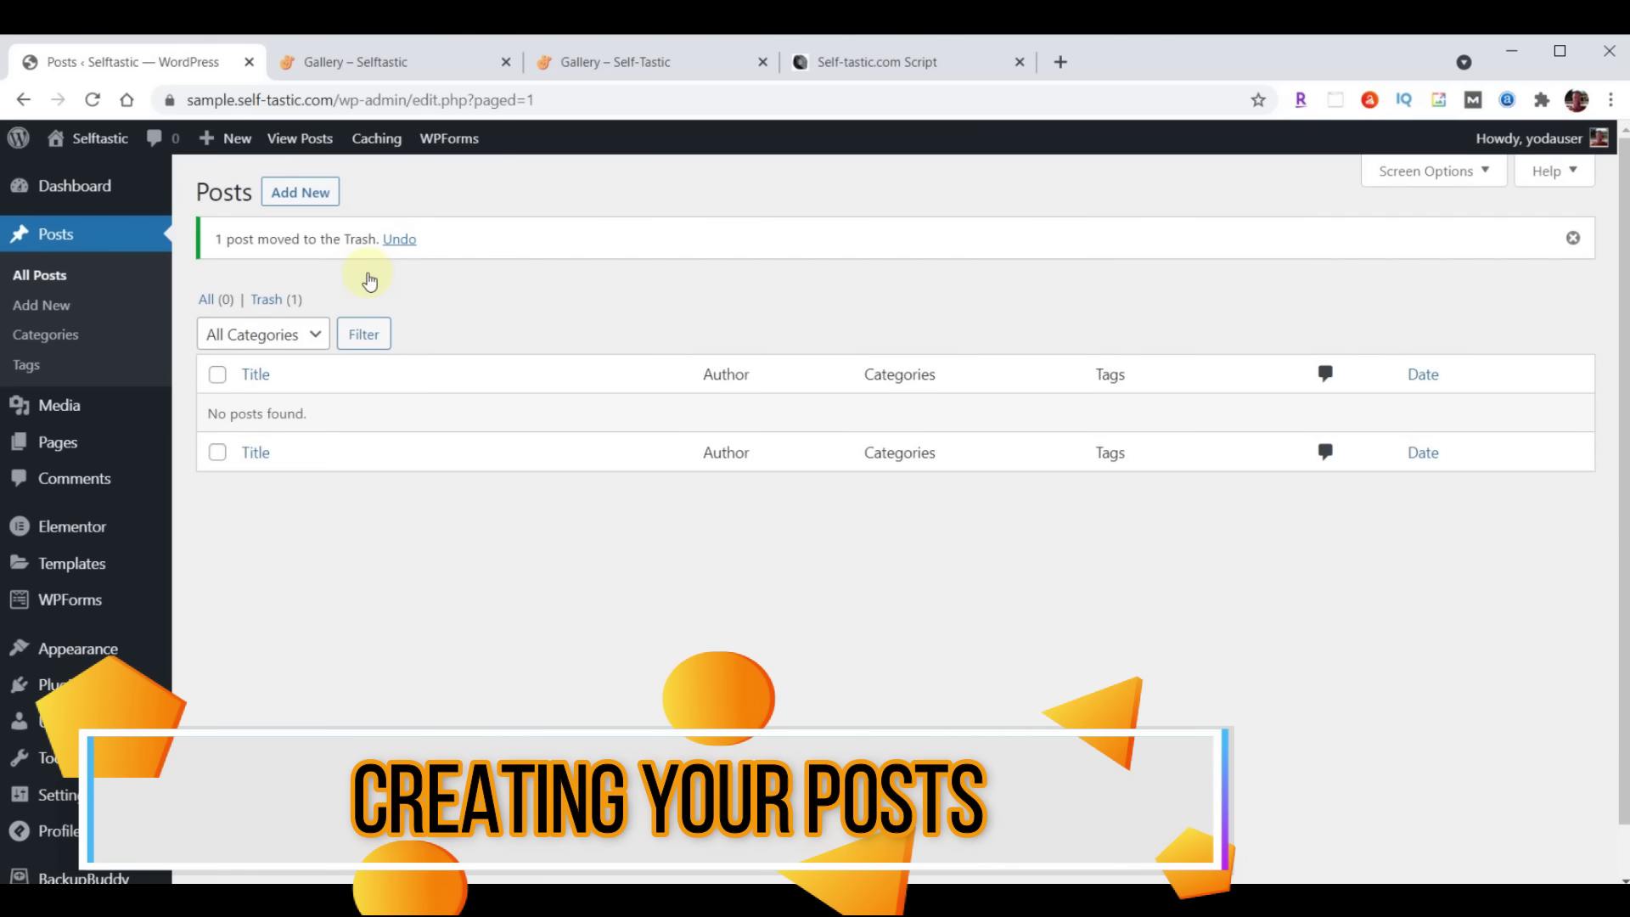
click(312, 191)
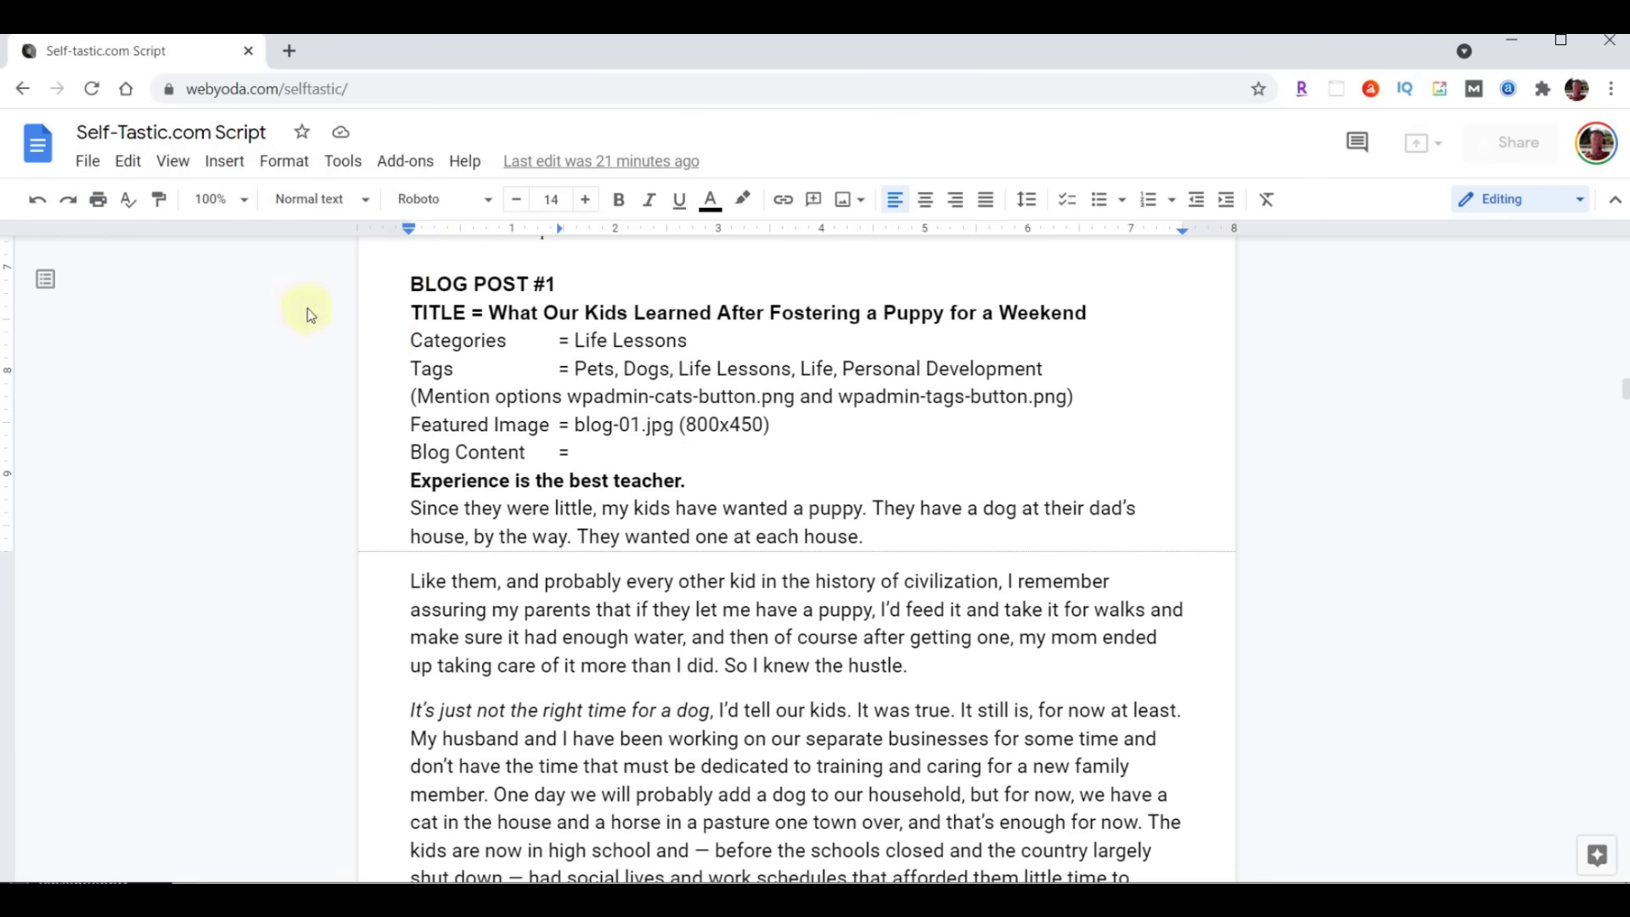
Select the title 'What Our Kids Learned After Fostering a Puppy for a Weekend' in the script
drag(489, 313, 1047, 312)
drag(1047, 312, 1077, 314)
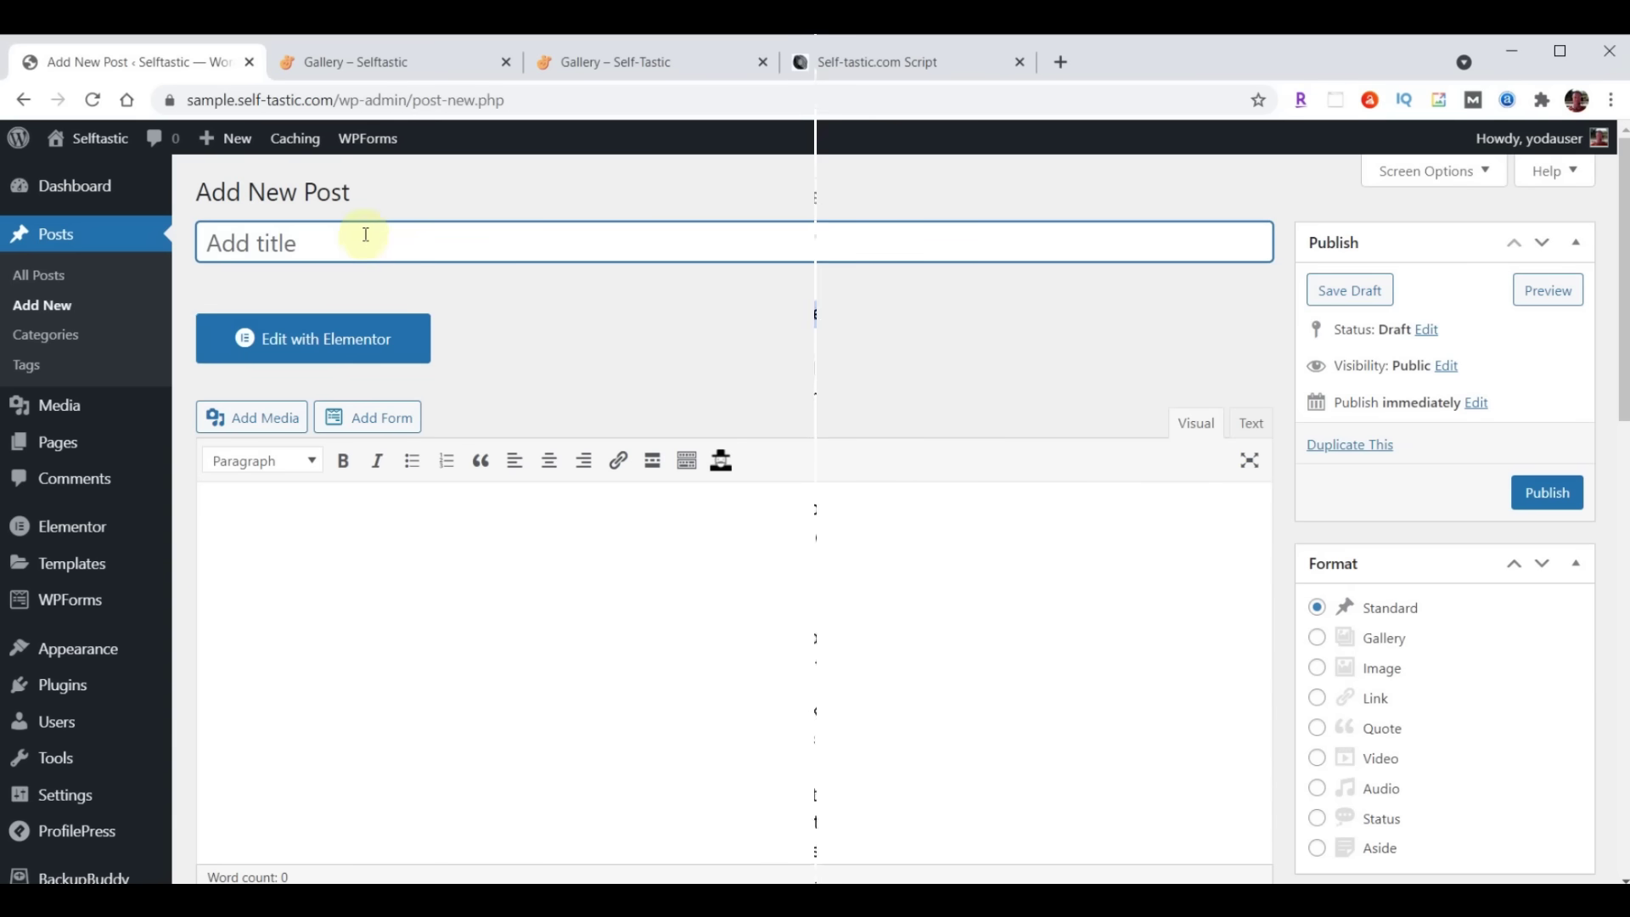
Paste the puppy-fostering title and the article text into the new post
click(364, 237)
text(What Our Kids Learned After Fostering a Puppy for a Weekend)
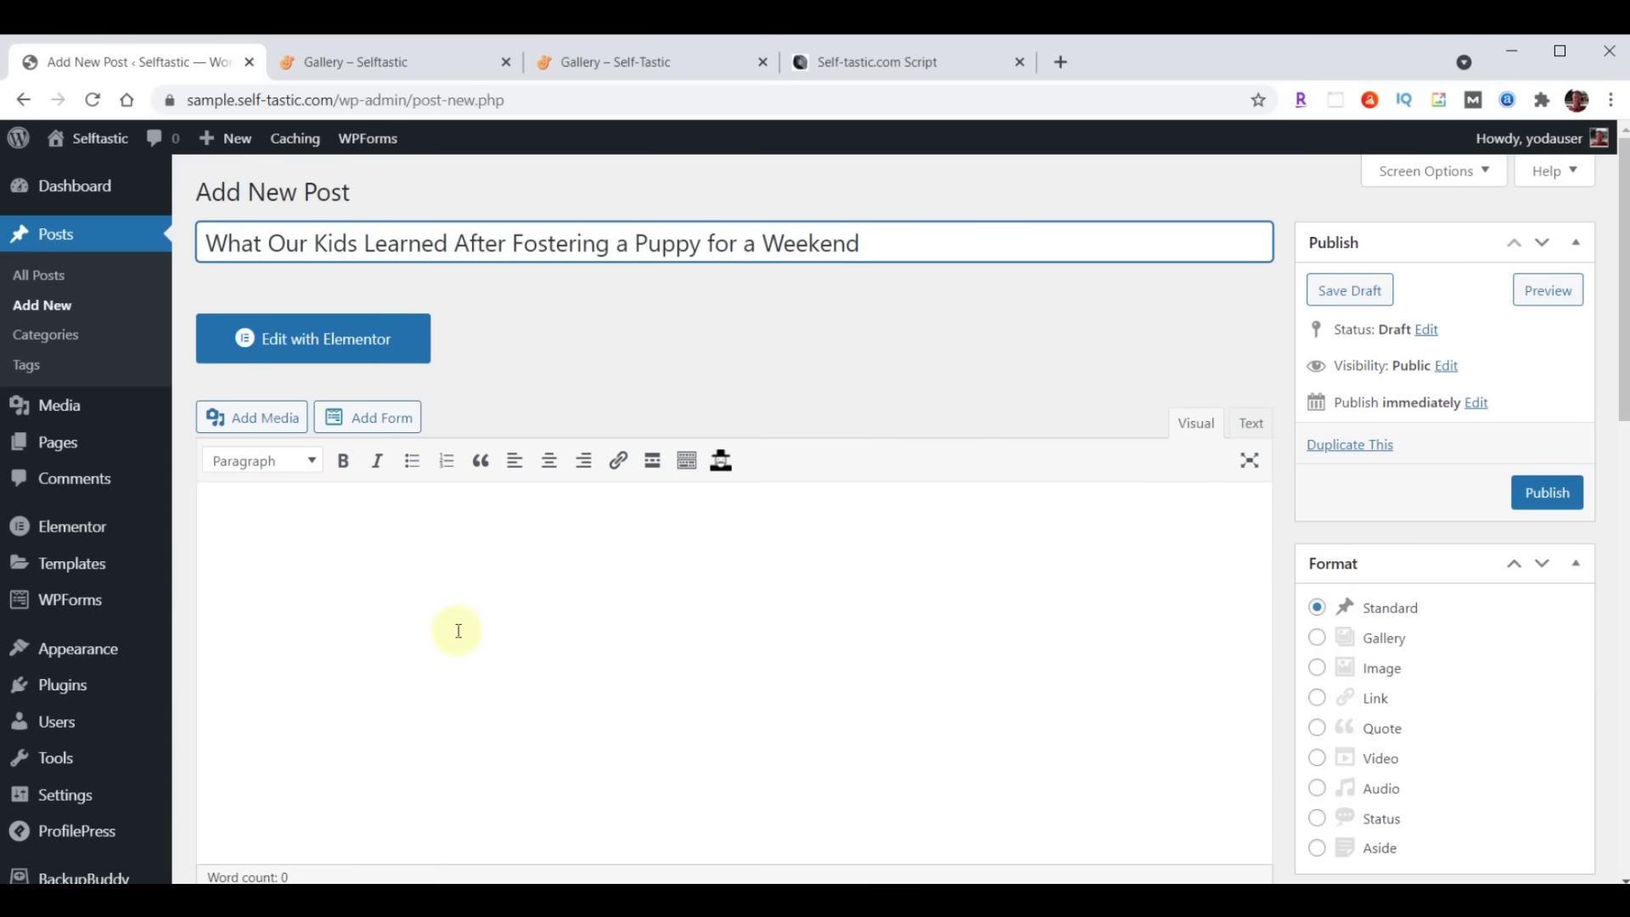
scroll(455, 629, down, 1)
click(349, 476)
key(ctrl+v)
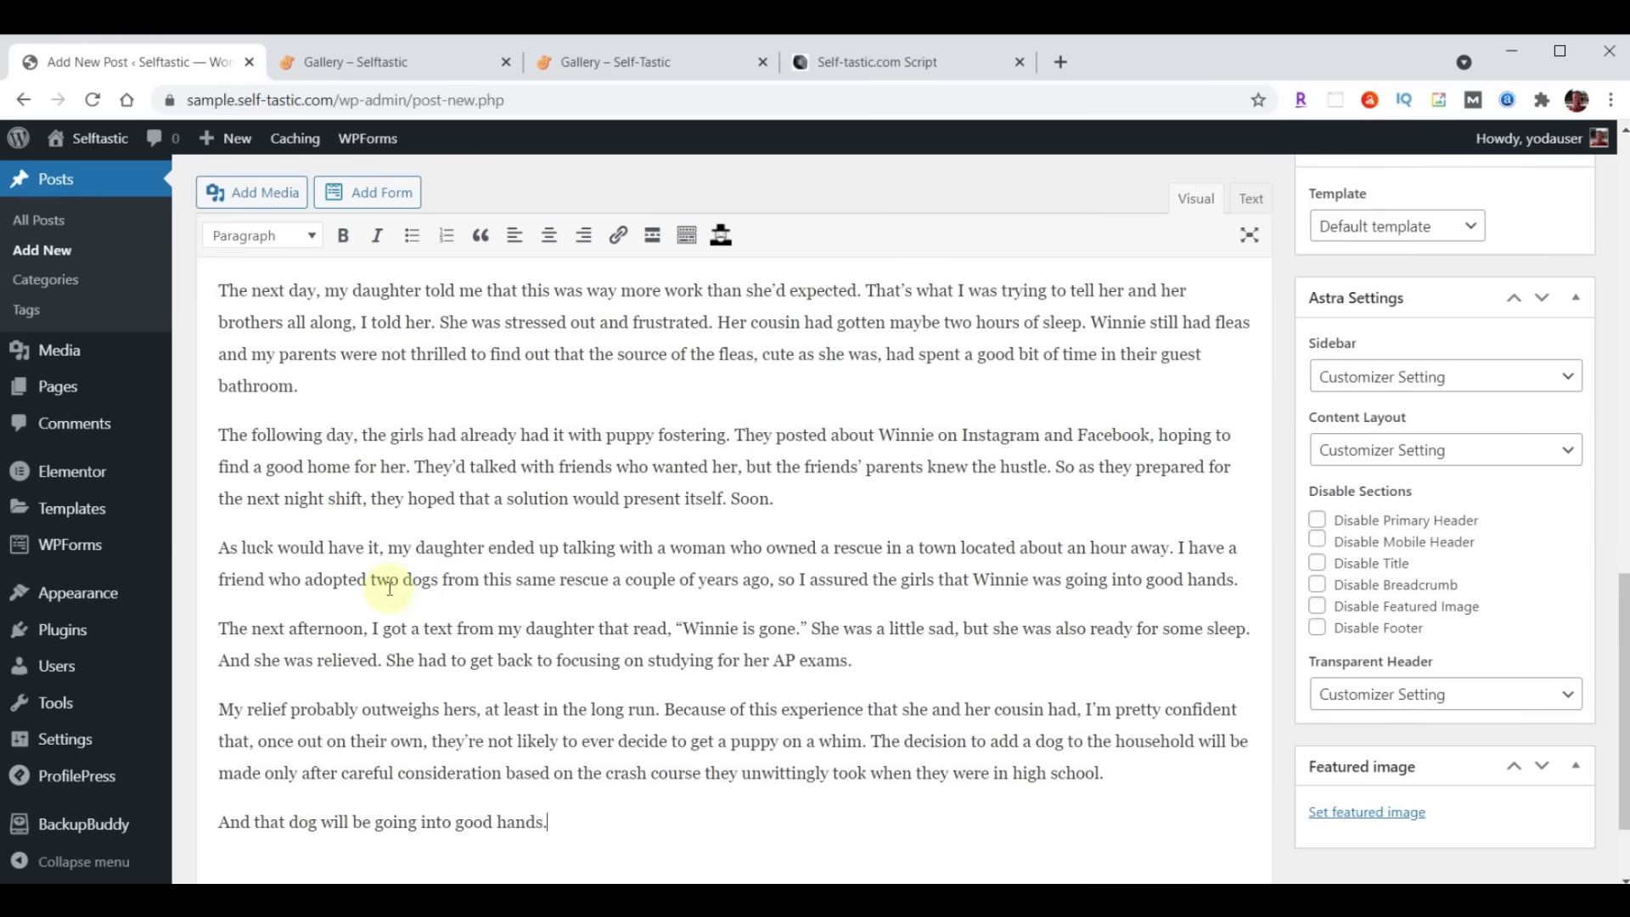
scroll(389, 588, up, 20)
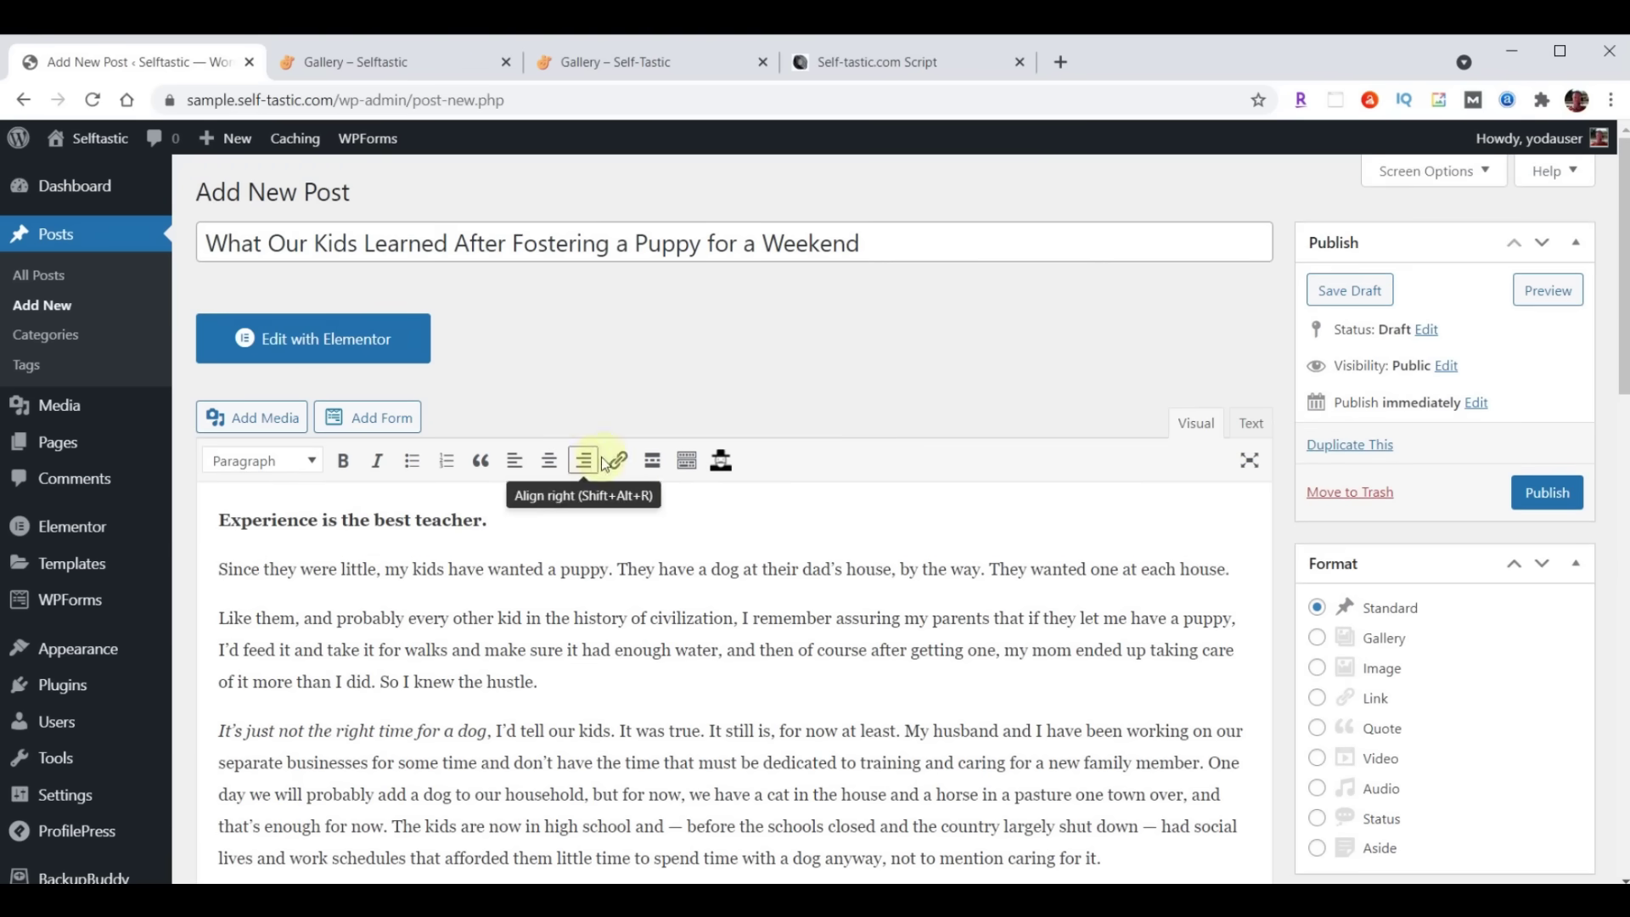
Add a new Life Lessons category to the post
scroll(997, 445, down, 2)
scroll(1004, 437, down, 3)
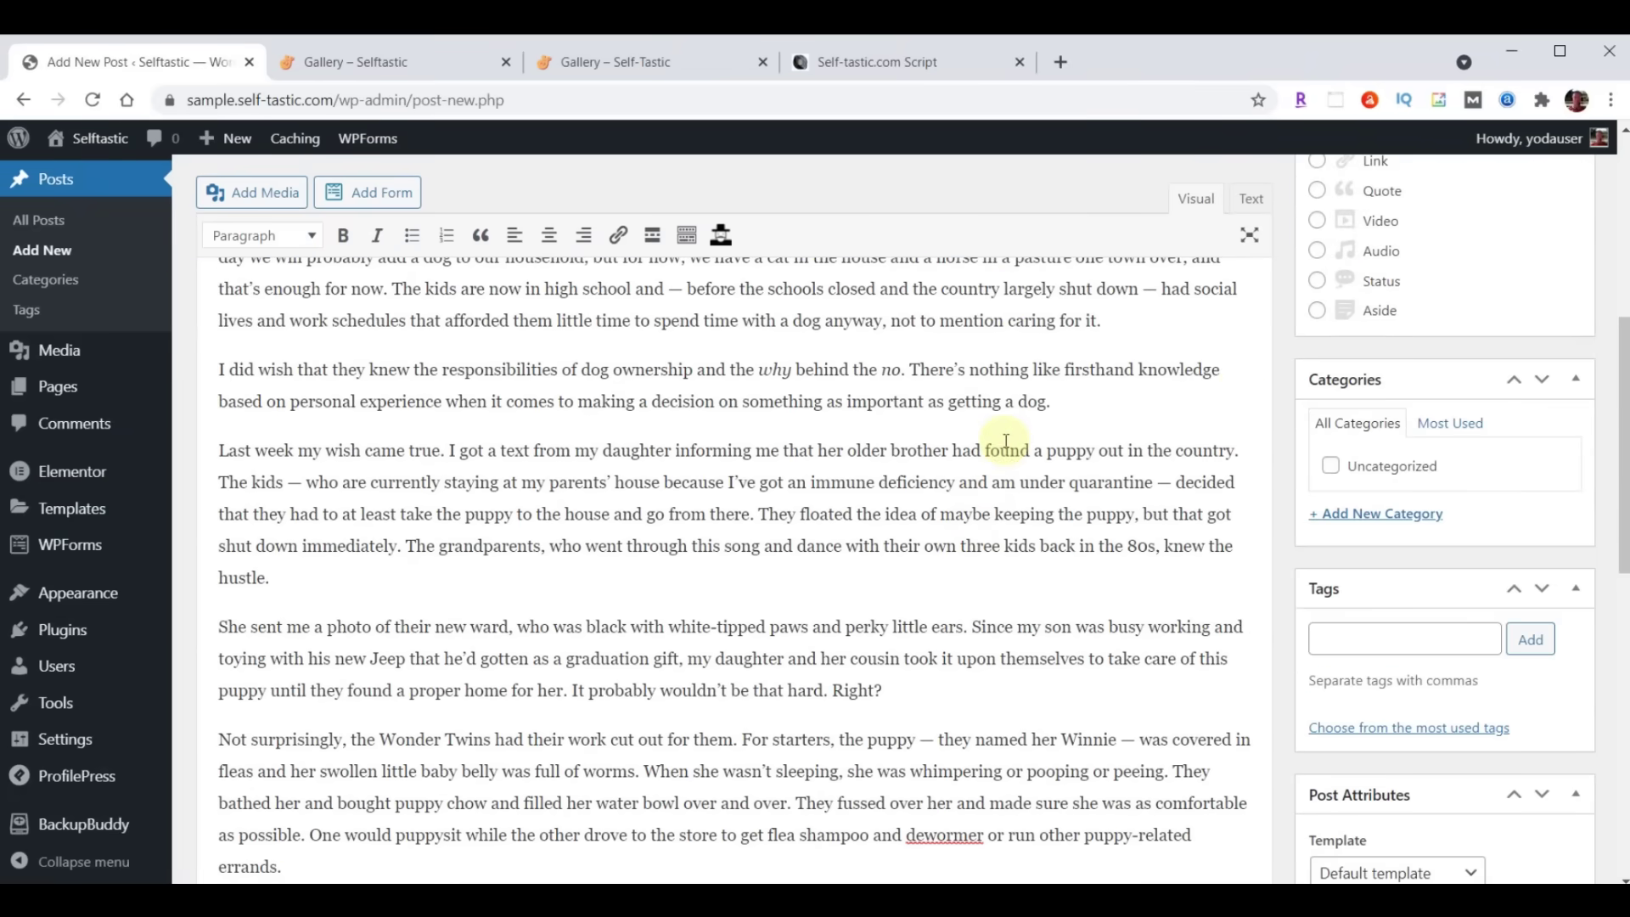
click(1373, 516)
text(Life Lessons)
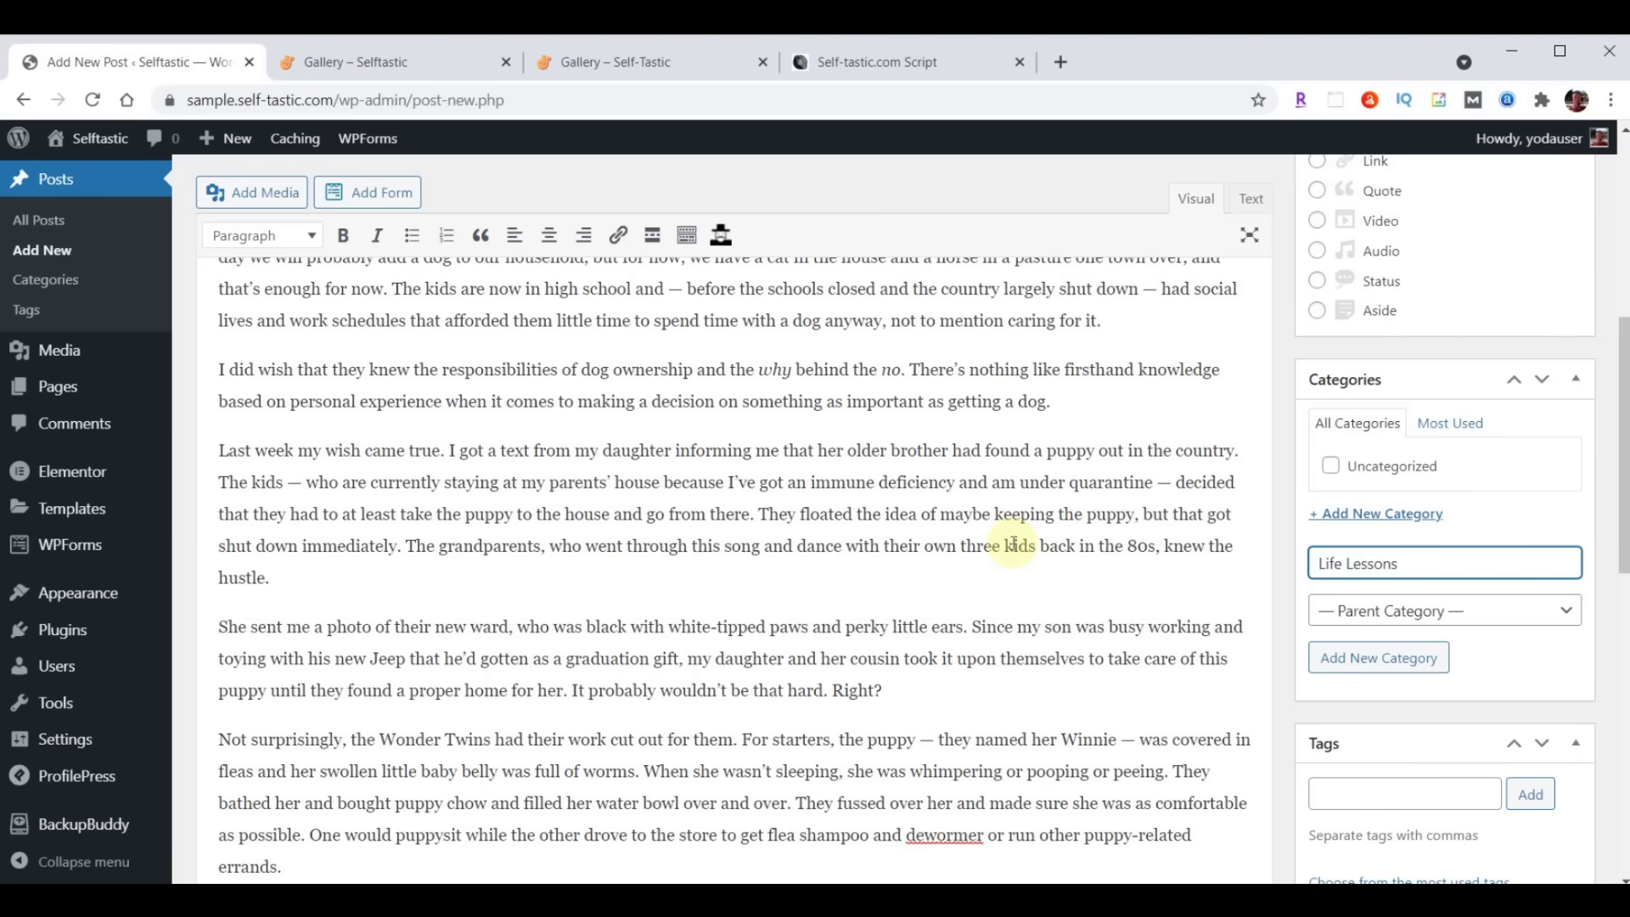
key(Return)
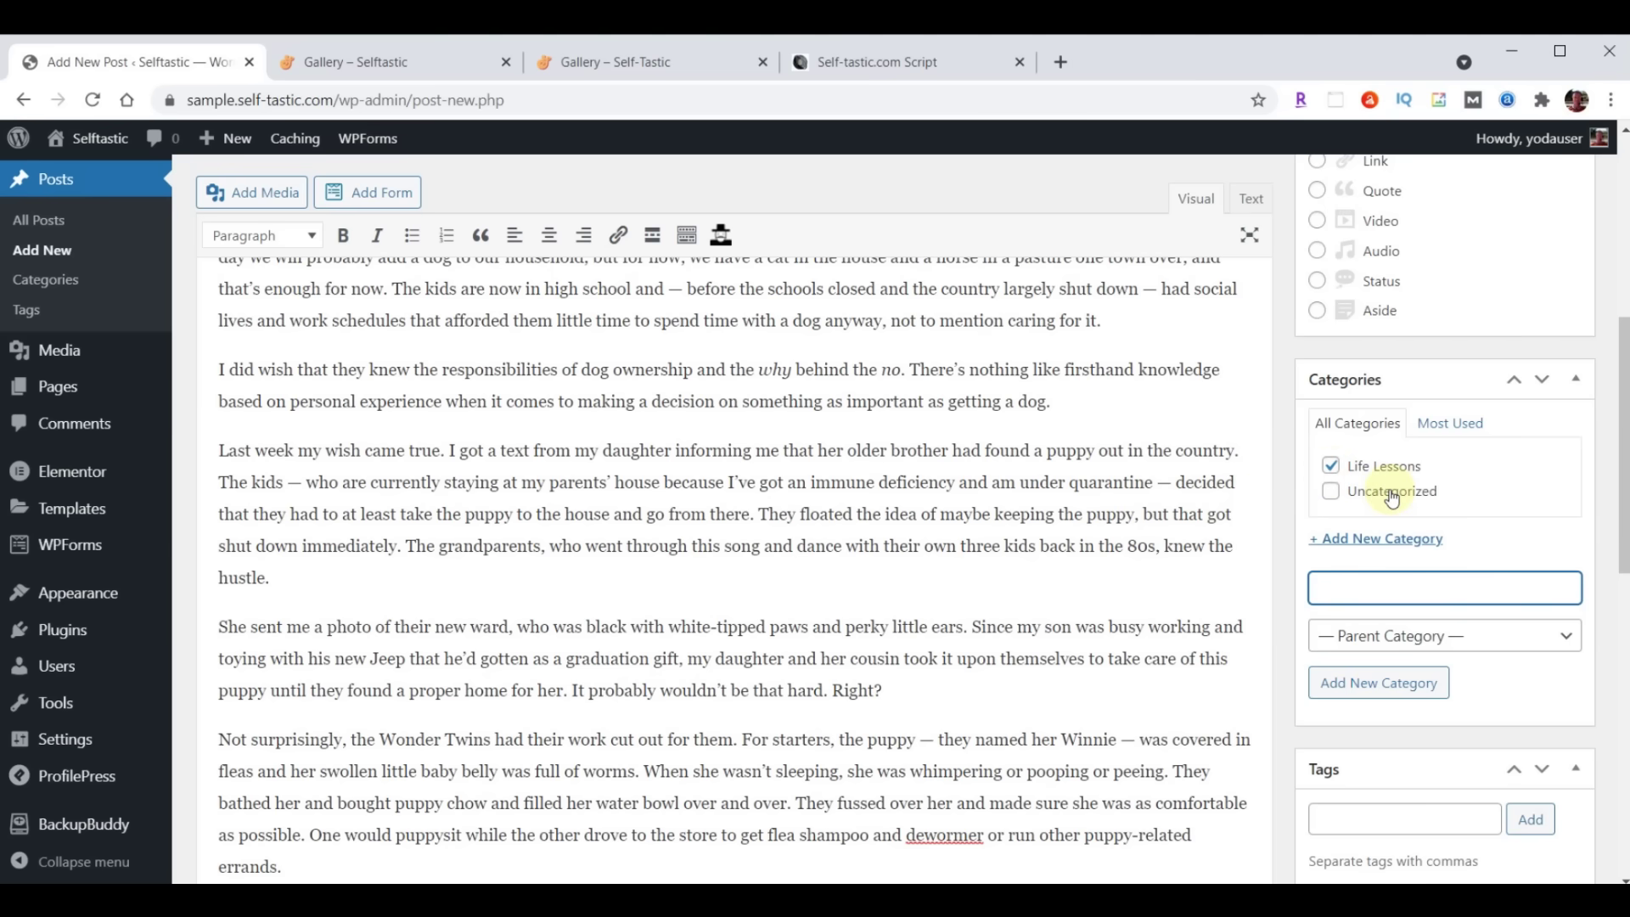
Tag the post Pets, Dogs, Life Lessons, Life, Personal Development
scroll(1033, 477, down, 4)
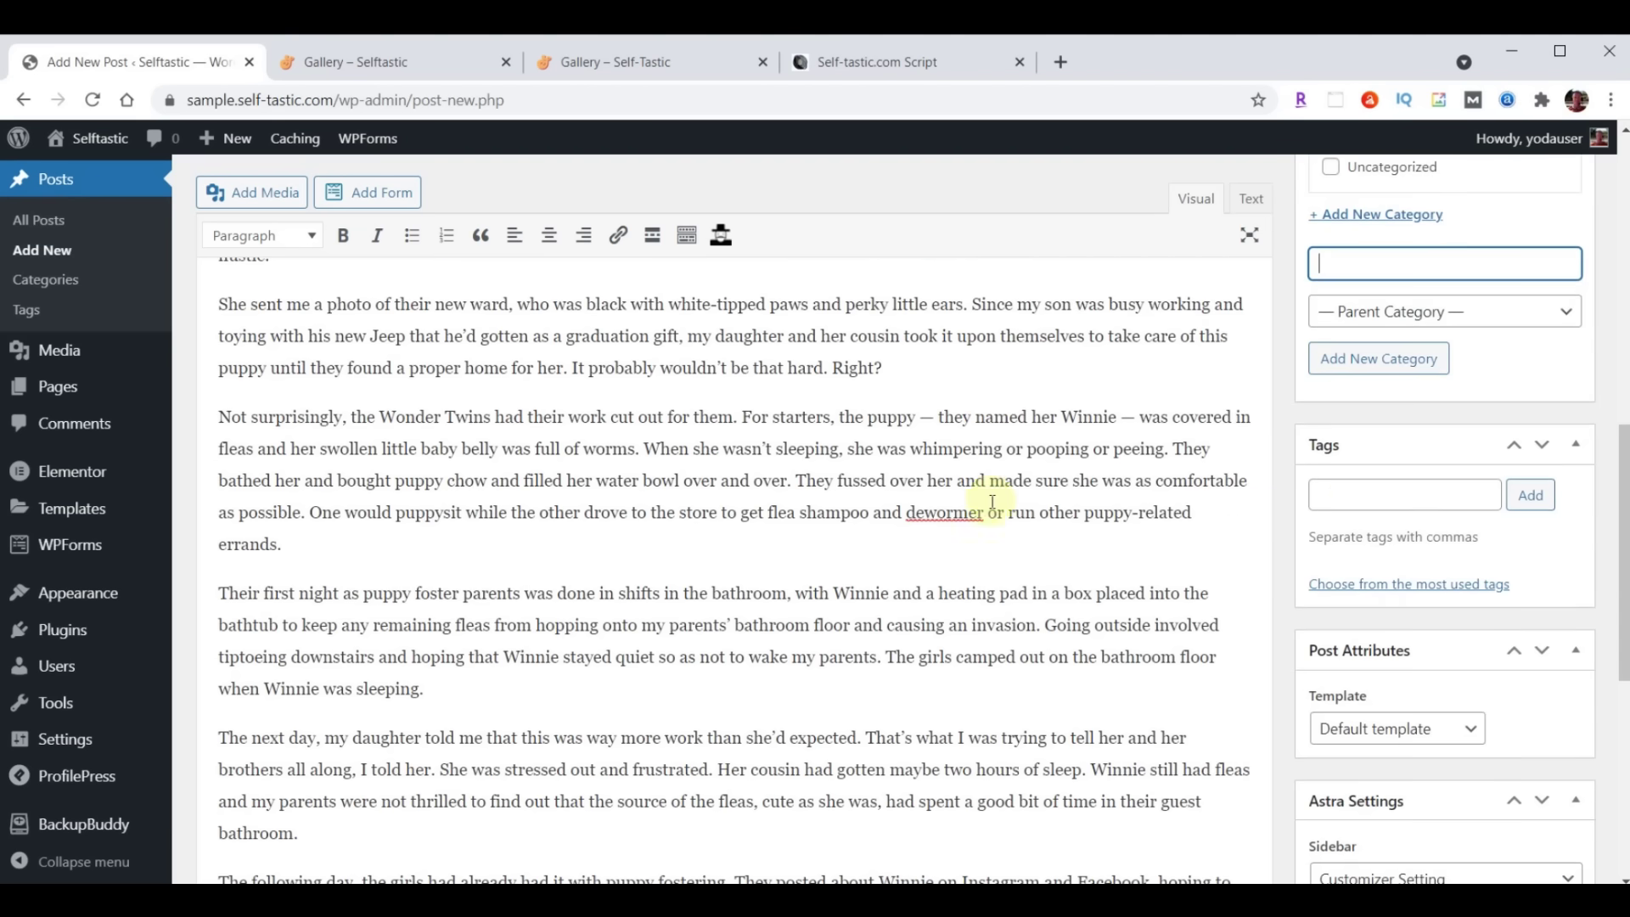
click(1355, 500)
text(Pets, Dogs, Life Lessons, Life, Personal Development)
click(1528, 496)
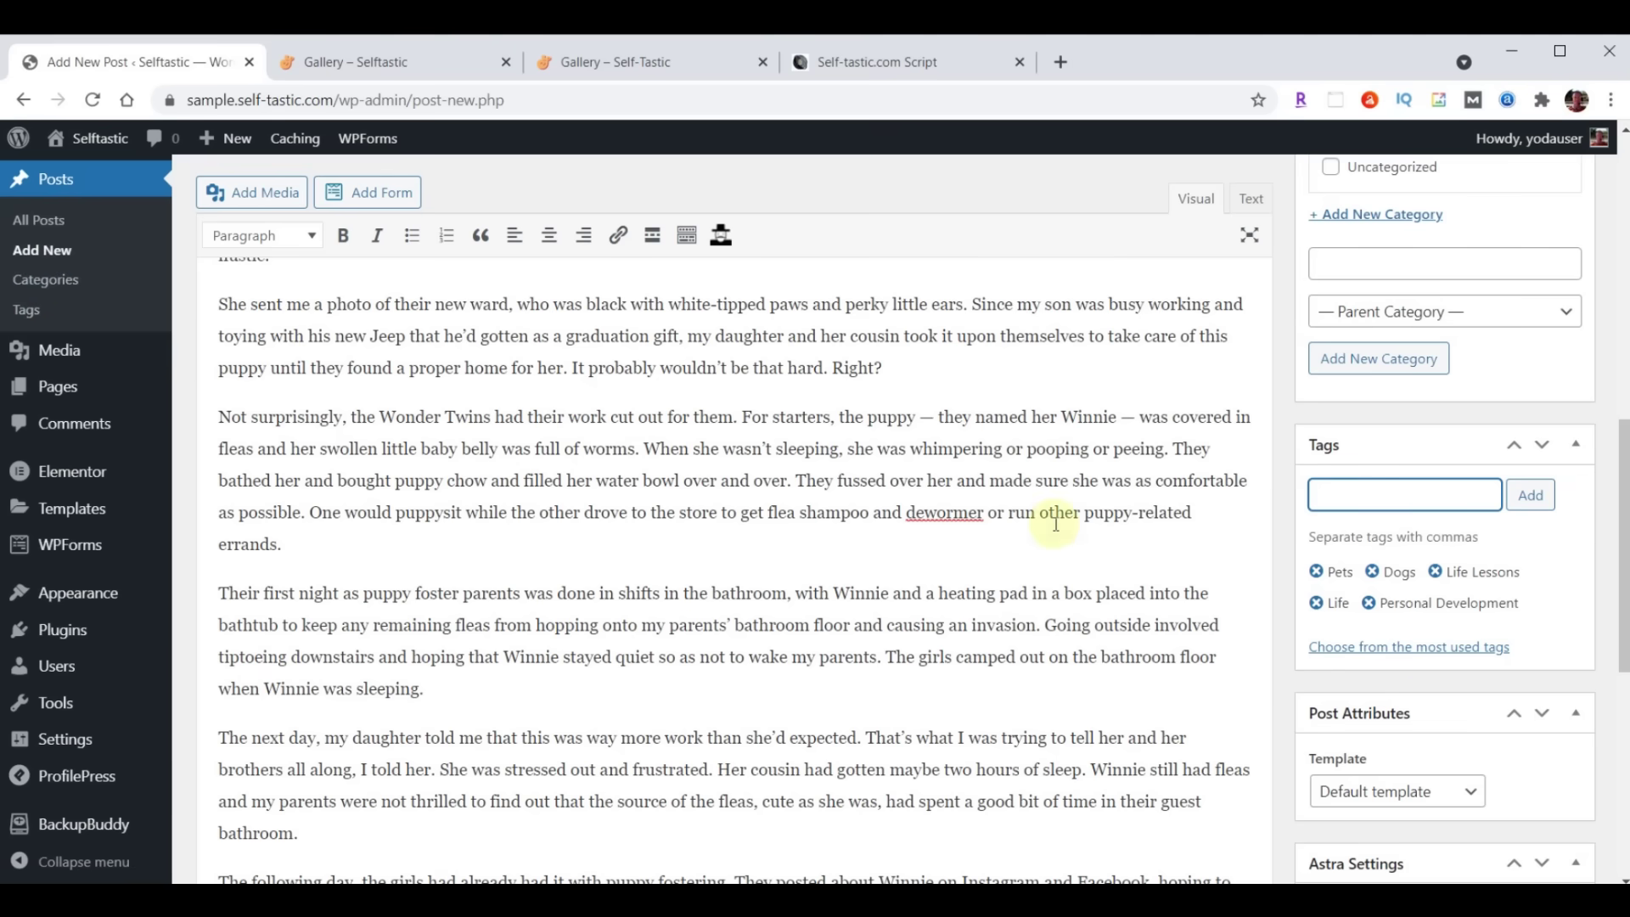
scroll(1055, 526, down, 5)
scroll(1055, 525, down, 2)
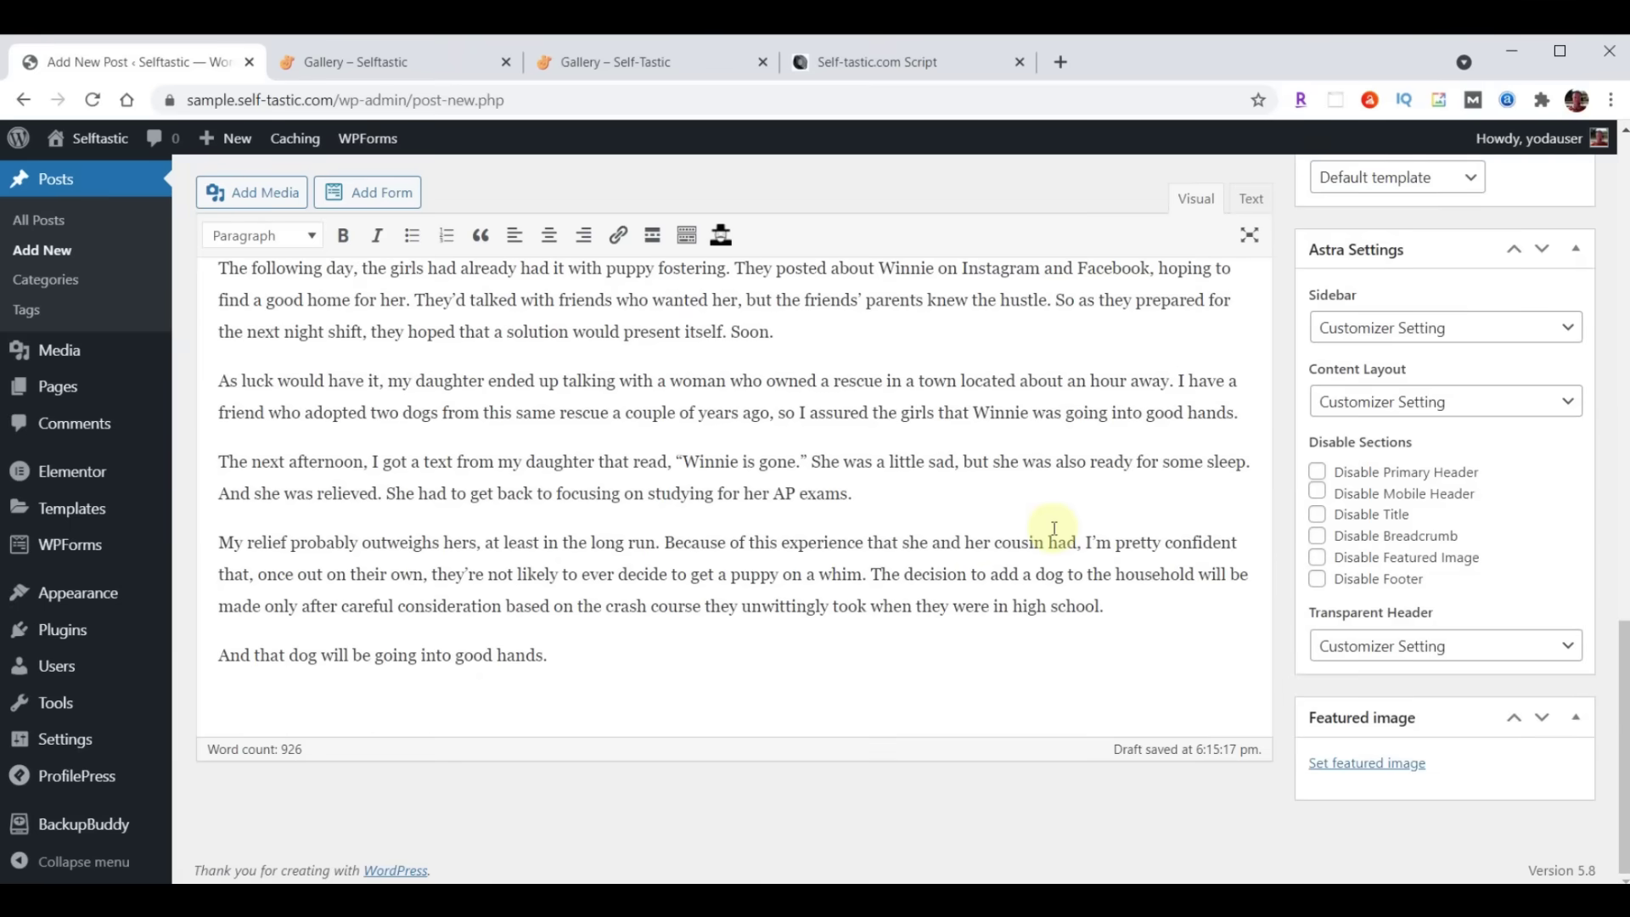
Upload blog-01.jpg through blog-06.jpg into the Media Library from the featured image picker
click(1363, 764)
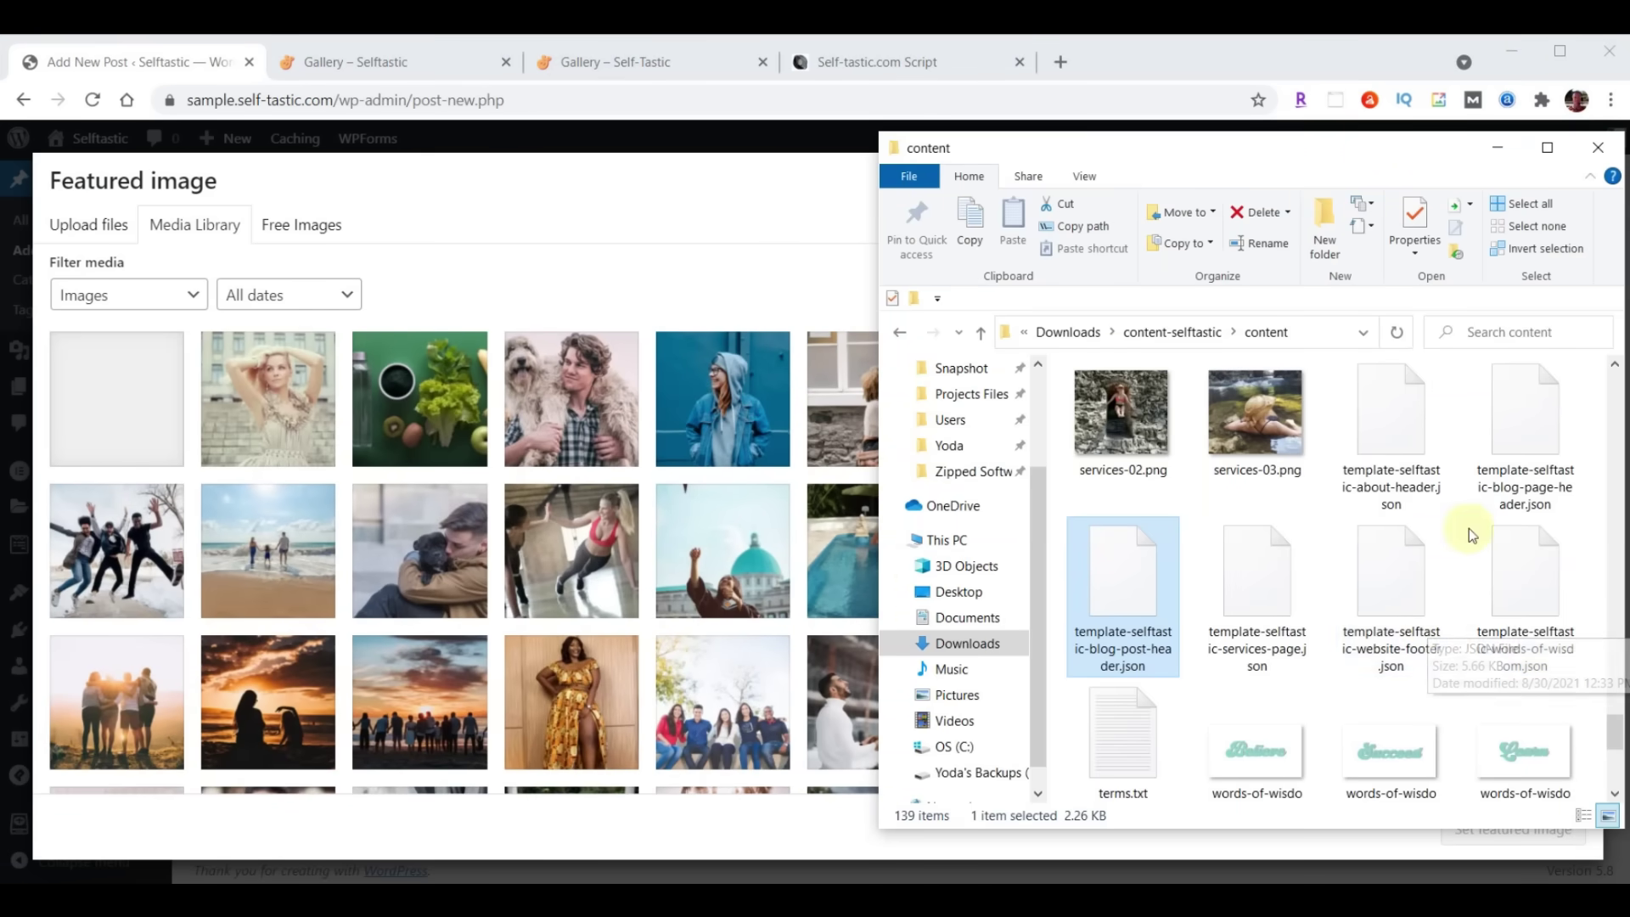
scroll(1387, 584, up, 5)
scroll(1387, 584, up, 10)
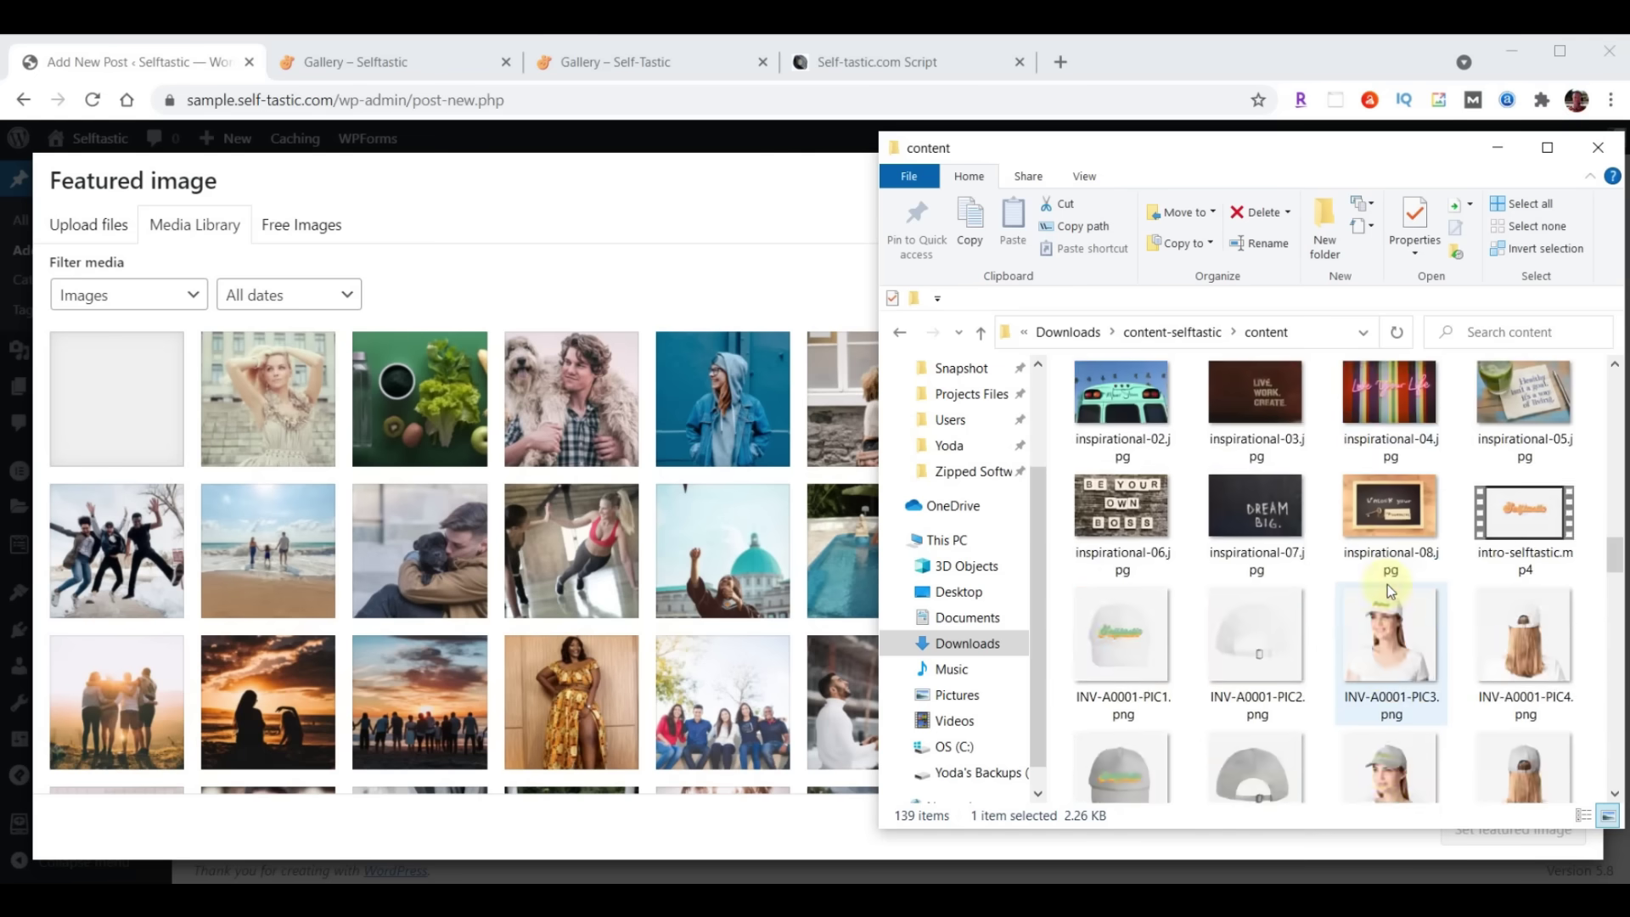
click(1390, 437)
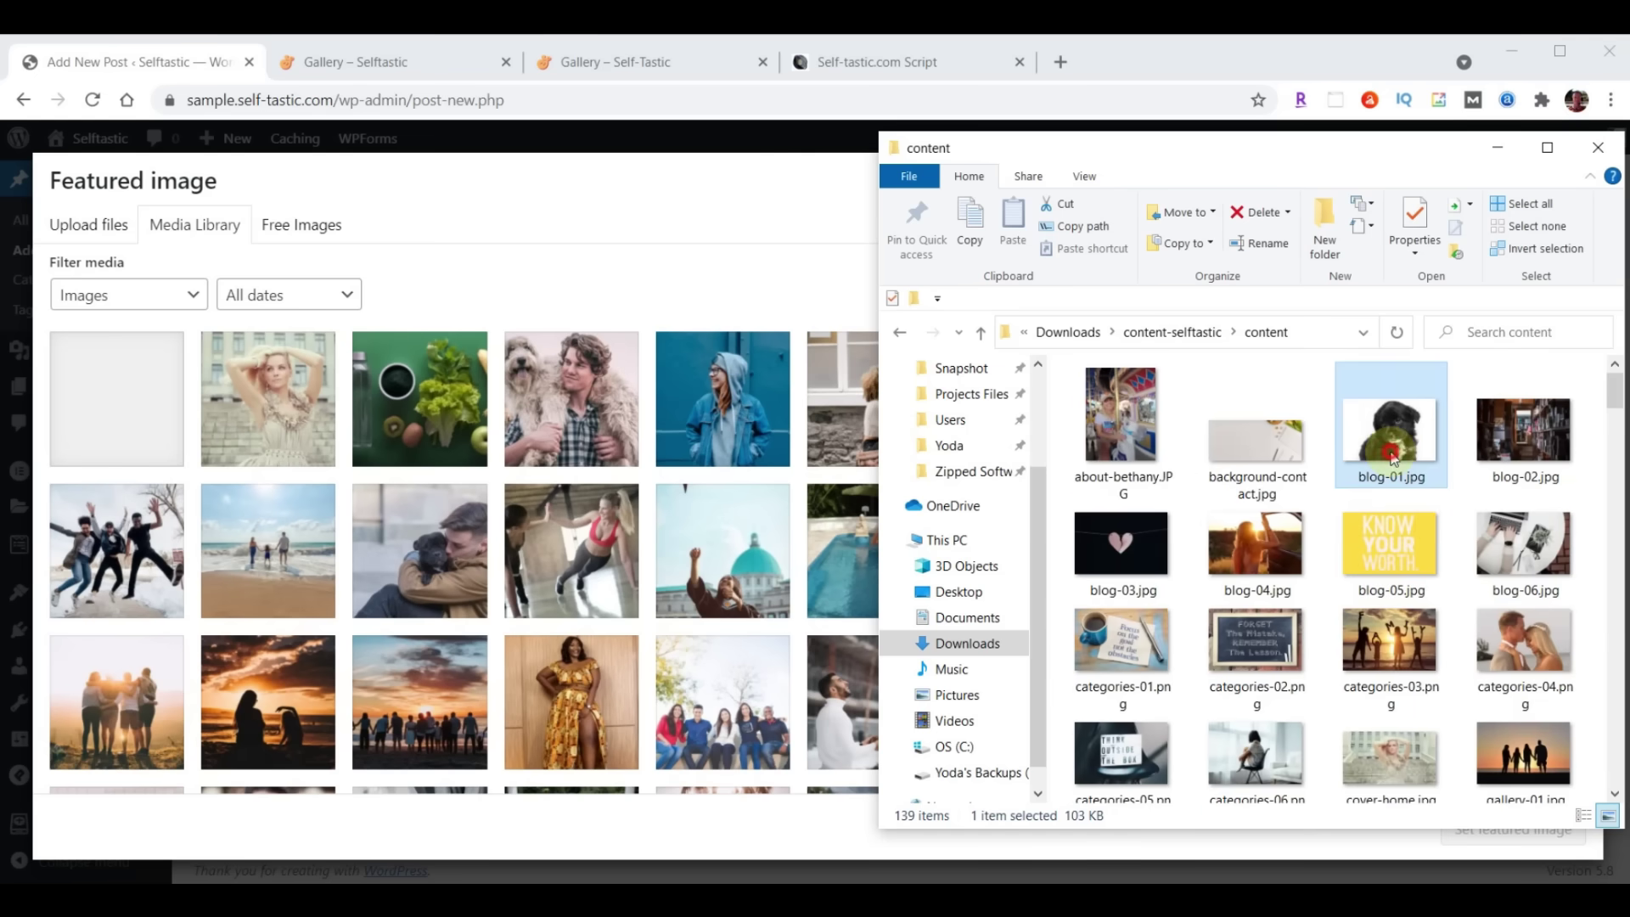
shift+click(1539, 528)
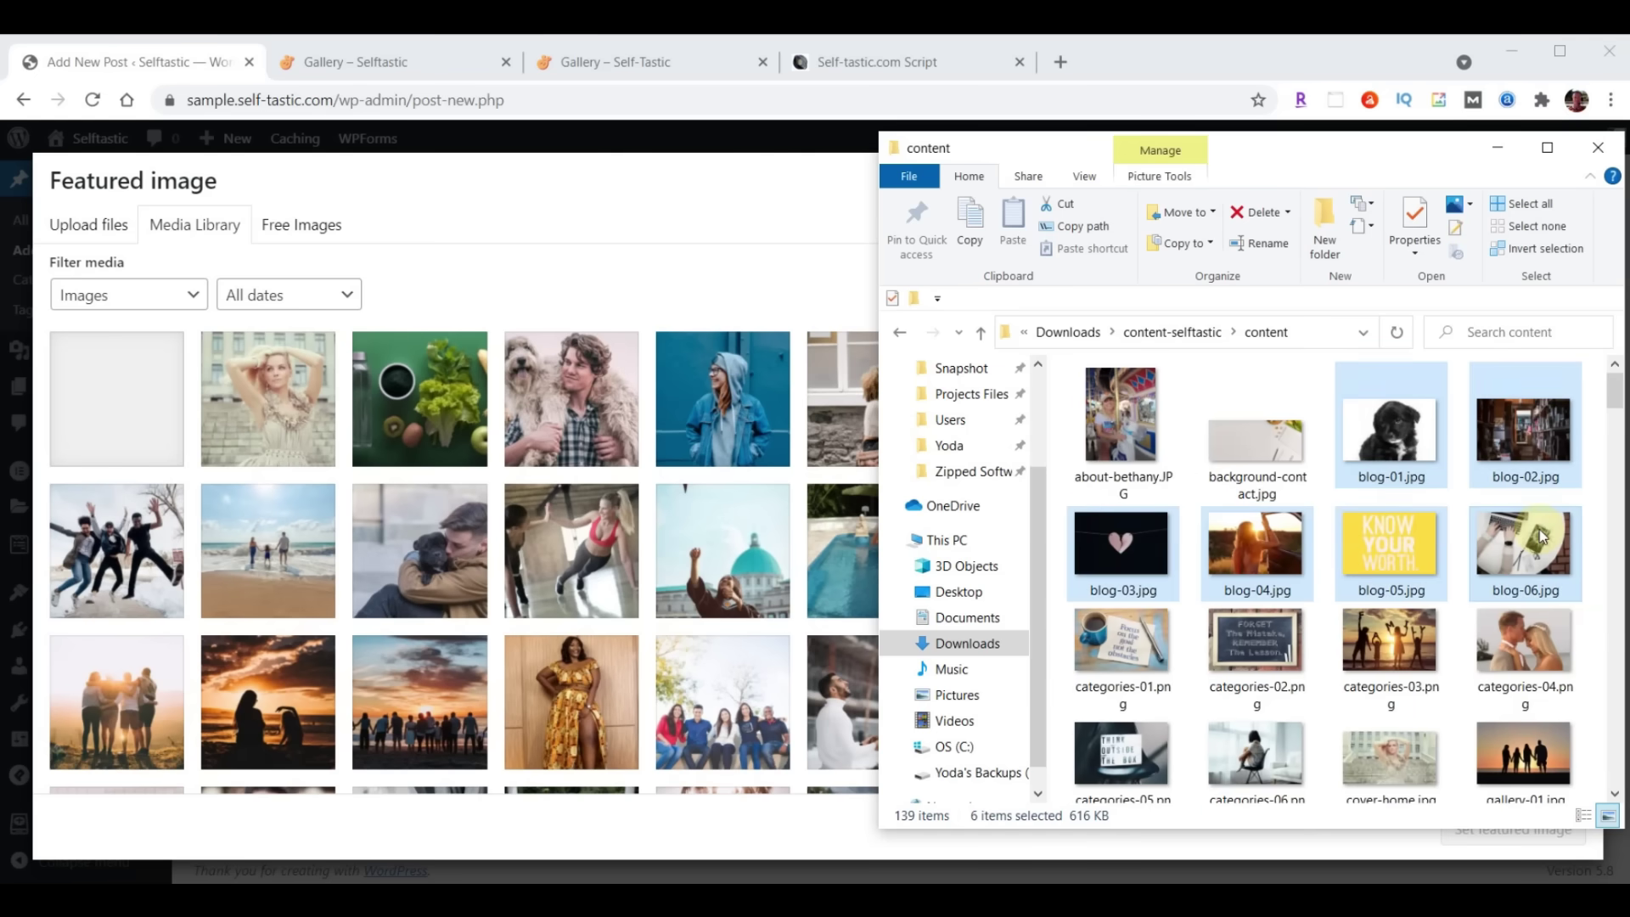
drag(1540, 528, 505, 540)
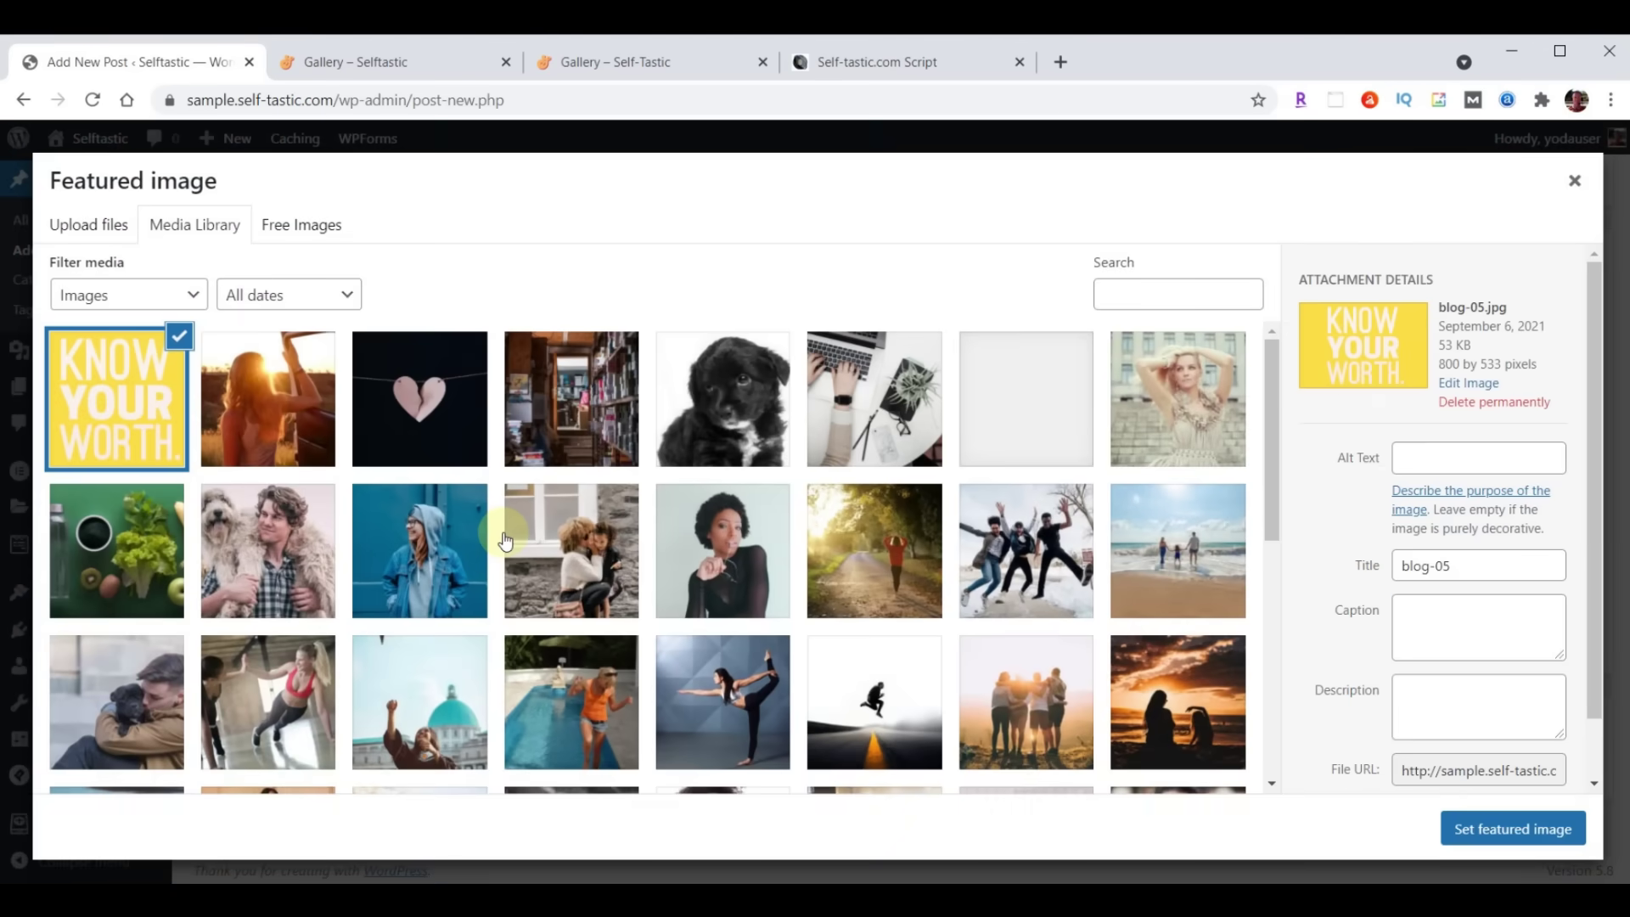
Make the black puppy photo blog-01.jpg the featured image and publish the post
click(739, 393)
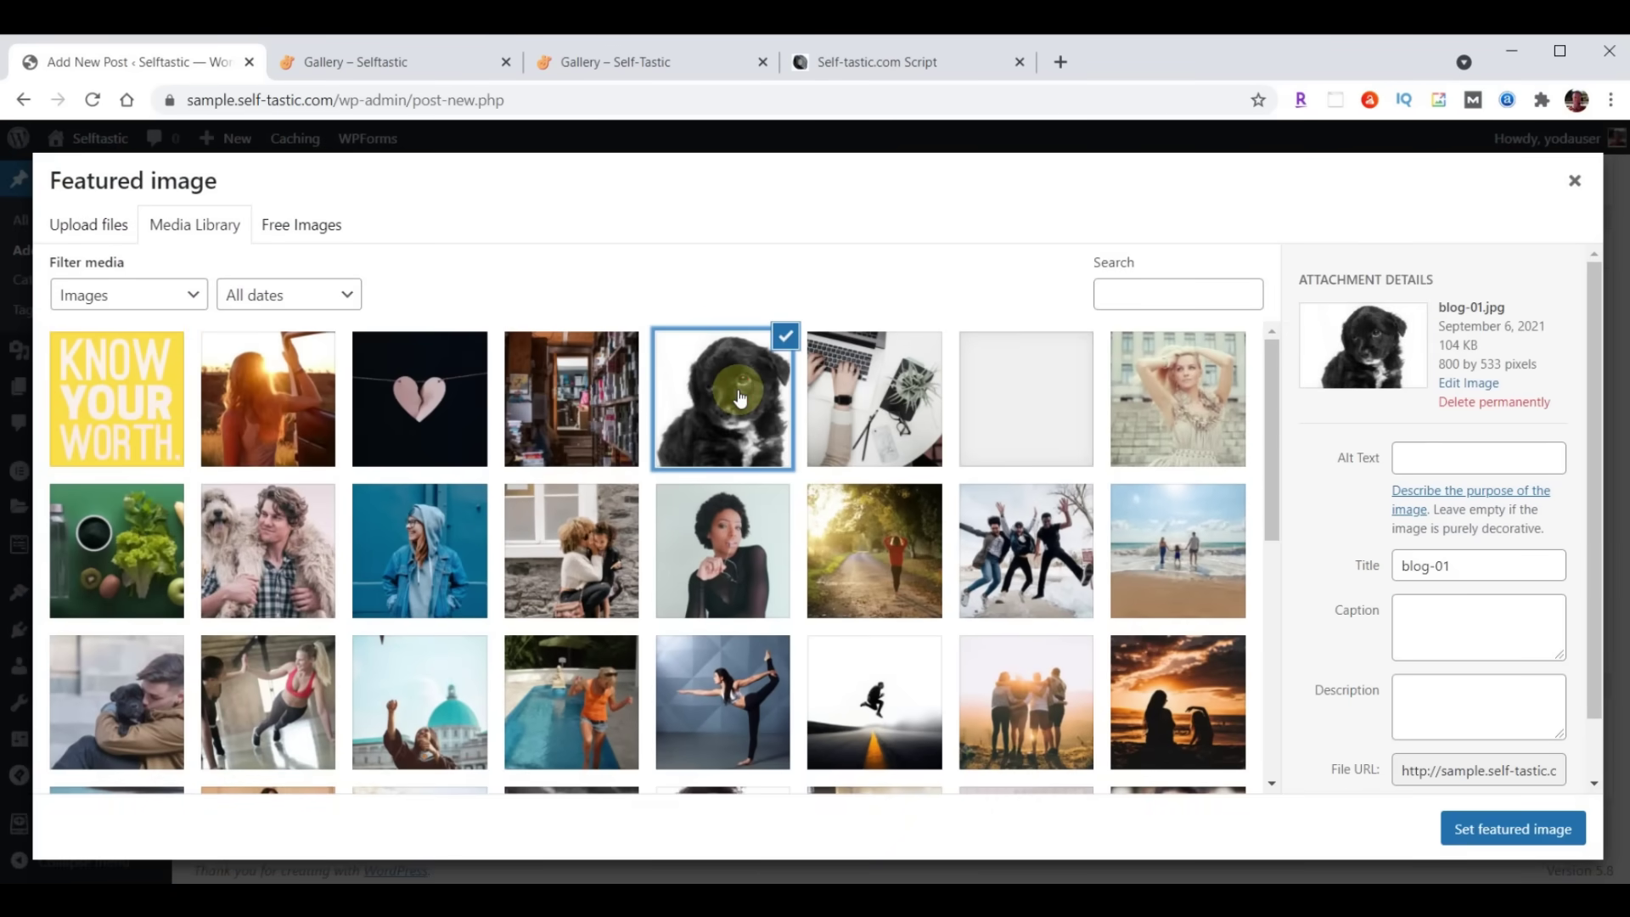
click(1509, 829)
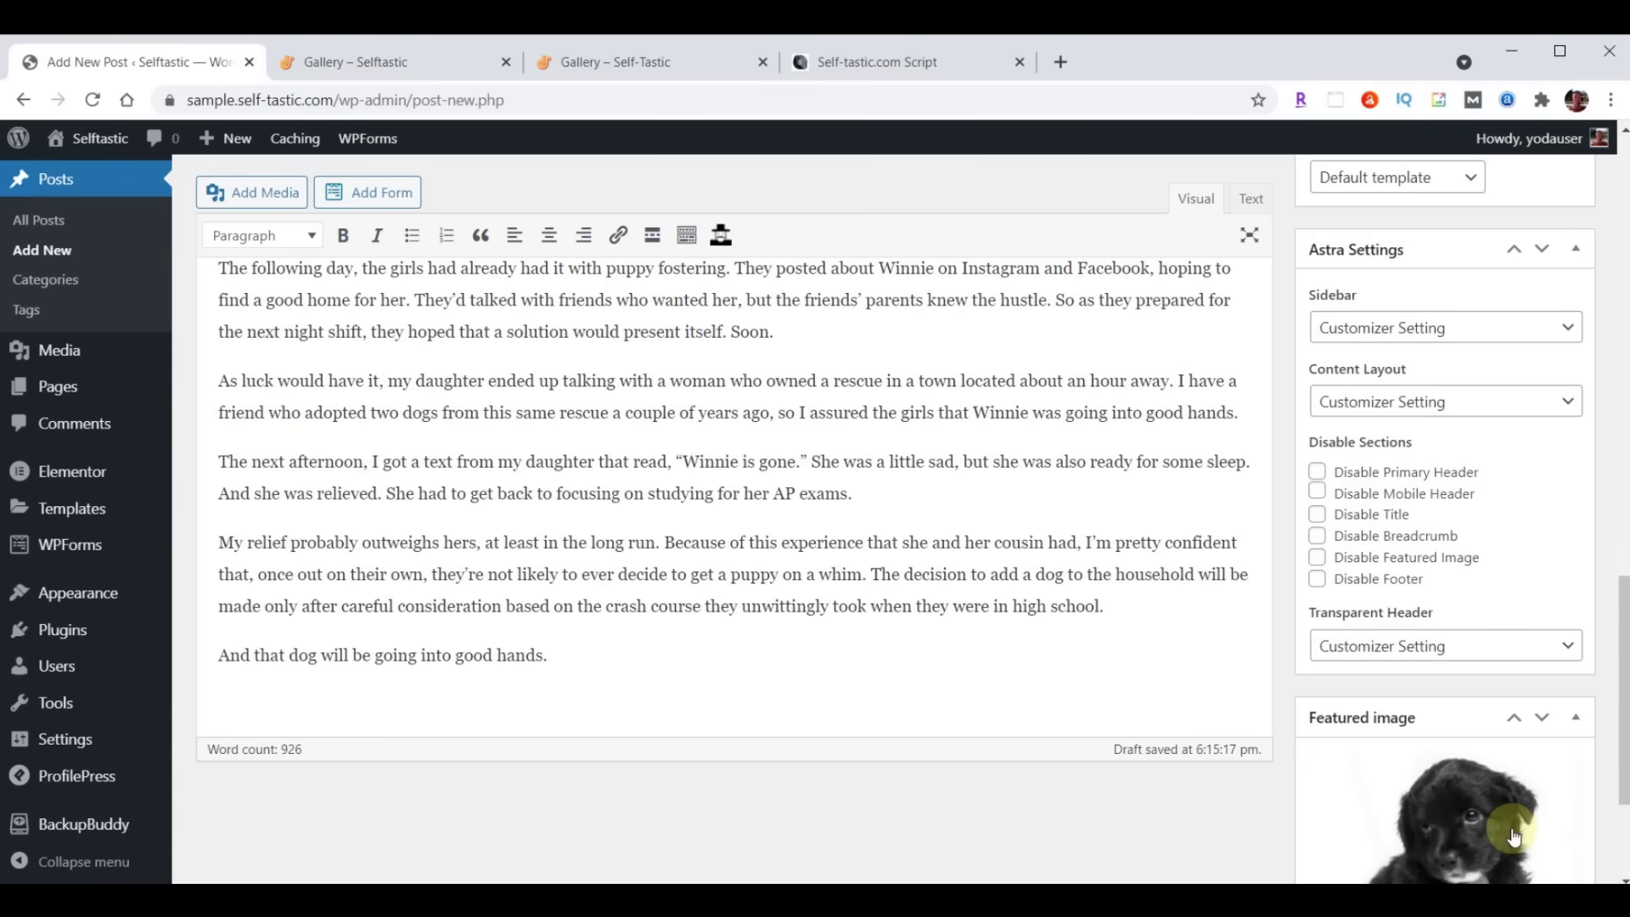
scroll(1190, 807, up, 15)
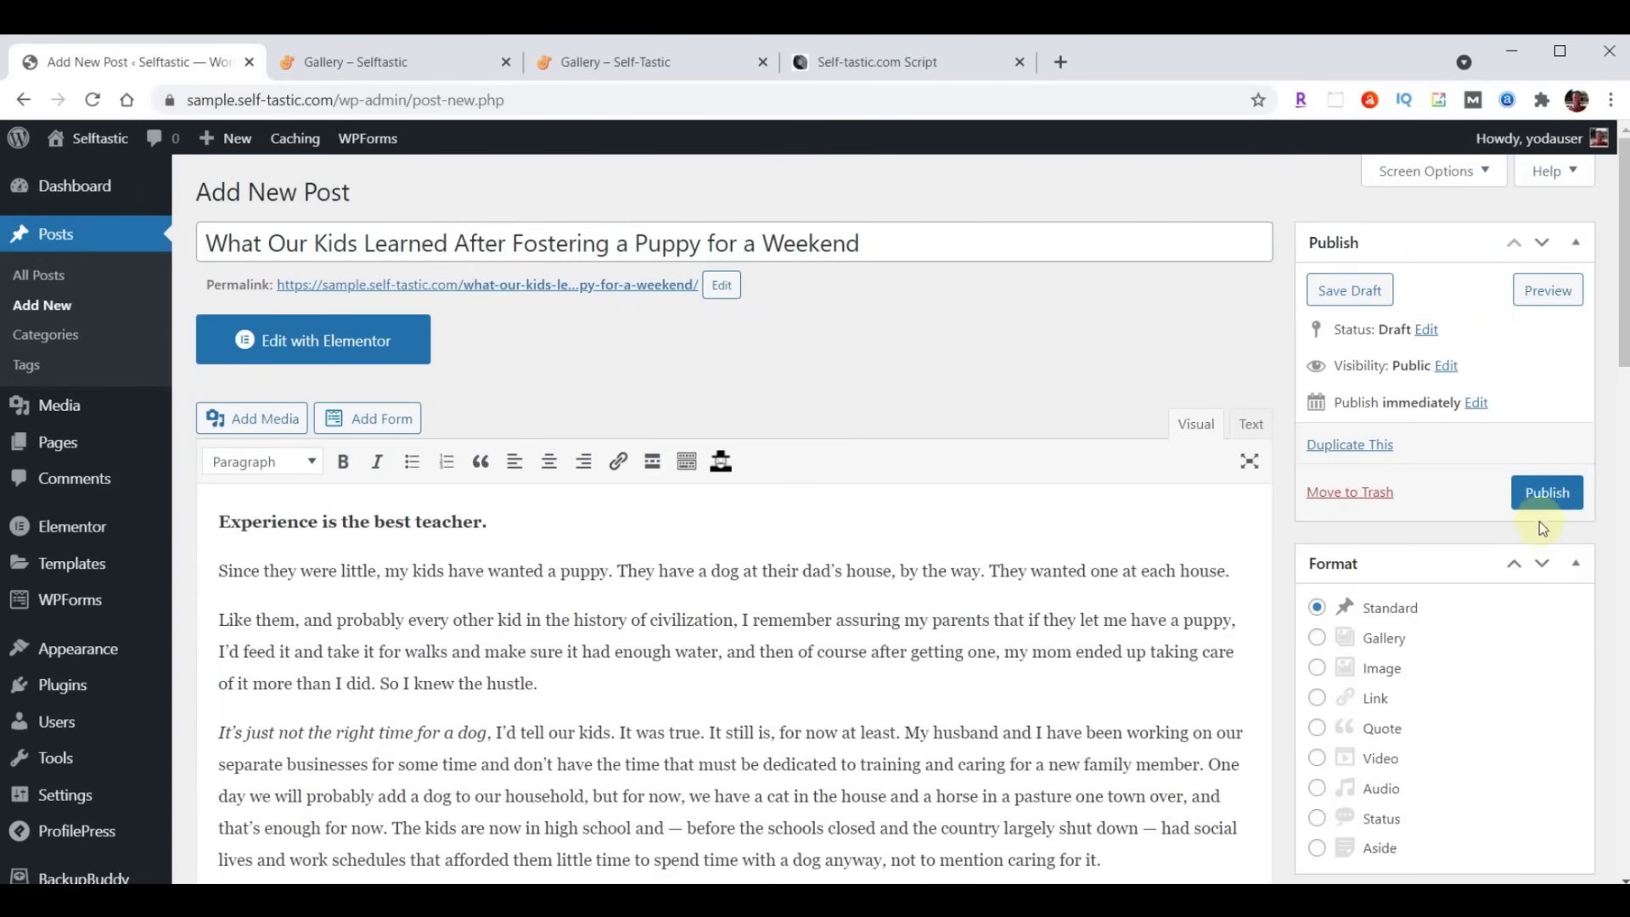
click(1547, 494)
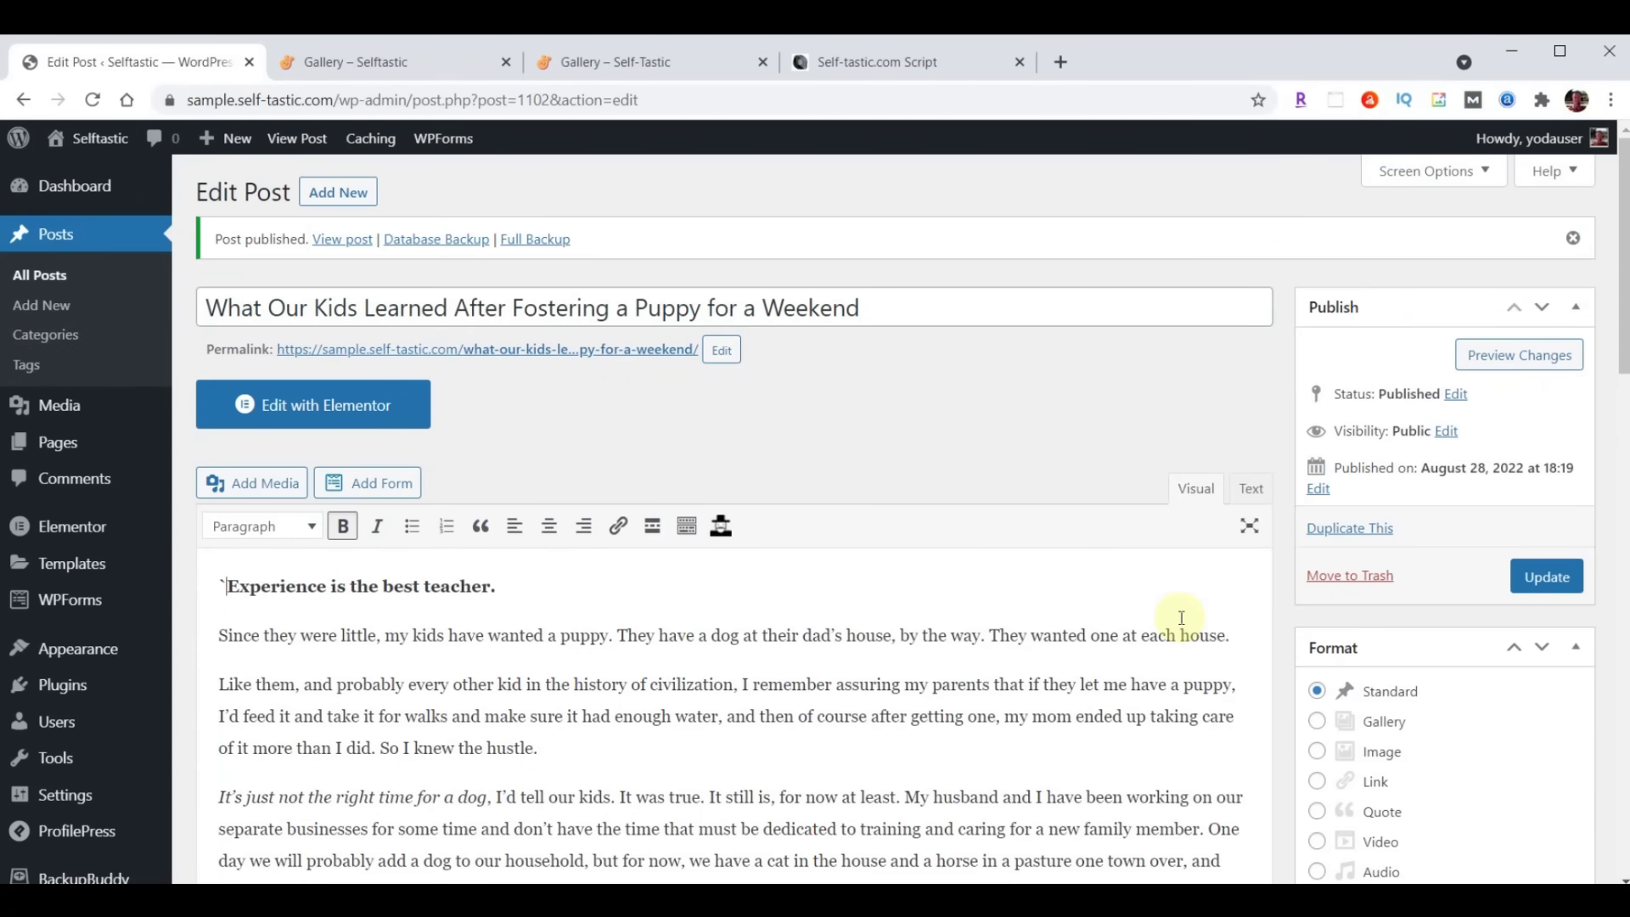
right_click(539, 358)
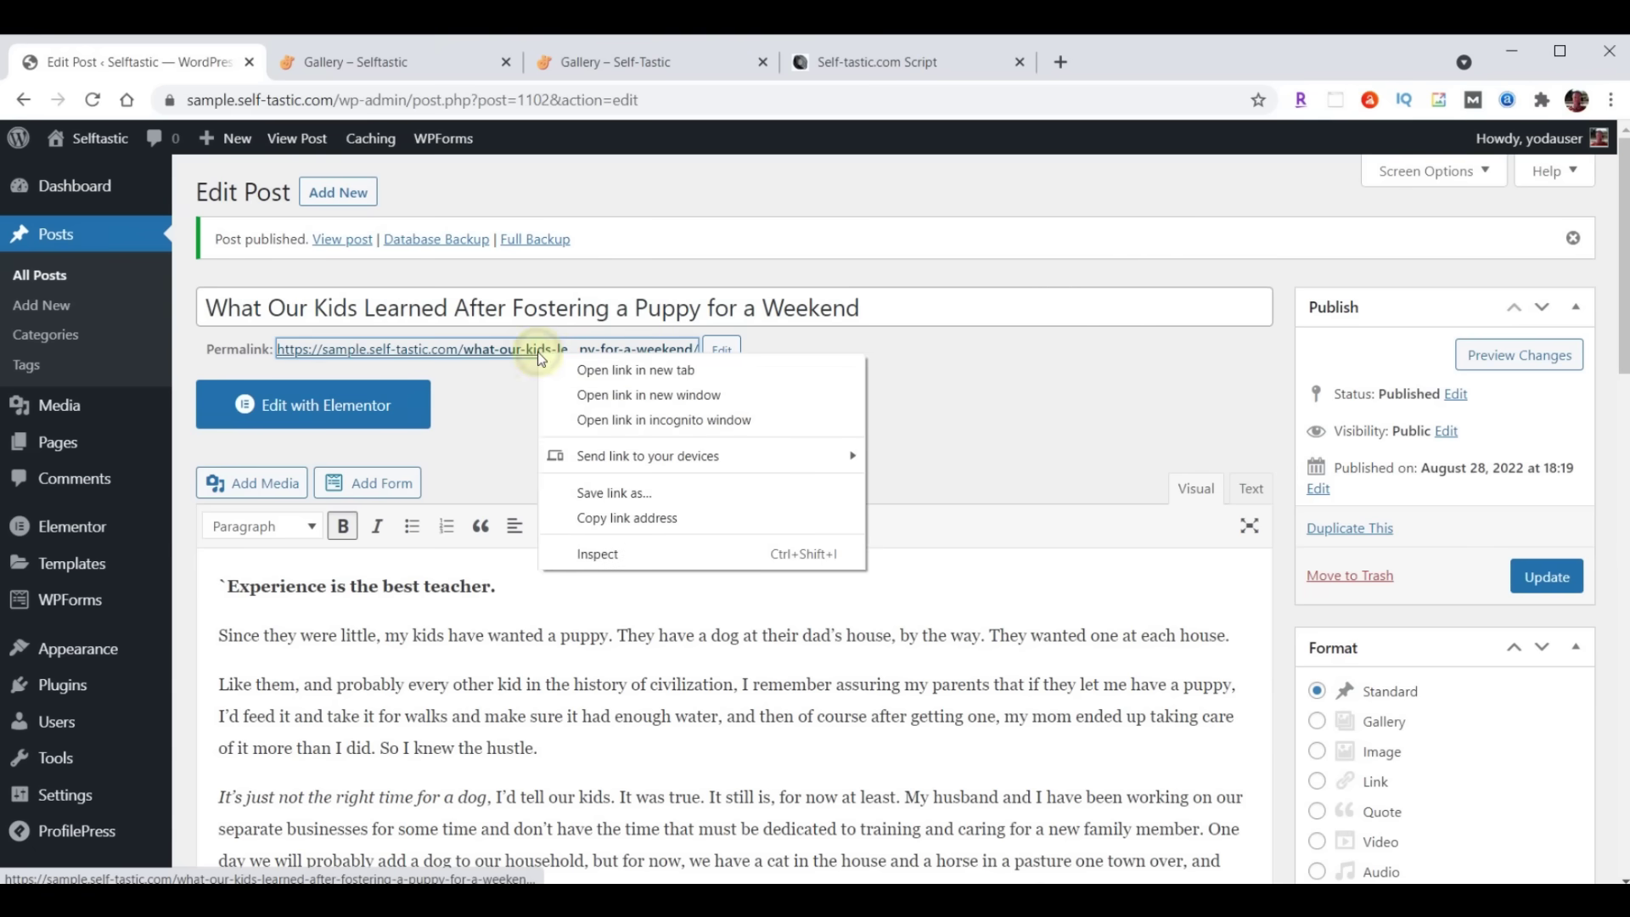
click(586, 370)
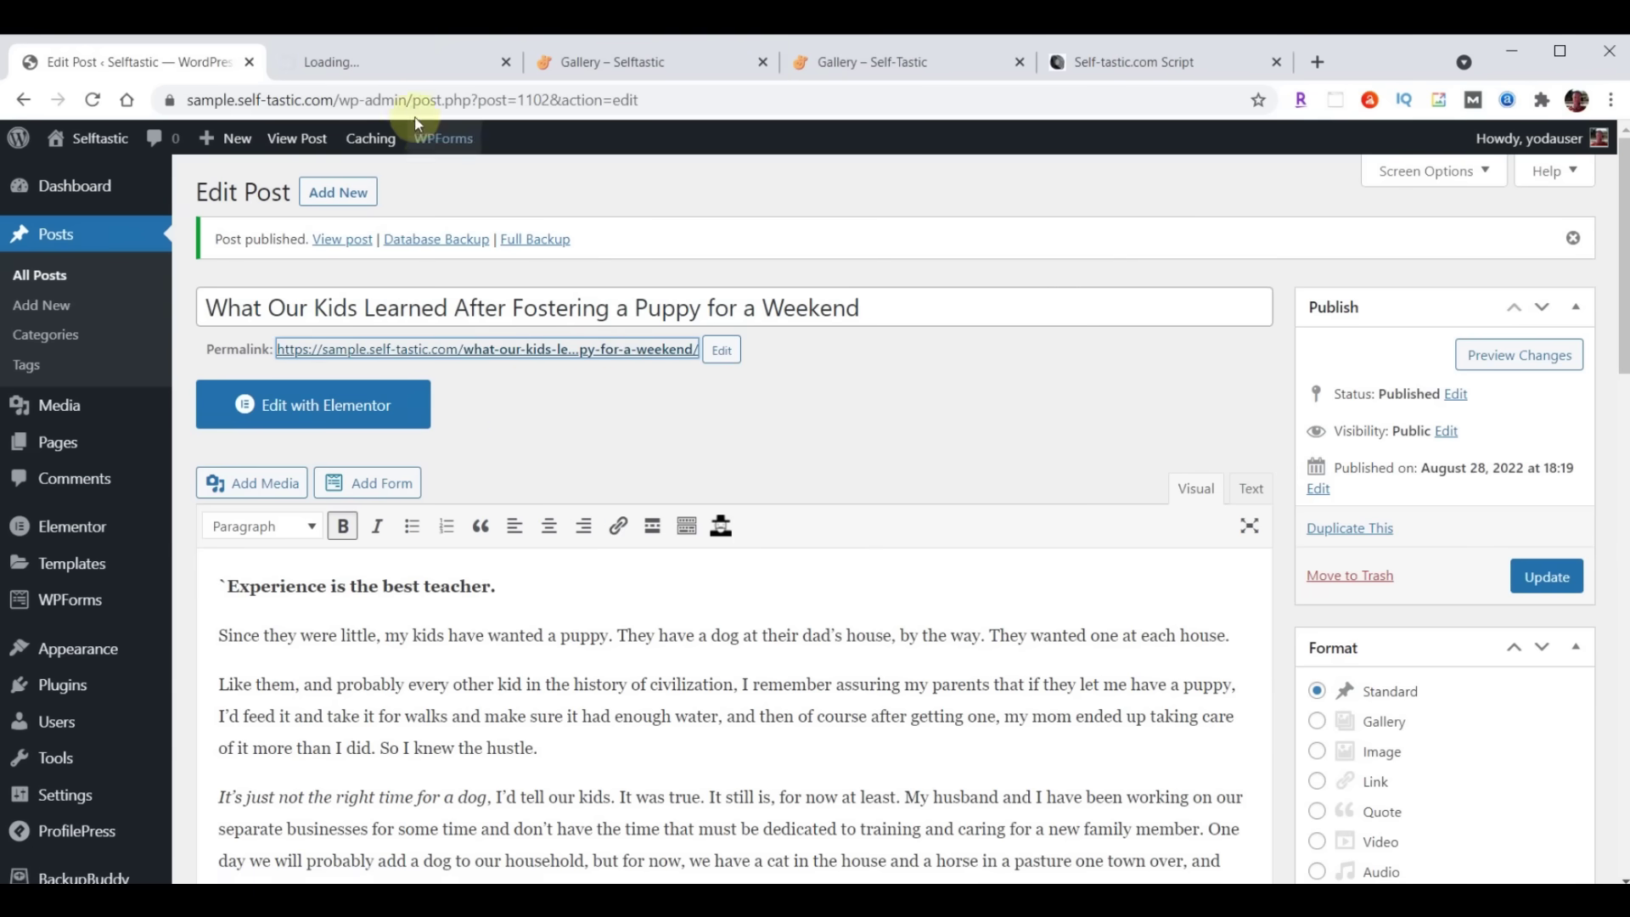
click(375, 61)
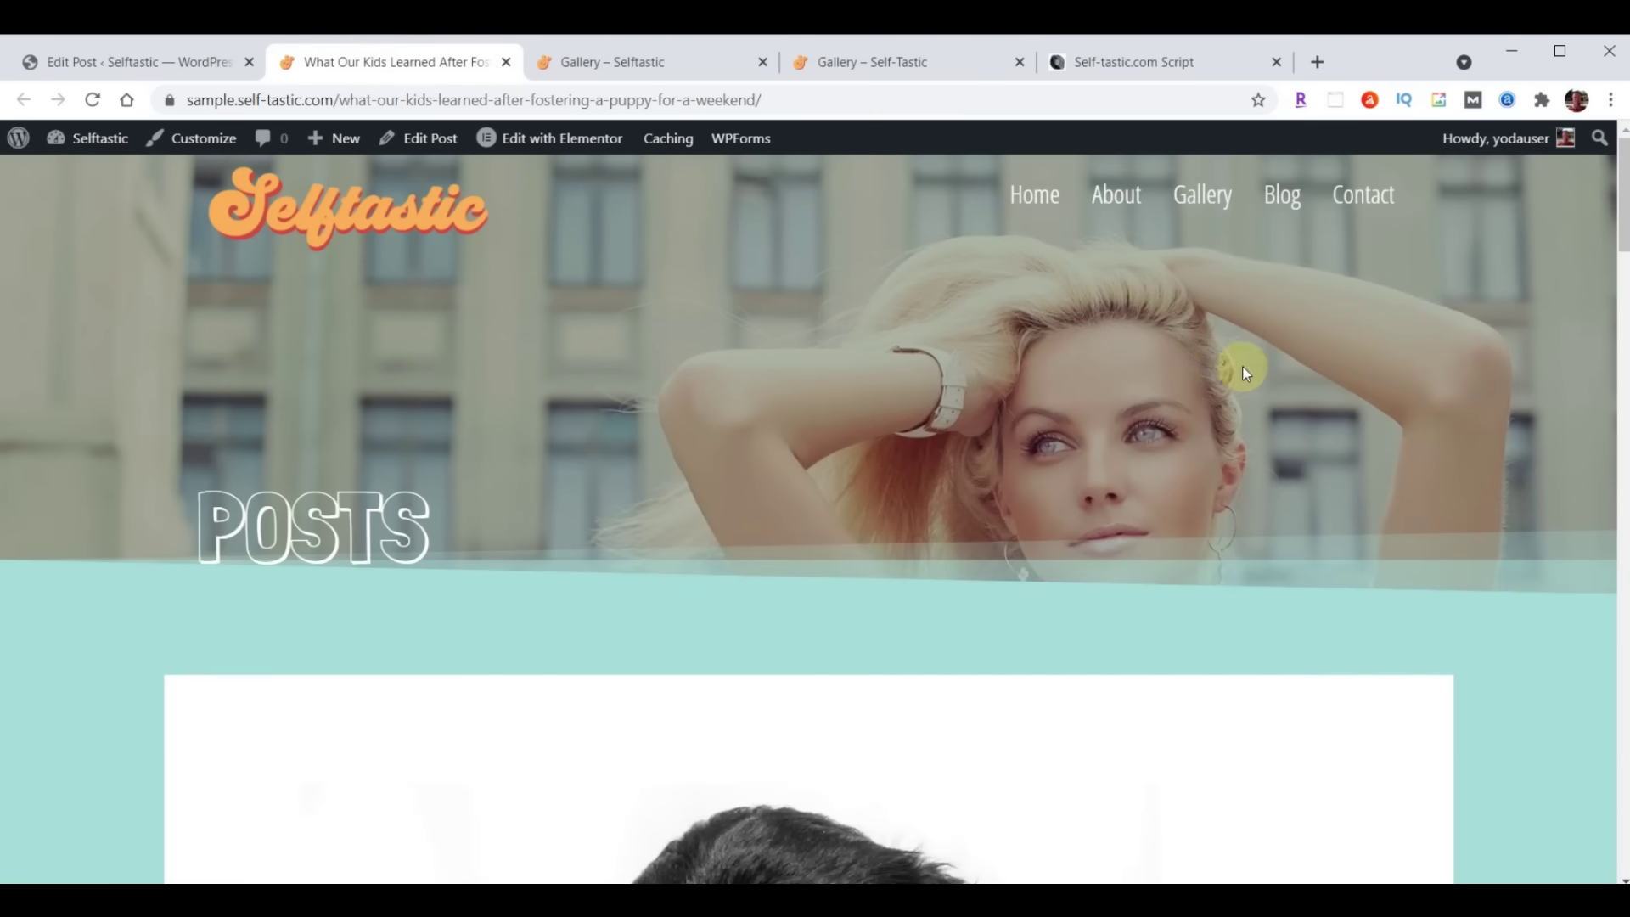
scroll(1260, 363, down, 5)
scroll(1260, 363, down, 20)
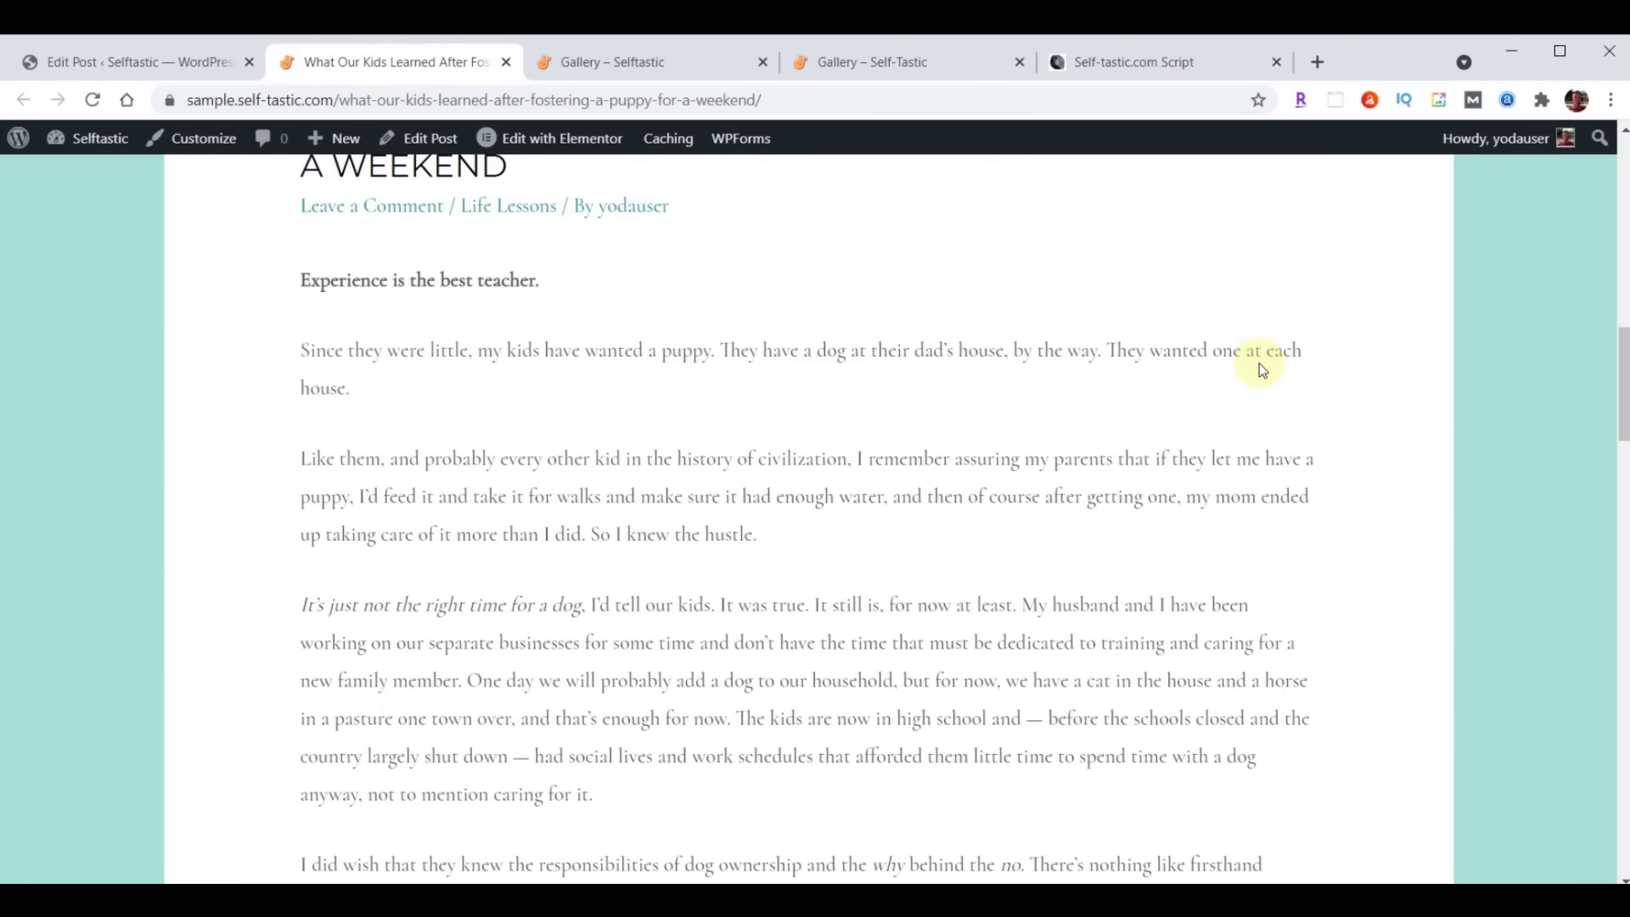
scroll(1258, 371, down, 15)
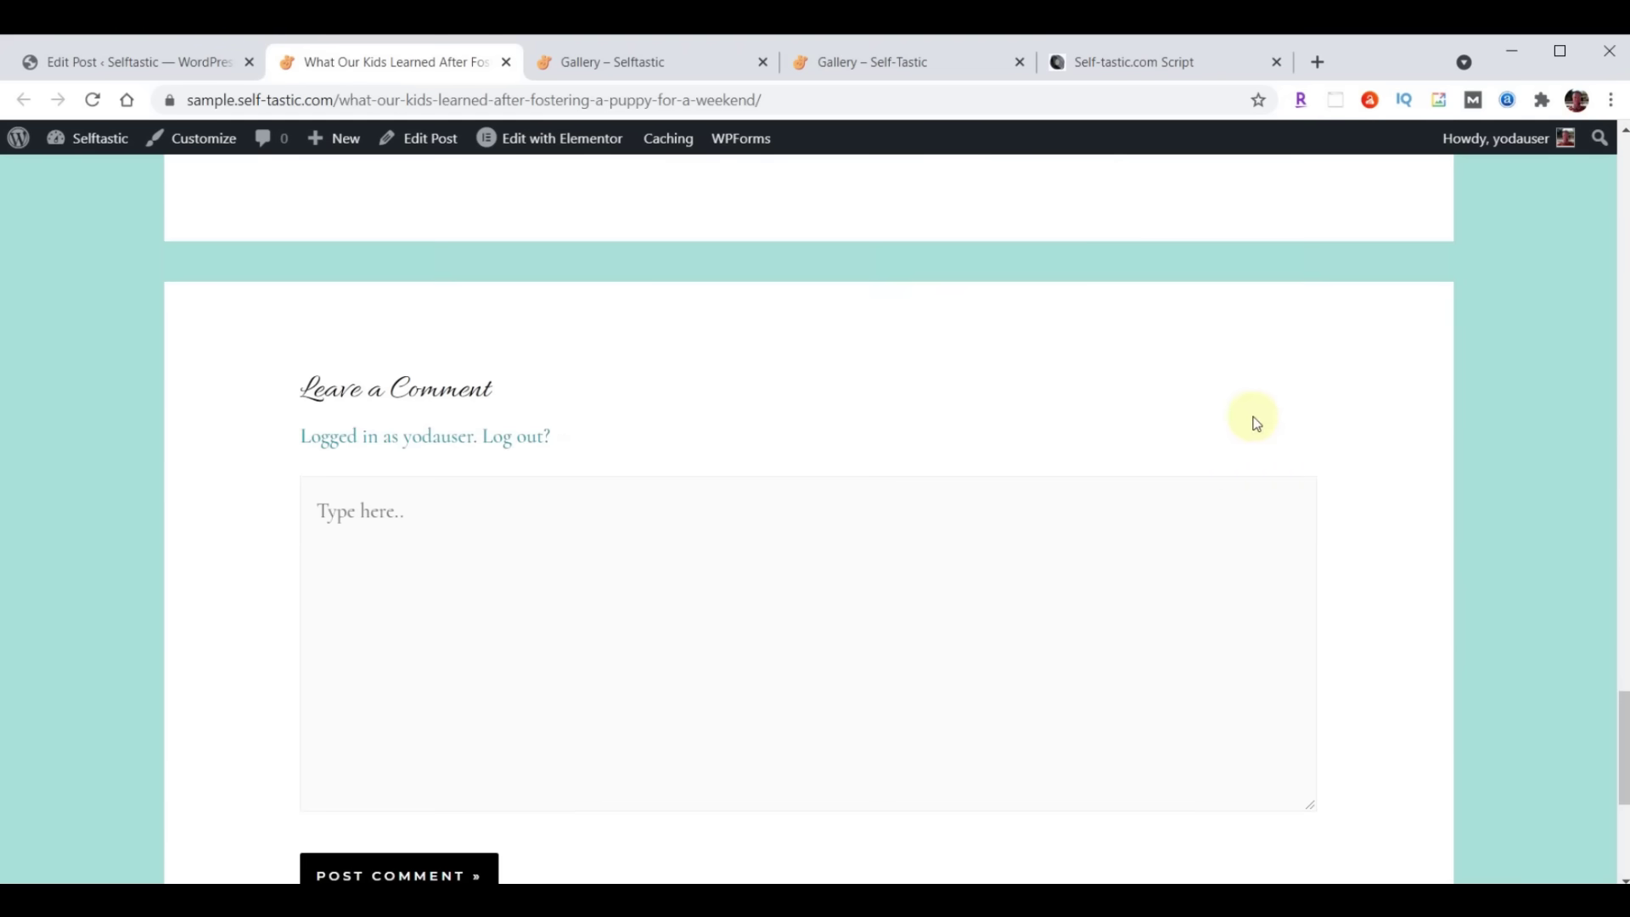
scroll(1241, 463, up, 6)
scroll(1253, 456, up, 20)
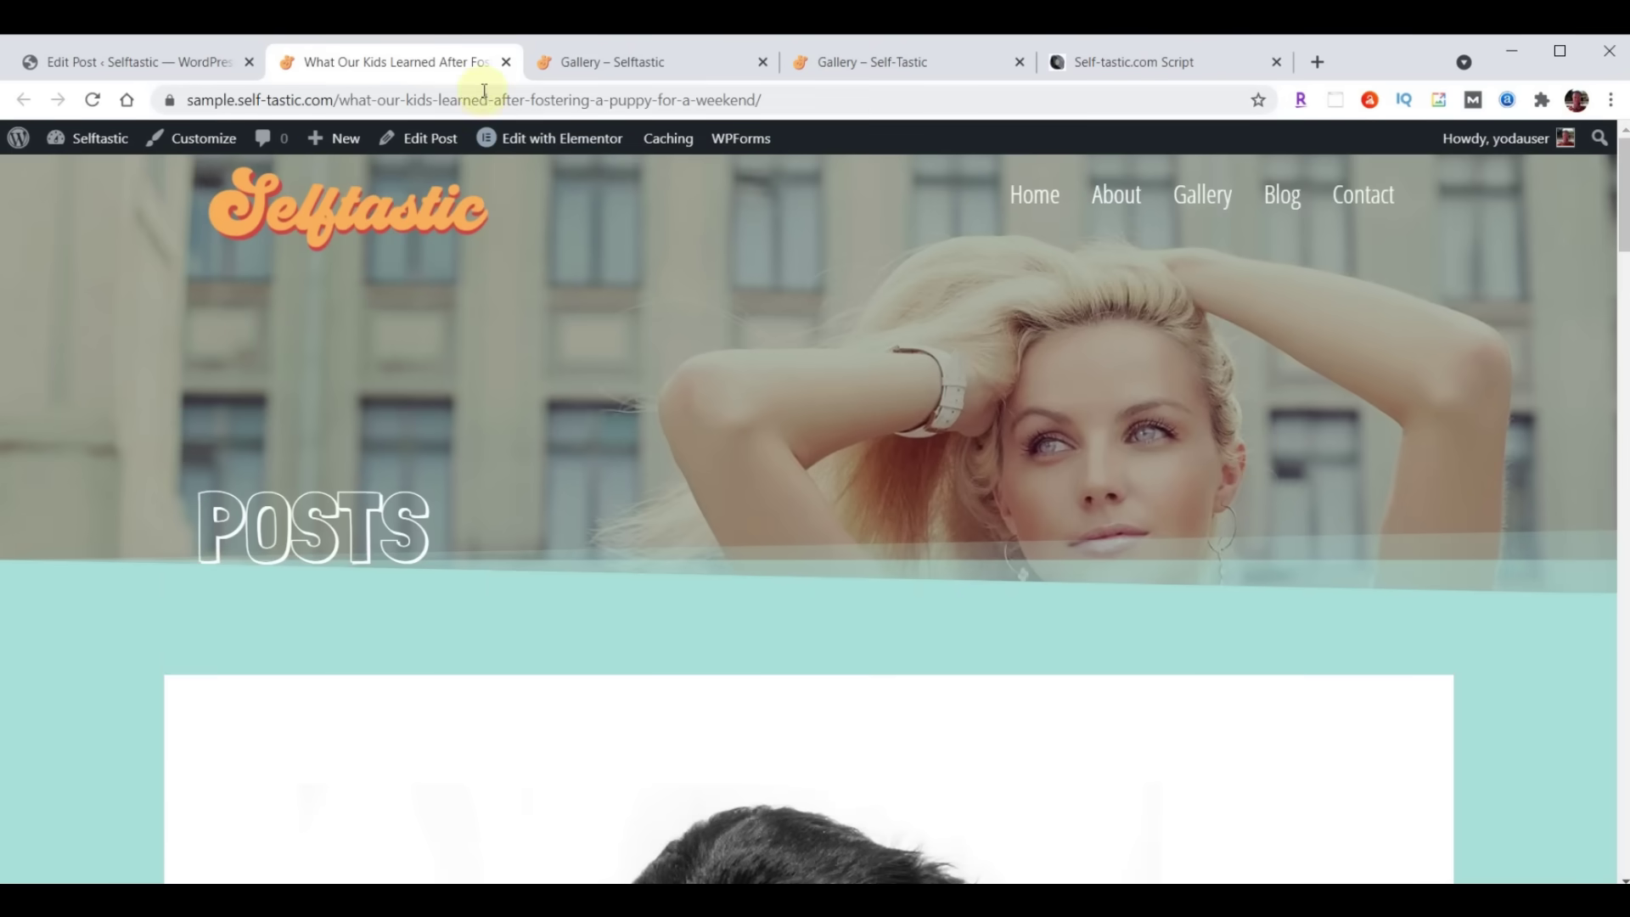
click(508, 62)
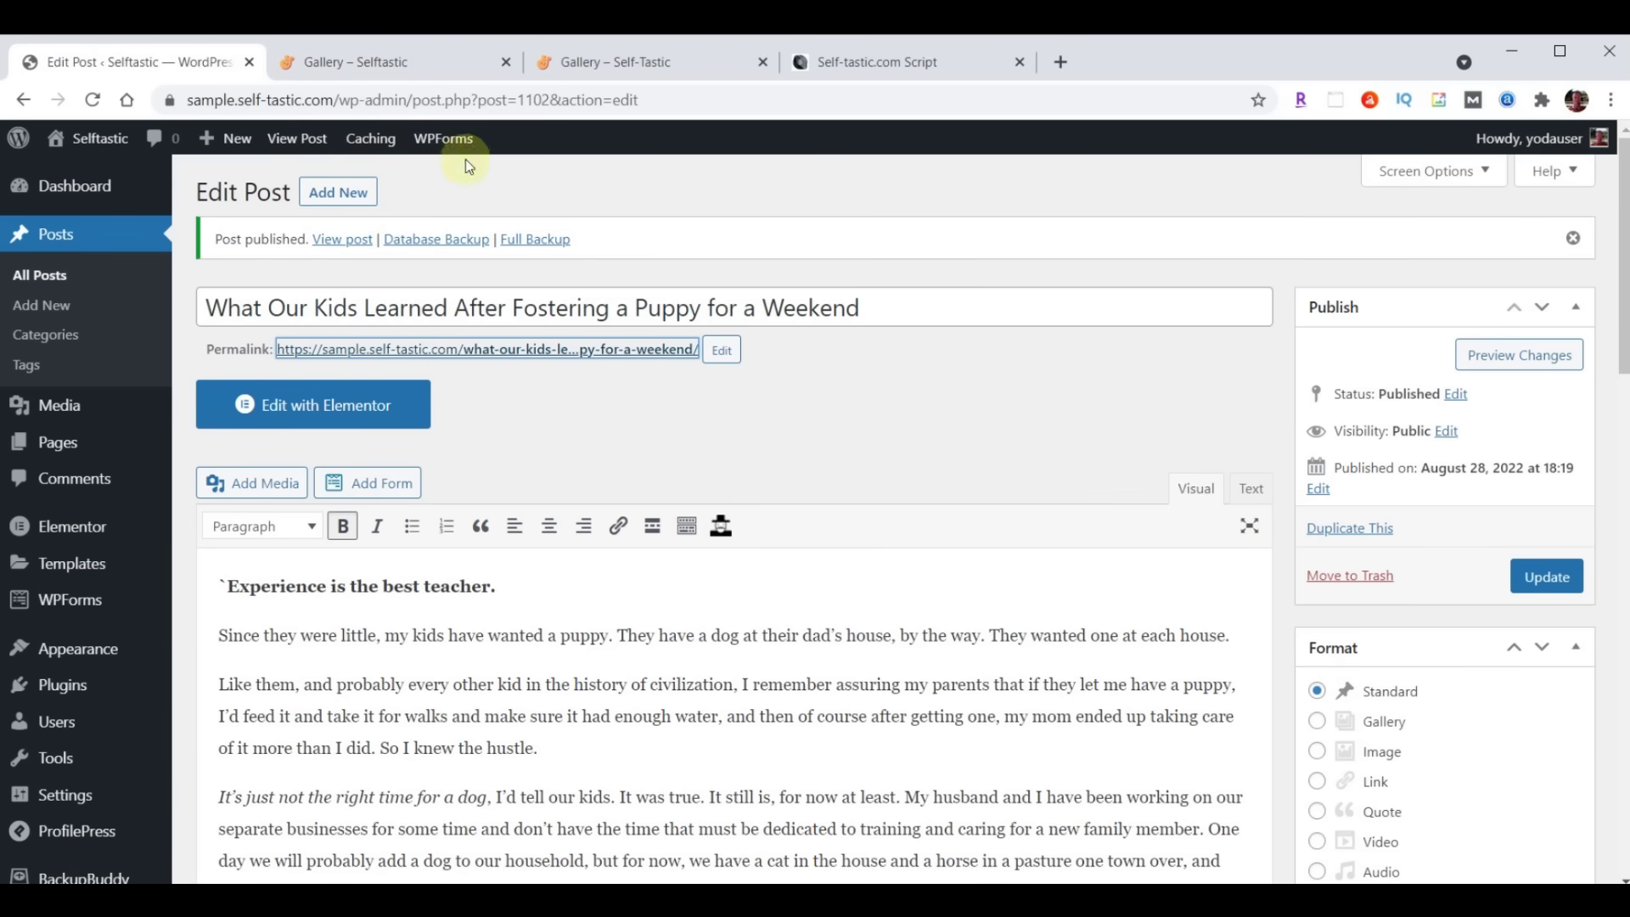
Start a new post with the 'Am I Really a Secret Hoarder?' title and pasted body text
click(333, 196)
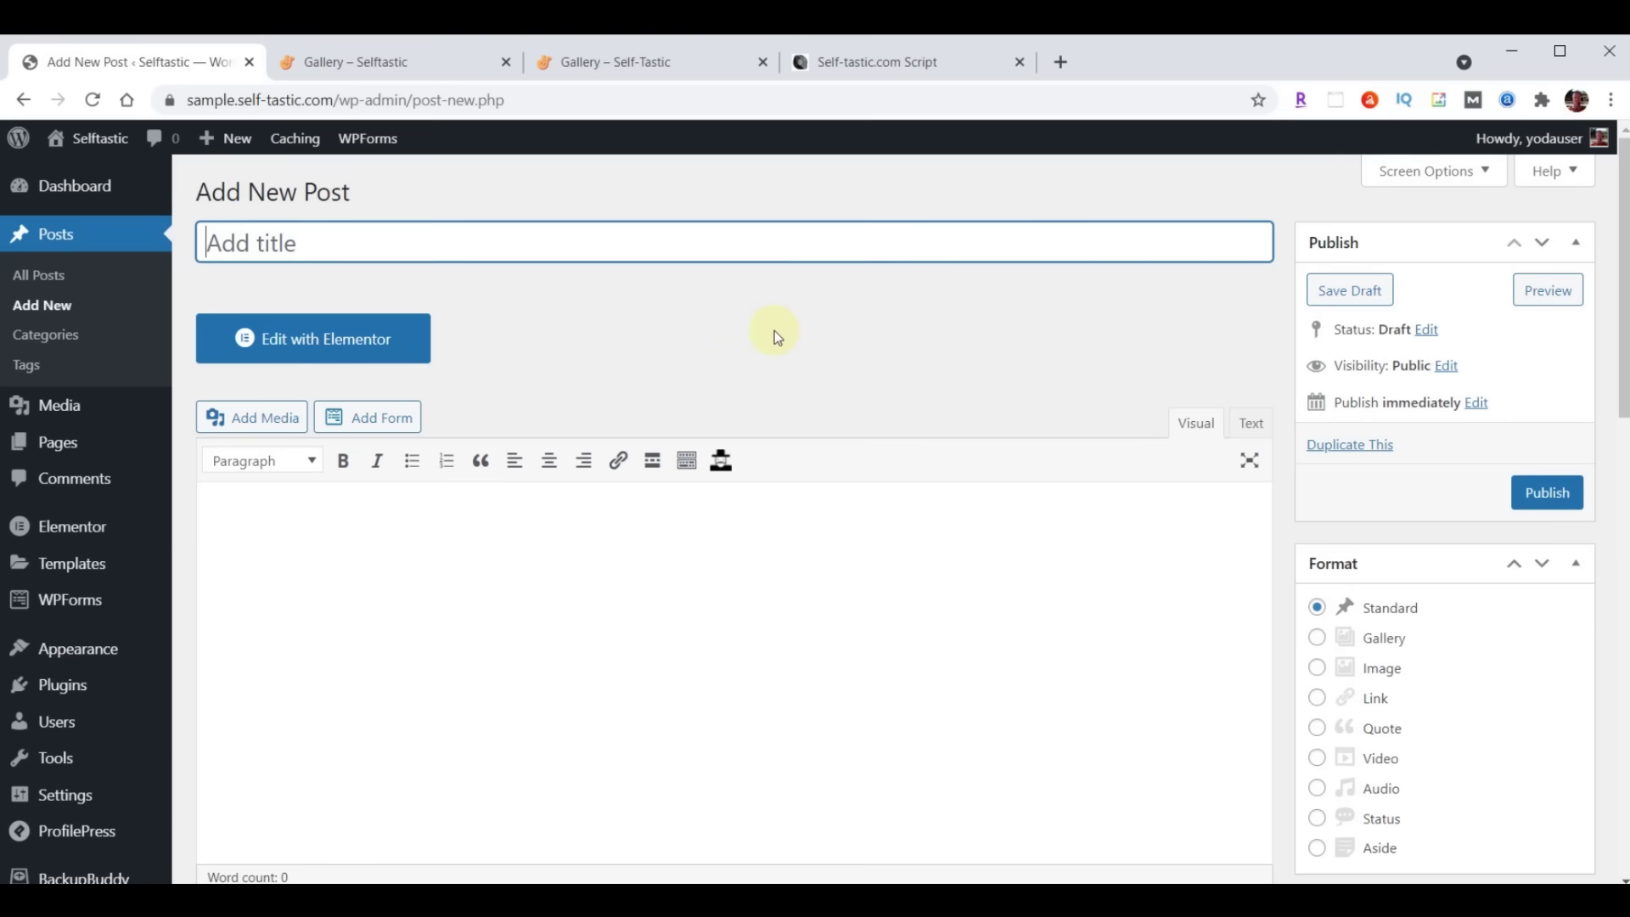
key(ctrl+v)
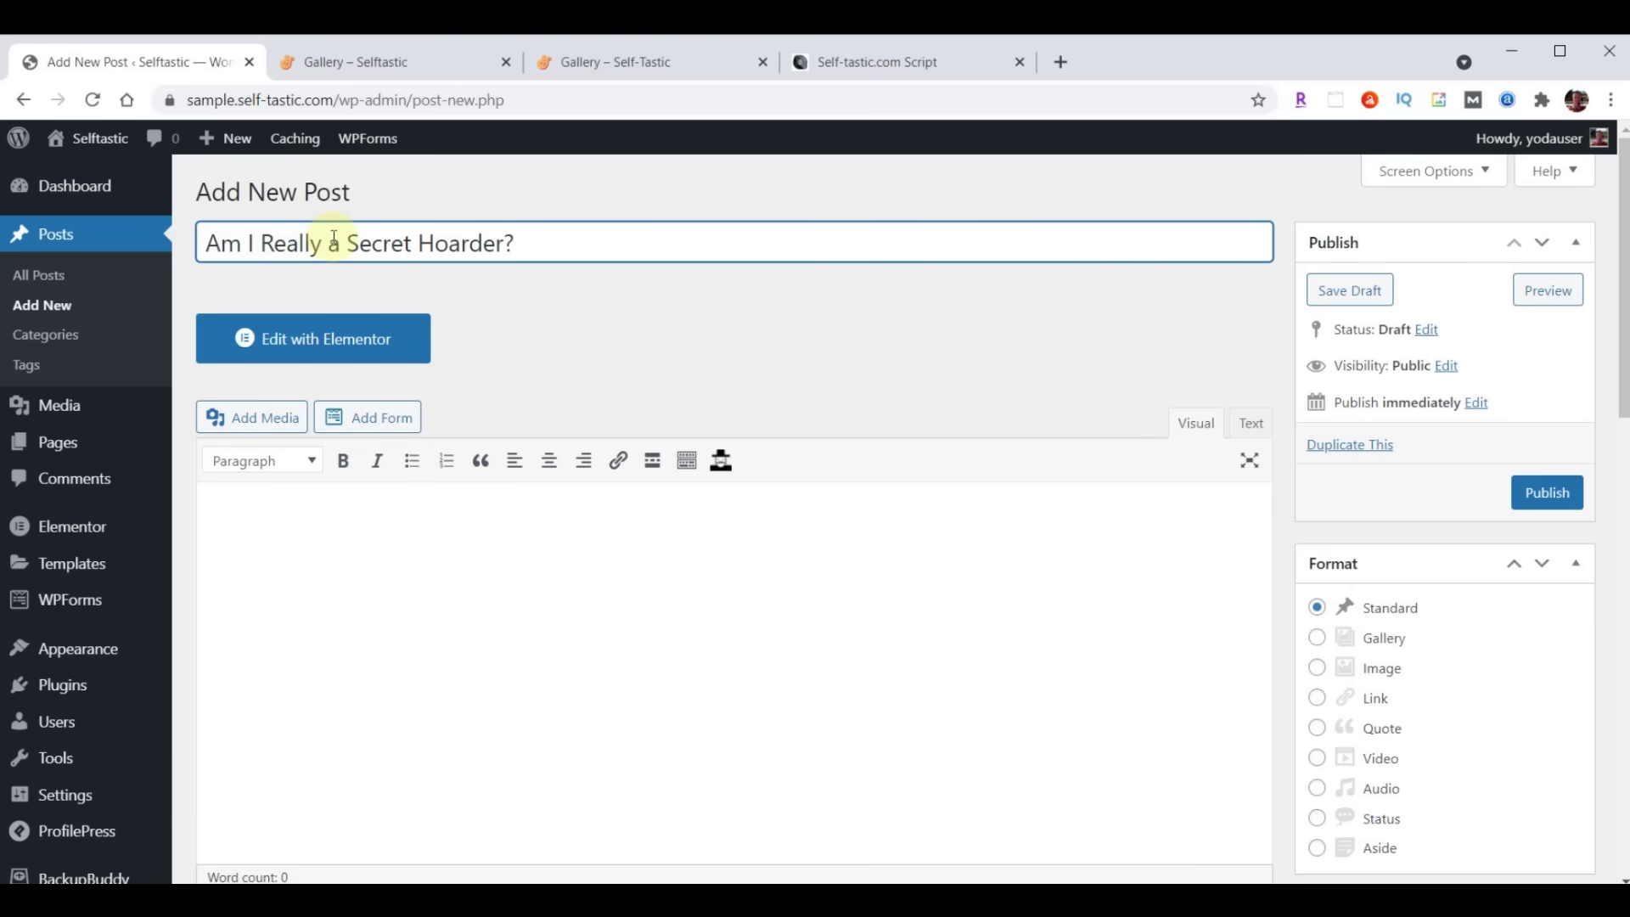
scroll(467, 433, down, 3)
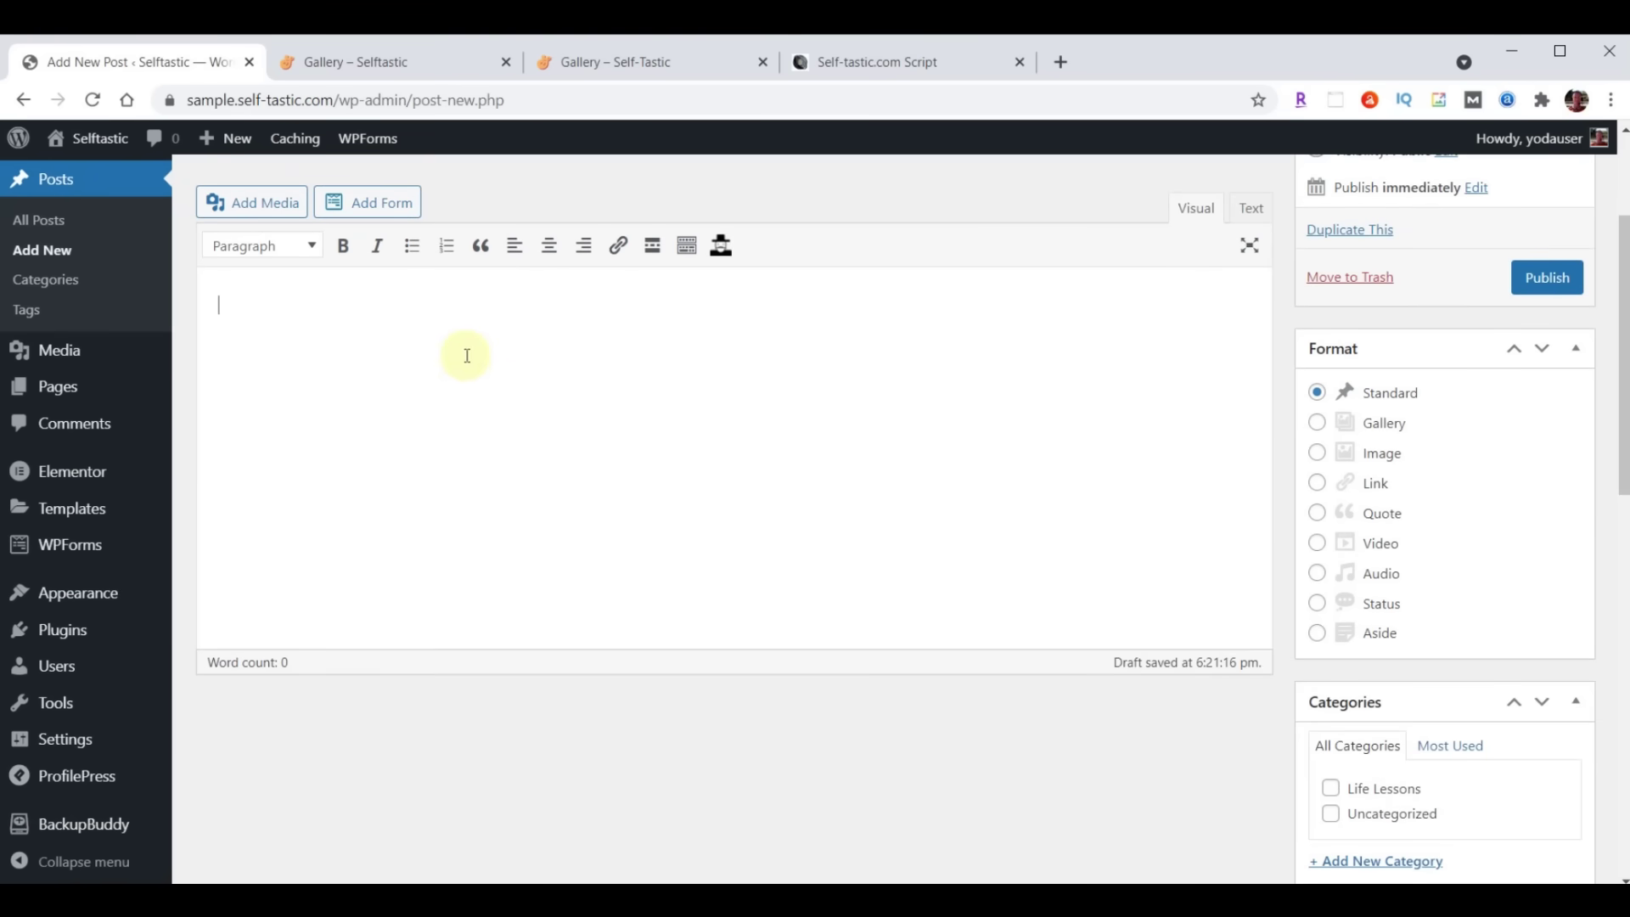
click(423, 345)
key(ctrl+v)
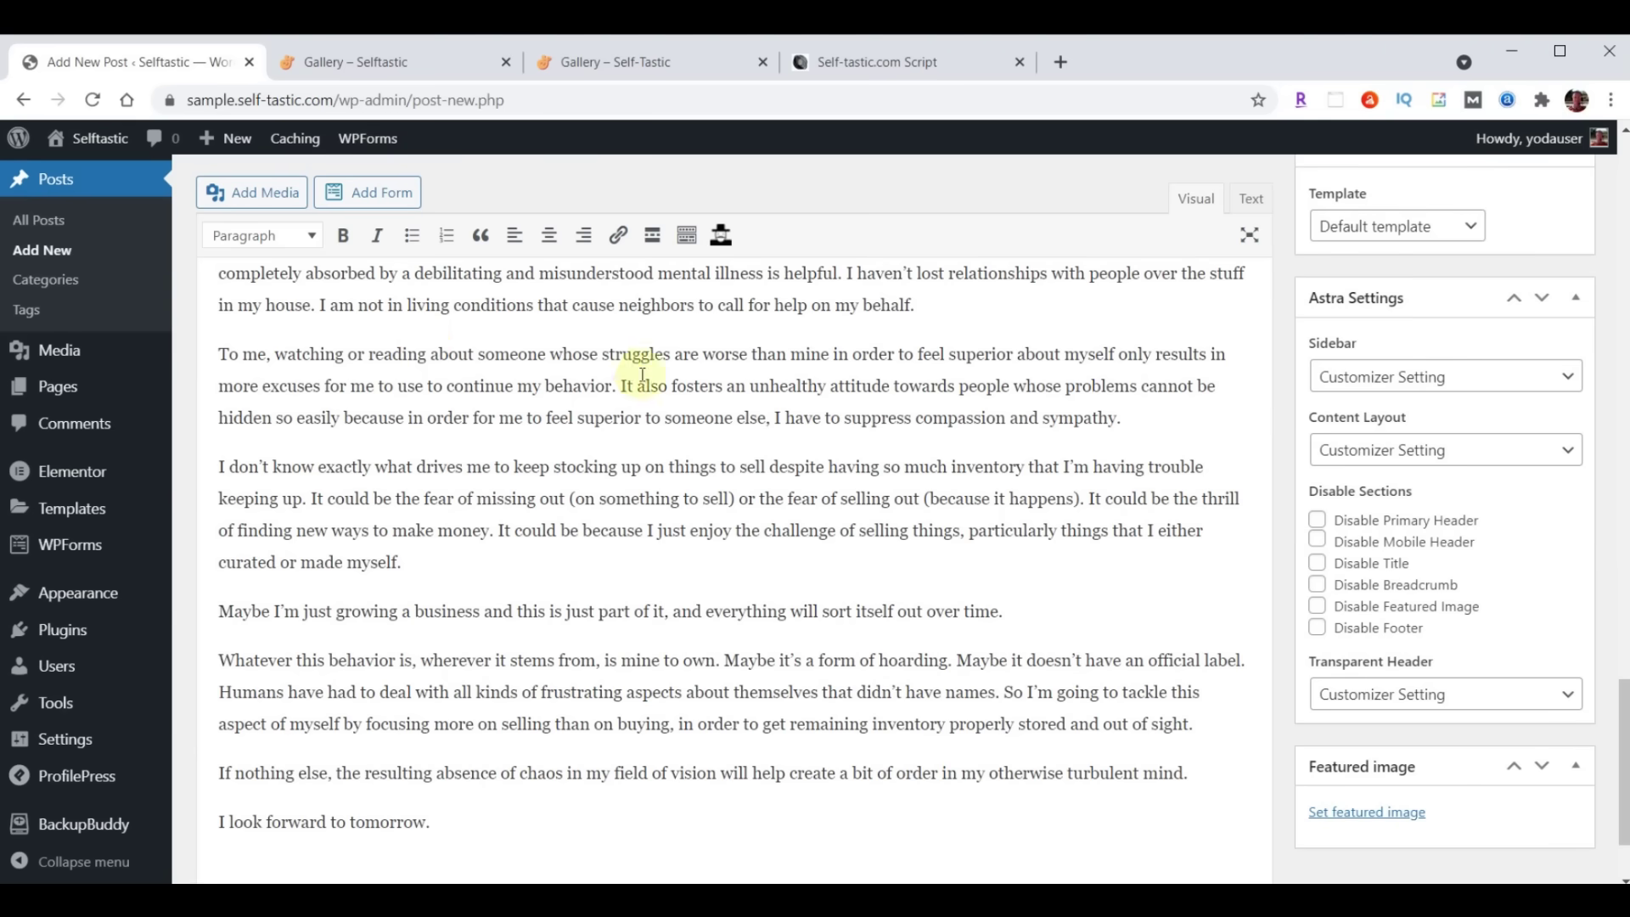
scroll(848, 399, up, 6)
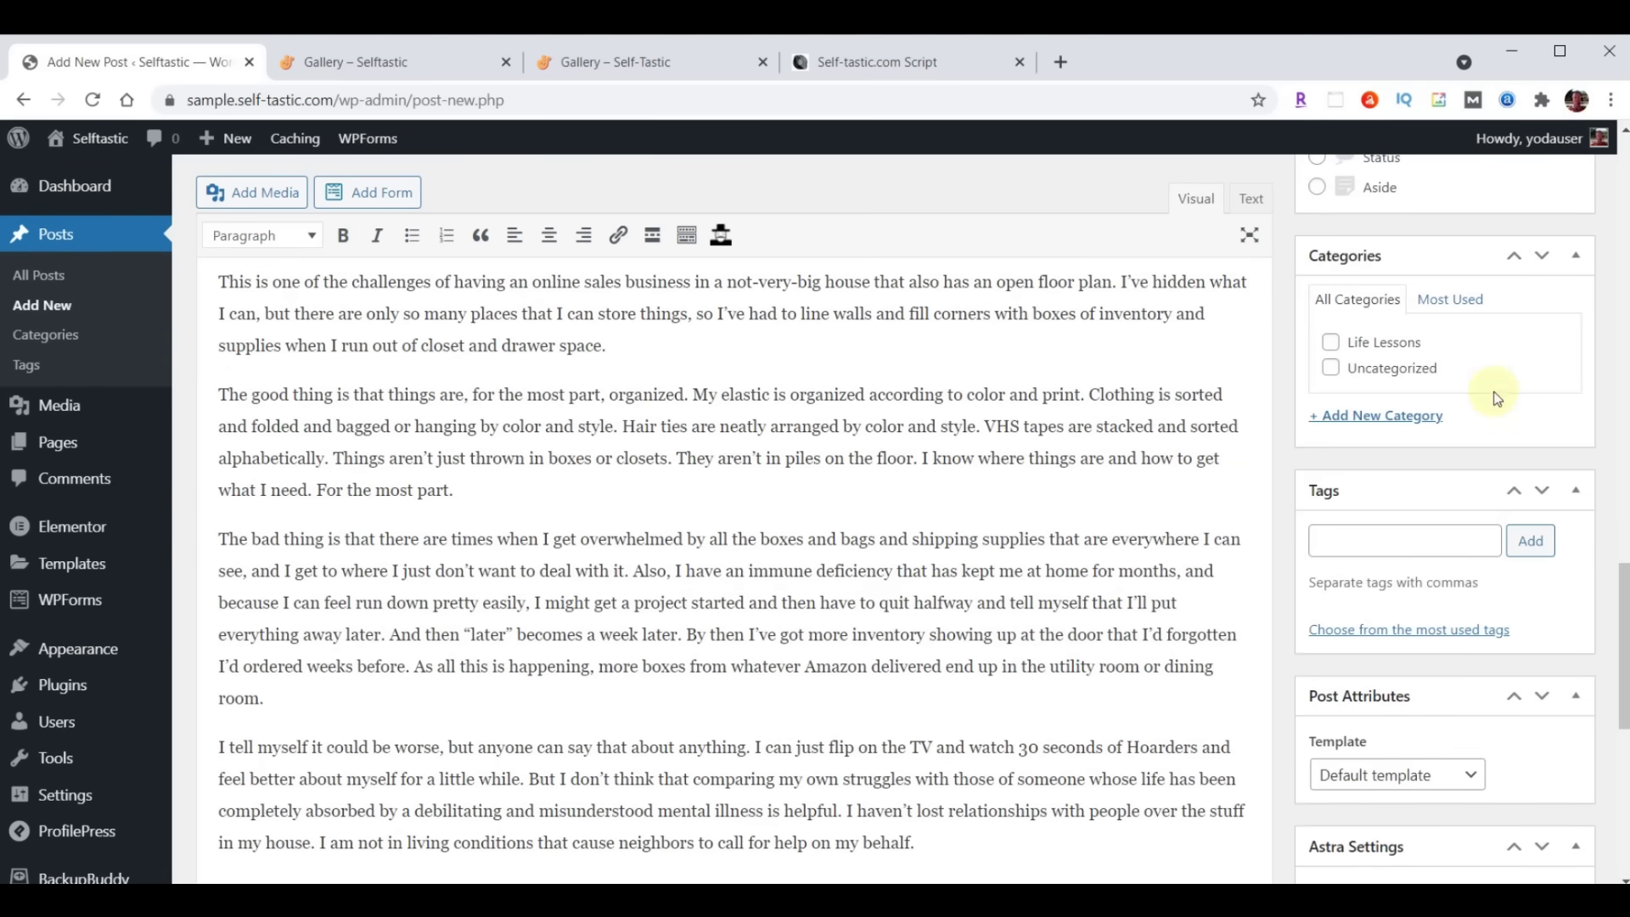
File the post under Life Lessons and new categories Business, Mental Health, Personal Development
click(1331, 343)
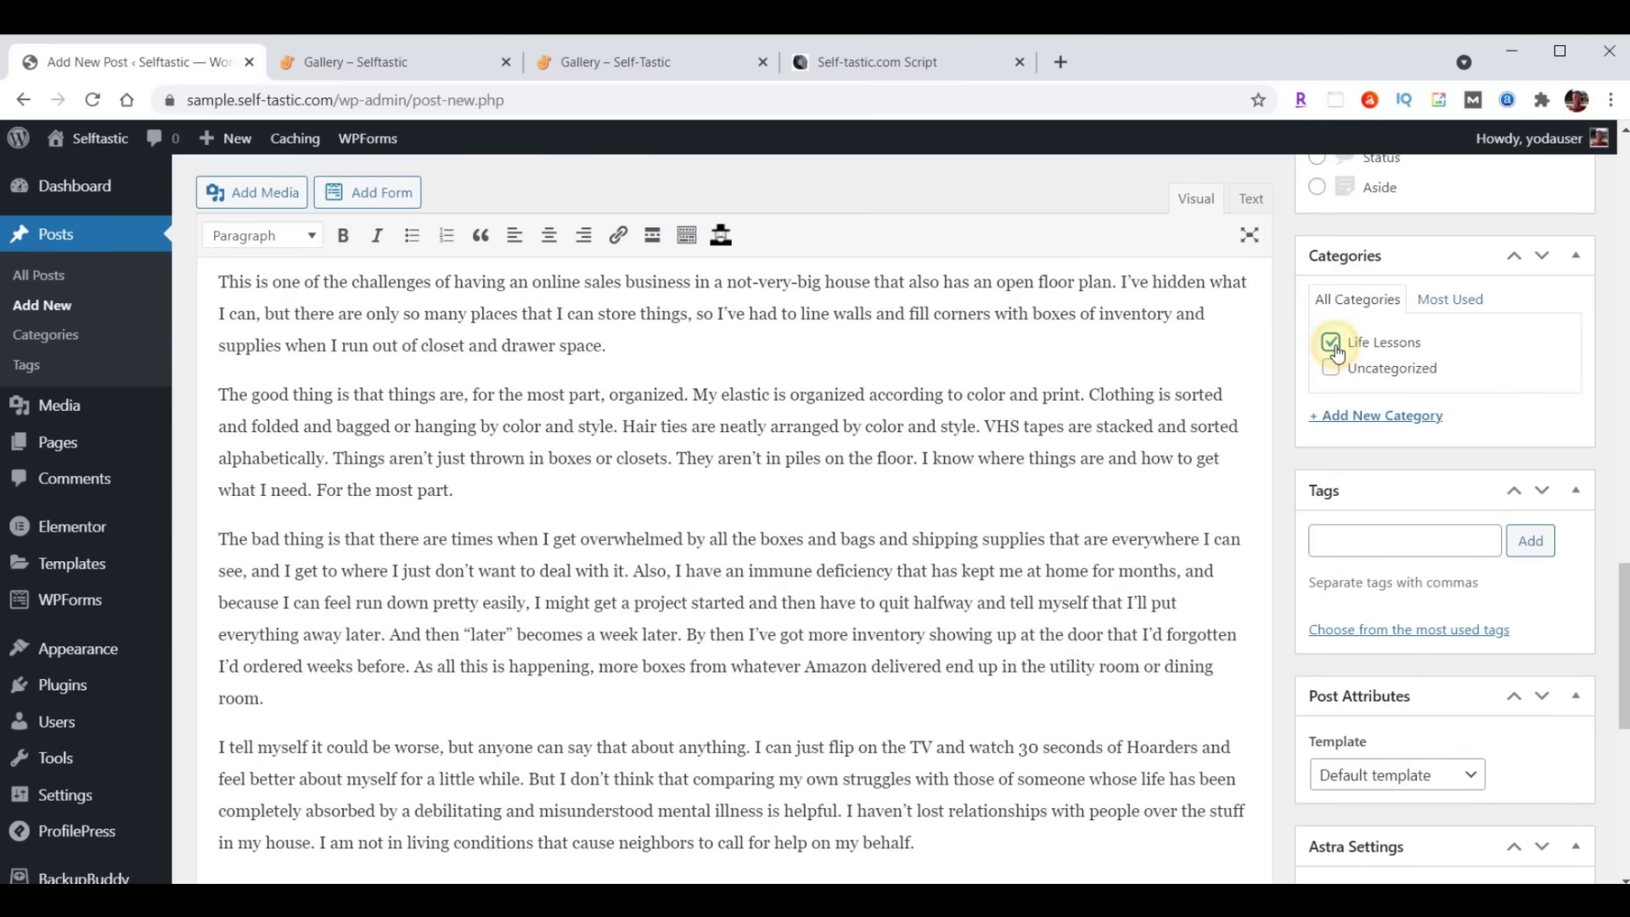
click(1382, 418)
text(Business)
key(Return)
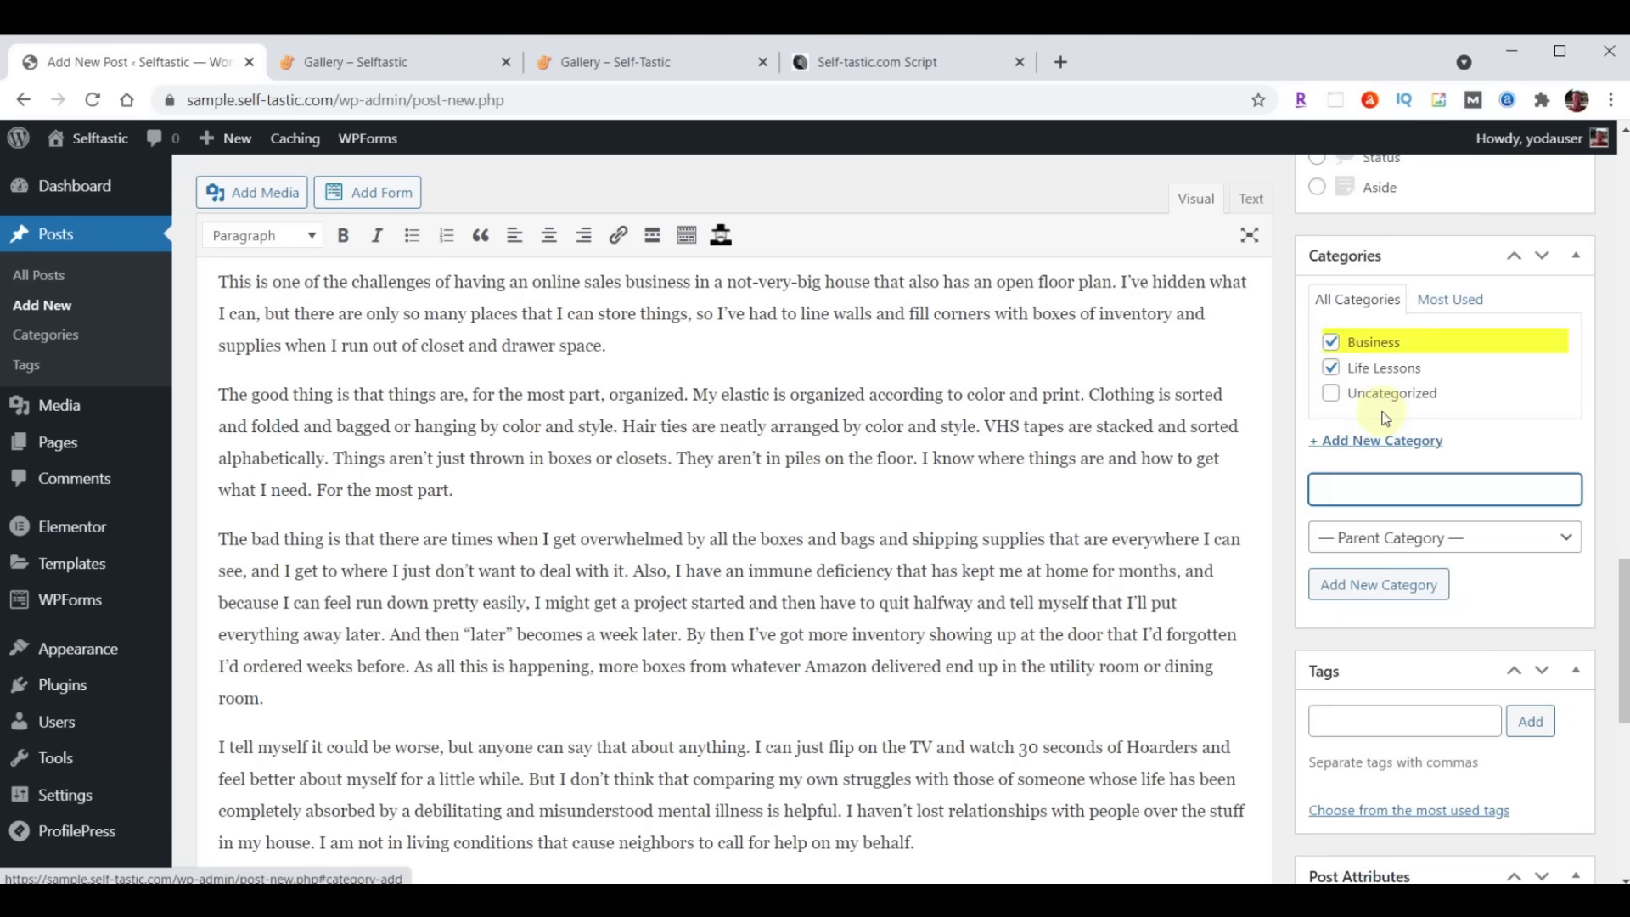
text(Mental Health)
key(Return)
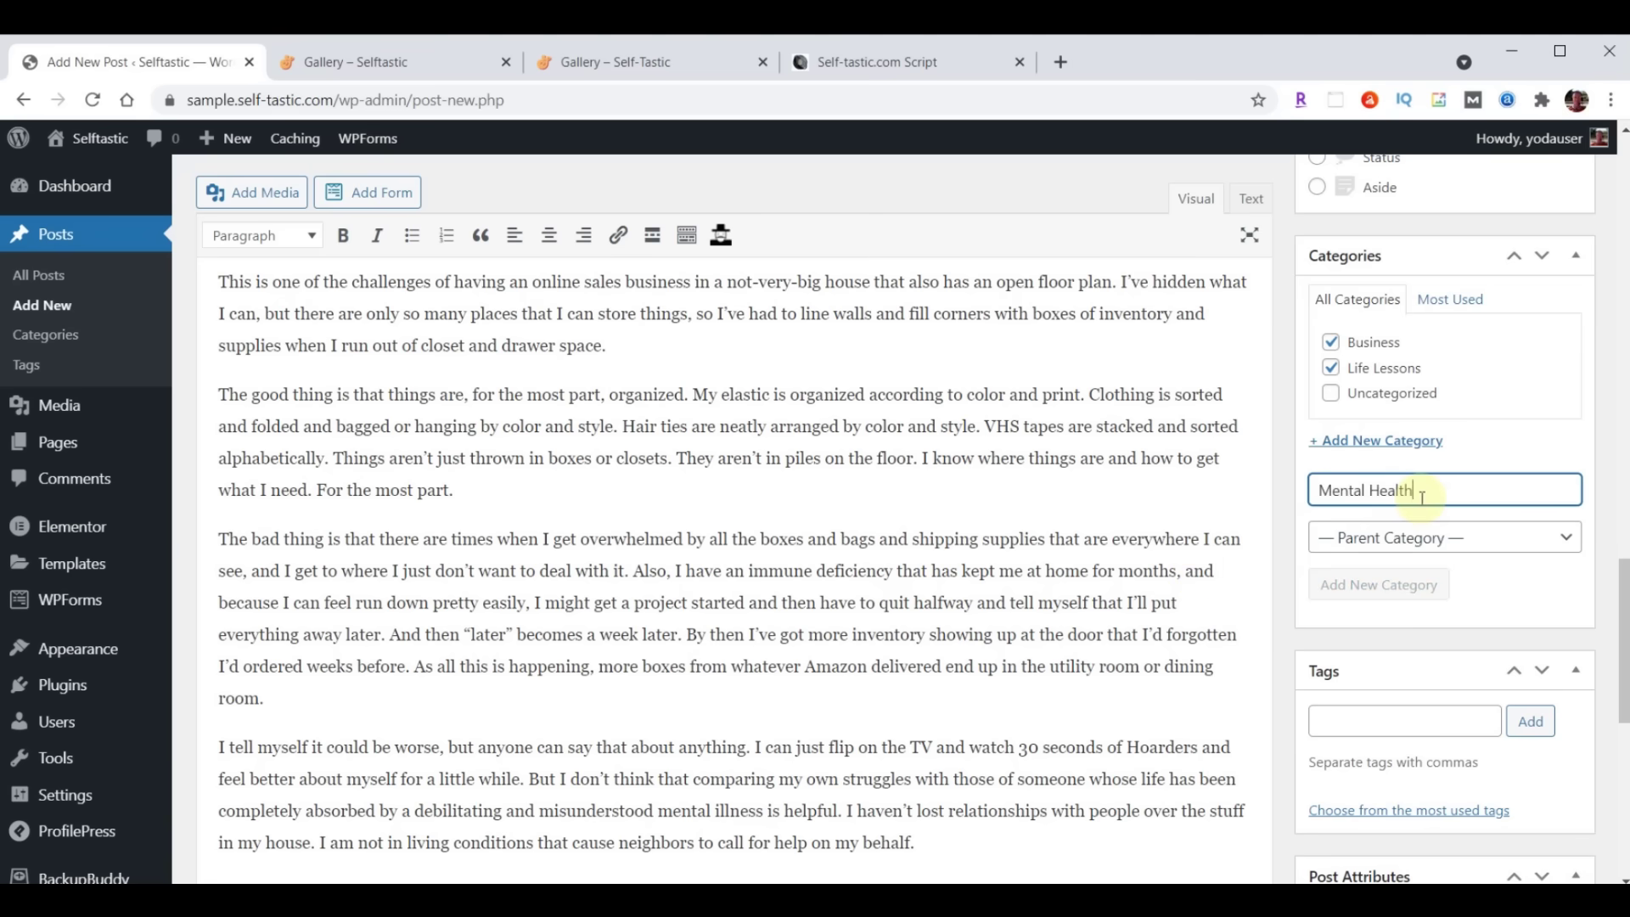
text(Personal Development)
key(Return)
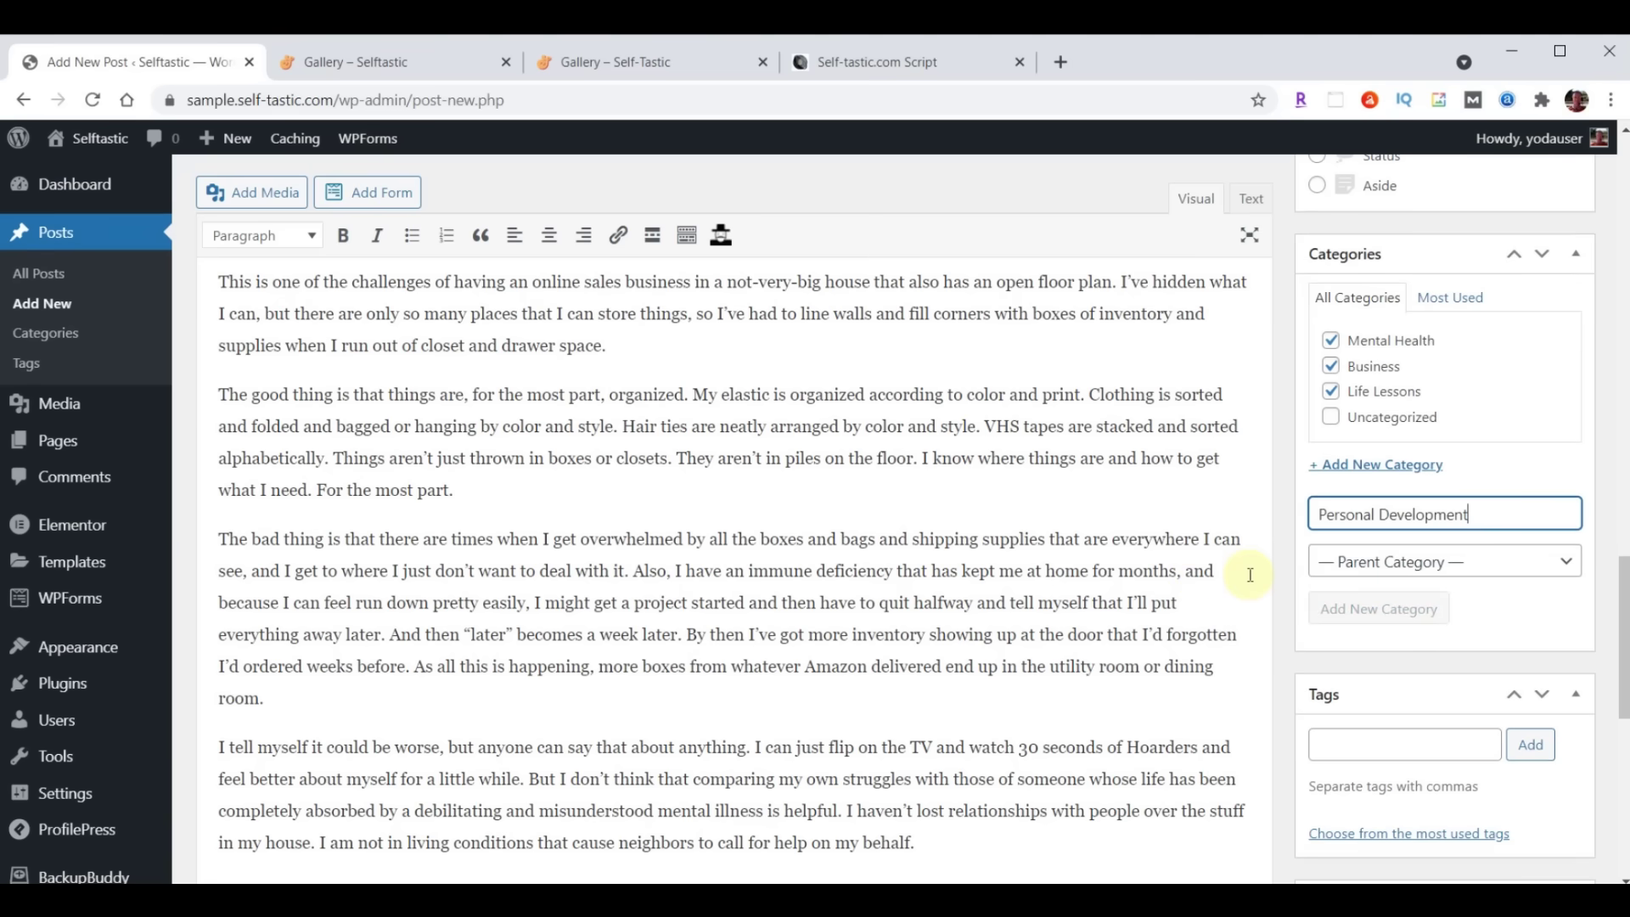
Add the pasted tags, including Self Improvement and Money, to the post
scroll(1095, 607, down, 3)
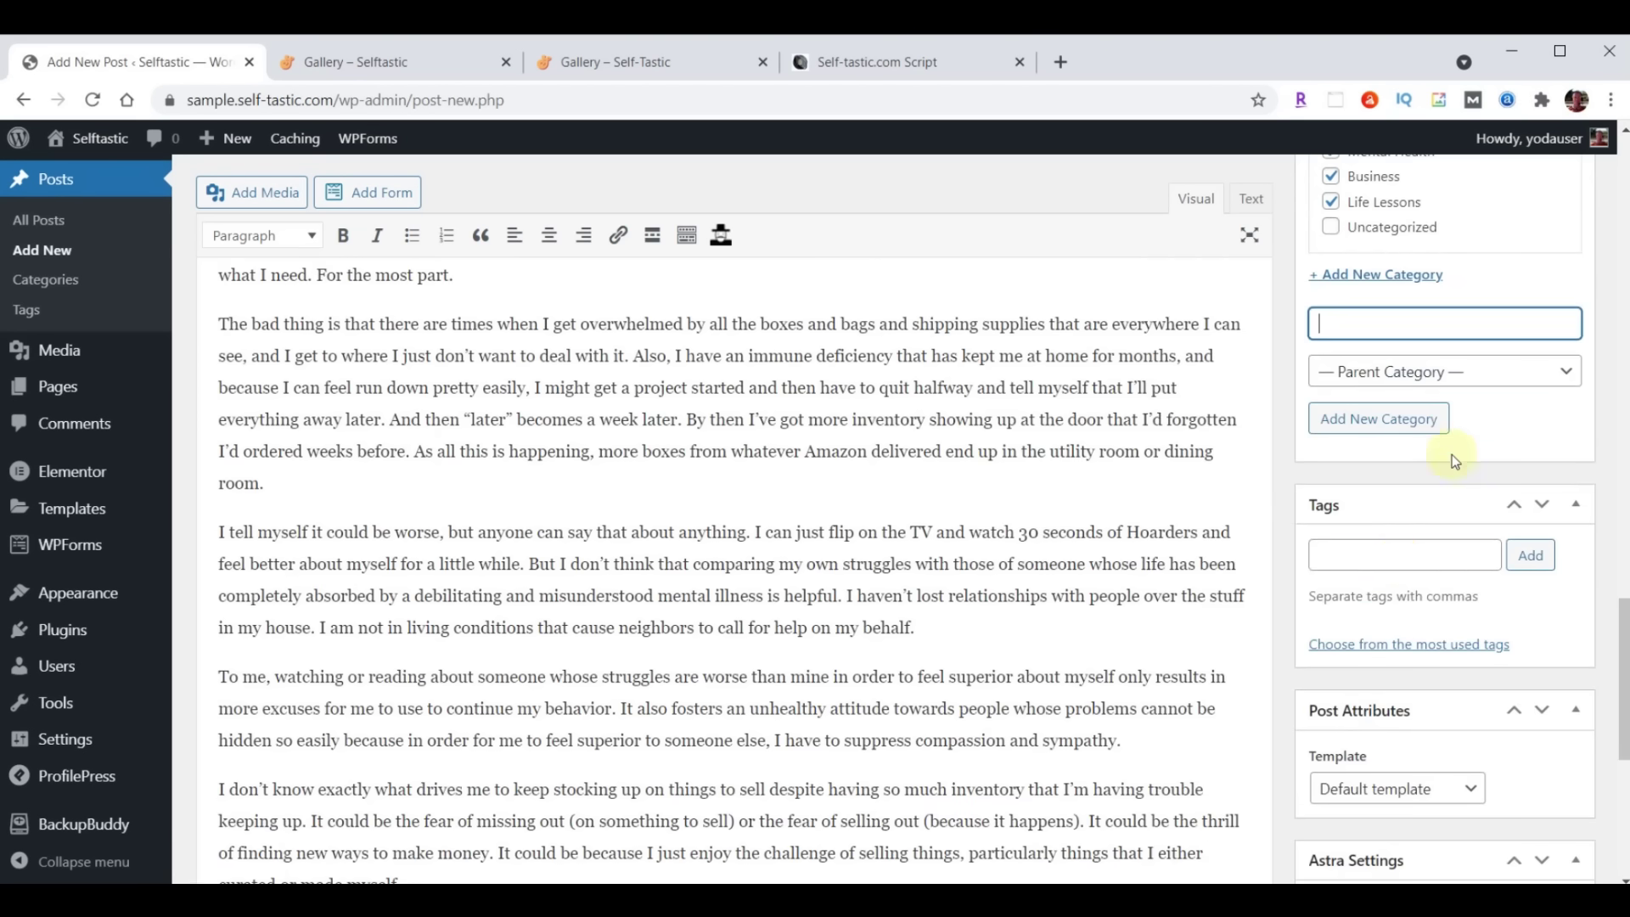
click(1391, 558)
text(Self Improvement, Money)
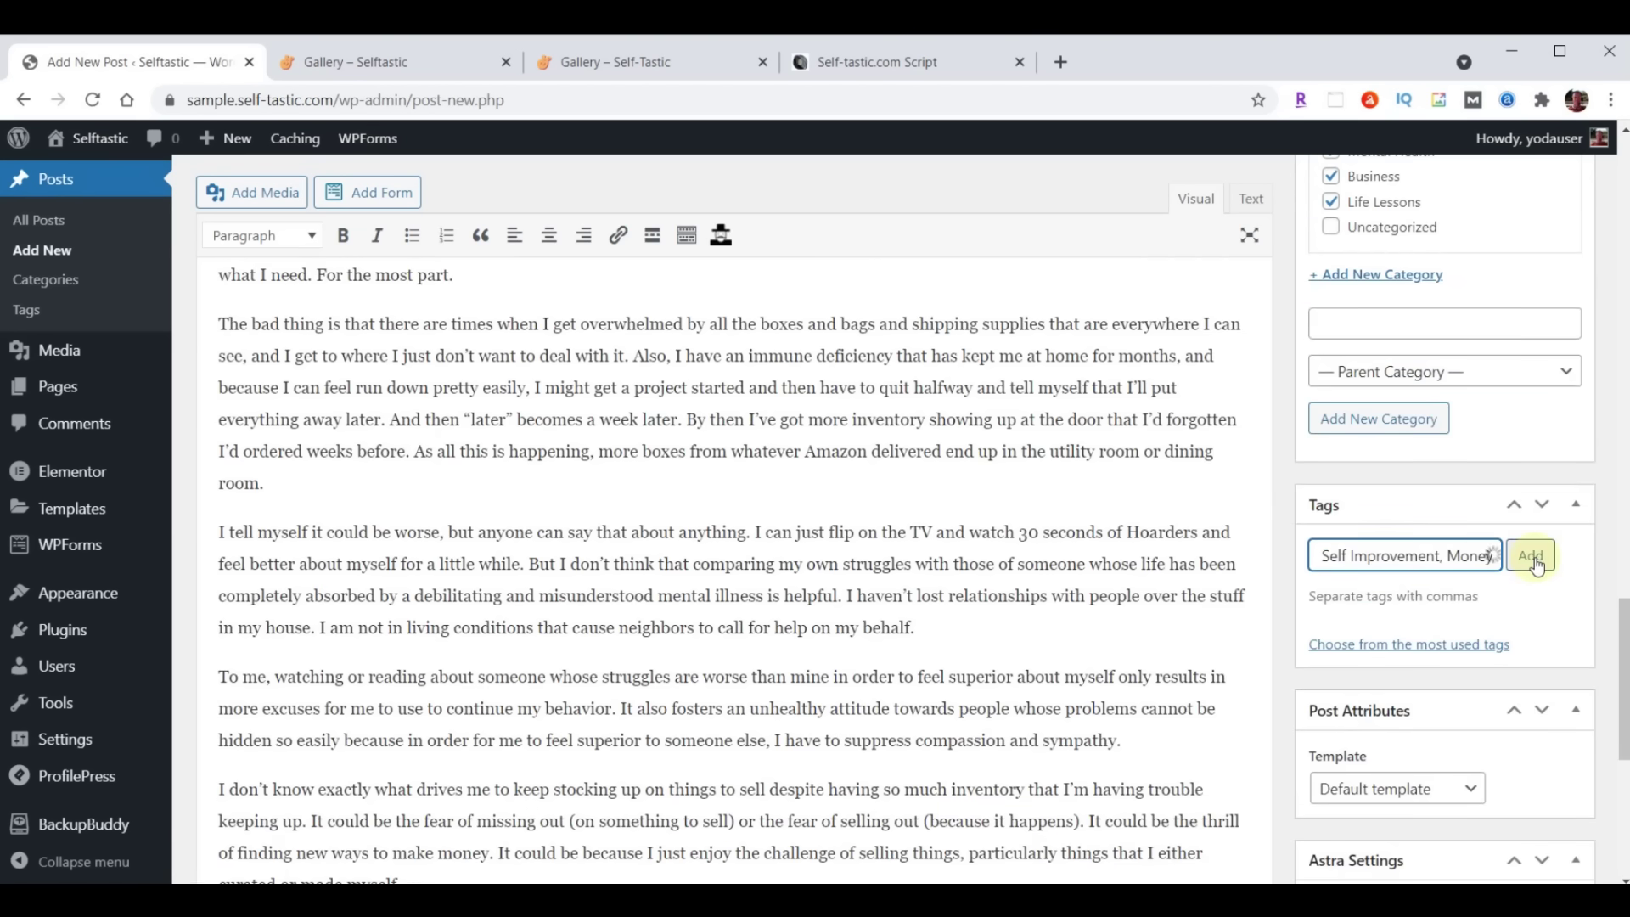
click(1531, 556)
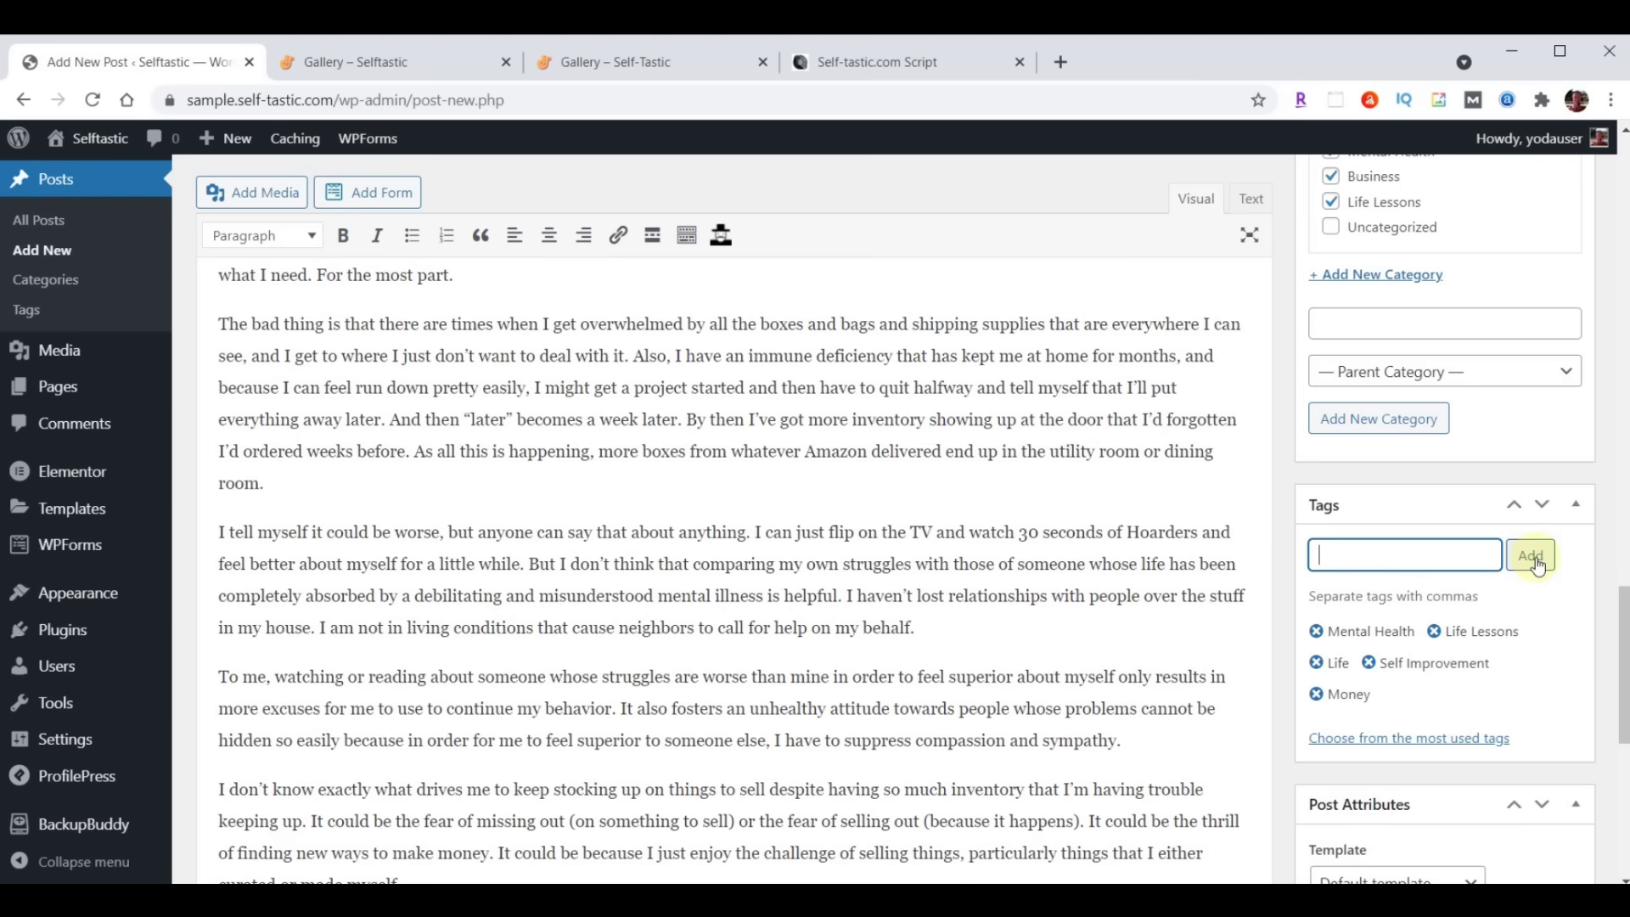
scroll(1537, 565, down, 7)
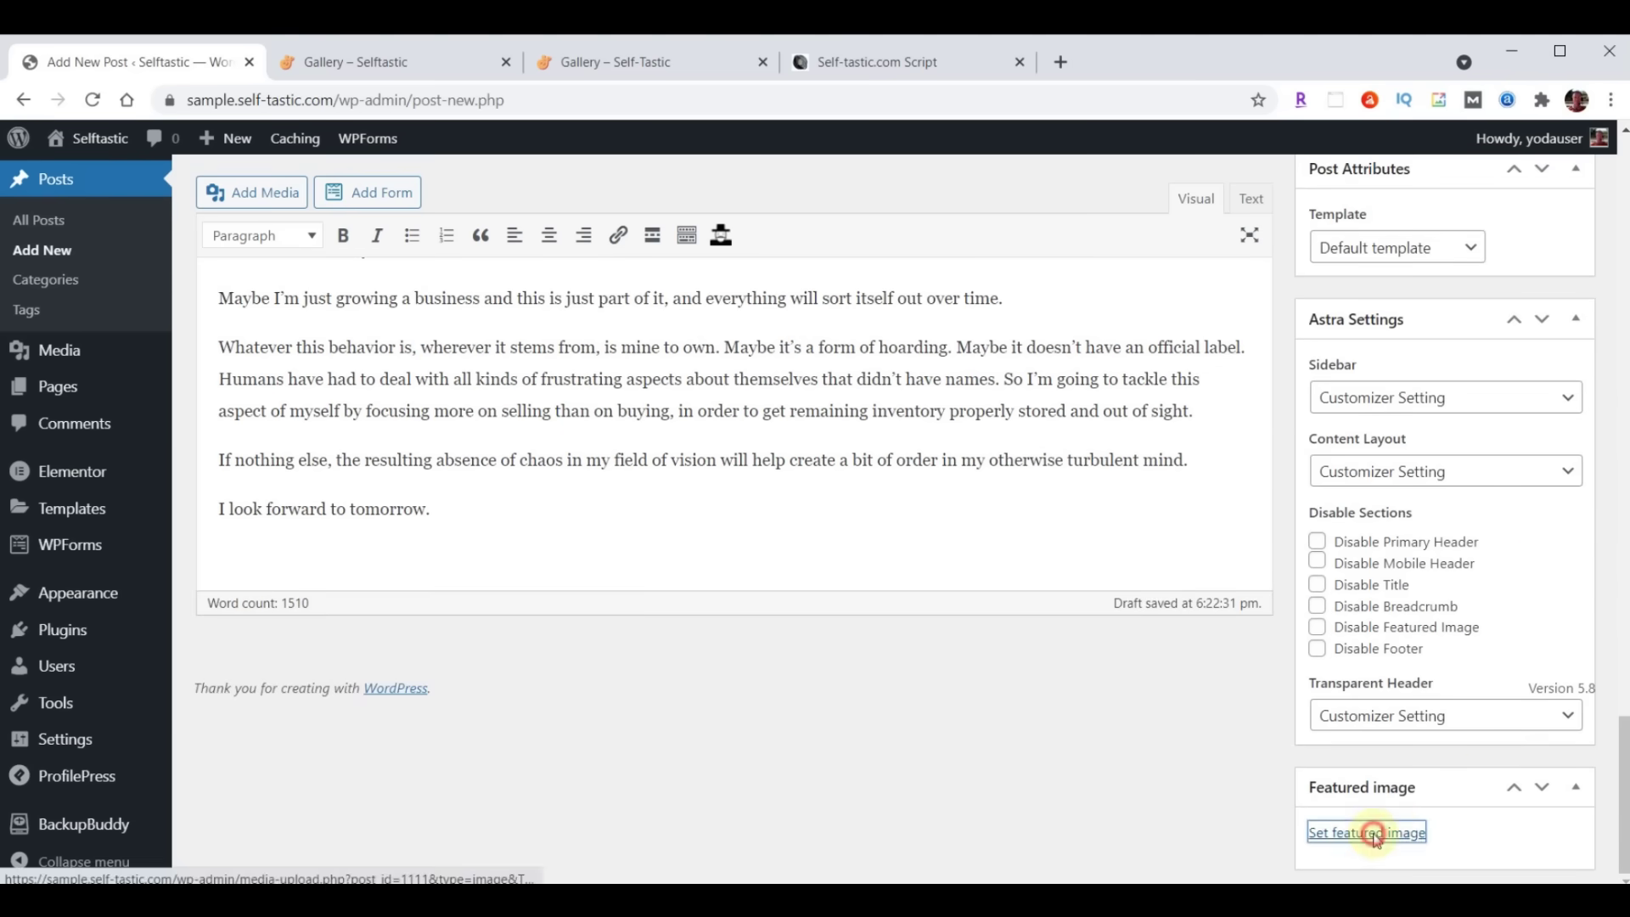
Set the bookshelf photo blog-02.jpg as the featured image and publish the Secret Hoarder post
click(1375, 833)
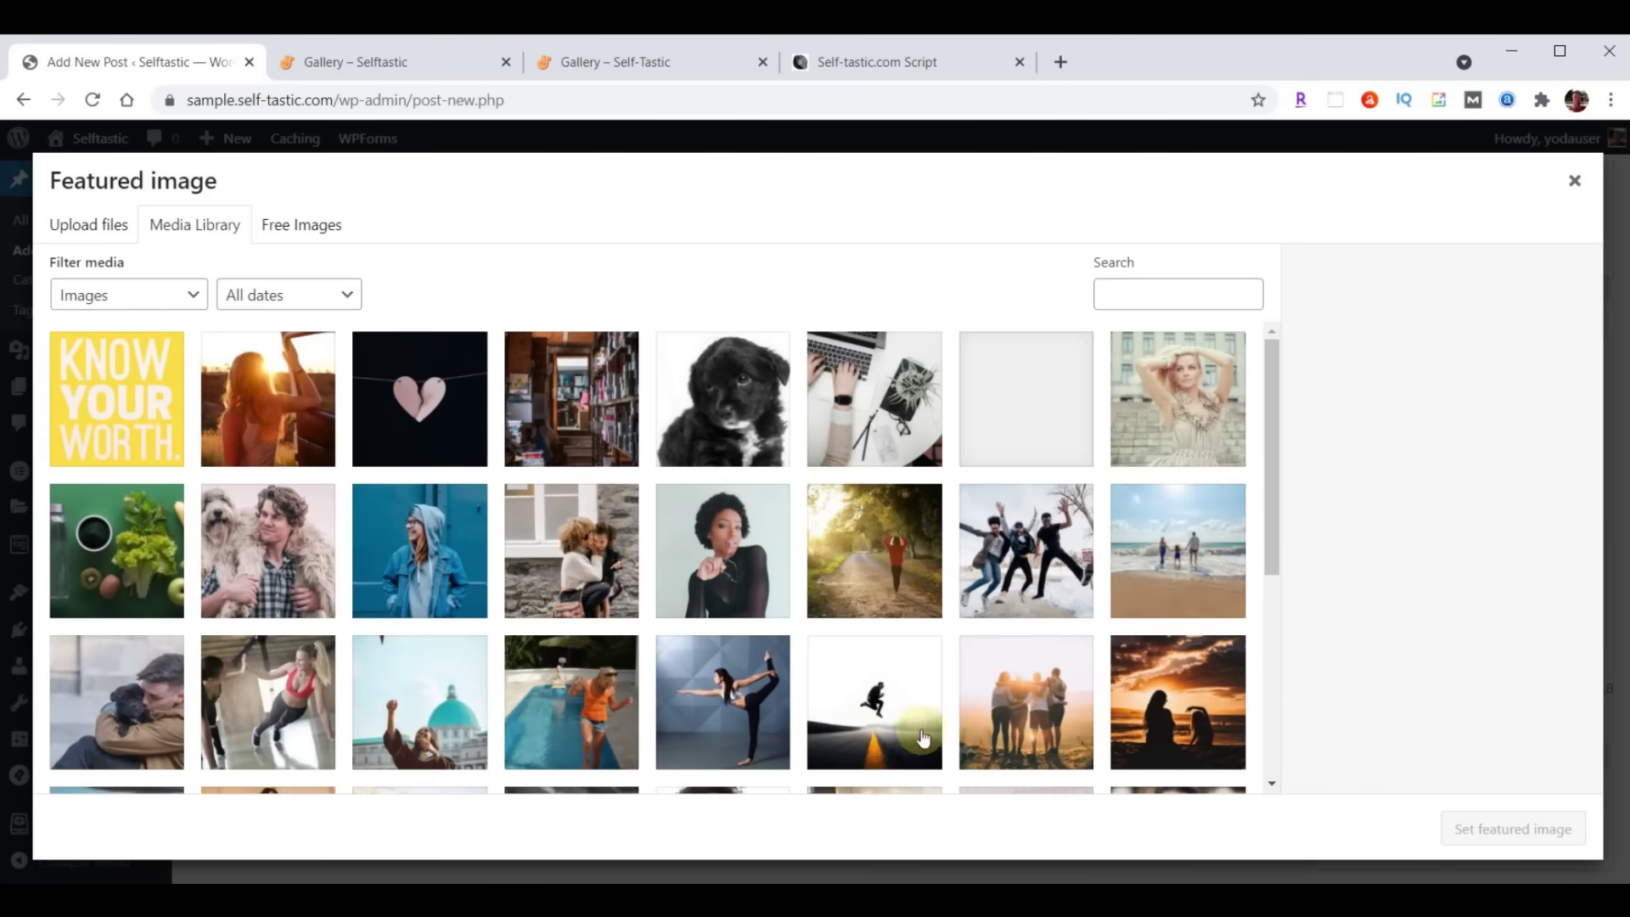
click(559, 402)
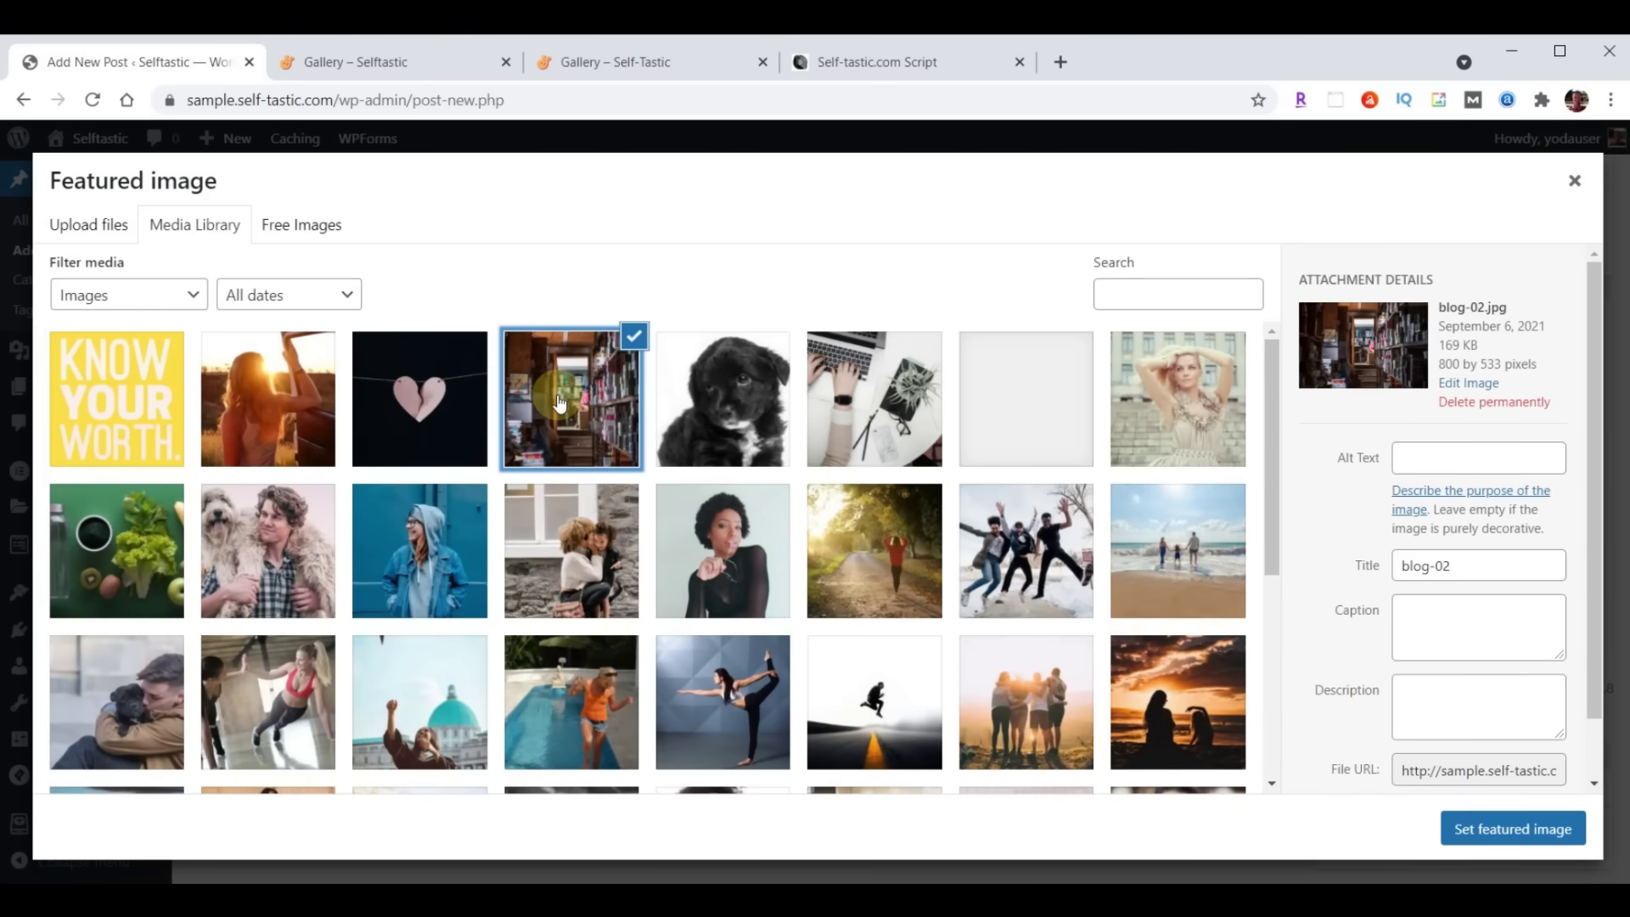
click(1510, 828)
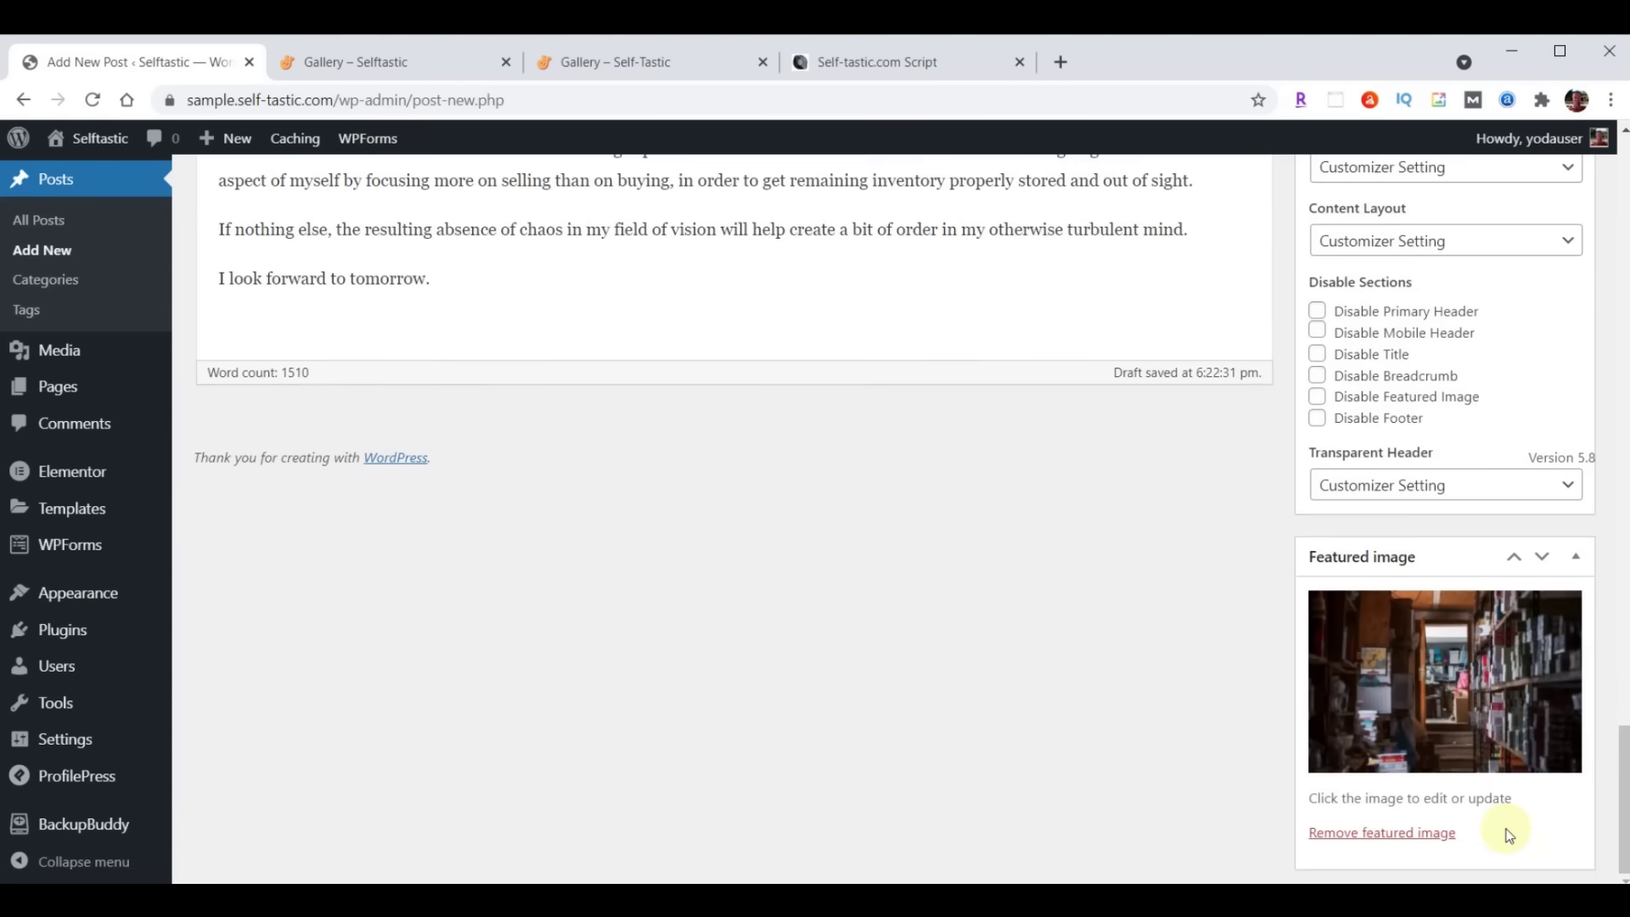
scroll(1509, 836, up, 15)
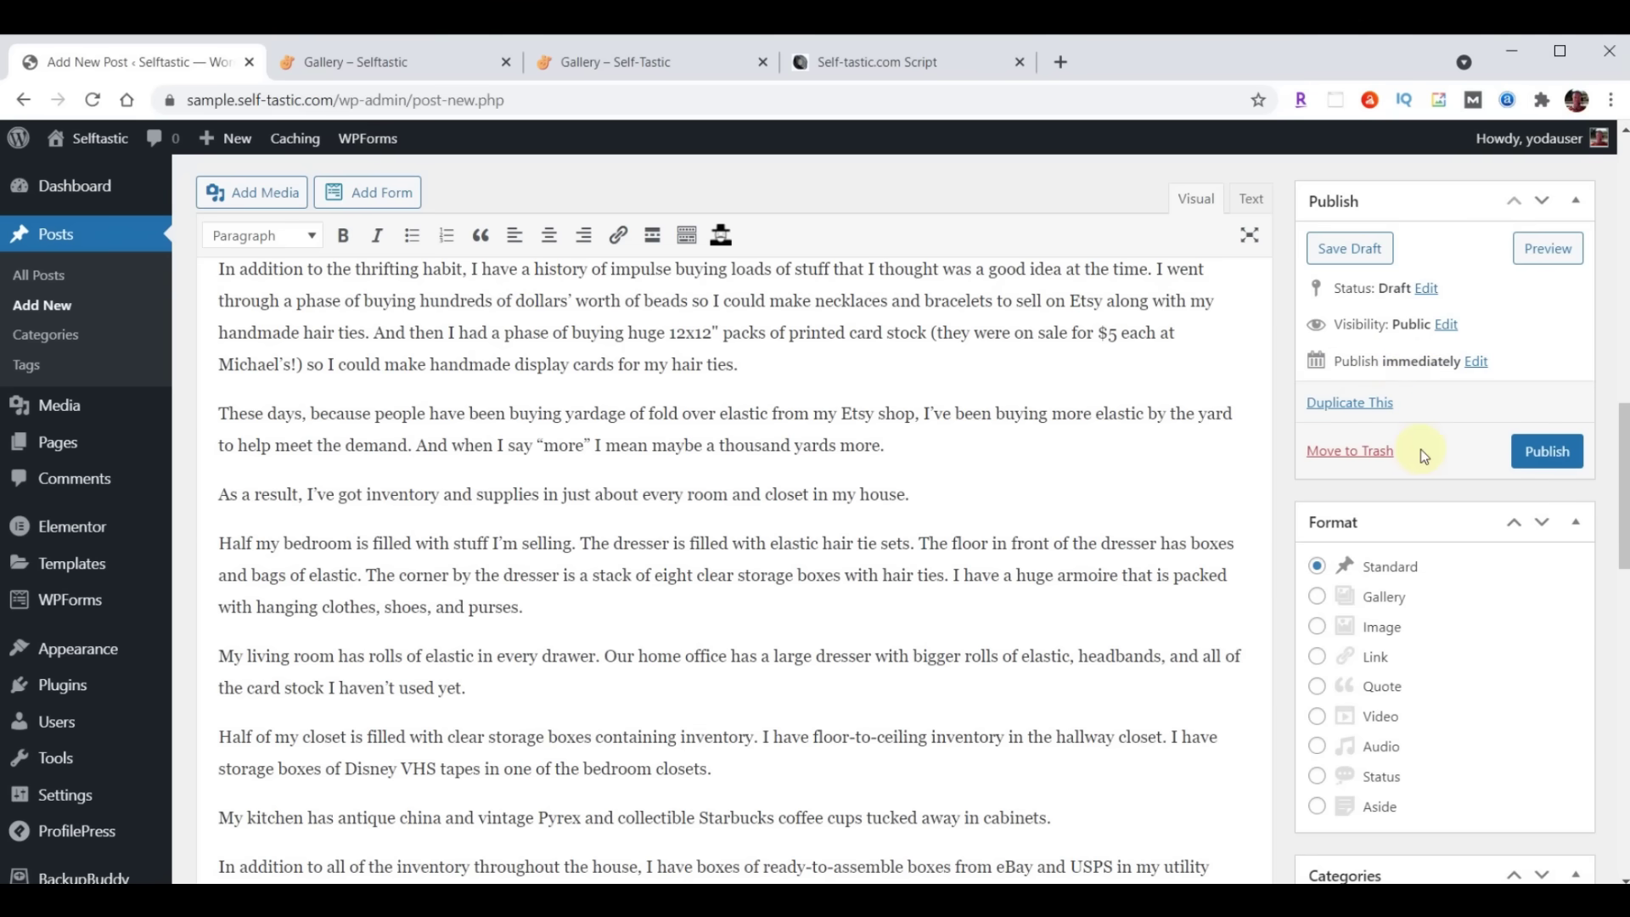
click(1533, 448)
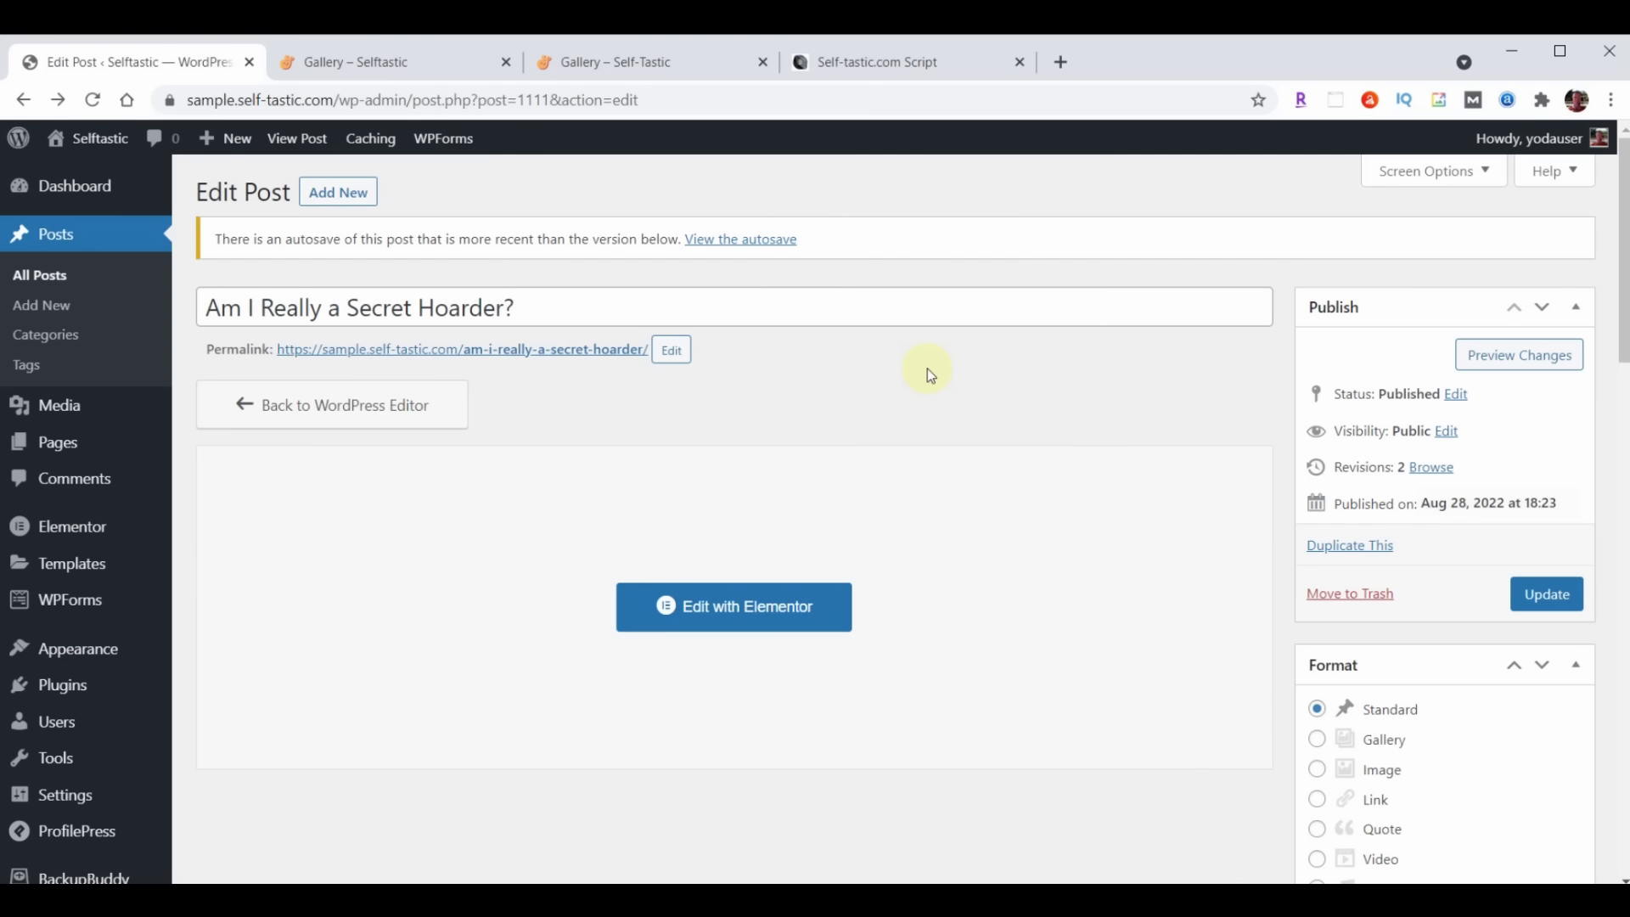
Open the live 'Am I Really a Secret Hoarder?' post in a new tab, review it, then close it
right_click(536, 351)
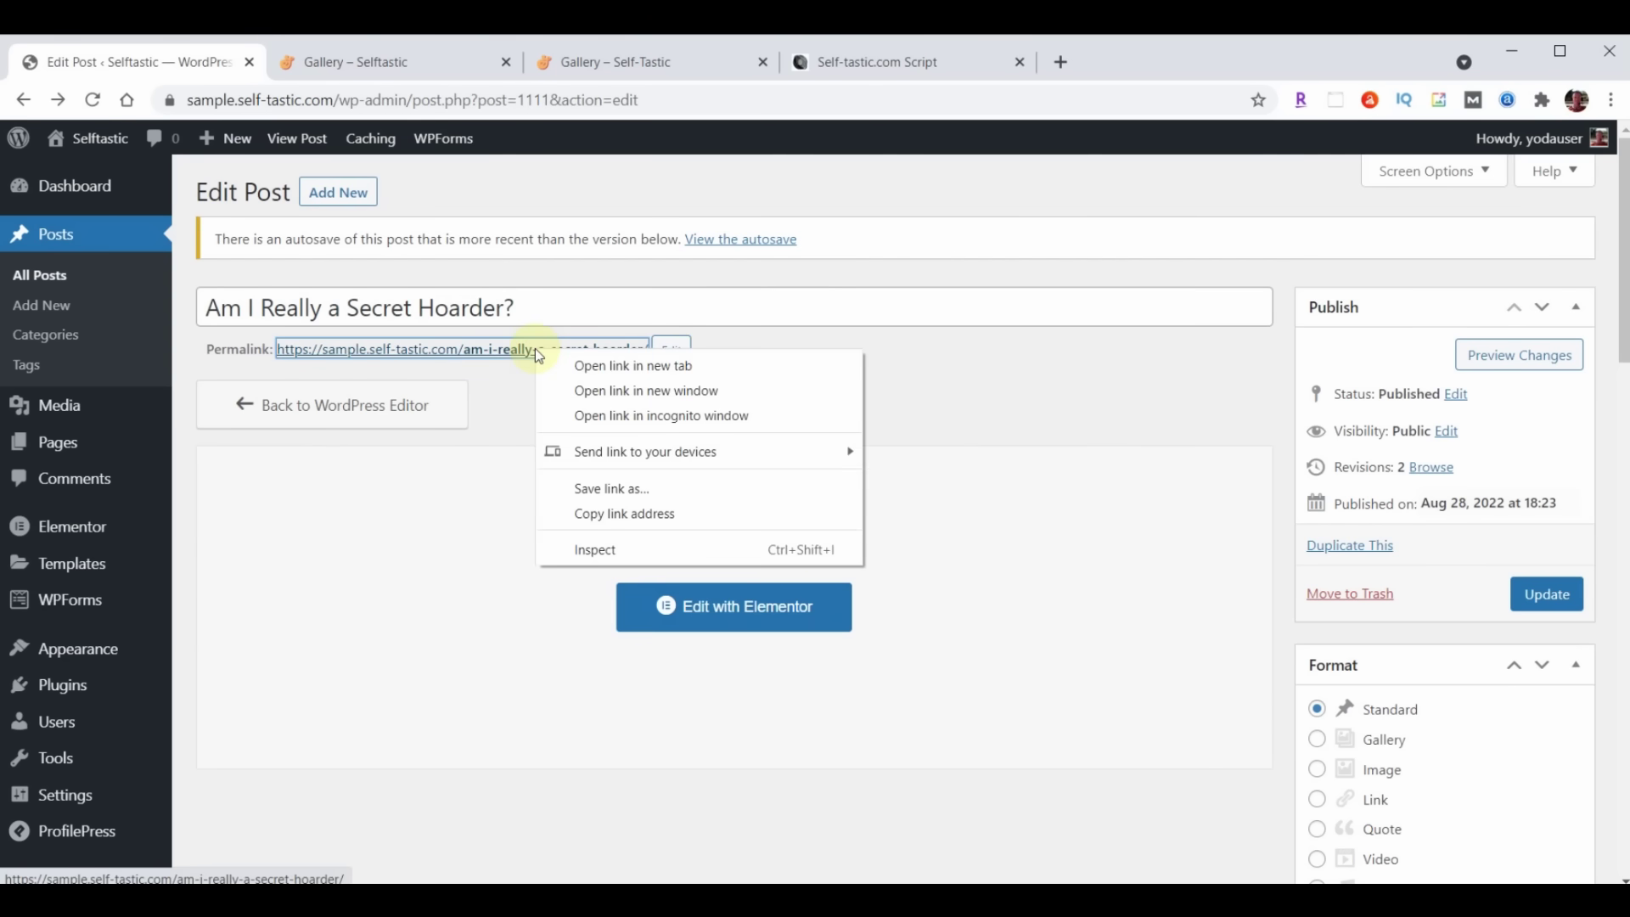
click(599, 369)
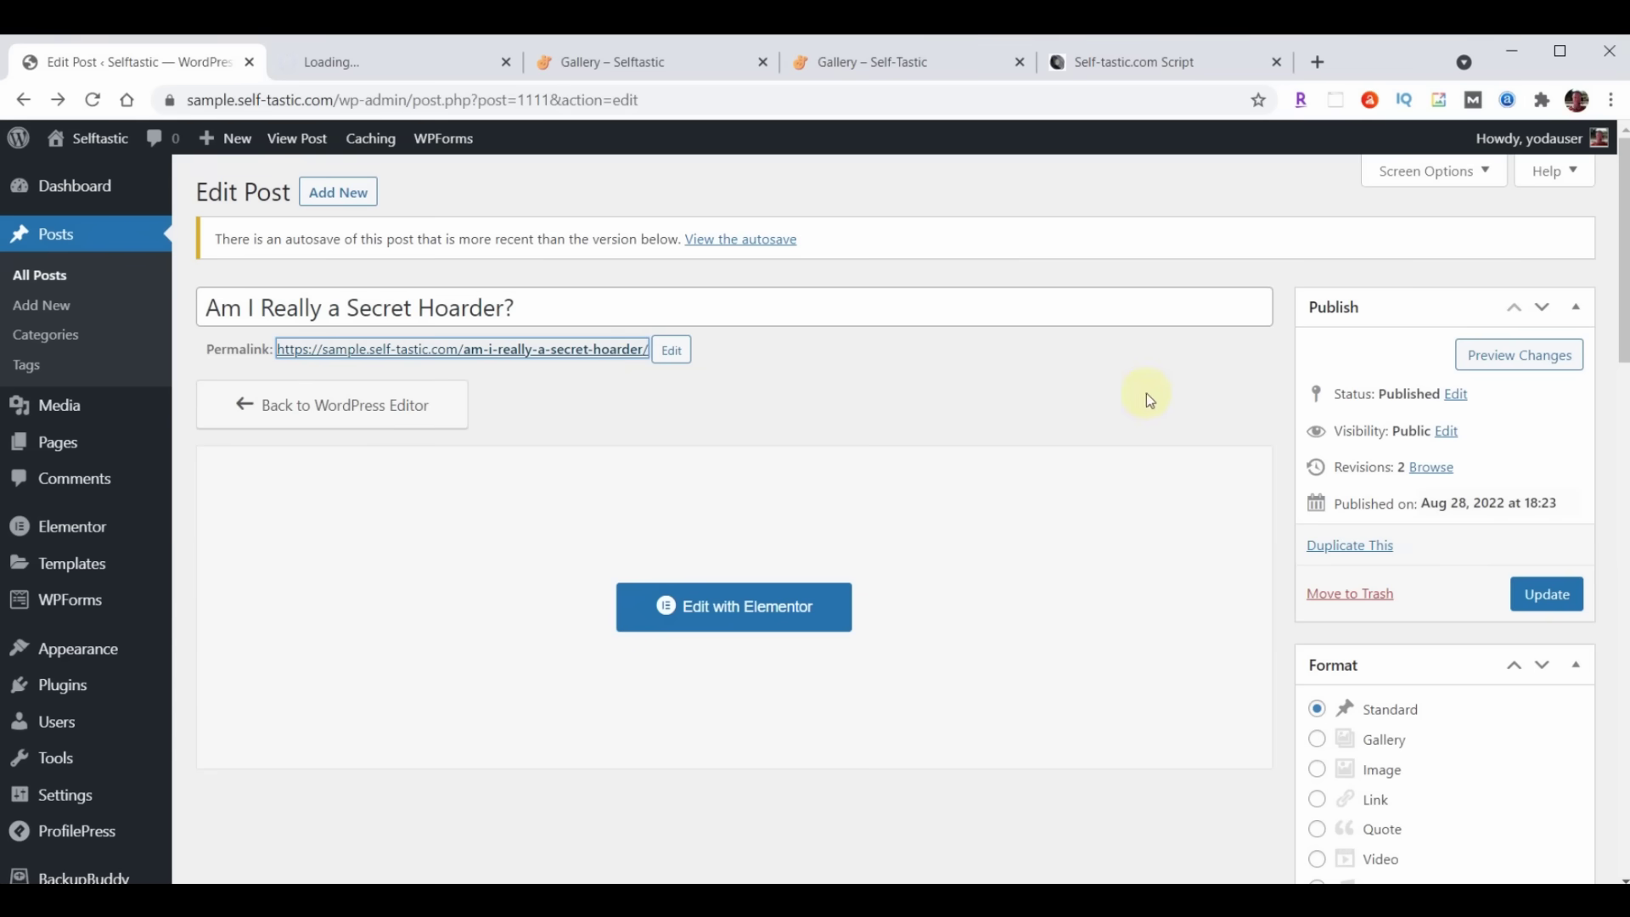
click(389, 73)
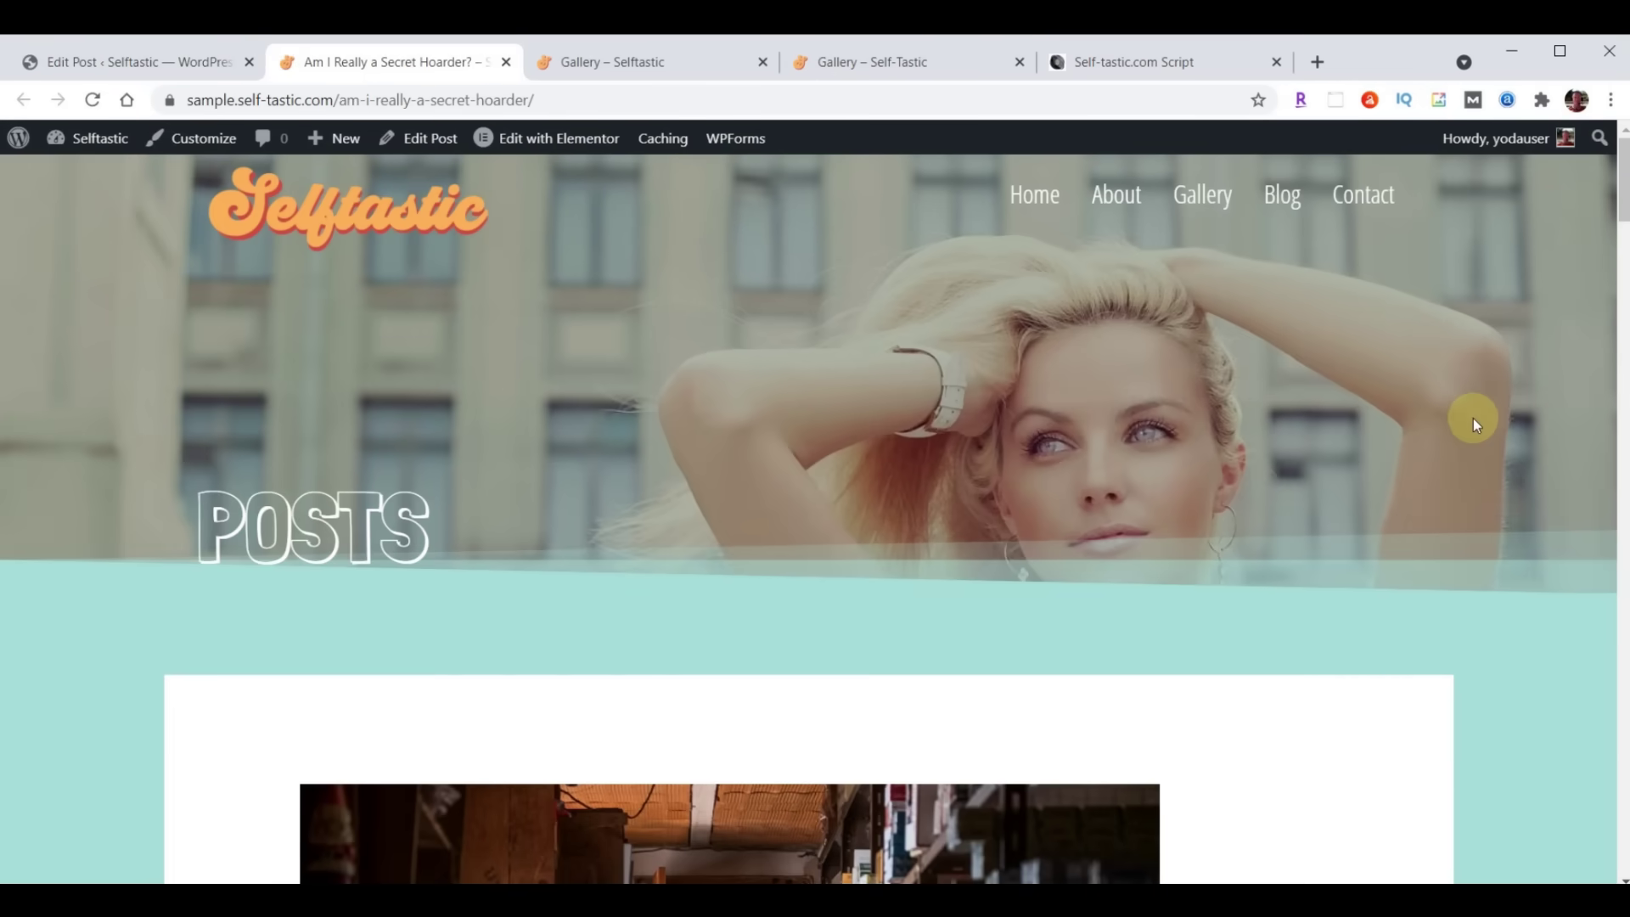
scroll(1443, 475, down, 8)
scroll(1423, 516, down, 20)
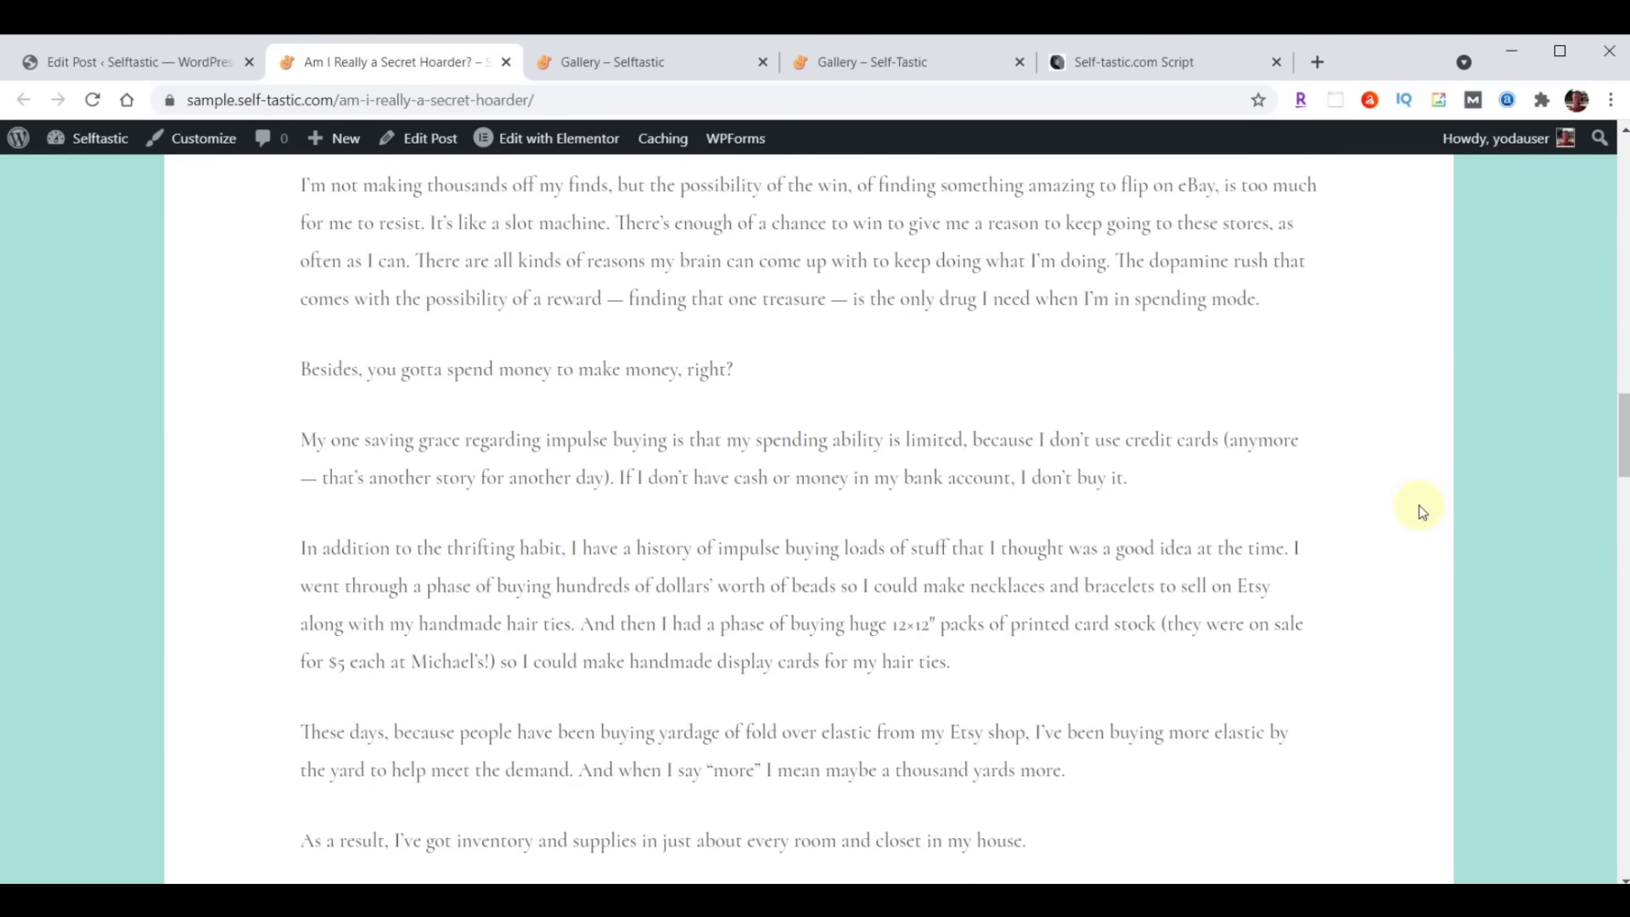
scroll(1424, 514, down, 15)
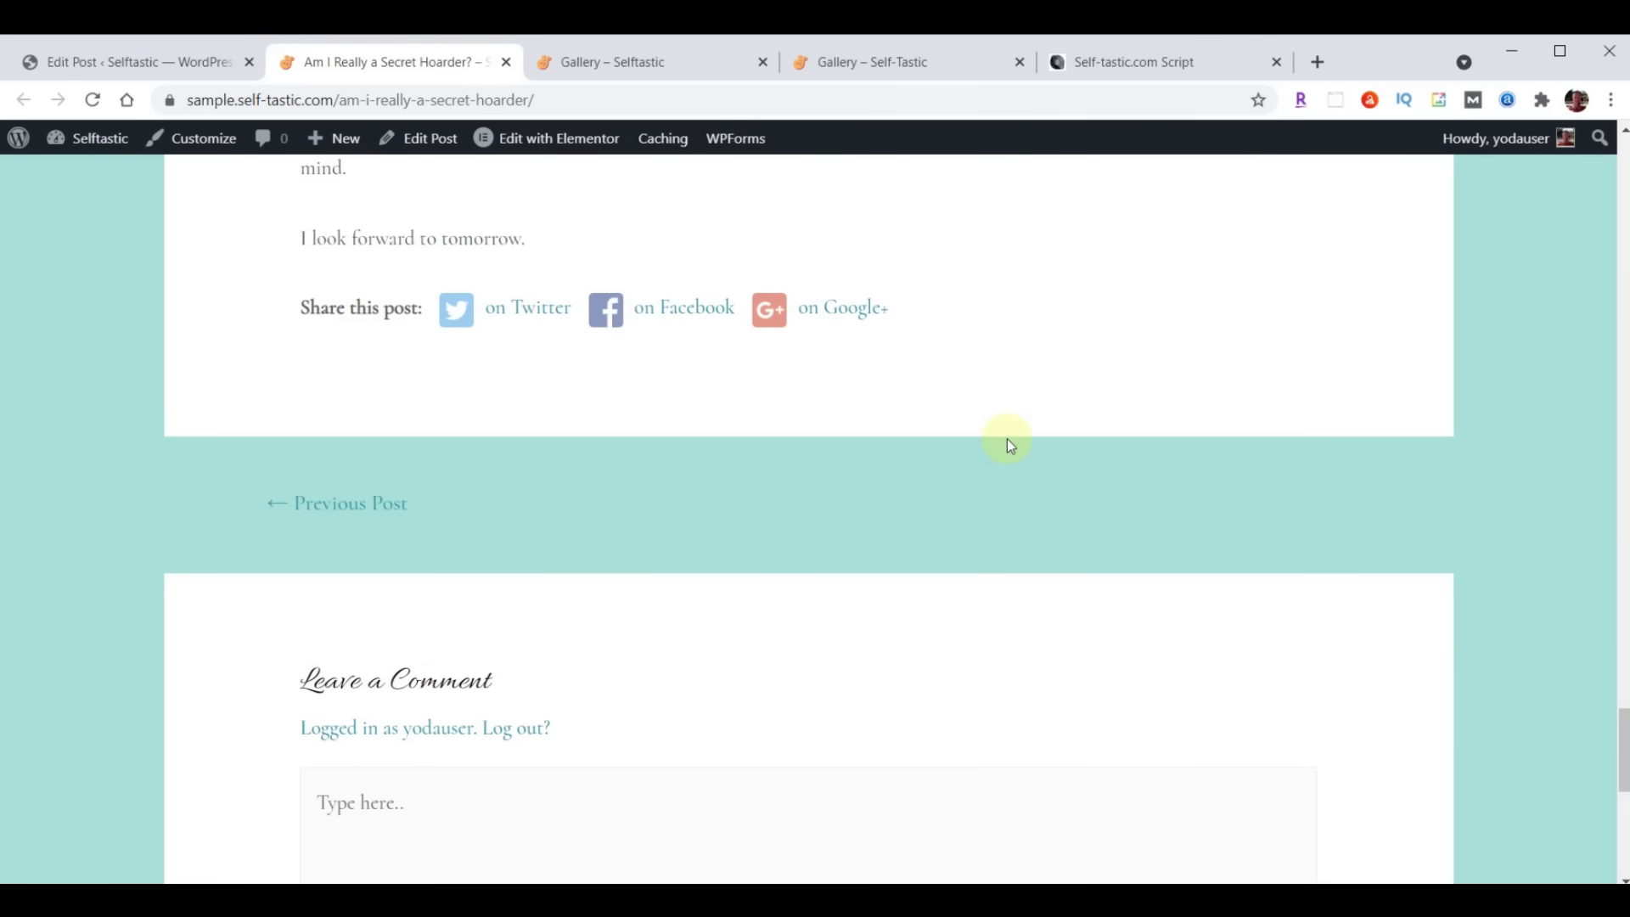
scroll(1007, 440, up, 20)
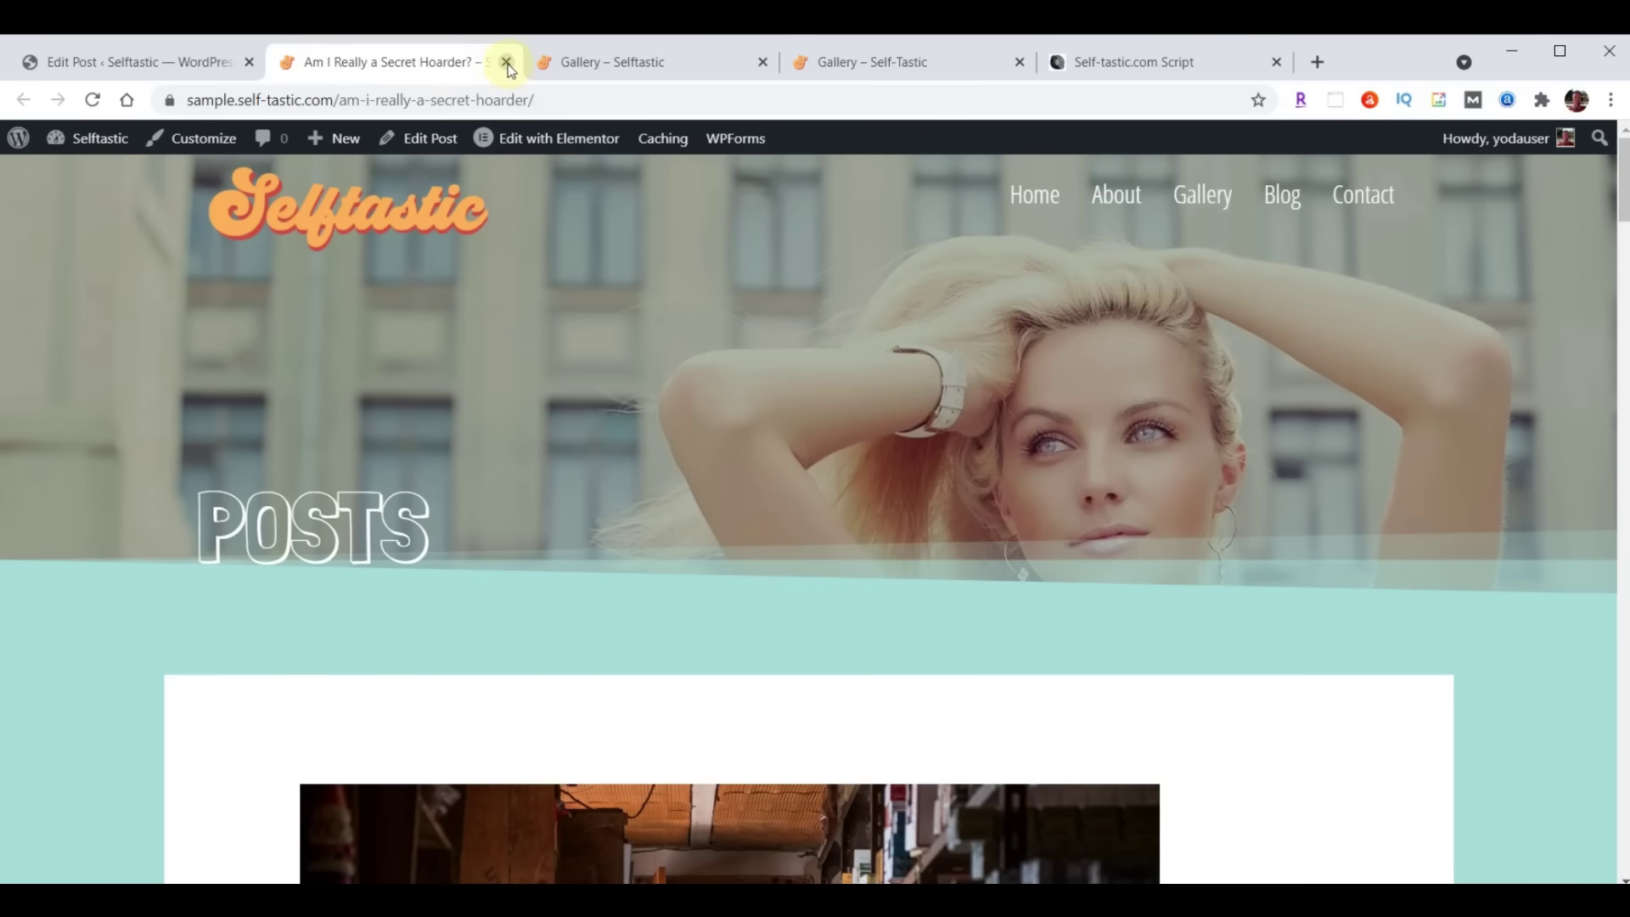
click(505, 62)
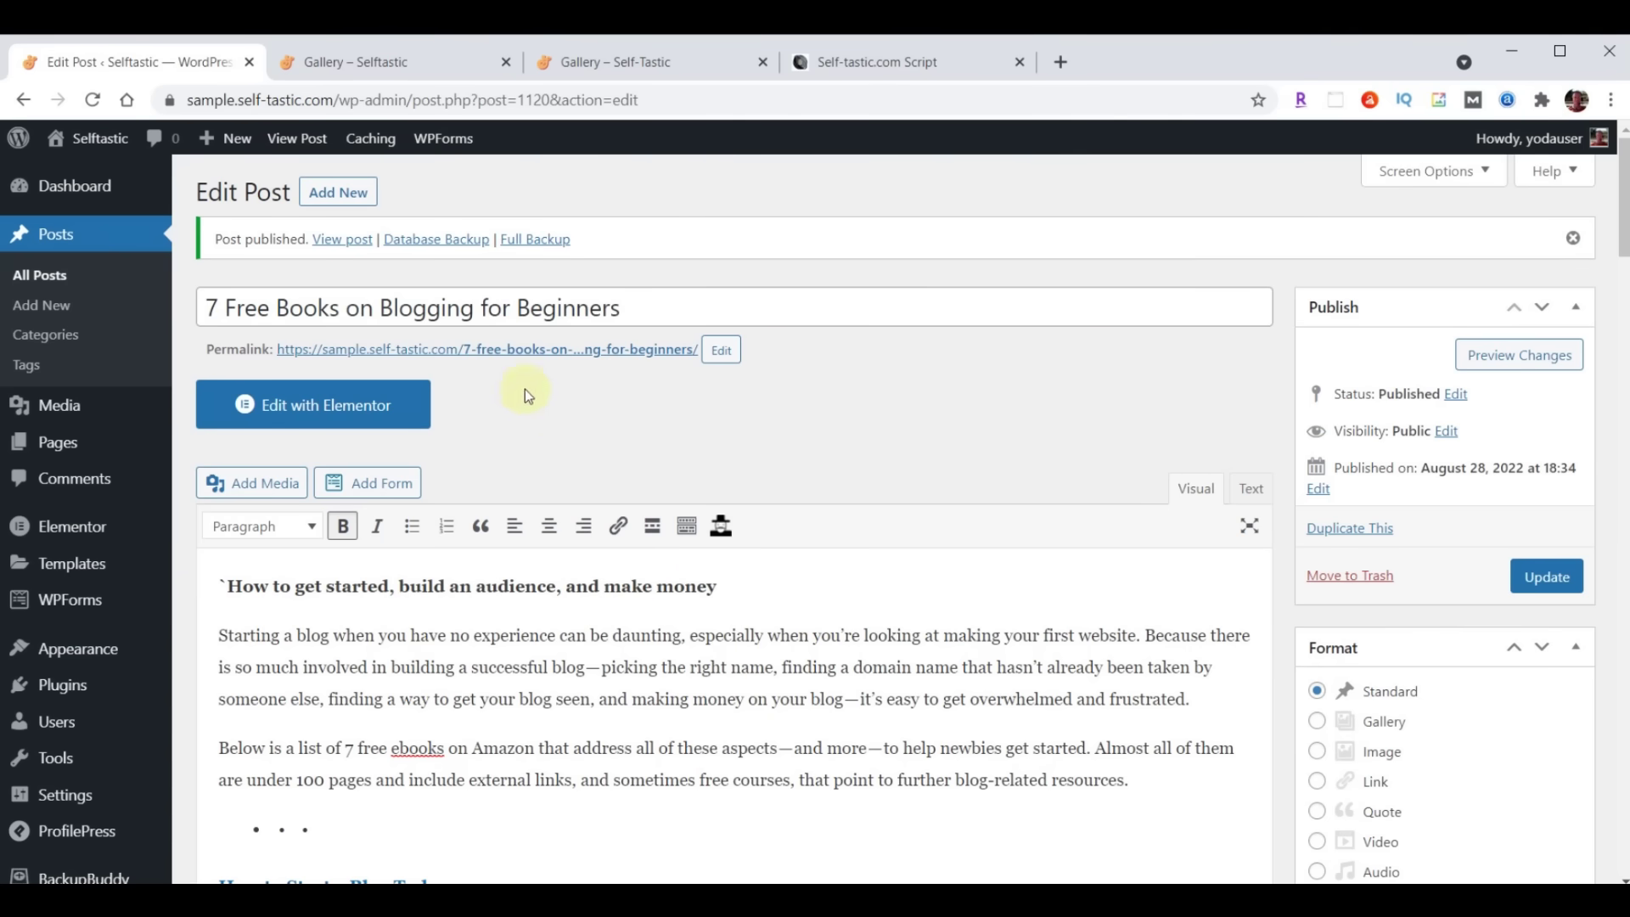
Open the live 7 Free Books post in a new tab and follow its author byline to the archive page
right_click(523, 351)
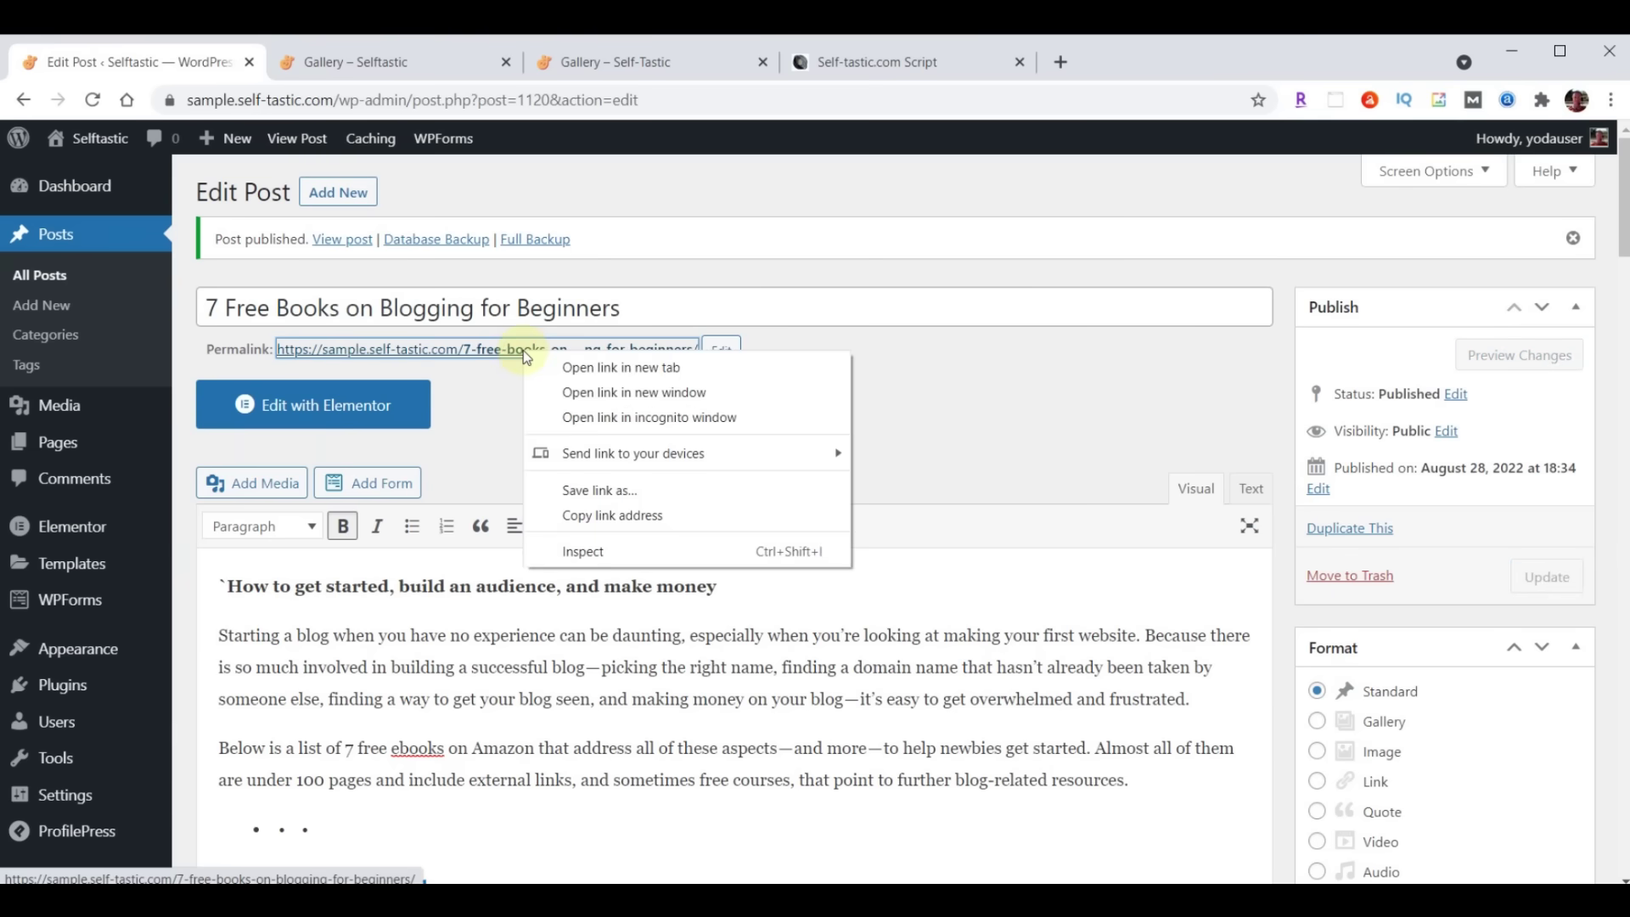
click(620, 367)
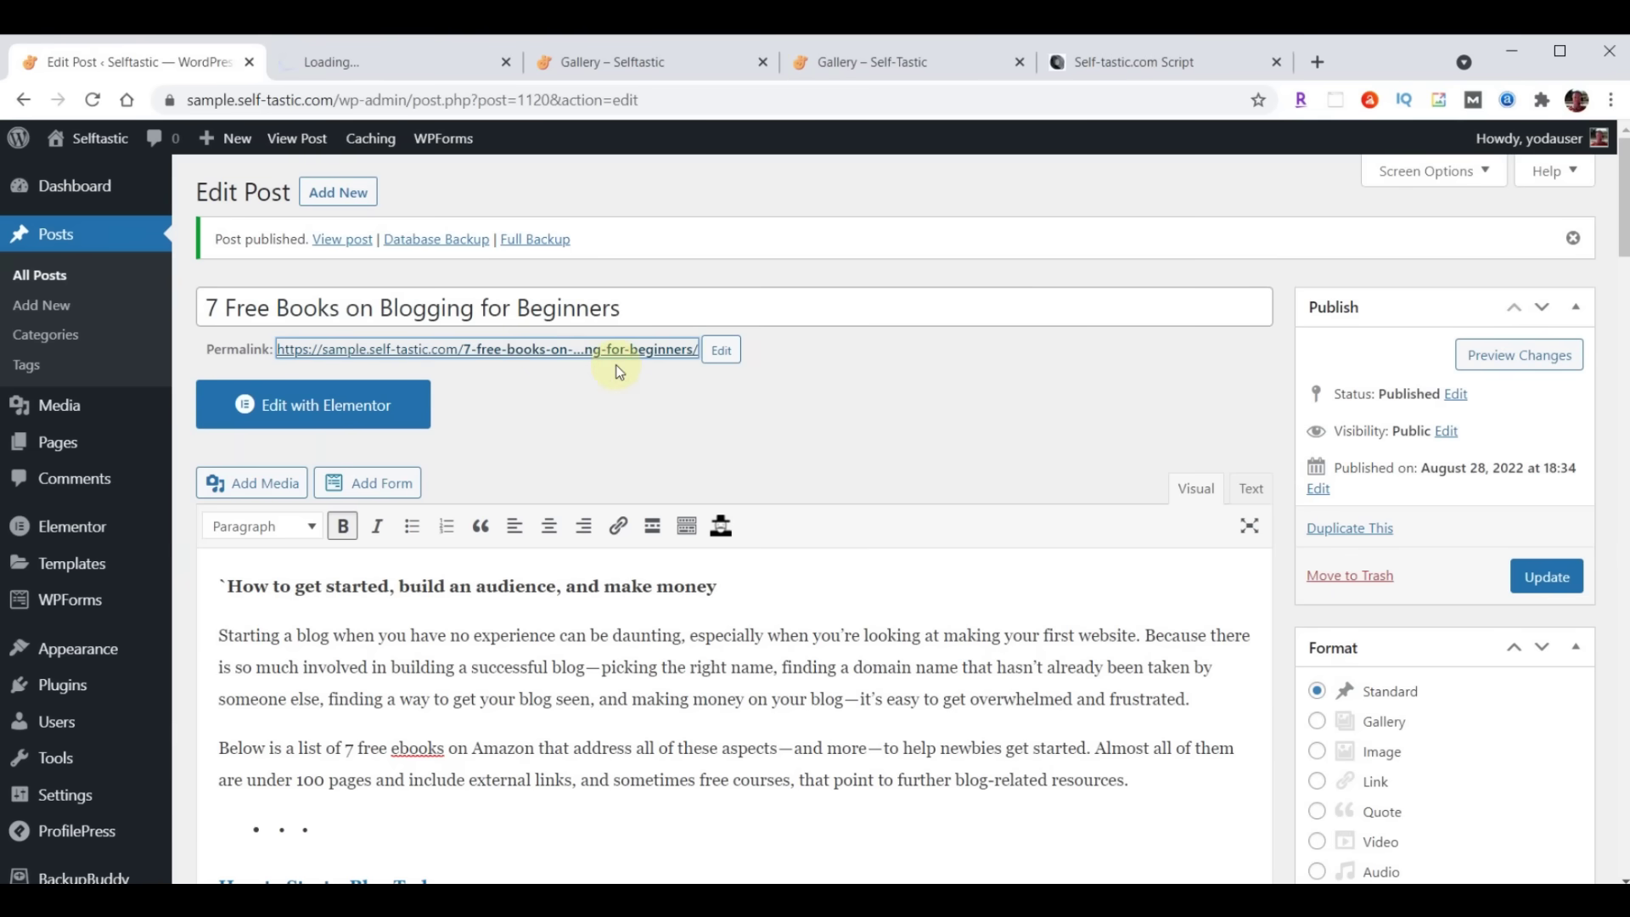
click(346, 61)
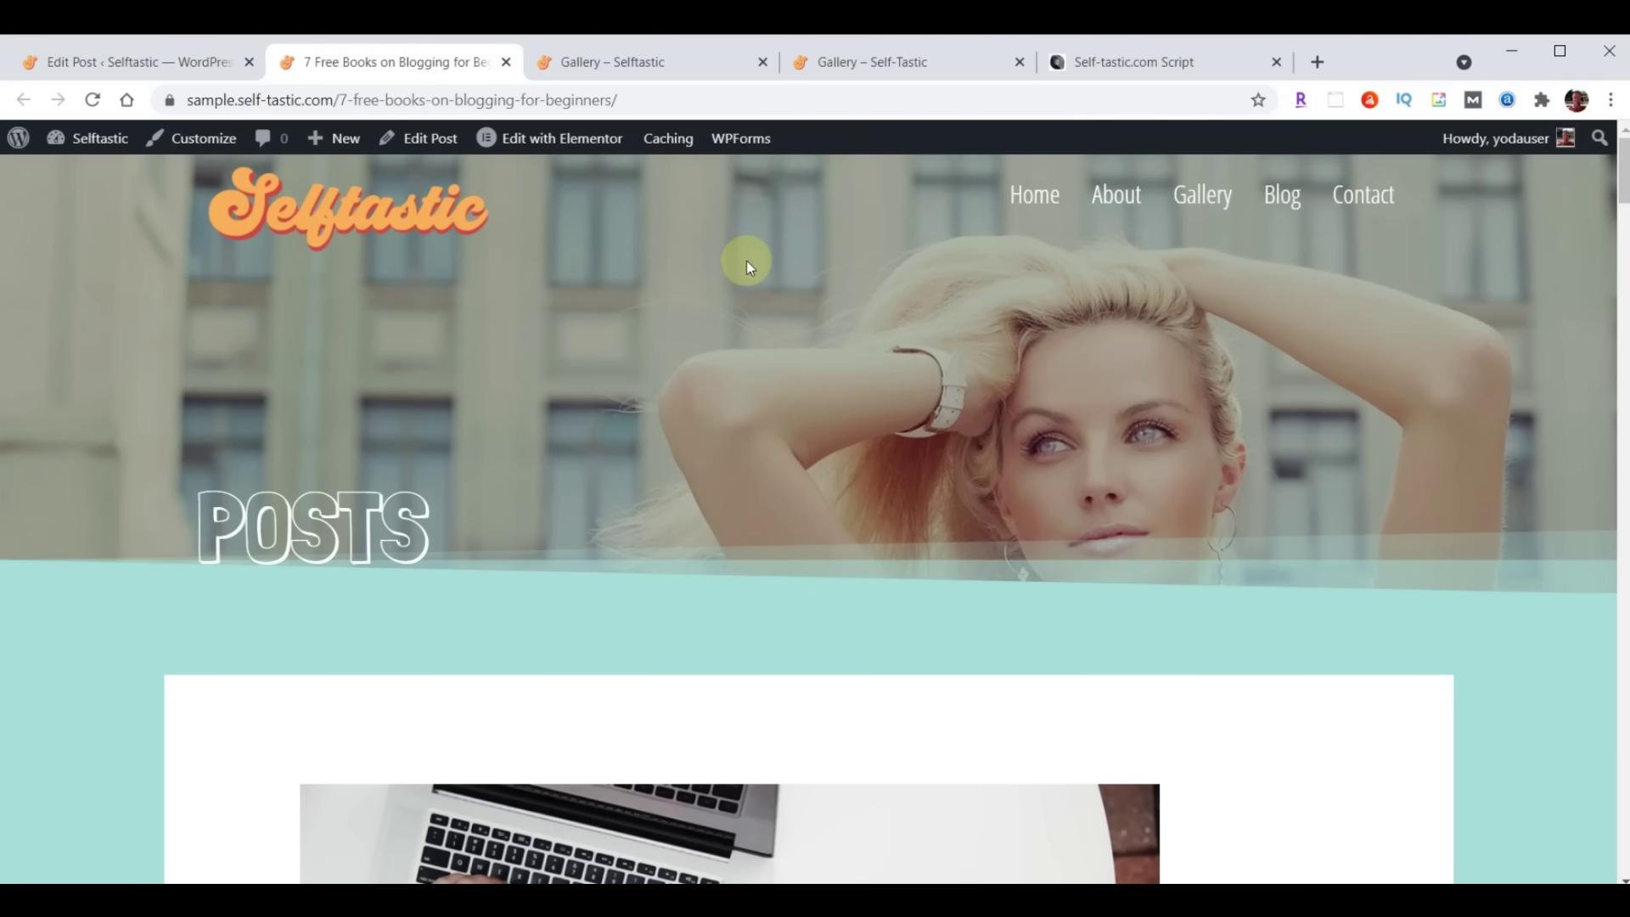
scroll(1137, 522, down, 6)
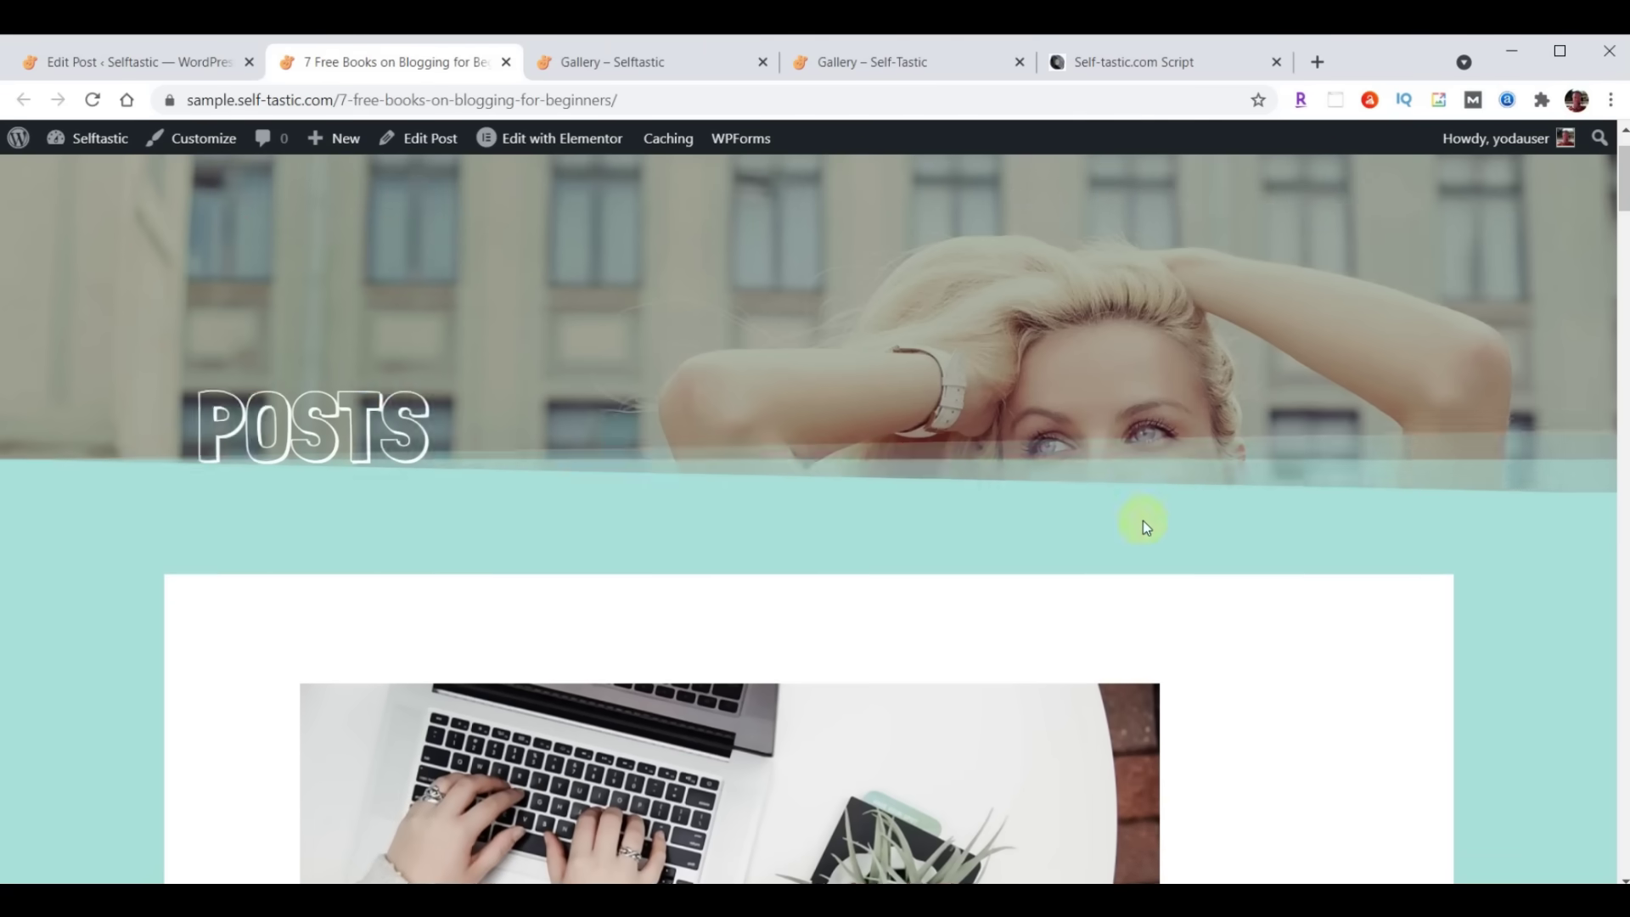
scroll(1143, 522, down, 4)
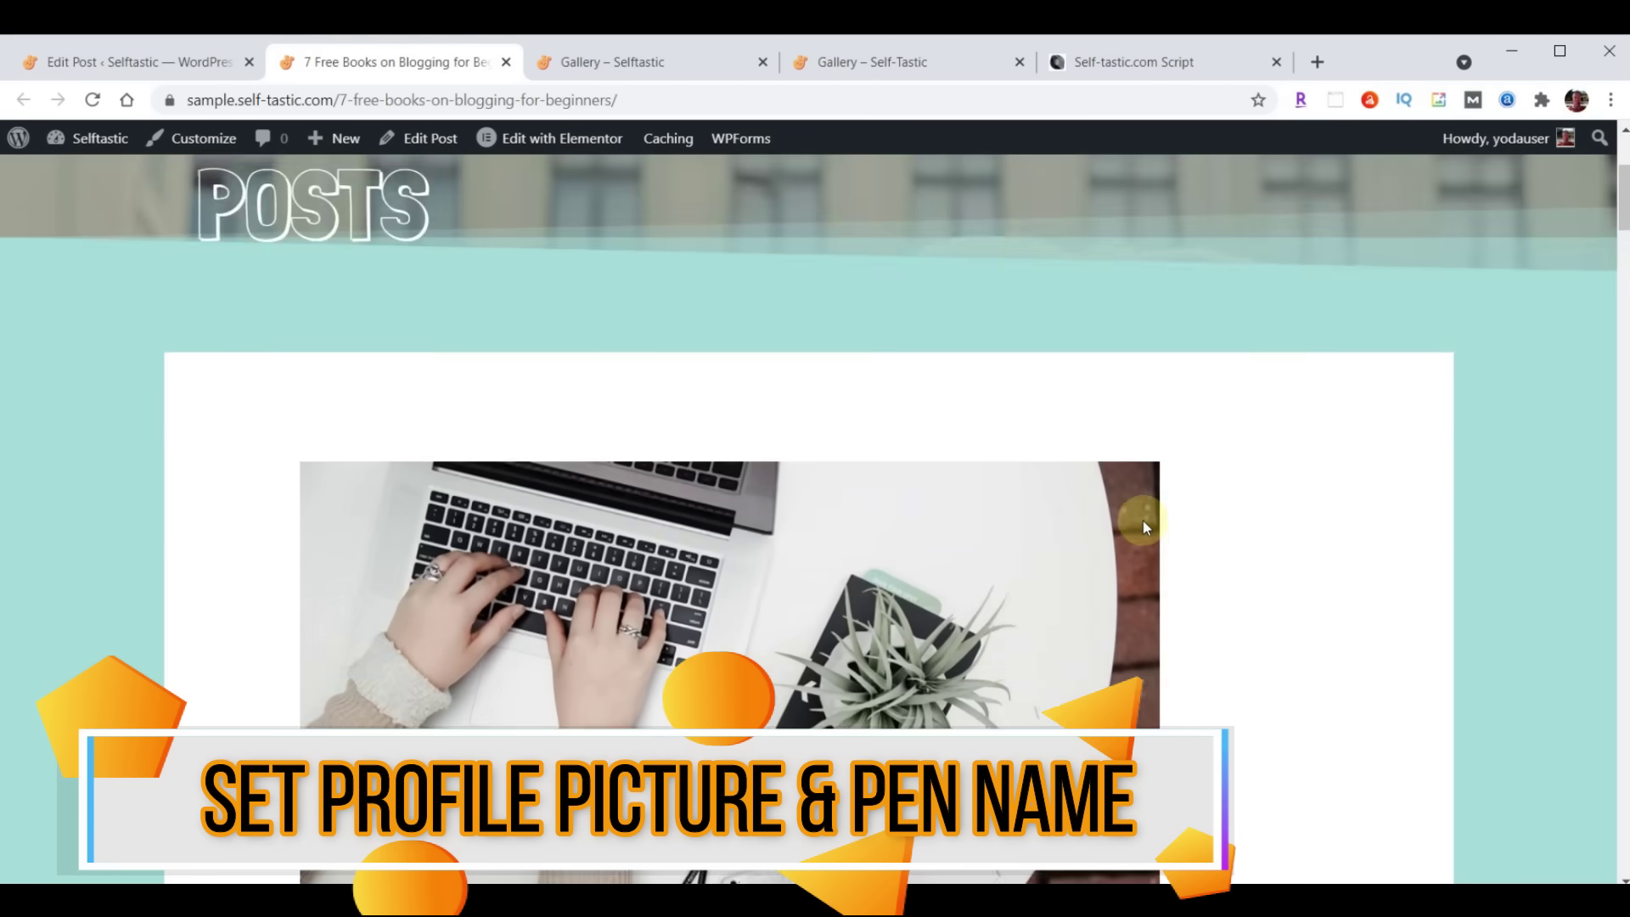
scroll(1143, 521, down, 5)
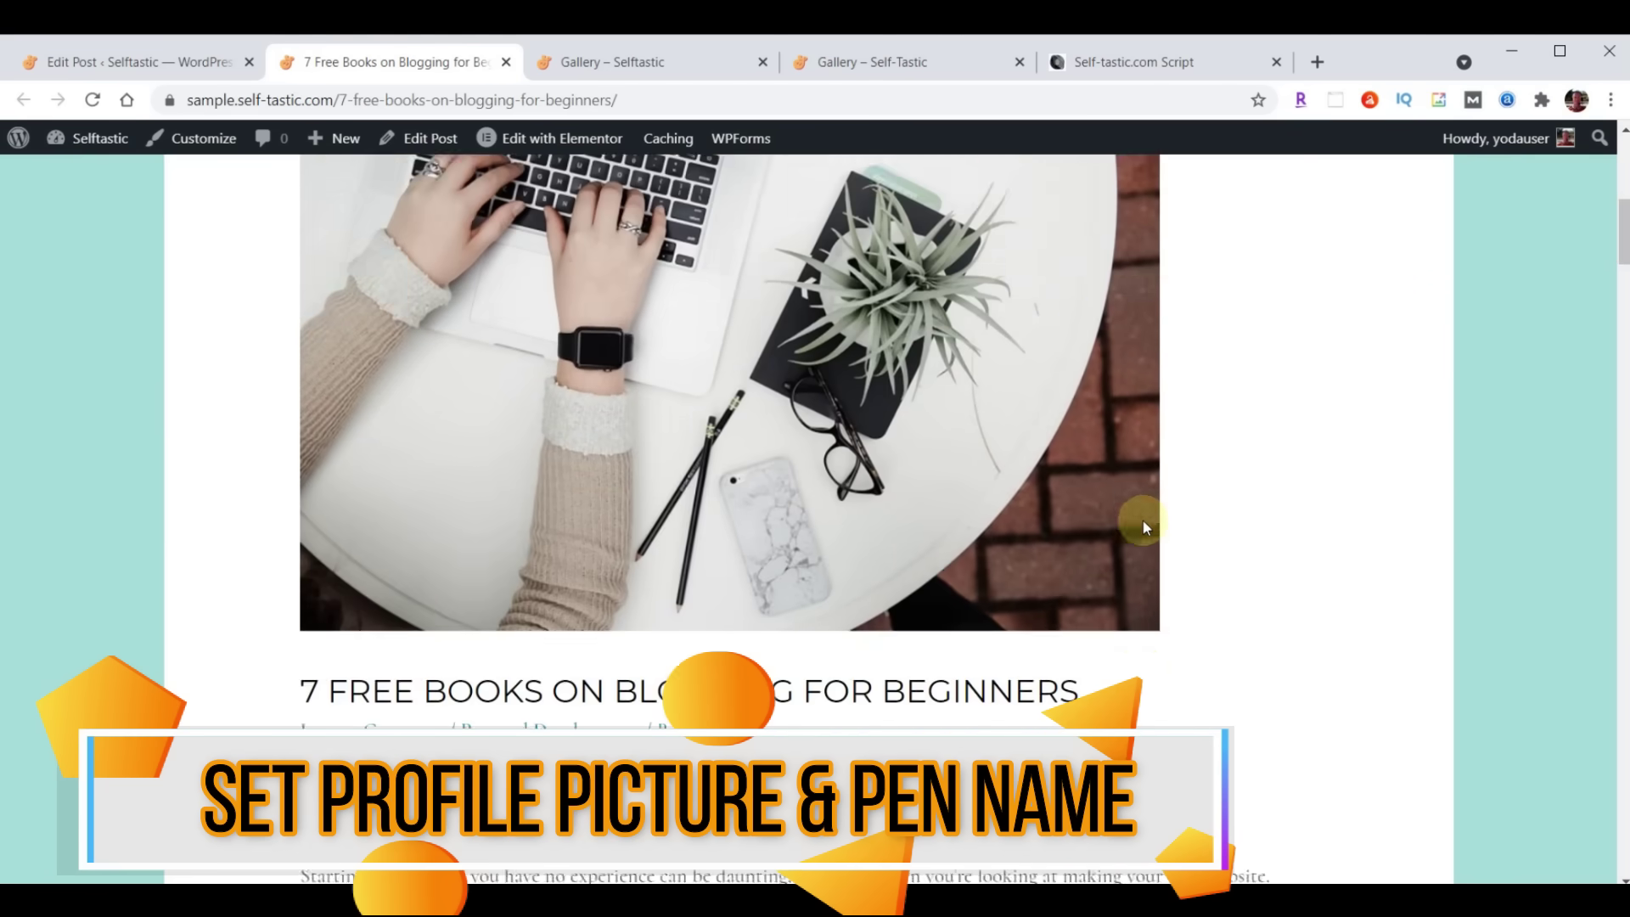
scroll(1143, 527, down, 2)
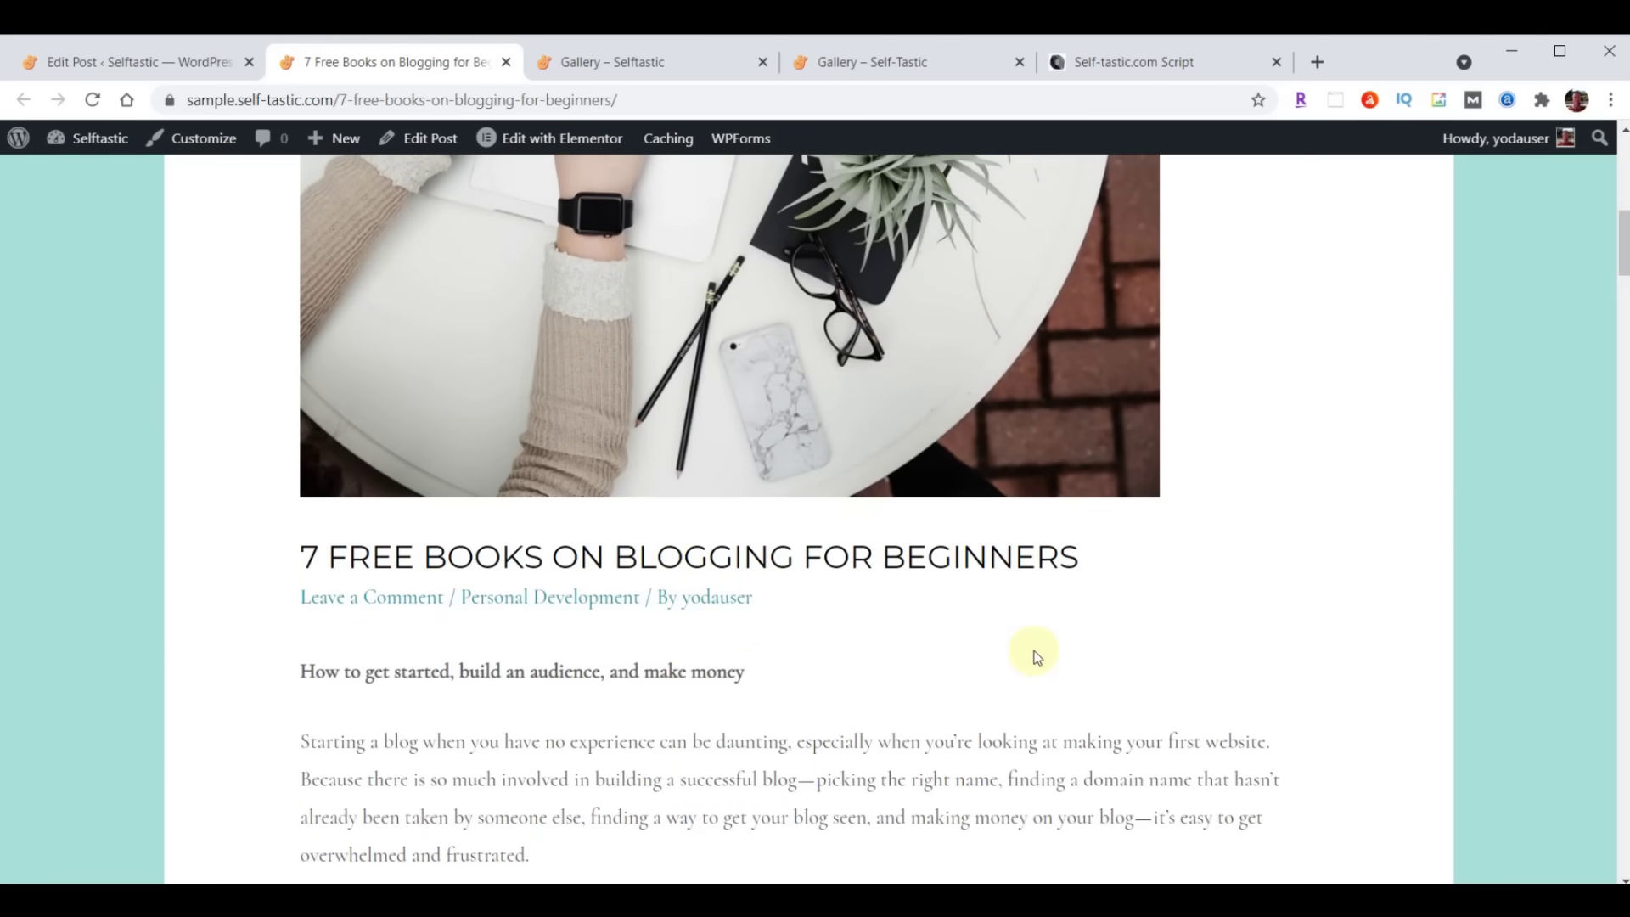
click(702, 599)
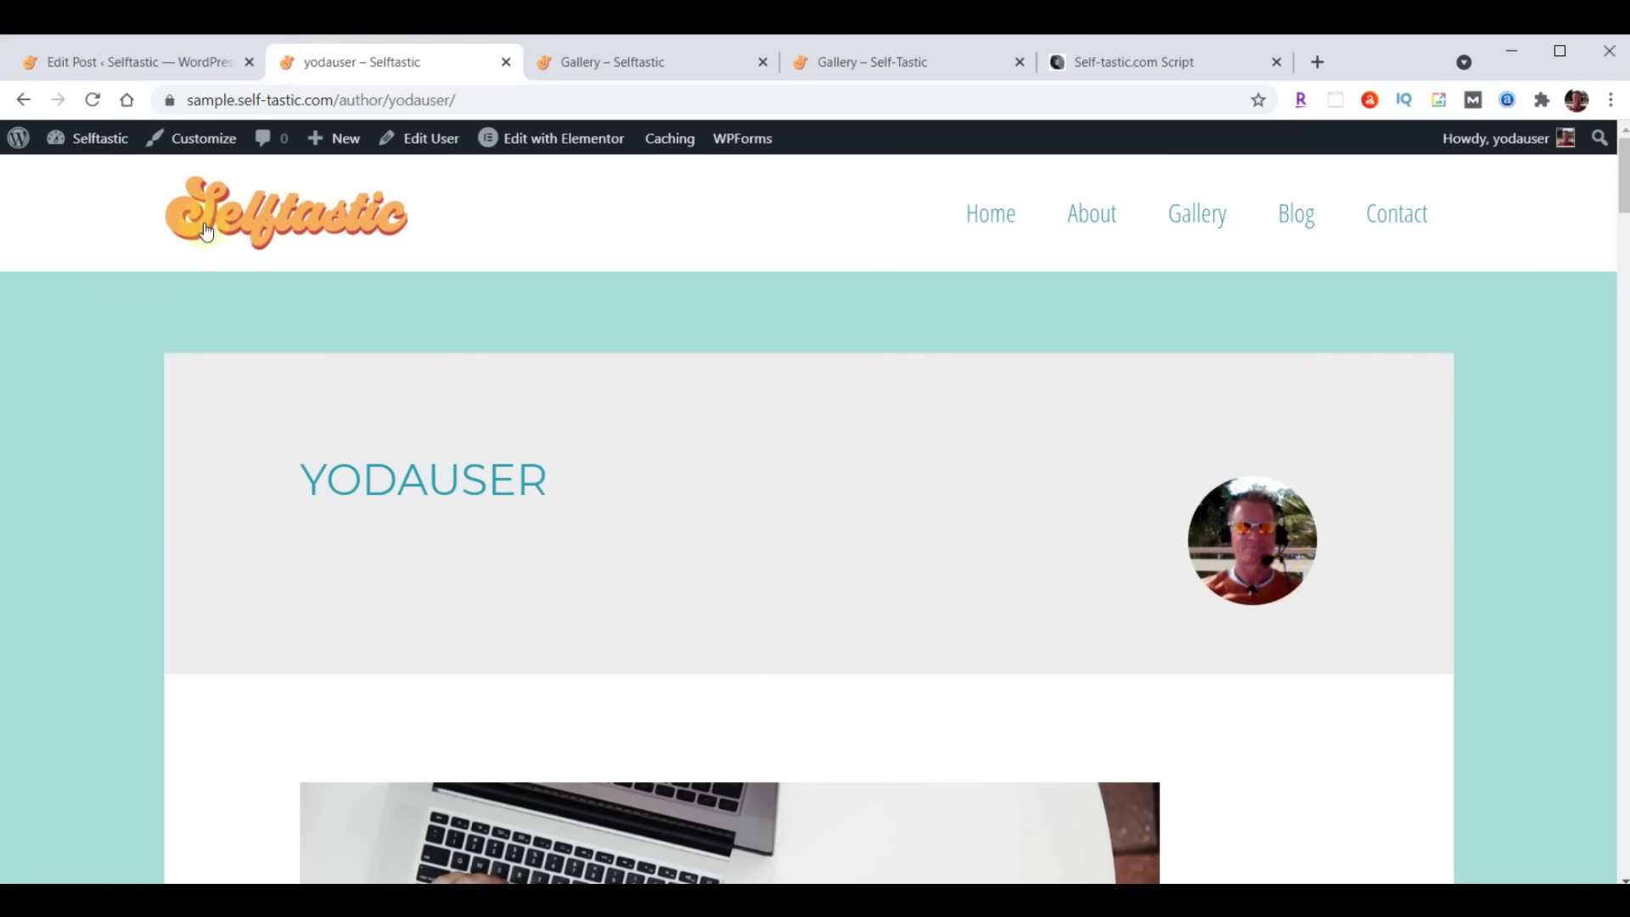
Go back from the author archive to the live post, then return to the Edit Post screen
click(22, 101)
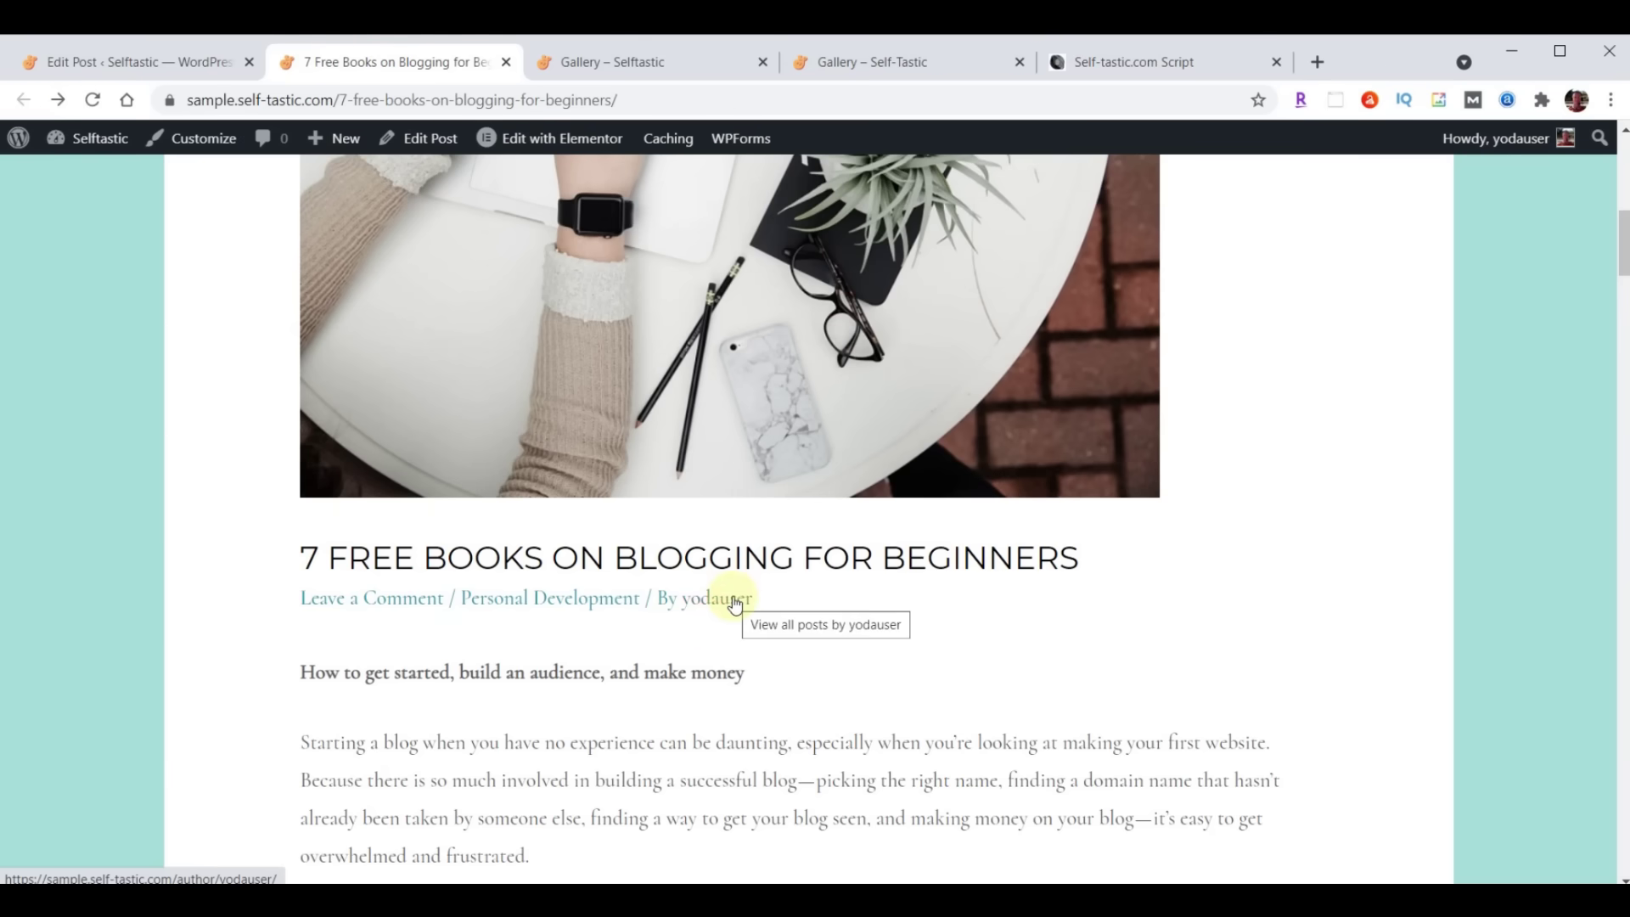
click(88, 67)
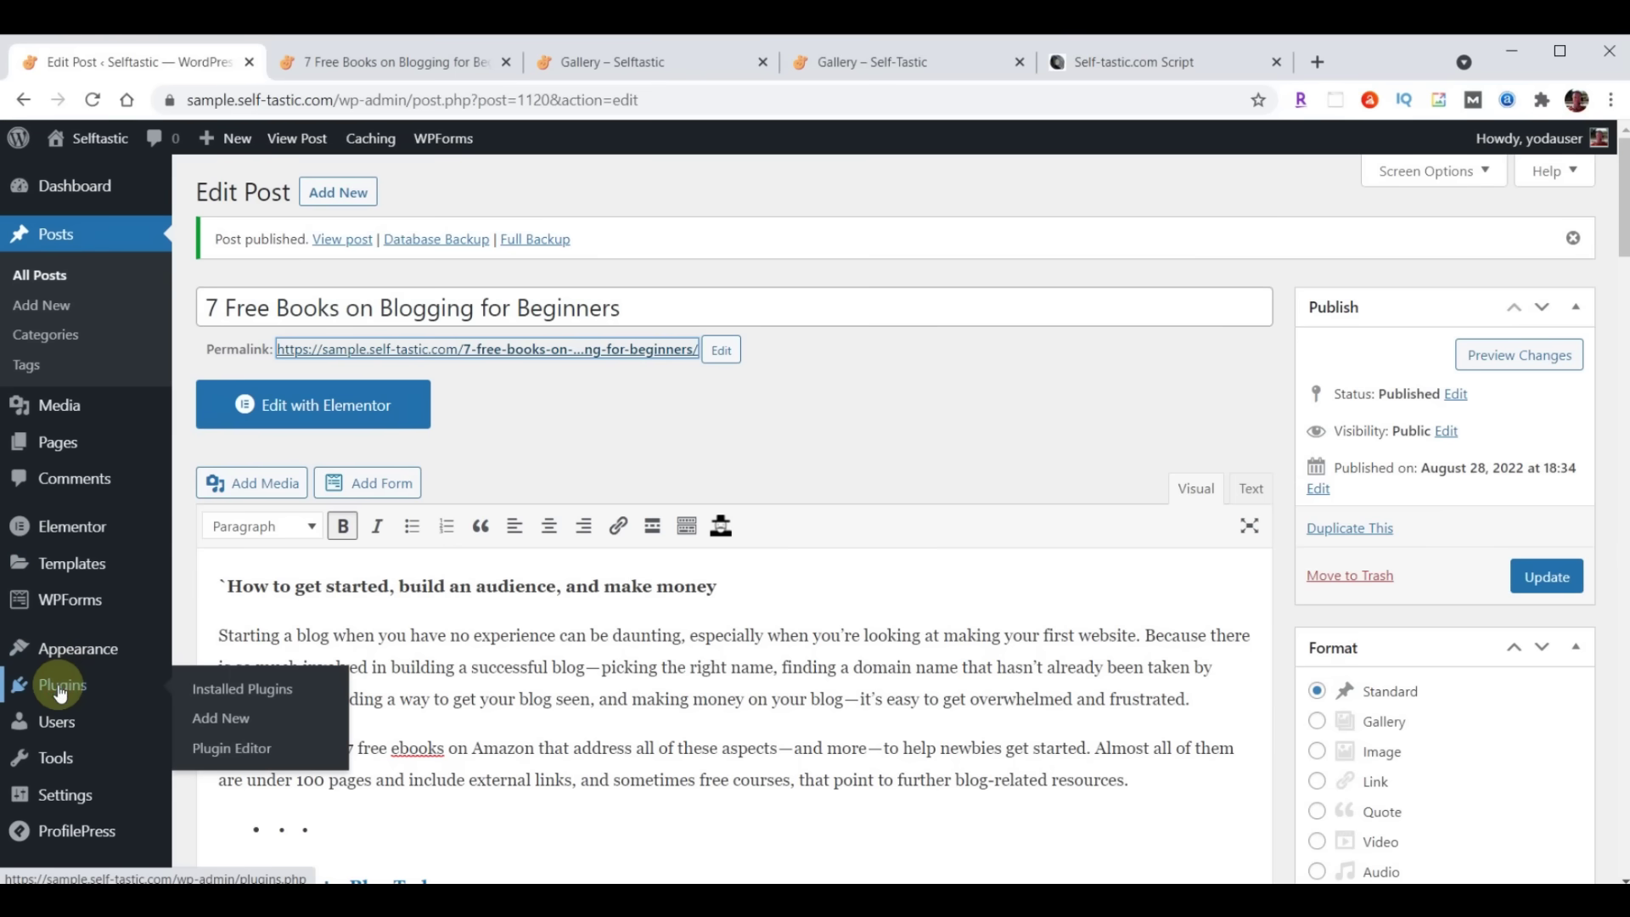
In ProfilePress Profile & Cover Photo settings, tick Disable Gravatar and start choosing a default profile image
click(59, 690)
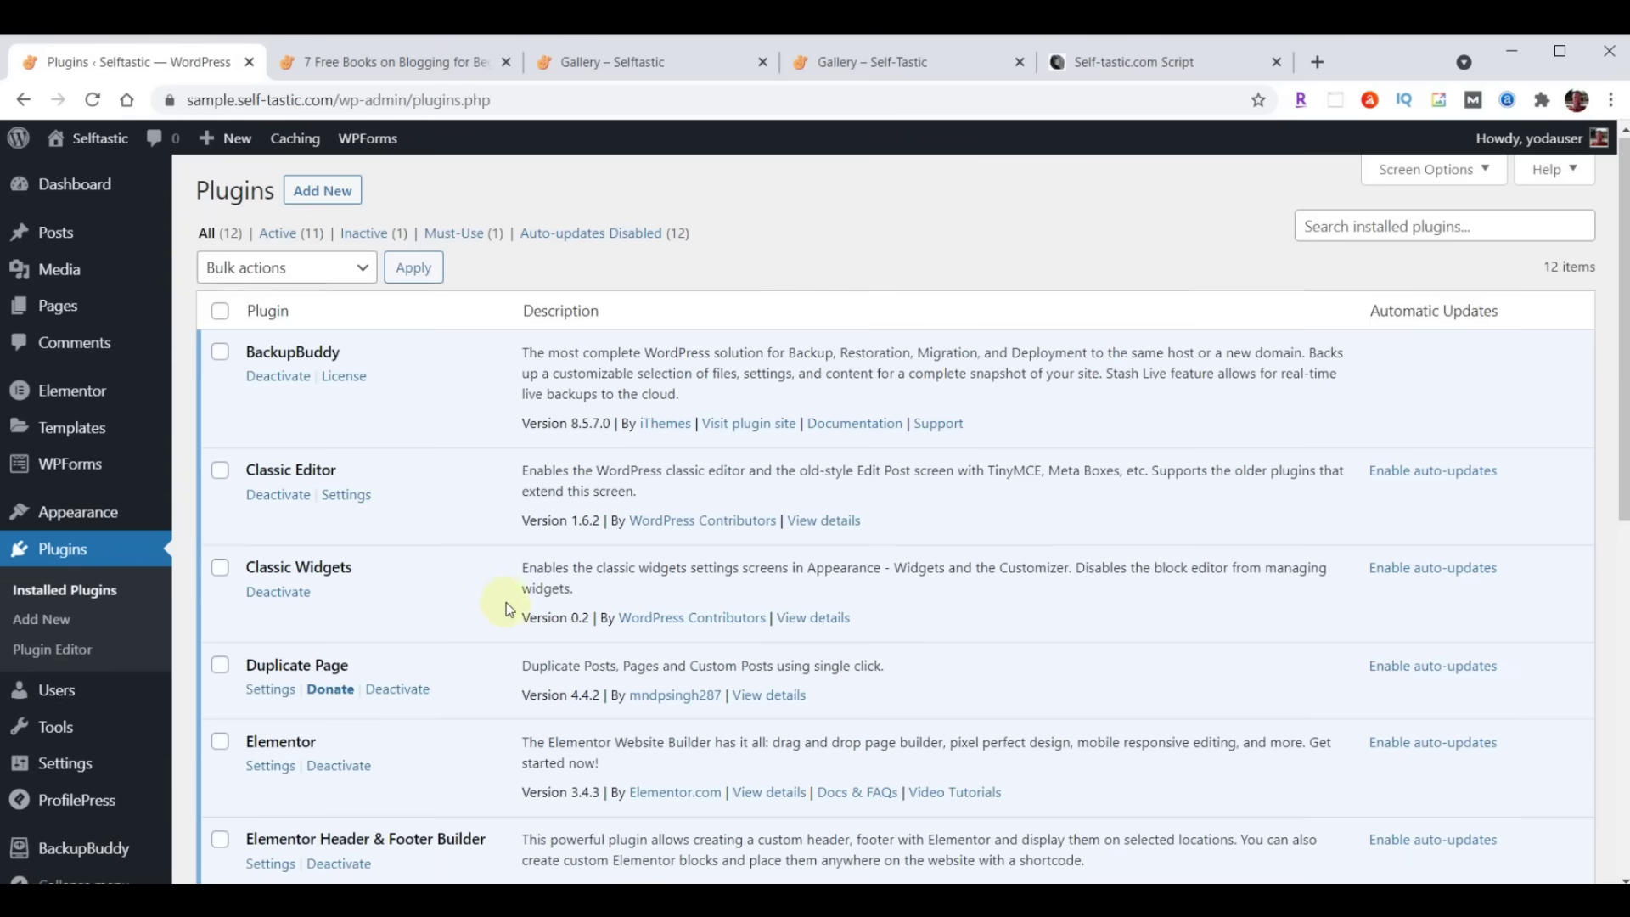
scroll(507, 603, down, 5)
scroll(508, 603, down, 2)
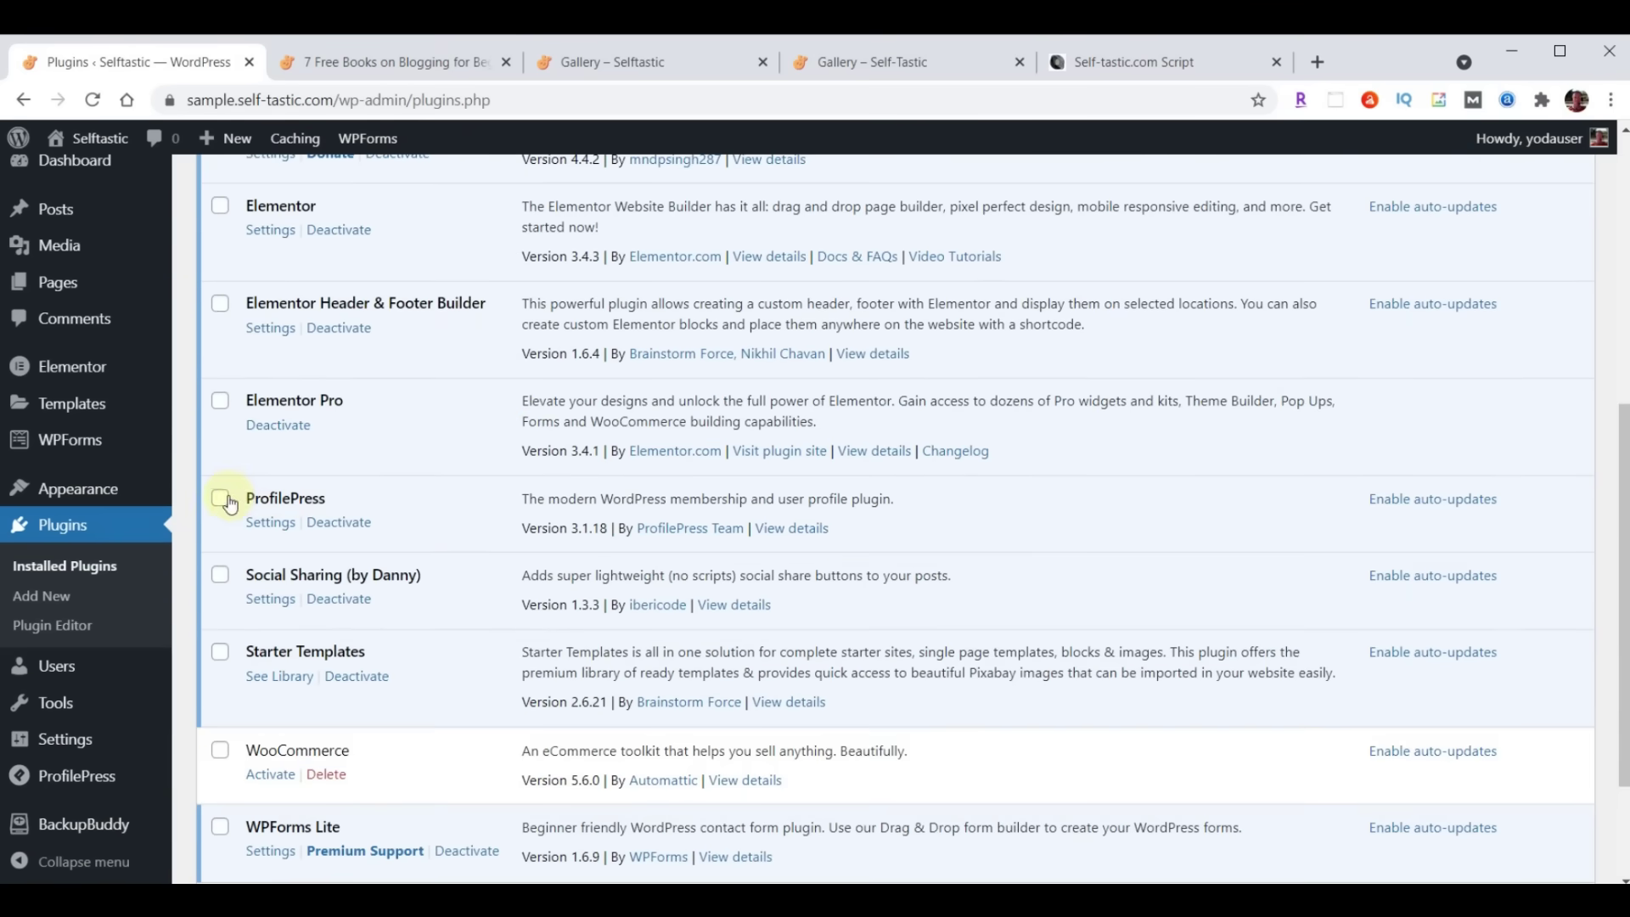
click(270, 524)
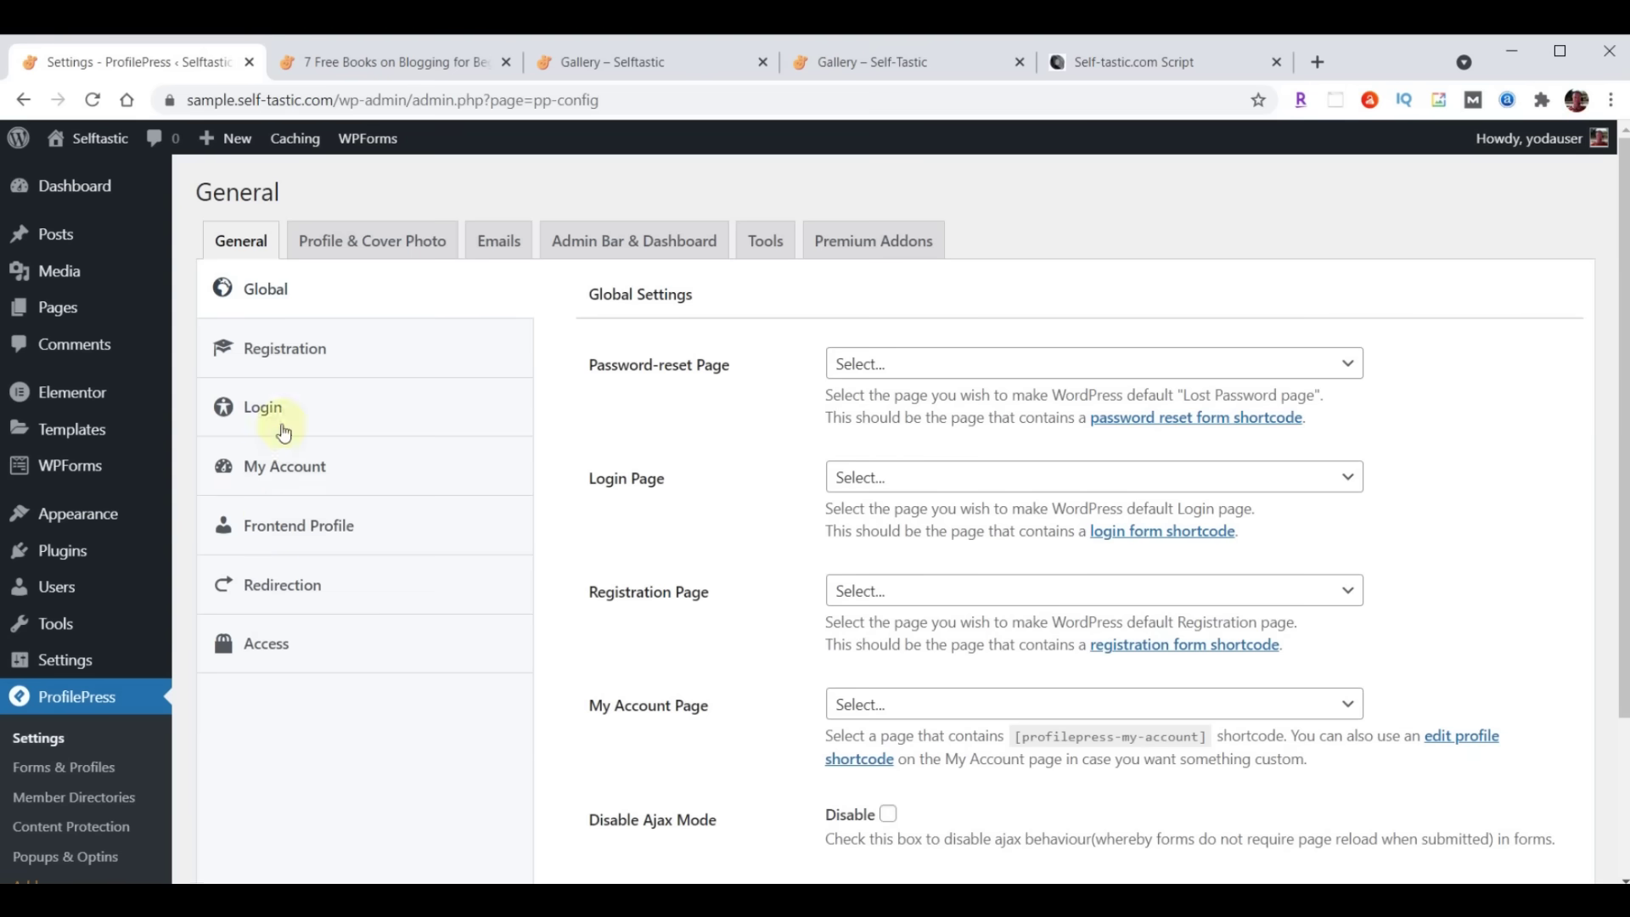
click(401, 246)
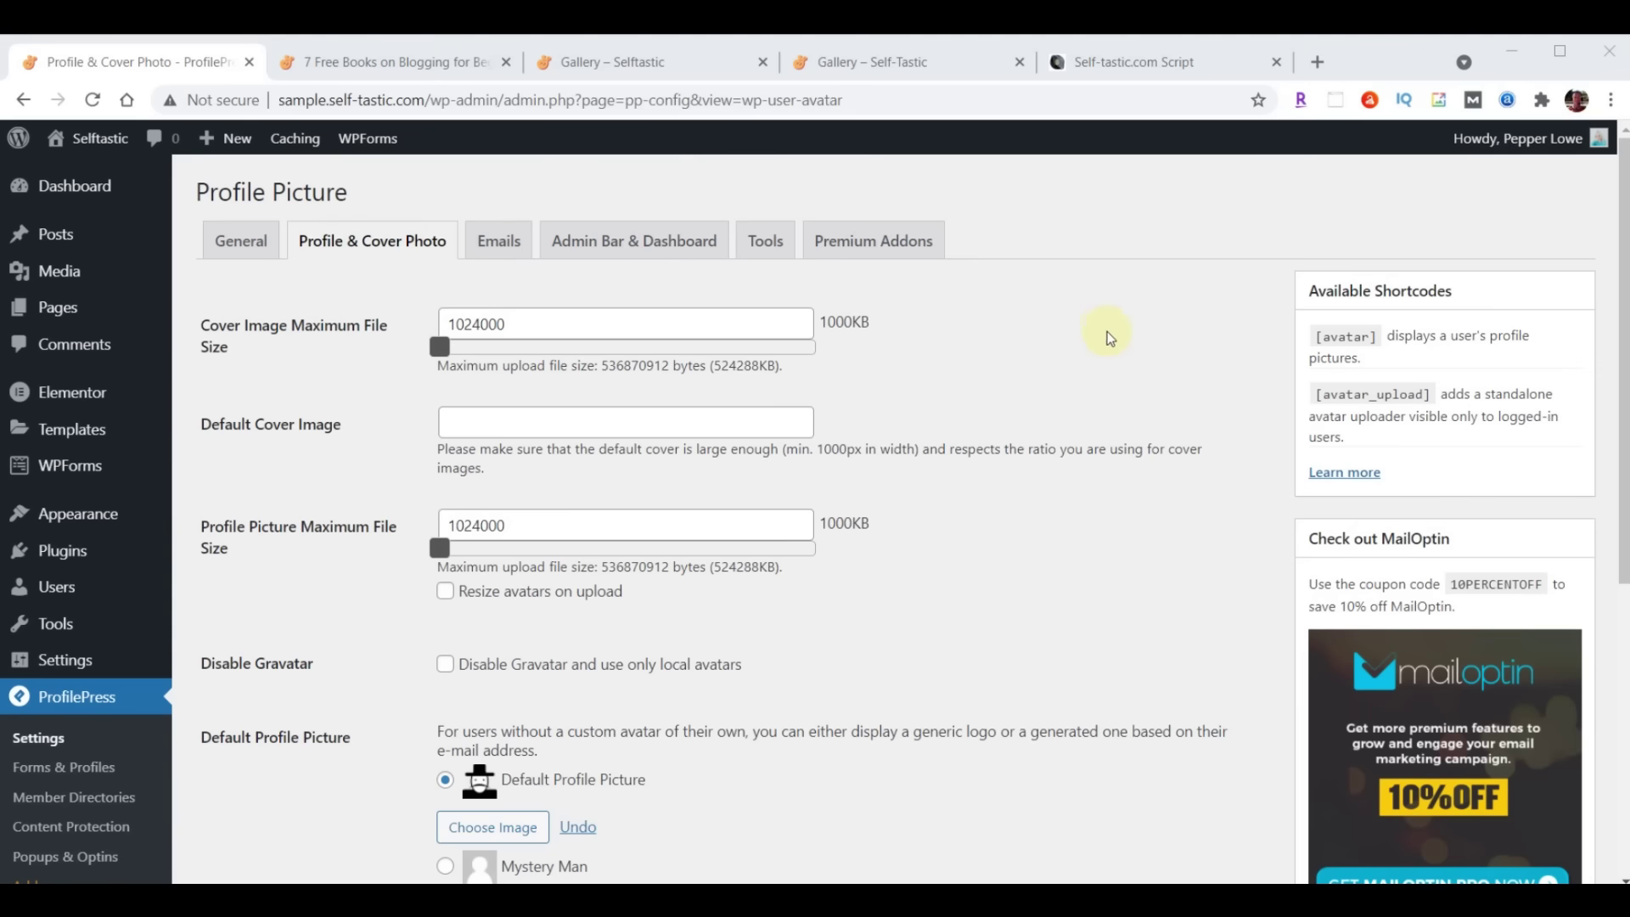
scroll(1129, 349, down, 4)
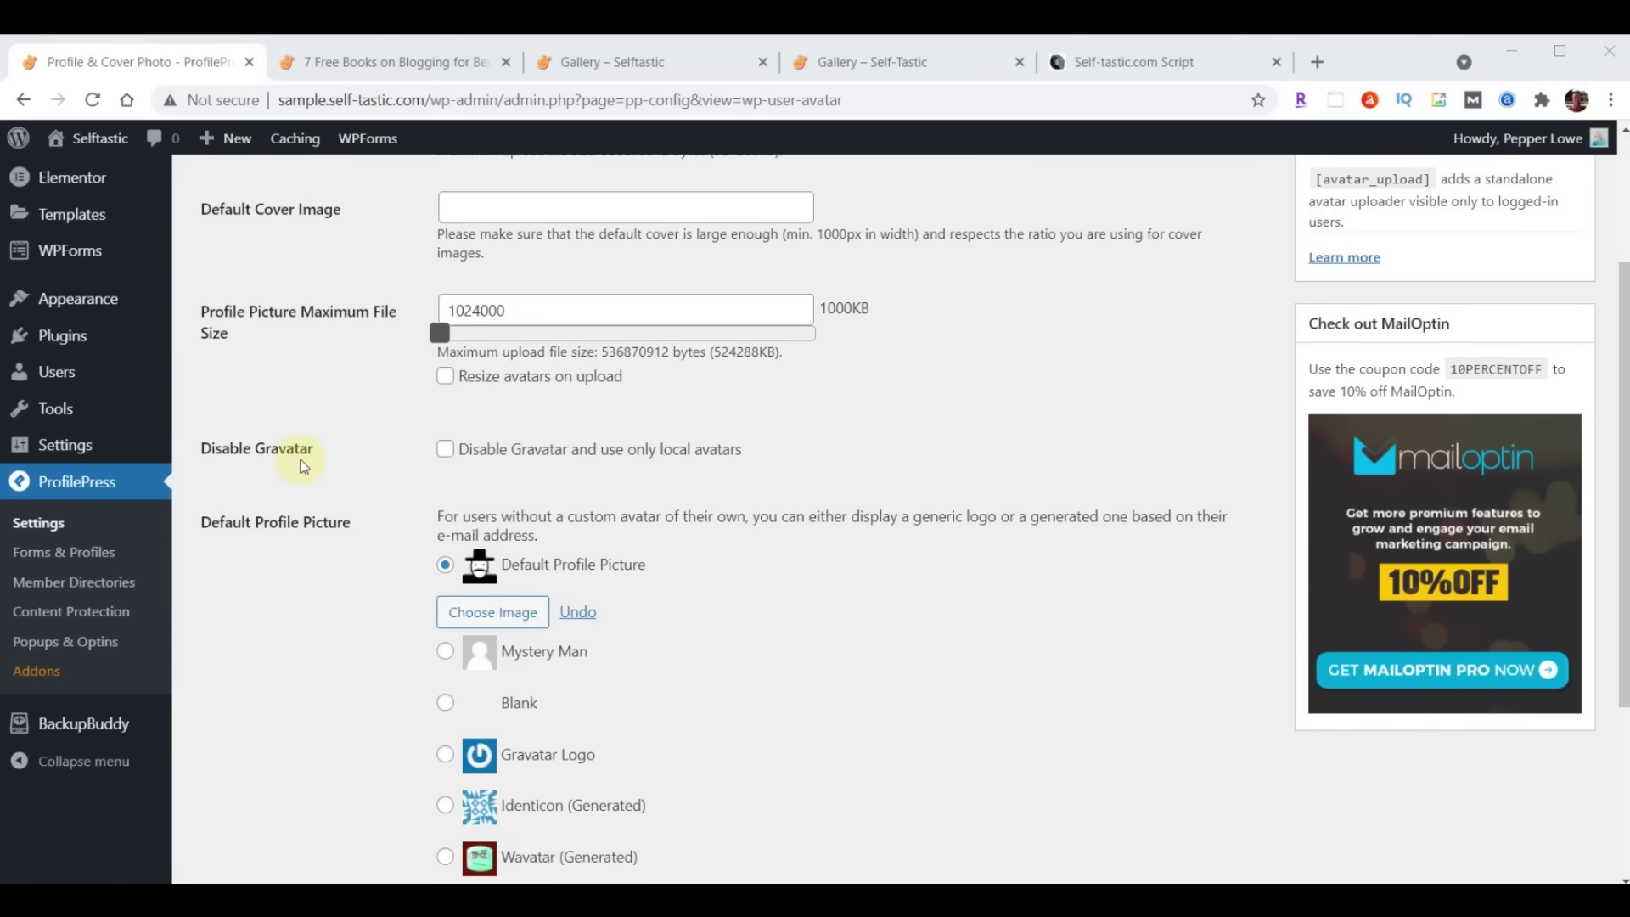
click(445, 451)
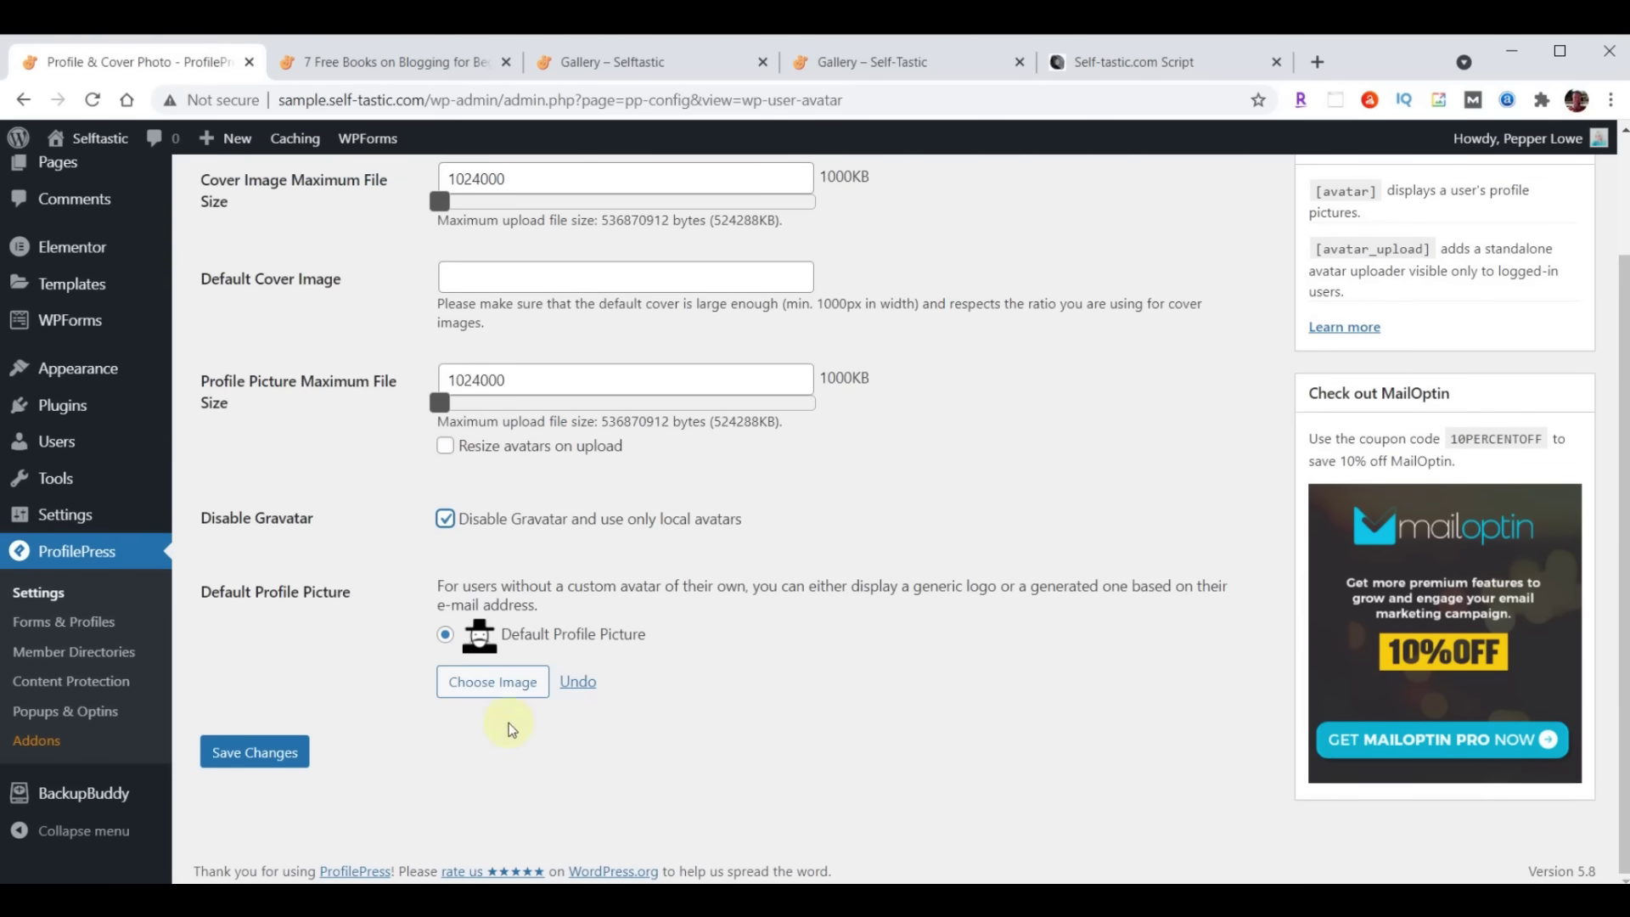
click(485, 687)
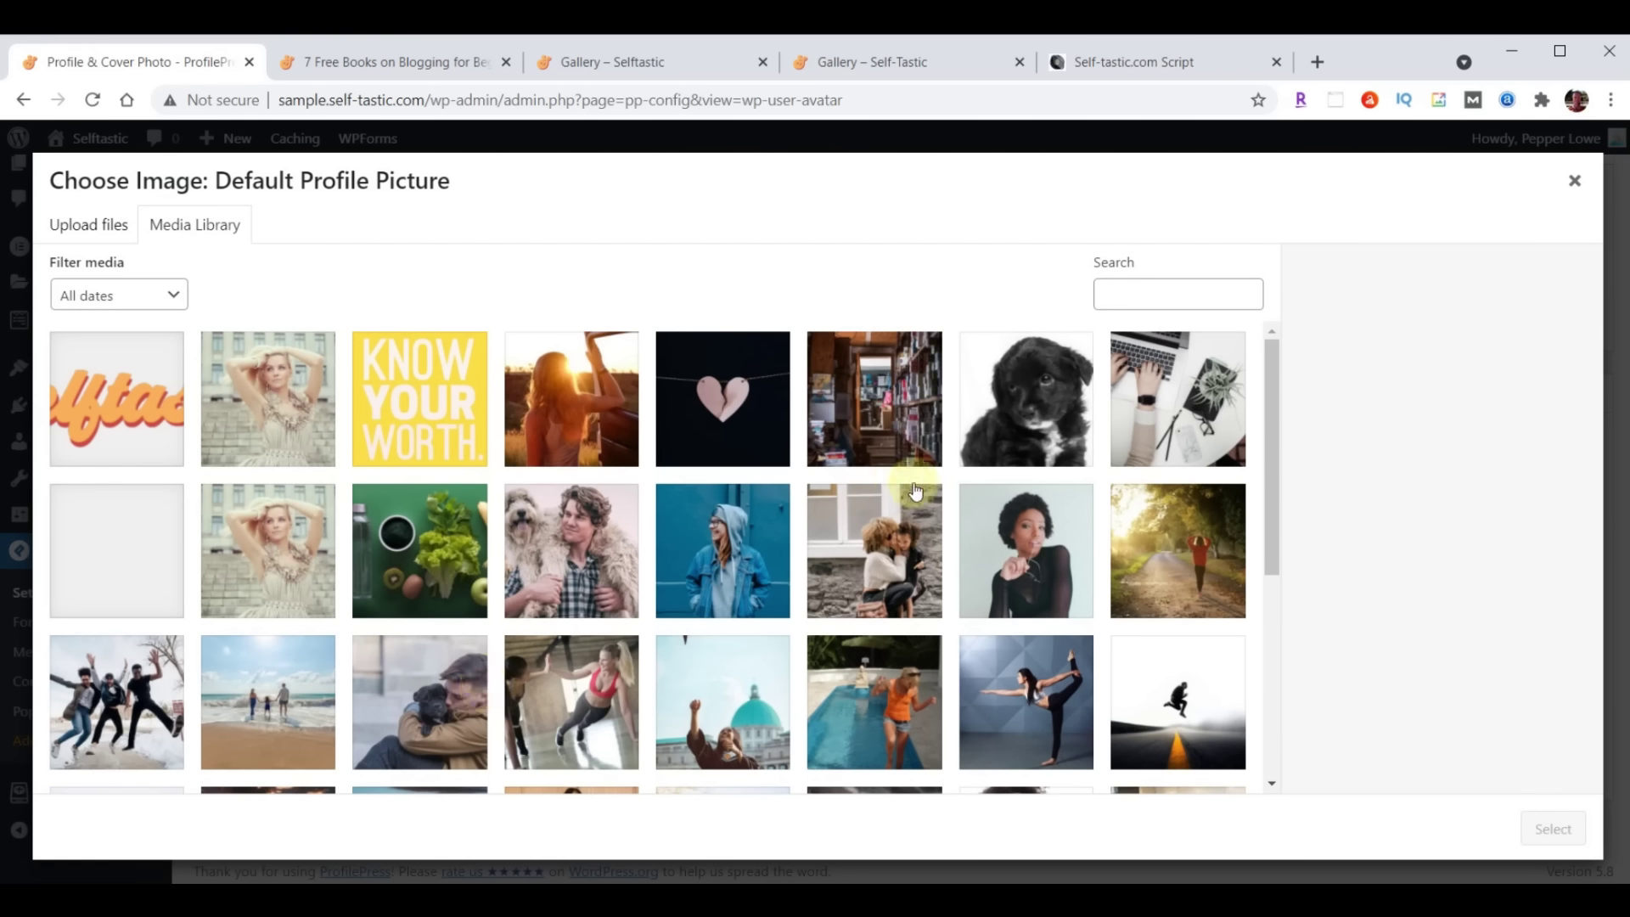
Upload profile-blog.jpg as the ProfilePress default profile picture and save the settings
key(alt+Tab)
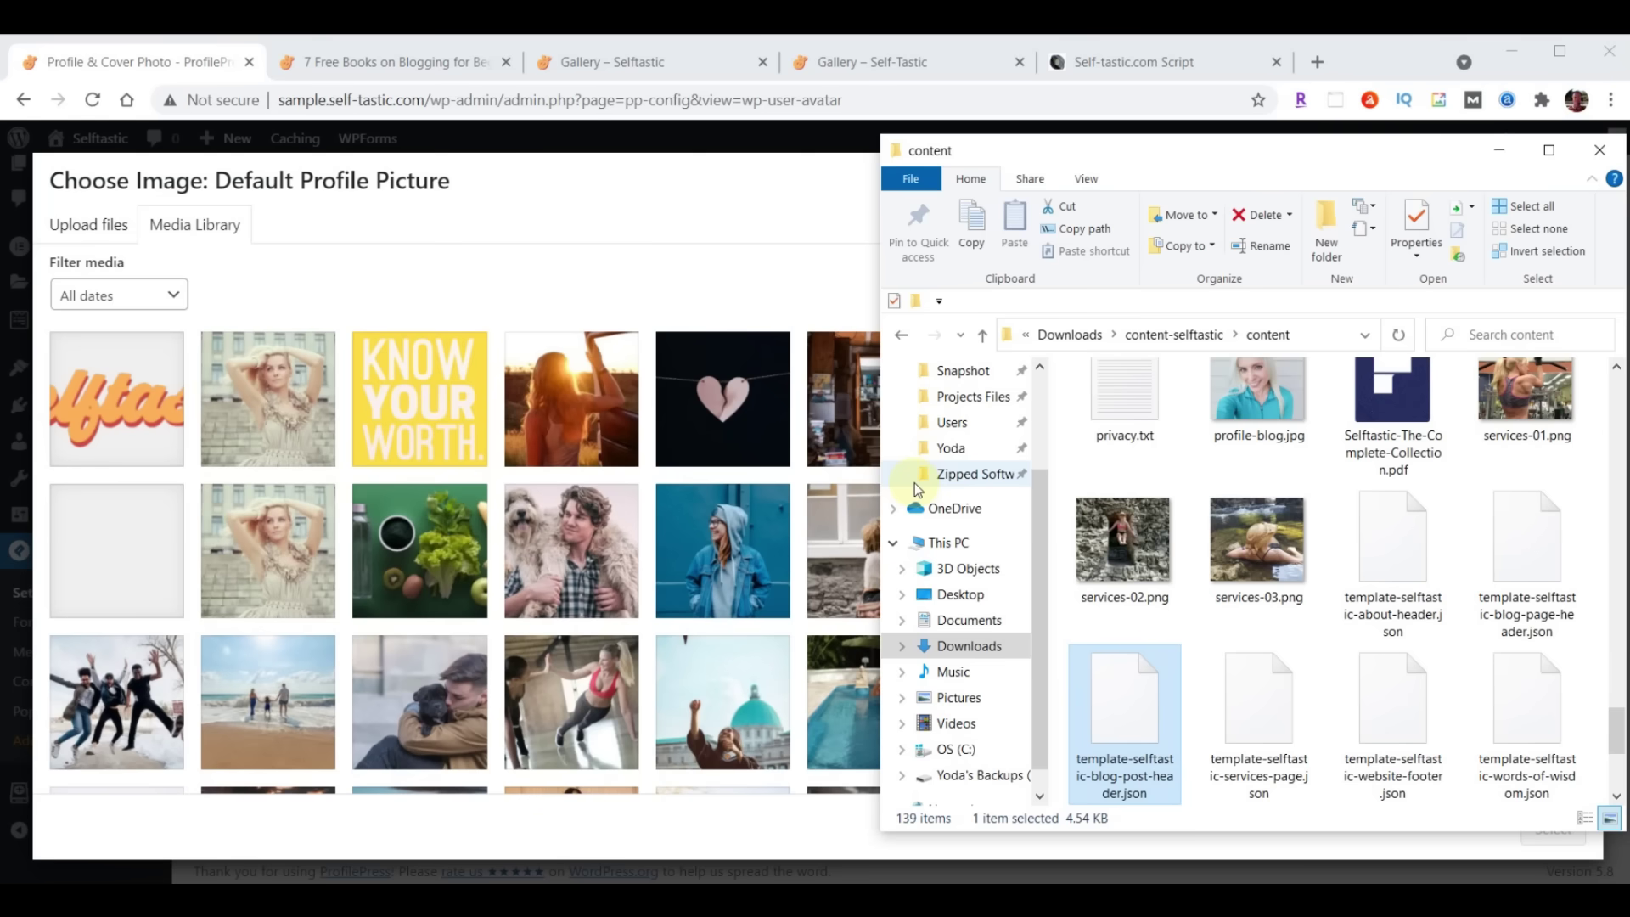
scroll(1103, 526, up, 1)
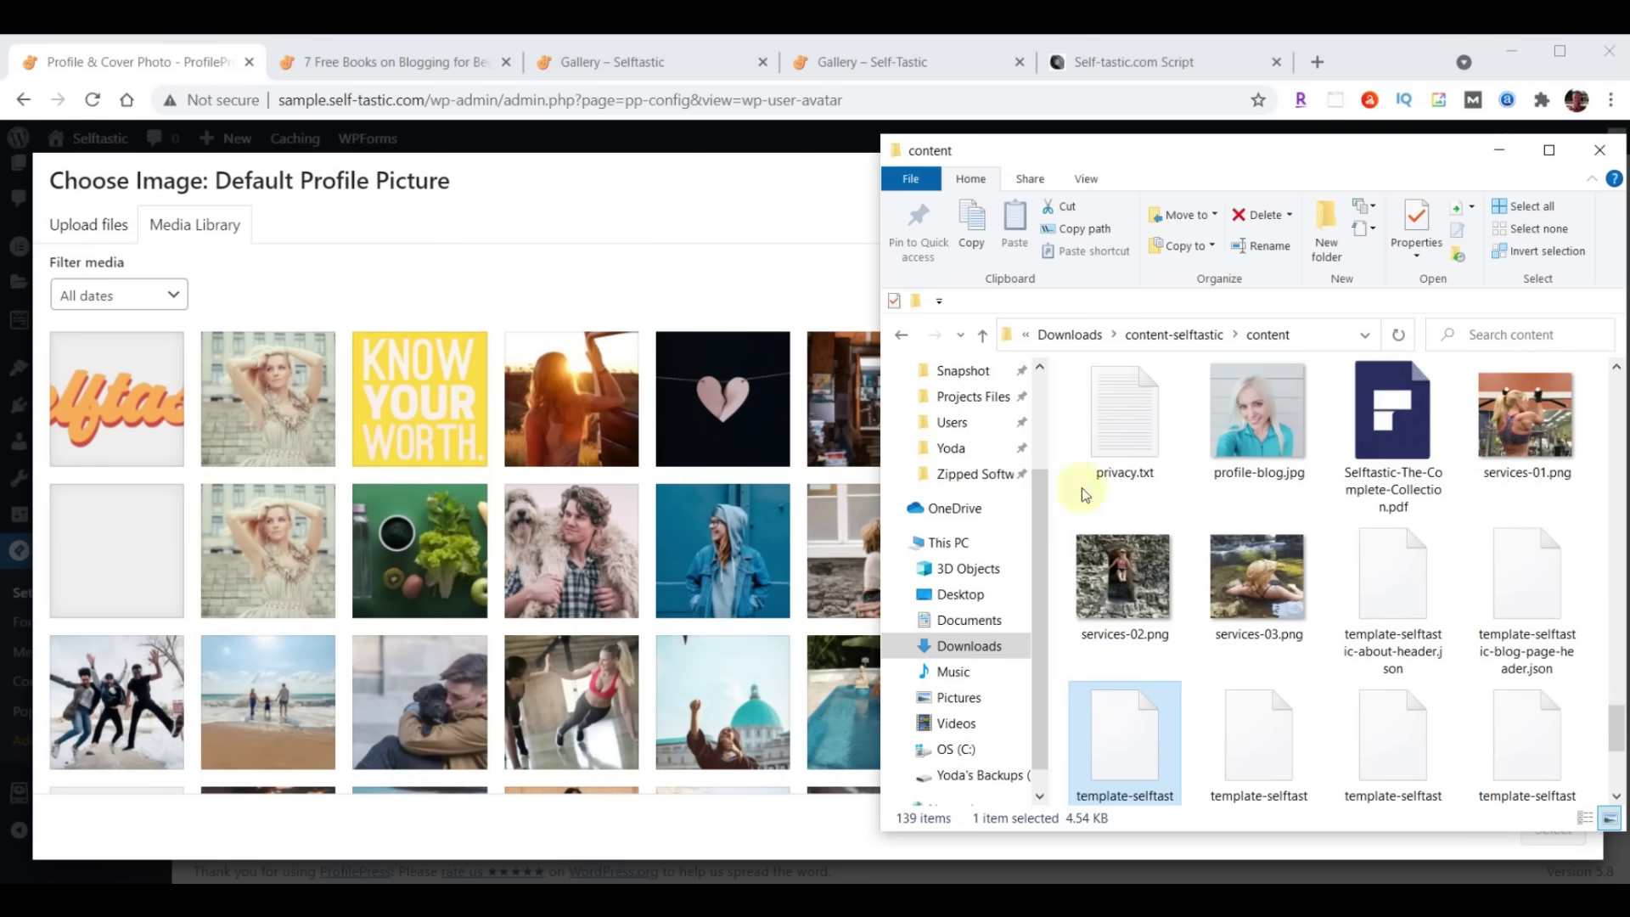
drag(1262, 415, 425, 465)
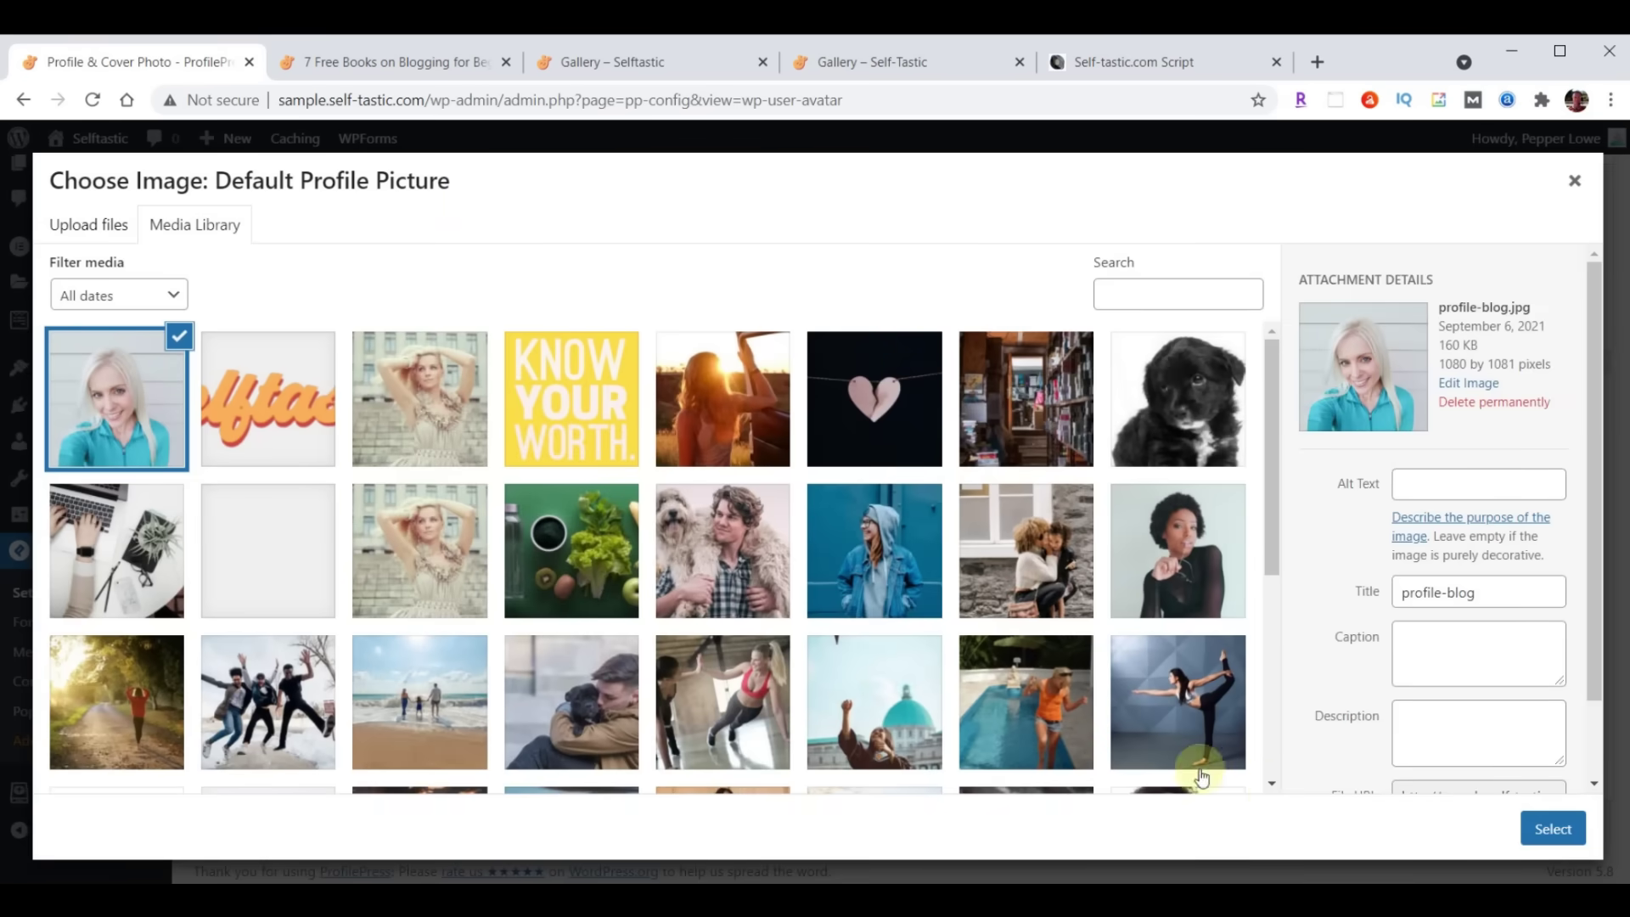
click(1533, 819)
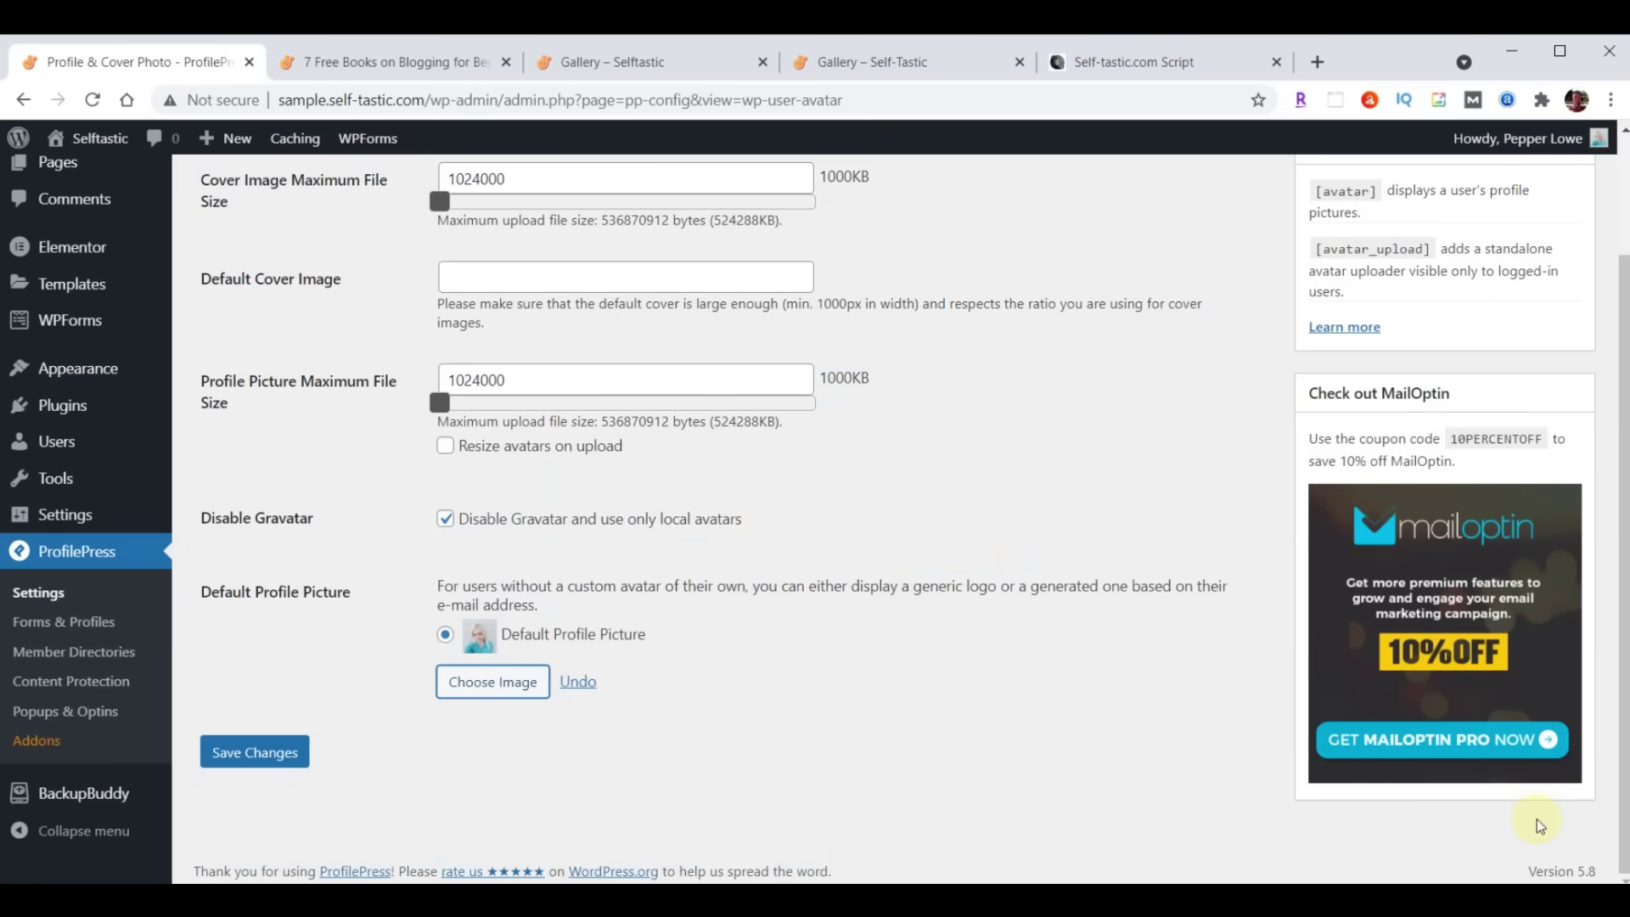
click(268, 754)
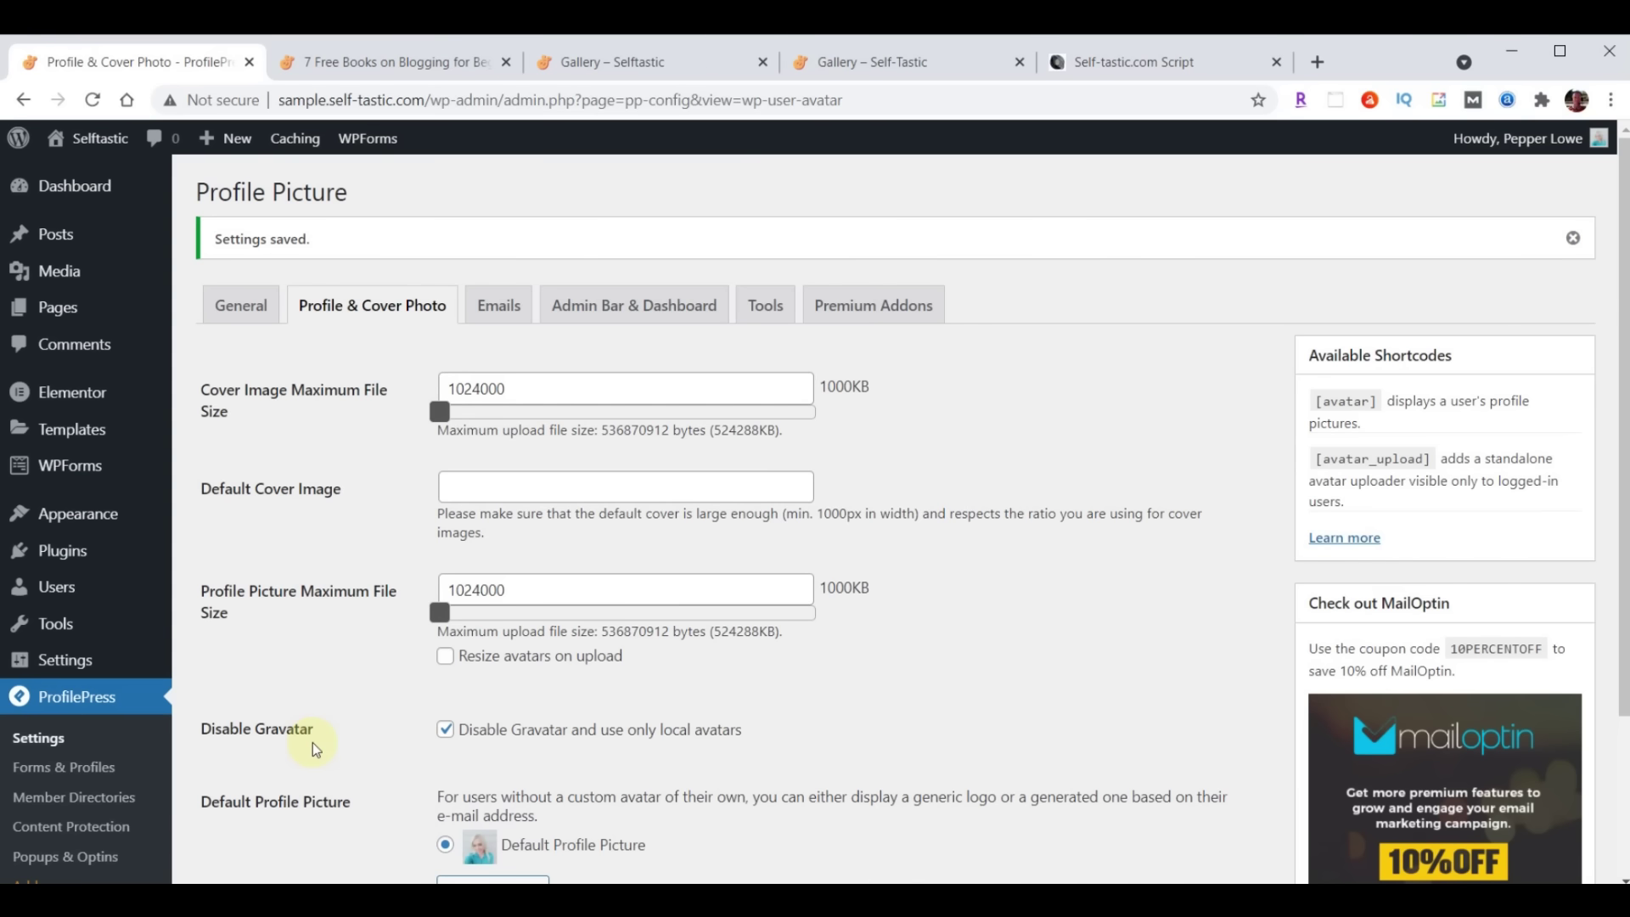
click(56, 586)
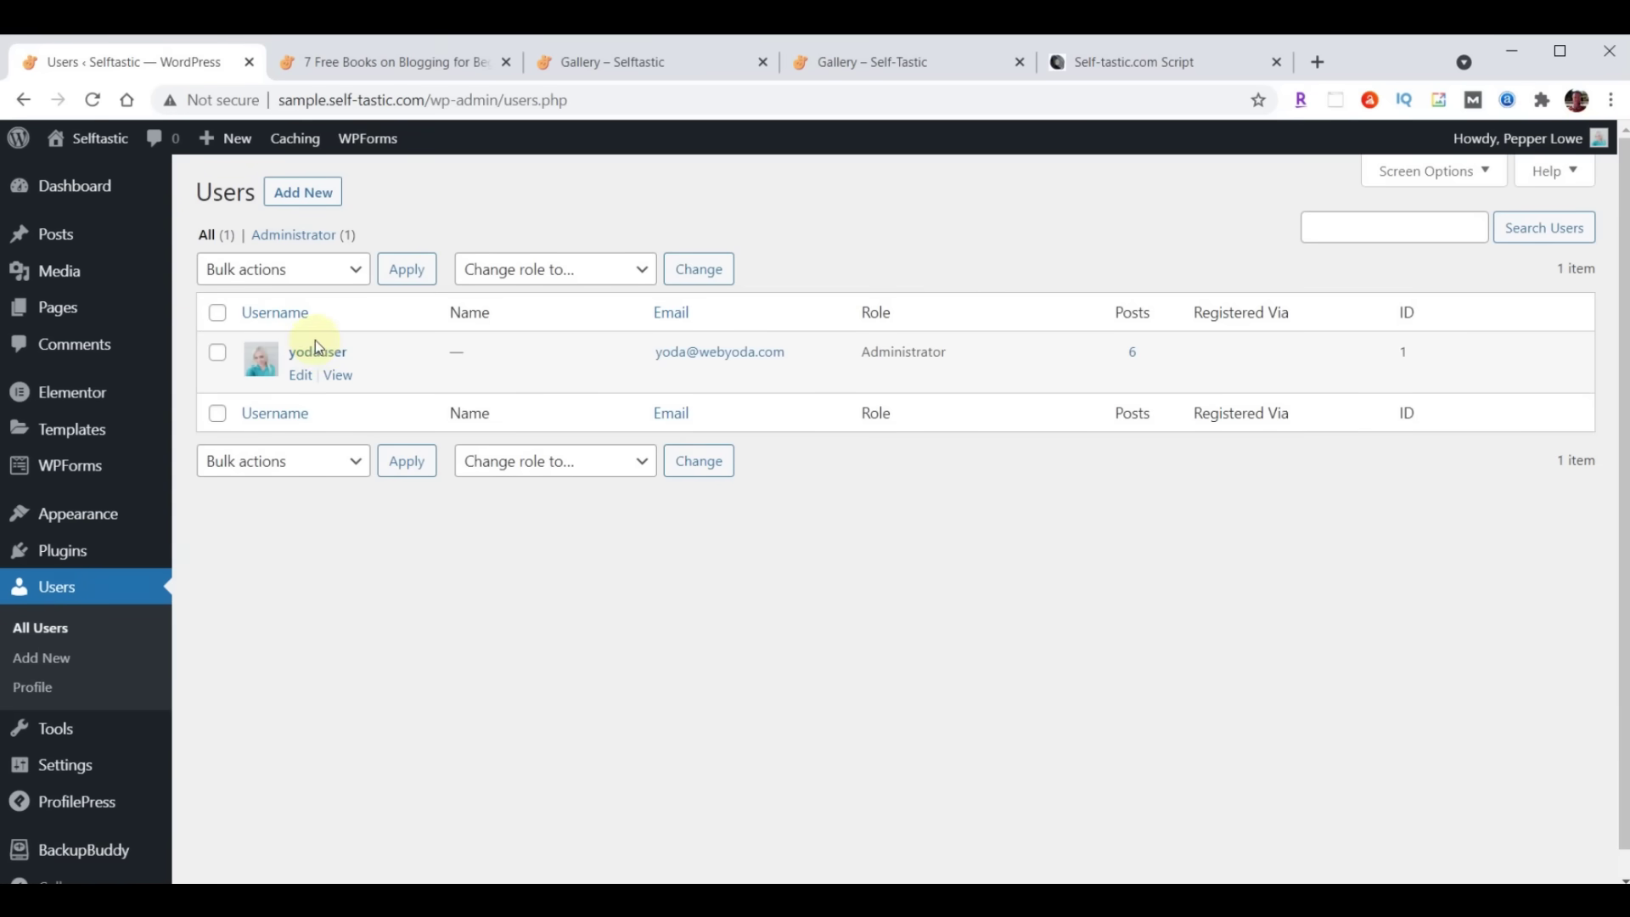
Set the user's nickname and public display name to the author's name
click(315, 348)
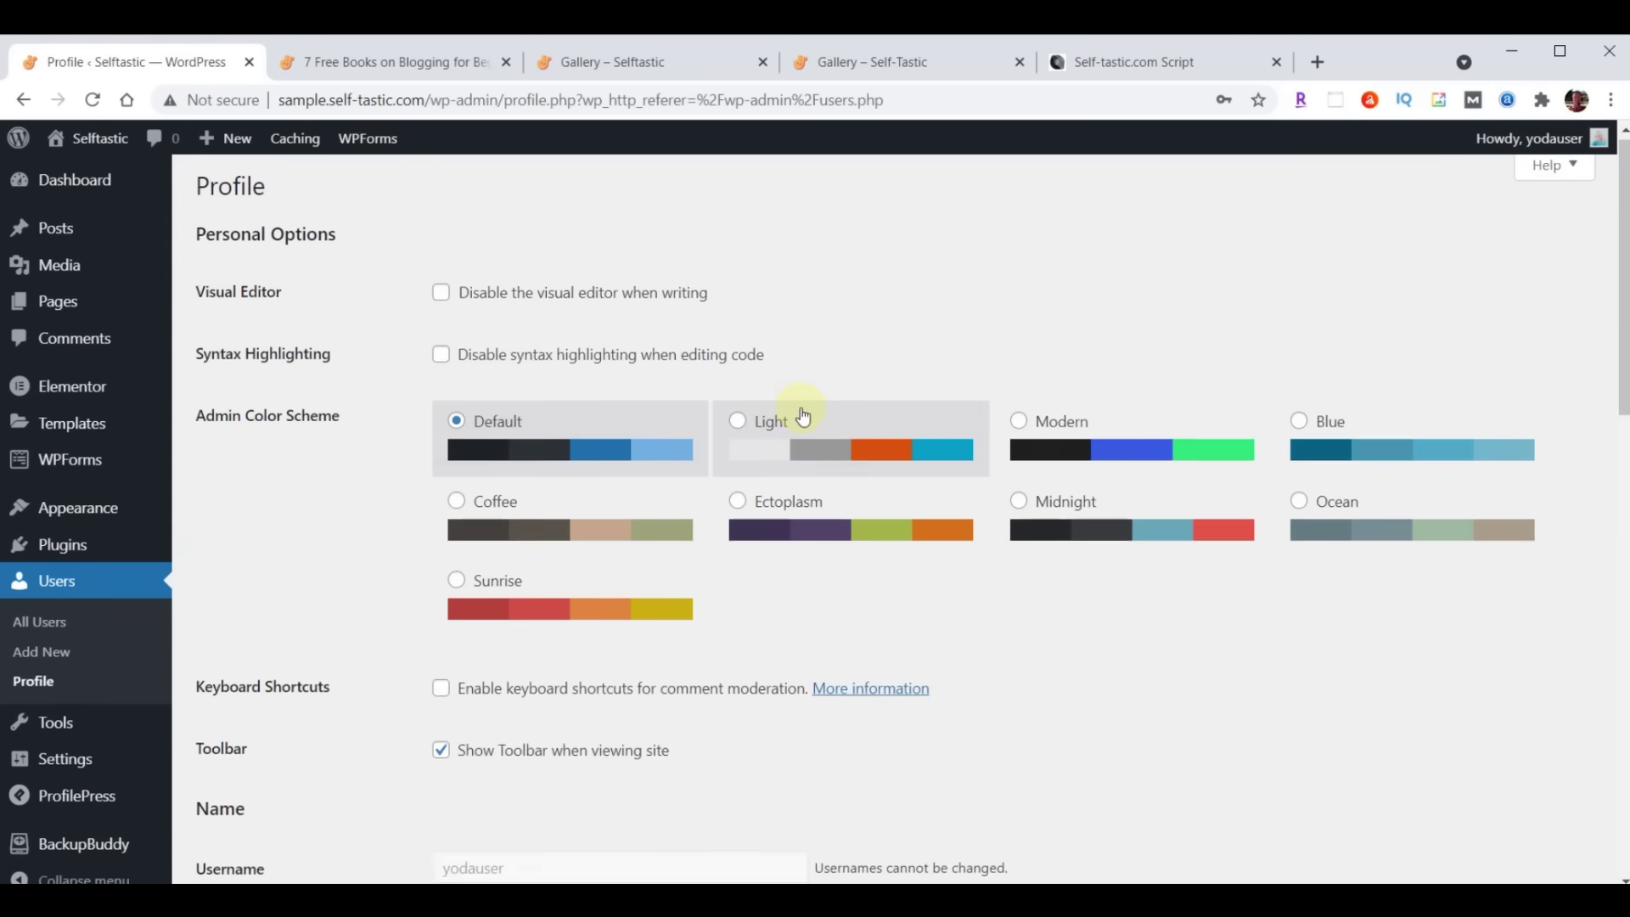
scroll(800, 413, down, 5)
scroll(802, 413, down, 1)
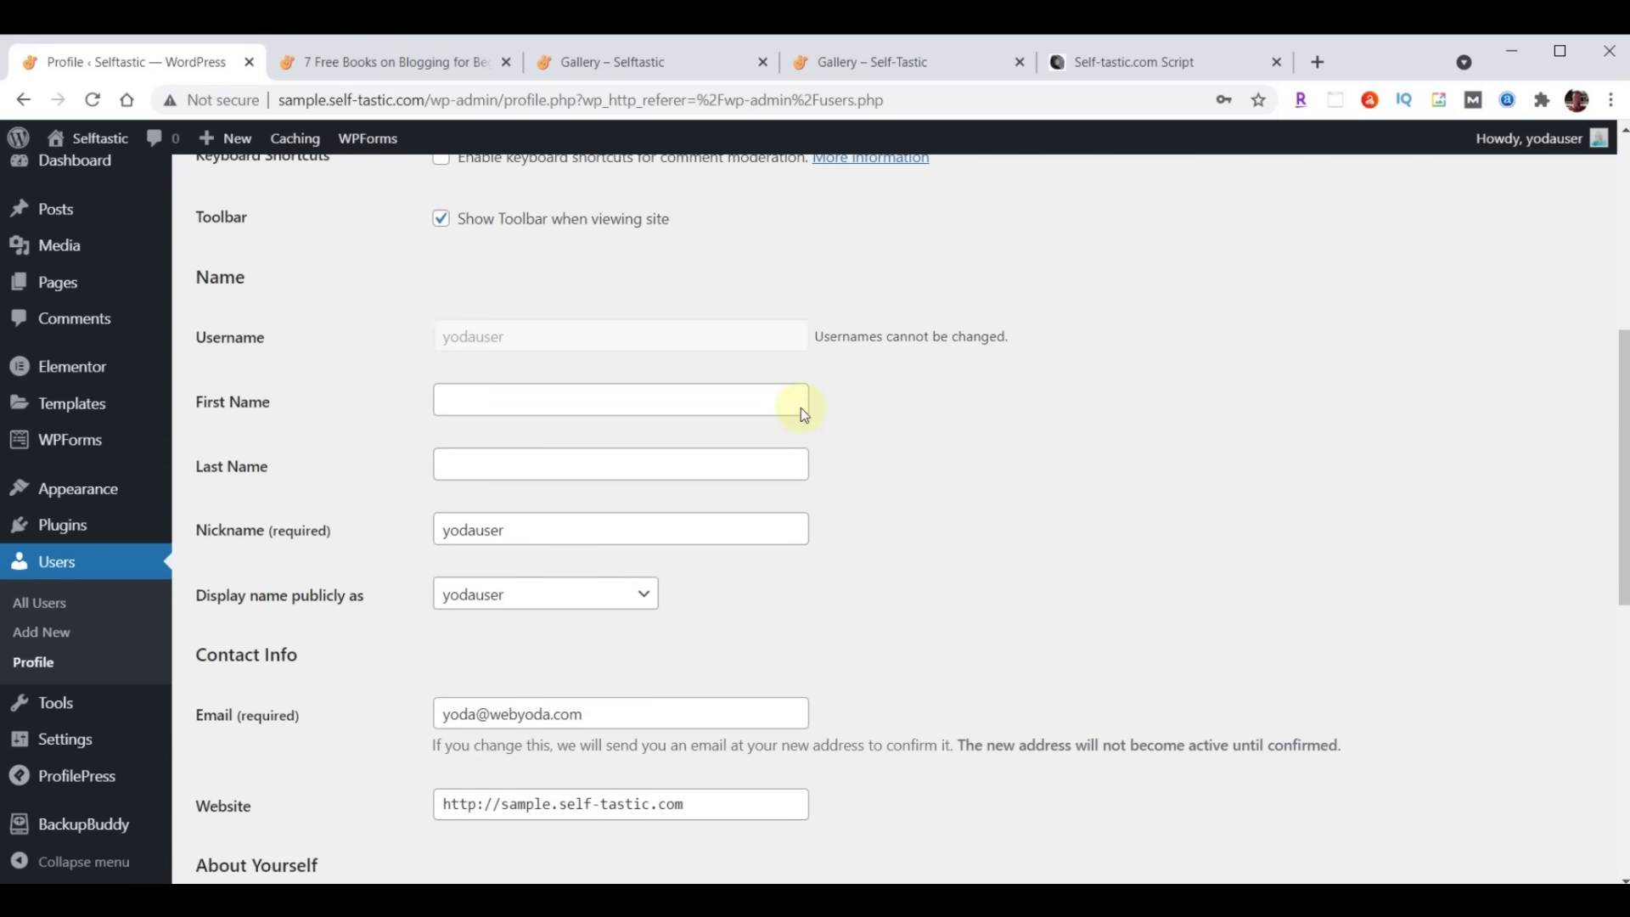
double_click(592, 535)
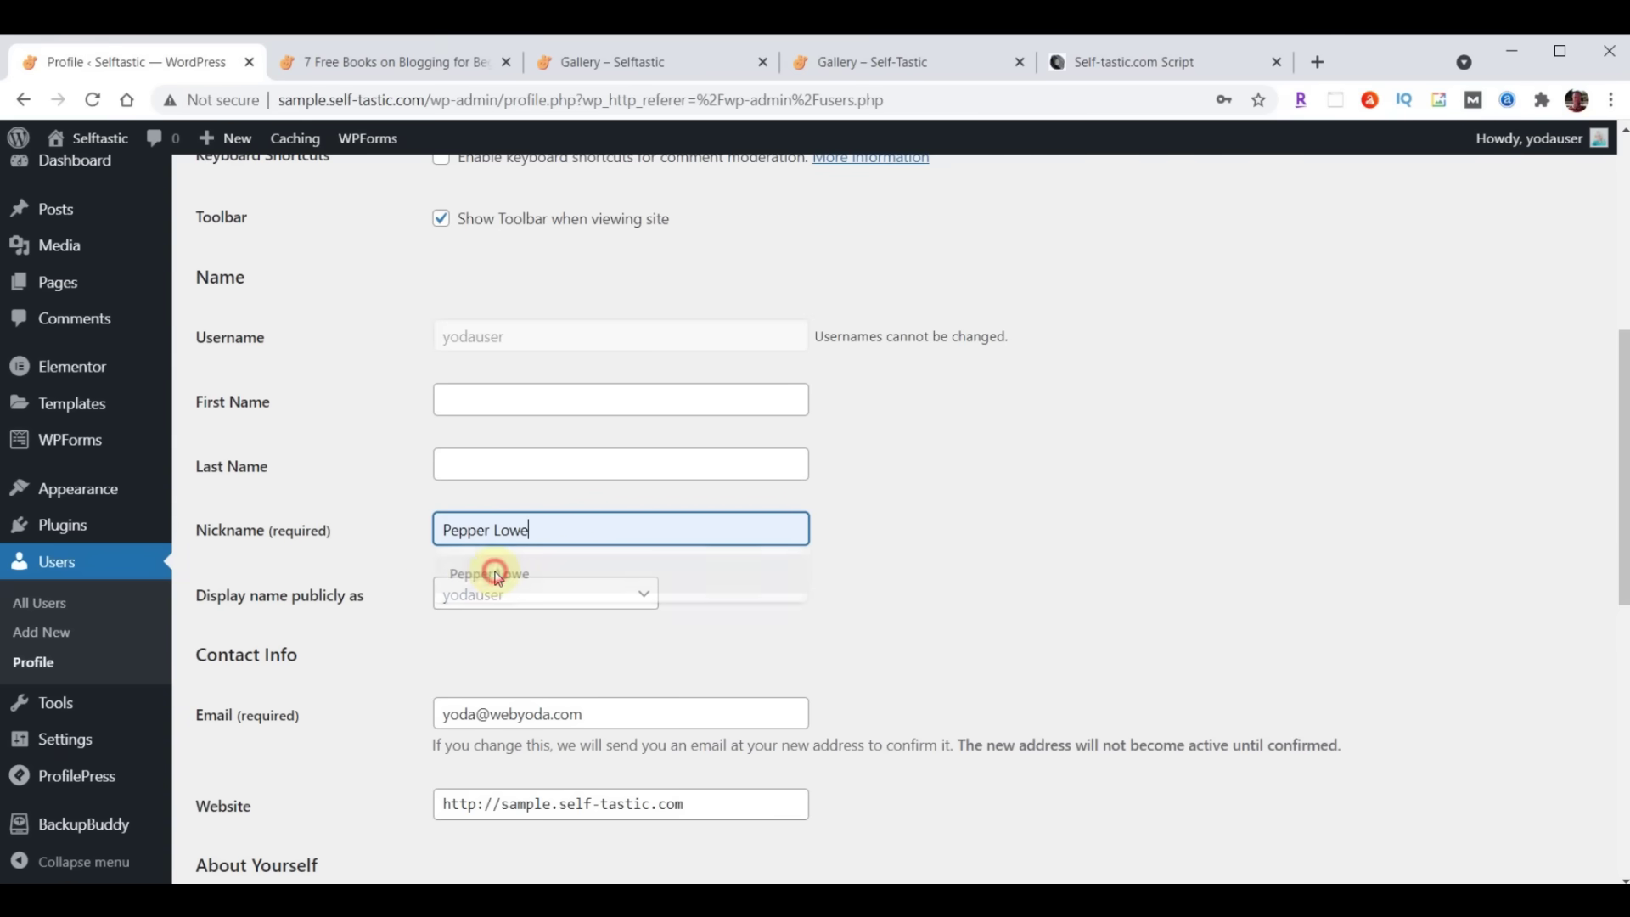
click(492, 574)
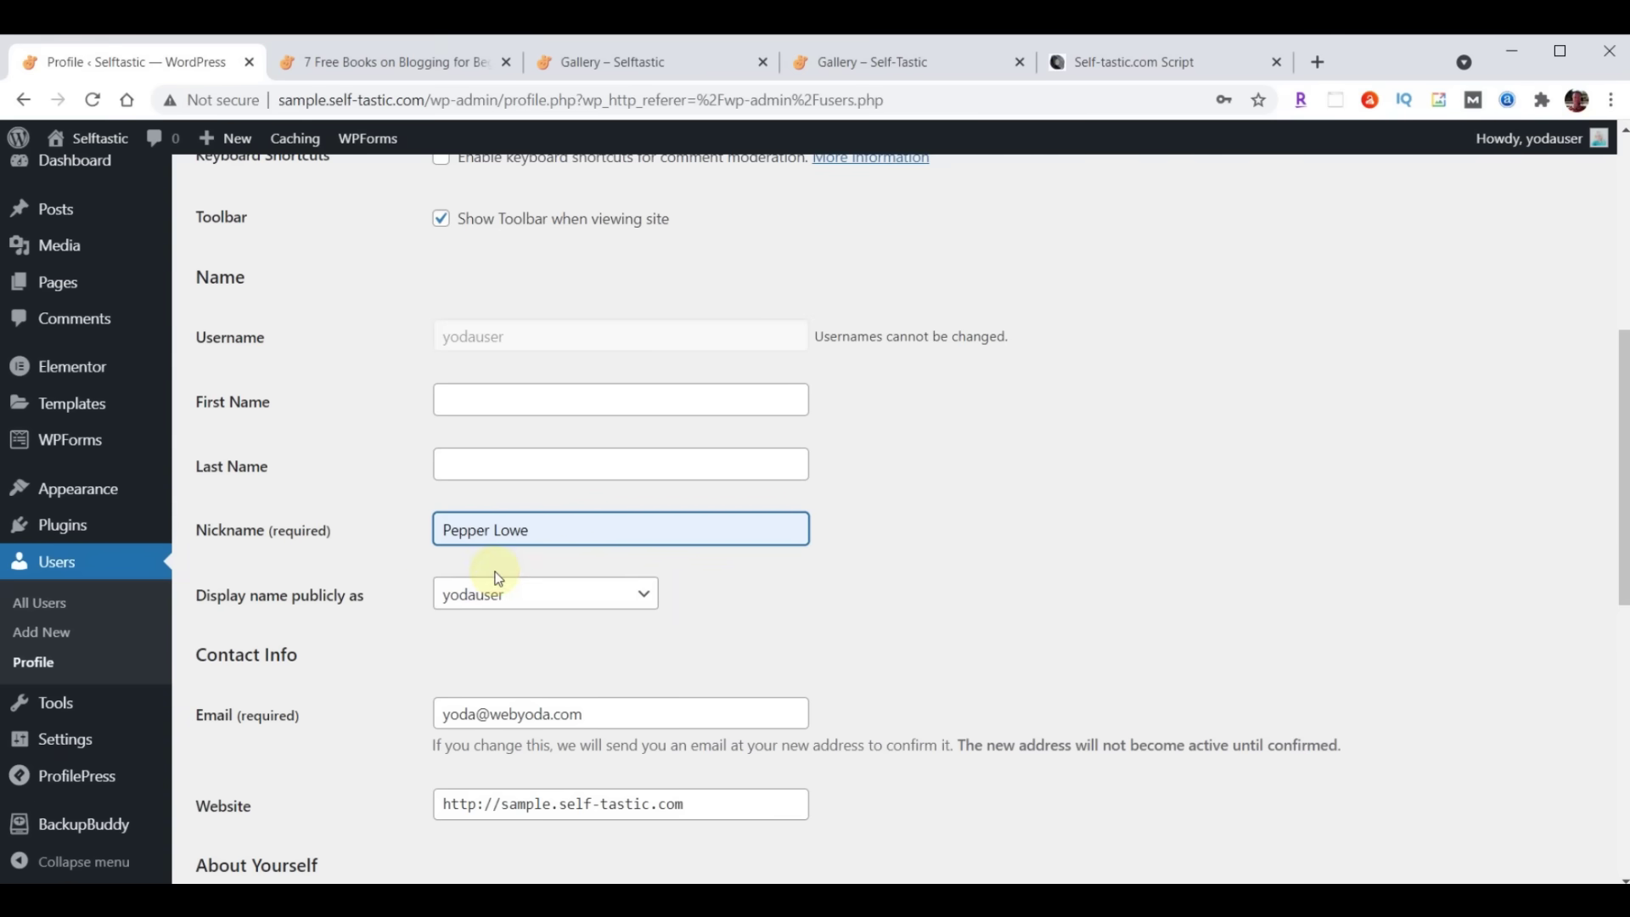
click(506, 603)
click(508, 637)
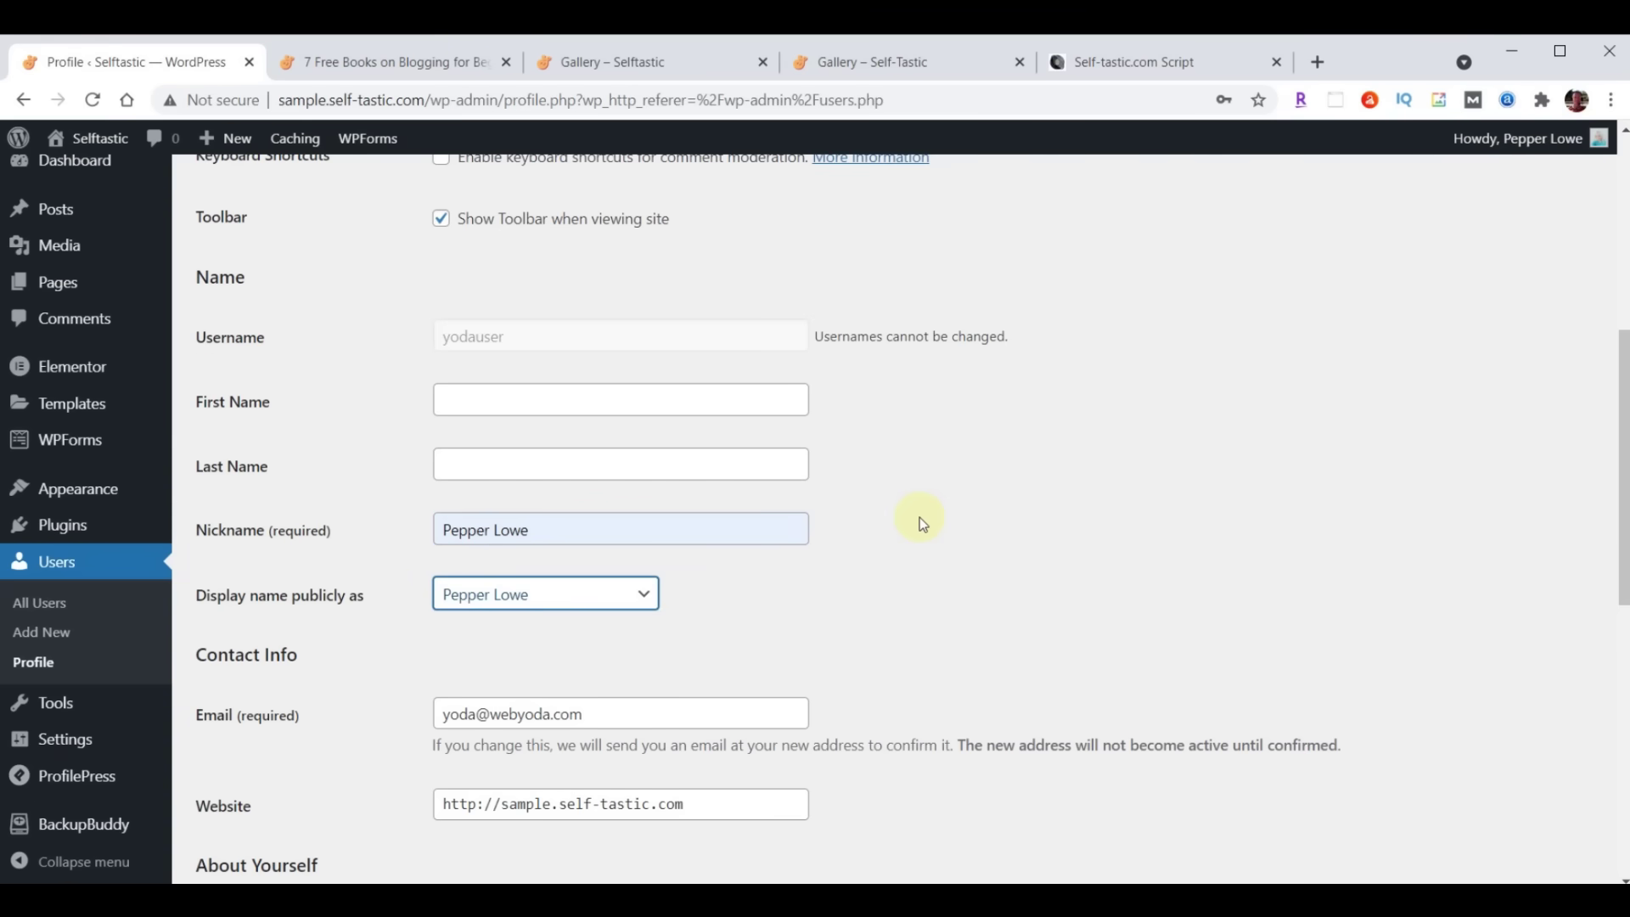
Paste the author's biography into Biographical Info and update the profile
scroll(919, 517, down, 5)
click(654, 509)
text(I created this blog website to inspire and encourage others. I’ve been a writer for some time but never took my writing seriously enough to have anything published until 2020, when I started writing on online platforms such as Medium and Quora. People appreciated my advice and willingness to open up about my own life.)
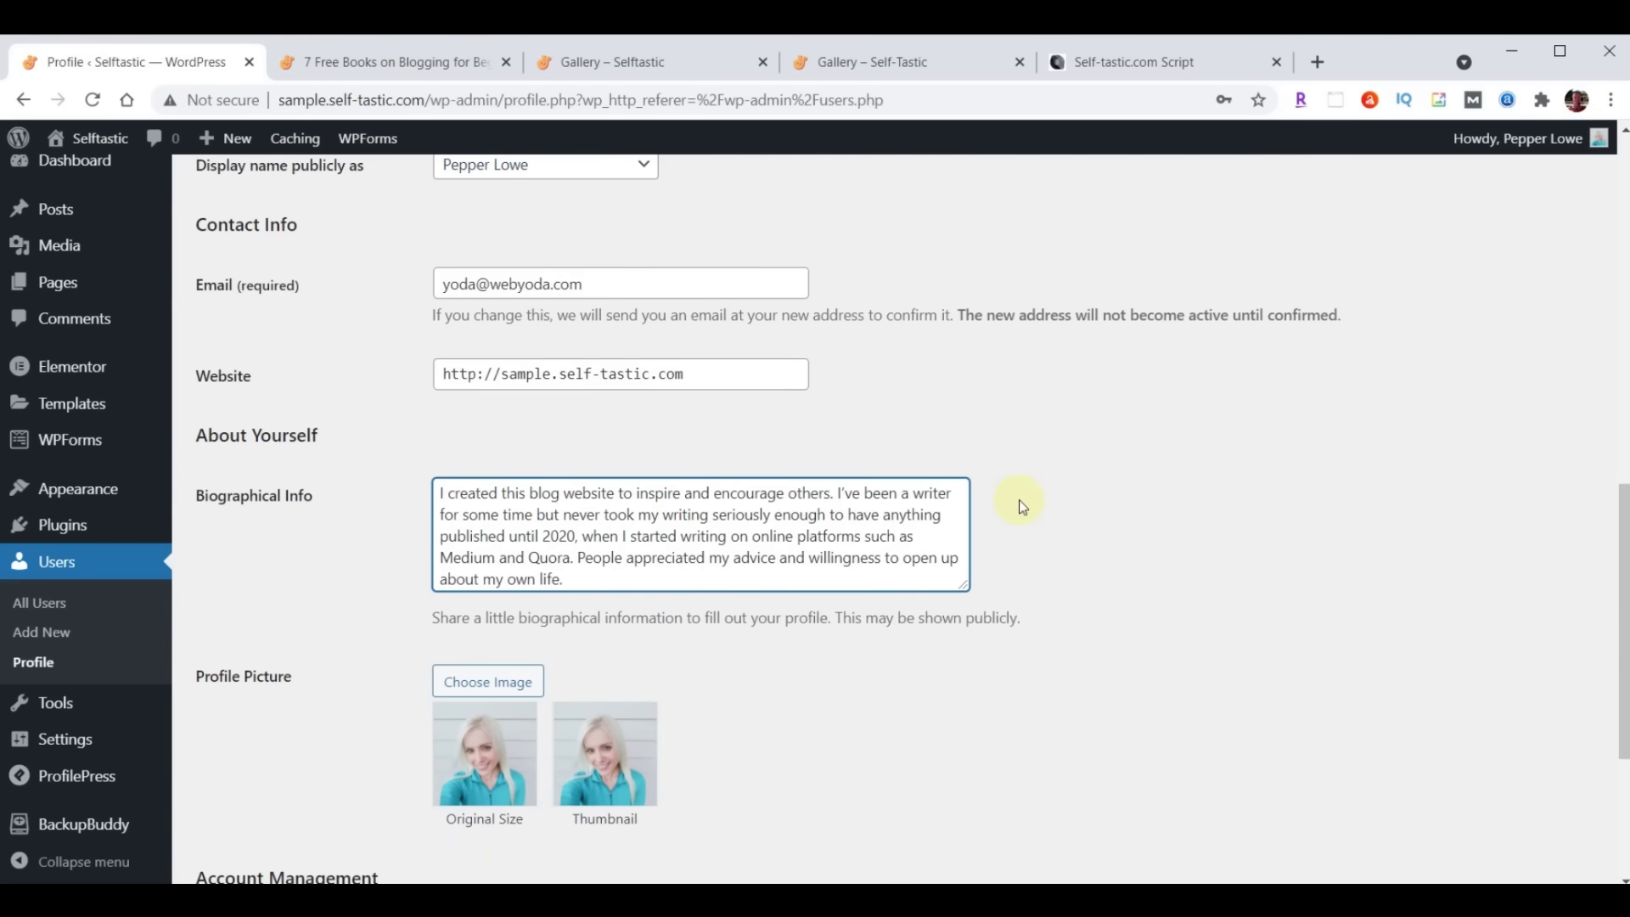
scroll(1023, 507, down, 4)
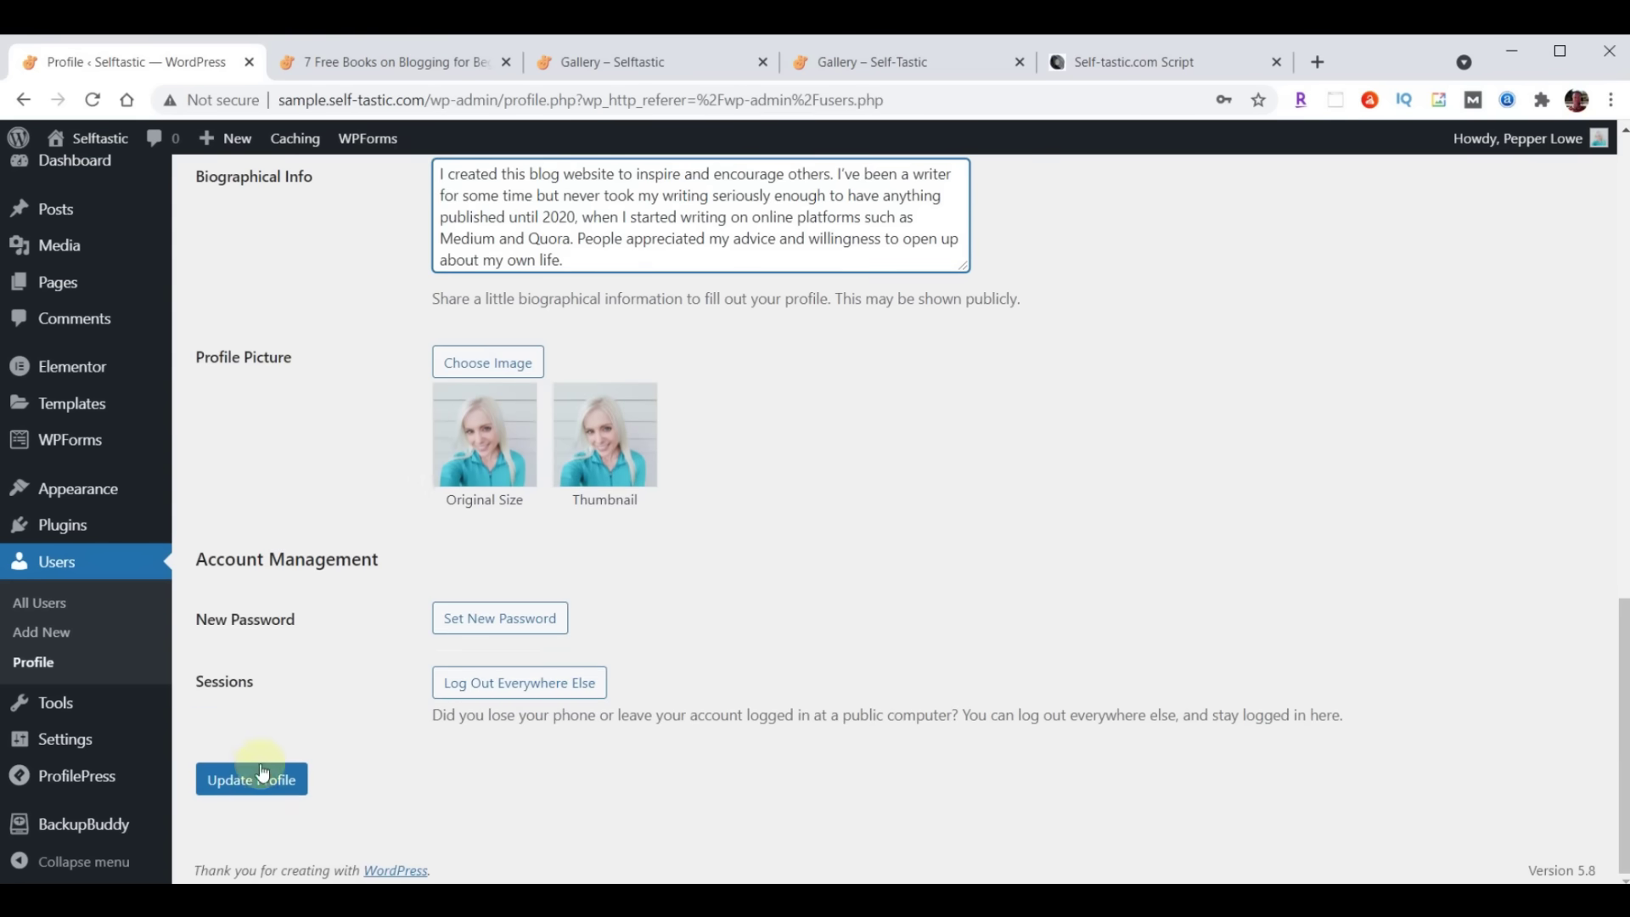
click(249, 779)
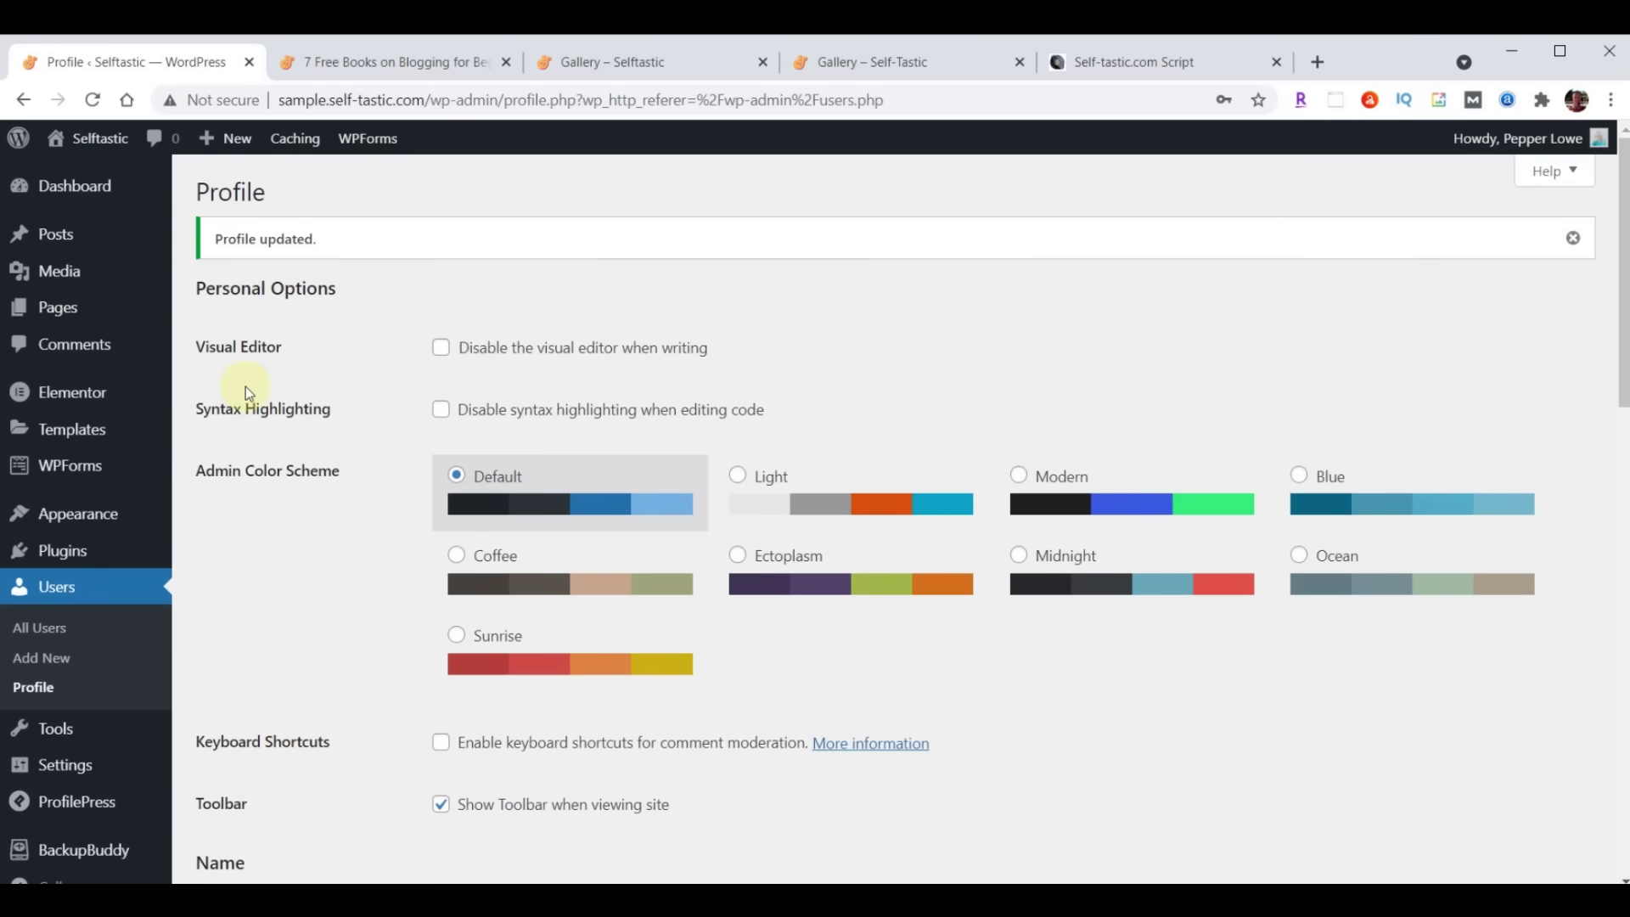
click(399, 61)
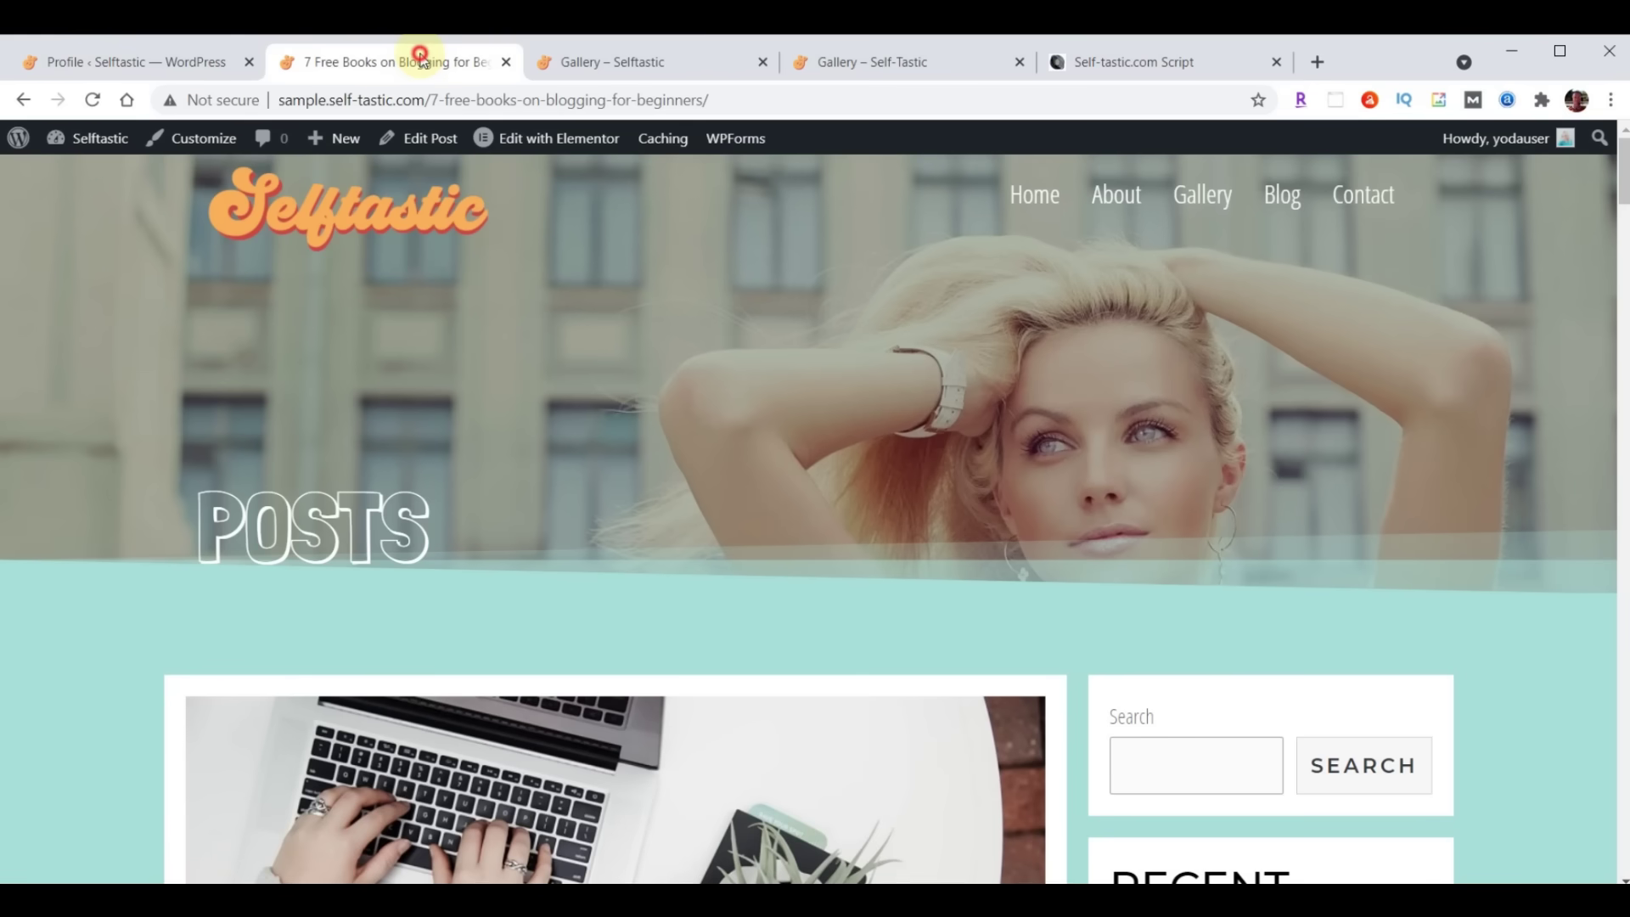
Reload the 7 Free Books post, view the new author's archive page, then review the post again
scroll(878, 394, down, 3)
scroll(877, 401, down, 5)
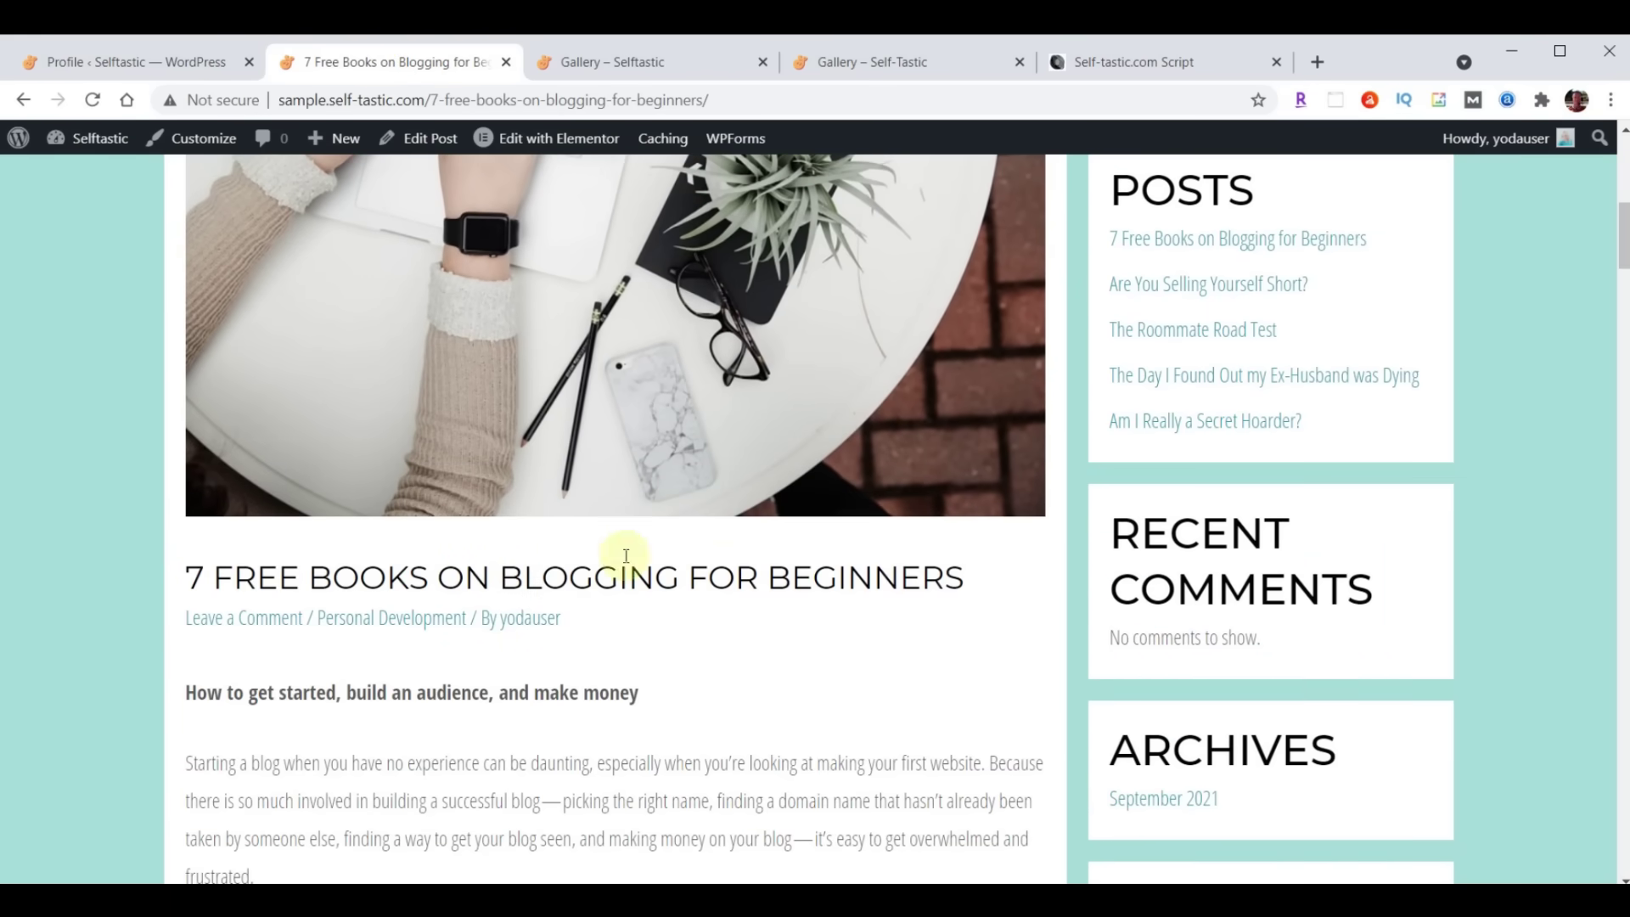
click(88, 100)
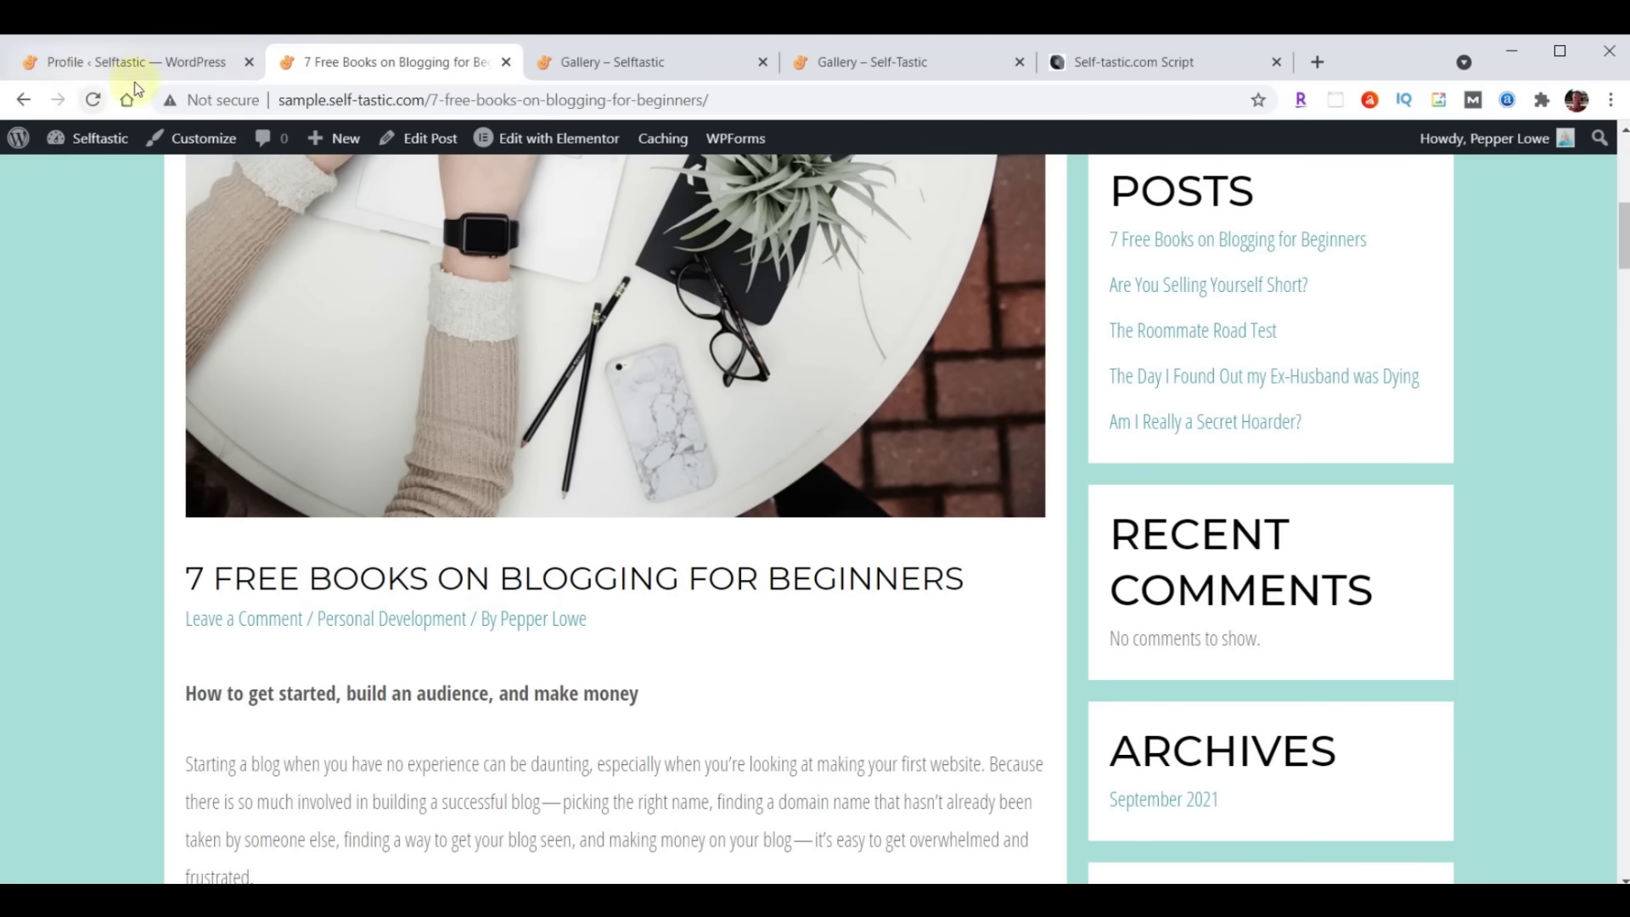
click(550, 626)
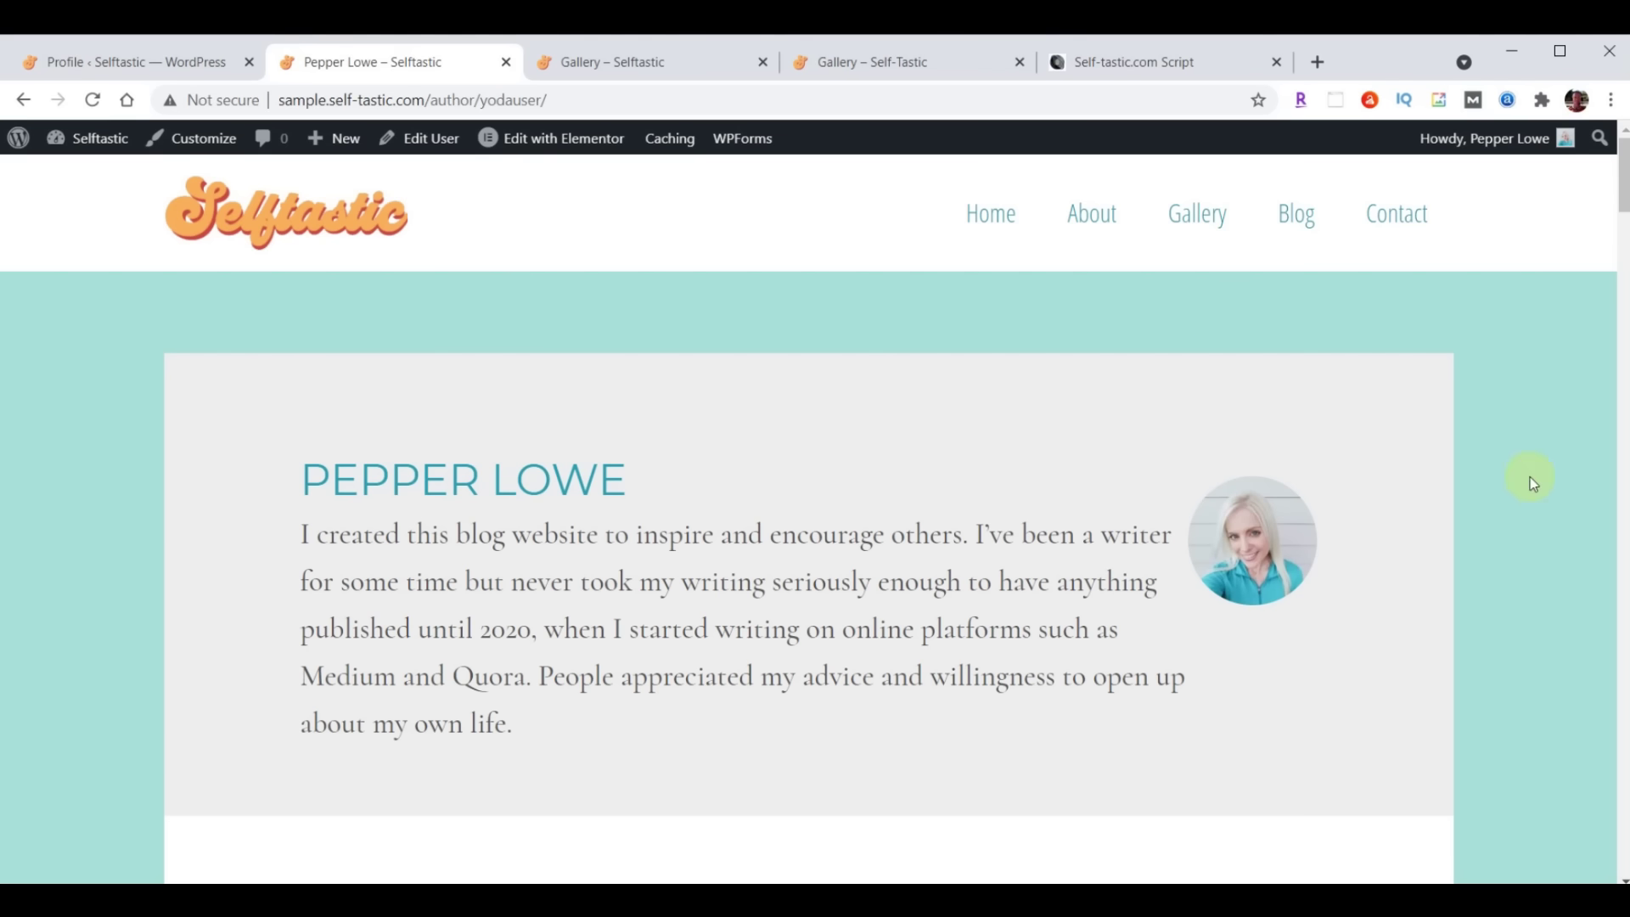
click(25, 100)
scroll(1043, 696, up, 10)
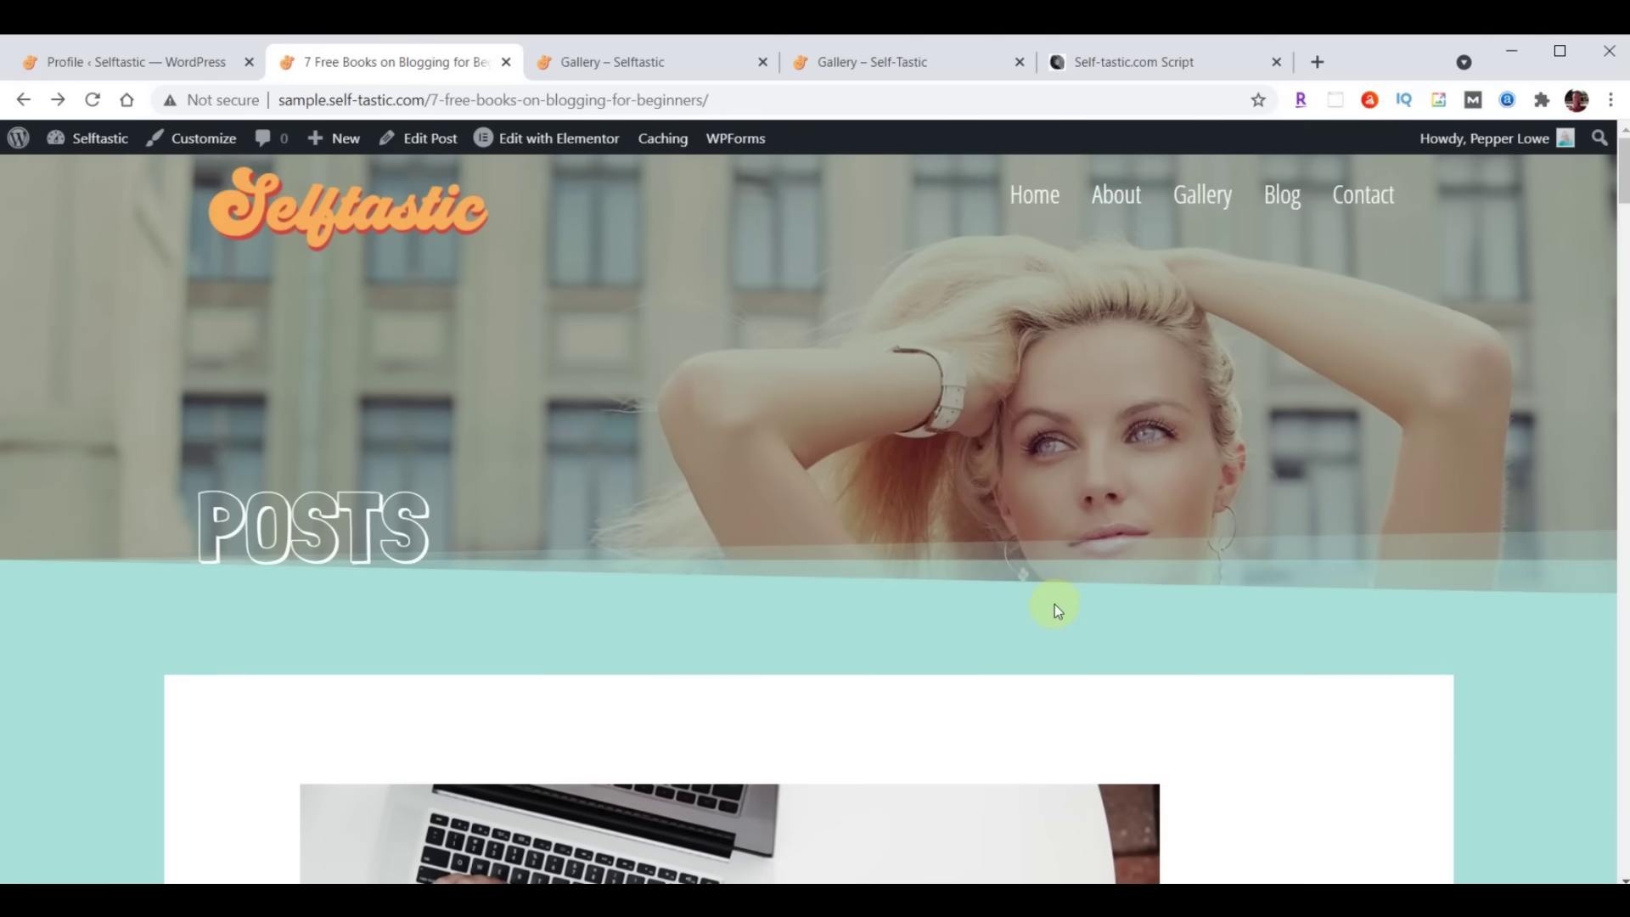
scroll(1056, 603, down, 15)
scroll(1057, 604, down, 20)
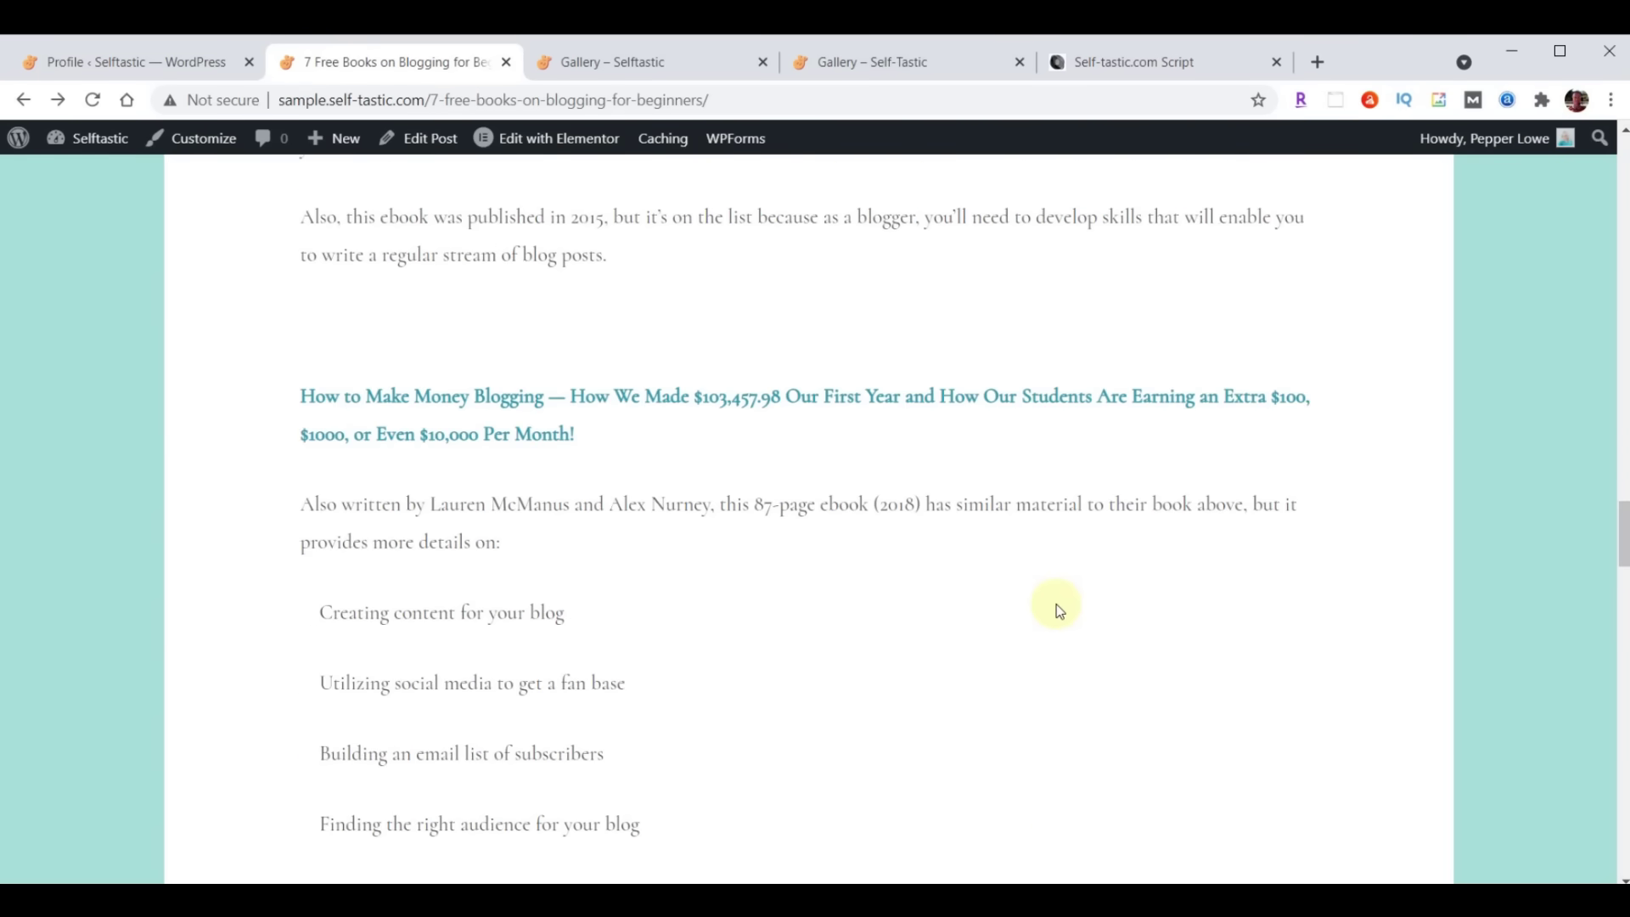
scroll(1056, 604, down, 6)
scroll(1056, 607, up, 15)
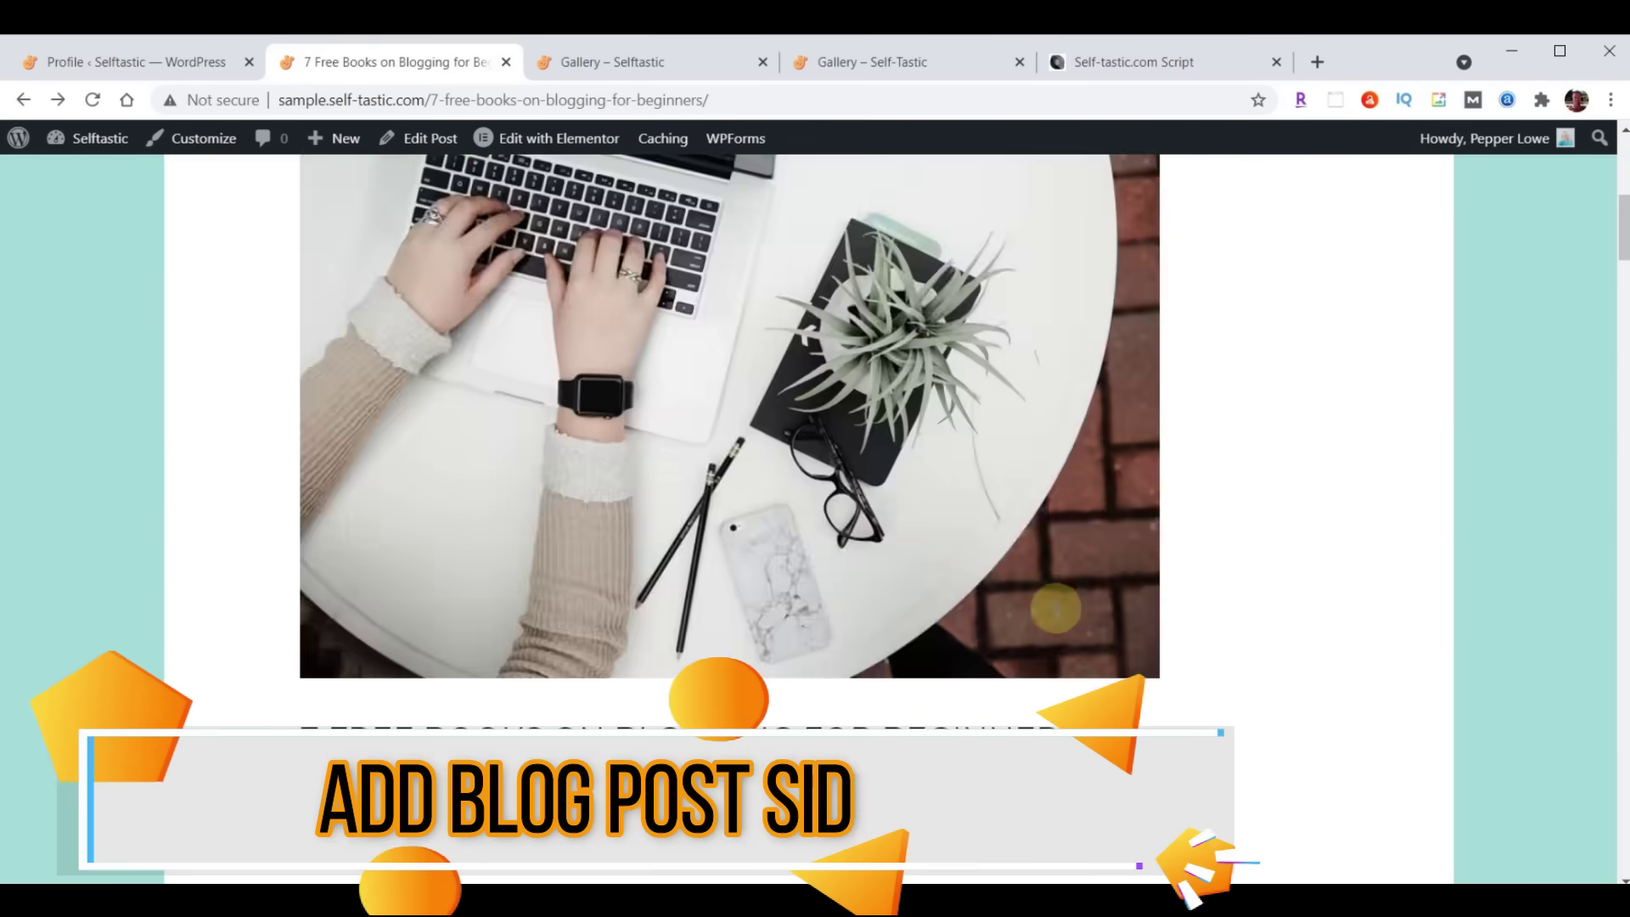
scroll(1056, 608, up, 5)
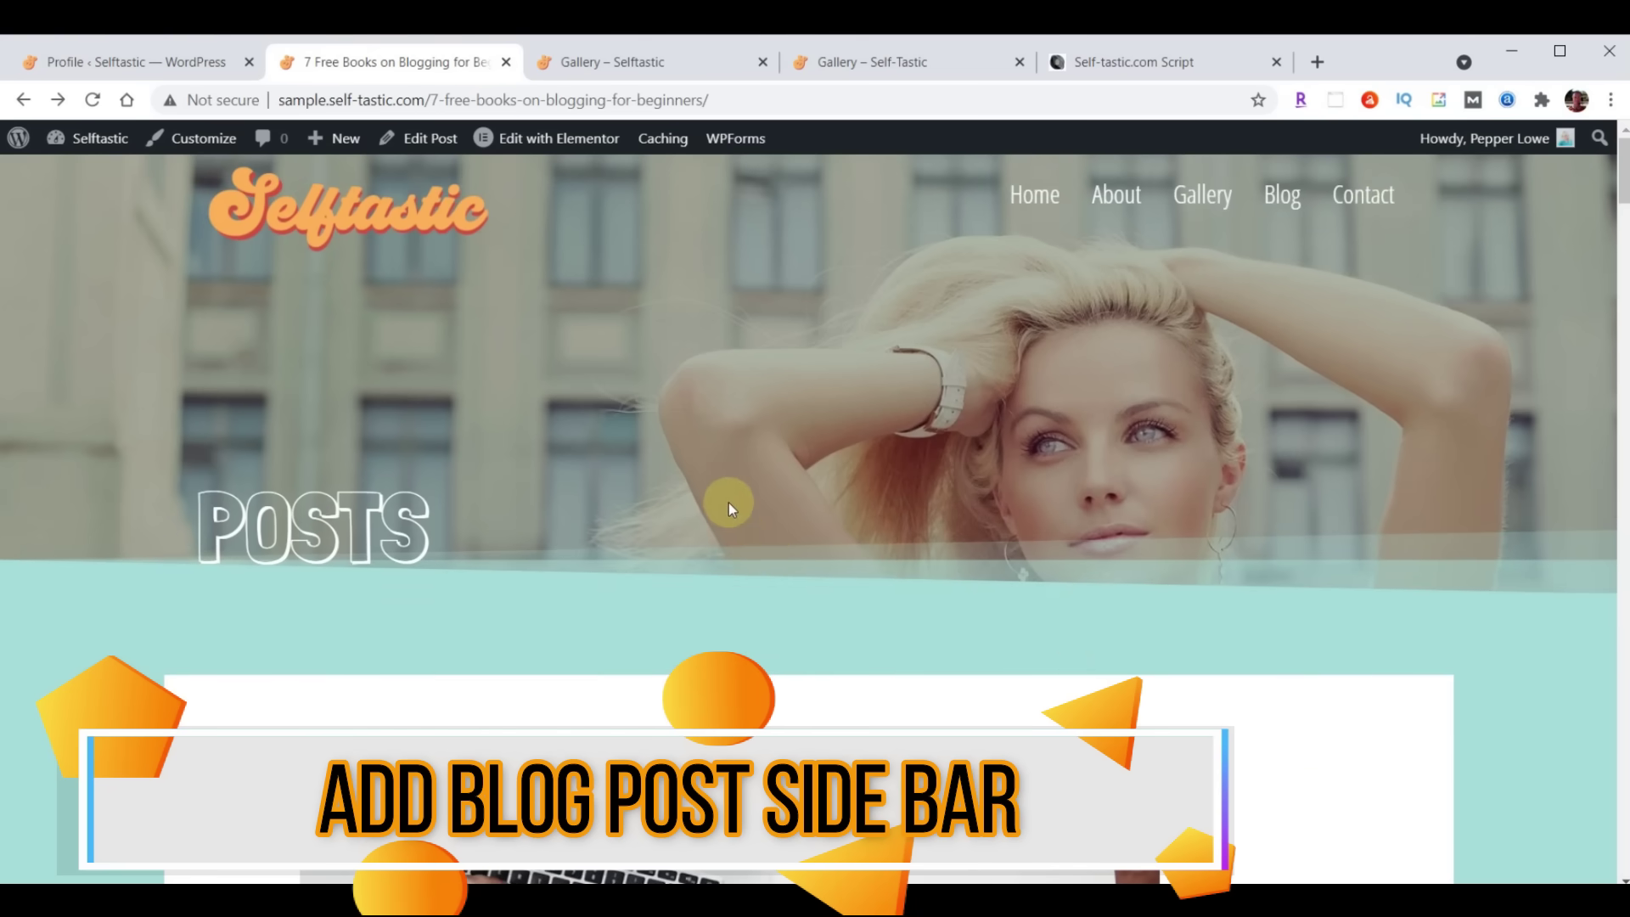
scroll(729, 503, down, 10)
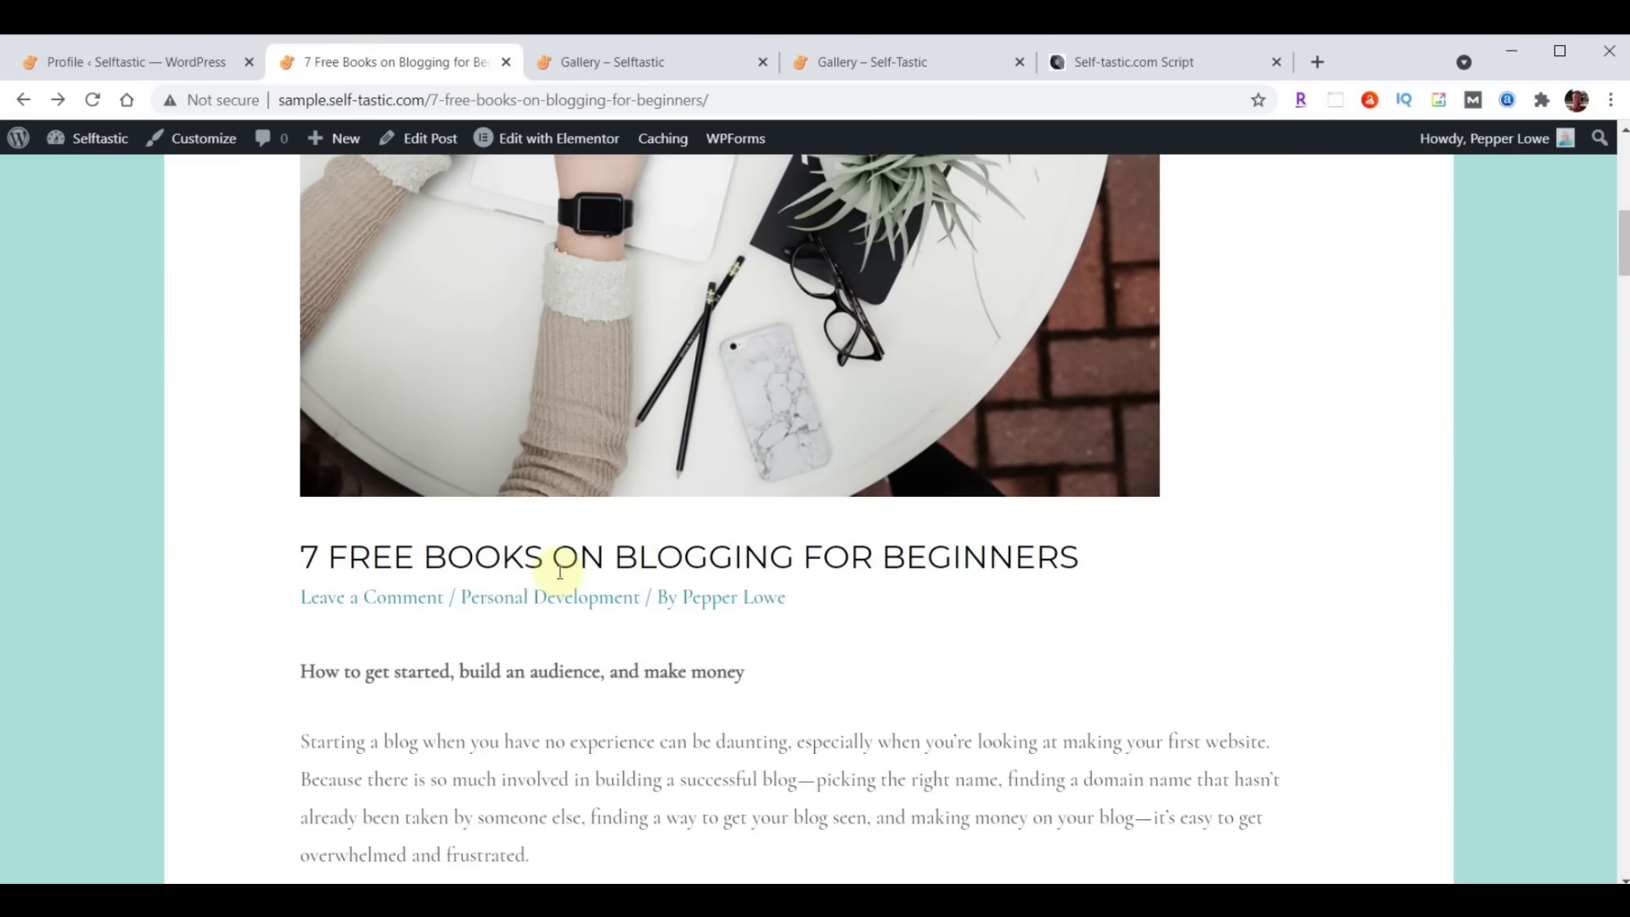
scroll(737, 644, up, 10)
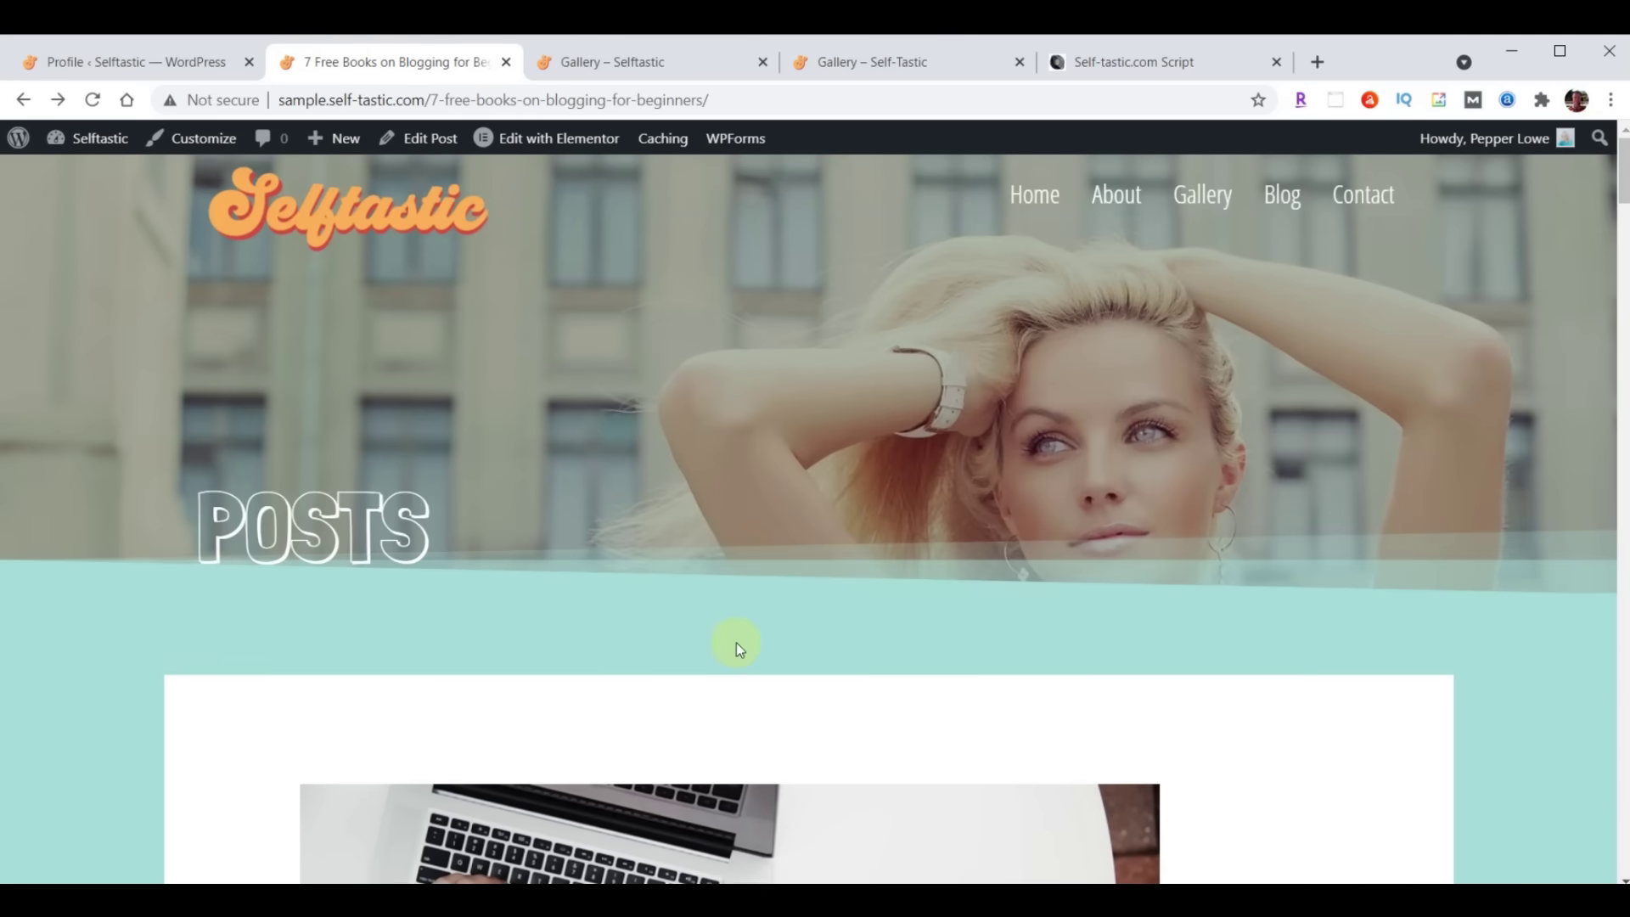
In the Customizer's Sidebar settings, set Blog Posts to Right Sidebar and publish it
click(116, 66)
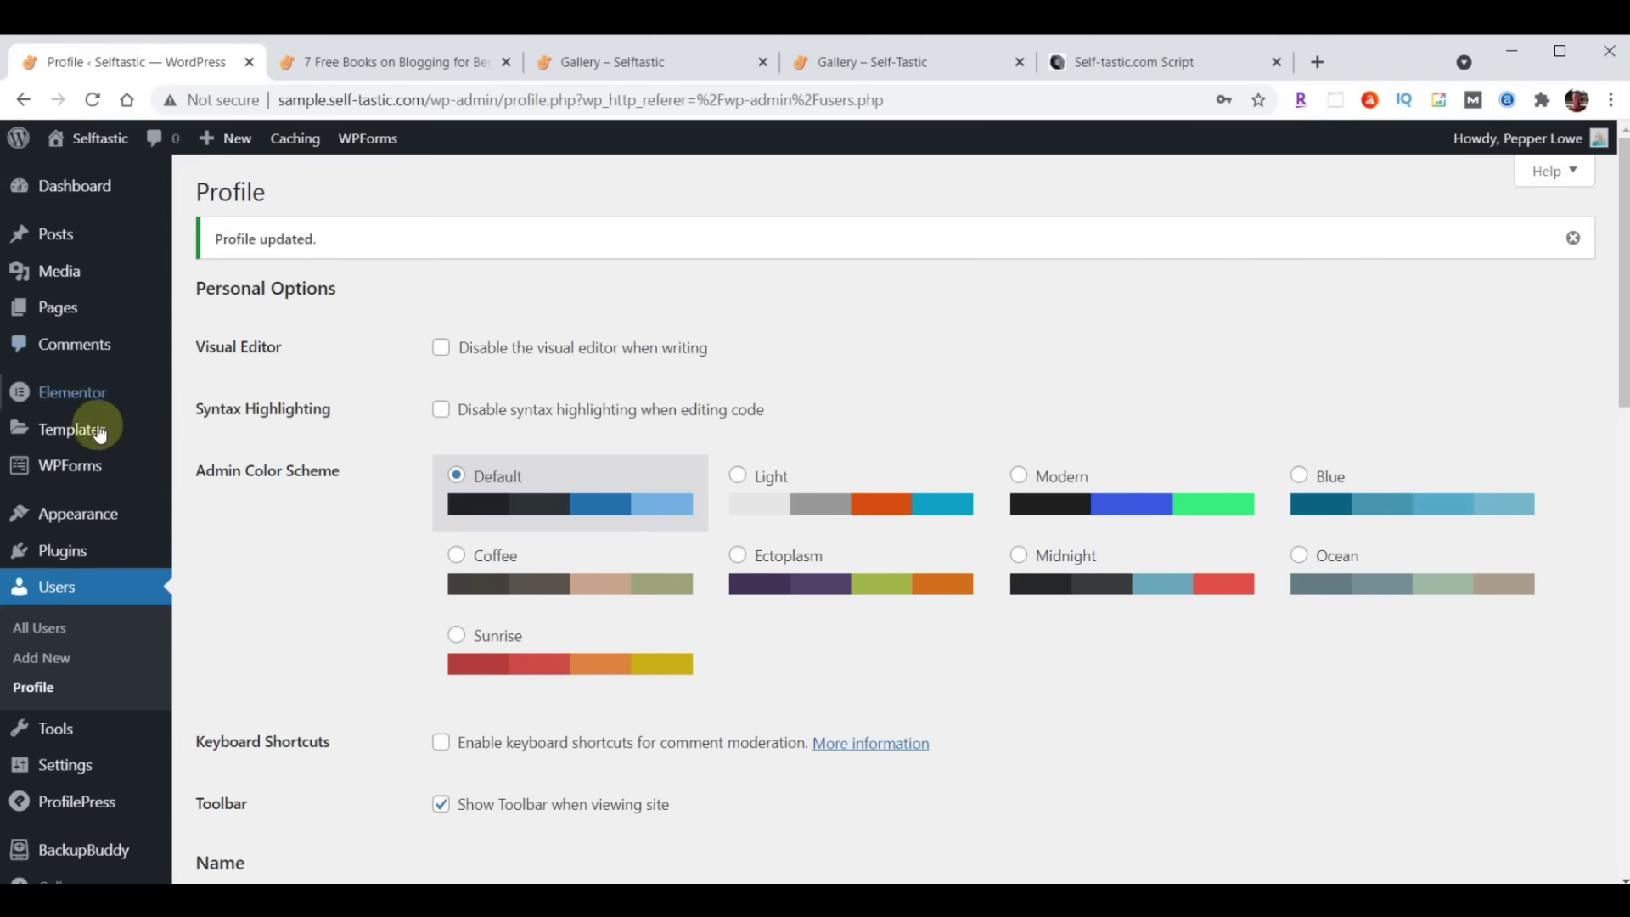
mouse_move(75, 524)
click(225, 552)
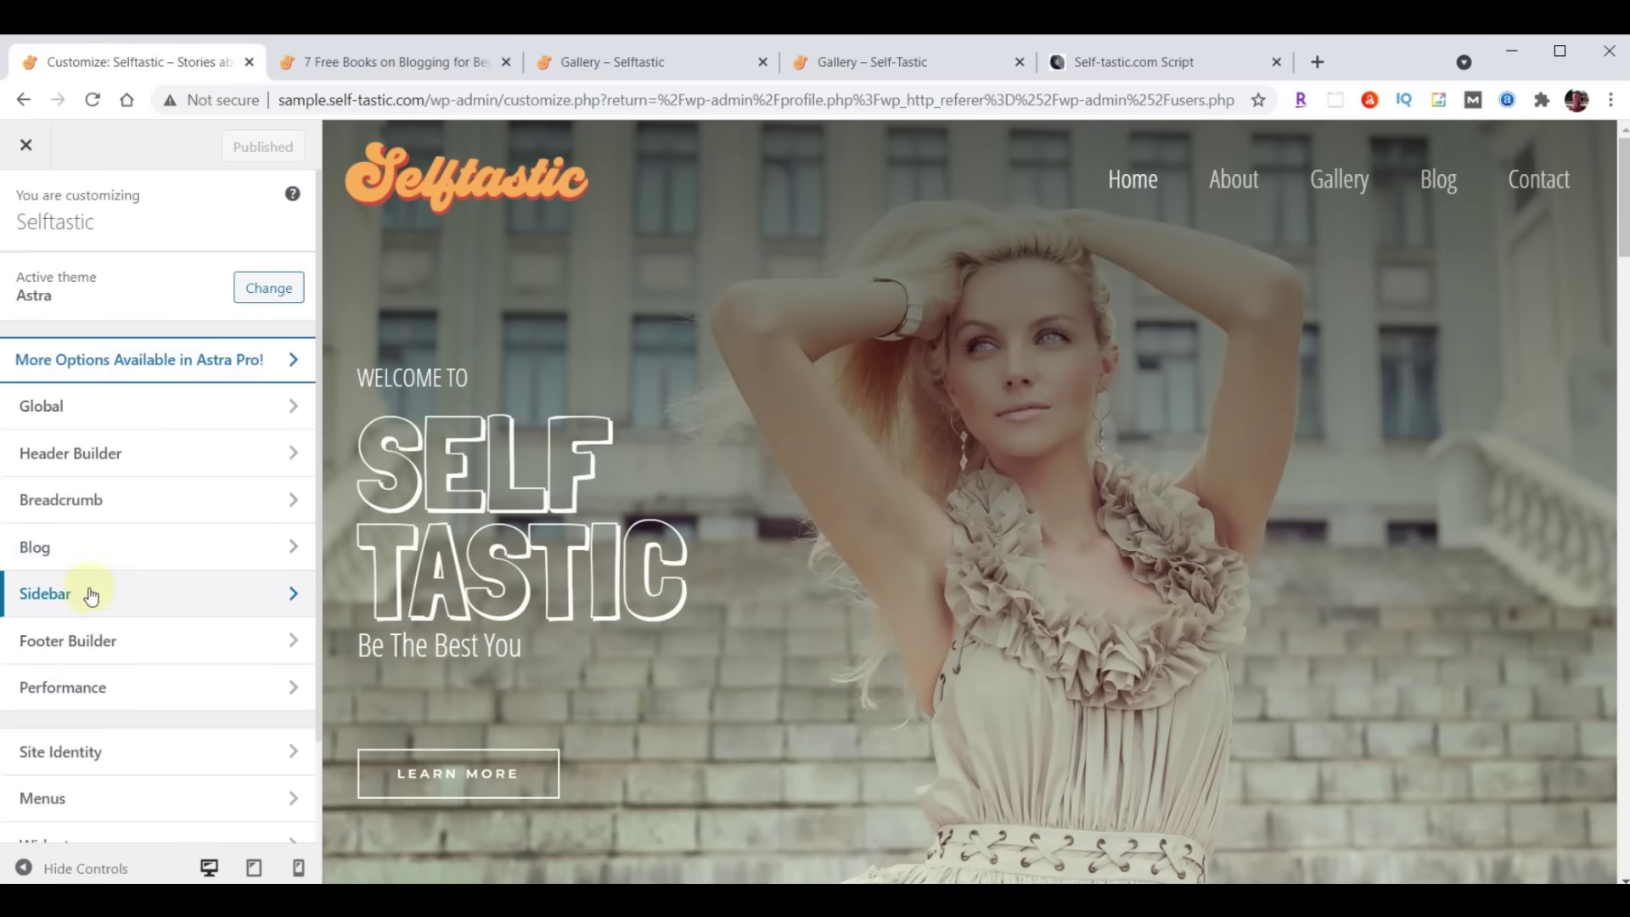
click(61, 590)
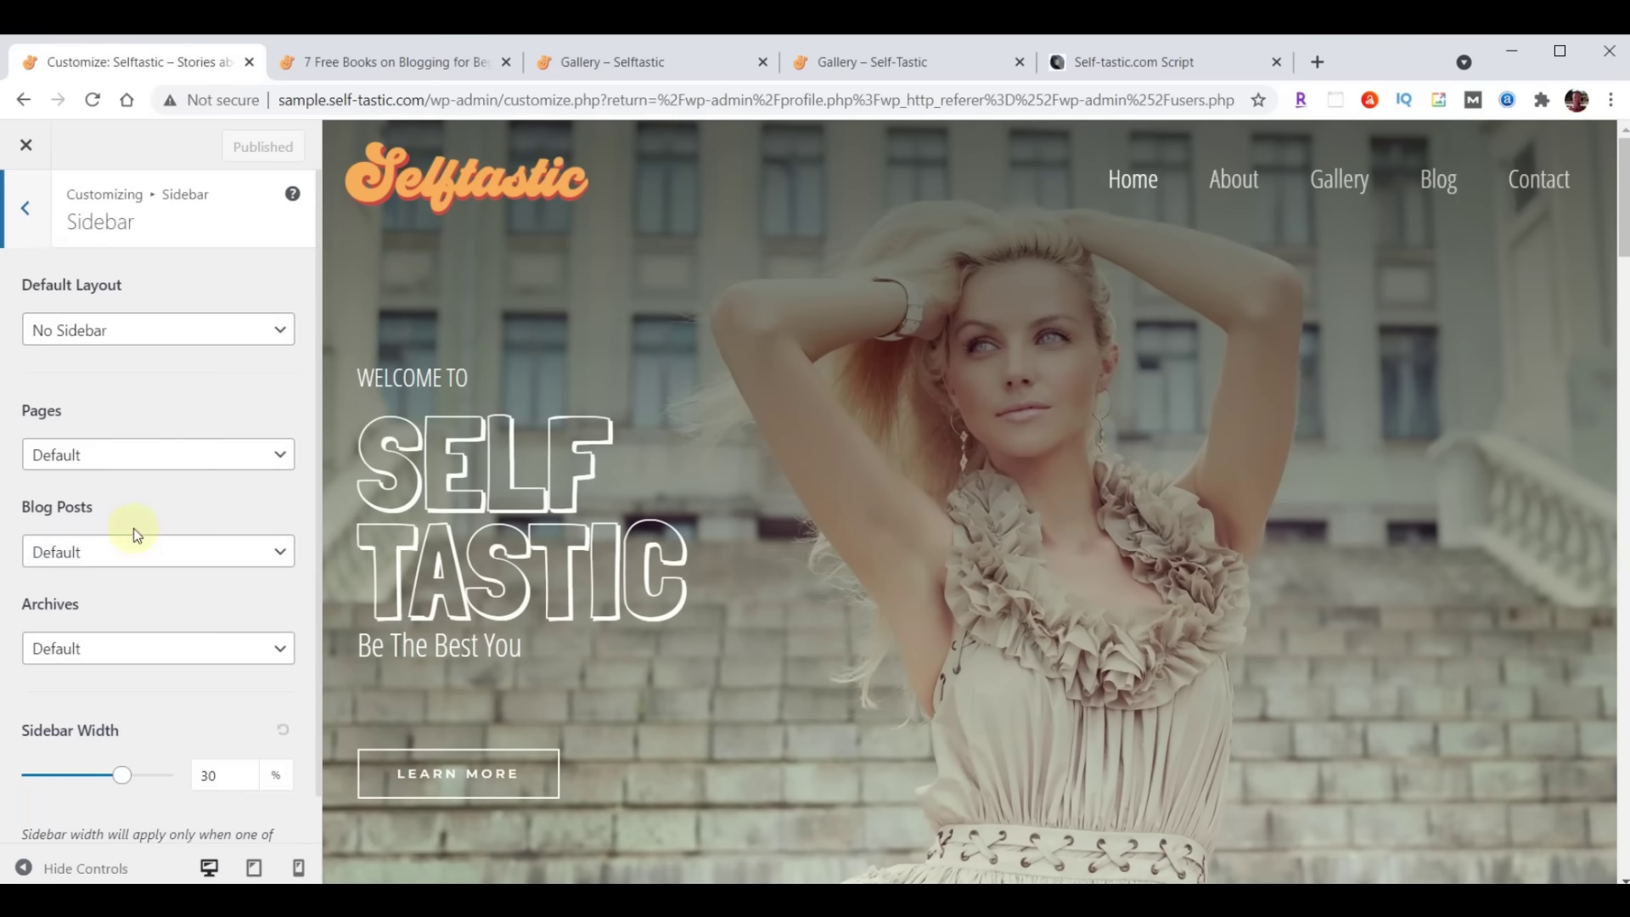
click(124, 553)
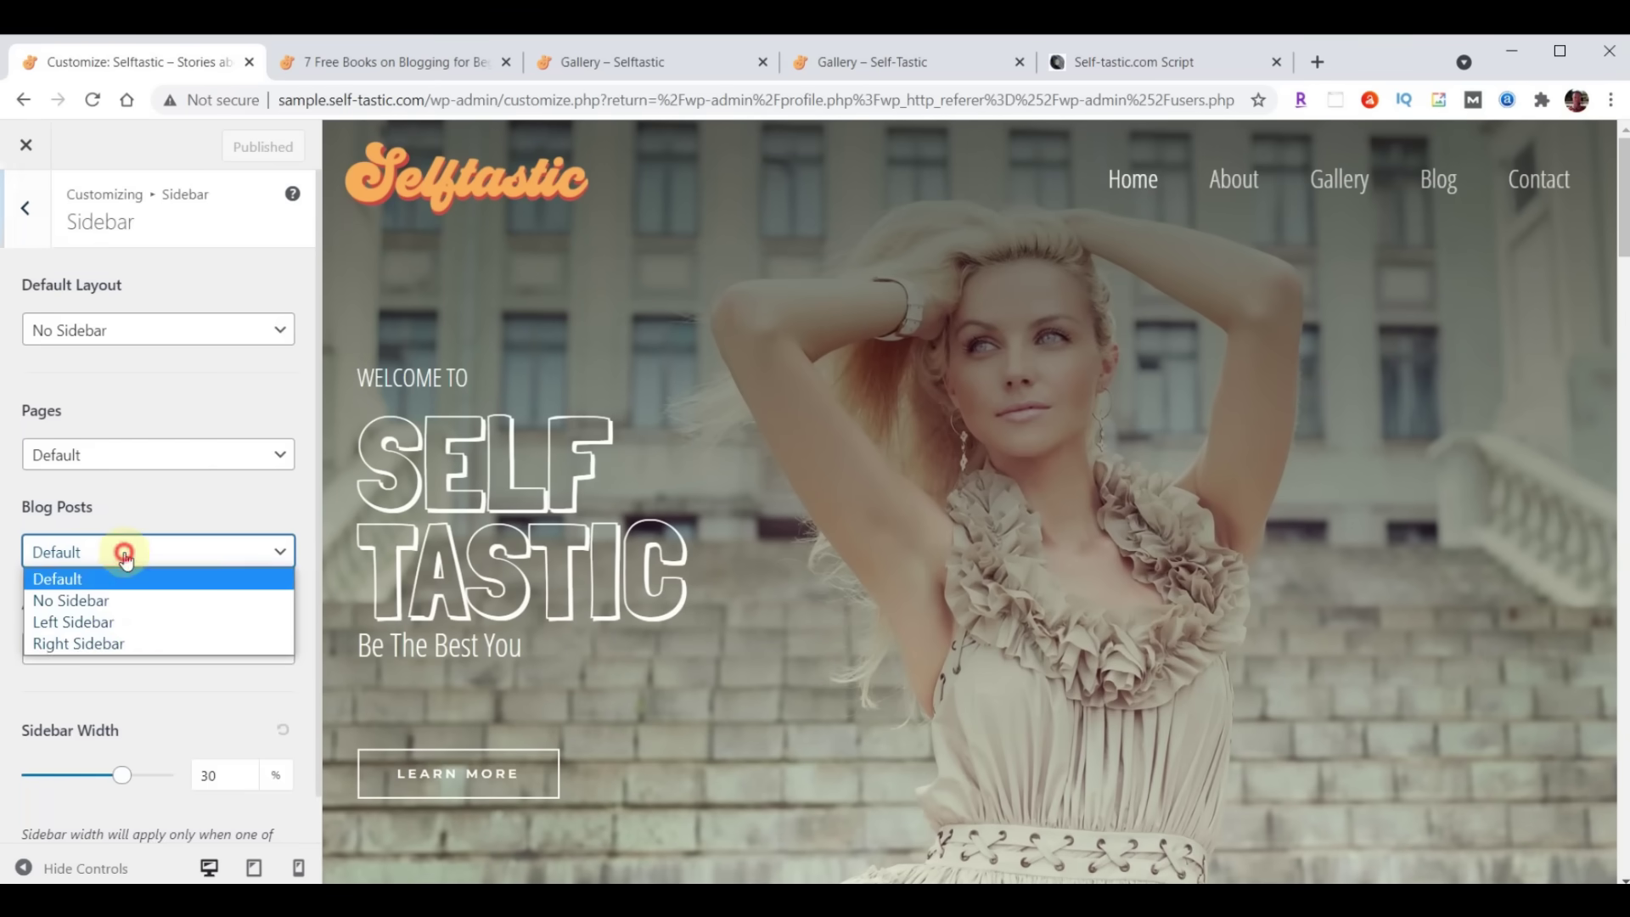
click(105, 645)
click(238, 149)
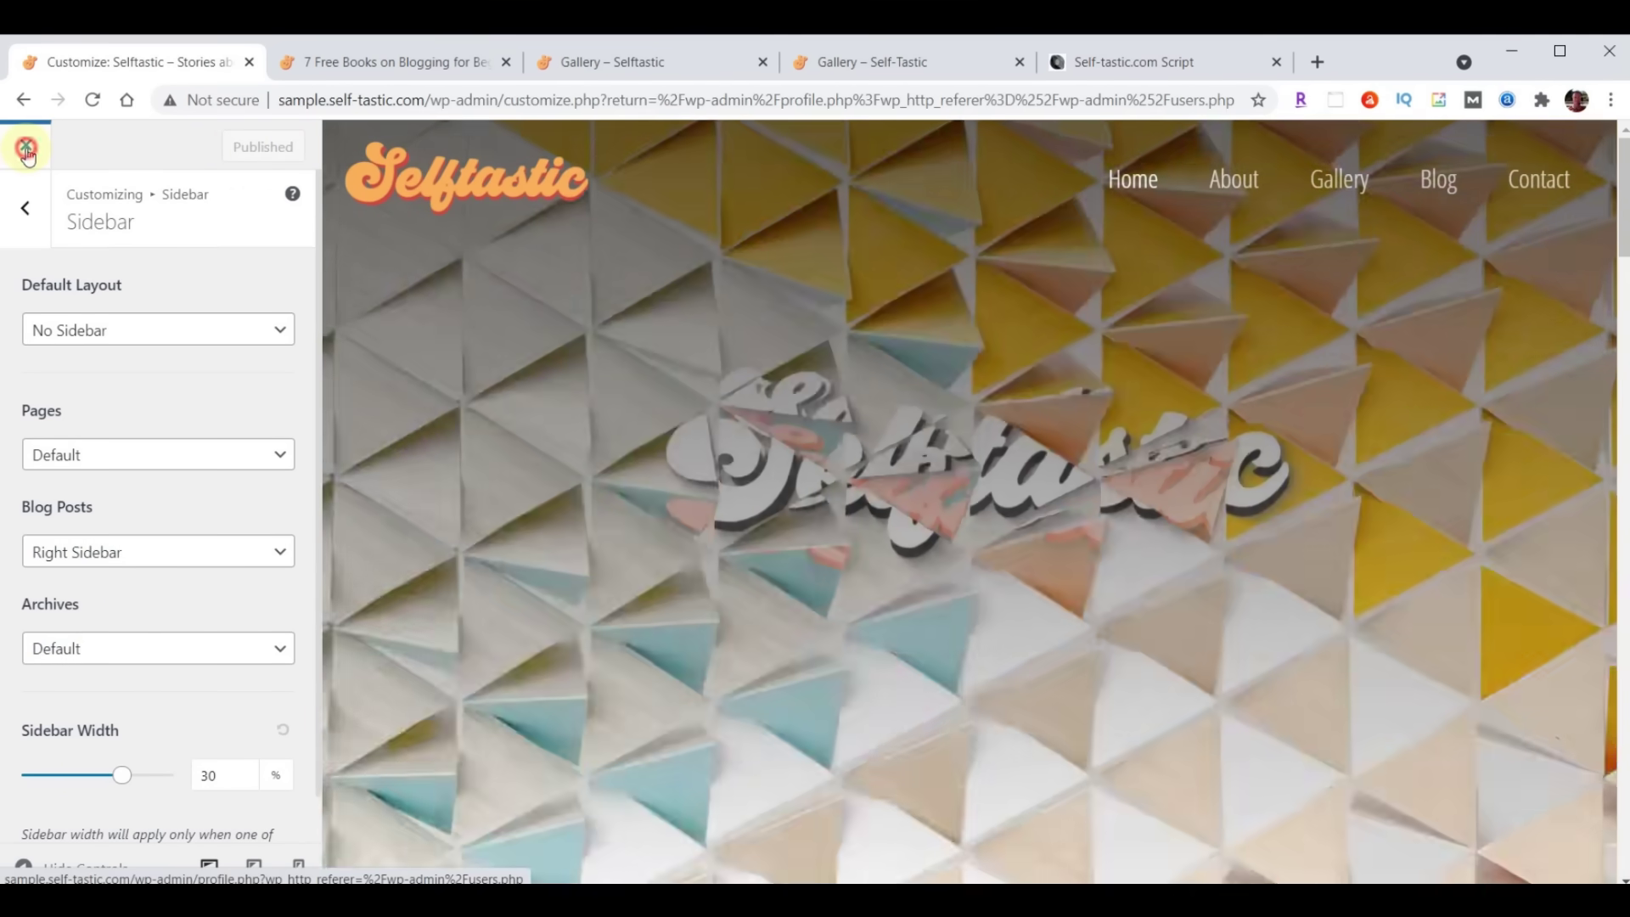
Close the Customizer and go to Appearance > Widgets
click(26, 150)
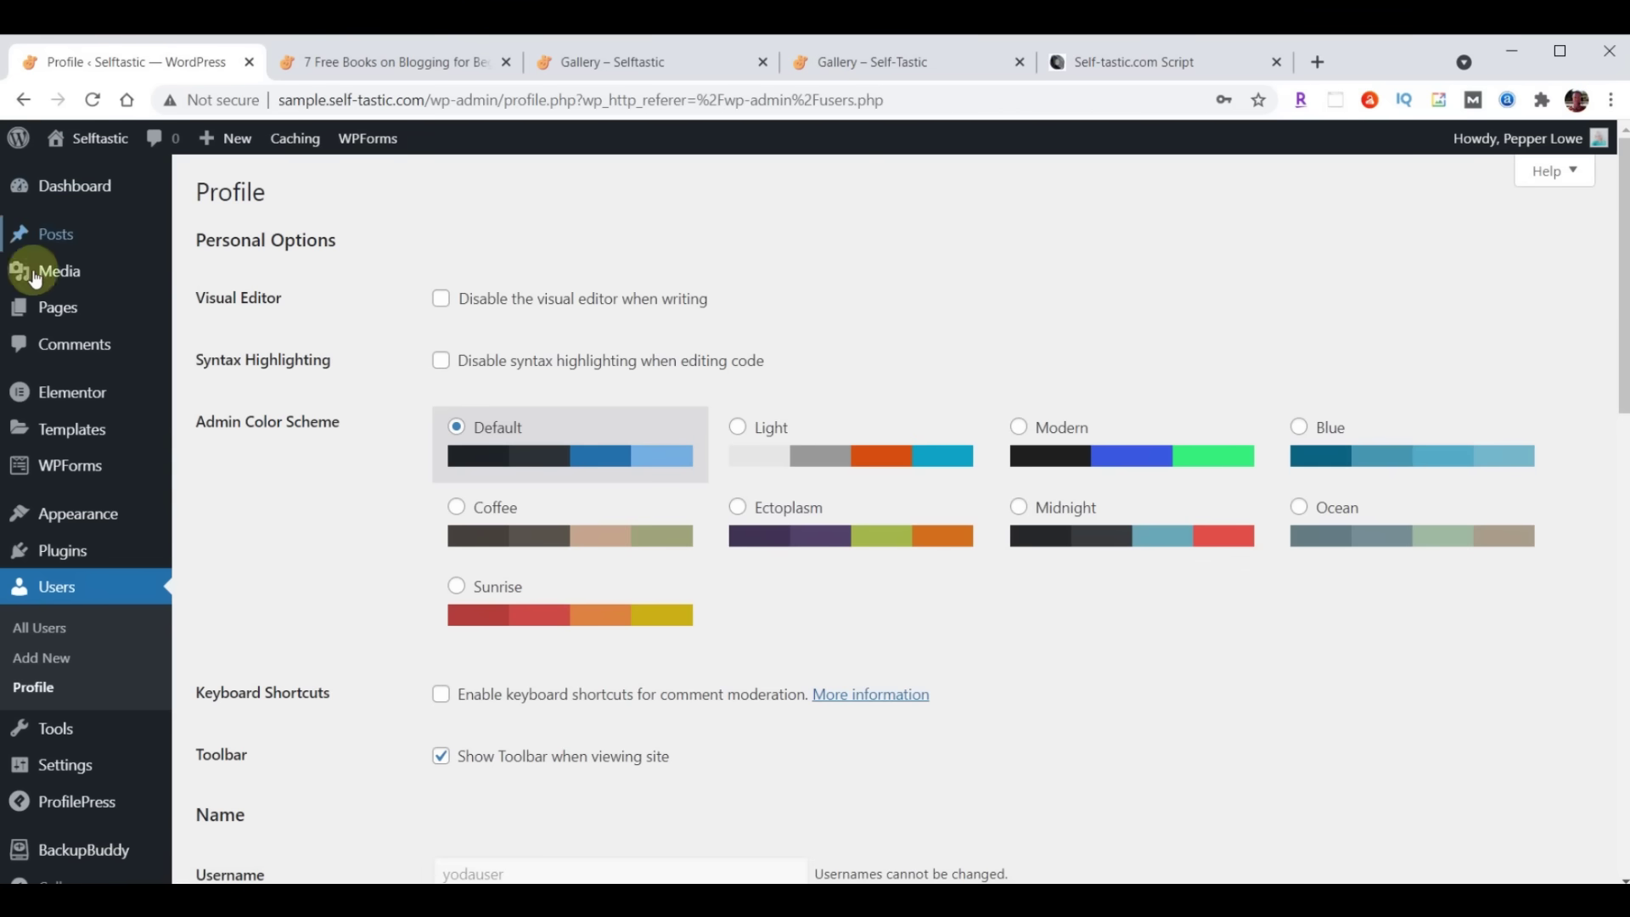
mouse_move(55, 513)
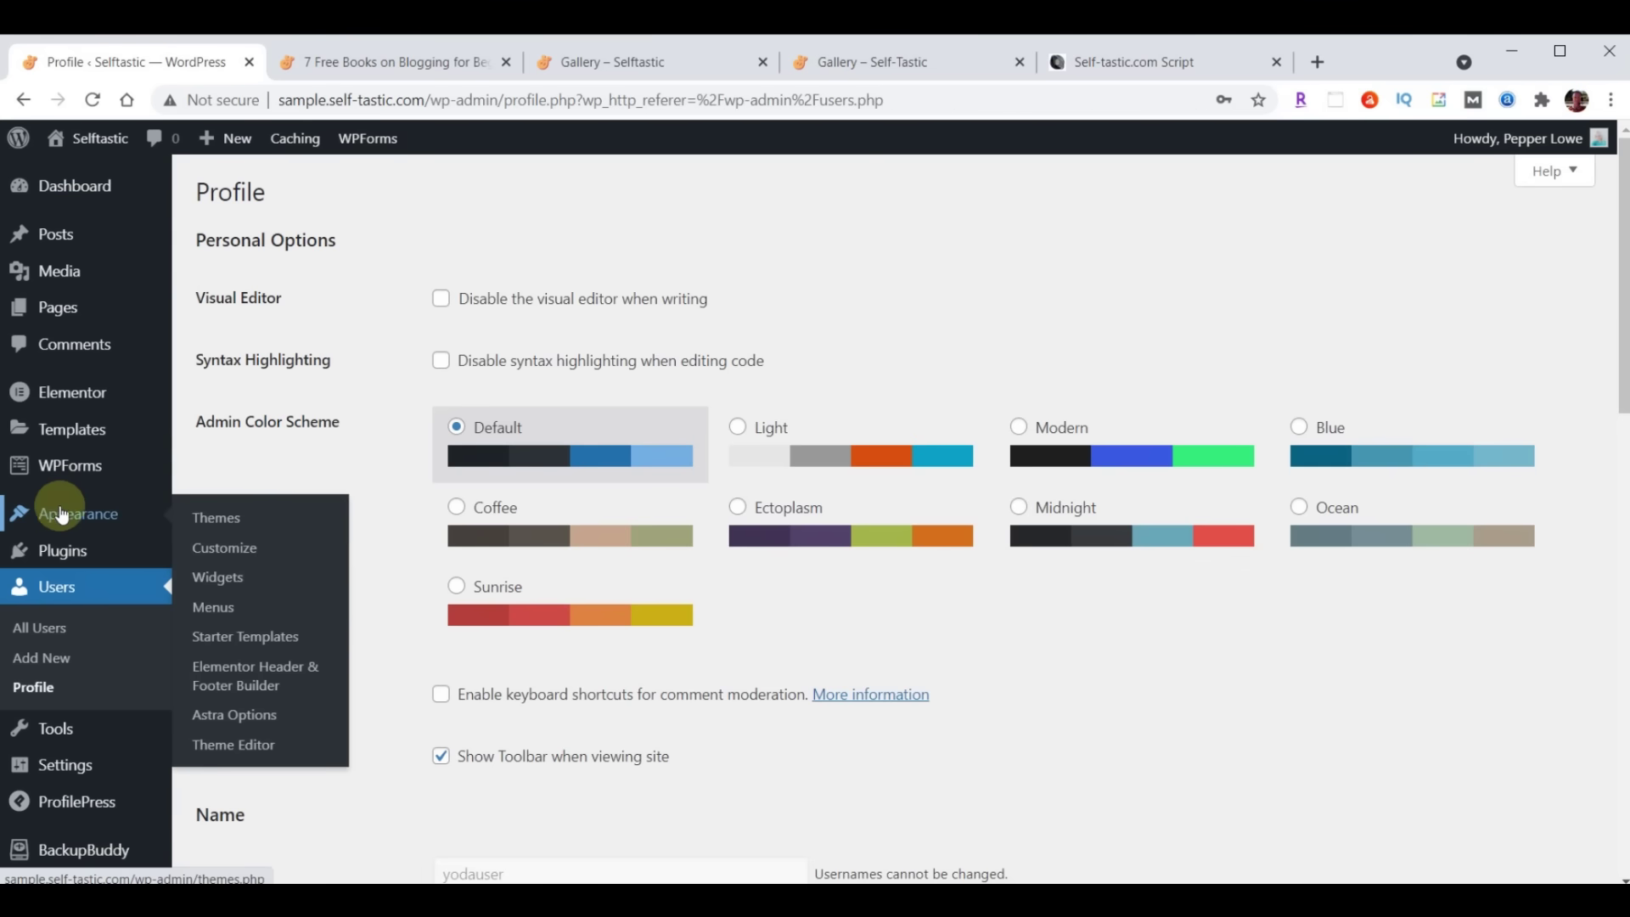
click(231, 581)
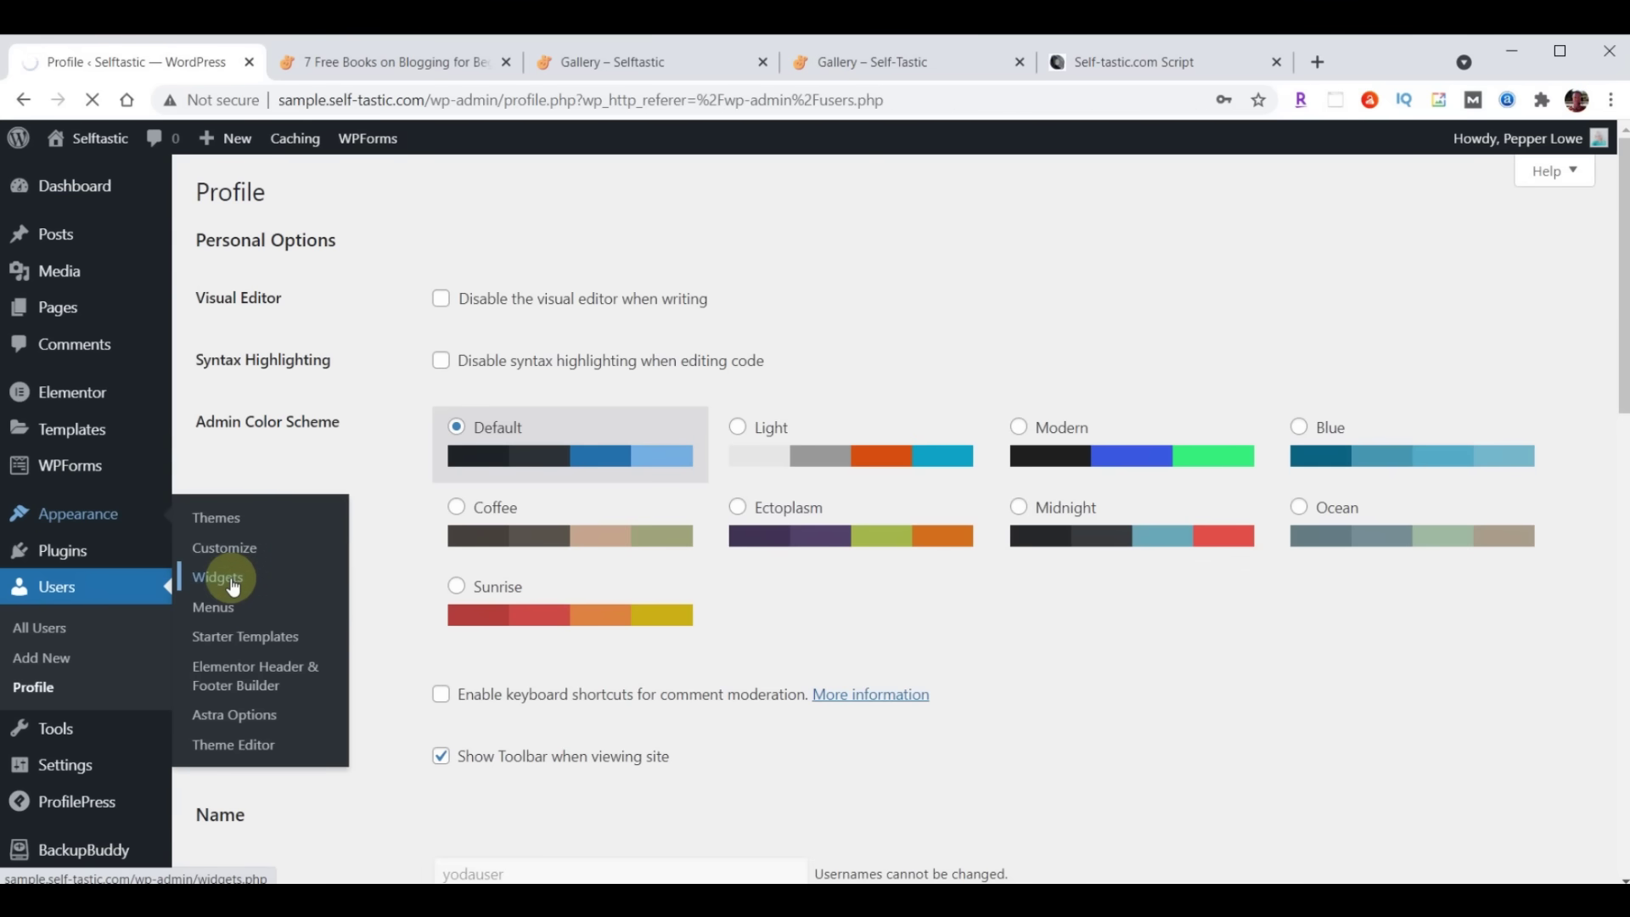
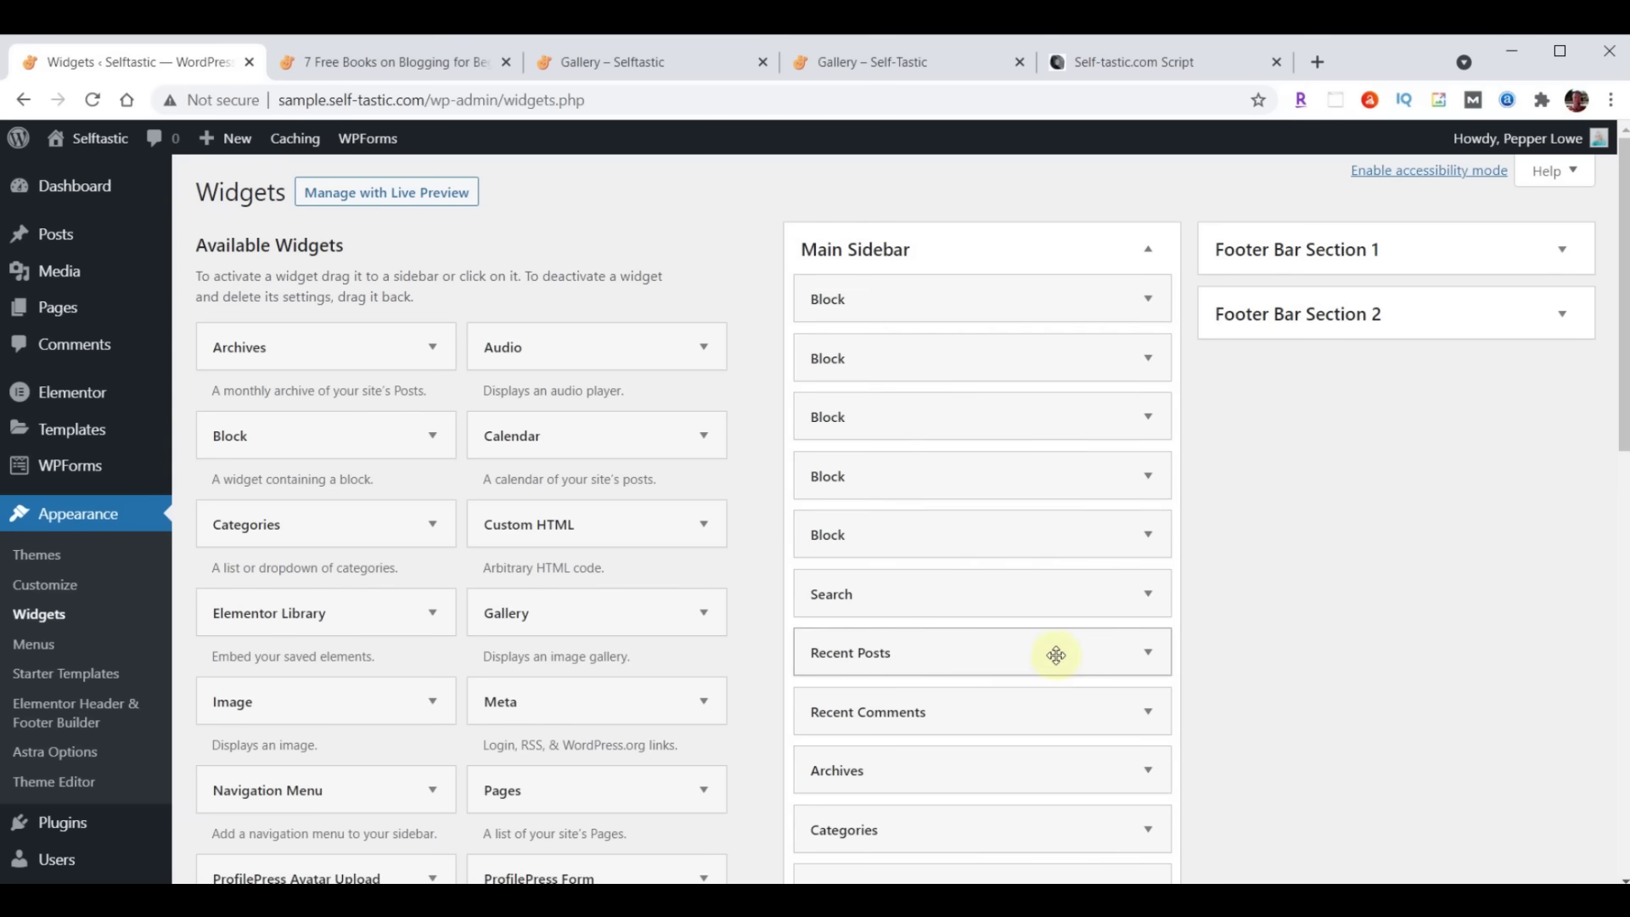
Delete all four Block widgets from Main Sidebar, checking the script's reference image before and after
click(1148, 66)
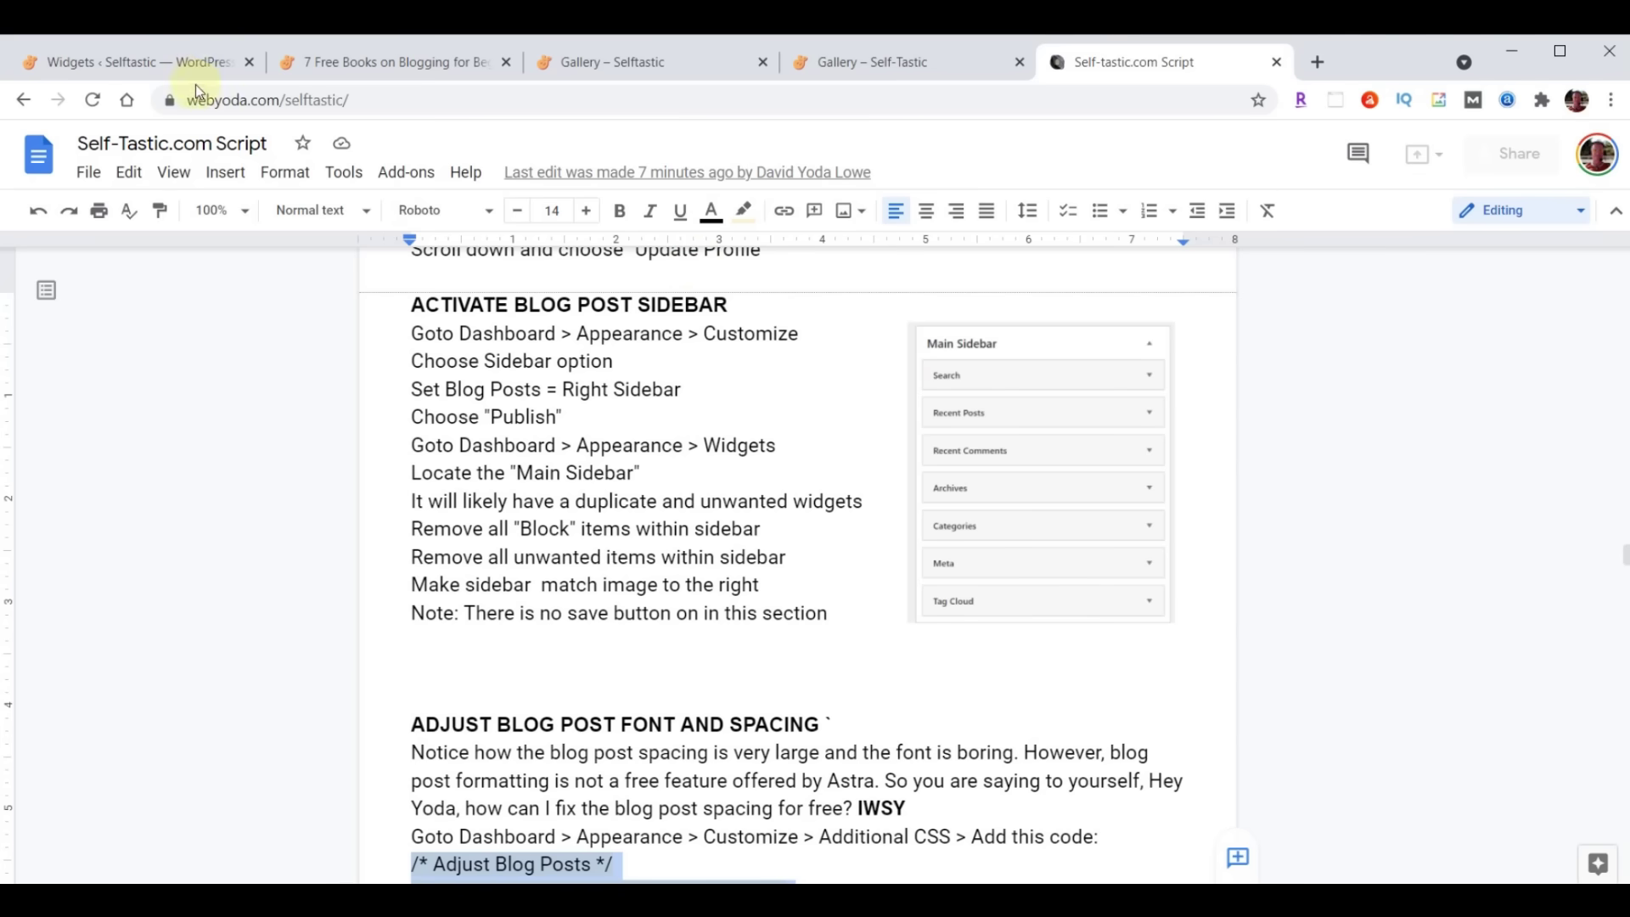
click(146, 62)
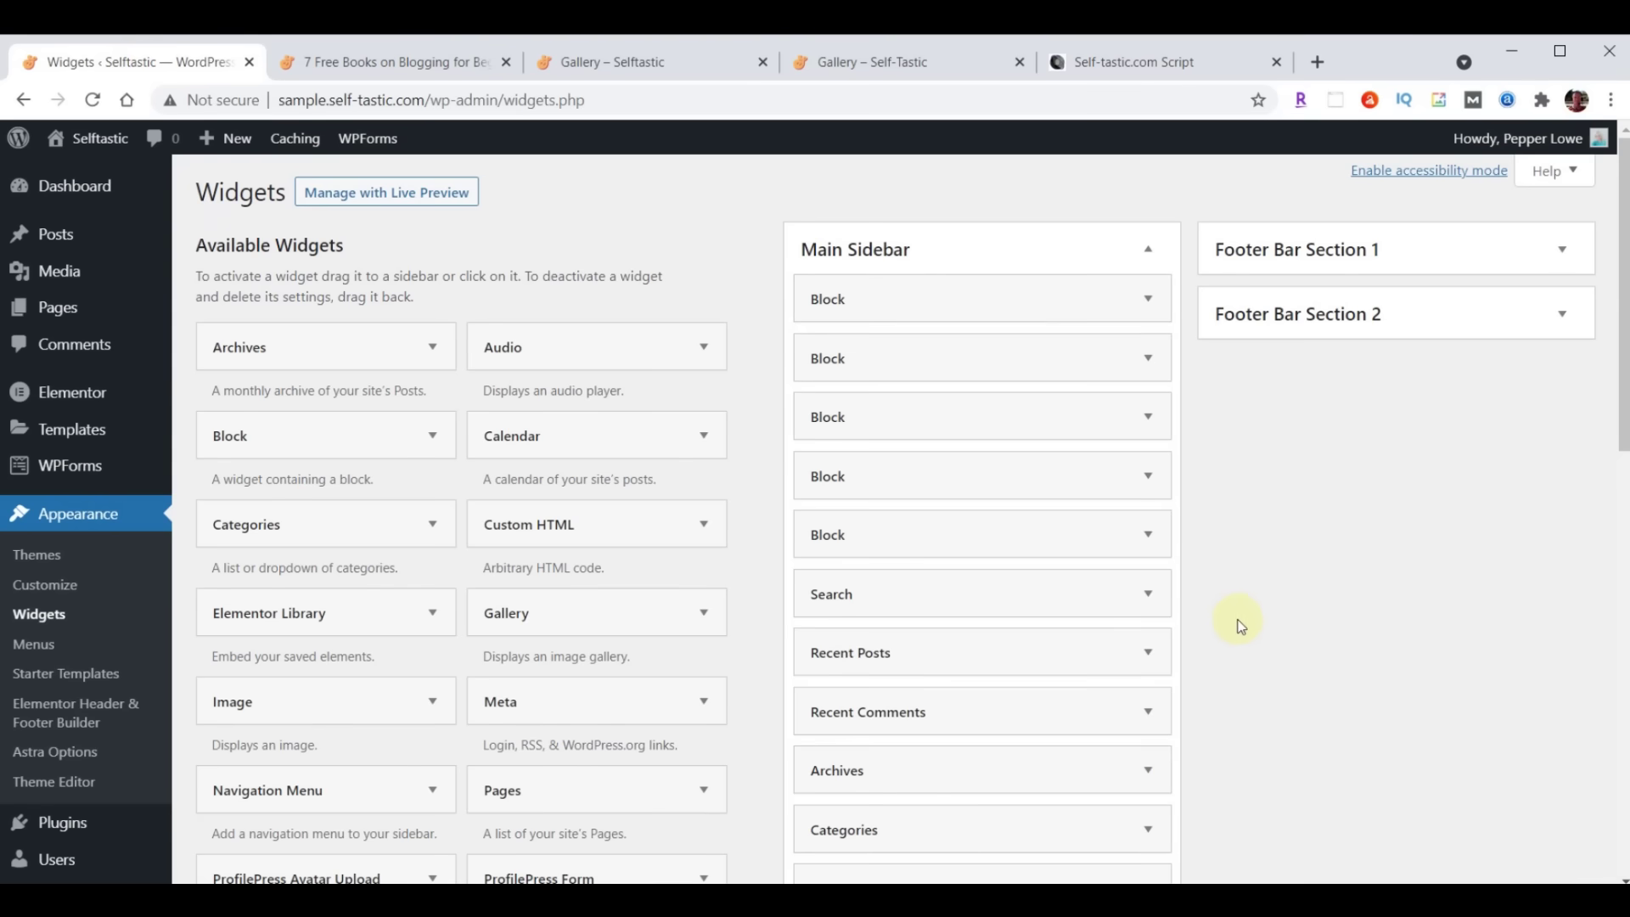
click(1150, 302)
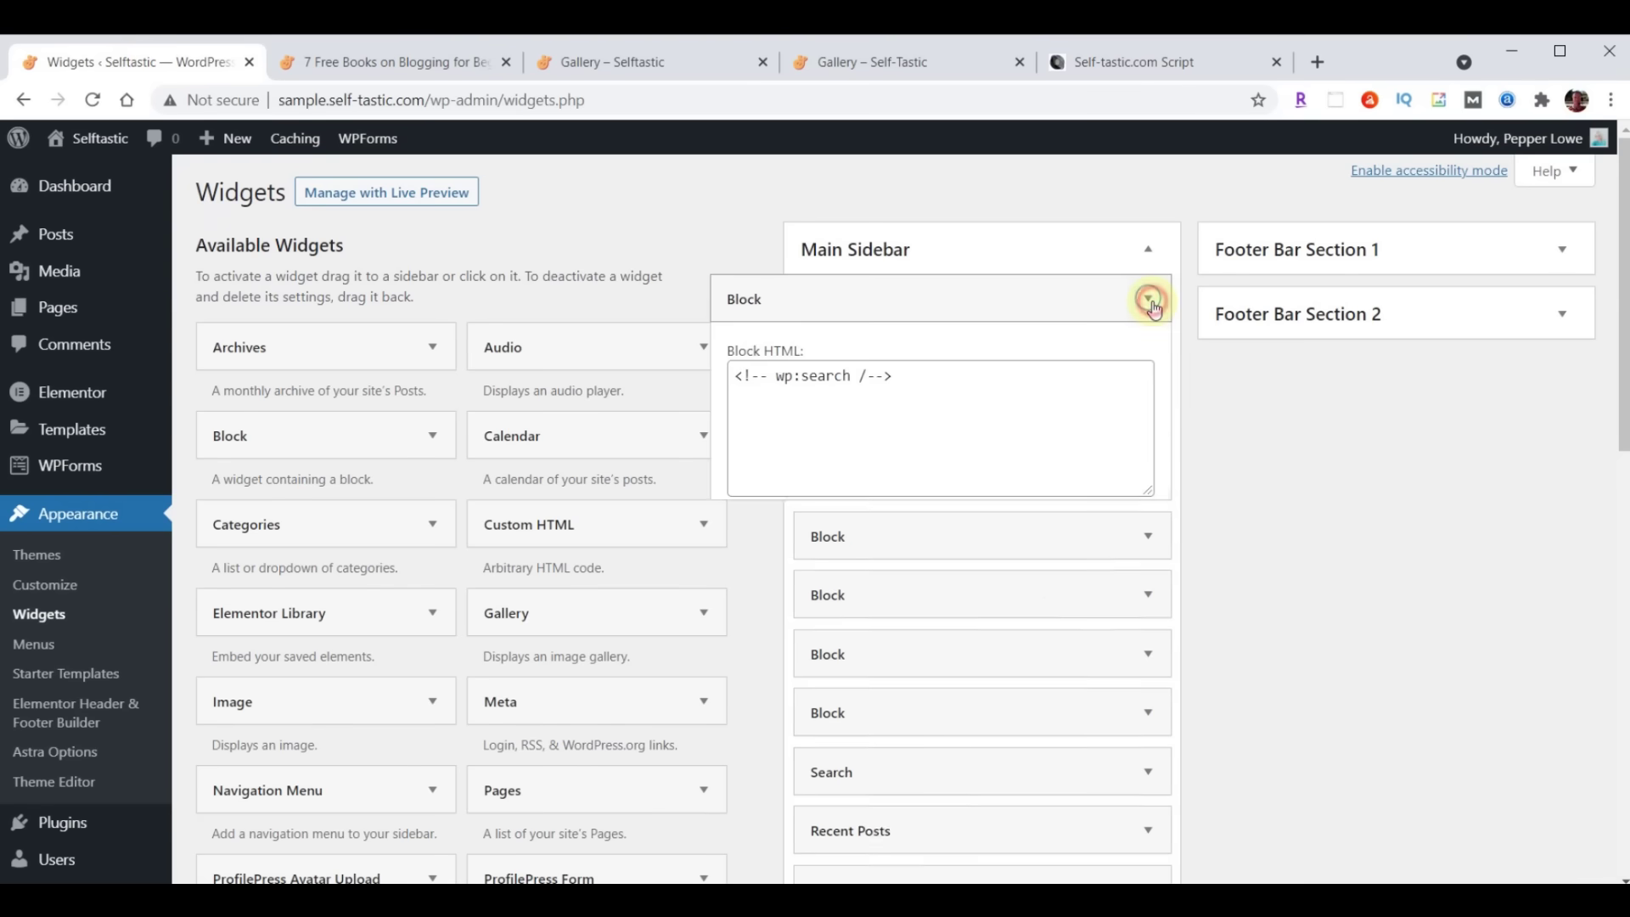
click(748, 526)
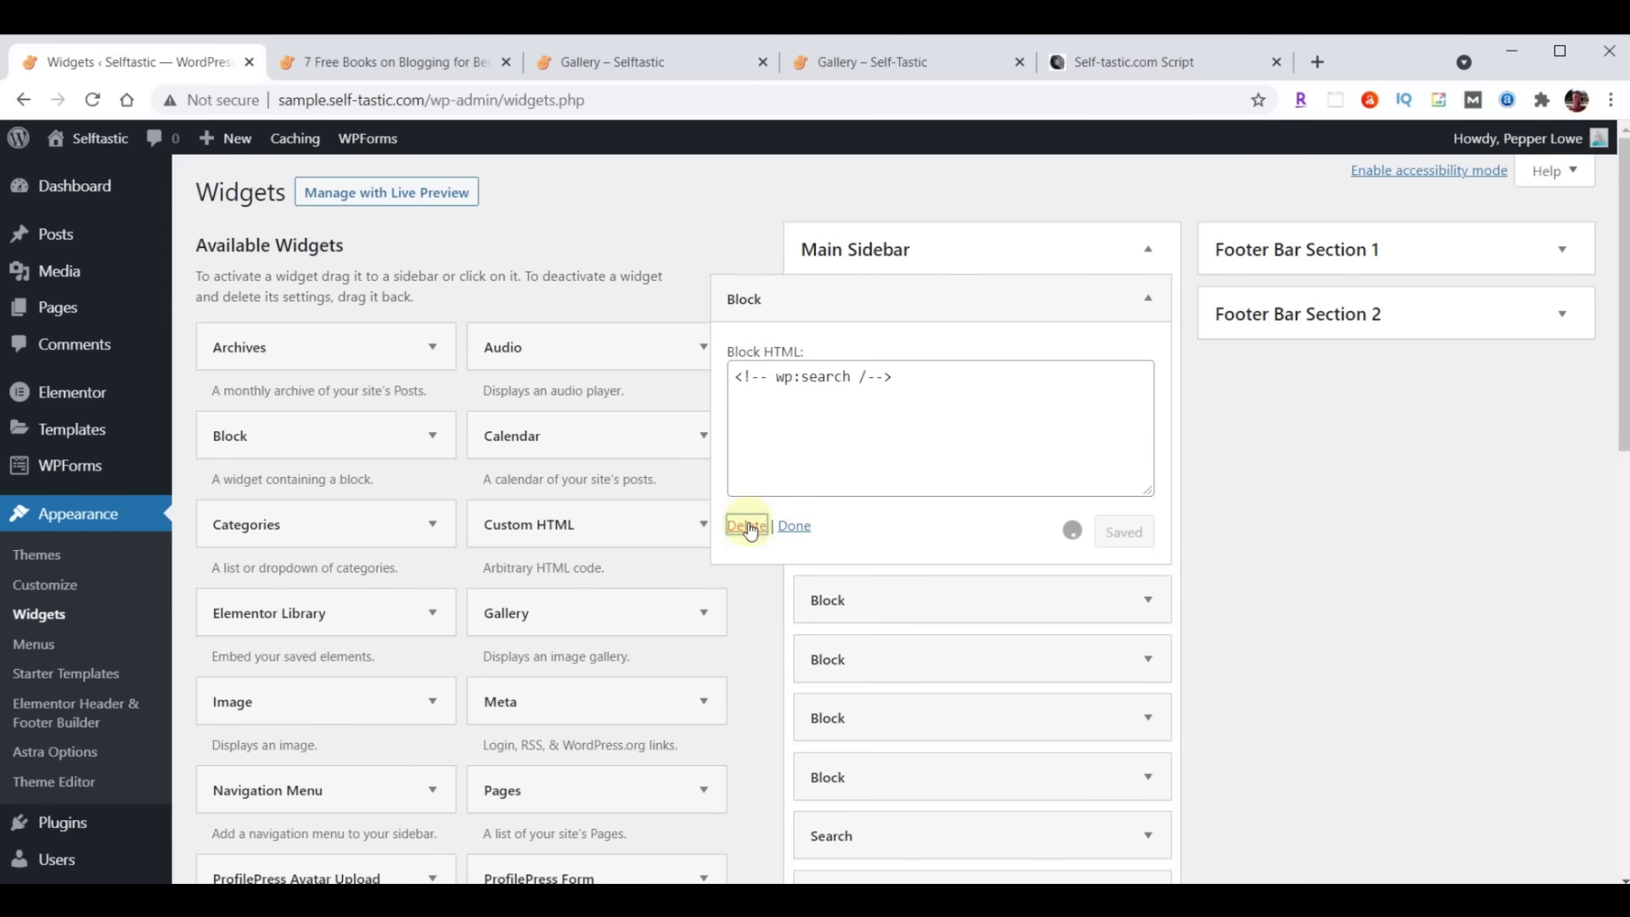
click(1150, 300)
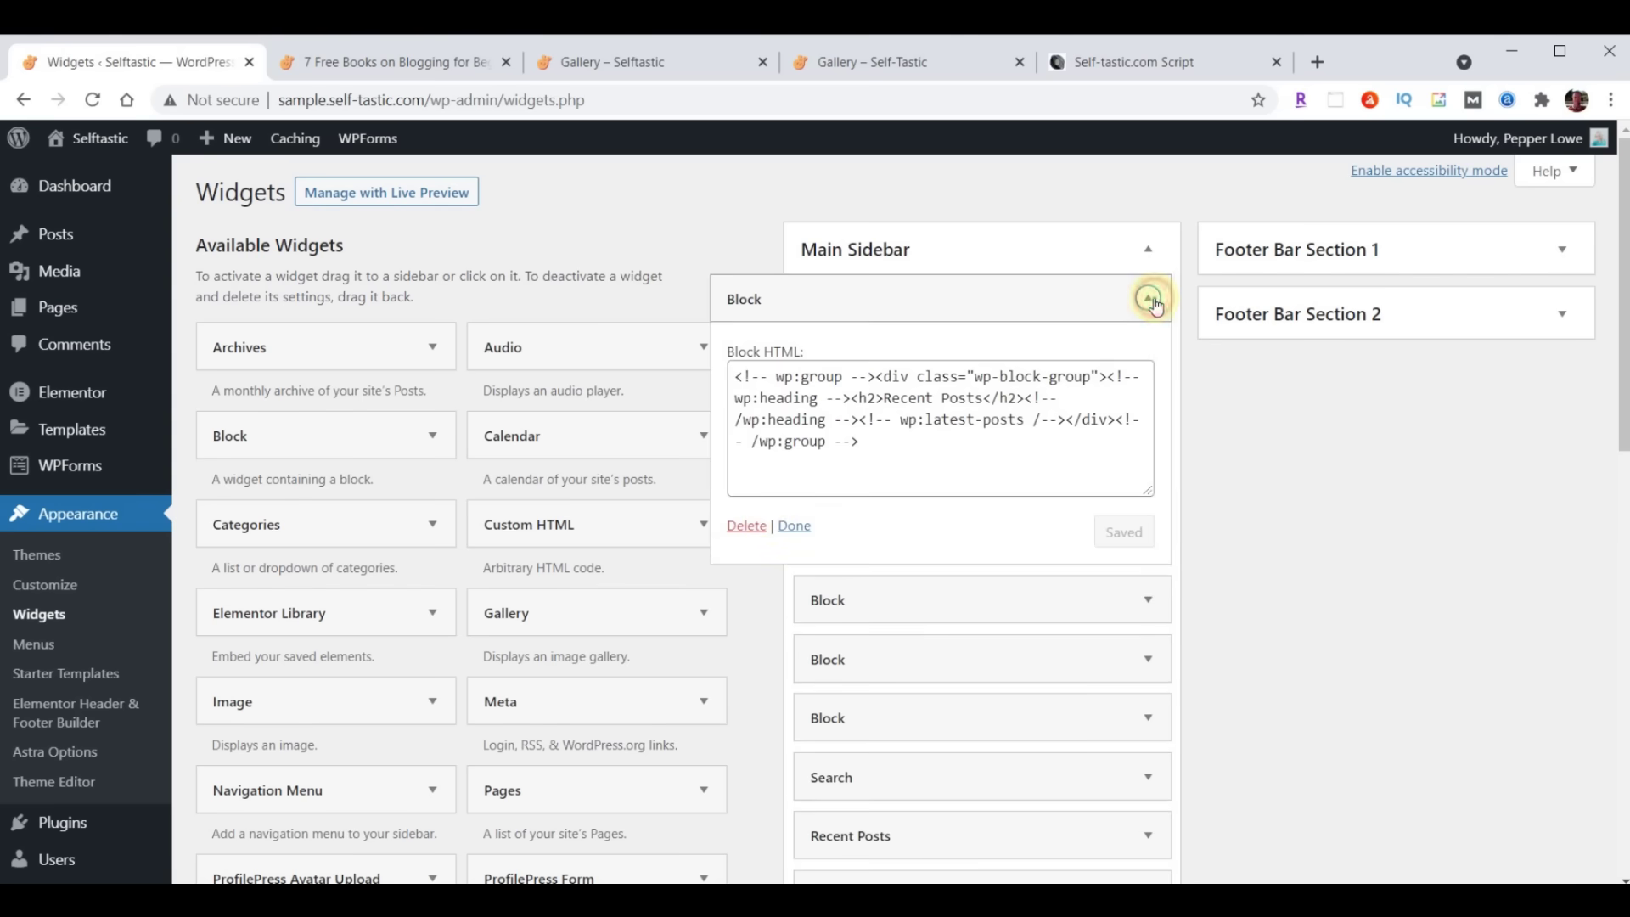
click(746, 525)
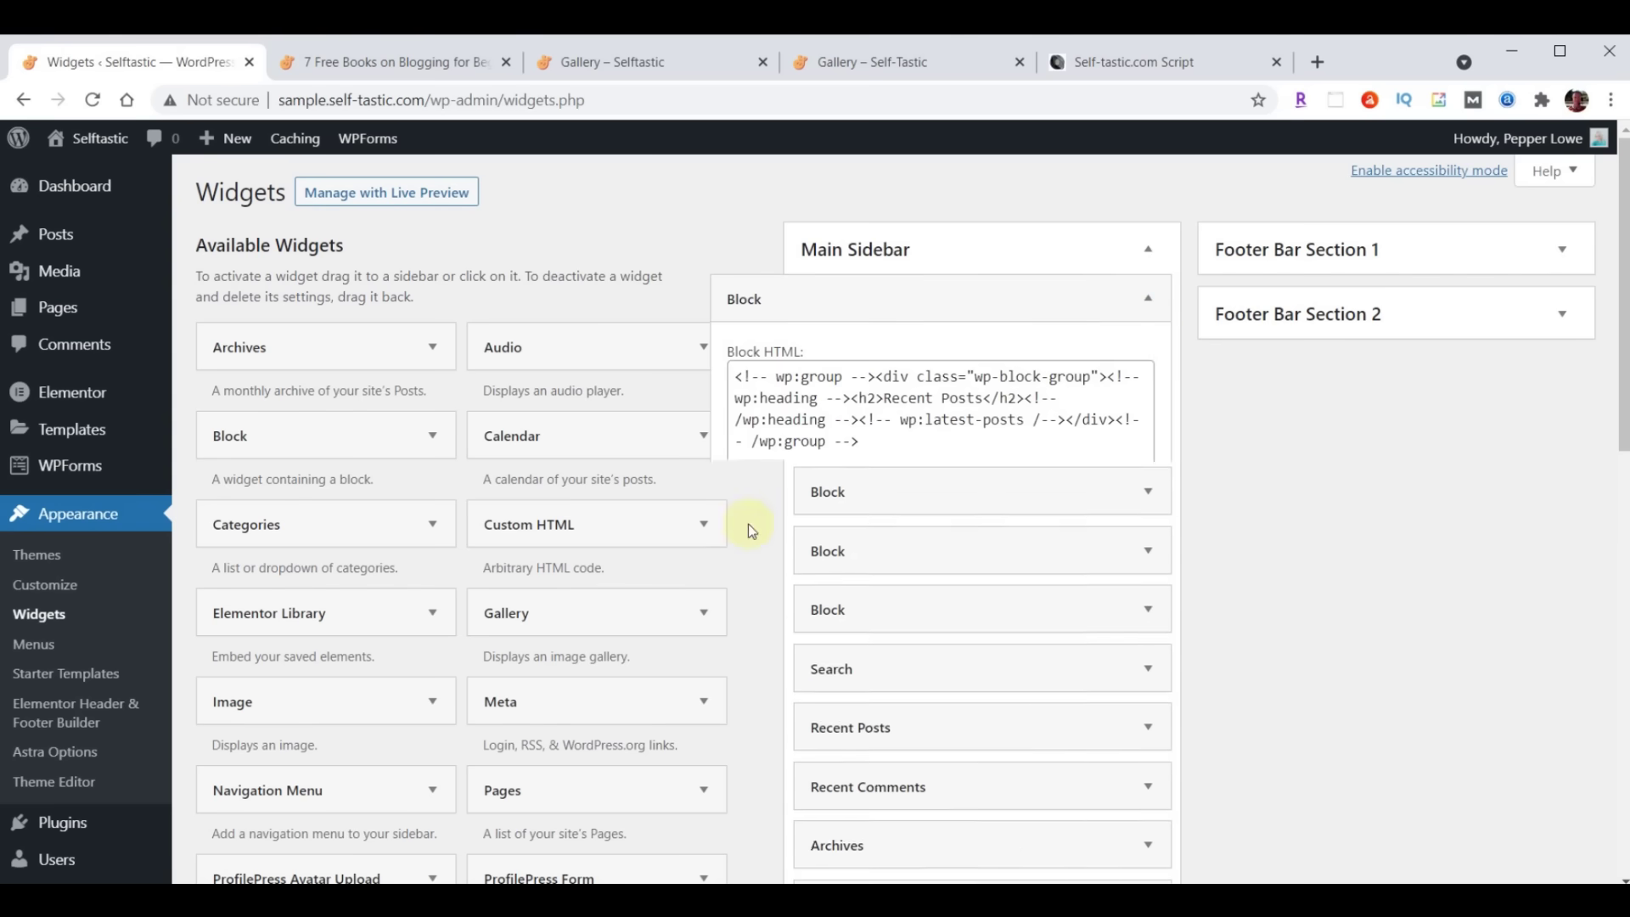
click(1147, 304)
click(746, 527)
click(1148, 304)
click(746, 526)
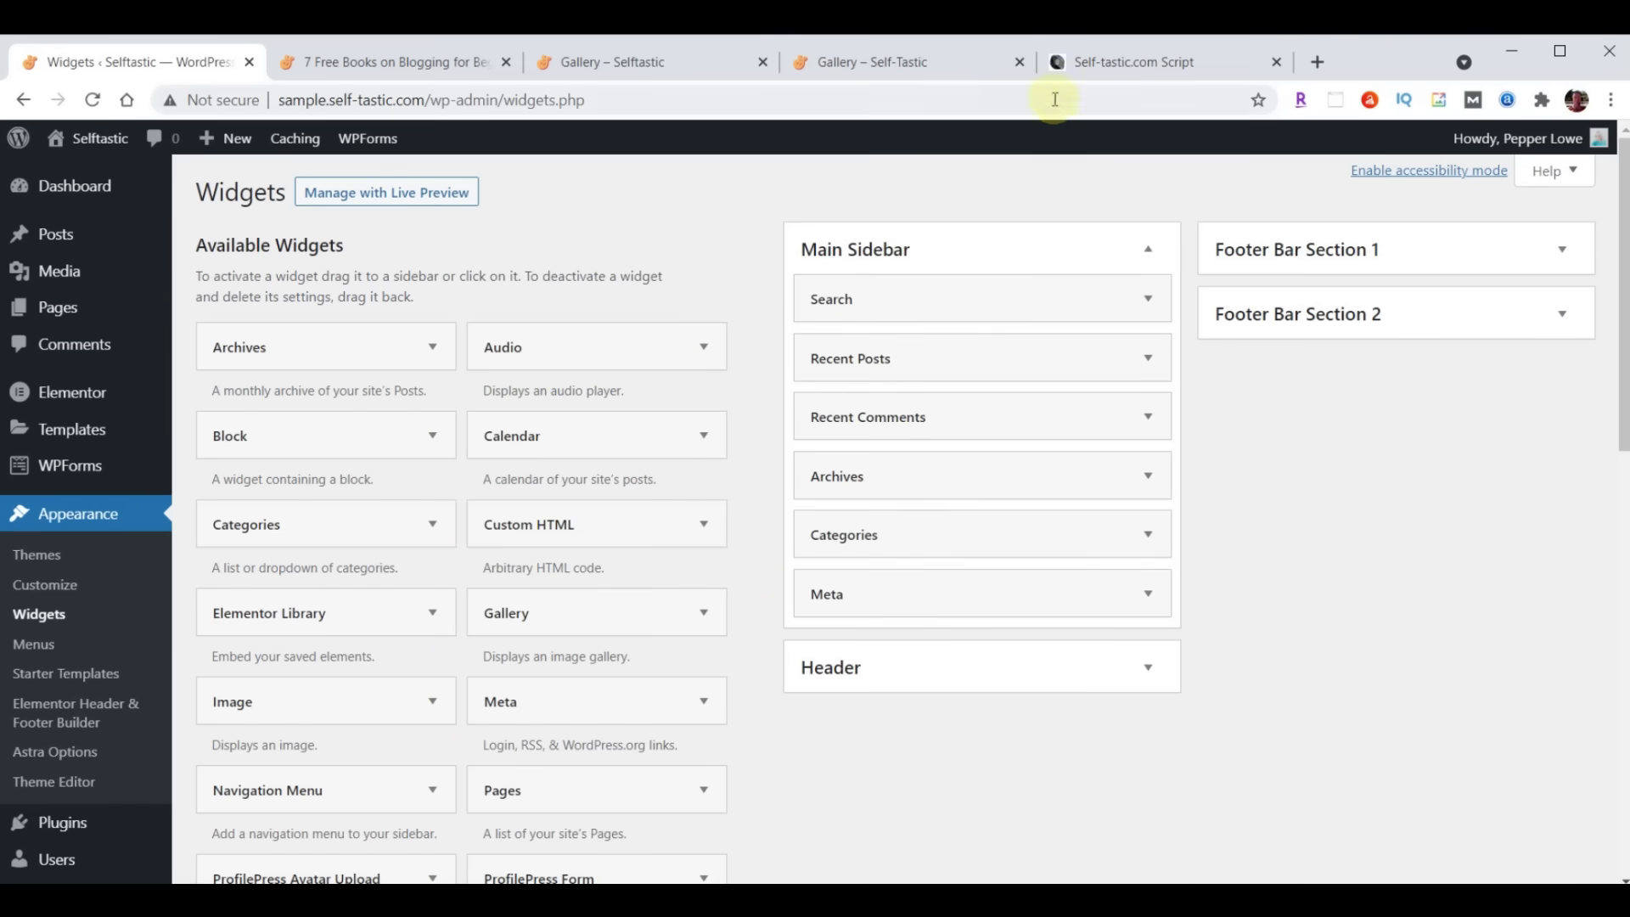
click(1093, 63)
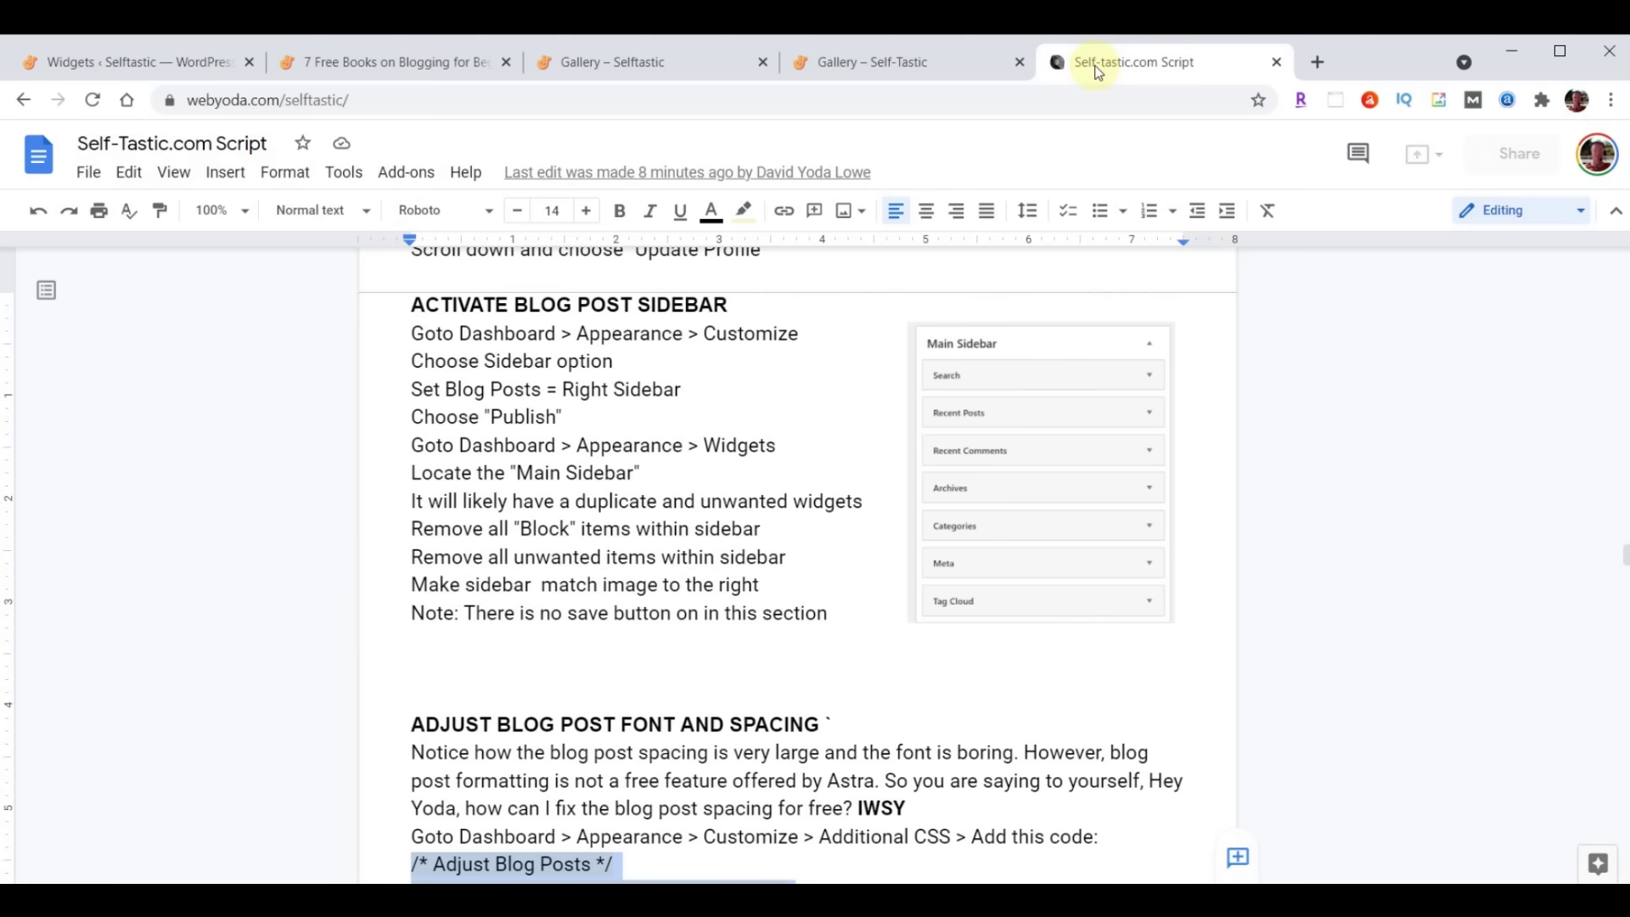
Add the Tag Cloud widget to the Main Sidebar
click(165, 65)
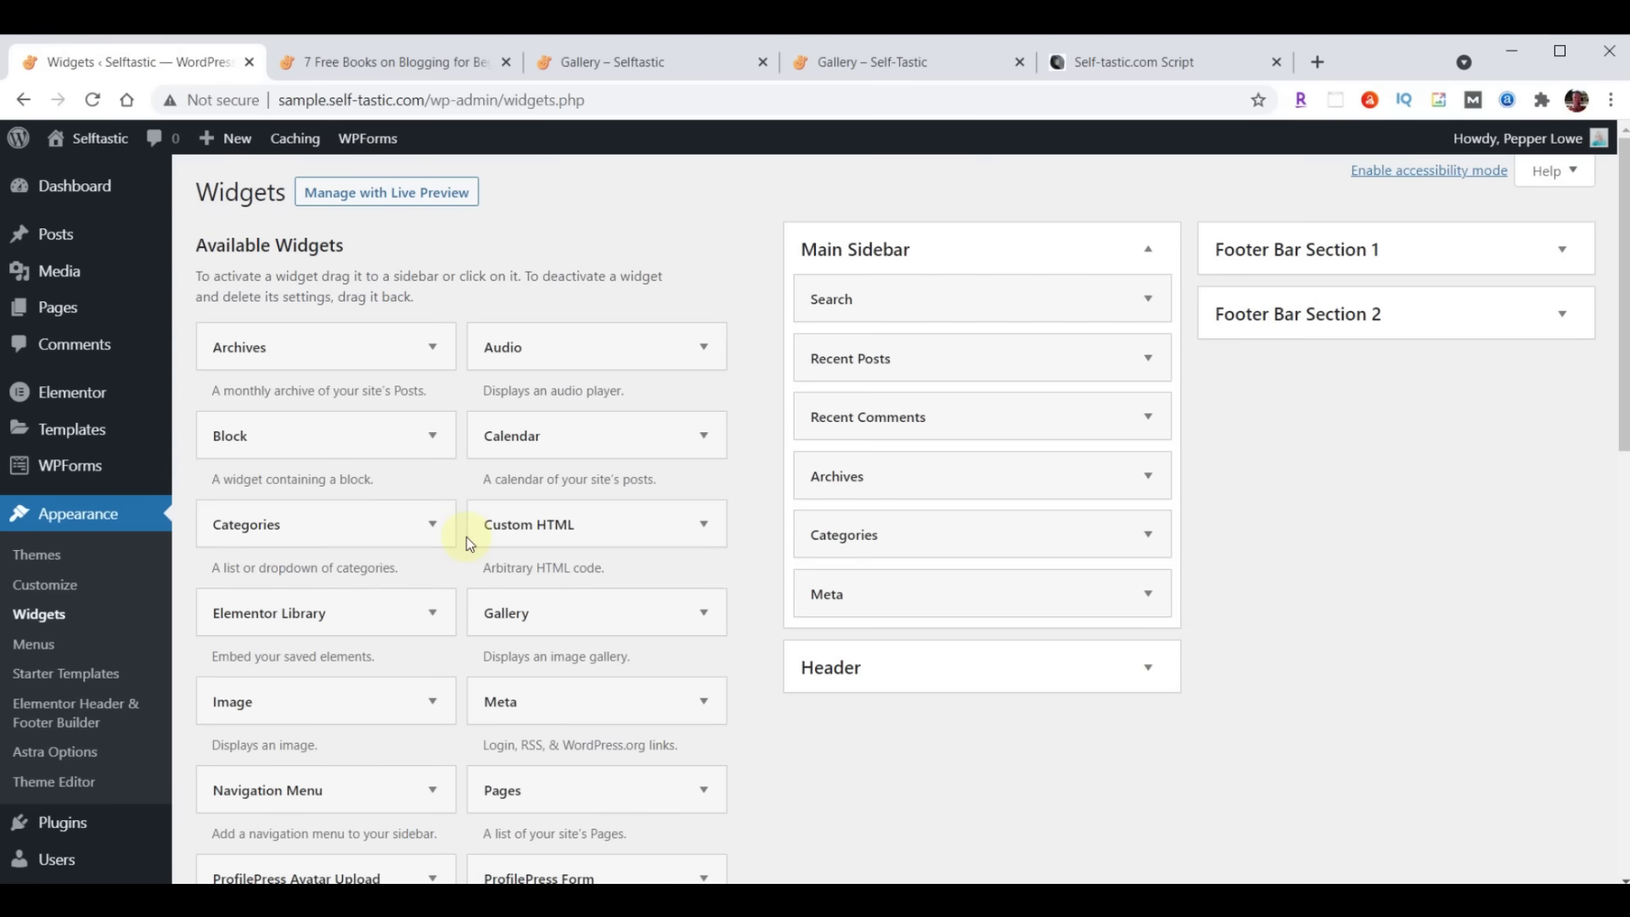
scroll(445, 547, down, 5)
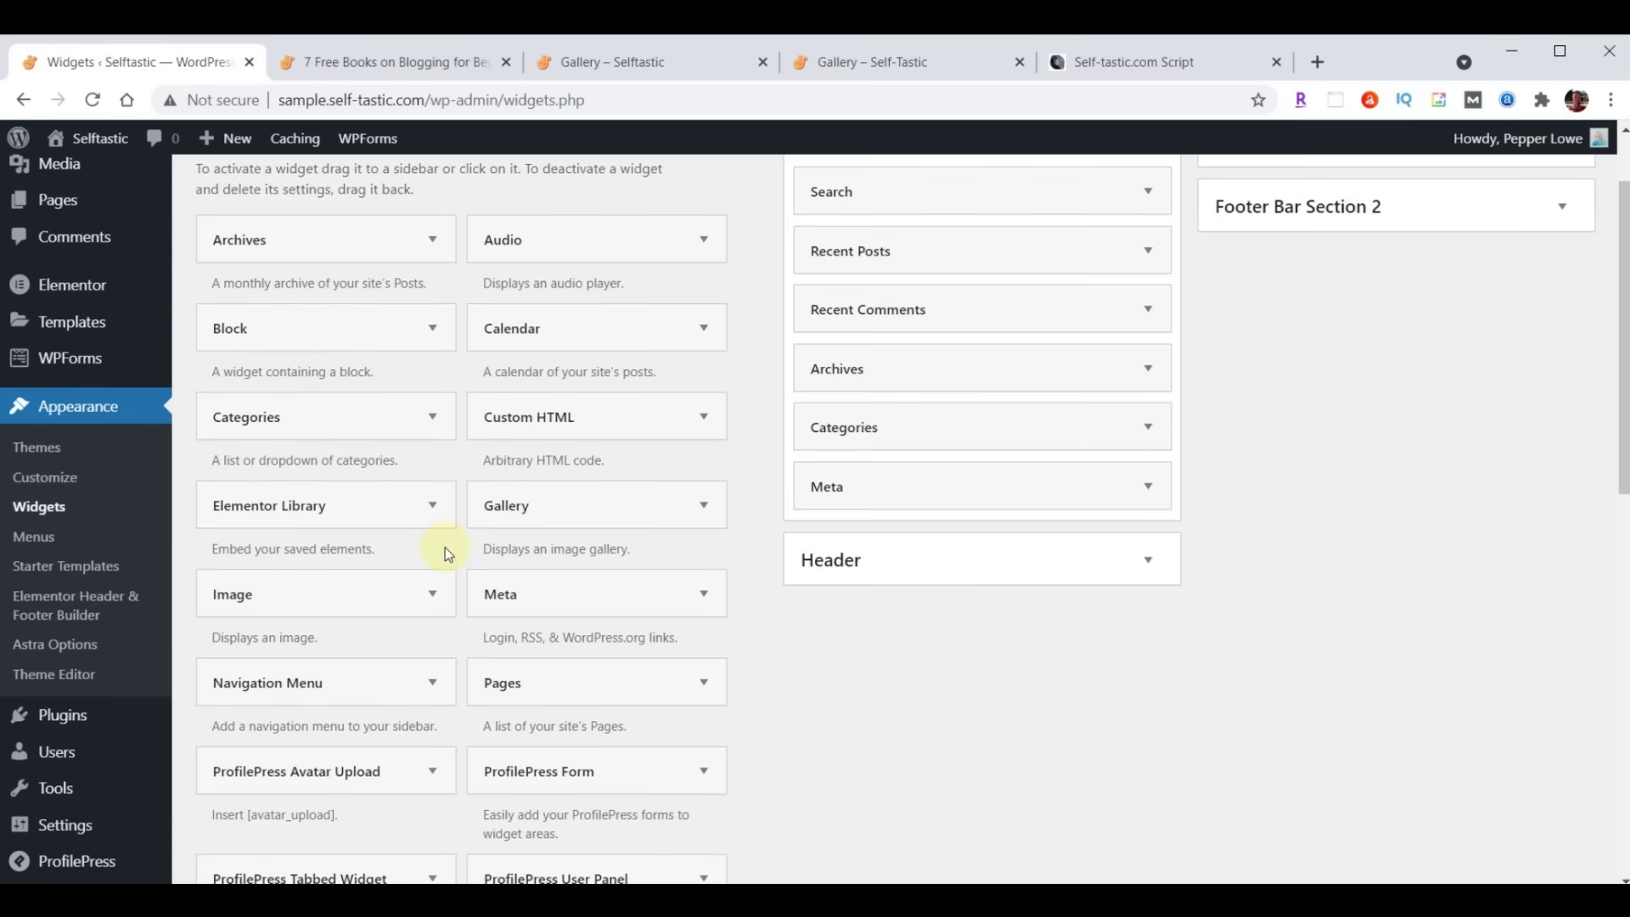
scroll(445, 554, down, 3)
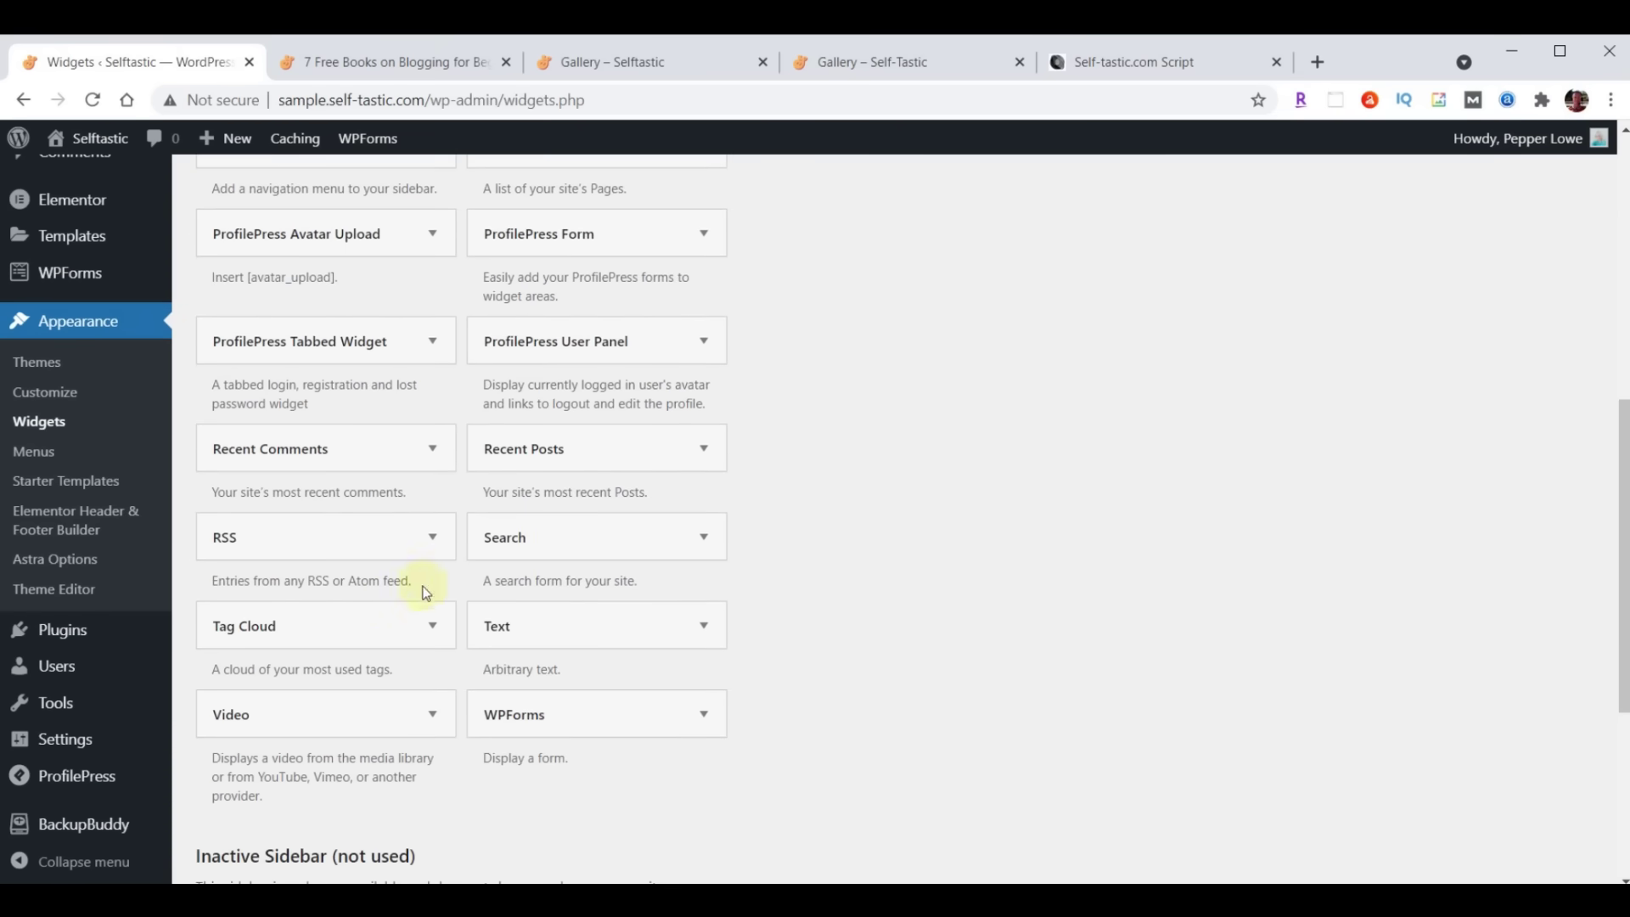
click(427, 635)
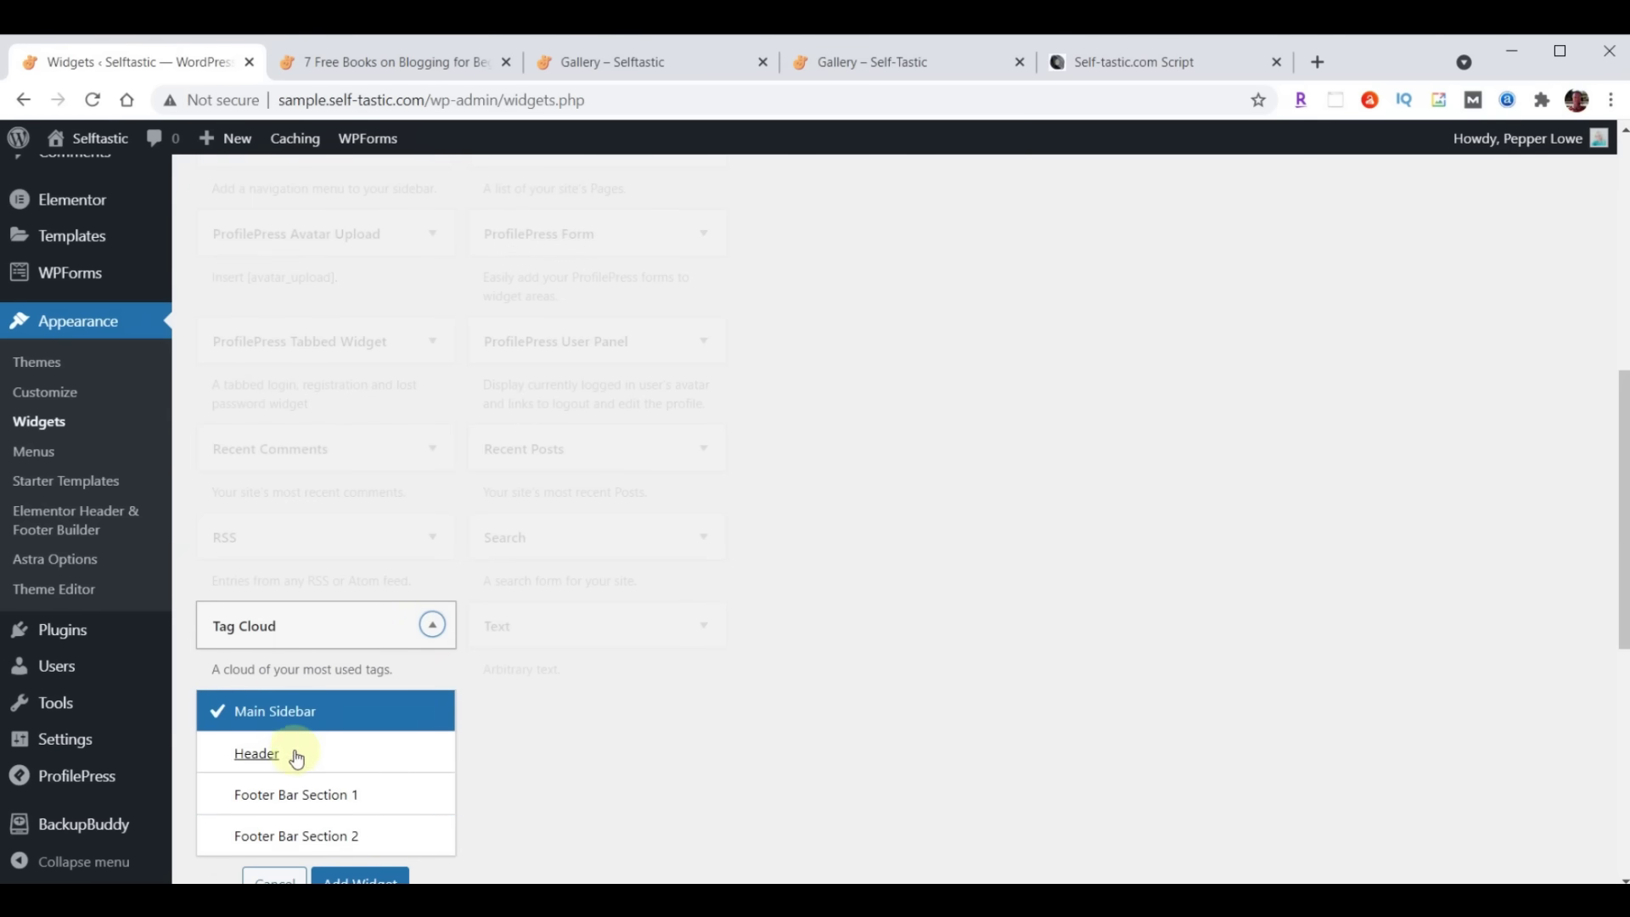
scroll(754, 665, down, 1)
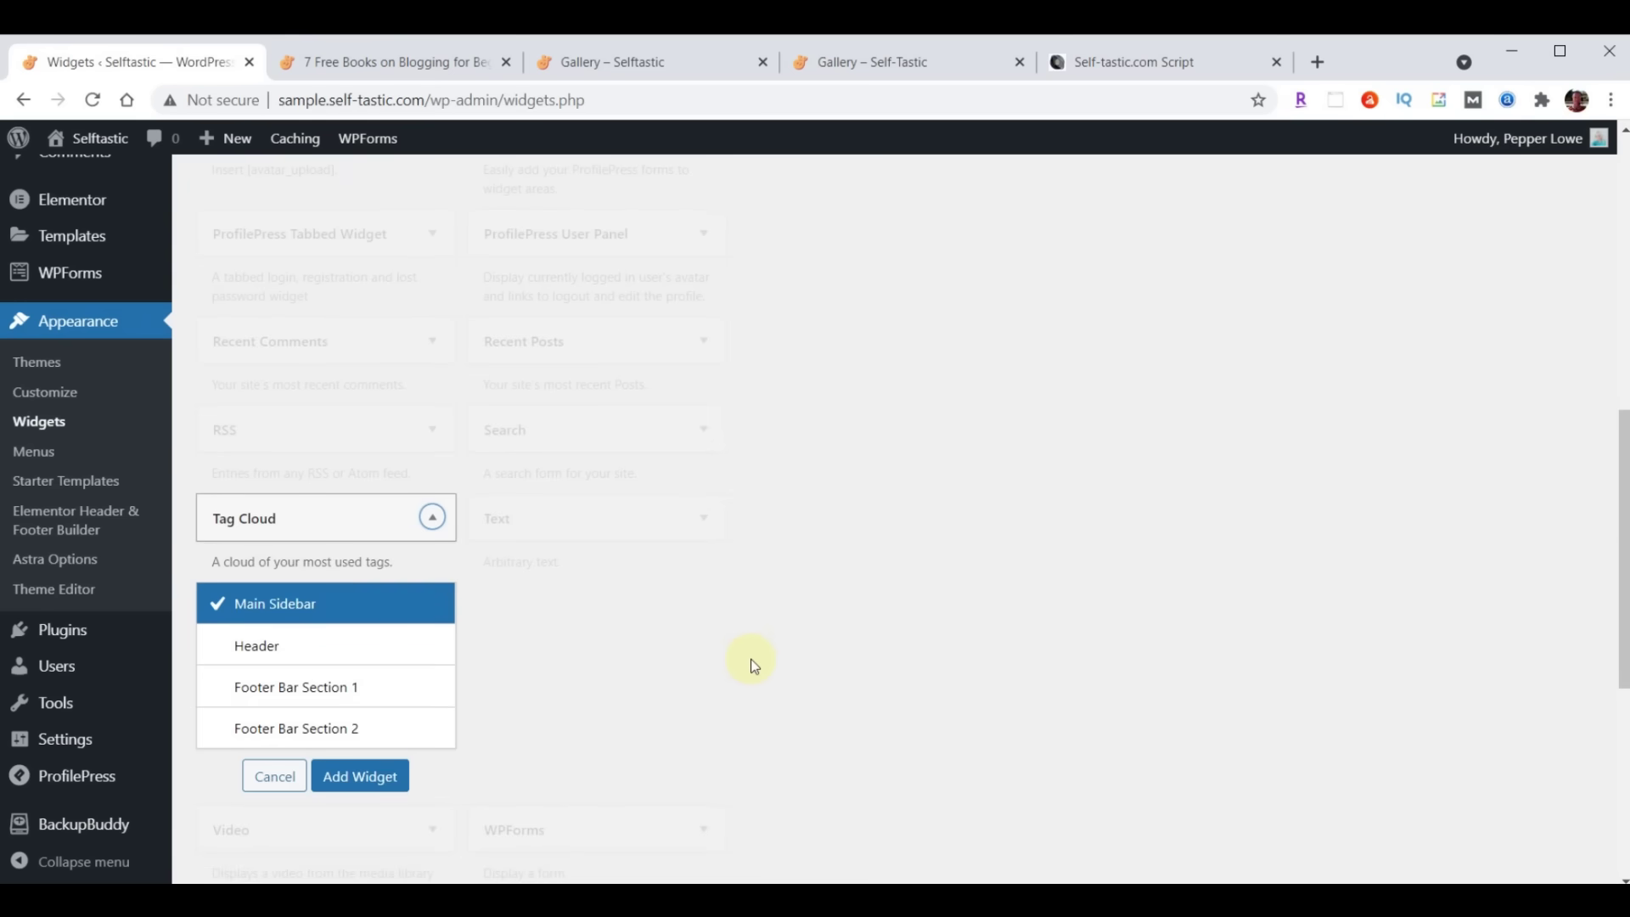
click(349, 785)
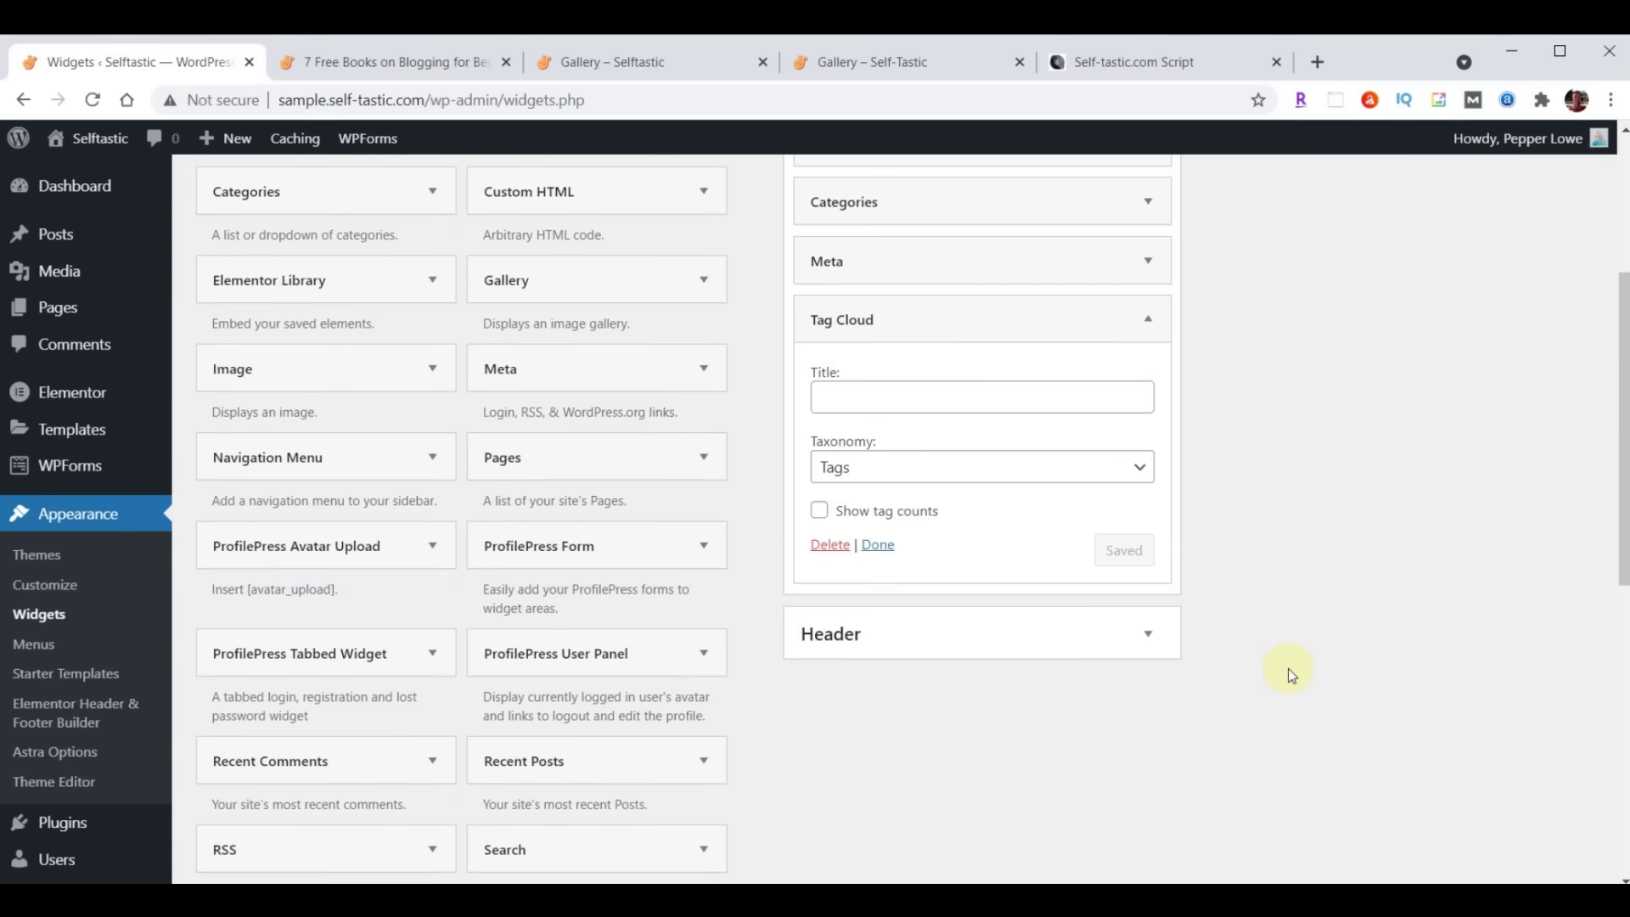
Collapse Tag Cloud, drag it below Meta, and compare the sidebar with the script's image
scroll(1286, 669, up, 3)
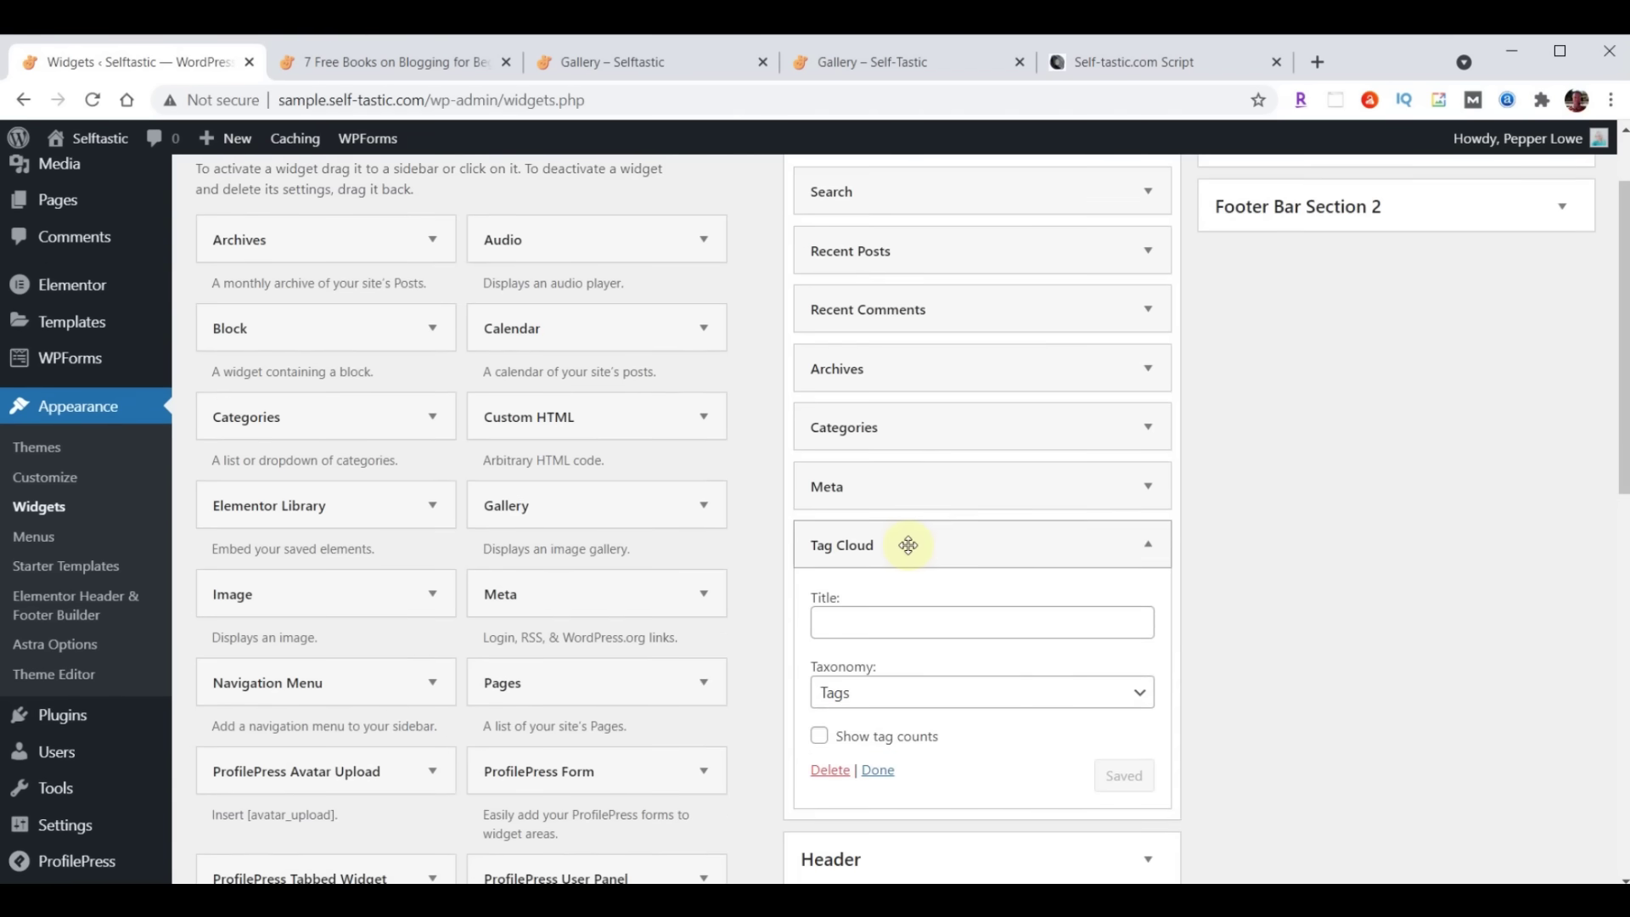
scroll(1272, 574, down, 1)
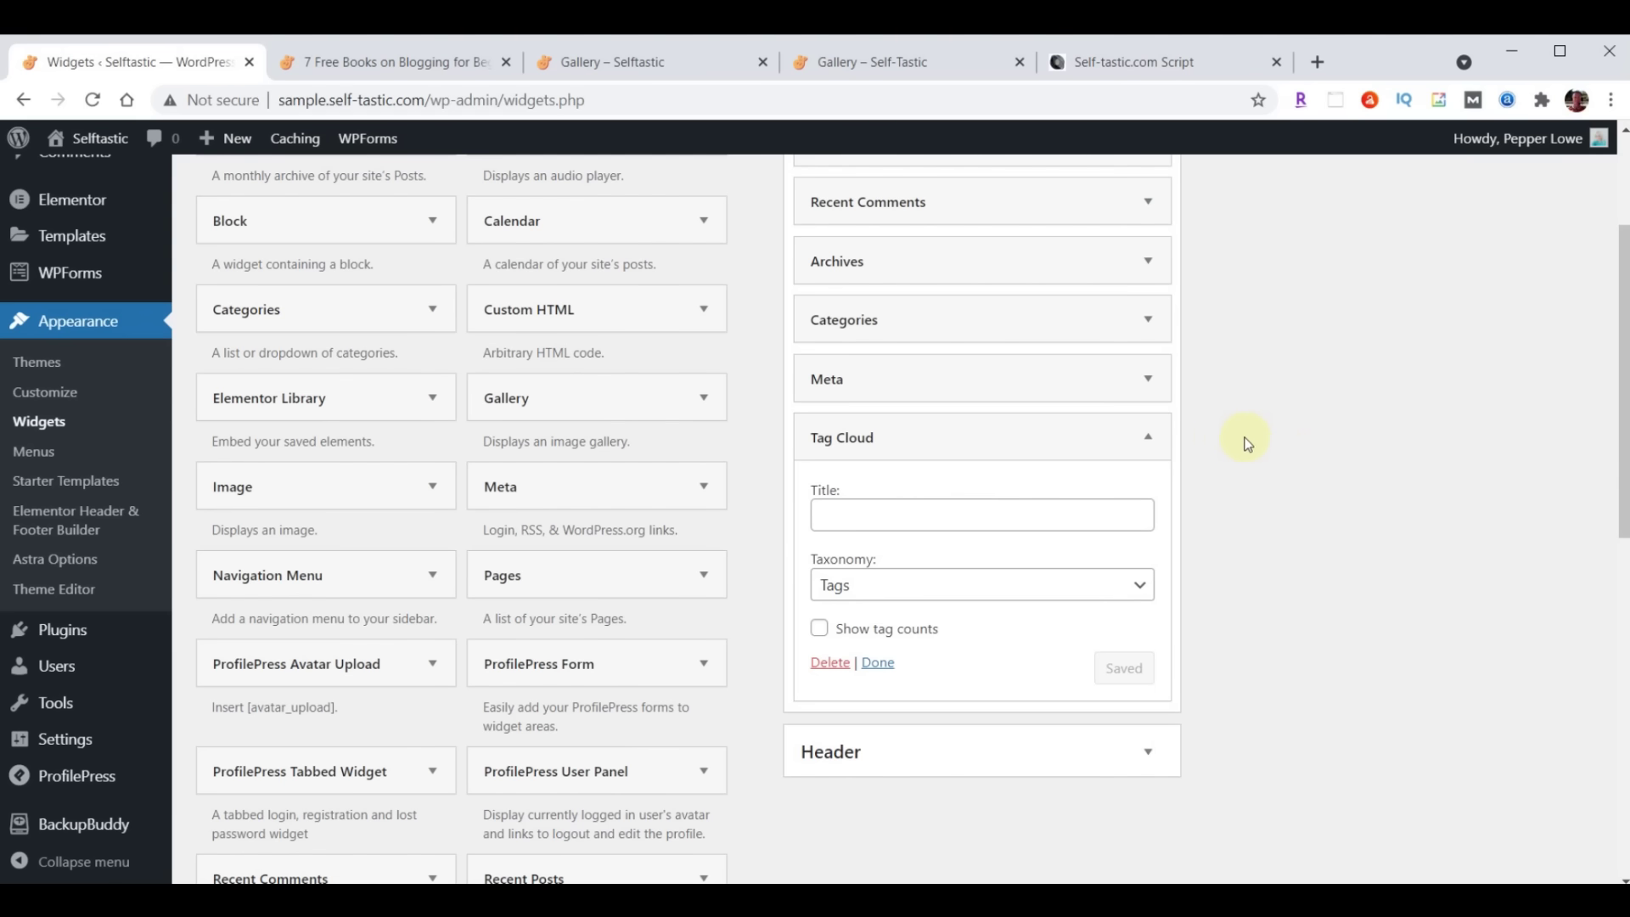
click(1154, 439)
mouse_move(1011, 437)
mouse_down()
mouse_move(1005, 367)
mouse_move(1009, 431)
mouse_up()
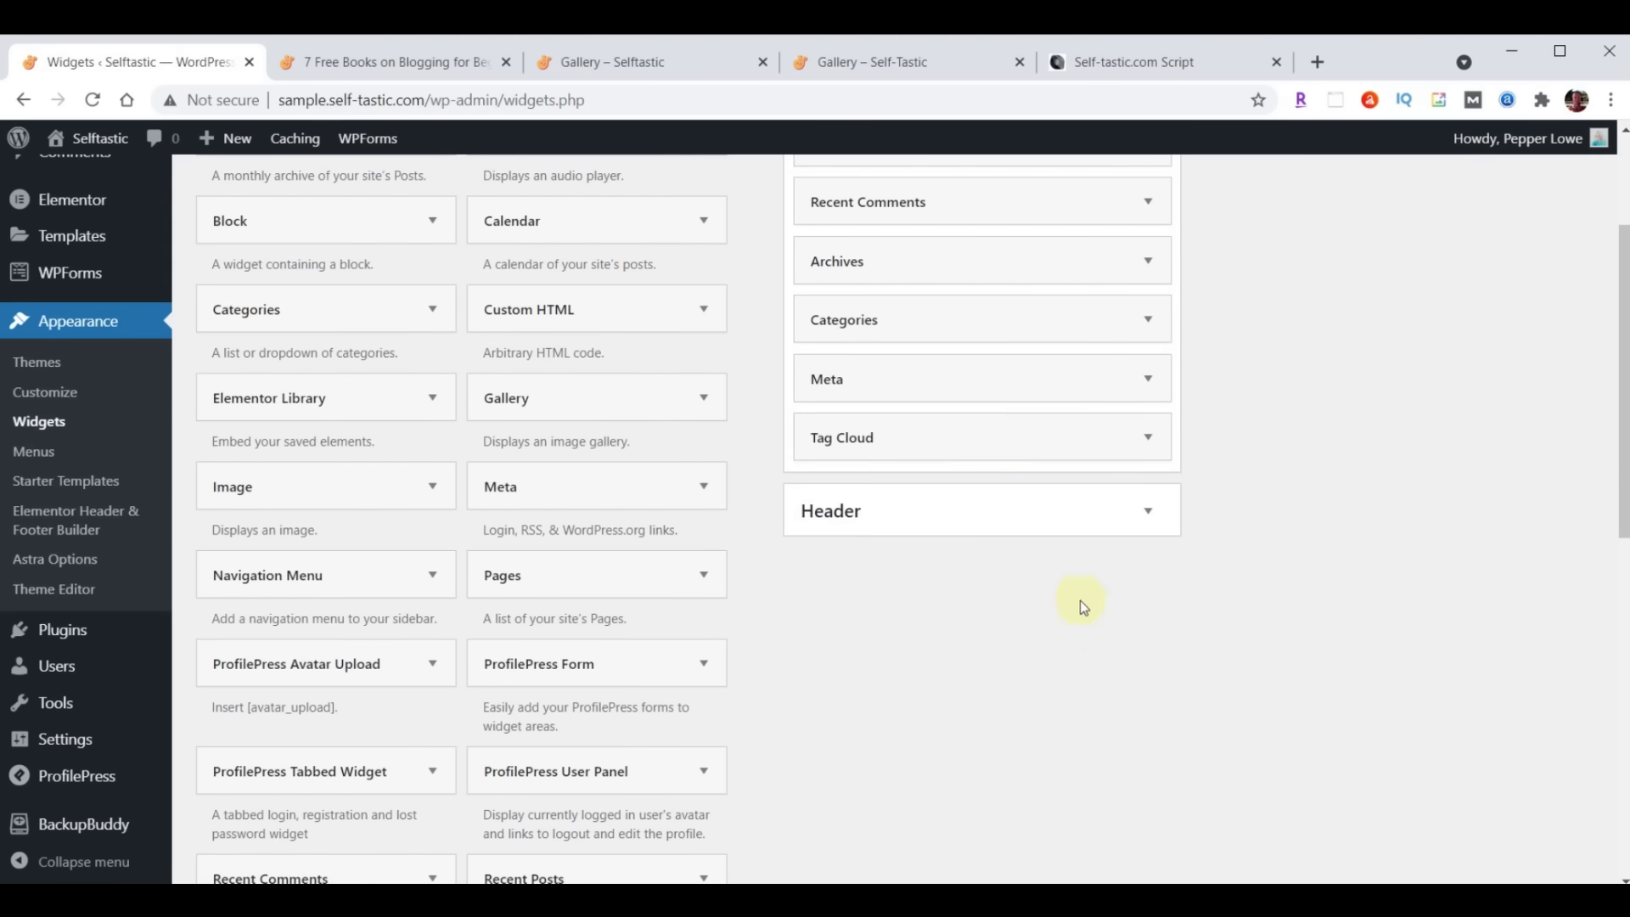
scroll(1245, 706, up, 2)
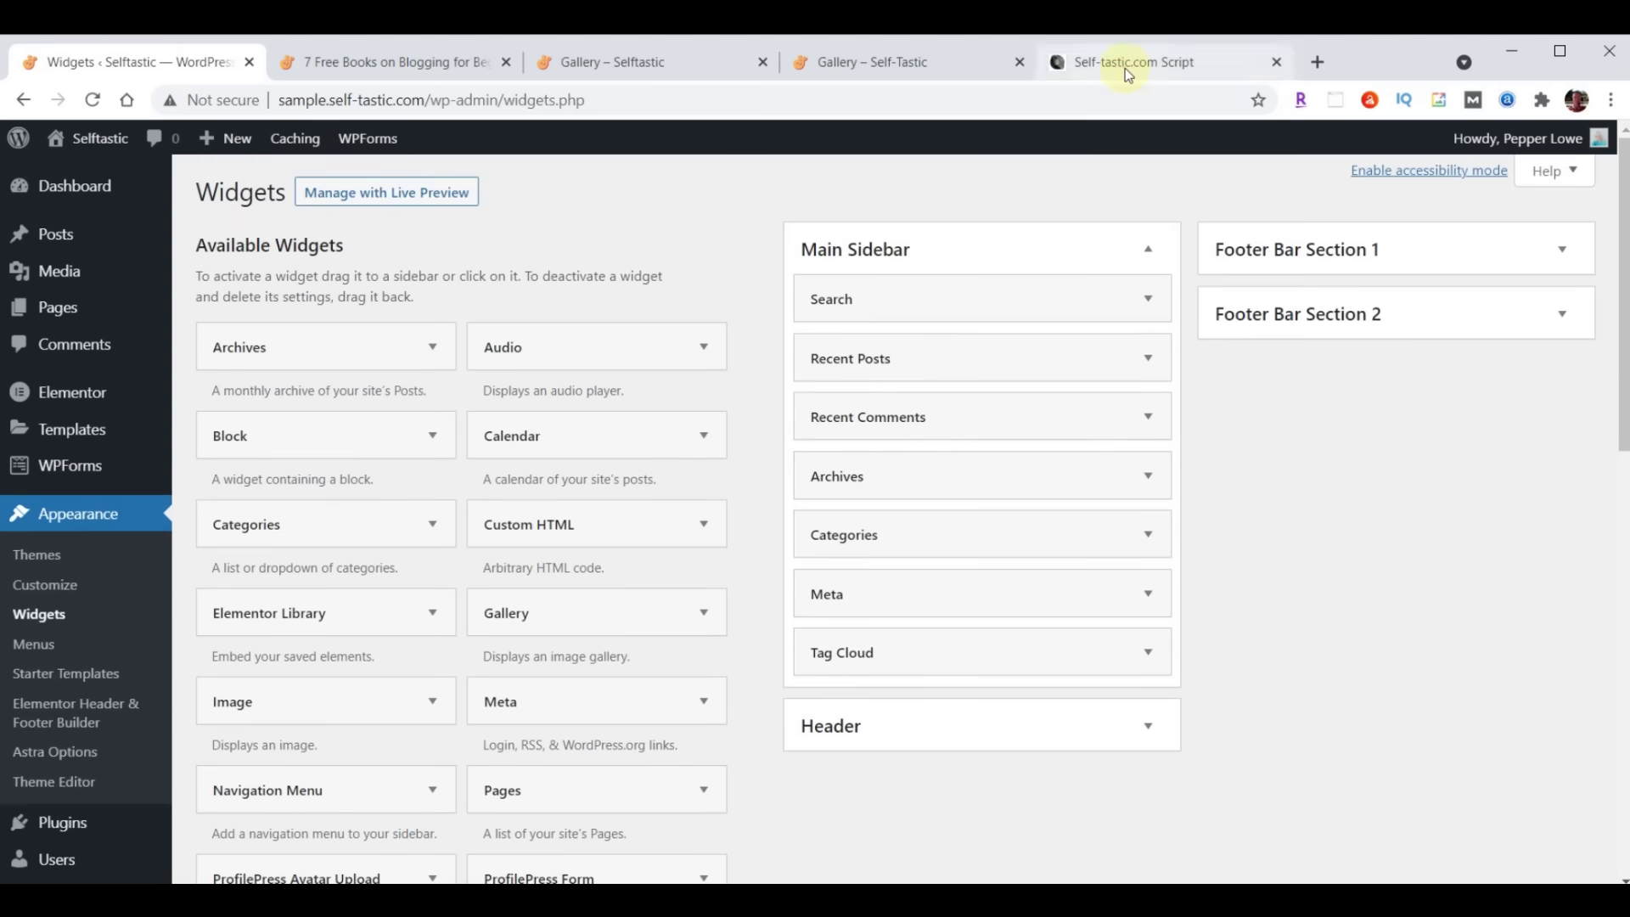
click(1124, 68)
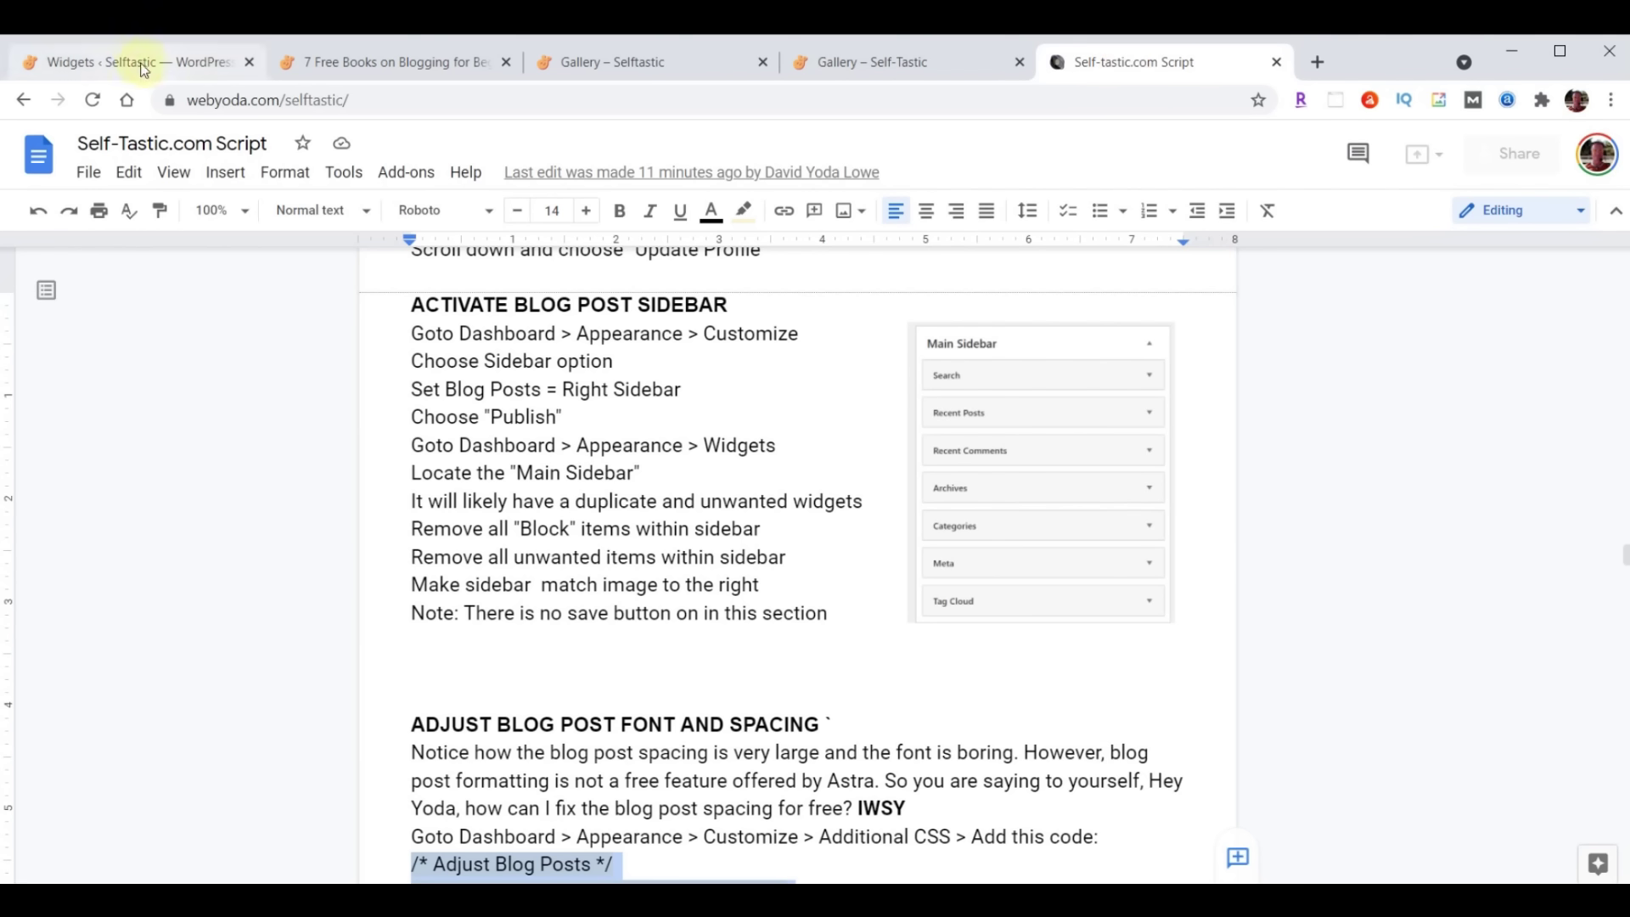
click(140, 64)
scroll(399, 408, down, 4)
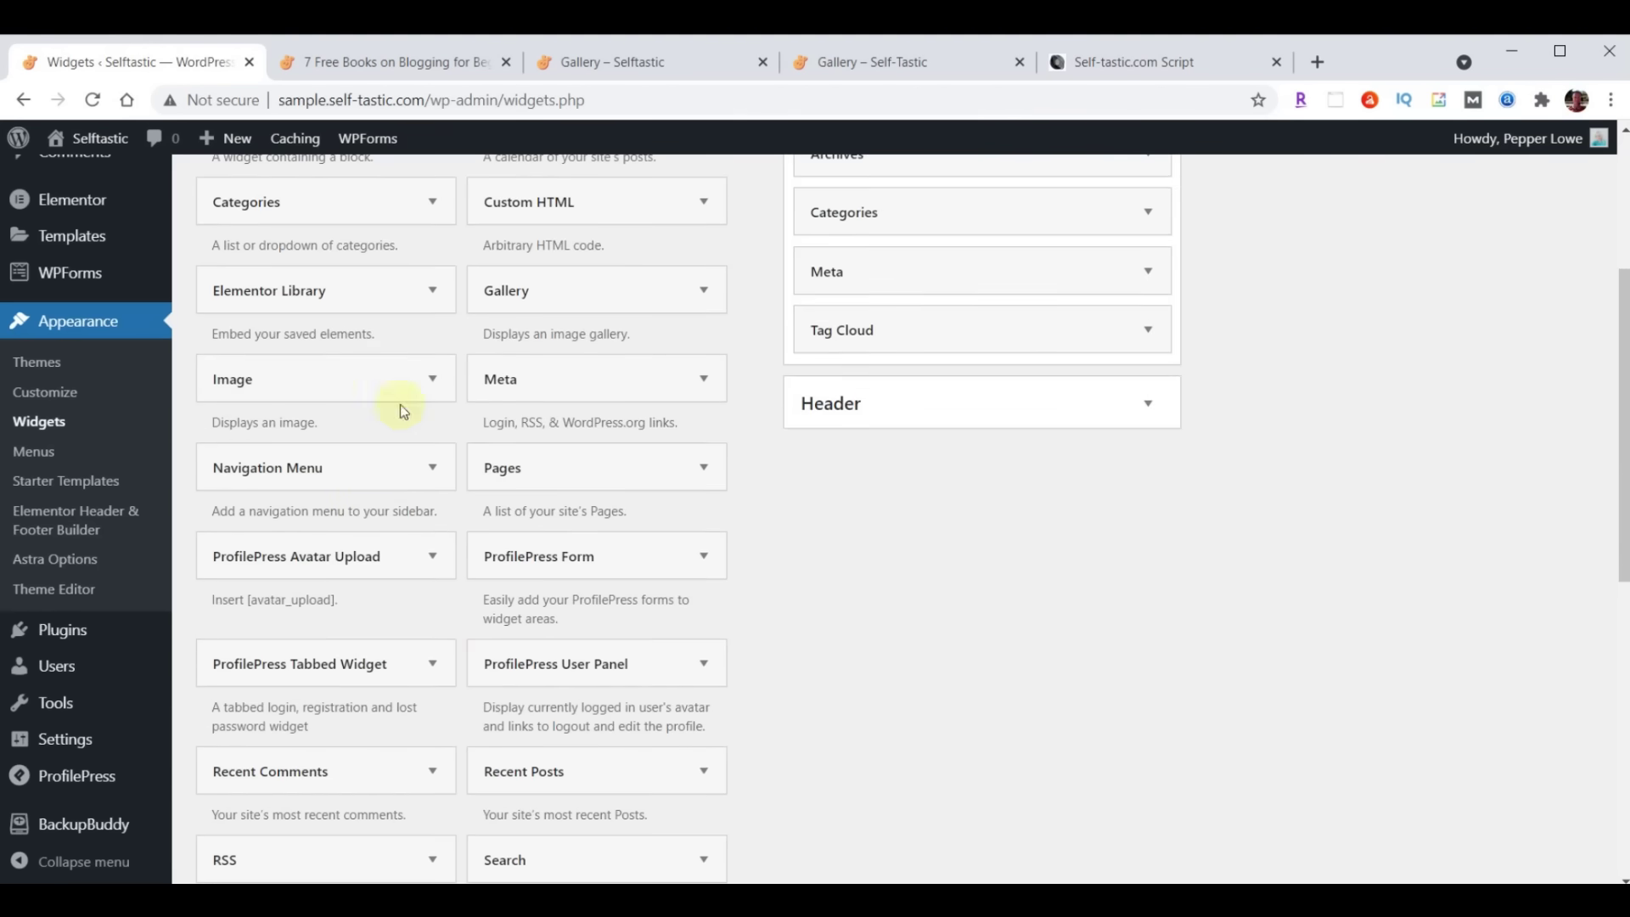
scroll(436, 675, up, 4)
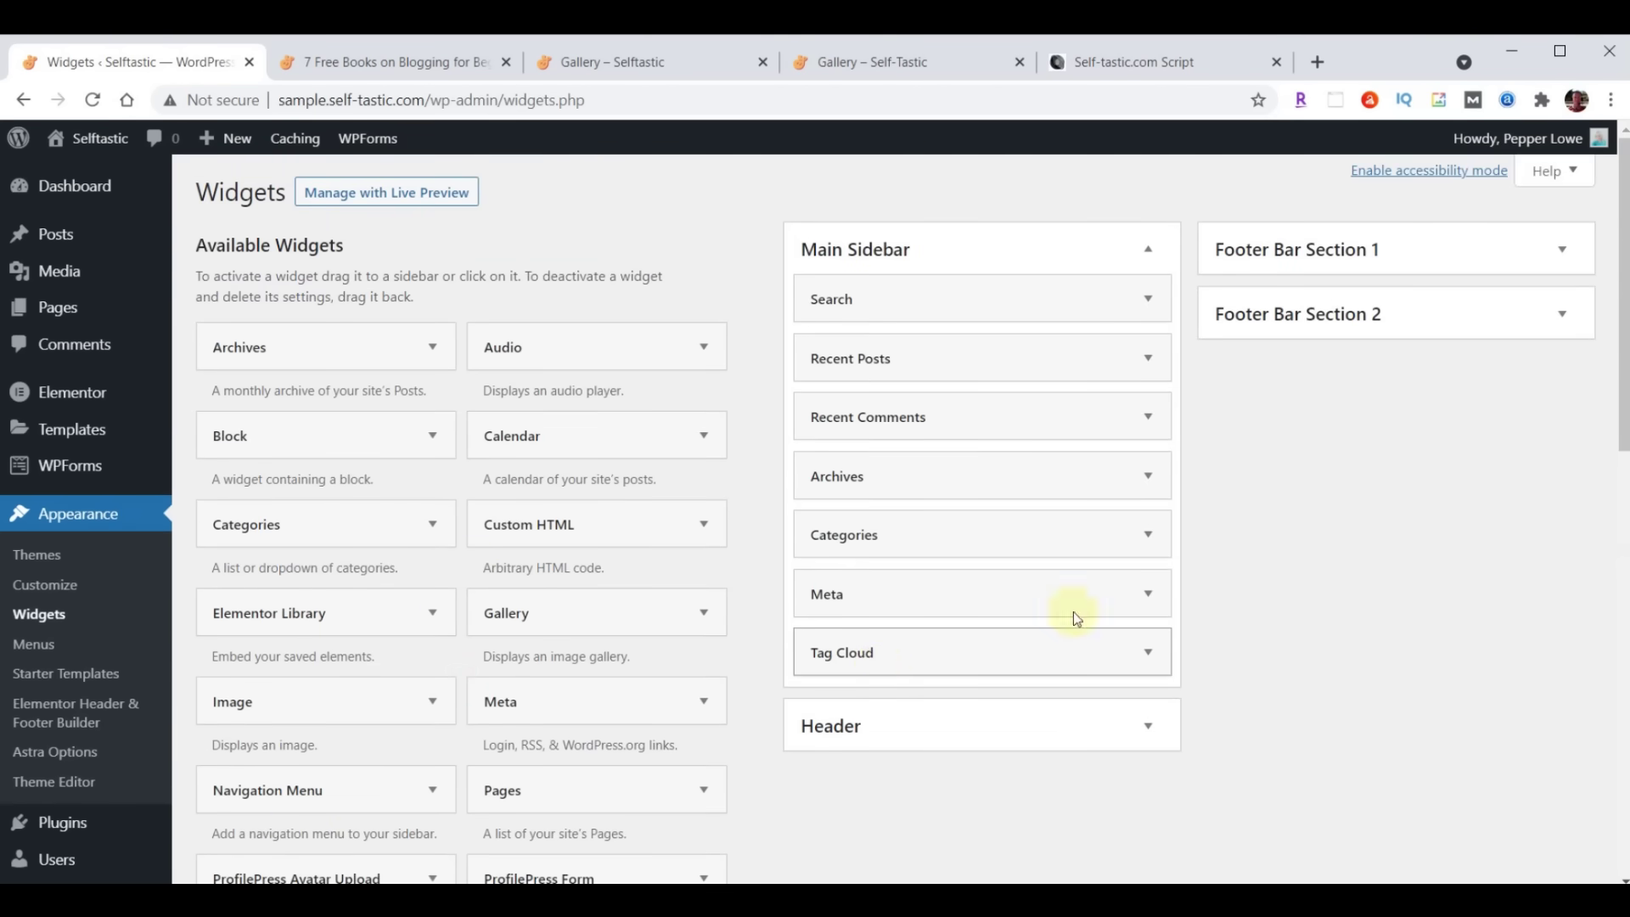
scroll(626, 710, down, 10)
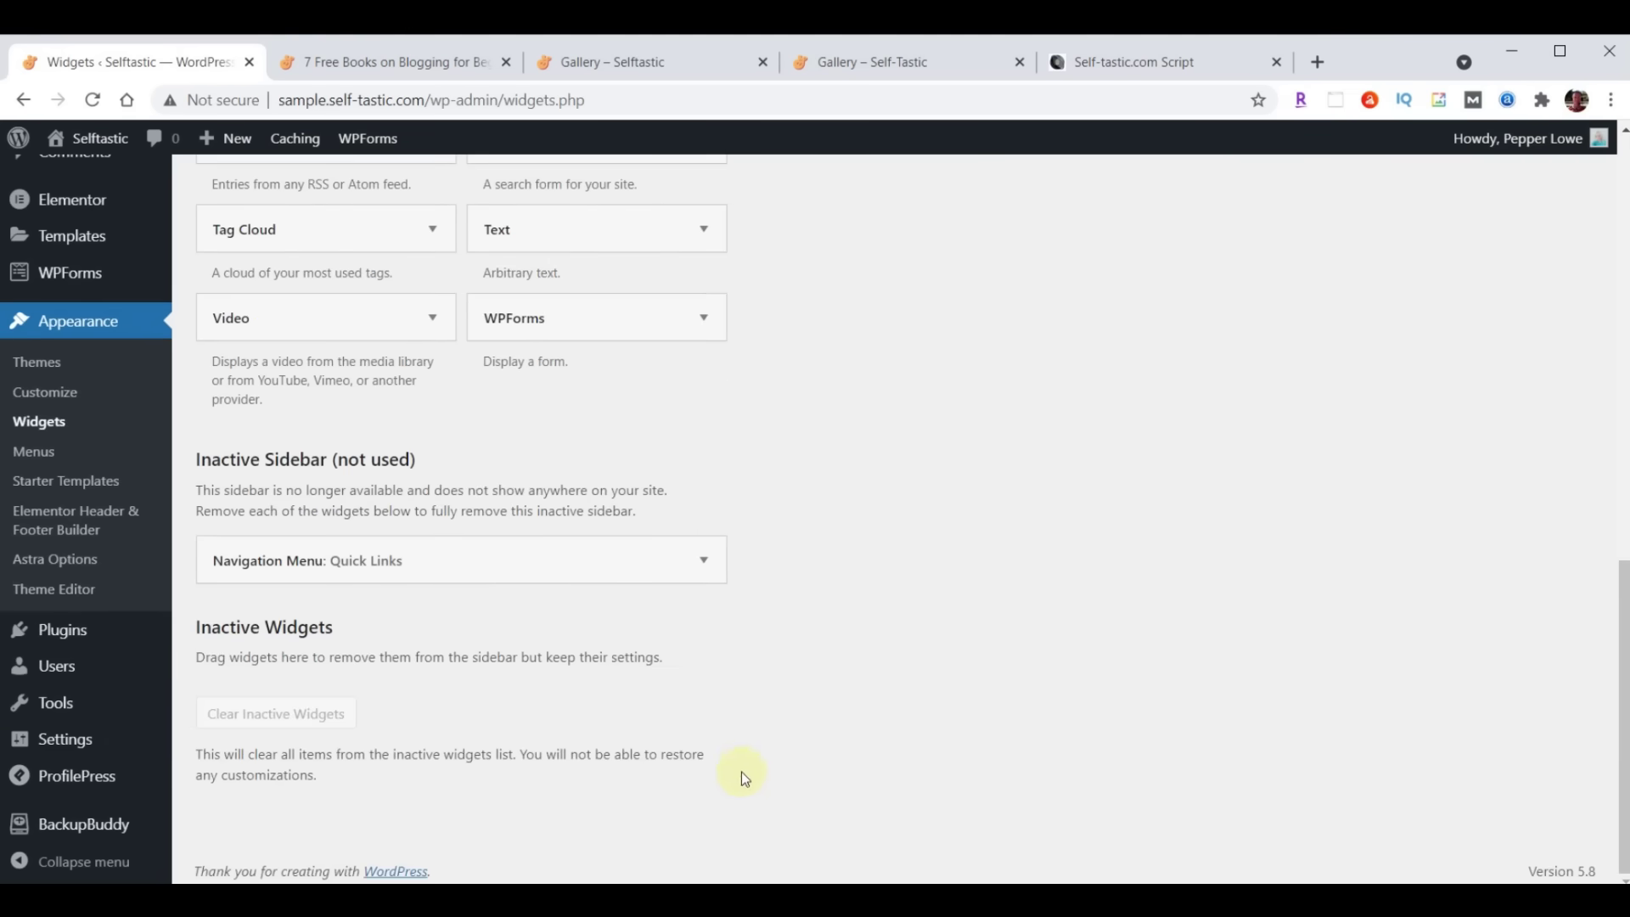
scroll(741, 772, up, 10)
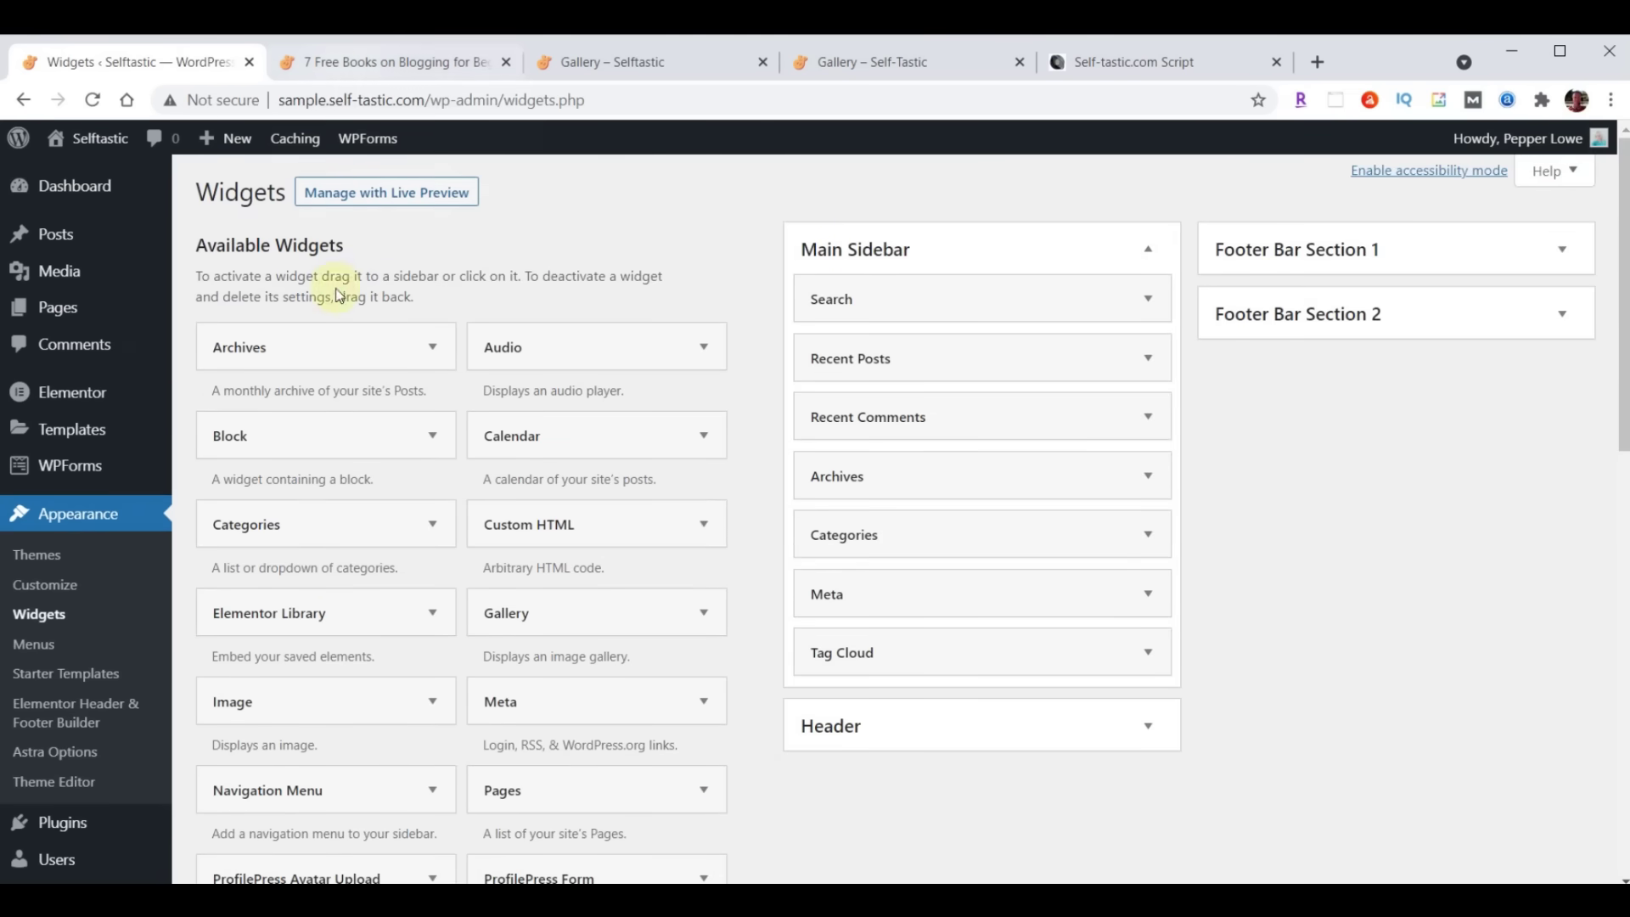
Reload the 7 Free Books post, scroll through its updated sidebar, then switch to the script document
click(361, 68)
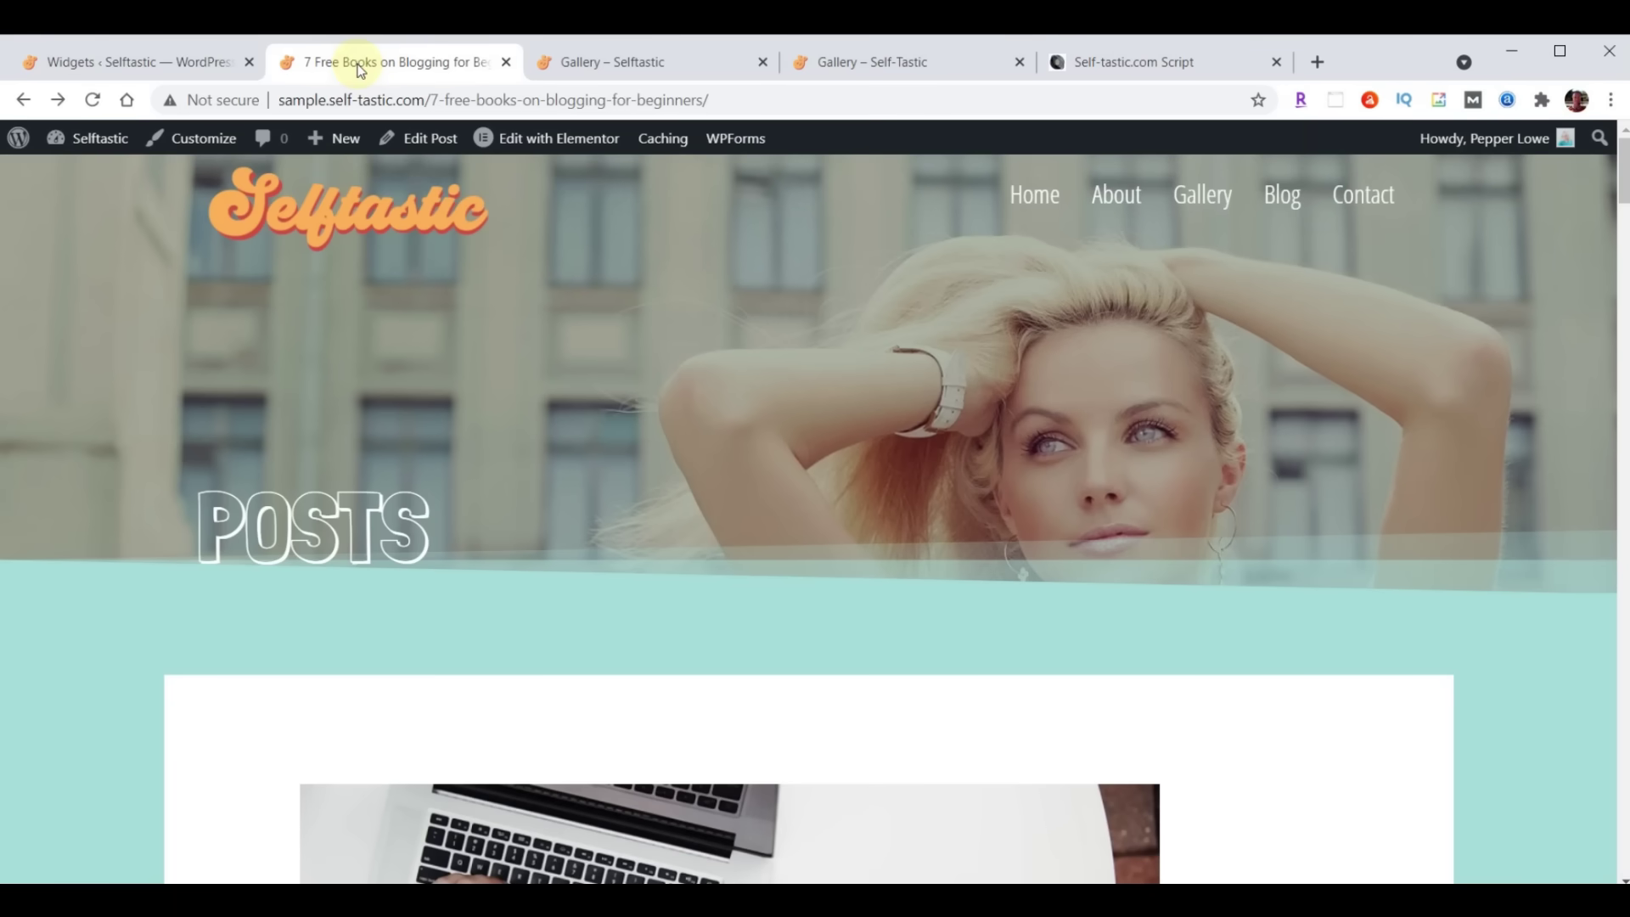
click(92, 99)
scroll(985, 314, down, 4)
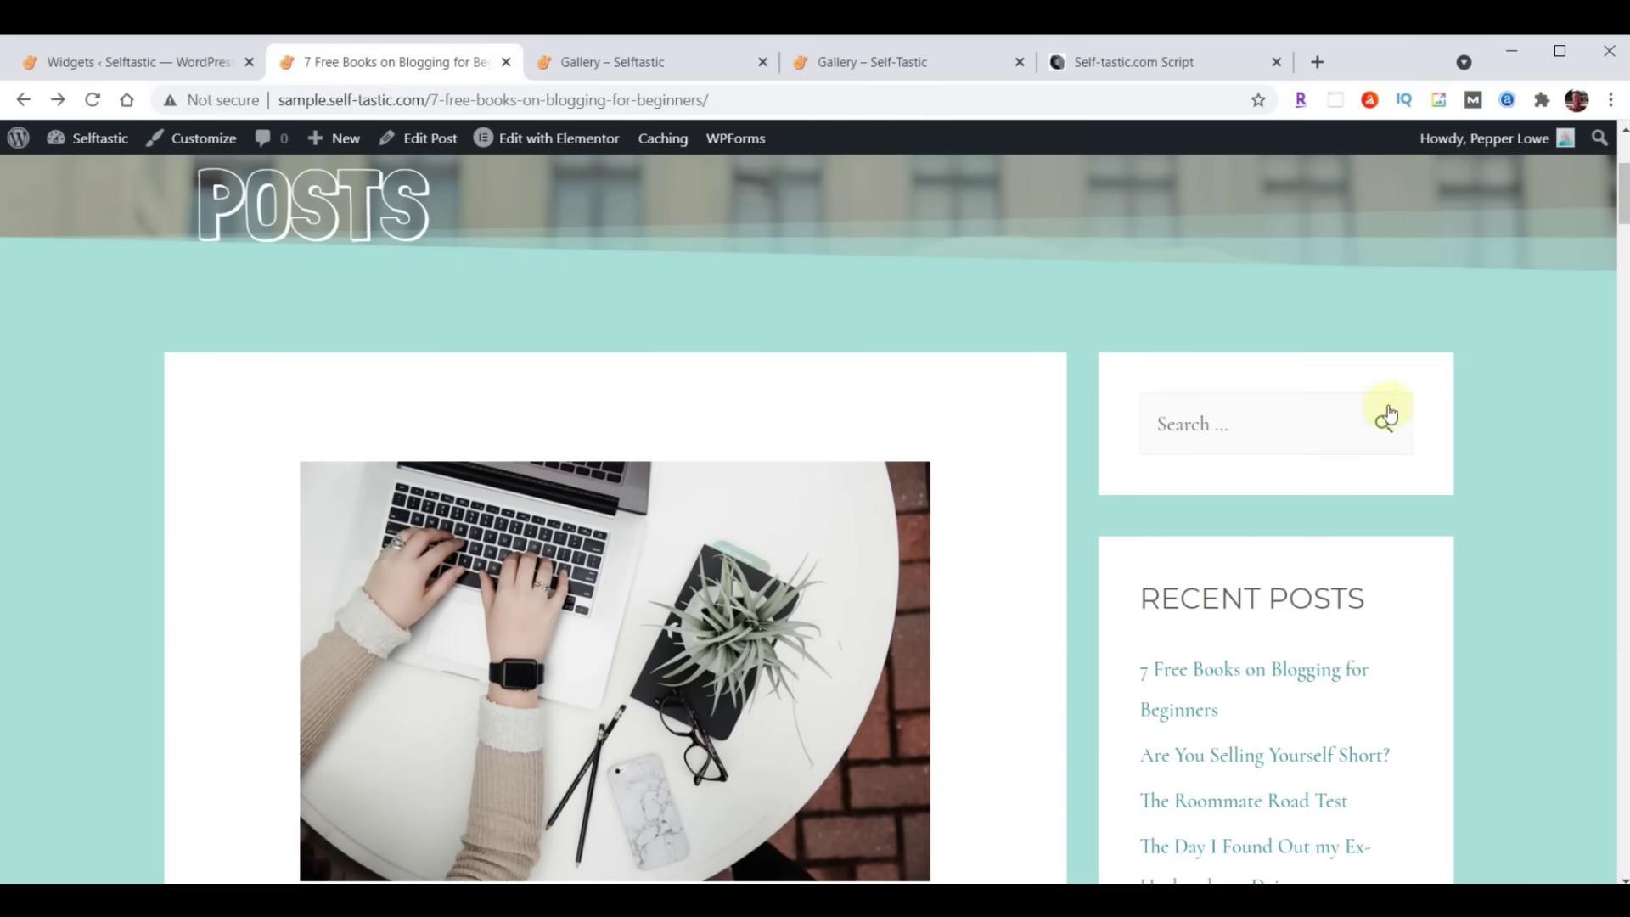
scroll(1499, 393, down, 4)
scroll(1468, 358, down, 4)
scroll(1464, 353, down, 3)
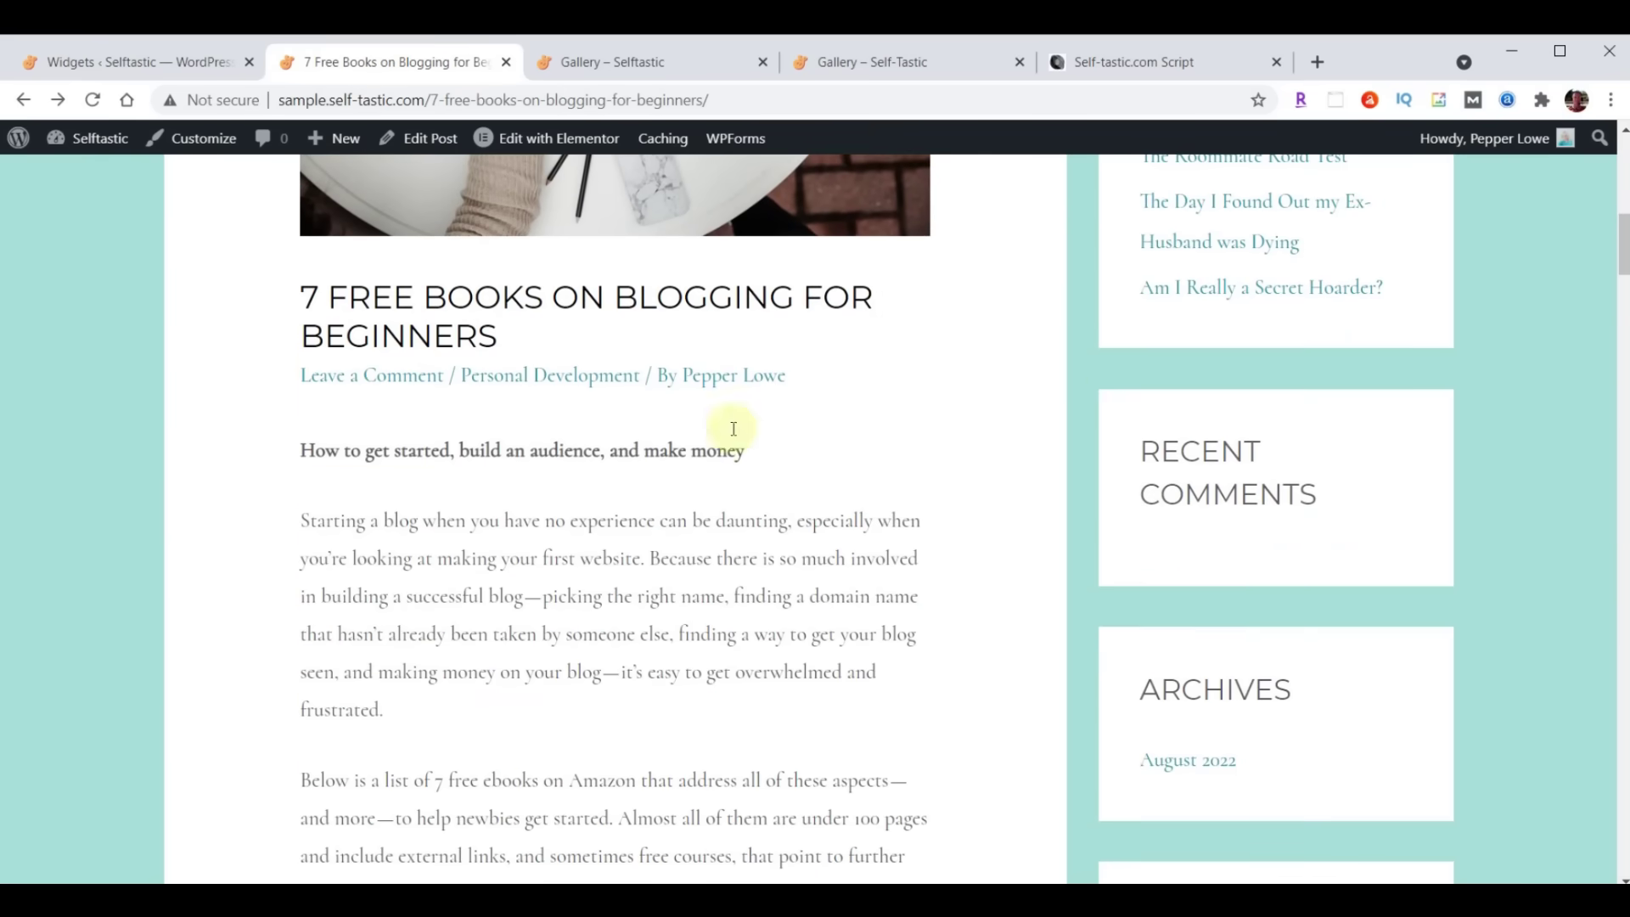
scroll(1491, 354, down, 4)
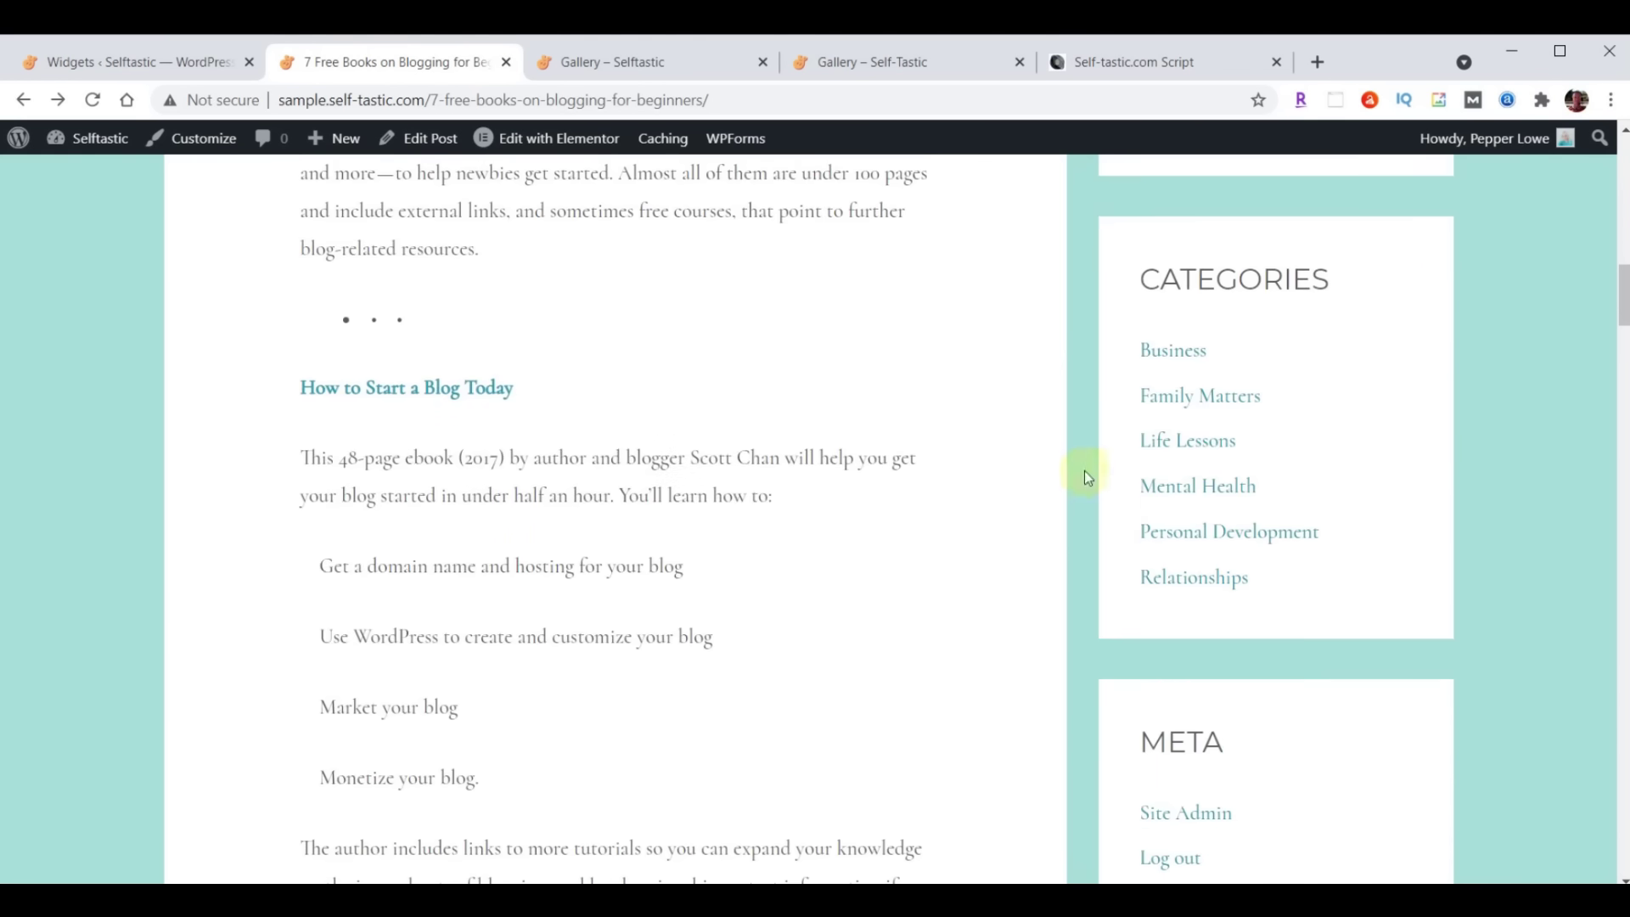
scroll(1533, 396, down, 4)
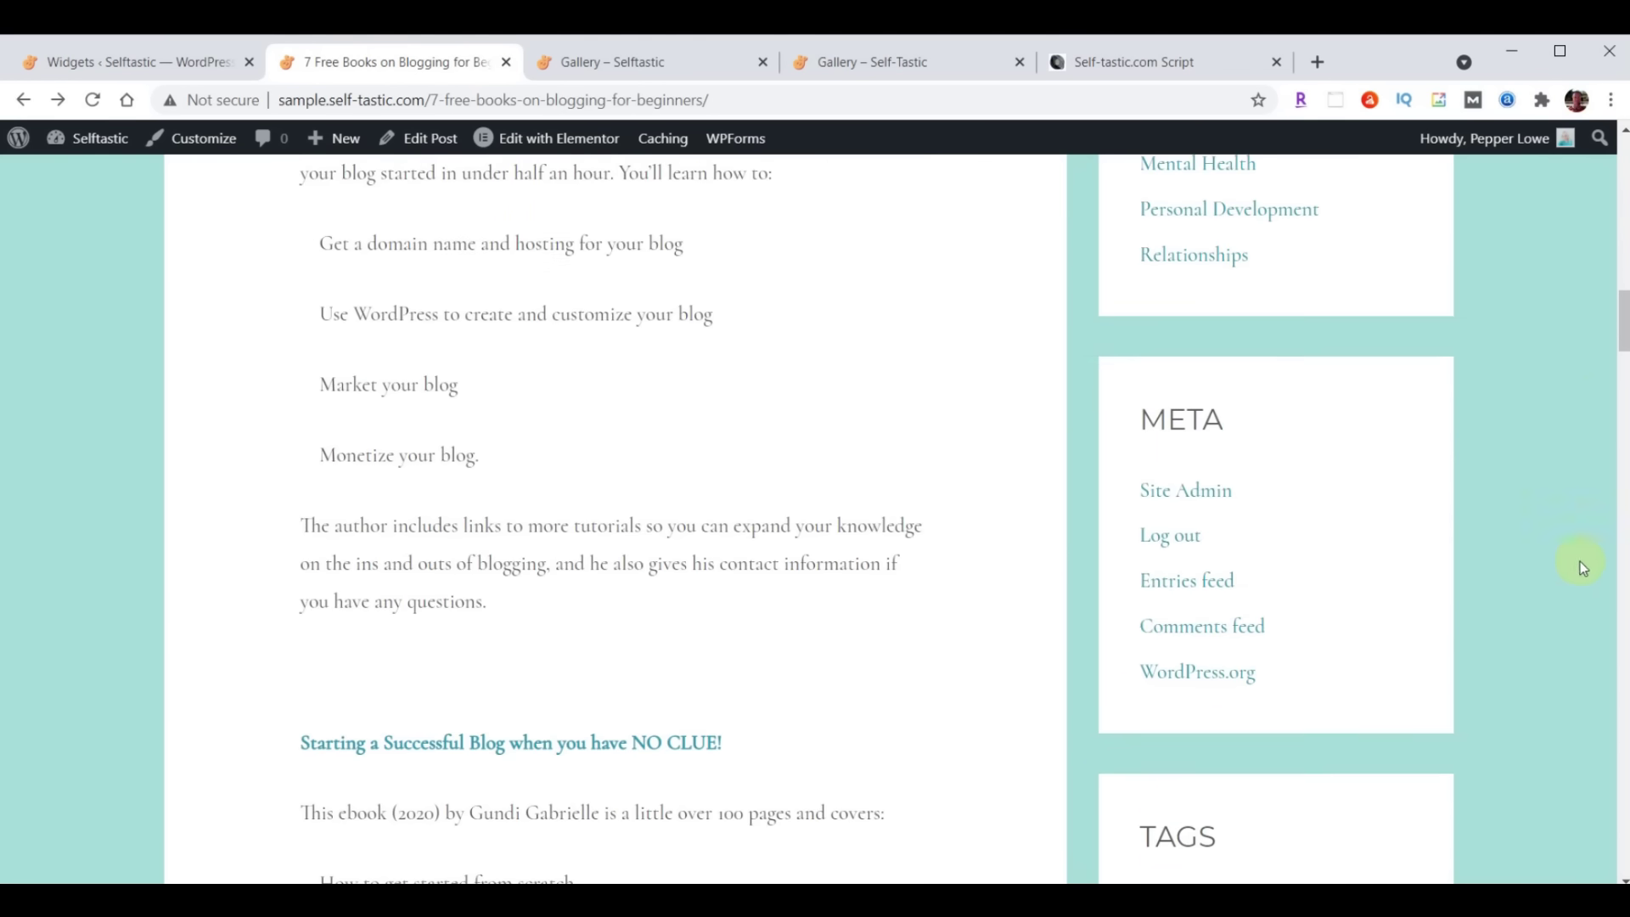
scroll(1568, 374, down, 6)
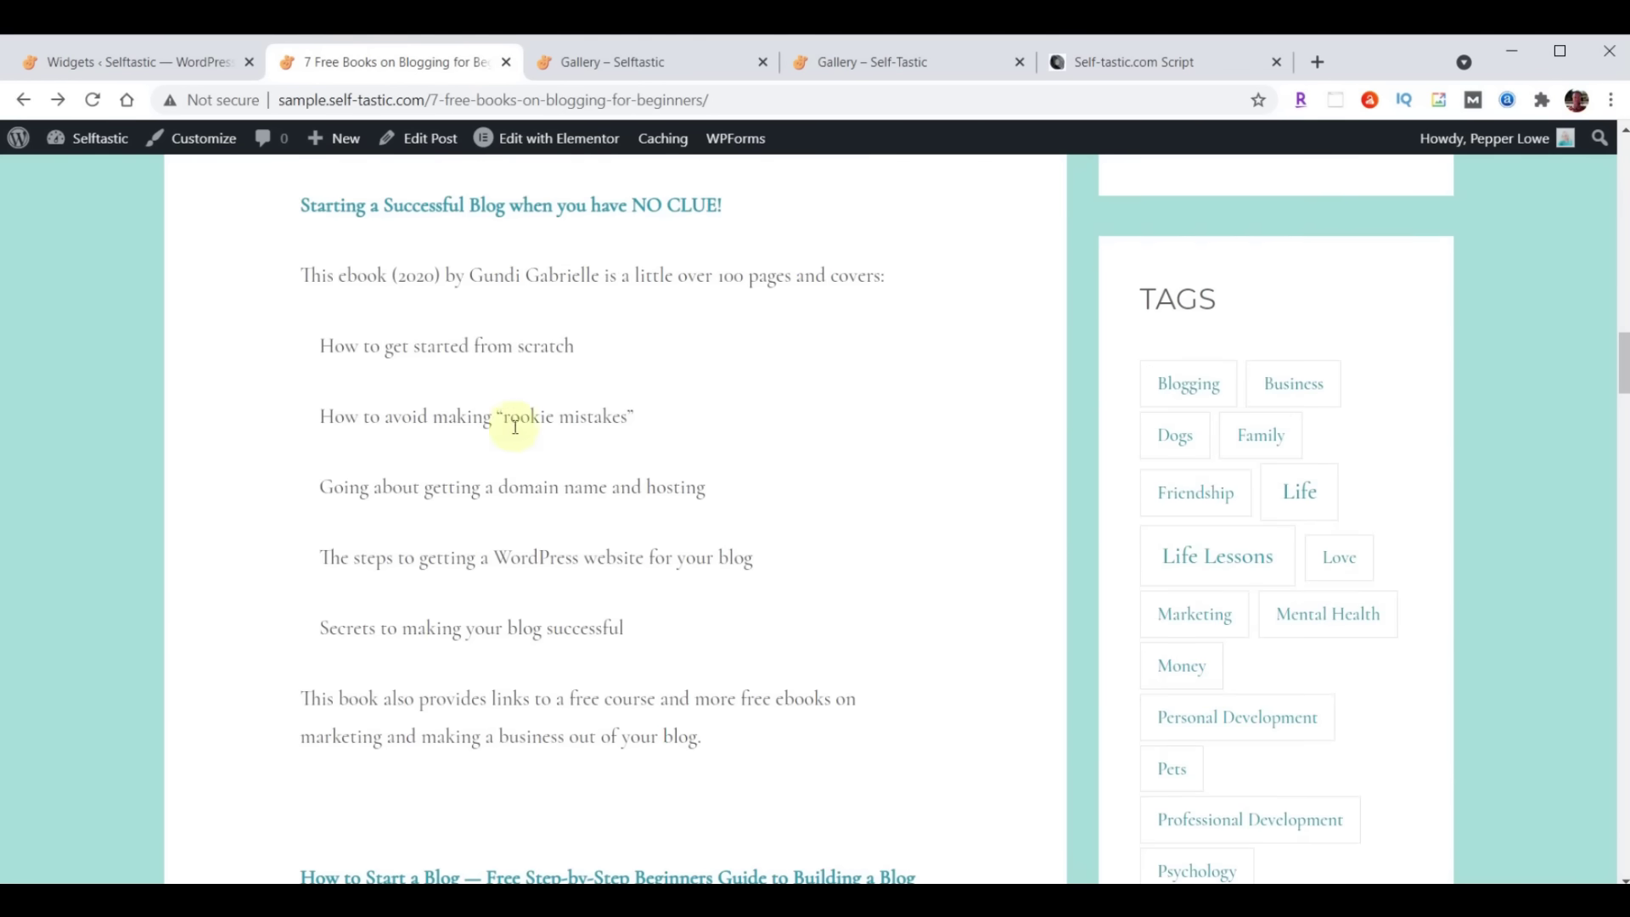
scroll(509, 425, up, 15)
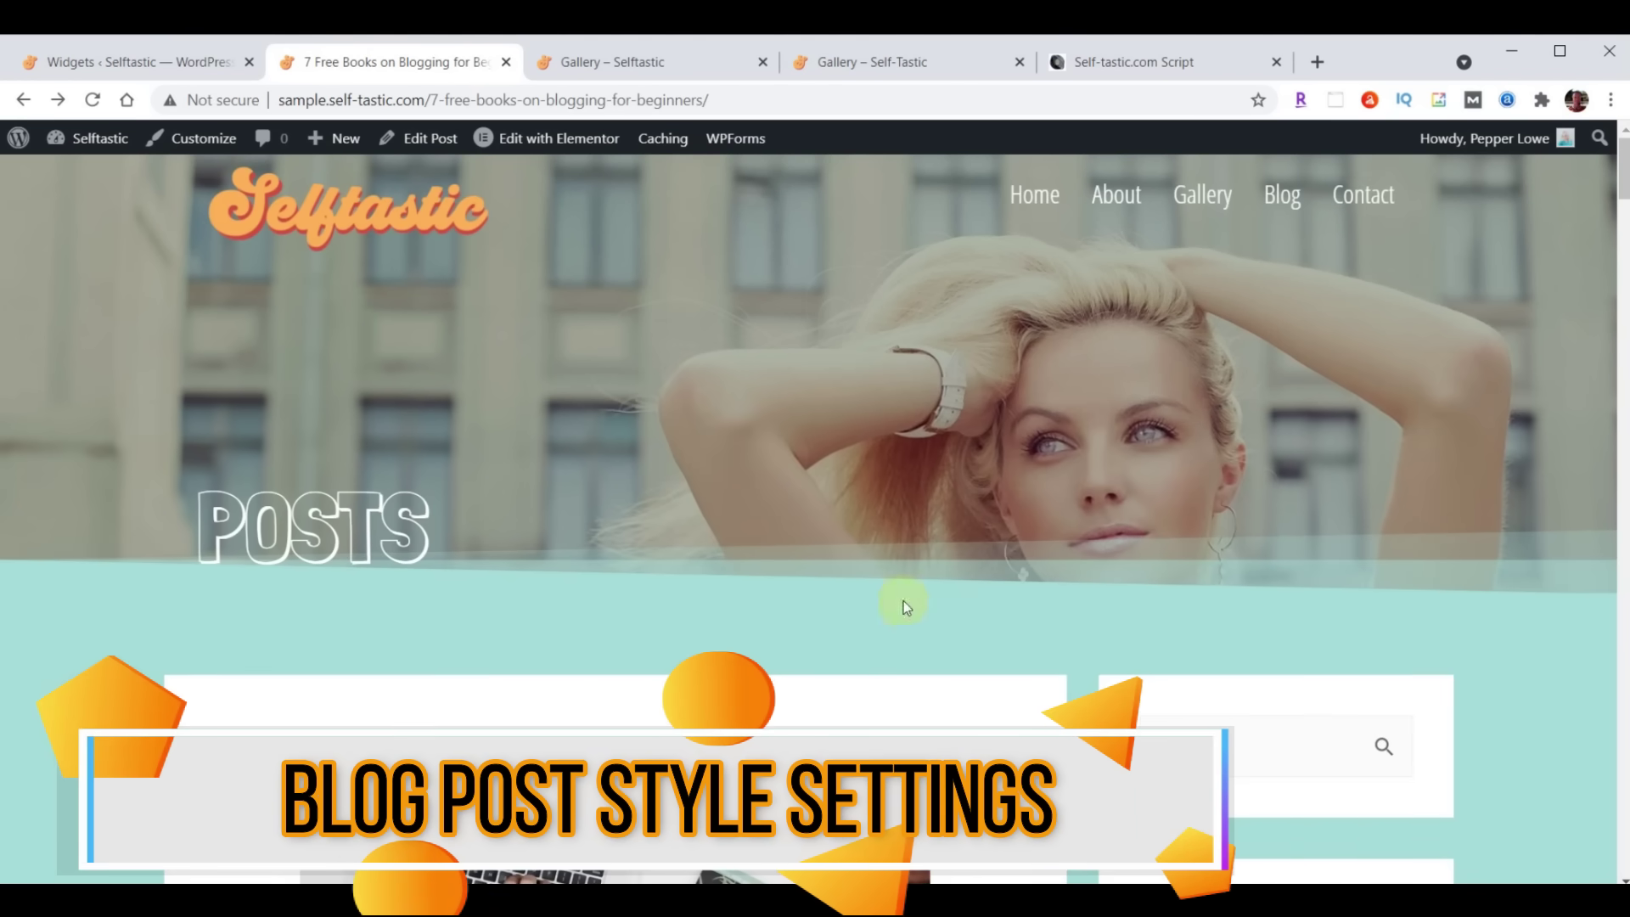
scroll(879, 360, down, 6)
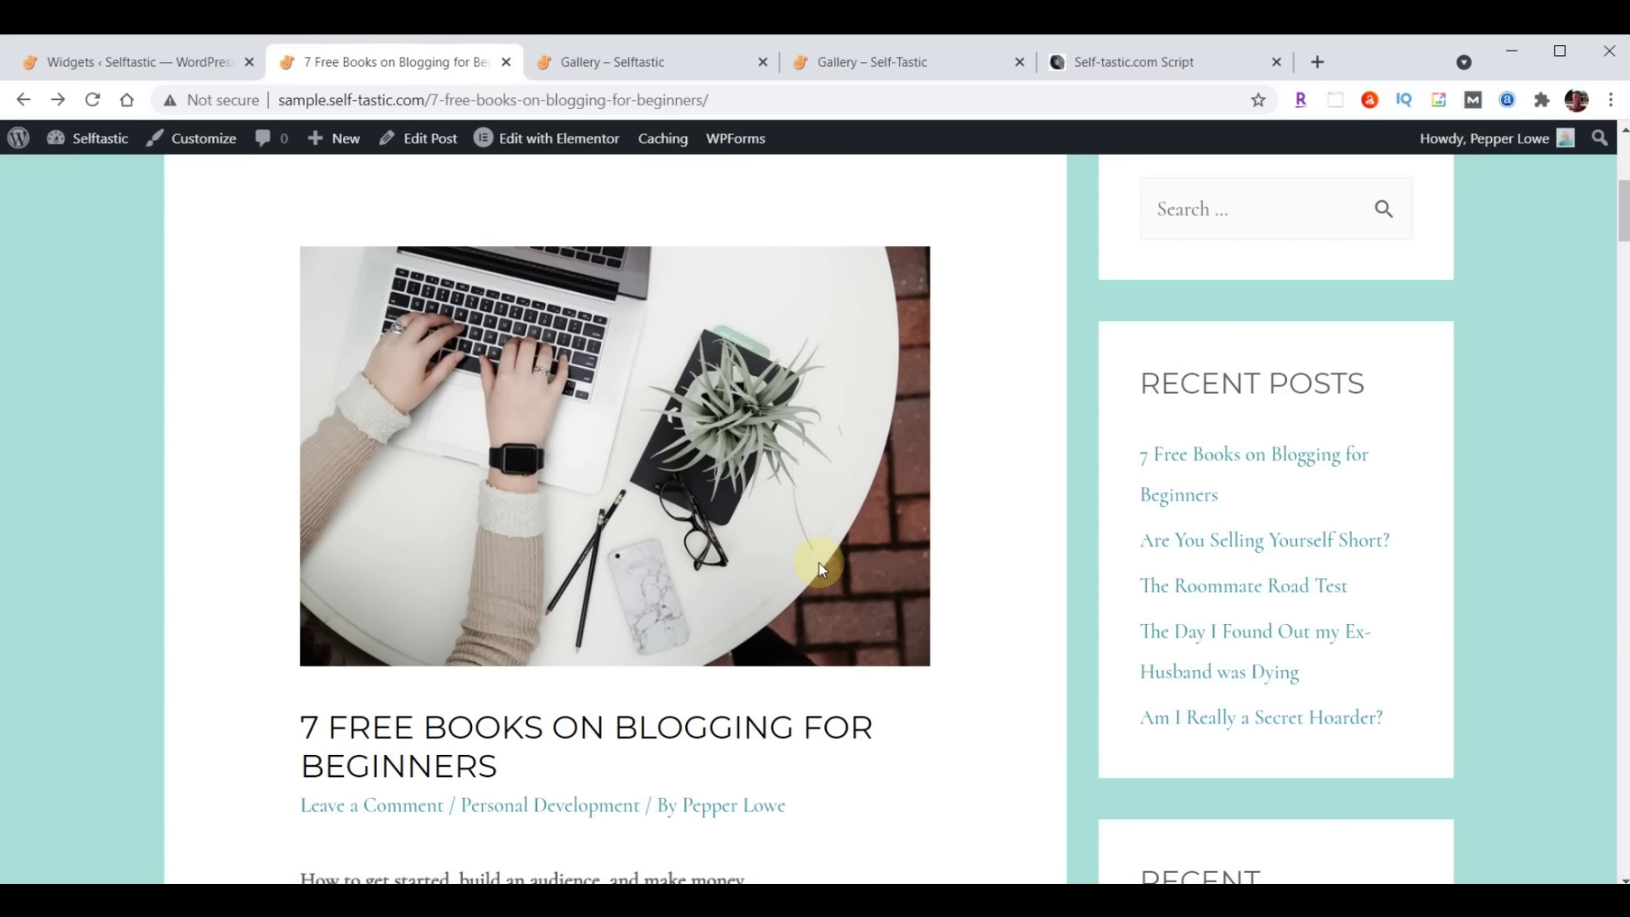
scroll(820, 569, up, 2)
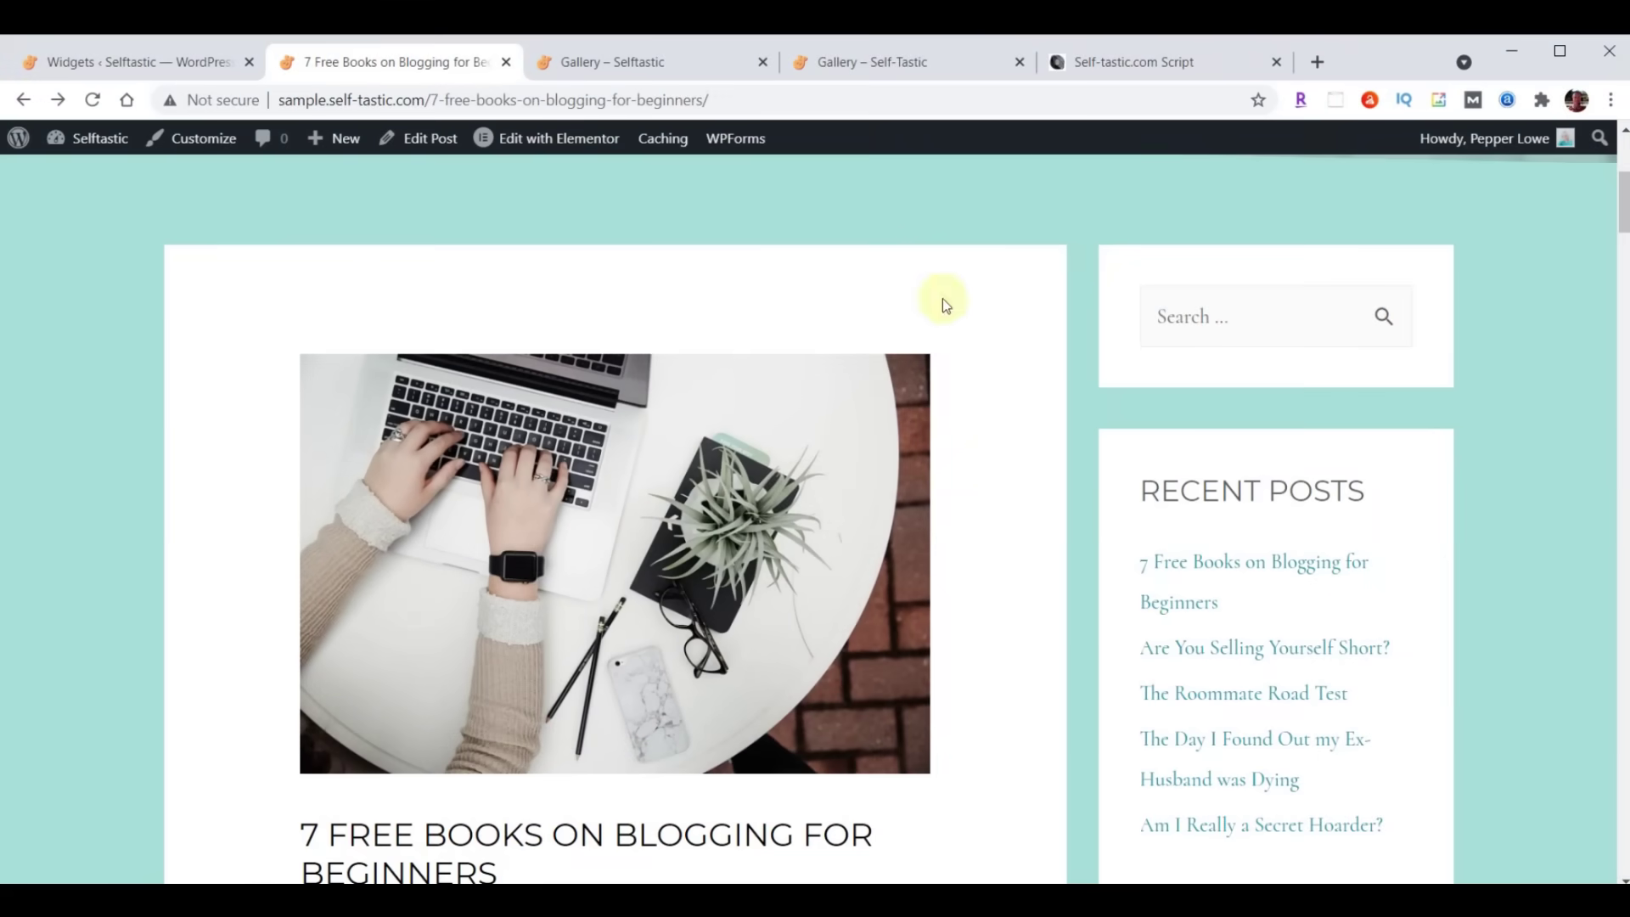
click(1119, 65)
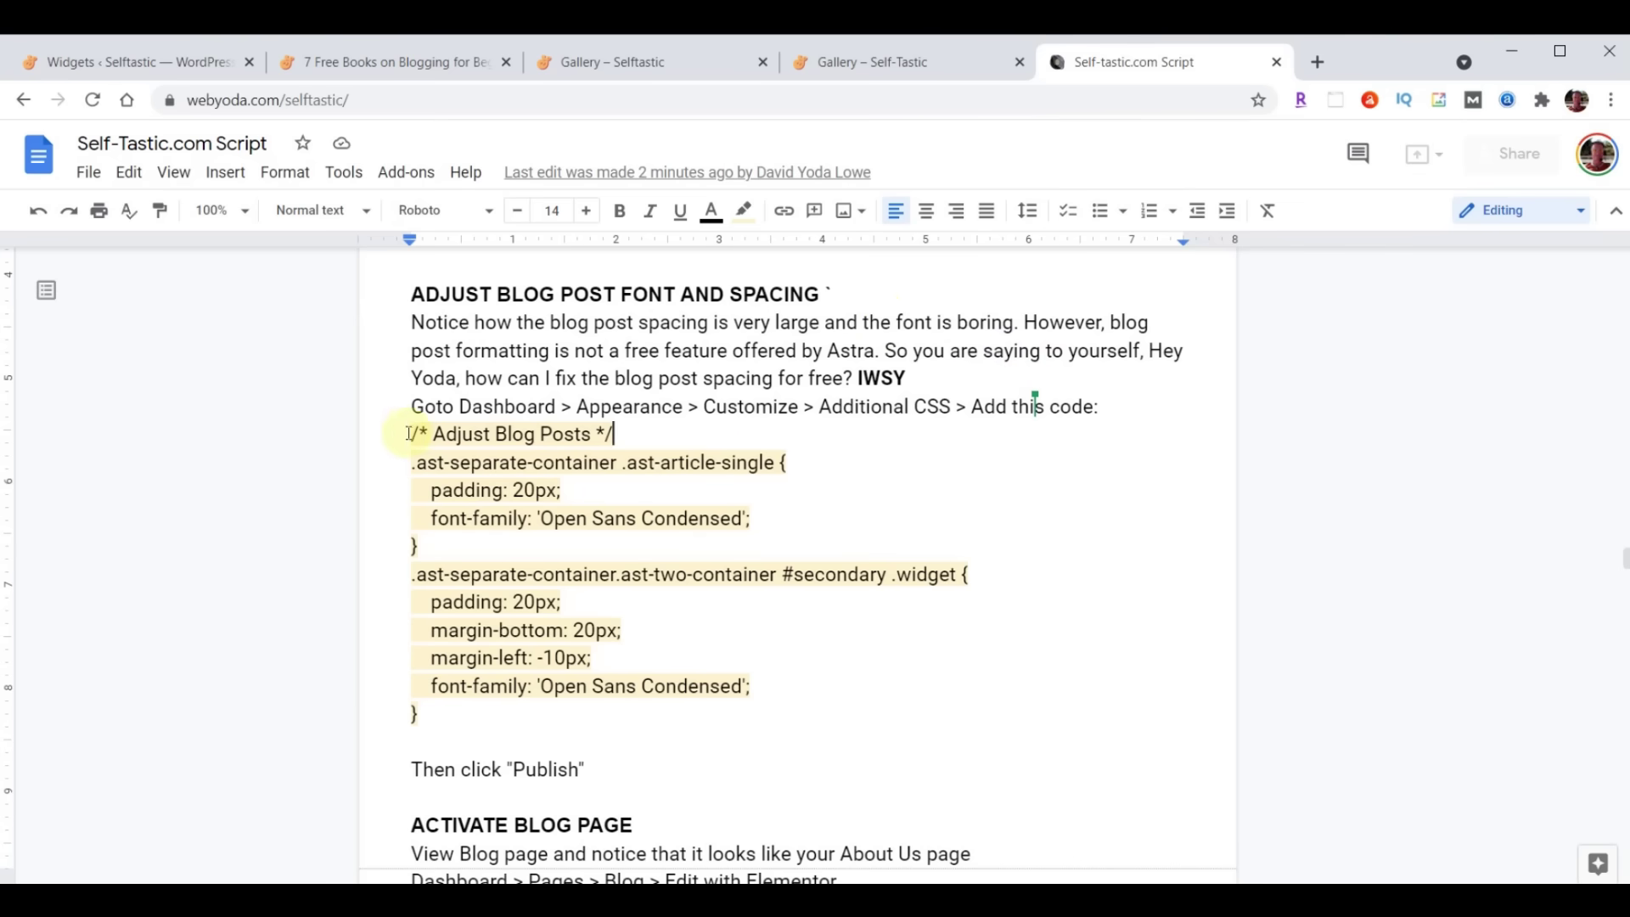
Copy the '/* Adjust Blog Posts */' CSS block from the script and return to the Widgets page
drag(414, 433, 808, 727)
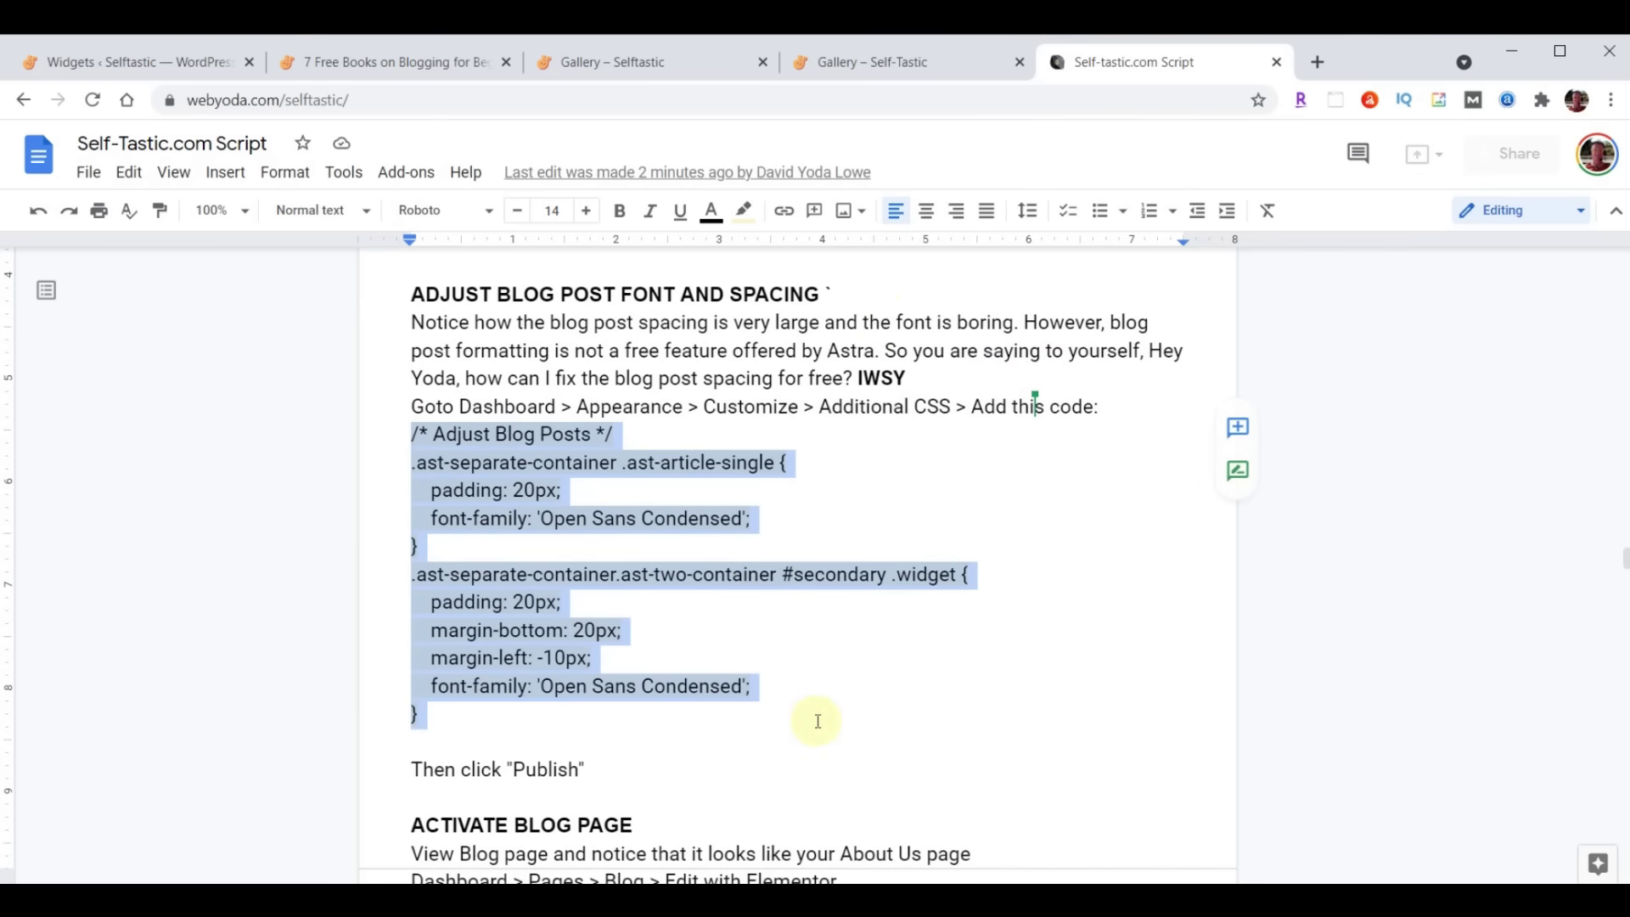
click(403, 433)
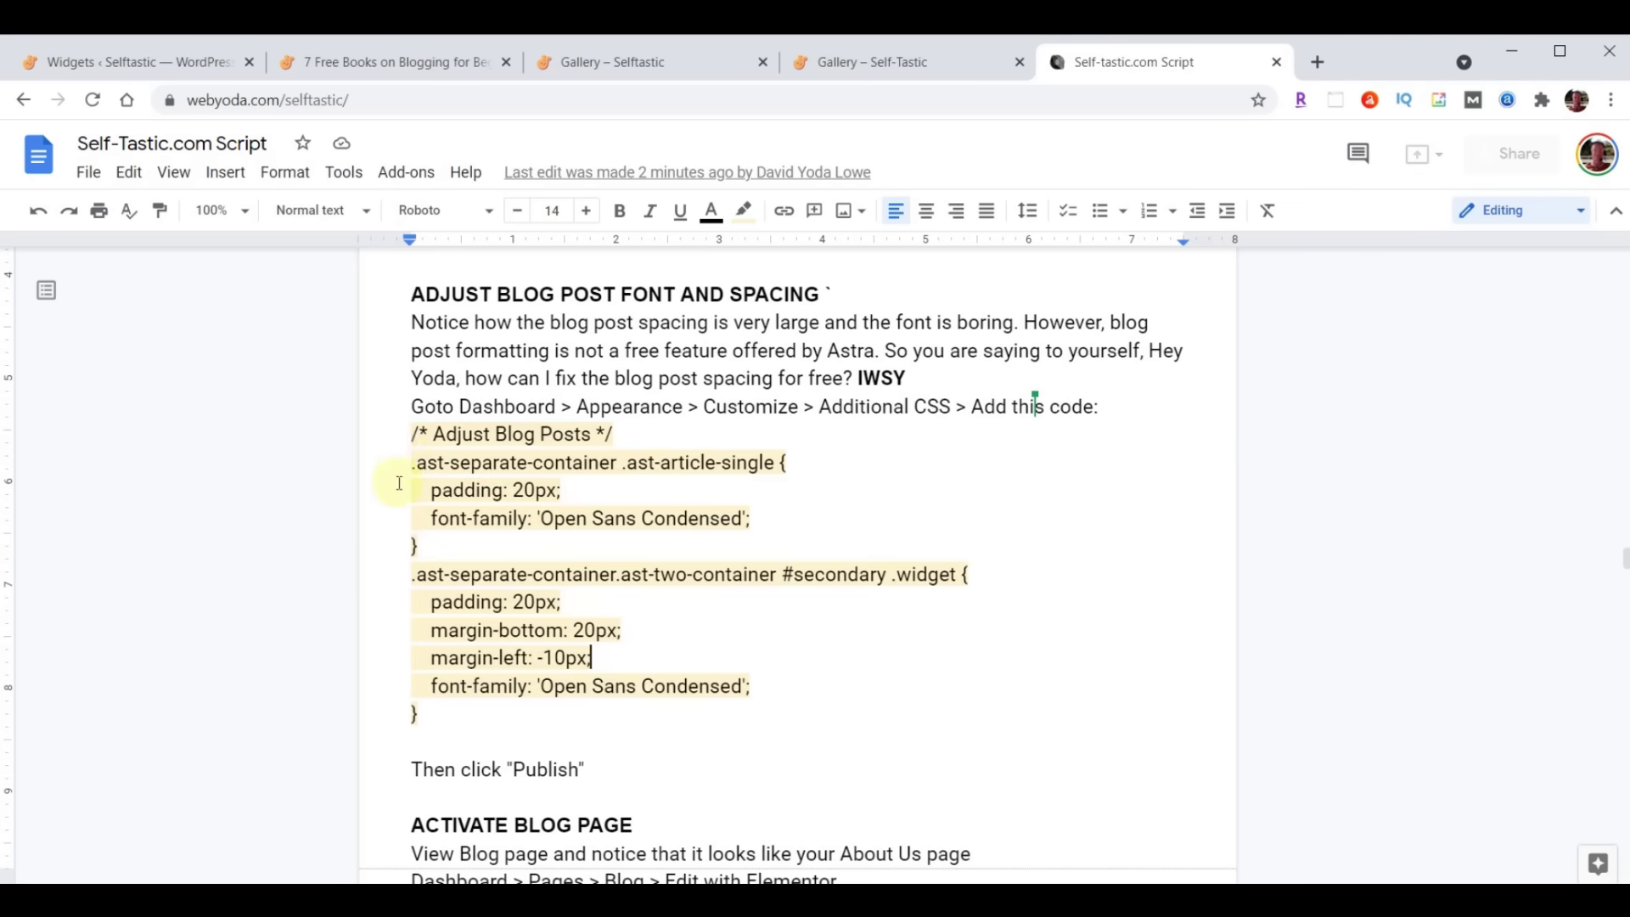
drag(514, 487, 818, 705)
key(ctrl+c)
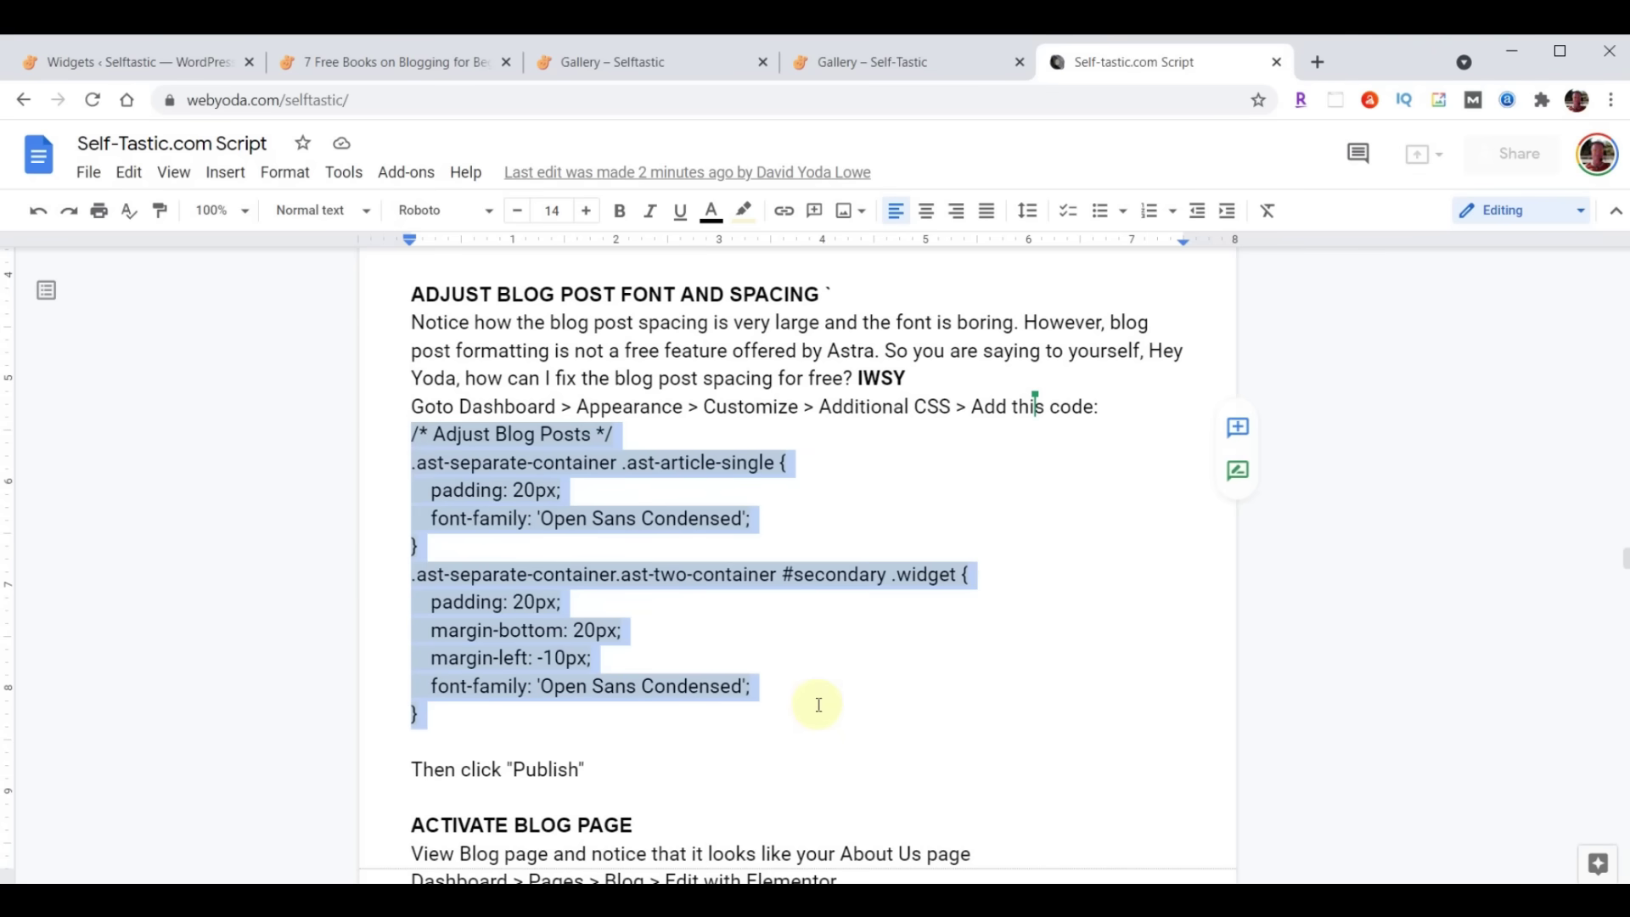
click(112, 64)
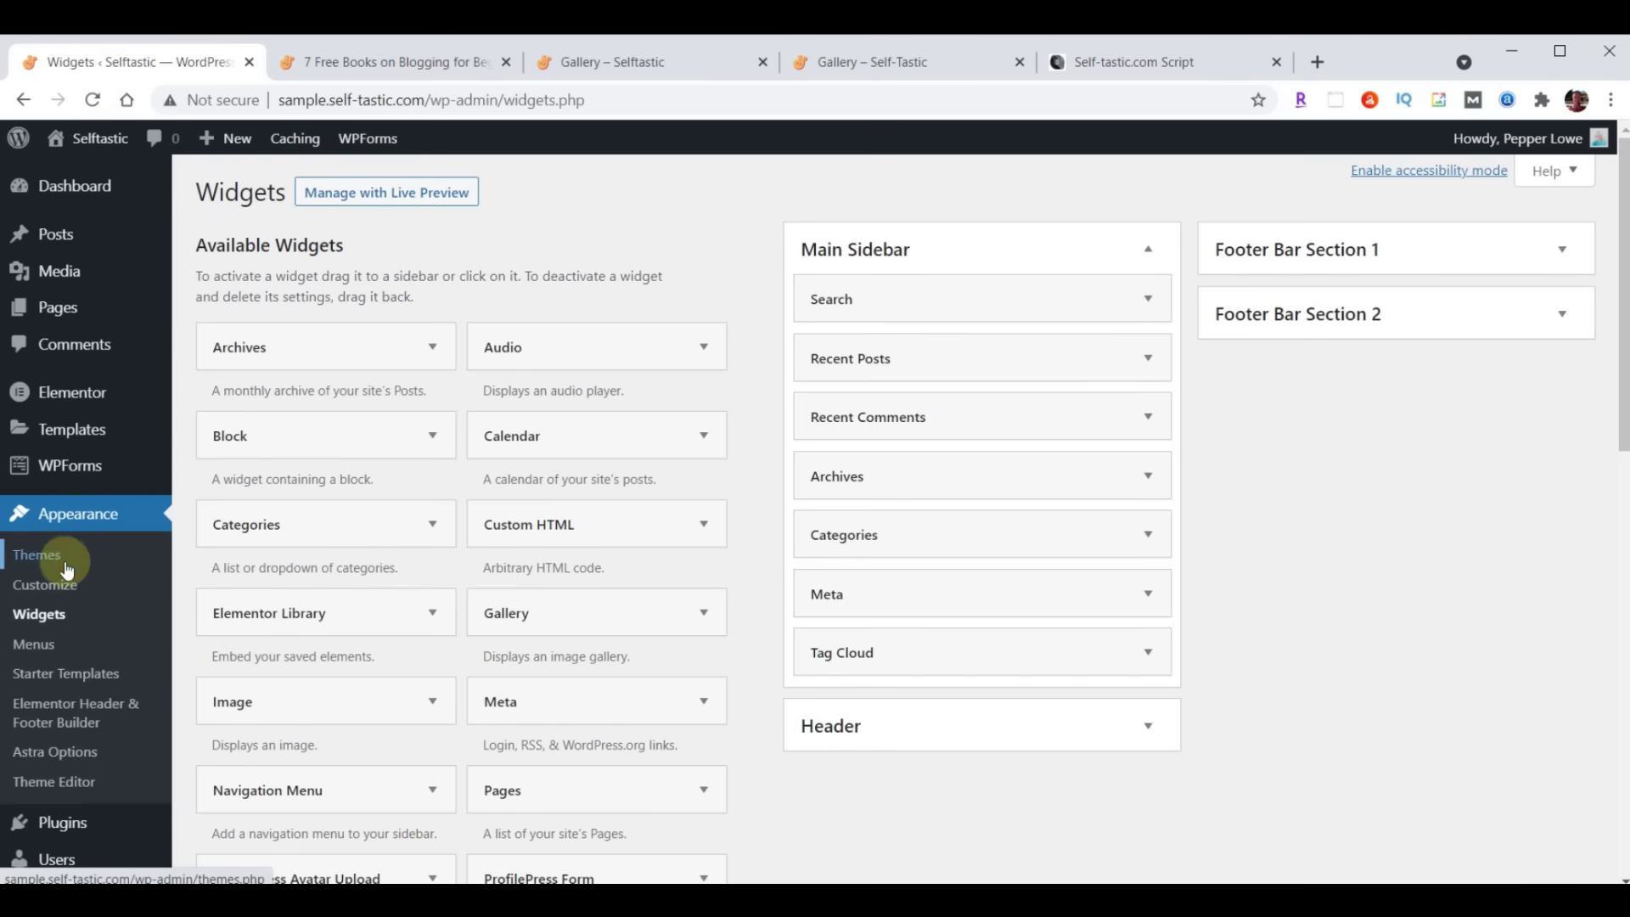
Paste the Adjust Blog Posts CSS into the Customizer's Additional CSS, publish, and return to the post
click(47, 594)
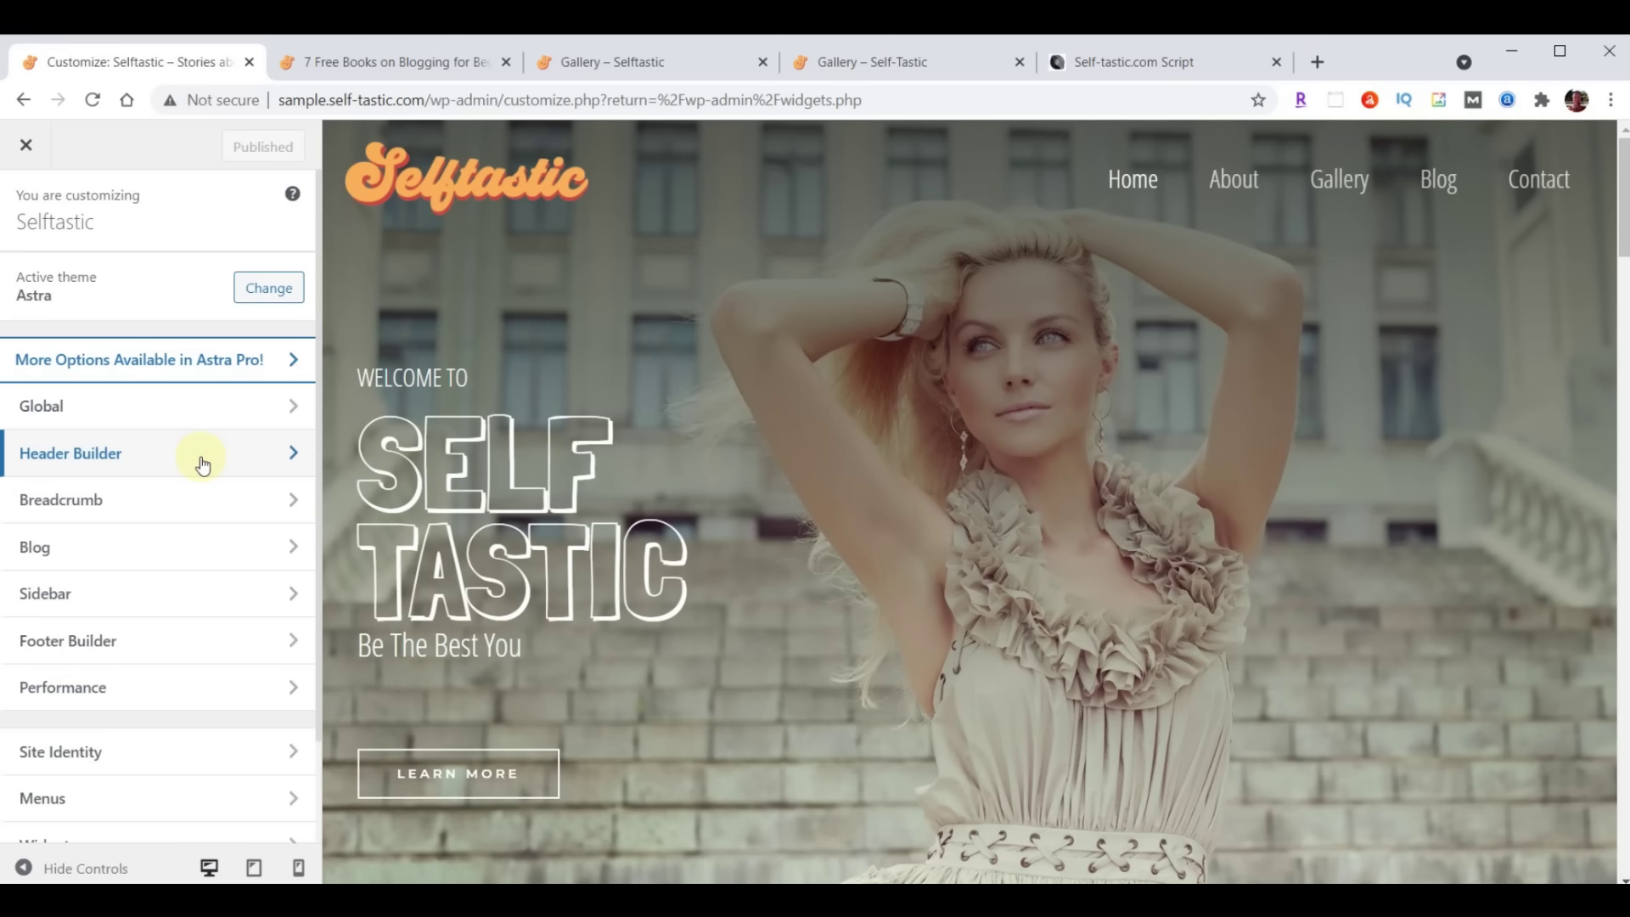
scroll(200, 461, down, 3)
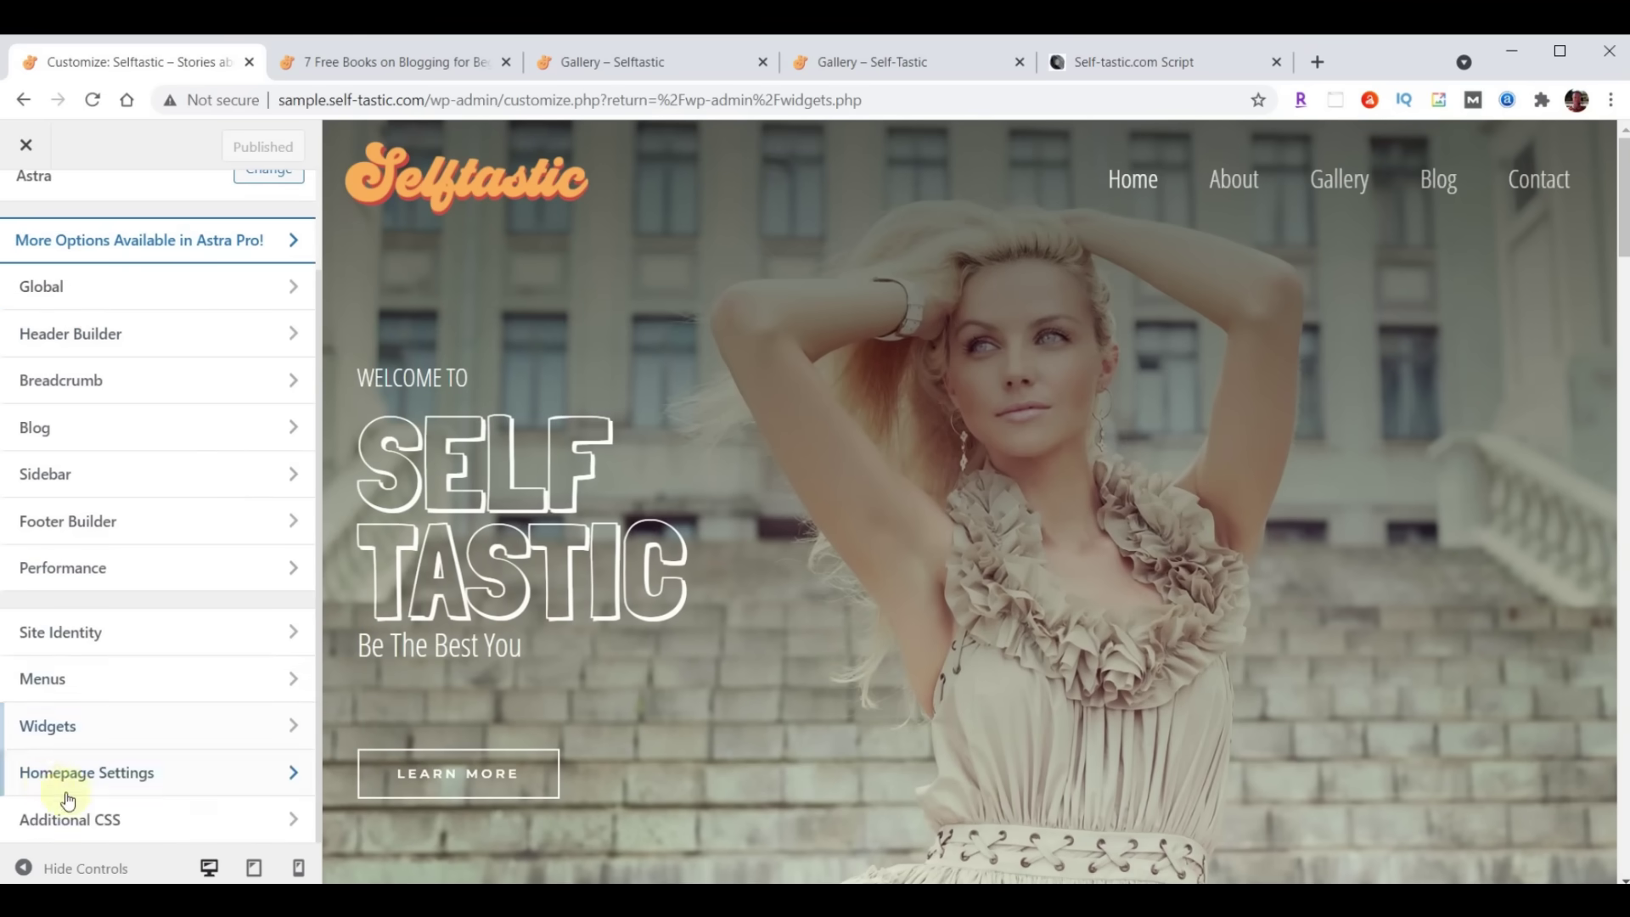
click(141, 821)
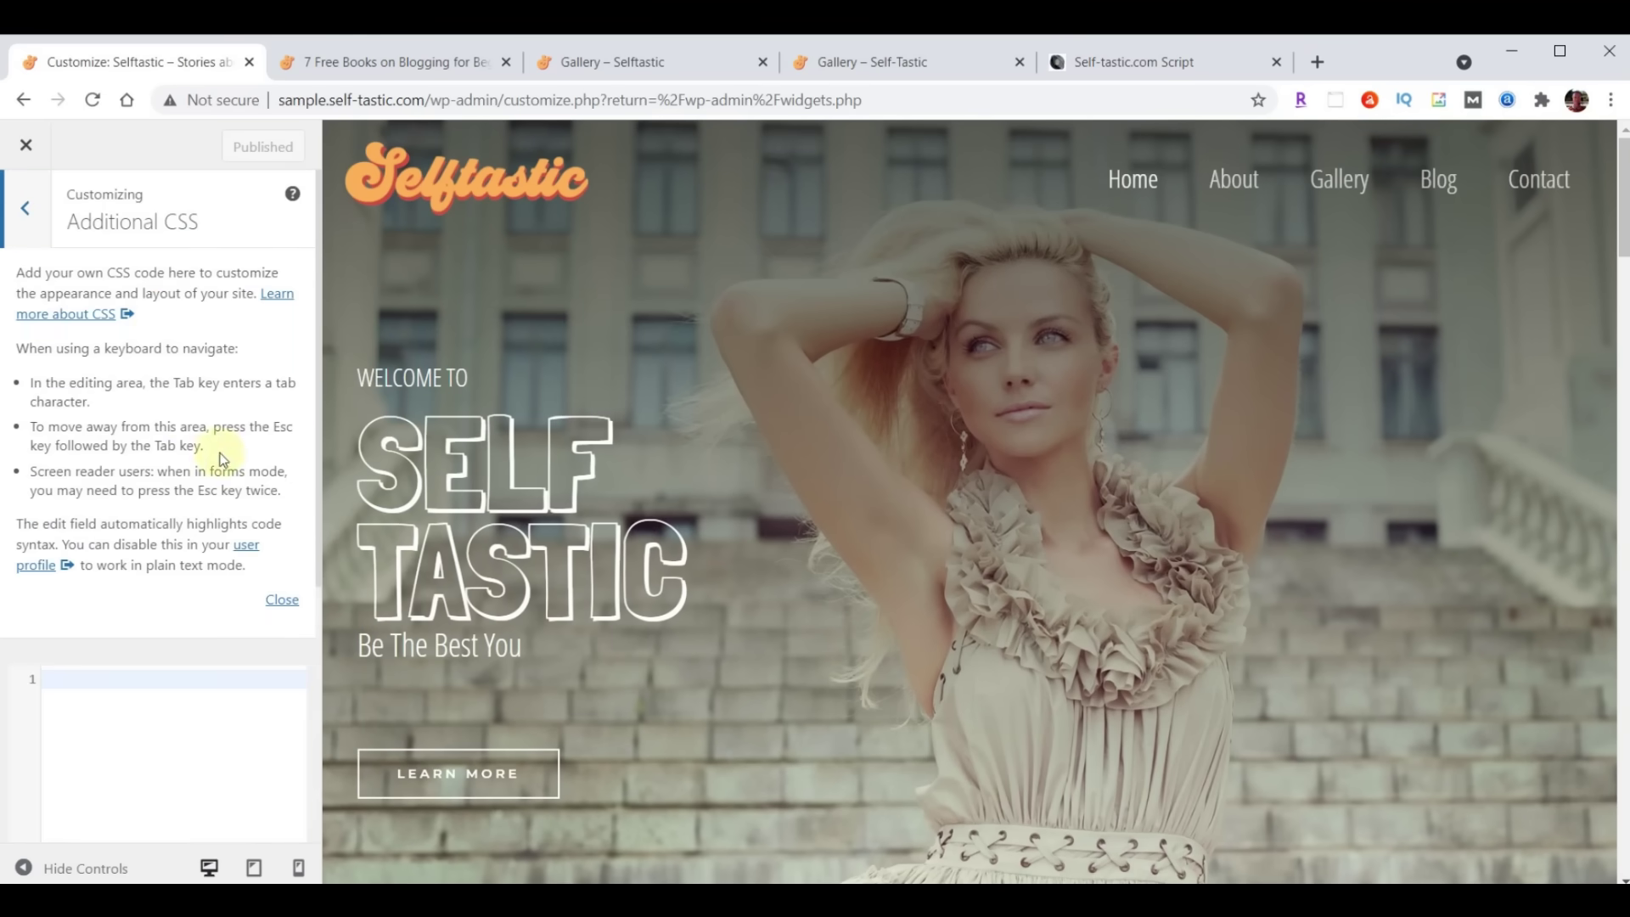
click(283, 601)
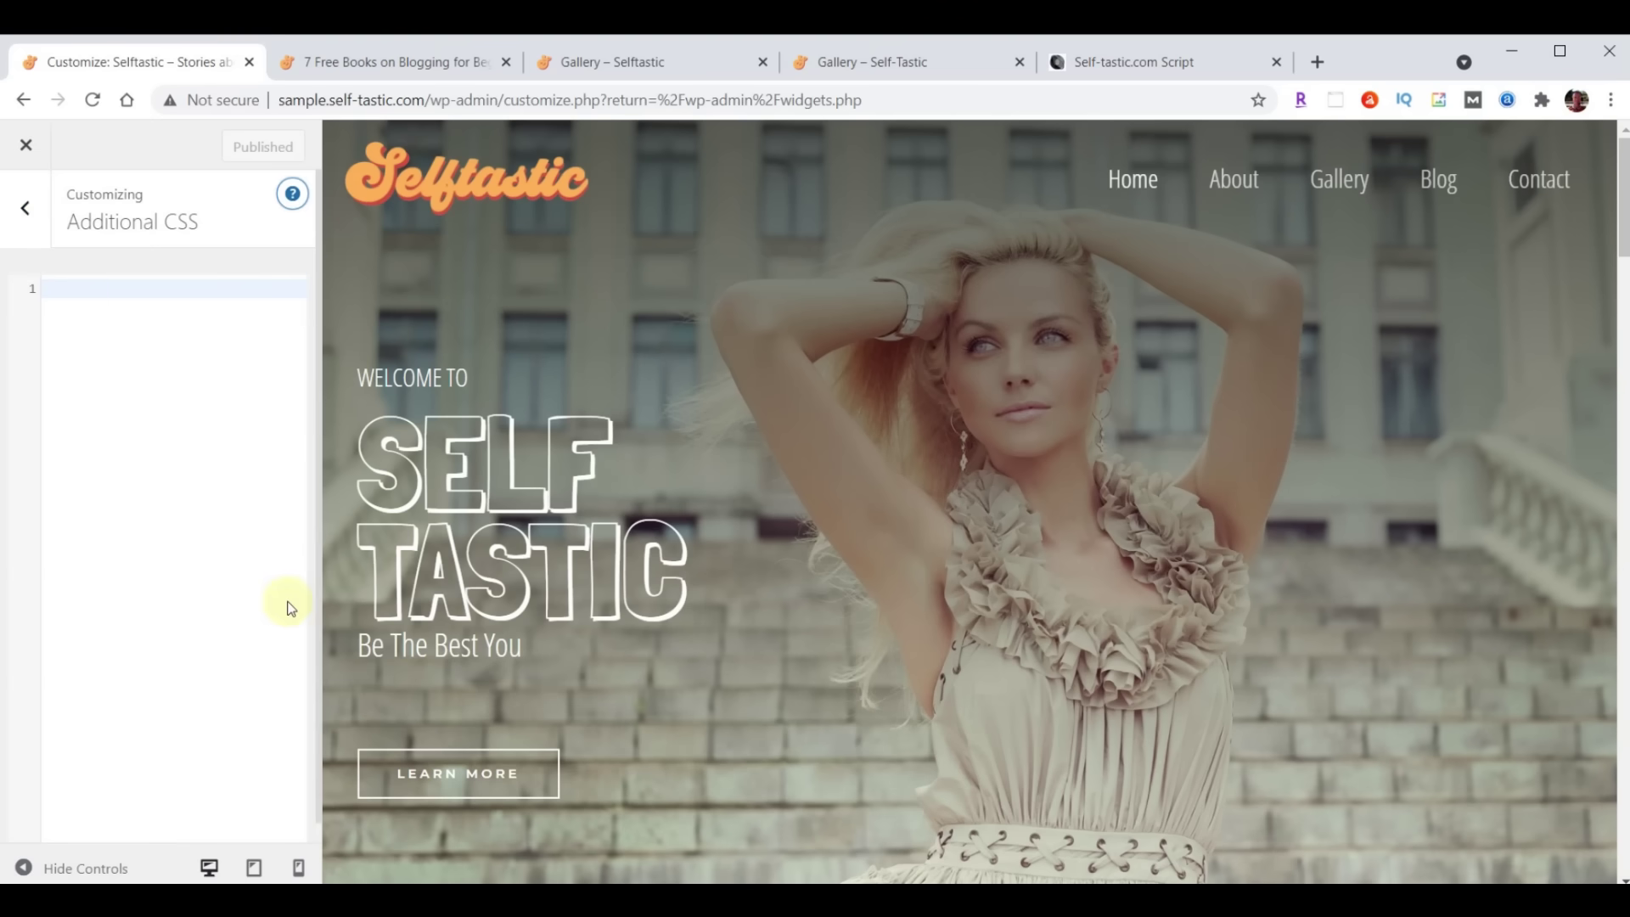
click(138, 294)
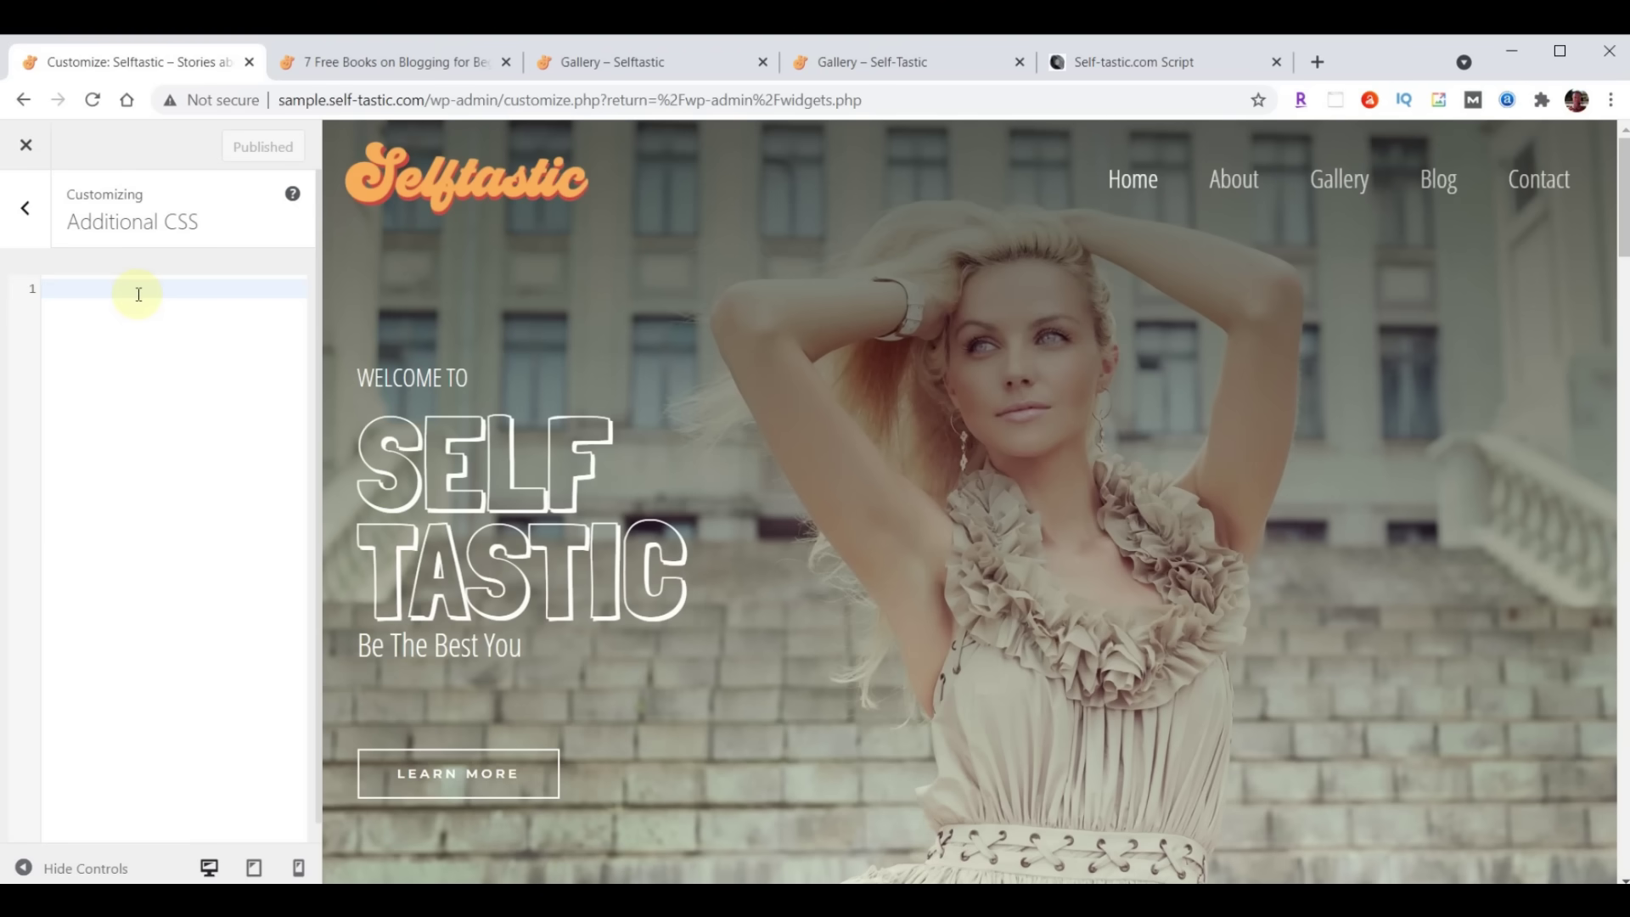
key(ctrl+v)
click(231, 146)
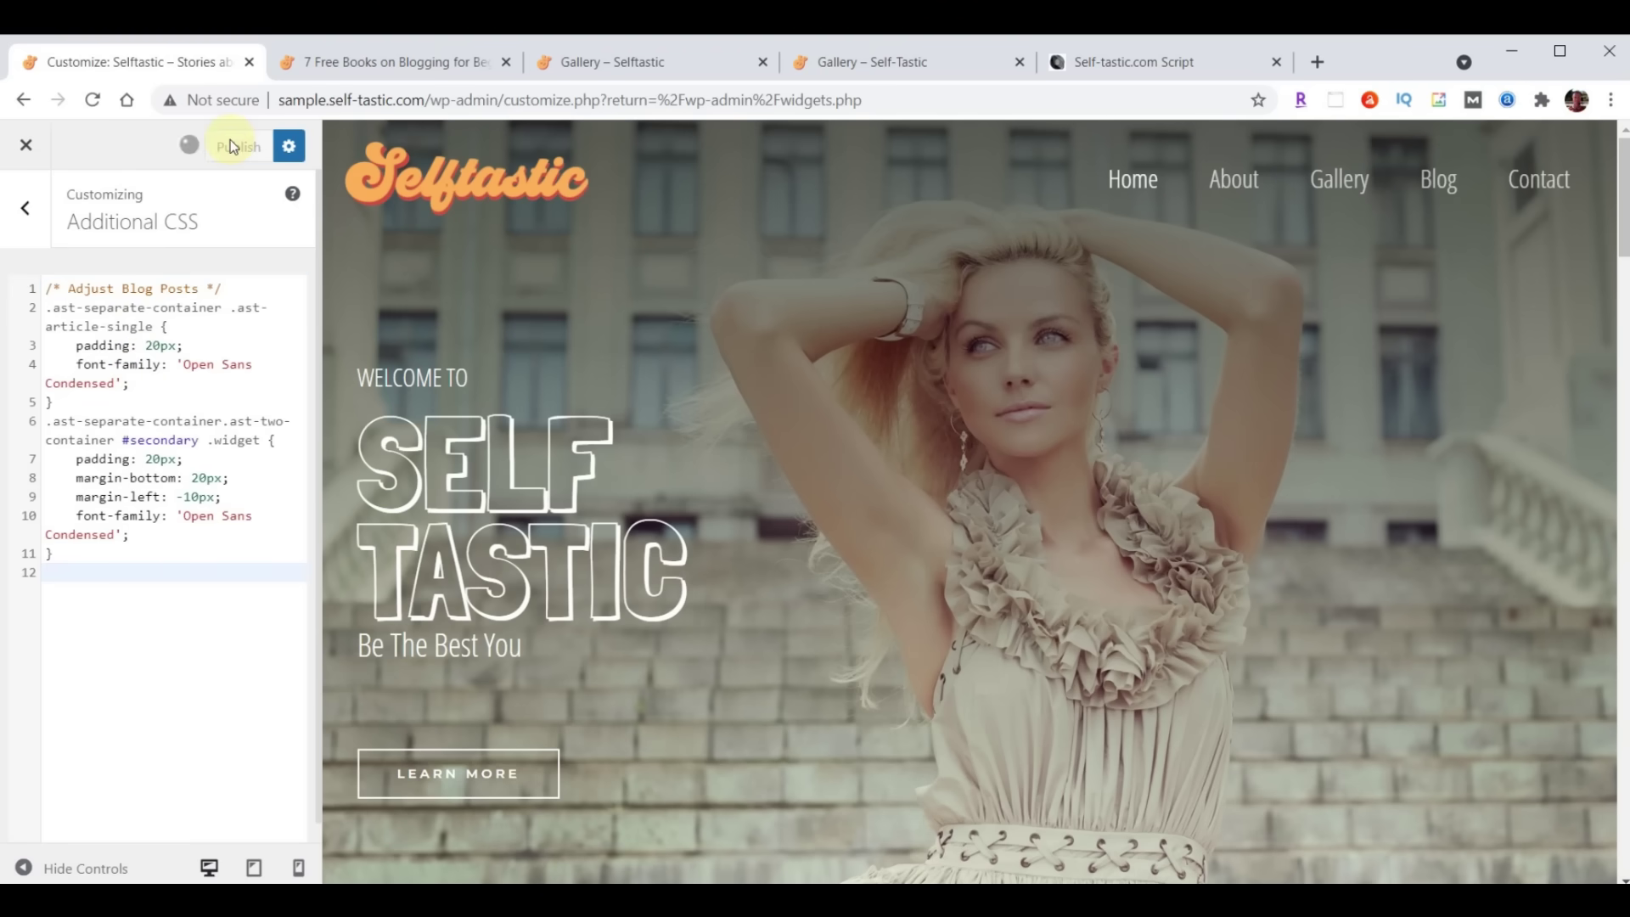
click(393, 58)
scroll(1095, 509, down, 5)
Reload the 7 Free Books post and scroll through it to check the condensed font and spacing
scroll(1139, 624, down, 5)
scroll(1138, 625, up, 6)
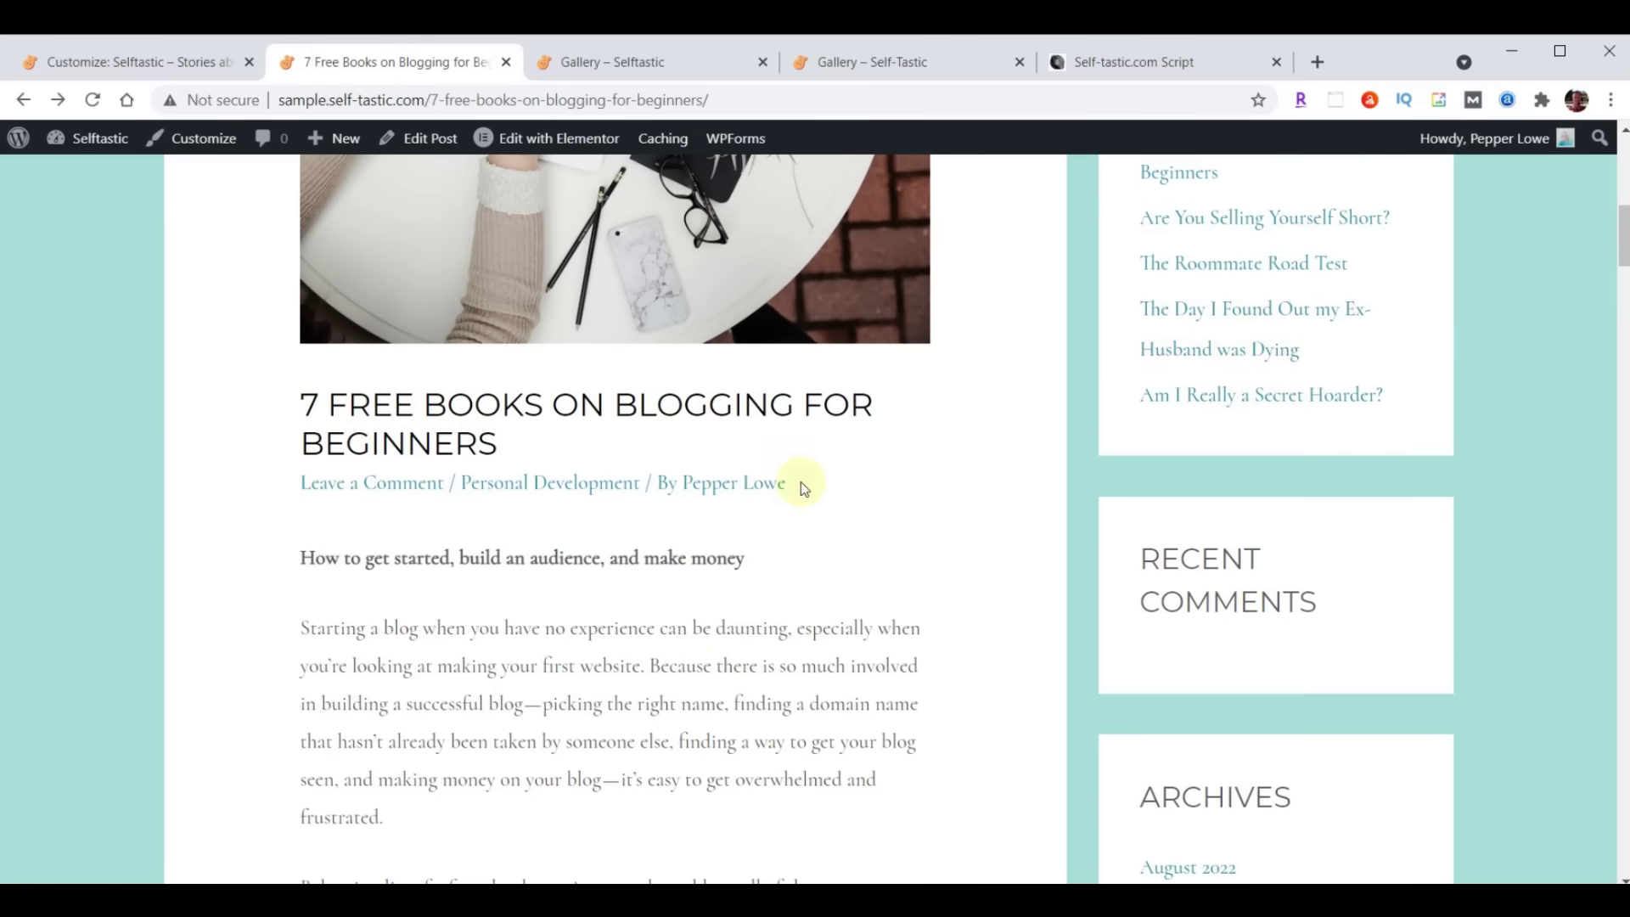
scroll(802, 481, up, 4)
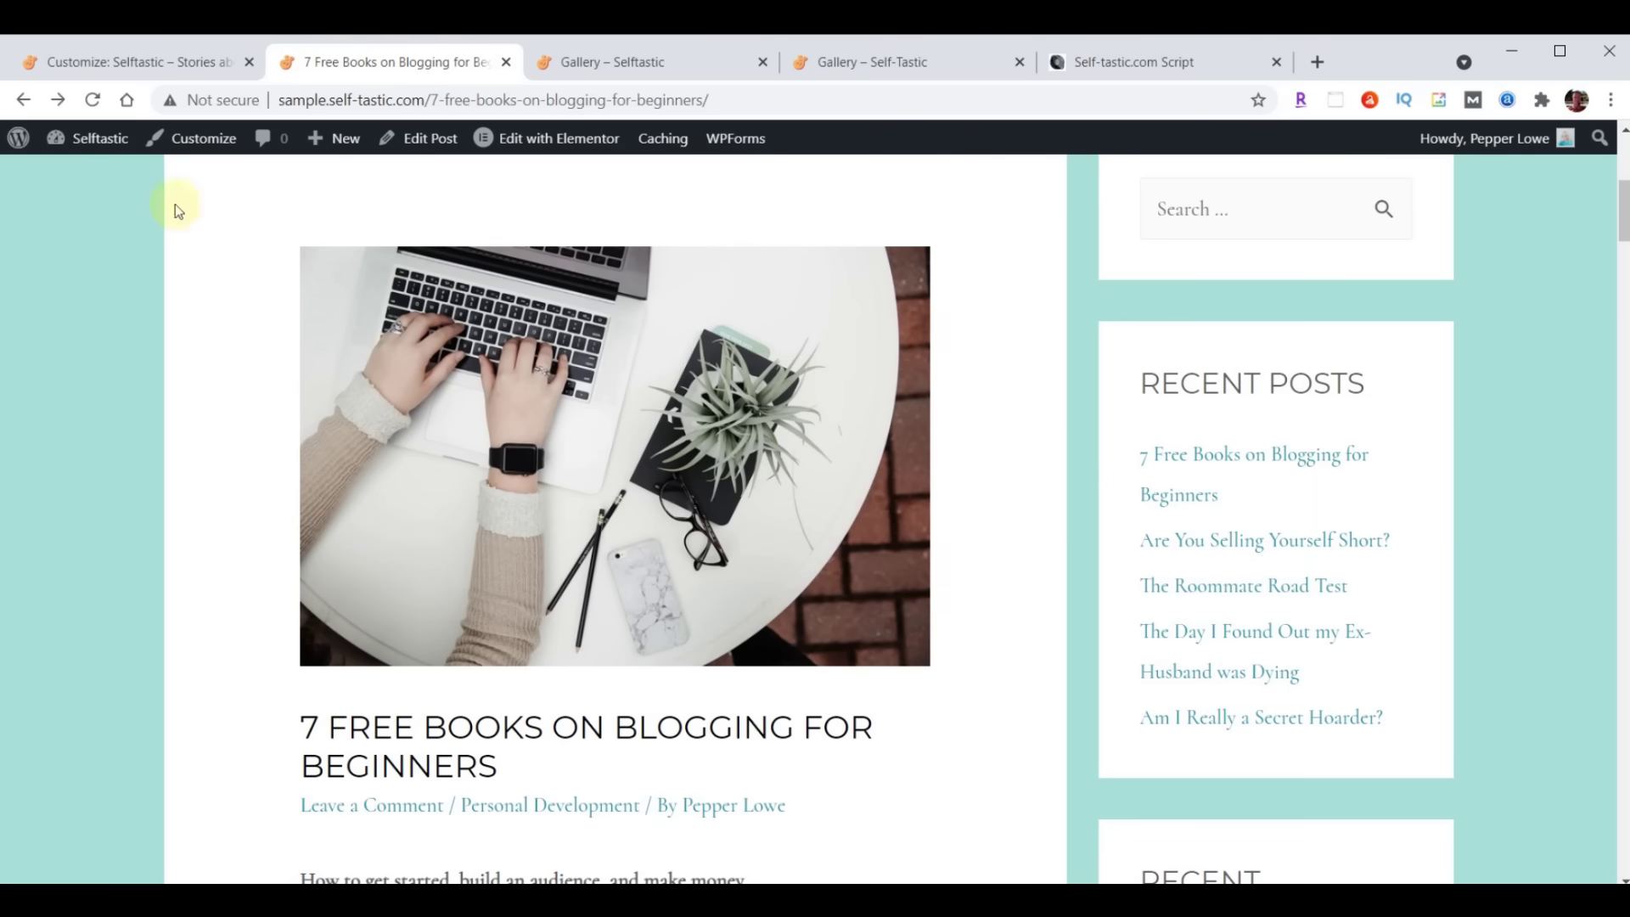
click(92, 99)
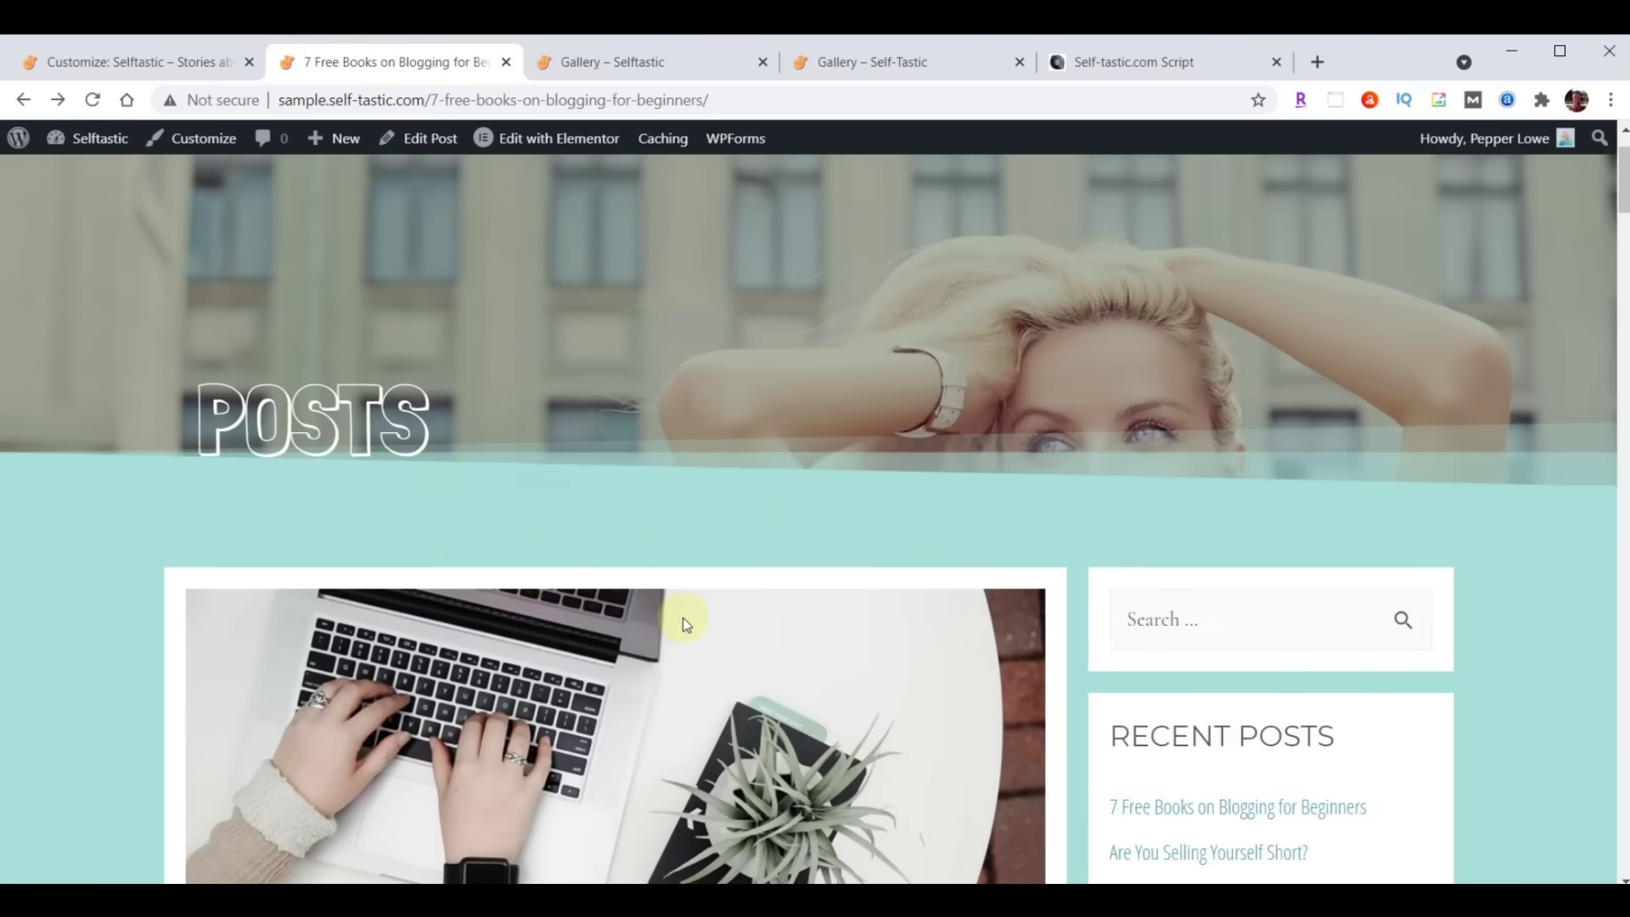
scroll(683, 618, down, 9)
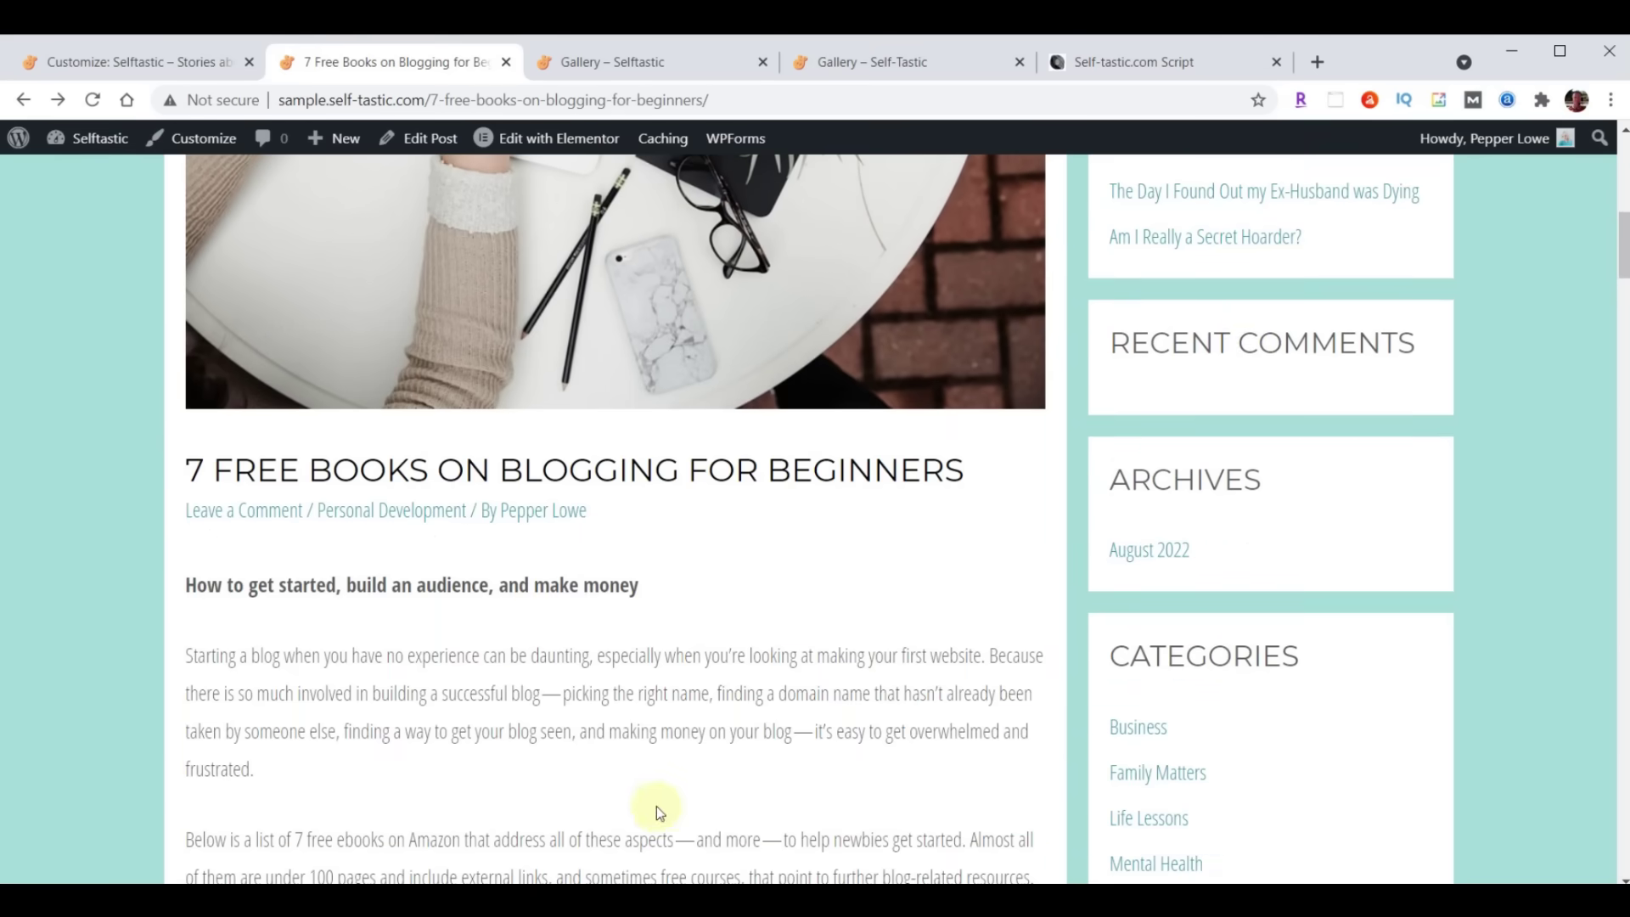
scroll(863, 664, down, 15)
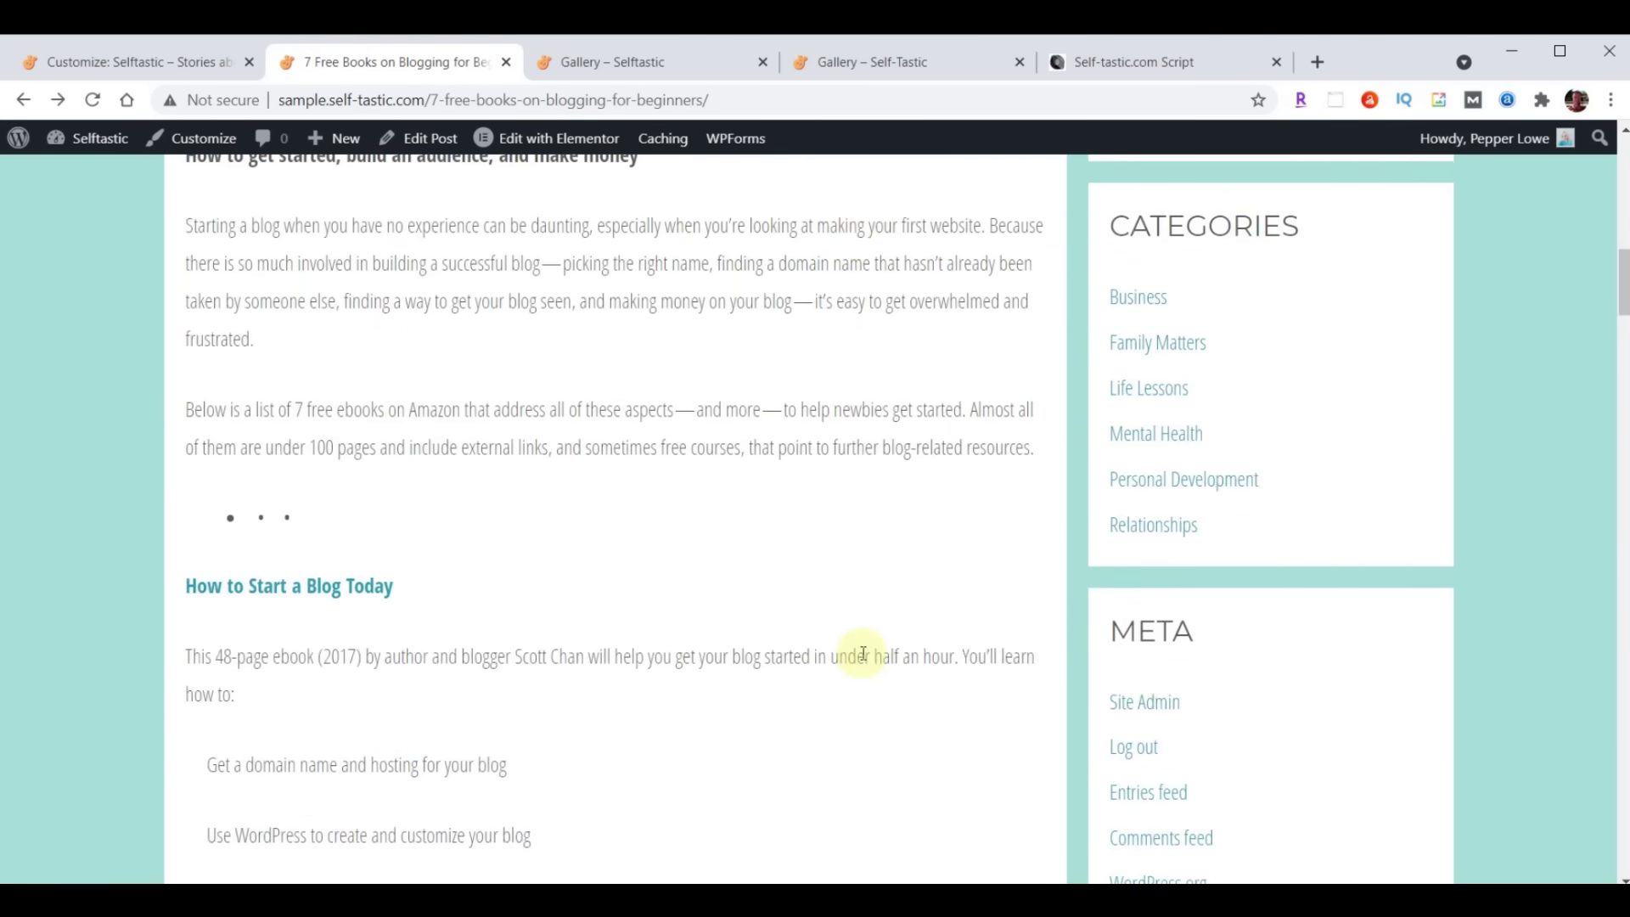
scroll(858, 720, up, 20)
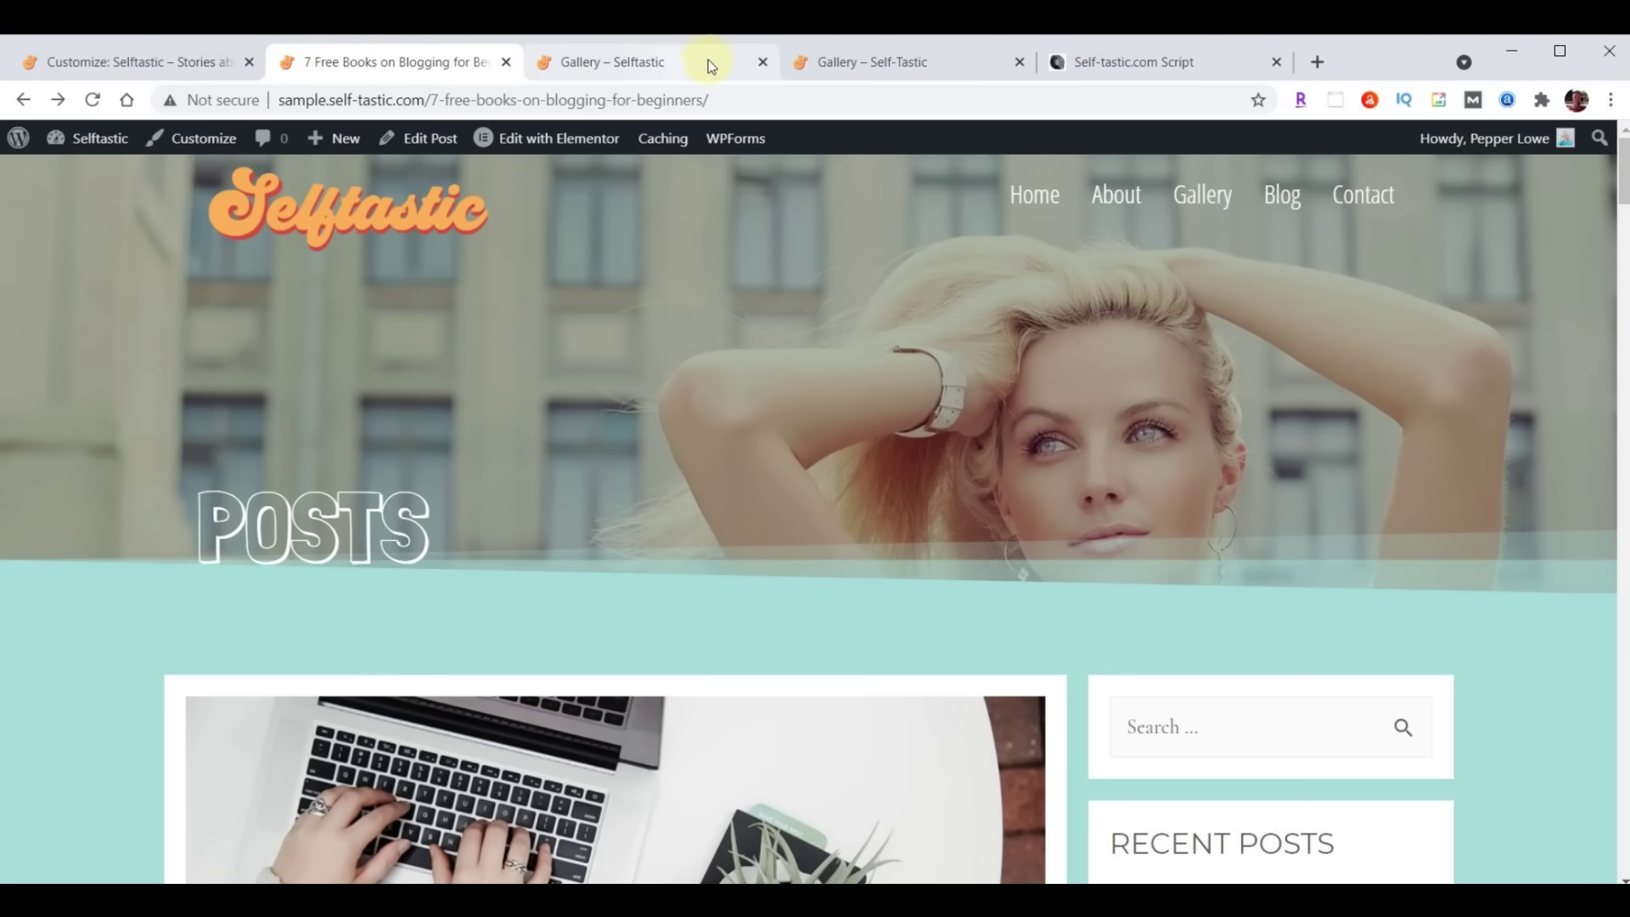
Close the Gallery tab, view the Blog page still showing About content, and return to the Customizer
click(762, 62)
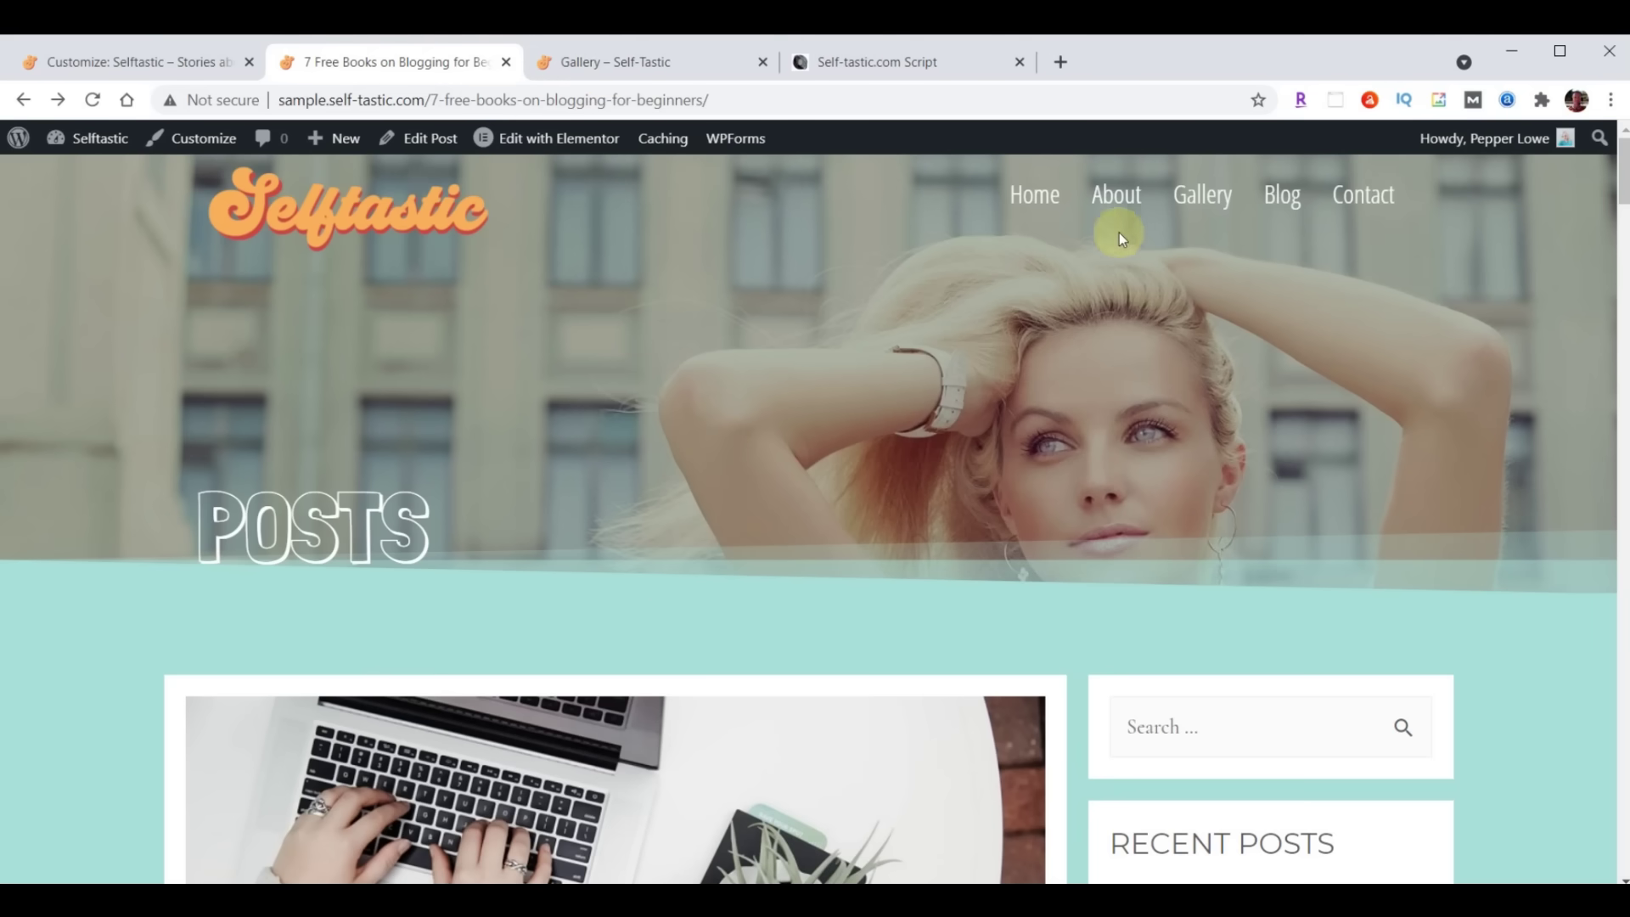
click(1279, 193)
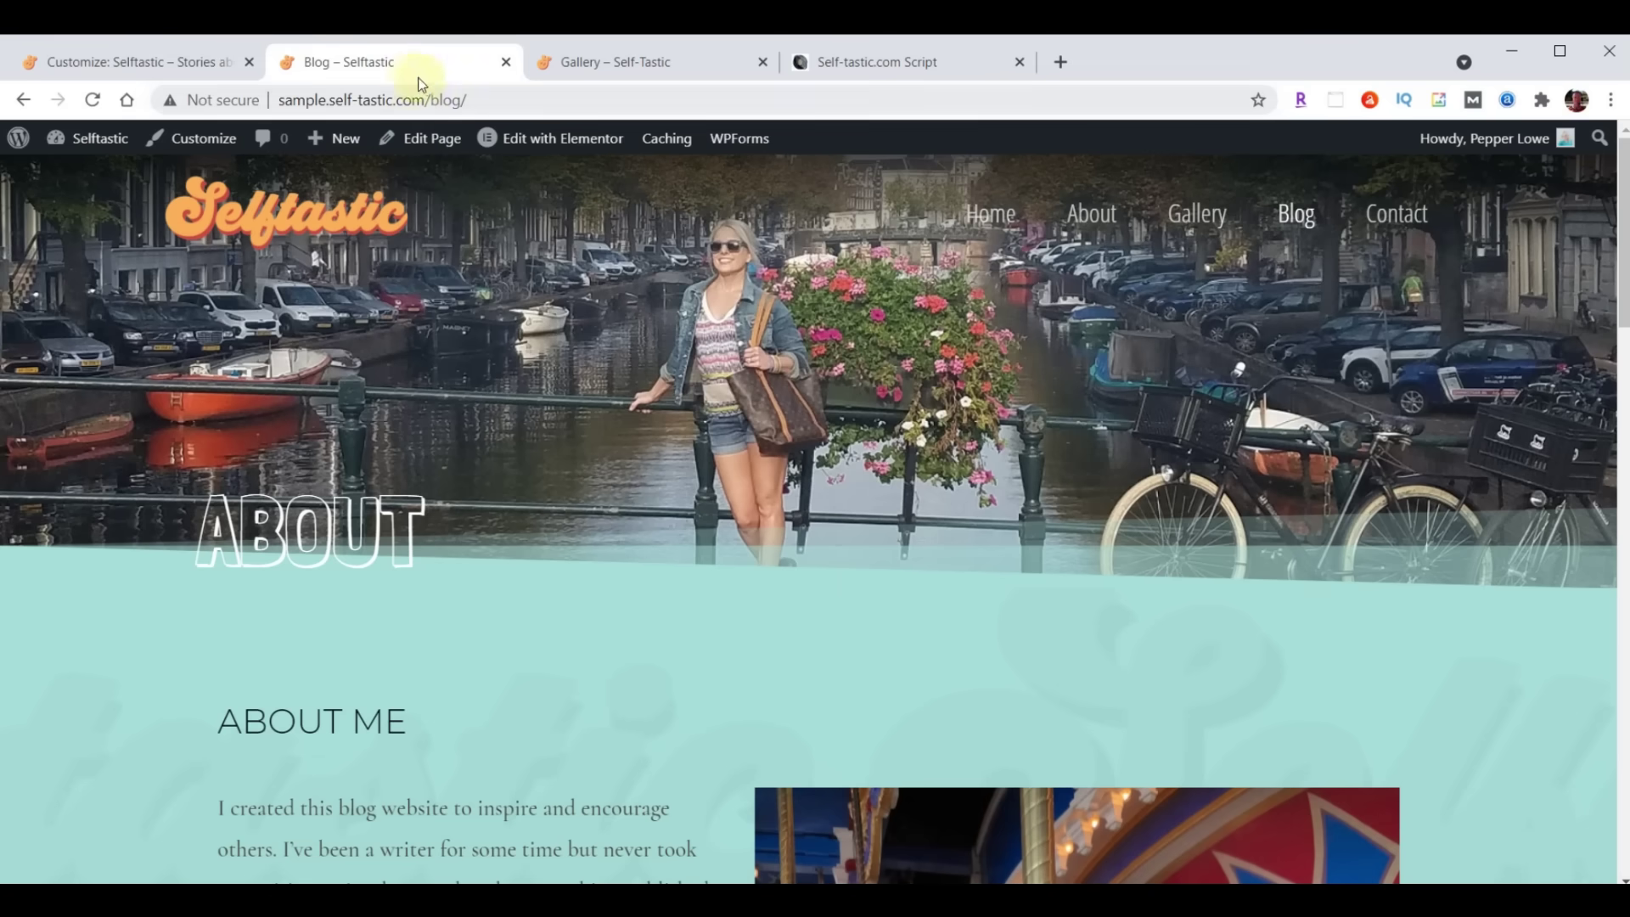
click(111, 64)
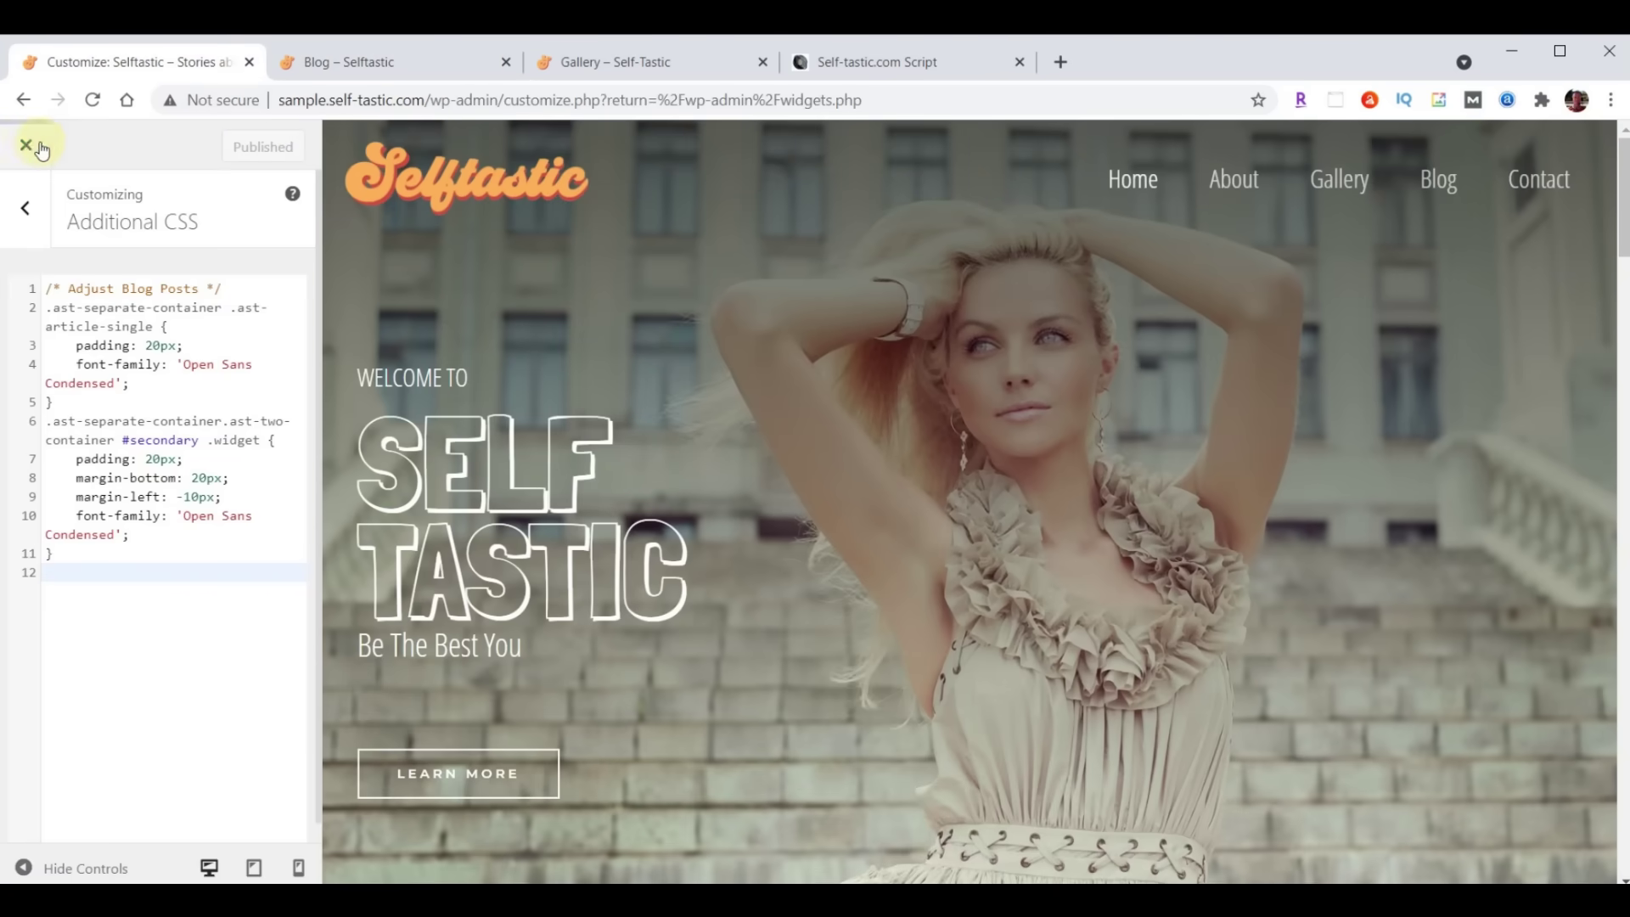
Delete the ABOUT hero section from the Blog page in Elementor, update it, and exit to the dashboard
click(26, 148)
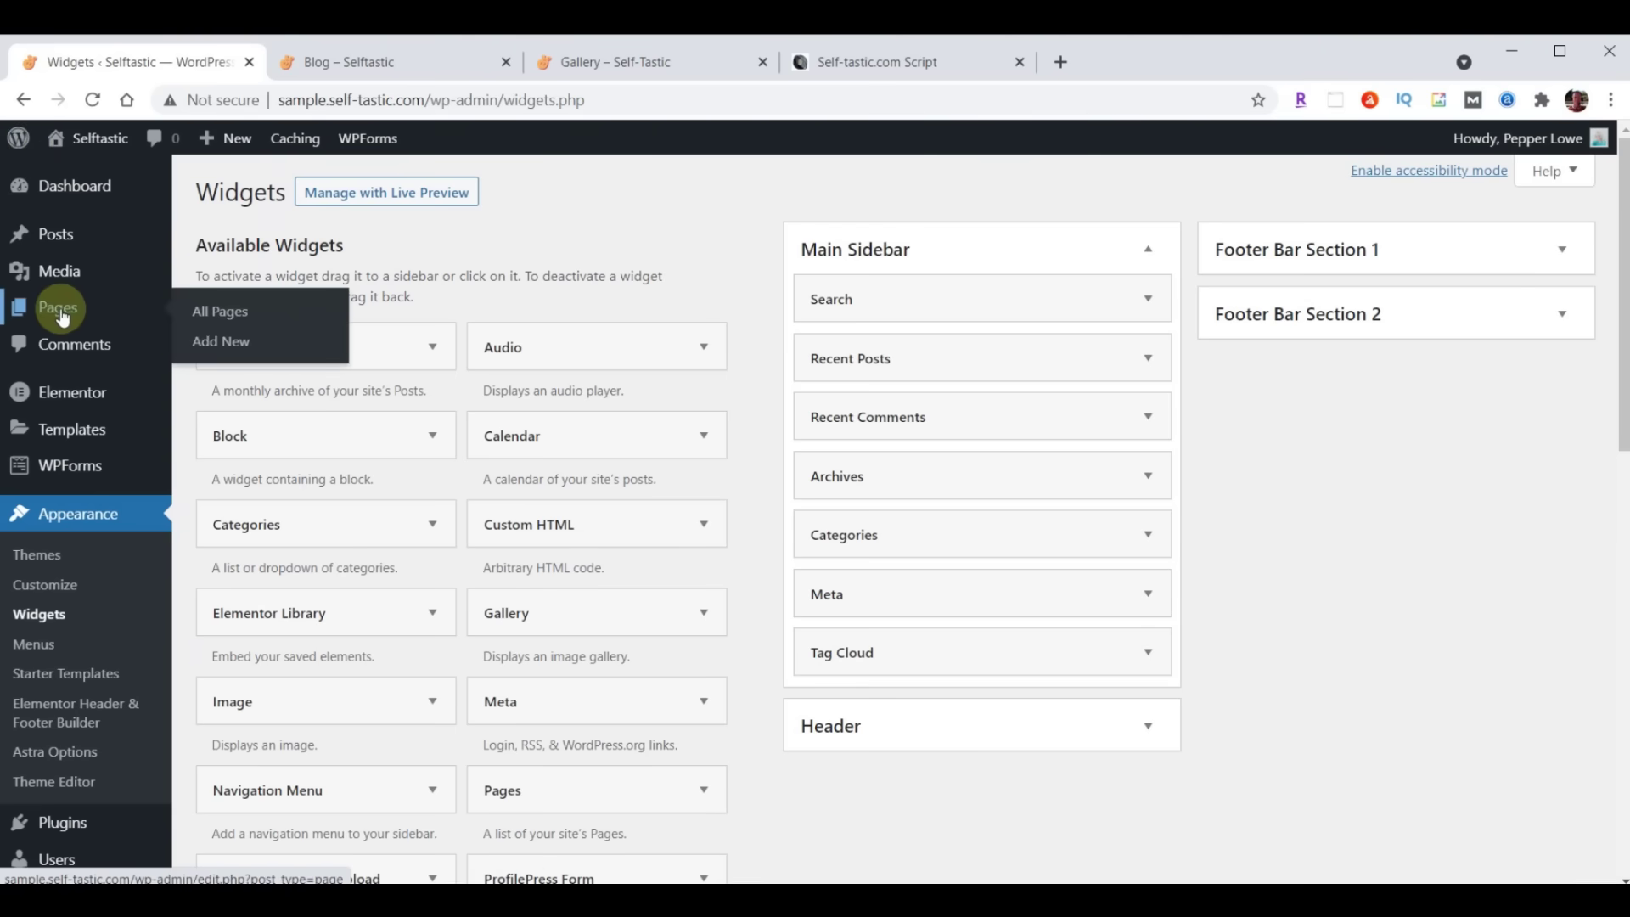
click(61, 316)
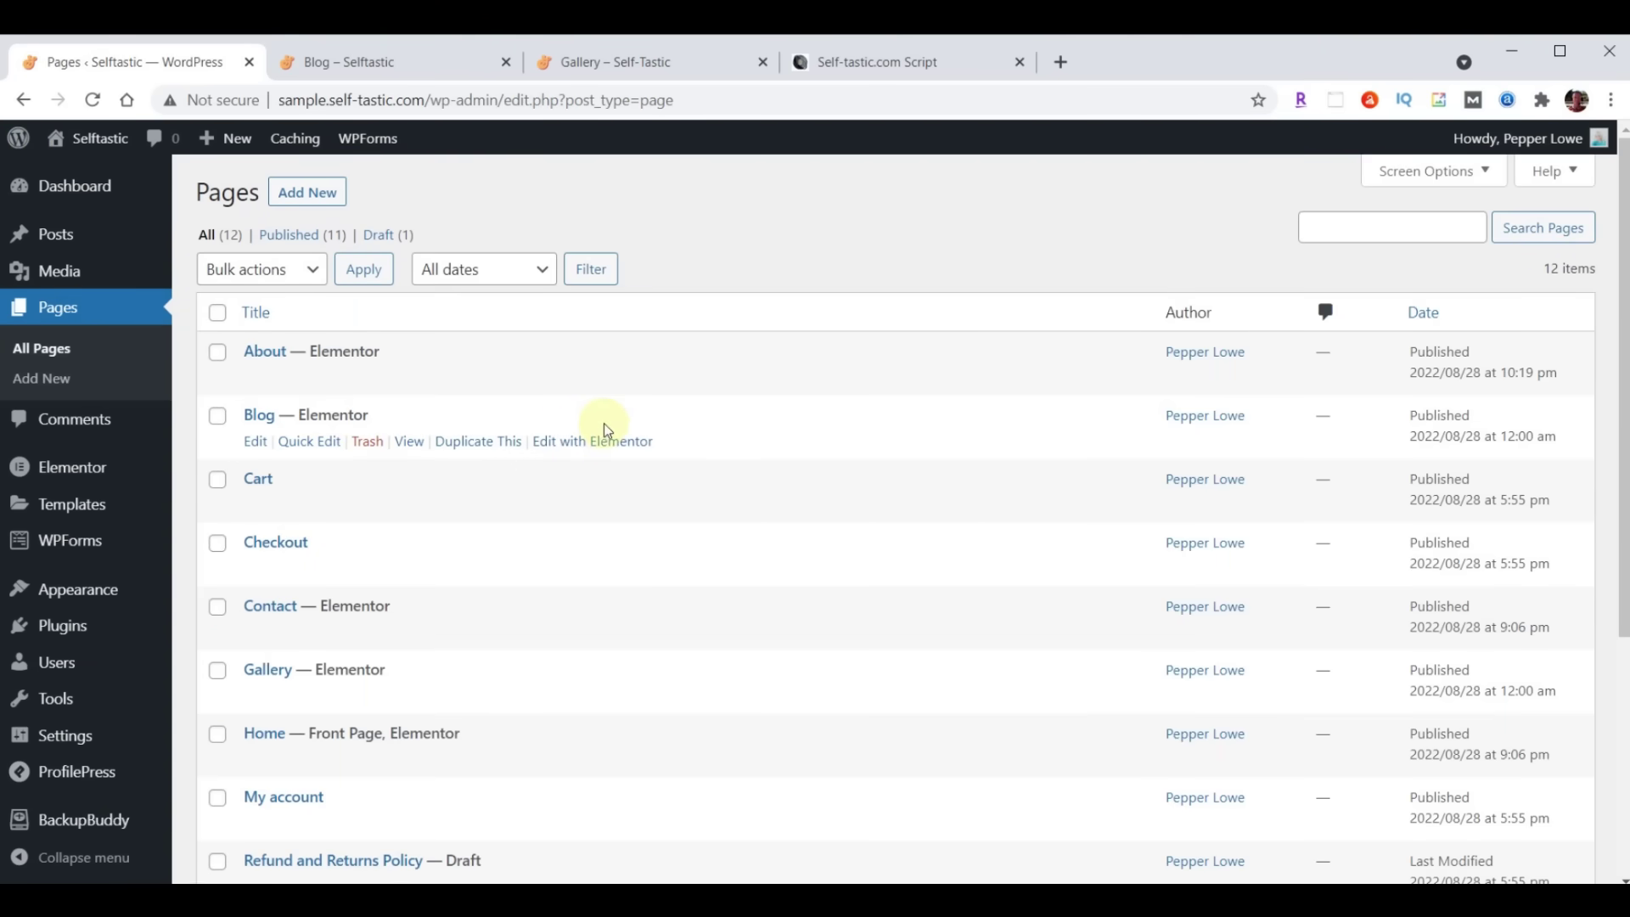
click(608, 443)
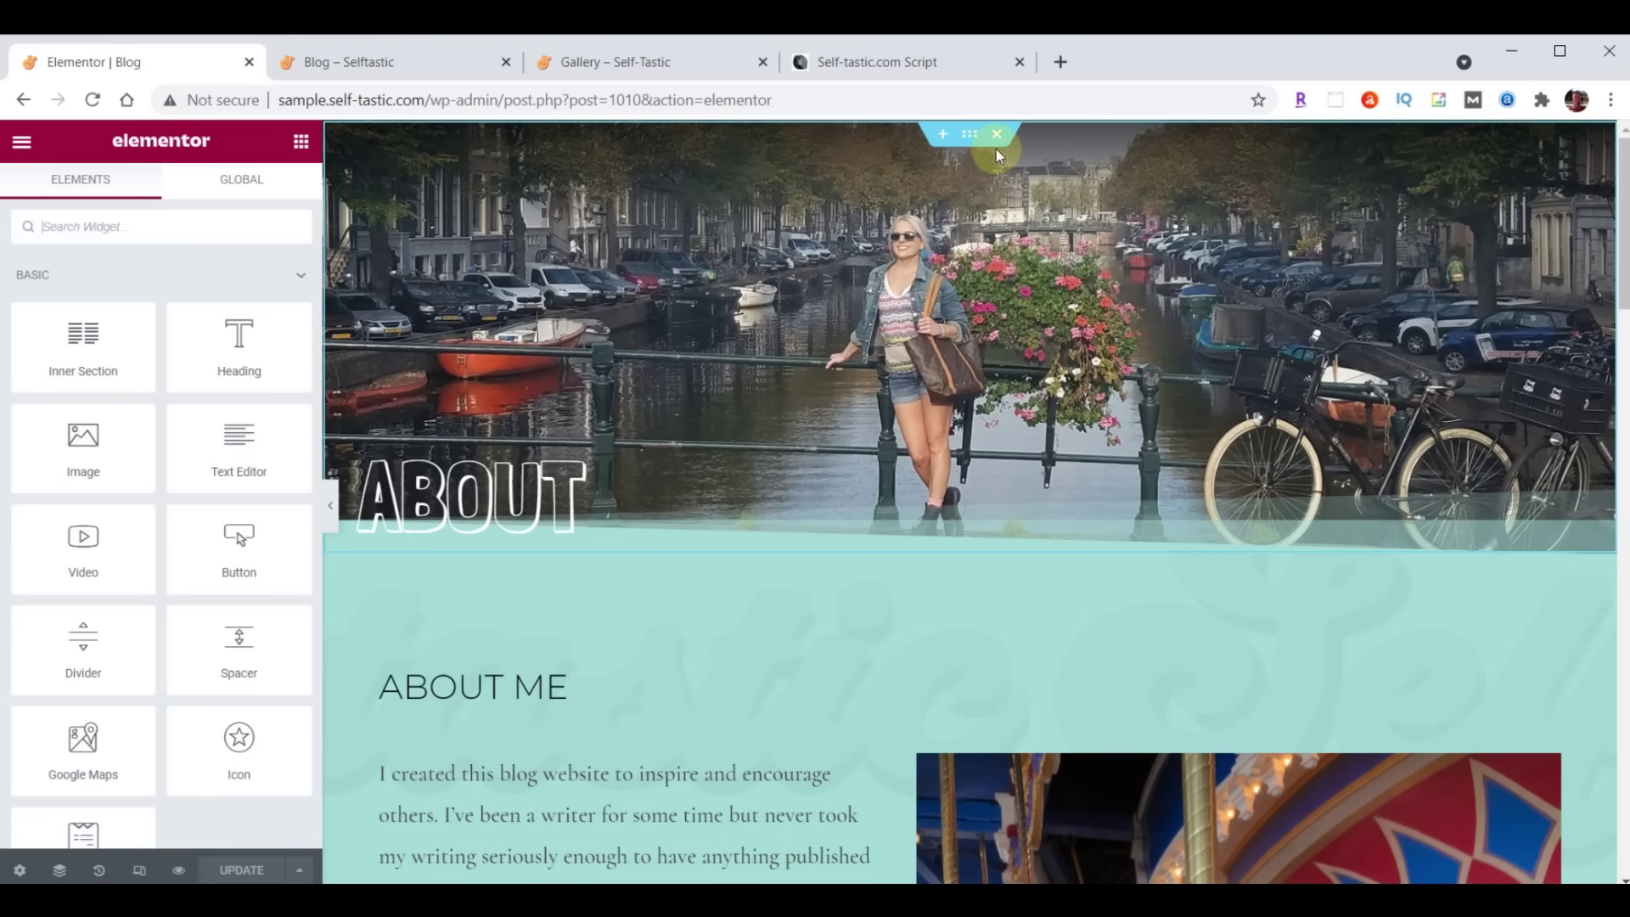
click(998, 135)
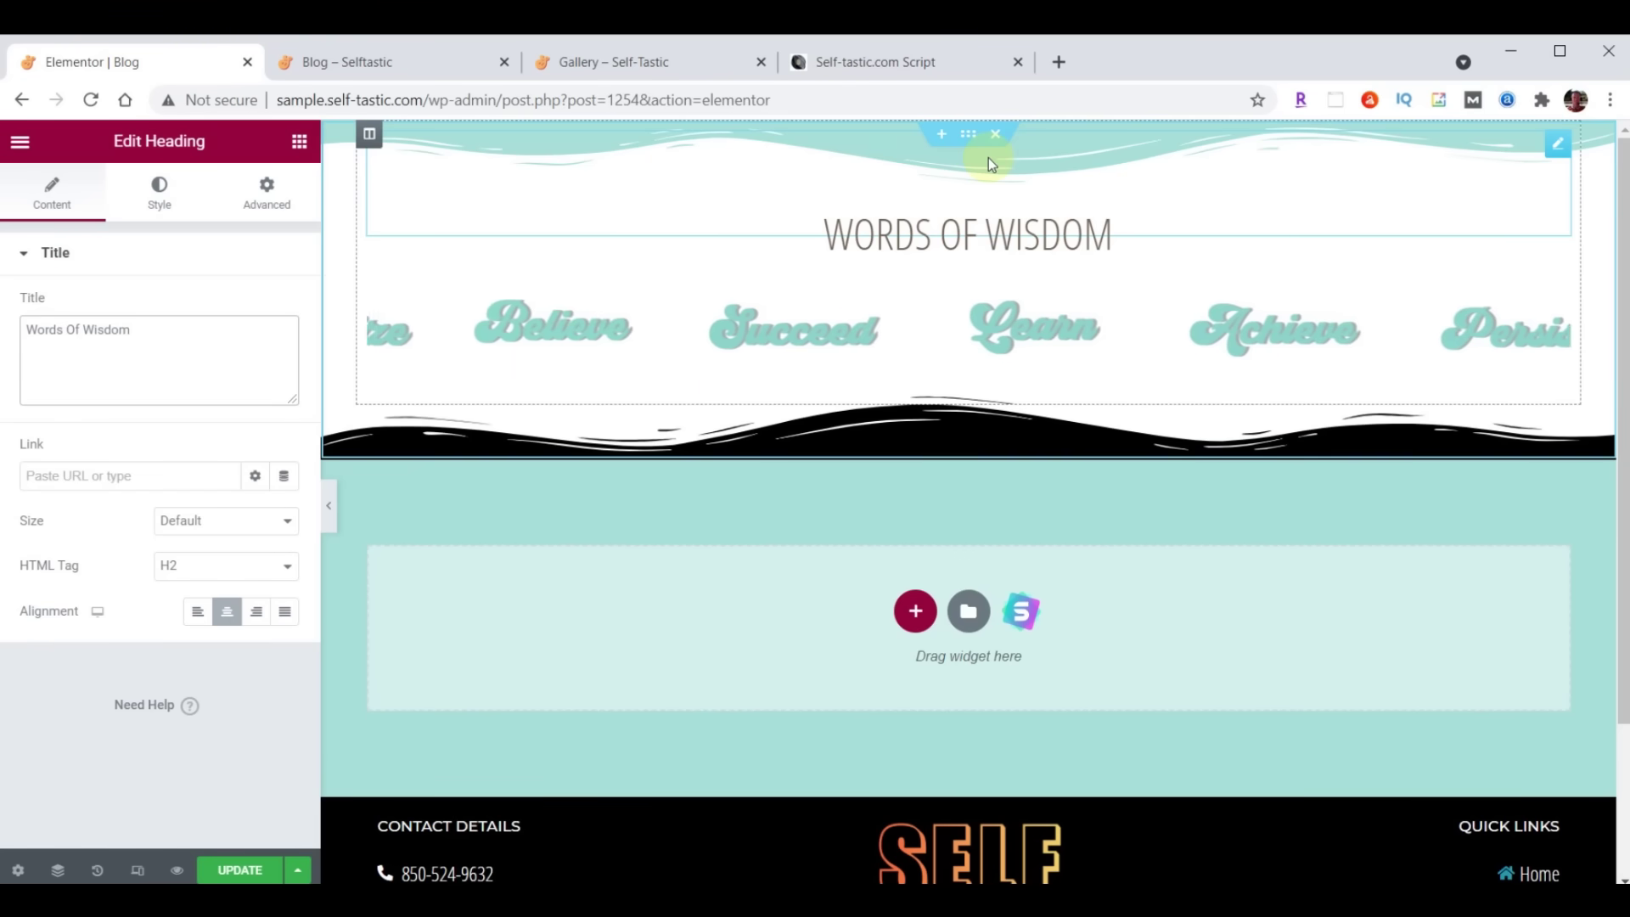
click(240, 872)
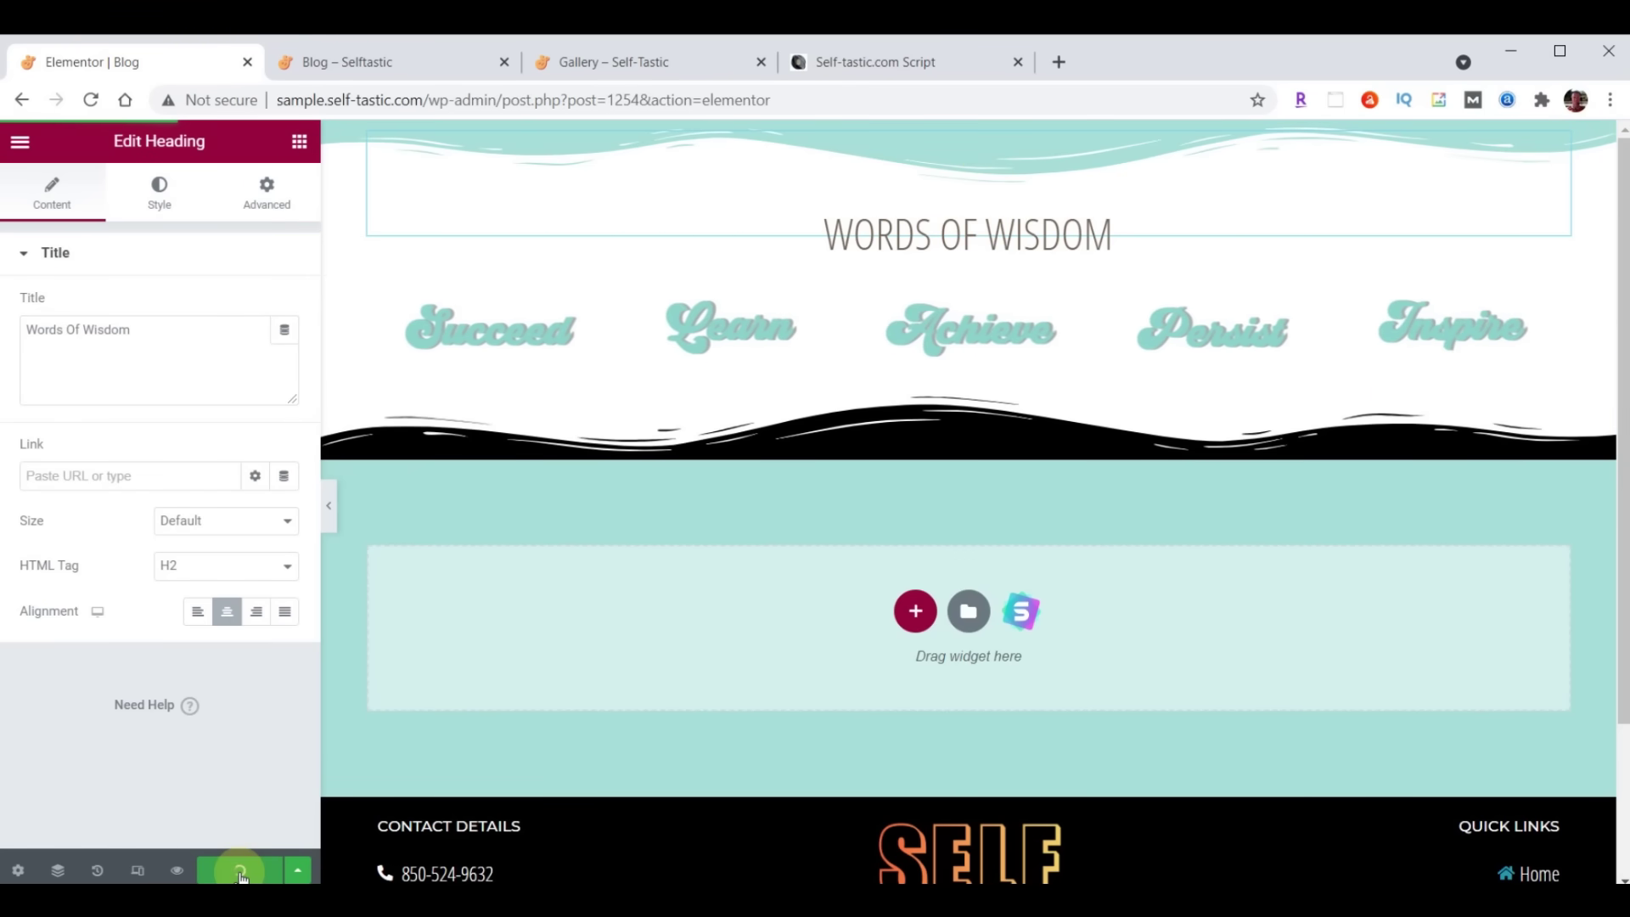
click(19, 141)
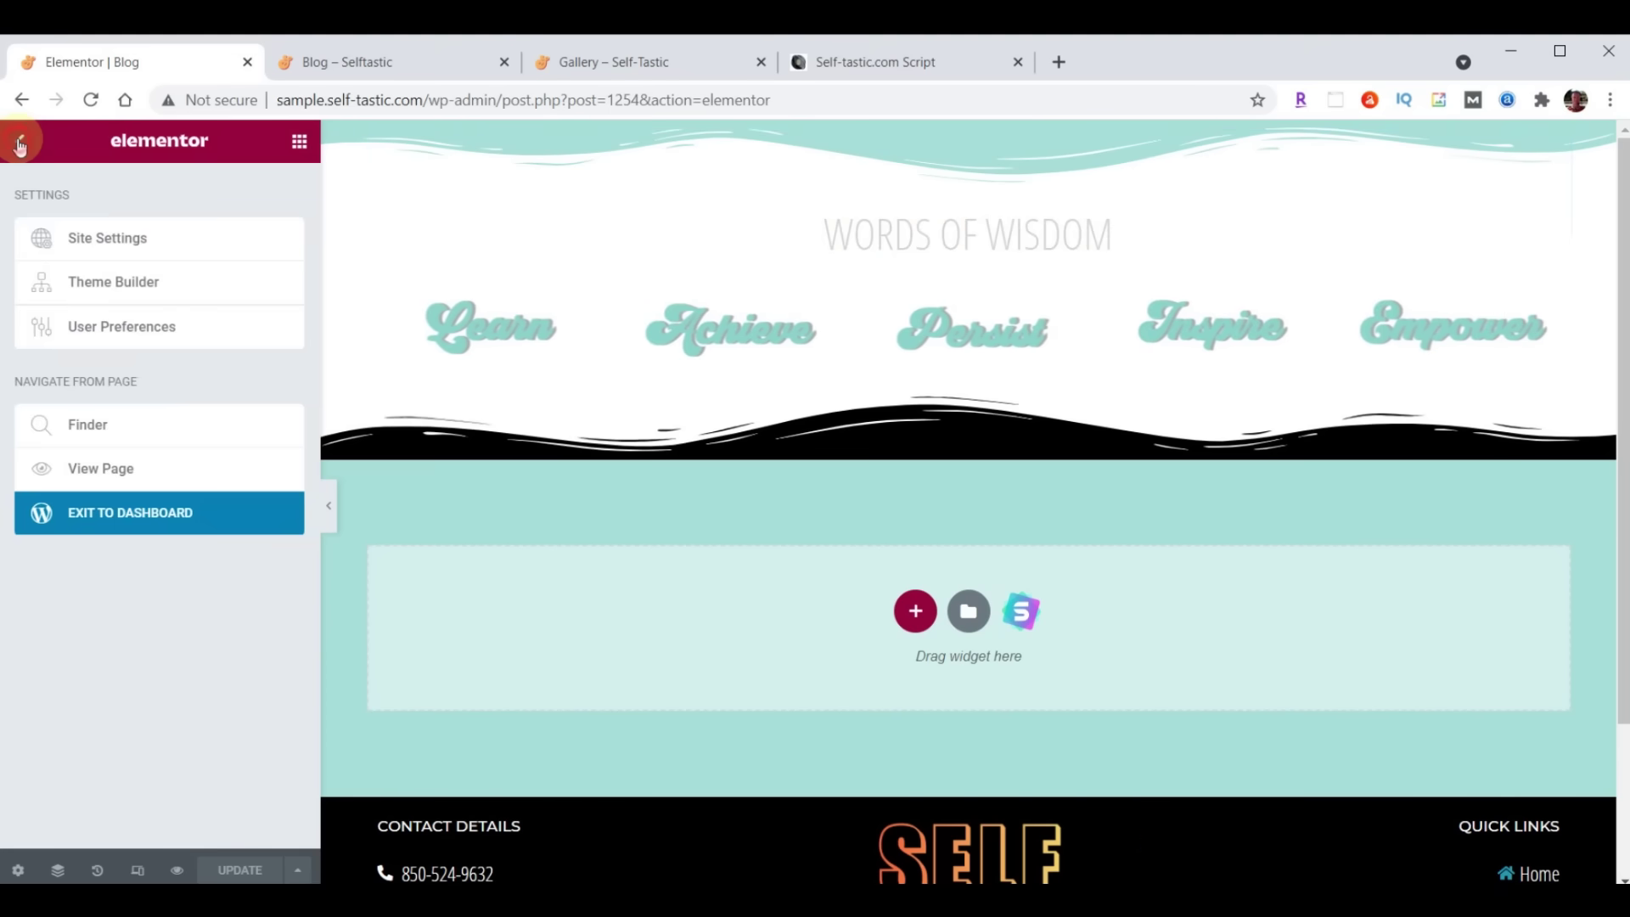
click(196, 518)
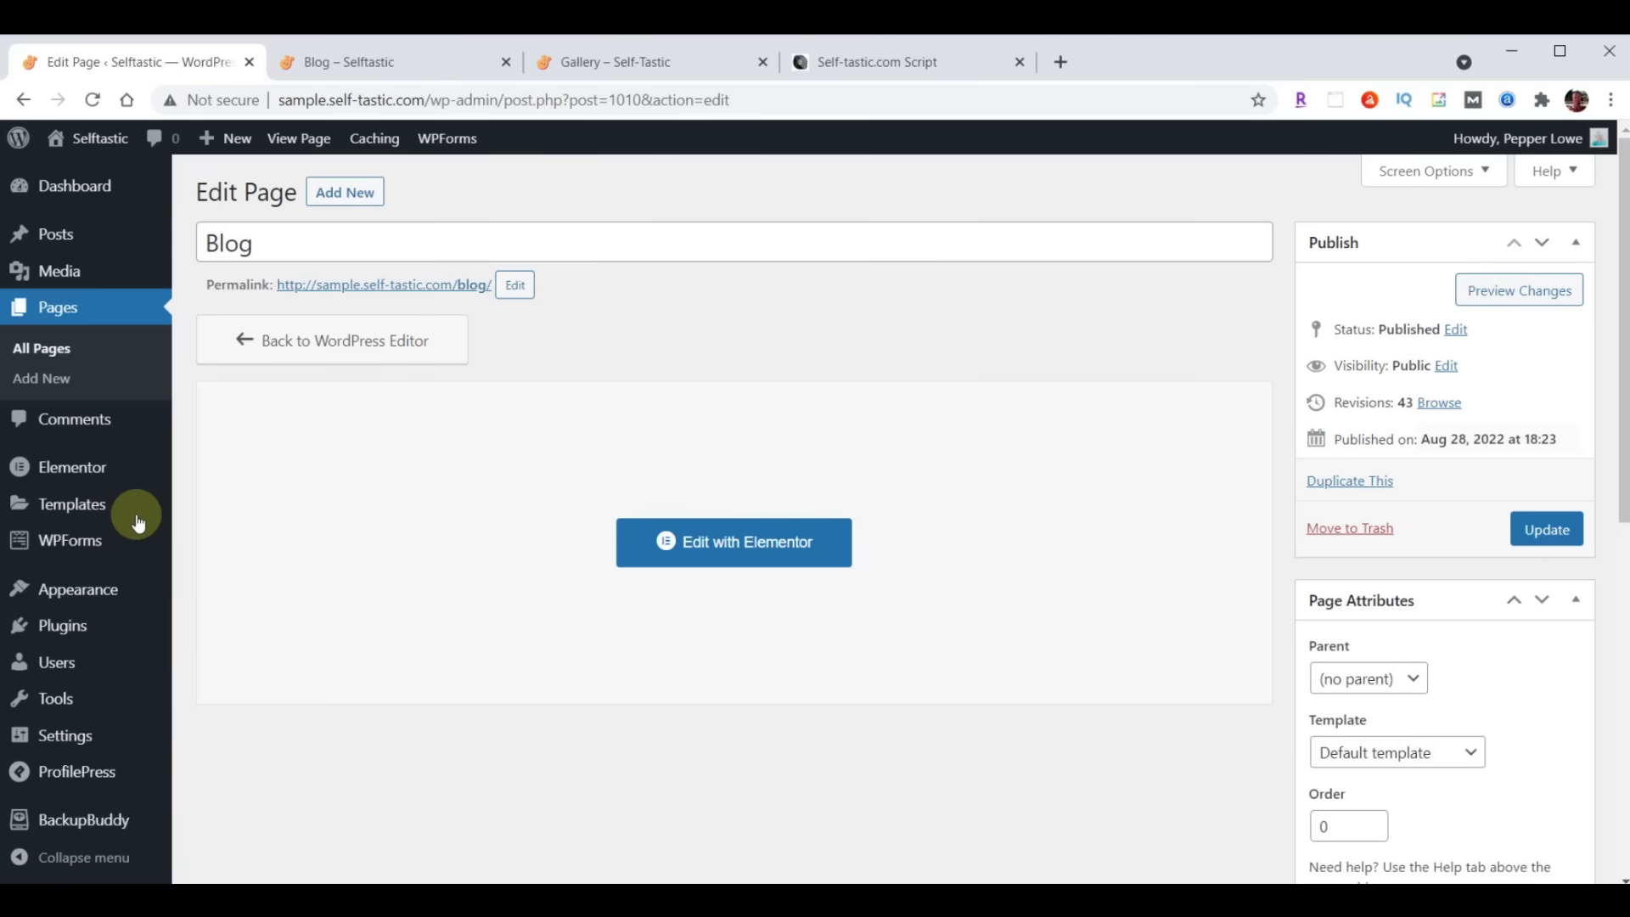
Set Blog as the Posts page in Homepage Settings, publish, and switch to the Blog tab
mouse_move(97, 594)
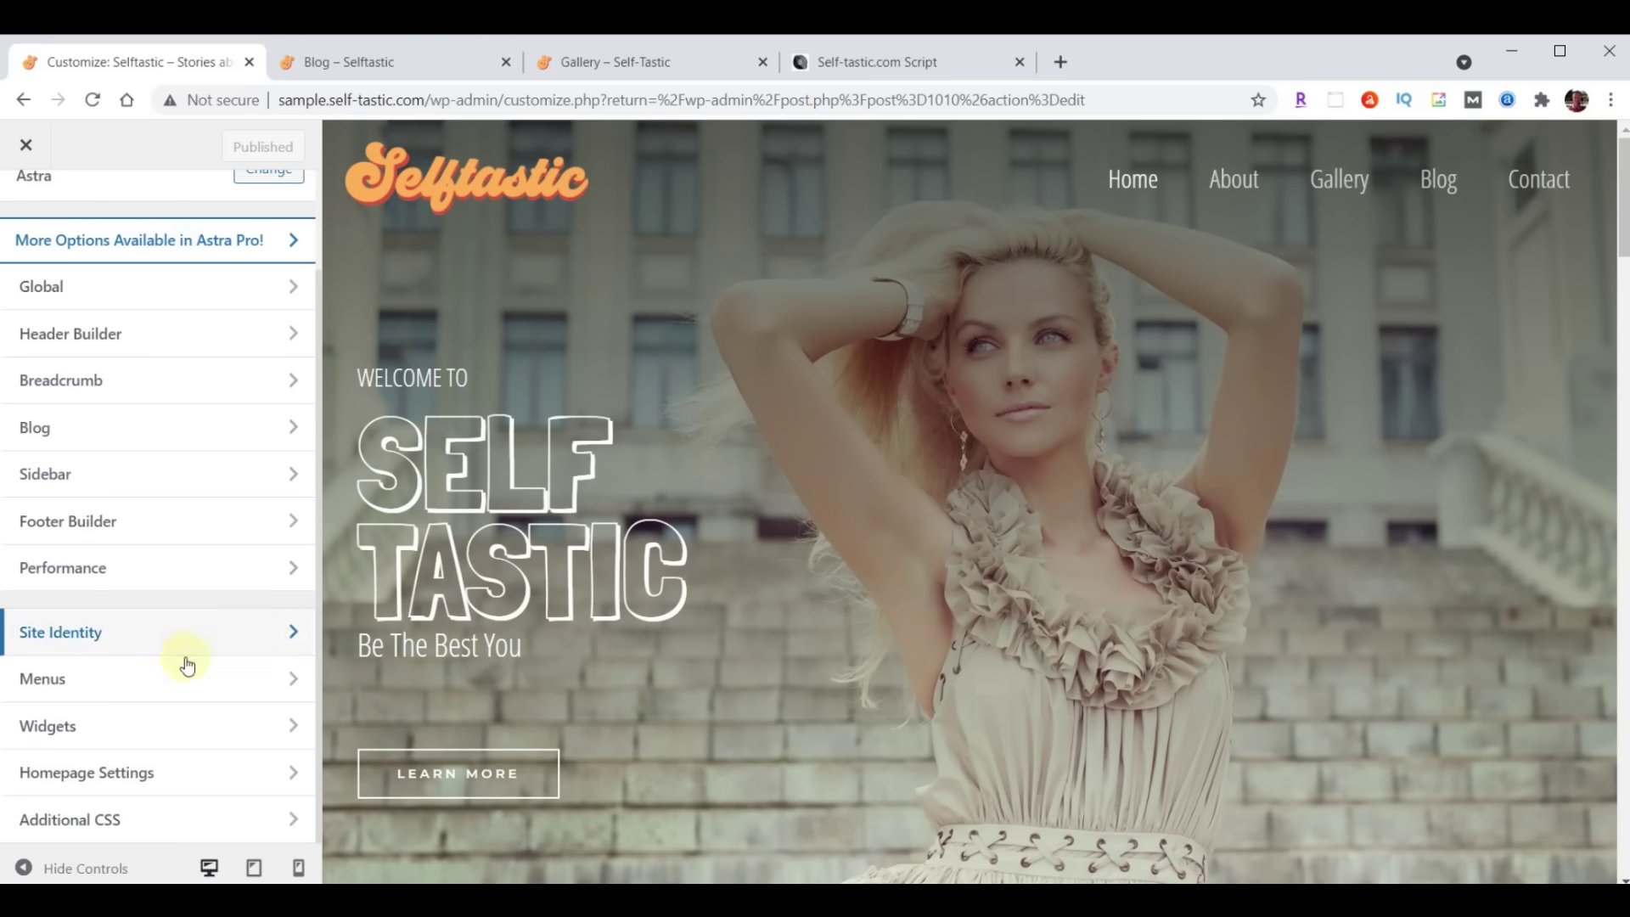
click(89, 774)
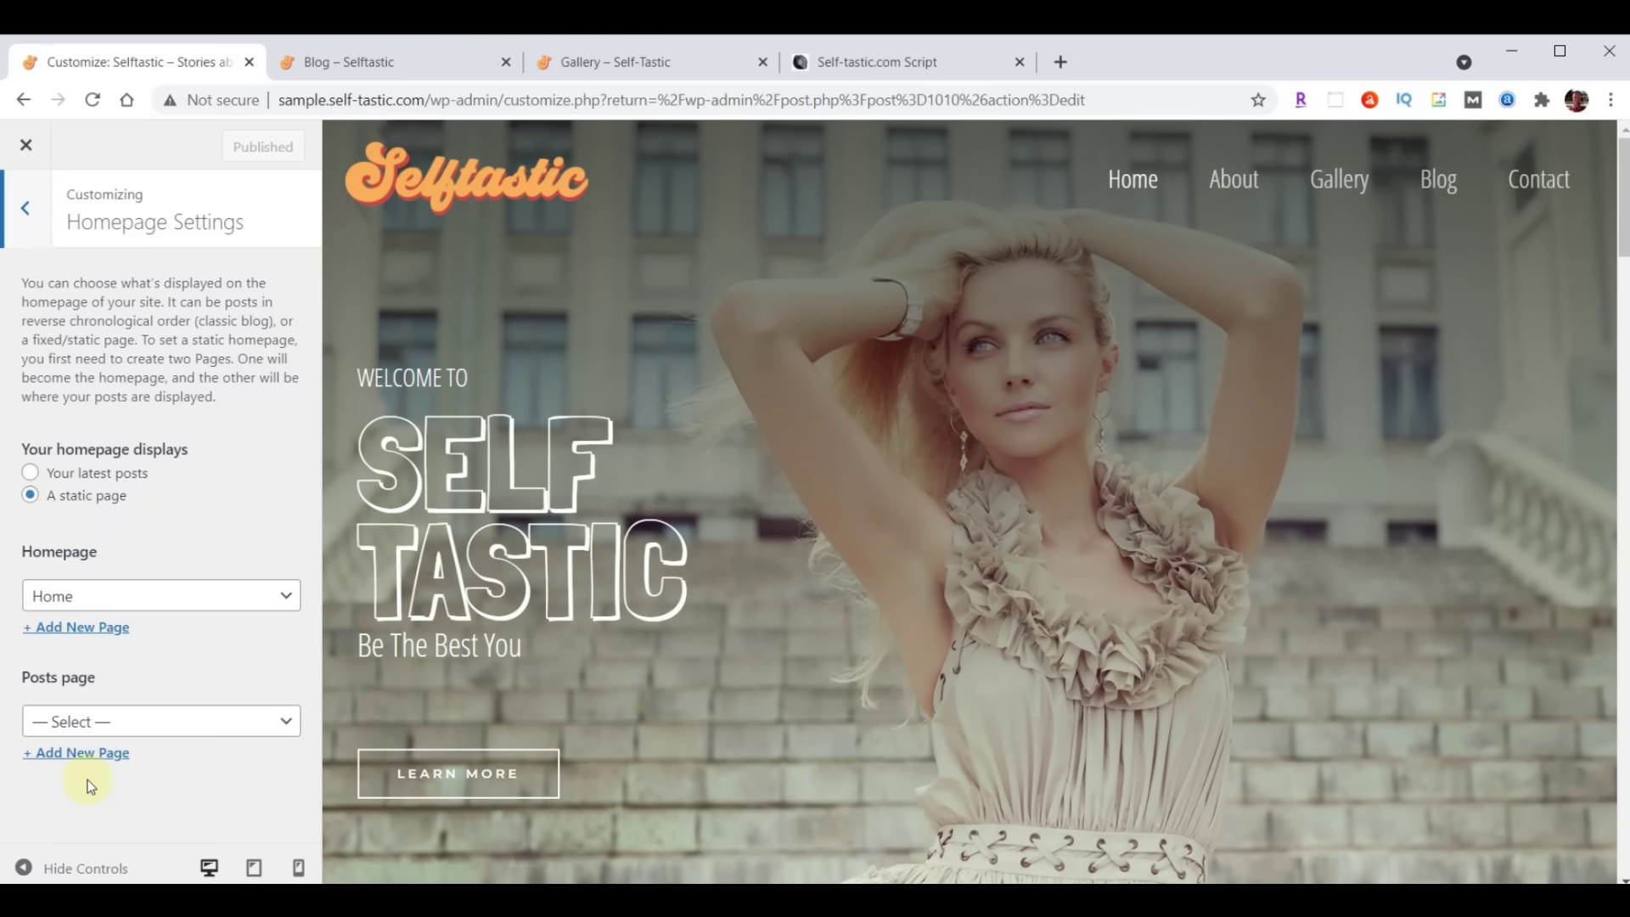
click(95, 723)
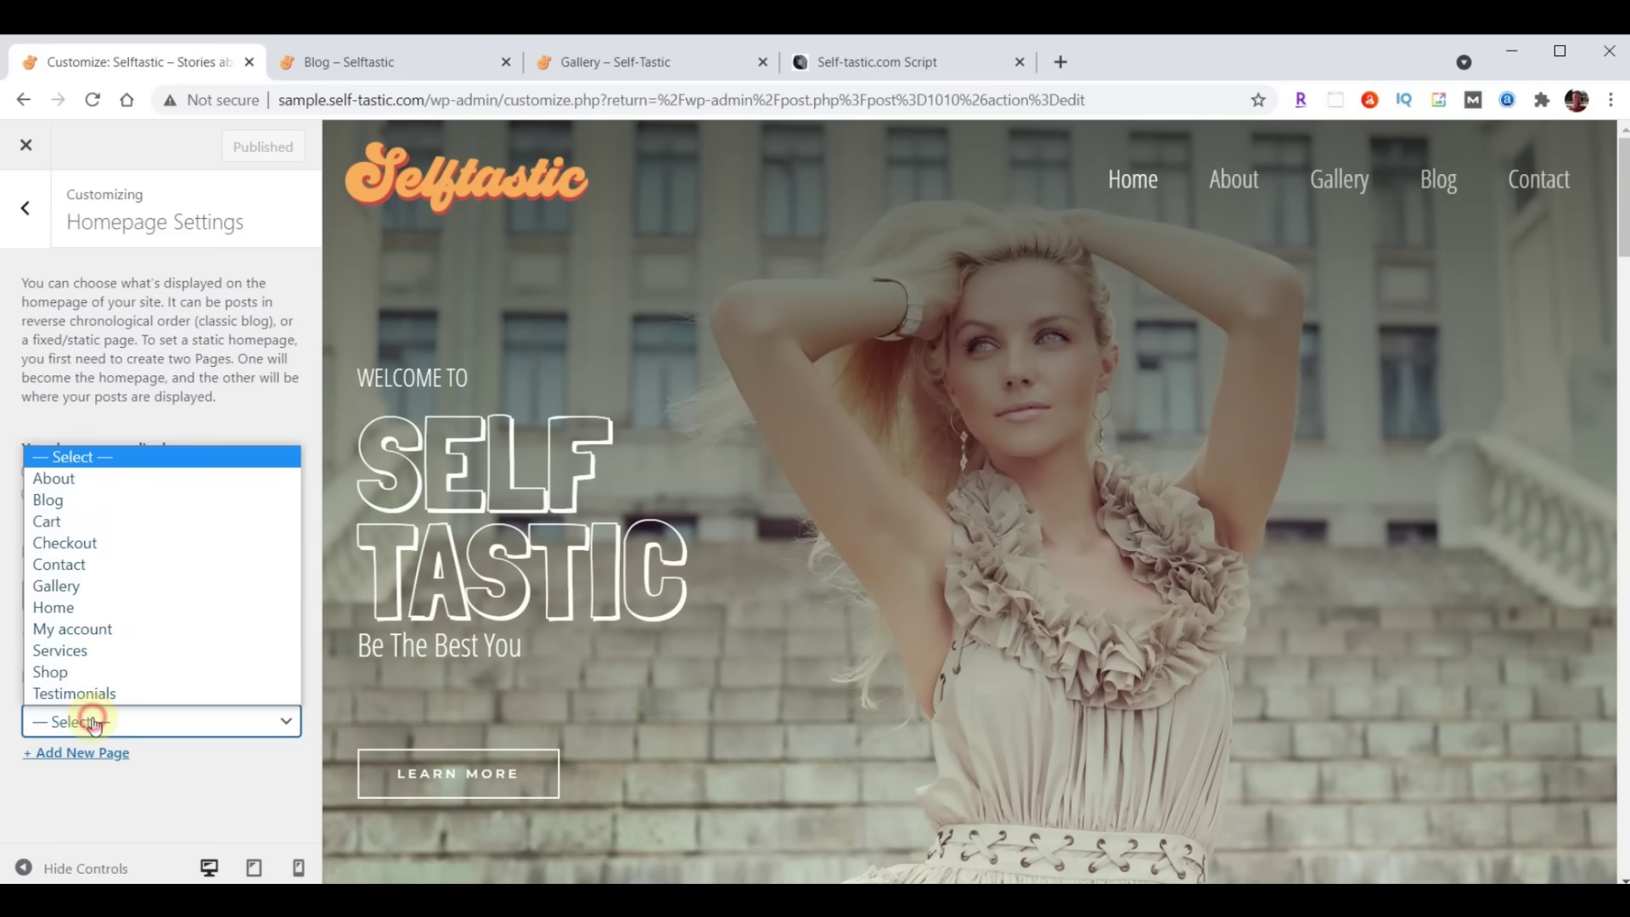
click(95, 502)
click(229, 151)
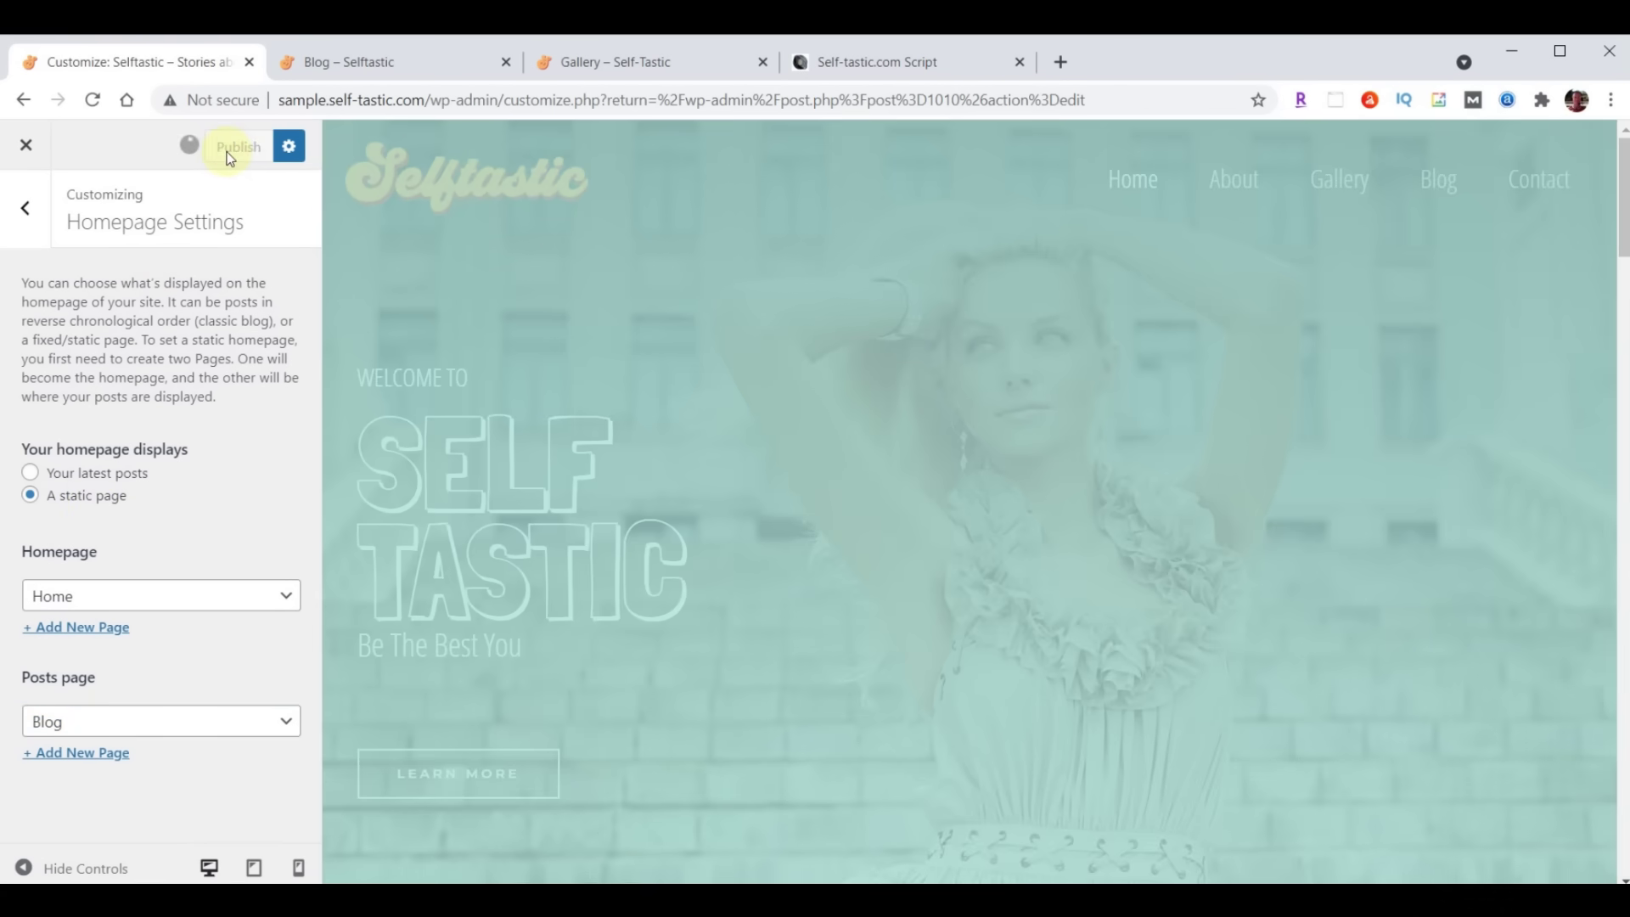
click(380, 64)
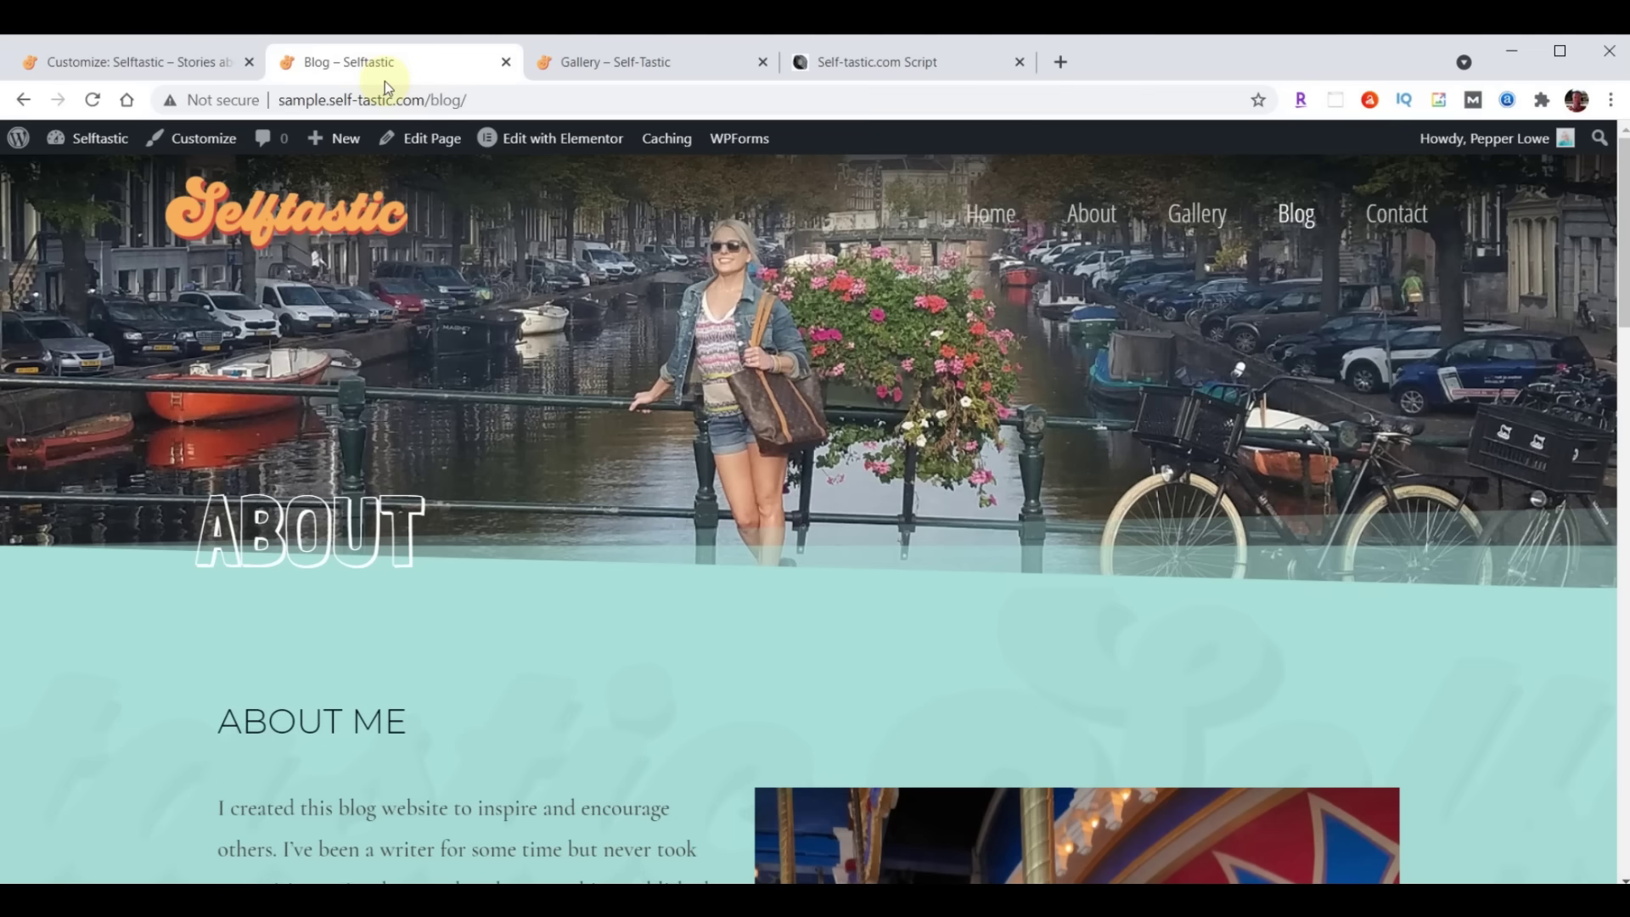
Refresh the Blog page with F5 and scroll through its list of posts, such as 7 Free Books
key(F5)
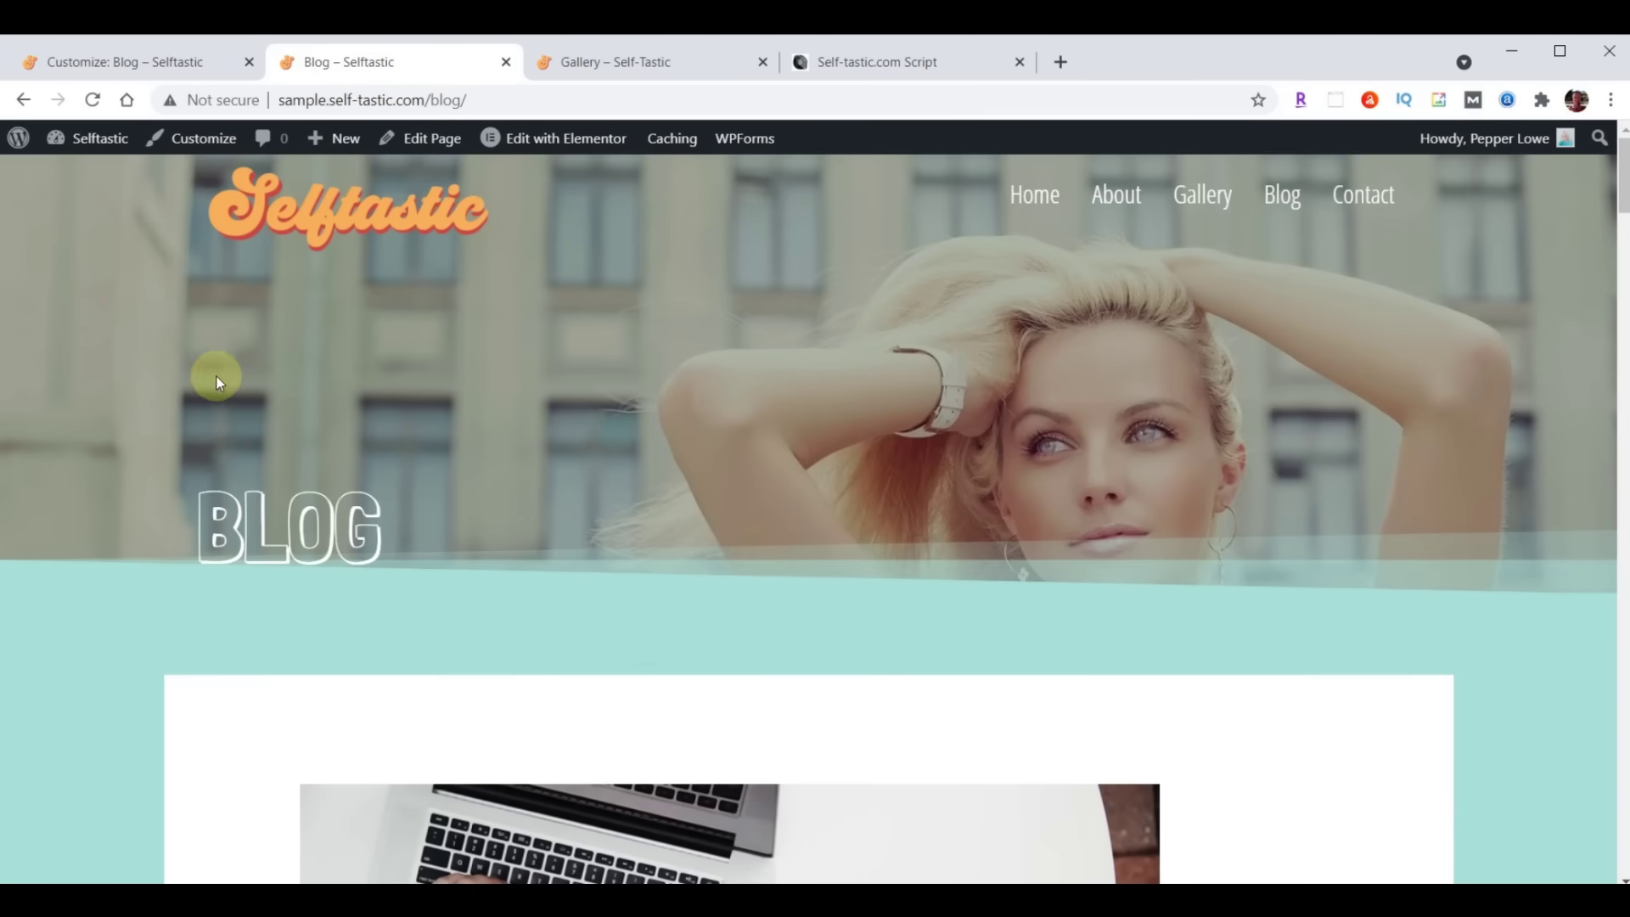
scroll(1290, 362, down, 20)
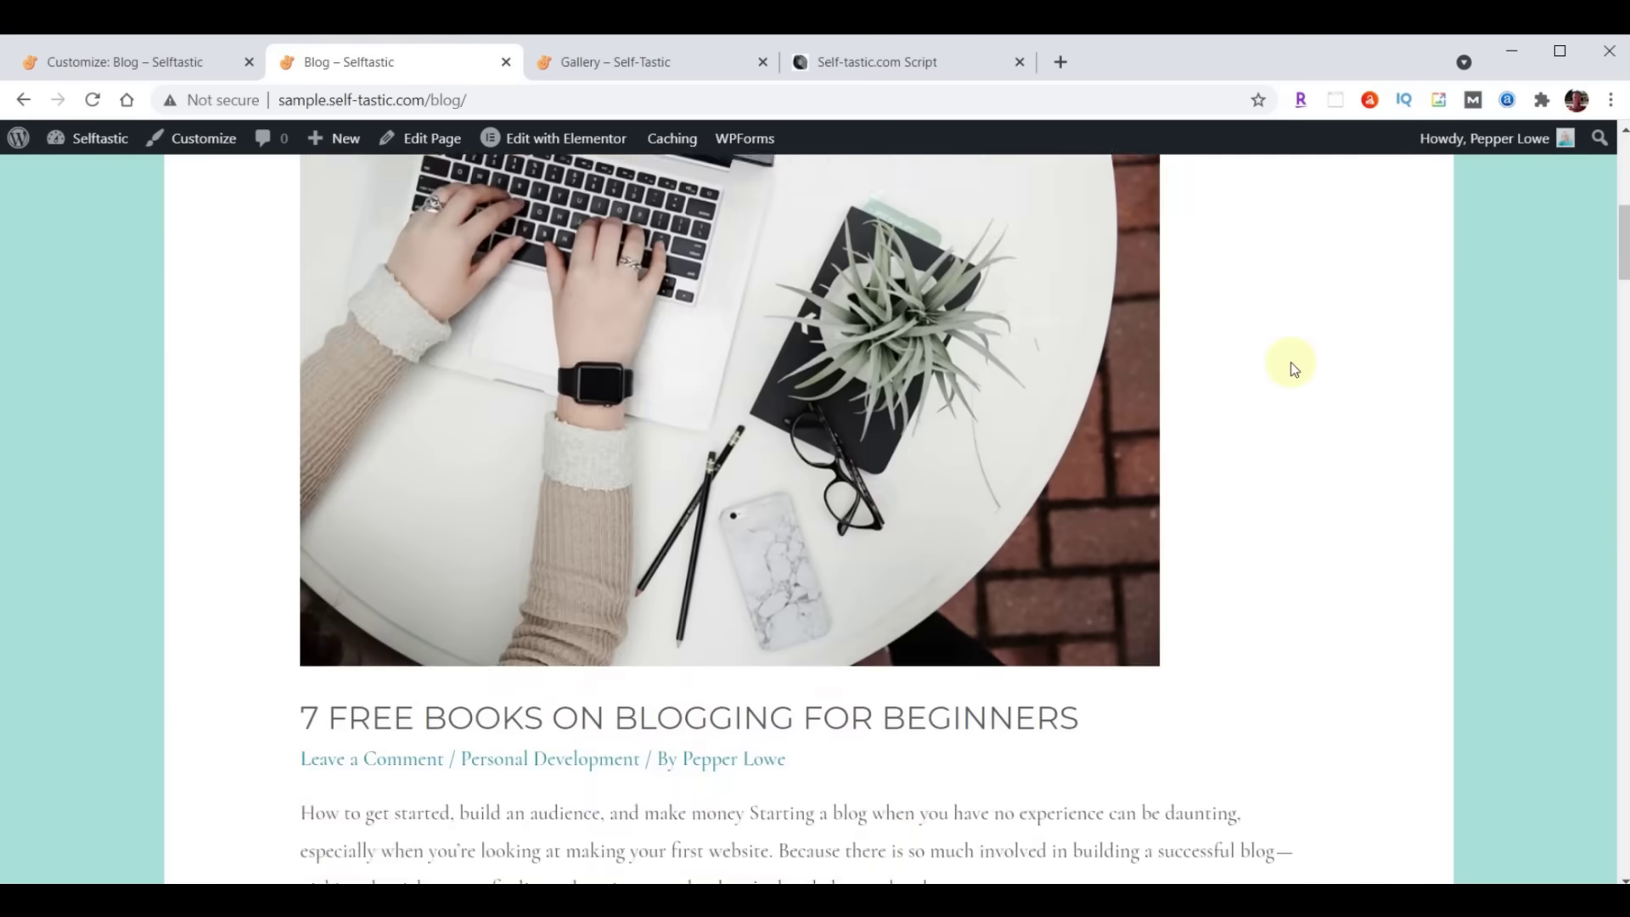
scroll(1292, 389, down, 20)
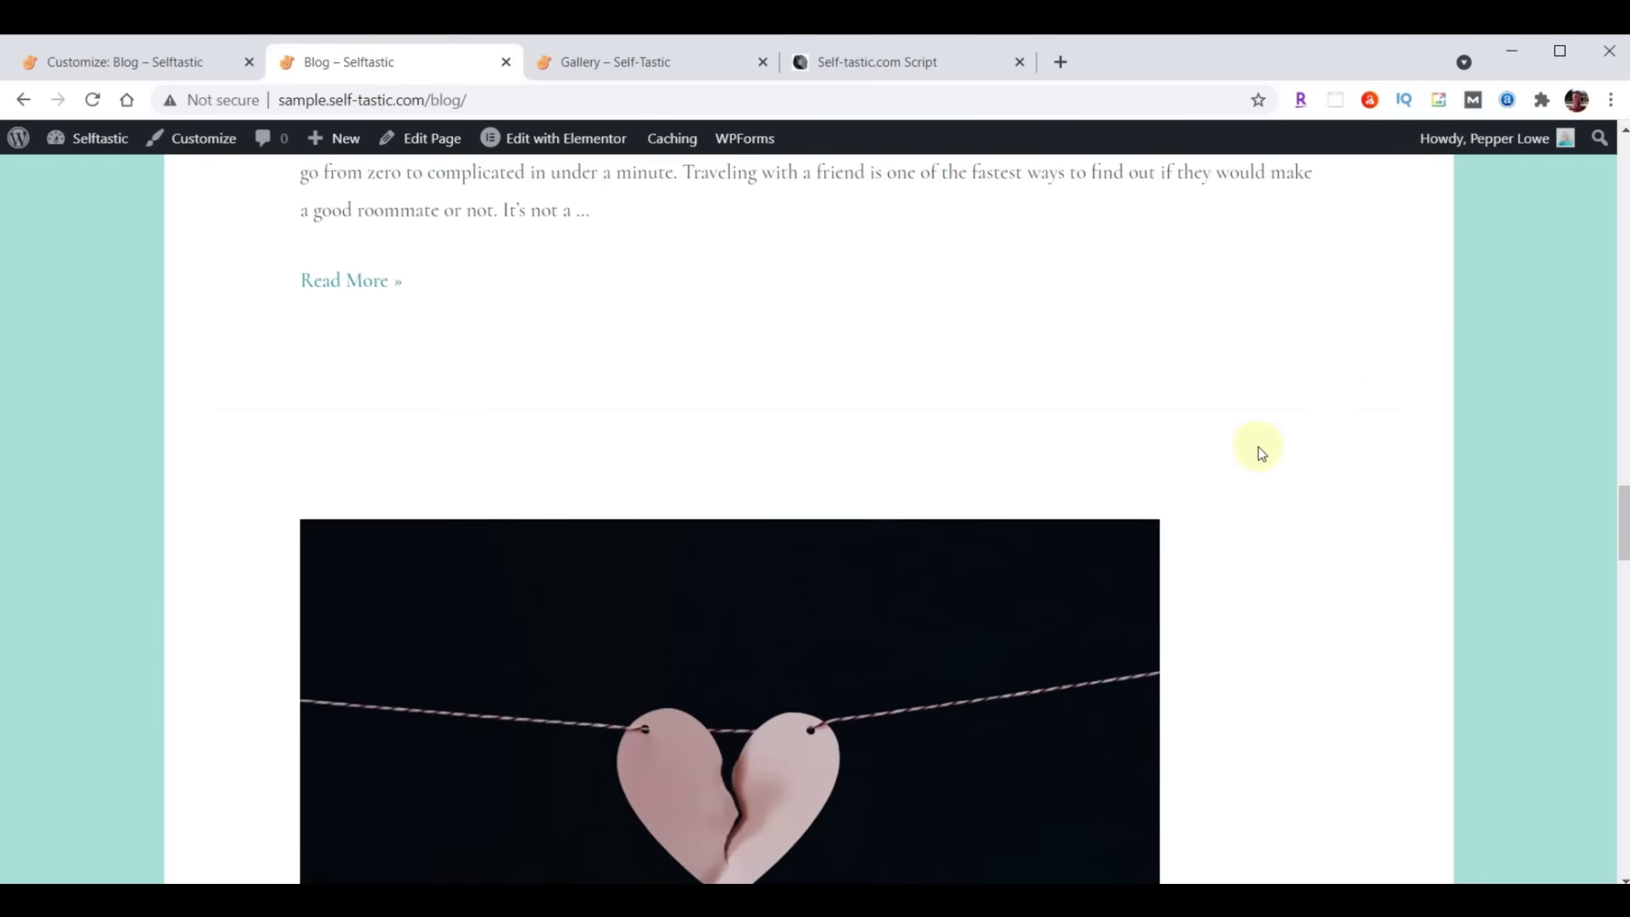
scroll(1258, 455, down, 5)
scroll(1206, 502, up, 15)
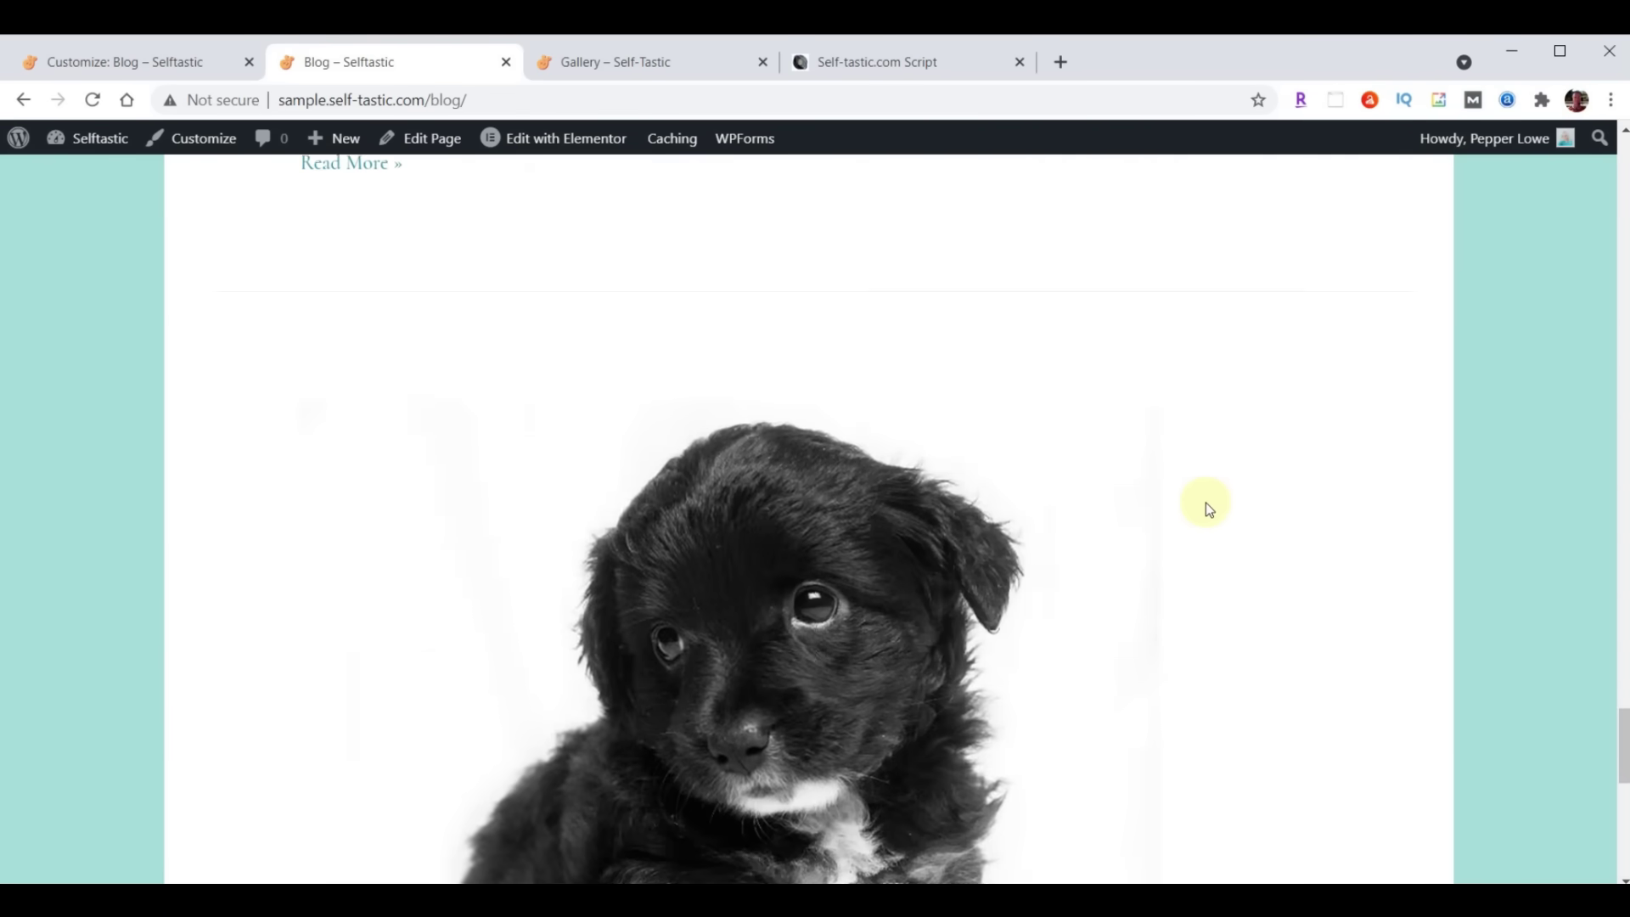
scroll(1205, 507, up, 15)
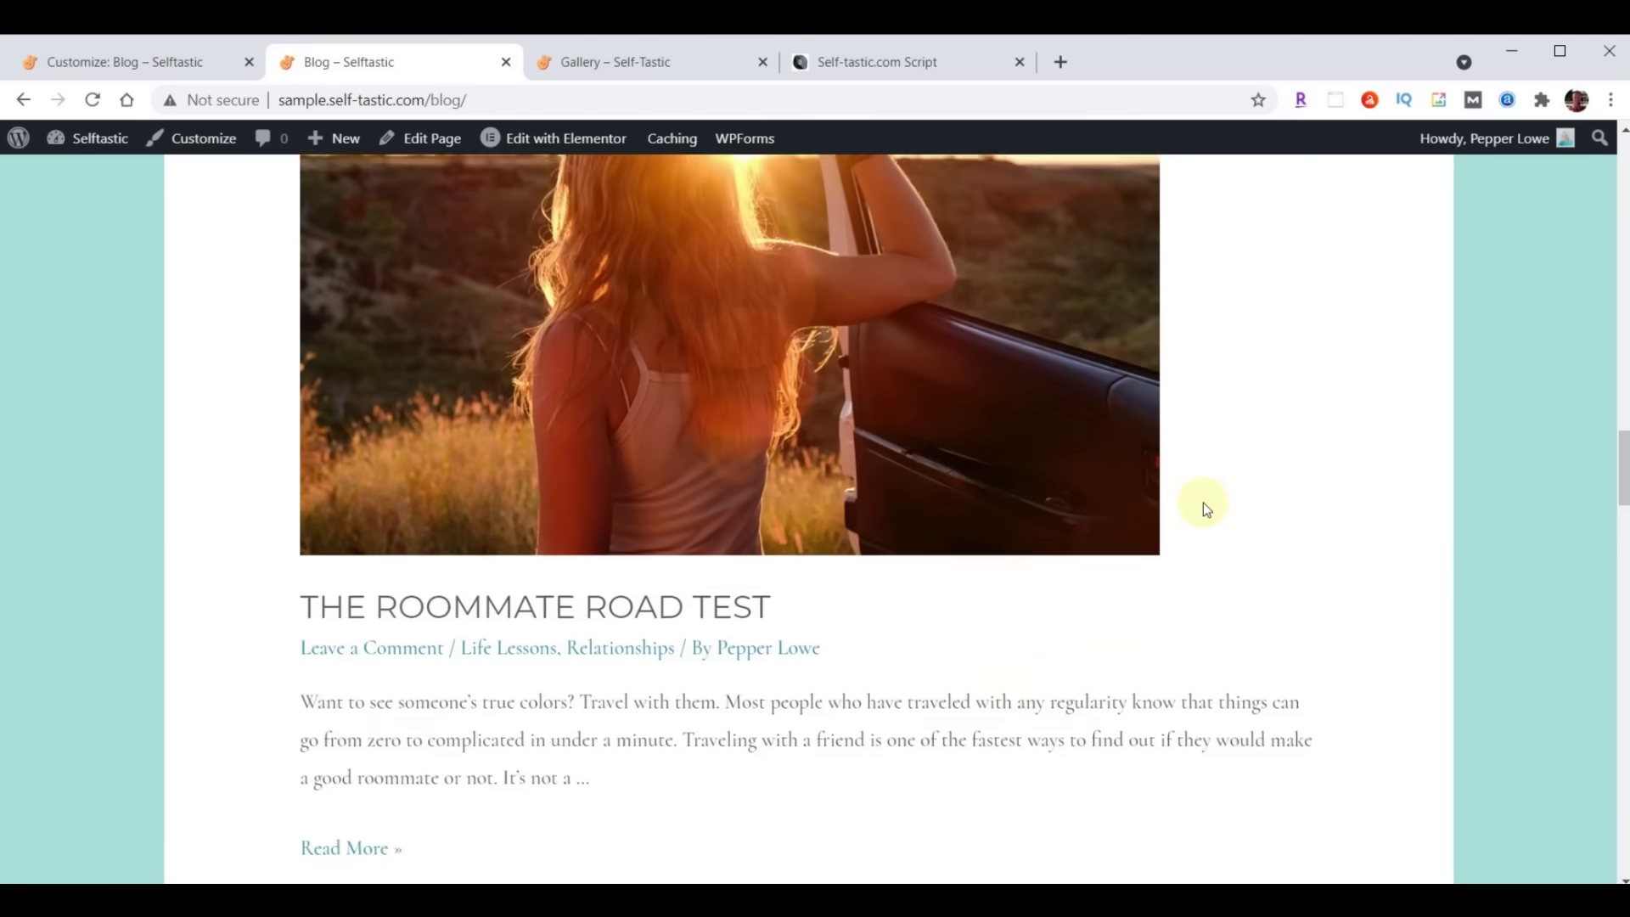
scroll(1204, 502, up, 10)
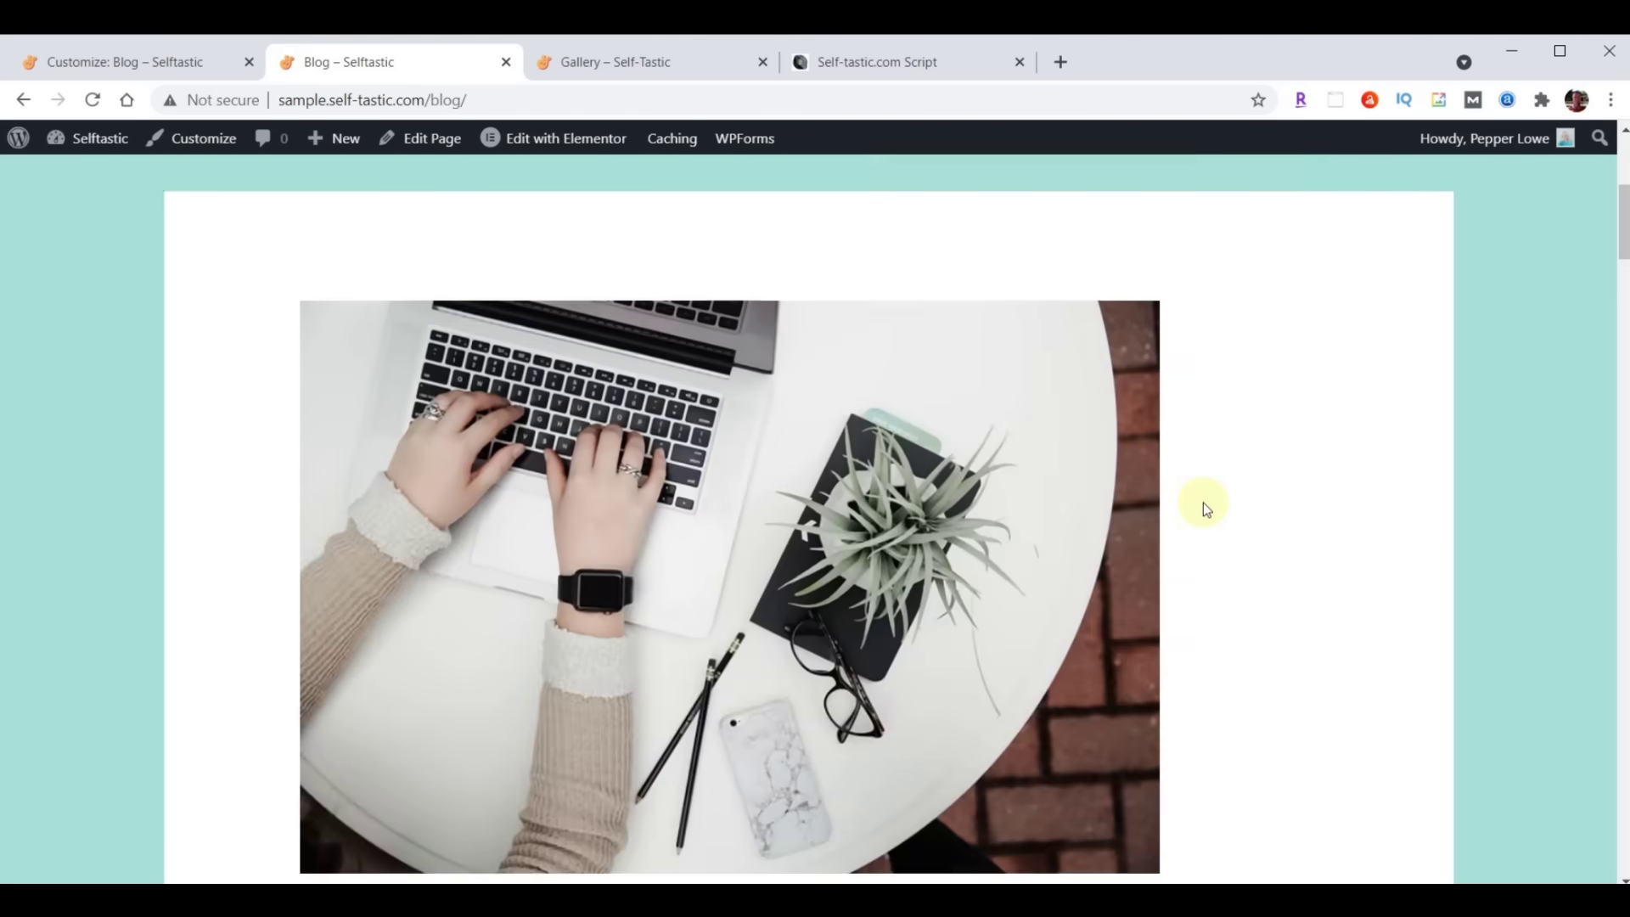
scroll(1204, 502, down, 10)
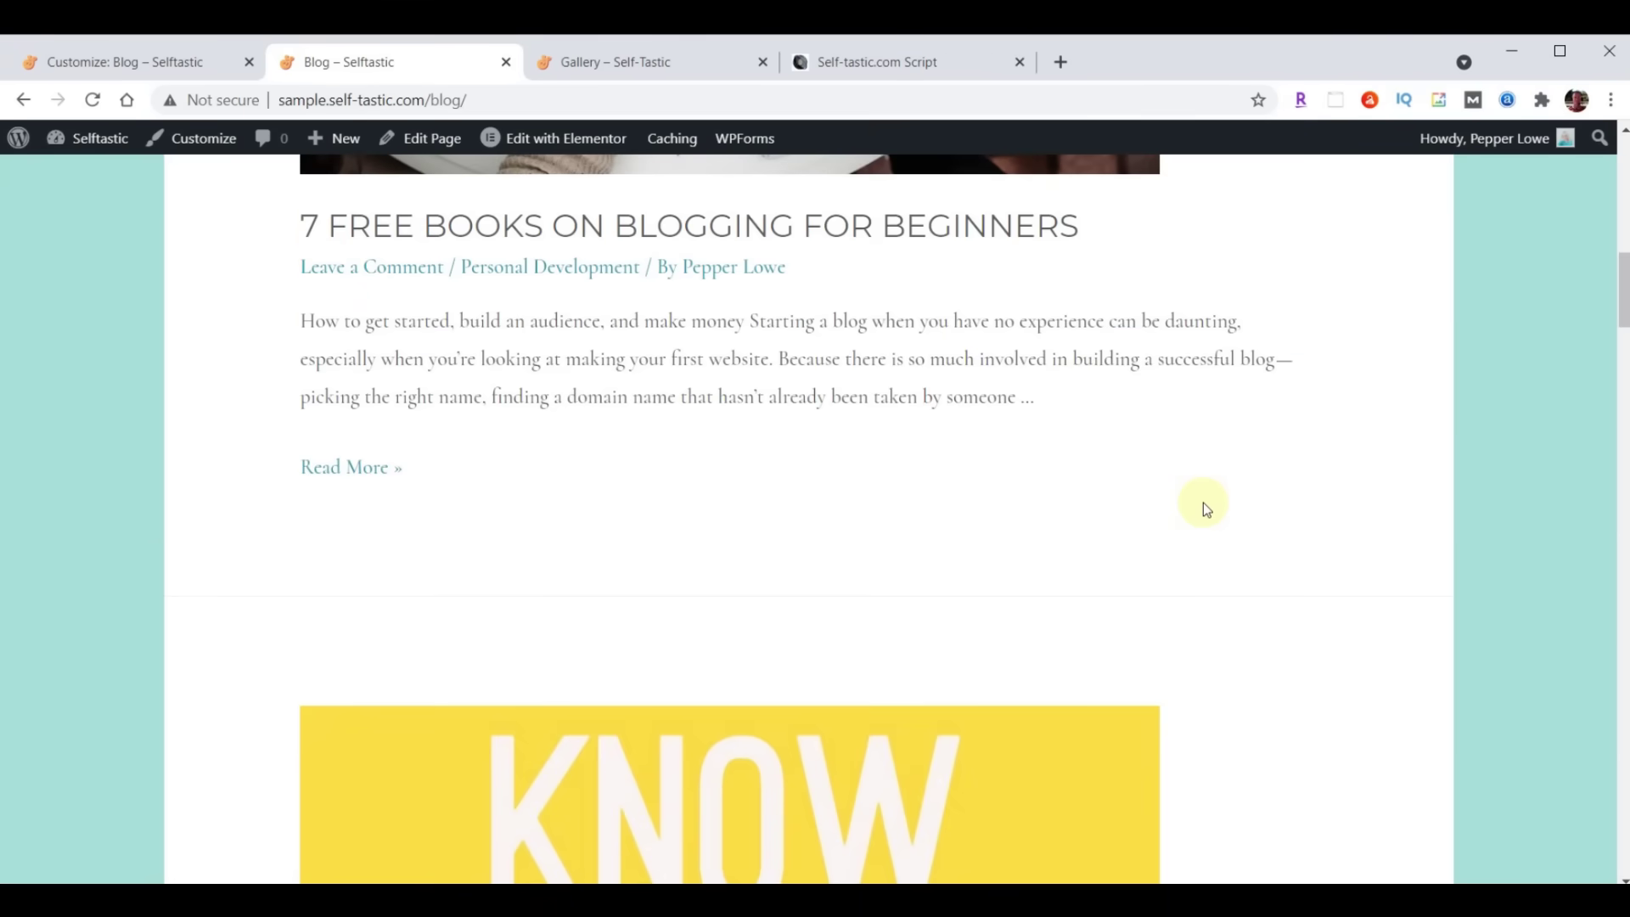
scroll(1204, 502, up, 10)
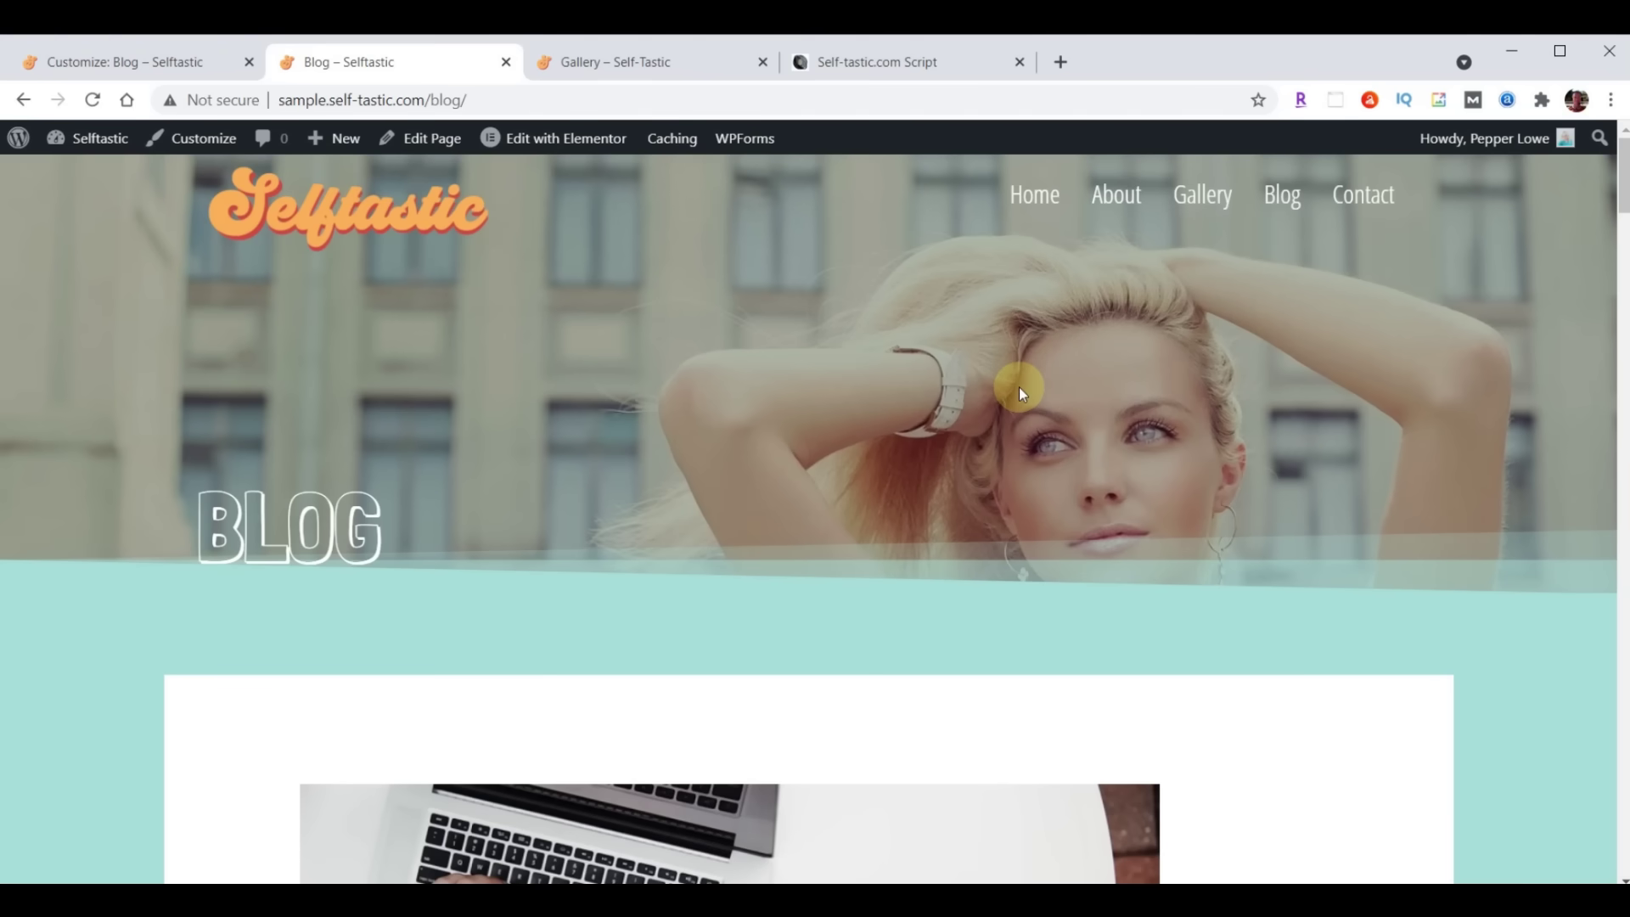
Clear the Customizer's Posts page setting to '— Select —', publish it, and close the Customizer
click(85, 62)
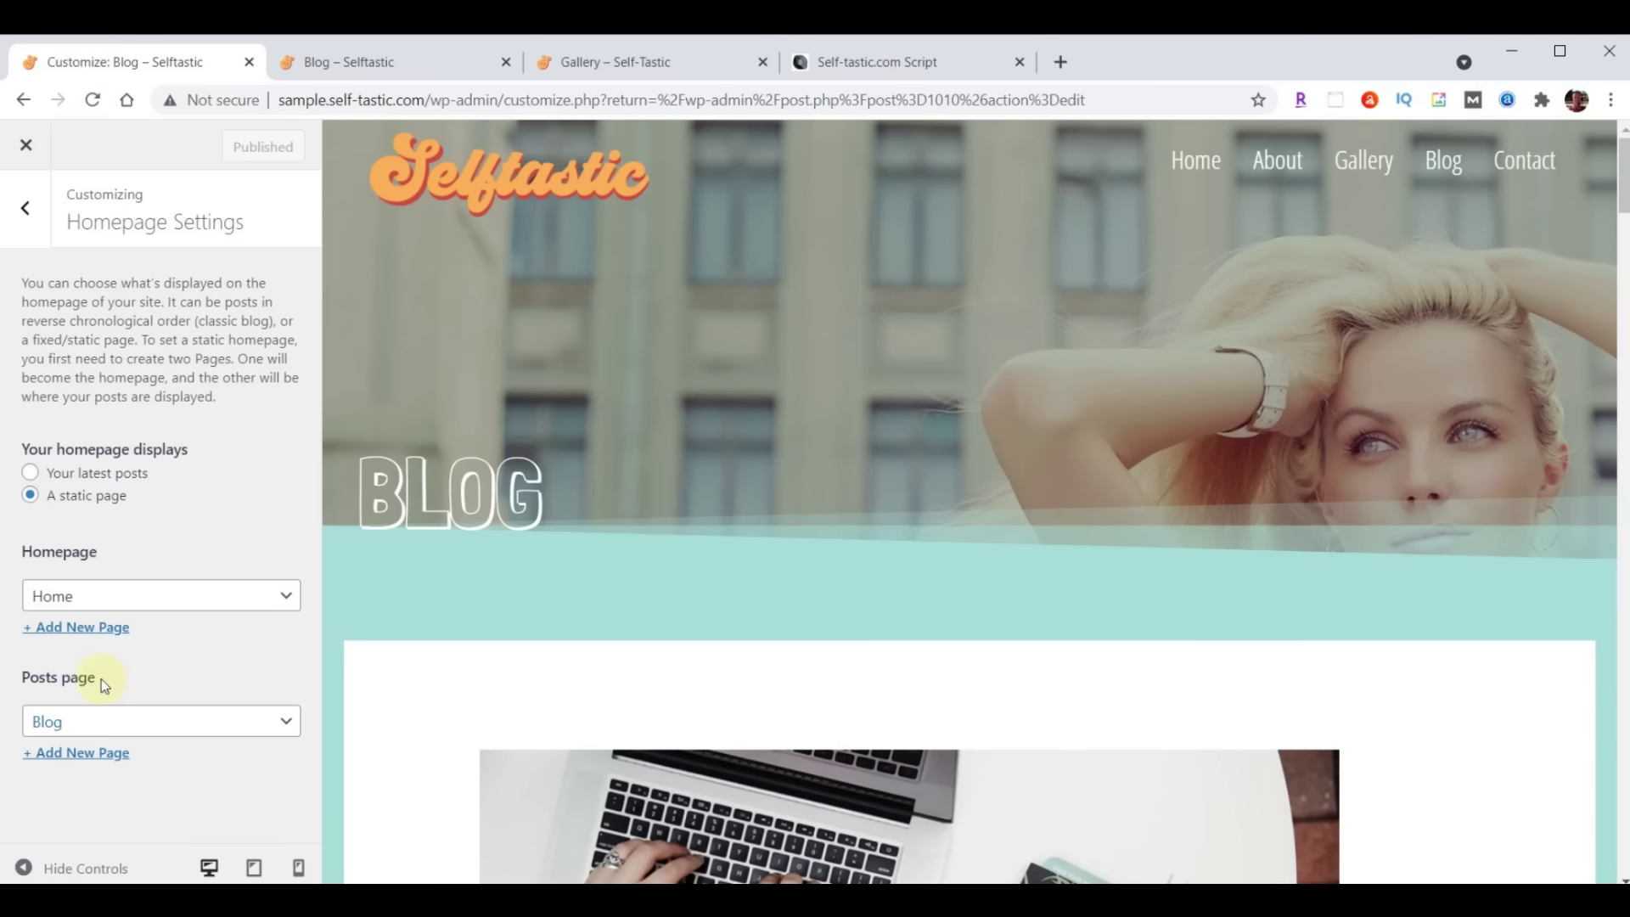
click(156, 728)
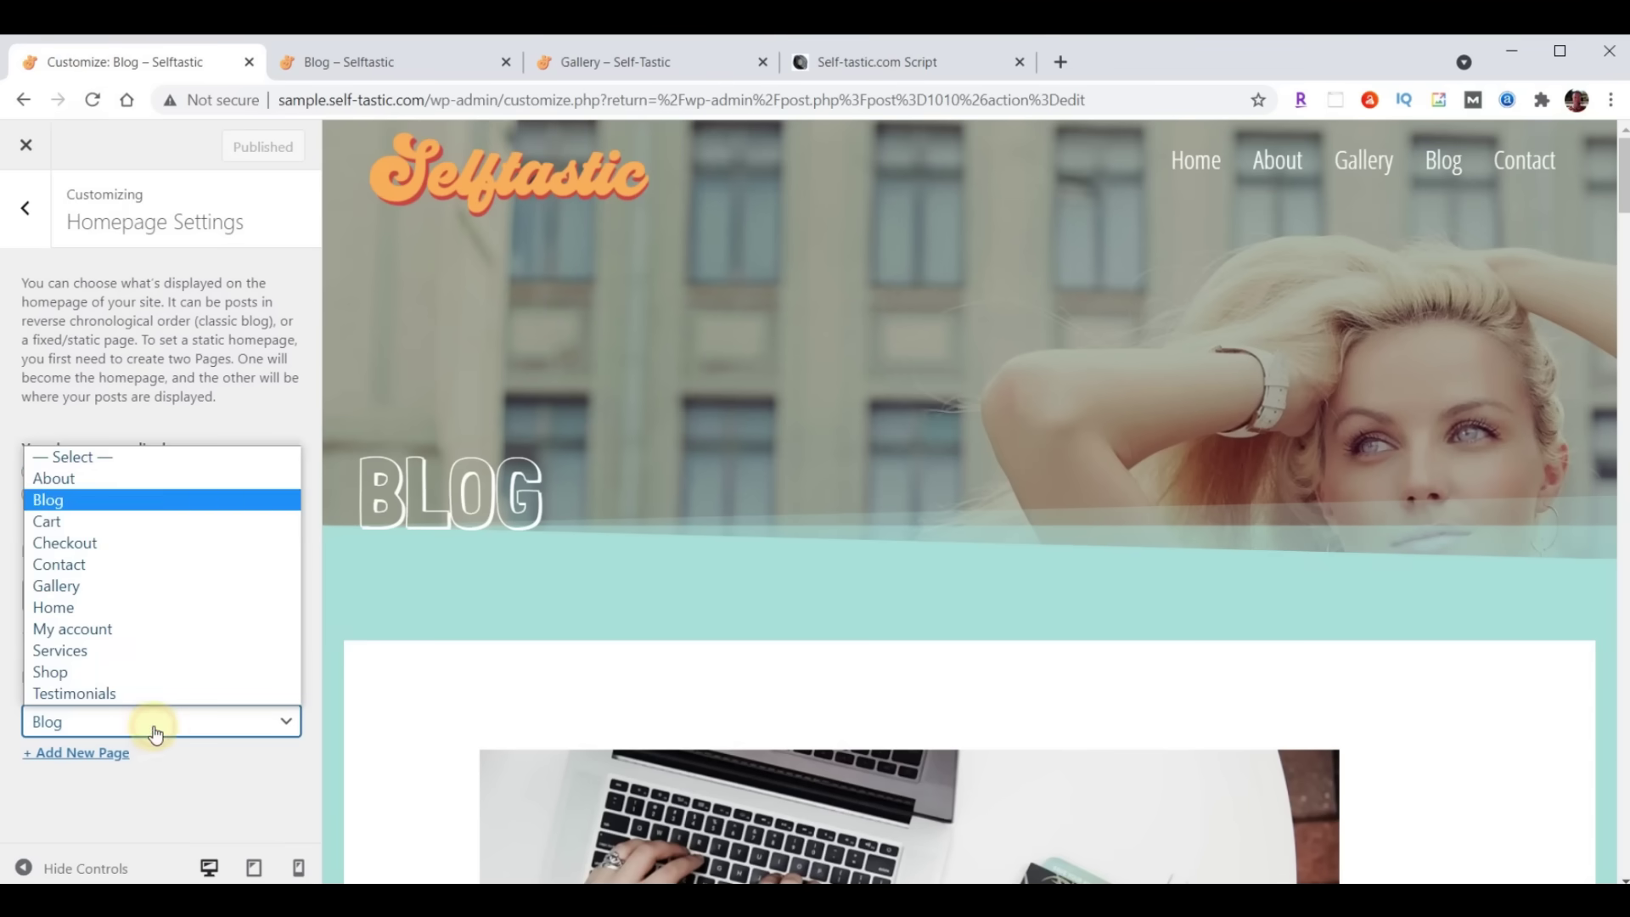
click(98, 459)
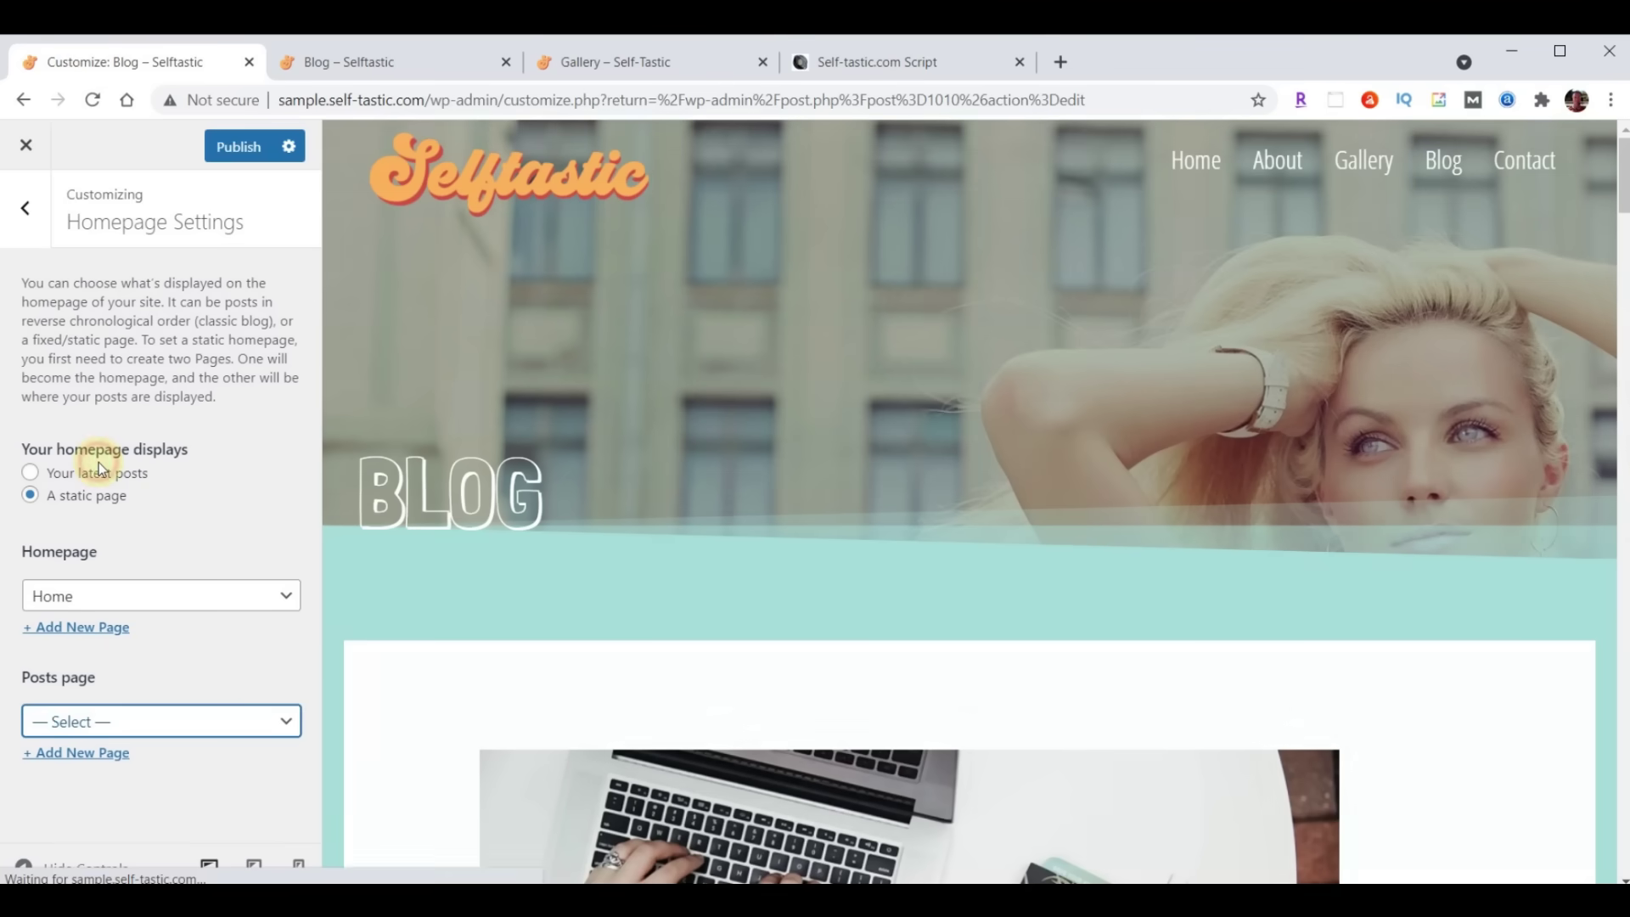
click(242, 148)
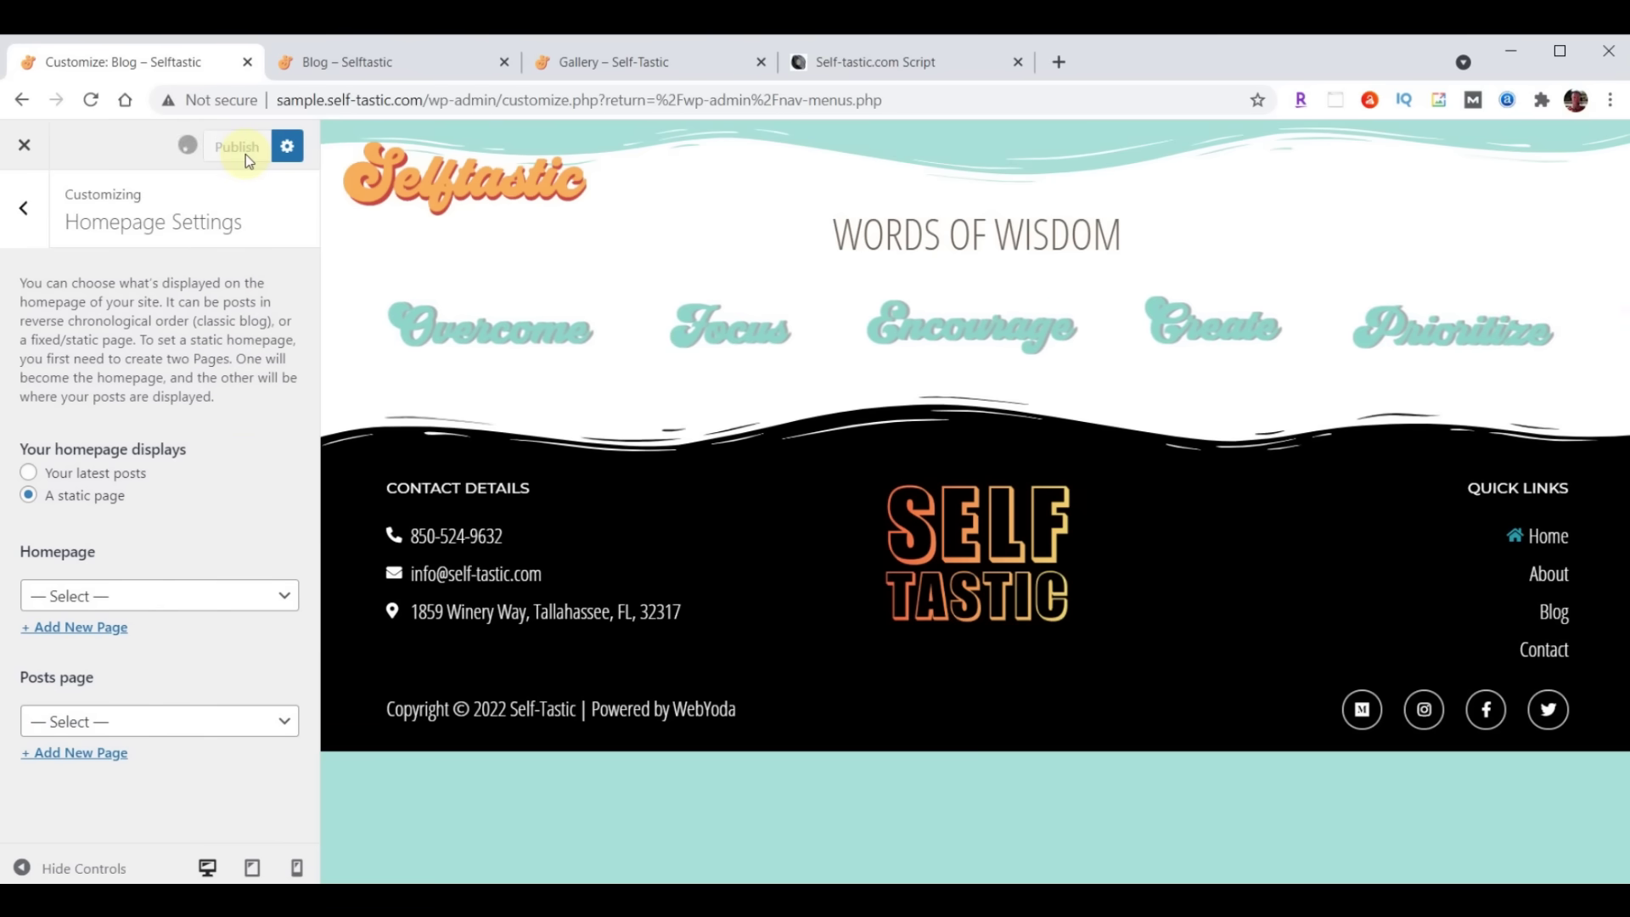
click(25, 146)
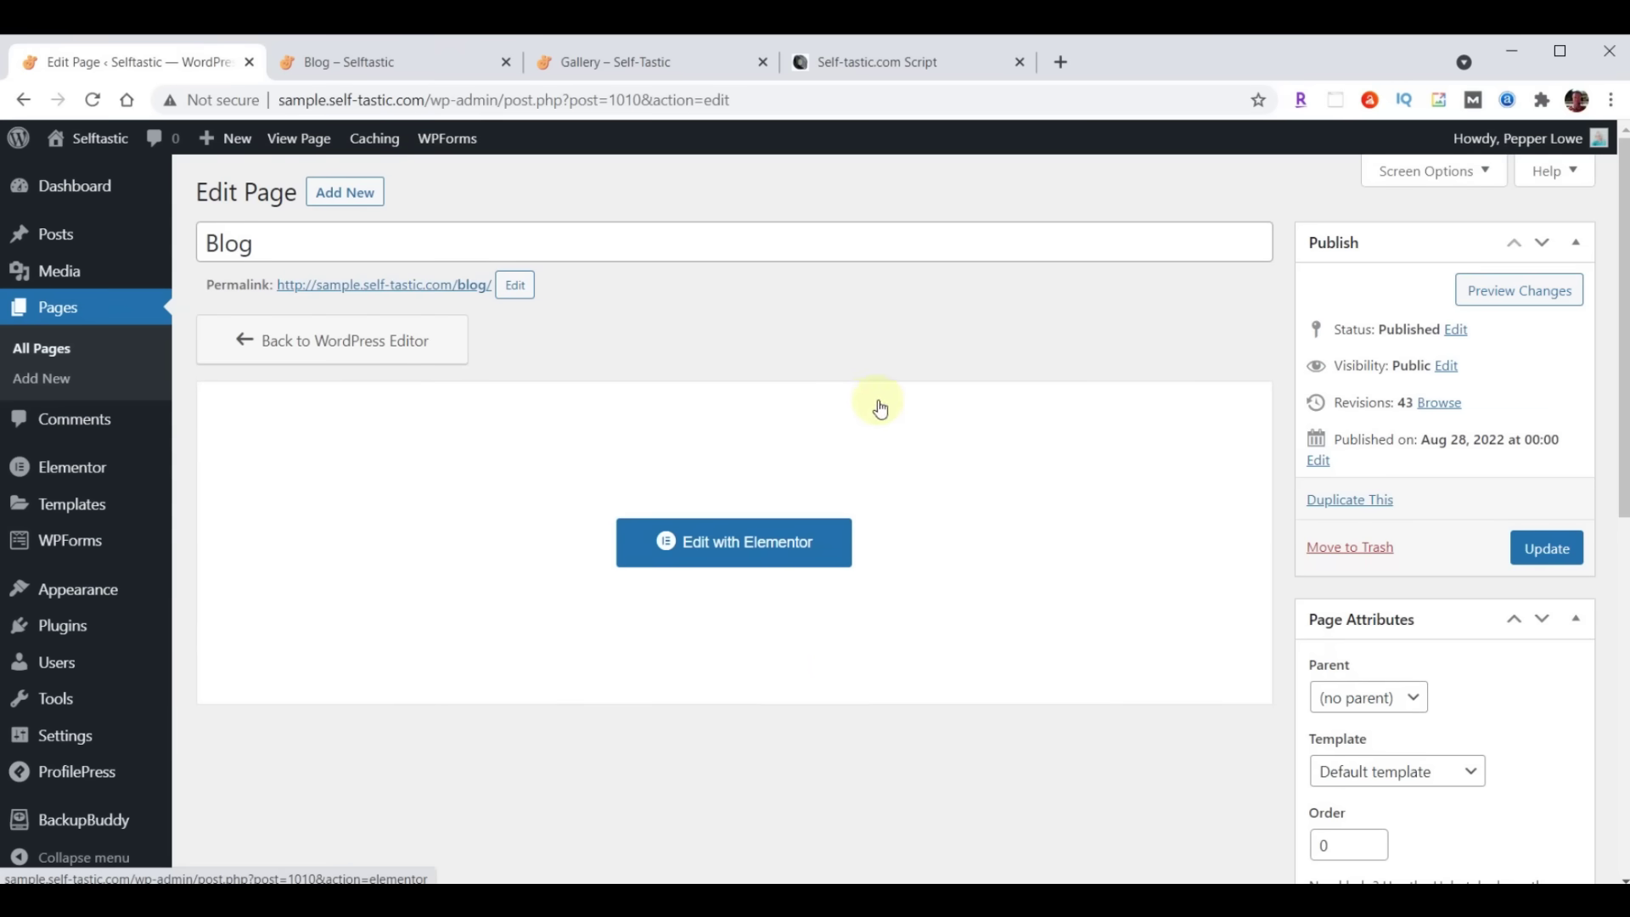
Open the Blog page in Elementor and insert 'Selftastic Blog Page Header' at the top, declining document settings
click(698, 544)
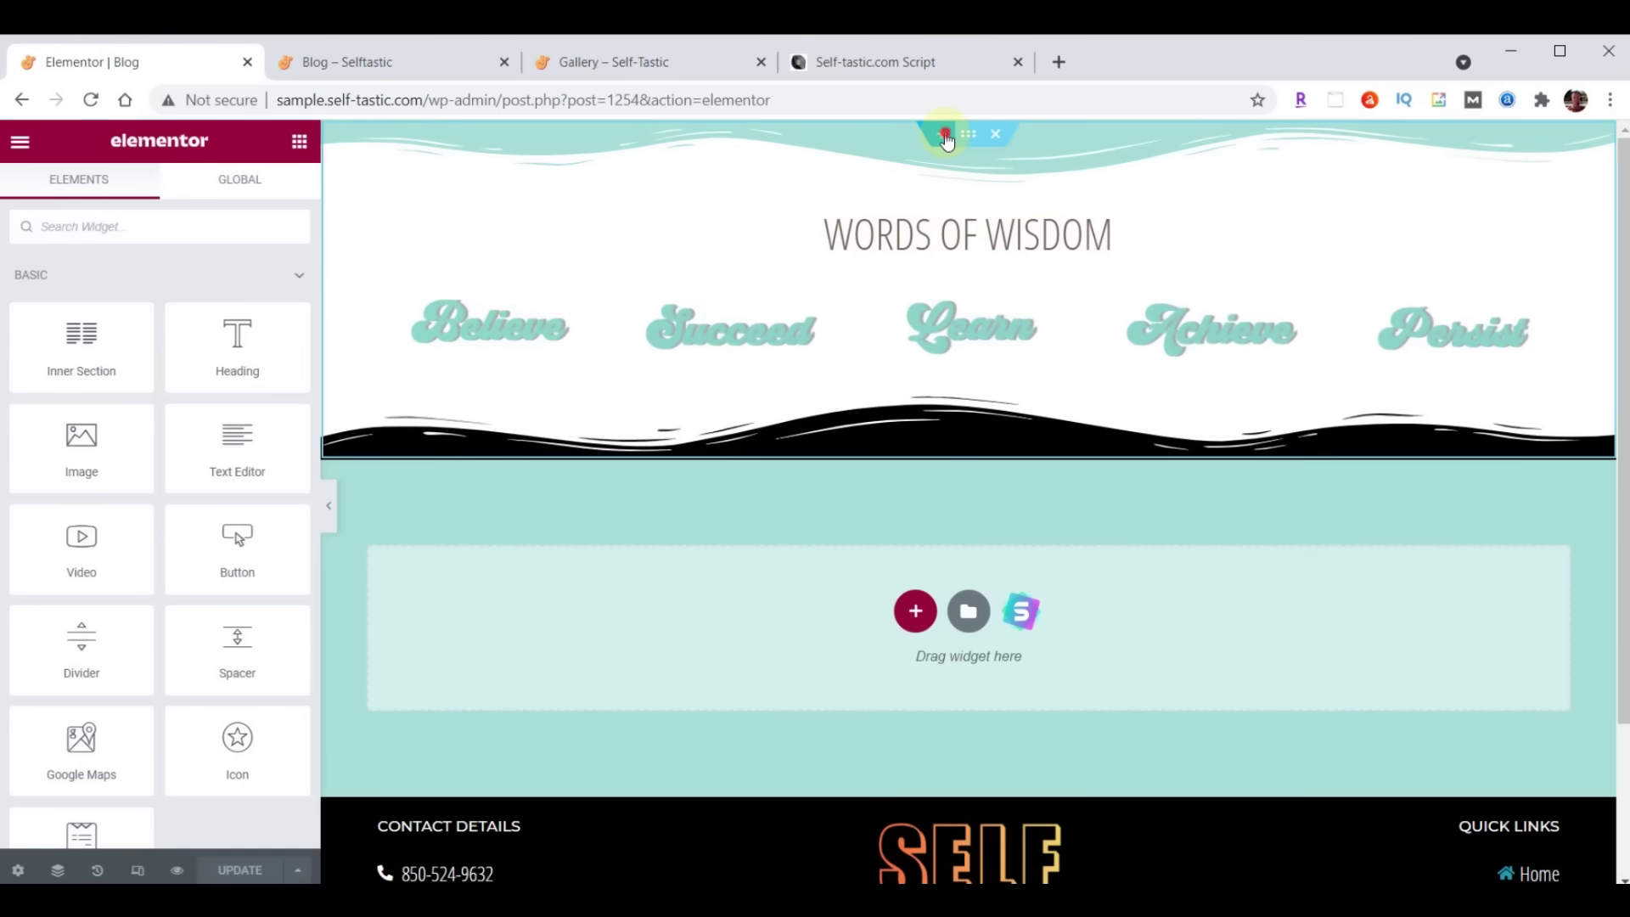
click(942, 134)
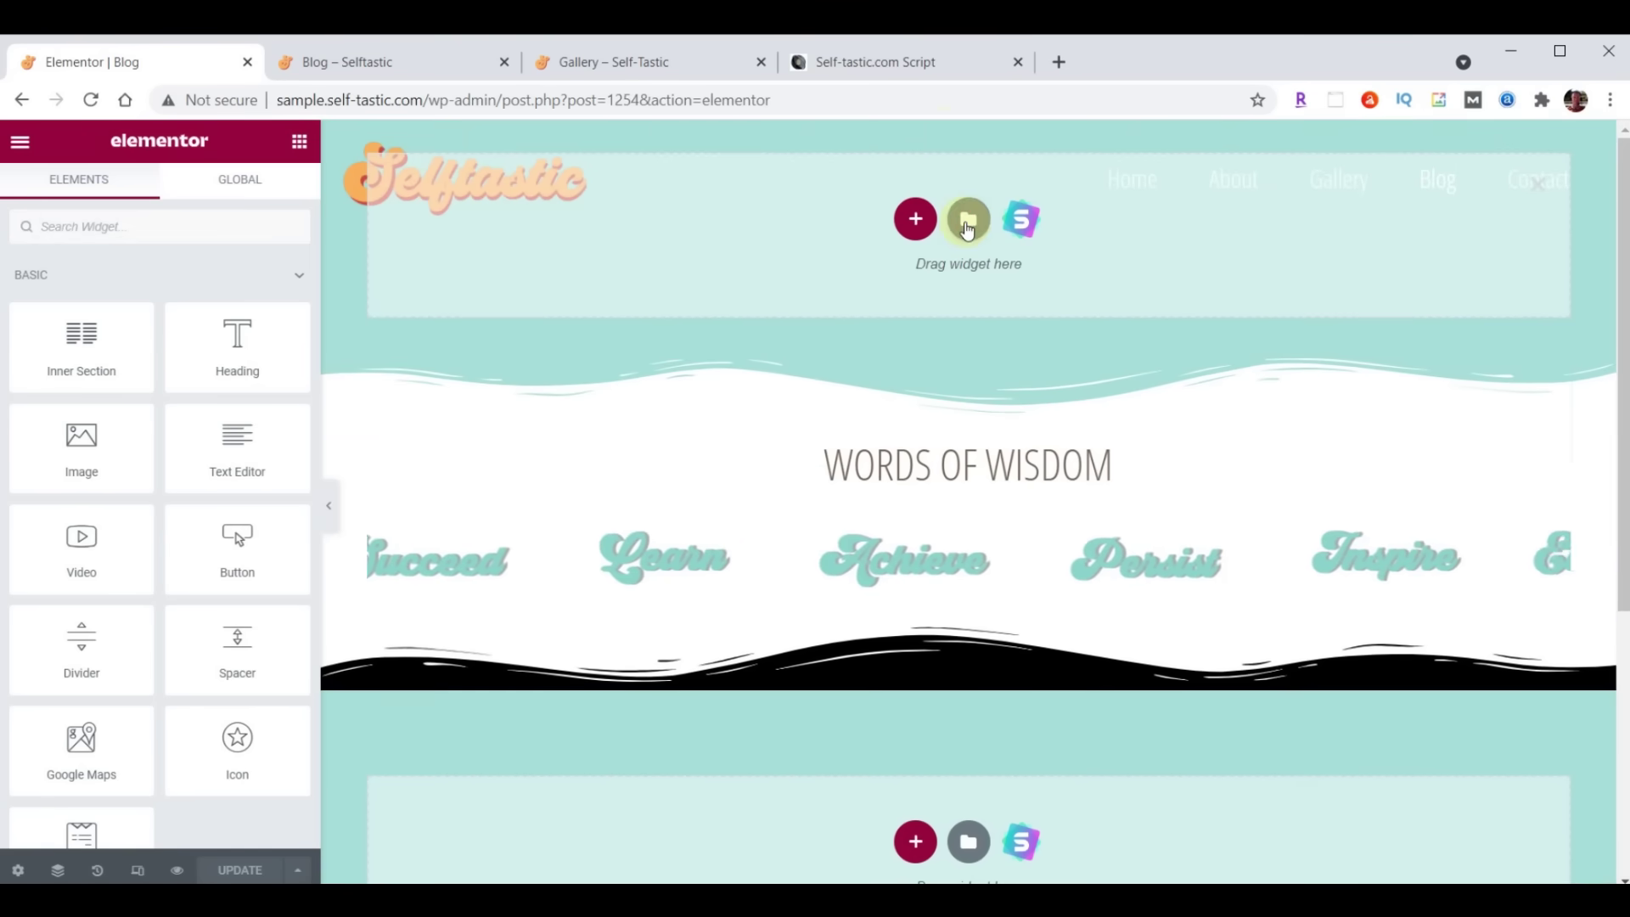
click(967, 222)
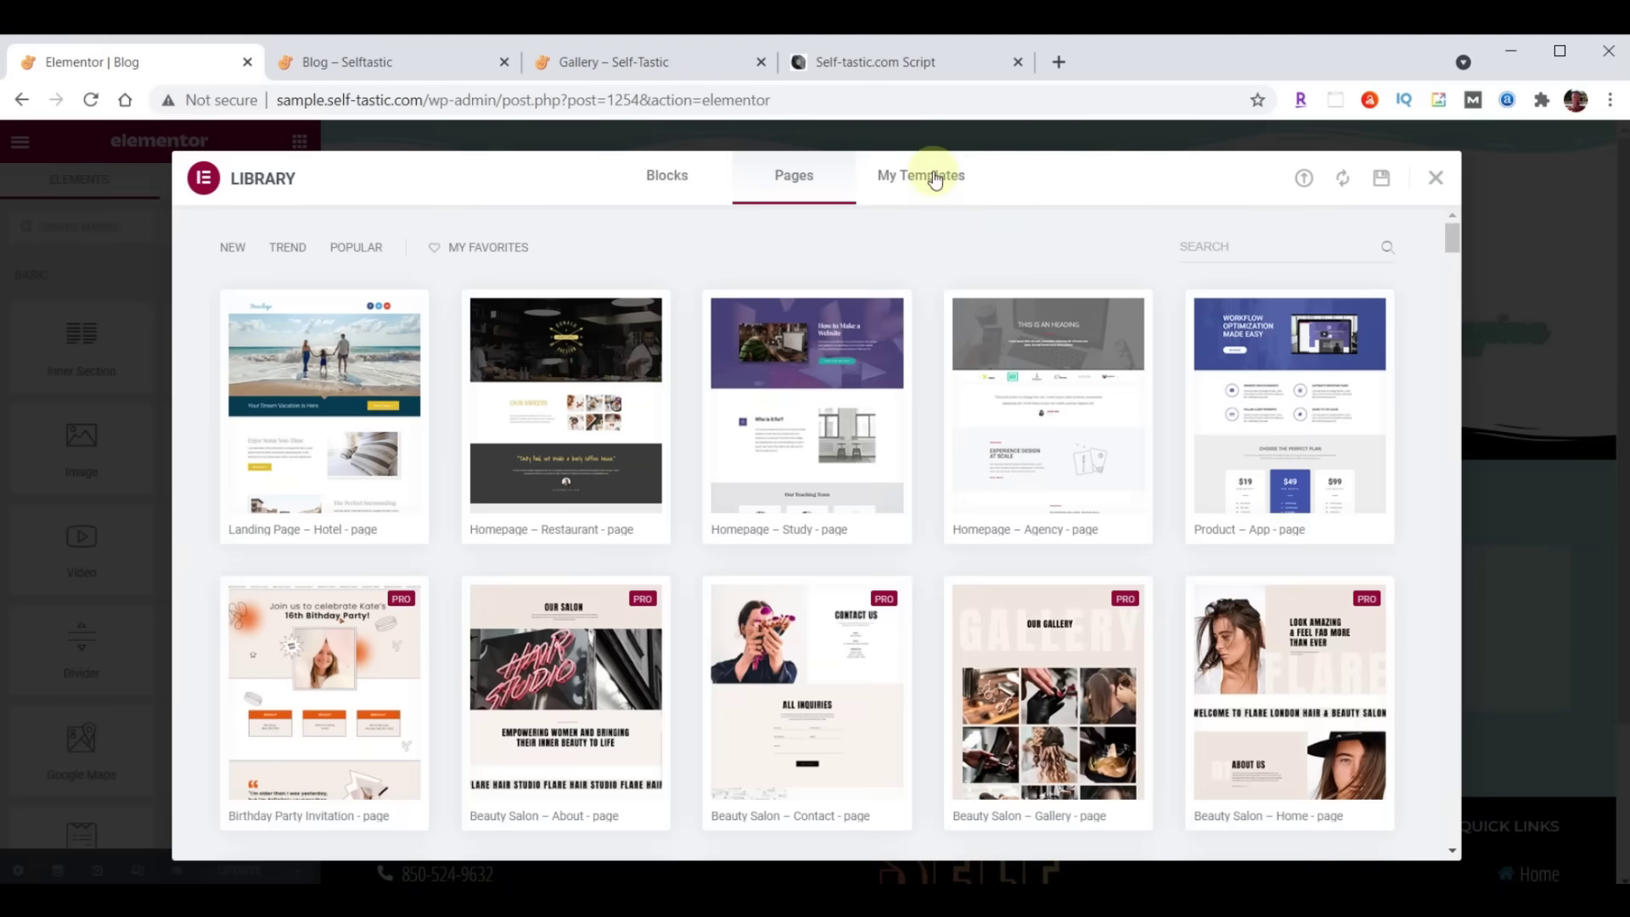
click(935, 179)
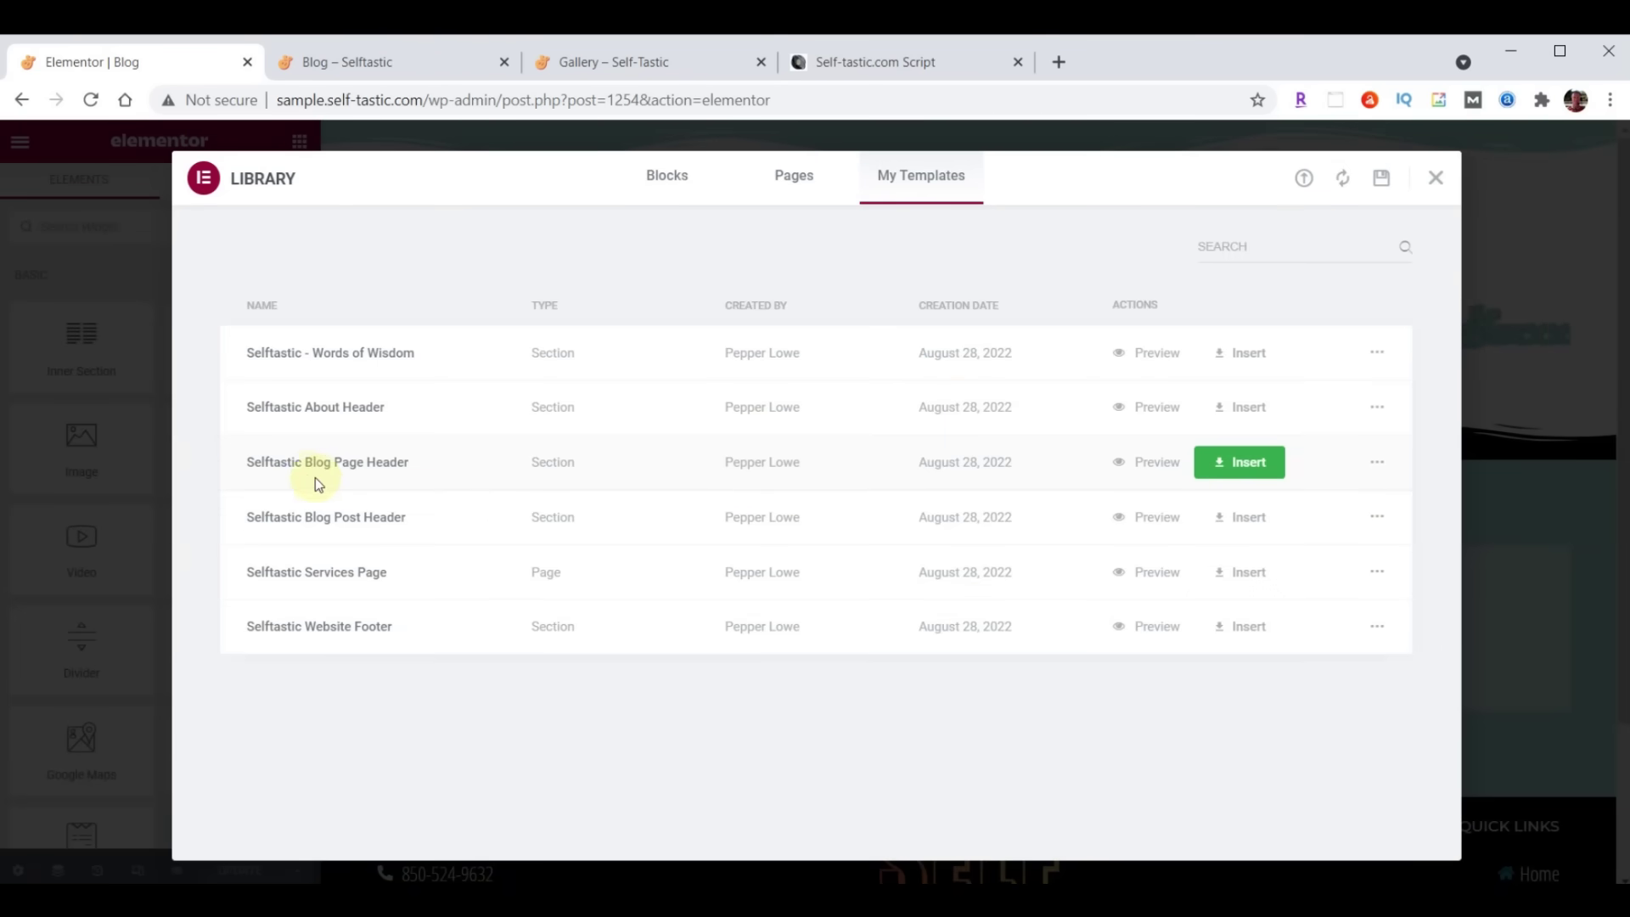
click(1235, 465)
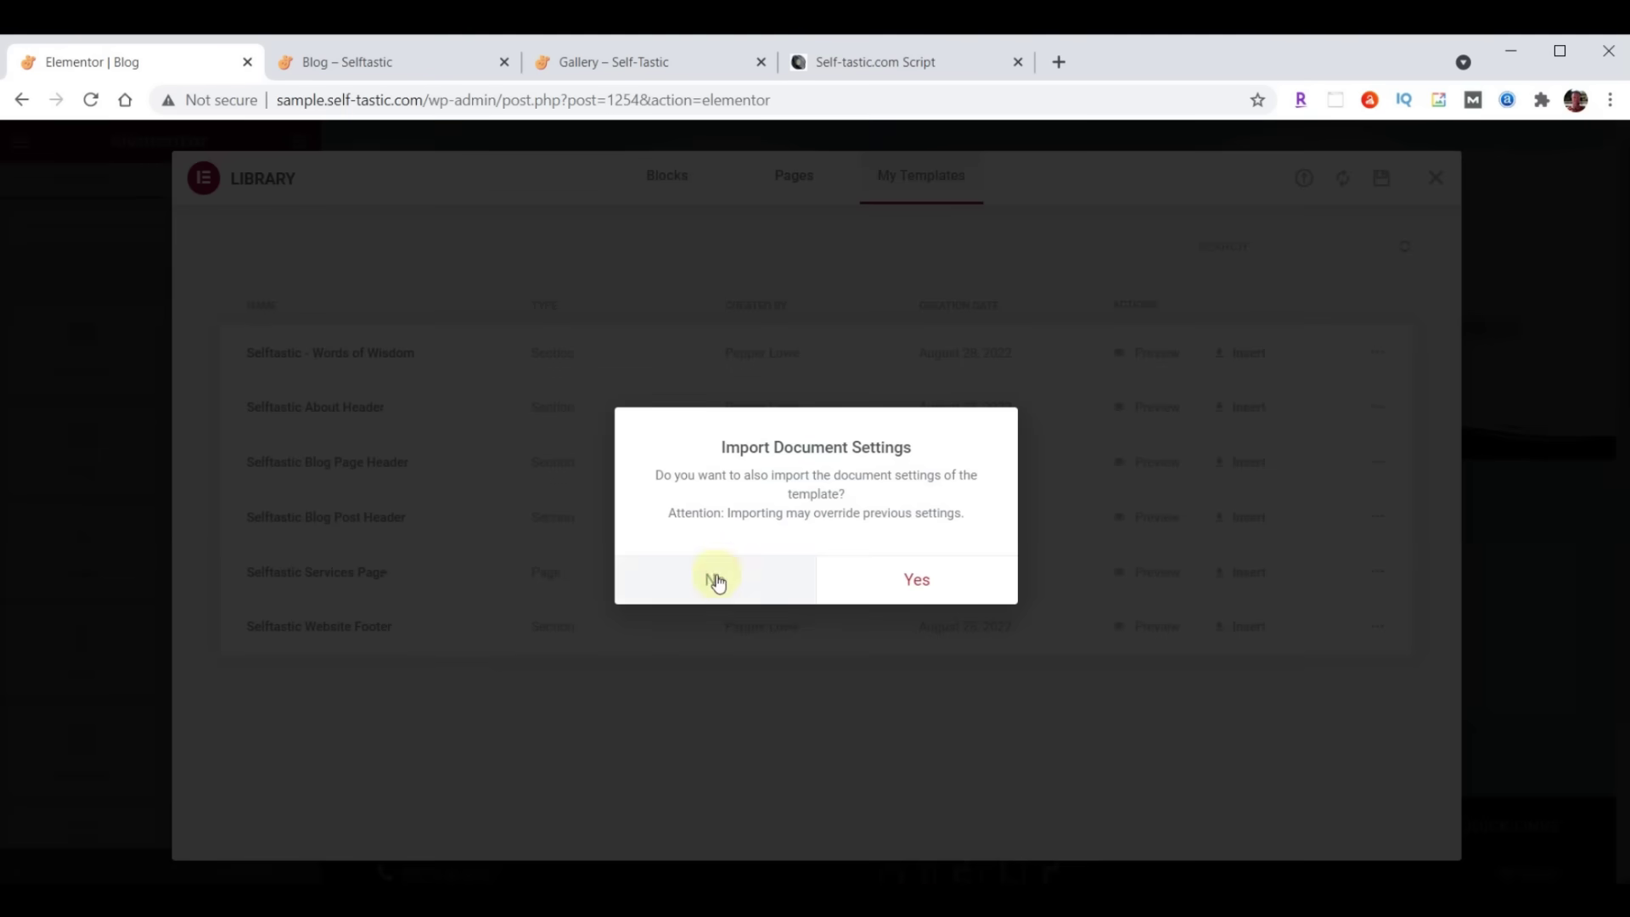
click(716, 581)
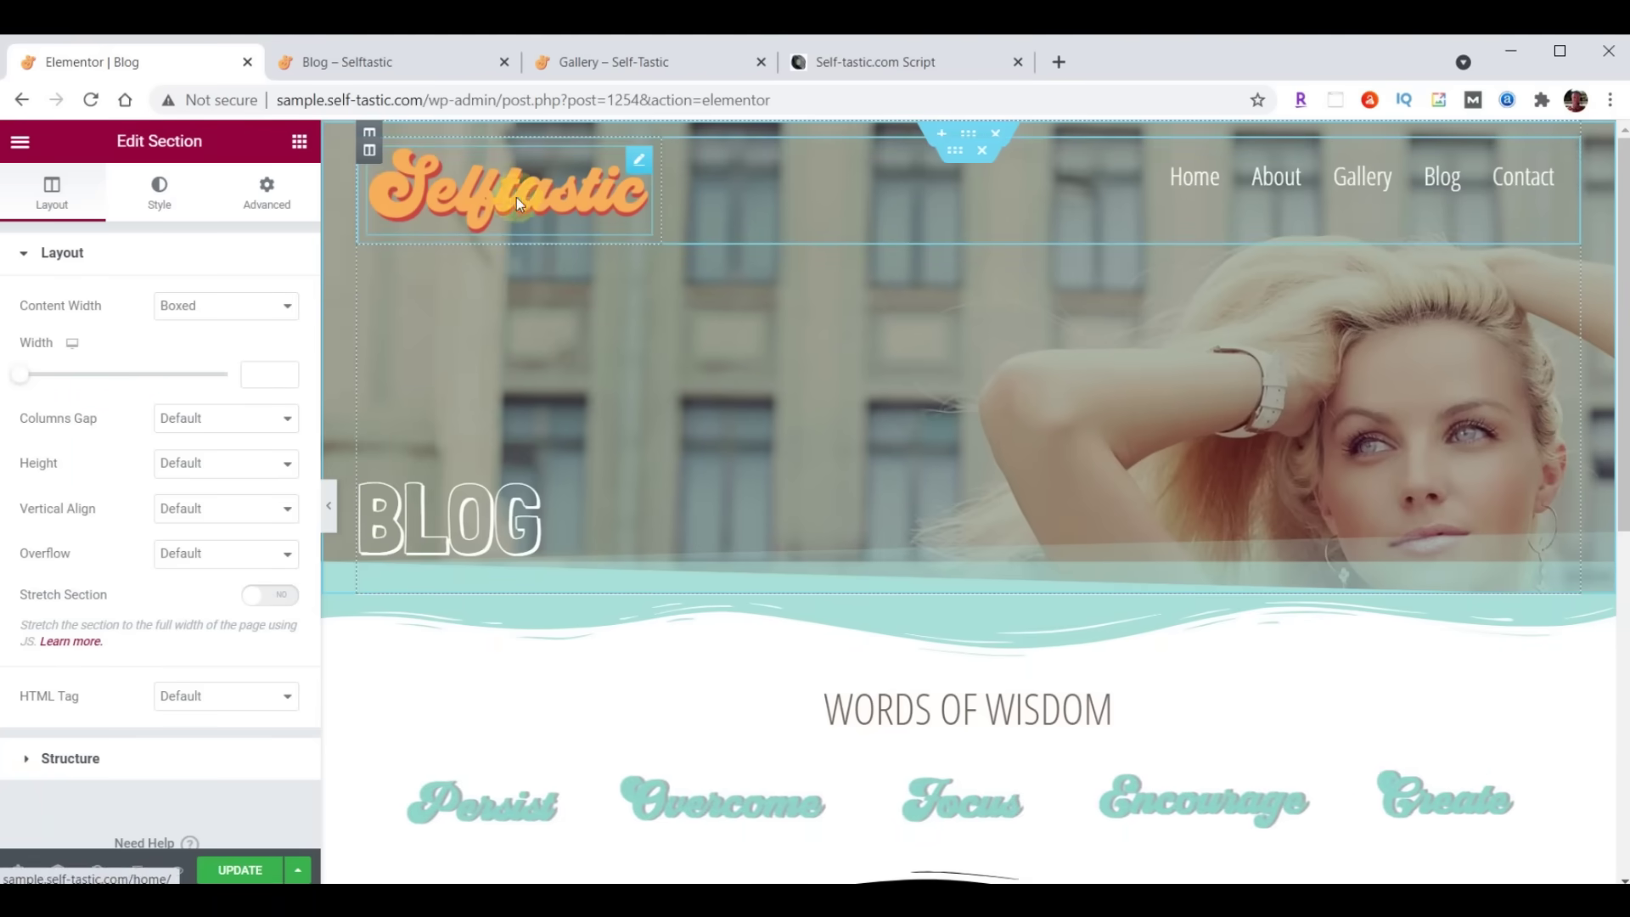
Delete the duplicate logo-and-menu row, set the BLOG heading's top padding to 300, and add a section below
click(981, 153)
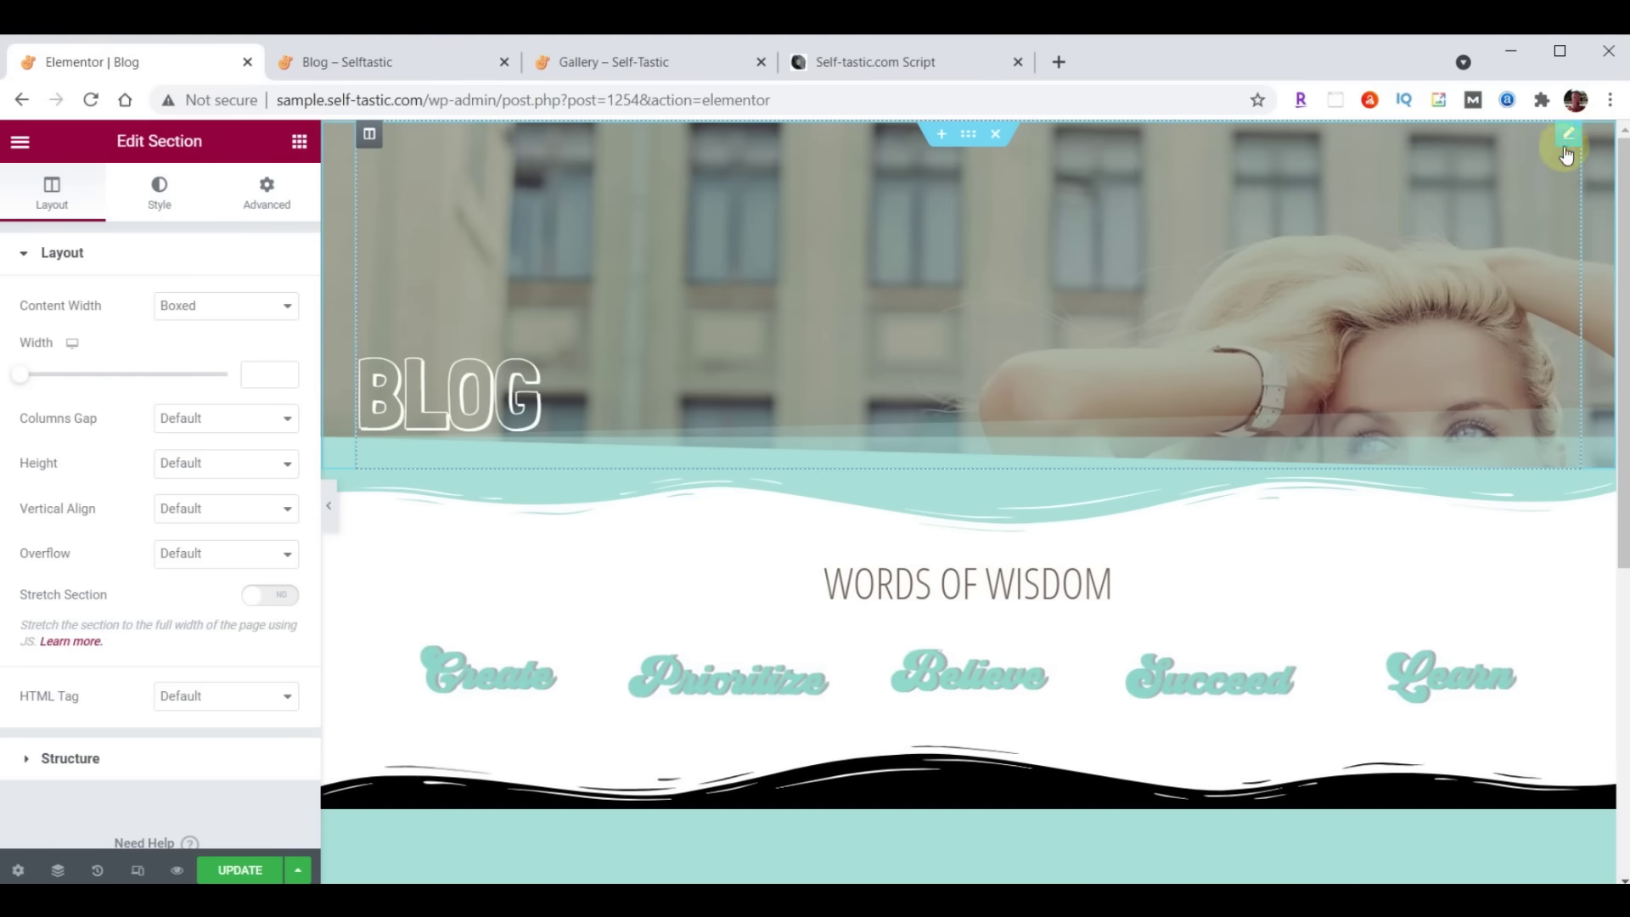
click(477, 415)
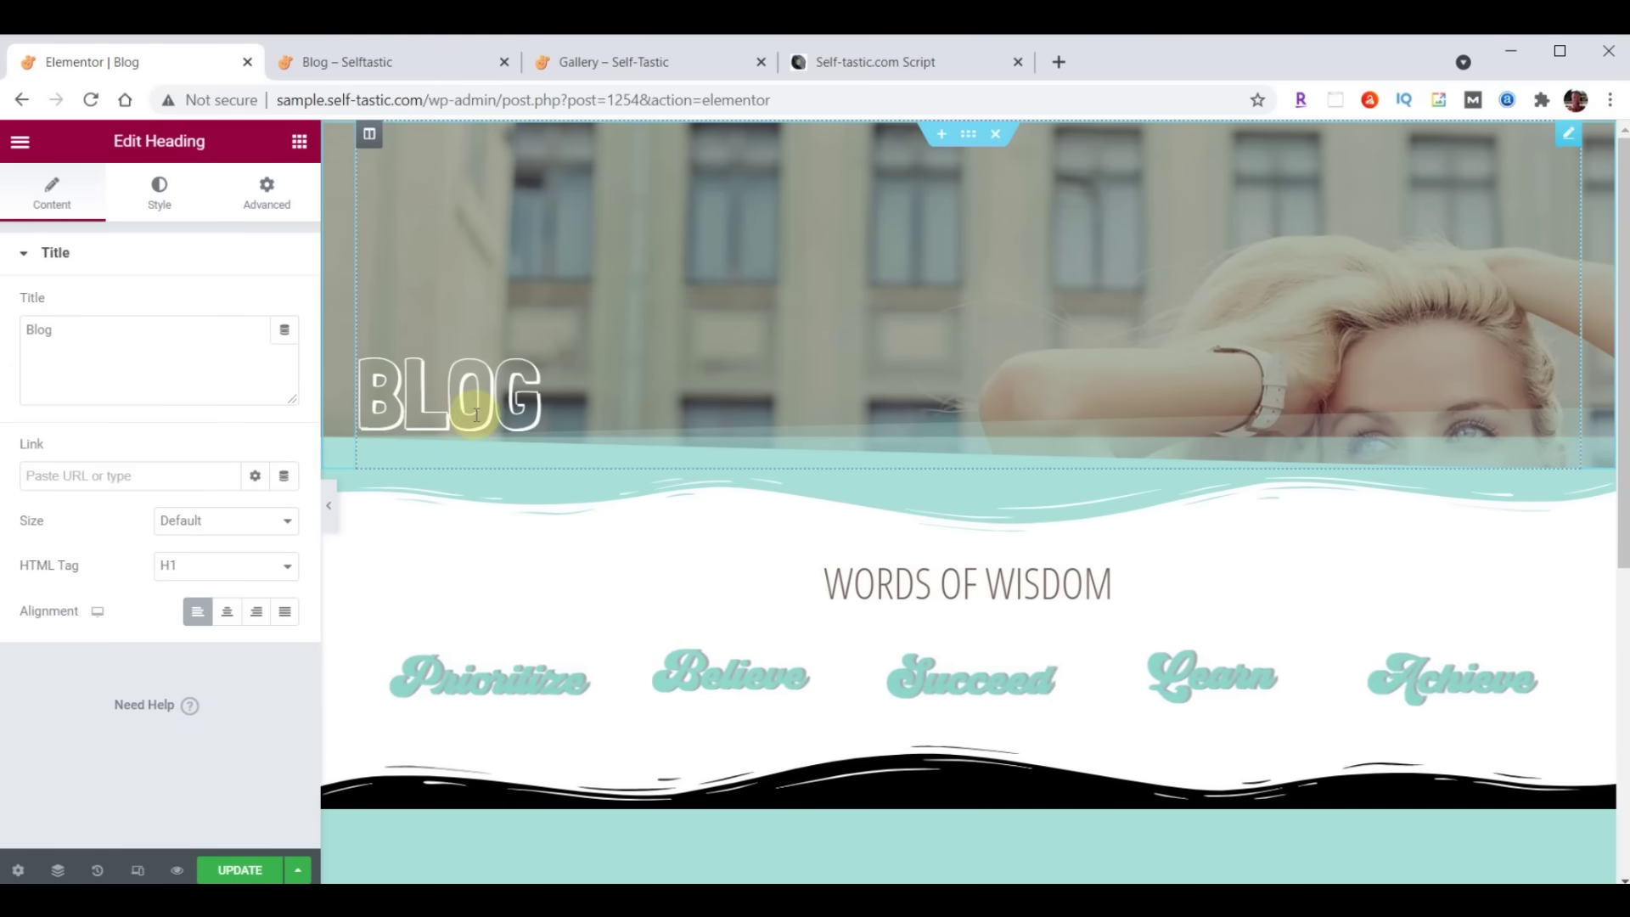
click(265, 191)
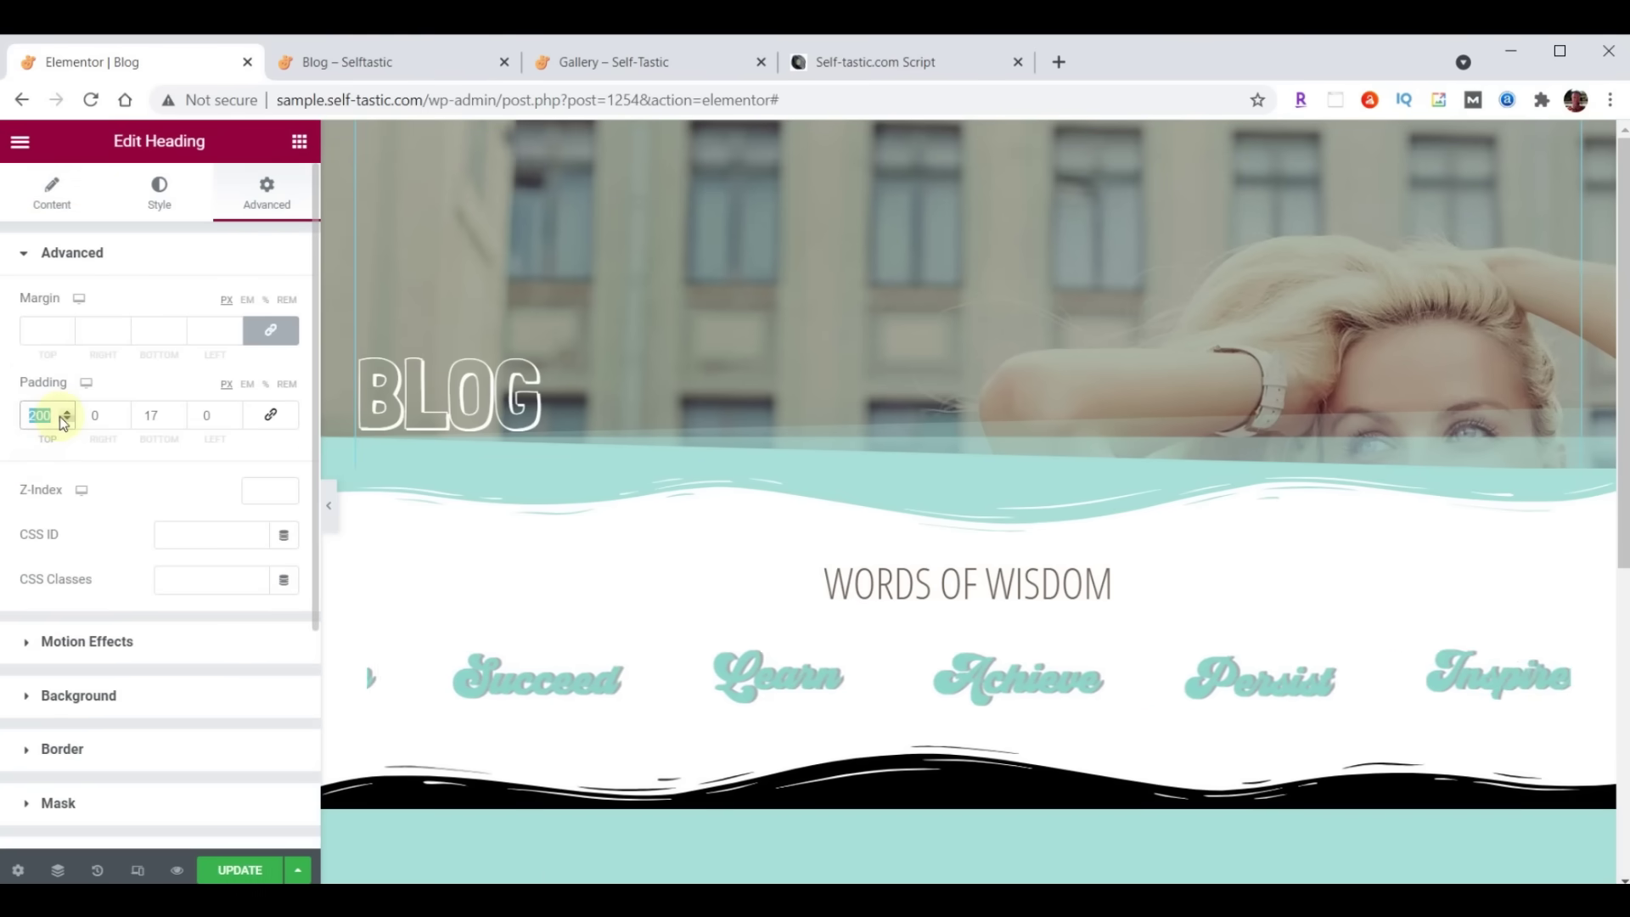
text(300)
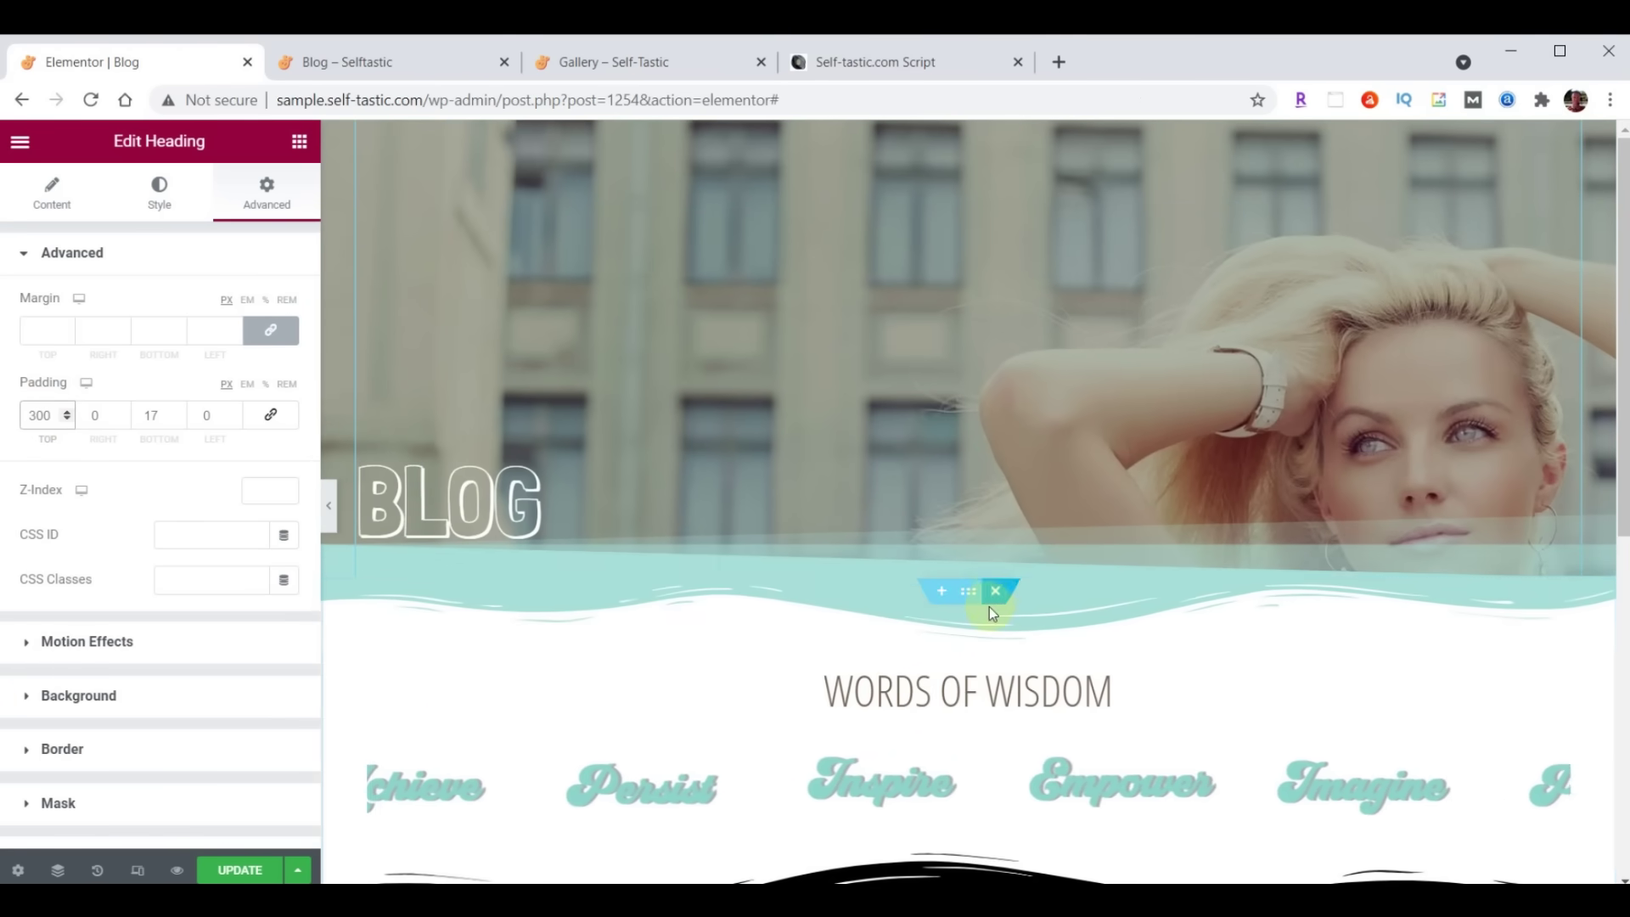
click(944, 587)
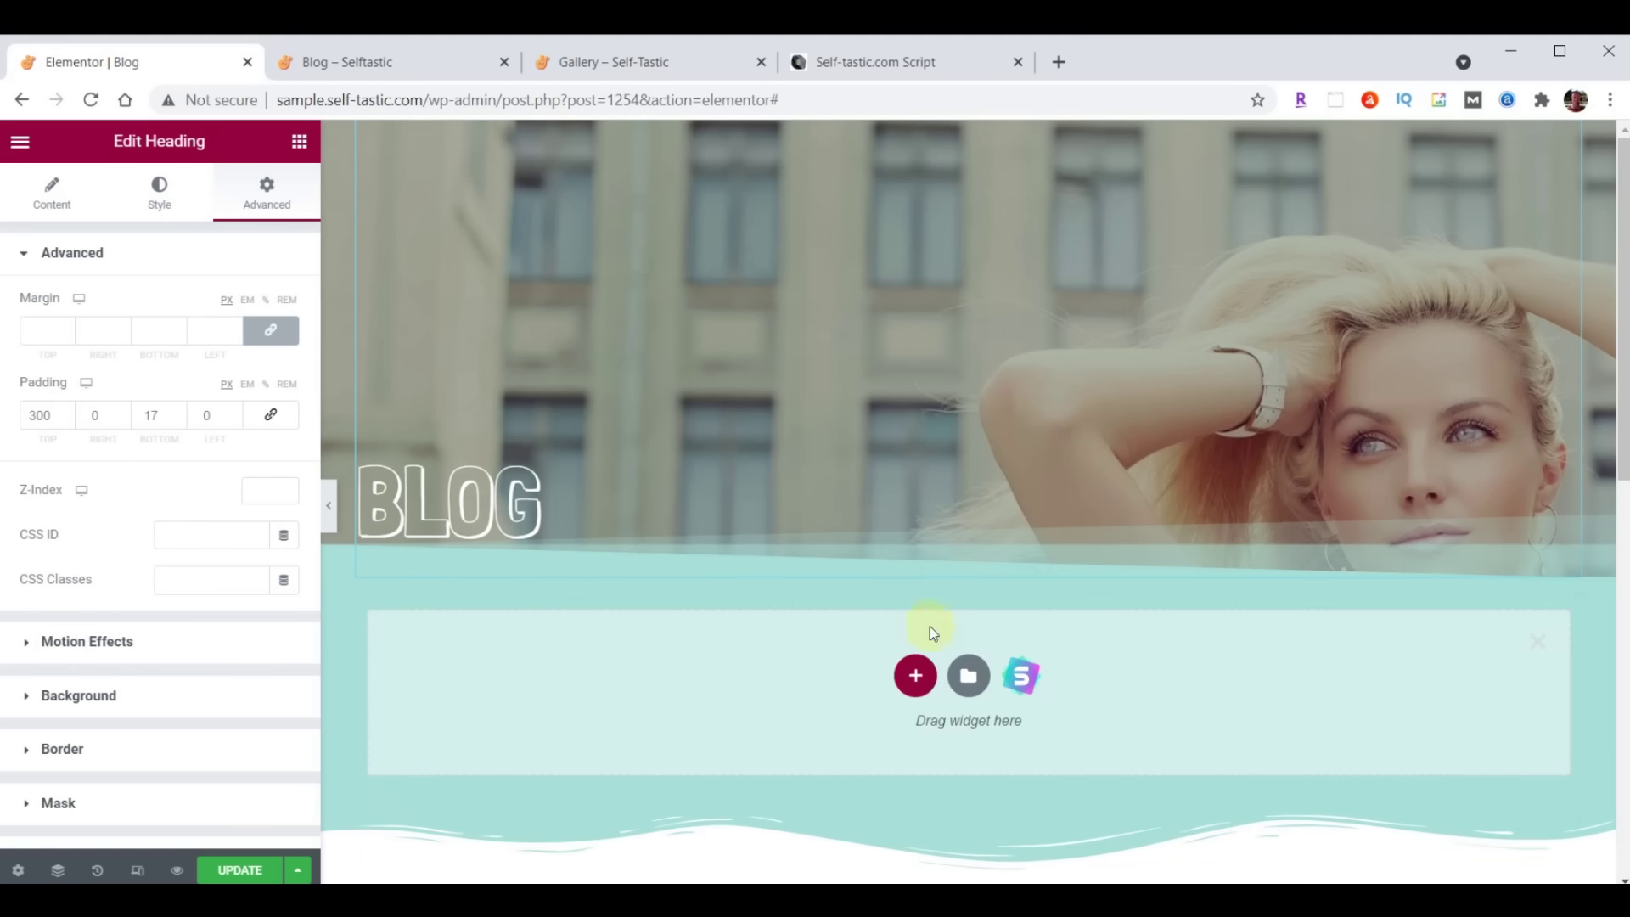
Make the new section single-column and drop a Posts widget into it, keeping Classic skin, 3 columns and 6 posts
click(916, 679)
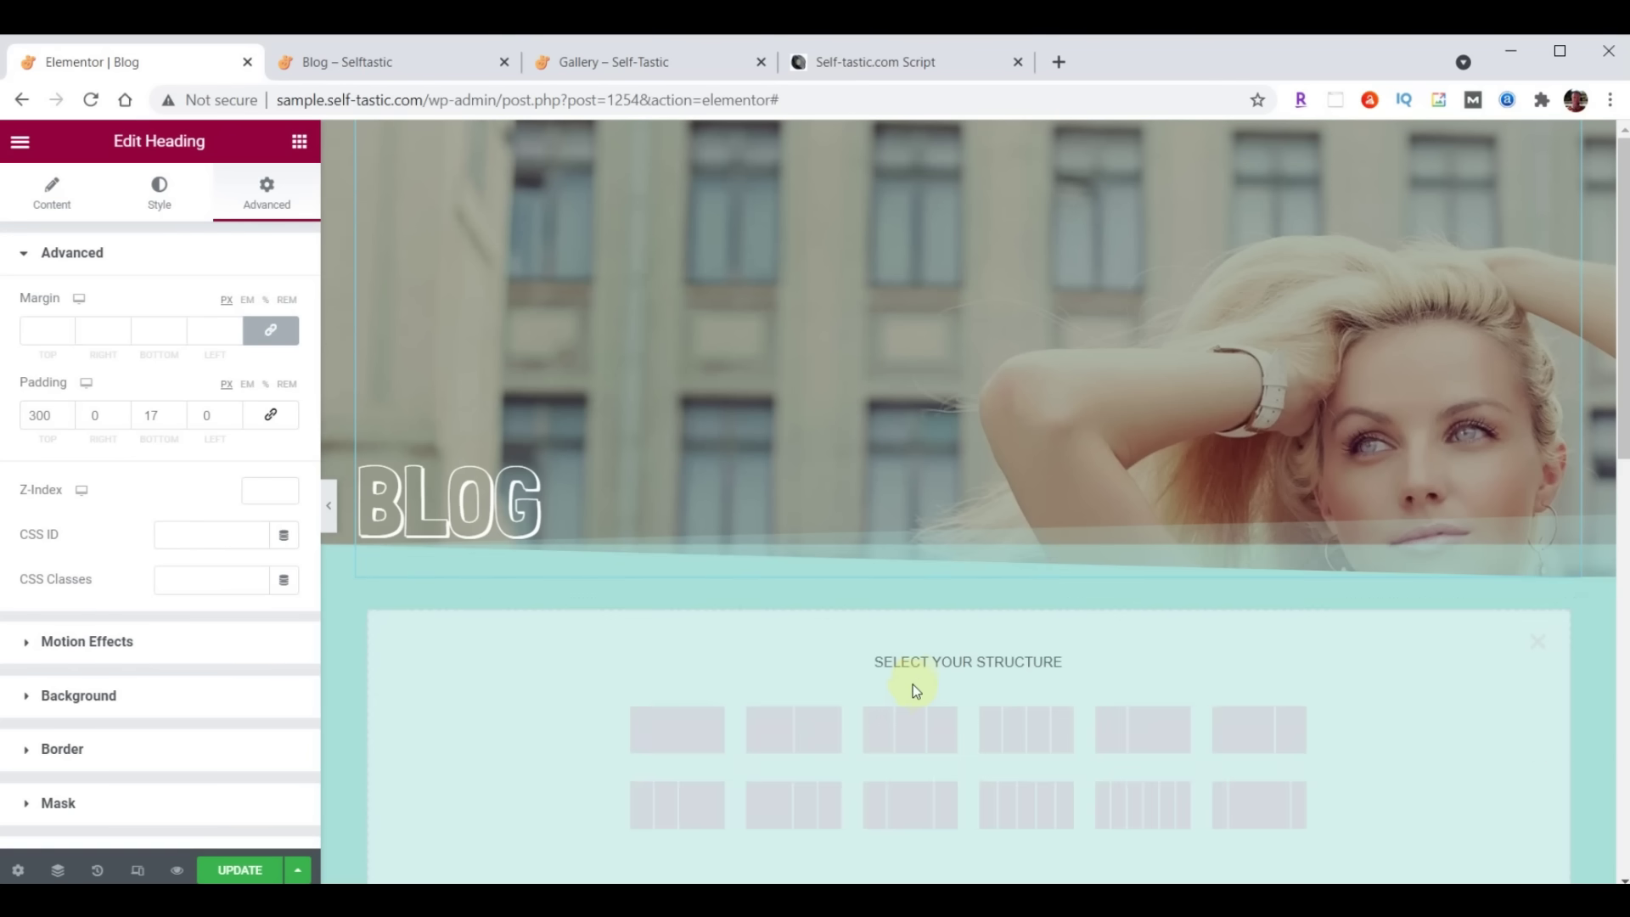
click(670, 730)
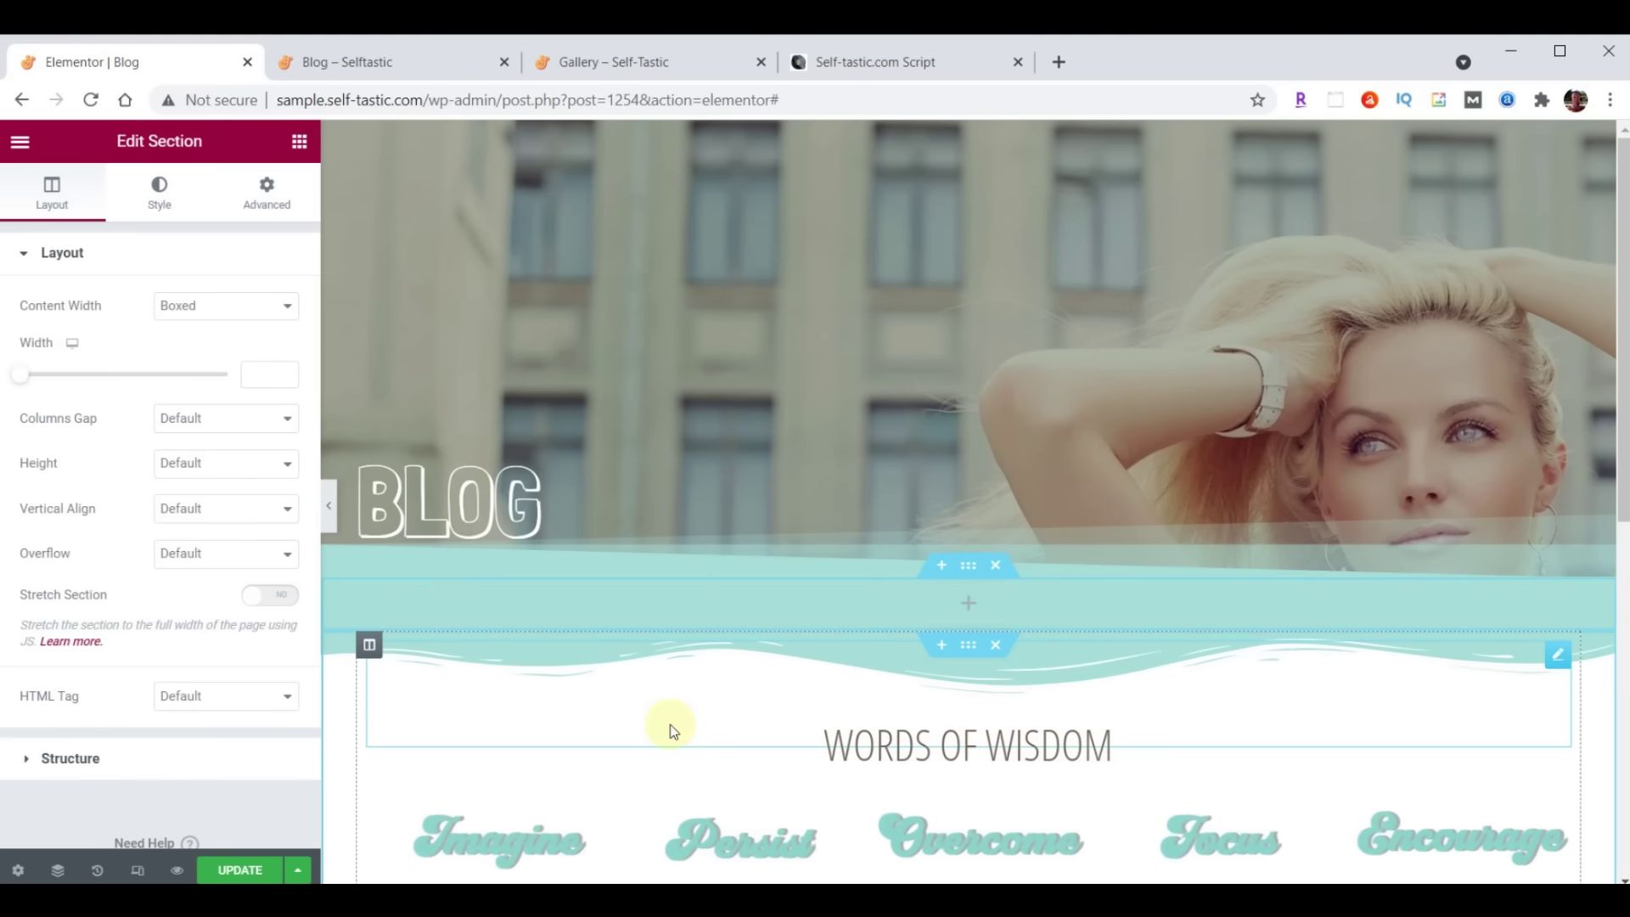
click(299, 141)
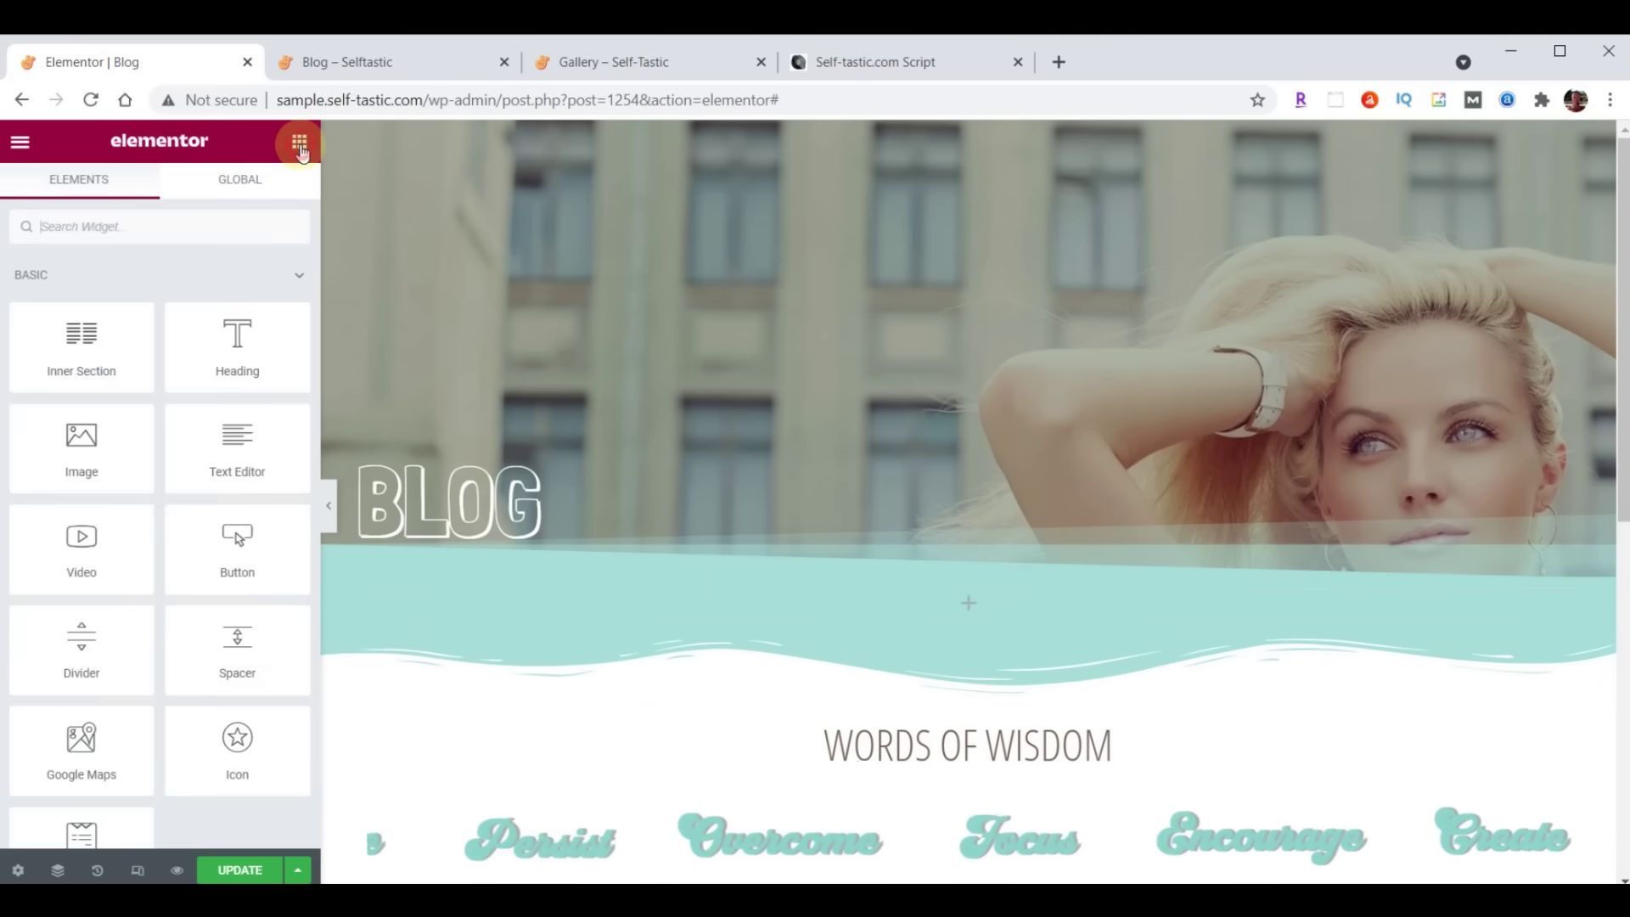
click(186, 230)
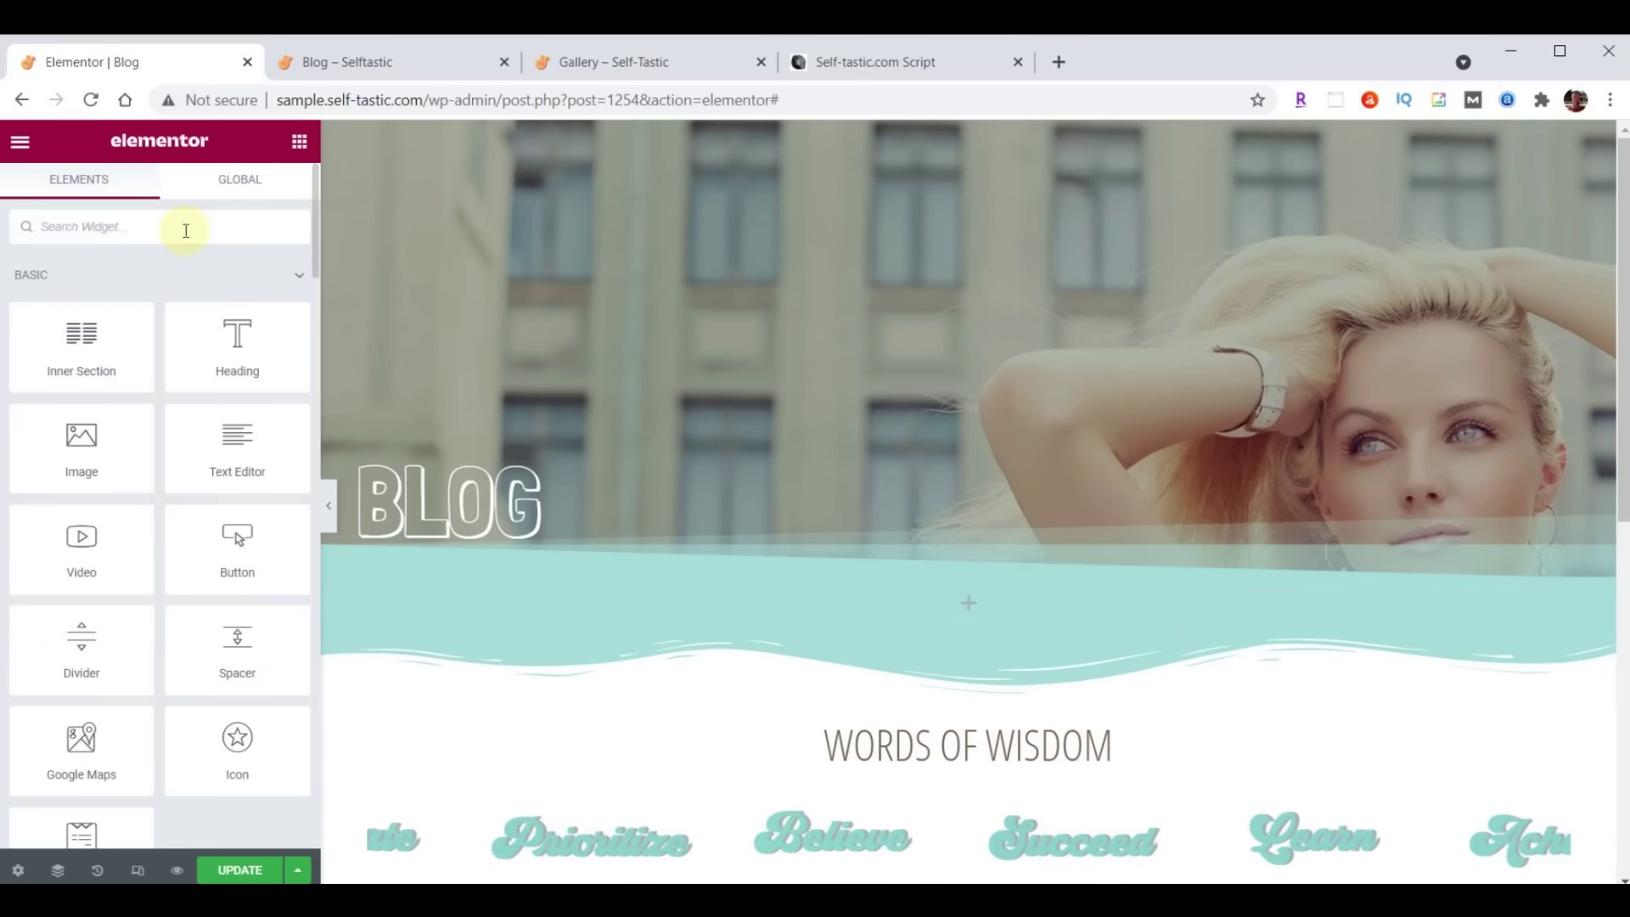
text(Posts)
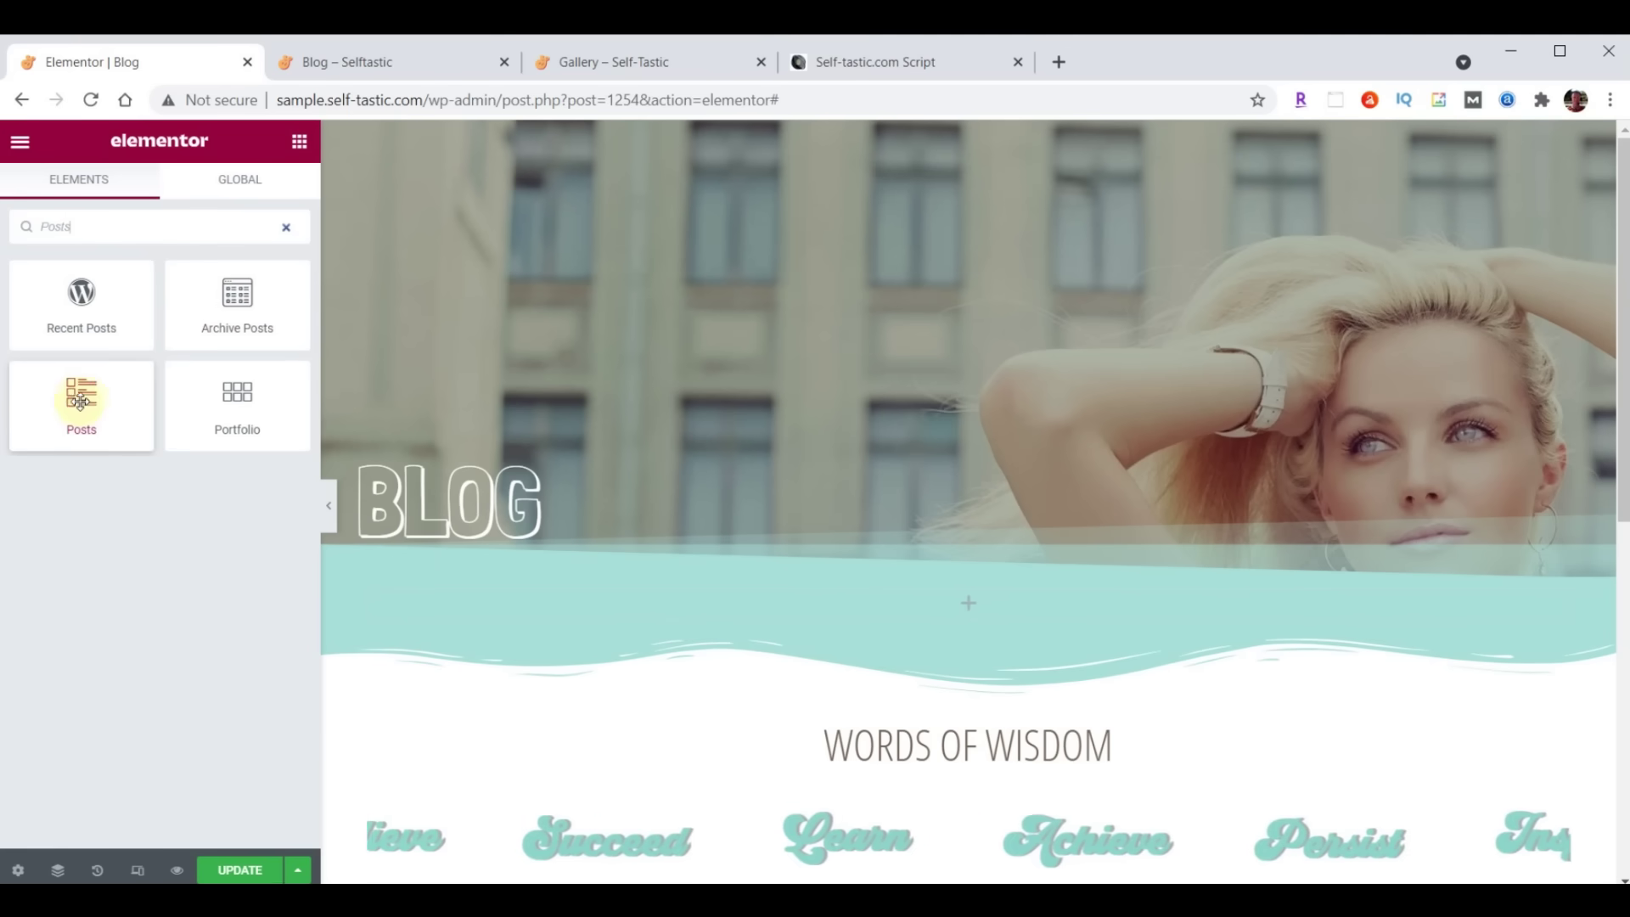
drag(89, 402, 977, 608)
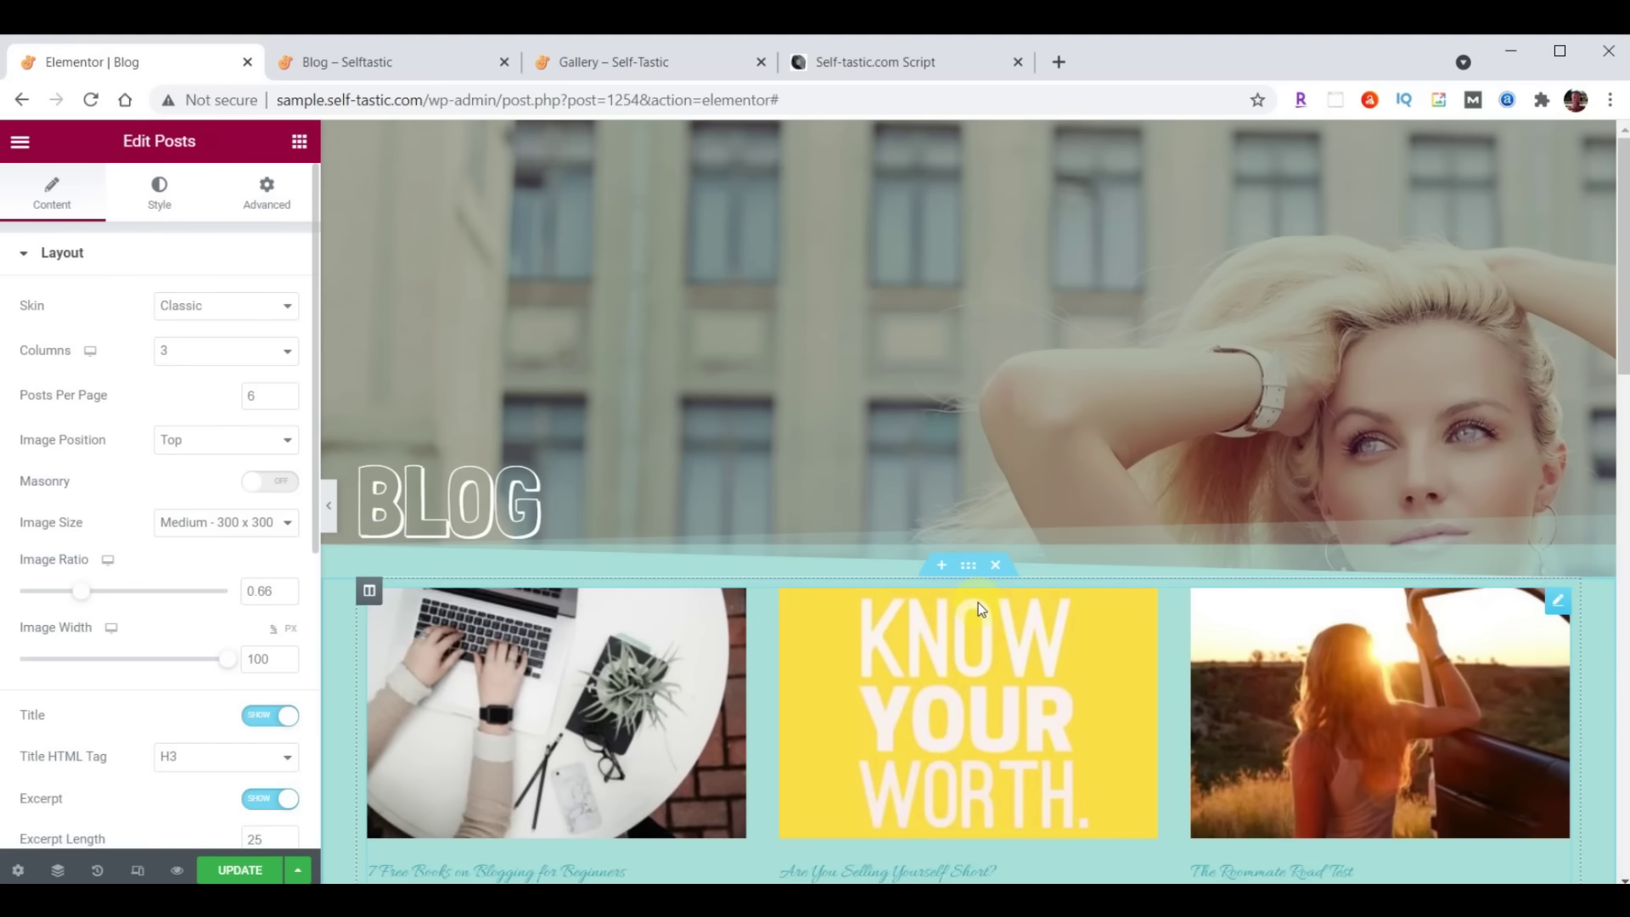
scroll(978, 602, down, 1)
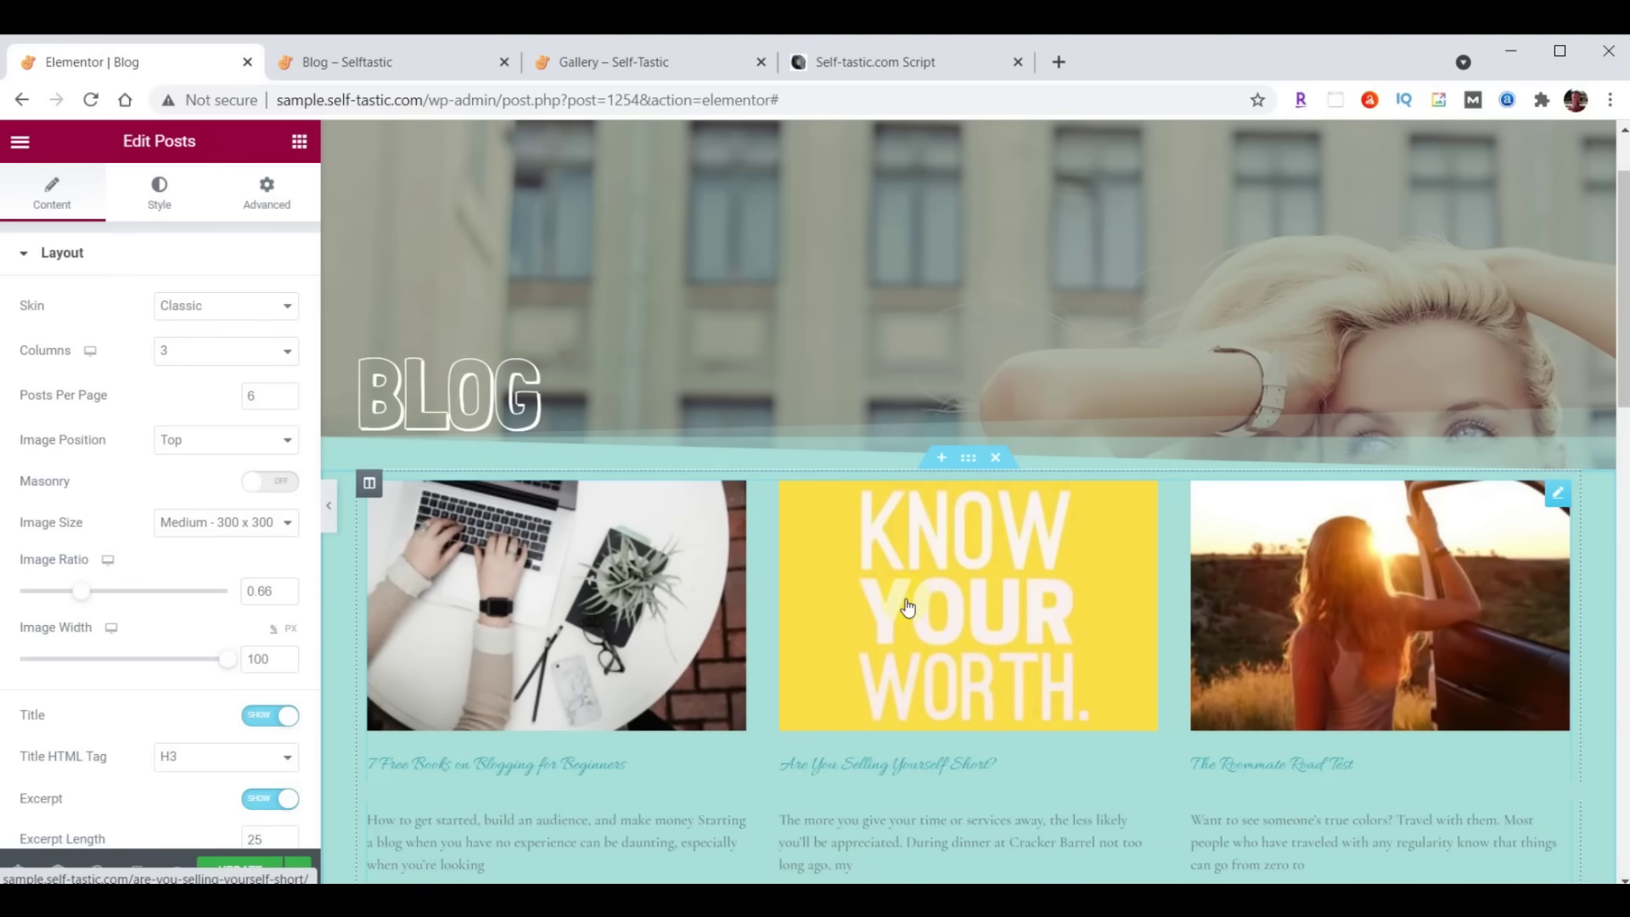
Switch the Posts widget skin from Classic to Cards
click(181, 308)
click(183, 344)
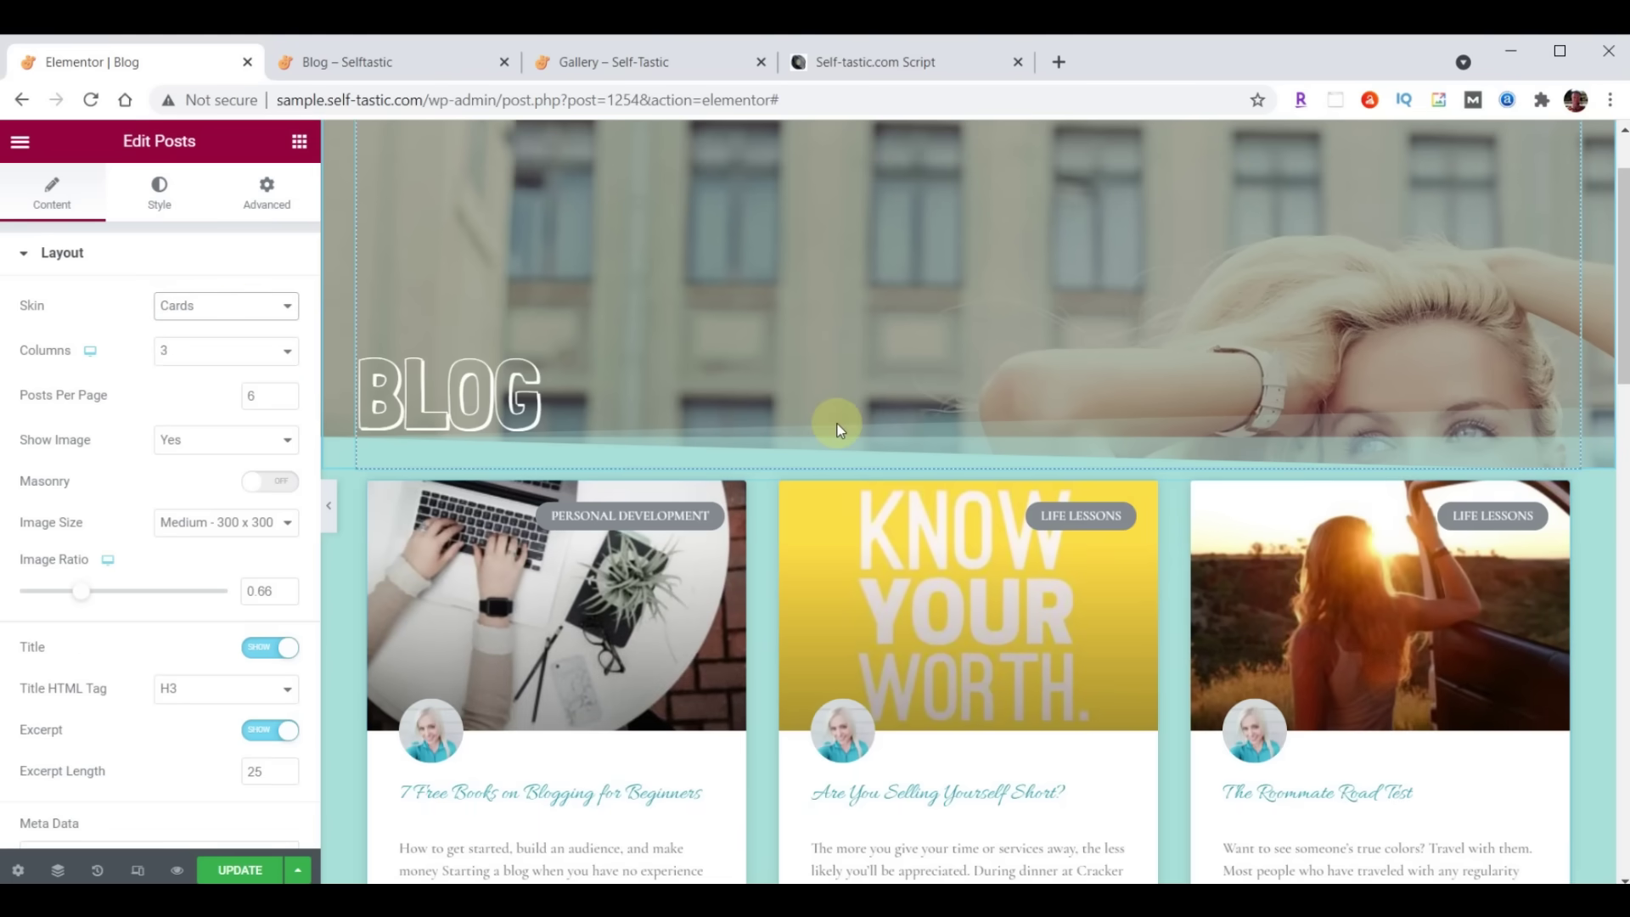
scroll(837, 425, down, 1)
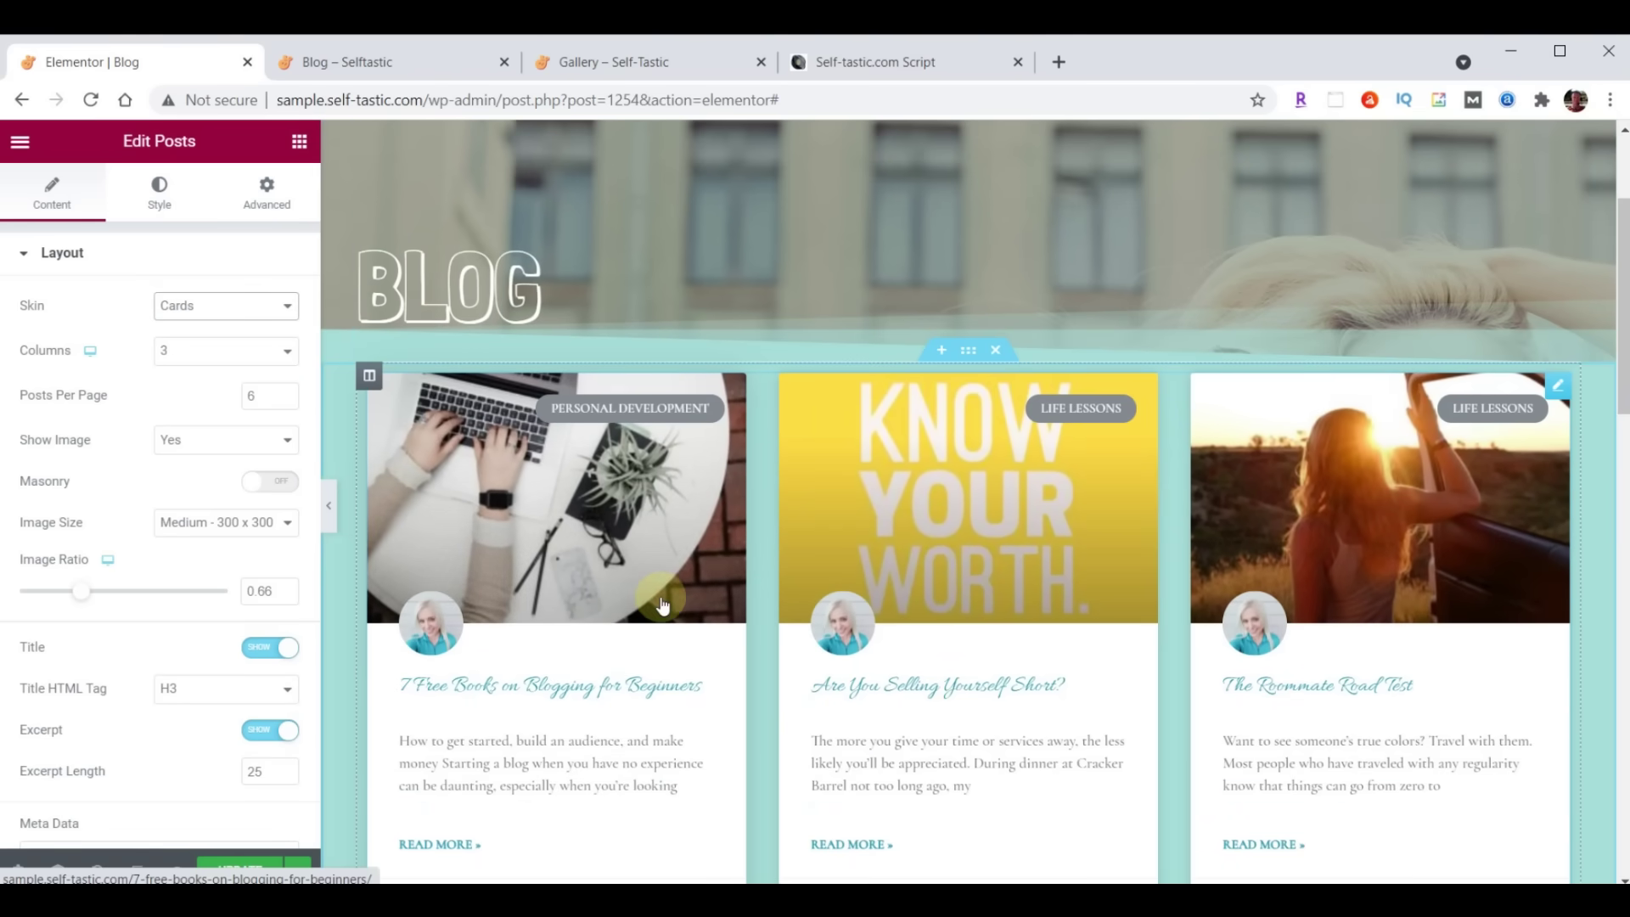
Set the post title typography to Open Sans Condensed, size 24
click(161, 195)
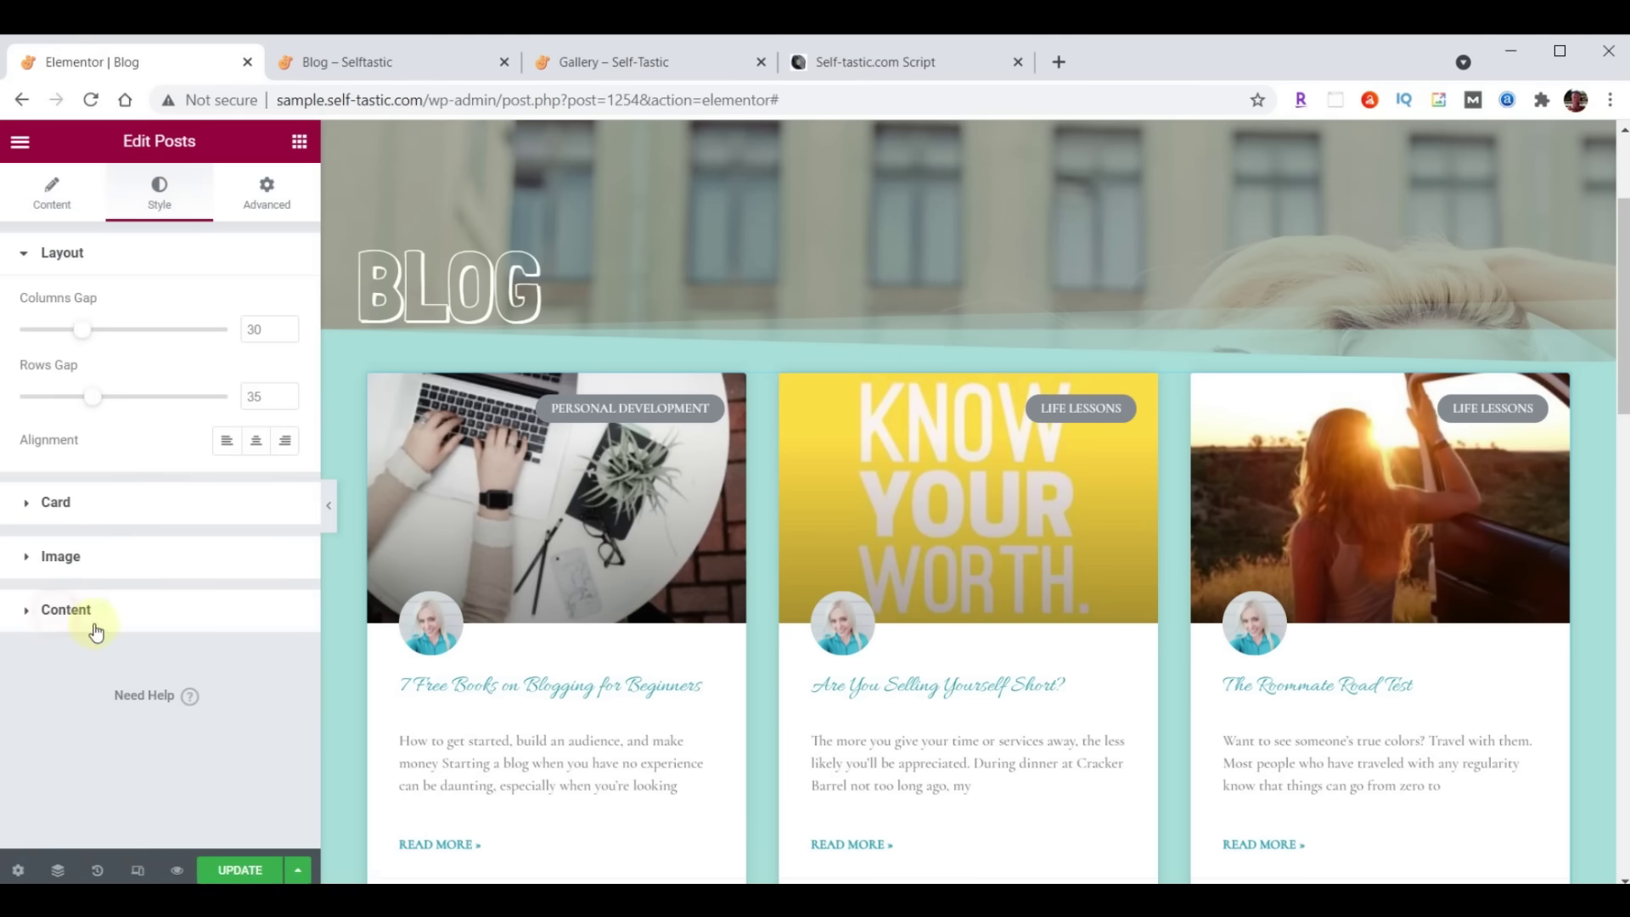
click(66, 611)
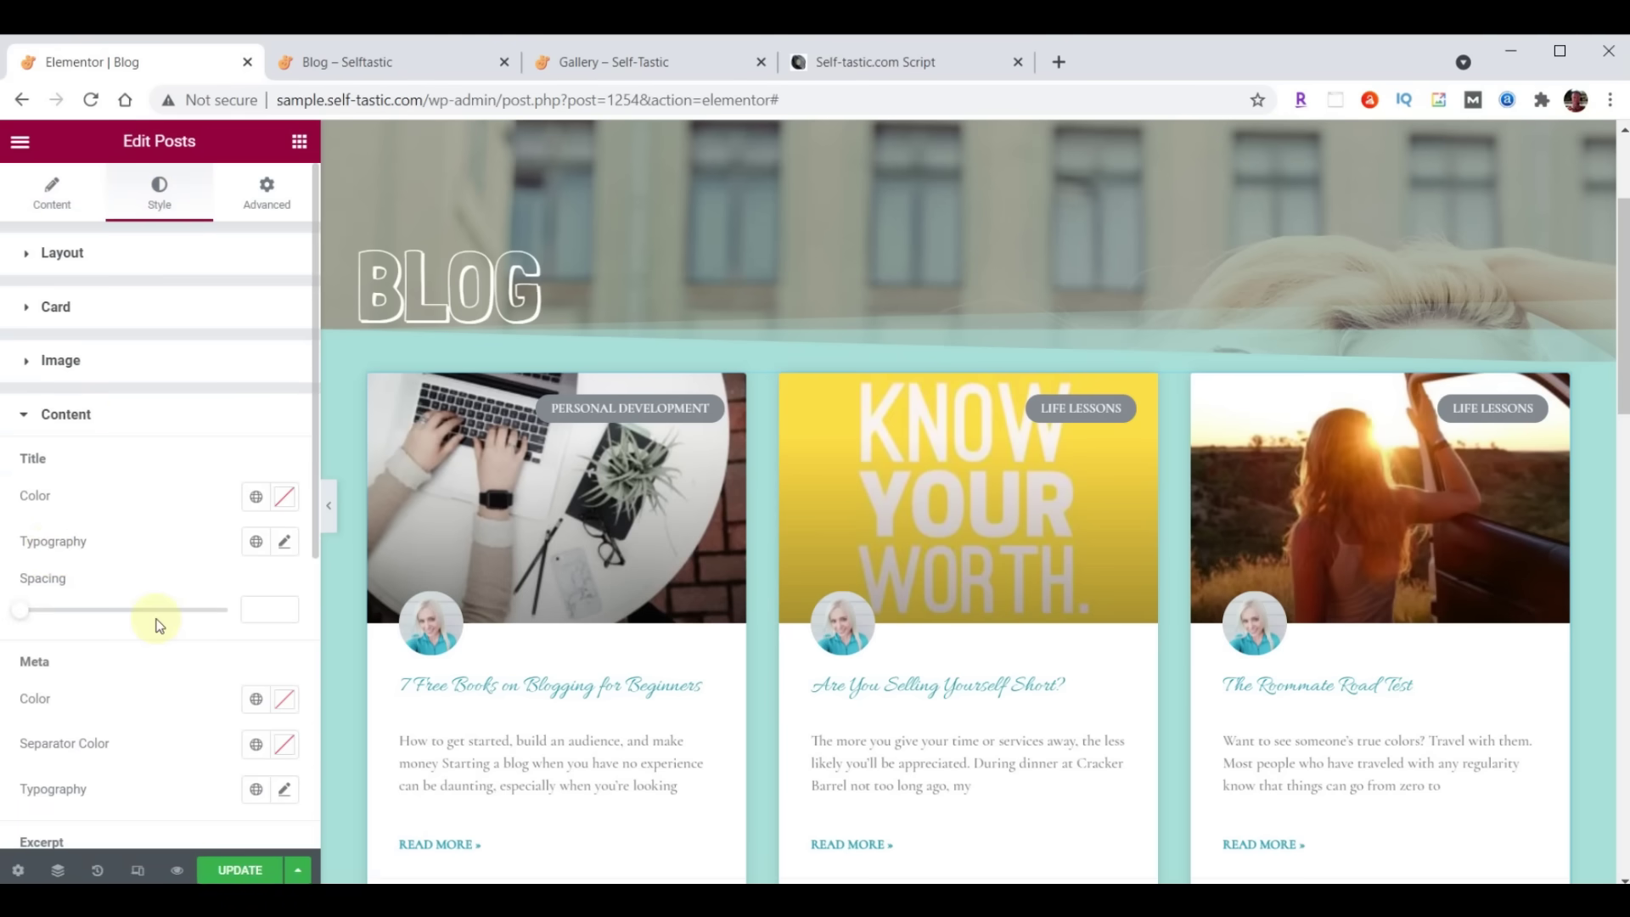
click(285, 543)
click(215, 641)
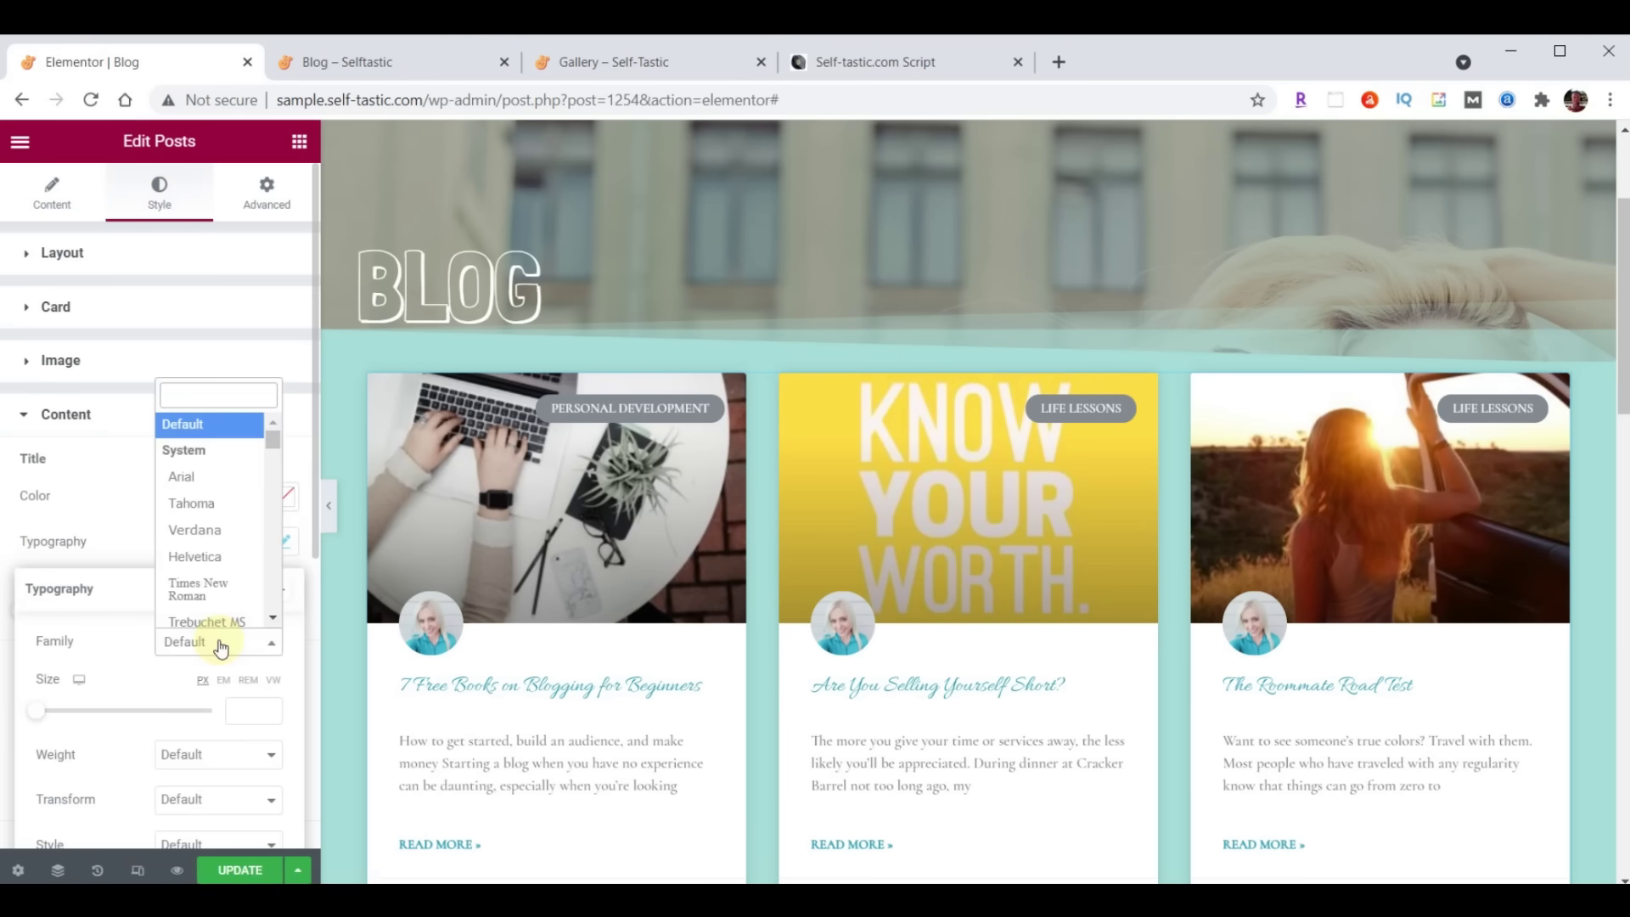
text(Open)
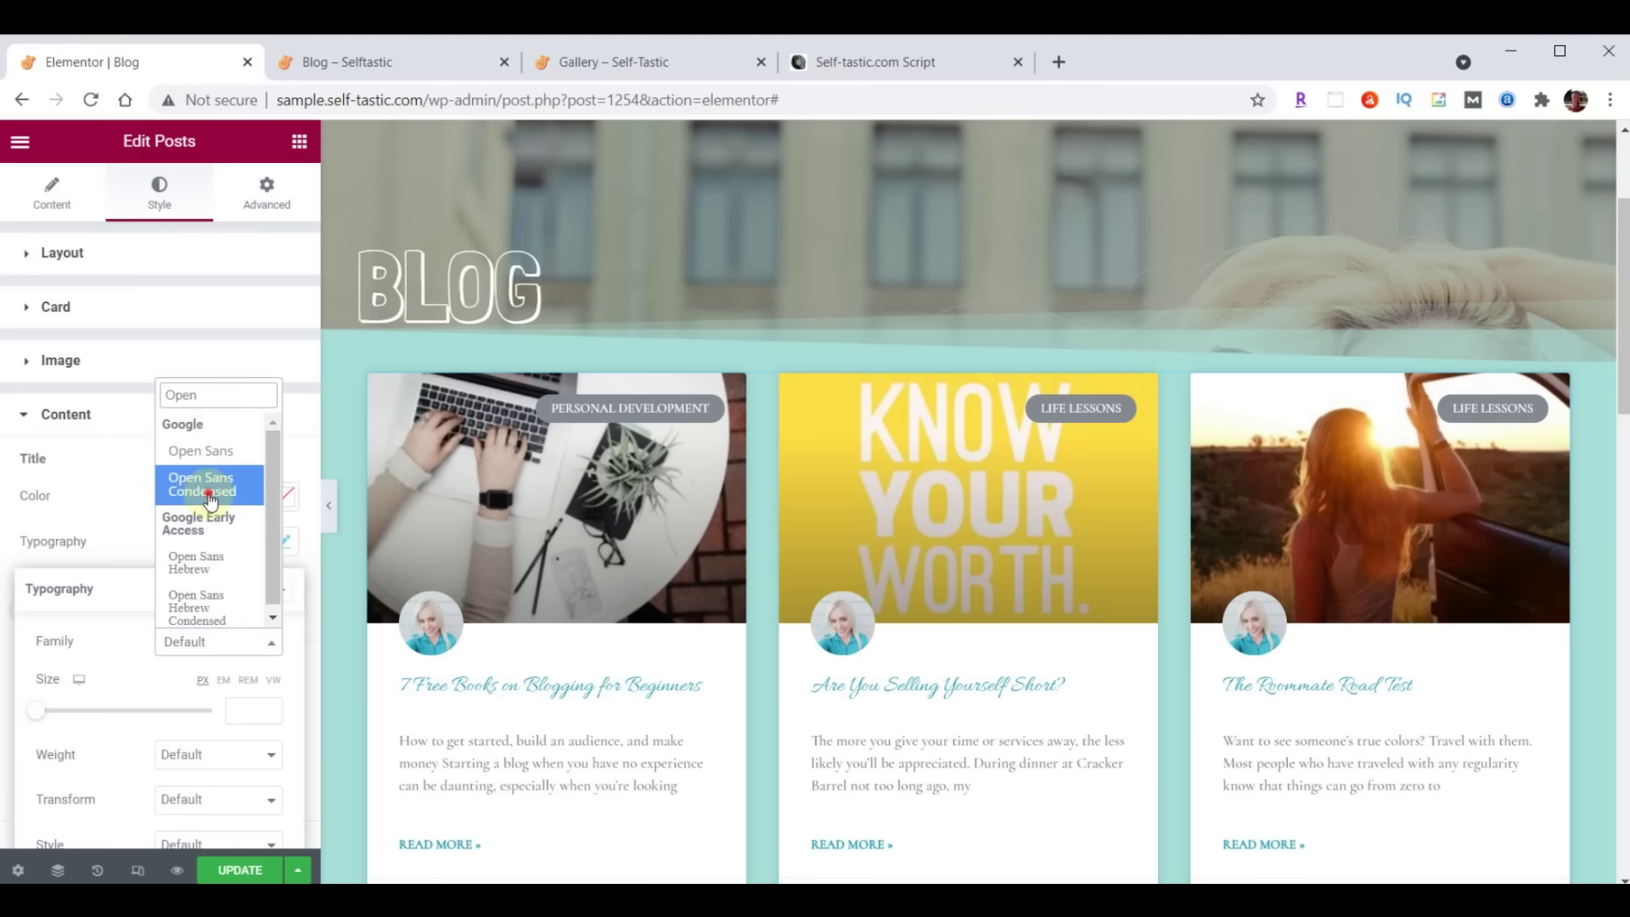
click(209, 499)
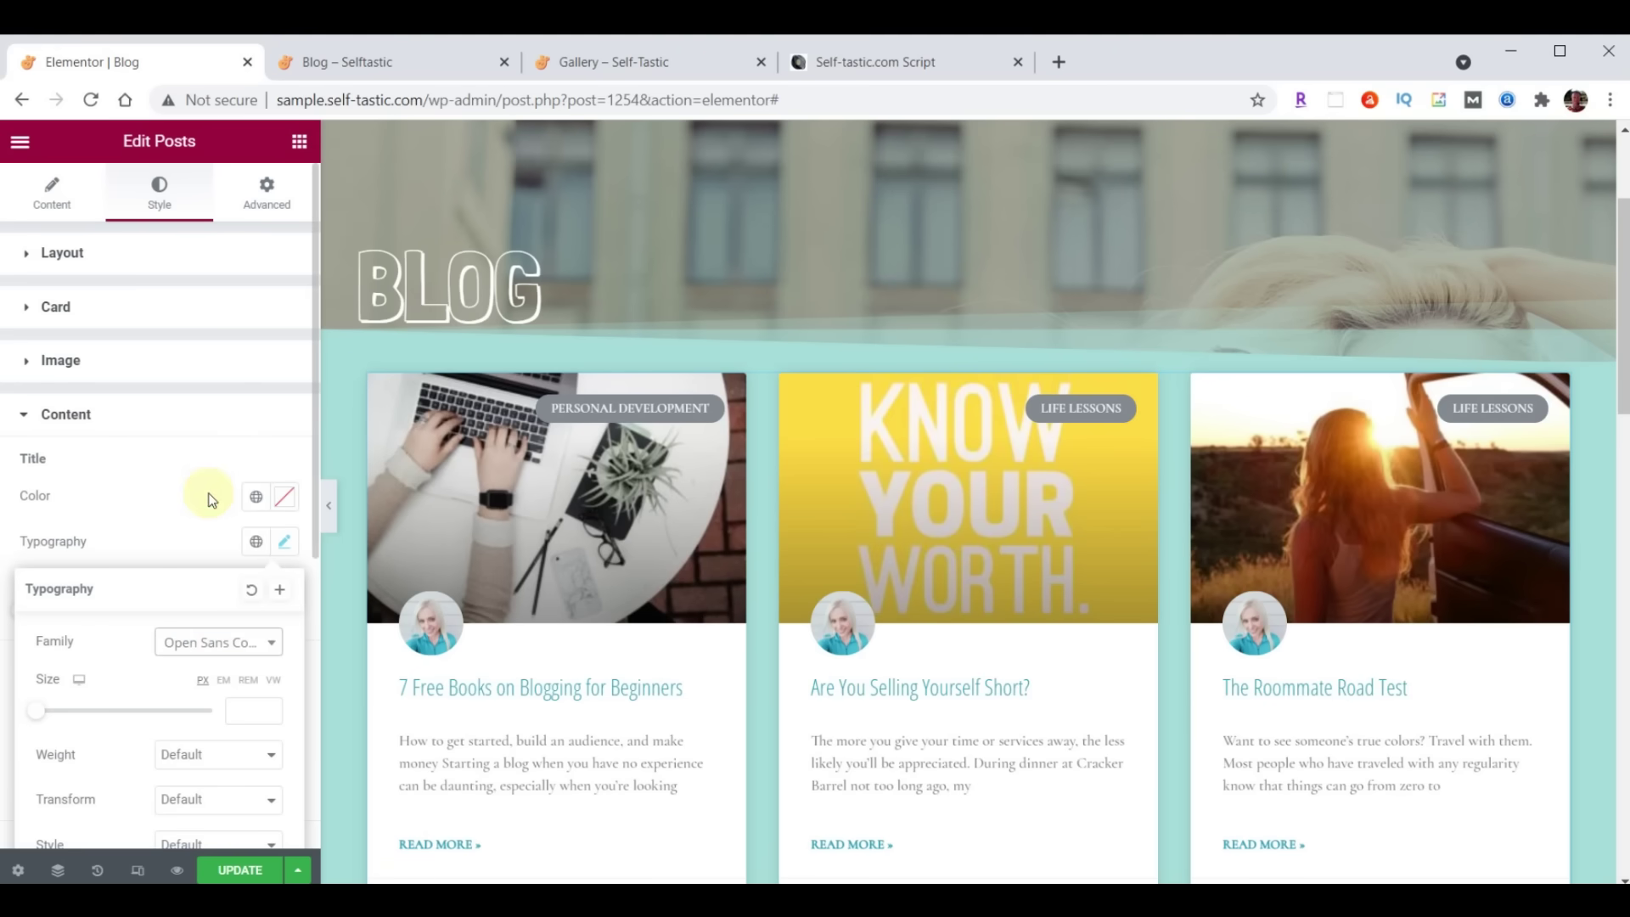
click(239, 711)
text(24)
click(284, 547)
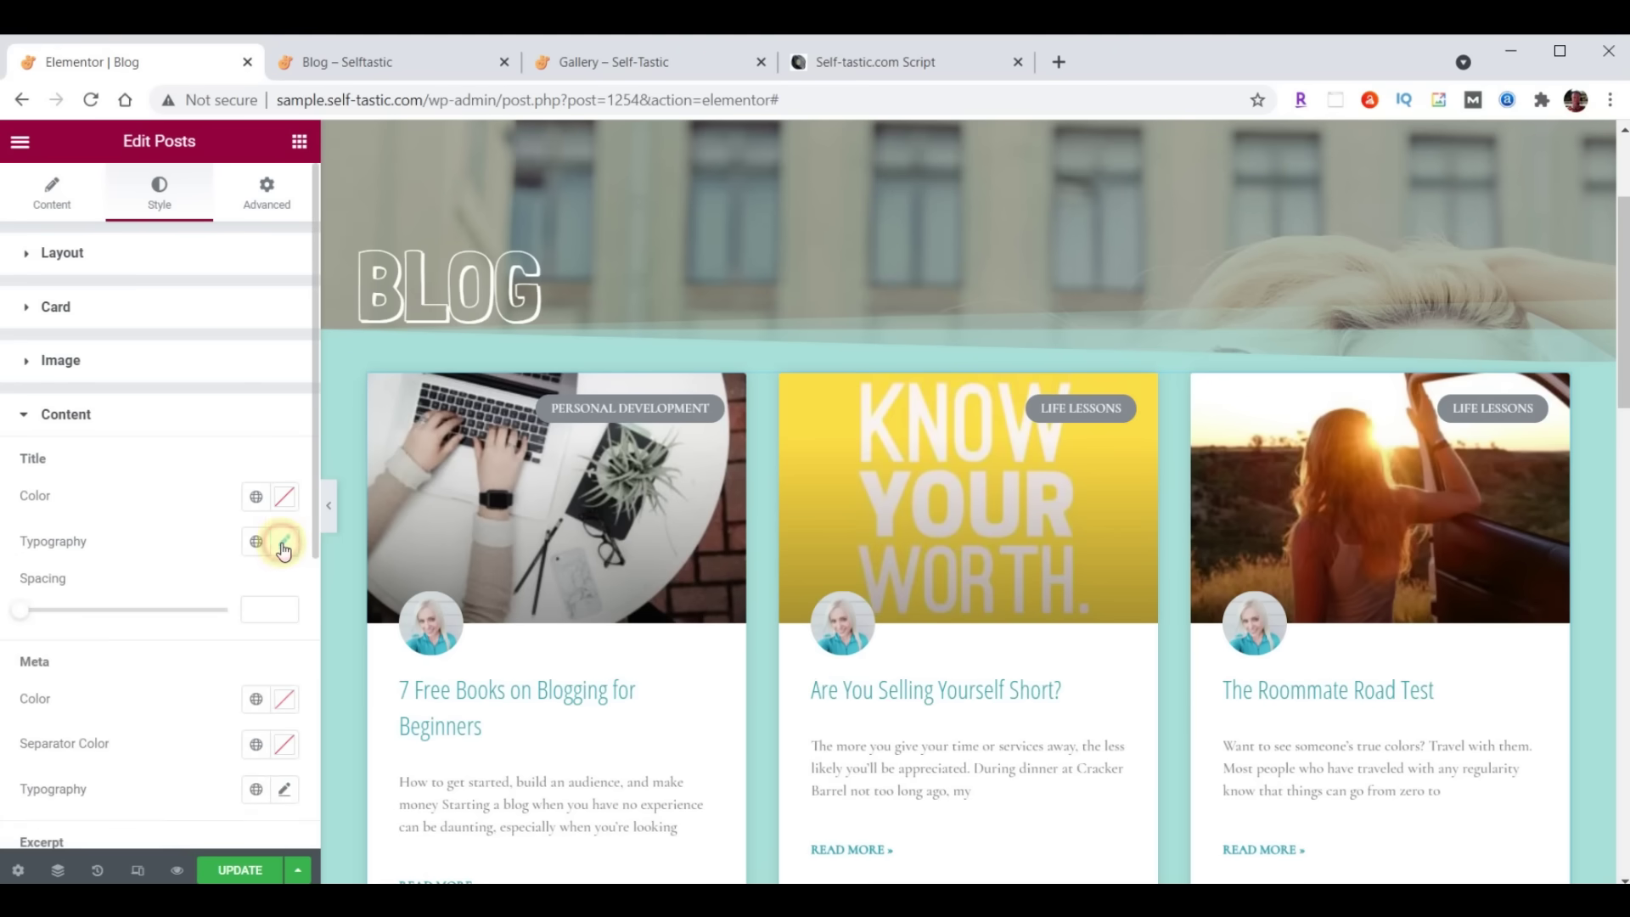
Set the excerpt typography to Open Sans Condensed, size 21
scroll(260, 557, down, 3)
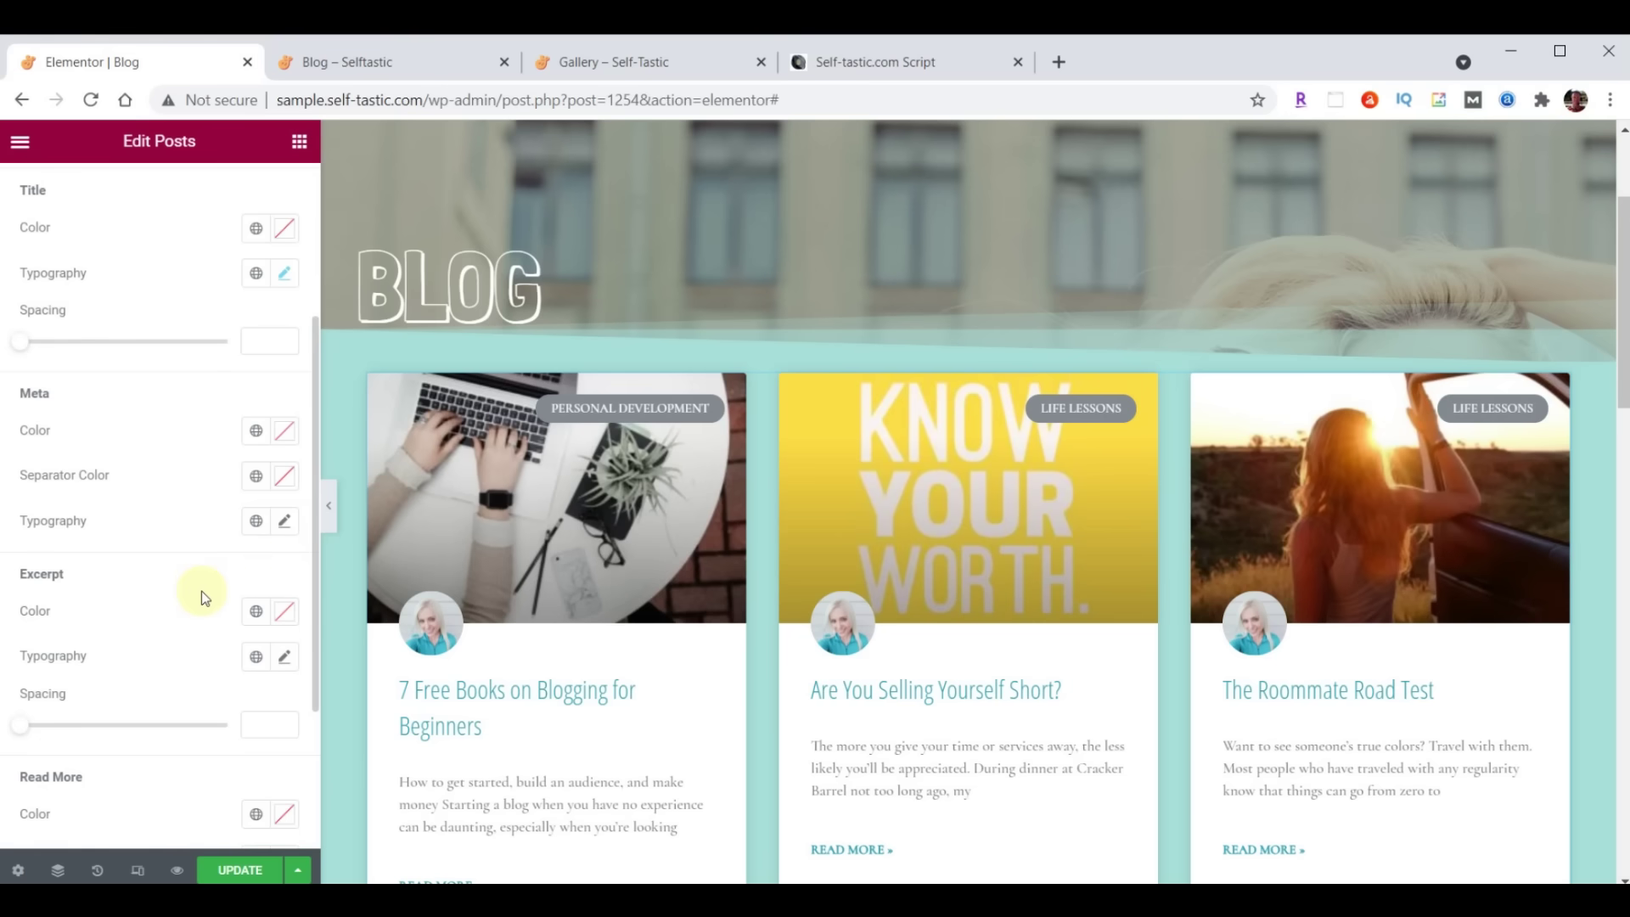
scroll(111, 556, down, 2)
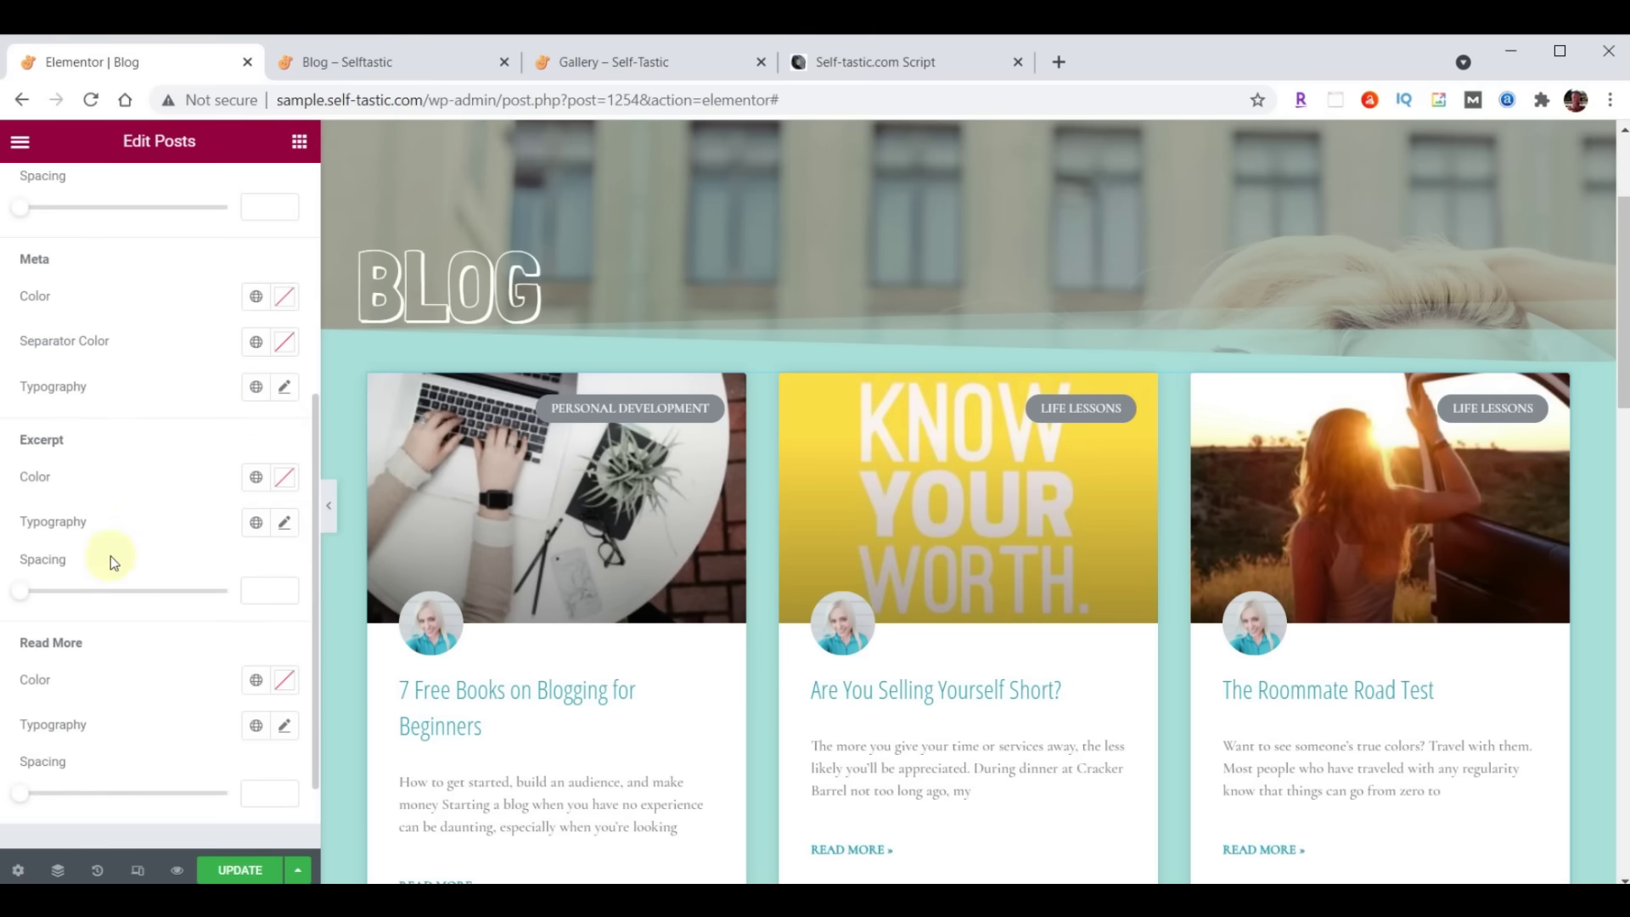
click(283, 527)
click(191, 624)
text(Open)
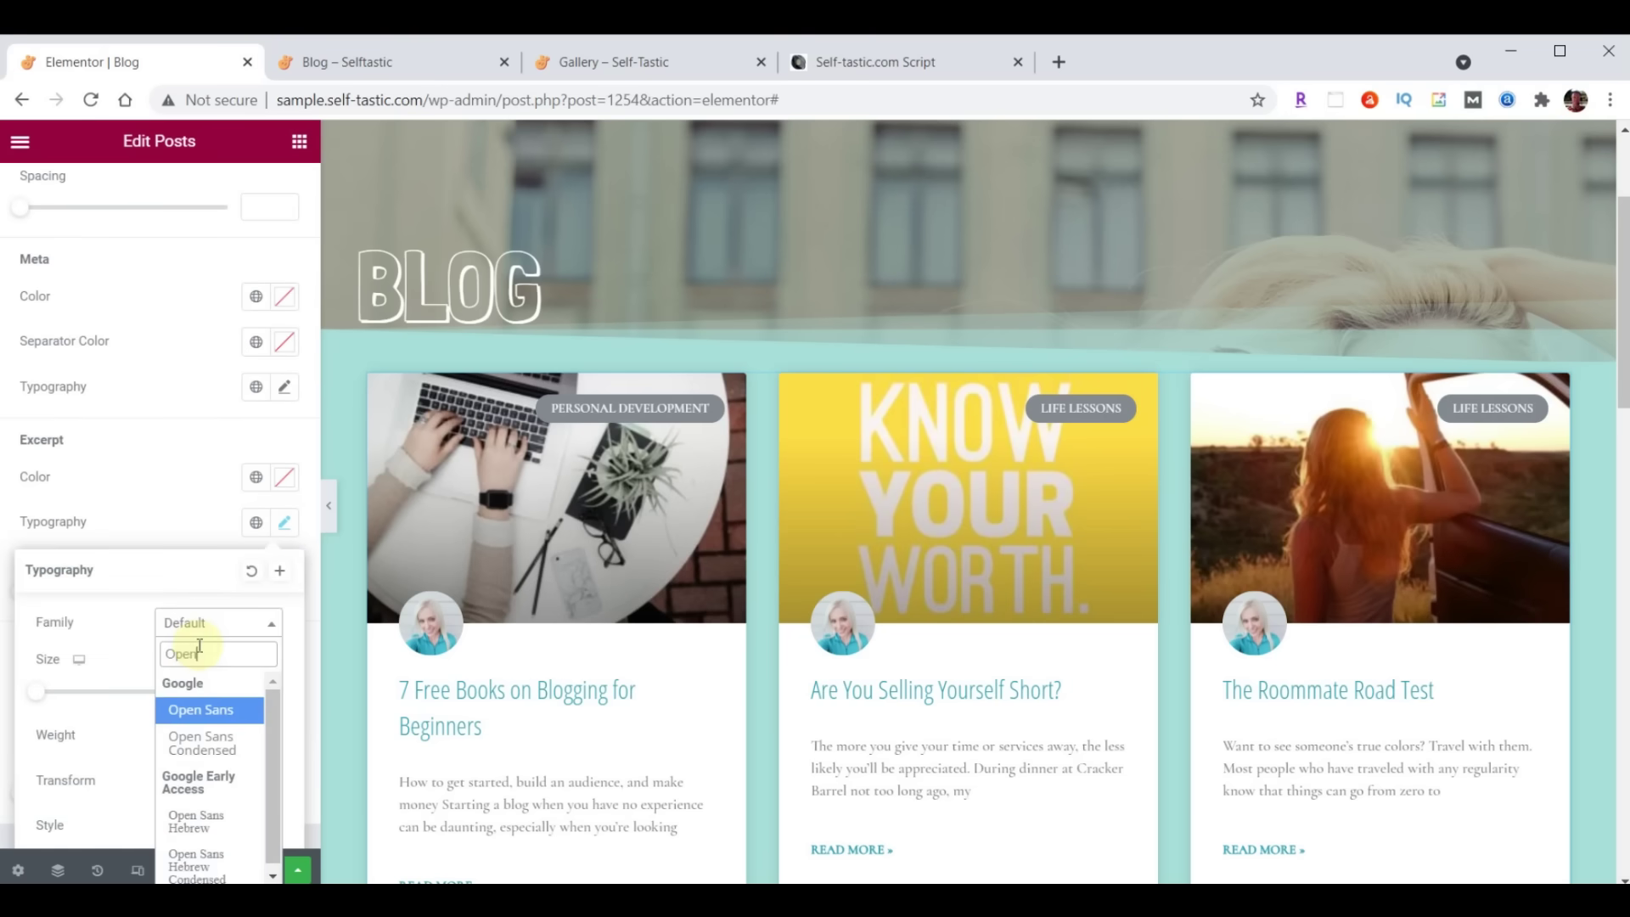
click(204, 741)
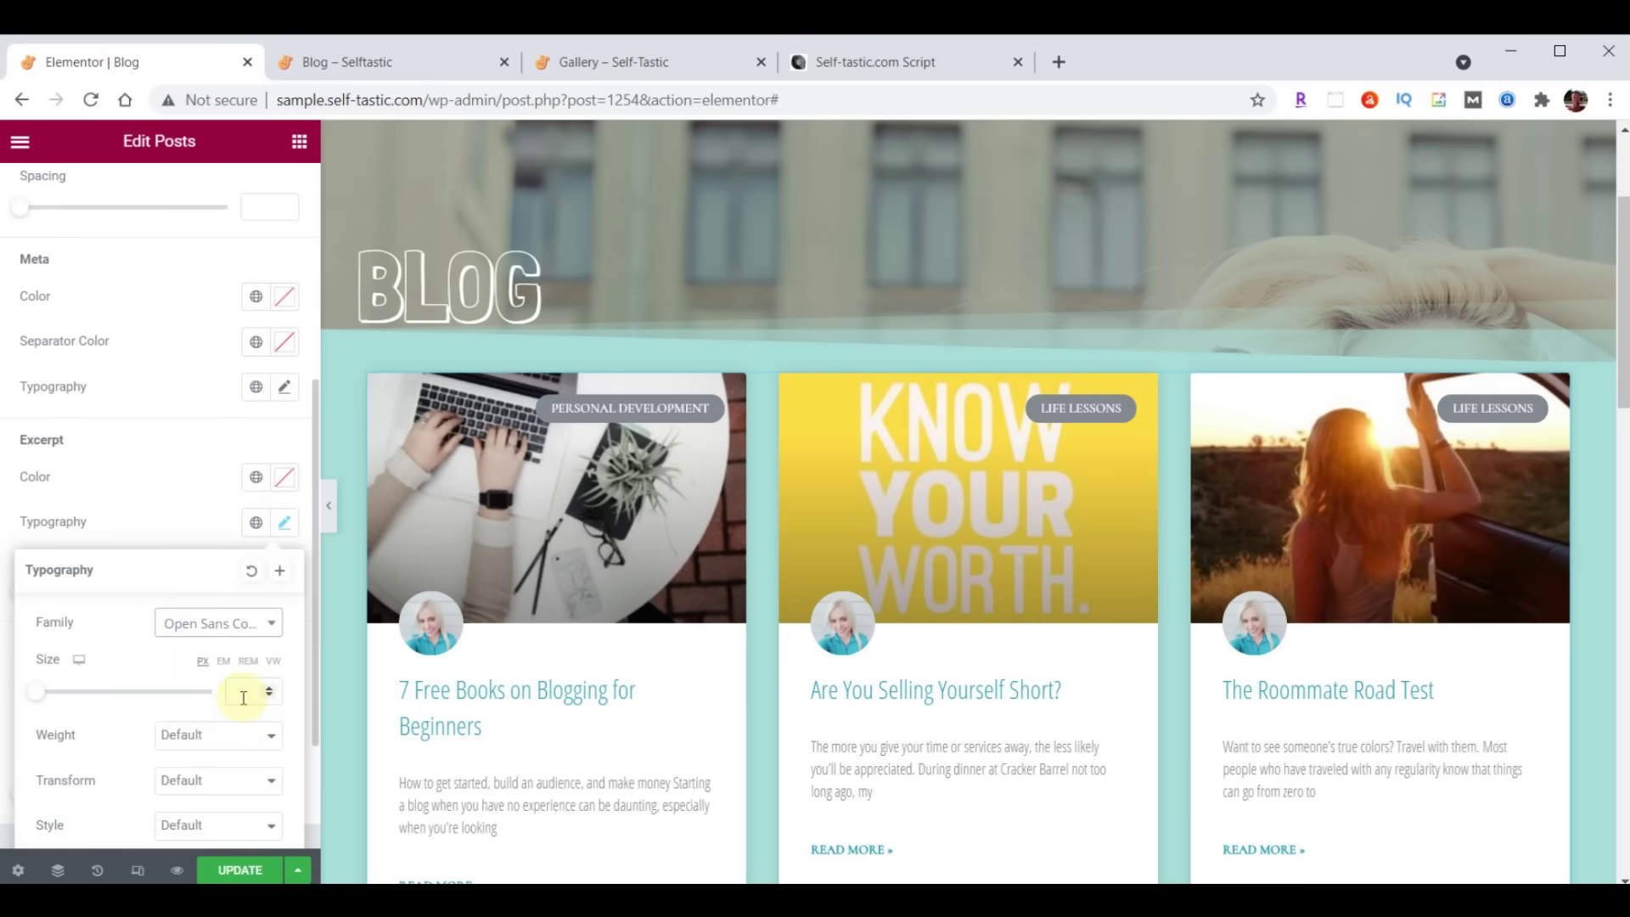
text(21)
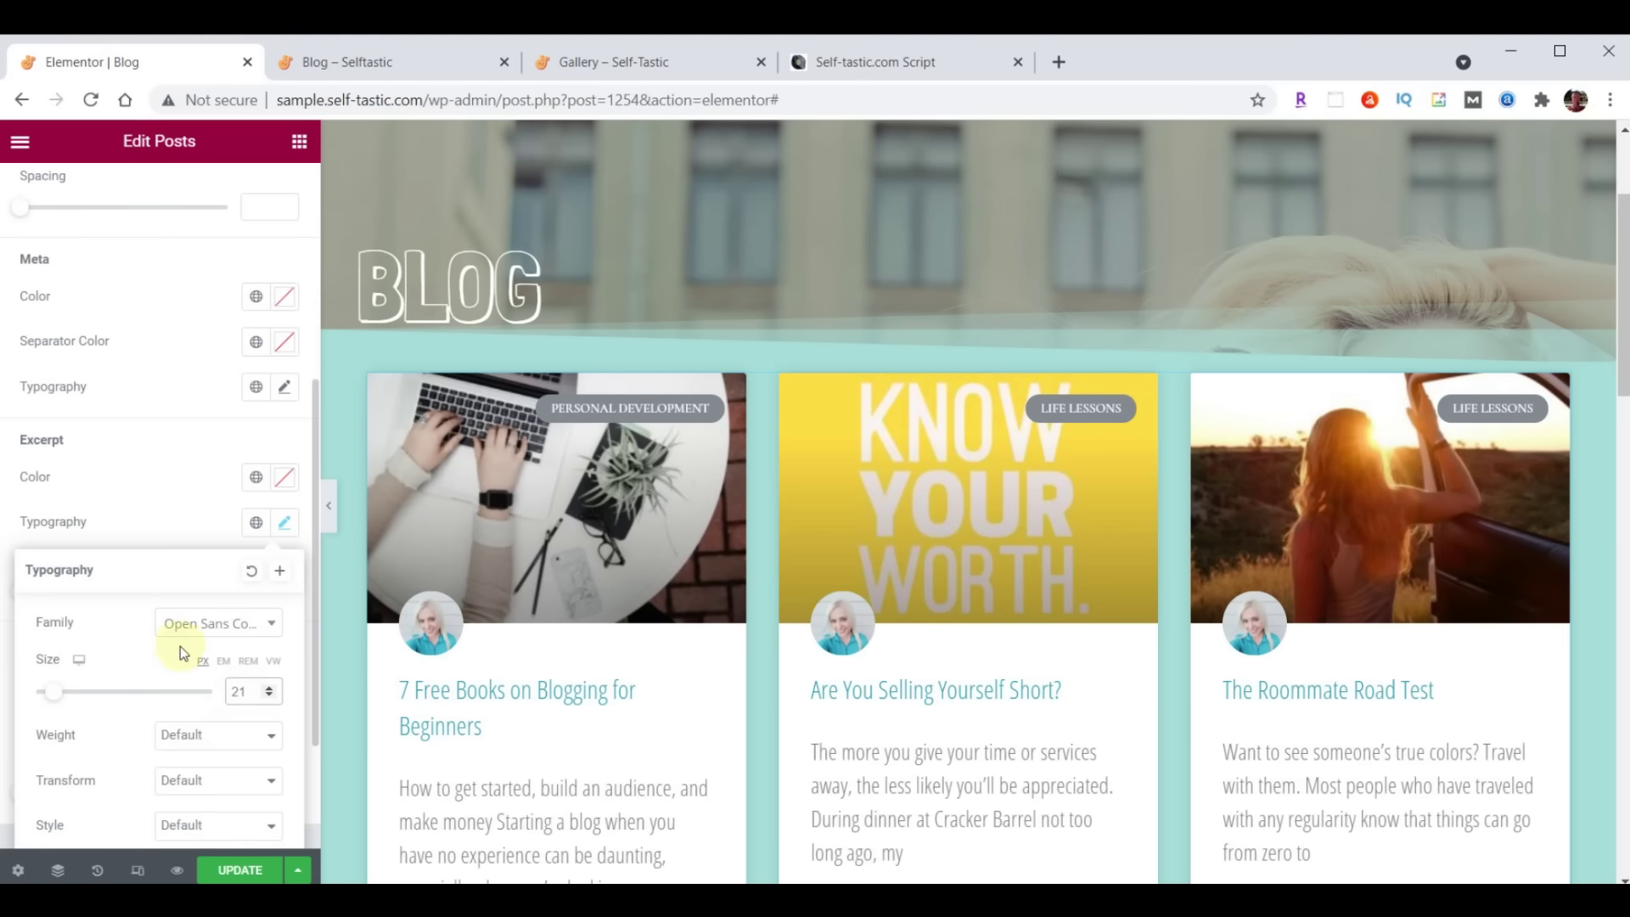
click(284, 533)
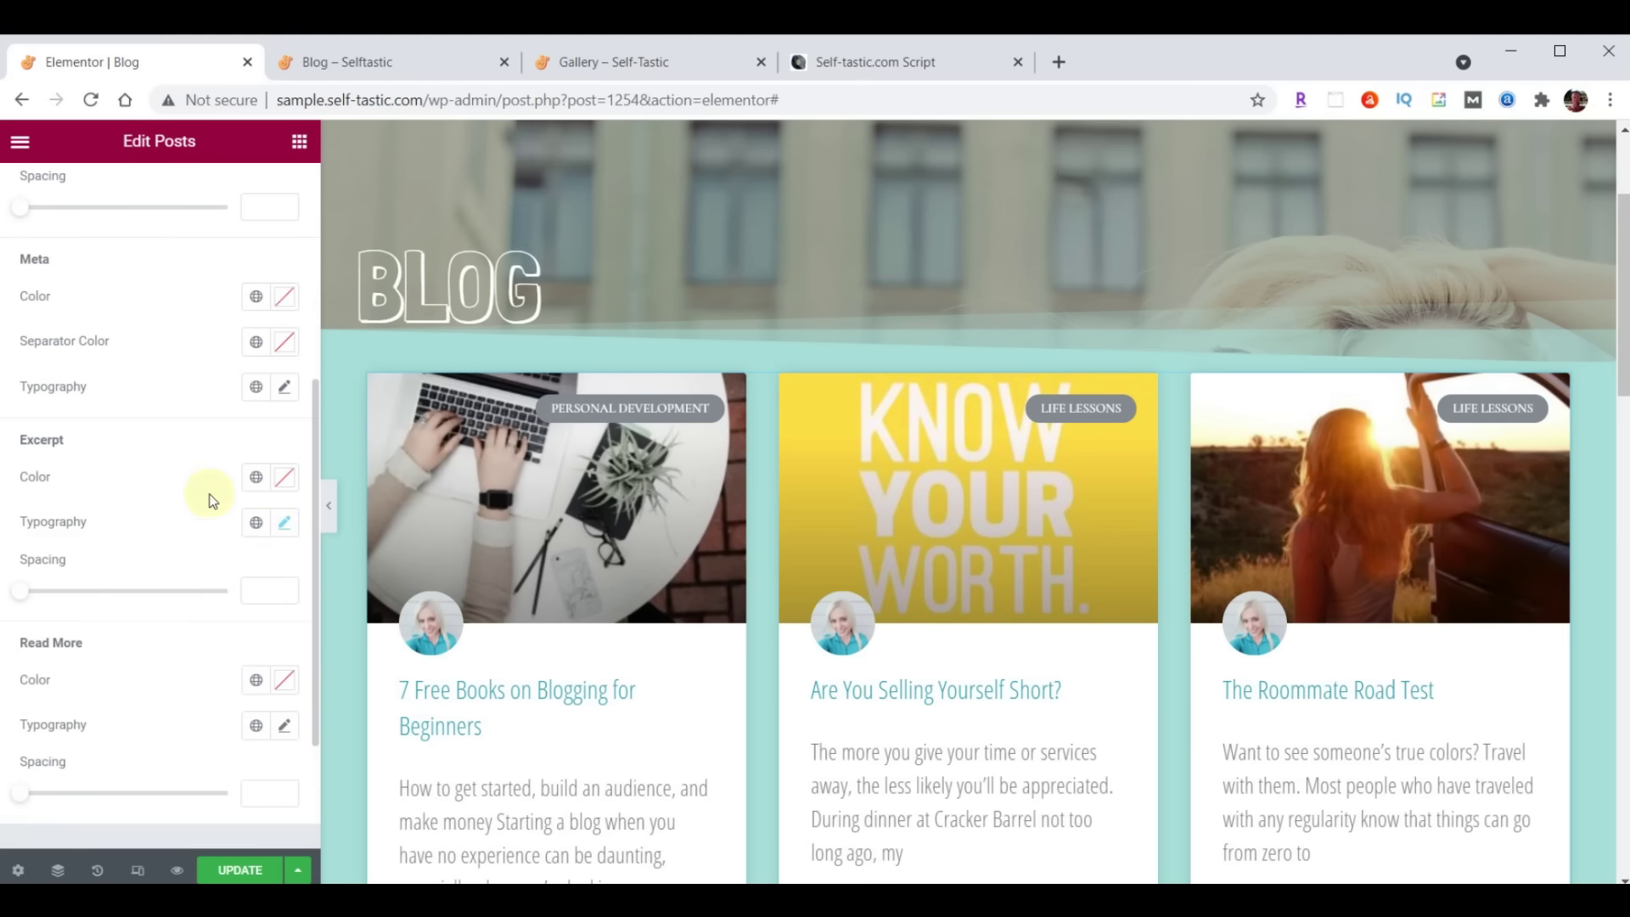
Set the Read More link typography to Open Sans Condensed
scroll(170, 500, down, 2)
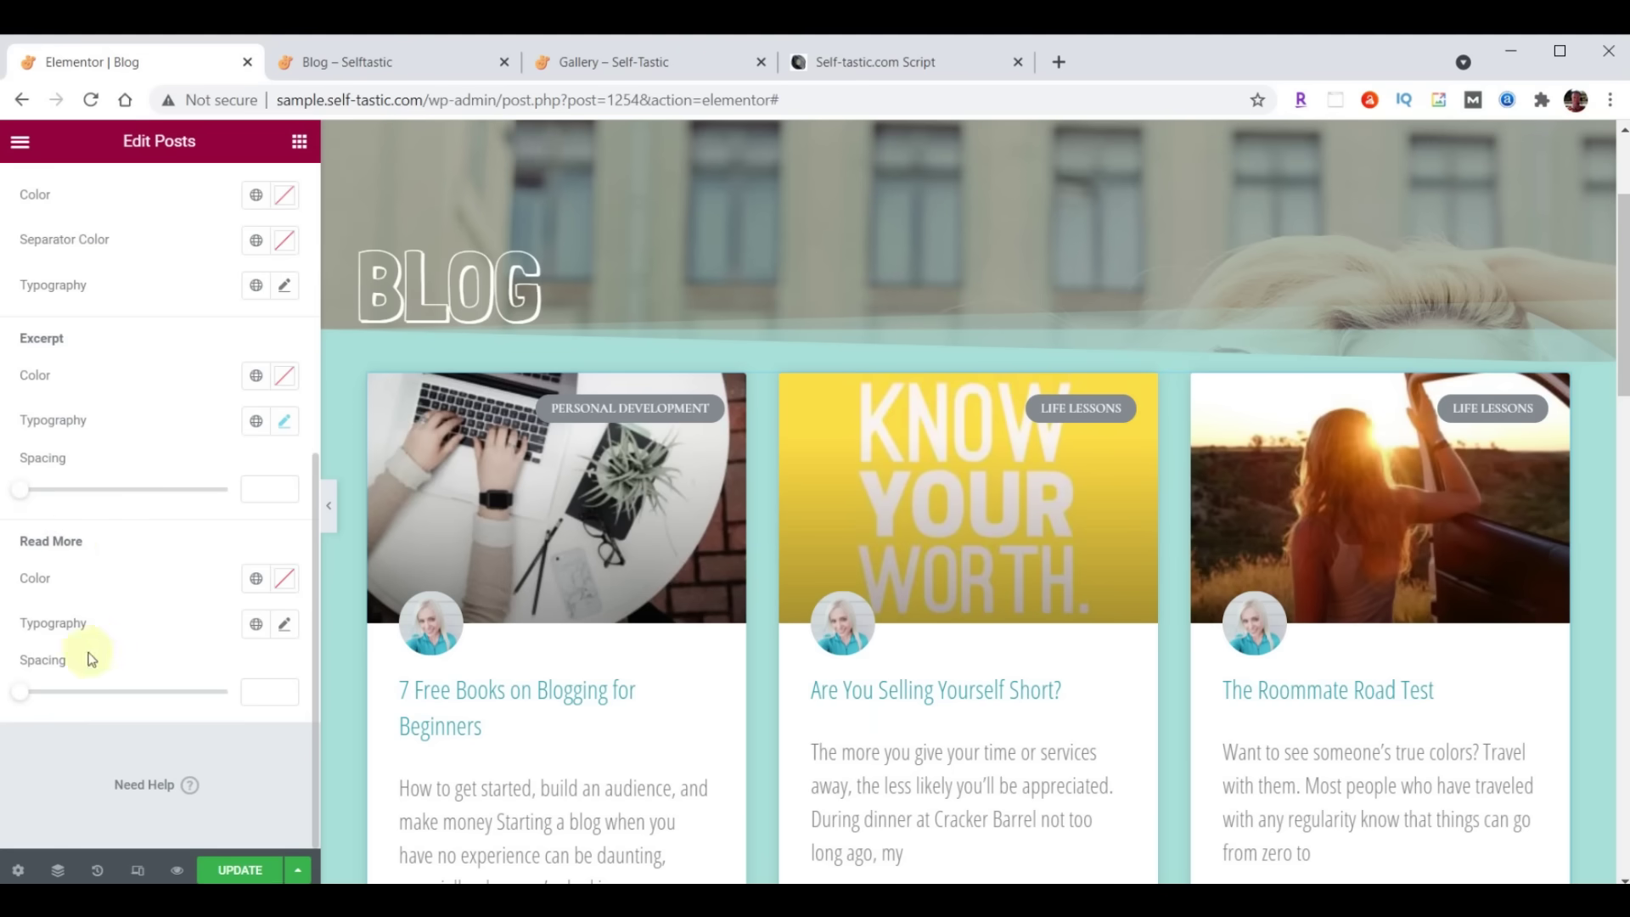
click(285, 624)
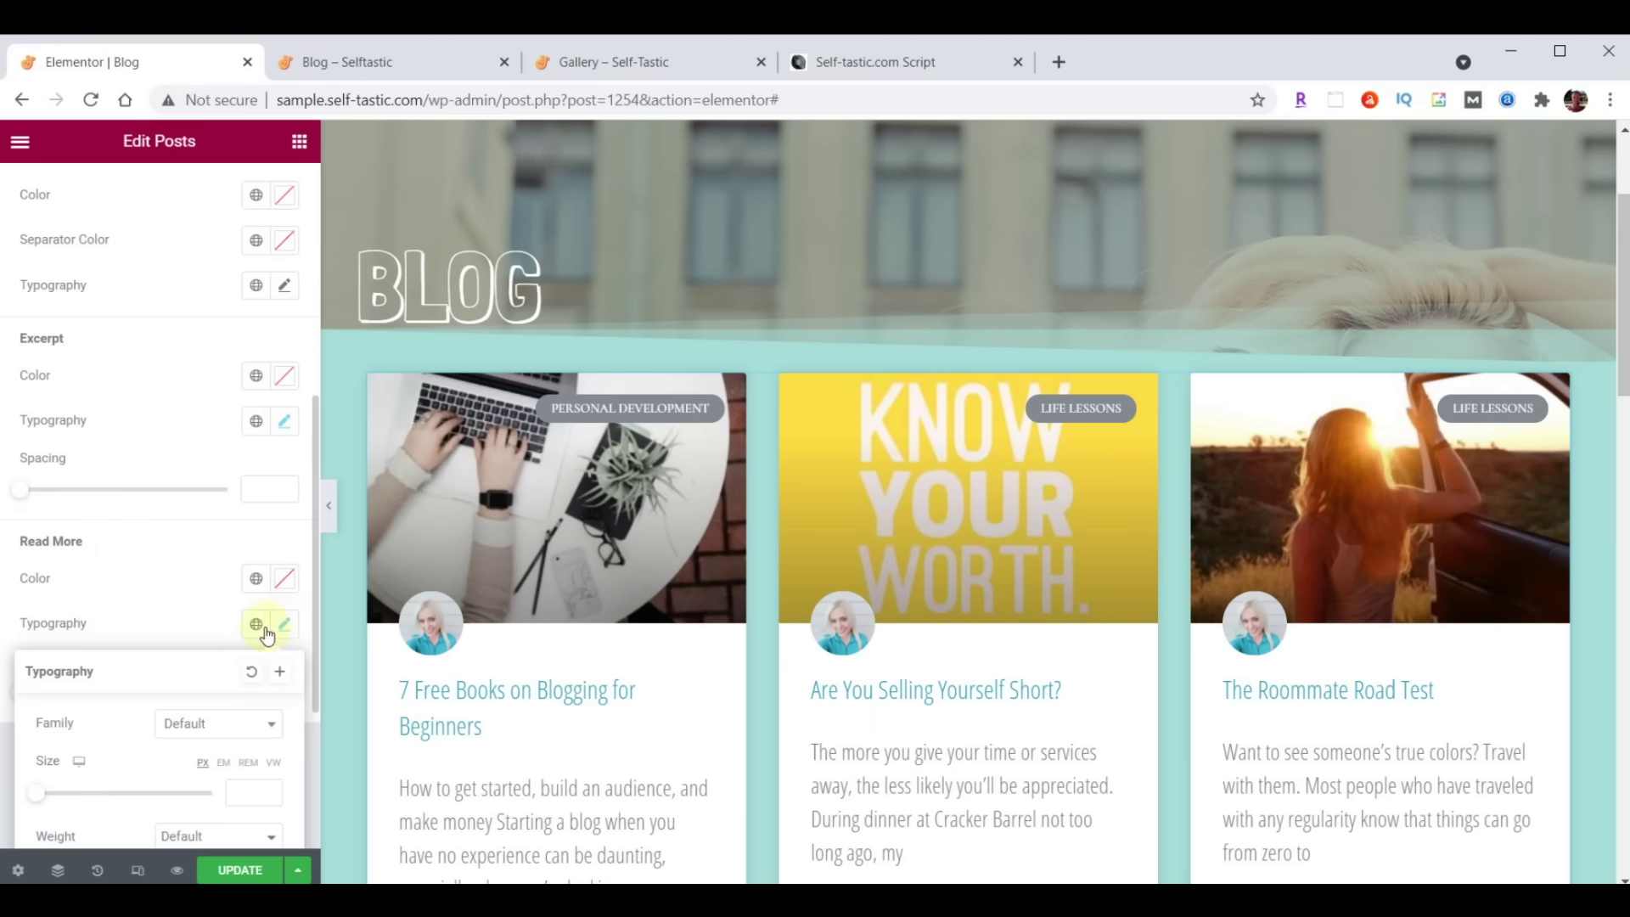
click(212, 723)
text(Open)
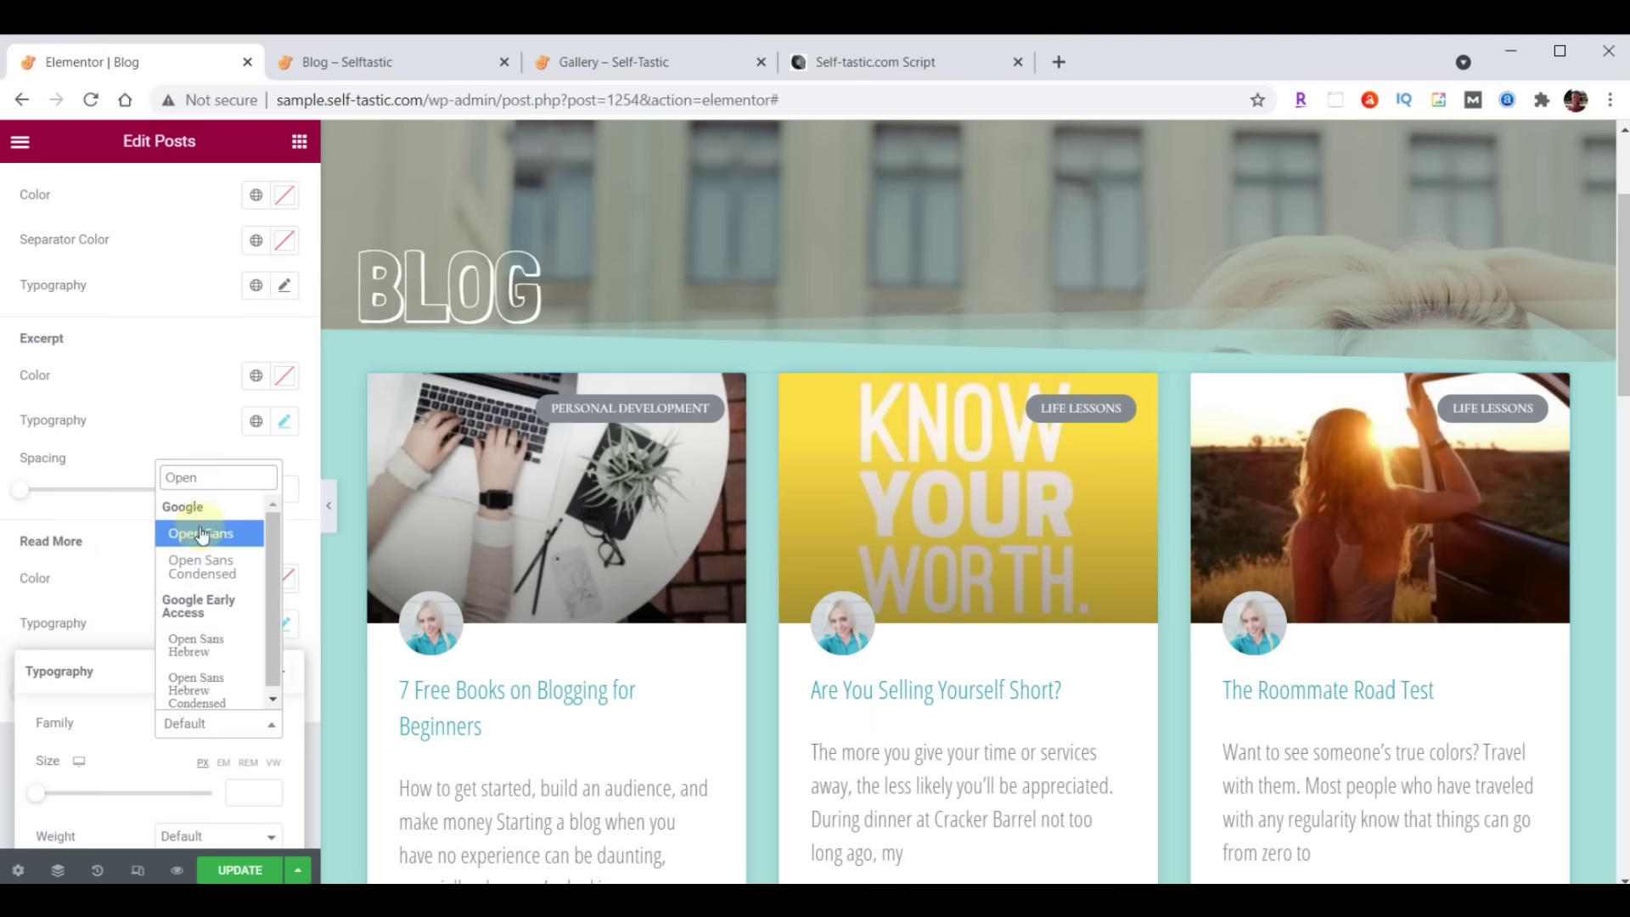
click(203, 565)
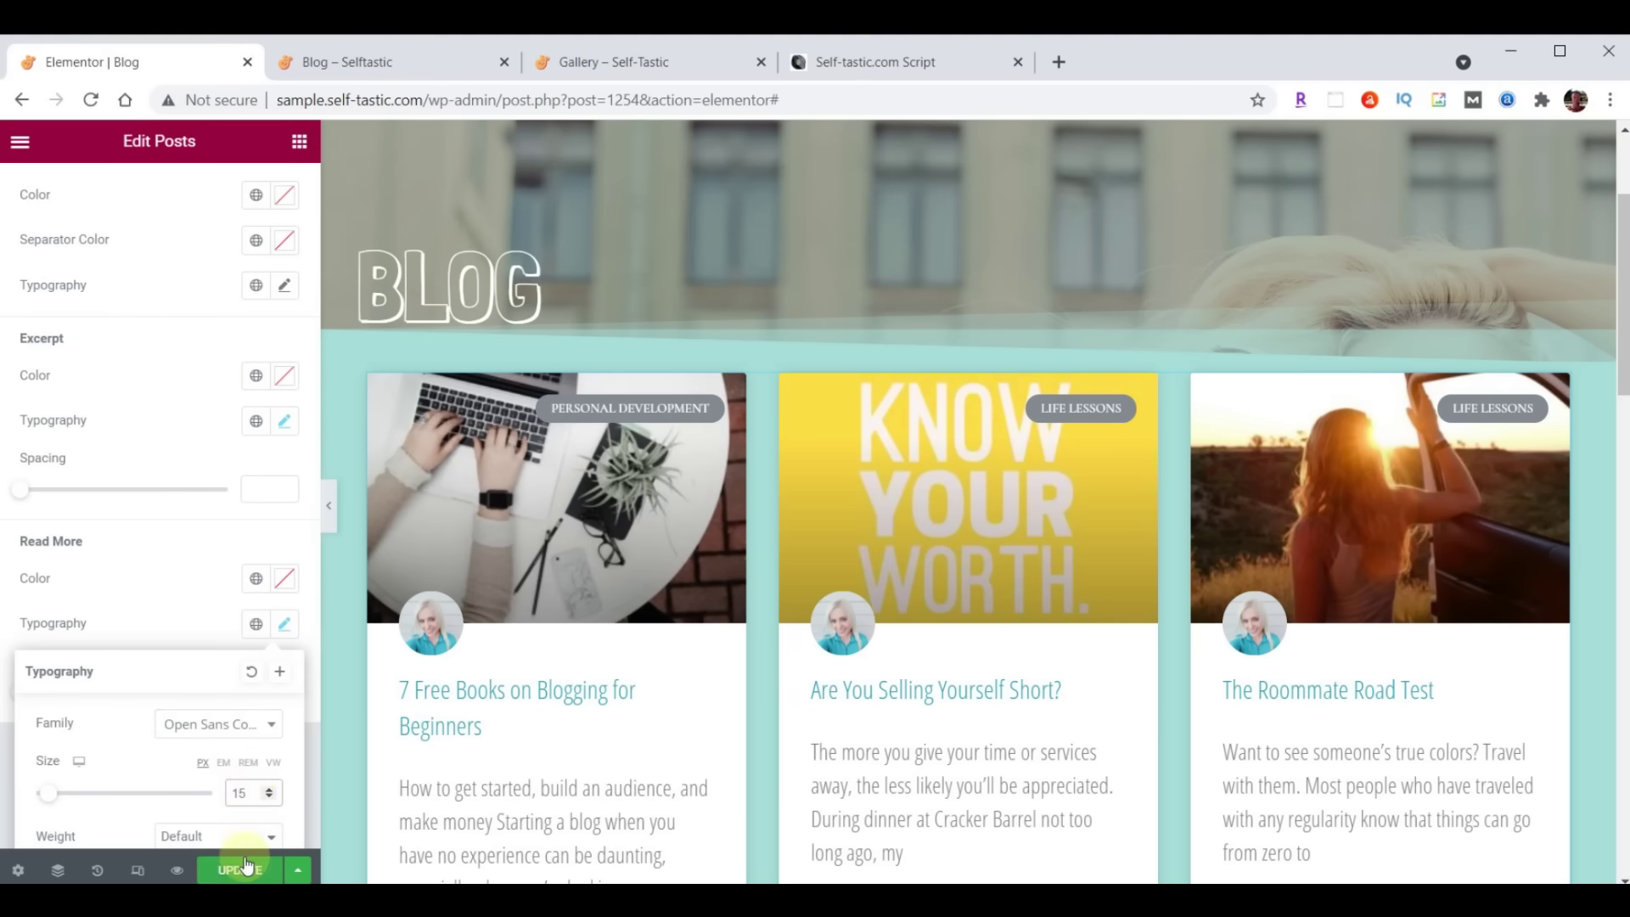
Update the Blog page, then reload the live Blog – Selftastic tab and scroll through the post cards
click(281, 630)
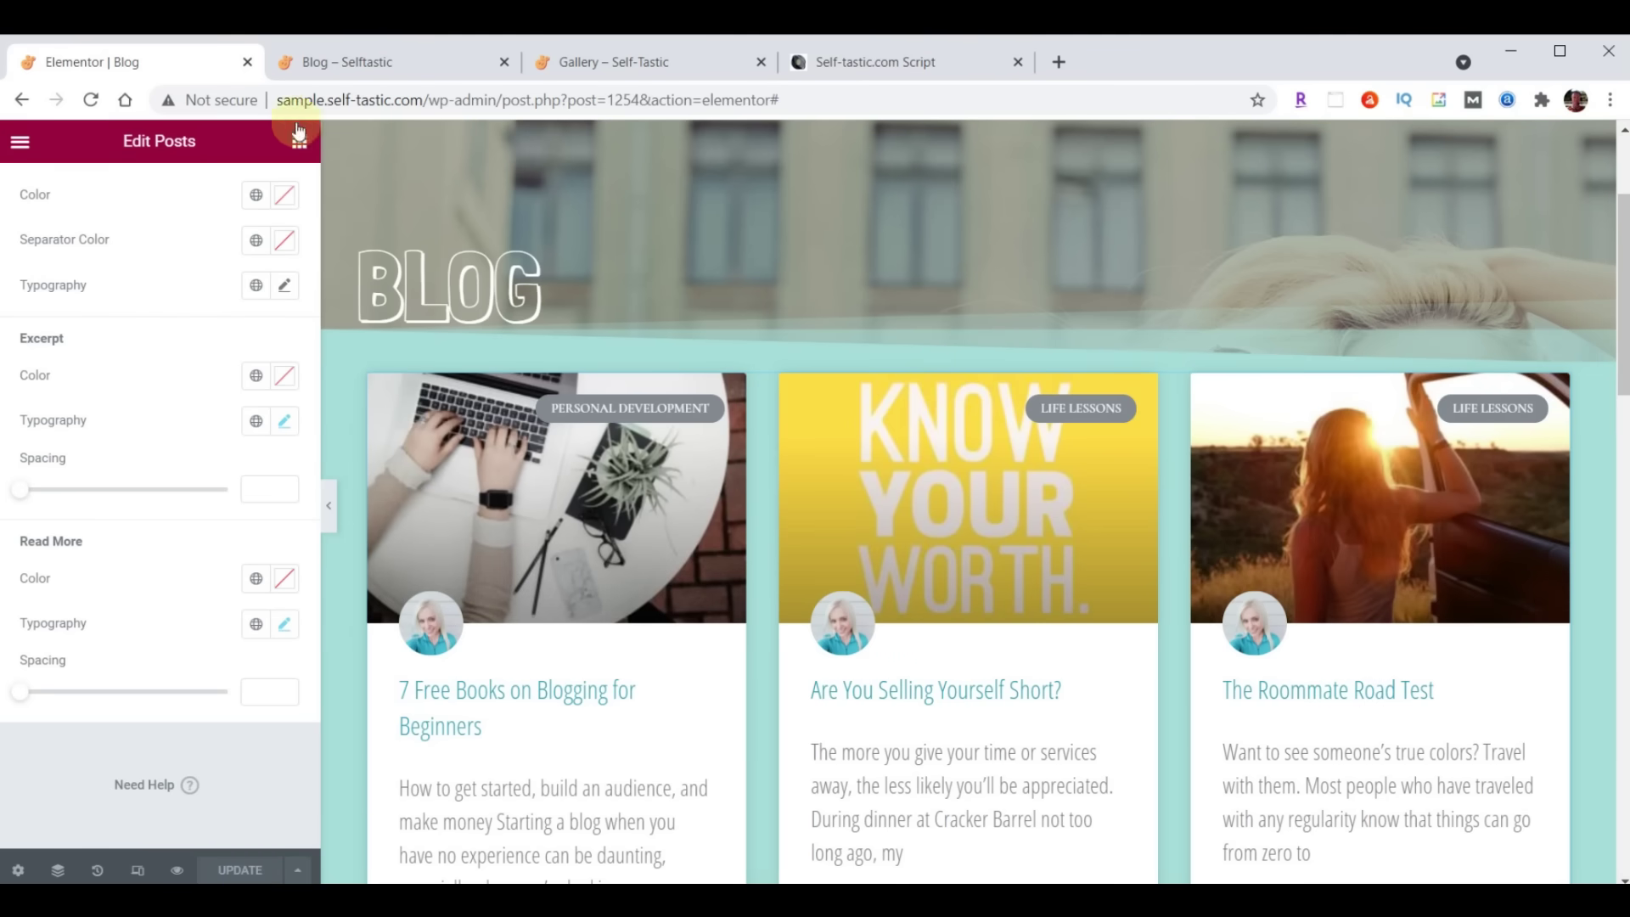
click(365, 64)
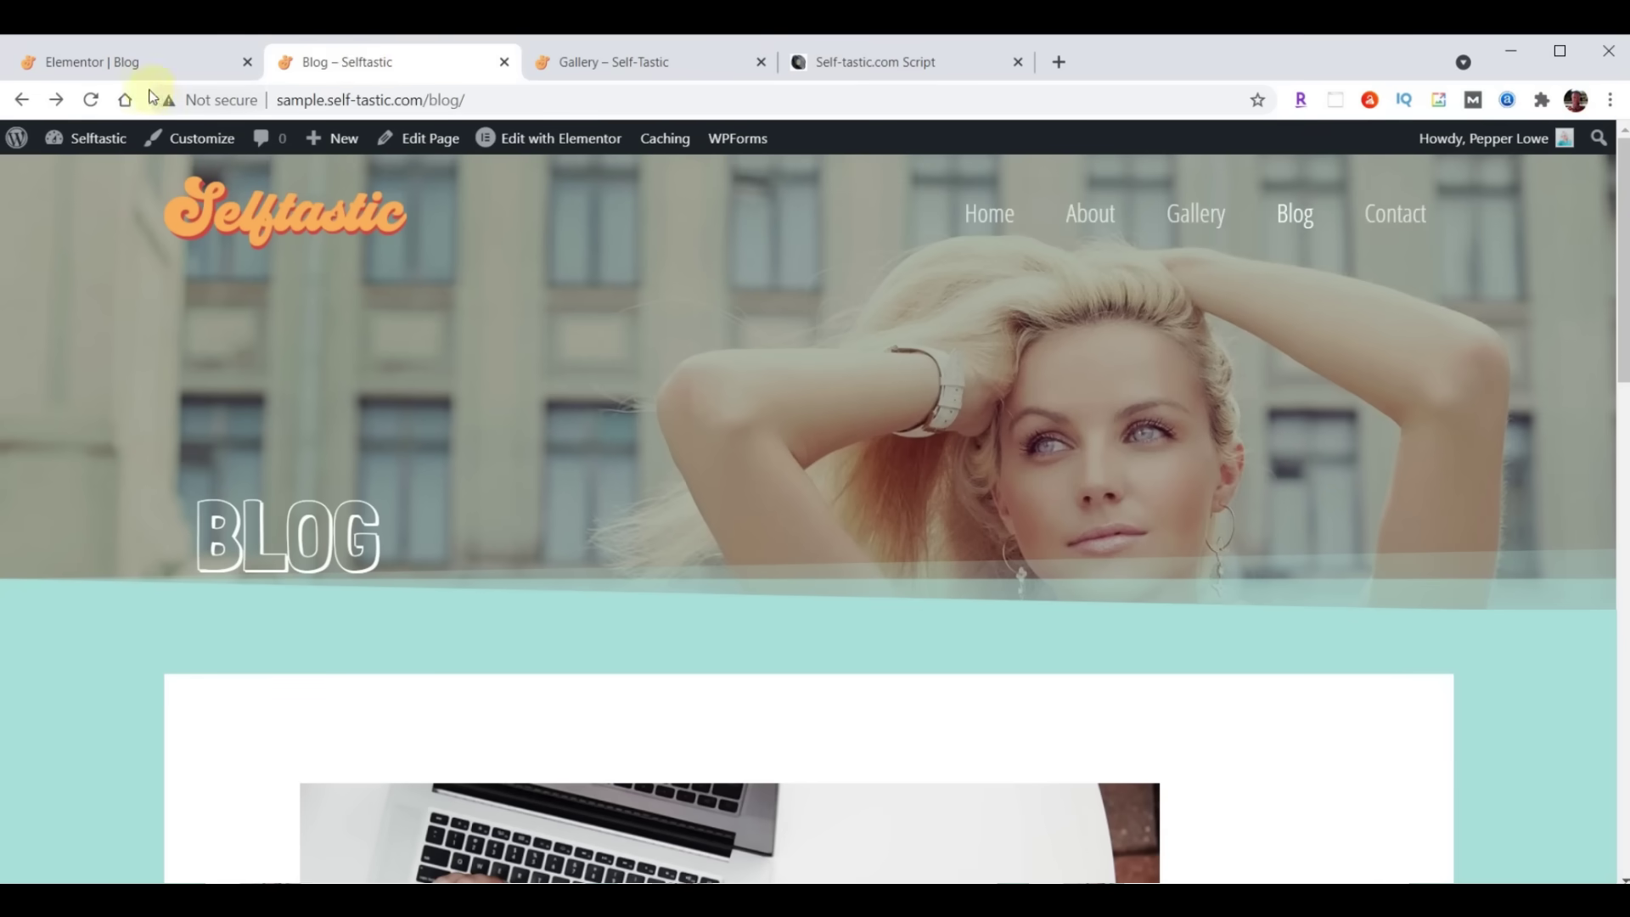
click(92, 99)
scroll(1089, 299, down, 10)
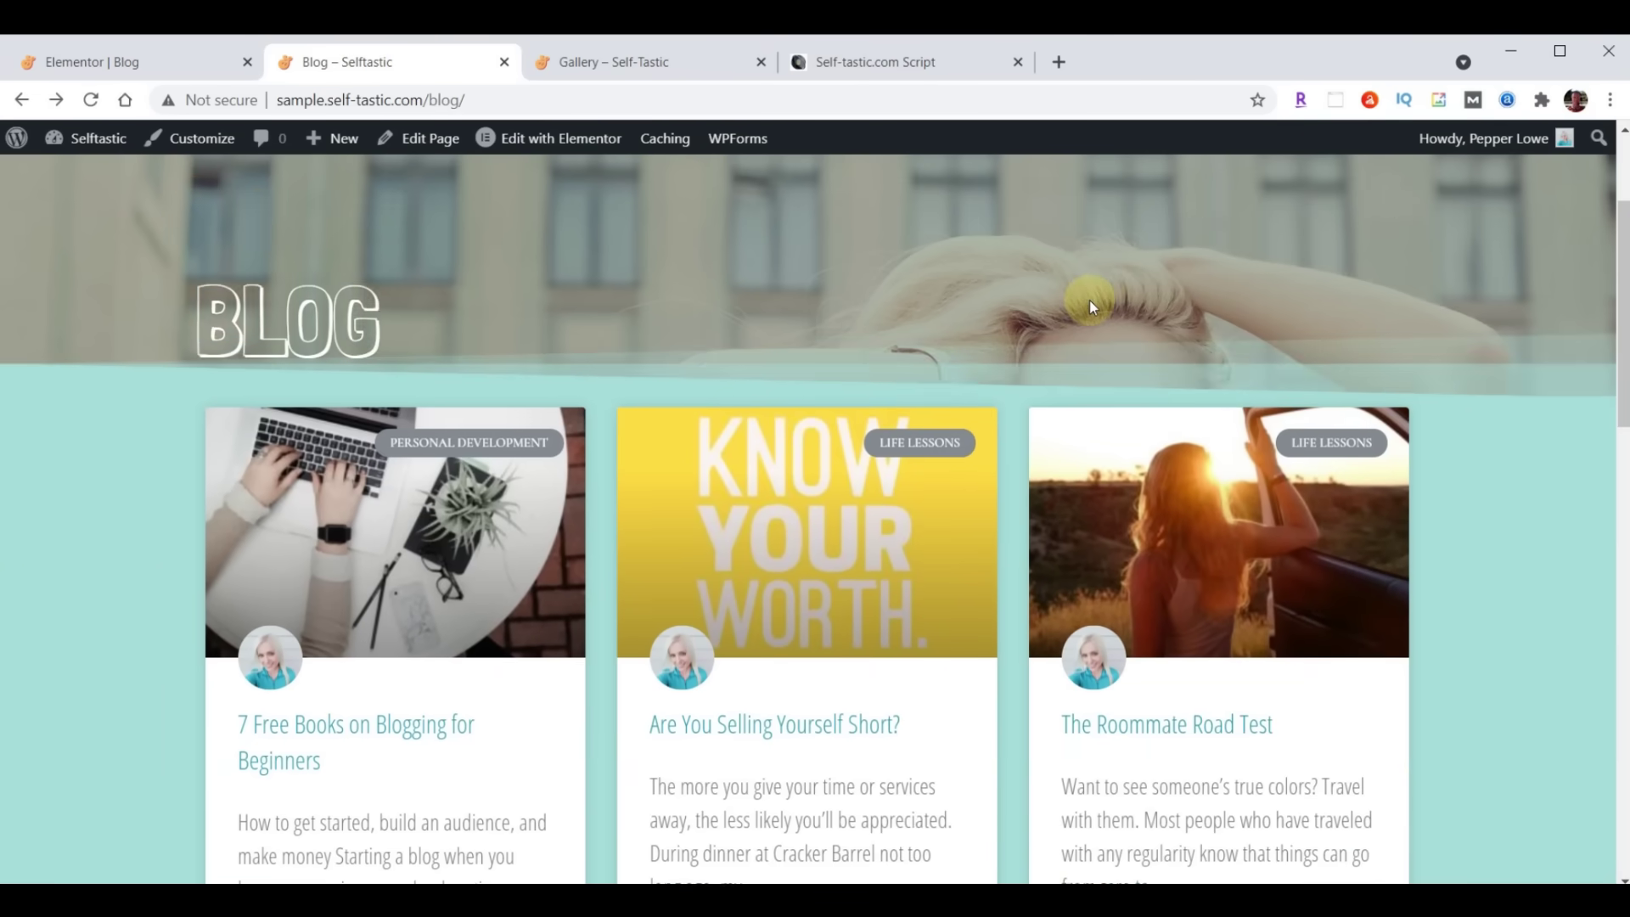
scroll(1088, 299, down, 5)
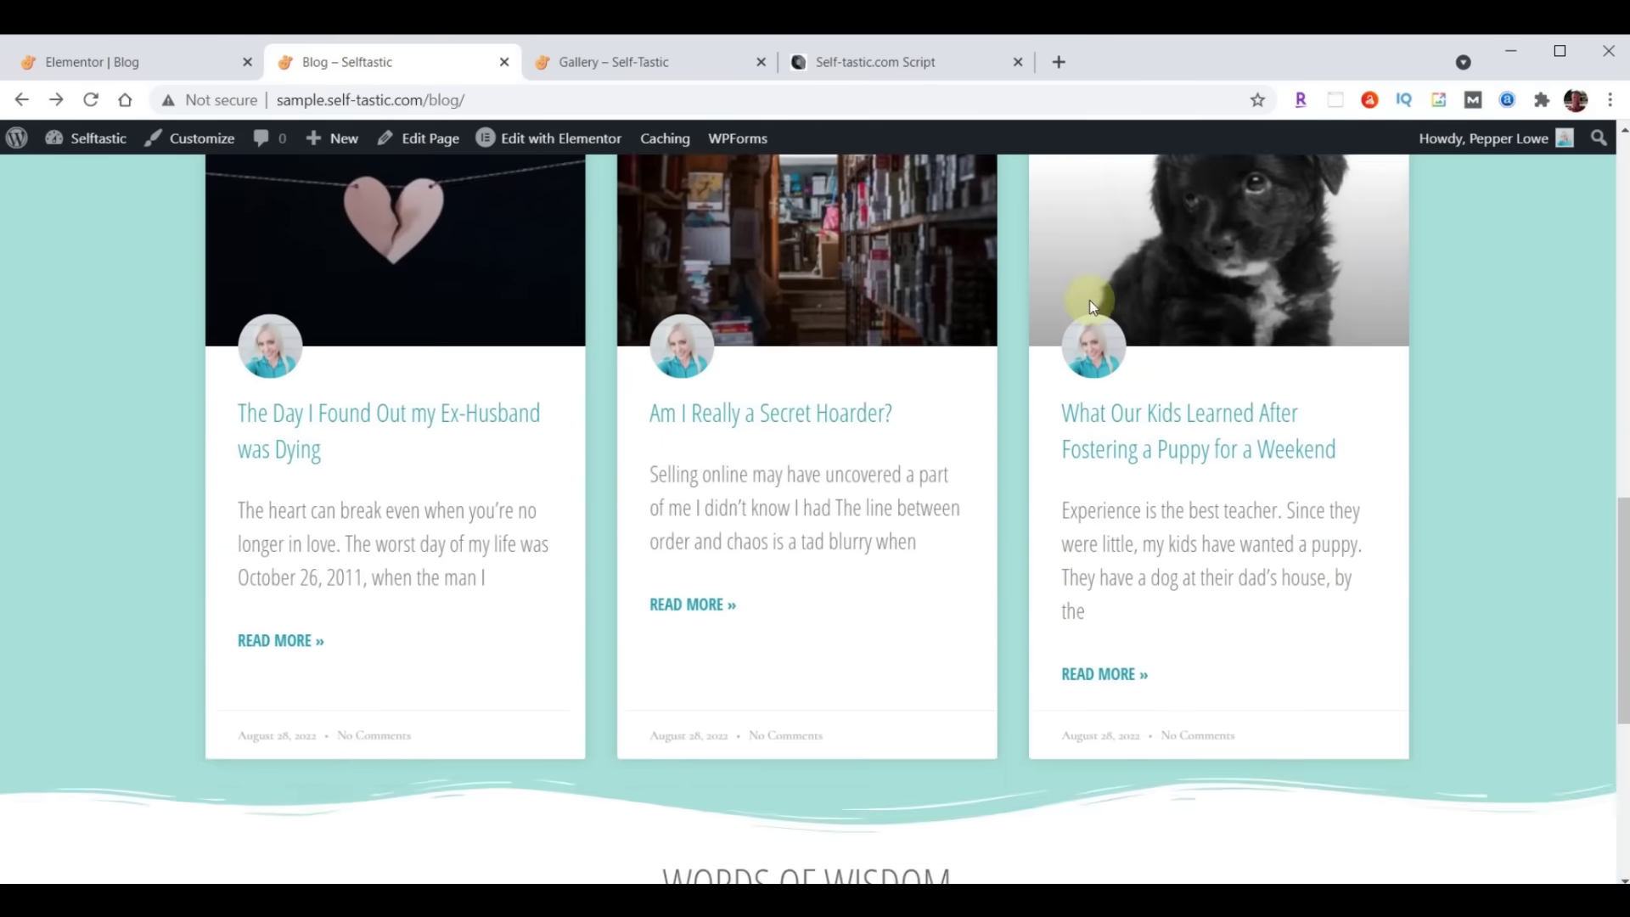
scroll(1081, 399, up, 3)
scroll(1084, 528, up, 10)
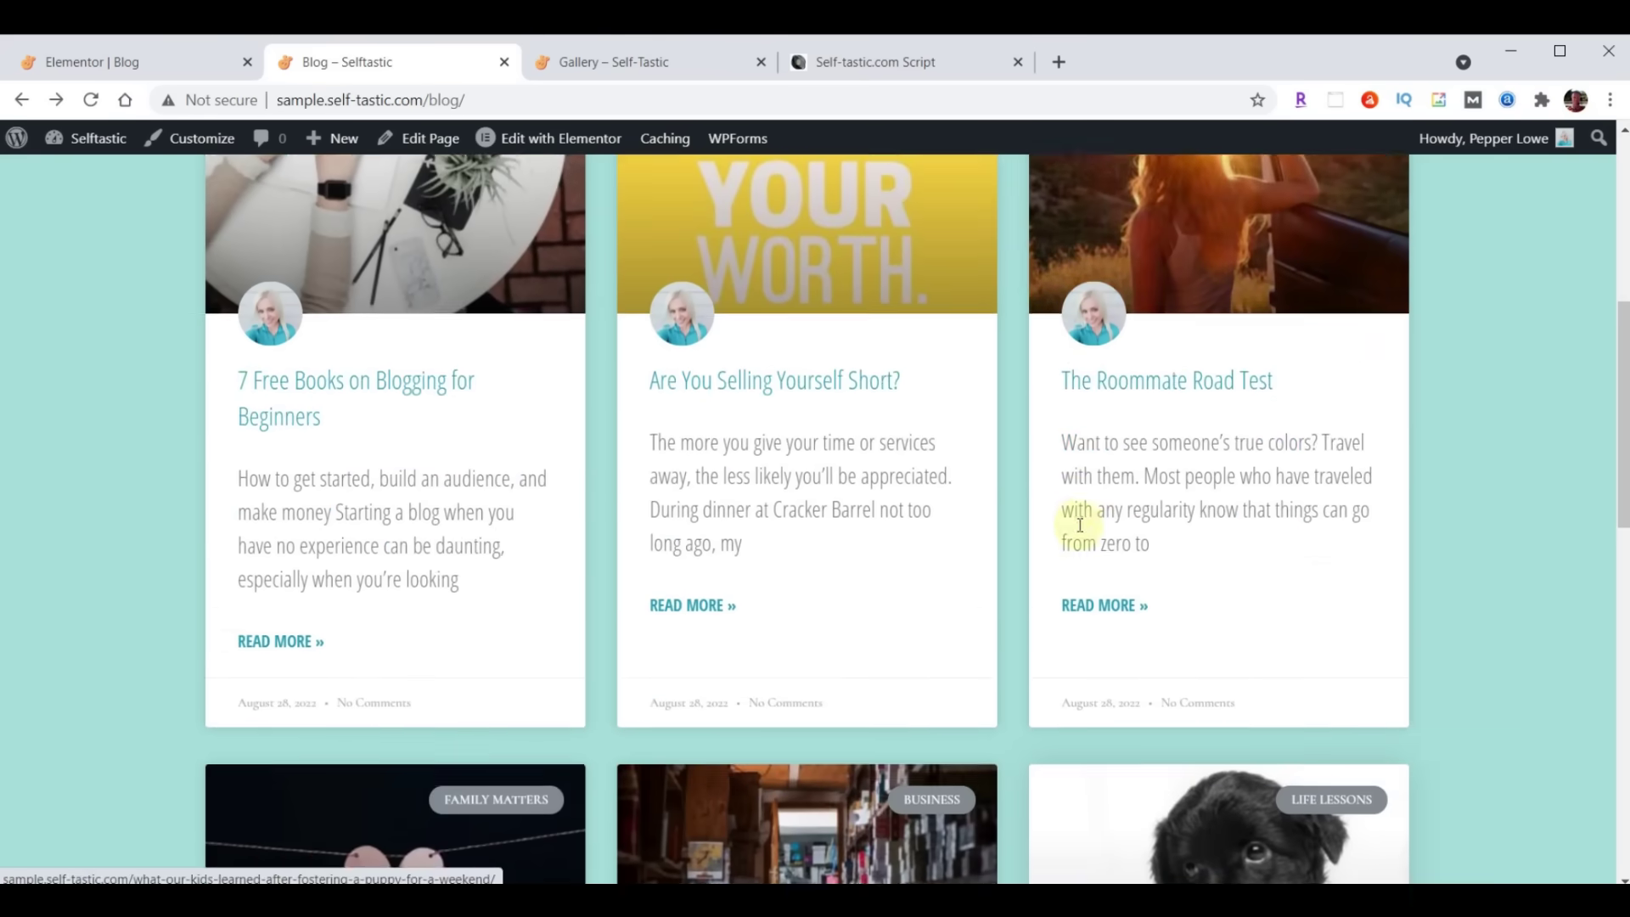
scroll(1077, 527, down, 10)
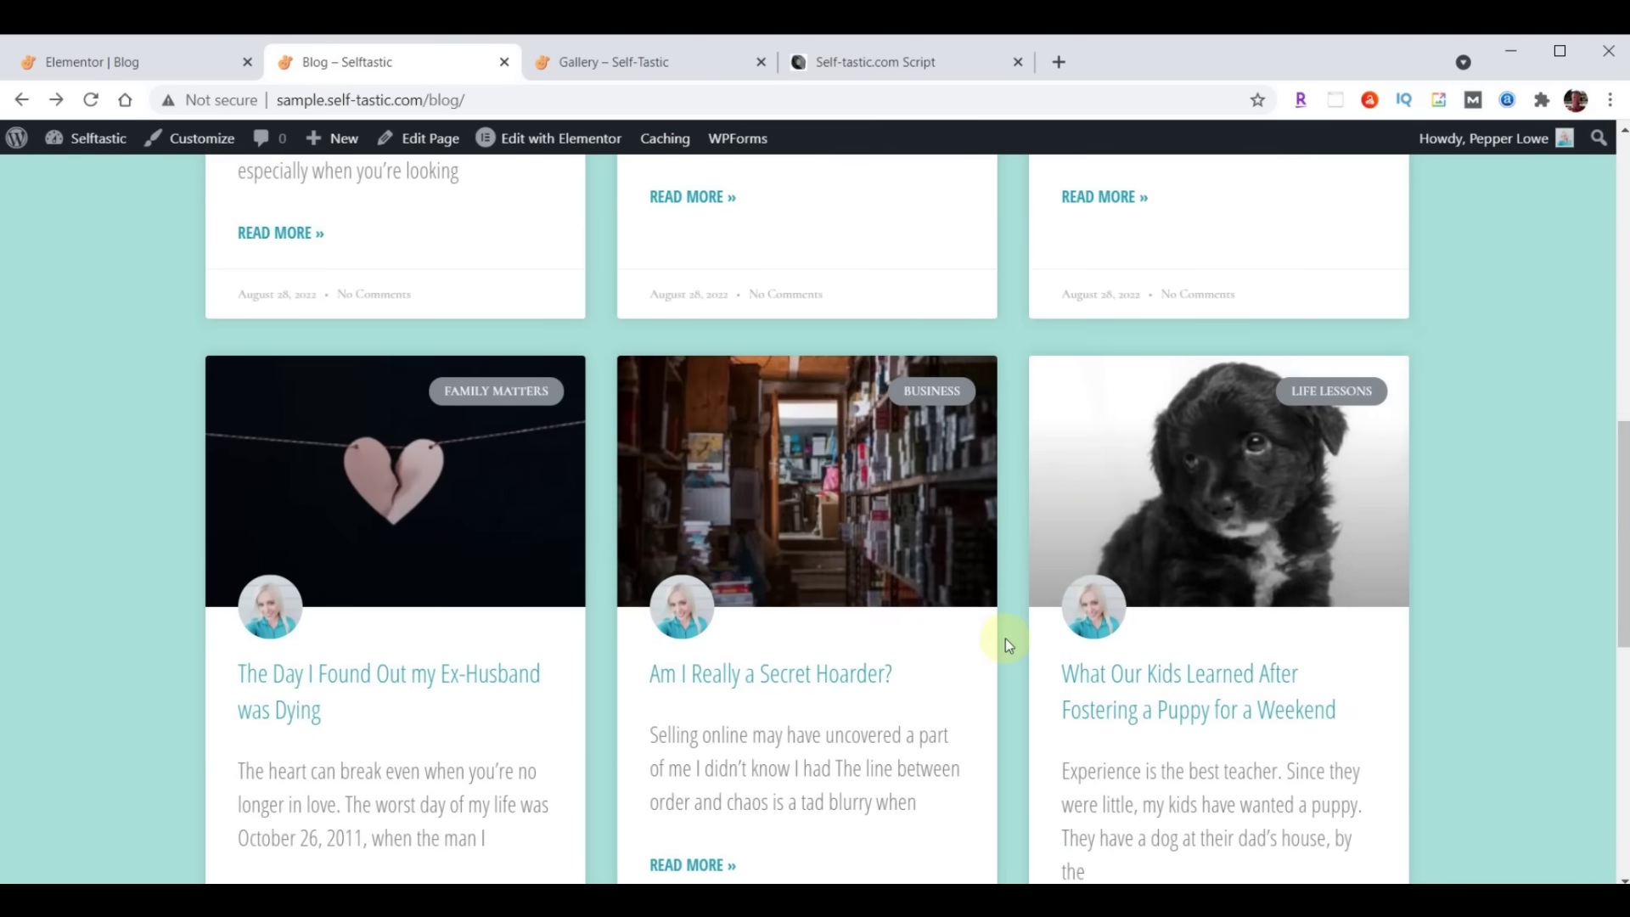
scroll(886, 589, up, 5)
scroll(886, 588, up, 6)
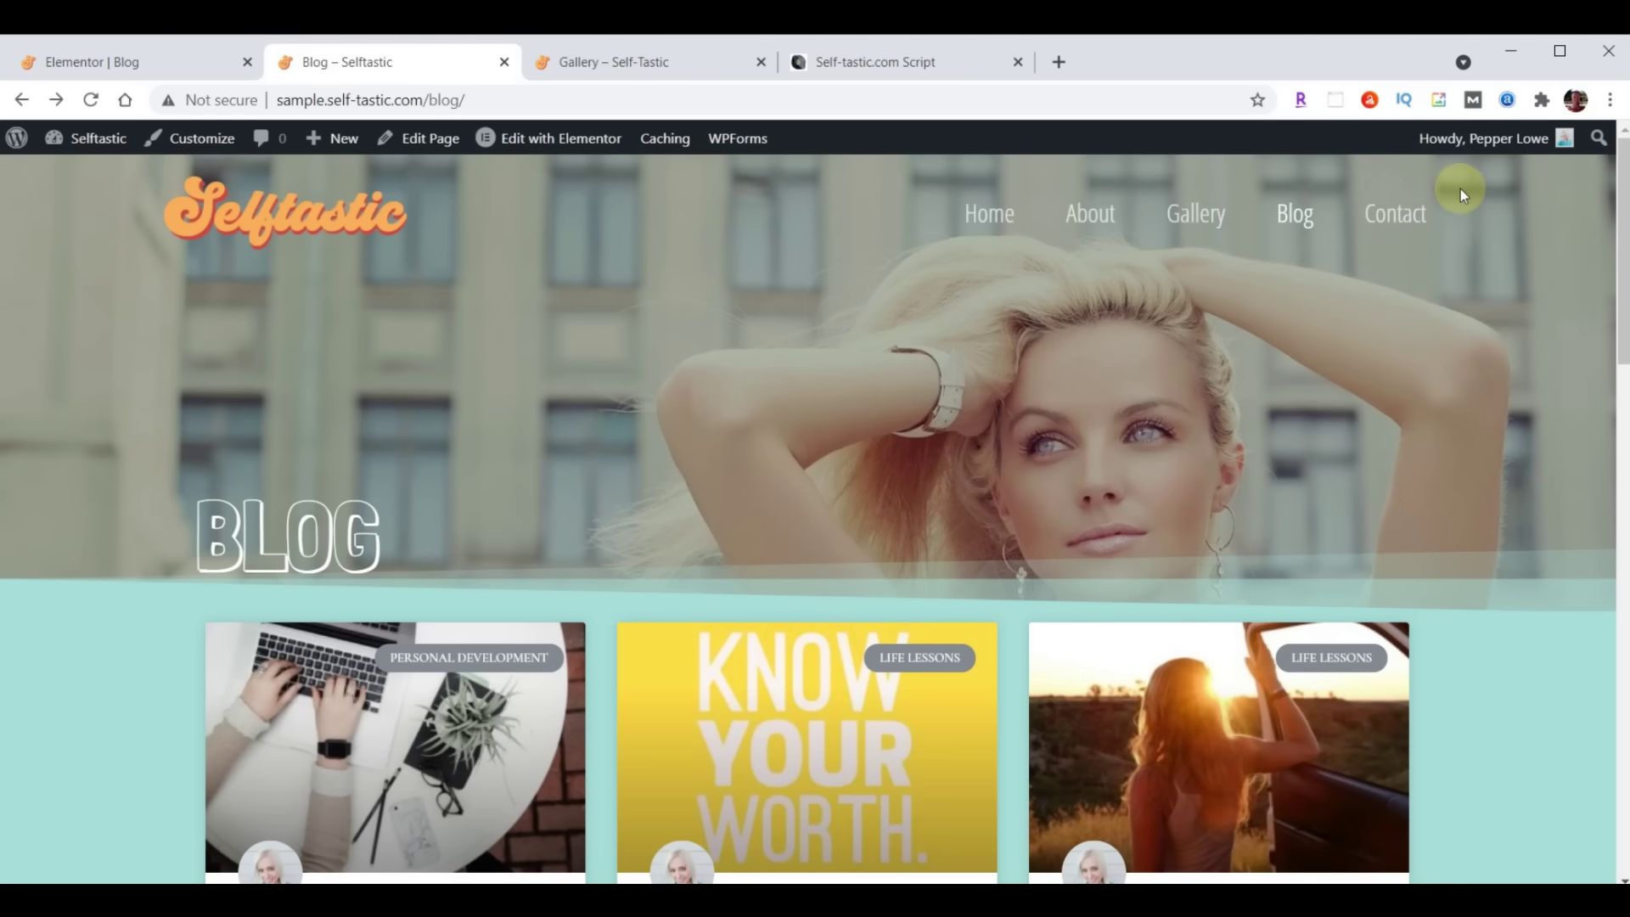
Exit Elementor to the dashboard and, from the Pages list, open the Contact page with Elementor
click(77, 58)
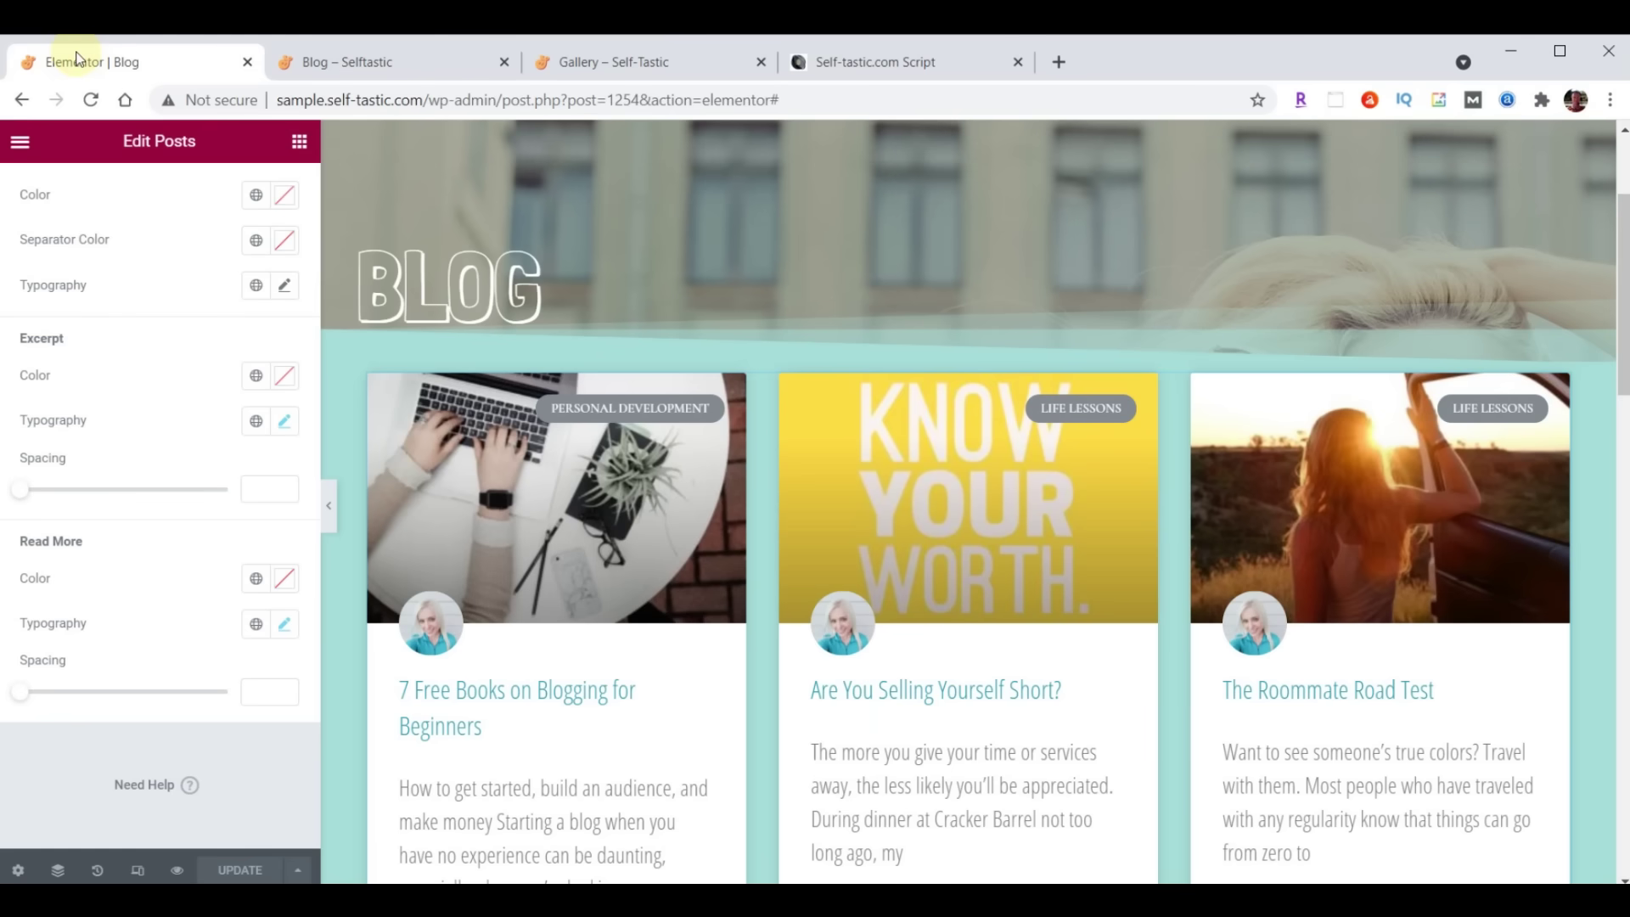
click(20, 141)
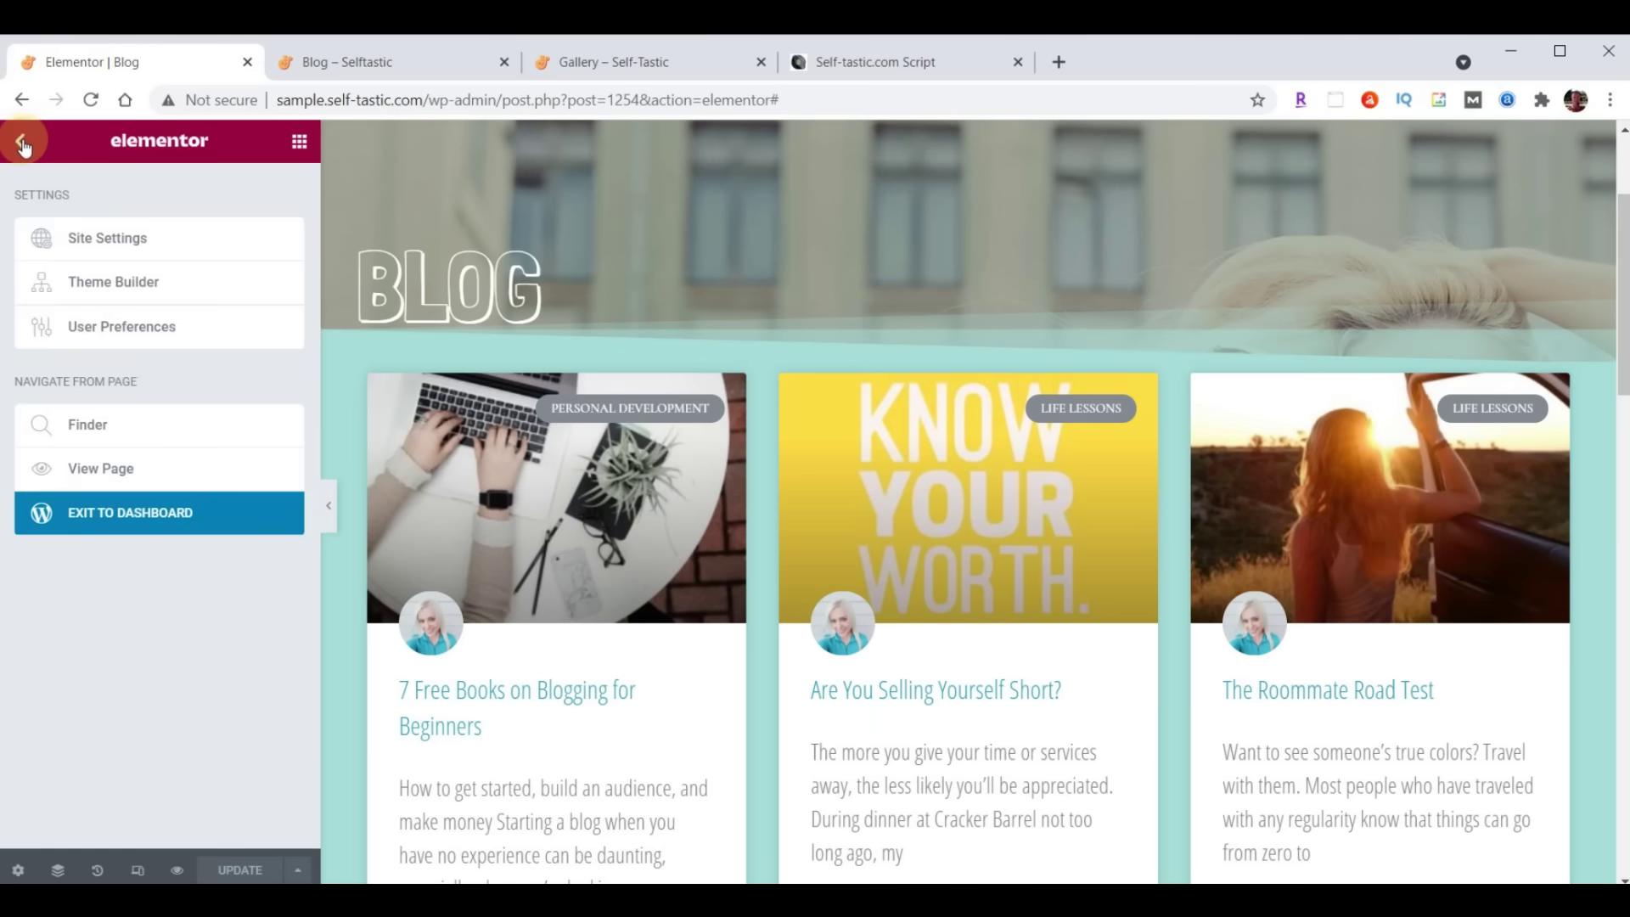
click(129, 517)
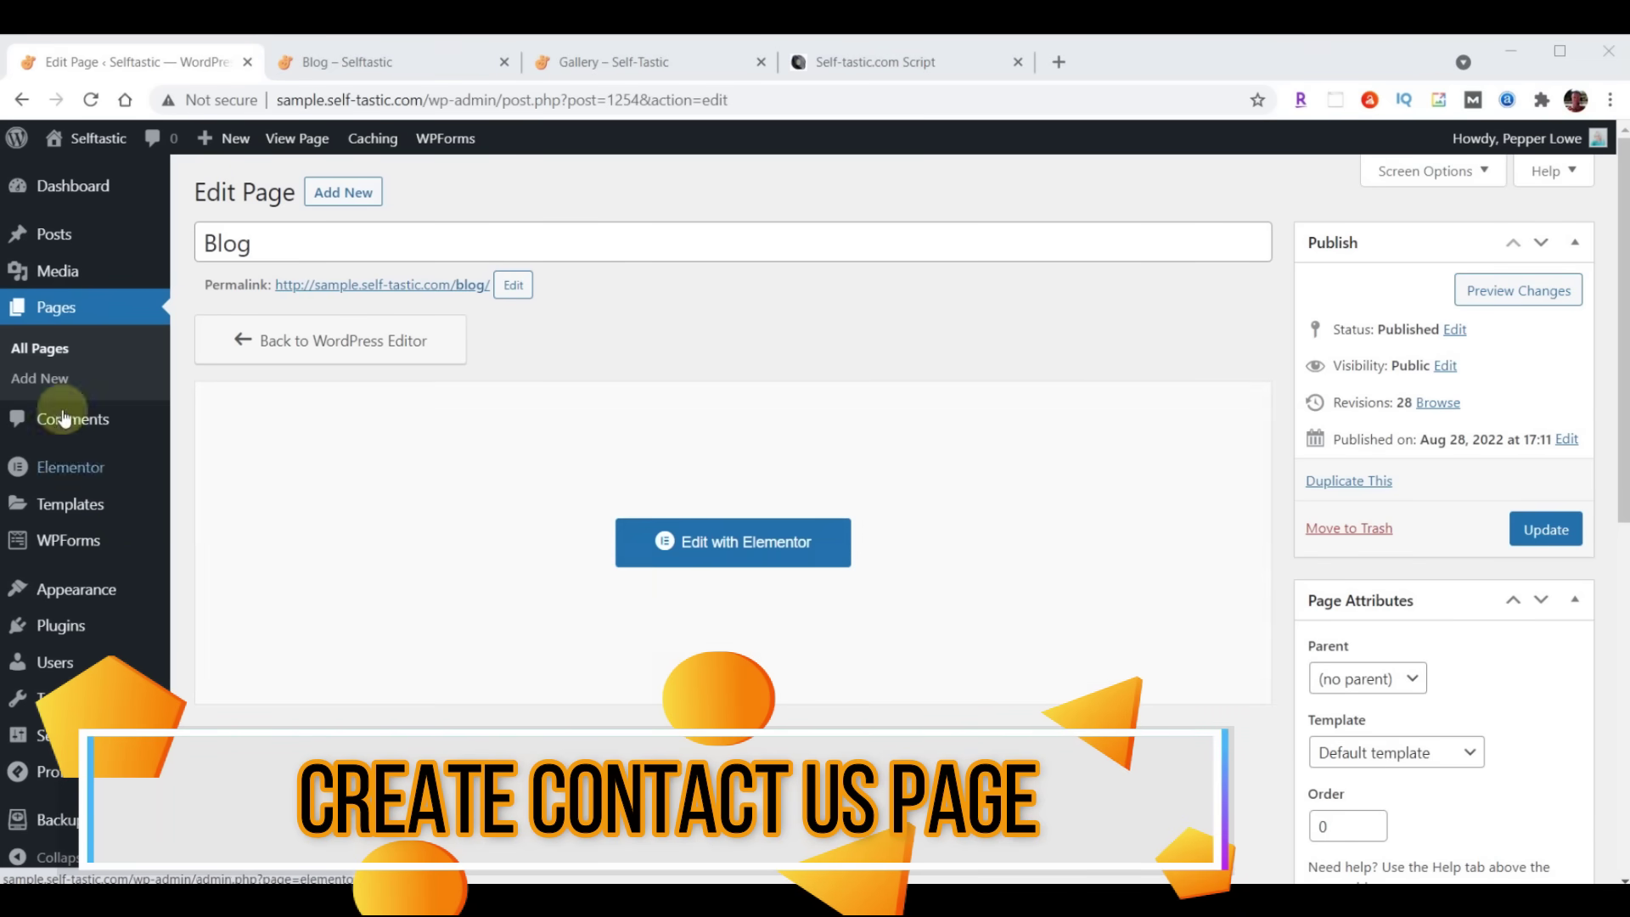
click(61, 311)
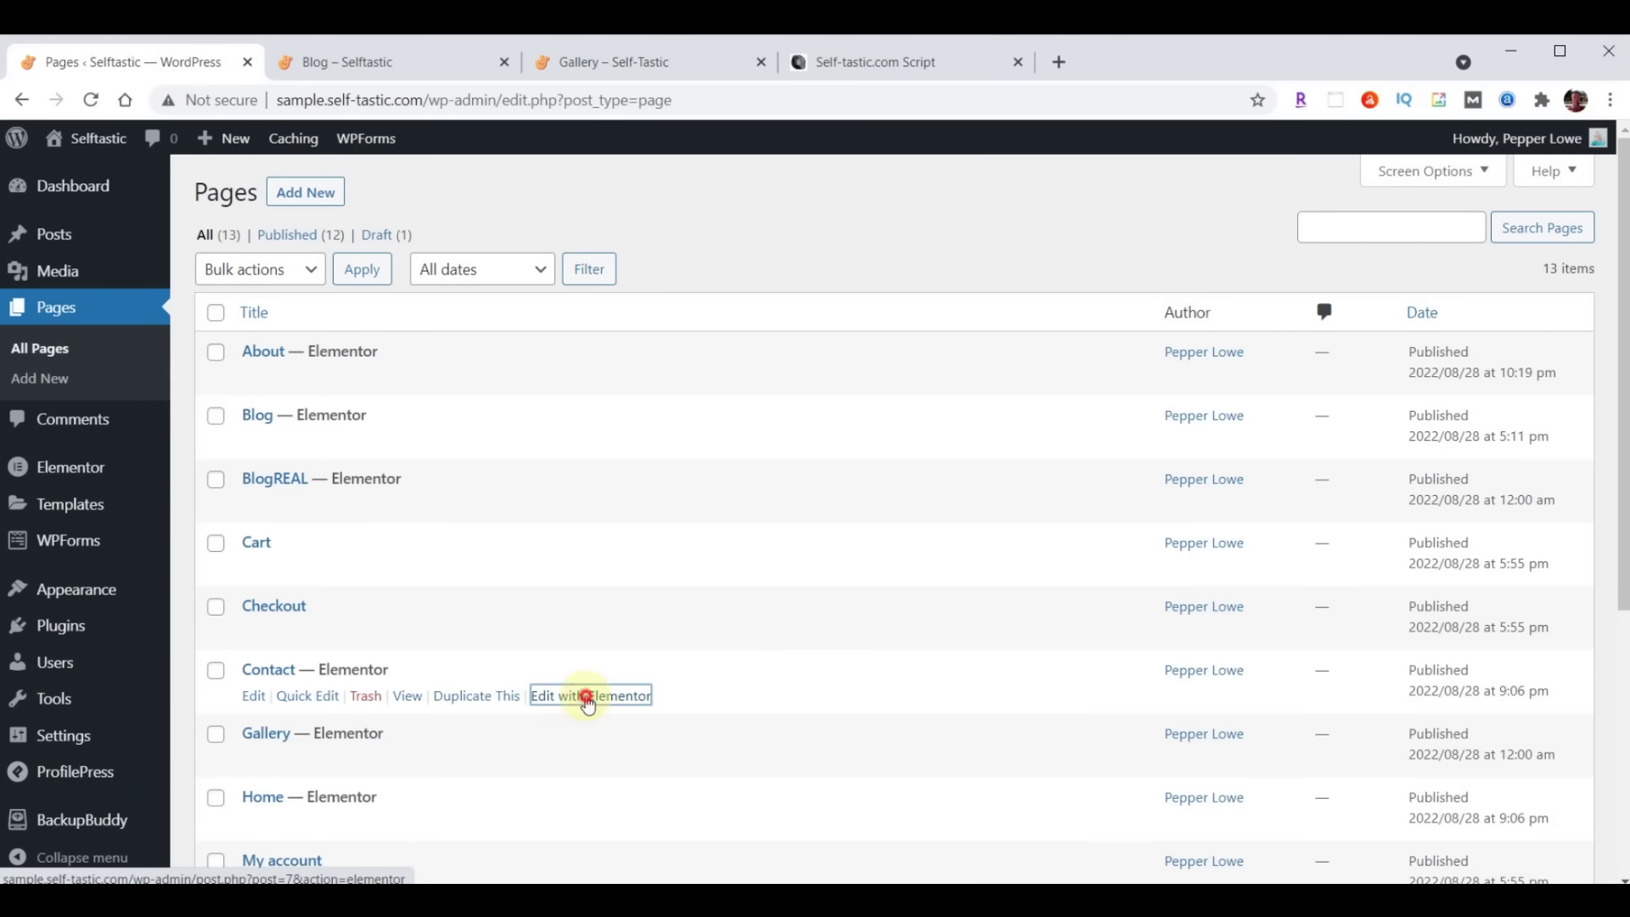
click(589, 704)
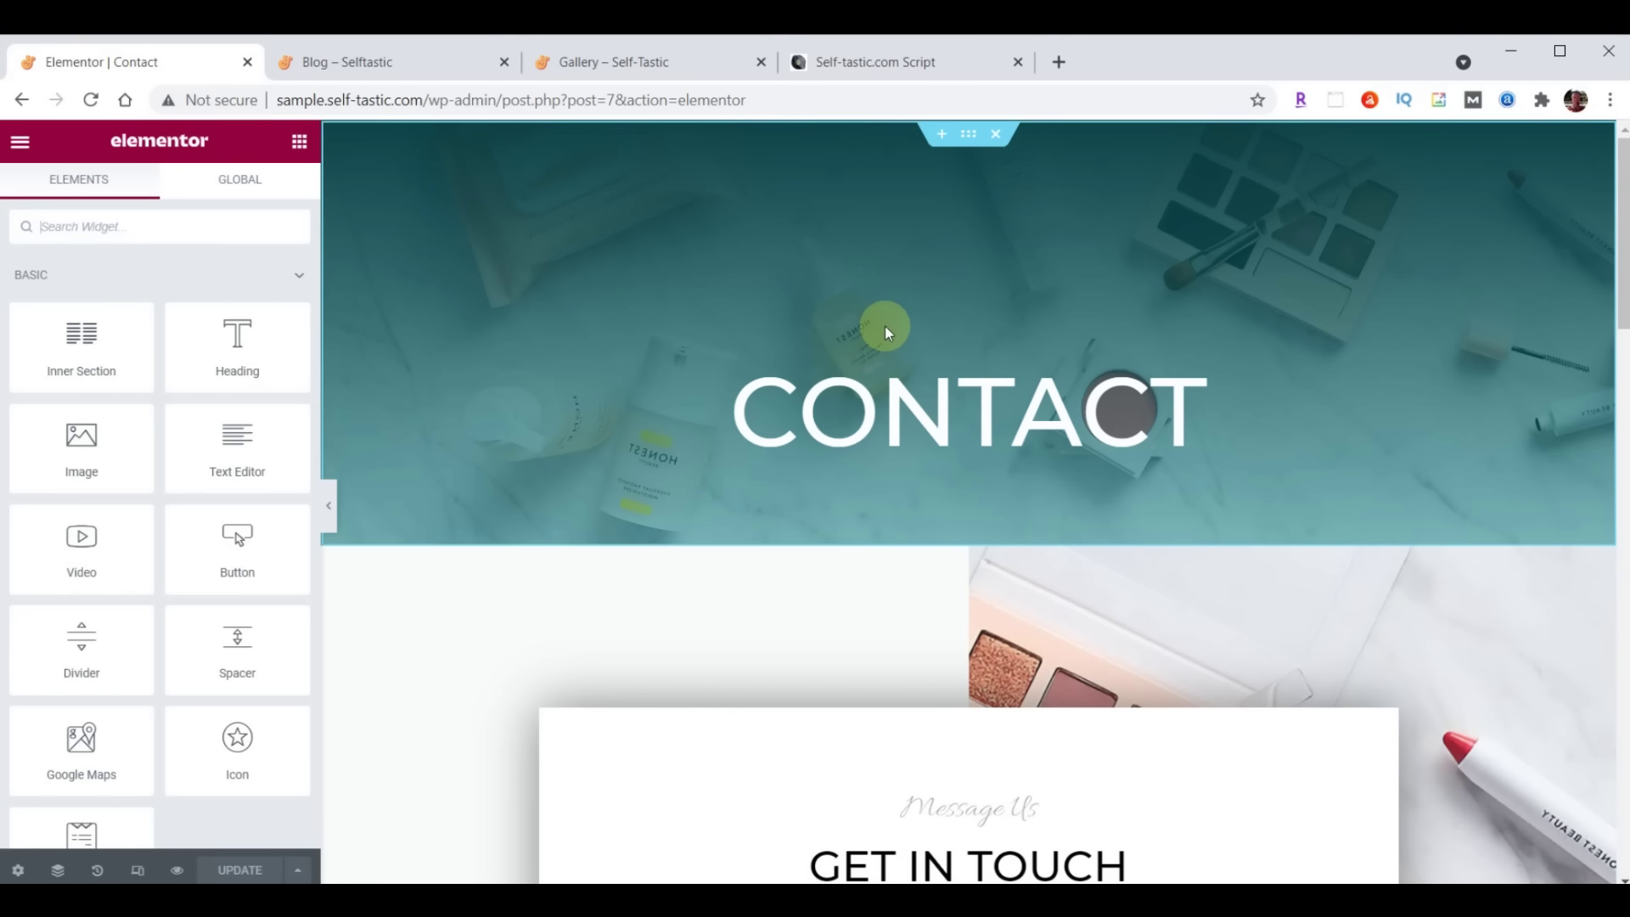
Delete the teal CONTACT hero and insert the 'Selftastic About Header' template in its place, without document settings
click(997, 139)
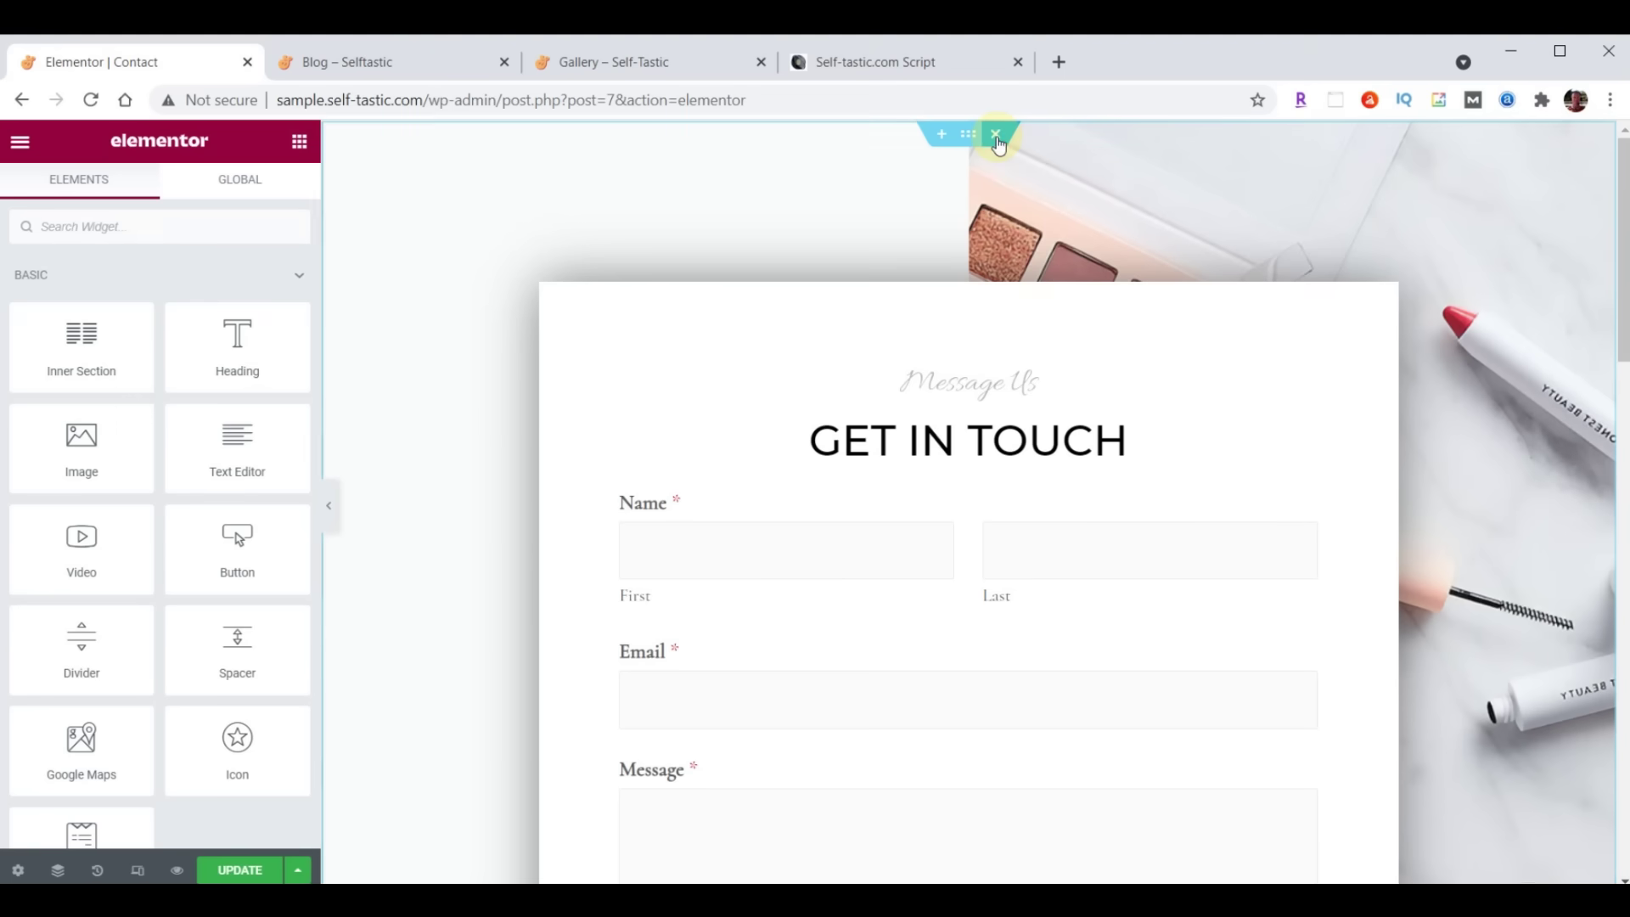
click(942, 135)
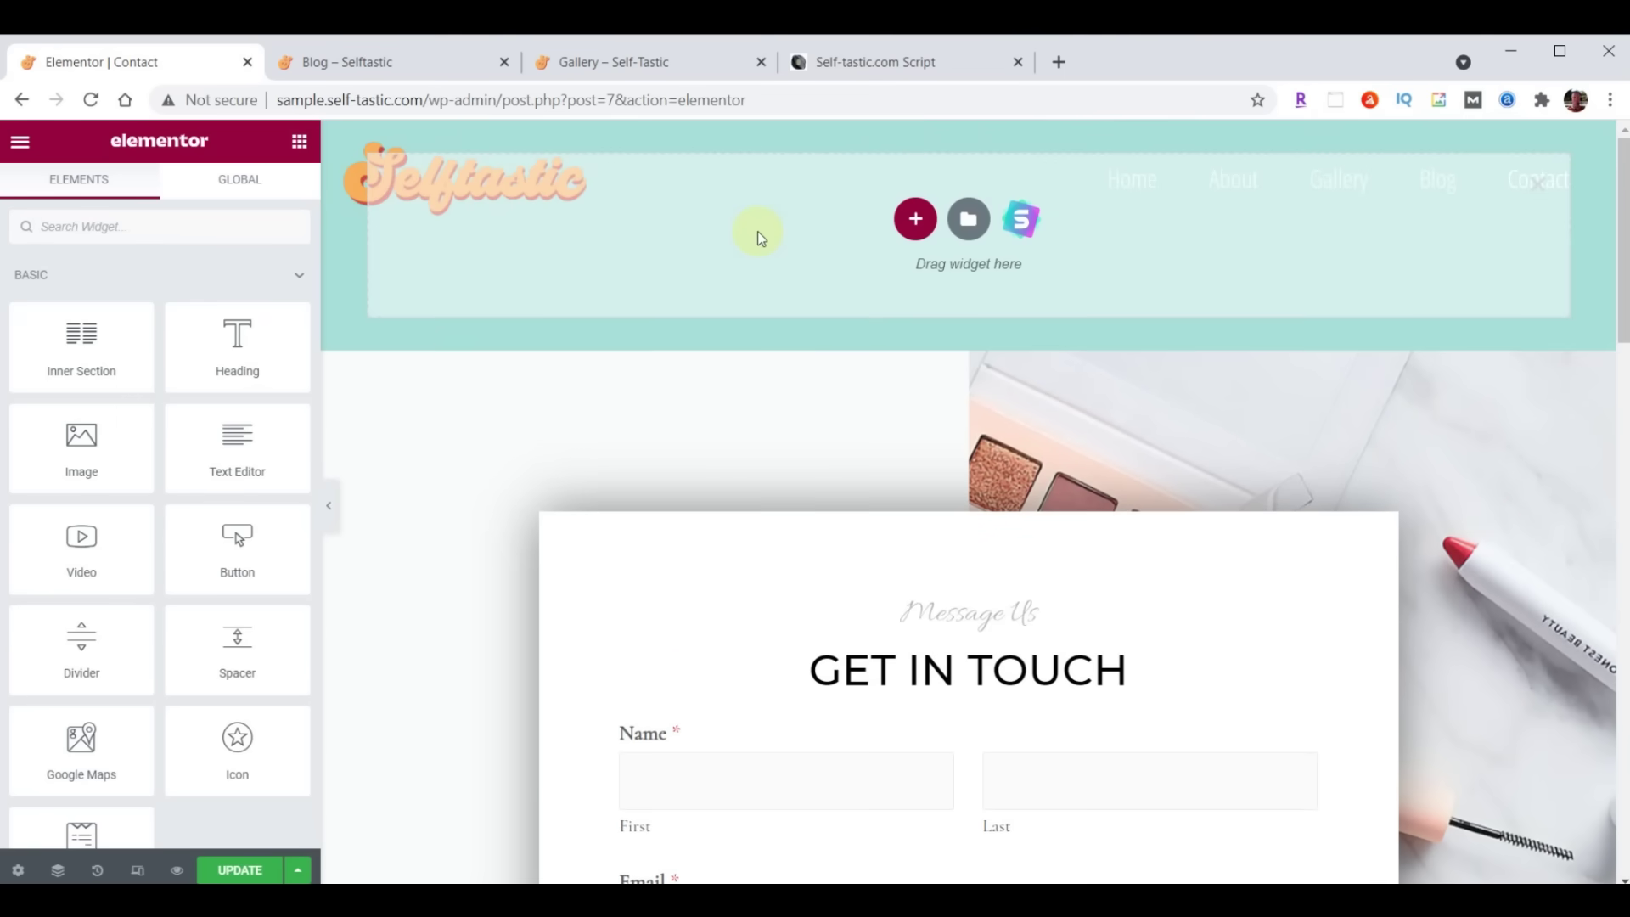
click(968, 219)
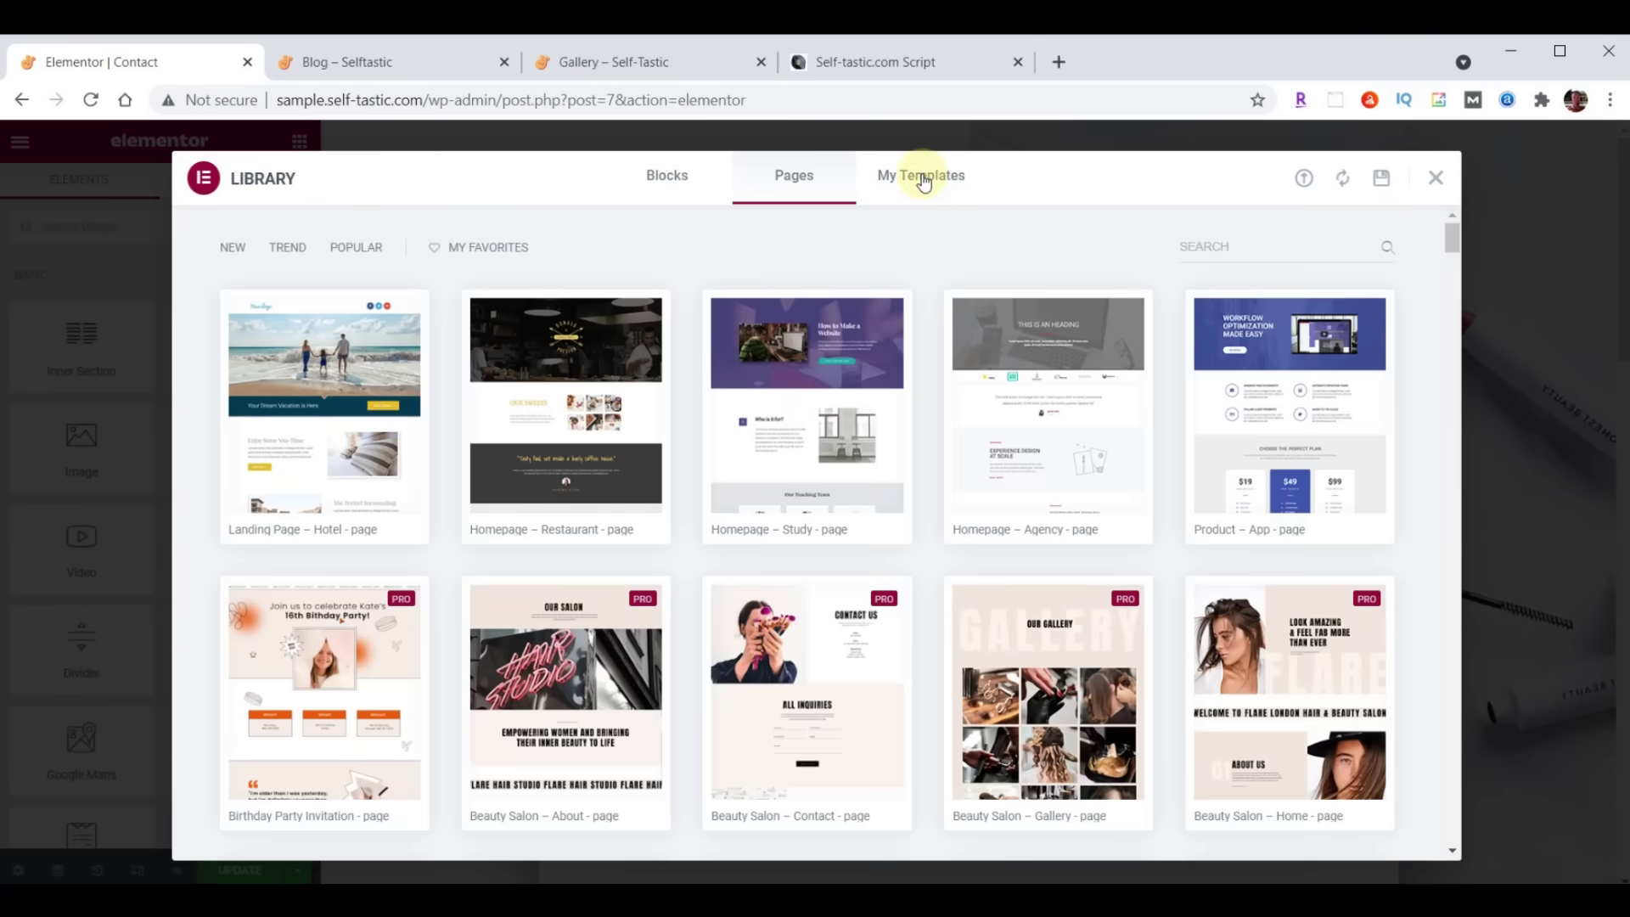
click(924, 180)
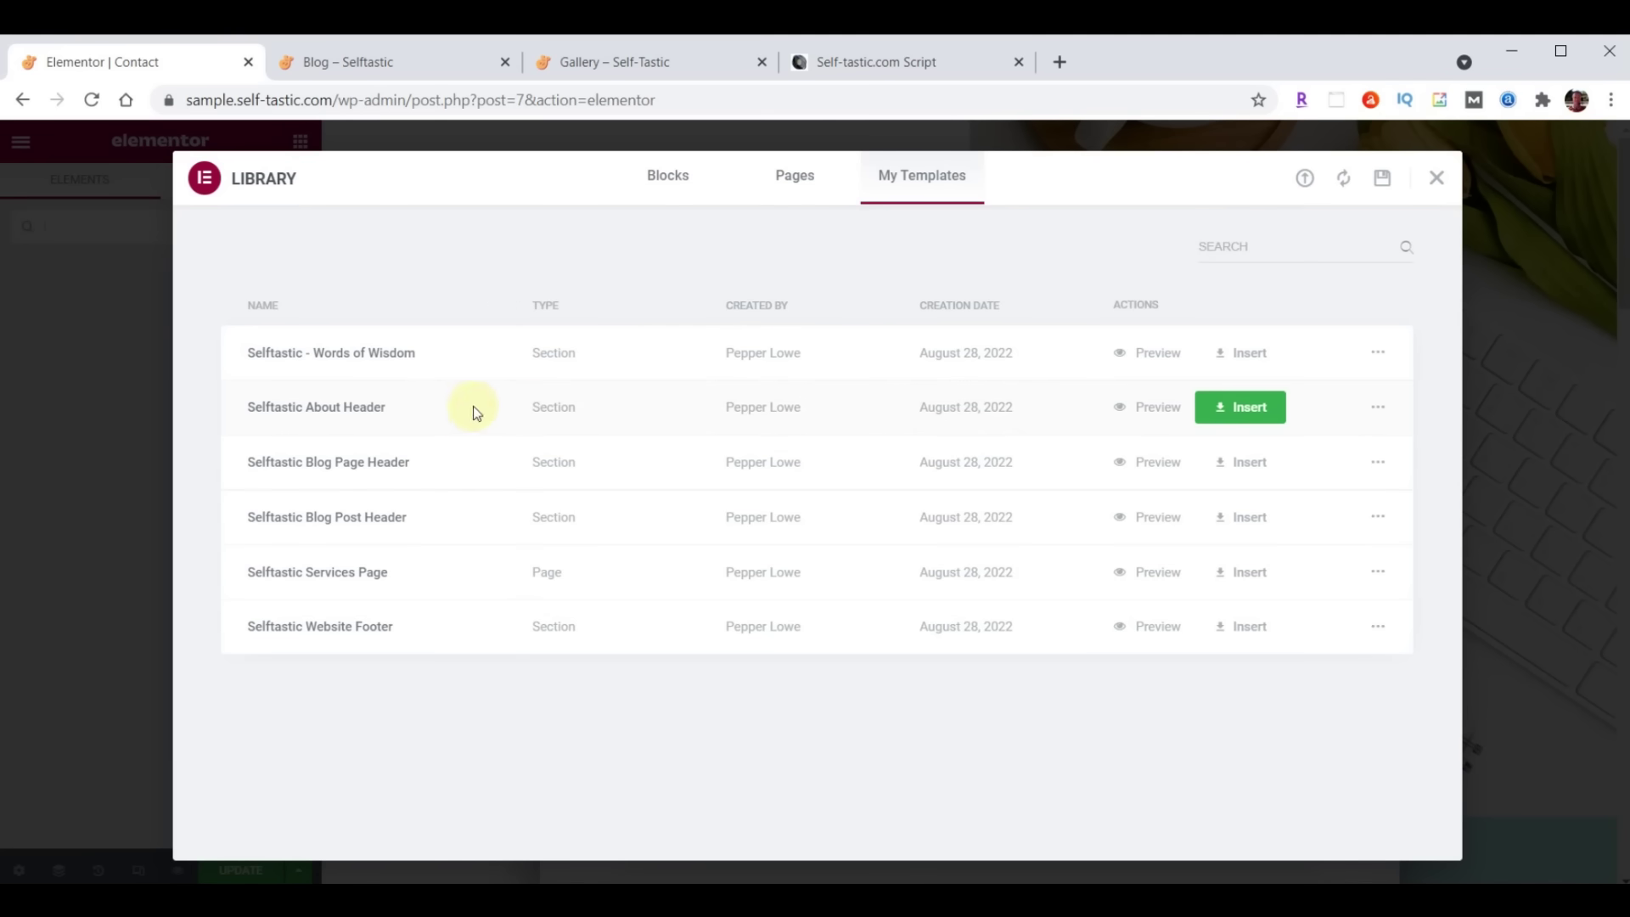
click(1240, 407)
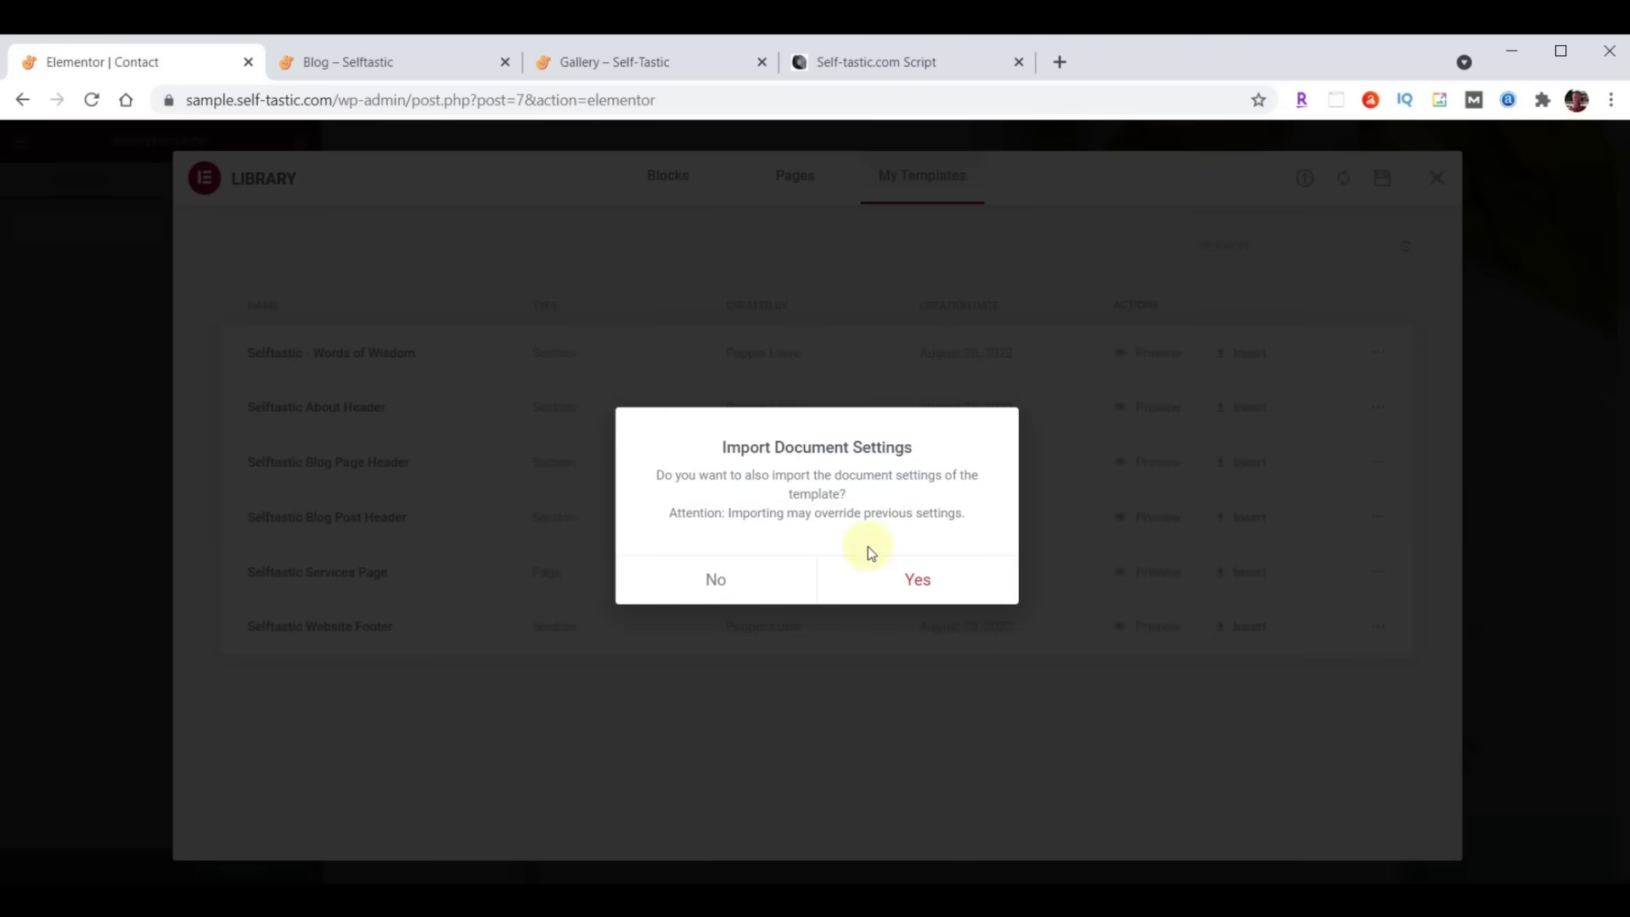
click(716, 578)
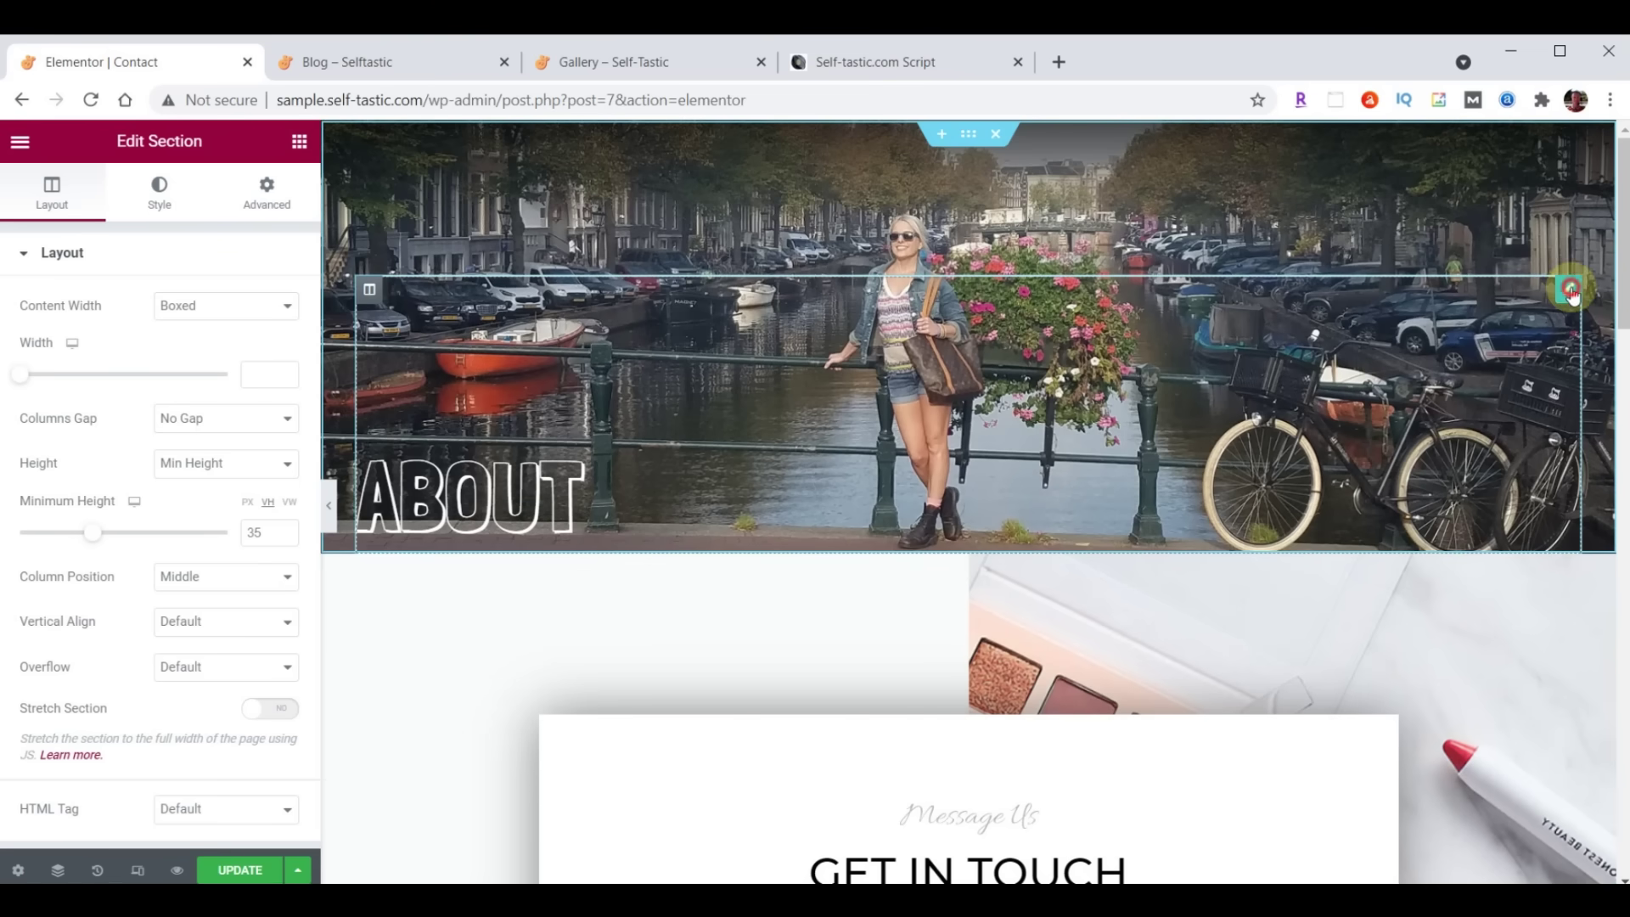
Retitle the inserted header's heading from ABOUT to 'Contact'
click(466, 497)
double_click(97, 331)
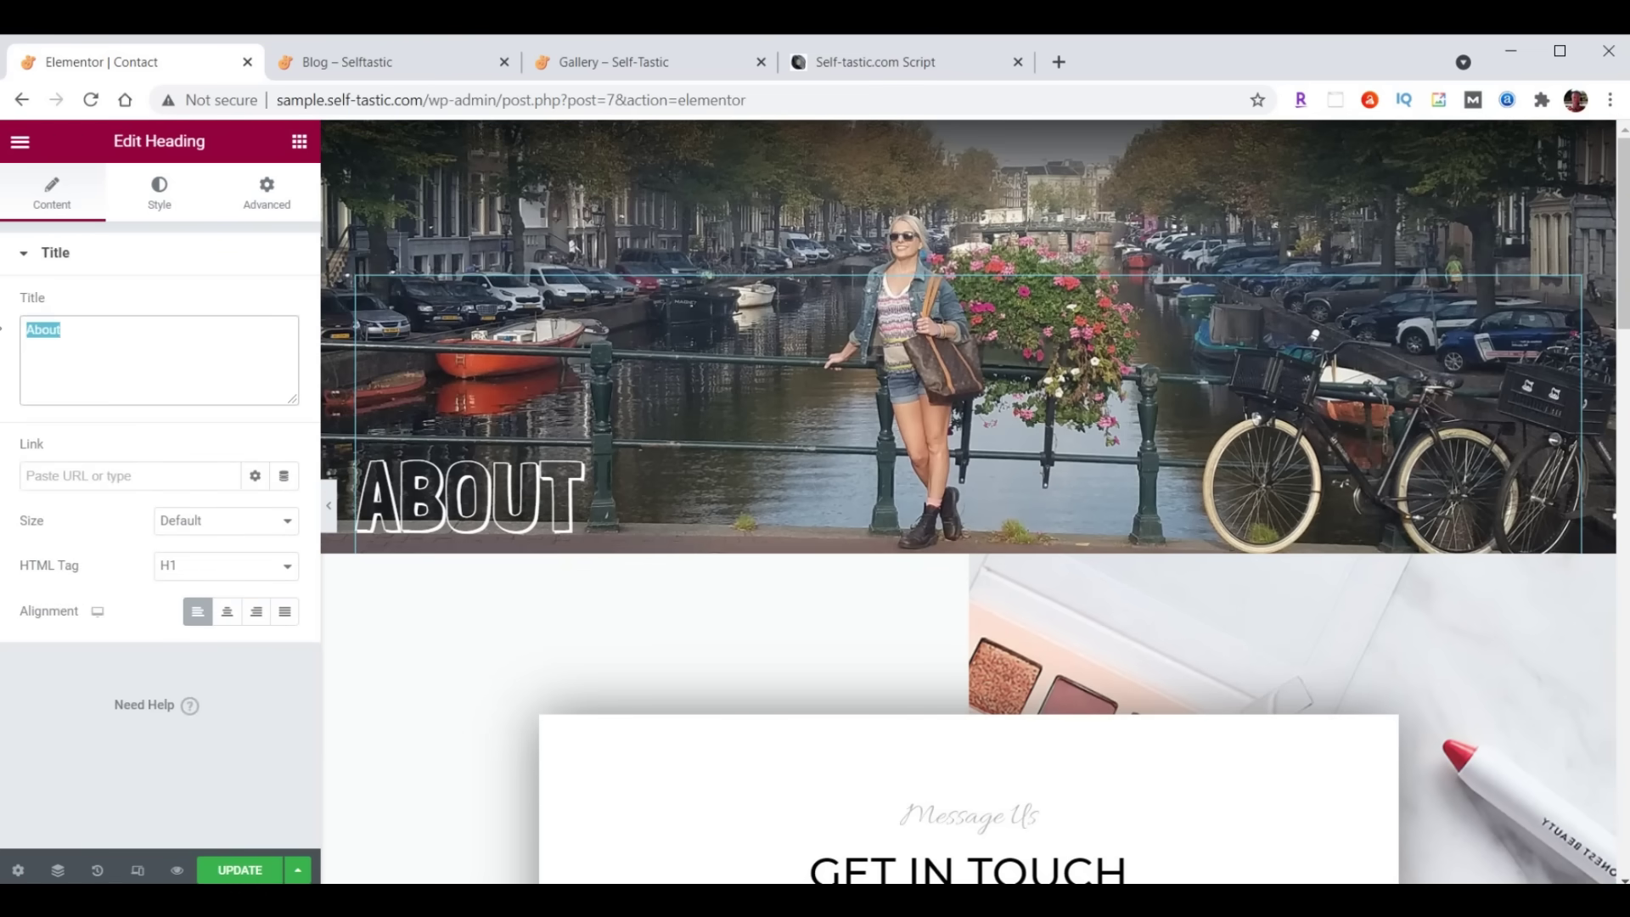
text(Contact)
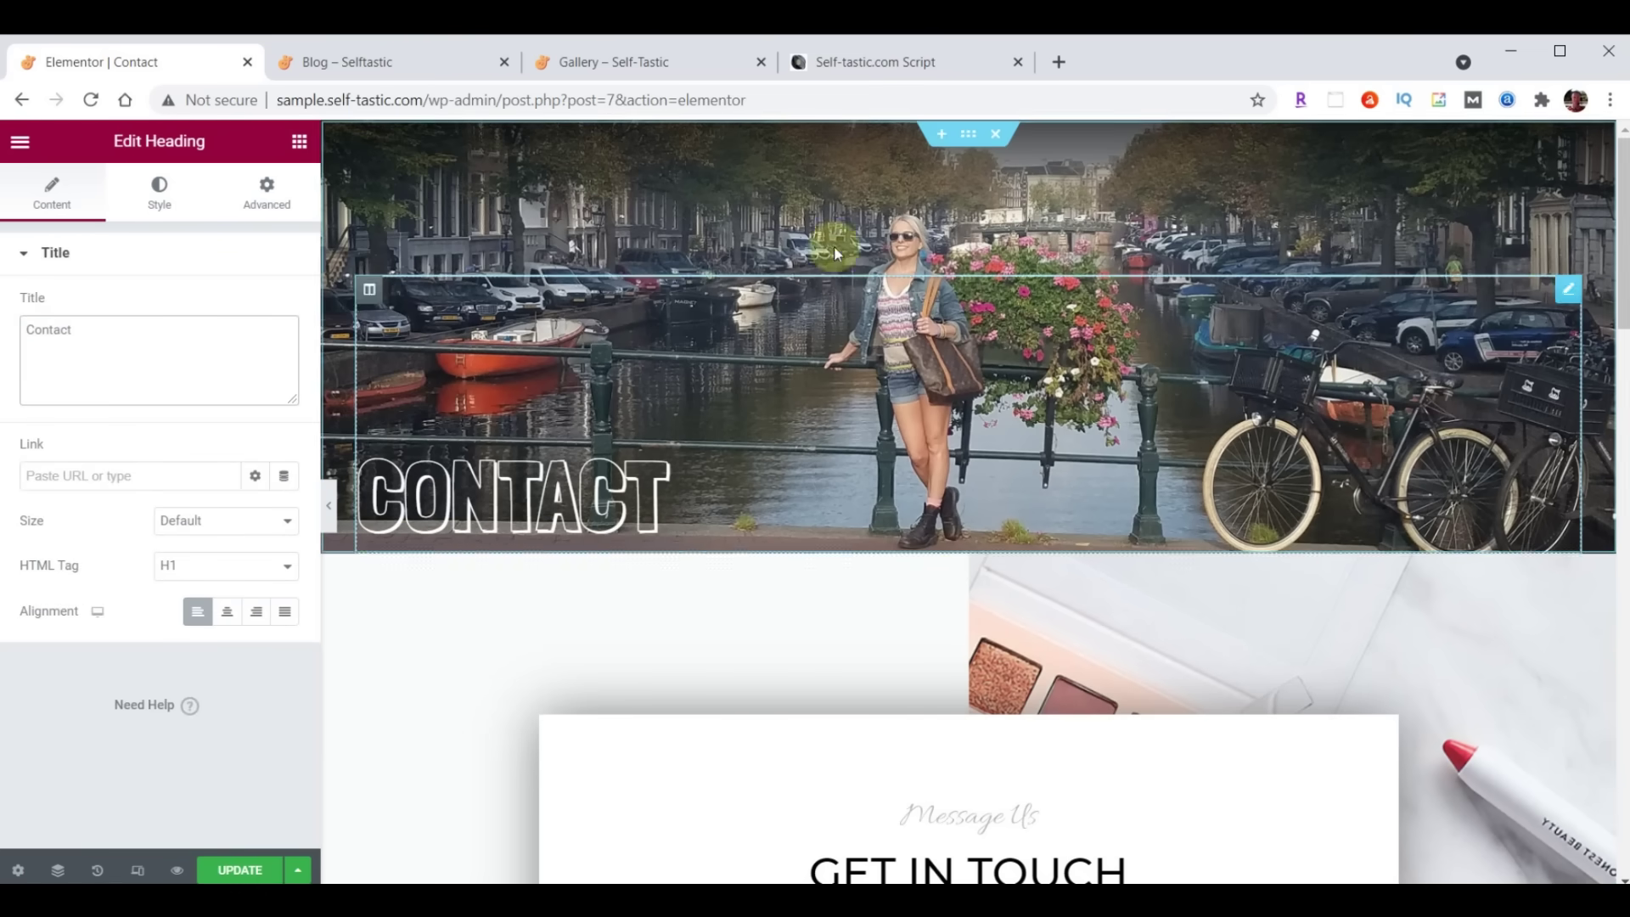
click(969, 135)
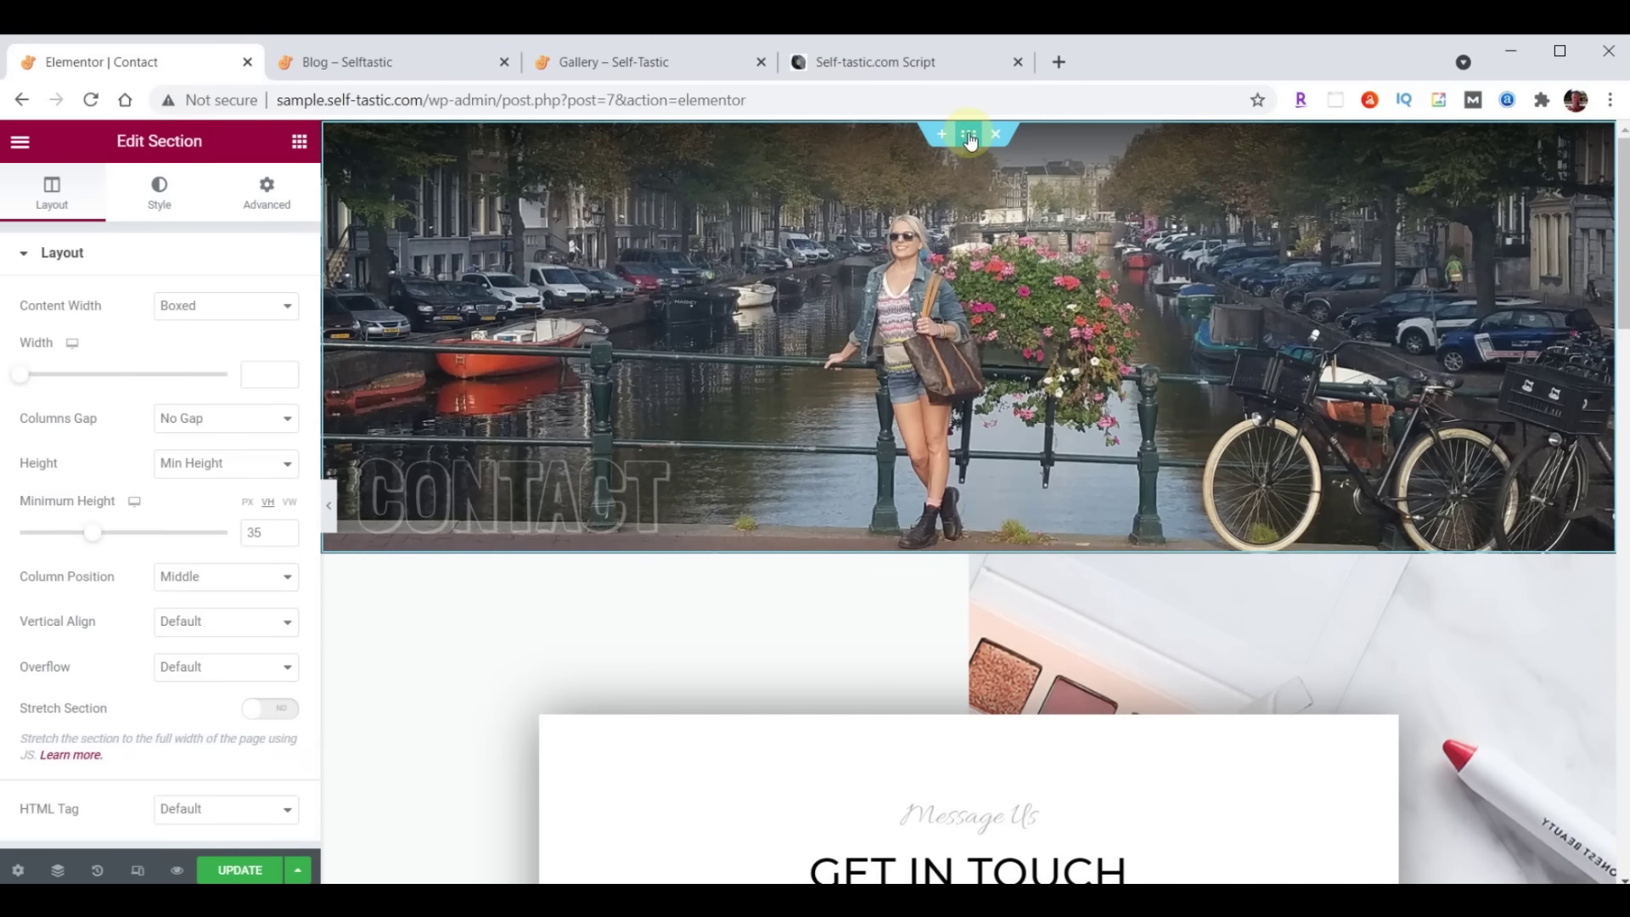
click(155, 202)
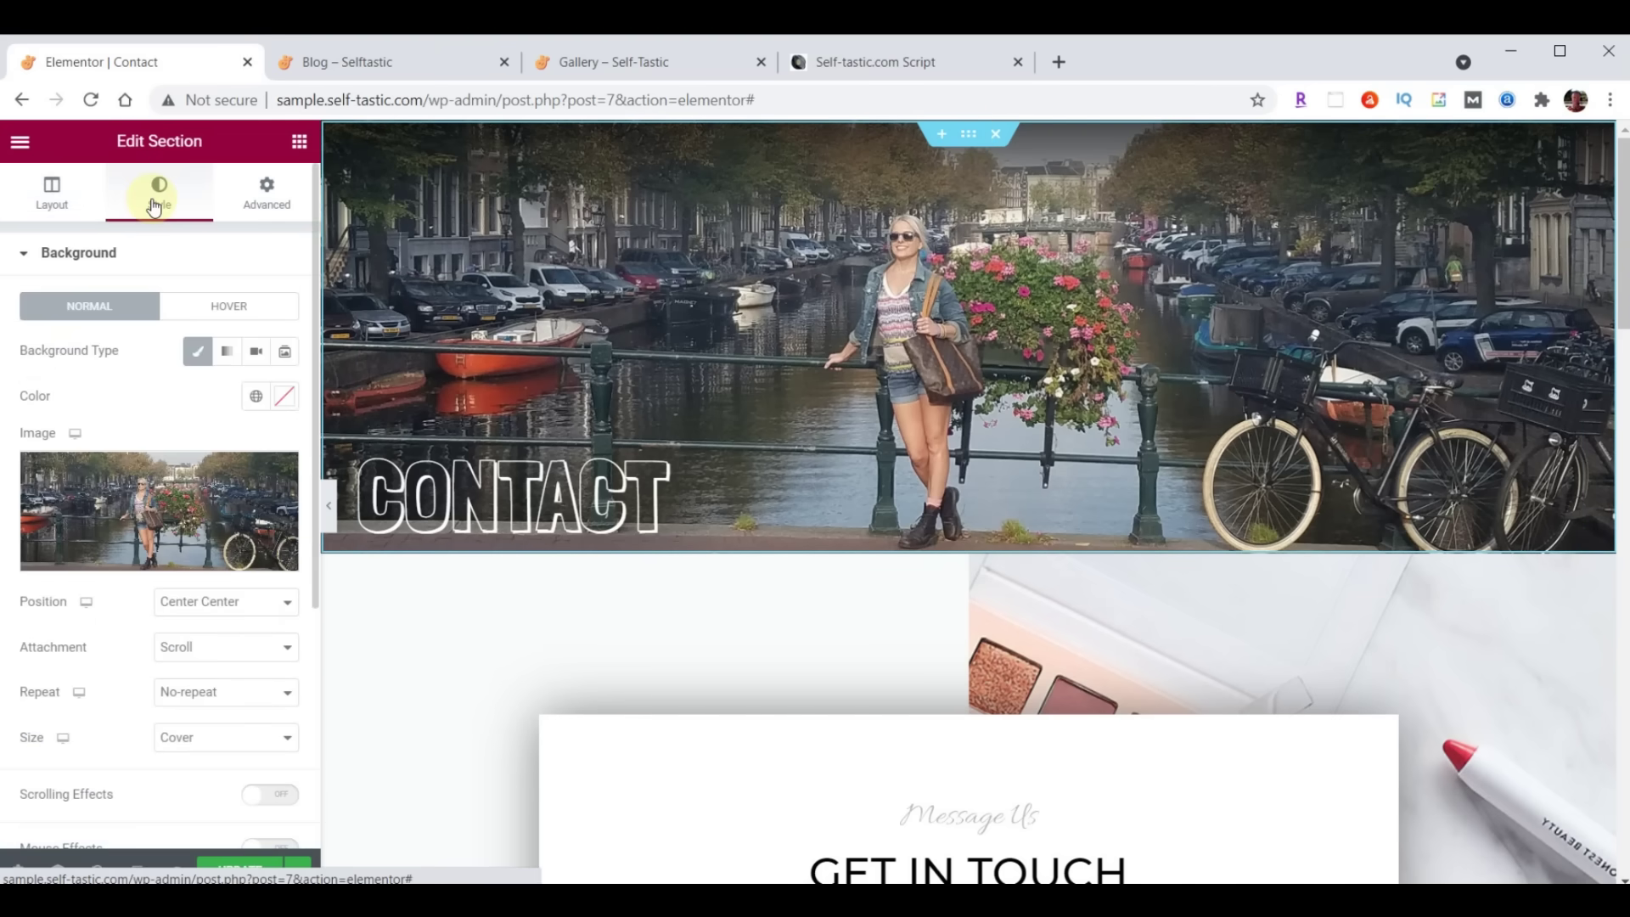
Upload header-contact.jpg to the Media Library and set it as the header section's background image
click(138, 501)
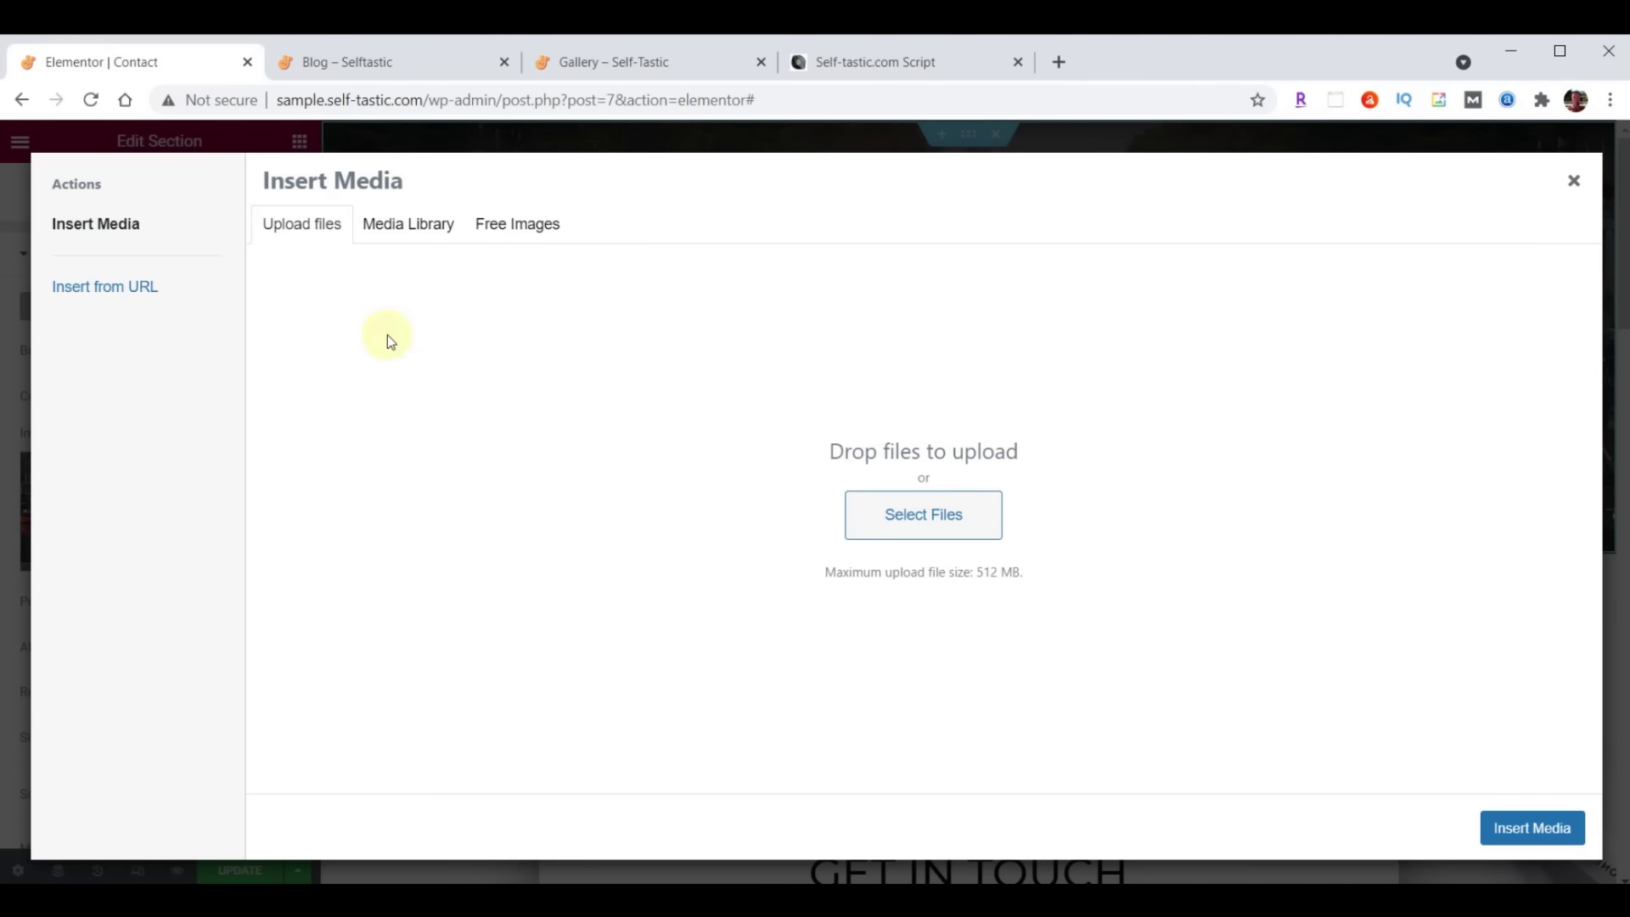
click(427, 227)
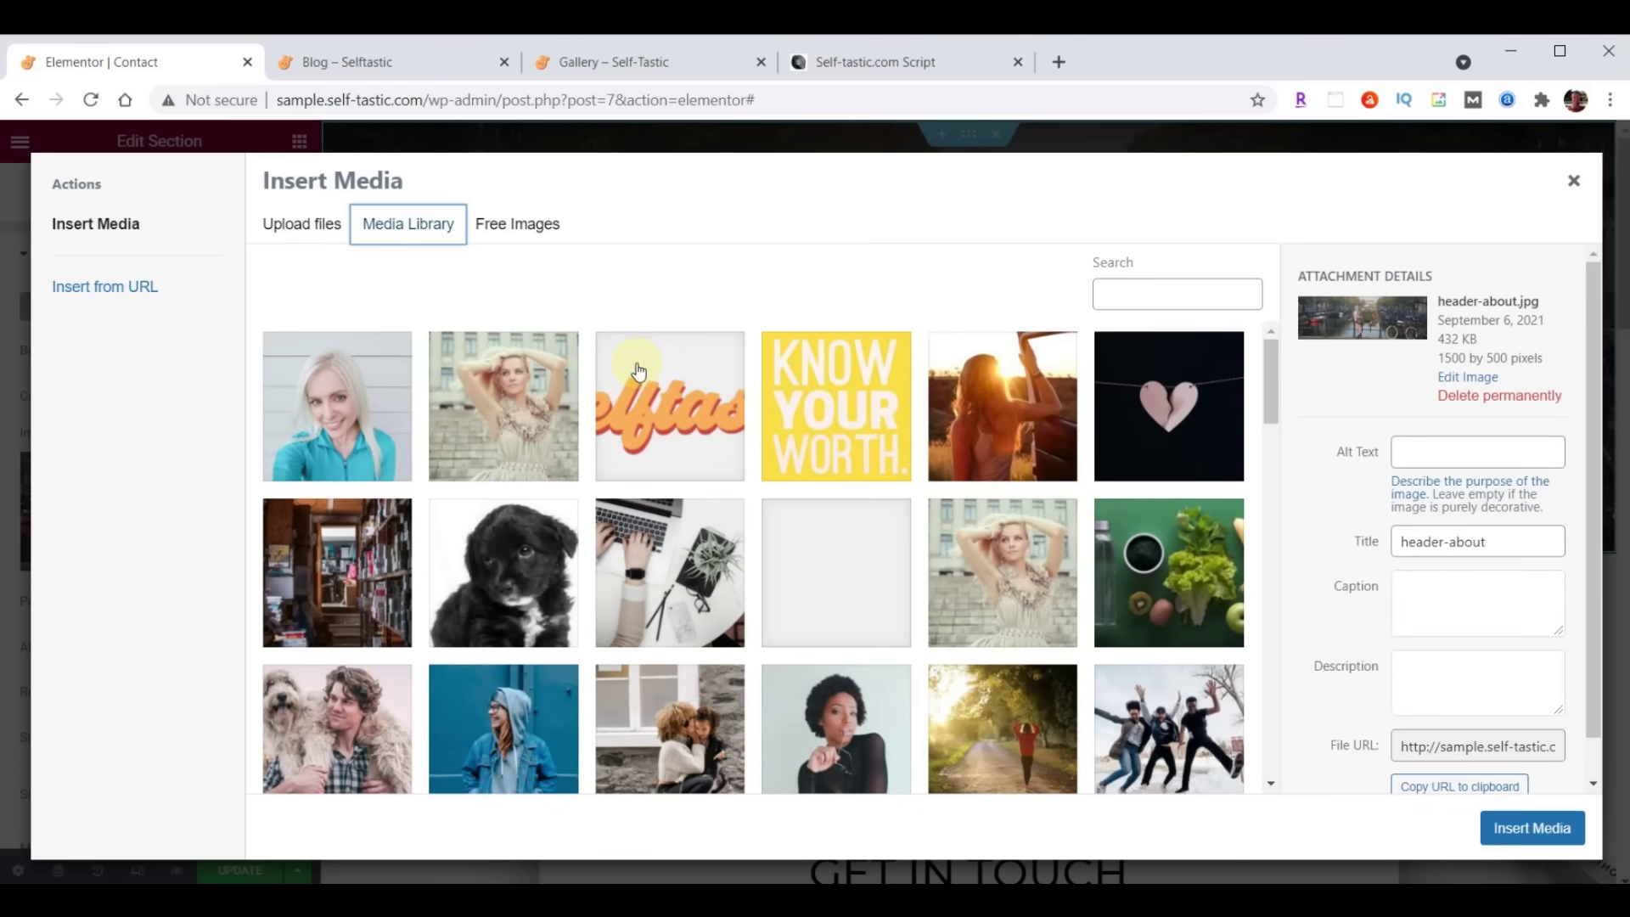
key(alt+Tab)
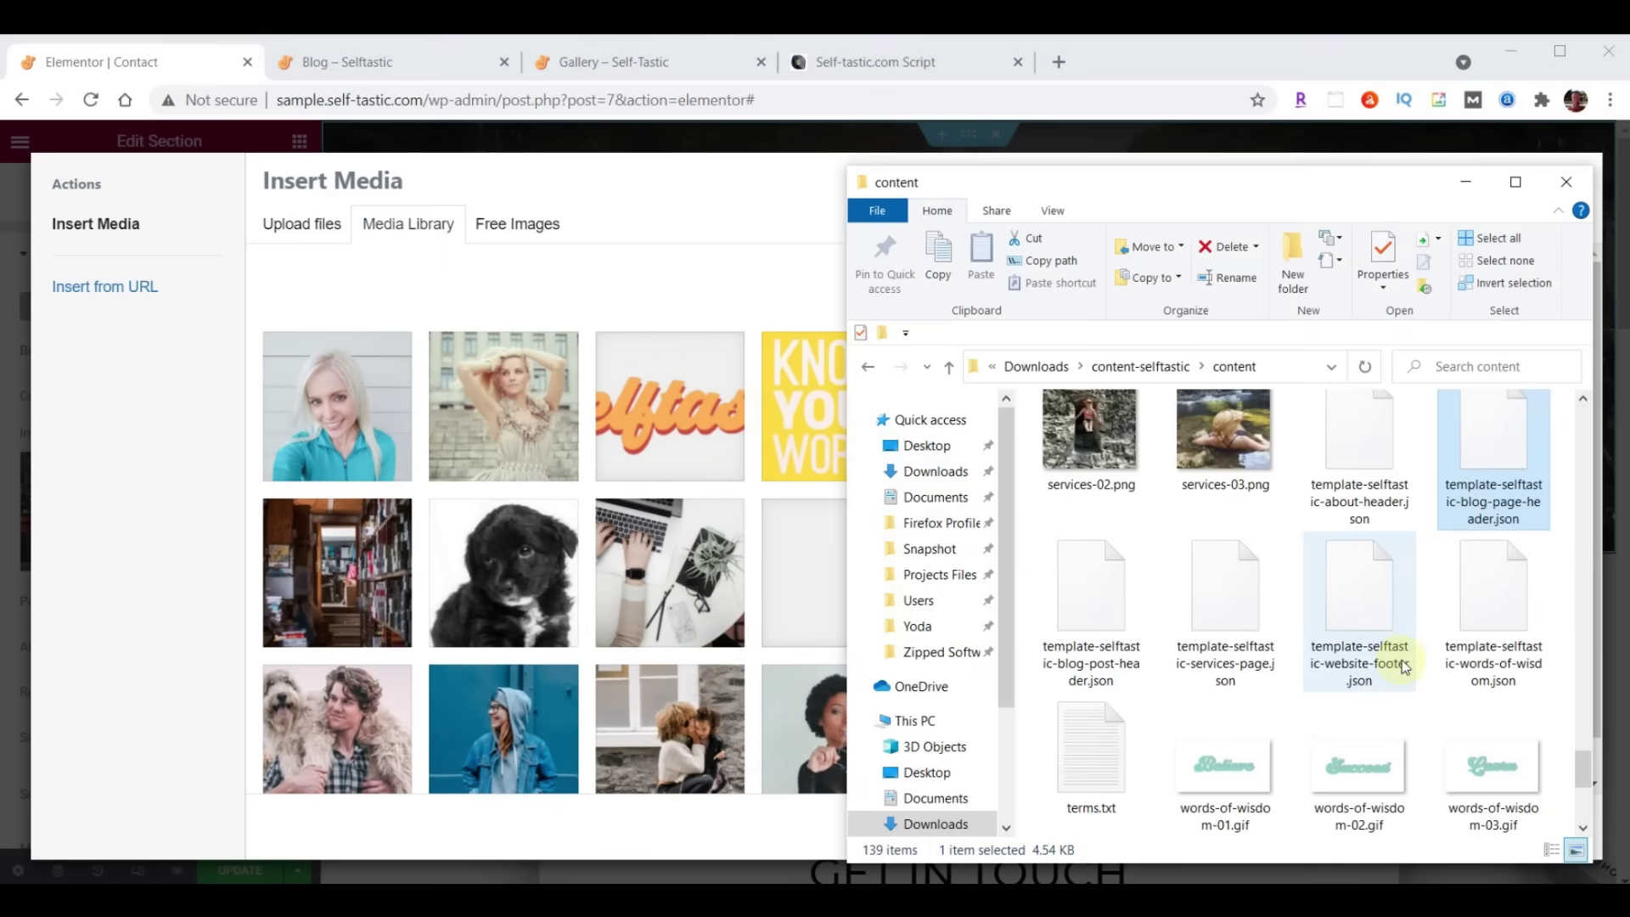
scroll(1423, 645, up, 10)
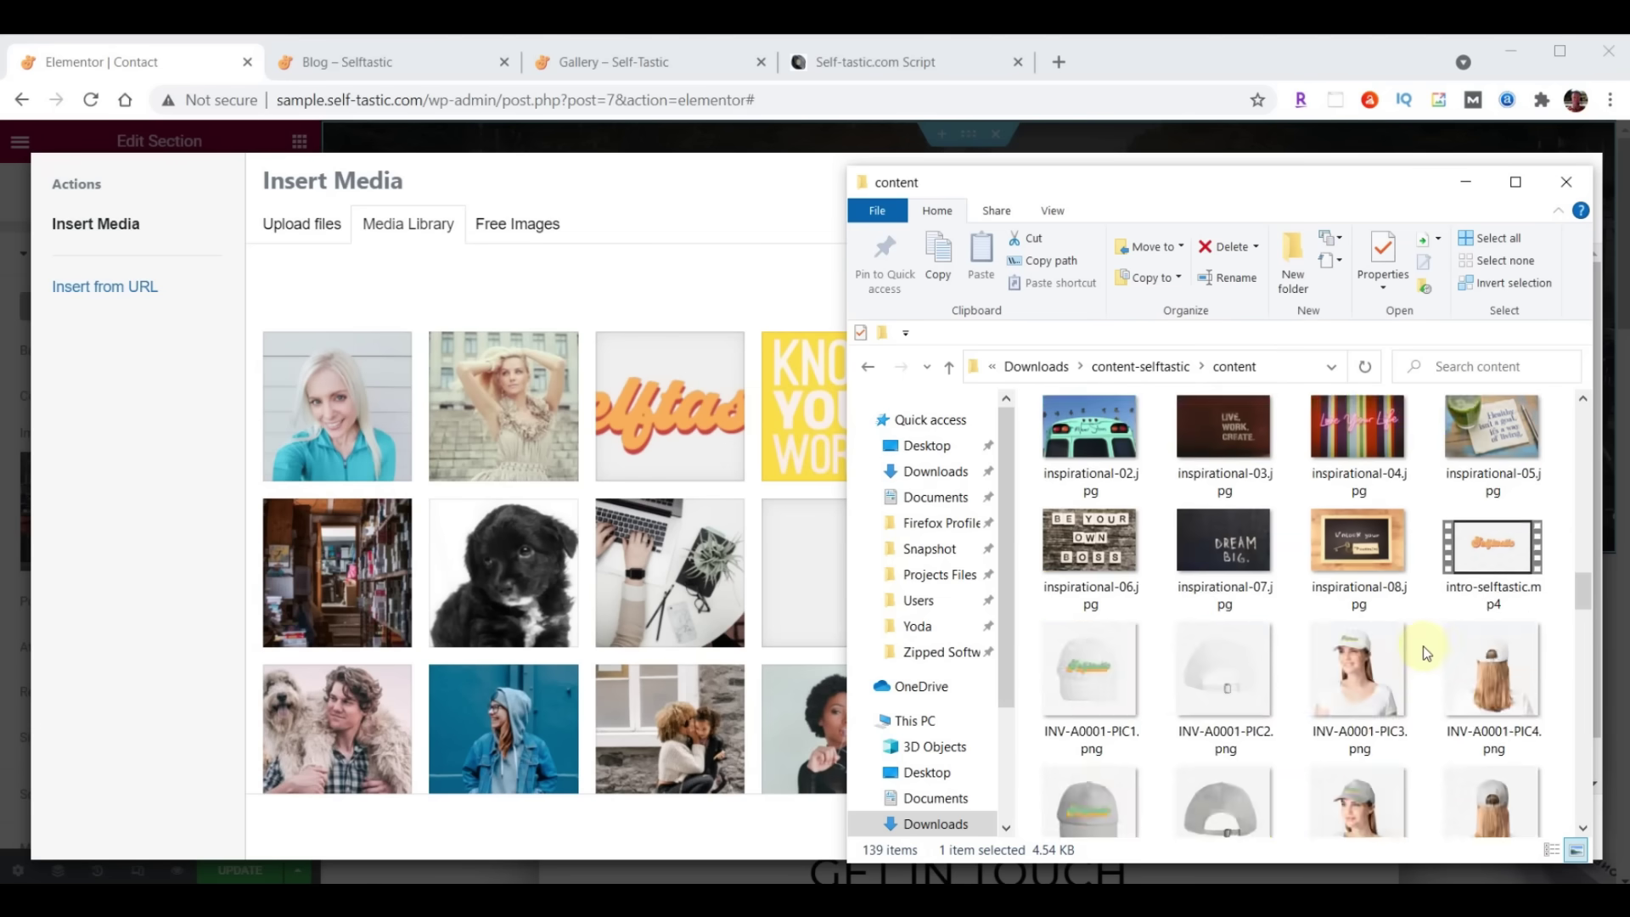
scroll(1422, 646, up, 3)
scroll(1423, 646, up, 1)
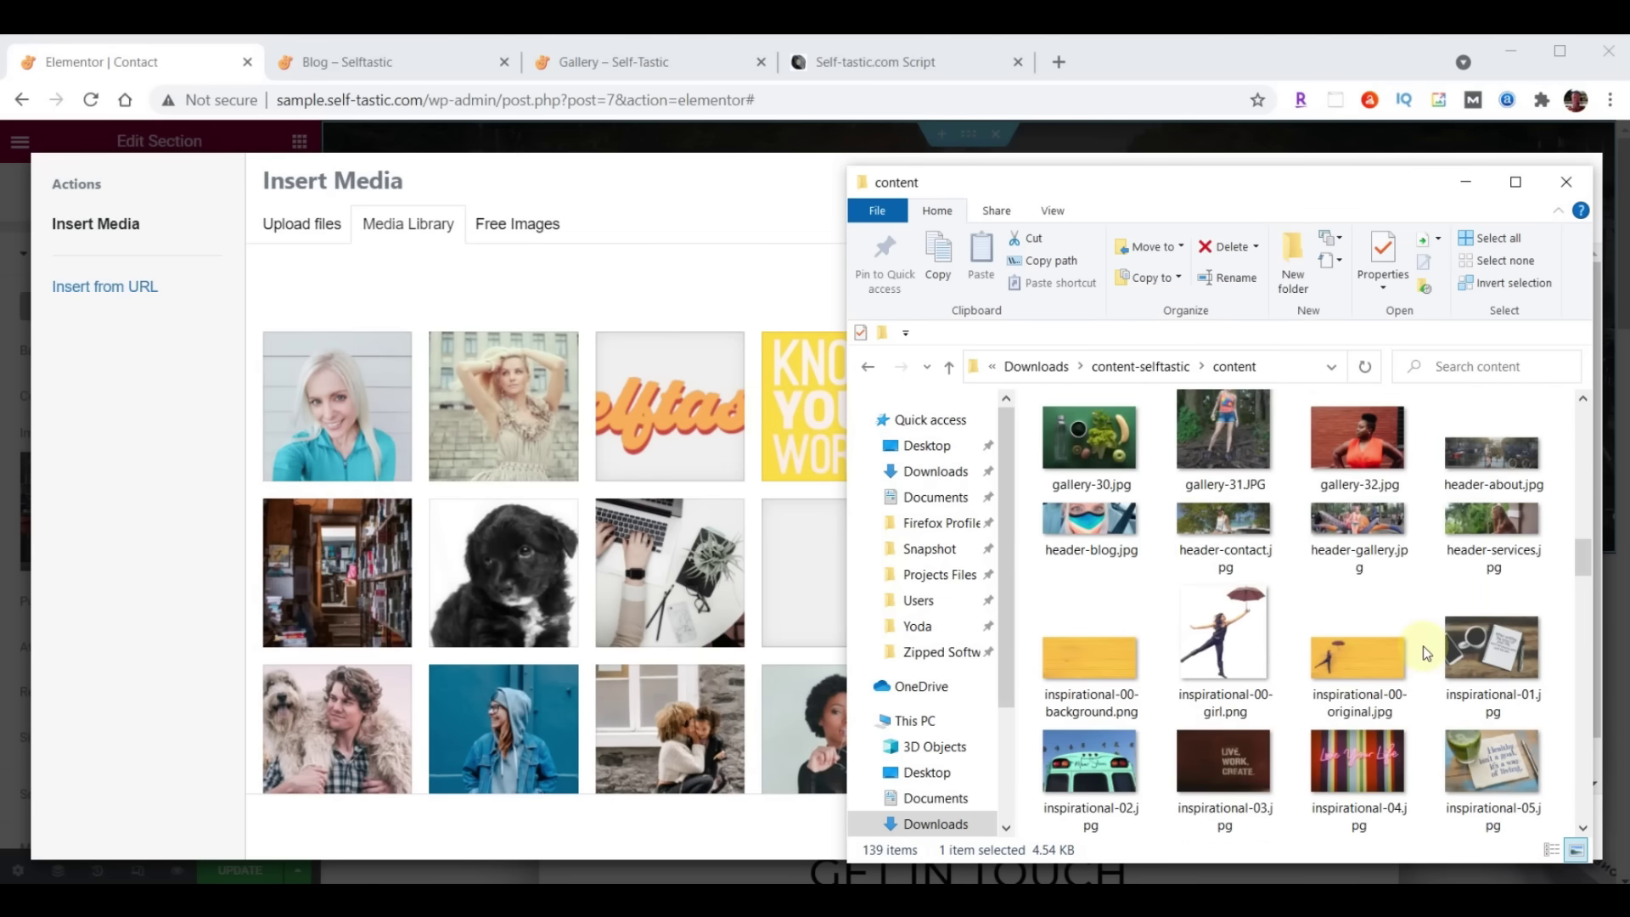
drag(1237, 528, 636, 532)
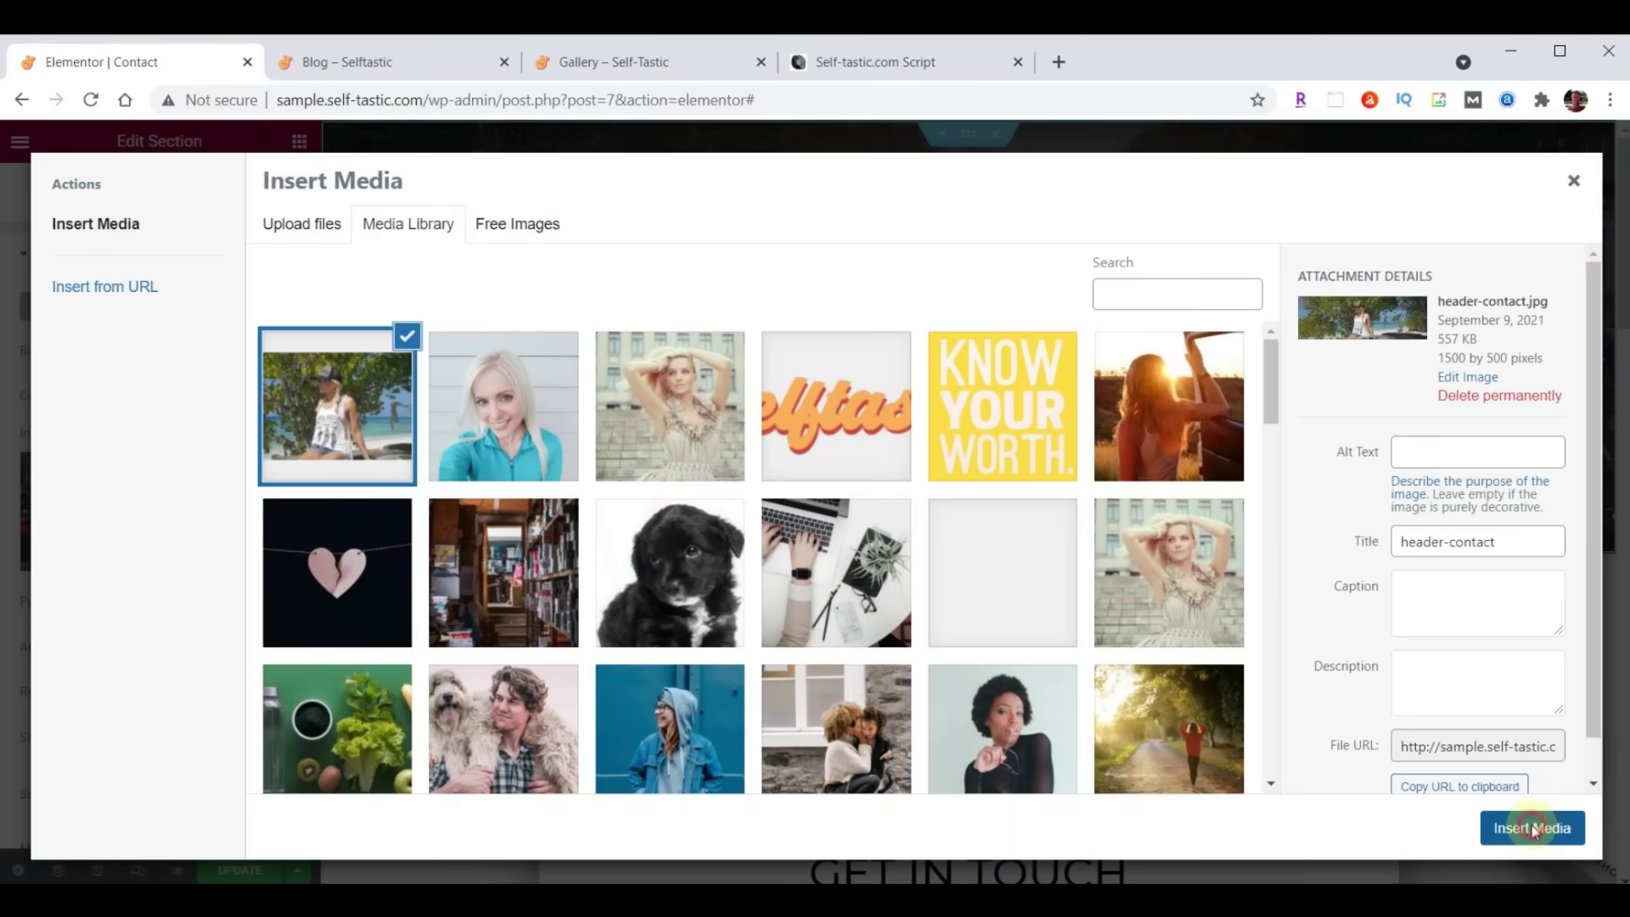
click(1533, 829)
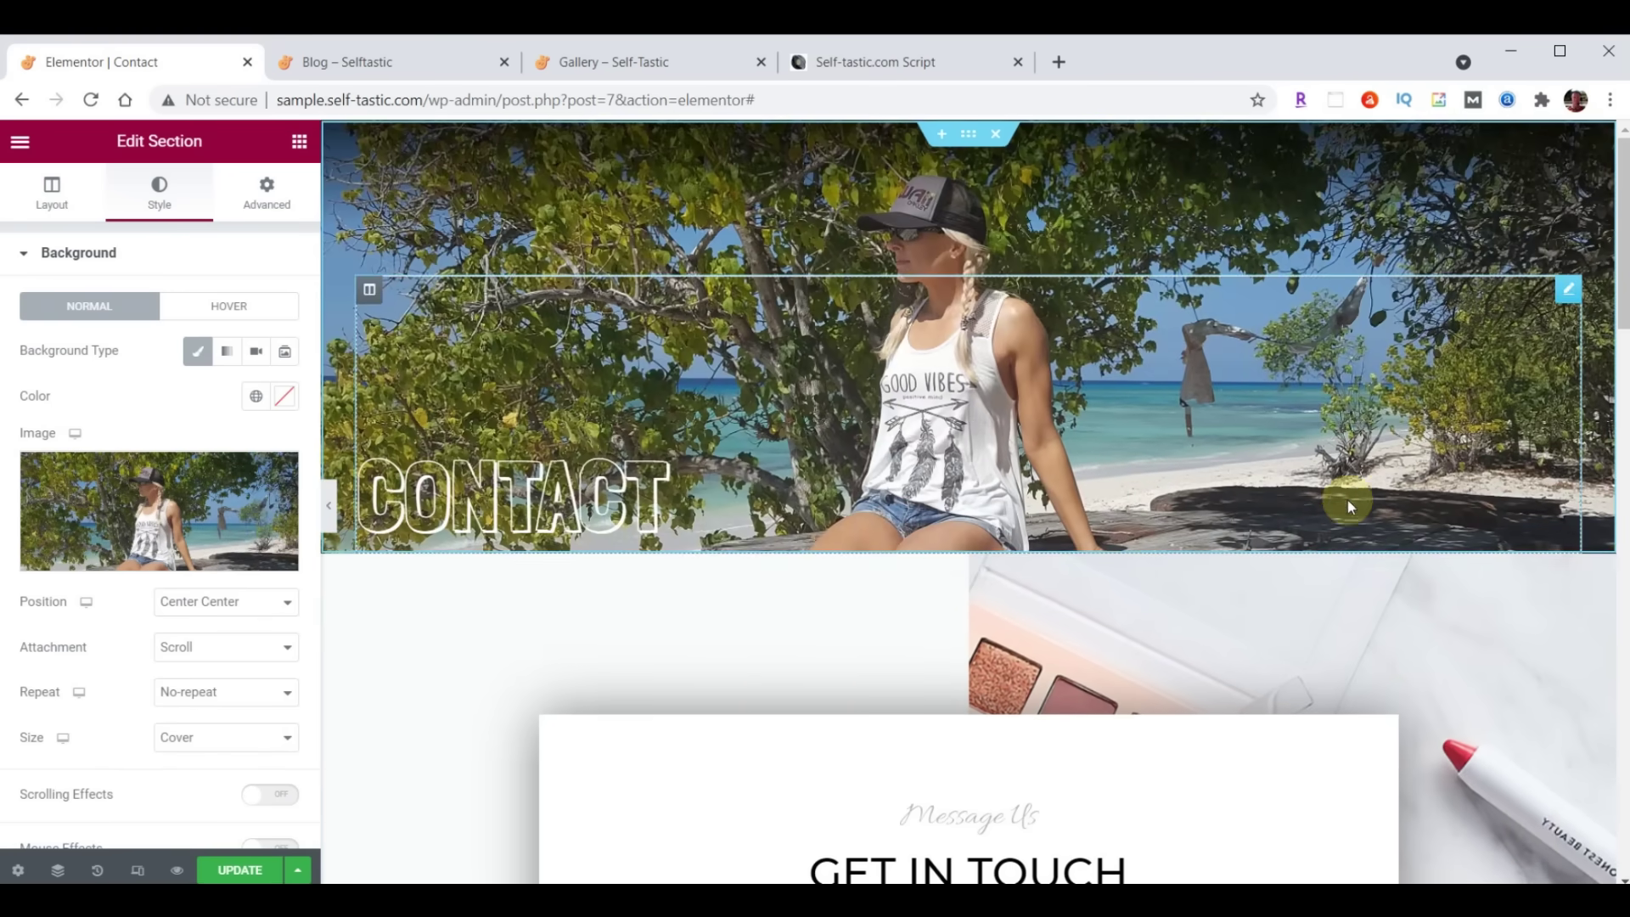
Give the 'Message Us' heading Open Sans Condensed typography at font size 30
scroll(1350, 506, down, 4)
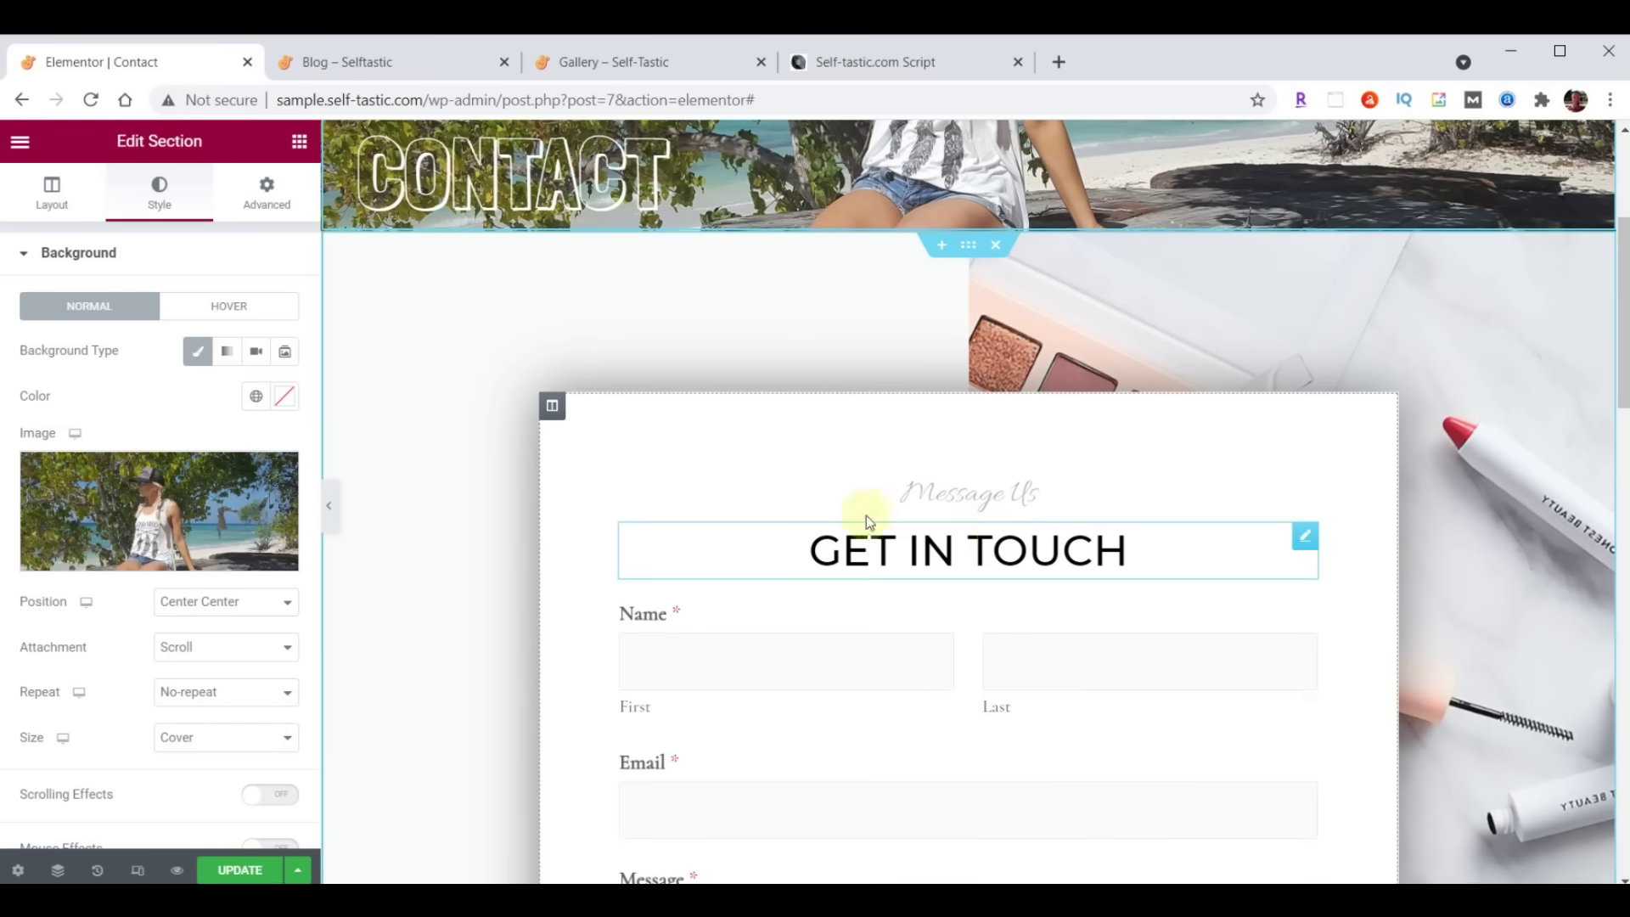
click(1300, 498)
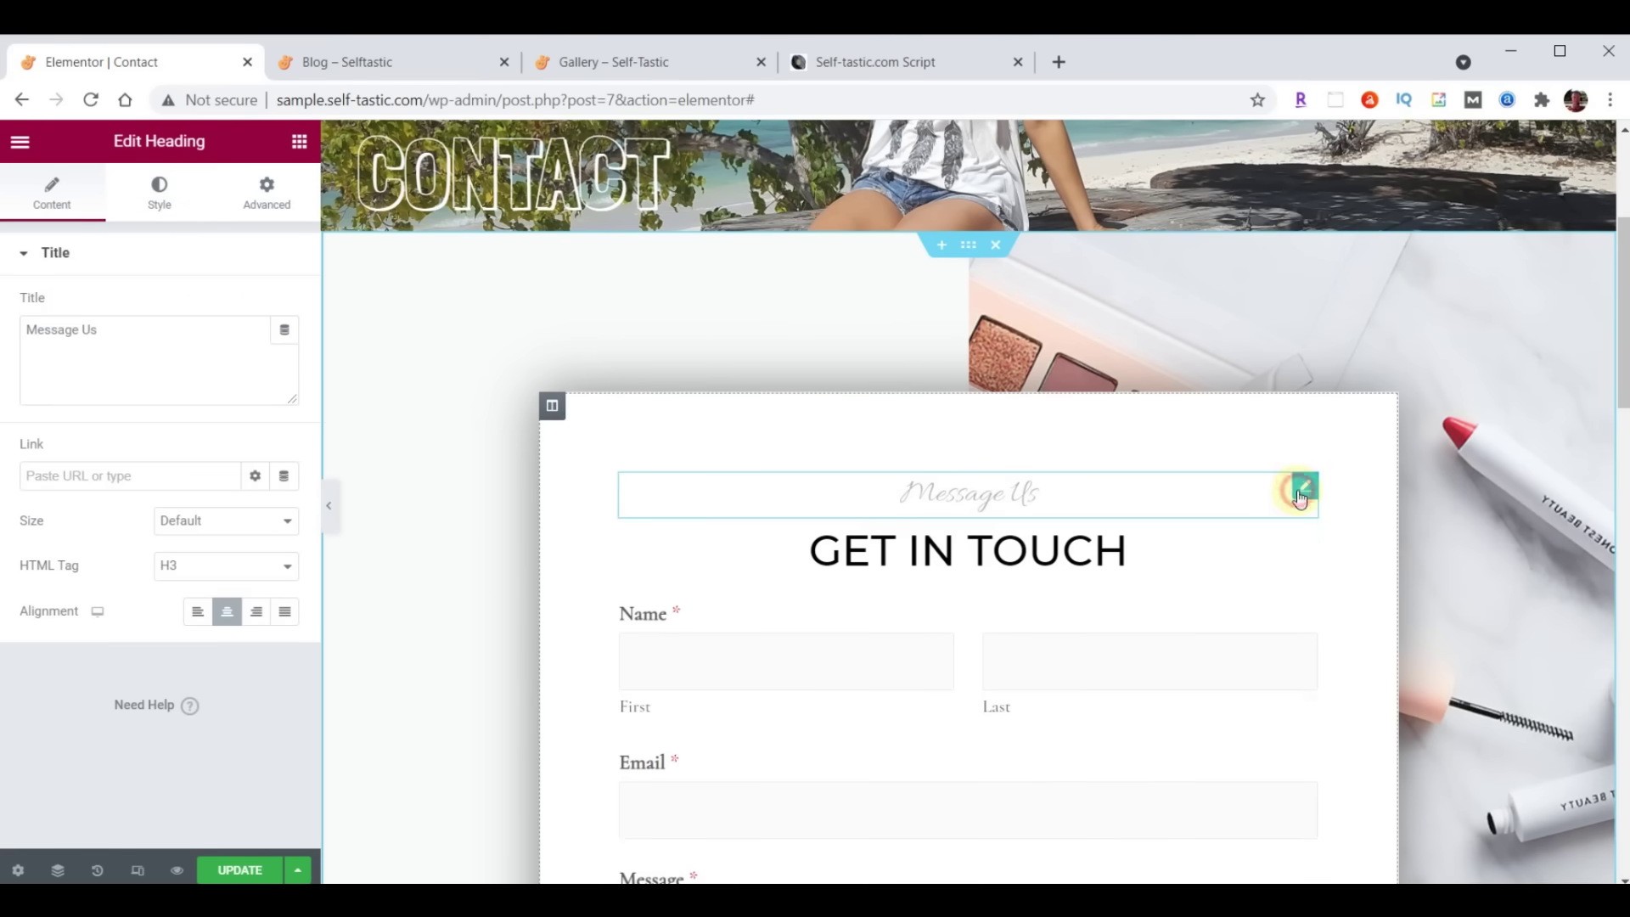
click(160, 194)
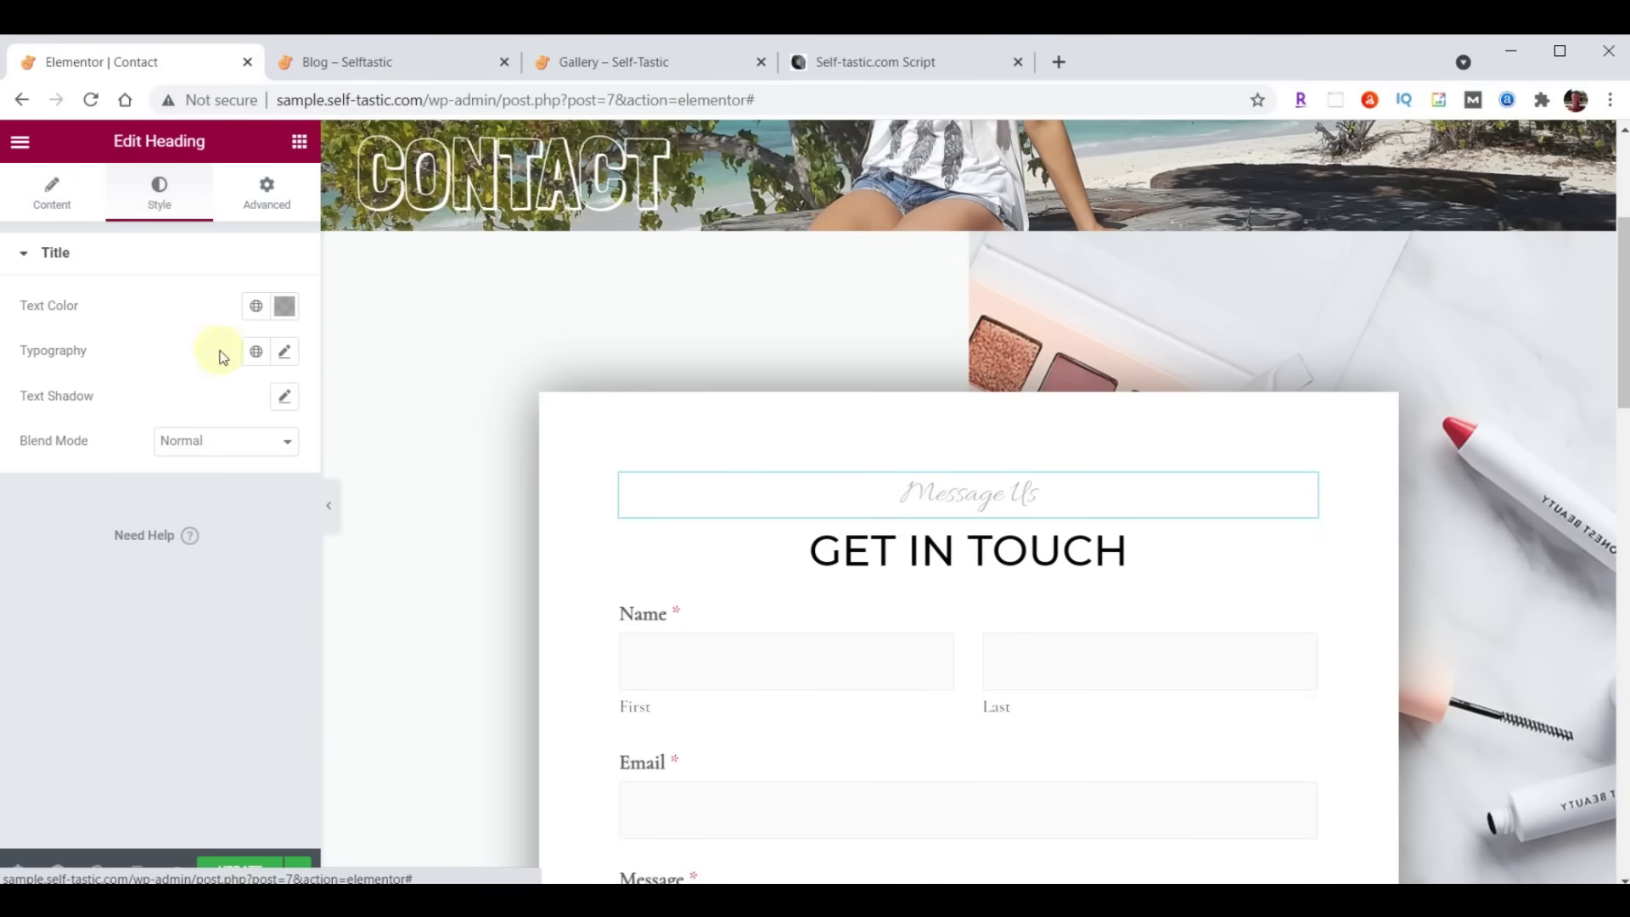
click(284, 352)
click(218, 451)
text(Open)
click(201, 574)
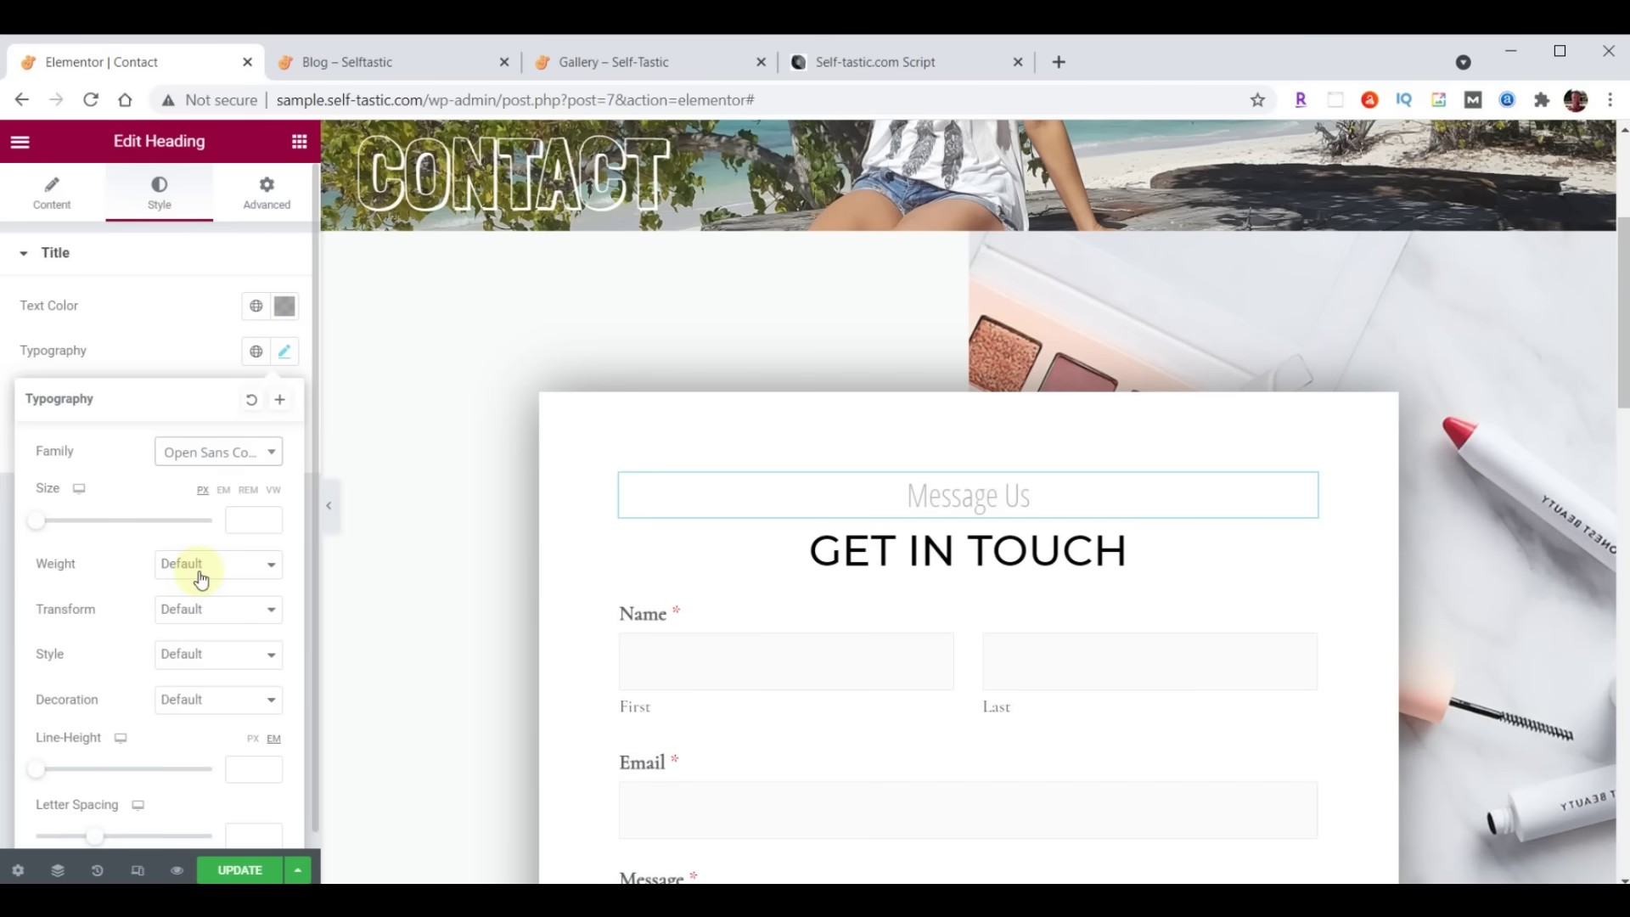
click(234, 523)
text(30)
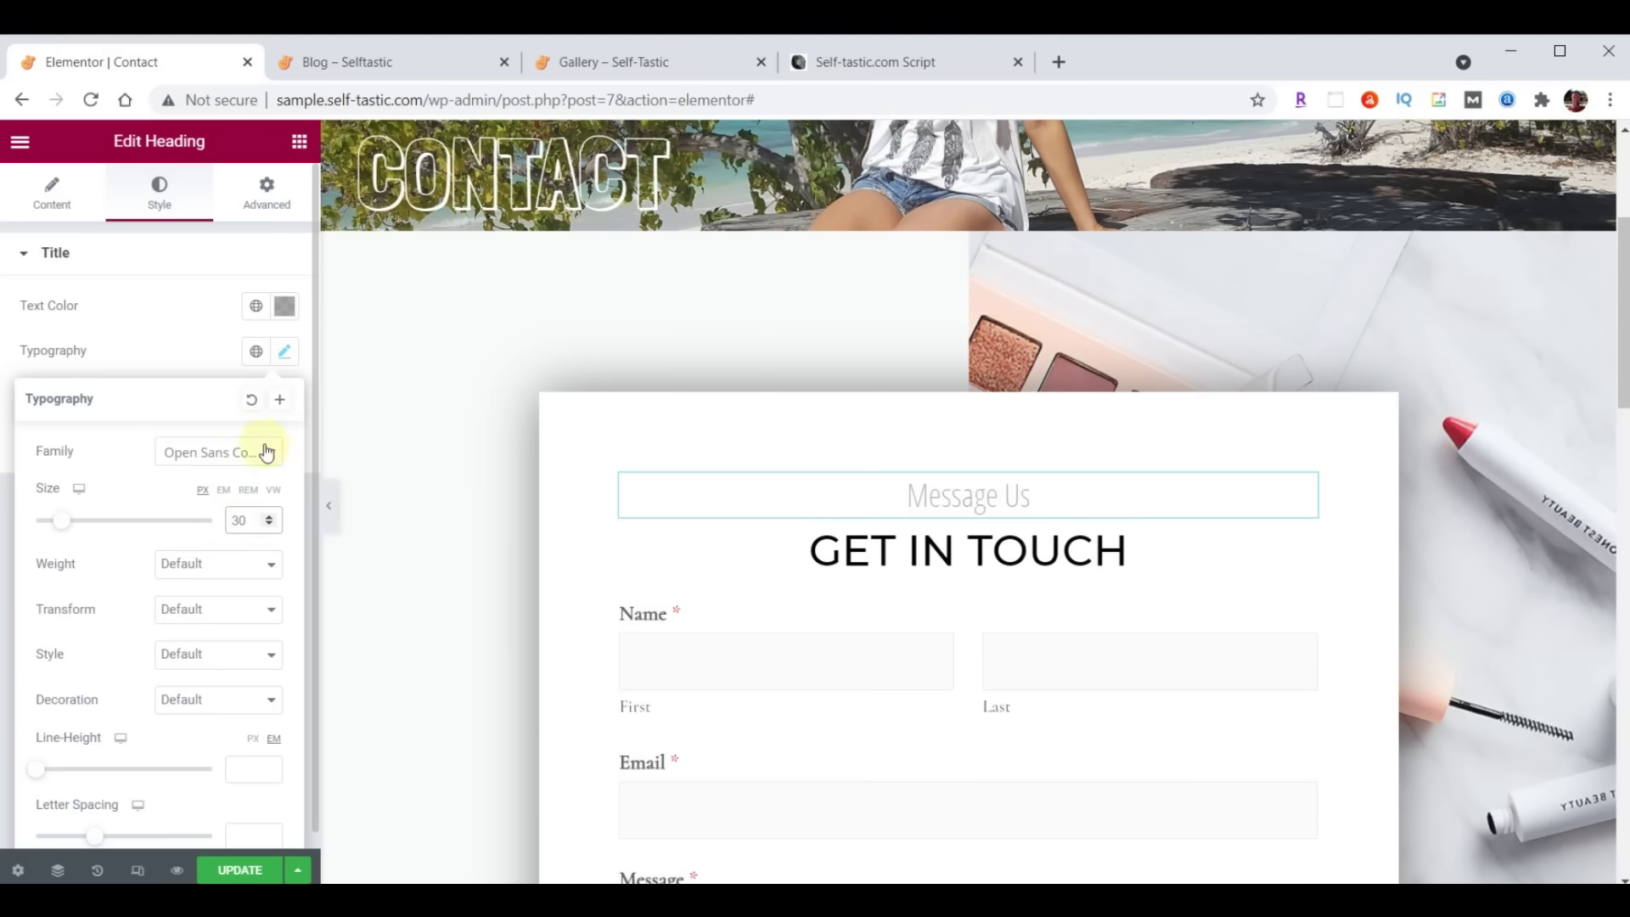
click(283, 353)
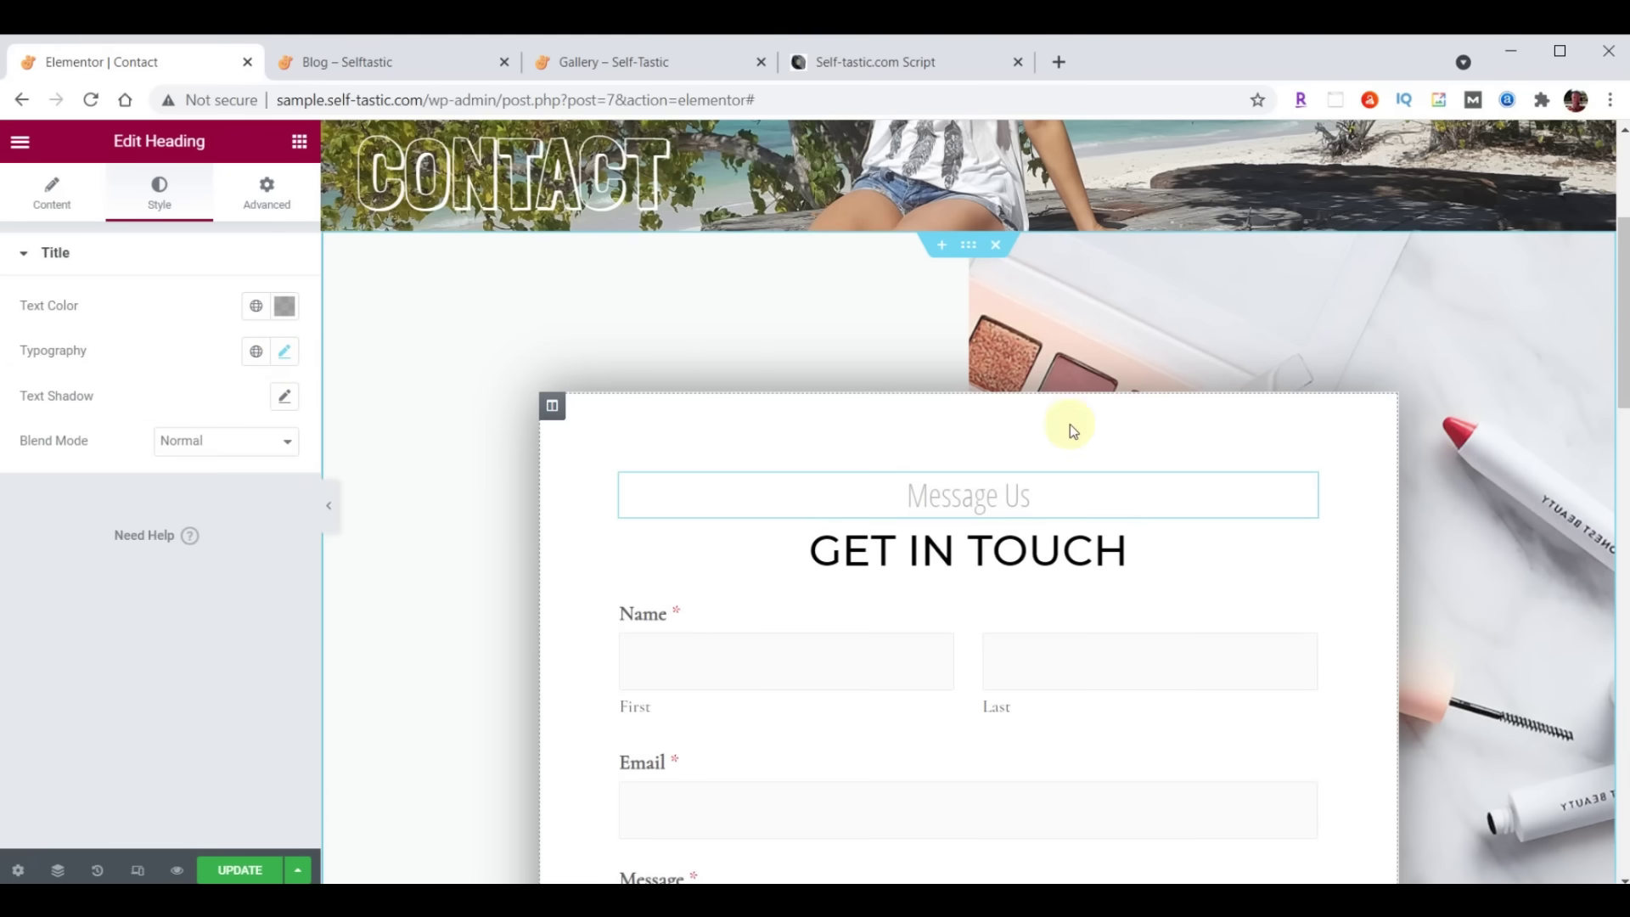
Upload background-contact.jpg and set it as the contact form section's background image
click(968, 246)
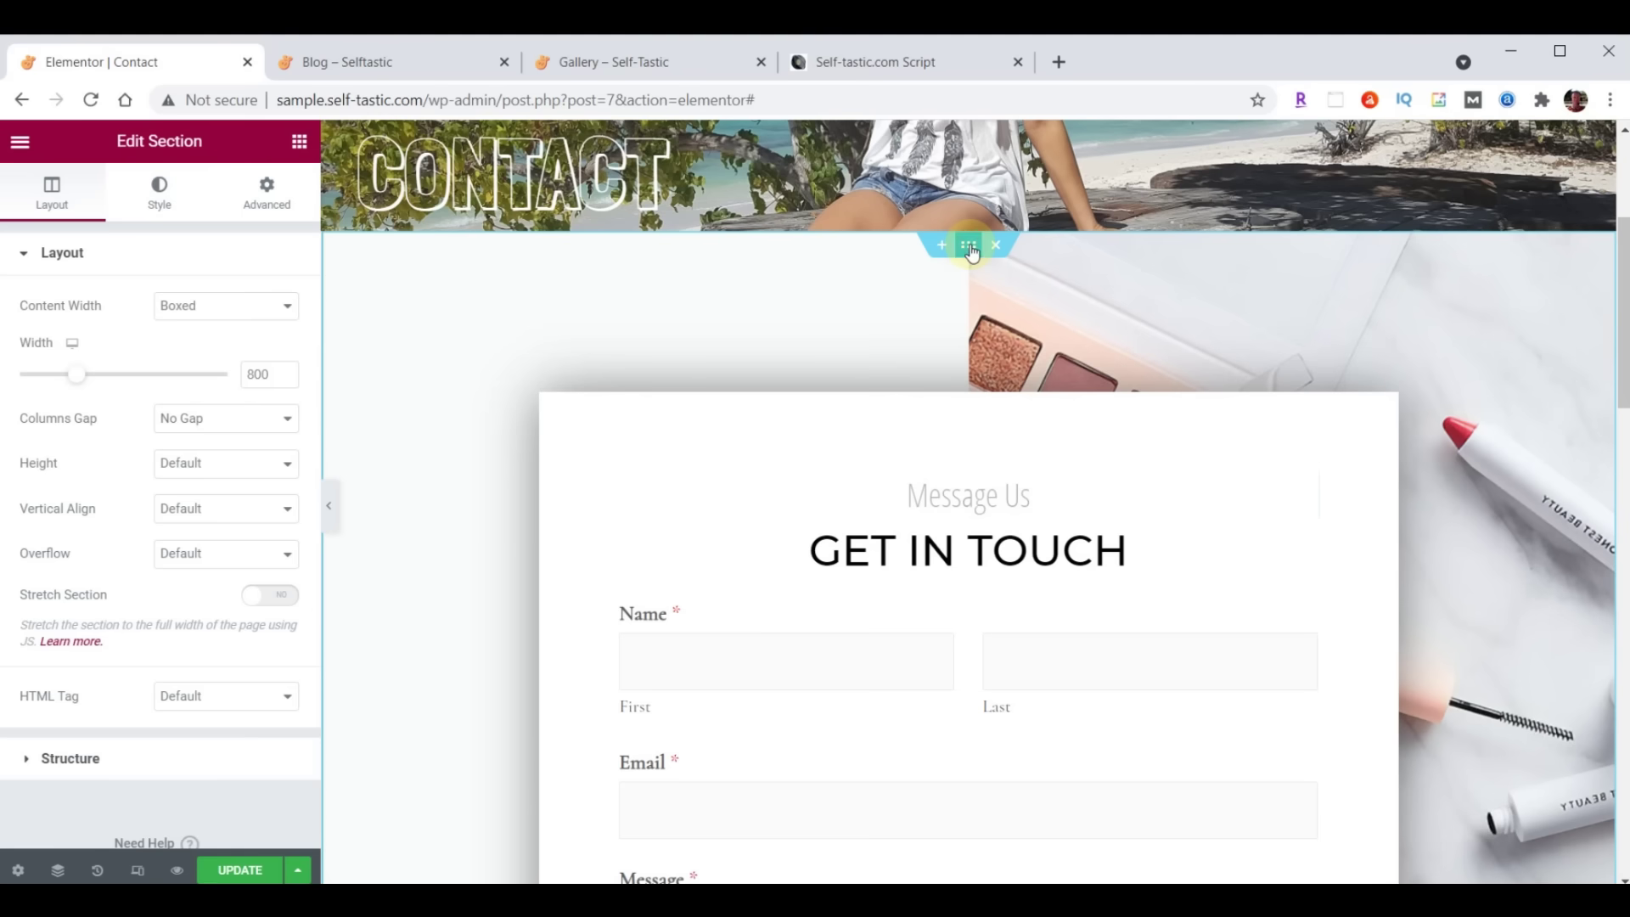
click(174, 194)
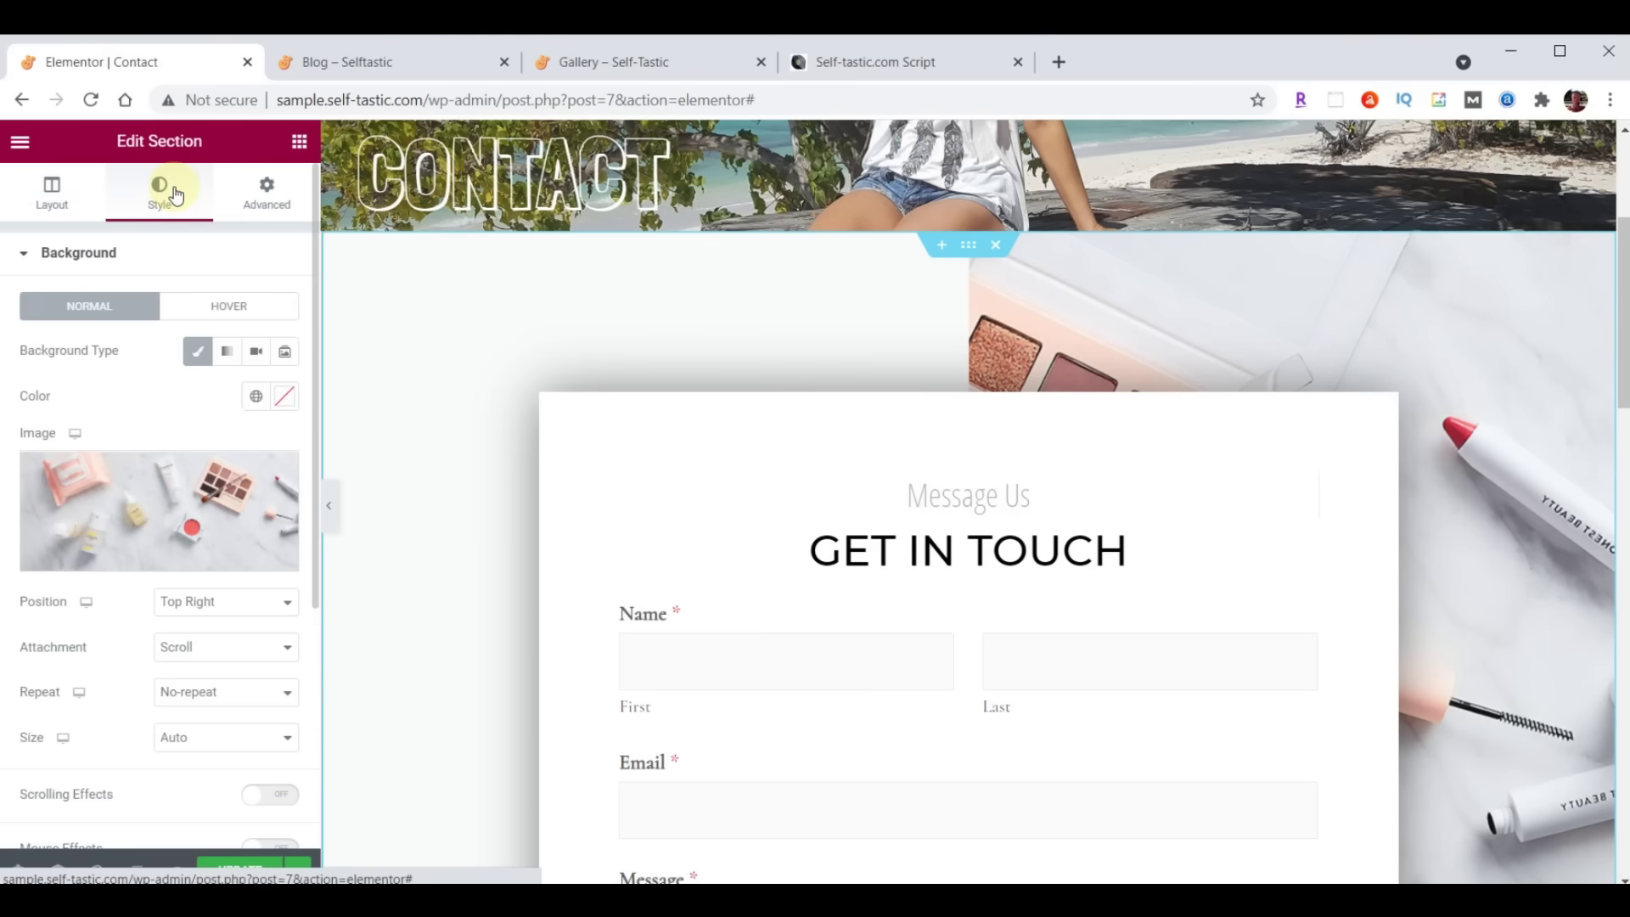
click(151, 499)
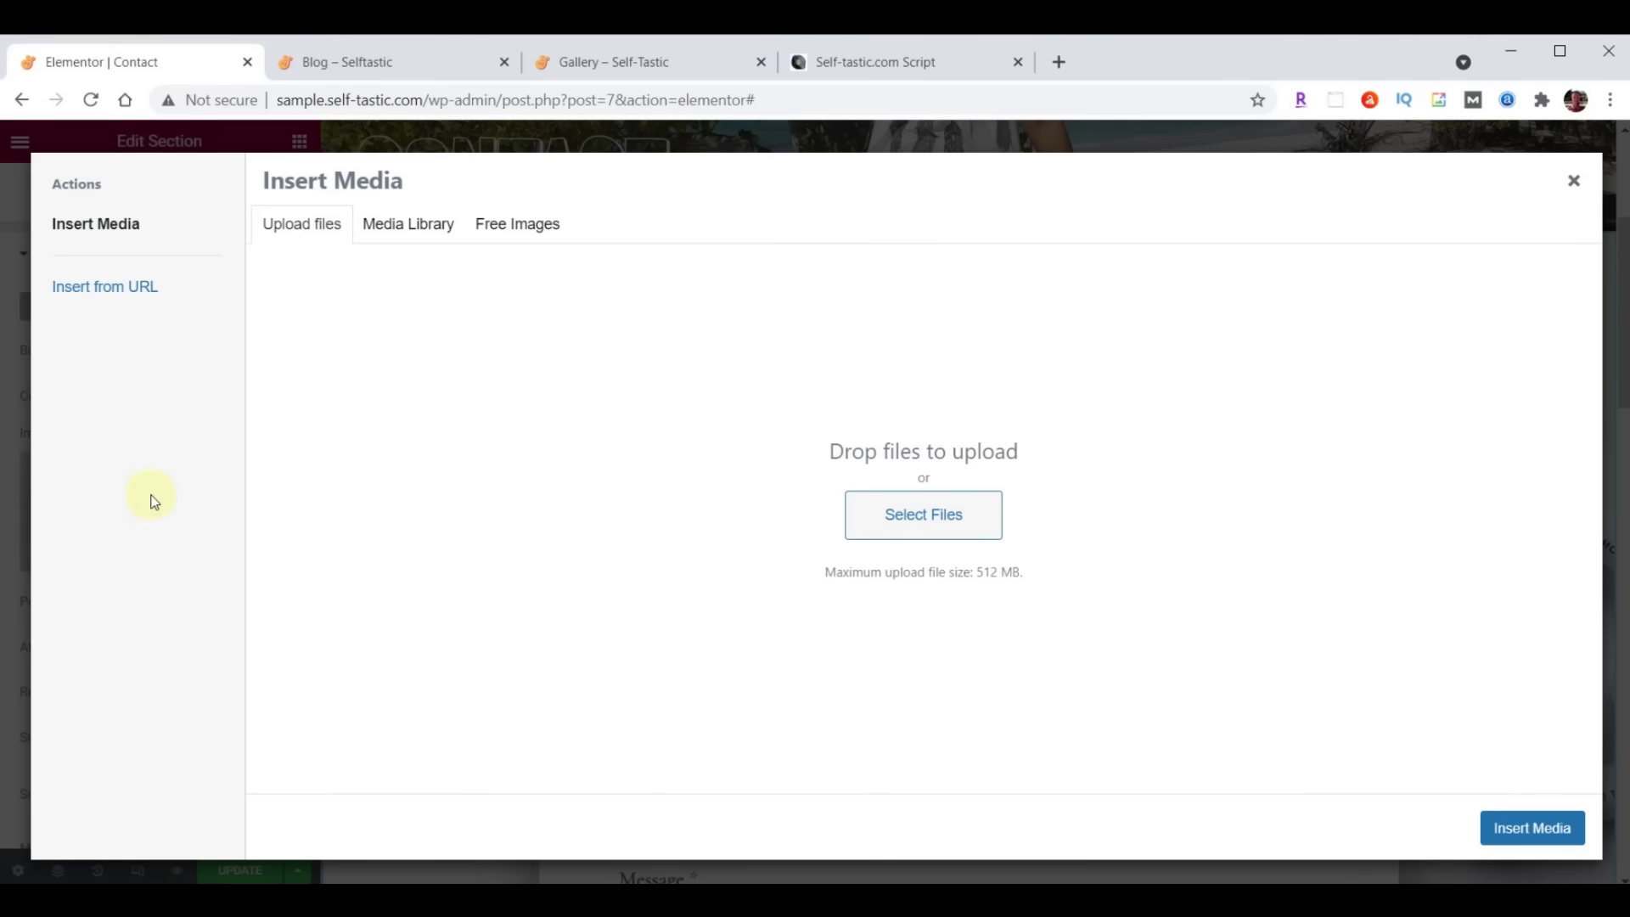
key(alt+Tab)
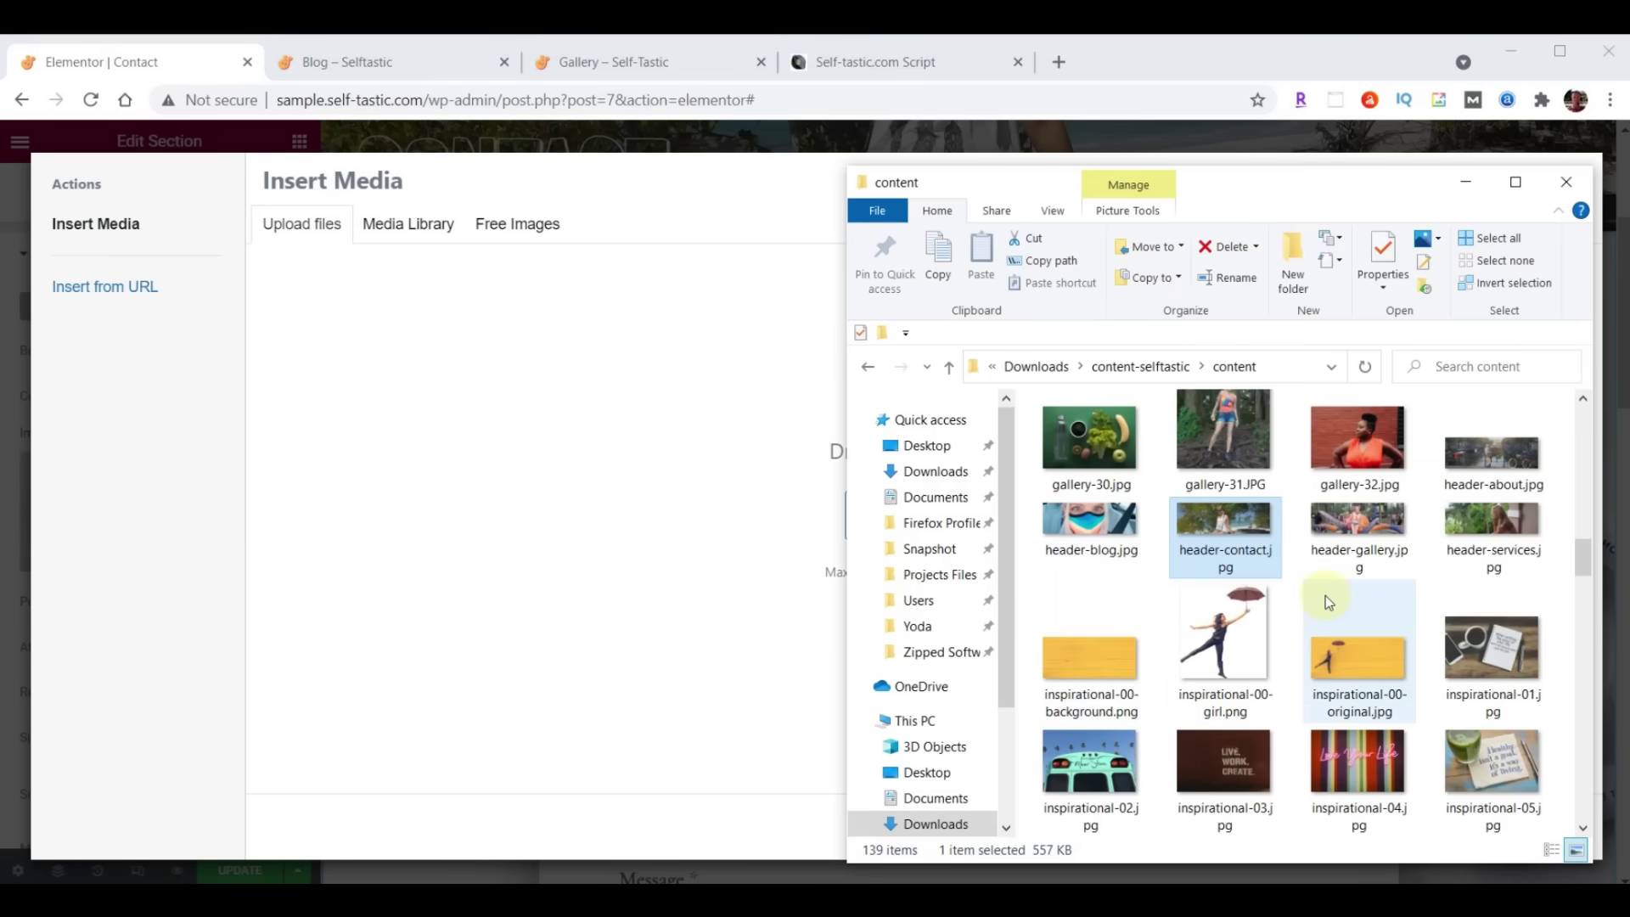
scroll(1326, 594, up, 5)
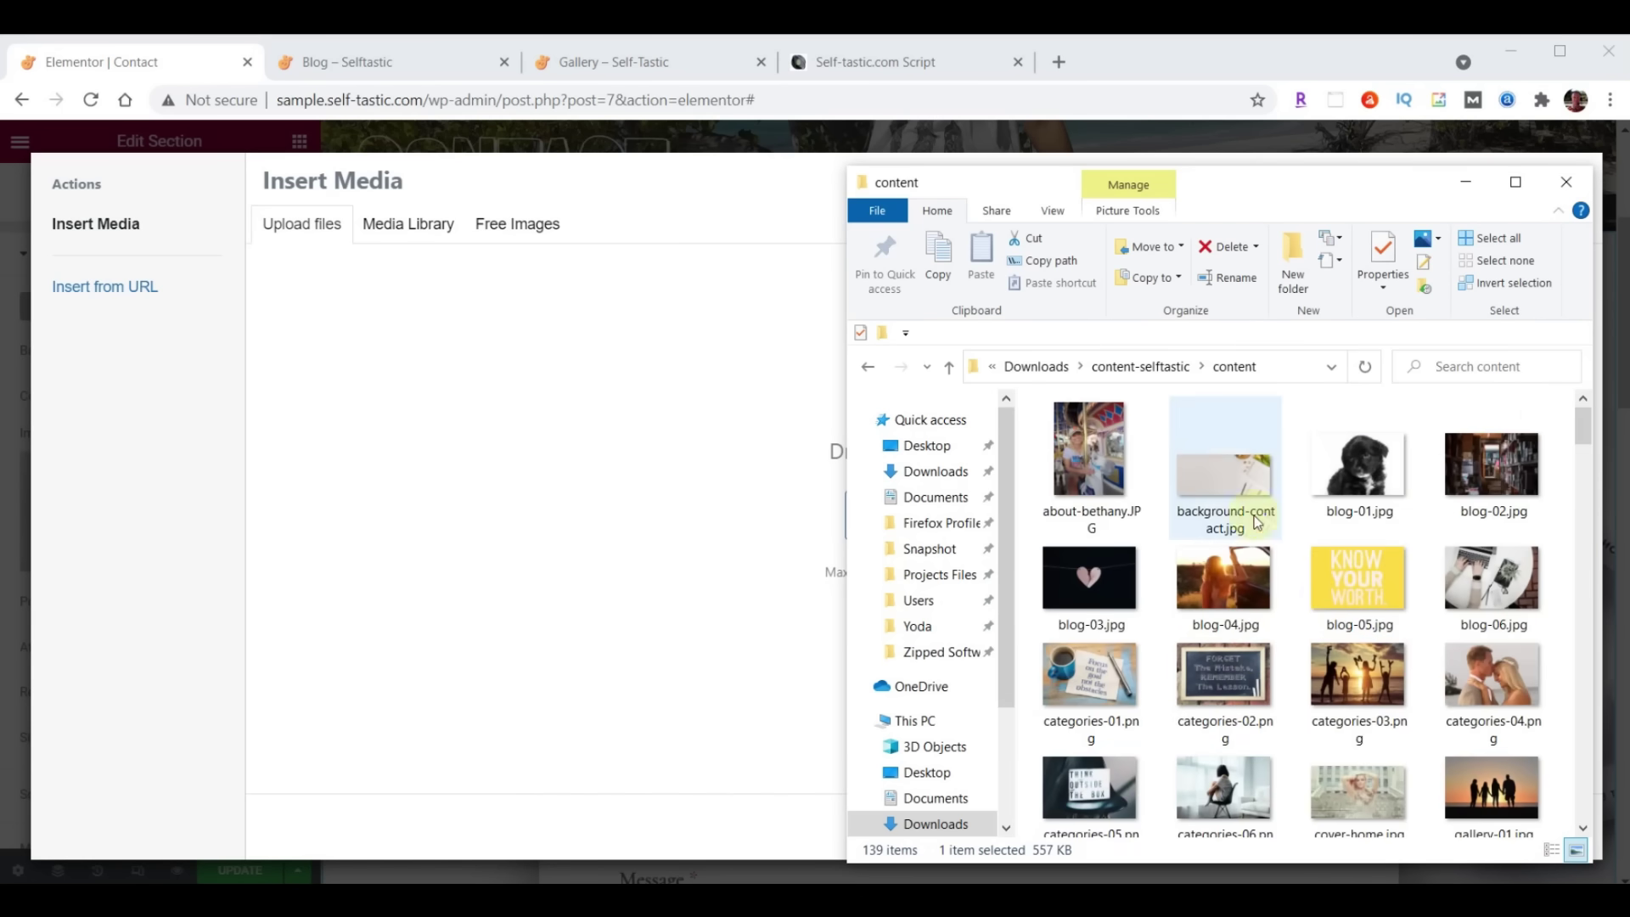
drag(1236, 485, 523, 501)
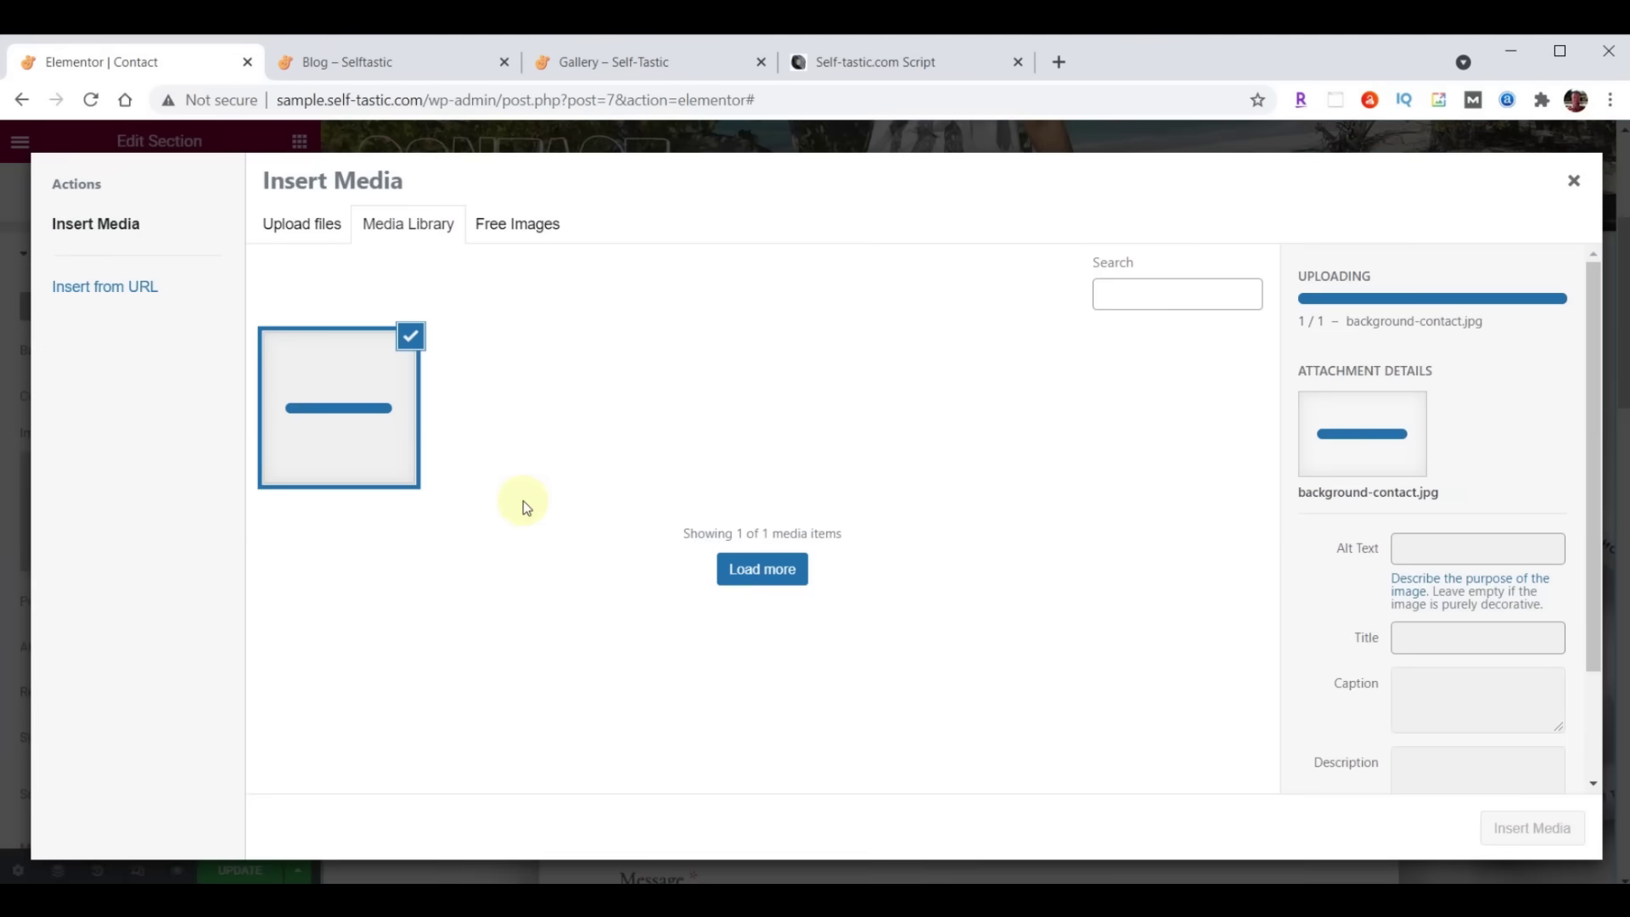
click(1503, 822)
scroll(905, 408, down, 4)
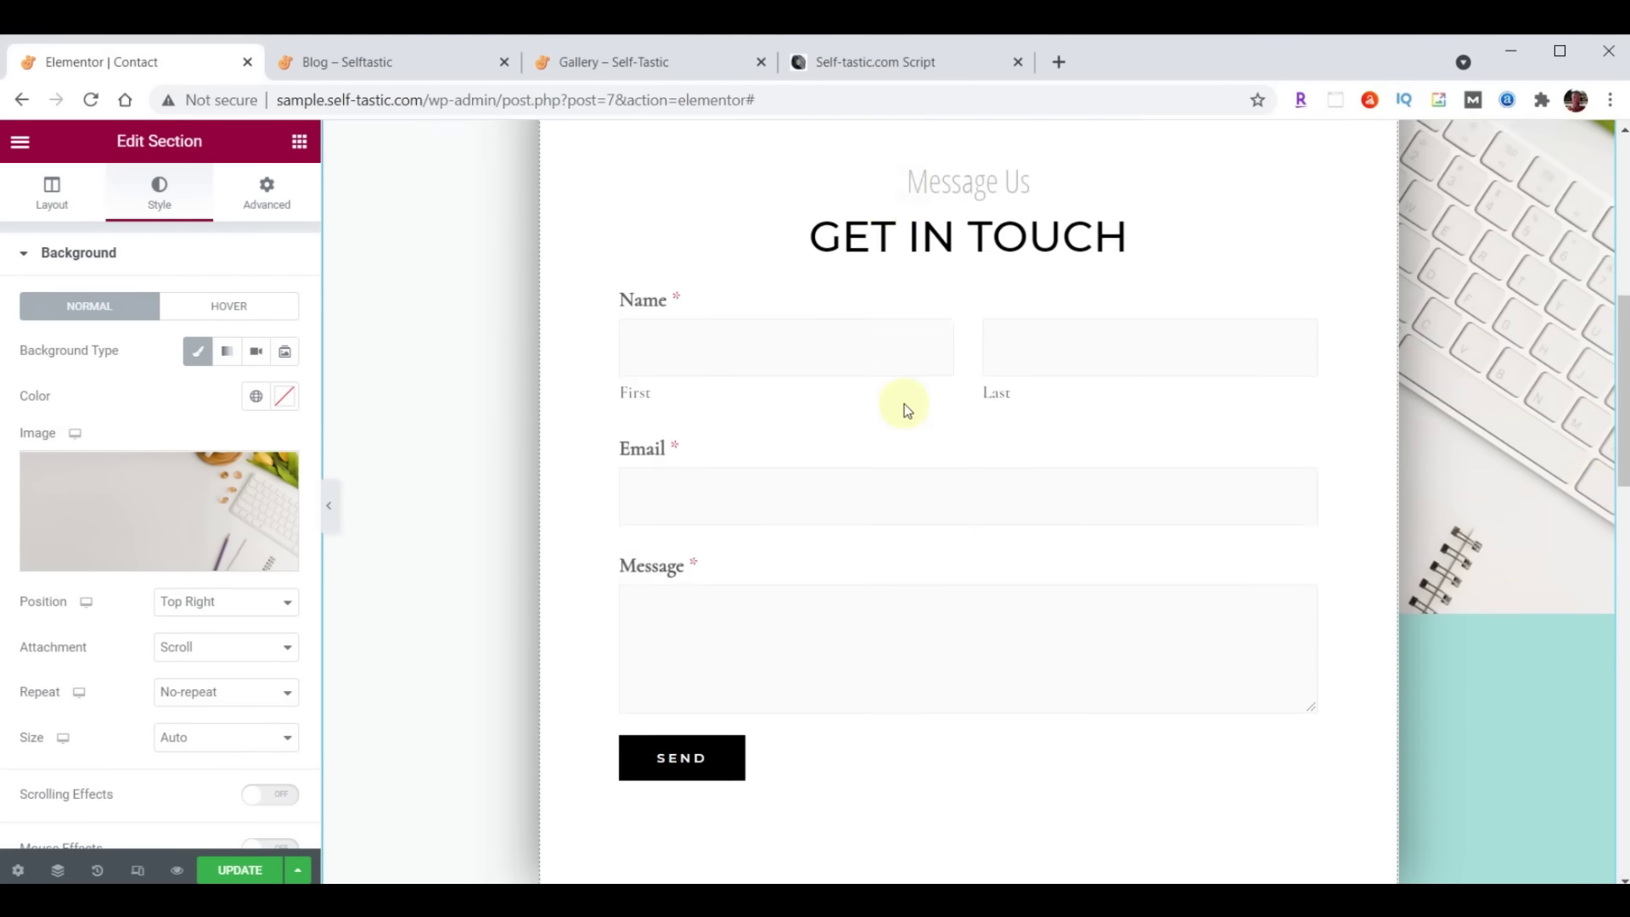
Replace the Lorem placeholder paragraph with the pasted thank-you message
scroll(905, 406, down, 1)
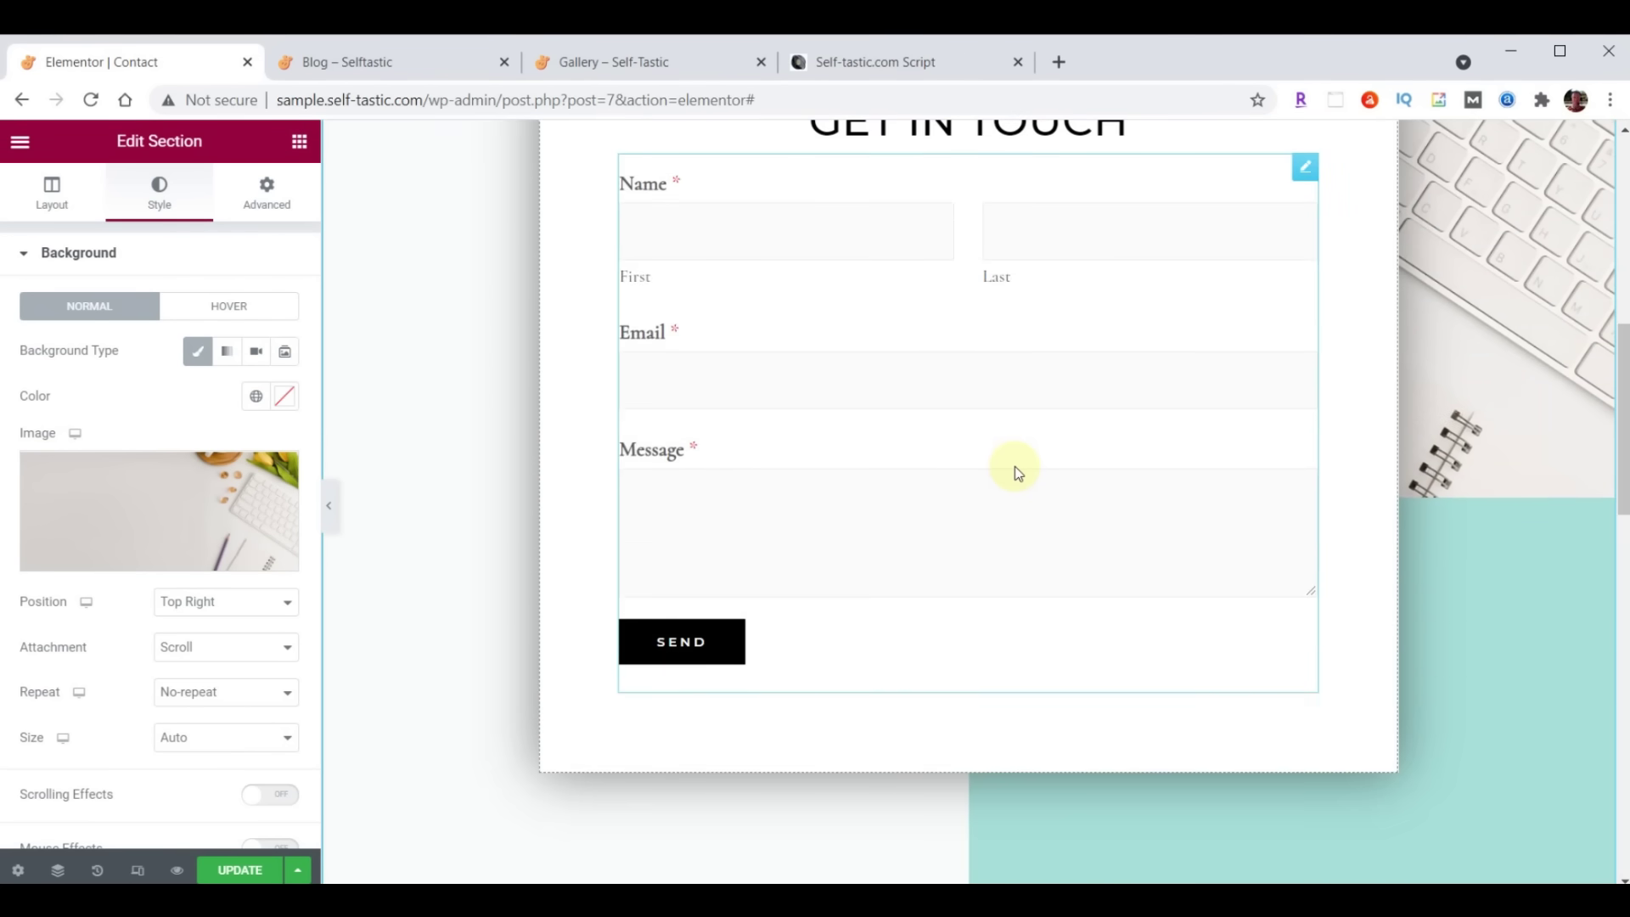
scroll(1015, 466, down, 7)
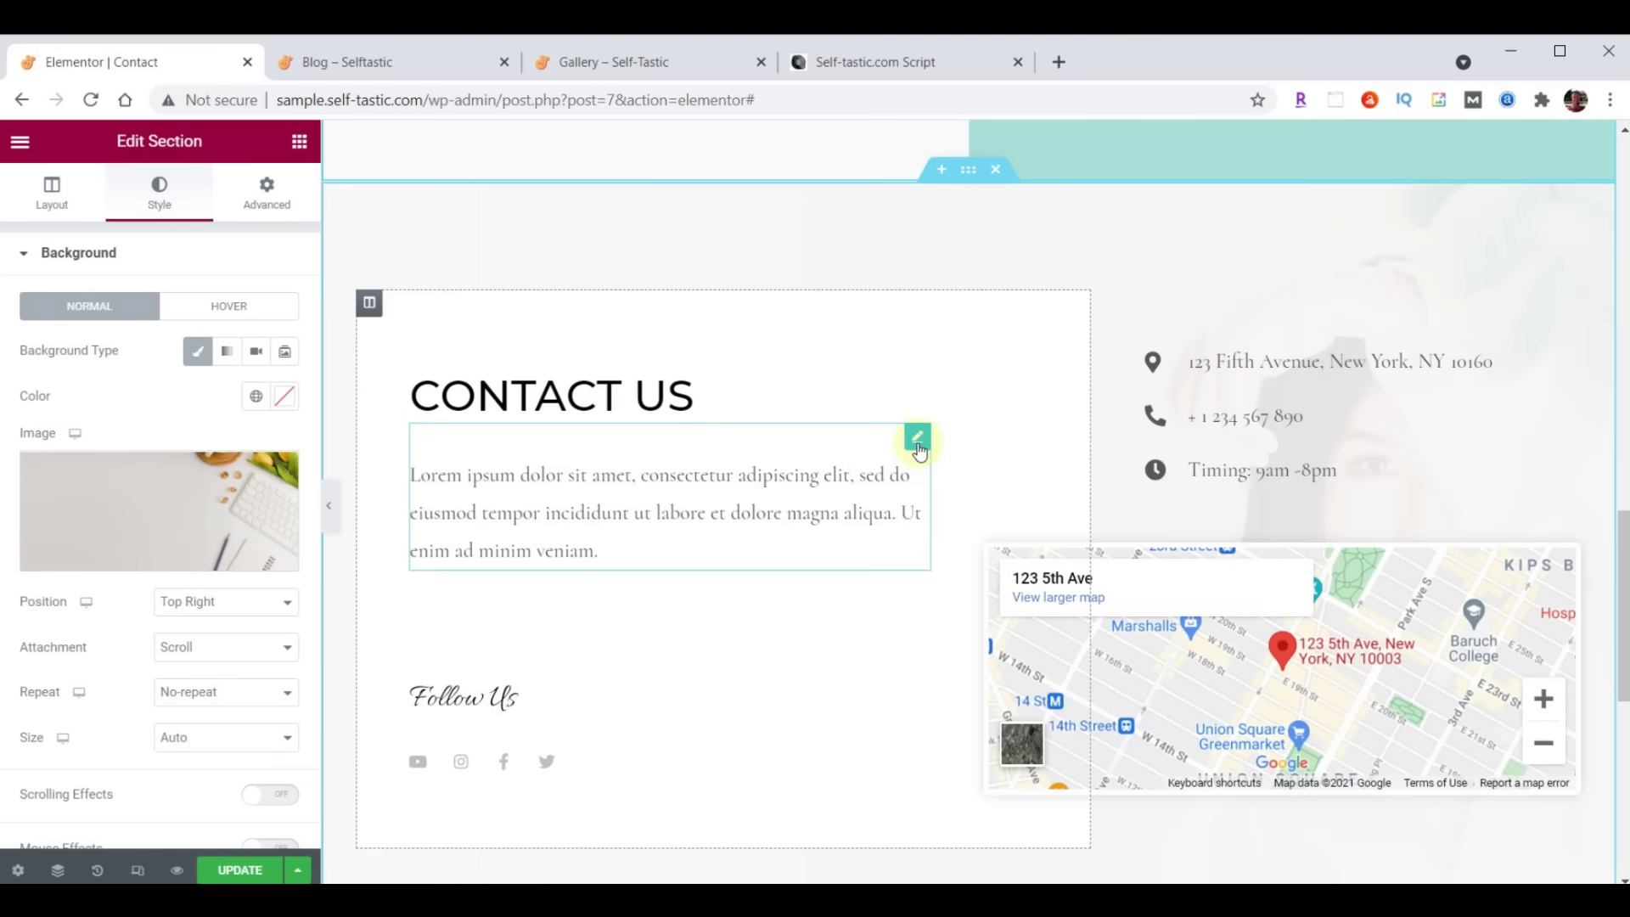
click(916, 442)
click(43, 442)
drag(40, 439, 229, 691)
text(Thanks so much for visiting my site. Please be sure to send me your comments and suggestions. I look forward to hearing from you.)
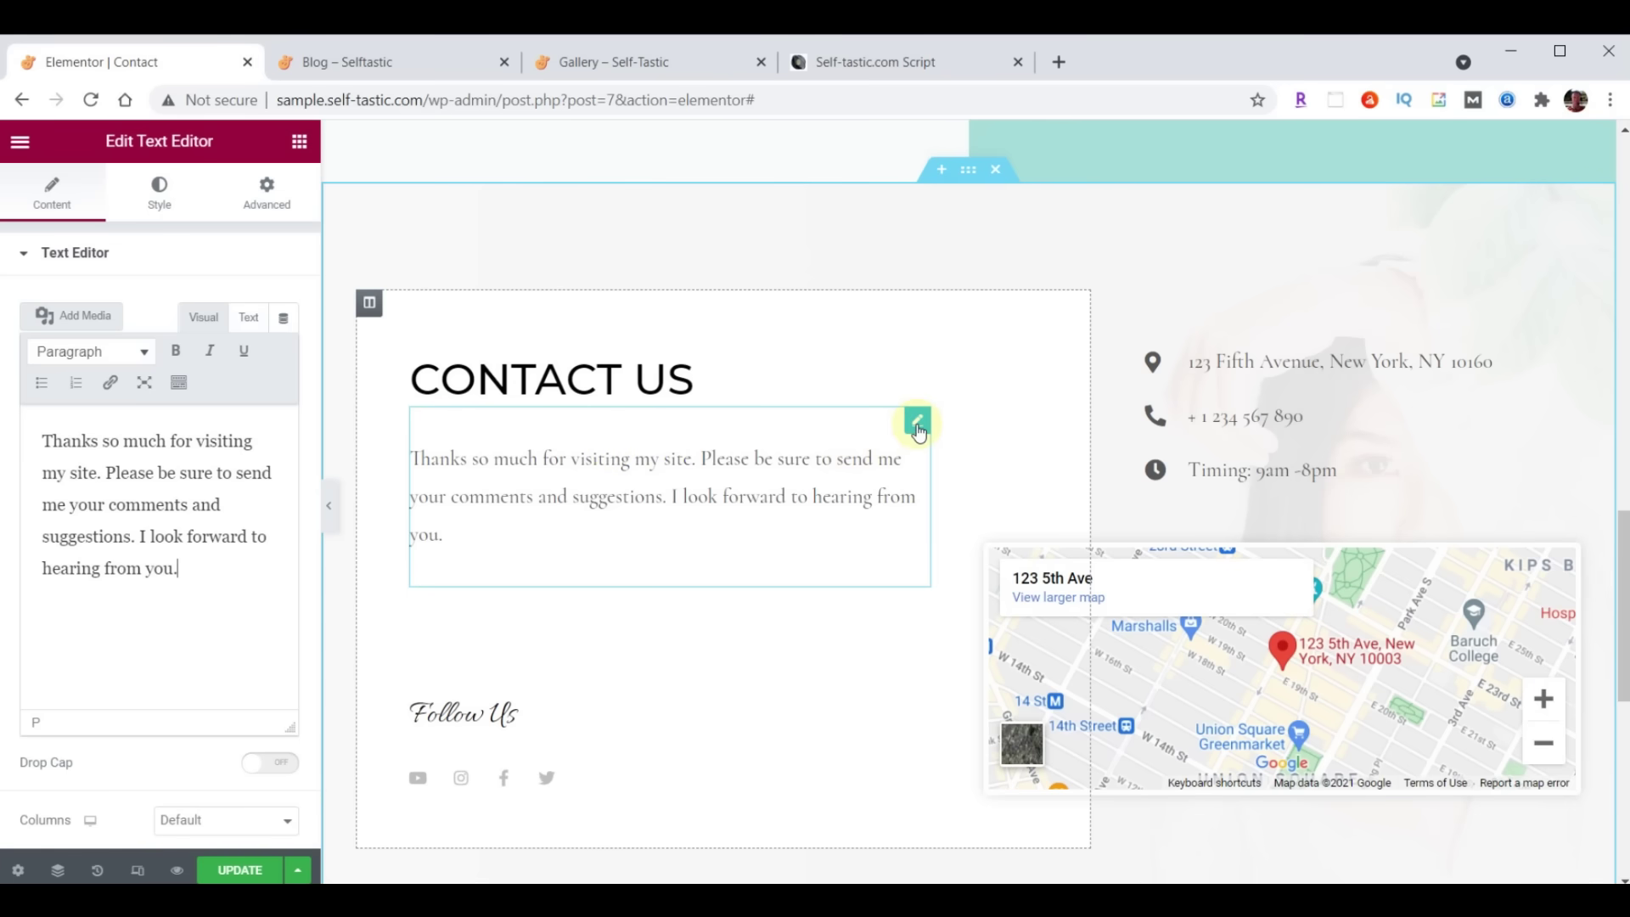
Set the paragraph's text colour to #222222
click(157, 208)
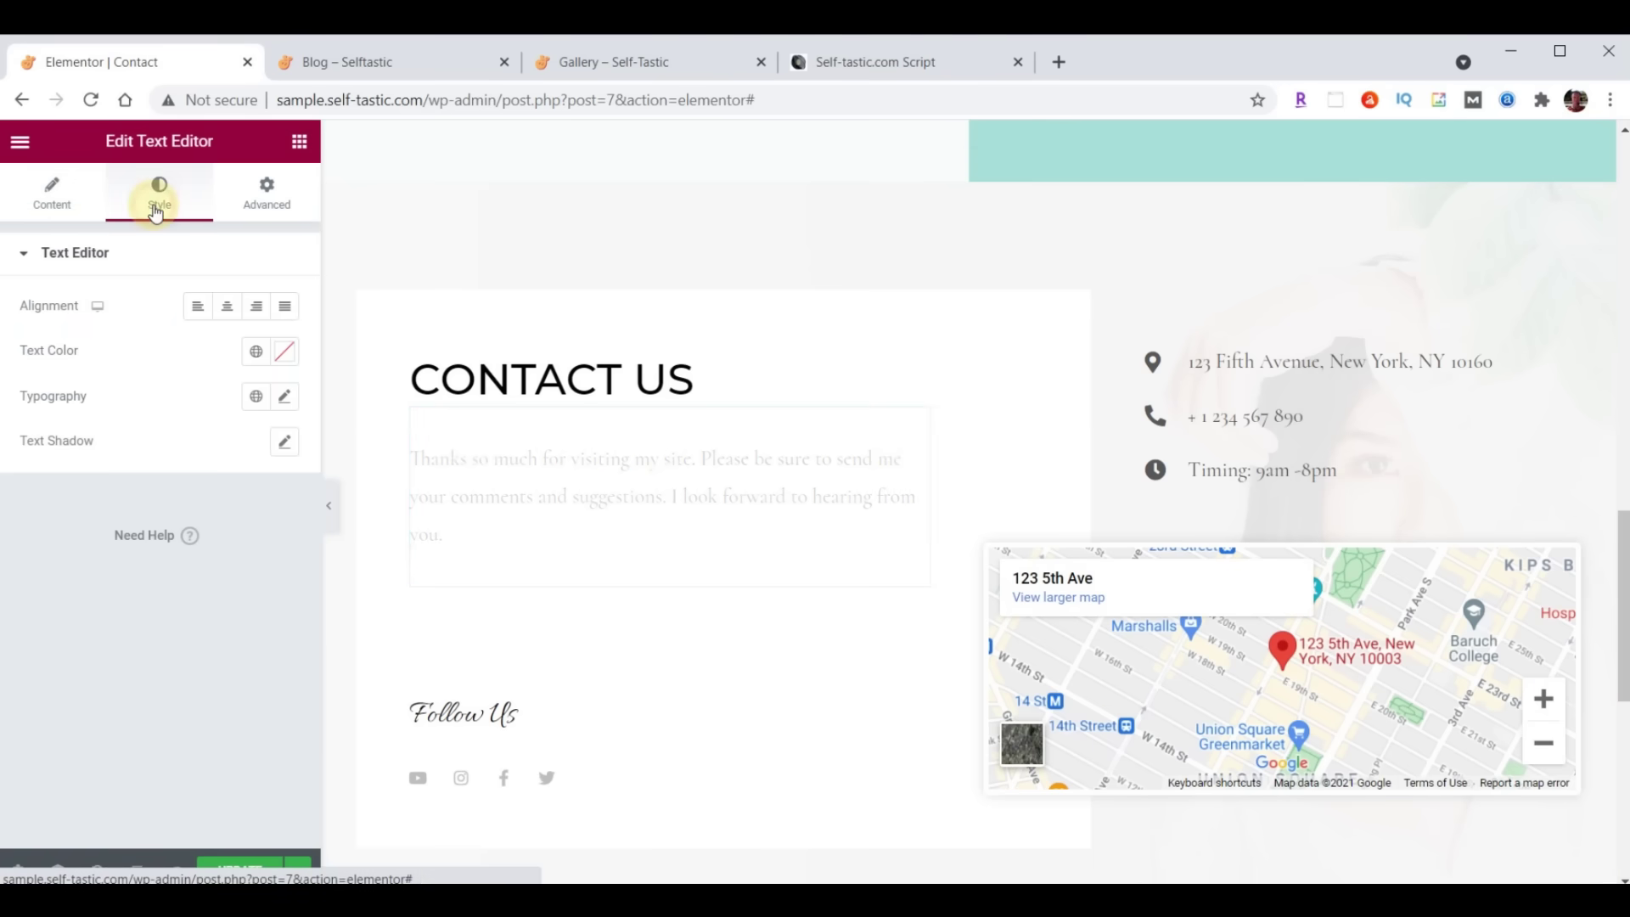
click(279, 363)
click(188, 664)
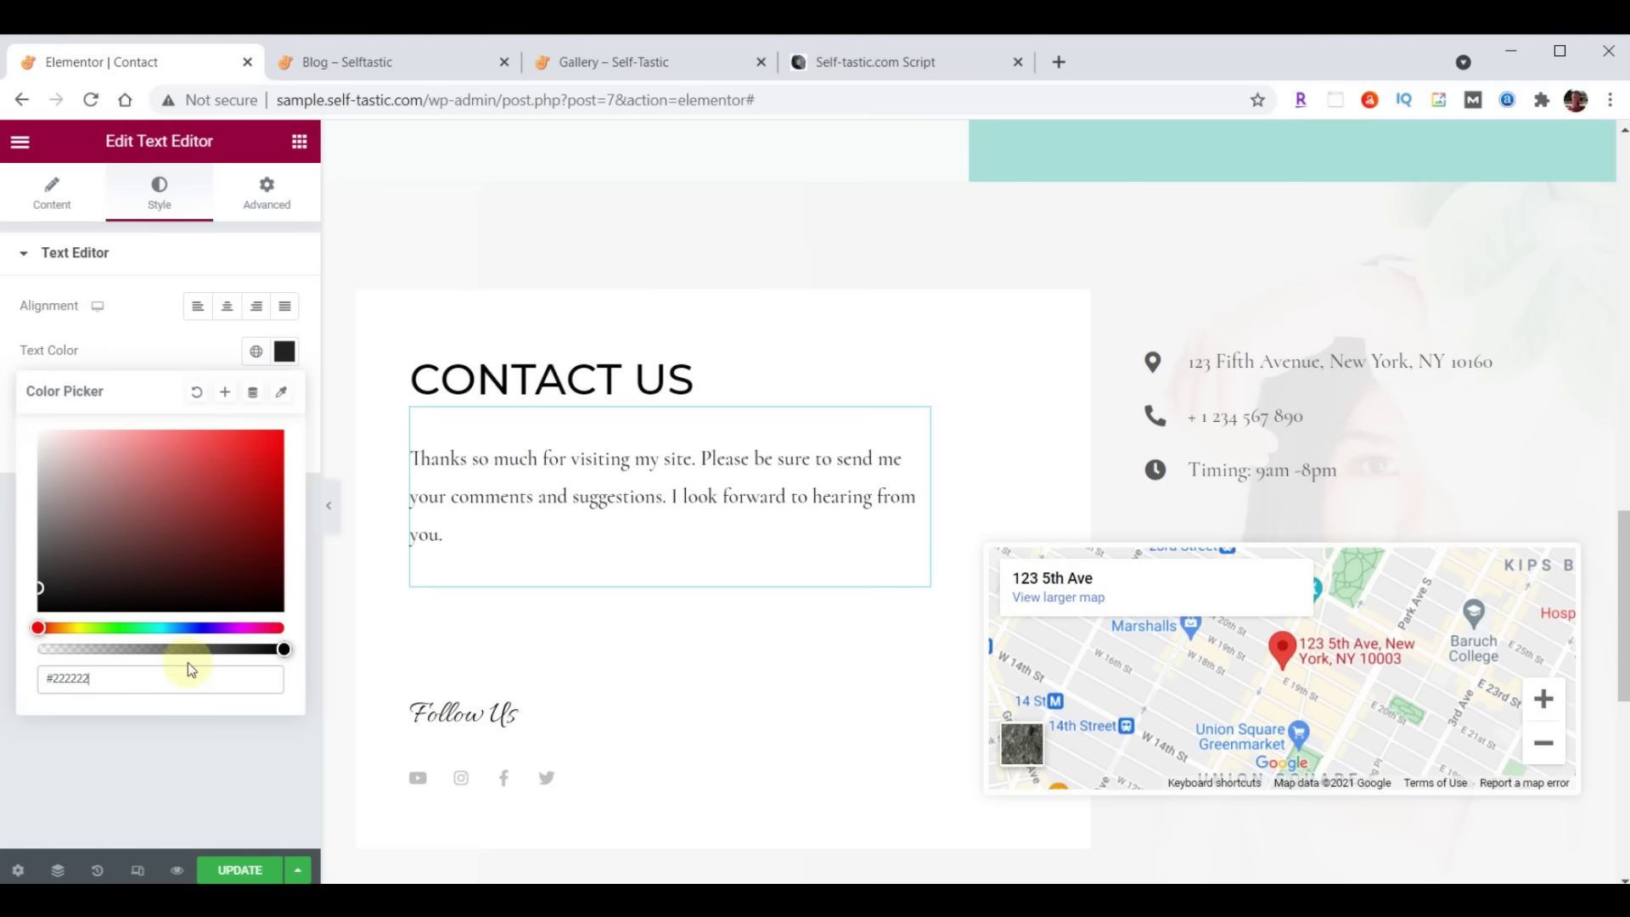
click(285, 355)
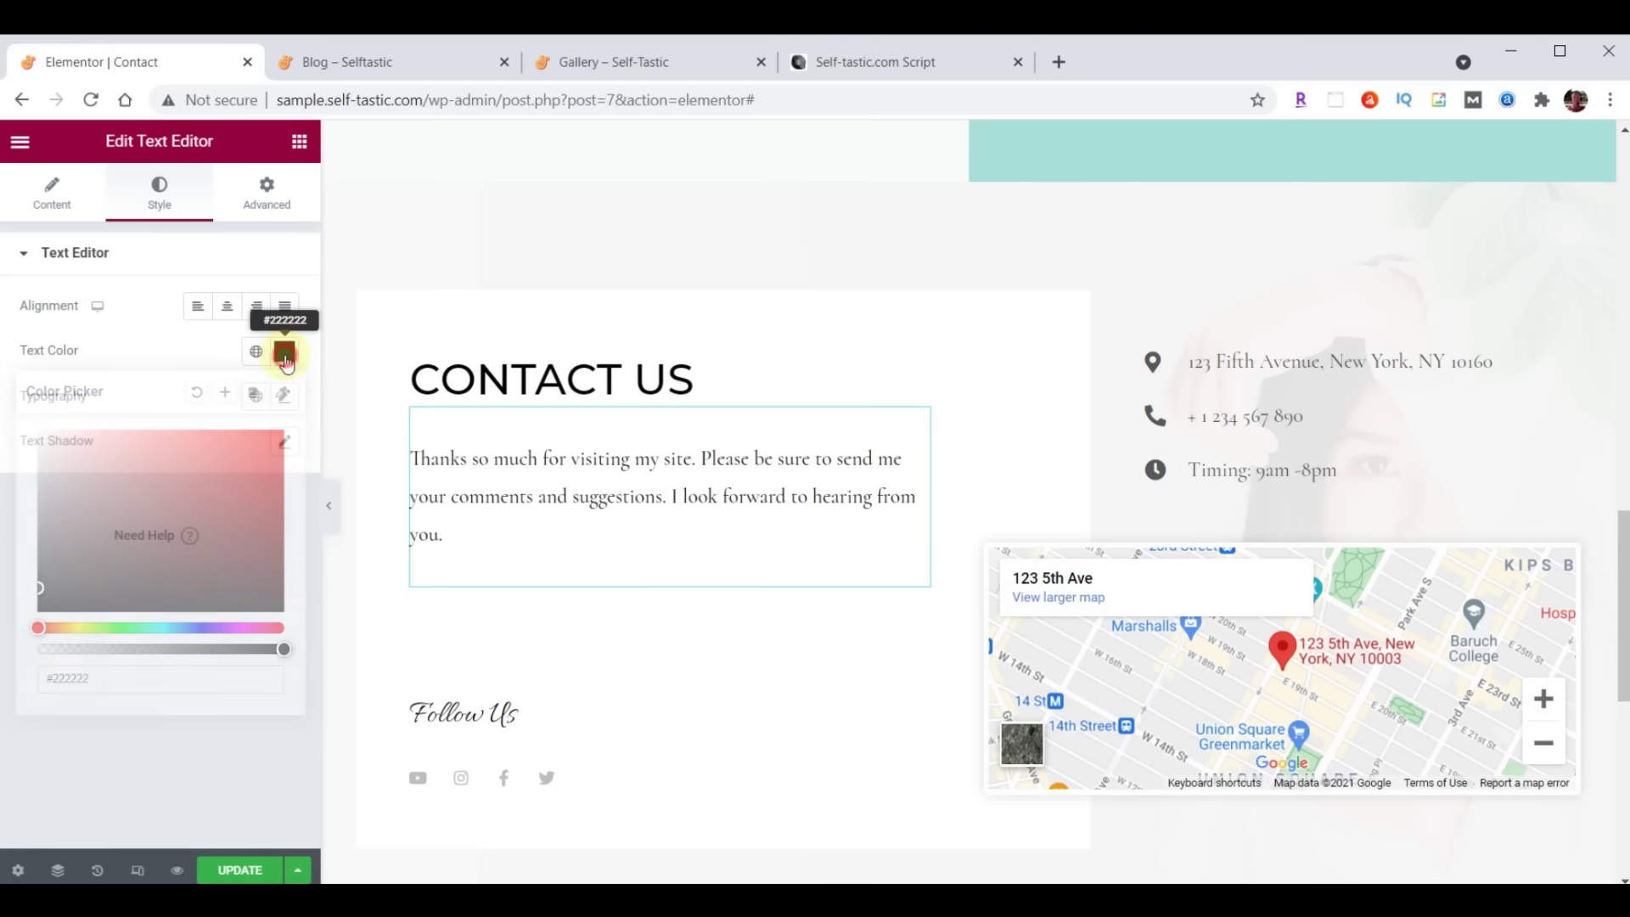
Set the paragraph typography to Open Sans Condensed, size 21, weight 400
click(285, 397)
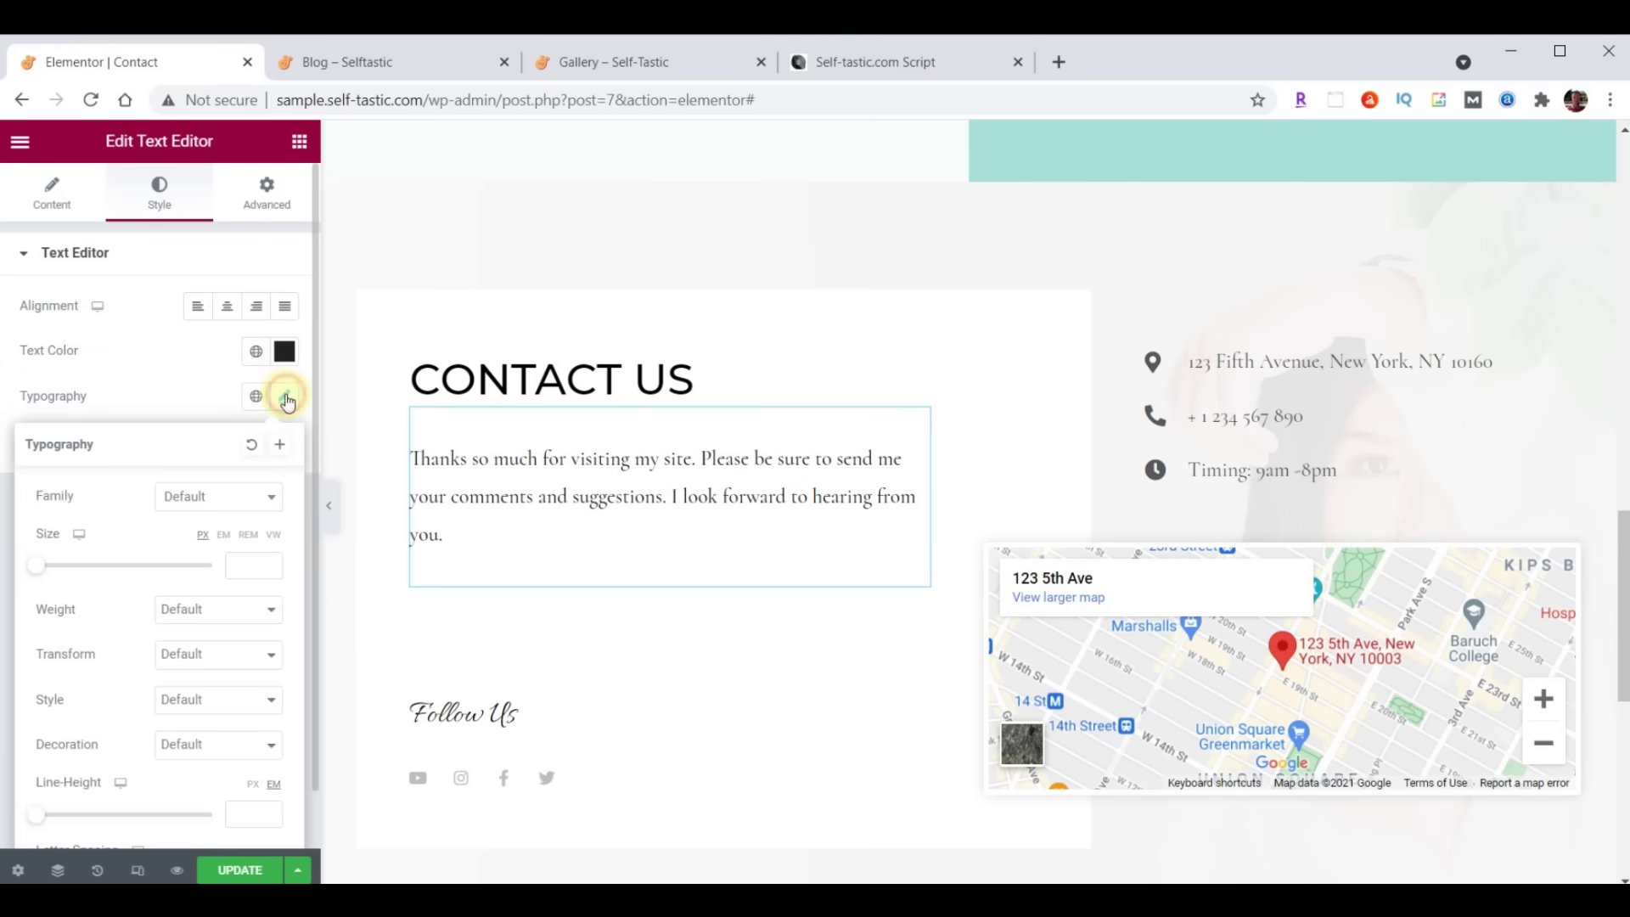
click(231, 499)
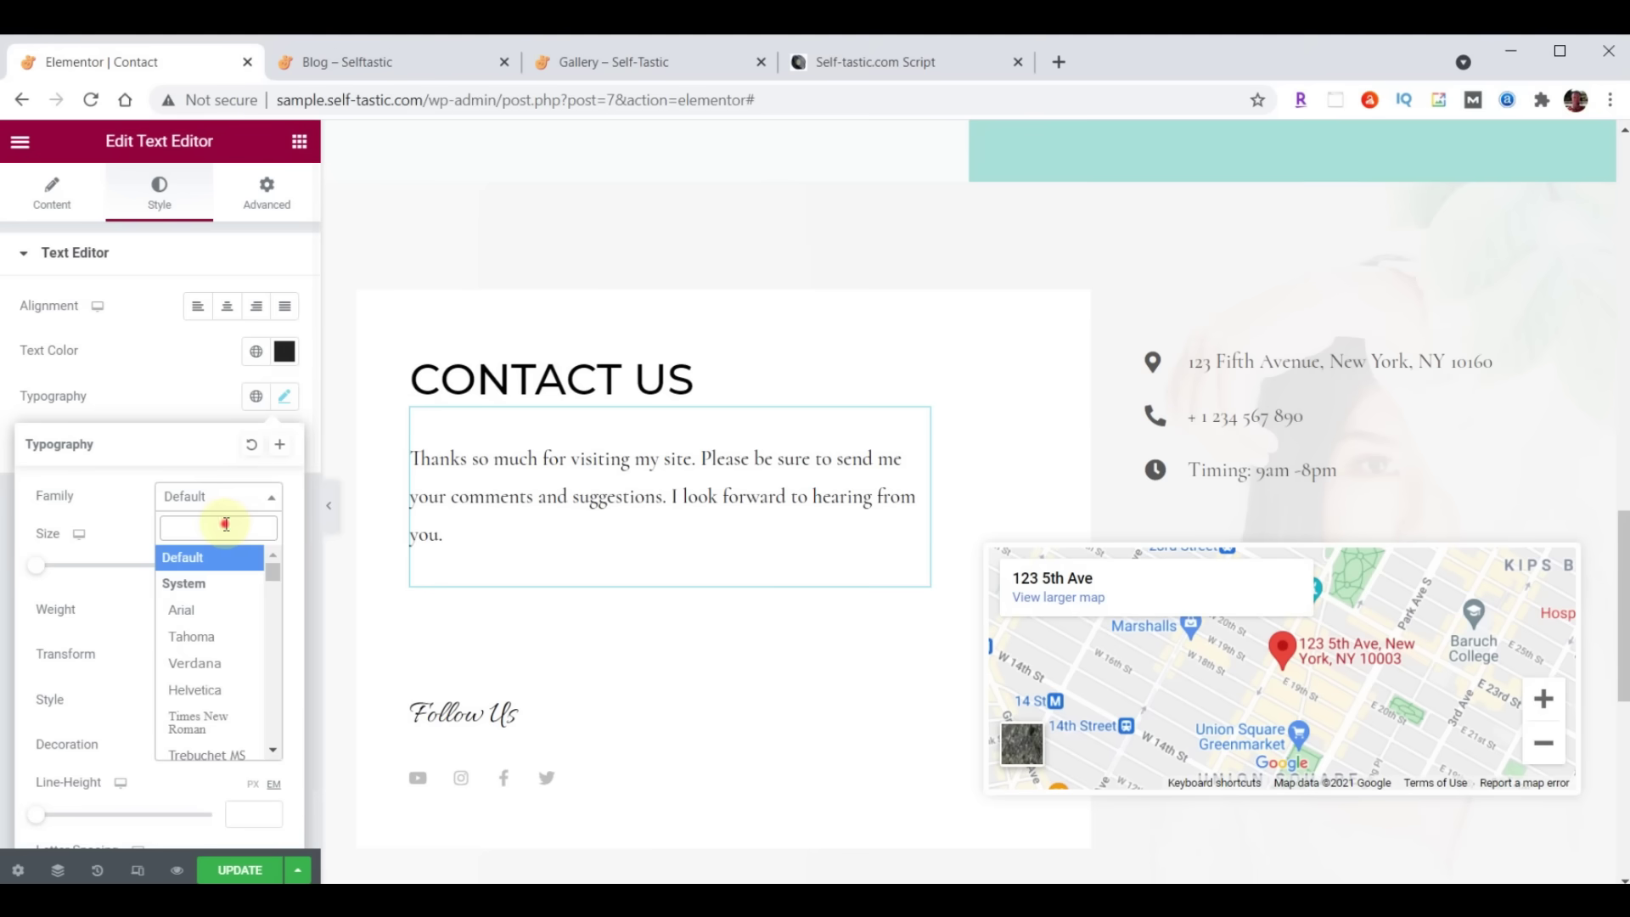
text(Open)
click(213, 617)
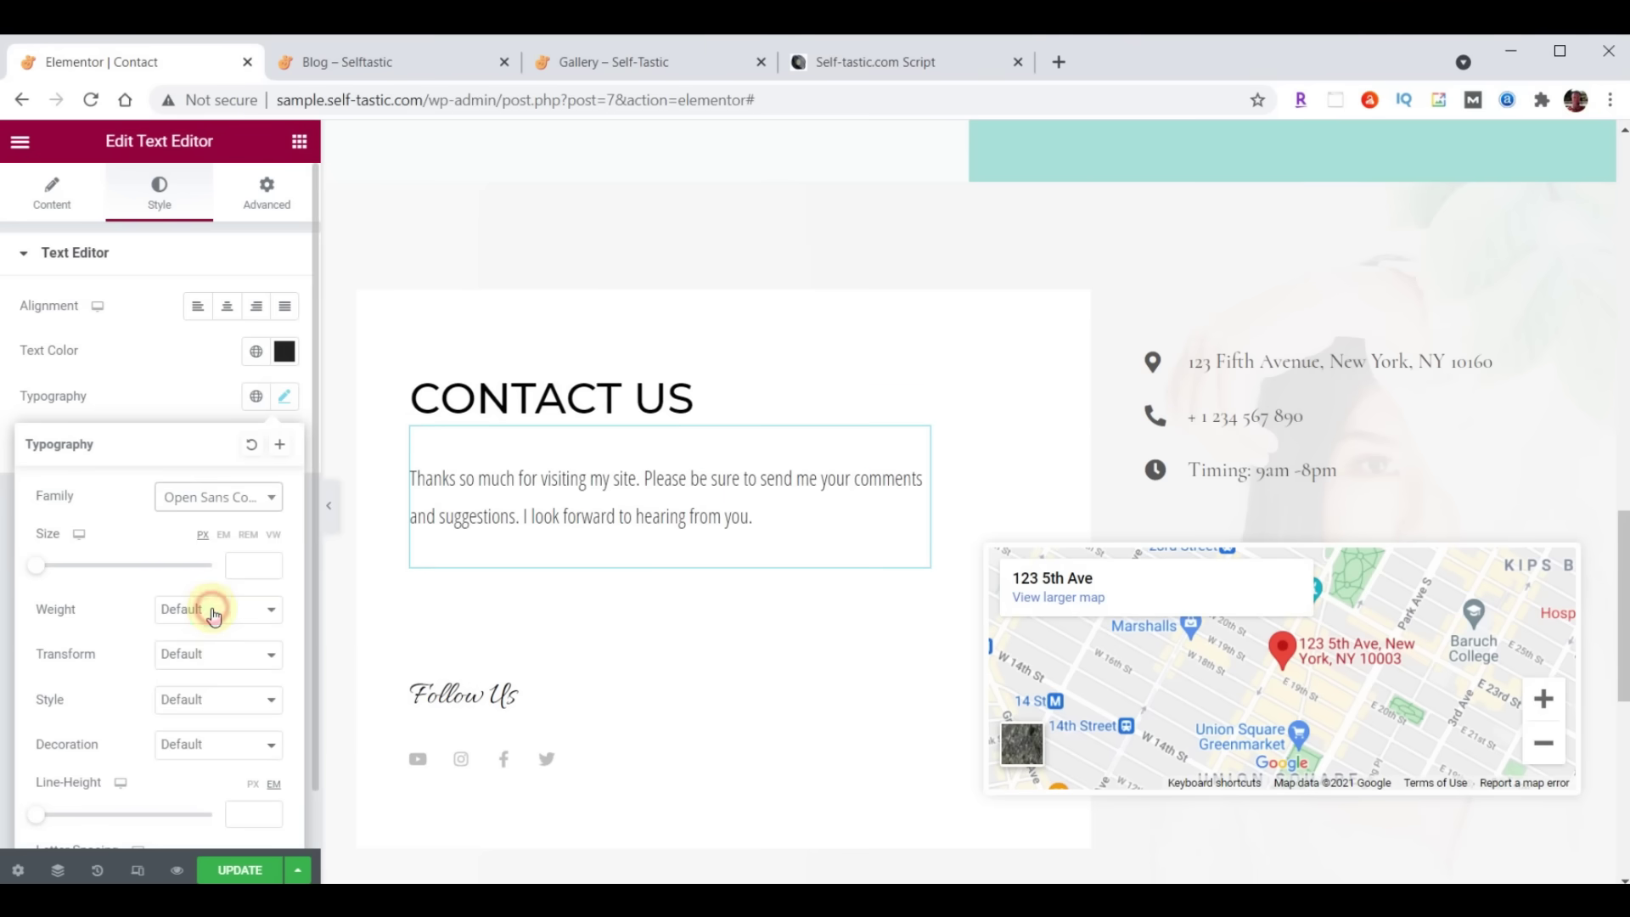
click(236, 564)
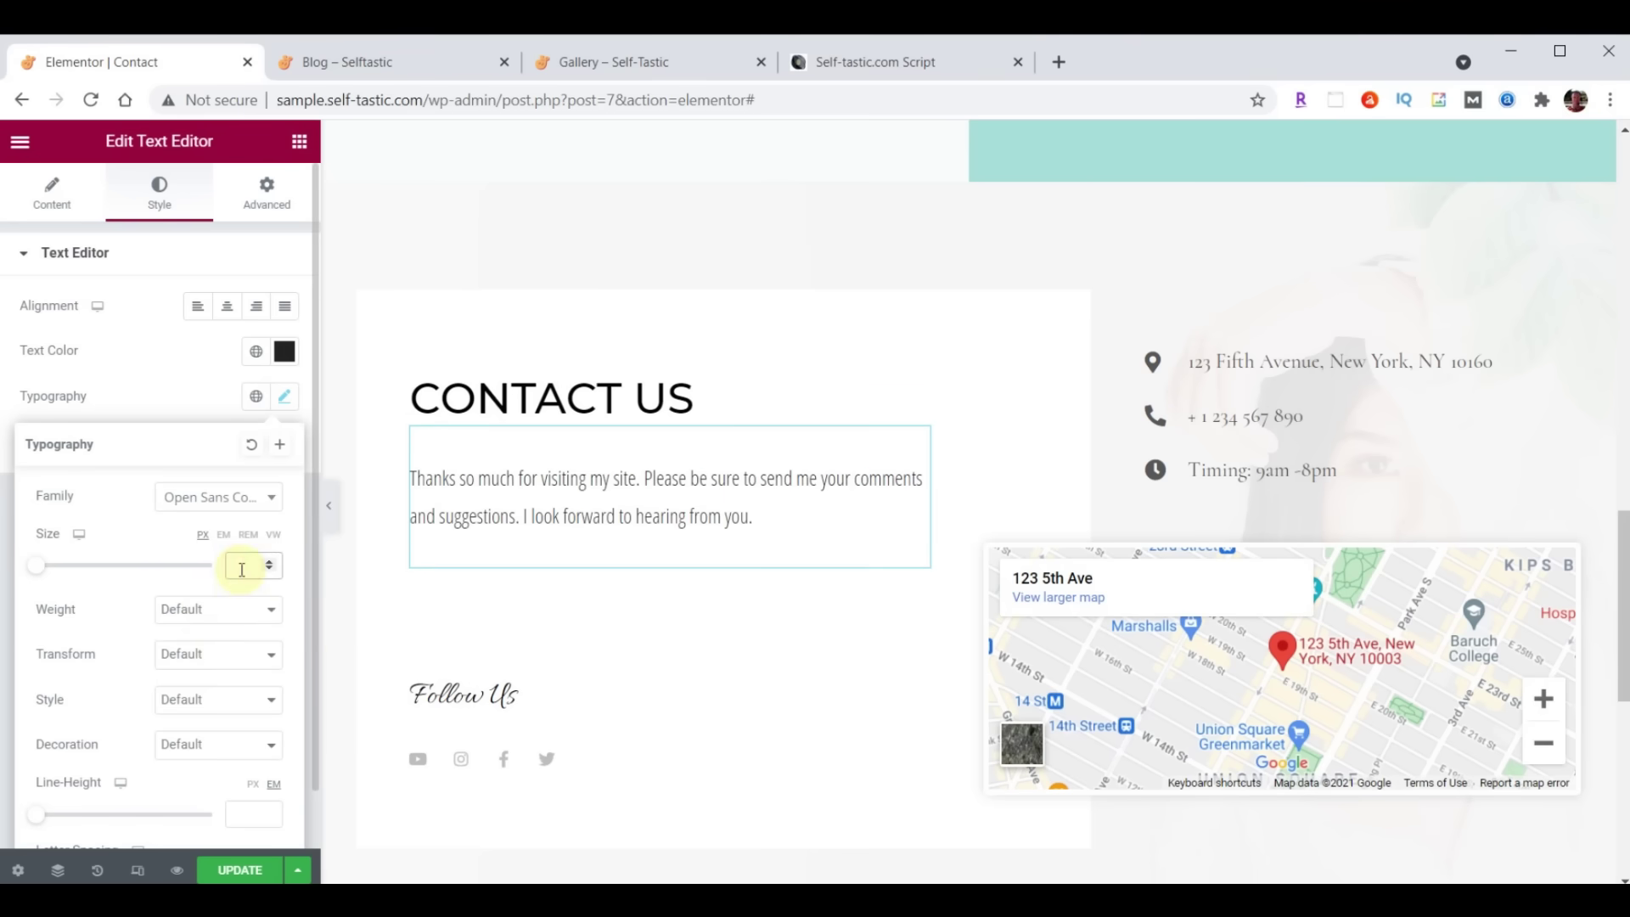
text(21)
click(218, 608)
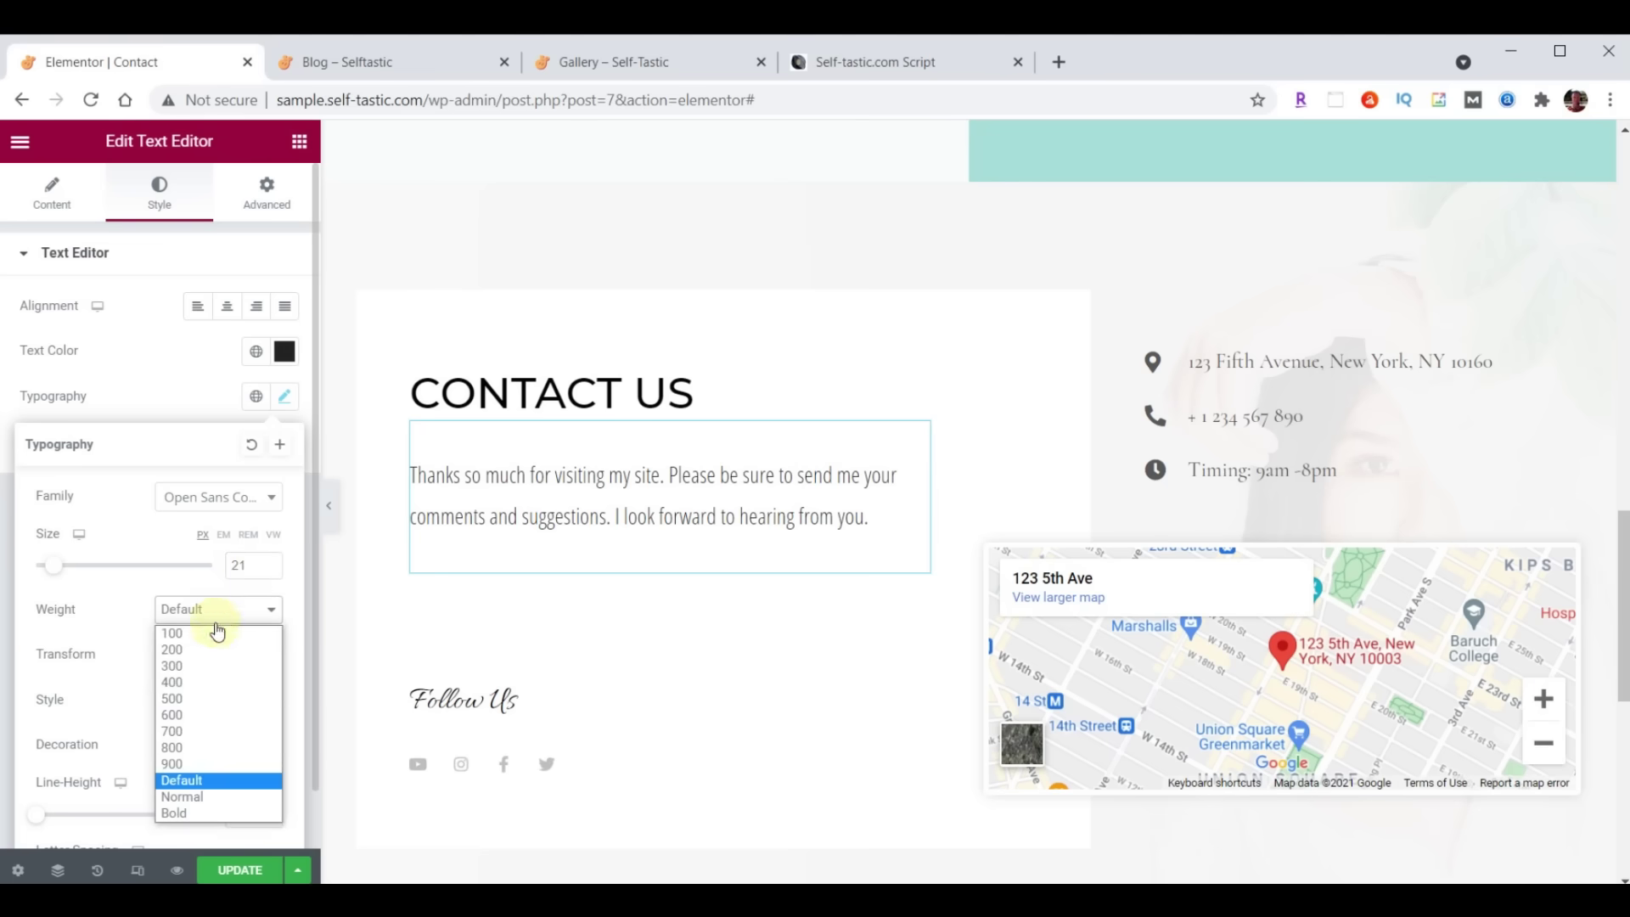
click(205, 674)
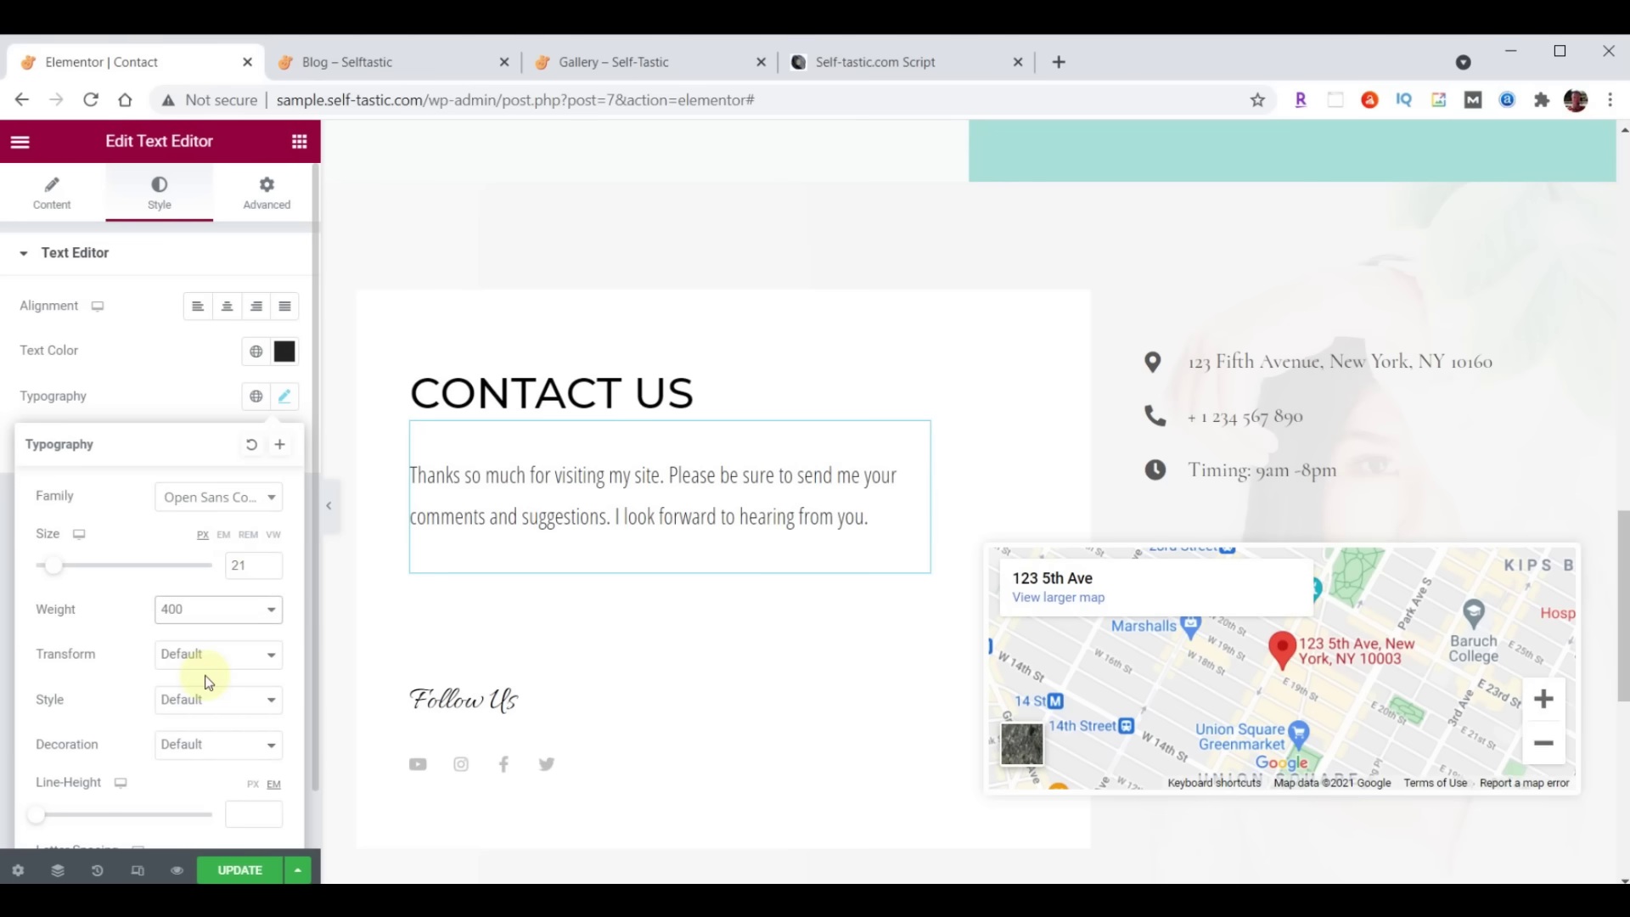
click(285, 396)
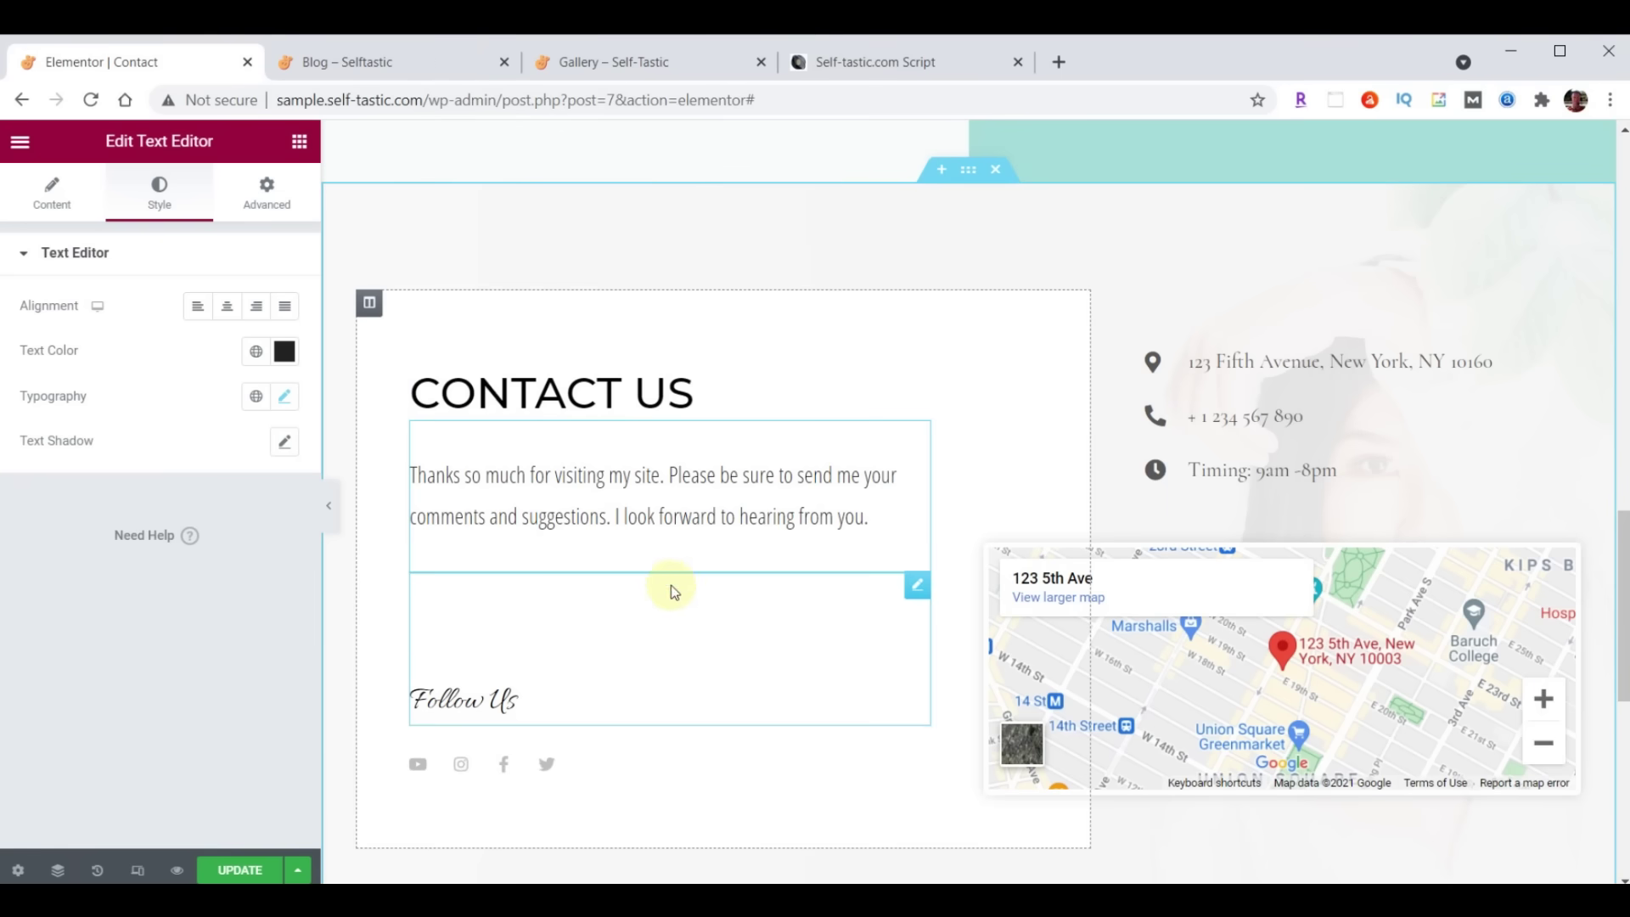
Add an Image widget below the message showing the selfie from the media library
click(298, 141)
drag(151, 429, 614, 542)
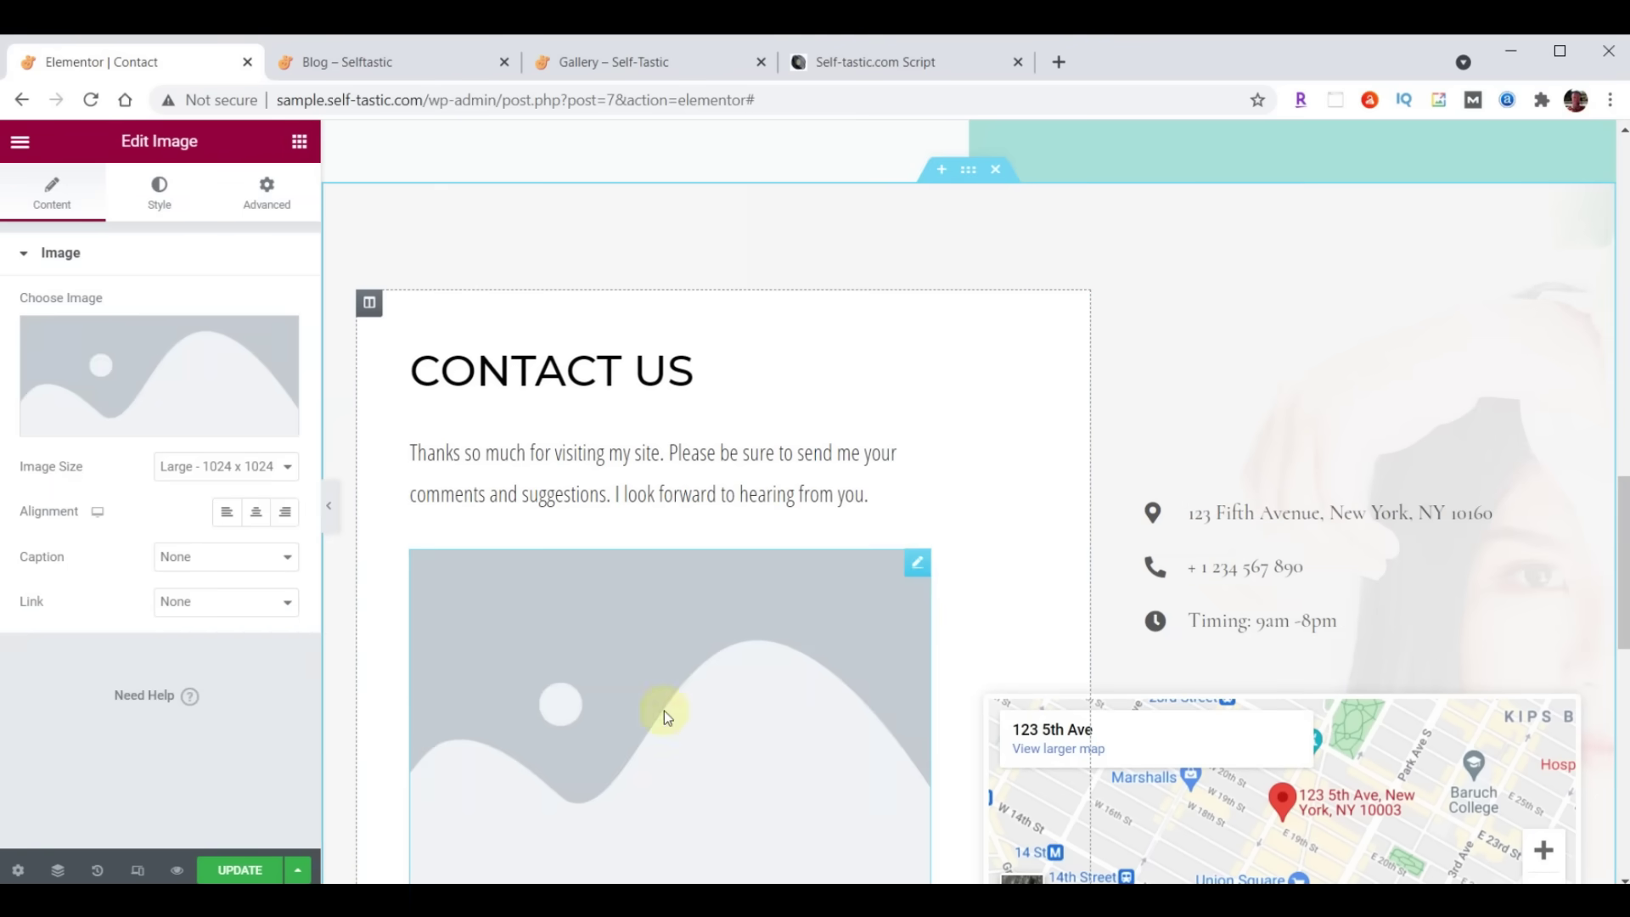
click(170, 389)
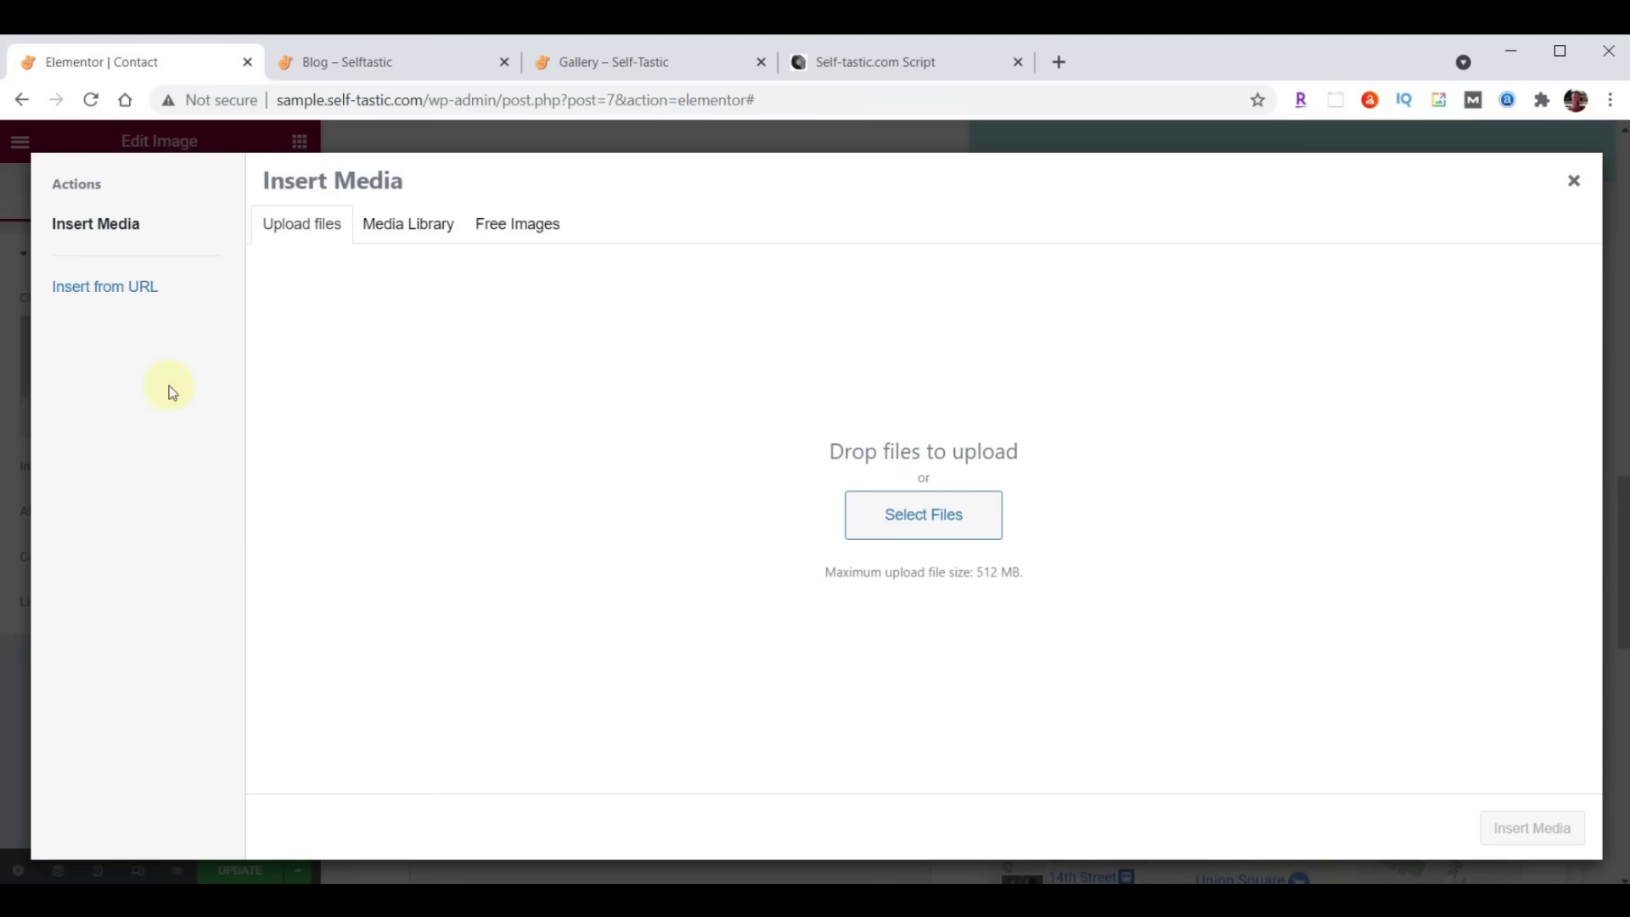
click(391, 225)
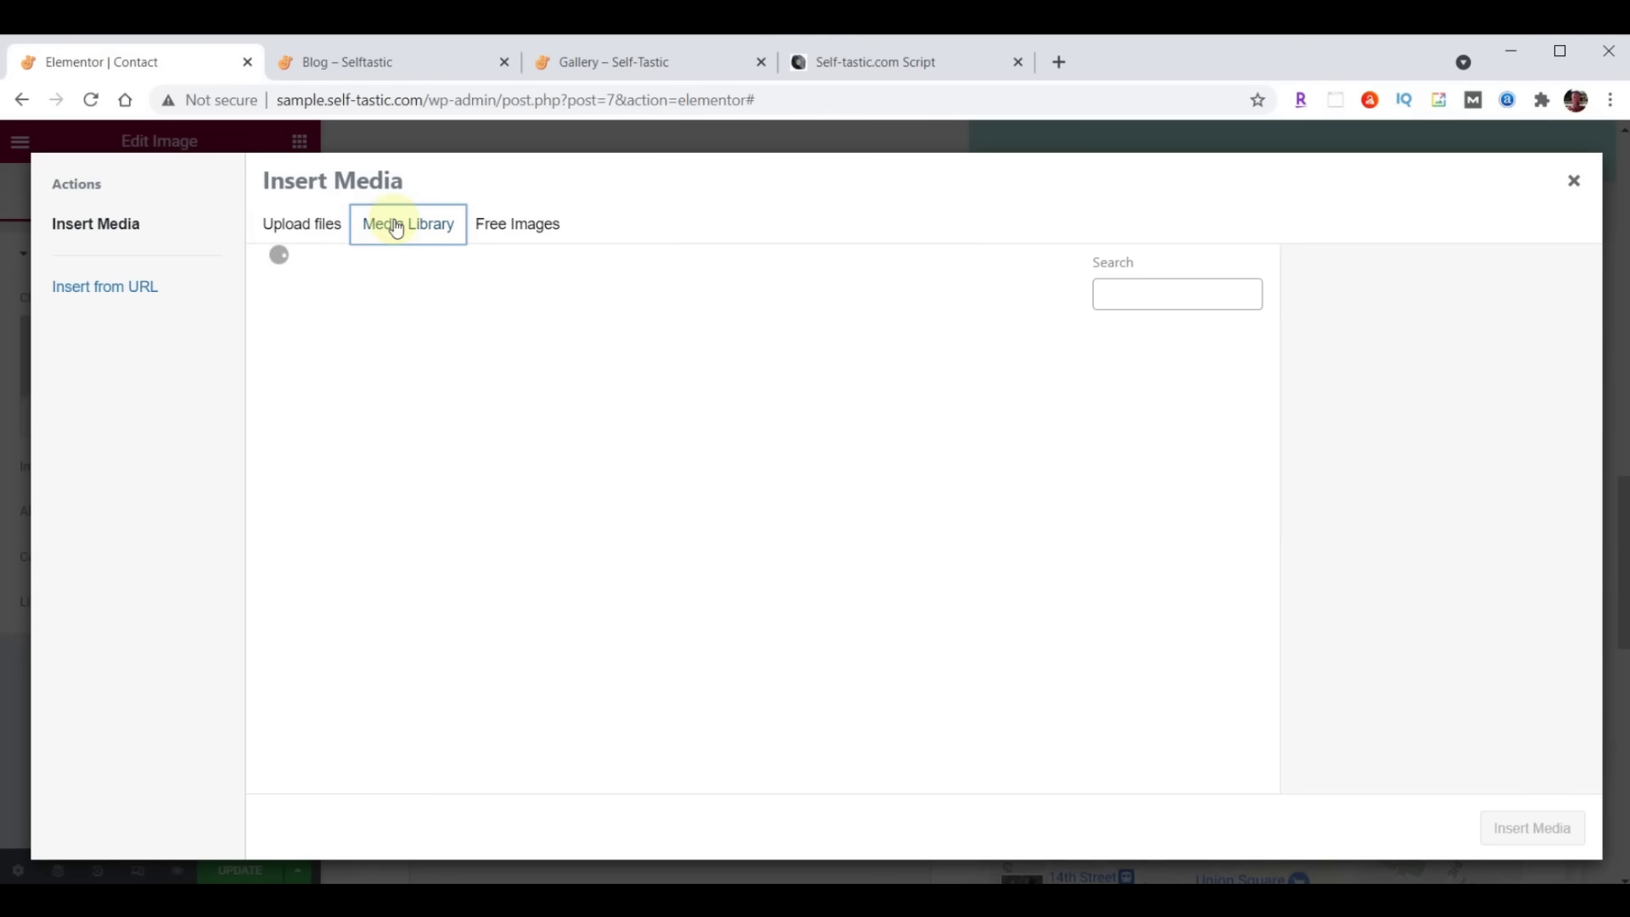
scroll(862, 434, down, 12)
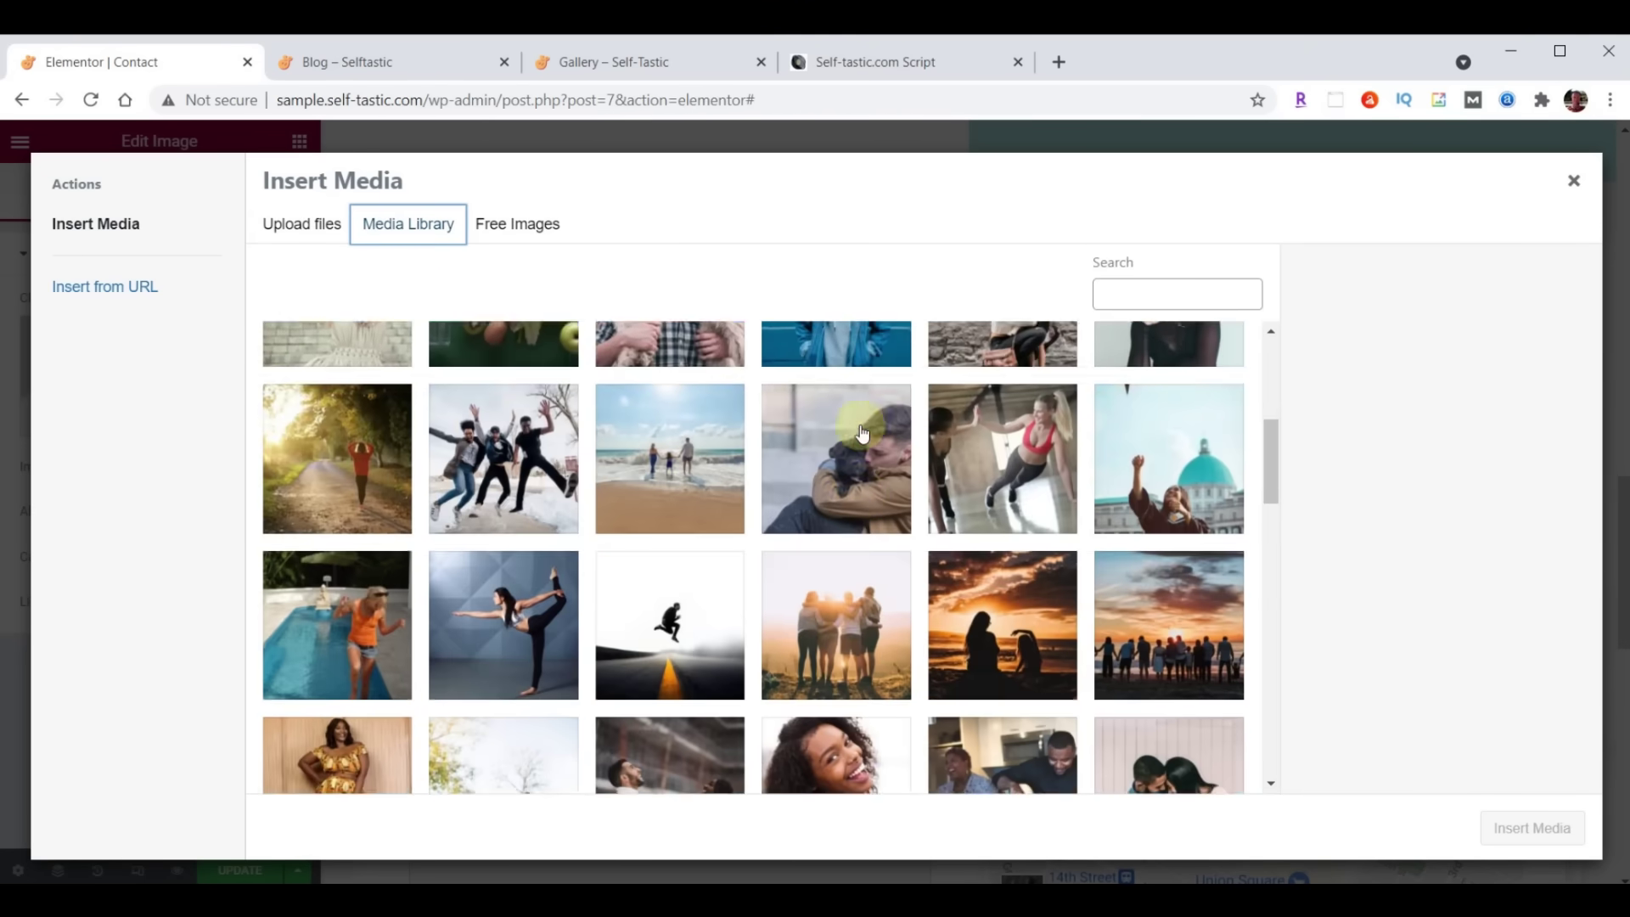
scroll(862, 433, down, 8)
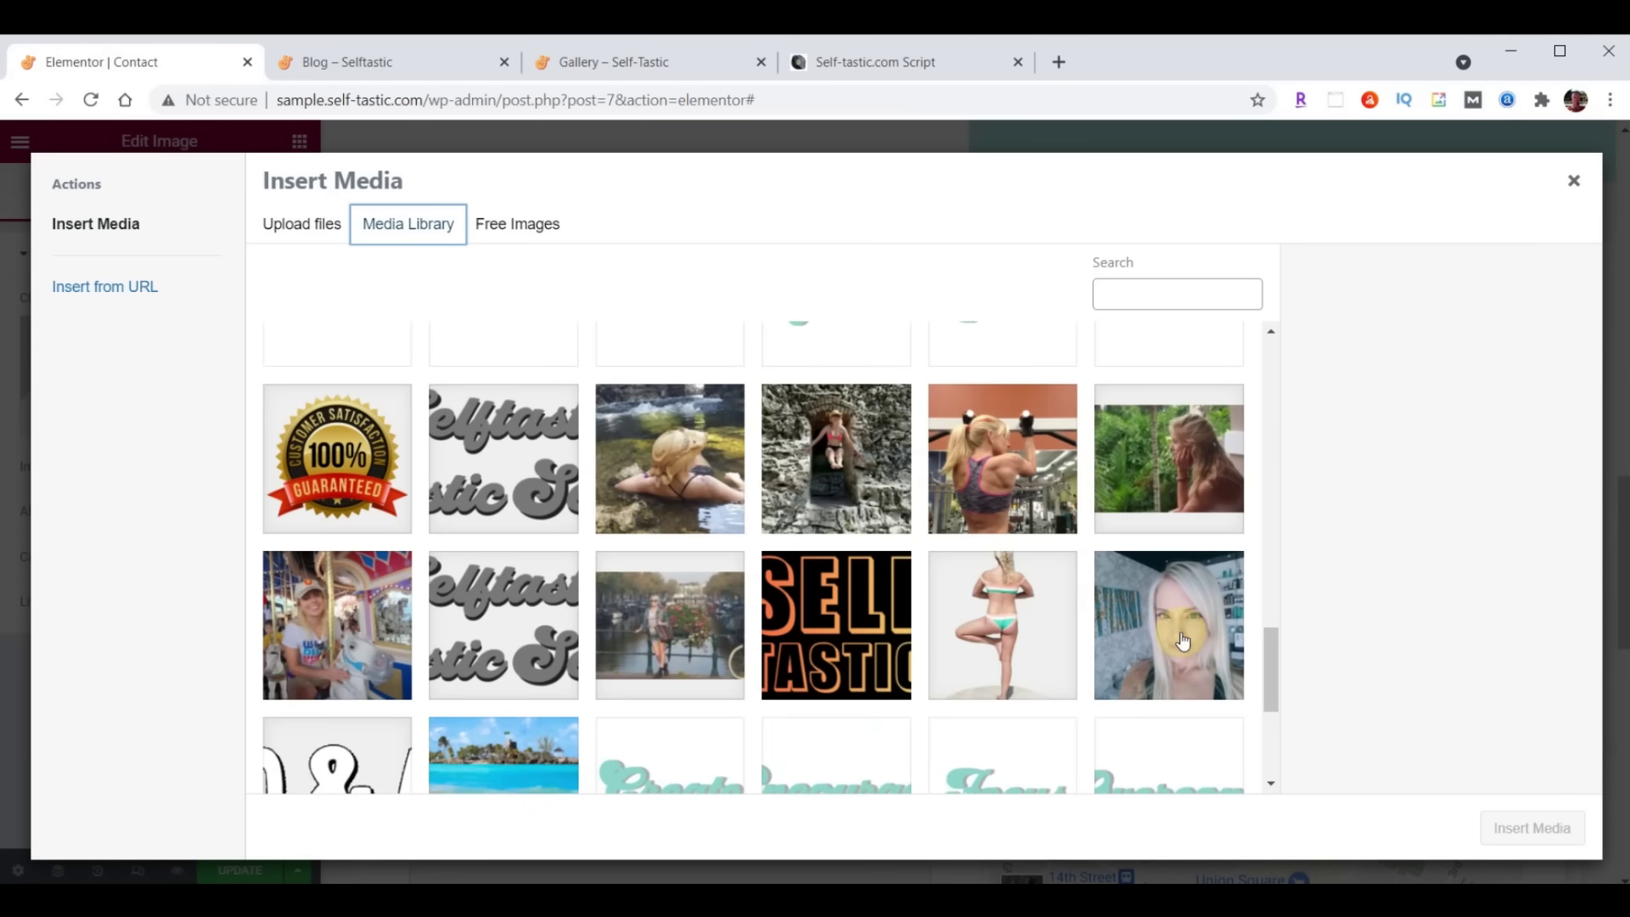
click(1183, 641)
click(1547, 828)
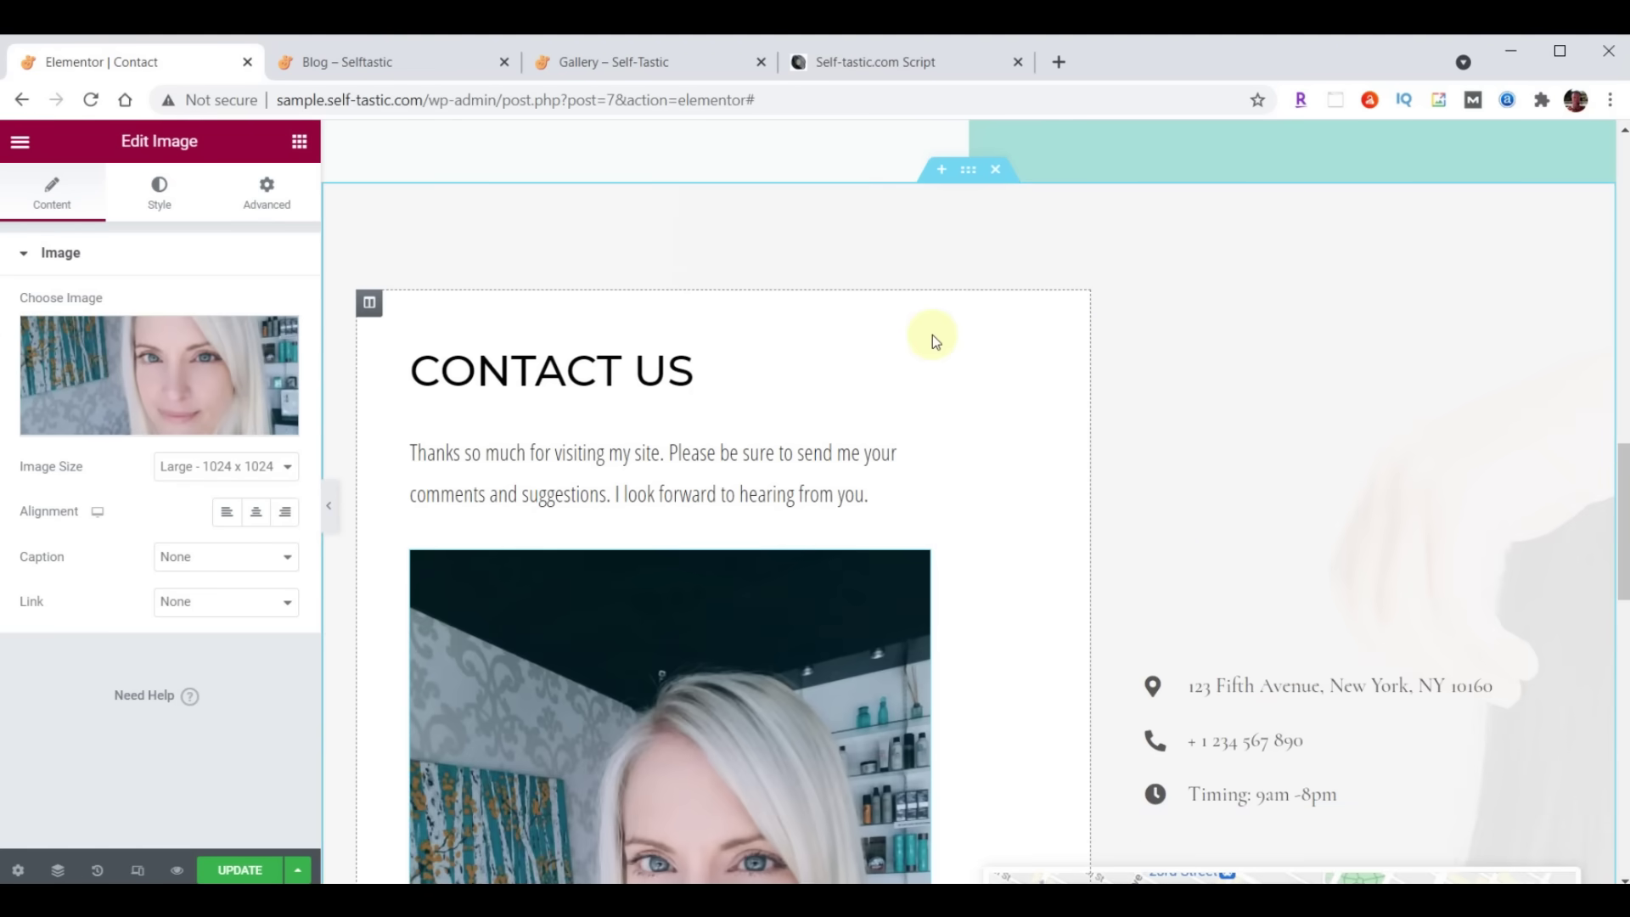
Set the image's maximum width to 75
scroll(936, 355, down, 5)
scroll(937, 367, down, 1)
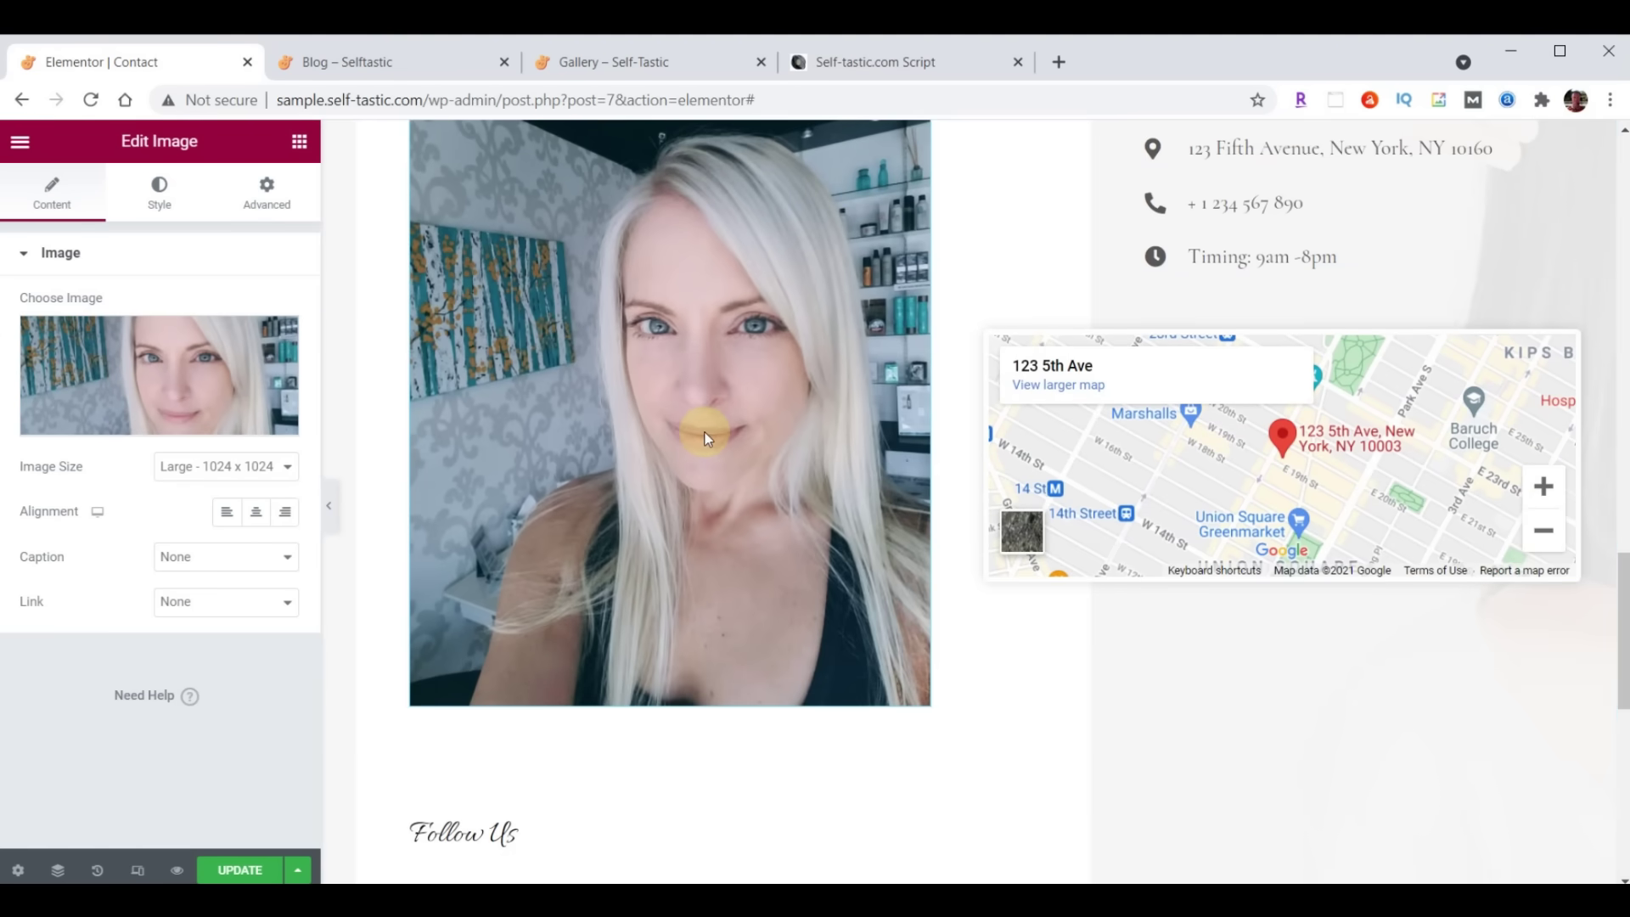
click(162, 194)
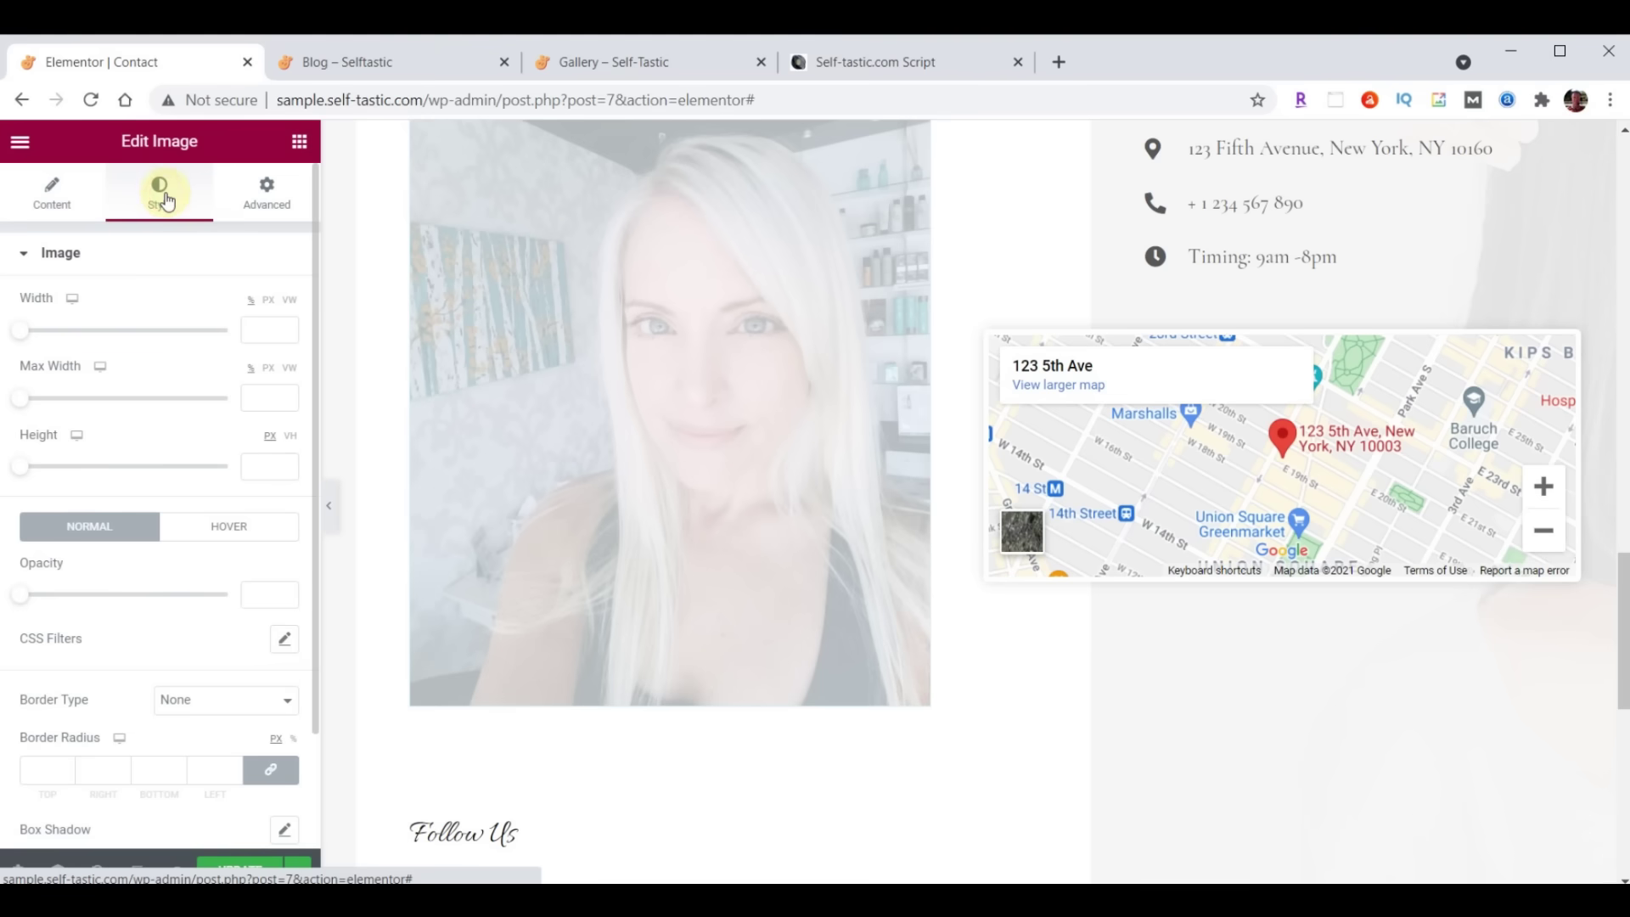
click(262, 402)
text(75)
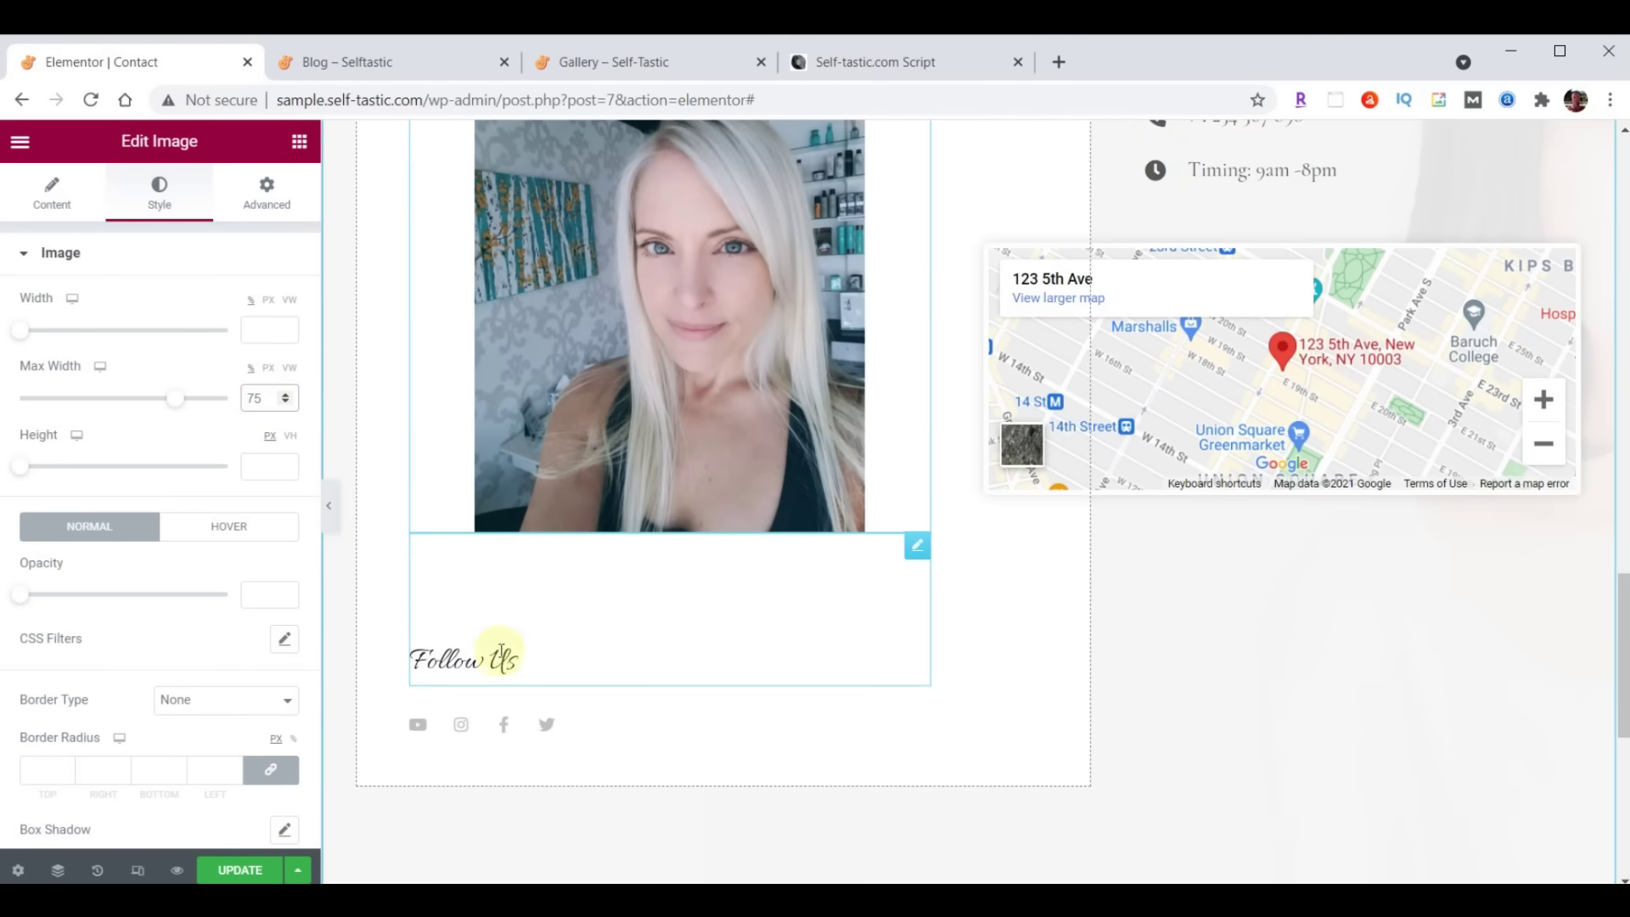
Change the Follow Us heading's top margin from 100 to 70
click(915, 549)
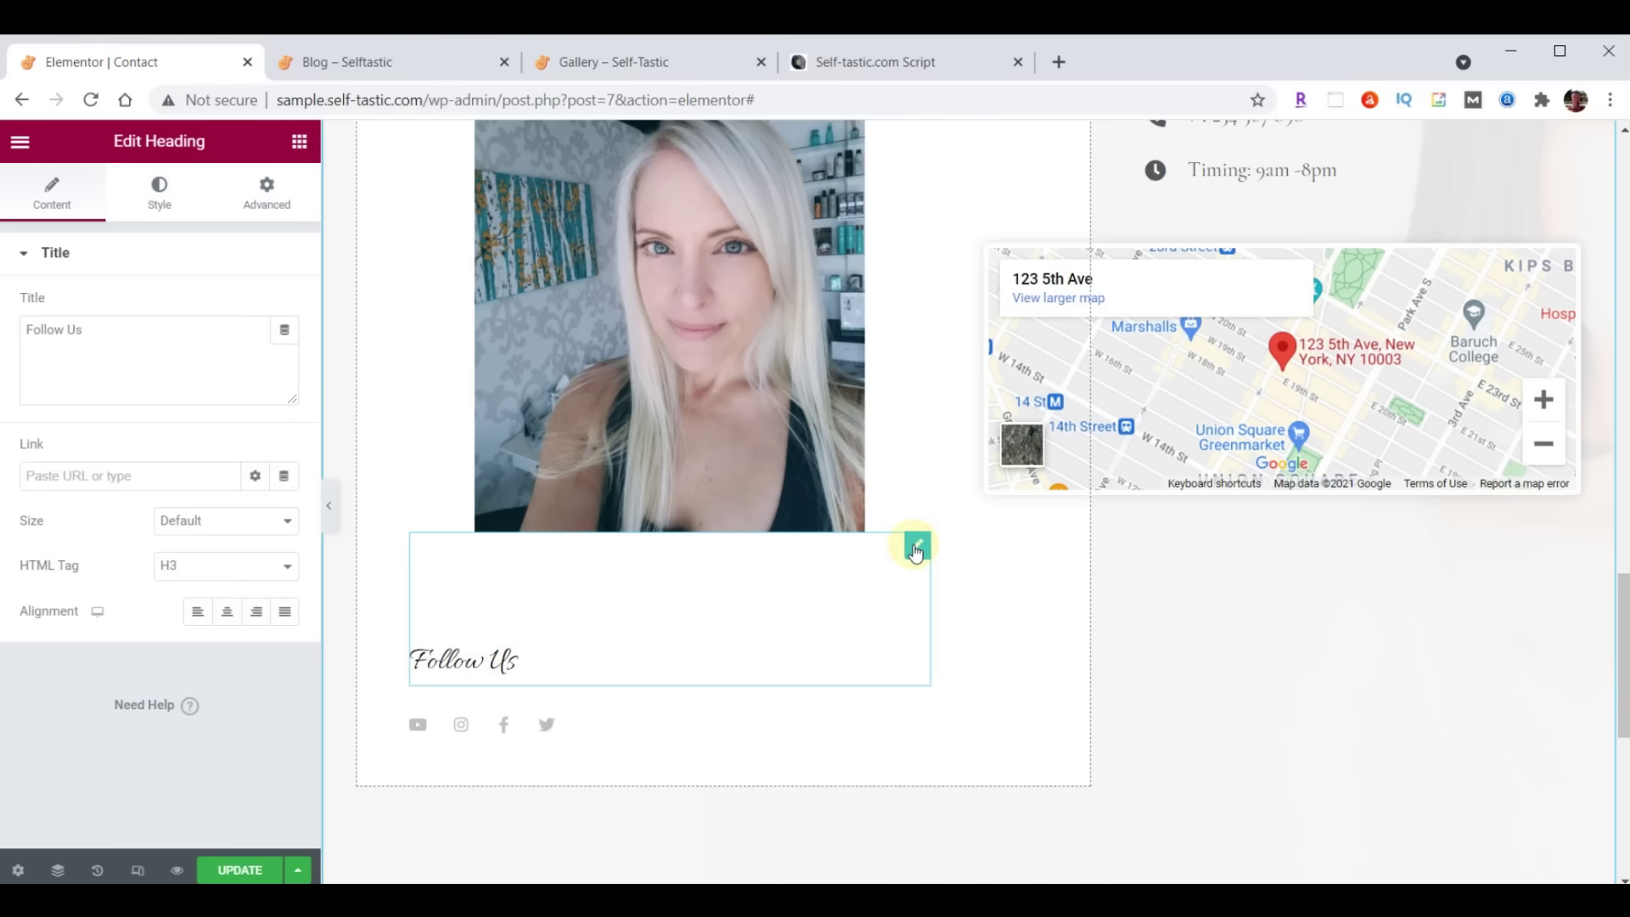
click(265, 192)
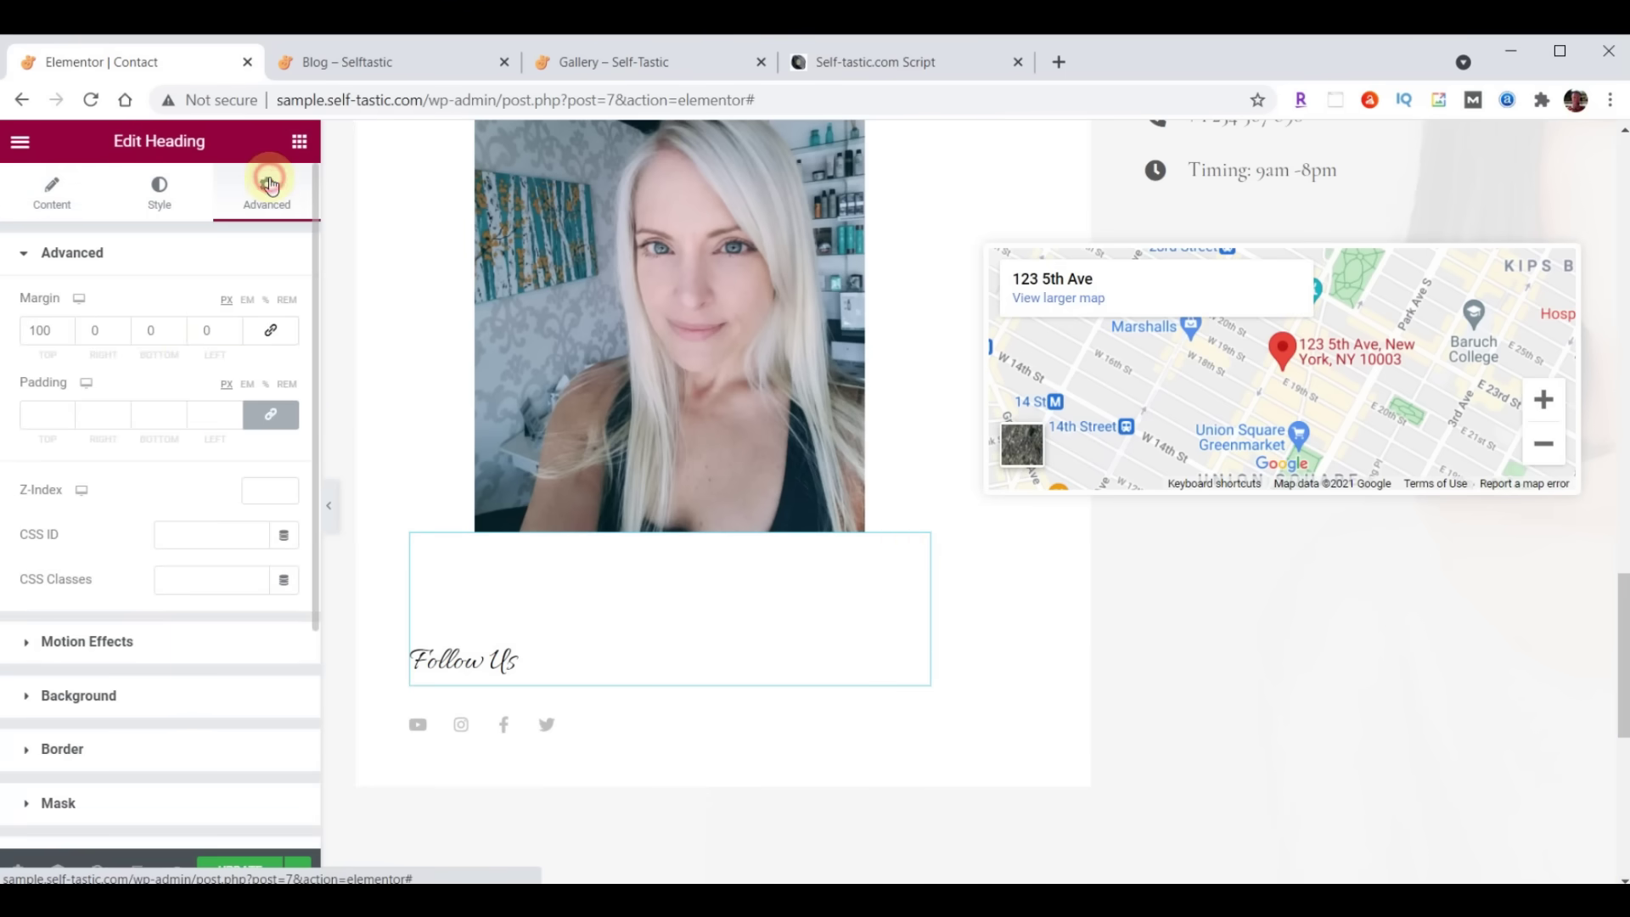
double_click(44, 330)
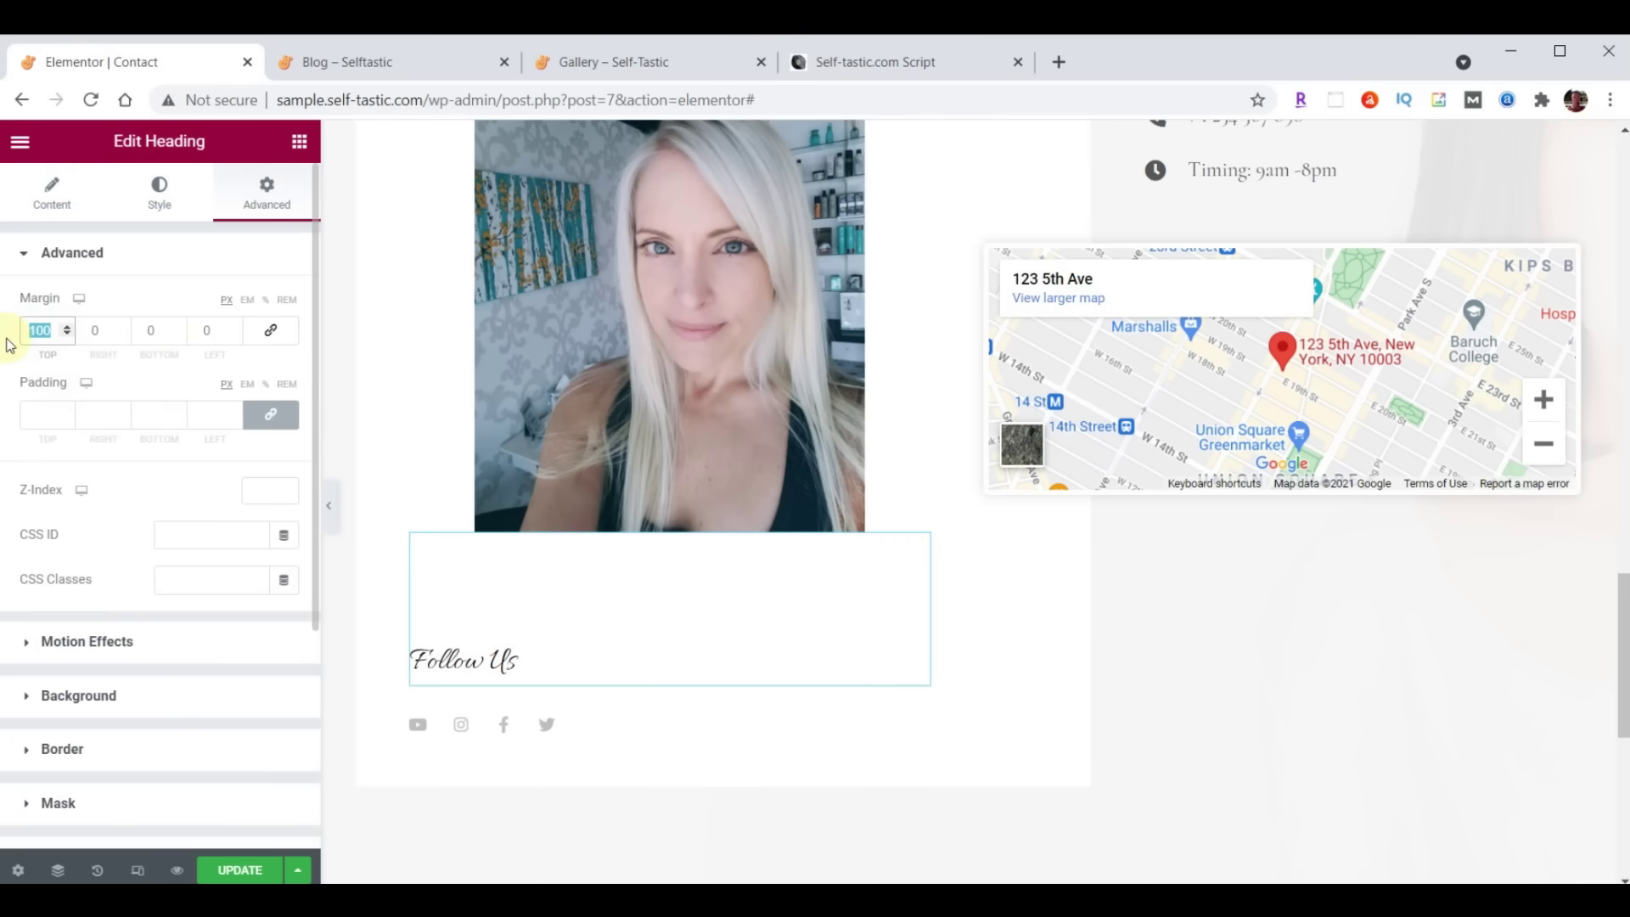
text(70)
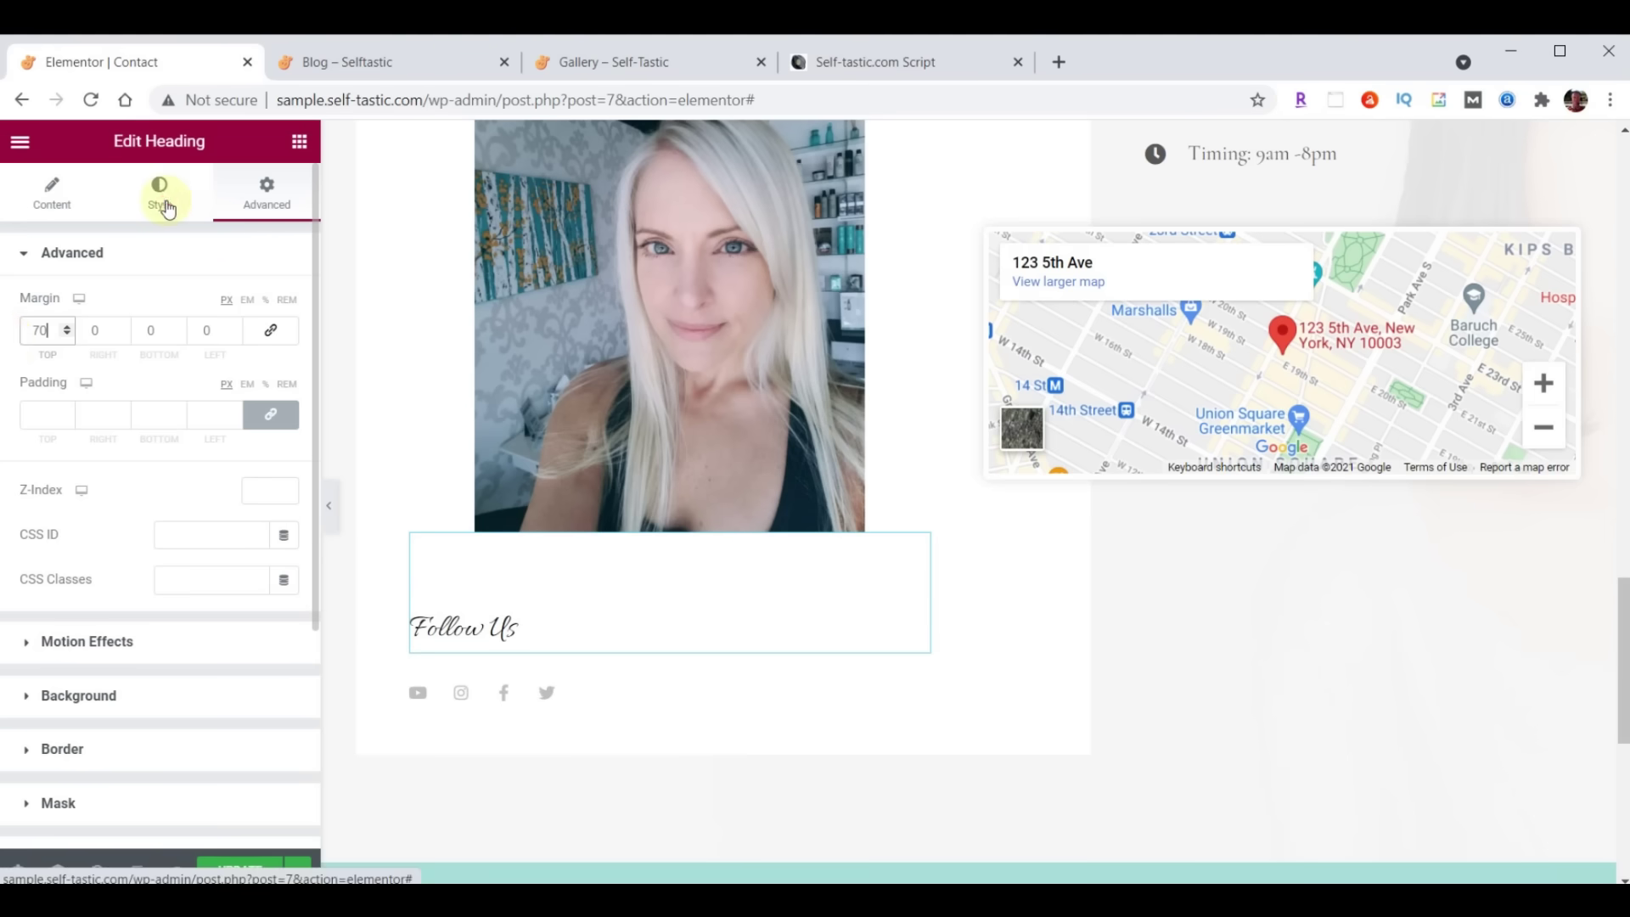
Set the Follow Us heading to Open Sans Condensed at size 30
click(162, 202)
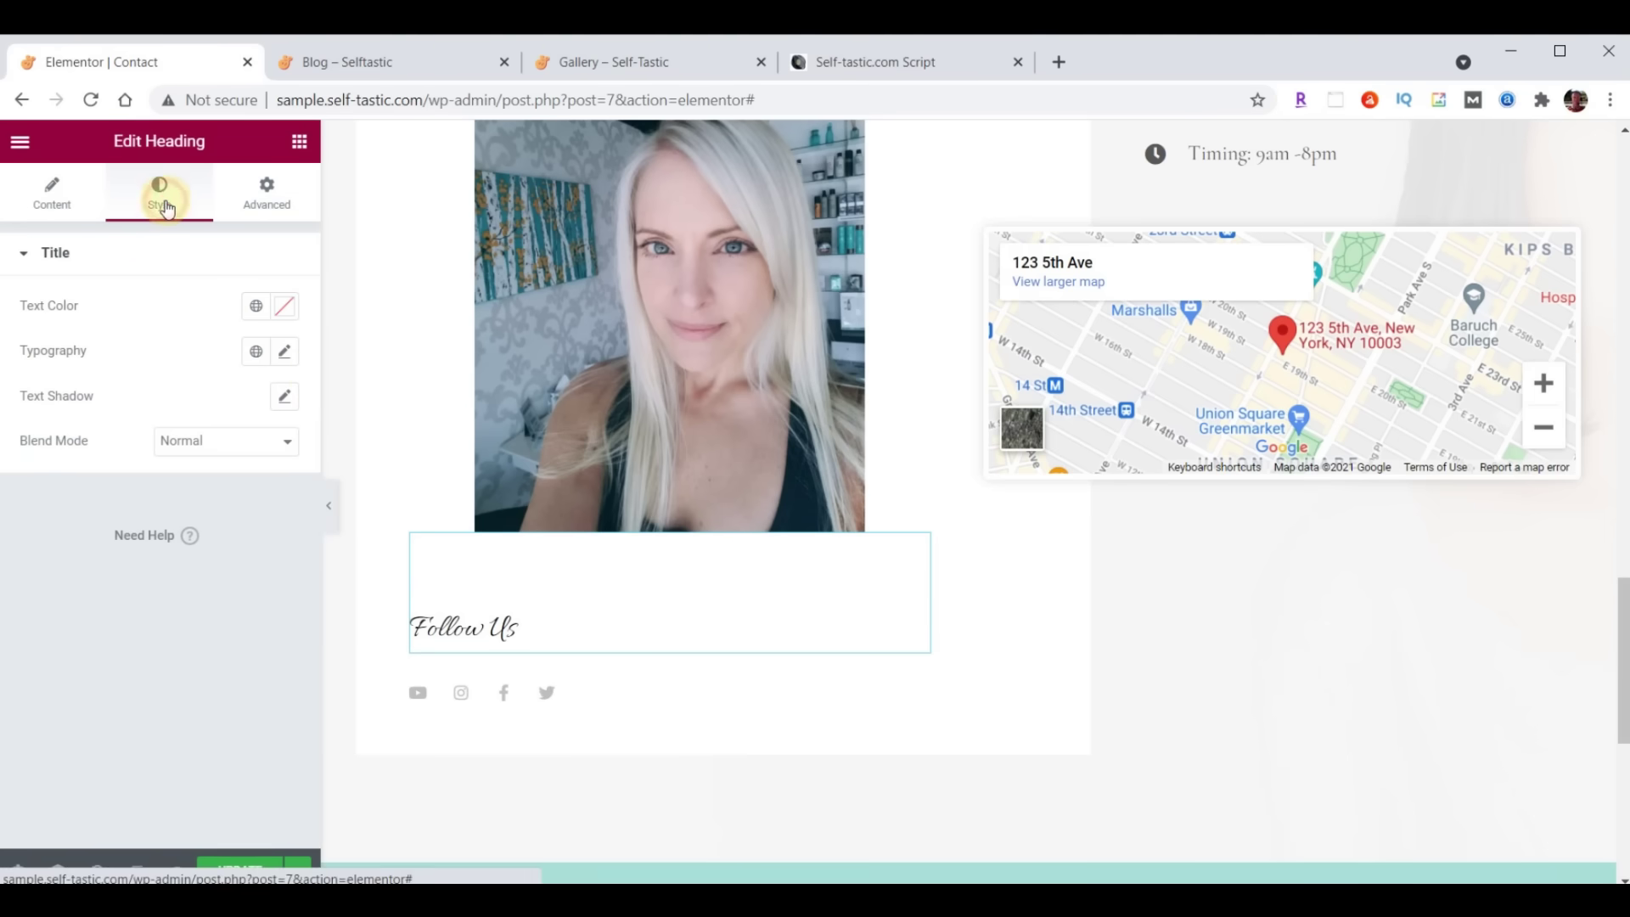
click(282, 355)
click(235, 452)
text(Open Sans)
click(208, 567)
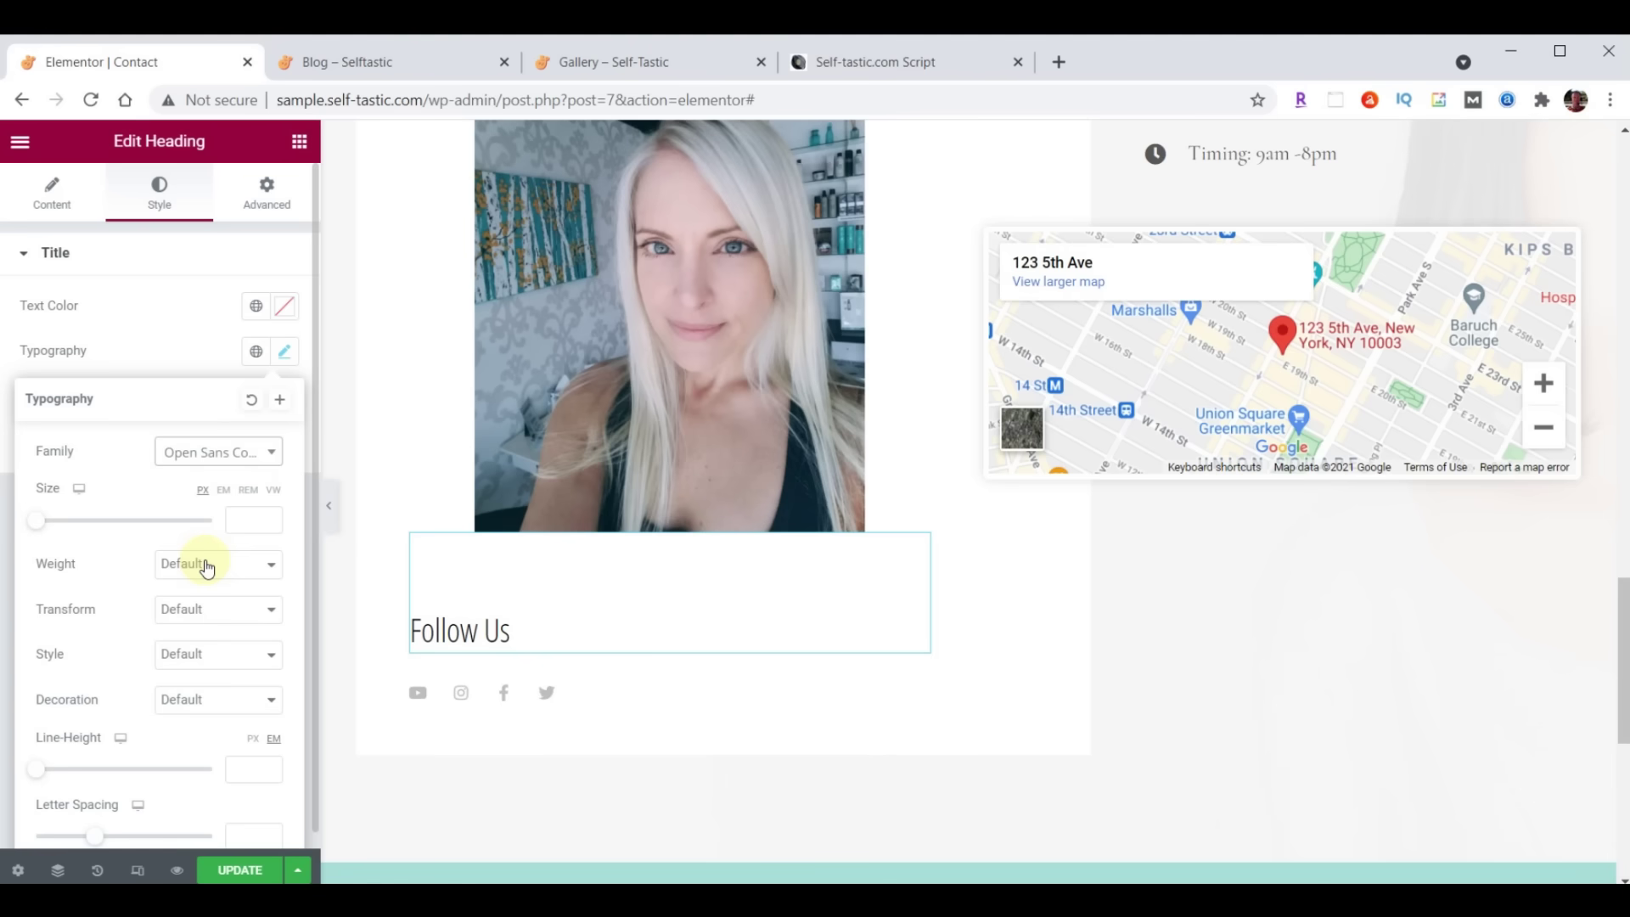
click(243, 521)
text(30)
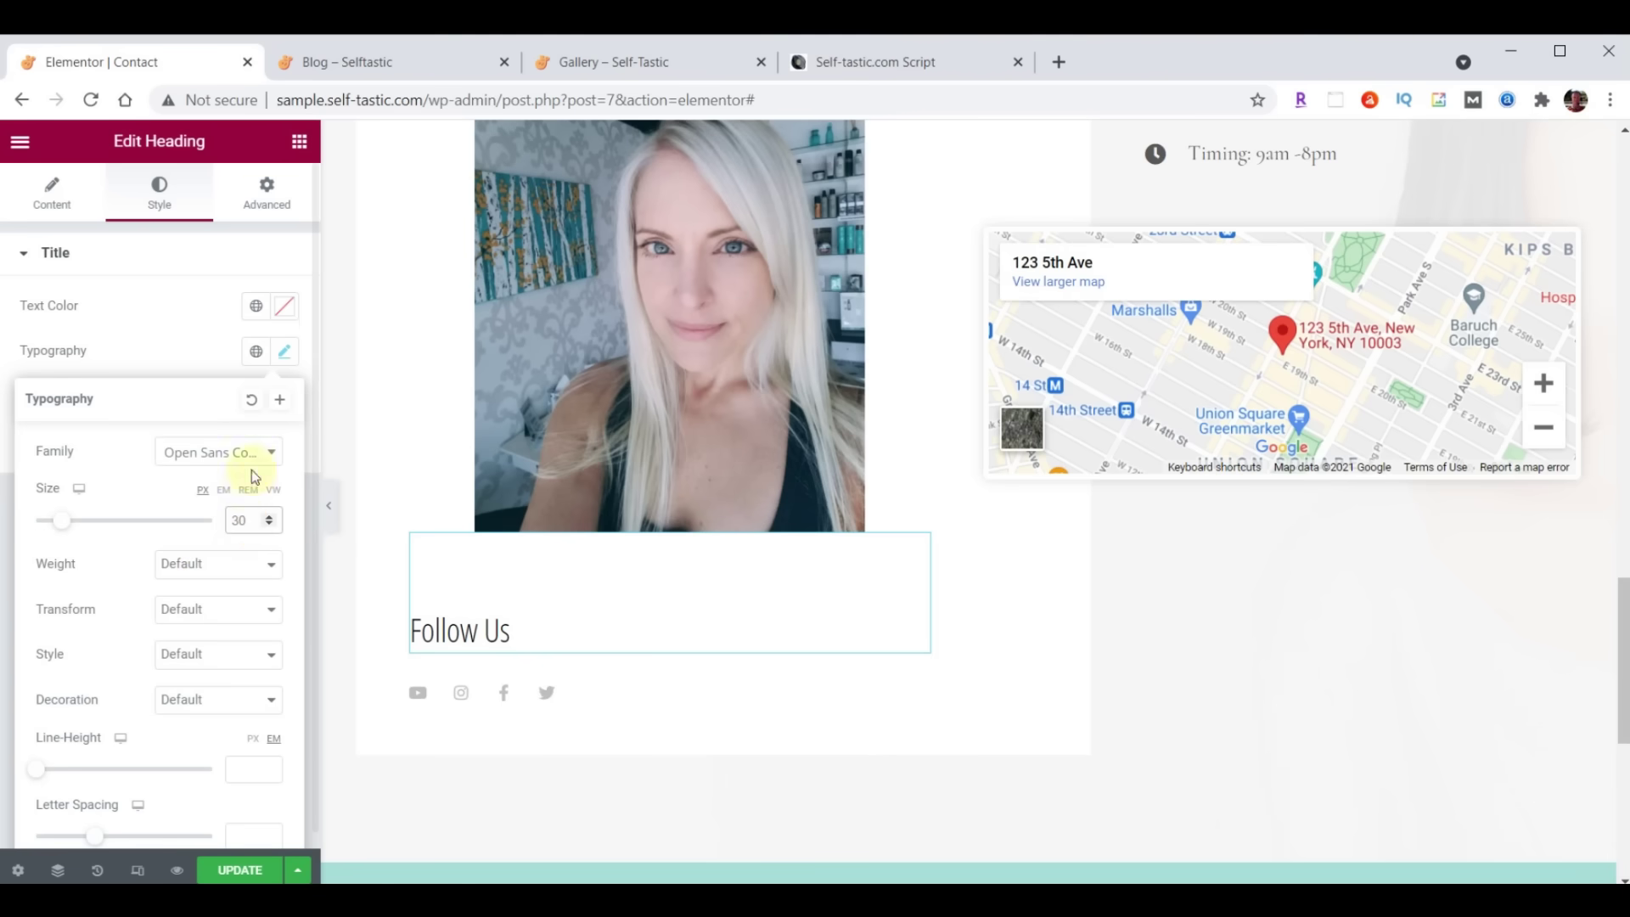
click(286, 356)
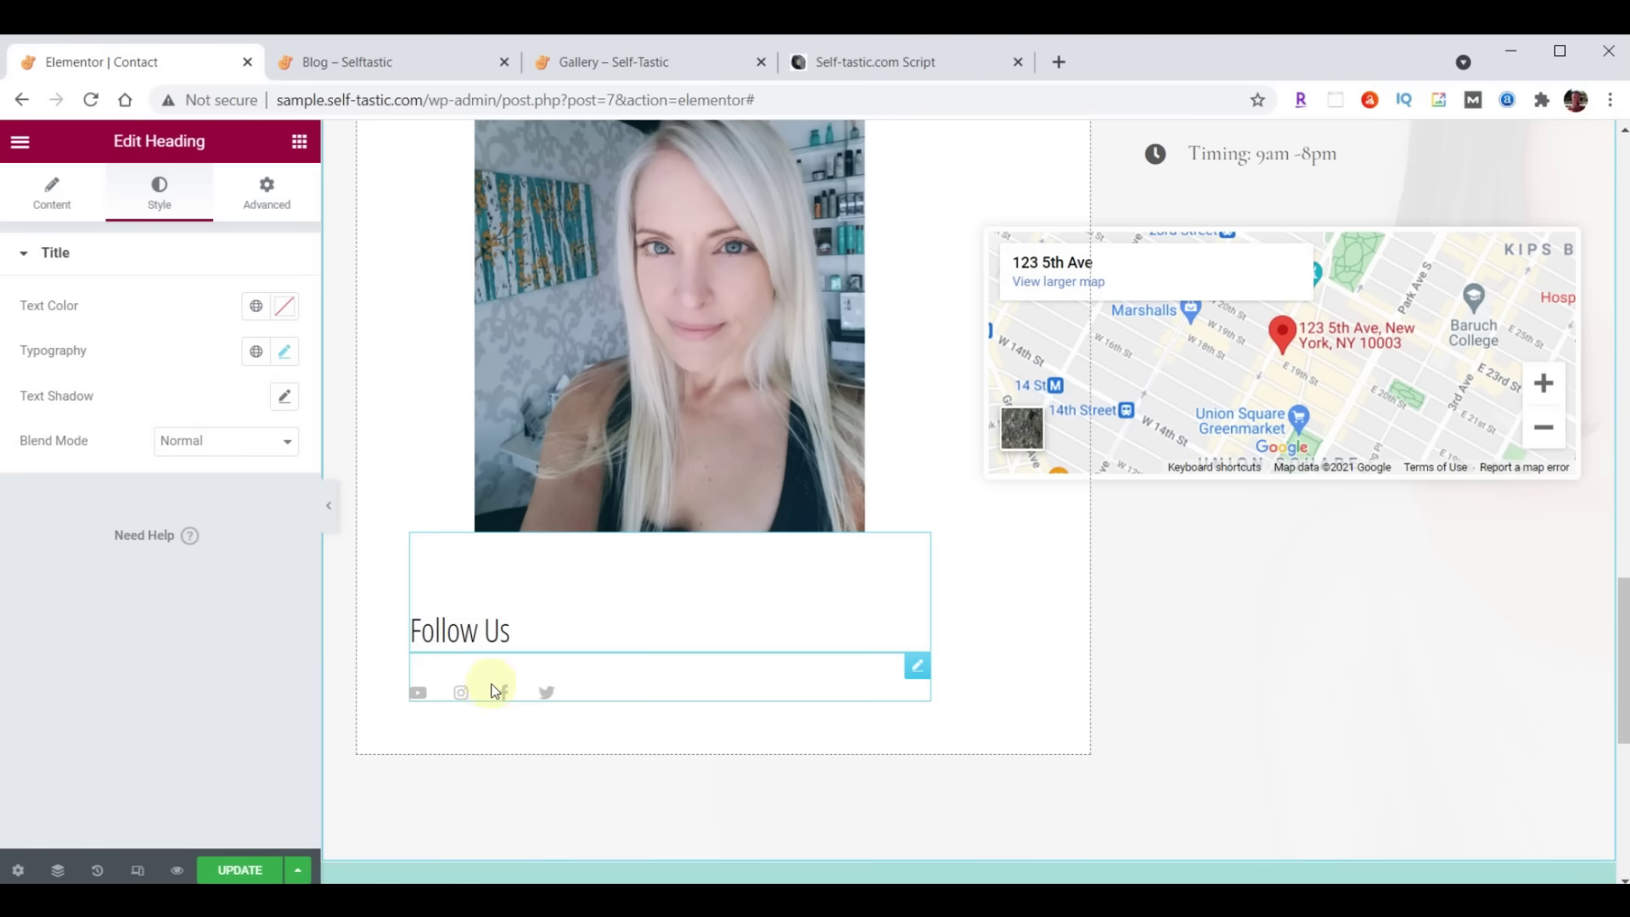
Set the social icons' size to 32
click(917, 669)
click(158, 197)
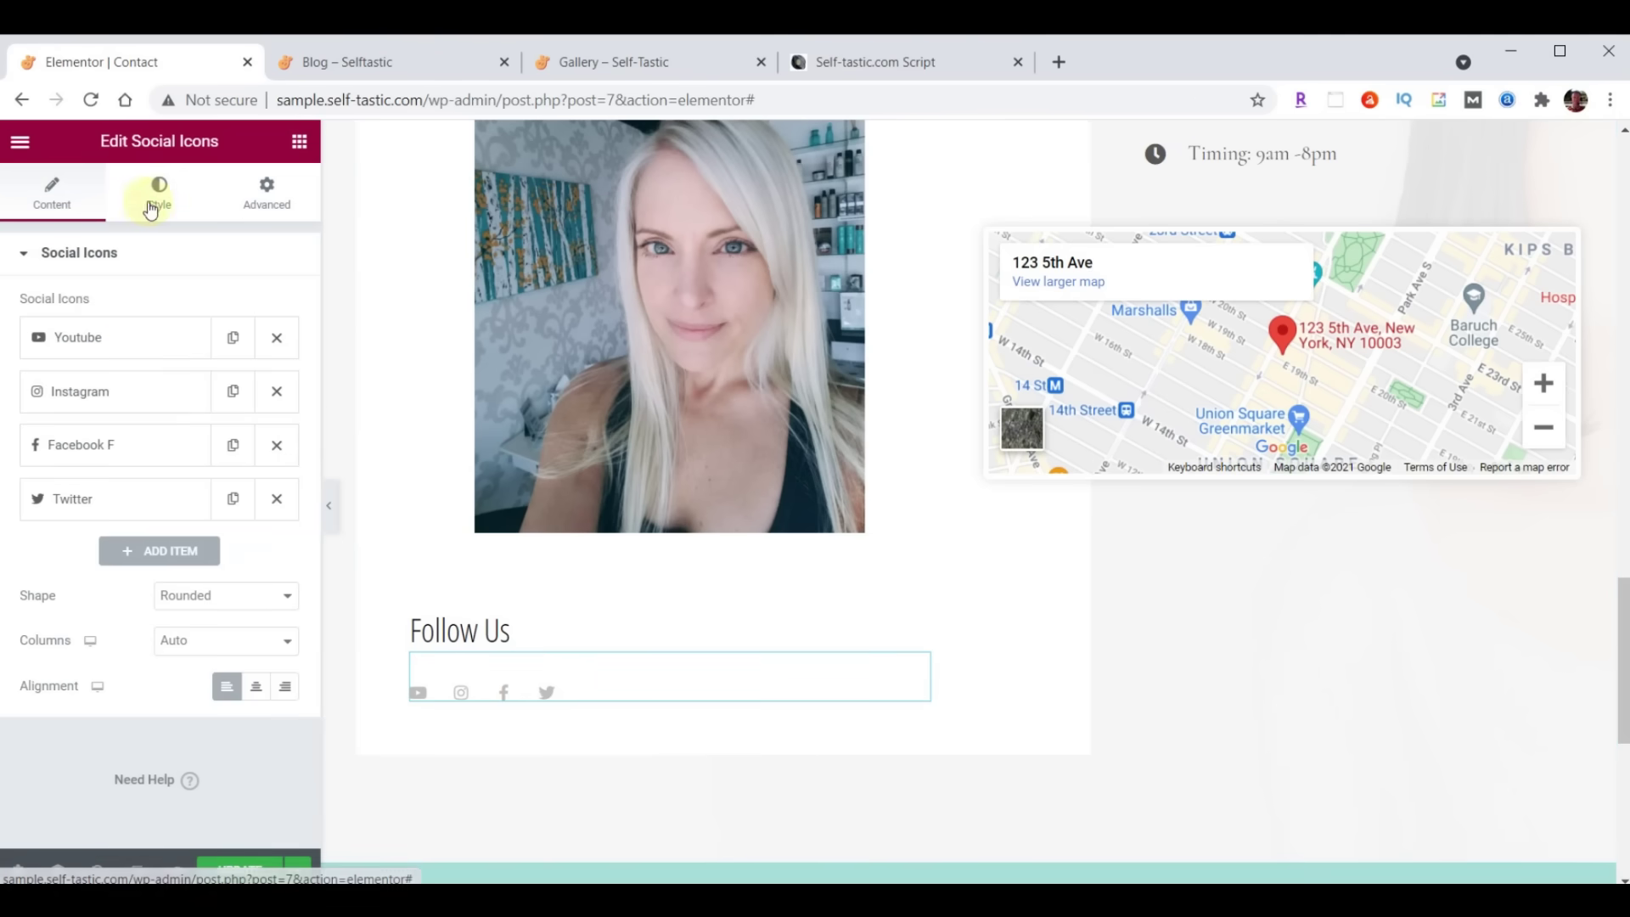
double_click(256, 464)
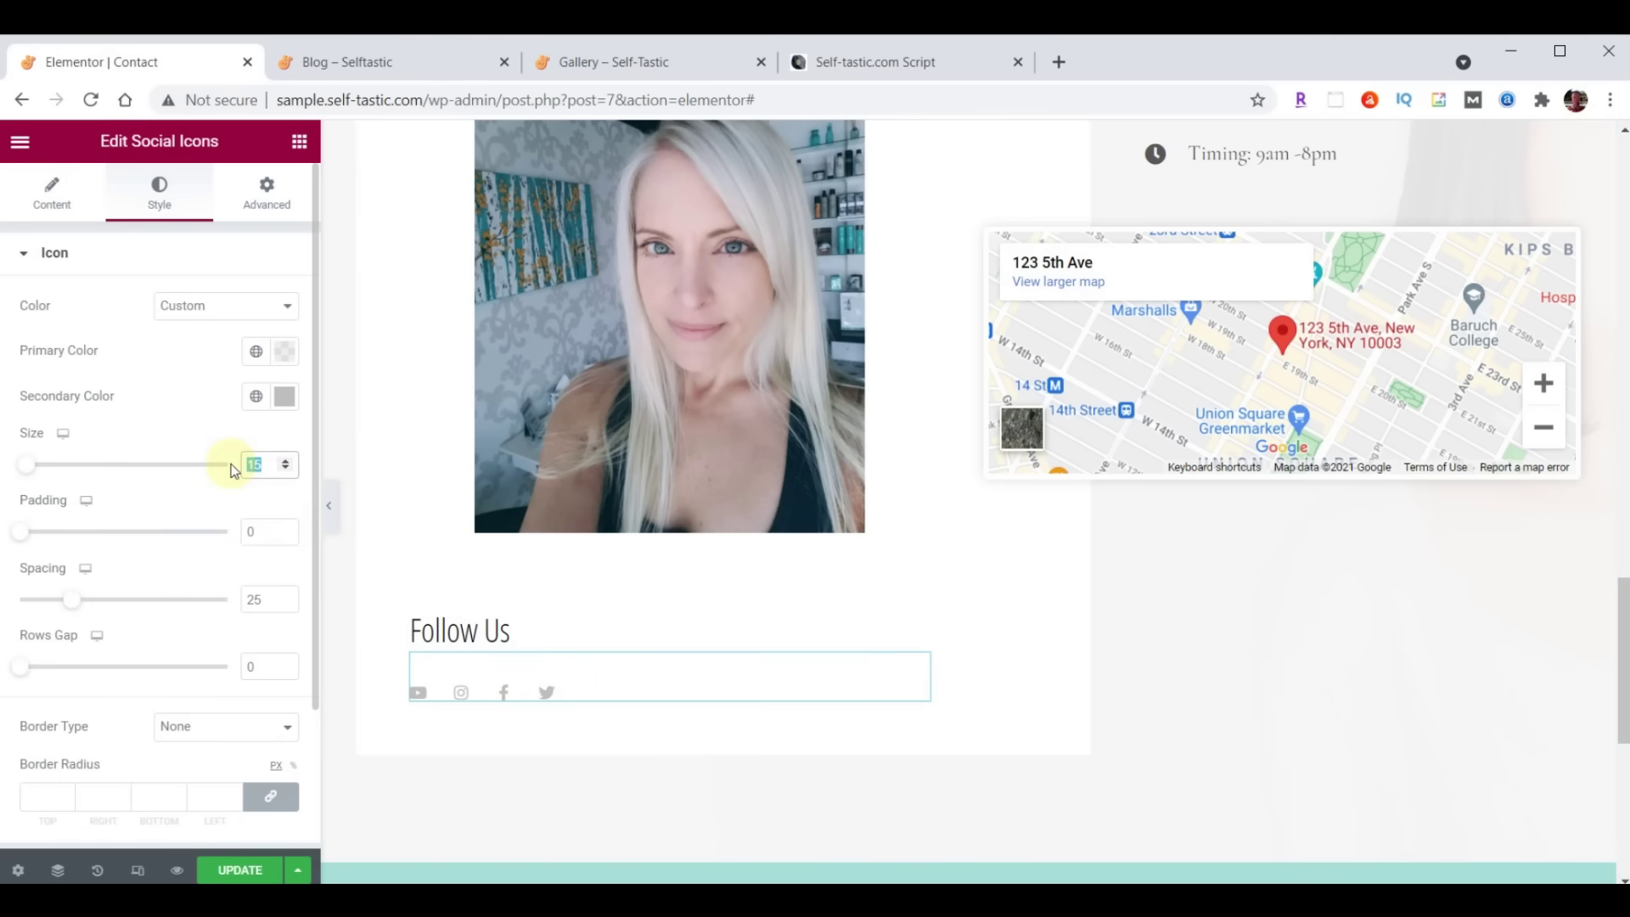
text(32)
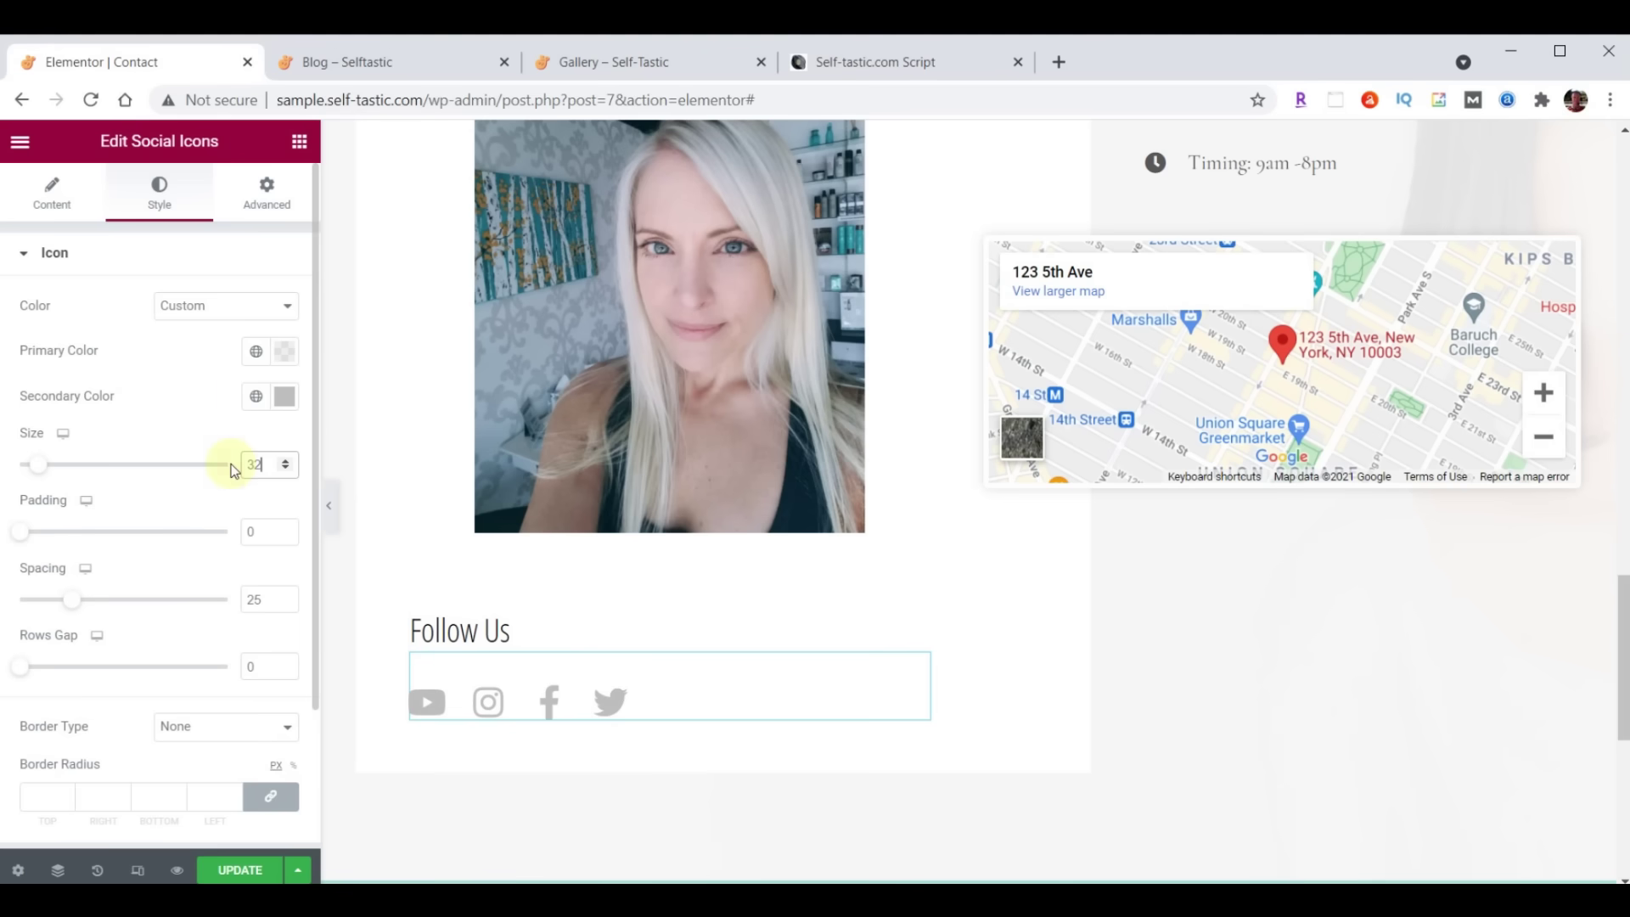
click(50, 195)
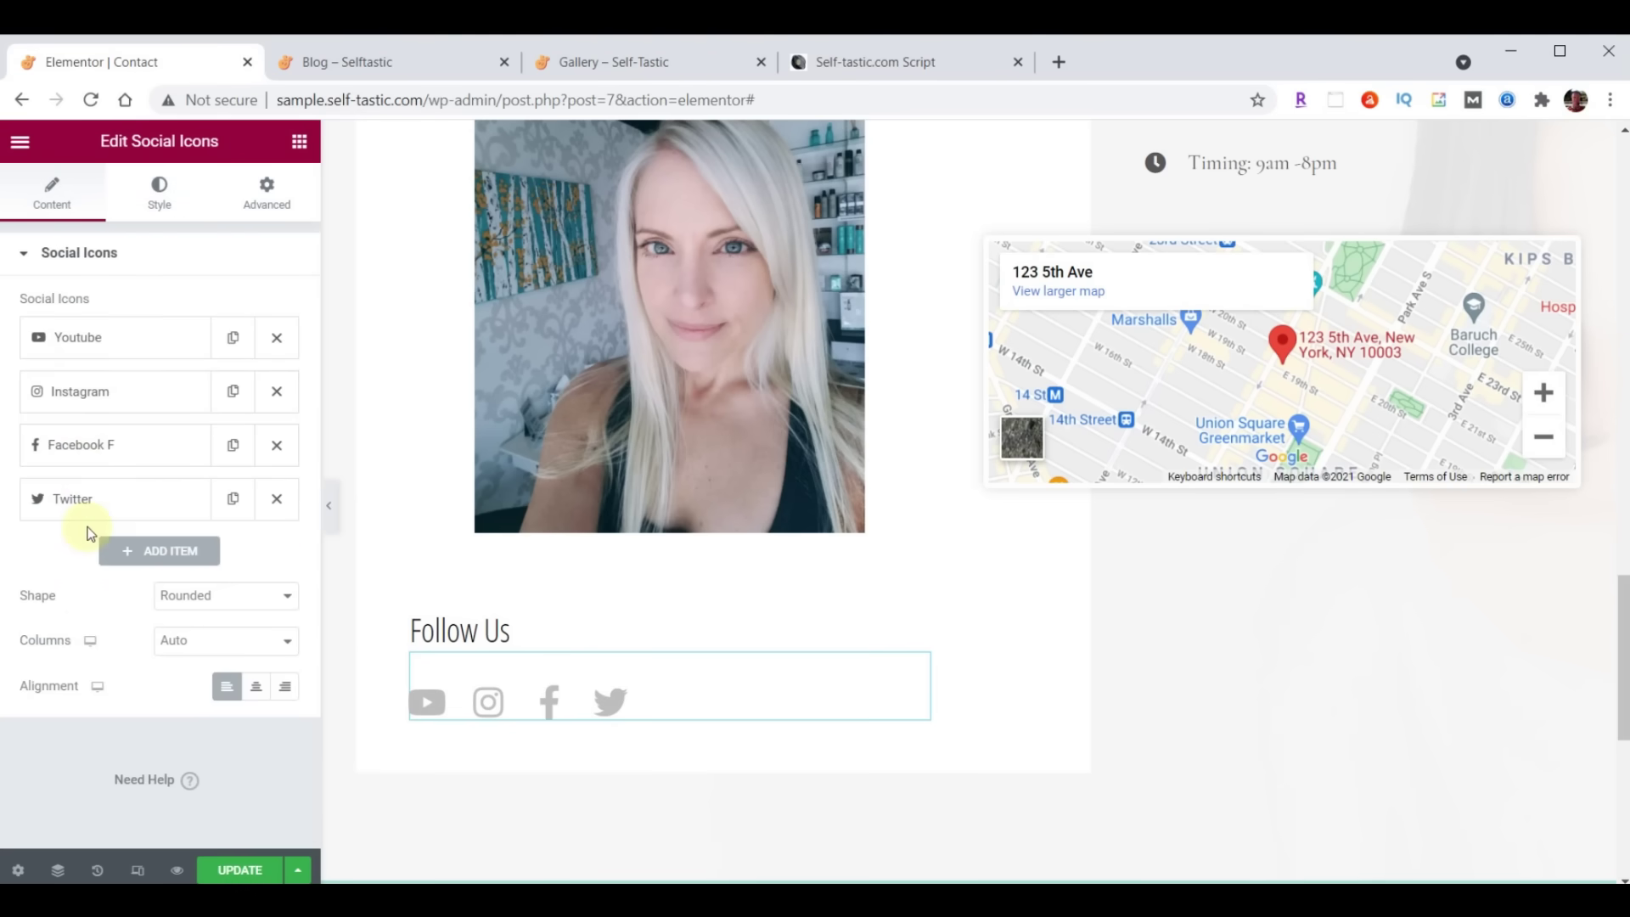
Move Instagram to the end of the icons and open the Icon Library for the YouTube icon
drag(105, 396, 109, 503)
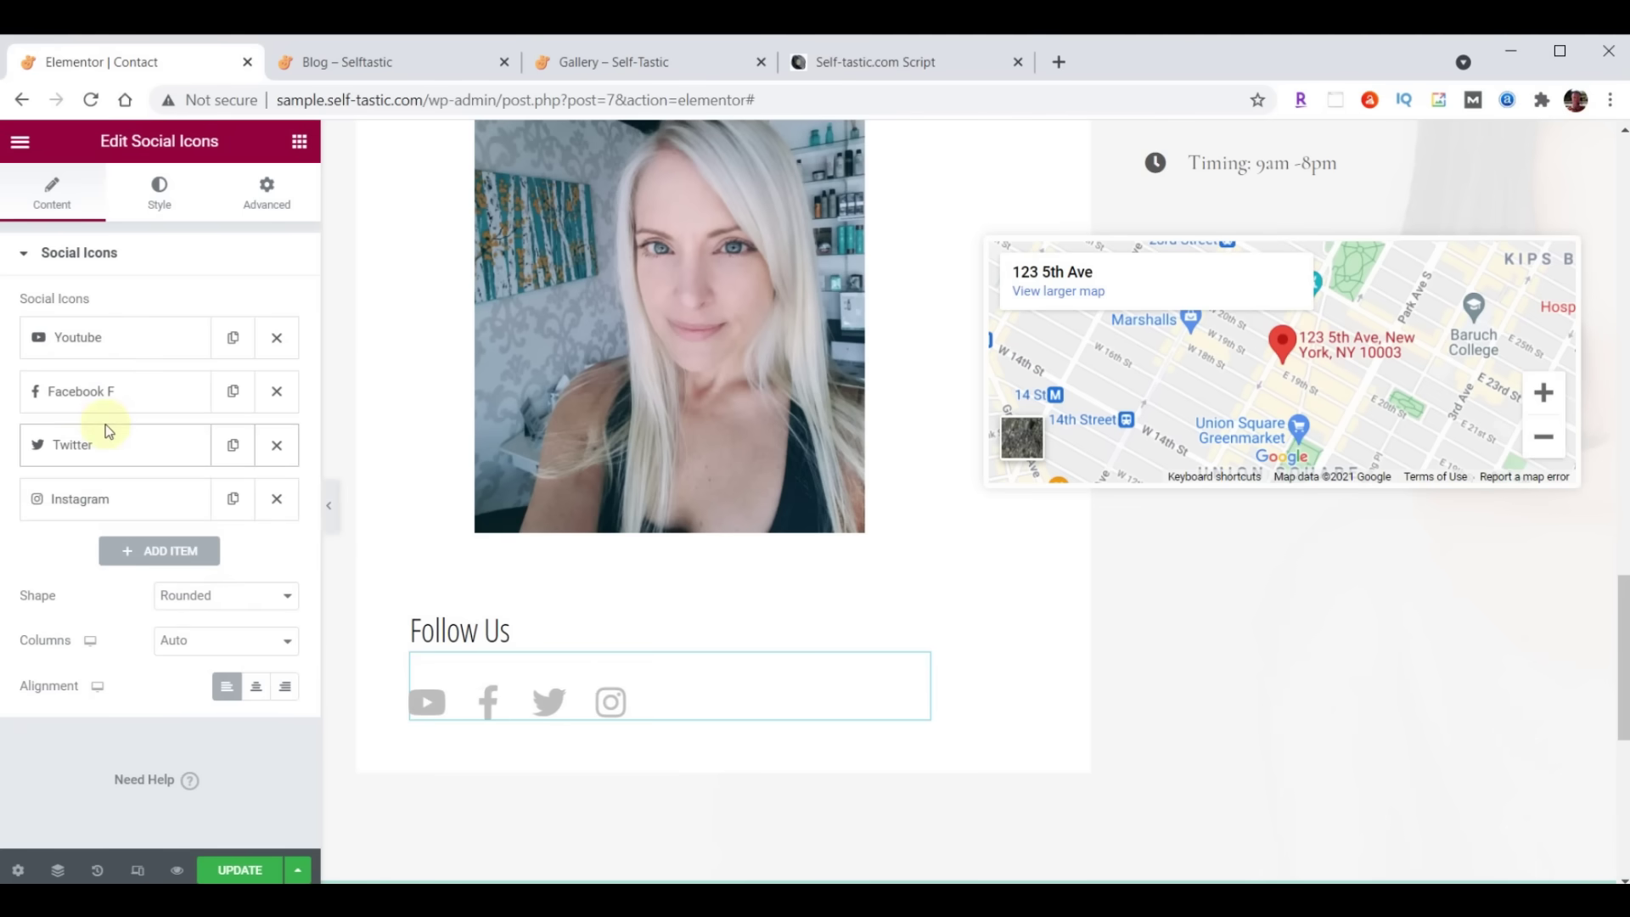
click(105, 349)
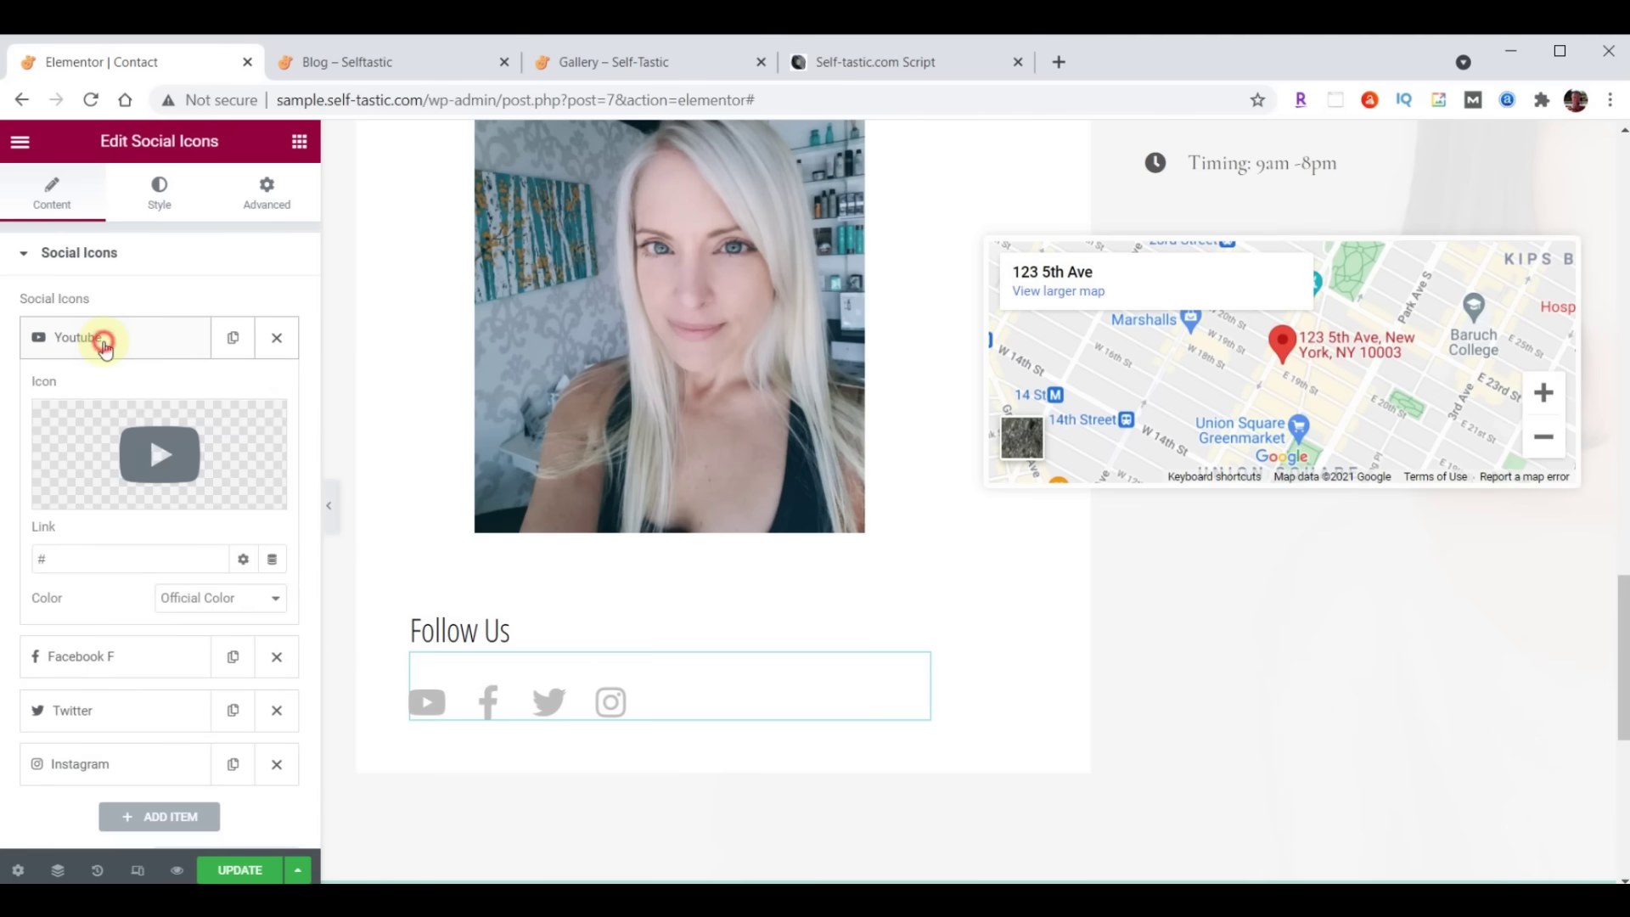
click(105, 348)
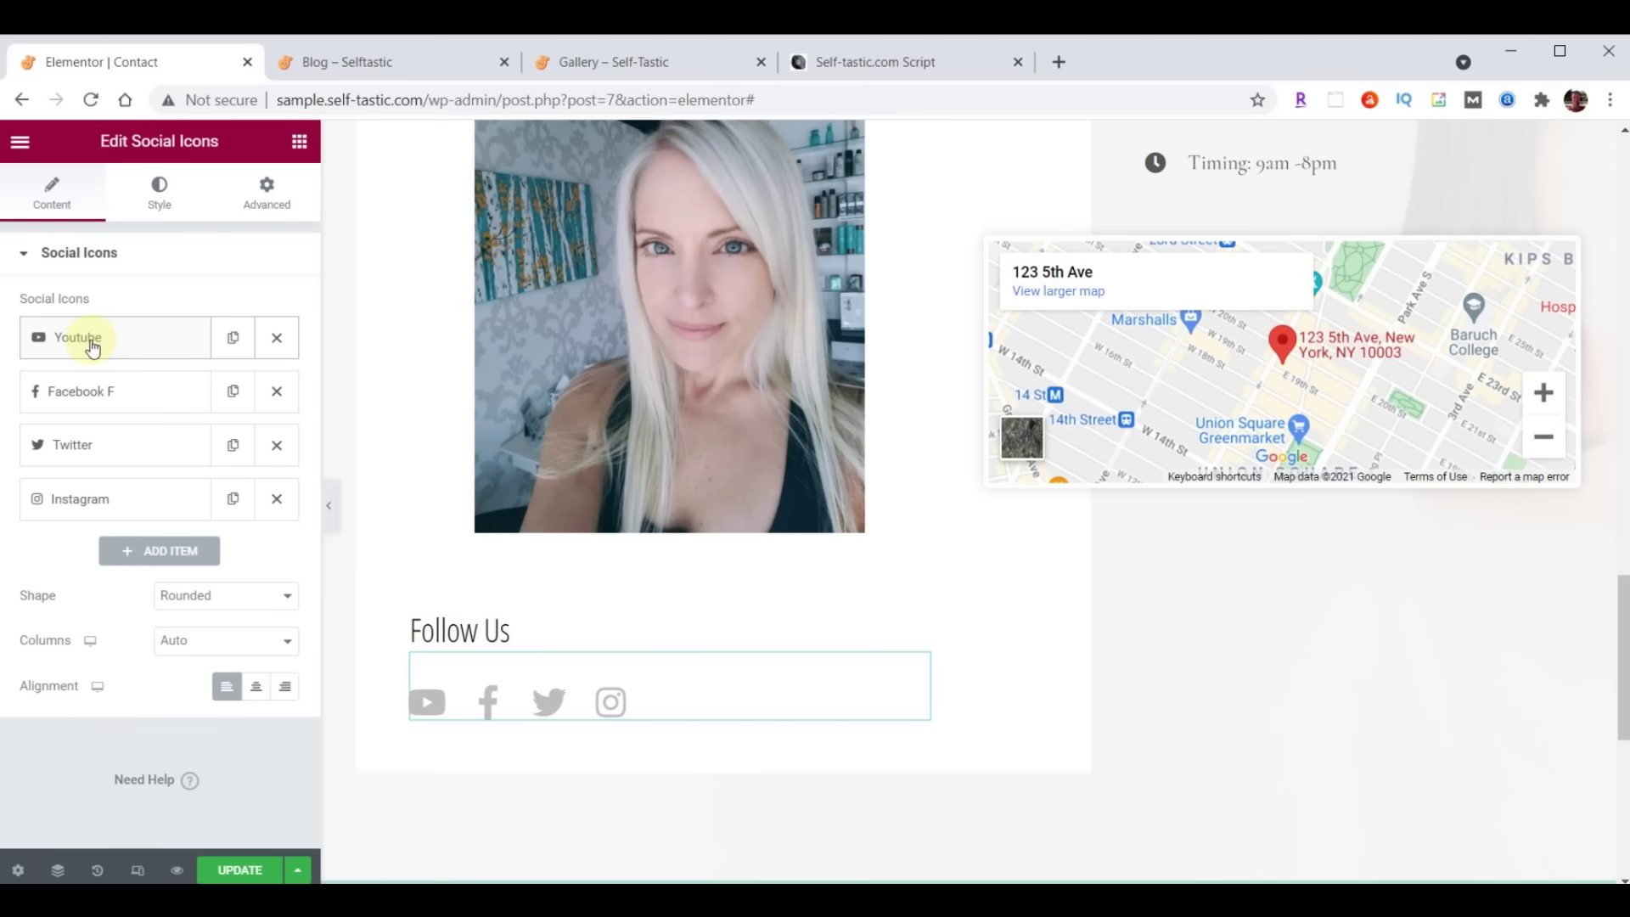
click(94, 340)
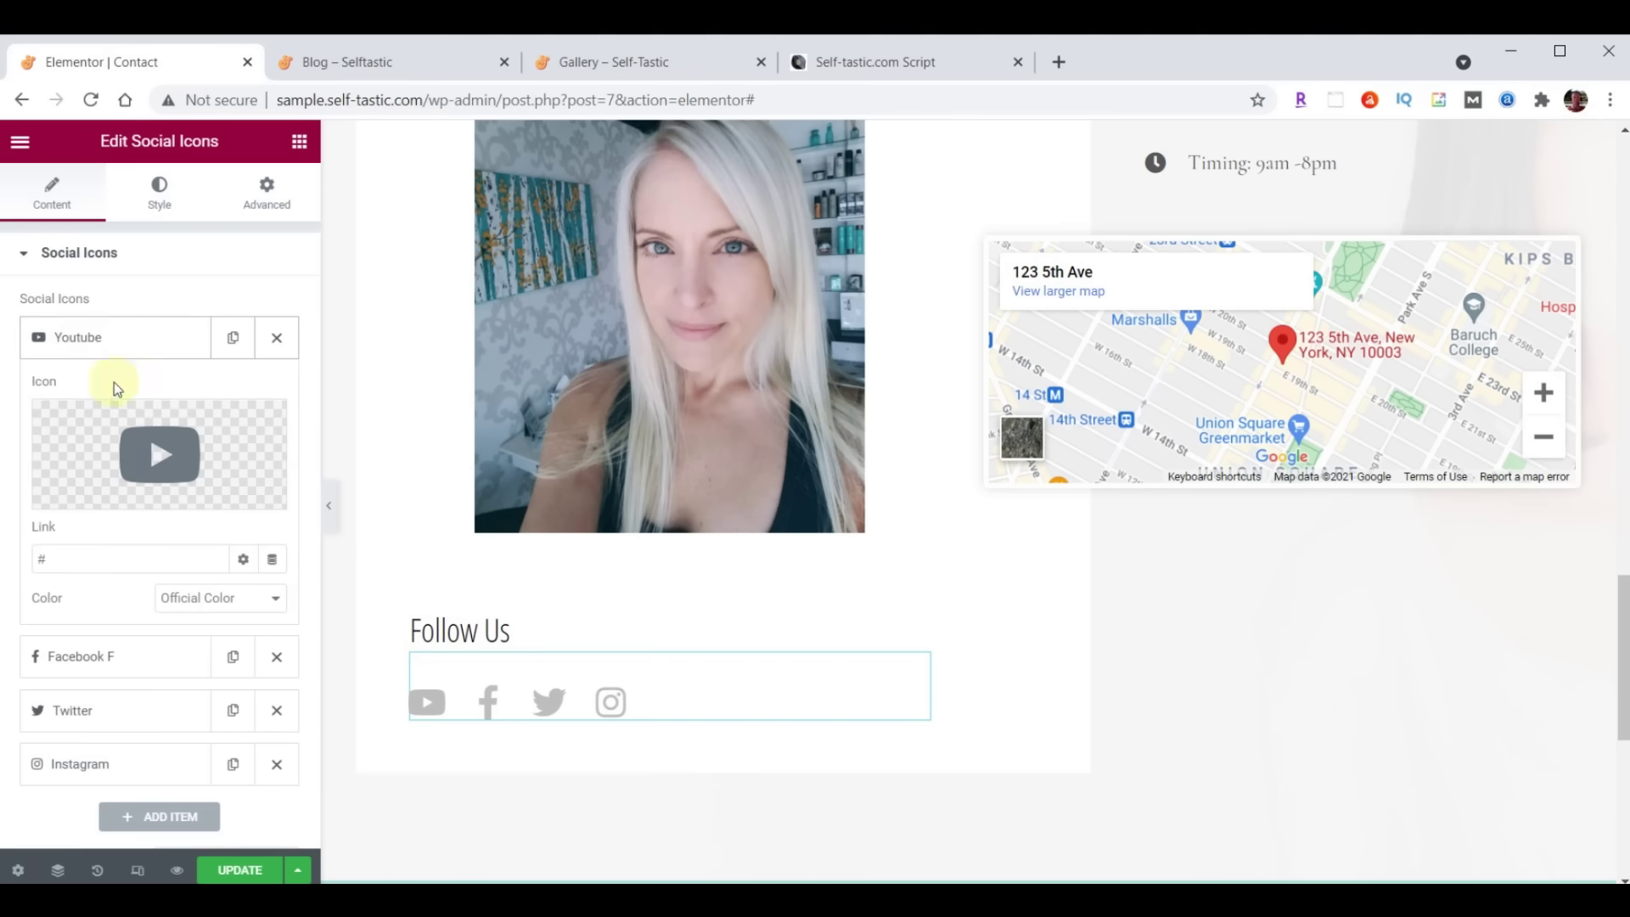
click(178, 456)
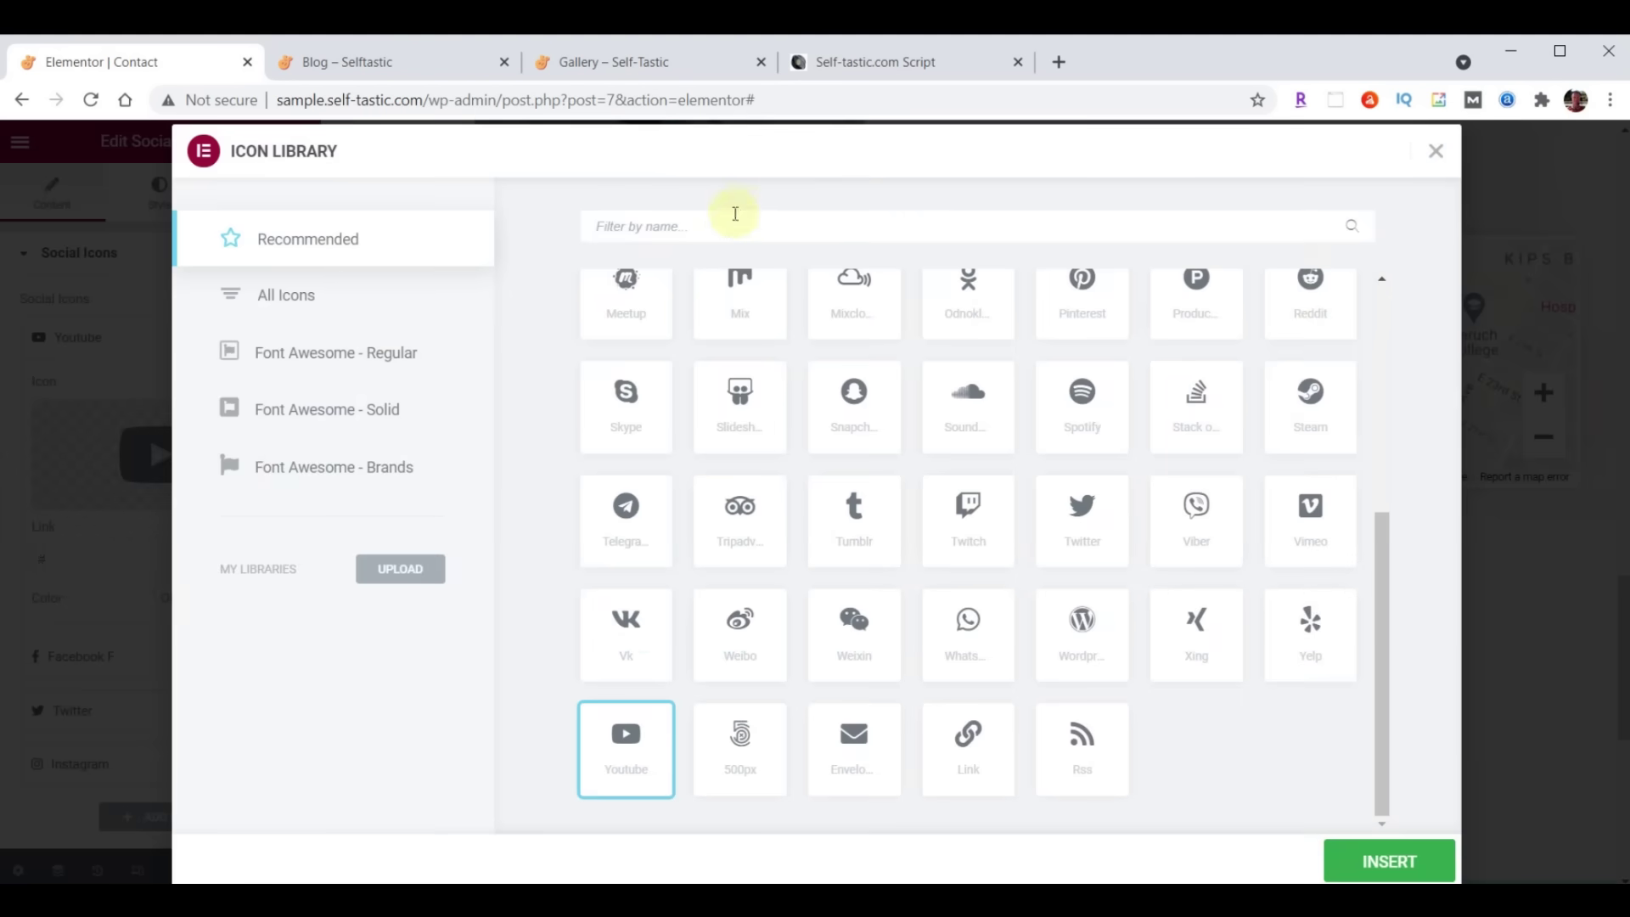
Swap YouTube for the Medium icon, paste its profile link, and move it last
click(629, 225)
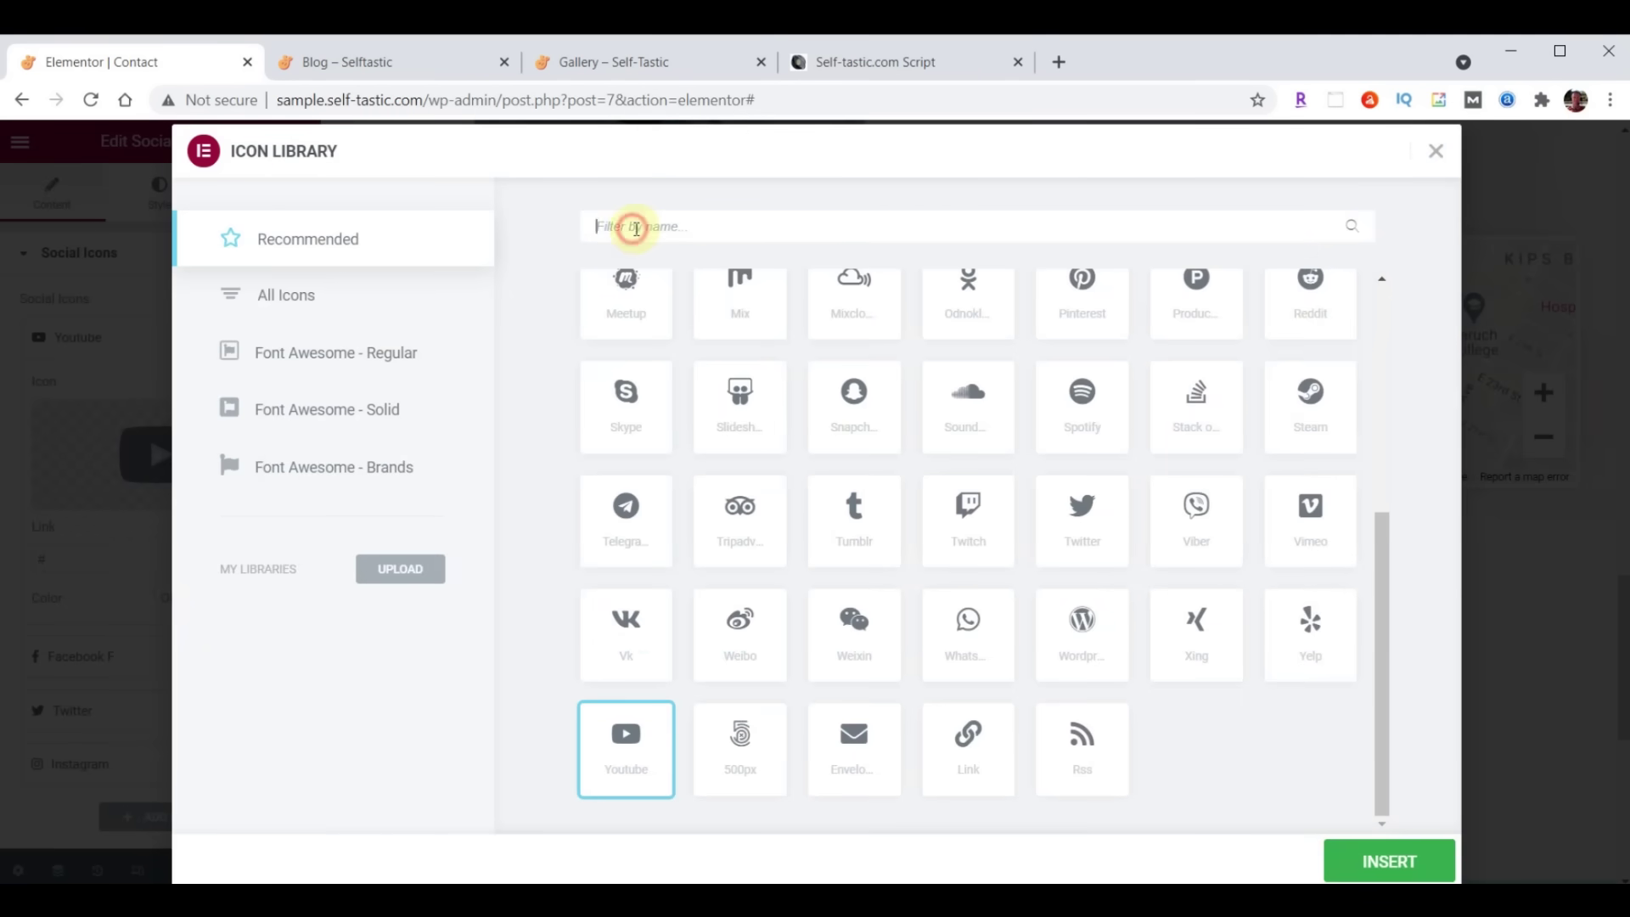
text(Medium)
click(629, 366)
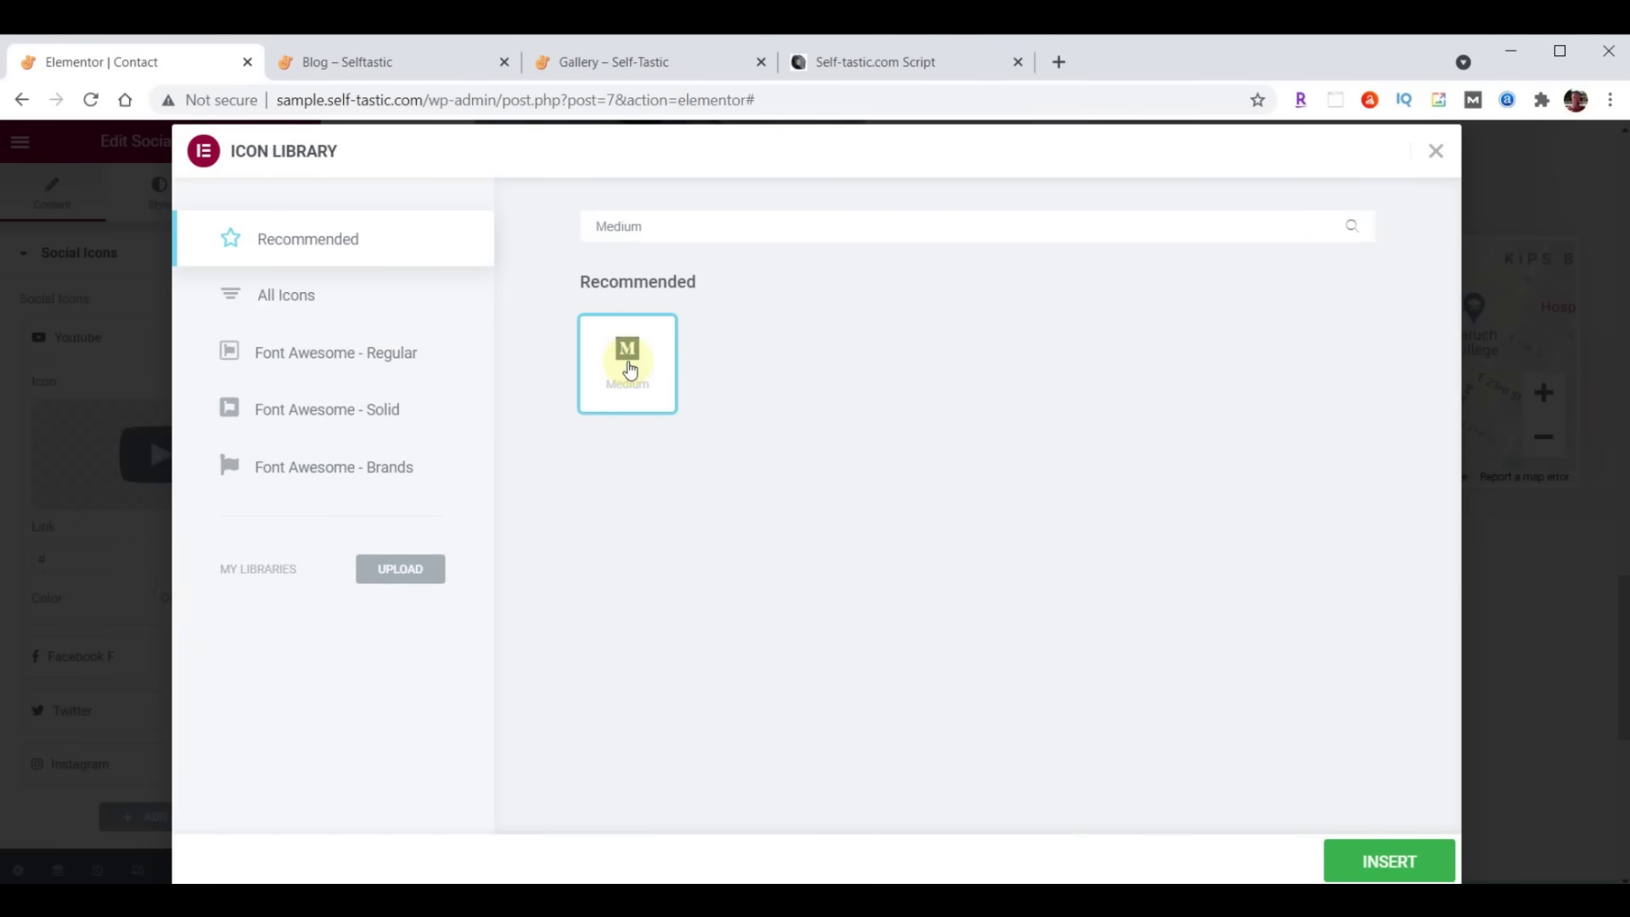
click(1396, 862)
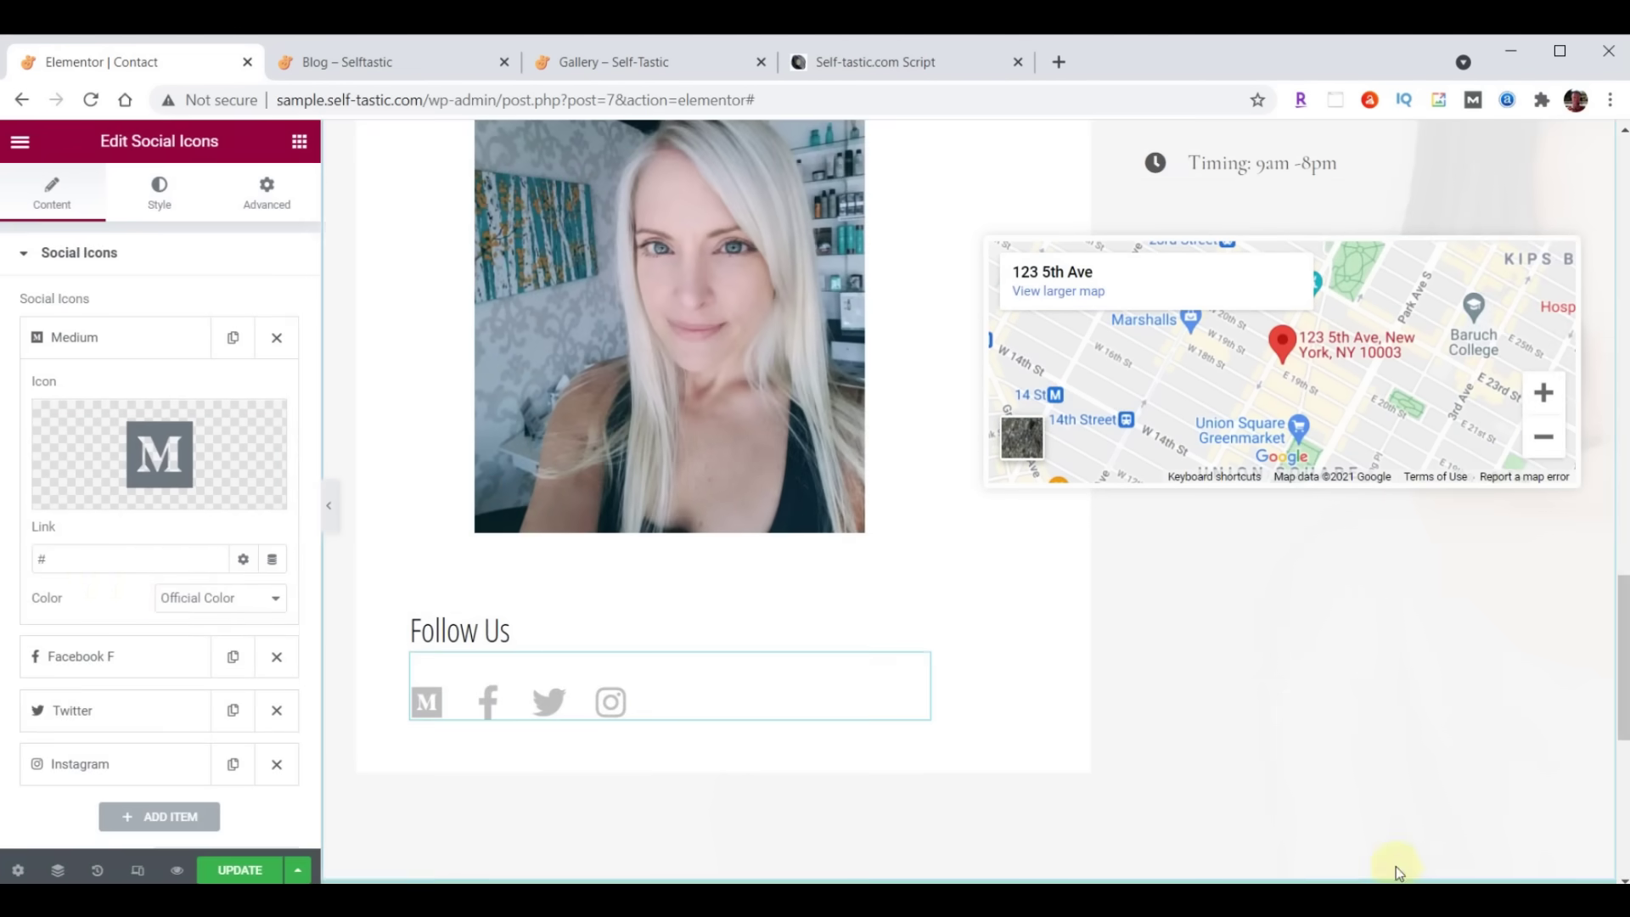
drag(66, 553, 215, 553)
key(ctrl+v)
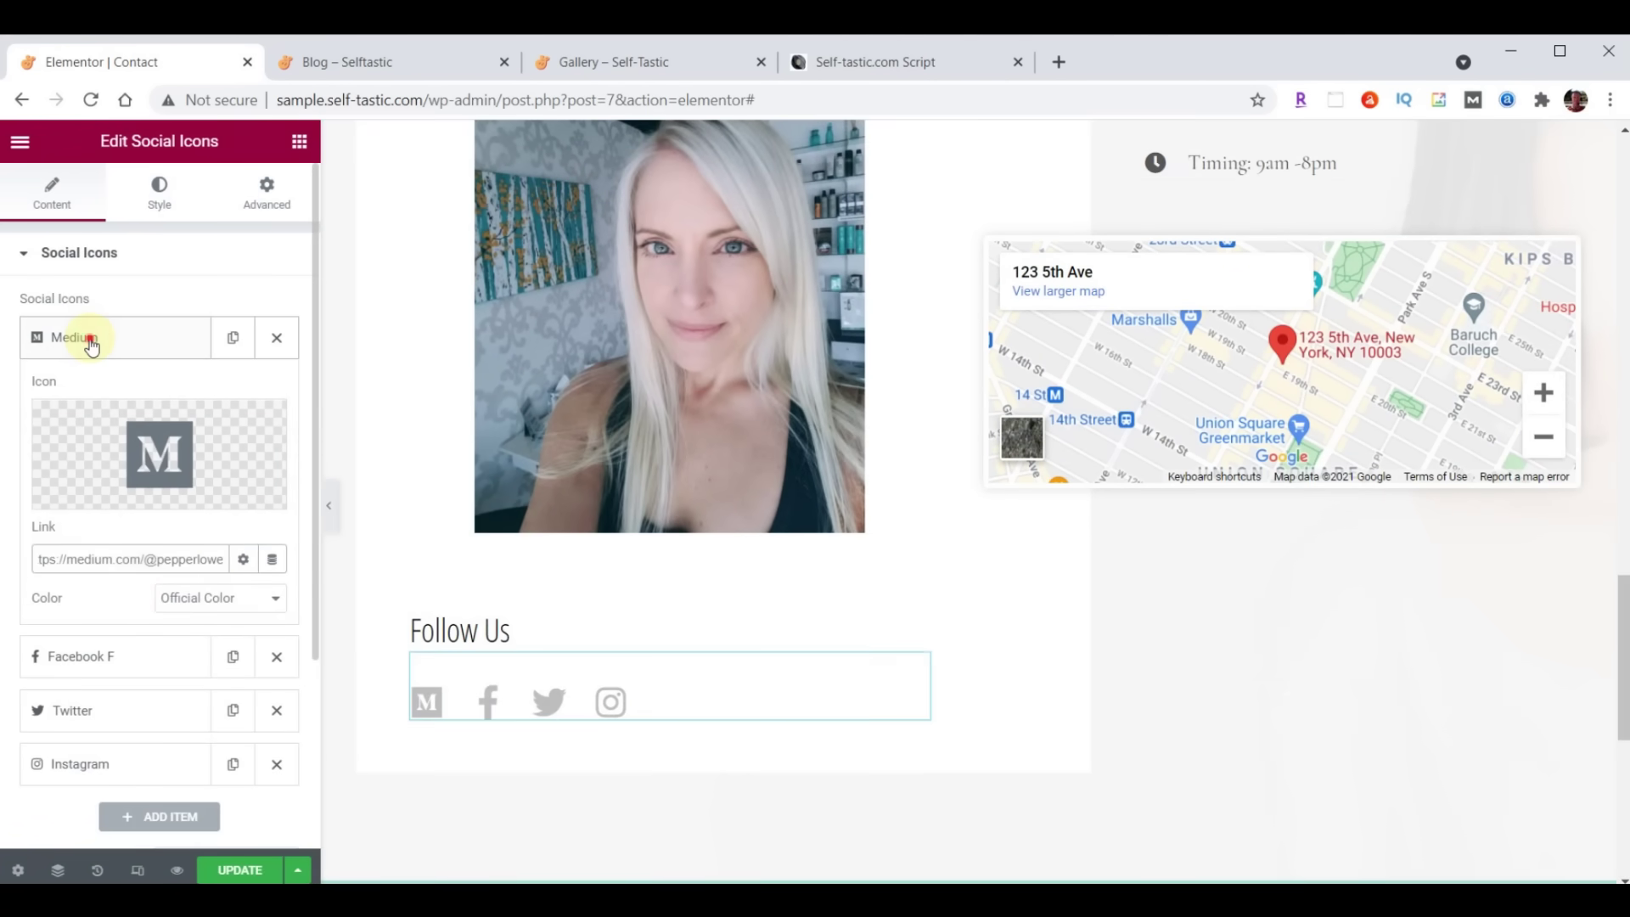
click(90, 340)
drag(119, 344, 131, 515)
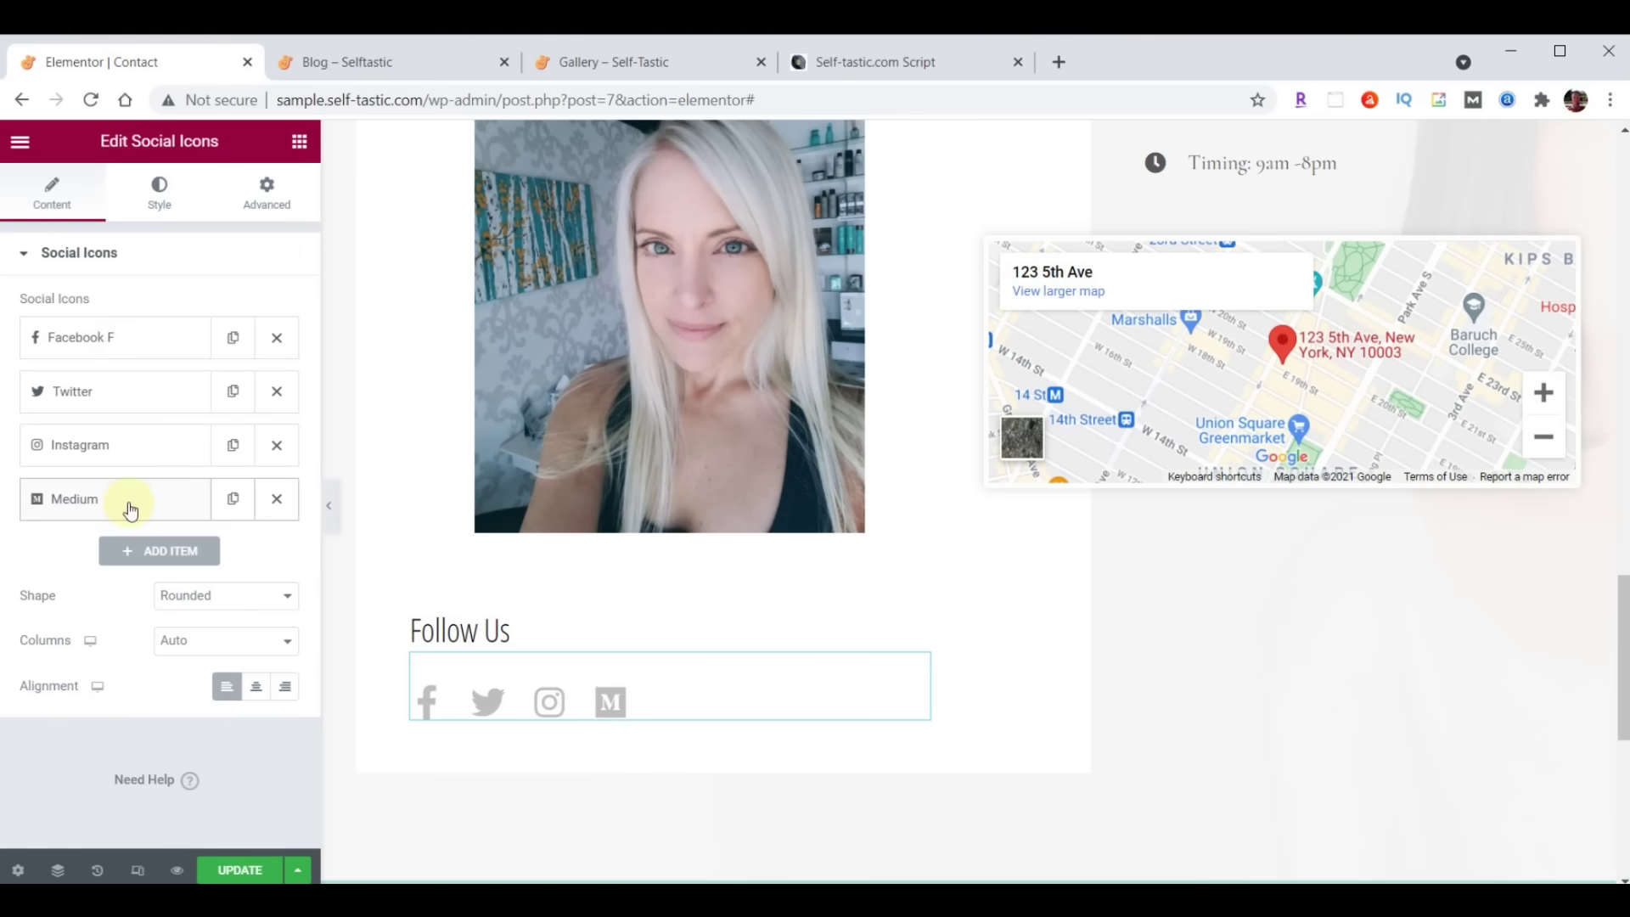
Paste the Facebook page link and move Twitter to the front of the icons
click(98, 337)
double_click(116, 553)
text(https://facebook.com/self_tastic)
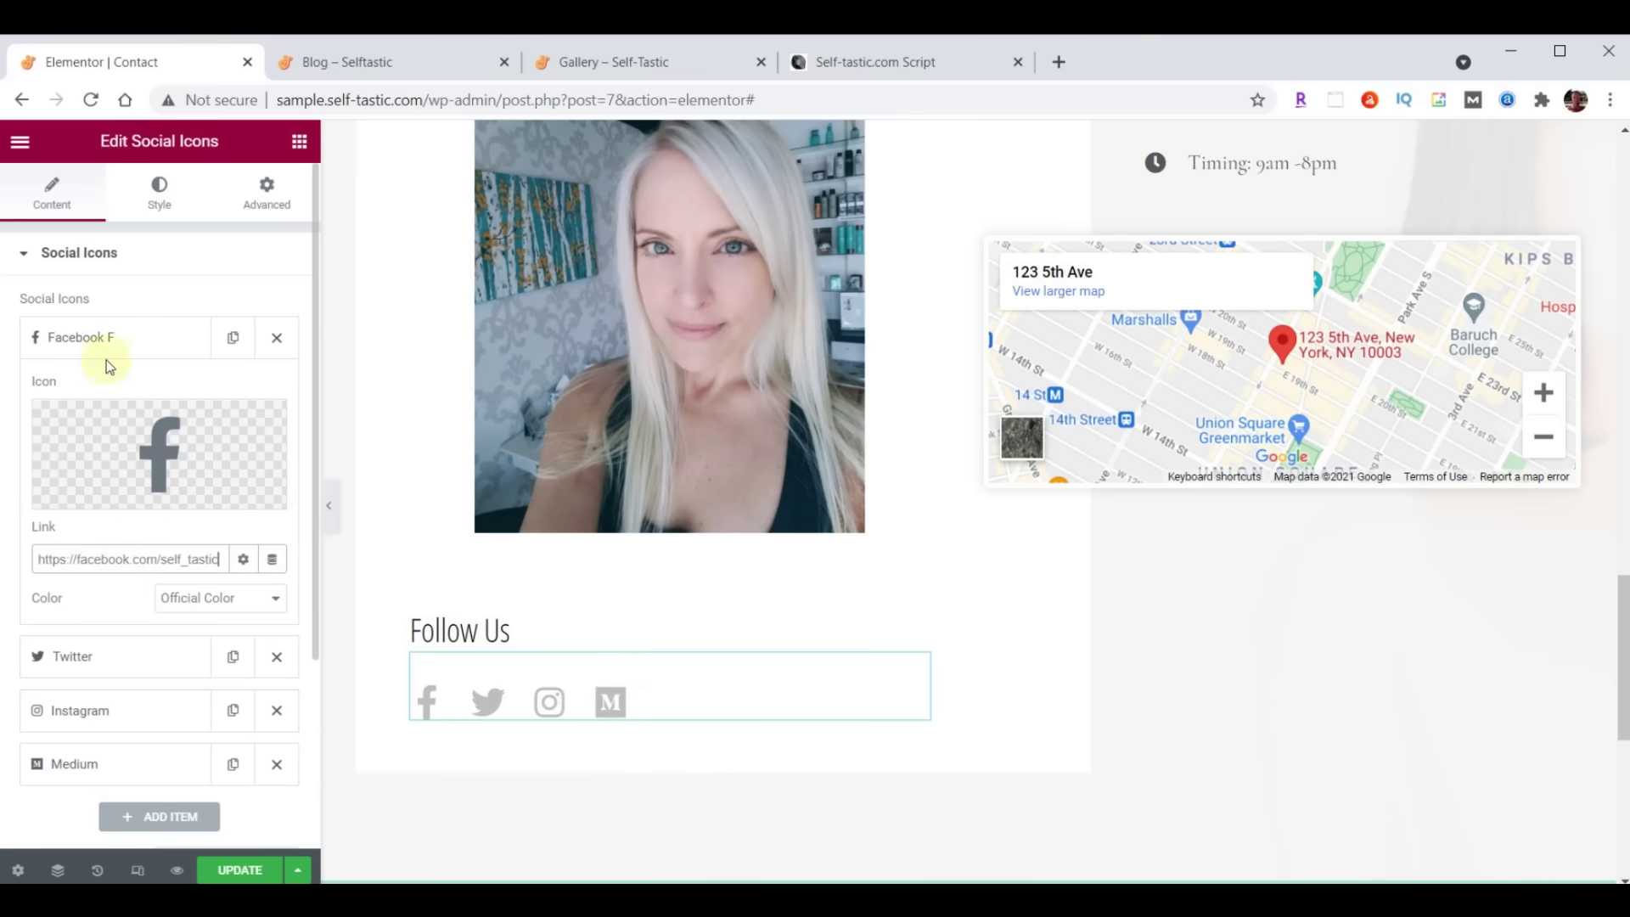
click(105, 338)
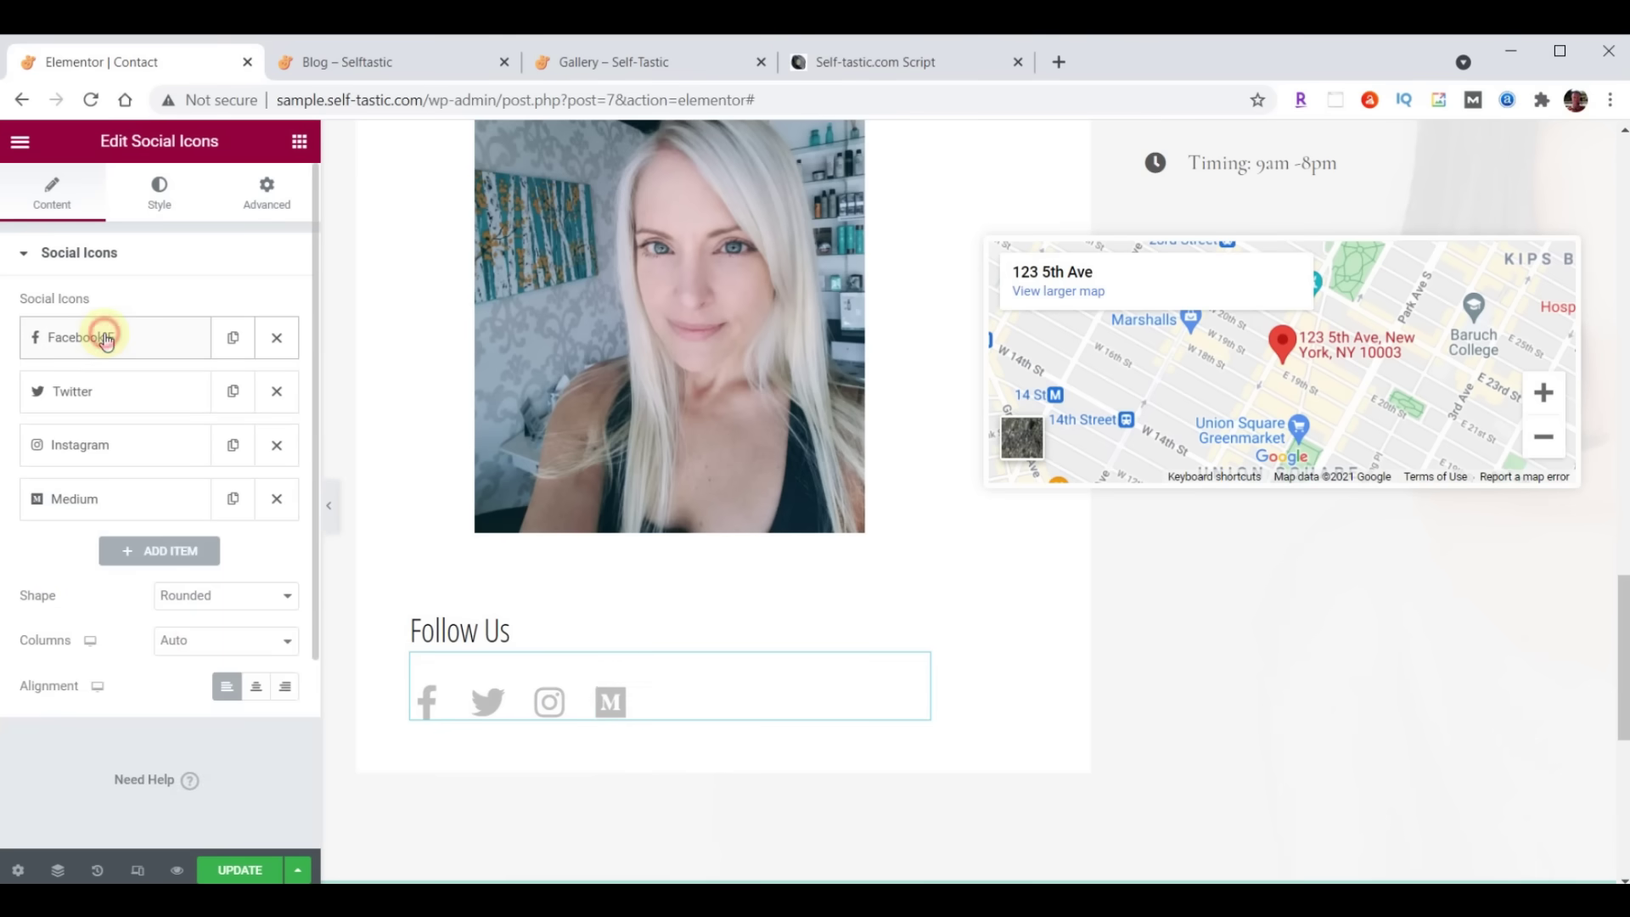
click(97, 393)
click(56, 609)
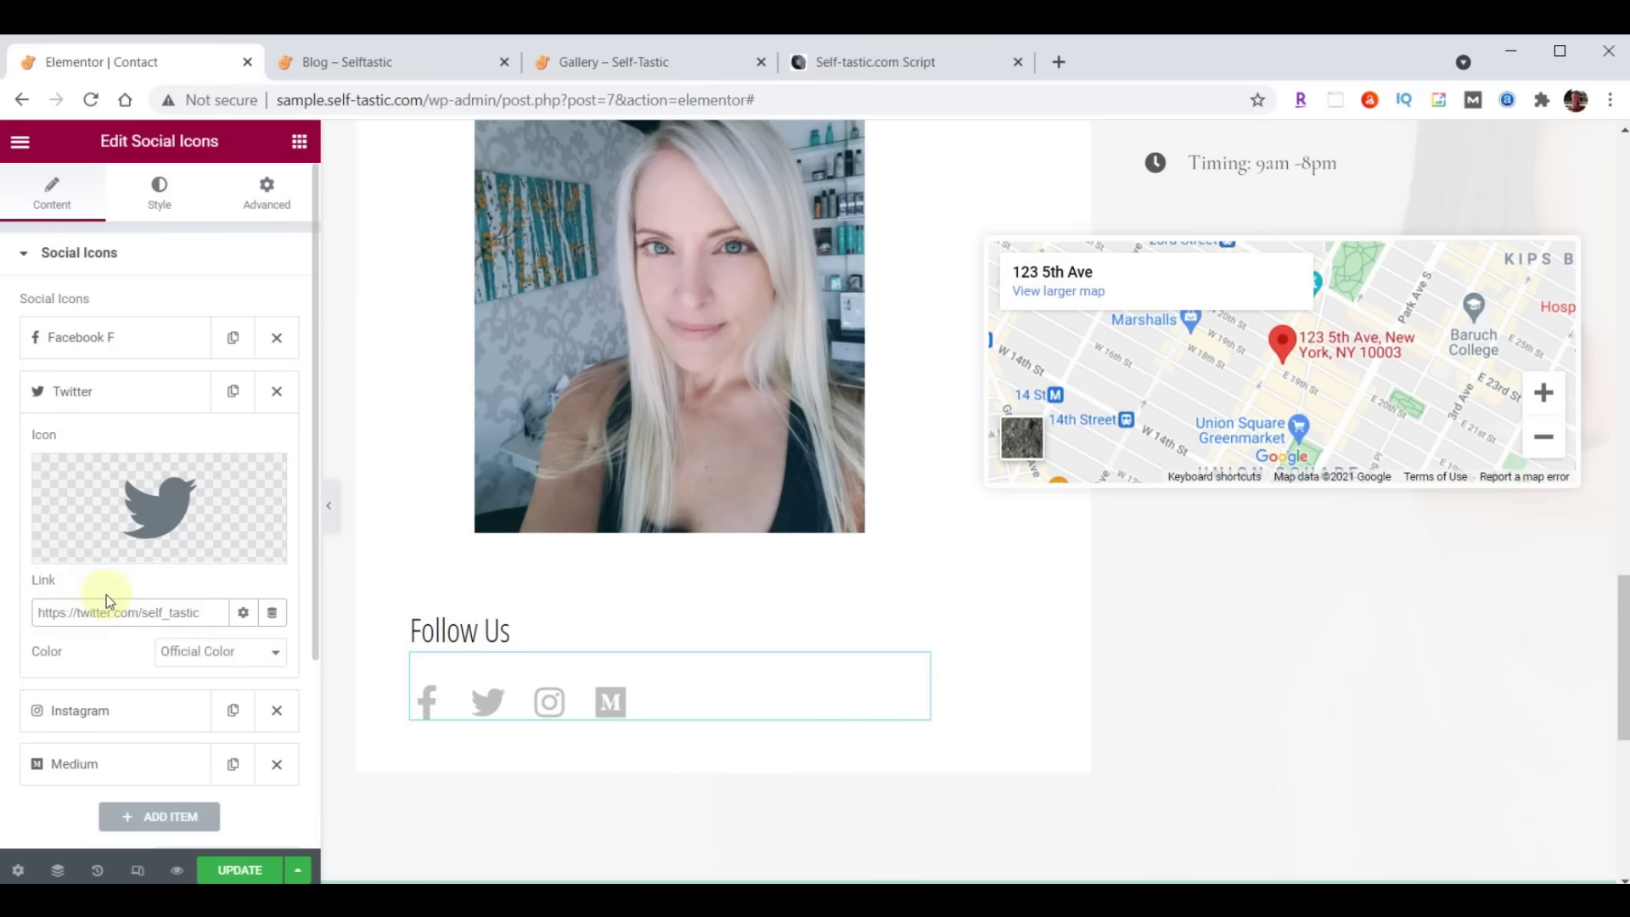
click(88, 393)
drag(91, 393, 85, 337)
Paste the Instagram profile address as the Instagram icon's link
click(106, 454)
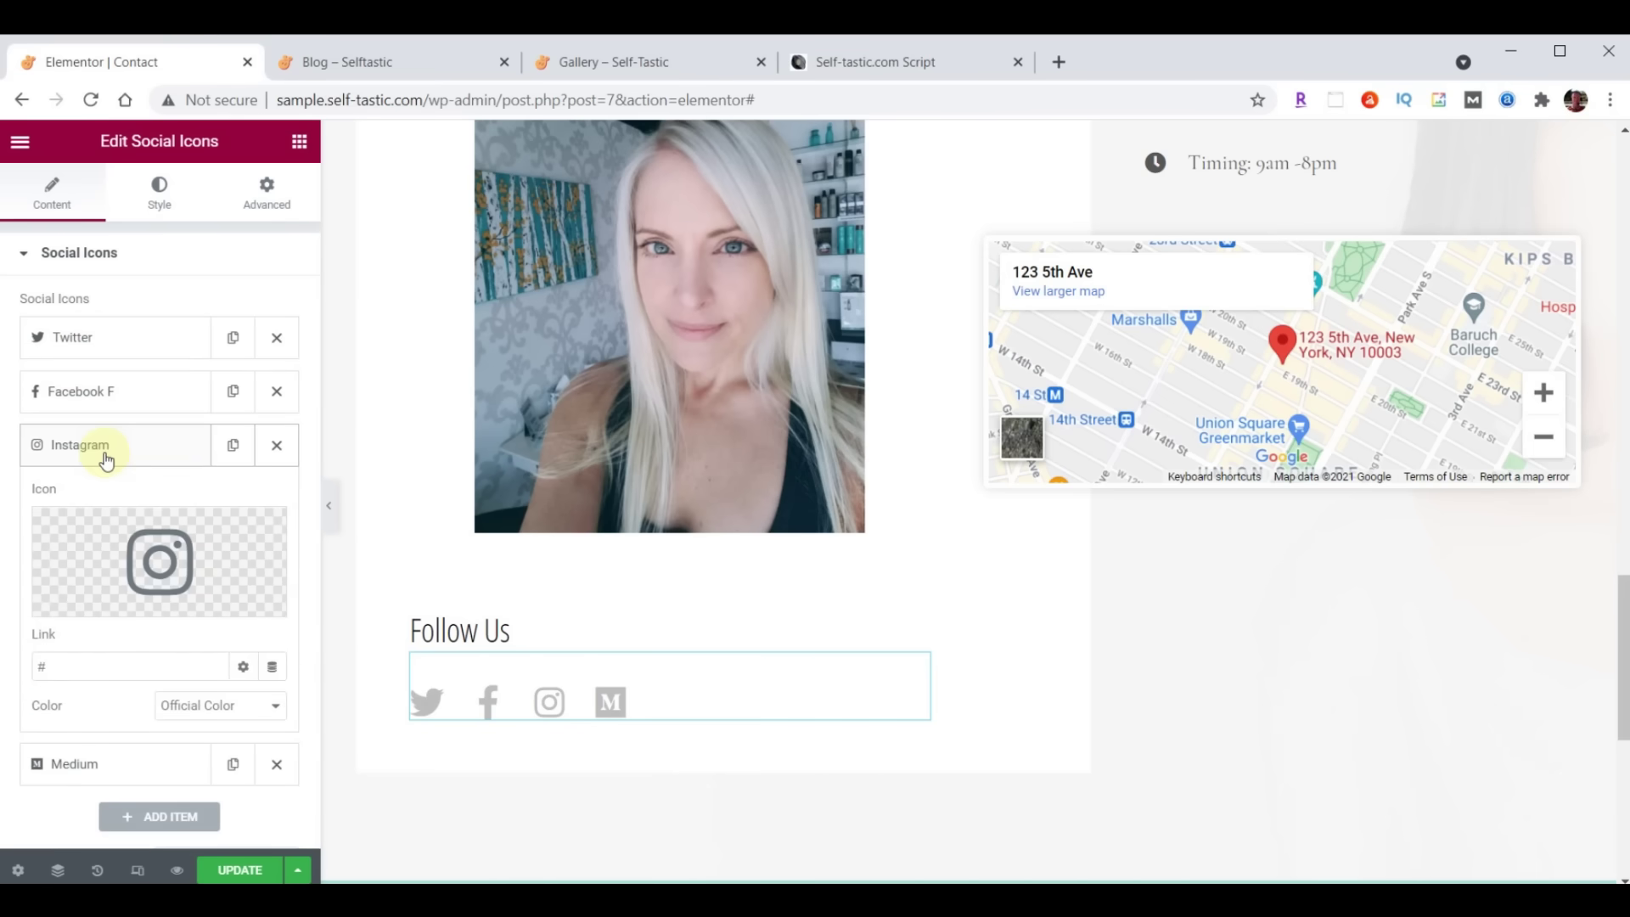
click(76, 663)
key(ctrl+v)
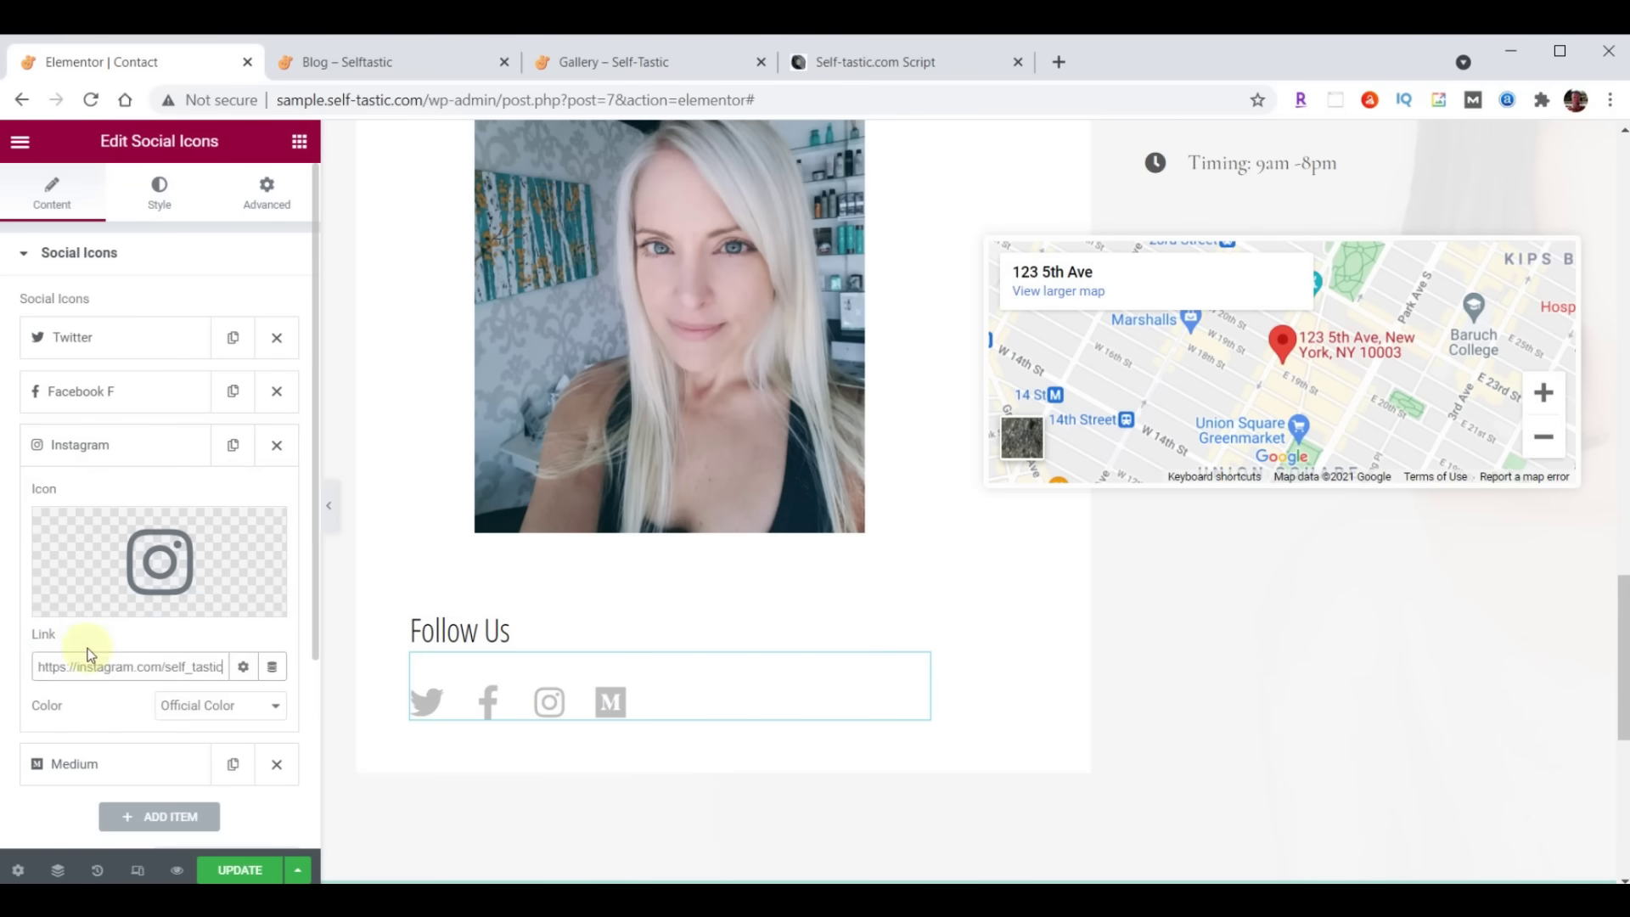
click(76, 443)
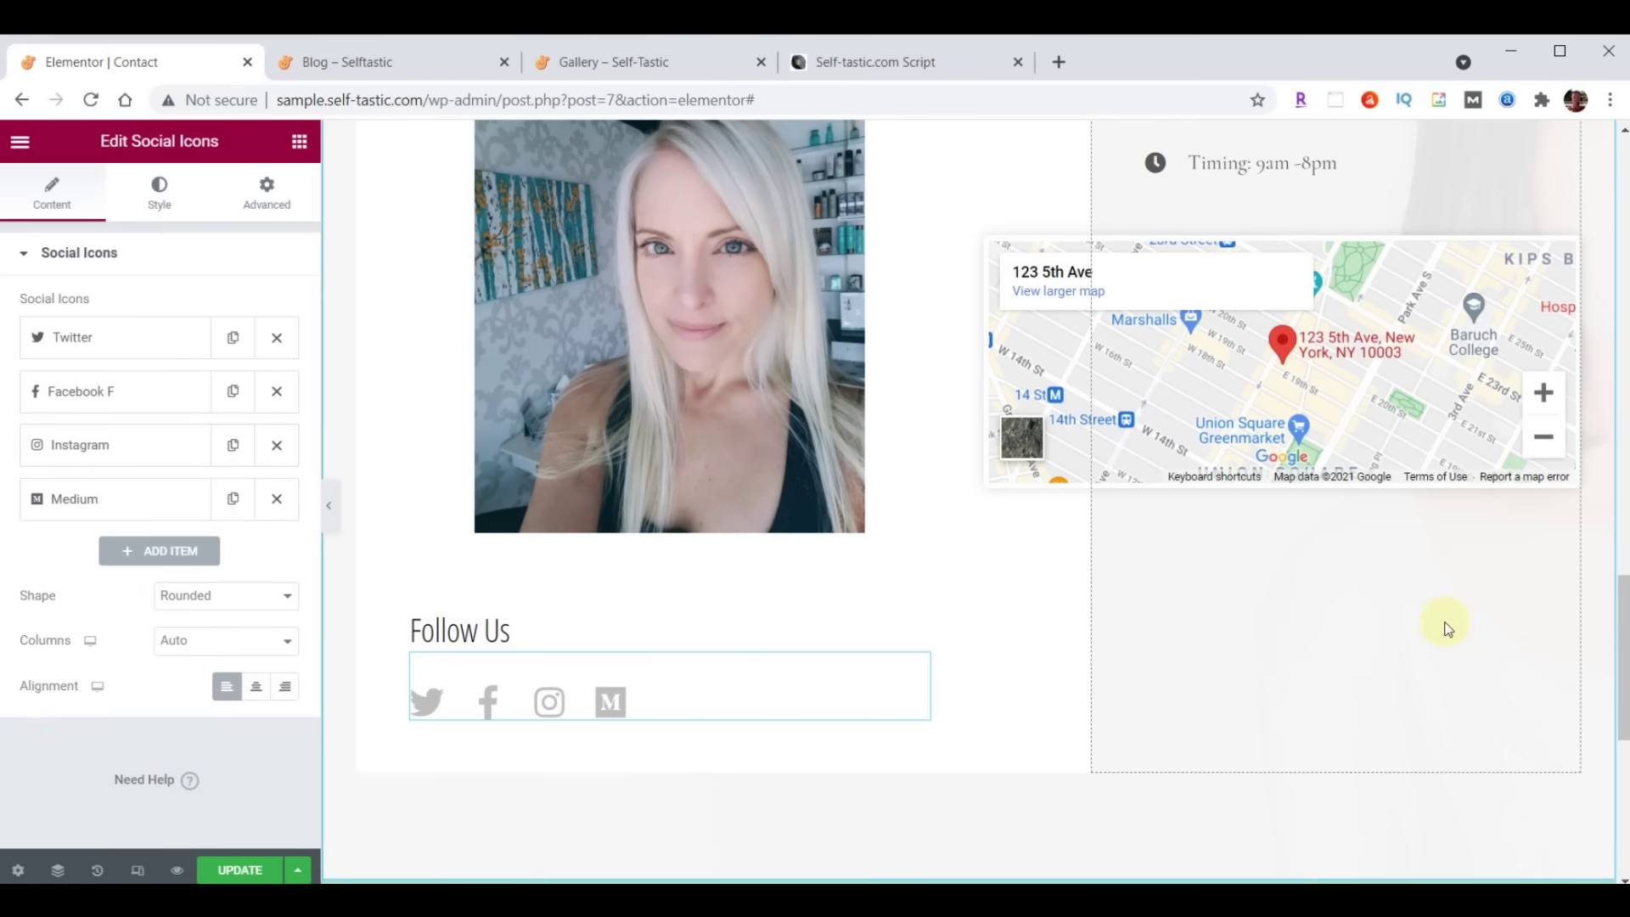
scroll(1448, 628, up, 6)
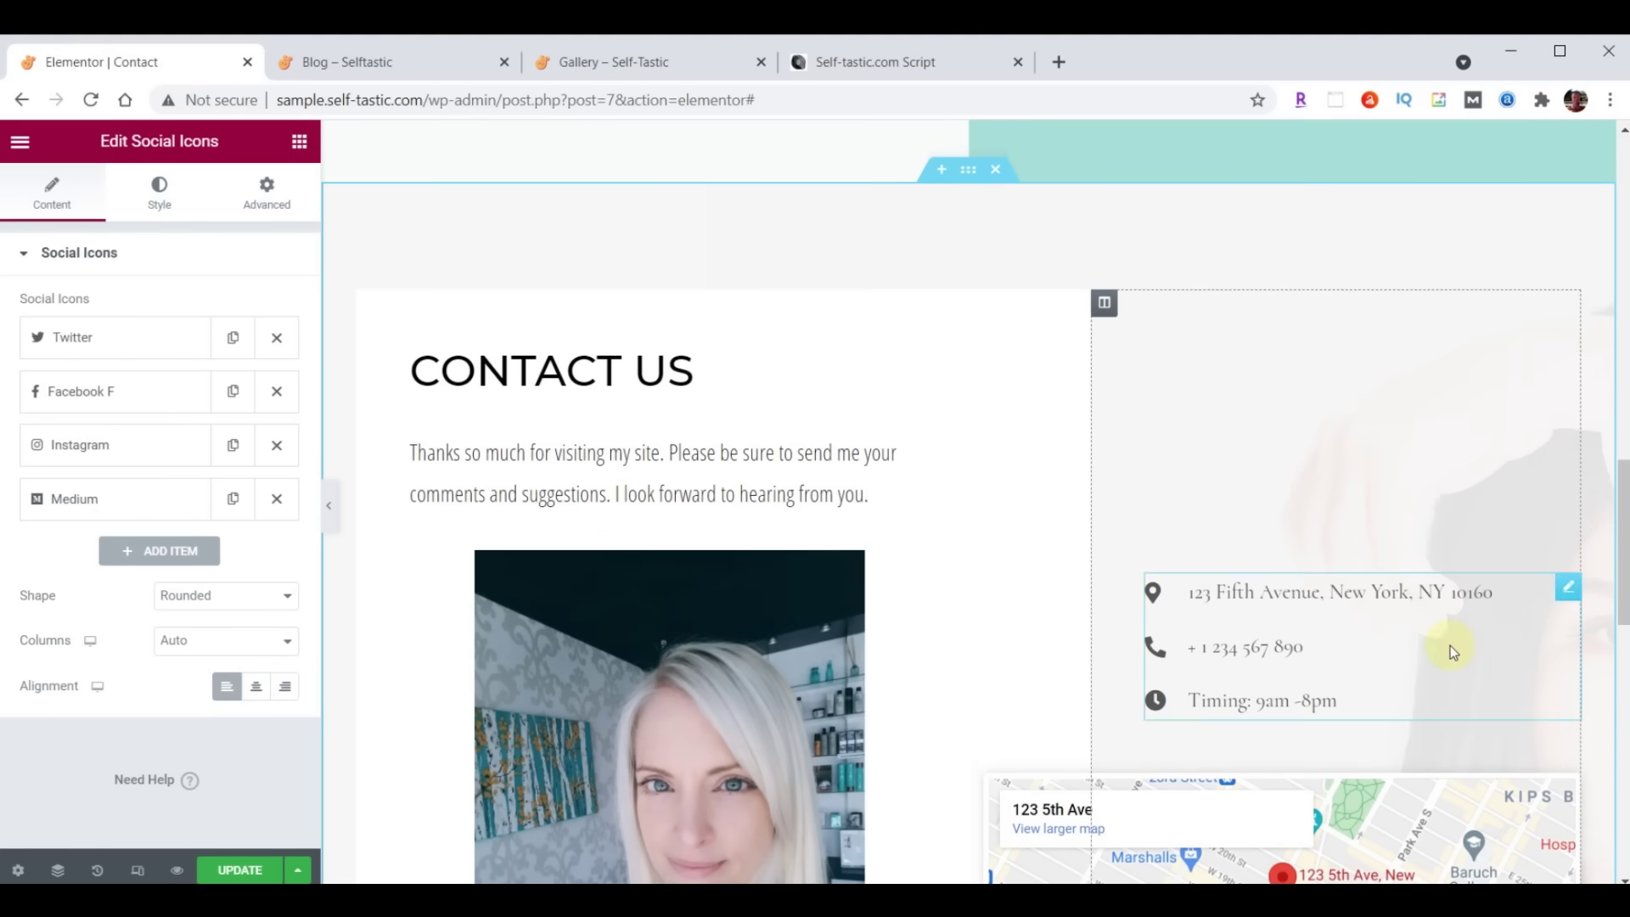
Replace the contact list's placeholder address and phone number with the real ones
click(1568, 594)
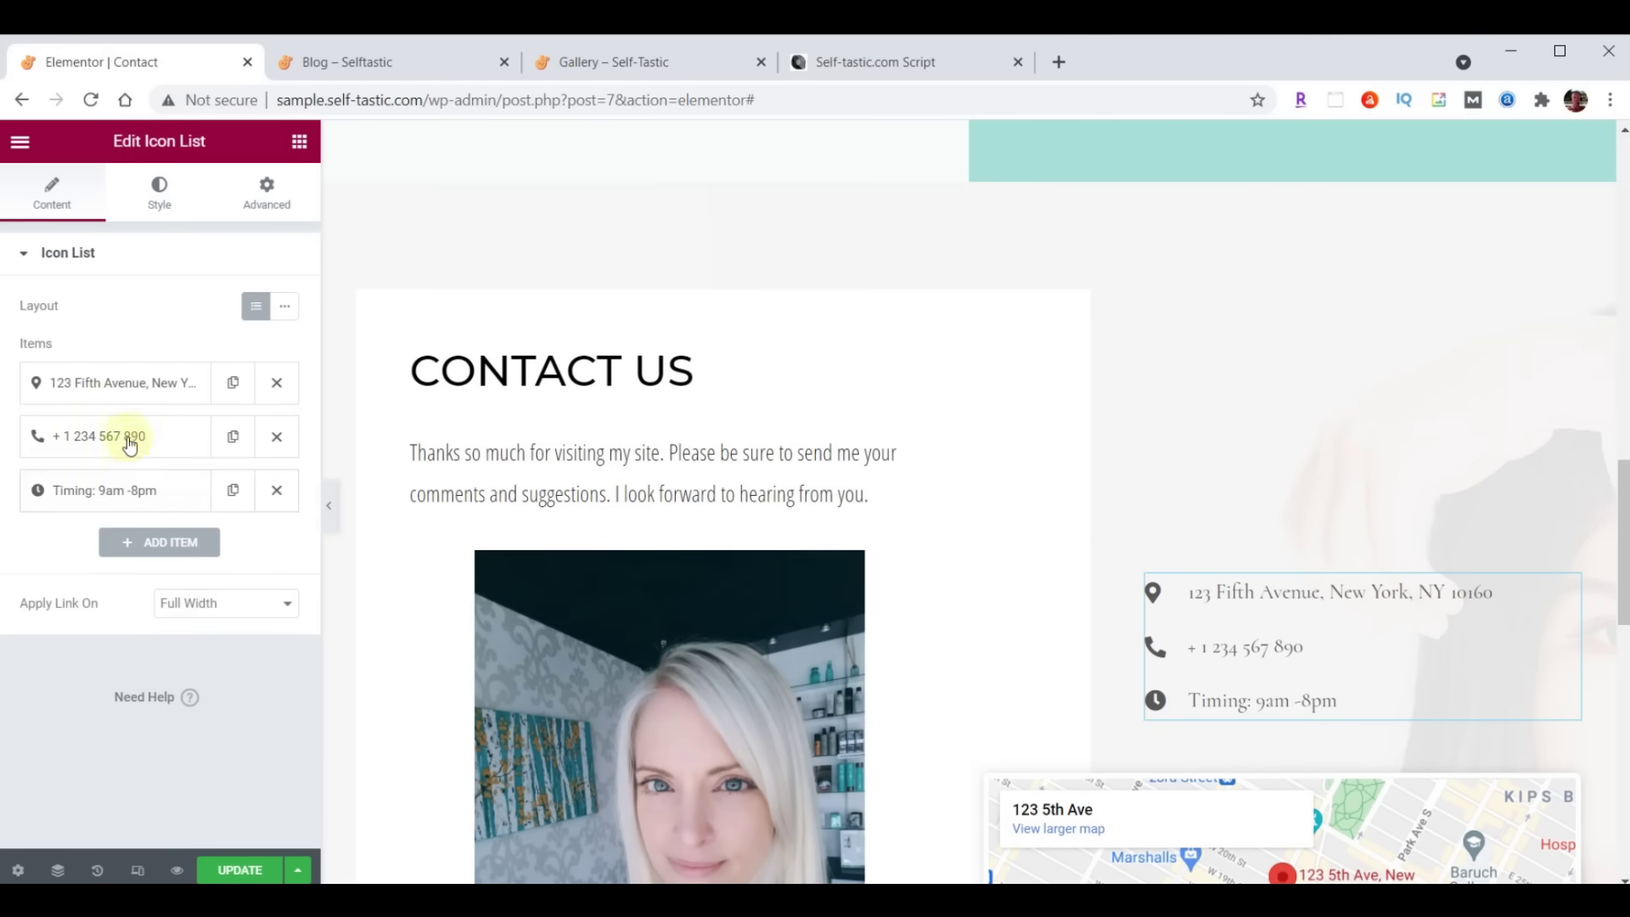
click(136, 391)
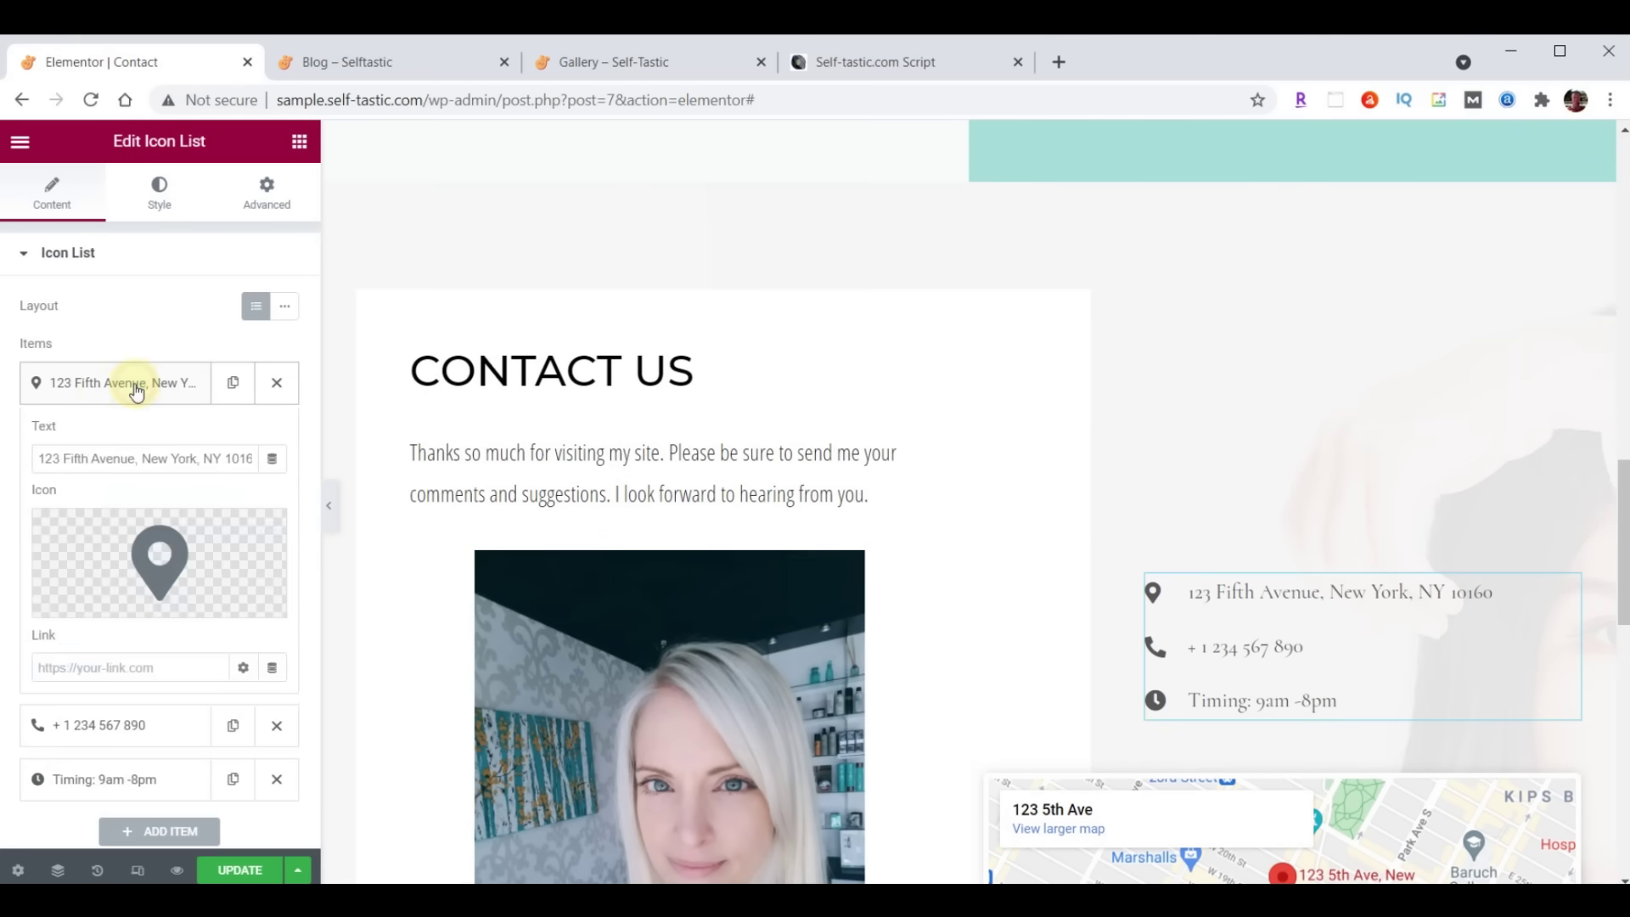
drag(39, 457, 340, 452)
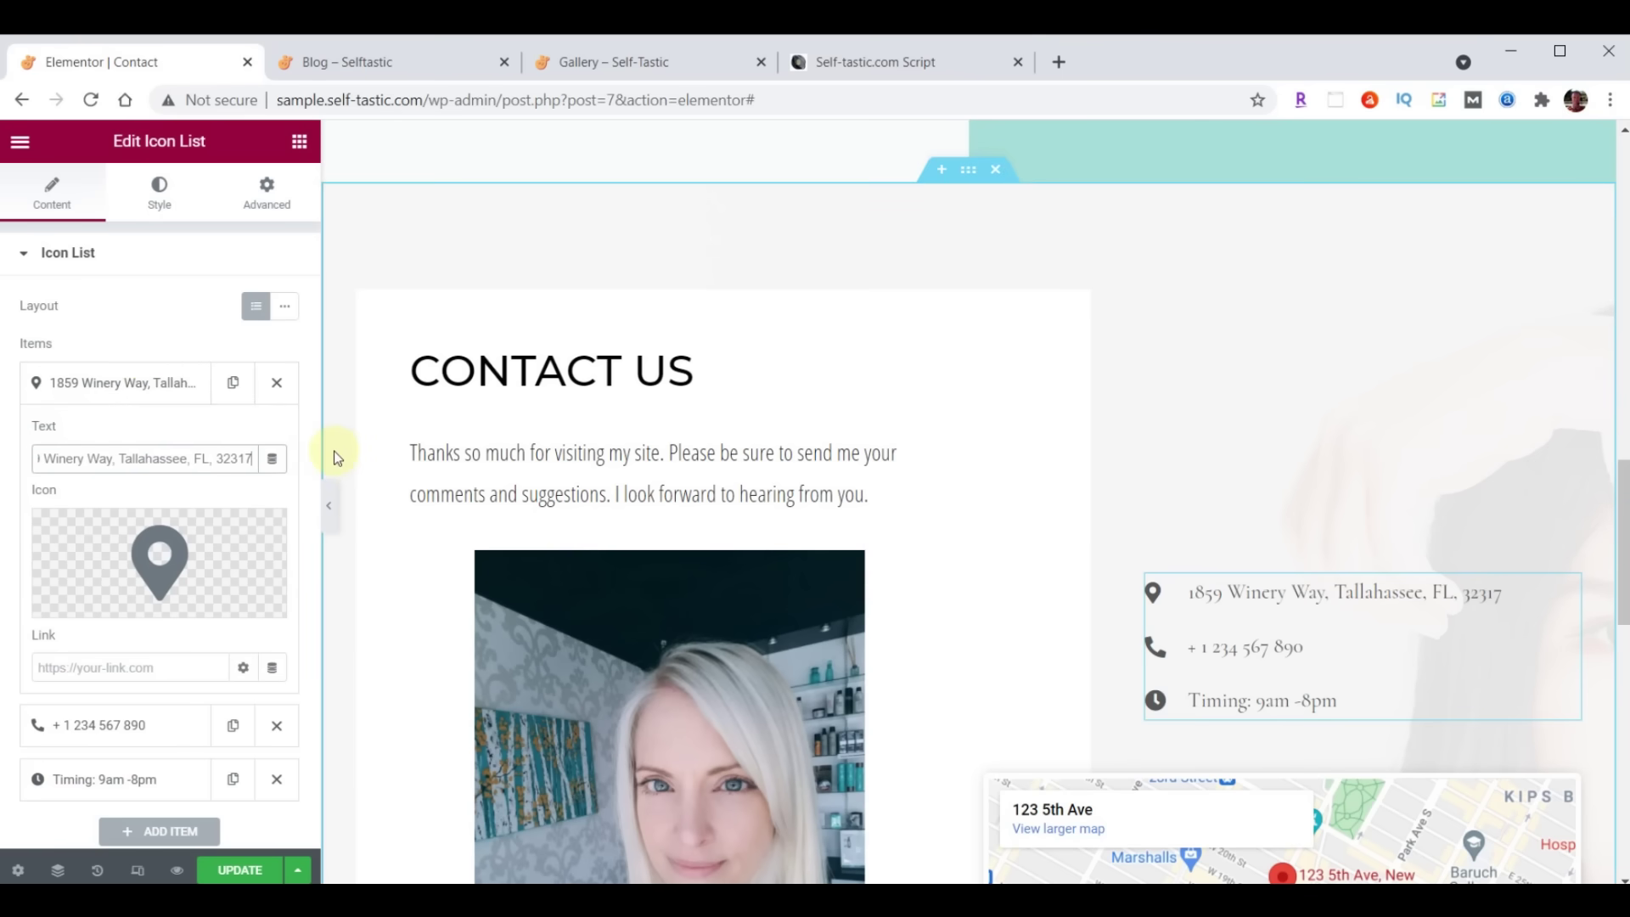
click(95, 382)
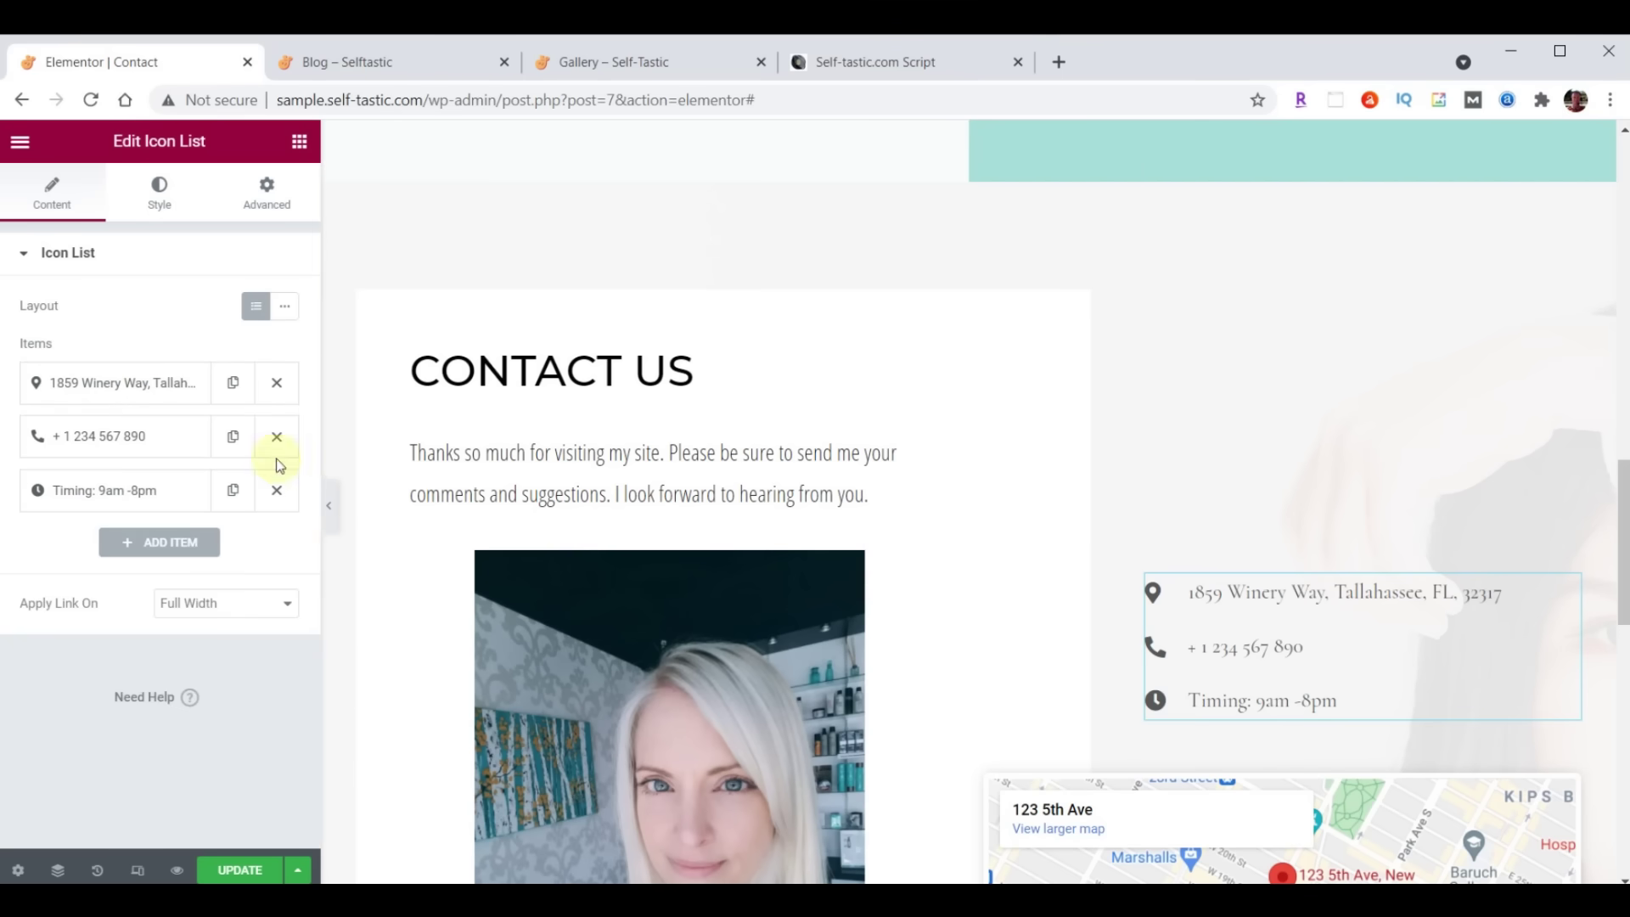
click(94, 442)
triple_click(129, 507)
key(ctrl+v)
click(134, 450)
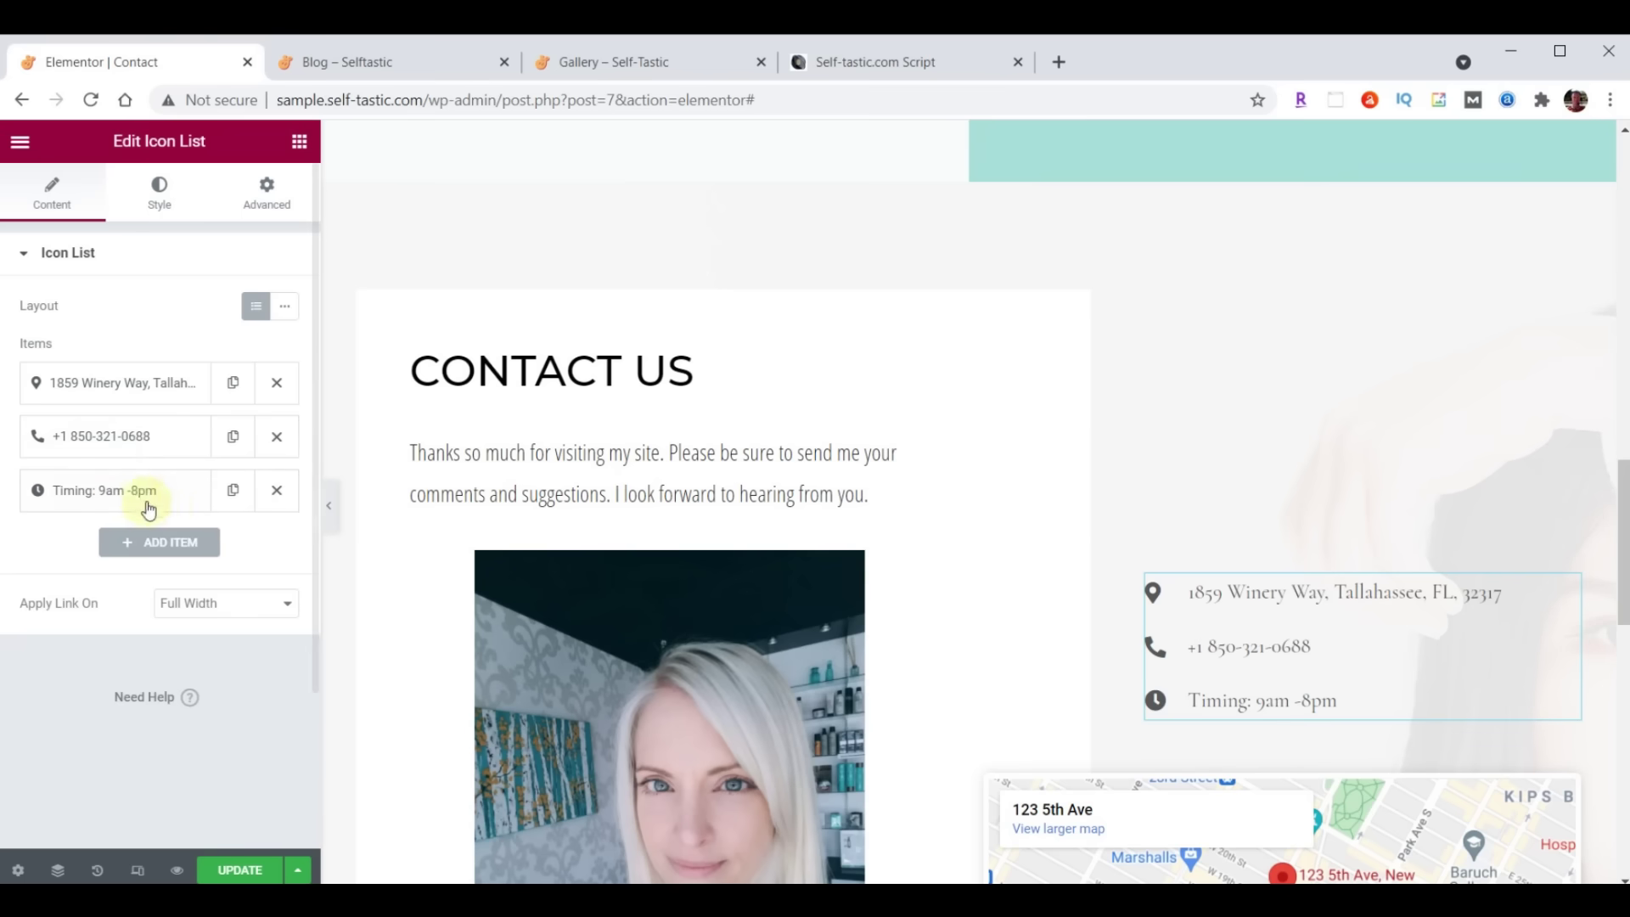
Change the opening-hours line to 'Hours 9am-5pm, Mon-Fri'
click(106, 490)
triple_click(161, 565)
text(Hours 9am-5pm, Mon-Fri)
click(132, 494)
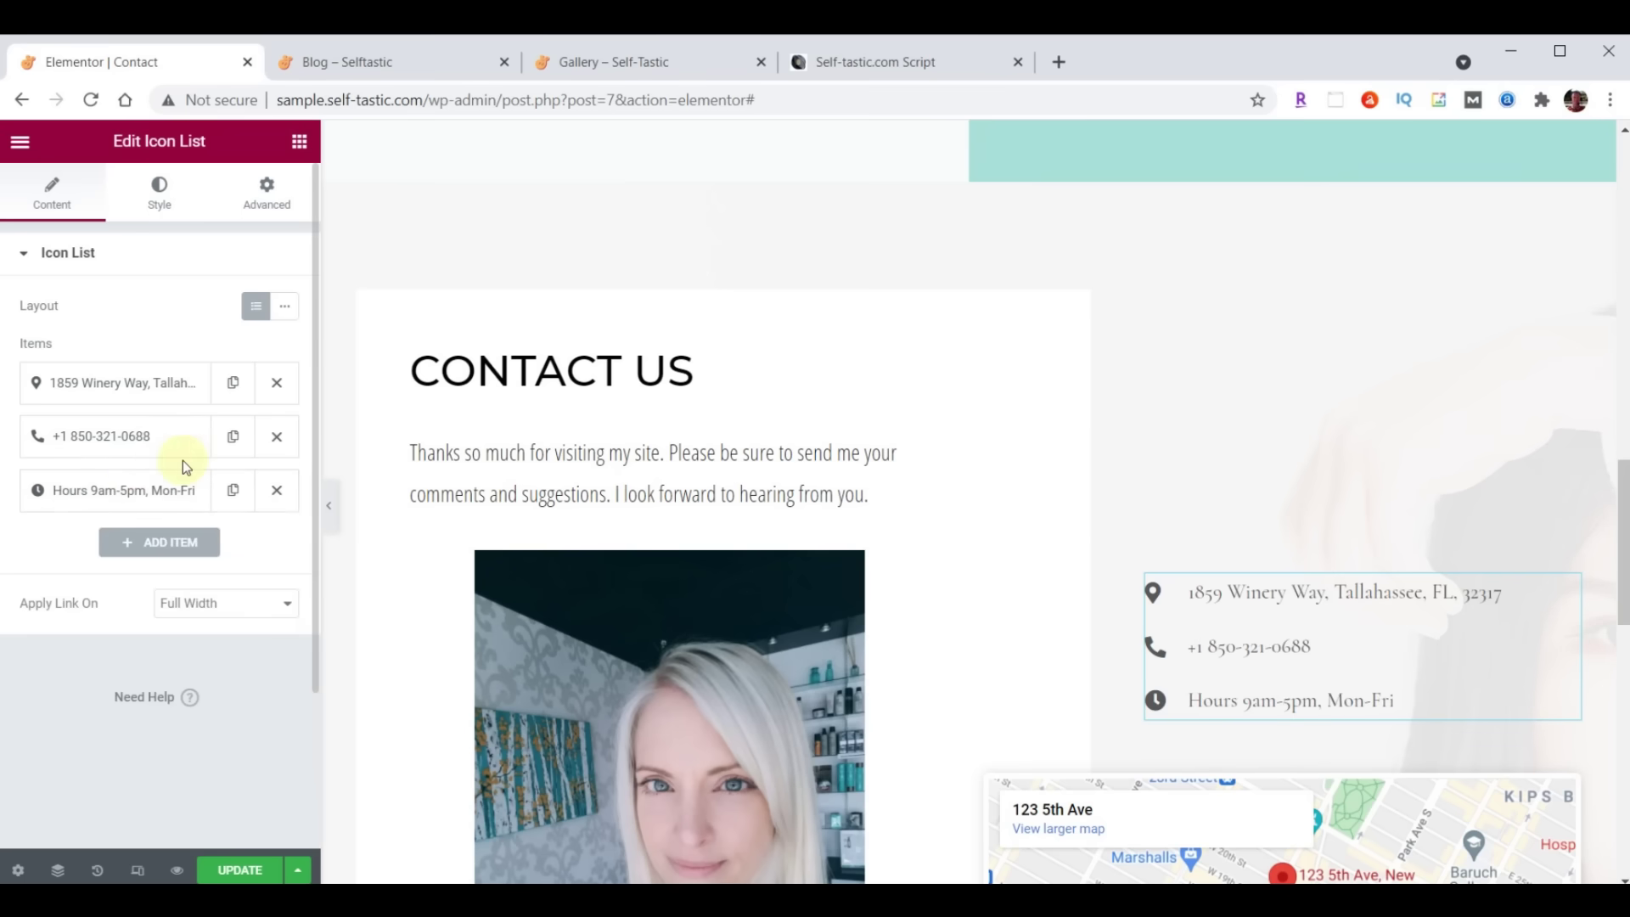
mouse_move(101, 446)
mouse_down()
mouse_move(119, 368)
mouse_move(108, 430)
mouse_up()
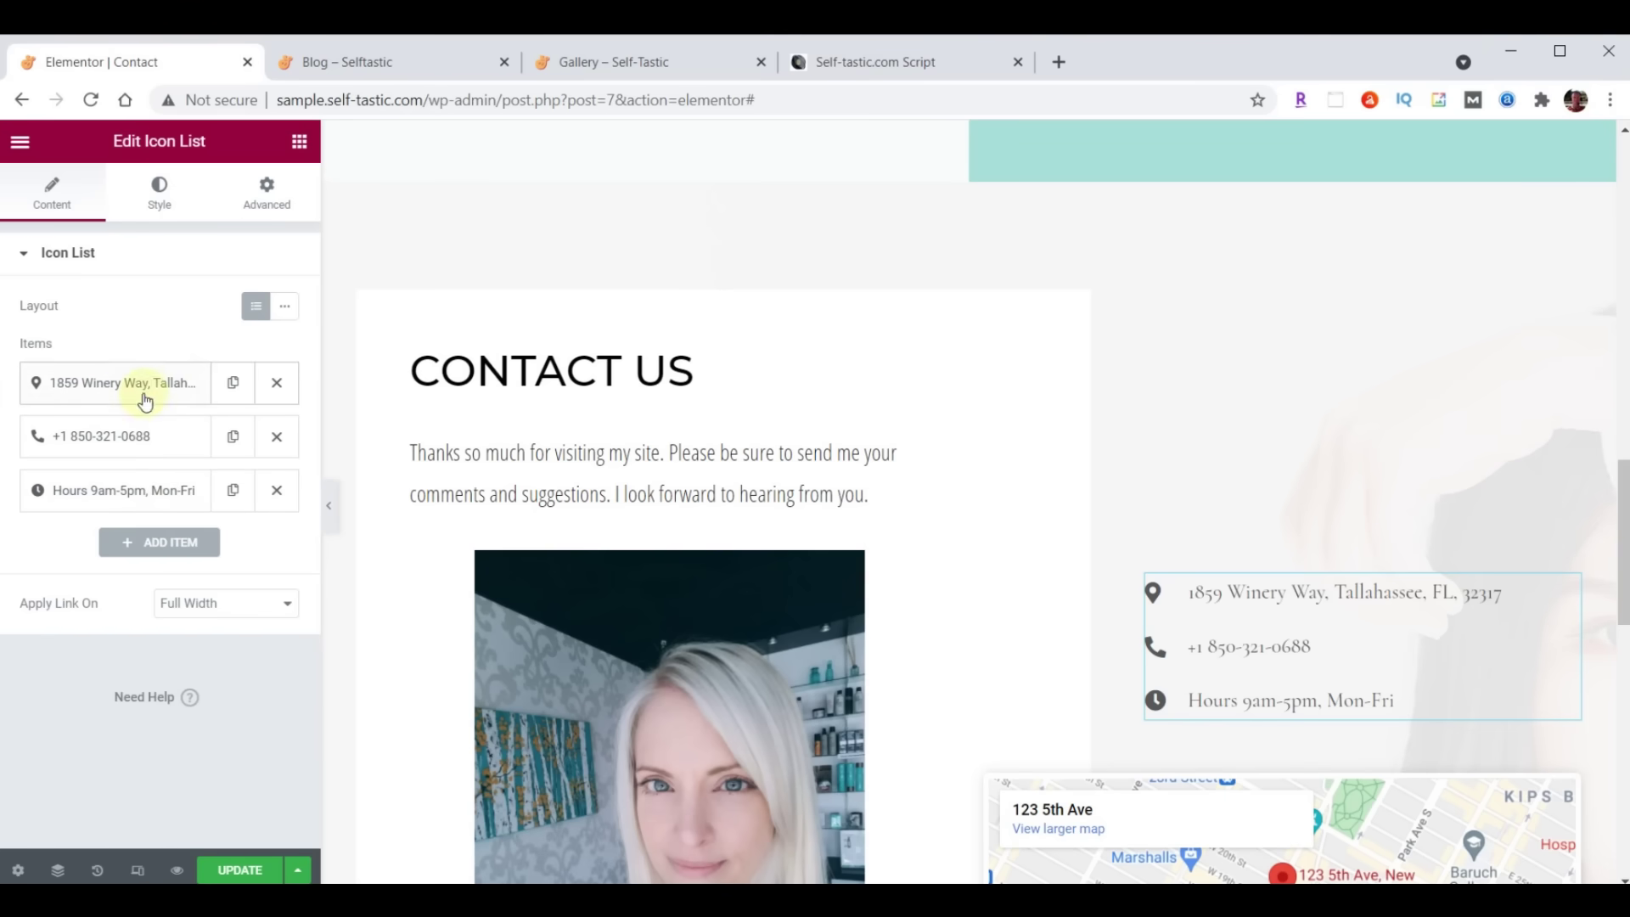
click(176, 186)
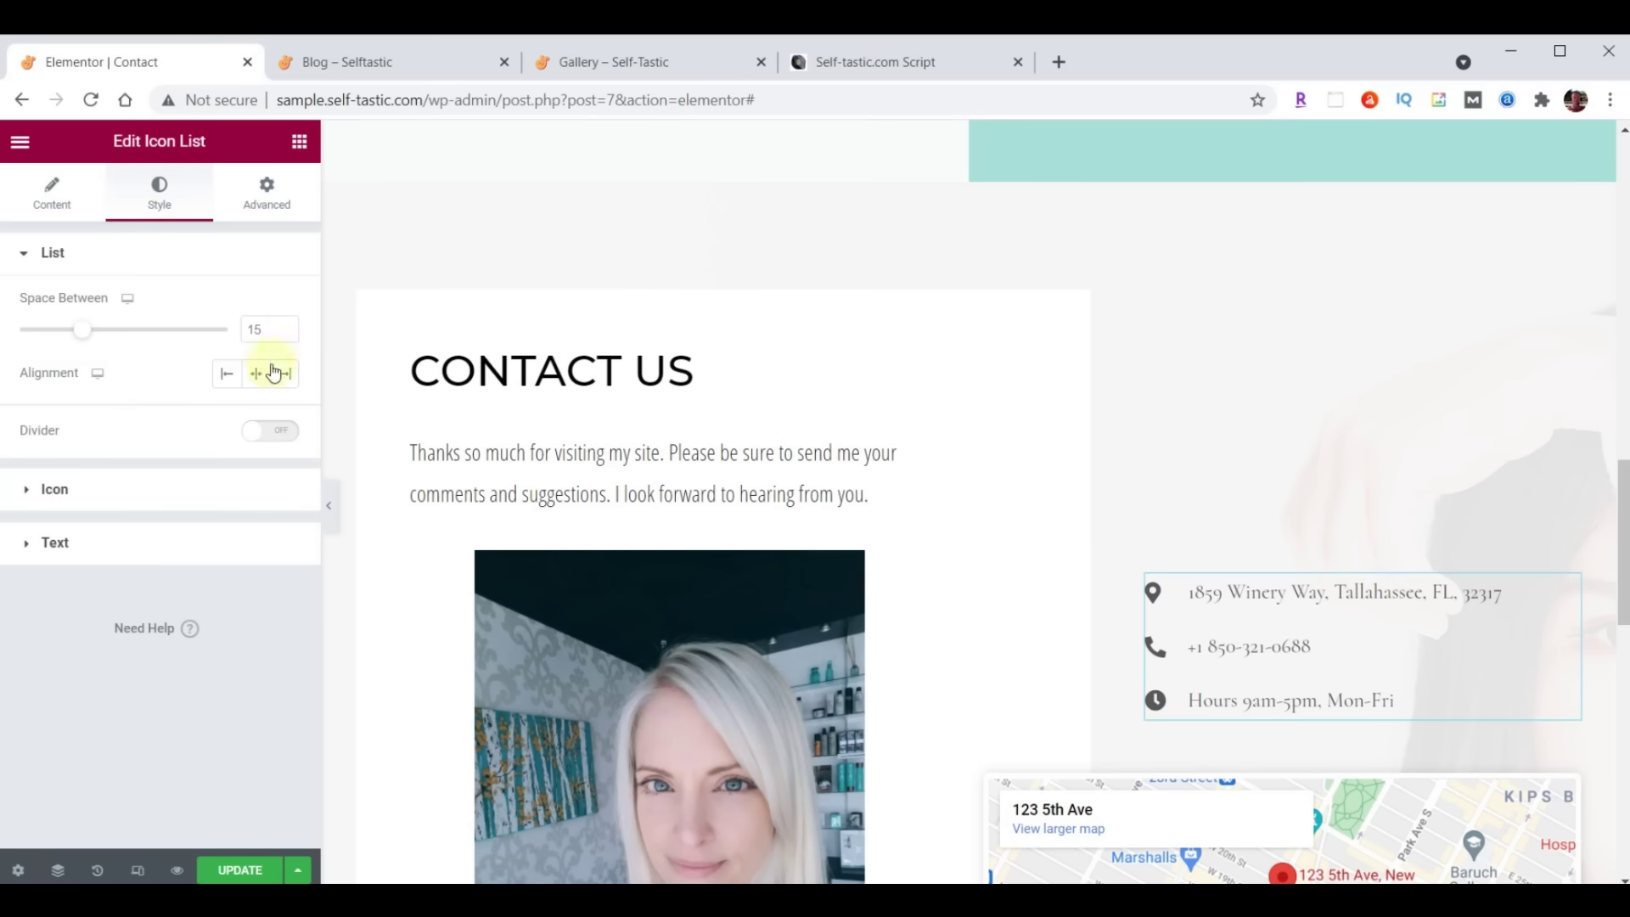
Set the contact list text to Open Sans Condensed, size 21 instead of 22, weight 400
click(58, 543)
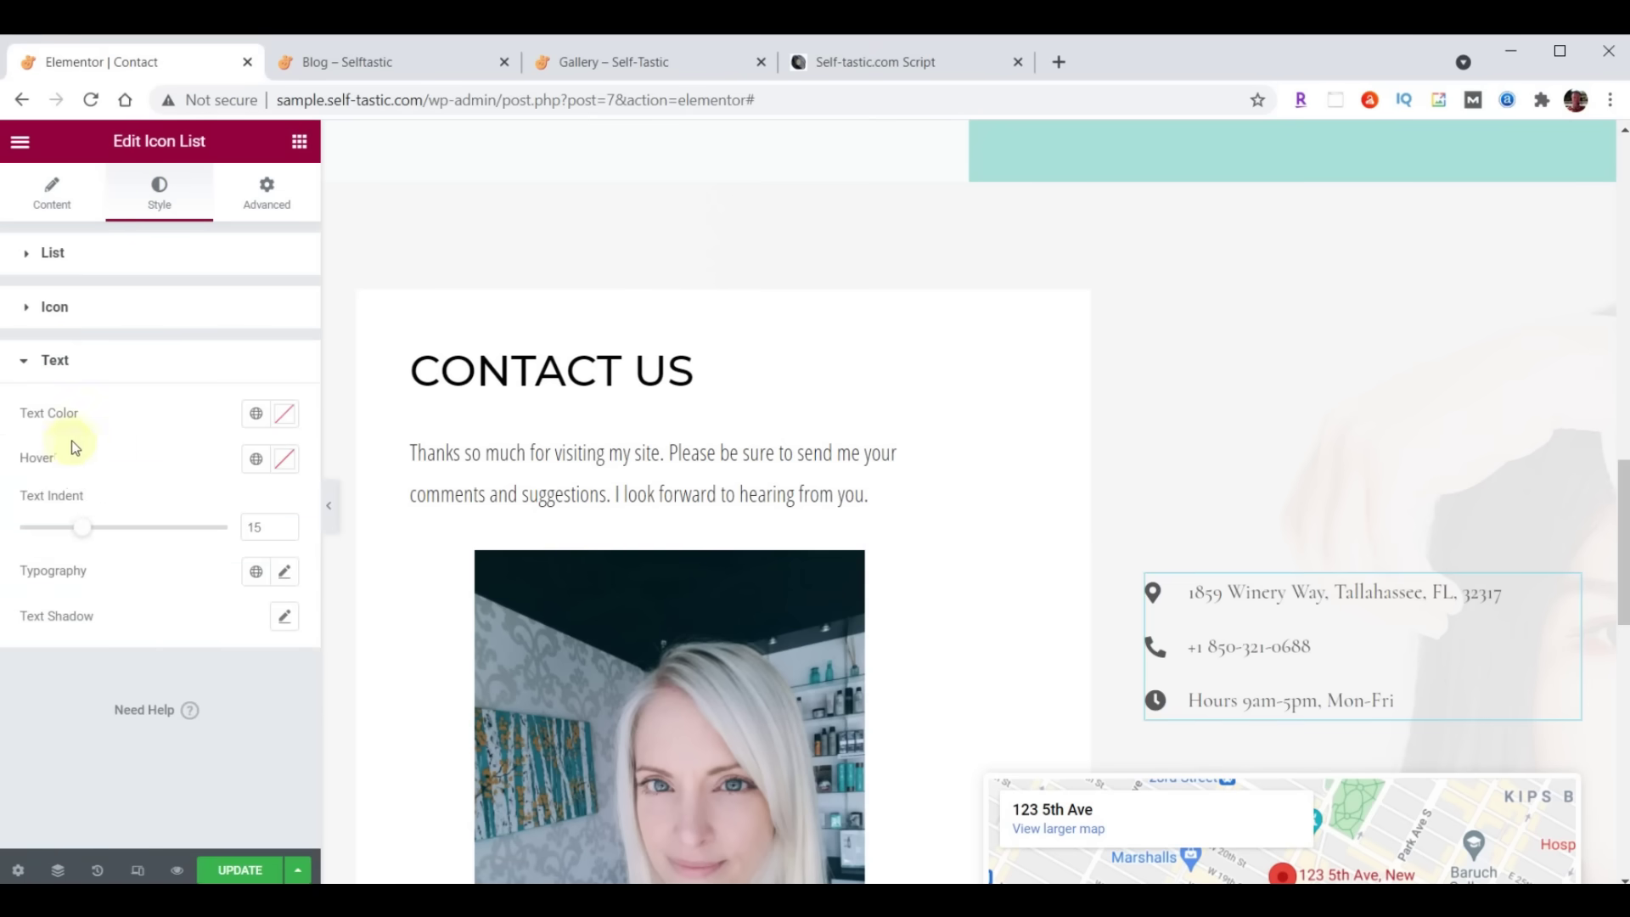
click(289, 416)
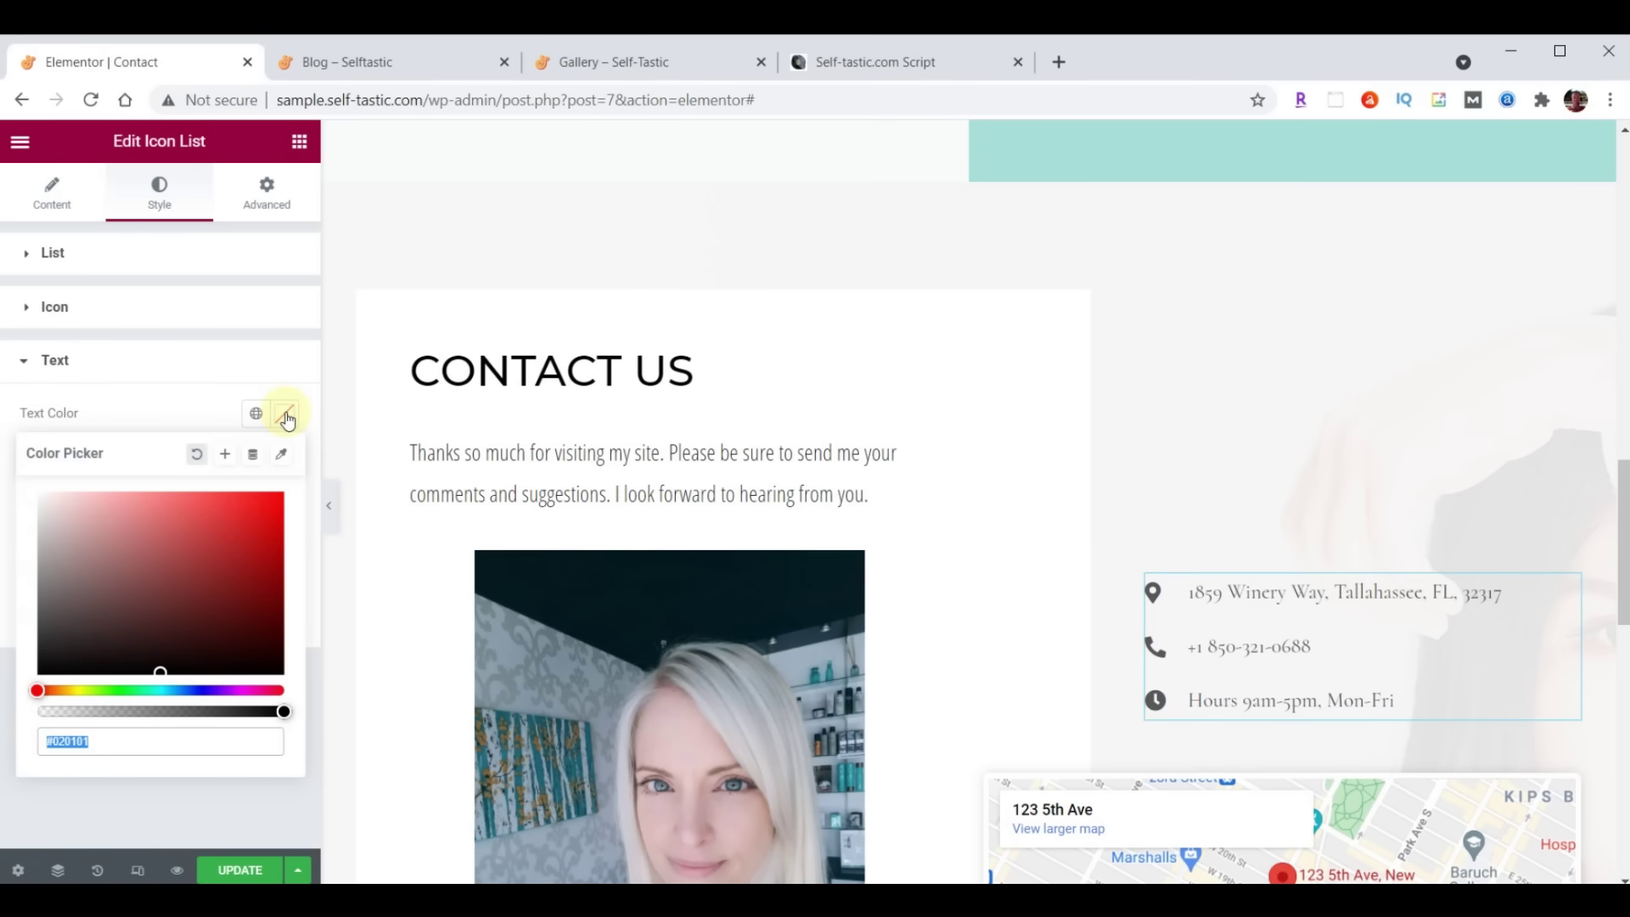
click(286, 415)
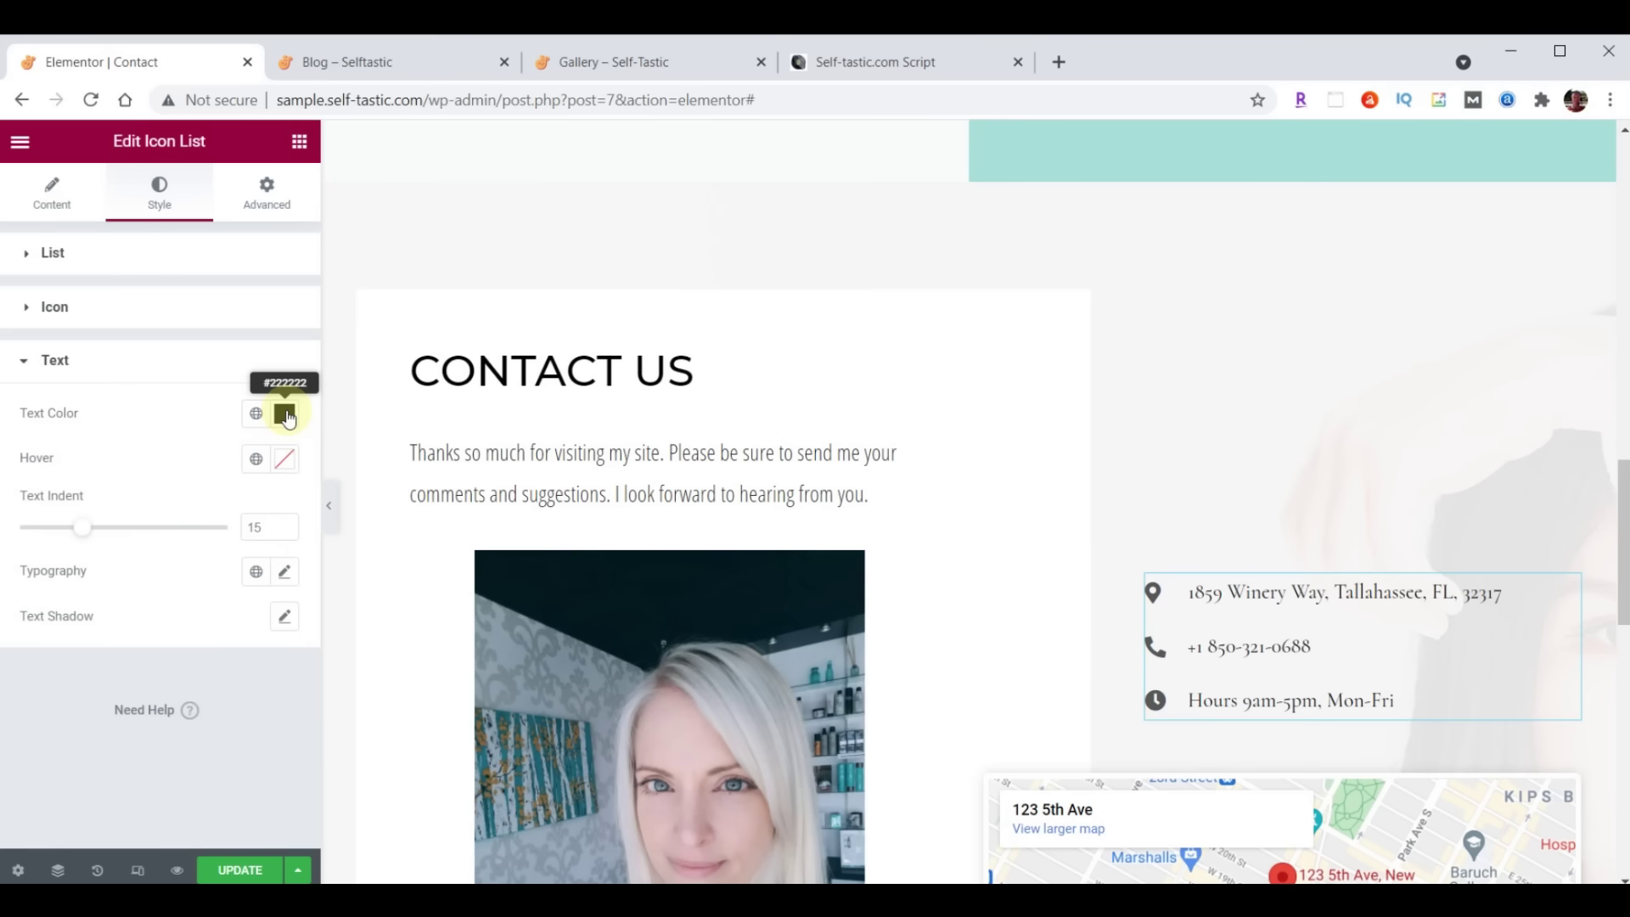
click(286, 573)
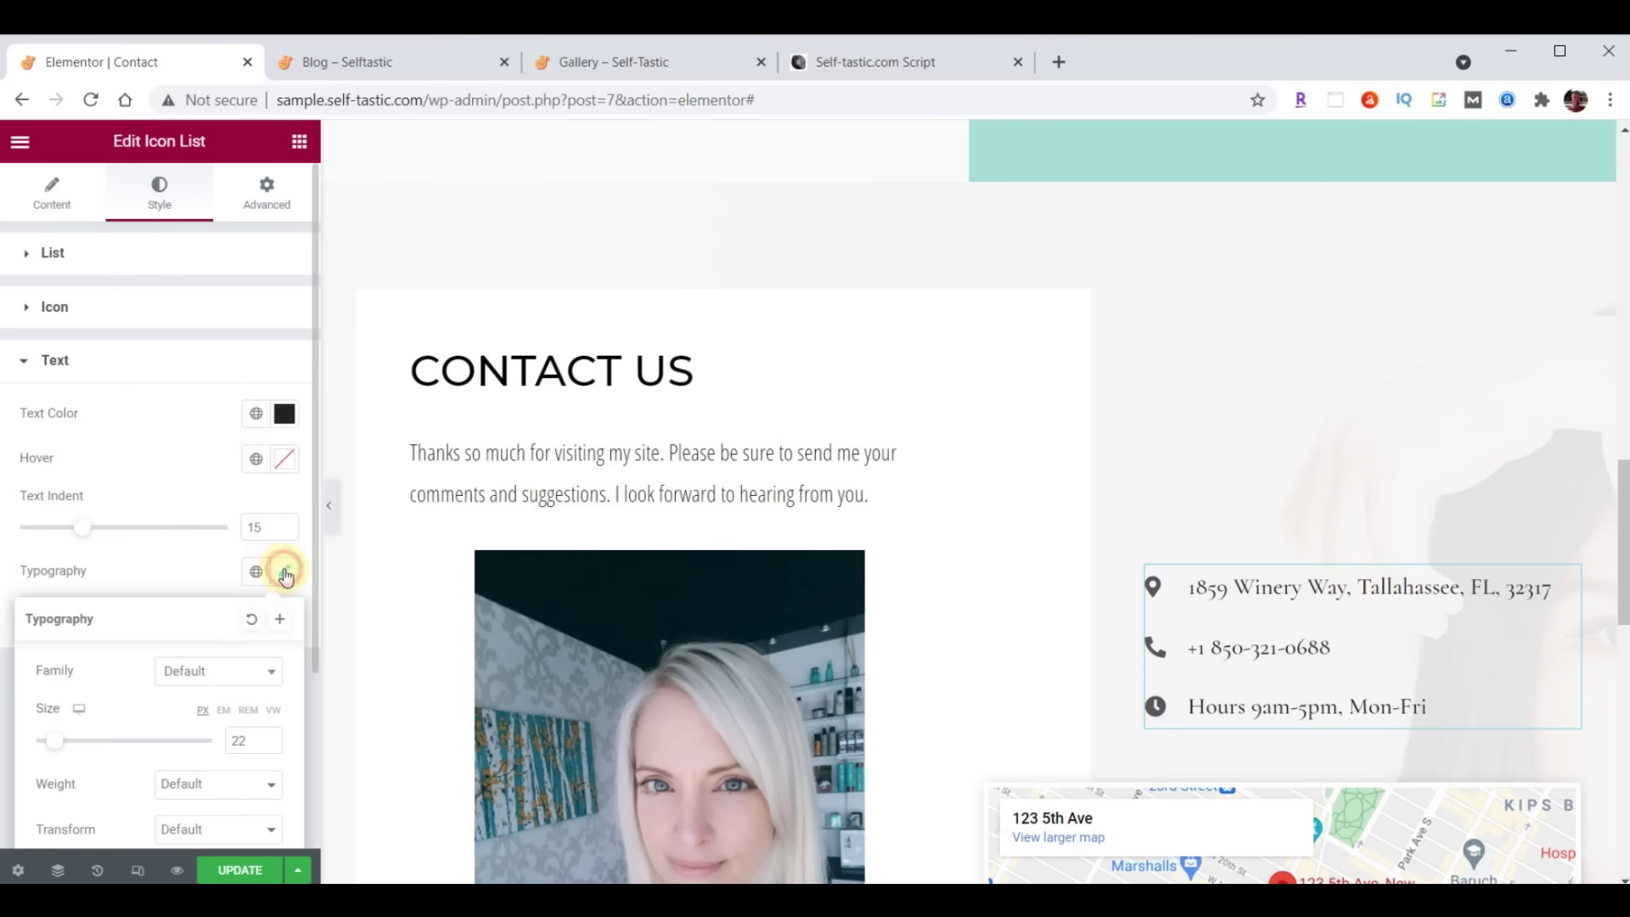
click(204, 673)
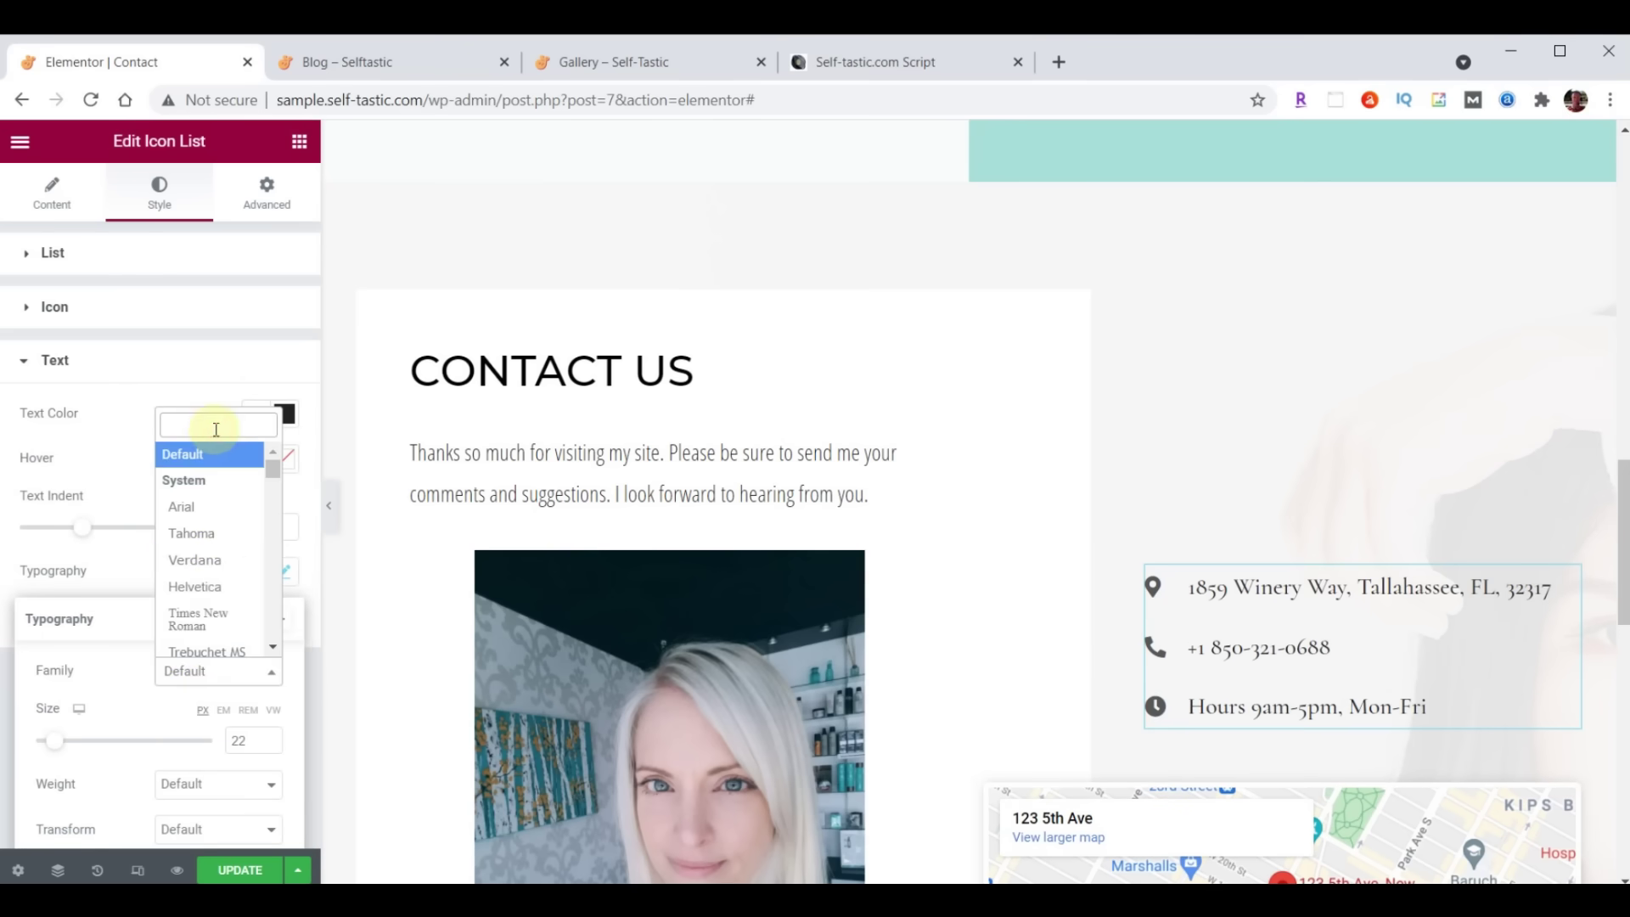
text(open)
click(213, 515)
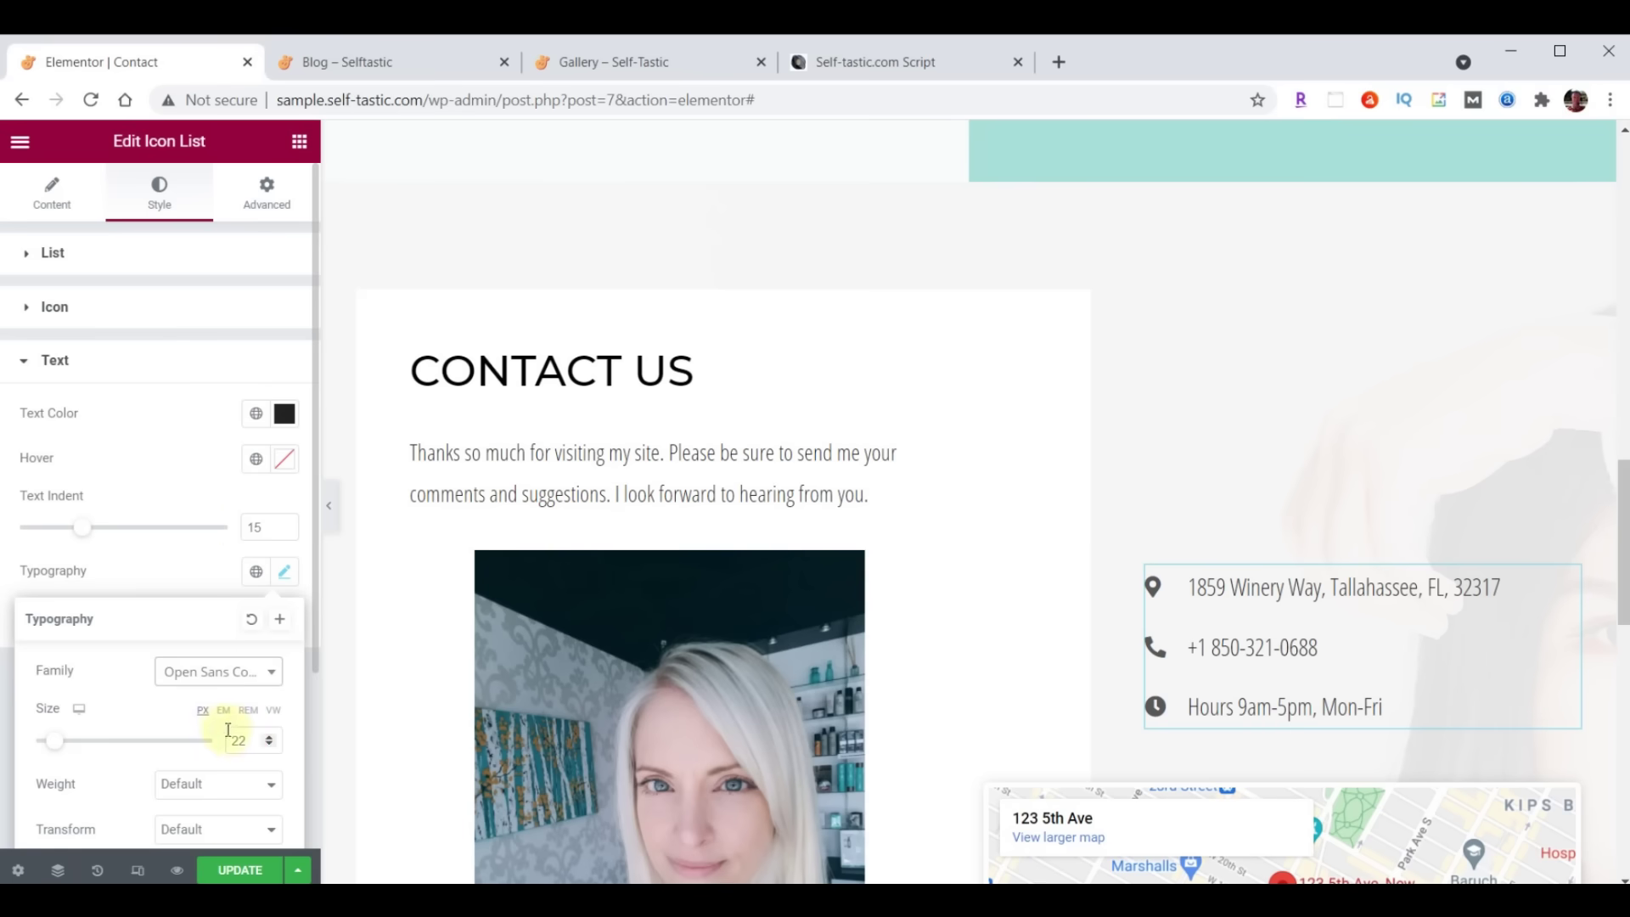
drag(251, 744, 226, 750)
text(21)
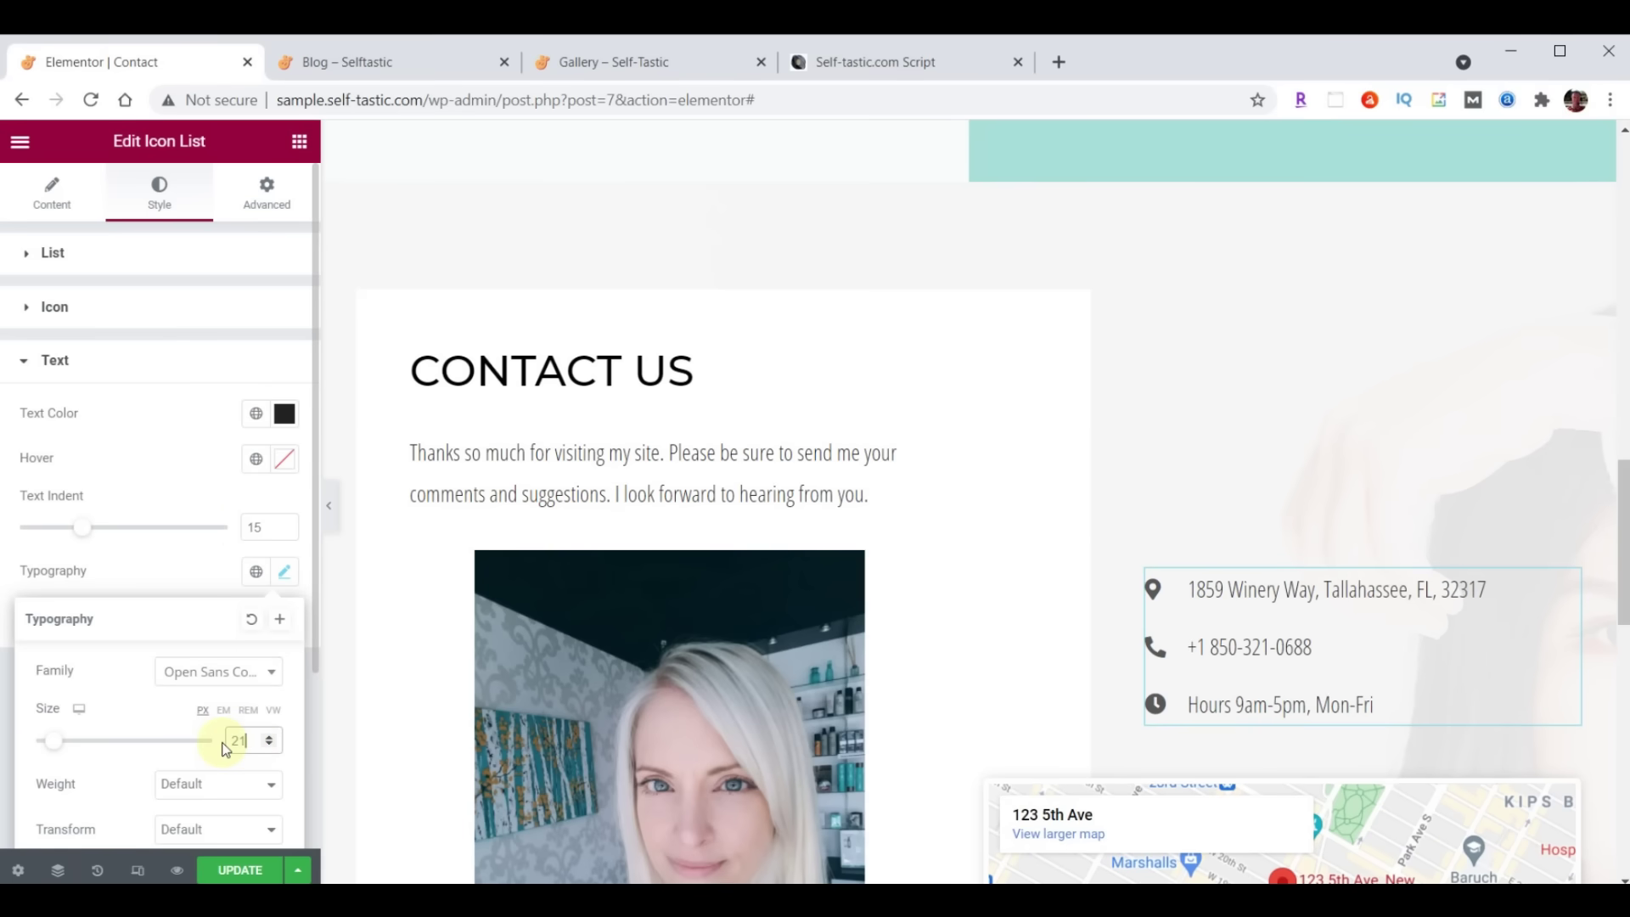
click(217, 779)
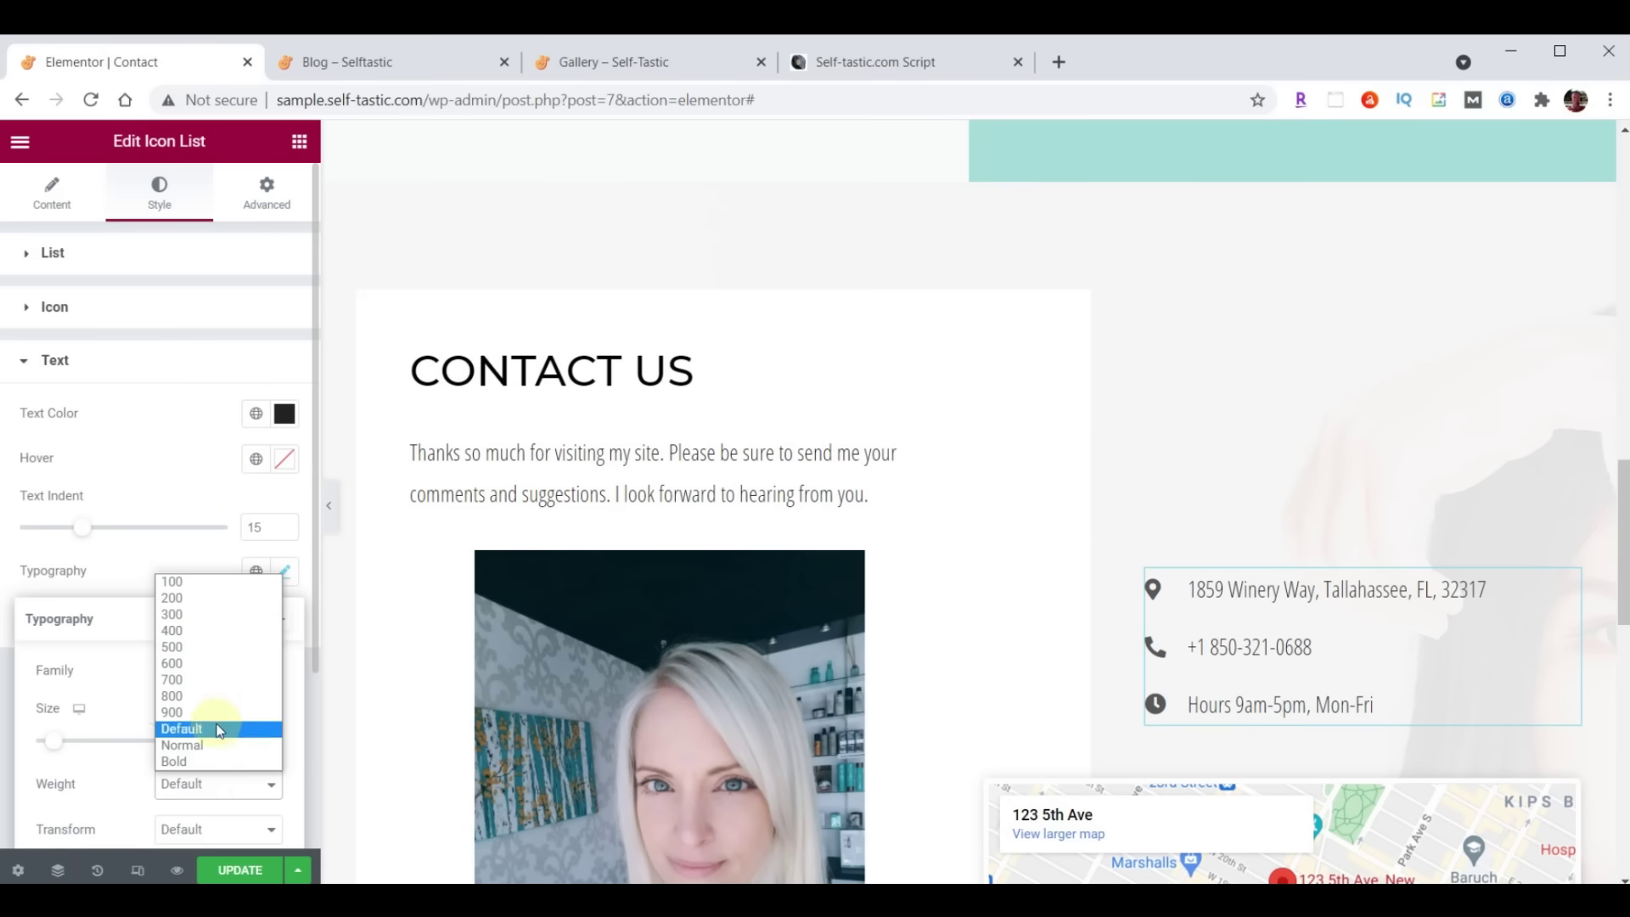
click(207, 633)
scroll(1376, 436, down, 4)
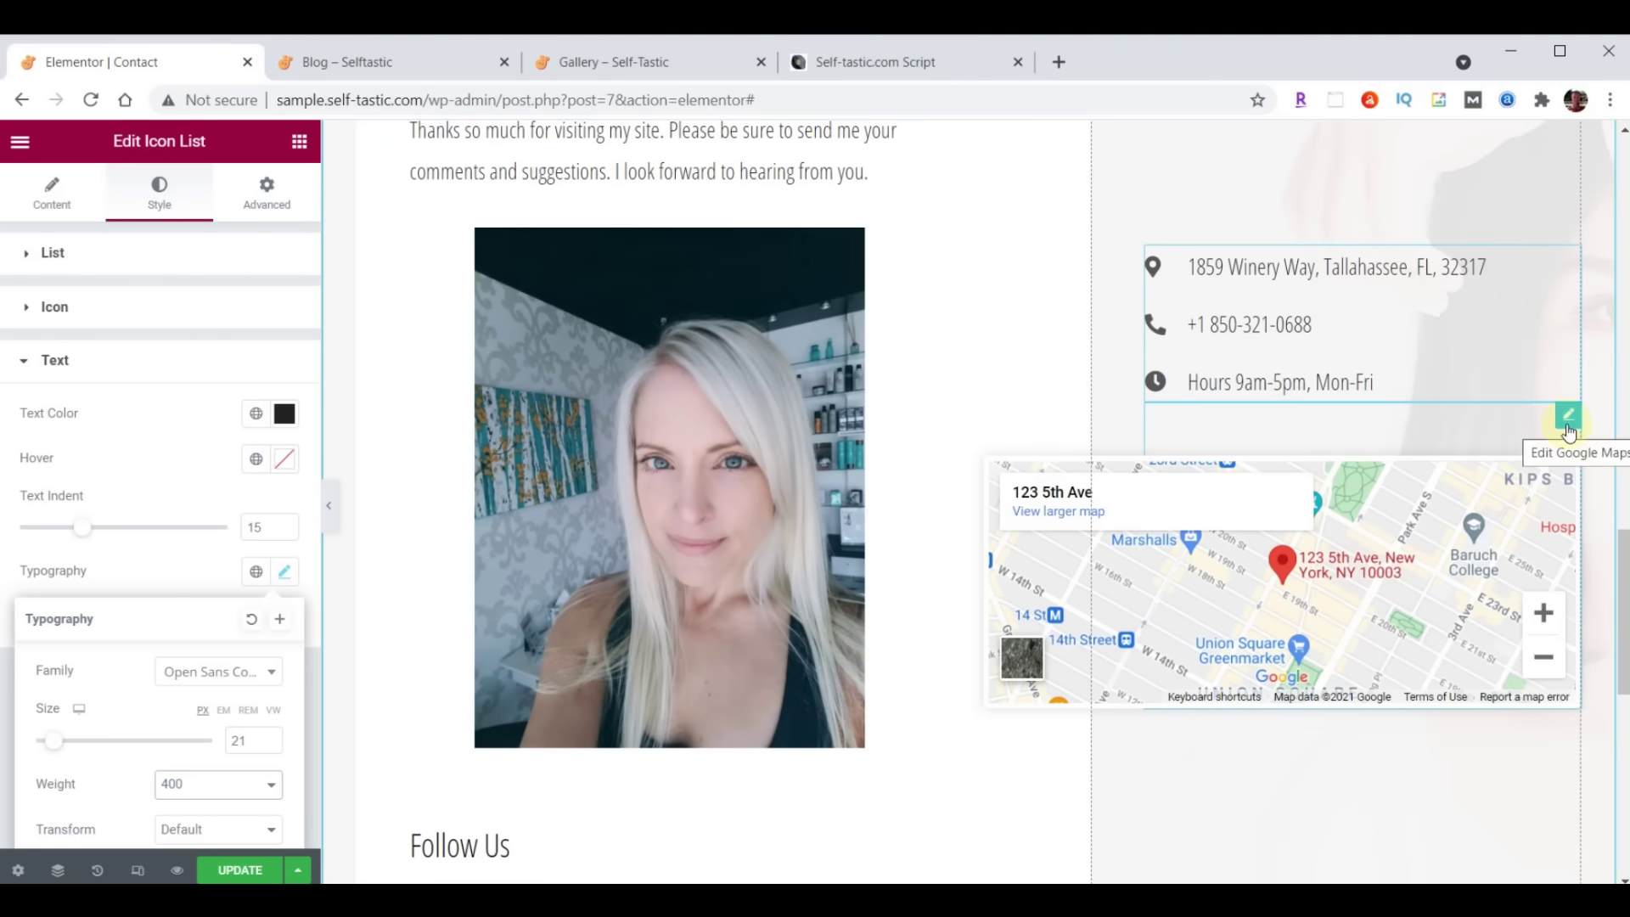
click(1571, 419)
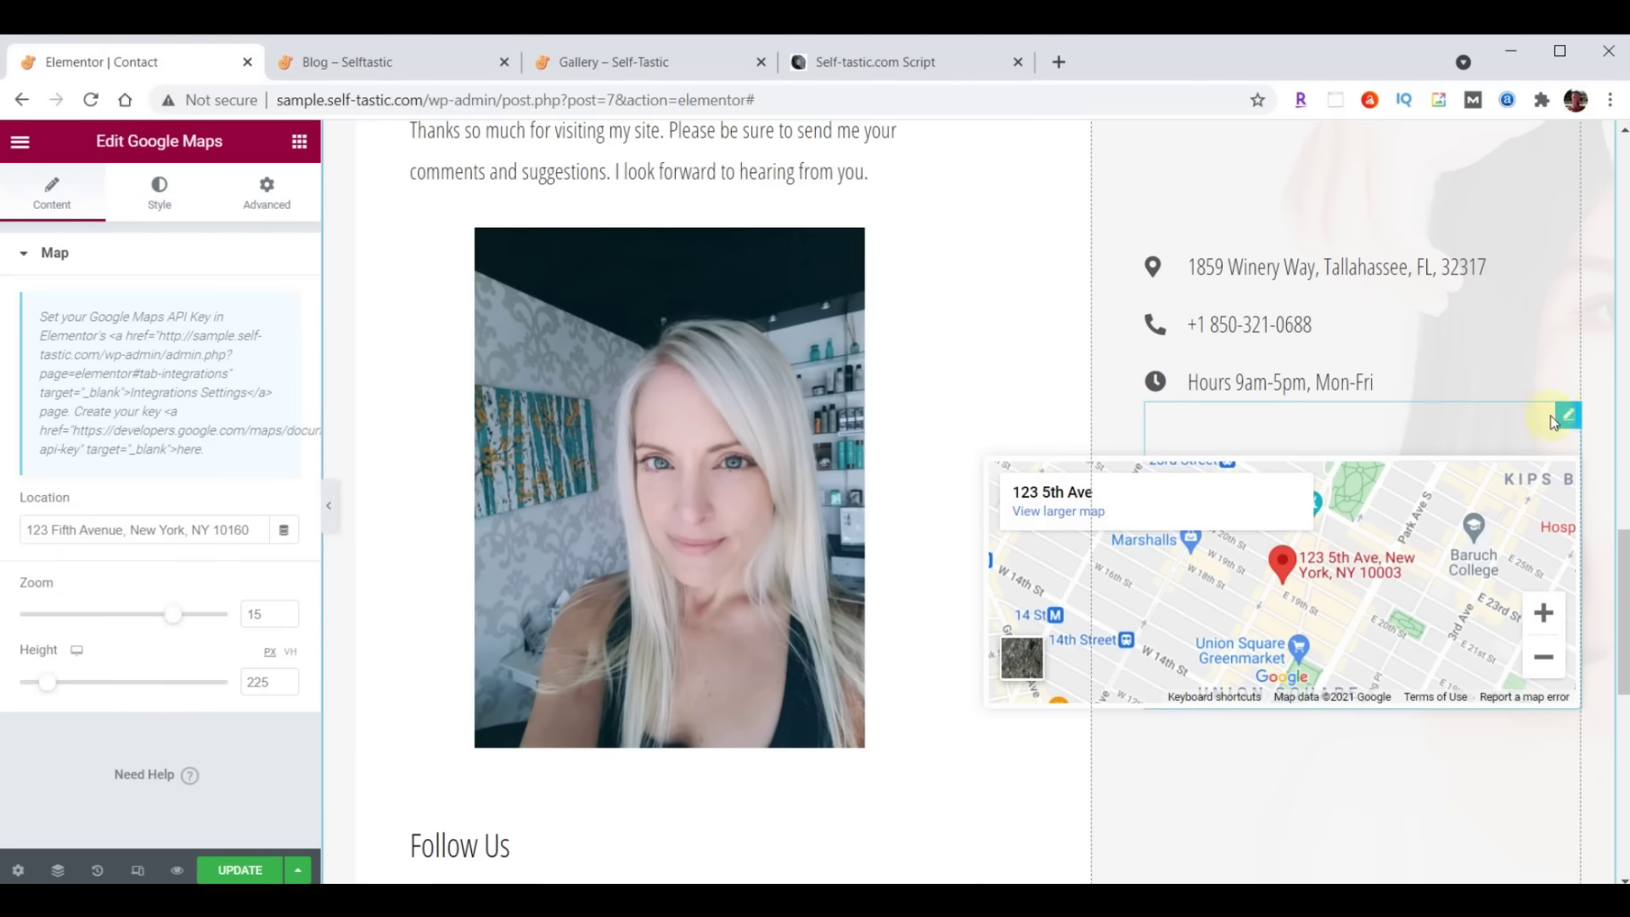
click(49, 527)
drag(33, 528, 280, 521)
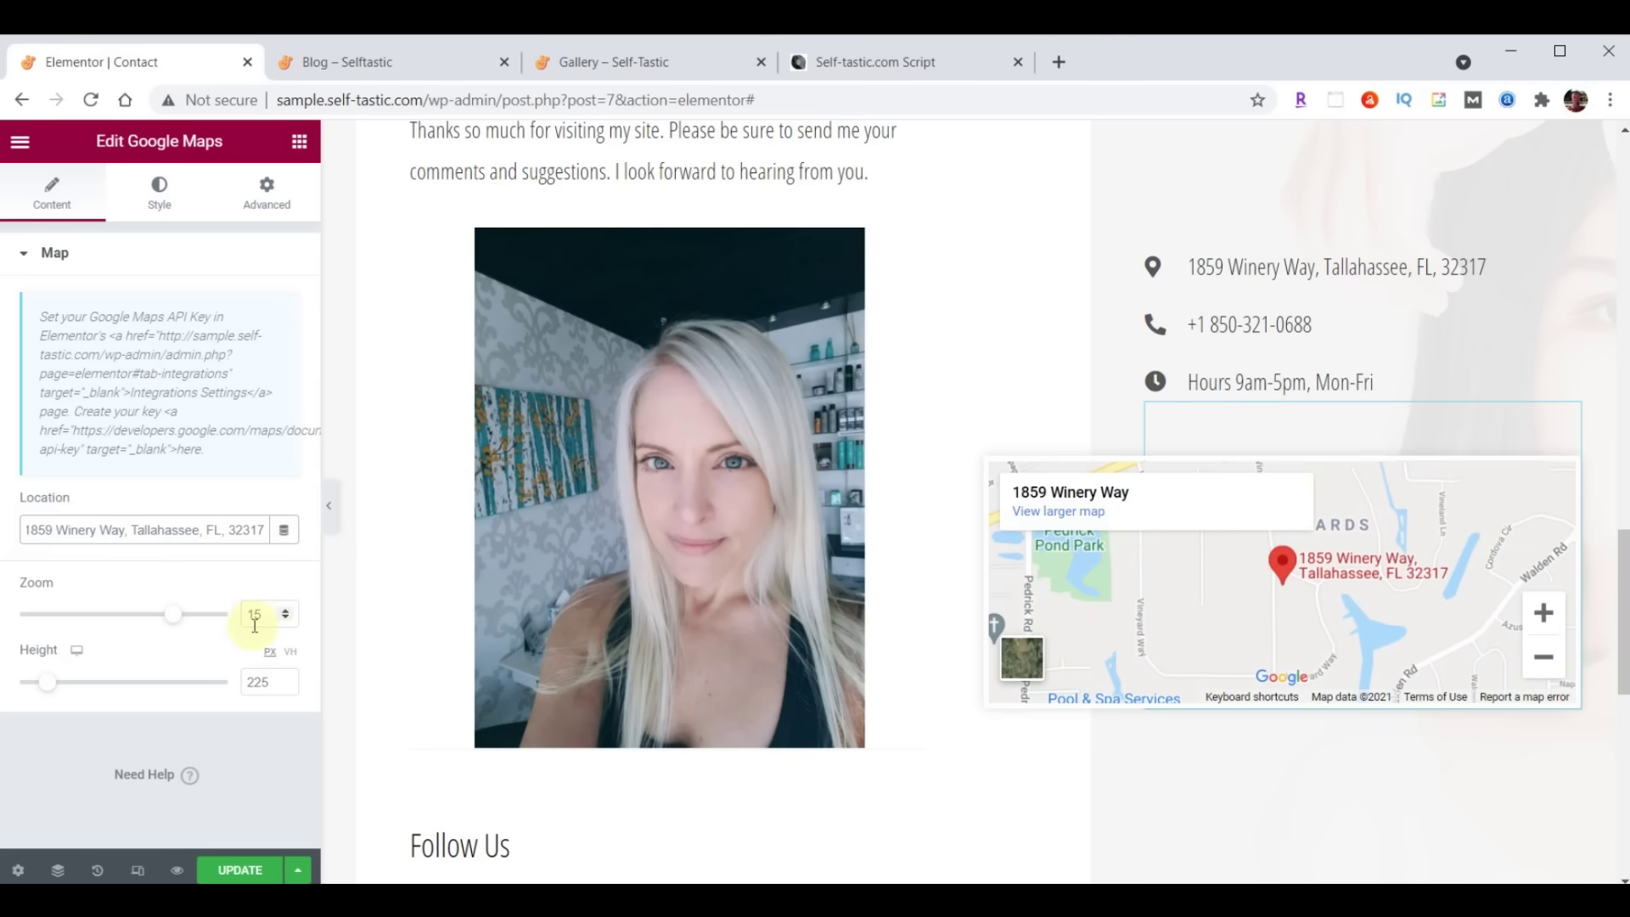
scroll(1267, 596, down, 3)
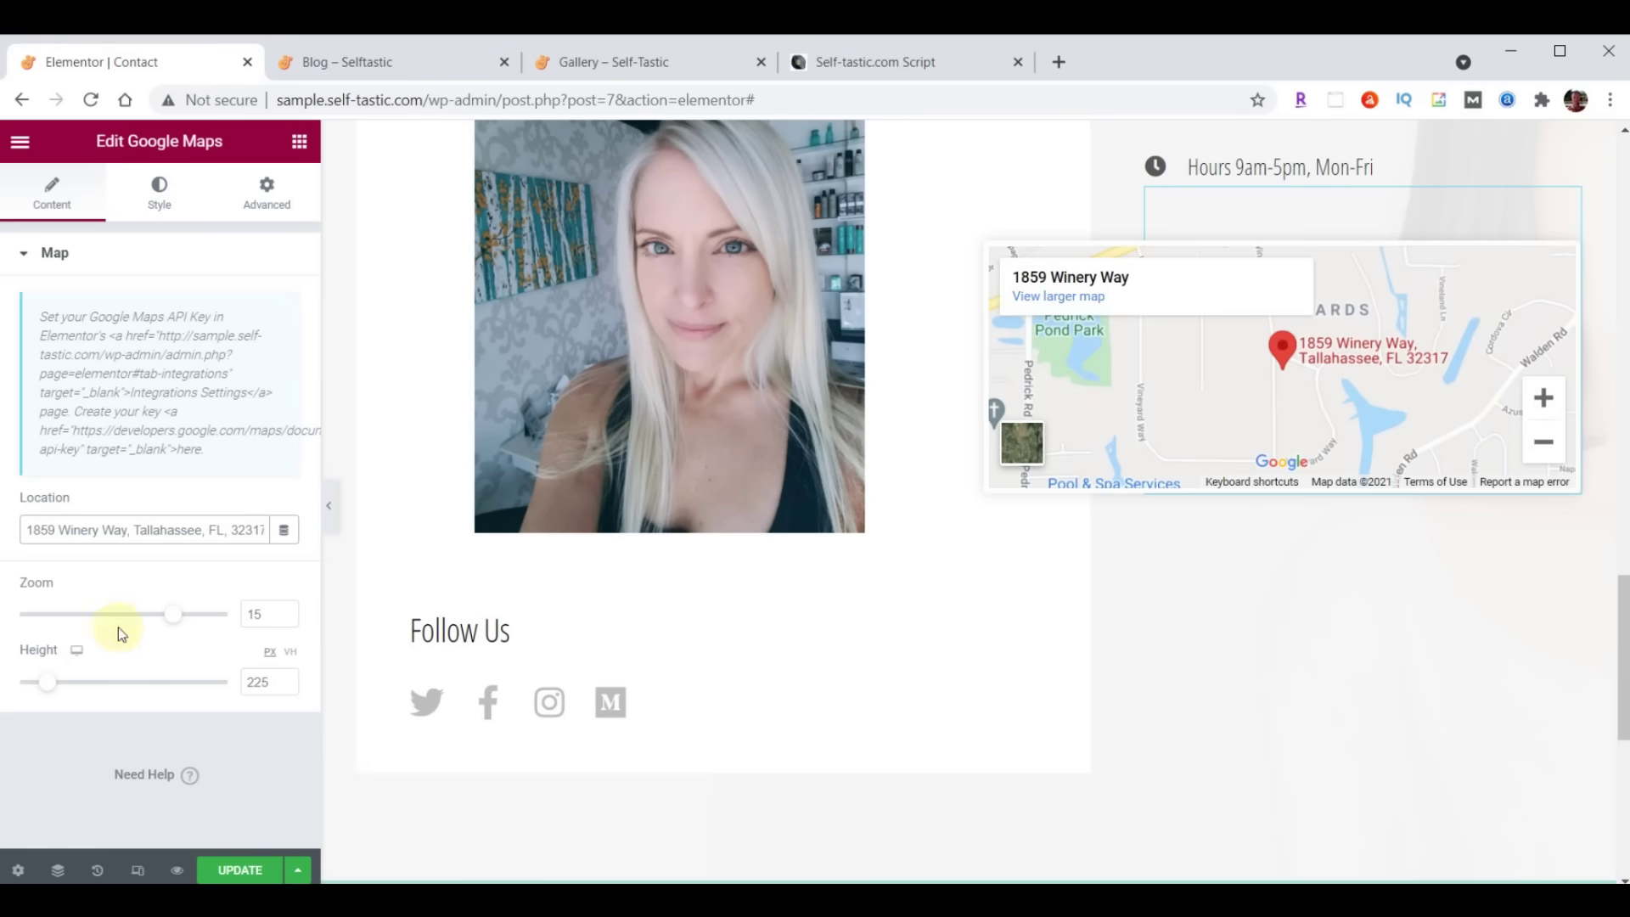
Change the map height from 225 to 500, save the Contact page, and go to the Blog tab
double_click(259, 683)
text(500)
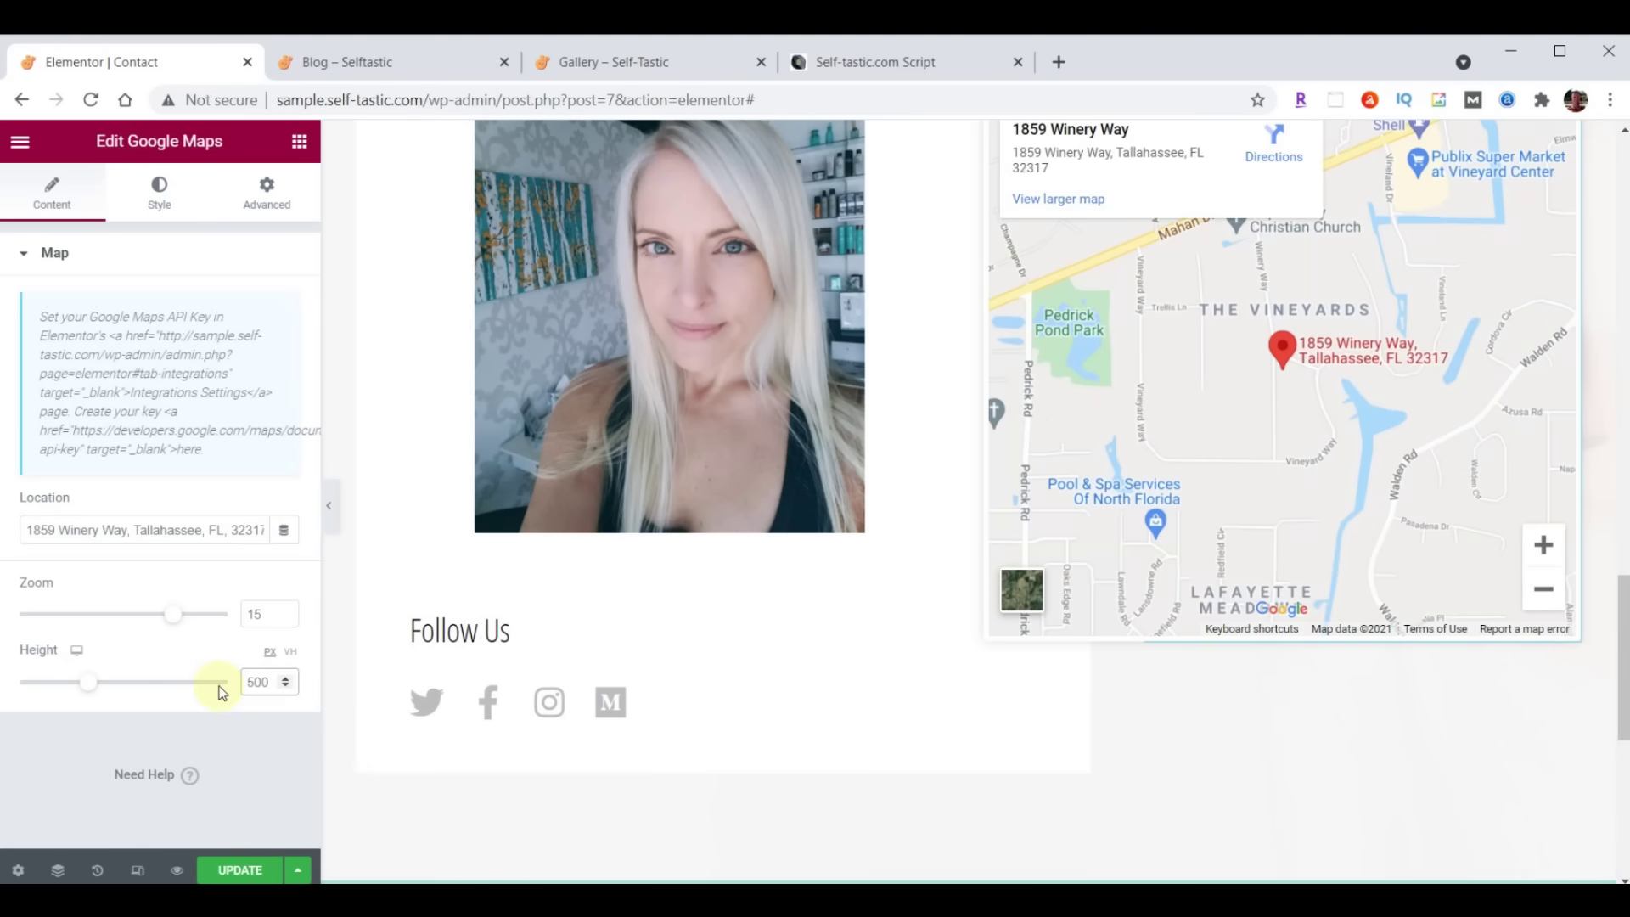
scroll(1061, 749, up, 3)
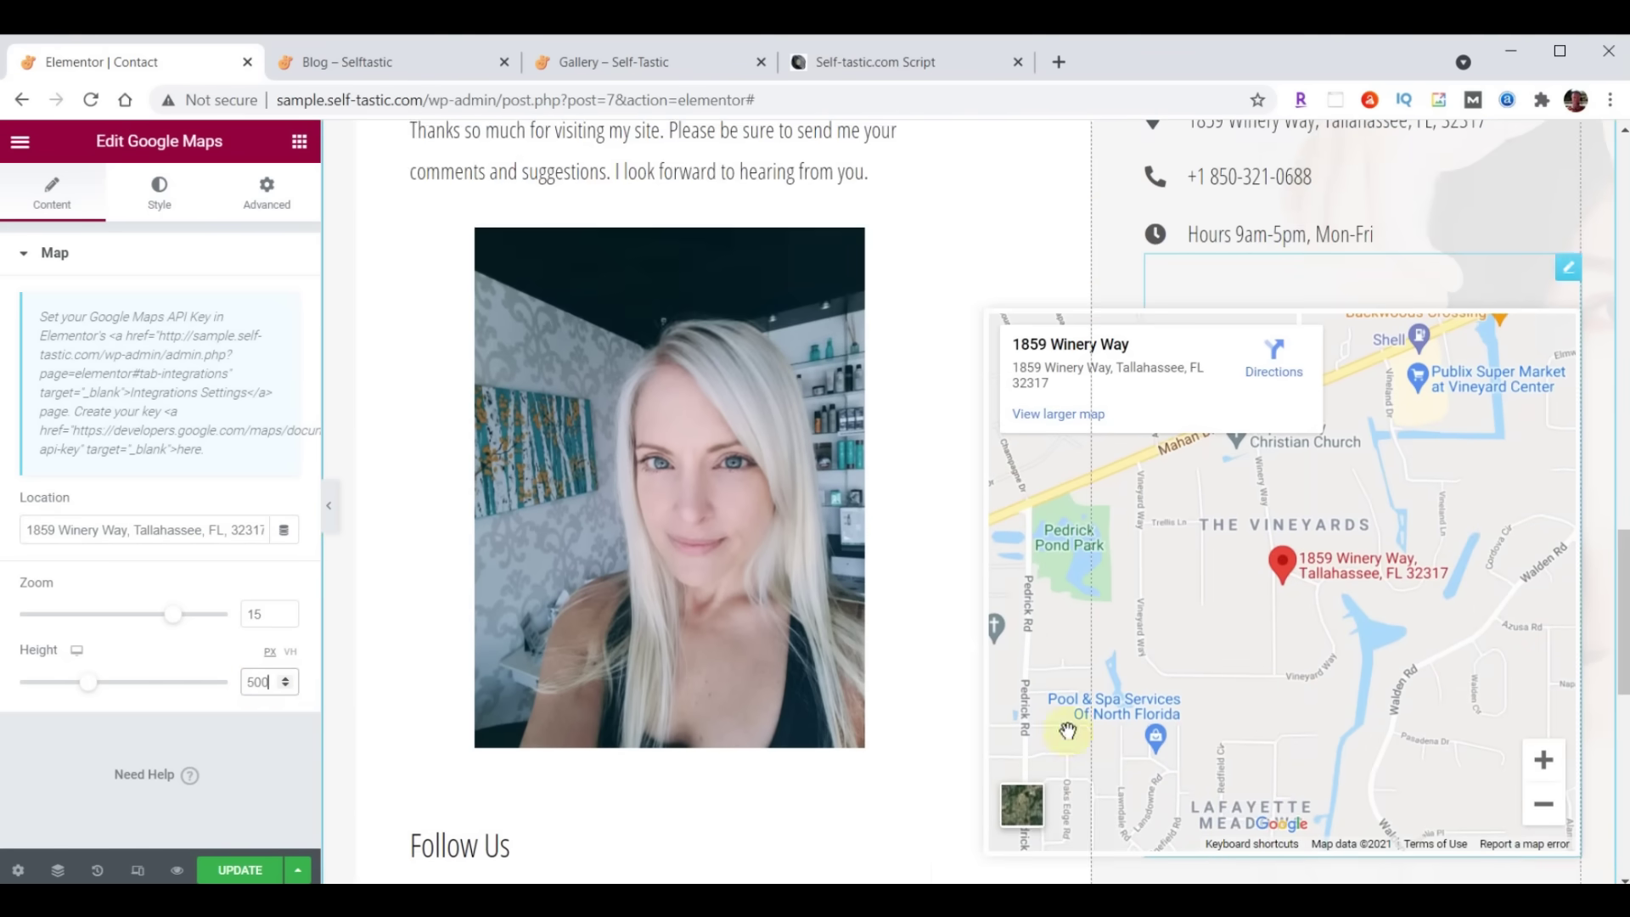
scroll(983, 749, down, 4)
click(224, 870)
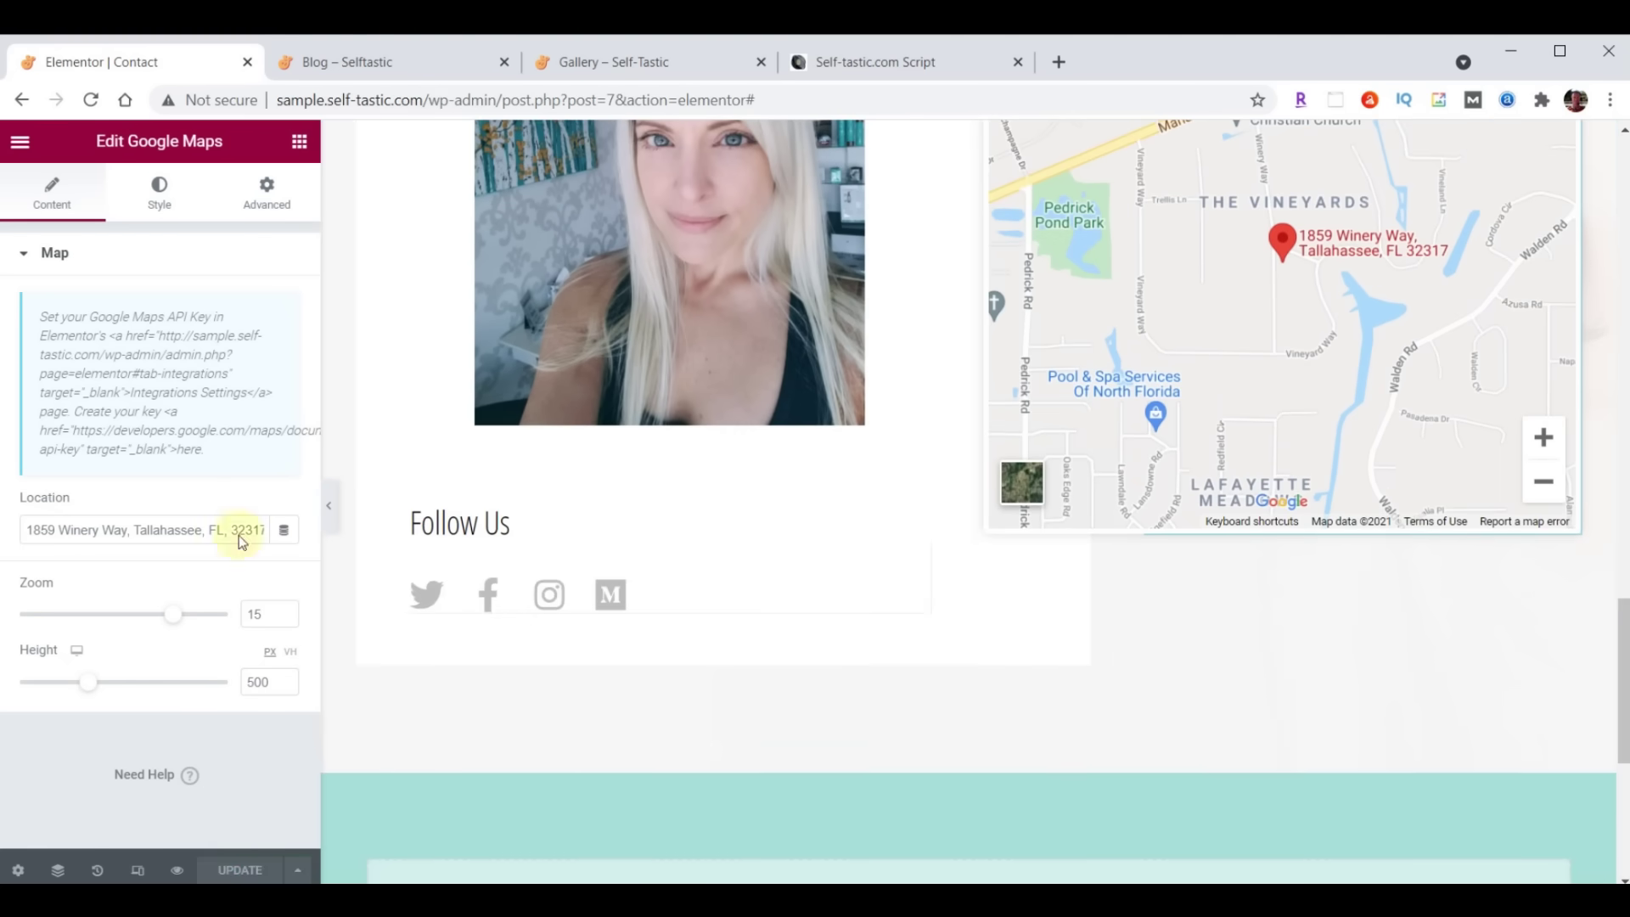
click(378, 66)
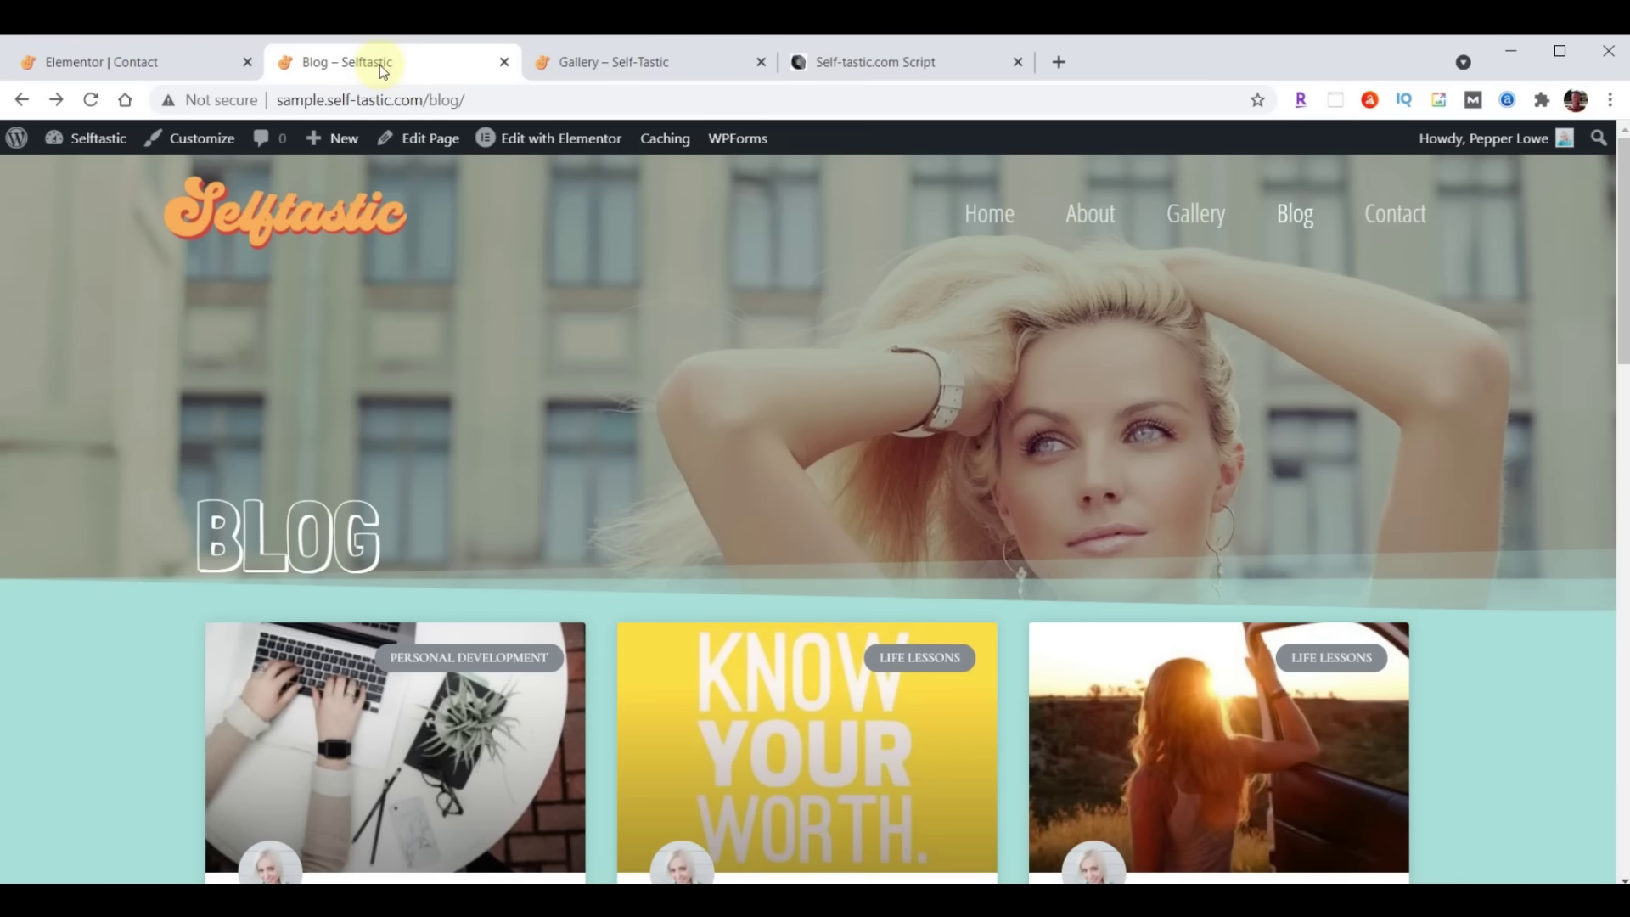
Open the live Contact page and scroll through its form, Follow Us icons and map
click(1394, 214)
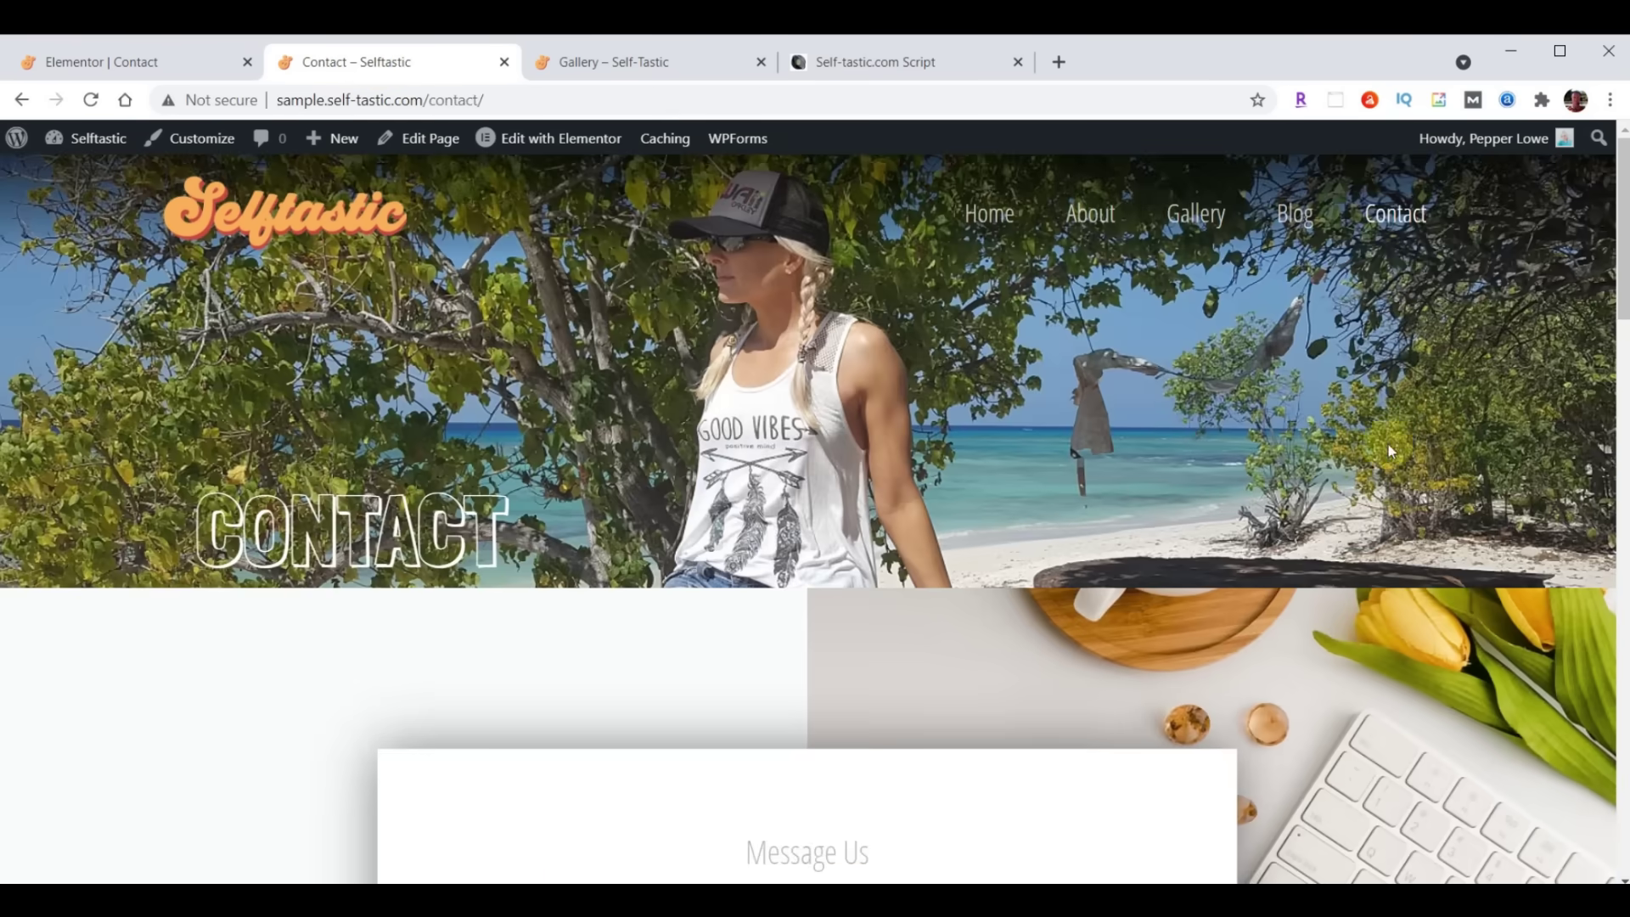
scroll(1267, 388, down, 2)
scroll(1267, 389, down, 10)
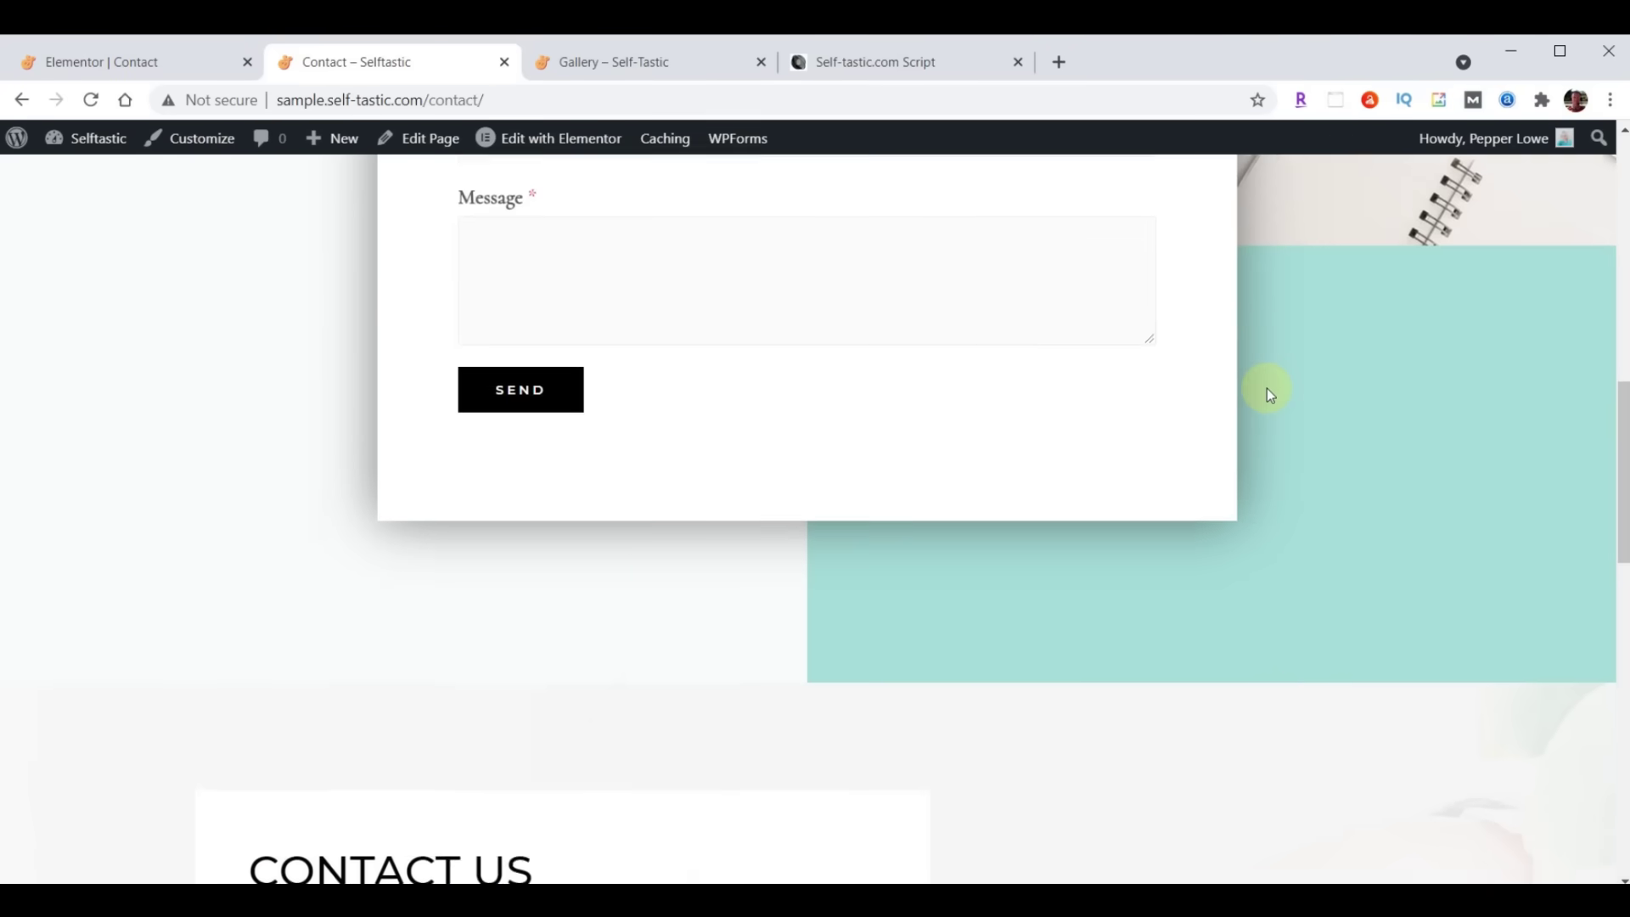
scroll(1267, 389, down, 10)
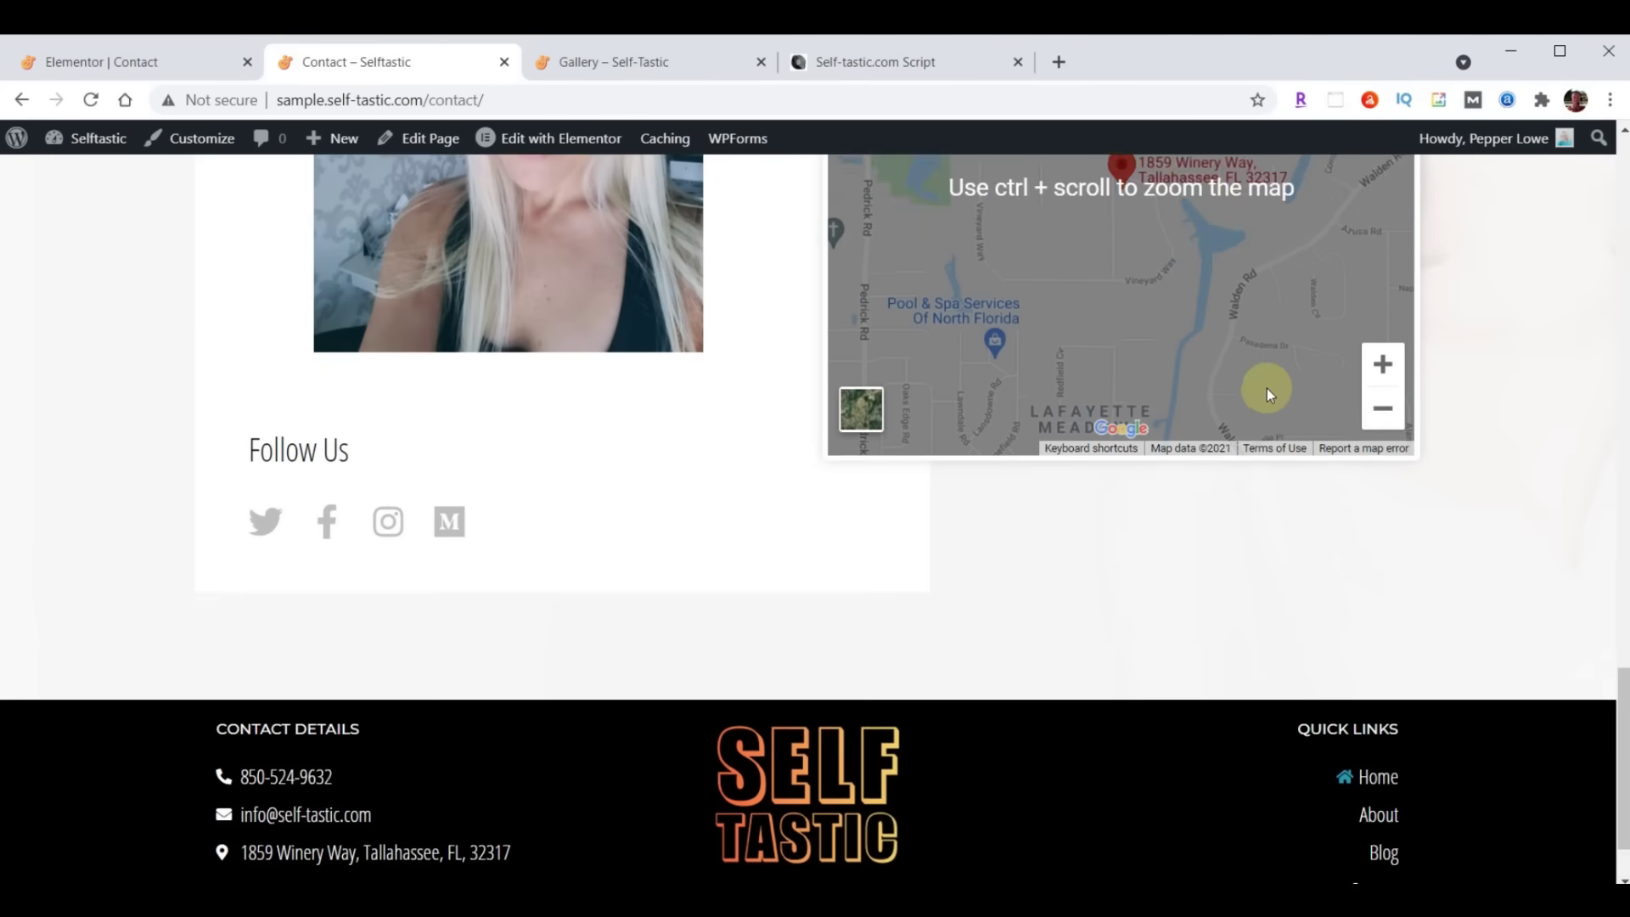
scroll(1211, 598, up, 20)
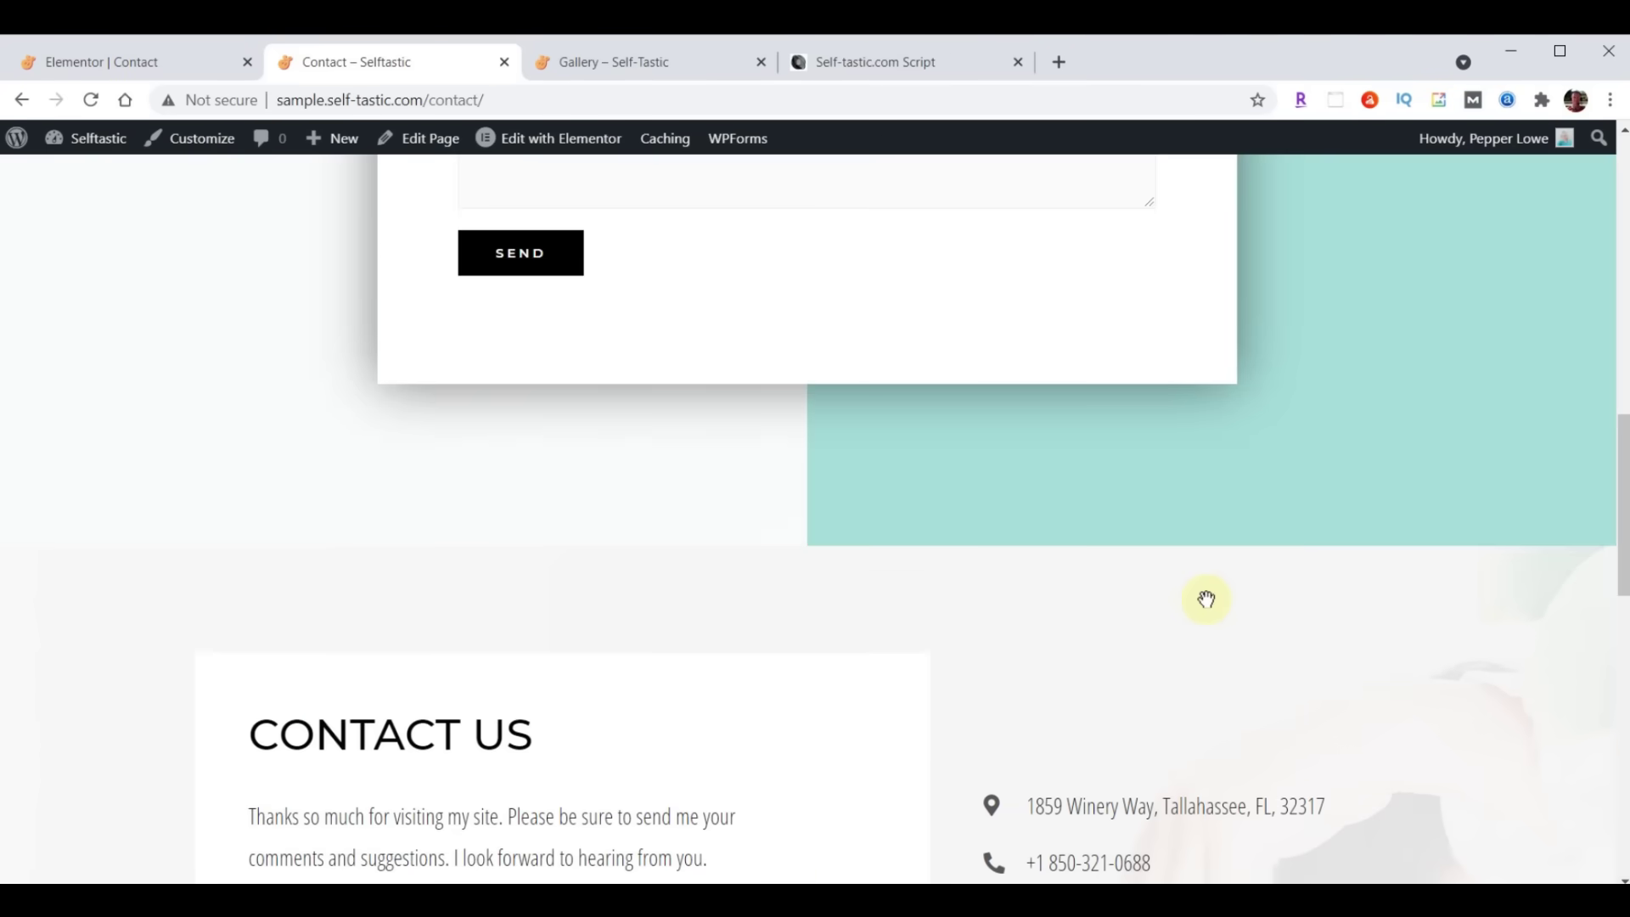
scroll(1206, 600, up, 4)
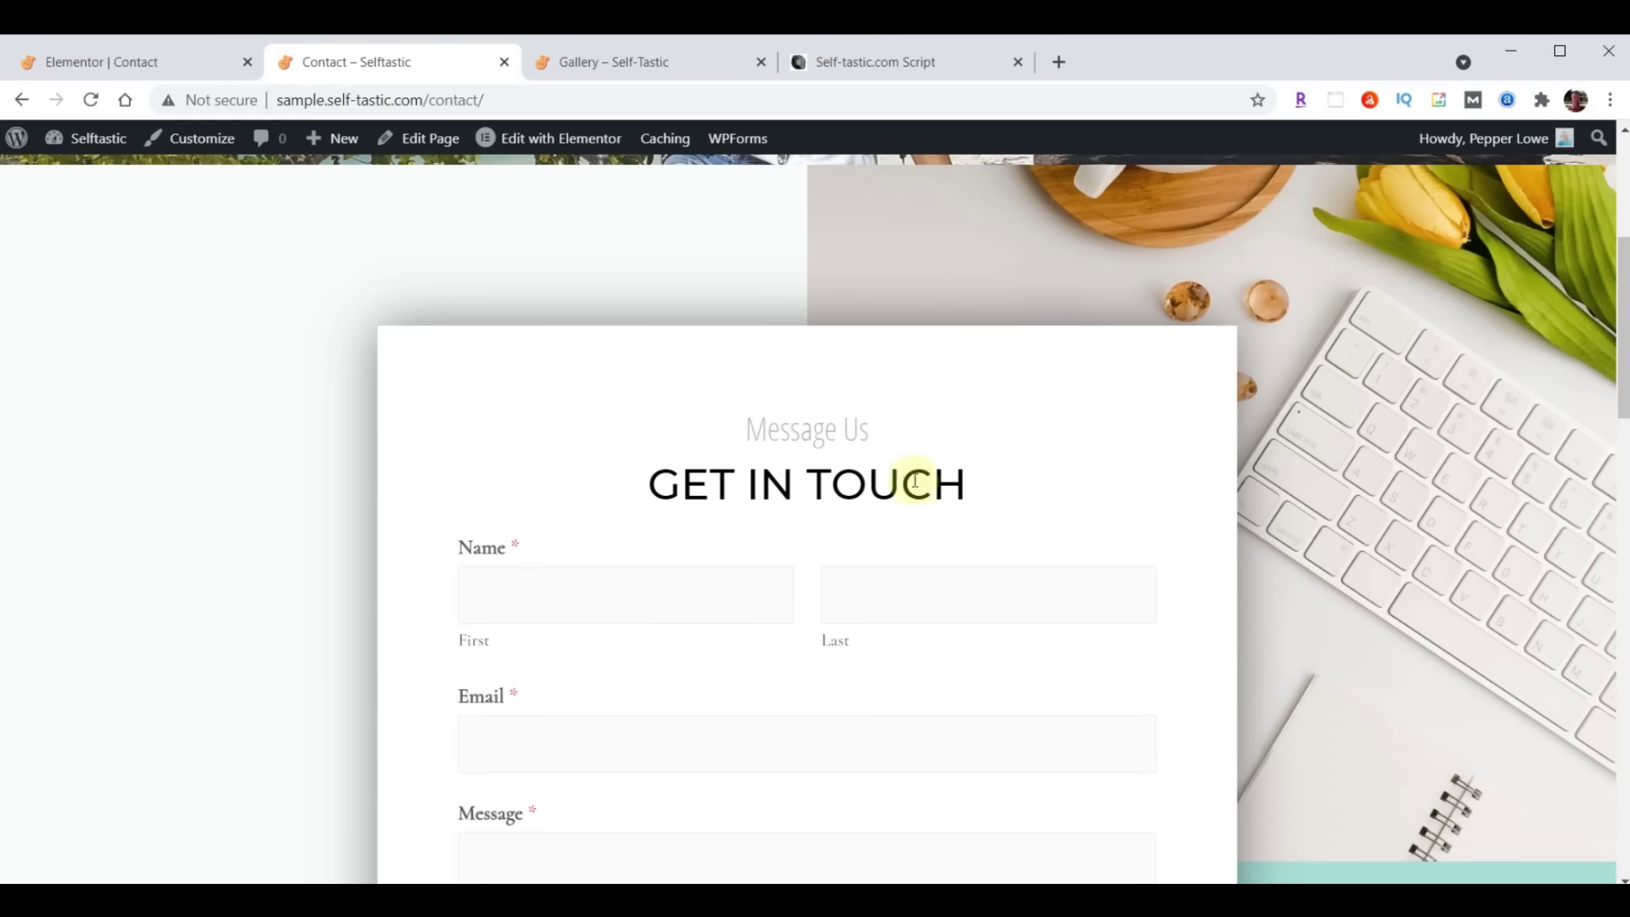
Exit the Elementor editor to the dashboard and open Contact Form from WPForms' All Forms list
click(97, 63)
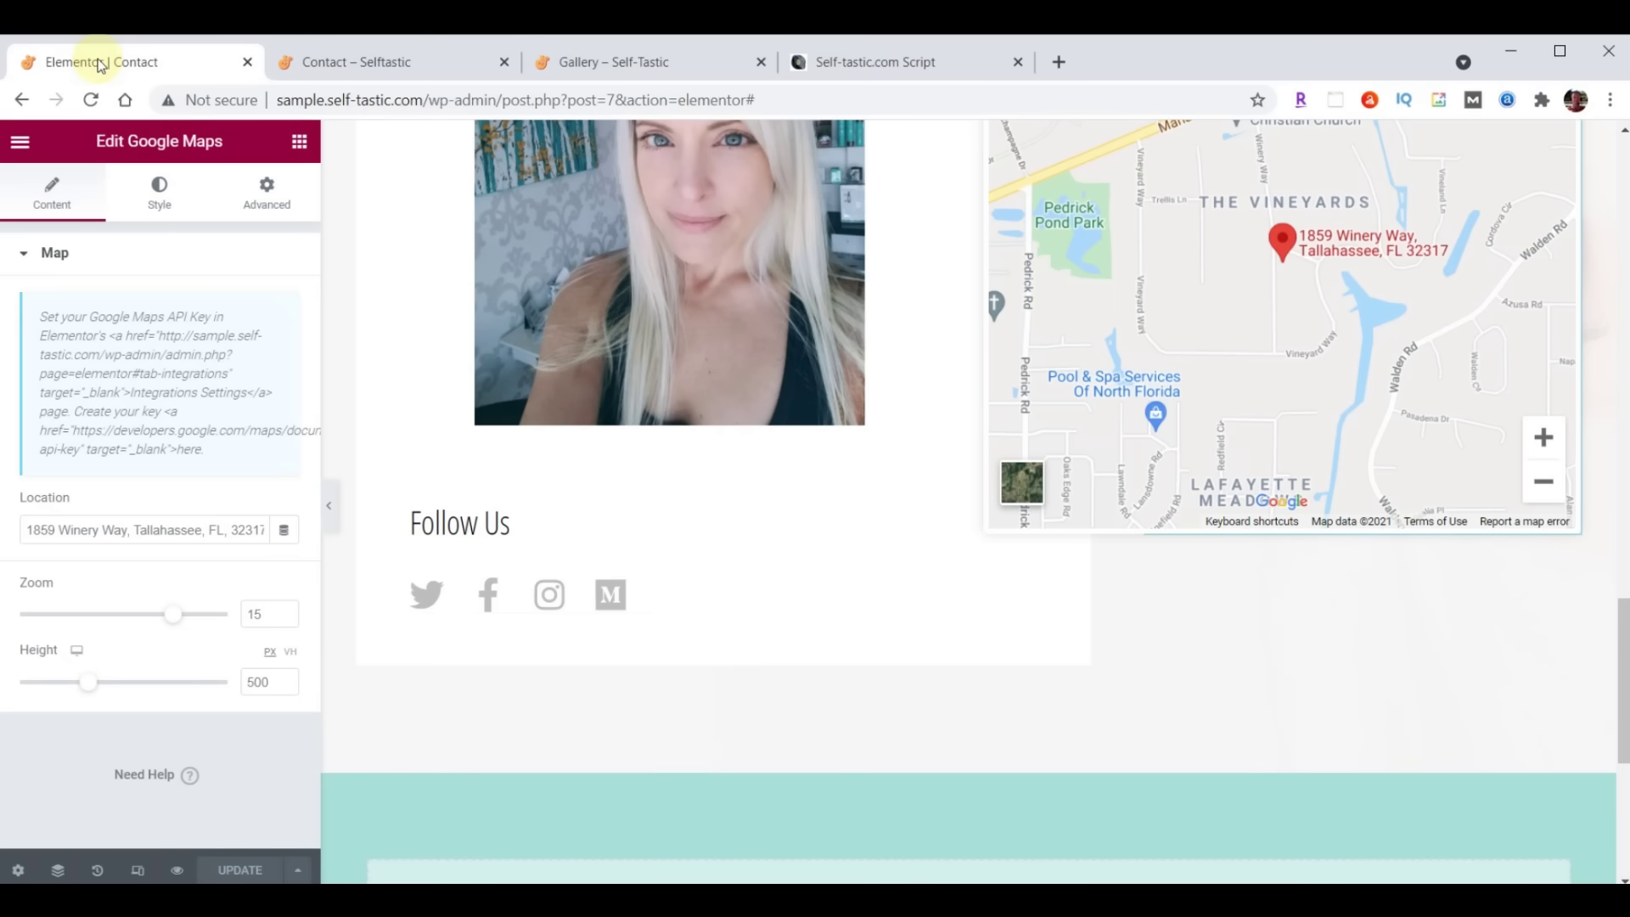
click(19, 141)
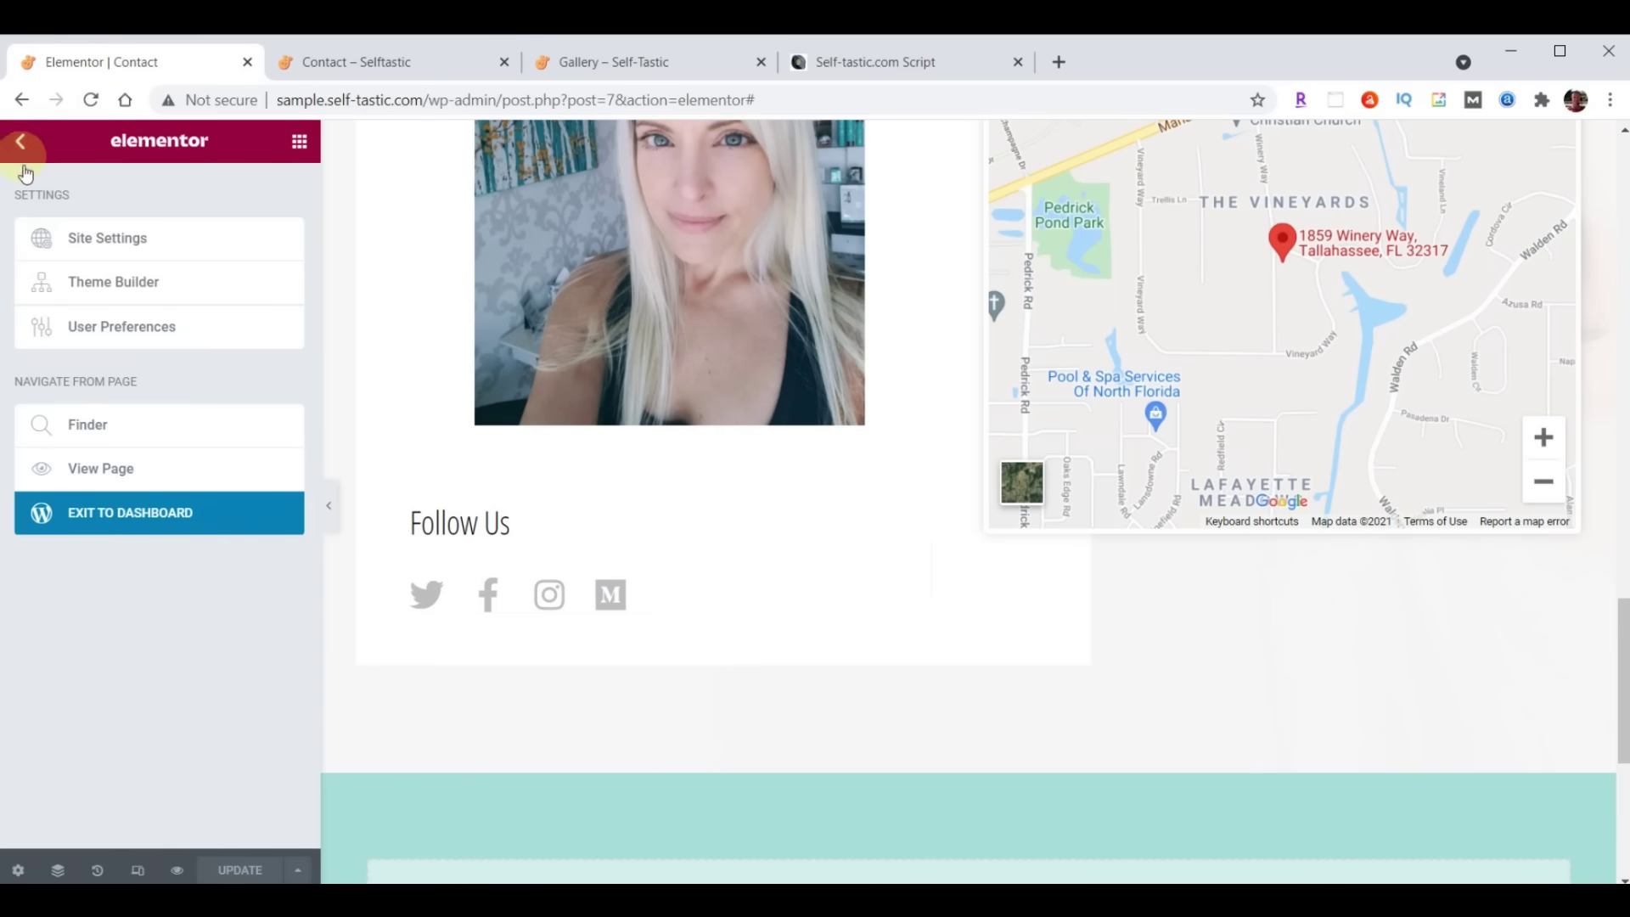
click(134, 522)
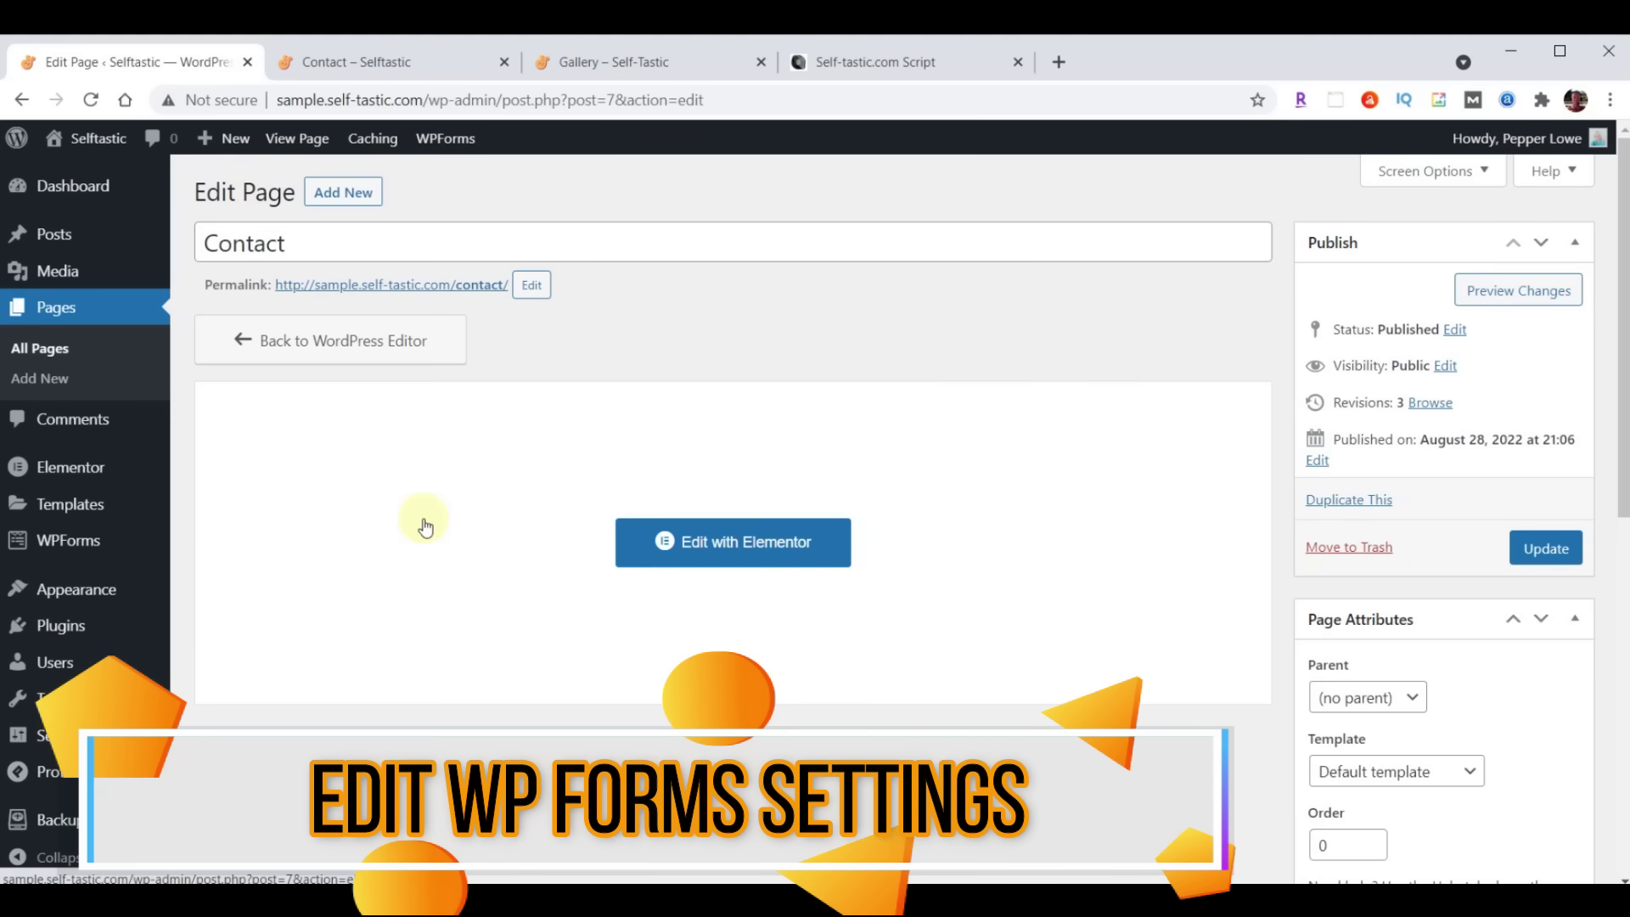
click(63, 550)
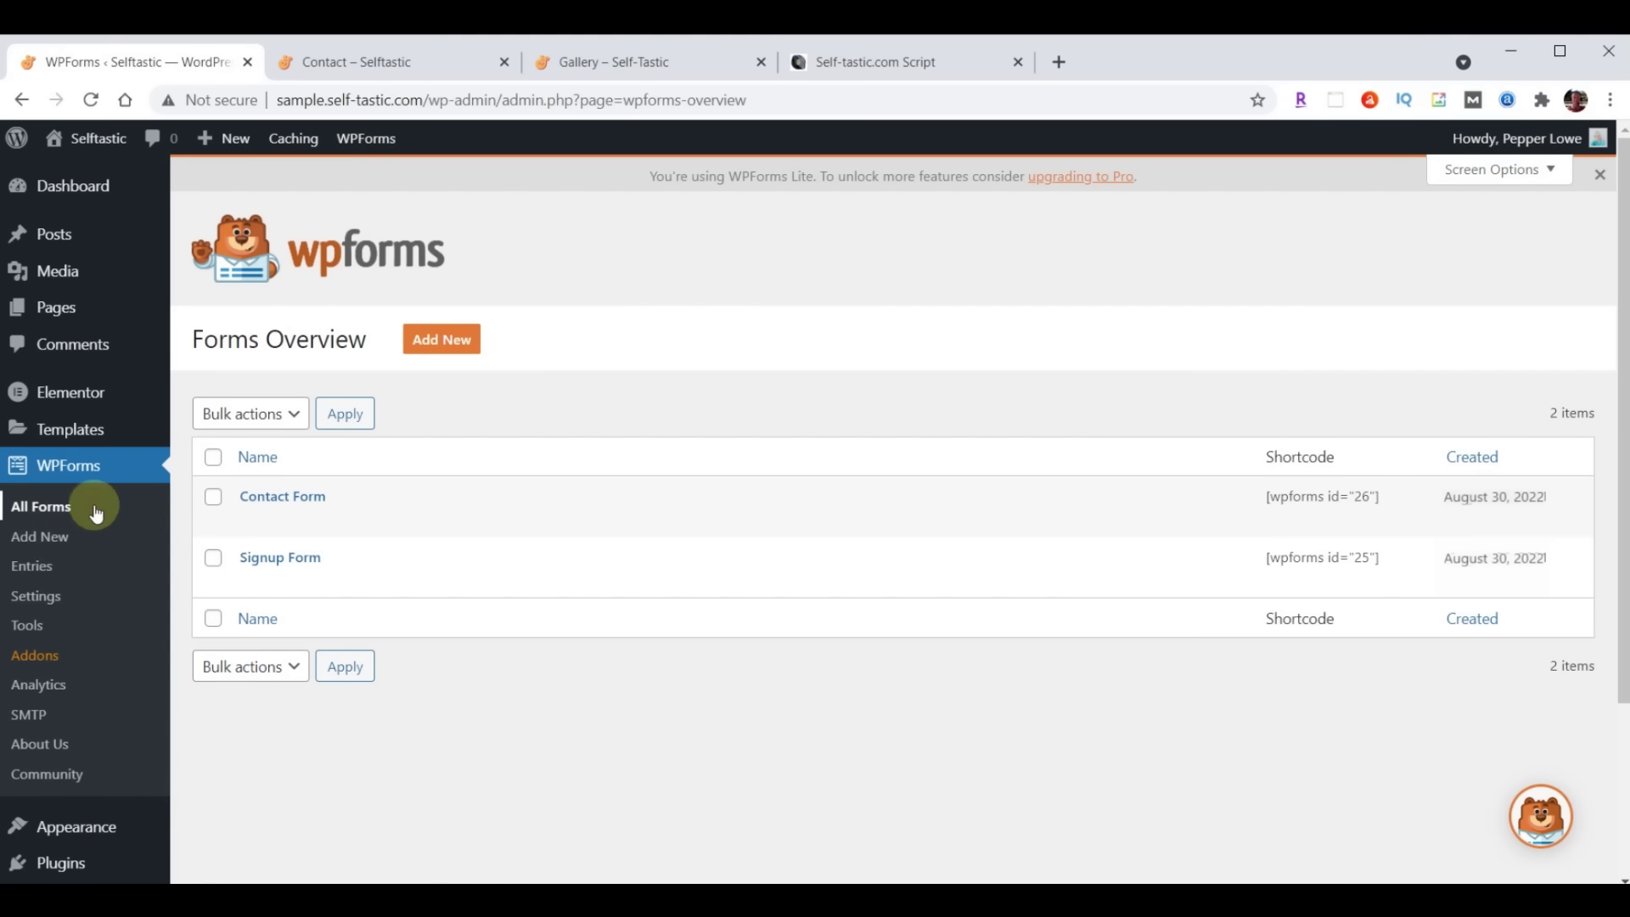
mouse_move(300, 492)
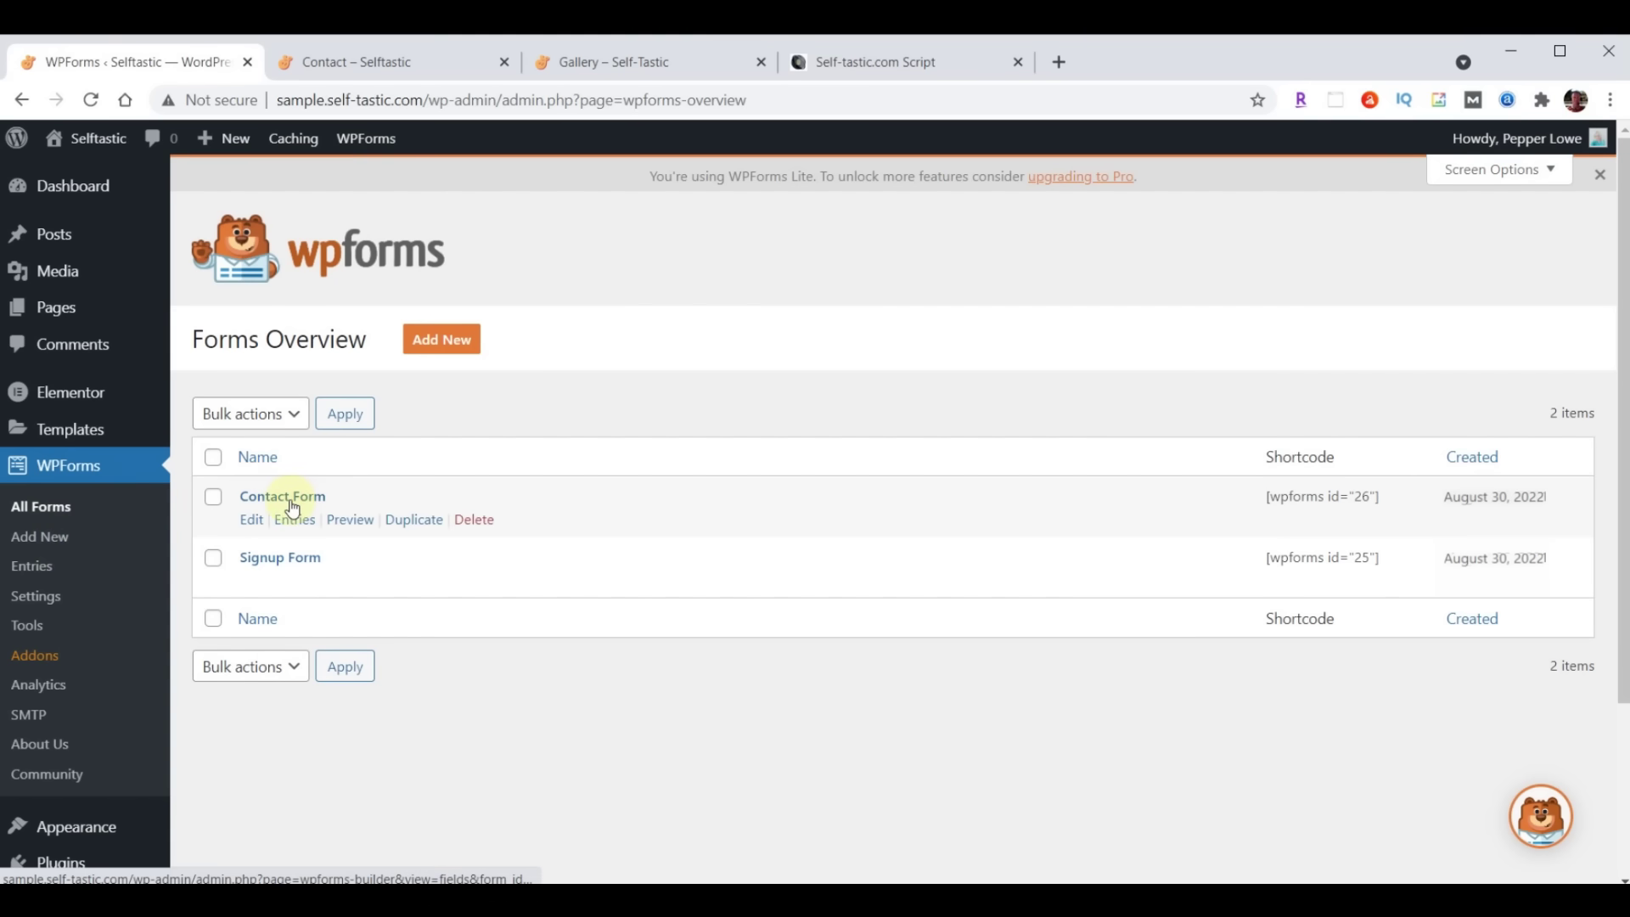
click(284, 501)
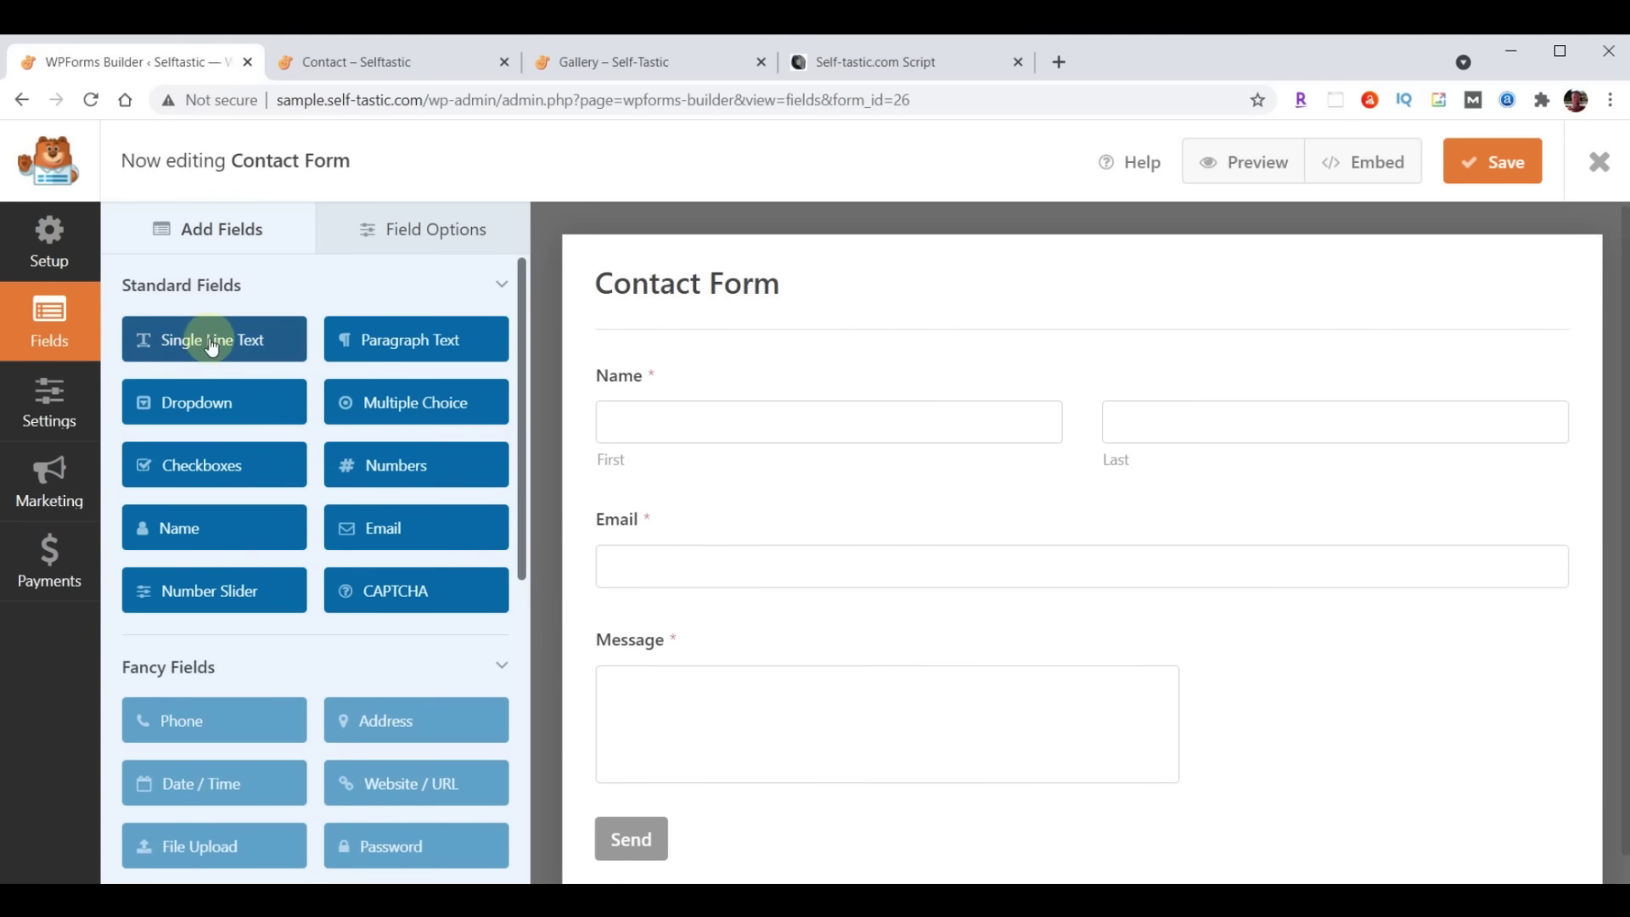
Add a Large single-line text field labelled 'Subject' between Name and Email
drag(184, 346, 650, 502)
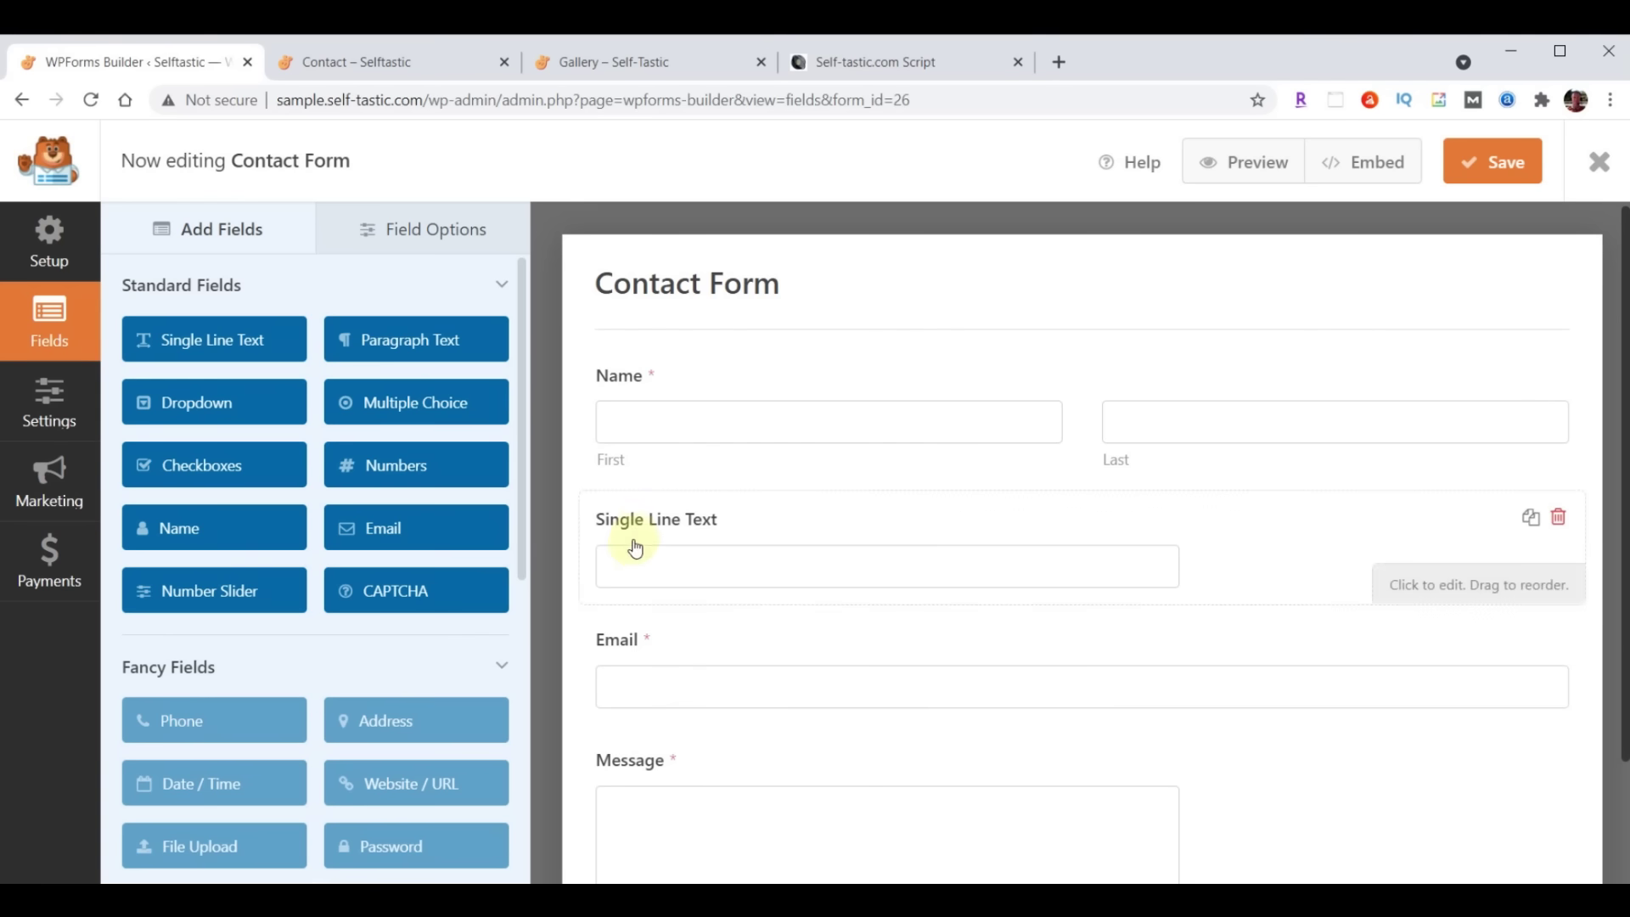
click(422, 231)
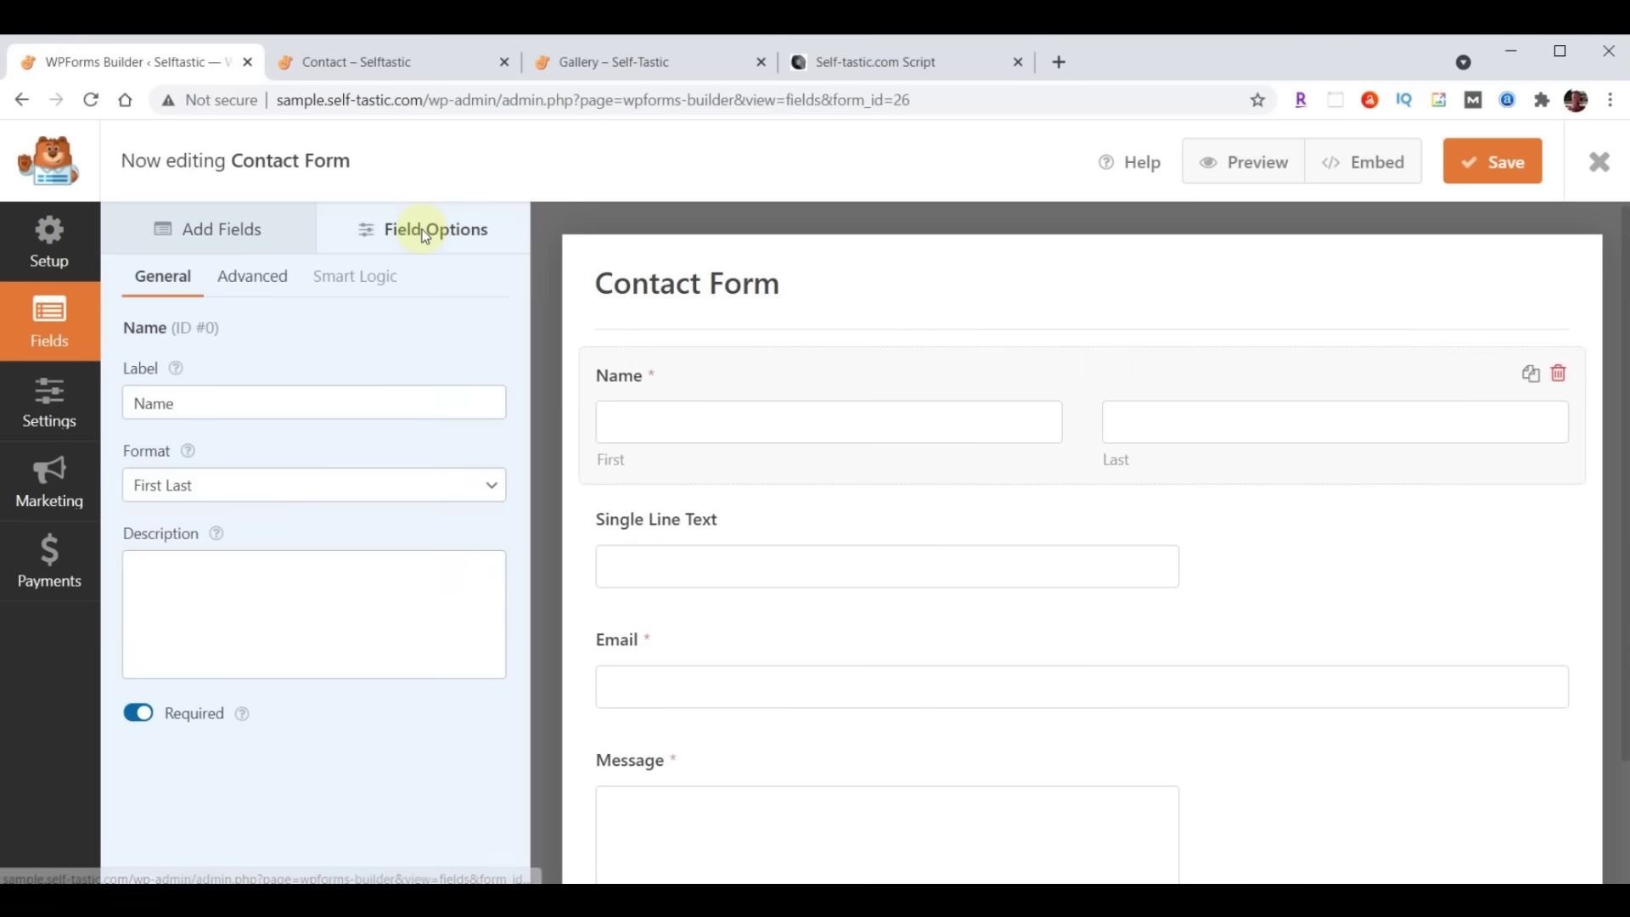
click(679, 525)
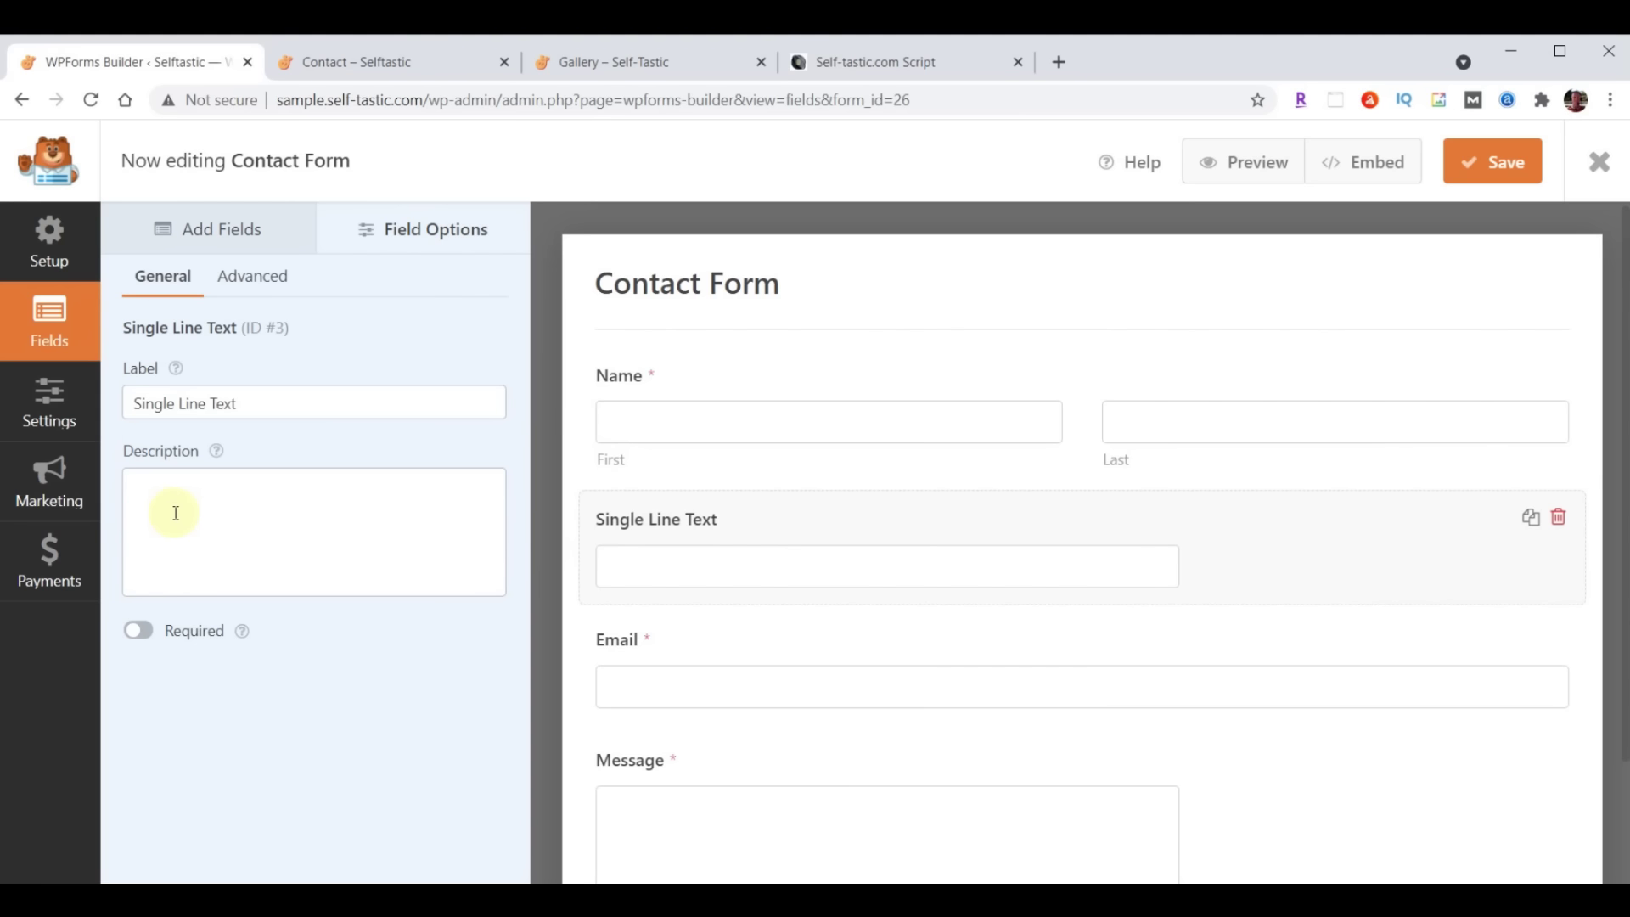
drag(131, 404, 317, 407)
text(Subject)
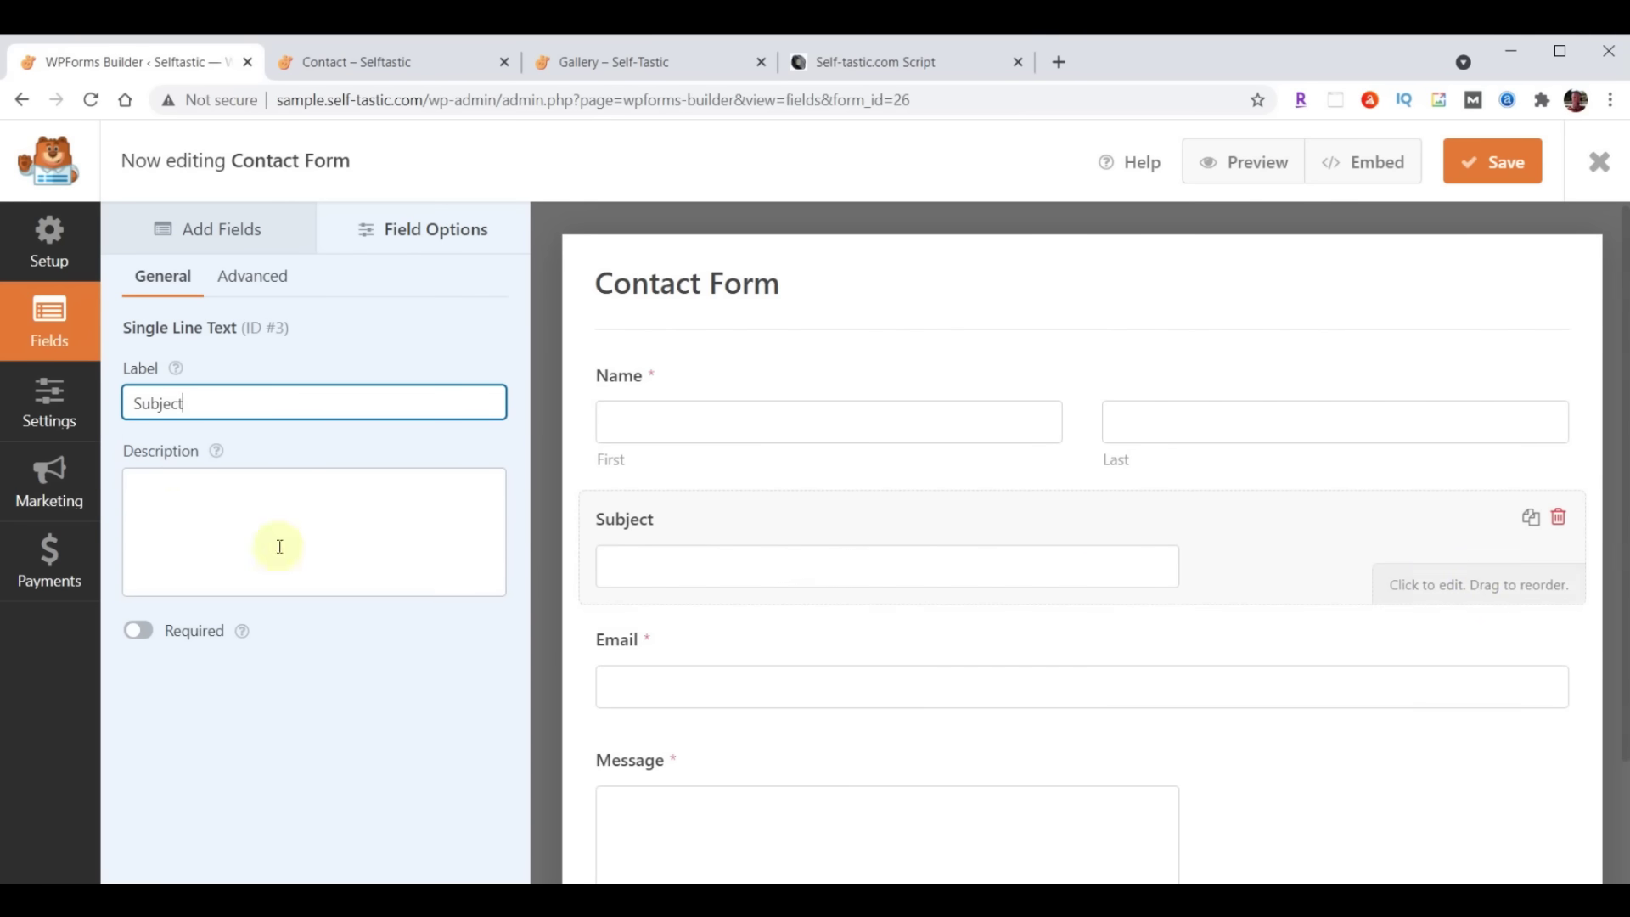
click(250, 278)
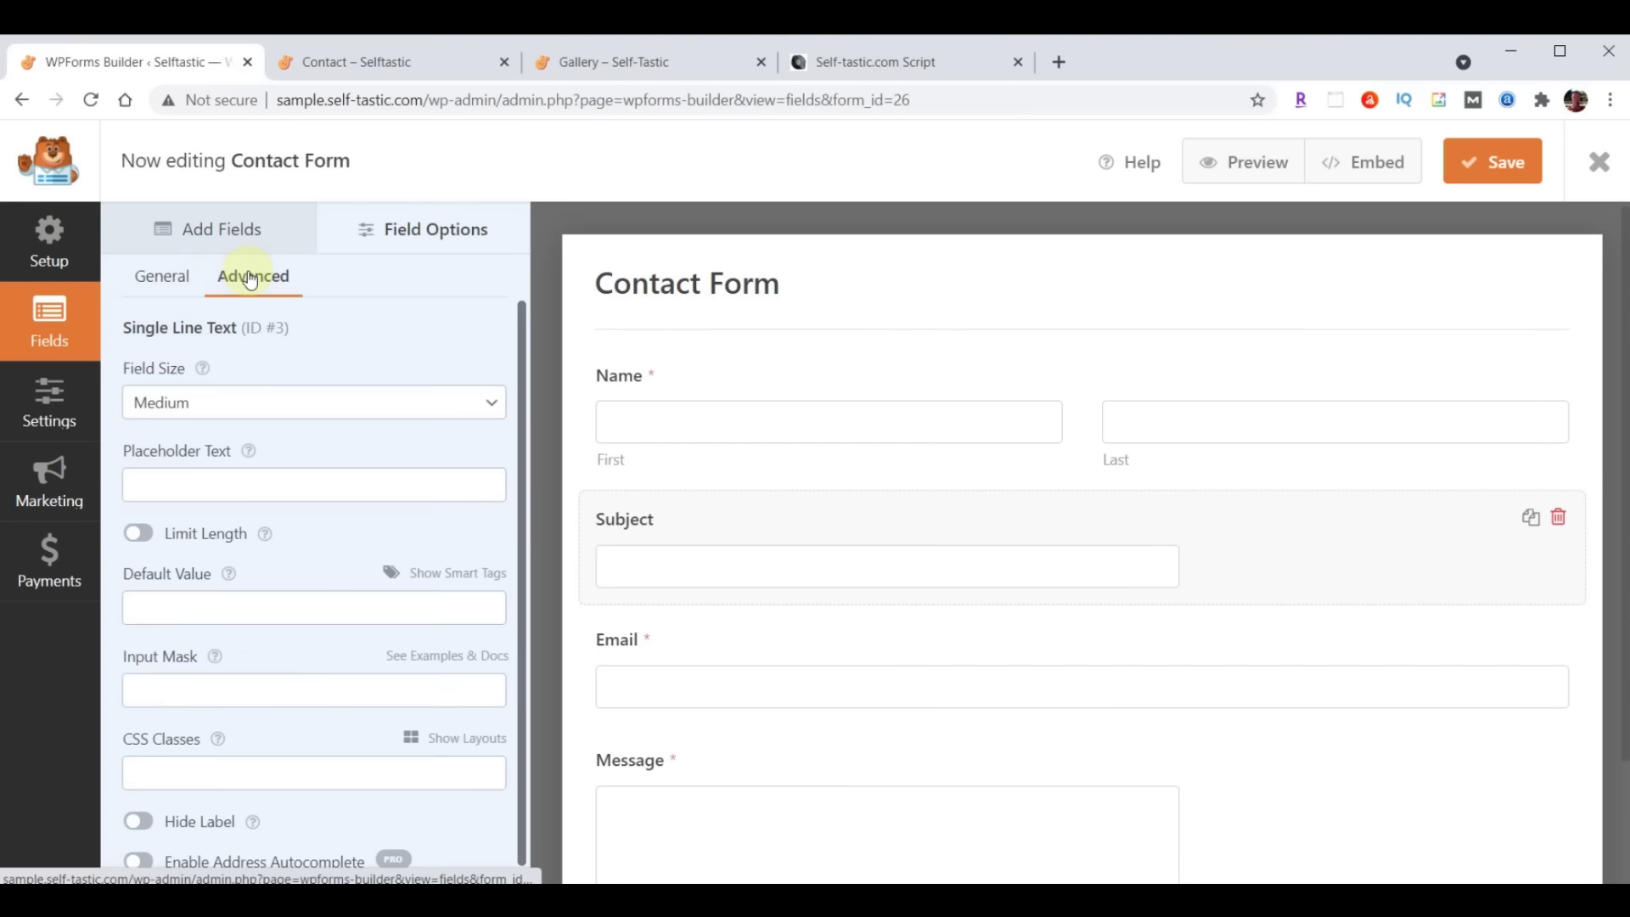
click(240, 399)
click(232, 471)
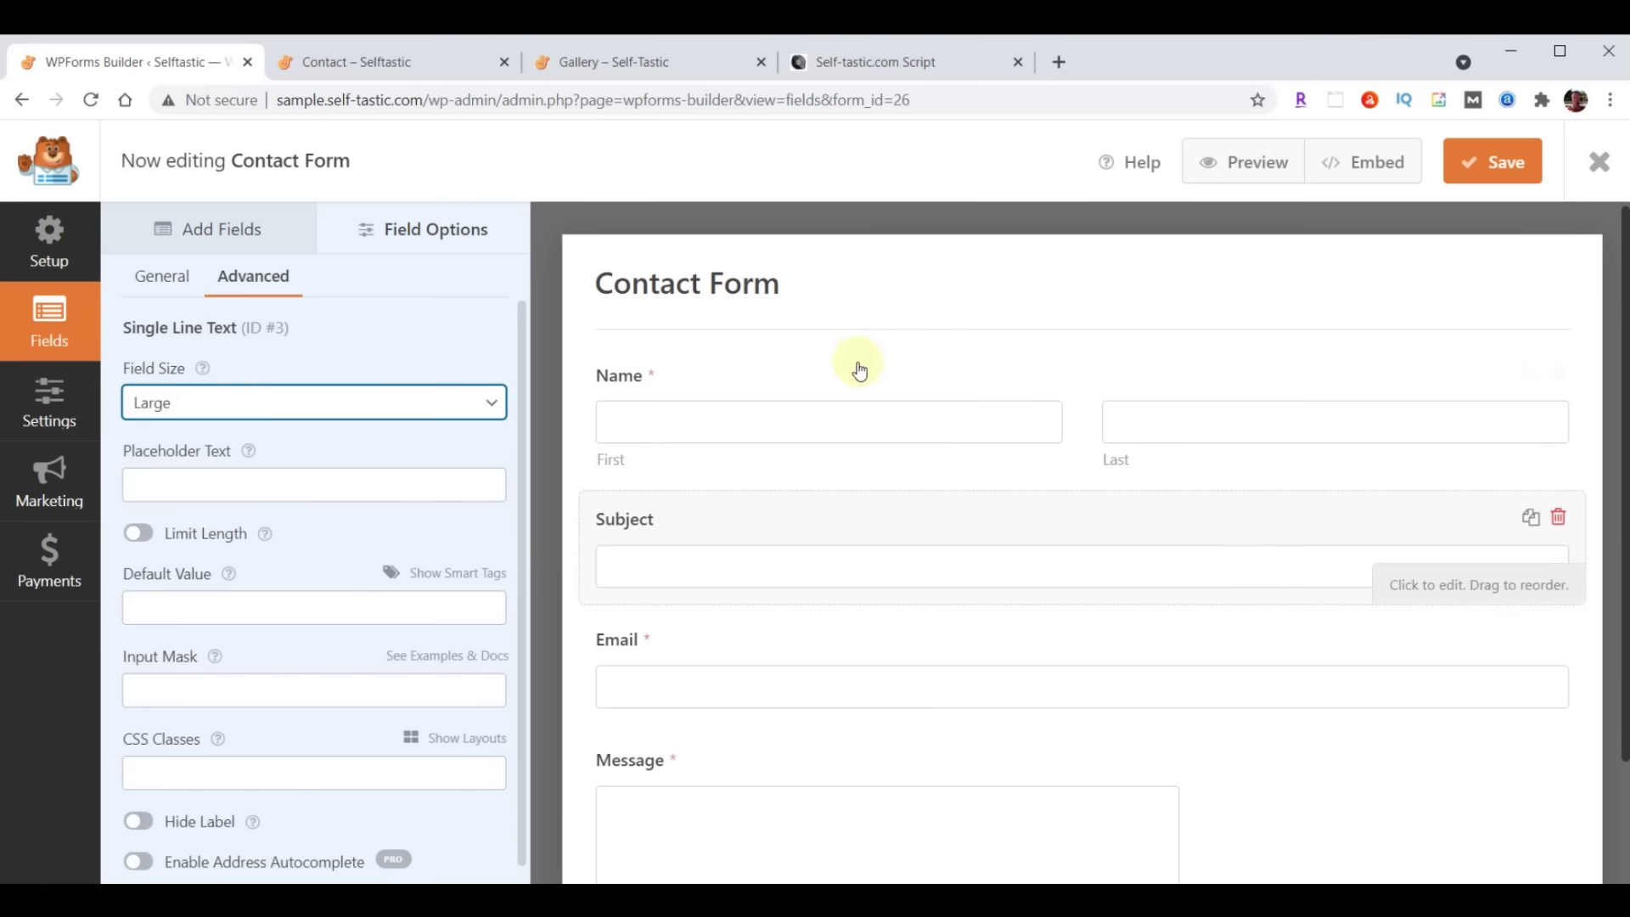
click(201, 233)
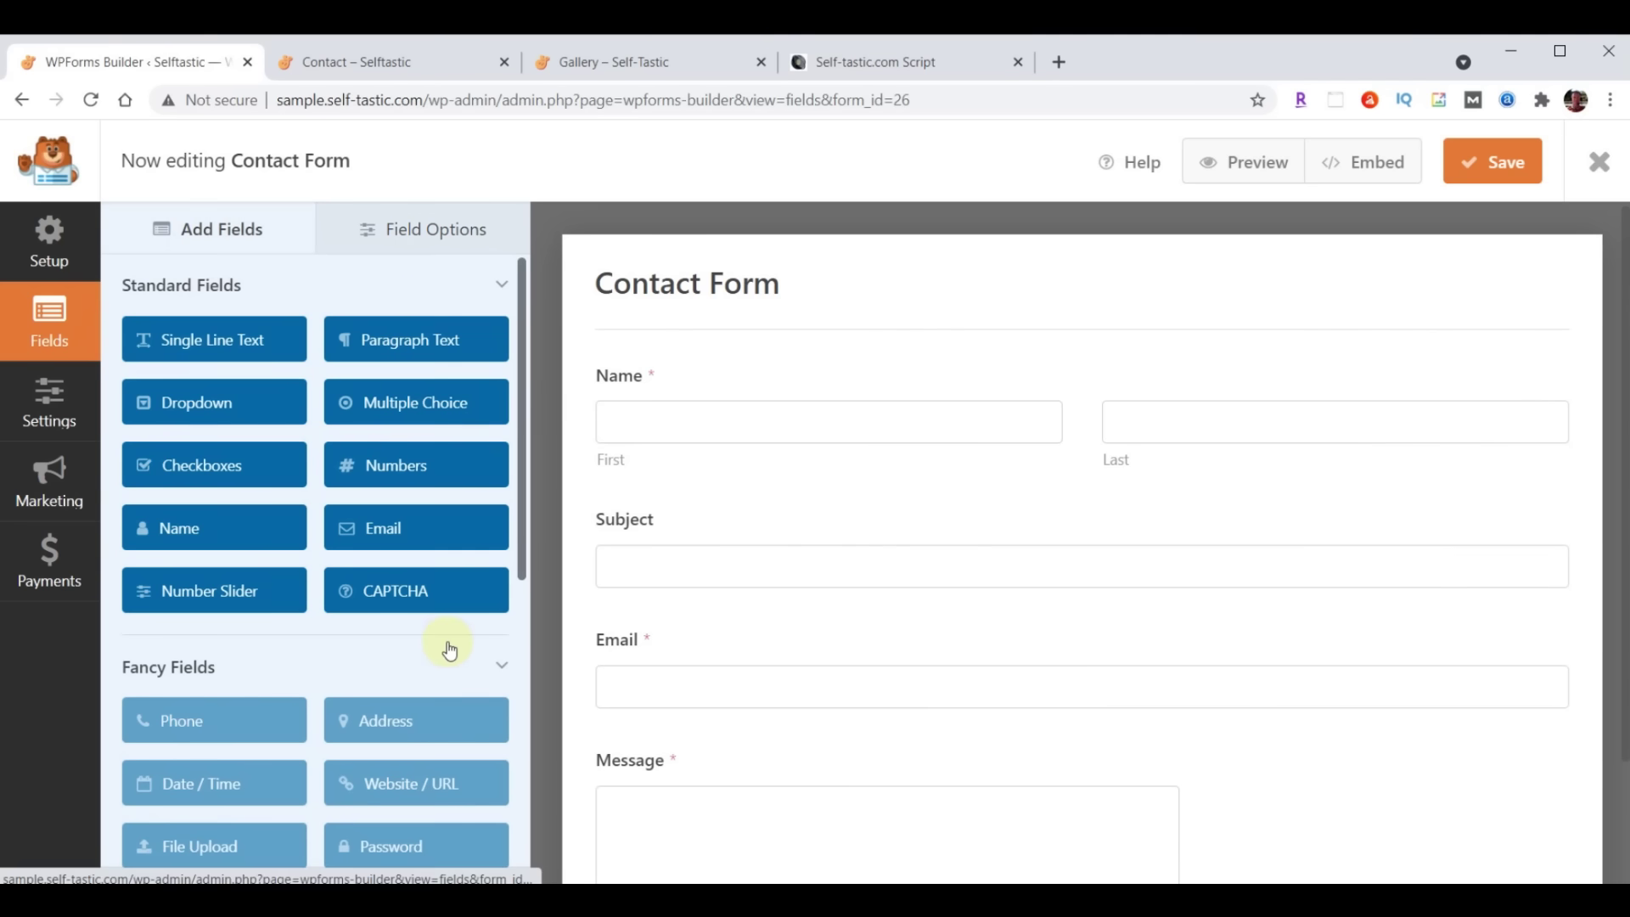
scroll(450, 650, down, 1)
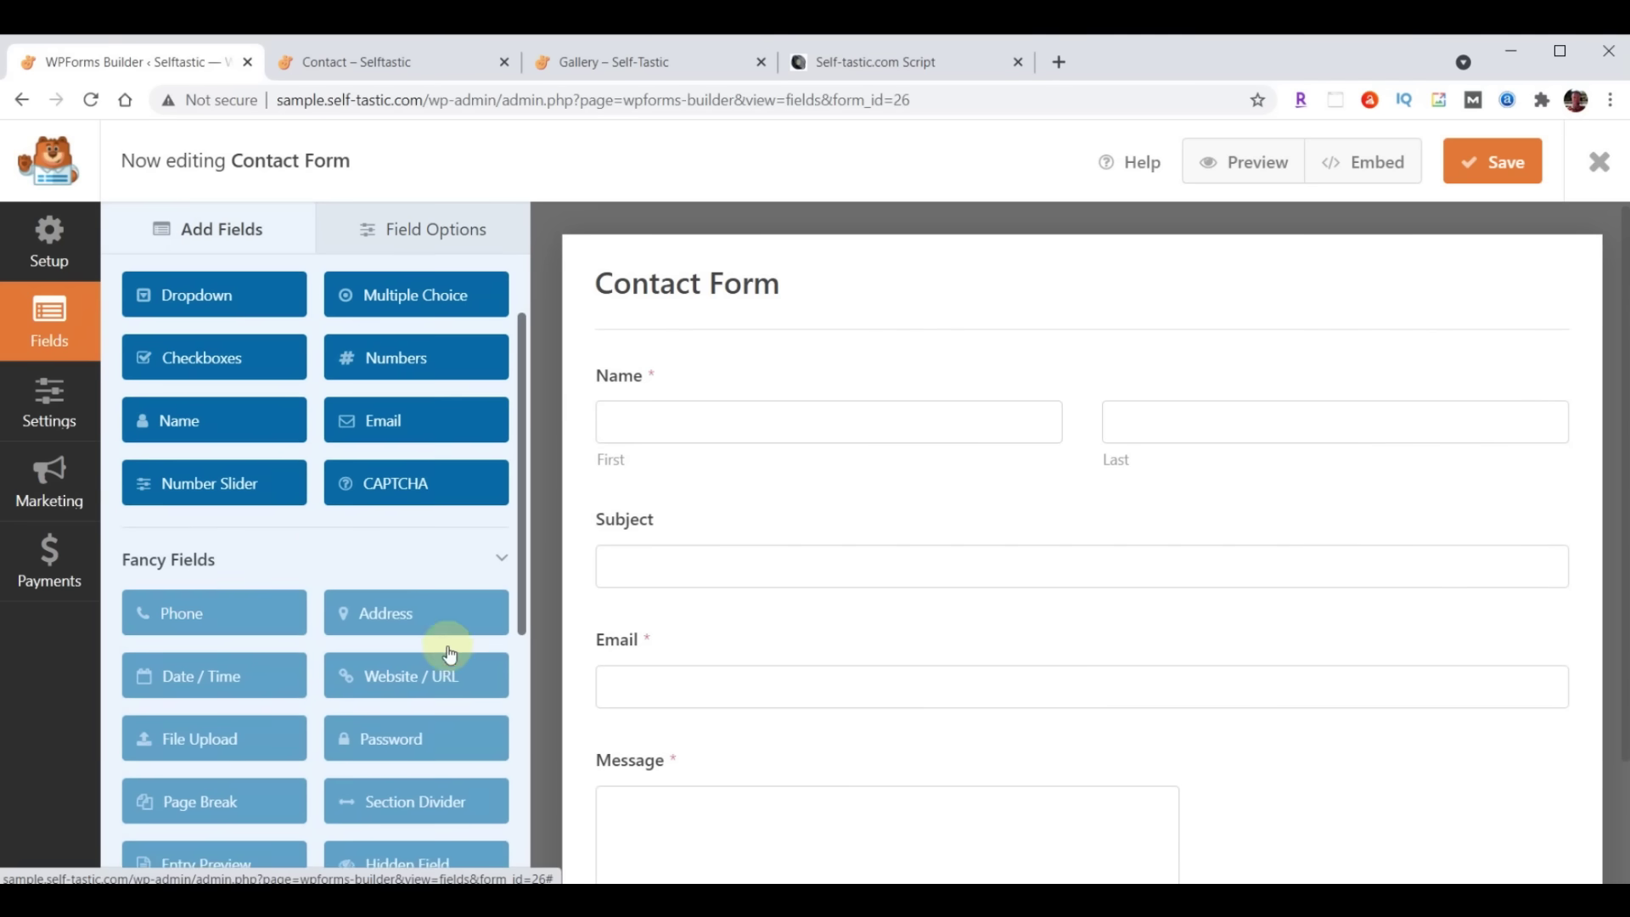
click(164, 615)
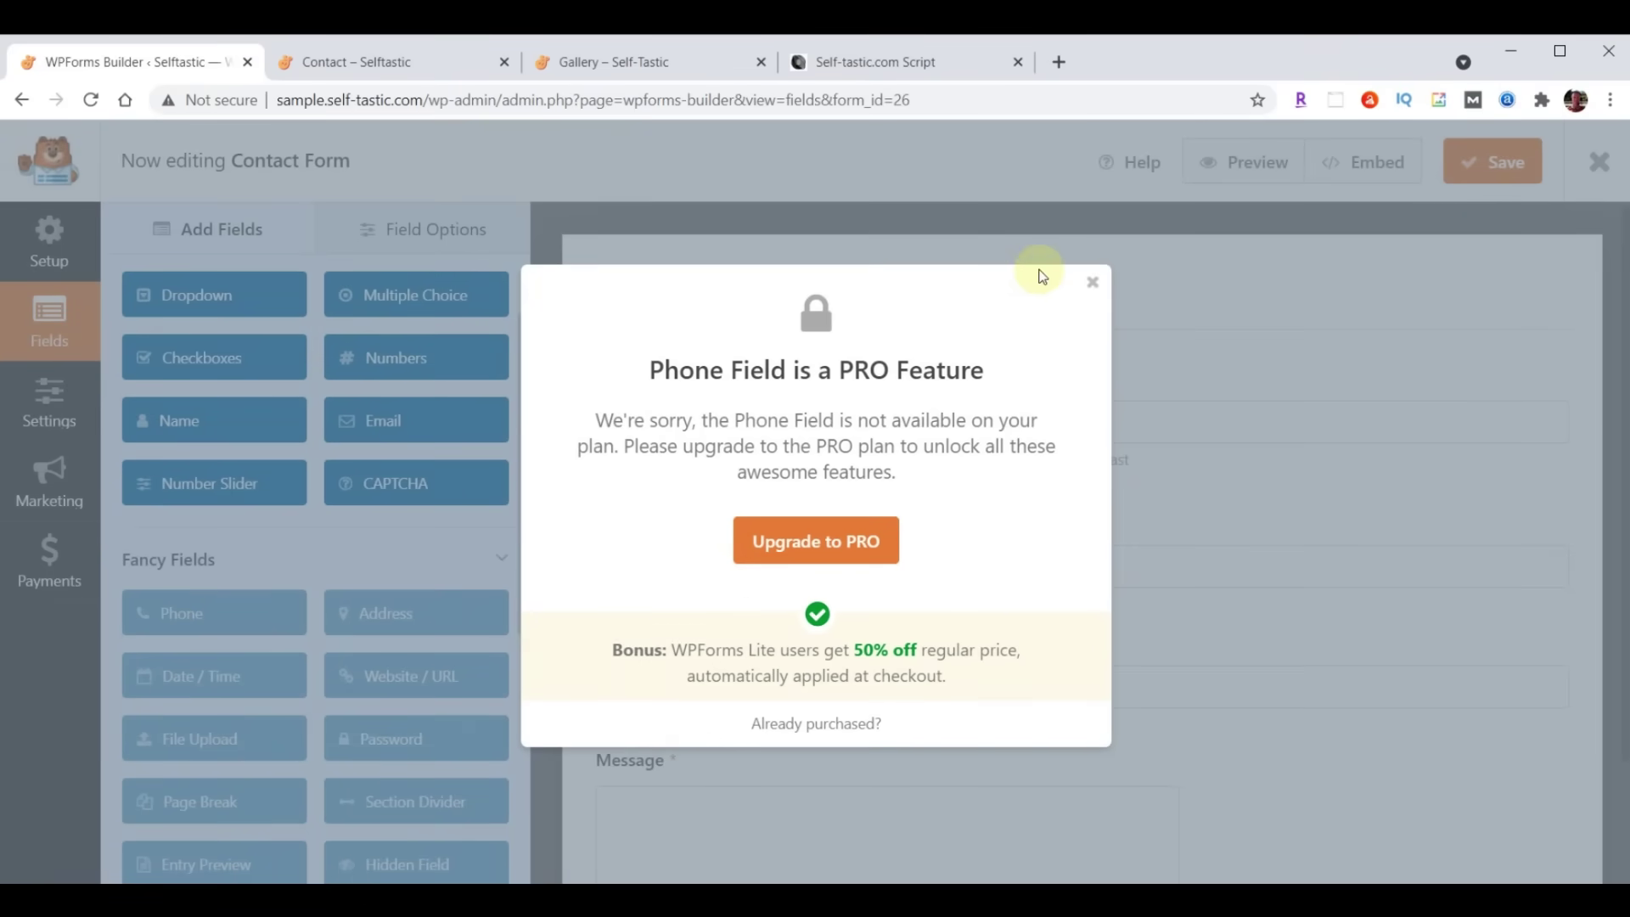
click(1098, 283)
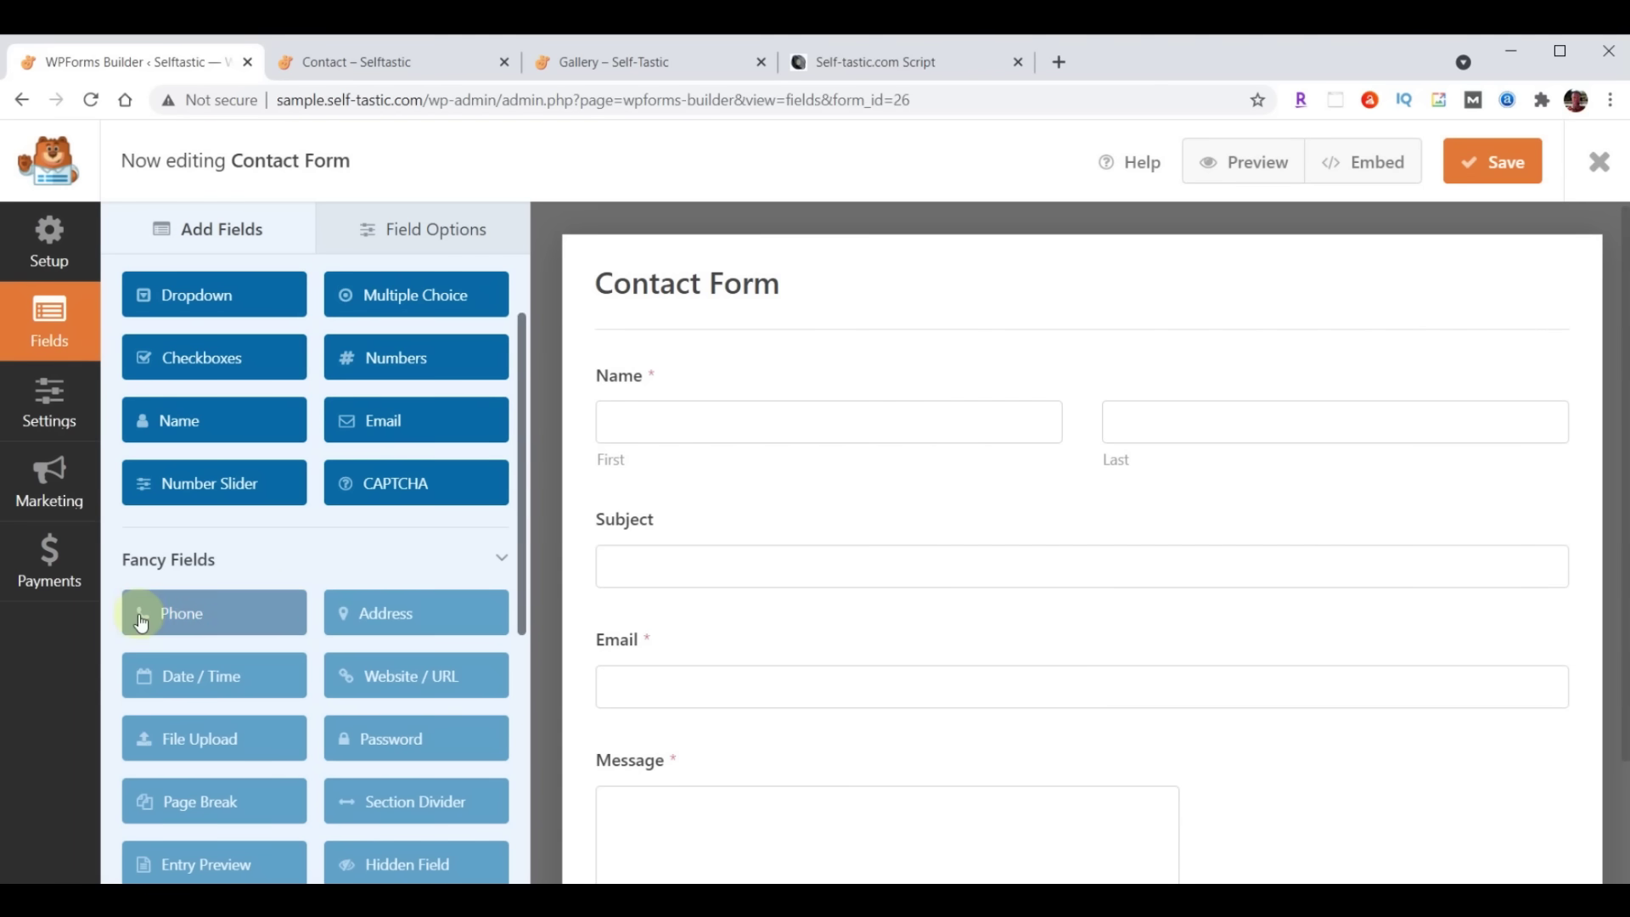
scroll(241, 543, up, 2)
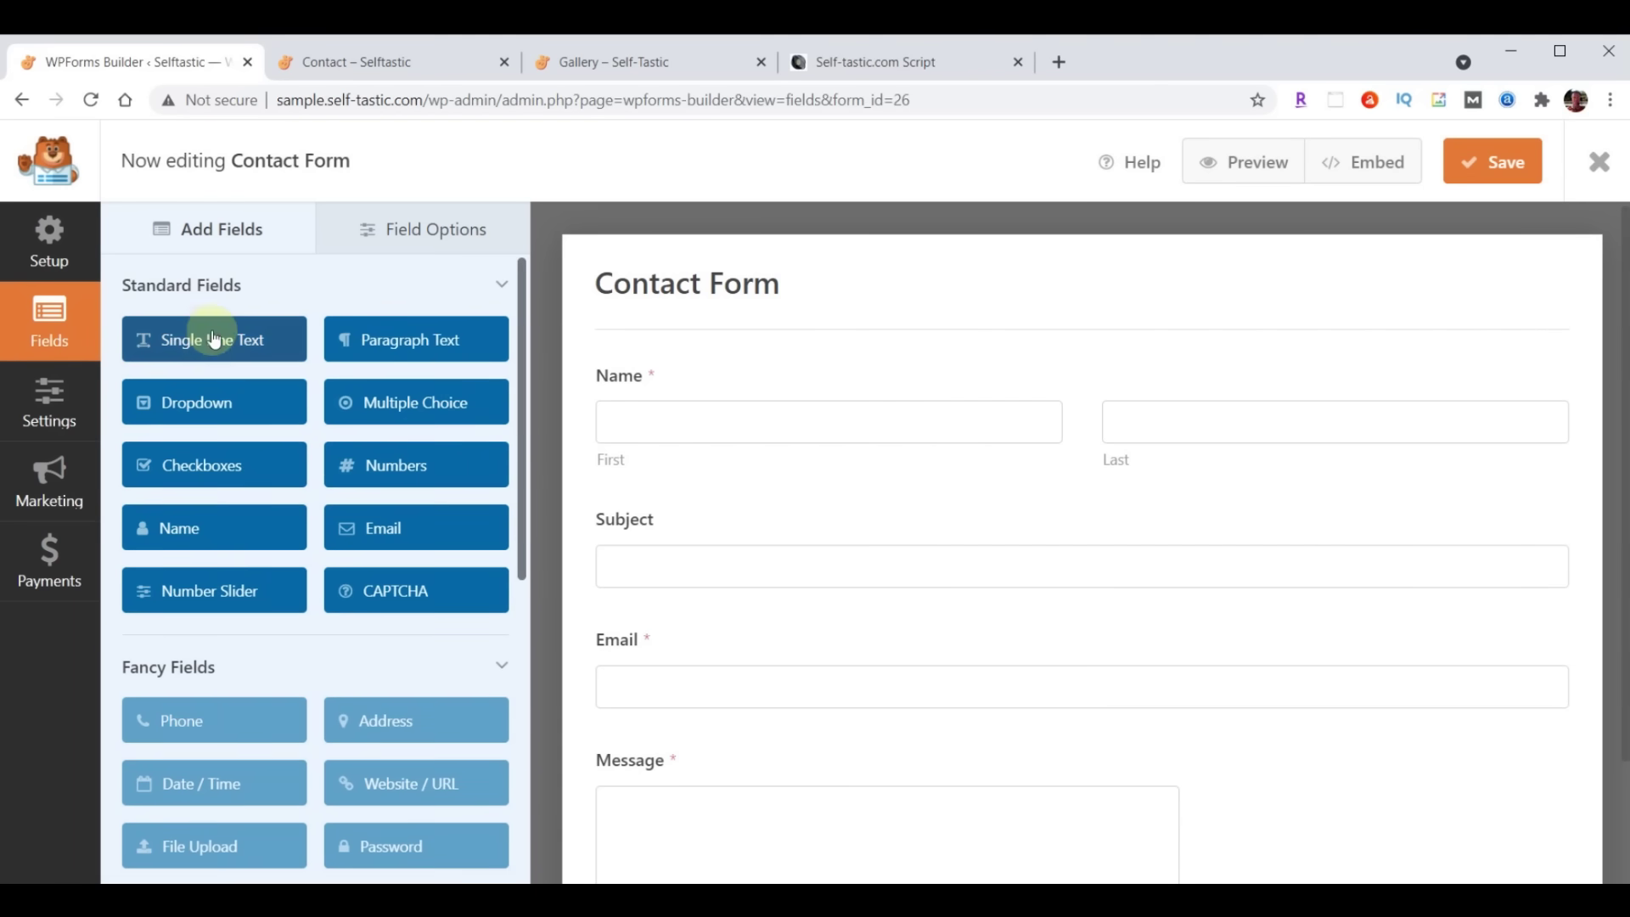
Add a single-line text field labelled 'Phone' between Subject and Email
drag(212, 352, 694, 631)
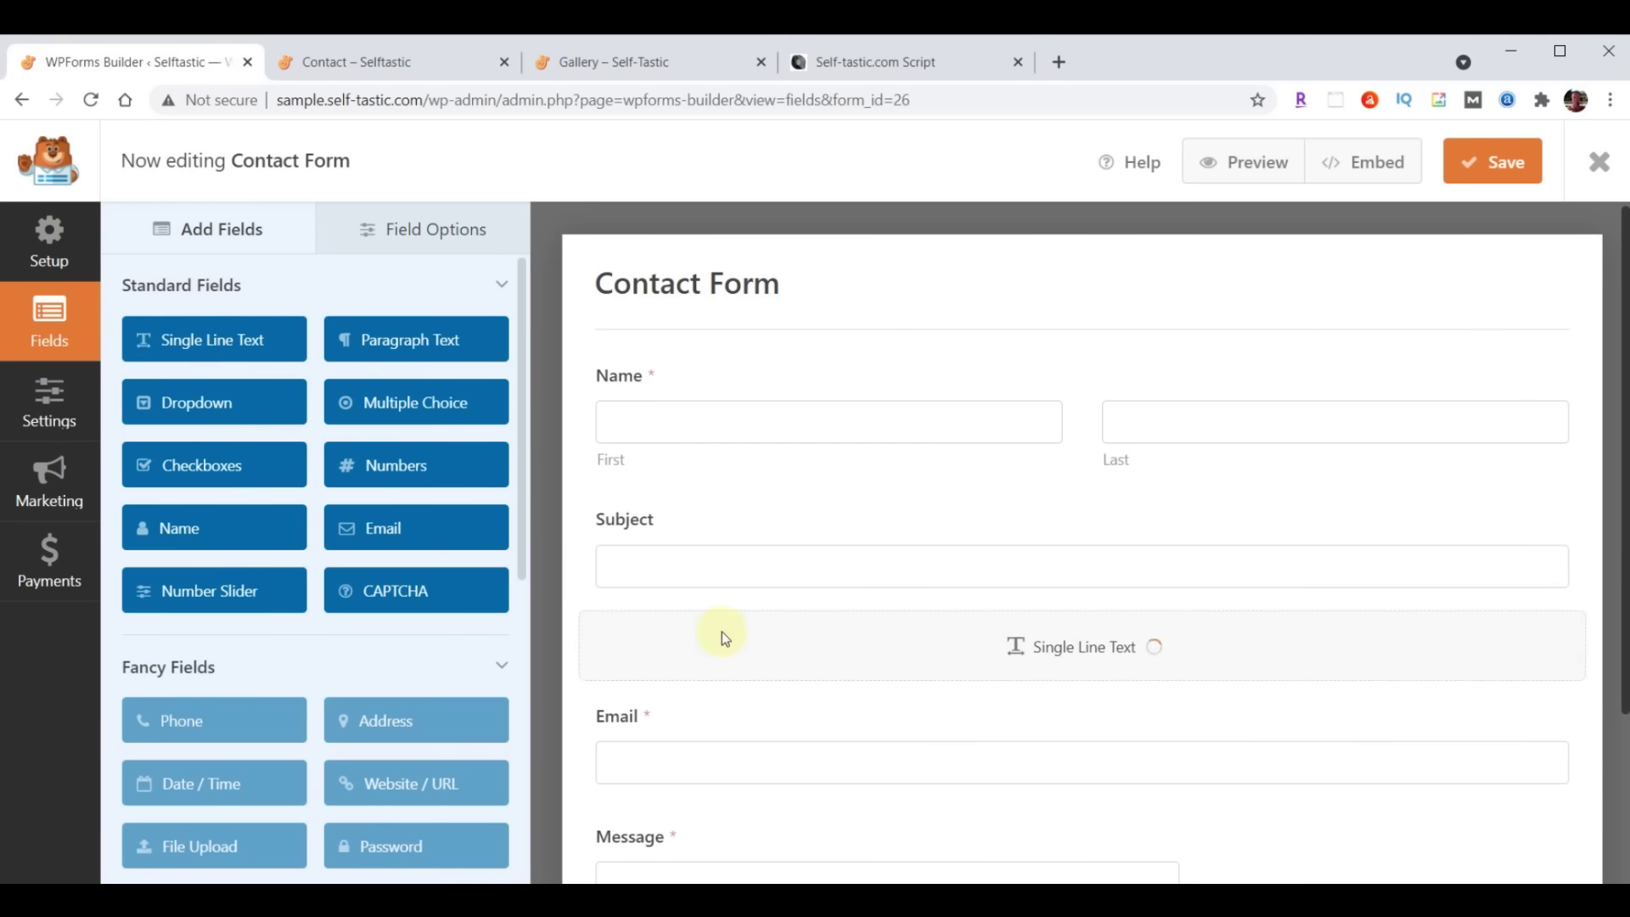
click(451, 226)
click(683, 686)
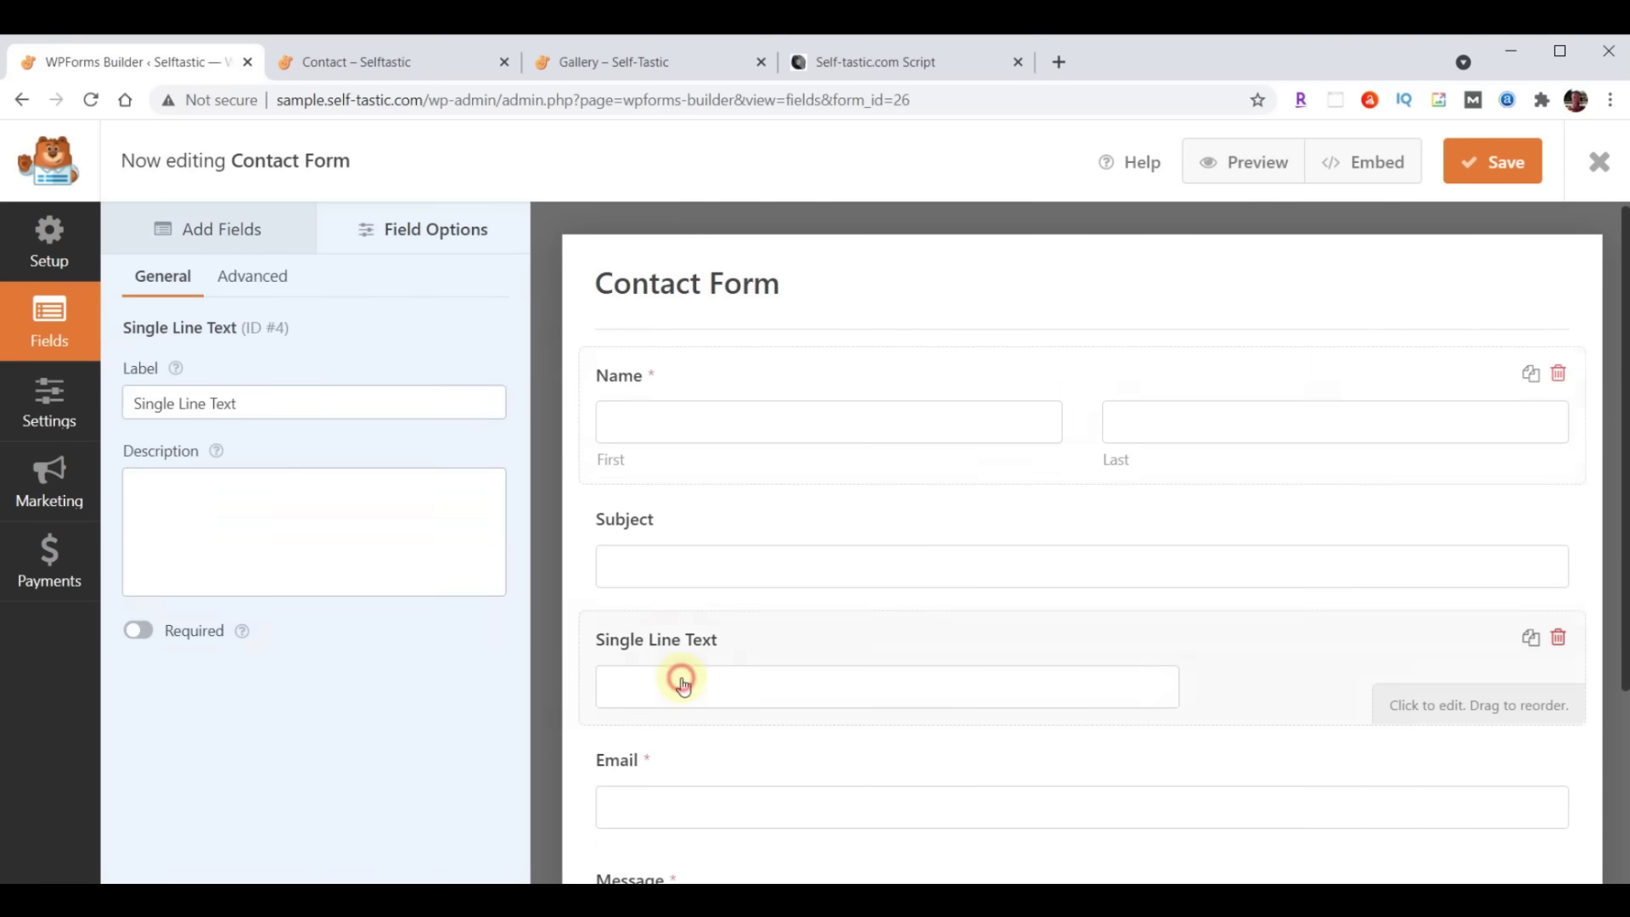
triple_click(238, 404)
text(Phone)
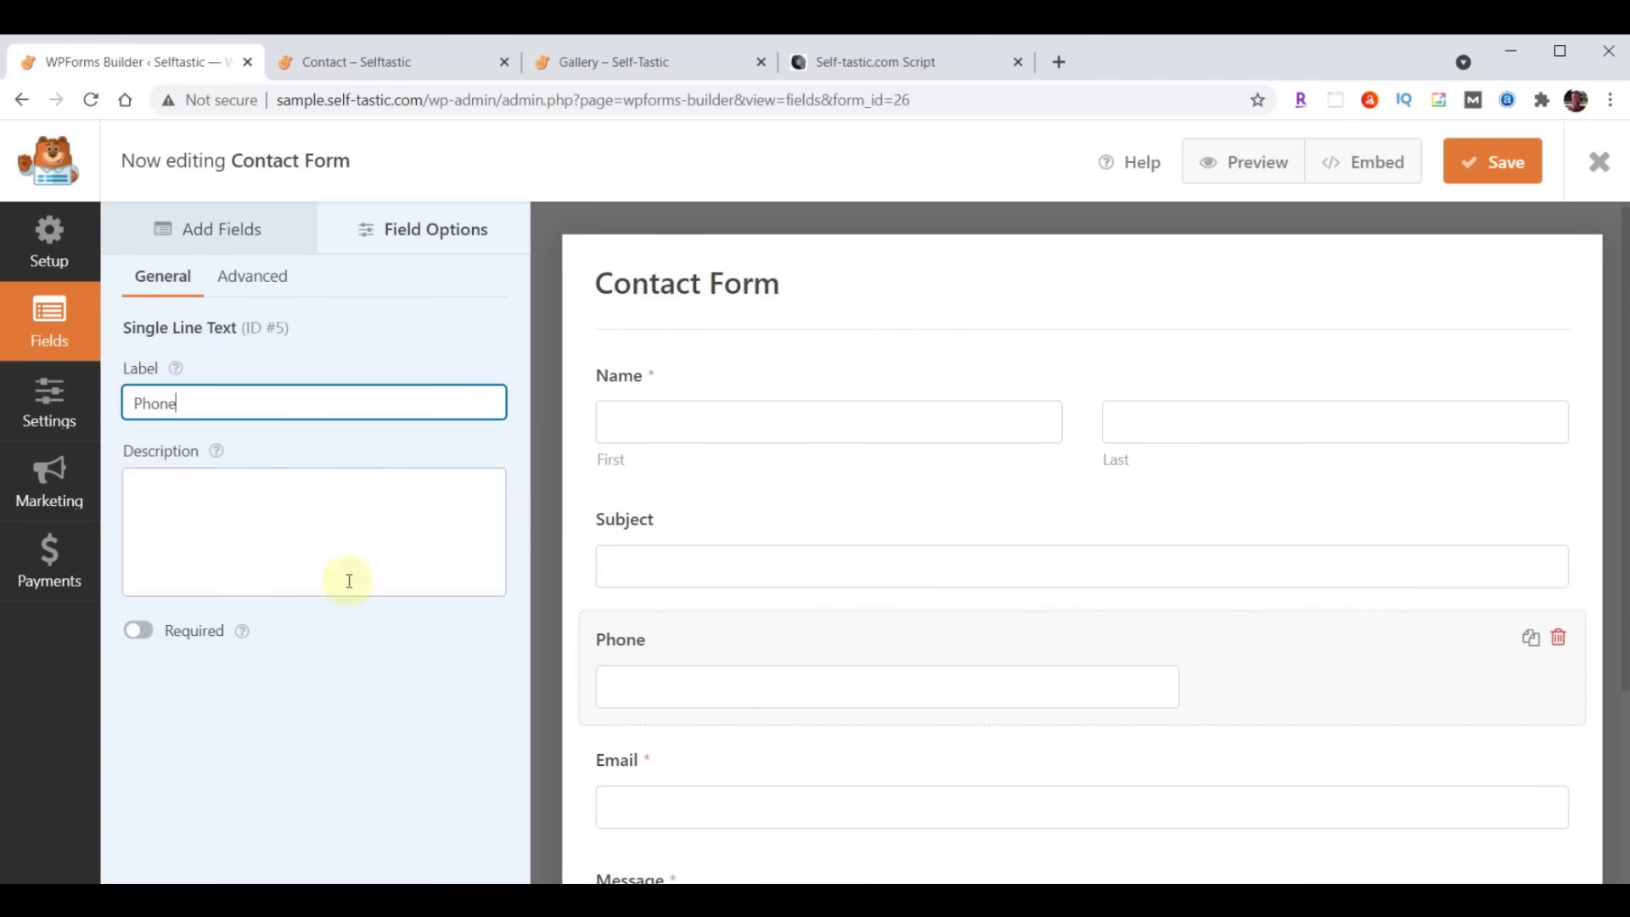
click(414, 689)
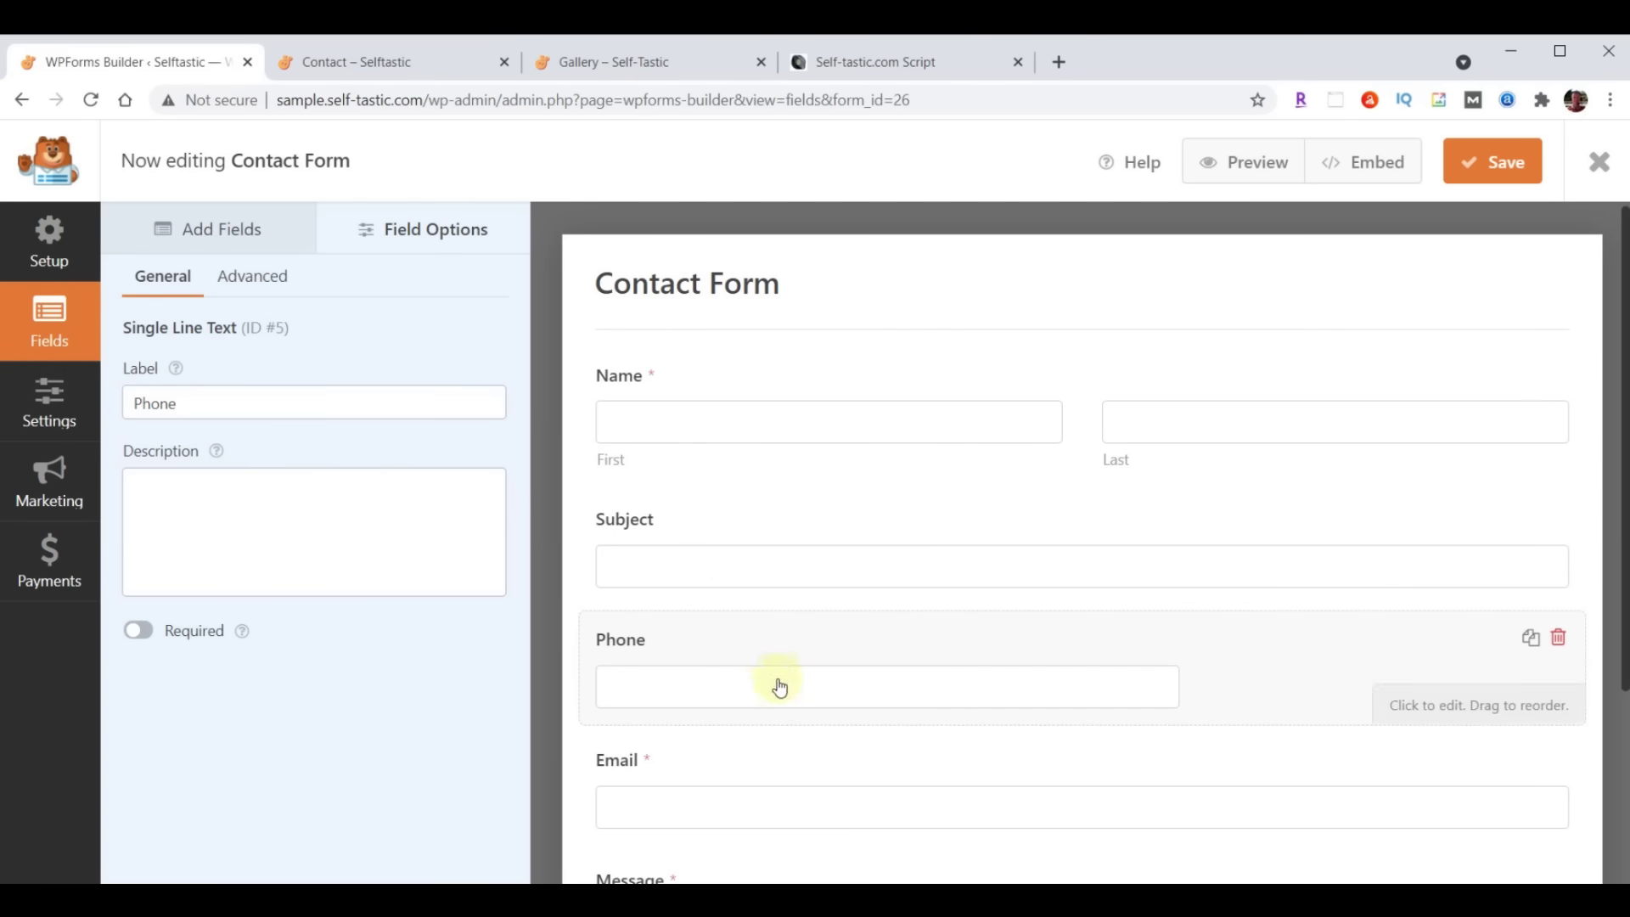
Make the Phone field required and set its field size to Large
scroll(775, 705, down, 1)
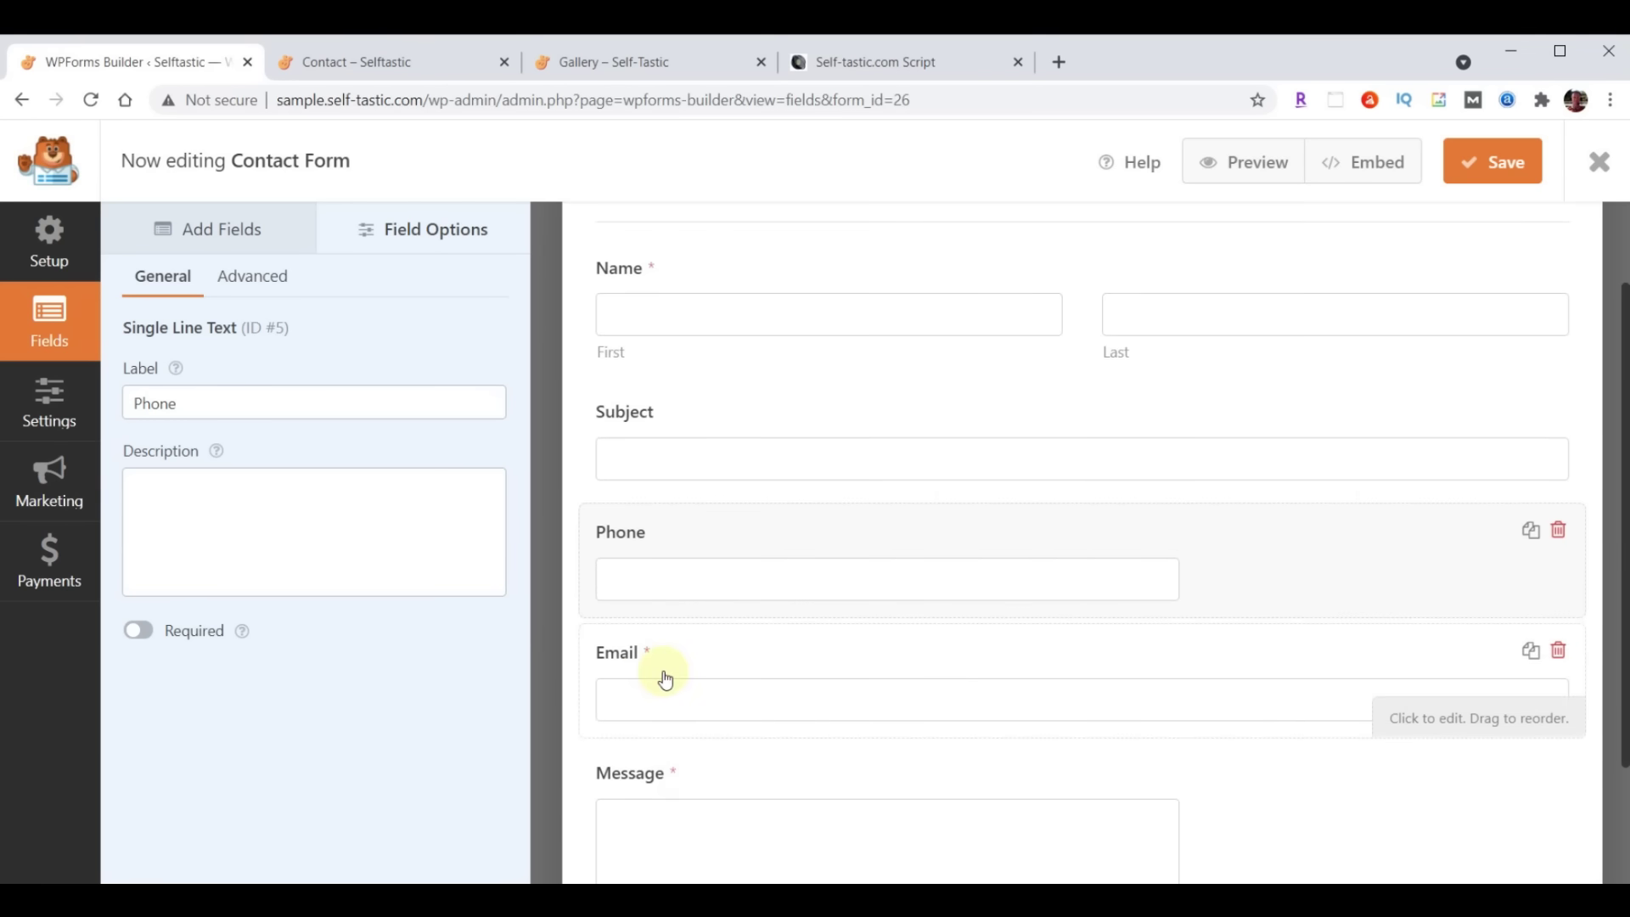
click(141, 636)
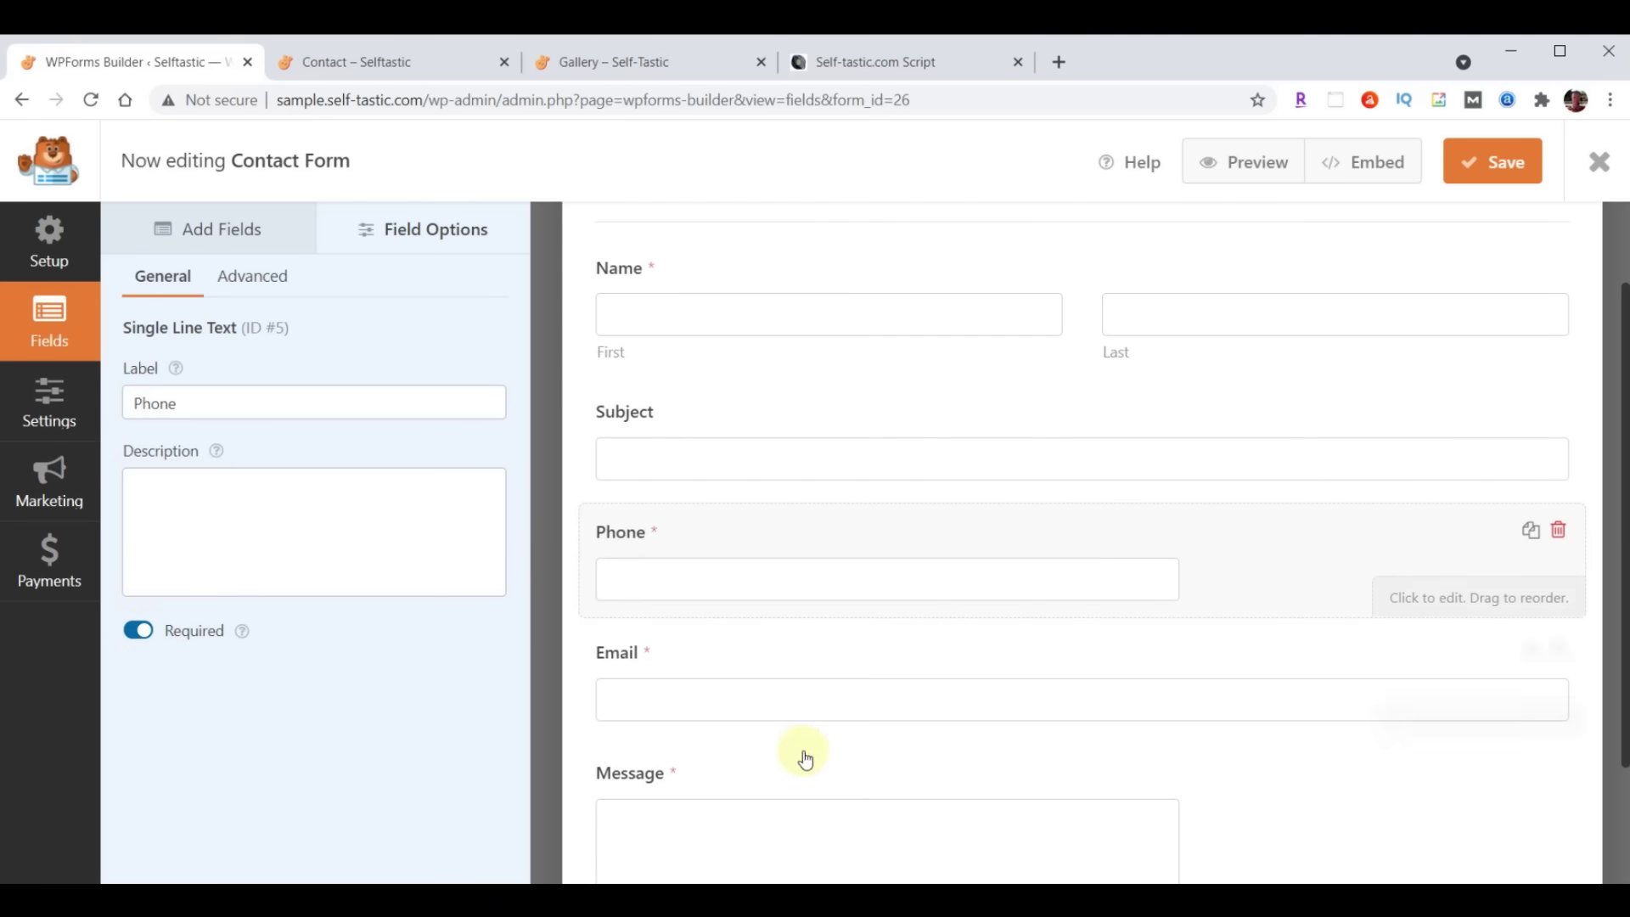
scroll(815, 757, up, 2)
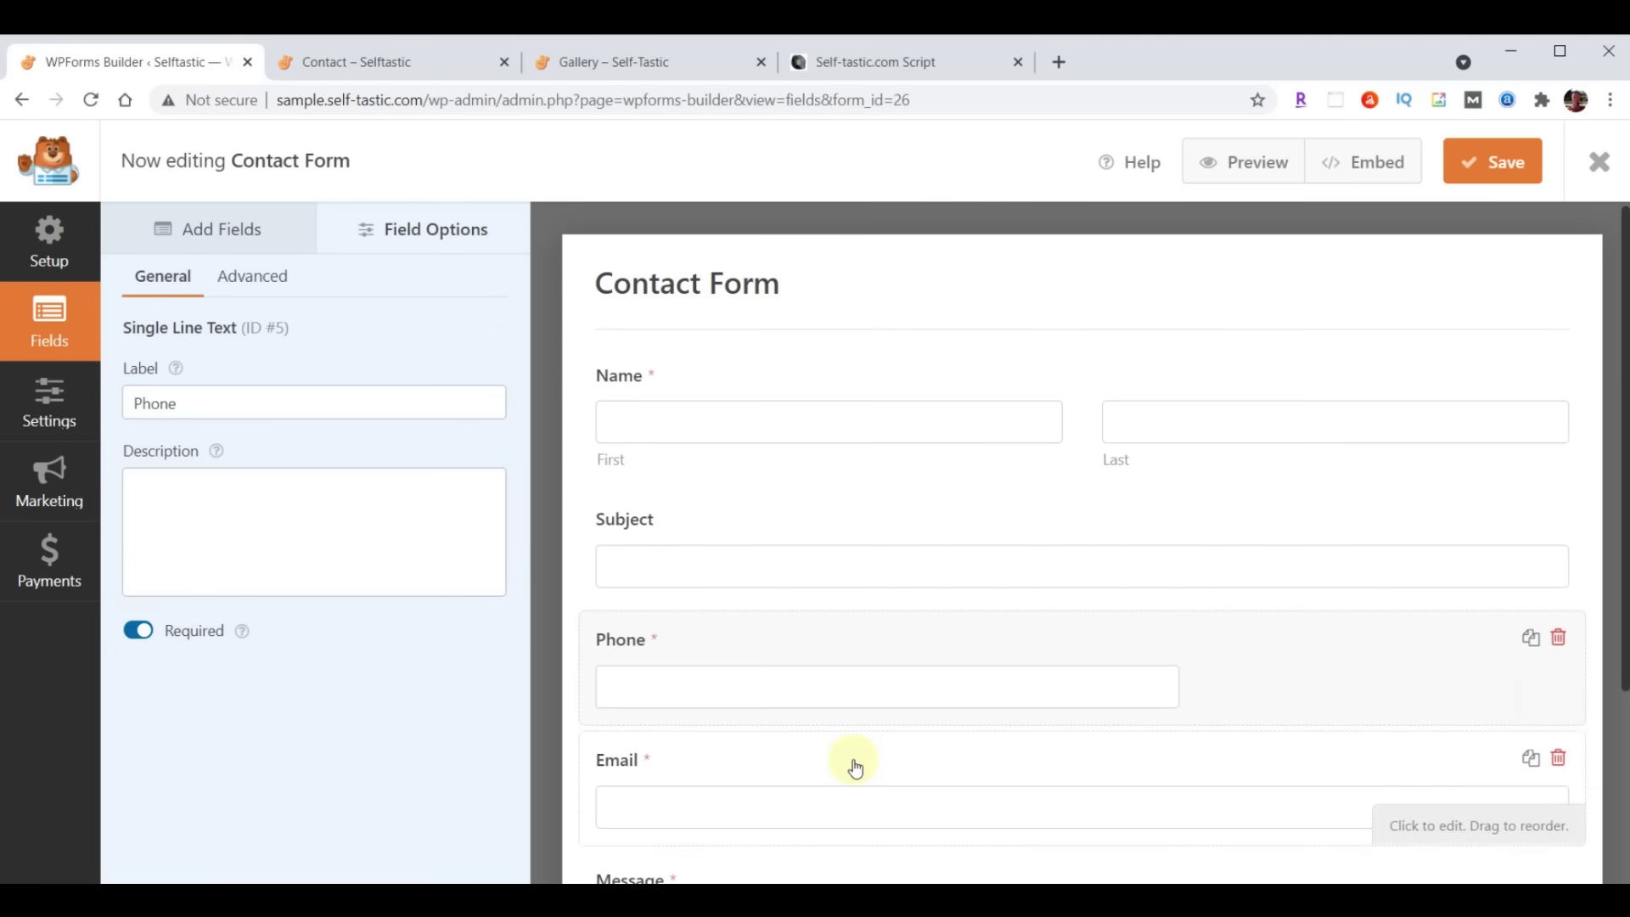
click(241, 278)
click(323, 402)
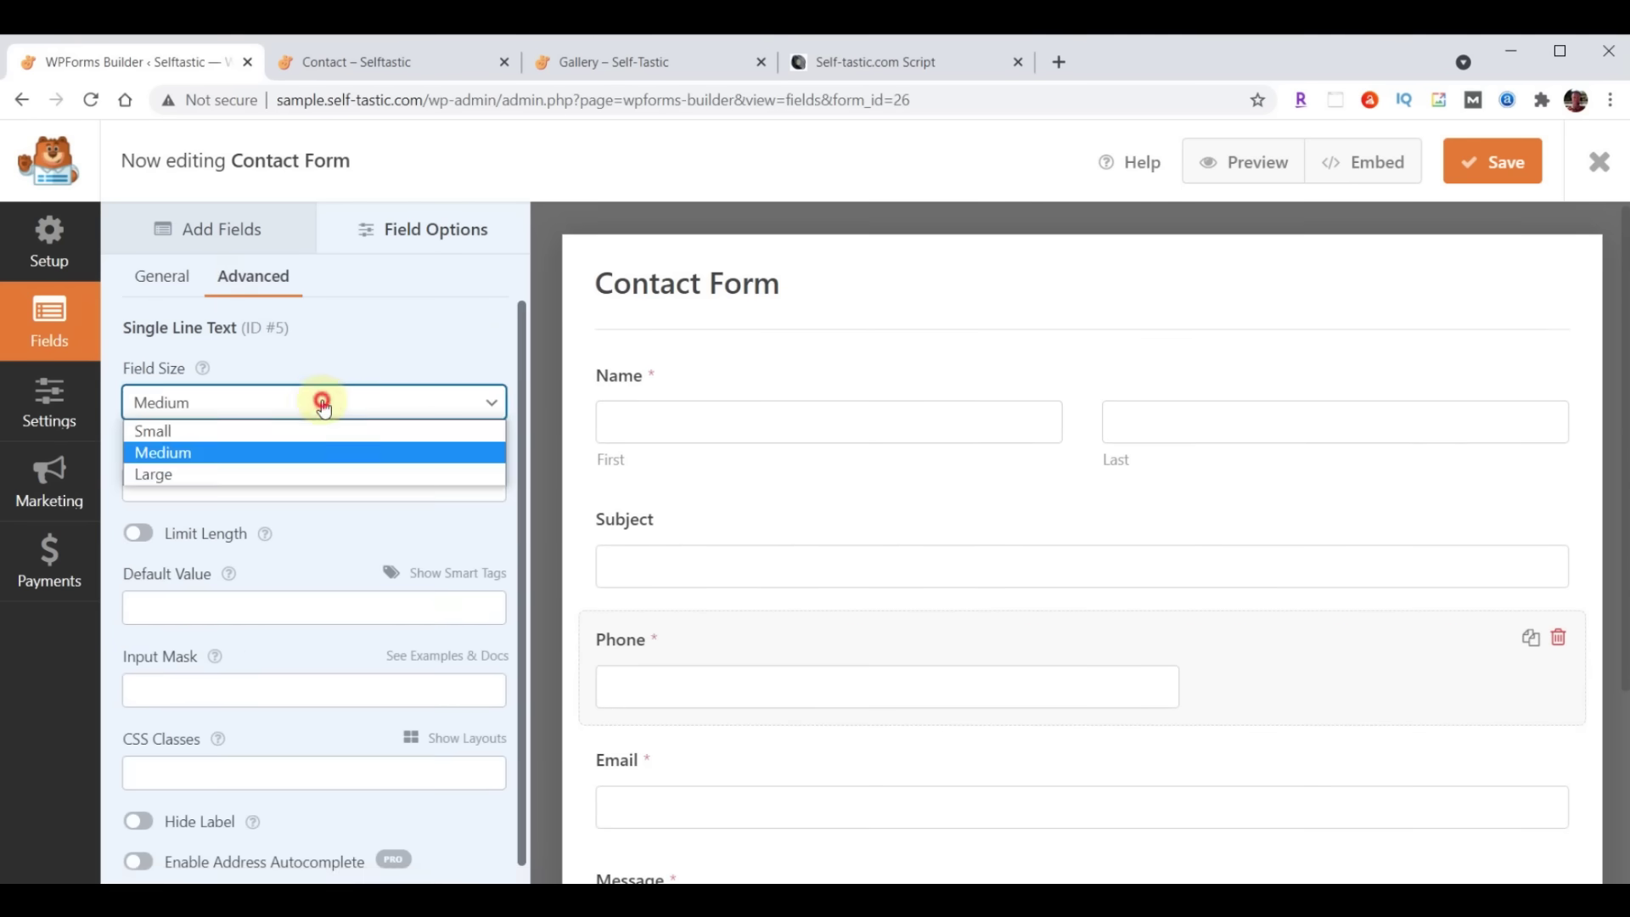
click(284, 473)
scroll(1113, 590, down, 2)
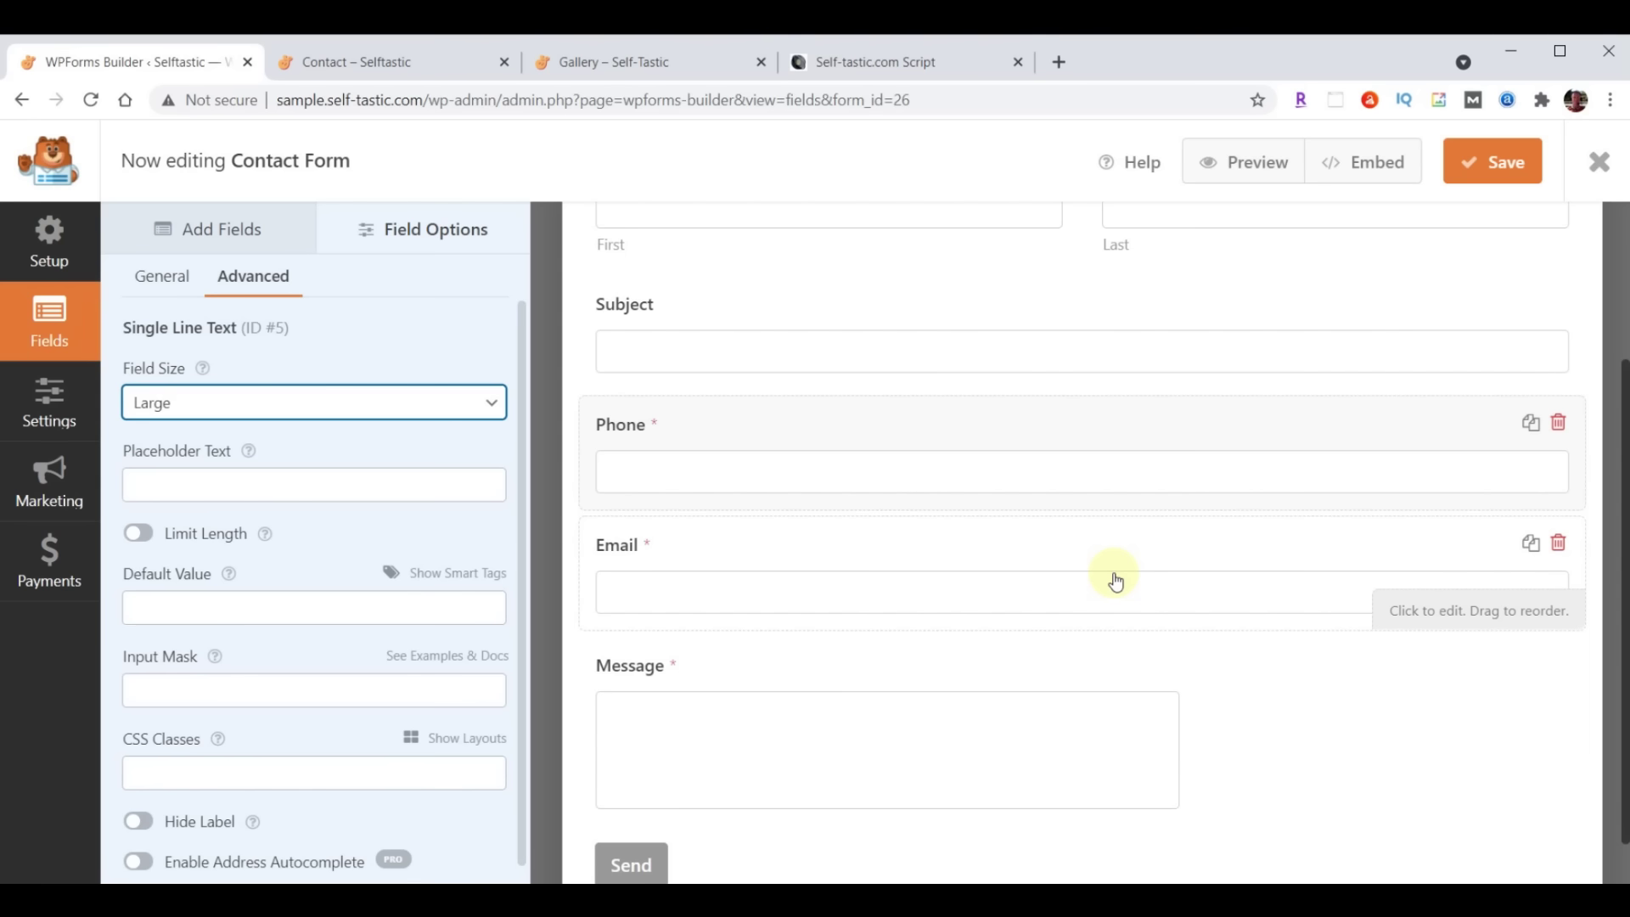
scroll(1115, 580, up, 3)
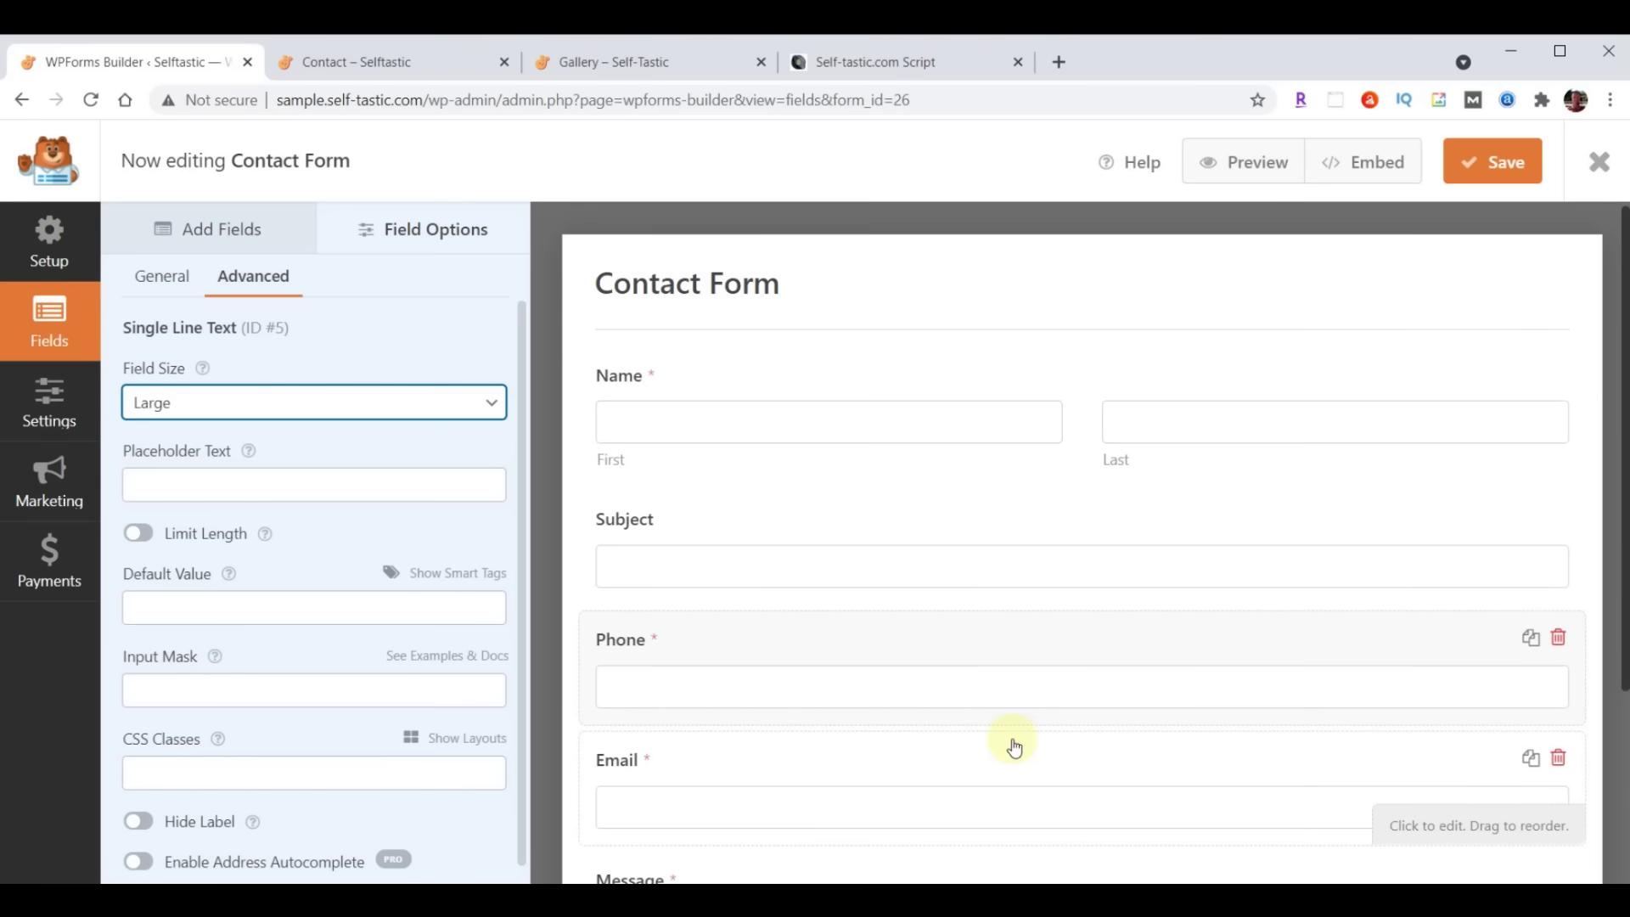
click(36, 409)
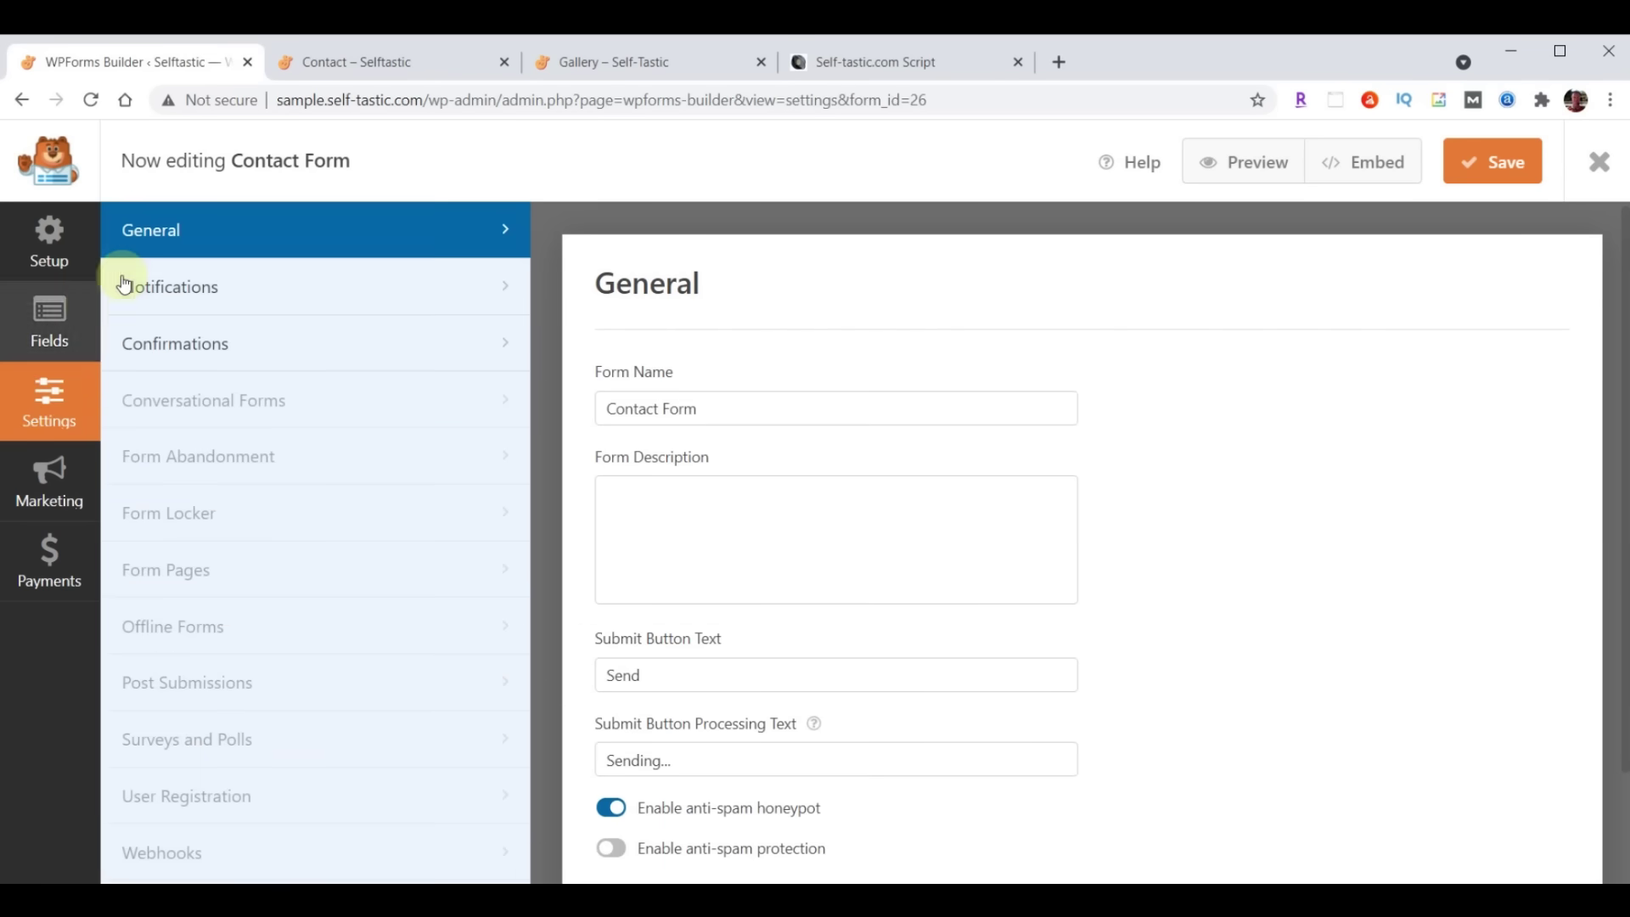
Send Contact Form notifications to the owner's e-mail with subject 'Selftastic - Comments'
click(159, 287)
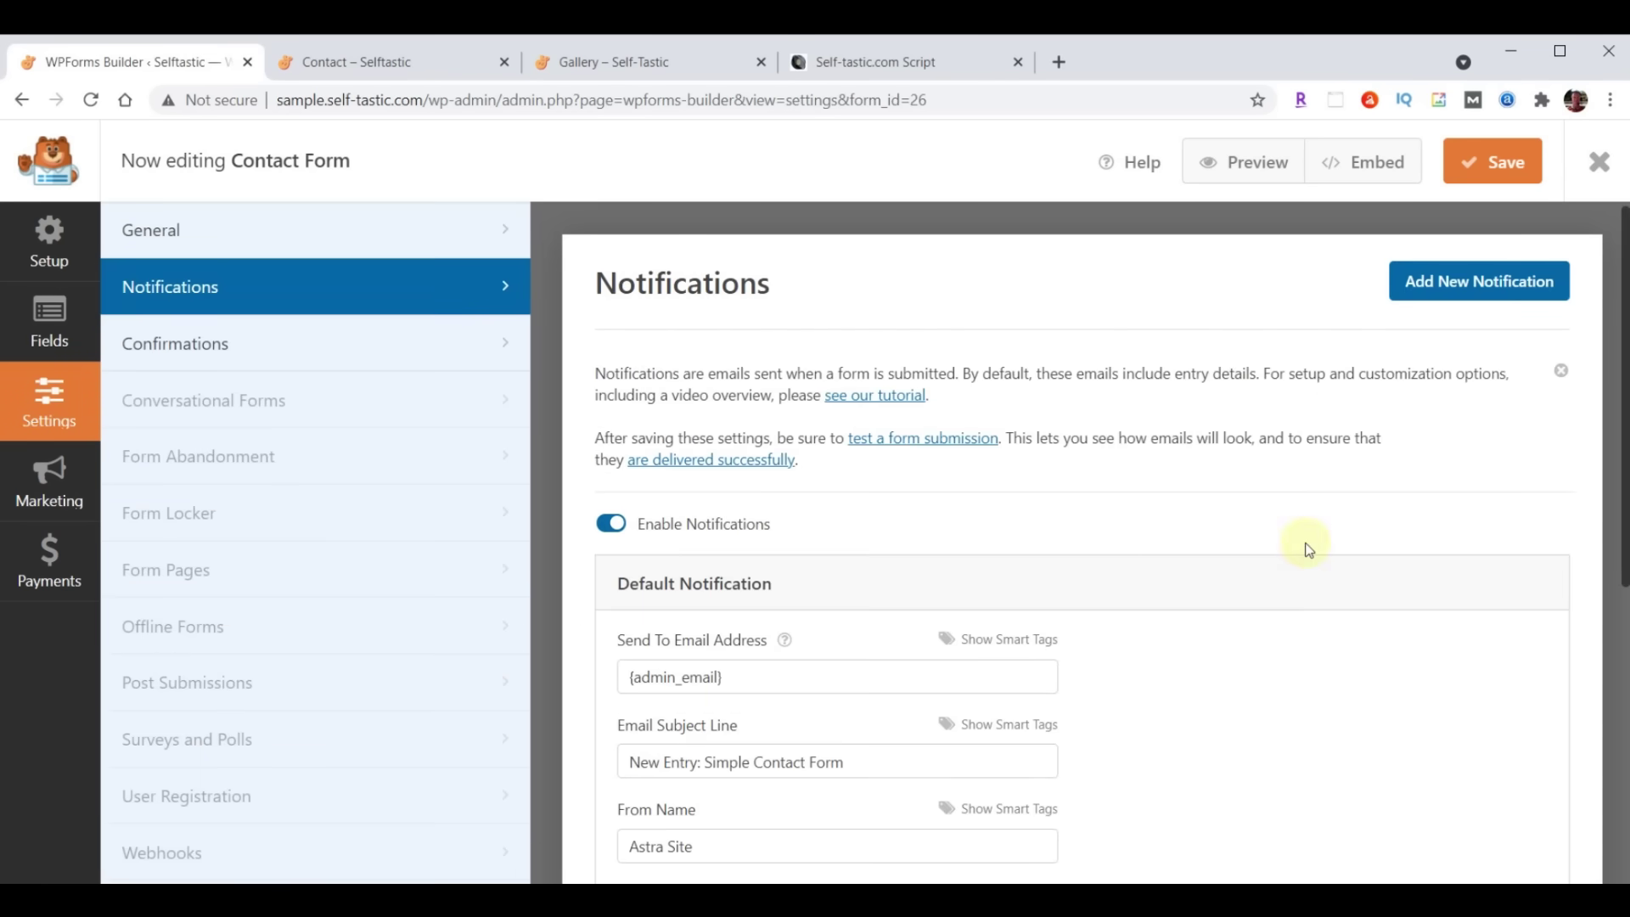
scroll(1299, 546, down, 2)
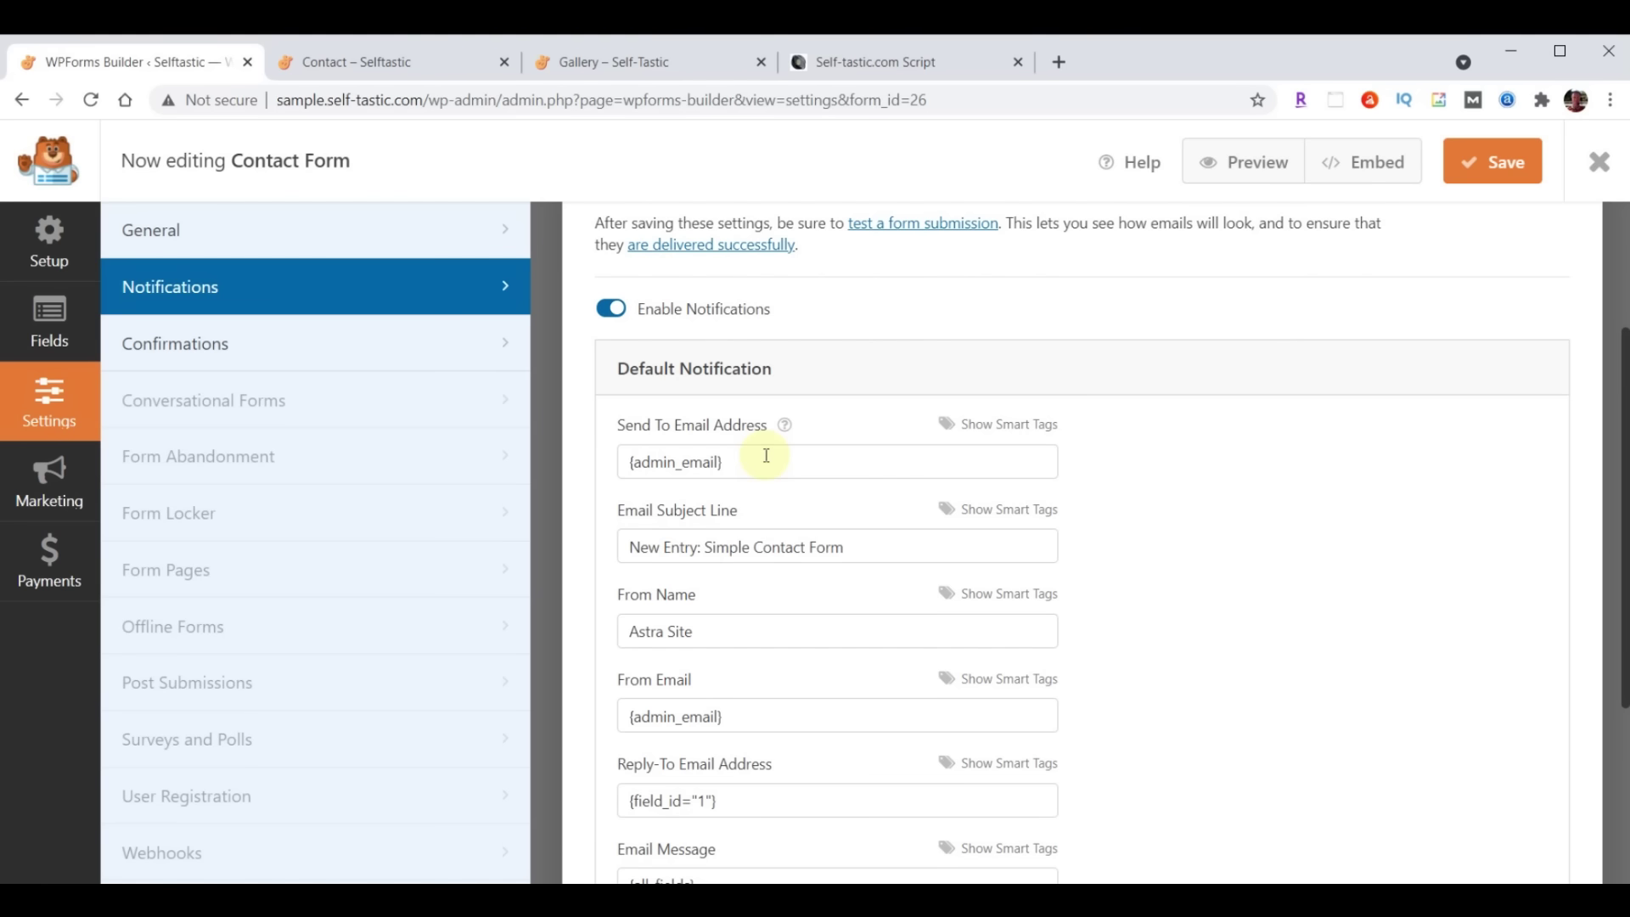
drag(766, 456, 502, 472)
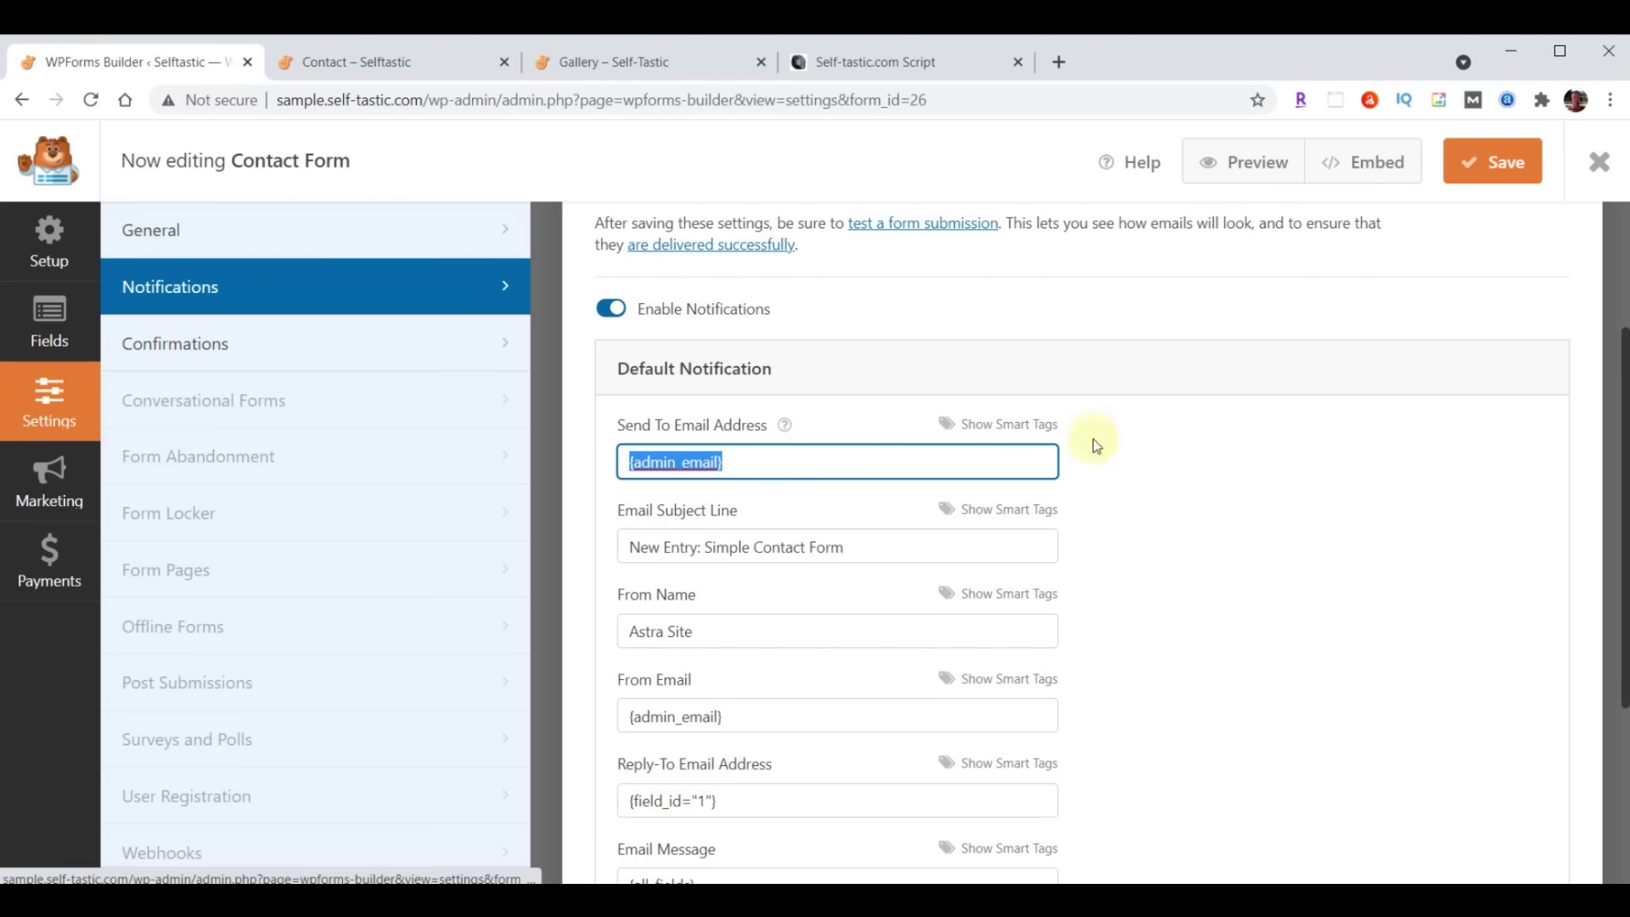
key(ctrl+v)
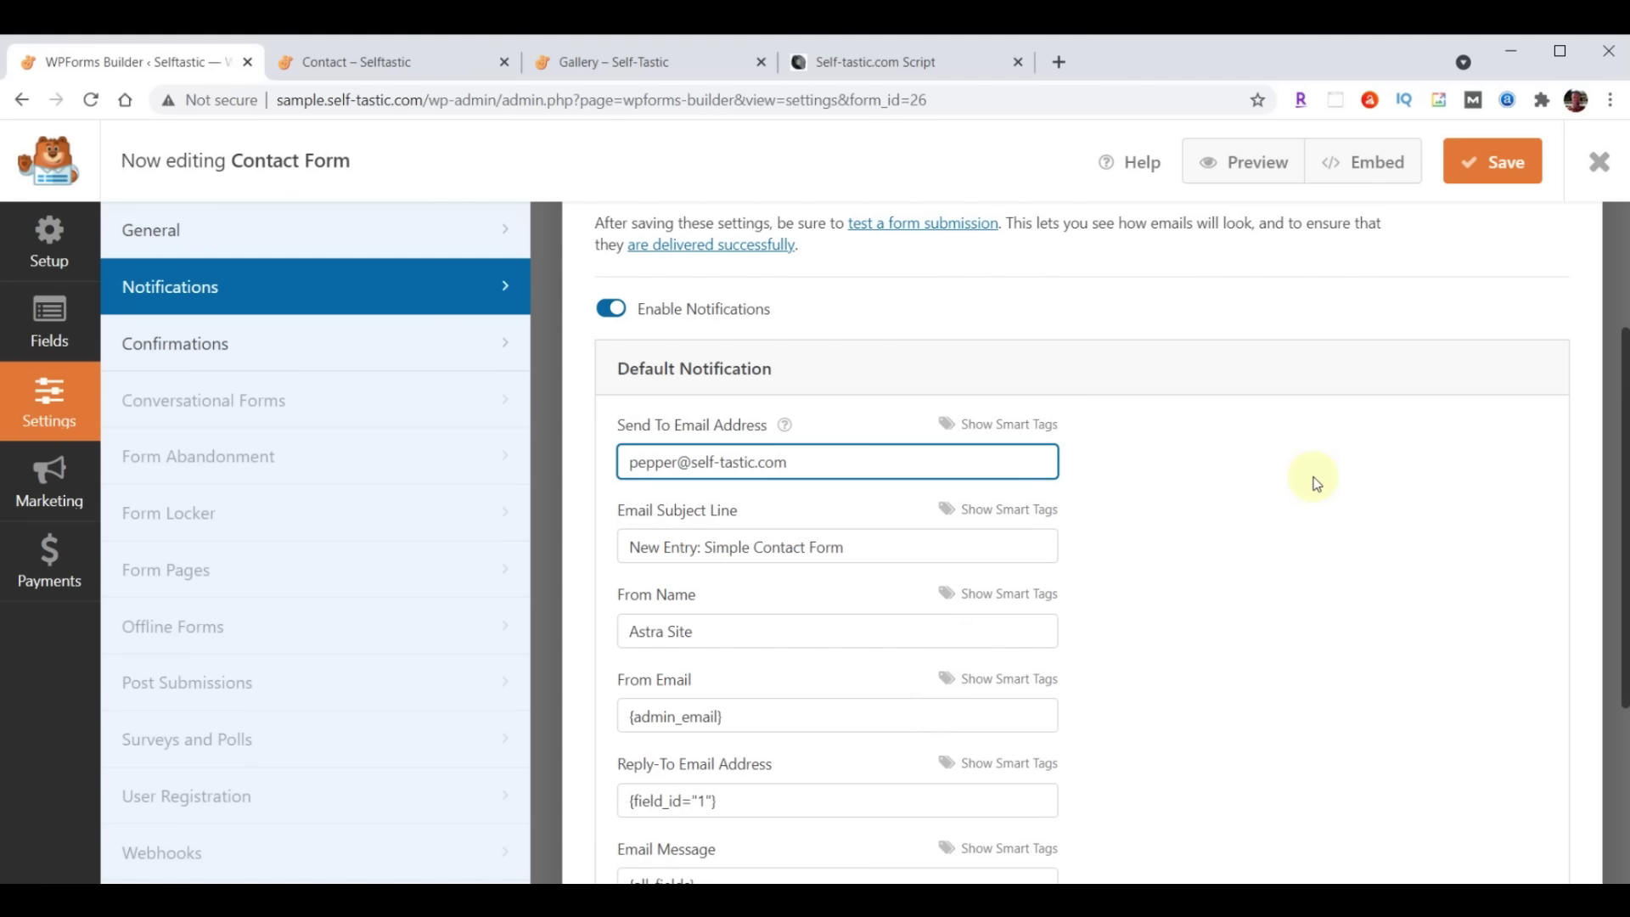
drag(628, 550, 917, 546)
text(Selftastic - Comments)
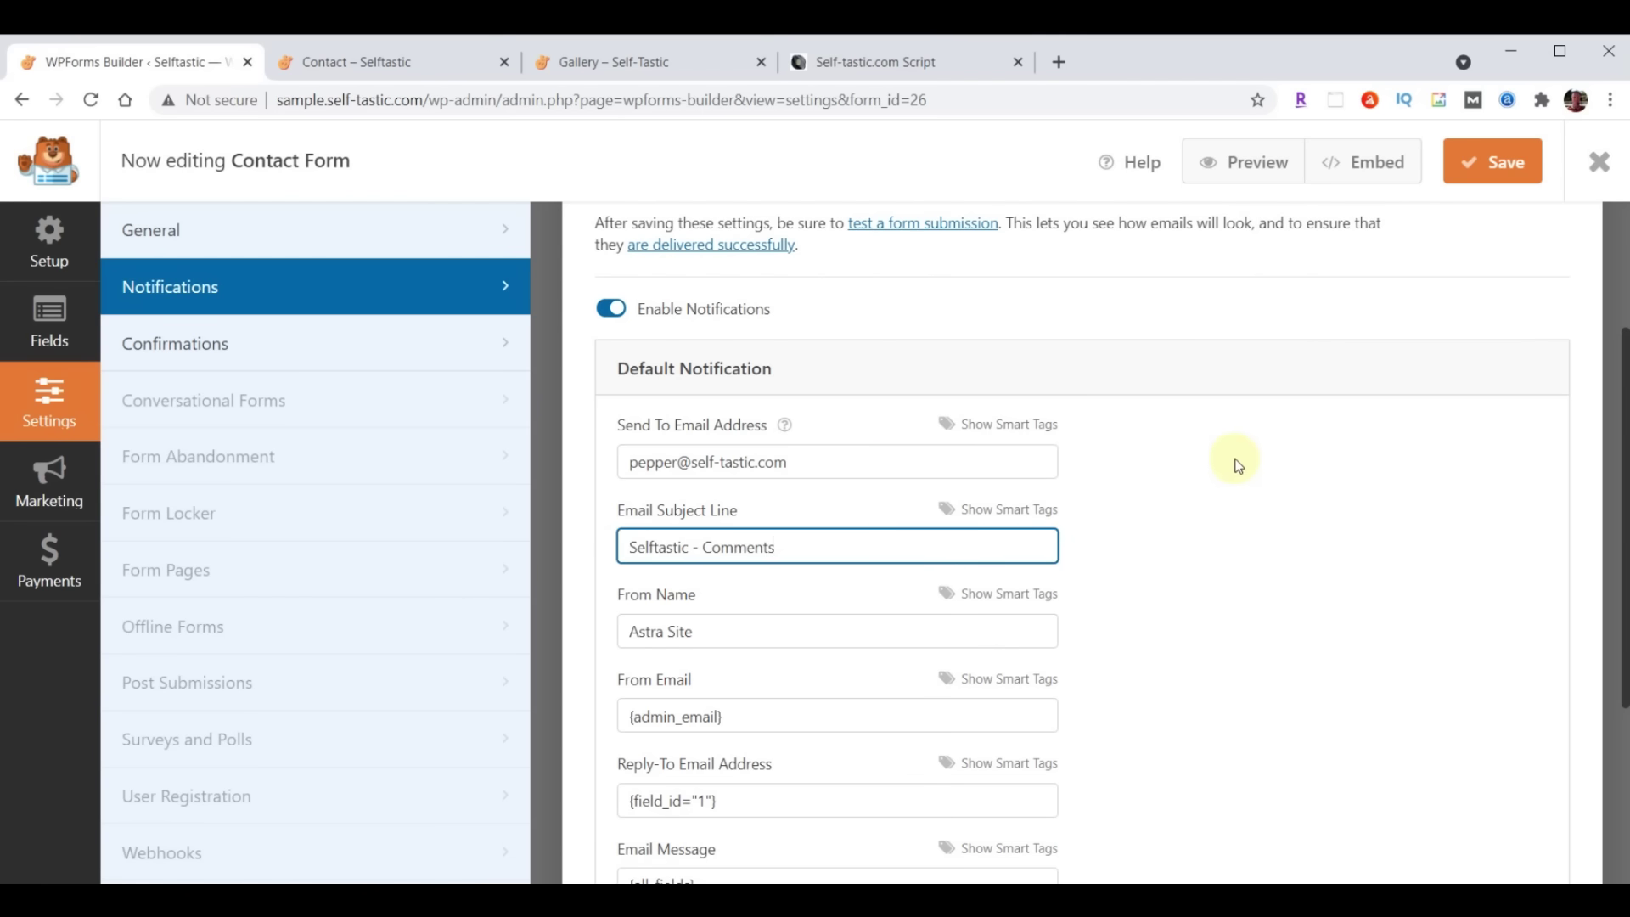
Change the From Name to 'Self-Tastic.com', save, and close the builder
drag(626, 637, 1394, 608)
text(Self-Tastic.com)
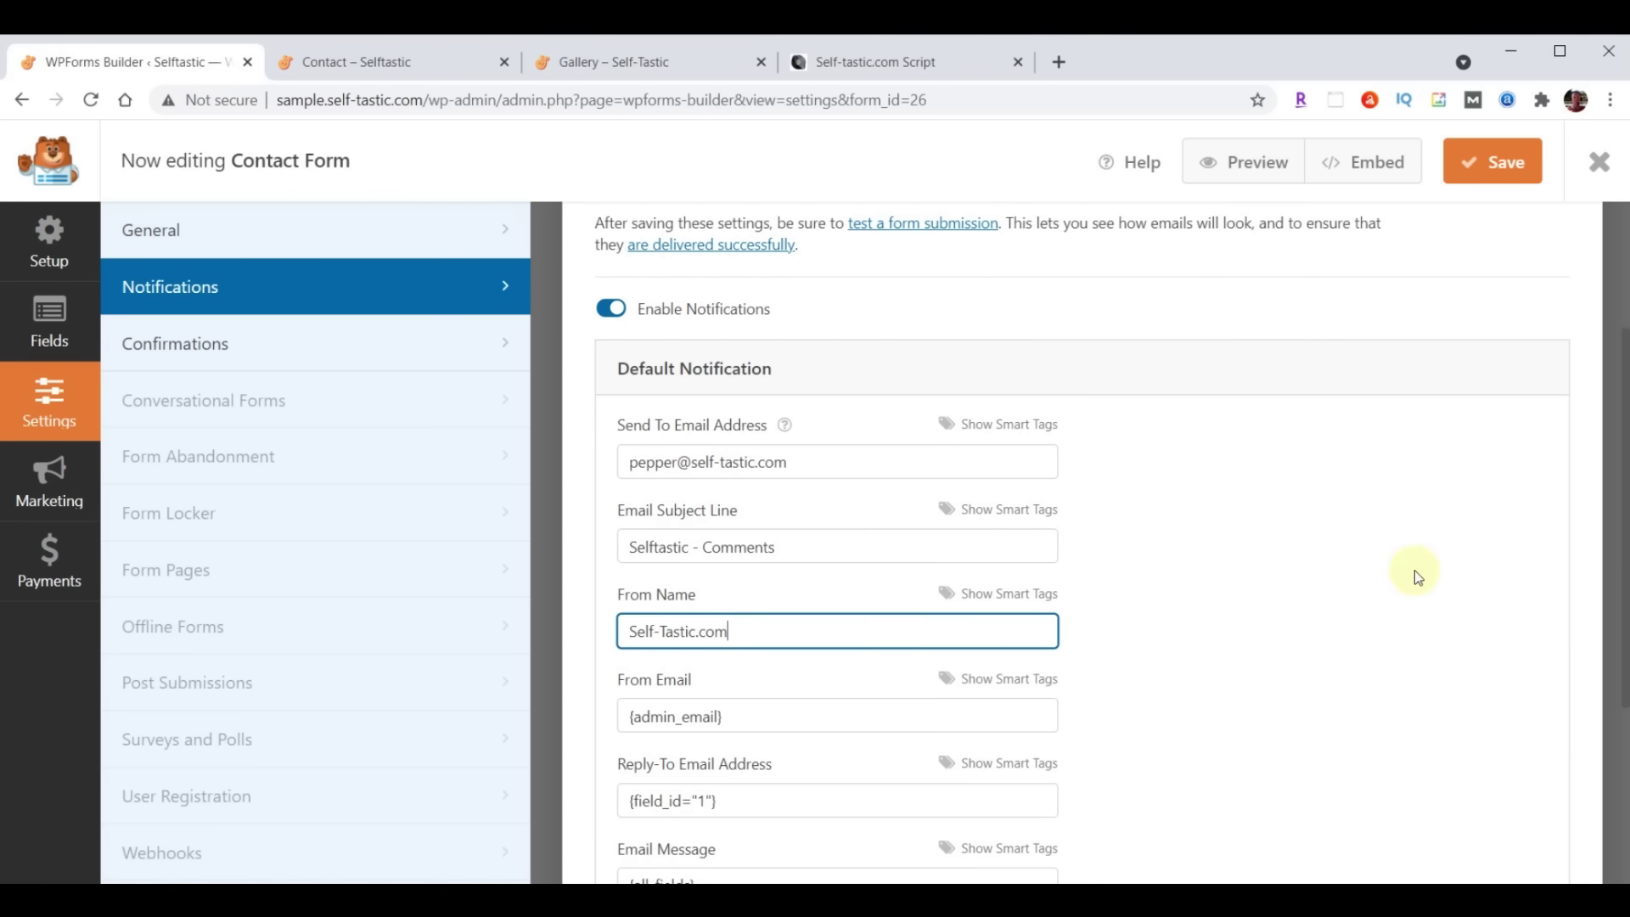
click(1496, 167)
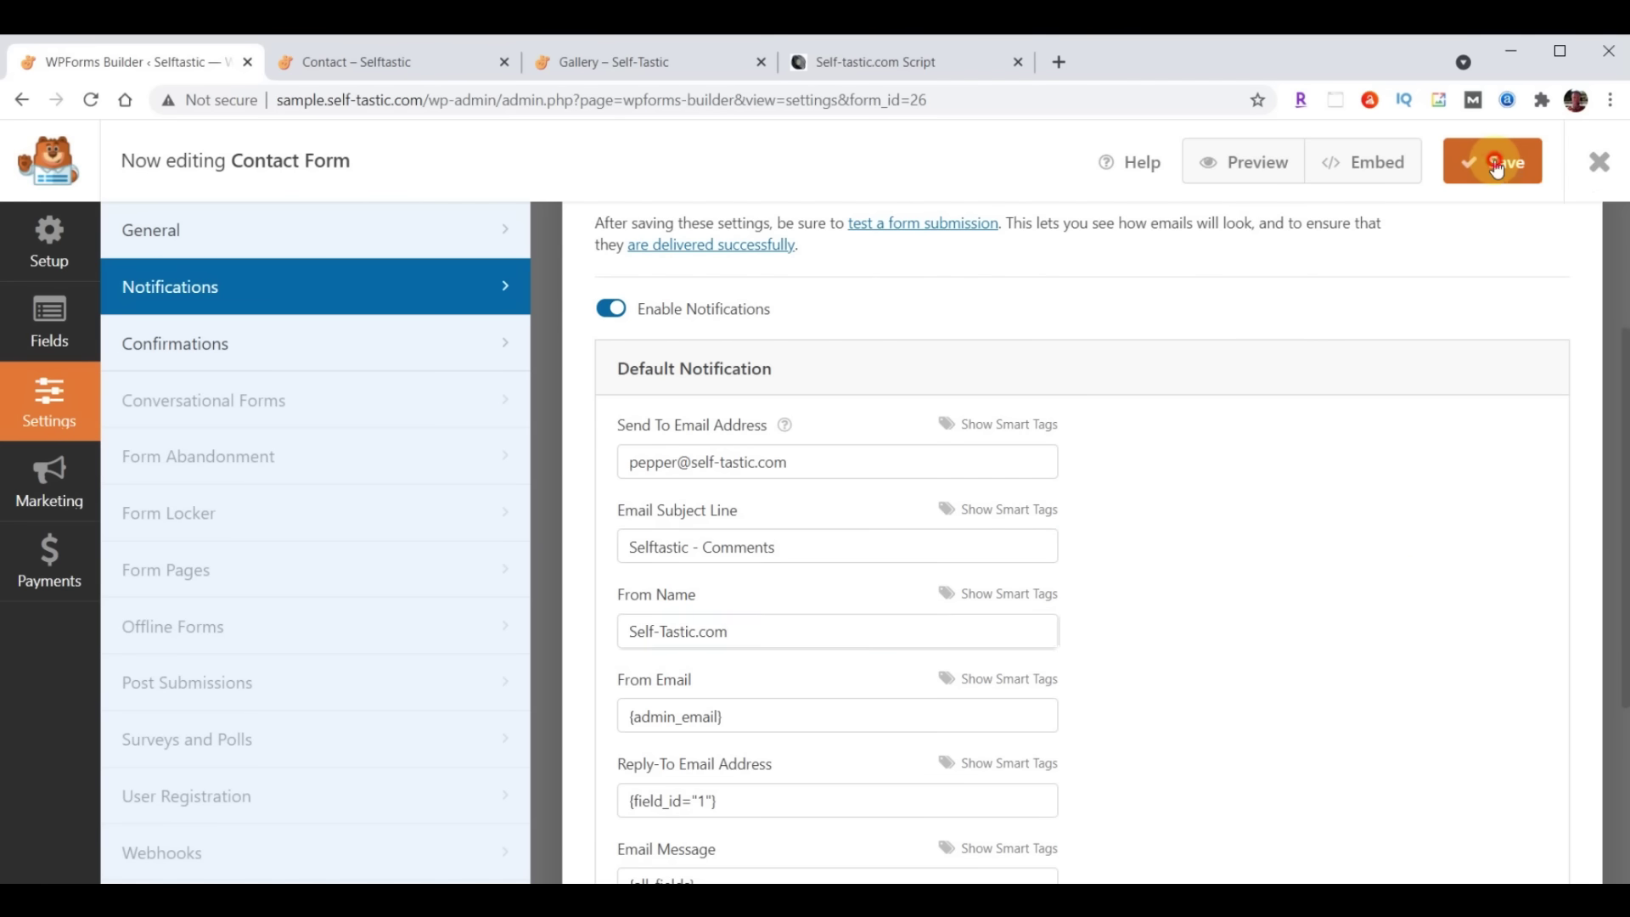
click(1599, 167)
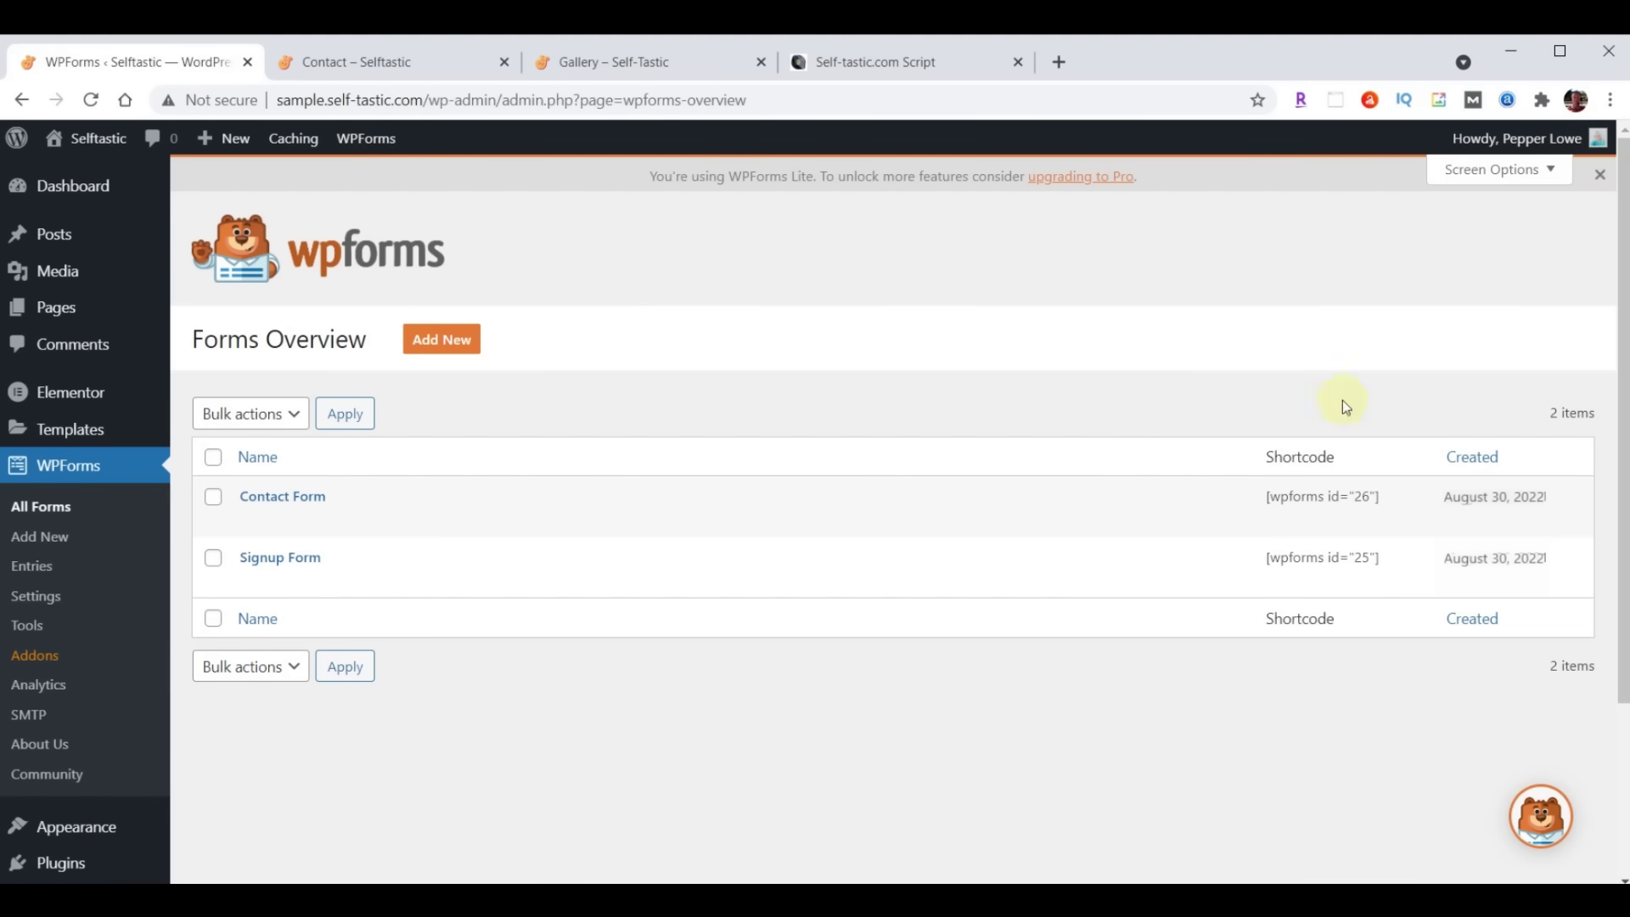
Open the Signup Form's notification settings and set the recipient to the owner's e-mail
click(264, 560)
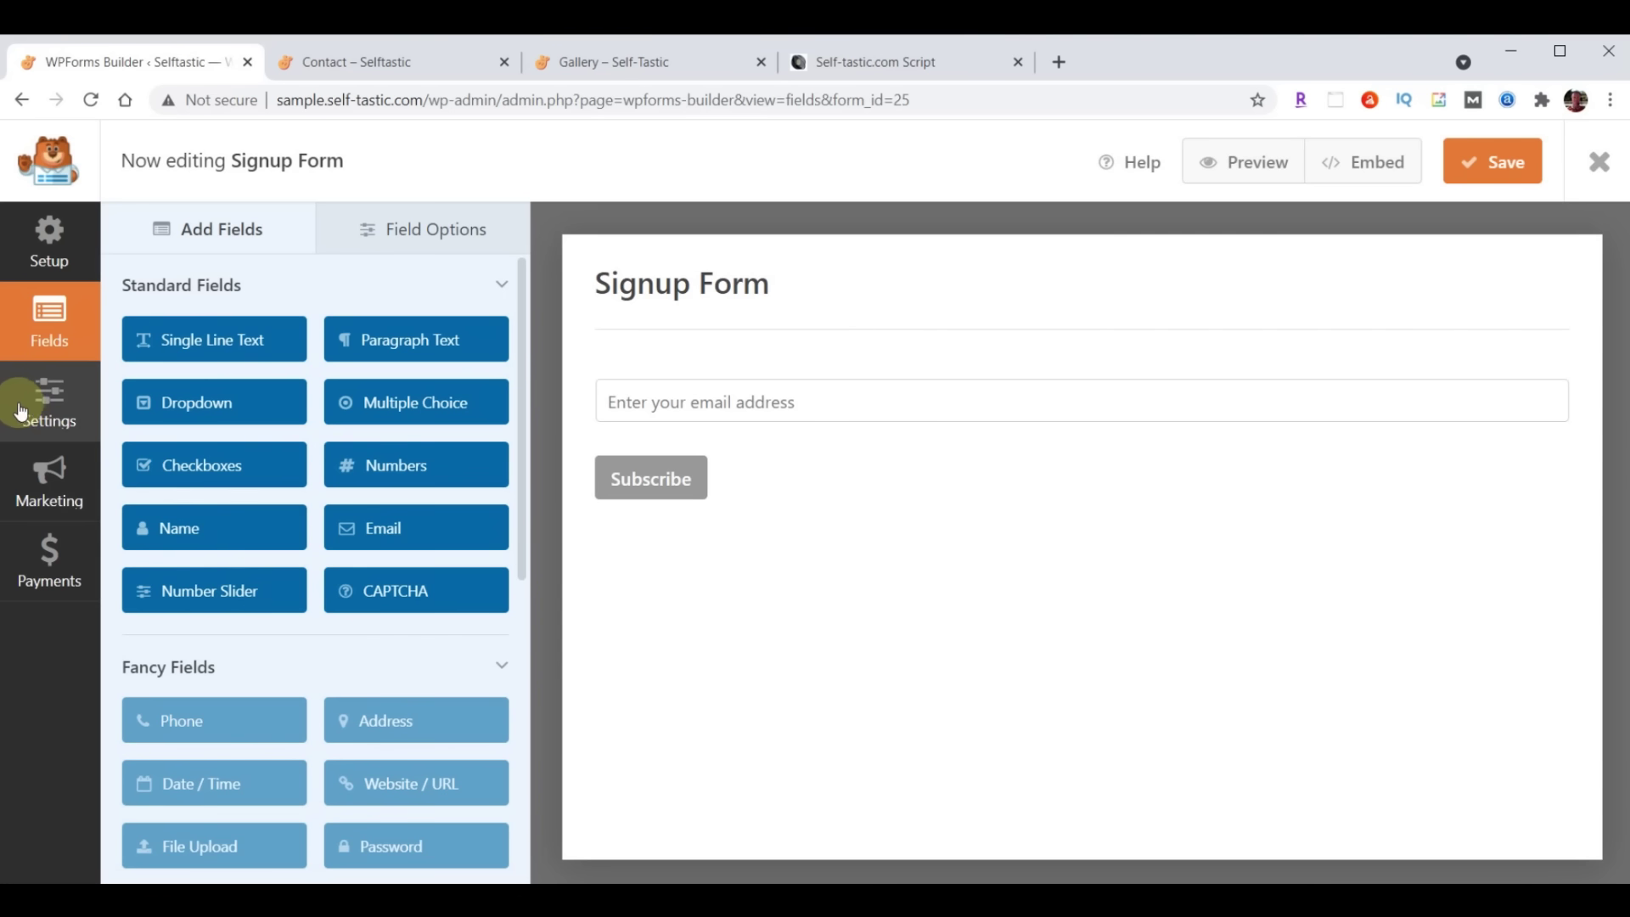
click(21, 411)
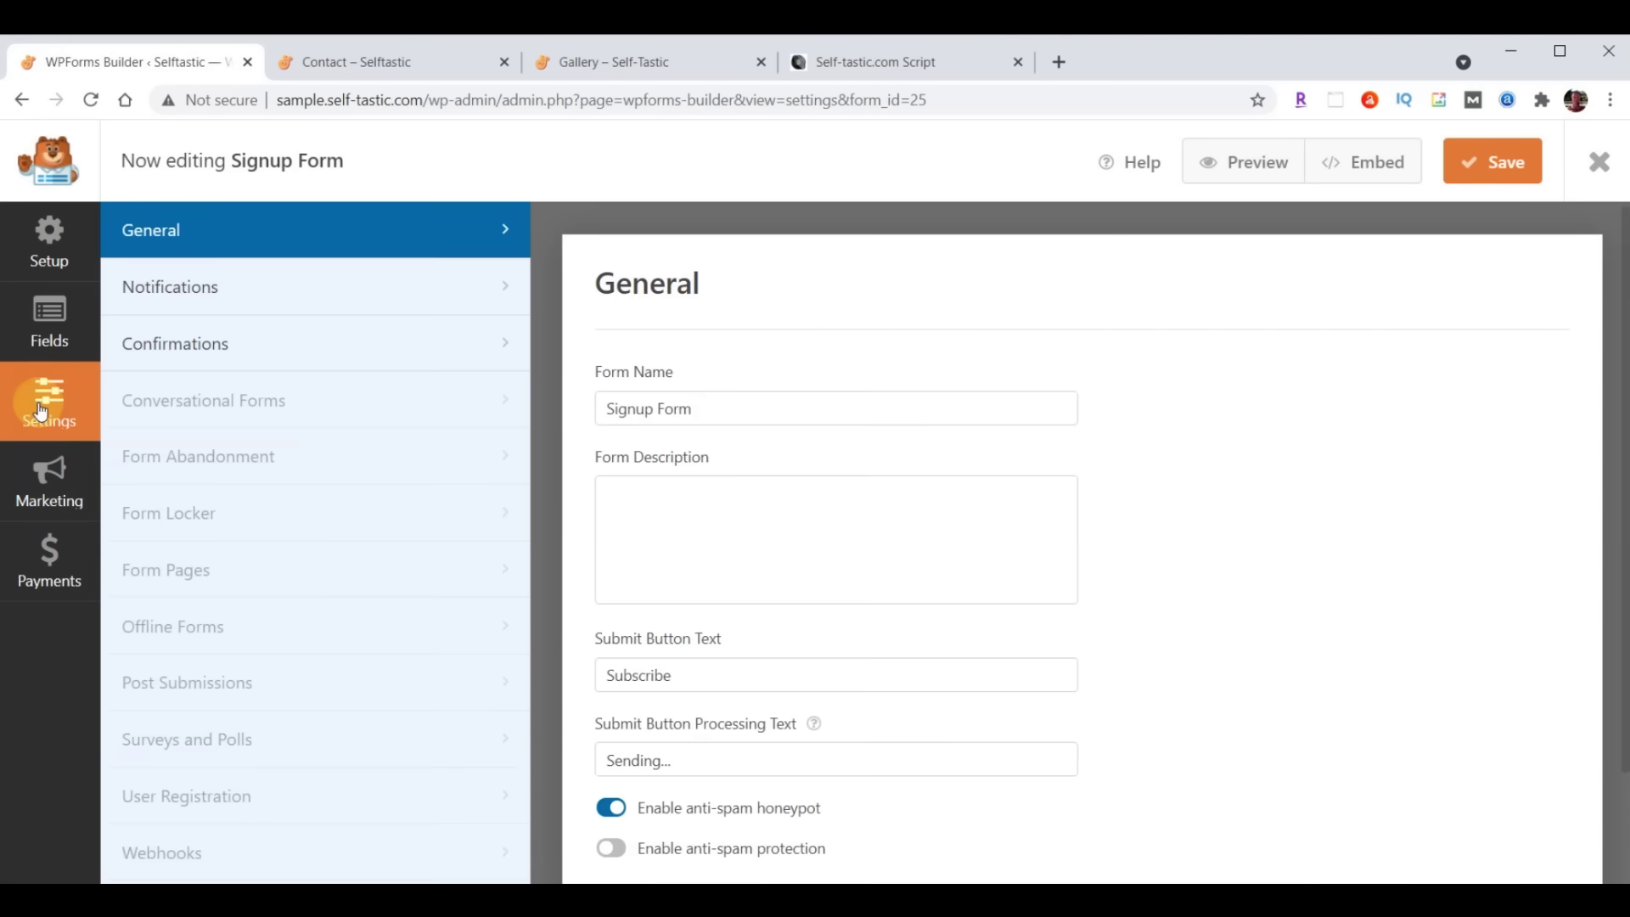
click(289, 287)
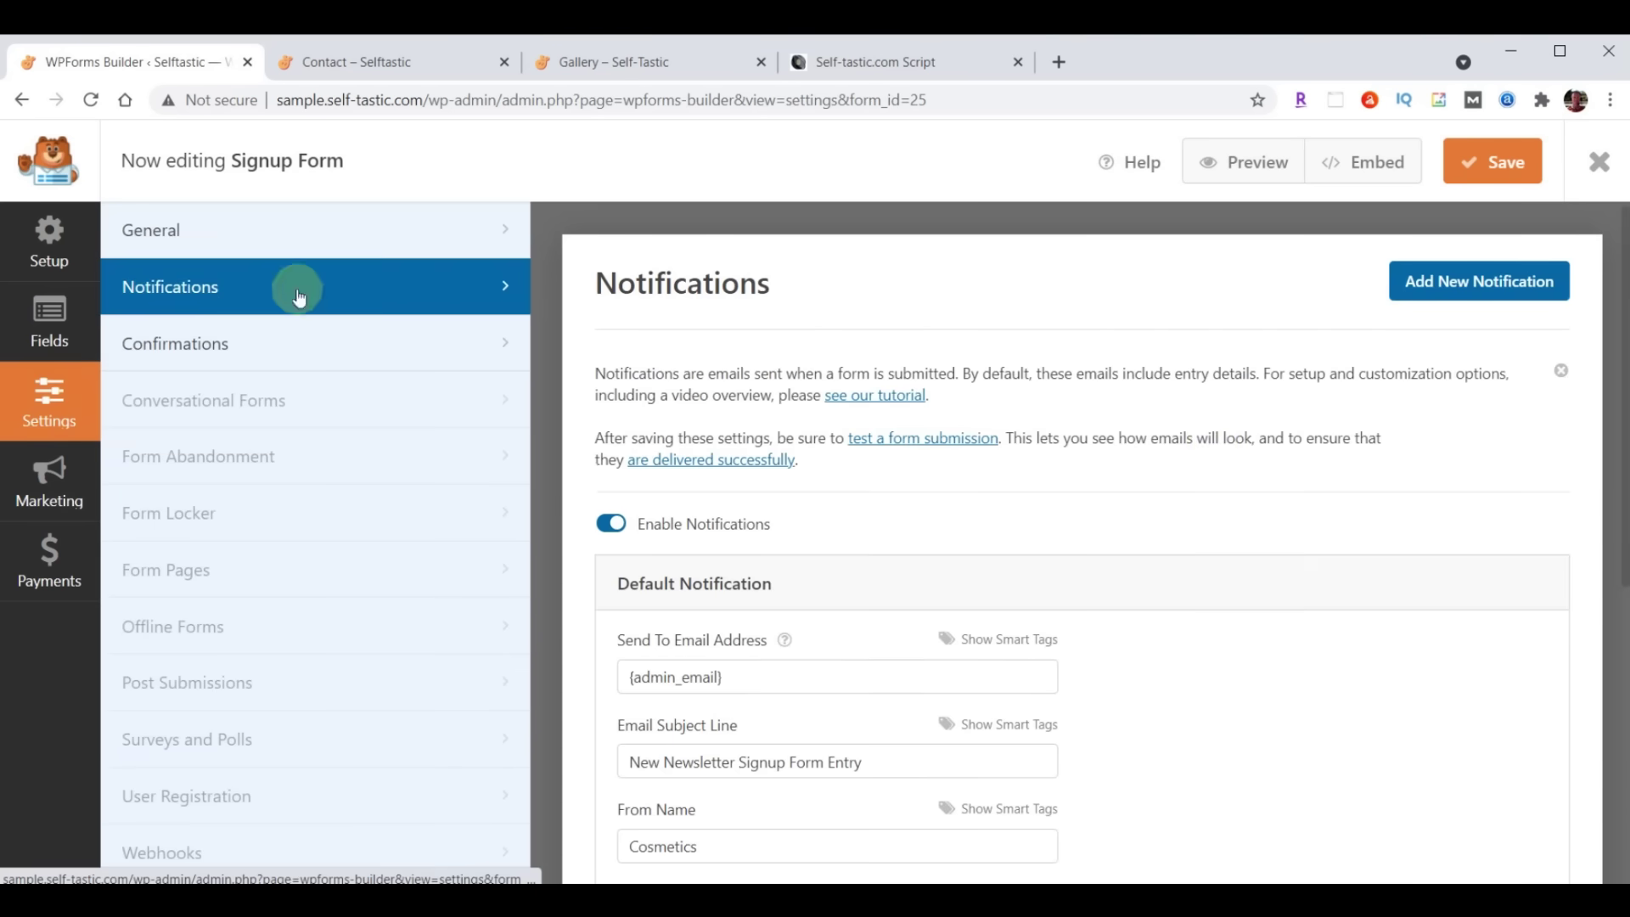
scroll(1084, 542, down, 3)
triple_click(779, 462)
key(ctrl+v)
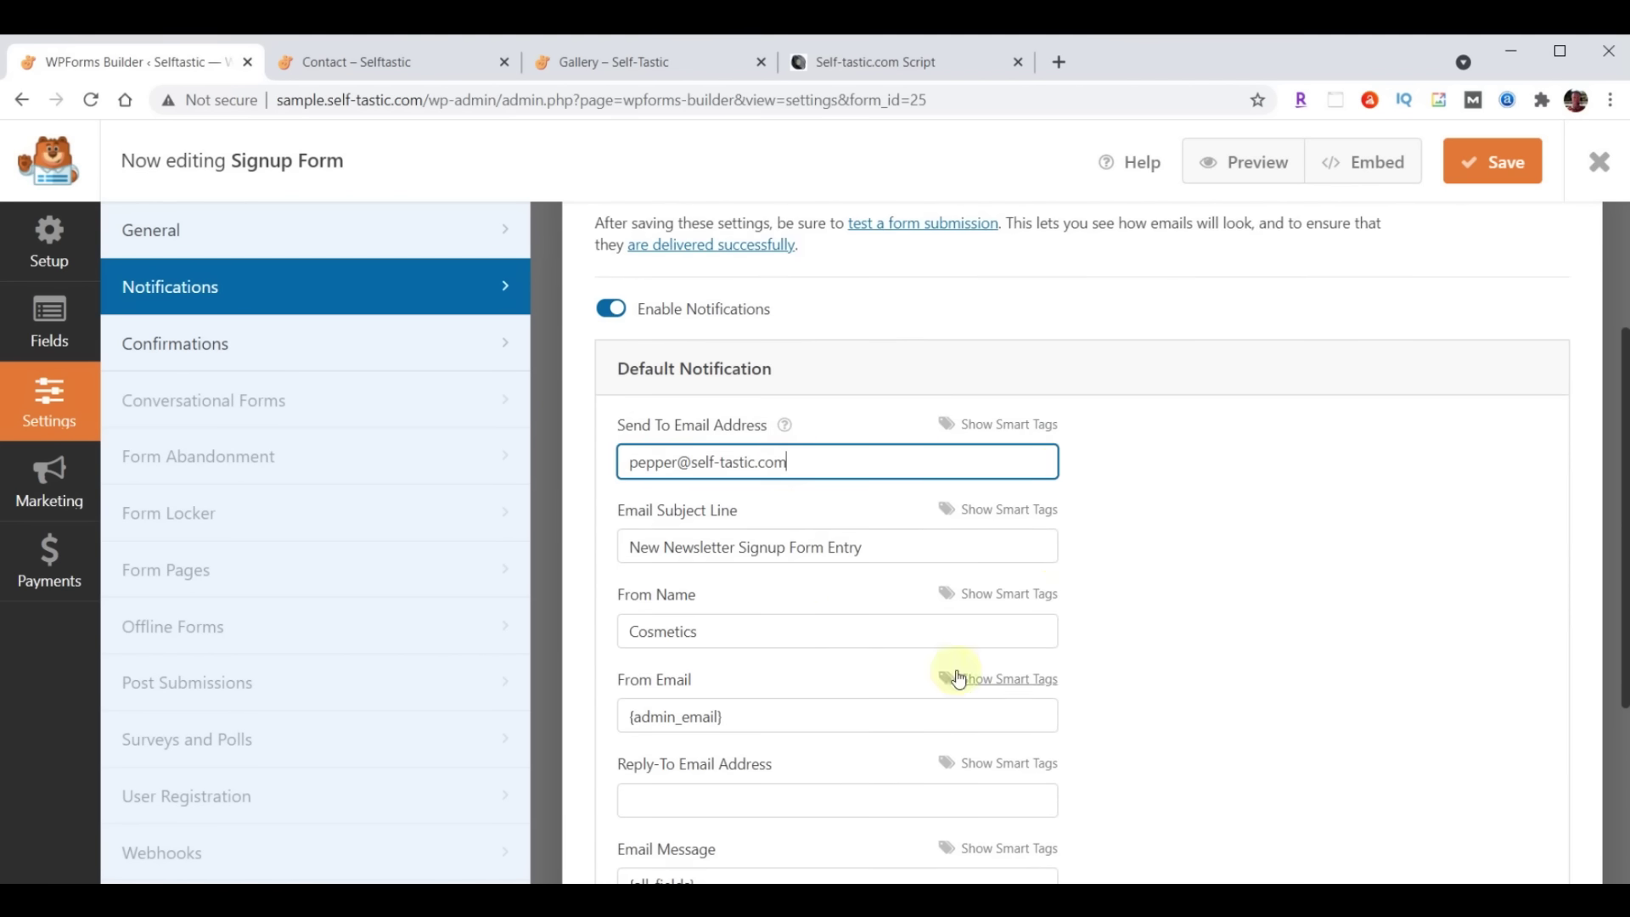
Set subject 'Selftastic - Join Club Selftastic' and From Name 'Self-Tastic.com', then save
click(640, 547)
drag(639, 547, 1002, 553)
text(Selftastic - Join Club Selftastic)
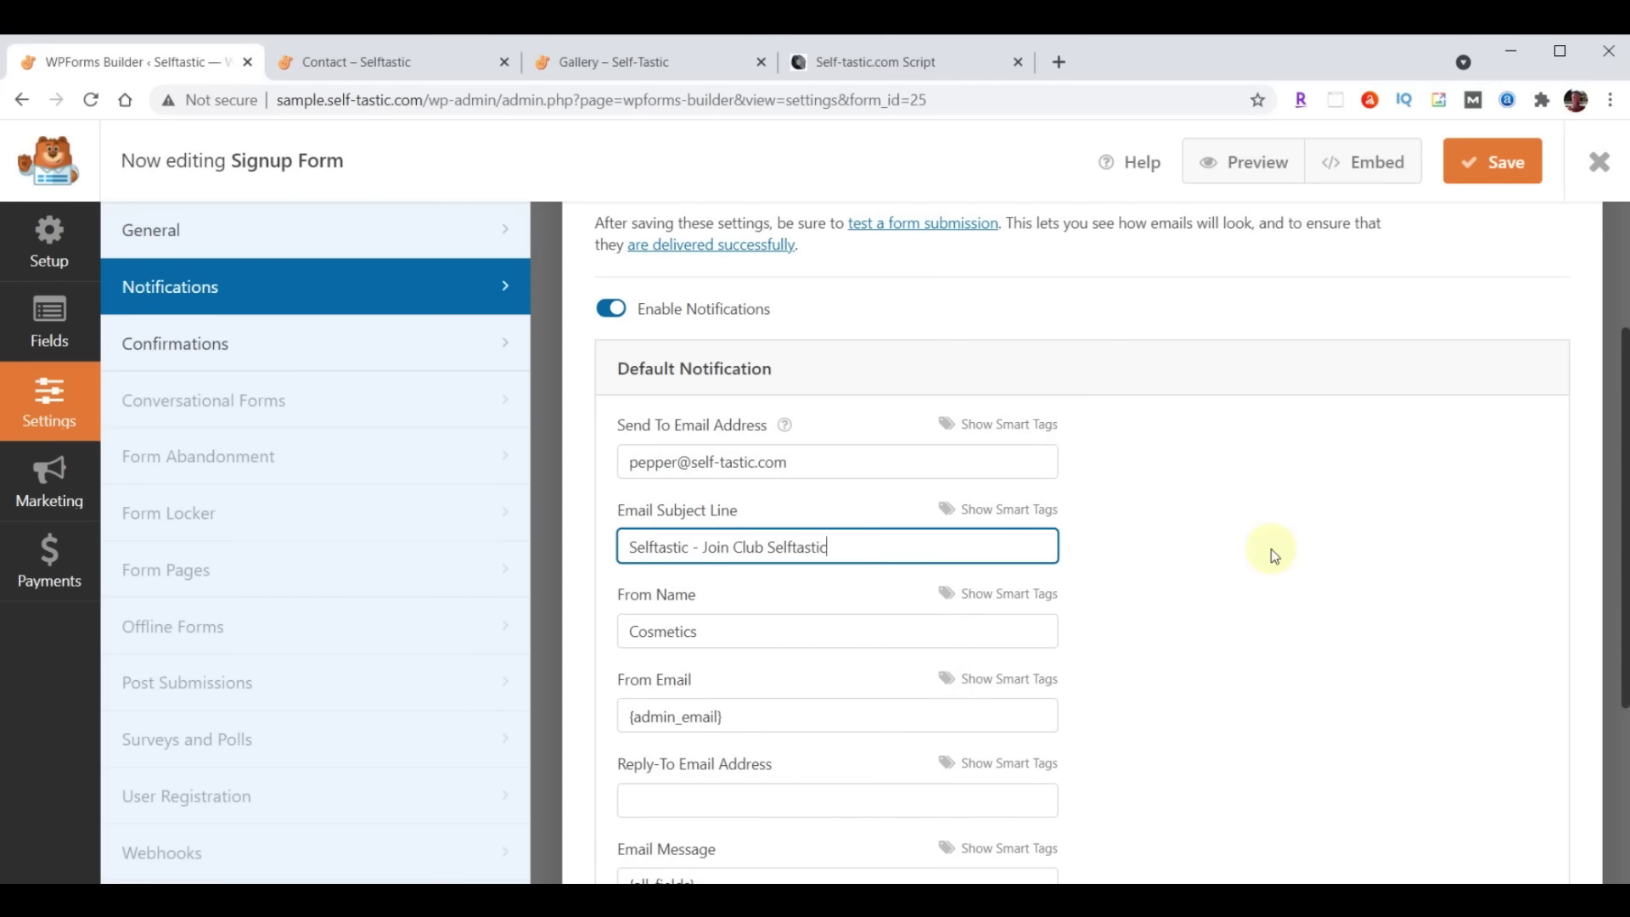
double_click(790, 635)
text(Self-Tastic.com)
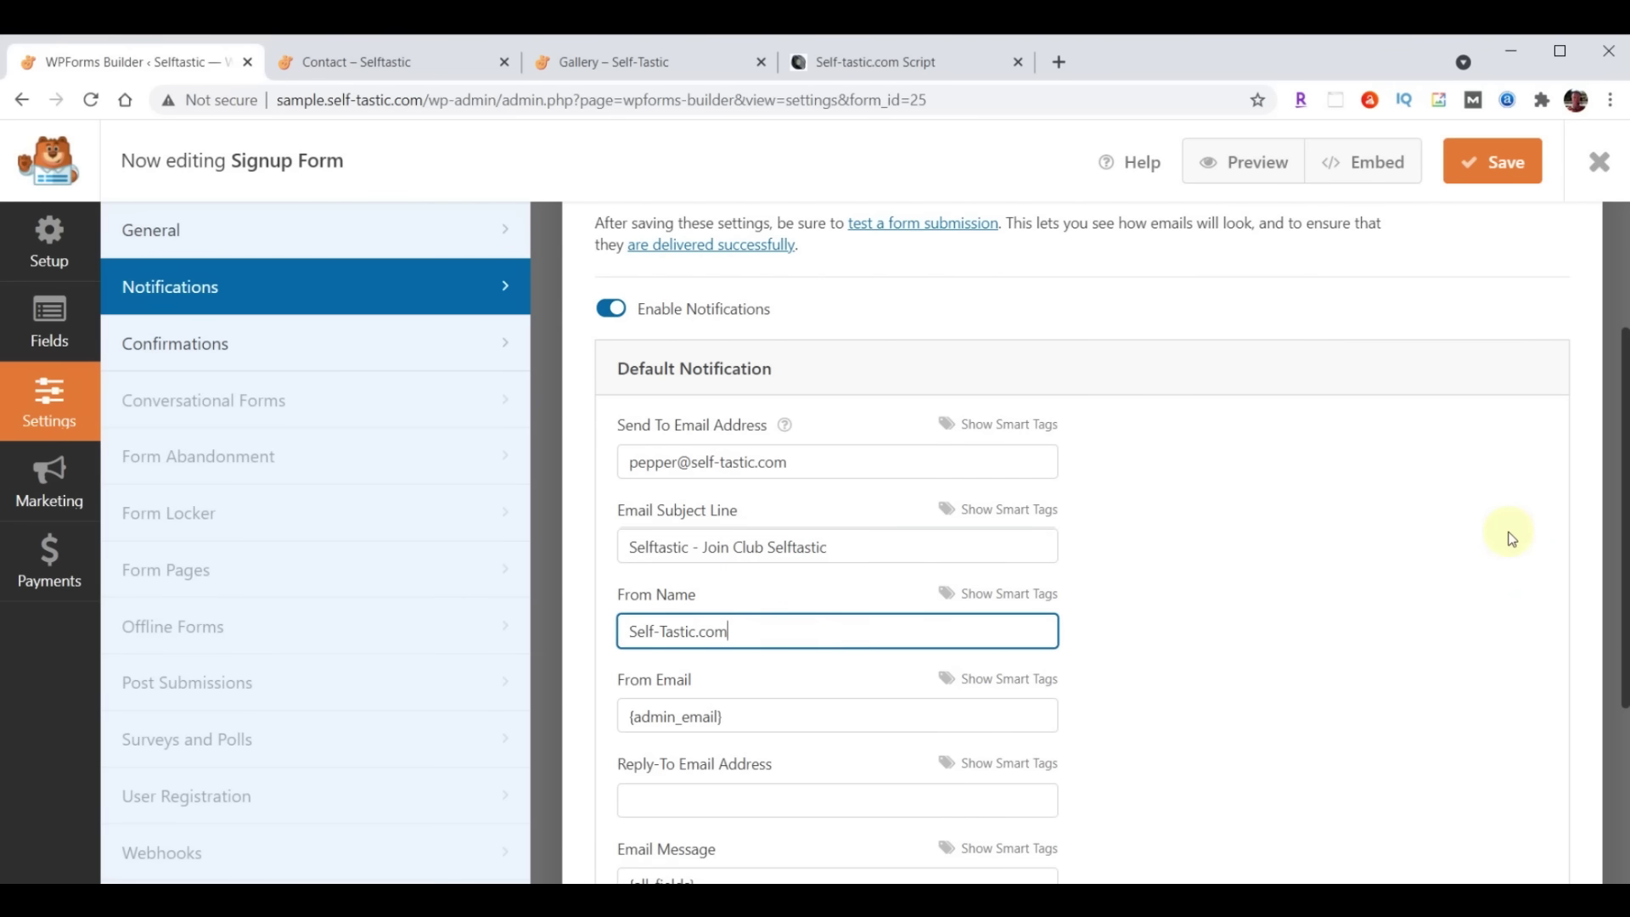
click(1496, 166)
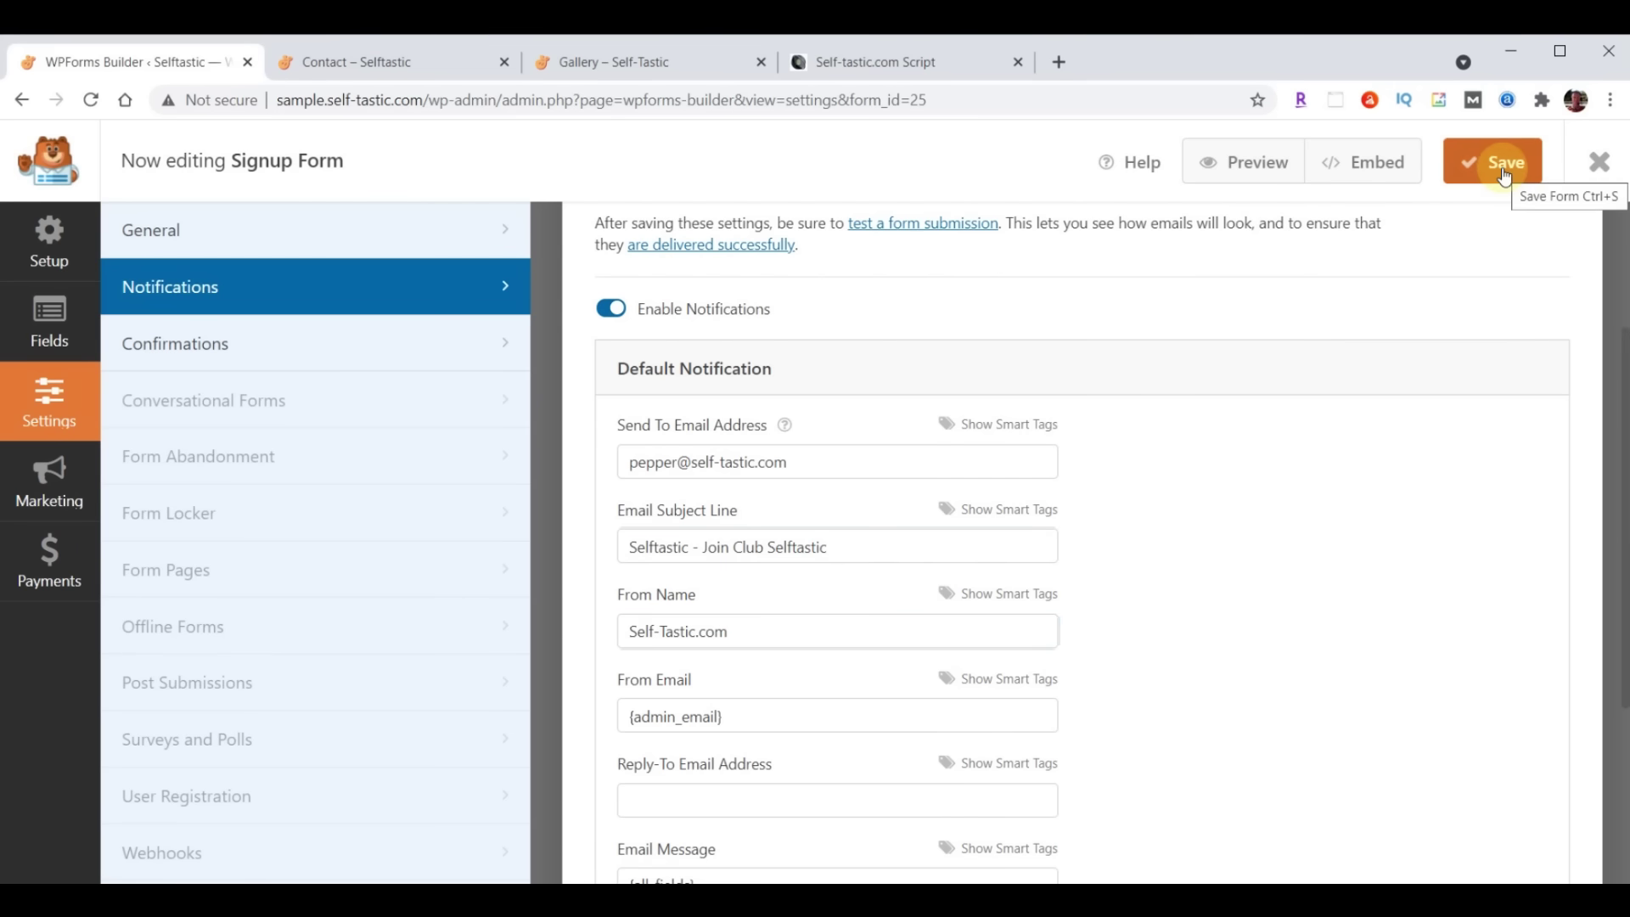
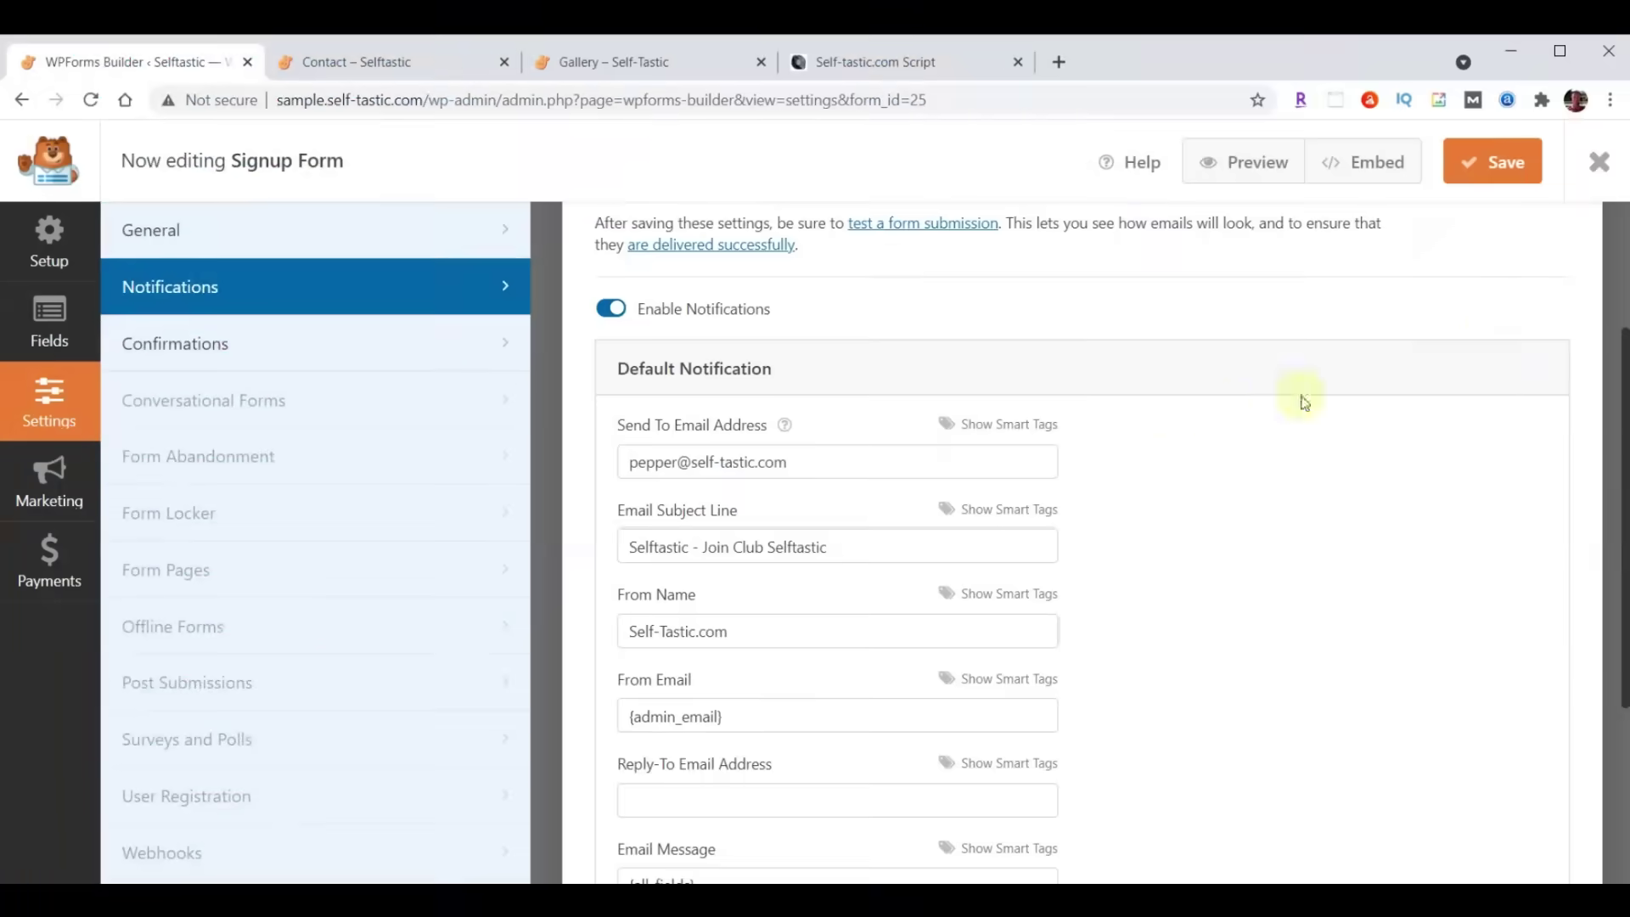
Exit the WPForms Signup Form builder and switch to the live Contact – Selftastic tab
click(1599, 162)
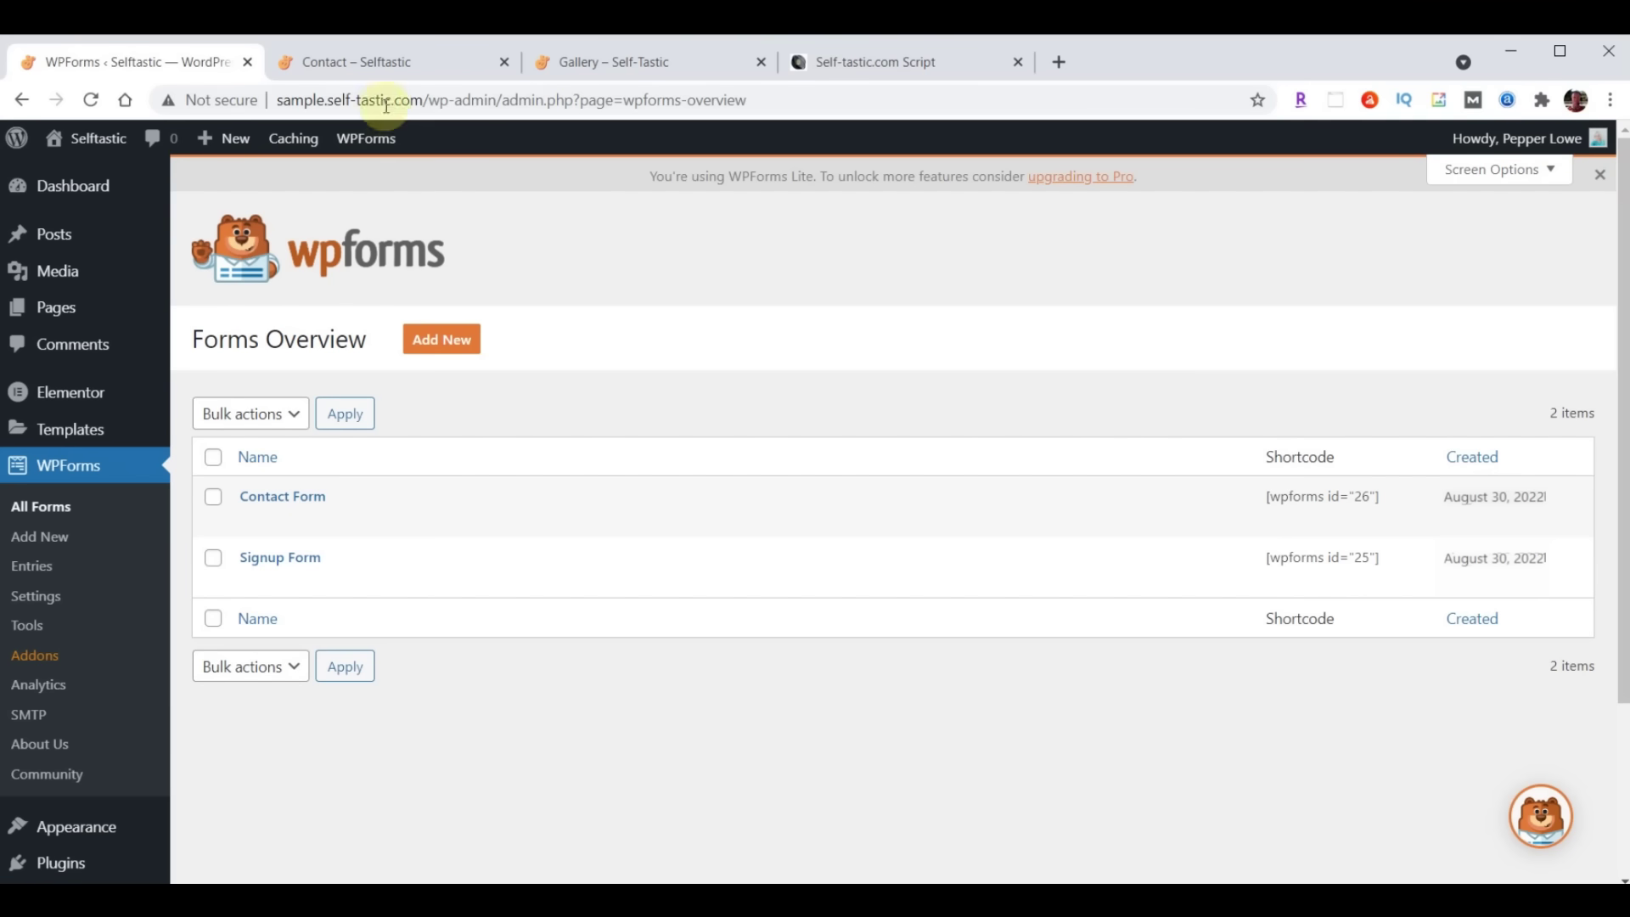
click(379, 64)
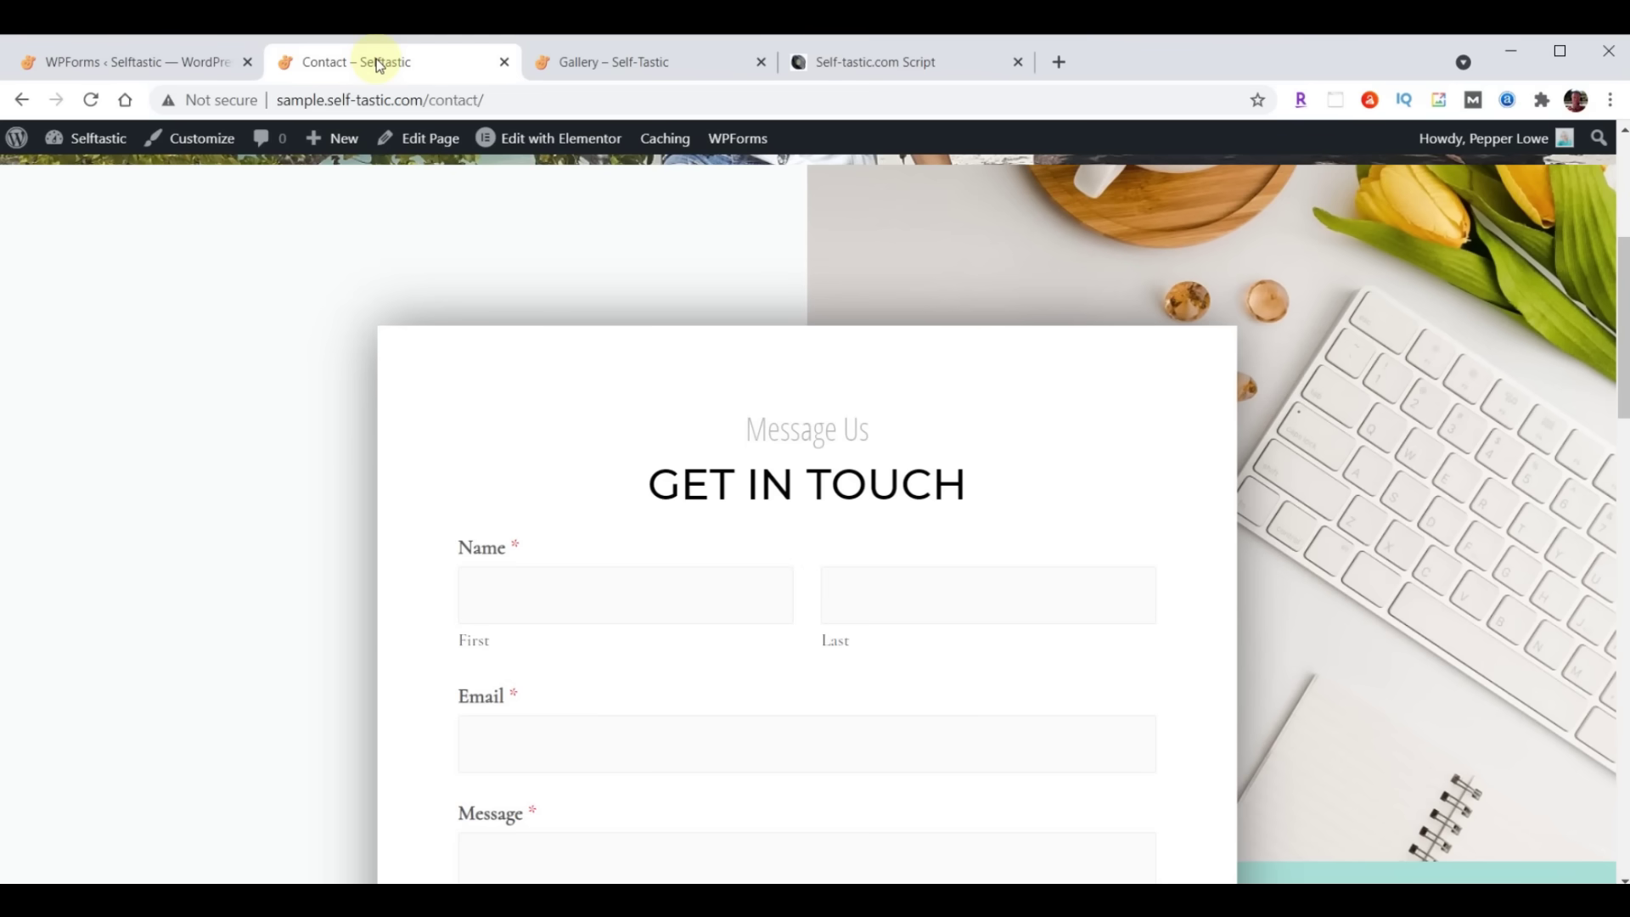
Reload the Contact page and autofill the name, phone and email fields from saved details
click(91, 100)
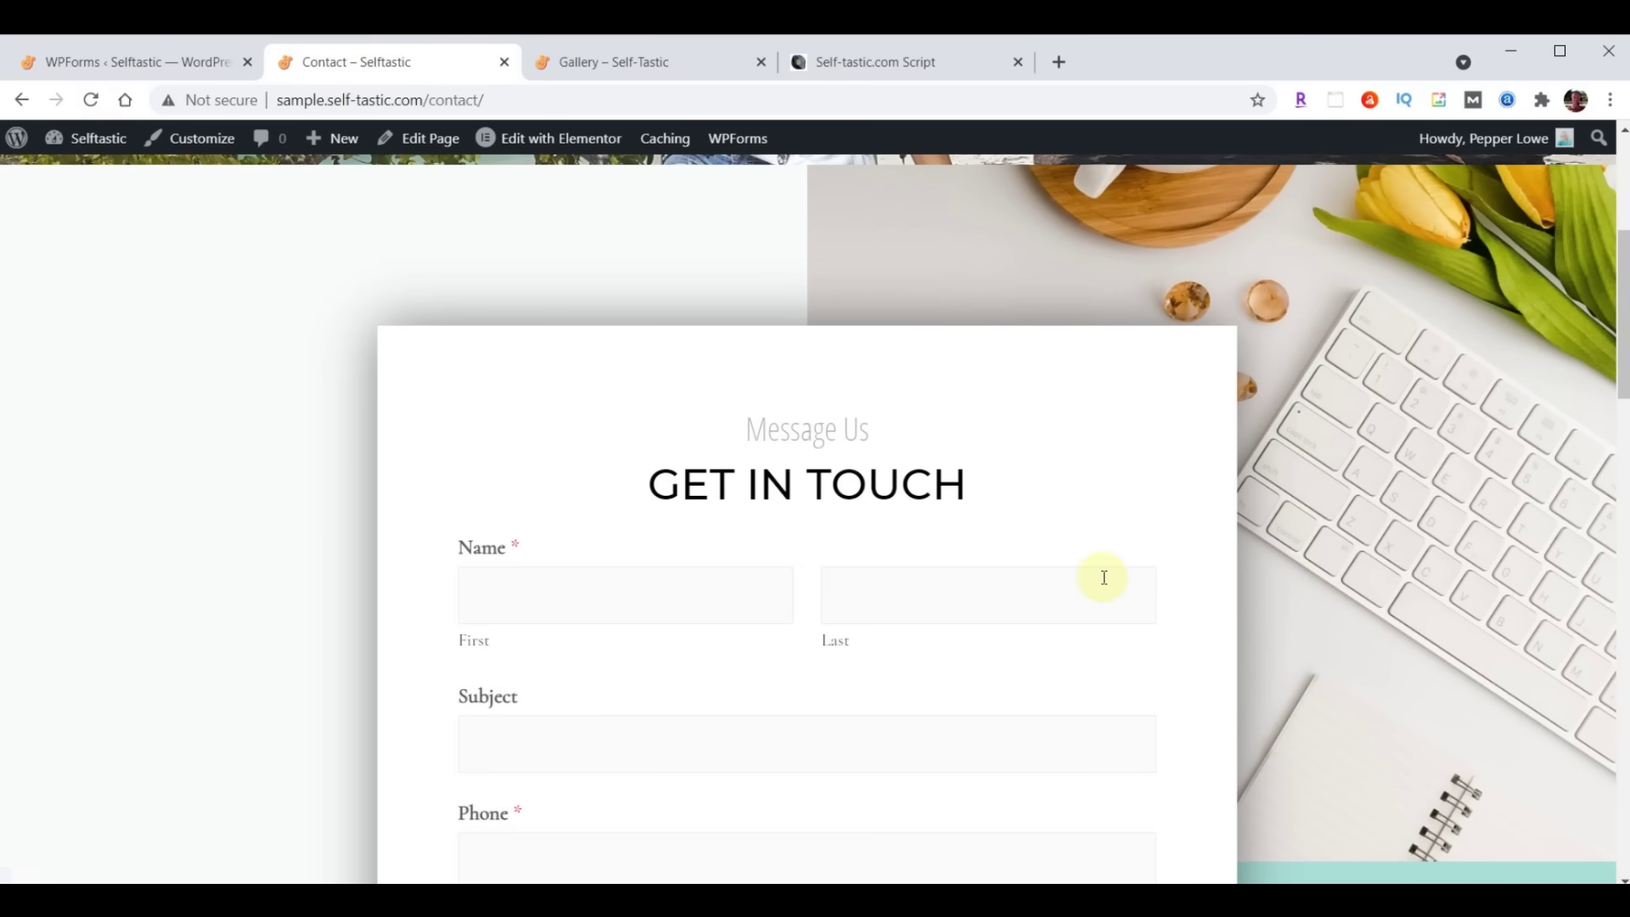
scroll(1103, 577, down, 2)
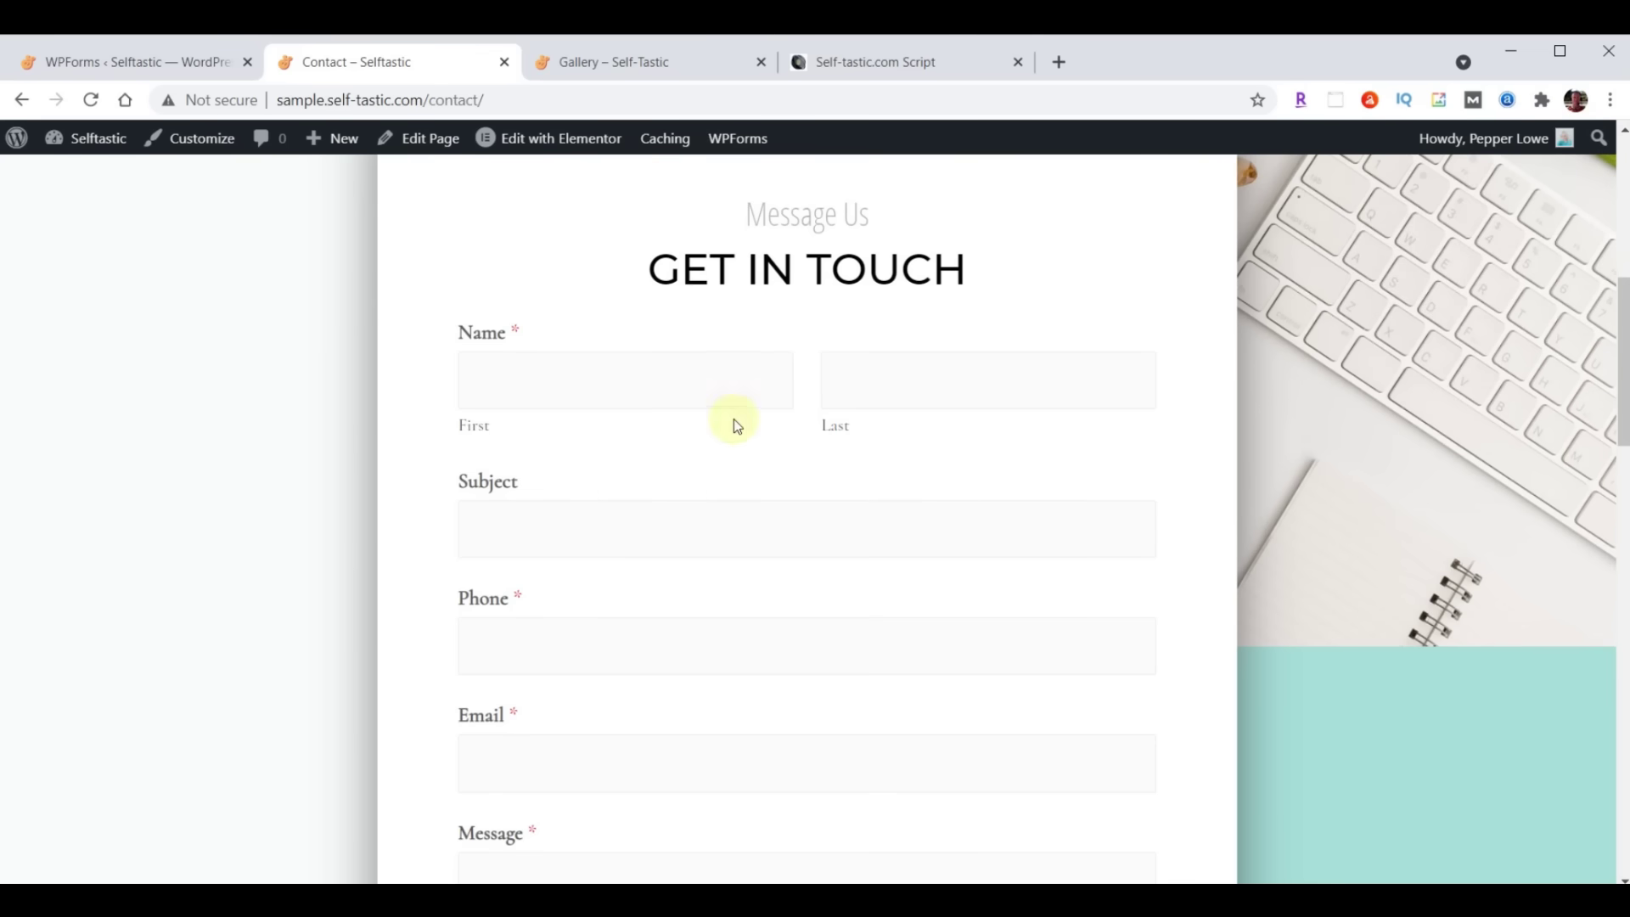
click(635, 387)
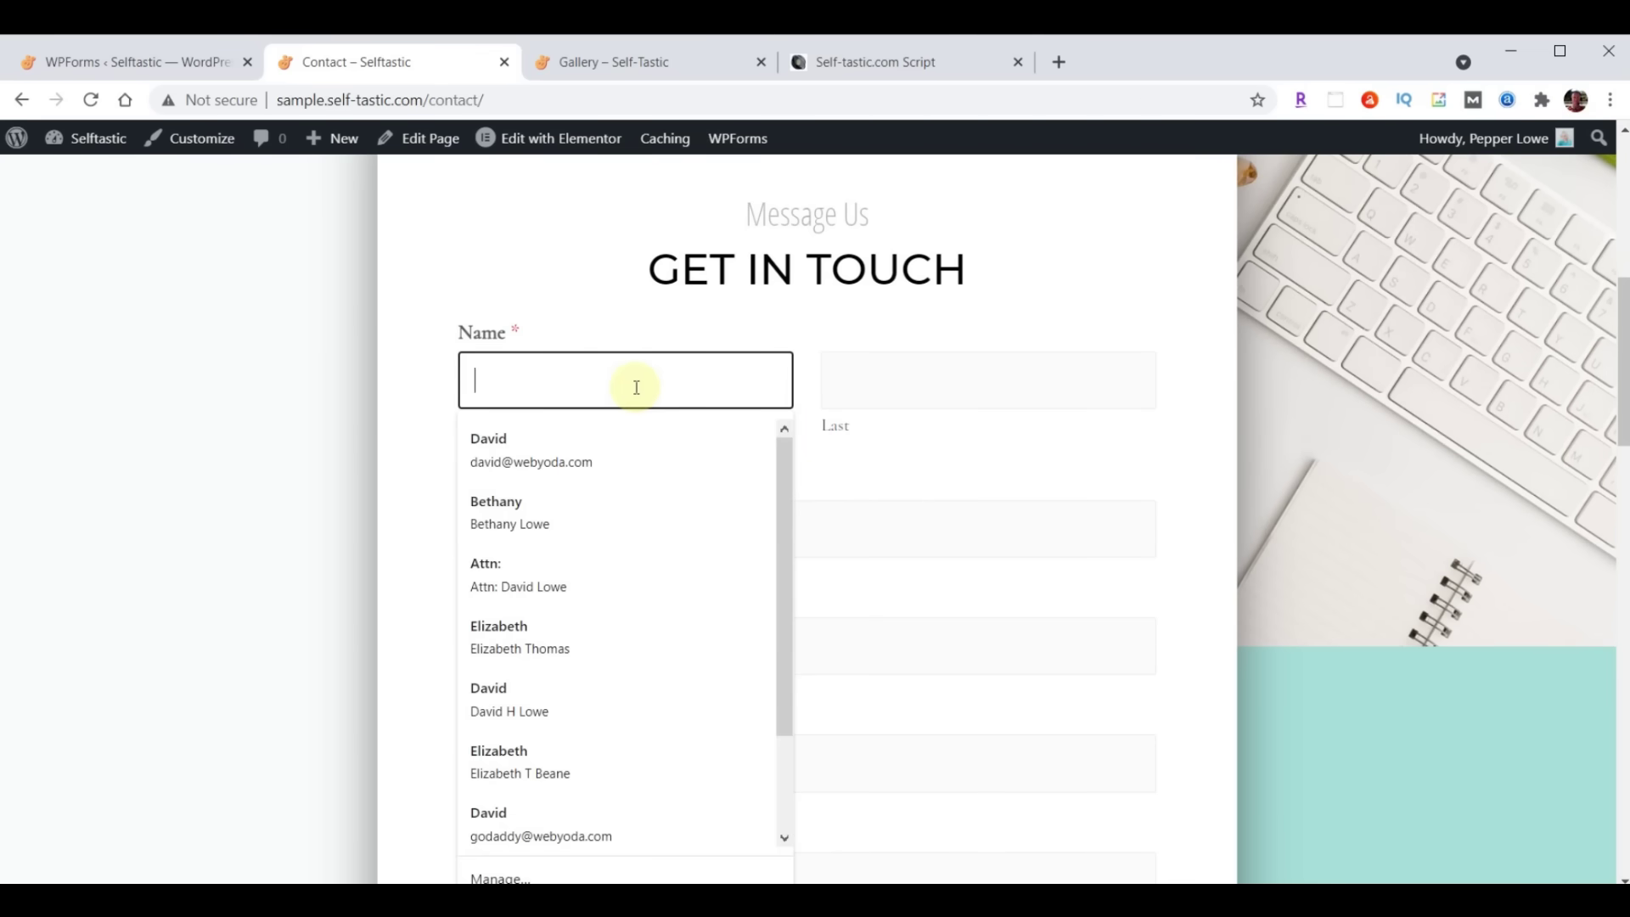
click(532, 435)
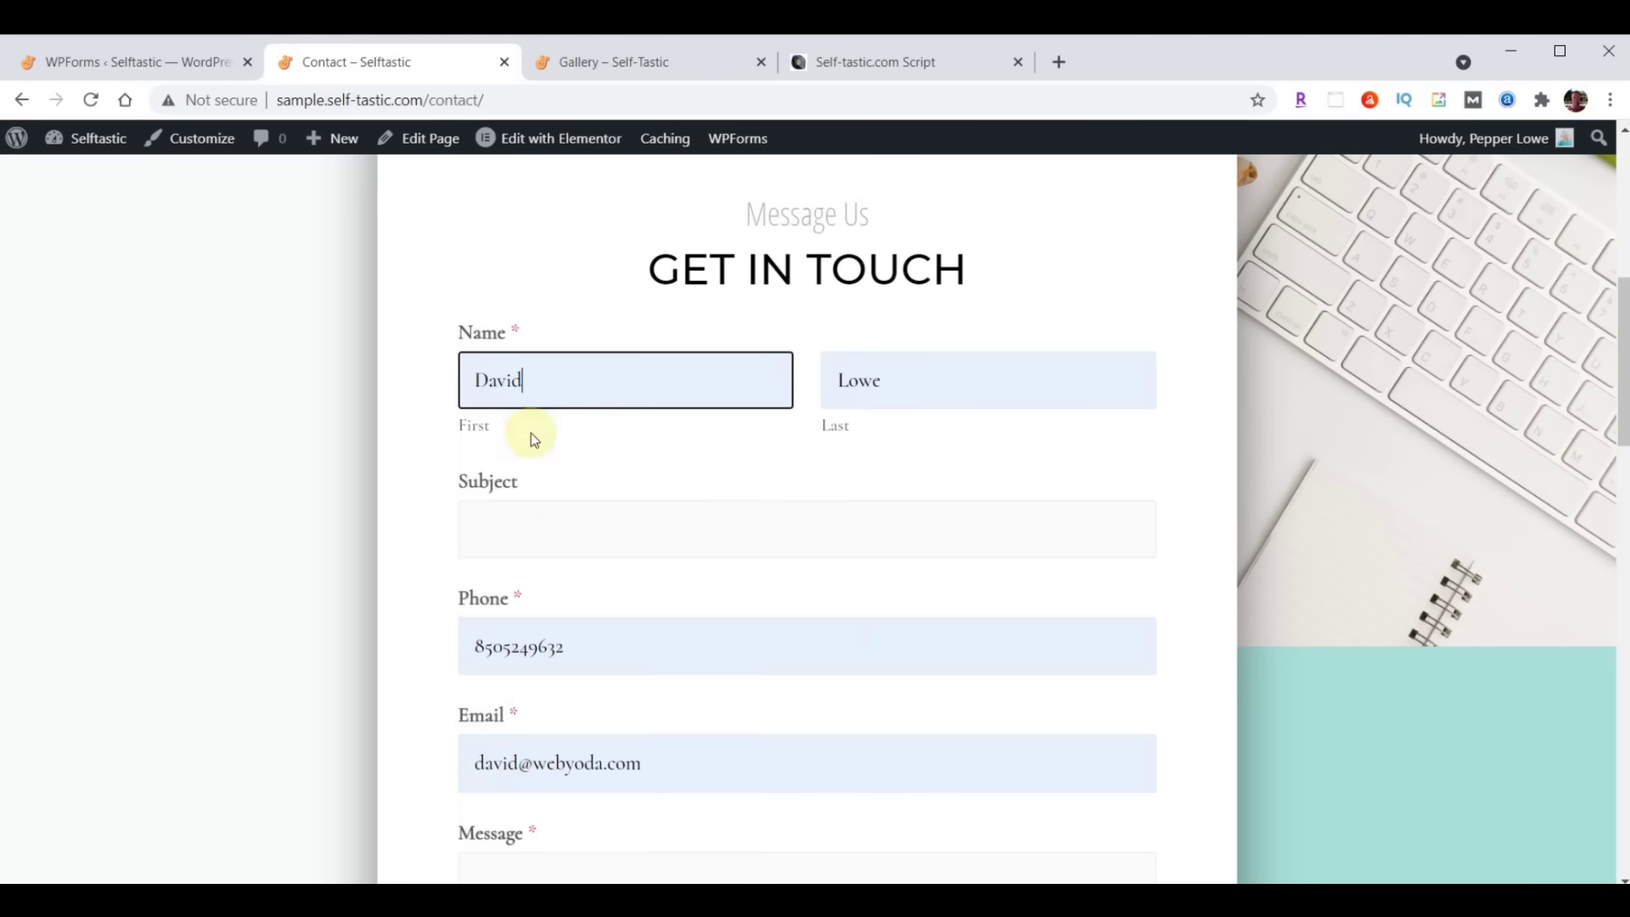
Enter subject 'Tes' and message 'Hello World', then send the test submission
click(546, 535)
text(Test)
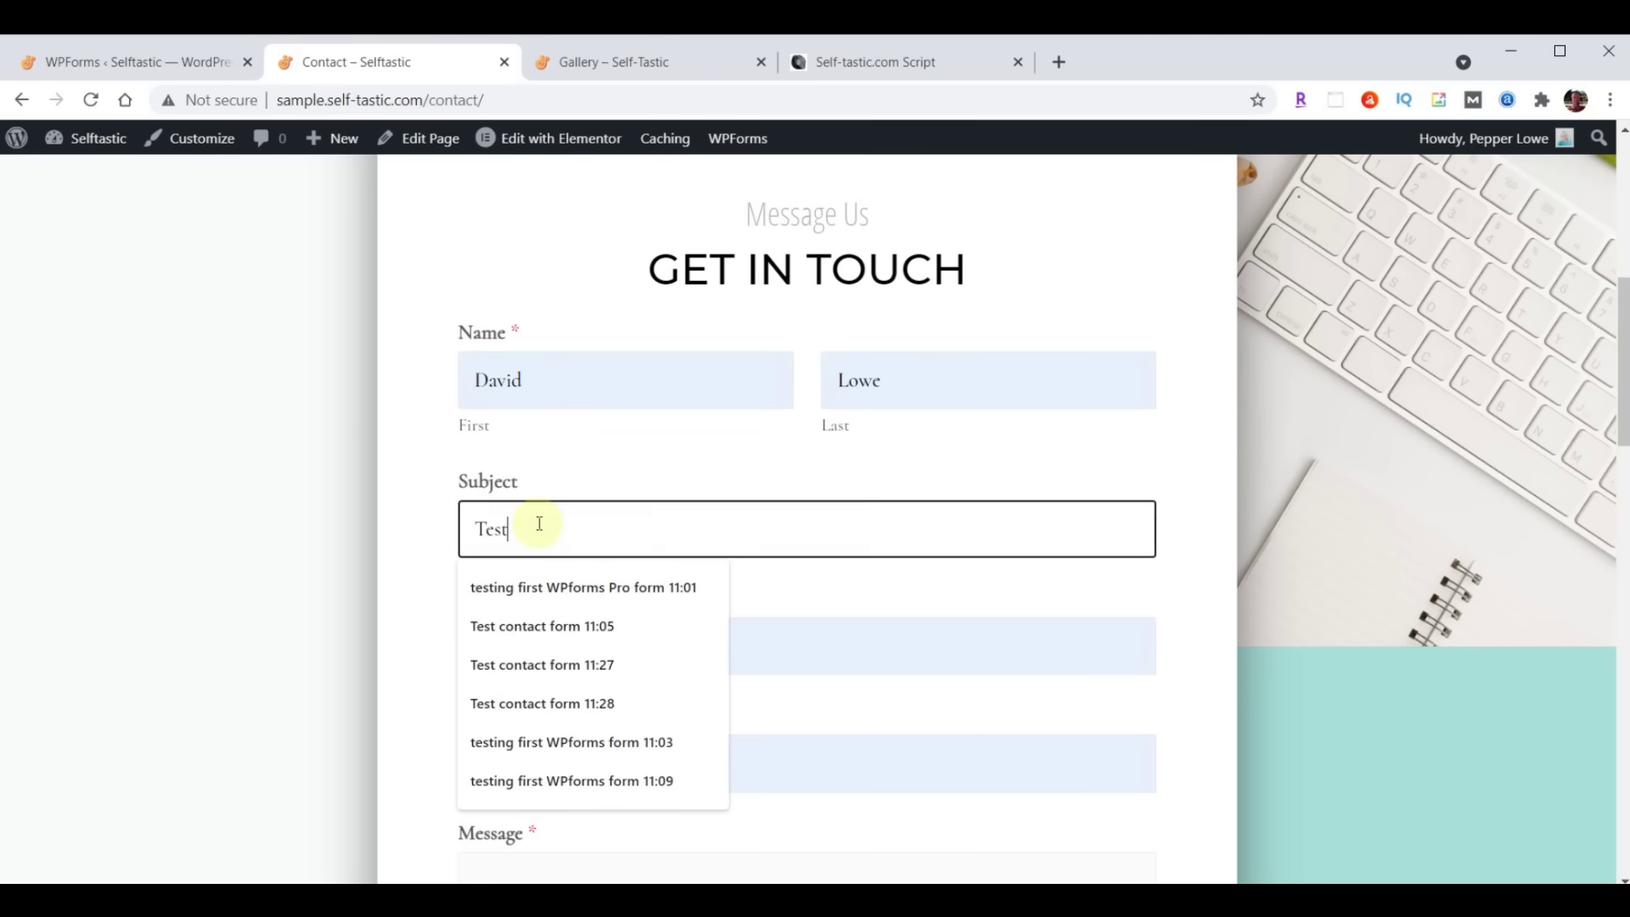
key(Return)
text(Hello World)
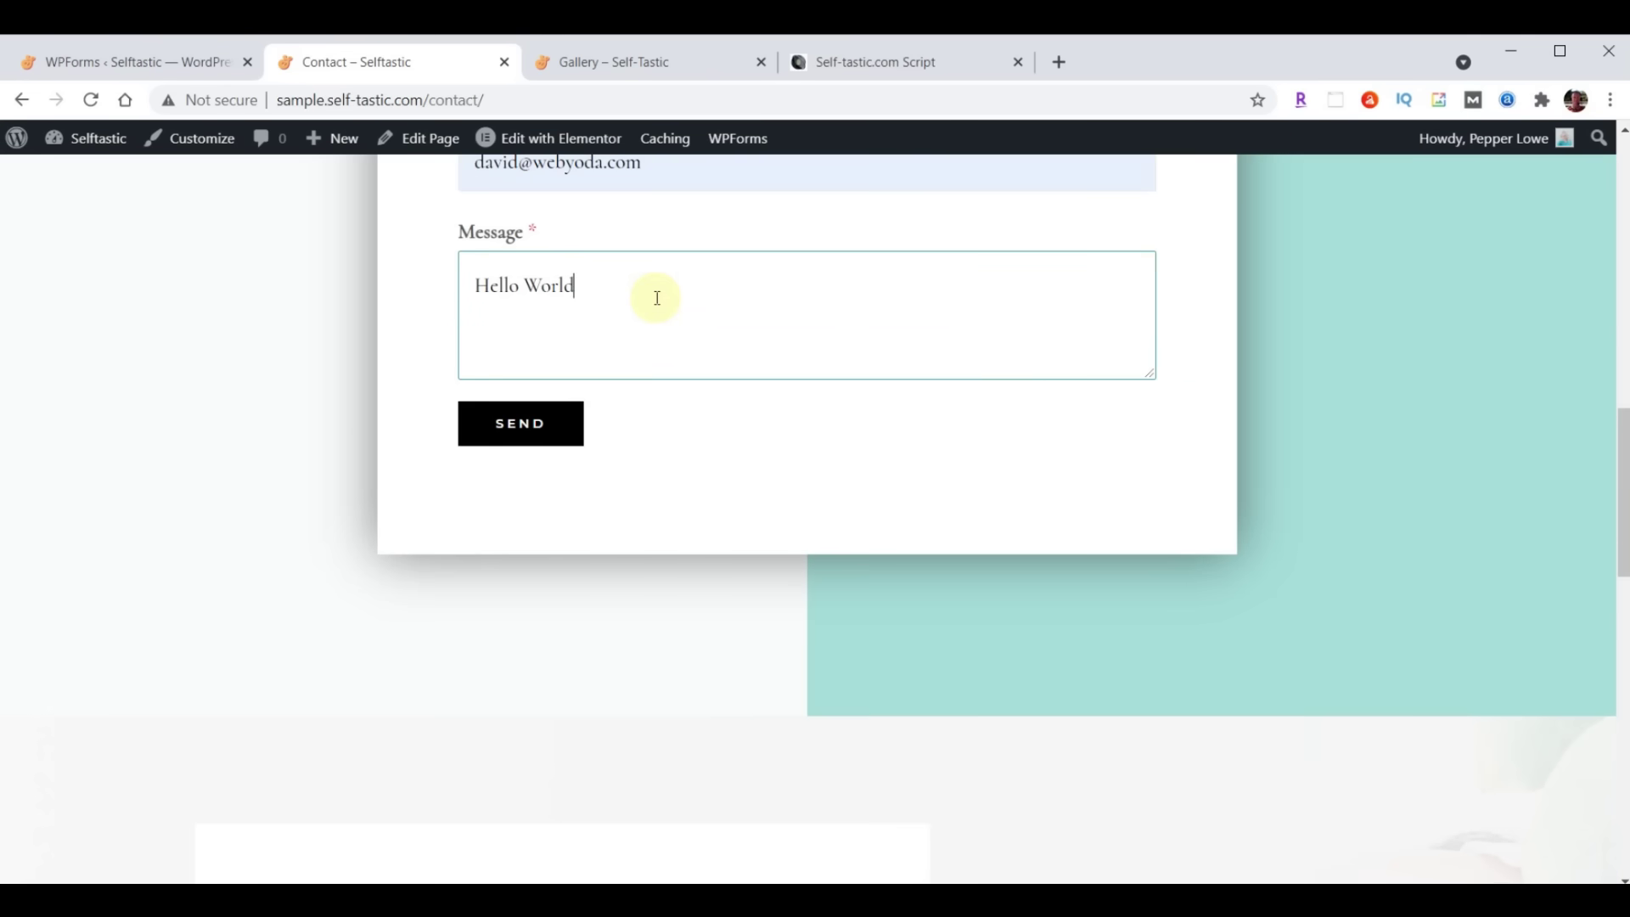
click(531, 420)
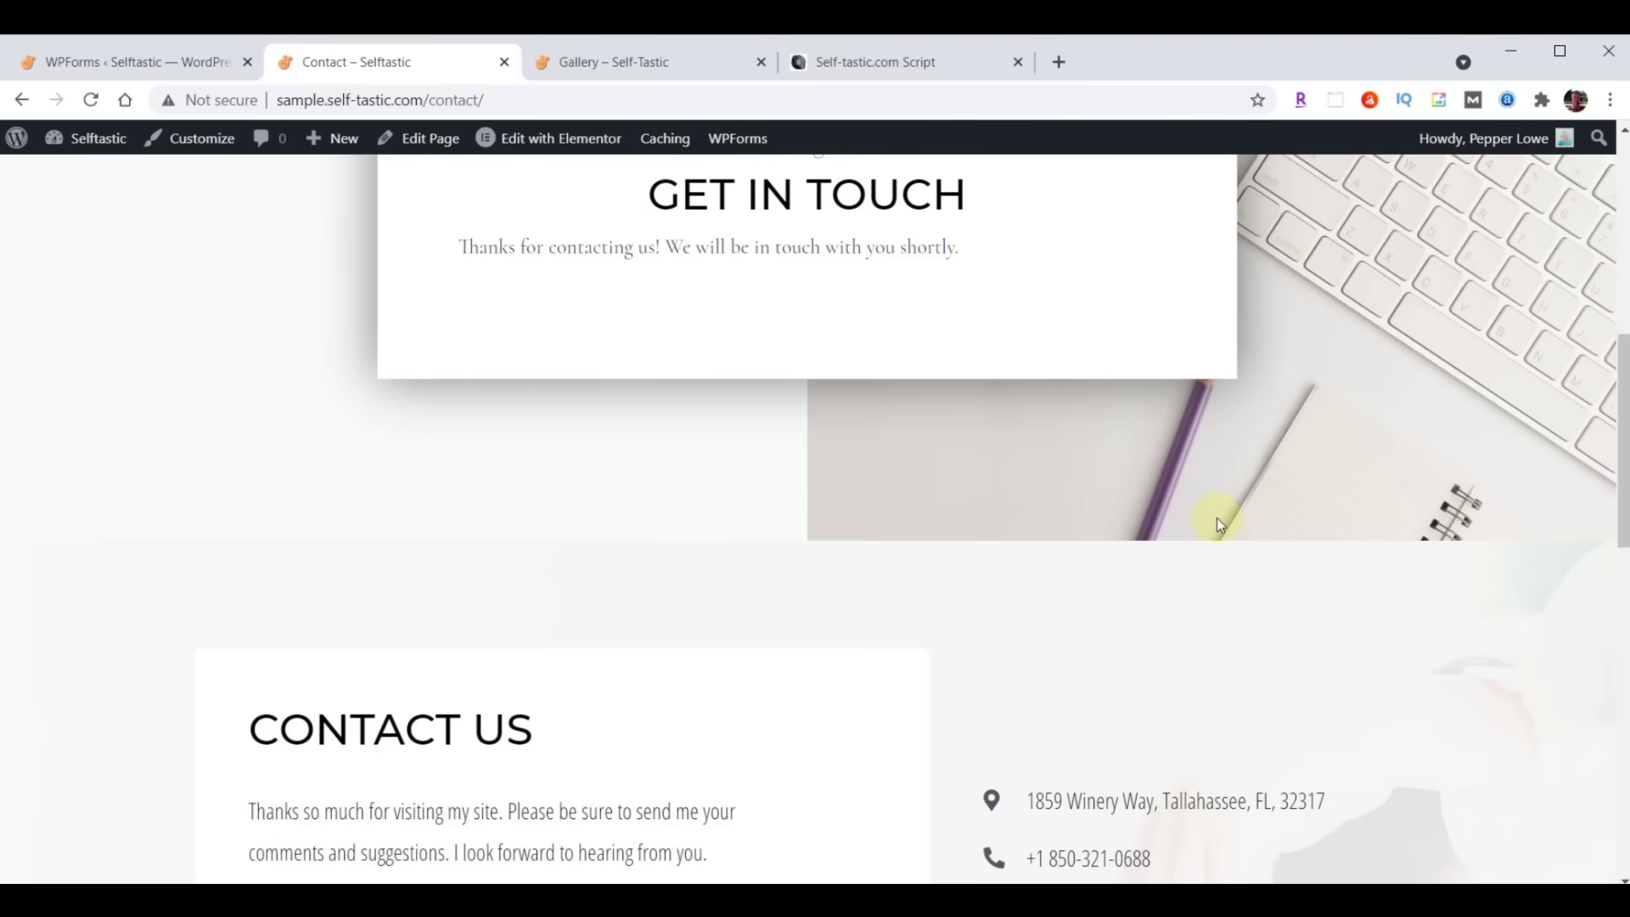
scroll(1212, 547, up, 8)
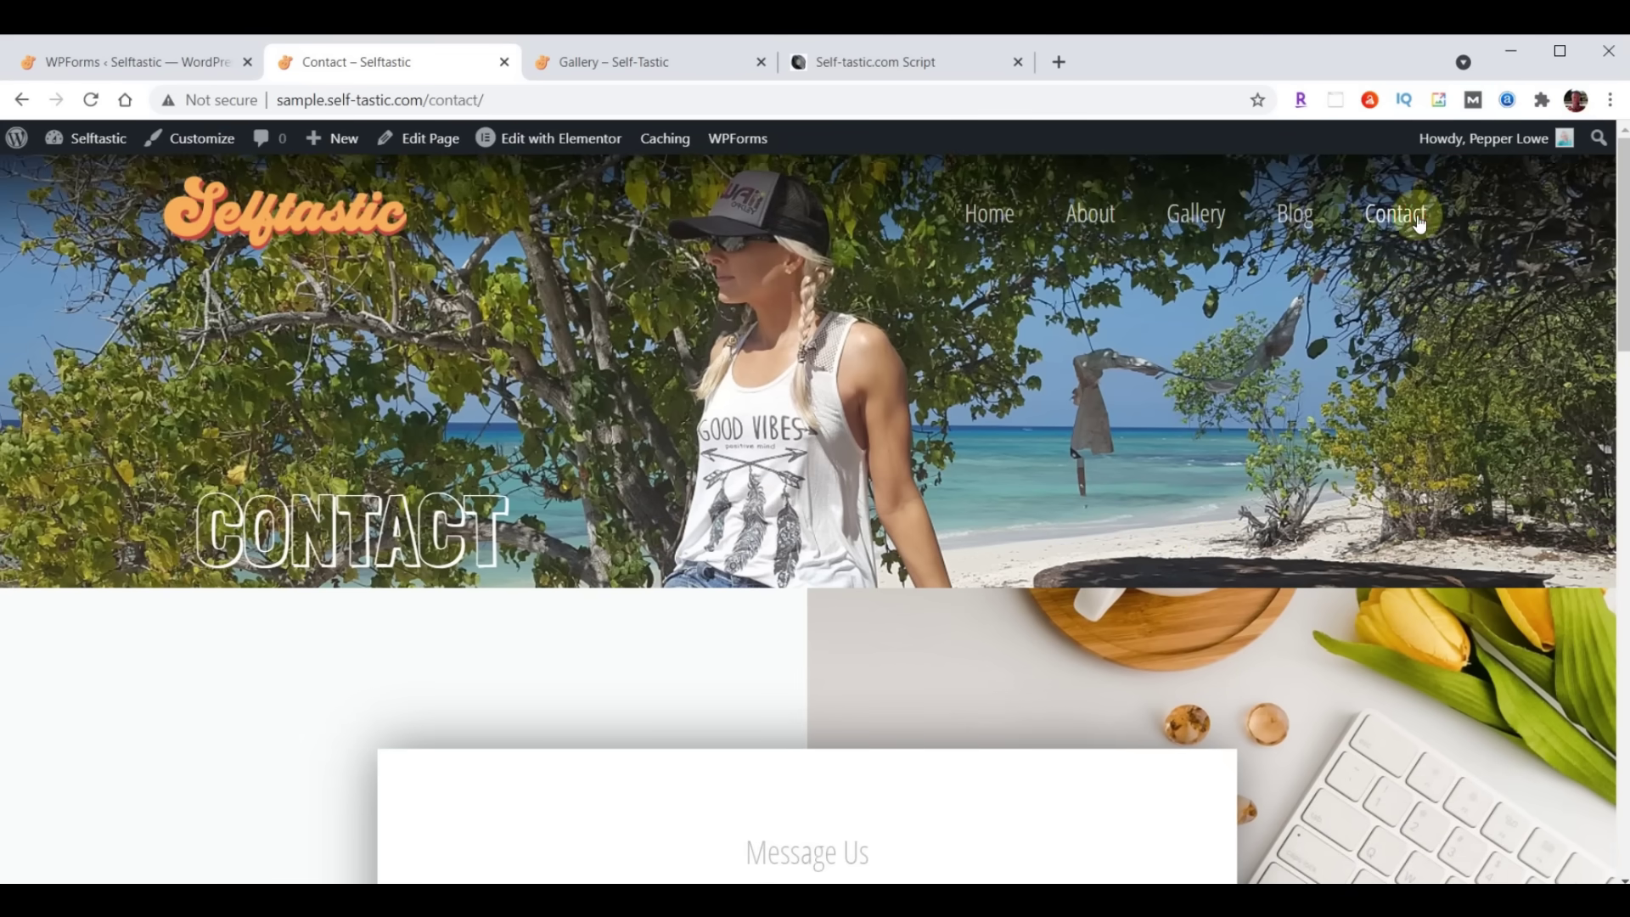
scroll(926, 430, down, 8)
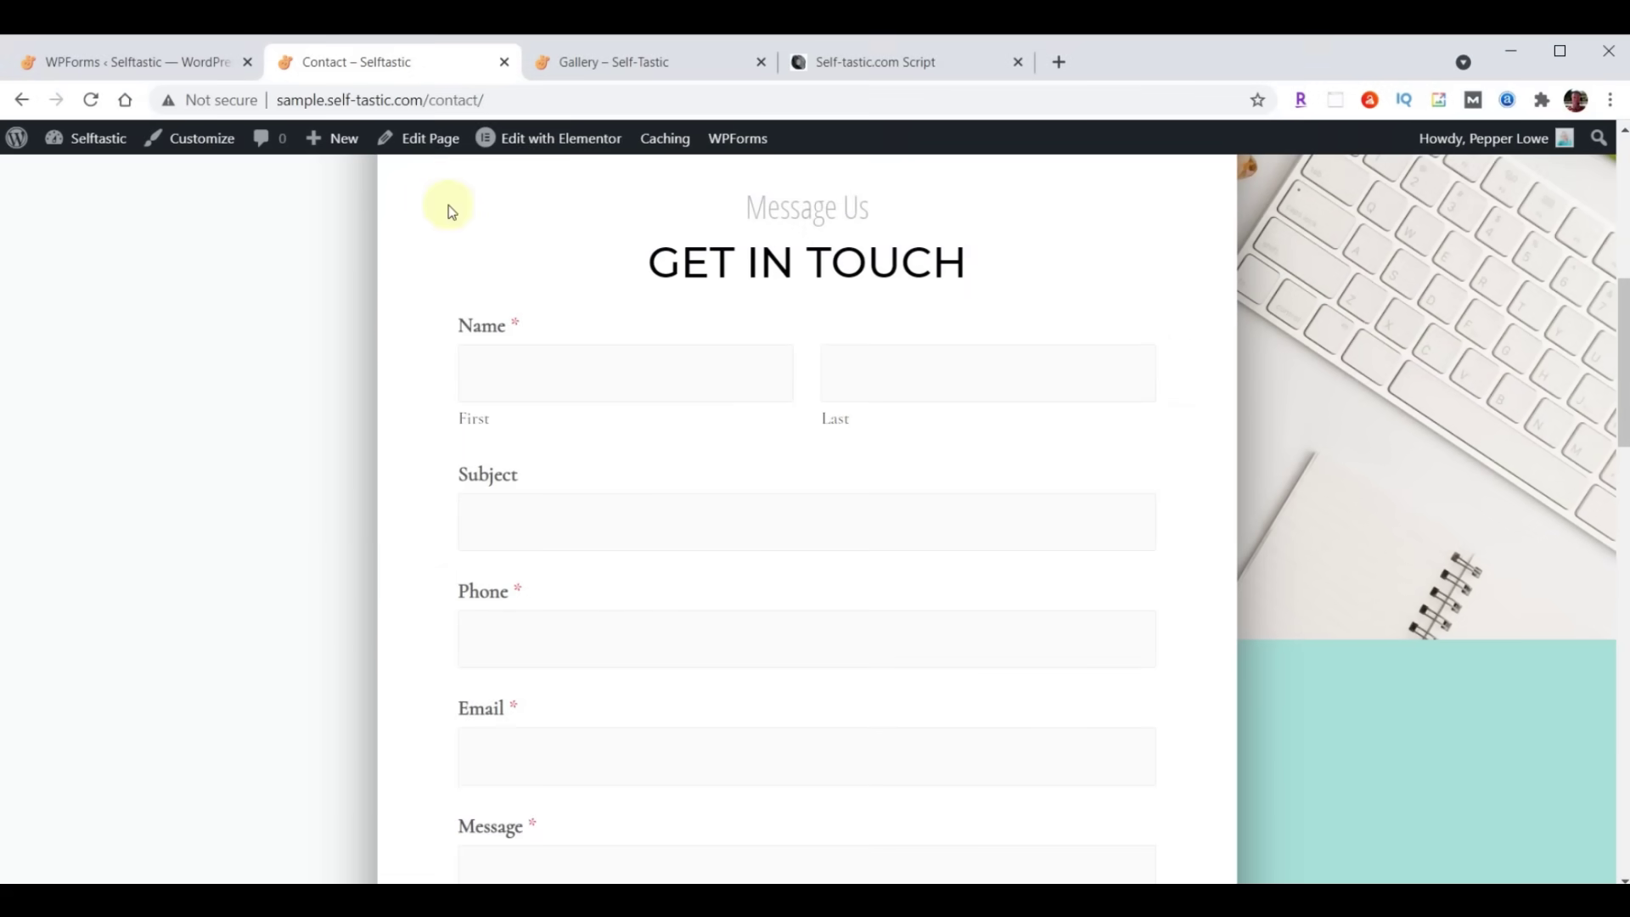
click(901, 78)
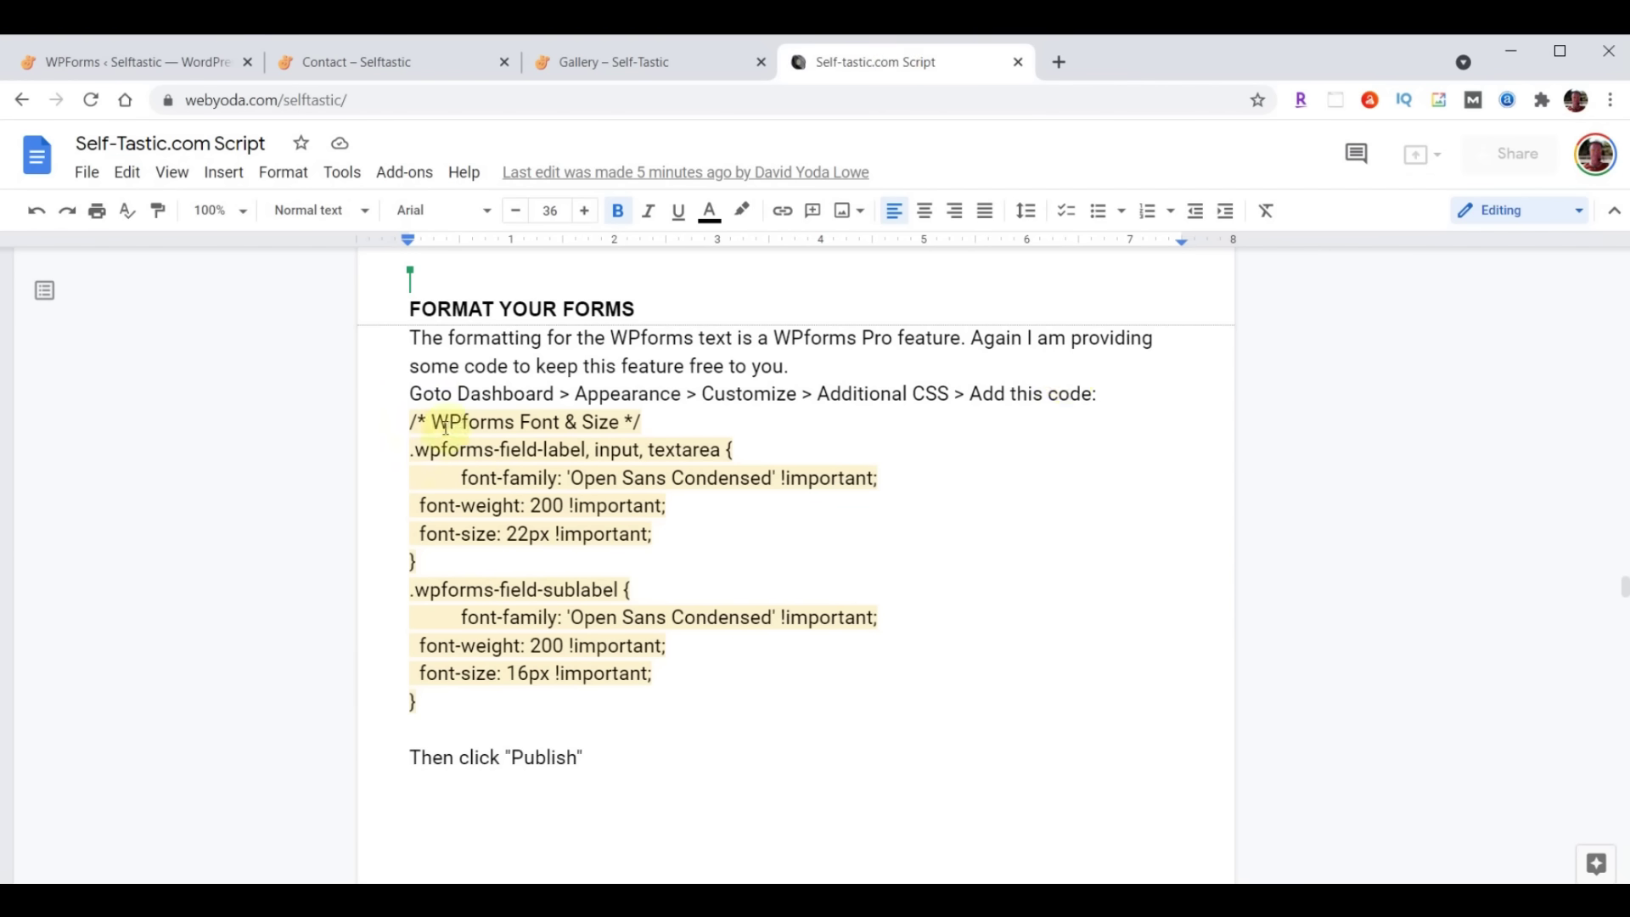
Select the WPforms Font & Size CSS block in the script and return to WordPress Appearance
drag(411, 421, 598, 714)
key(ctrl+c)
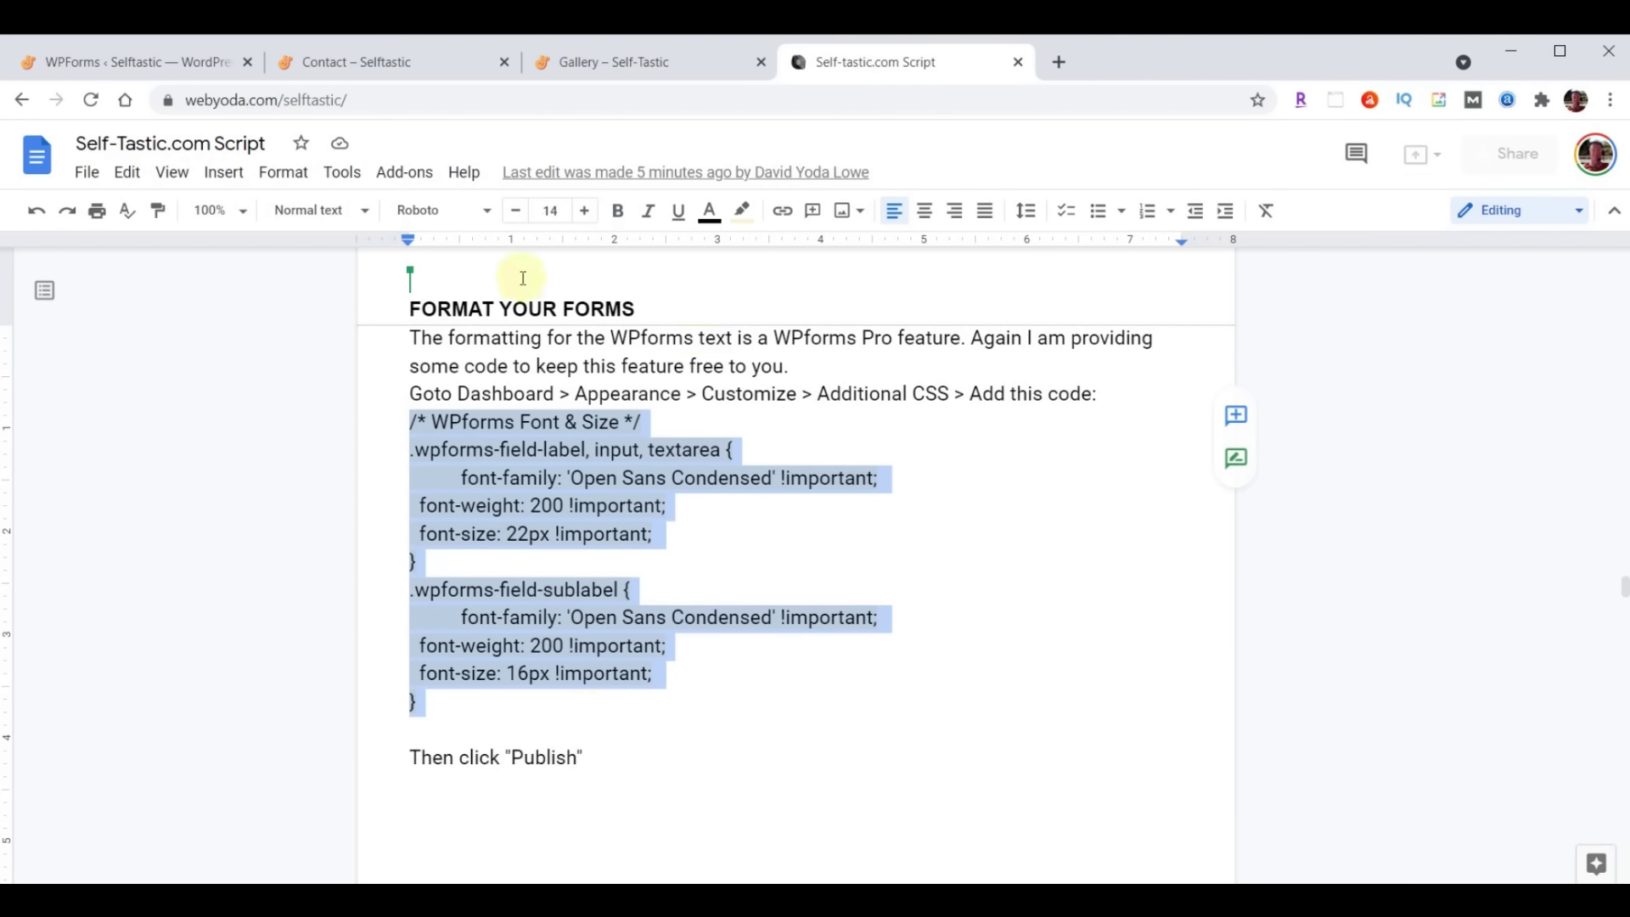
click(123, 66)
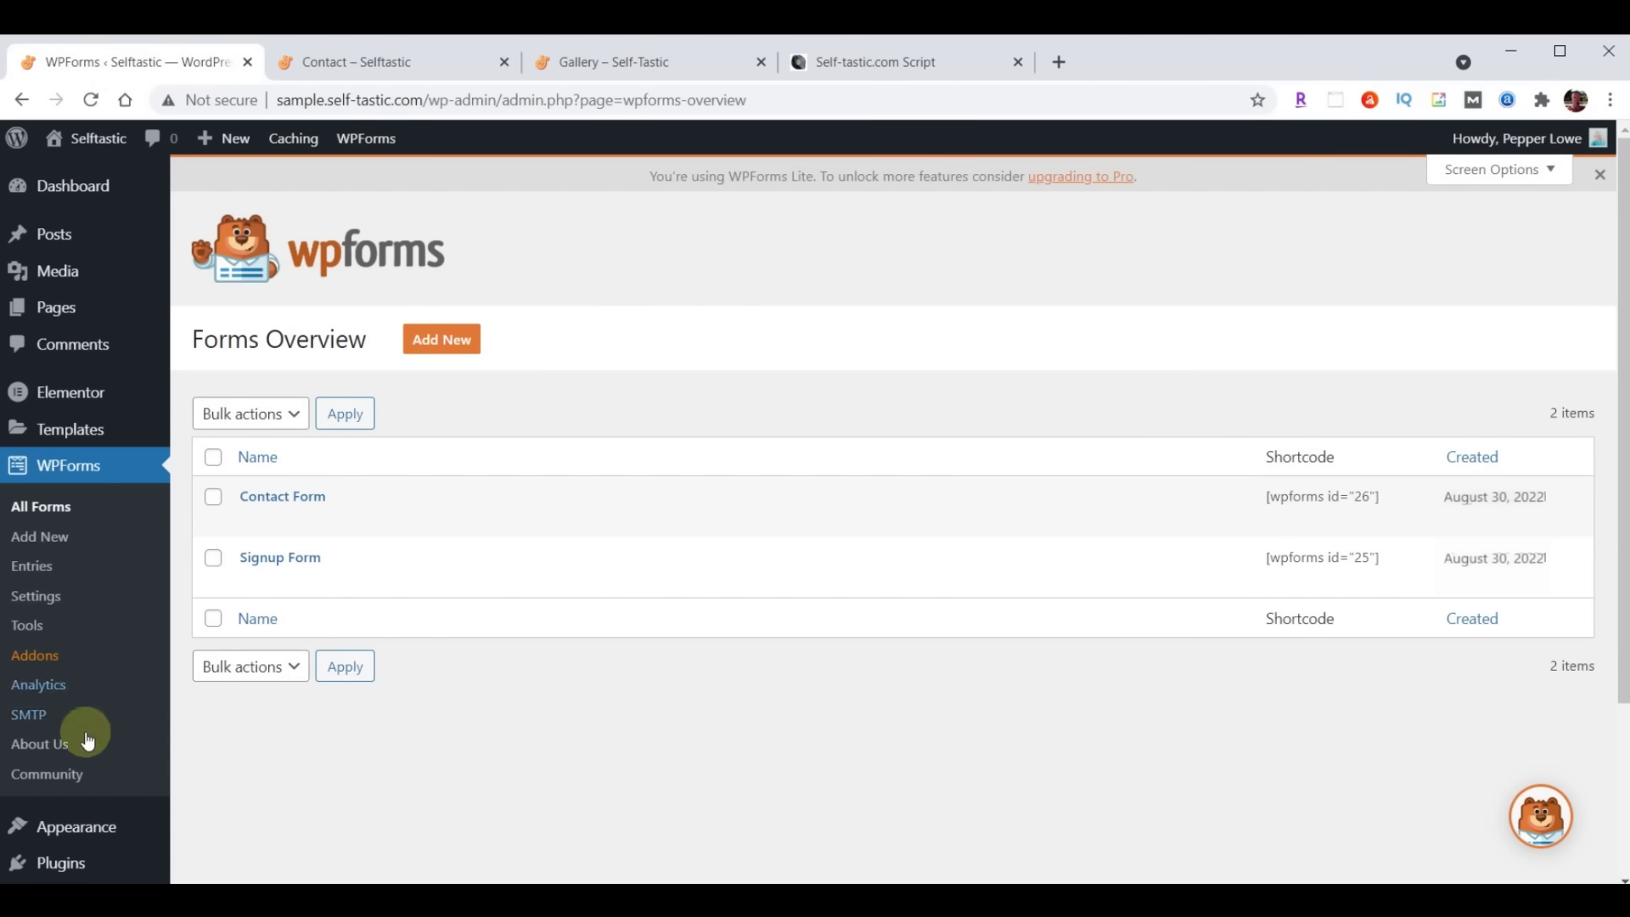
click(81, 832)
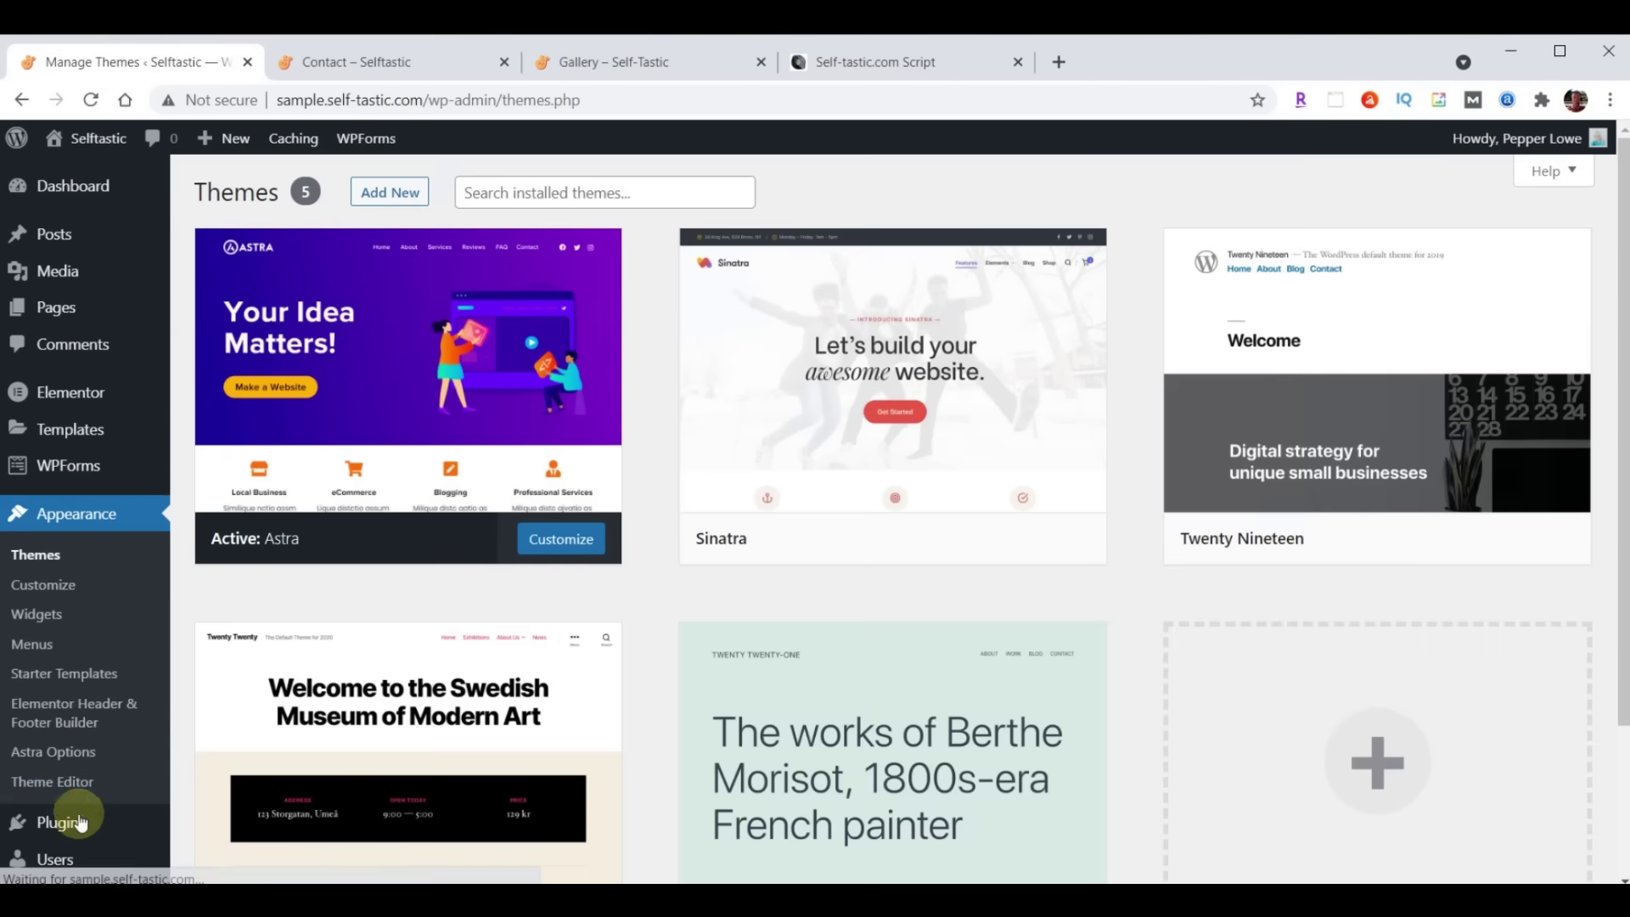
Open the Customizer's Additional CSS editor with the Contact page loaded in the preview
click(63, 585)
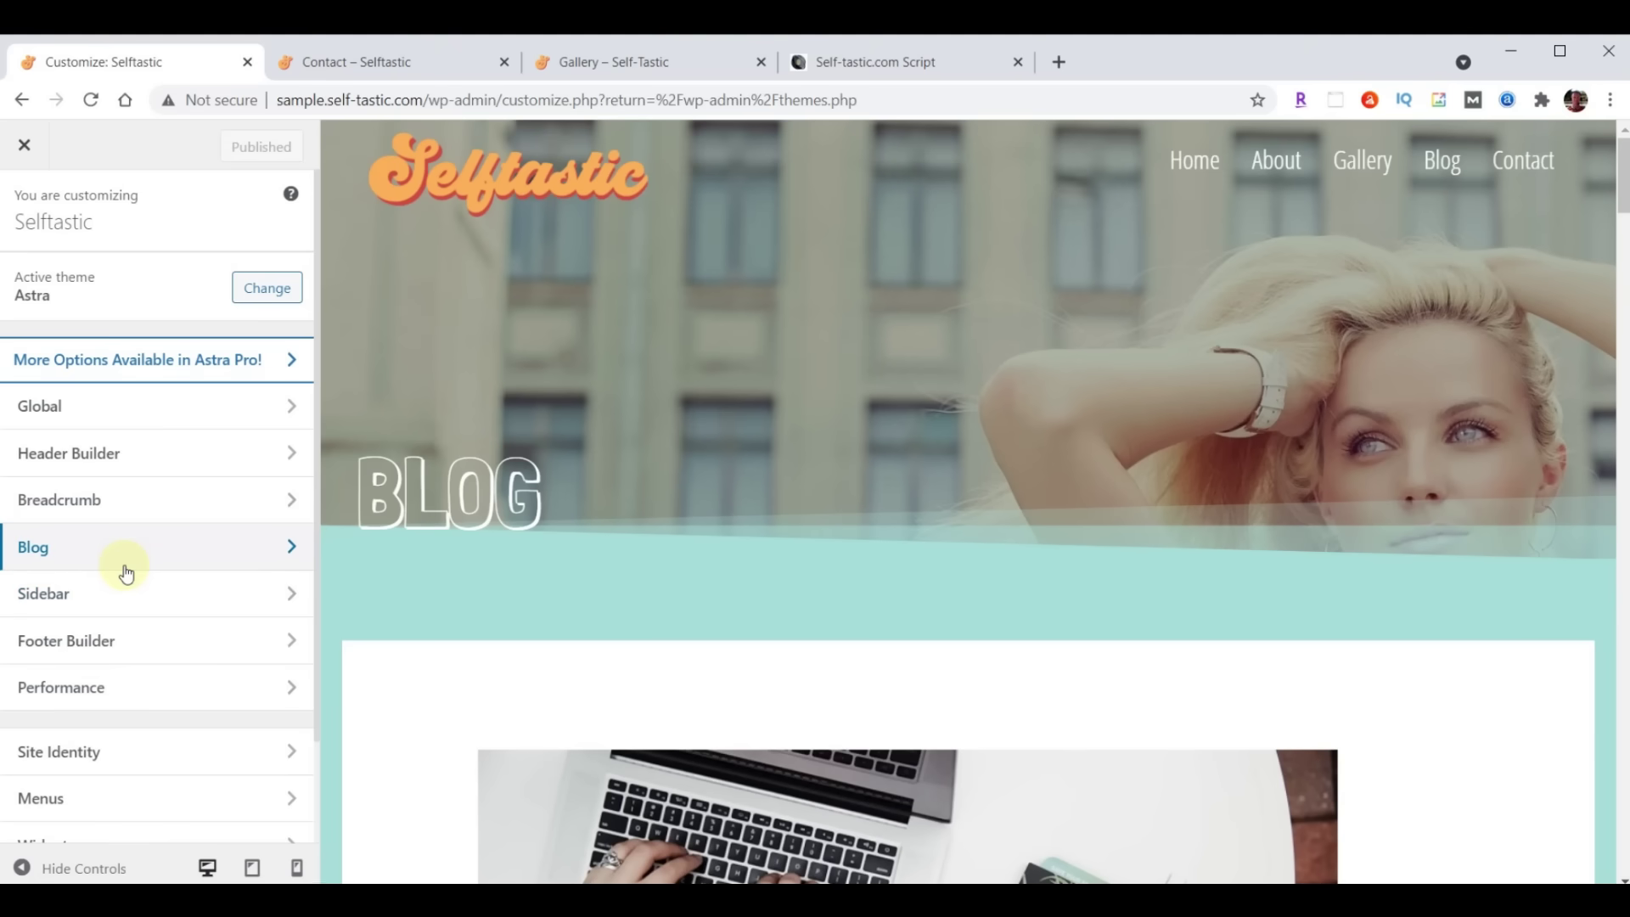
scroll(125, 574, down, 2)
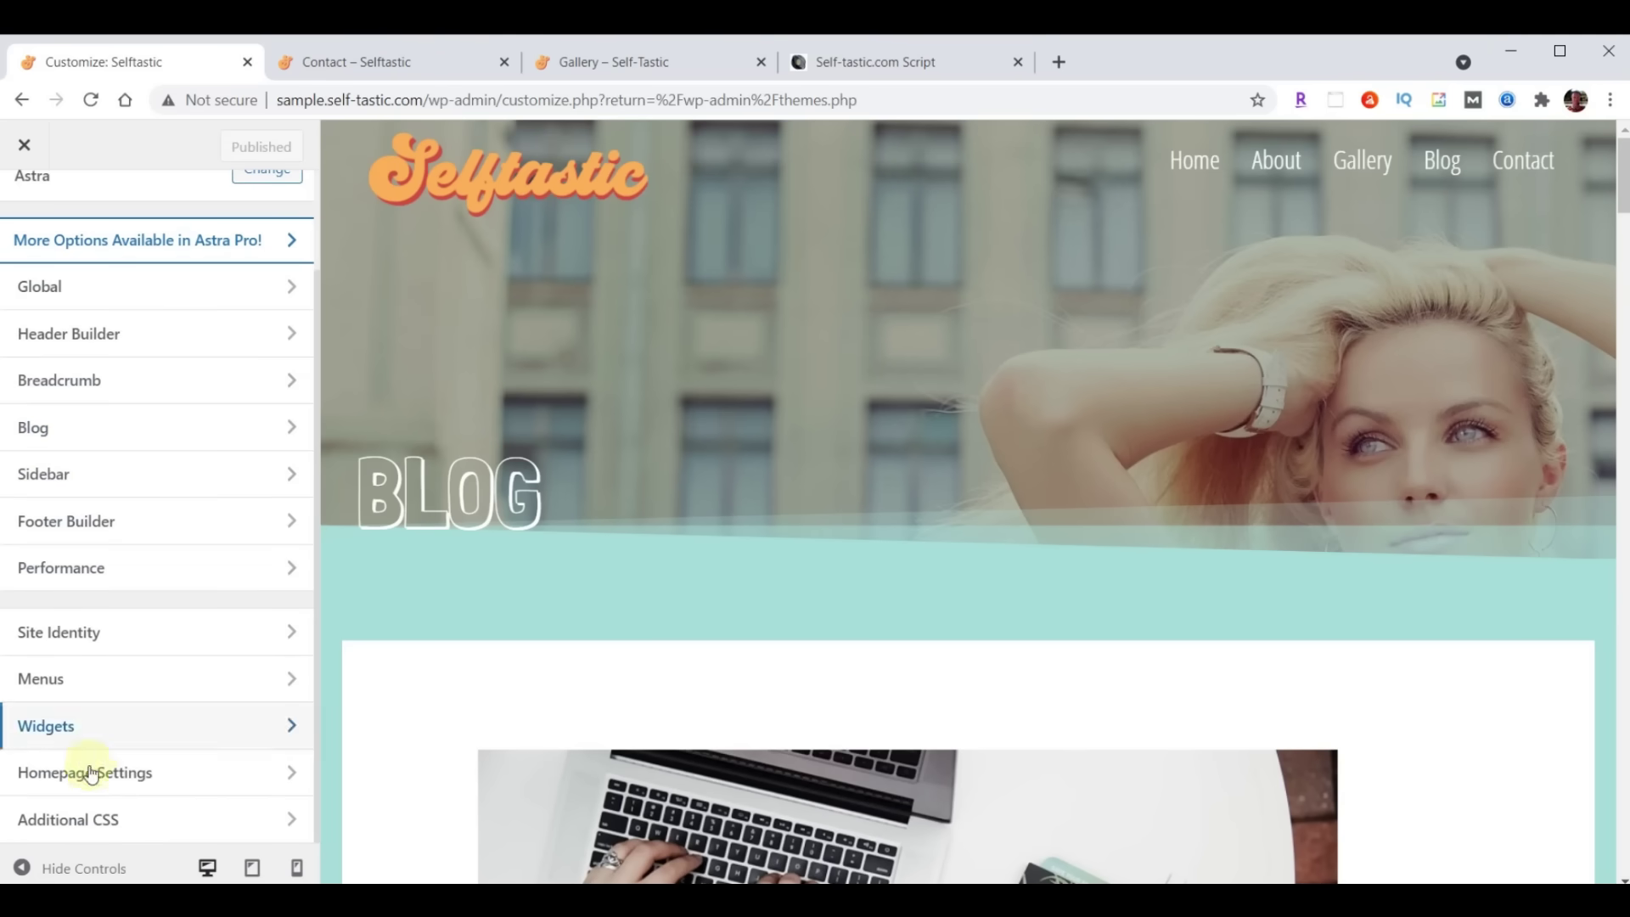
click(78, 825)
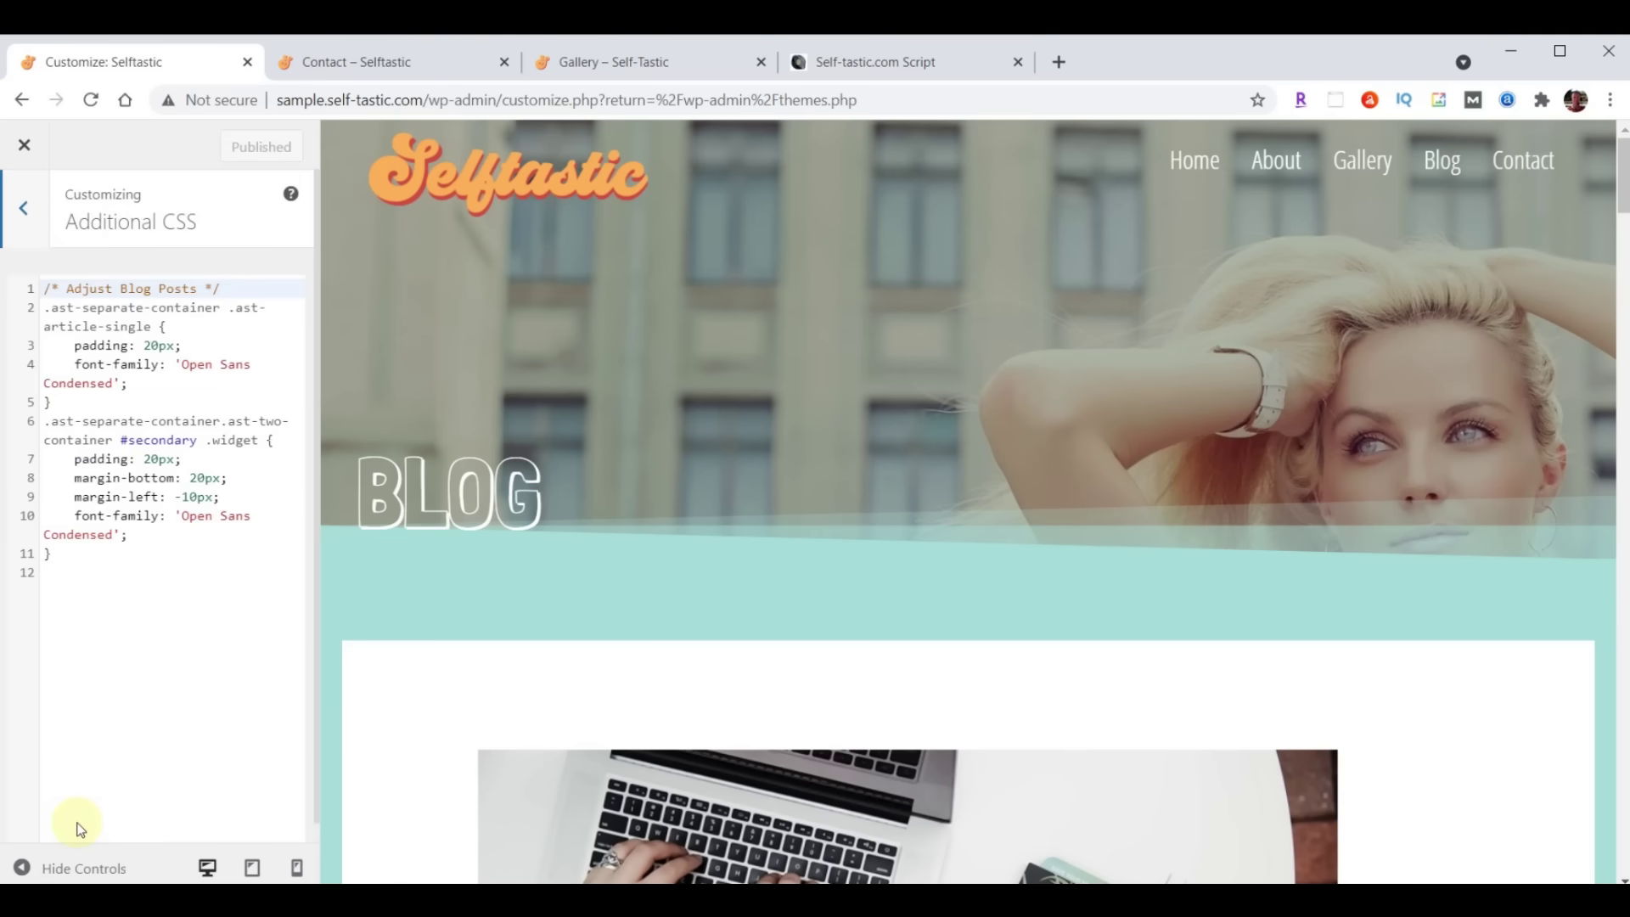
click(1520, 161)
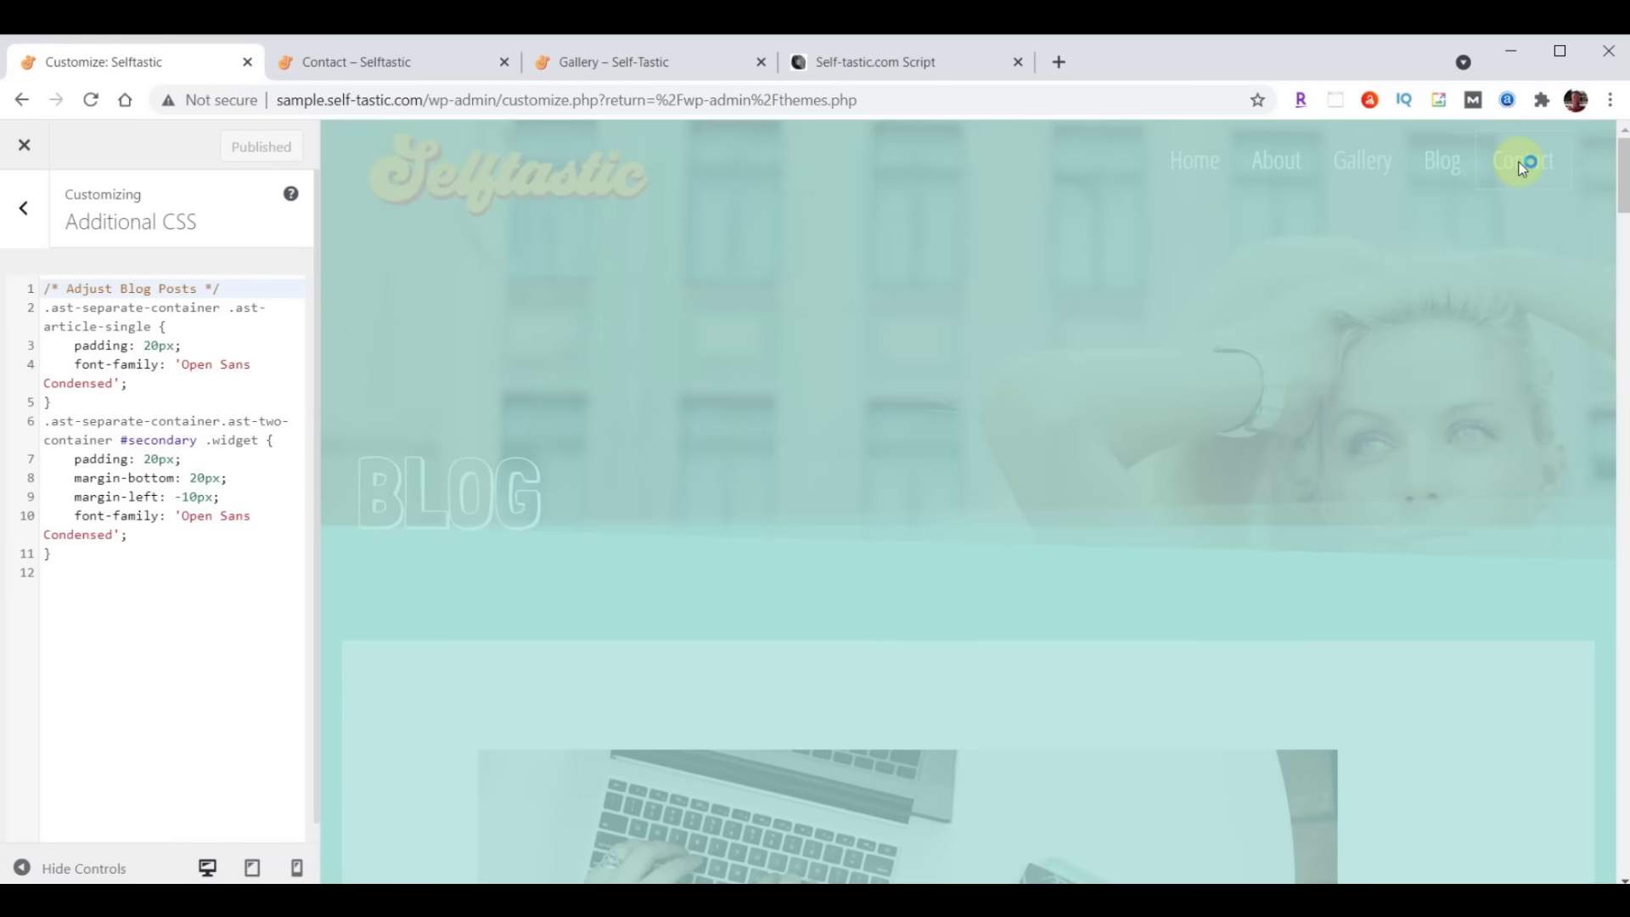
scroll(1445, 242, down, 7)
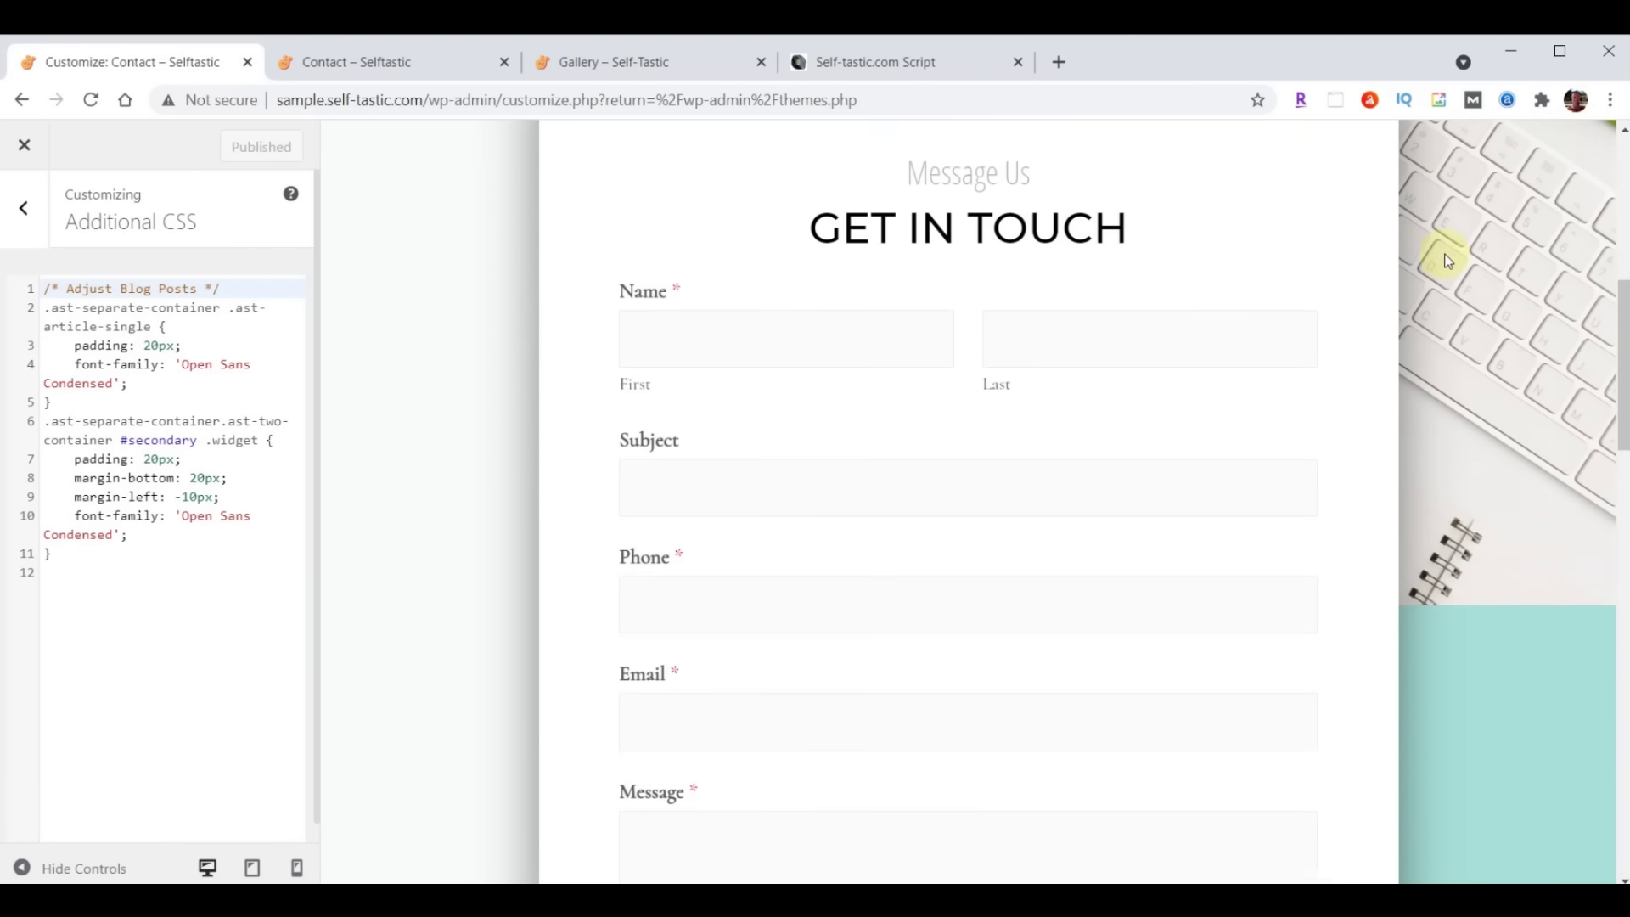
Paste the WPforms Font & Size CSS below the existing blog rules and publish it
click(98, 564)
key(Return)
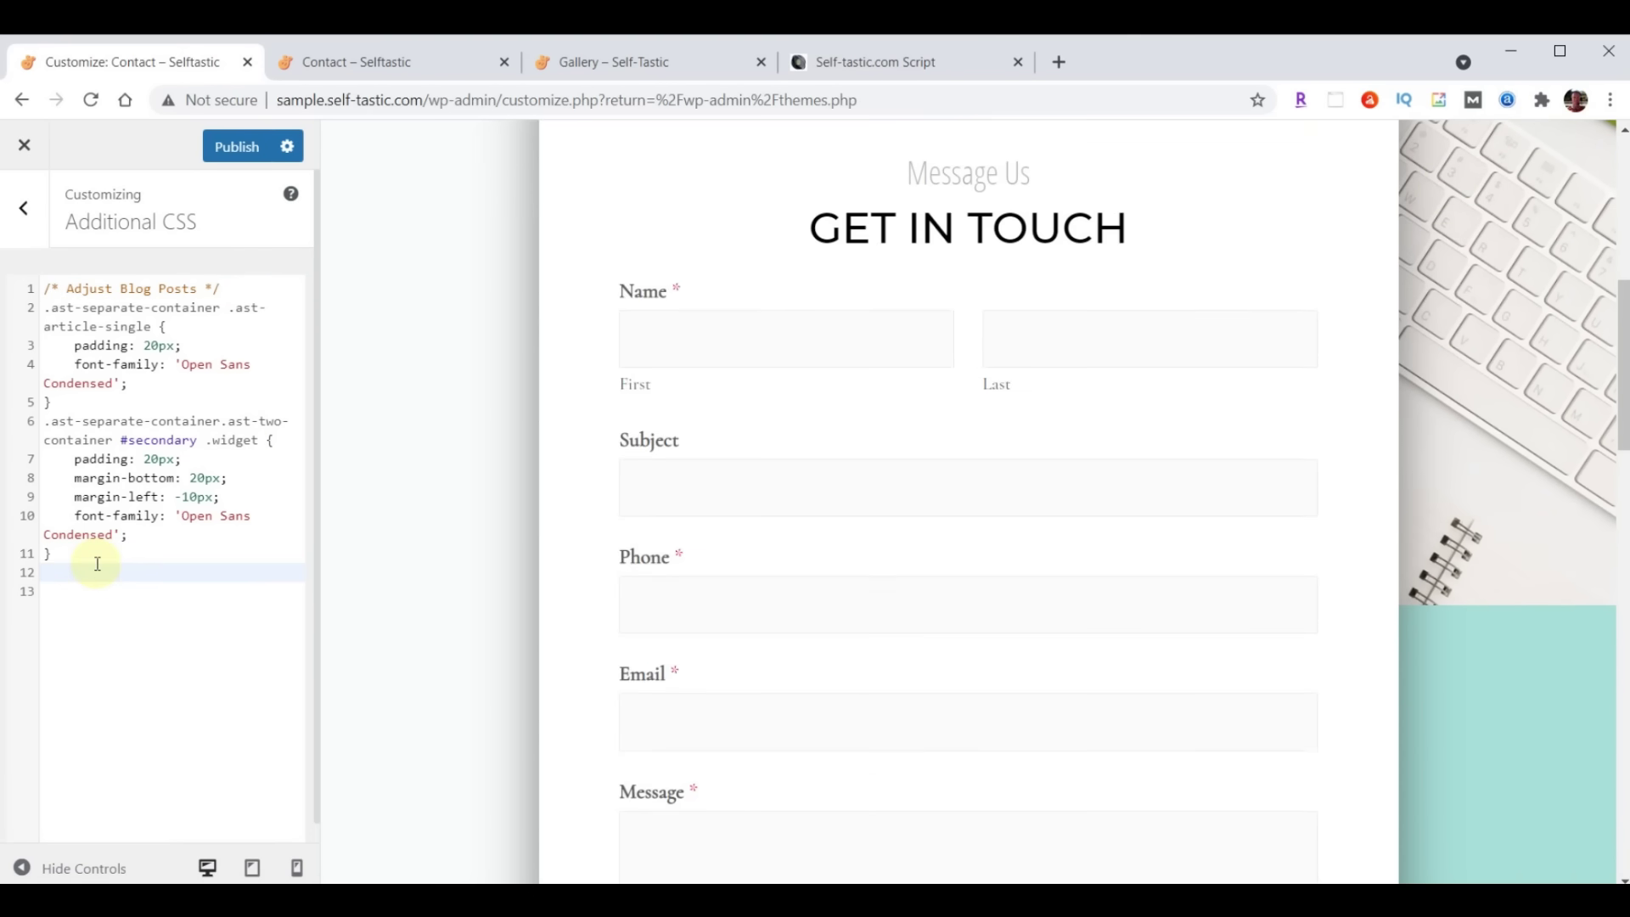
key(Return)
key(ctrl+v)
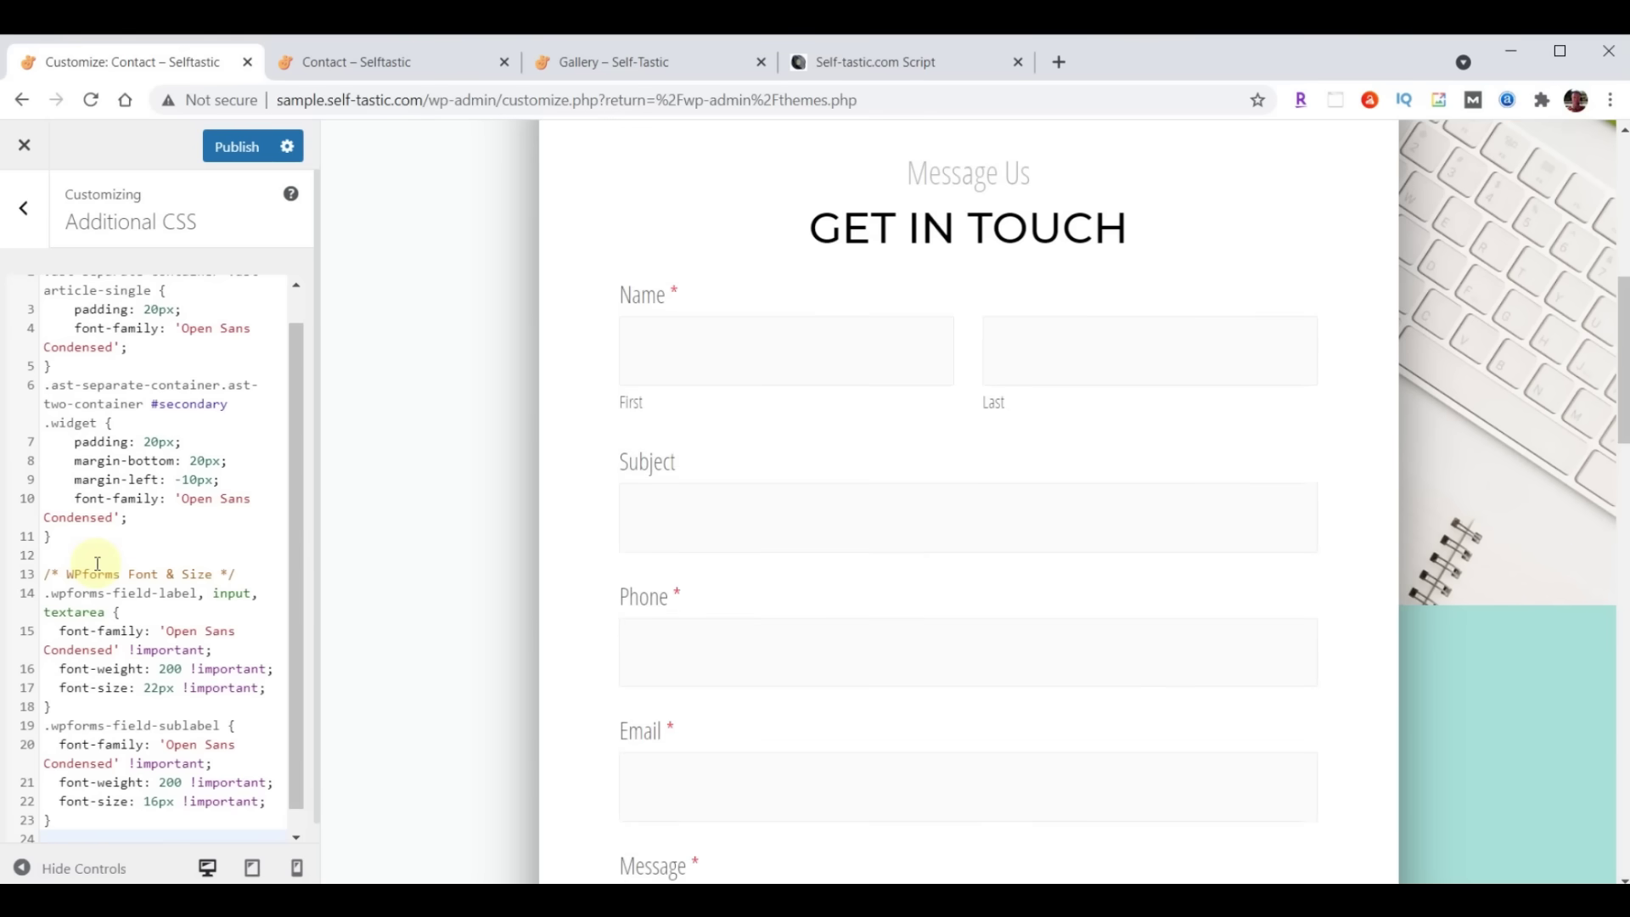
scroll(1058, 441, down, 5)
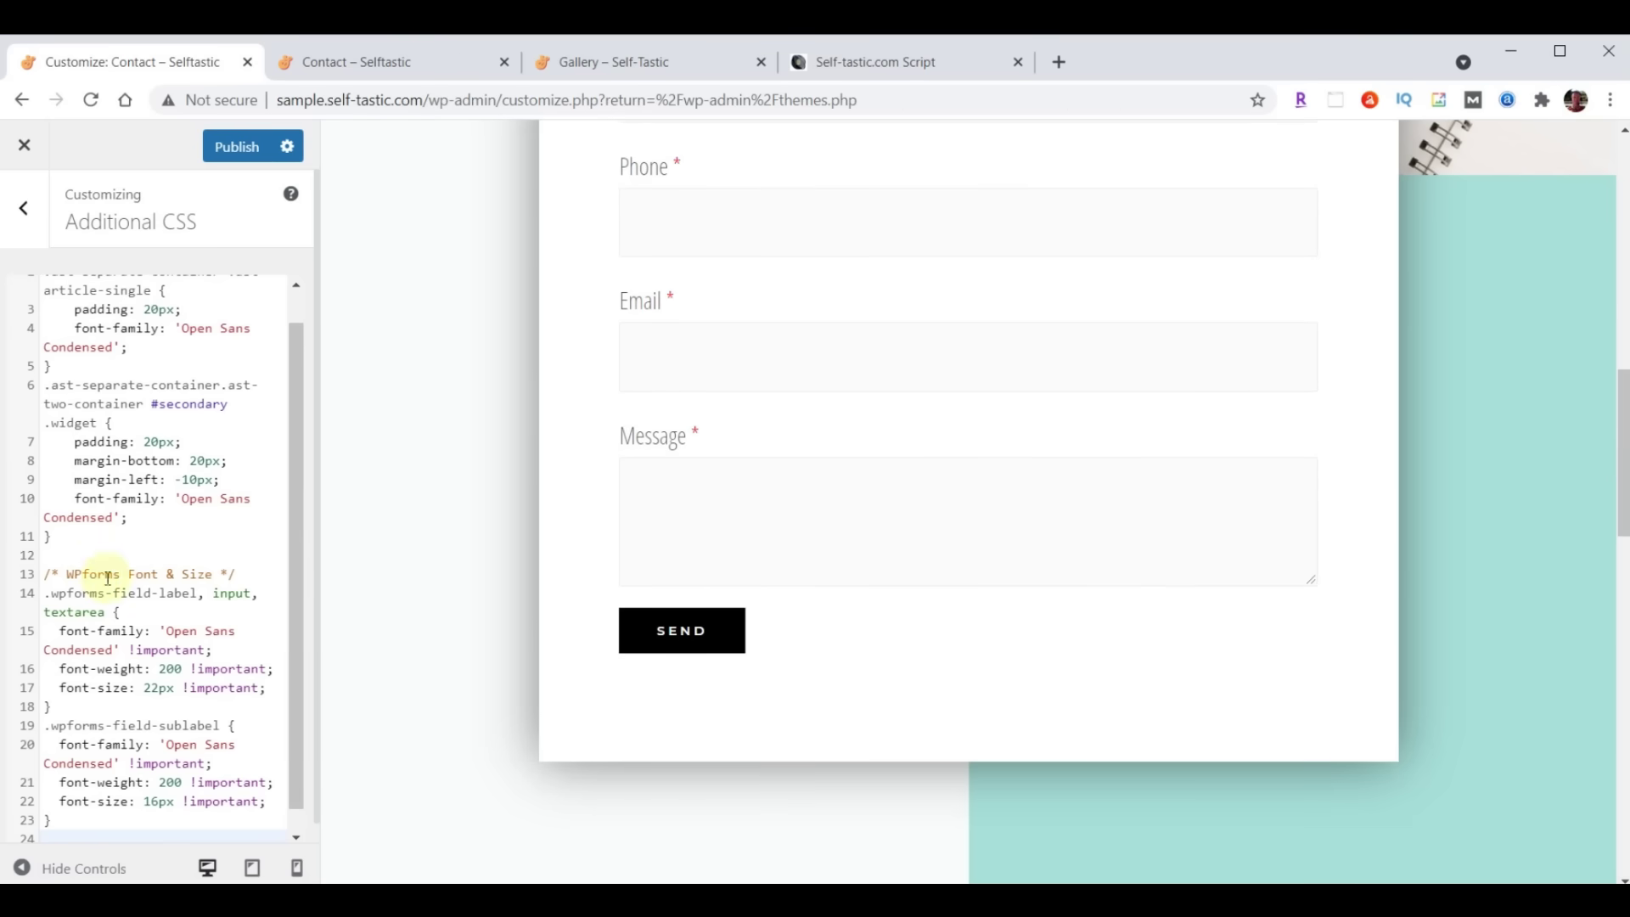
scroll(144, 565, up, 2)
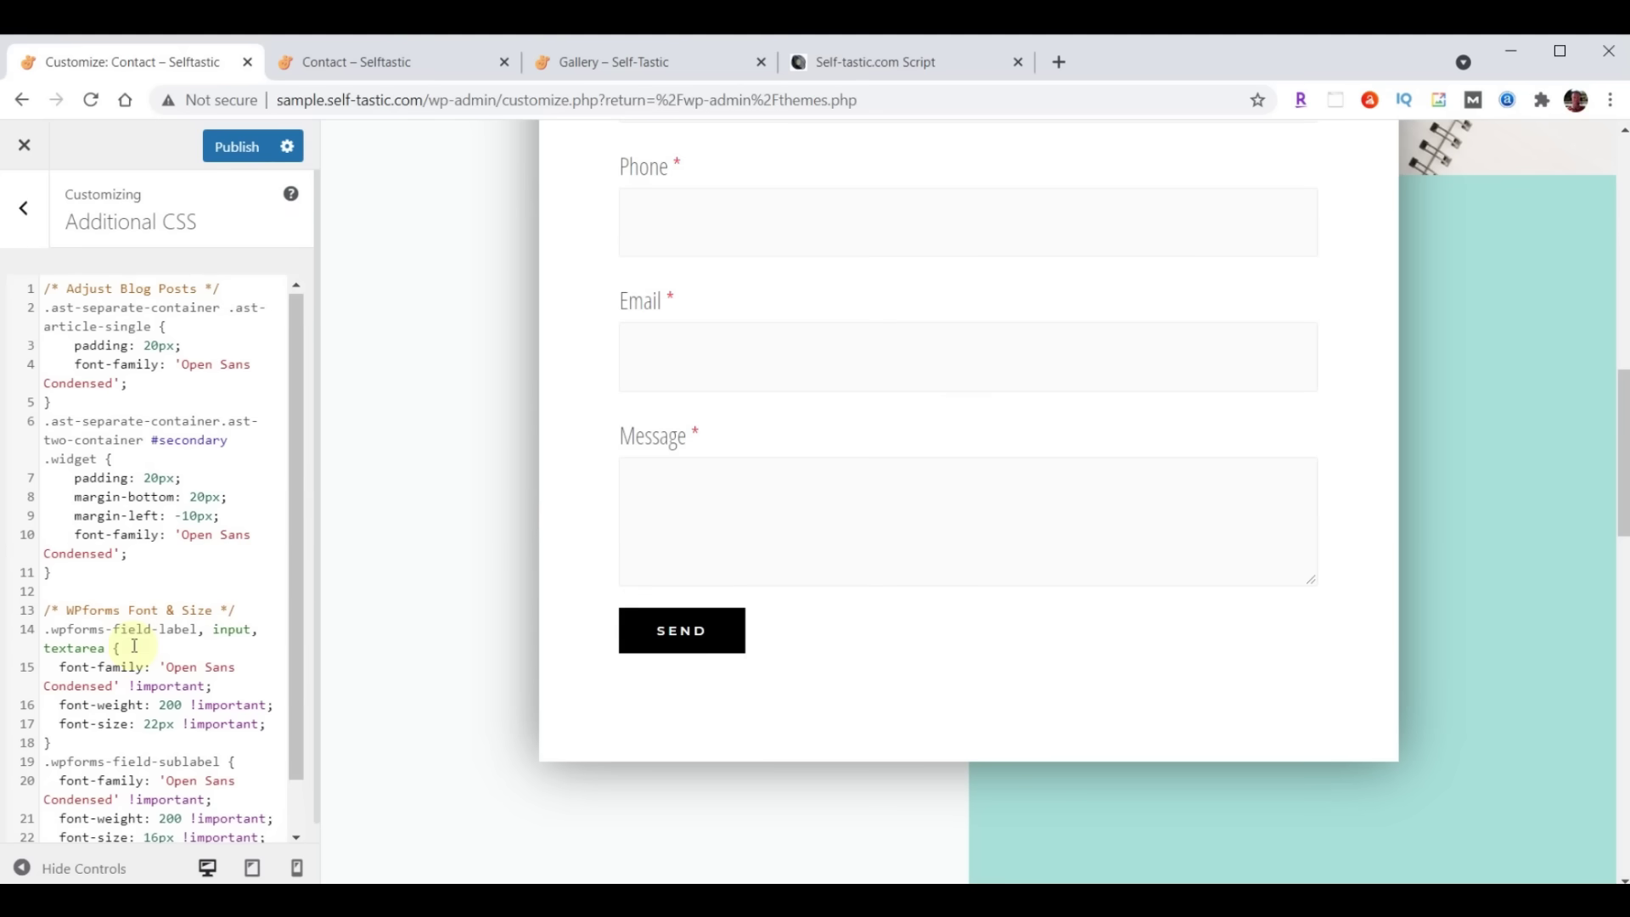
scroll(127, 510, down, 1)
click(181, 810)
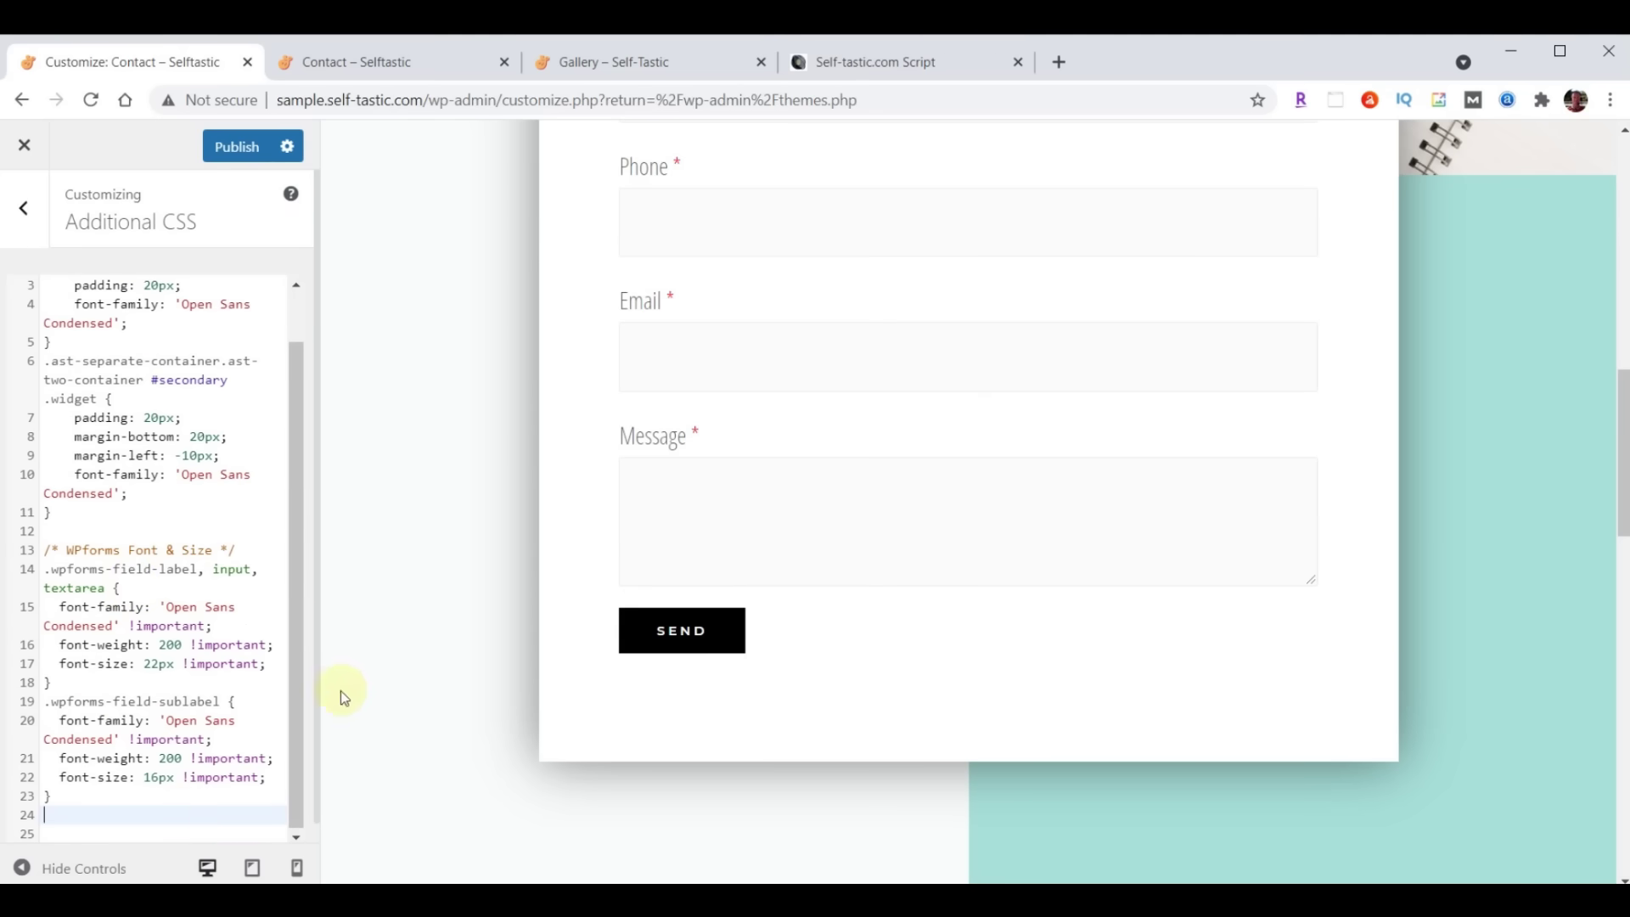
scroll(144, 582, up, 1)
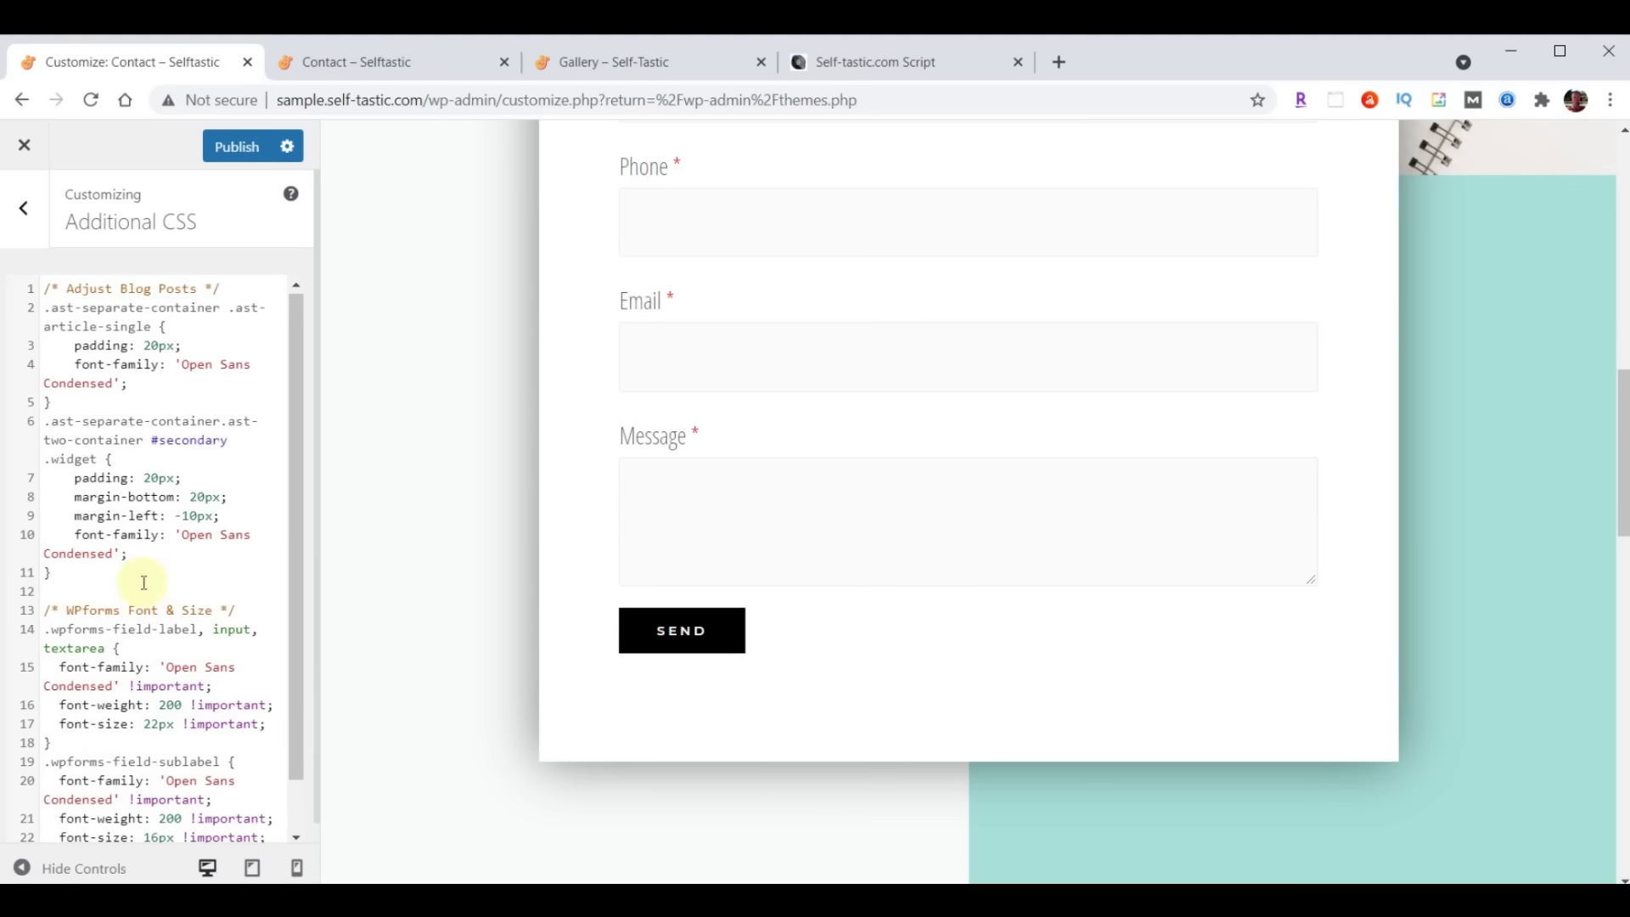
click(233, 148)
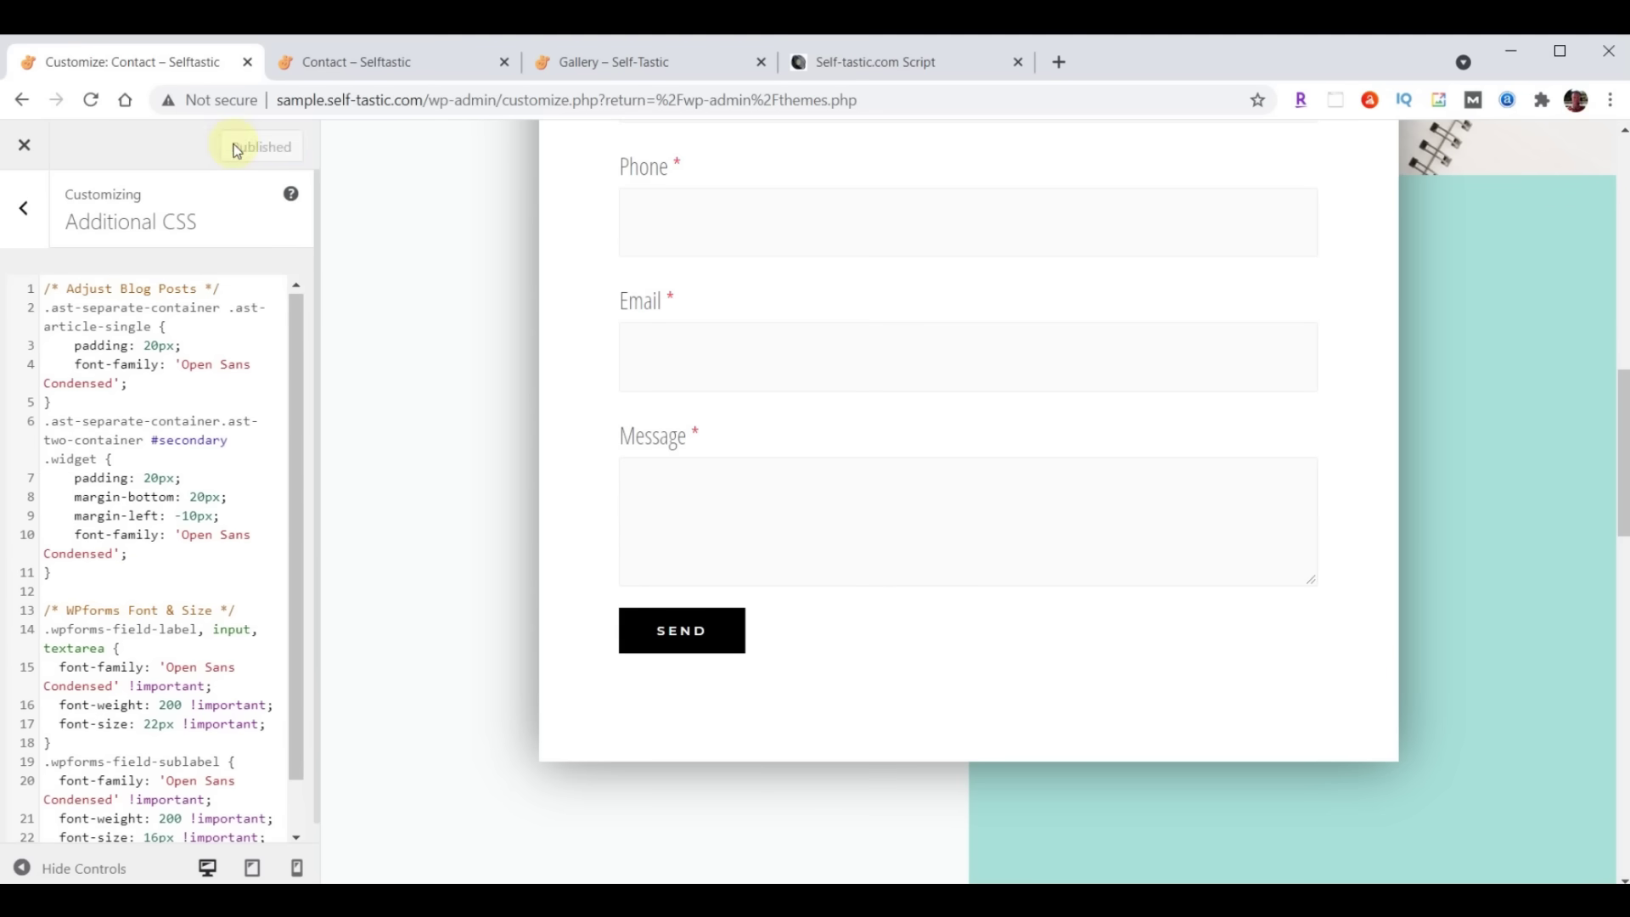
click(340, 62)
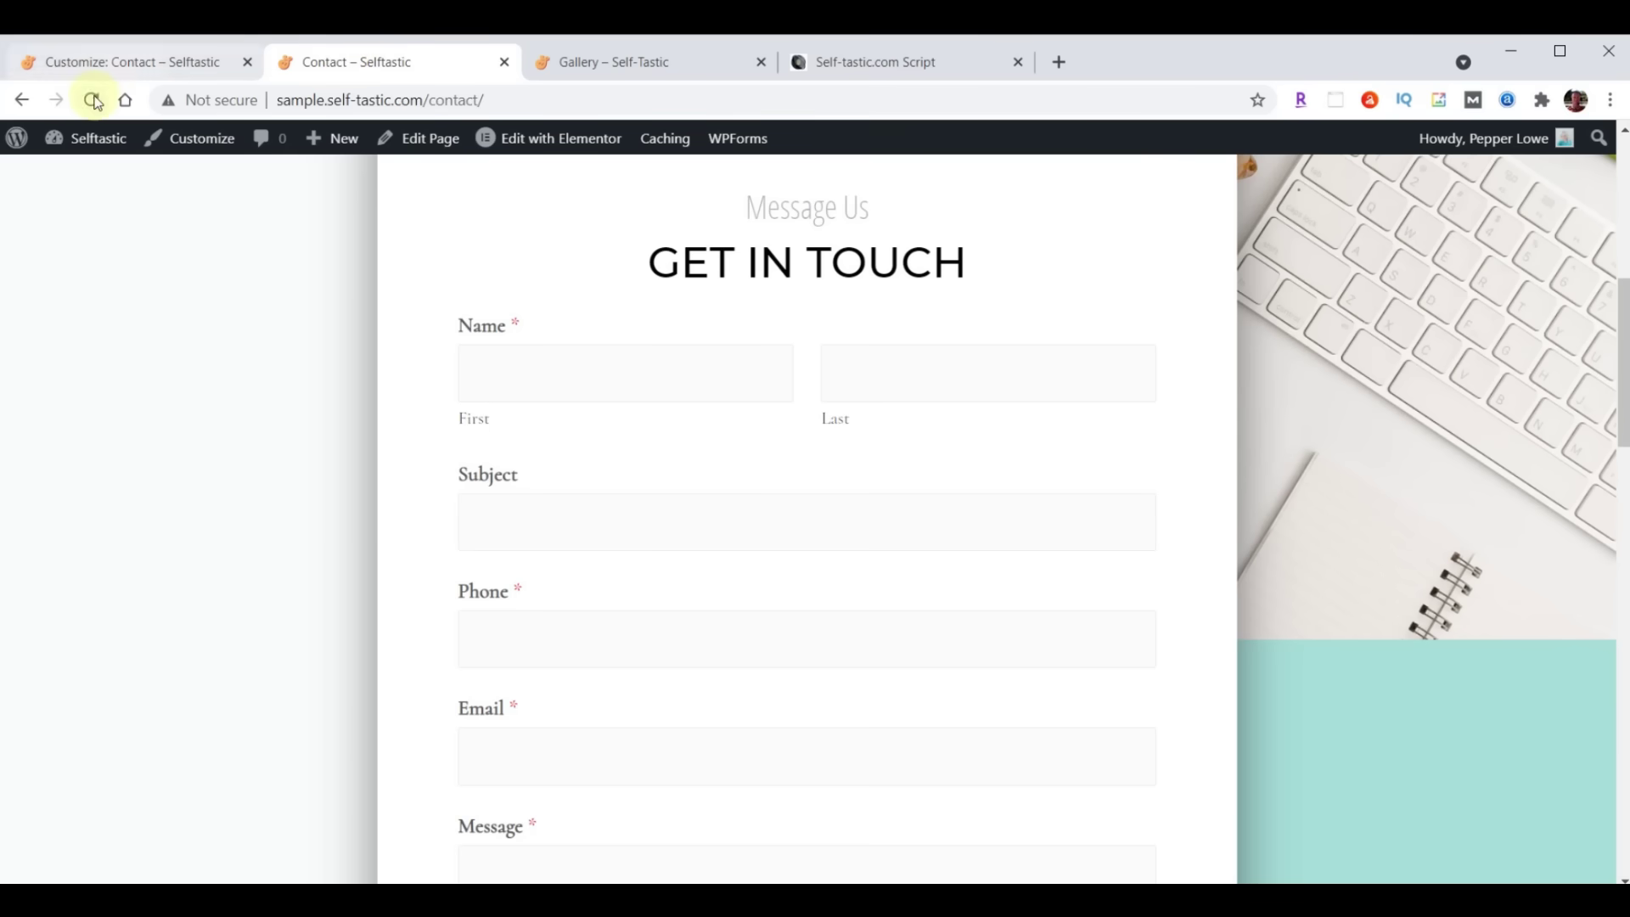
Reload the live Contact page to check the new form field styling
scroll(287, 302, down, 4)
scroll(287, 302, up, 3)
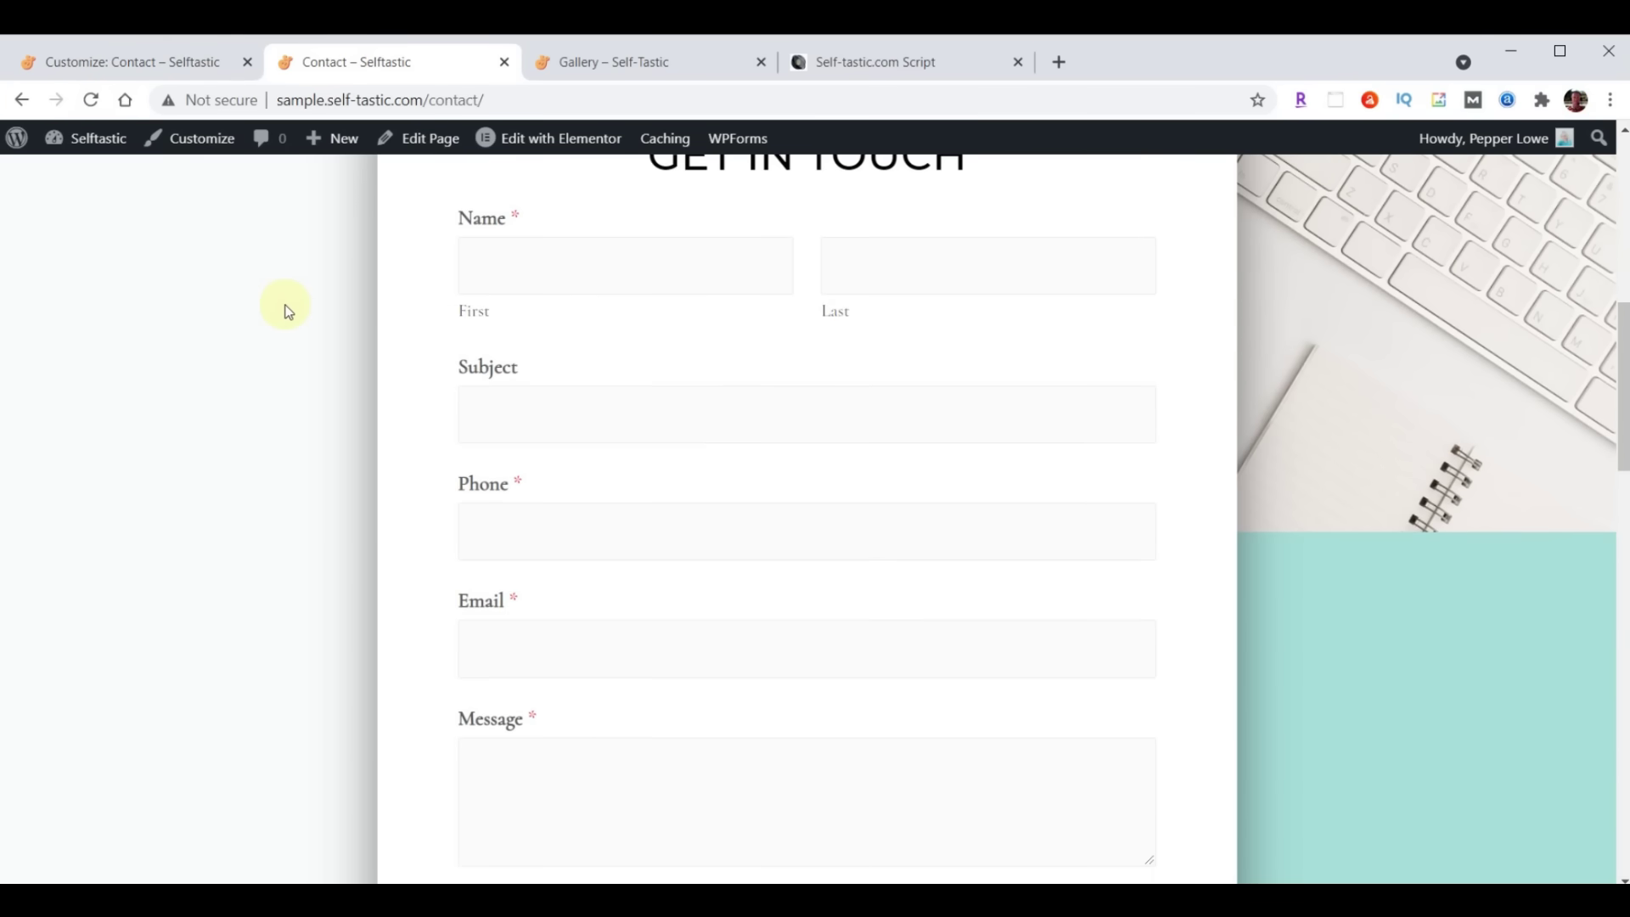
scroll(285, 297, up, 1)
click(91, 100)
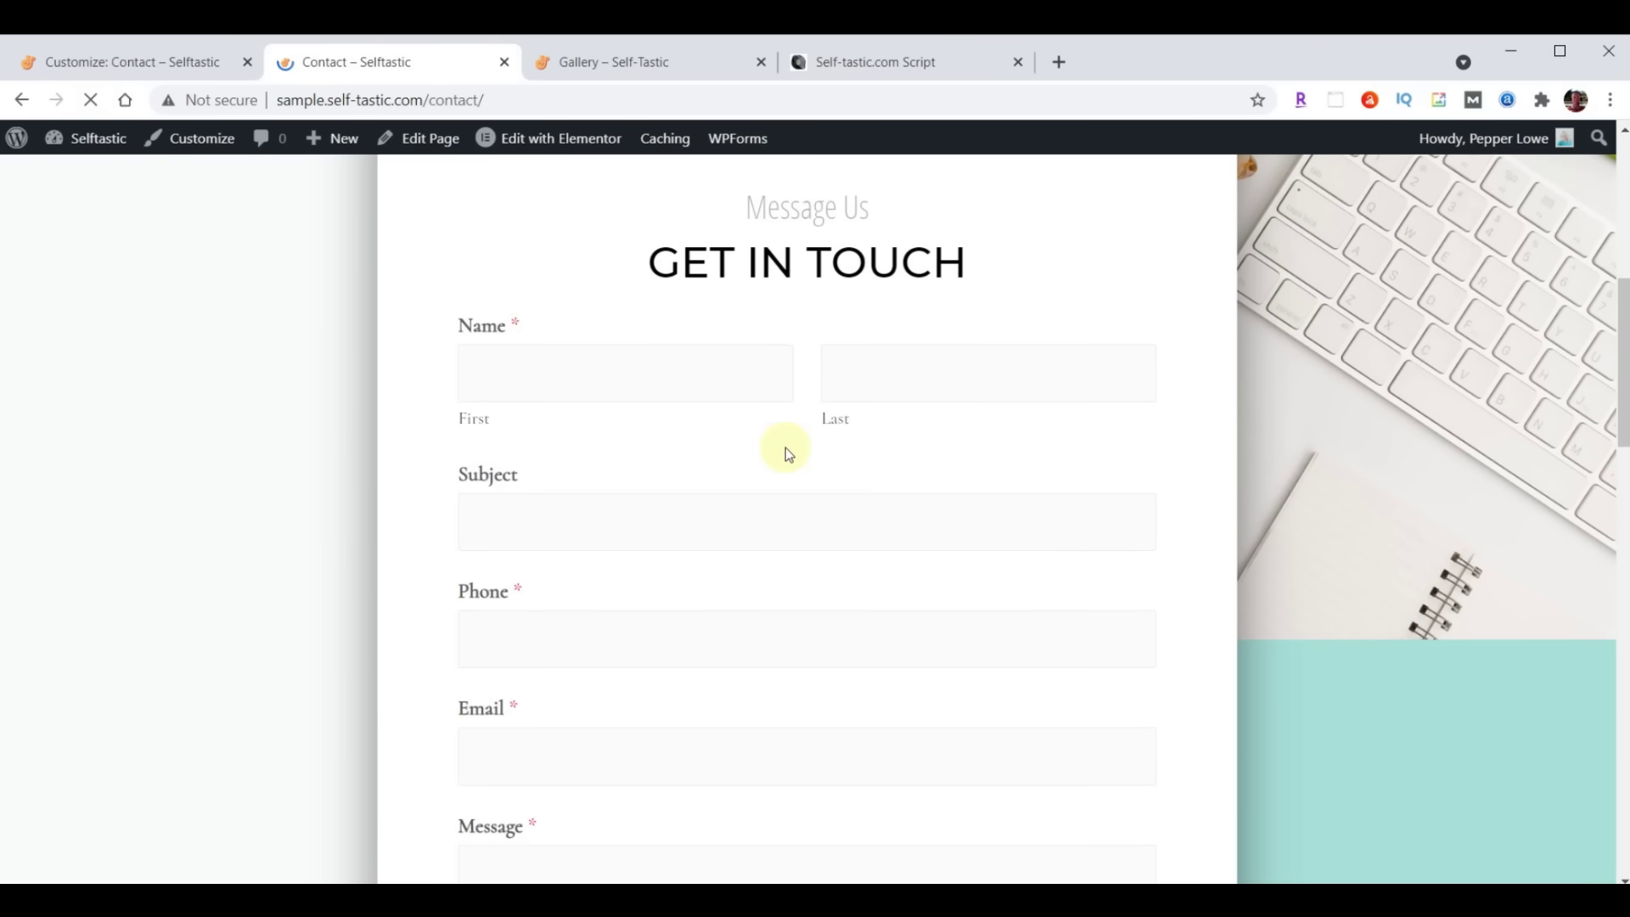
scroll(786, 447, up, 8)
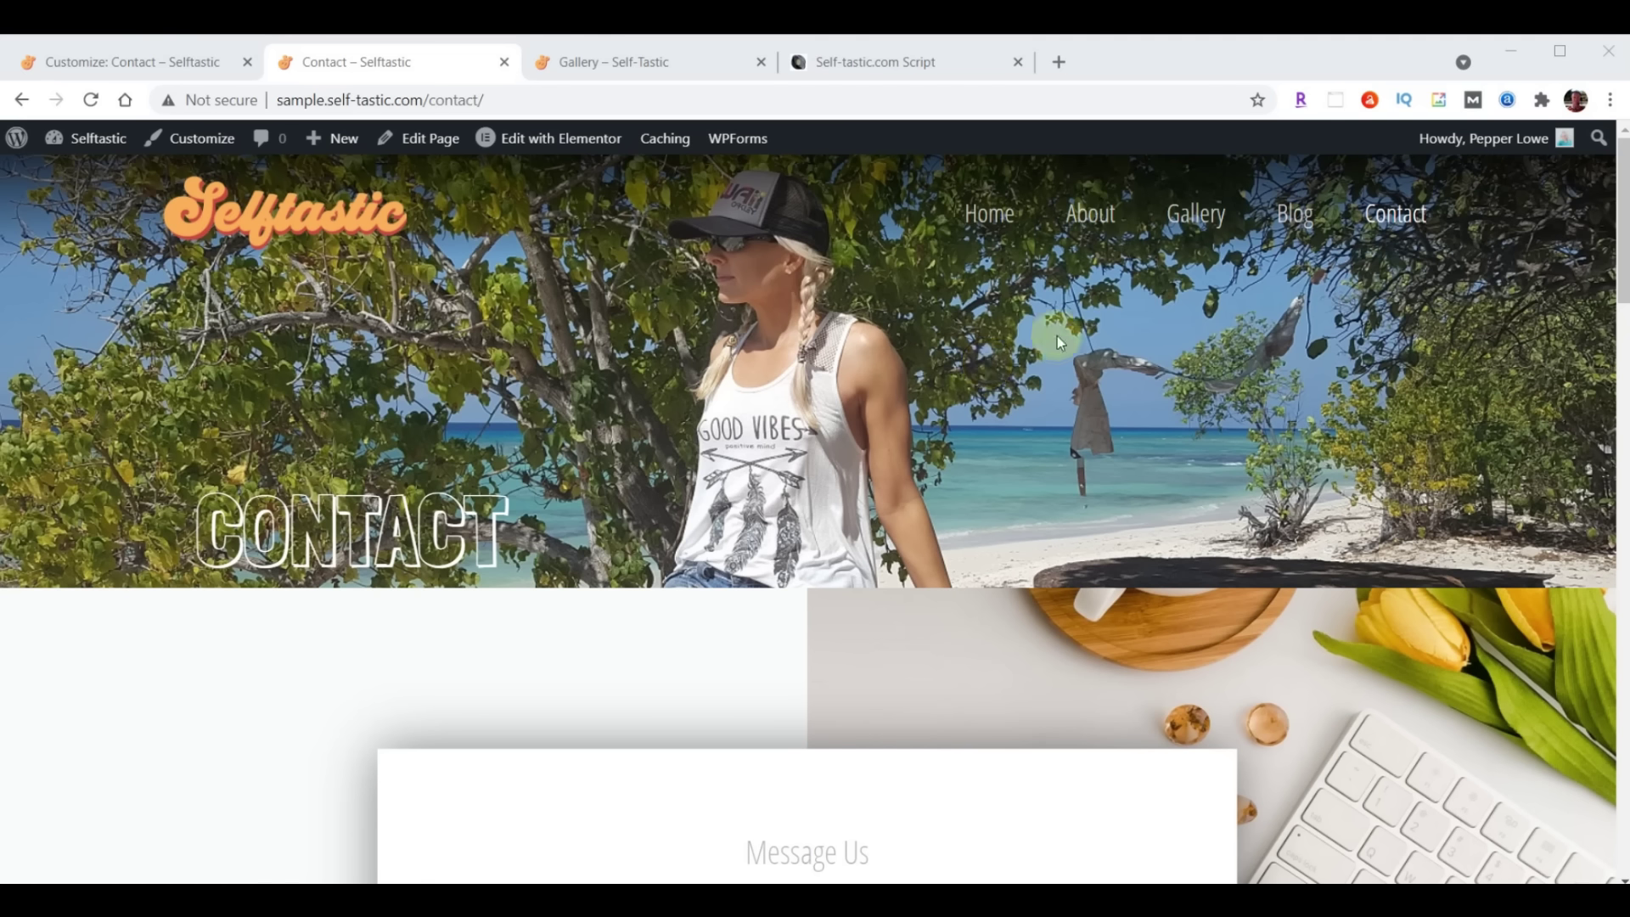
Close the Customizer and go to Plugins > Add New
click(92, 66)
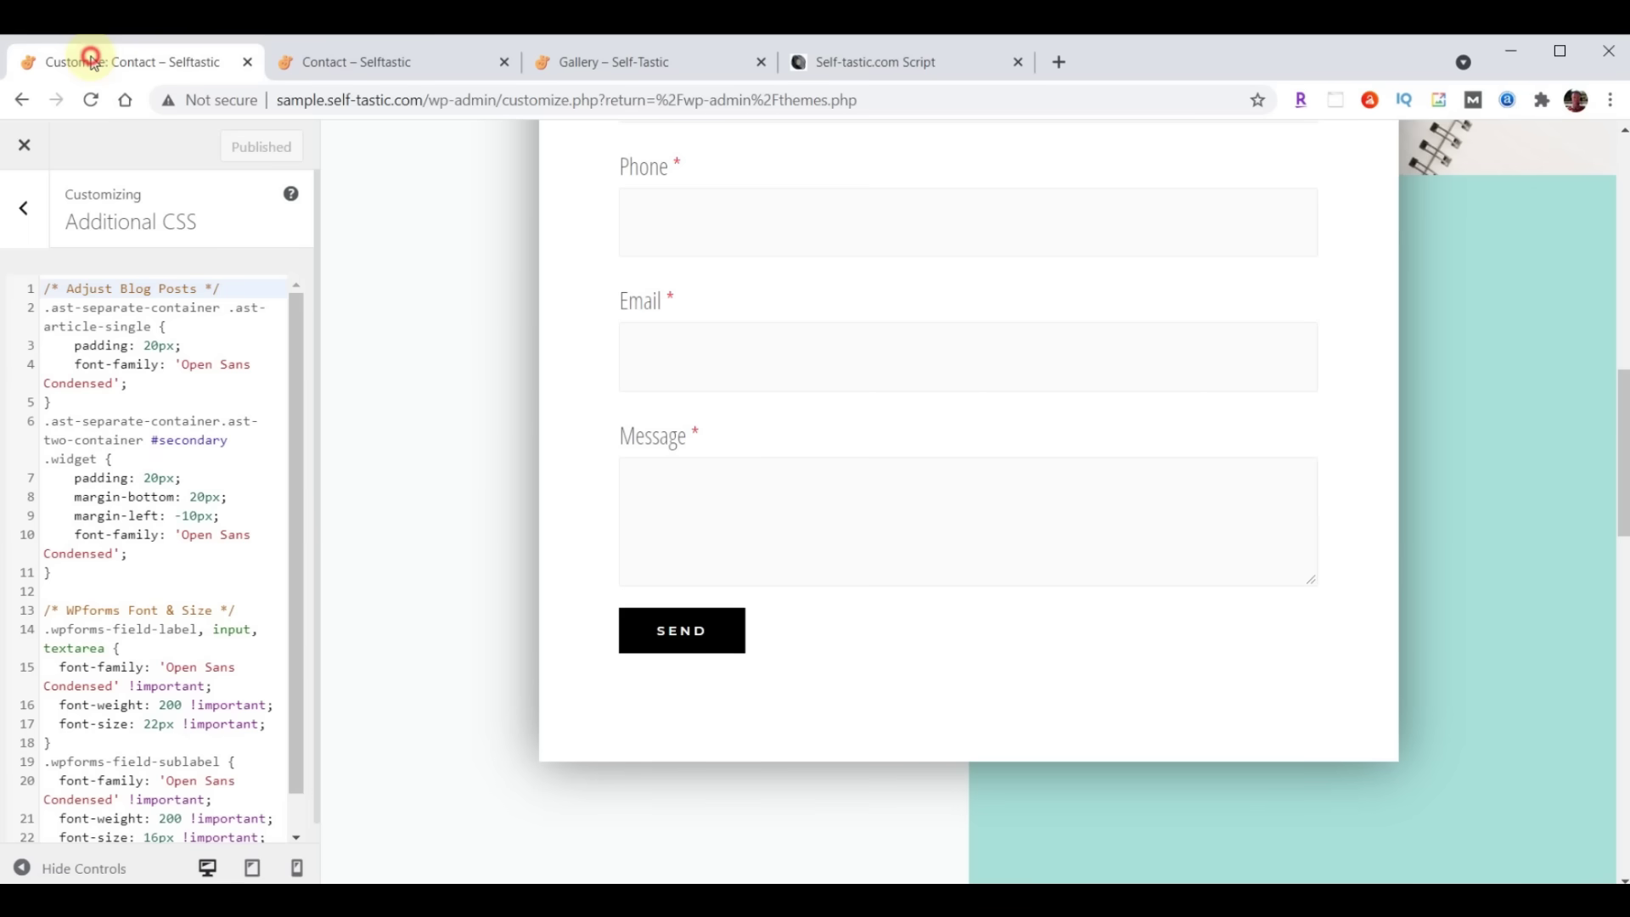
click(24, 147)
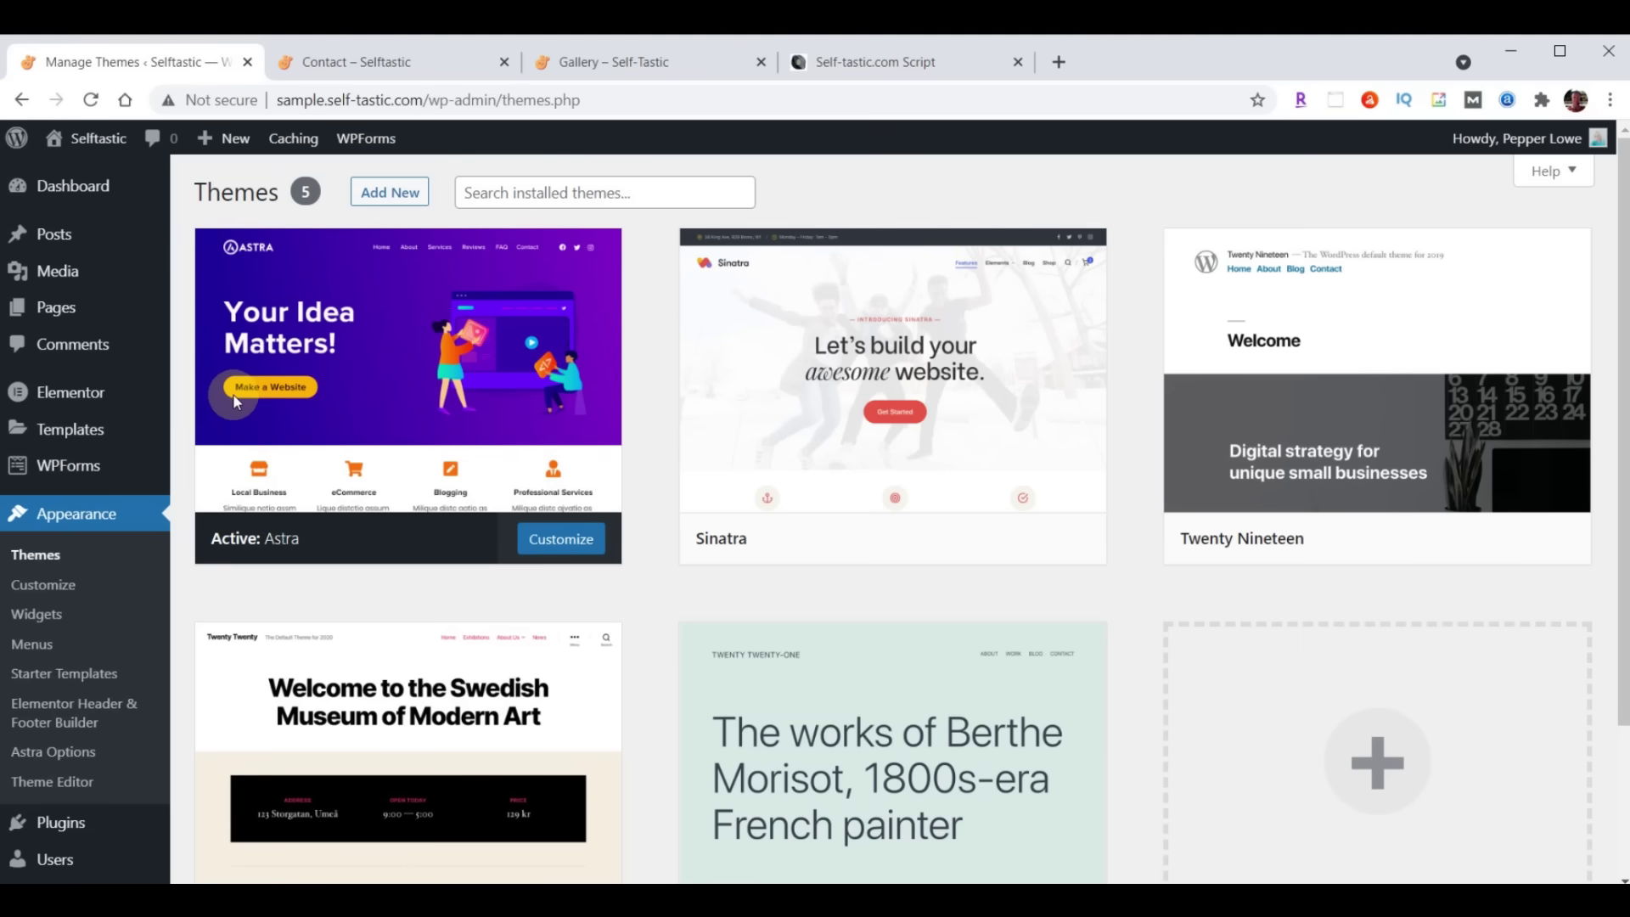
click(59, 823)
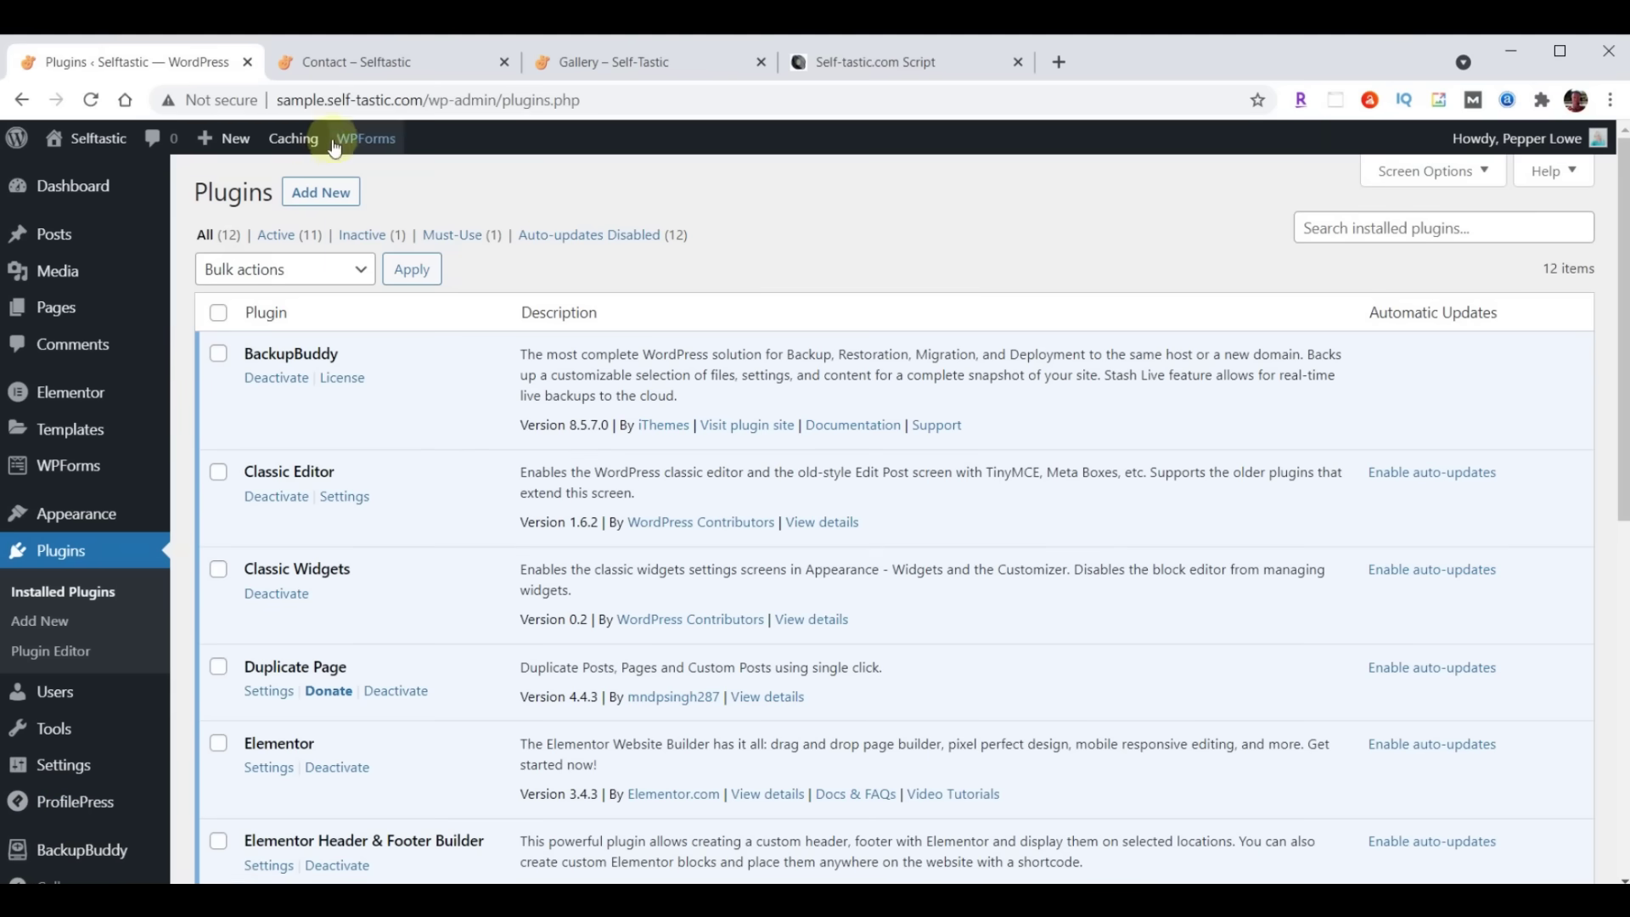
click(311, 193)
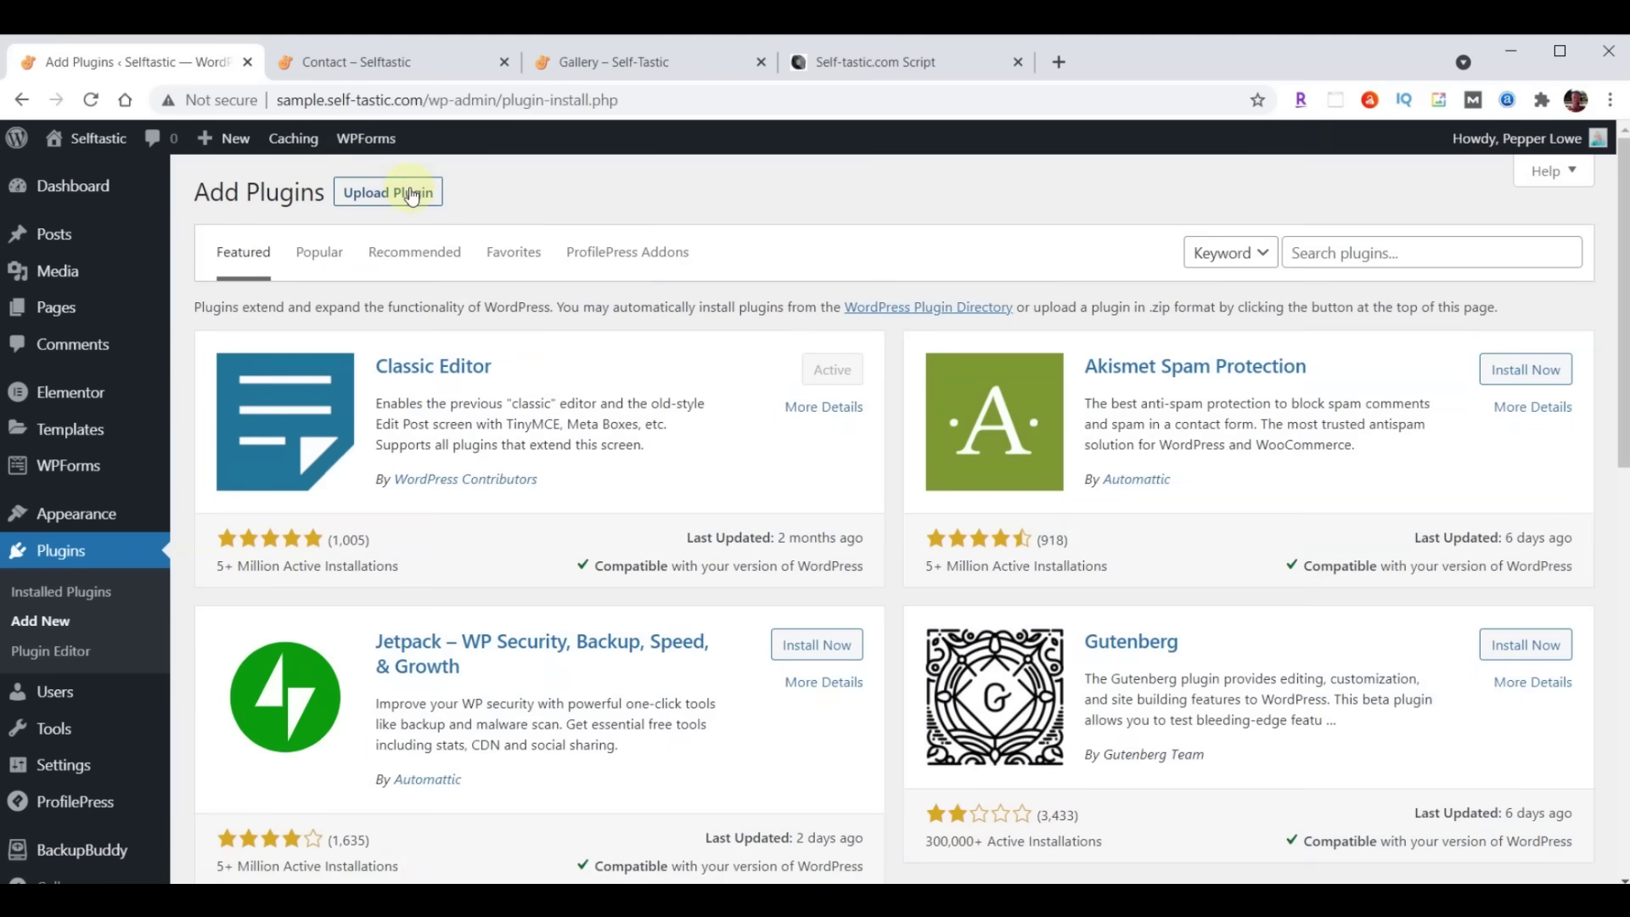
Upload really-simple-ssl-master.zip, install it and activate the Really Simple SSL plugin
click(412, 195)
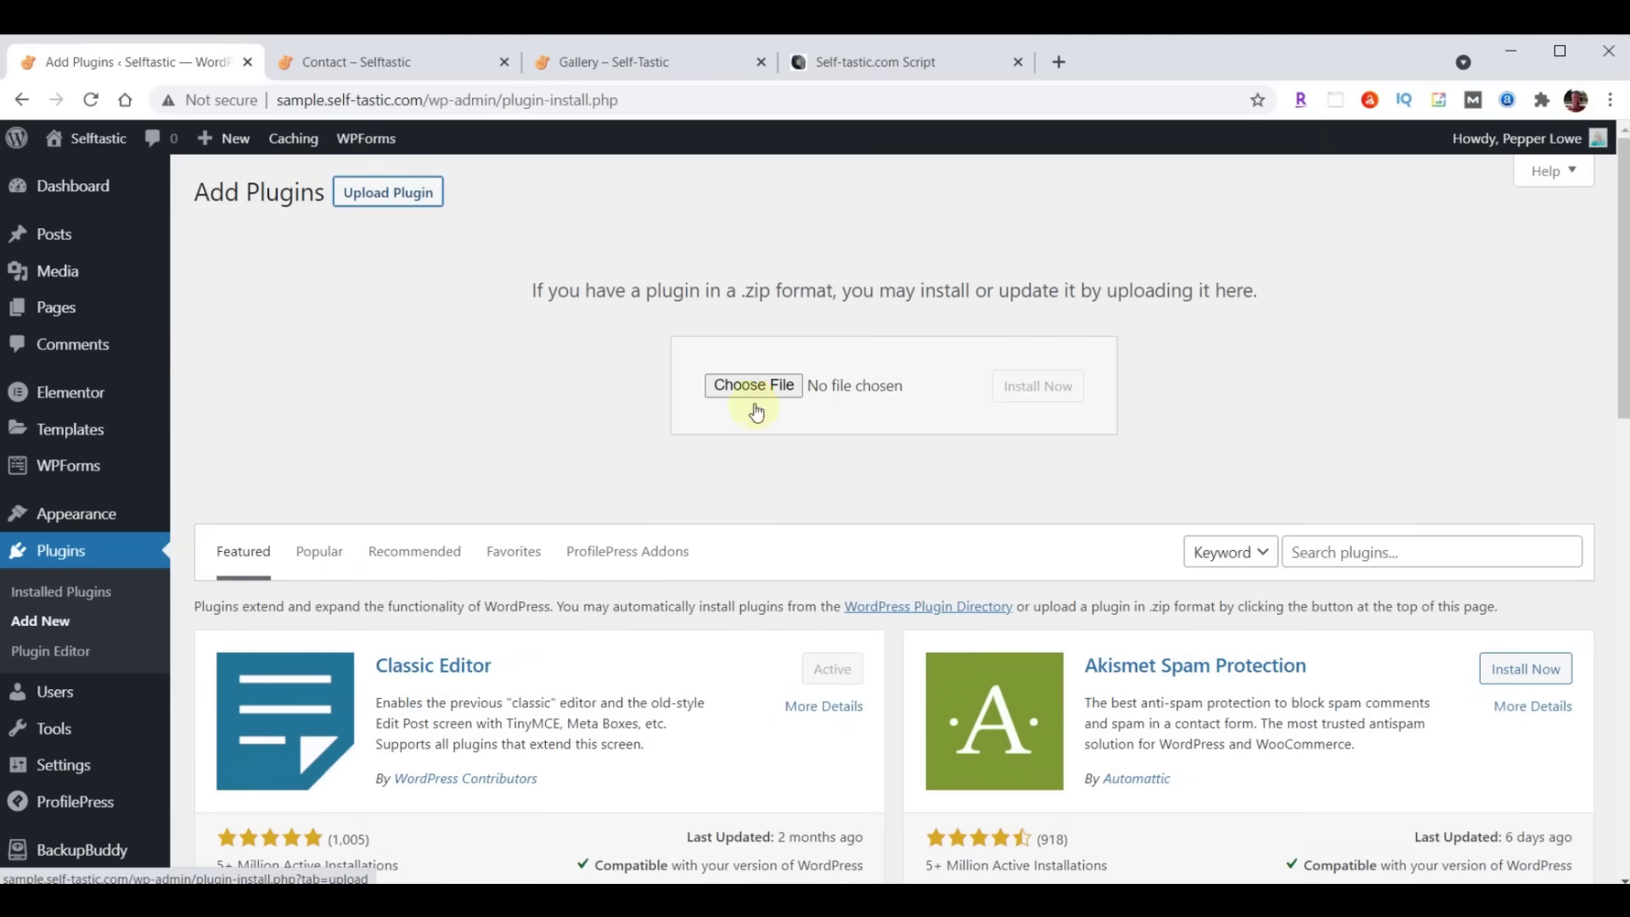
click(753, 385)
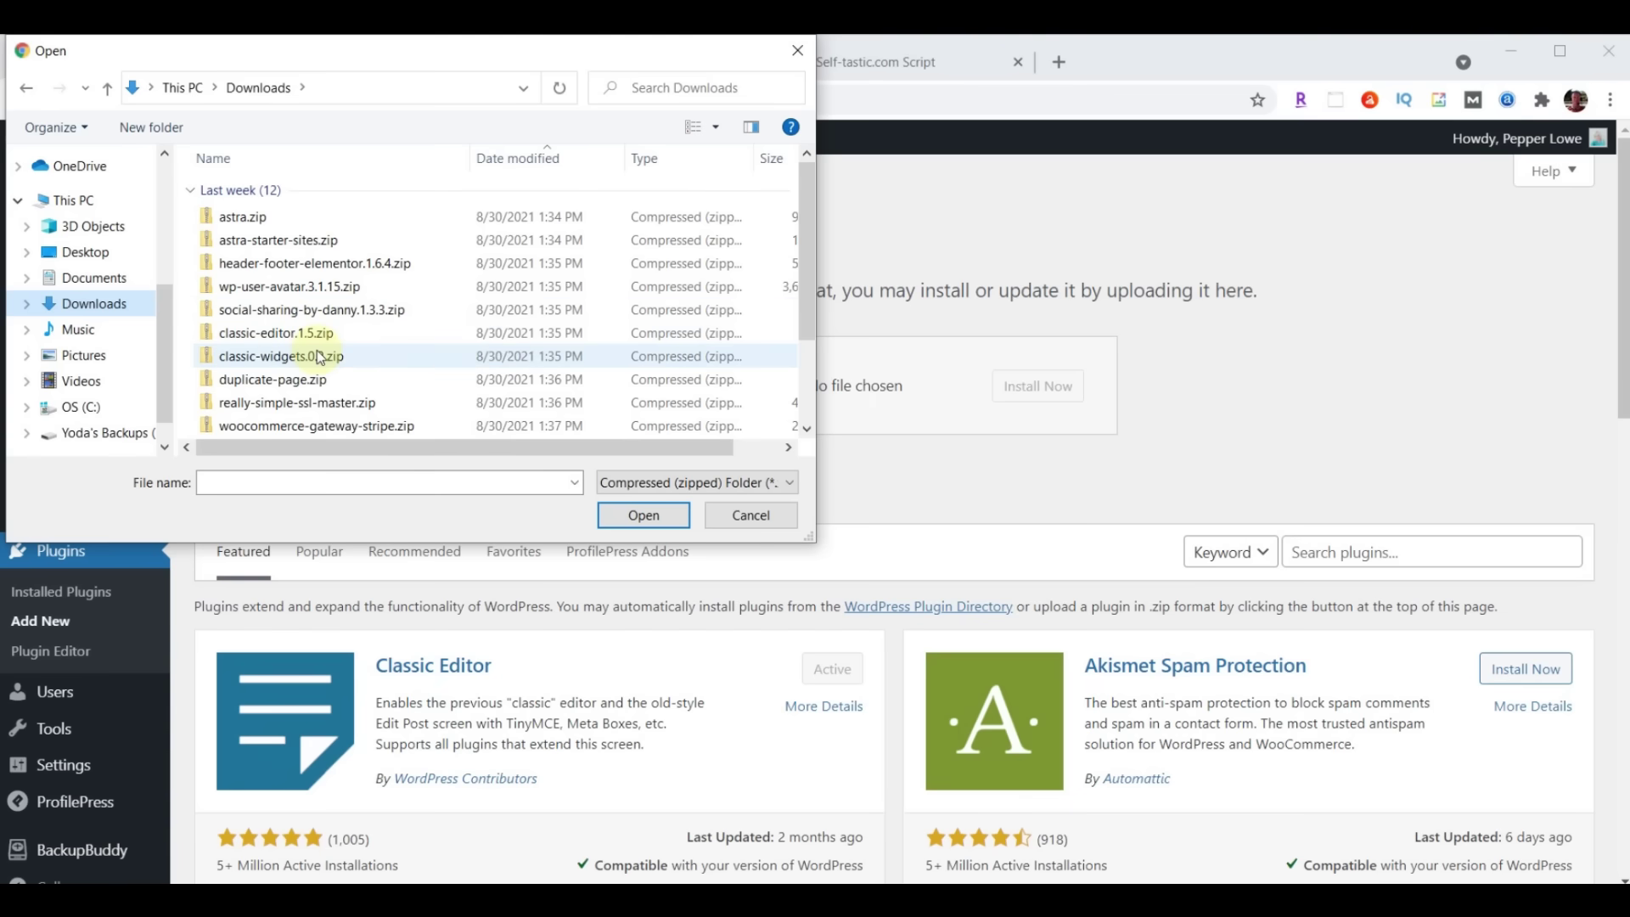
click(292, 407)
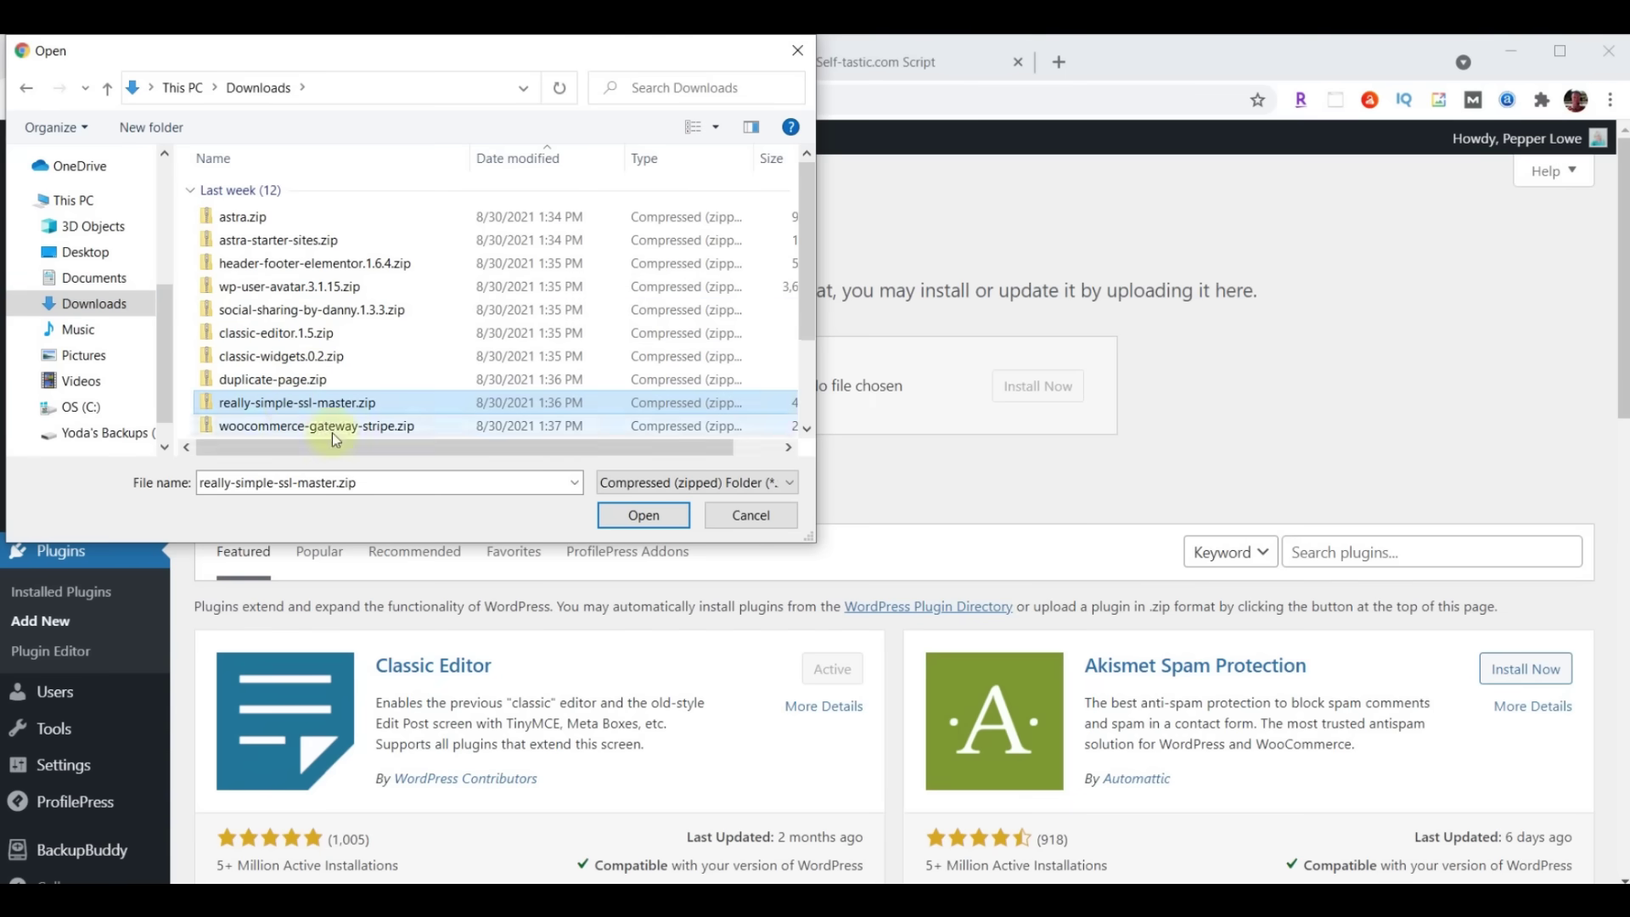
click(638, 514)
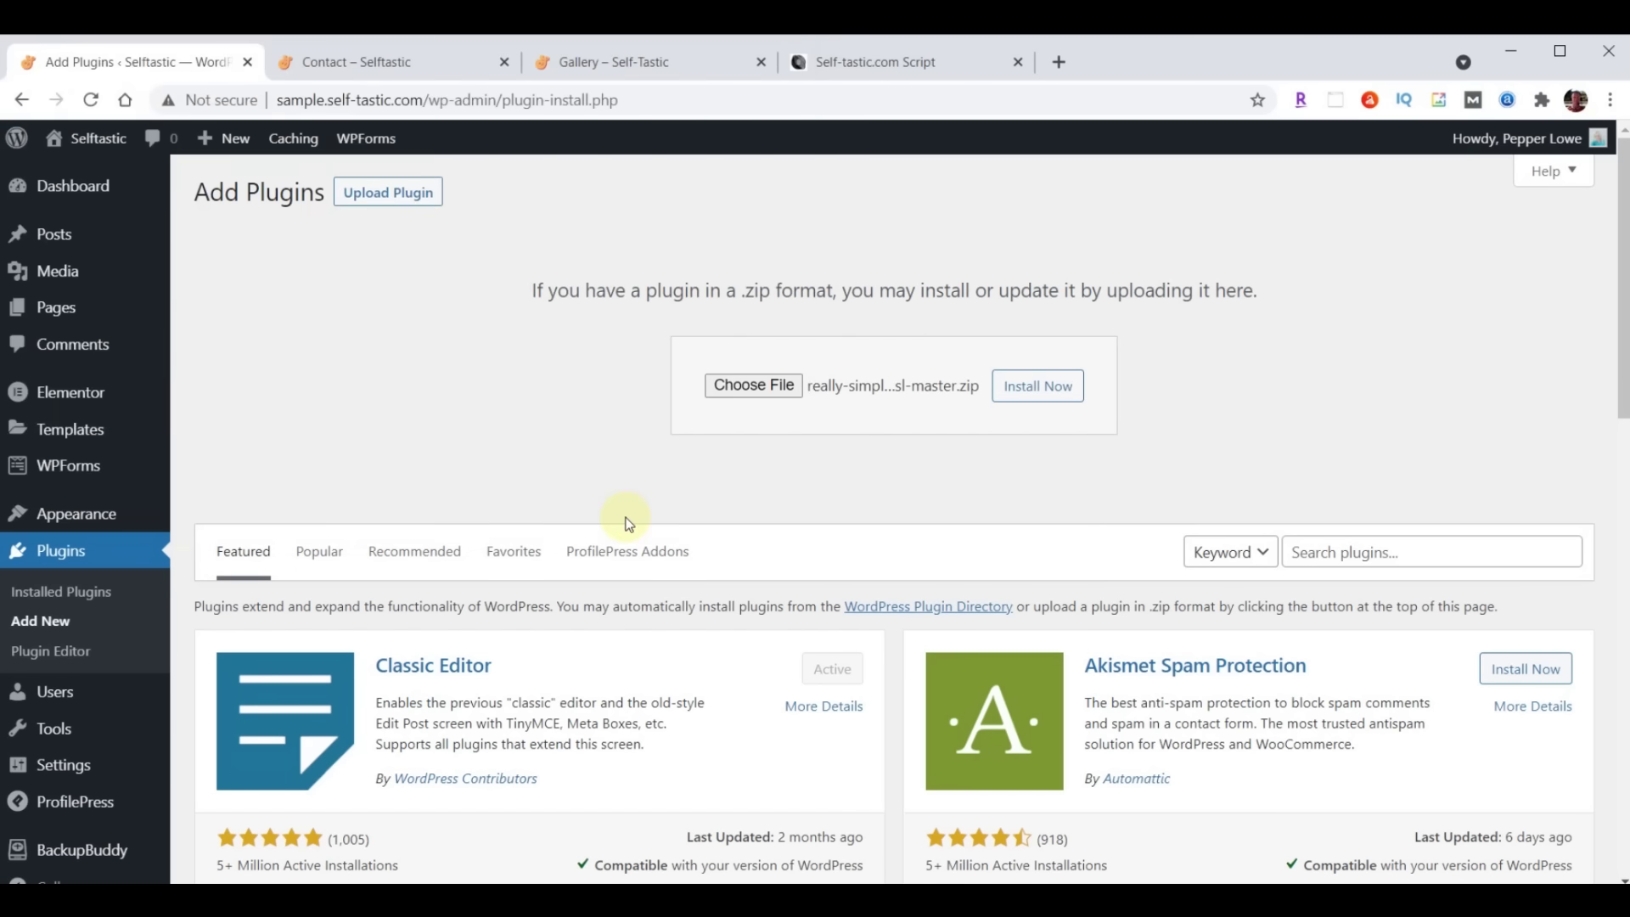
click(1026, 396)
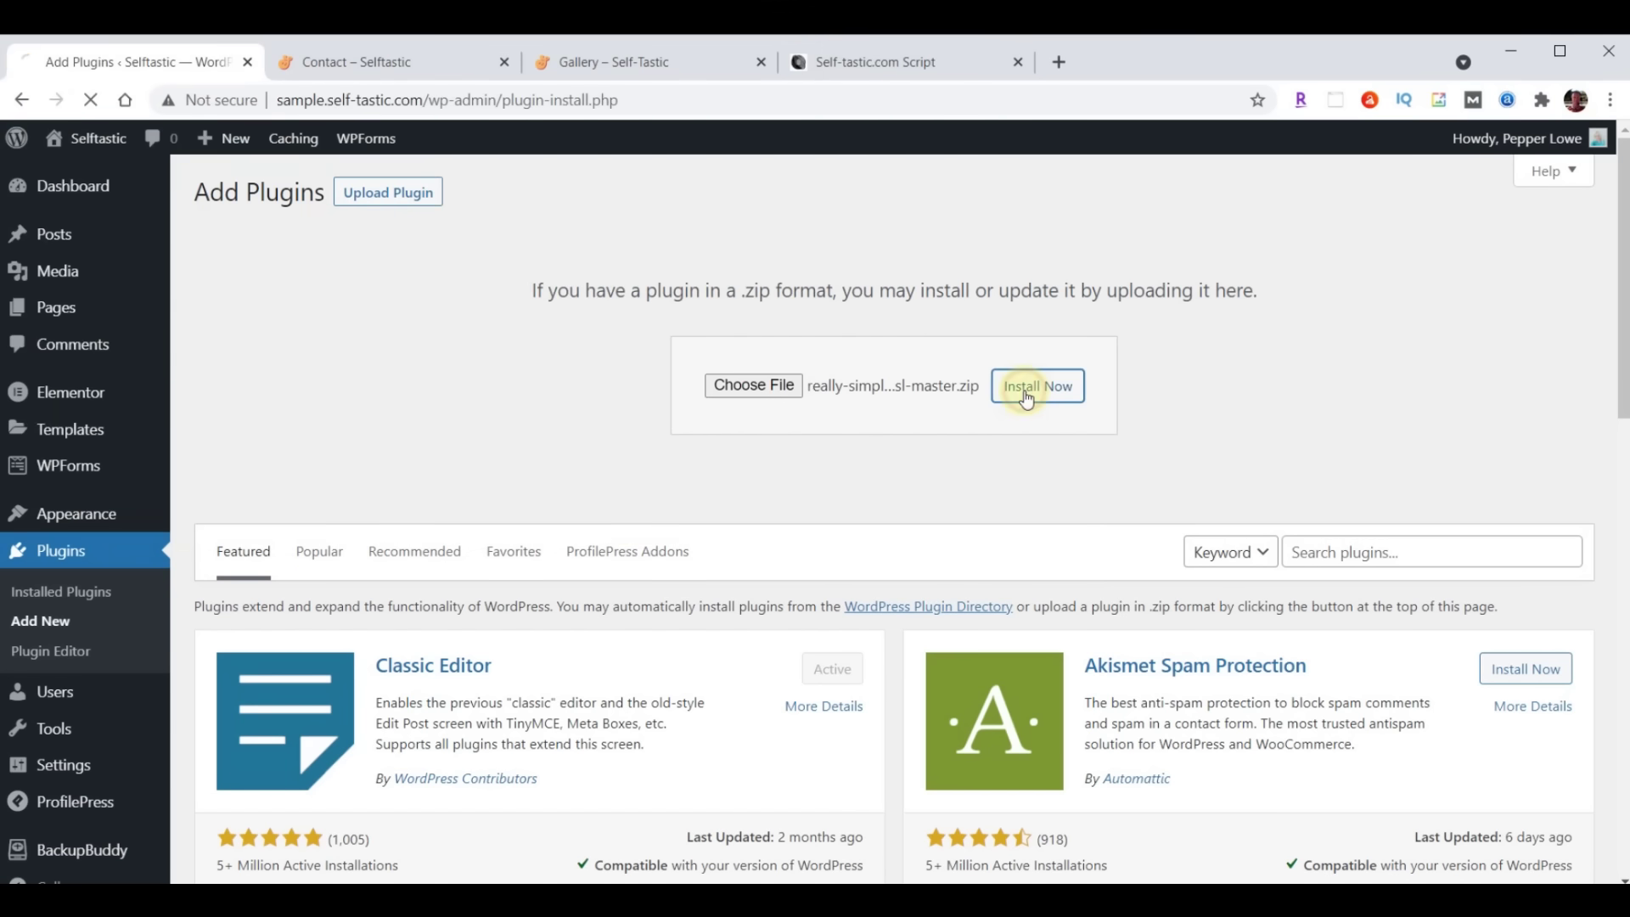
click(270, 391)
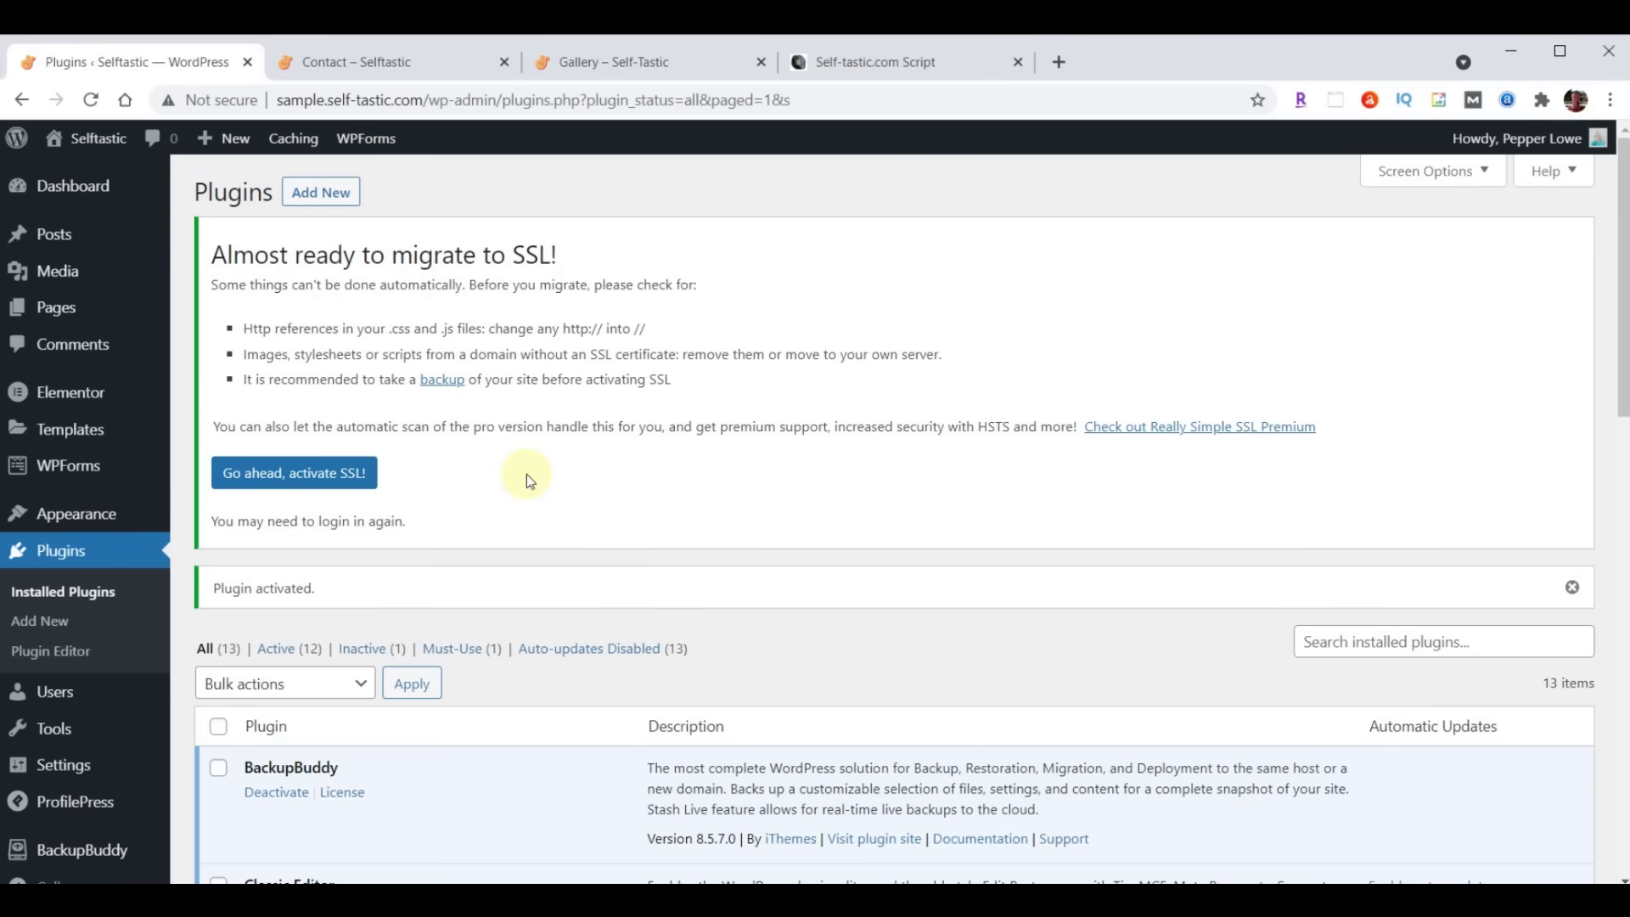
Activate SSL for the whole site from the Really Simple SSL settings
scroll(526, 479, down, 6)
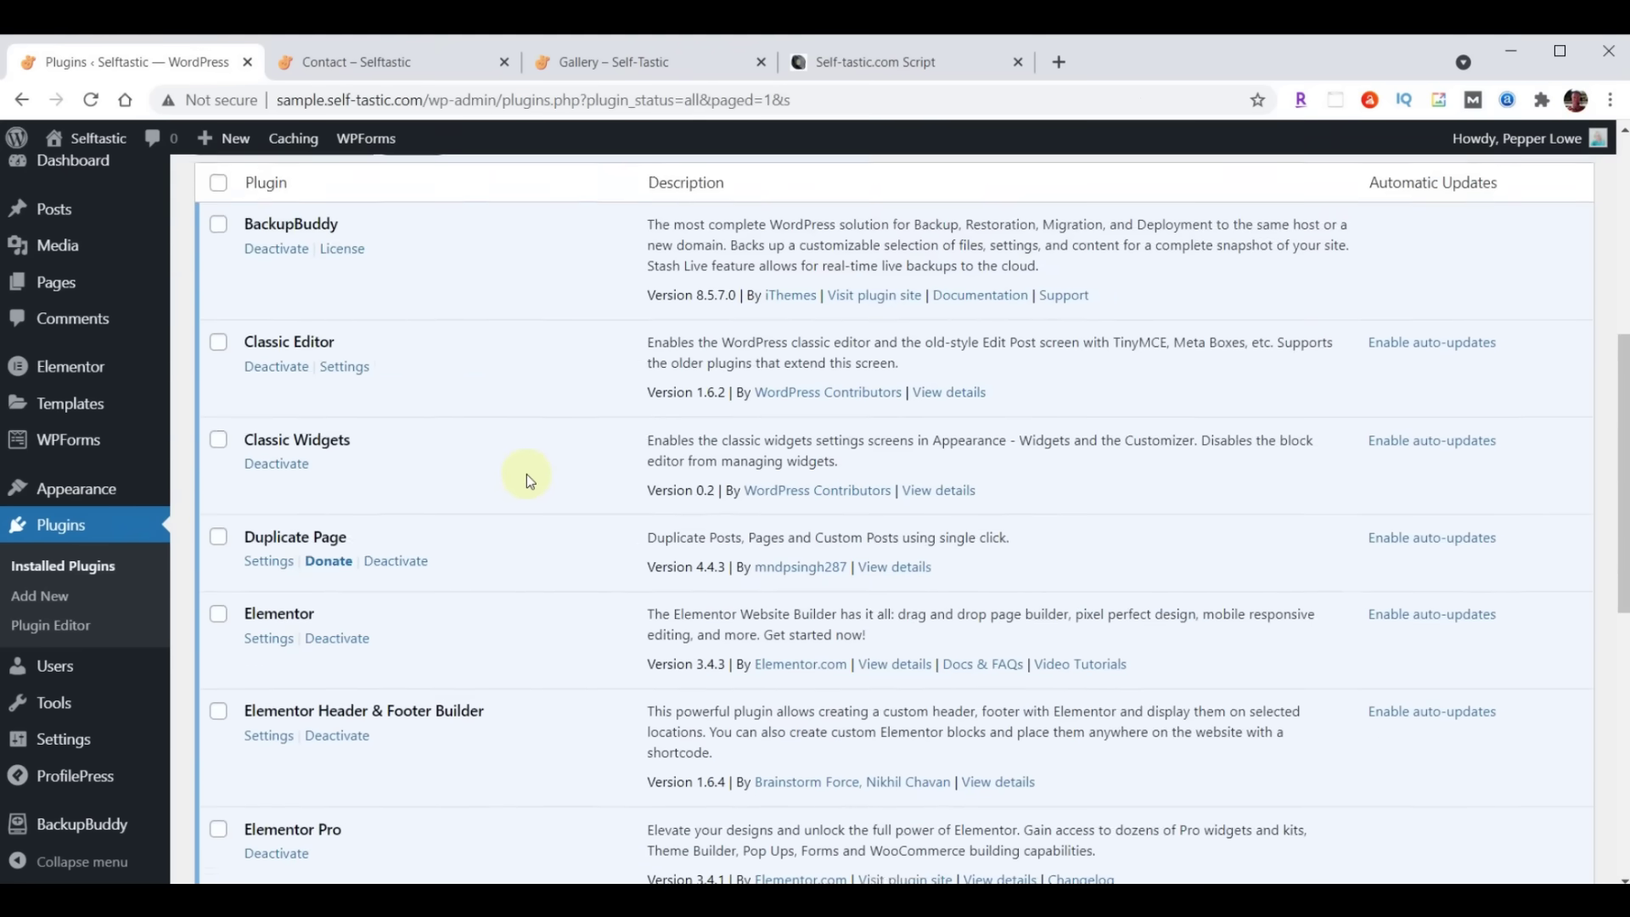
scroll(527, 473, down, 6)
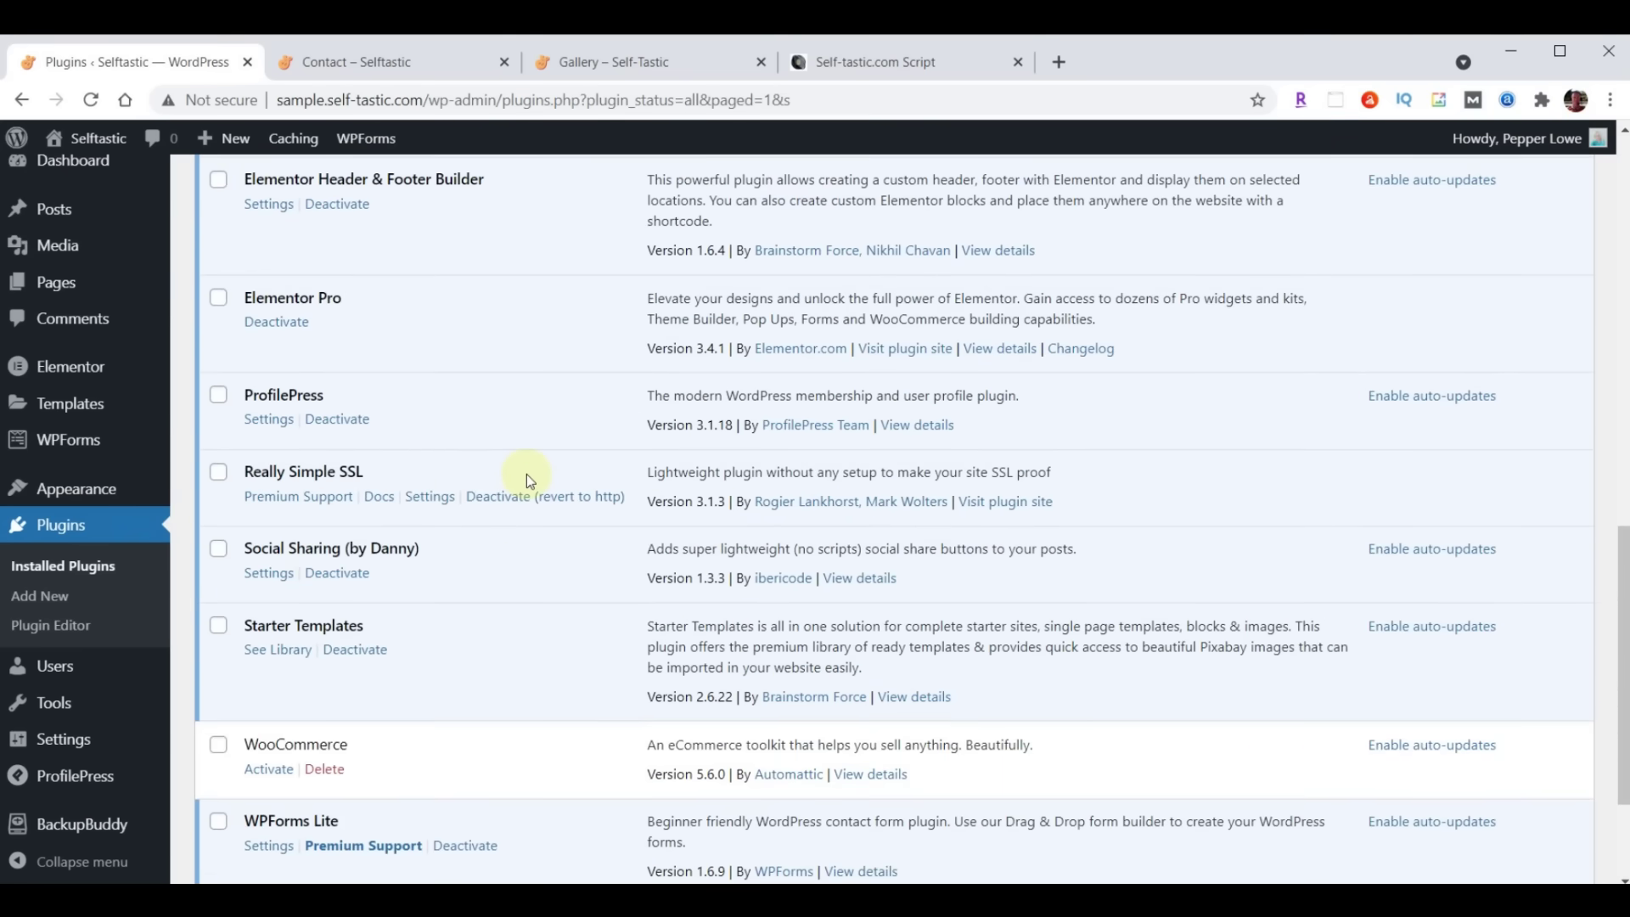
click(431, 498)
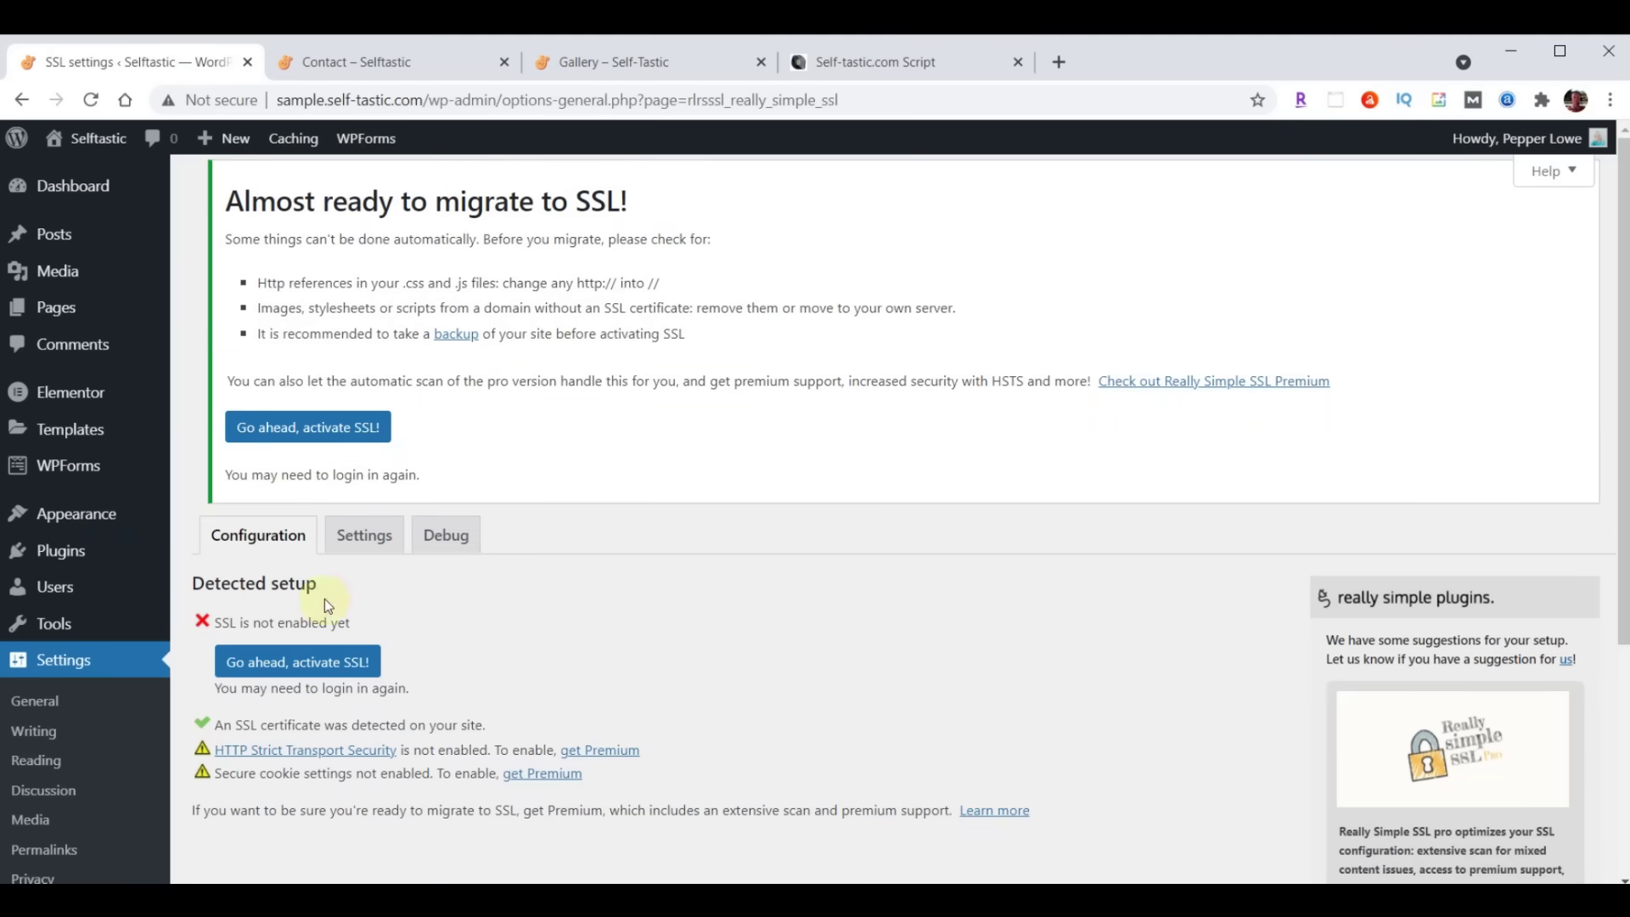
scroll(674, 390, down, 2)
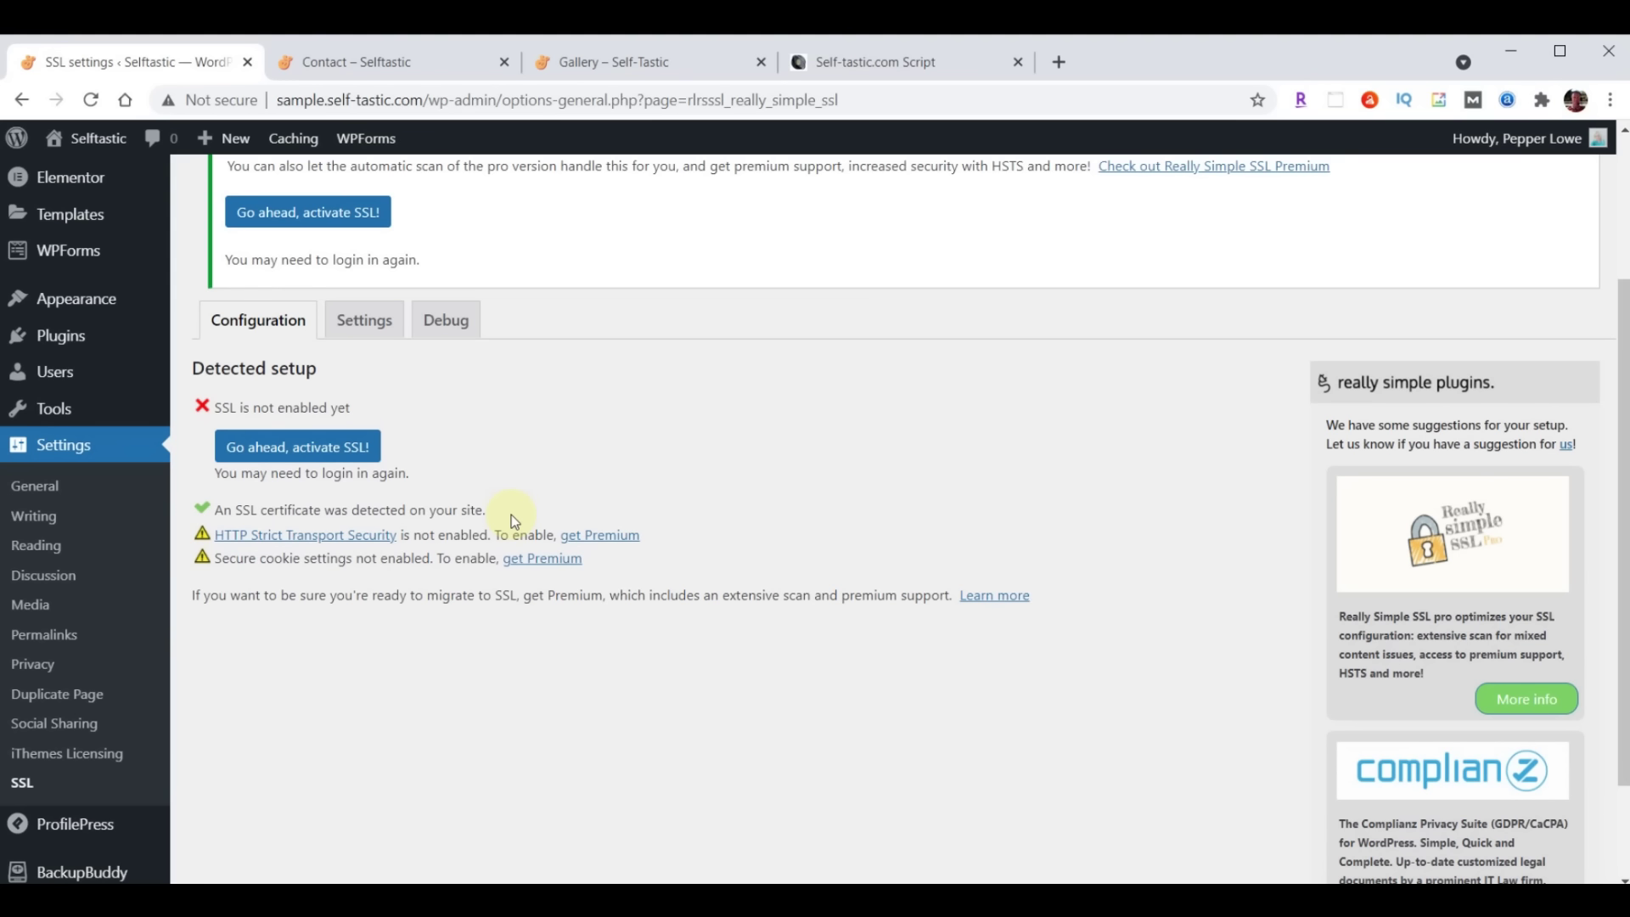
click(283, 451)
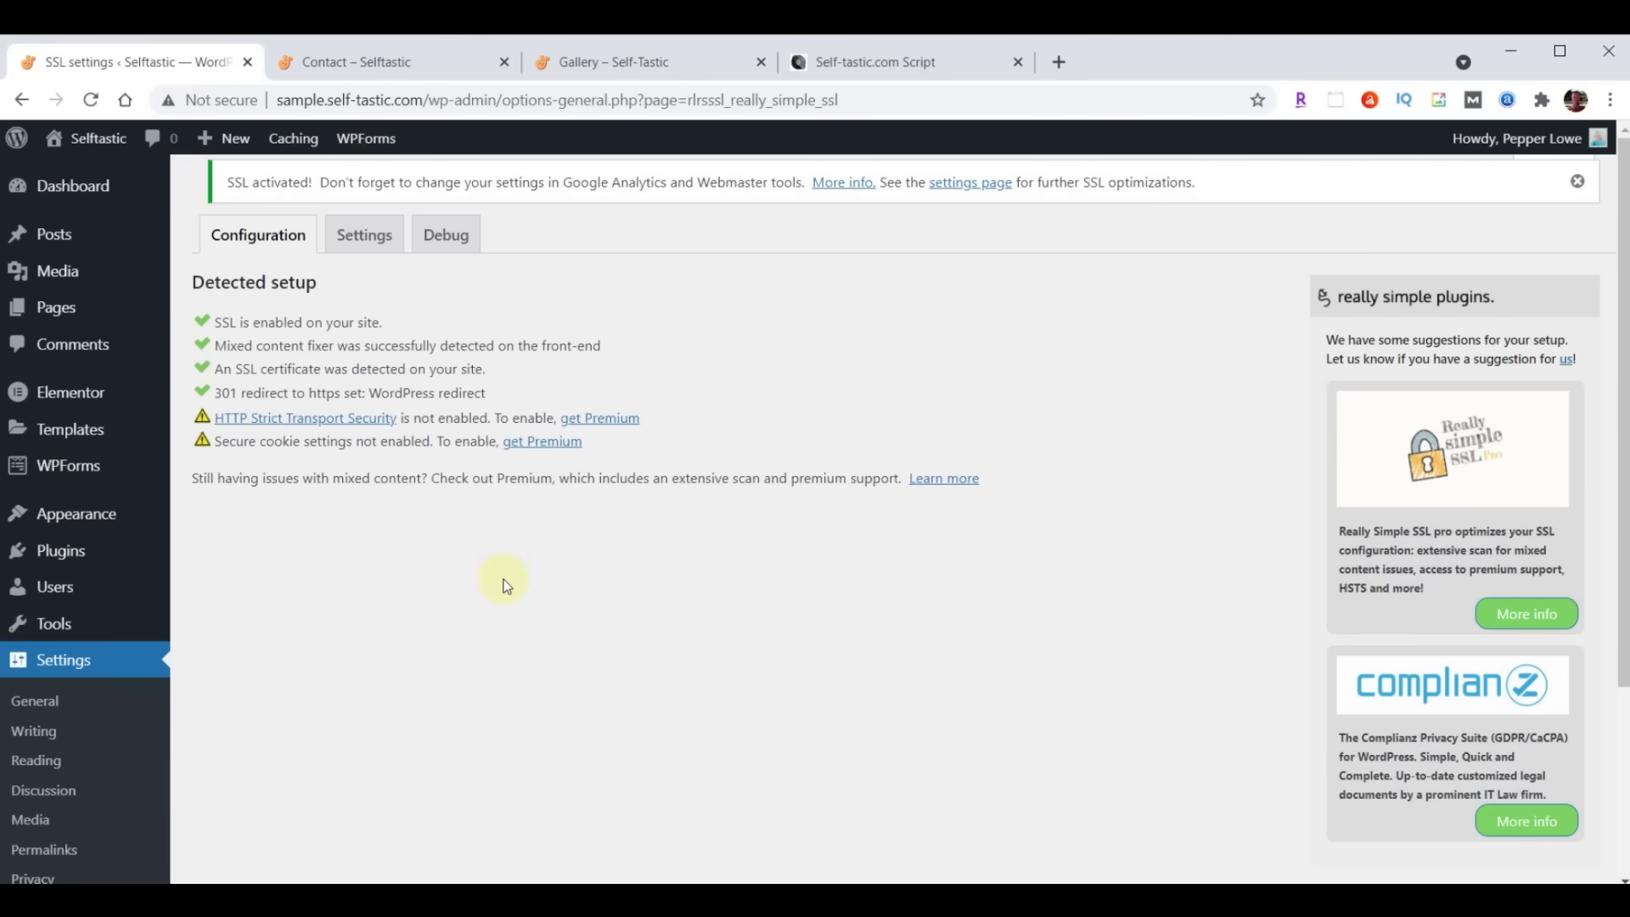
click(73, 399)
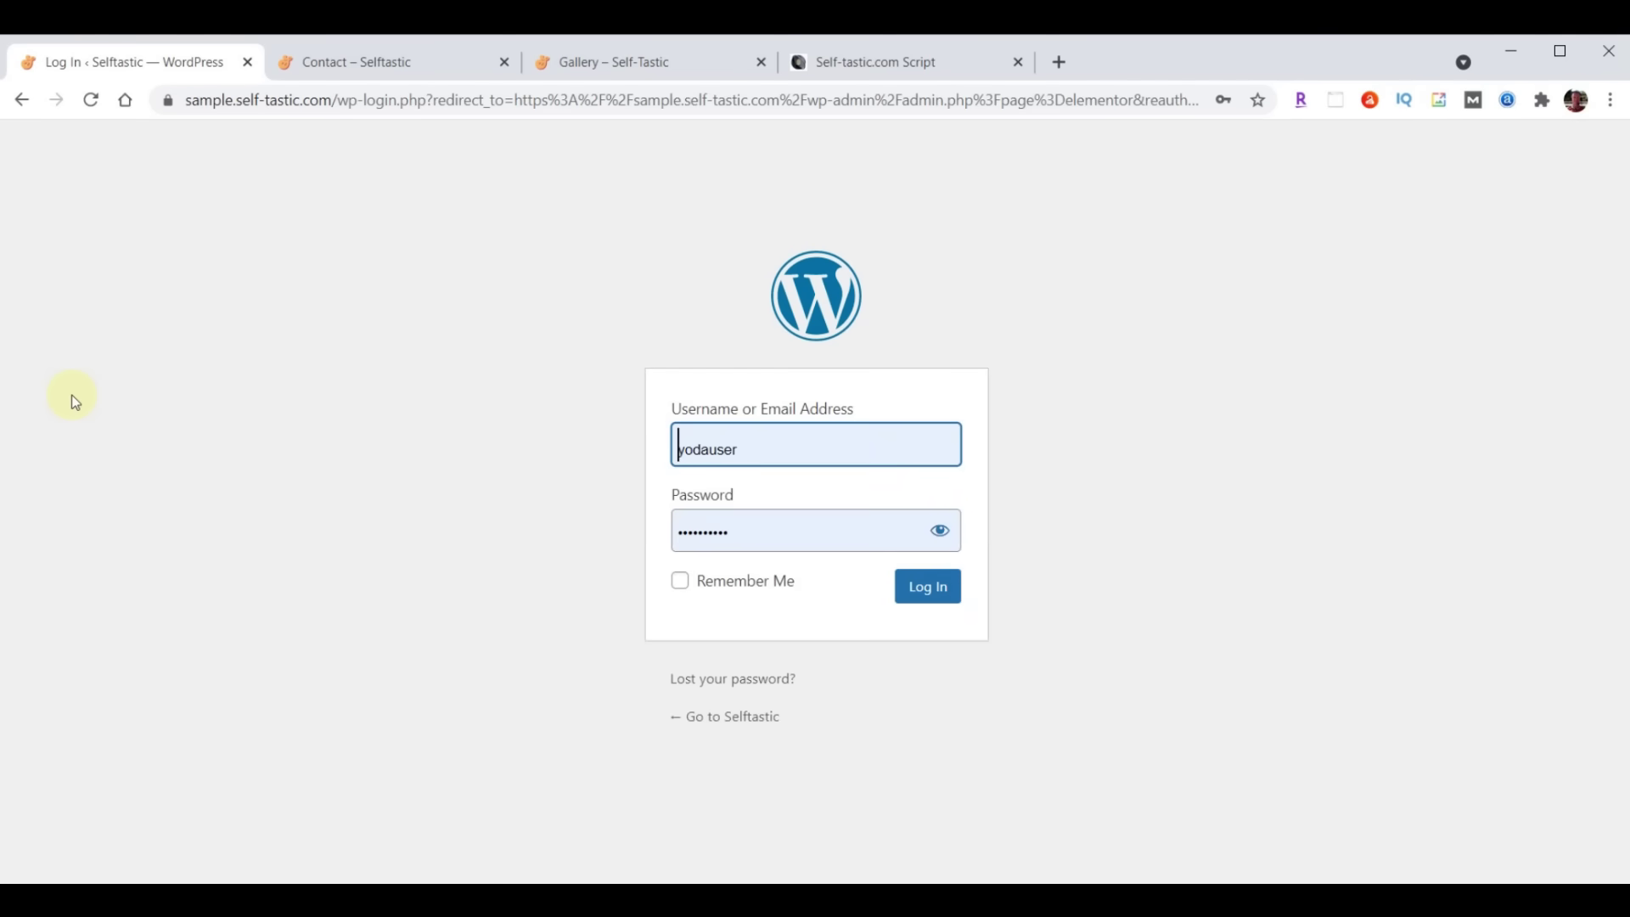
click(919, 592)
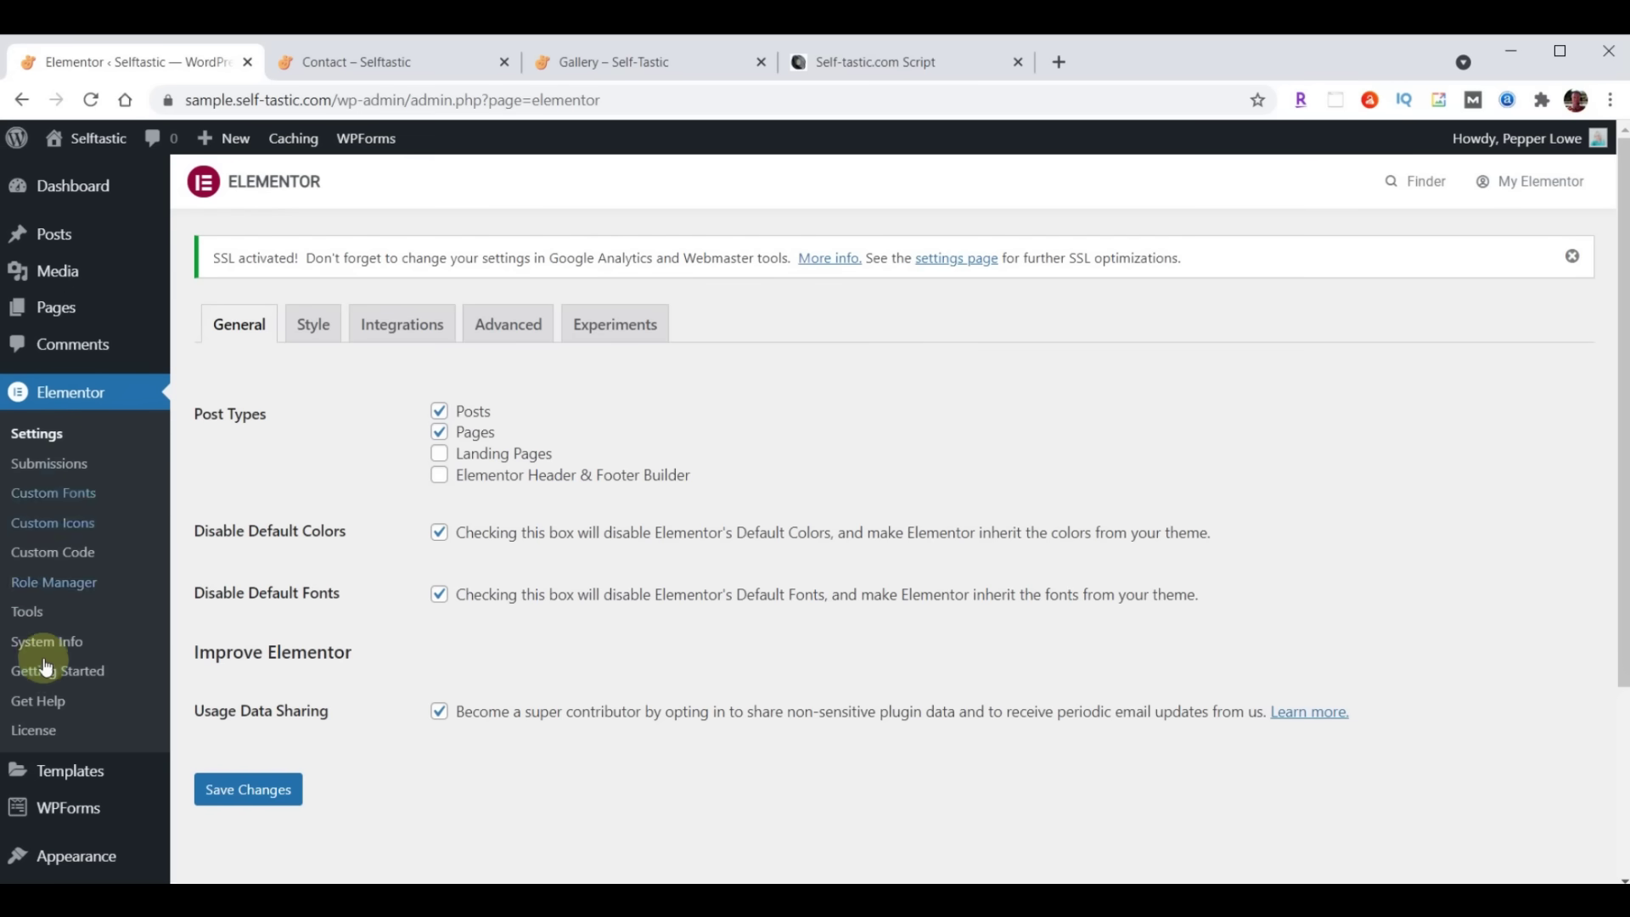
click(28, 613)
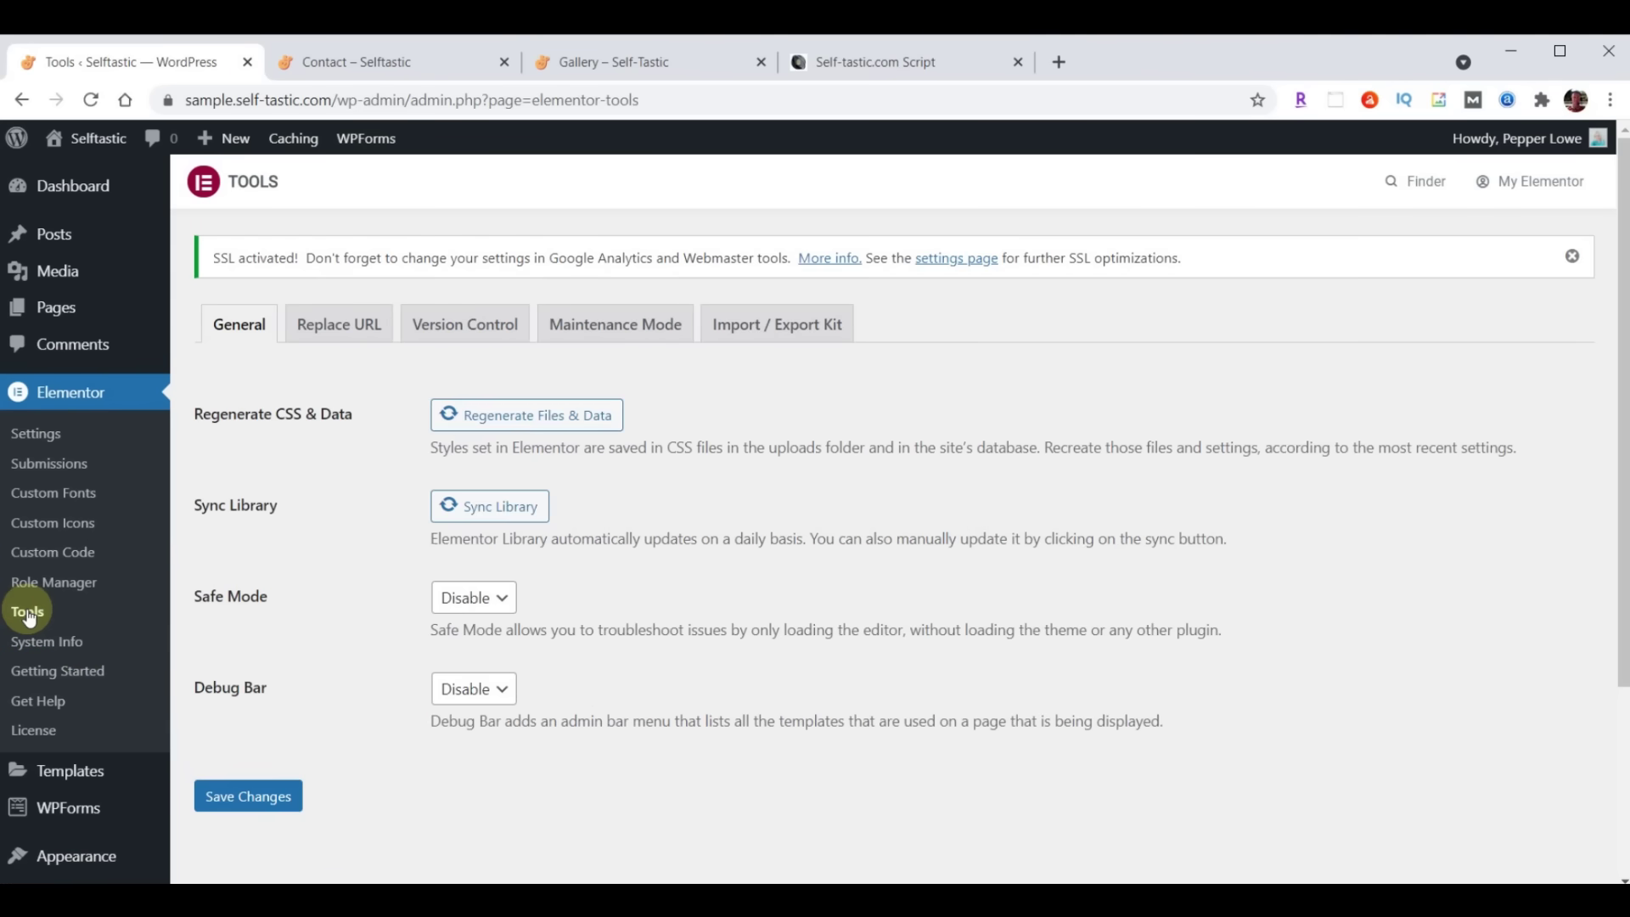
click(342, 328)
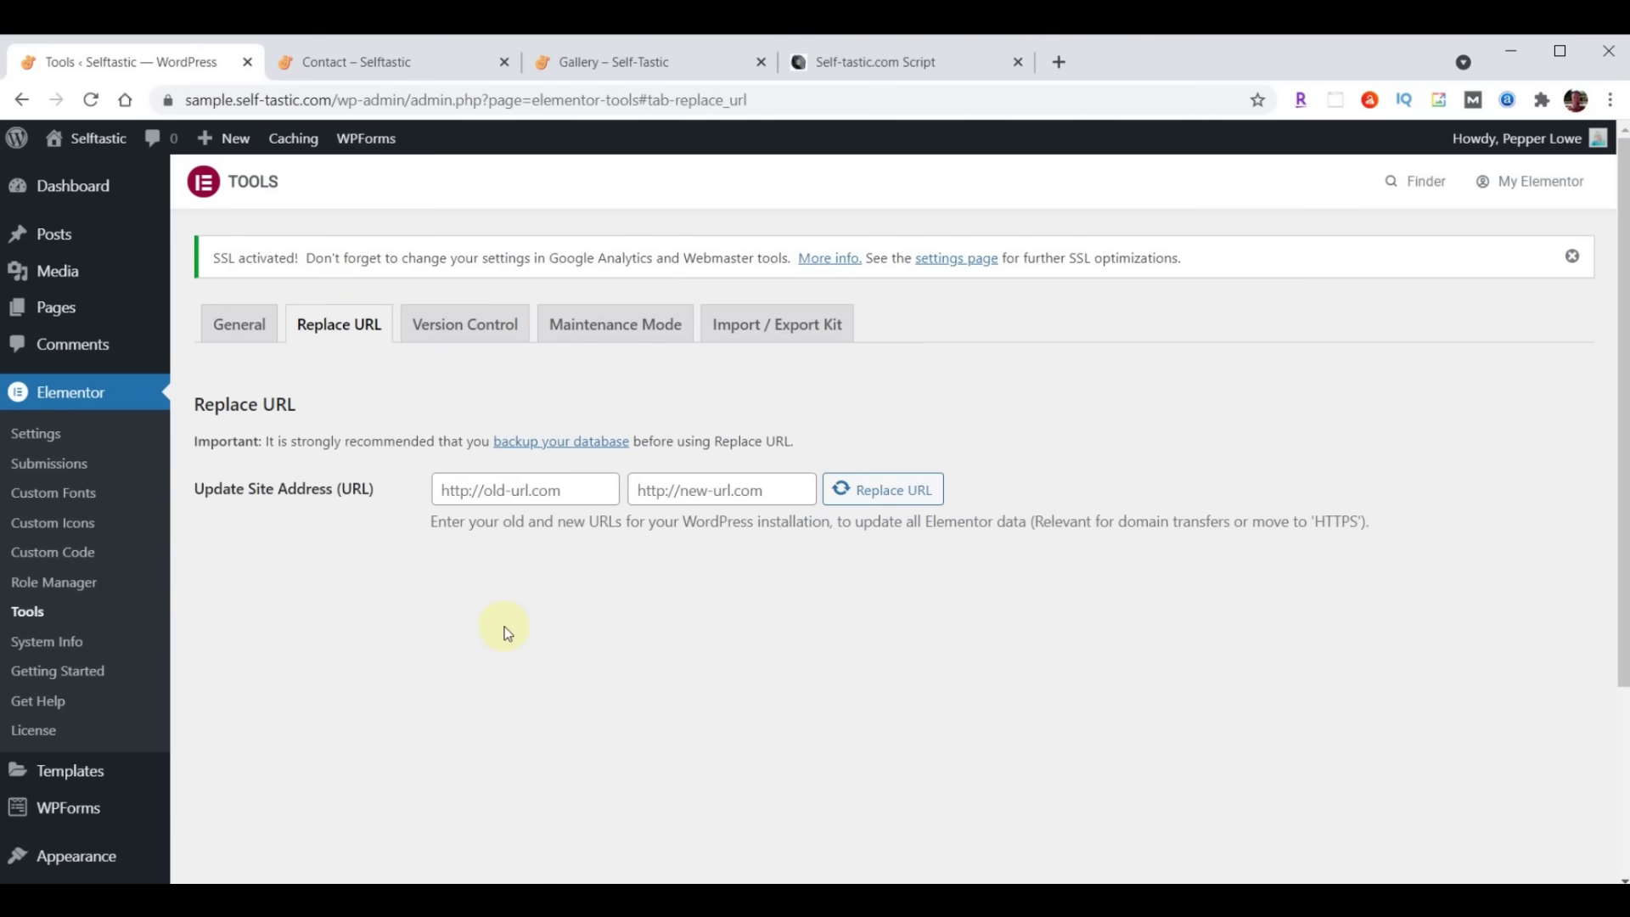
click(584, 487)
text(http://sample.self-tastic.com)
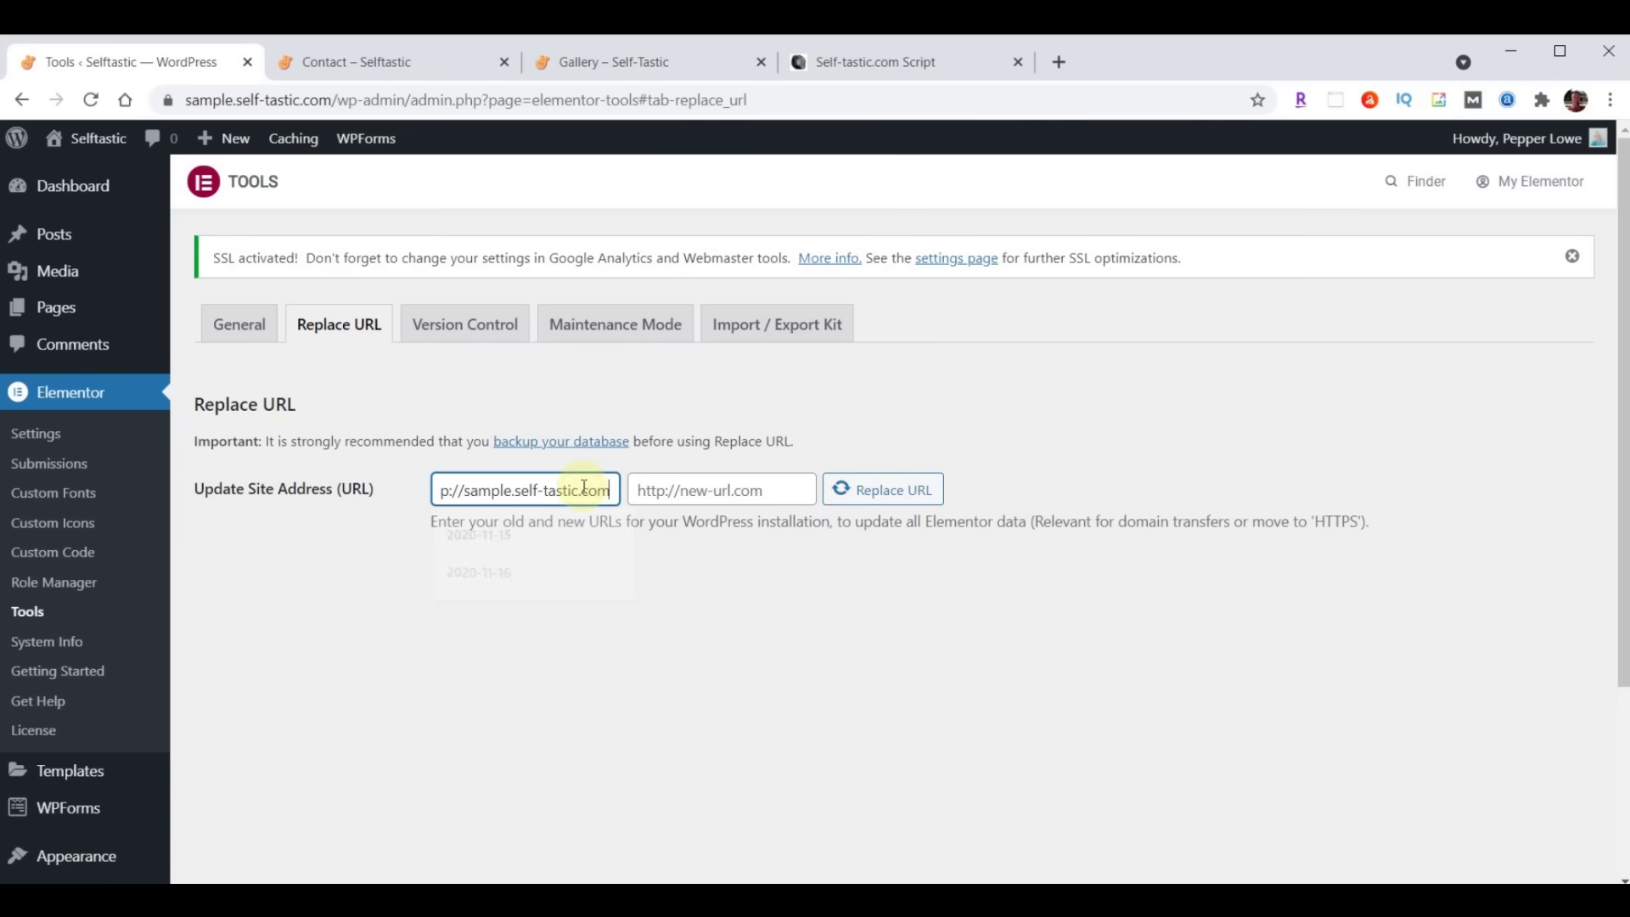
drag(546, 501, 484, 577)
click(482, 573)
click(721, 491)
click(497, 586)
click(768, 489)
text(http://sample.self-tastic.com)
drag(752, 490, 600, 491)
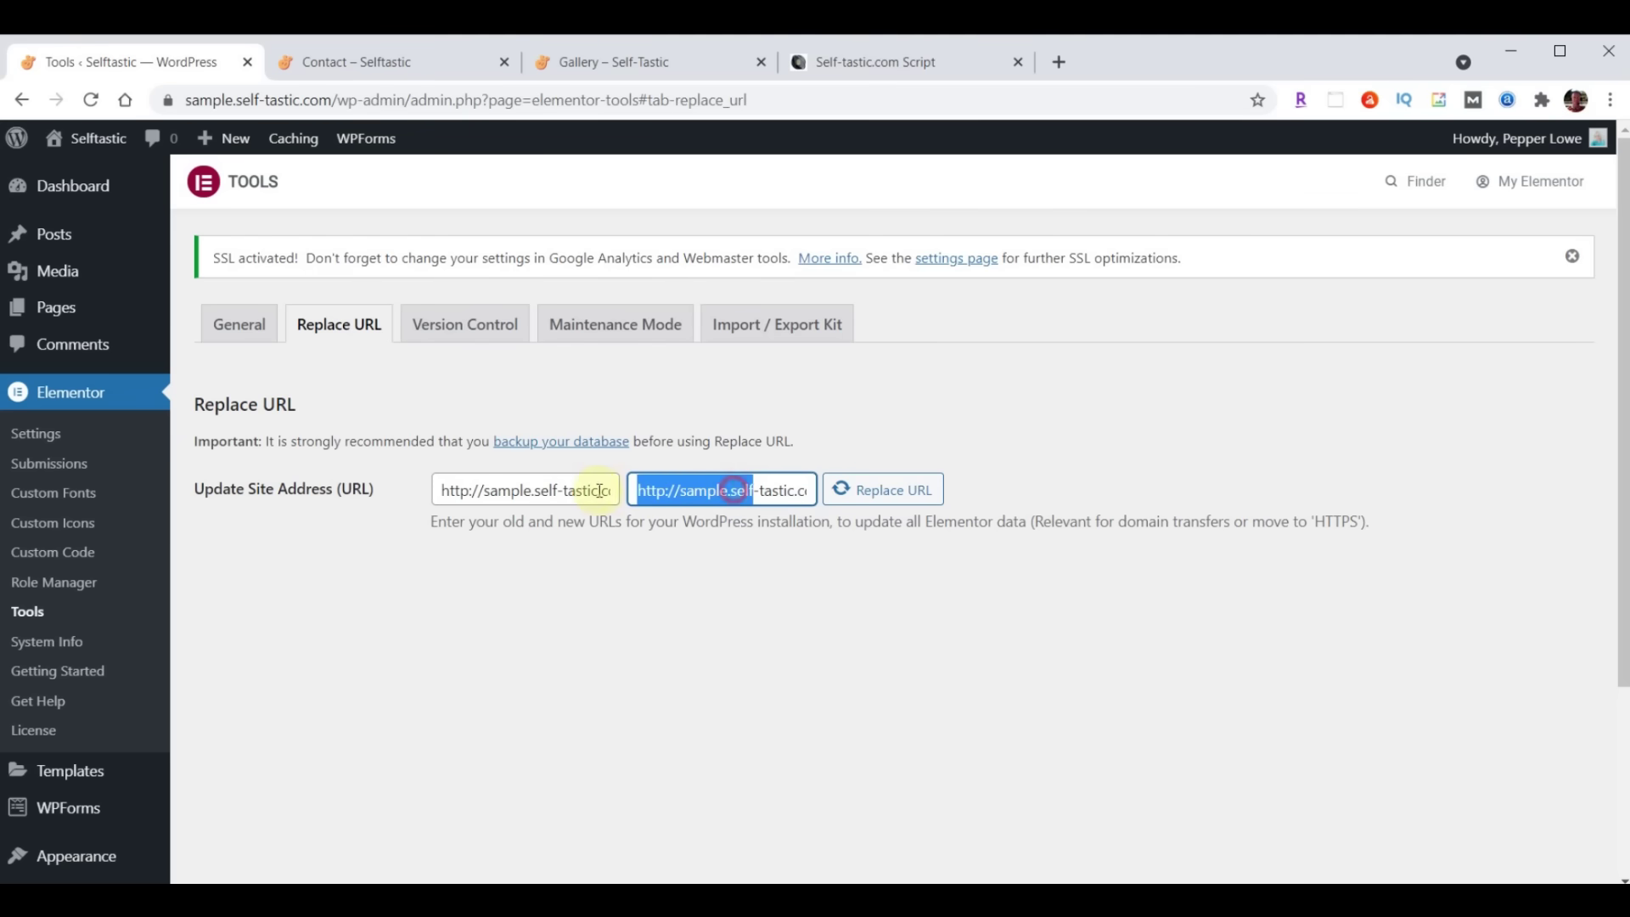
click(665, 491)
text(s)
key(Delete)
text(:)
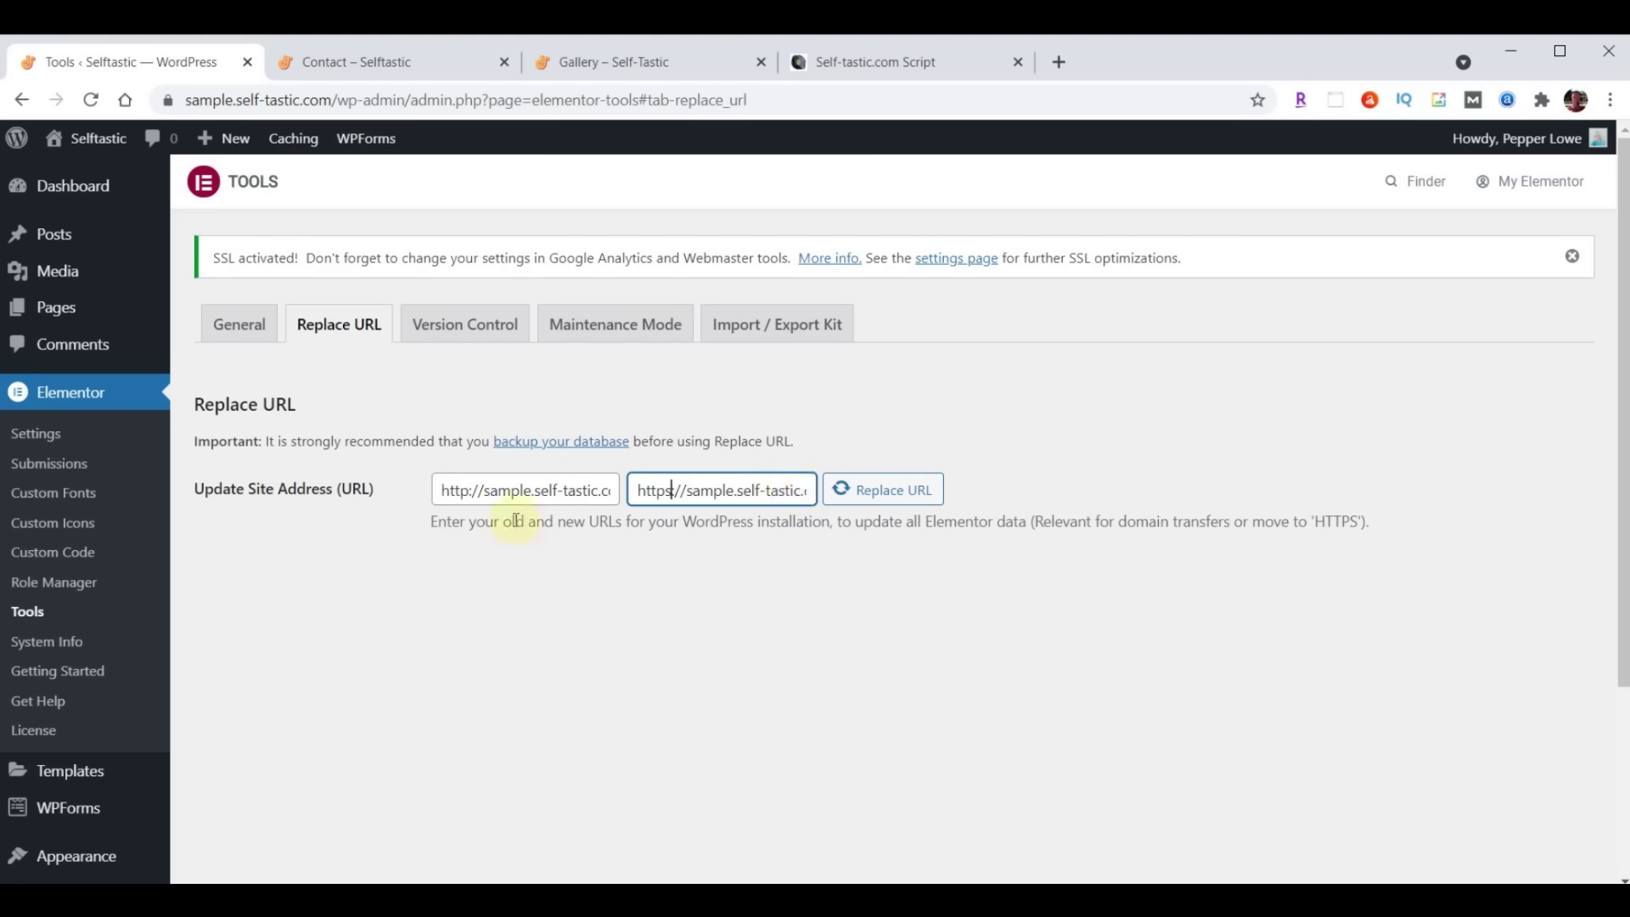
text(:)
click(878, 499)
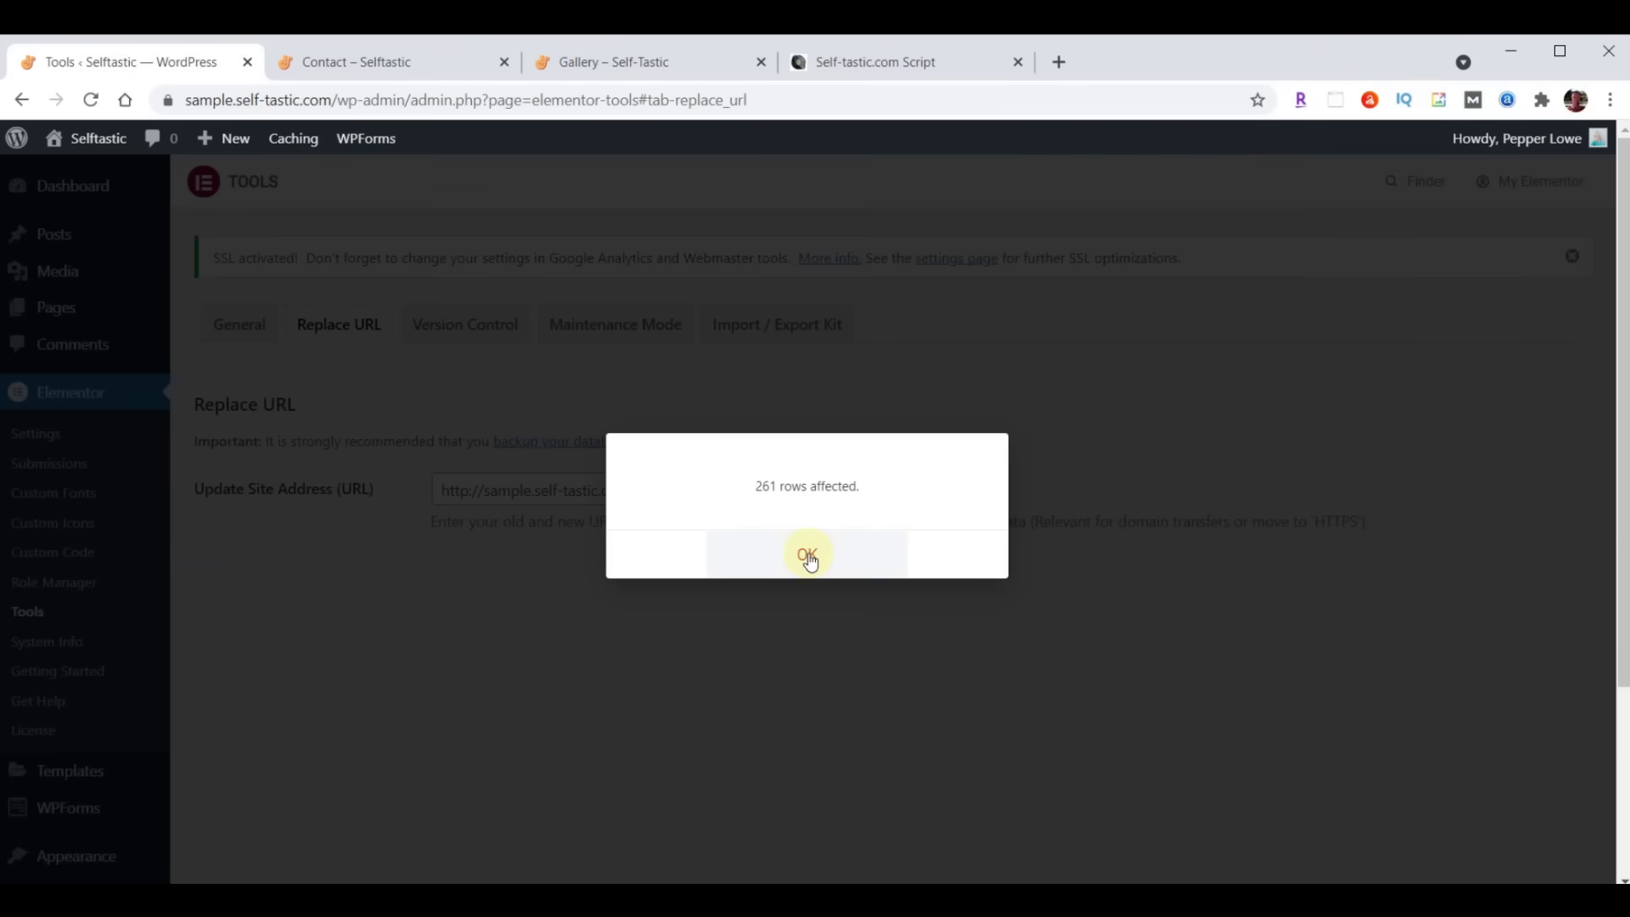
click(808, 556)
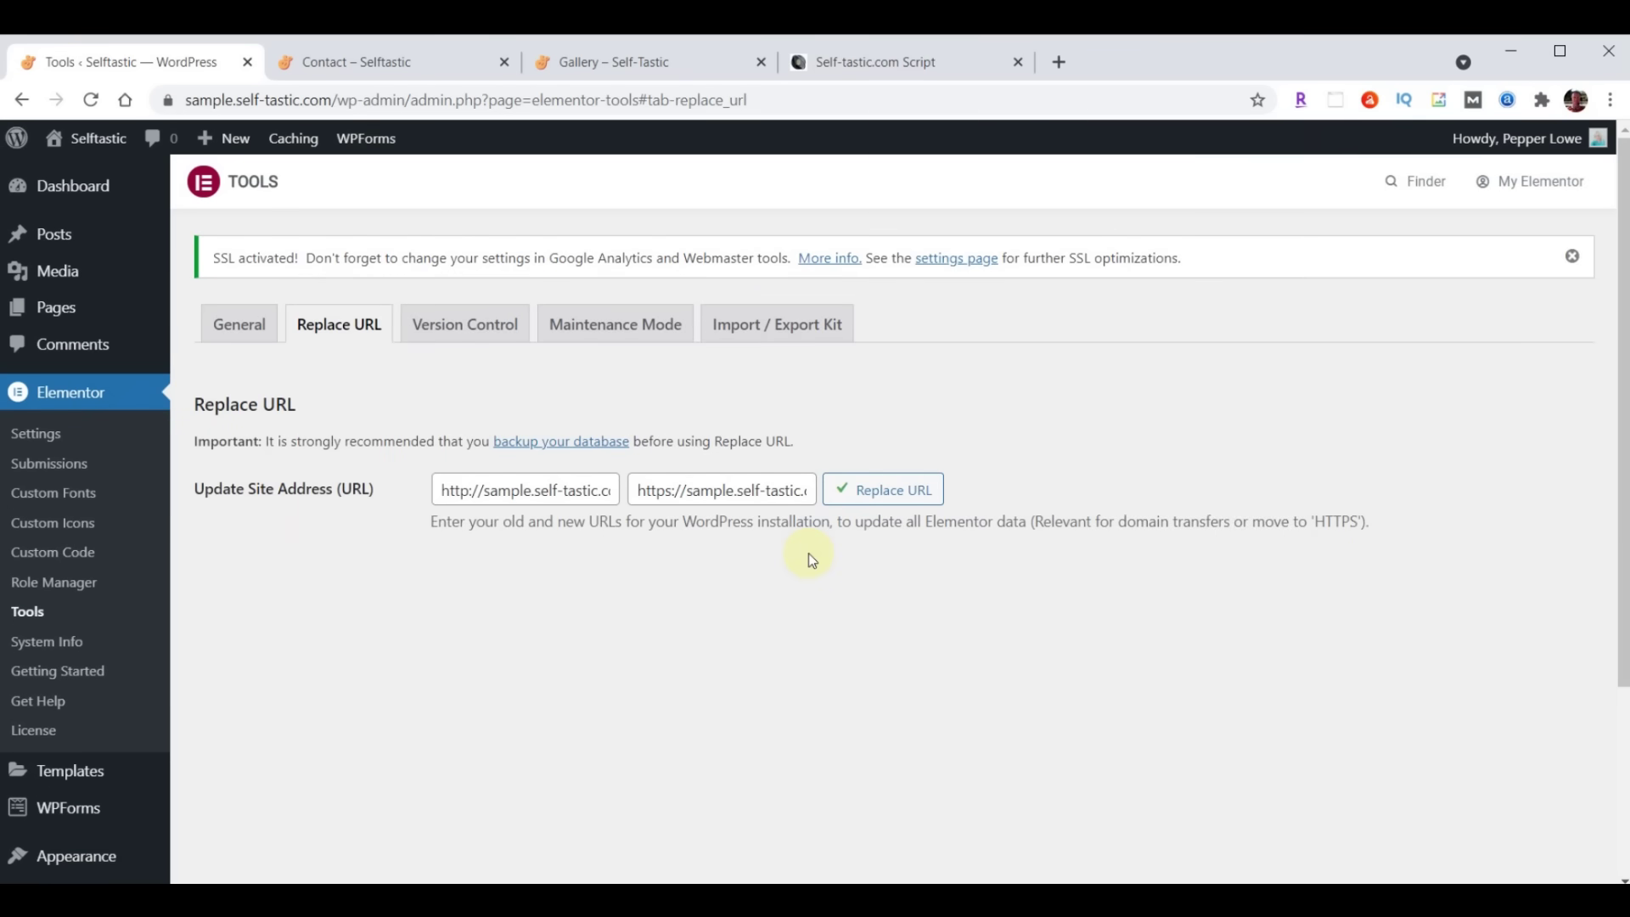
click(386, 65)
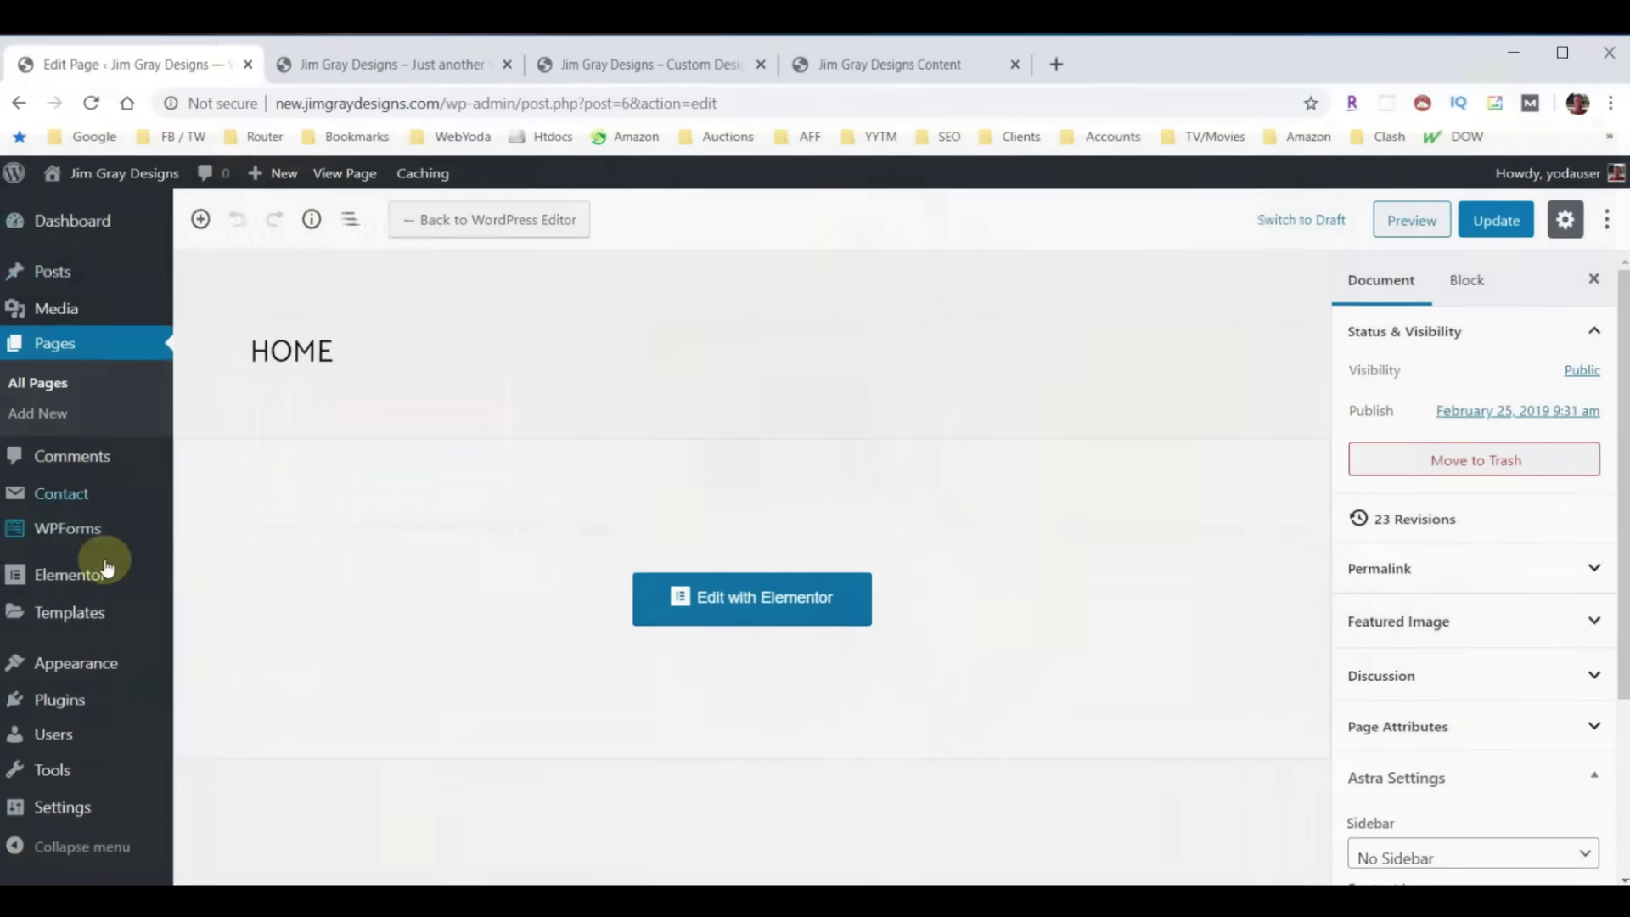
In Reading settings, uncheck 'Discourage search engines from indexing this site' and save
mouse_move(62, 807)
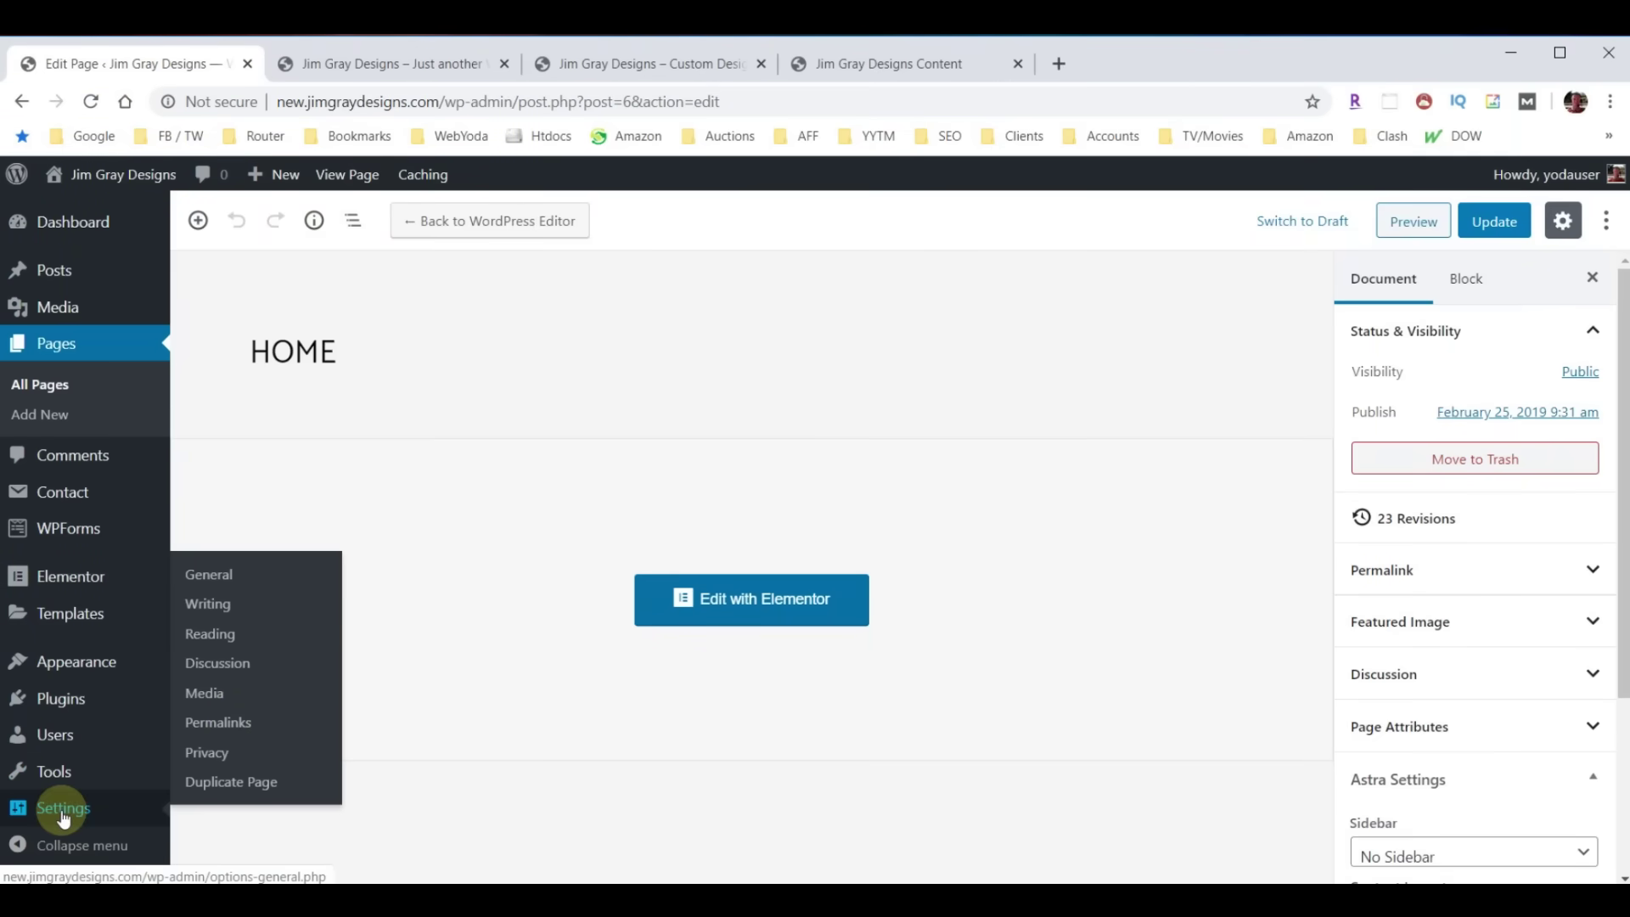
click(212, 632)
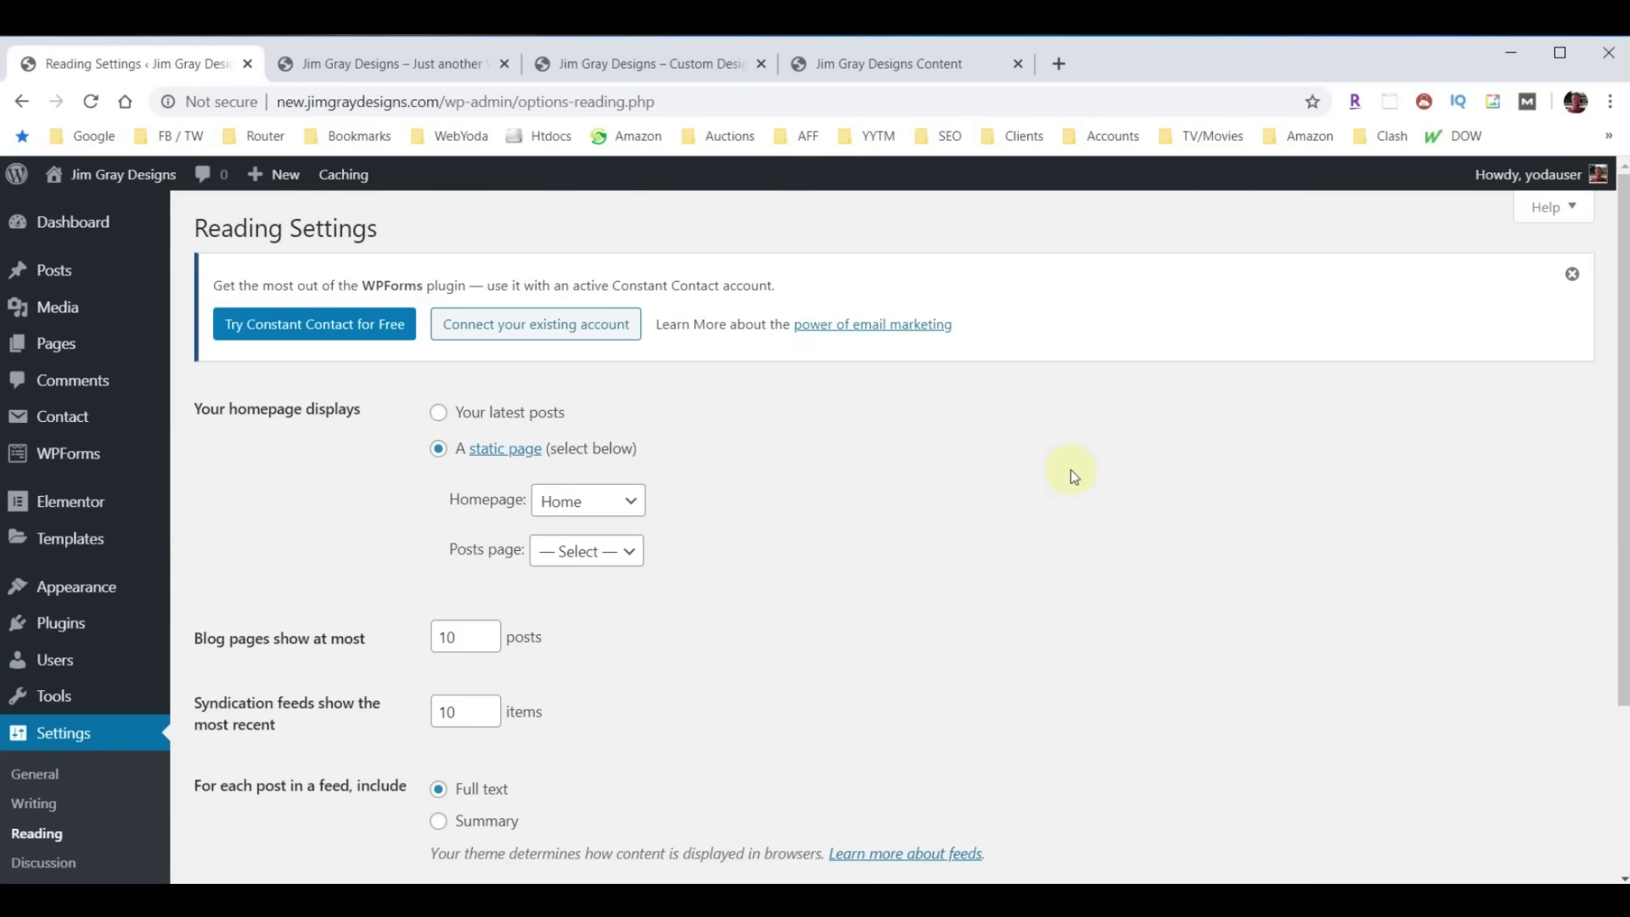
scroll(1071, 471, down, 3)
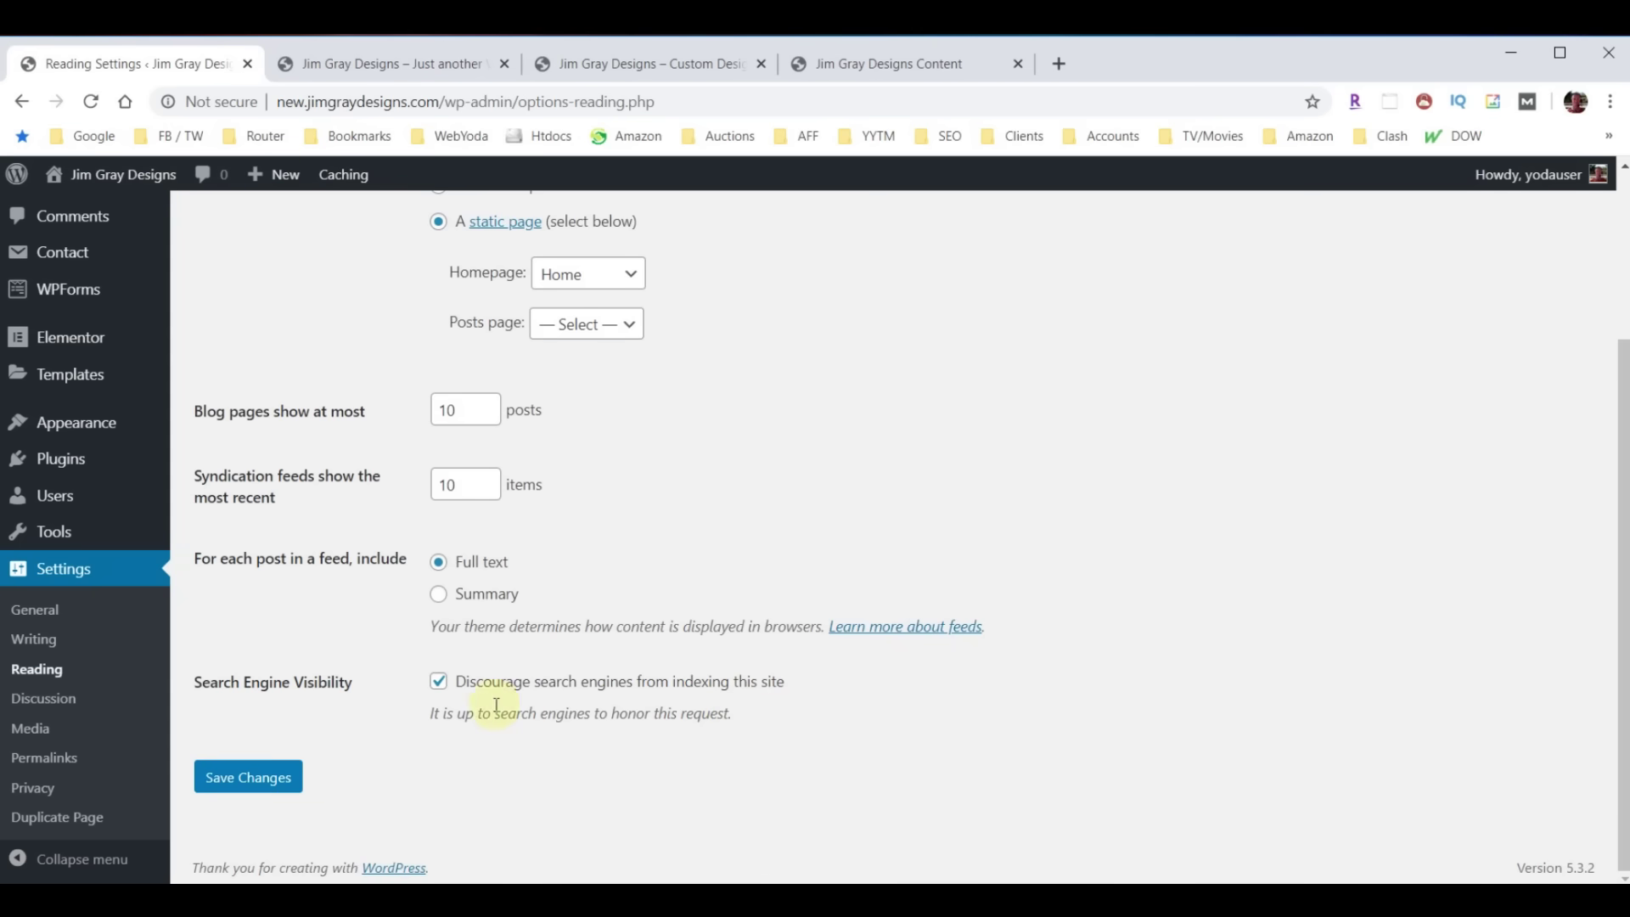
click(438, 680)
click(206, 788)
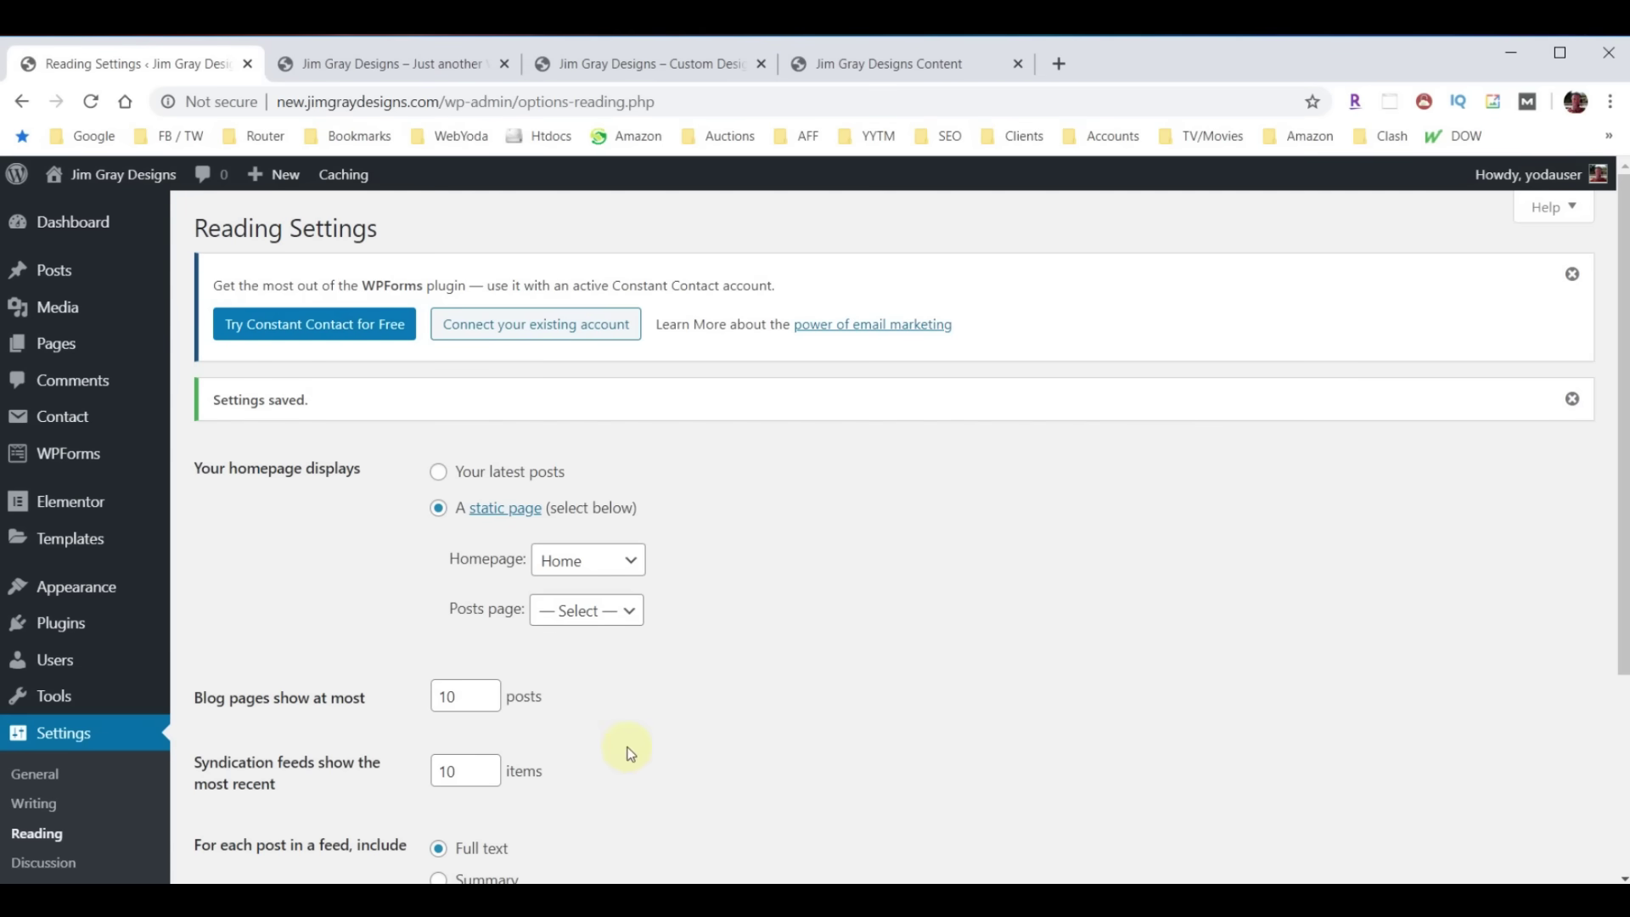
click(59, 625)
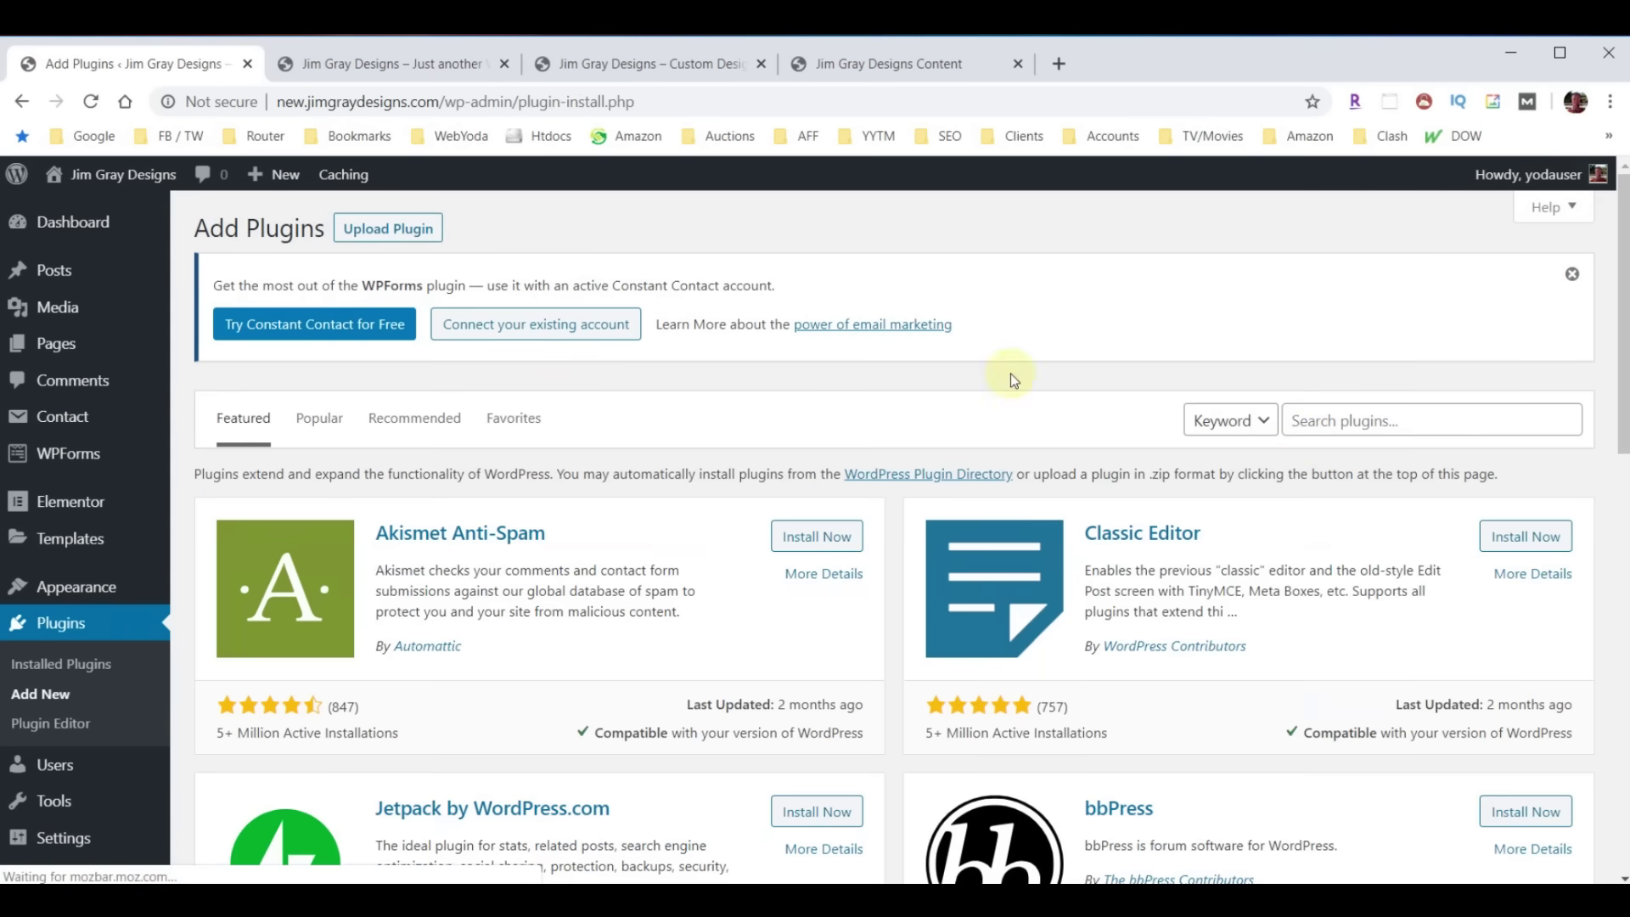
Search plugins for 'Yoast', then install and activate Yoast SEO
click(1377, 420)
text(Yoast)
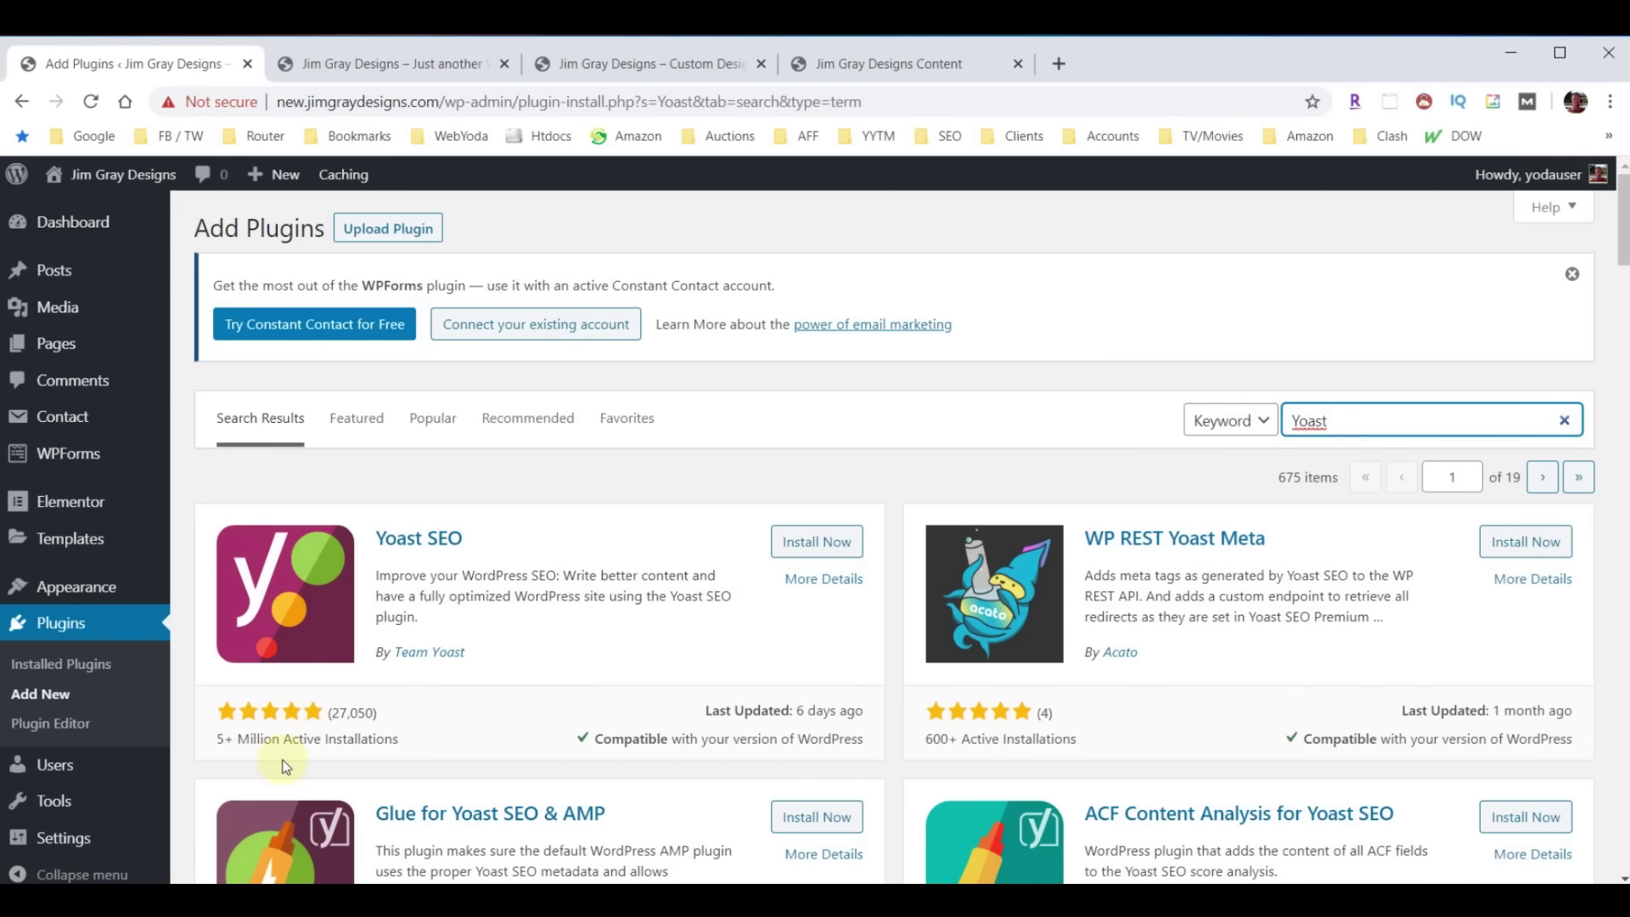
click(812, 540)
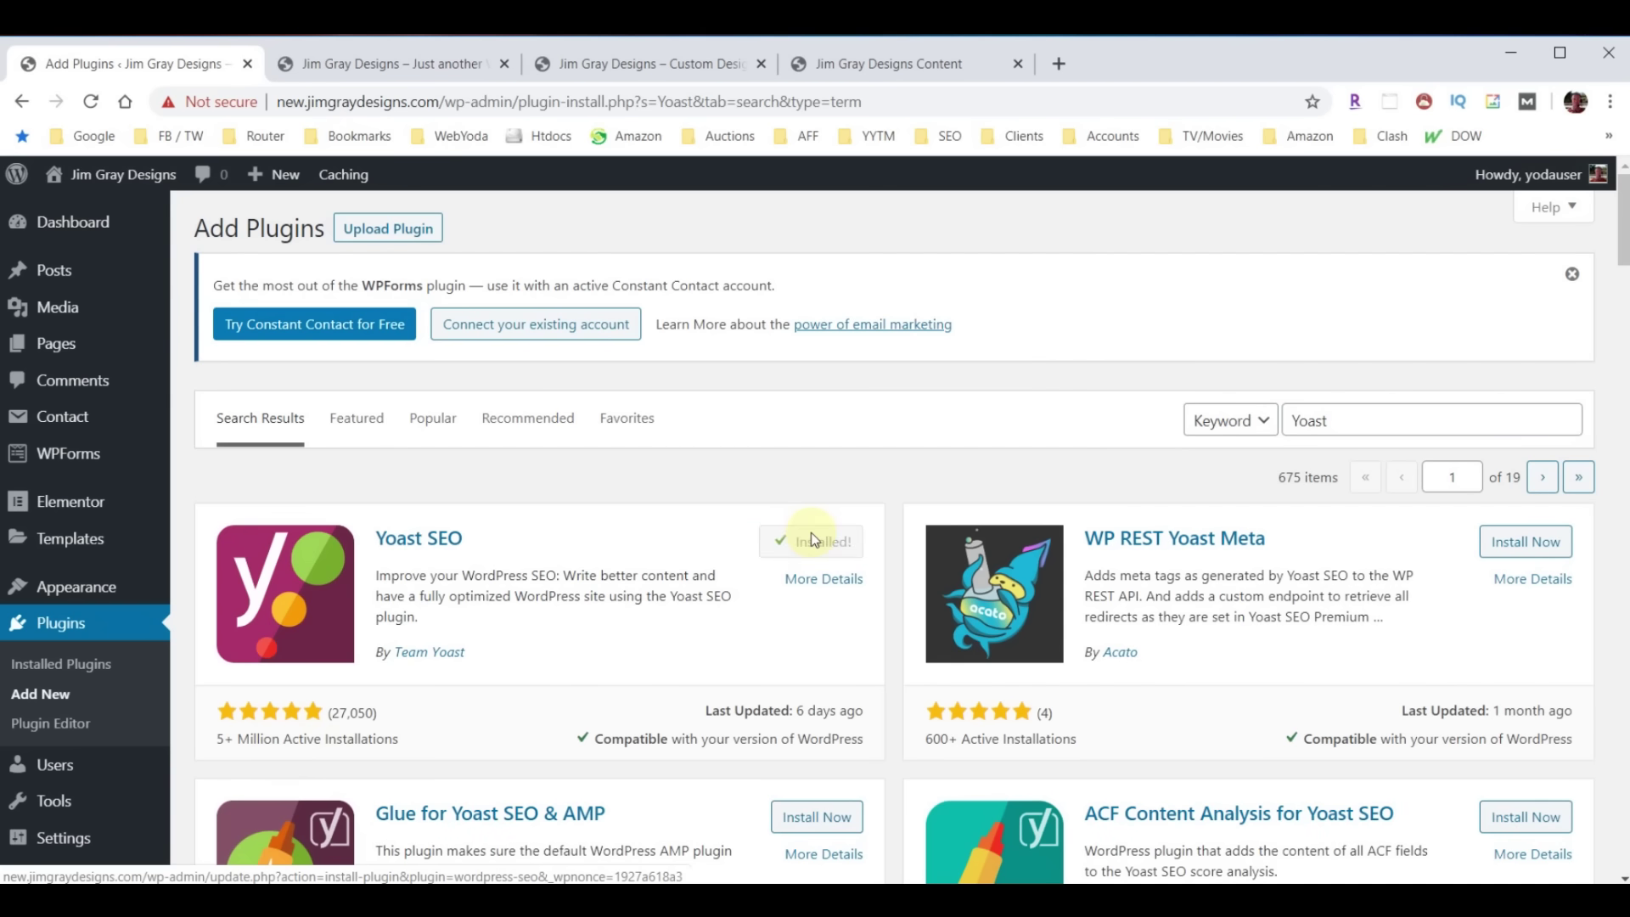
click(813, 541)
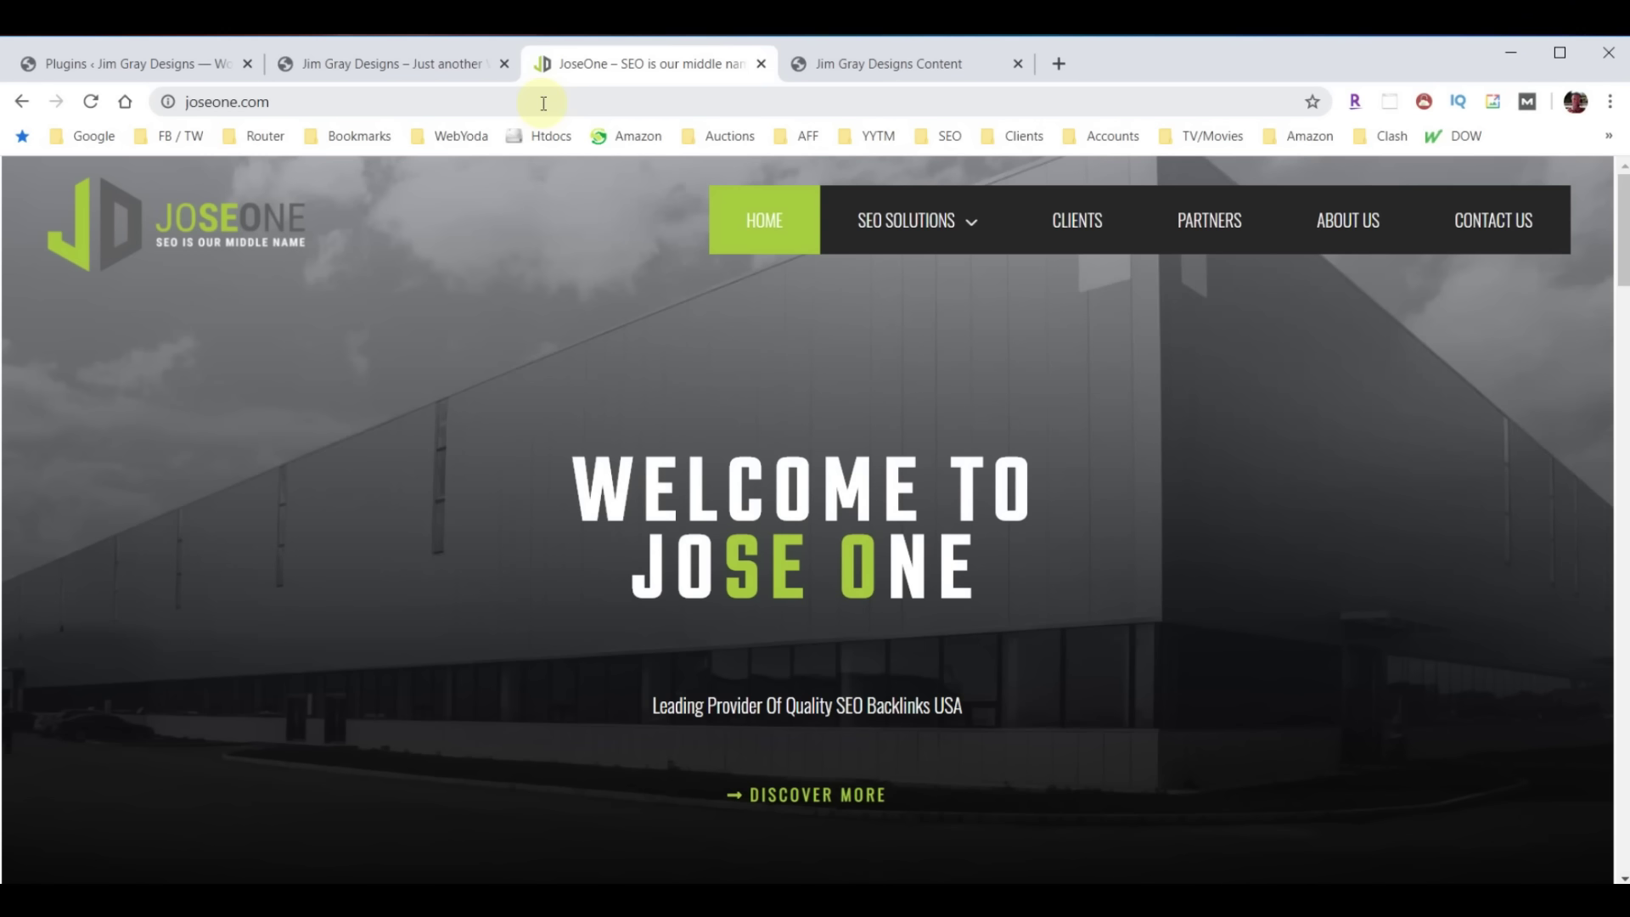
Go to SEO Basics through the SEO SOLUTIONS menu and scroll through the page
click(957, 241)
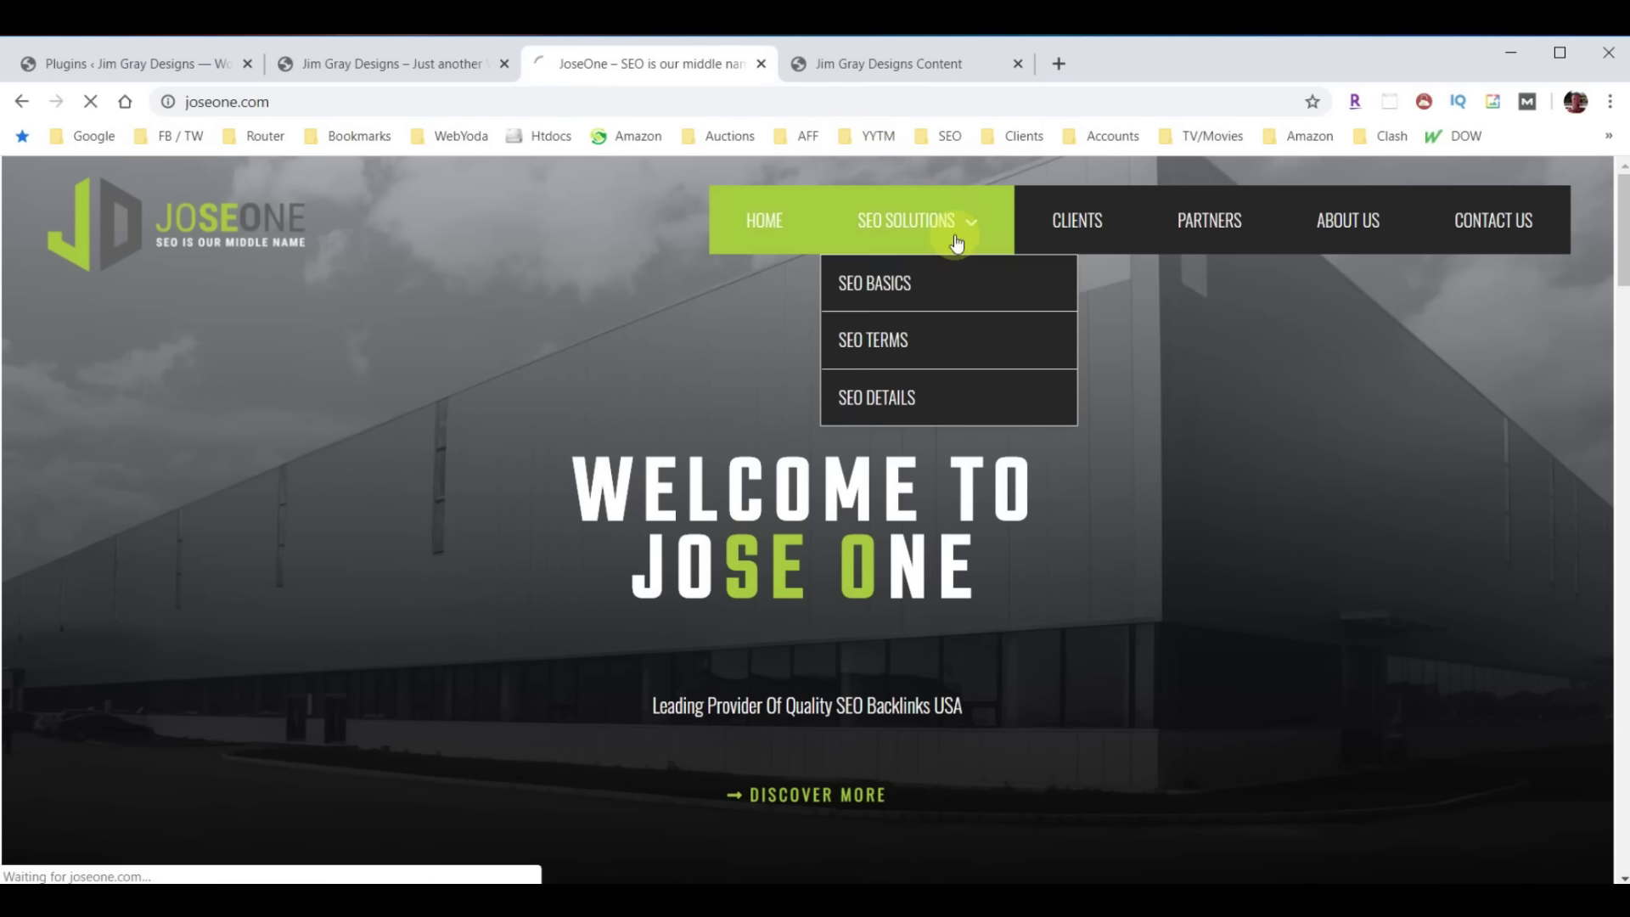
click(883, 288)
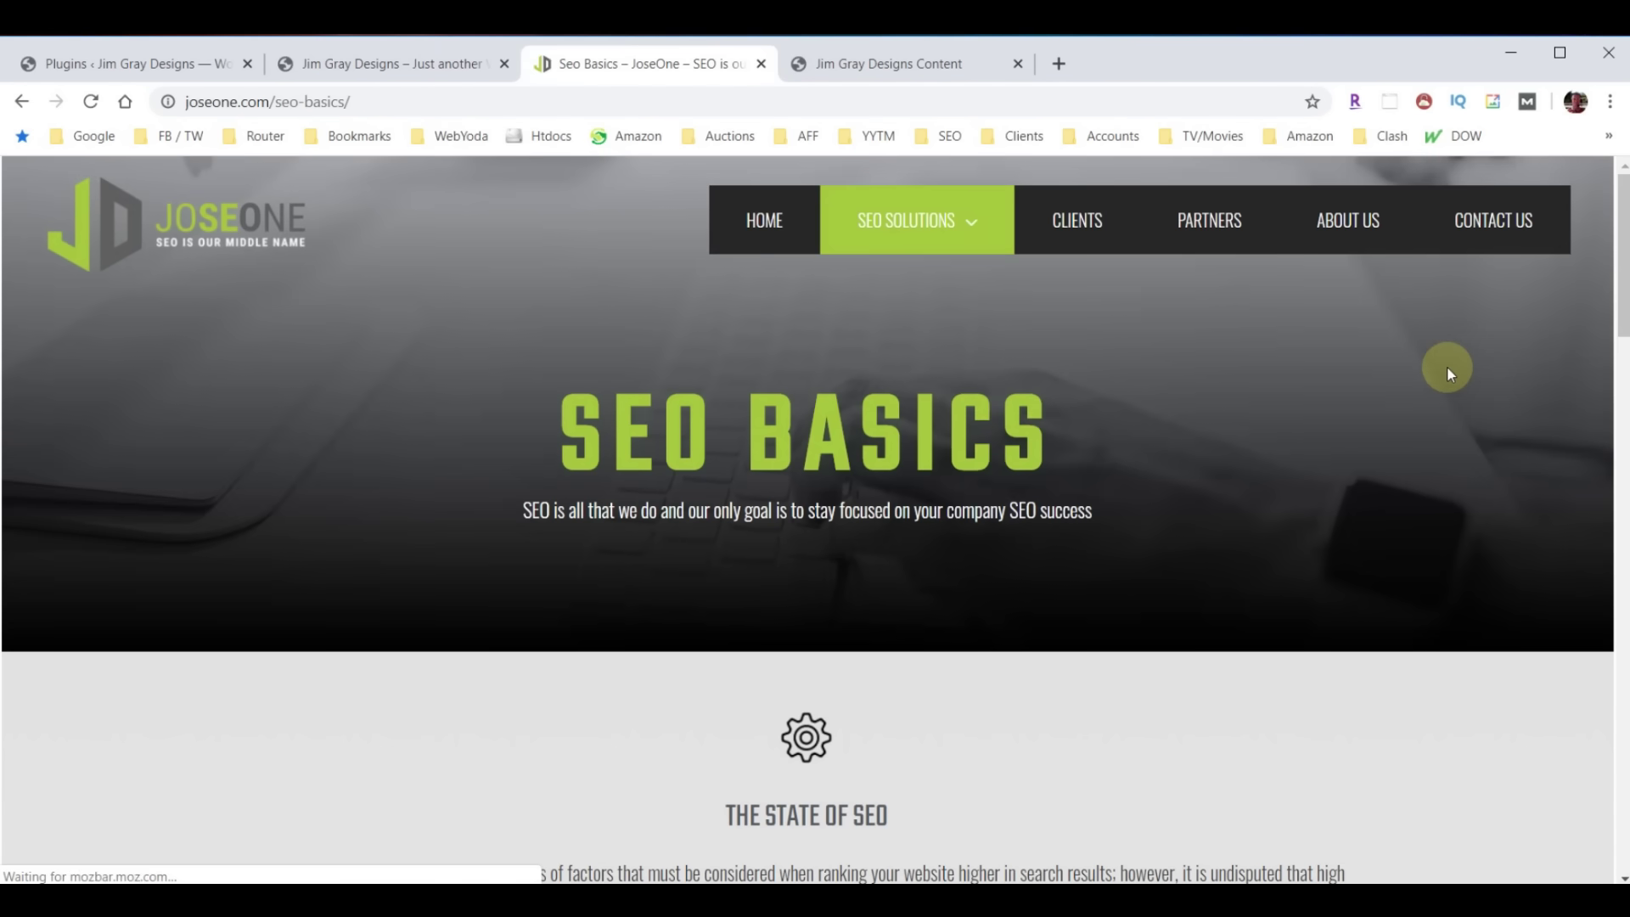
scroll(1295, 407, down, 5)
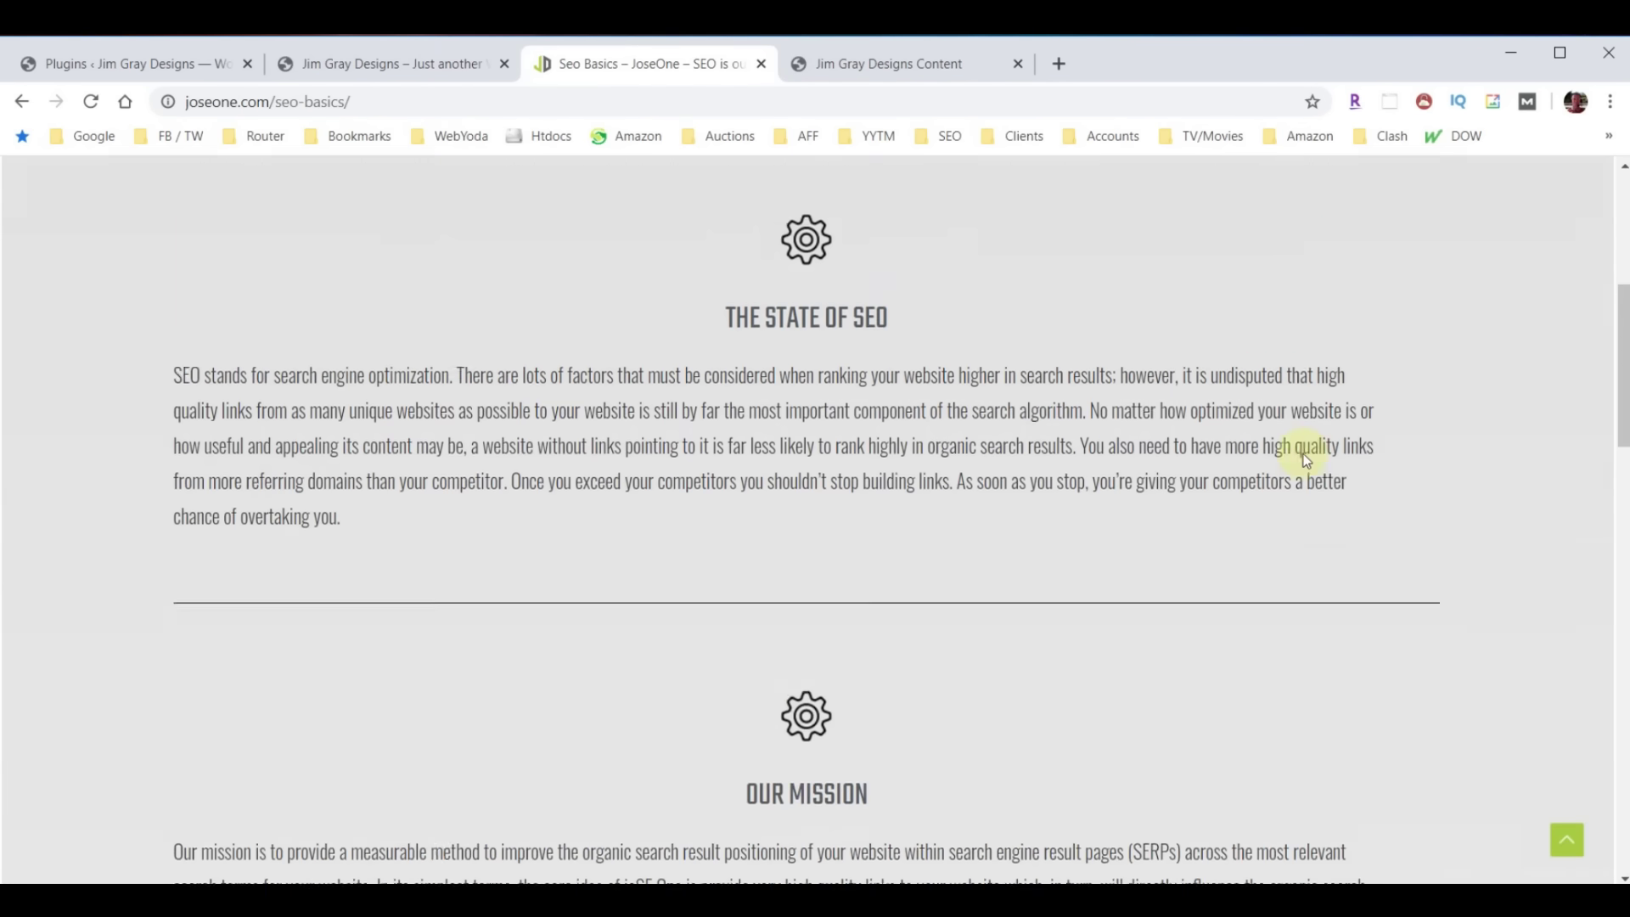
scroll(1305, 461, down, 15)
scroll(1260, 563, up, 20)
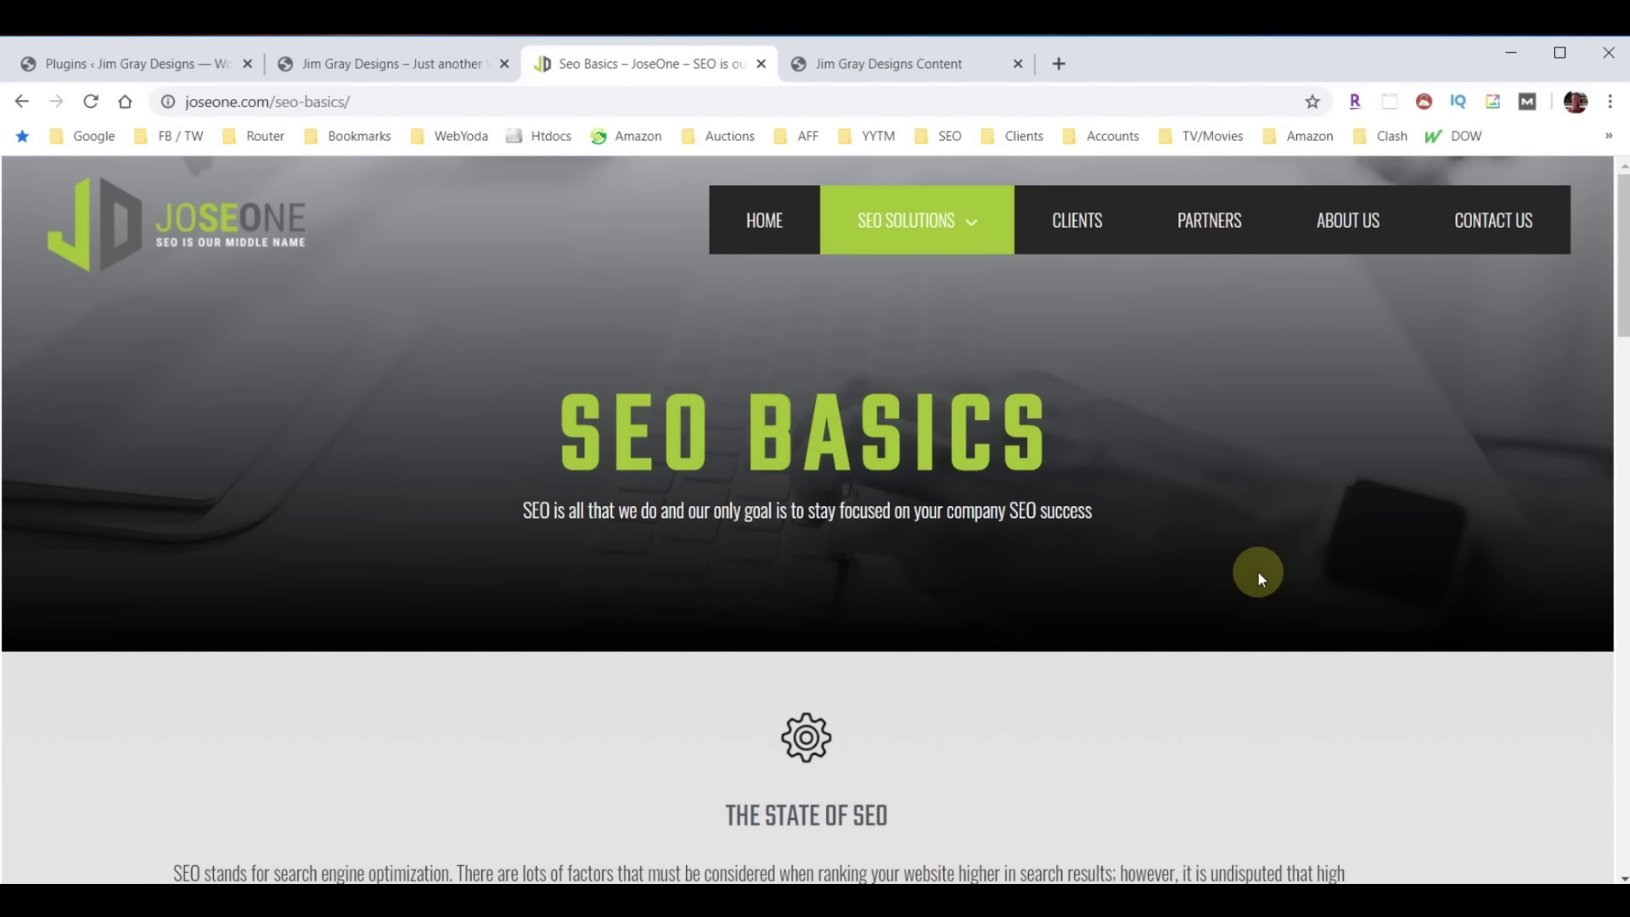